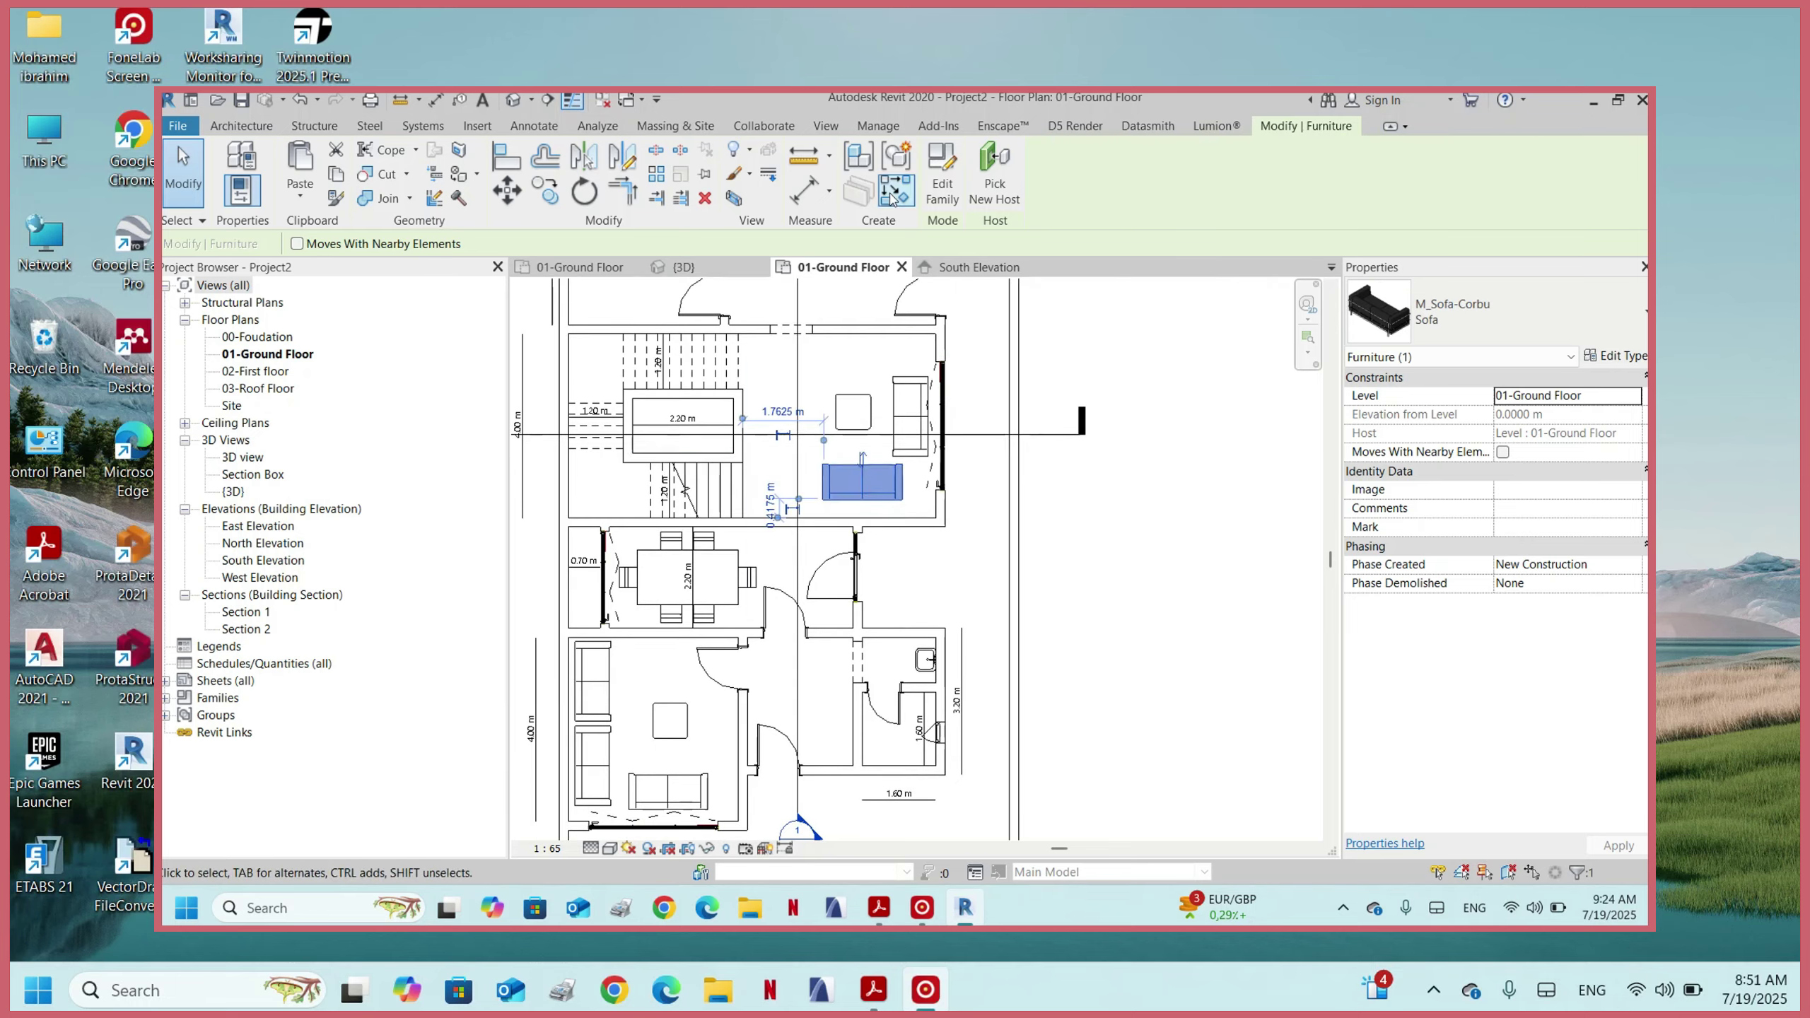
# - Load the M_Water Closet - Flush Tank family from the Water Closets folder of the plumbing fixtures library
pyautogui.press('Escape')
pyautogui.scroll(-4, 848, 428)
pyautogui.scroll(3, 793, 401)
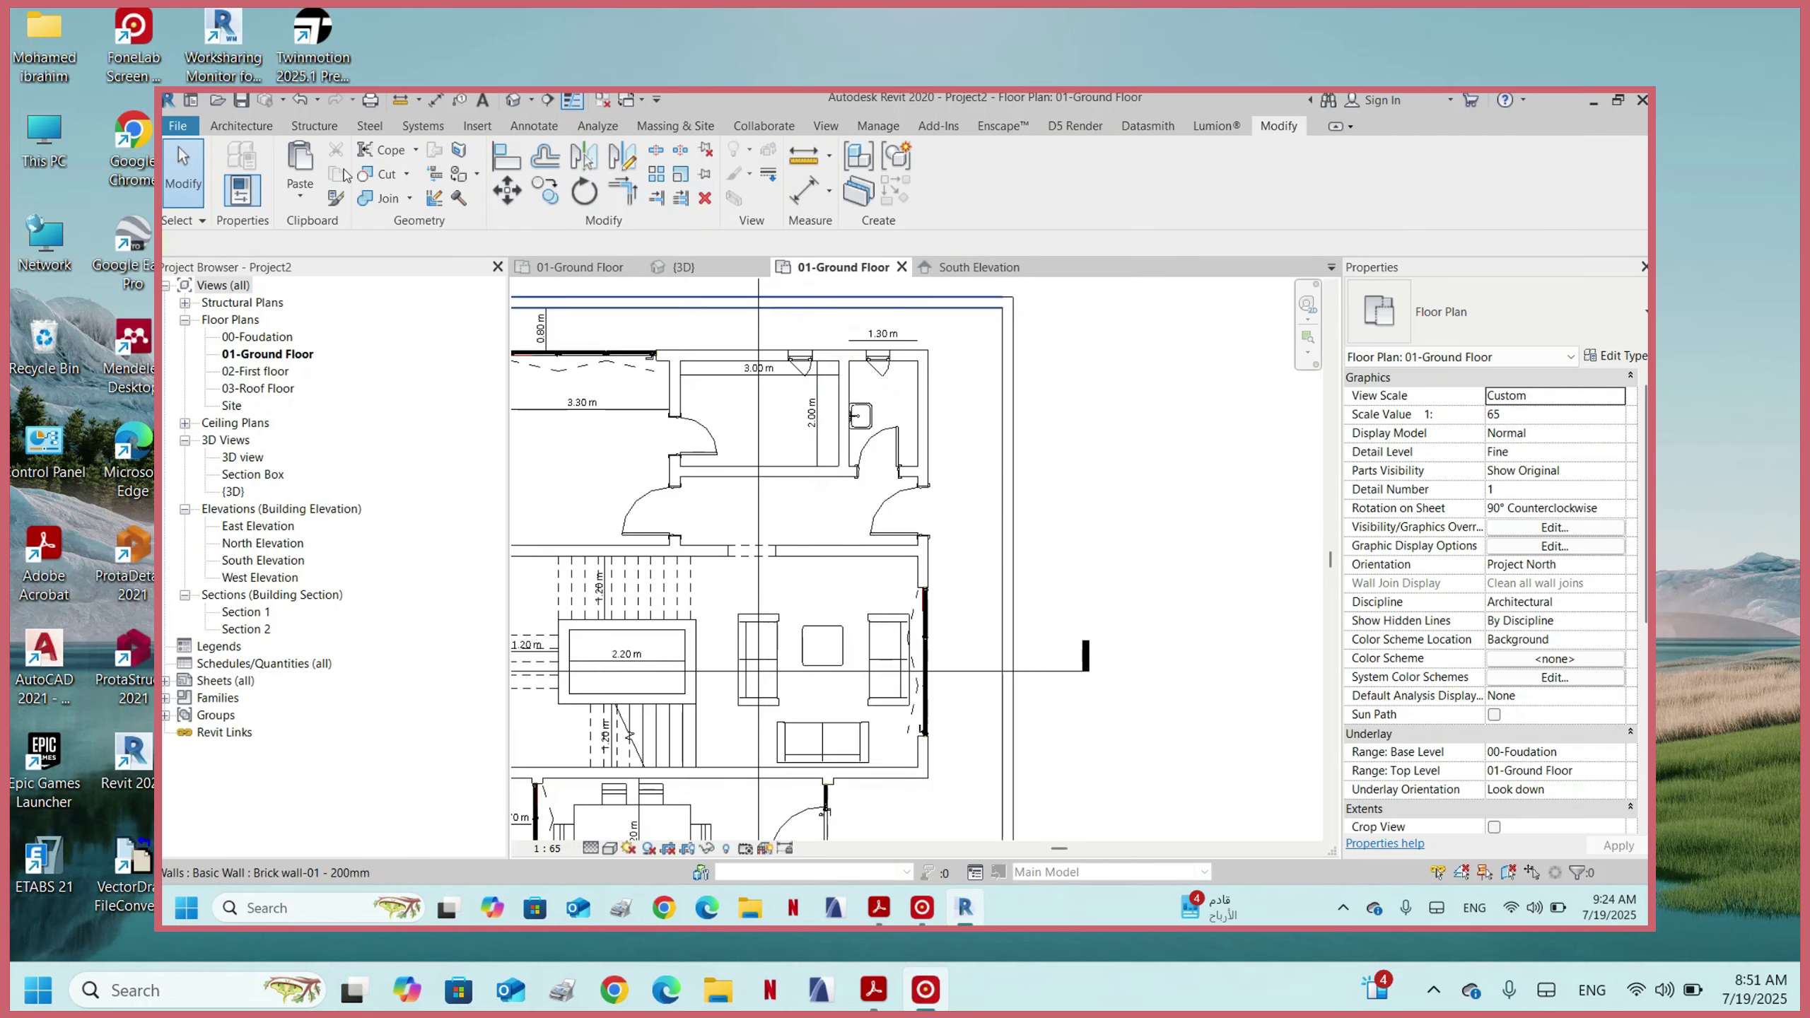
pyautogui.scroll(-3, 980, 468)
pyautogui.press('c')
pyautogui.press('m')
pyautogui.click(942, 164)
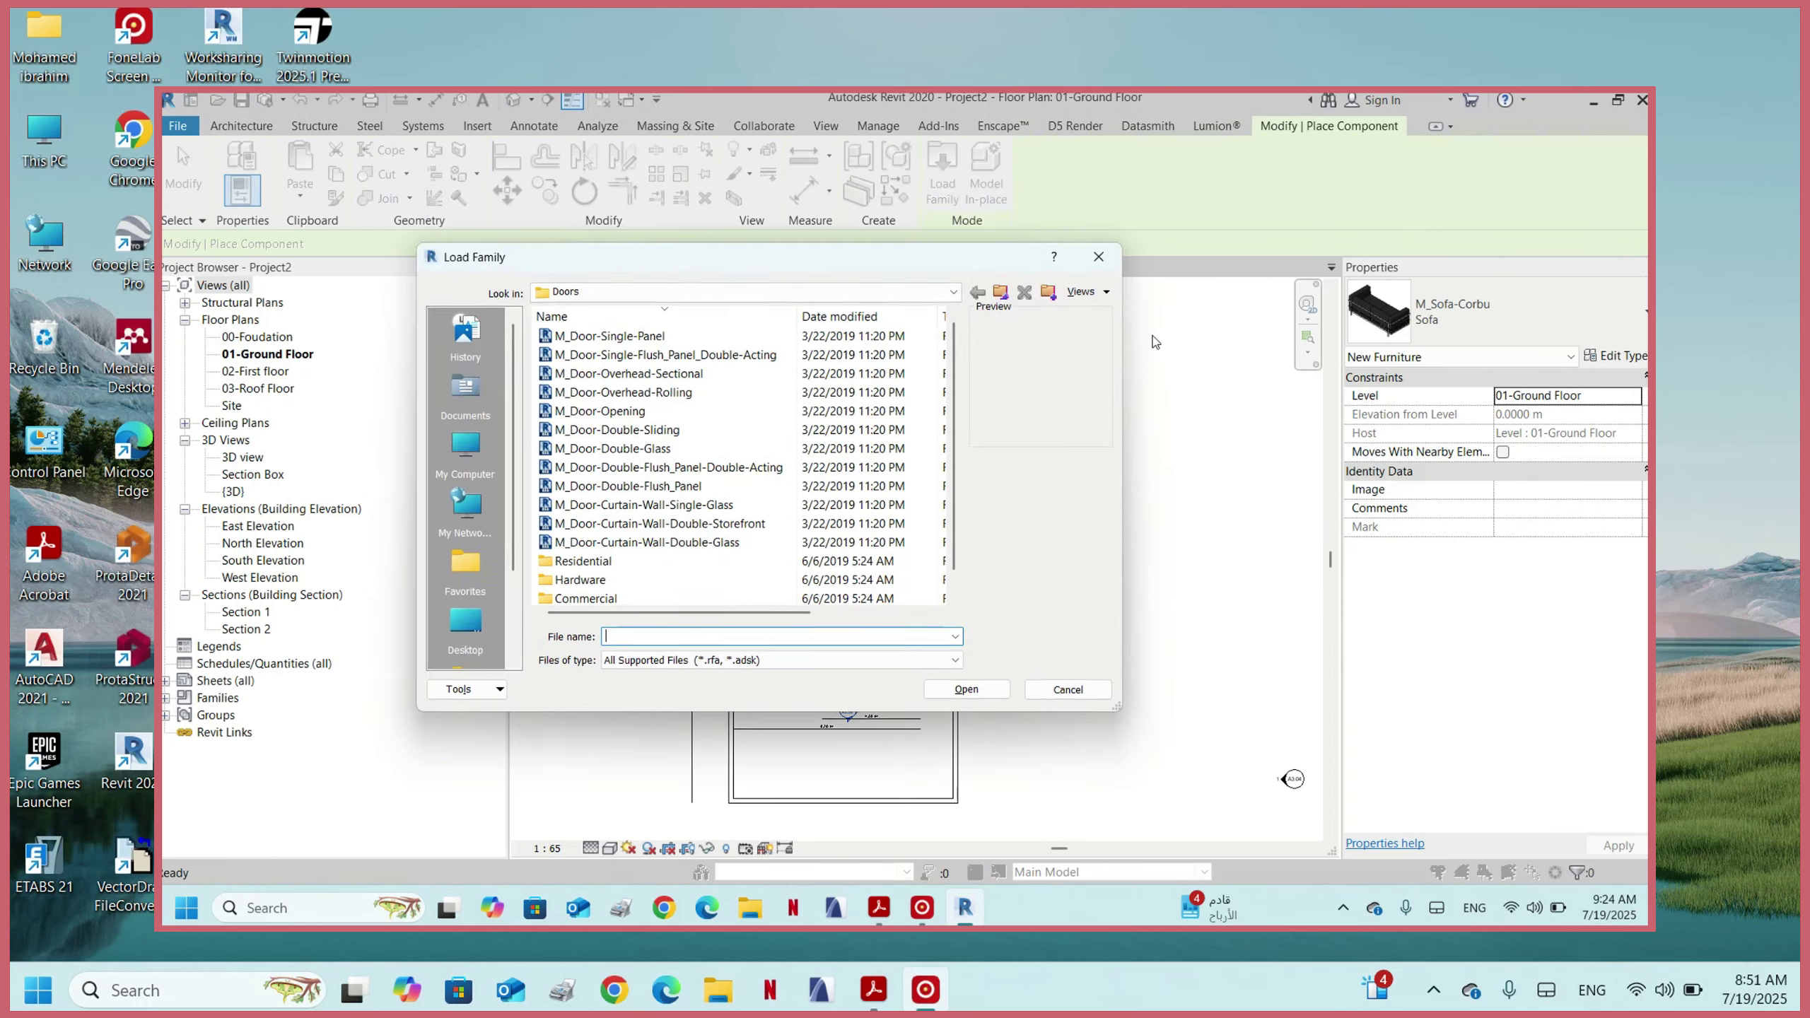
pyautogui.scroll(3, 515, 443)
pyautogui.click(515, 439)
pyautogui.doubleClick(515, 439)
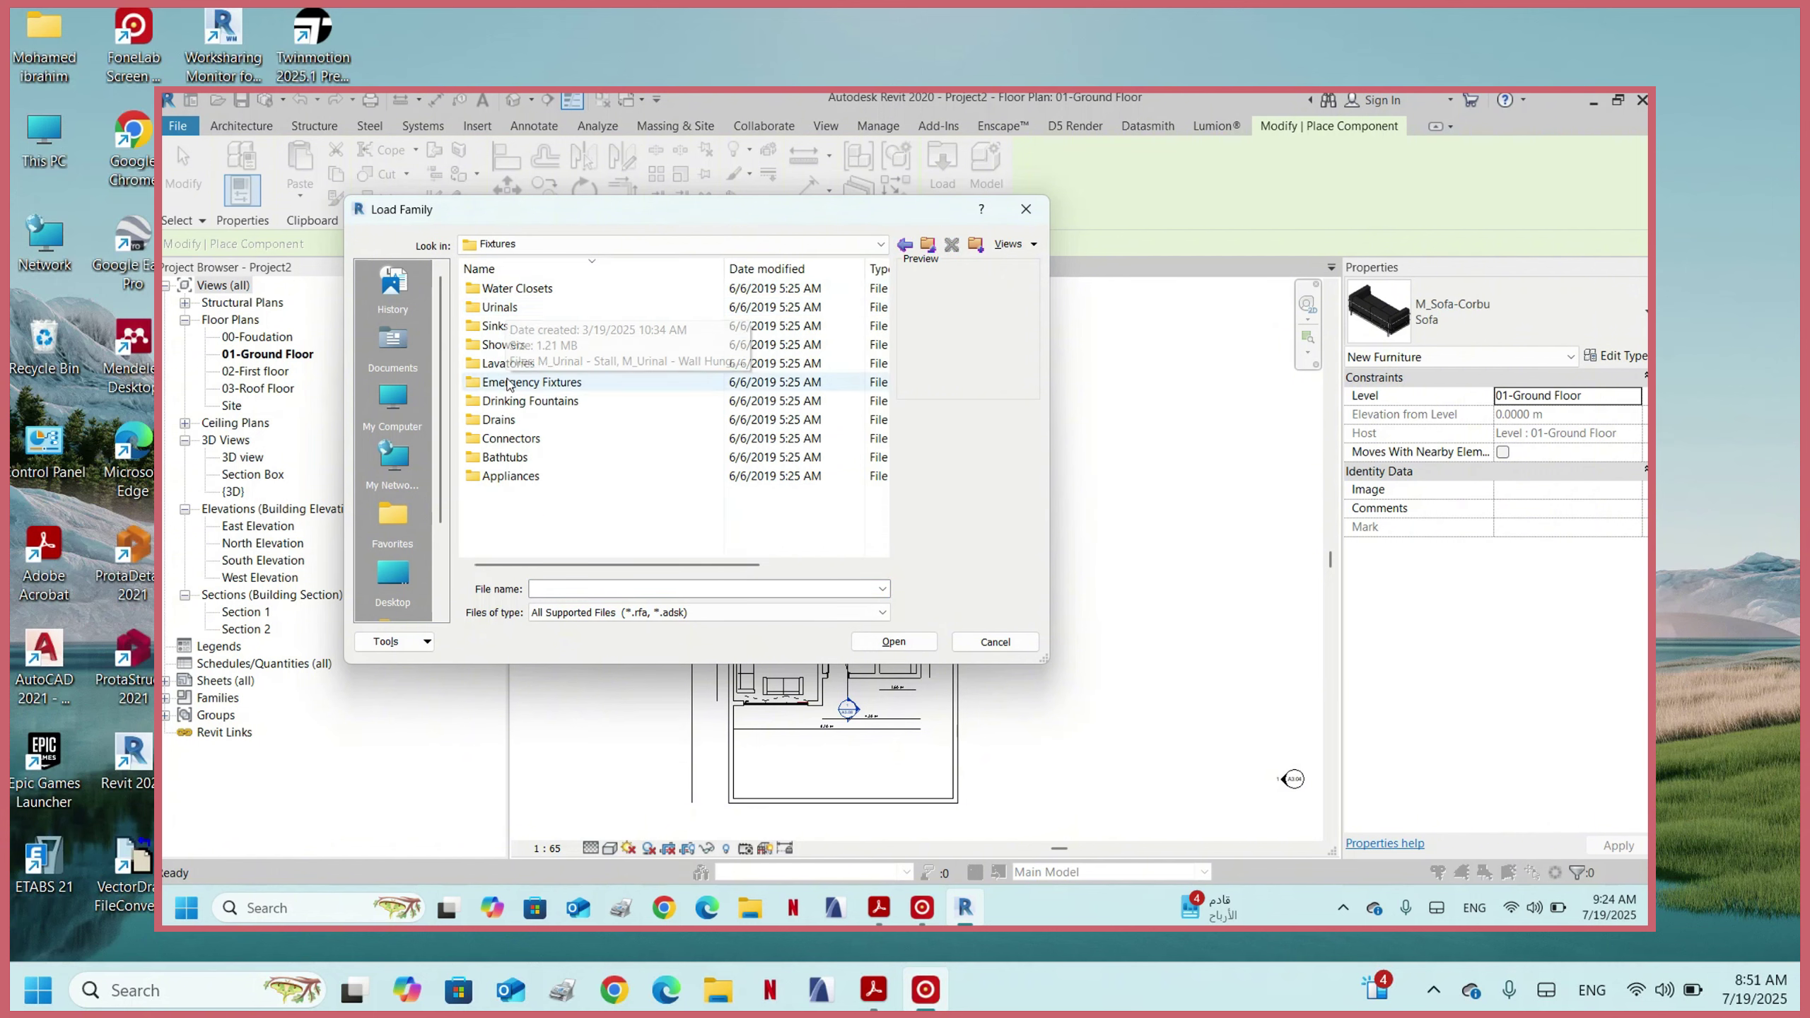
pyautogui.doubleClick(499, 288)
pyautogui.click(522, 362)
pyautogui.doubleClick(522, 362)
# - Place flush-tank water closets beside the upper WC's washbasin and against the lower wall of the other WC
pyautogui.scroll(5, 787, 554)
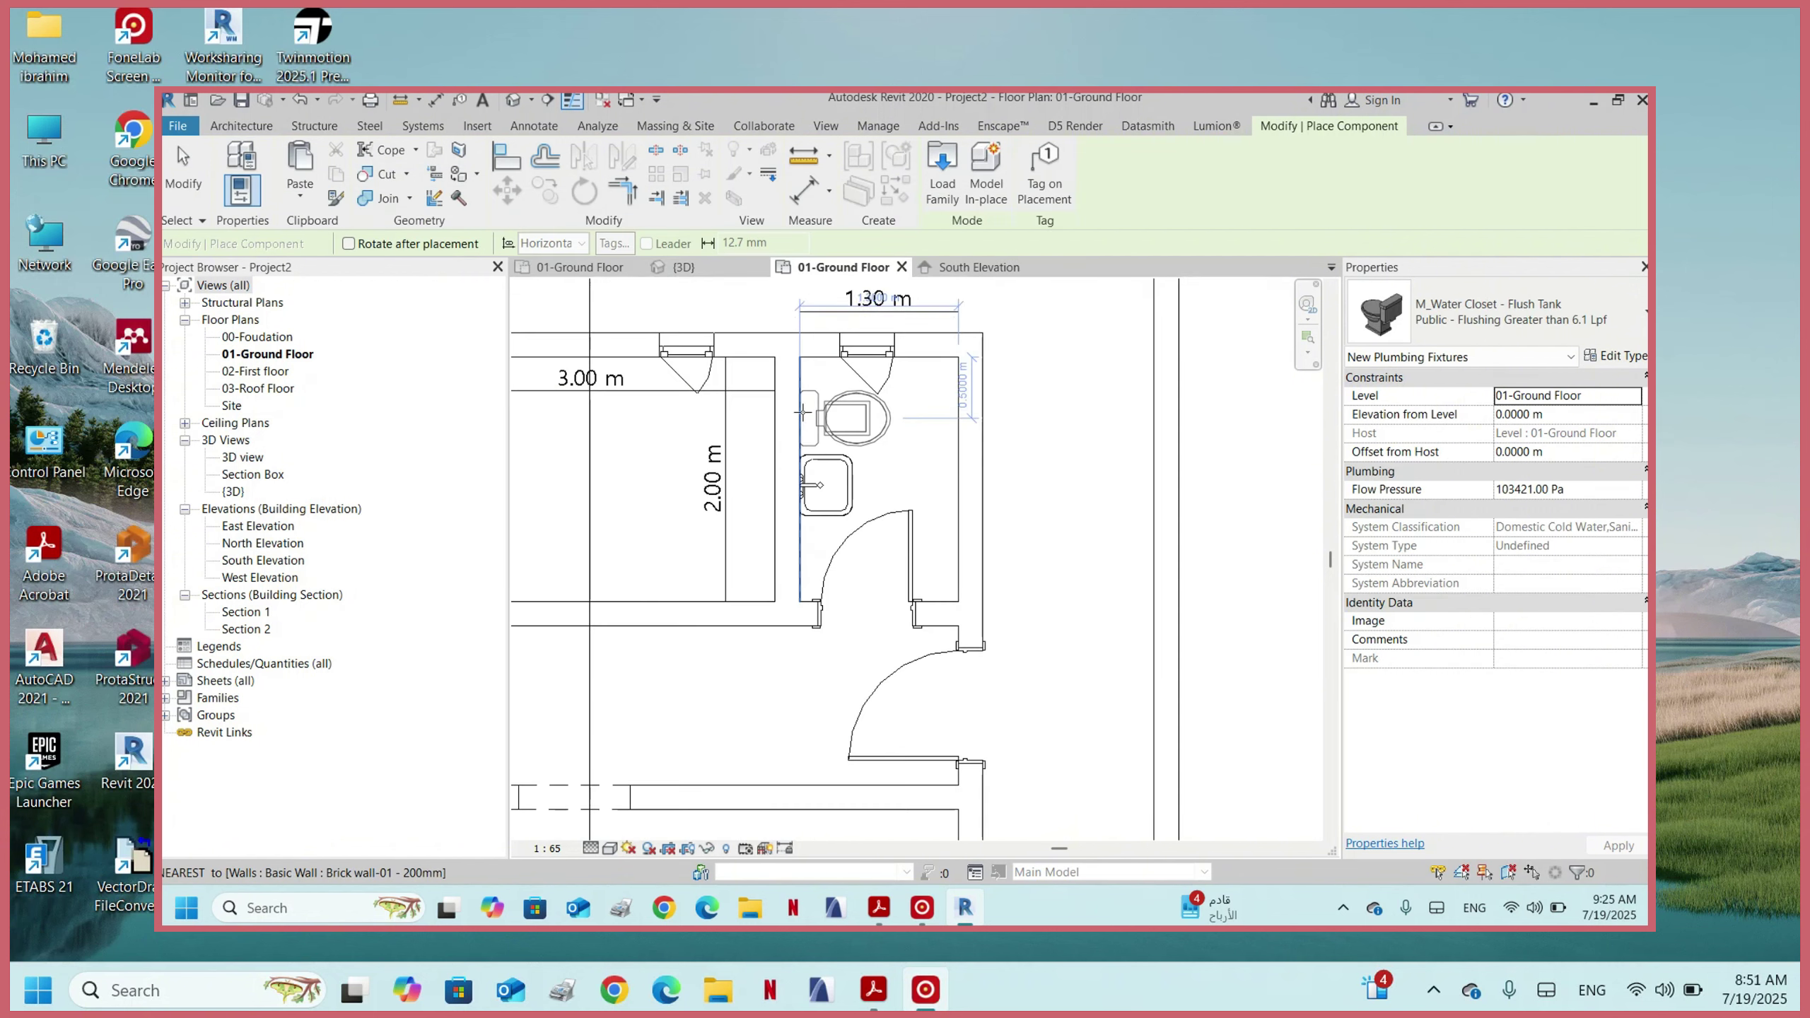
pyautogui.press('Escape')
pyautogui.press('Escape')
pyautogui.click(786, 554)
pyautogui.click(786, 613)
pyautogui.scroll(5, 786, 613)
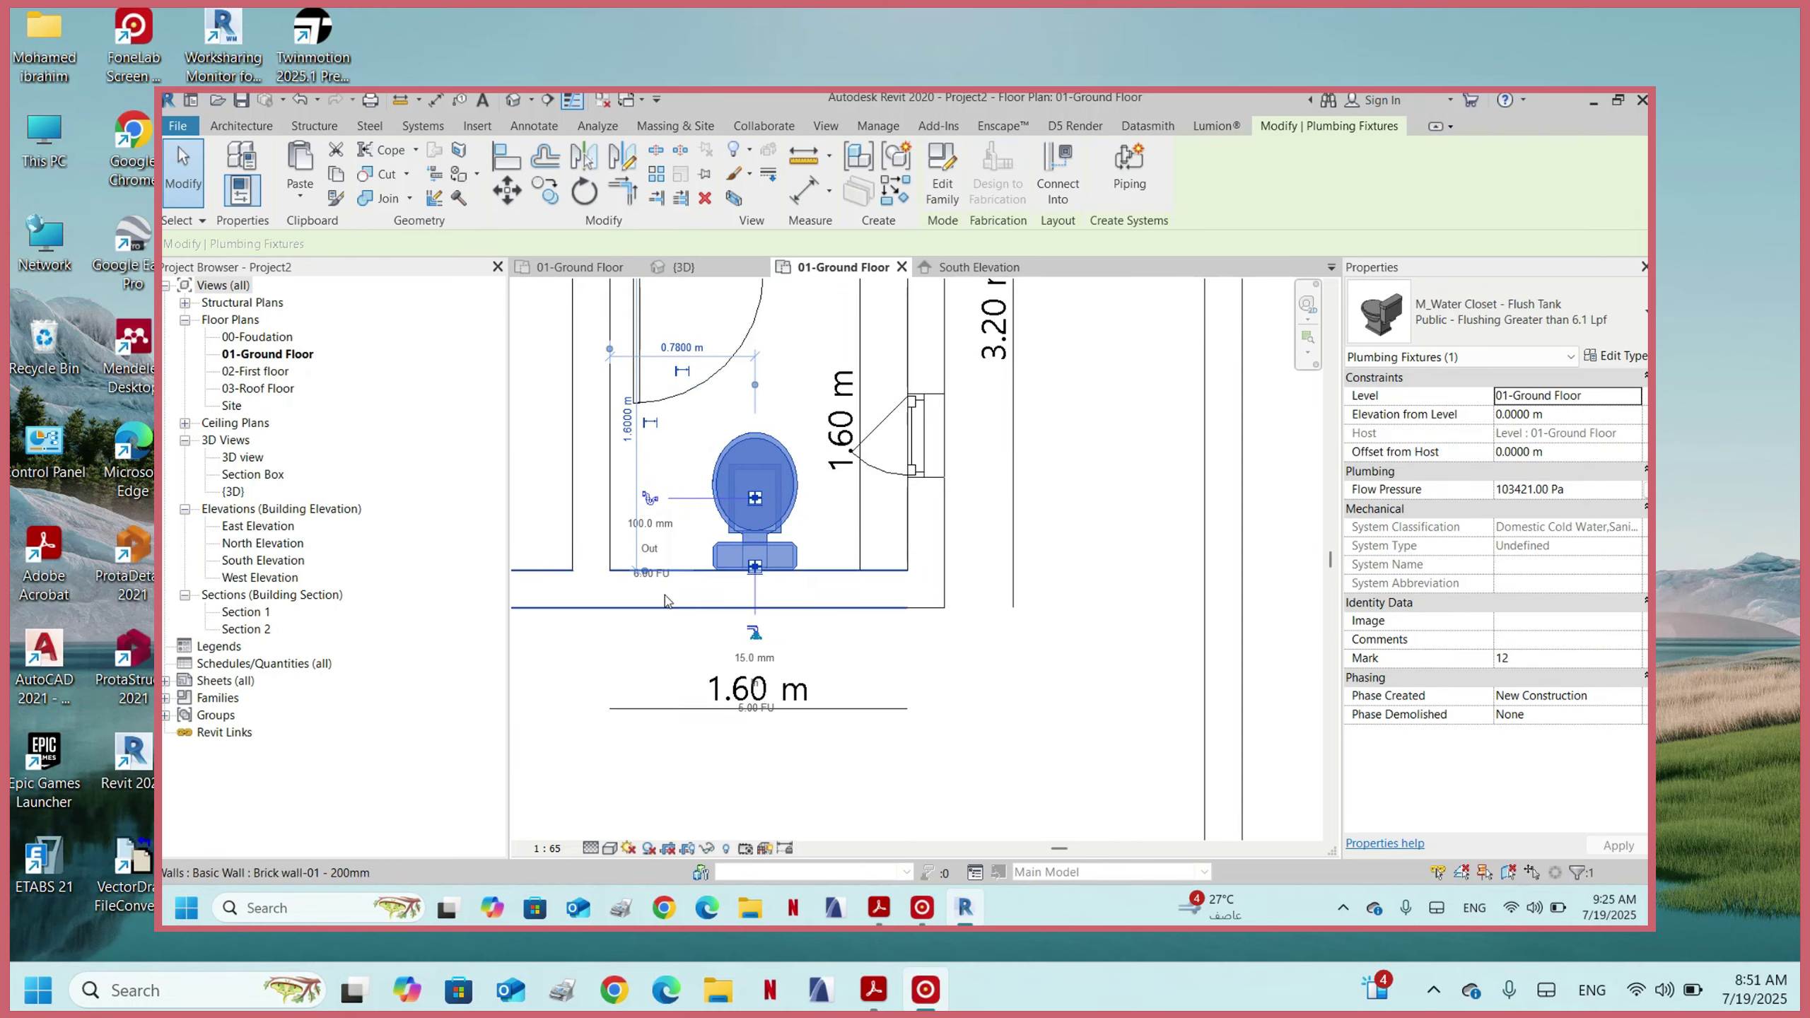
pyautogui.press('p')
pyautogui.press('p')
# - Place another type of water closet against the outer face of the lower WC's bottom wall
pyautogui.scroll(-5, 759, 518)
pyautogui.press('c')
pyautogui.press('m')
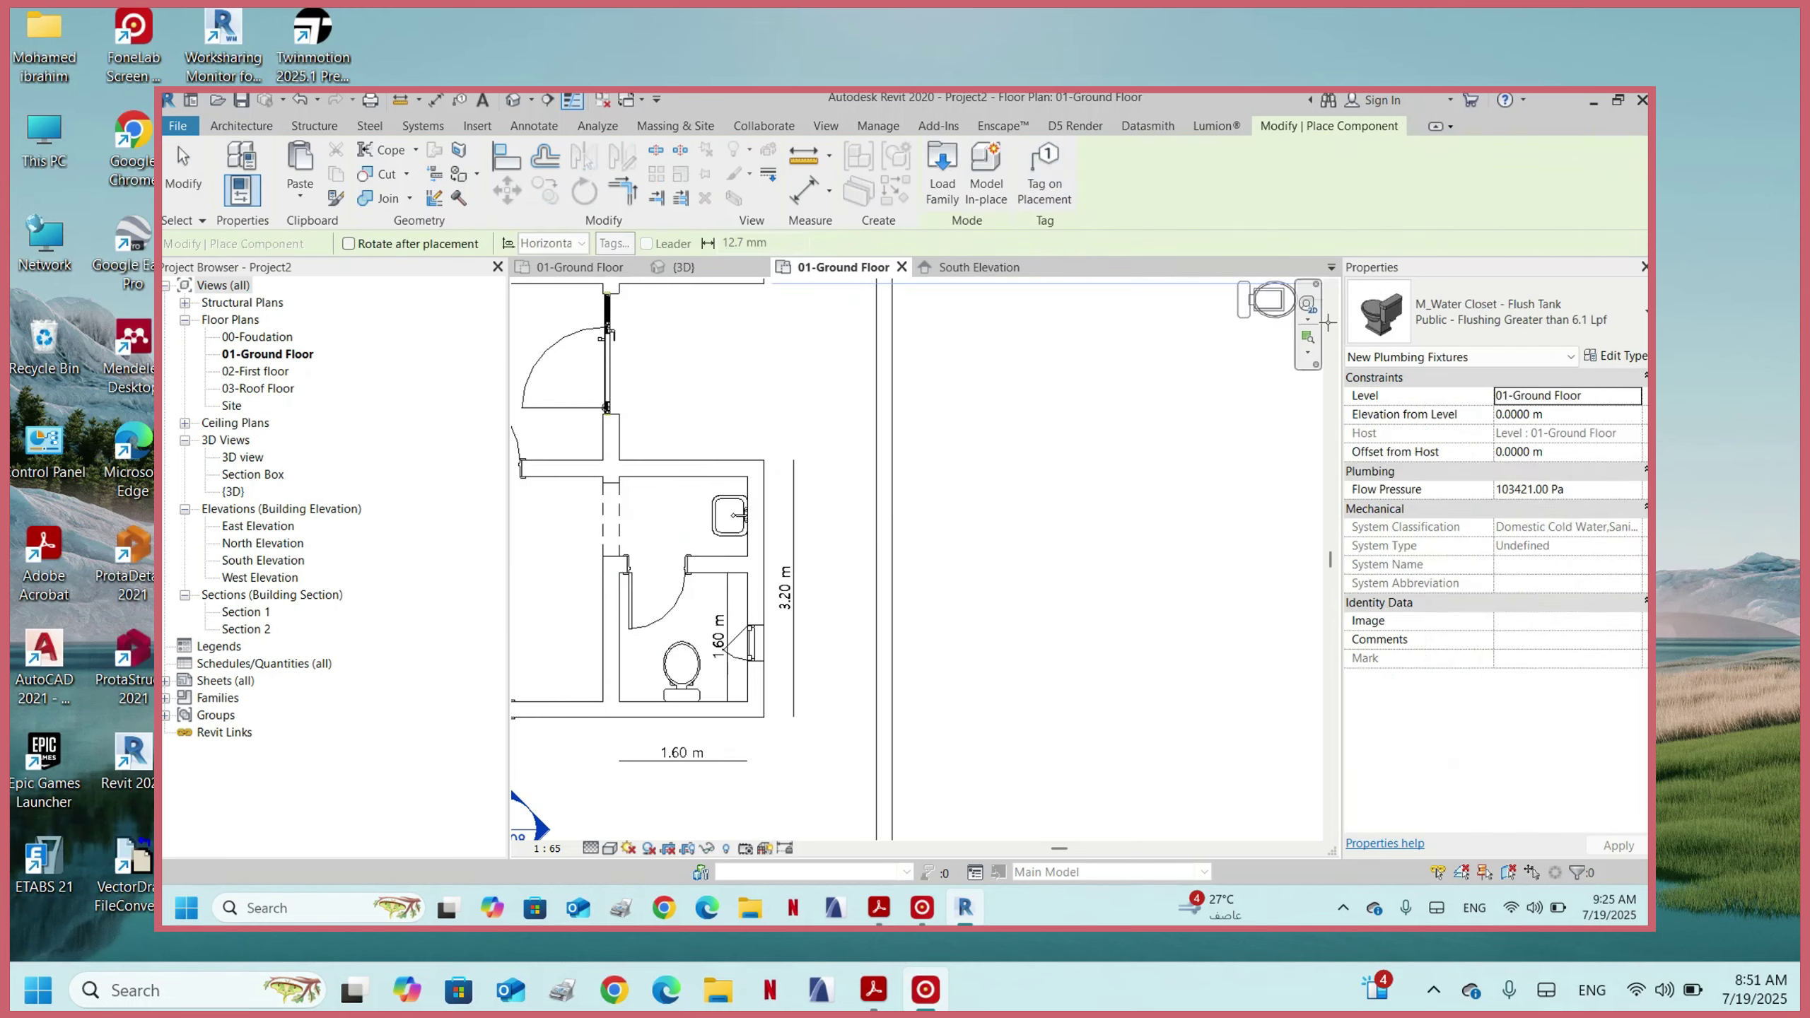
pyautogui.click(1497, 314)
pyautogui.scroll(-3, 1436, 495)
pyautogui.press('Escape')
pyautogui.scroll(3, 768, 564)
pyautogui.press('Escape')
pyautogui.scroll(2, 768, 563)
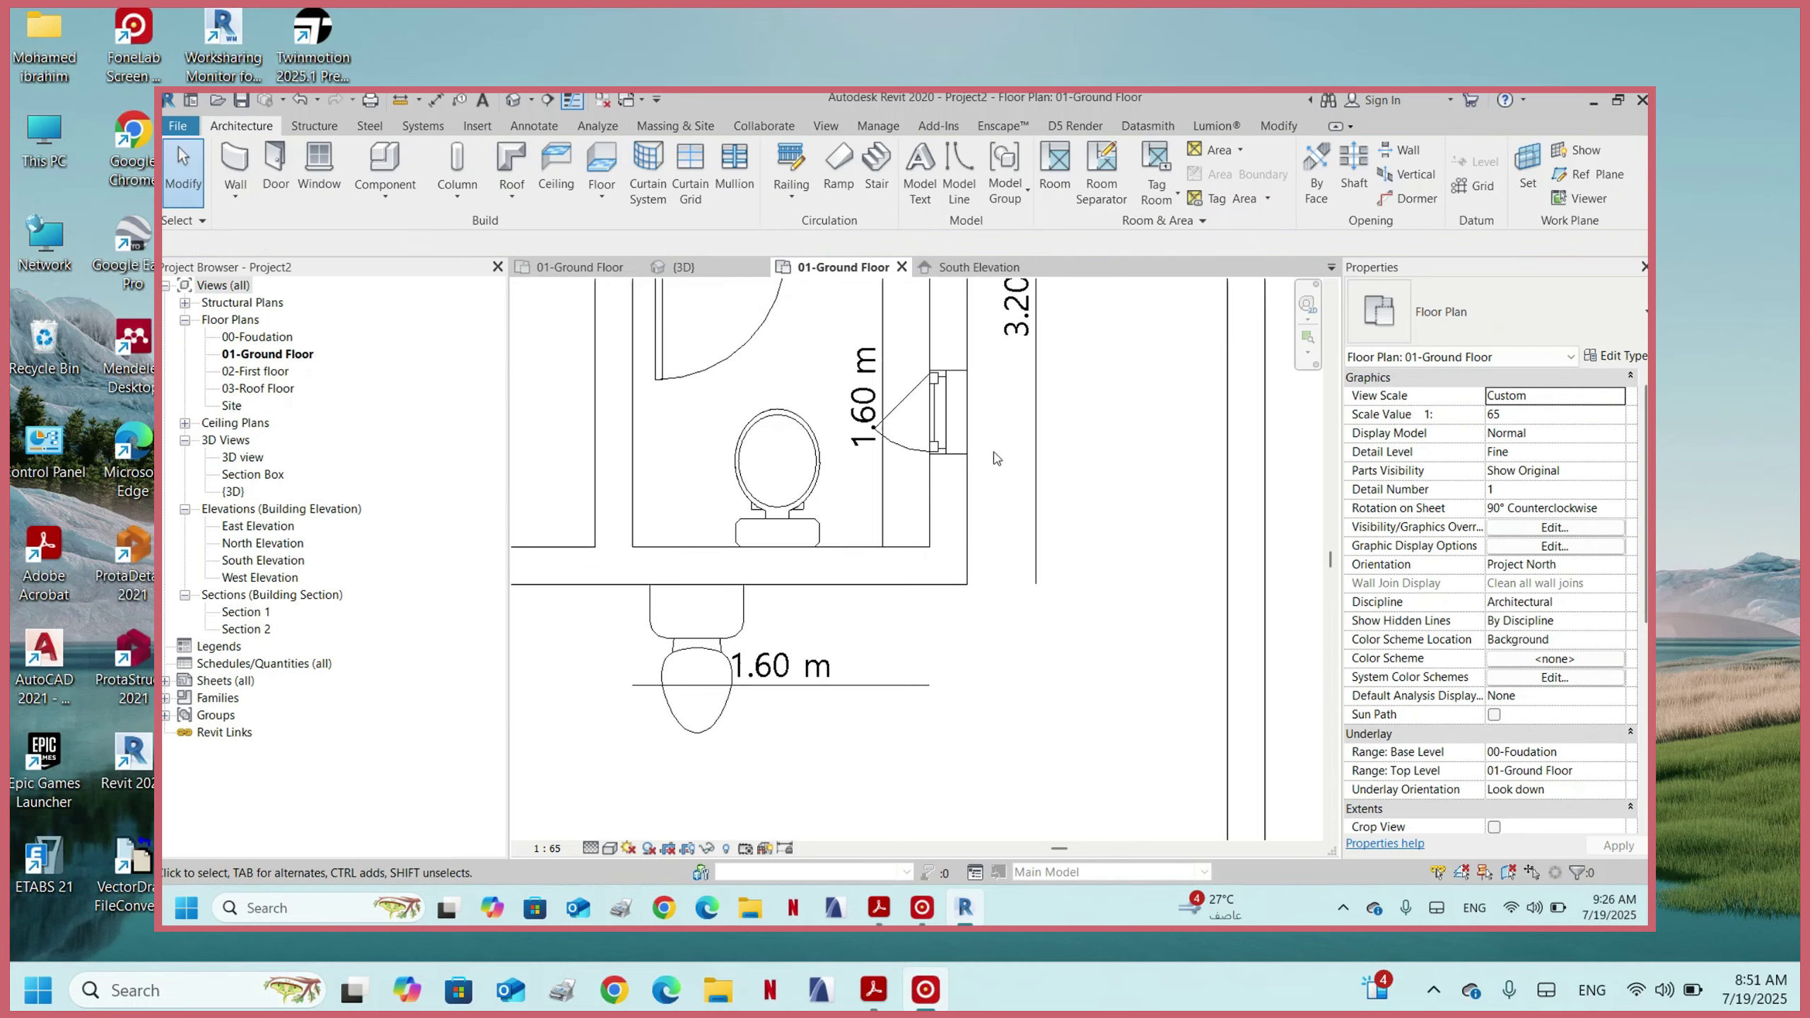
# - Undo the last change and try to align the water closet standing outside the lower WC
pyautogui.scroll(-2, 768, 564)
pyautogui.click(768, 563)
pyautogui.scroll(2, 688, 528)
pyautogui.hotkey('ctrl', 'z')
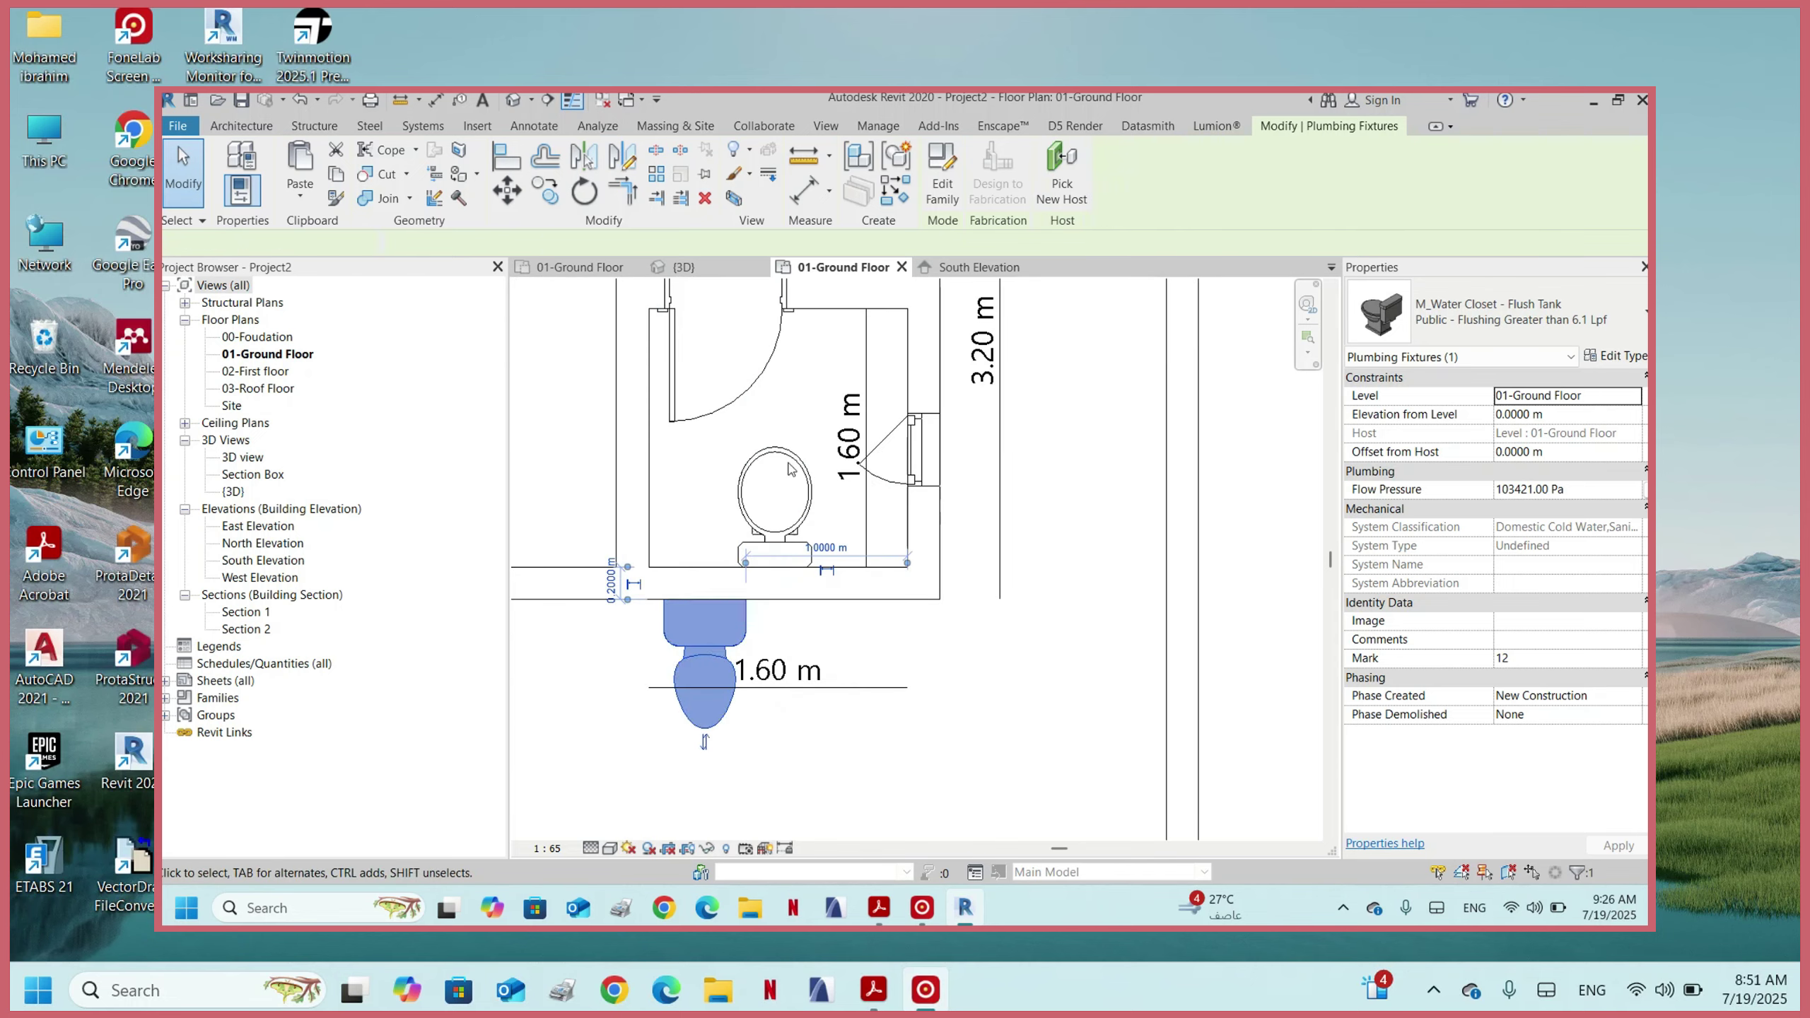
pyautogui.press('a')
pyautogui.press('l')
pyautogui.press('Escape')
pyautogui.click(734, 557)
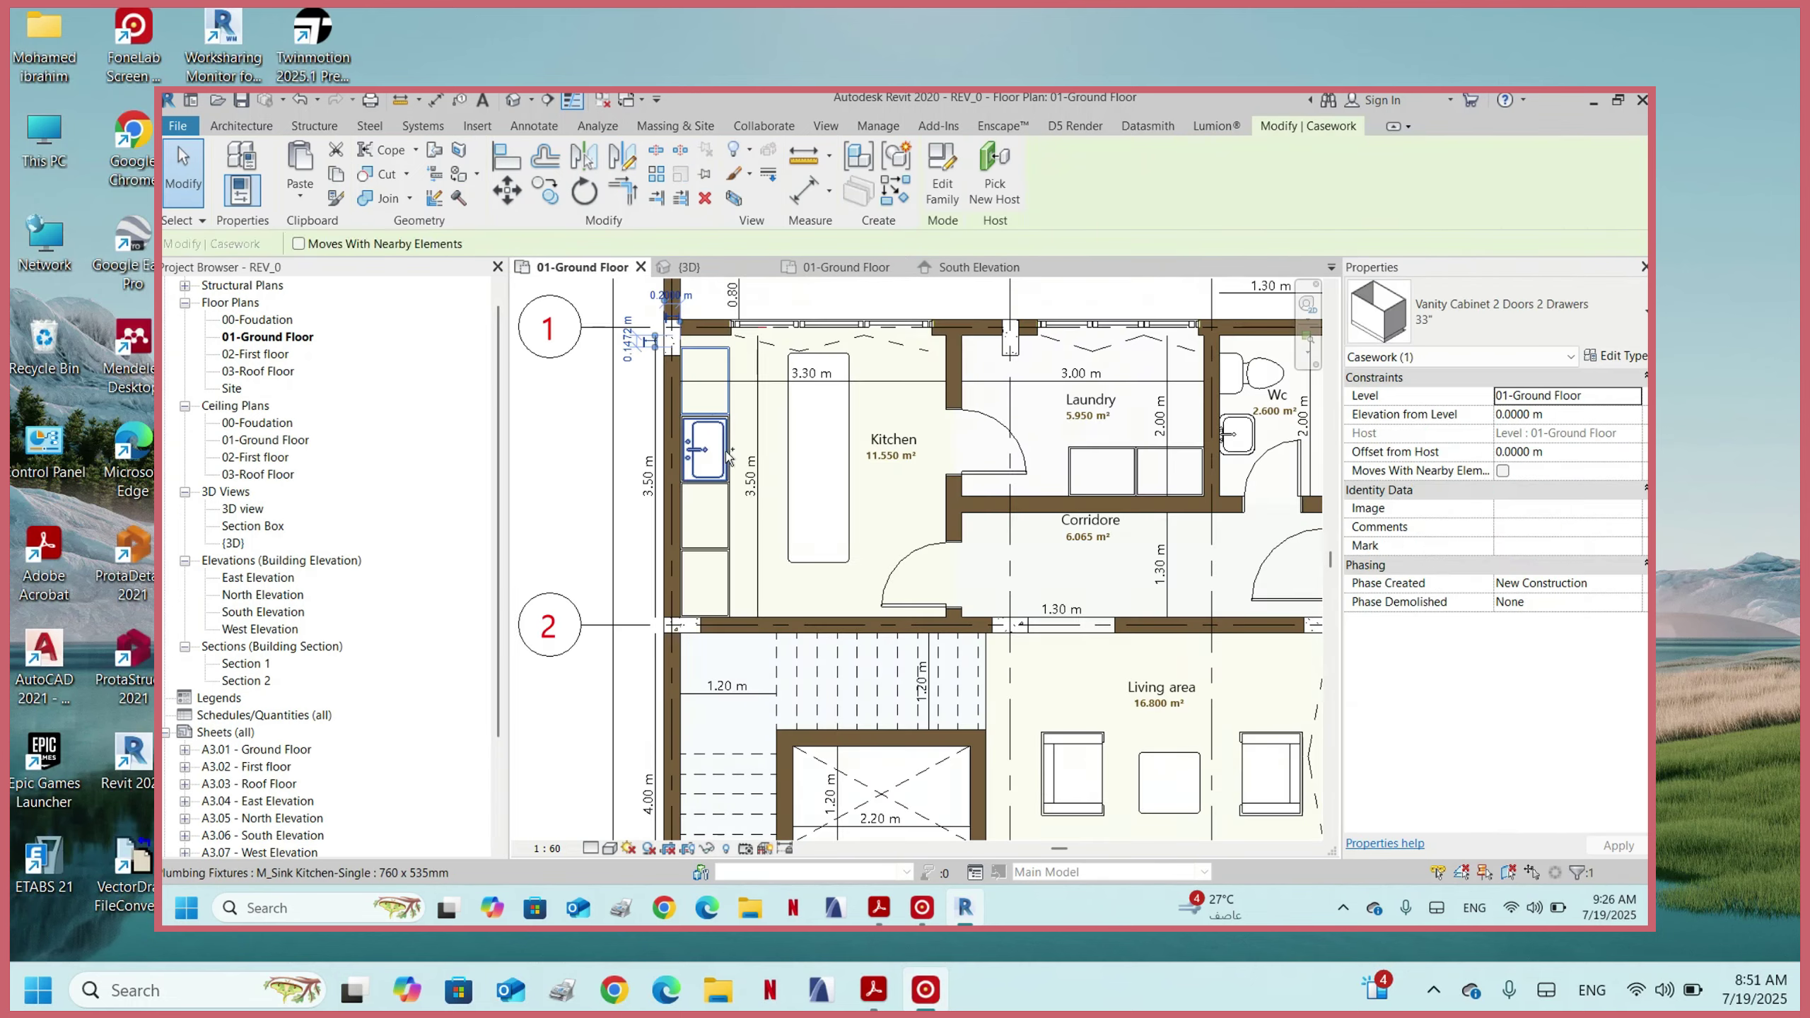
# - Copy the kitchen cabinets, sink and island from REV_0's ground floor into Project2's kitchen, accepting the project's existing duplicate types
pyautogui.scroll(-2, 941, 471)
pyautogui.scroll(-3, 941, 471)
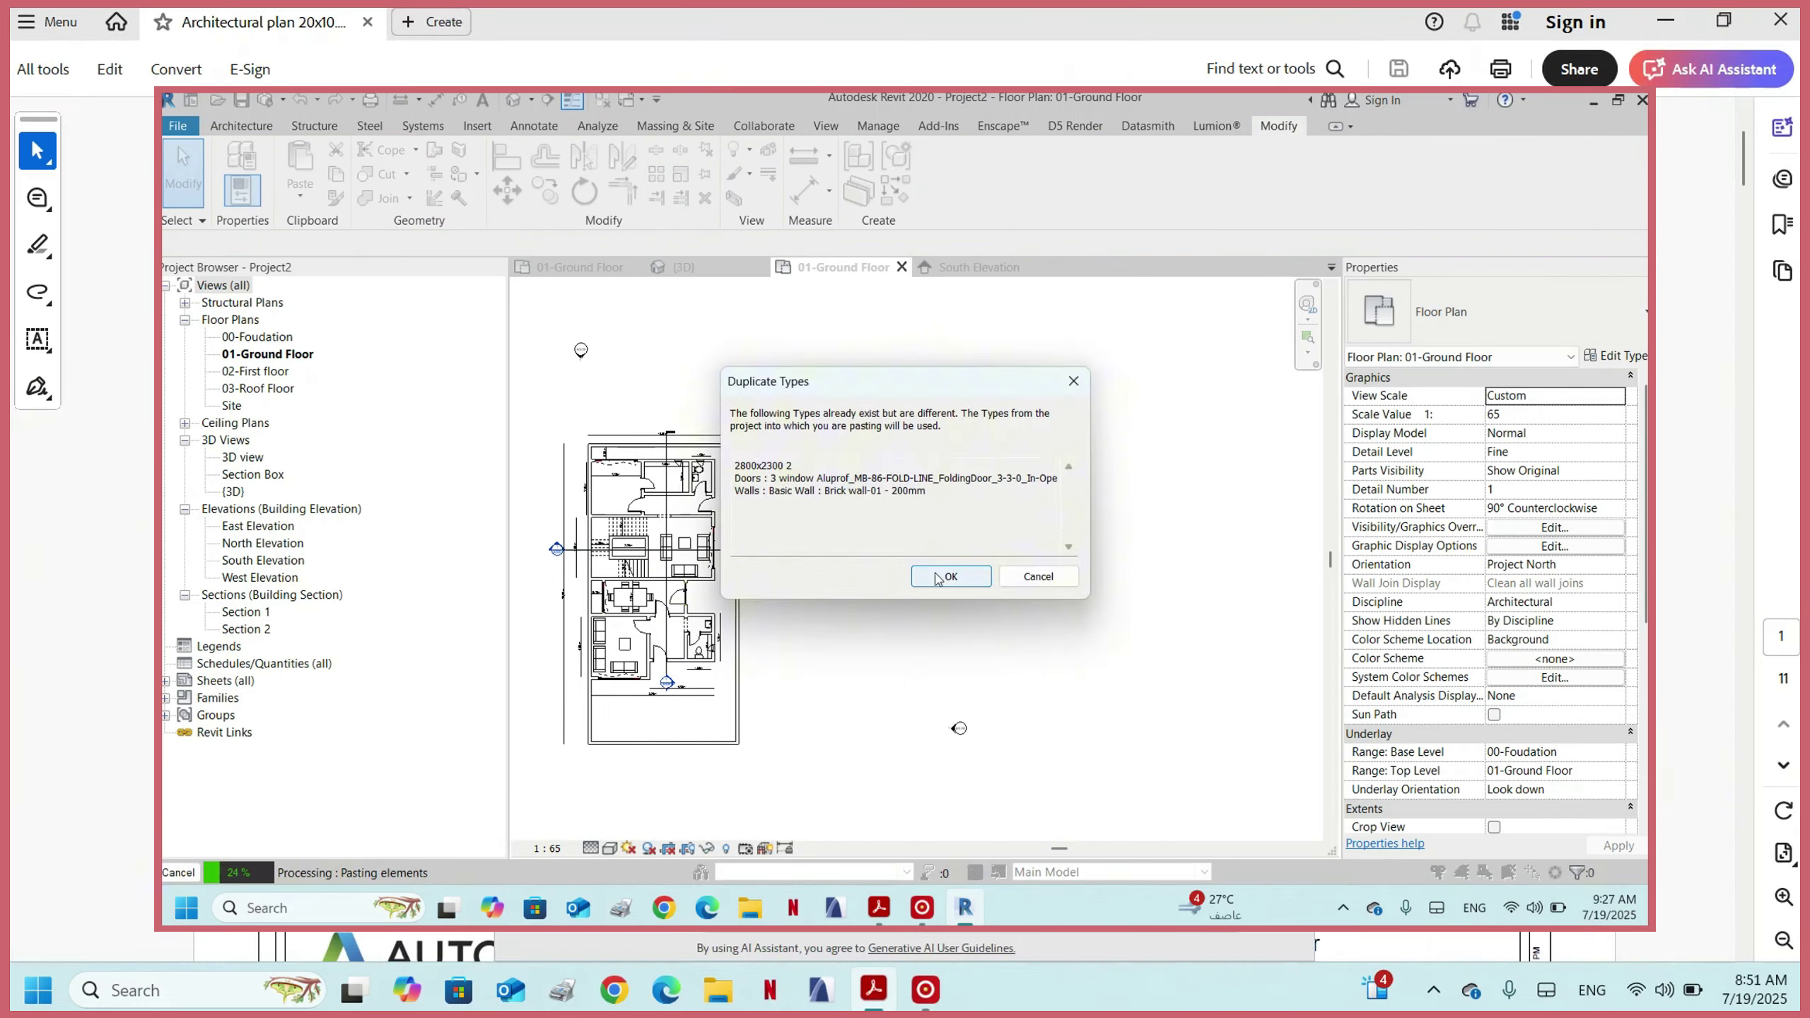
pyautogui.click(941, 574)
pyautogui.click(1009, 175)
pyautogui.scroll(6, 713, 399)
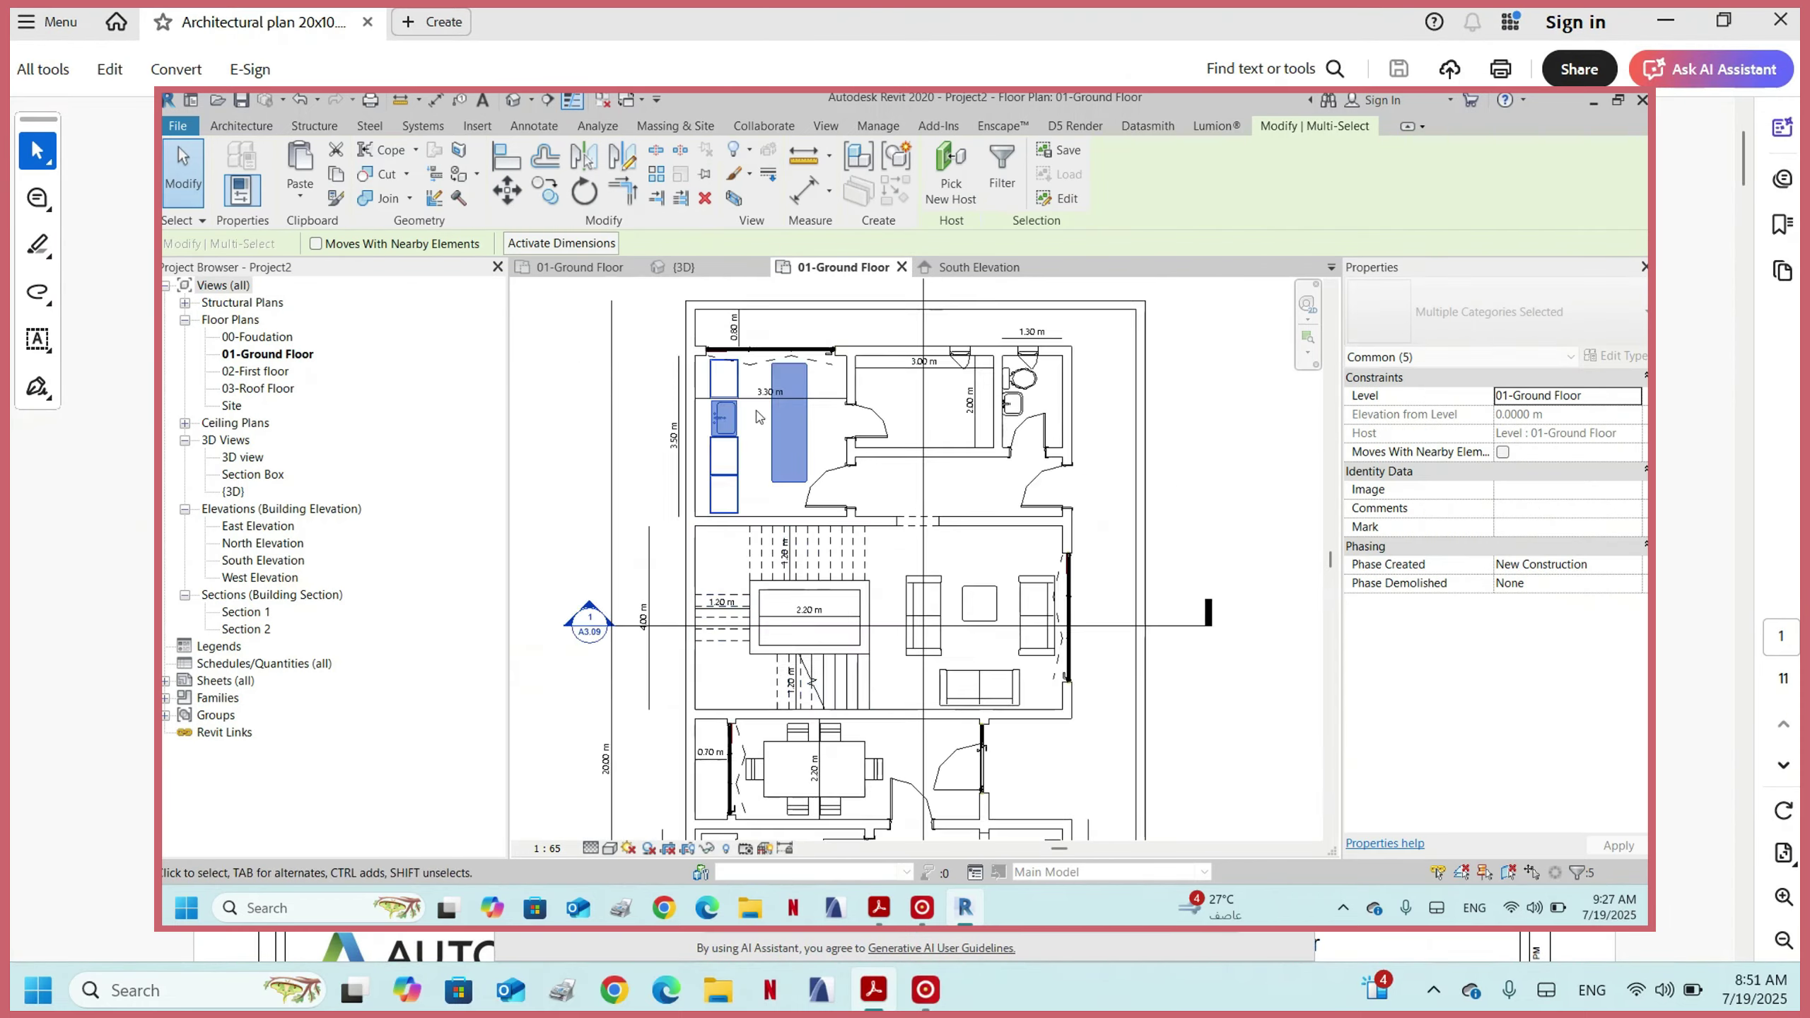
pyautogui.press('Escape')
pyautogui.click(701, 386)
pyautogui.press('Escape')
# - Place two units side by side along the lower wall of the laundry room
pyautogui.scroll(-3, 701, 386)
pyautogui.press('c')
pyautogui.press('m')
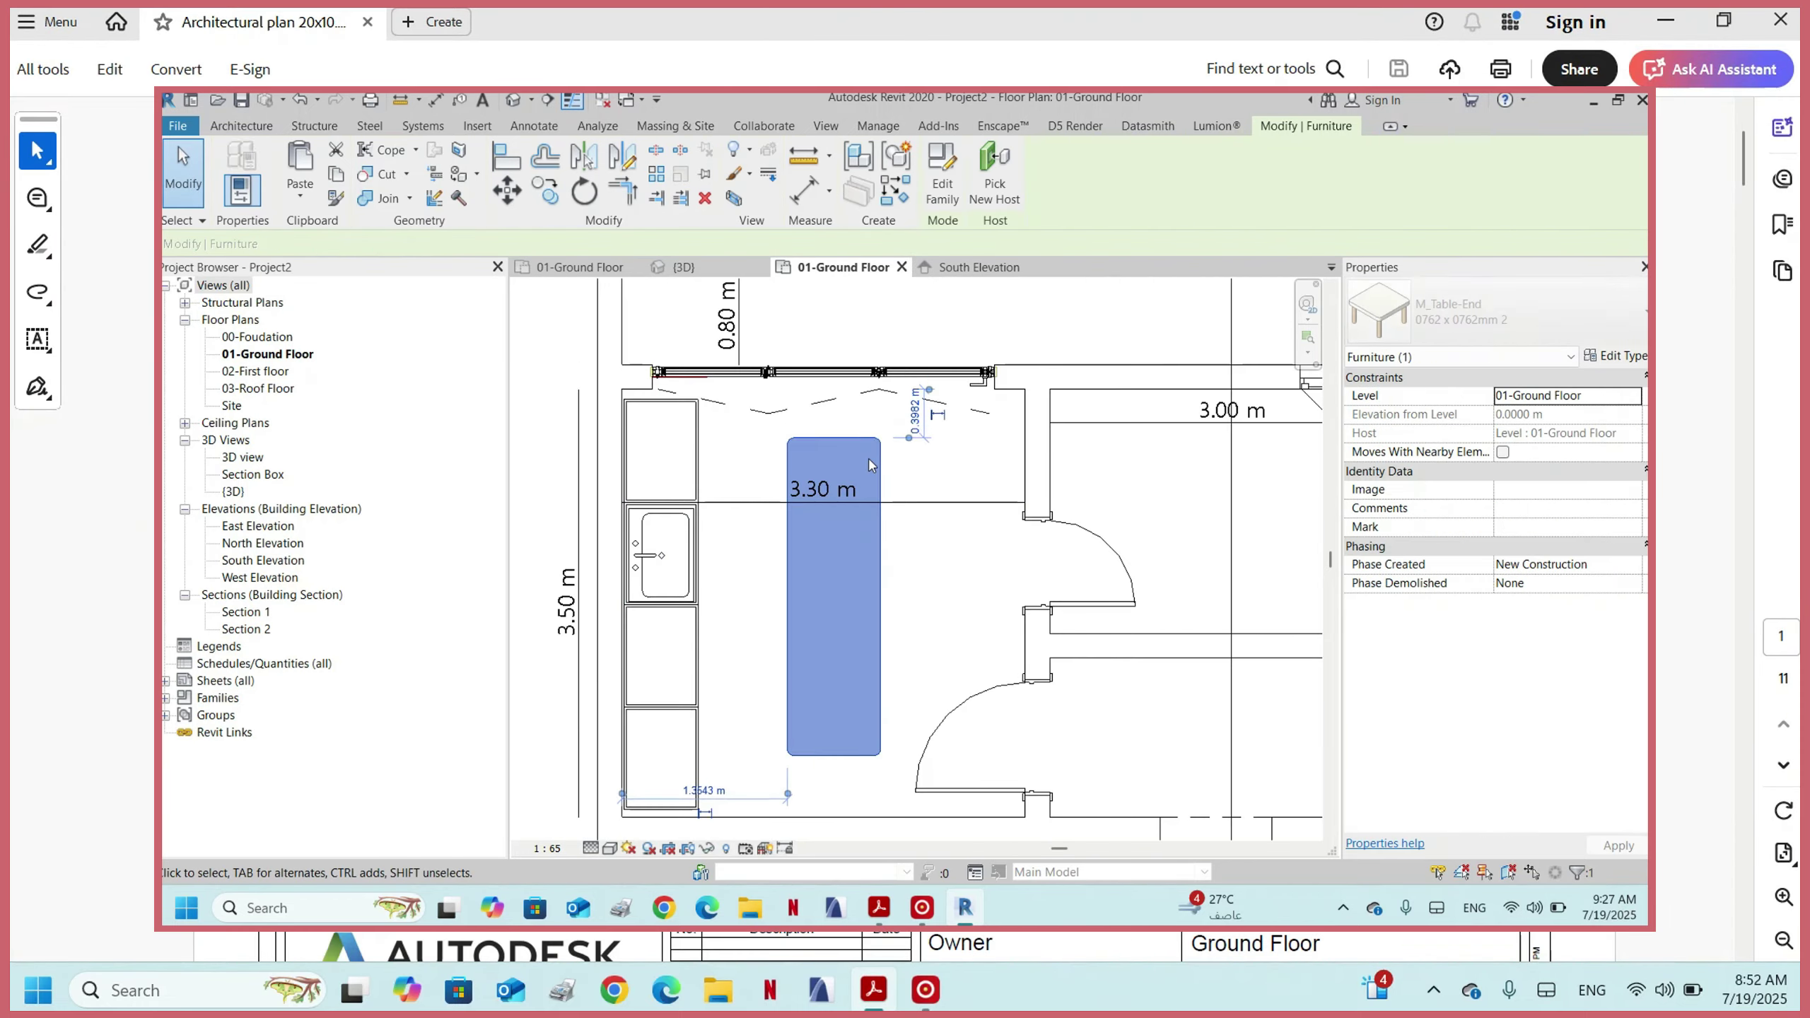
pyautogui.scroll(-3, 828, 525)
pyautogui.scroll(4, 931, 457)
pyautogui.scroll(-2, 931, 457)
pyautogui.press('Escape')
pyautogui.scroll(-4, 932, 457)
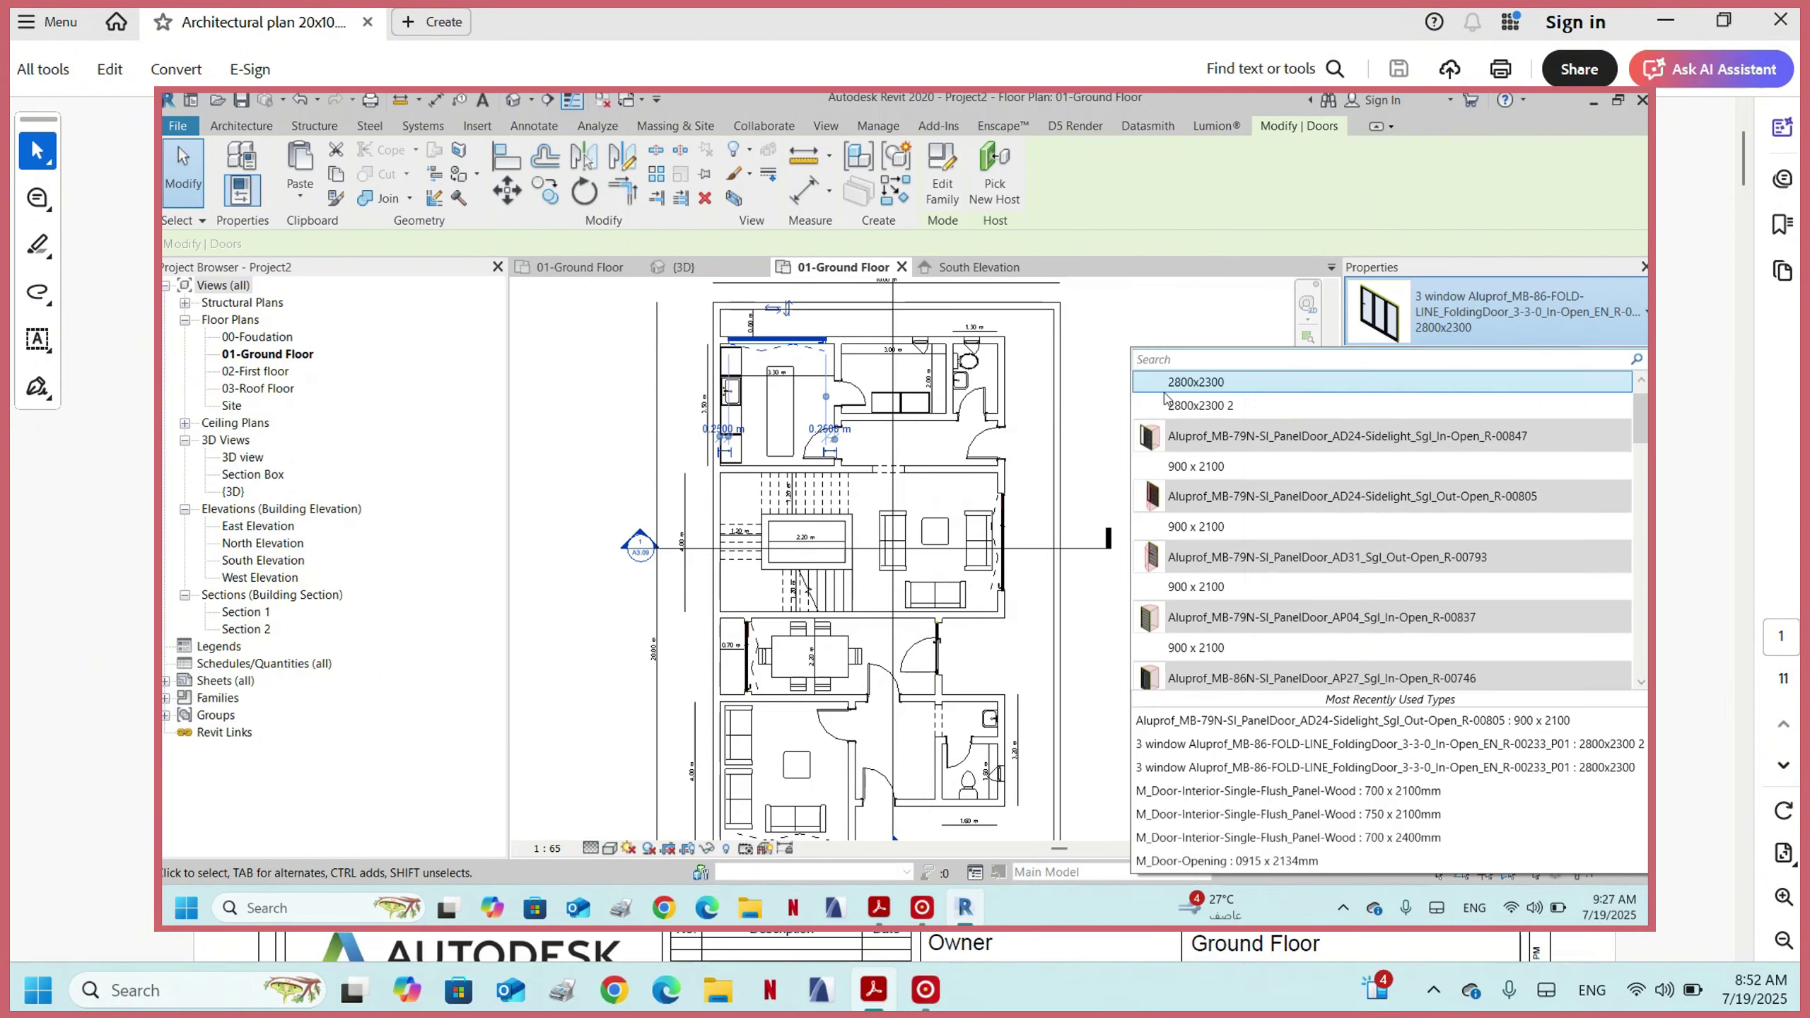
pyautogui.press('Escape')
pyautogui.press('Escape')
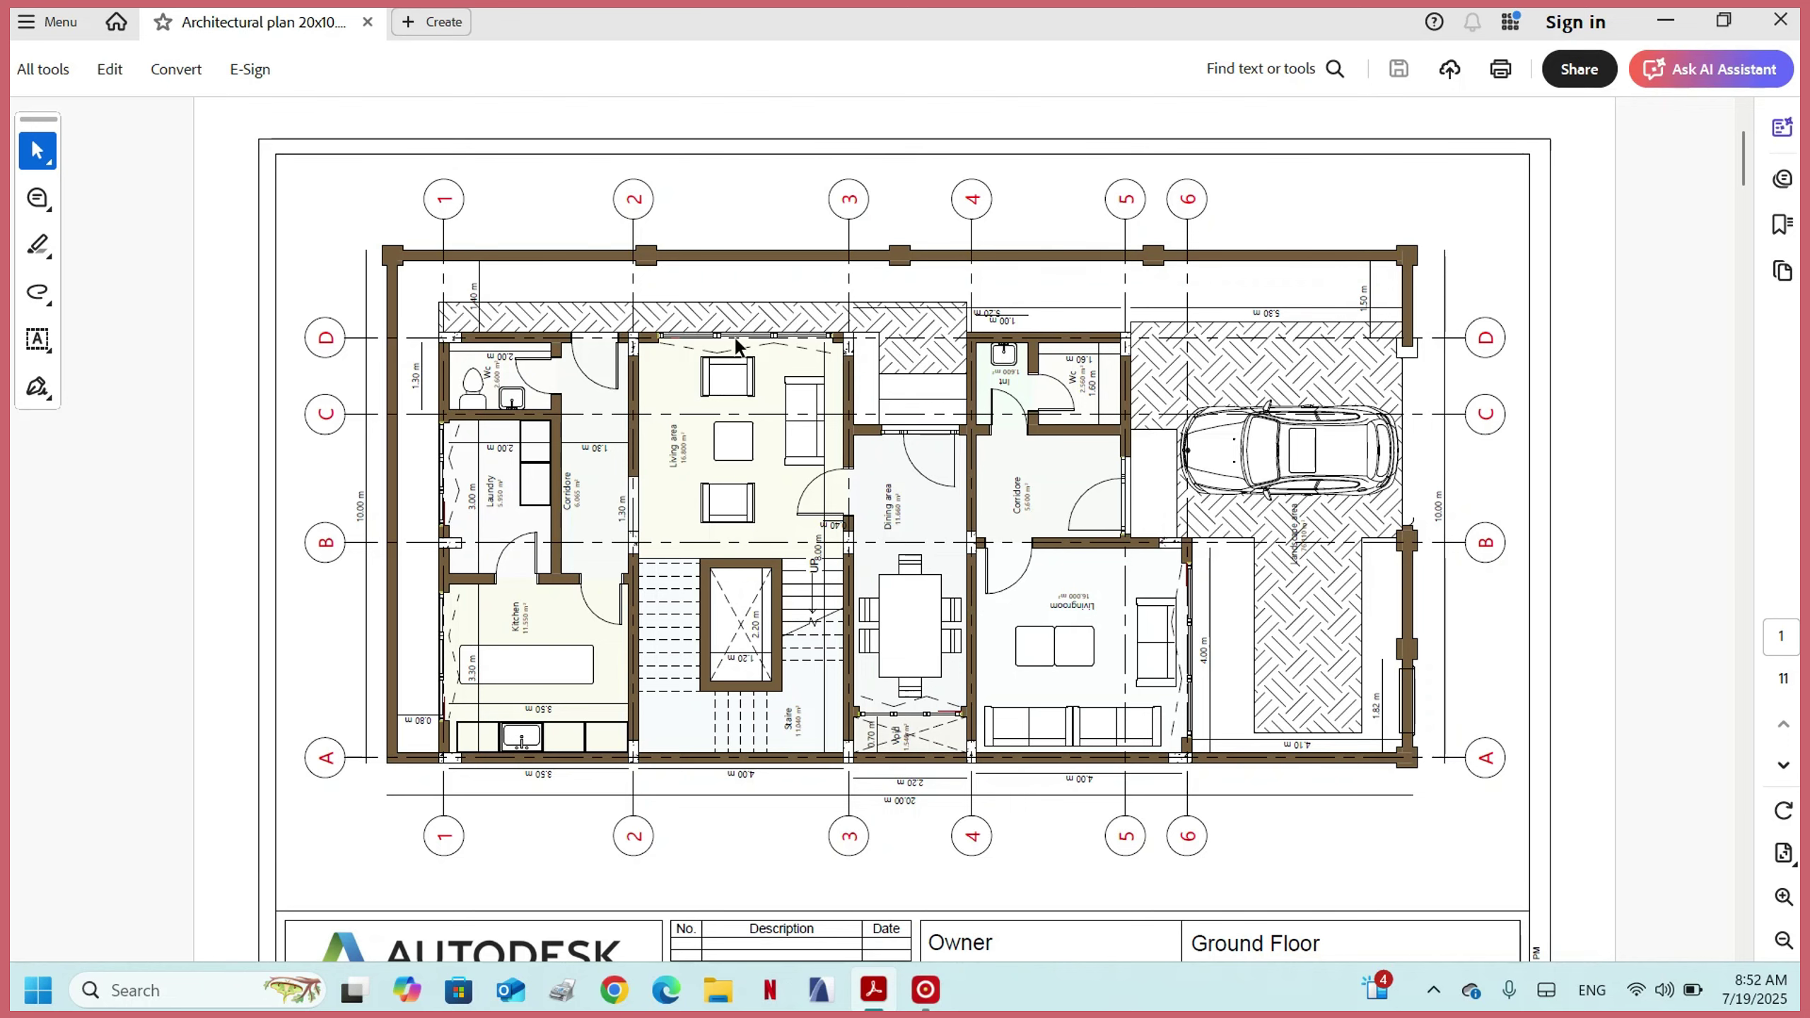
# - Review the ground, first and roof floor plans in the architectural plan PDF in Acrobat
pyautogui.scroll(-10, 681, 405)
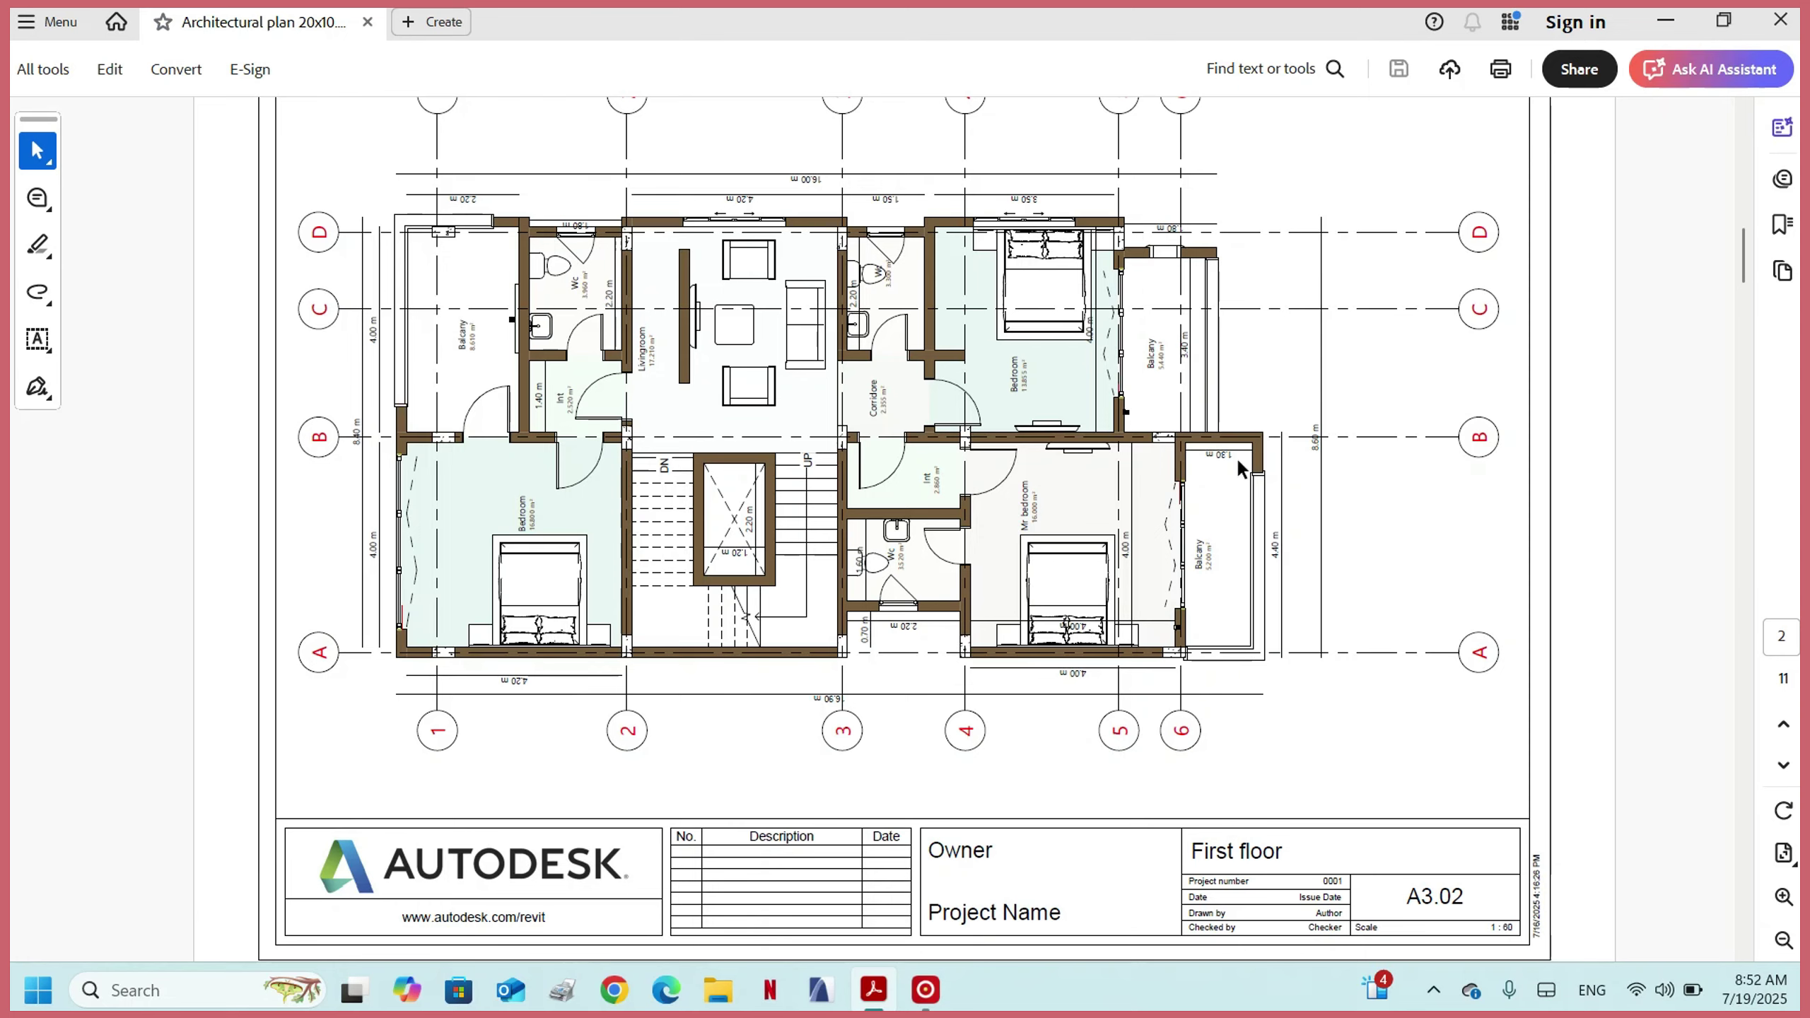
pyautogui.scroll(-3, 781, 496)
pyautogui.scroll(-2, 783, 506)
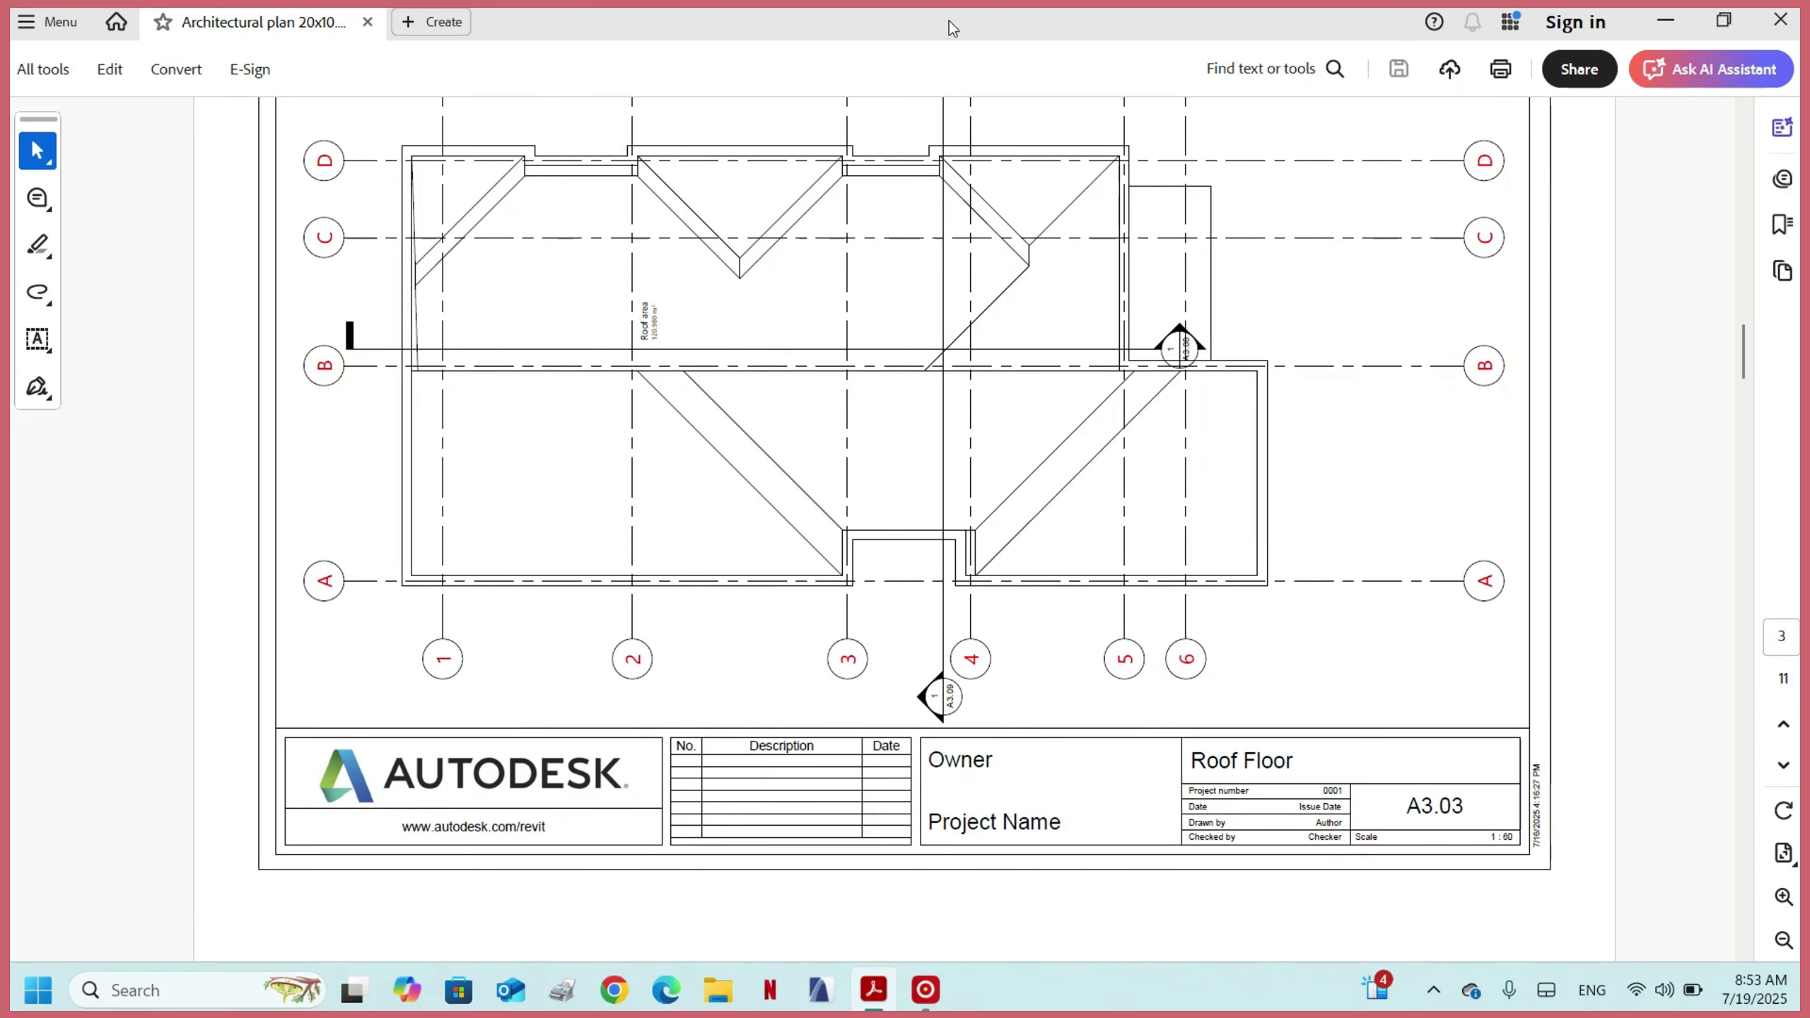
pyautogui.scroll(8, 605, 460)
pyautogui.scroll(2, 670, 474)
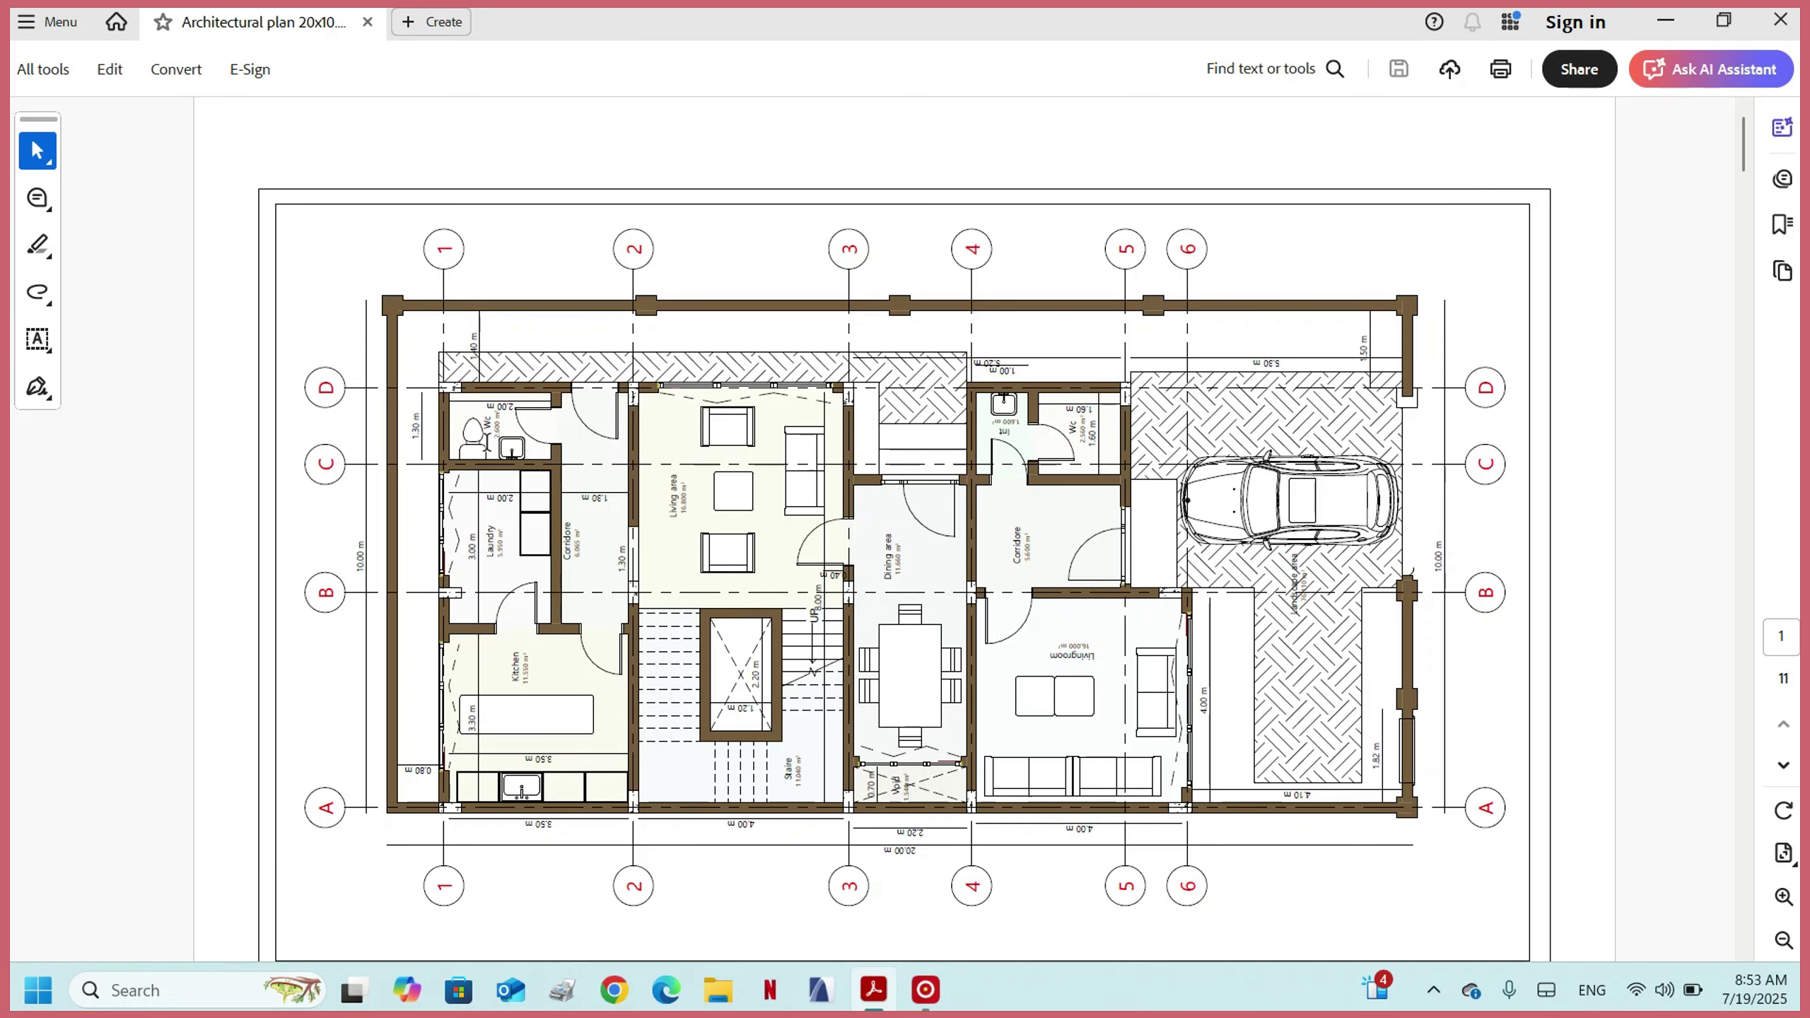
pyautogui.scroll(-1, 529, 498)
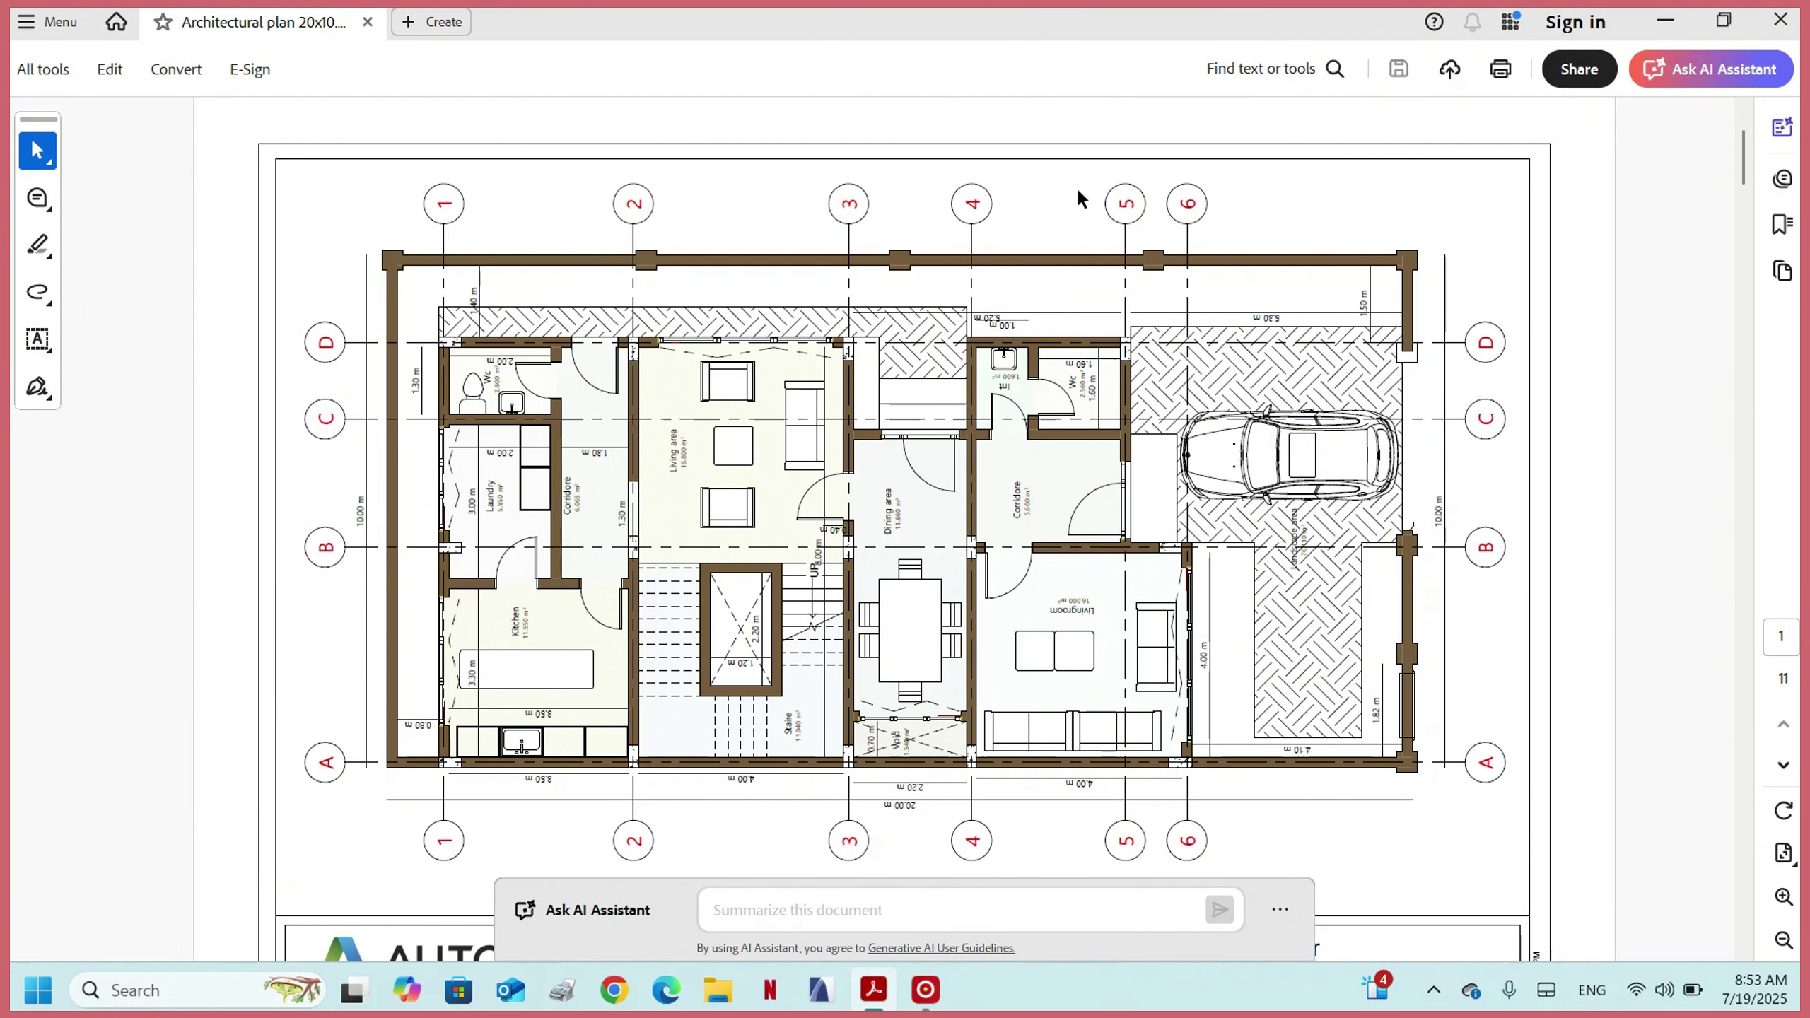
# - Launch Revit 2020 and open the recent model REV_0
pyautogui.click(62, 991)
pyautogui.write('rev')
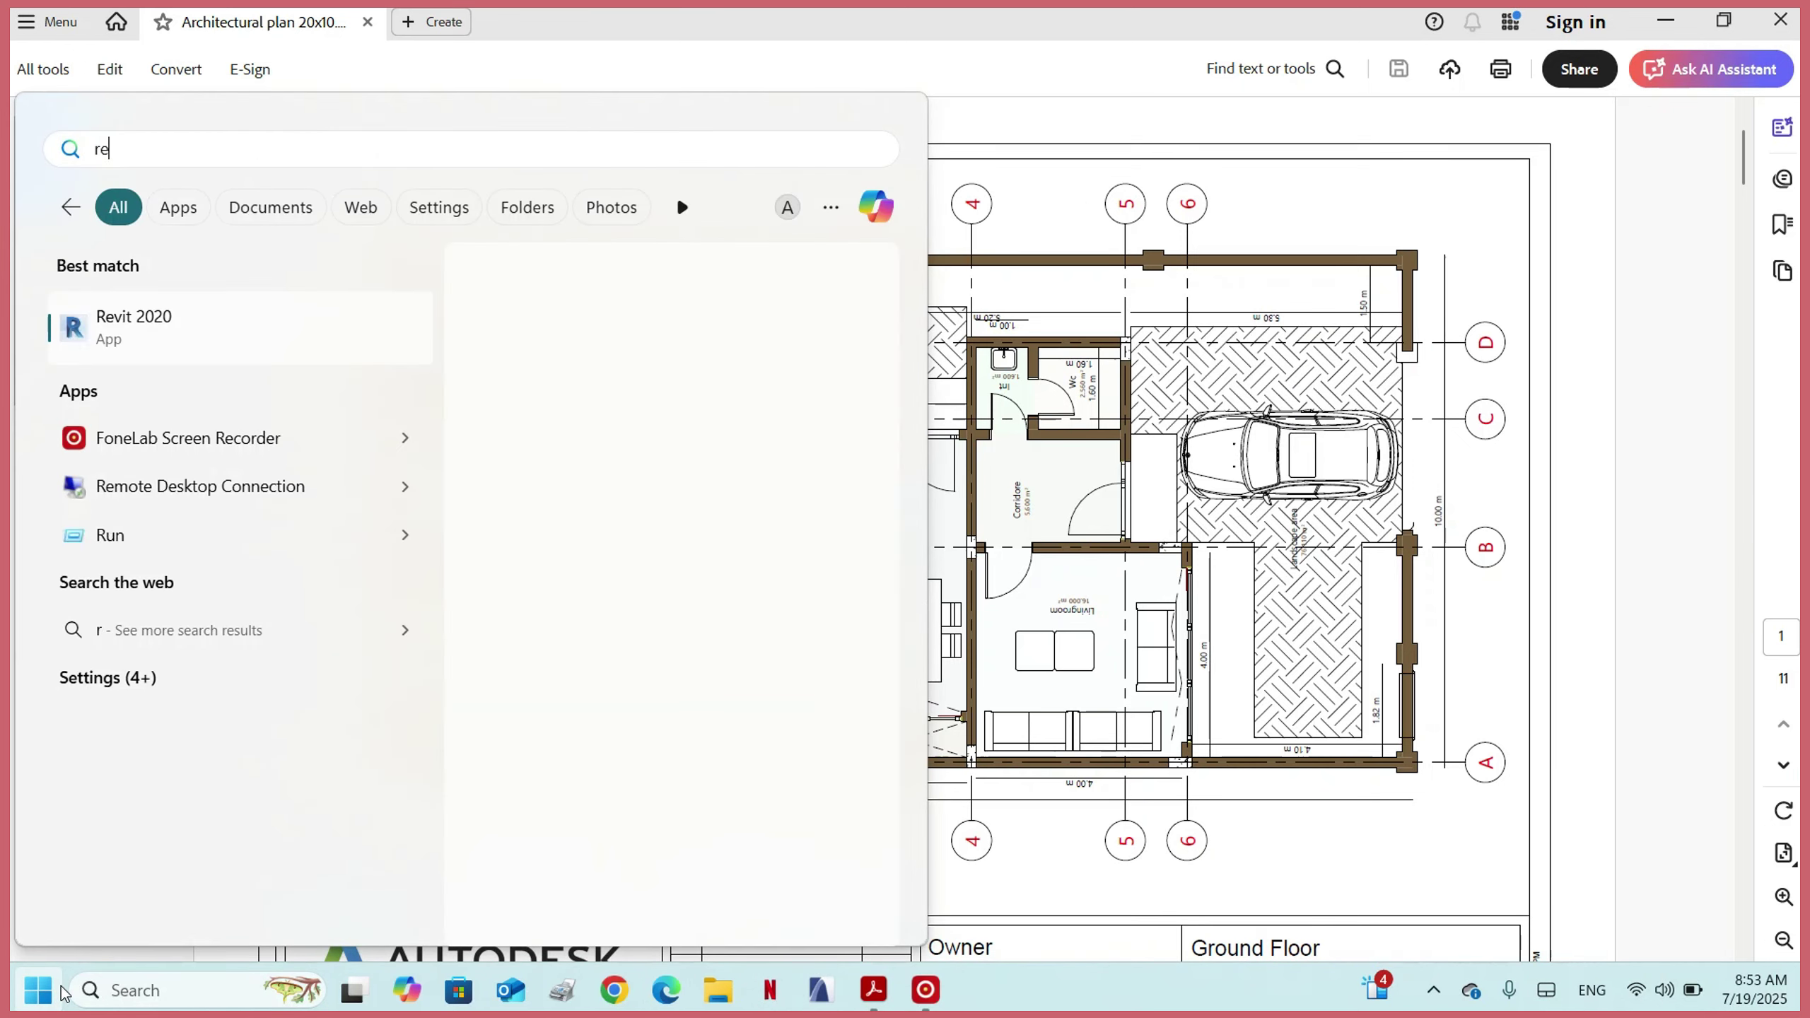
pyautogui.write('it')
pyautogui.press('Return')
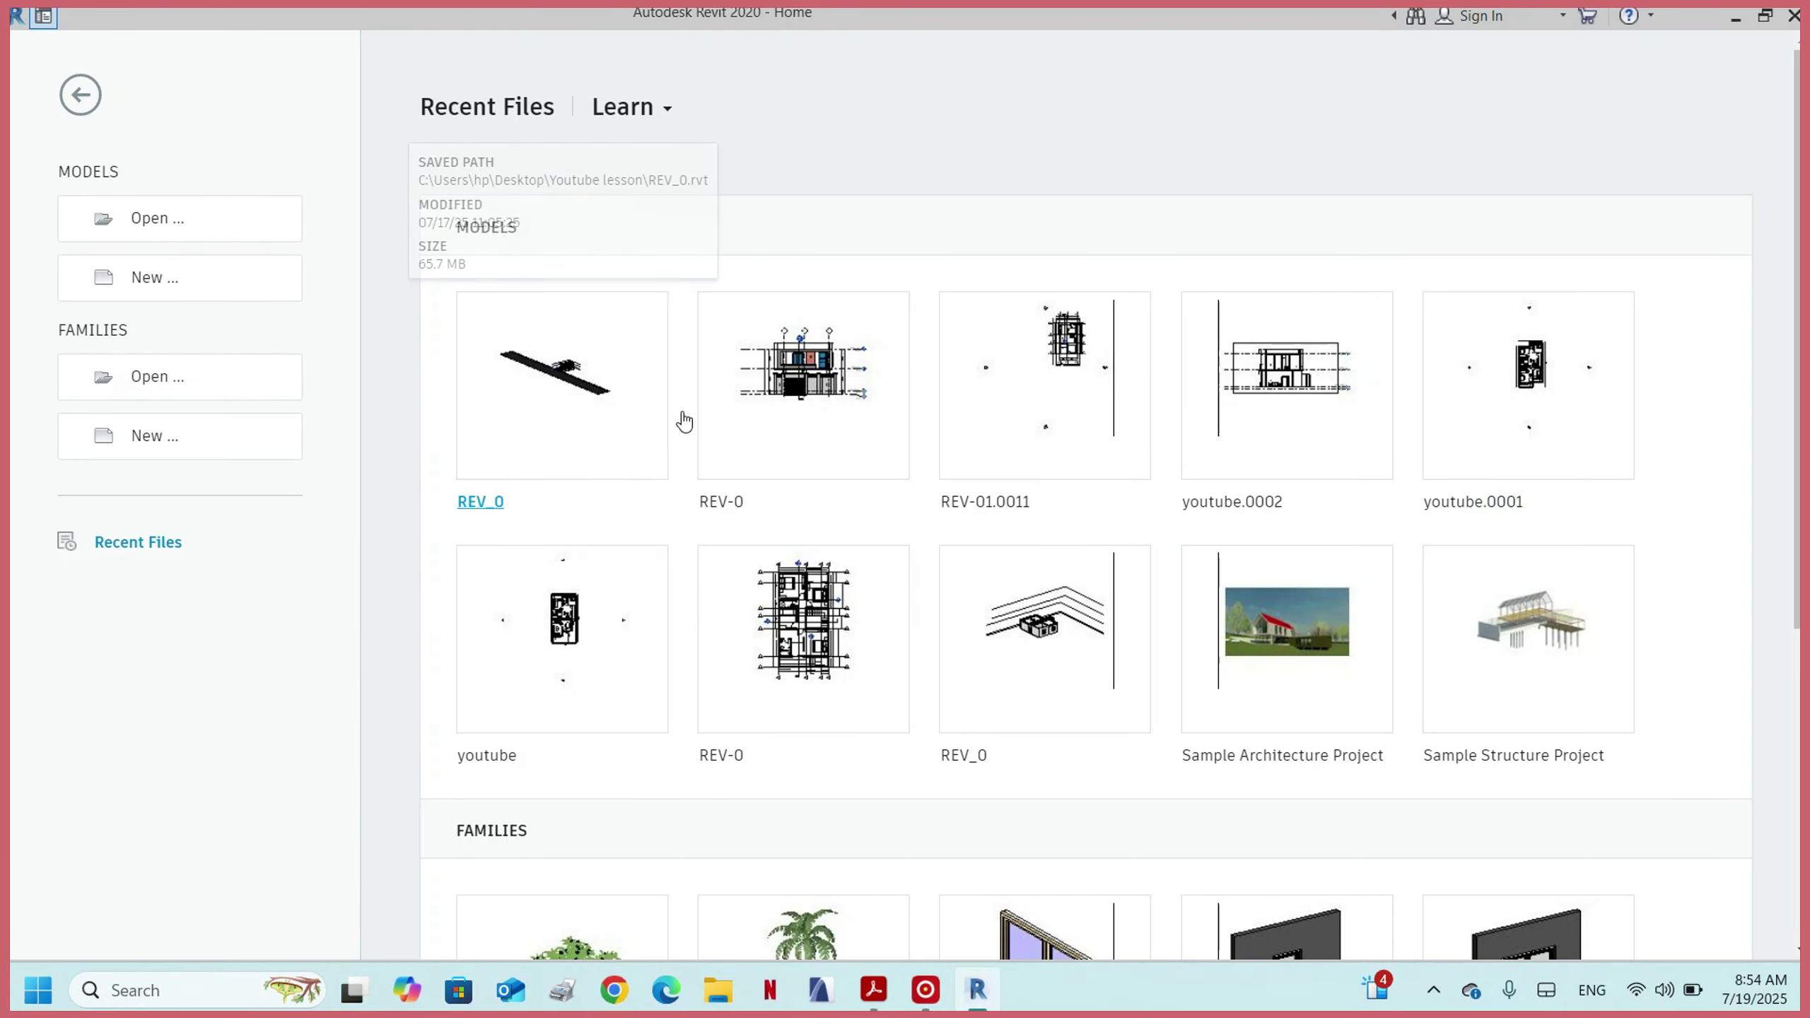
pyautogui.click(500, 378)
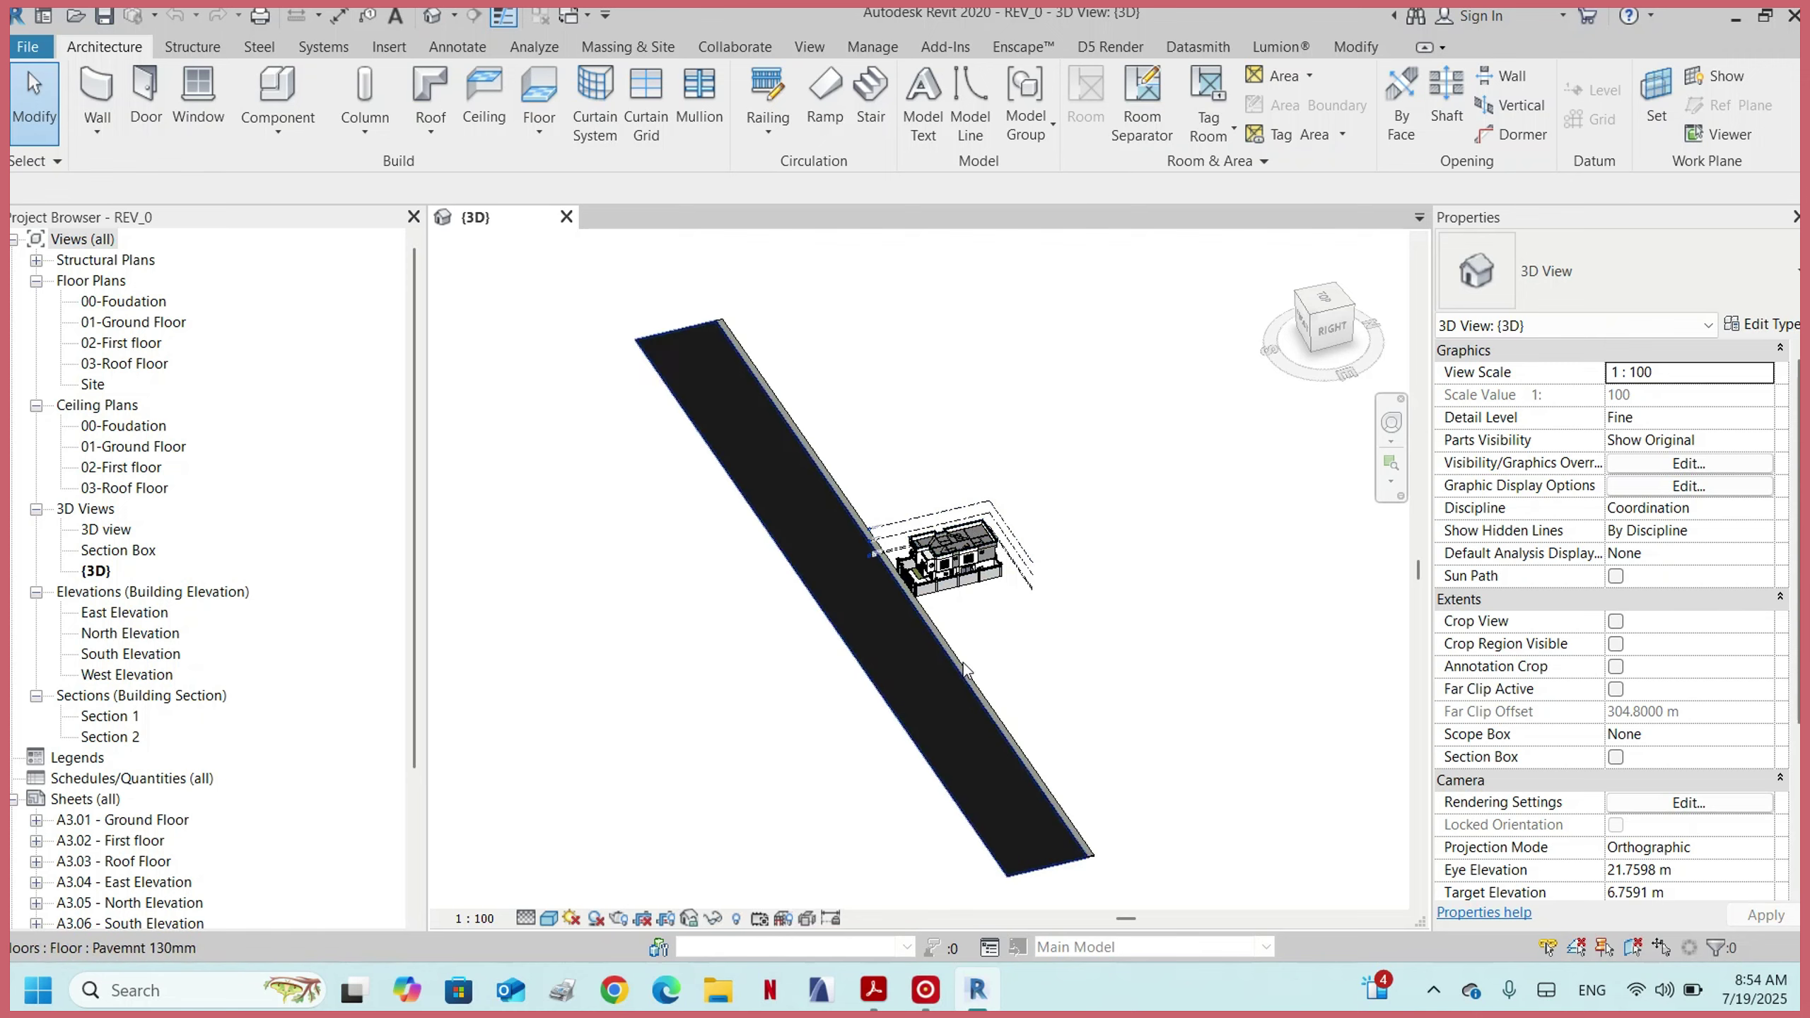
# - Examine the finished house in the 3D view, the 01-Ground Floor and 02-First floor plans, and the South Elevation
pyautogui.scroll(5, 1018, 559)
pyautogui.scroll(4, 1017, 559)
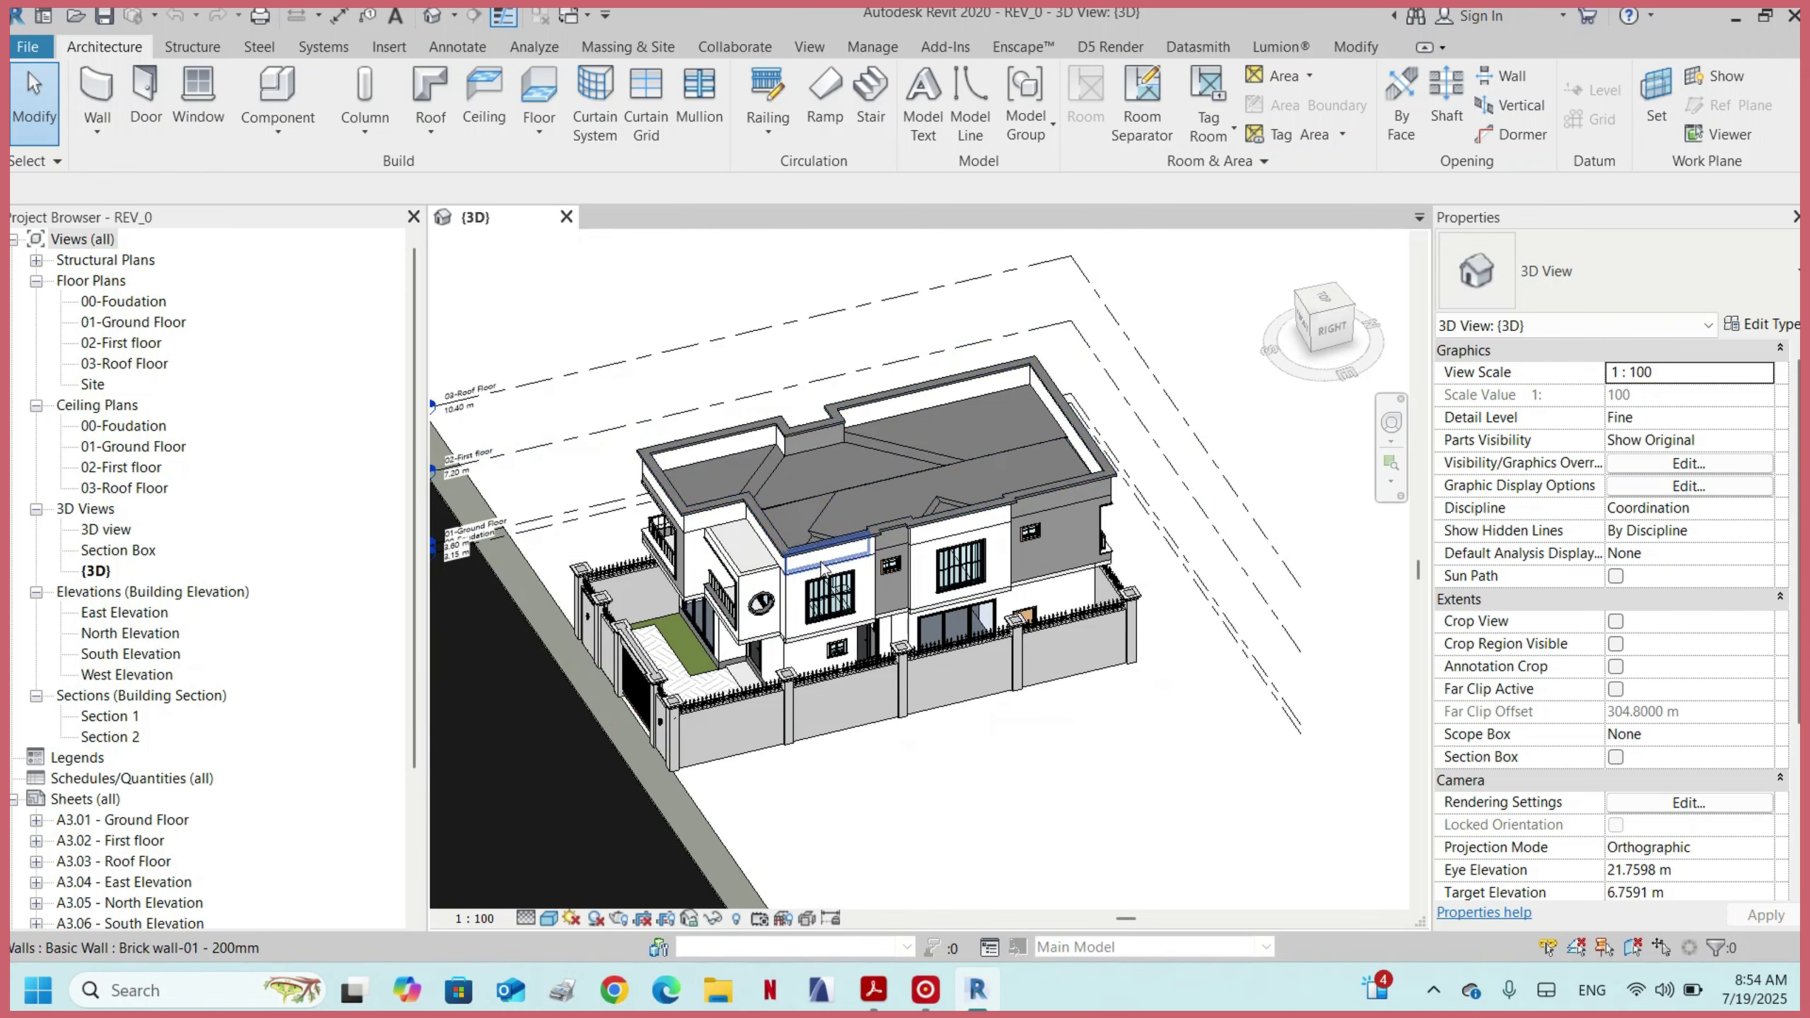
pyautogui.doubleClick(151, 323)
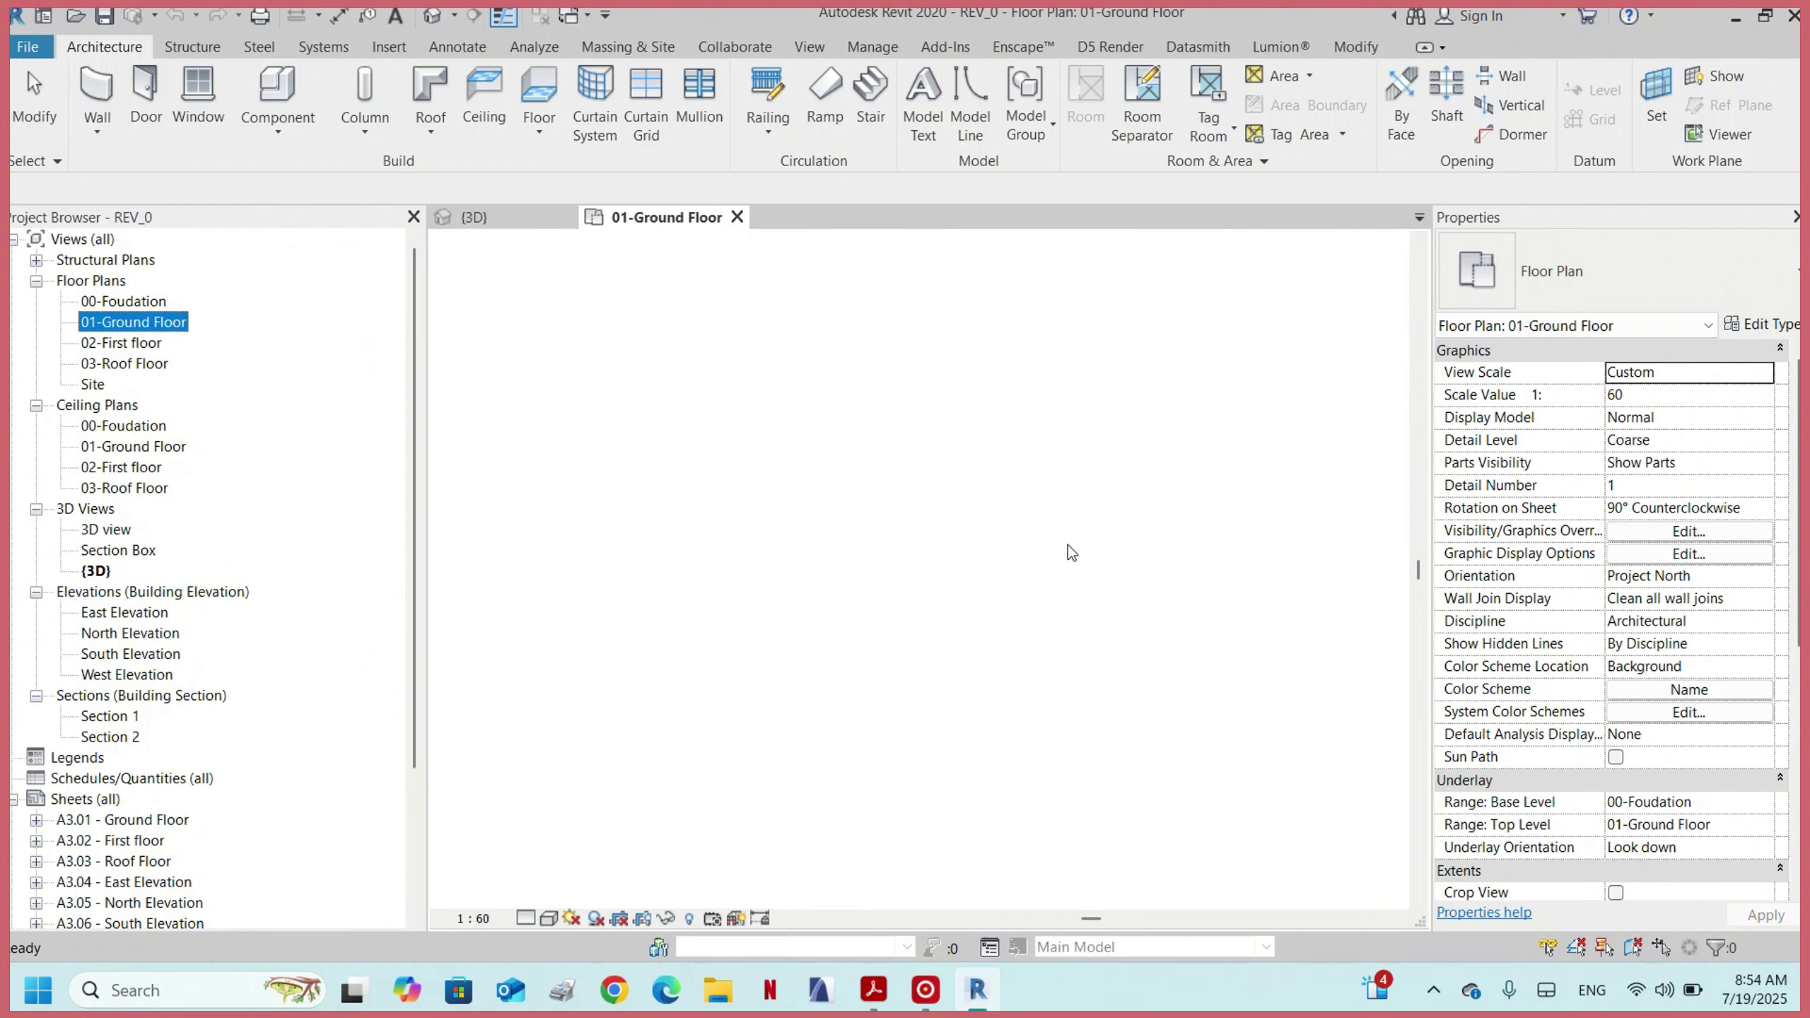
pyautogui.scroll(5, 912, 547)
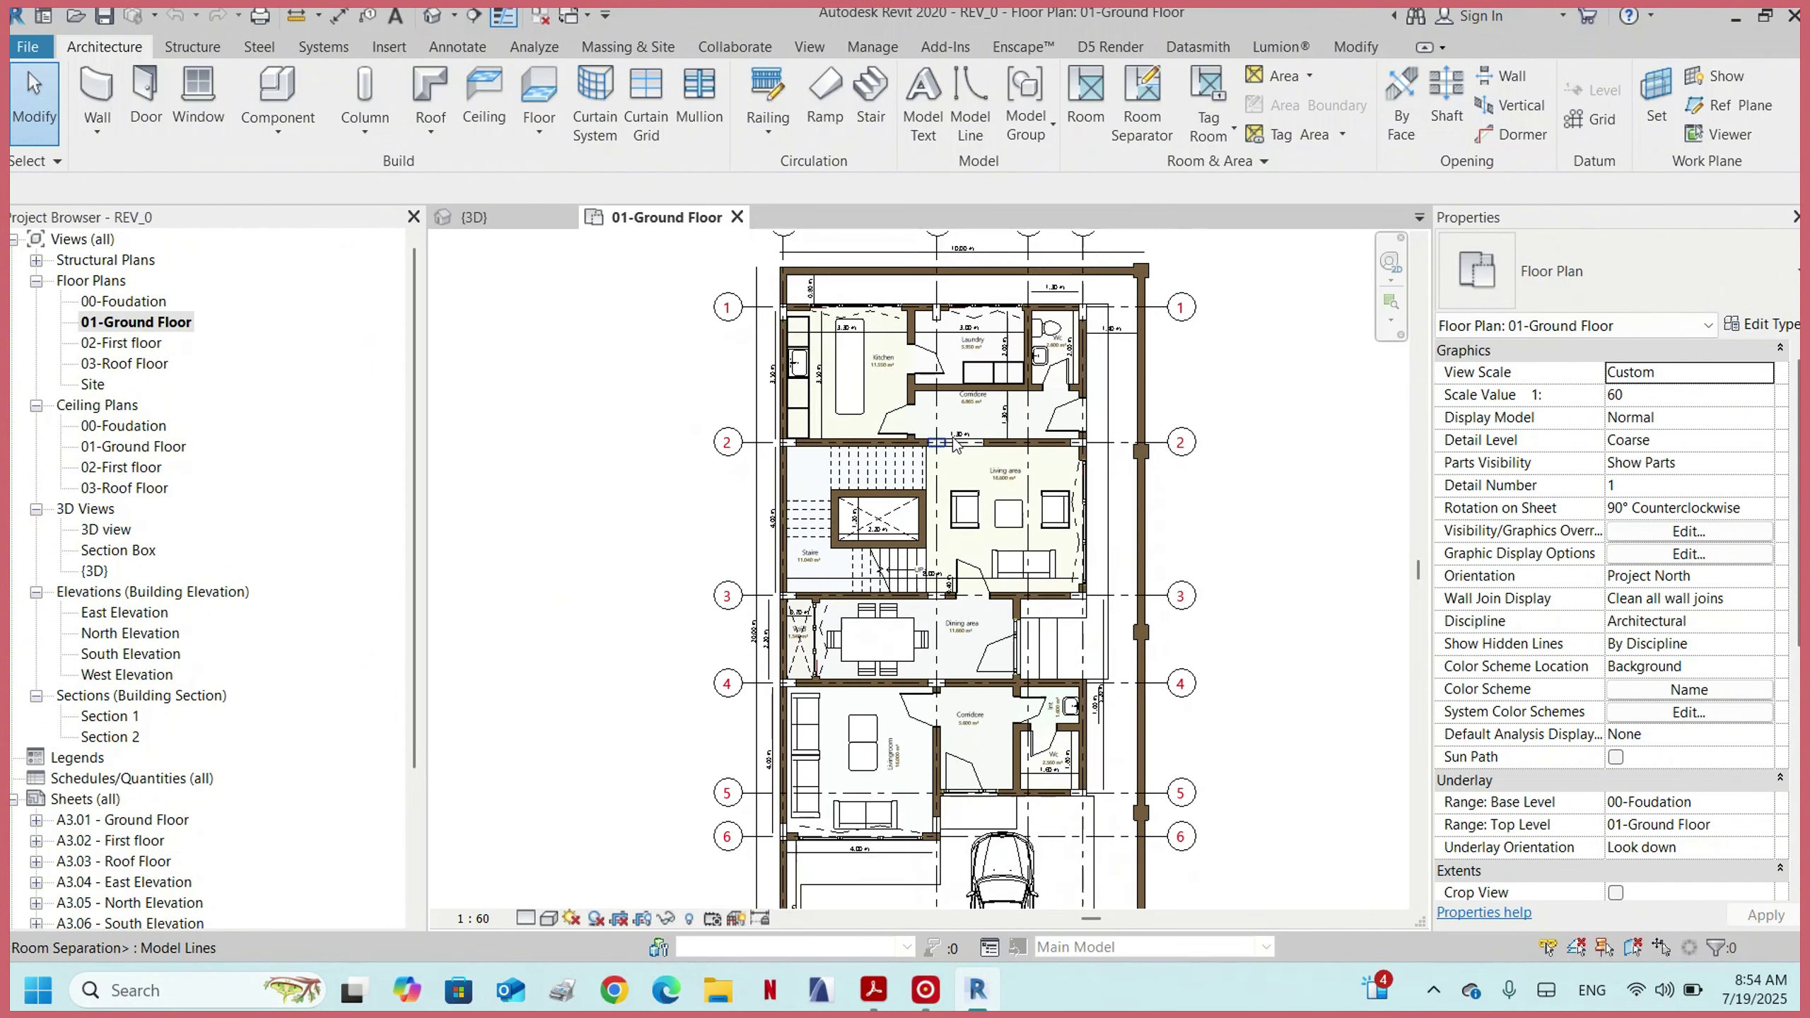
pyautogui.doubleClick(142, 345)
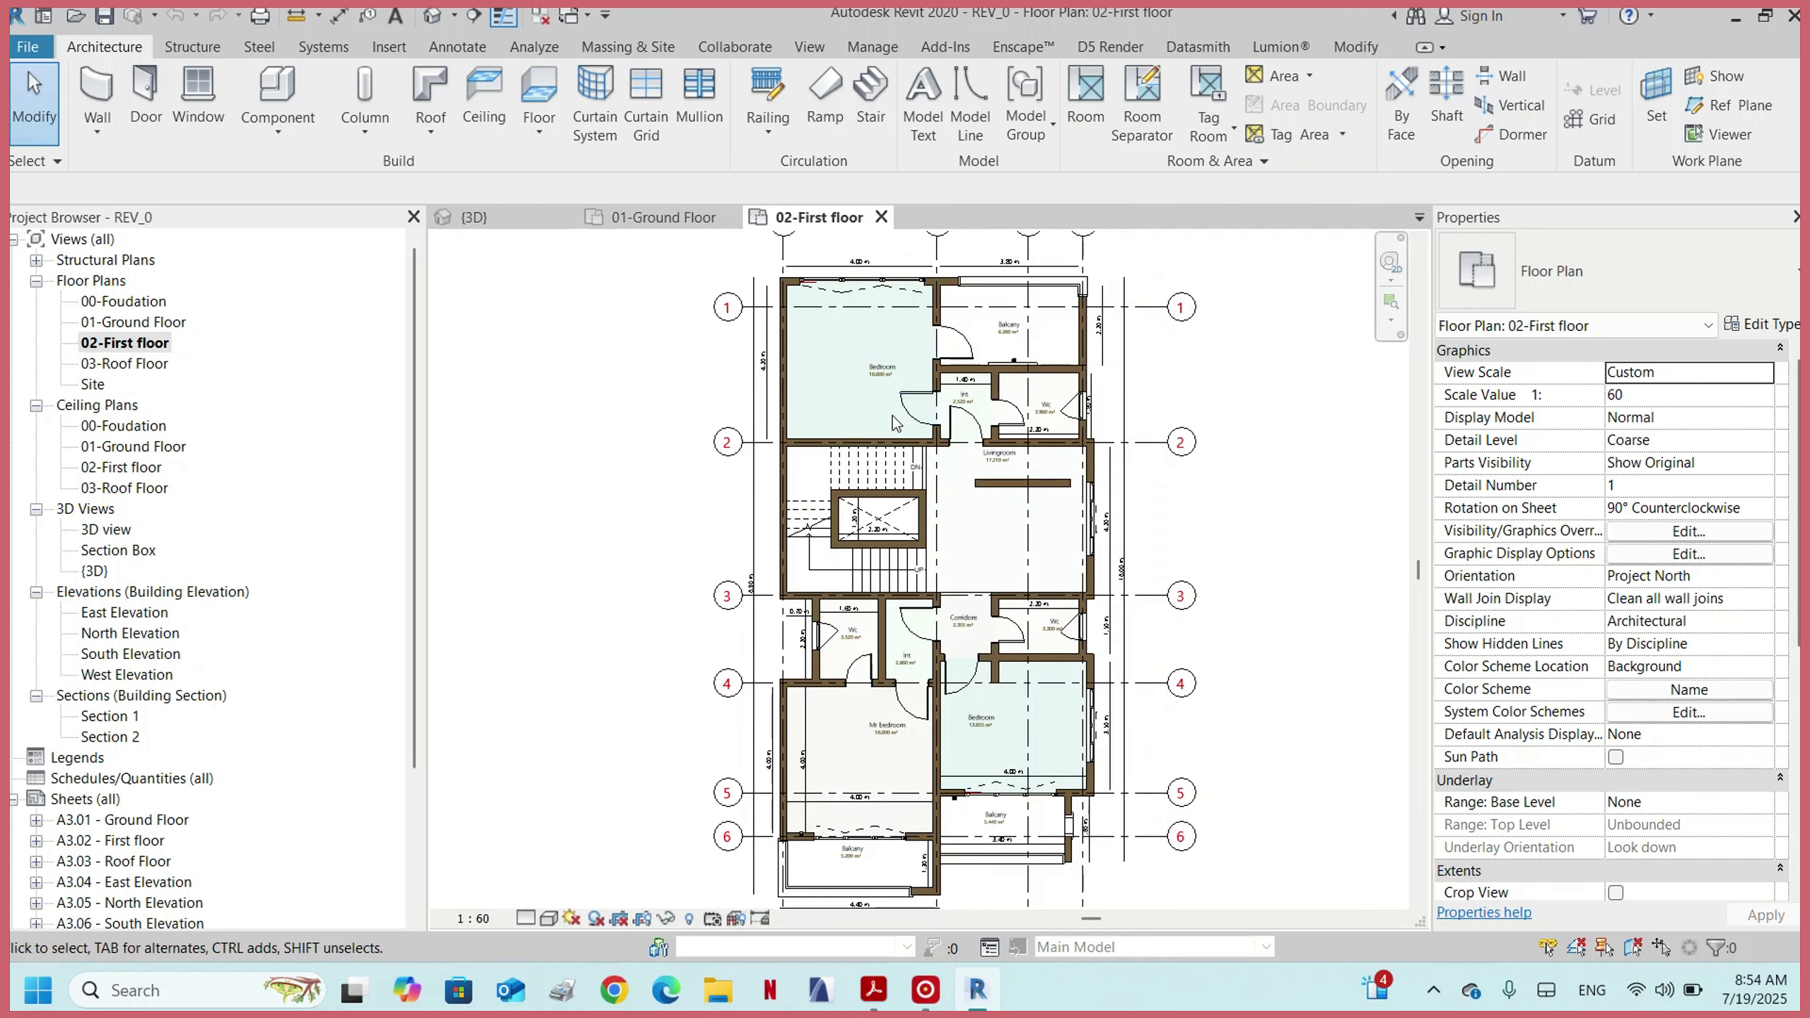
pyautogui.scroll(-1, 128, 475)
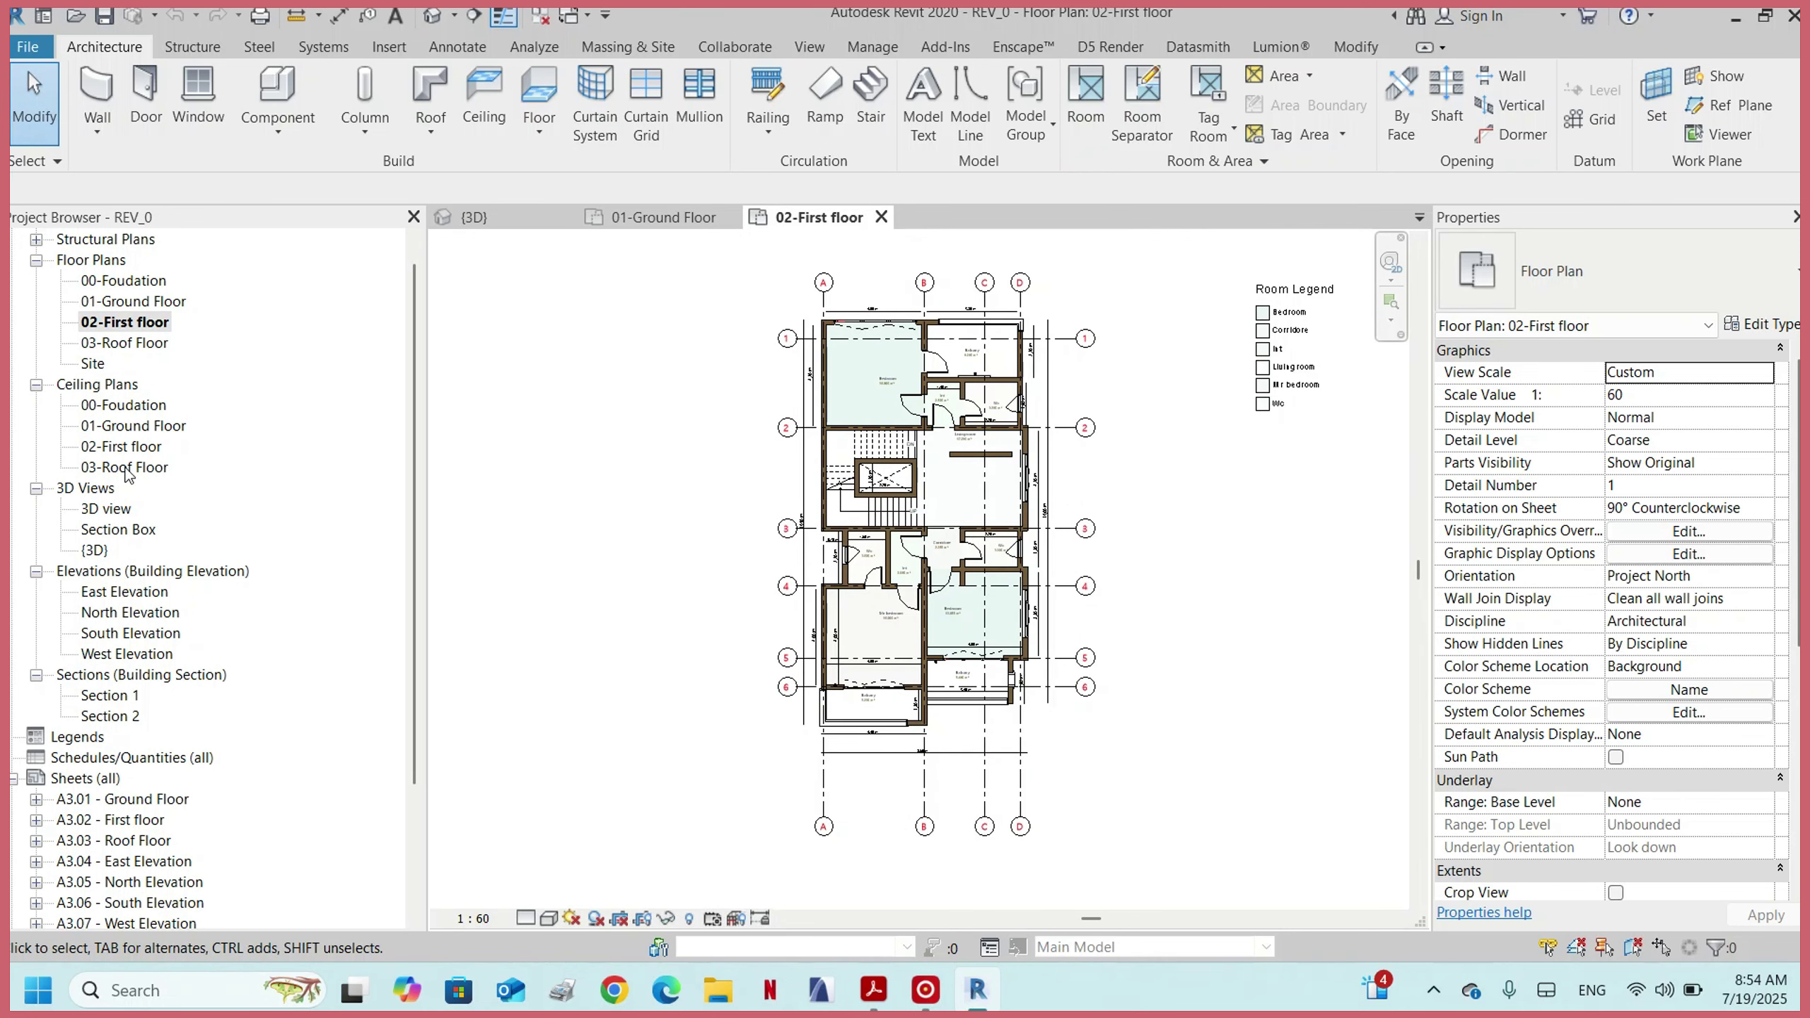
pyautogui.doubleClick(142, 632)
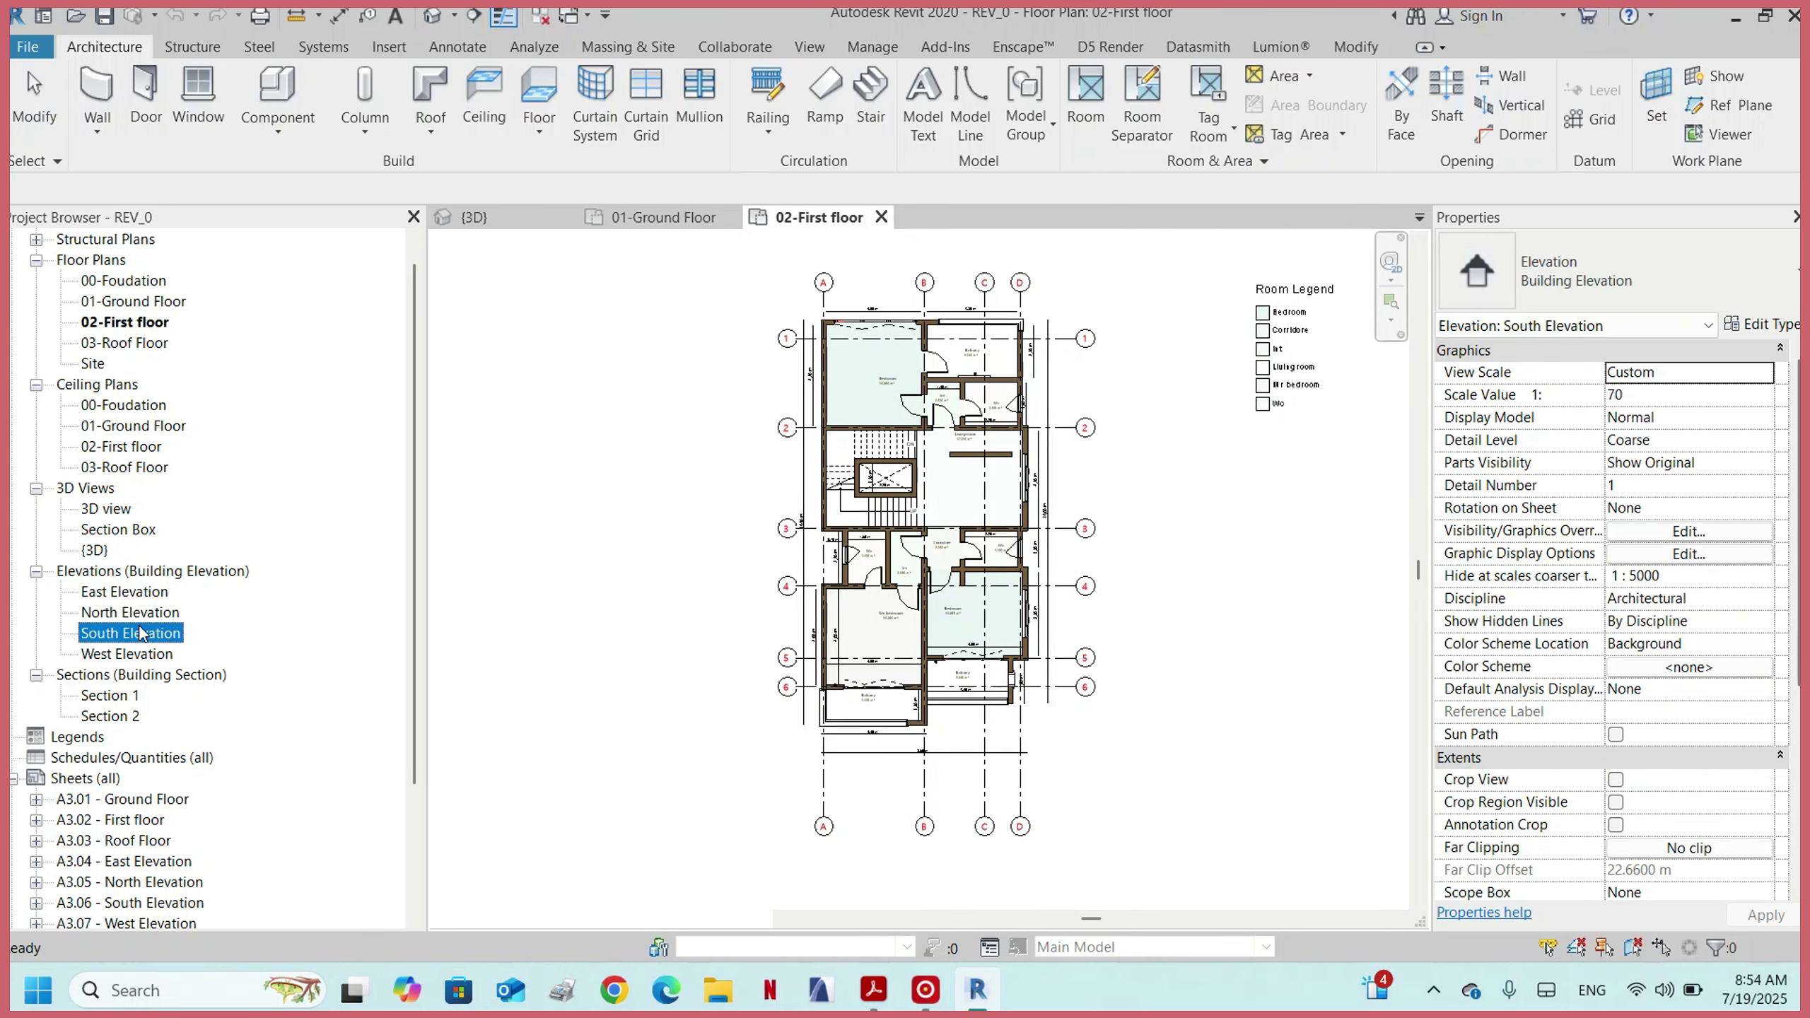
pyautogui.scroll(2, 913, 590)
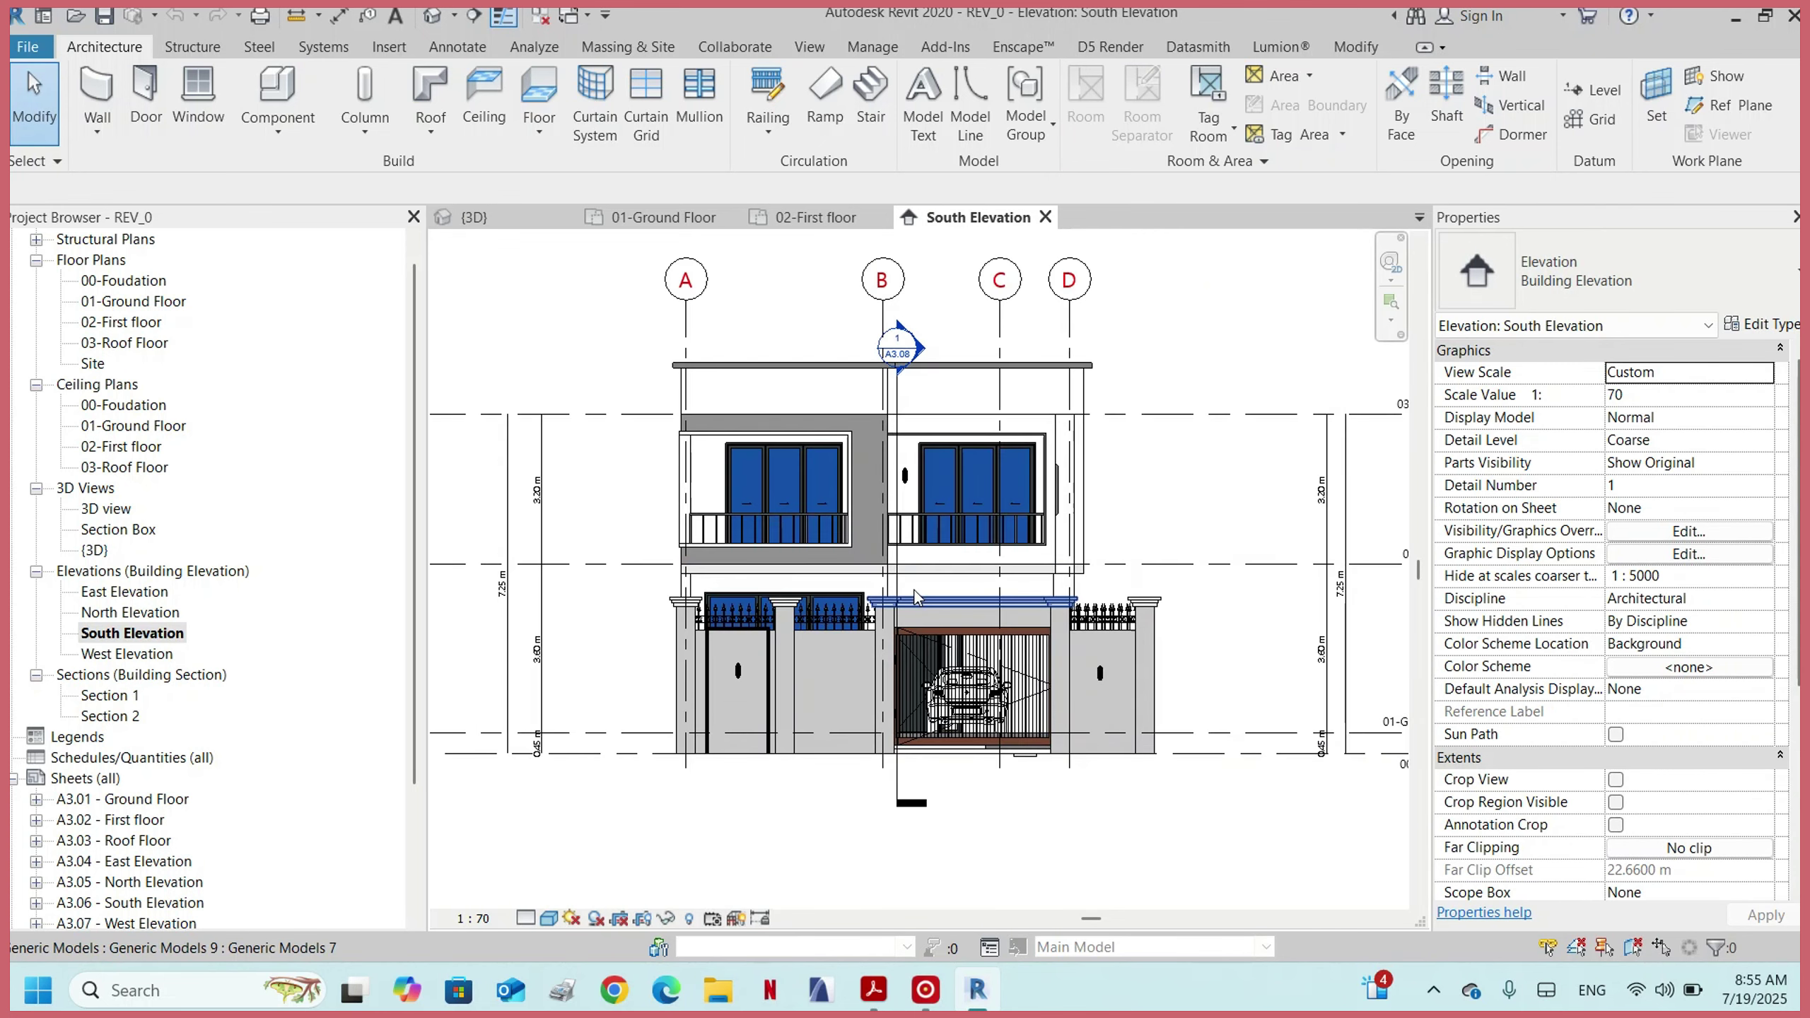
pyautogui.scroll(-2, 922, 516)
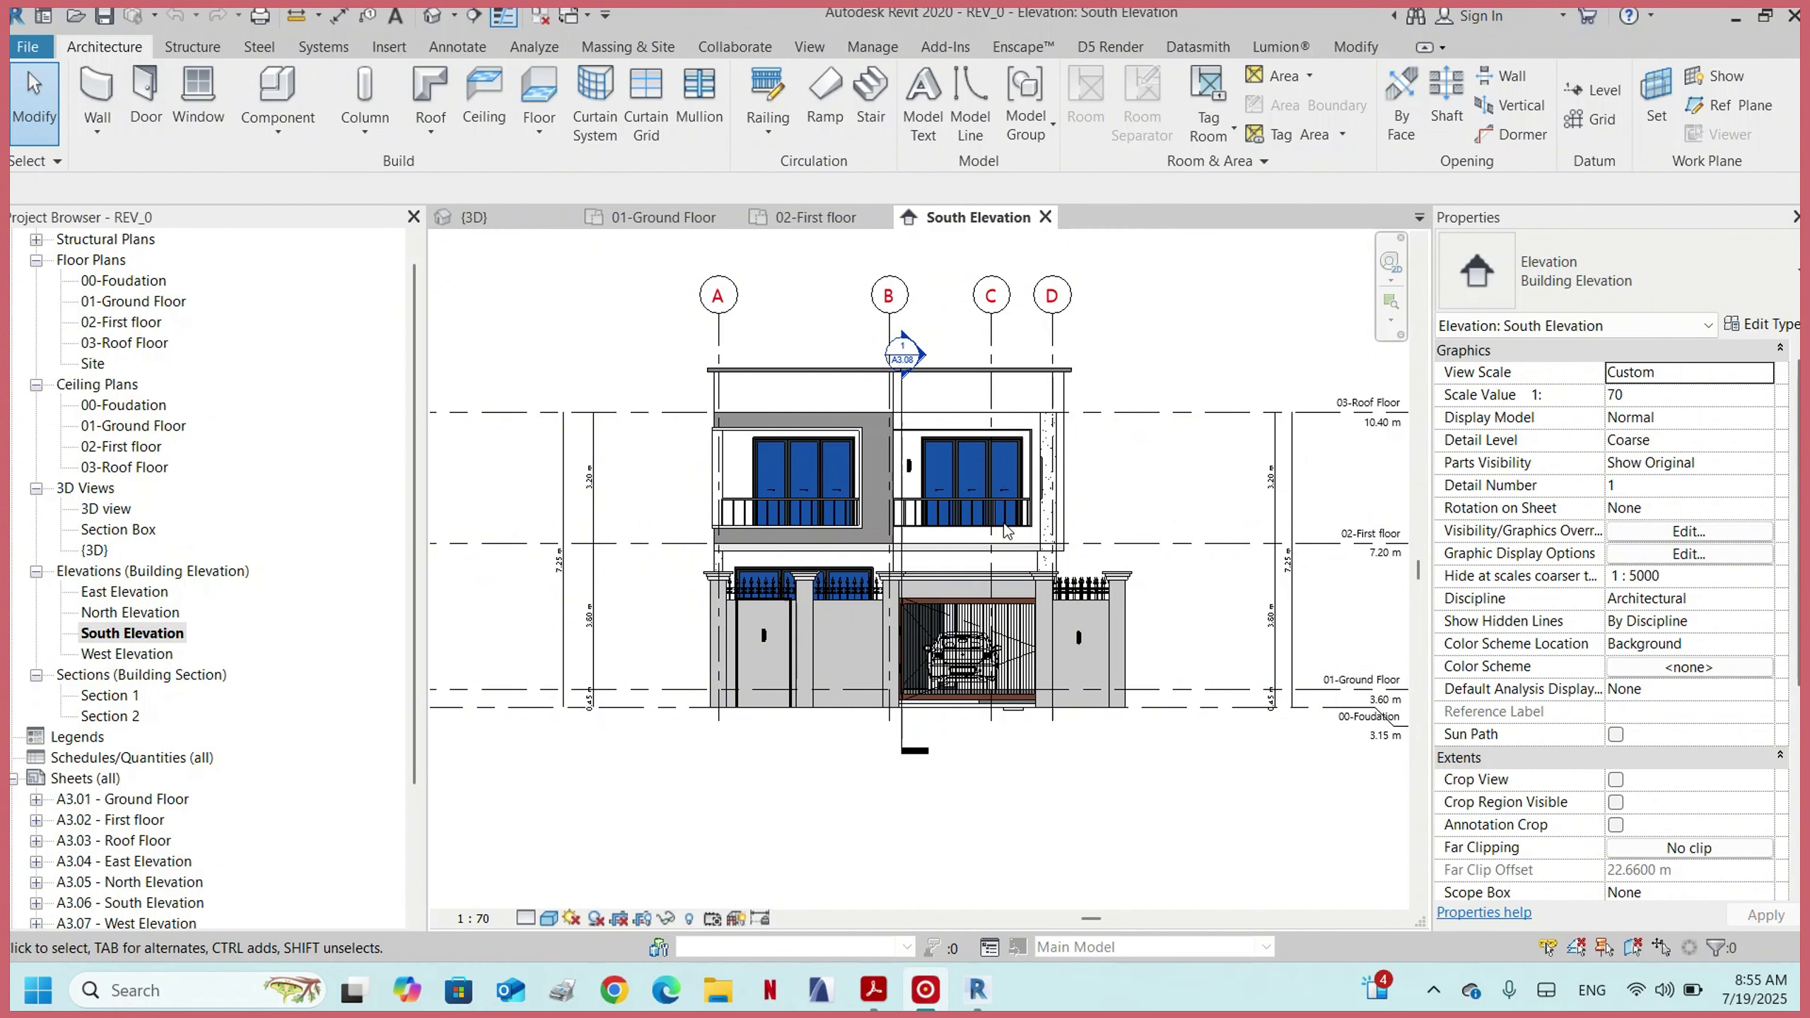
pyautogui.scroll(-2, 1134, 526)
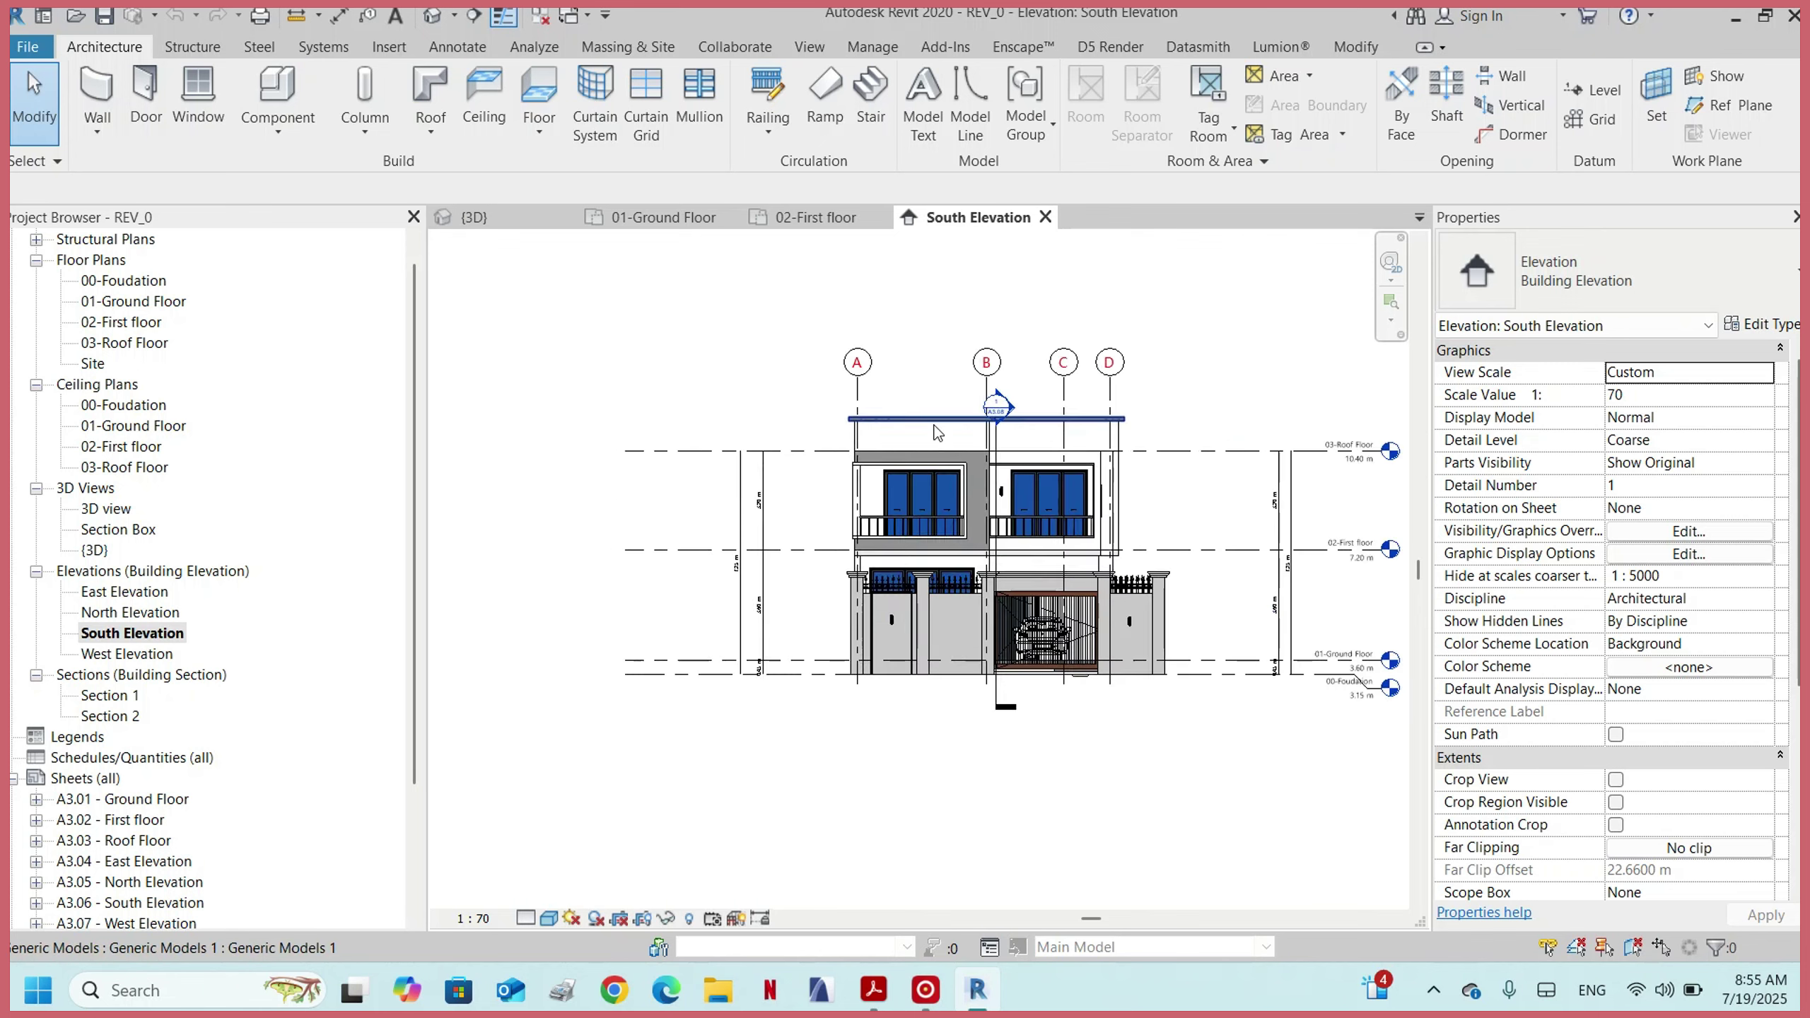
pyautogui.scroll(3, 1154, 464)
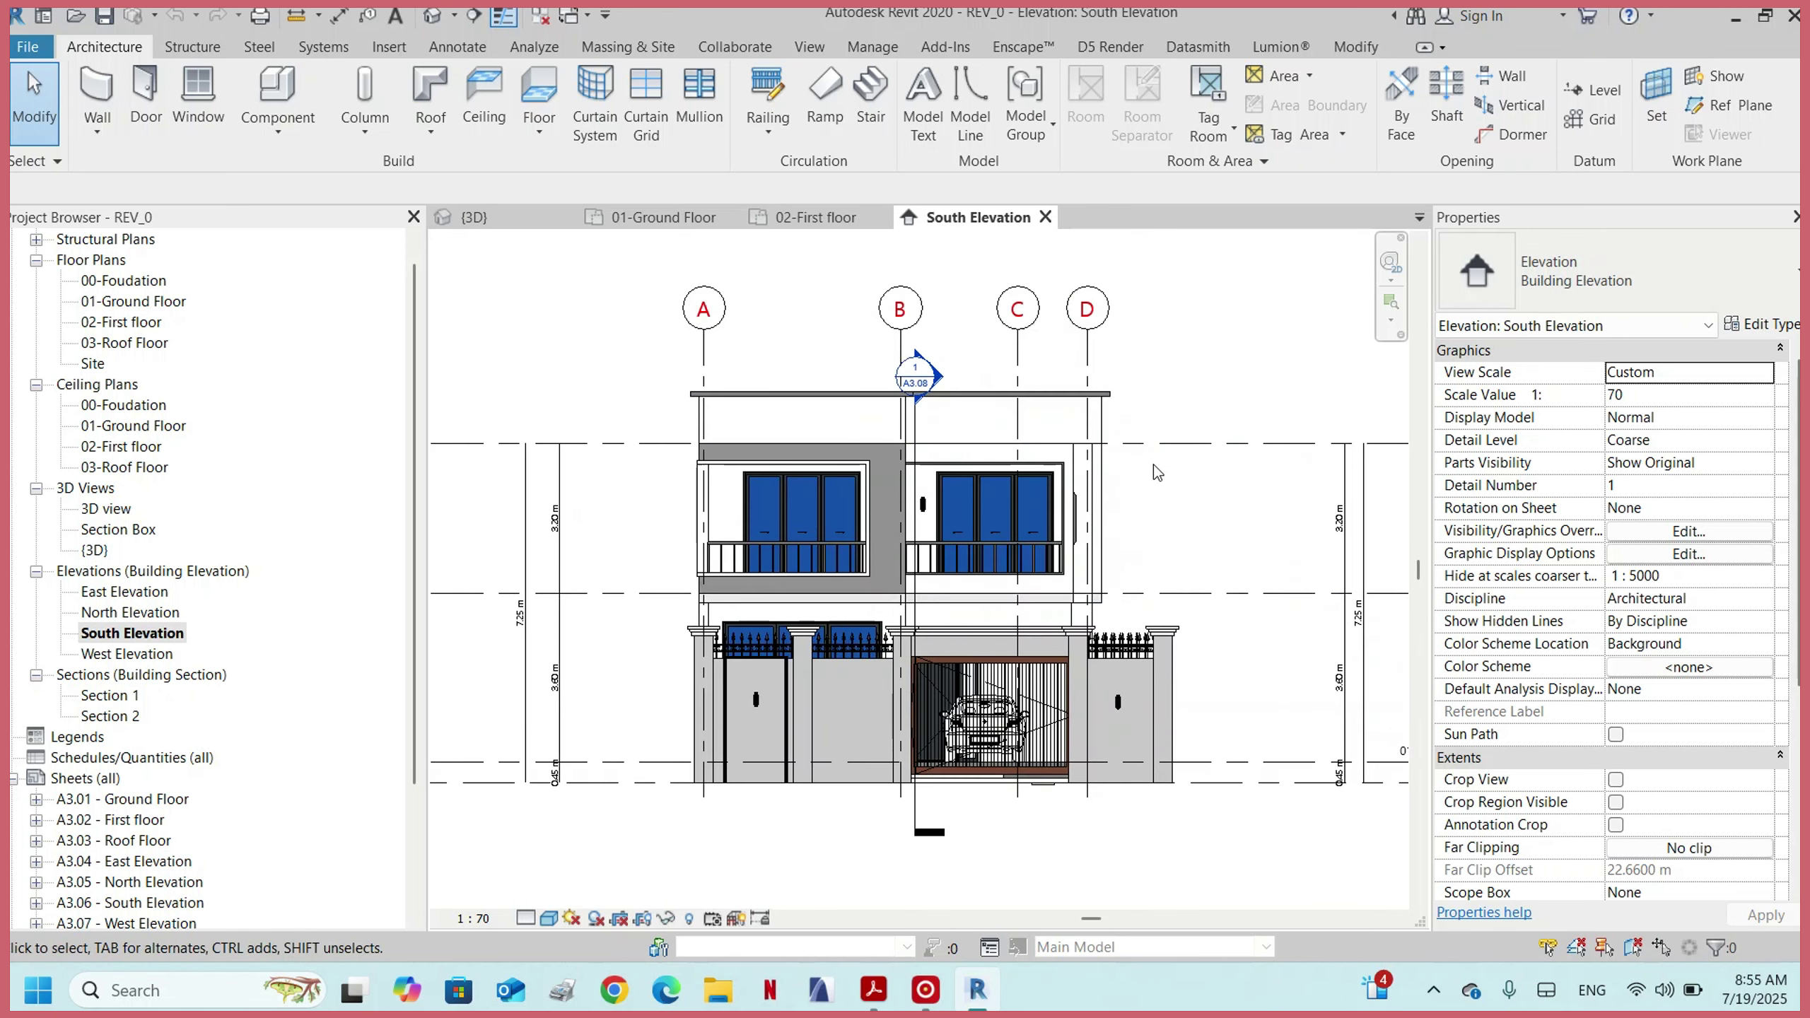
# - Create a new project based on the 02-Template template file
pyautogui.click(26, 47)
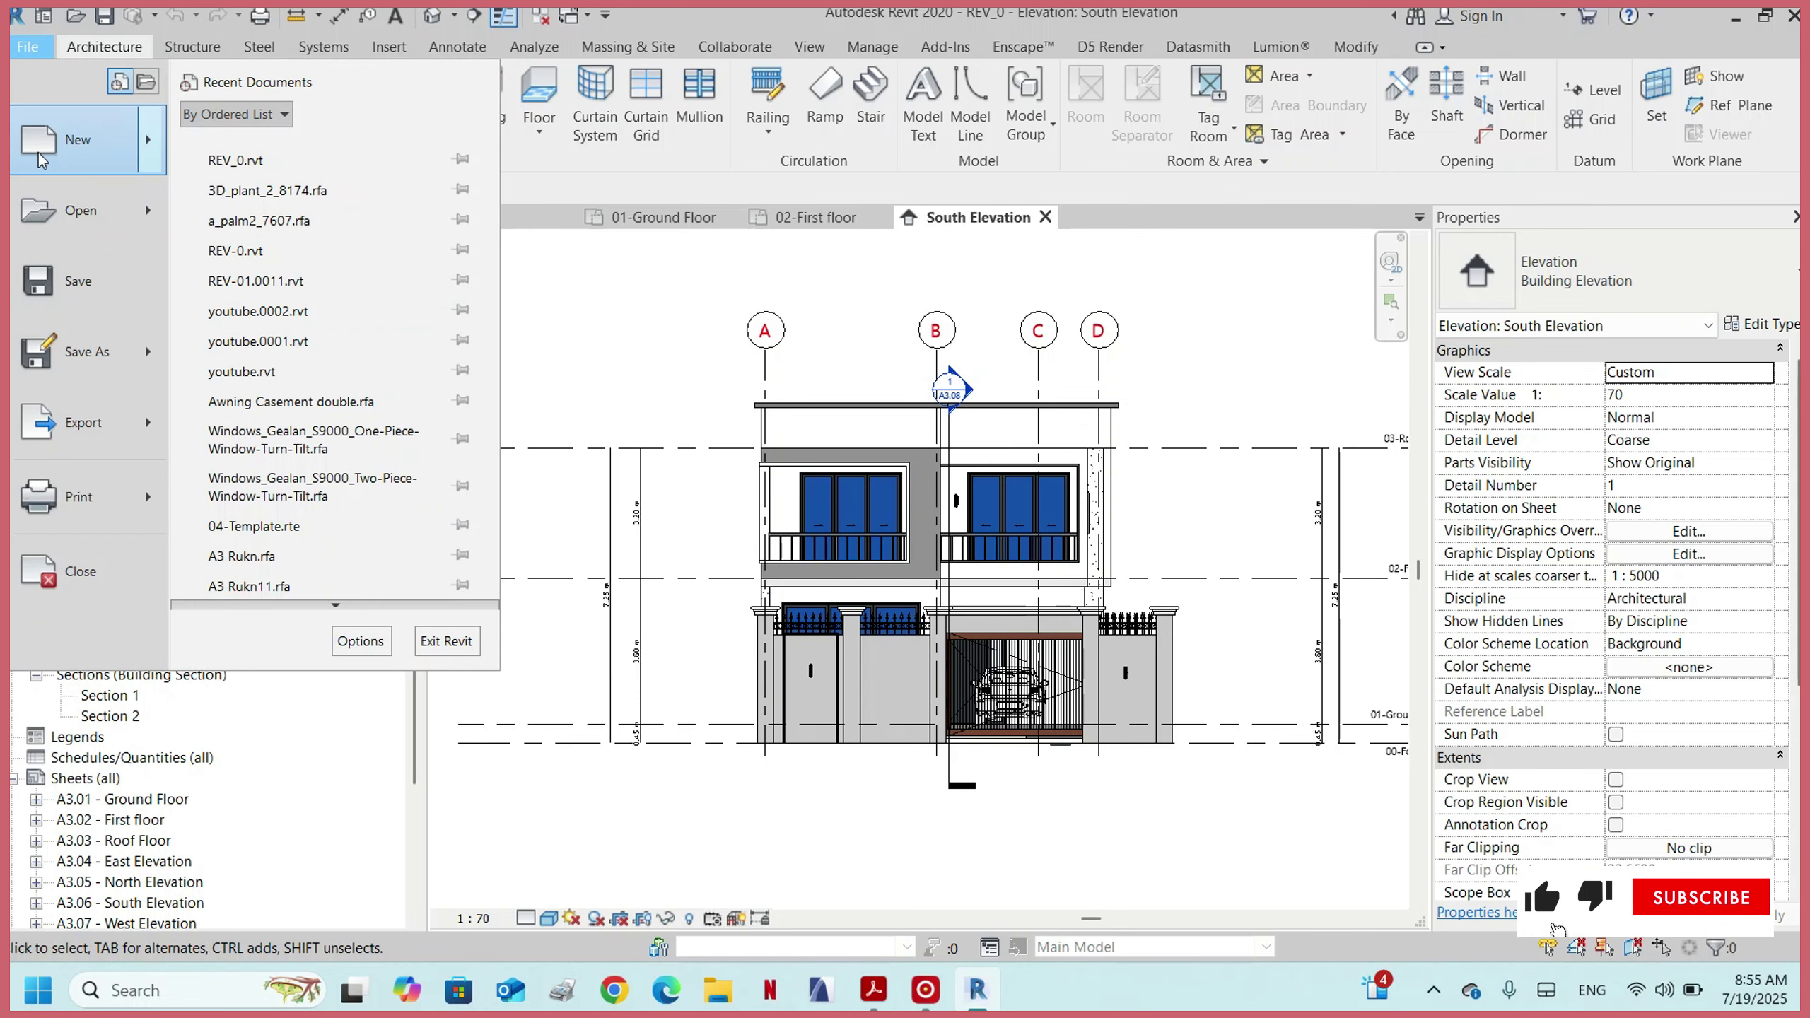
pyautogui.moveTo(40, 158)
pyautogui.click(257, 143)
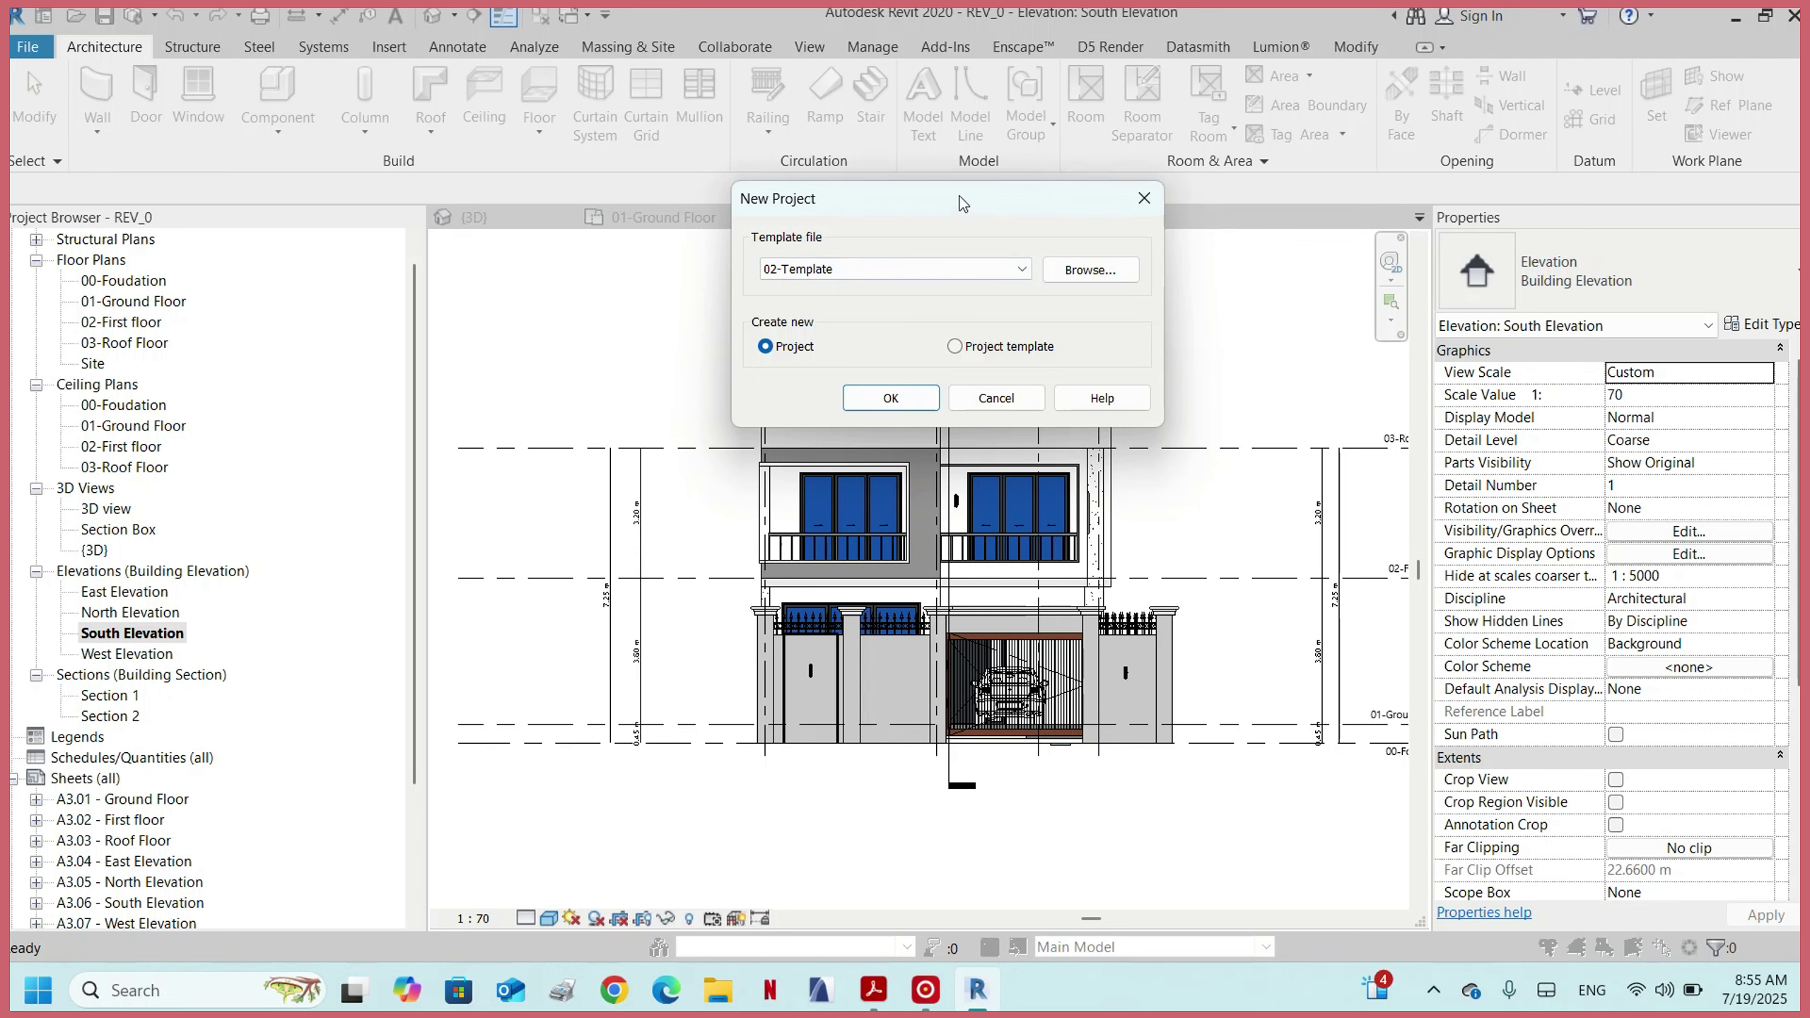
pyautogui.moveTo(963, 203)
pyautogui.mouseDown()
pyautogui.moveTo(824, 200)
pyautogui.moveTo(943, 200)
pyautogui.mouseUp()
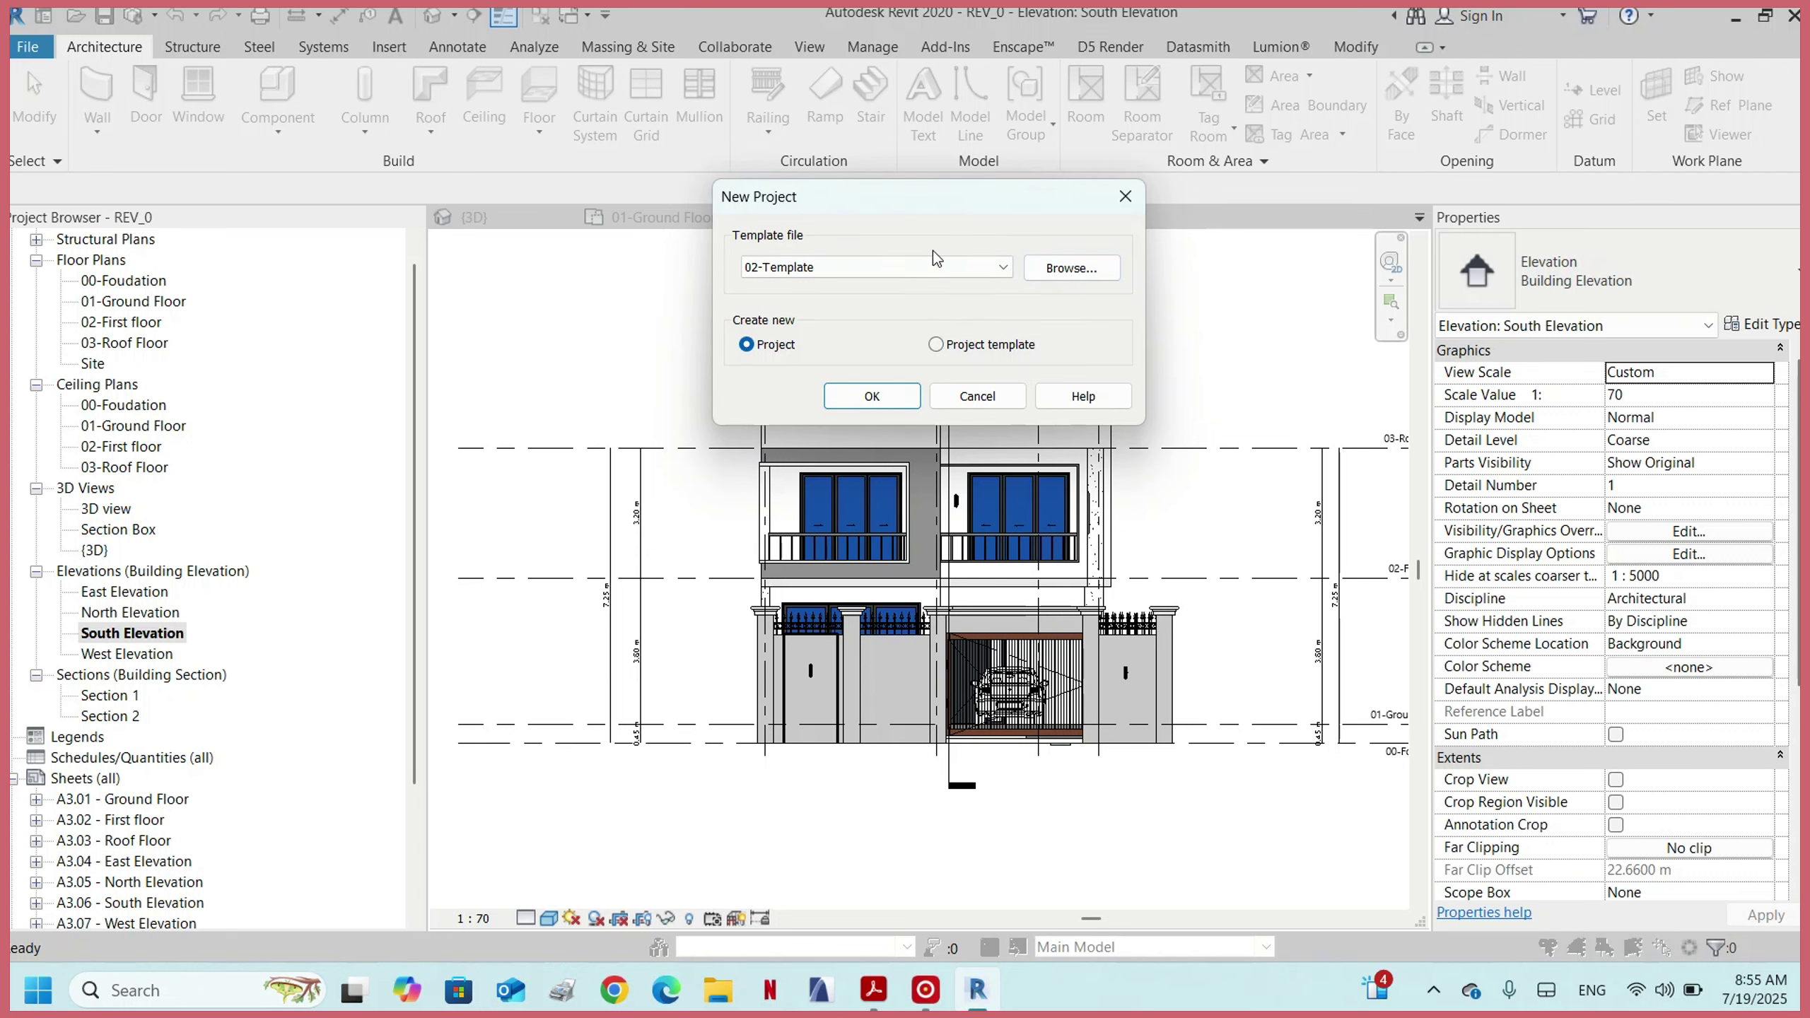
pyautogui.click(859, 269)
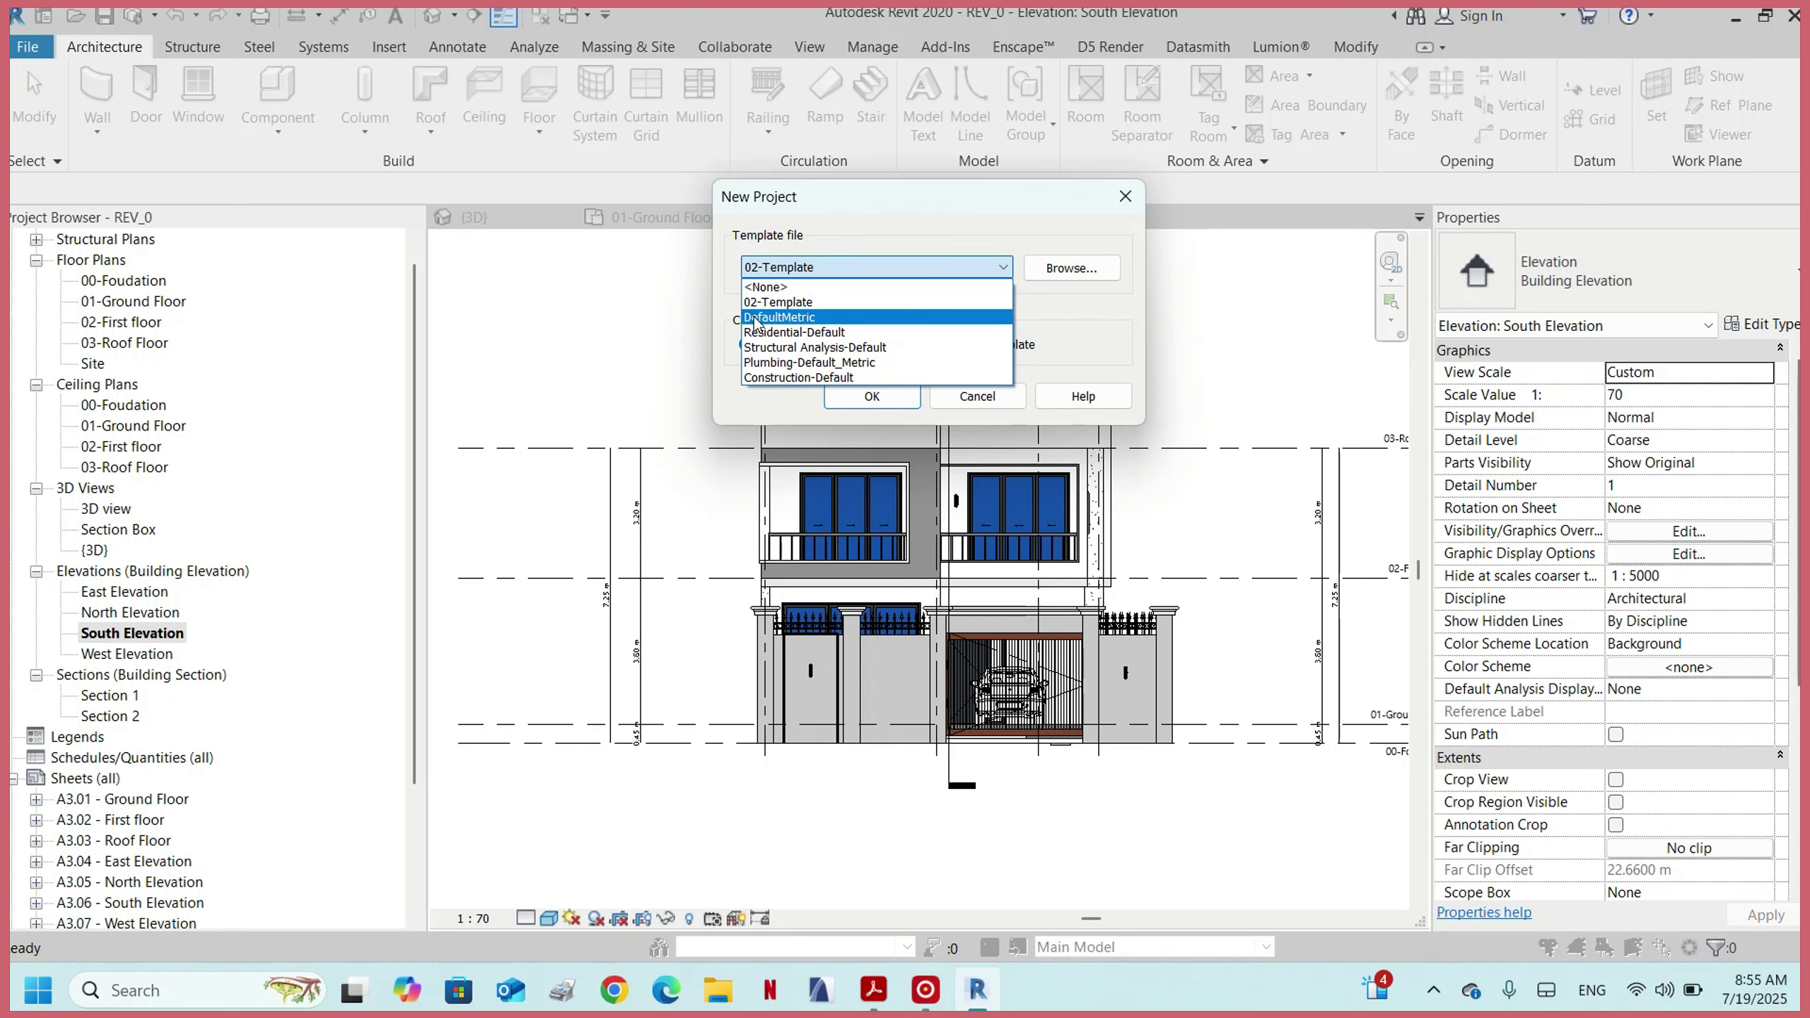
pyautogui.click(879, 260)
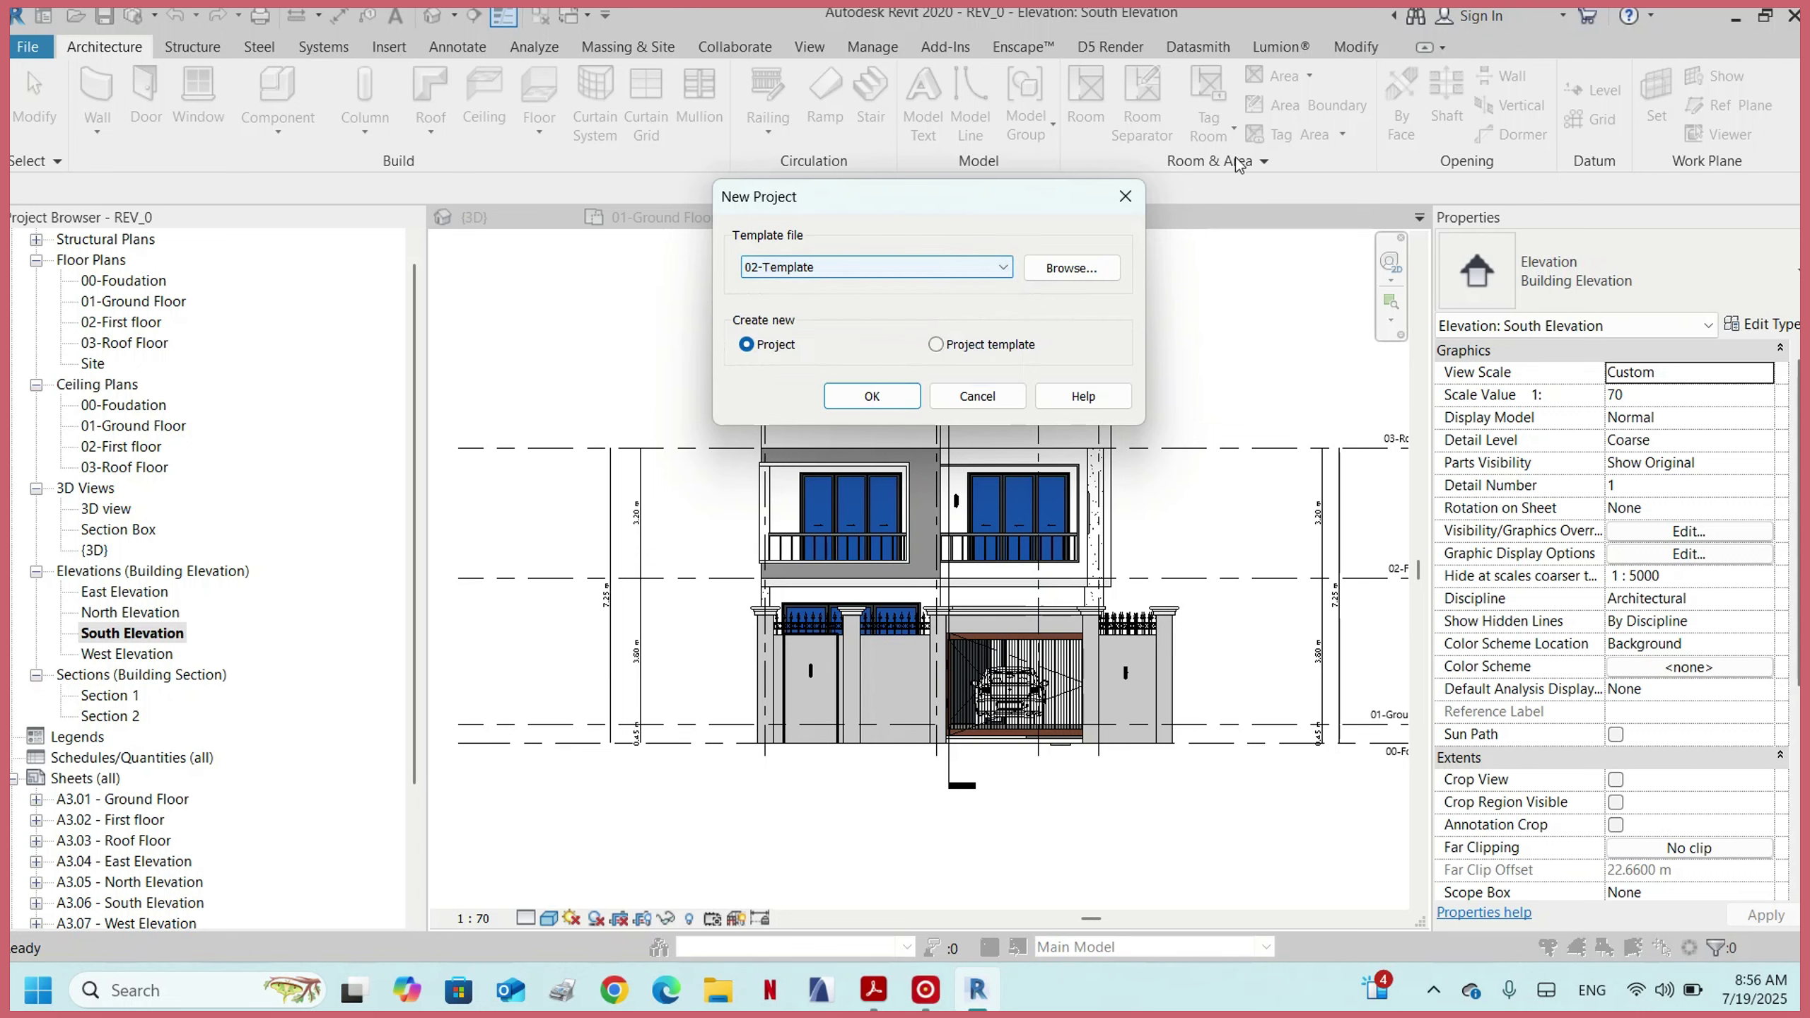
pyautogui.click(840, 401)
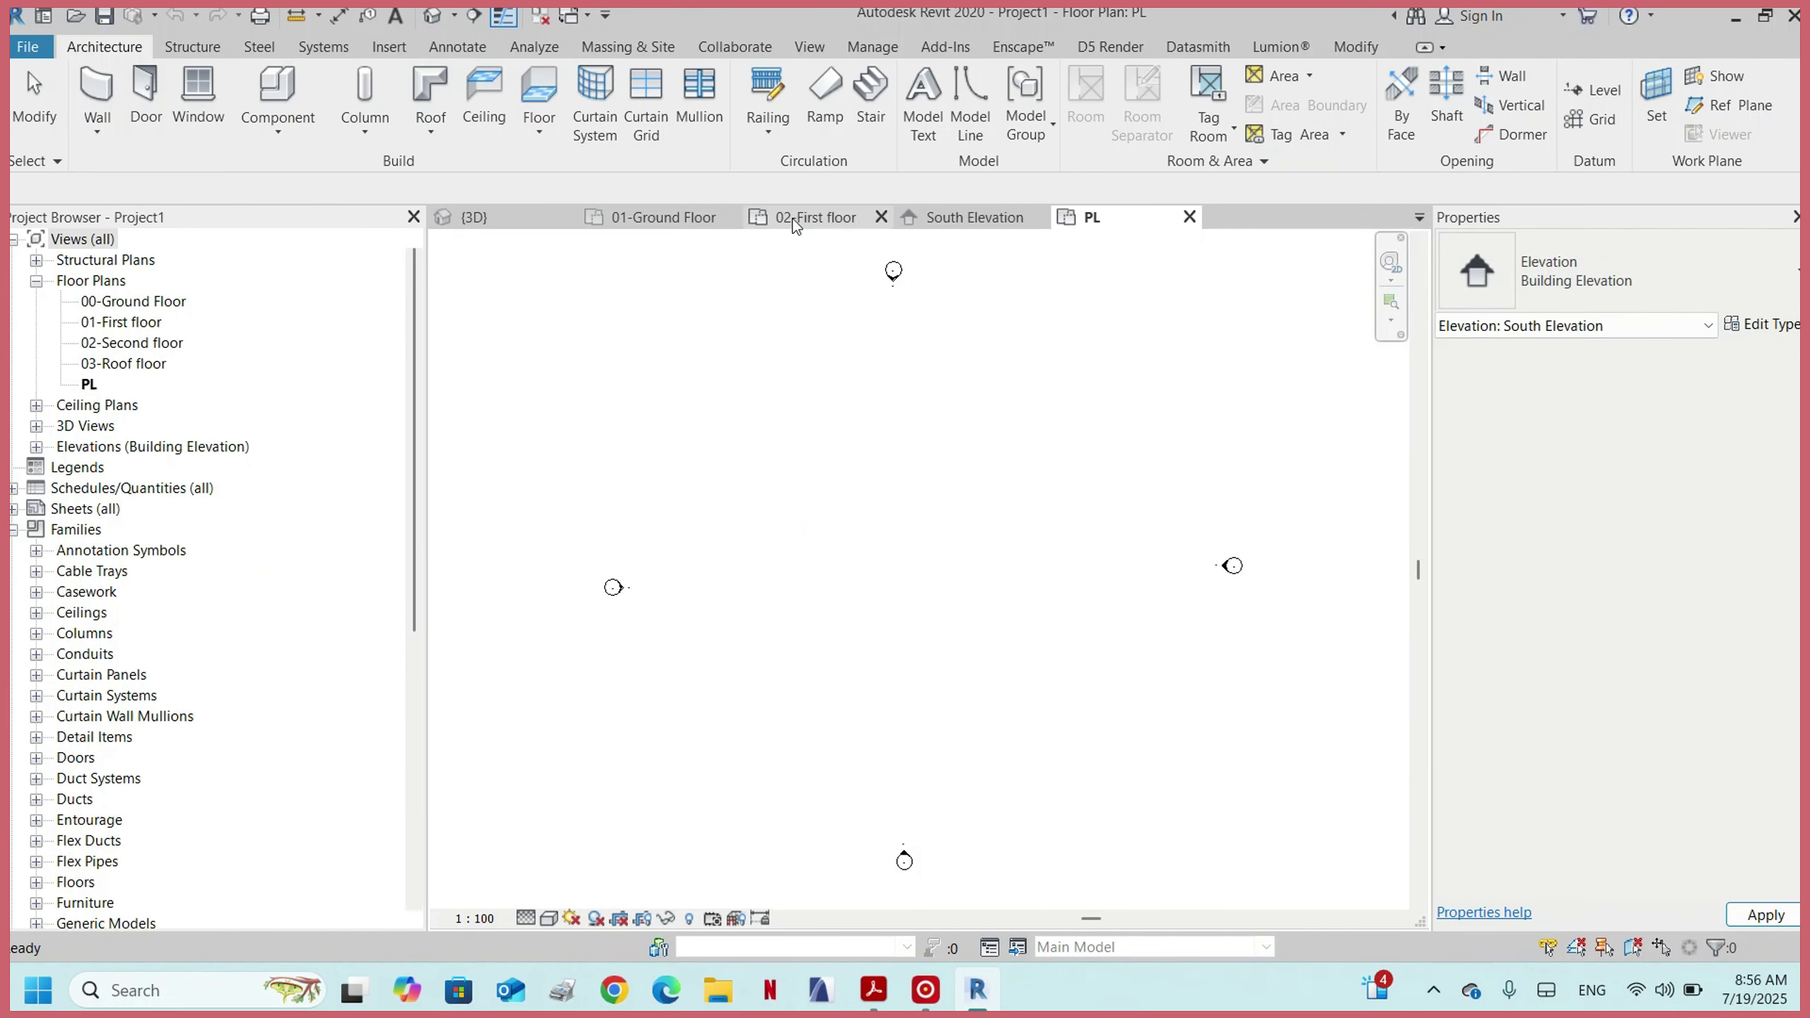
pyautogui.scroll(-2, 1175, 500)
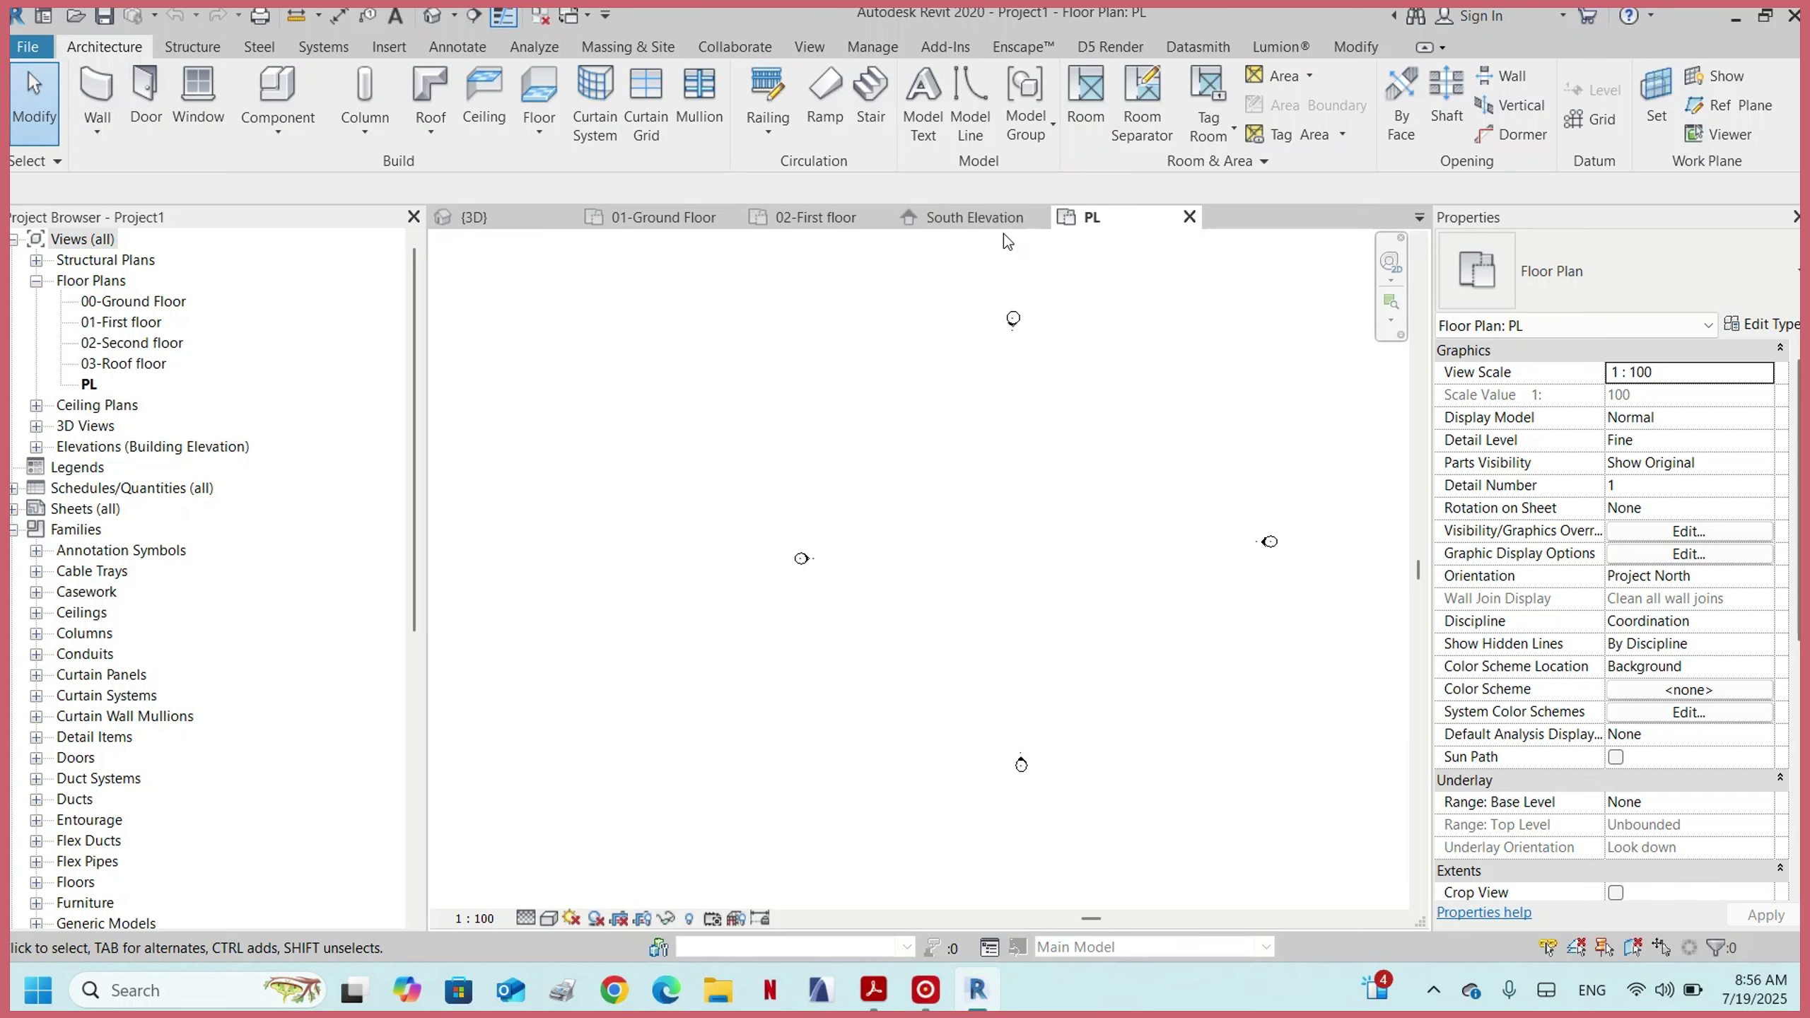
# - Review the REV_0 reference house in its 3D view and its 00-Foudation and 01-Ground Floor plans
pyautogui.click(476, 218)
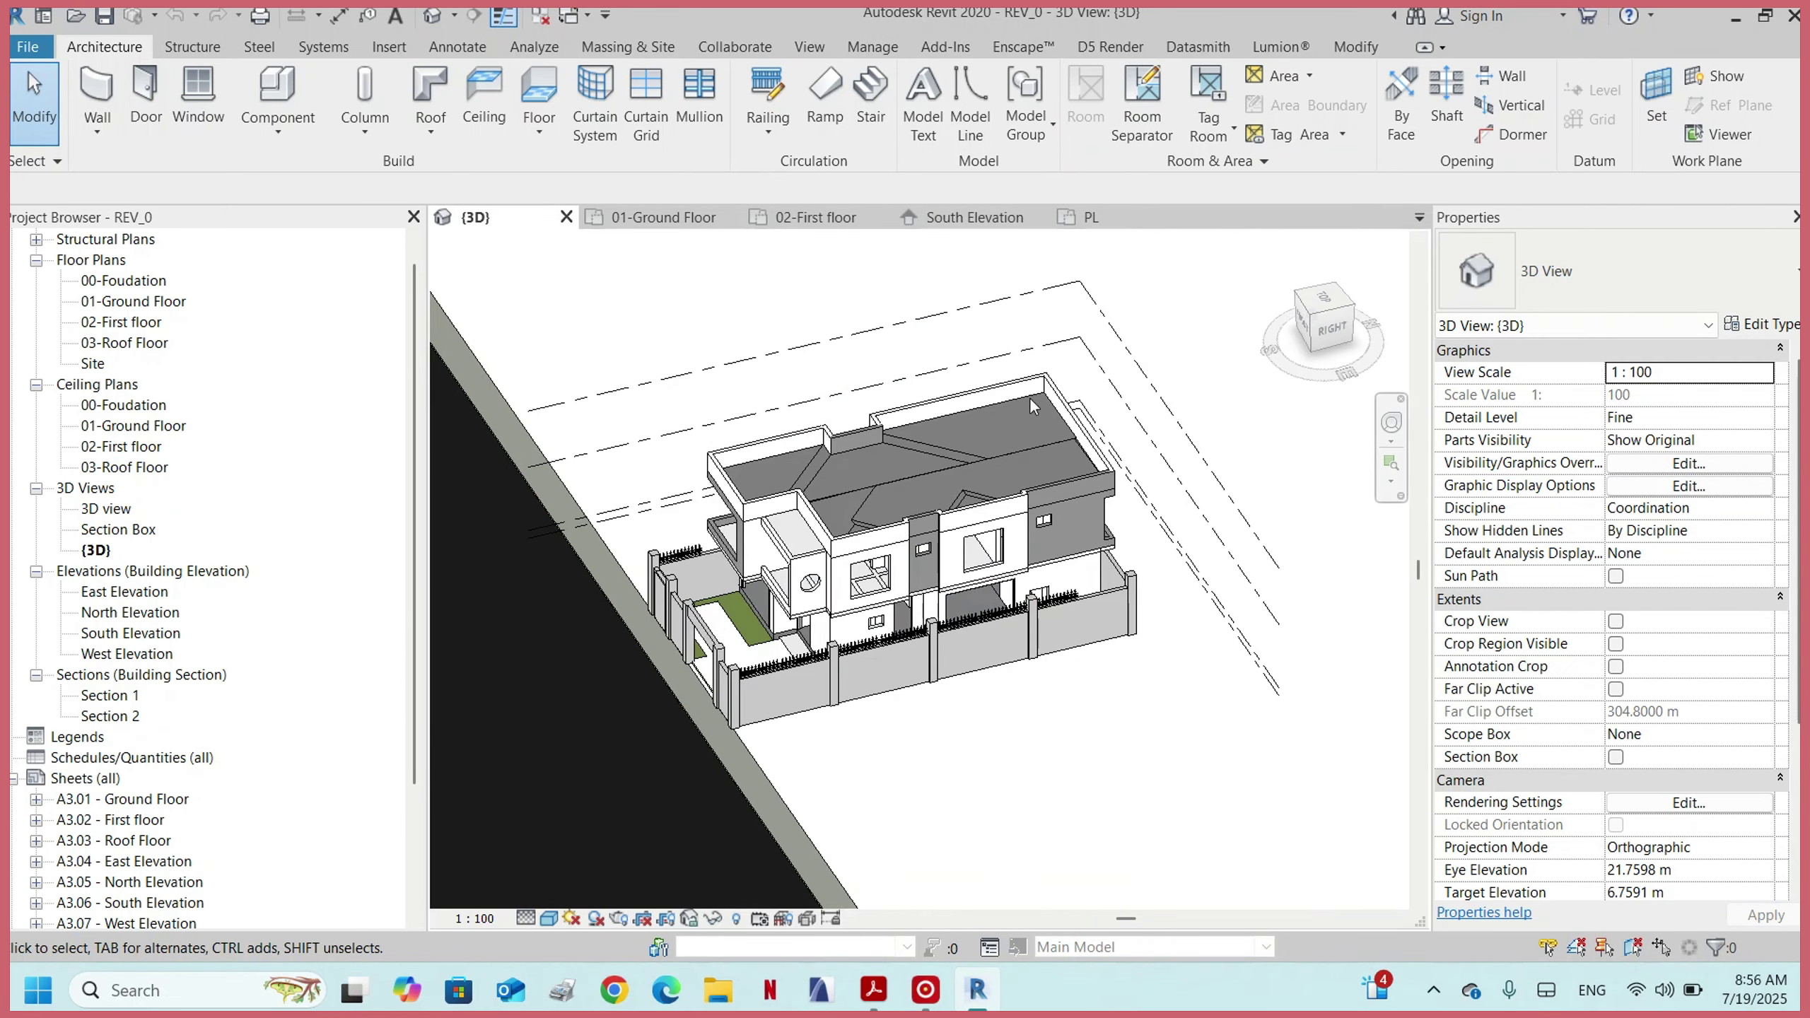
pyautogui.scroll(-2, 1030, 397)
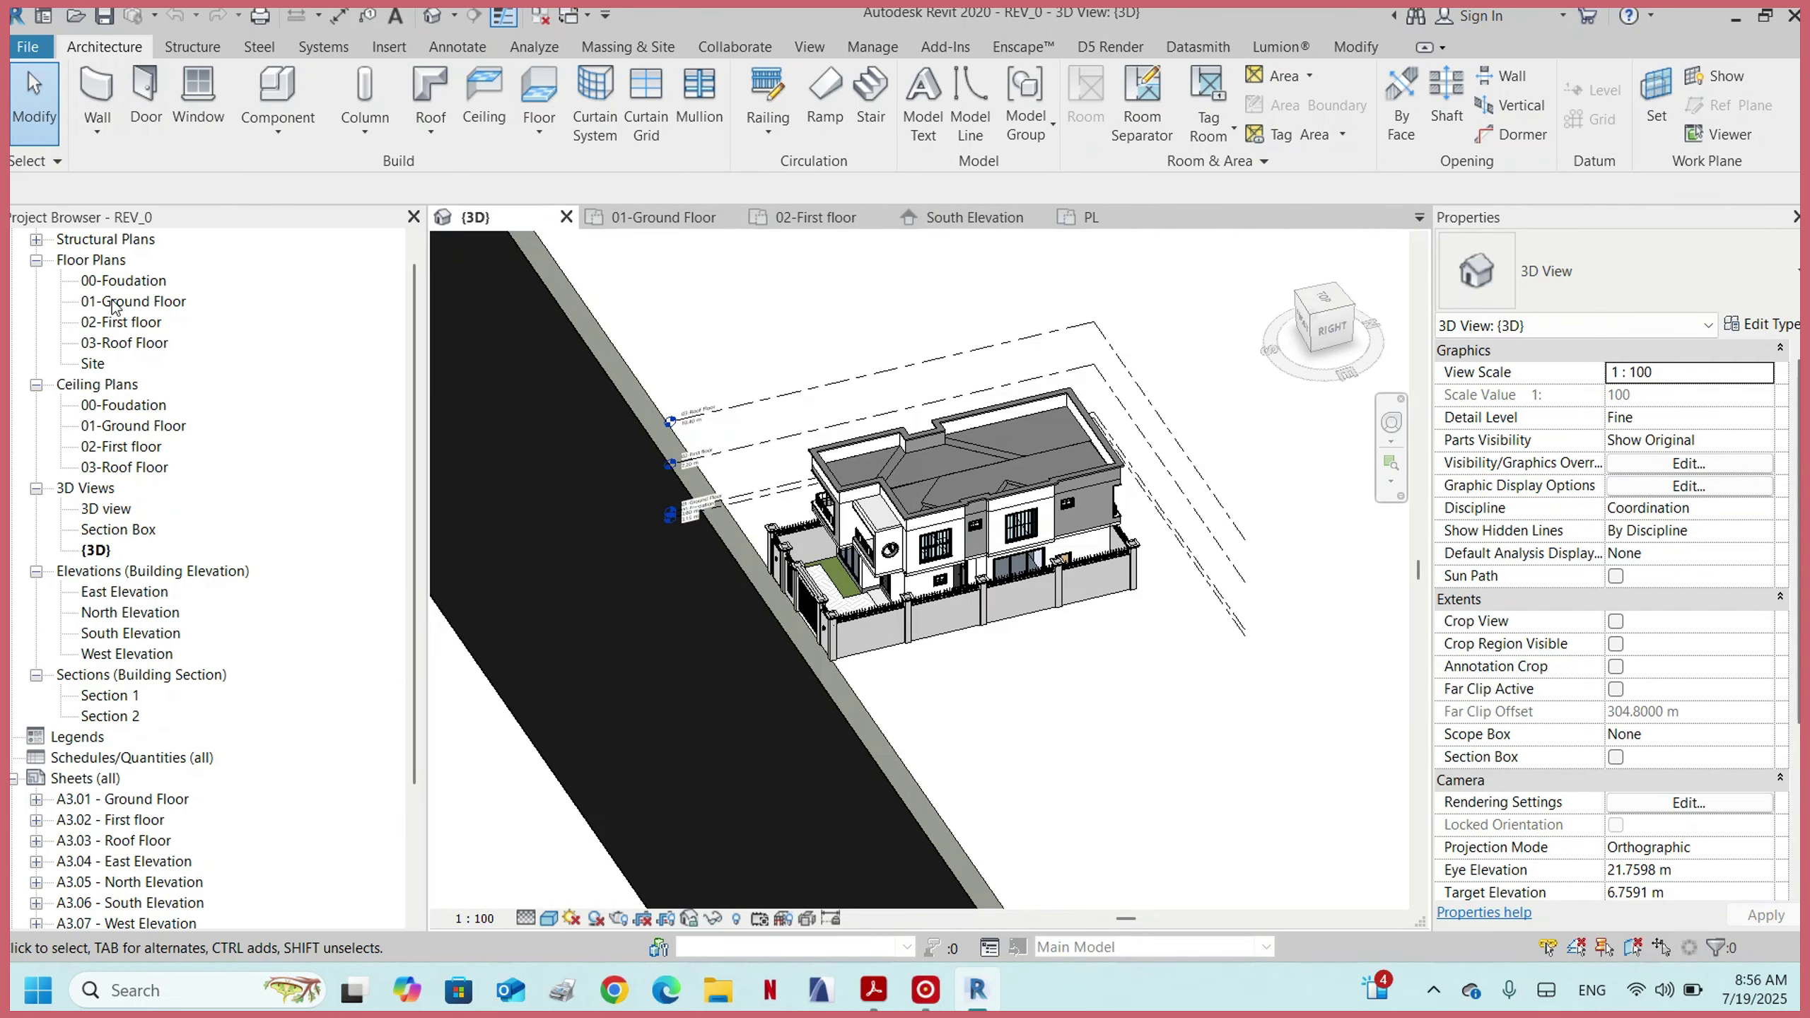
pyautogui.doubleClick(127, 284)
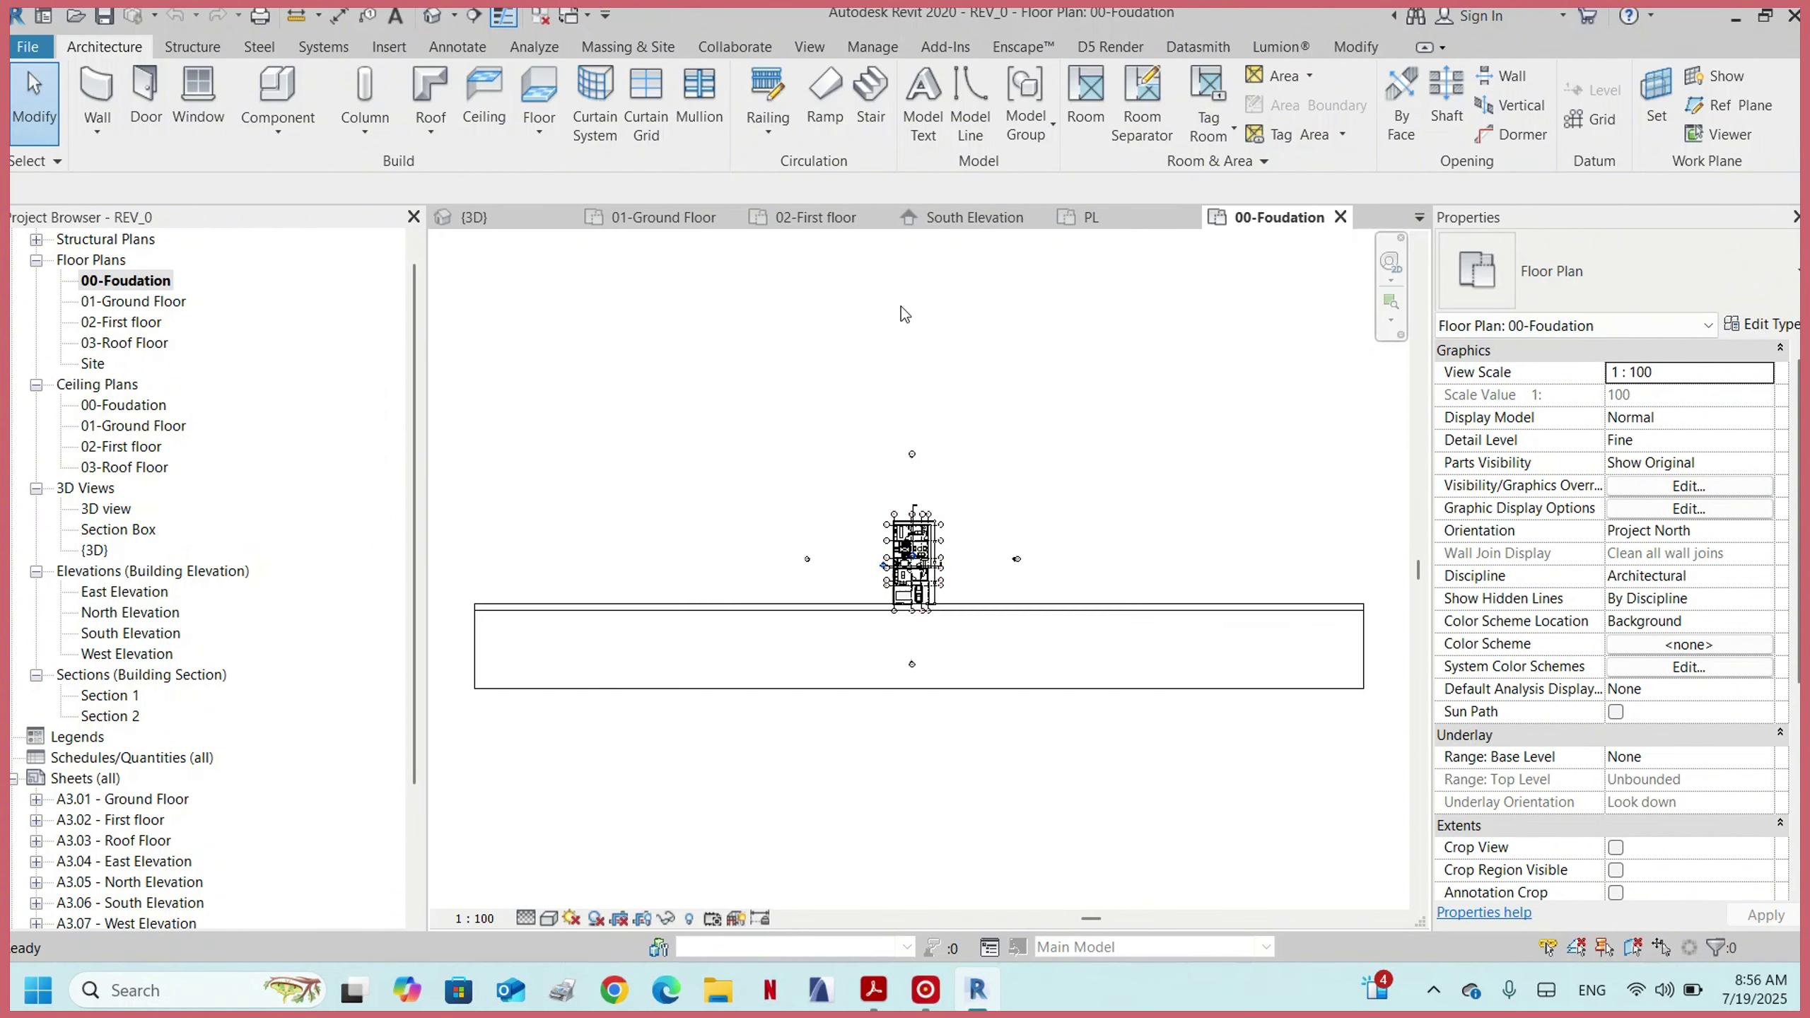
pyautogui.scroll(5, 886, 599)
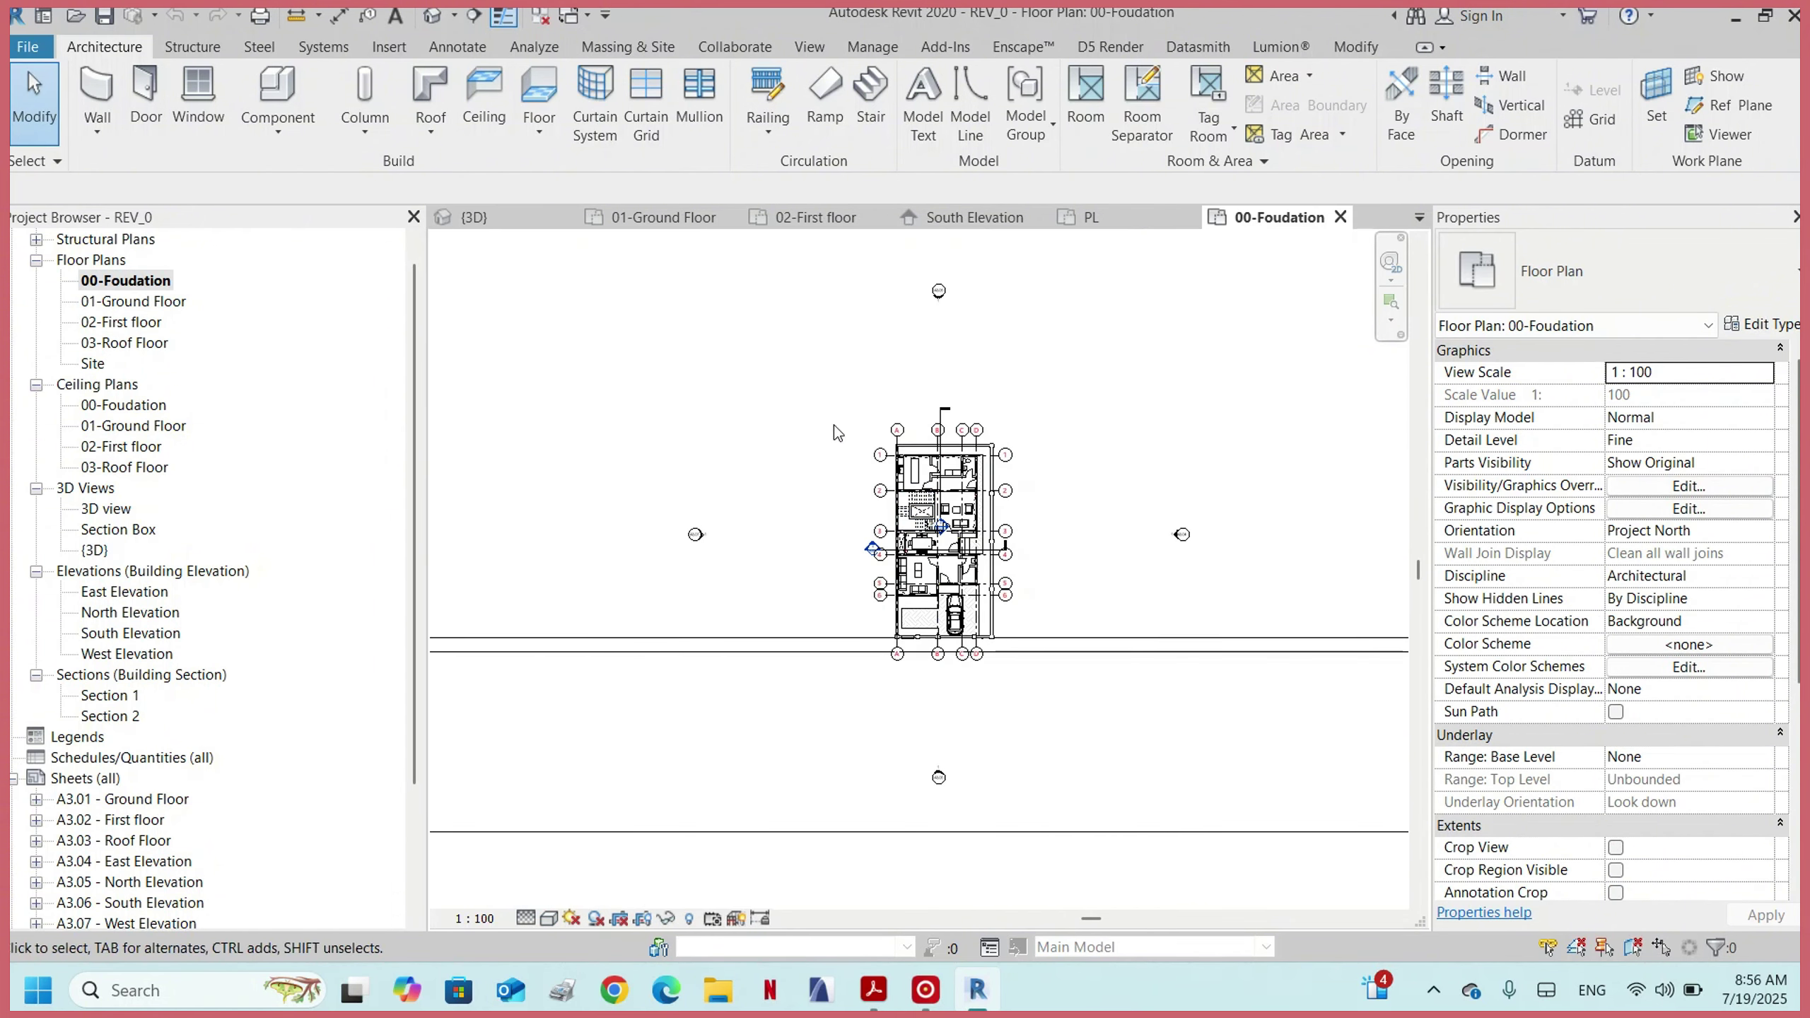
pyautogui.scroll(2, 705, 599)
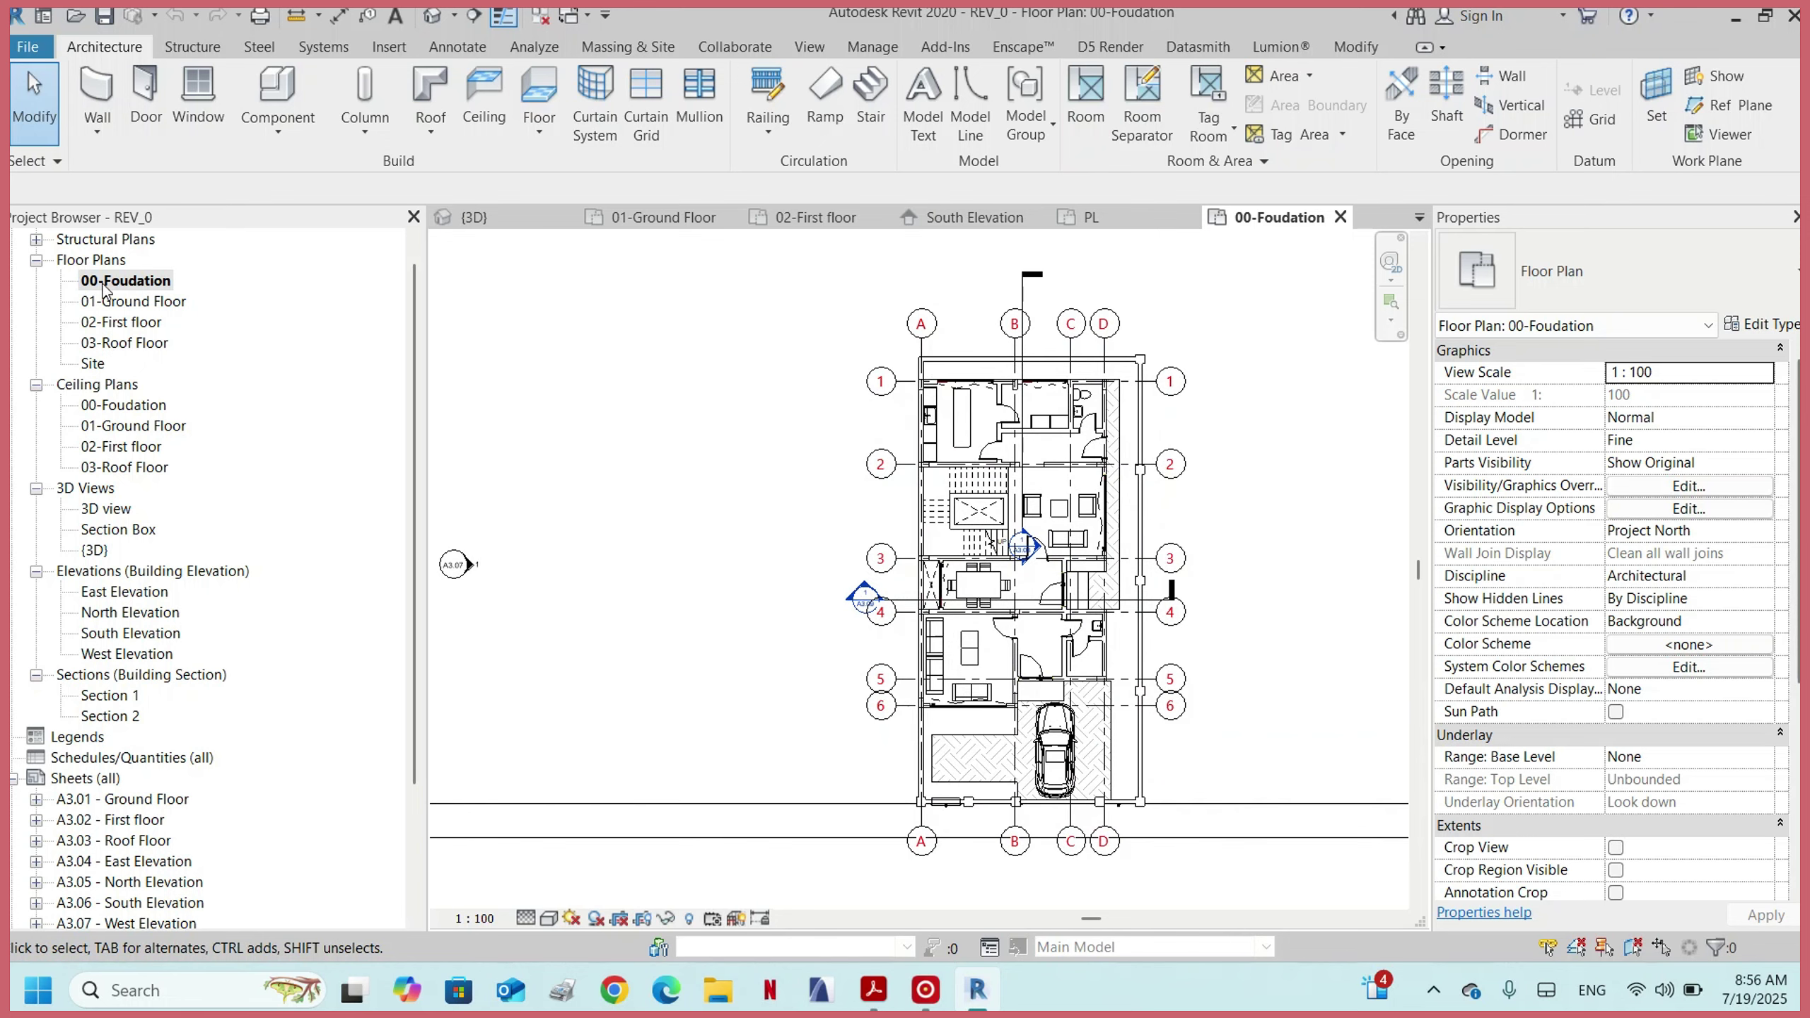
pyautogui.doubleClick(117, 302)
pyautogui.scroll(4, 936, 305)
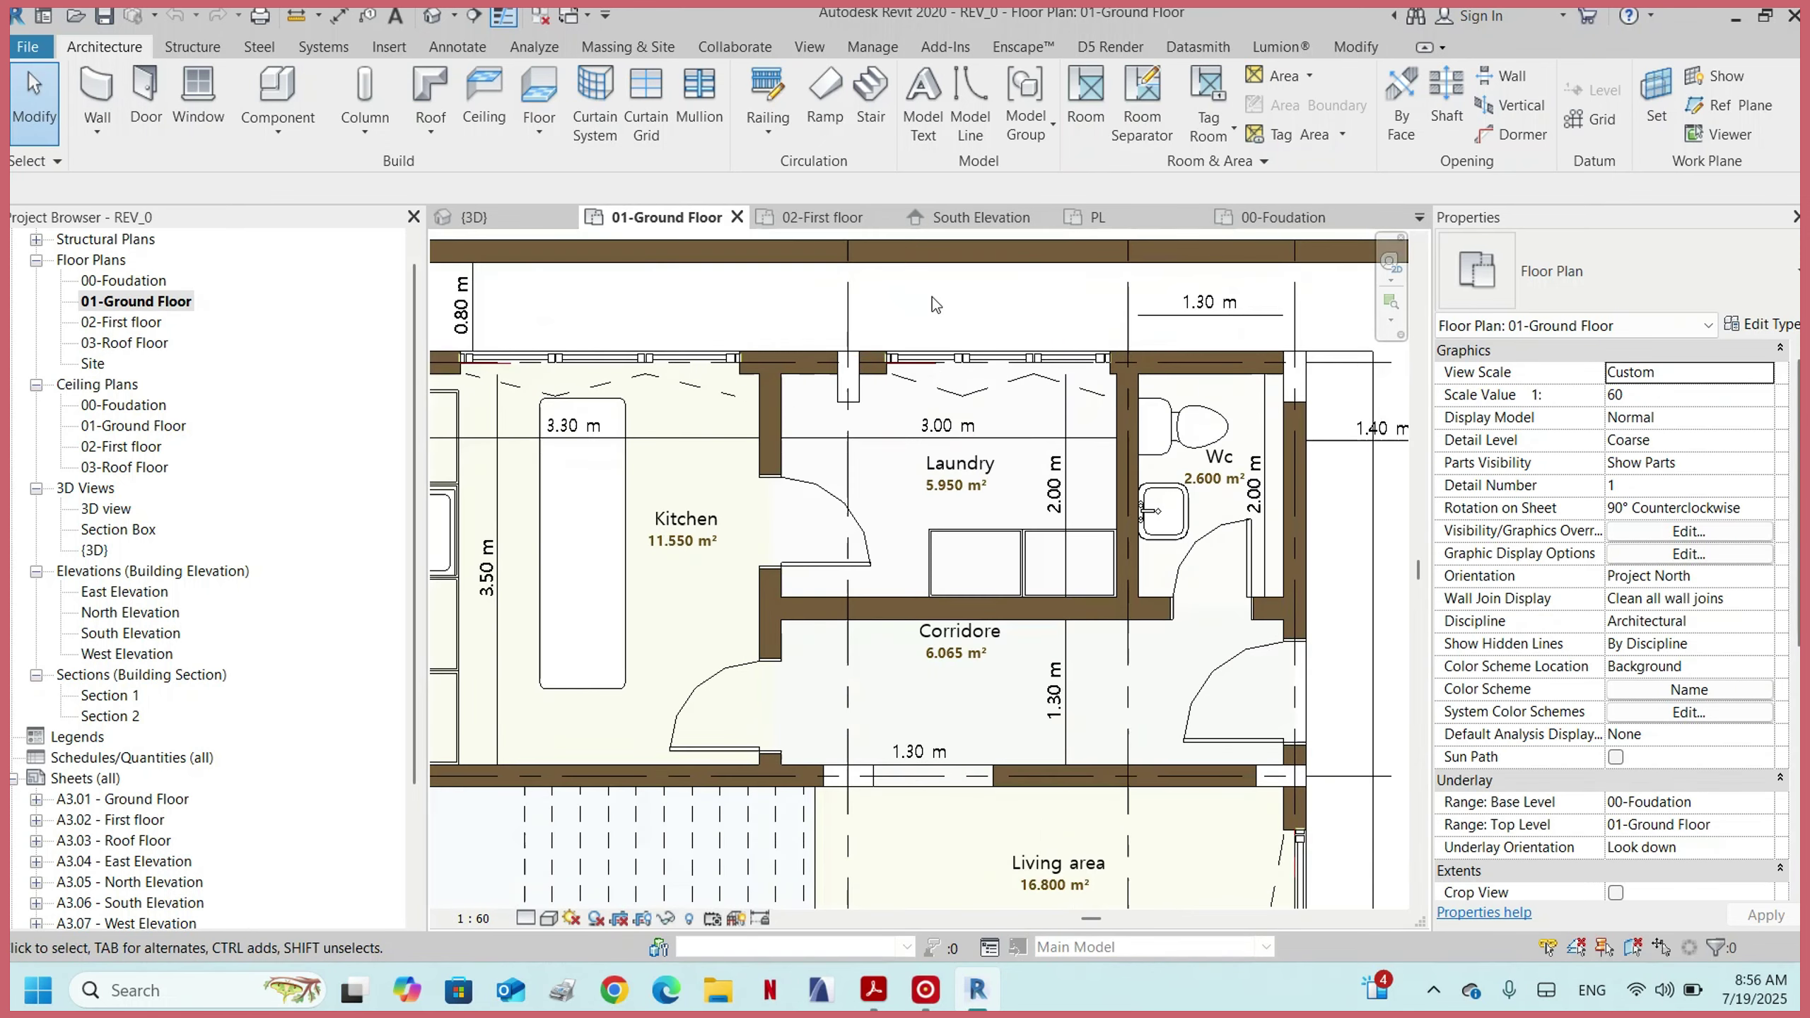
pyautogui.scroll(-3, 932, 298)
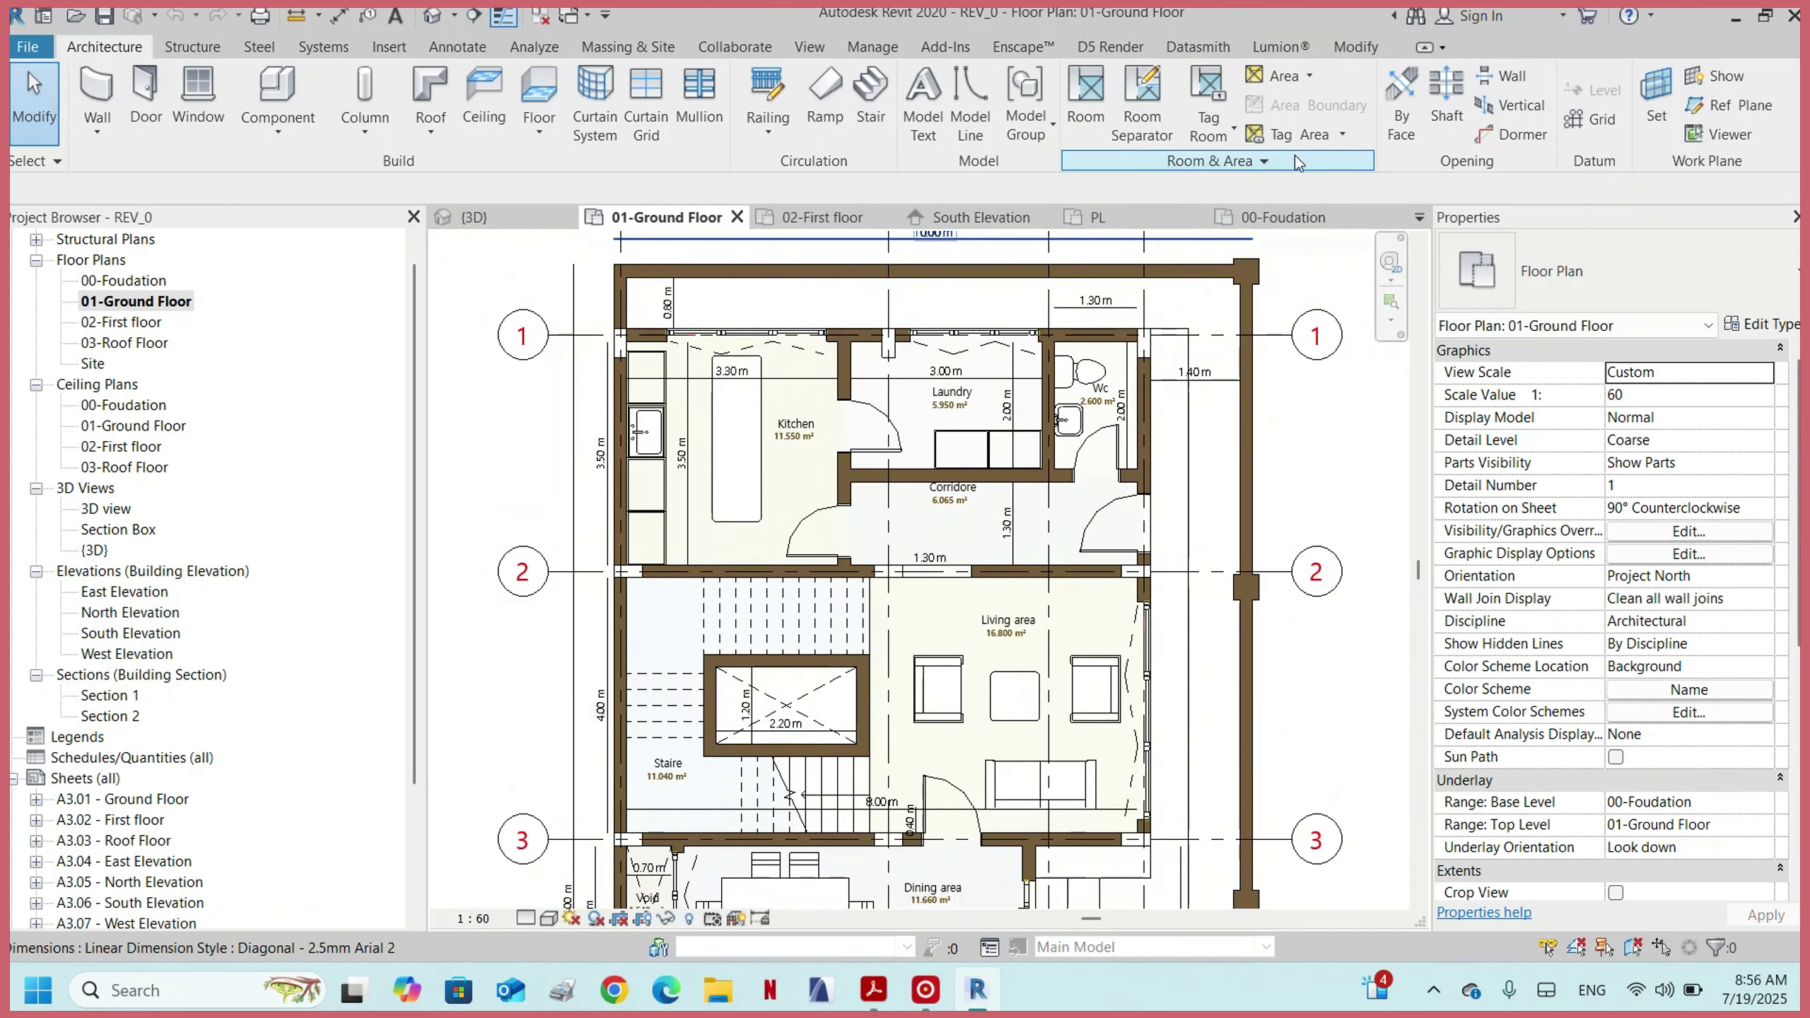
# - Return to Project1 and inspect its 00-Ground Floor plan
pyautogui.click(1077, 227)
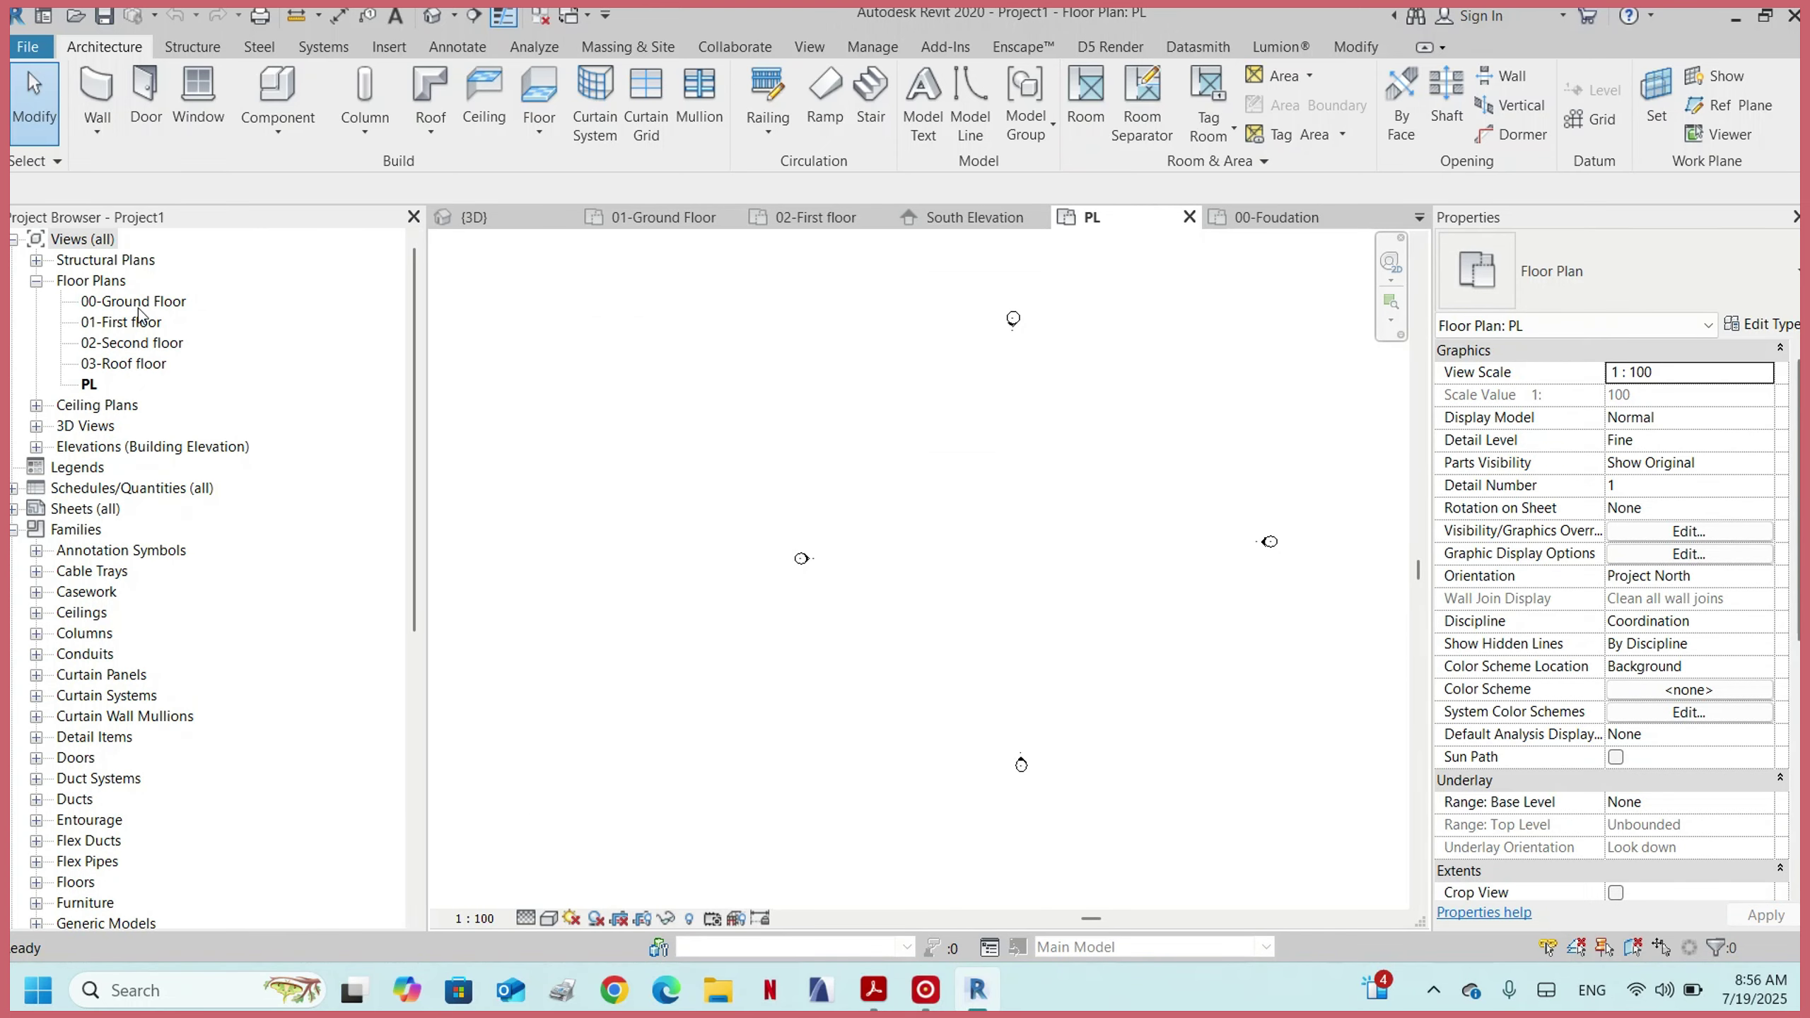
pyautogui.doubleClick(135, 302)
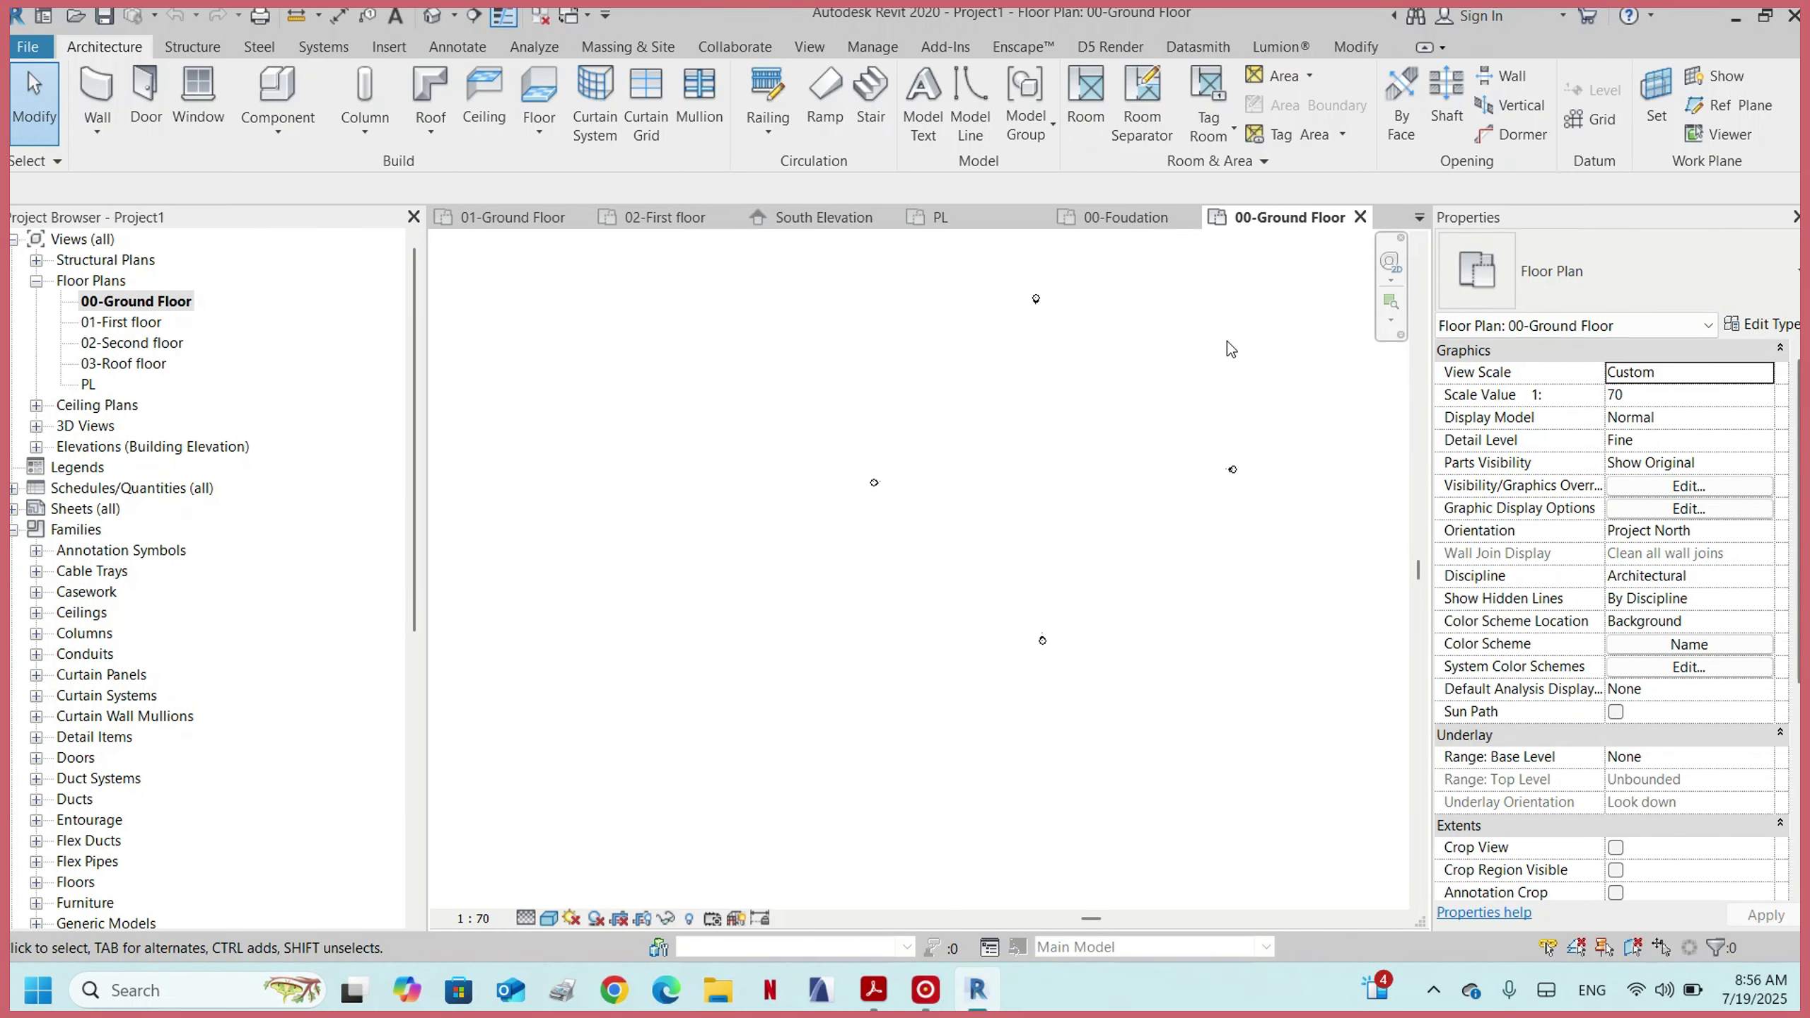
pyautogui.scroll(3, 1158, 294)
pyautogui.scroll(-1, 960, 298)
pyautogui.scroll(1, 1105, 447)
# - Create another new project using the 04-Template template file from the US Imperial folder
pyautogui.click(28, 46)
pyautogui.click(77, 143)
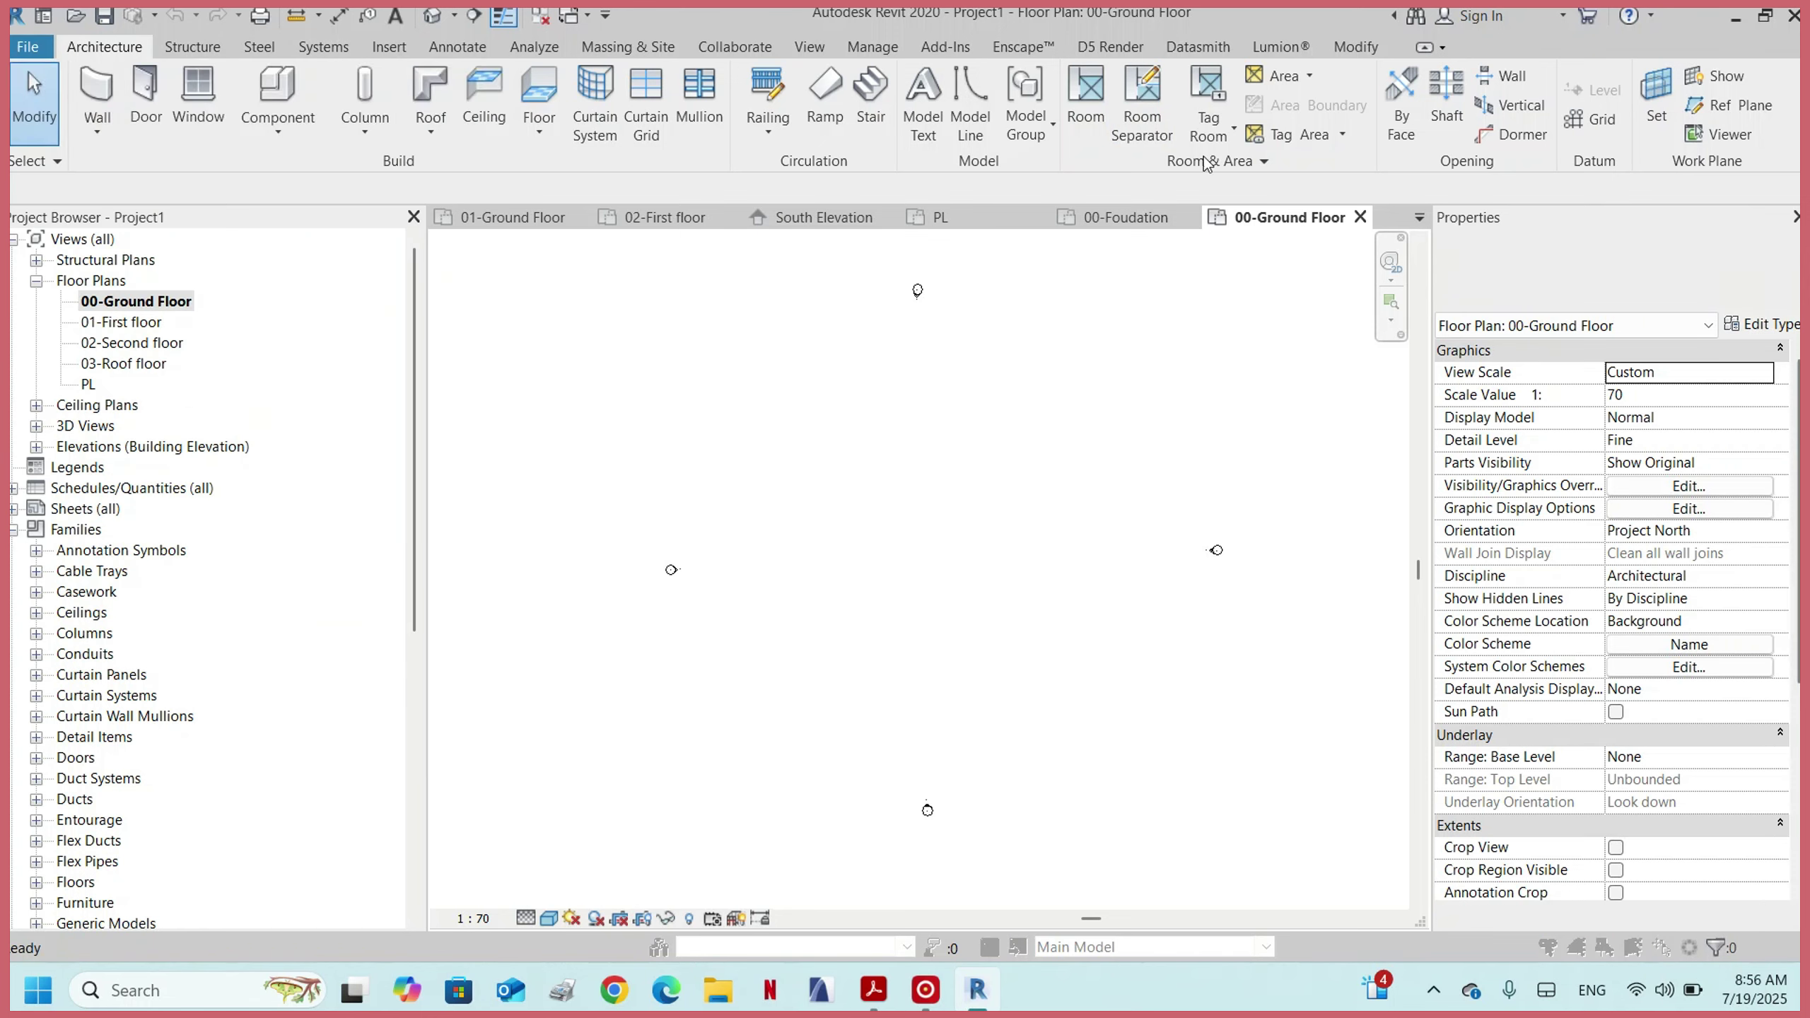
pyautogui.click(872, 265)
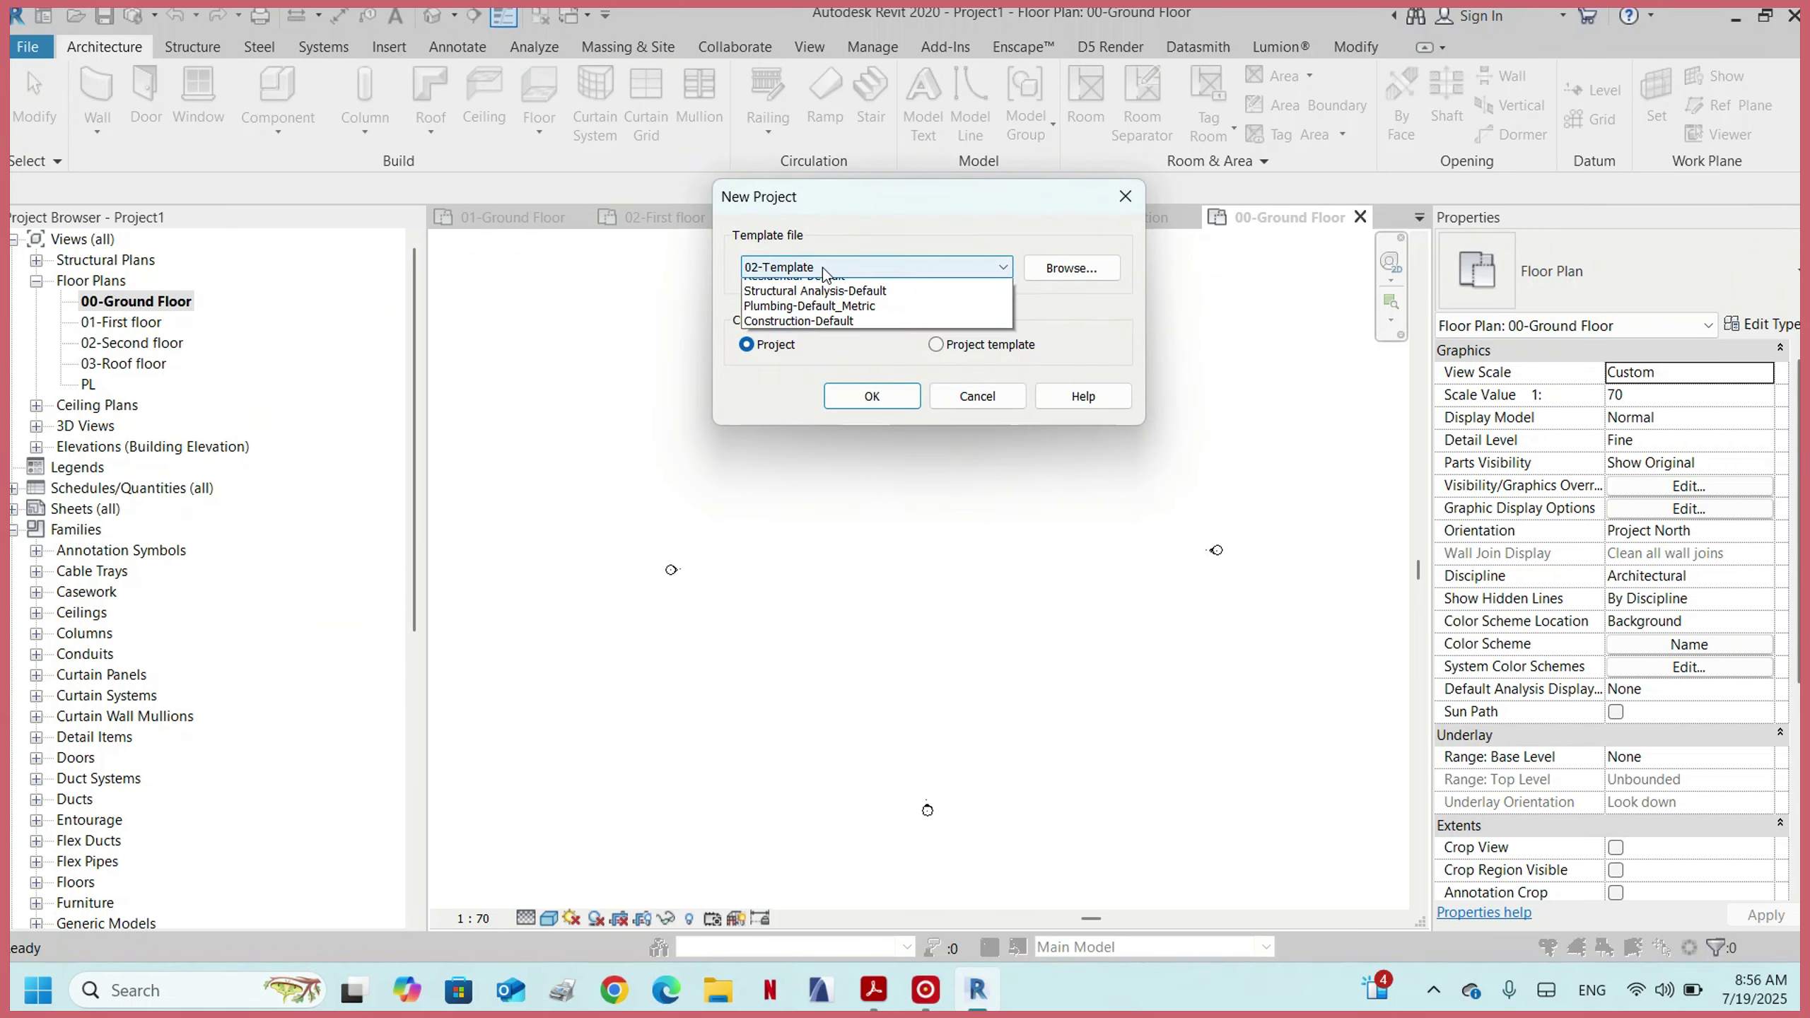
pyautogui.click(1062, 287)
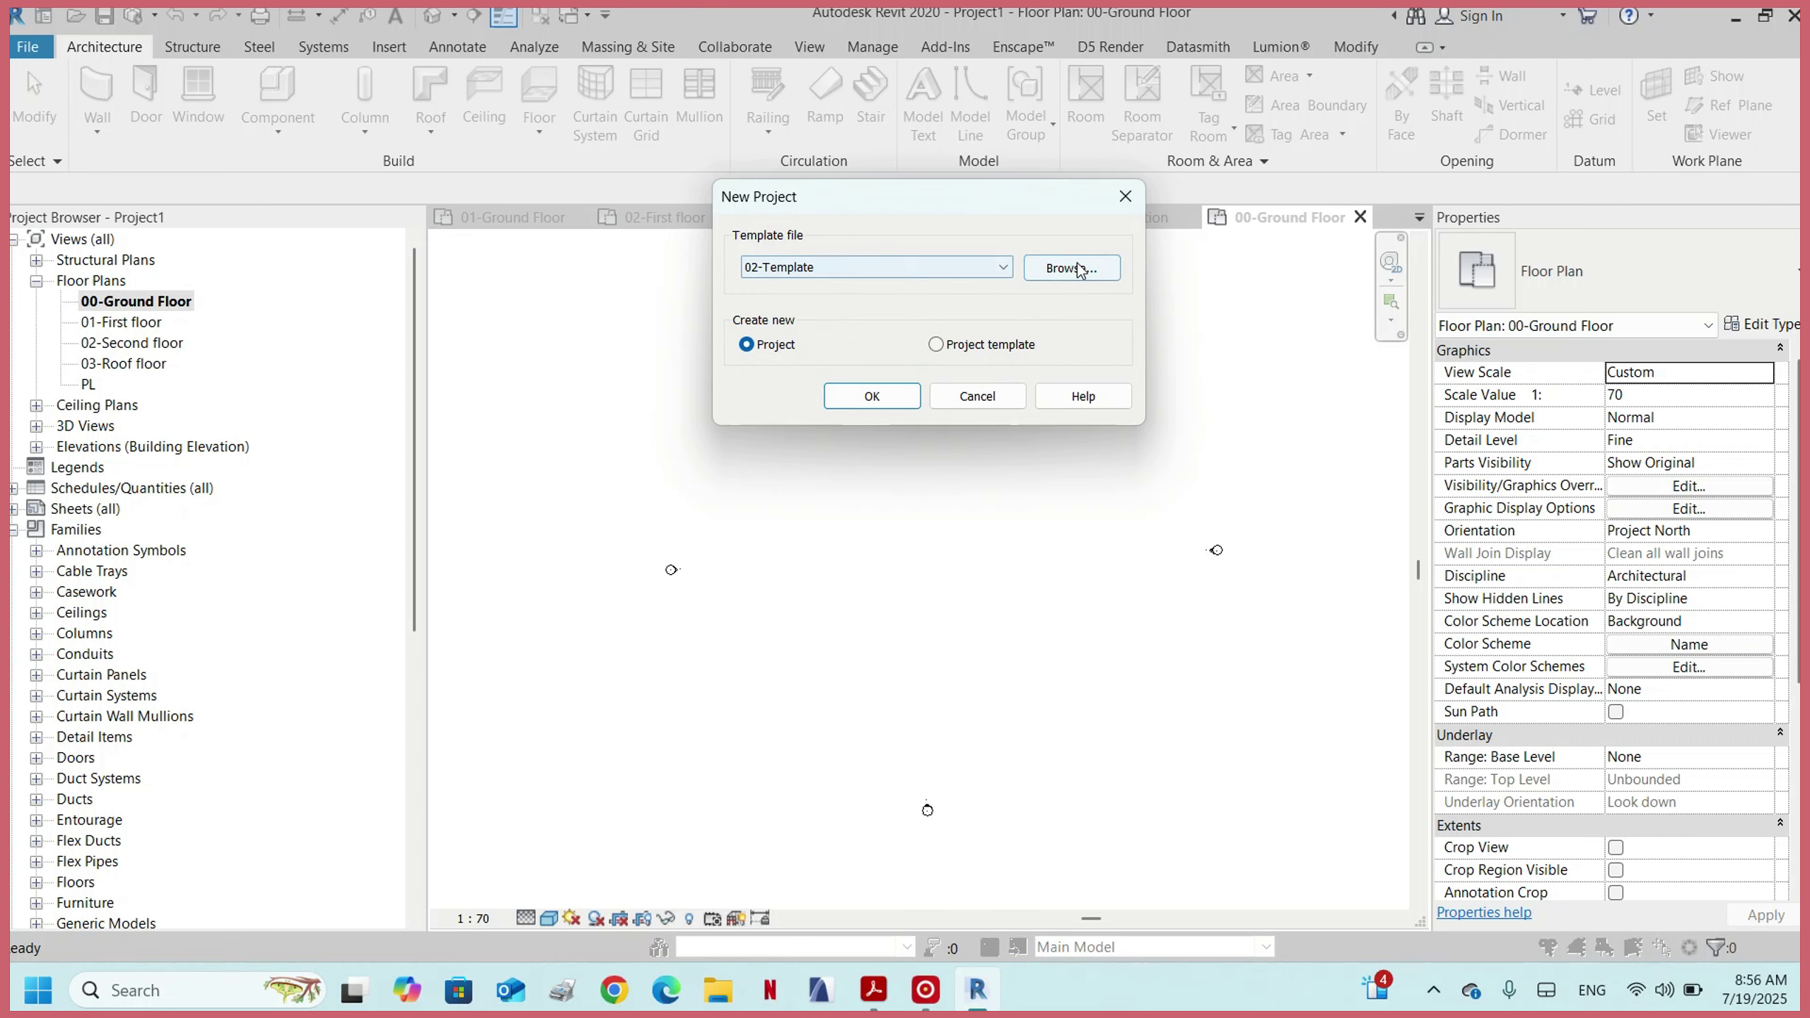
pyautogui.click(1069, 274)
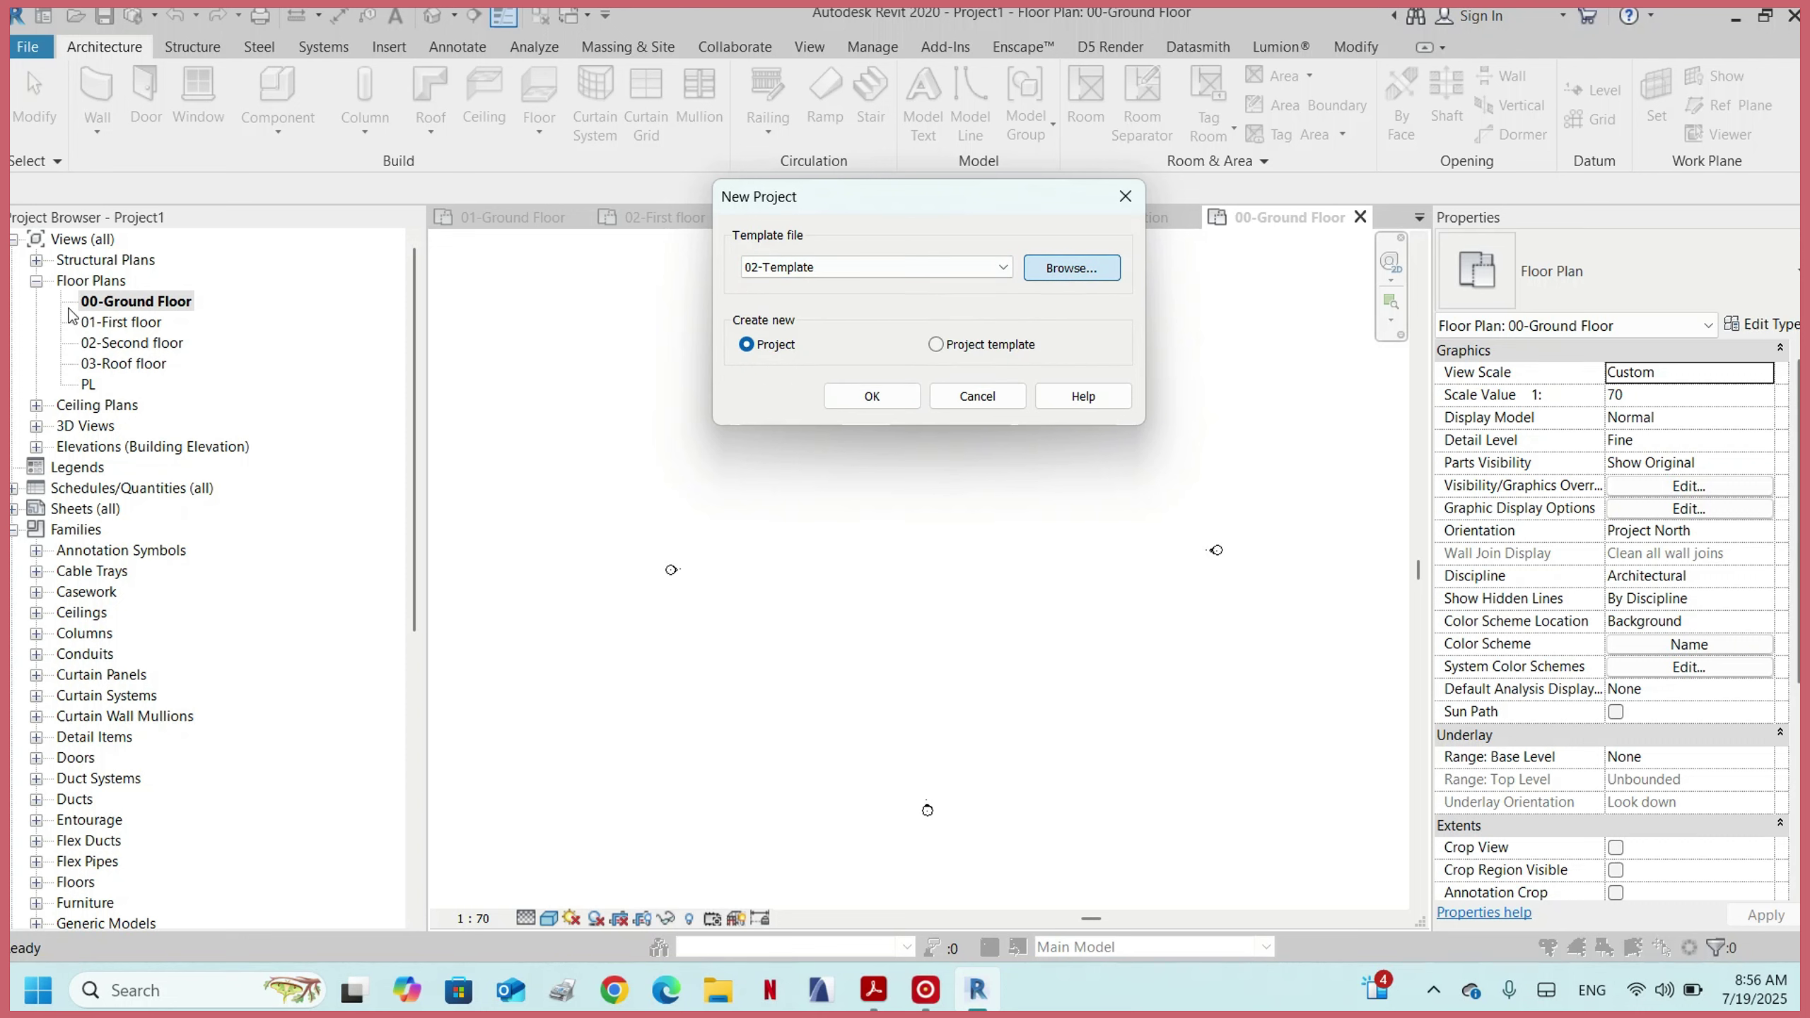
pyautogui.scroll(-1, 803, 381)
pyautogui.scroll(1, 803, 381)
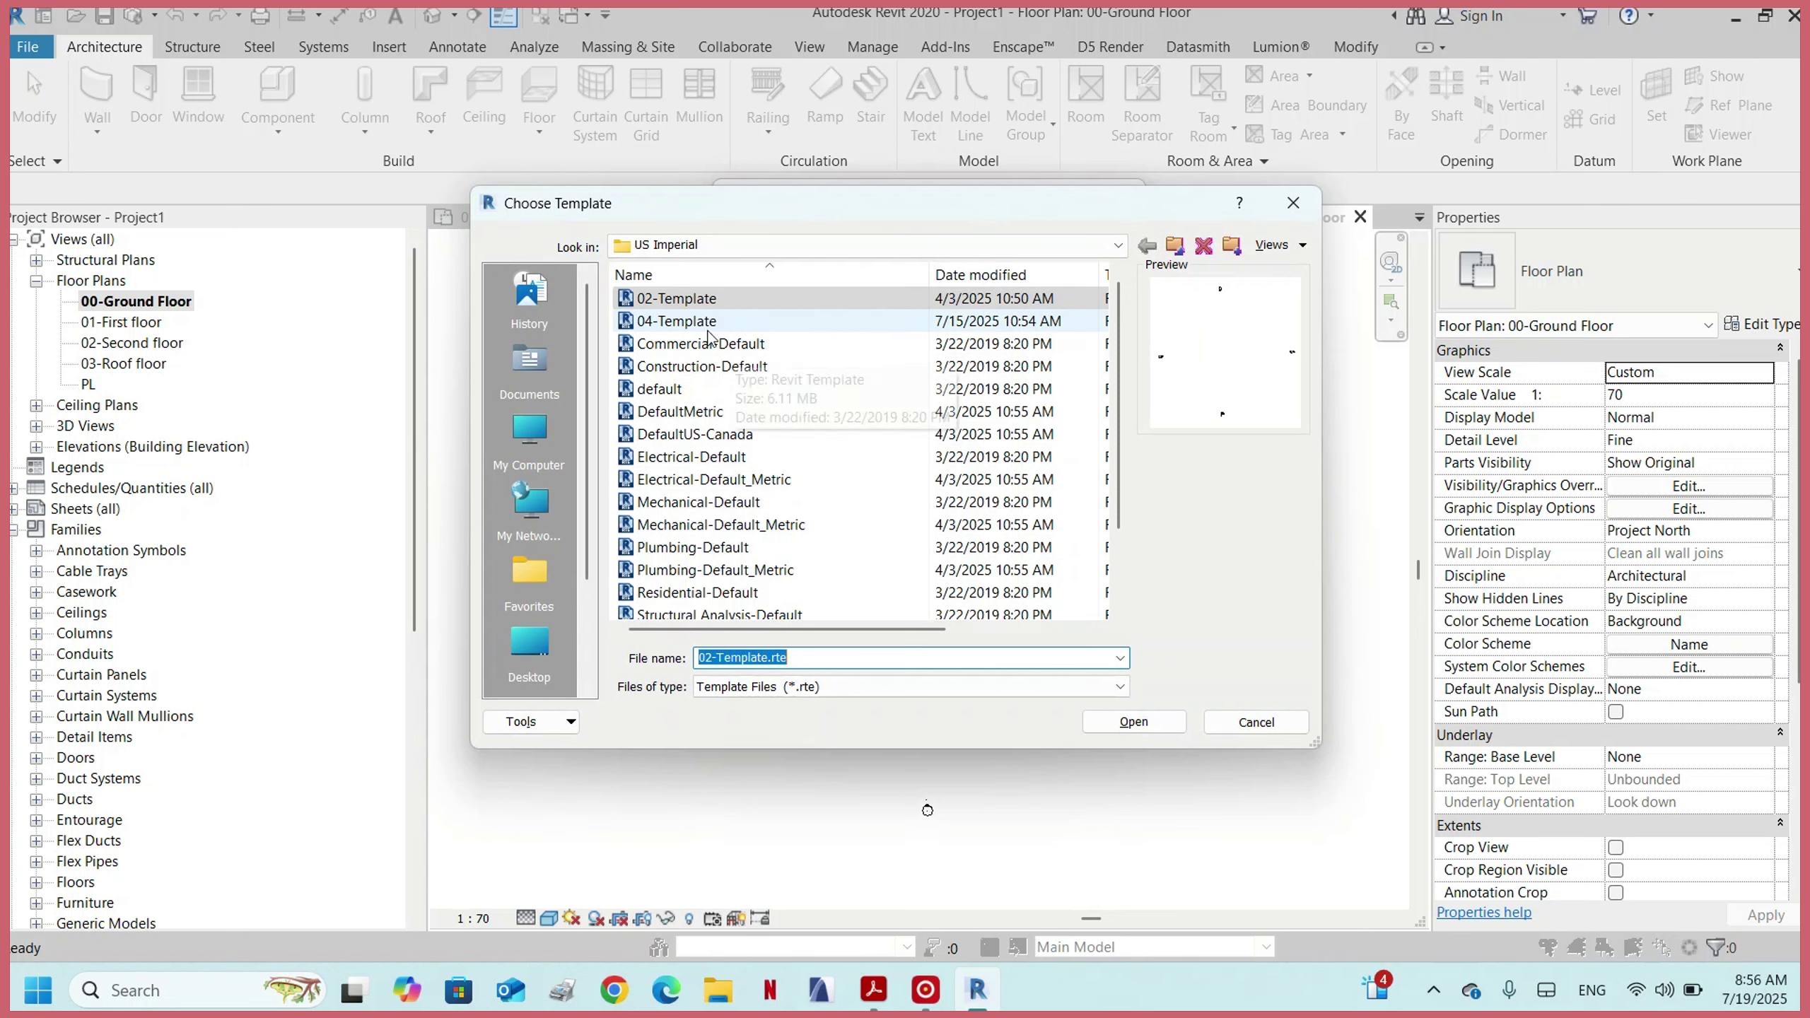
pyautogui.doubleClick(685, 321)
pyautogui.click(896, 393)
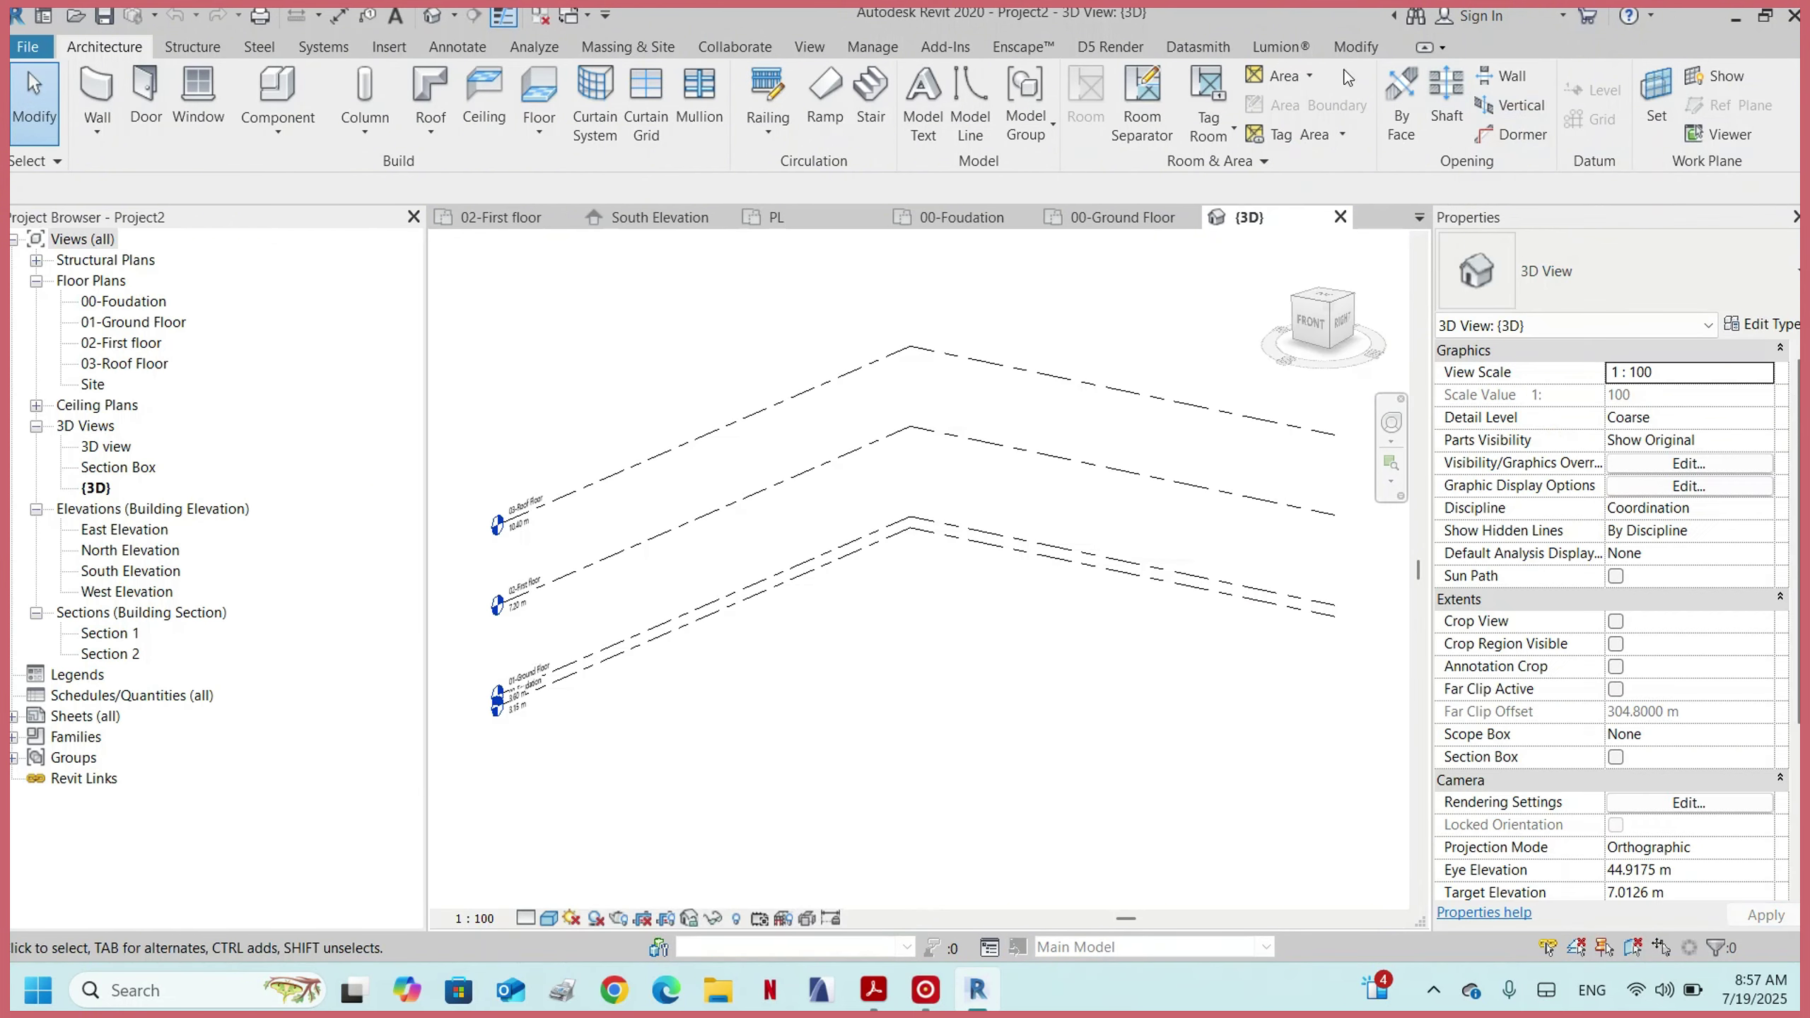
# - Inspect the levels in Project2's 3D view and look at its 00-Foudation plan
pyautogui.scroll(-1, 836, 518)
pyautogui.moveTo(836, 517); pyautogui.dragTo(931, 515, button='middle')
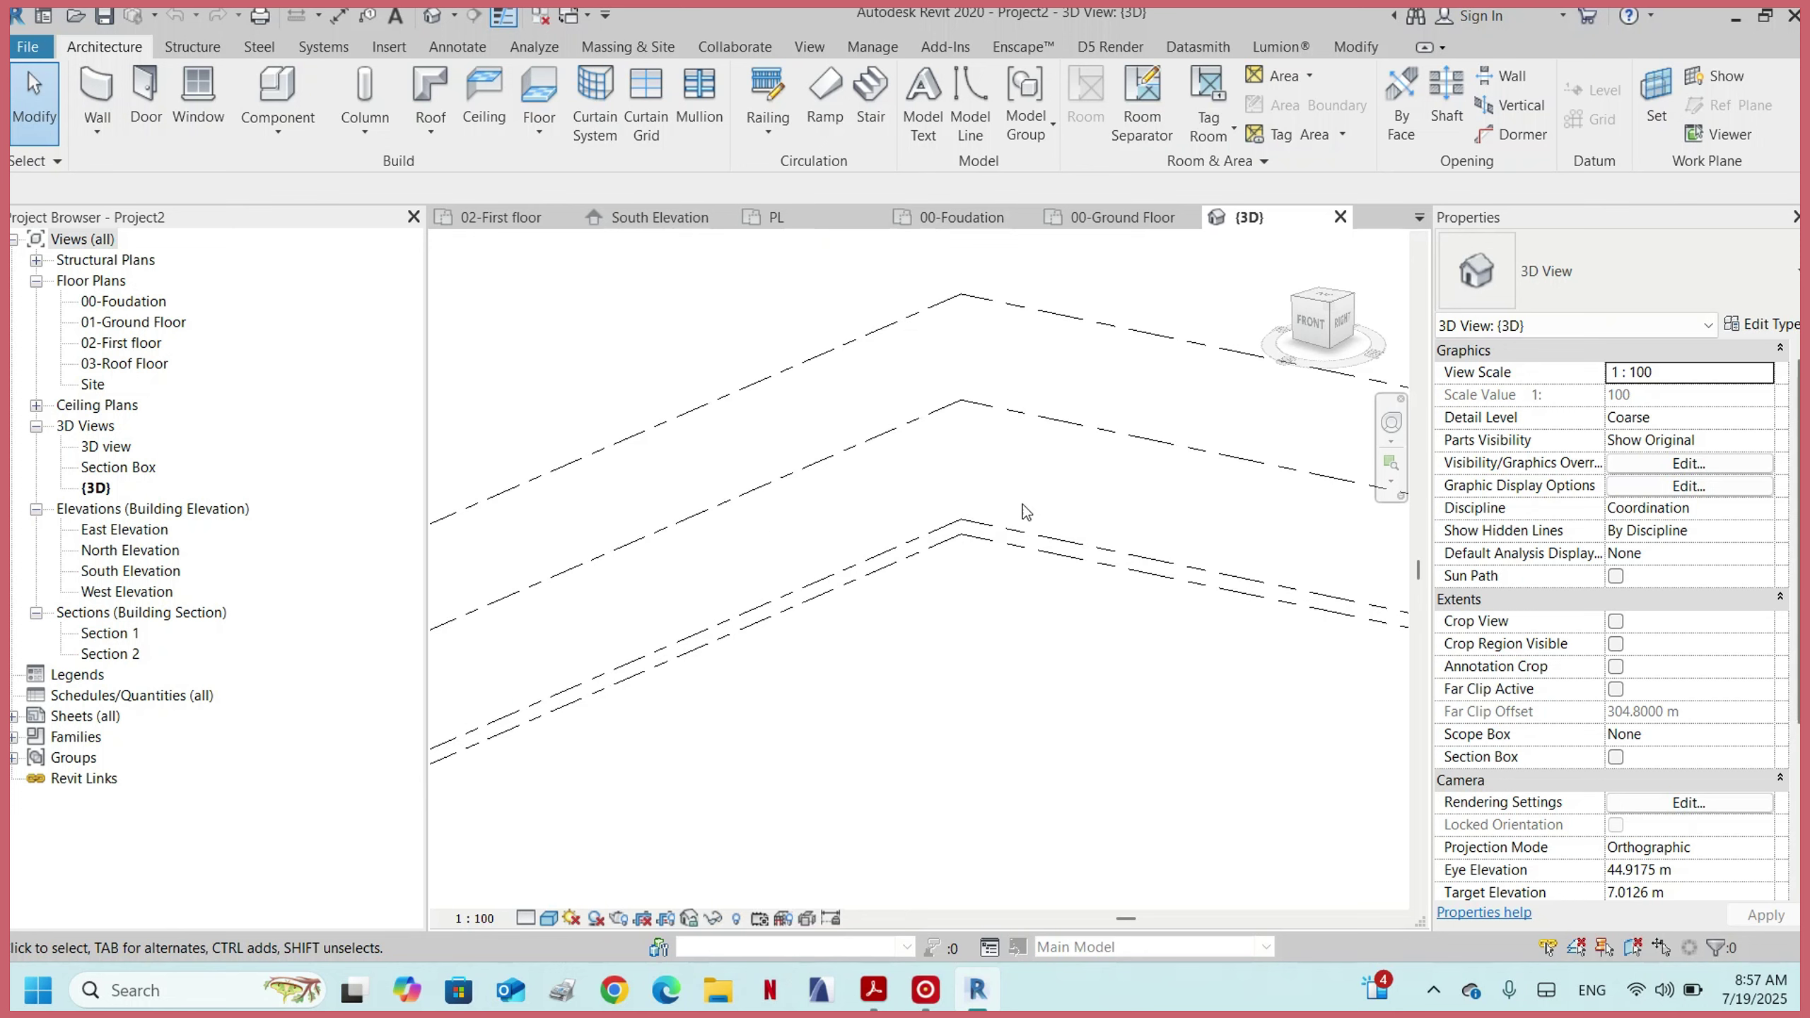
pyautogui.doubleClick(132, 305)
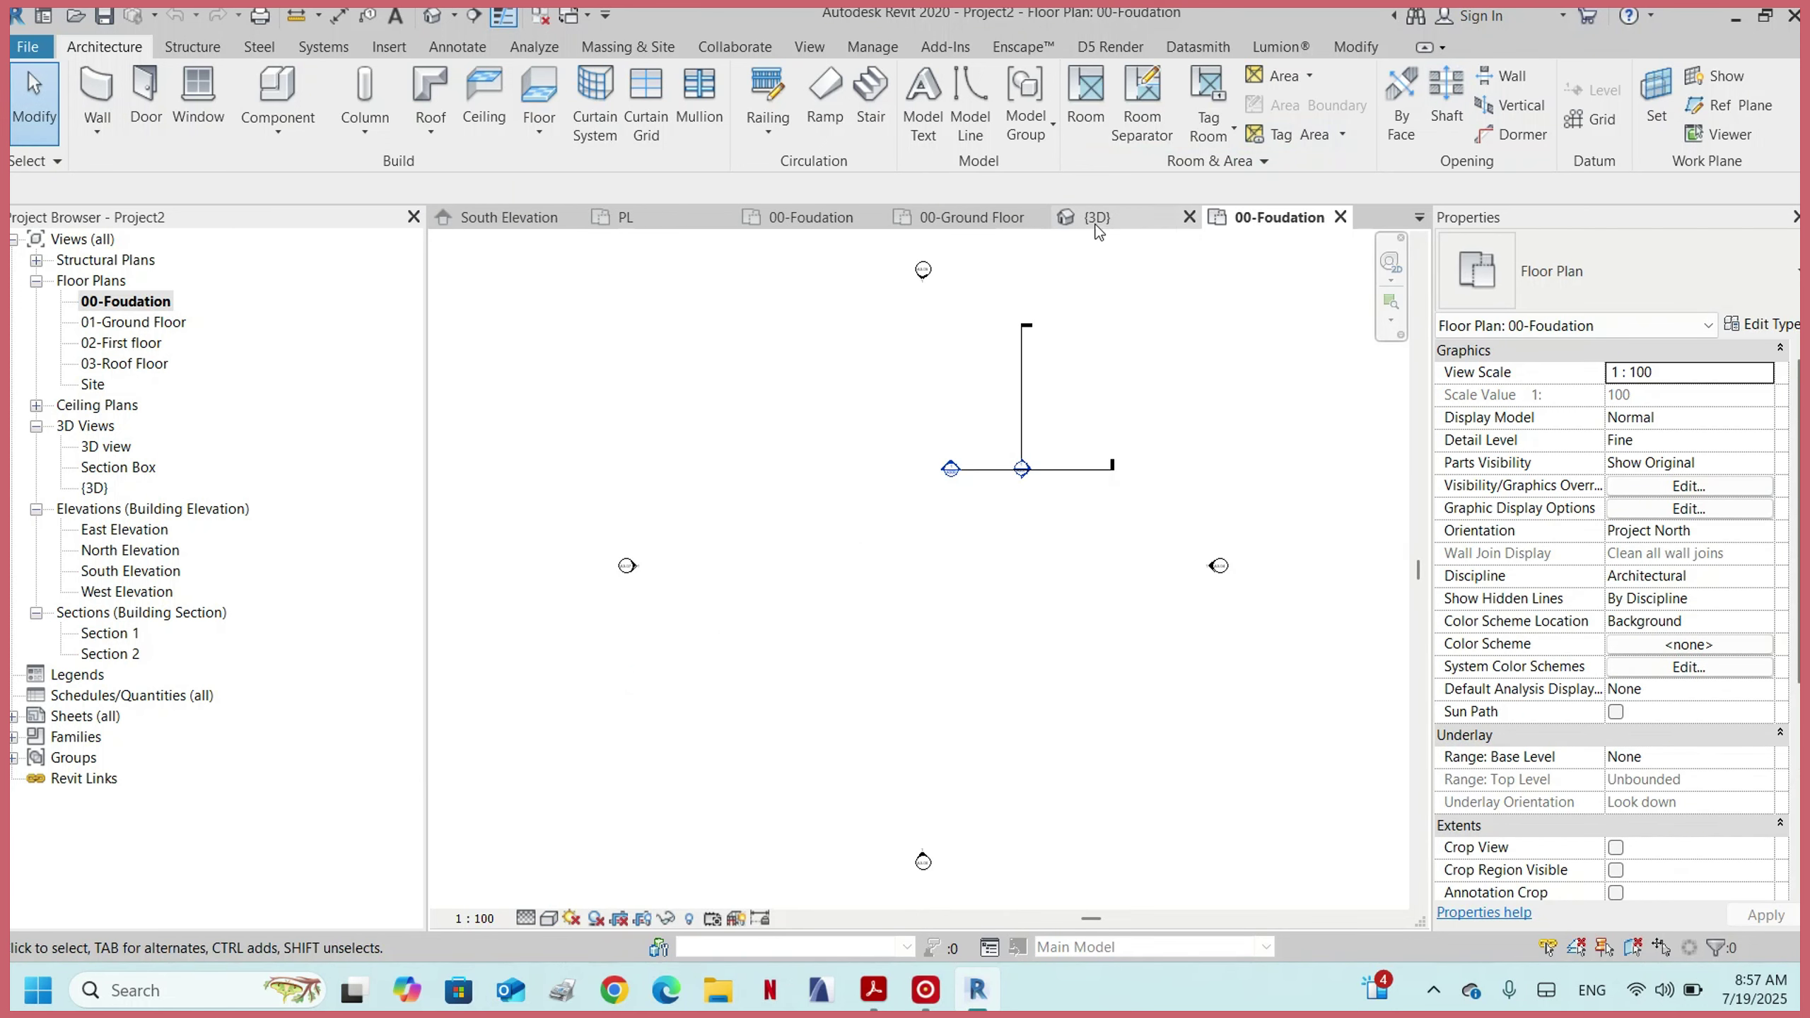
pyautogui.click(1173, 228)
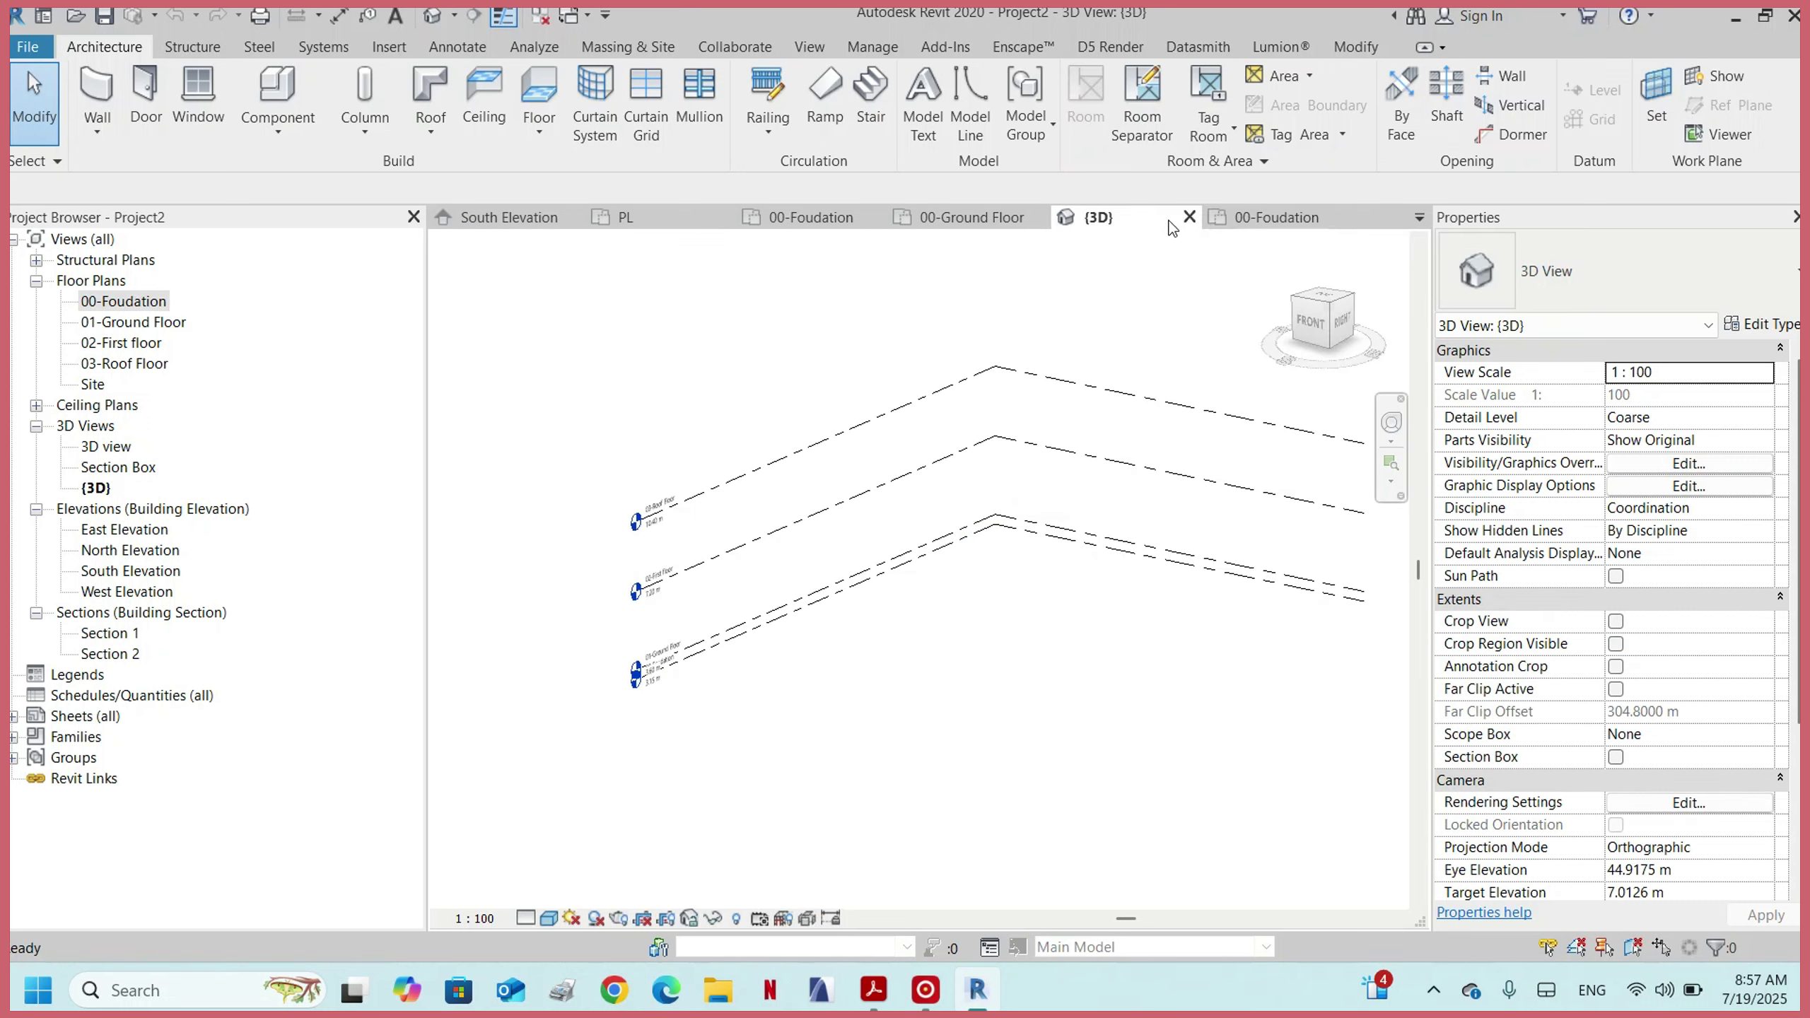
# - Close Project1 by closing its 00-Ground Floor and PL plan views
pyautogui.click(994, 220)
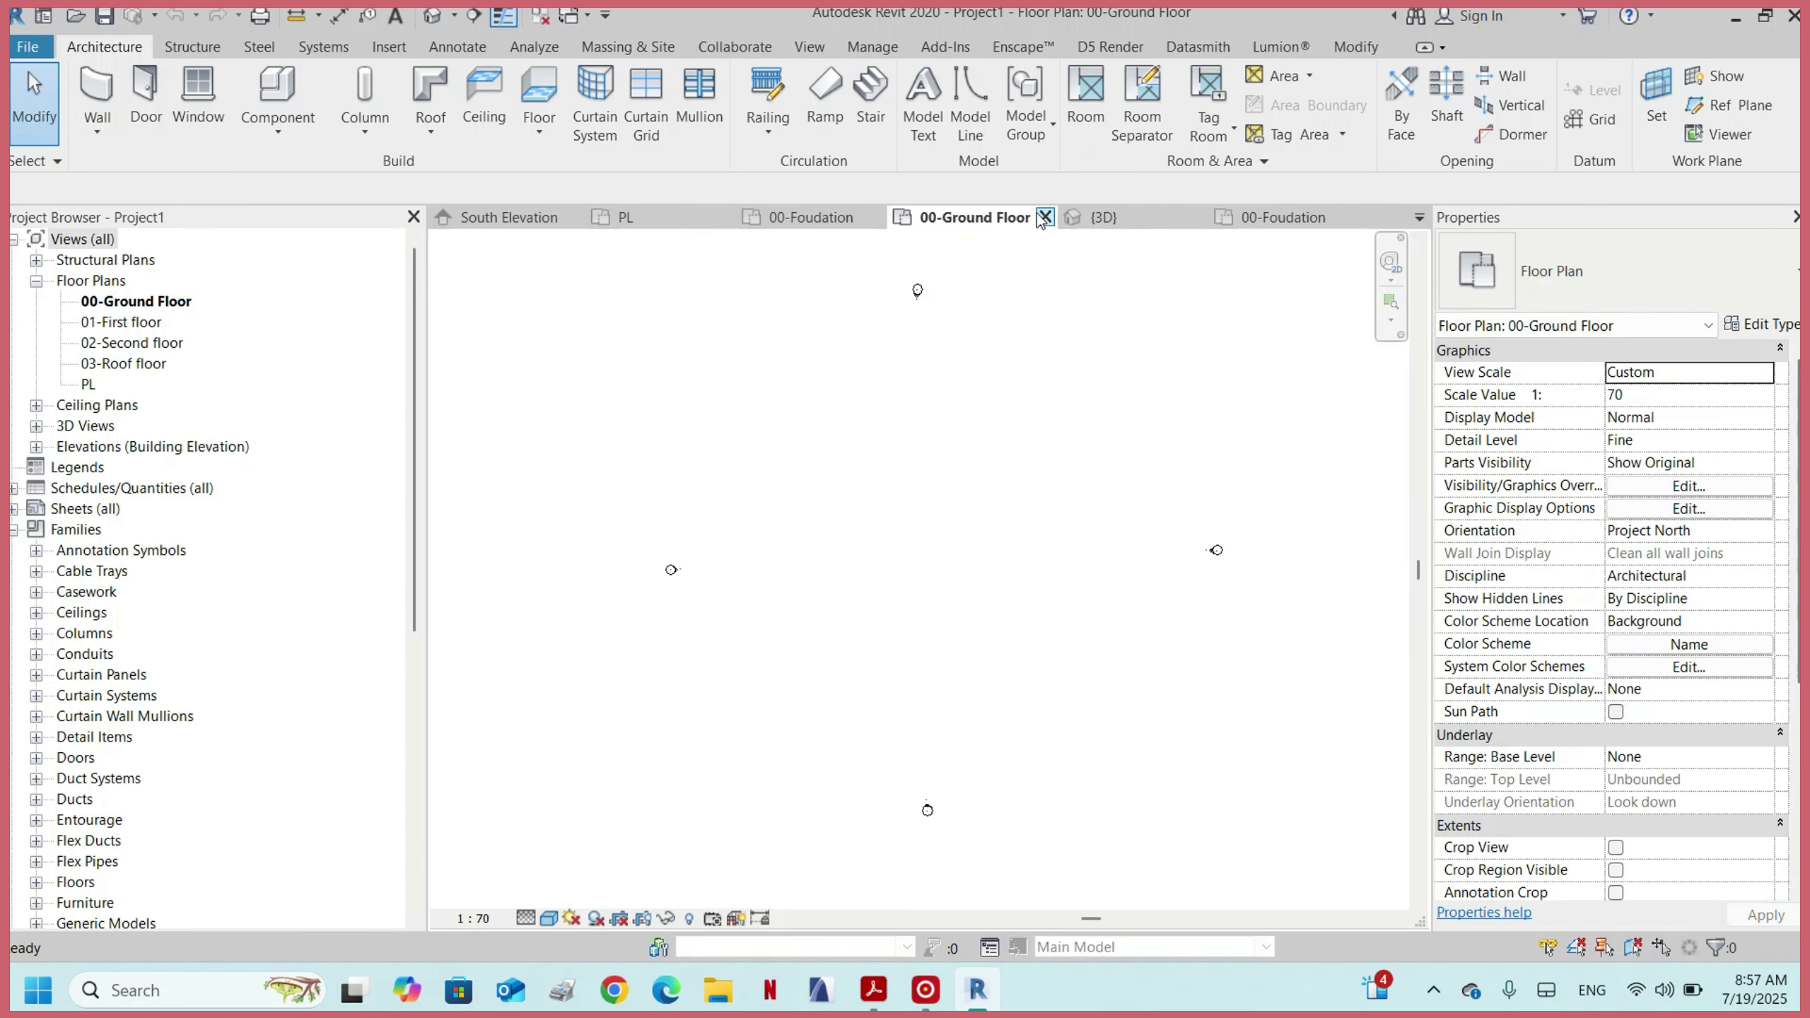
pyautogui.click(1045, 218)
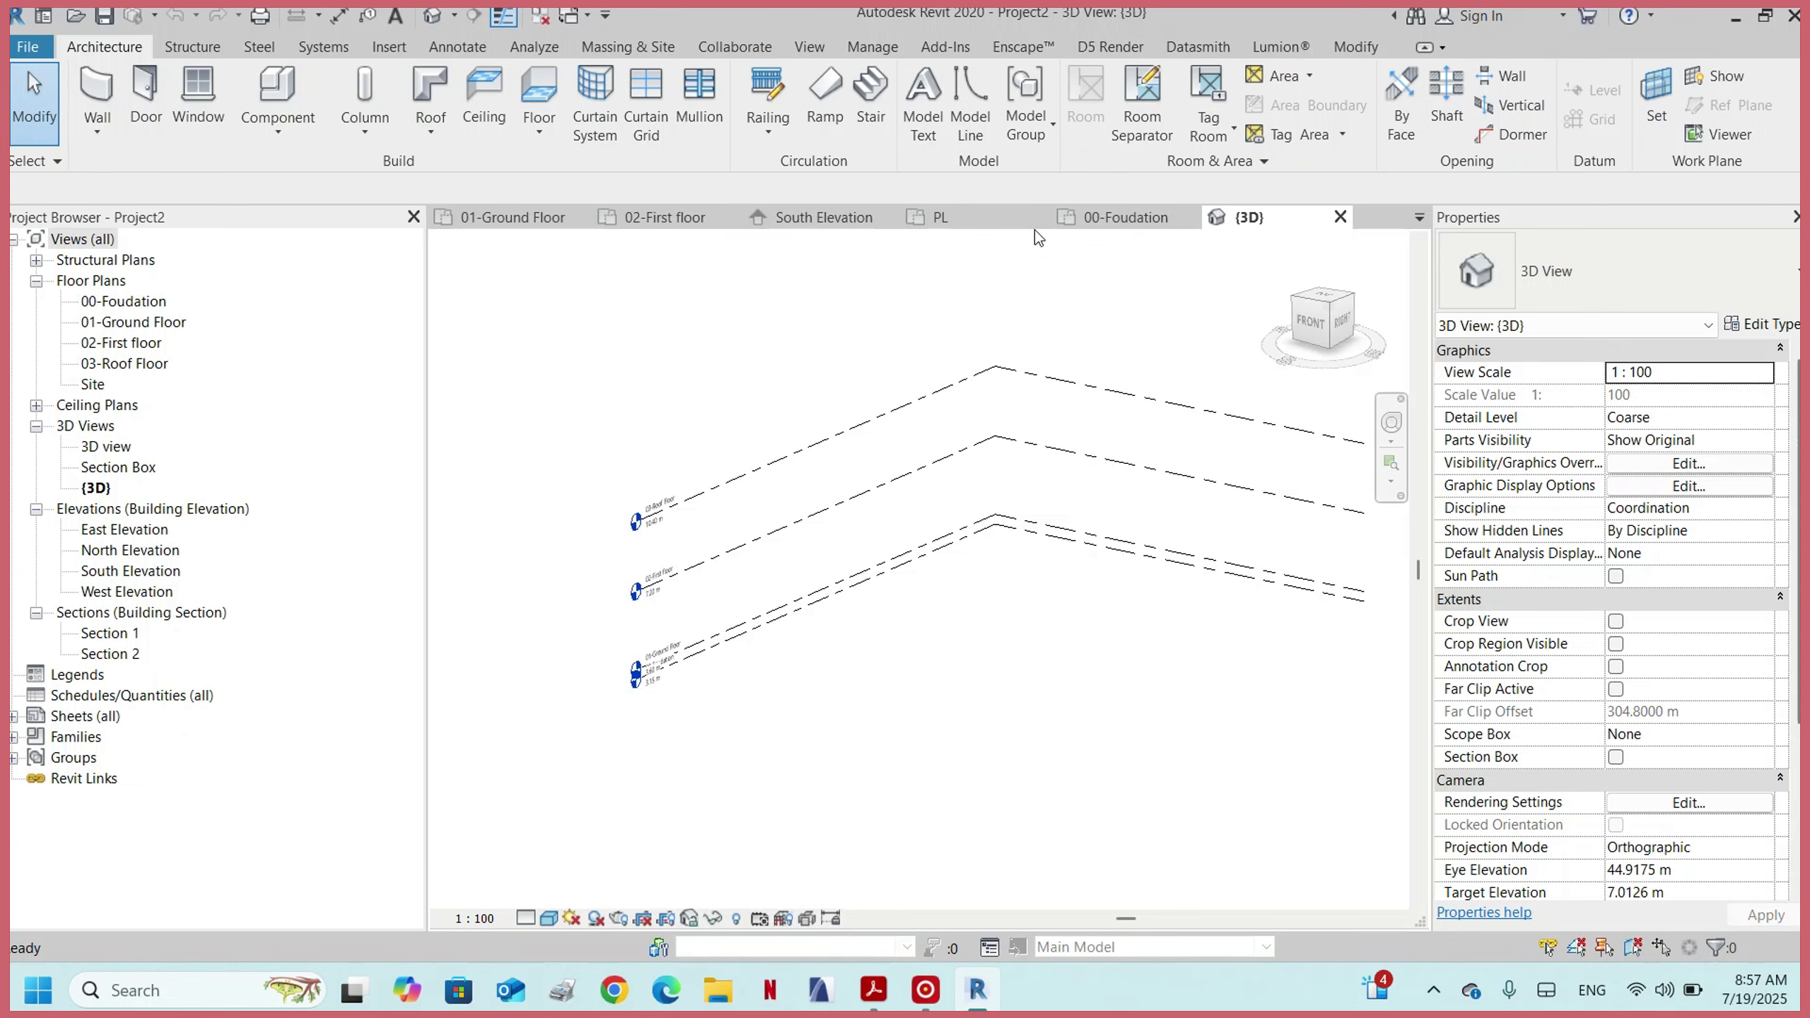
pyautogui.click(1033, 225)
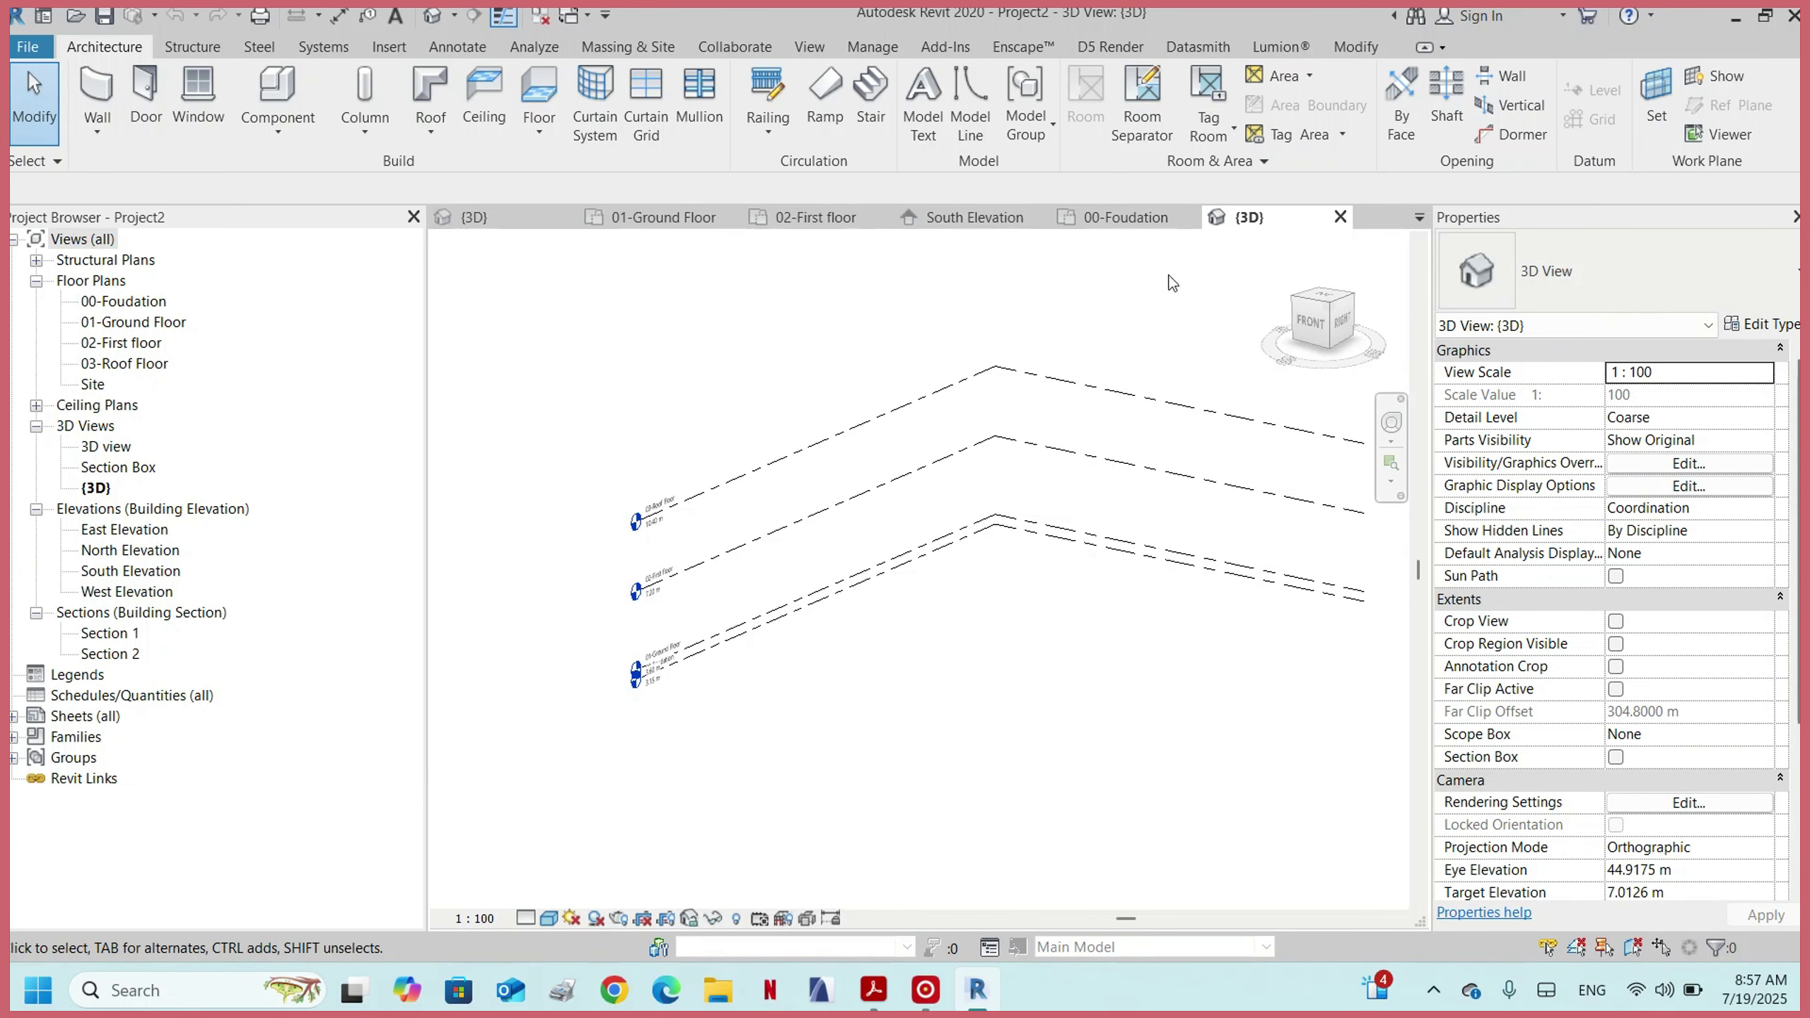
# - Compare Project2's 00-Foudation plan with the 00-Foudation and 01-Ground Floor plans of REV_0
pyautogui.click(1133, 218)
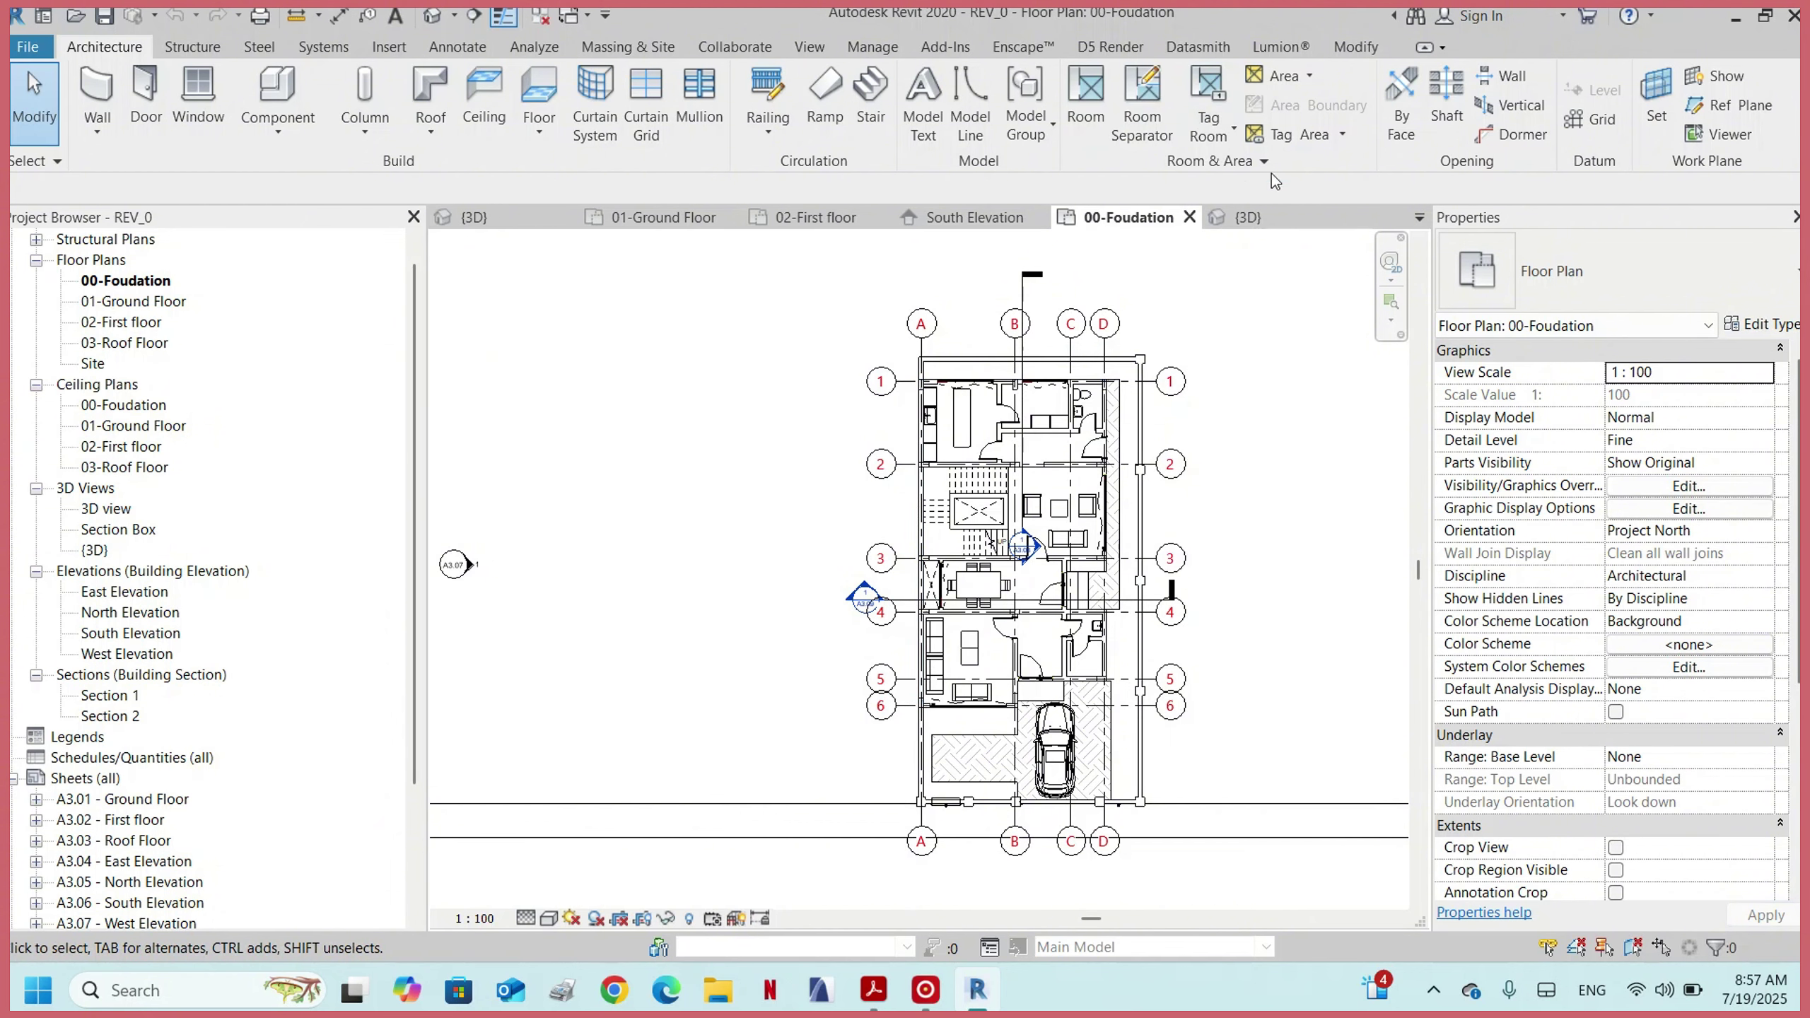
pyautogui.click(1249, 219)
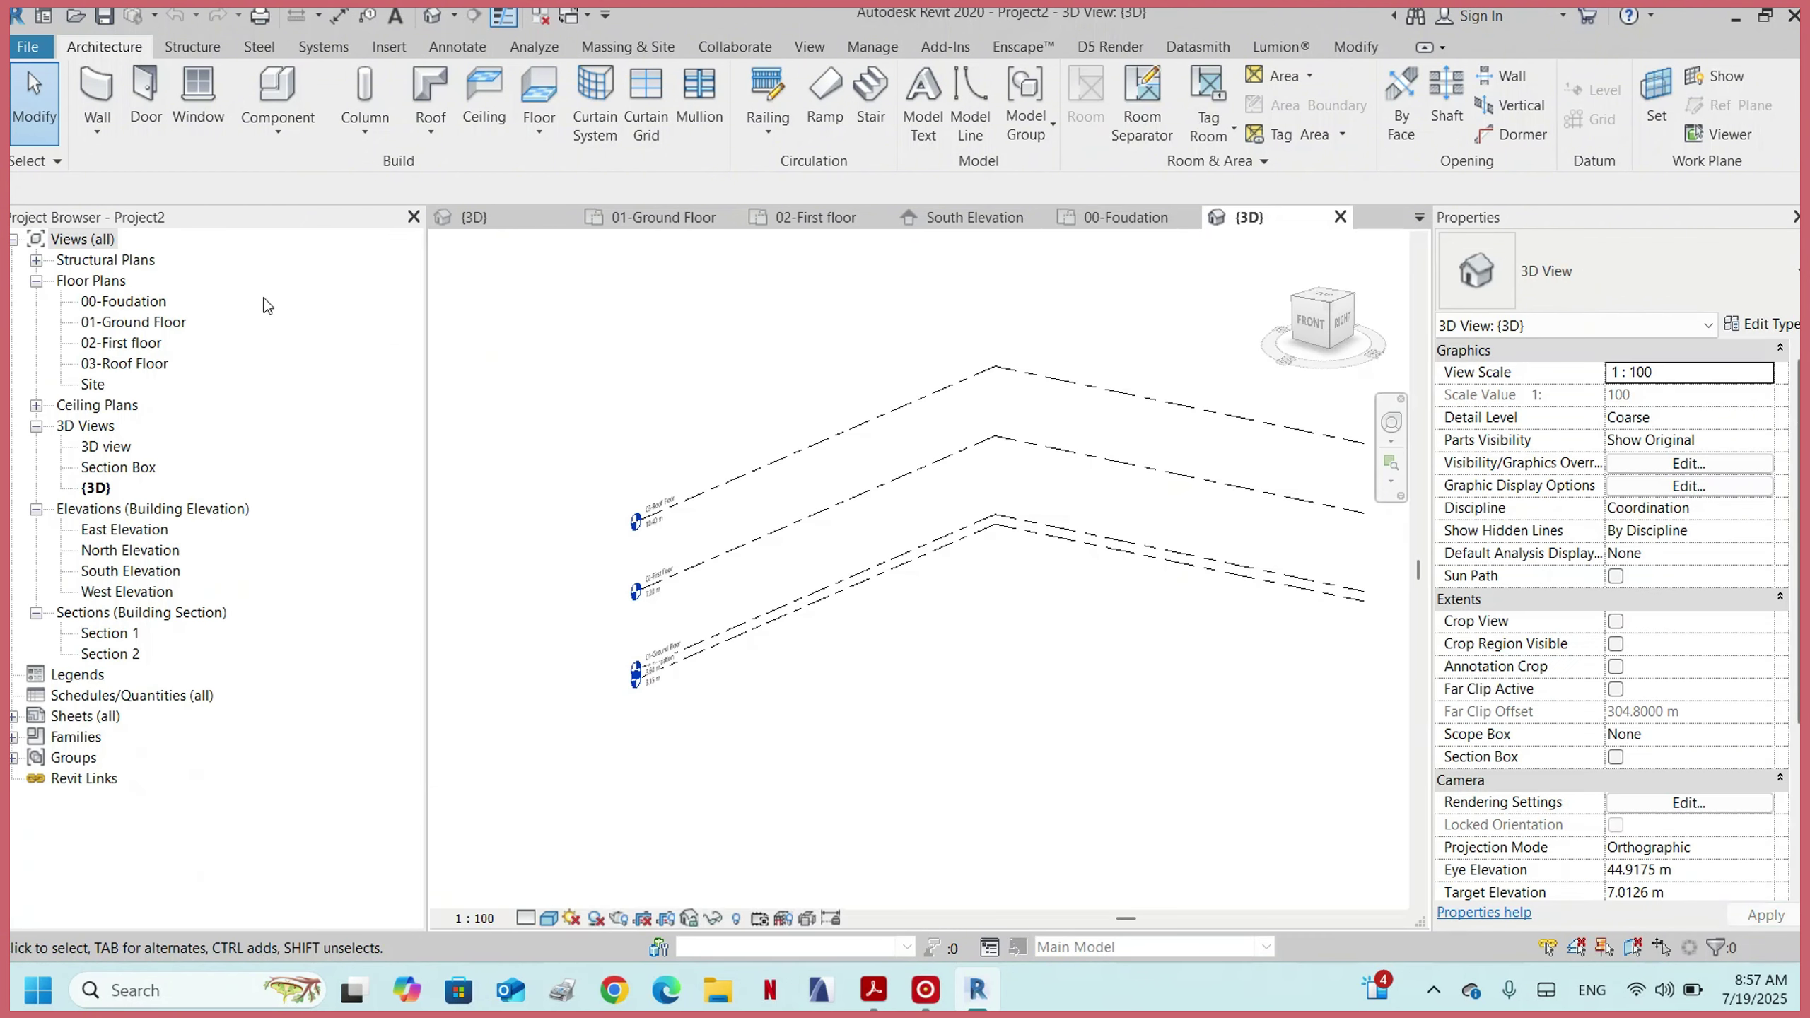
pyautogui.doubleClick(114, 302)
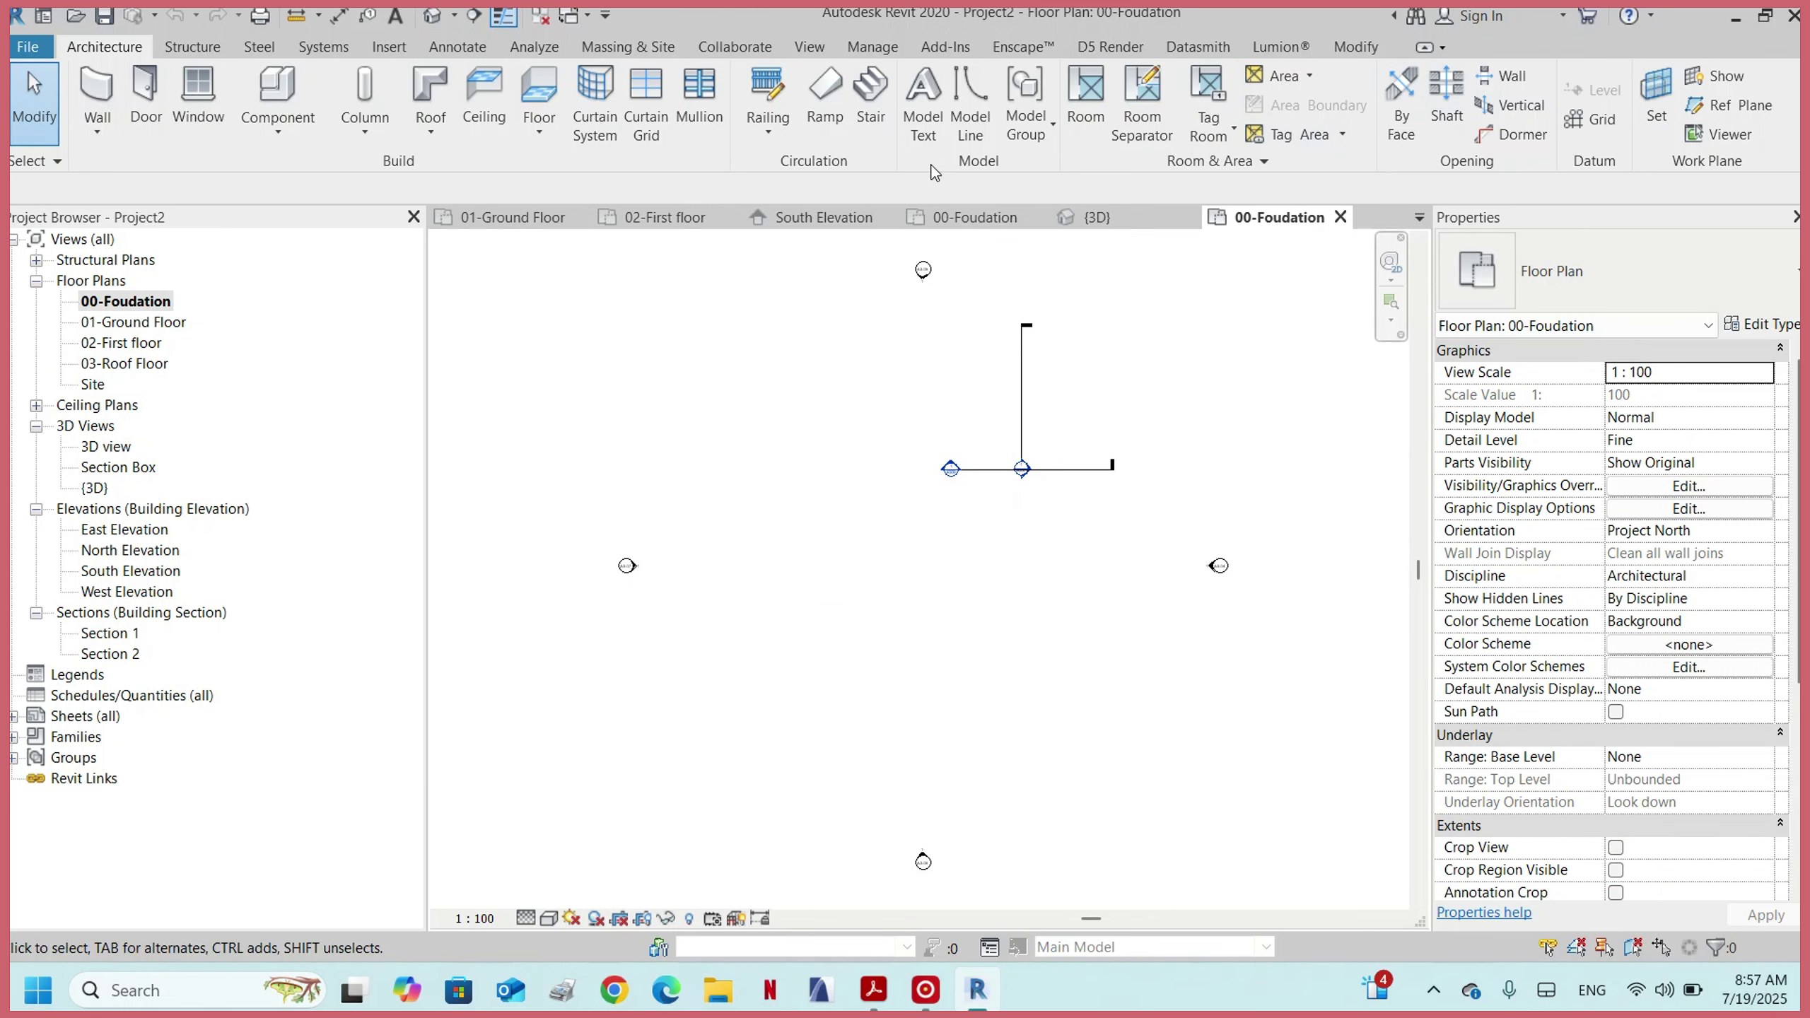
pyautogui.click(479, 218)
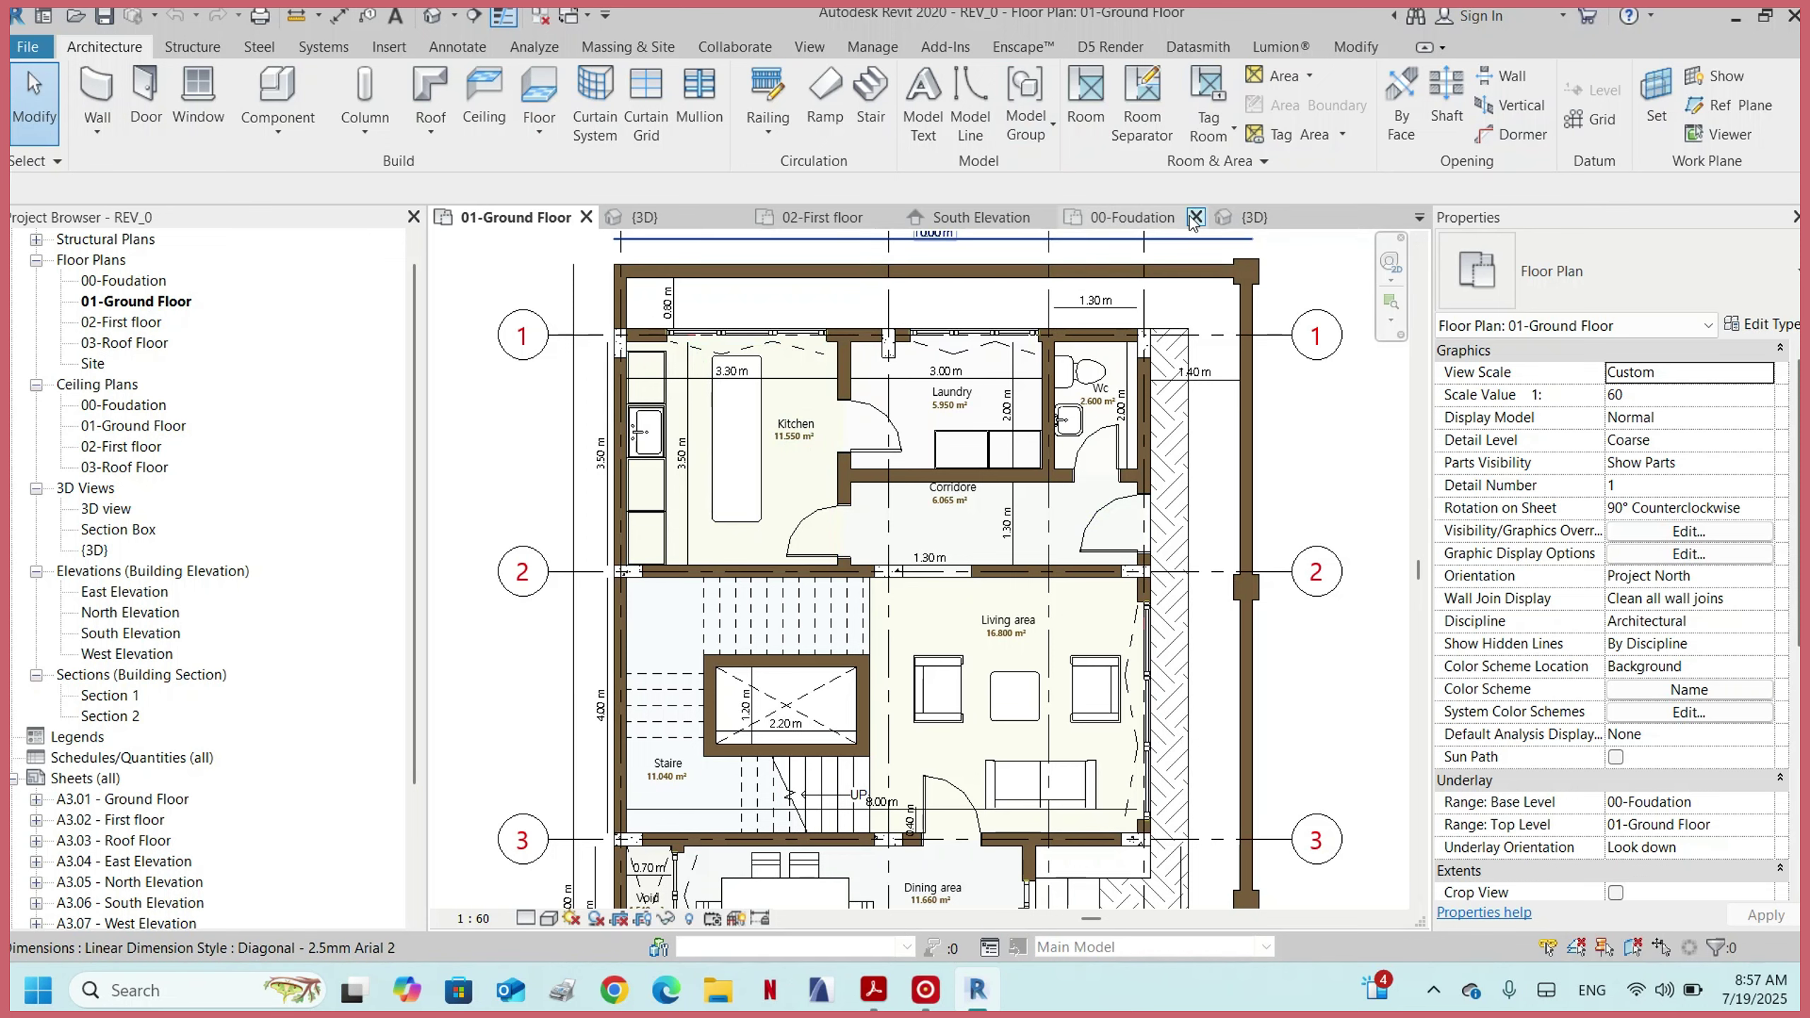
pyautogui.click(1180, 219)
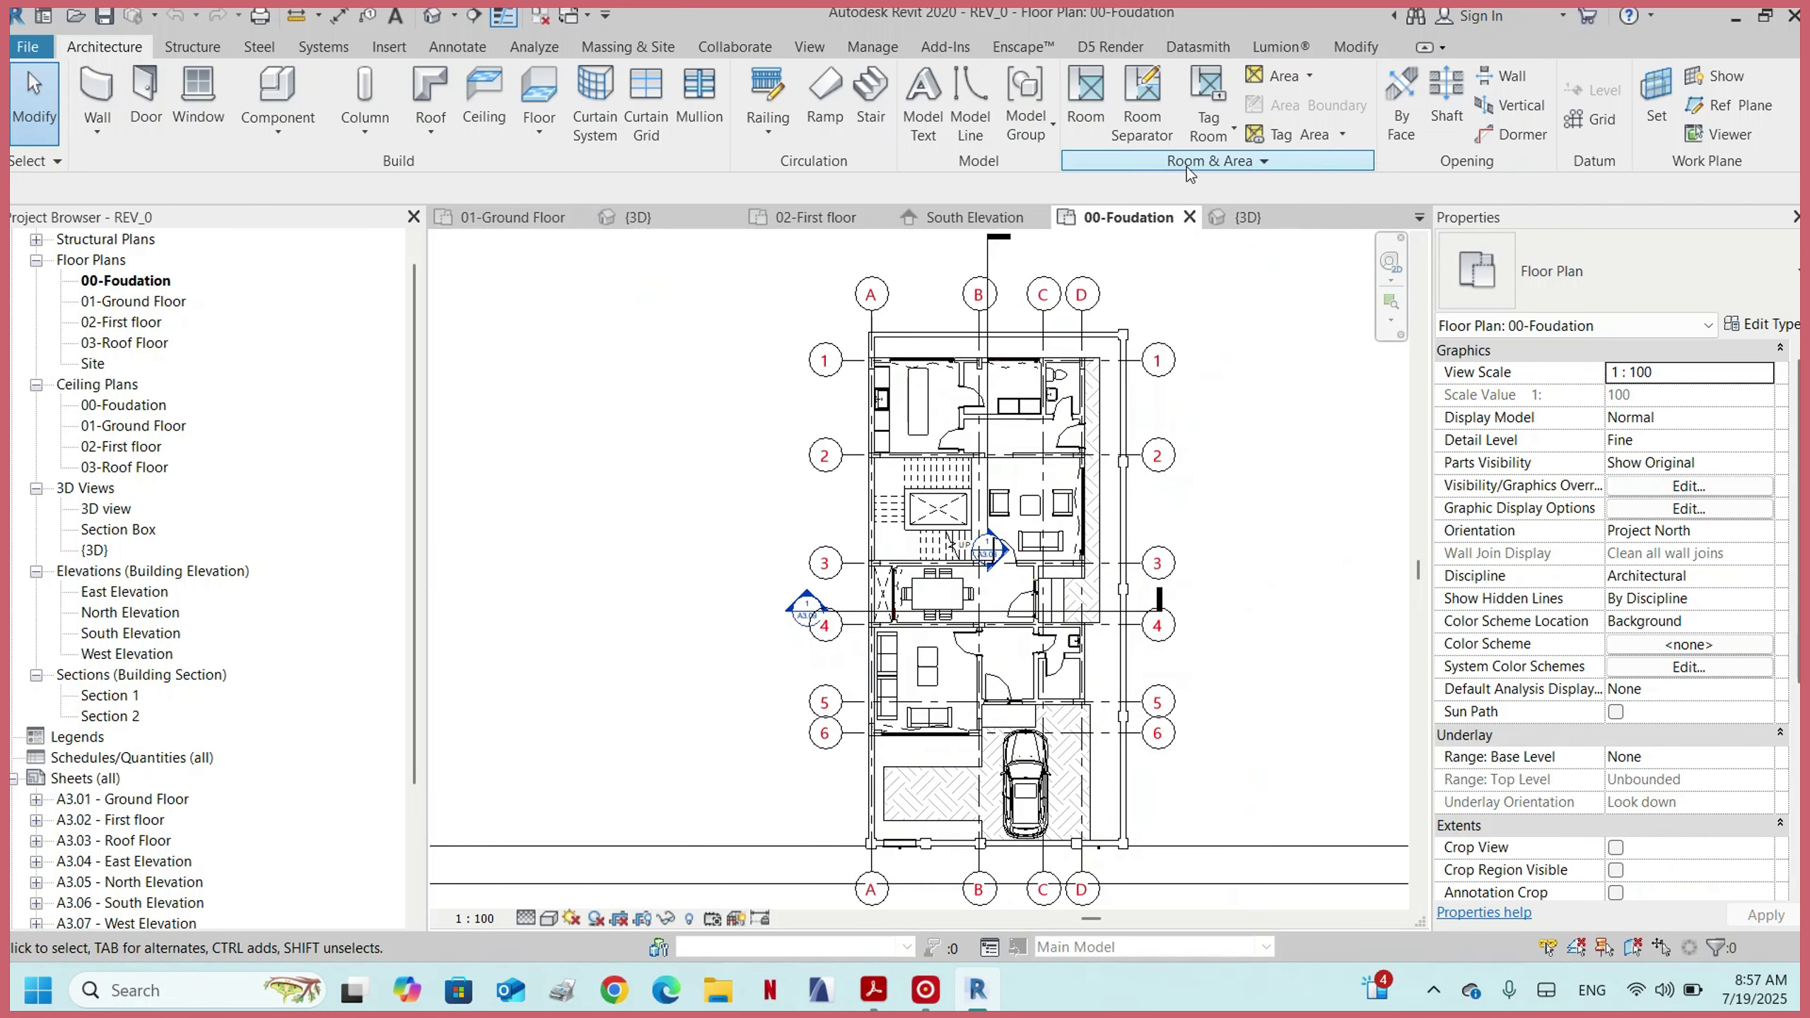
# - Return to Project2's 3D view and close REV_0's South Elevation, 02-First floor and 3D views
pyautogui.click(1227, 218)
pyautogui.click(1040, 219)
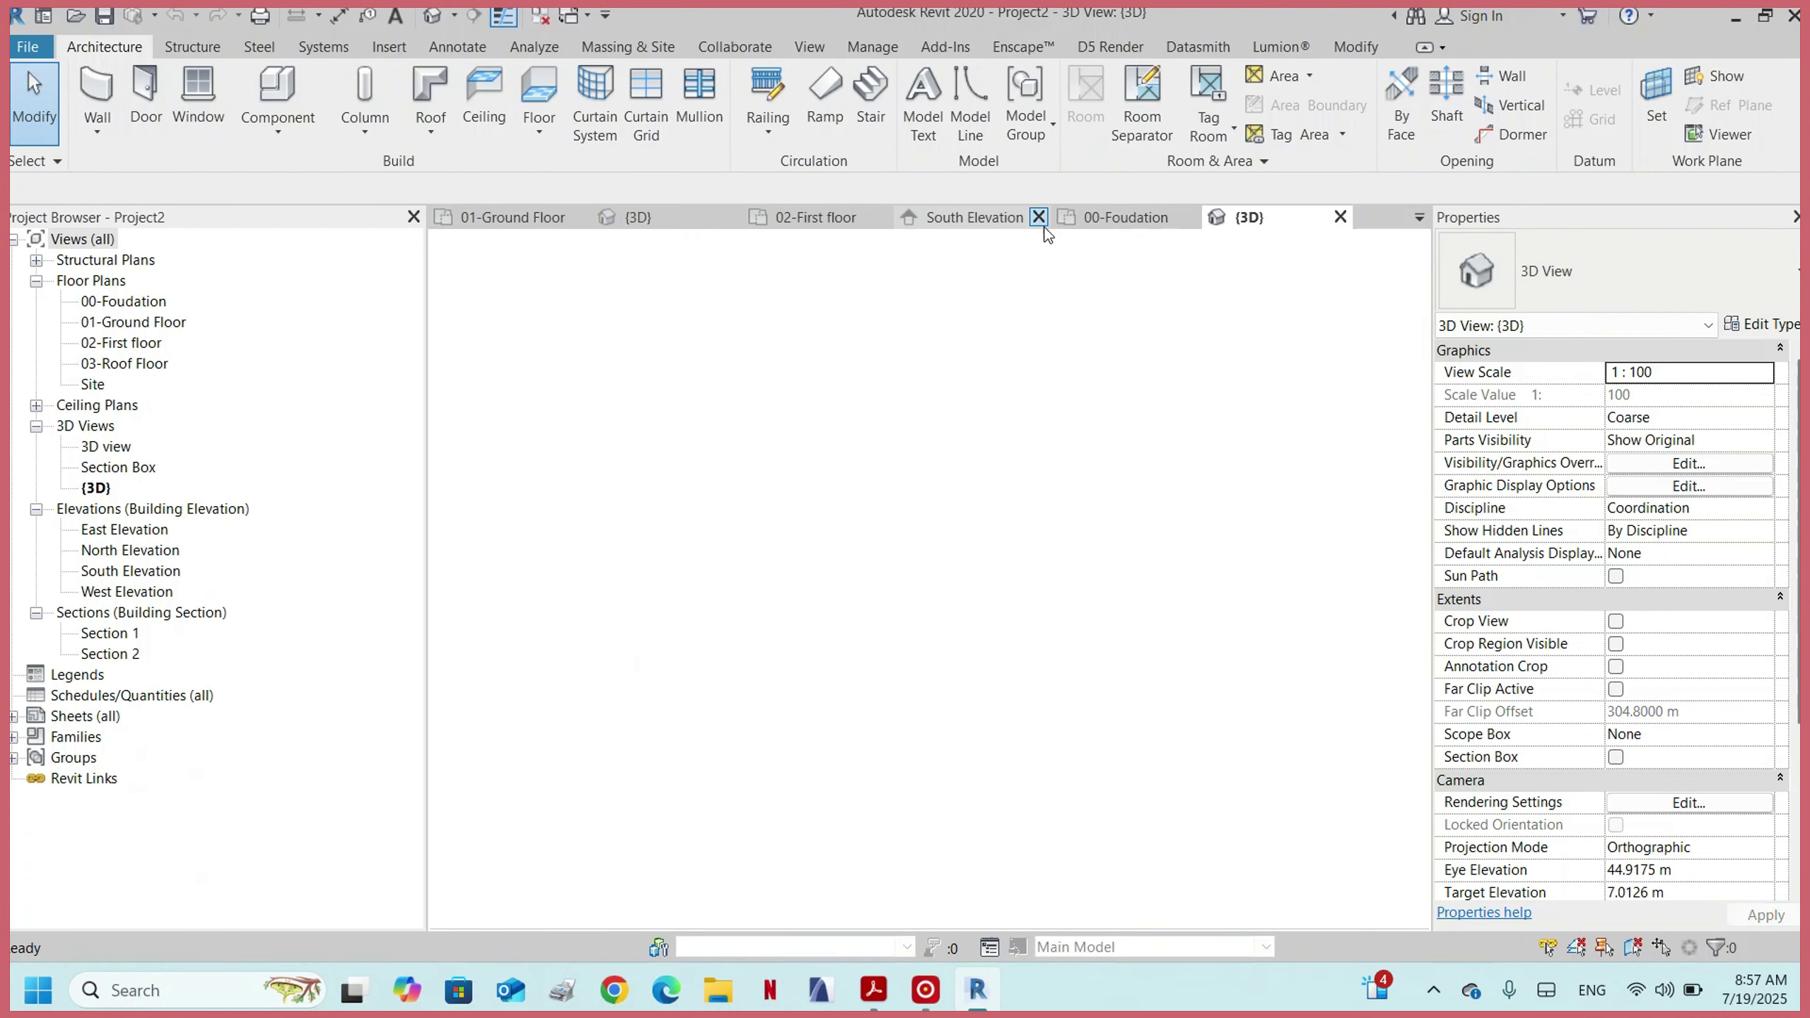
pyautogui.click(877, 219)
pyautogui.click(729, 219)
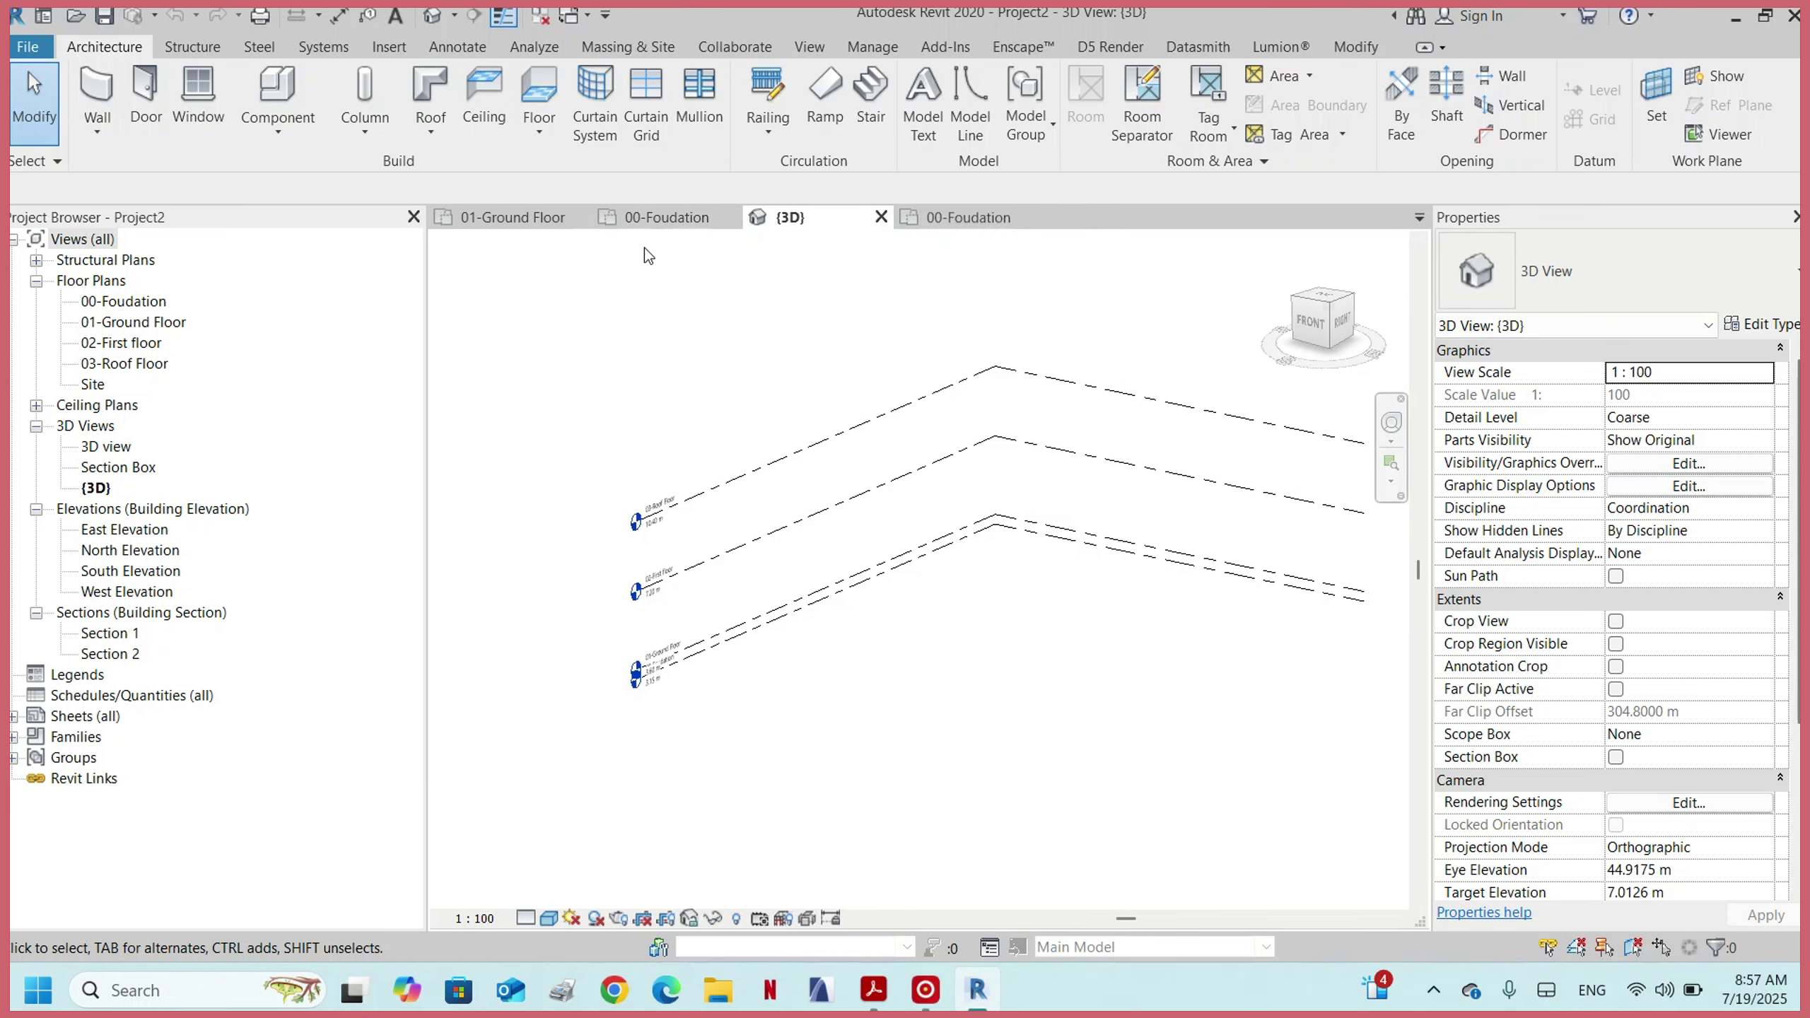
# - Close REV_0's 00-Foudation plan, and replace Project2's open 00-Foudation plan with its 01-Ground Floor plan
pyautogui.click(700, 218)
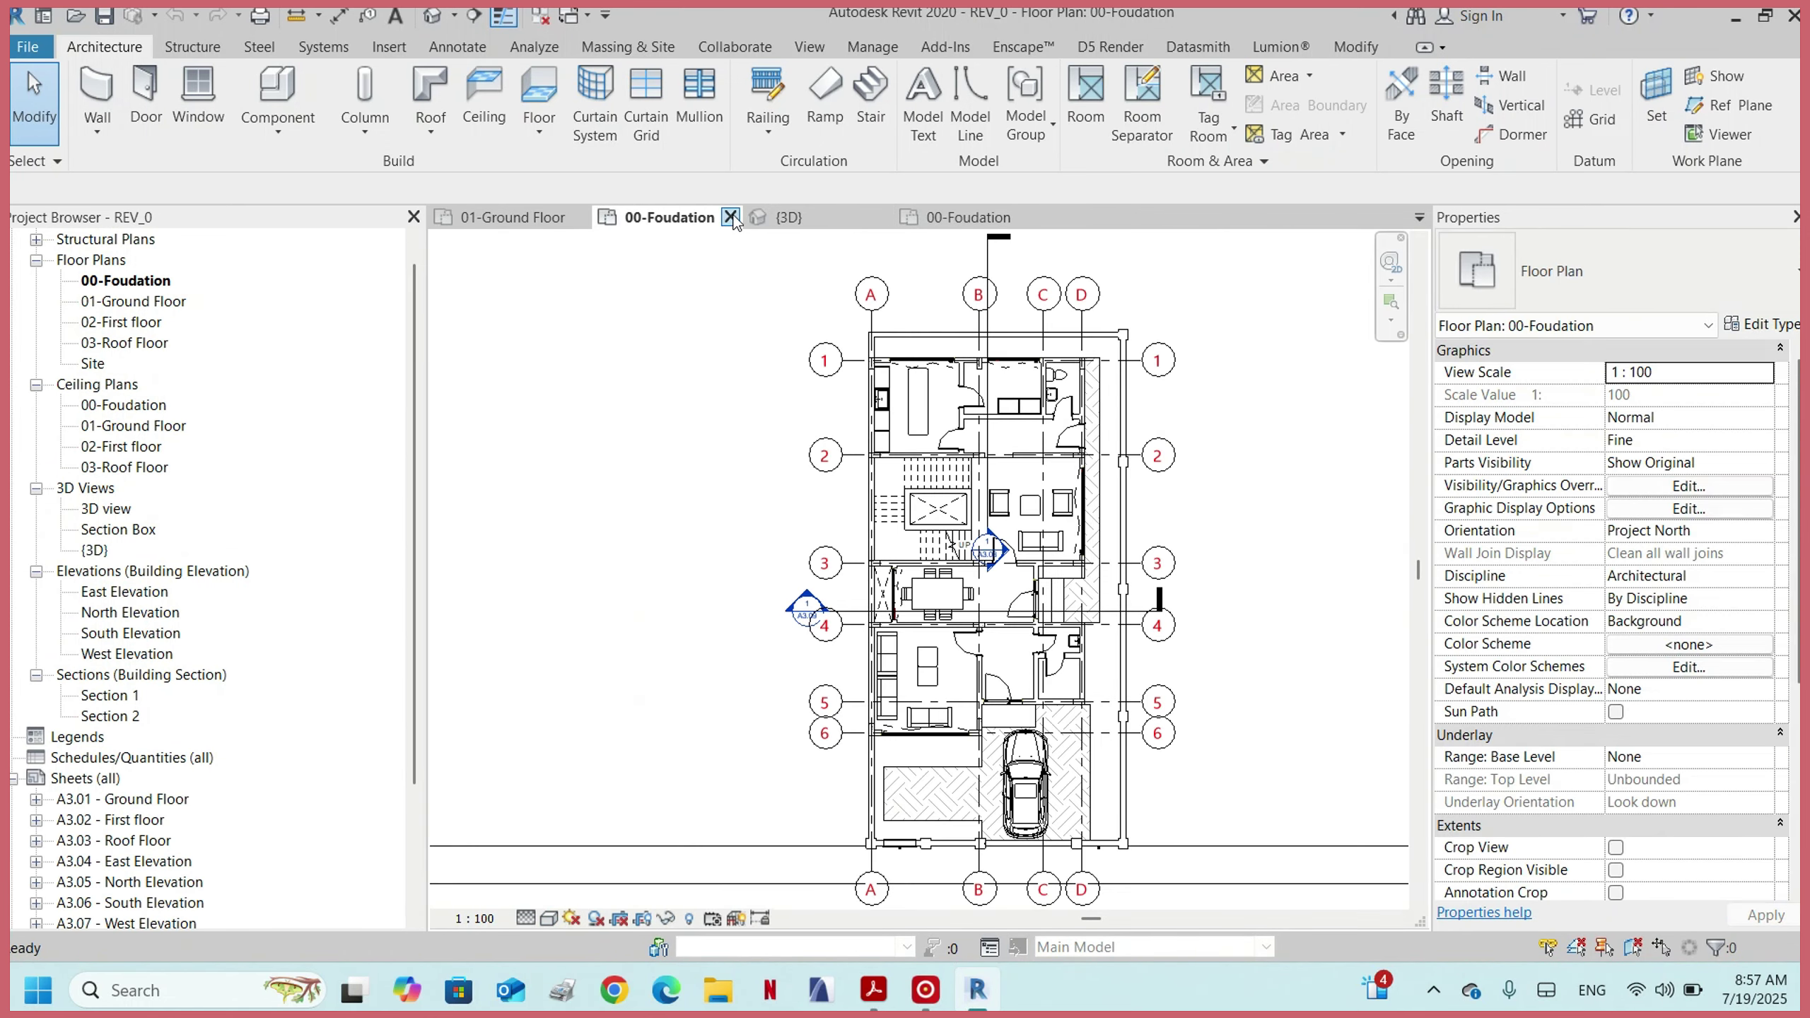
pyautogui.click(730, 217)
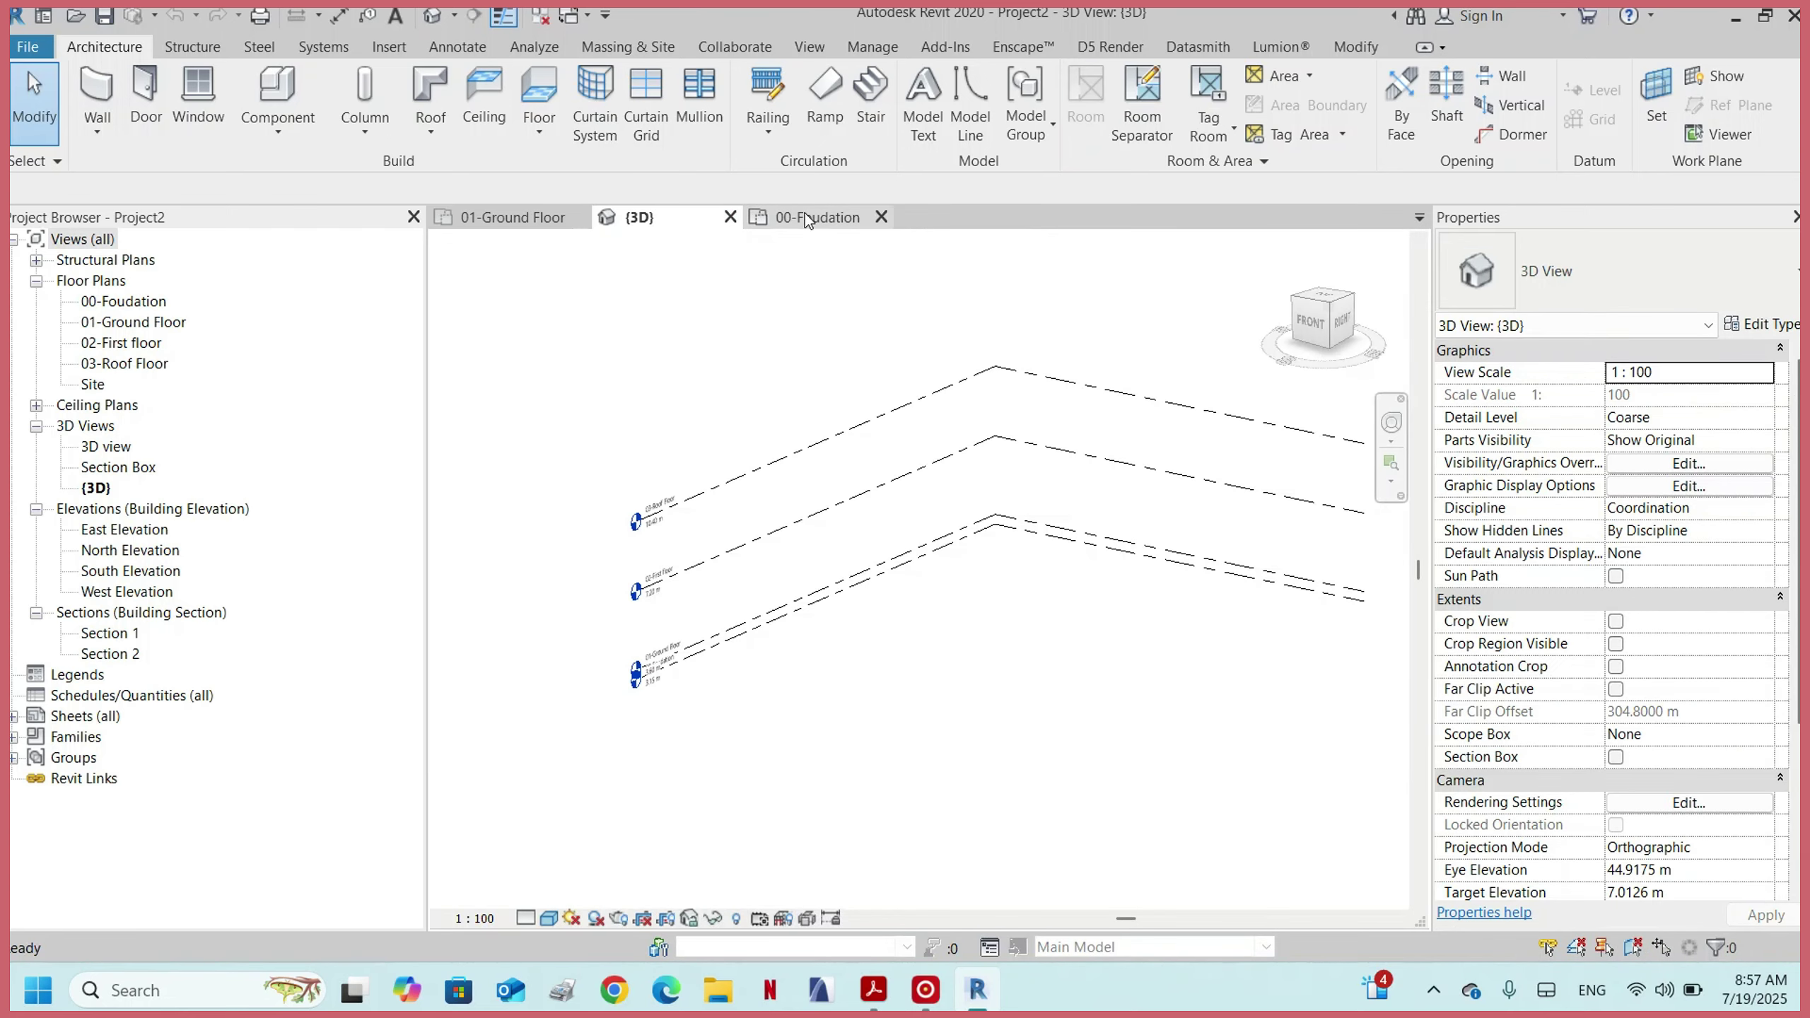
pyautogui.click(806, 218)
pyautogui.doubleClick(165, 324)
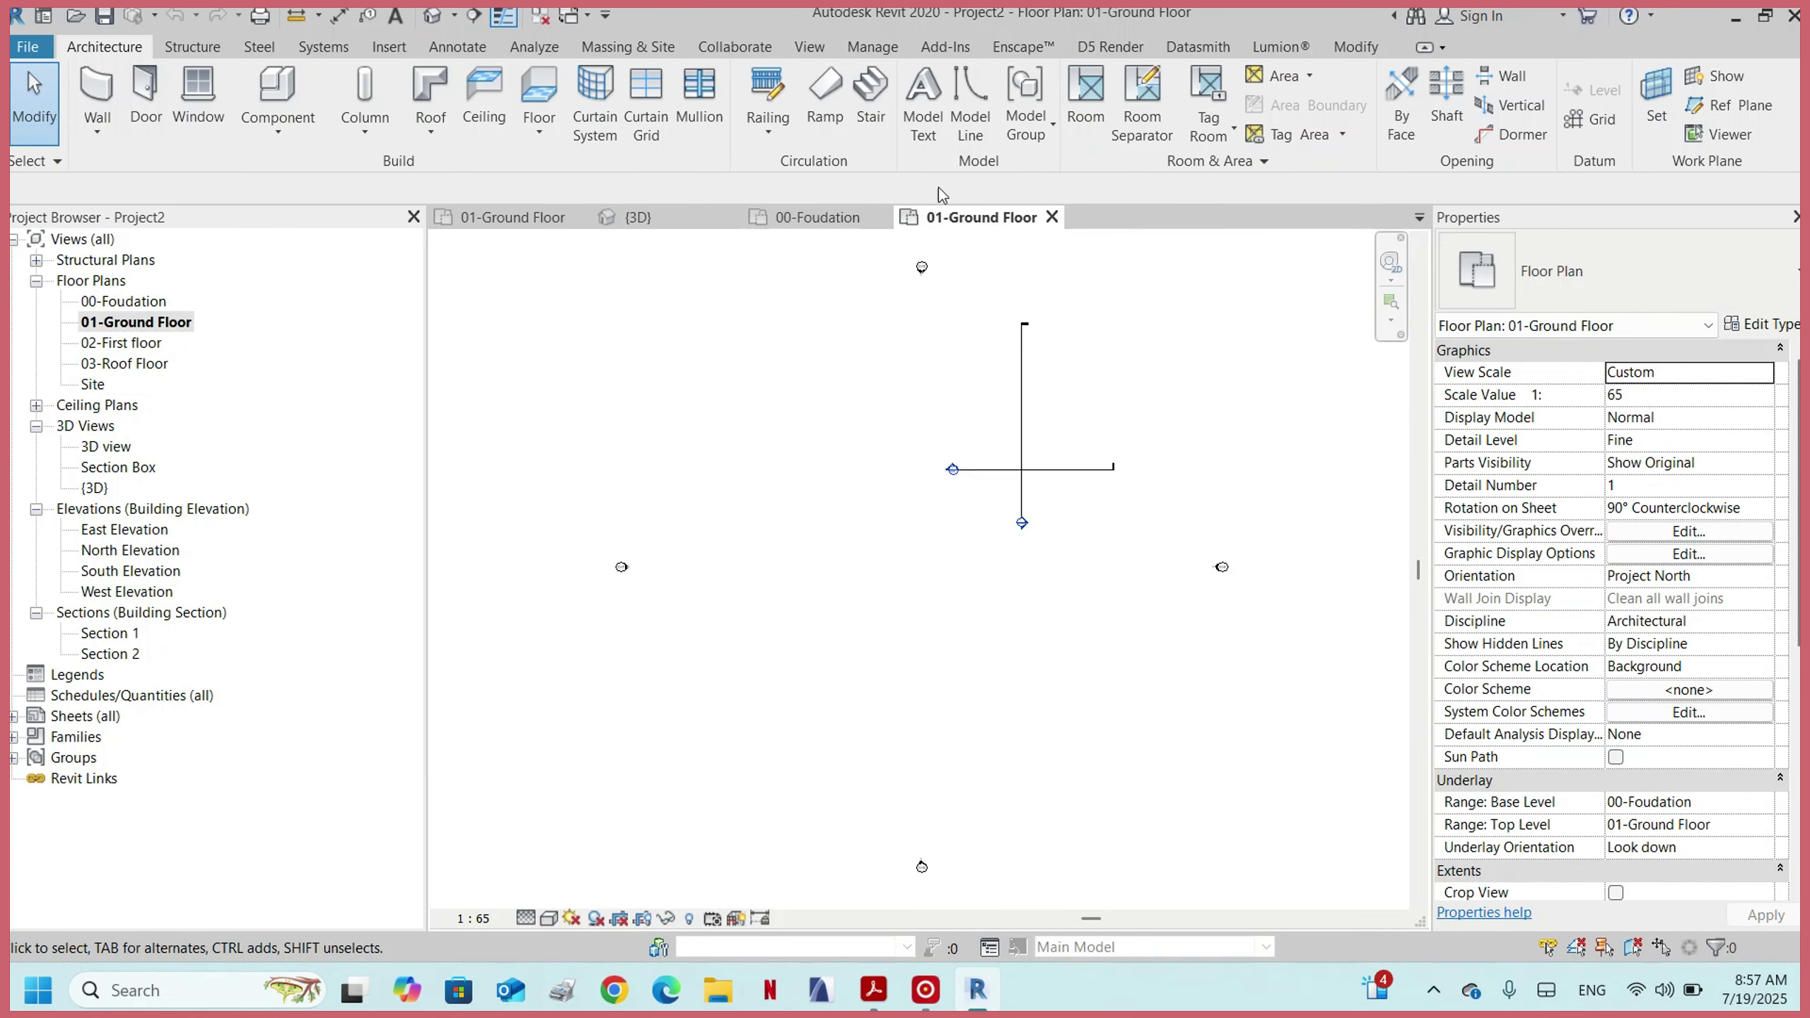
pyautogui.click(881, 219)
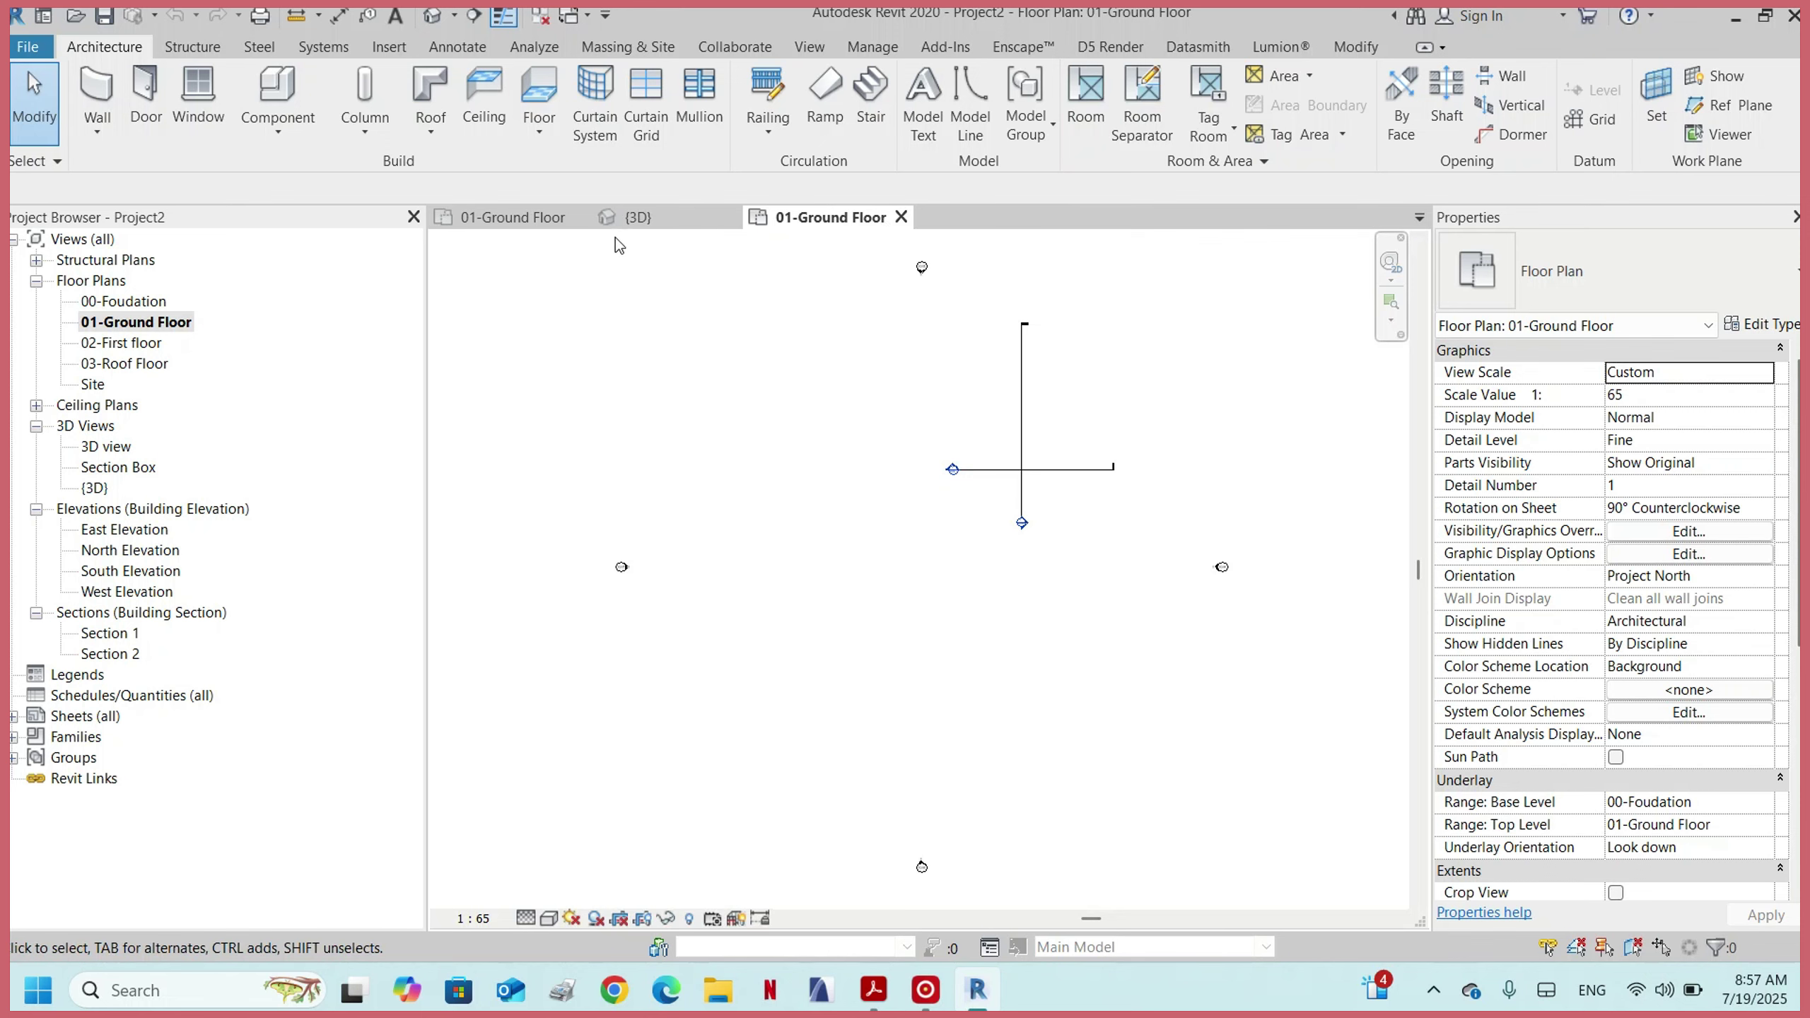
# - Look at REV_0's 01-Ground Floor plan and return to Project2's 01-Ground Floor plan
pyautogui.click(512, 227)
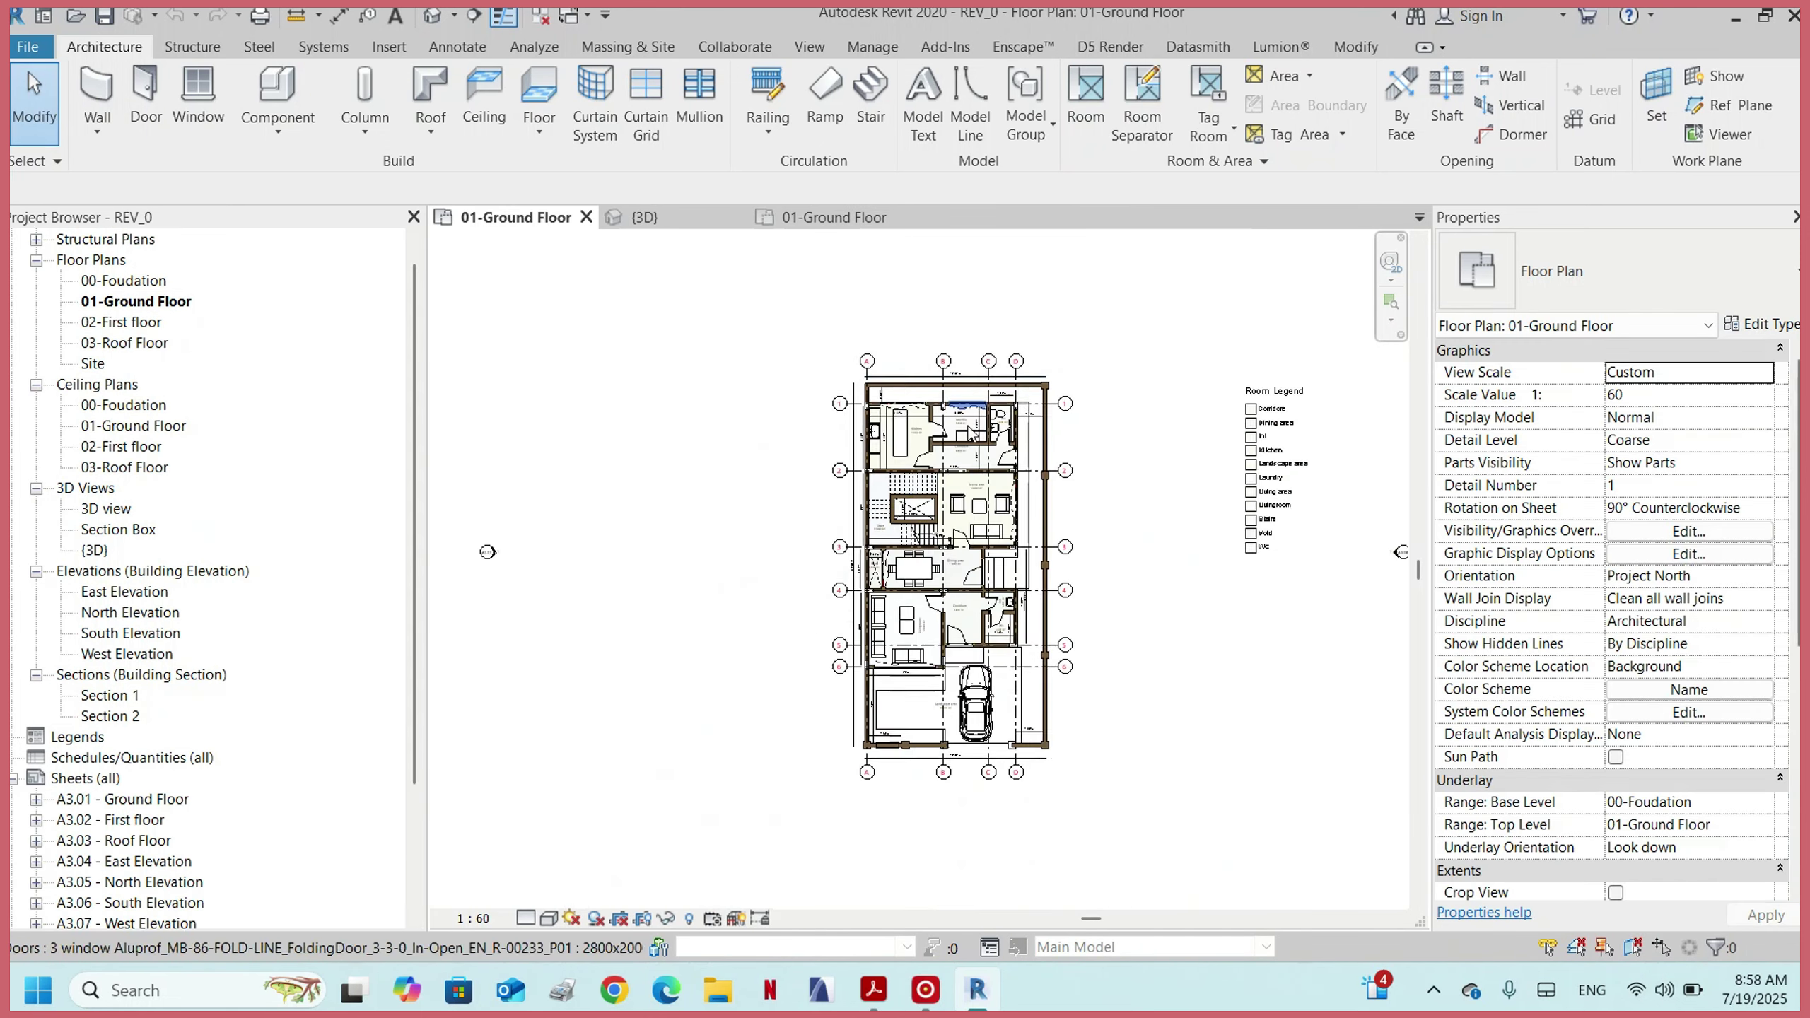
pyautogui.scroll(5, 909, 506)
pyautogui.click(819, 218)
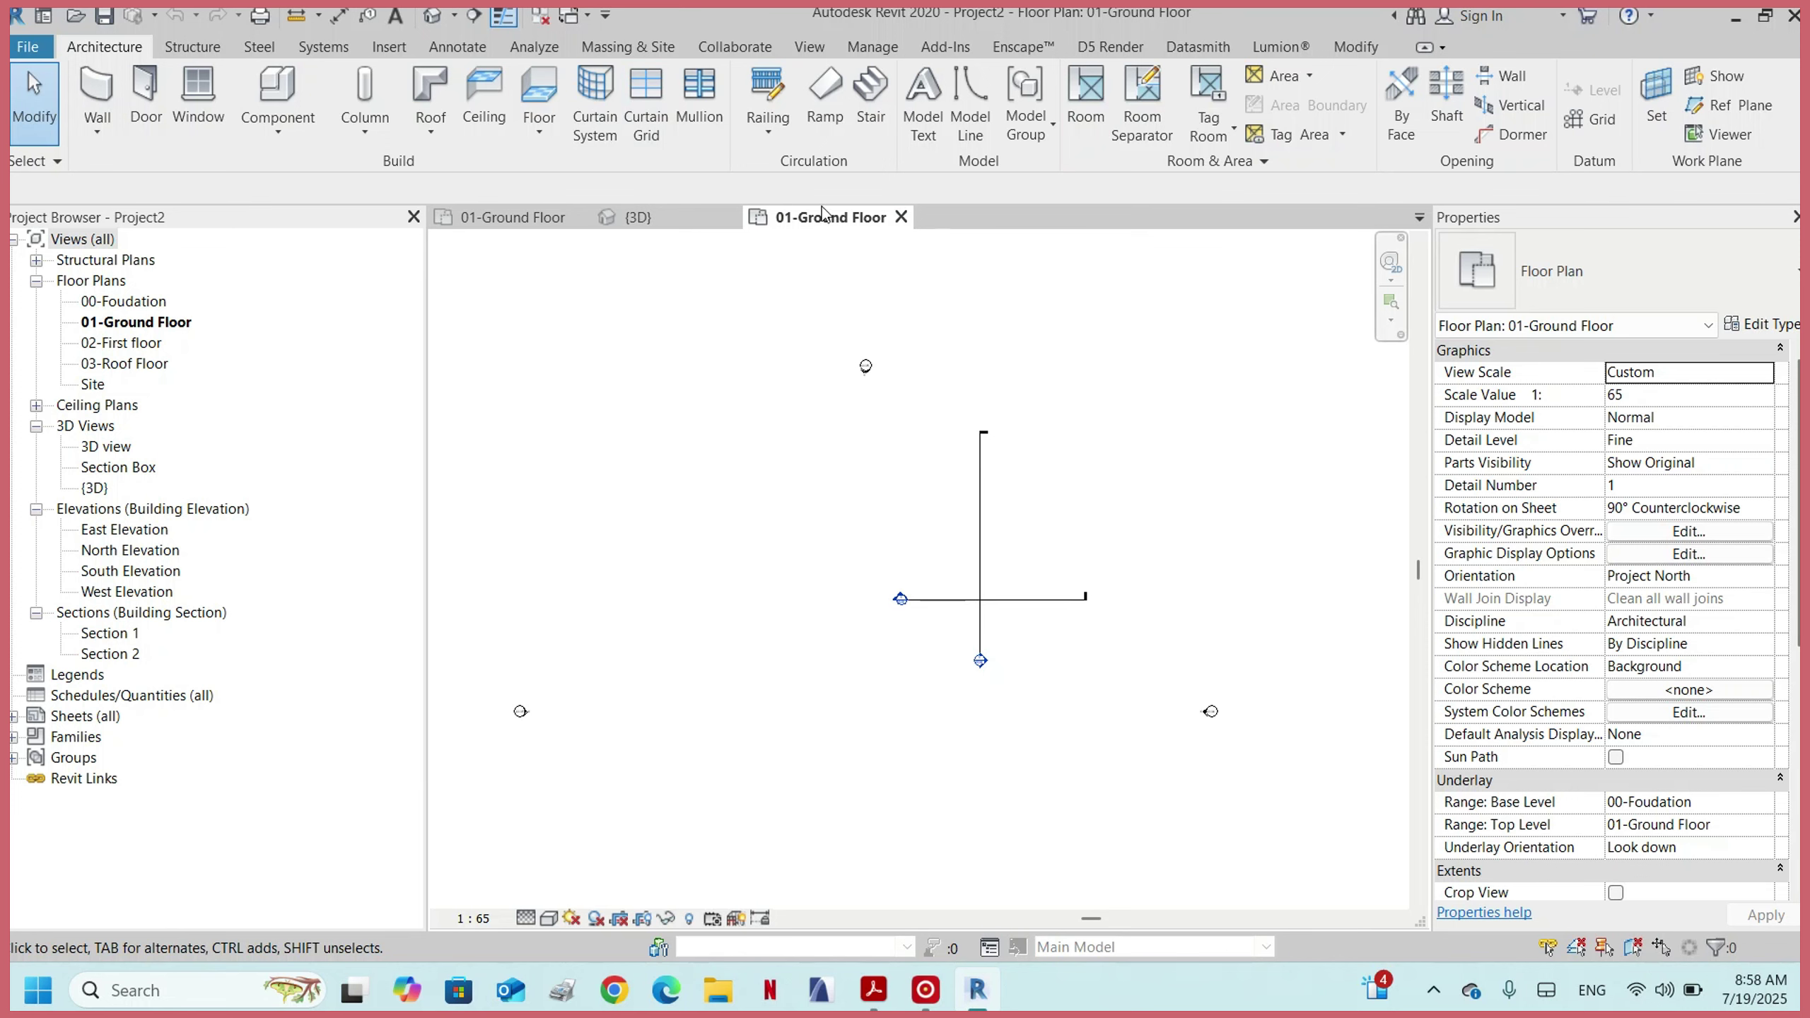
# - Open Project2's South Elevation and examine its levels and the height dimensions between them
pyautogui.doubleClick(117, 571)
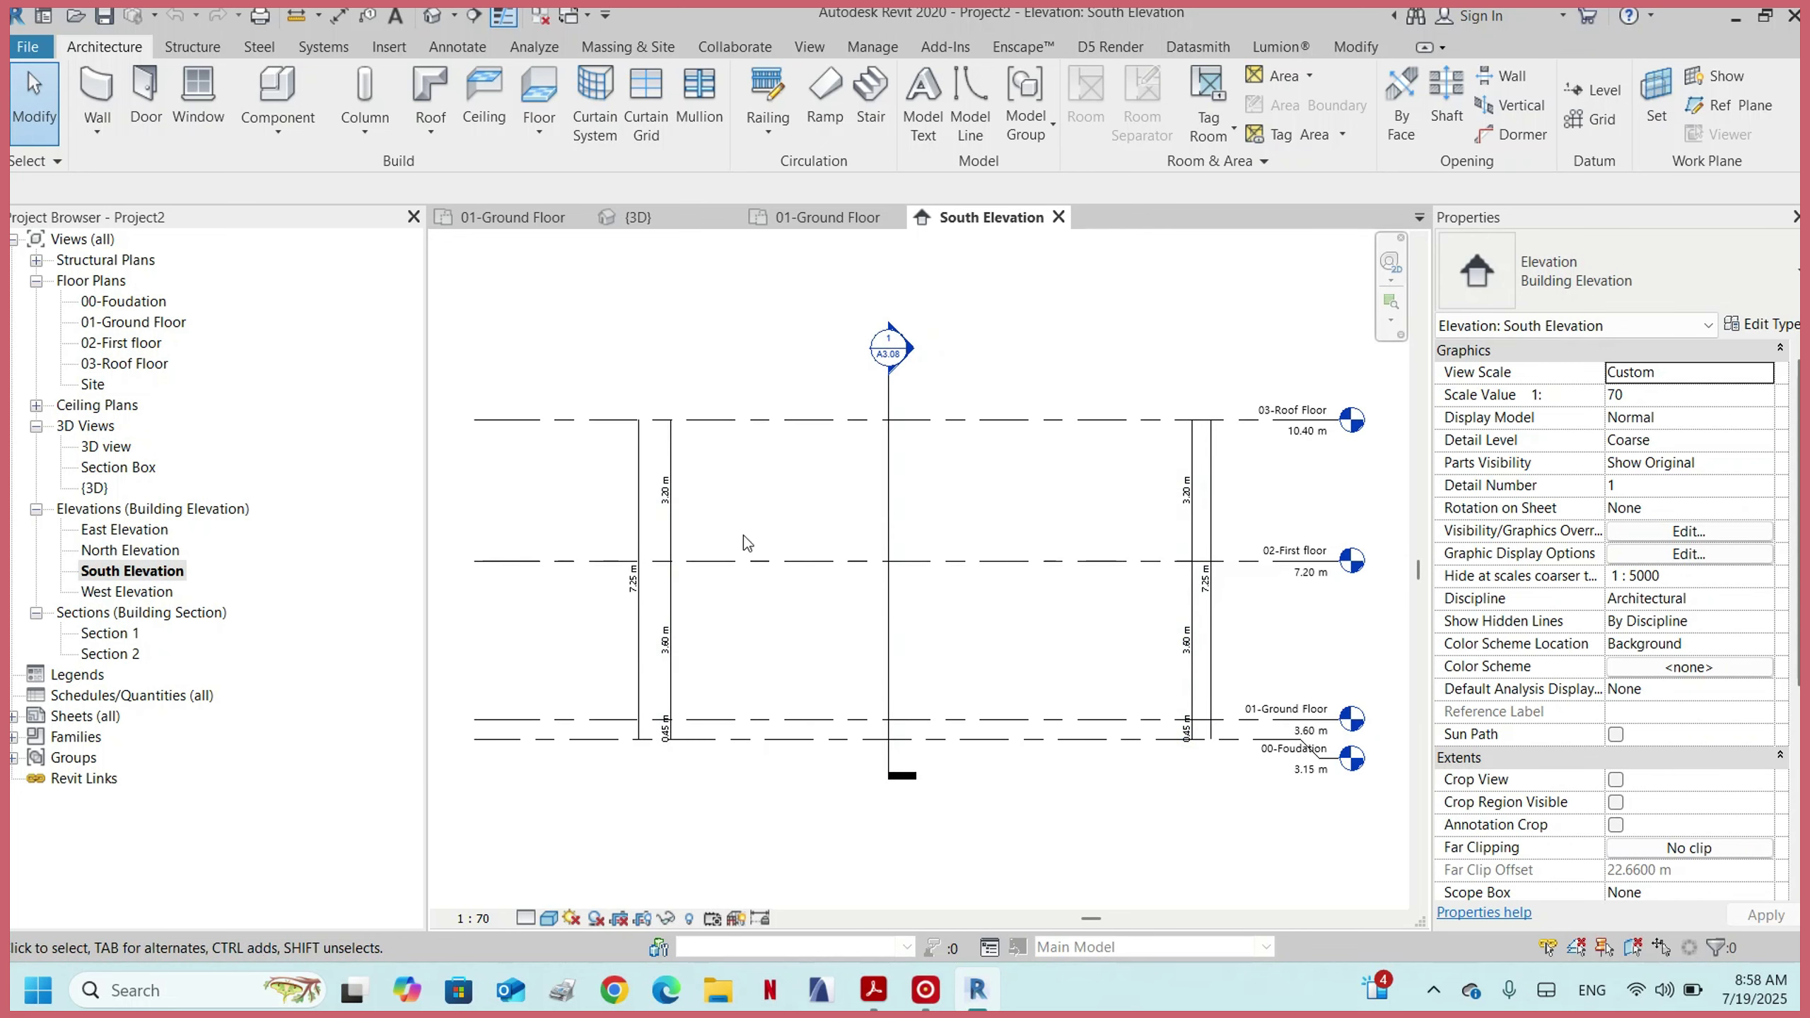
pyautogui.scroll(2, 953, 438)
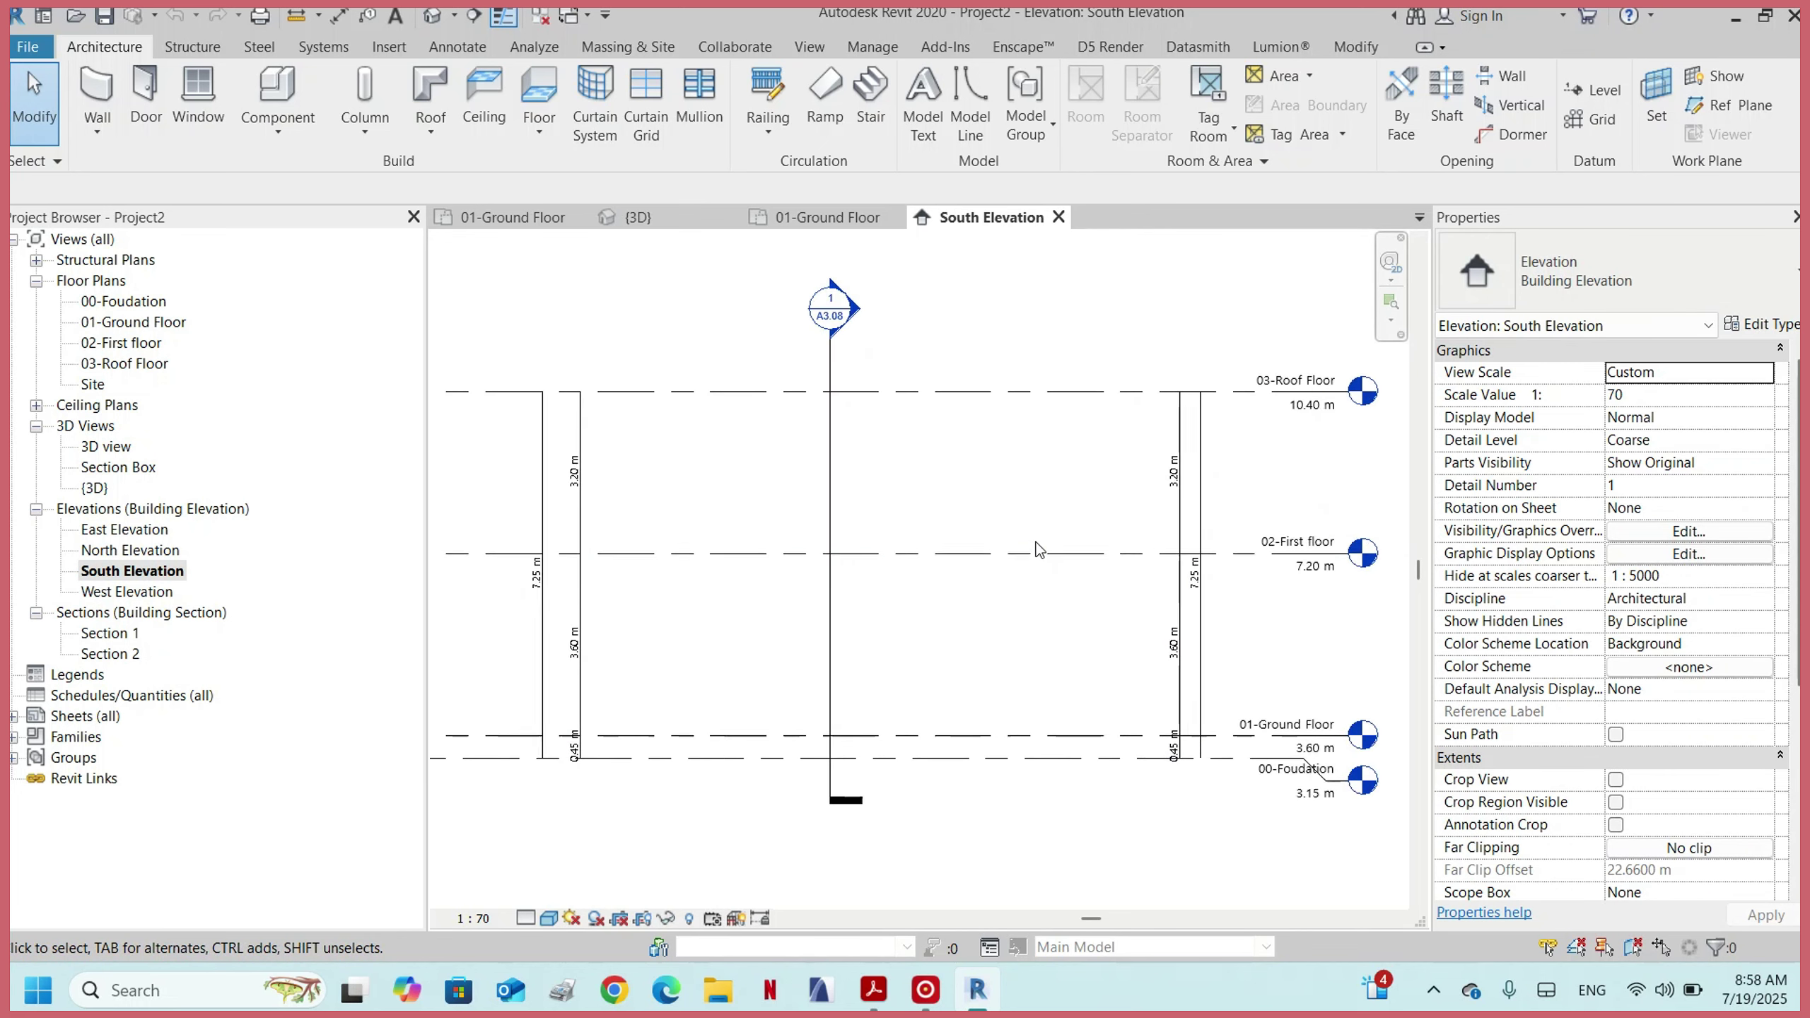
pyautogui.scroll(6, 1247, 711)
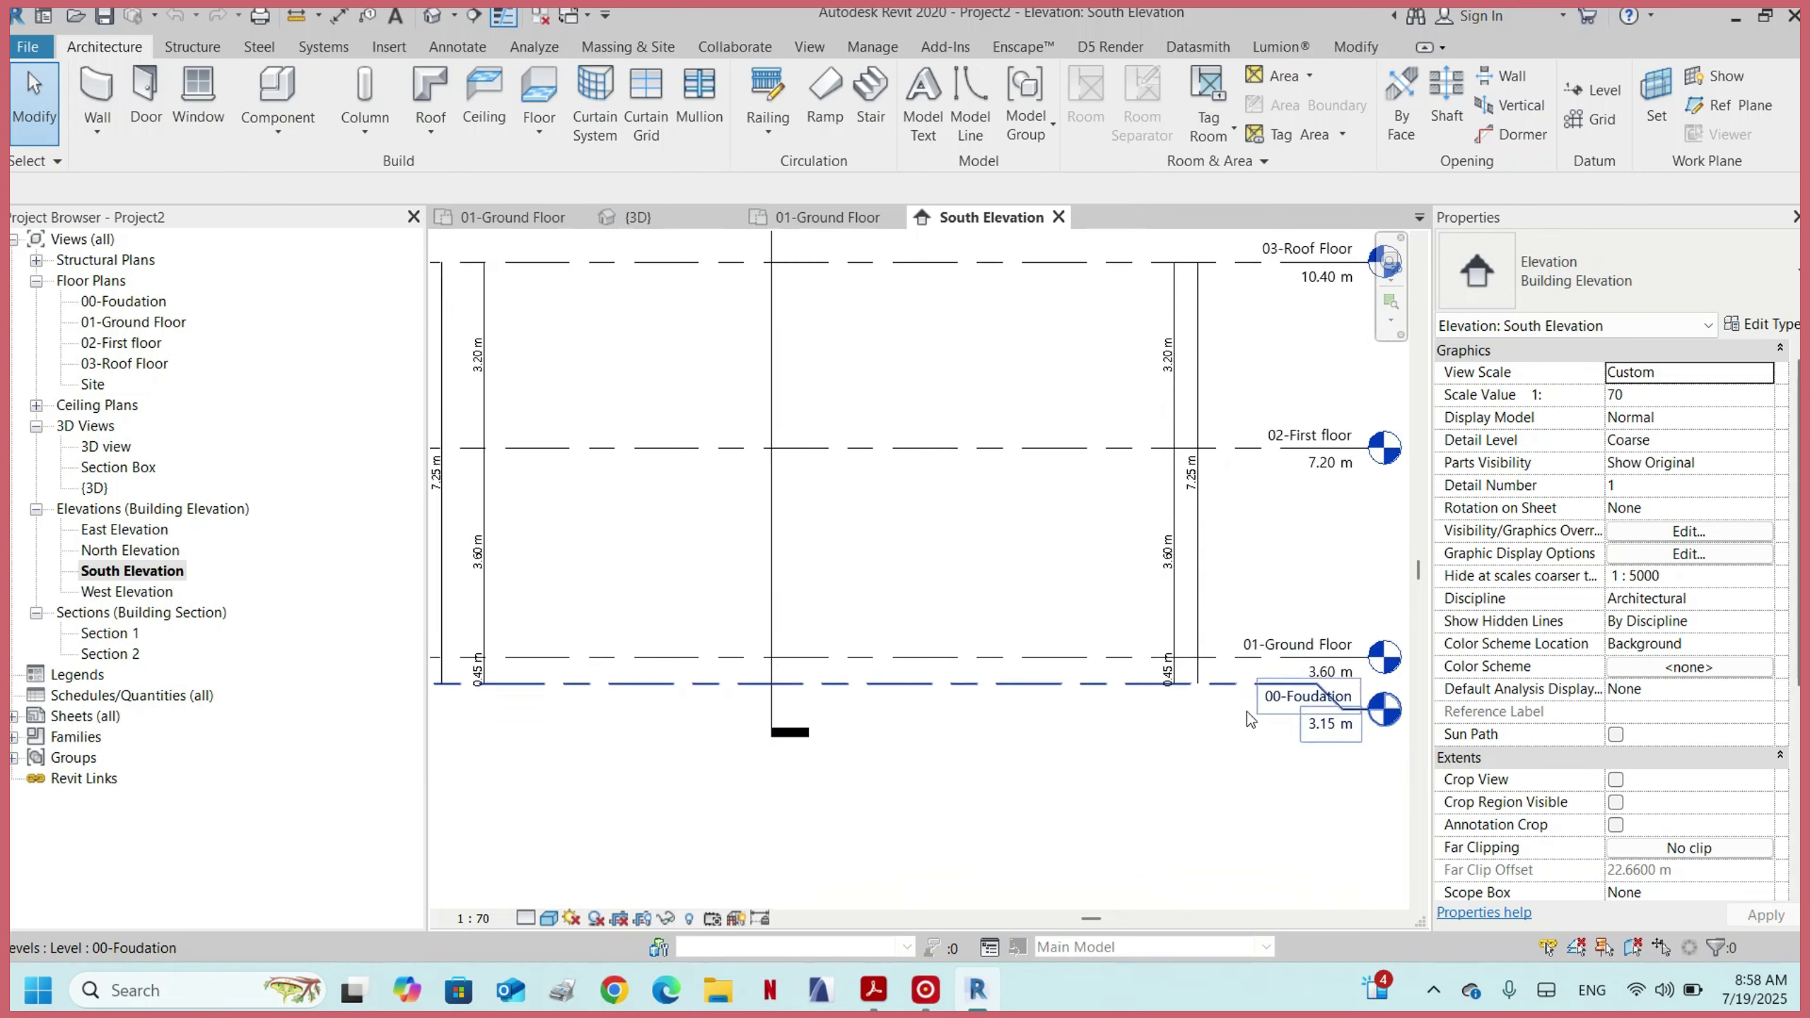
pyautogui.moveTo(973, 443); pyautogui.dragTo(1254, 863)
pyautogui.scroll(-2, 1085, 794)
pyautogui.scroll(-2, 1085, 795)
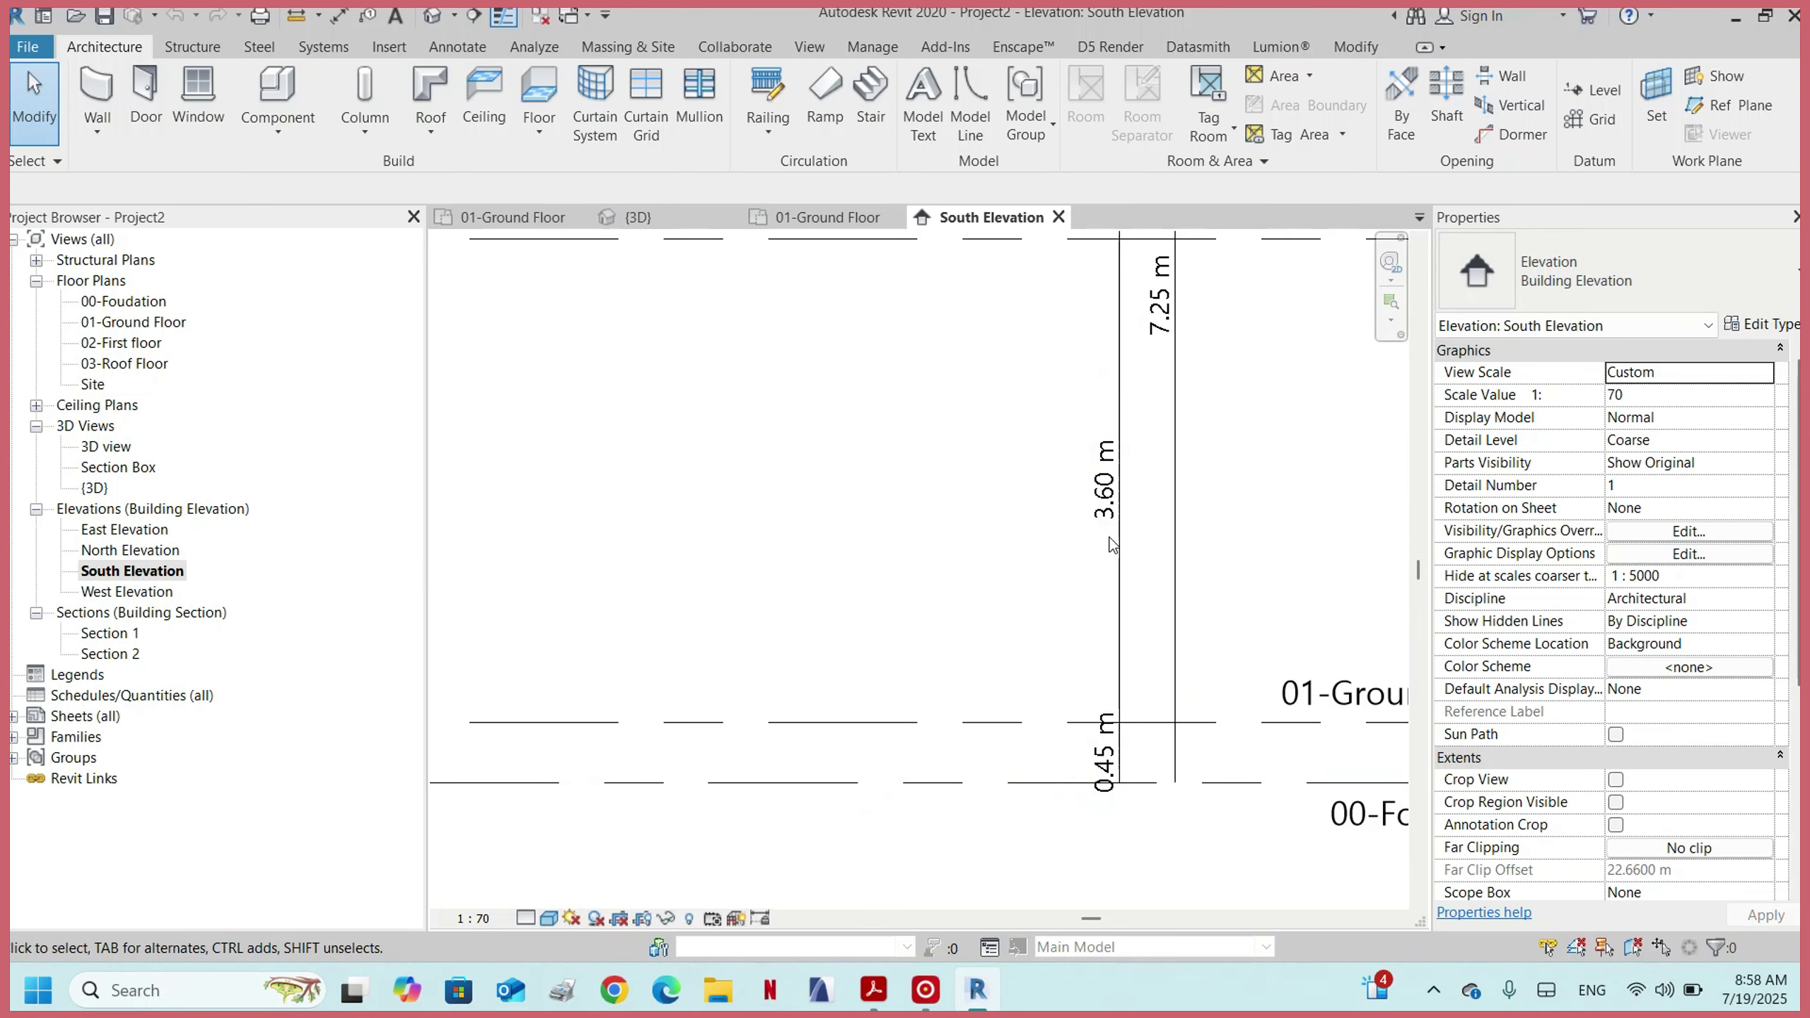
pyautogui.scroll(1, 1043, 543)
pyautogui.scroll(-1, 1045, 727)
pyautogui.scroll(3, 1045, 727)
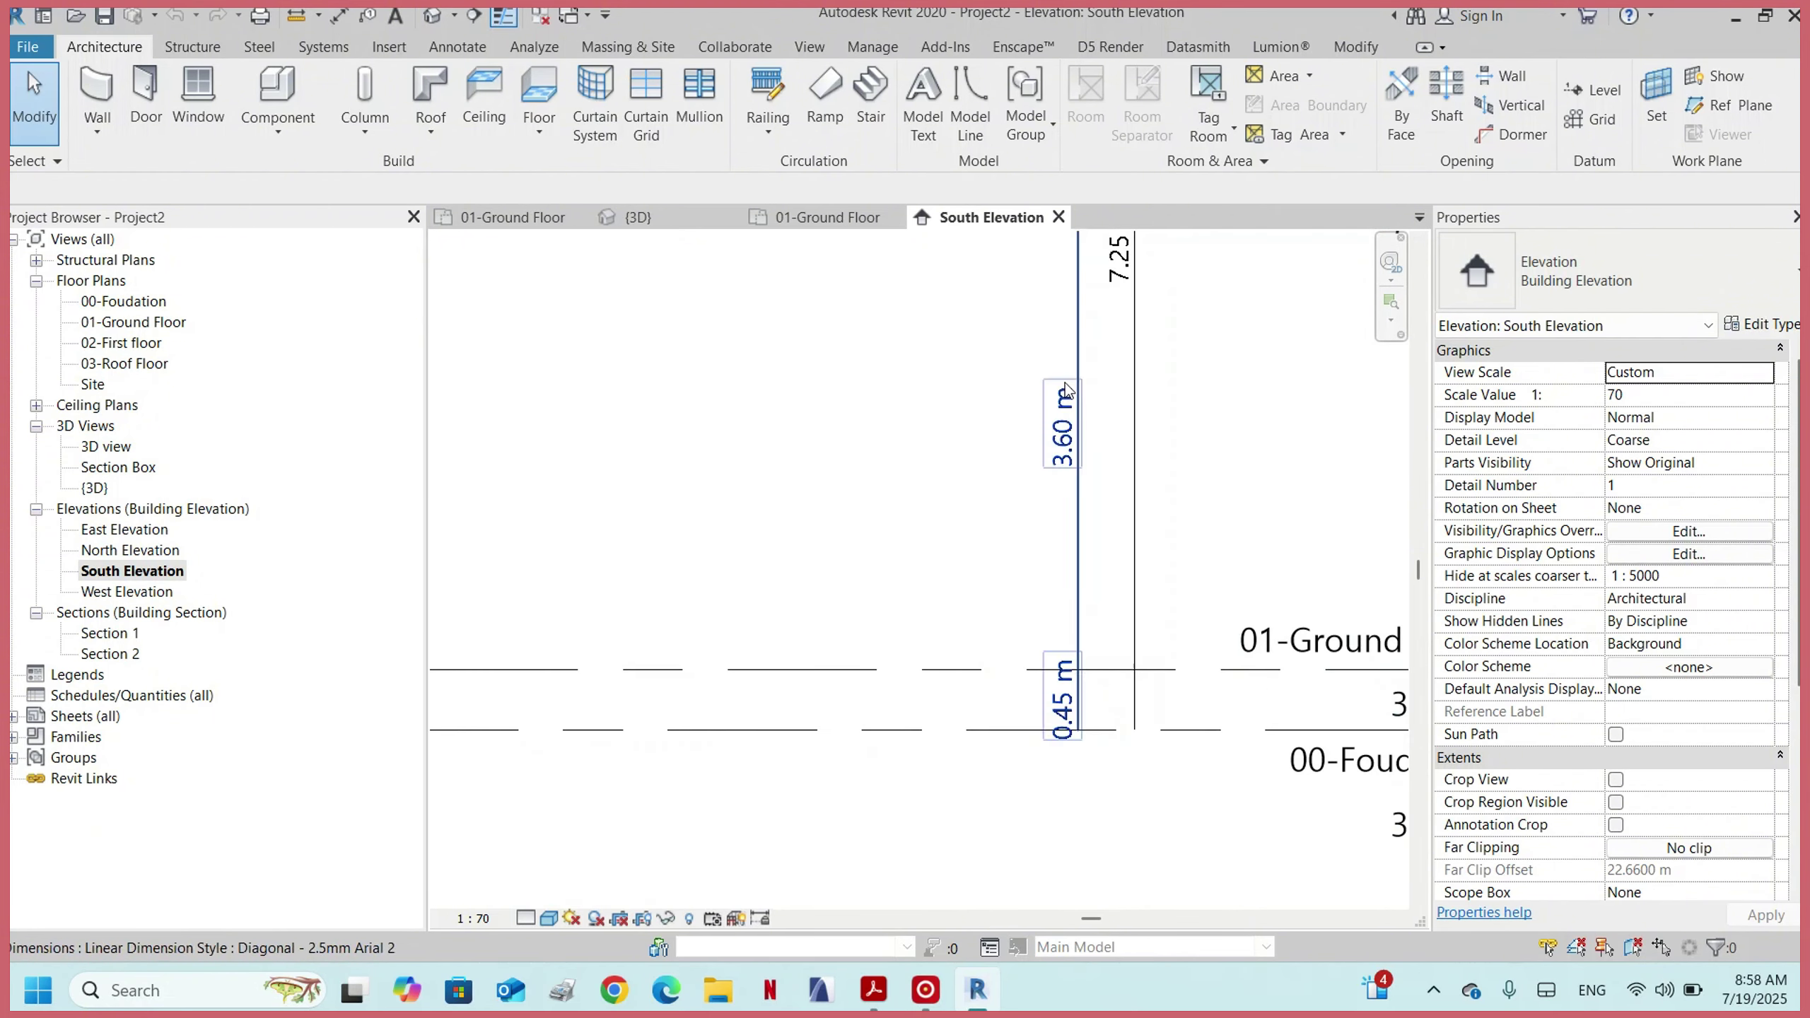
pyautogui.scroll(-2, 1033, 713)
pyautogui.scroll(1, 948, 343)
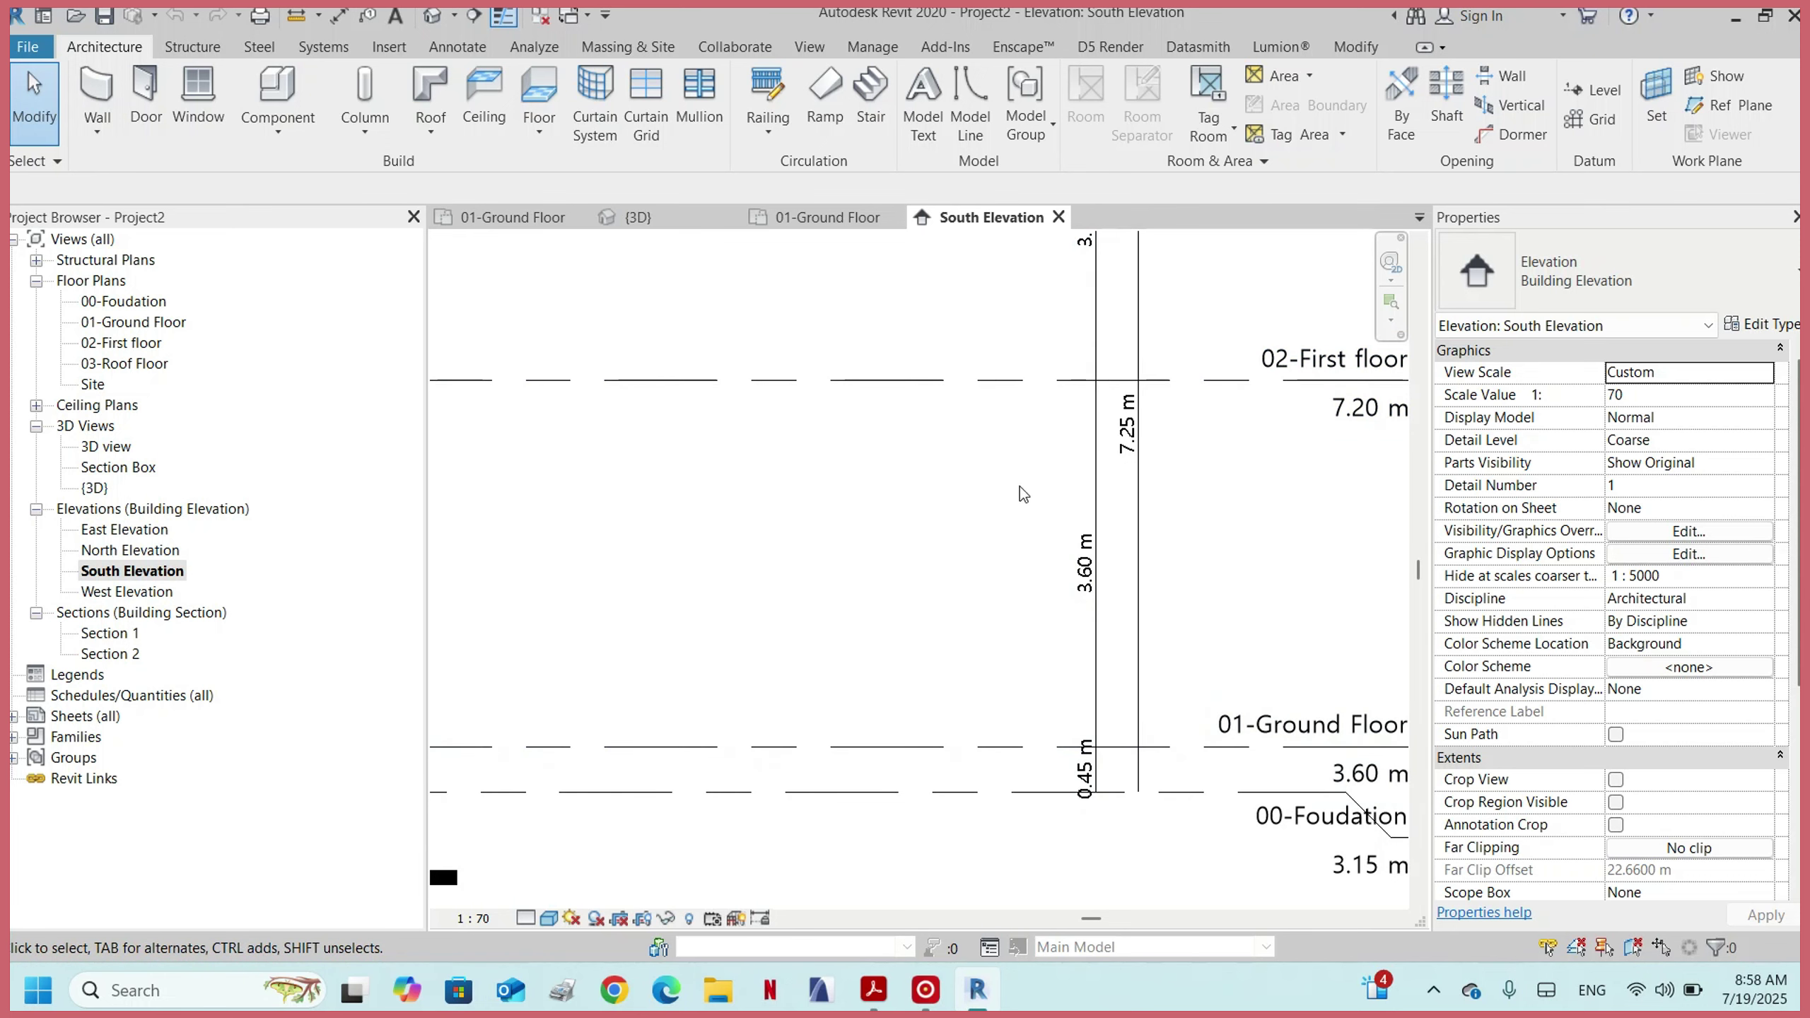
pyautogui.moveTo(999, 474); pyautogui.dragTo(1186, 667)
pyautogui.scroll(-1, 1098, 670)
pyautogui.scroll(-1, 1037, 524)
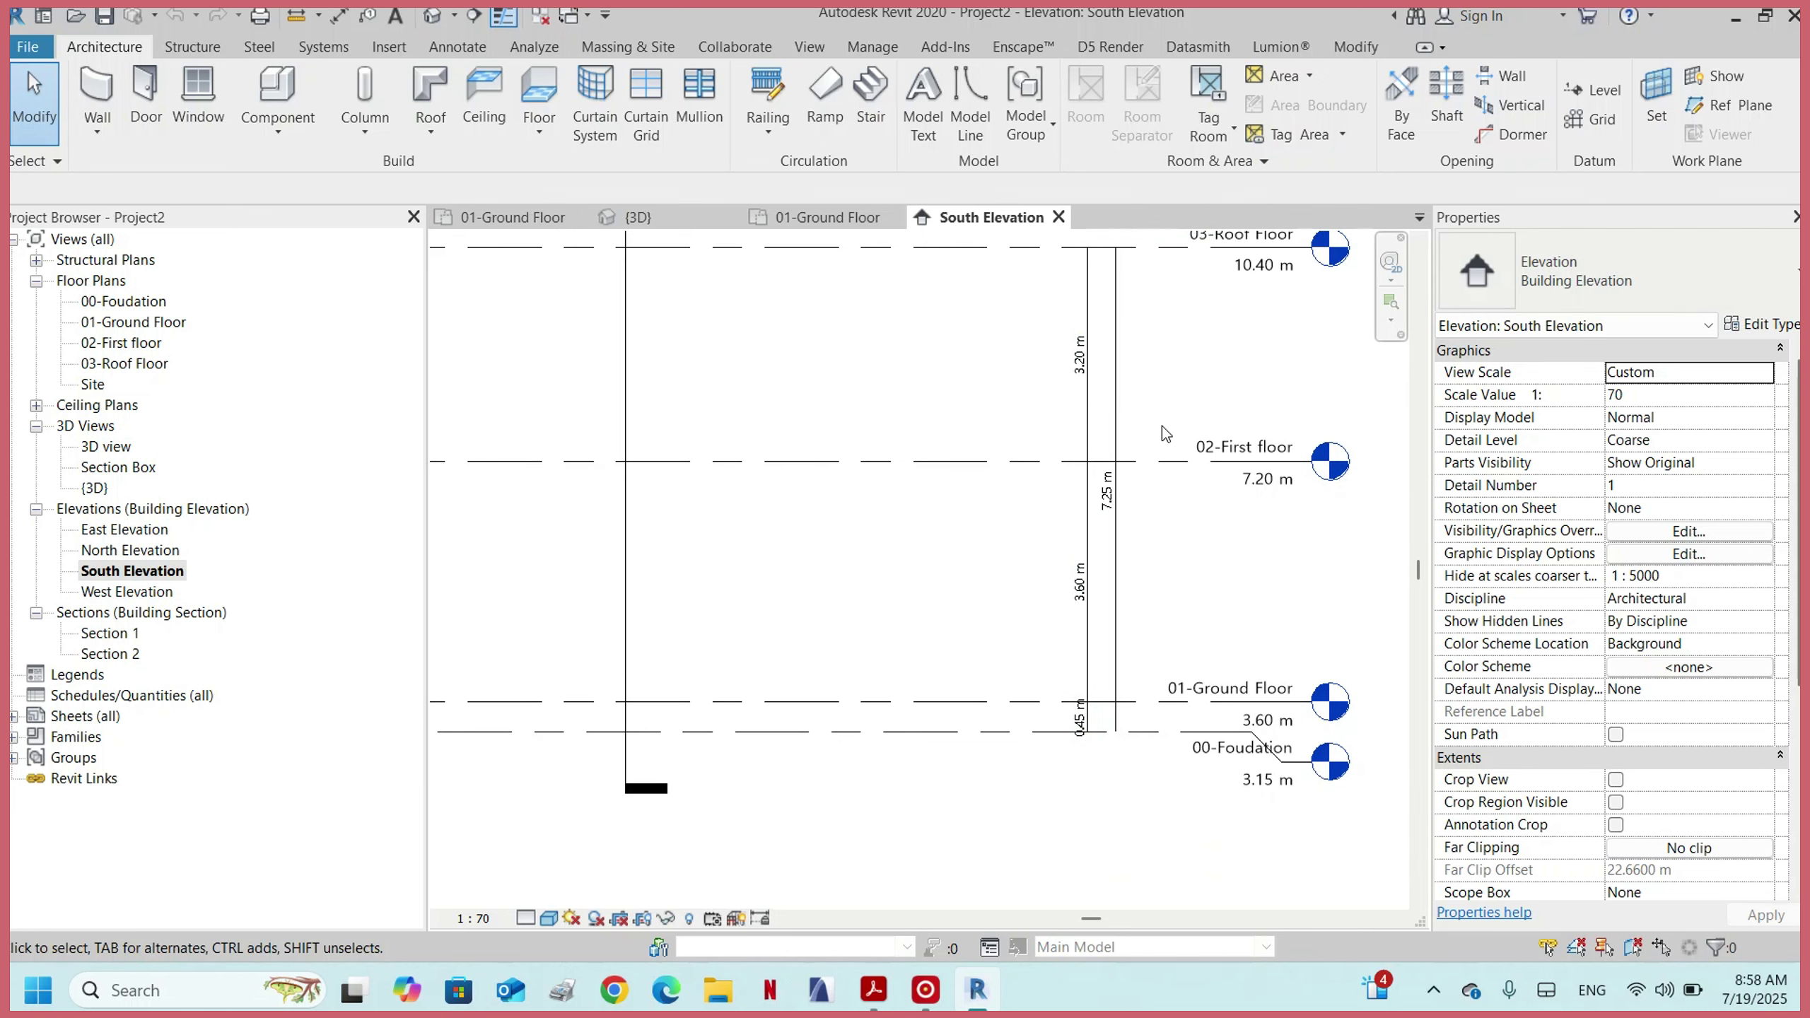
pyautogui.scroll(2, 1062, 317)
pyautogui.scroll(1, 1082, 421)
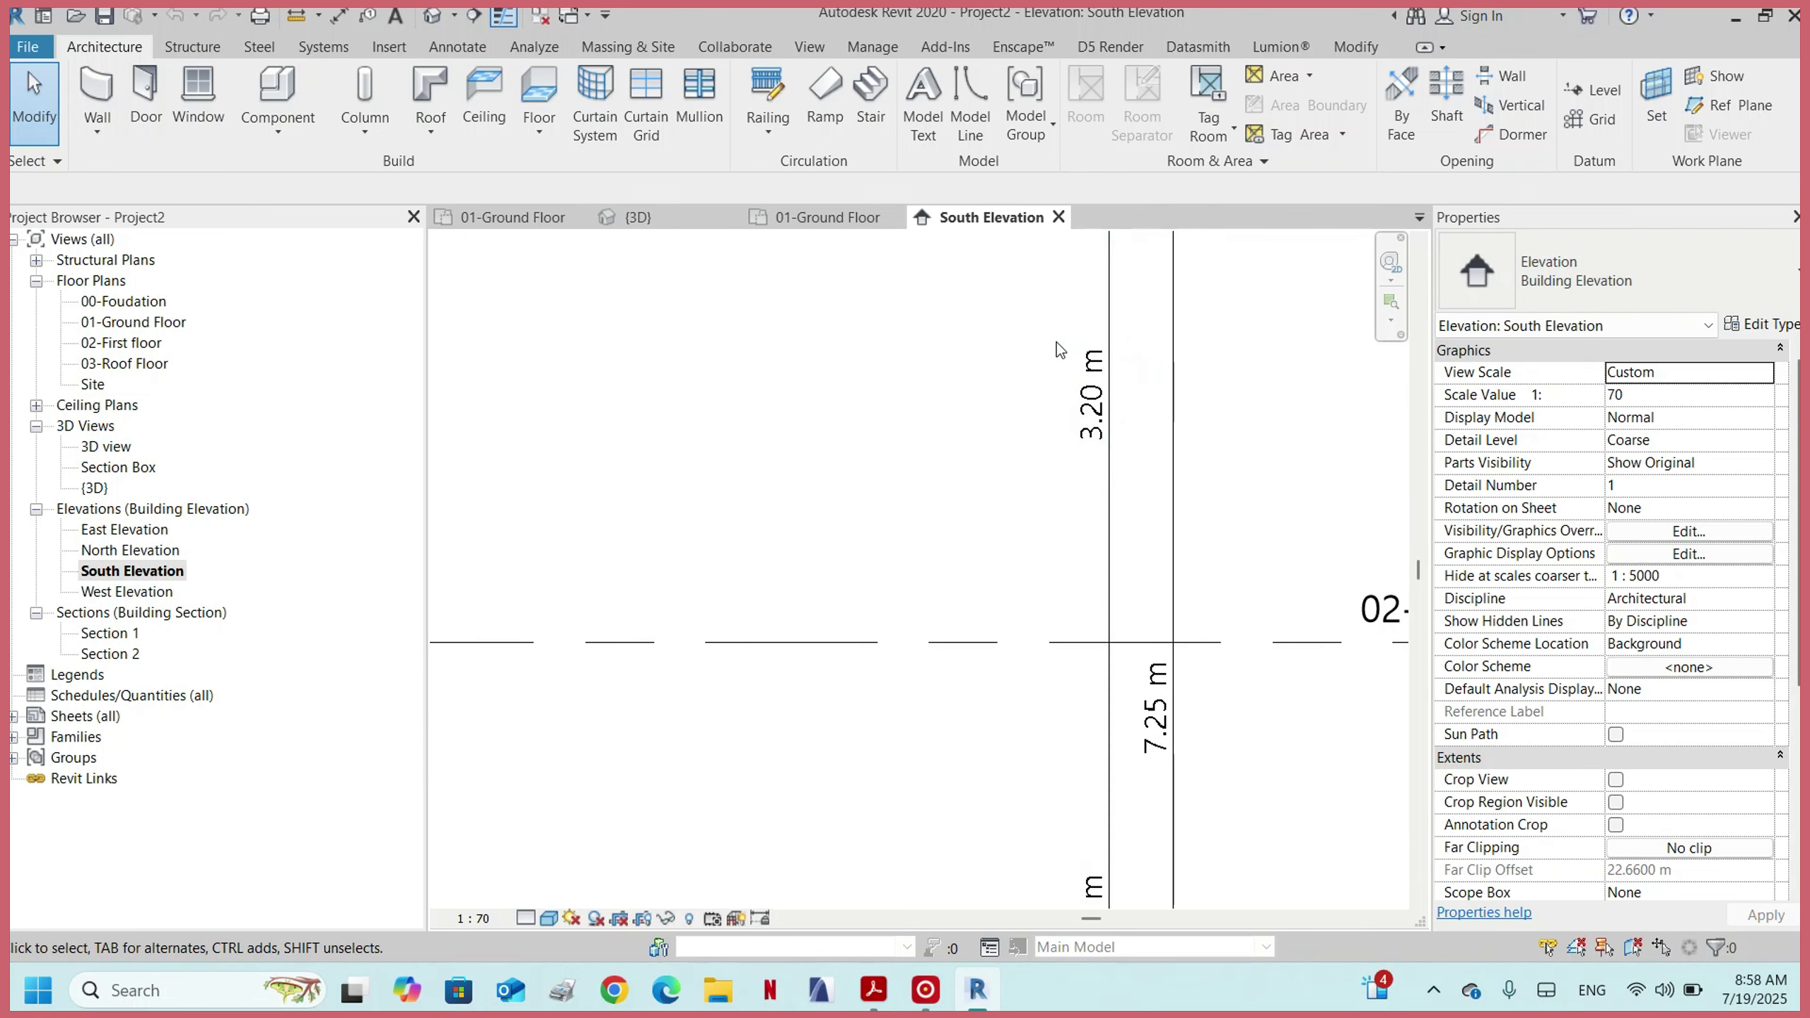
pyautogui.scroll(-4, 1056, 346)
pyautogui.scroll(-2, 1100, 367)
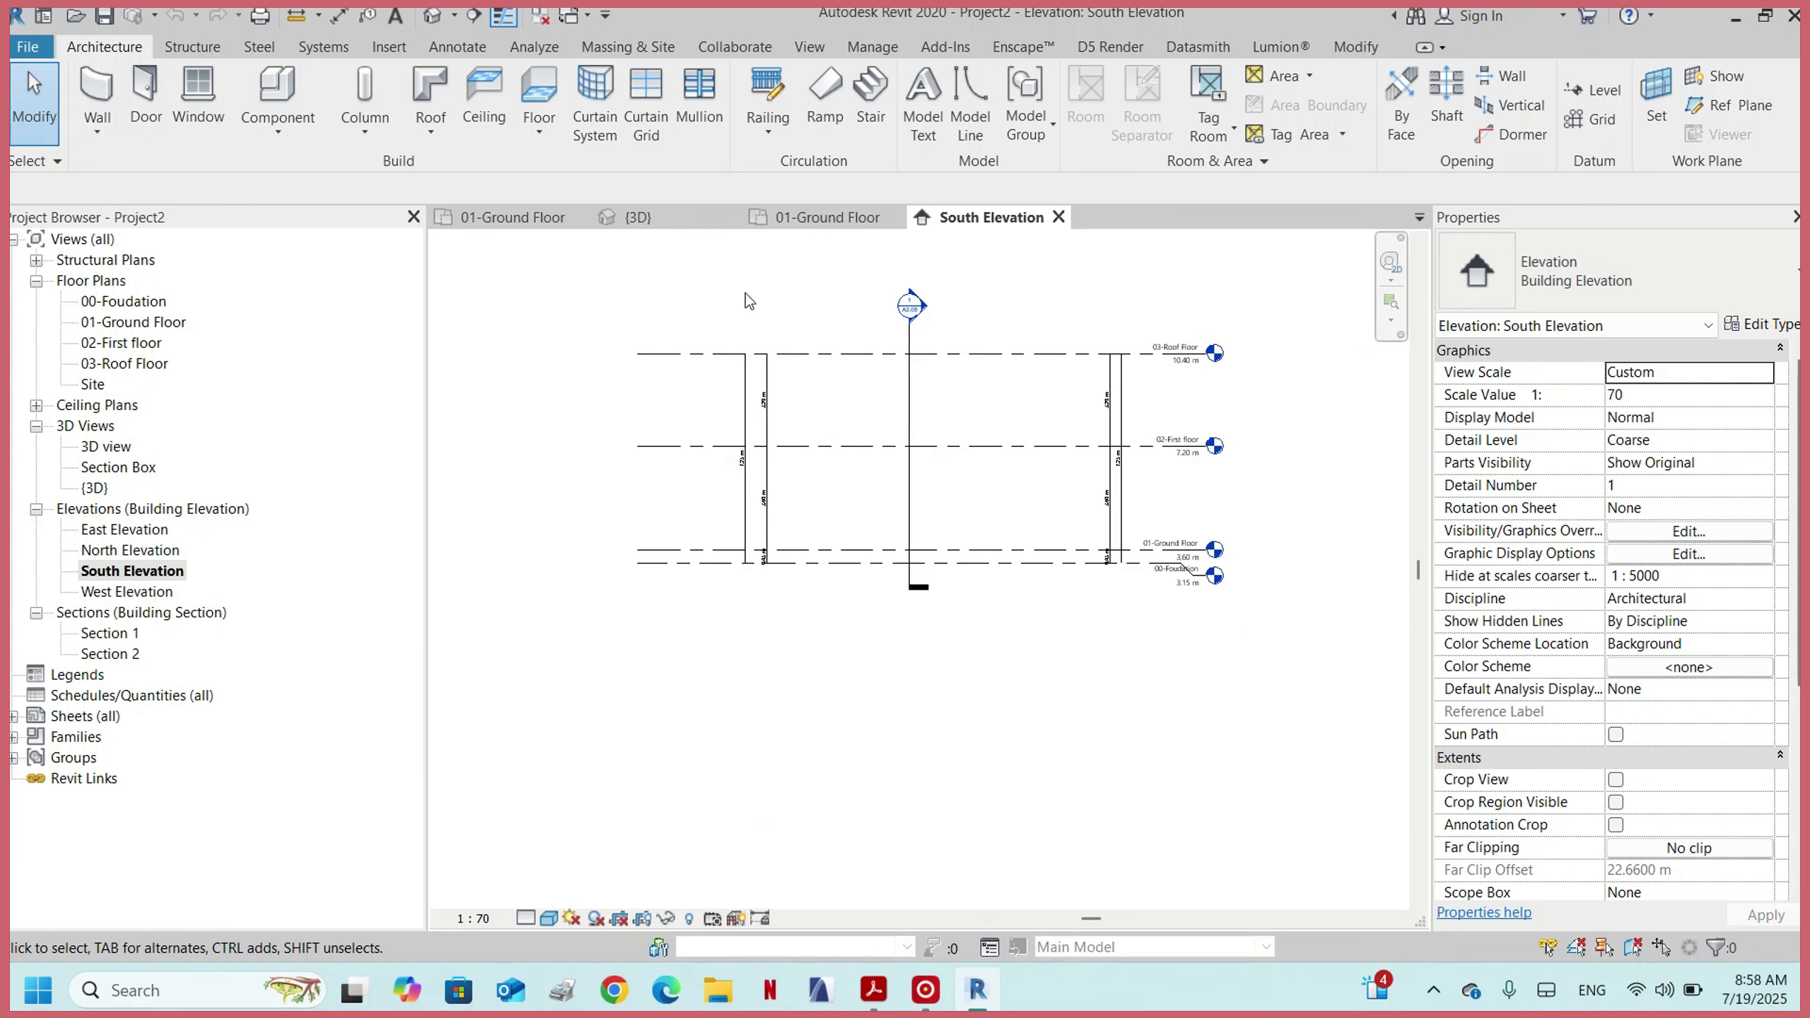
# - Copy the 03-Roof Floor level 5 m straight up in the South Elevation
pyautogui.moveTo(746, 292)
pyautogui.mouseDown(button='middle')
pyautogui.moveTo(807, 344)
pyautogui.moveTo(807, 399)
pyautogui.mouseUp(button='middle')
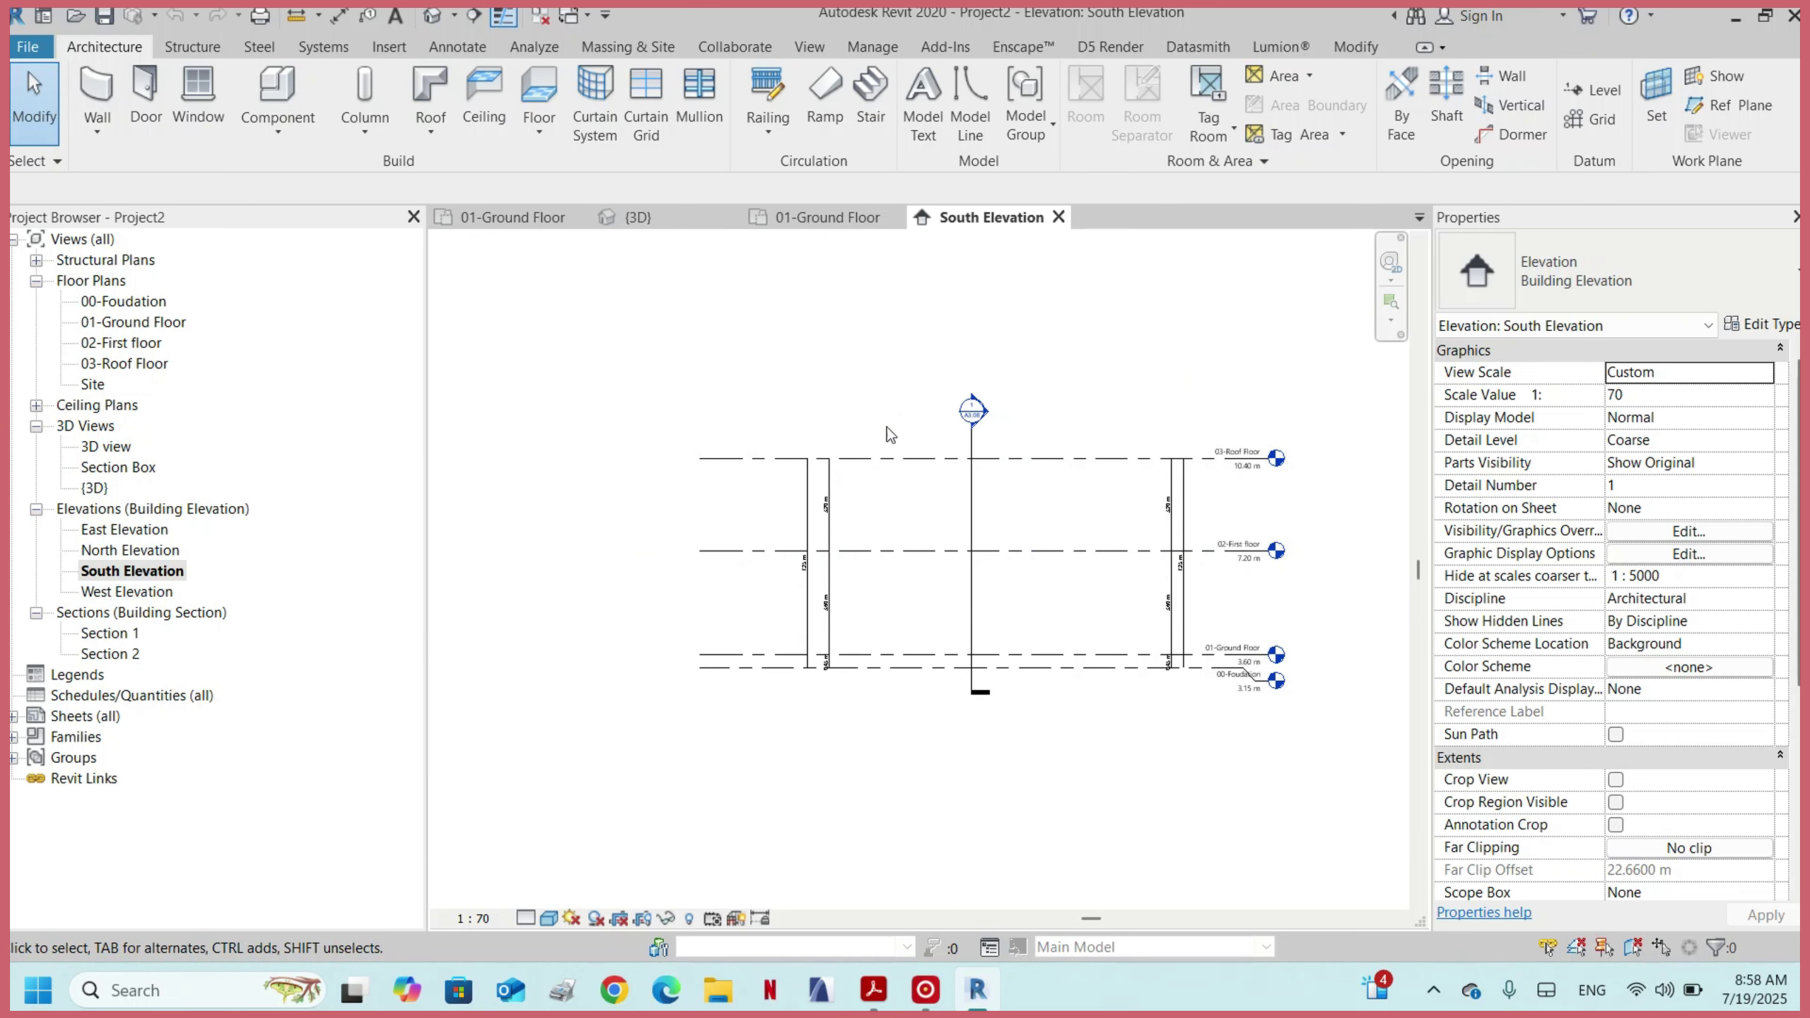
pyautogui.click(865, 456)
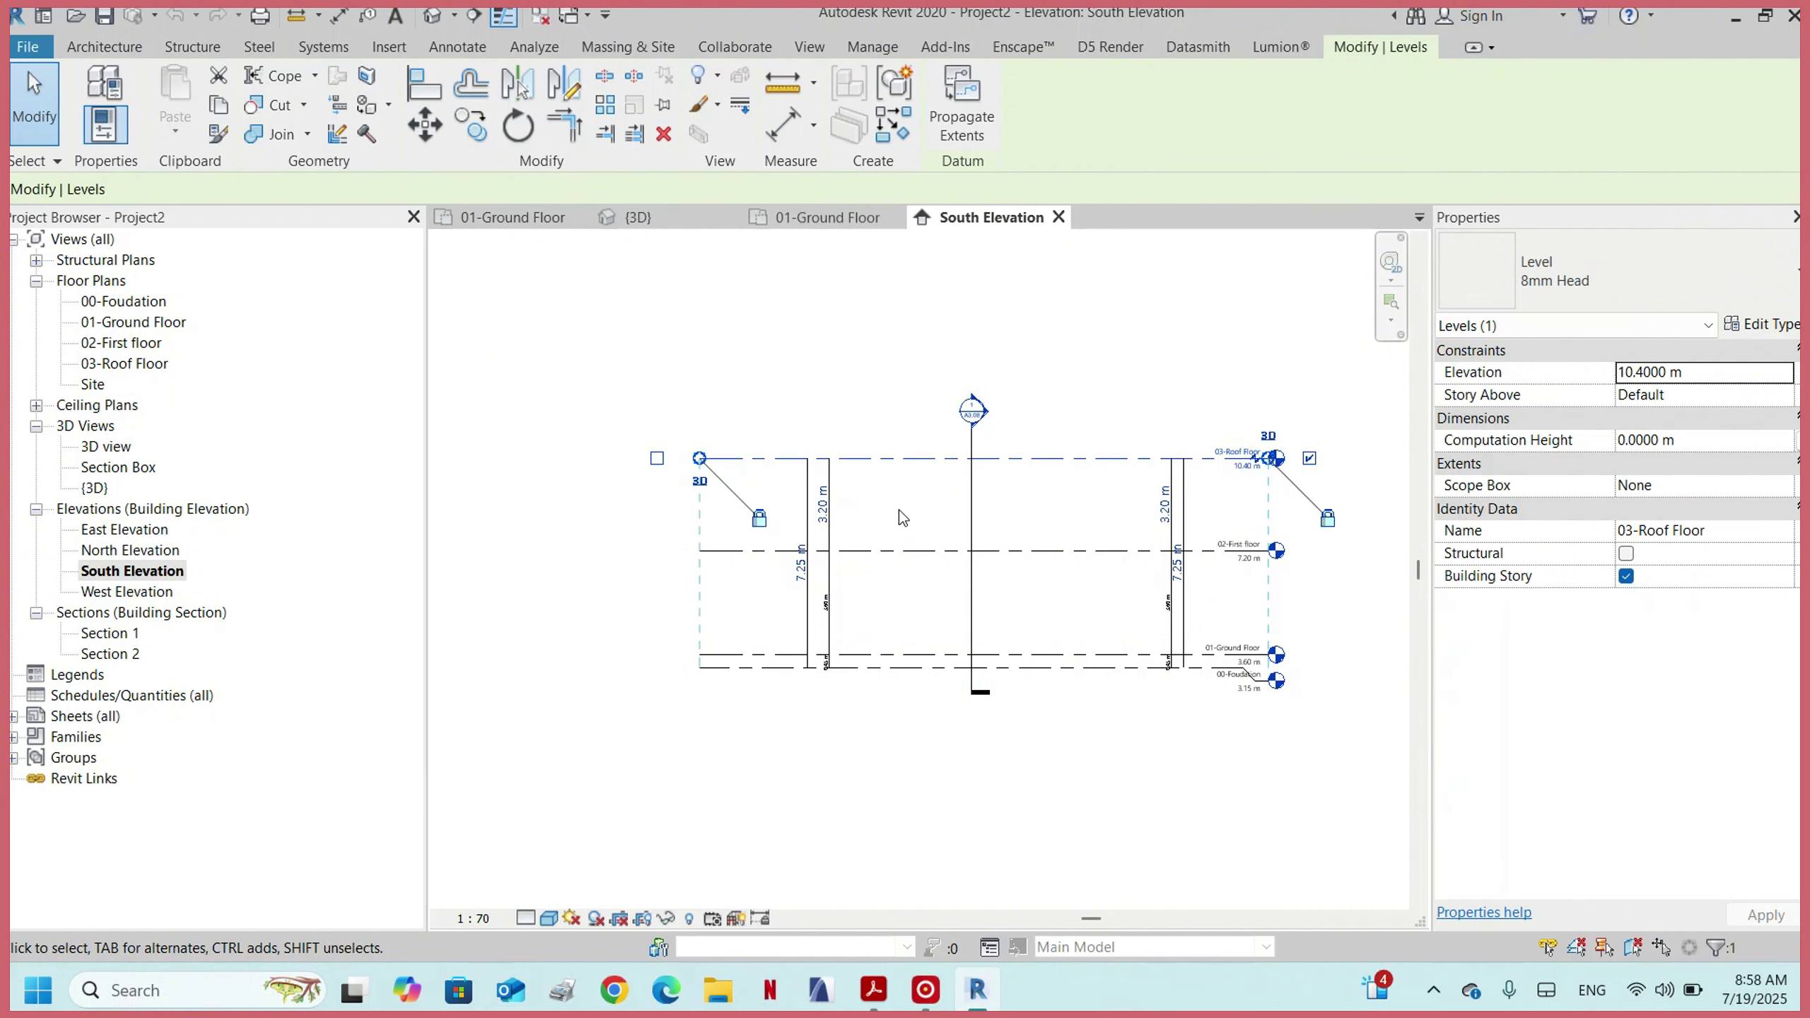
pyautogui.click(470, 124)
pyautogui.click(874, 457)
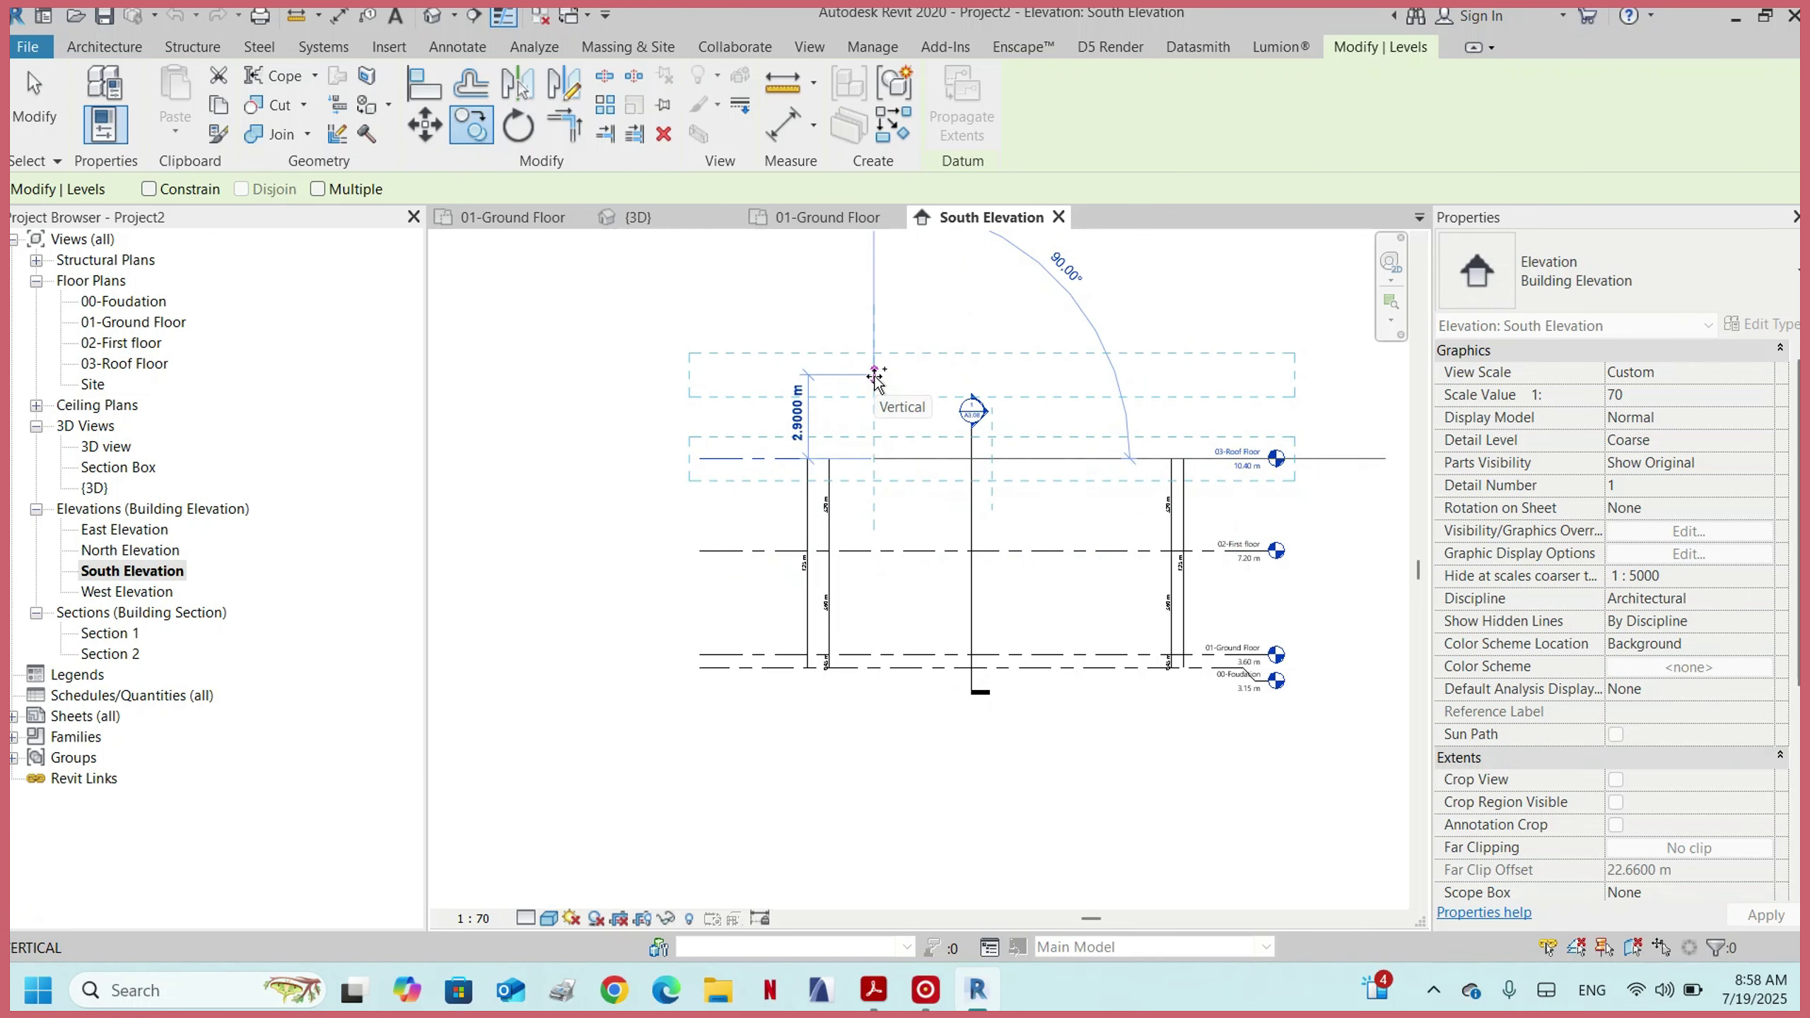
pyautogui.write('5m')
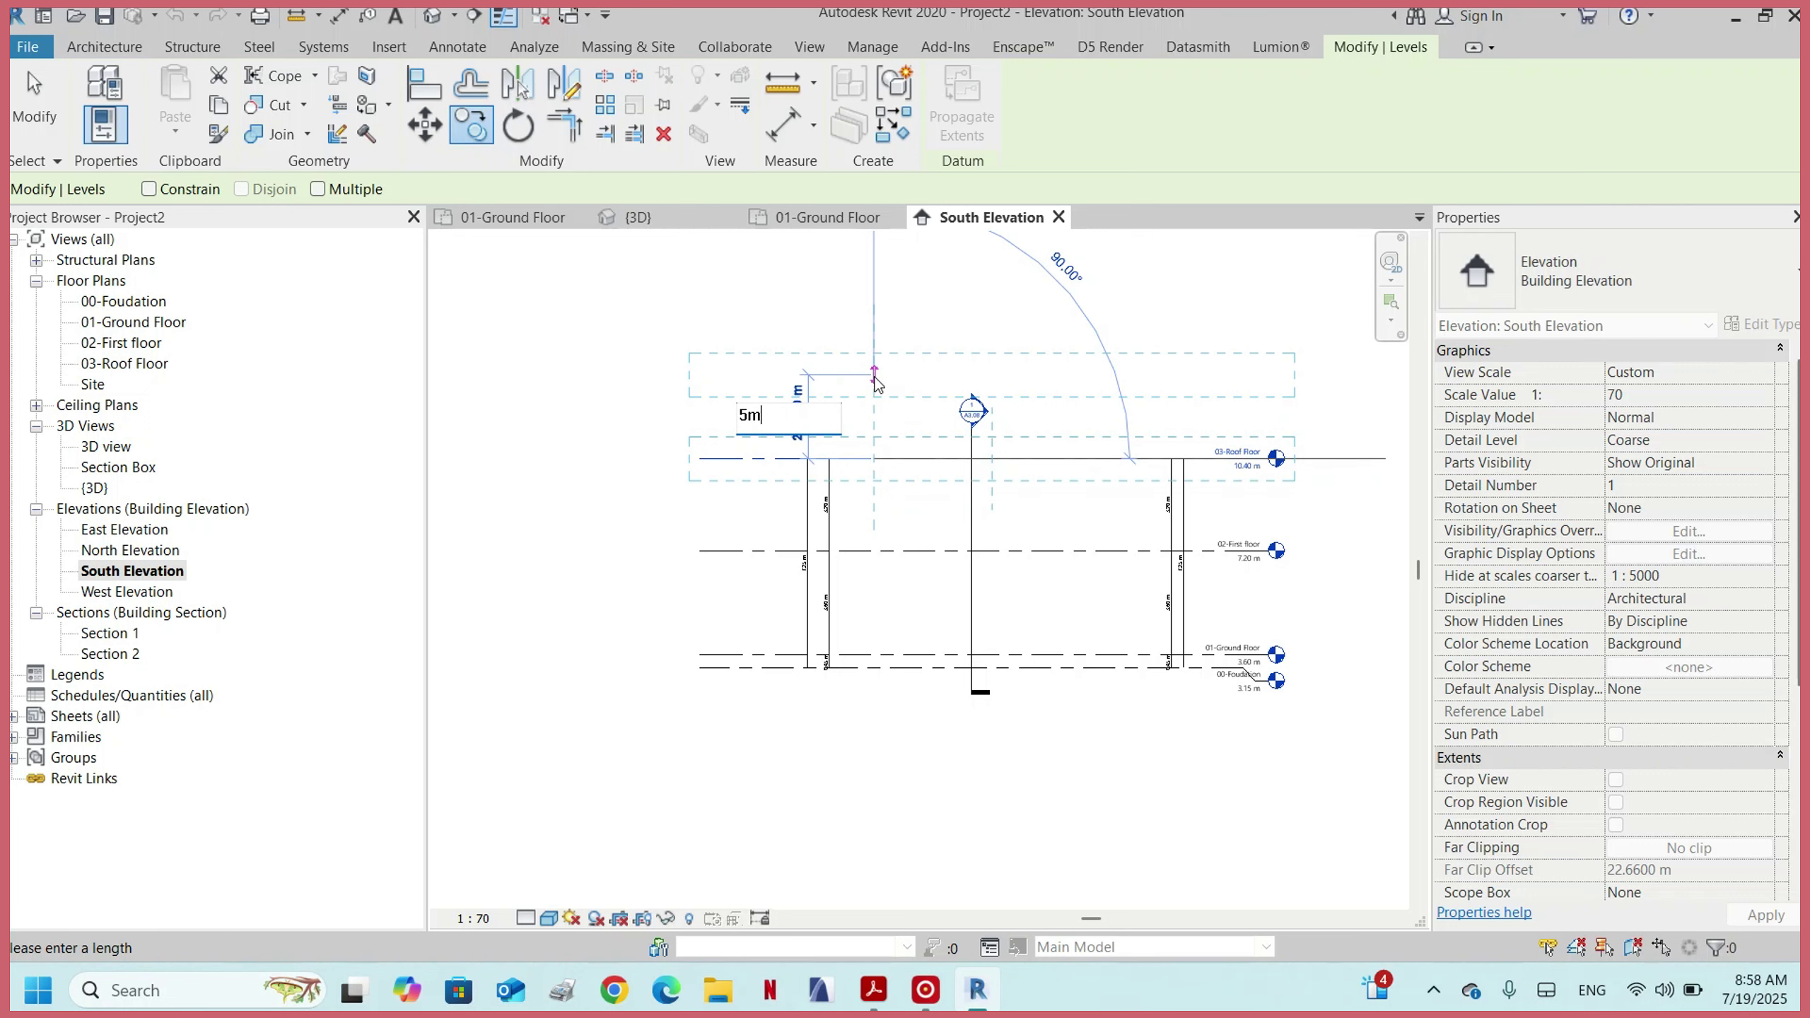
pyautogui.press('Return')
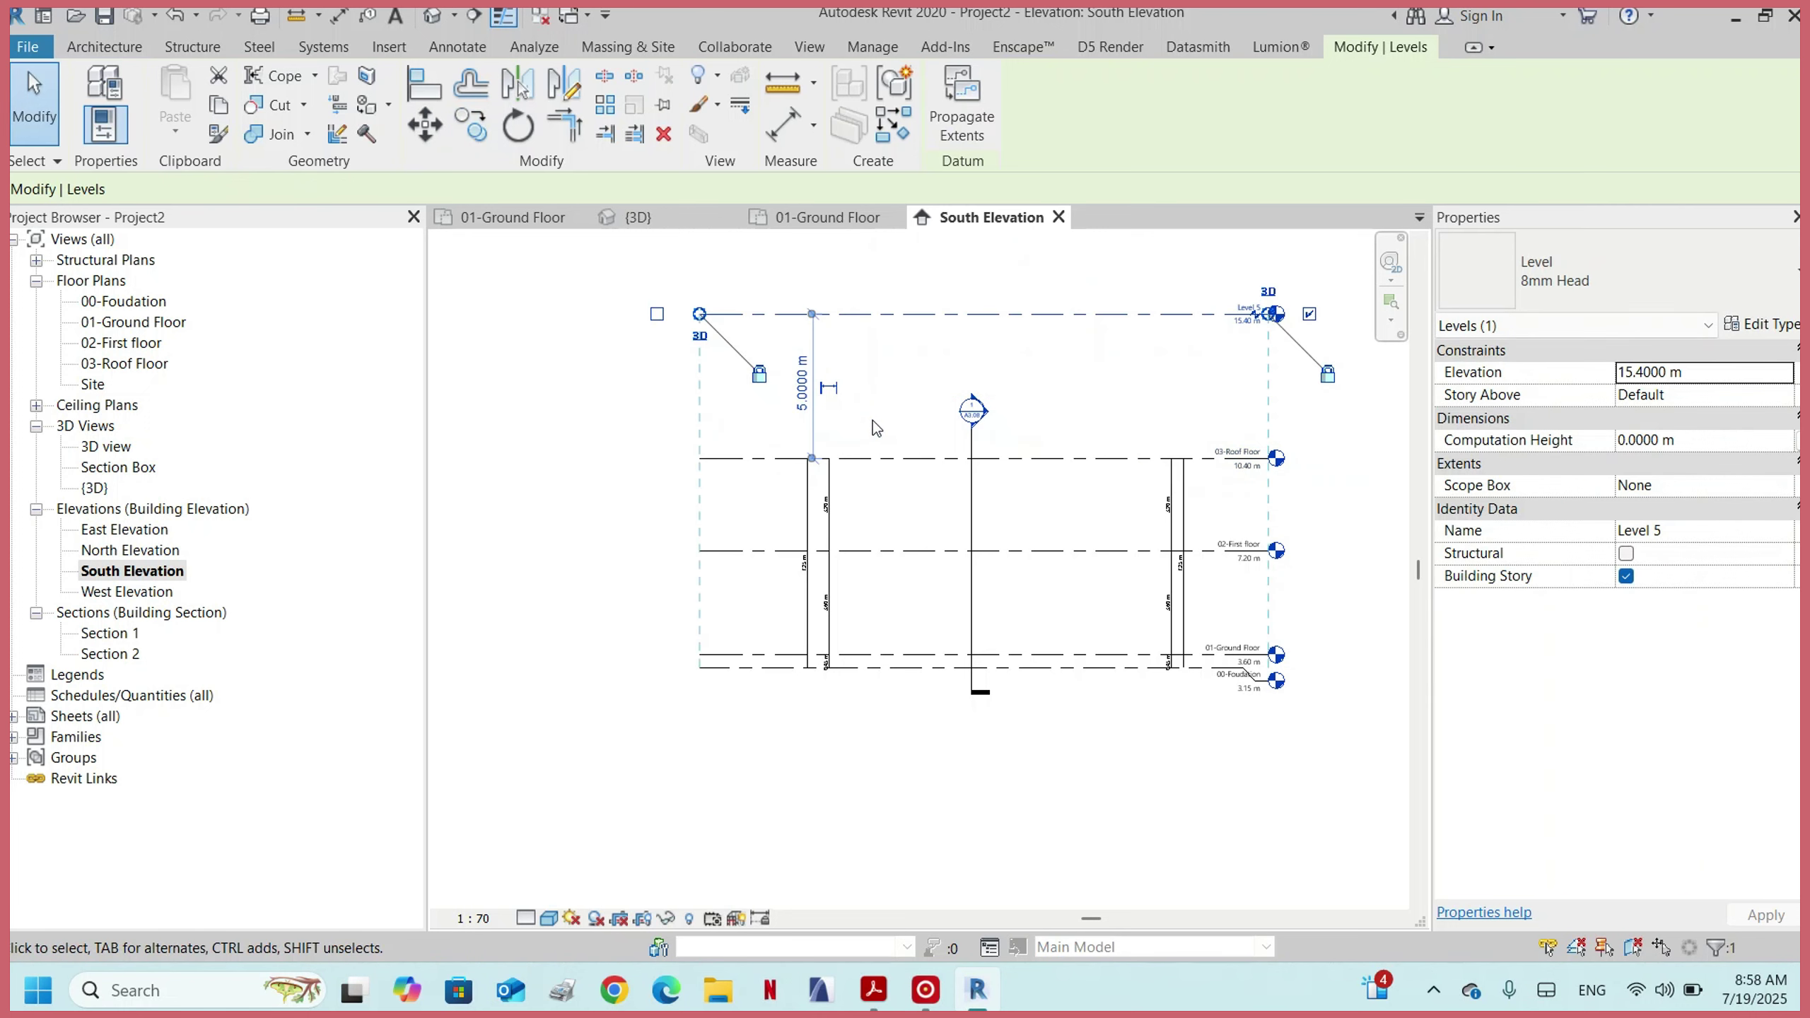
pyautogui.click(1000, 372)
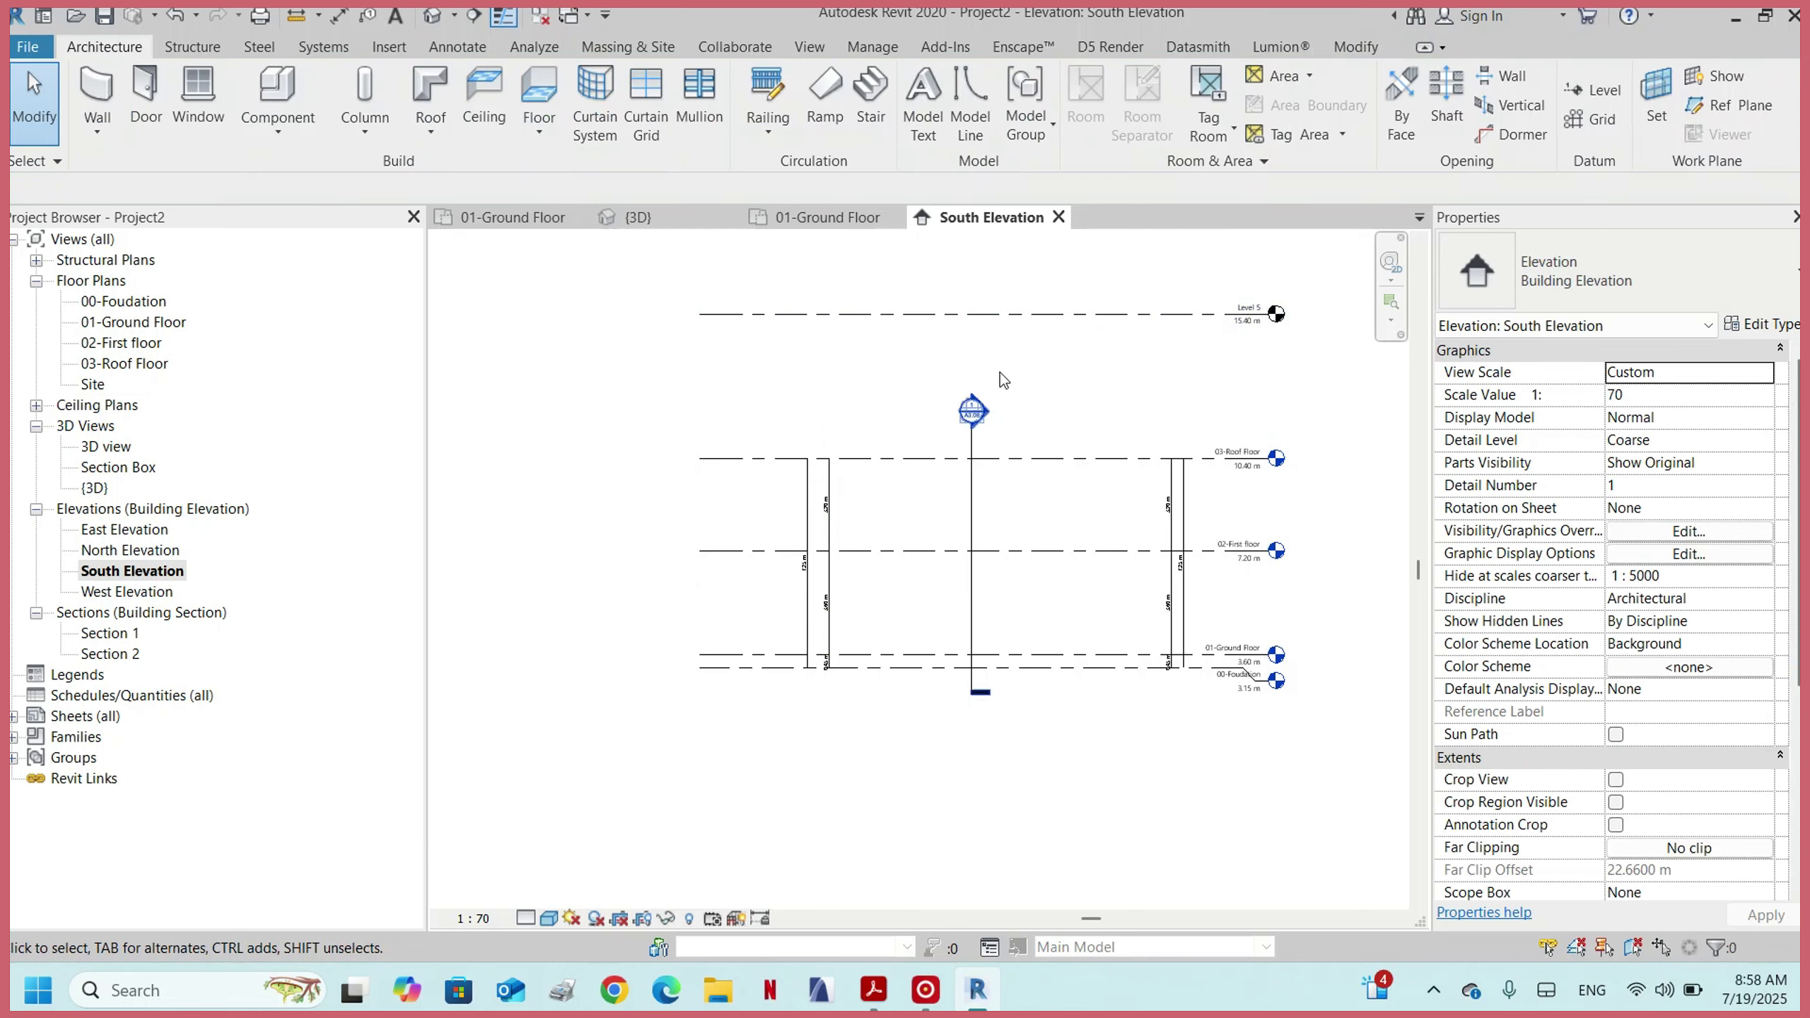
# - Set the copied level's distance above 03-Roof Floor to 3 m
pyautogui.click(973, 314)
pyautogui.click(796, 384)
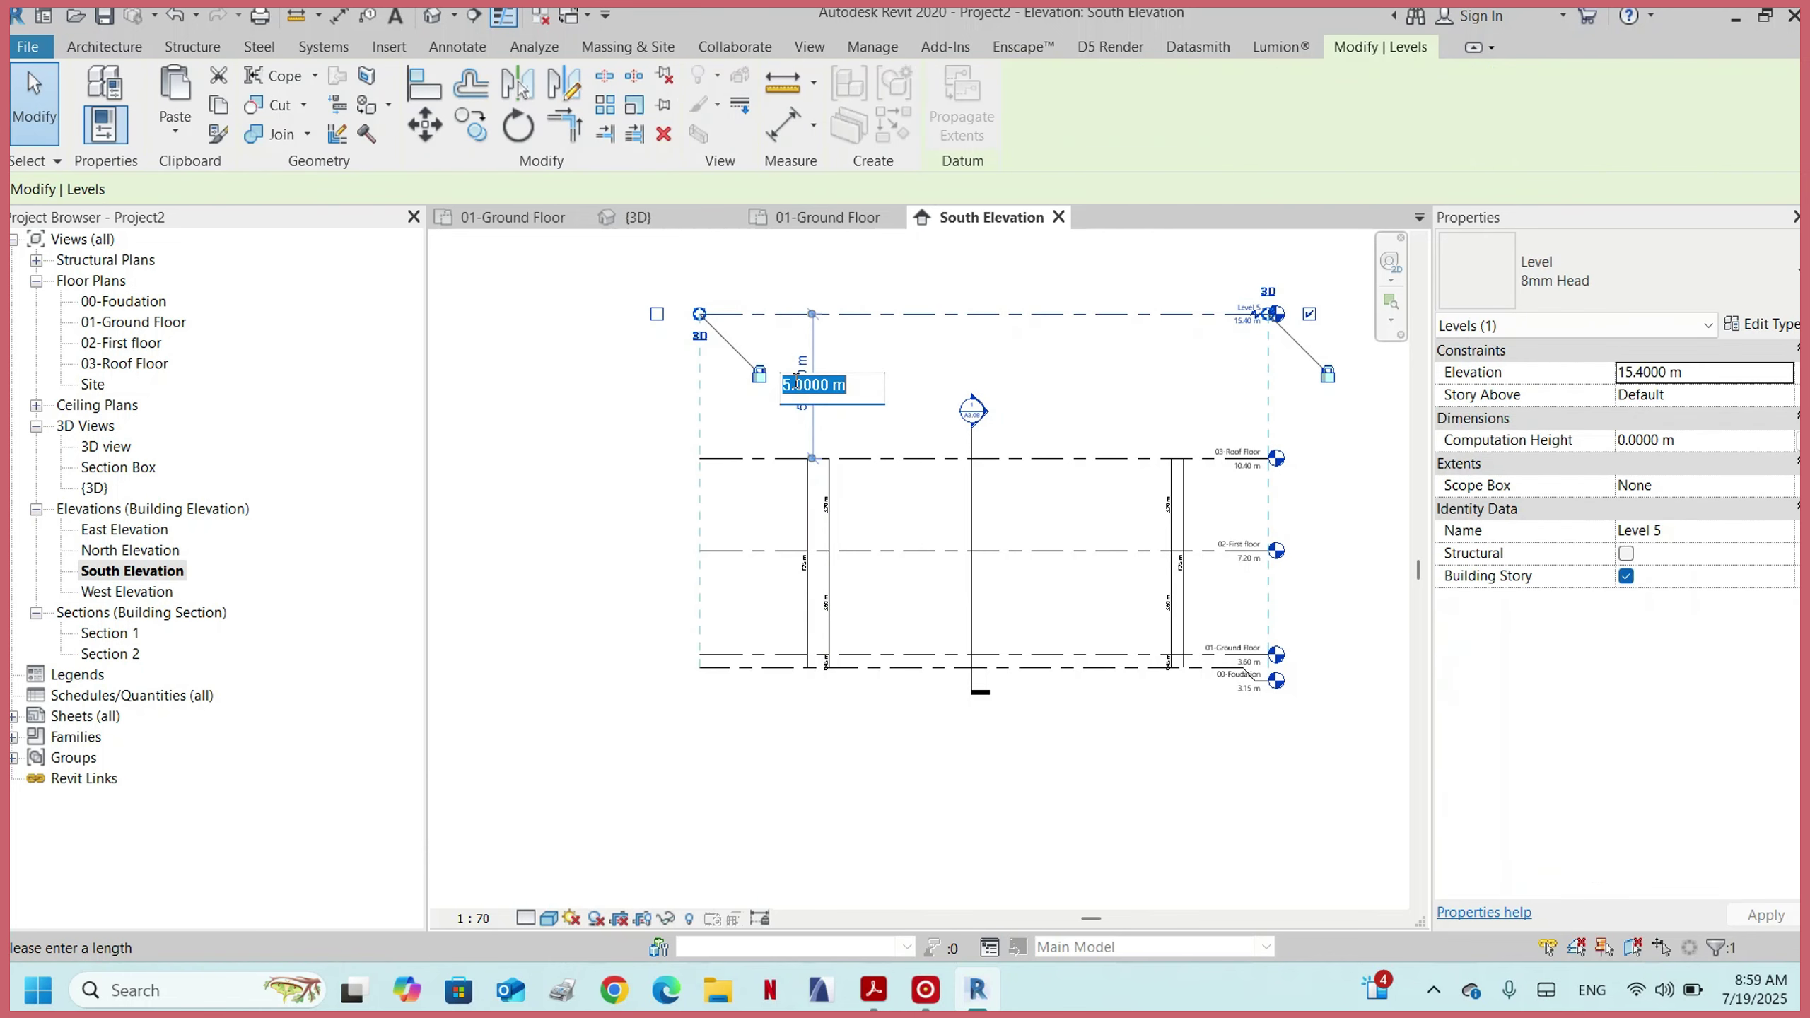
pyautogui.write('3m')
pyautogui.press('Return')
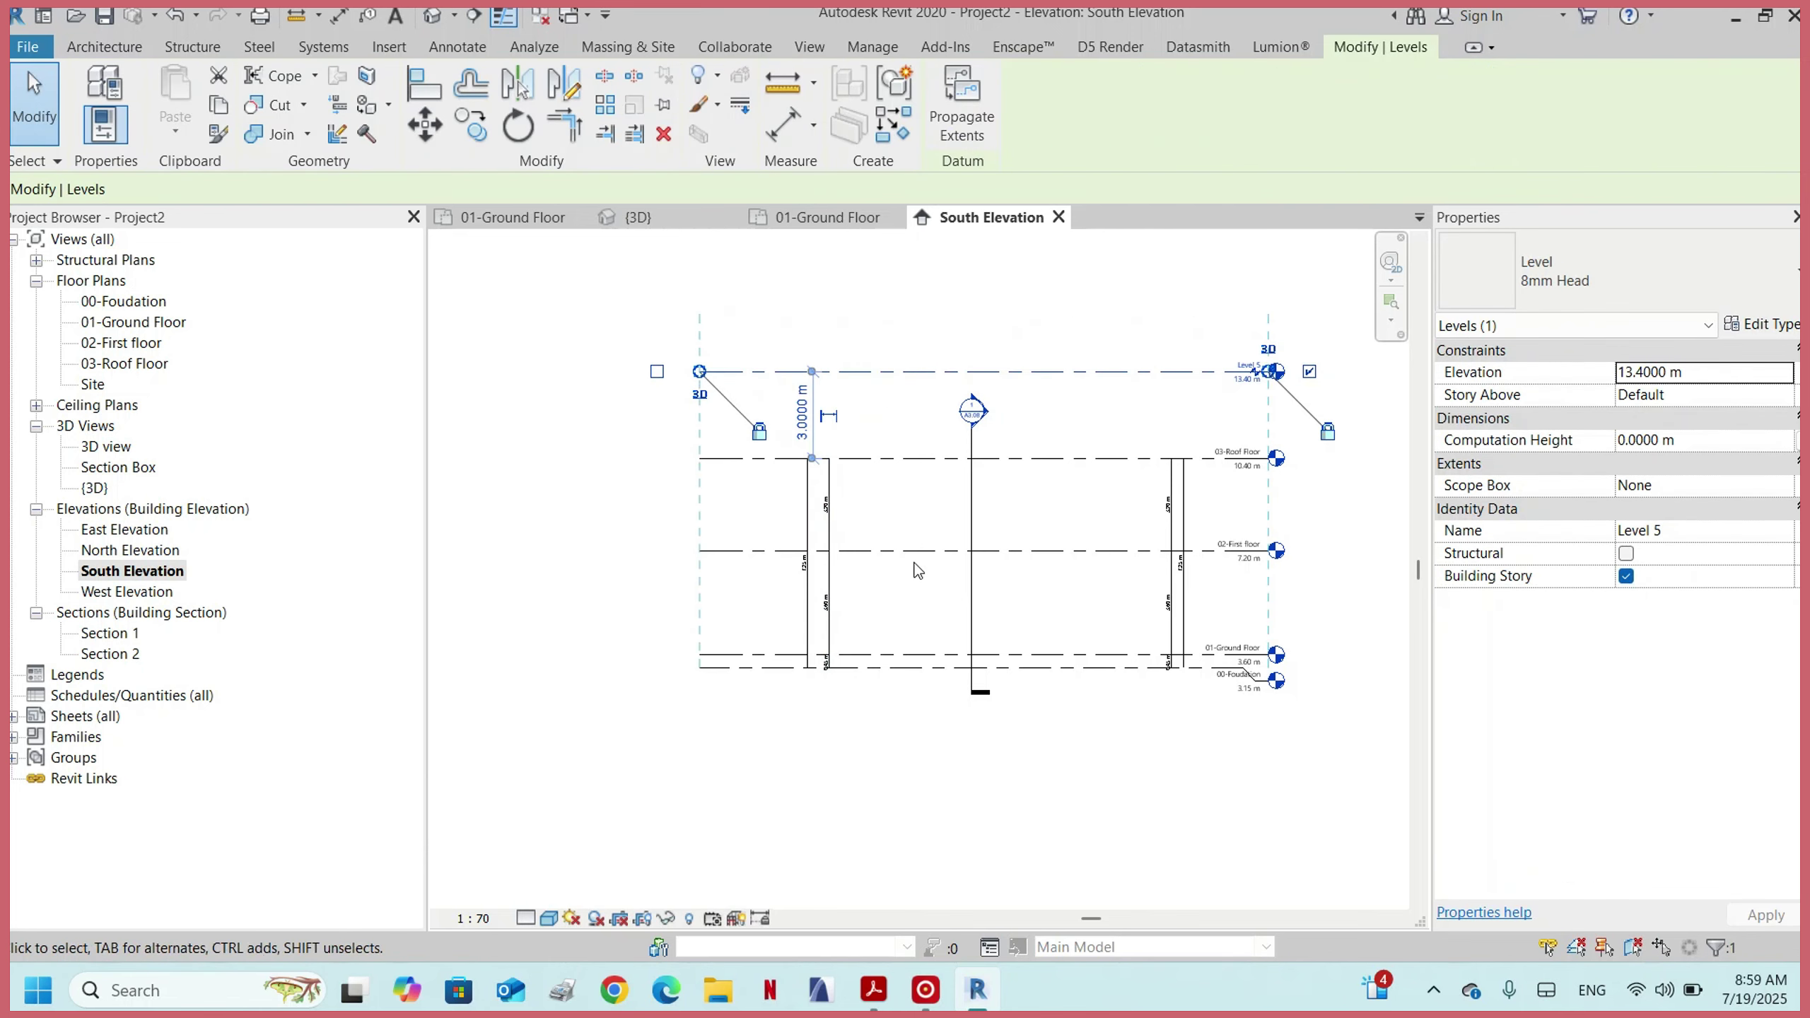
# - Delete the copied level above 03-Roof Floor
pyautogui.click(1071, 342)
pyautogui.click(1063, 374)
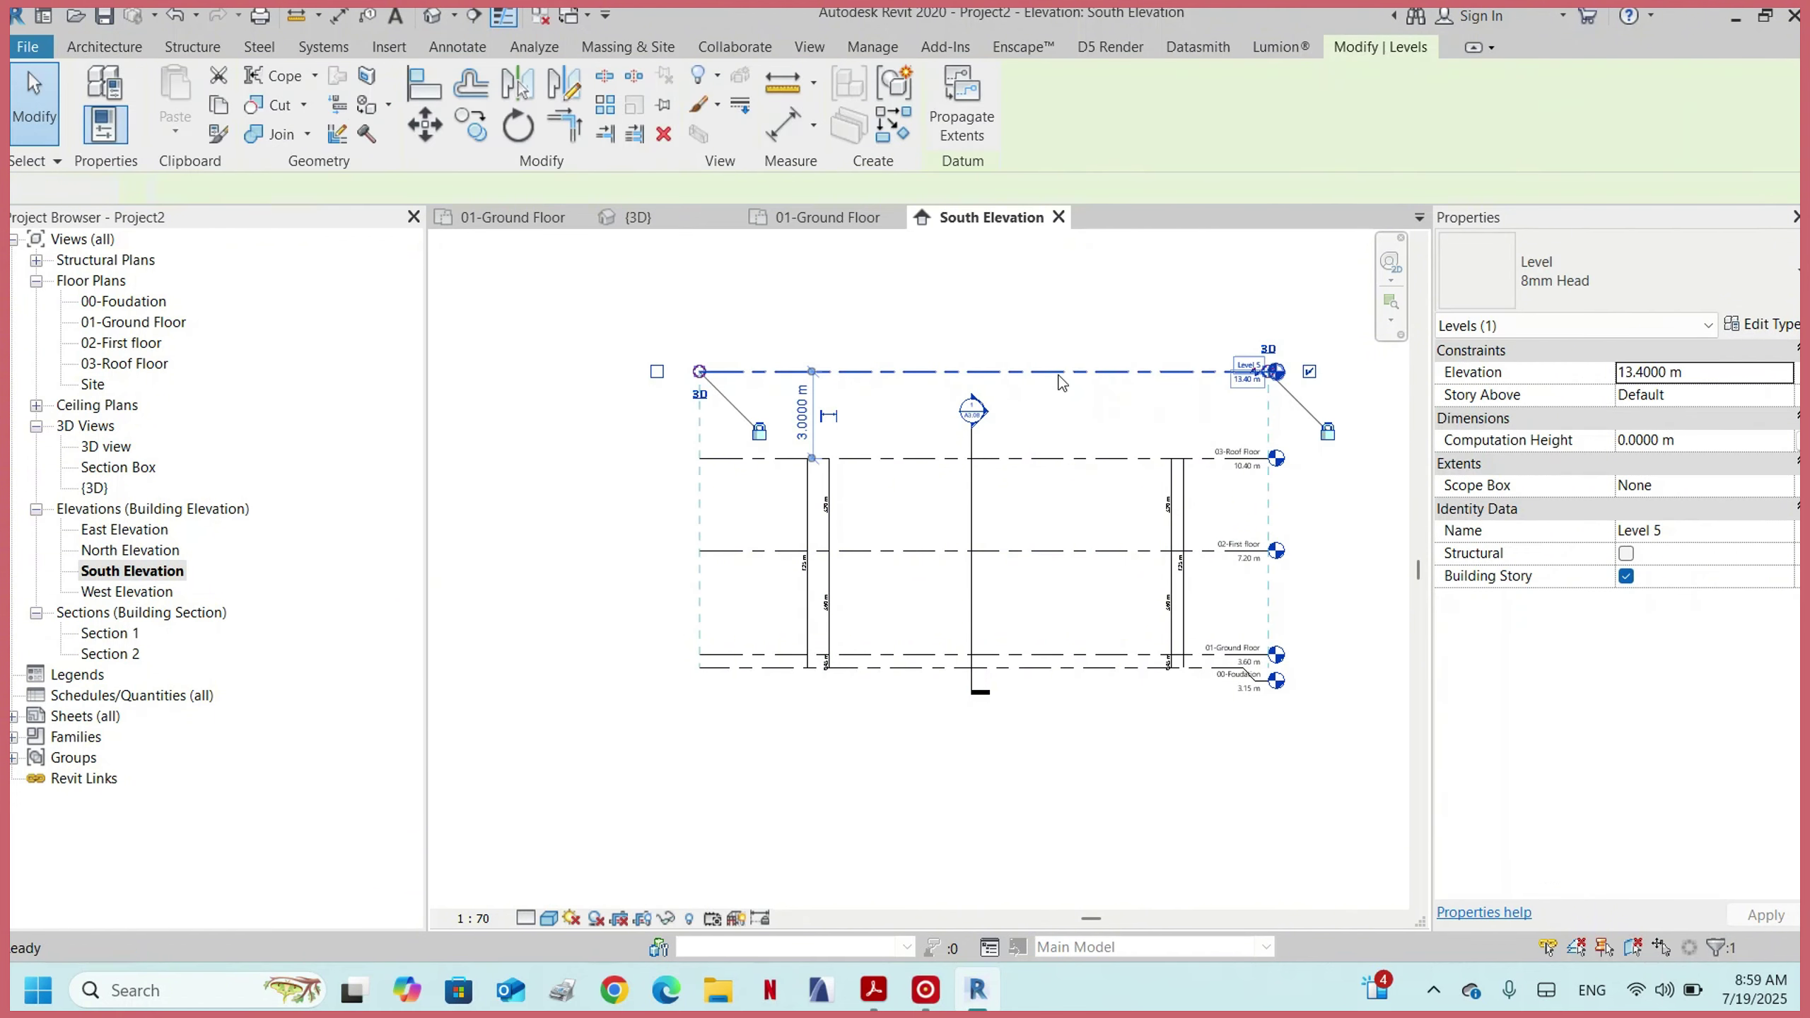
pyautogui.press('Delete')
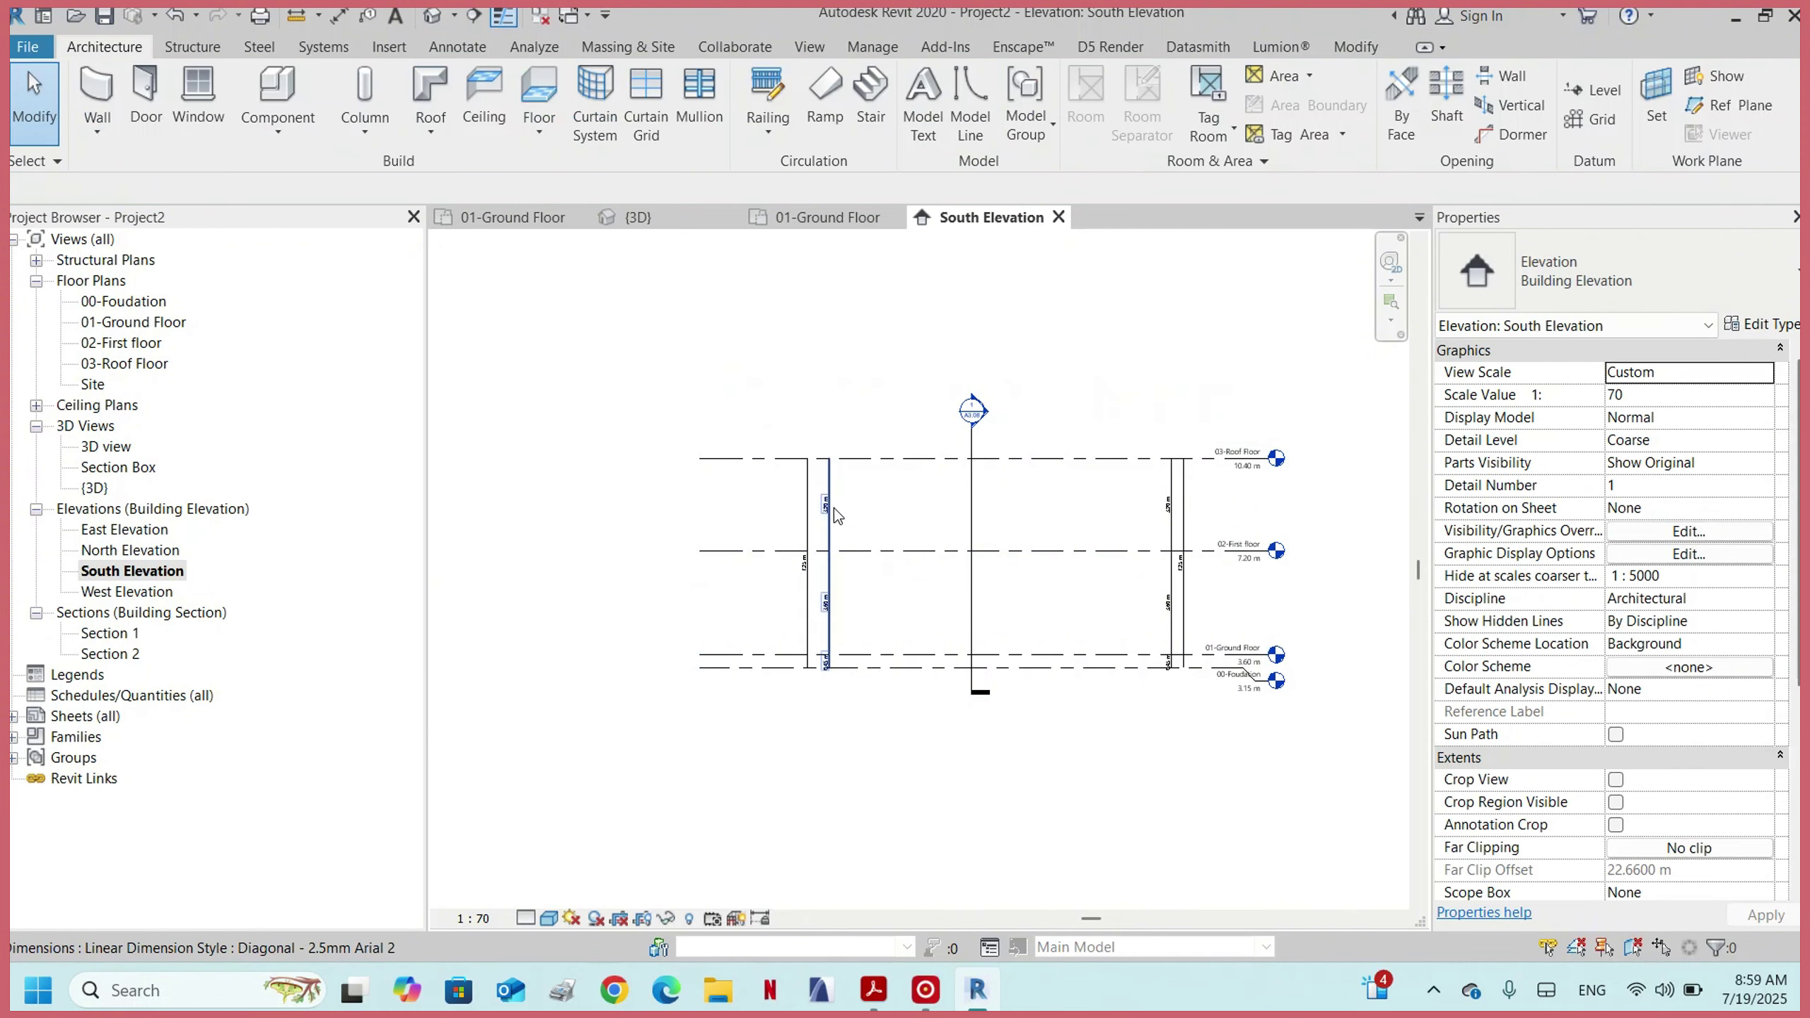
# - Open Project2's 01-Ground Floor plan, look over the area inside the elevation markers, and start the Wall tool
pyautogui.doubleClick(135, 322)
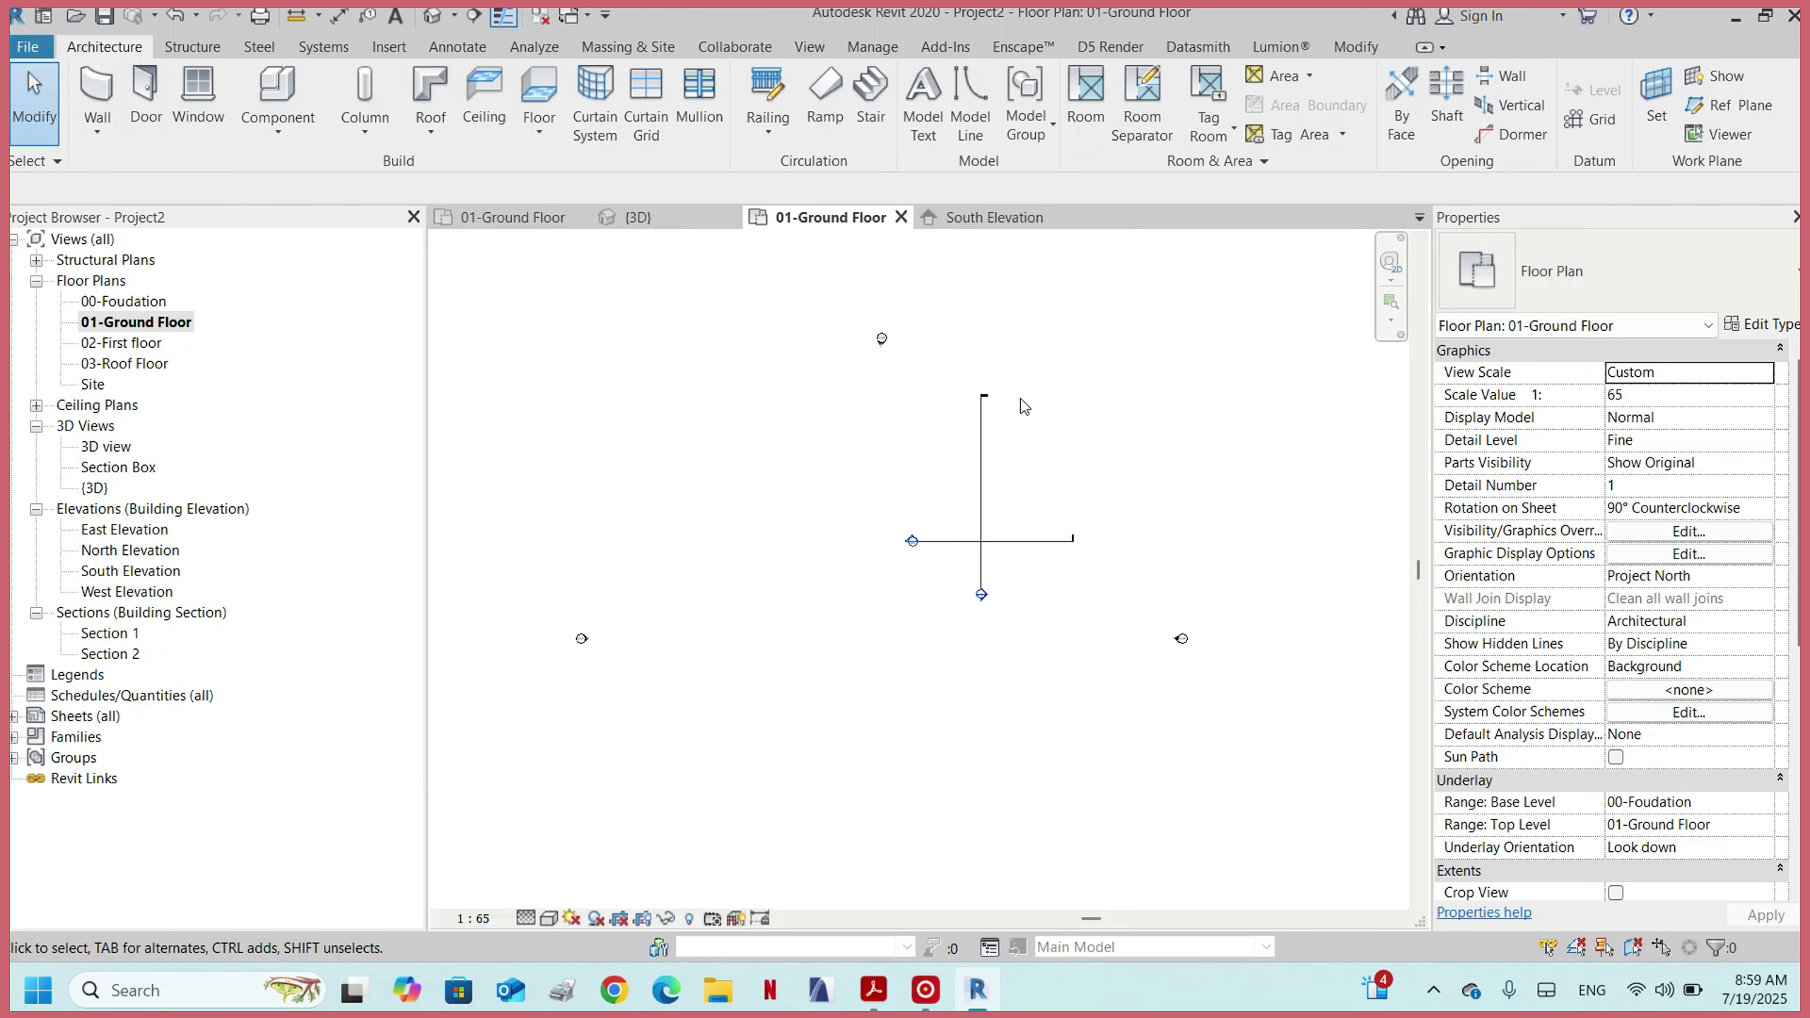
pyautogui.scroll(-3, 1021, 400)
pyautogui.scroll(2, 1009, 439)
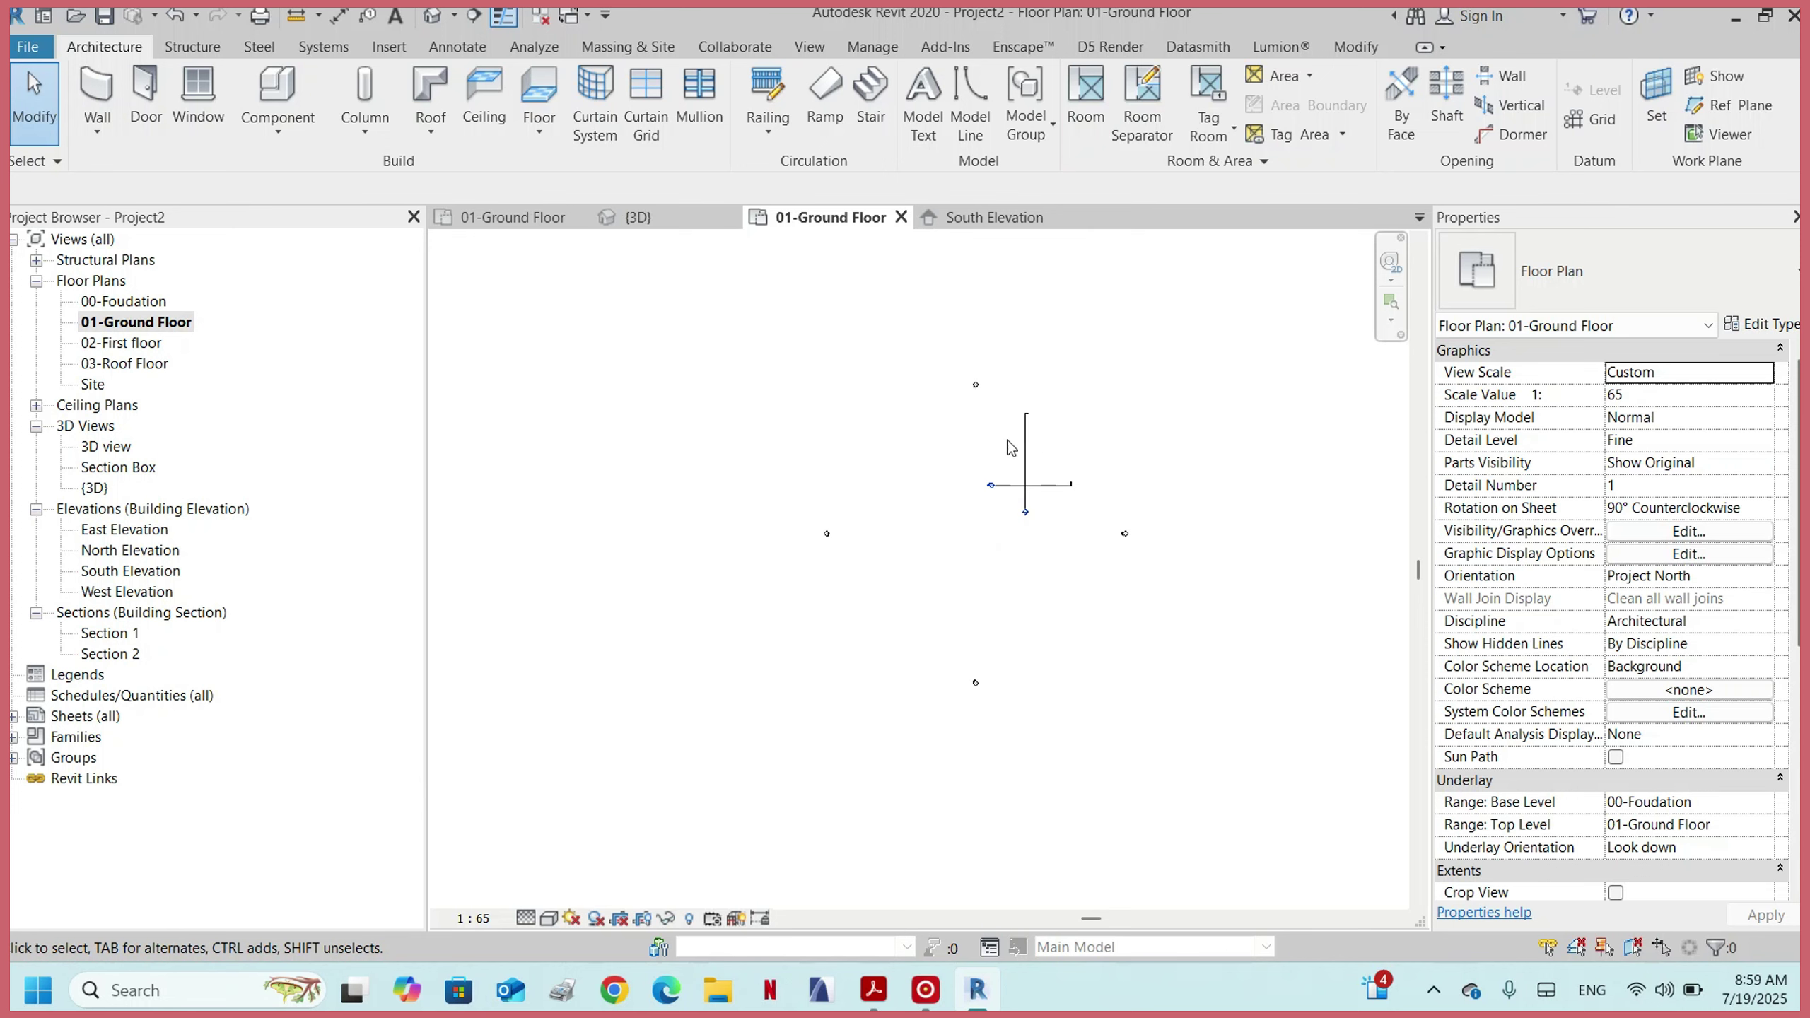
pyautogui.moveTo(920, 418); pyautogui.dragTo(889, 335)
pyautogui.click(947, 415)
pyautogui.click(1059, 675)
pyautogui.moveTo(1059, 676); pyautogui.dragTo(962, 485)
pyautogui.click(1162, 460)
pyautogui.click(89, 96)
# - Check the wall layout in REV_0's 01-Ground Floor plan and return to Project2's 01-Ground Floor plan
pyautogui.click(524, 218)
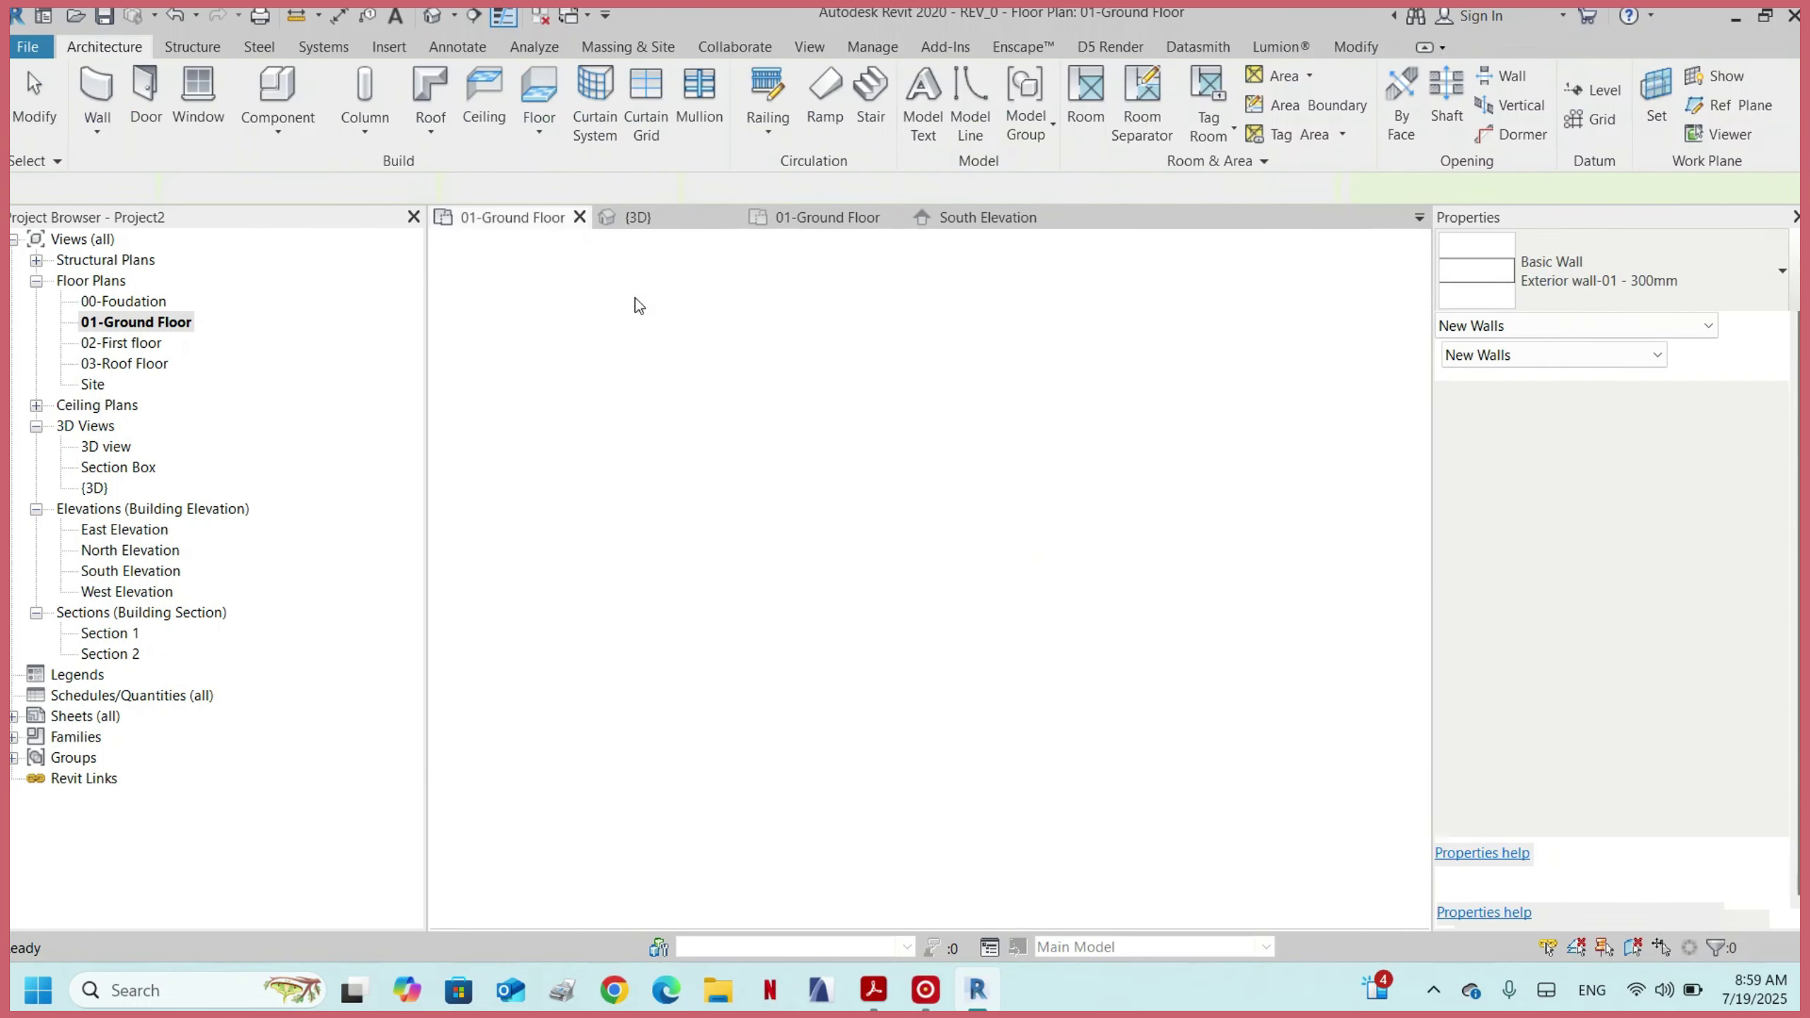
pyautogui.scroll(-5, 1000, 391)
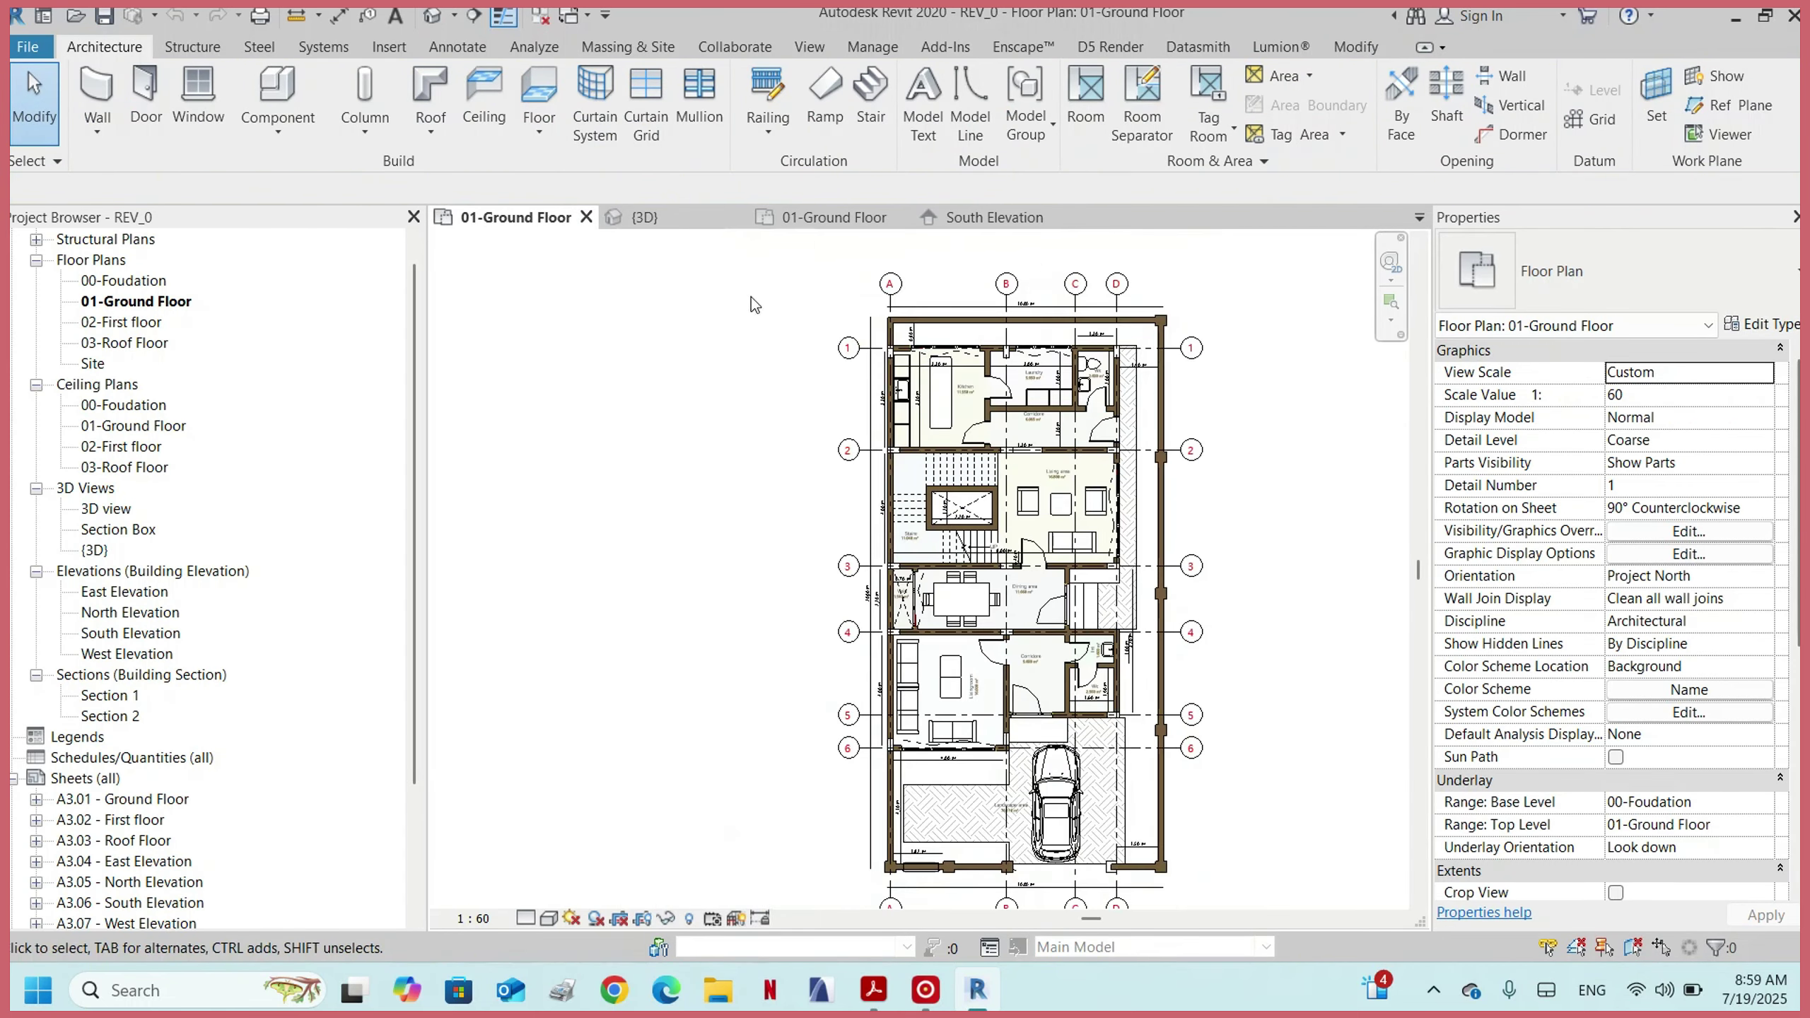
pyautogui.scroll(8, 1038, 322)
pyautogui.scroll(-6, 1038, 322)
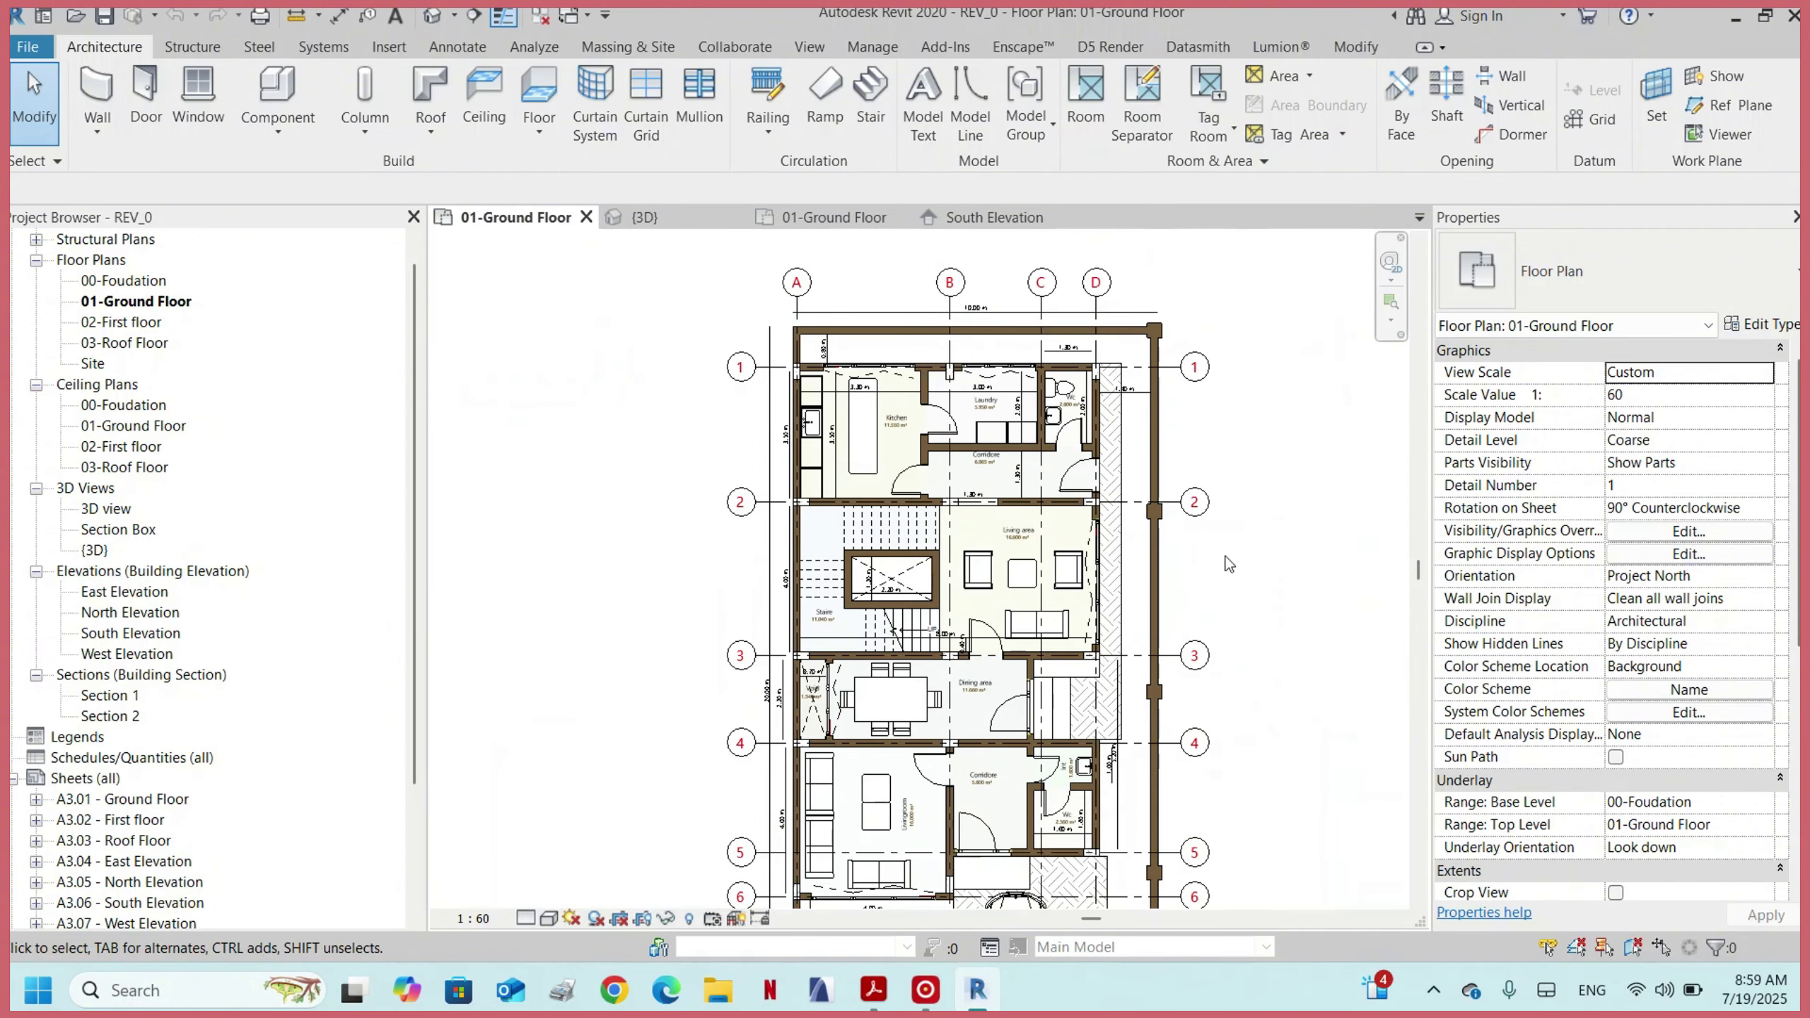
pyautogui.click(831, 218)
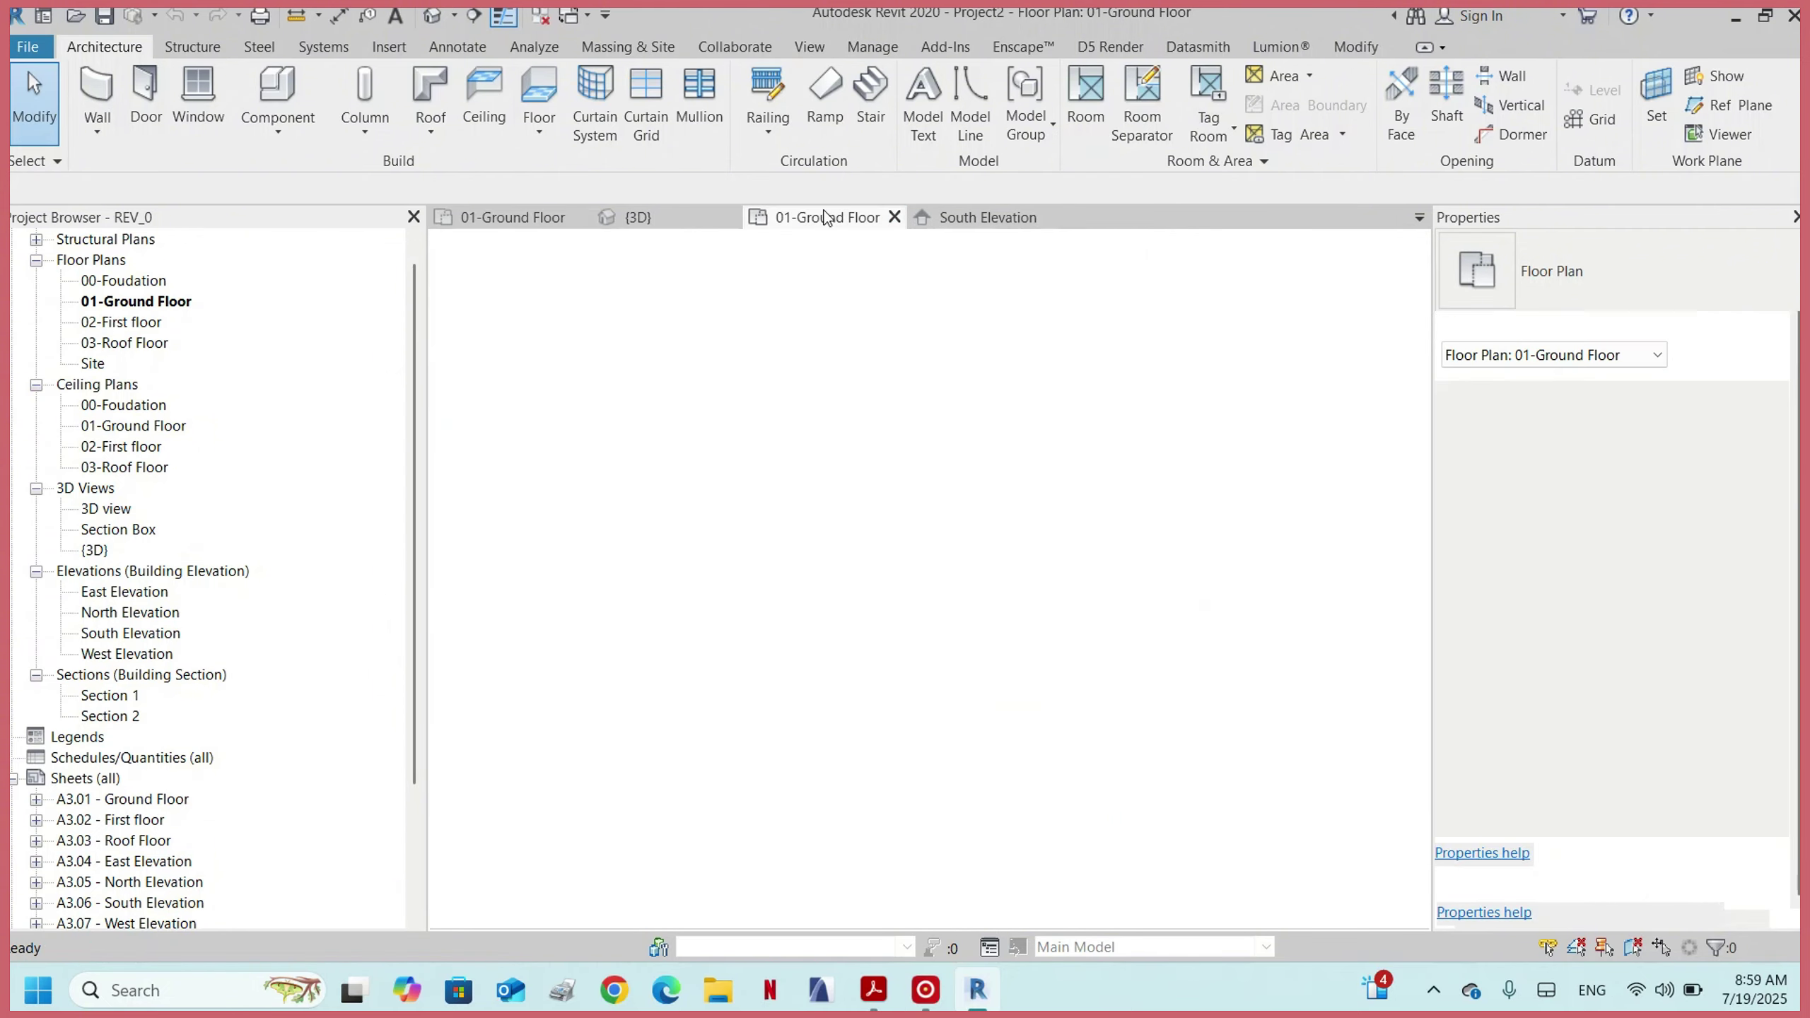
# - Start the Wall tool in Project2's 01-Ground Floor plan and choose the Brick wall-01 - 200mm wall type
pyautogui.scroll(-2, 1014, 385)
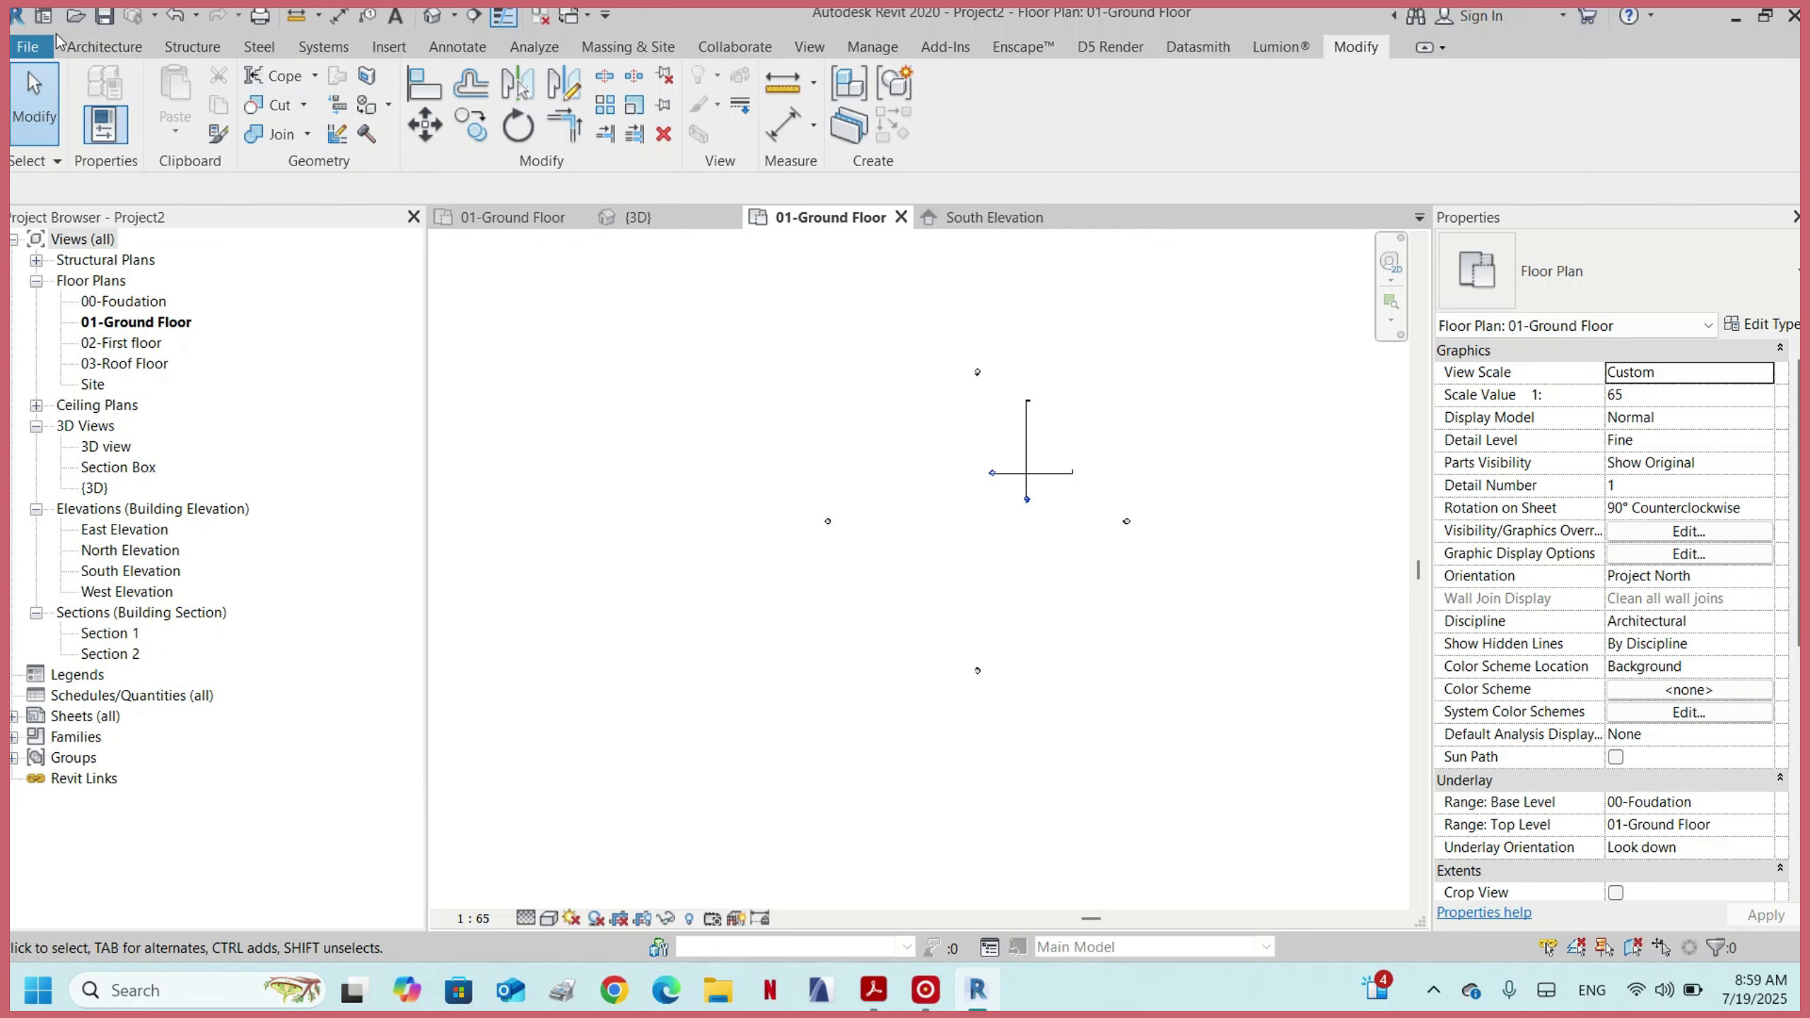
pyautogui.click(104, 47)
pyautogui.click(99, 107)
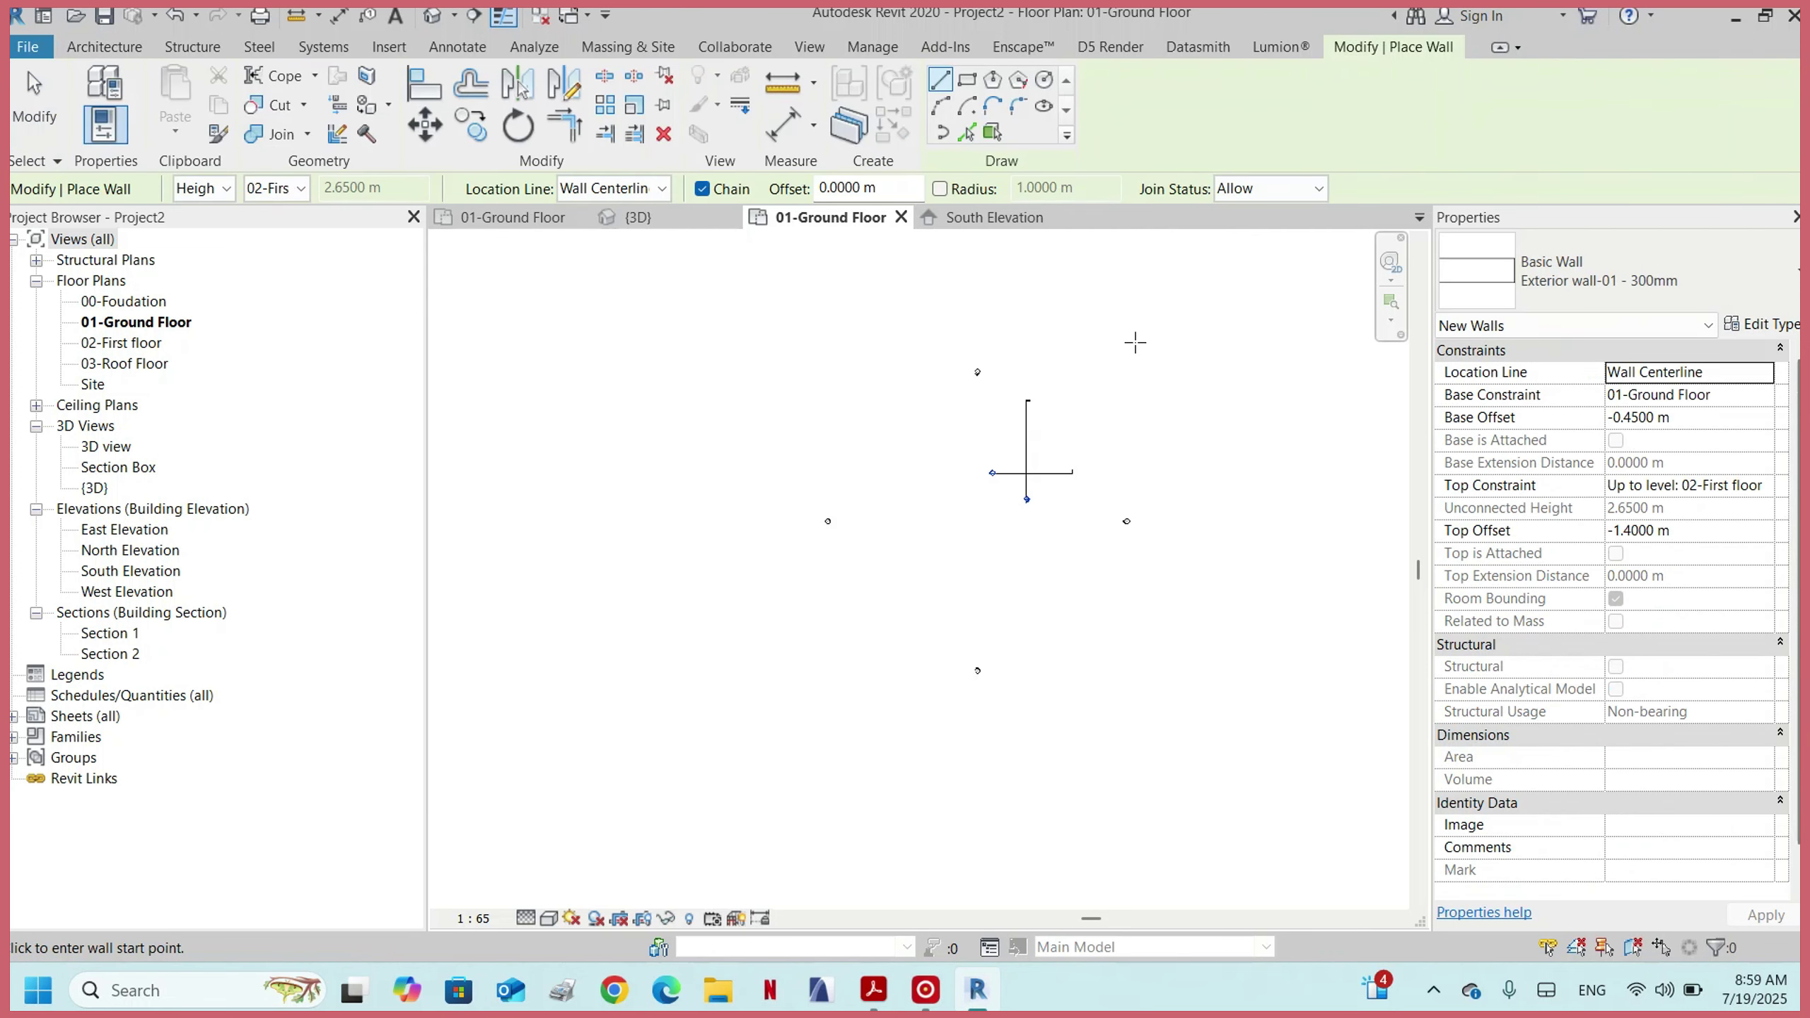
pyautogui.click(1723, 264)
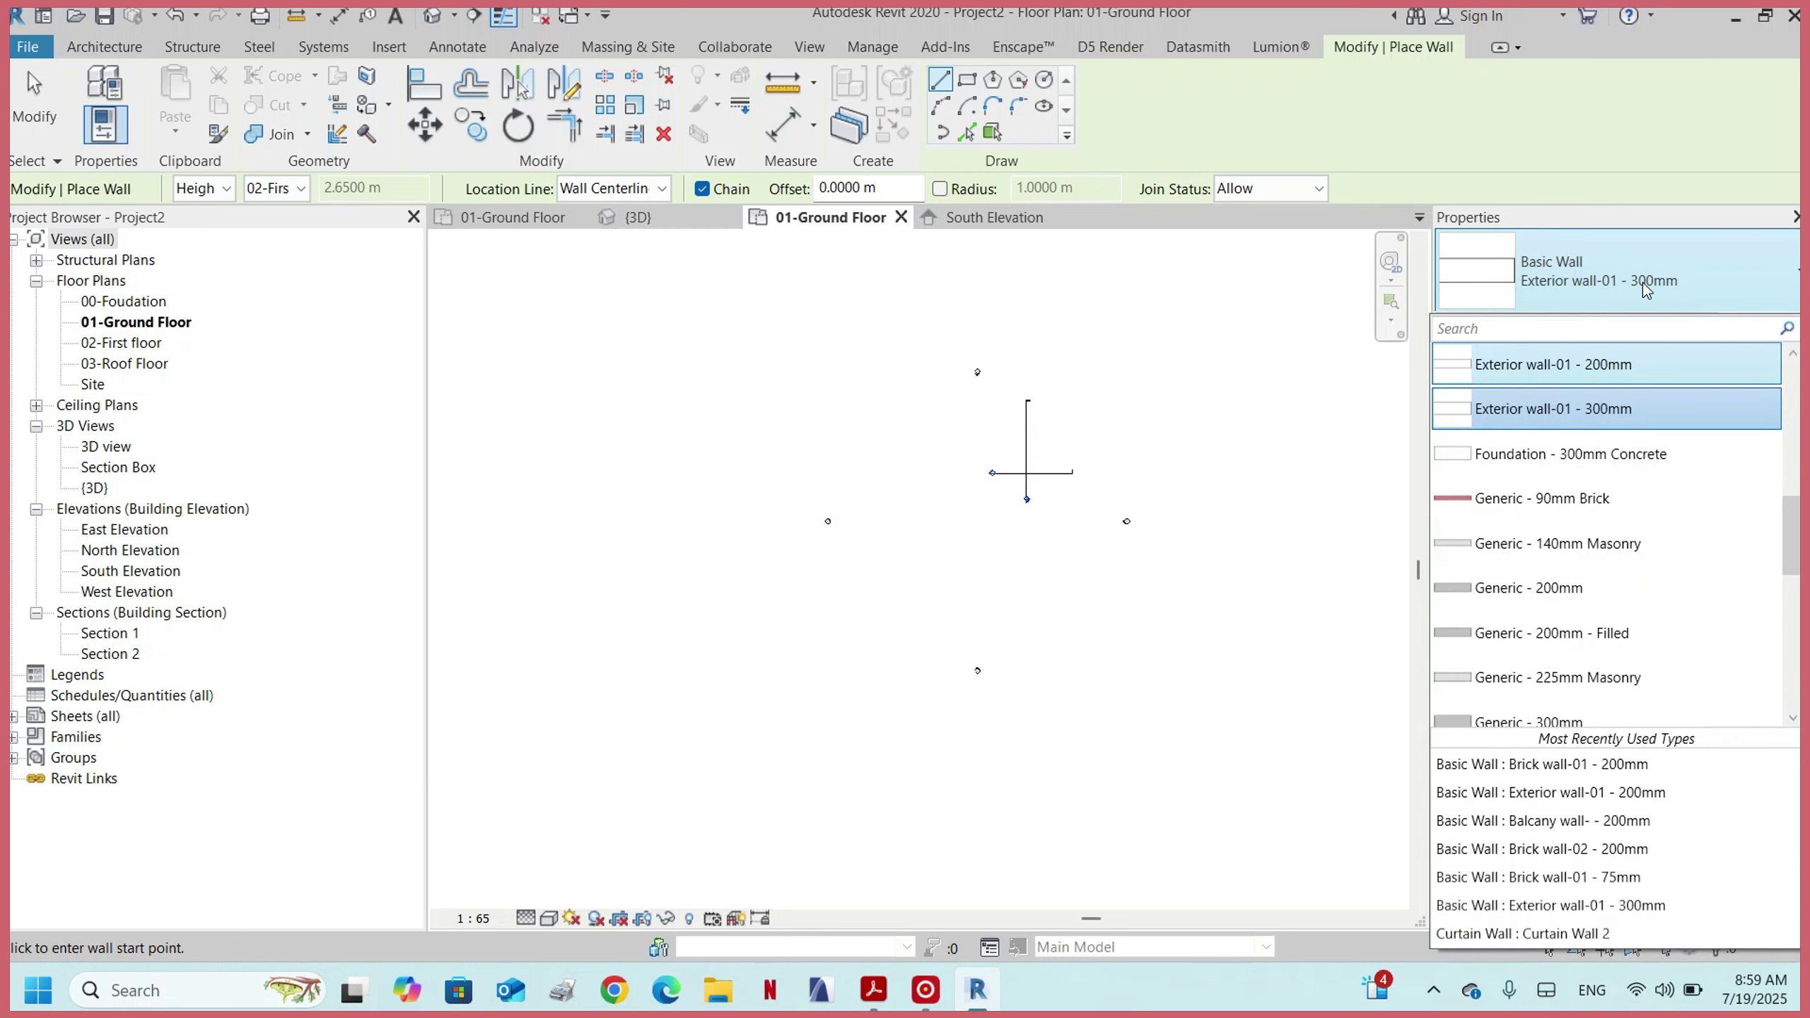
pyautogui.scroll(-5, 1696, 606)
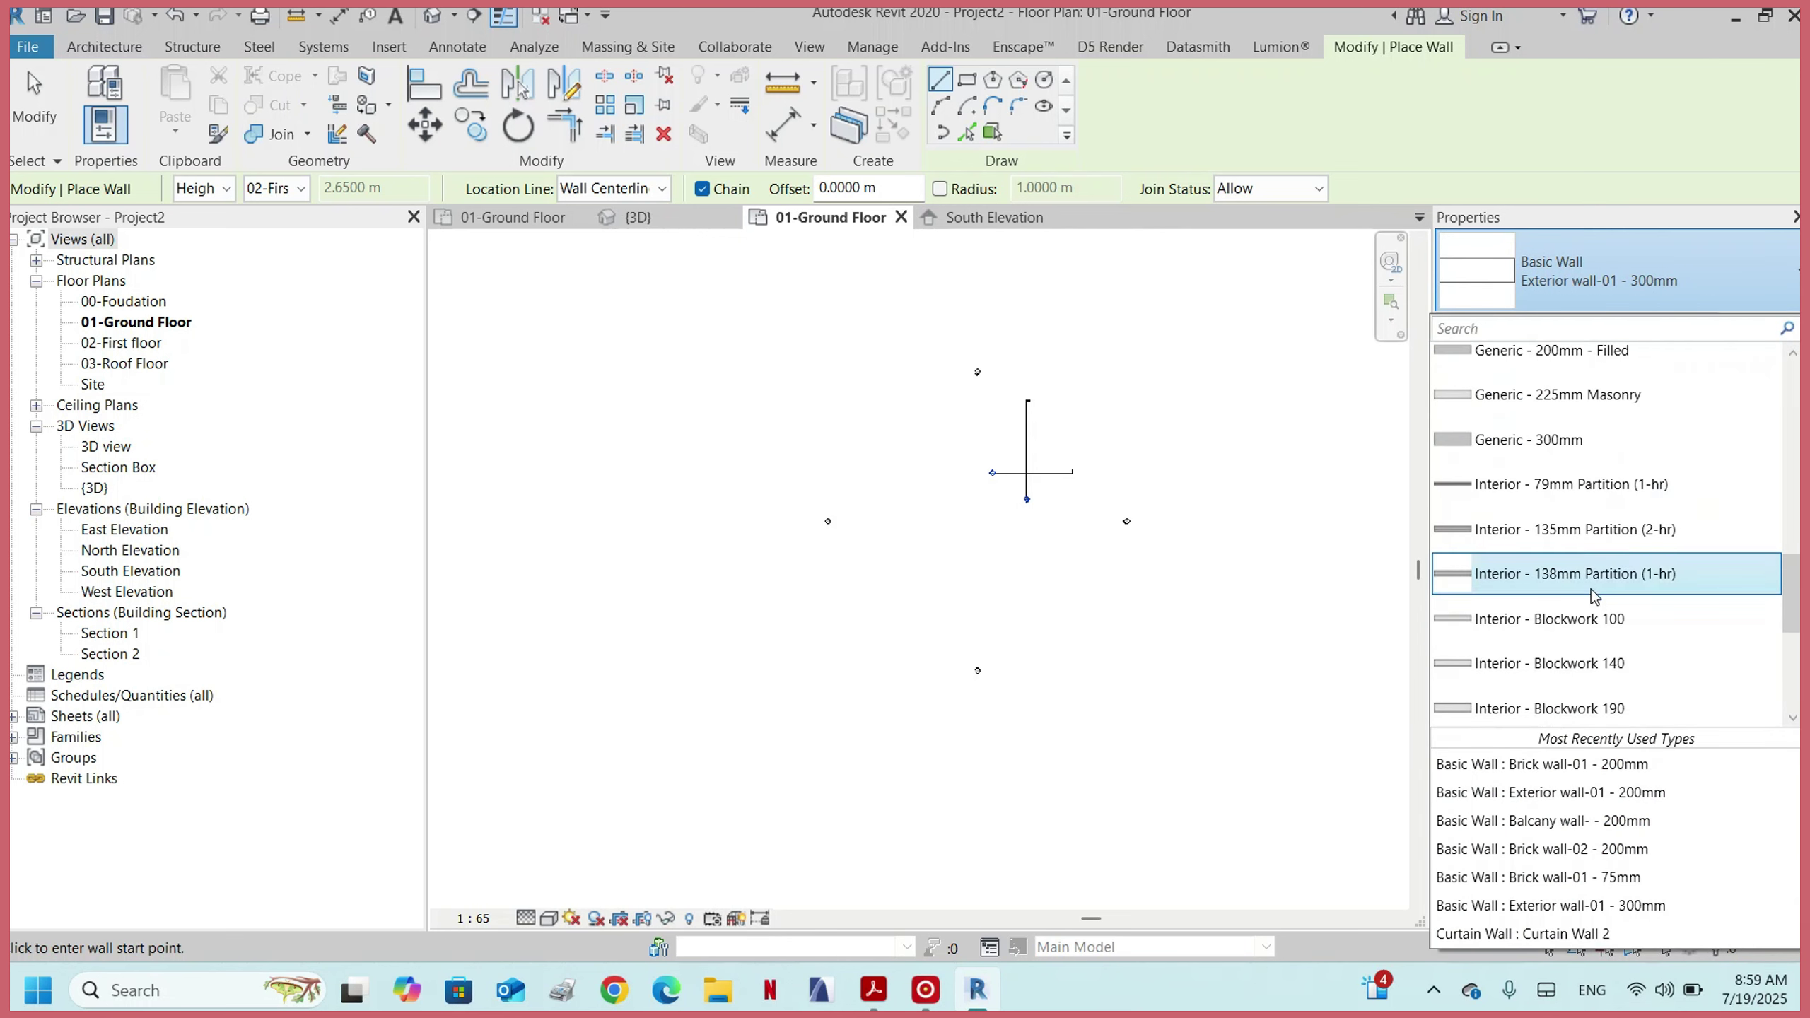
pyautogui.scroll(5, 1595, 669)
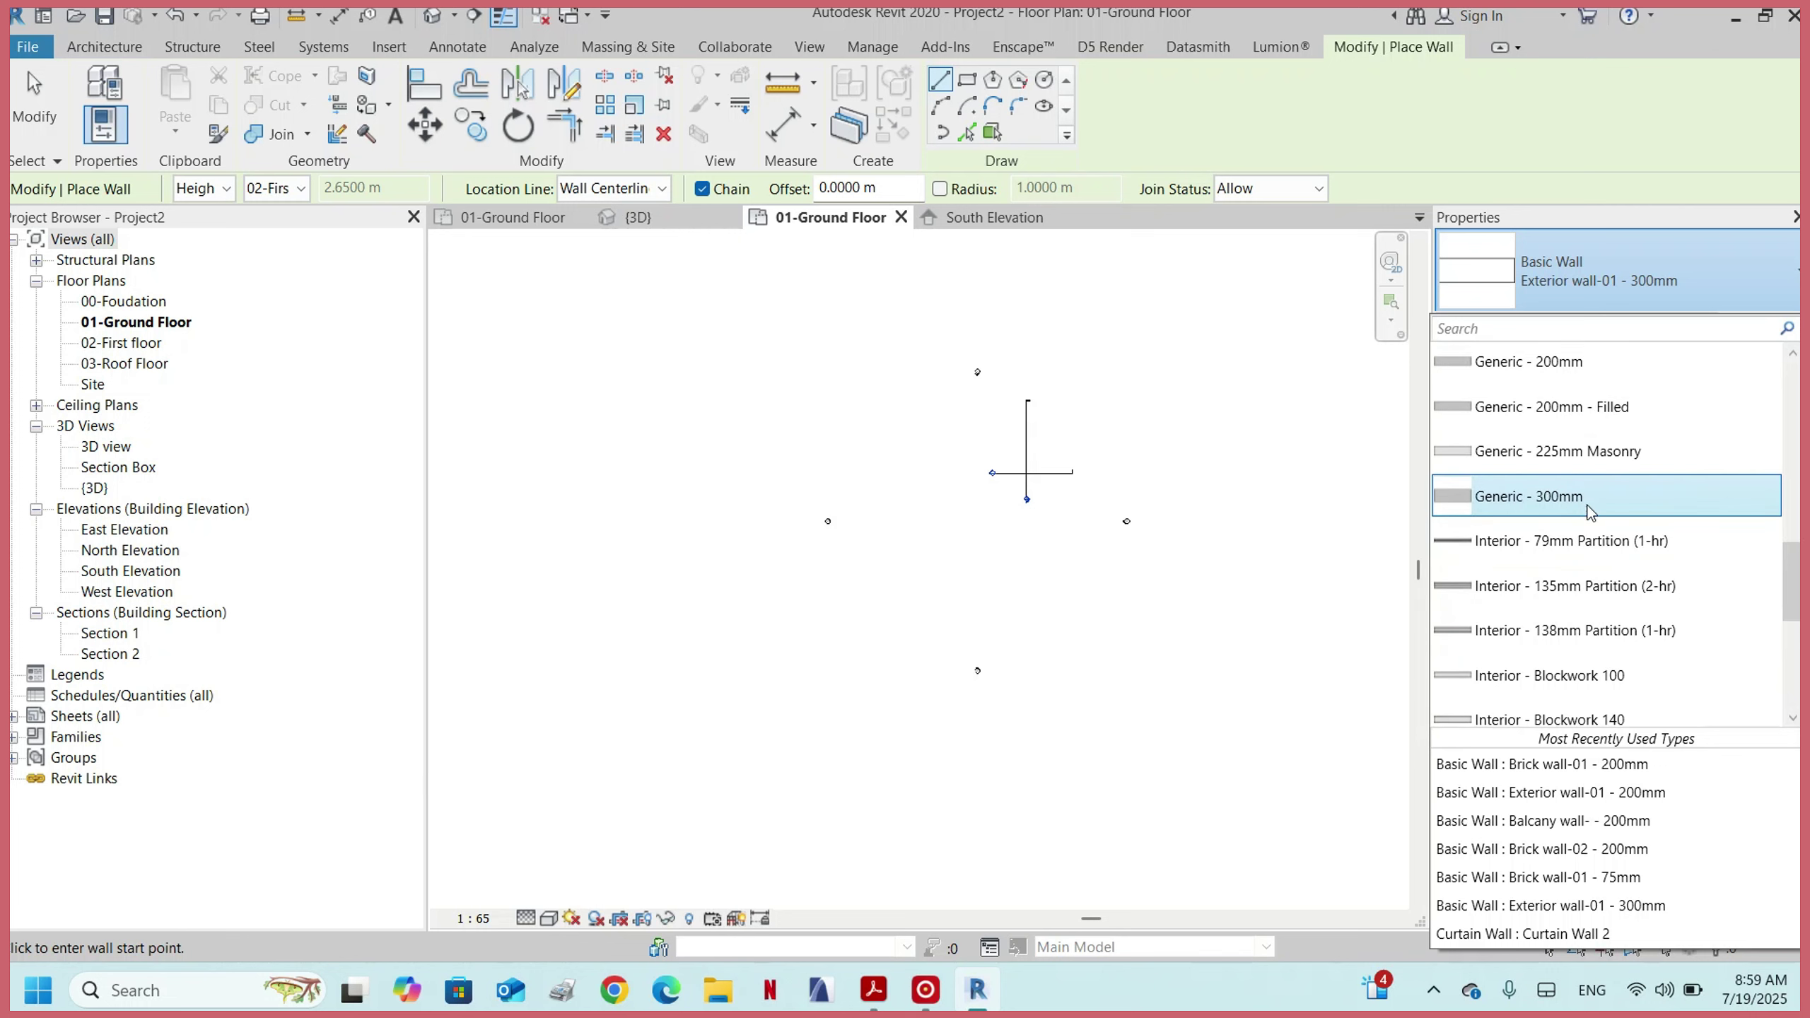
pyautogui.scroll(6, 1601, 483)
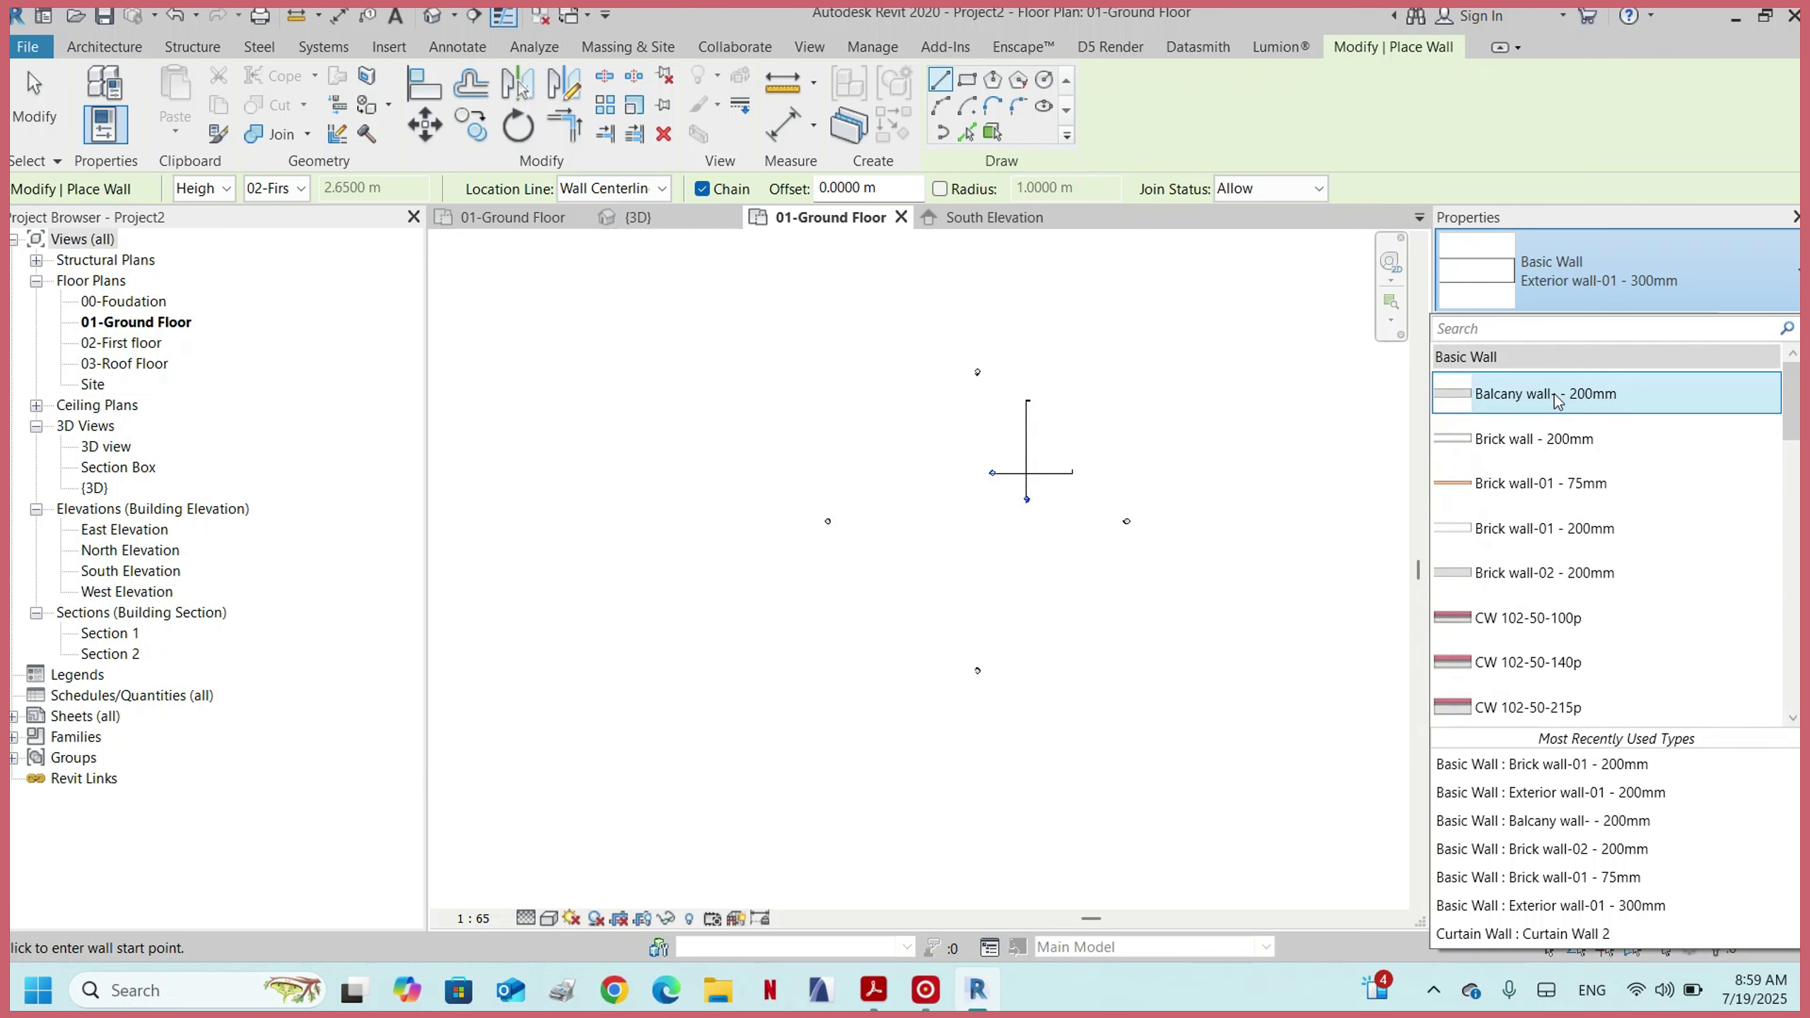
pyautogui.click(1579, 460)
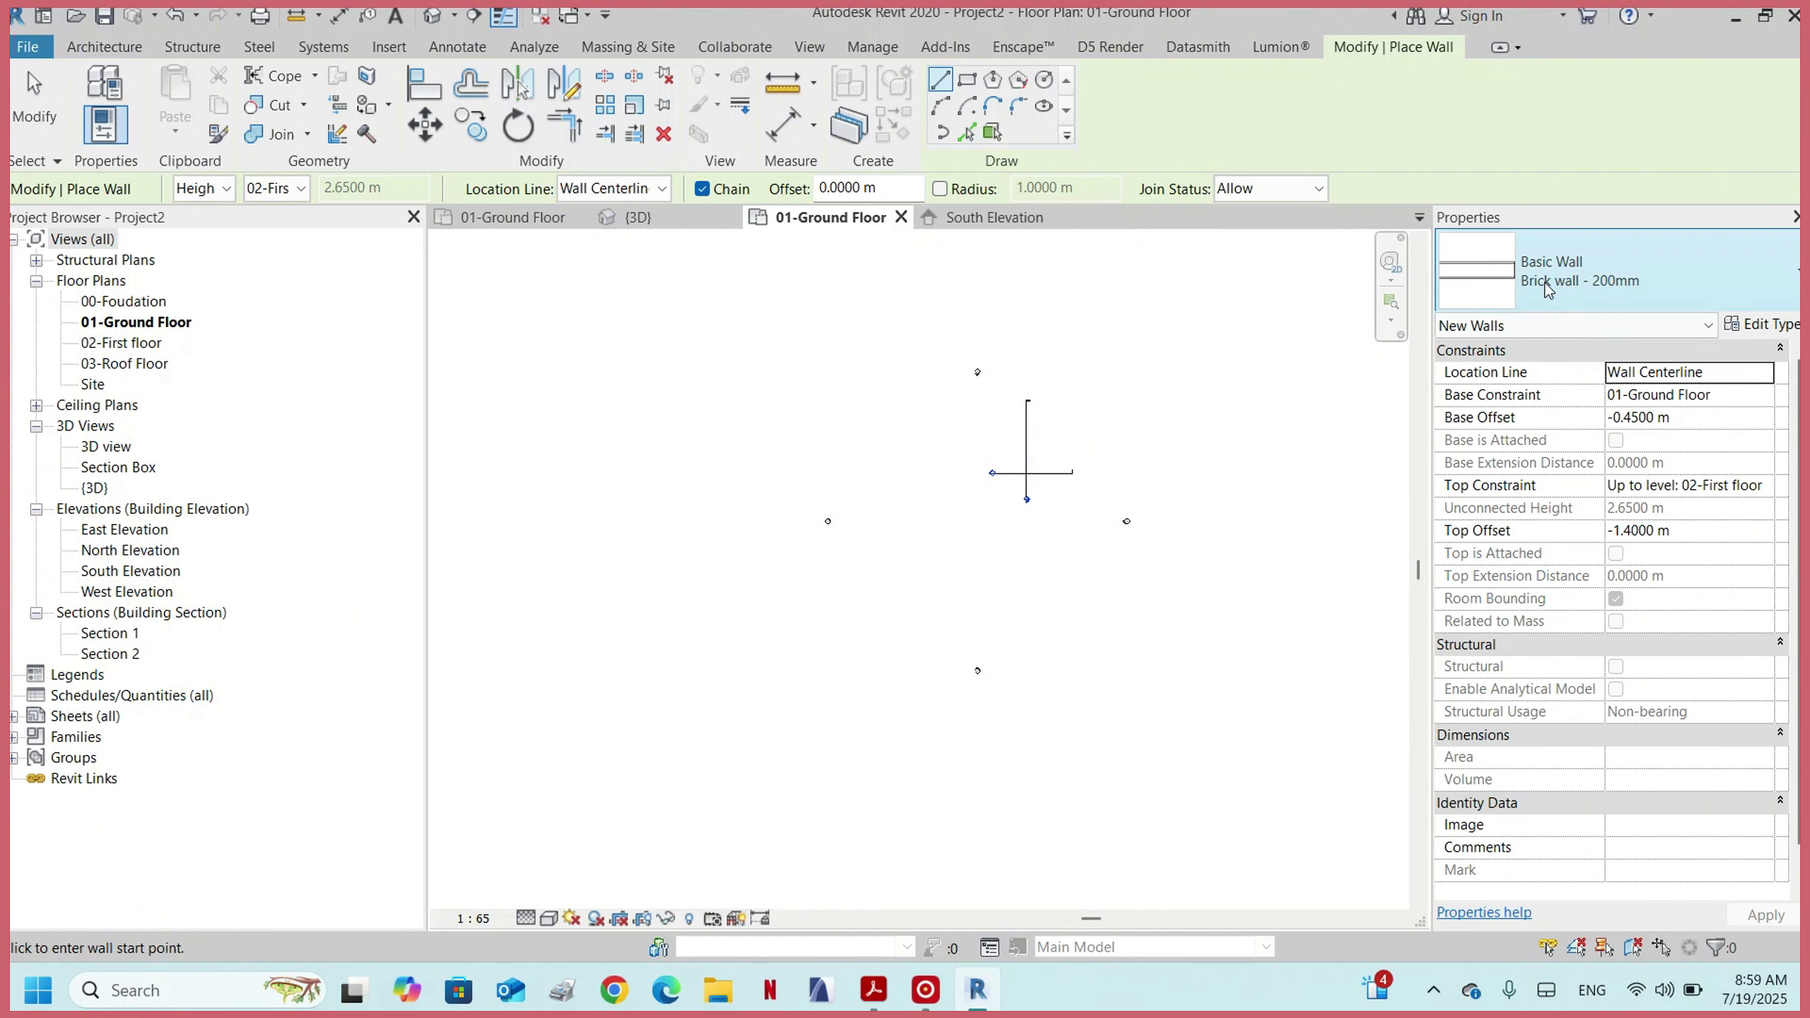
pyautogui.click(1595, 280)
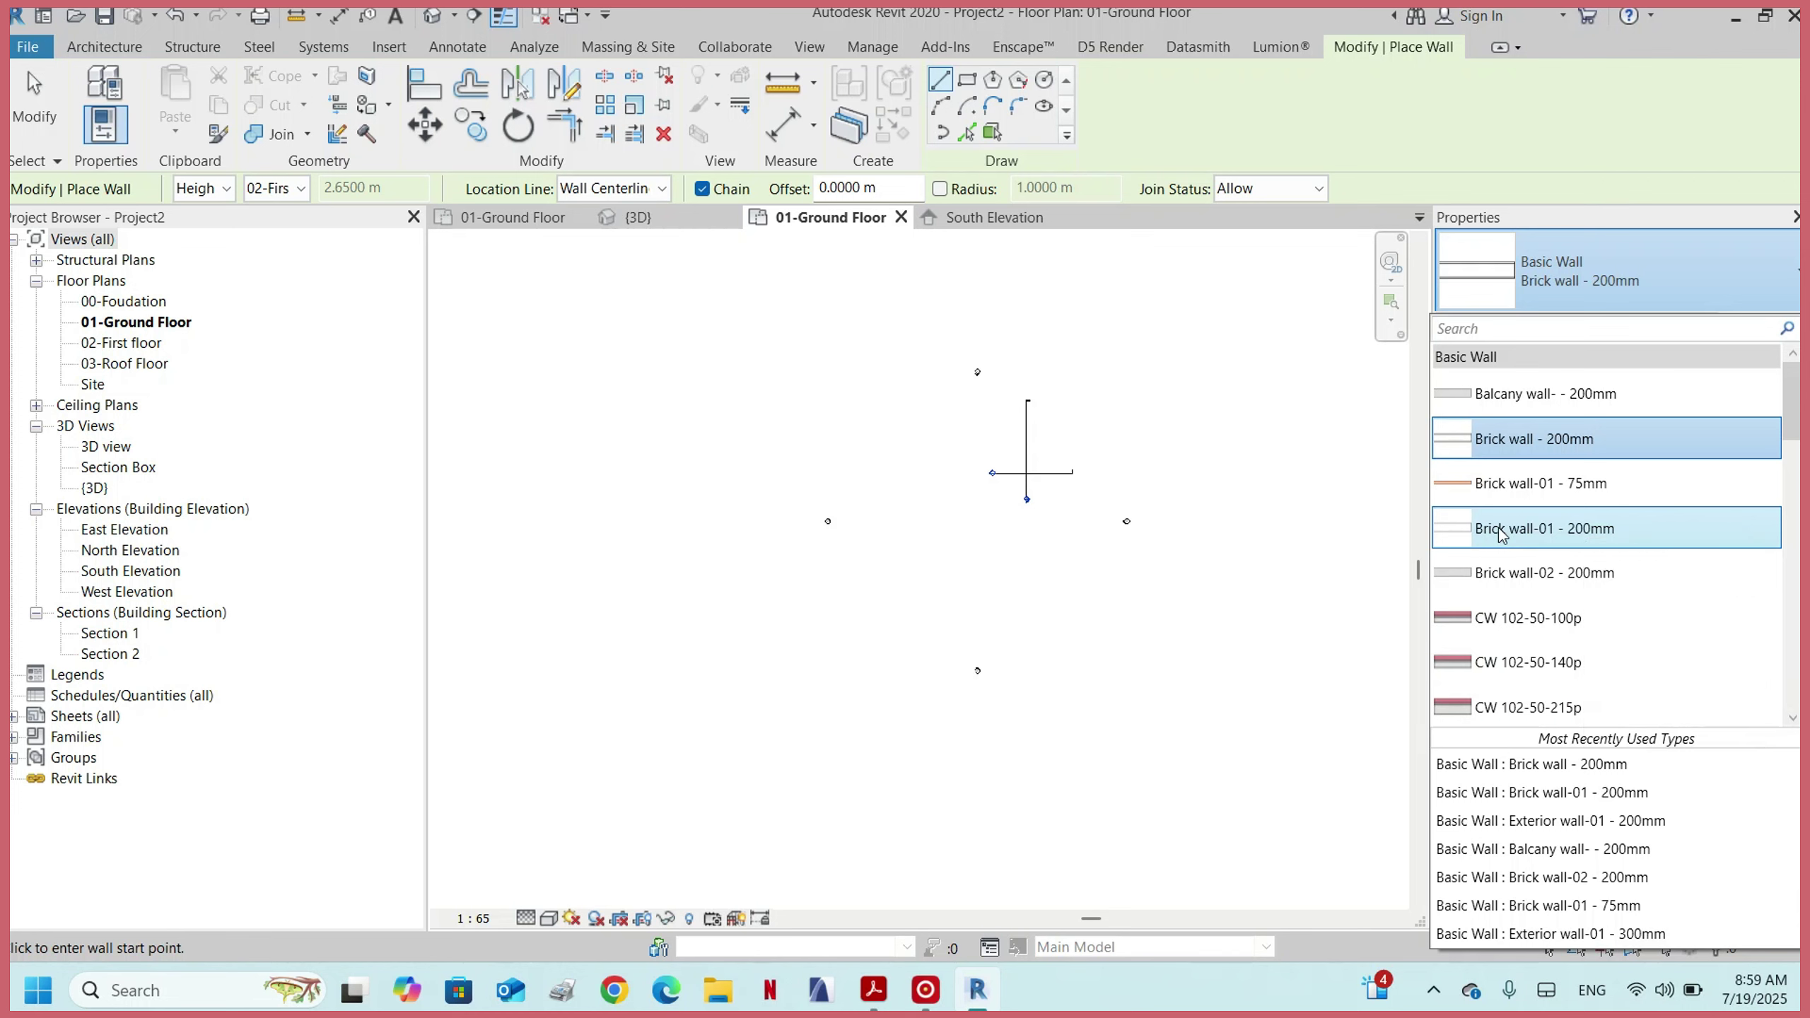
pyautogui.click(1553, 530)
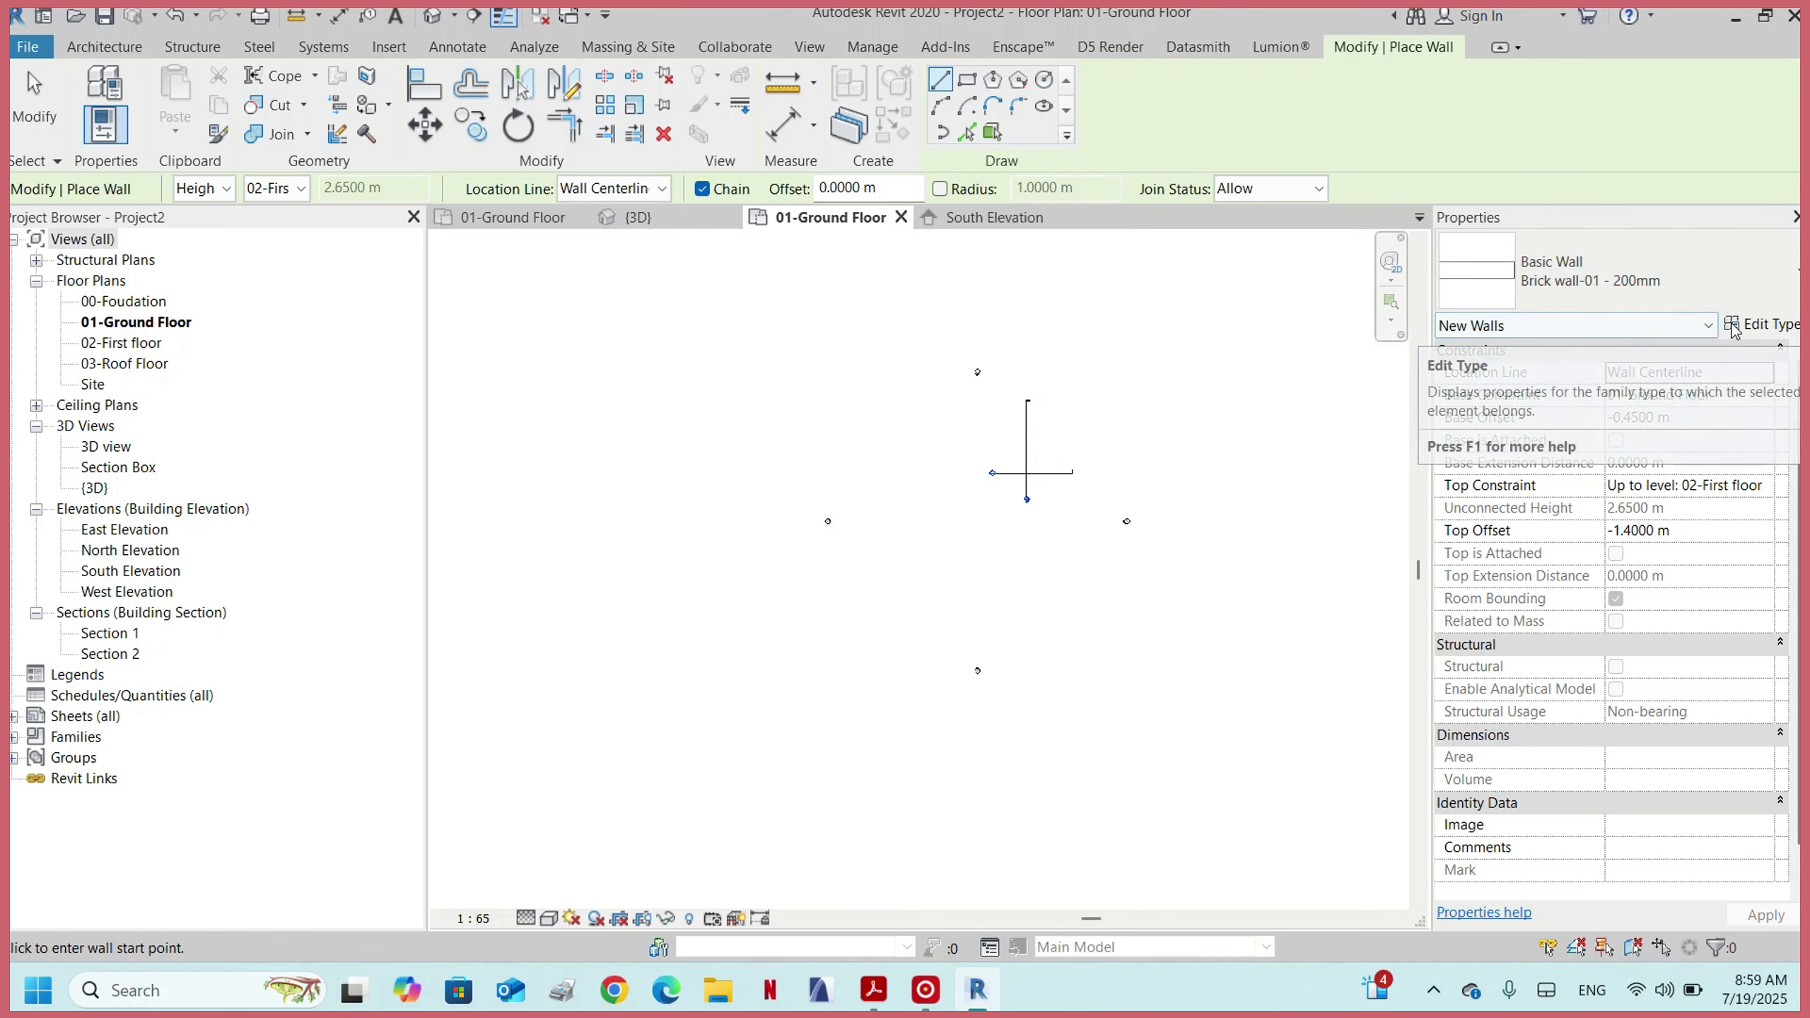
# - Examine the type properties and layer structure of the Brick wall-01 - 200mm type
pyautogui.click(1759, 324)
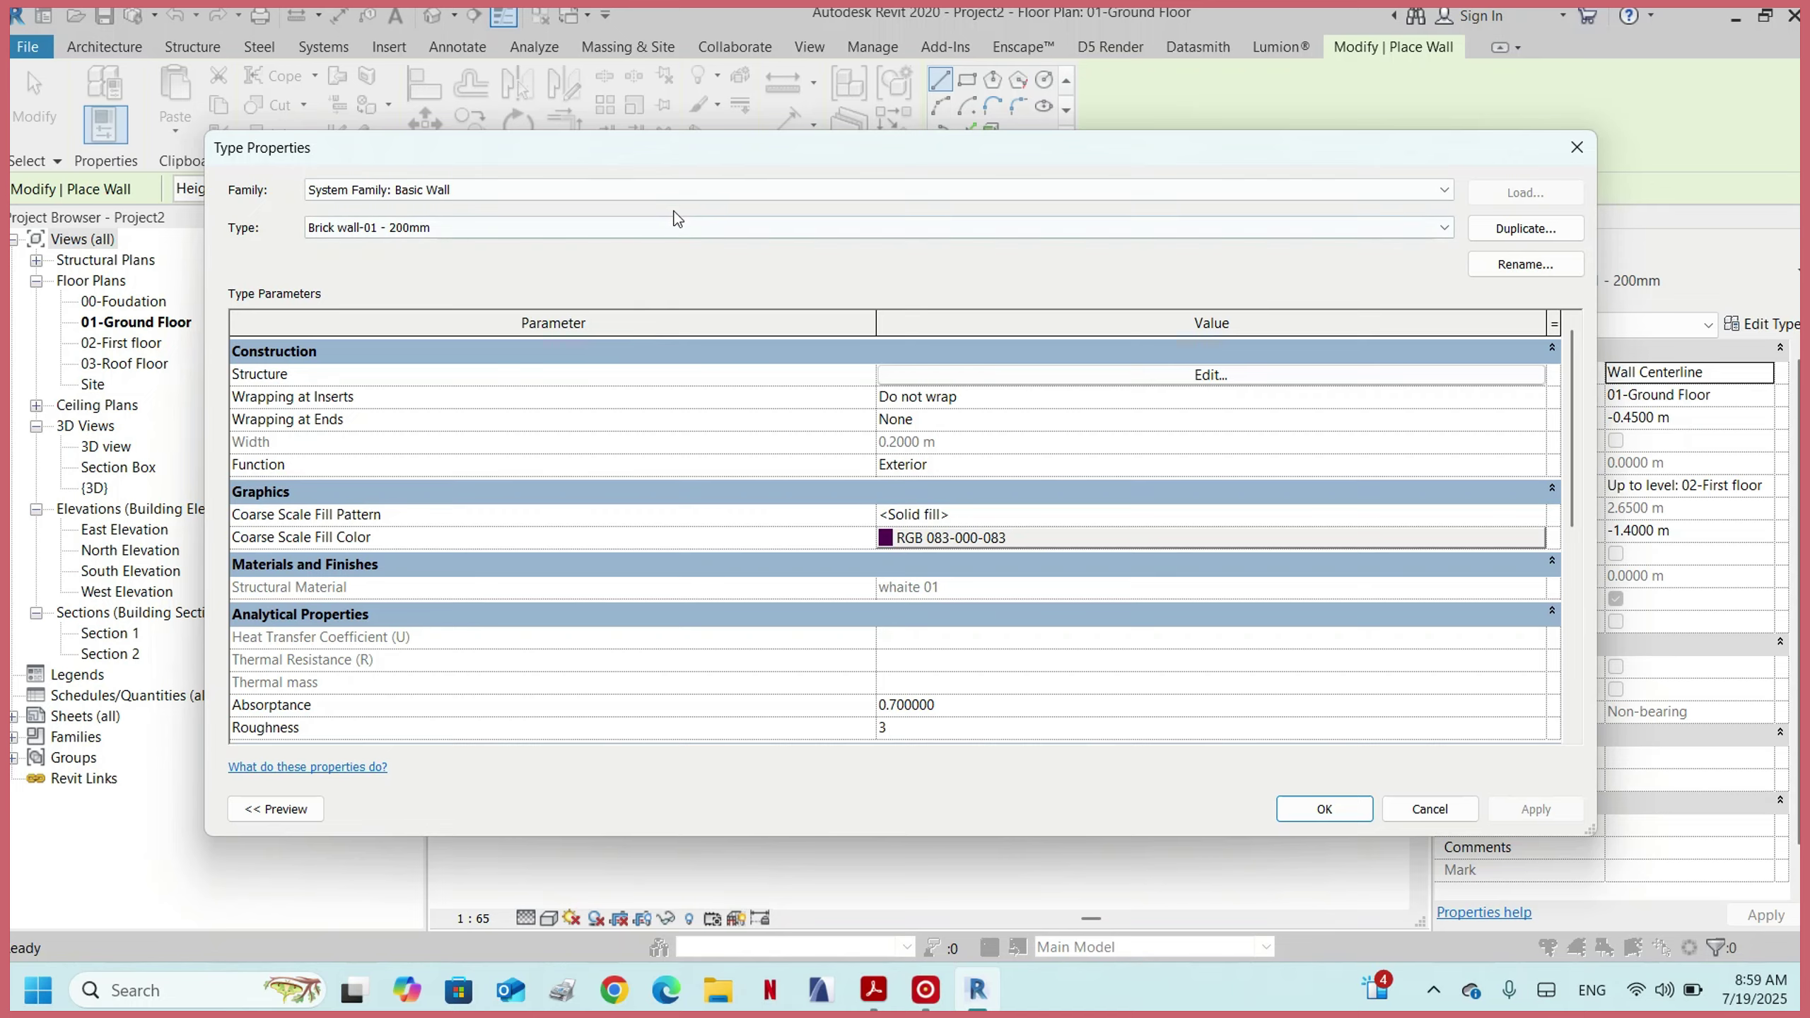
pyautogui.moveTo(654, 163); pyautogui.dragTo(785, 141)
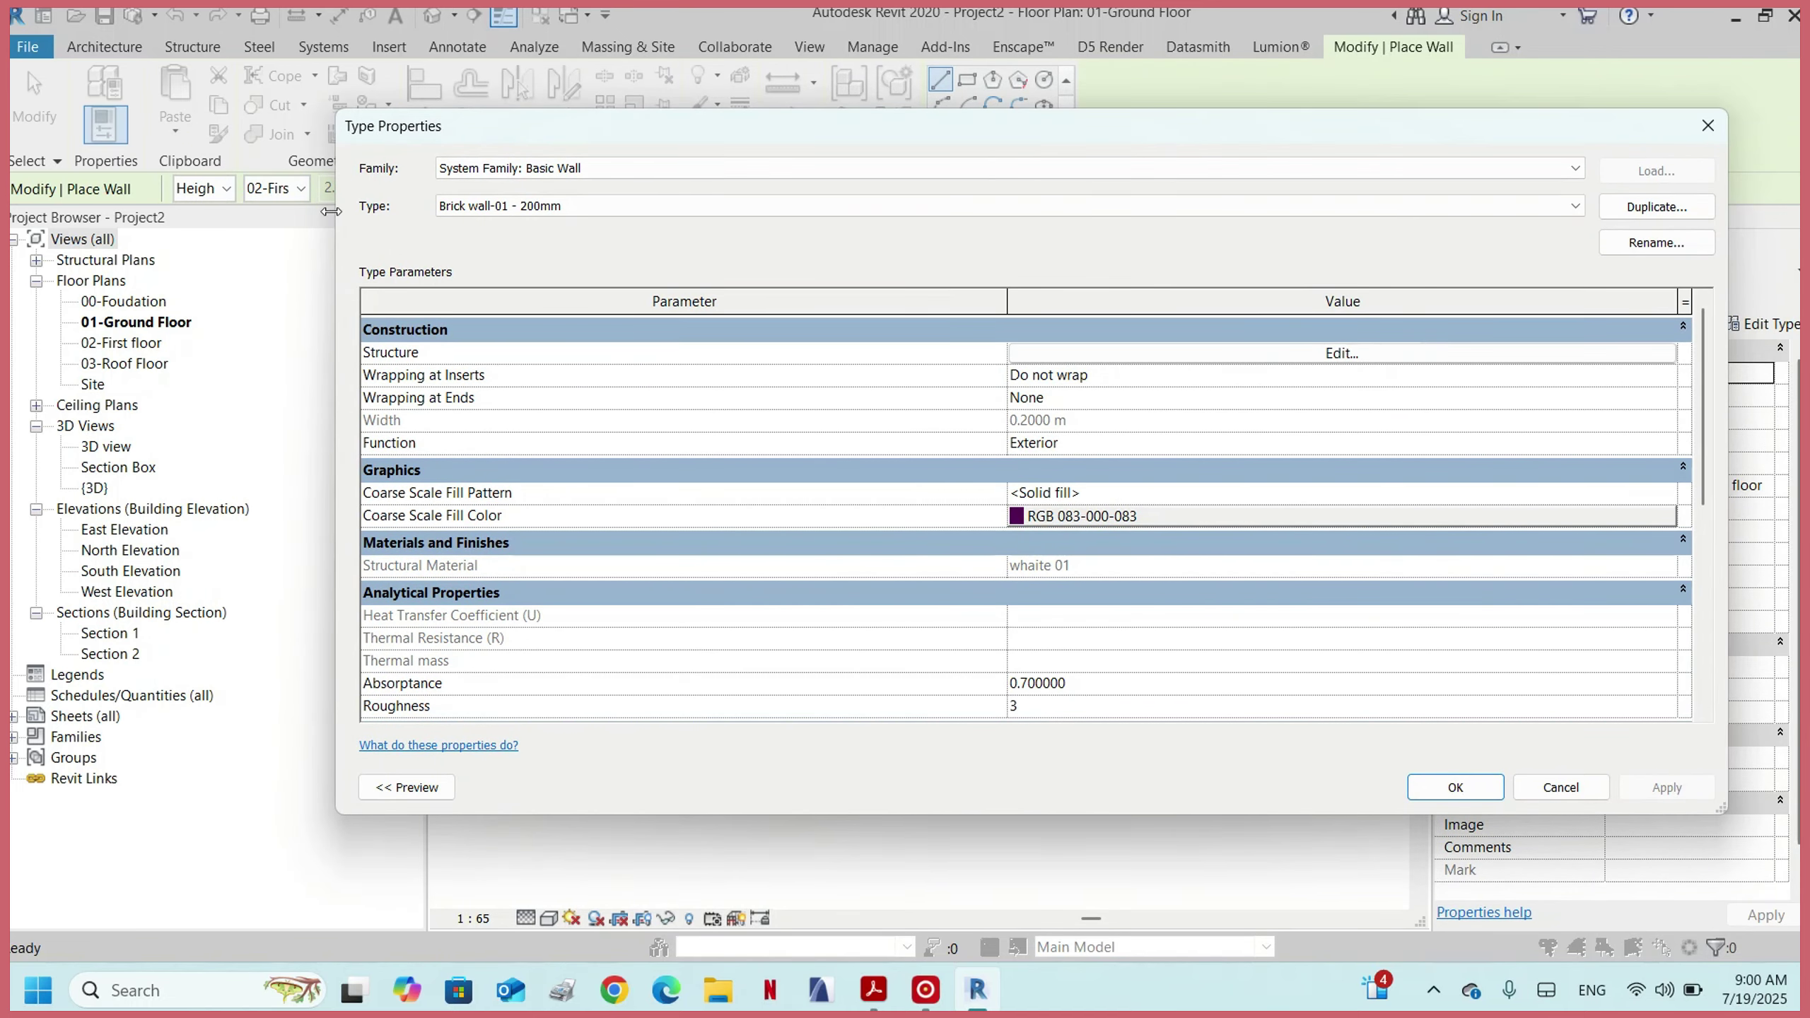
pyautogui.moveTo(331, 211); pyautogui.dragTo(1069, 210)
pyautogui.moveTo(1352, 145); pyautogui.dragTo(1376, 177)
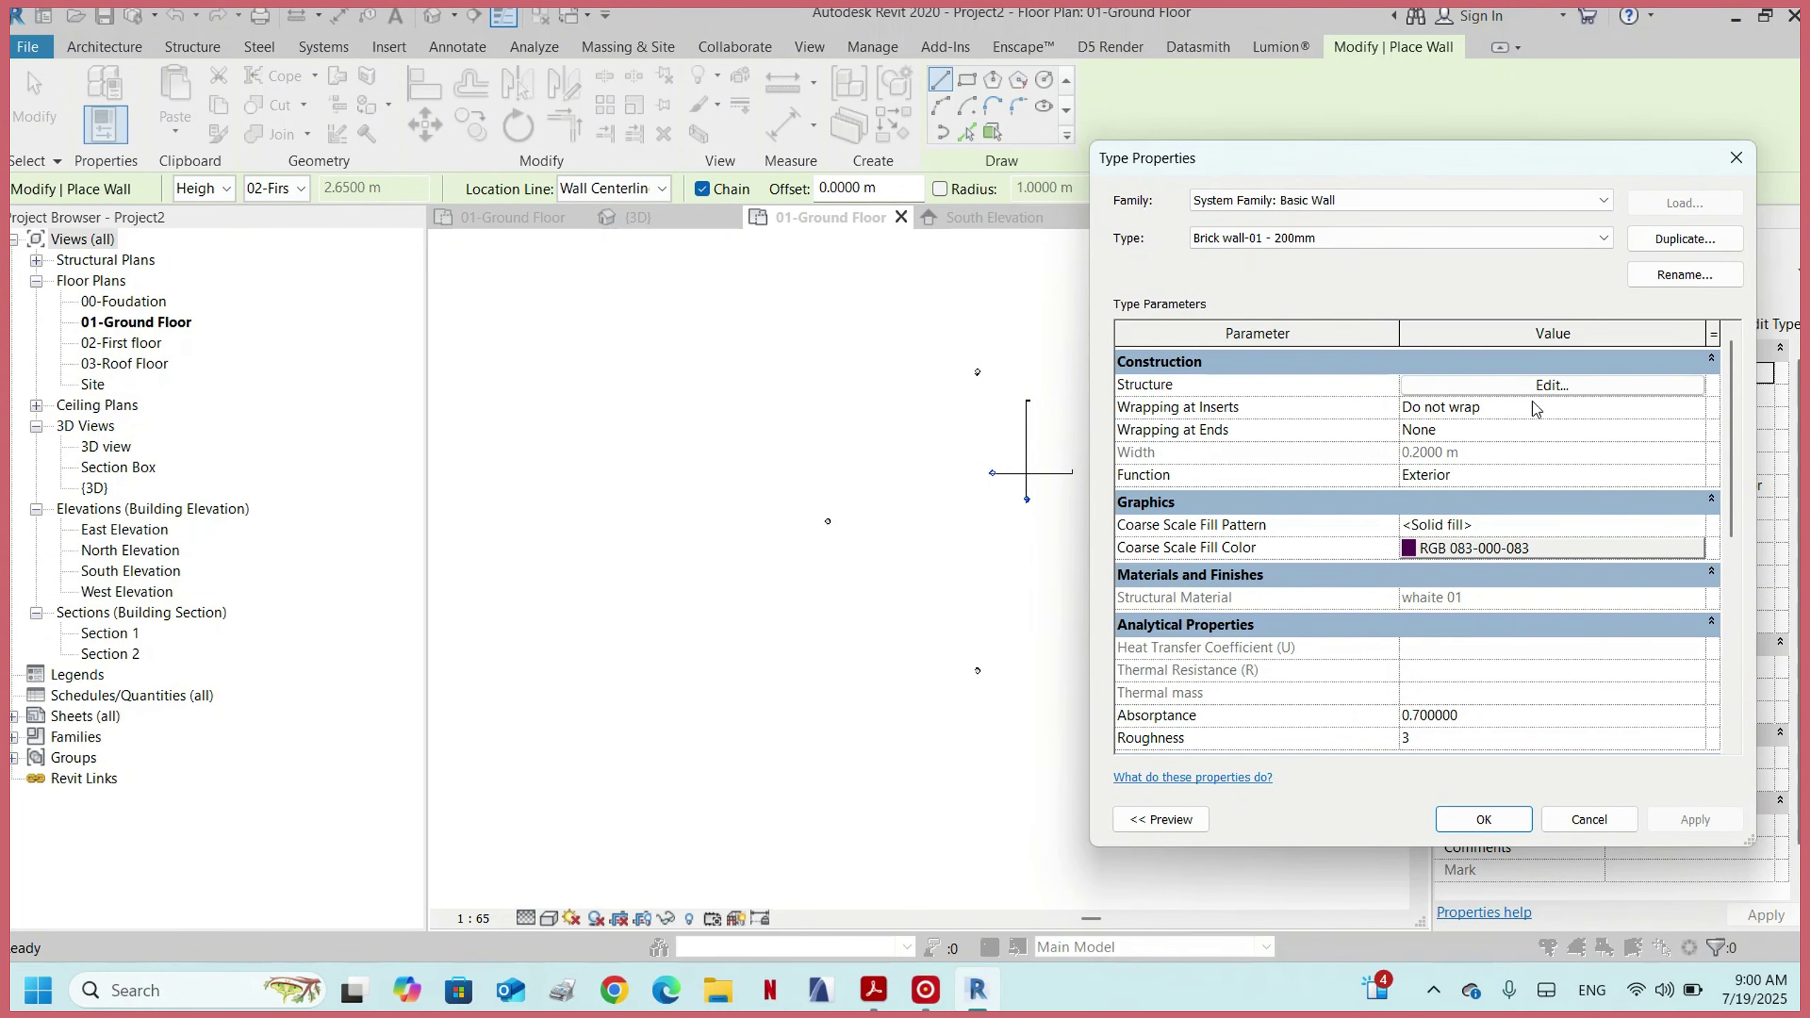
pyautogui.click(1552, 386)
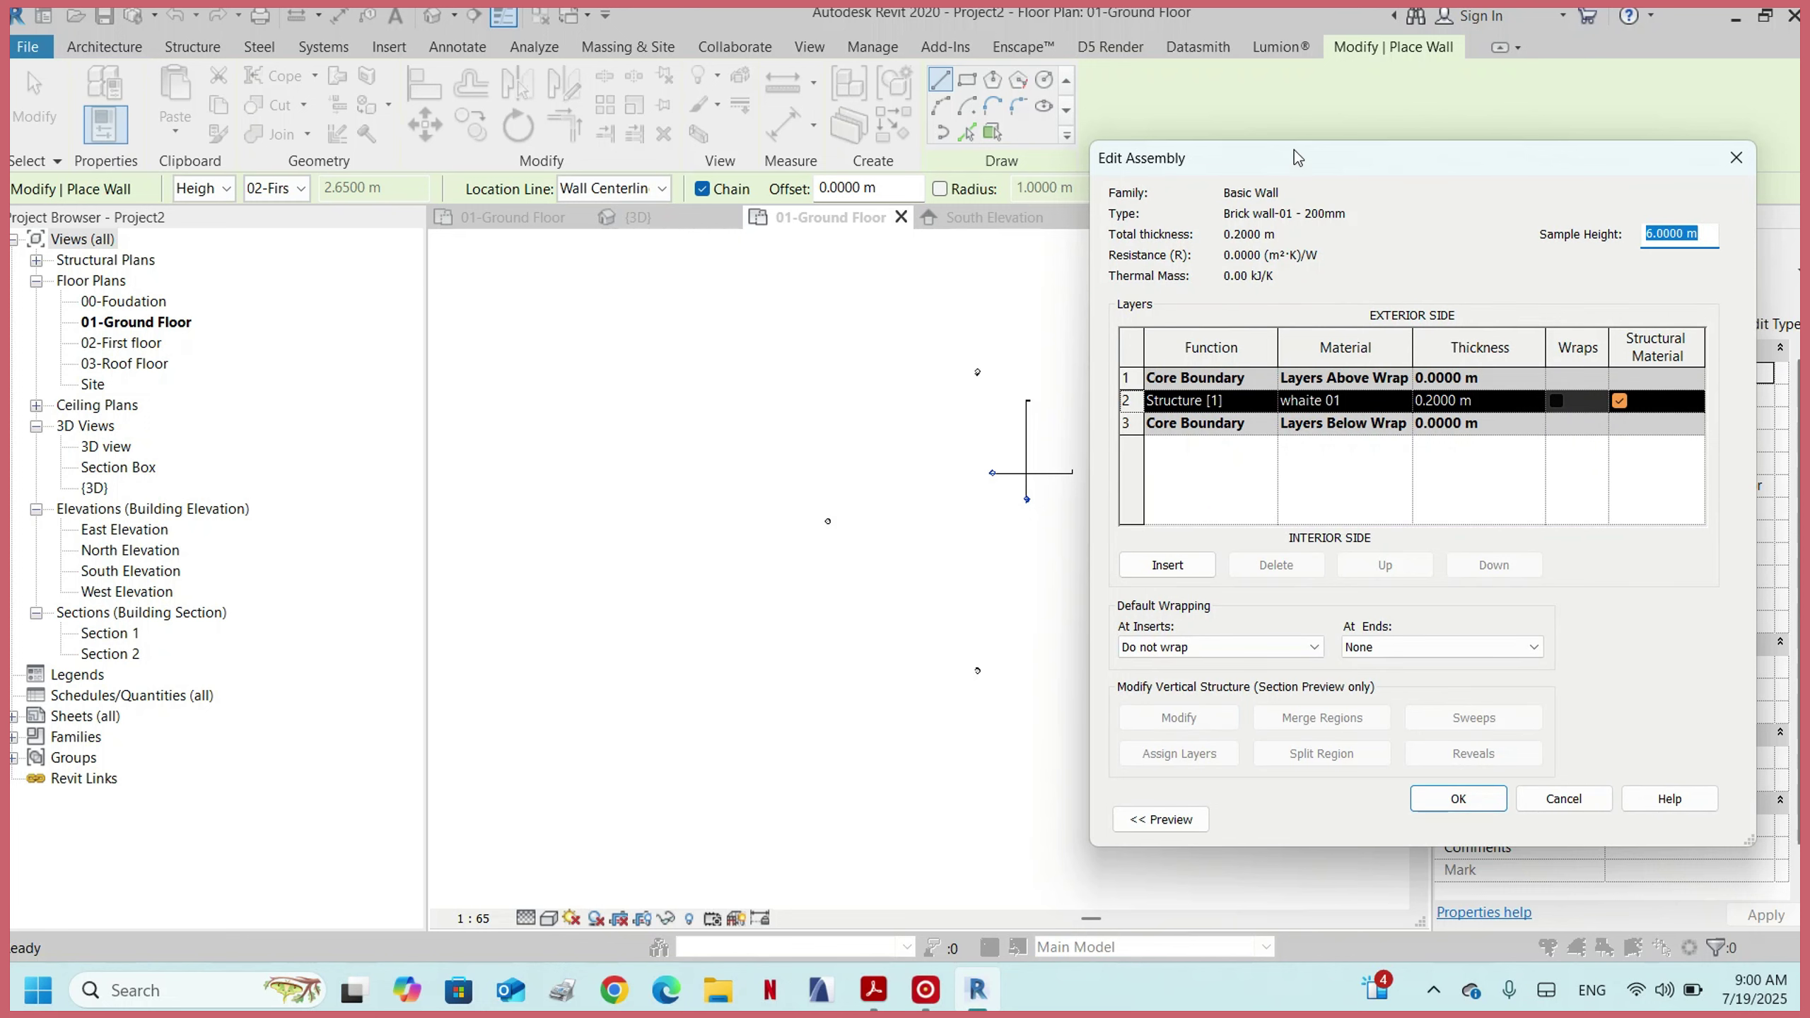
pyautogui.moveTo(1296, 142); pyautogui.dragTo(1150, 104)
pyautogui.moveTo(1282, 129)
pyautogui.mouseDown()
pyautogui.moveTo(1306, 200)
pyautogui.moveTo(1330, 158)
pyautogui.moveTo(1307, 143)
pyautogui.moveTo(1411, 192)
pyautogui.moveTo(1289, 161)
pyautogui.mouseUp()
pyautogui.click(1638, 159)
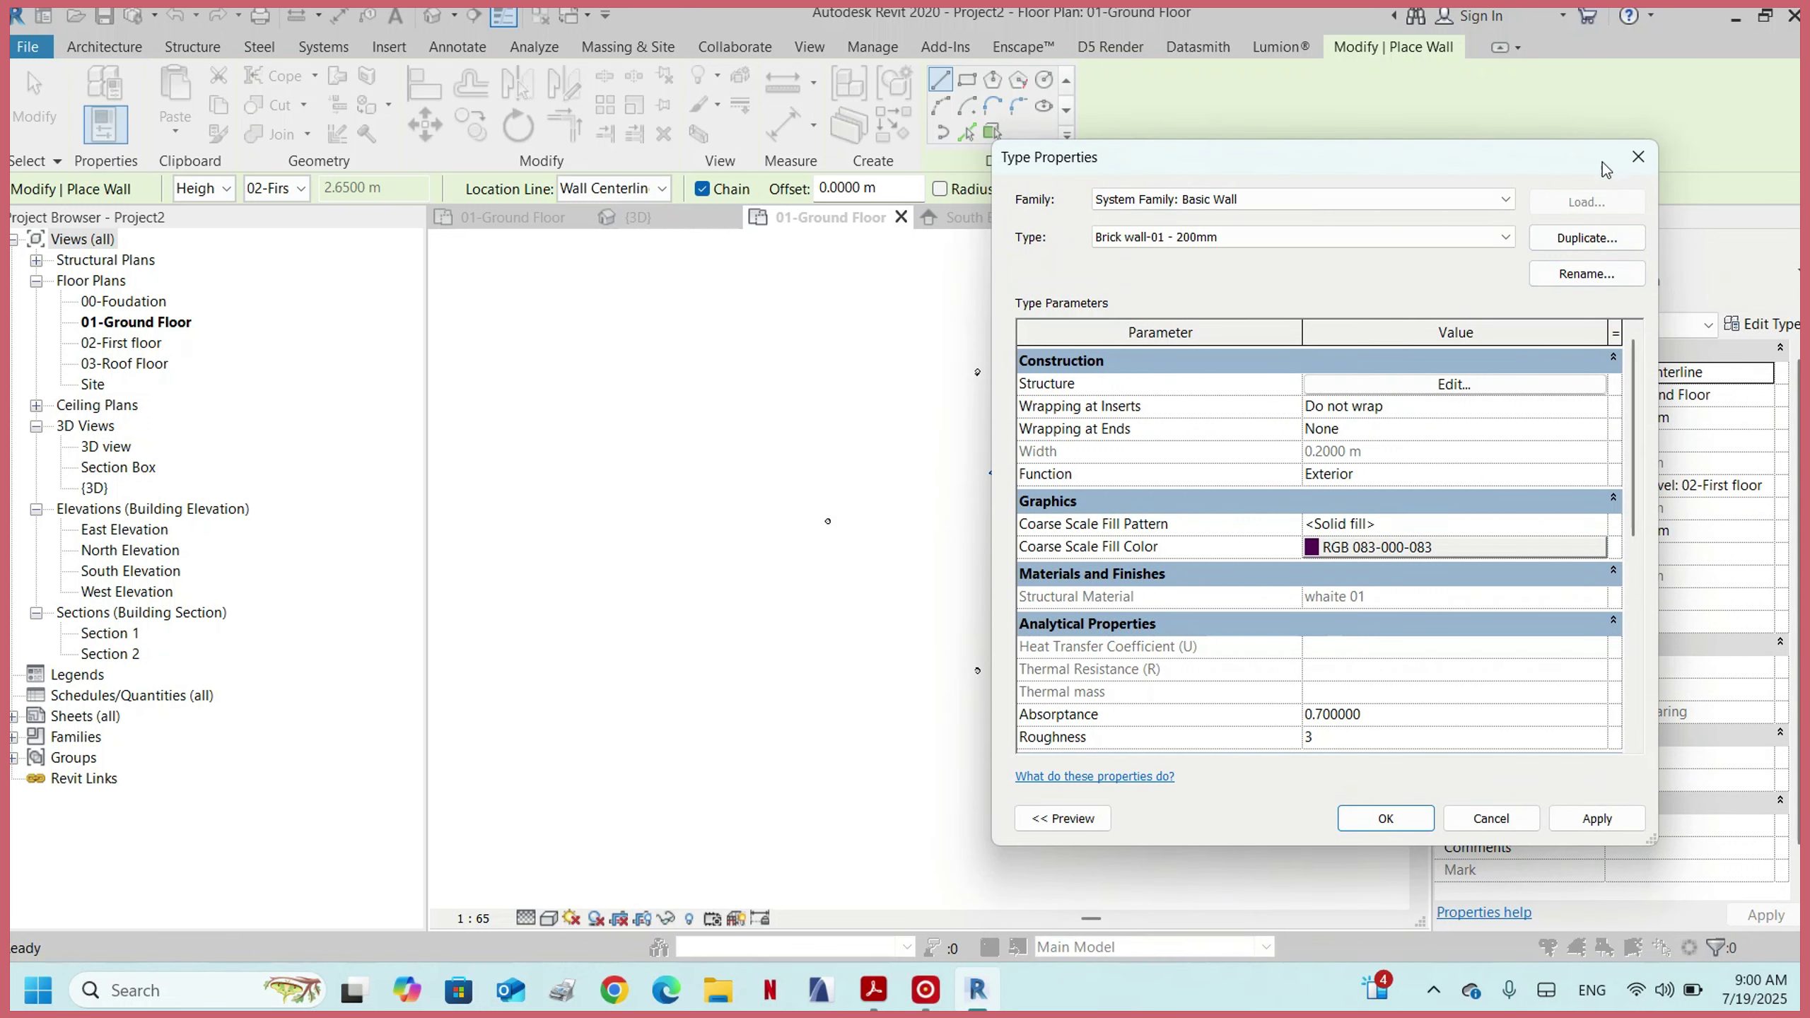
pyautogui.click(1578, 237)
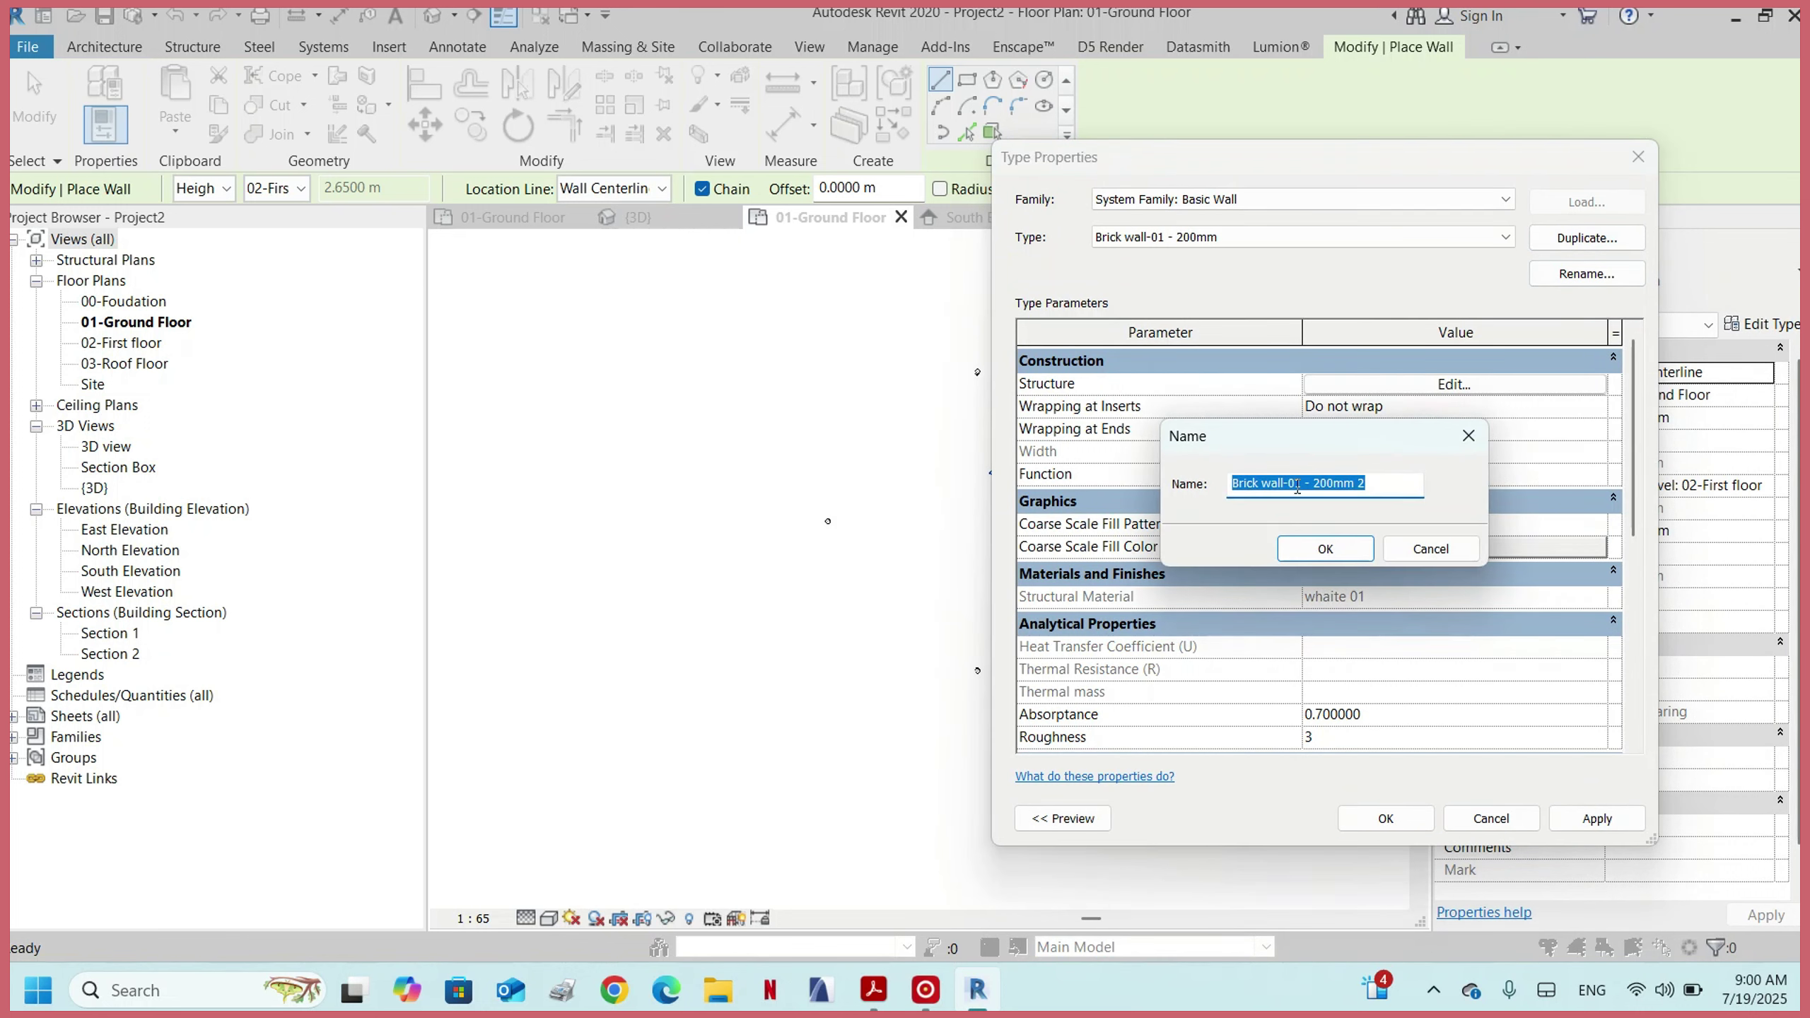
pyautogui.click(1297, 486)
pyautogui.click(1422, 546)
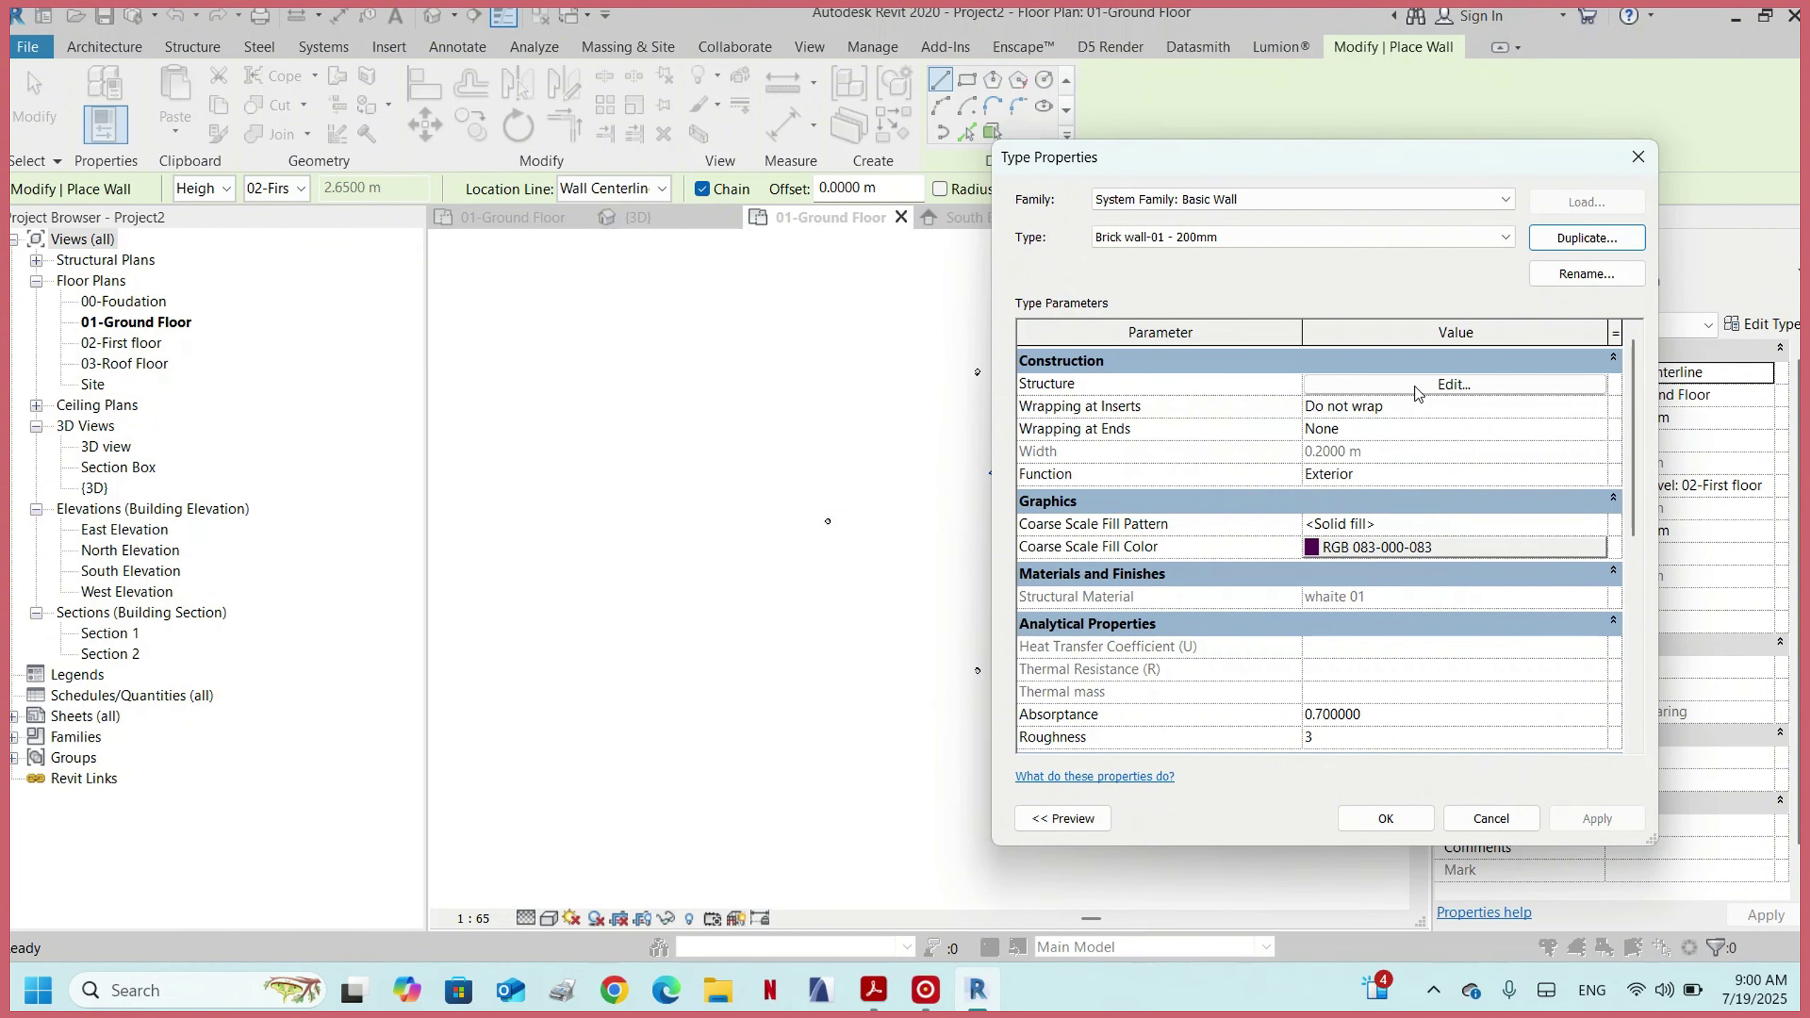
# - Check the thickness of the wall type's structure layer and close its type properties
pyautogui.click(1441, 389)
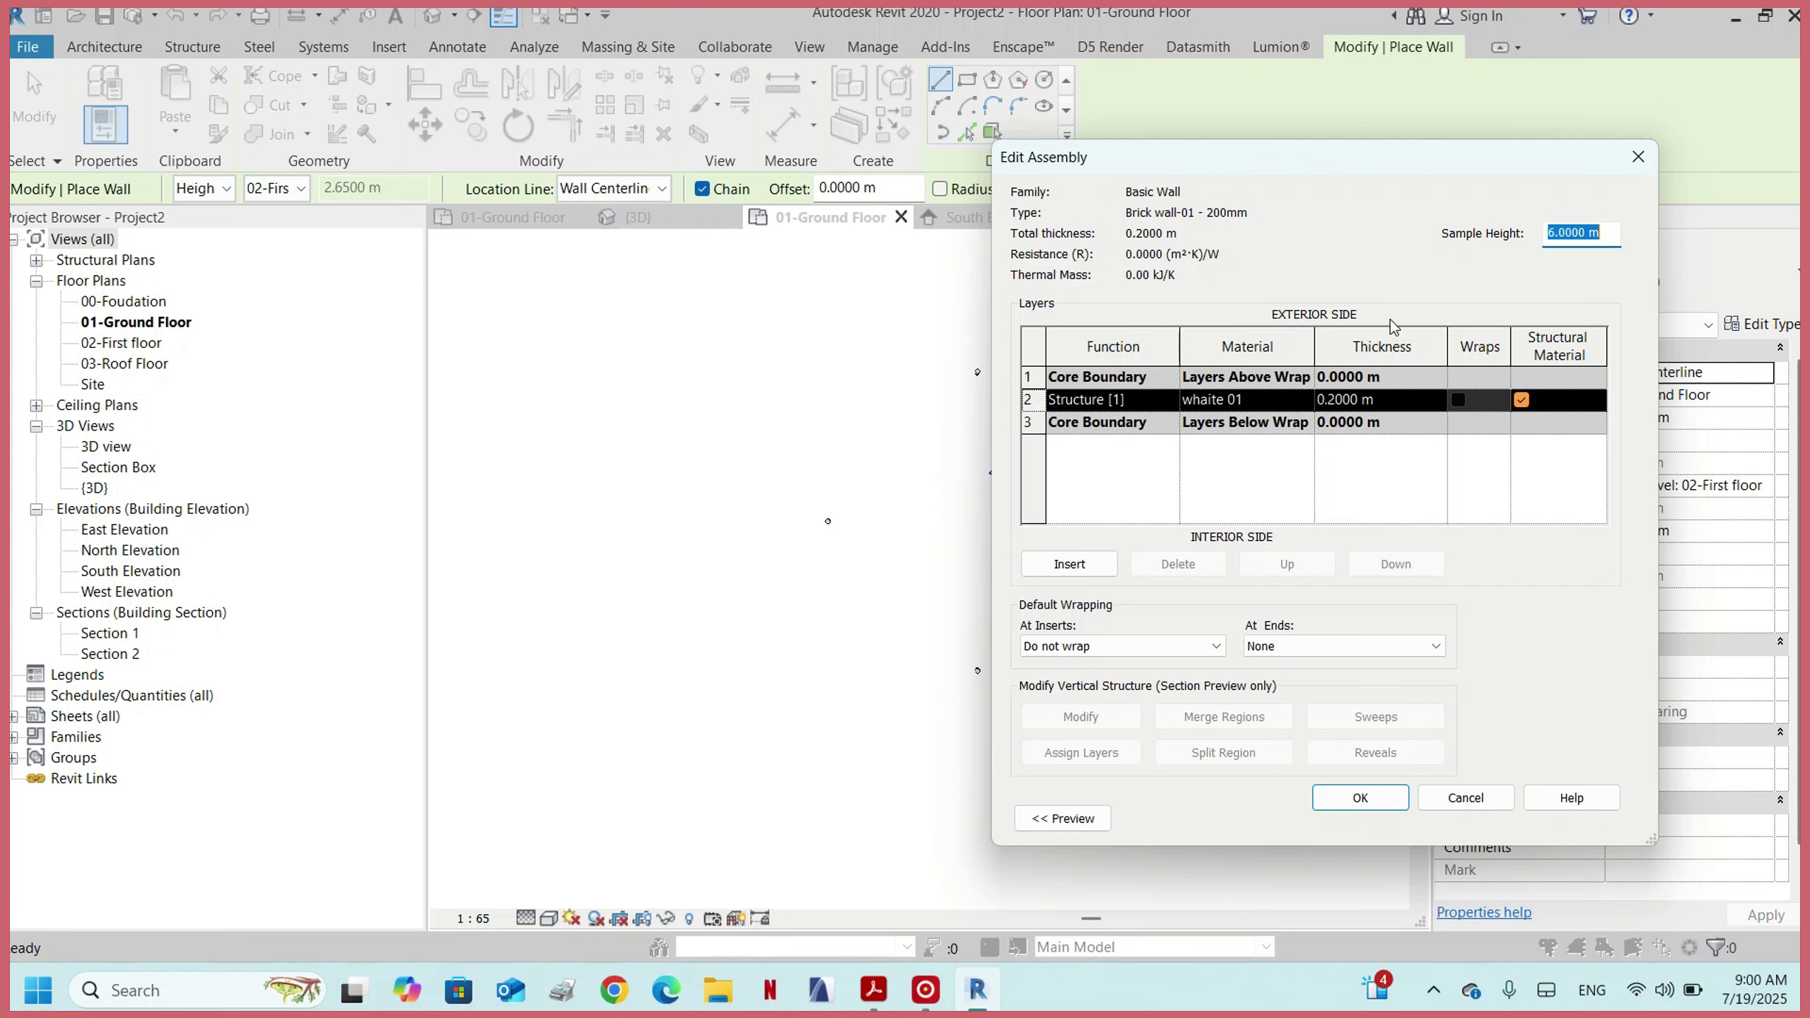
pyautogui.click(1408, 406)
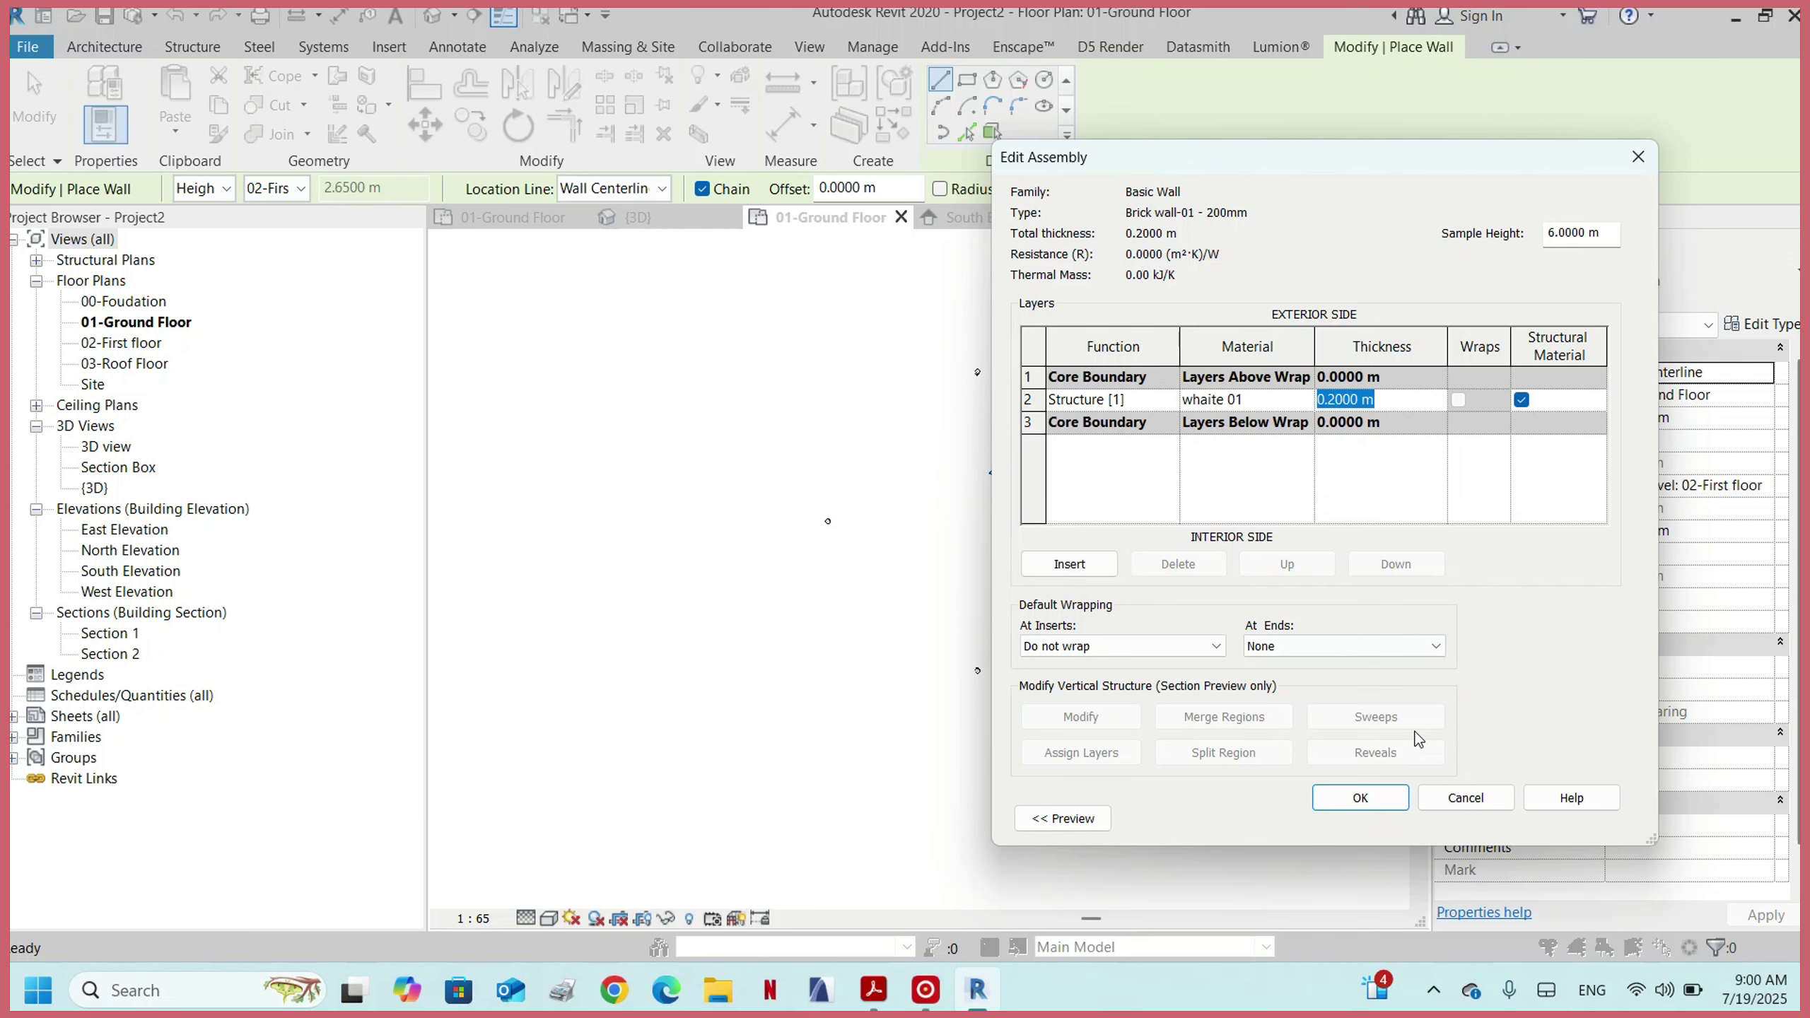
pyautogui.click(1363, 795)
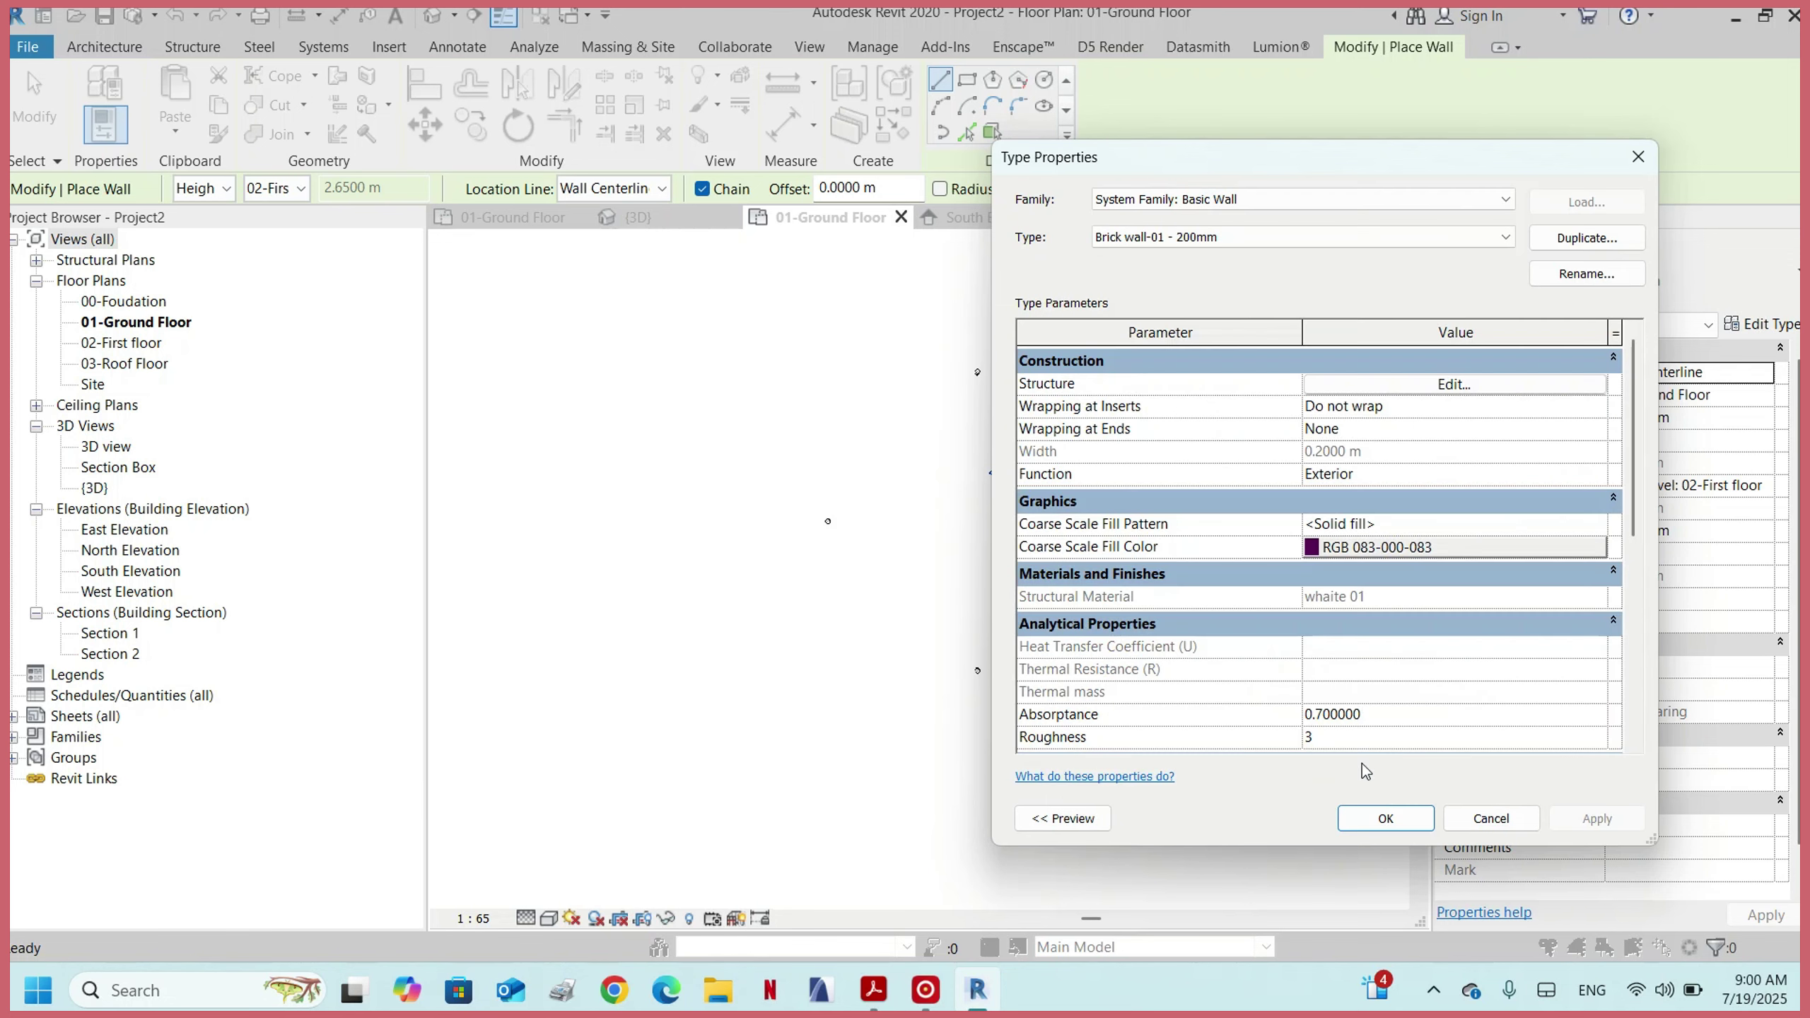
pyautogui.click(1383, 822)
# - Review the base constraint and offsets for new walls, and set the top offset to 0 m
pyautogui.scroll(3, 928, 340)
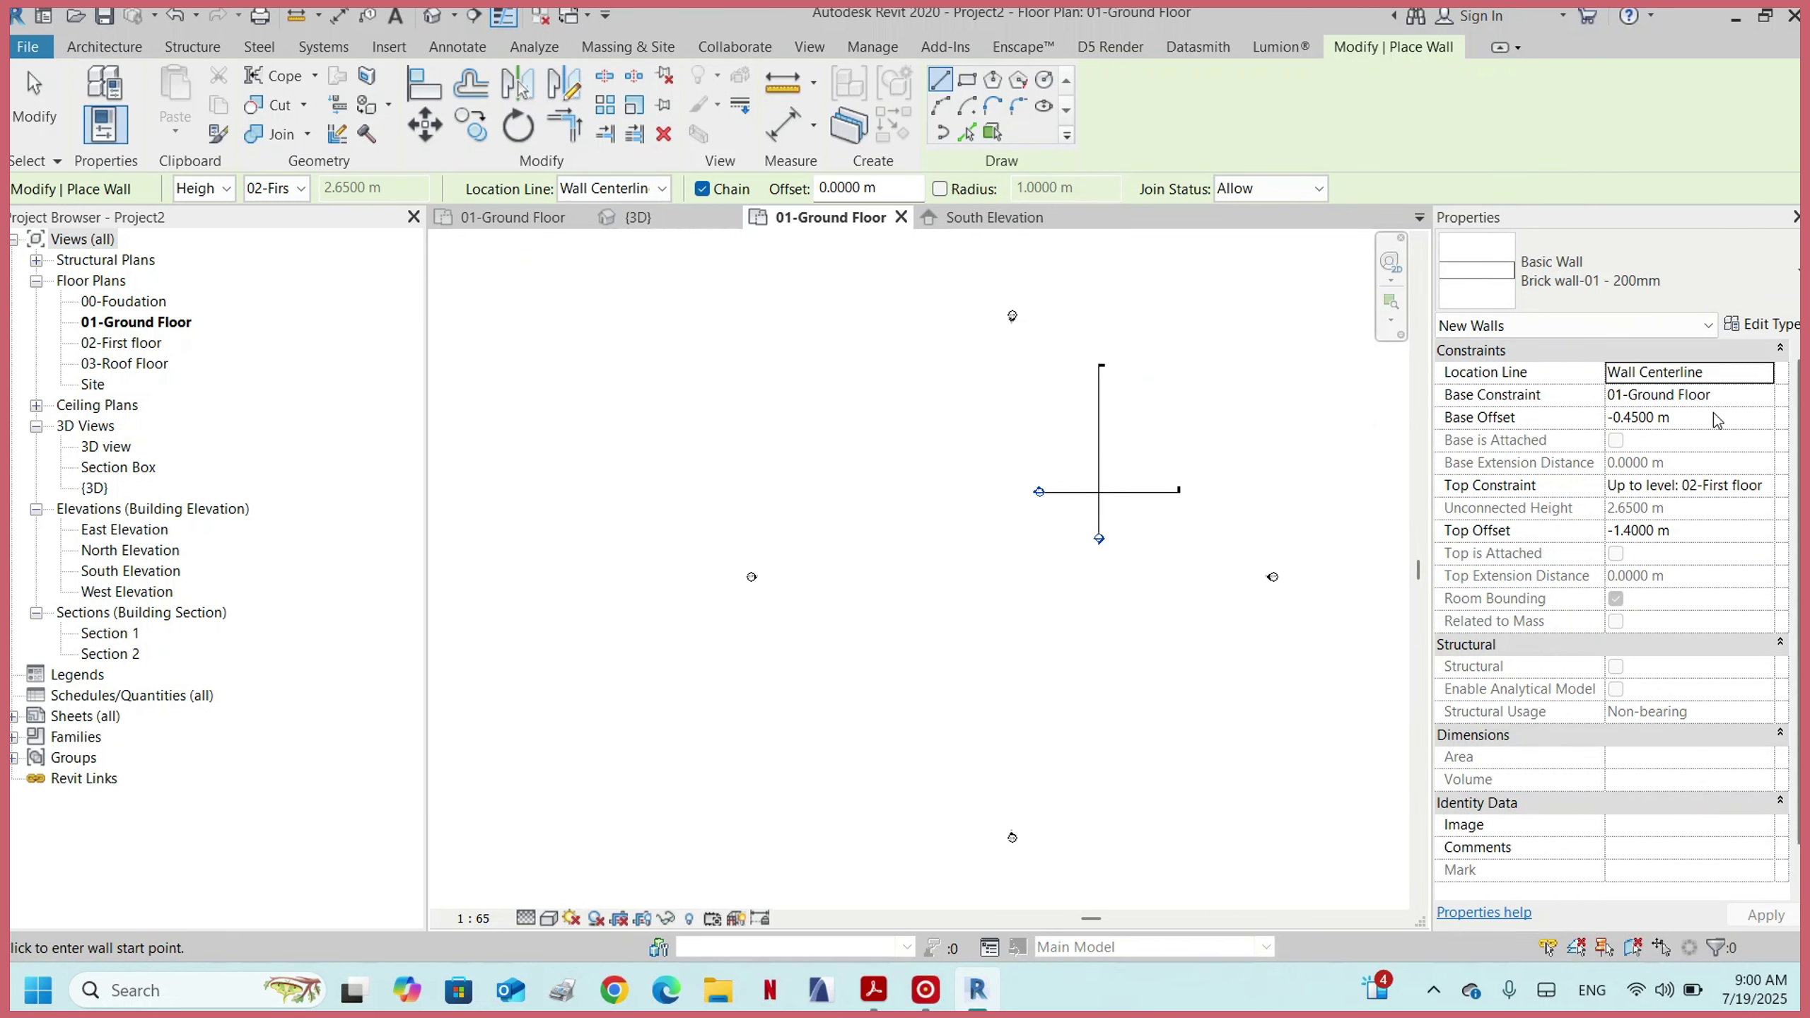
pyautogui.click(1730, 394)
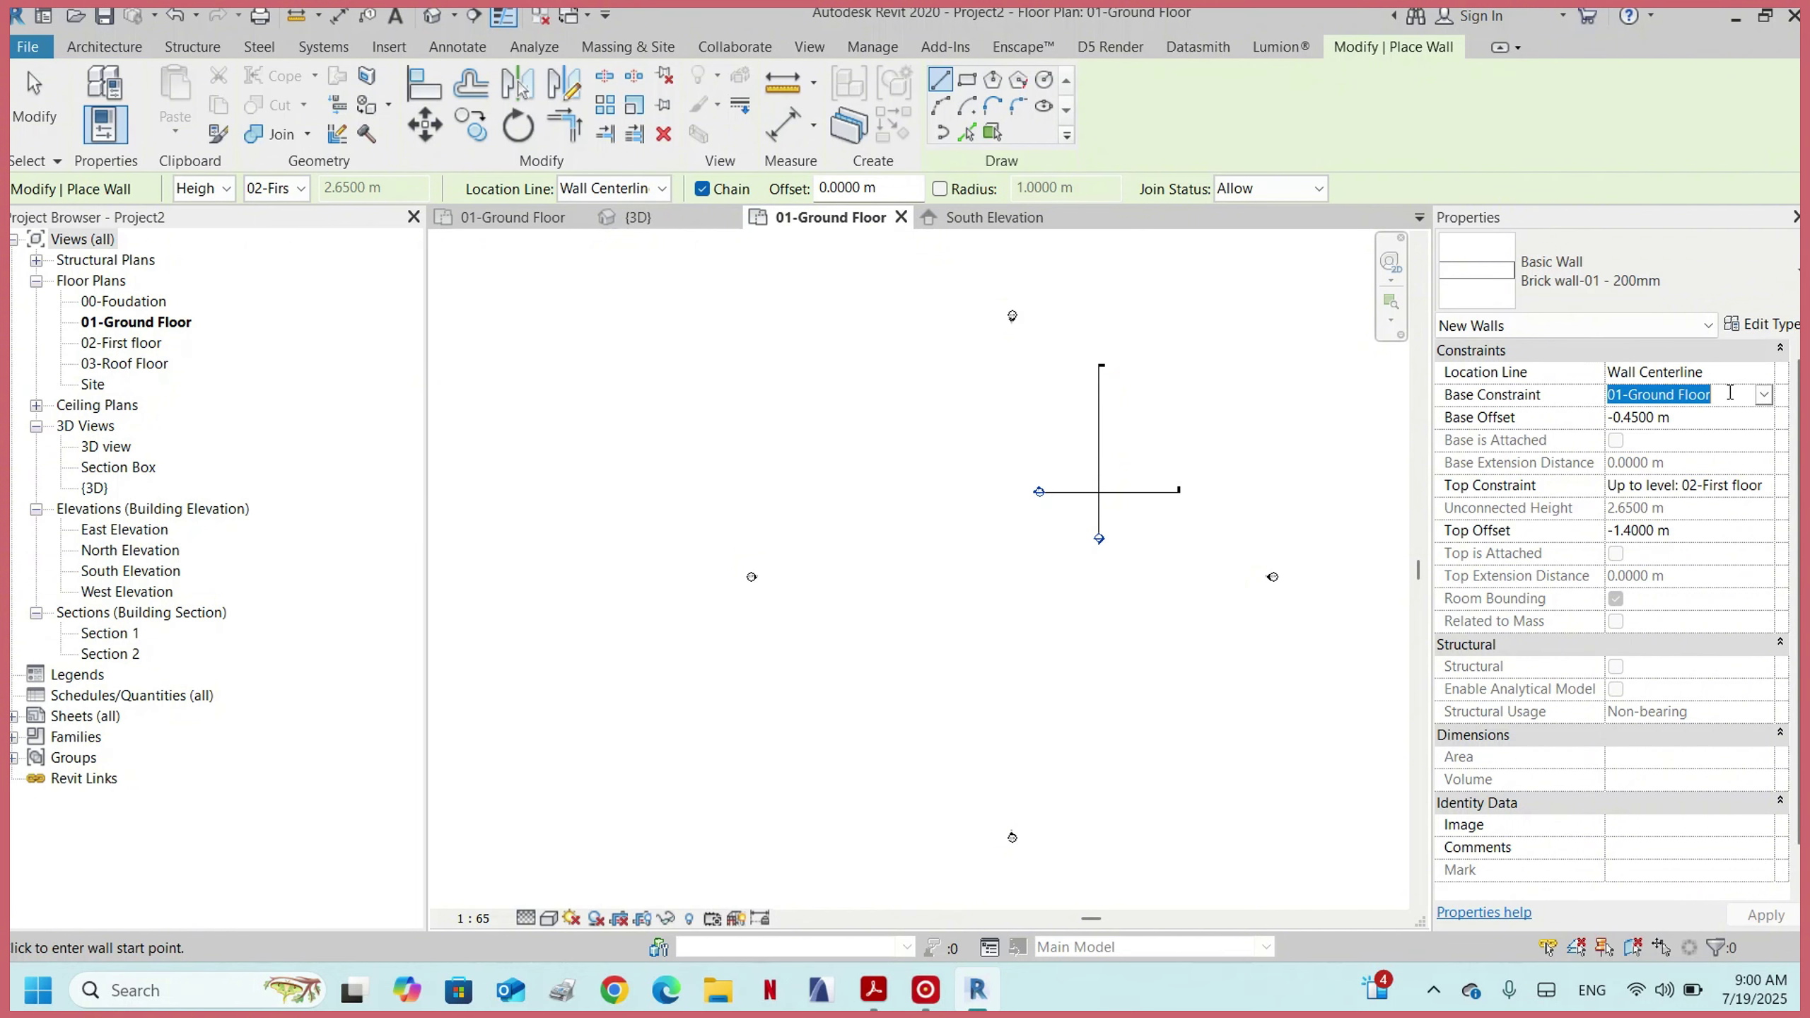
pyautogui.click(1718, 418)
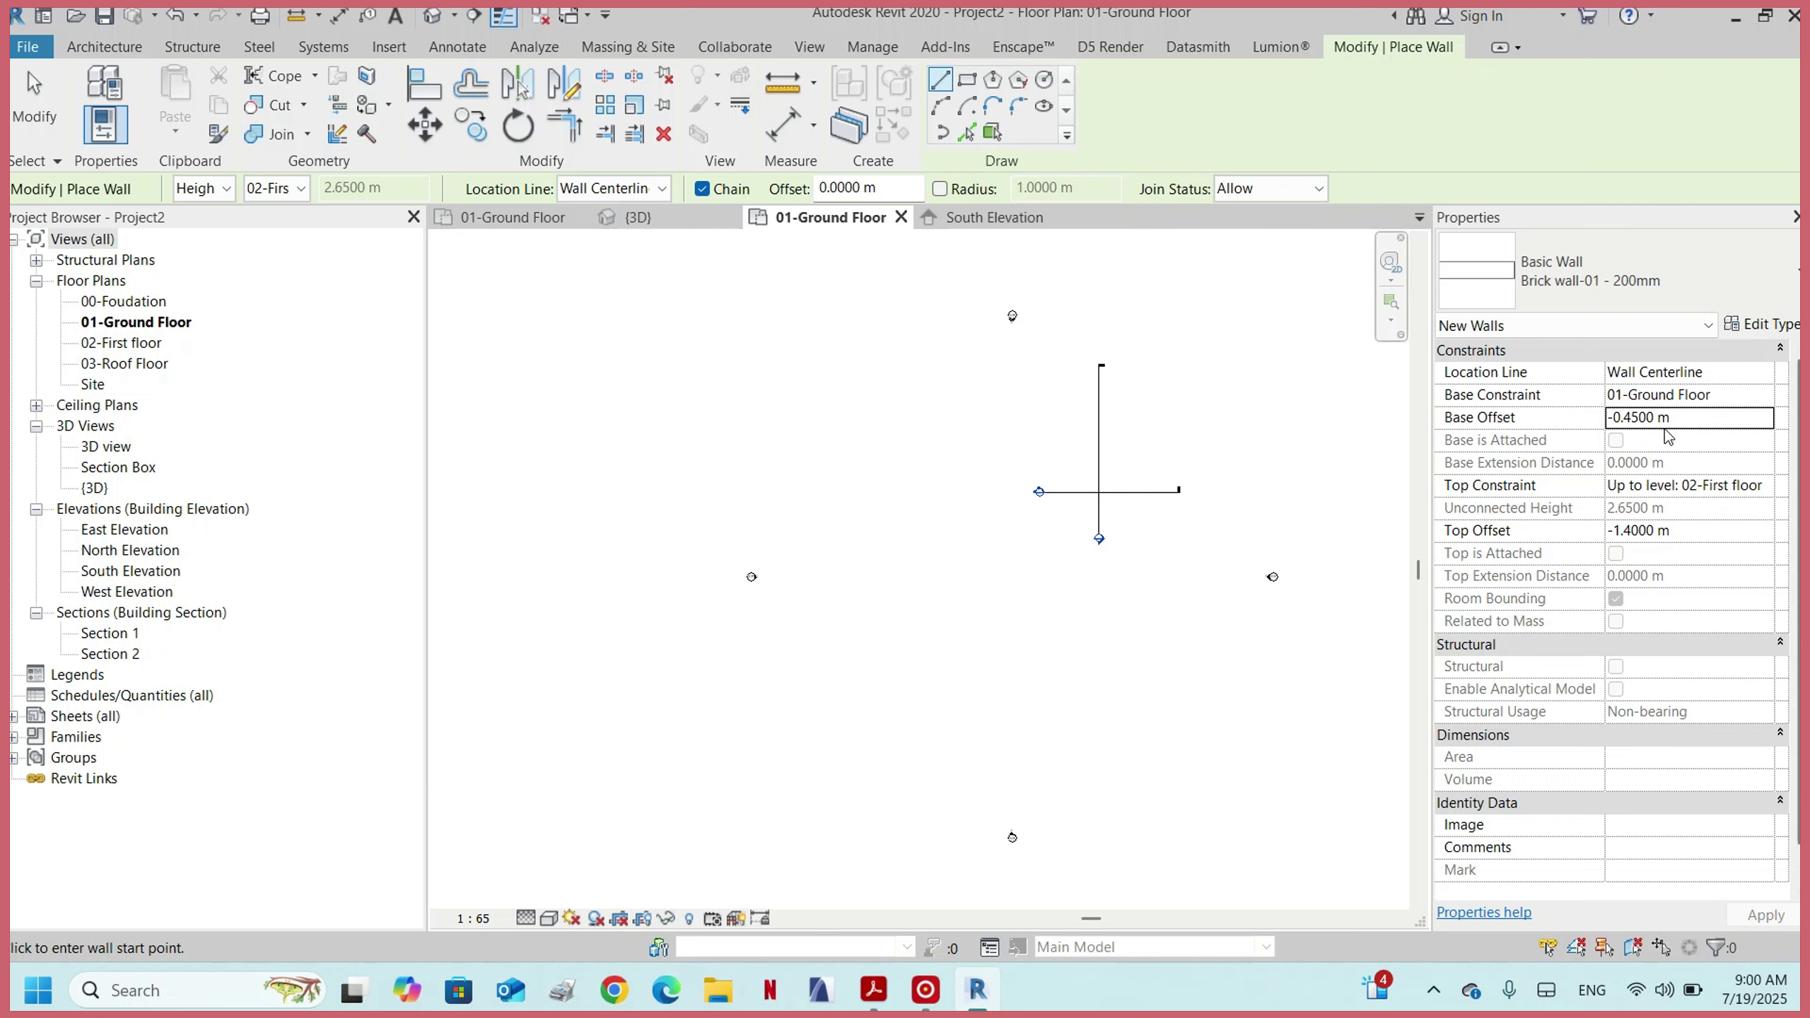
pyautogui.click(1693, 418)
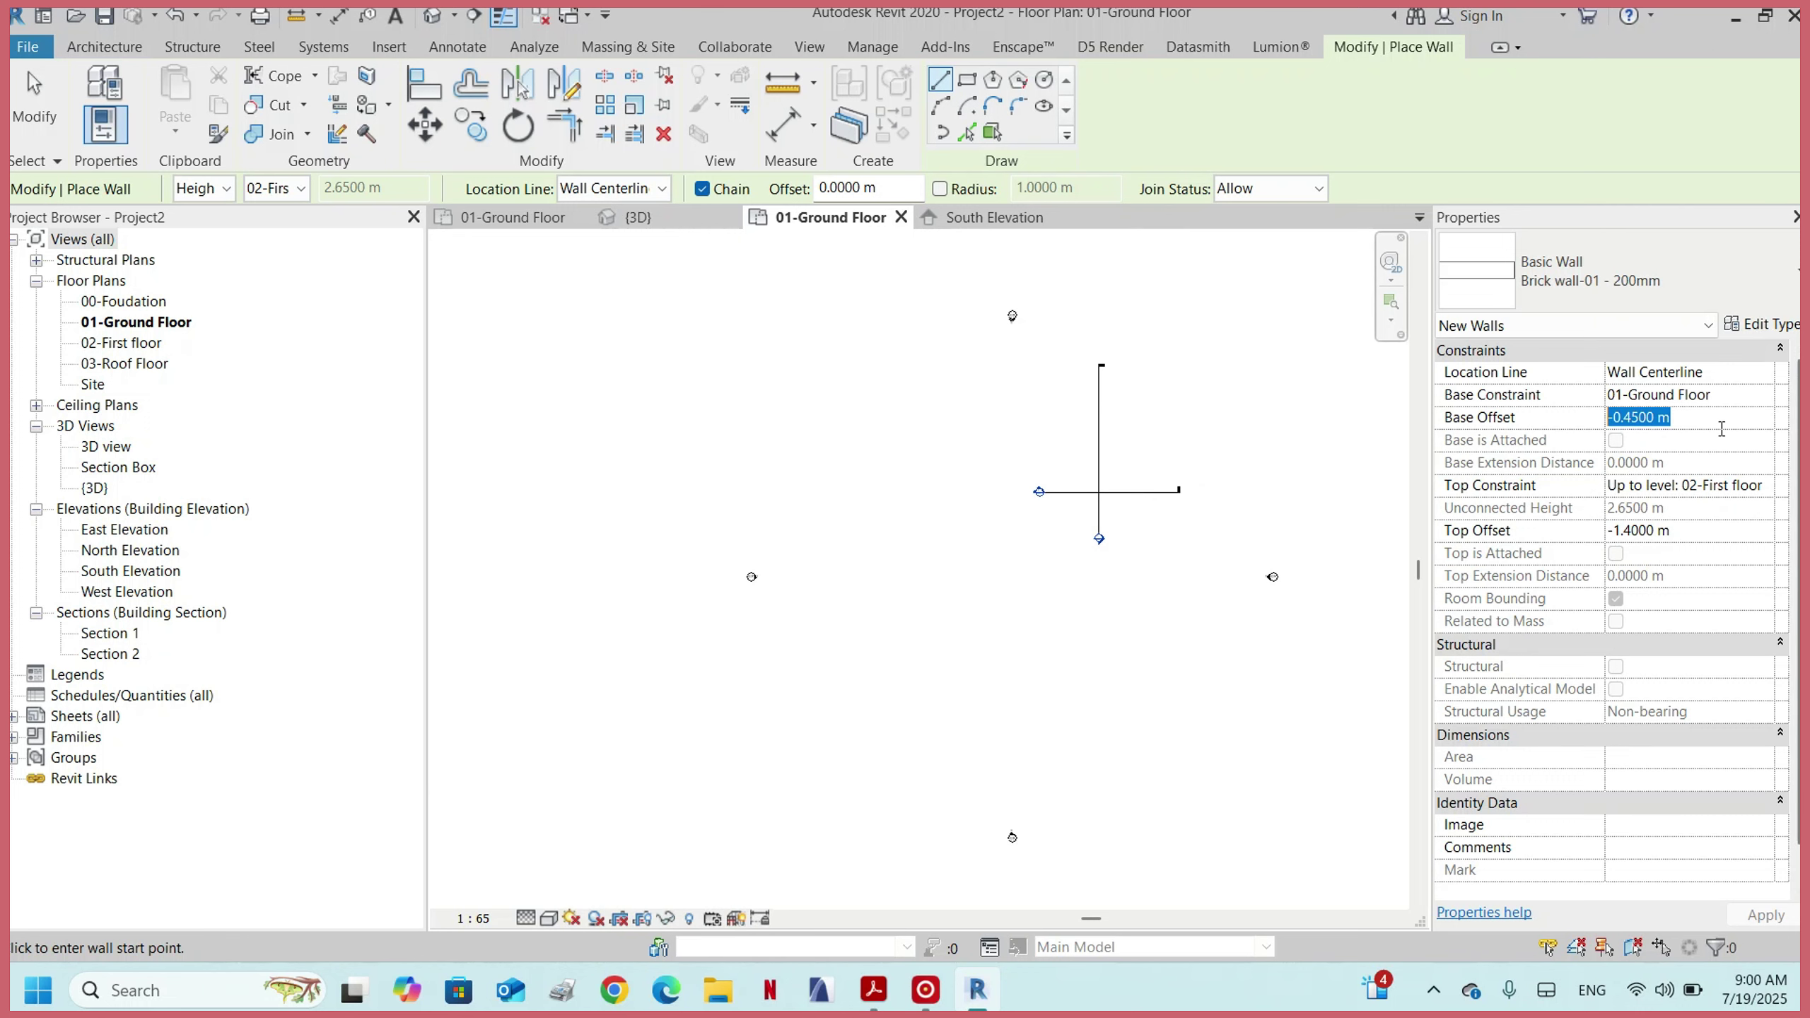
pyautogui.click(1686, 533)
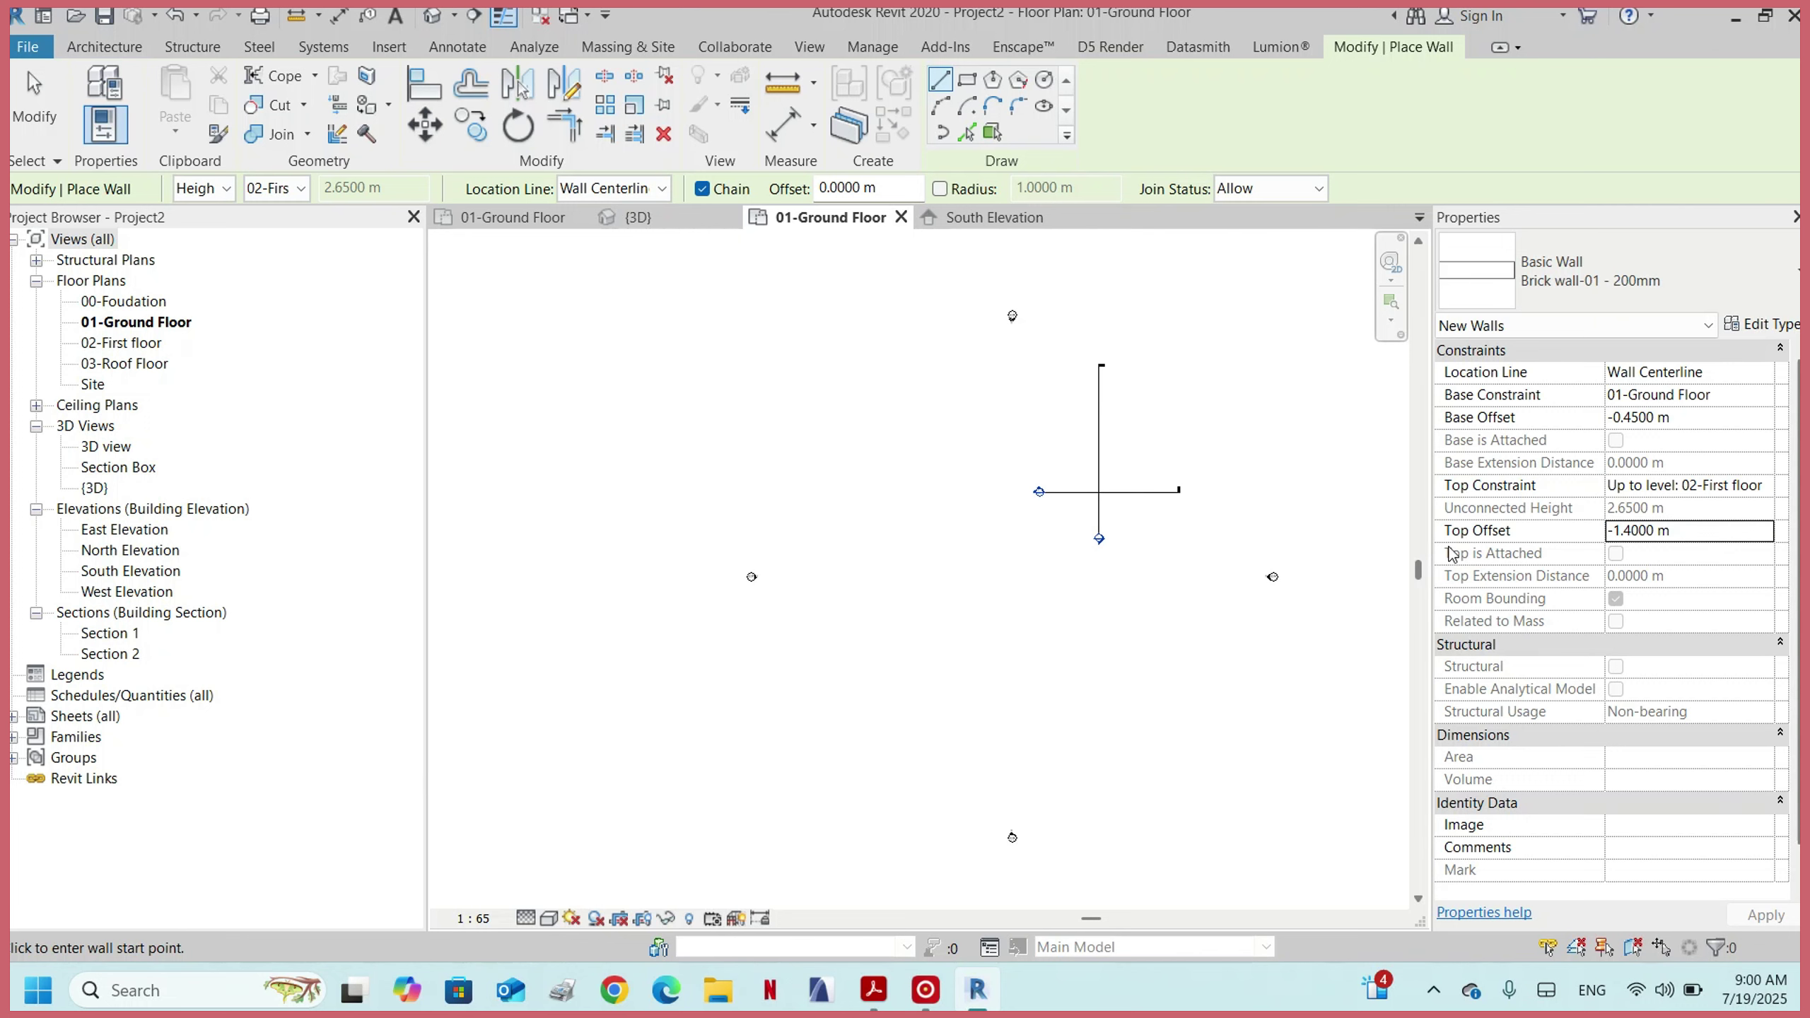
pyautogui.click(1710, 528)
pyautogui.click(1666, 536)
pyautogui.click(1713, 531)
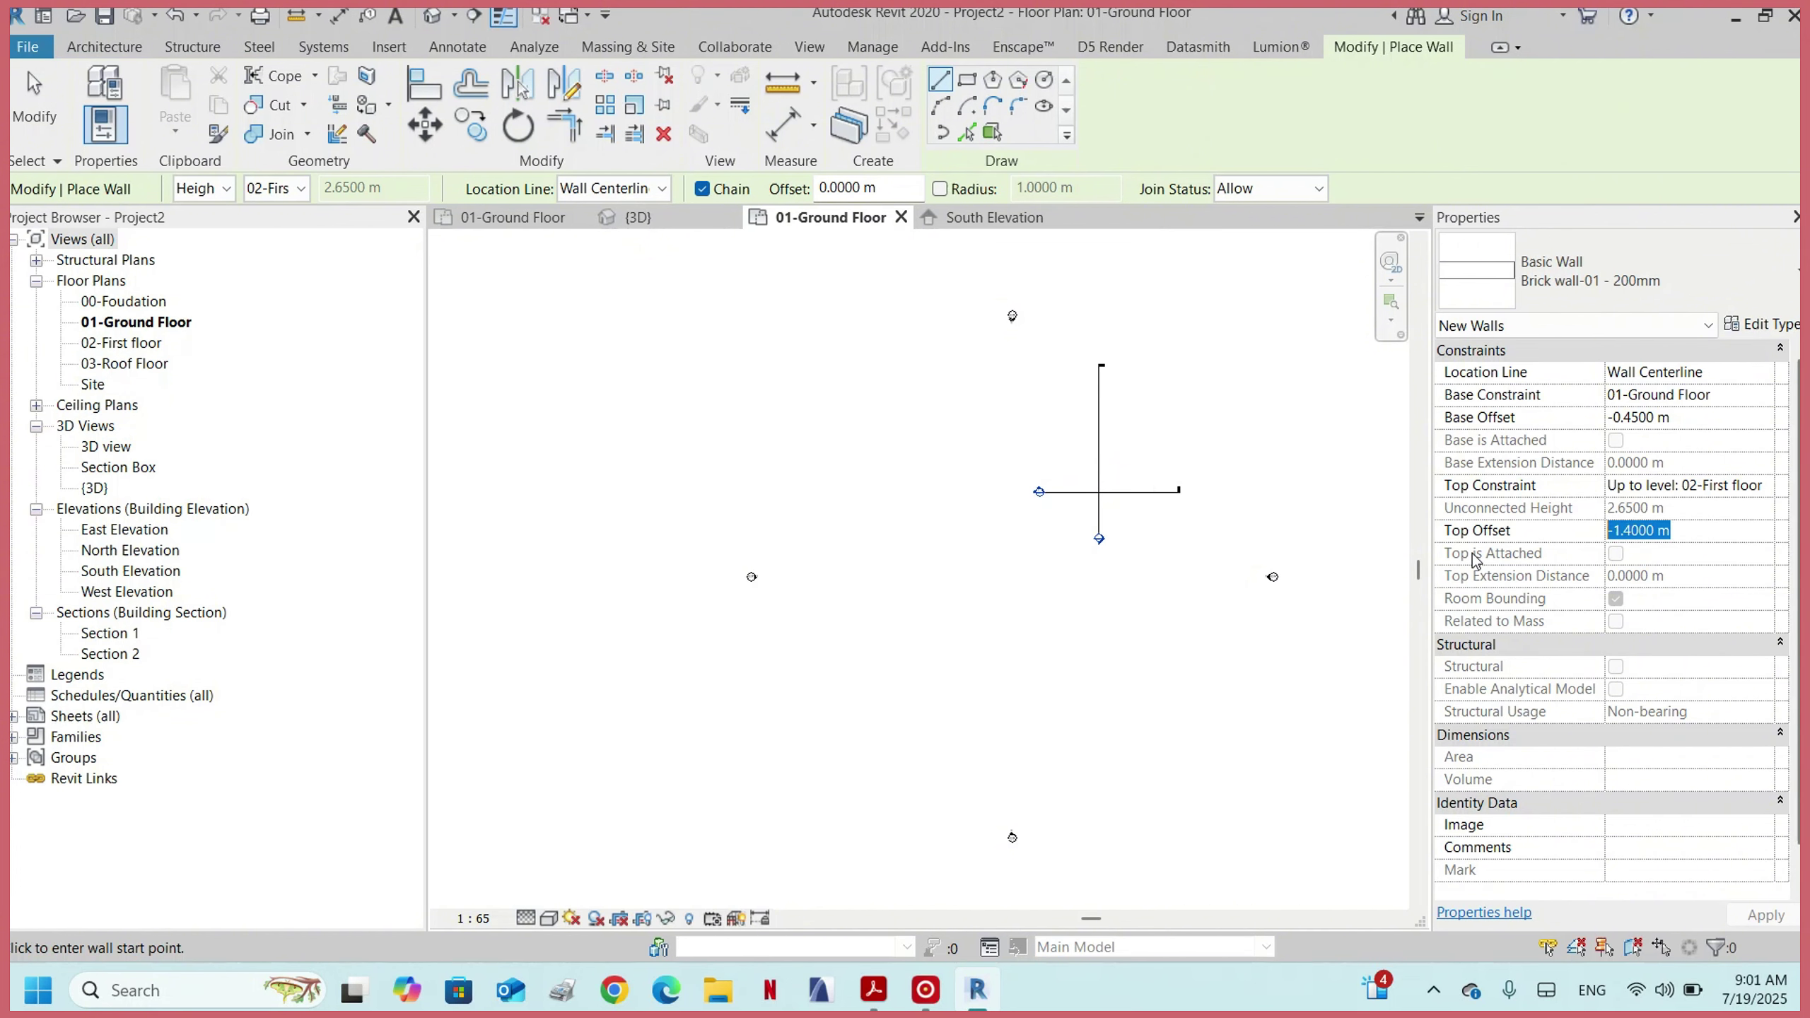
pyautogui.write('0')
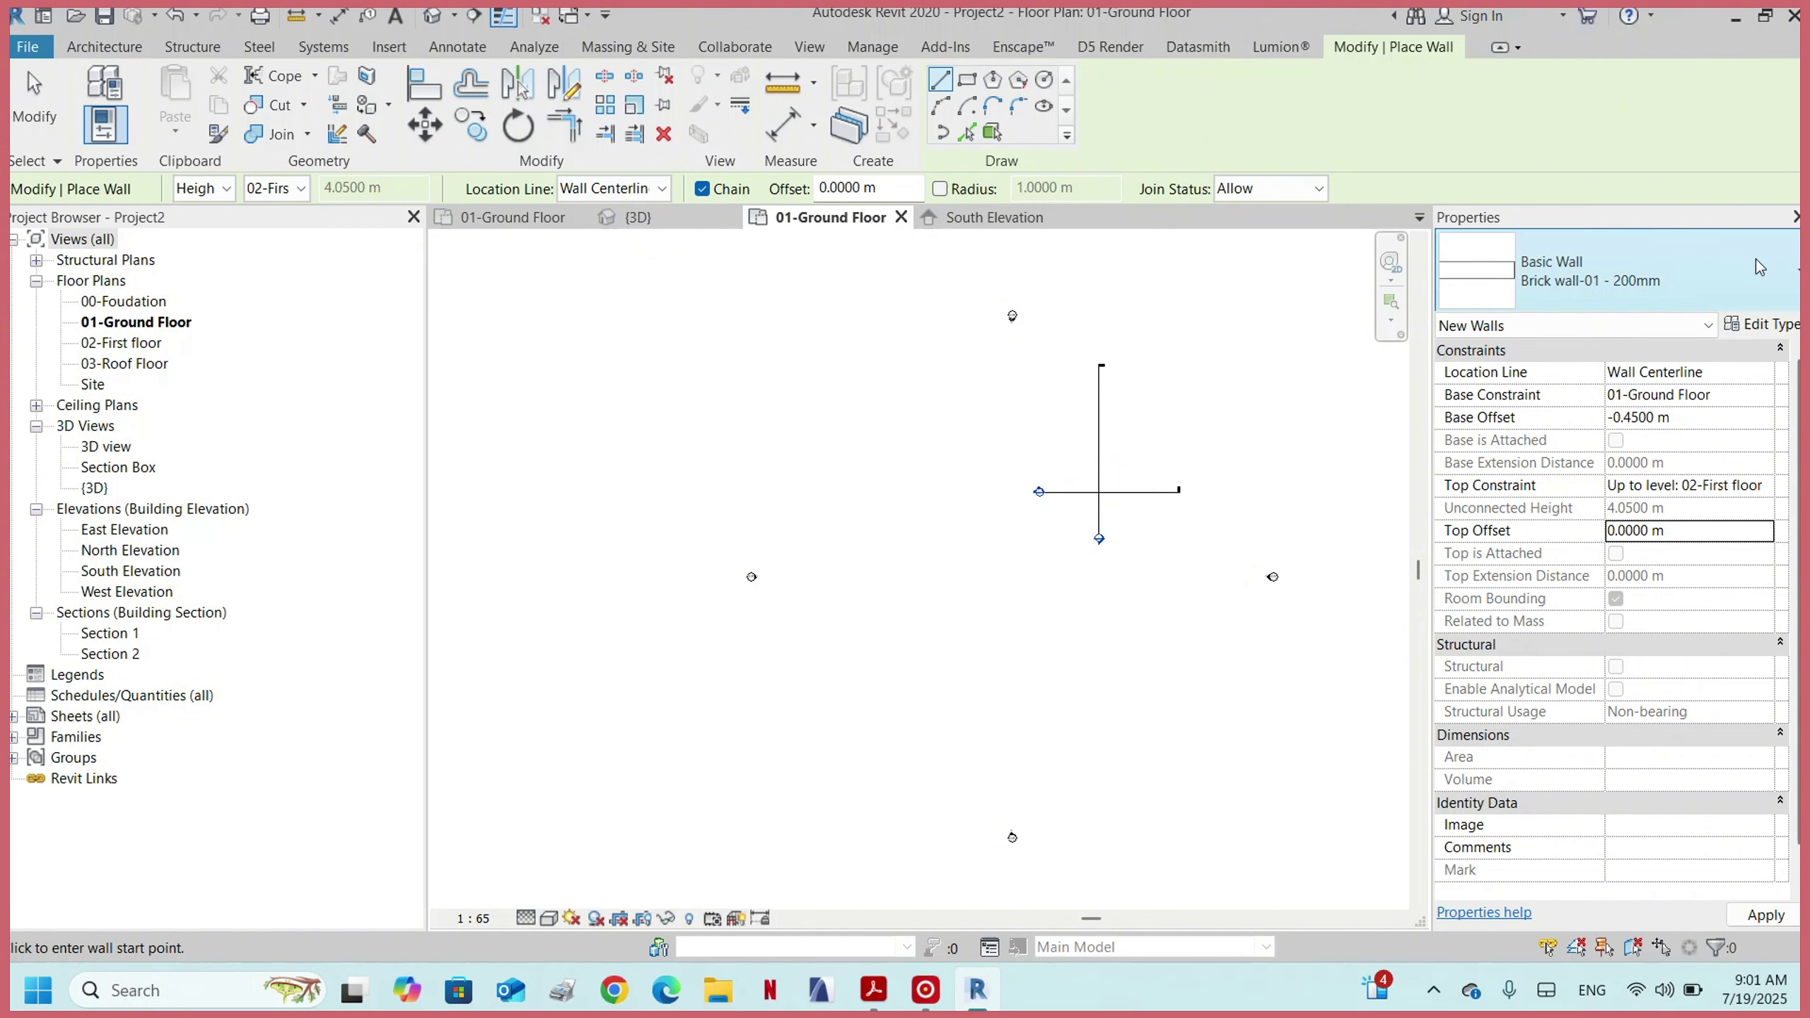
# - Set the base offset for new walls to 0 m
pyautogui.click(1703, 419)
pyautogui.click(1703, 416)
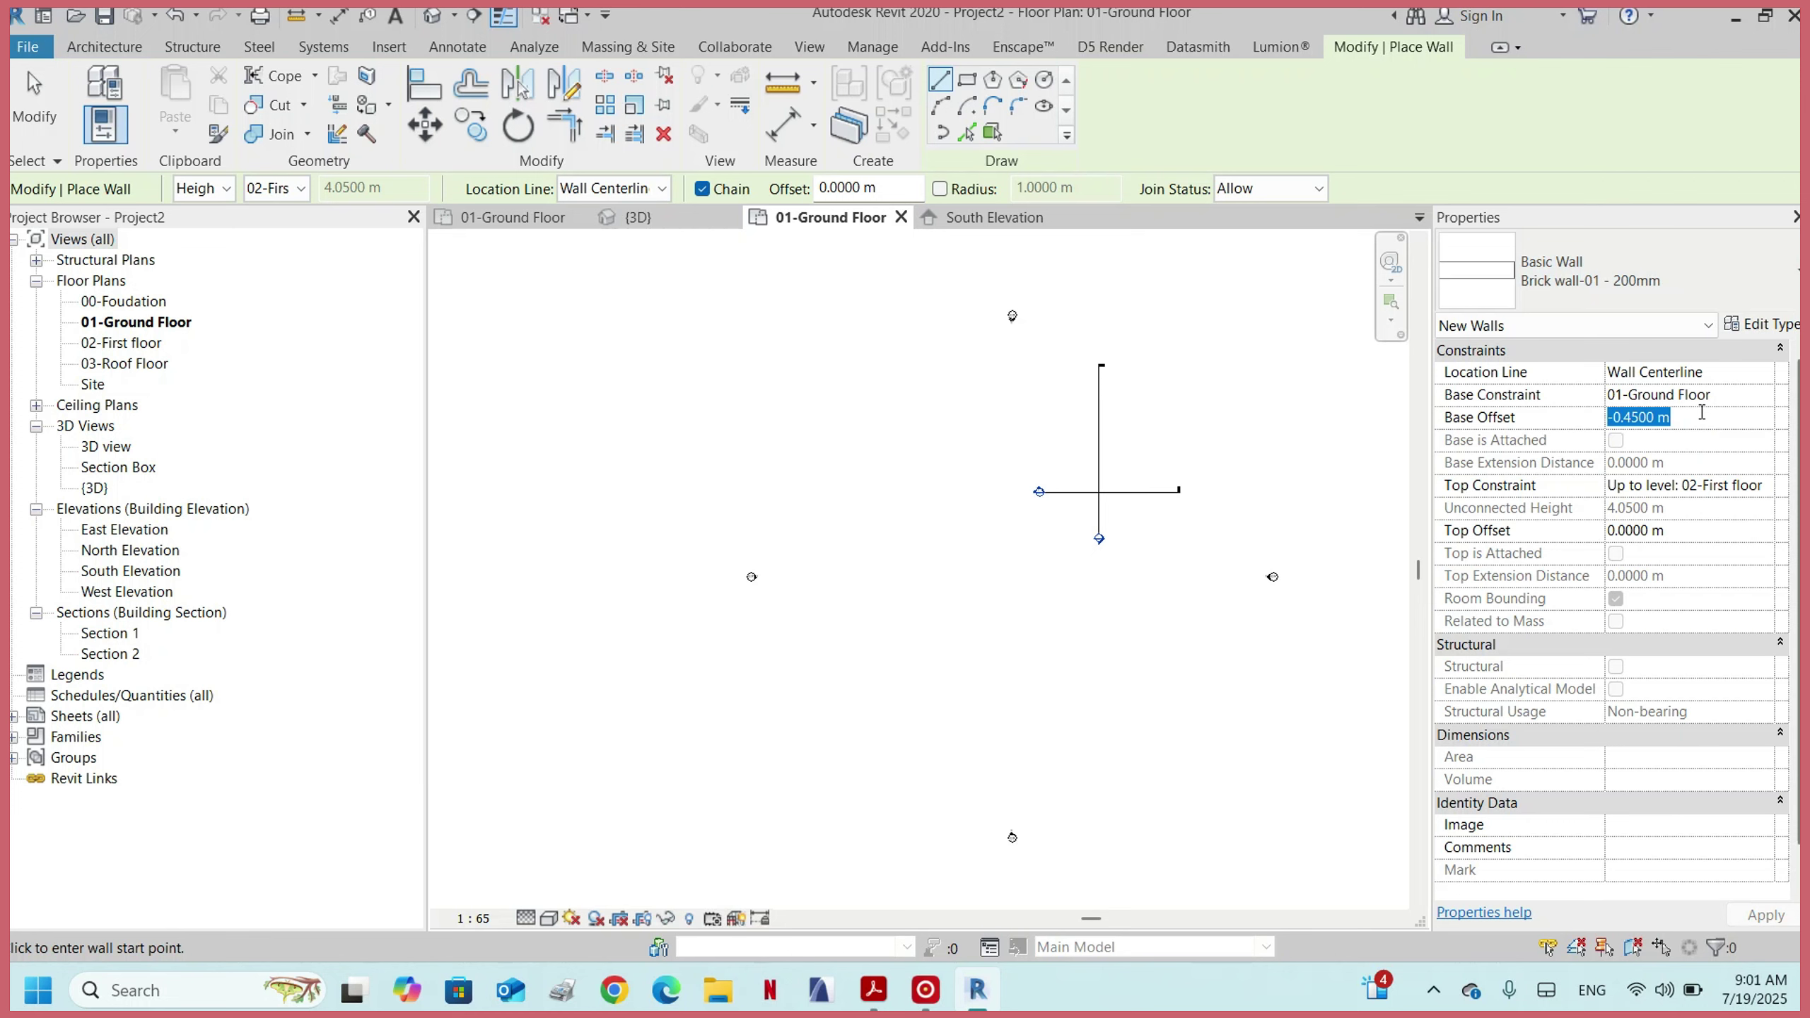
pyautogui.write('0')
pyautogui.press('Return')
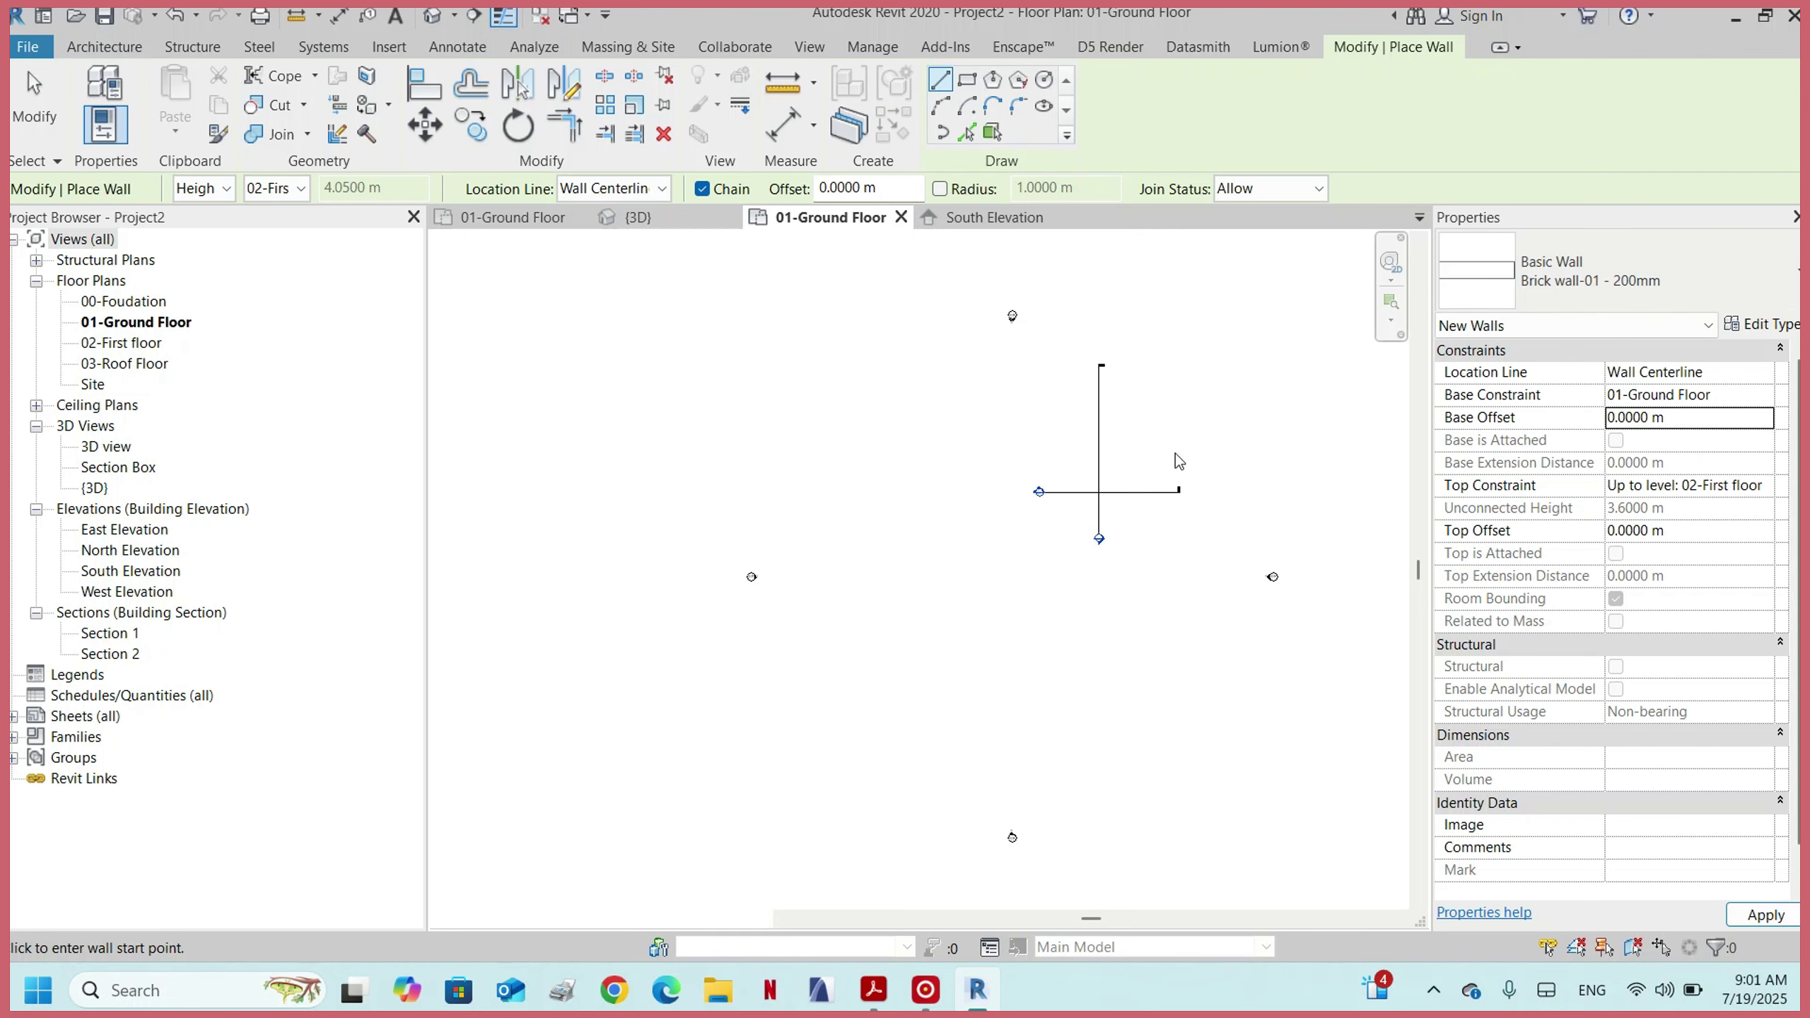
# - Draw a closed rectangle of four walls about 22.8 m wide and 36 m long inside the elevation markers
pyautogui.click(881, 383)
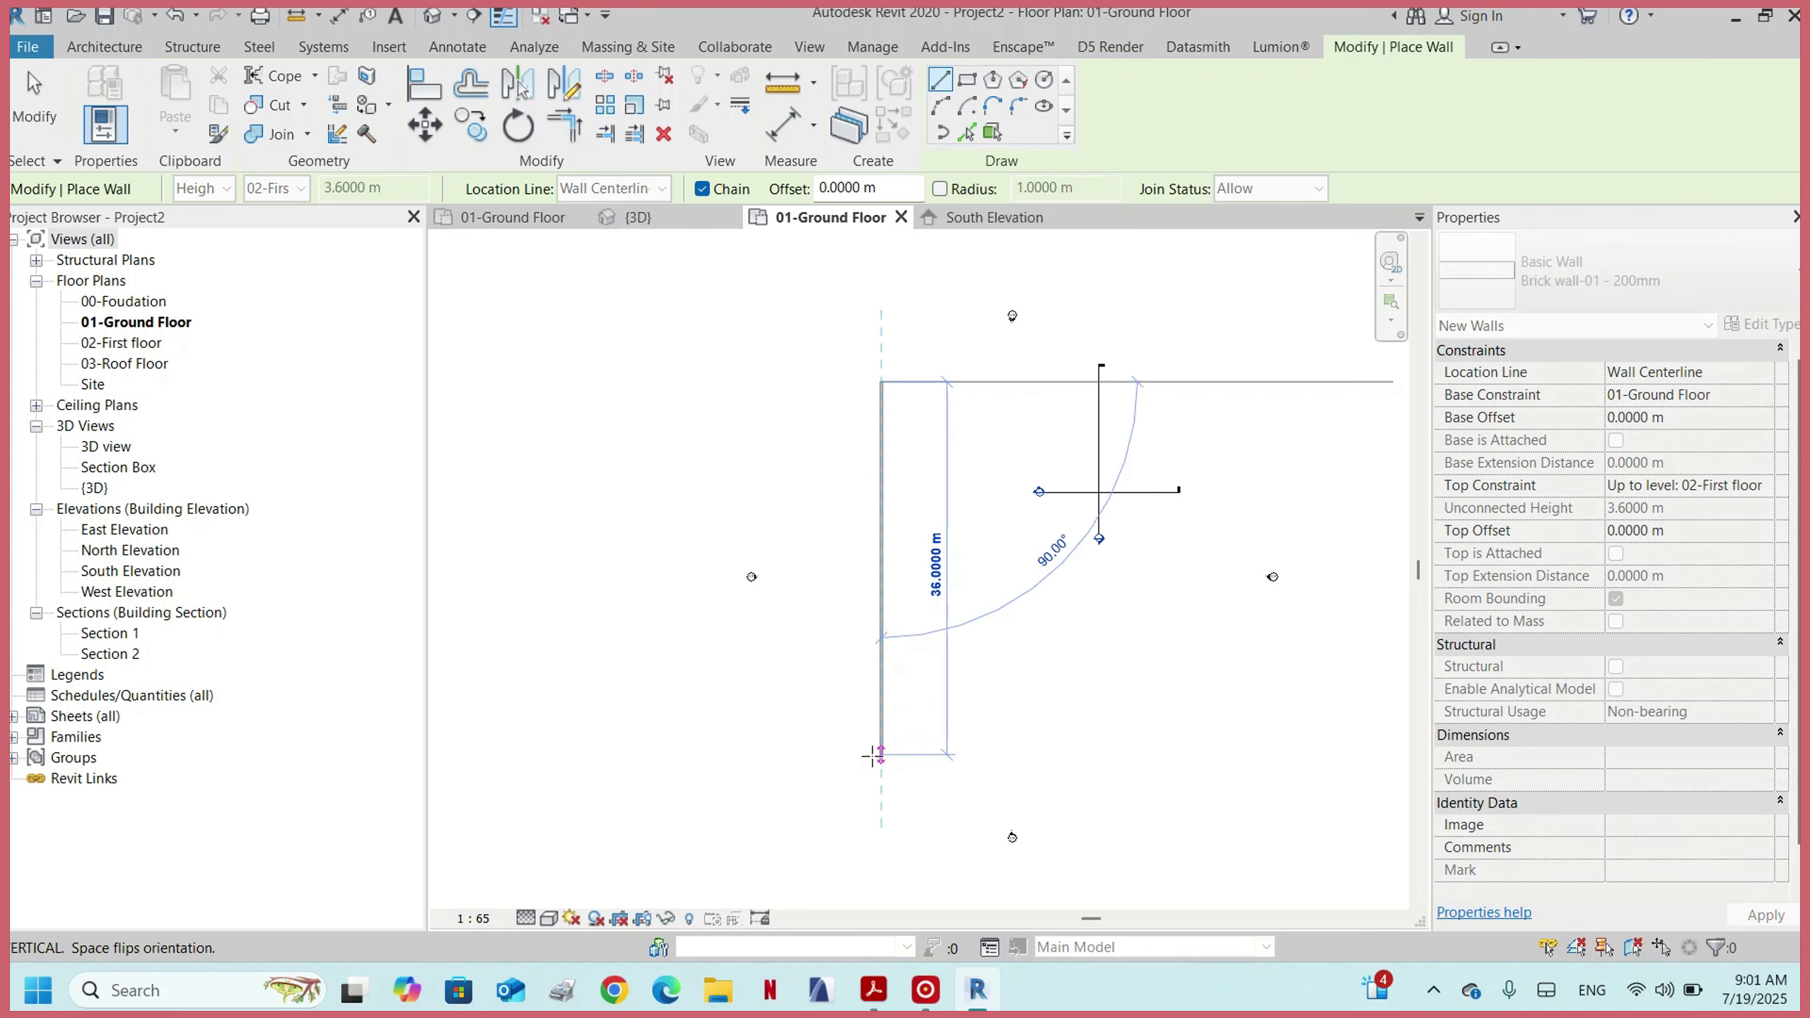
pyautogui.click(877, 755)
pyautogui.click(1120, 755)
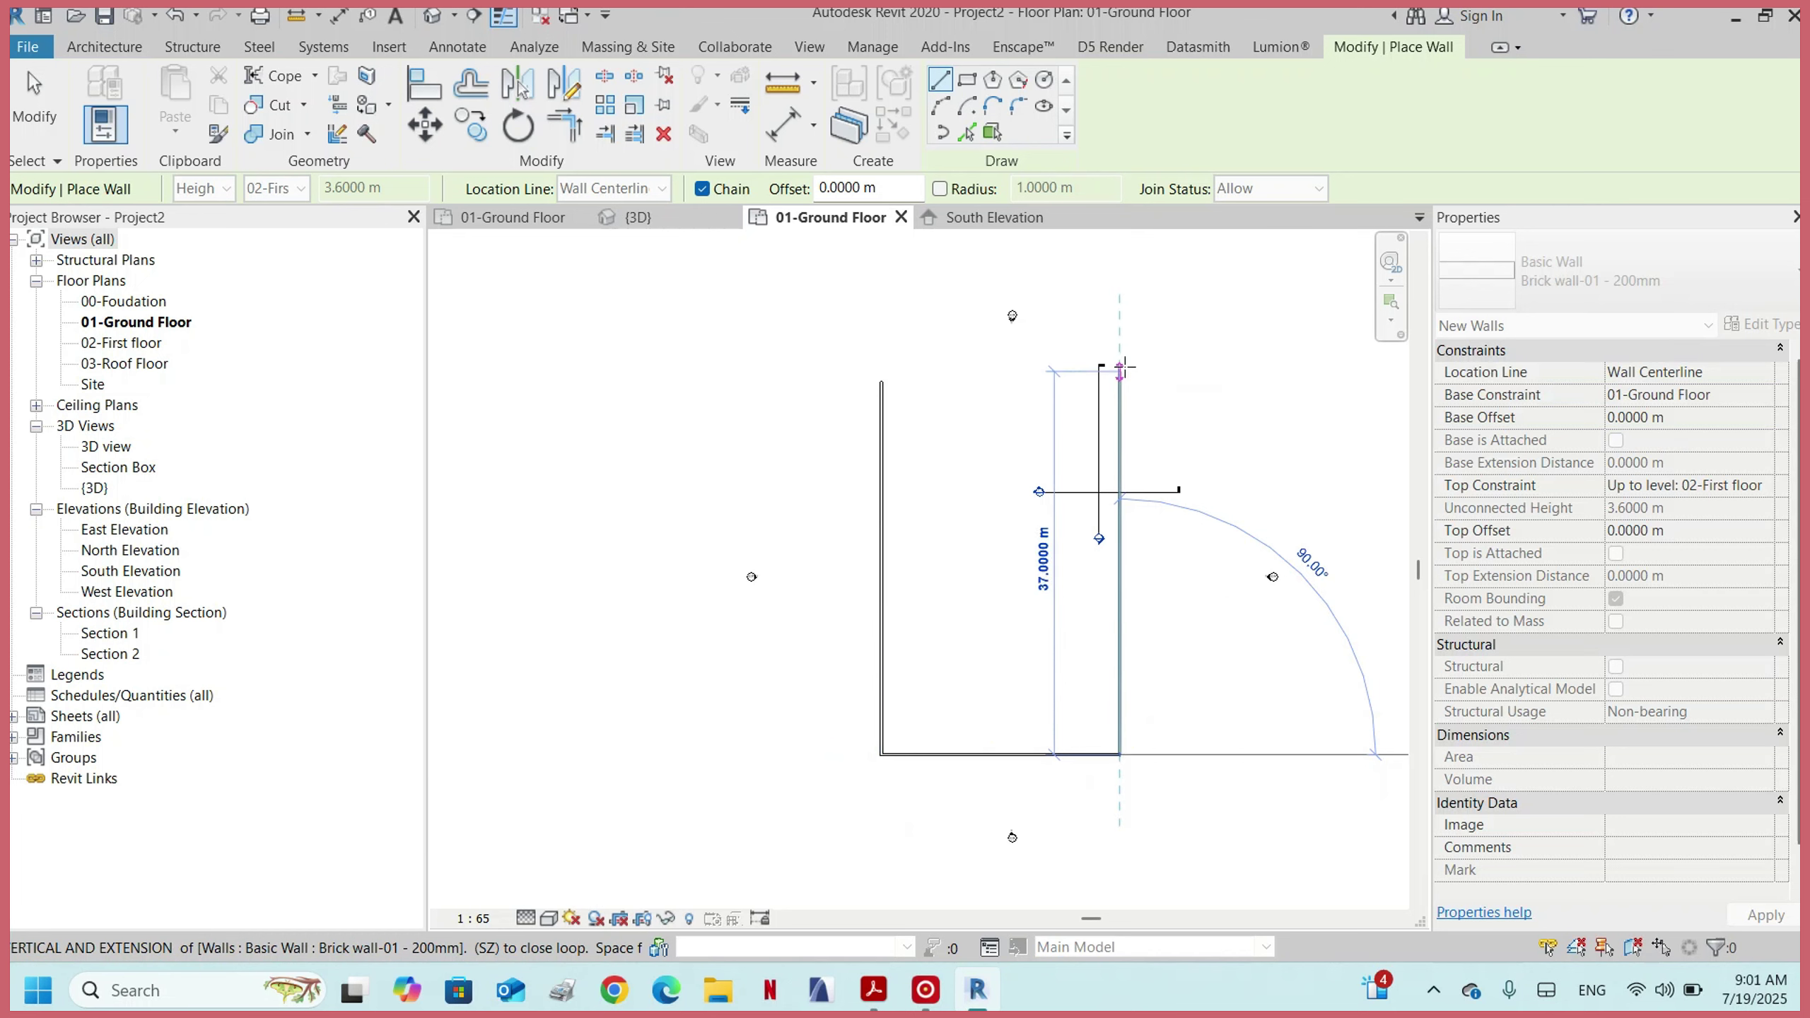
pyautogui.click(1120, 383)
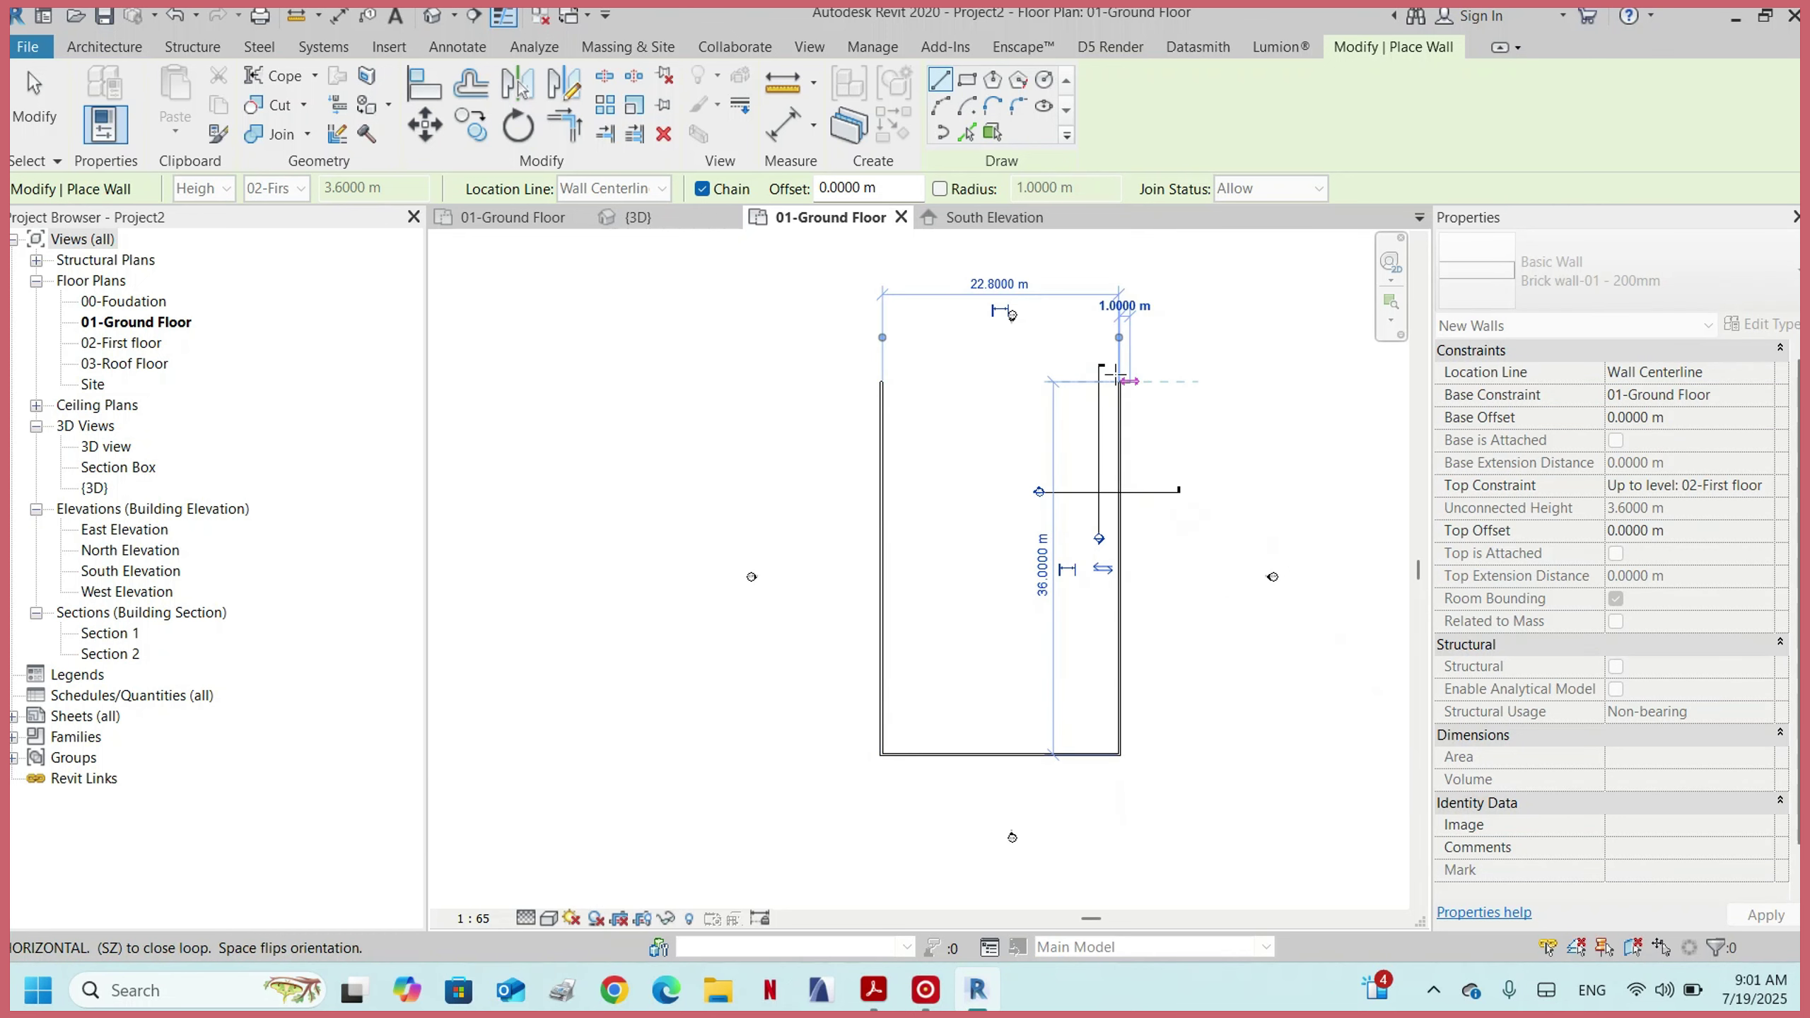
pyautogui.click(883, 383)
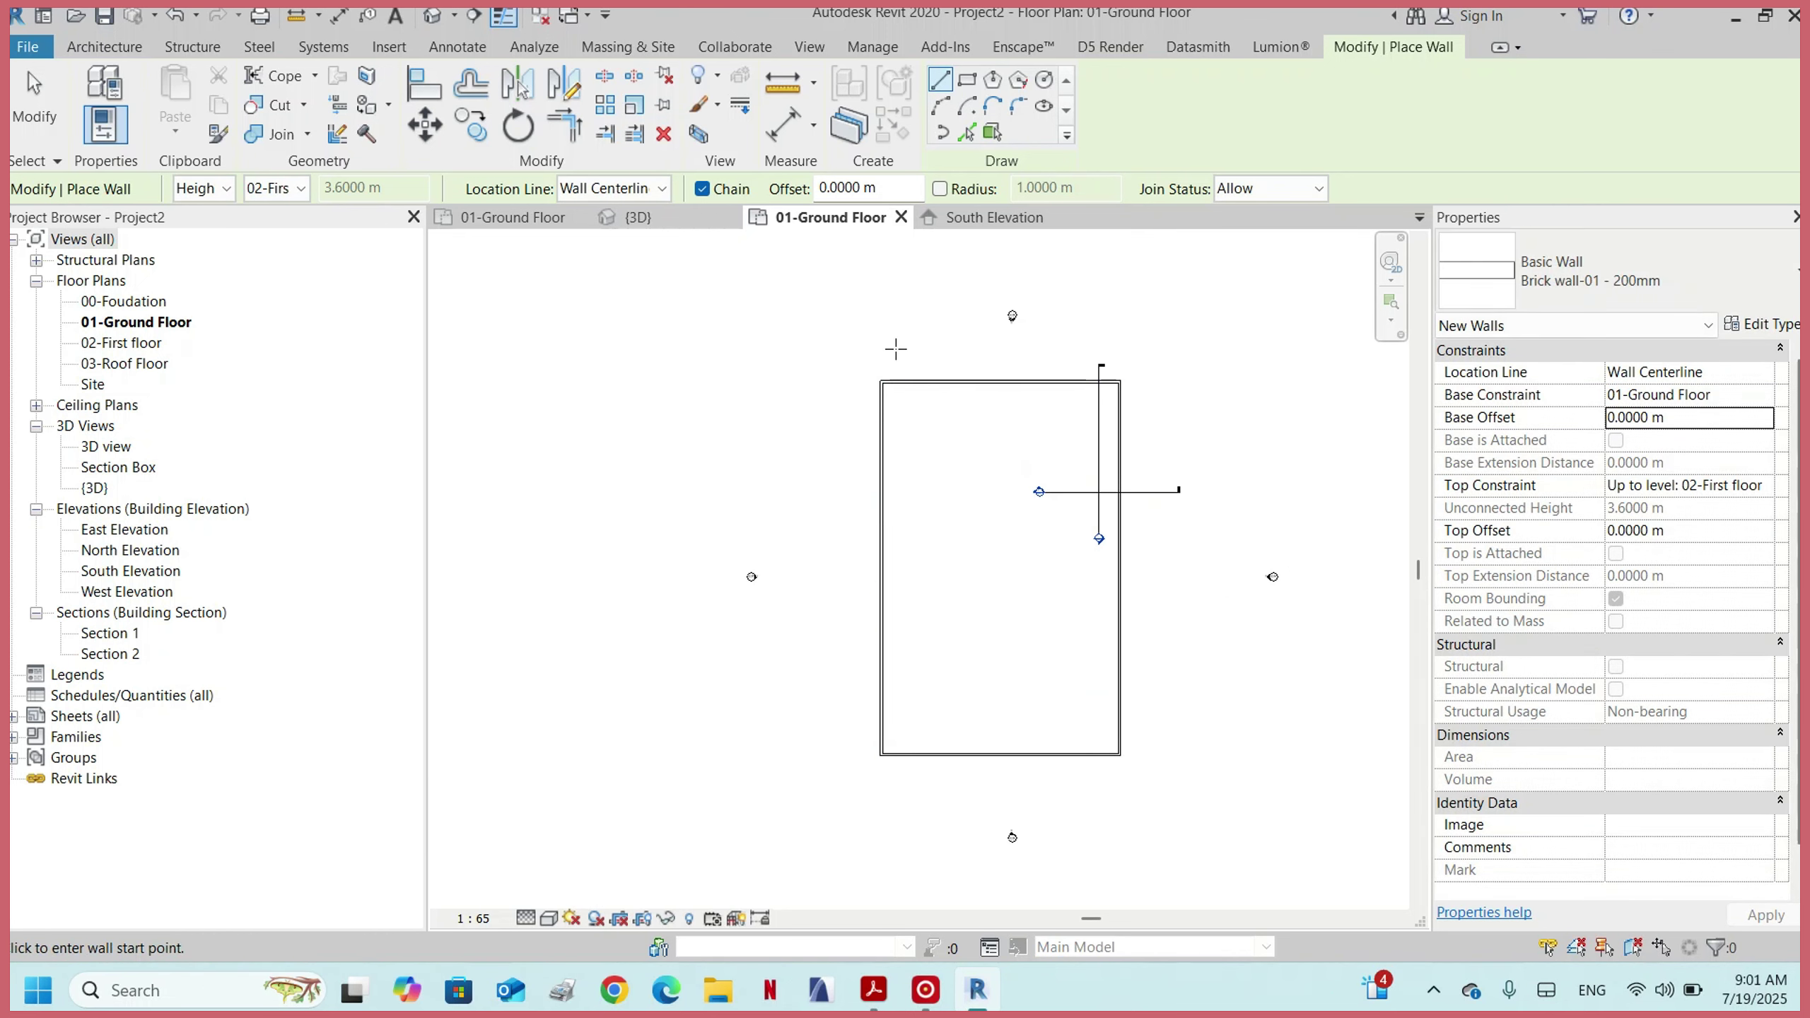
# - Add an aligned dimension above the plan between the outer faces of the left and right exterior walls
pyautogui.scroll(3, 997, 349)
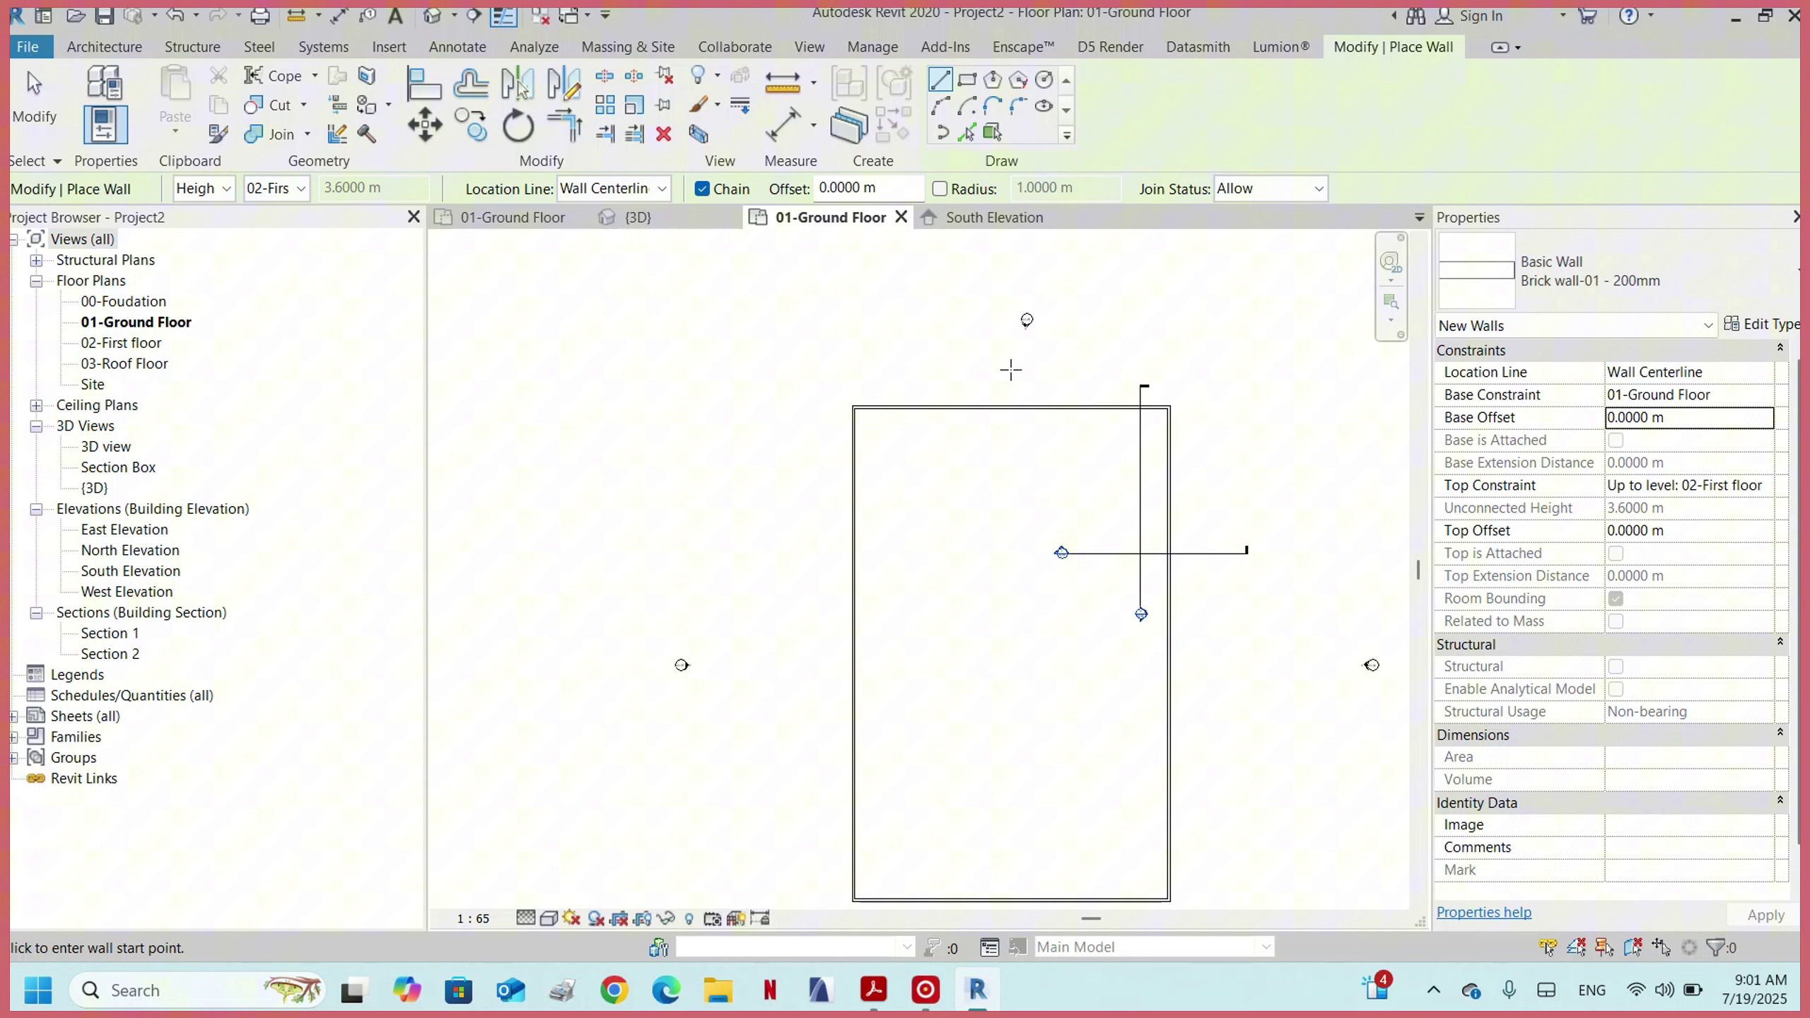
pyautogui.click(764, 135)
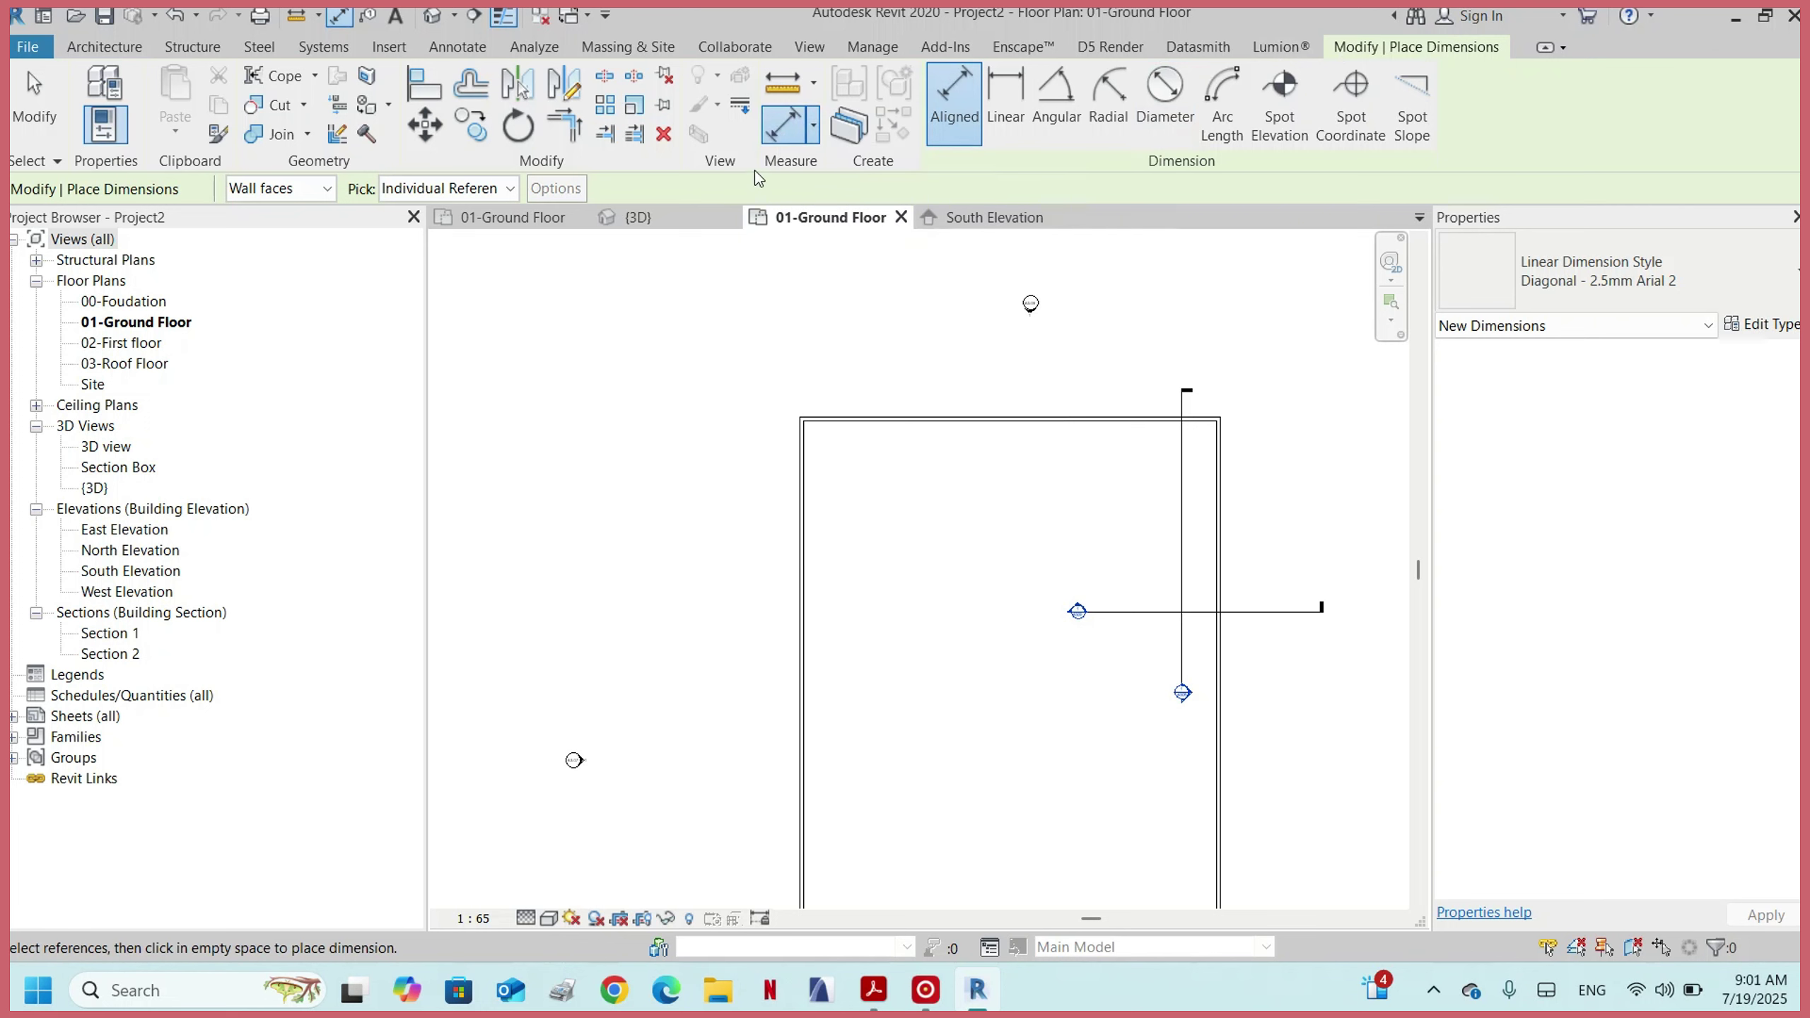
pyautogui.click(797, 543)
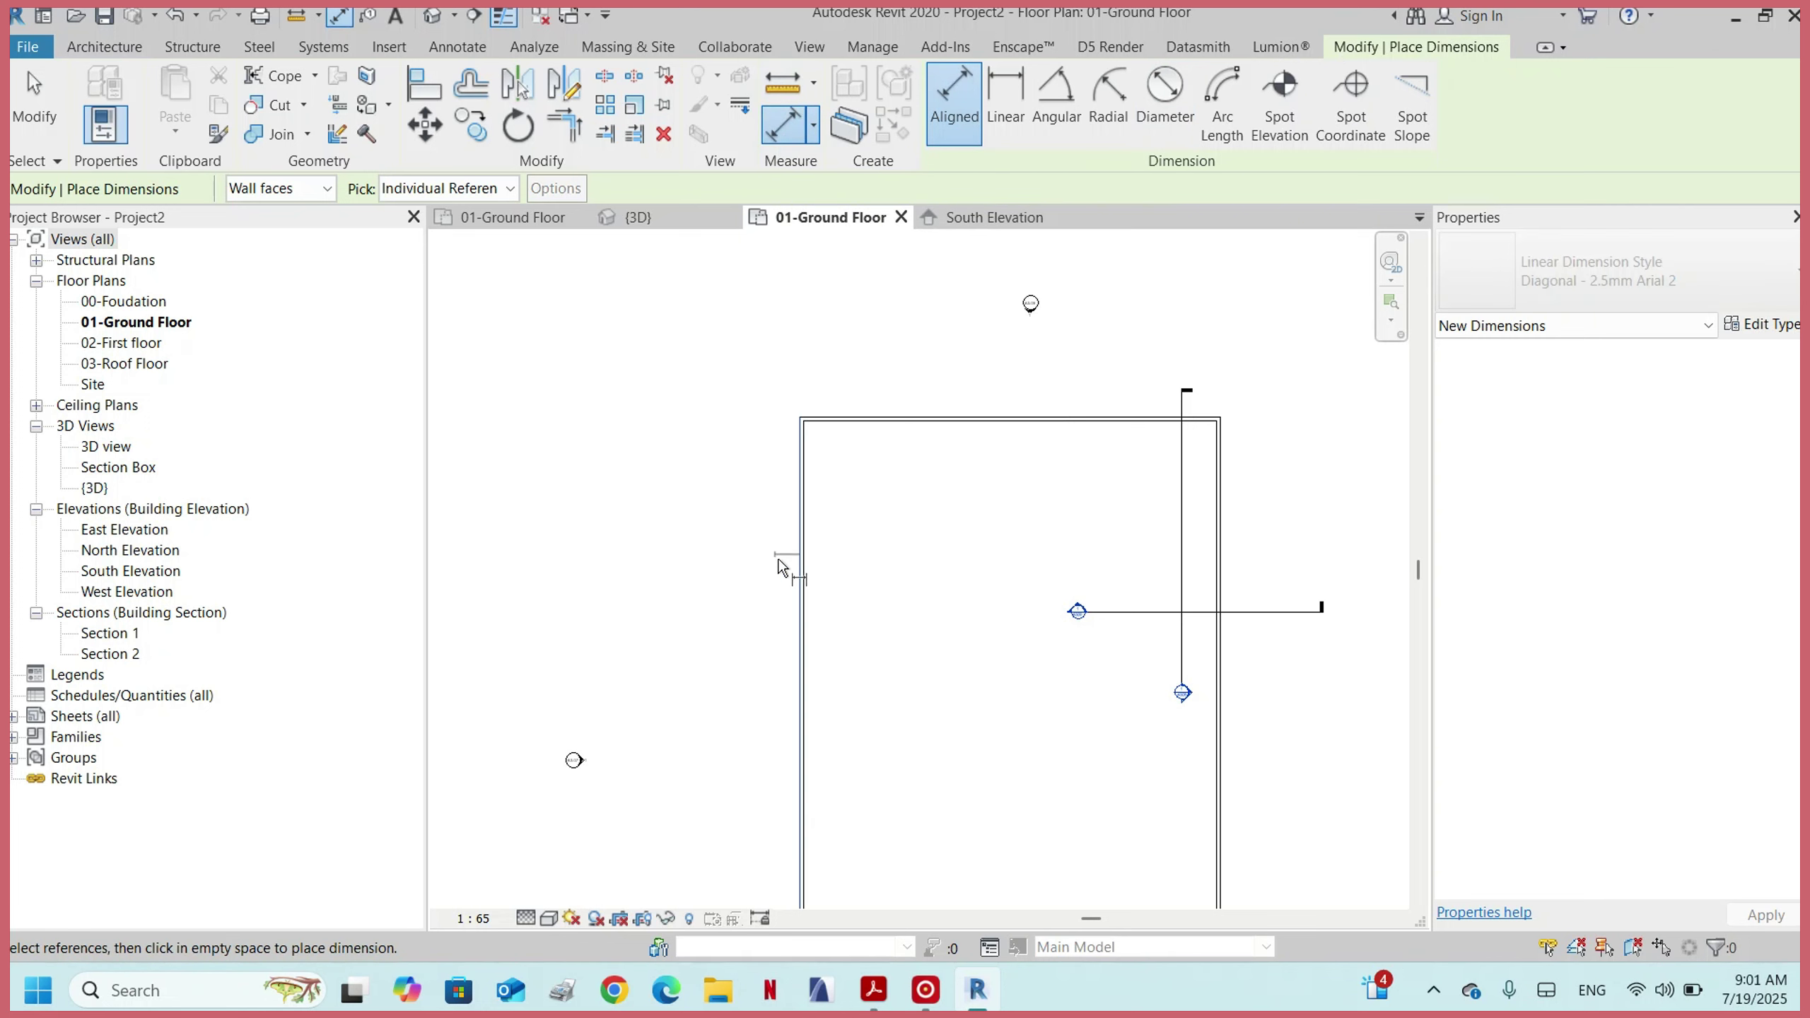
pyautogui.click(1228, 587)
pyautogui.click(1168, 398)
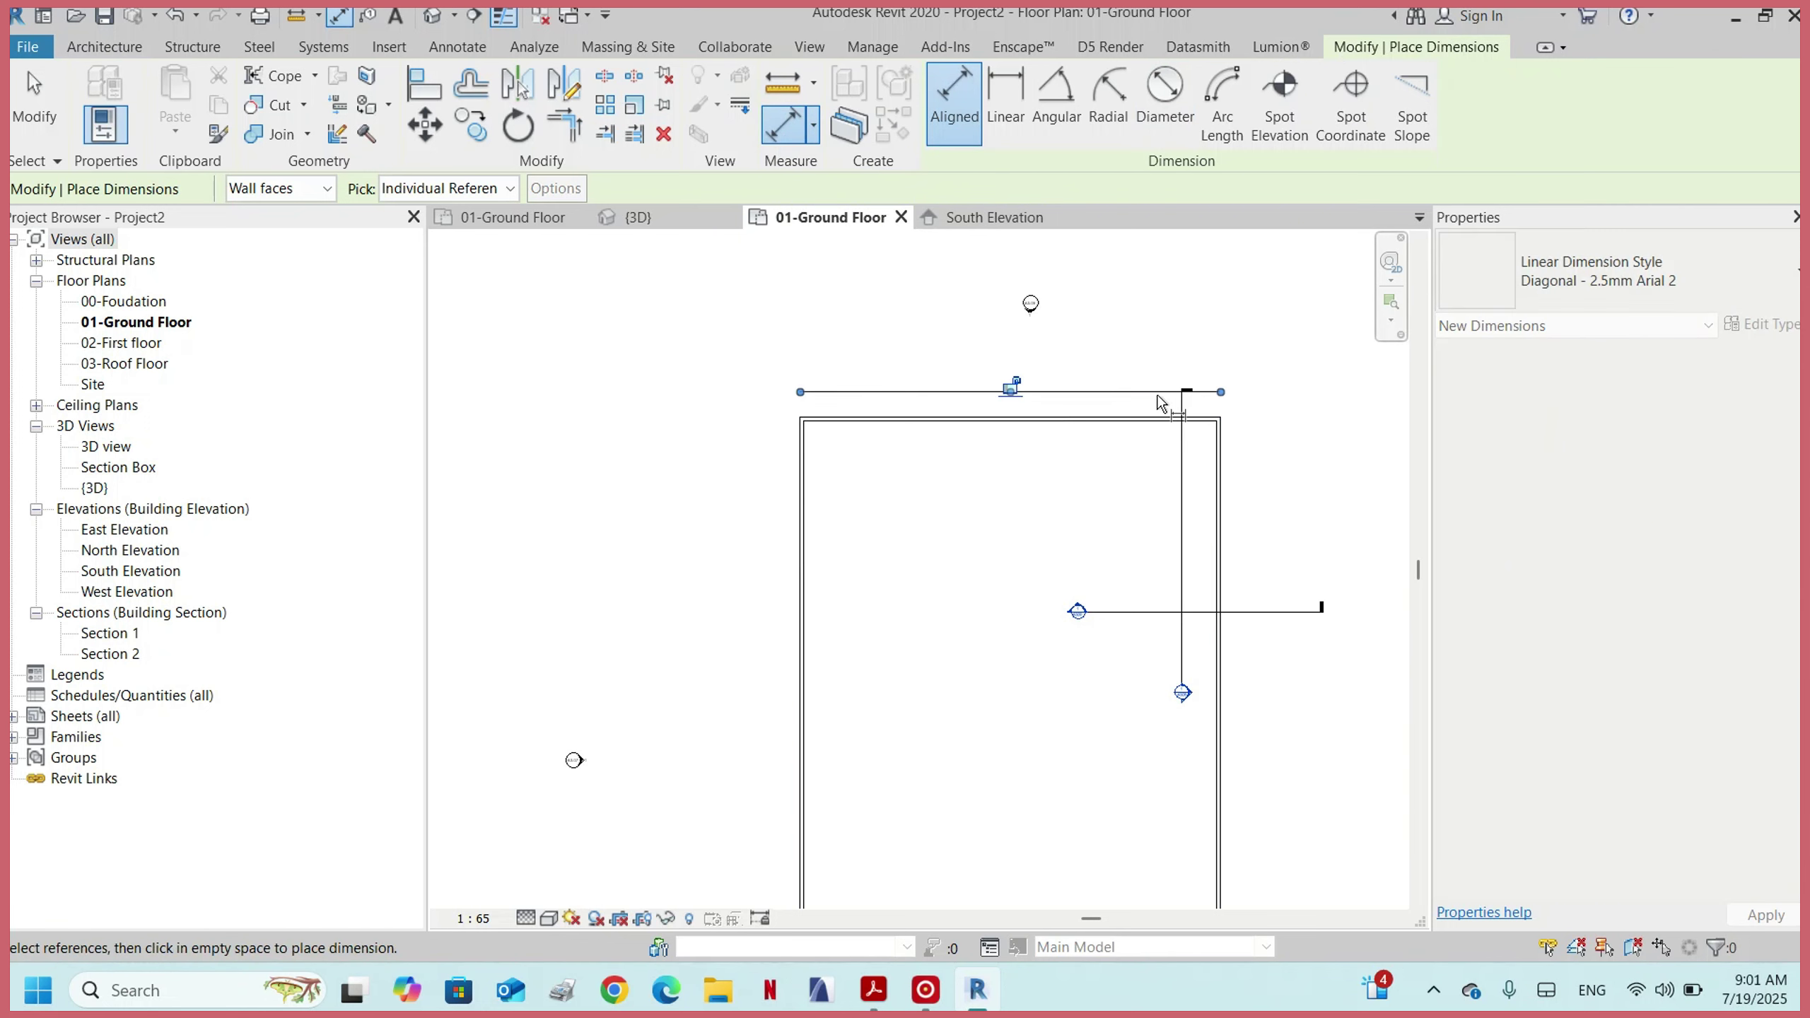
pyautogui.scroll(6, 1169, 400)
pyautogui.scroll(-5, 1080, 367)
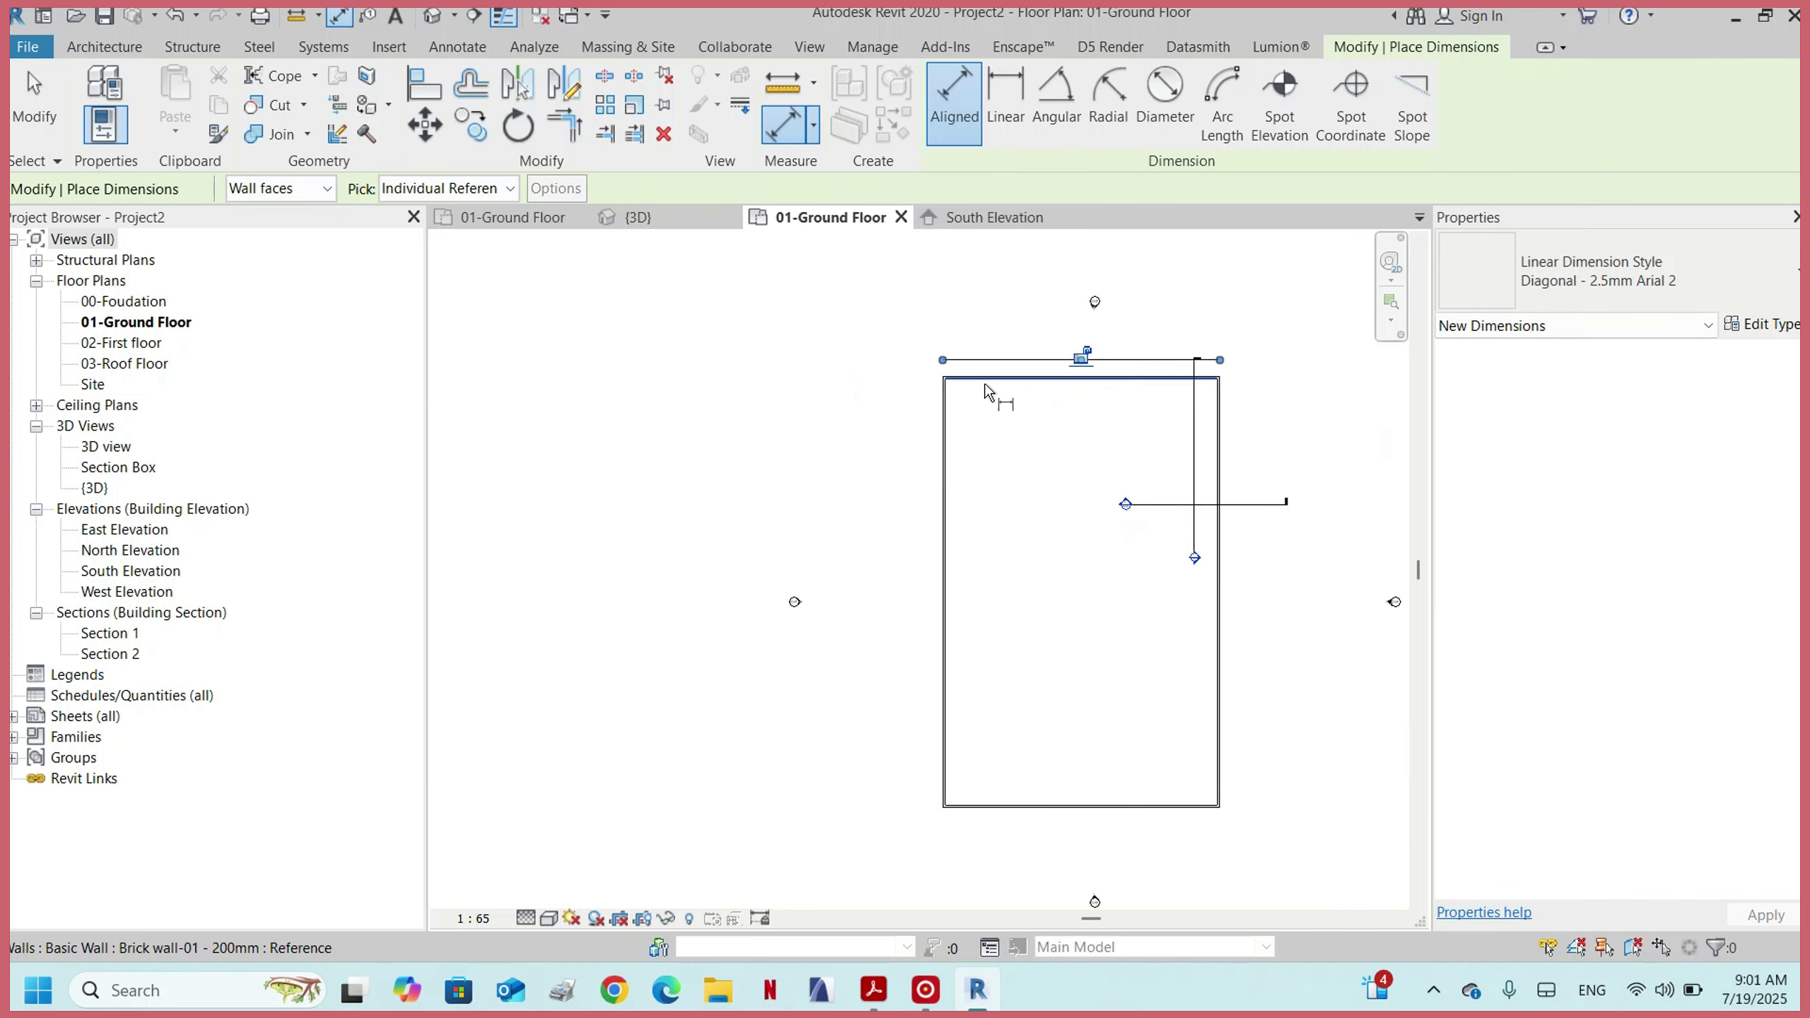
# - Add an aligned dimension along the left side between the outer faces of the upper and lower exterior walls
pyautogui.click(1083, 376)
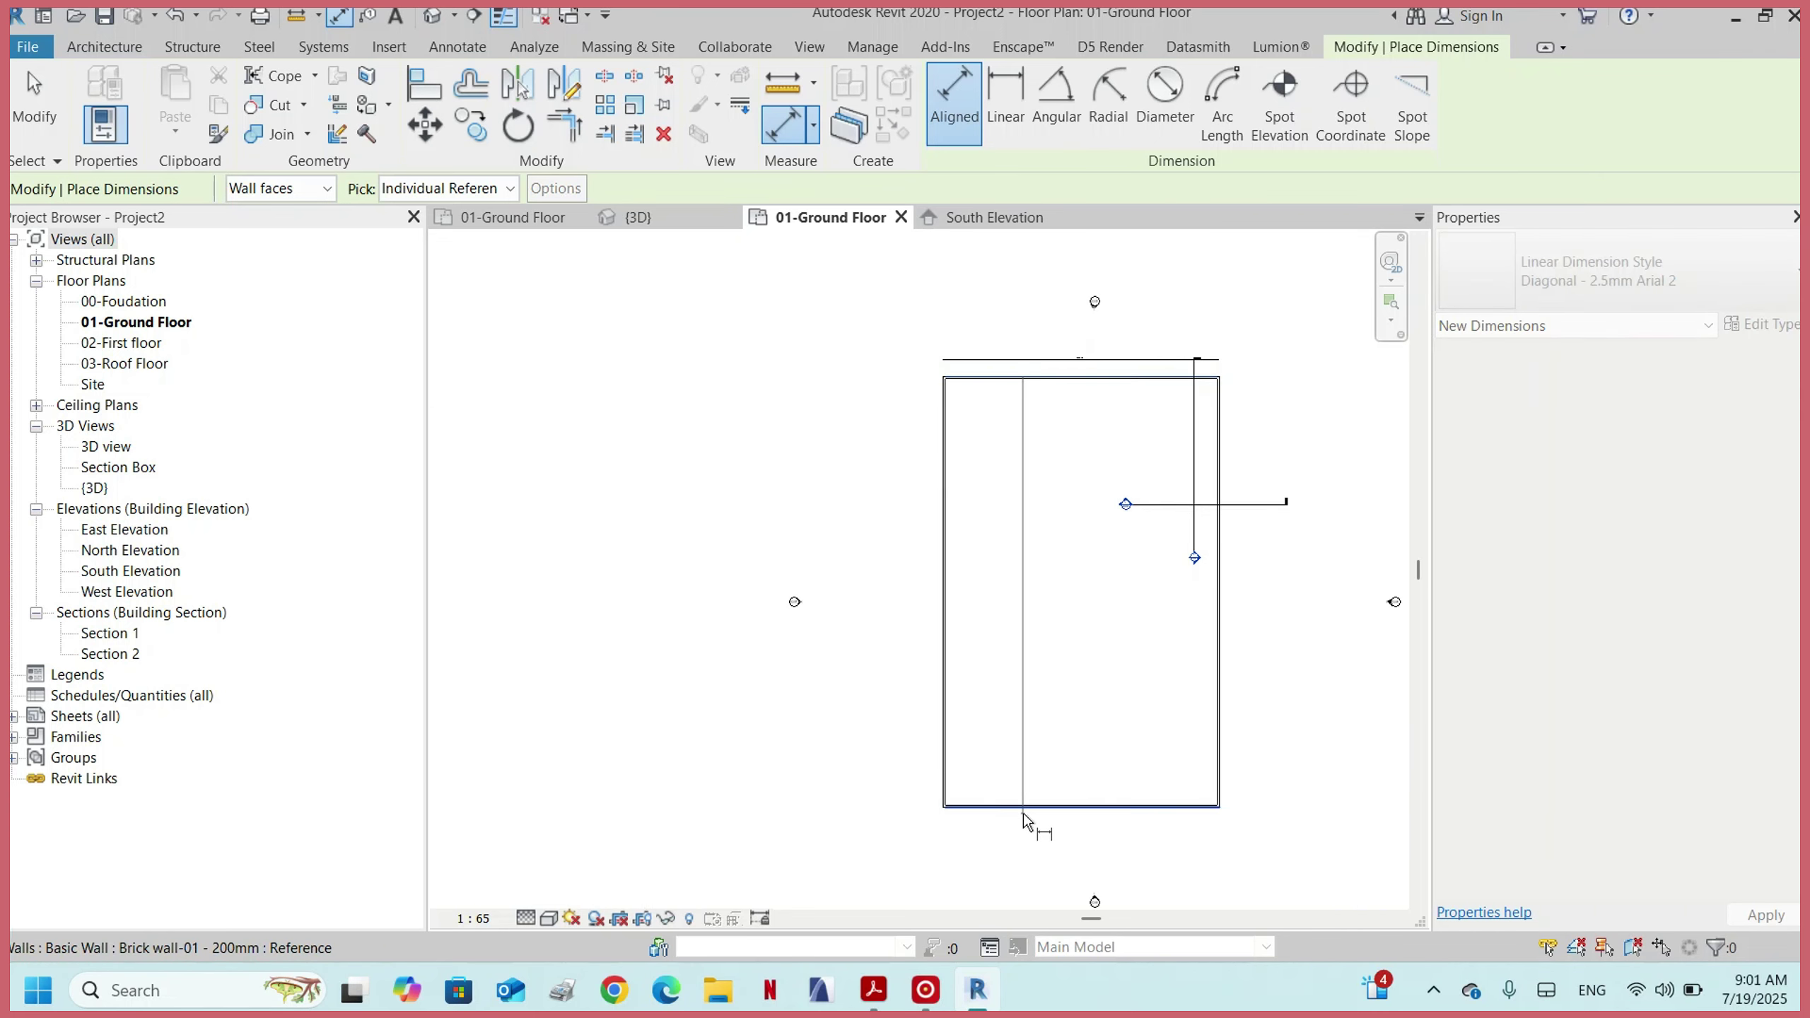
pyautogui.click(1024, 809)
pyautogui.click(925, 681)
pyautogui.scroll(6, 924, 677)
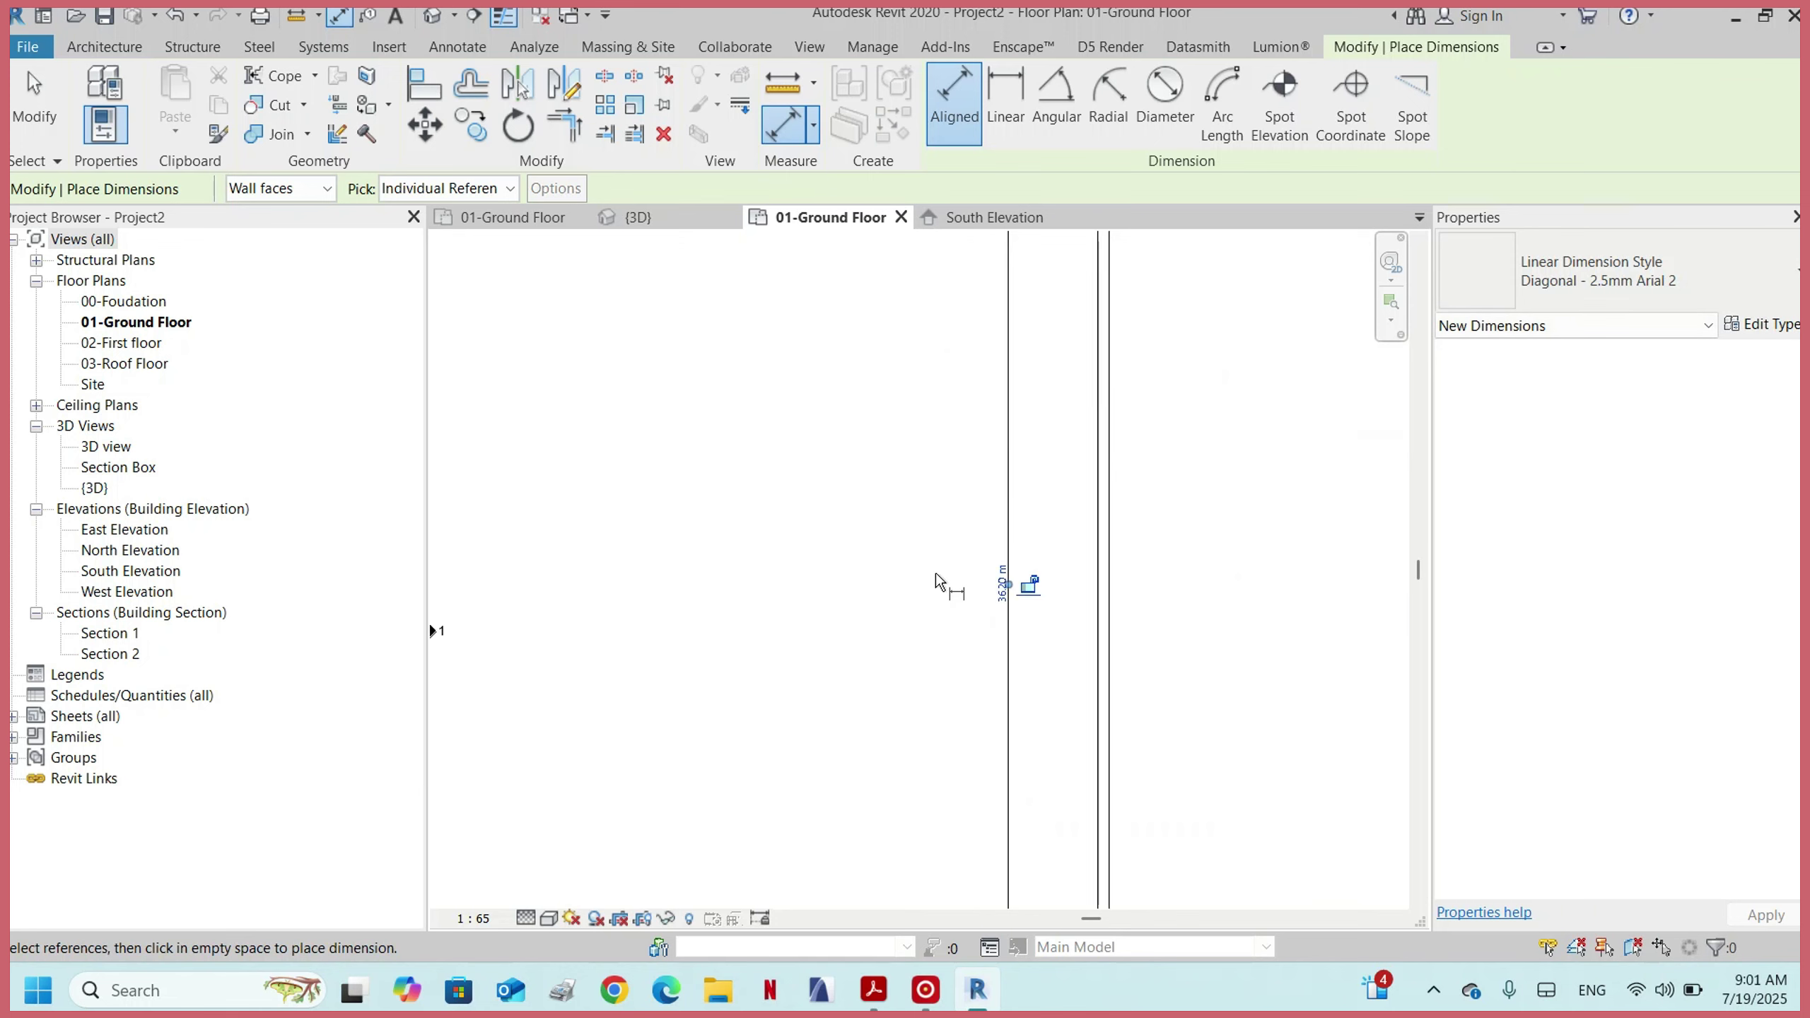
pyautogui.scroll(-5, 921, 606)
pyautogui.scroll(5, 862, 592)
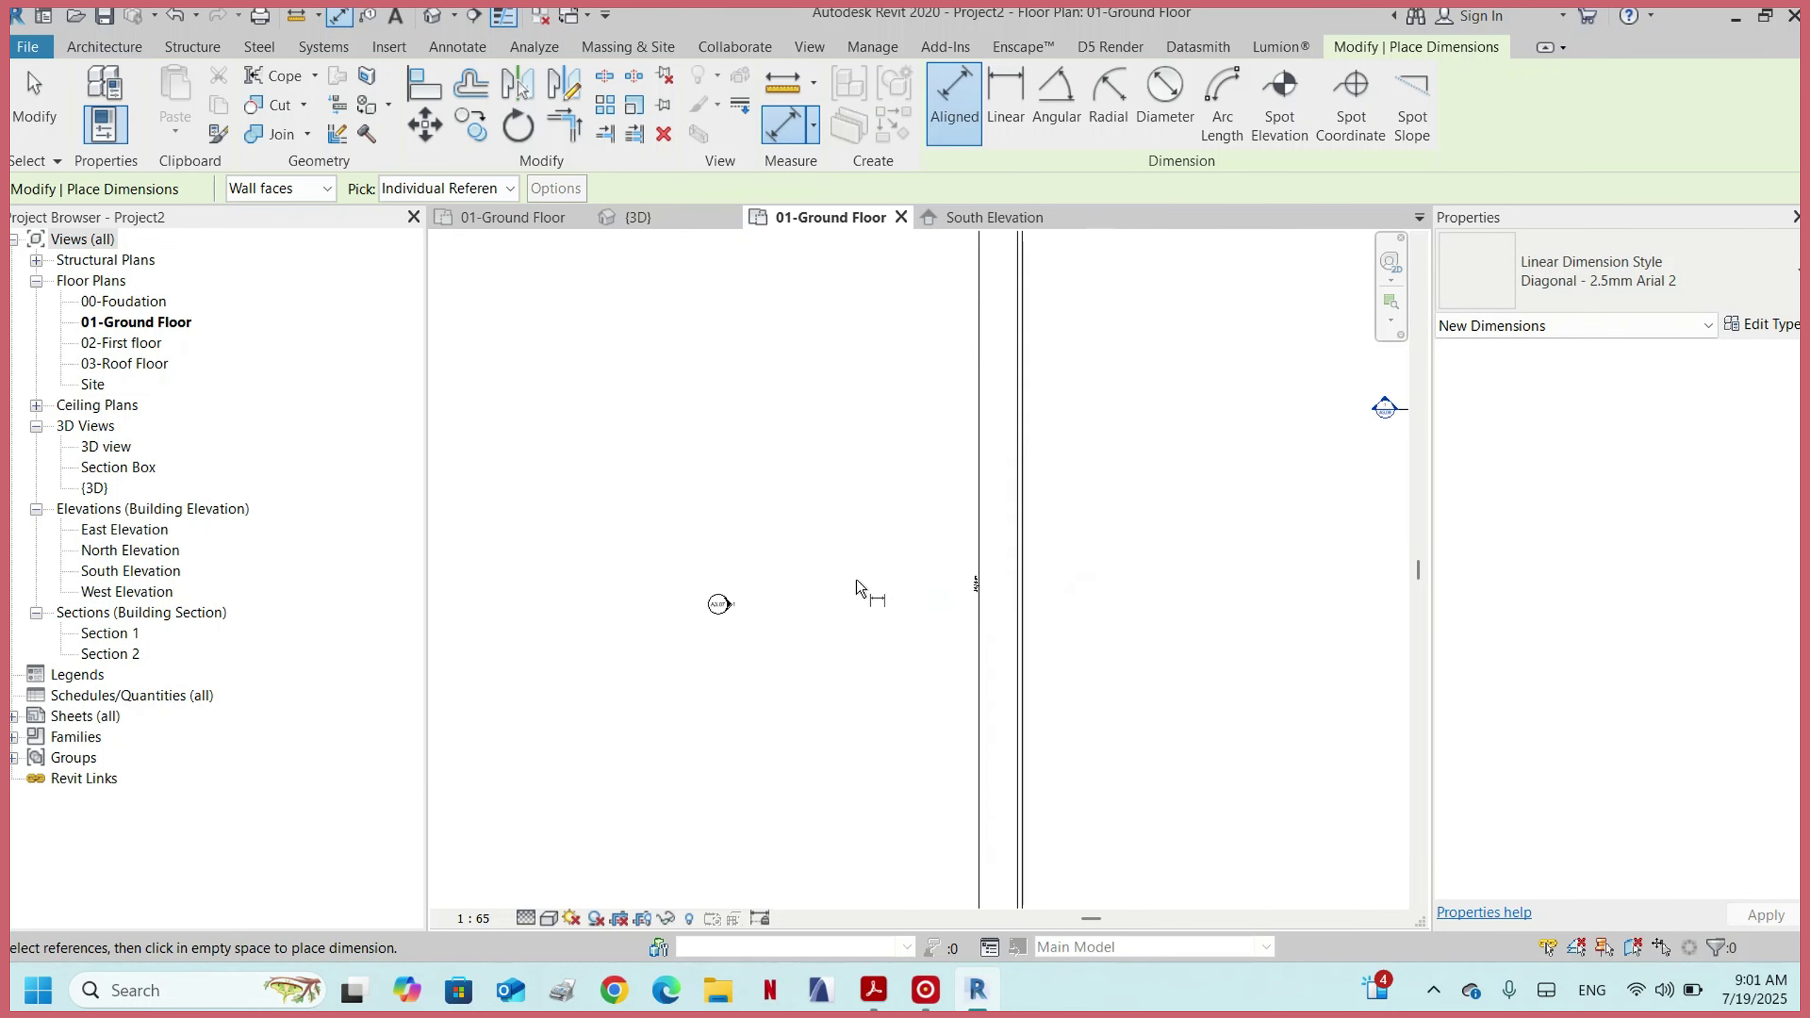
pyautogui.scroll(-4, 952, 595)
pyautogui.press('Escape')
pyautogui.press('Escape')
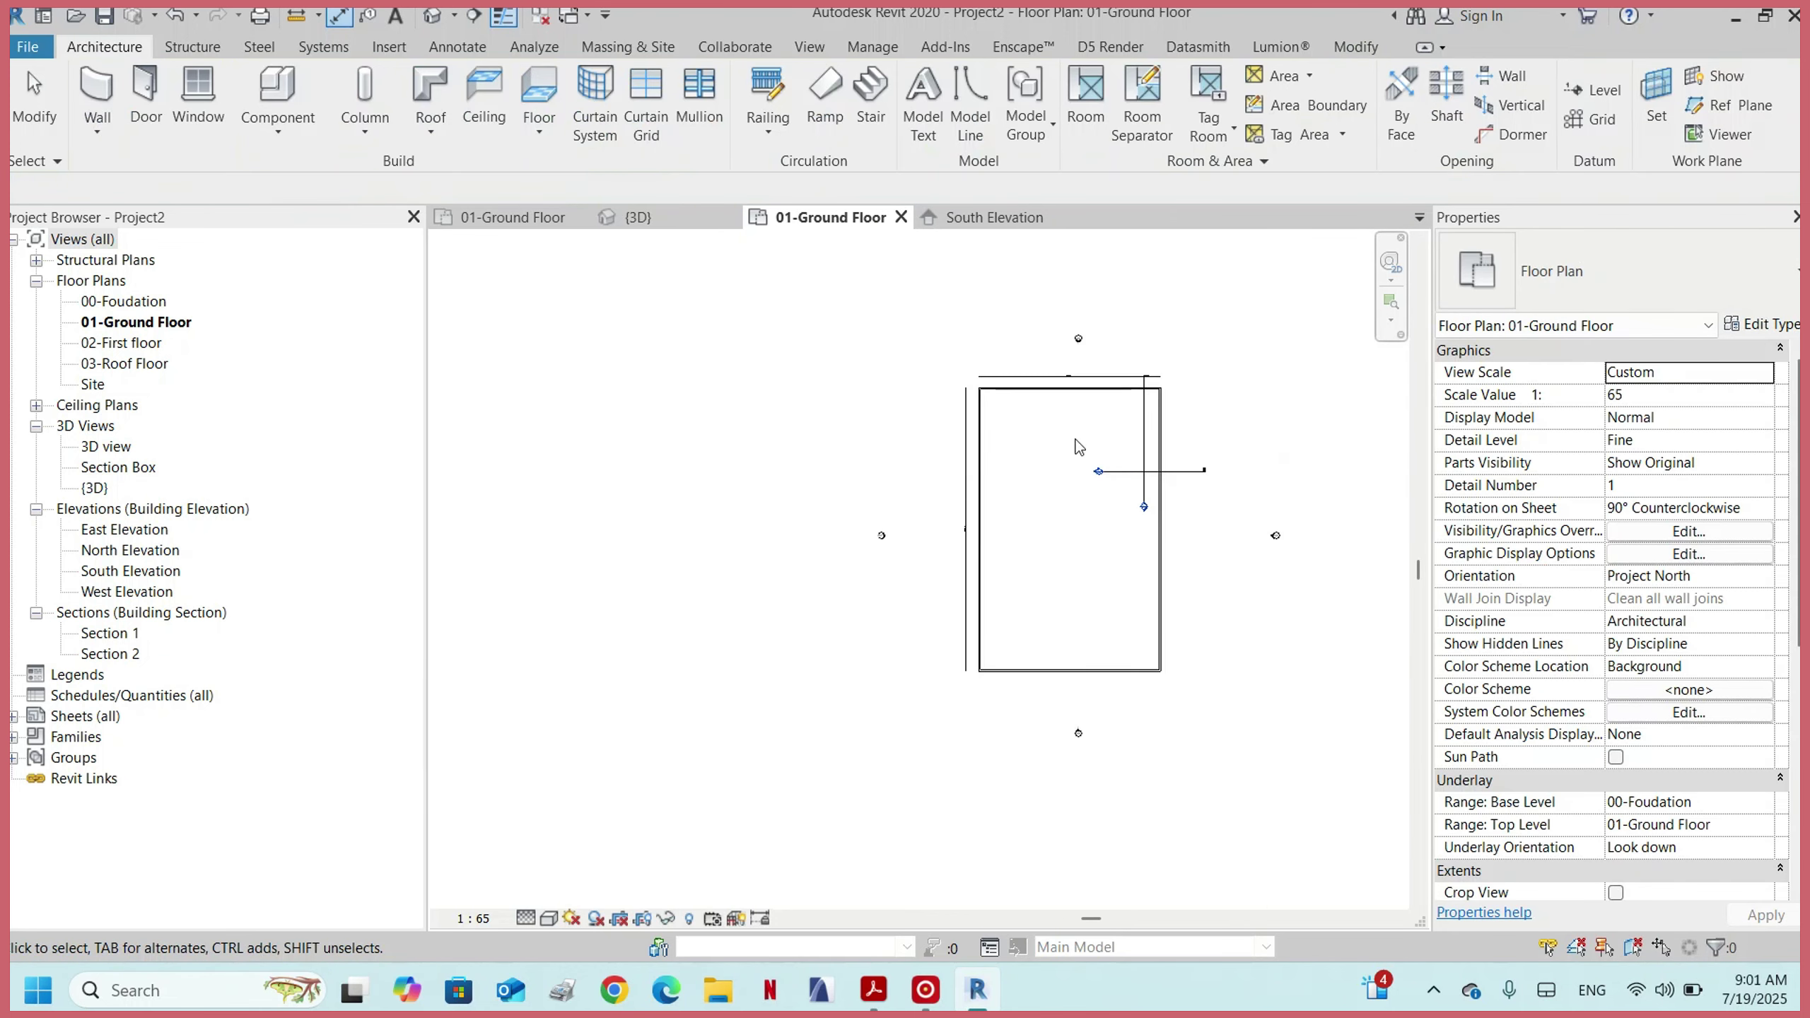
# - Set the overall outer width of the wall rectangle to 10 m by moving the left wall
pyautogui.click(985, 463)
pyautogui.click(1062, 360)
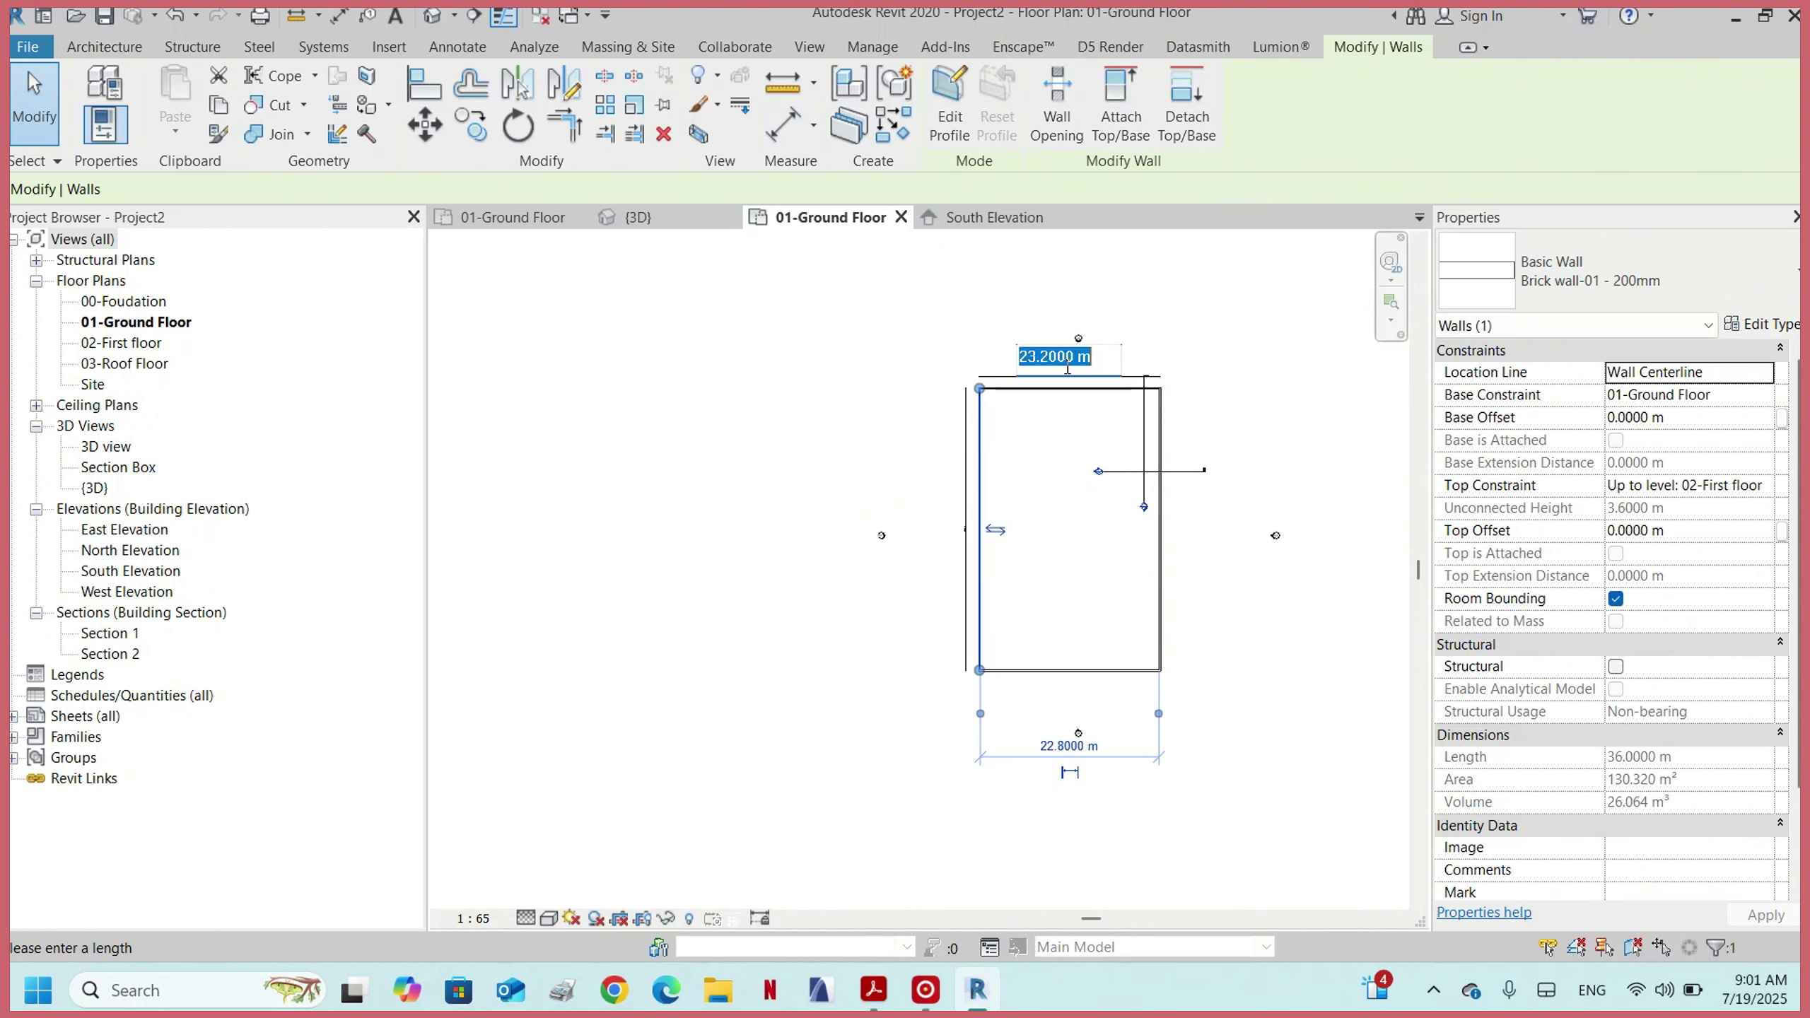
pyautogui.write('1')
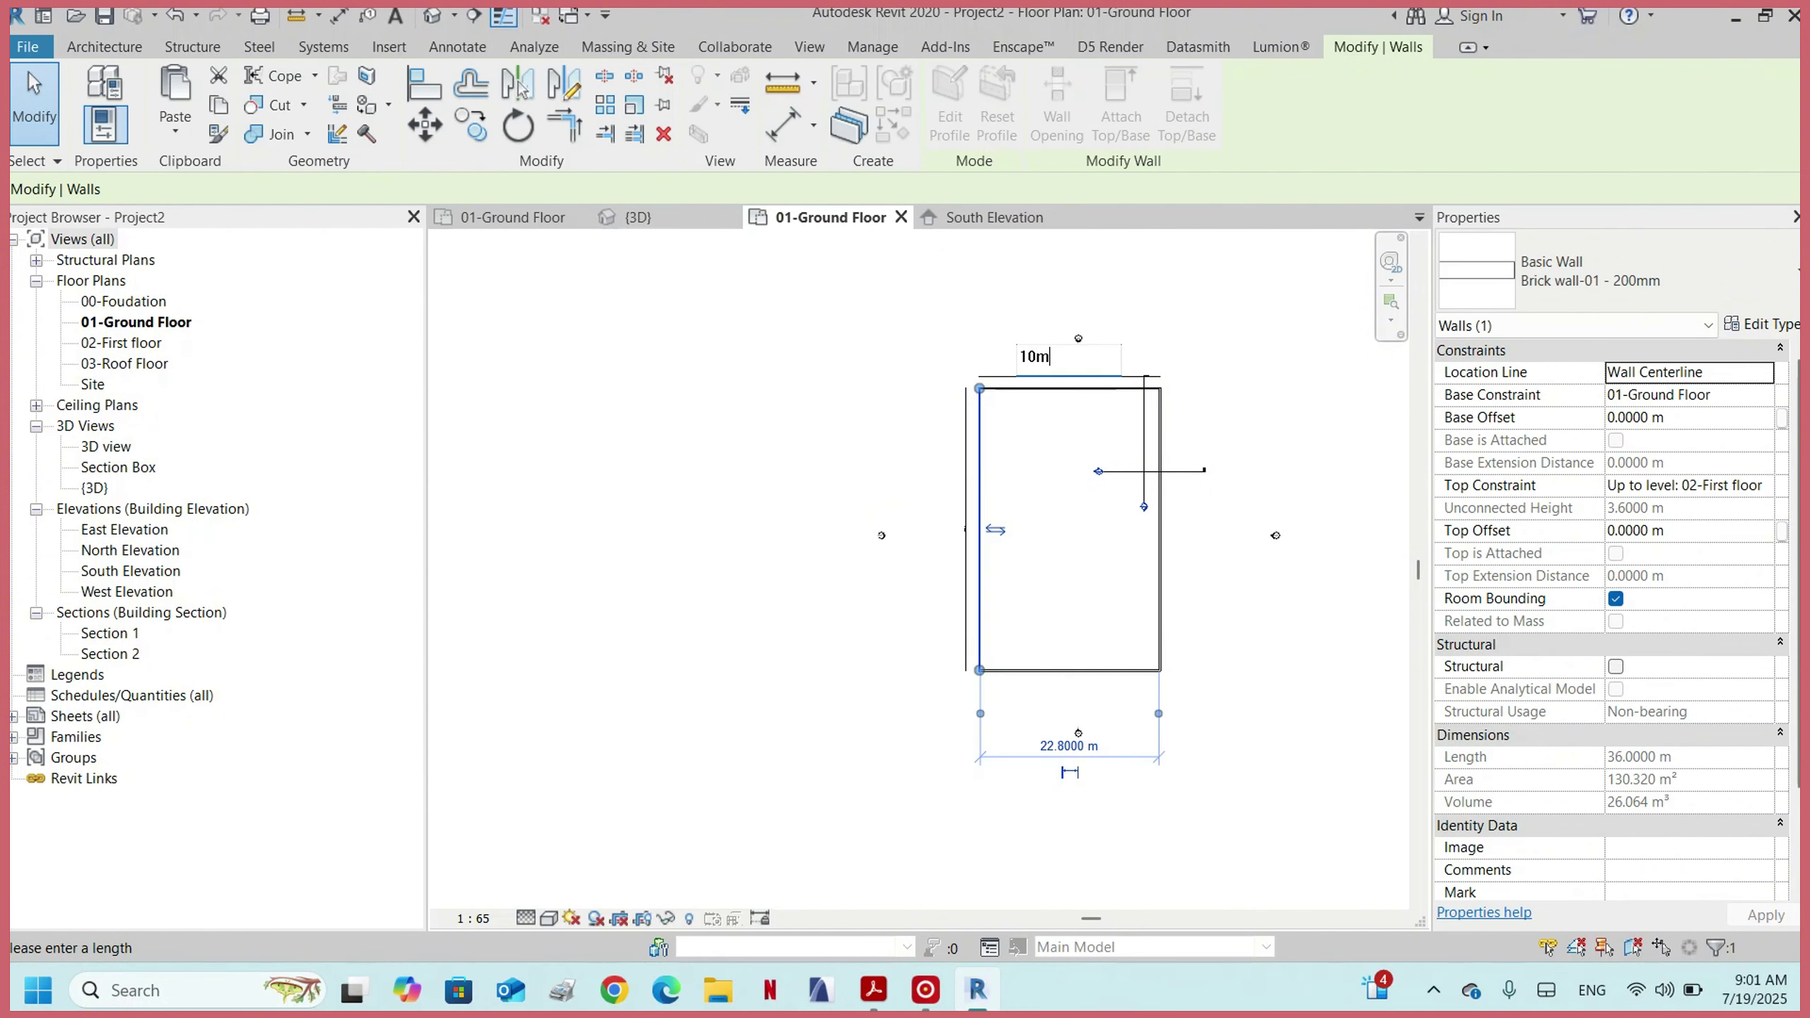
pyautogui.write('0m')
pyautogui.press('Return')
pyautogui.press('Escape')
# - Set the overall outer length of the wall rectangle to 20 m by moving the lower wall
pyautogui.scroll(3, 1136, 562)
pyautogui.click(1027, 538)
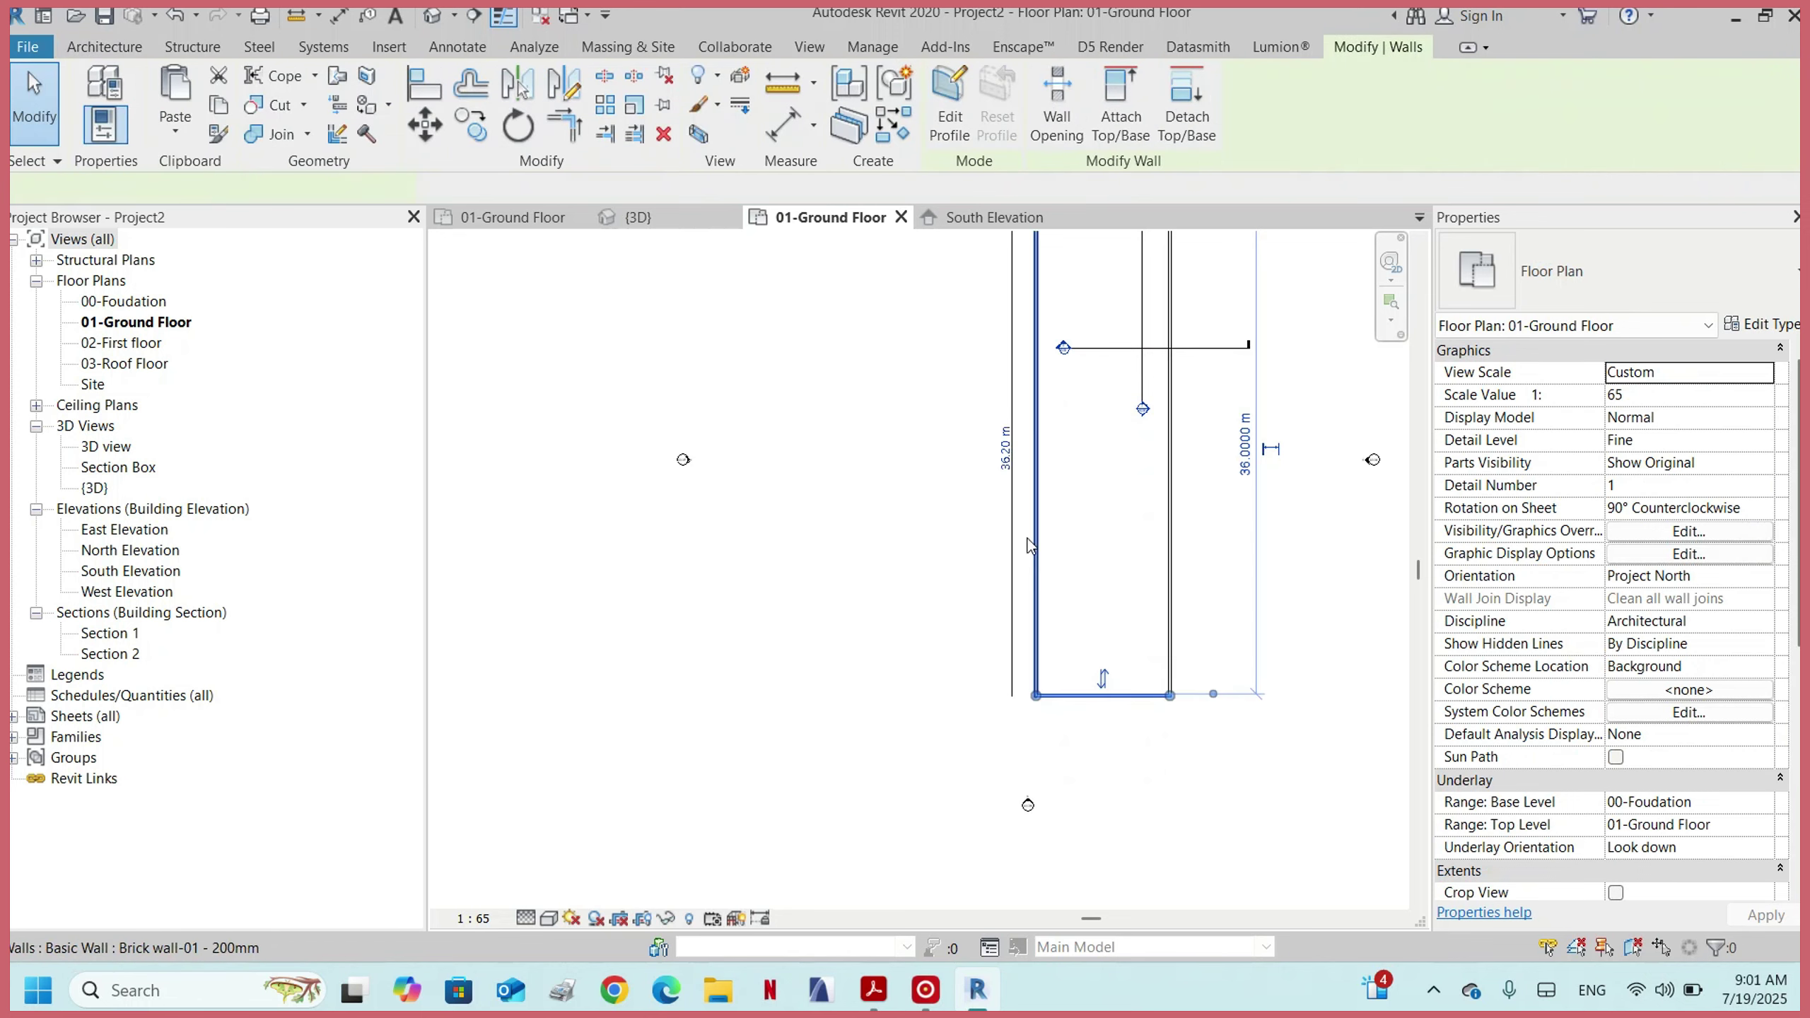
pyautogui.click(1006, 447)
pyautogui.write('2')
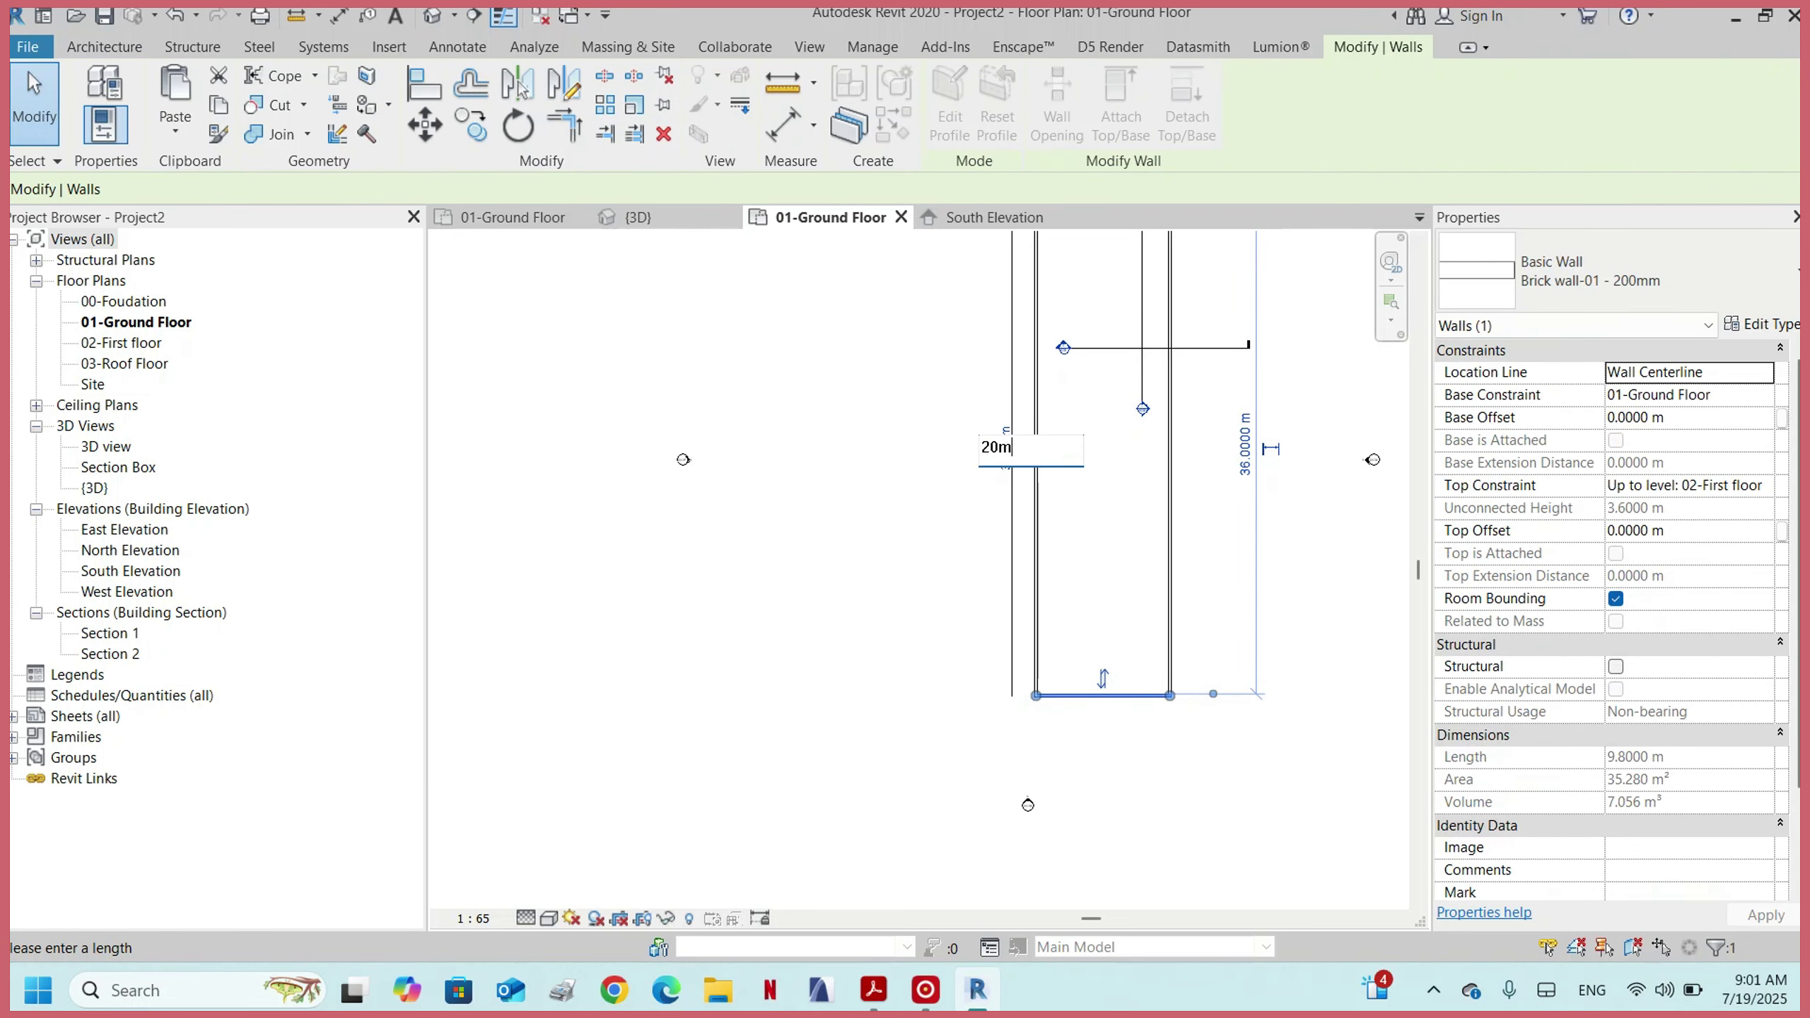
pyautogui.write('0m')
pyautogui.press('Return')
pyautogui.scroll(-3, 1082, 354)
pyautogui.scroll(1, 1082, 354)
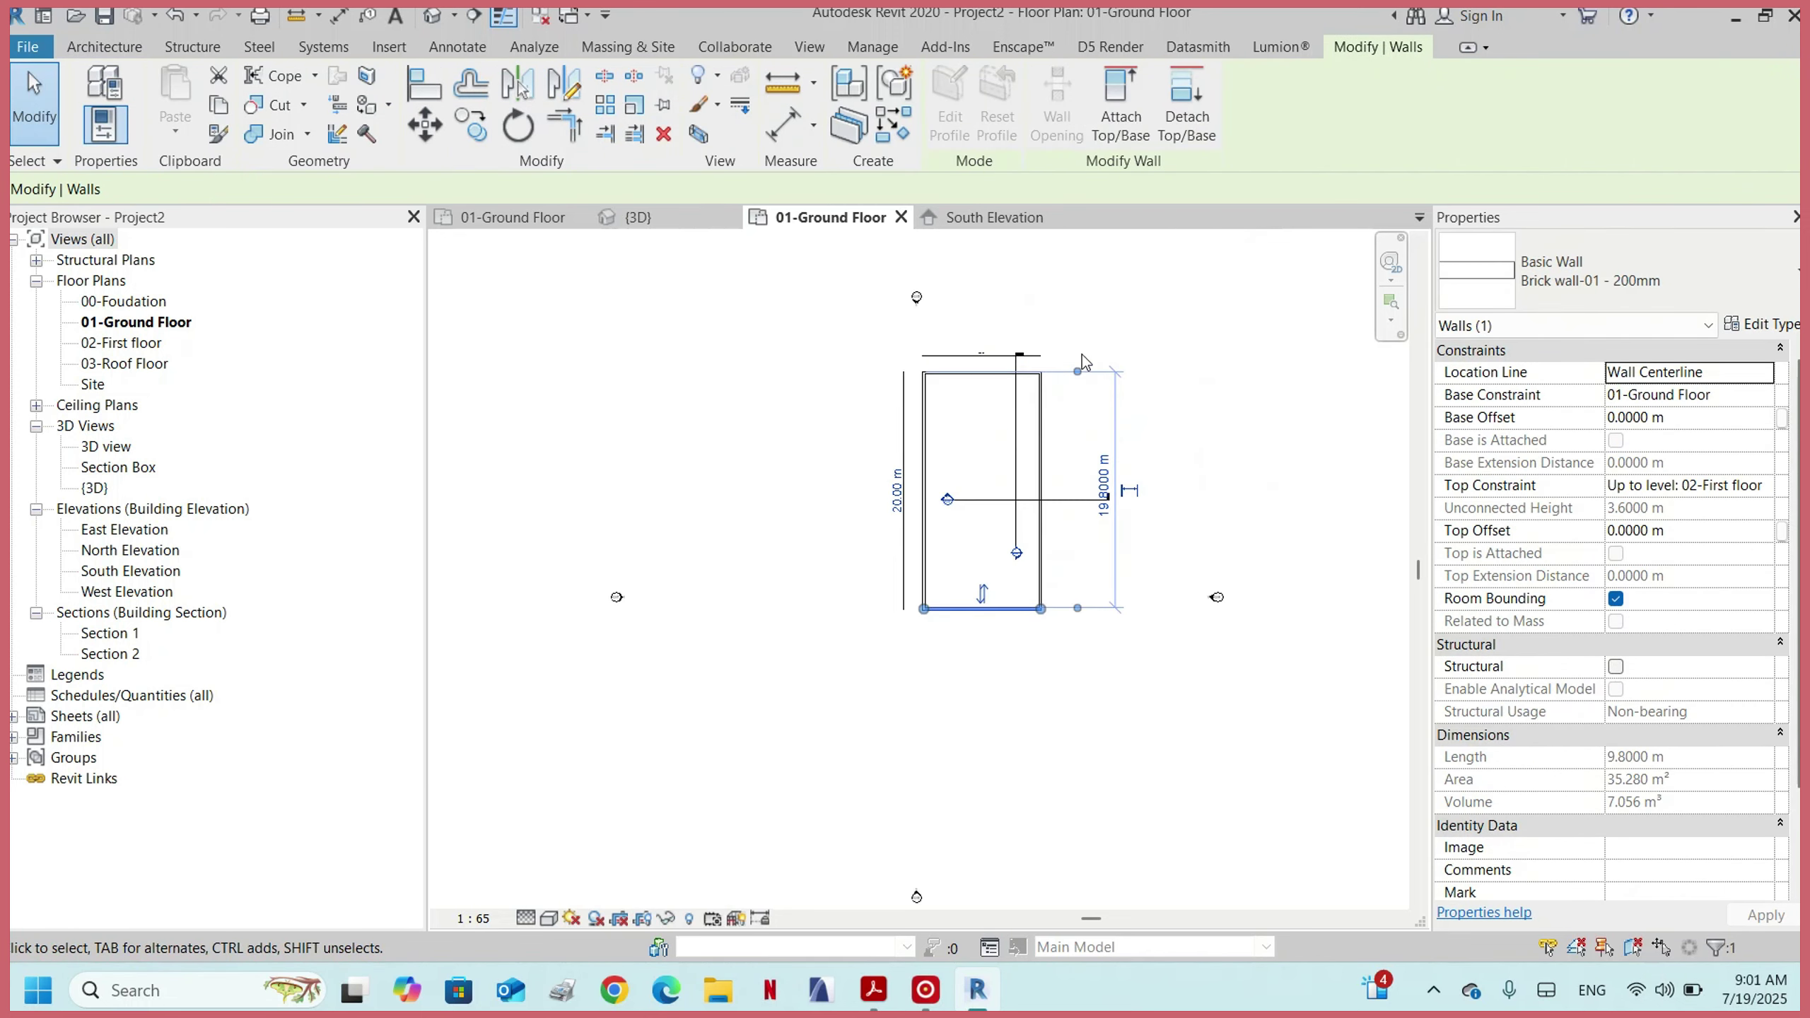
pyautogui.press('Escape')
# - Shift the vertical section line to about mid-width of the house and the horizontal section line left so it crosses both side walls
pyautogui.scroll(3, 1065, 444)
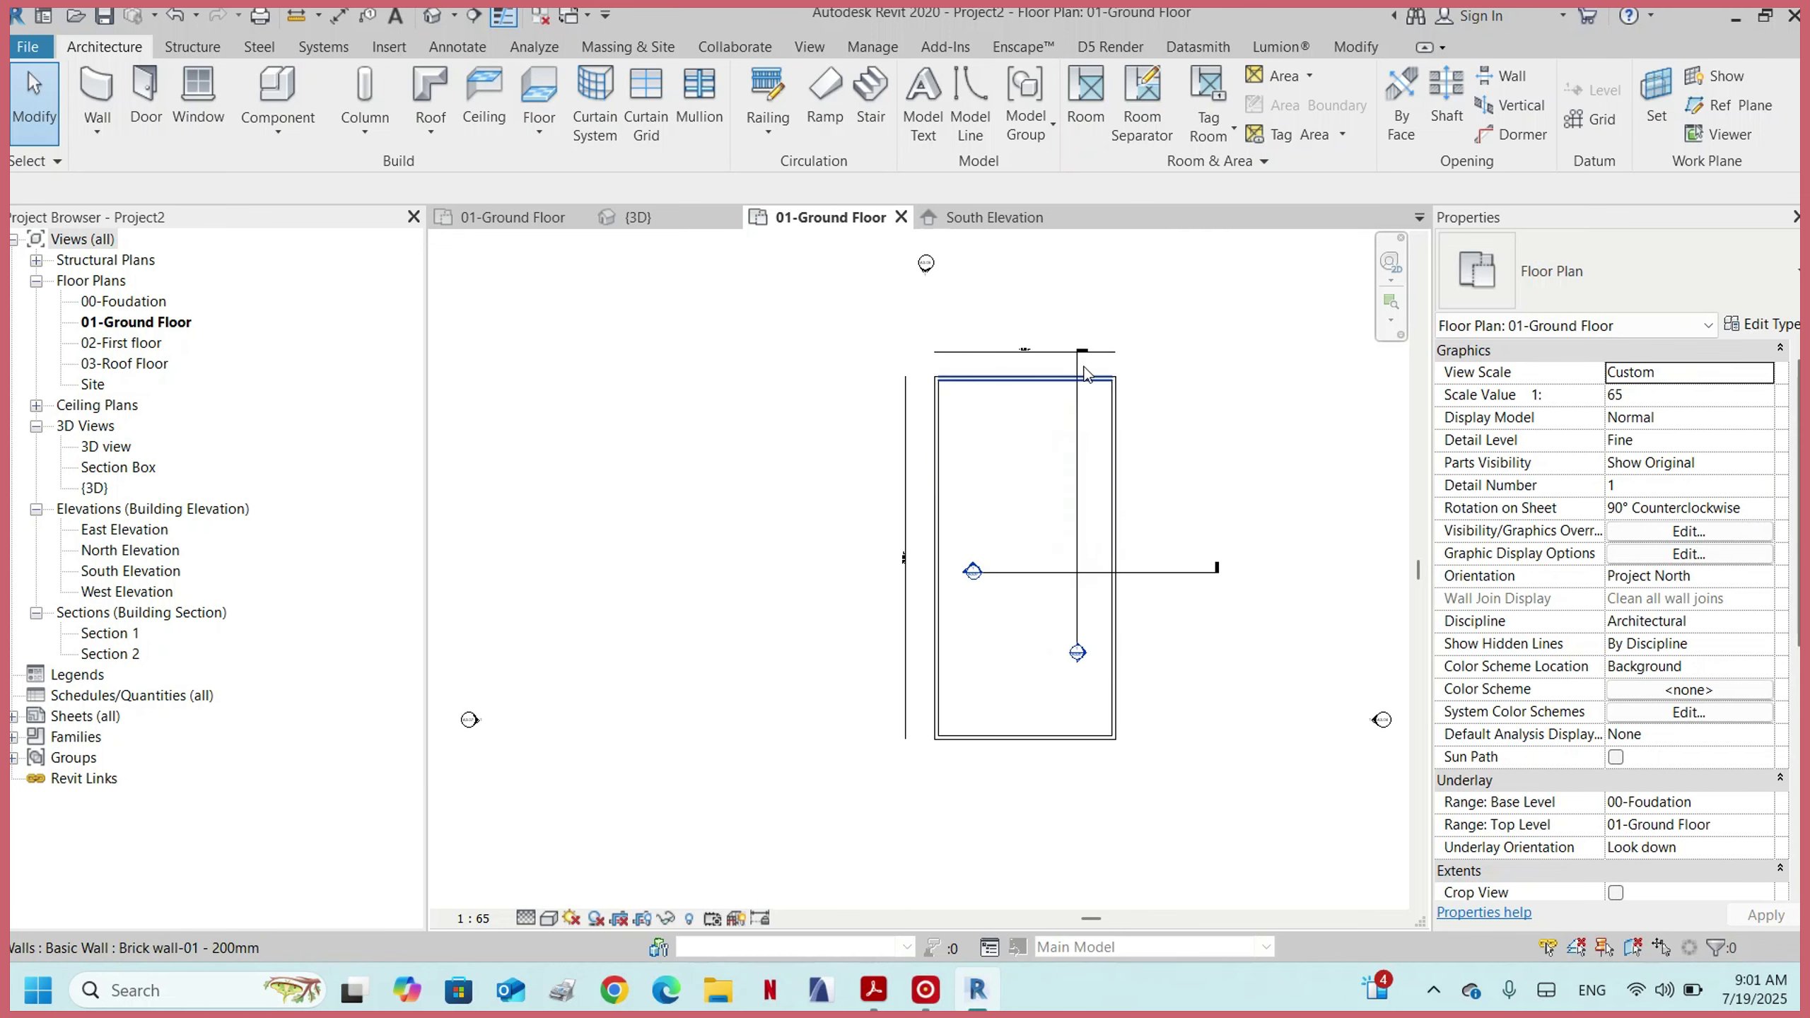
pyautogui.scroll(-2, 1062, 437)
pyautogui.click(1032, 556)
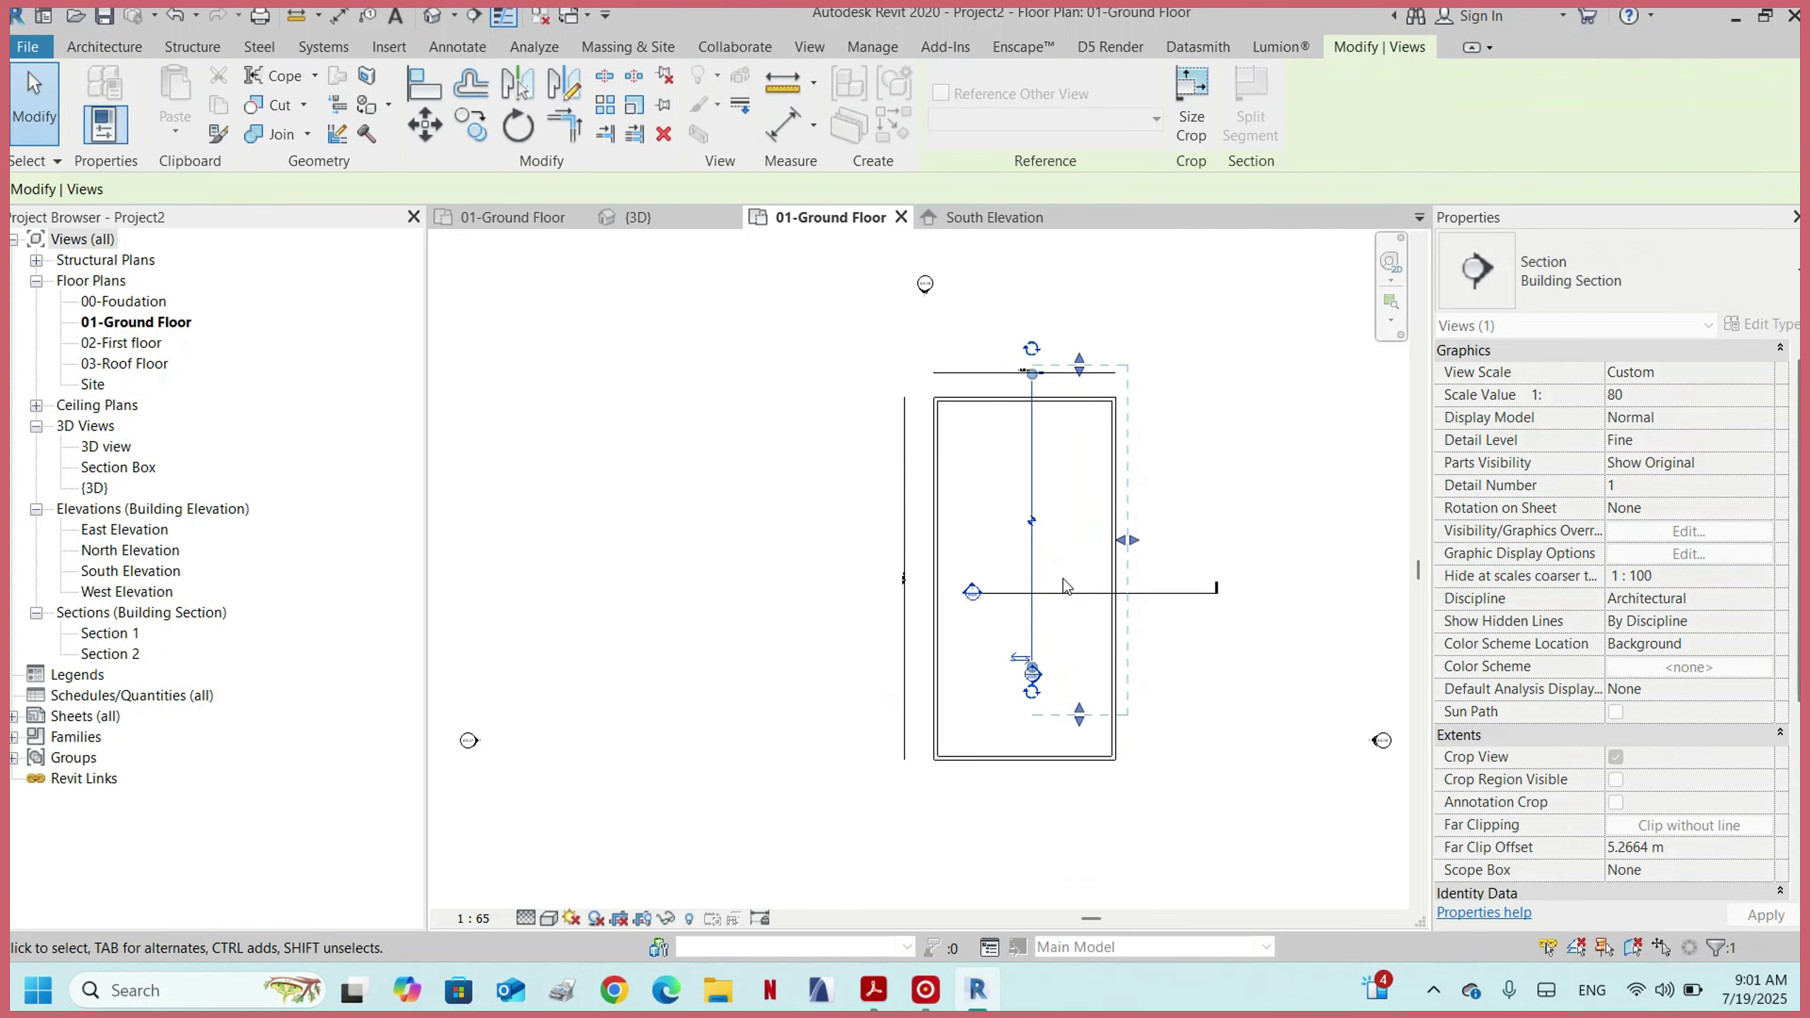
pyautogui.click(1054, 605)
pyautogui.moveTo(1053, 604); pyautogui.dragTo(969, 612)
pyautogui.click(1245, 447)
pyautogui.scroll(-2, 1045, 320)
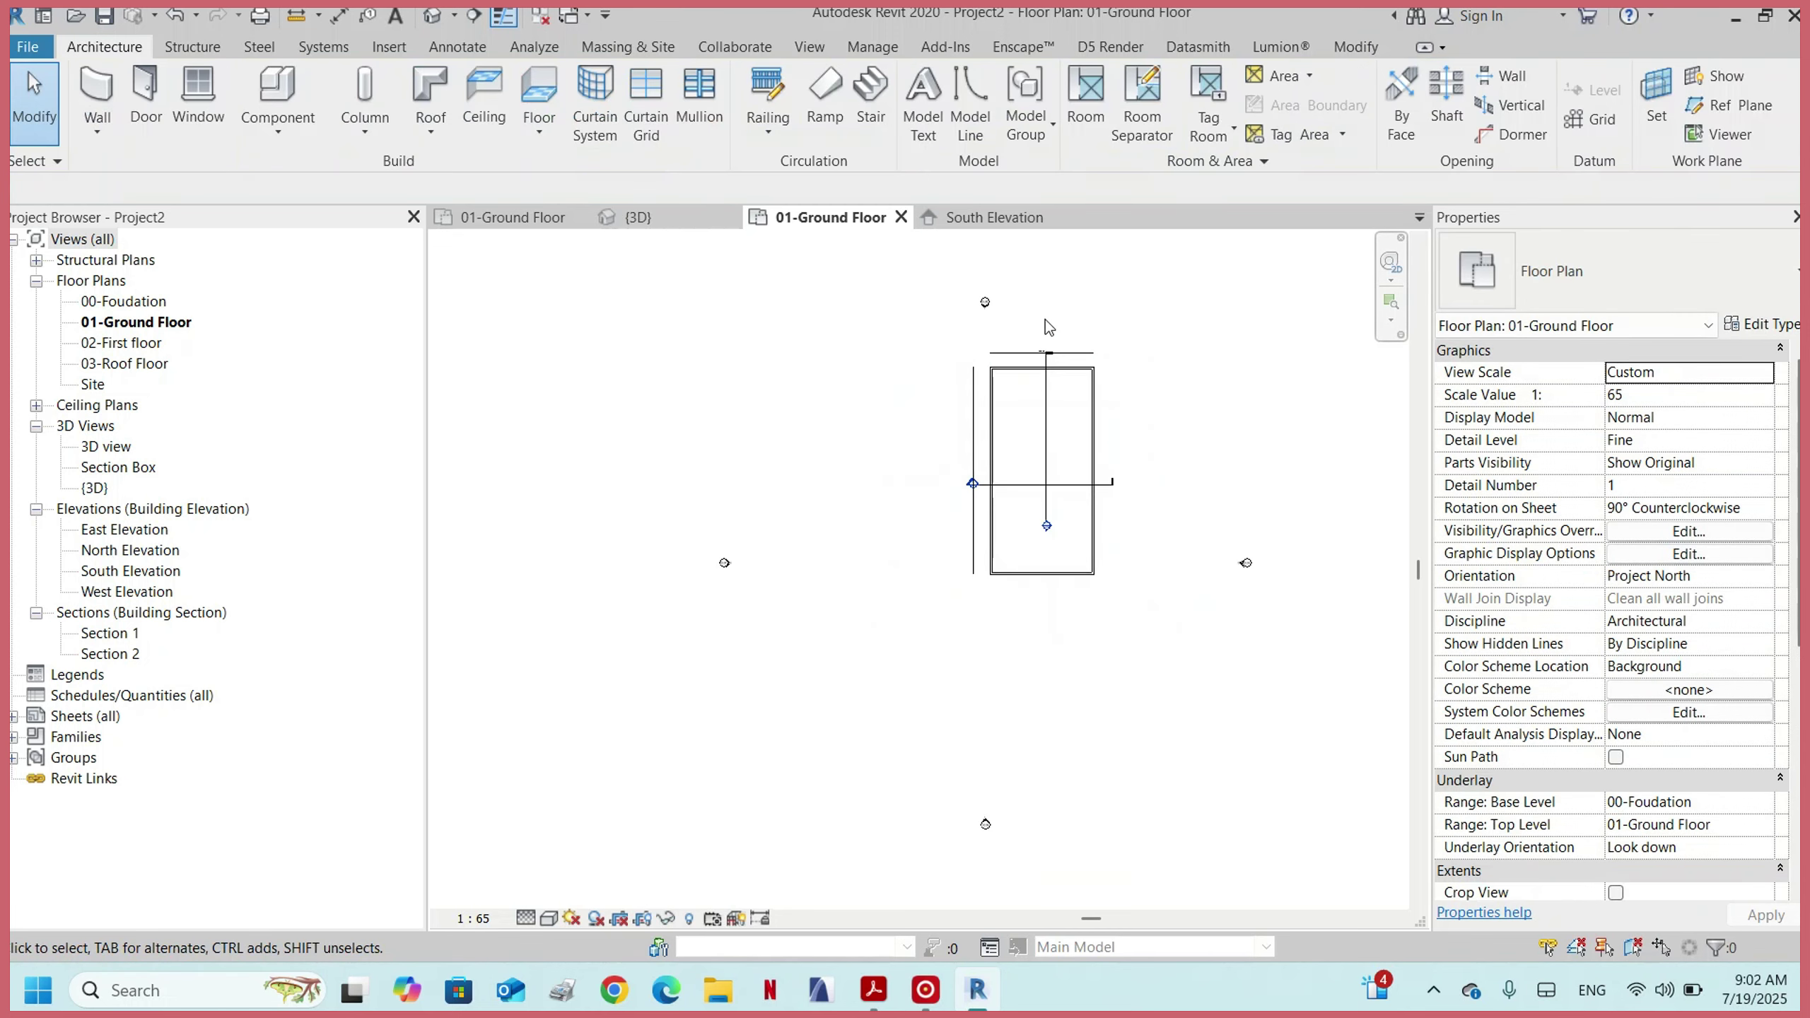
# - Move the overall width dimension closer to the upper exterior wall
pyautogui.scroll(2, 1045, 319)
pyautogui.click(1029, 362)
pyautogui.scroll(3, 1029, 362)
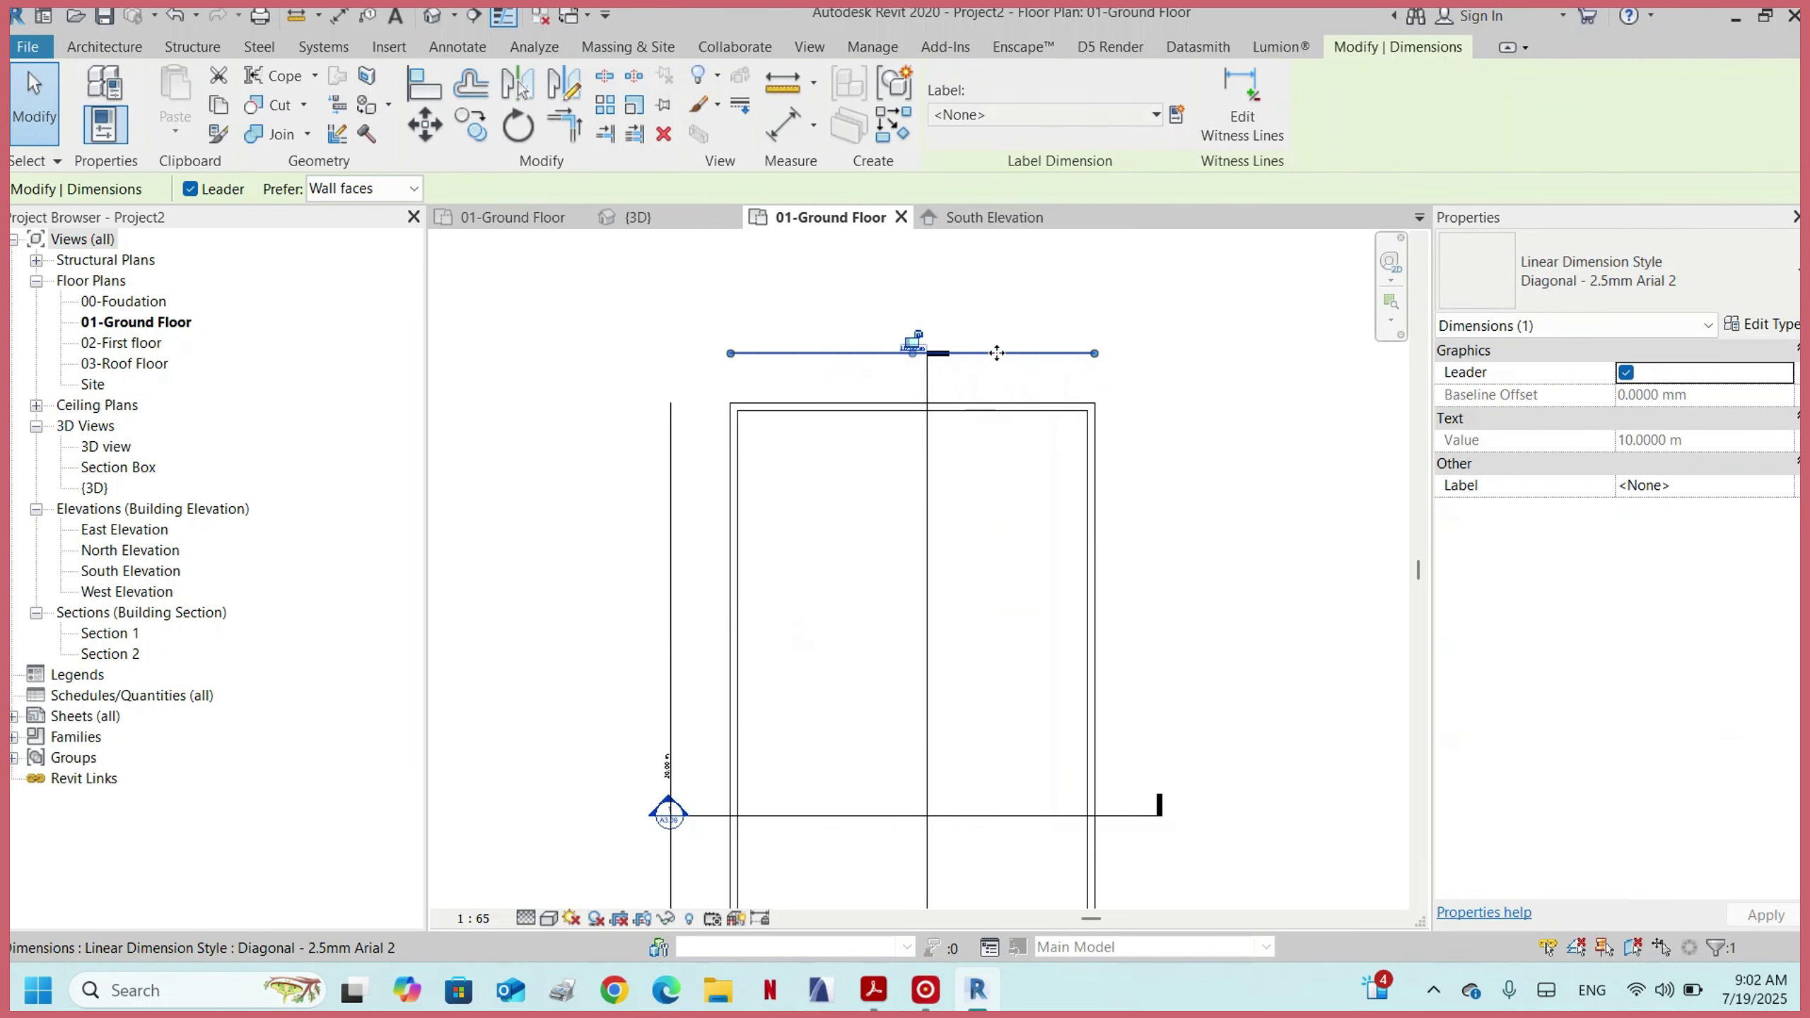
pyautogui.moveTo(1029, 362); pyautogui.dragTo(1005, 386)
pyautogui.click(1198, 335)
pyautogui.scroll(-2, 1198, 335)
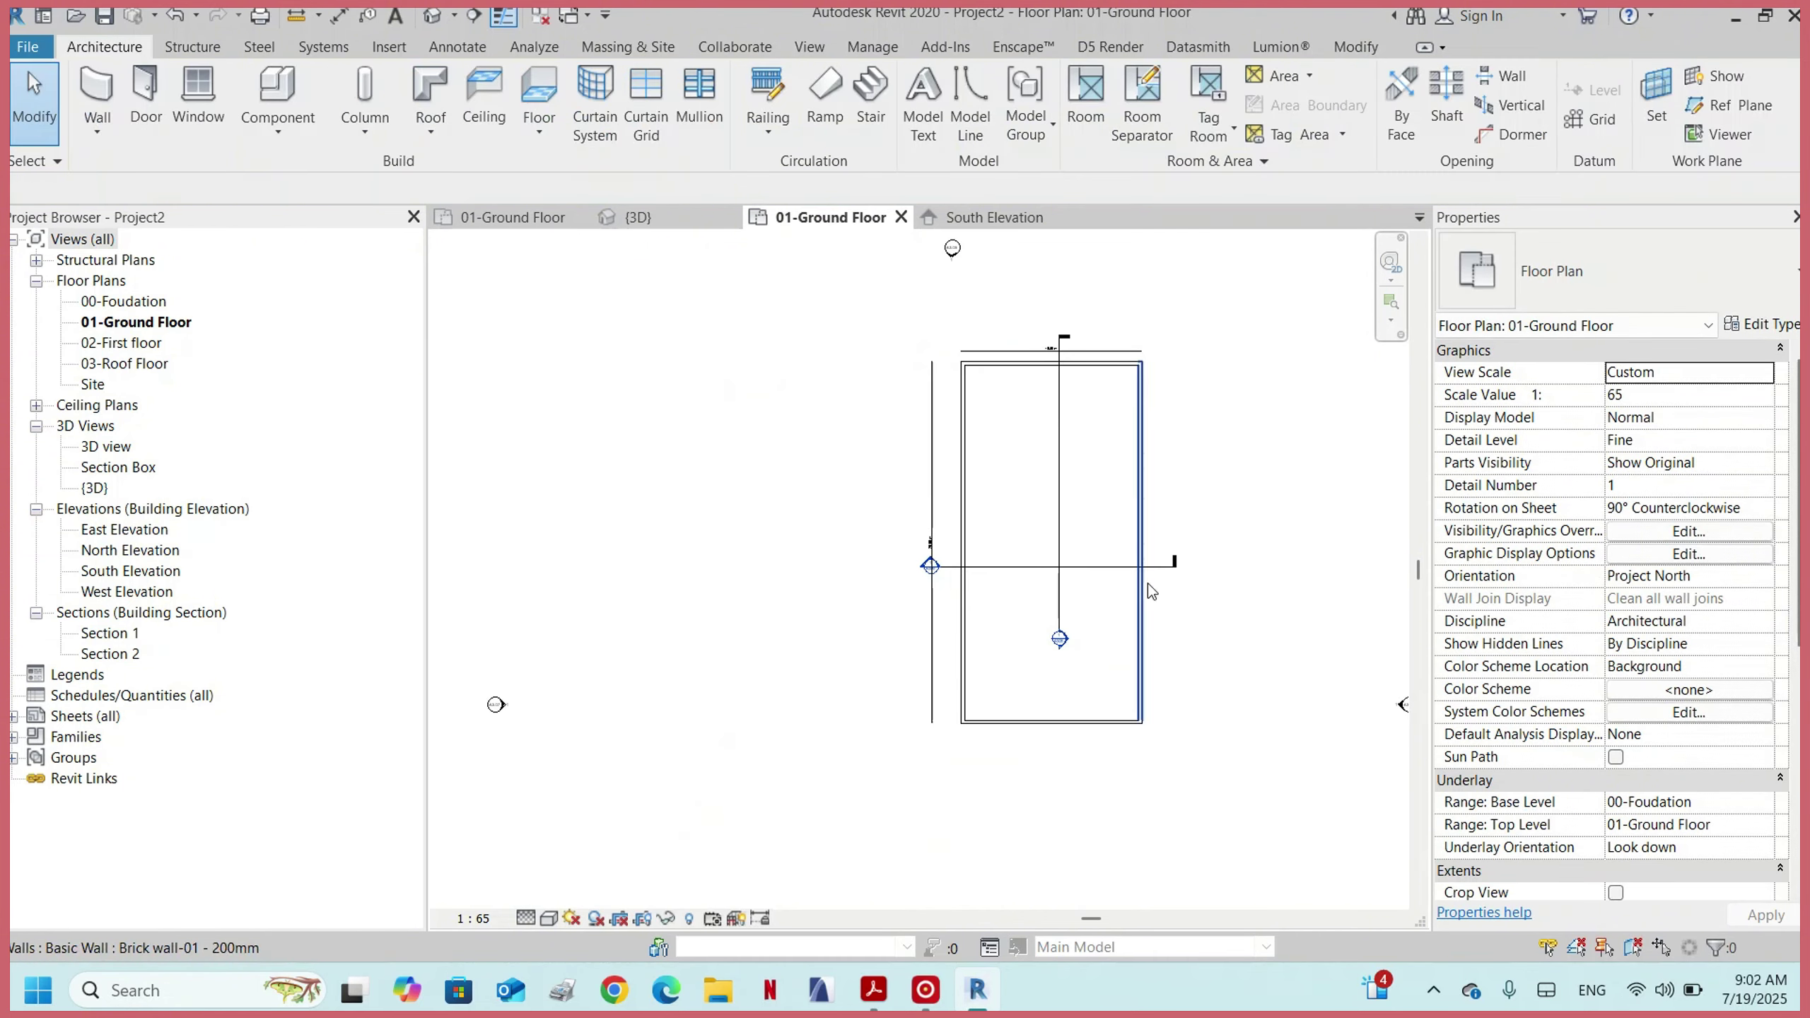
pyautogui.scroll(1, 1084, 463)
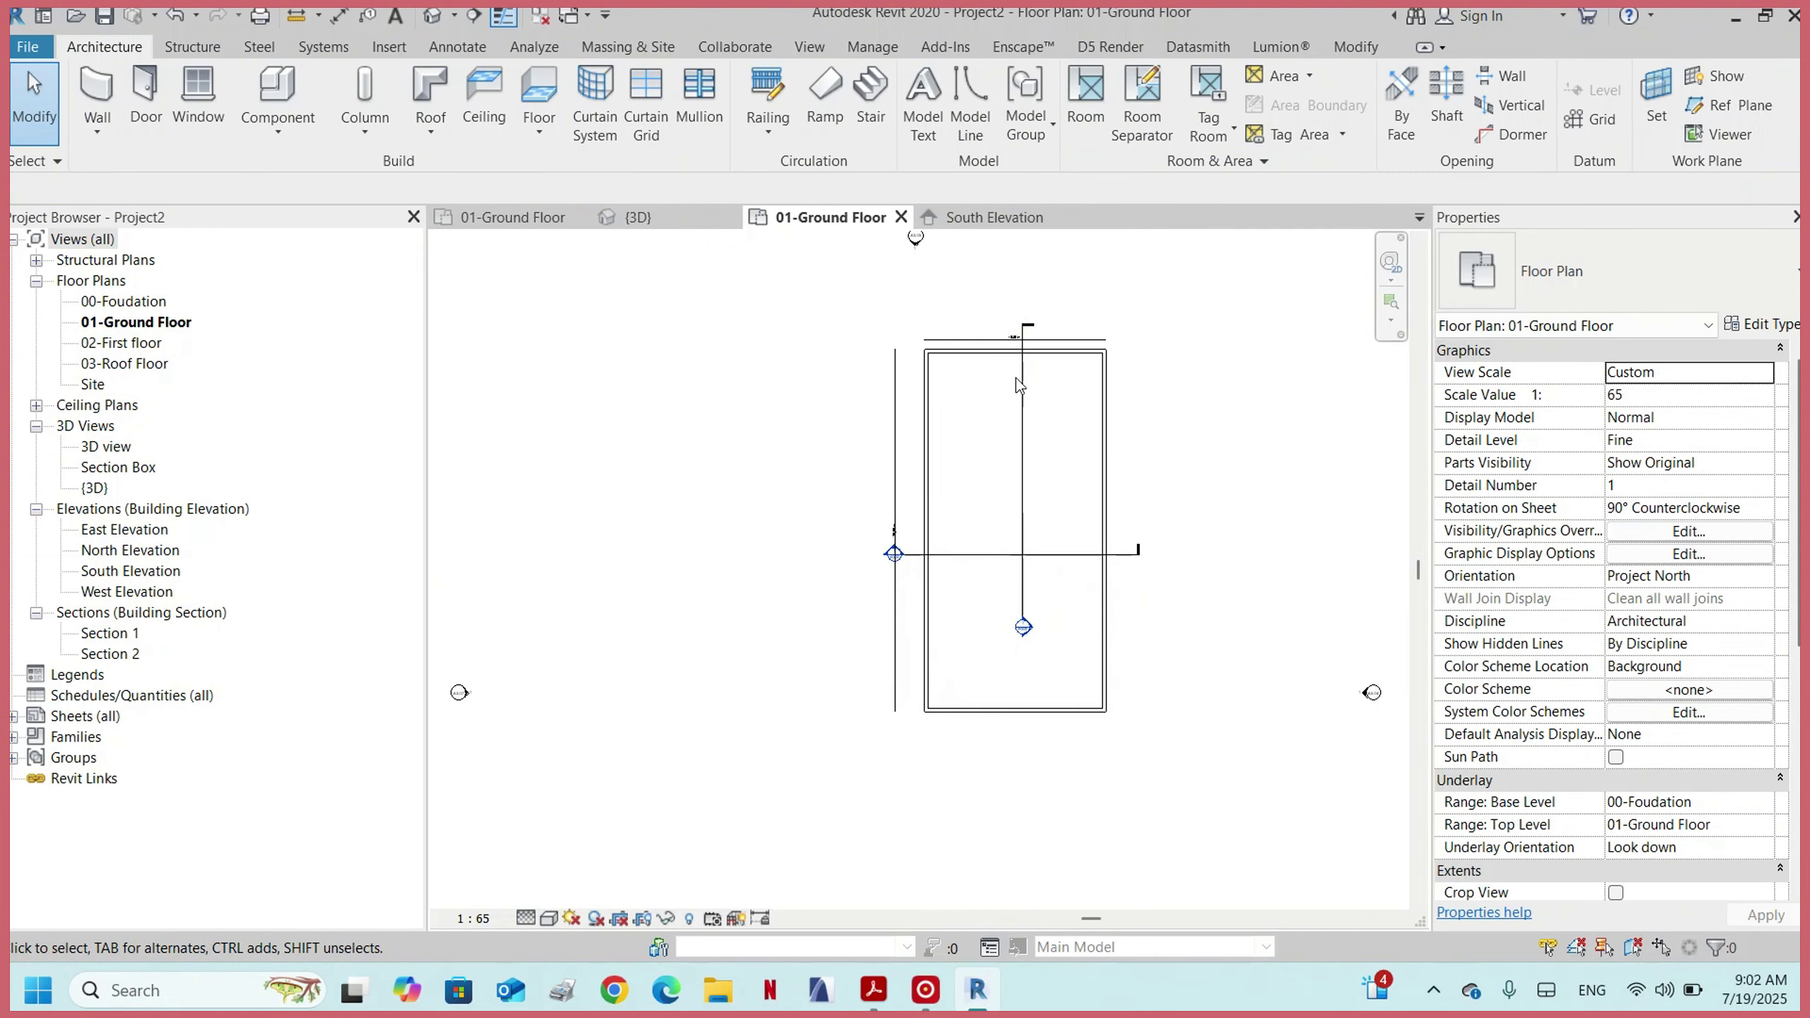
pyautogui.scroll(-1, 1276, 417)
# - Examine the room layout and dimensions in REV_0's ground floor plan, from the kitchen and laundry down to the living room and garage
pyautogui.click(500, 208)
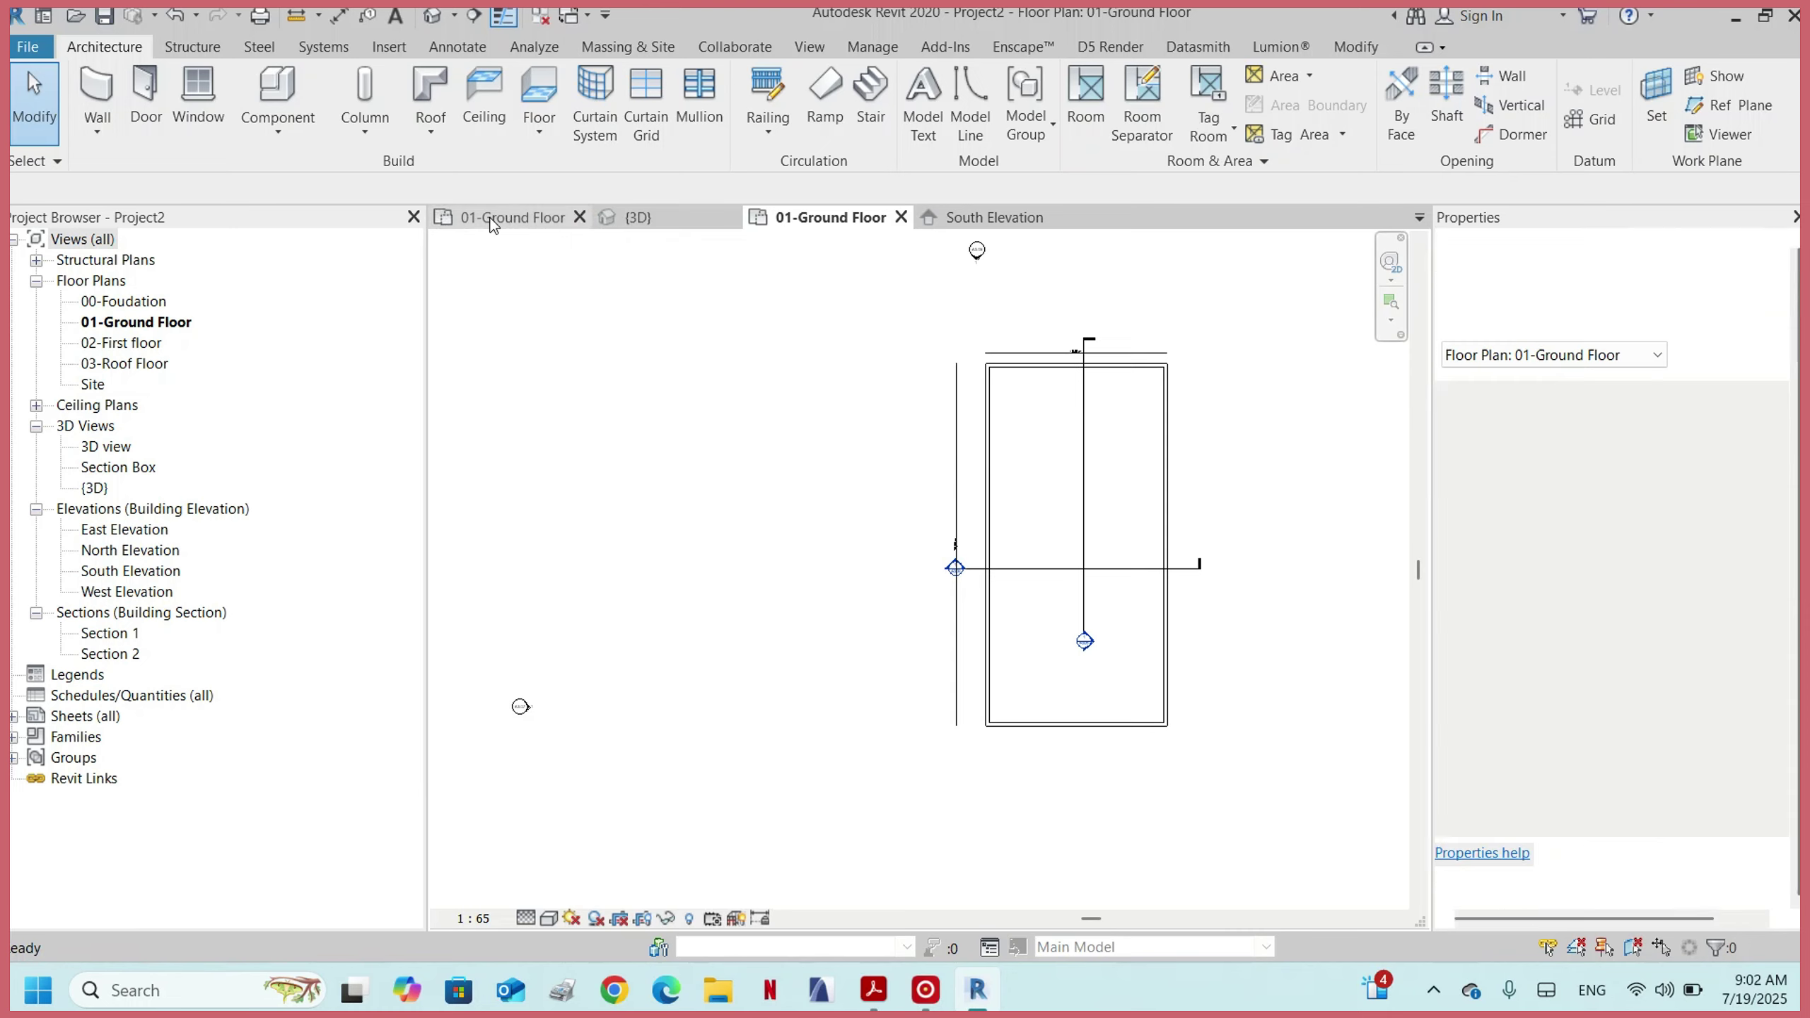
pyautogui.scroll(5, 842, 309)
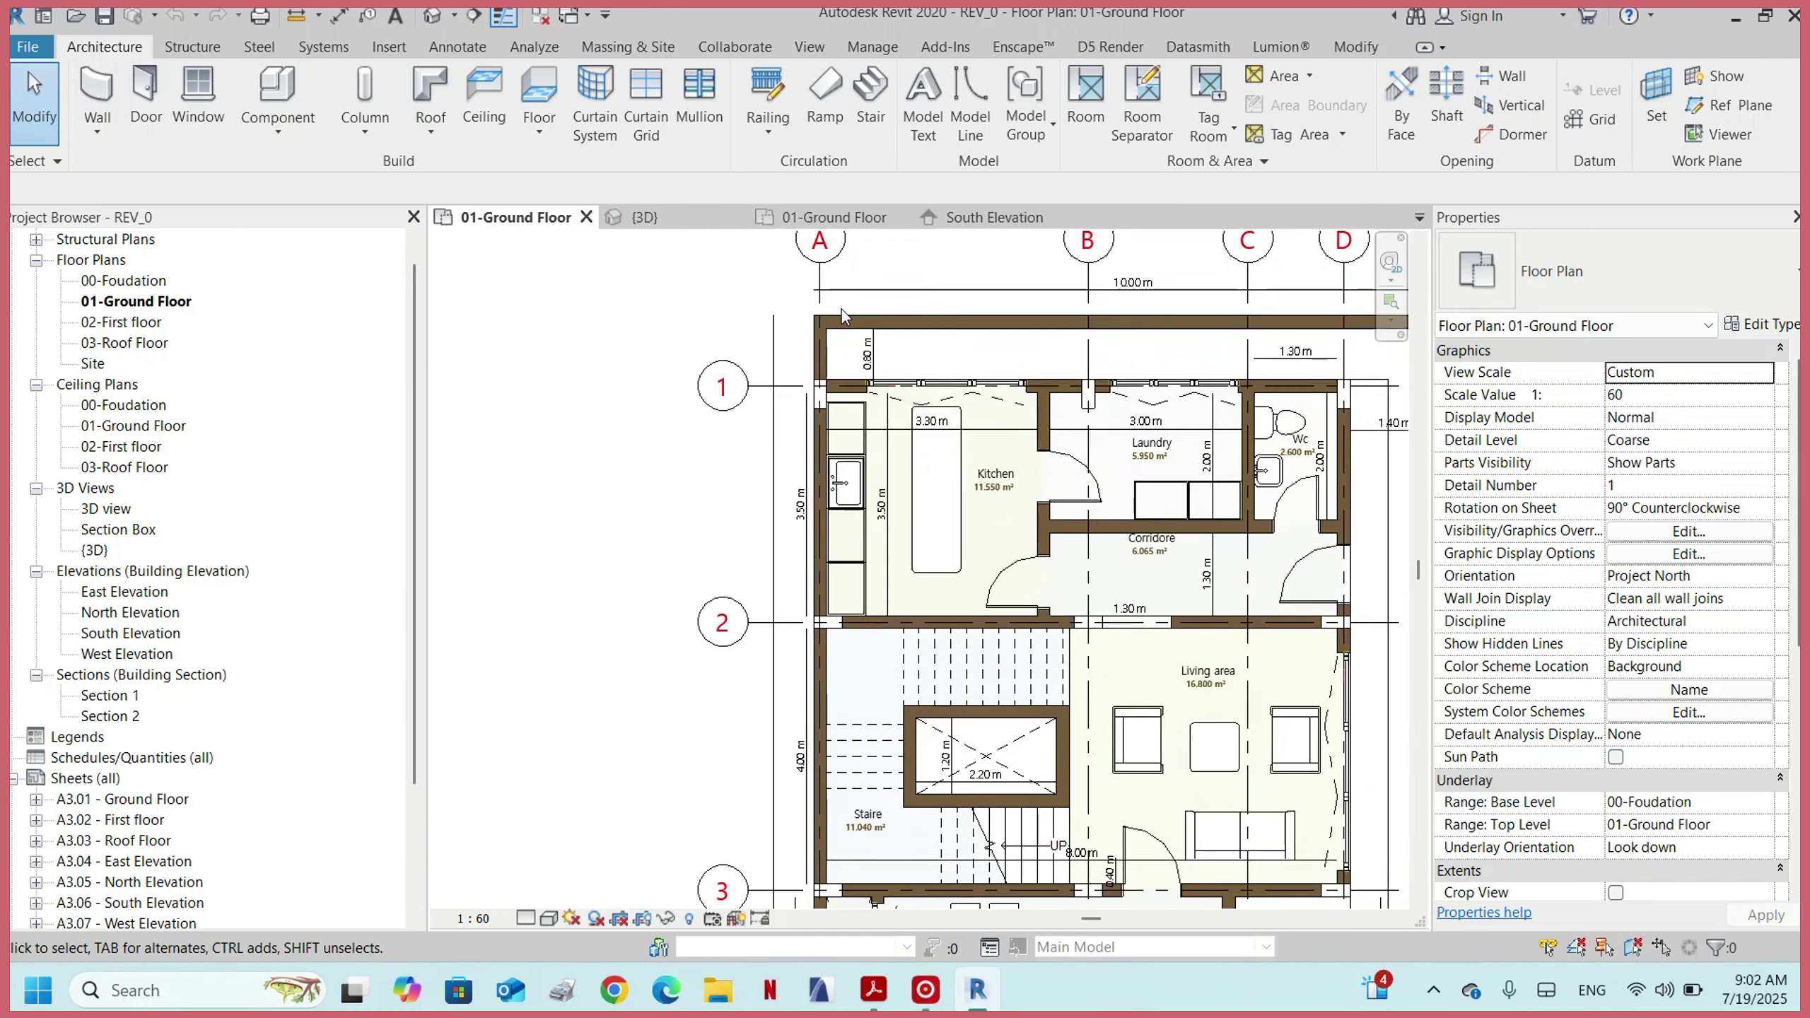
pyautogui.scroll(-6, 927, 350)
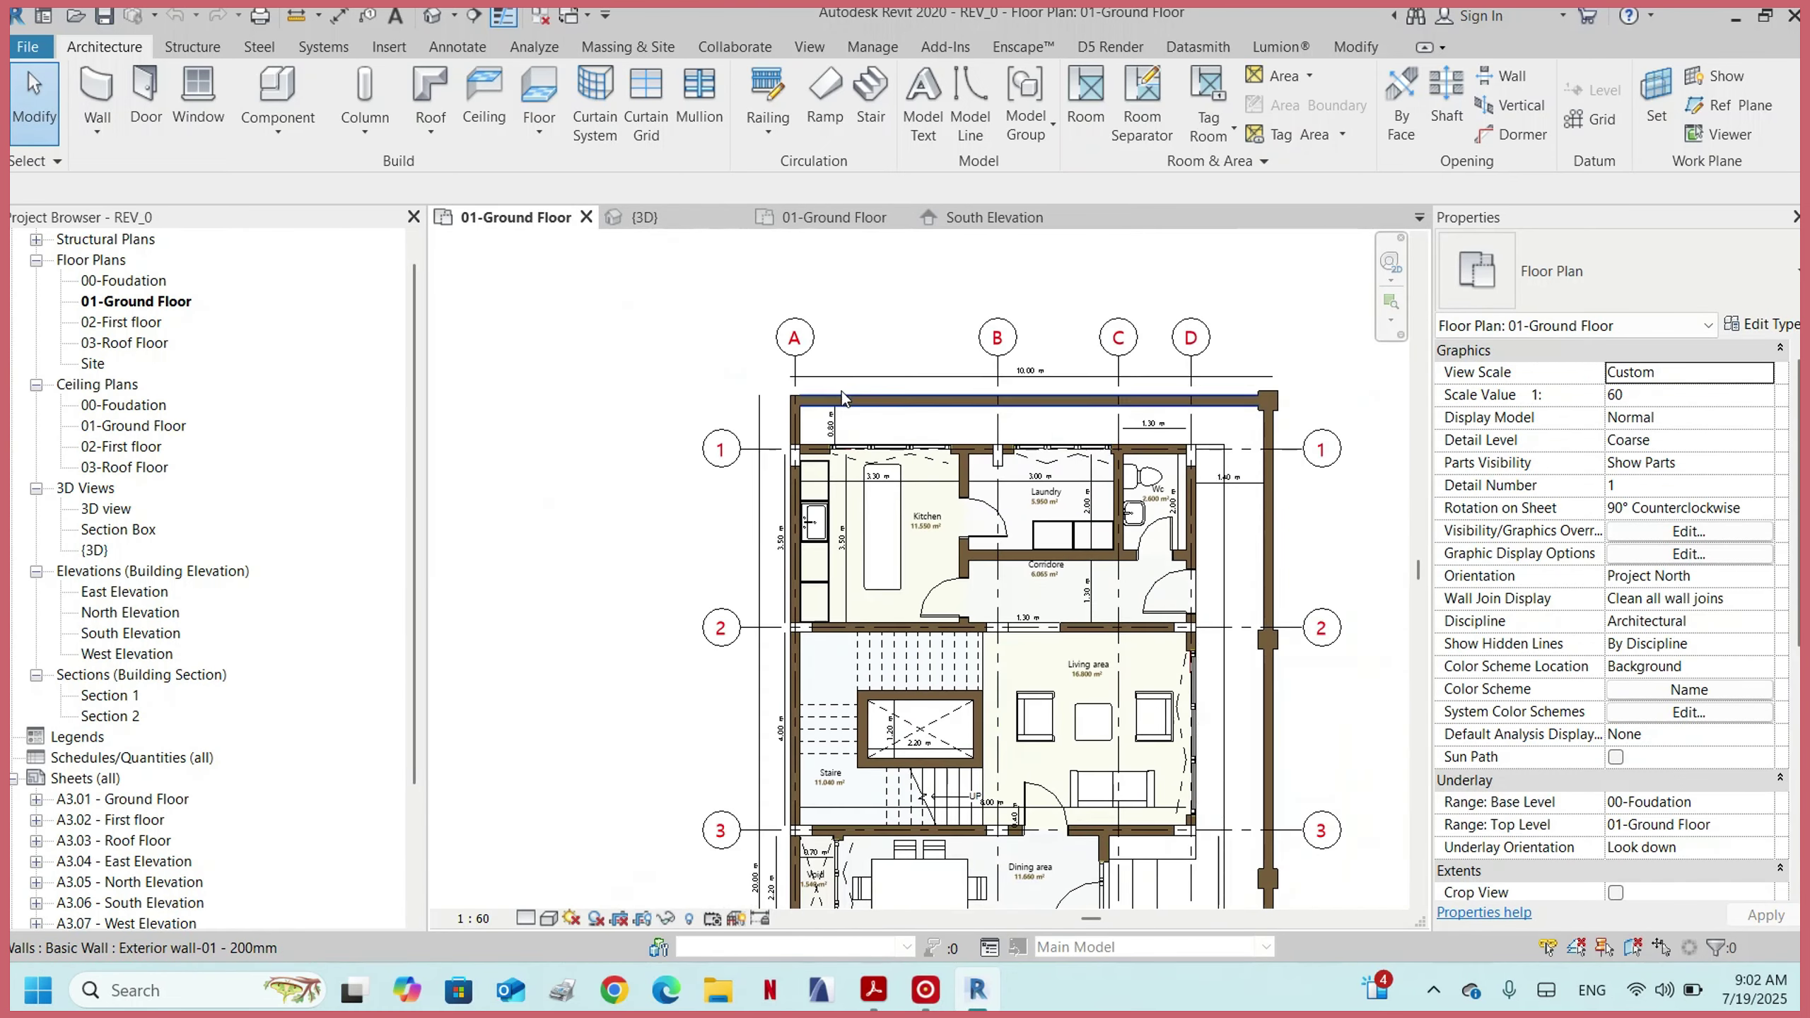
pyautogui.scroll(3, 1225, 420)
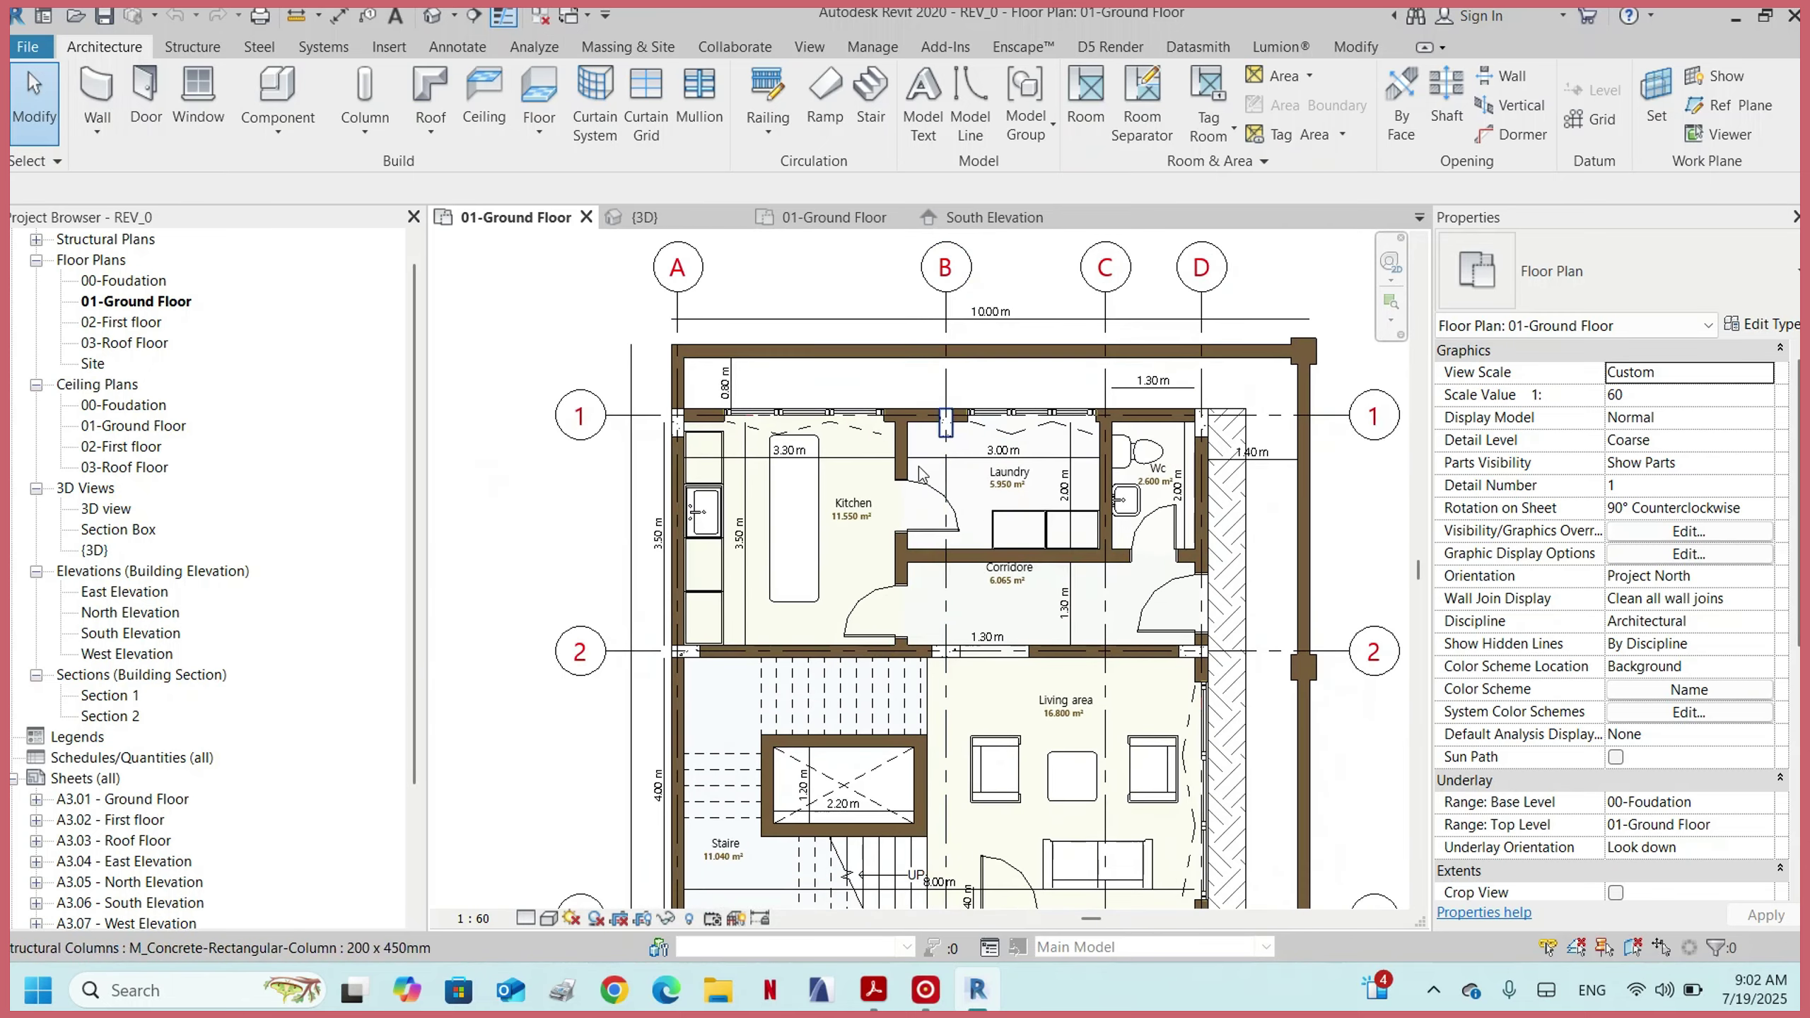
pyautogui.scroll(2, 804, 524)
pyautogui.scroll(-1, 813, 485)
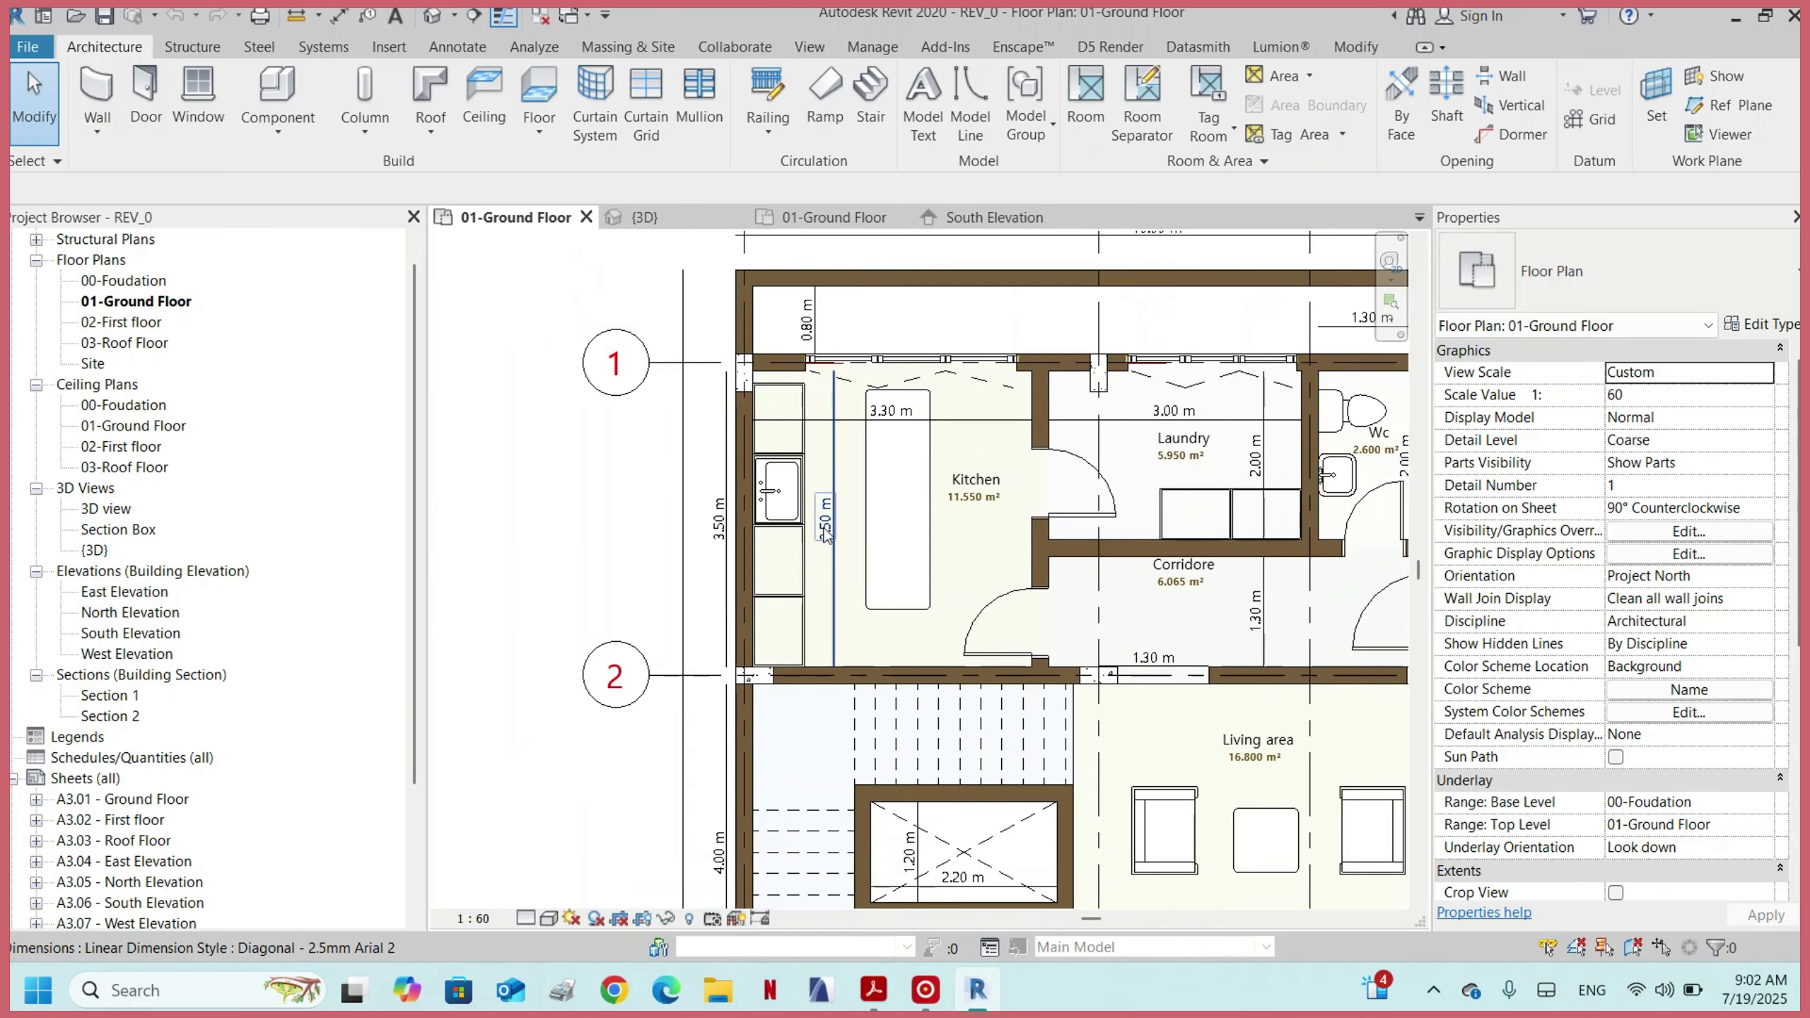
pyautogui.scroll(2, 823, 430)
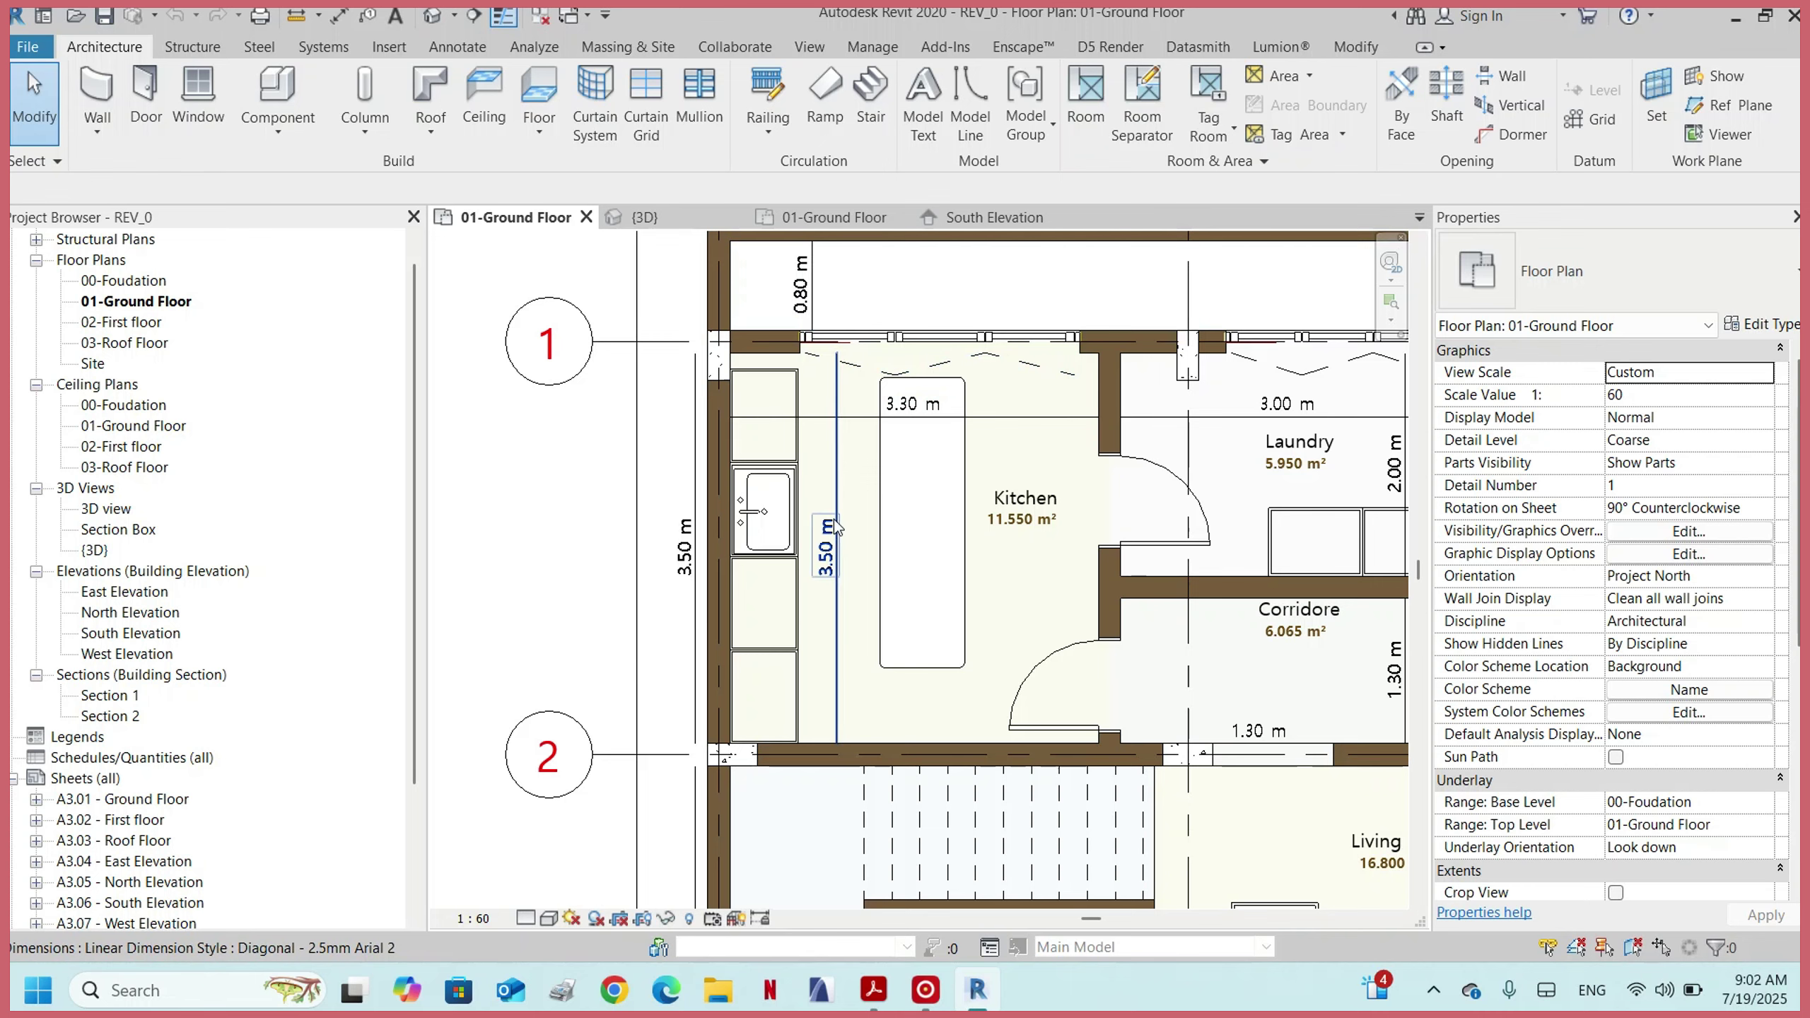
pyautogui.scroll(-4, 917, 392)
pyautogui.scroll(4, 812, 821)
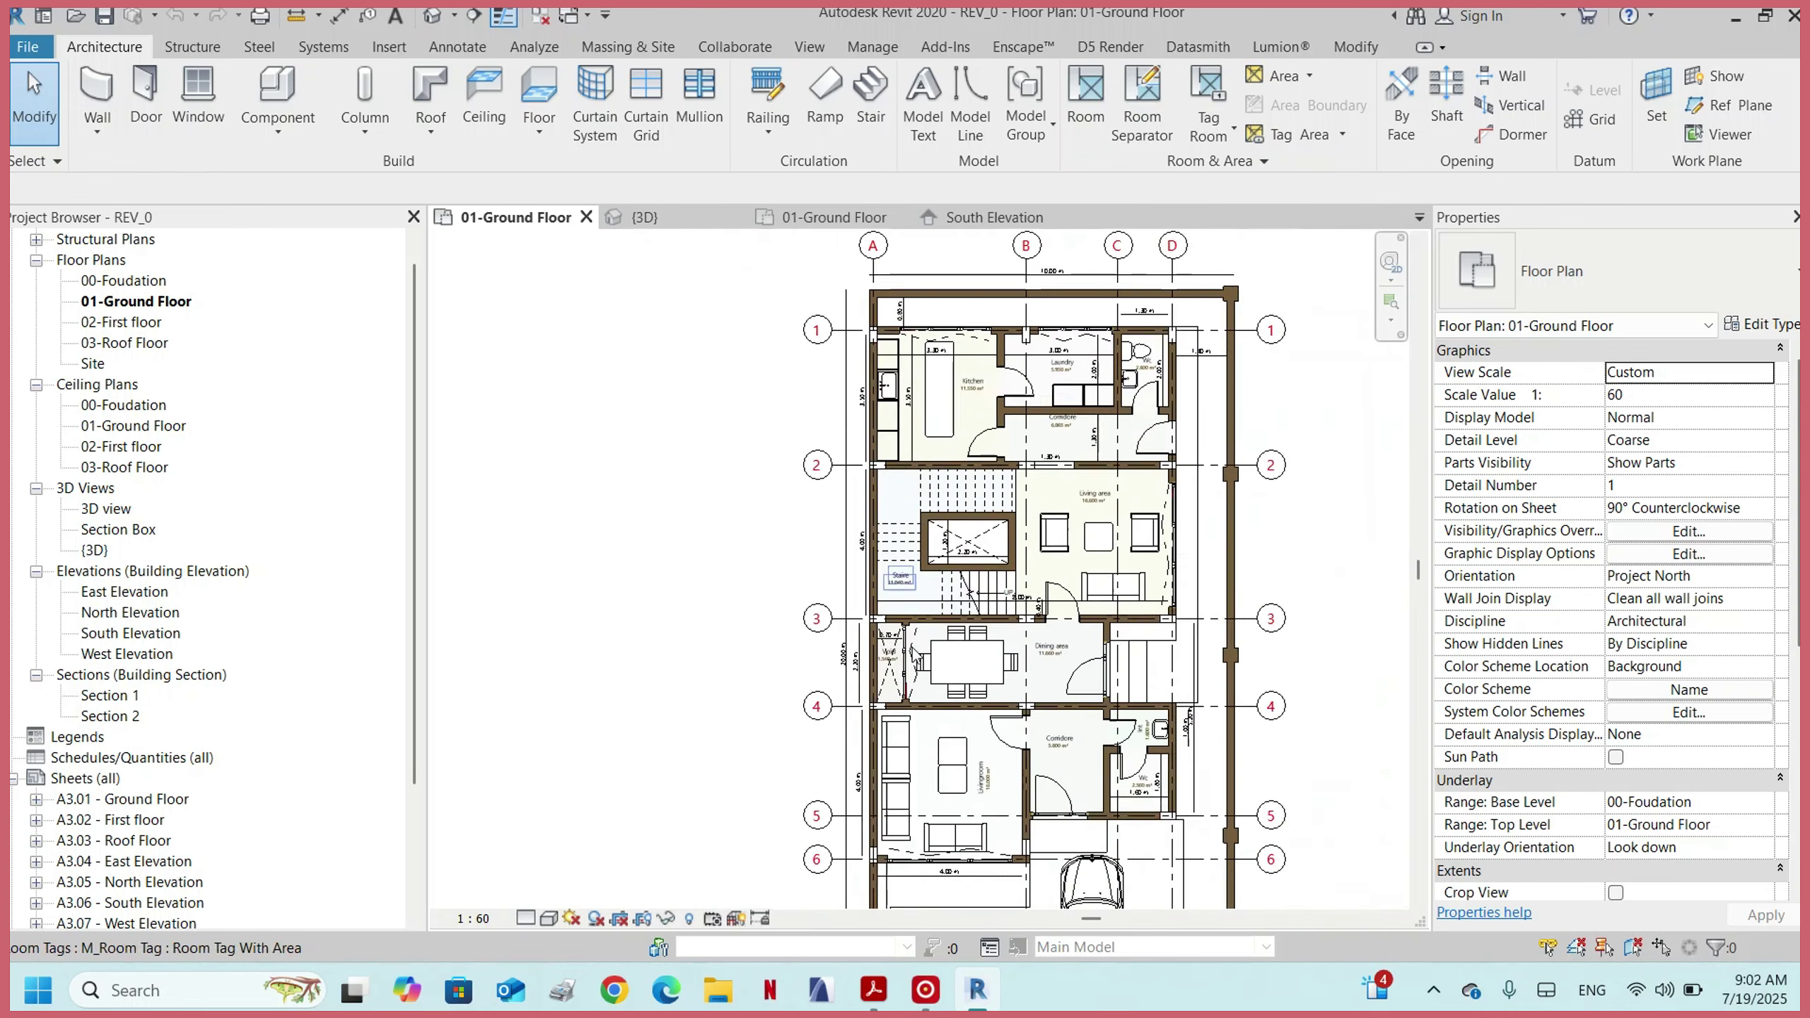
pyautogui.scroll(-2, 843, 602)
pyautogui.scroll(-3, 975, 467)
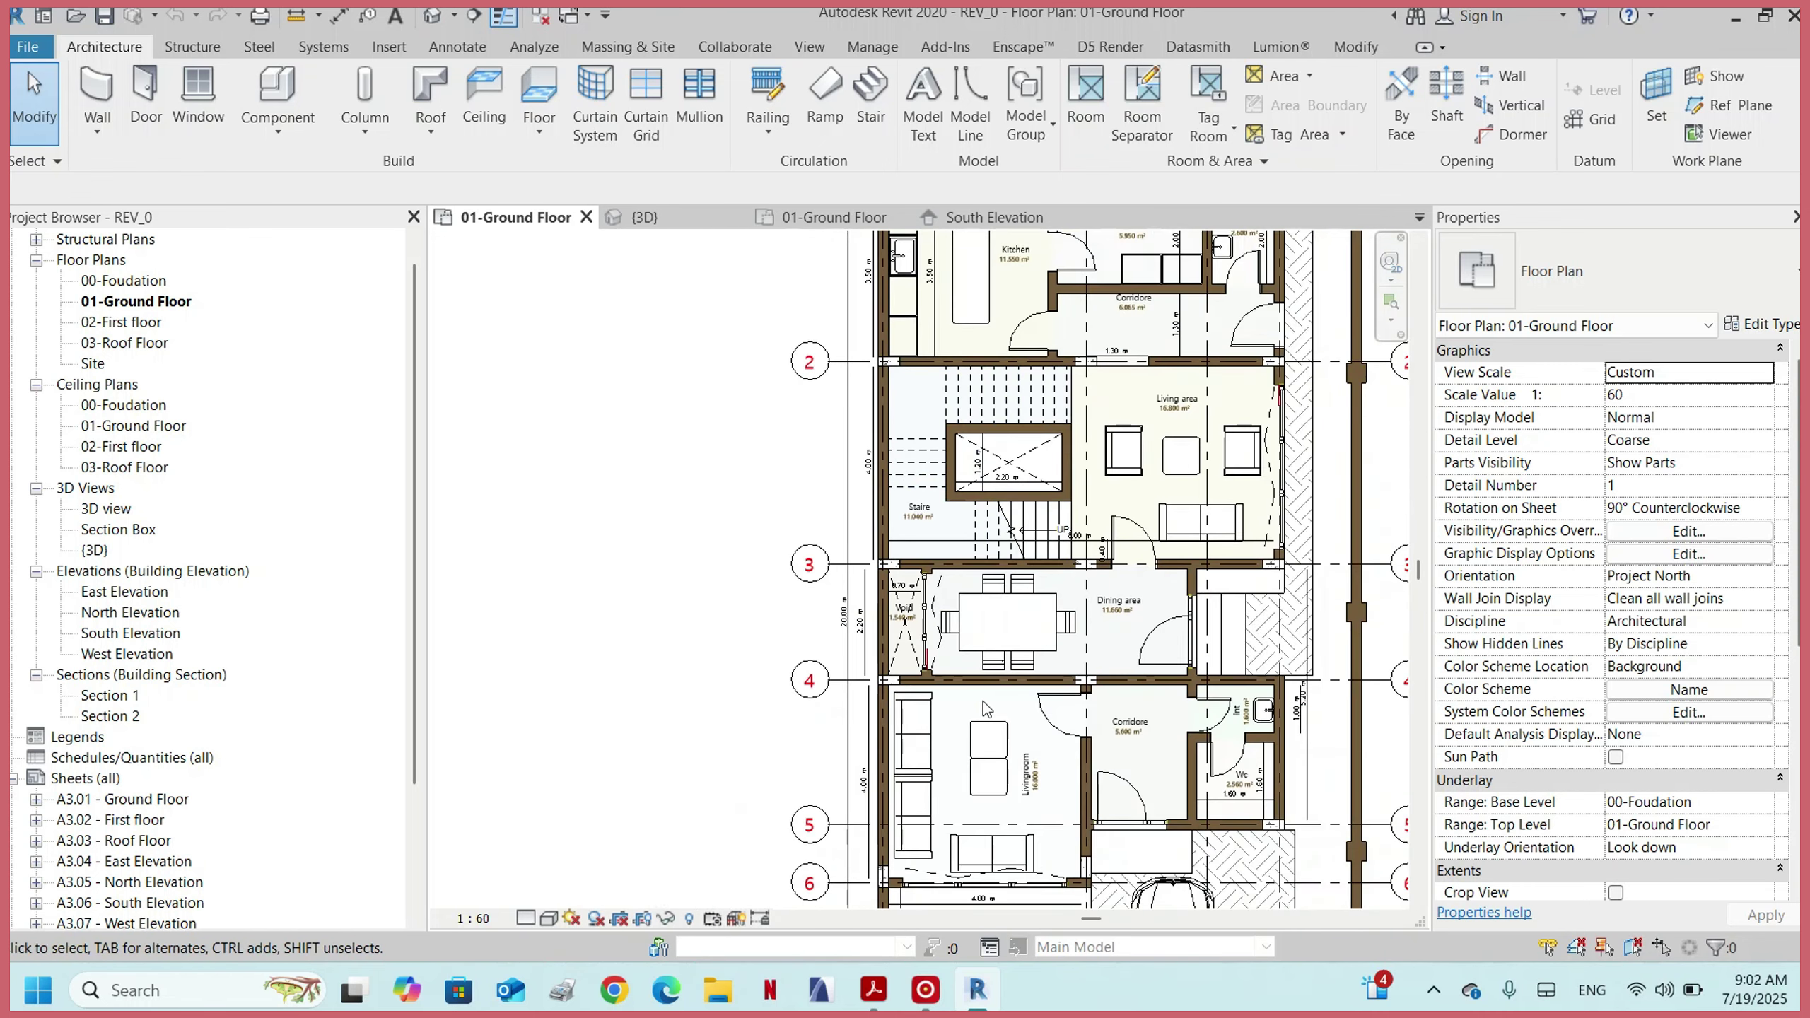
pyautogui.scroll(1, 891, 642)
pyautogui.scroll(-2, 834, 713)
pyautogui.scroll(-2, 1126, 527)
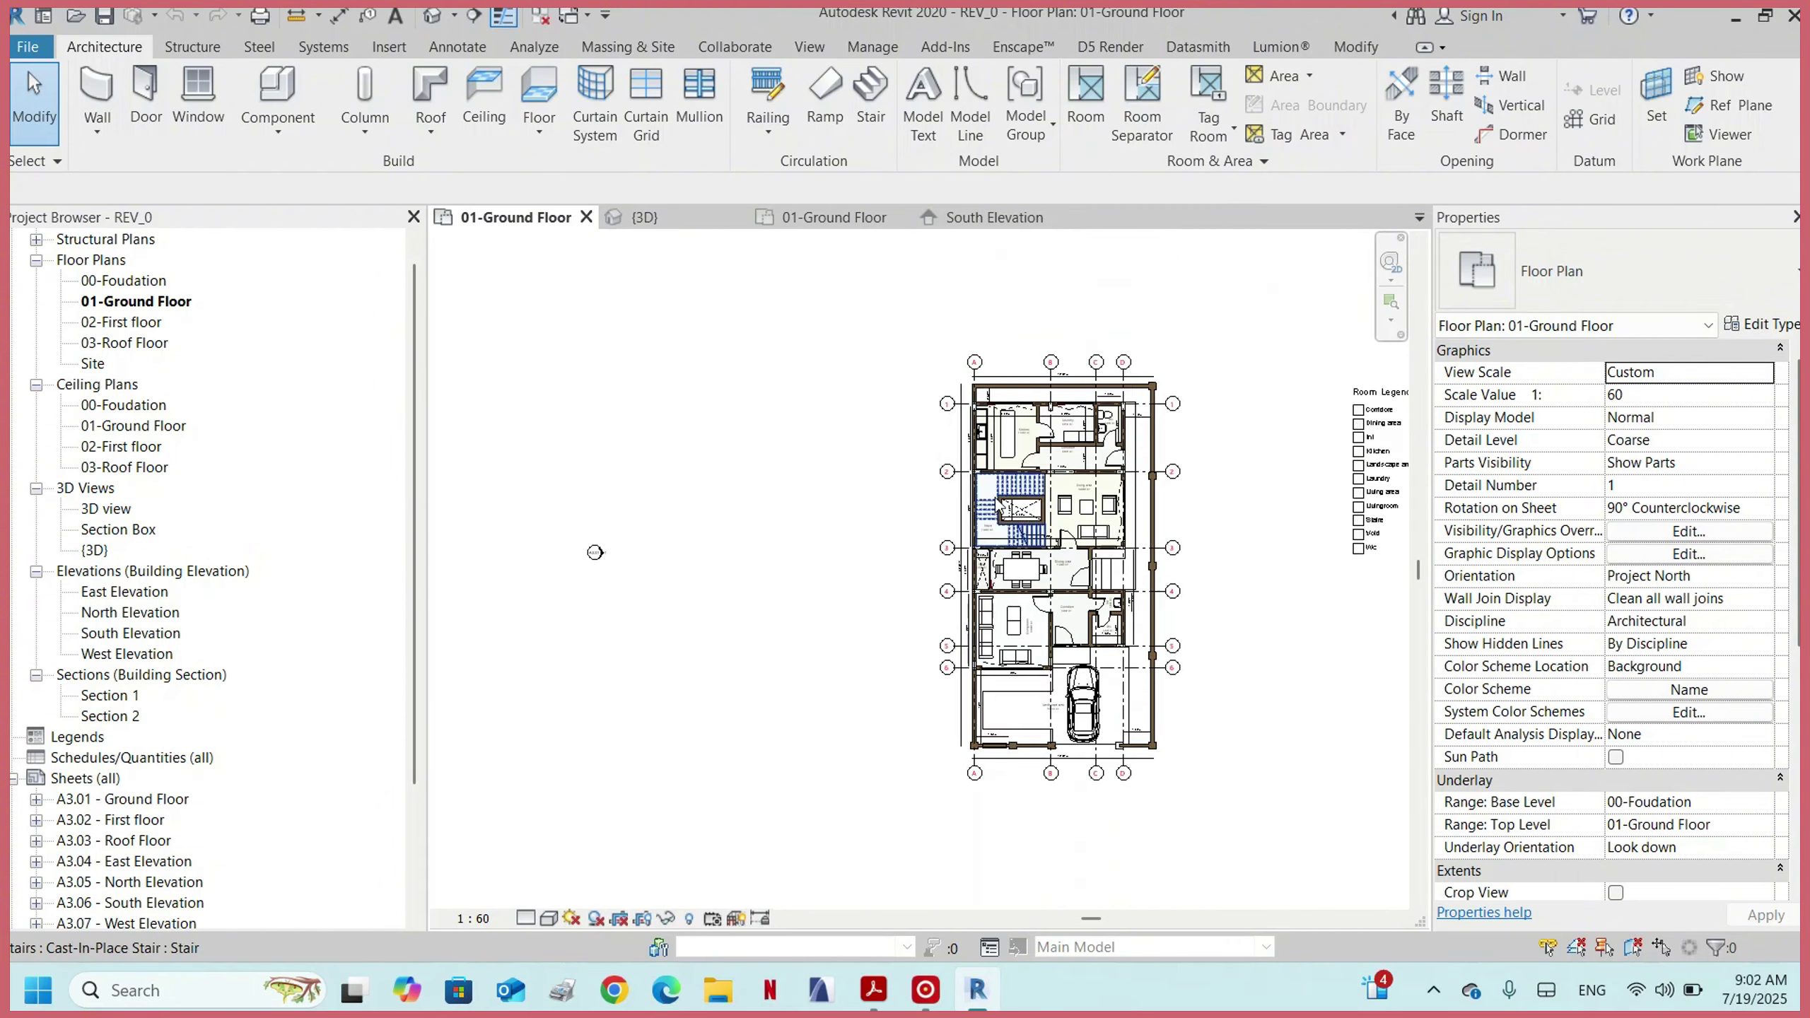
pyautogui.scroll(3, 953, 453)
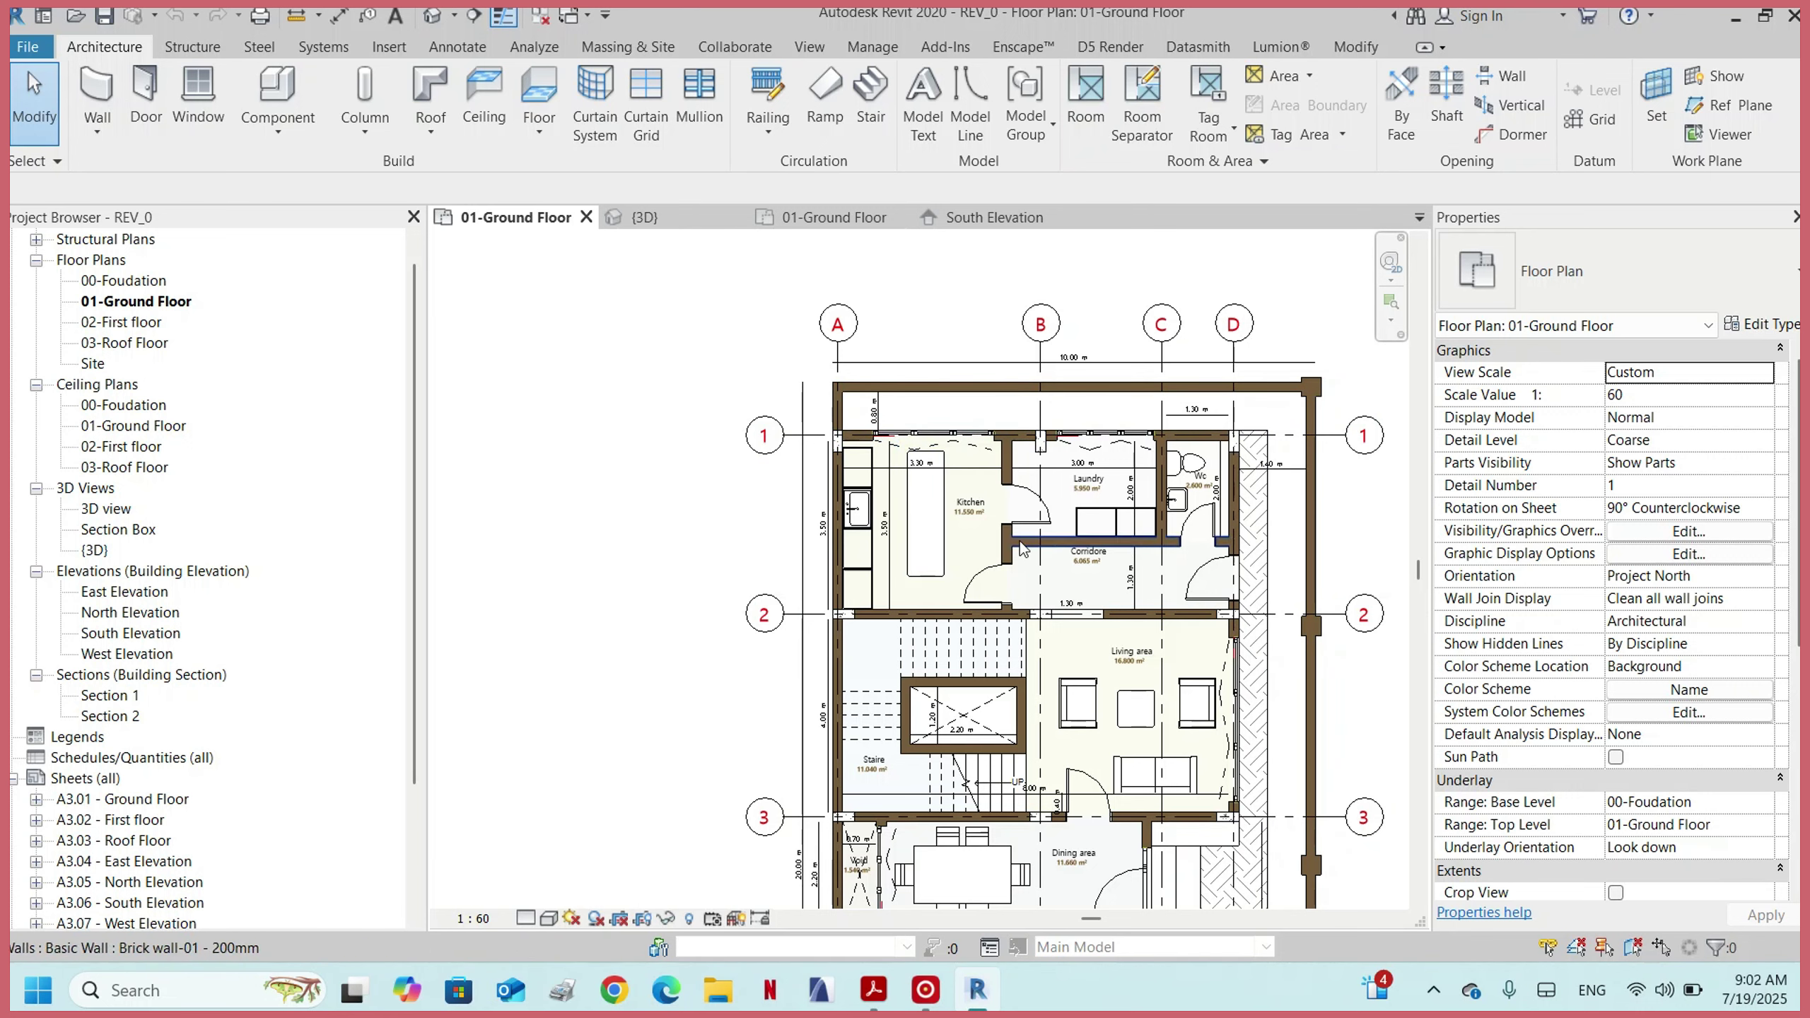
pyautogui.scroll(-4, 909, 608)
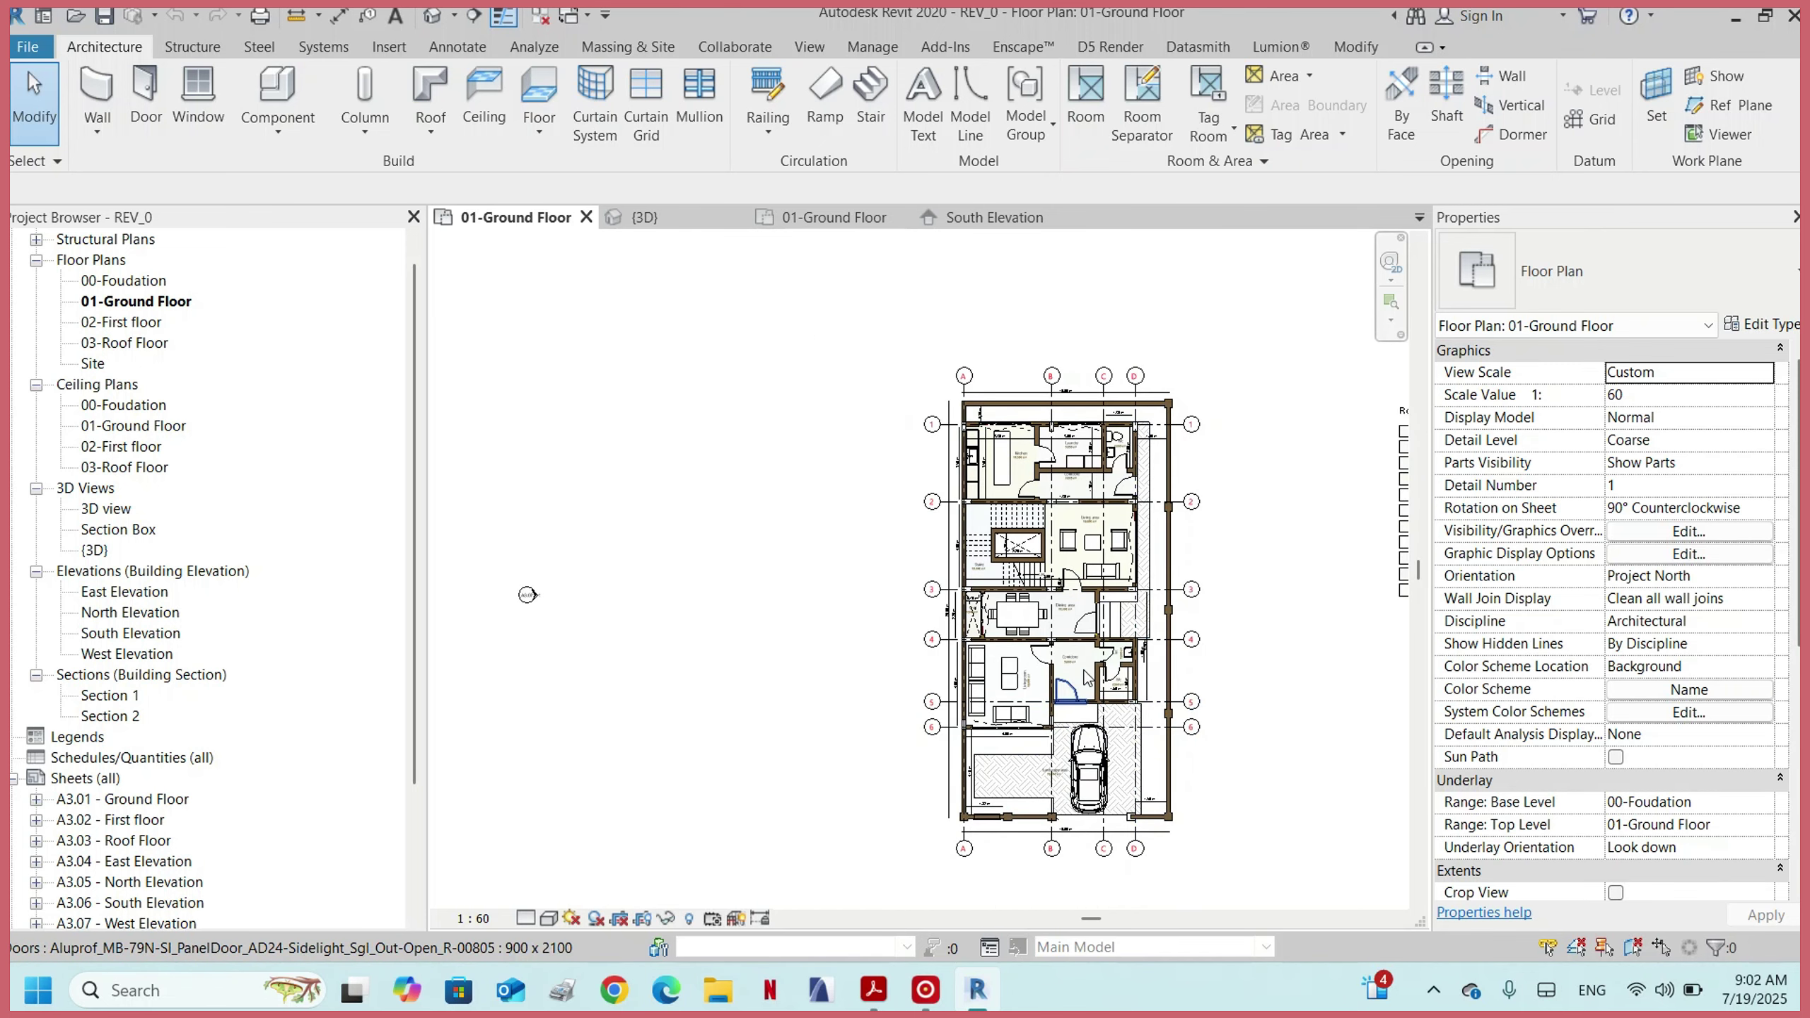
# - In Project2's ground floor plan, draw chained 200 mm brick walls about 7.9 m across near the upper end and about 14 m down alongside the right exterior wall
pyautogui.click(832, 217)
pyautogui.scroll(2, 1055, 393)
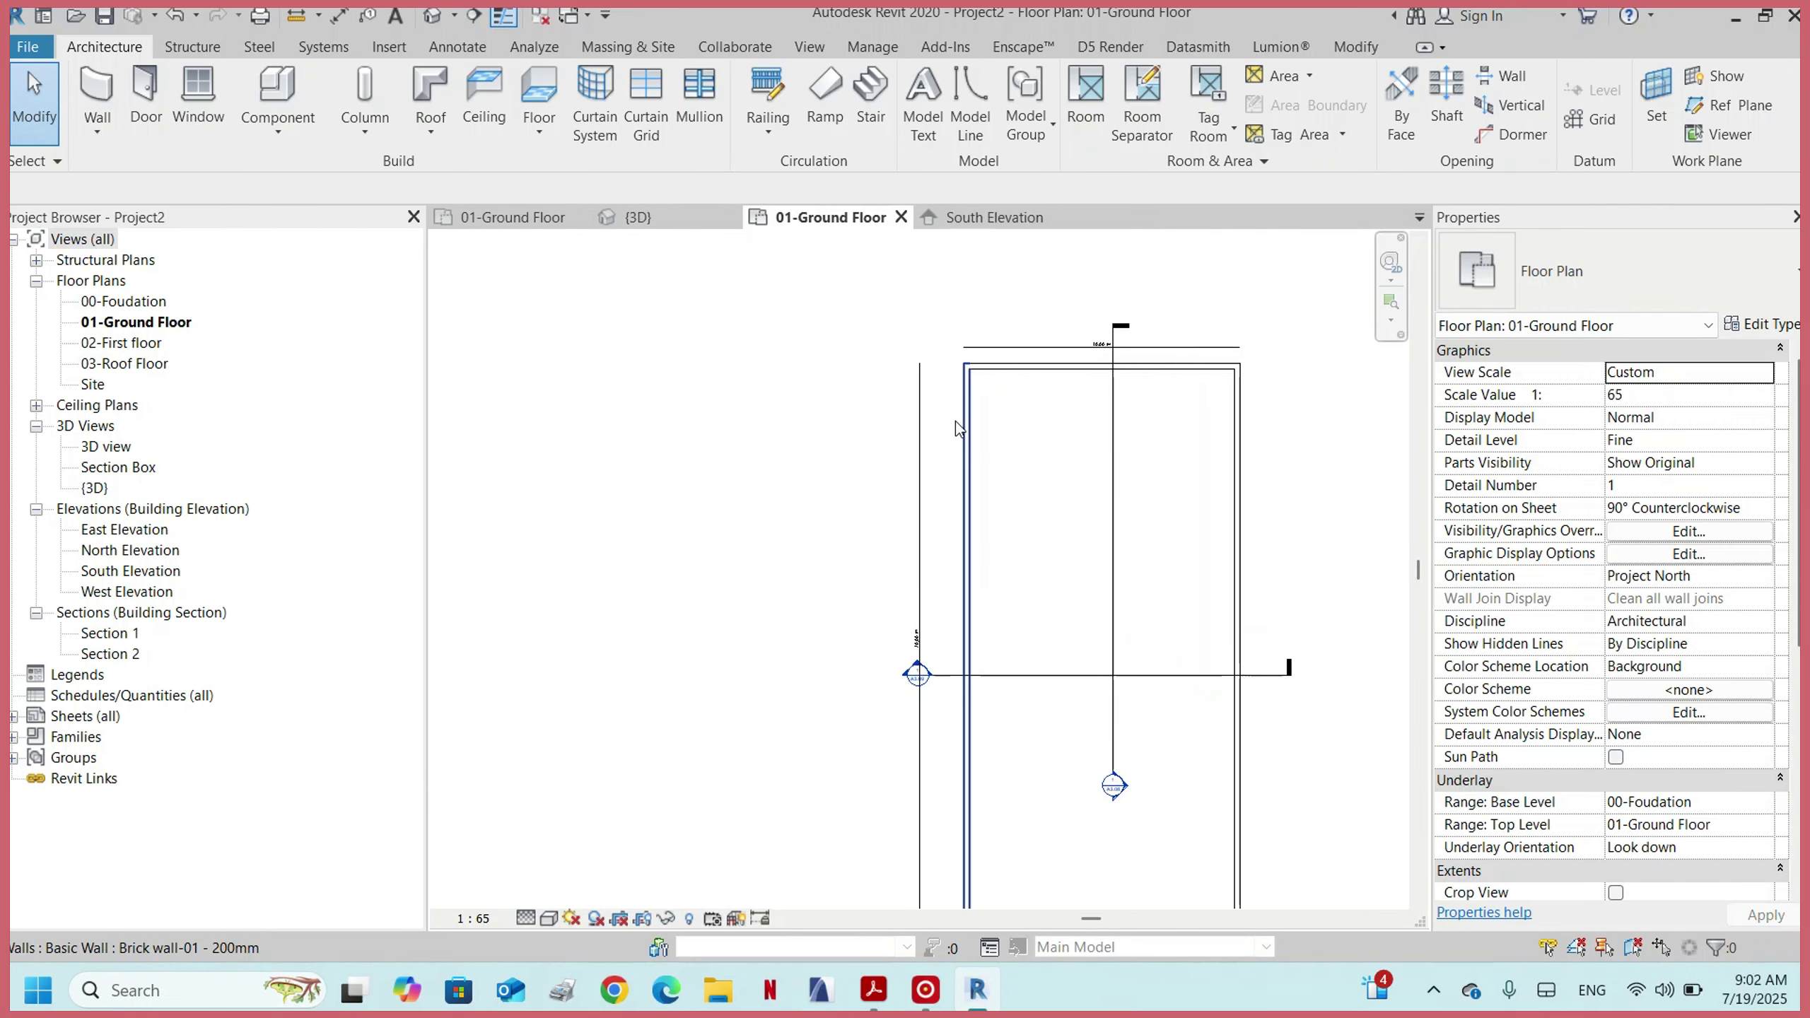
pyautogui.click(967, 416)
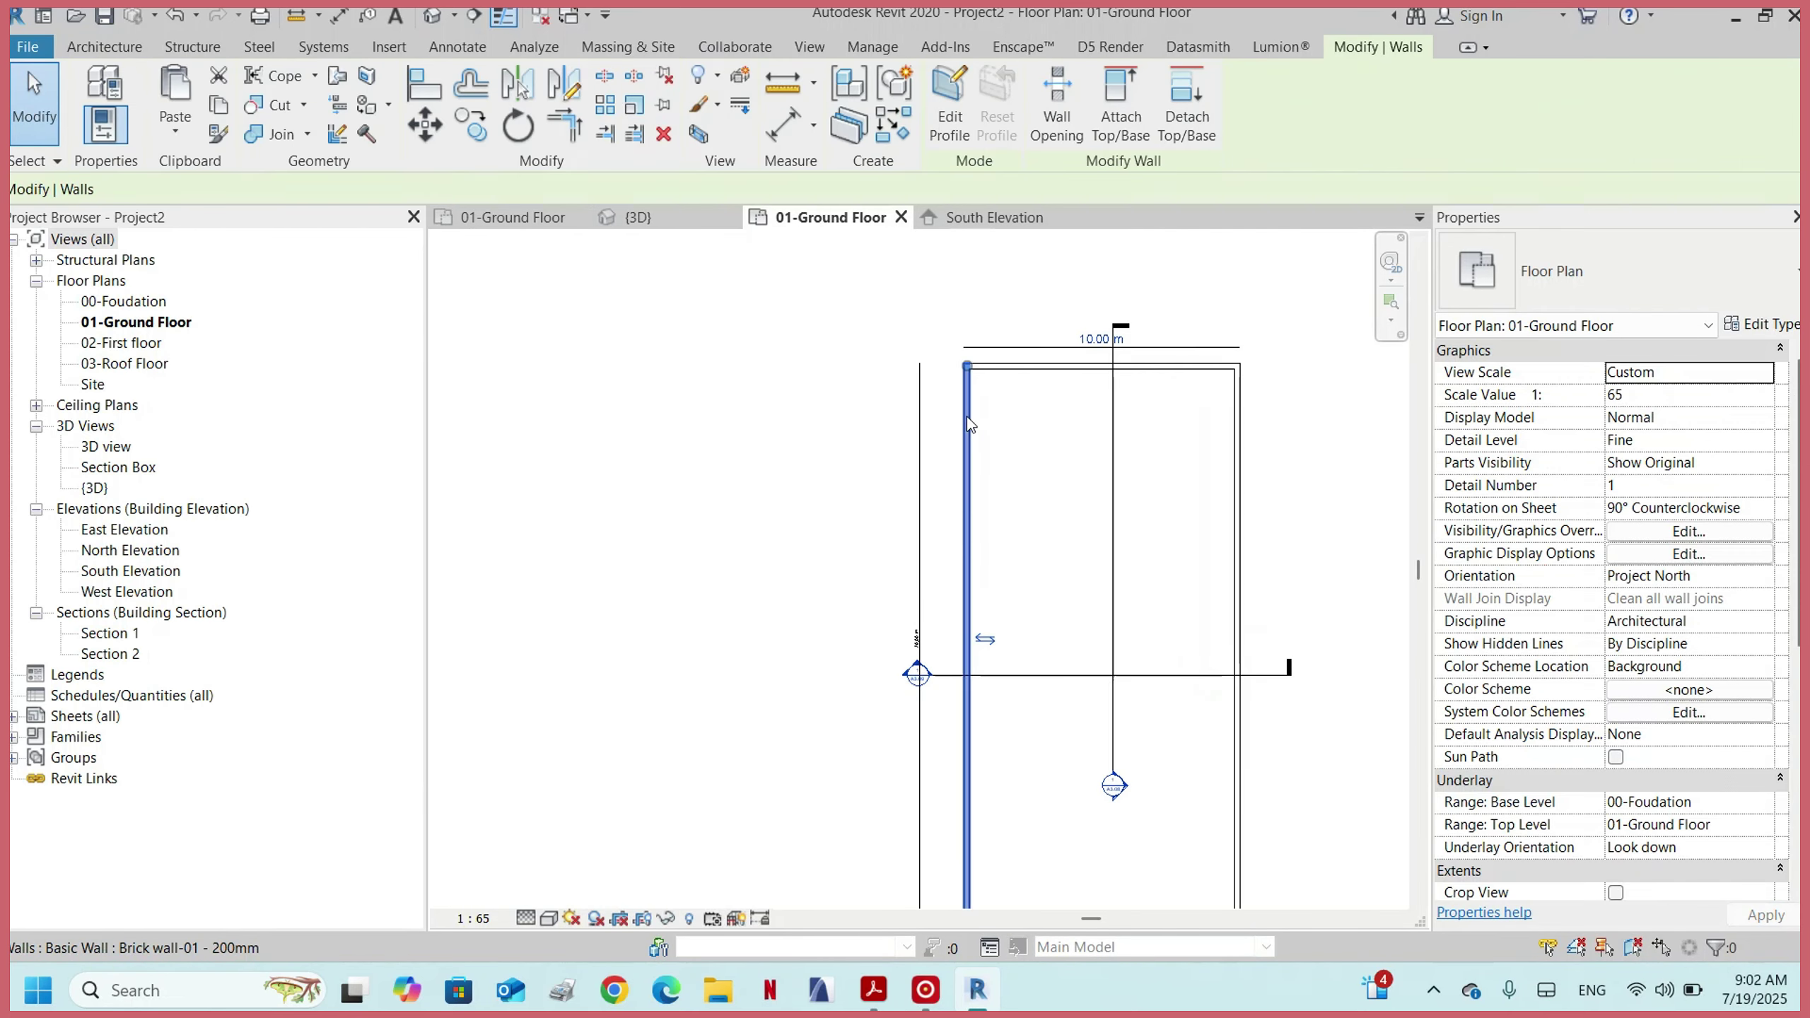
pyautogui.click(907, 128)
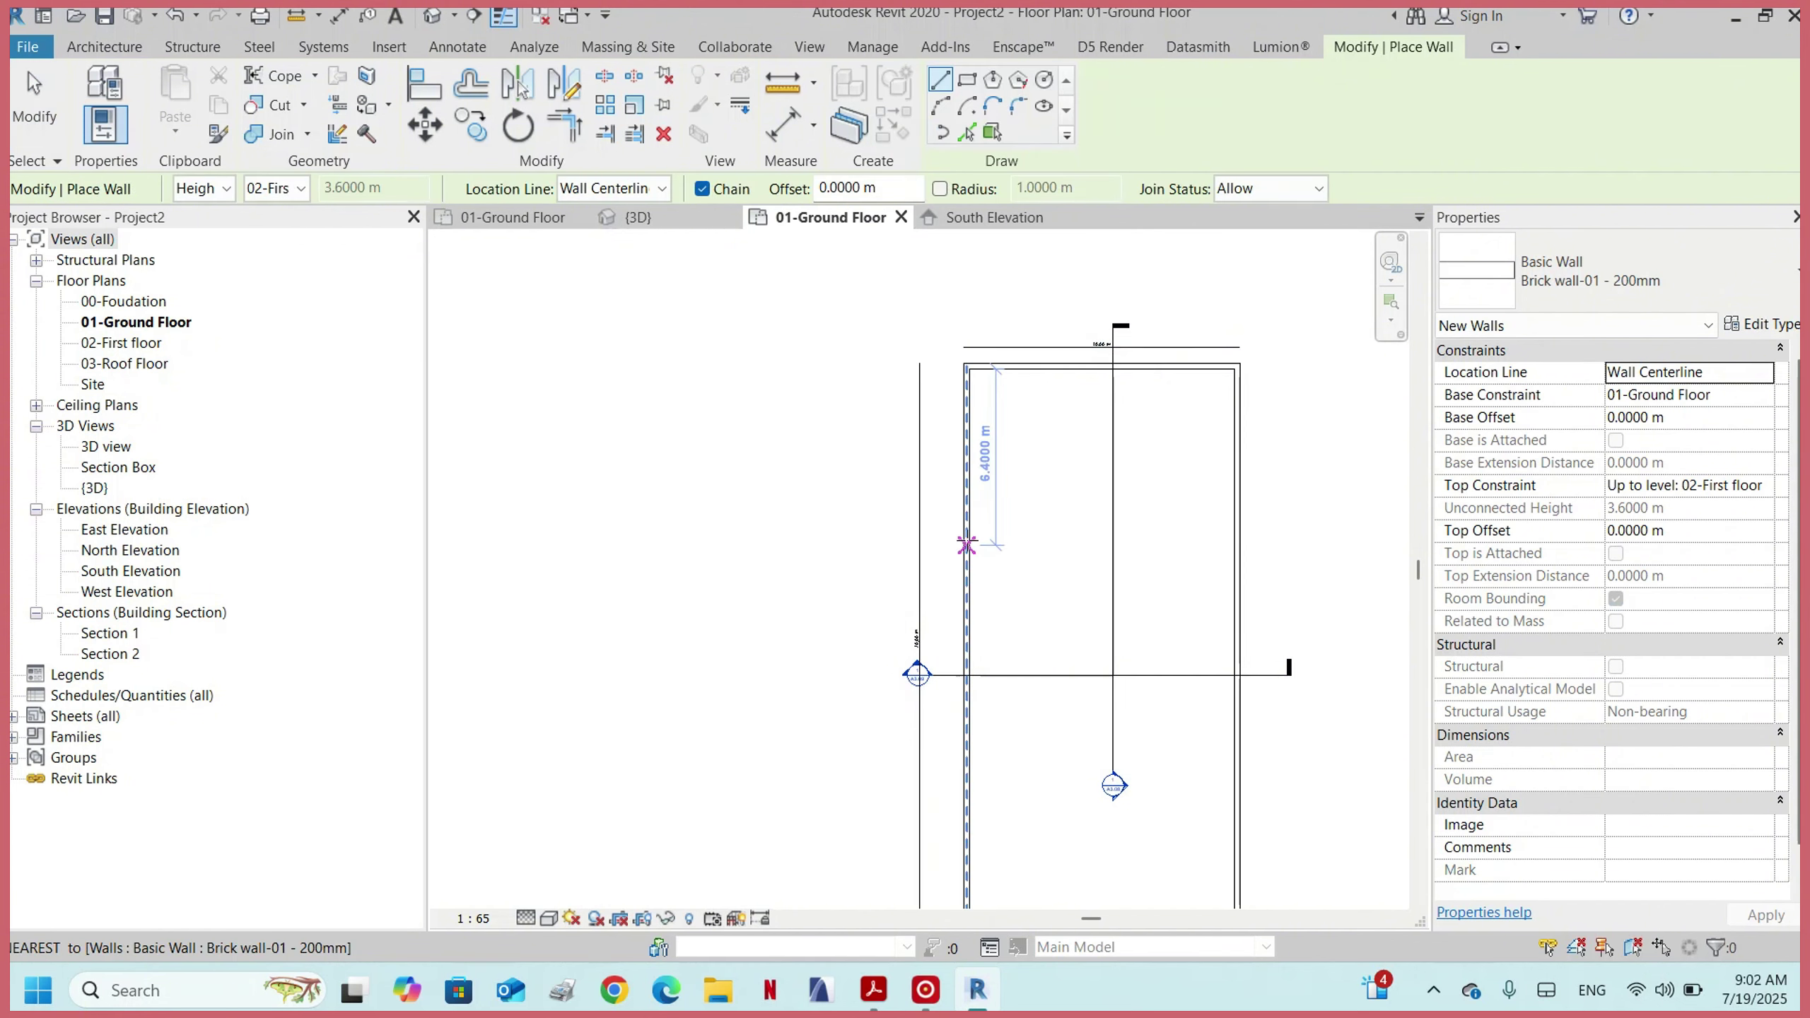
pyautogui.click(967, 430)
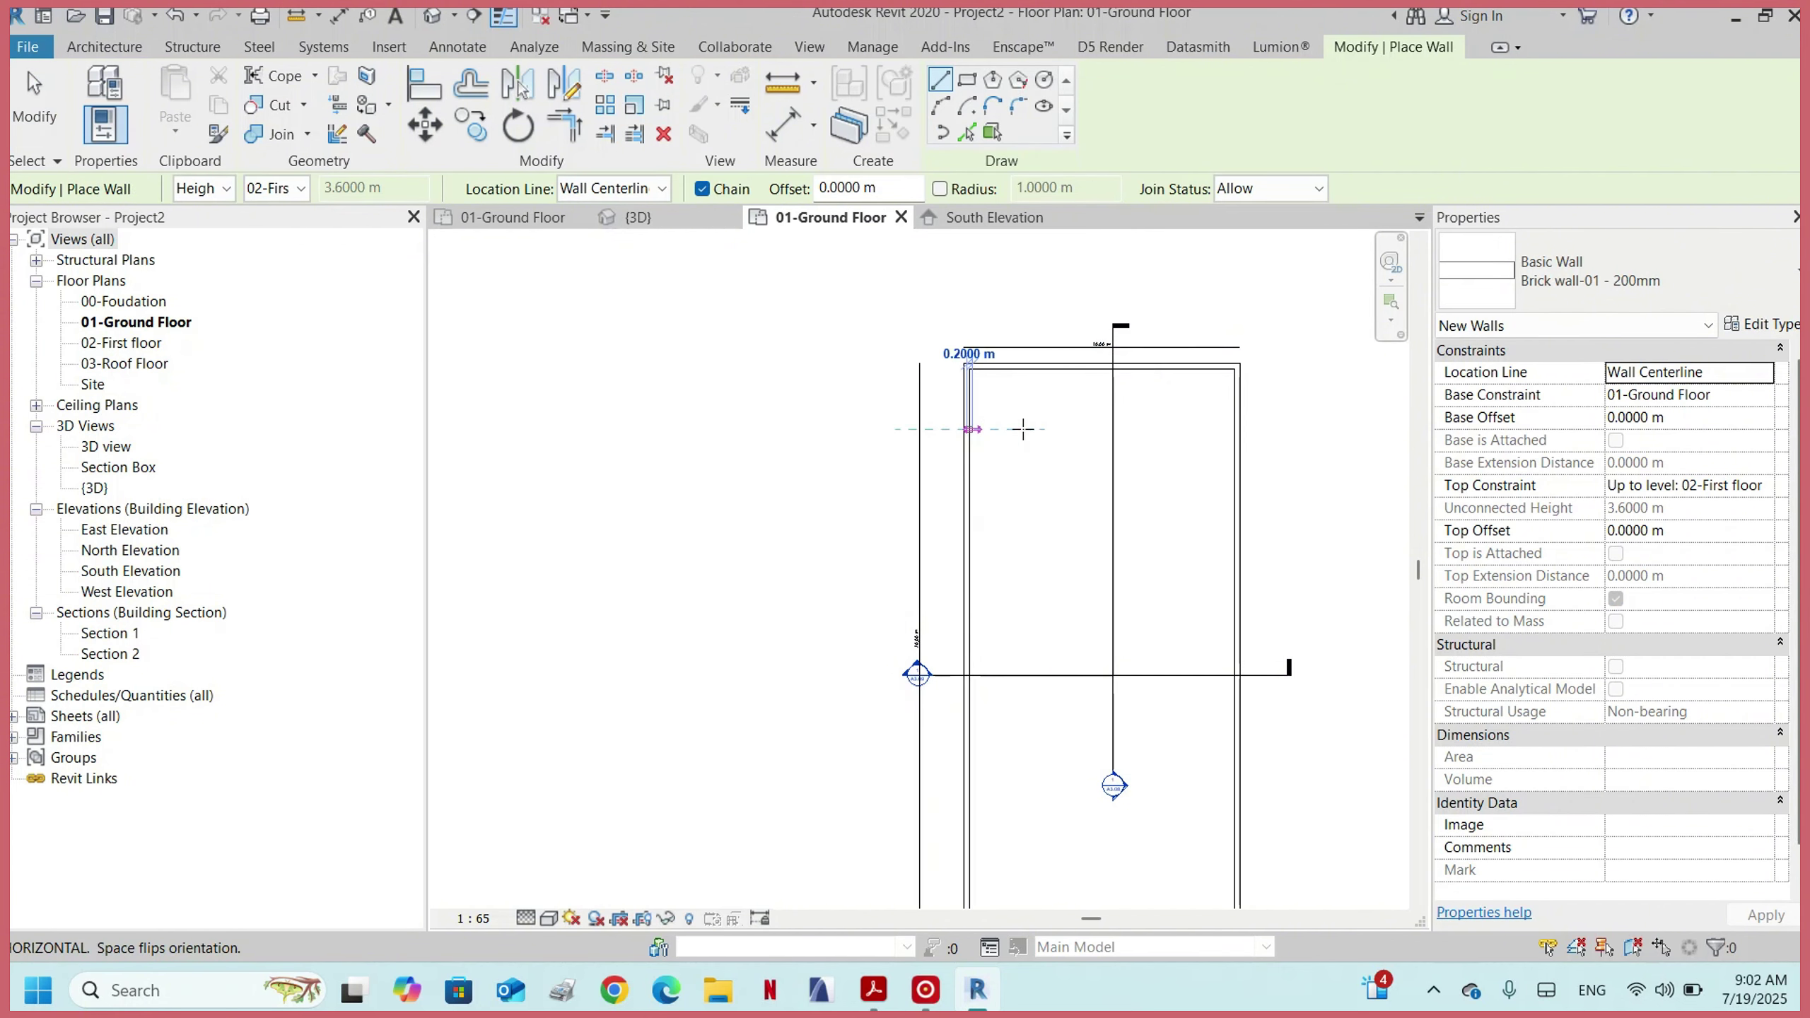
pyautogui.click(1184, 430)
pyautogui.scroll(-3, 1194, 414)
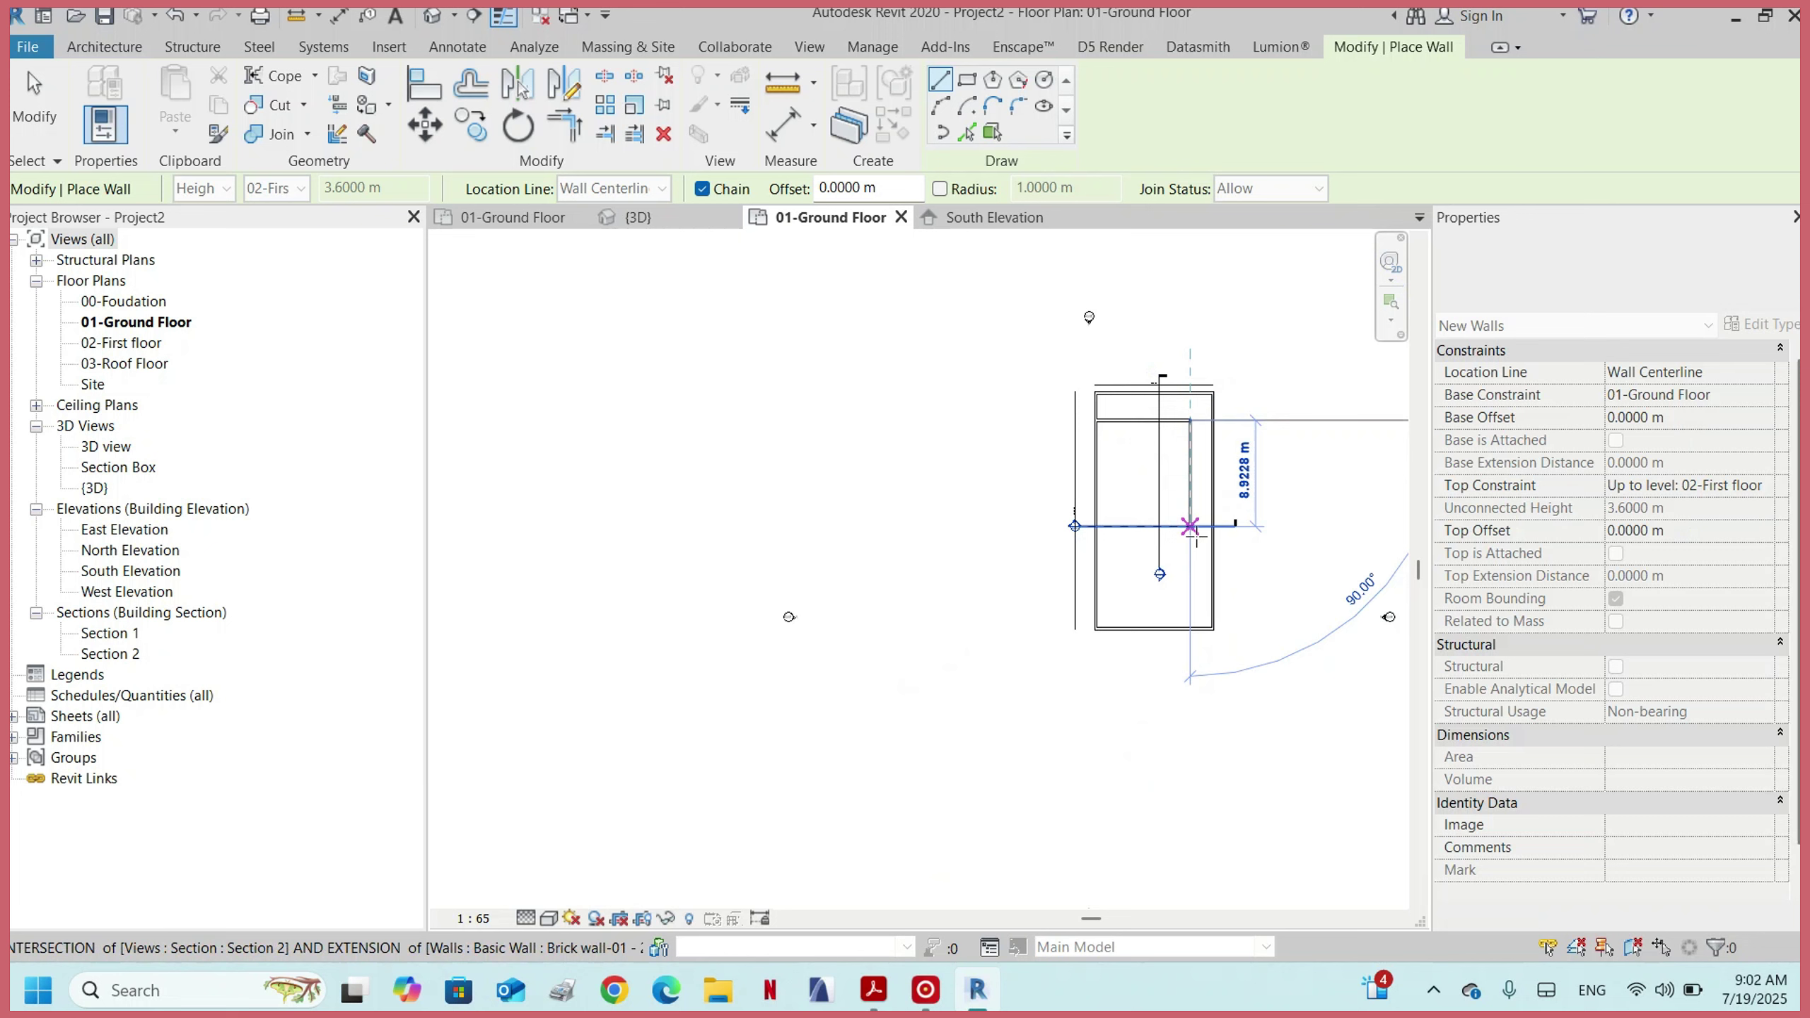
pyautogui.click(1190, 588)
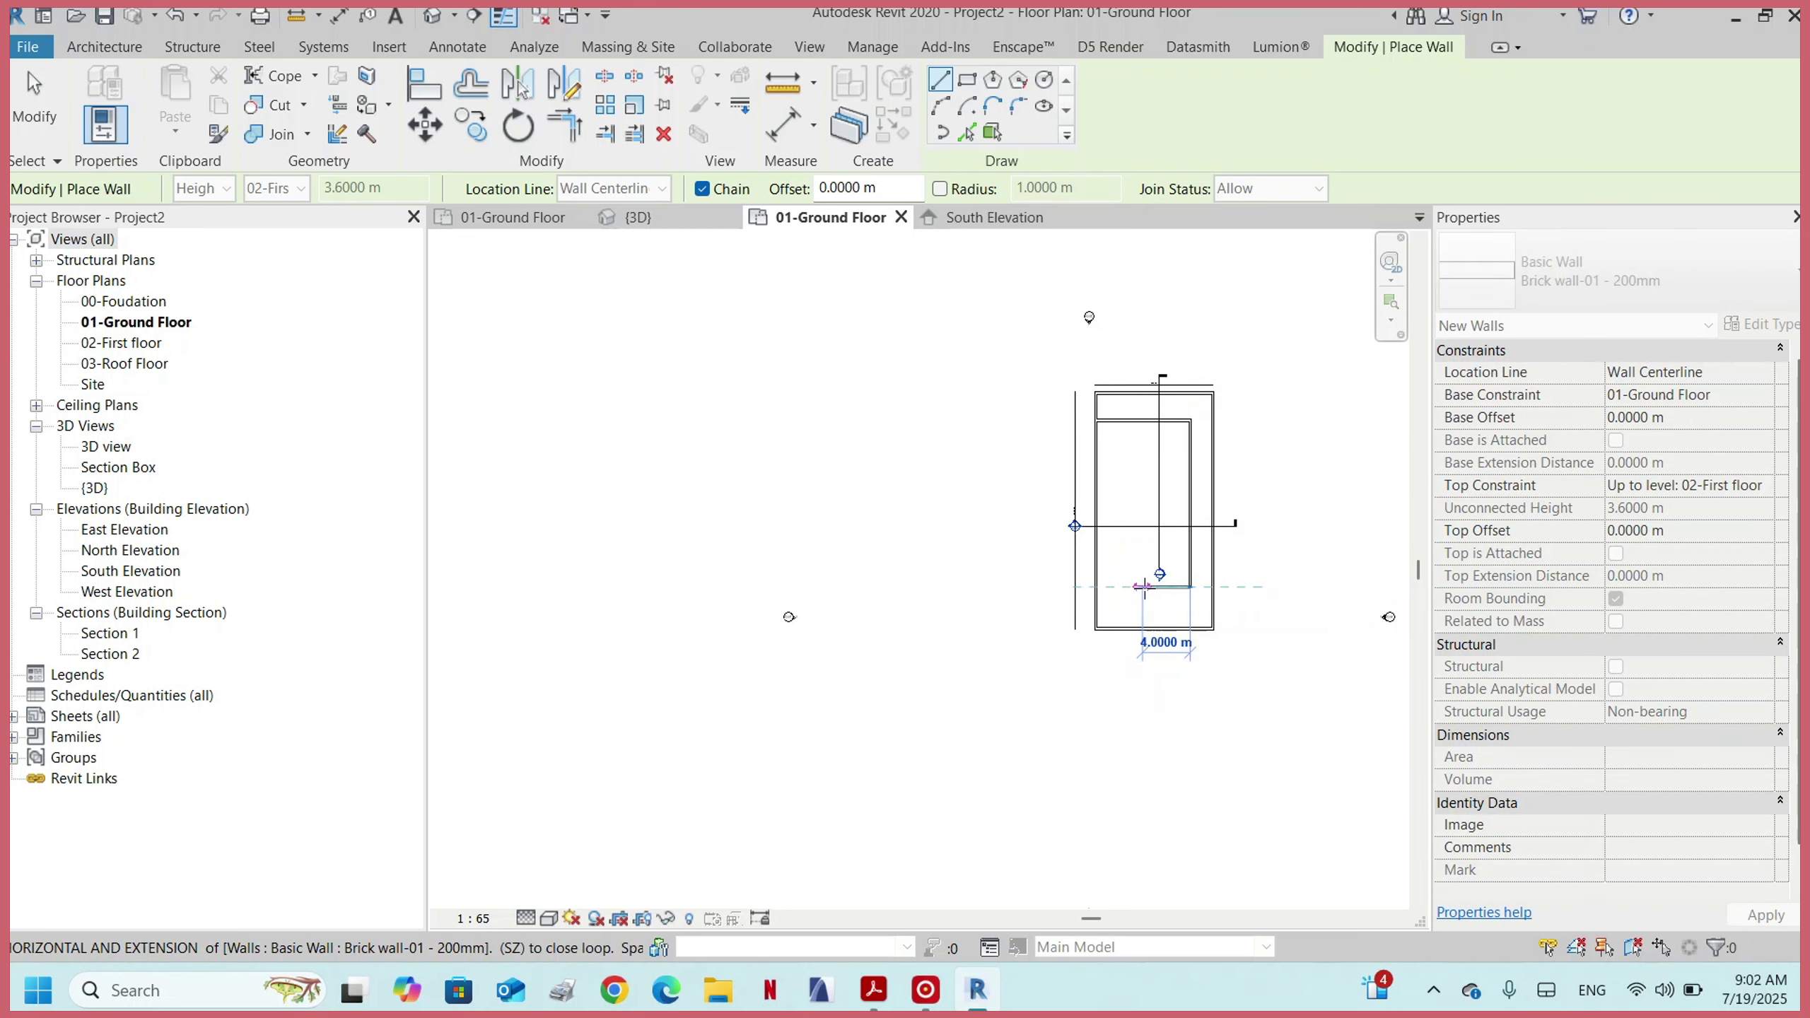
# - Continue the chain with a 4 m return wall and a short diagonal, and draw a wall from the left exterior wall to the diagonal
pyautogui.click(1143, 587)
pyautogui.click(1158, 603)
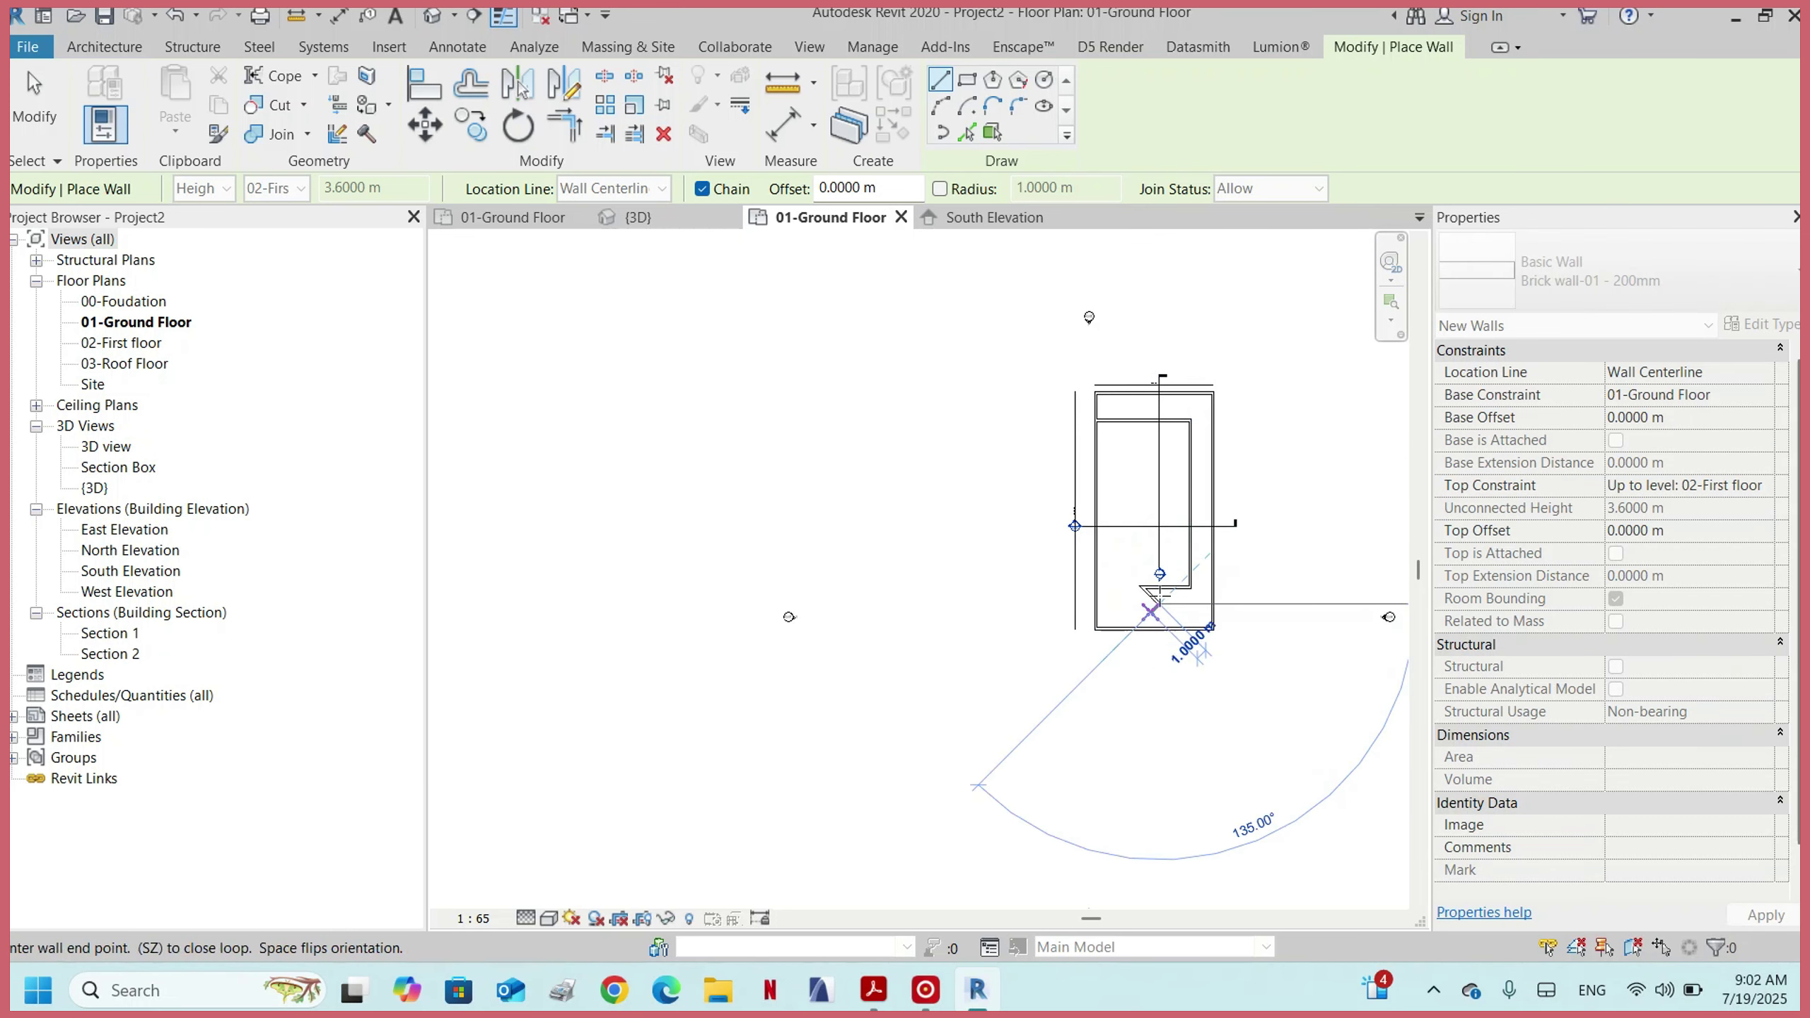
pyautogui.press('Escape')
pyautogui.scroll(2, 1149, 589)
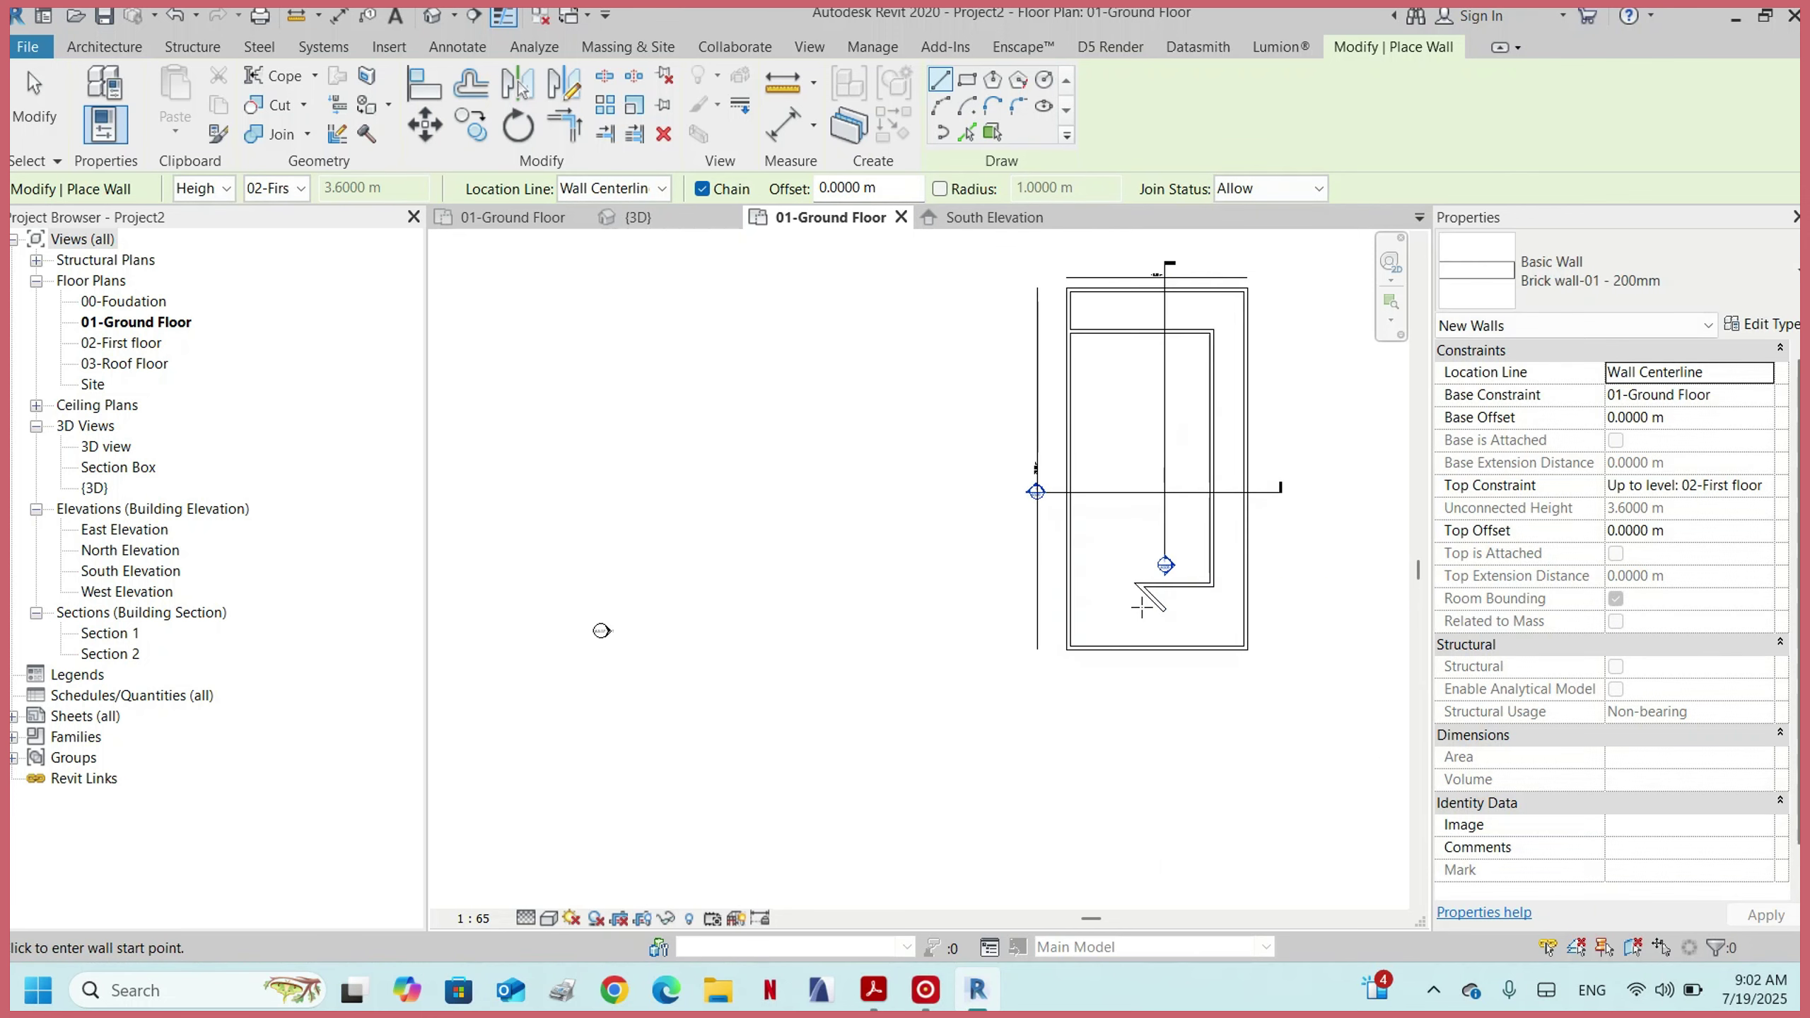
pyautogui.click(1070, 604)
pyautogui.click(1158, 604)
pyautogui.press('Escape')
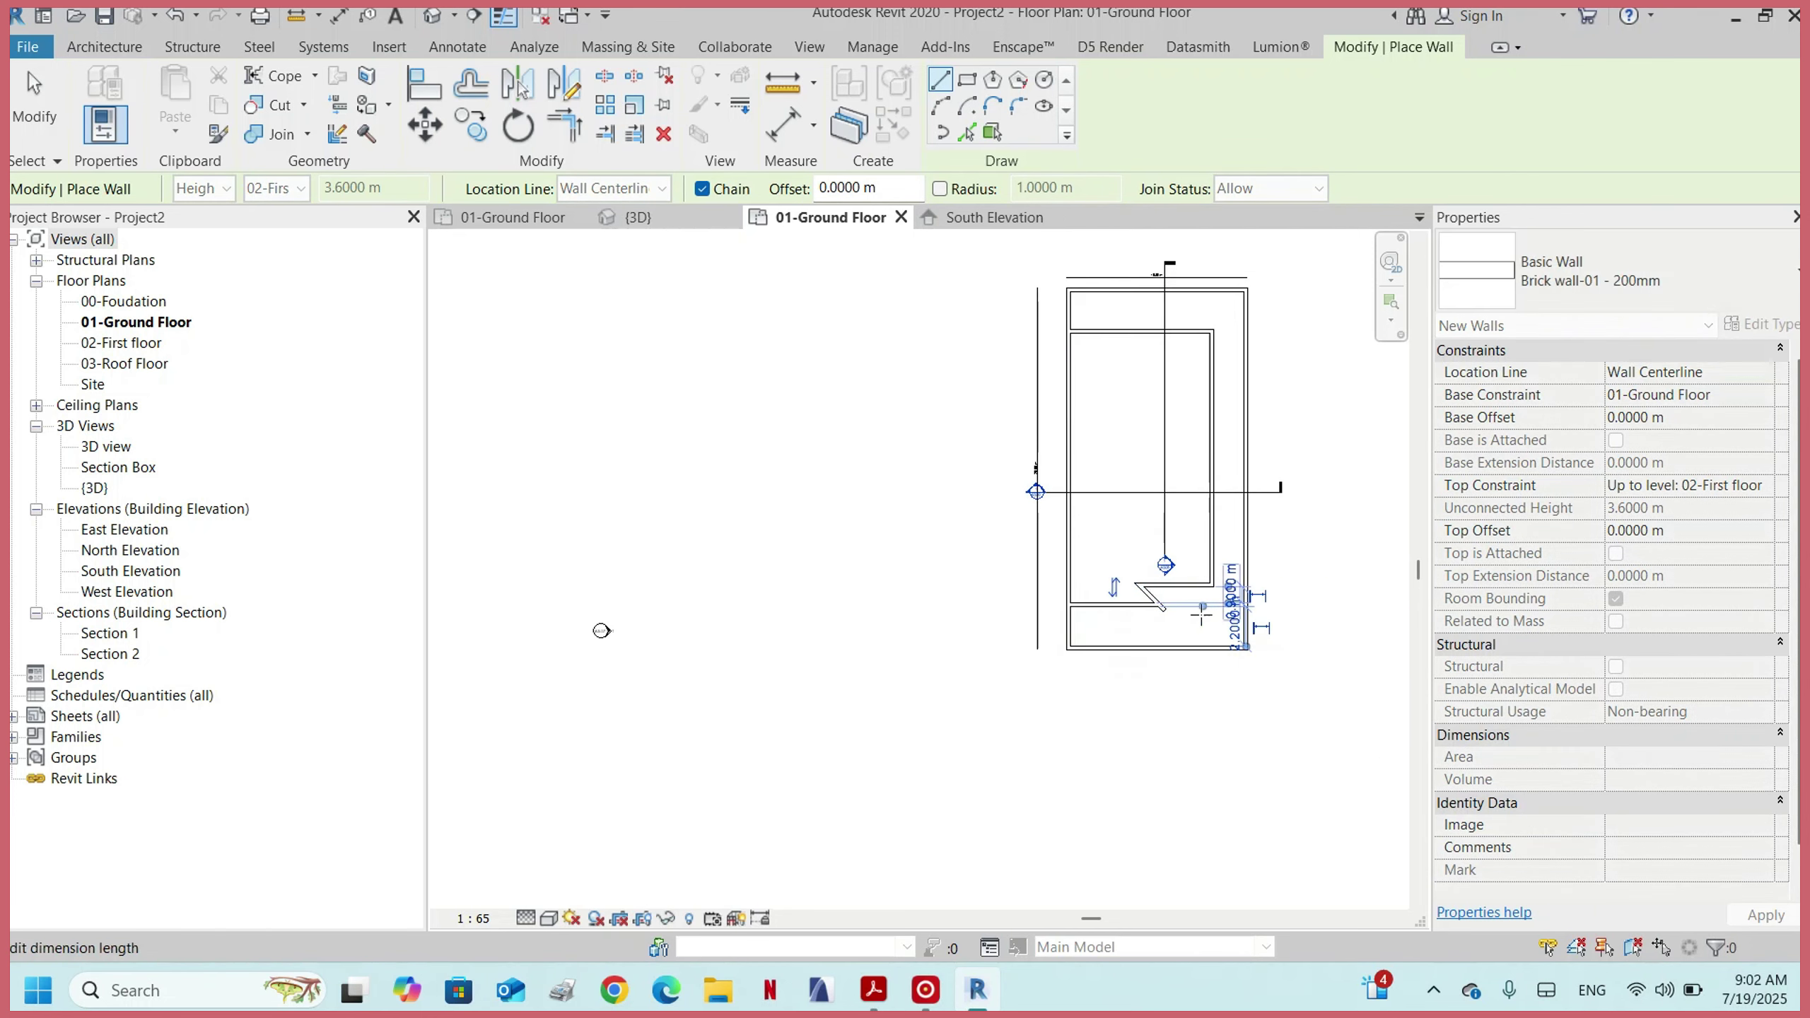
# - Straighten the short diagonal wall into a vertical one so it forms a right-angled step between the two lower interior walls
pyautogui.scroll(2, 1143, 613)
pyautogui.press('Escape')
pyautogui.scroll(1, 1143, 614)
pyautogui.click(1183, 596)
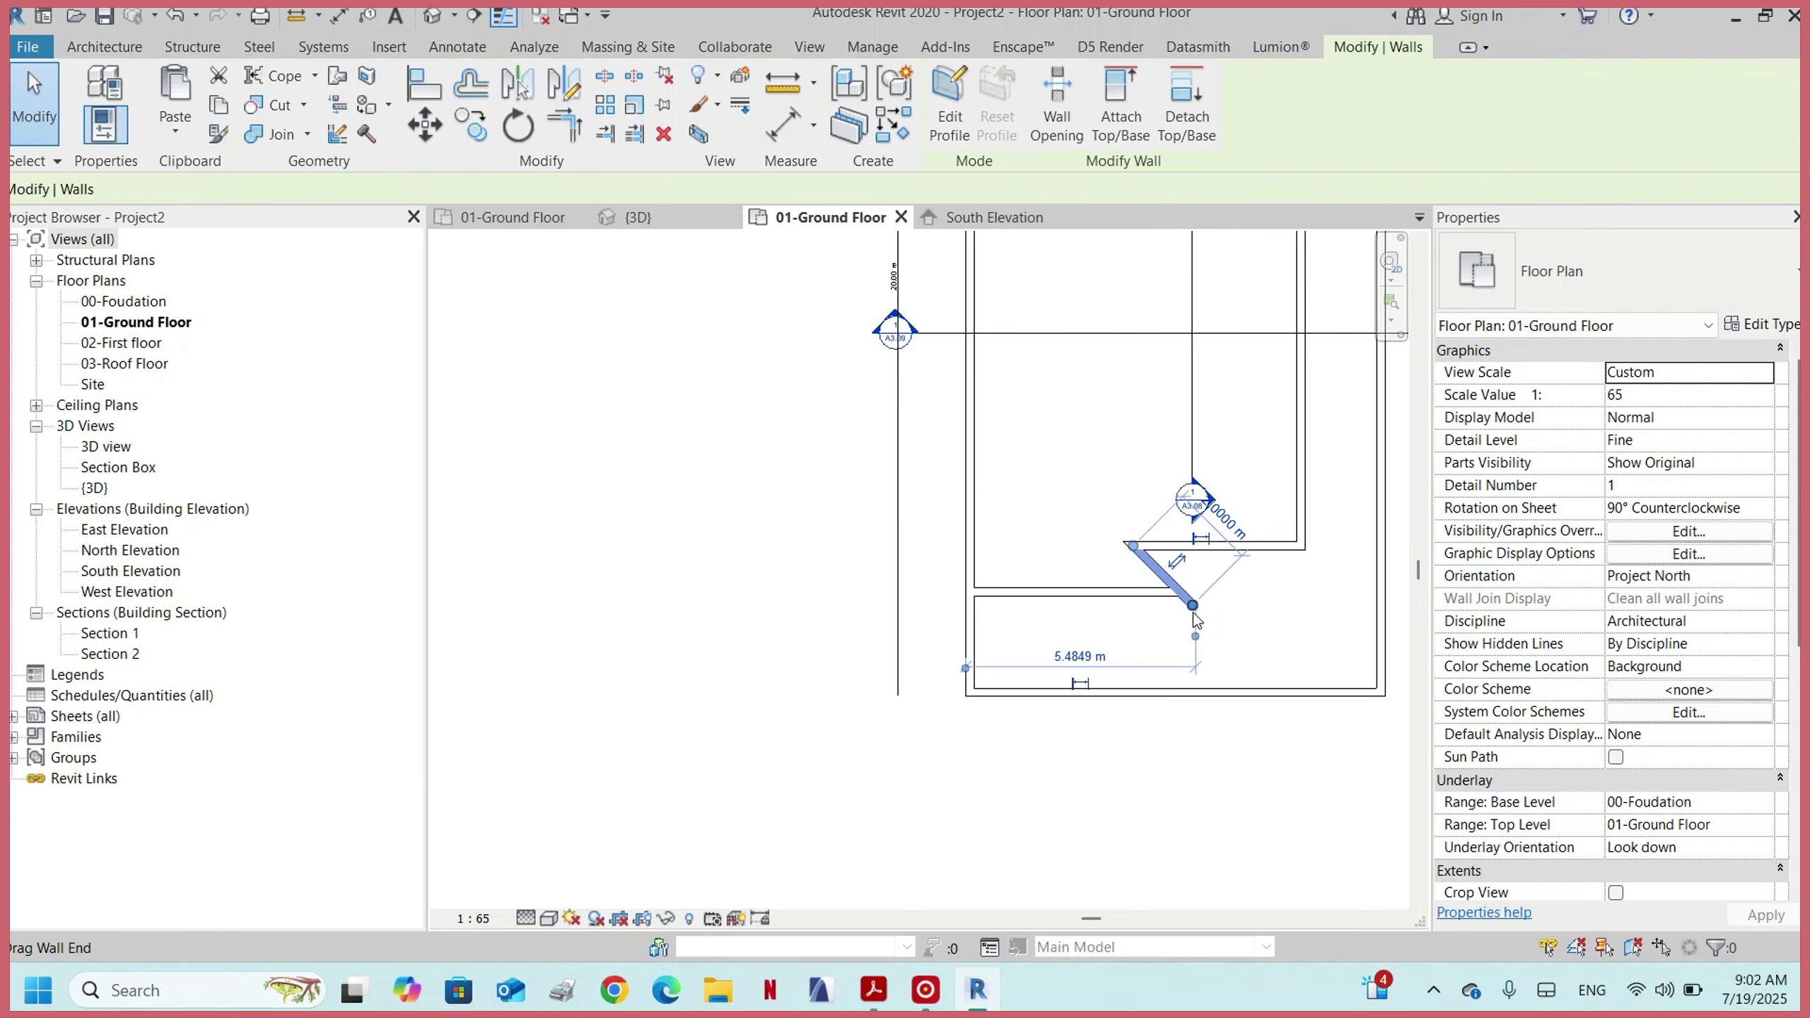
pyautogui.moveTo(1191, 605); pyautogui.dragTo(1133, 591)
pyautogui.press('Escape')
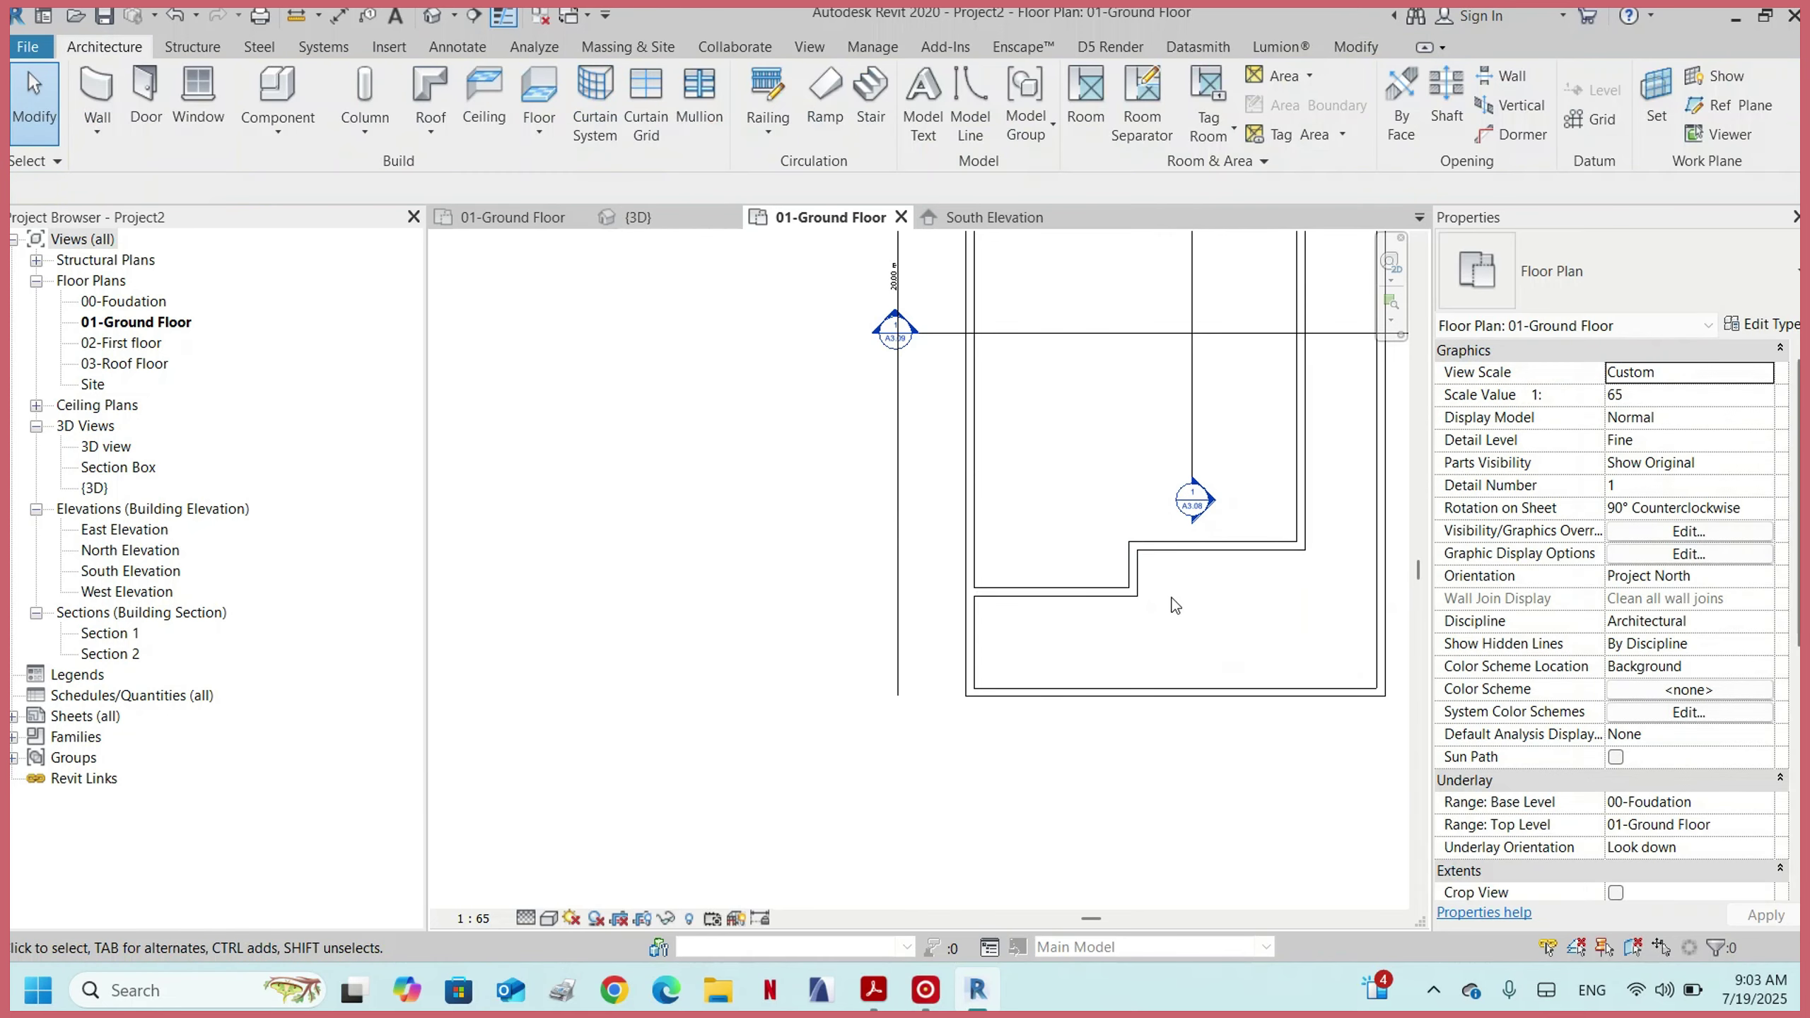
# - Draw a cross wall between the left exterior wall and the long interior wall, about 2.4 m below the upper interior wall
pyautogui.scroll(-3, 1106, 568)
pyautogui.scroll(4, 1123, 274)
pyautogui.click(1090, 303)
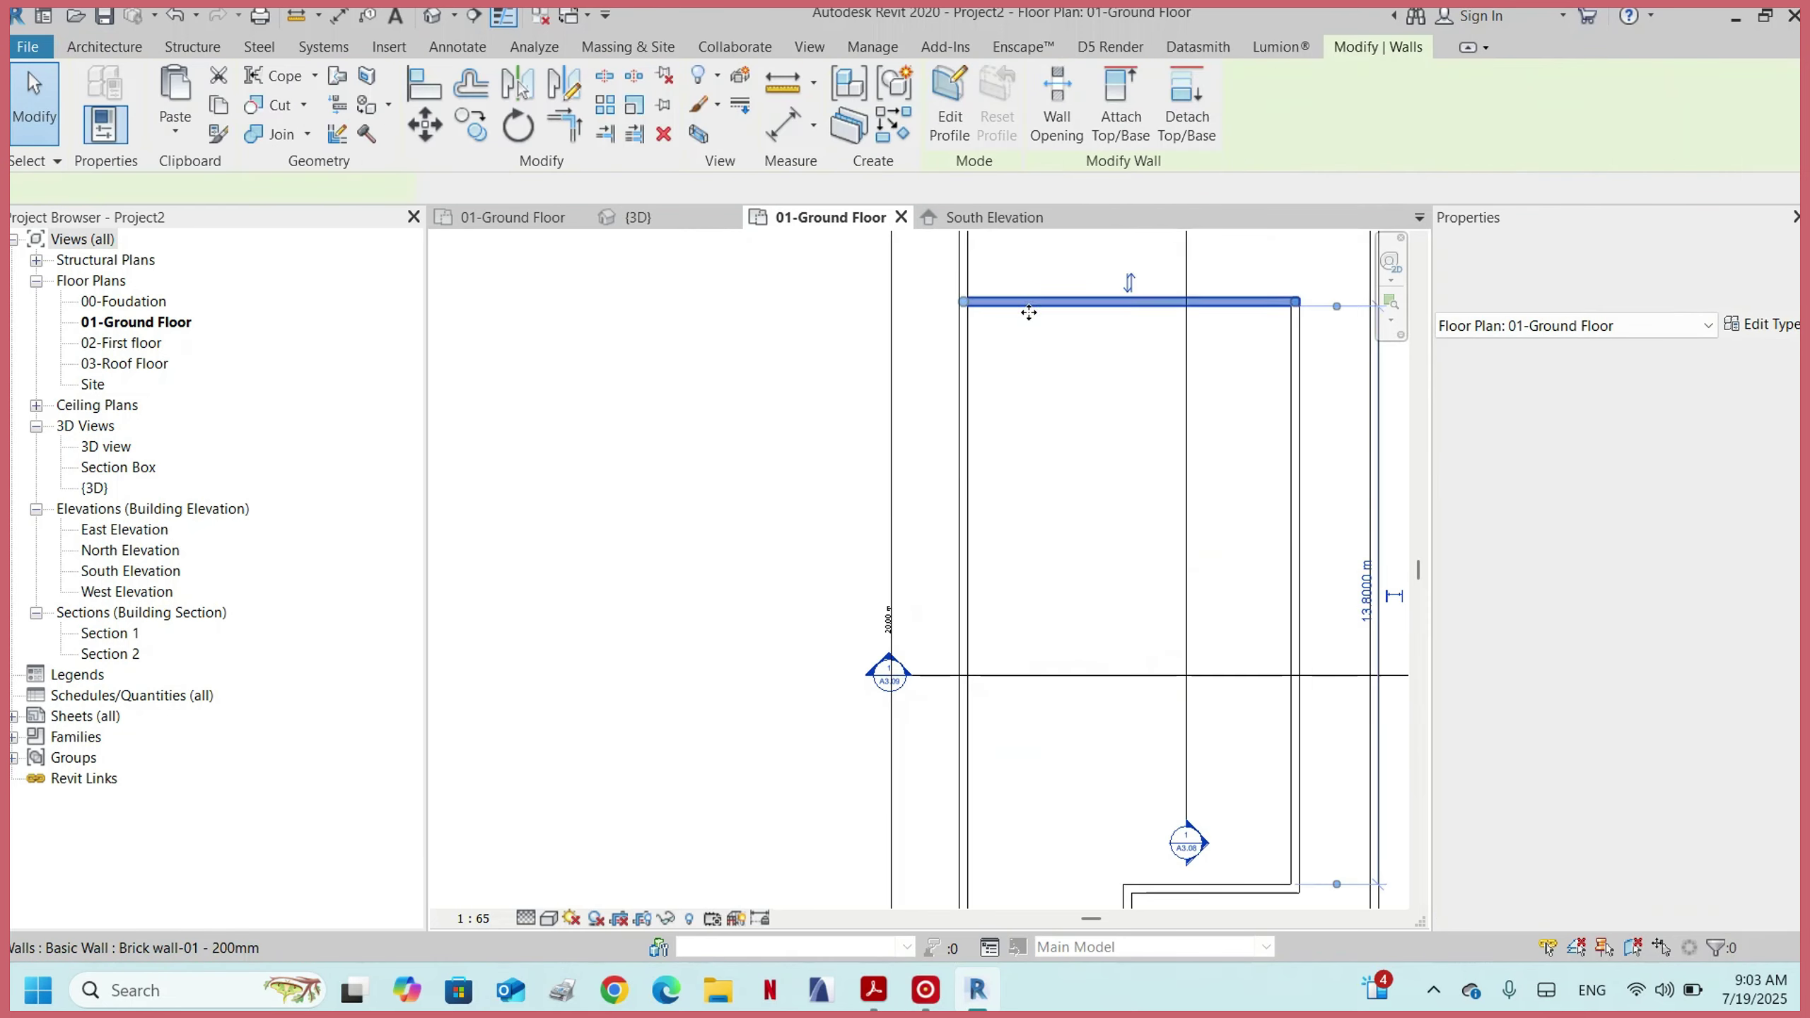
pyautogui.click(902, 141)
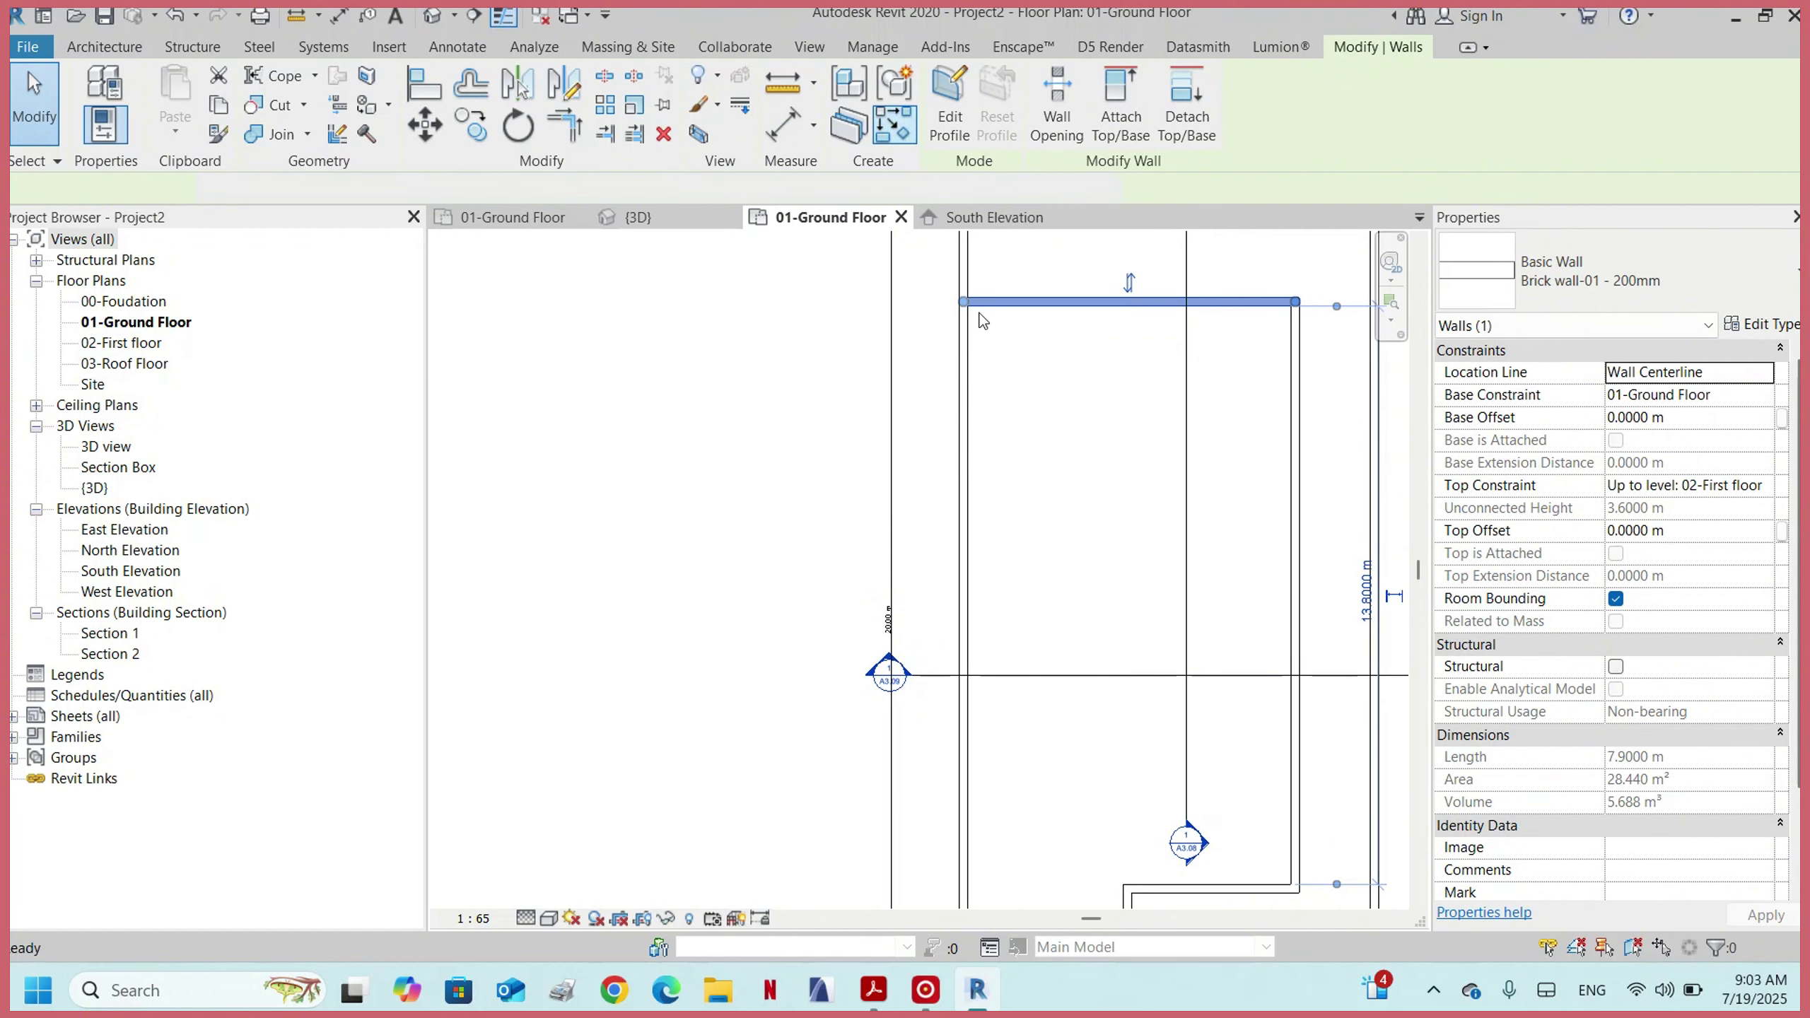
pyautogui.click(962, 410)
pyautogui.press('Escape')
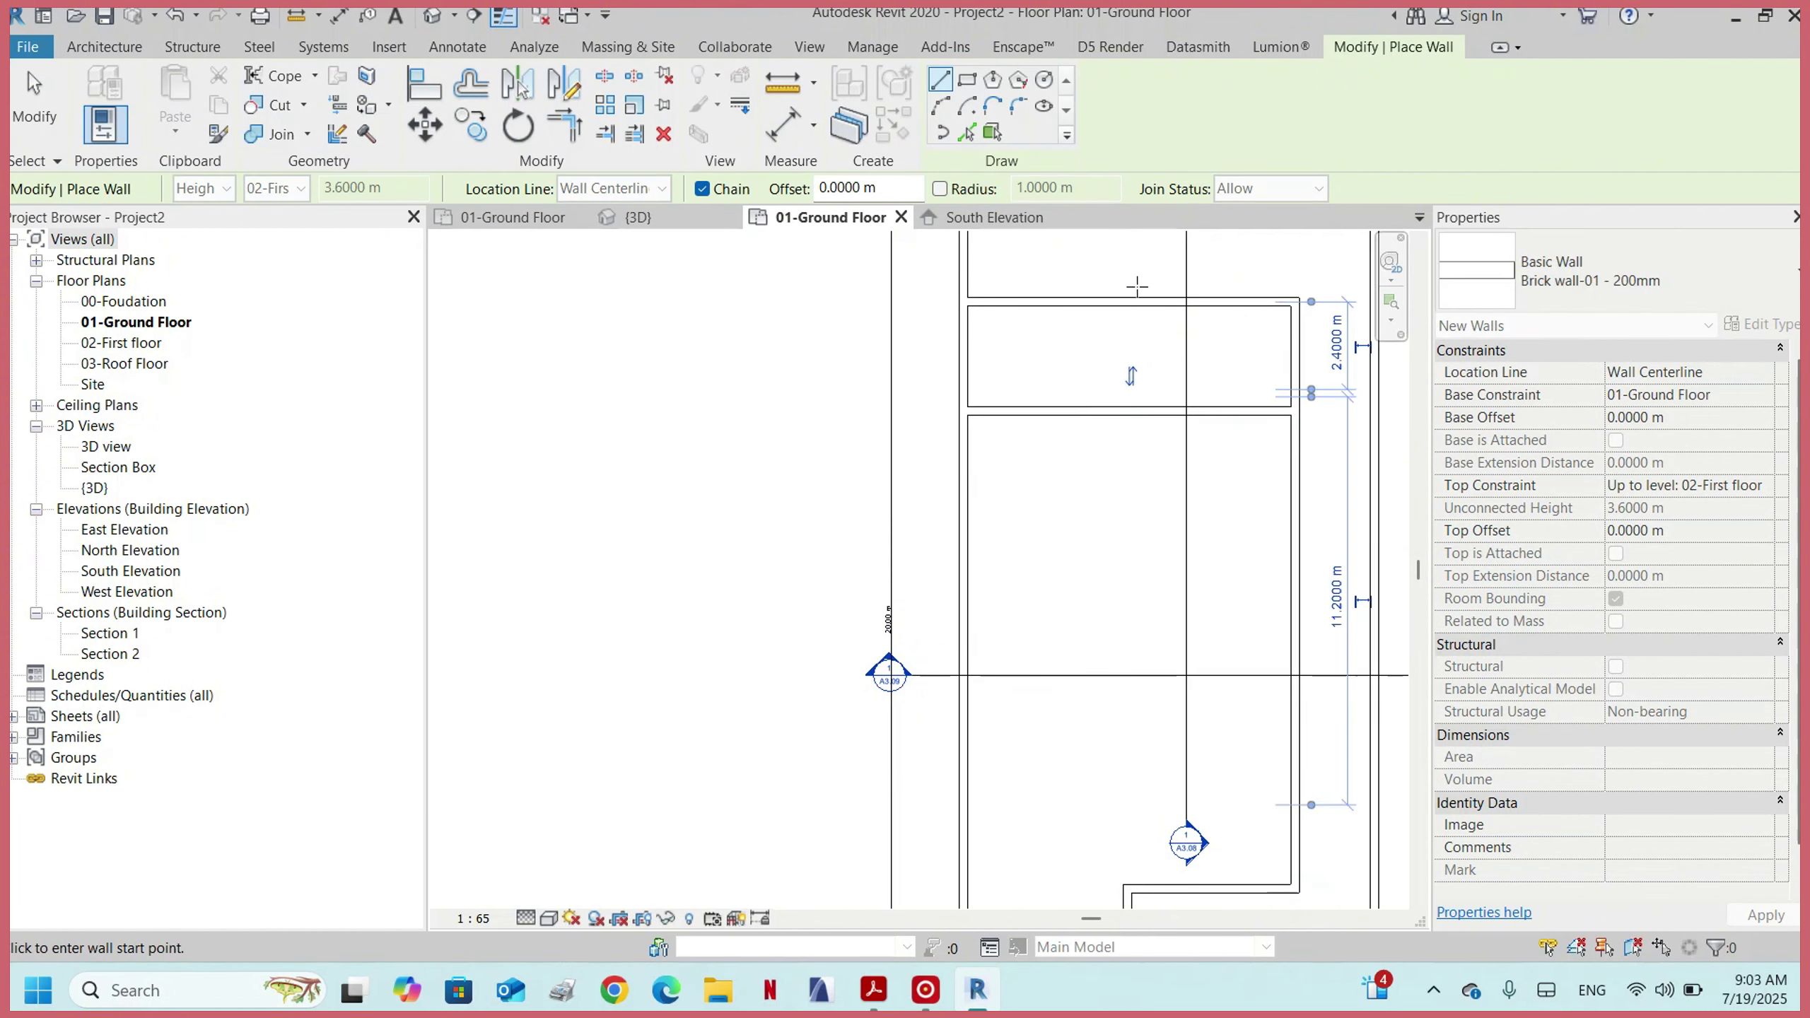
# - Draw two more full-width cross walls below it, leaving room depths of about 3.1 m and 3.4 m
pyautogui.scroll(-3, 1055, 438)
pyautogui.click(1046, 431)
pyautogui.click(1230, 431)
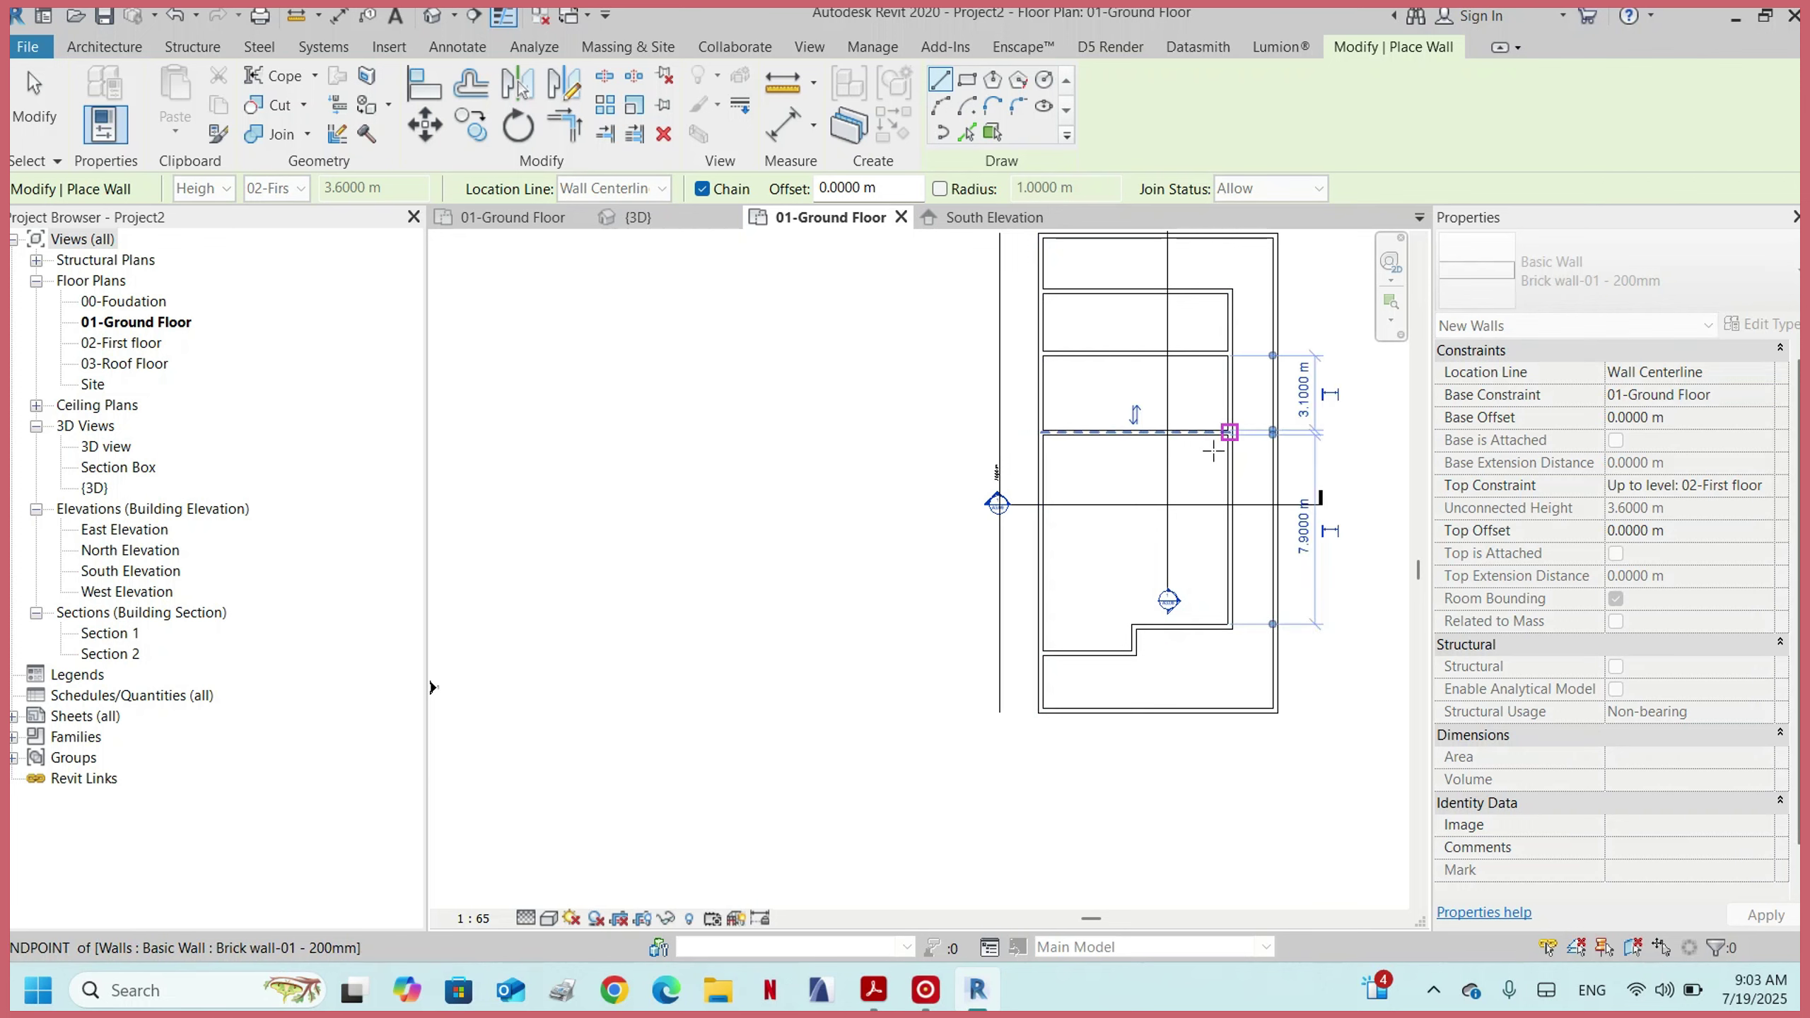
pyautogui.press('Escape')
pyautogui.click(1040, 518)
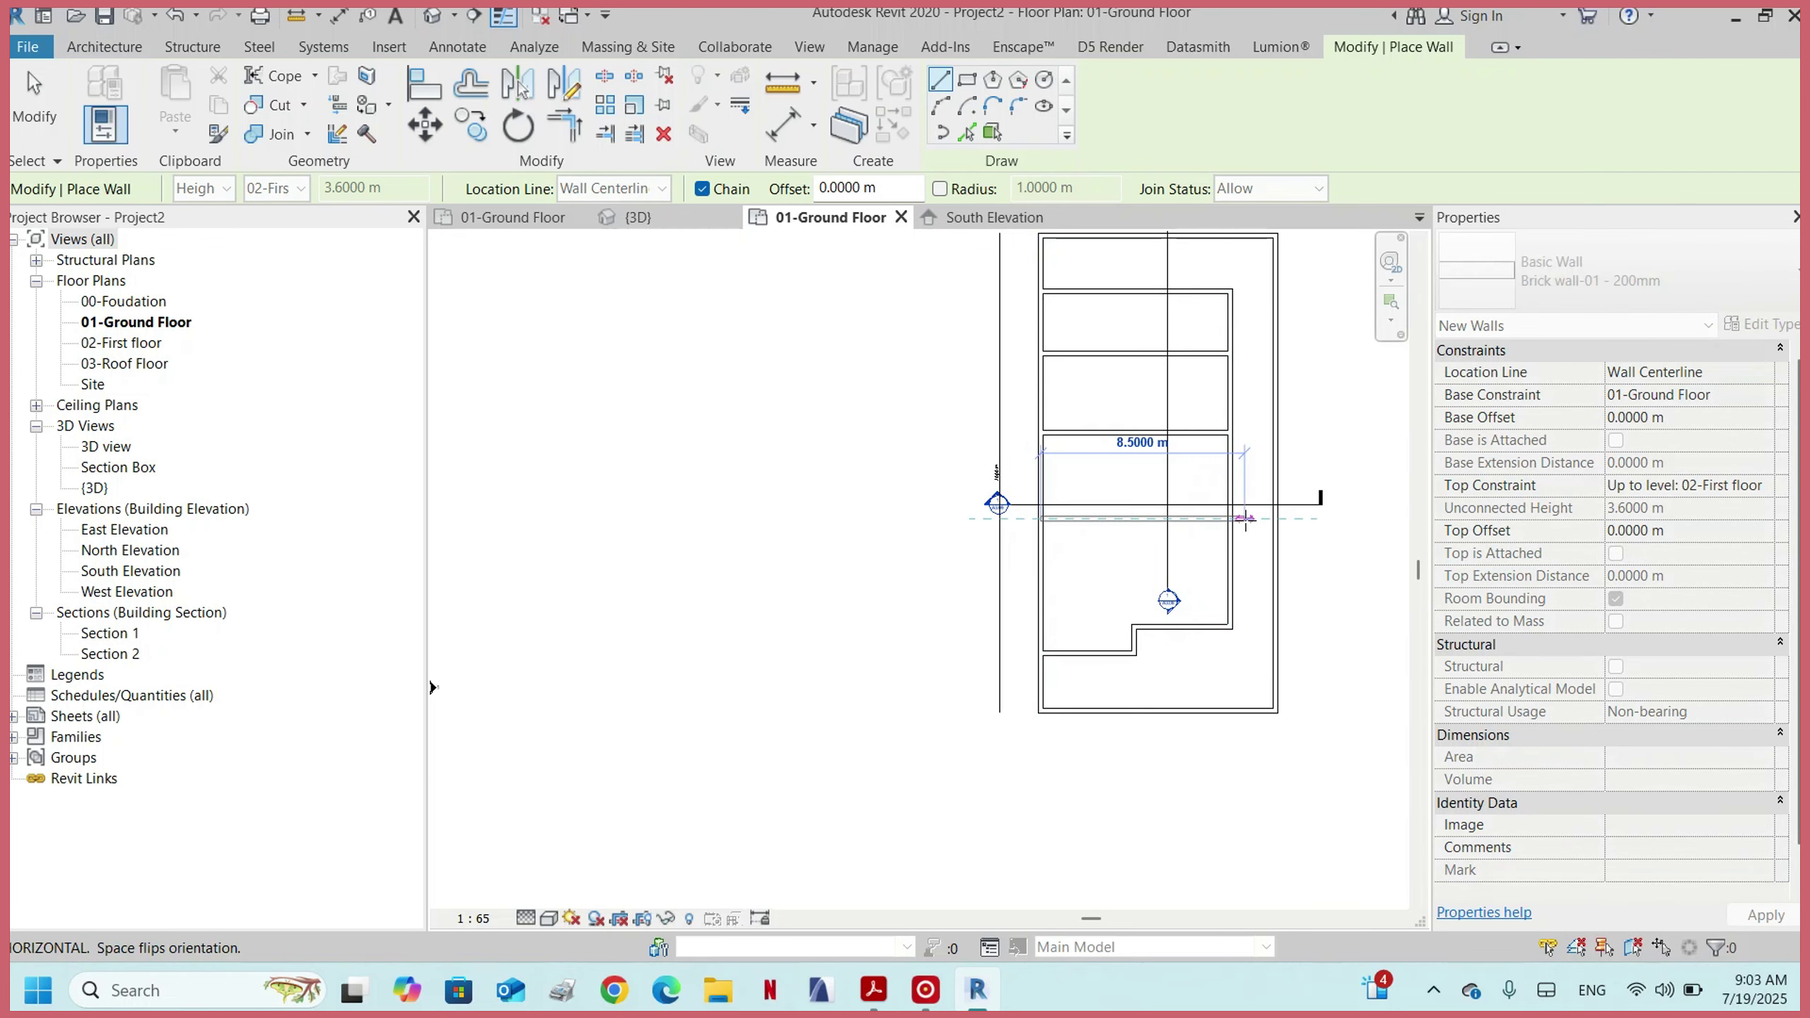
pyautogui.click(1230, 519)
pyautogui.press('Escape')
pyautogui.scroll(2, 1104, 214)
pyautogui.scroll(-3, 1040, 500)
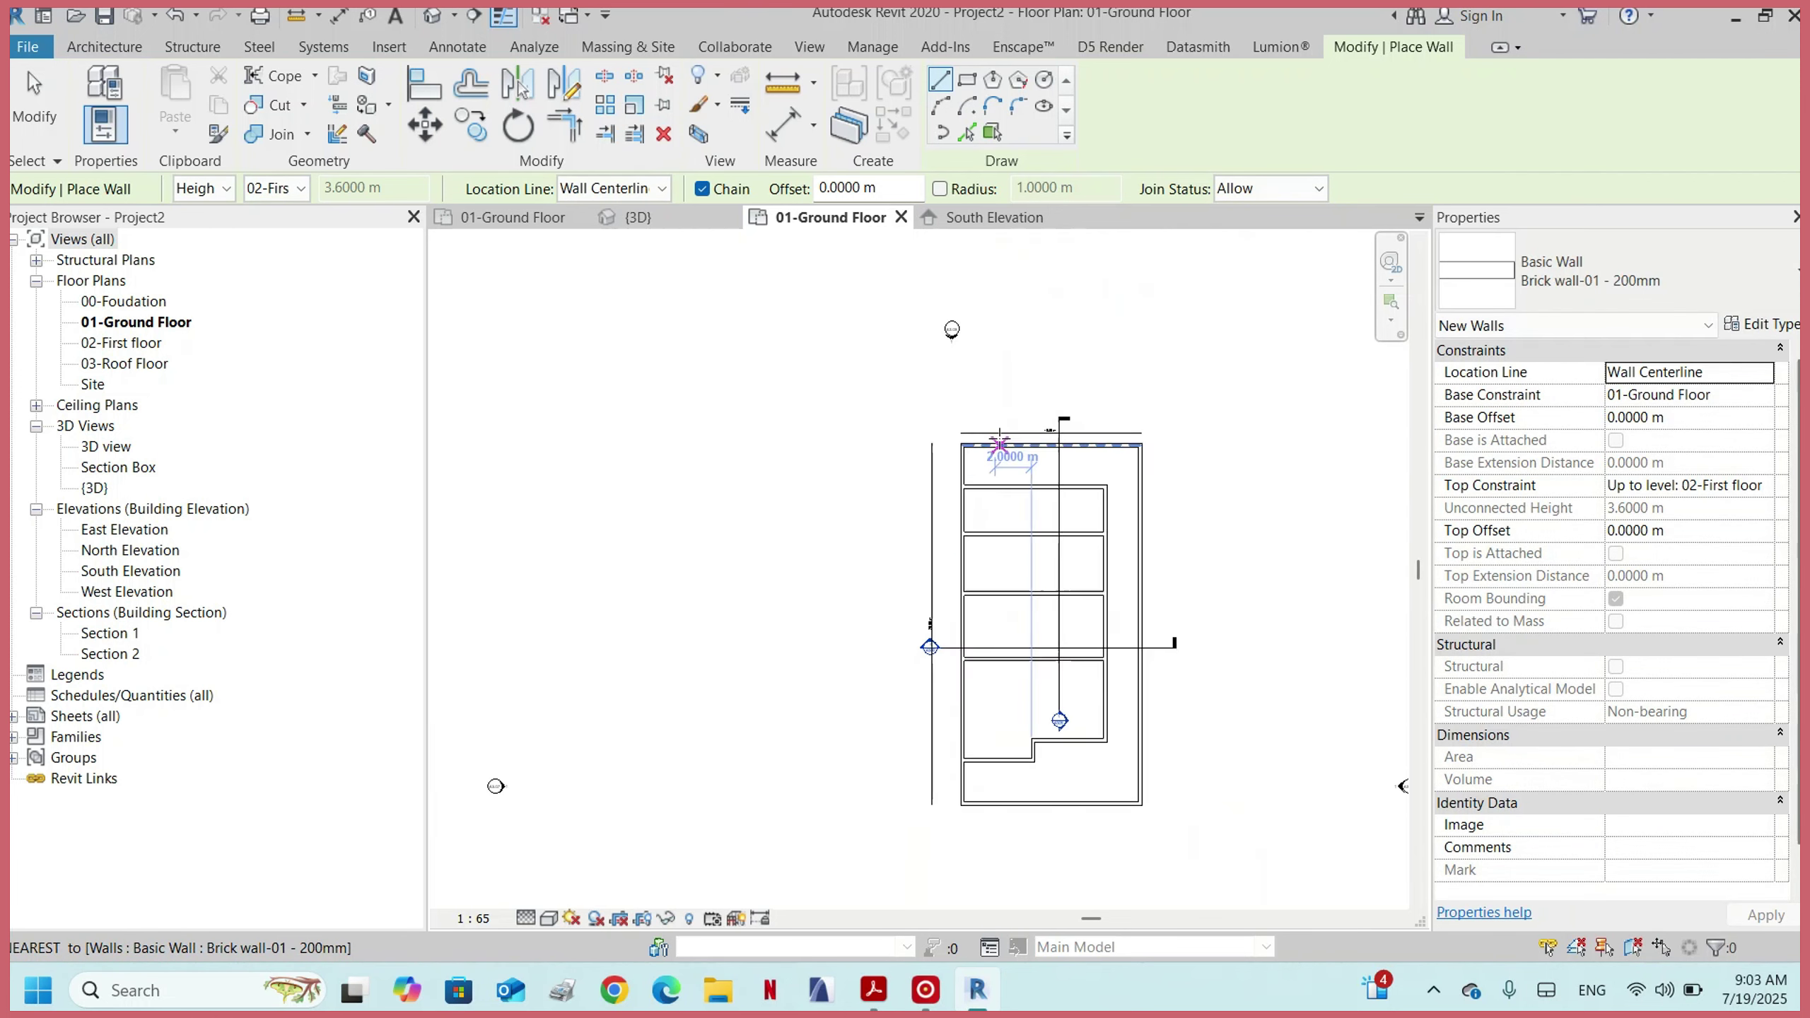
pyautogui.scroll(3, 1012, 499)
pyautogui.press('Escape')
pyautogui.scroll(1, 1032, 531)
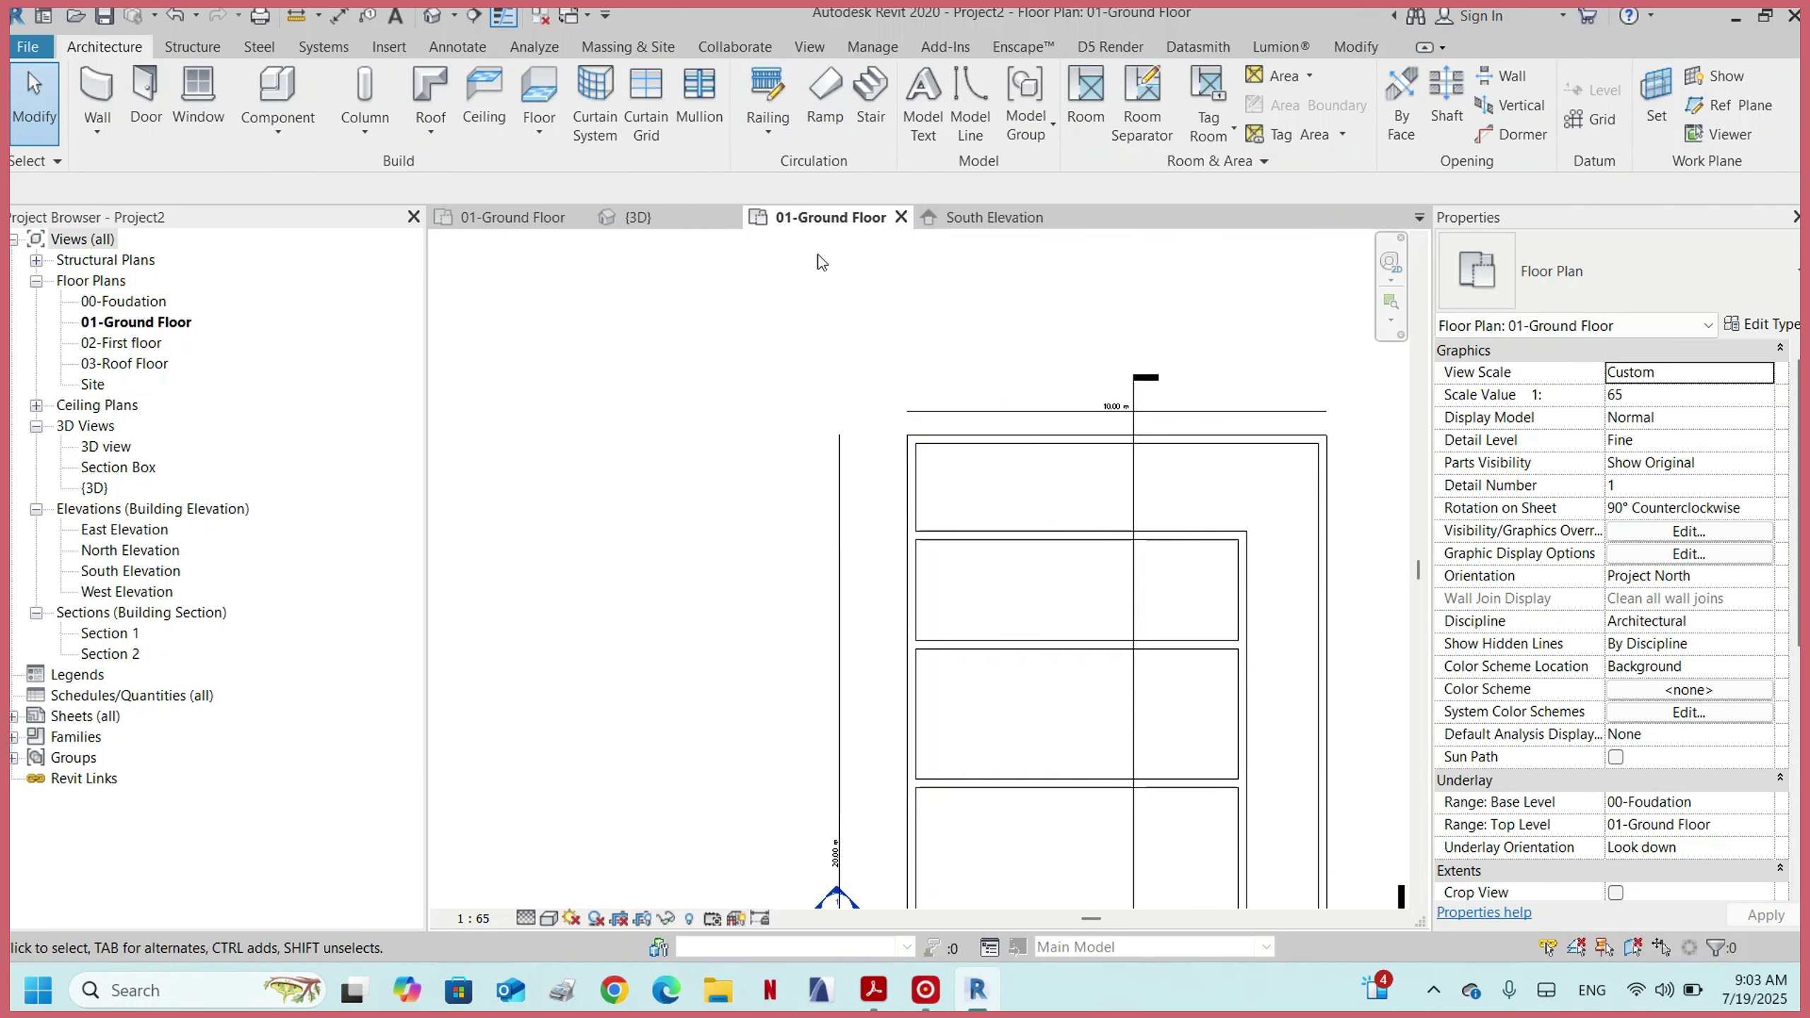
# - Dimension the clear gap between the upper exterior wall and the first interior wall
pyautogui.click(1213, 412)
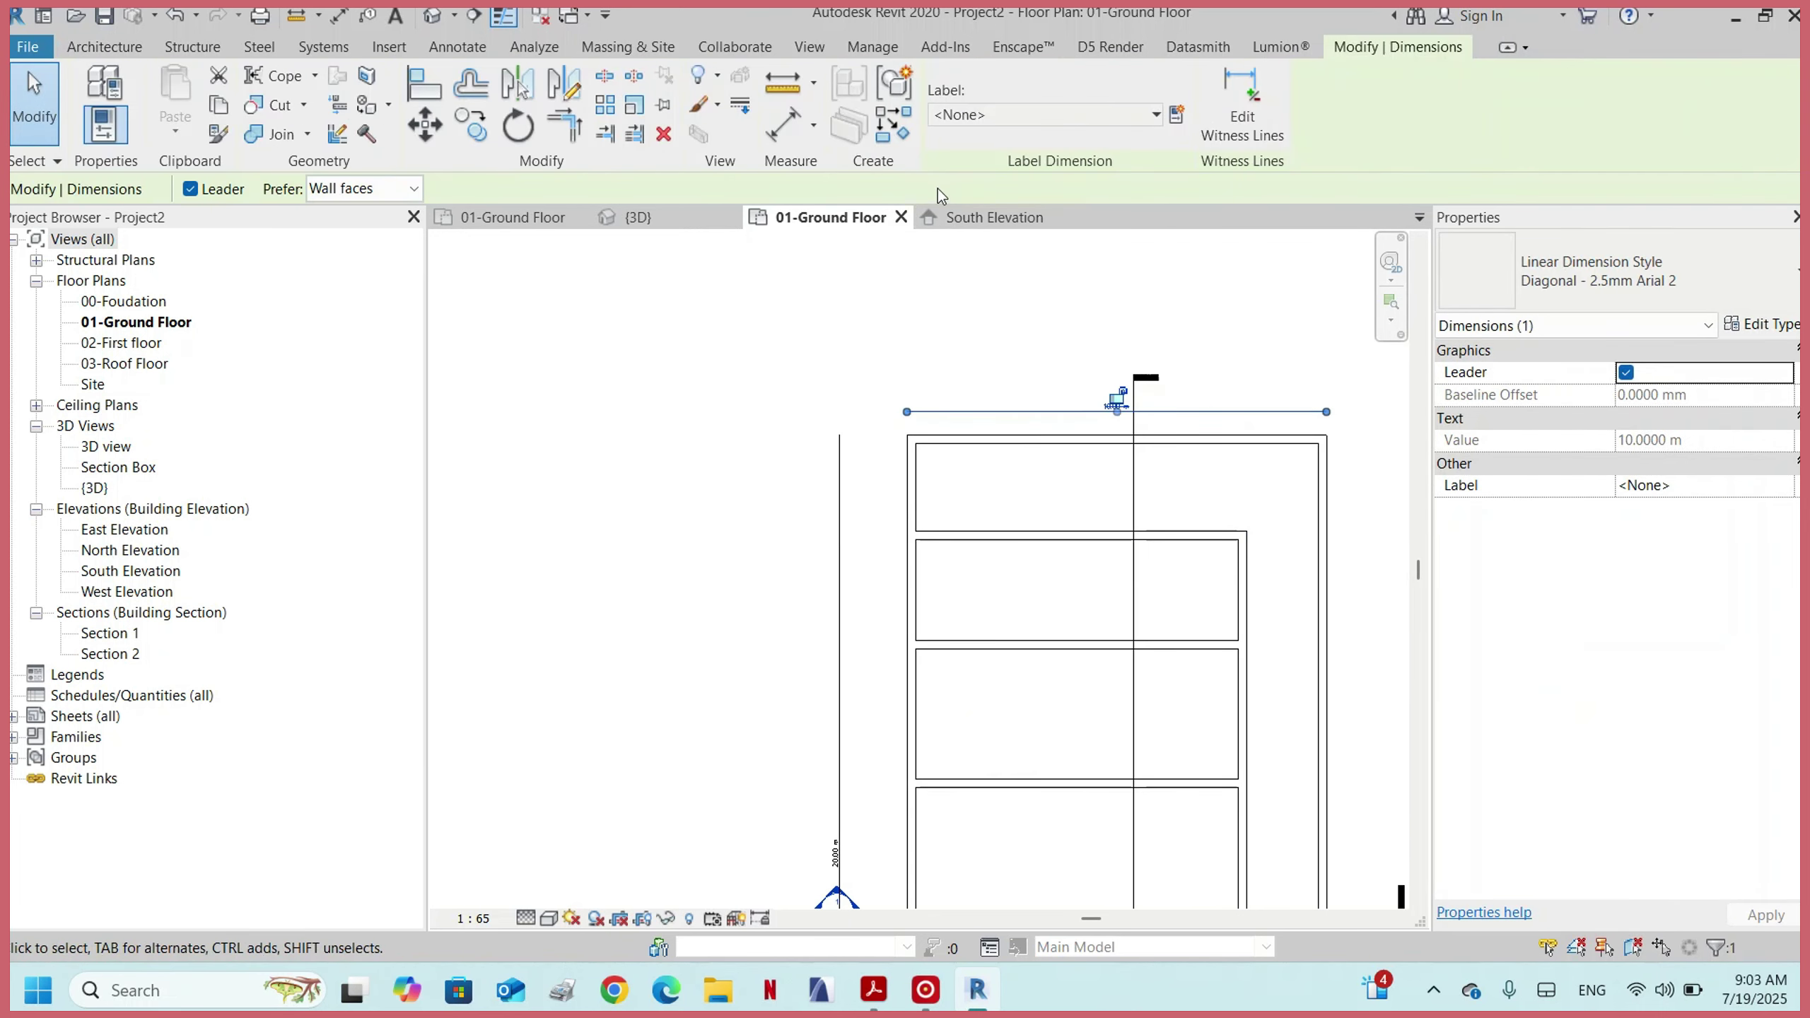
pyautogui.click(889, 132)
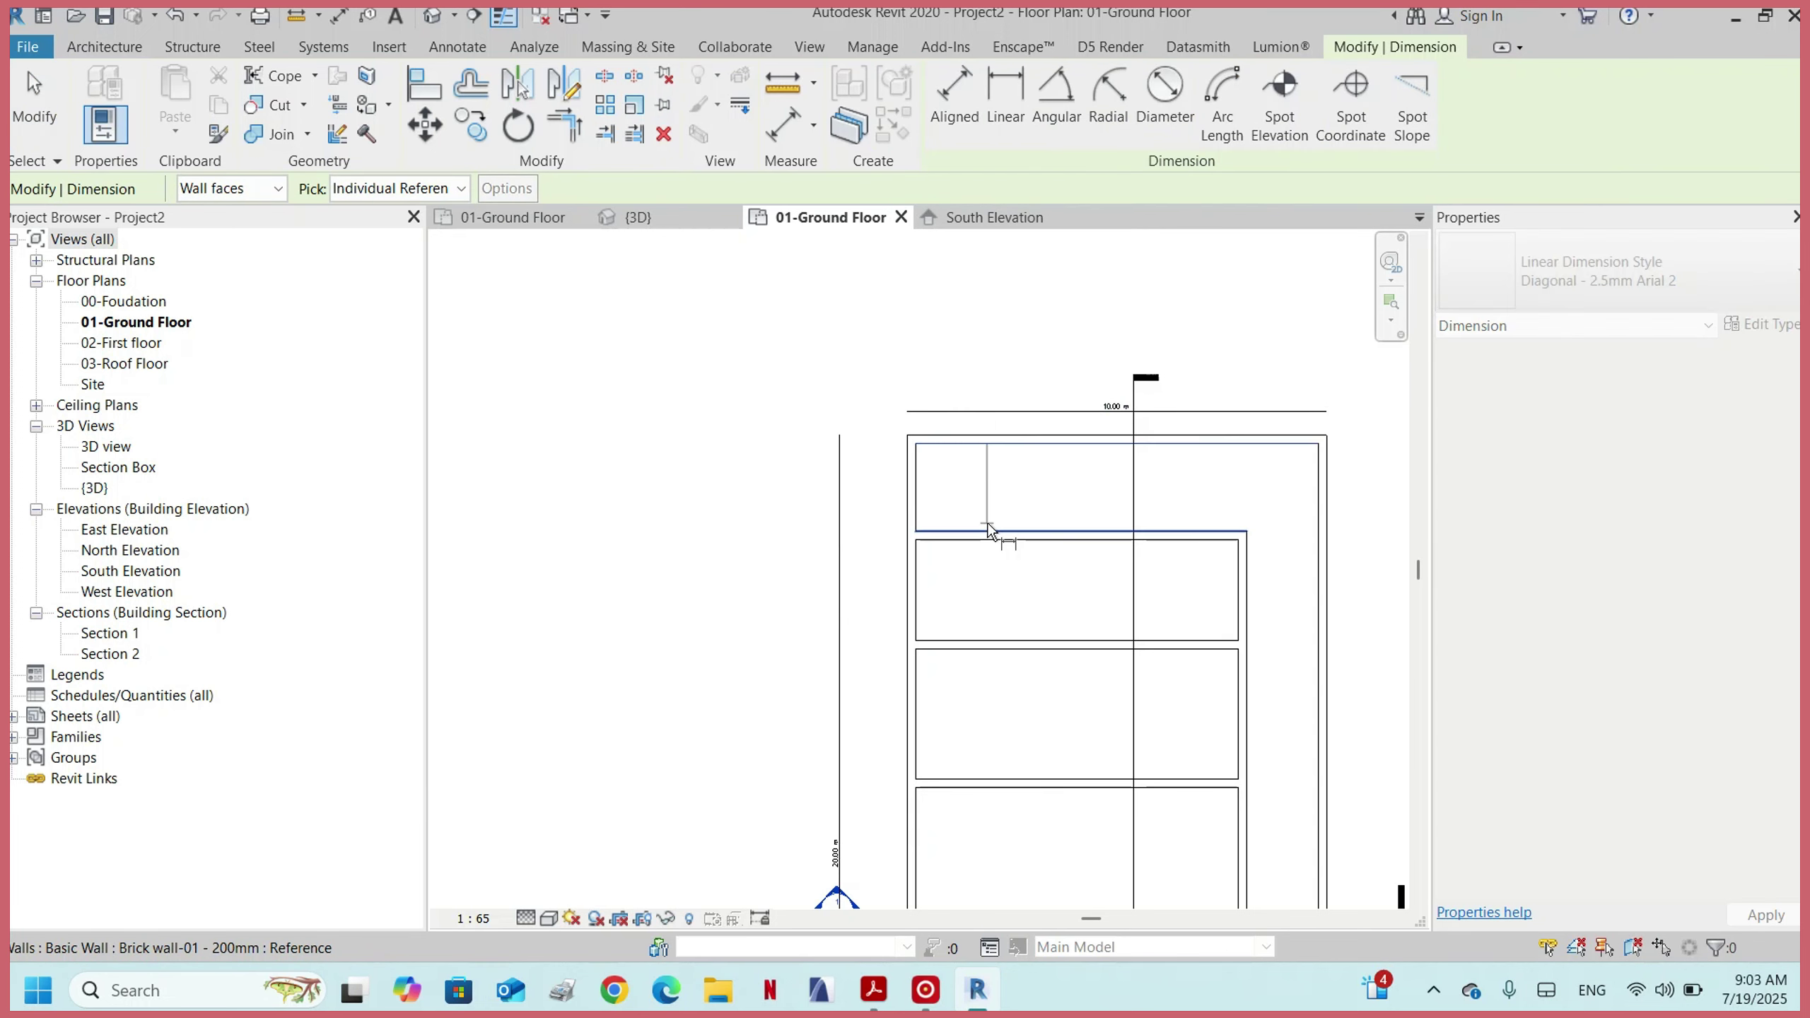
pyautogui.click(983, 535)
pyautogui.click(949, 541)
pyautogui.scroll(2, 949, 540)
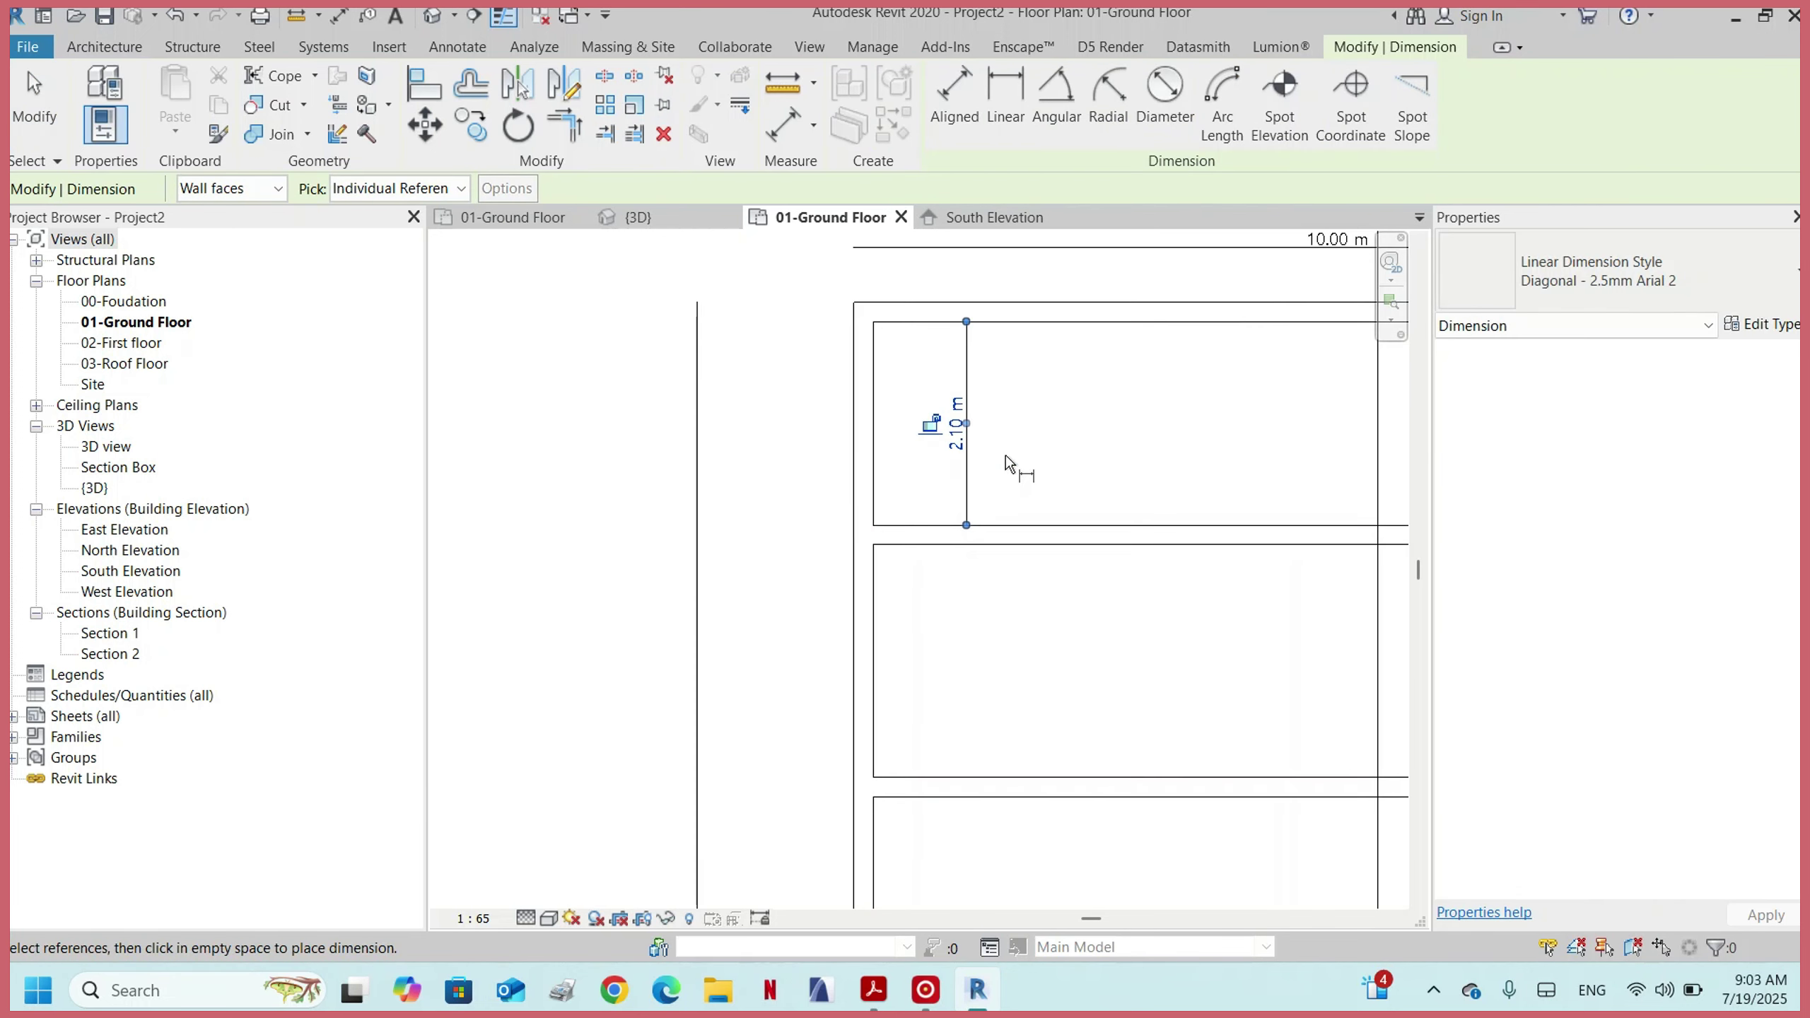
pyautogui.press('Escape')
pyautogui.press('Escape')
# - Set the gap between the upper exterior wall and the first interior wall to 800 mm by moving the interior wall
pyautogui.click(1039, 526)
pyautogui.click(946, 417)
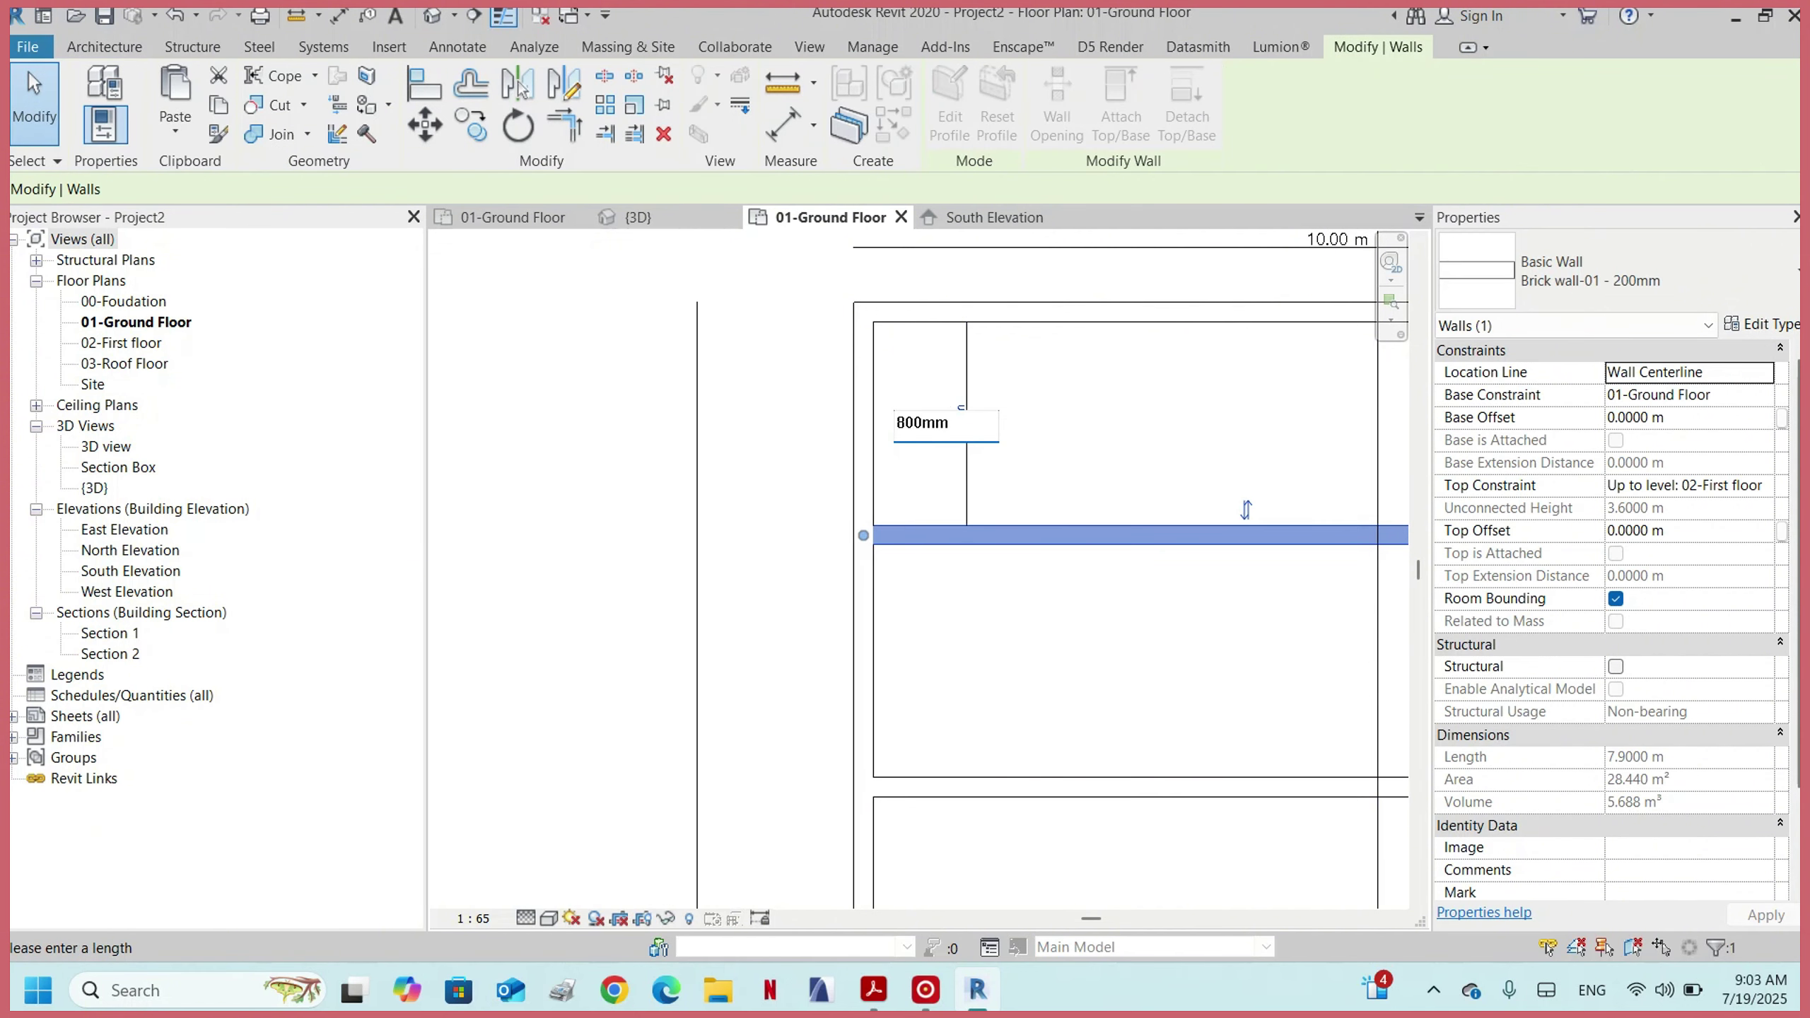
pyautogui.write('800mm')
pyautogui.press('Return')
pyautogui.press('Escape')
# - Add aligned dimensions for the clear depths of the two uppermost rooms, measured between wall faces
pyautogui.scroll(-3, 1020, 417)
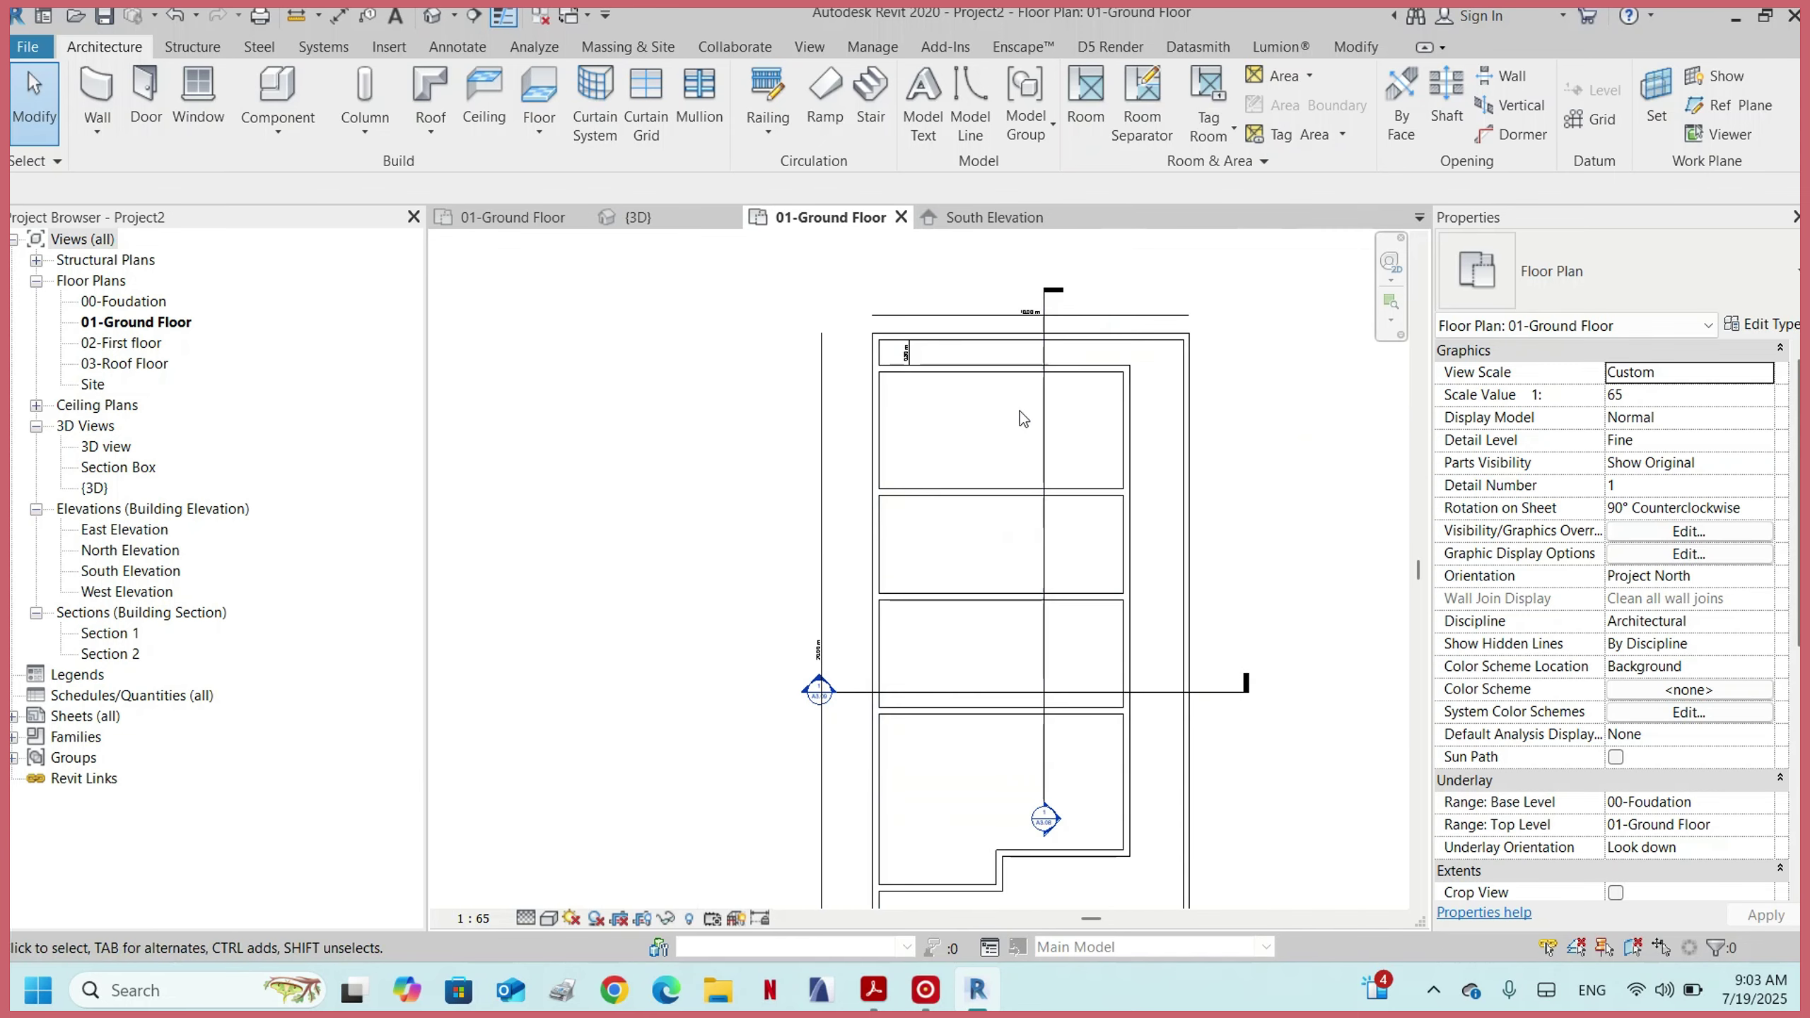
pyautogui.scroll(-3, 1216, 414)
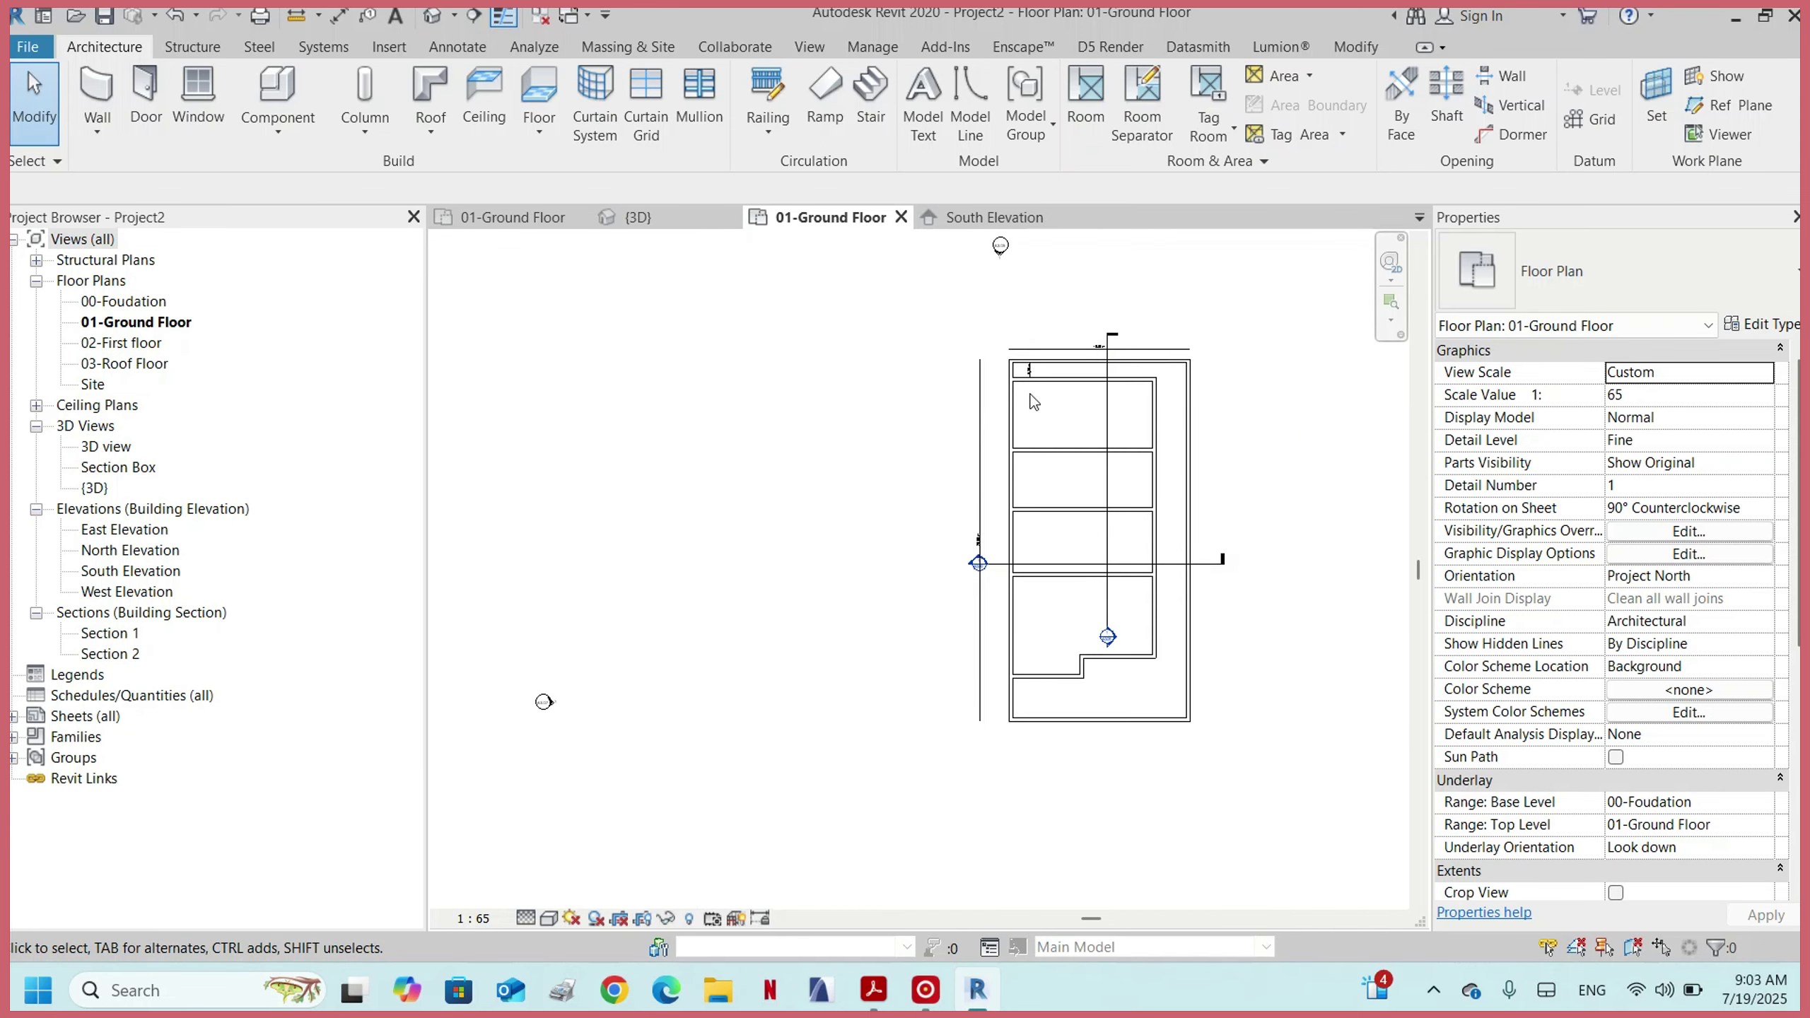
pyautogui.scroll(2, 1048, 356)
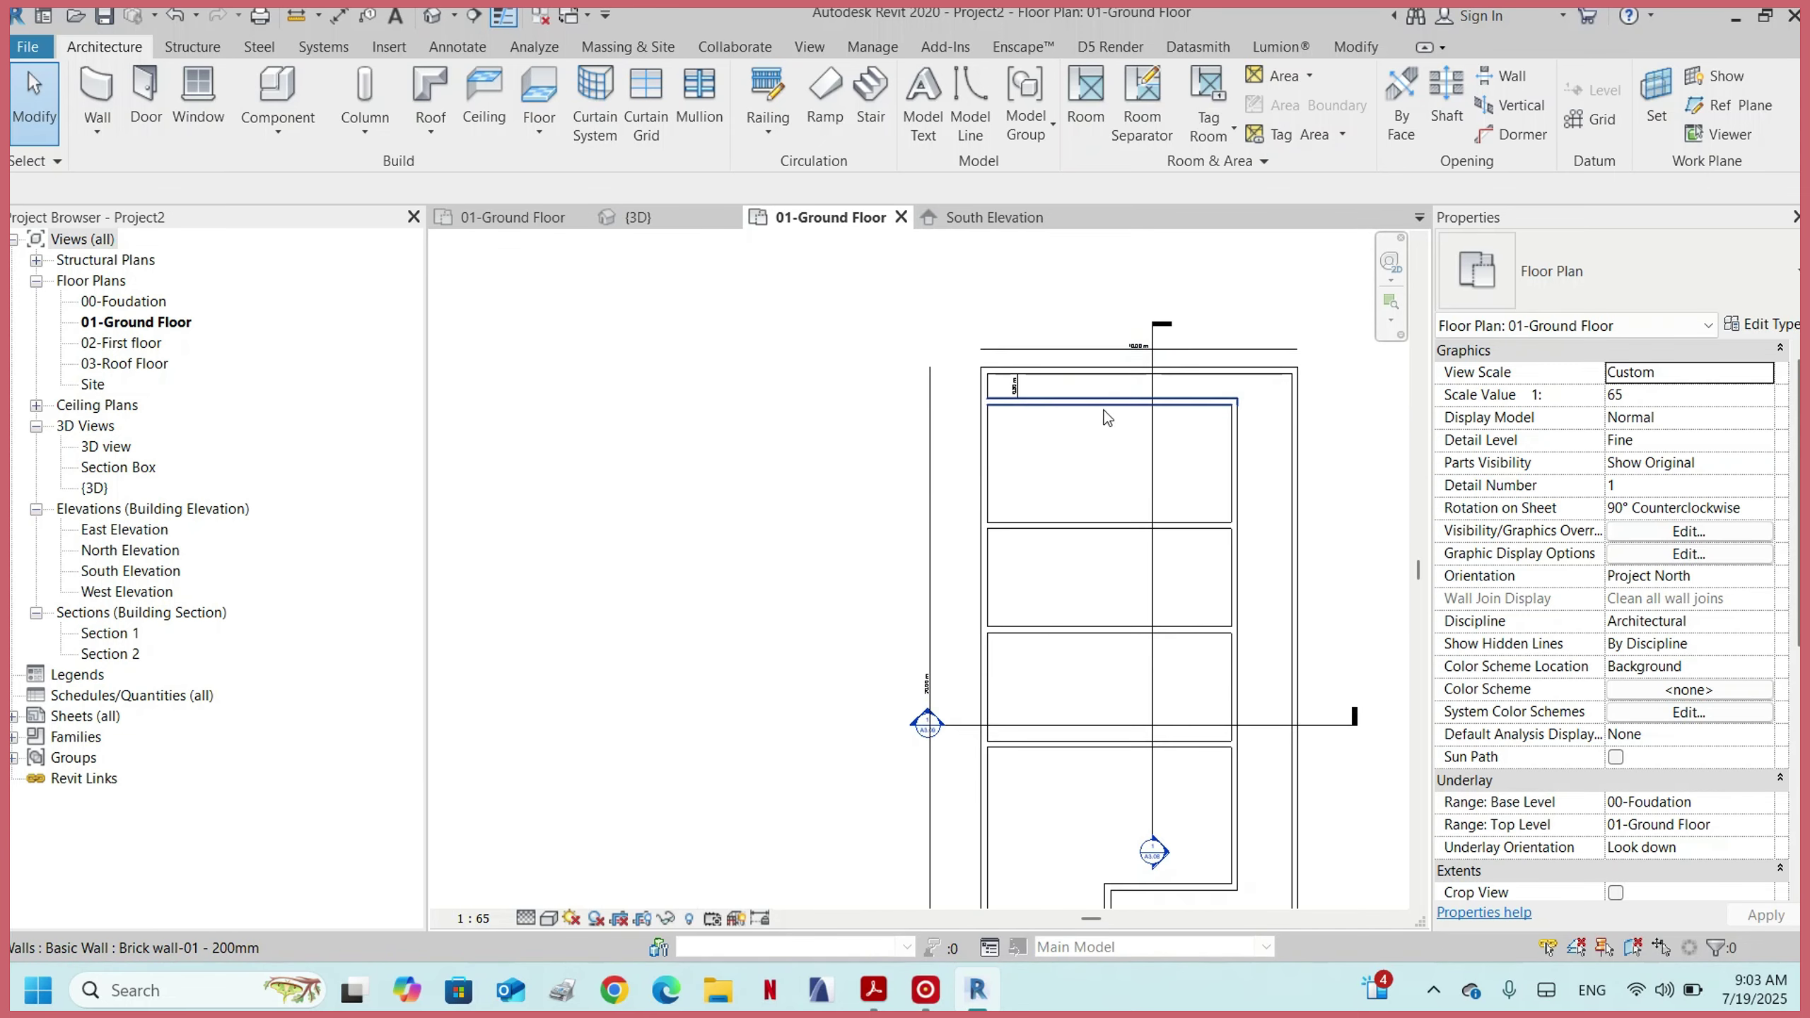
pyautogui.click(1091, 357)
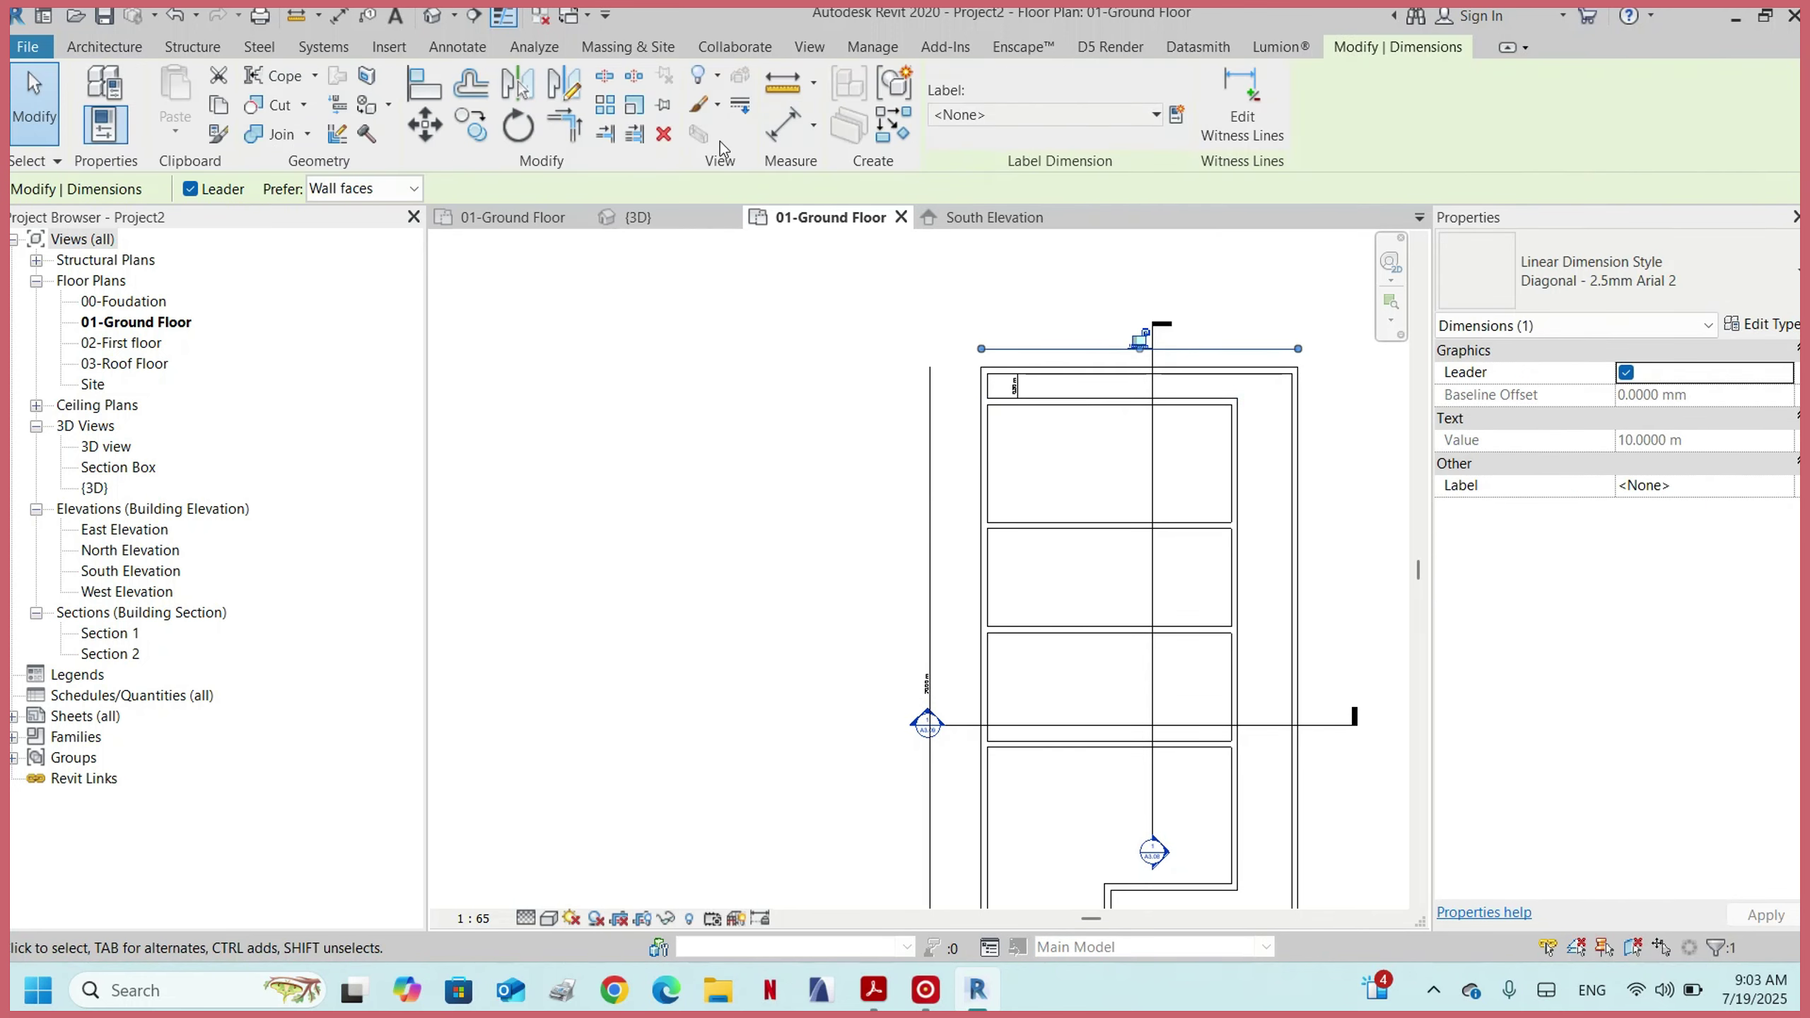
pyautogui.click(767, 136)
pyautogui.scroll(1, 1103, 445)
pyautogui.click(1063, 368)
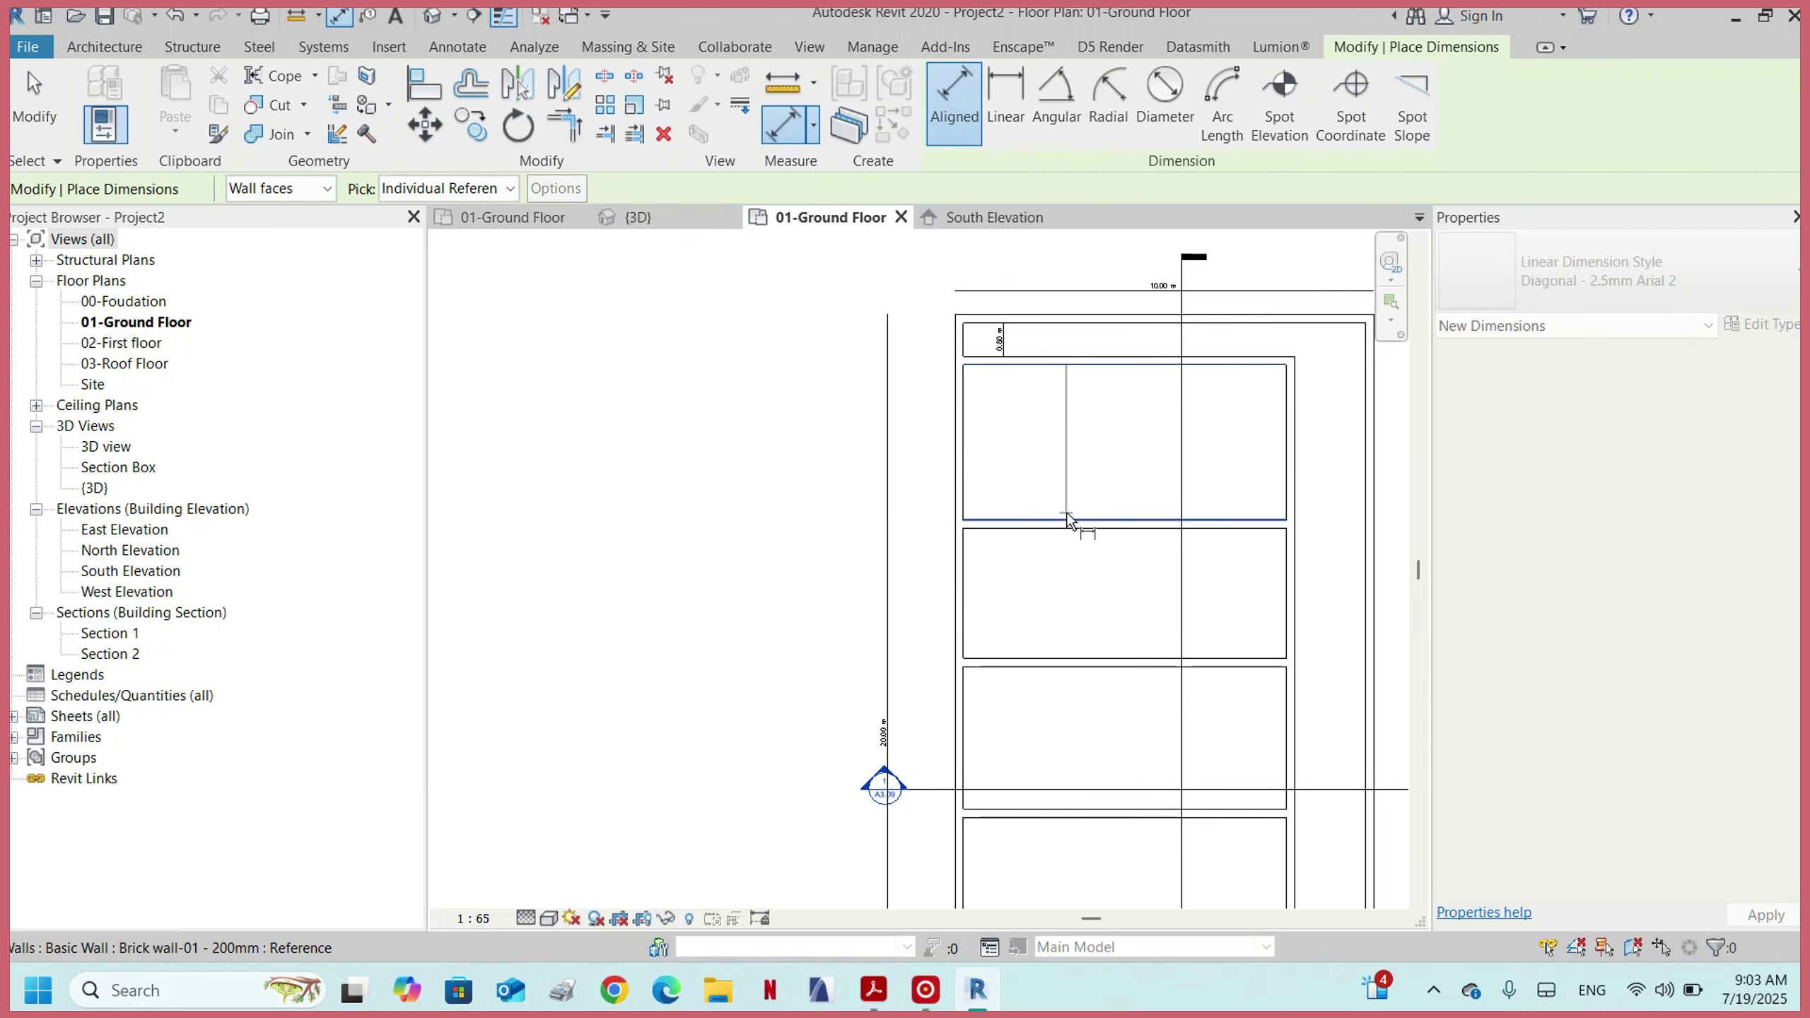
pyautogui.click(1066, 518)
pyautogui.click(1054, 456)
pyautogui.click(1038, 529)
pyautogui.click(1034, 659)
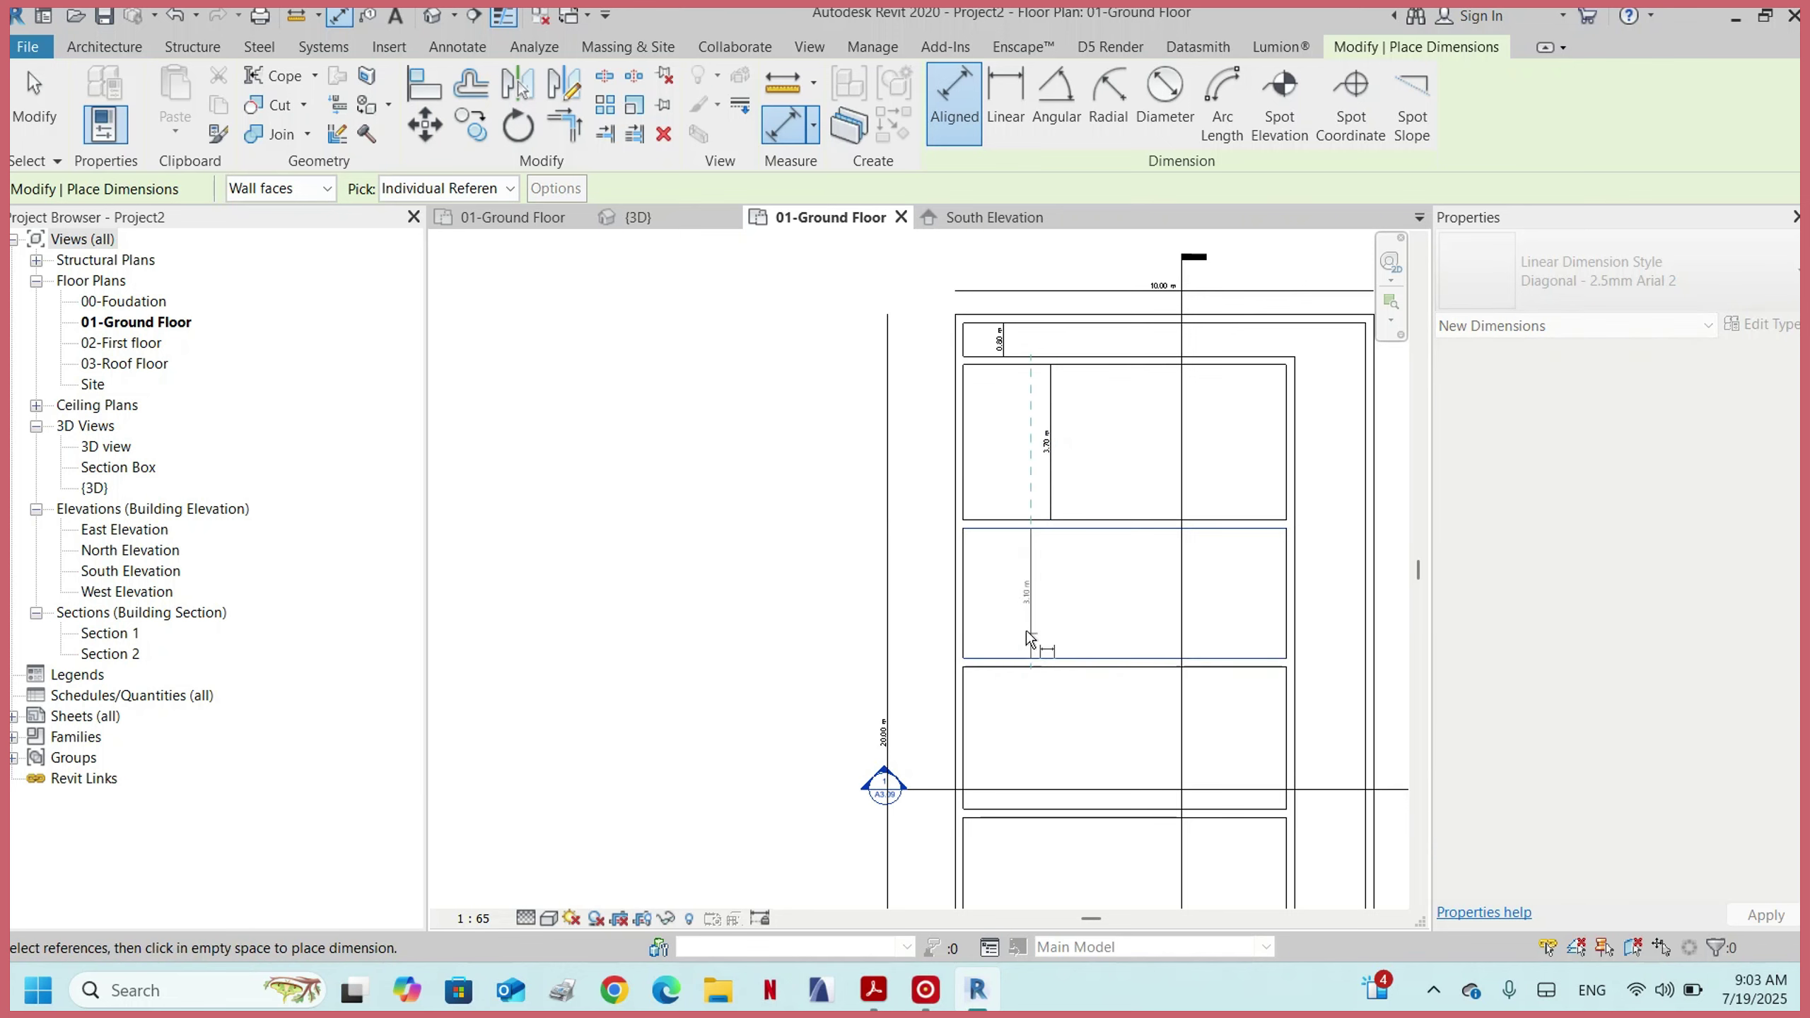
pyautogui.click(1022, 543)
# - Add aligned dimensions for the clear depths of the two lower rooms, down to the stepped interior wall
pyautogui.scroll(-1, 1023, 543)
pyautogui.scroll(1, 1021, 542)
pyautogui.click(1063, 576)
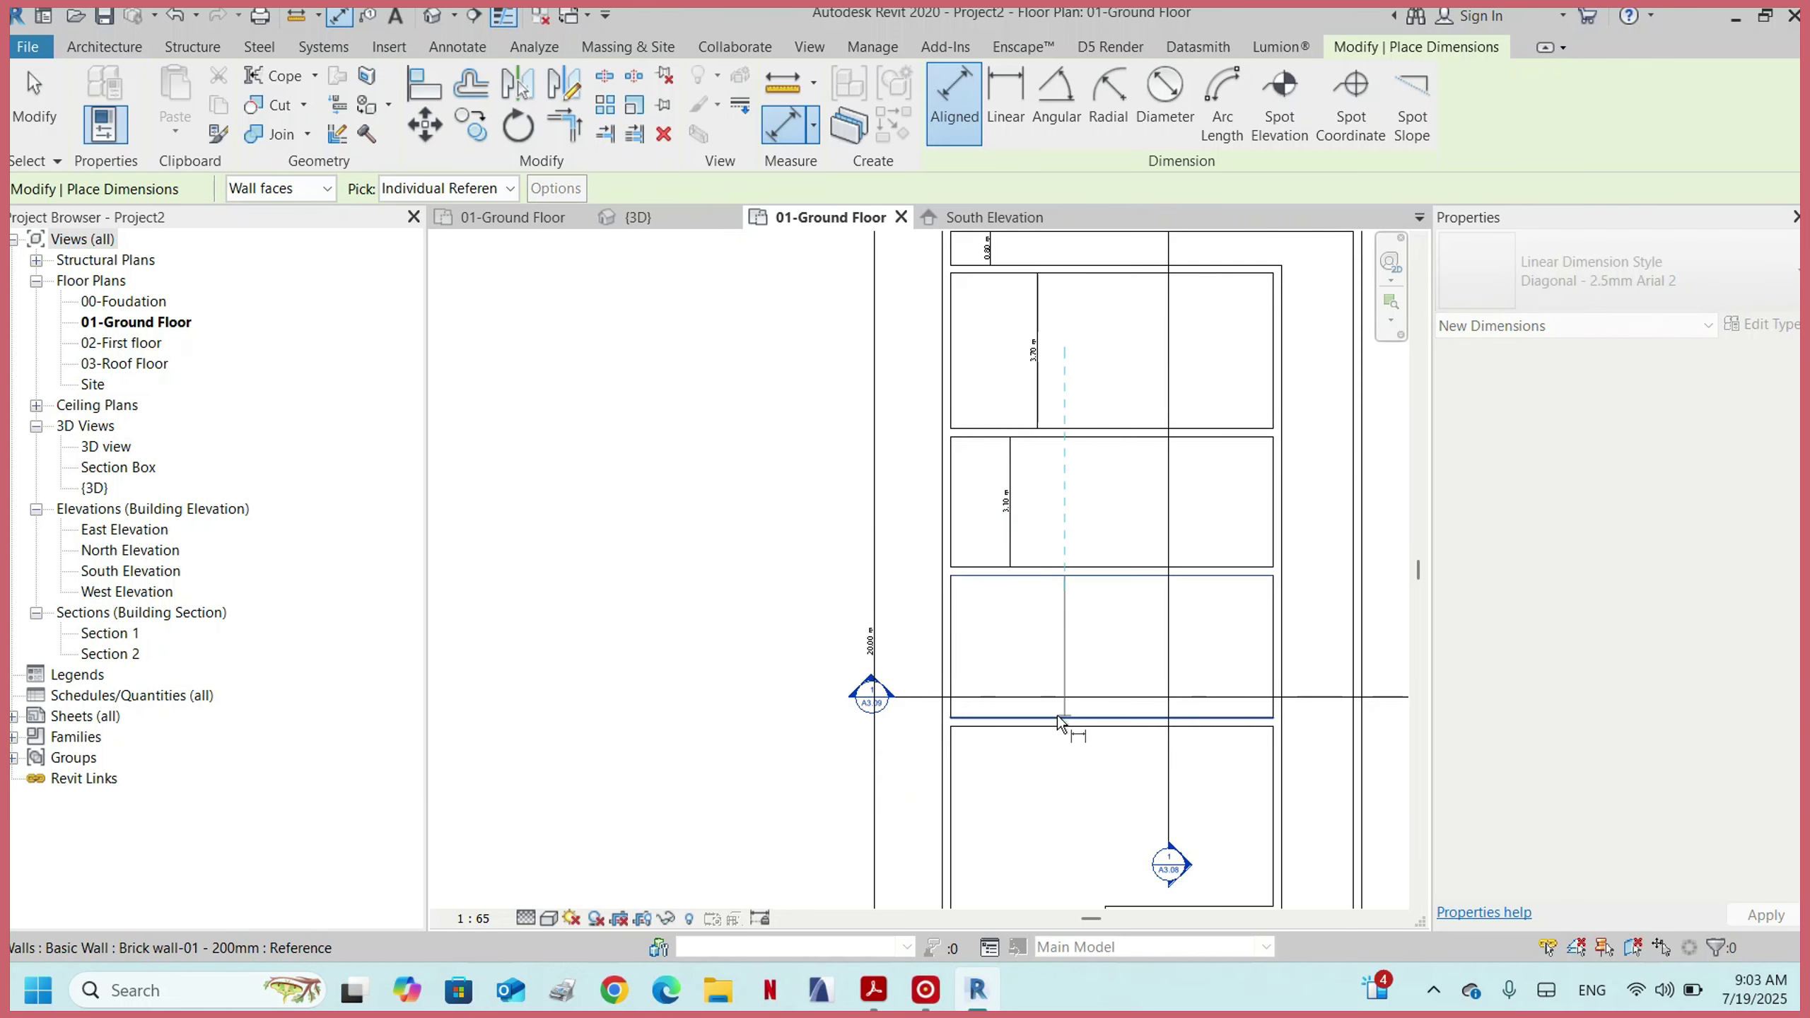
pyautogui.click(1060, 716)
pyautogui.click(1060, 620)
pyautogui.scroll(-1, 1059, 621)
pyautogui.click(1060, 545)
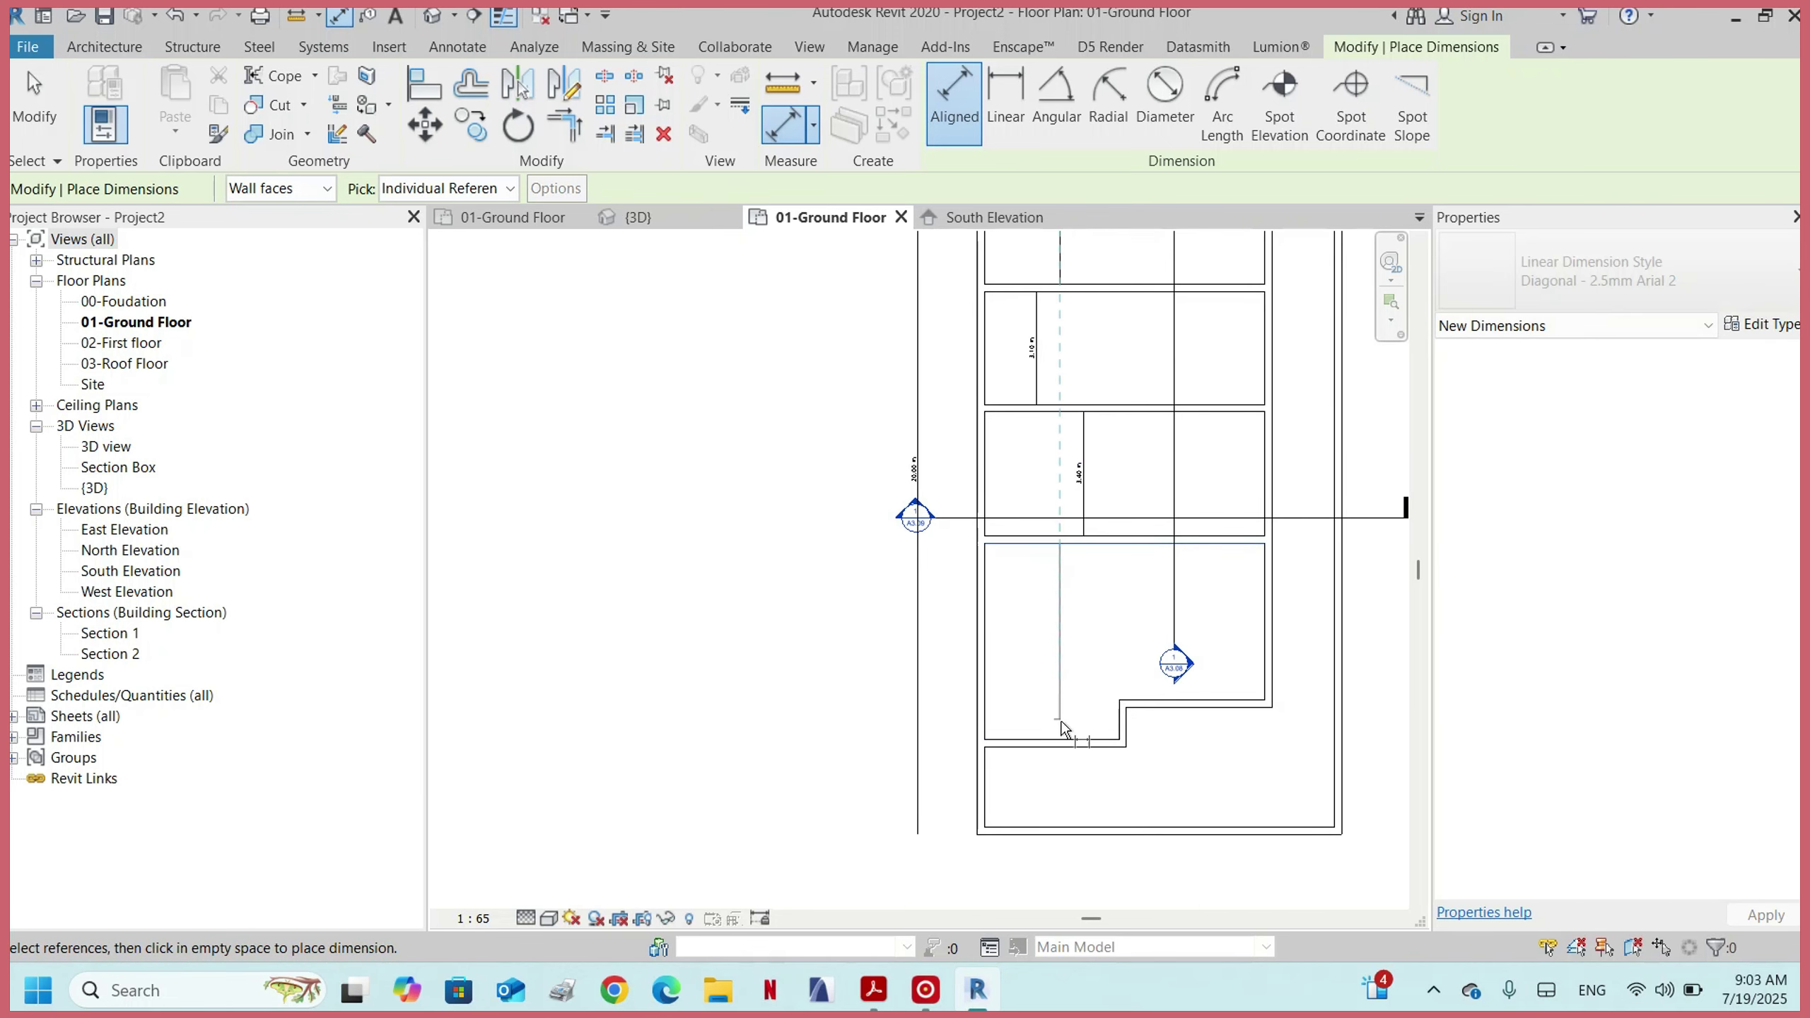
pyautogui.click(1064, 734)
pyautogui.click(1075, 687)
pyautogui.scroll(2, 1115, 418)
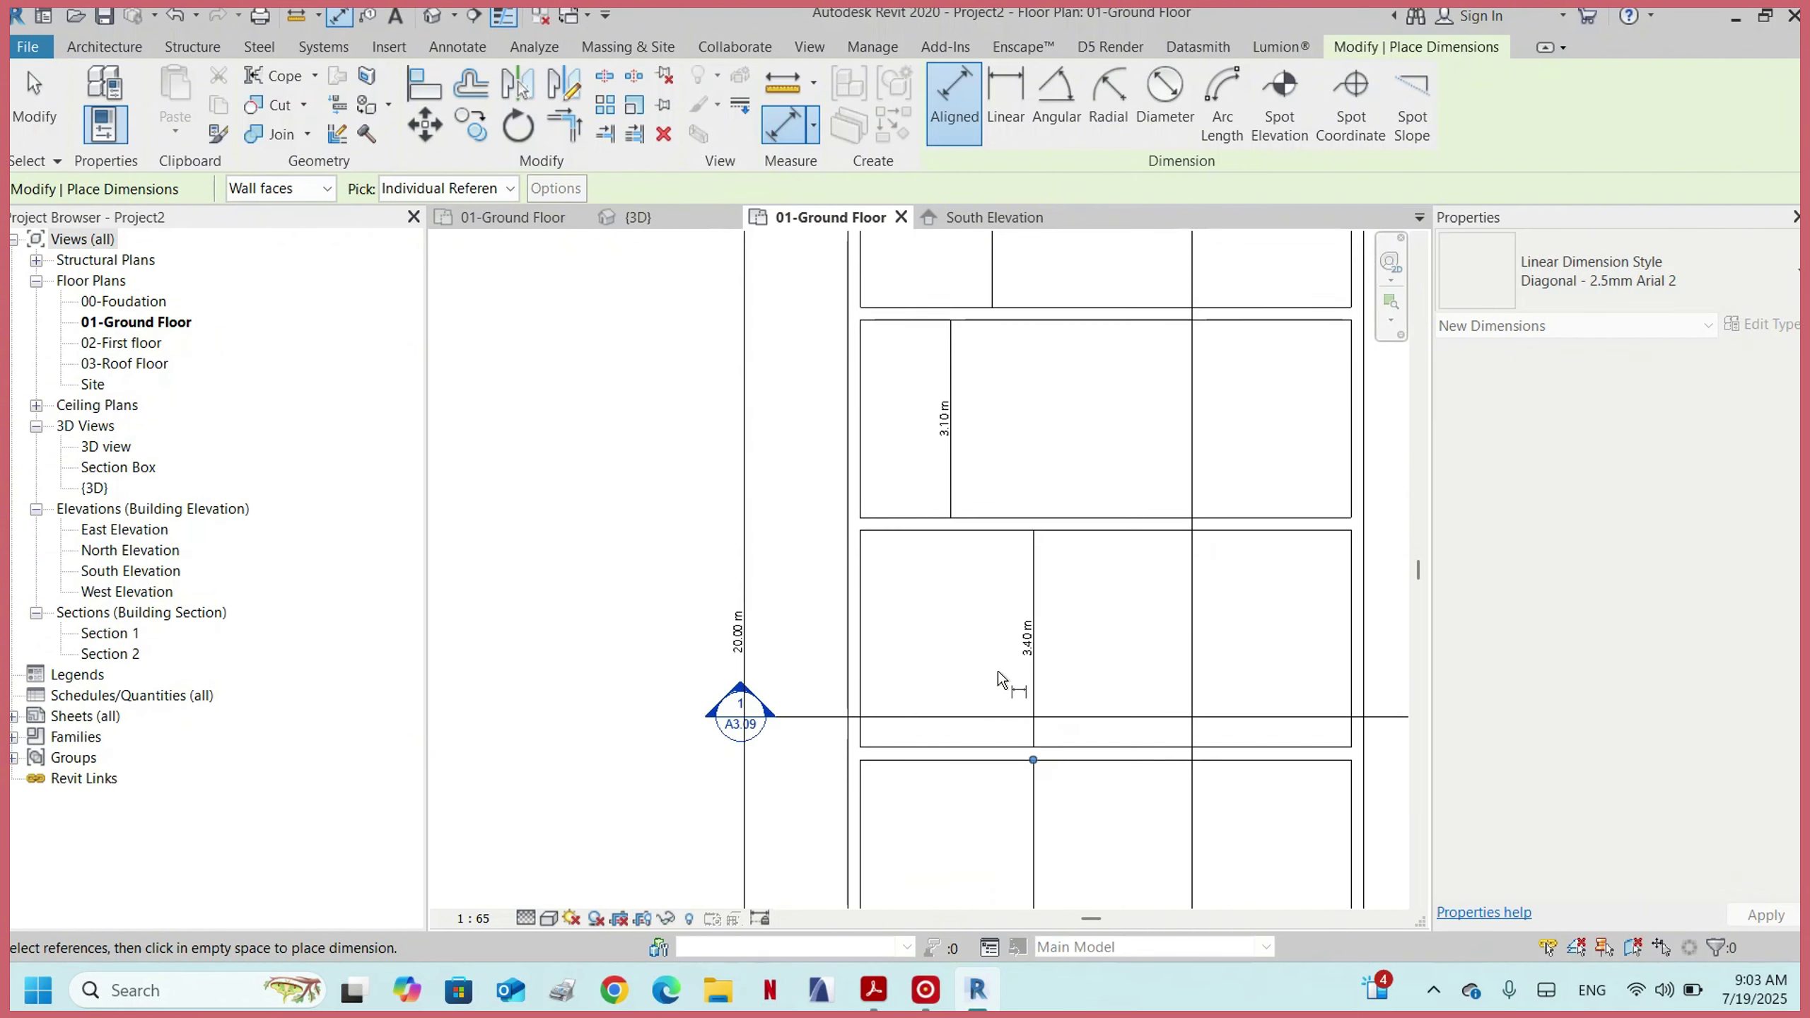
pyautogui.press('Escape')
pyautogui.press('Escape')
# - Set the uppermost room's clear depth to 3.5 m by moving the cross wall below it
pyautogui.click(1035, 631)
pyautogui.click(973, 531)
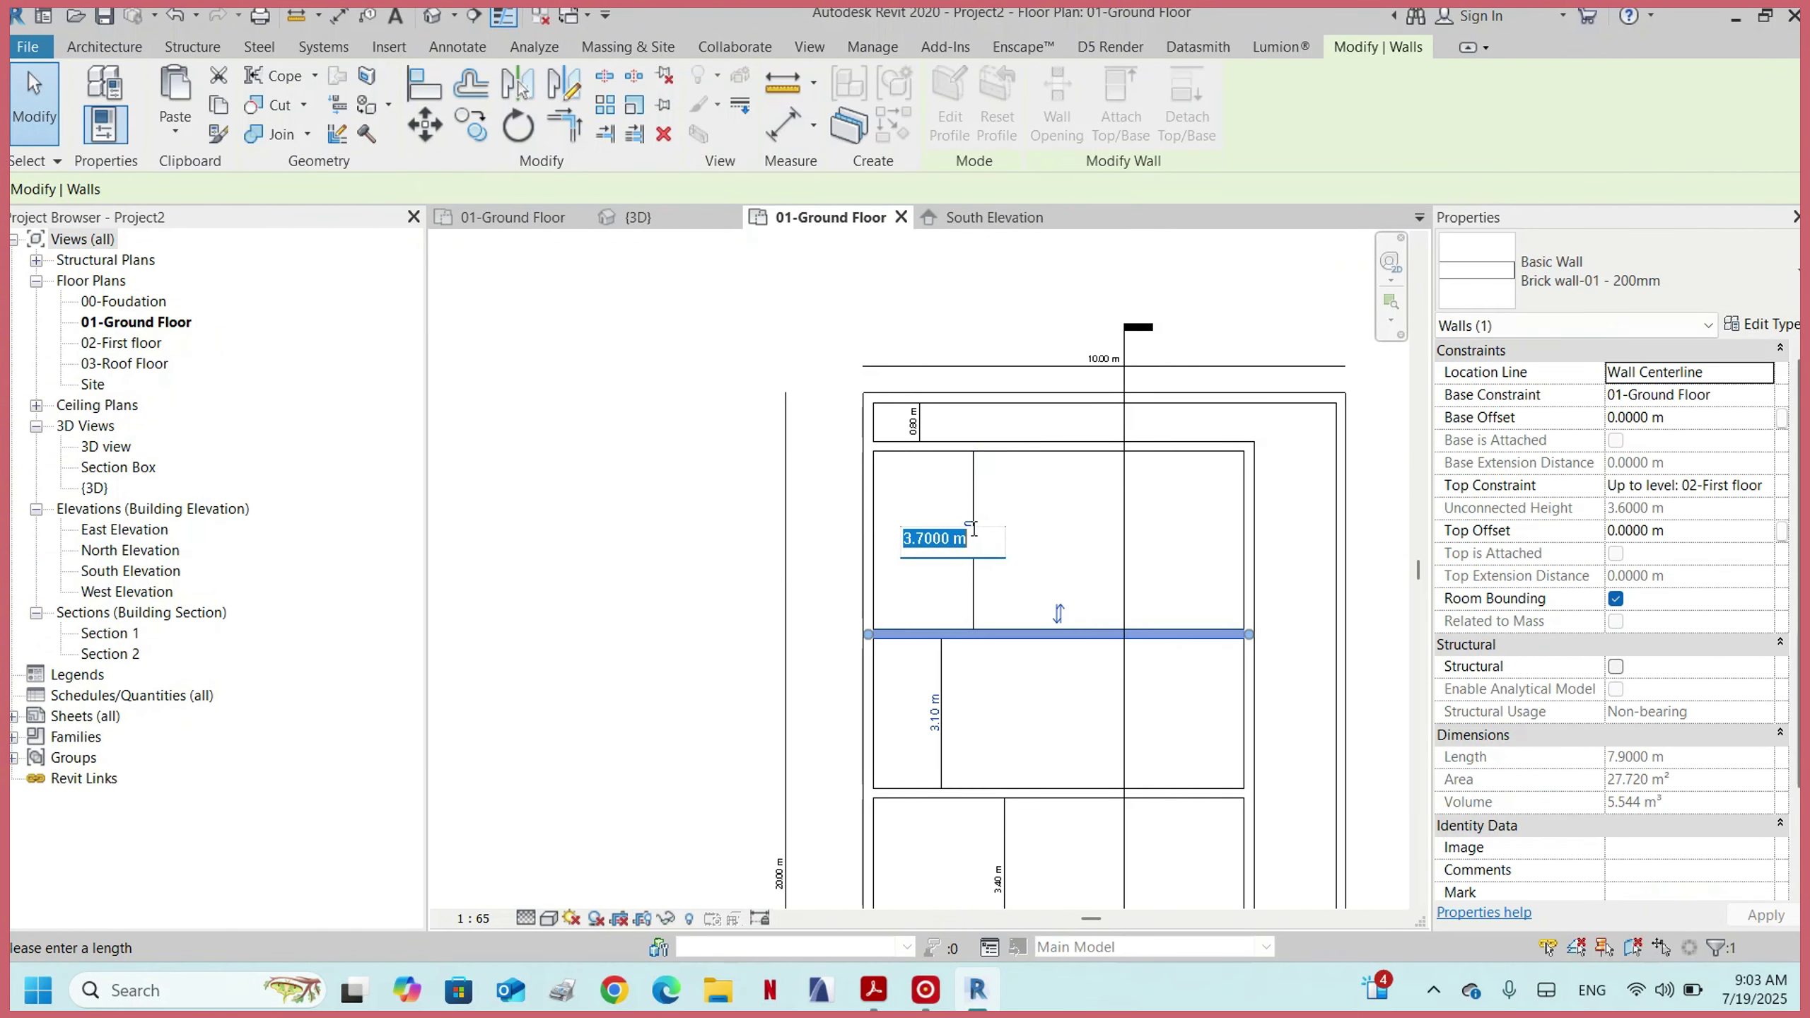
pyautogui.press('Return')
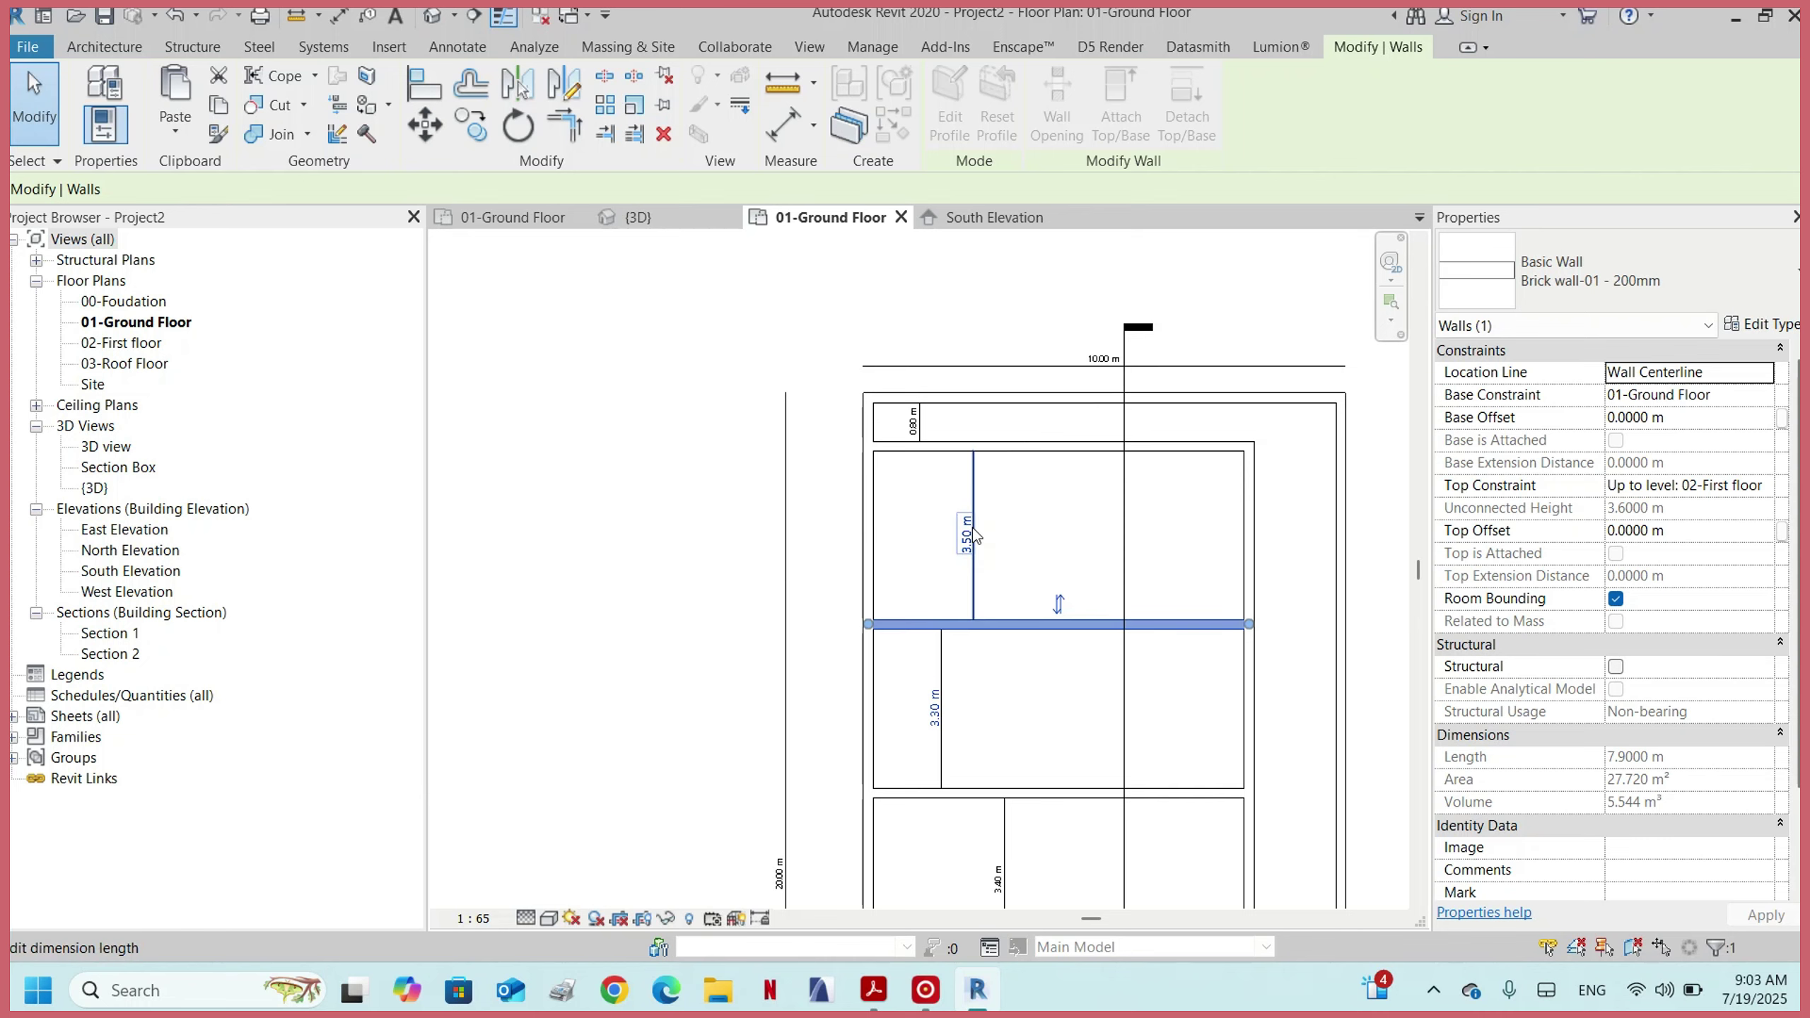
pyautogui.press('Escape')
# - Consult the ground floor plan in the PDF, and set the second room's clear depth to 4 m by moving its lower wall
pyautogui.scroll(-2, 1011, 420)
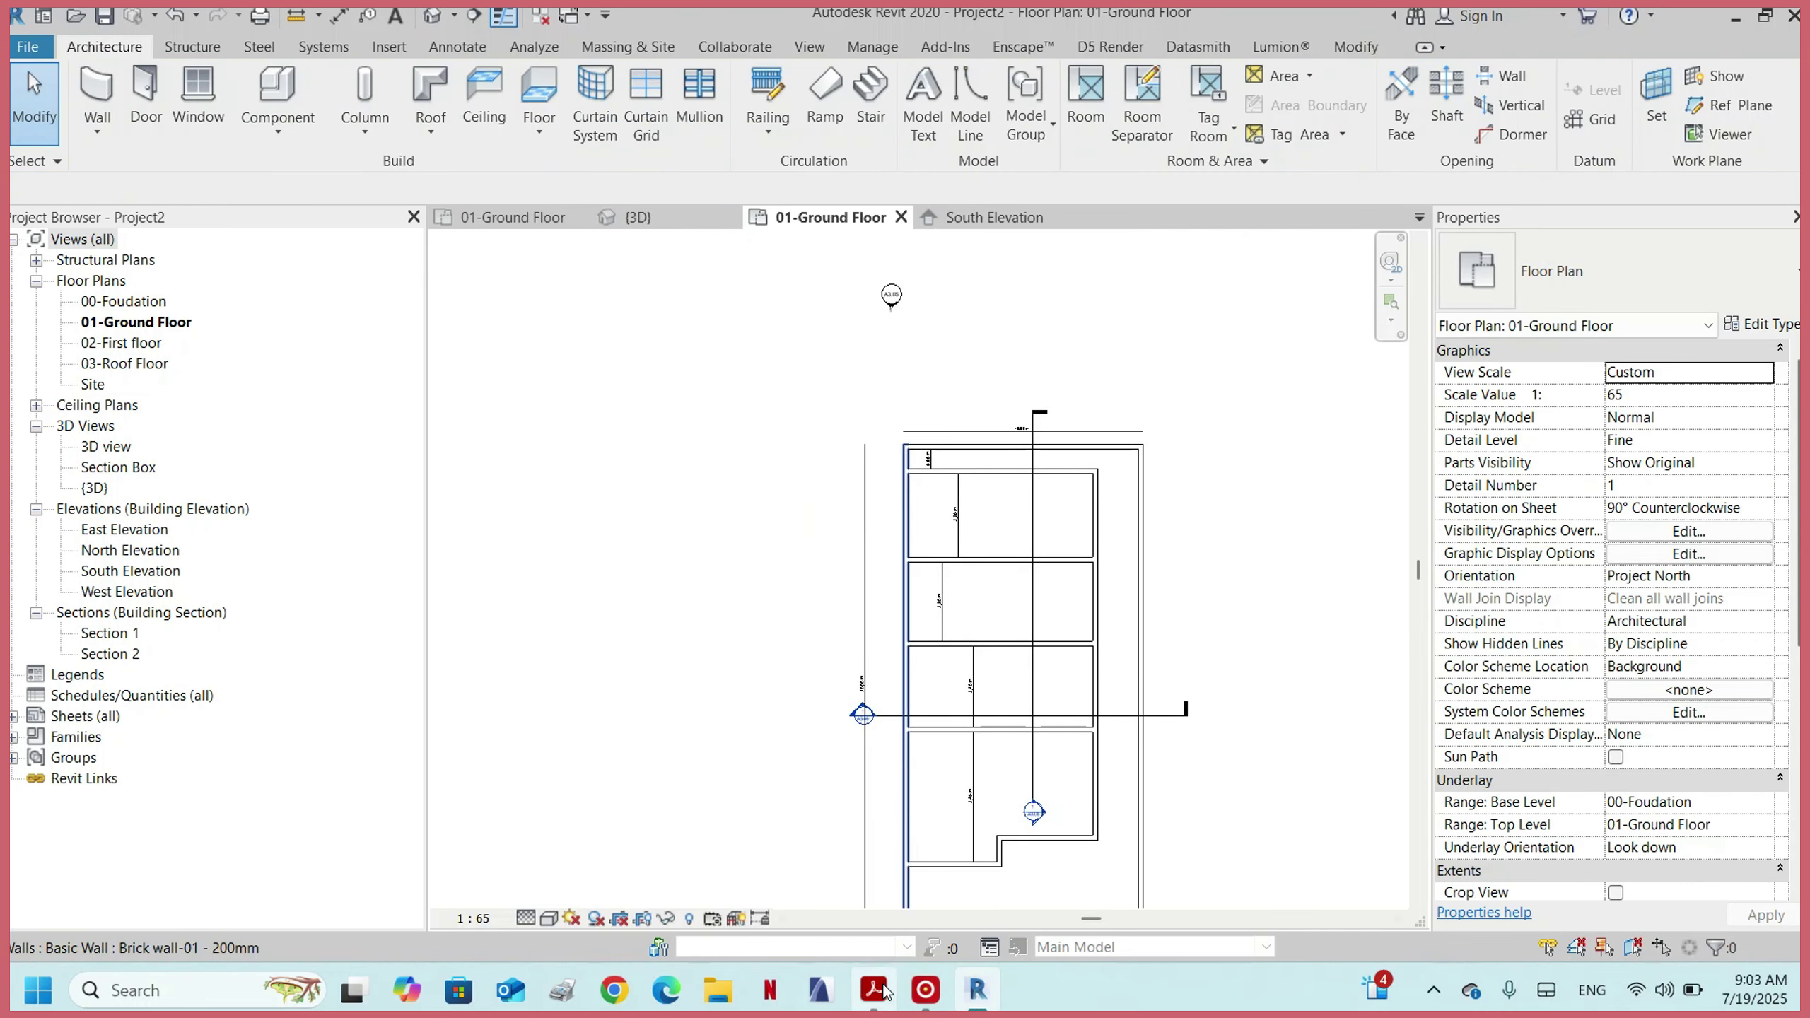
pyautogui.click(948, 927)
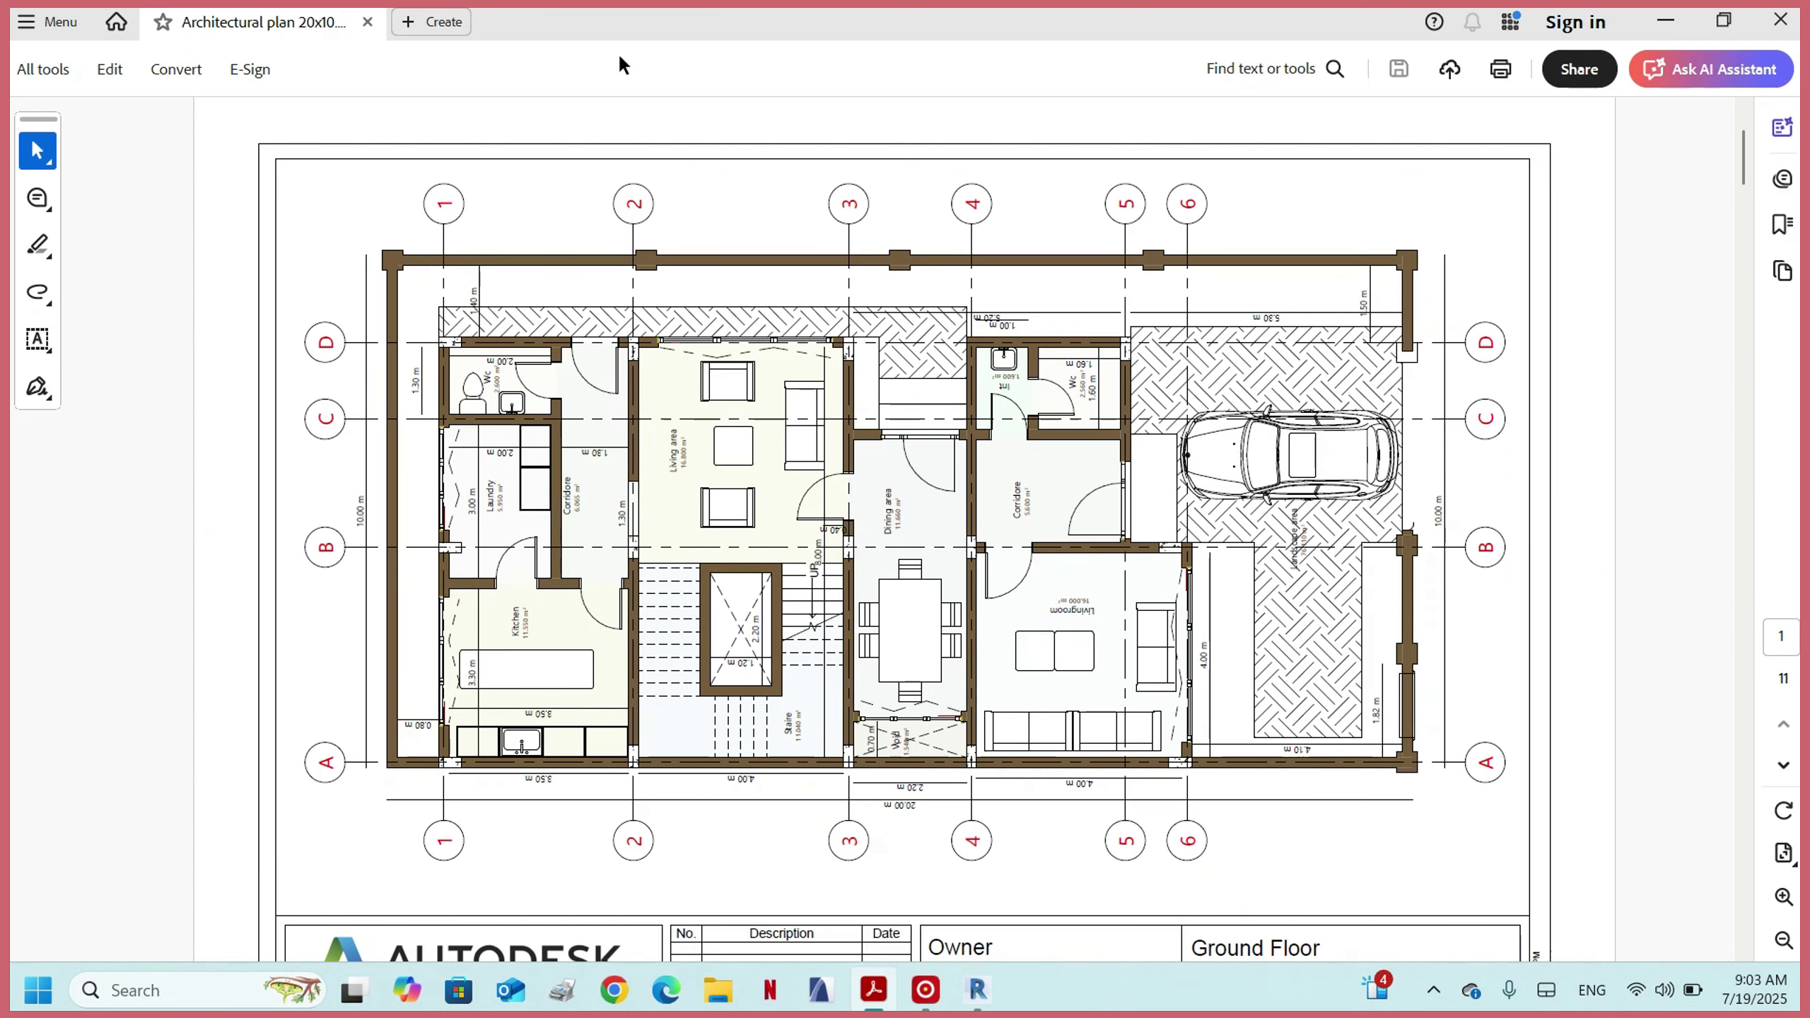
pyautogui.scroll(-10, 1108, 480)
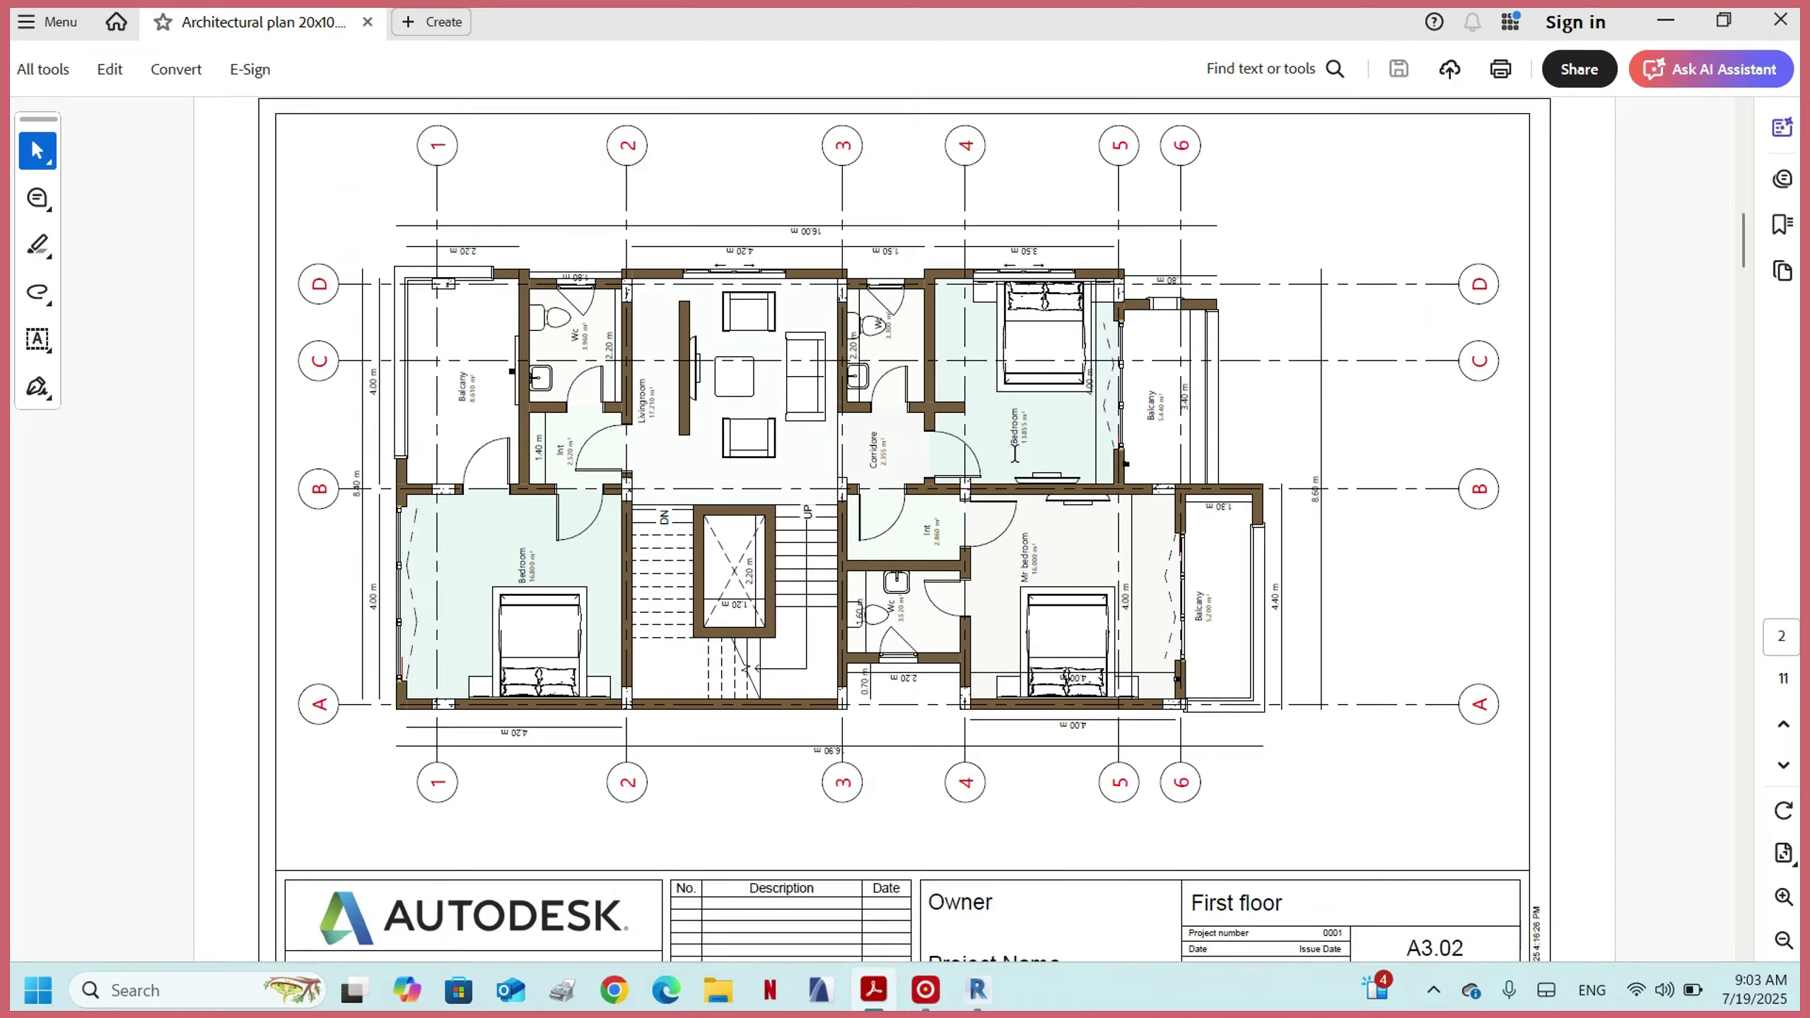
pyautogui.scroll(10, 840, 314)
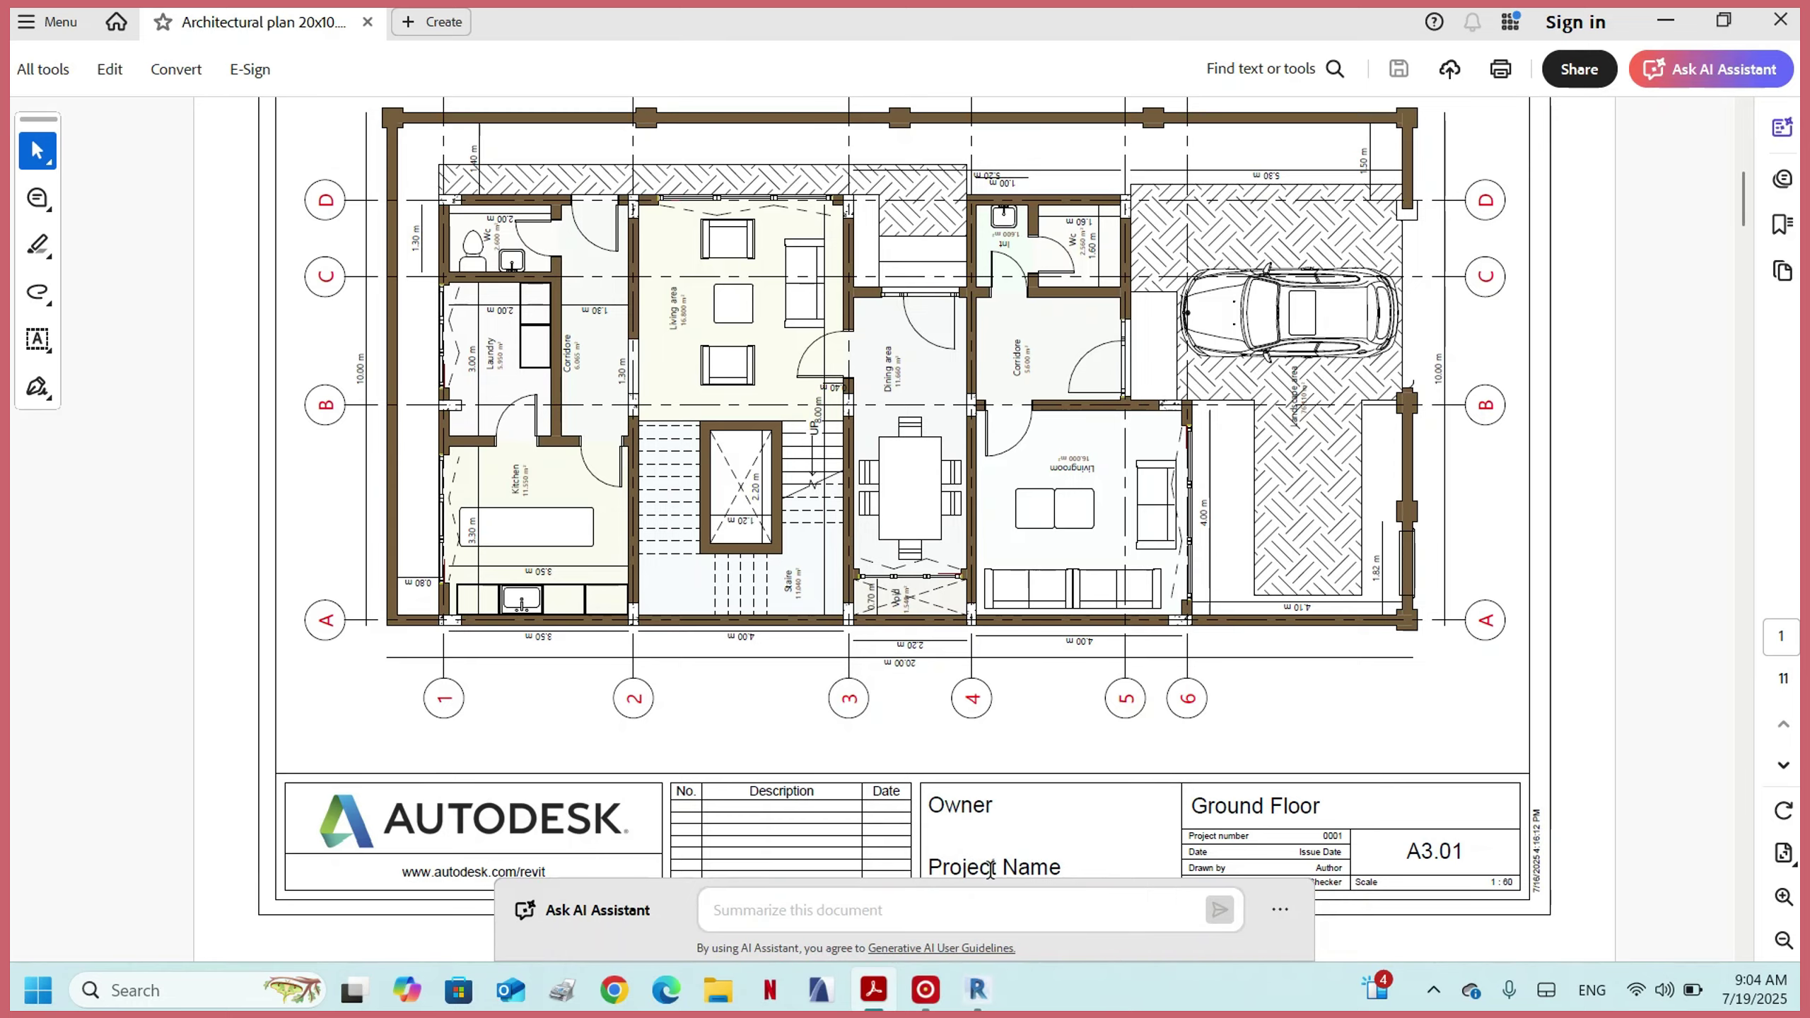
pyautogui.click(966, 1001)
pyautogui.scroll(3, 988, 524)
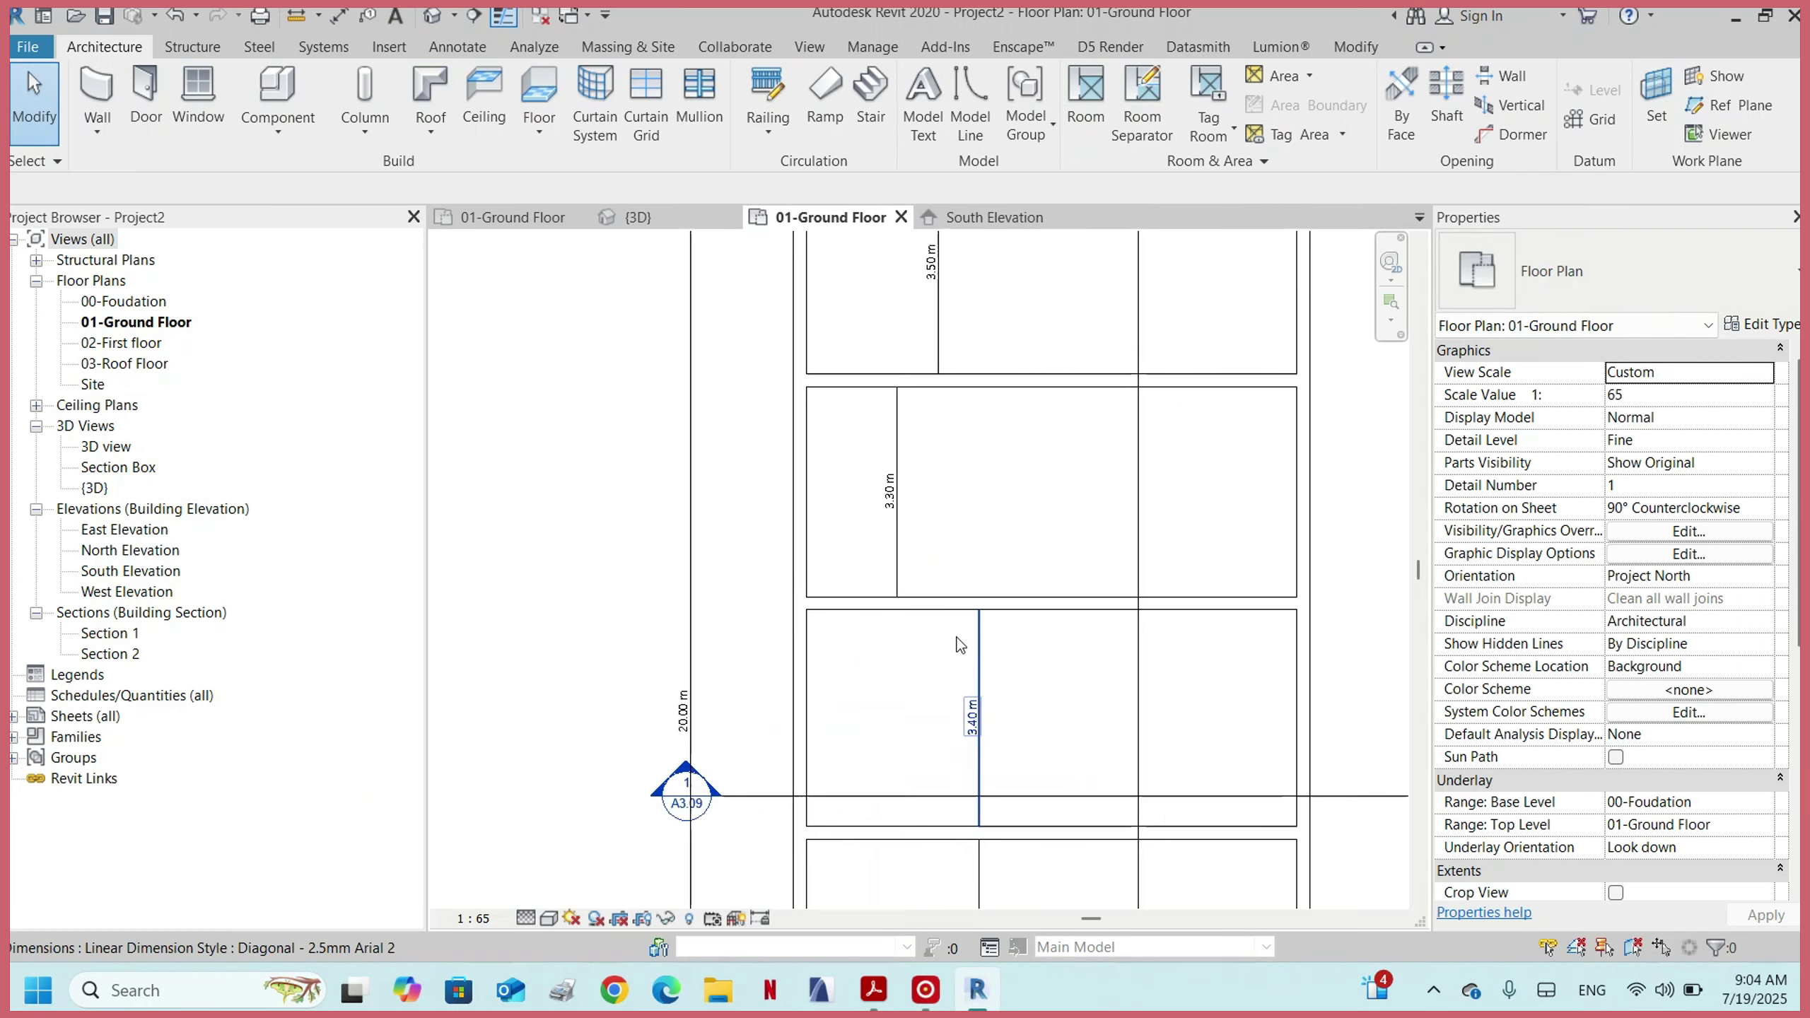
pyautogui.click(1040, 605)
pyautogui.click(891, 491)
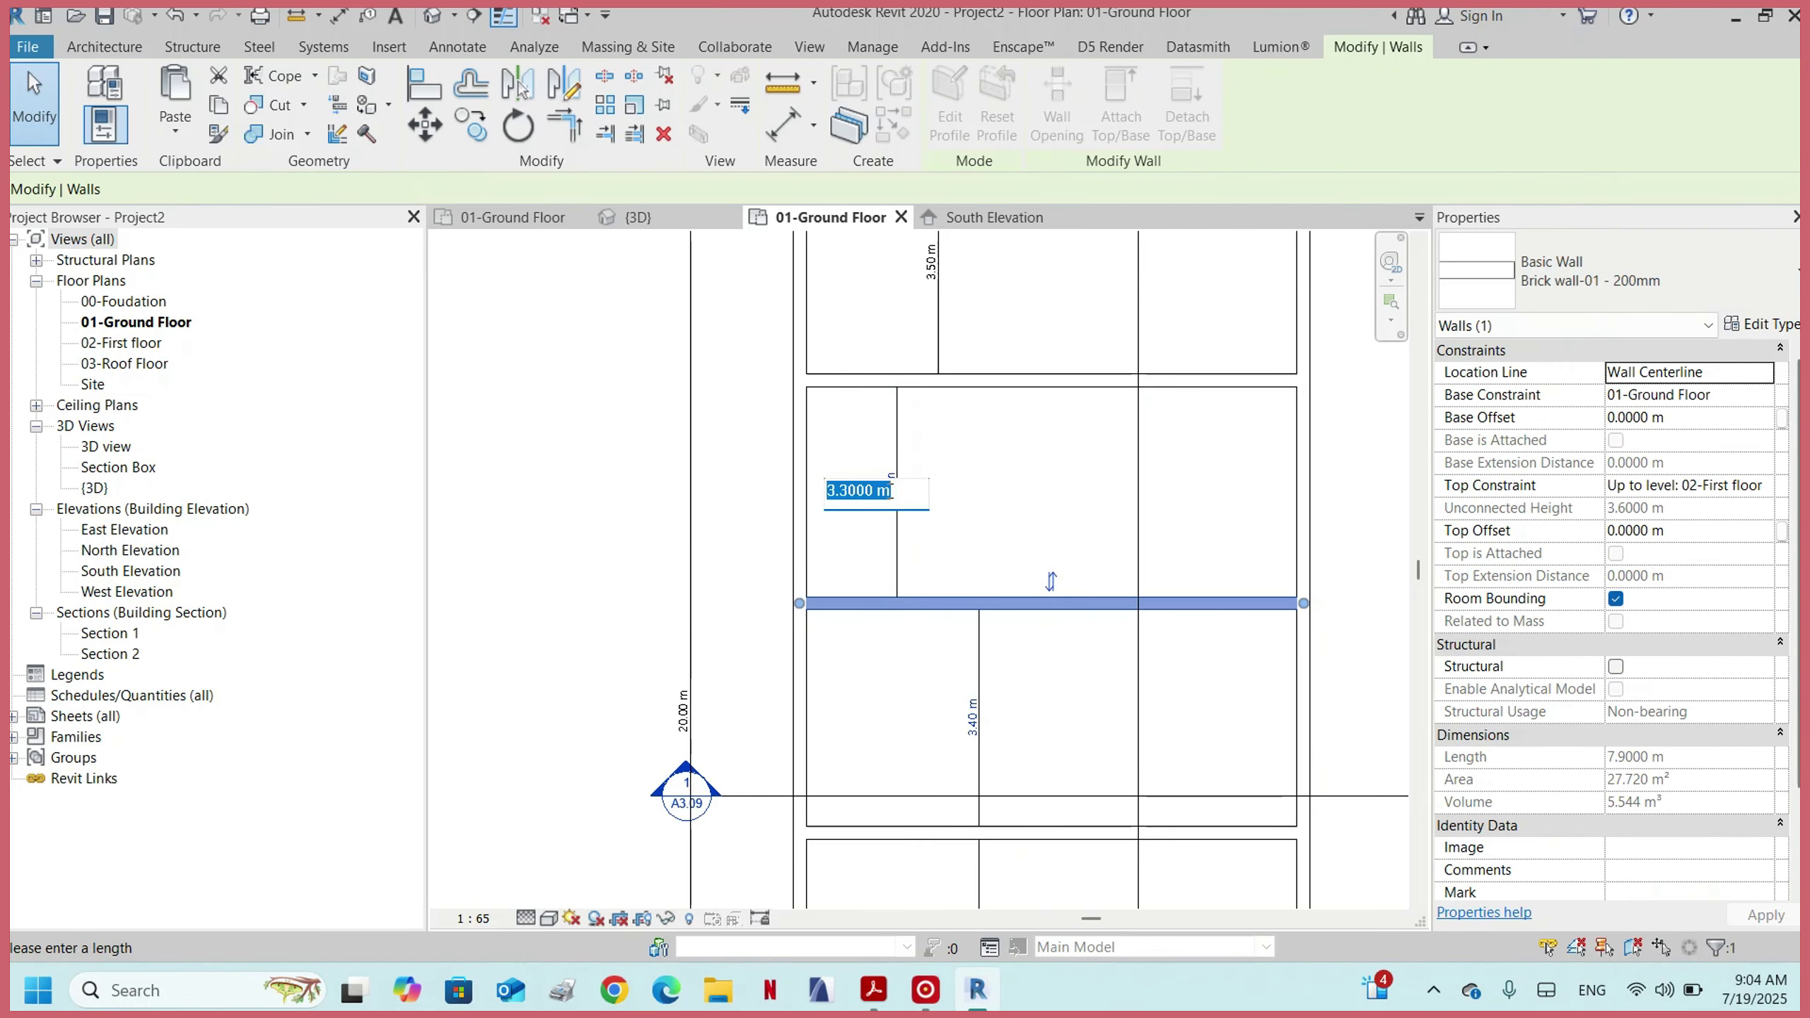
pyautogui.write('4m')
pyautogui.press('Return')
# - Set the third room's clear depth to 2.2 m by moving the cross wall below it
pyautogui.scroll(-3, 748, 321)
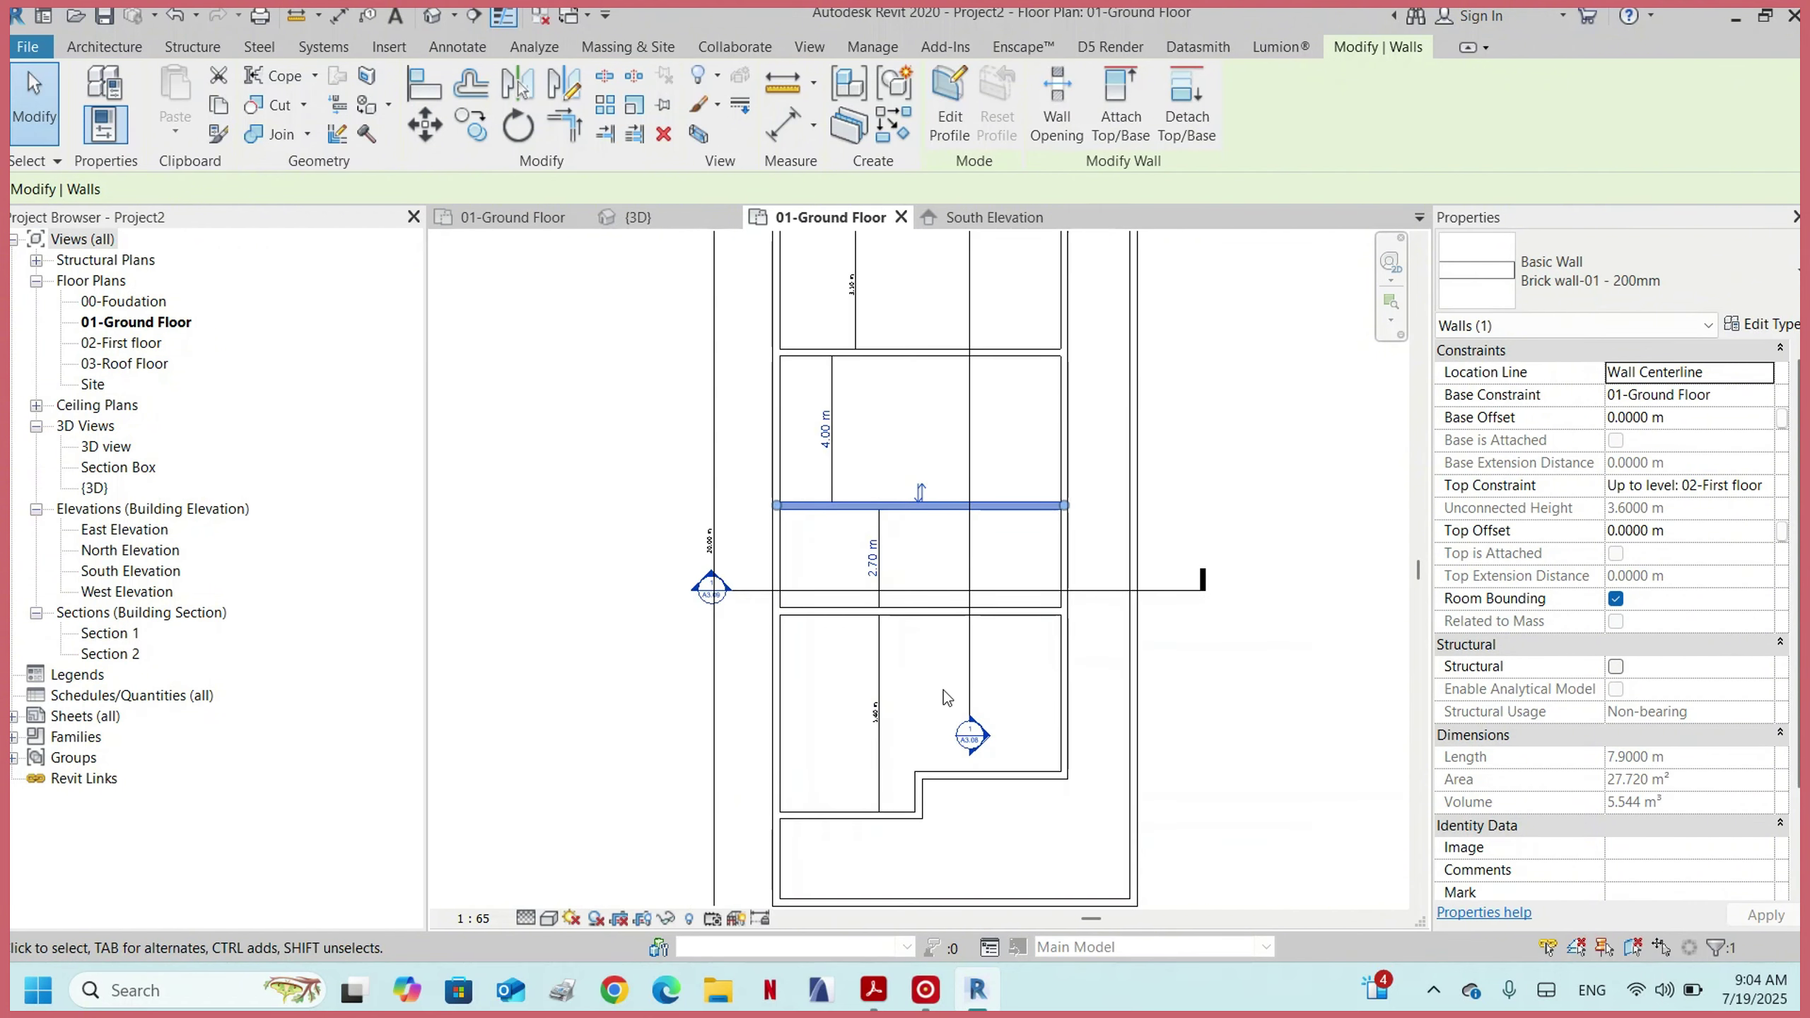
pyautogui.click(924, 620)
pyautogui.click(924, 611)
pyautogui.click(873, 557)
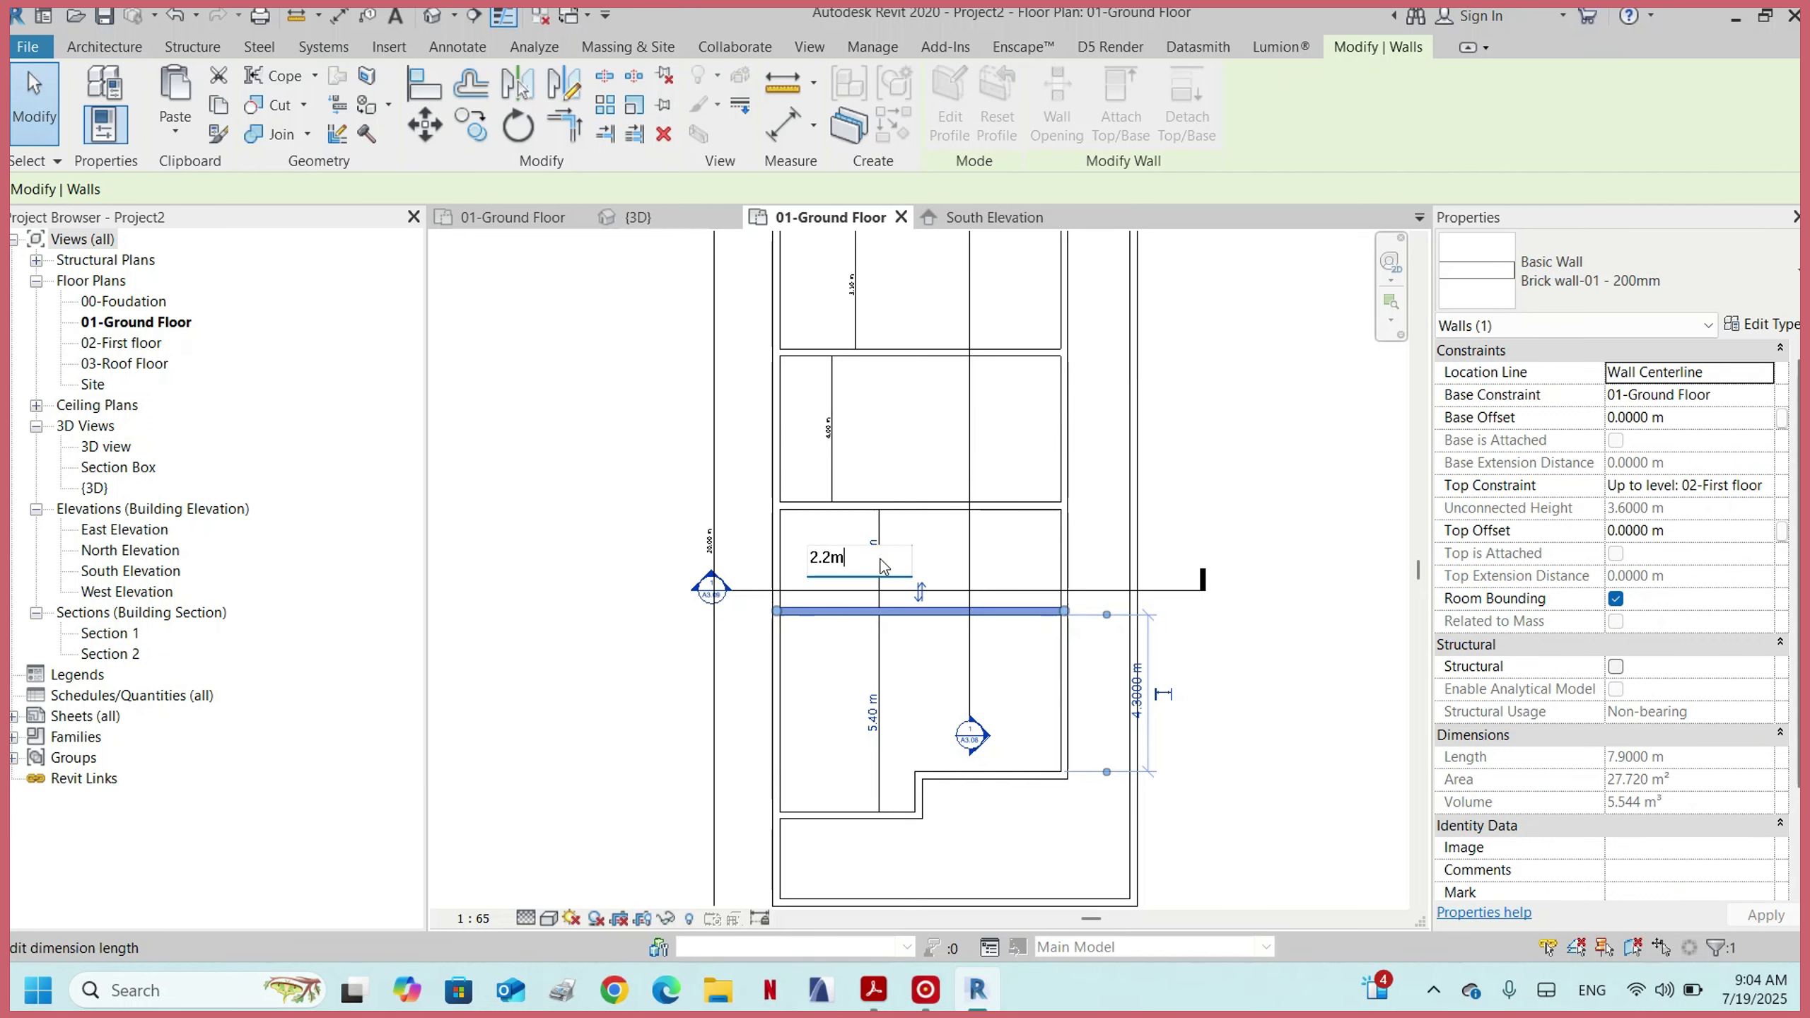
pyautogui.press('Return')
pyautogui.scroll(-1, 898, 655)
pyautogui.moveTo(898, 655); pyautogui.dragTo(907, 441, button='middle')
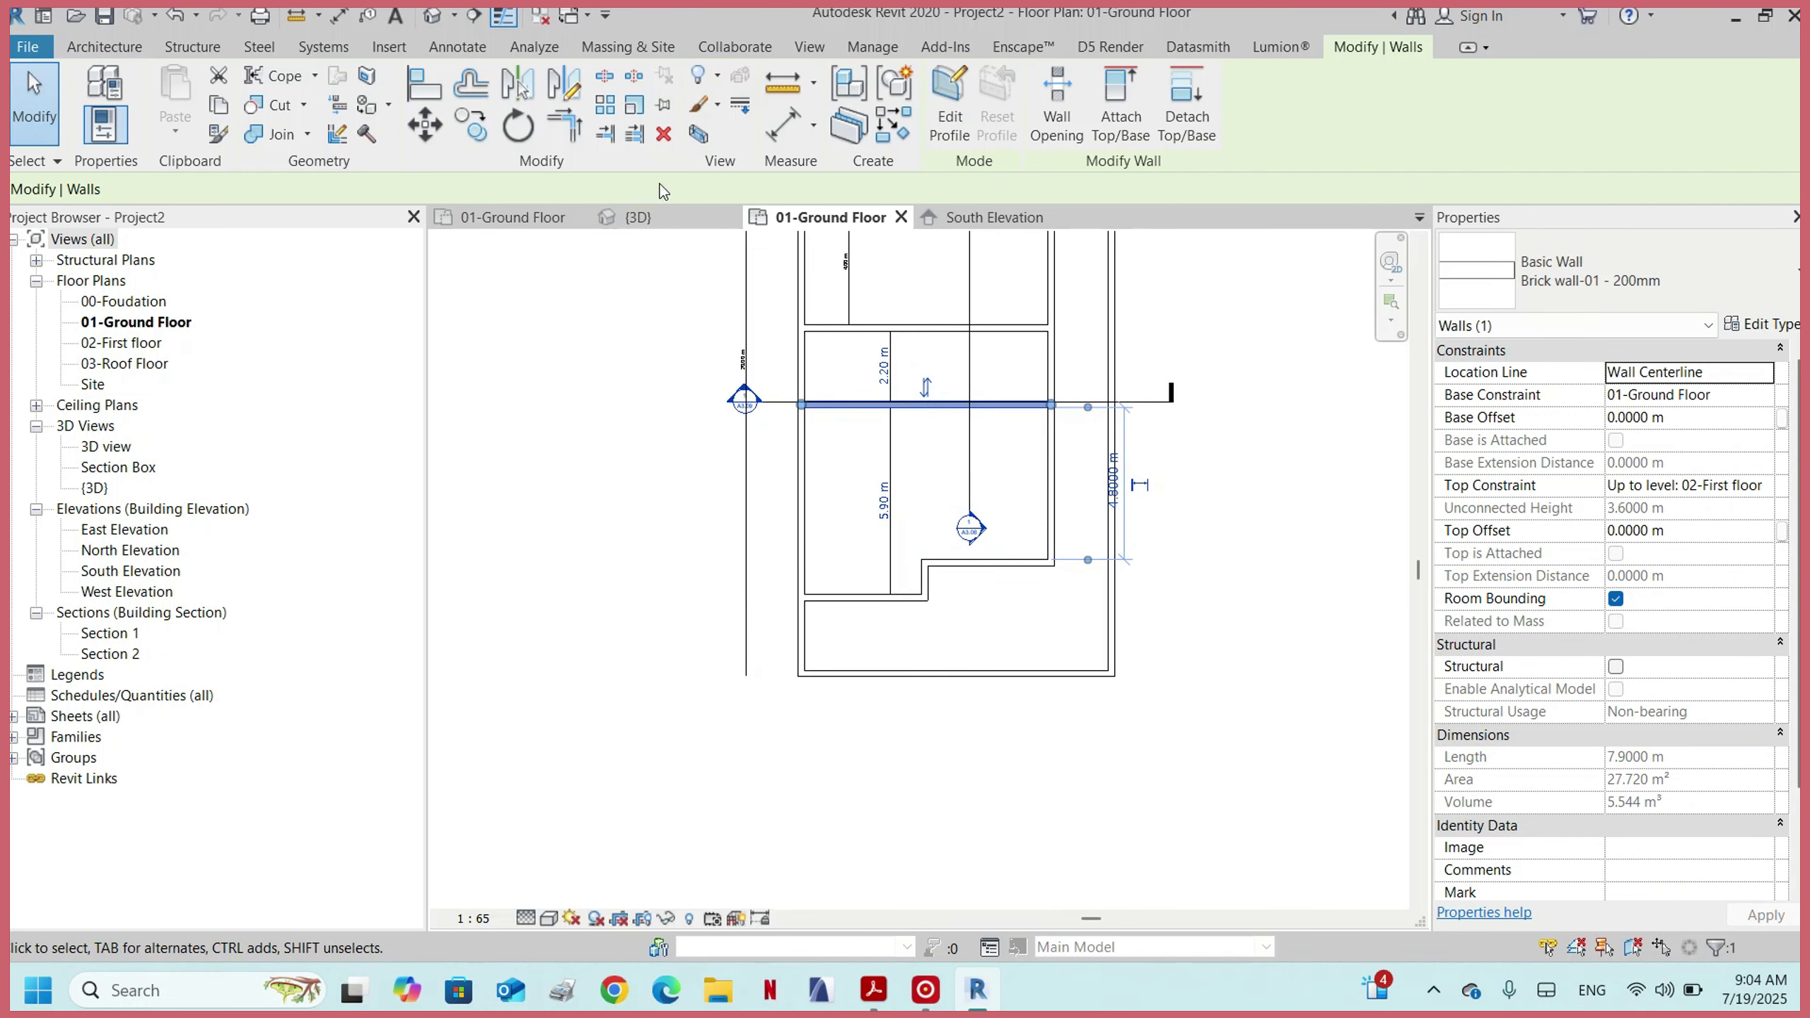
pyautogui.press('w')
pyautogui.press('a')
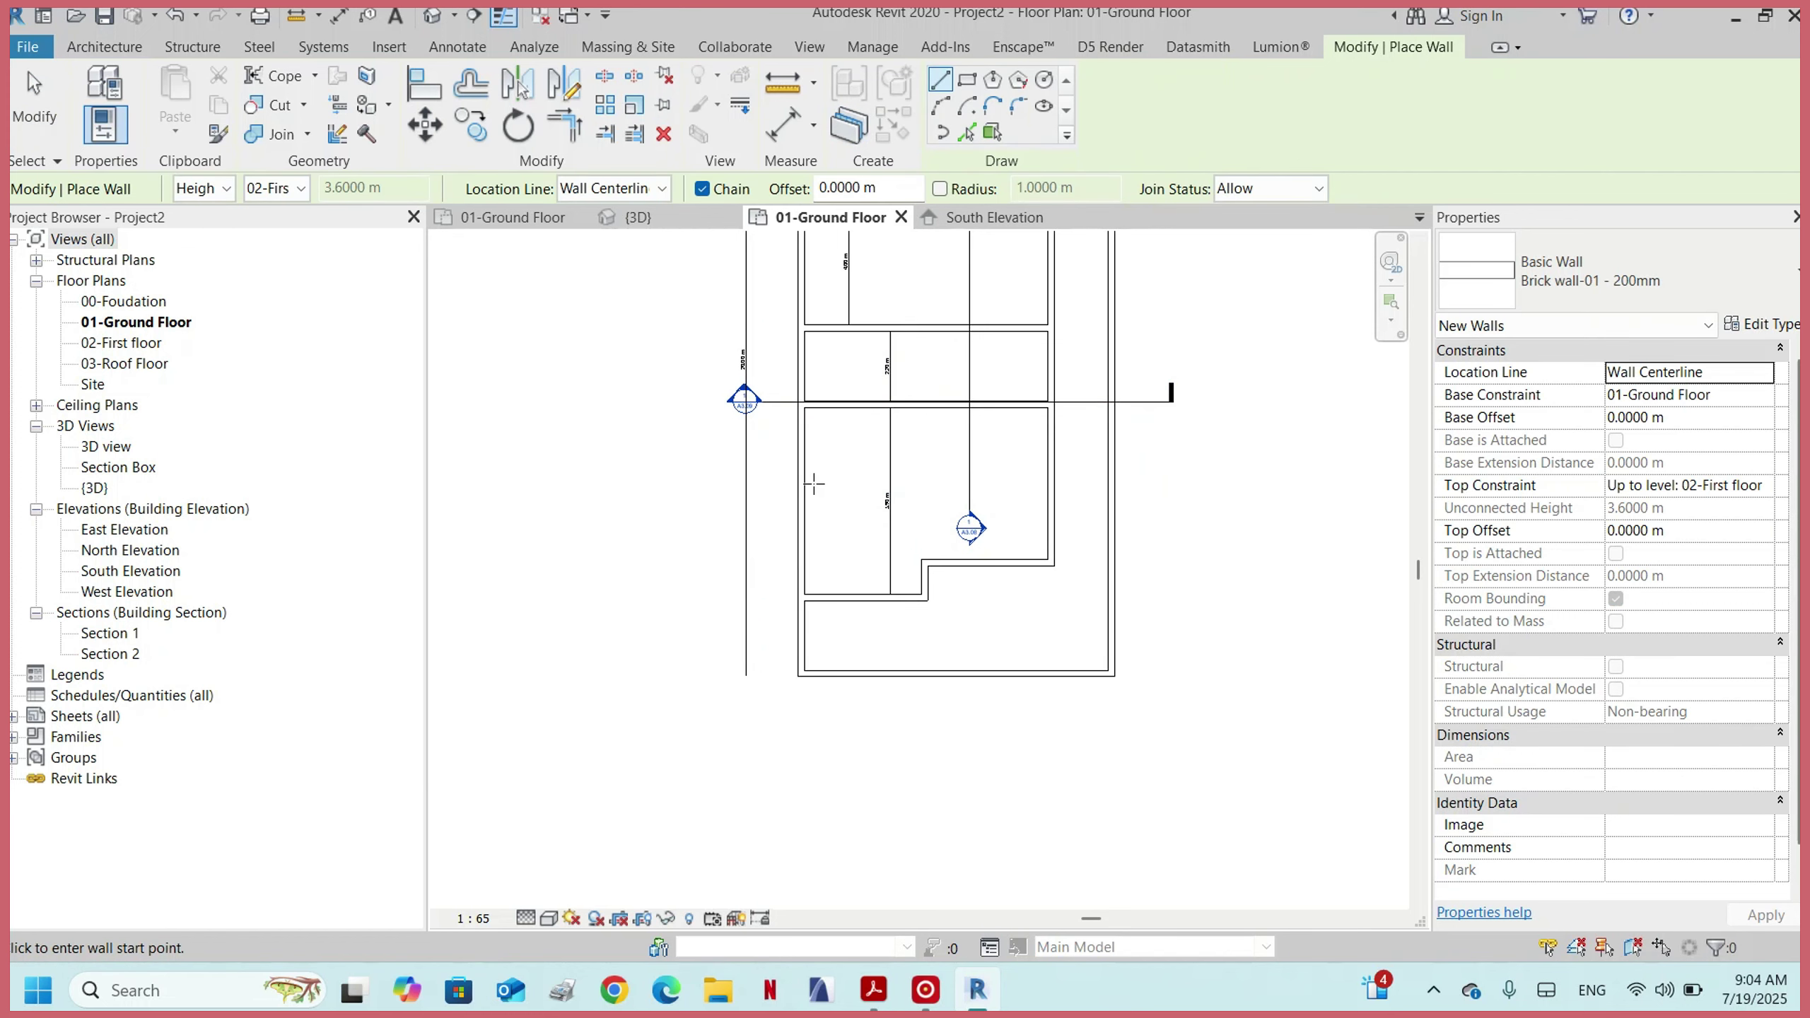
pyautogui.click(805, 479)
pyautogui.click(1051, 480)
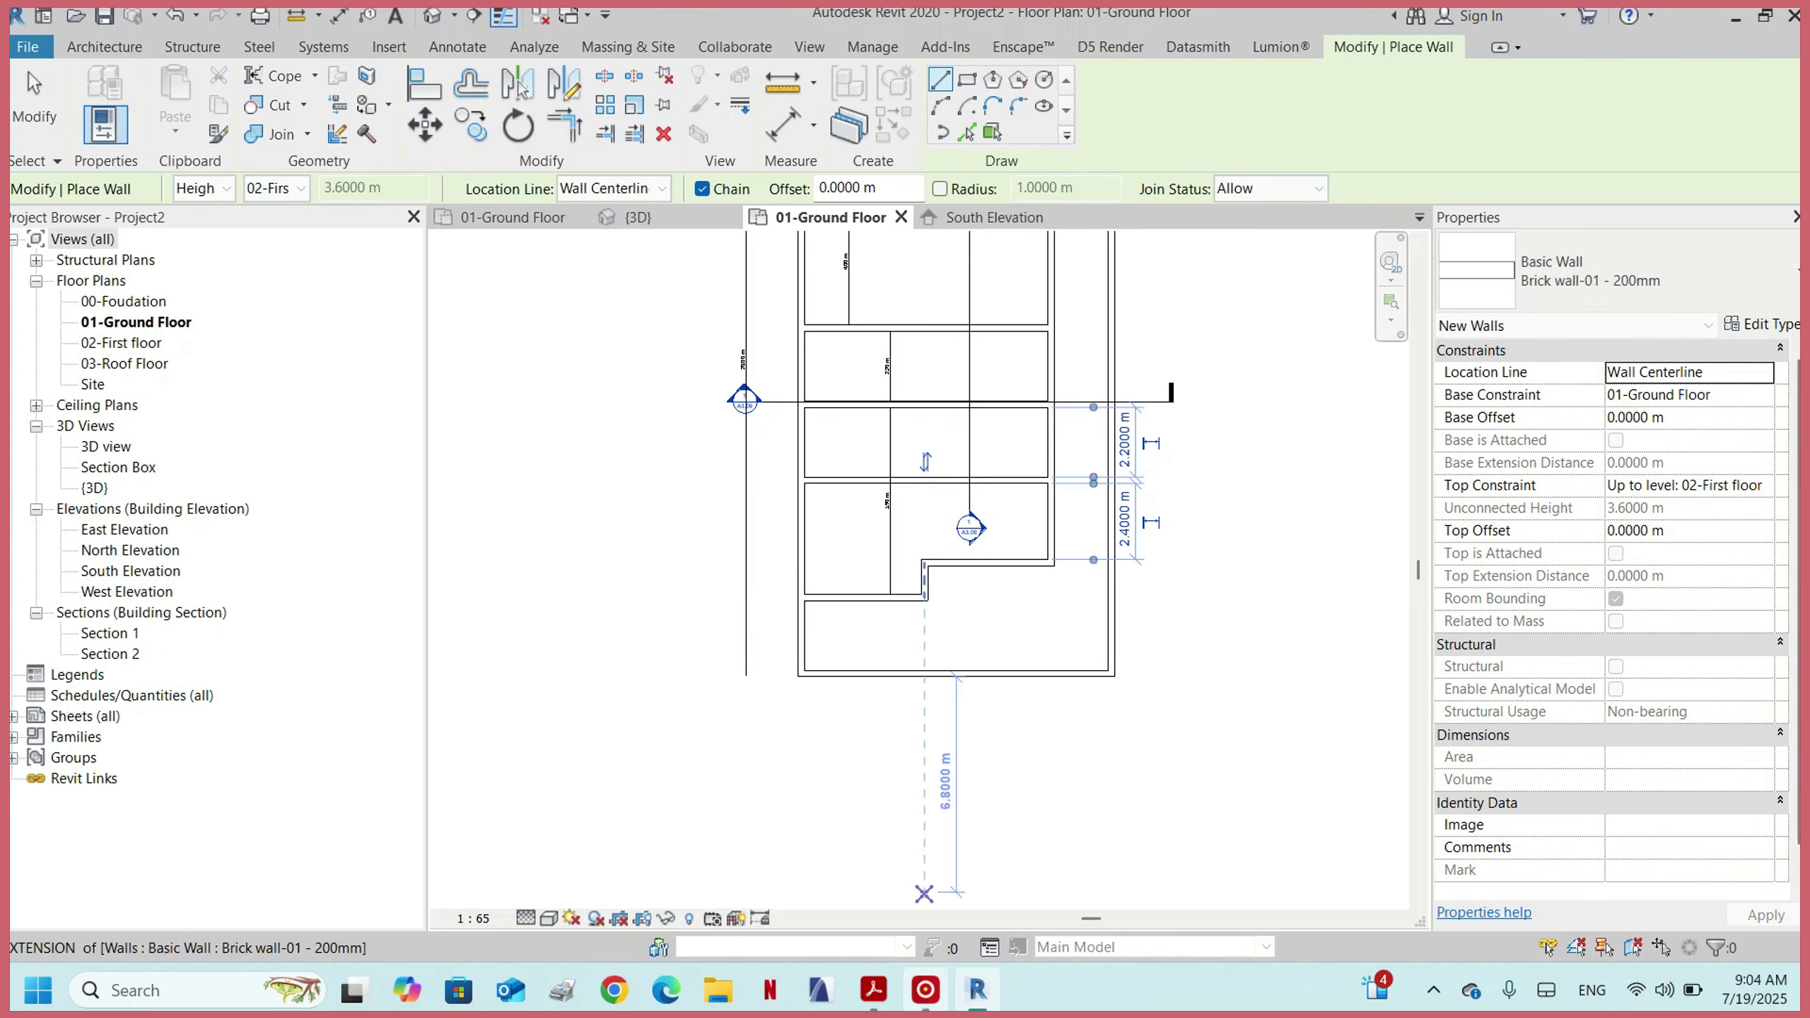
pyautogui.moveTo(874, 990)
pyautogui.click(894, 870)
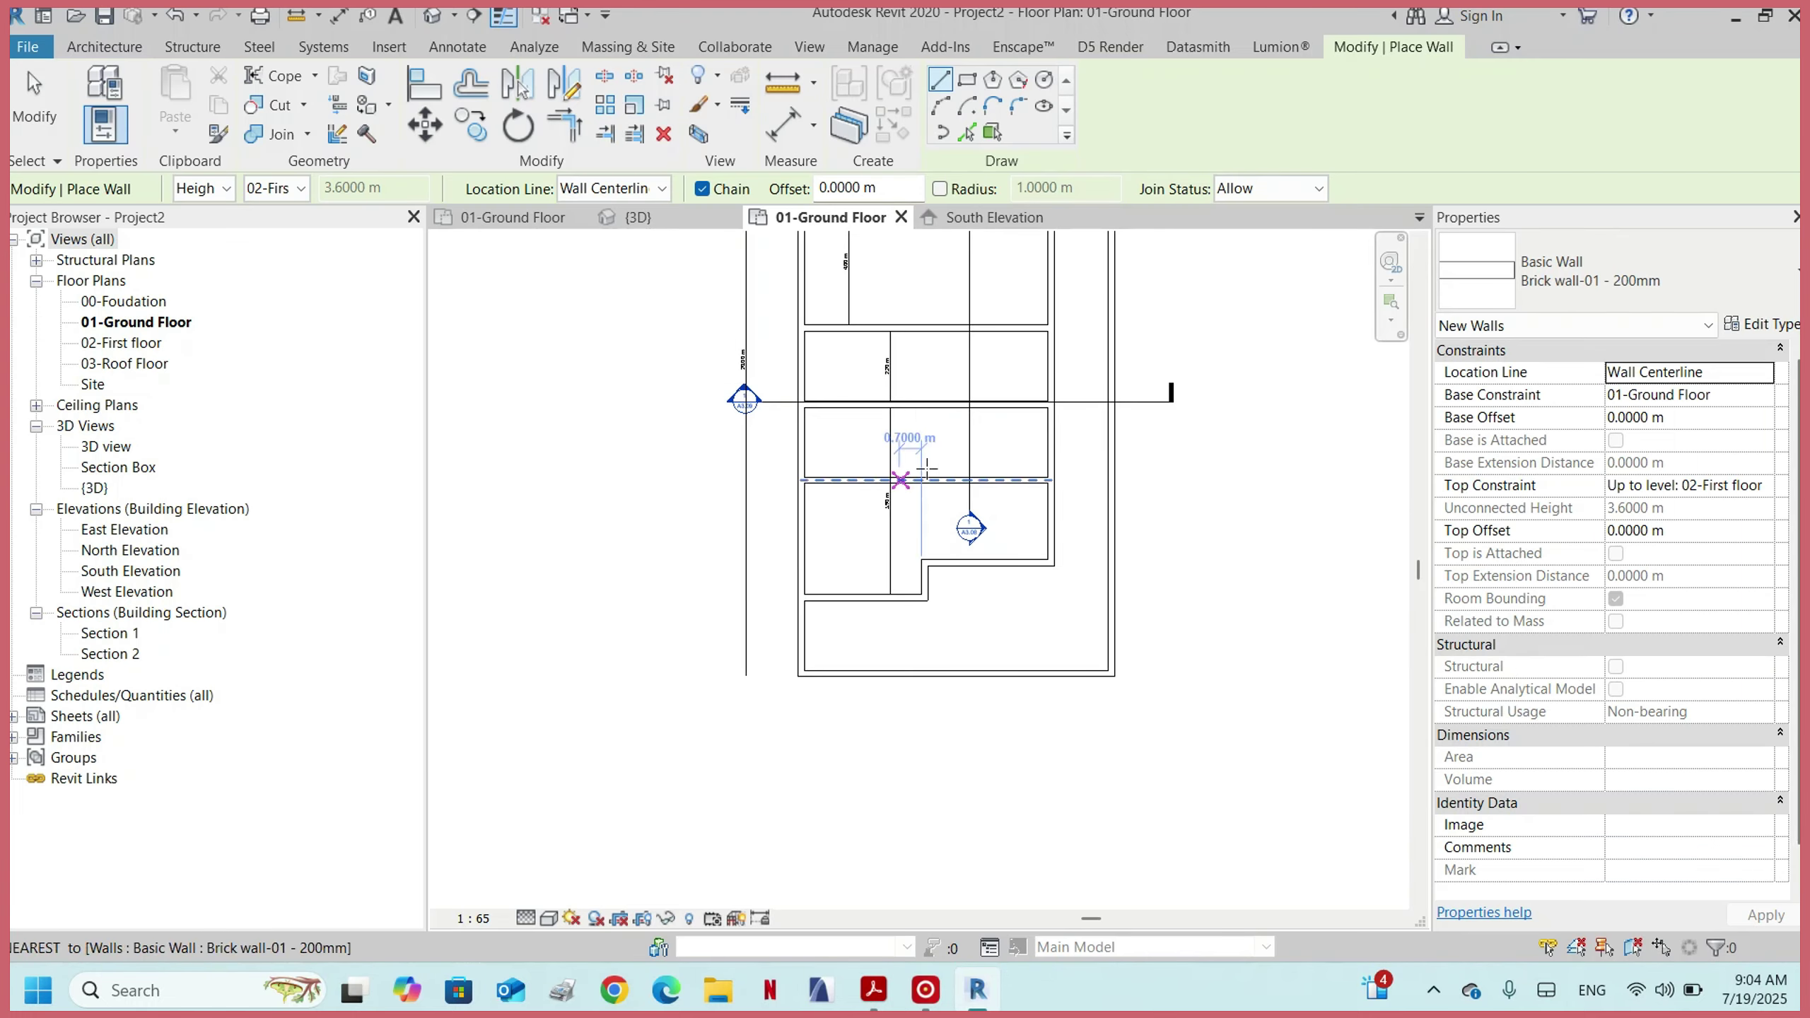
pyautogui.press('Escape')
pyautogui.press('Escape')
pyautogui.click(932, 479)
pyautogui.press('Delete')
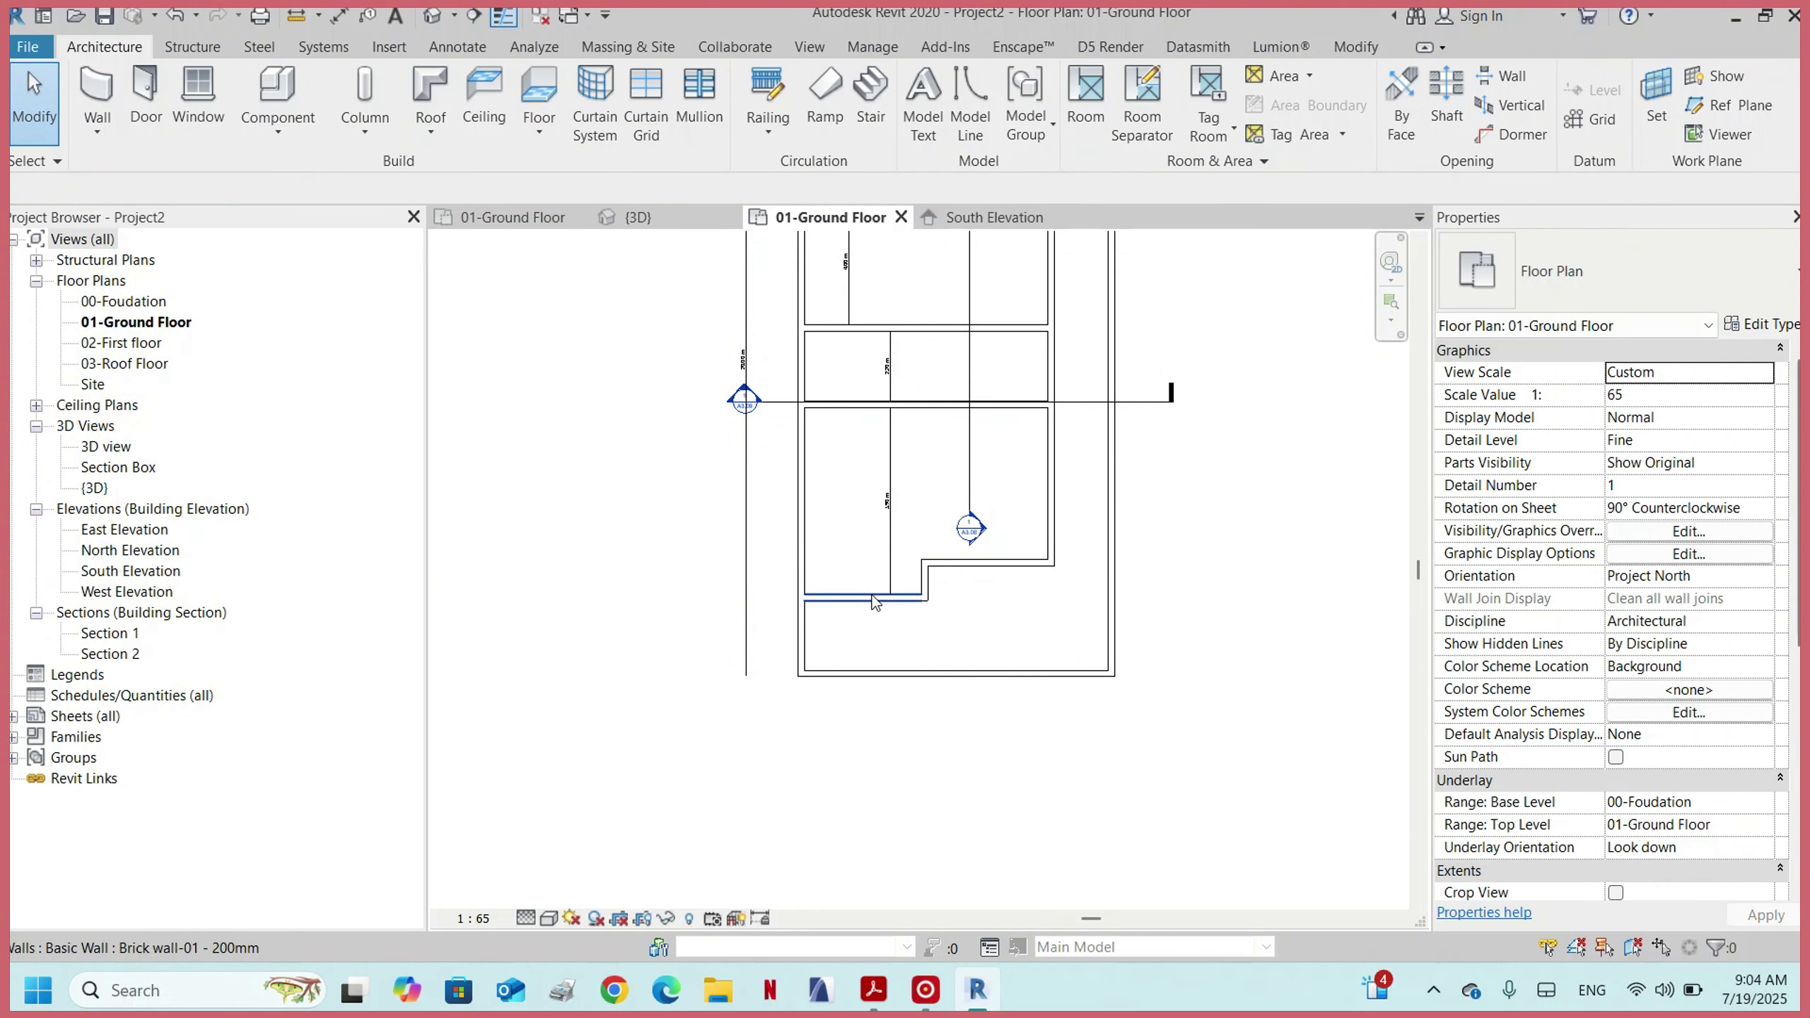
# - Try to set the lowest room's clear depth to 4 m by moving the lower segment of the stepped wall
pyautogui.click(877, 596)
pyautogui.click(886, 503)
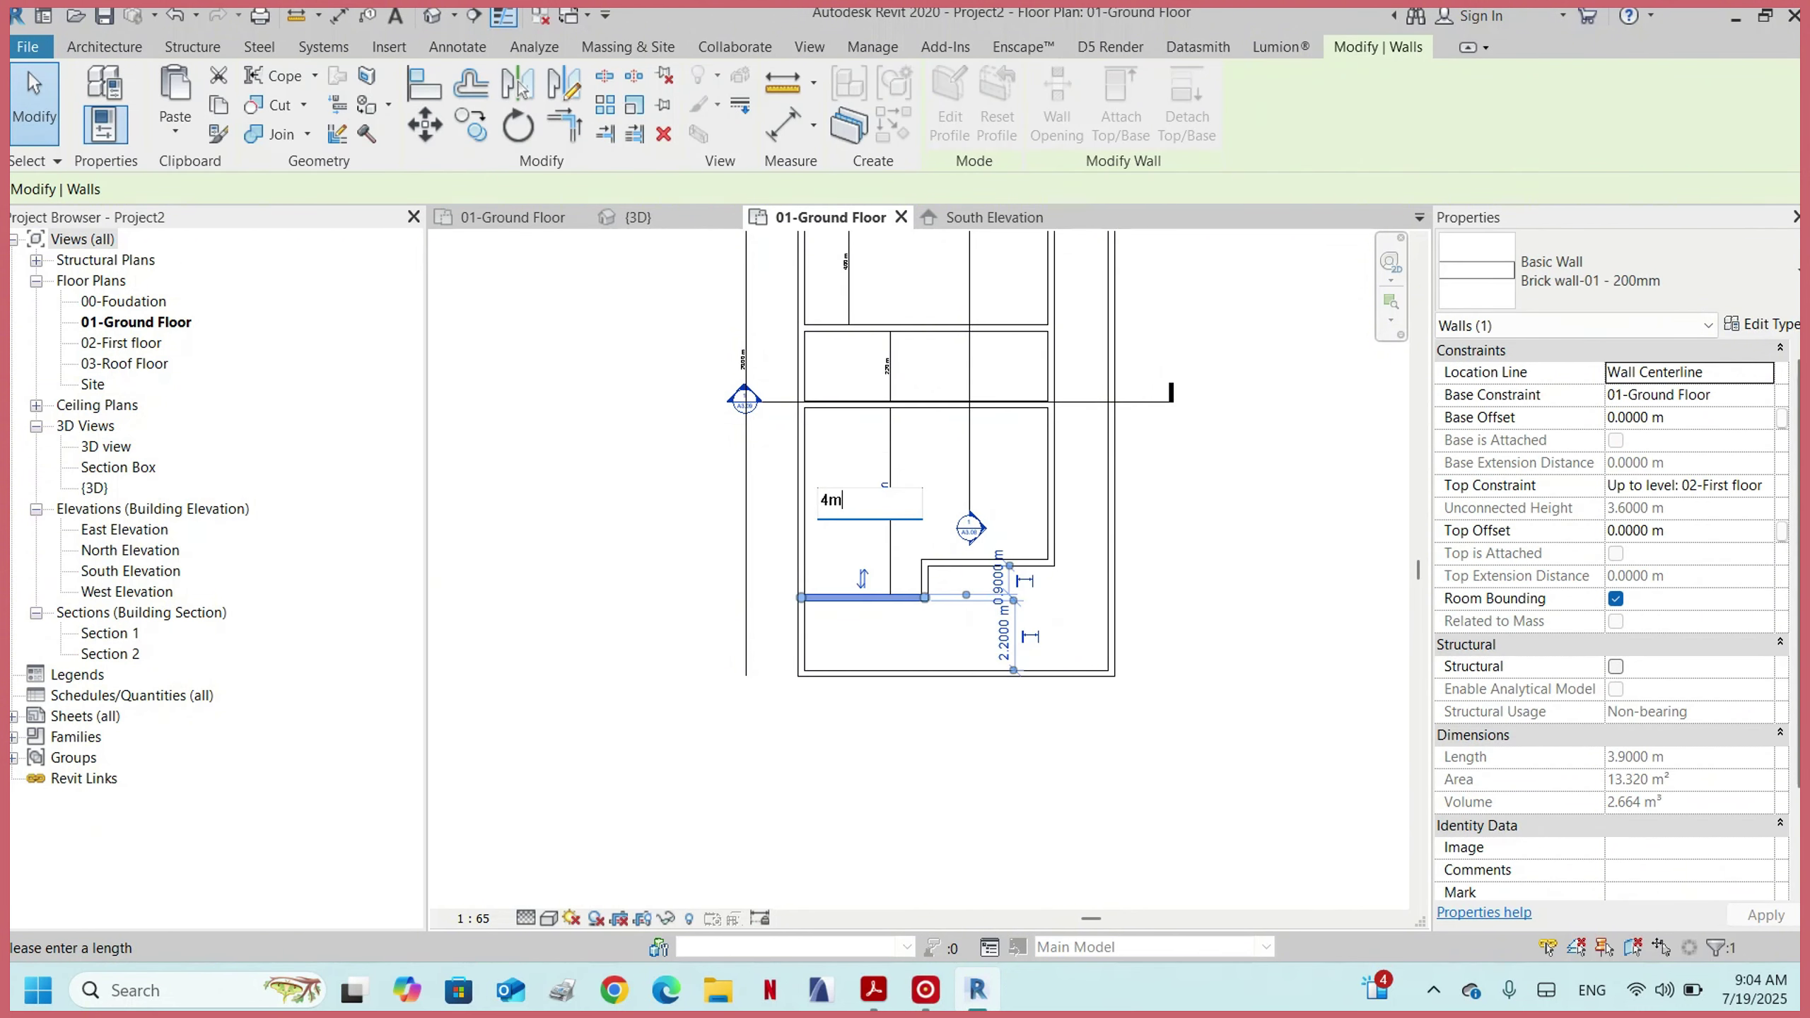
pyautogui.write('4m')
pyautogui.press('Return')
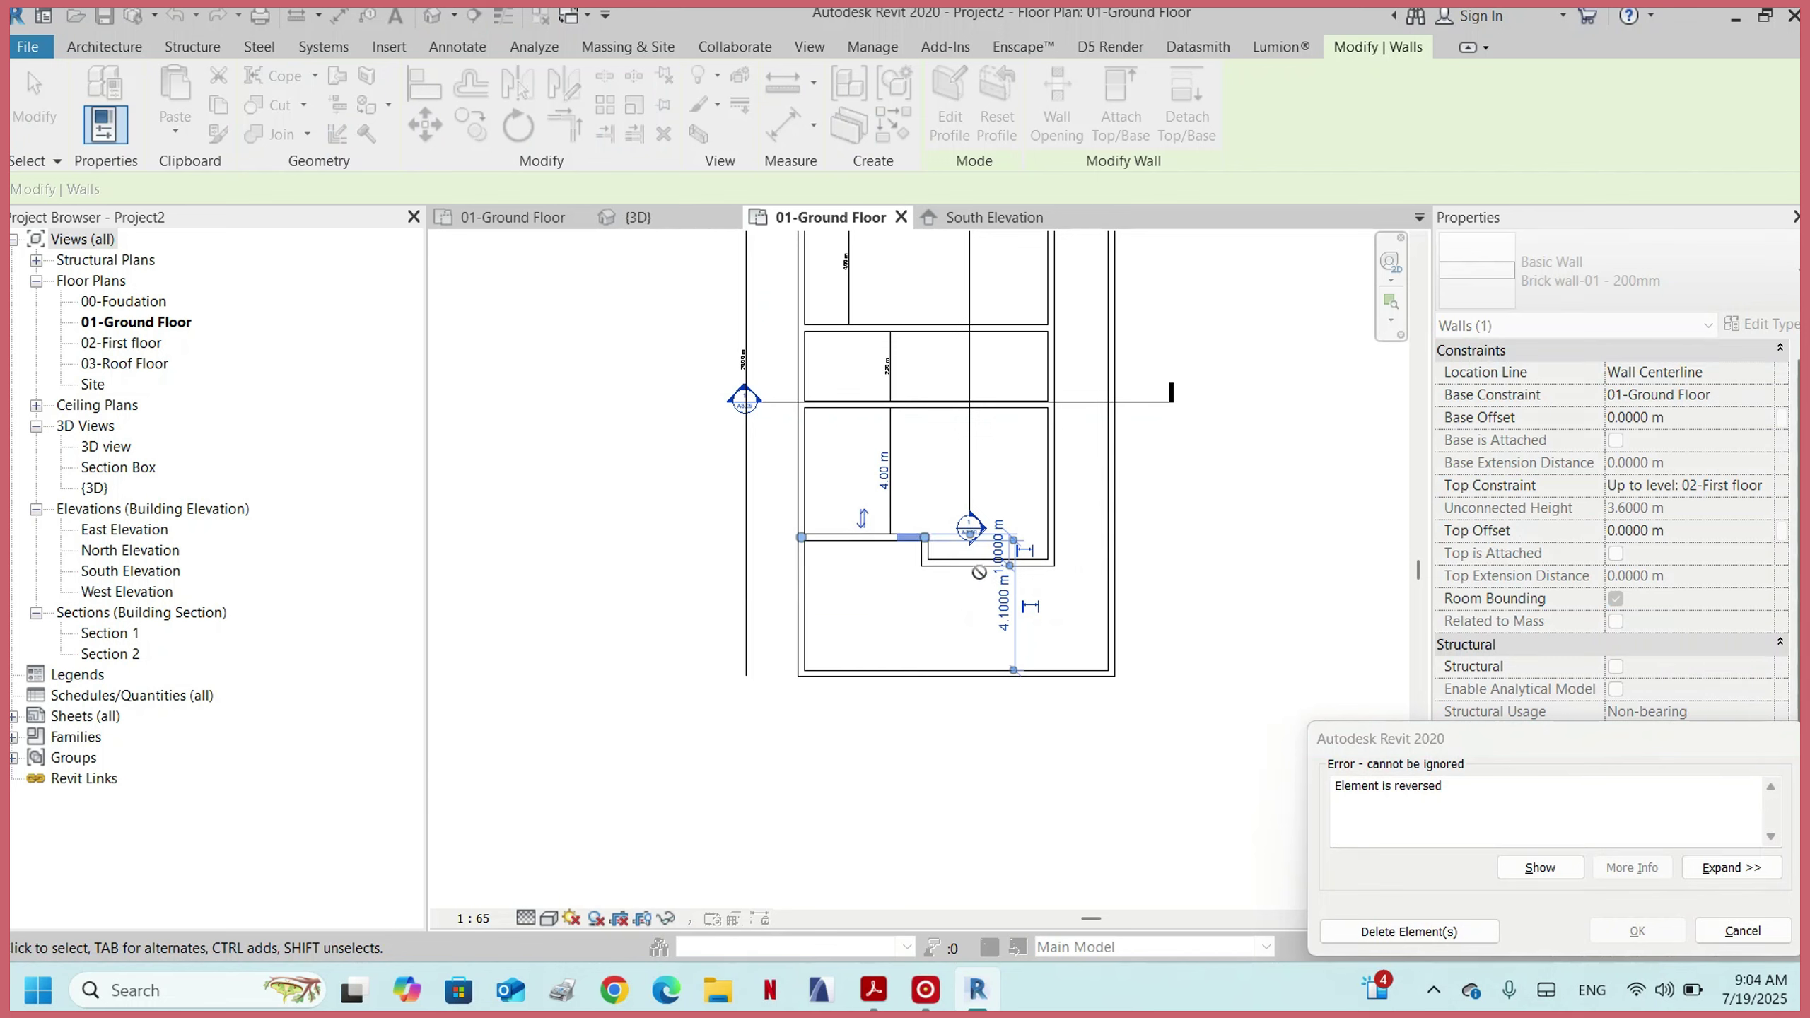
pyautogui.moveTo(1347, 741); pyautogui.dragTo(627, 524)
pyautogui.click(1023, 714)
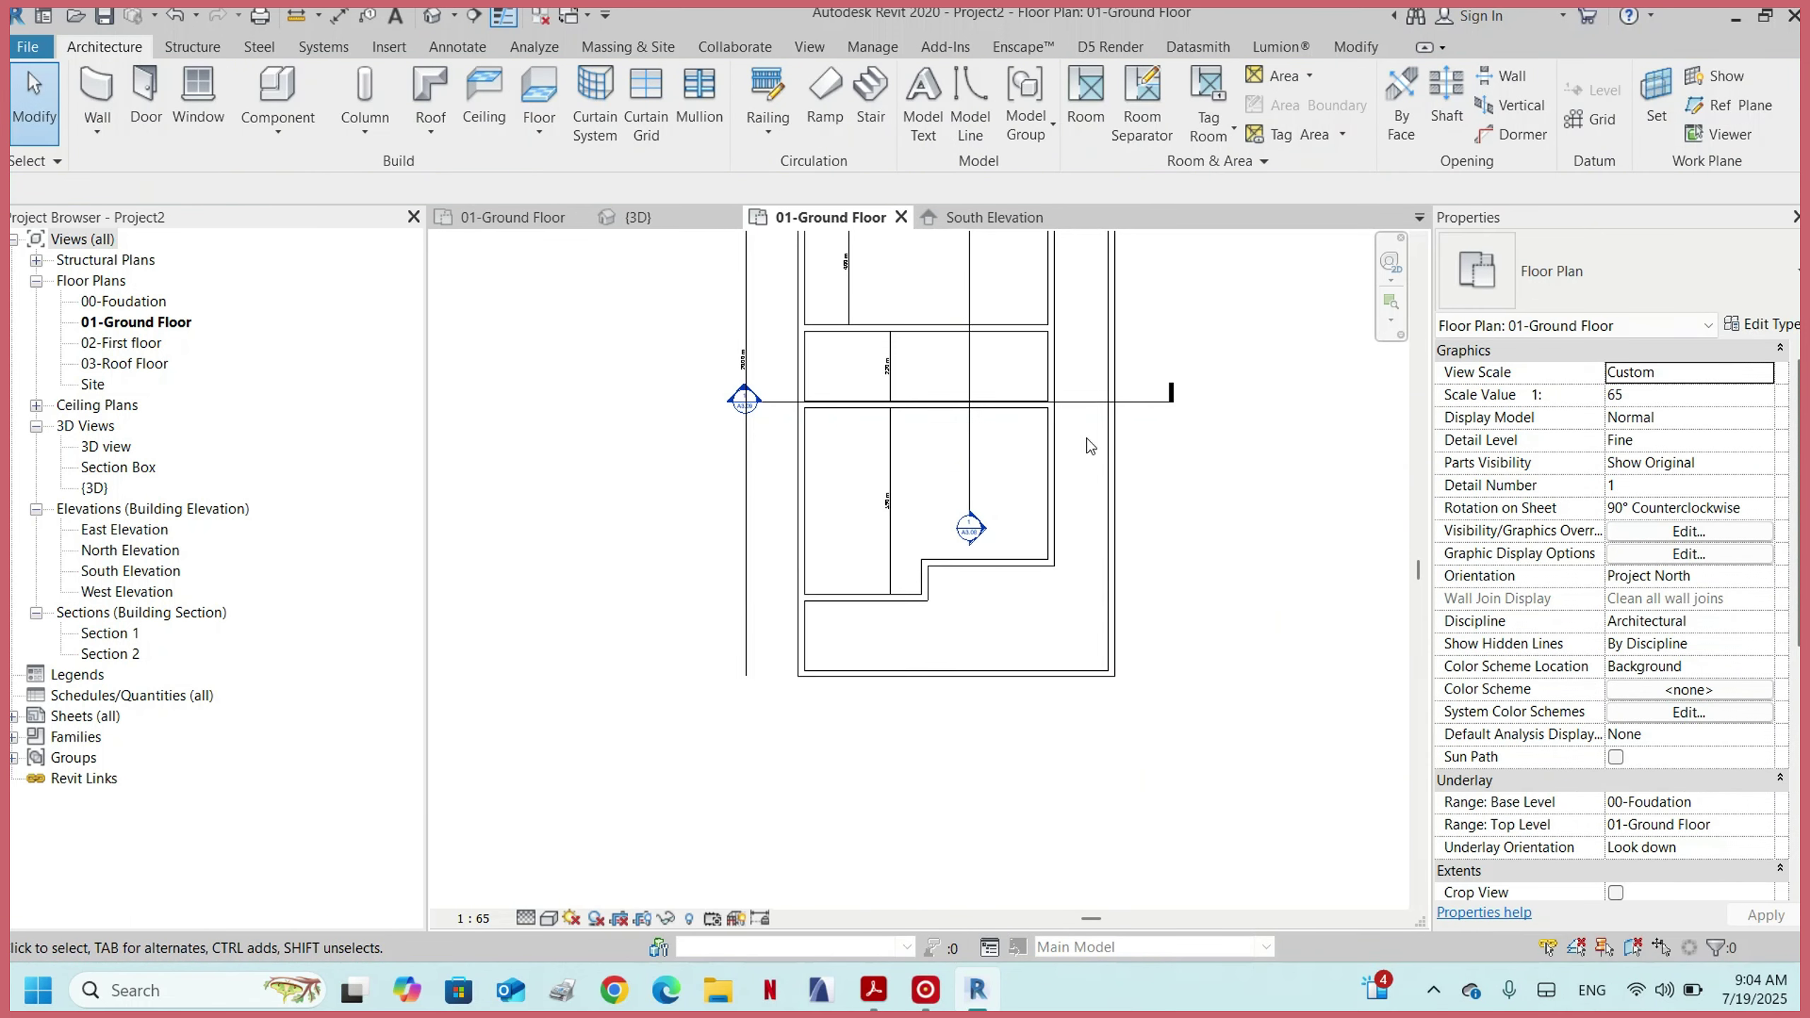
# - Move the stepped wall's upper segment to 2 m below the cross wall, and set the lowest room's clear depth to 4 m
pyautogui.scroll(2, 990, 582)
pyautogui.click(979, 586)
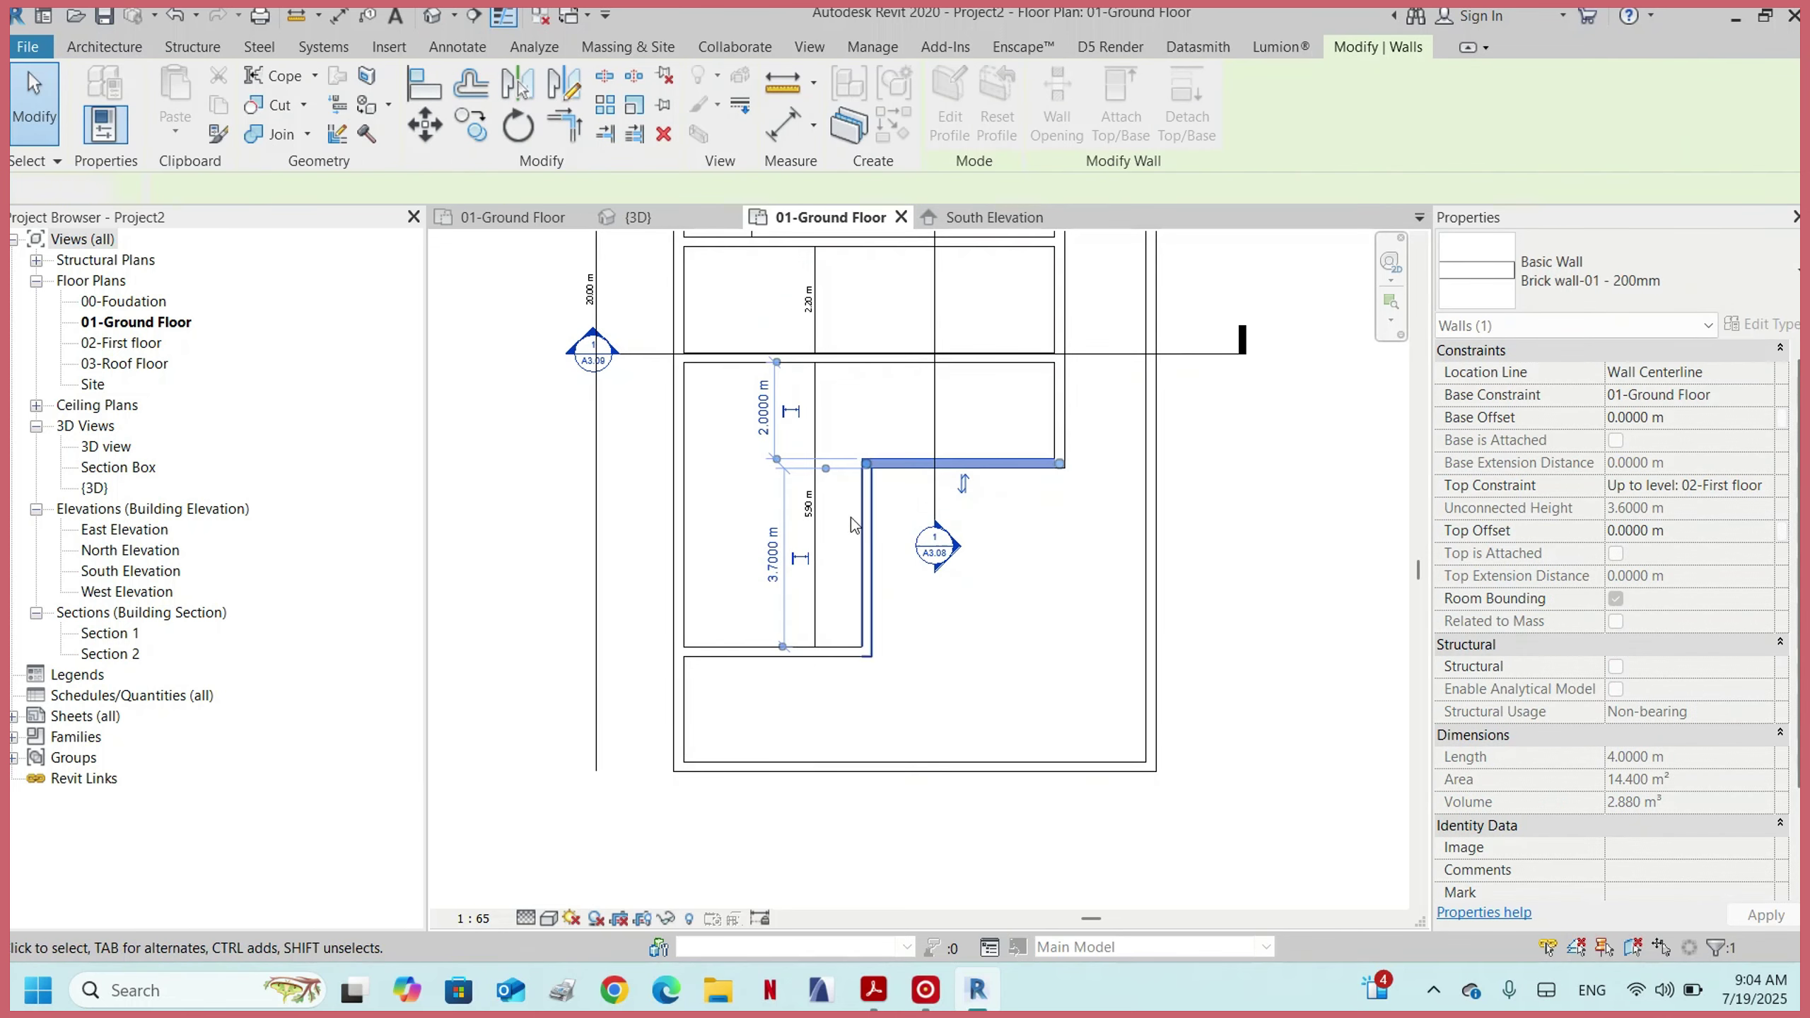
pyautogui.click(771, 649)
pyautogui.click(819, 505)
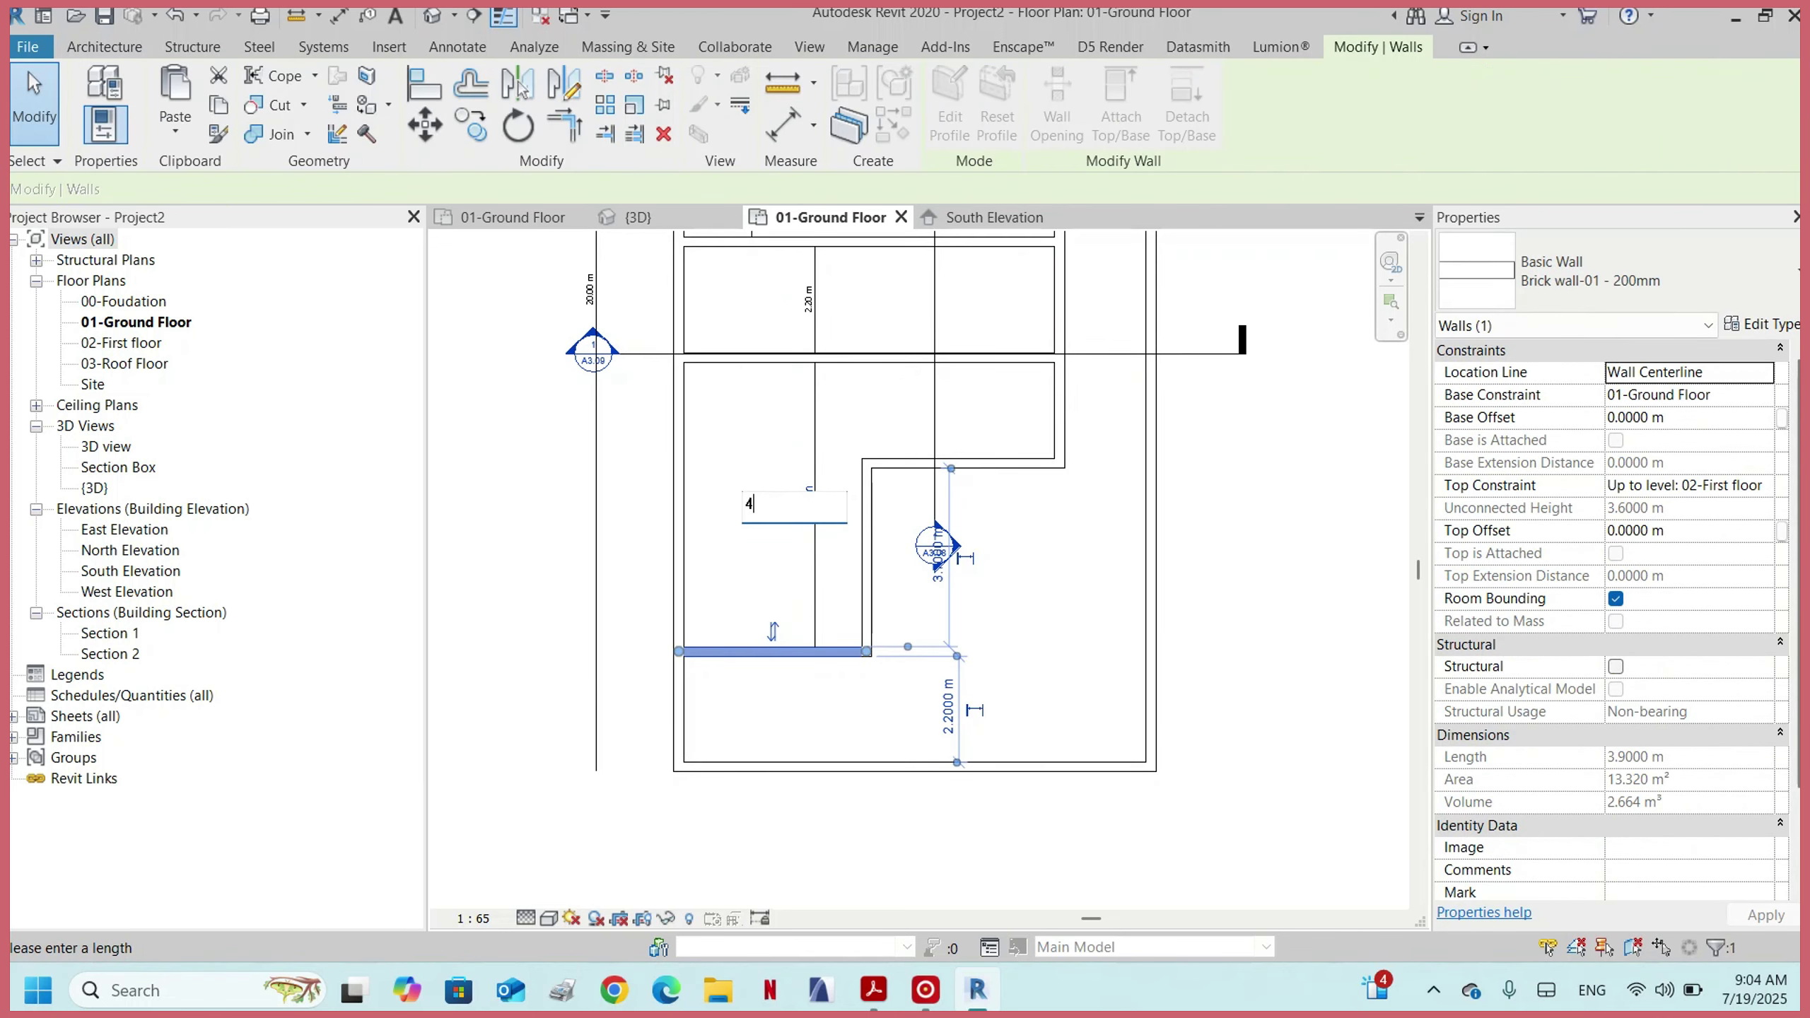
pyautogui.press('Return')
pyautogui.click(937, 641)
# - Examine the partition layout and room widths on the ground floor plan in the PDF
pyautogui.scroll(-4, 947, 656)
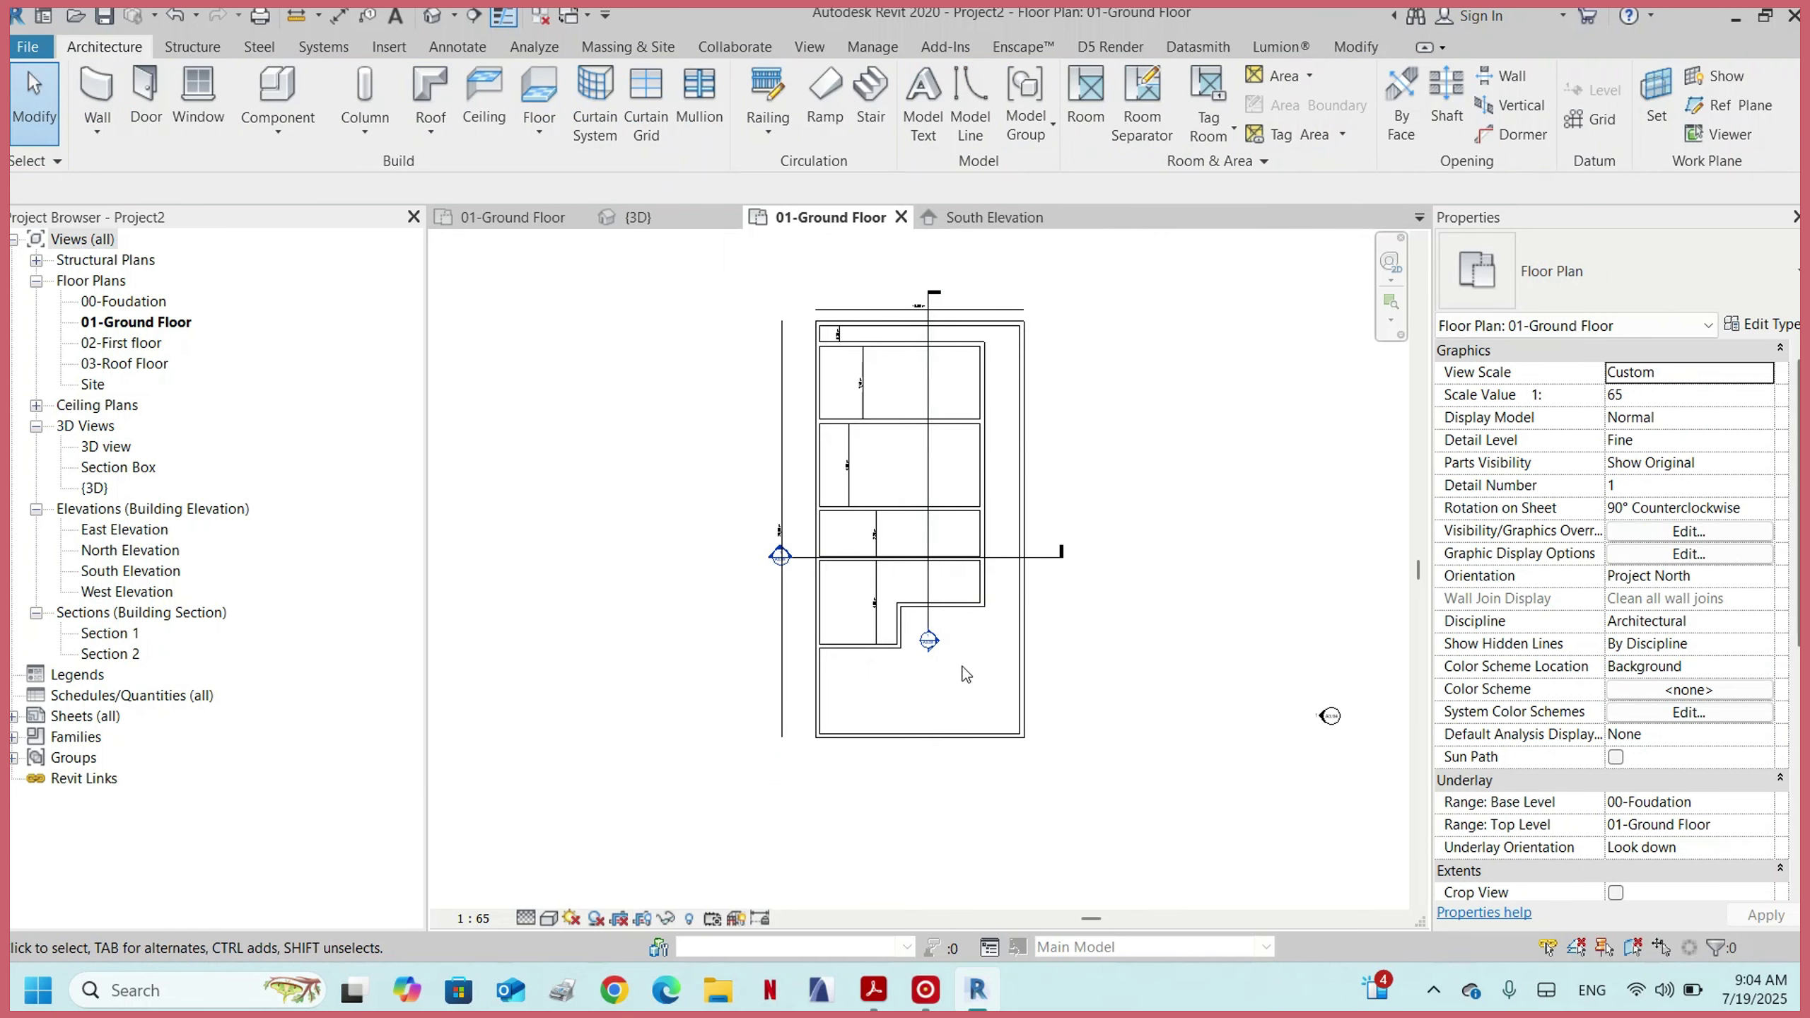
pyautogui.scroll(3, 865, 413)
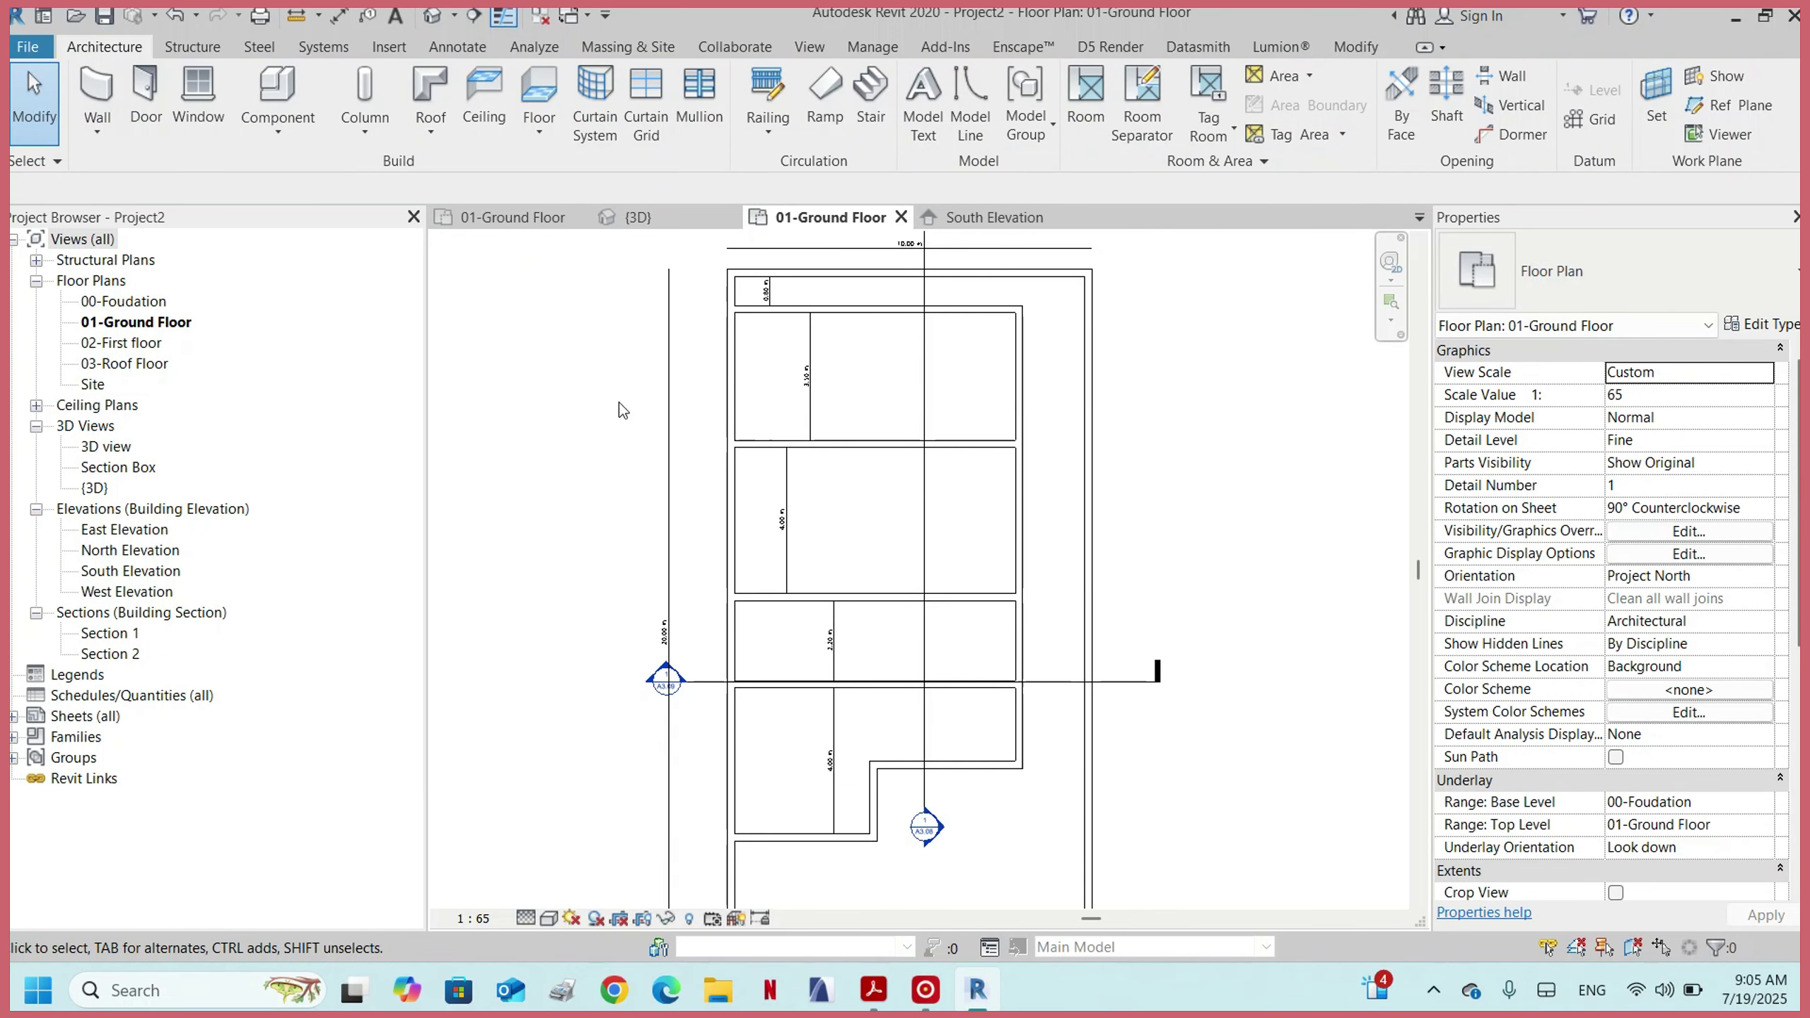
pyautogui.scroll(-3, 898, 437)
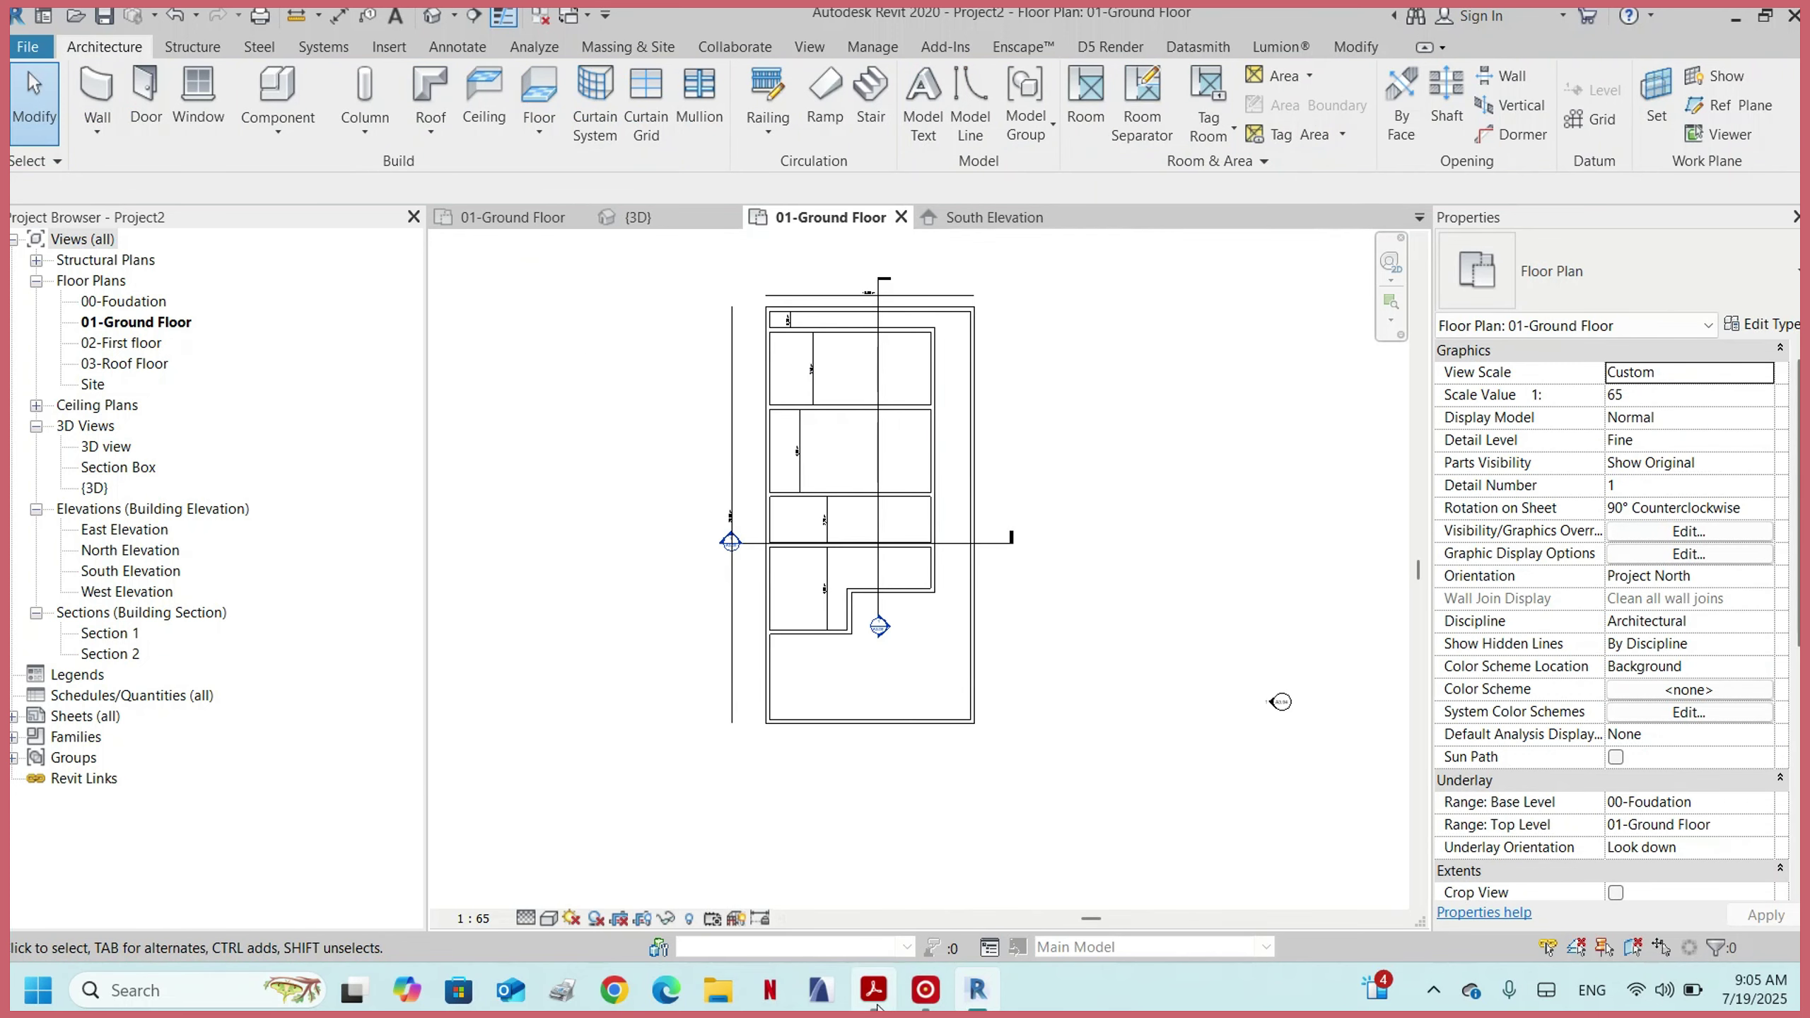
pyautogui.moveTo(876, 995)
pyautogui.click(896, 864)
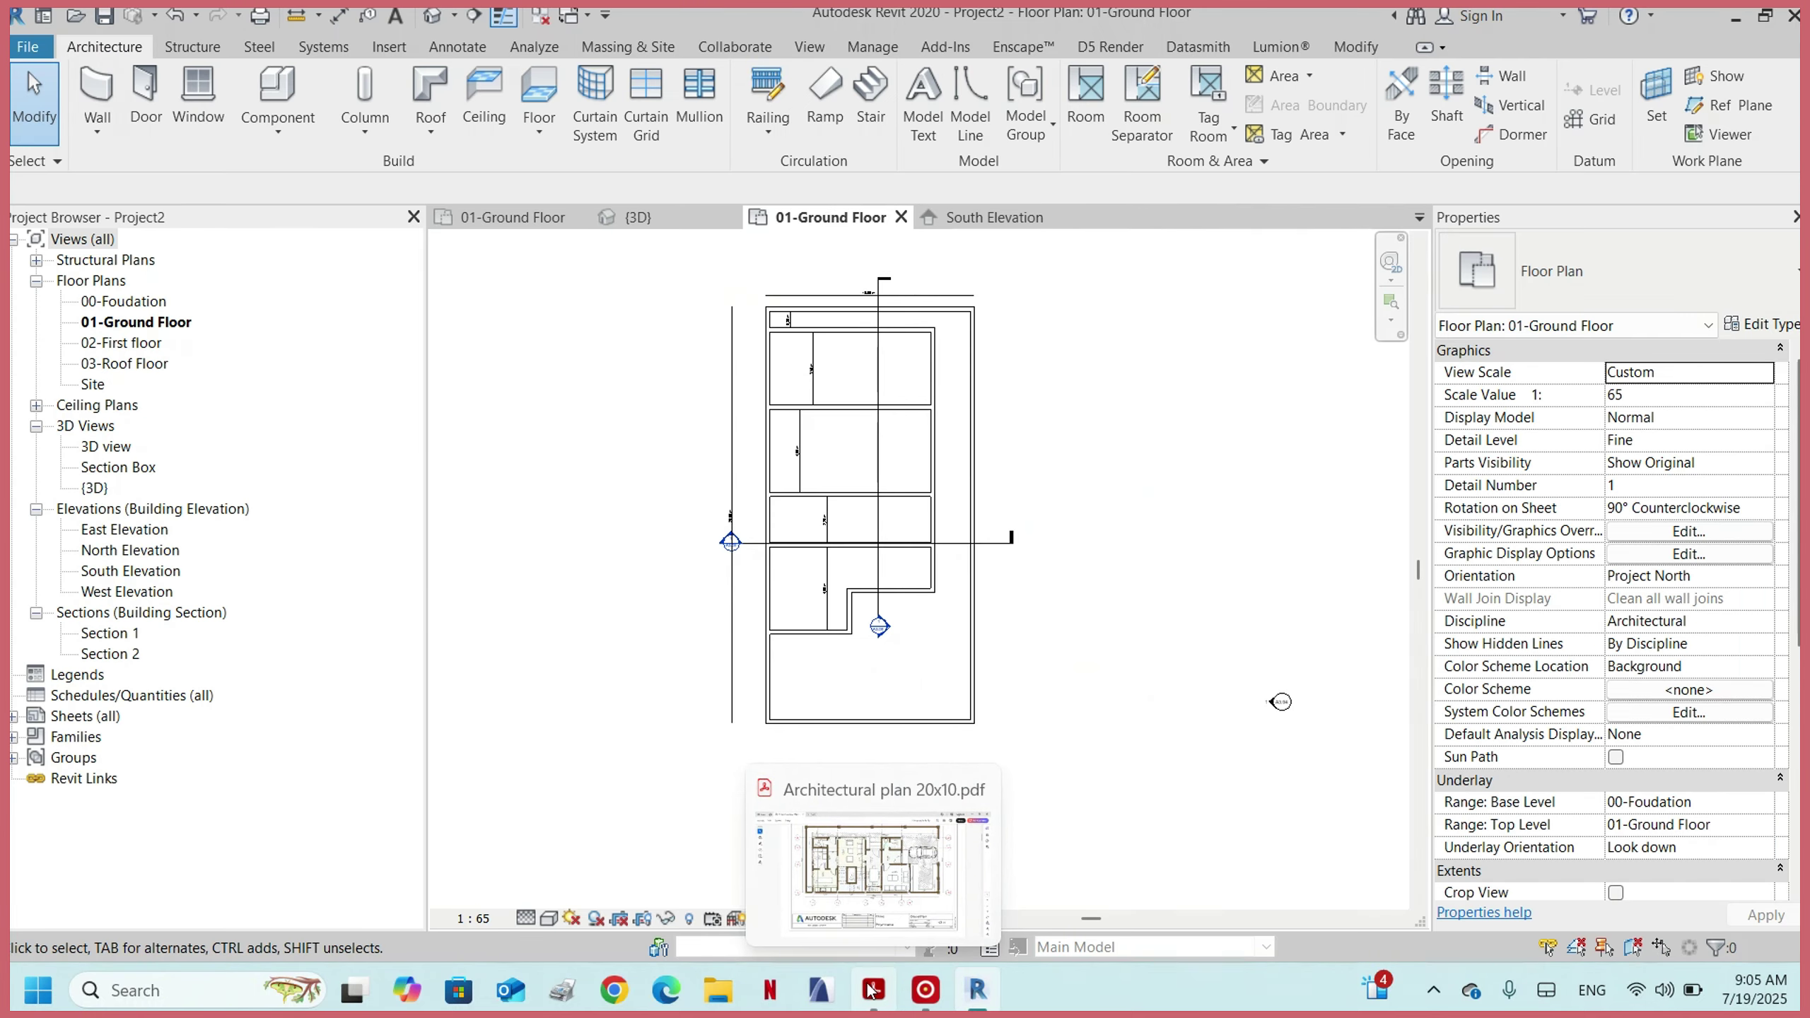
pyautogui.click(872, 990)
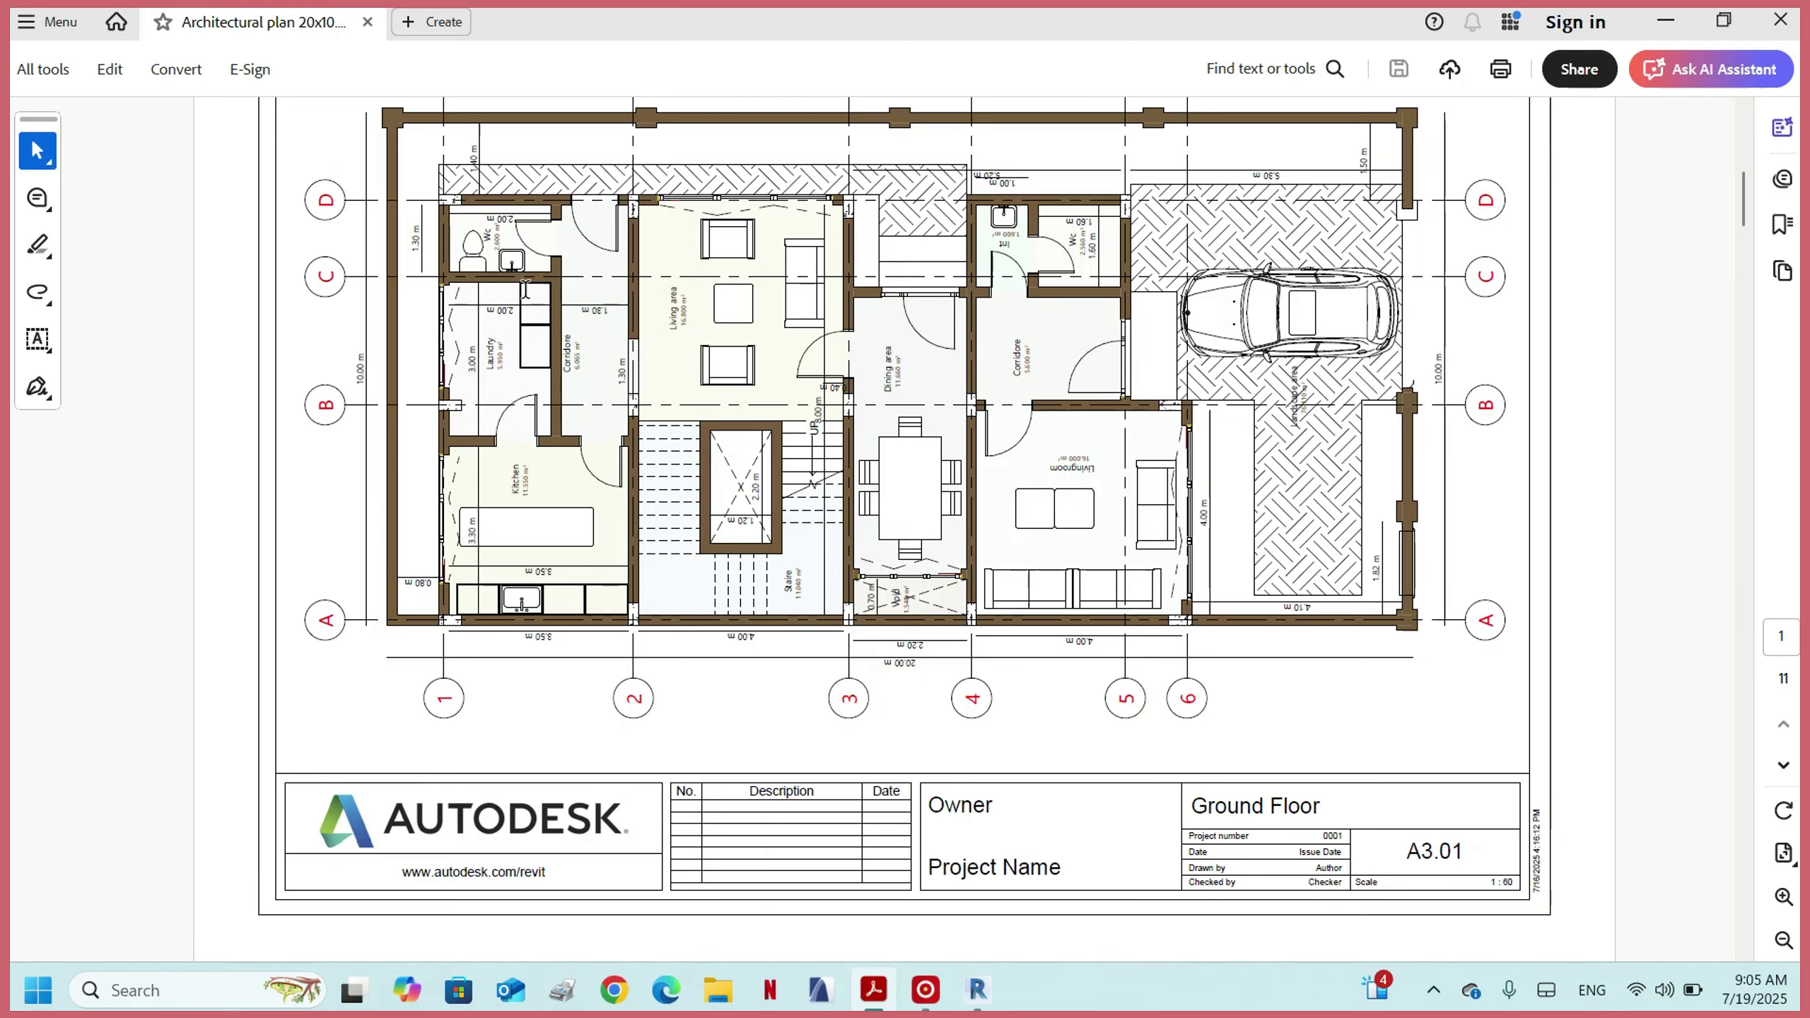
pyautogui.keyDown('ctrl'); pyautogui.scroll(2, 525, 289); pyautogui.keyUp('ctrl')
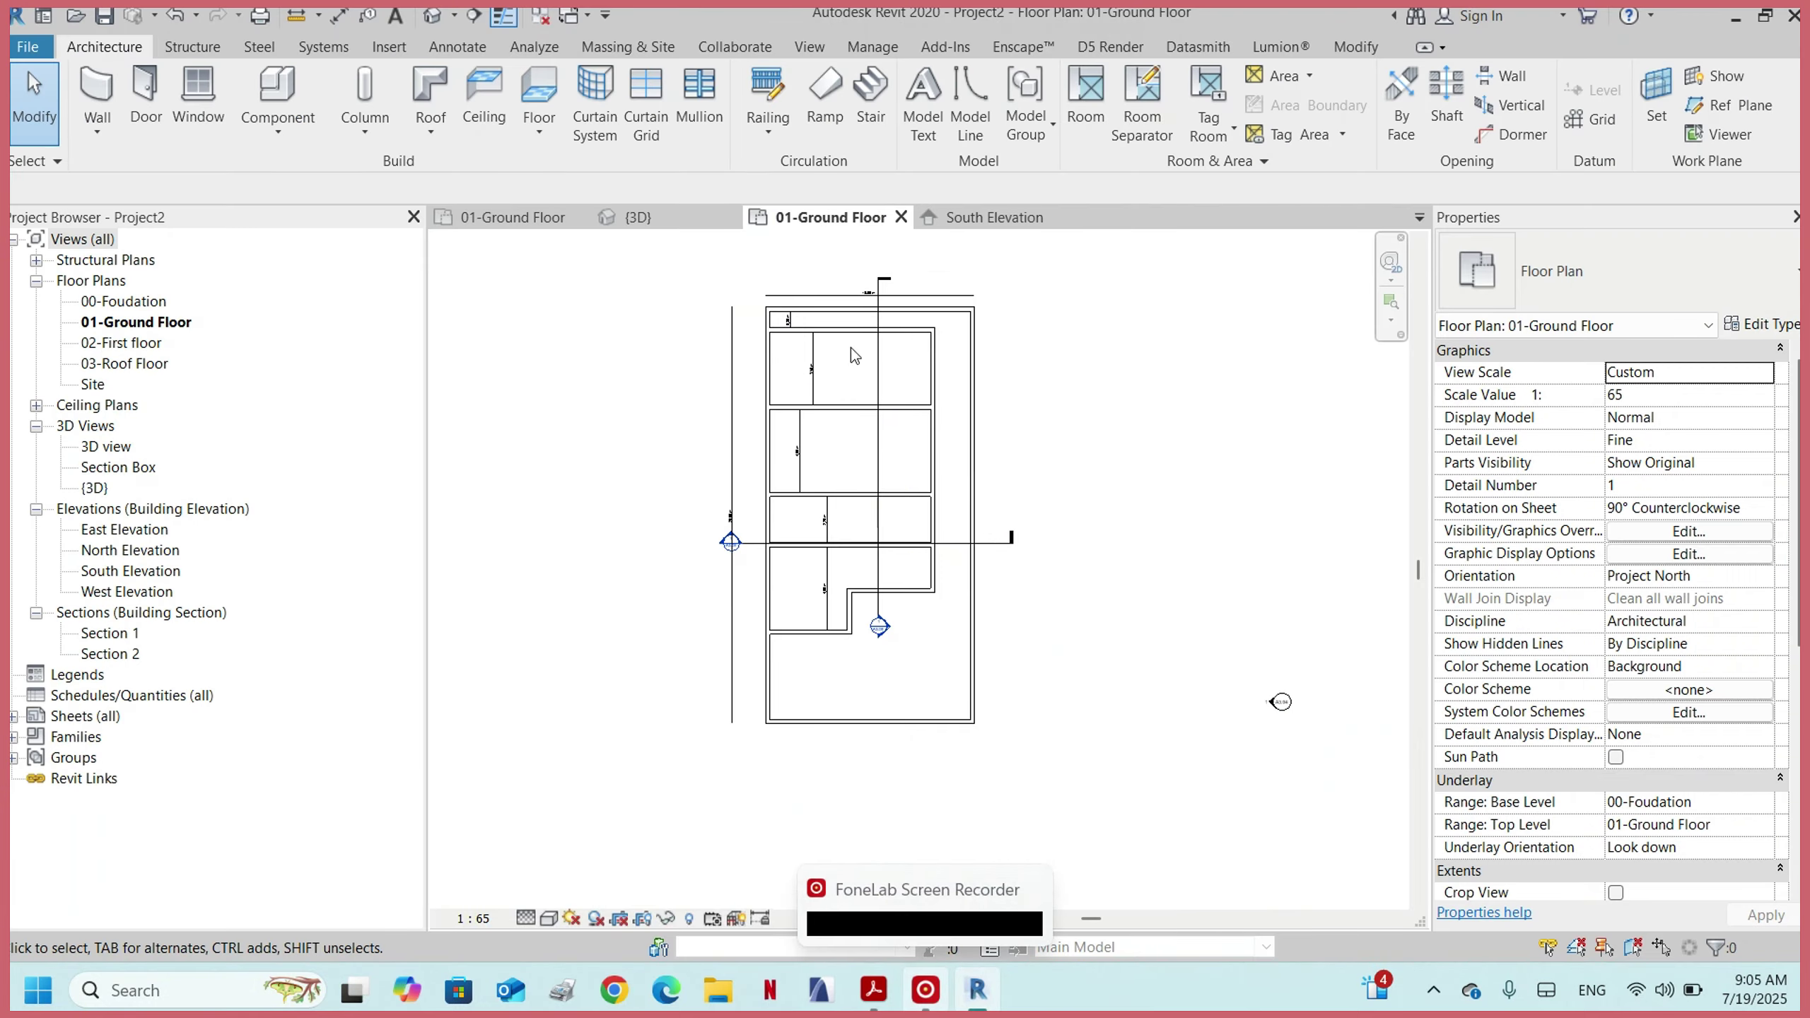
# - Draw a full-depth Brick wall-01 - 200mm partition in the uppermost room, about 3.2 m clear of its left wall
pyautogui.scroll(3, 852, 348)
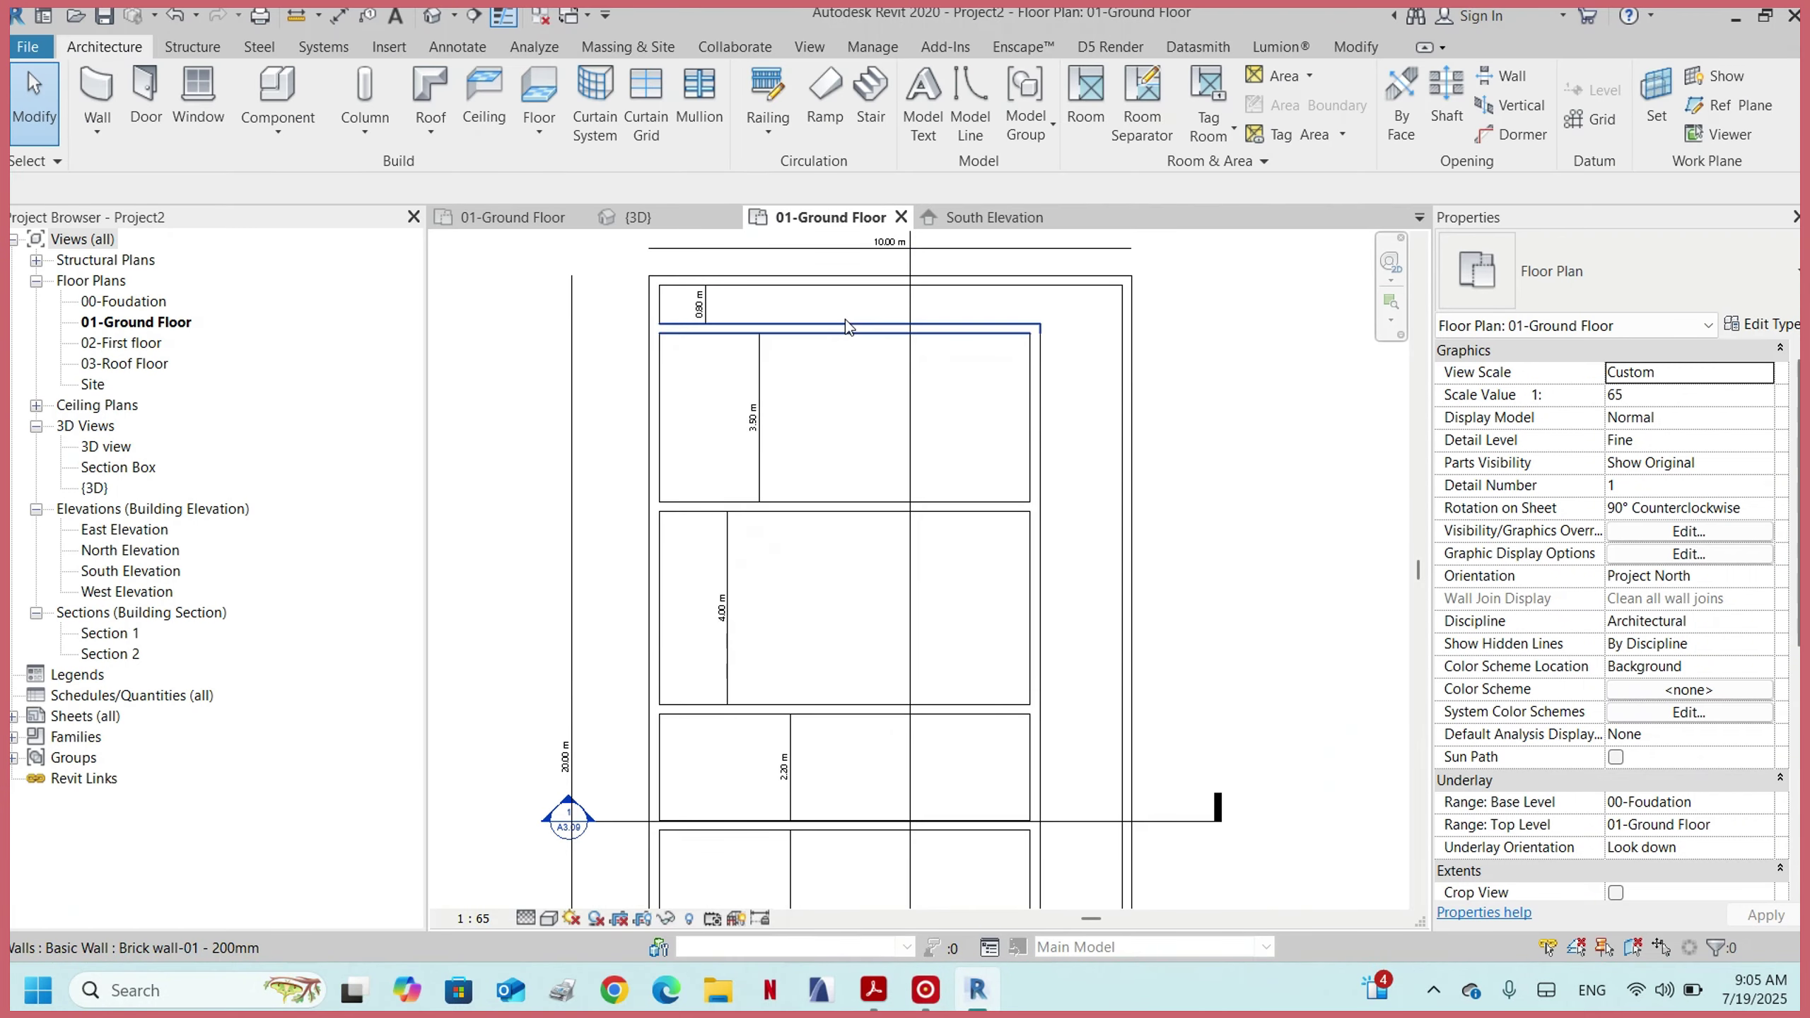
pyautogui.click(846, 324)
pyautogui.click(886, 131)
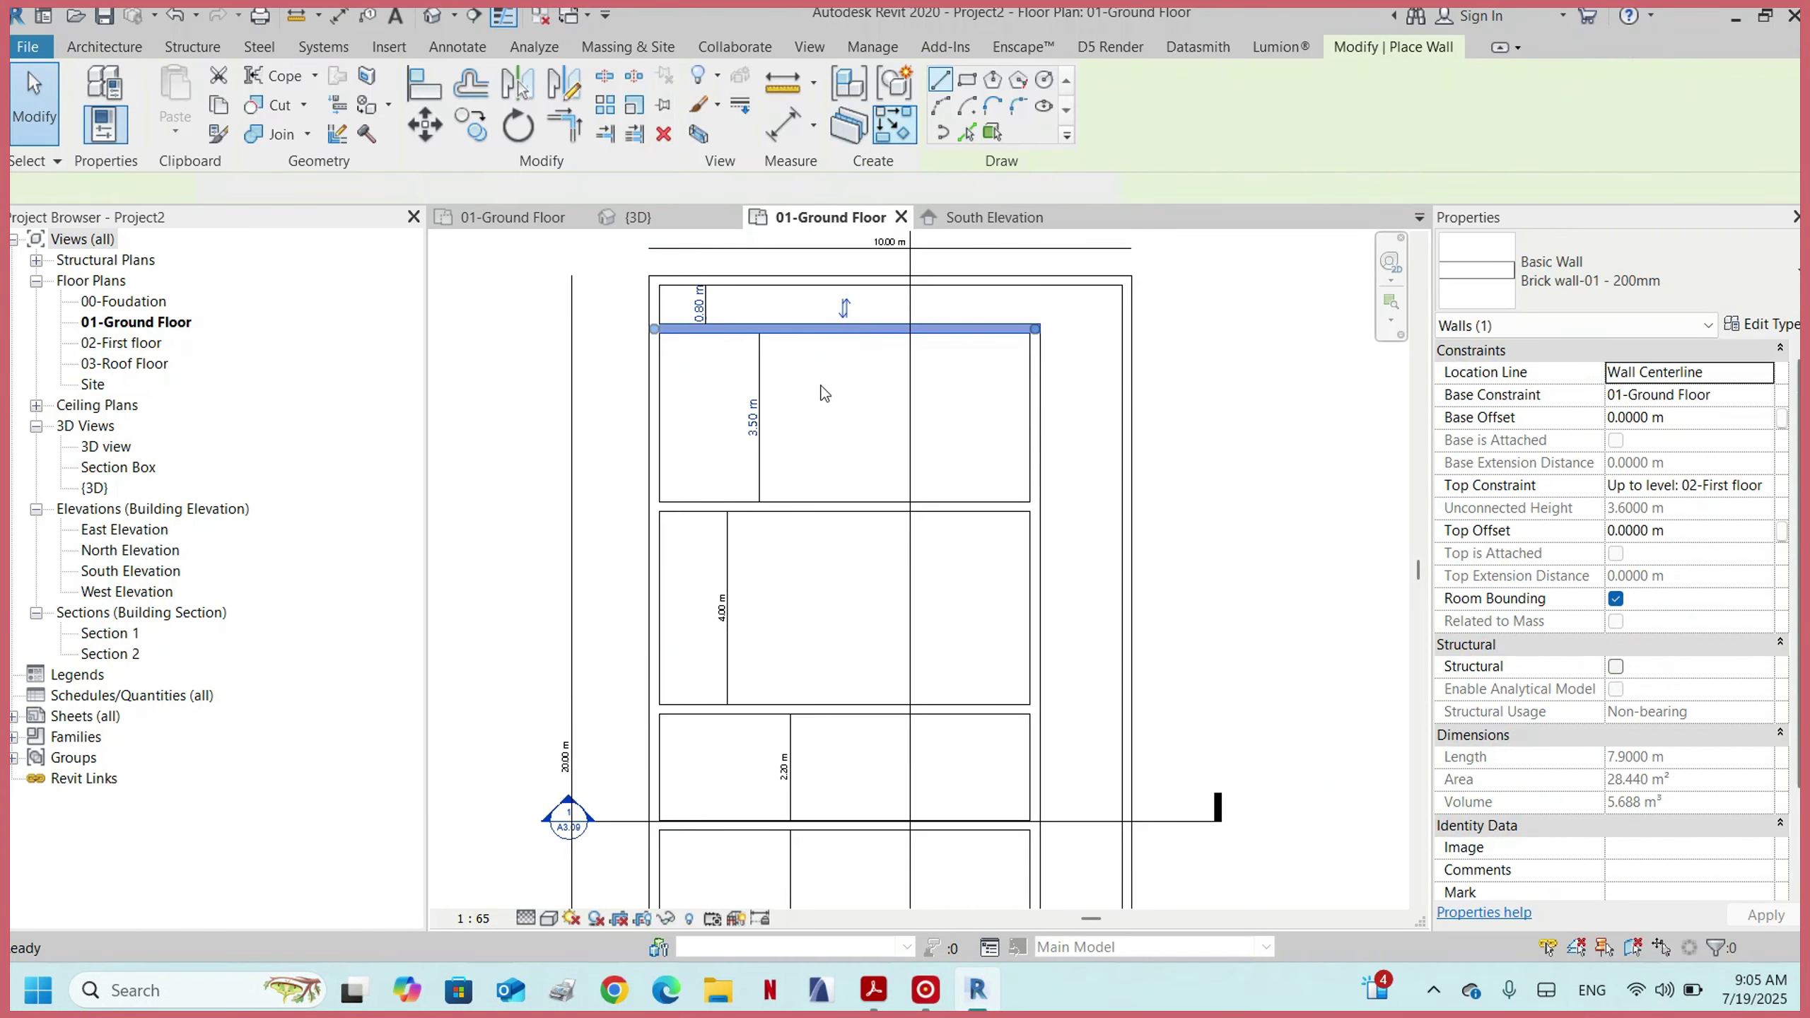
pyautogui.click(818, 330)
pyautogui.click(818, 506)
pyautogui.press('Escape')
# - Draw a cross wall from the new partition to the room's right wall, and a short wall above it leaving spaces about 2.8 m and 1.3 m wide
pyautogui.click(820, 434)
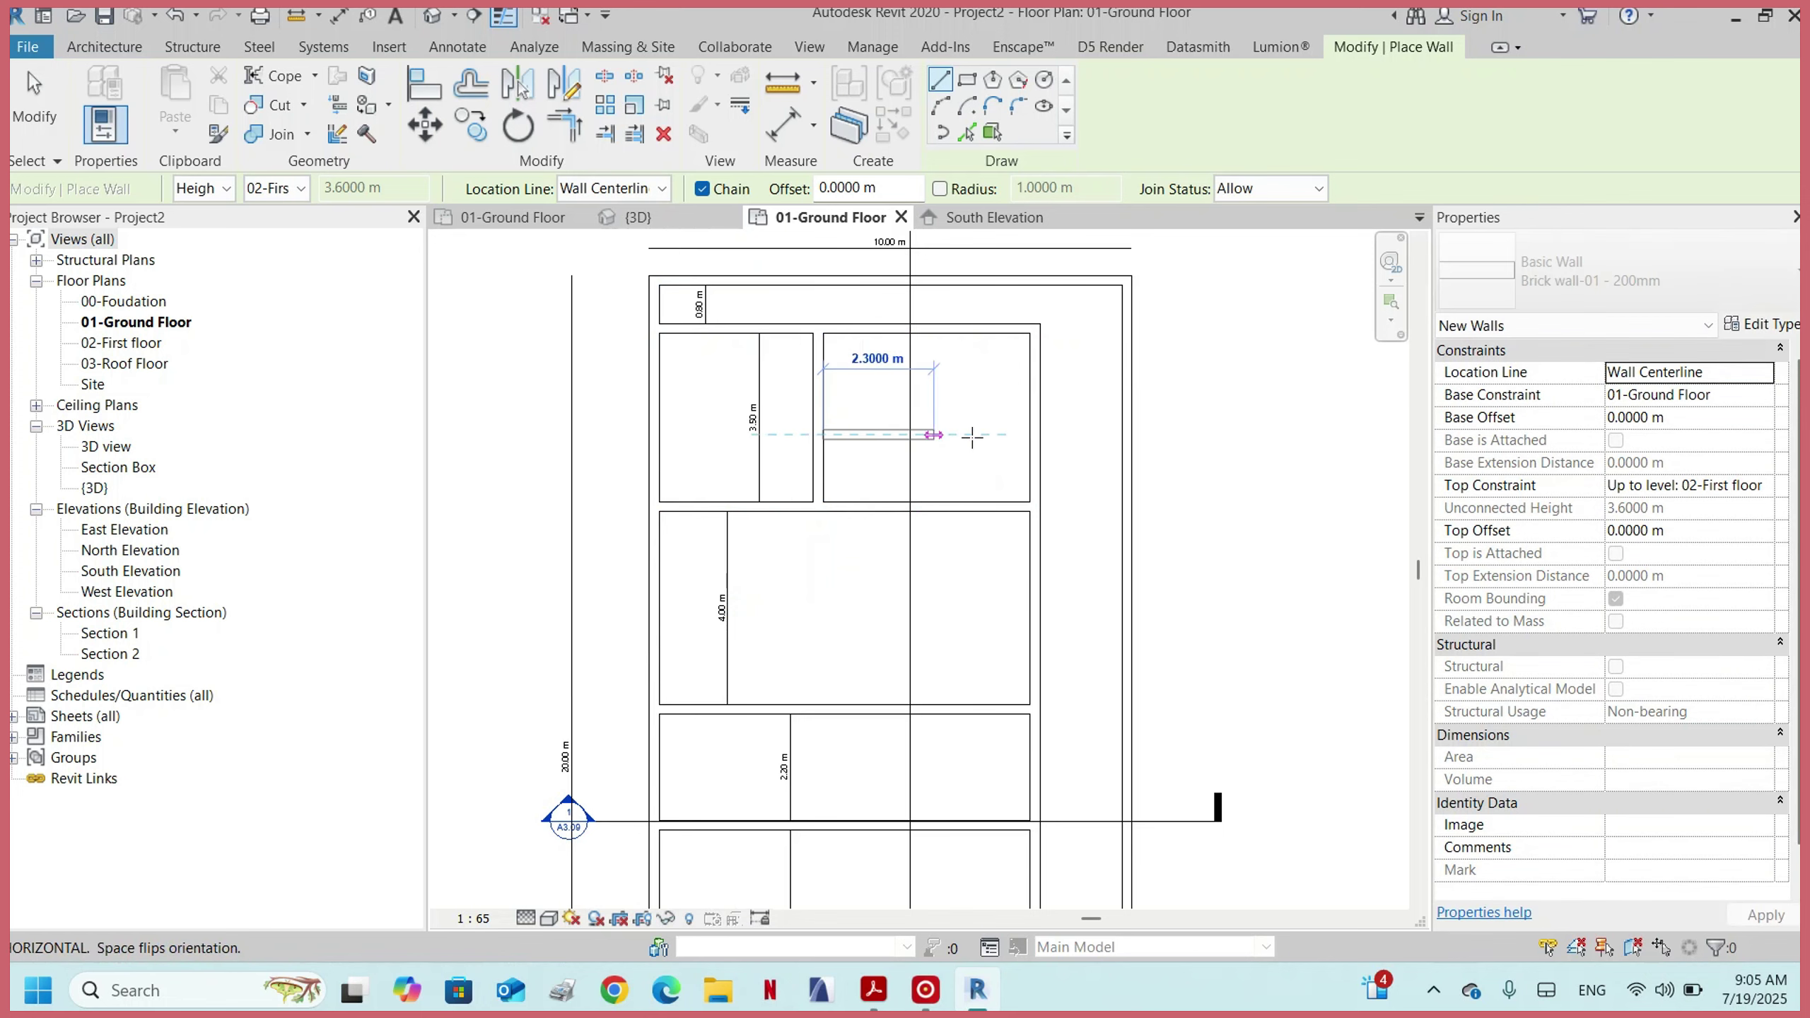
pyautogui.click(1030, 434)
pyautogui.press('Escape')
pyautogui.click(963, 334)
pyautogui.click(963, 430)
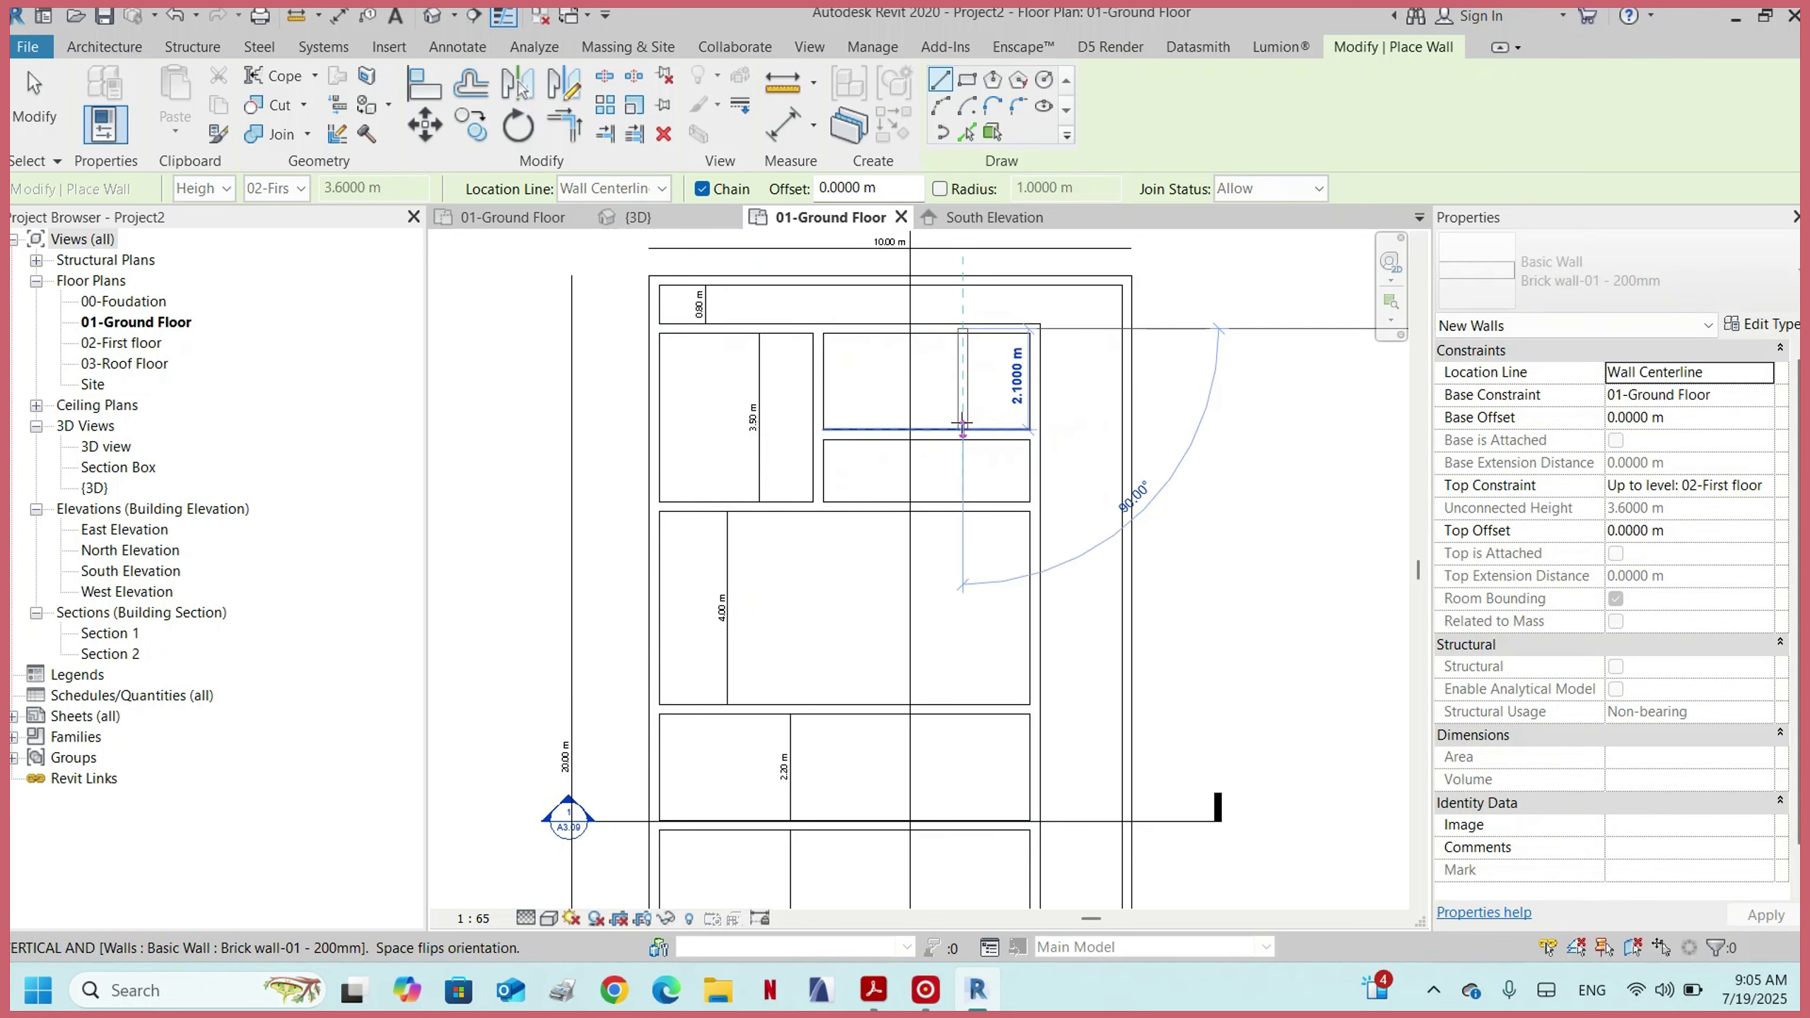
pyautogui.press('Escape')
pyautogui.press('Escape')
# - Add an aligned dimension between wall faces for the clear width of the uppermost left room
pyautogui.press('d')
pyautogui.press('i')
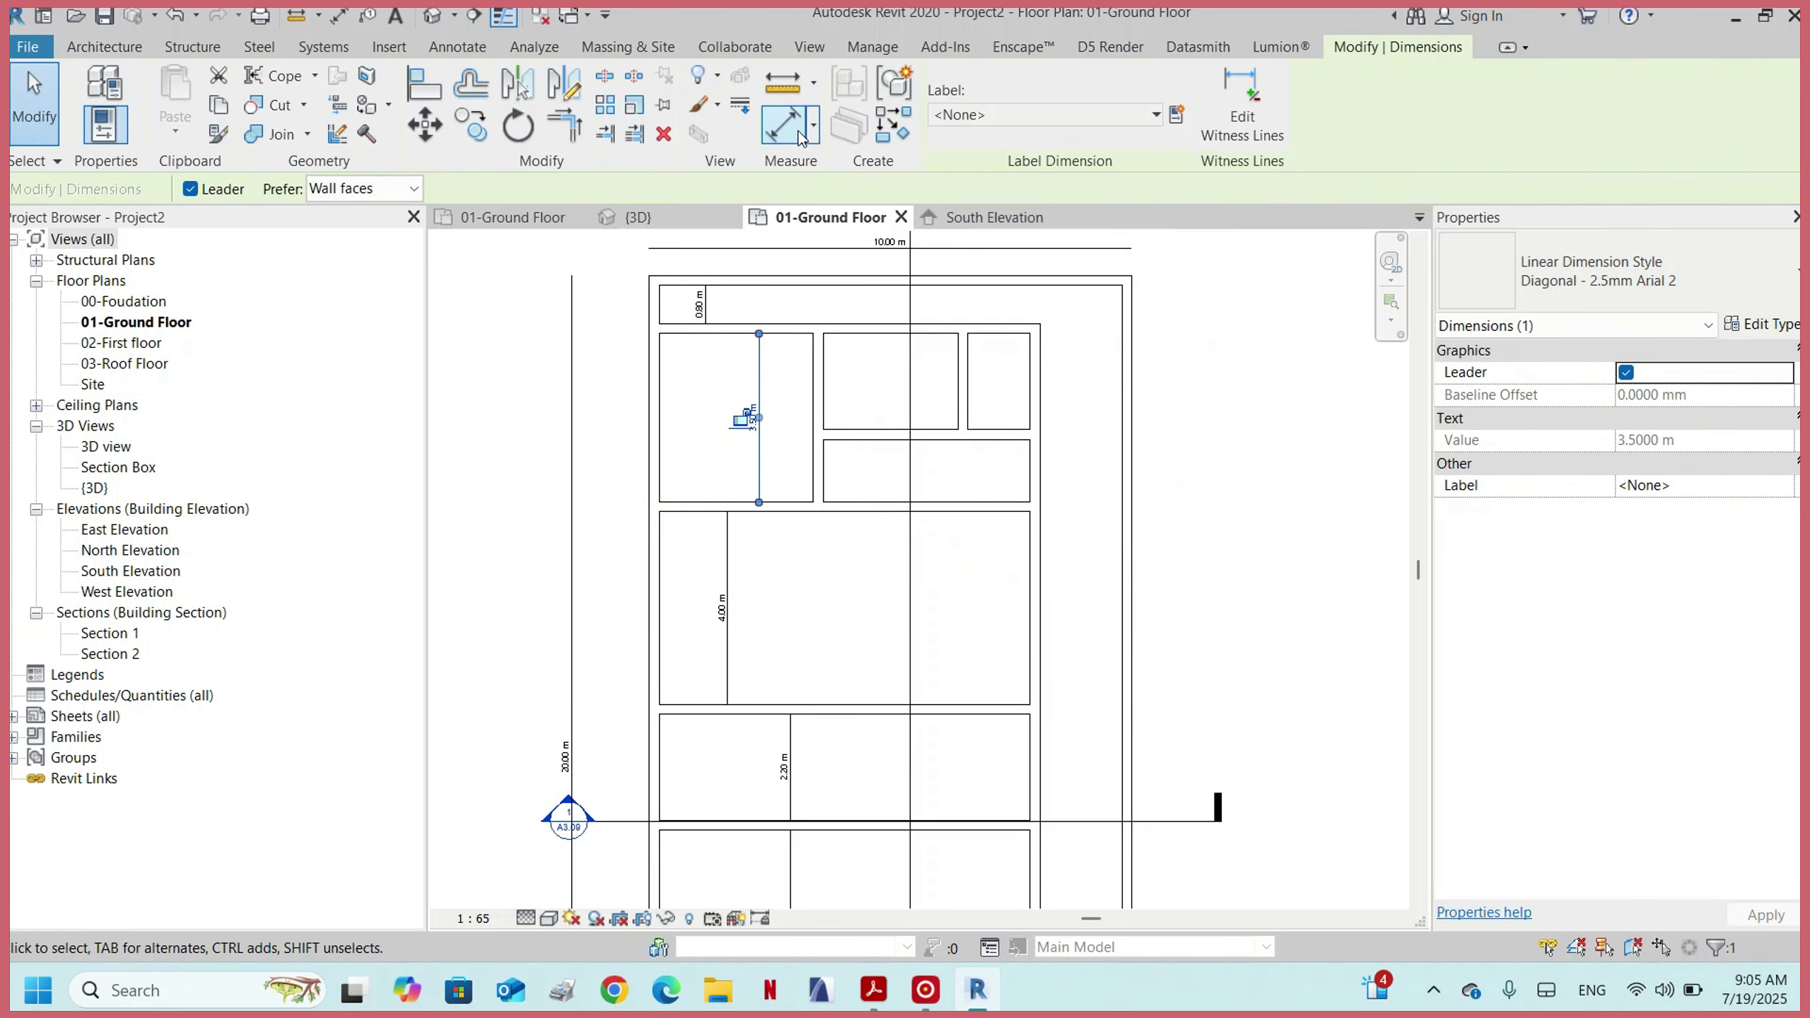
pyautogui.click(662, 391)
pyautogui.click(810, 391)
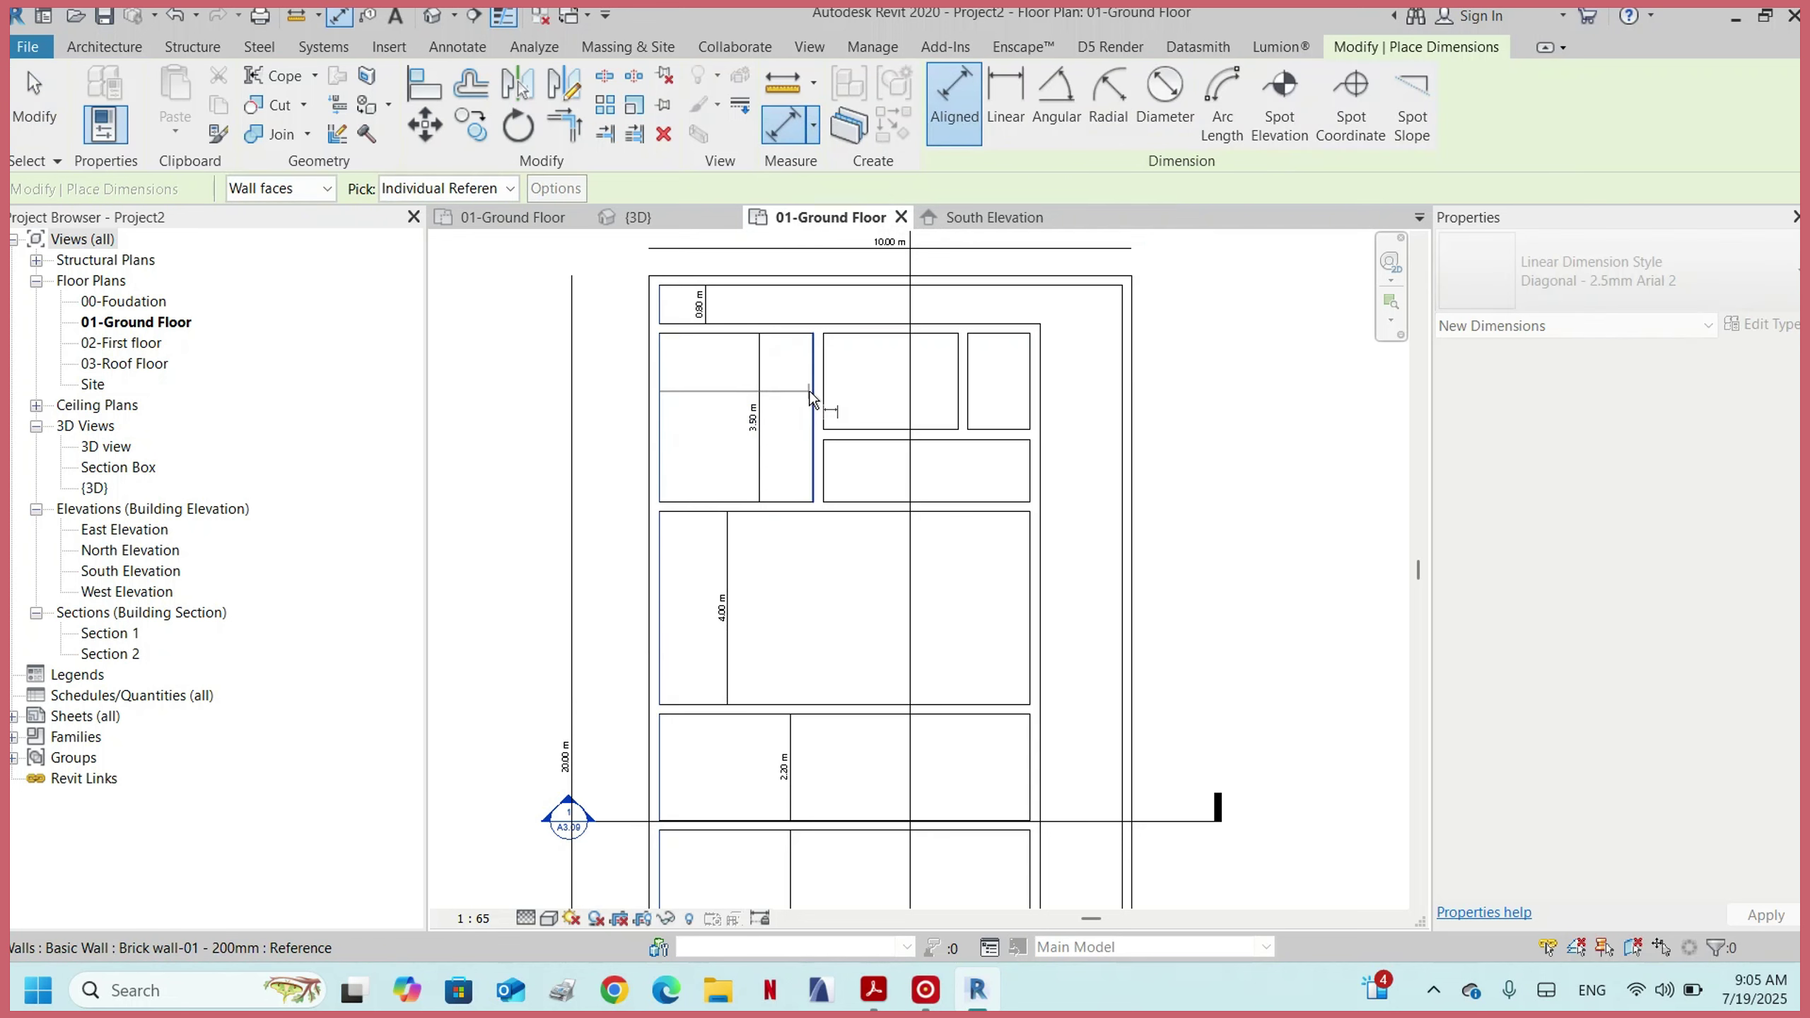
pyautogui.click(819, 378)
# - Add aligned dimensions between wall faces for the clear widths of the two small upper rooms beside the partition
pyautogui.moveTo(823, 370); pyautogui.dragTo(832, 356)
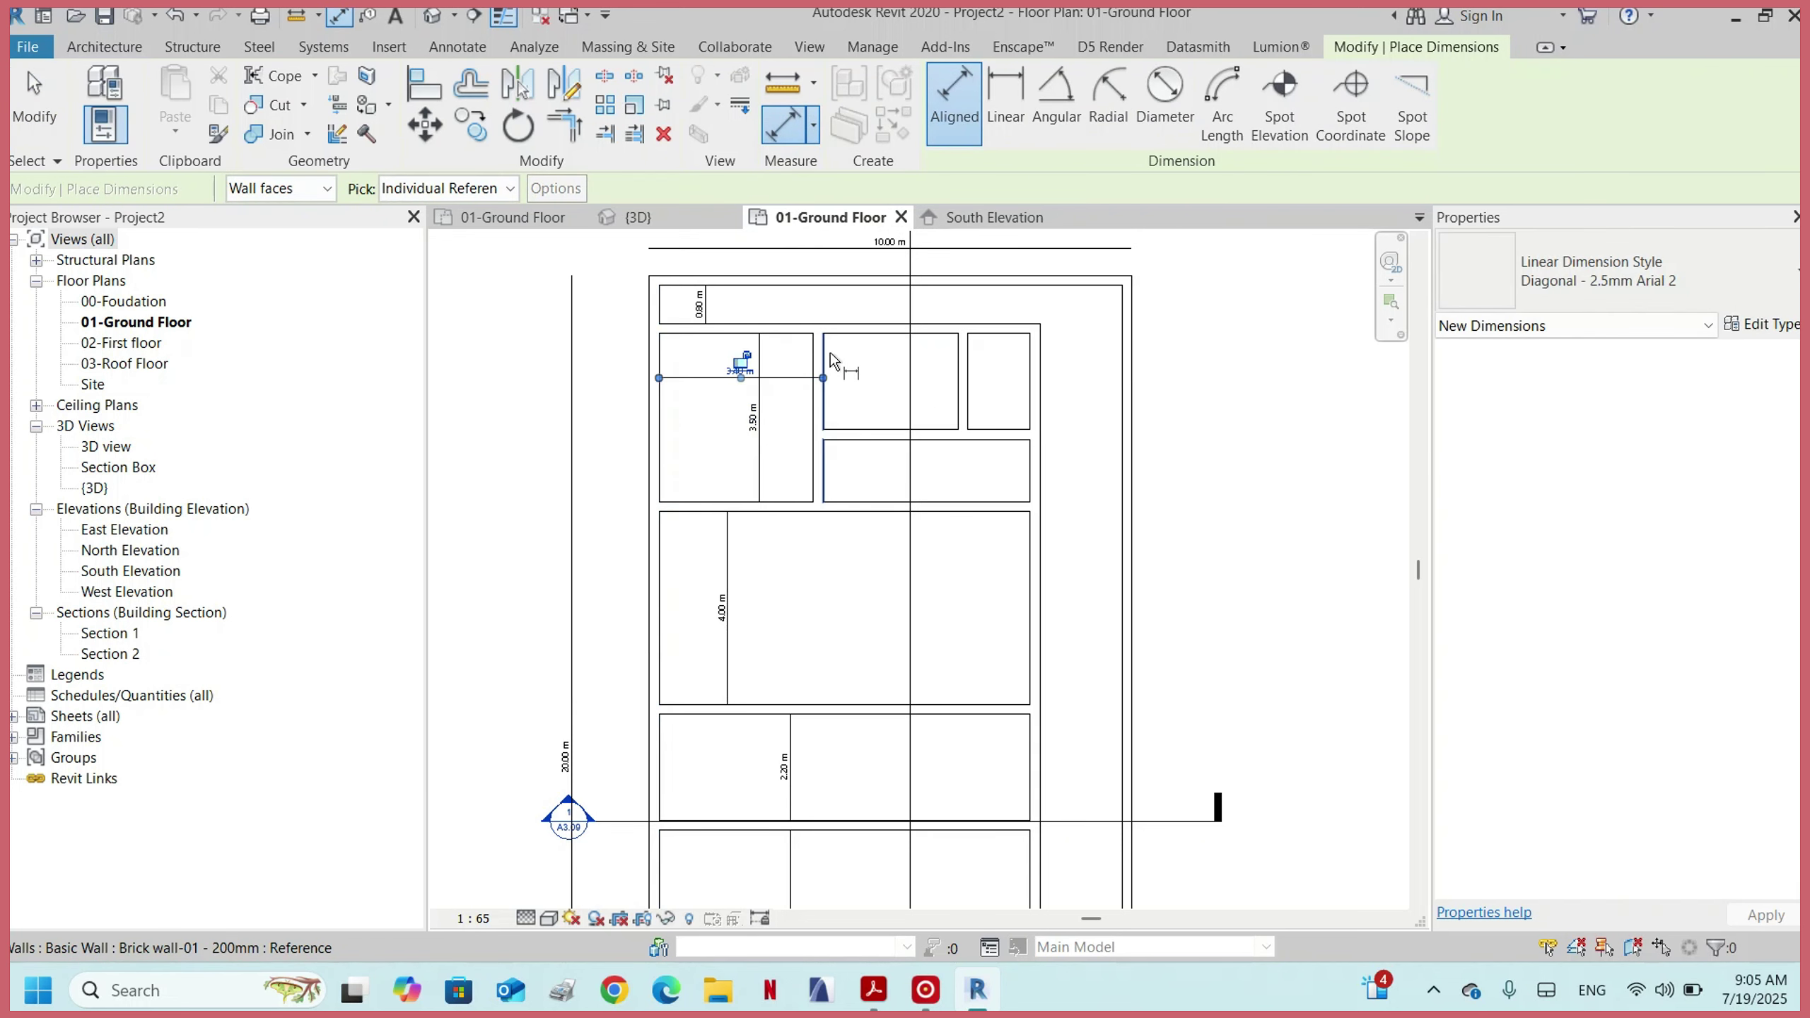
pyautogui.press('Escape')
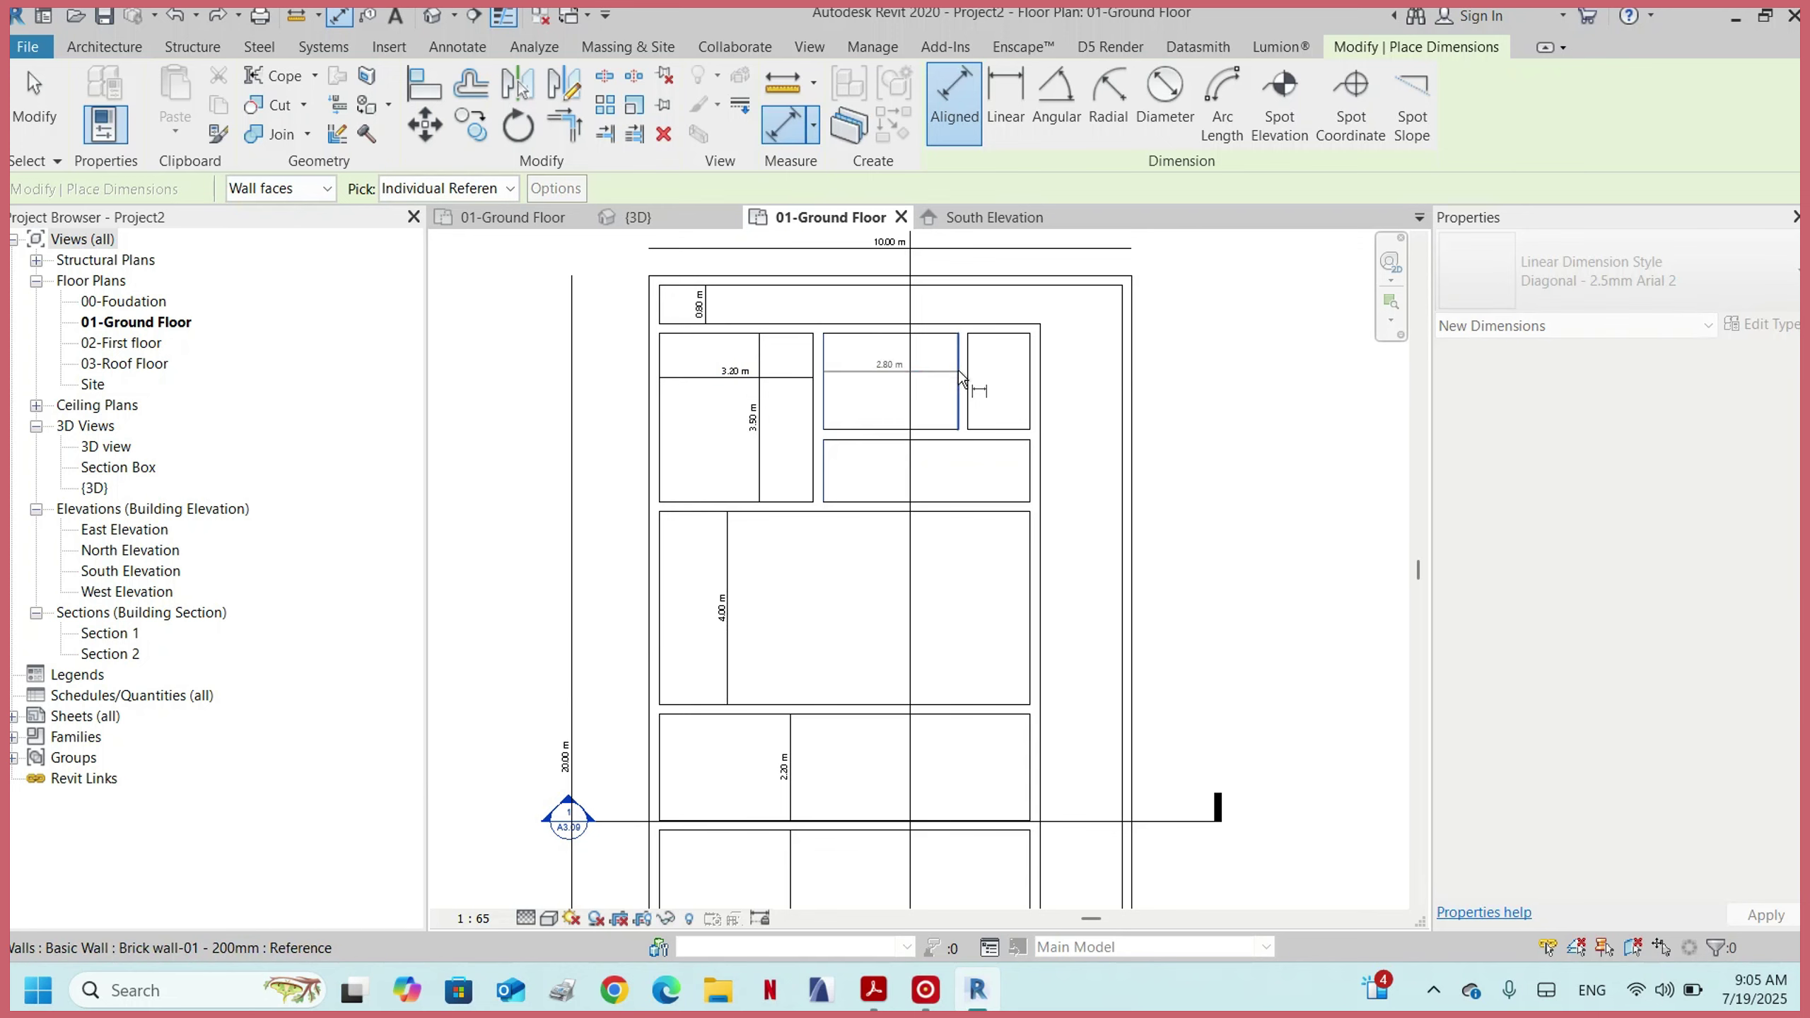
pyautogui.click(922, 382)
pyautogui.click(1027, 373)
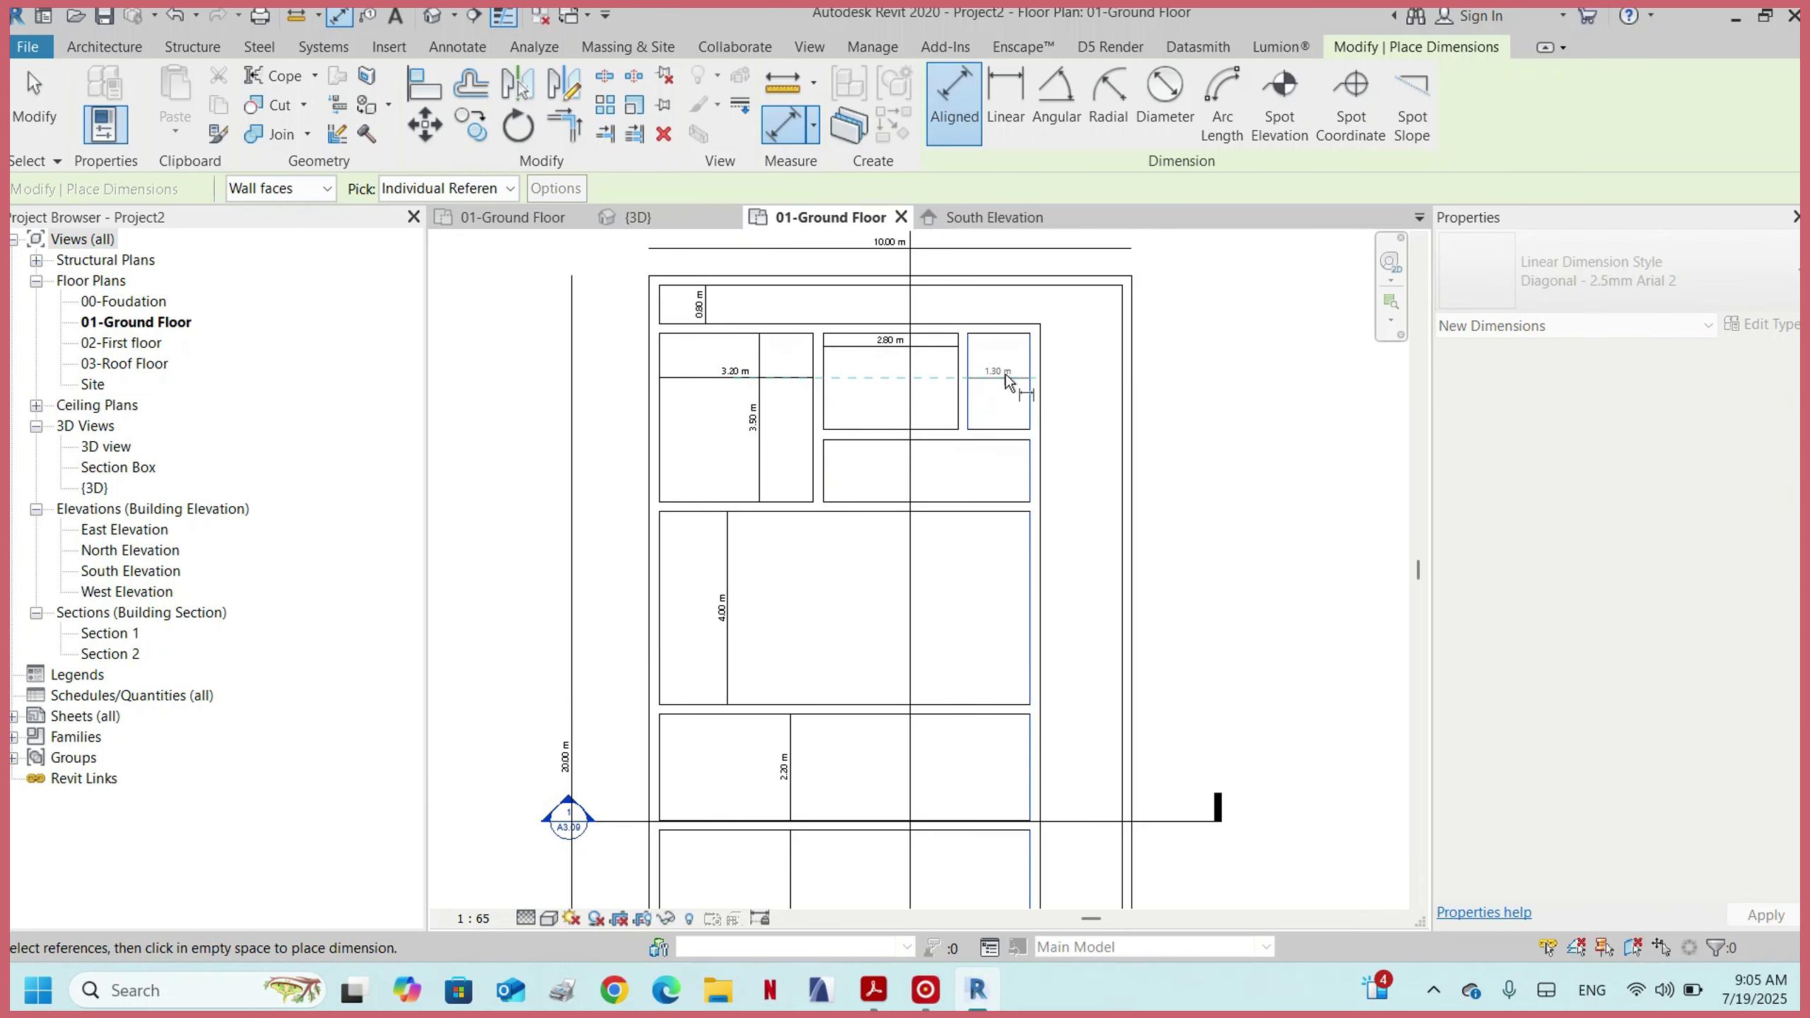
pyautogui.click(967, 389)
pyautogui.click(948, 399)
pyautogui.scroll(2, 947, 399)
pyautogui.press('Escape')
pyautogui.press('Escape')
# - Move the upper partition by setting the clear width of the uppermost left room to 3.3 m
pyautogui.click(735, 416)
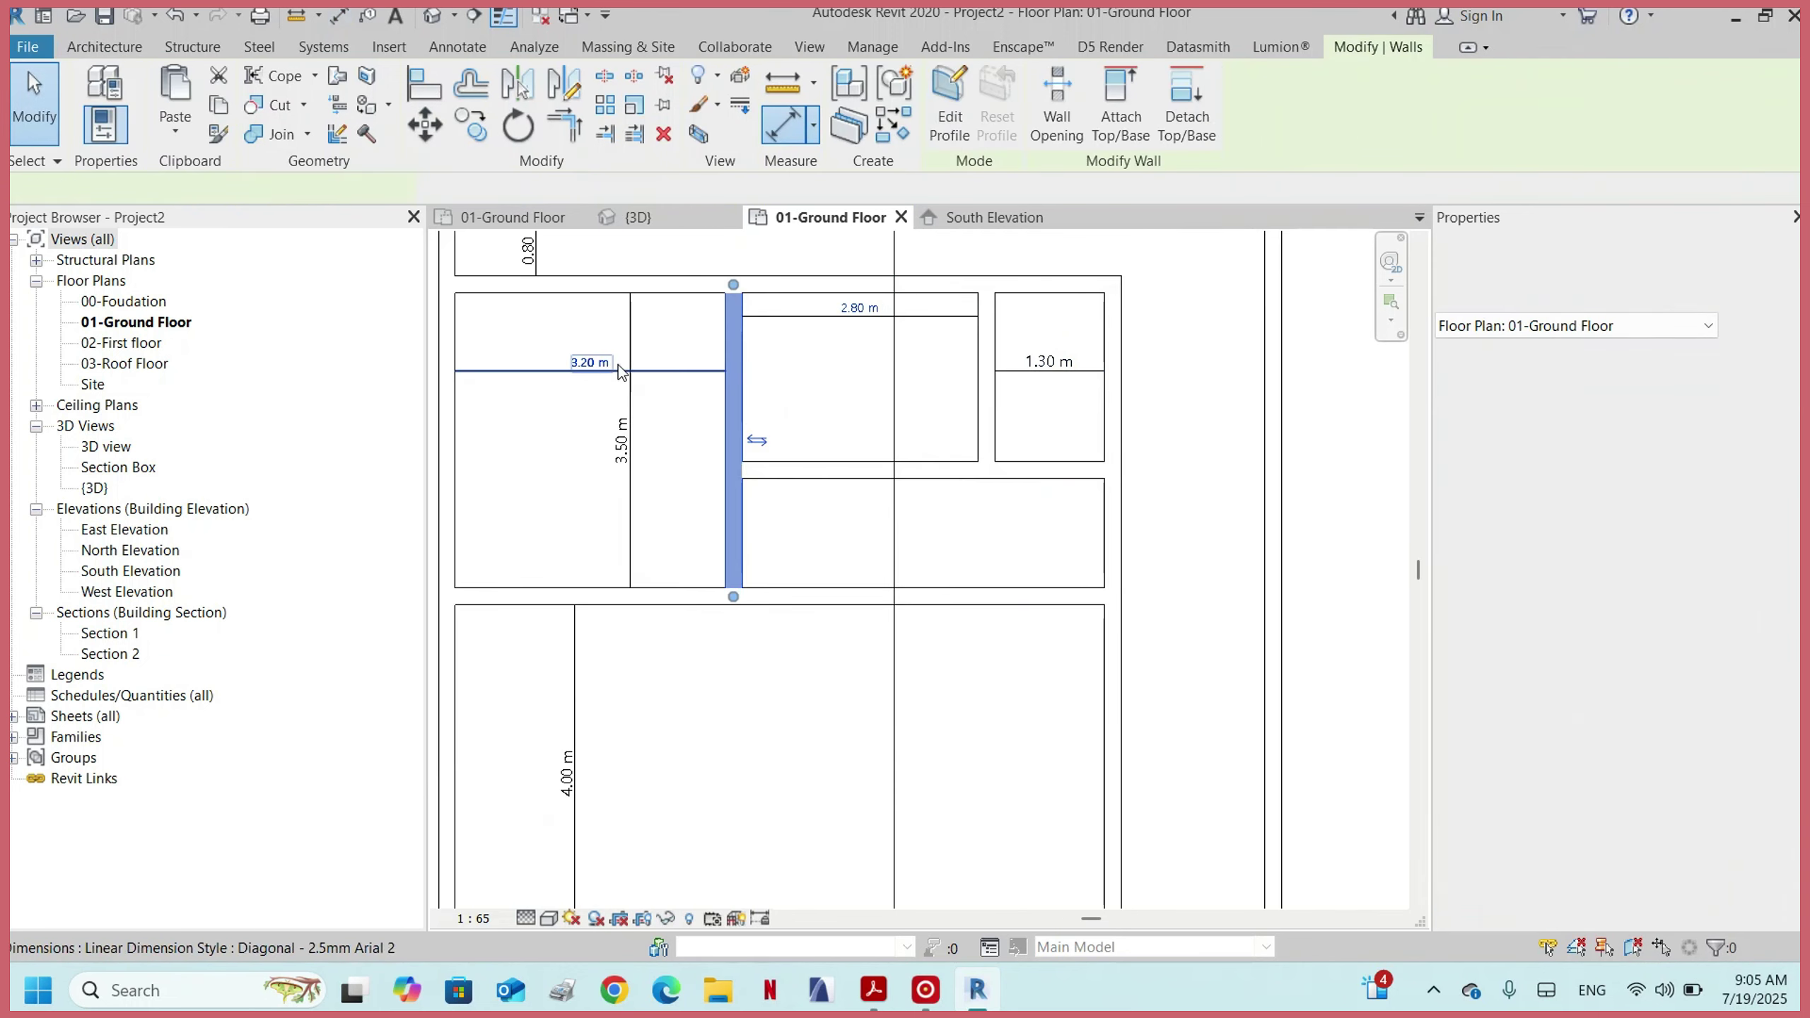
pyautogui.click(603, 353)
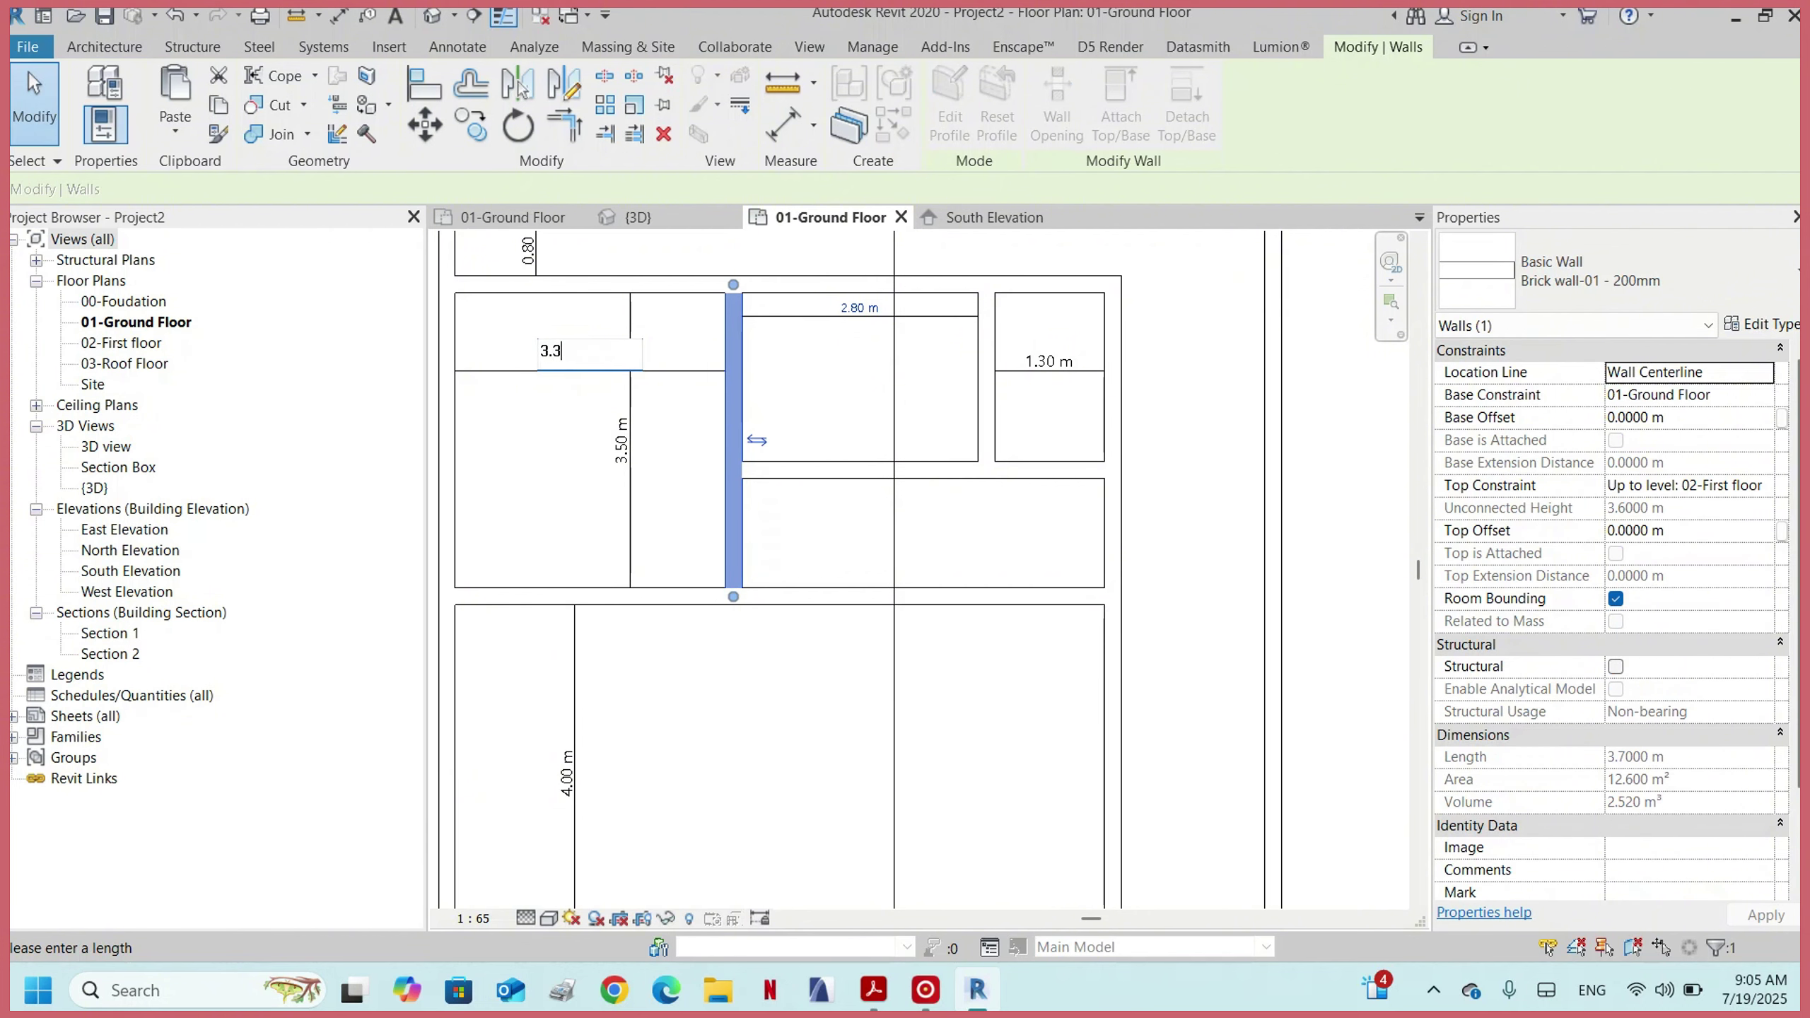
pyautogui.press('Return')
pyautogui.press('Escape')
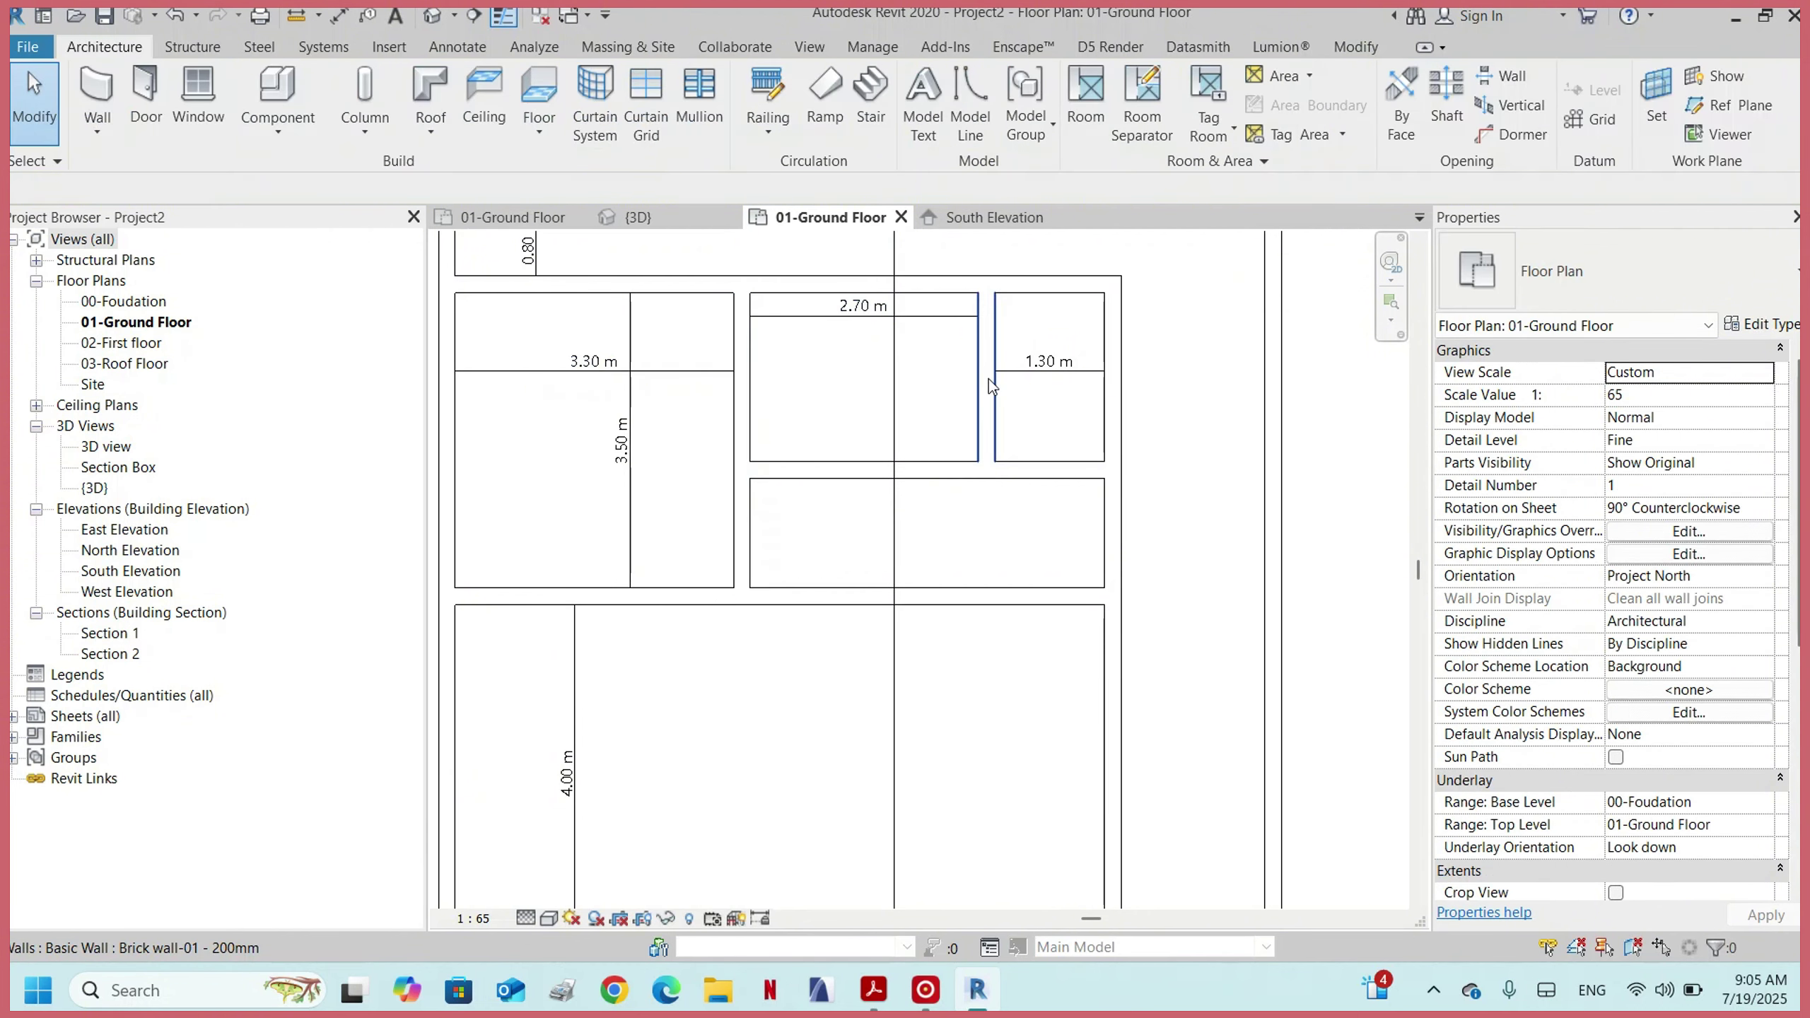
# - Move the short upper wall by setting the clear width of the middle upper room to 3 m
pyautogui.click(989, 379)
pyautogui.click(861, 309)
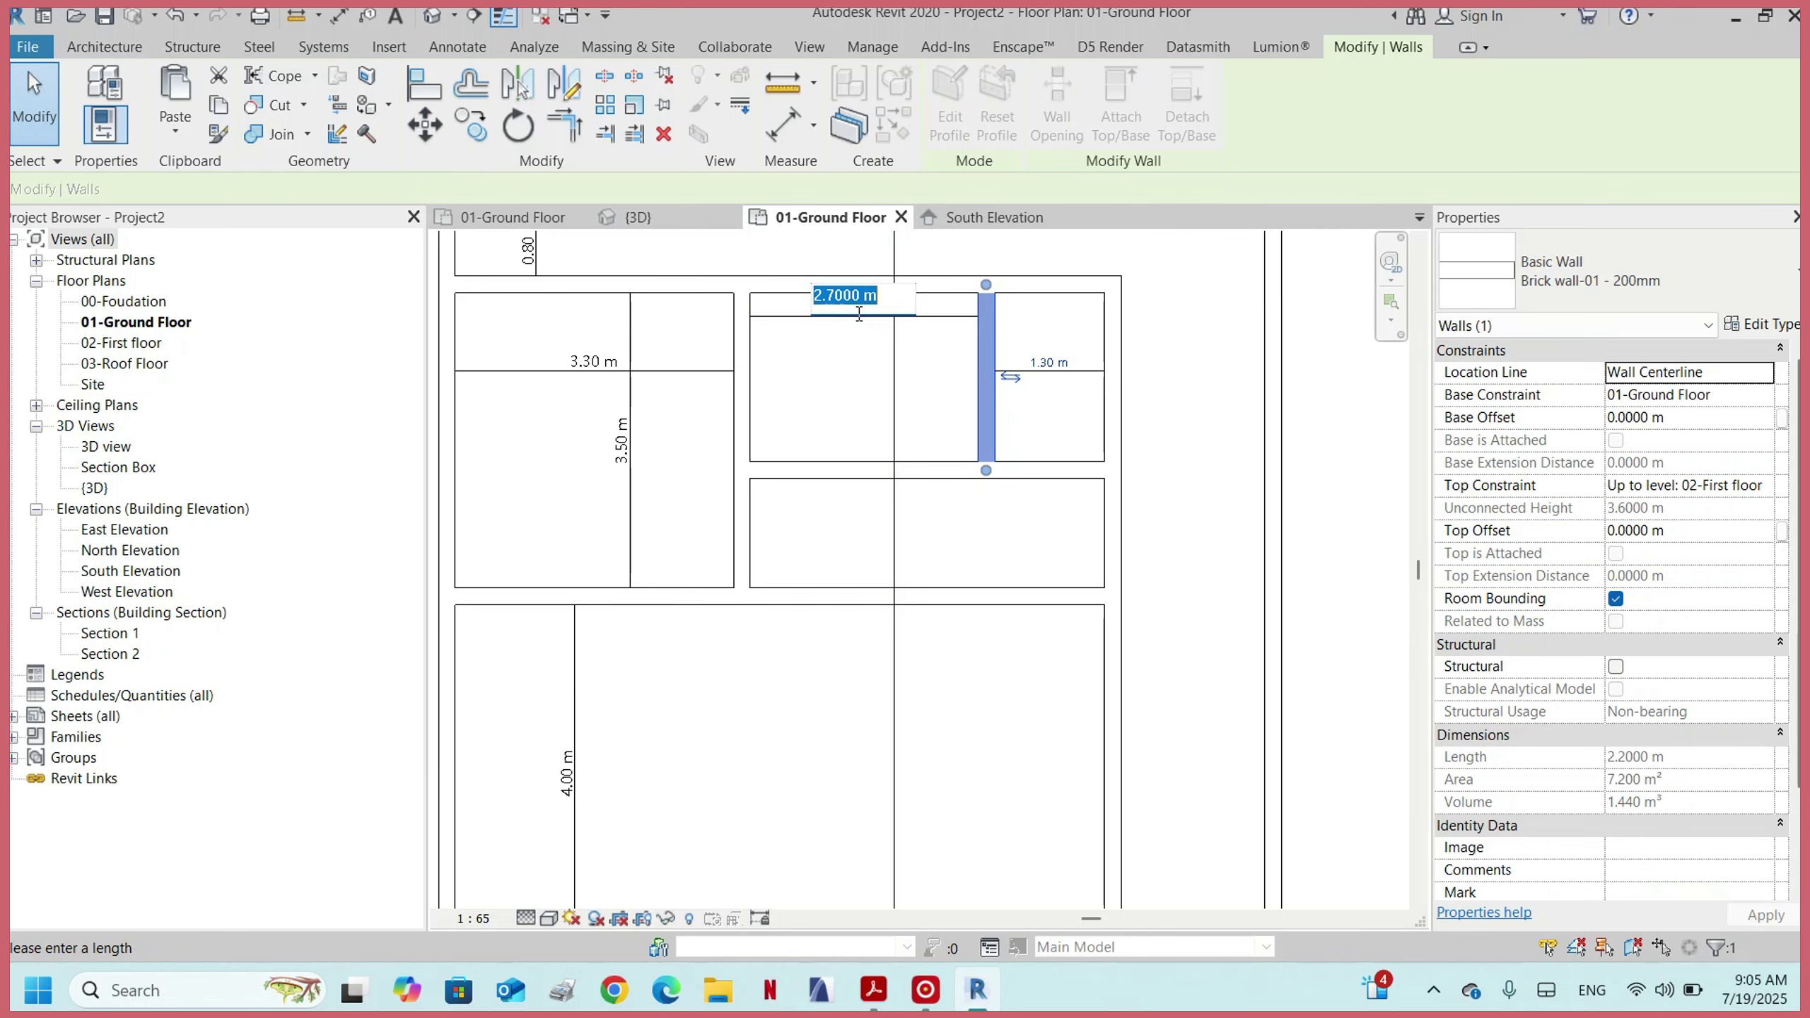
pyautogui.write('3m')
pyautogui.press('Return')
pyautogui.press('Escape')
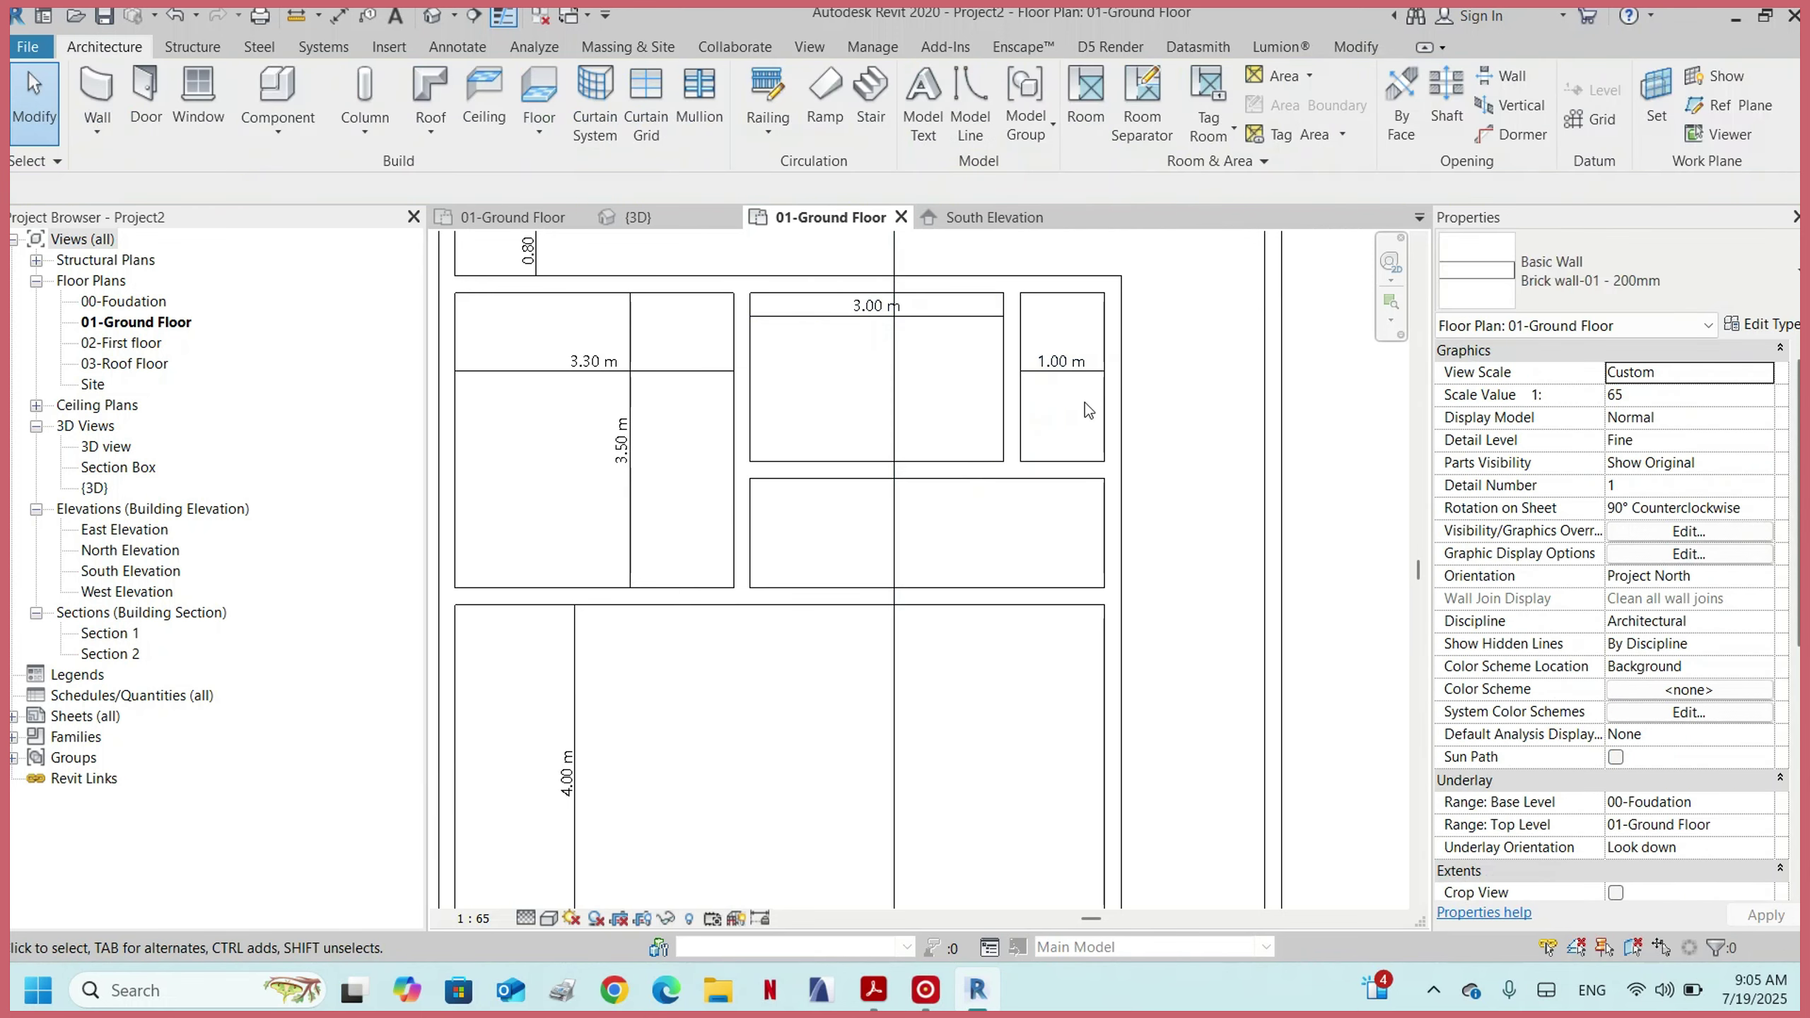
# - Move the long right-hand wall by setting the clear width of the small upper right room to 1.3 m
pyautogui.click(1113, 401)
pyautogui.click(1062, 353)
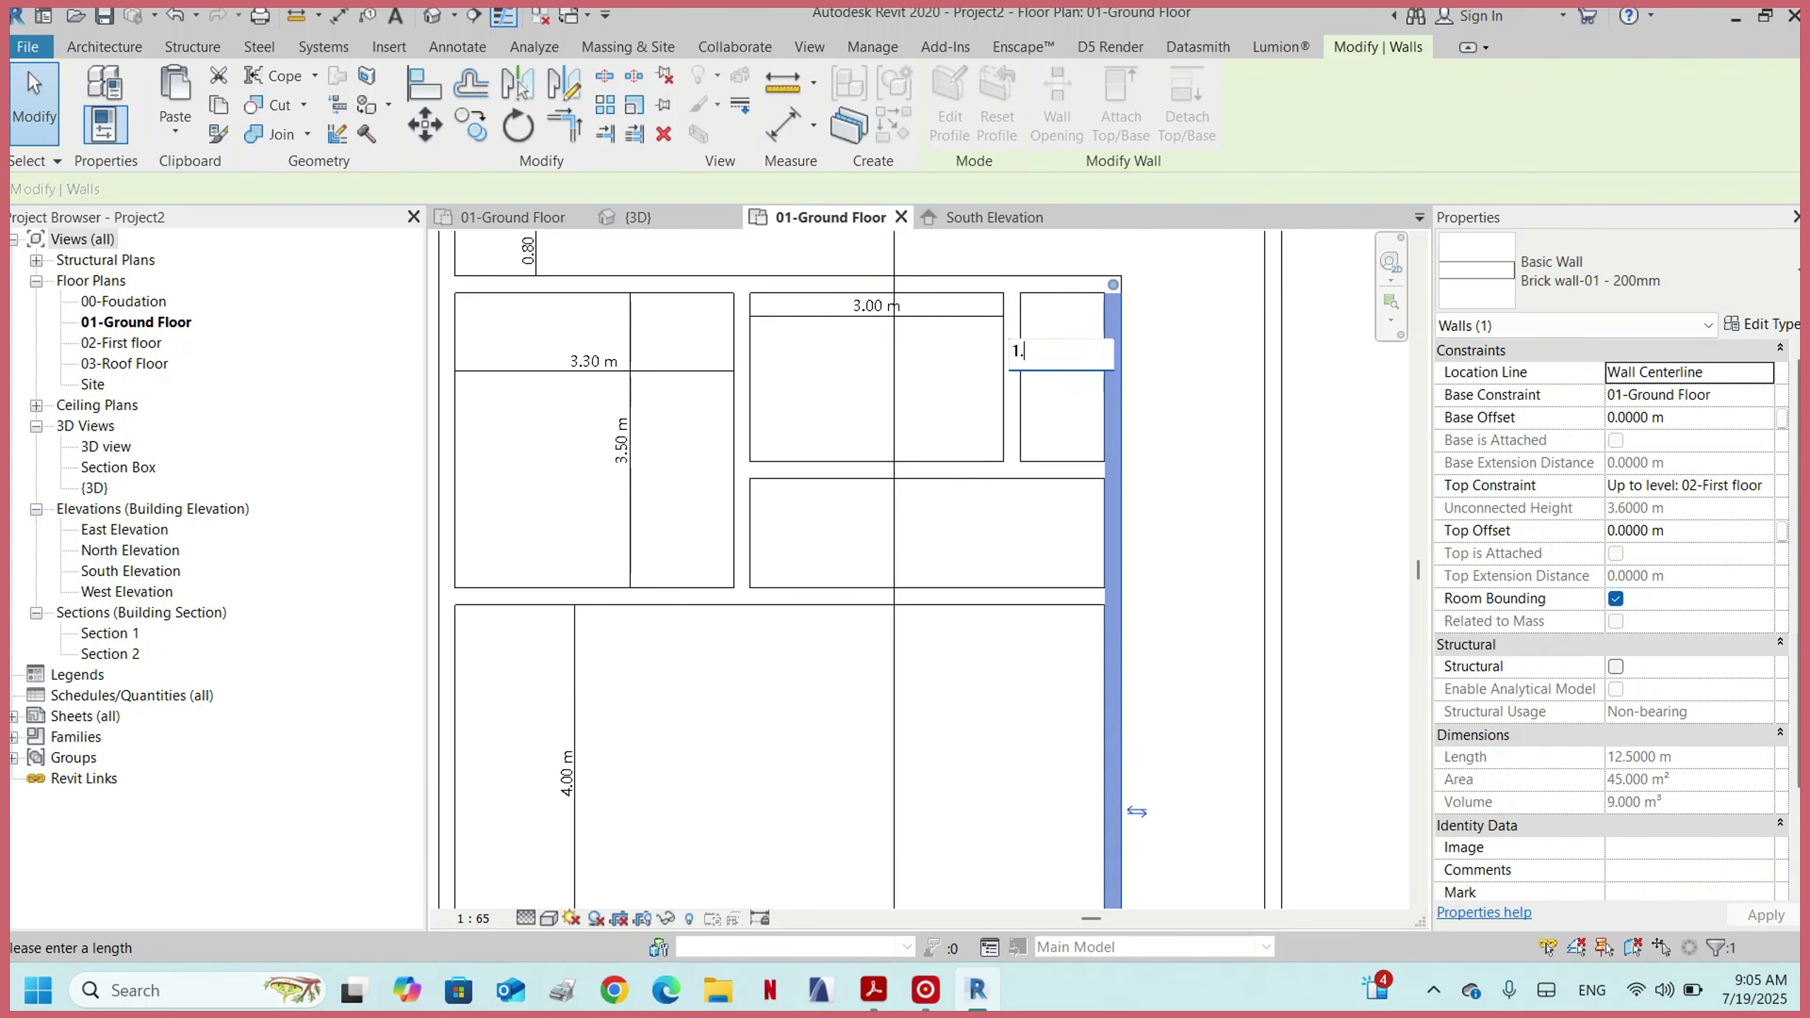
pyautogui.press('Return')
pyautogui.press('Escape')
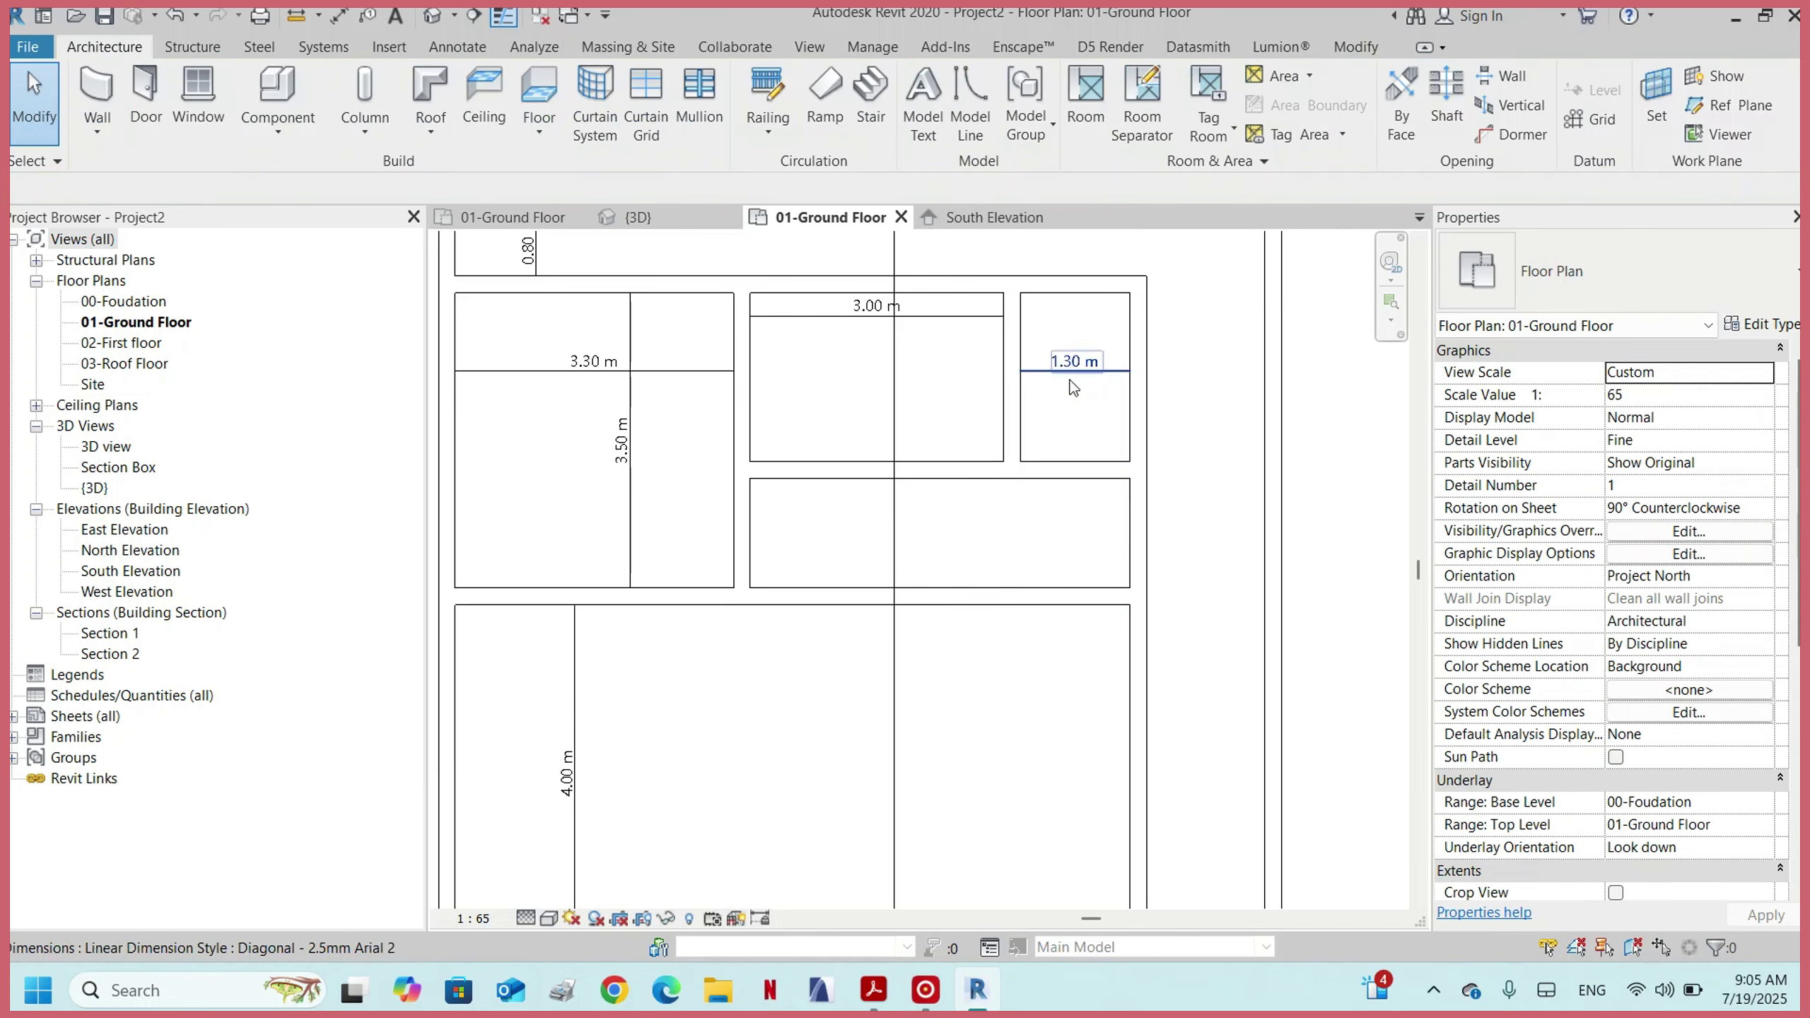
# - Check the room dimensions on the architectural plan PDF in Acrobat and return to the Revit ground floor plan
pyautogui.scroll(-2, 952, 456)
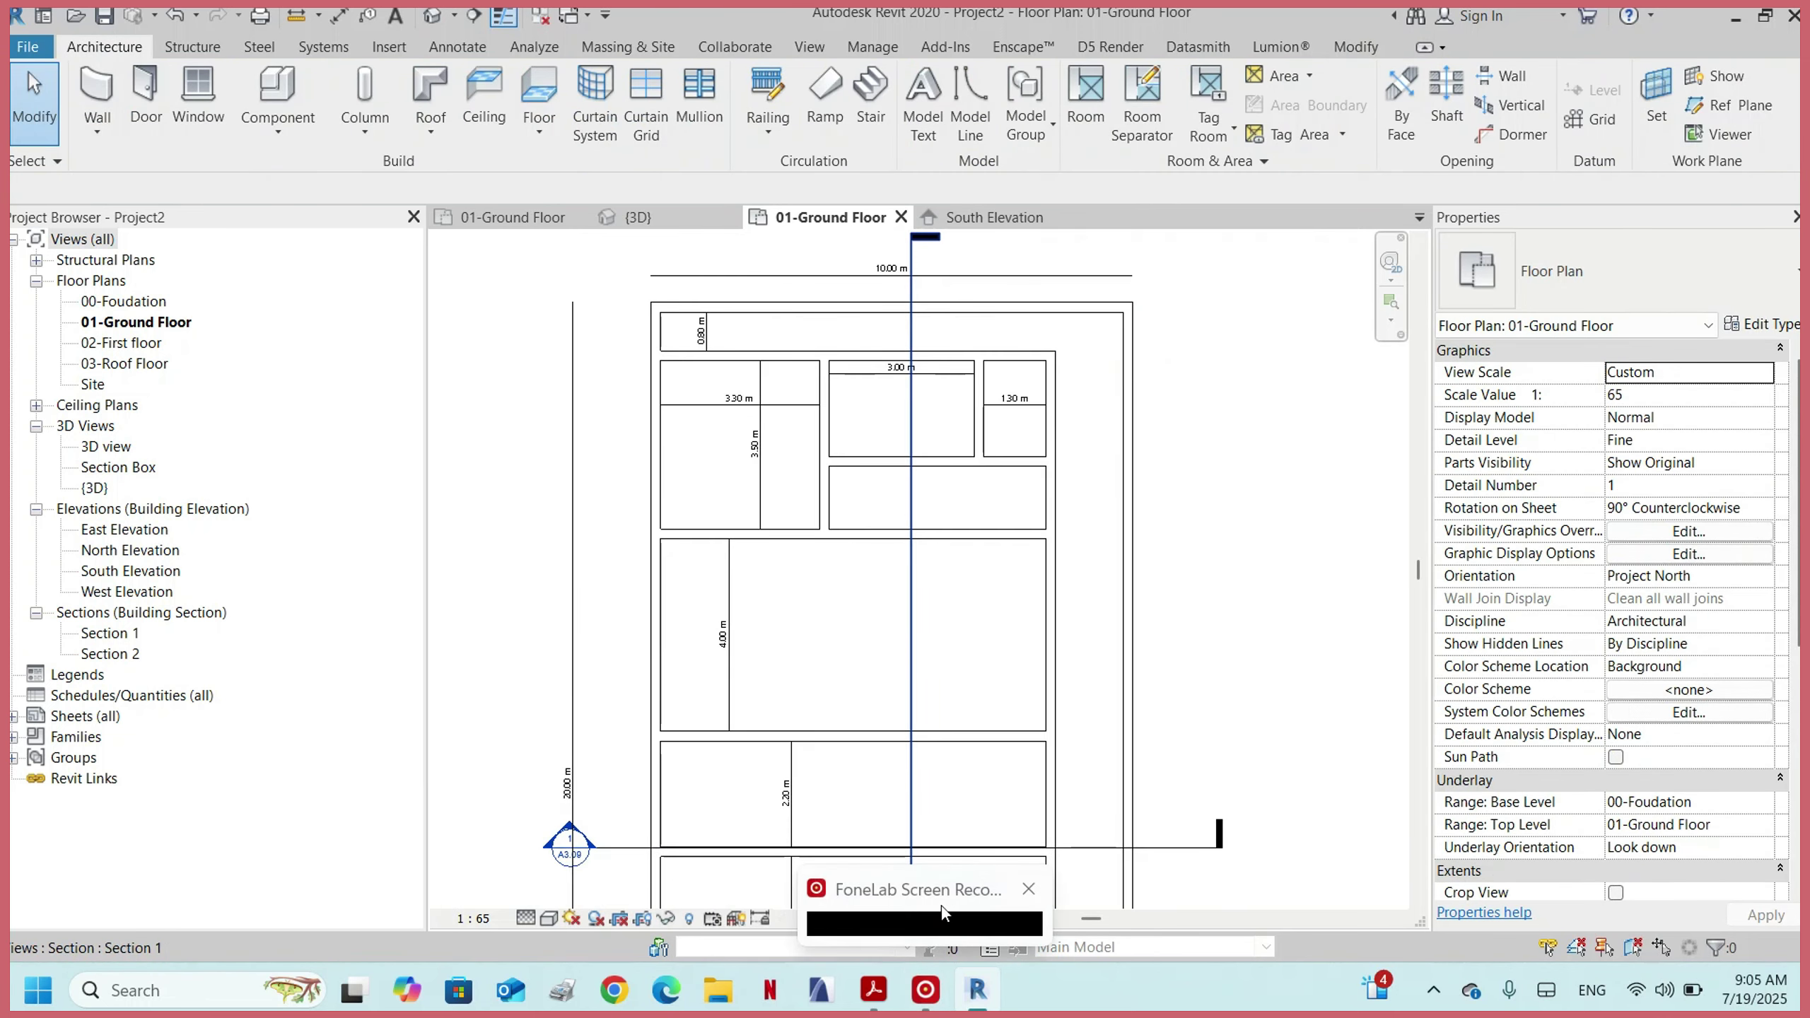
pyautogui.click(875, 988)
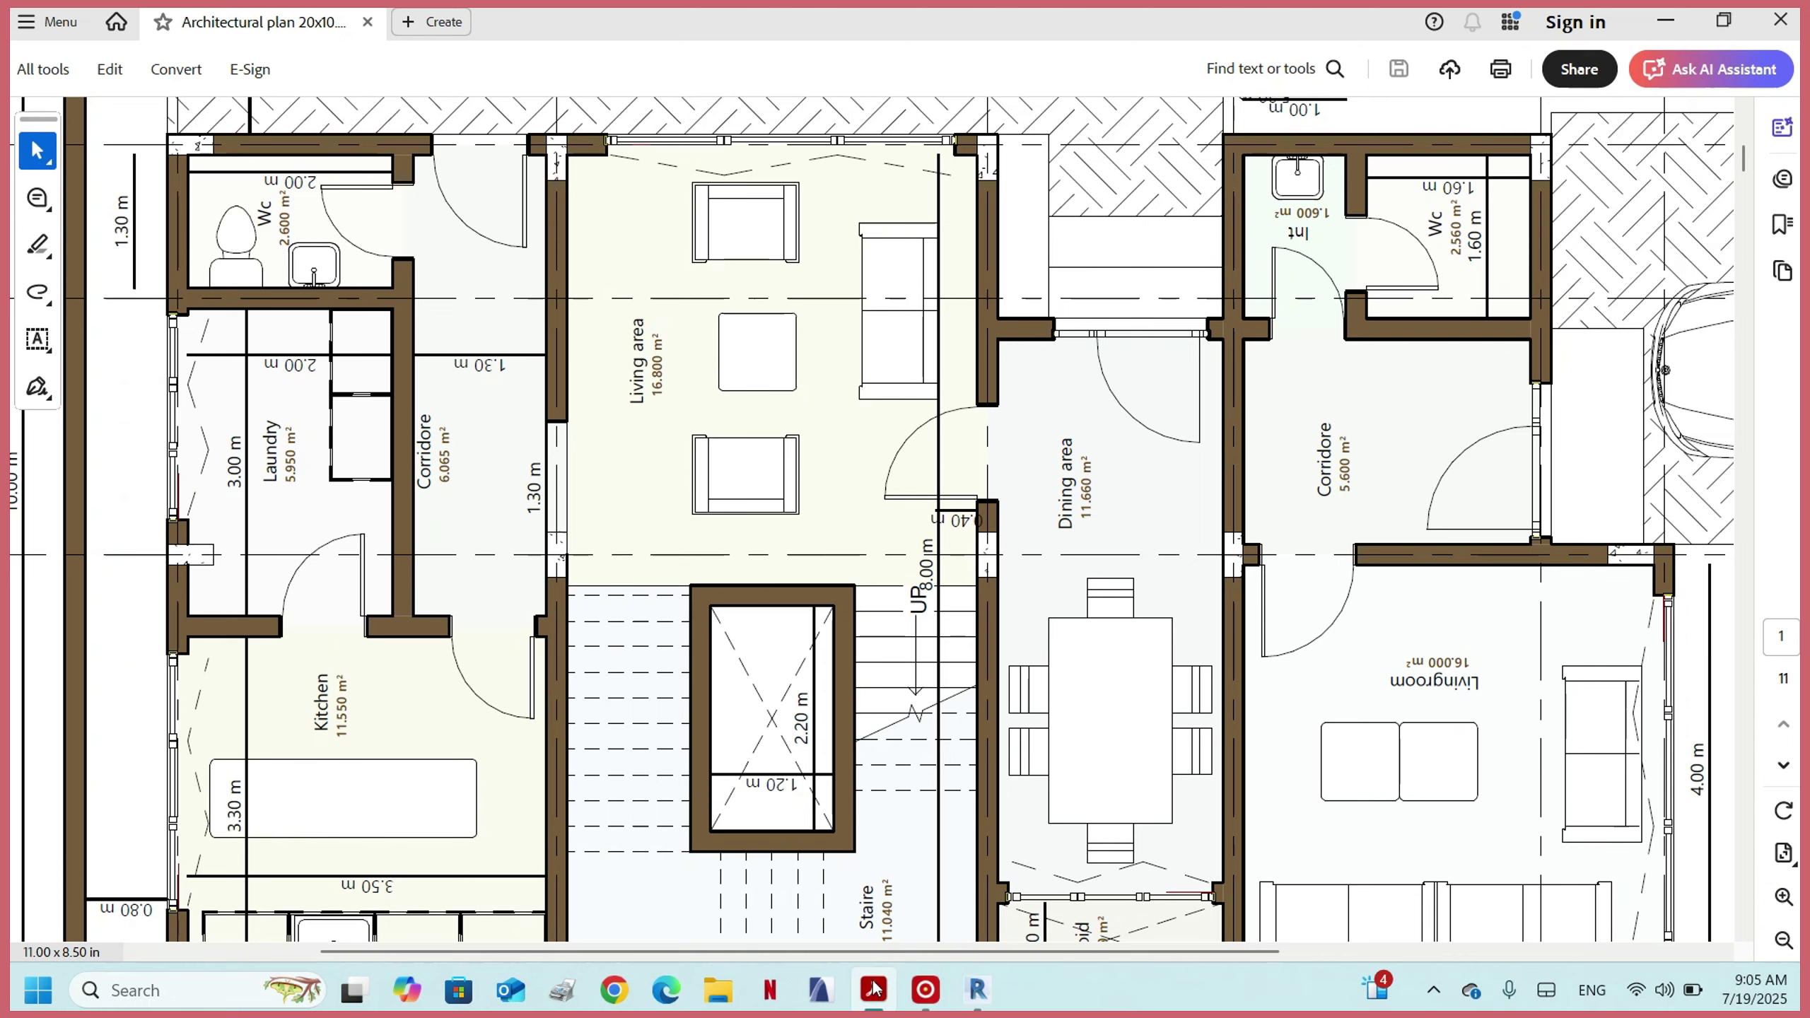
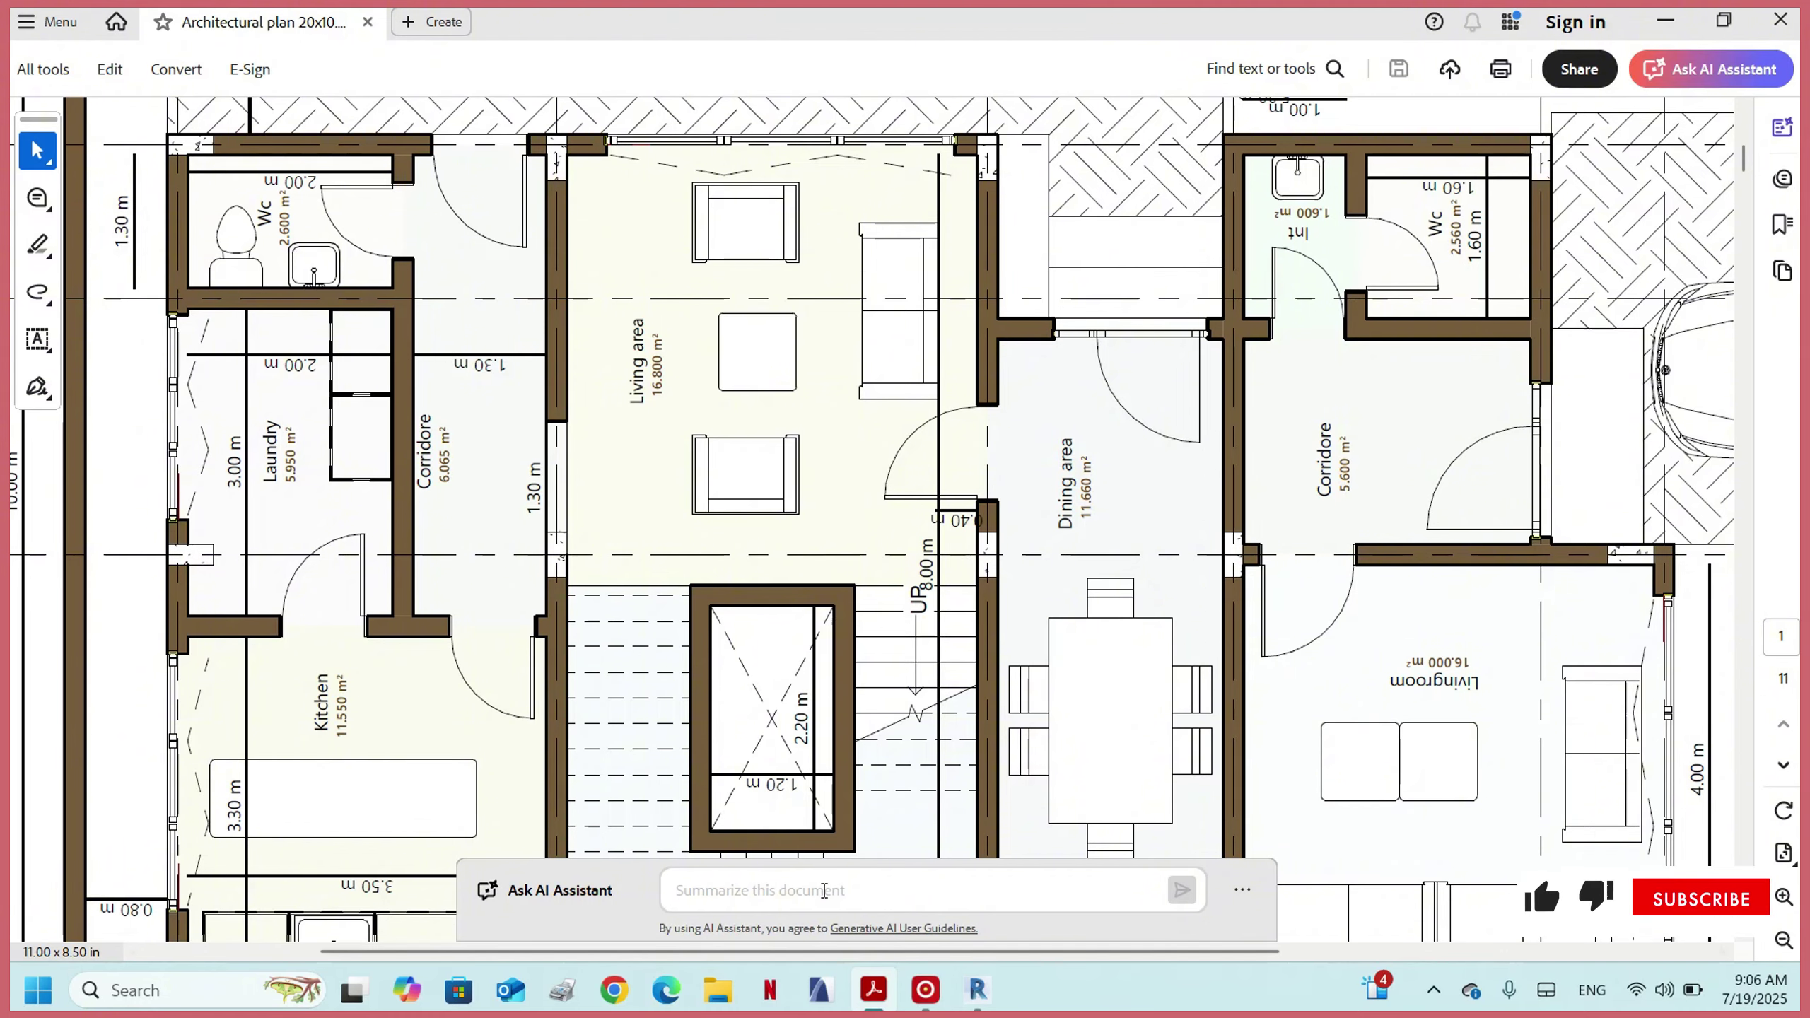
pyautogui.click(976, 990)
# - Add an aligned dimension between wall faces for the clear depth of the middle upper room
pyautogui.scroll(3, 969, 424)
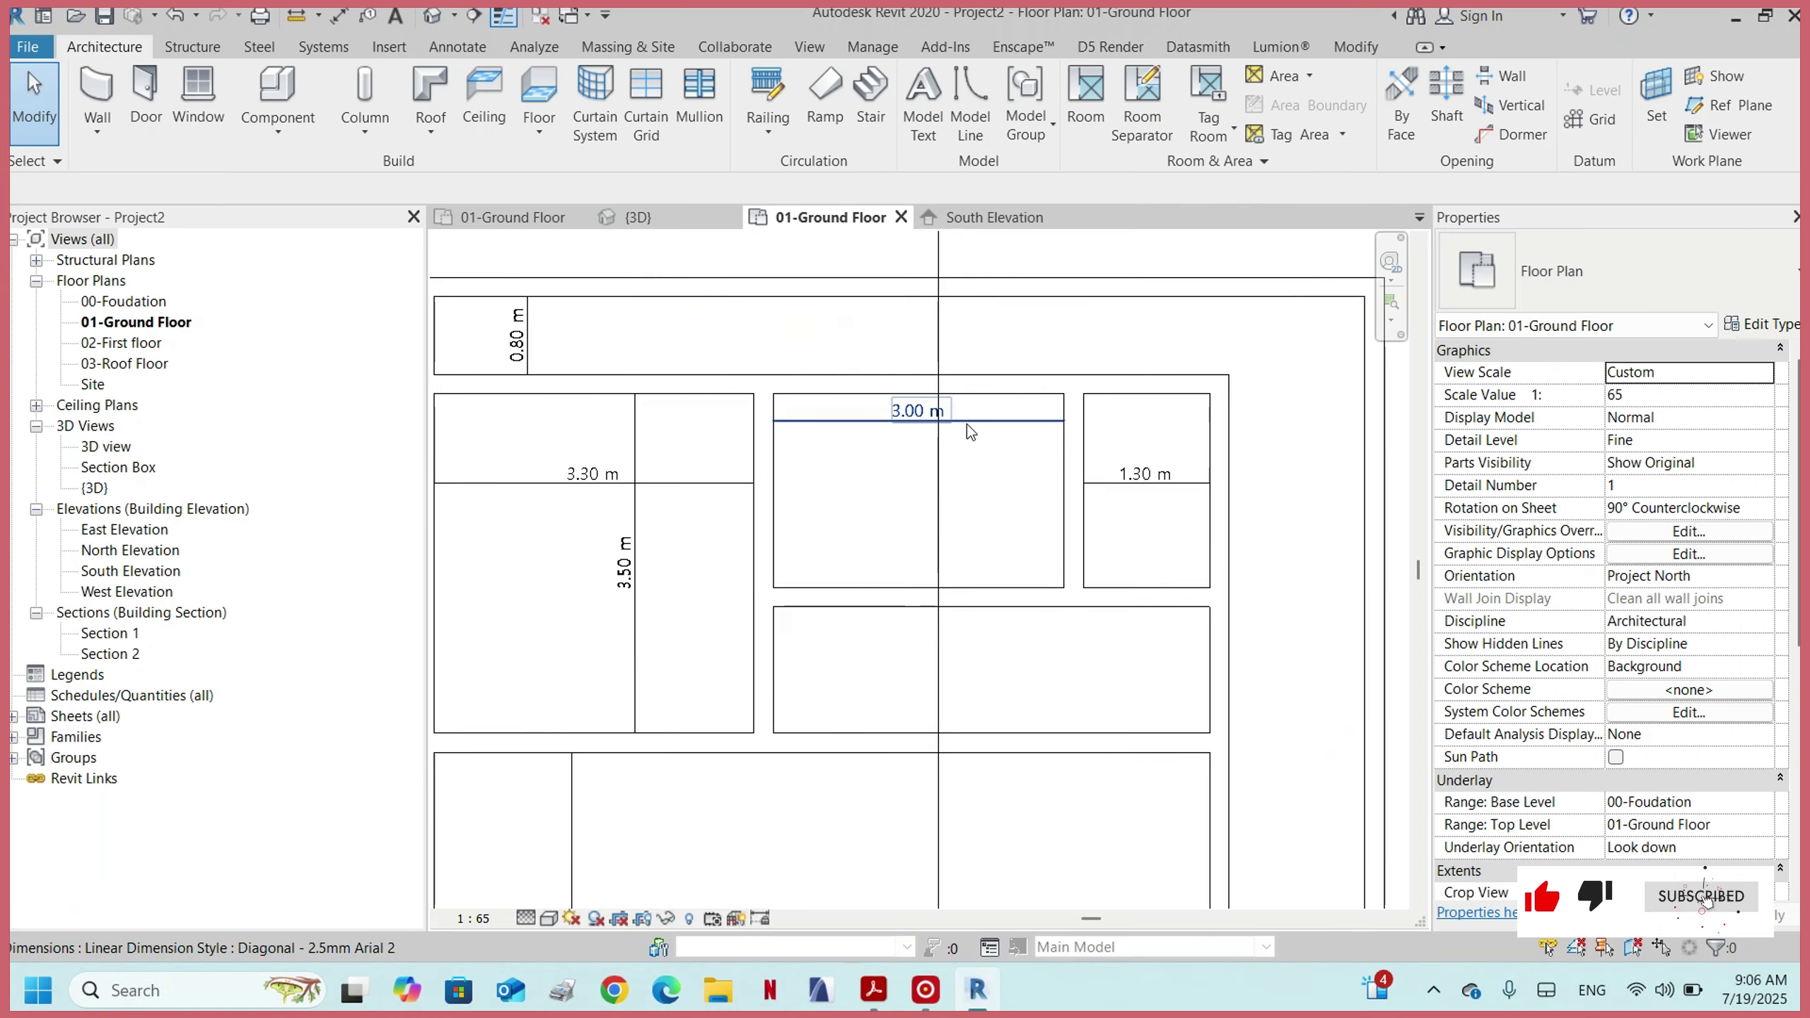
pyautogui.click(790, 124)
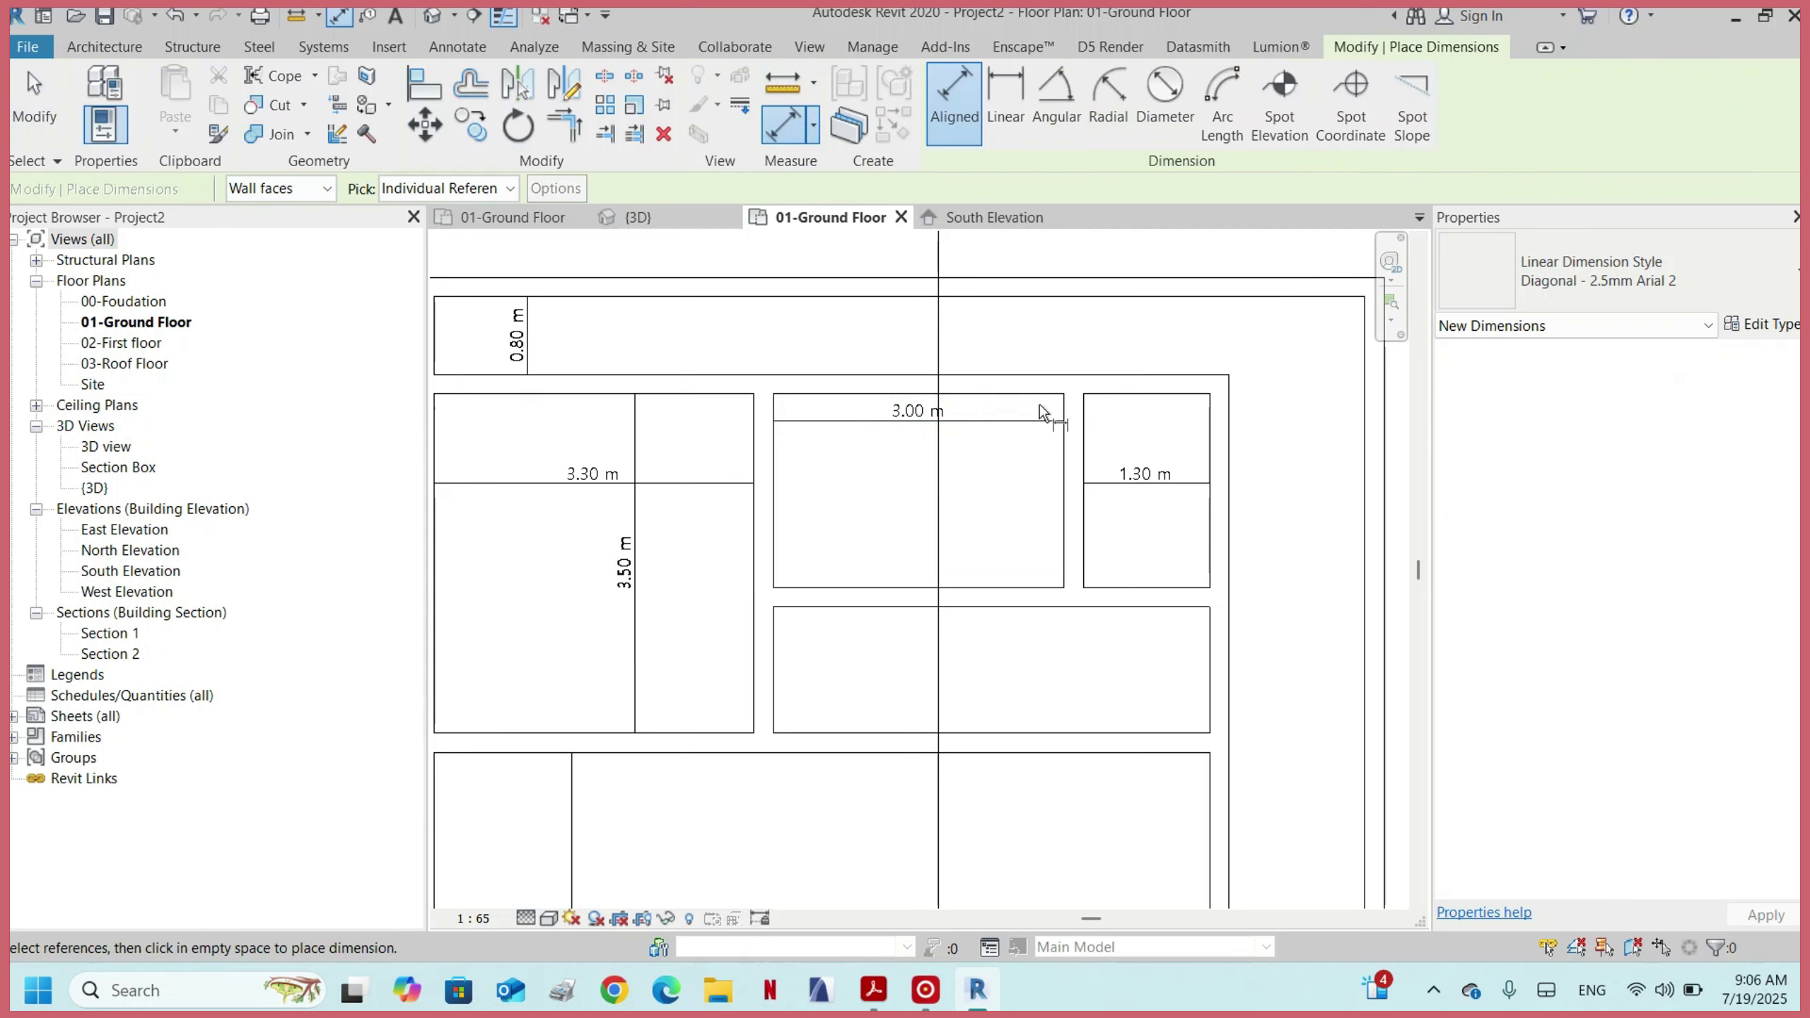
pyautogui.click(1026, 587)
pyautogui.click(1020, 549)
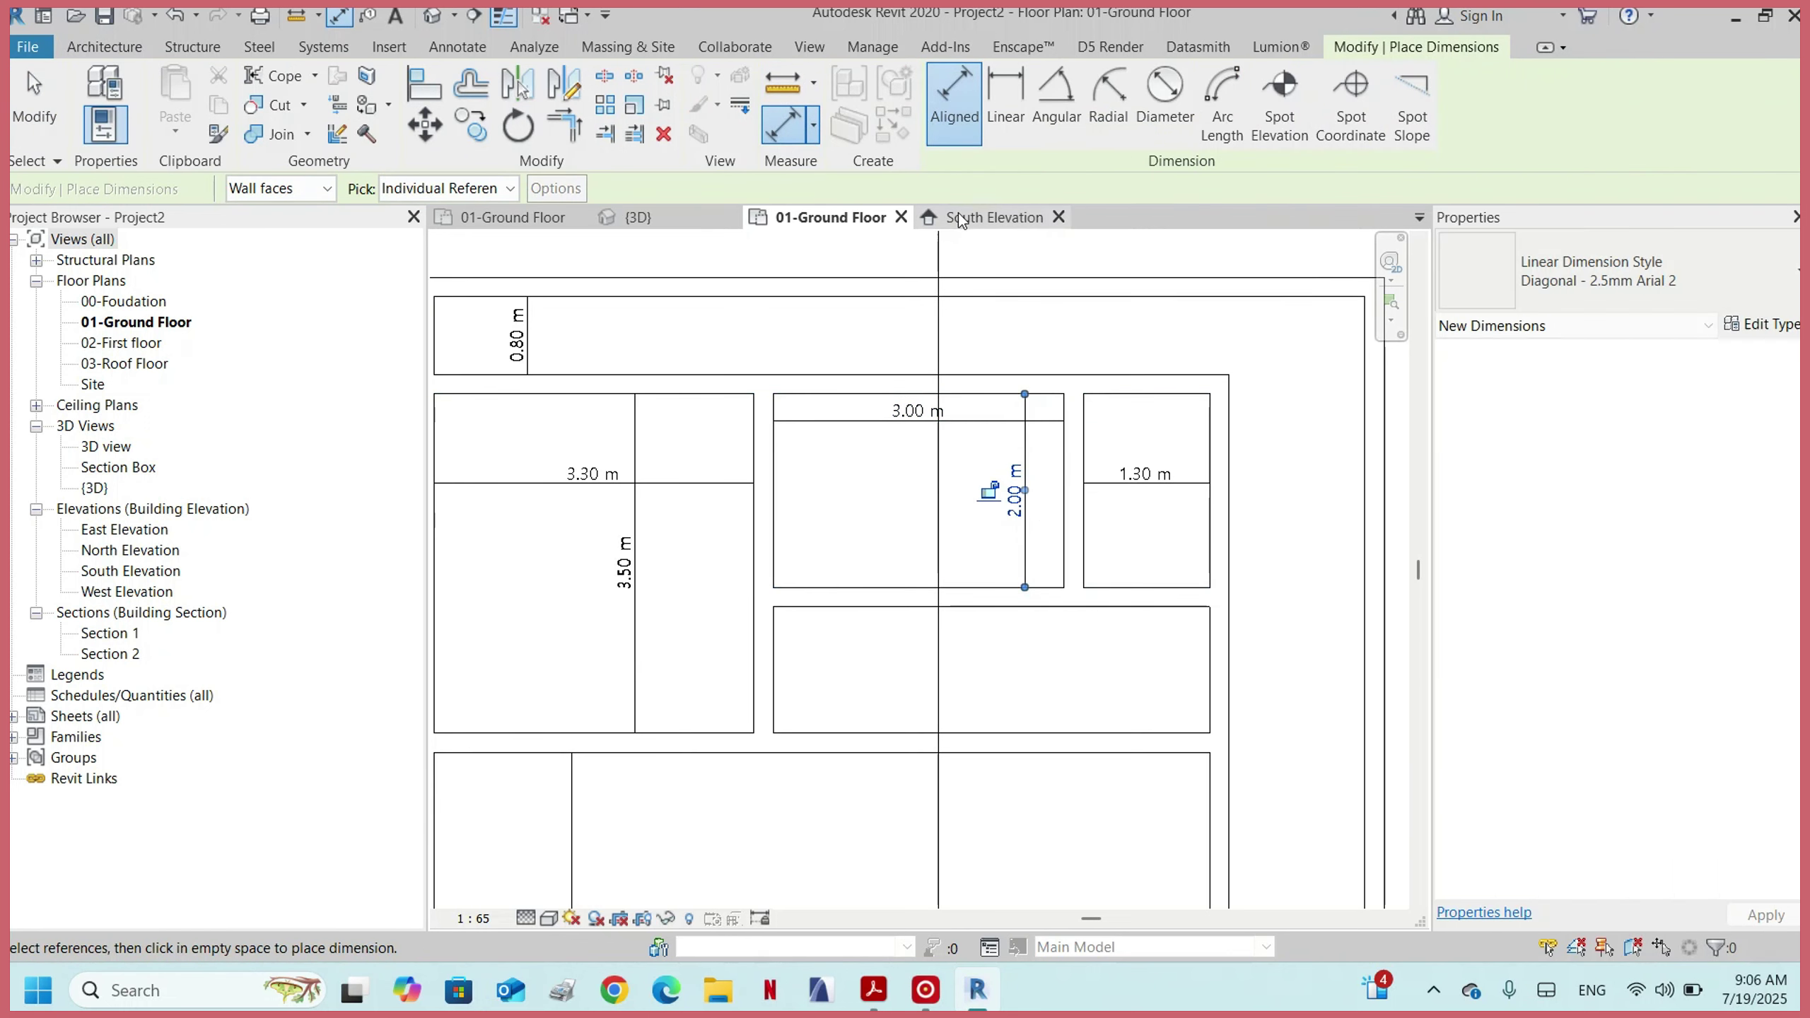
# - Examine the middle and lower ground floor rooms and glance at the PDF plan's preview to locate the next partition
pyautogui.scroll(-2, 955, 239)
pyautogui.scroll(-2, 939, 243)
pyautogui.scroll(2, 969, 384)
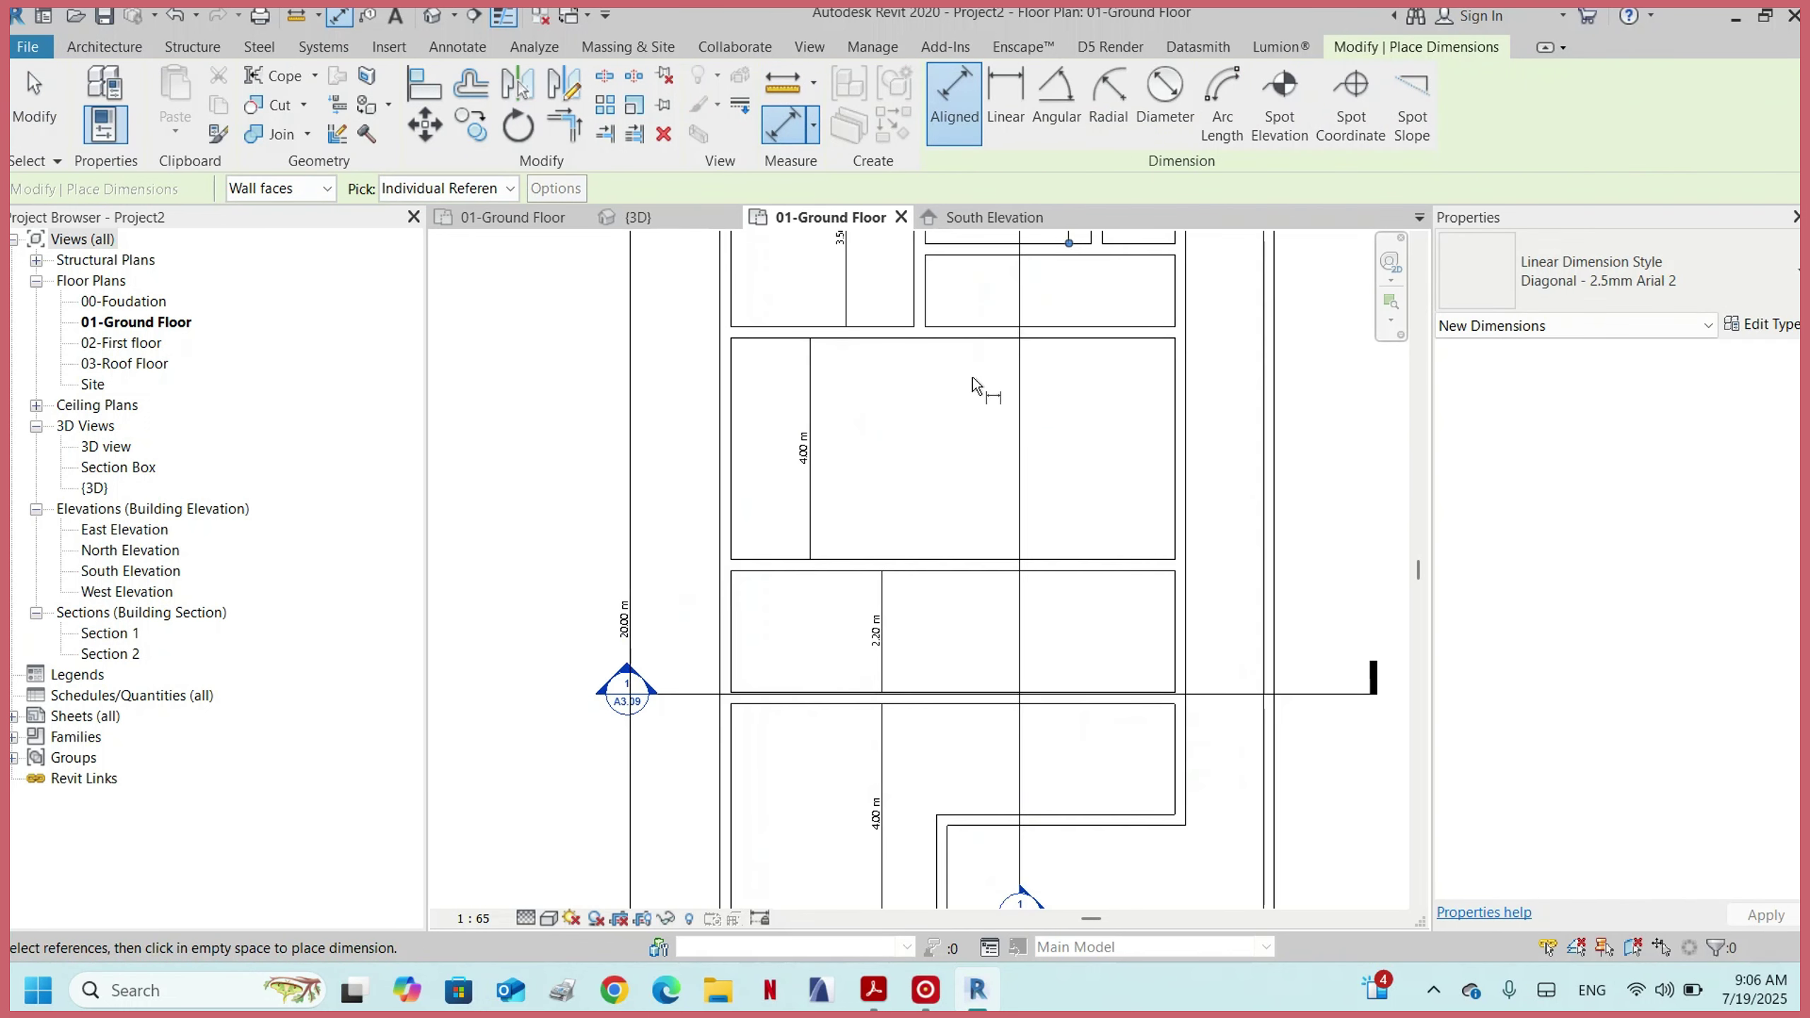
pyautogui.scroll(-1, 819, 378)
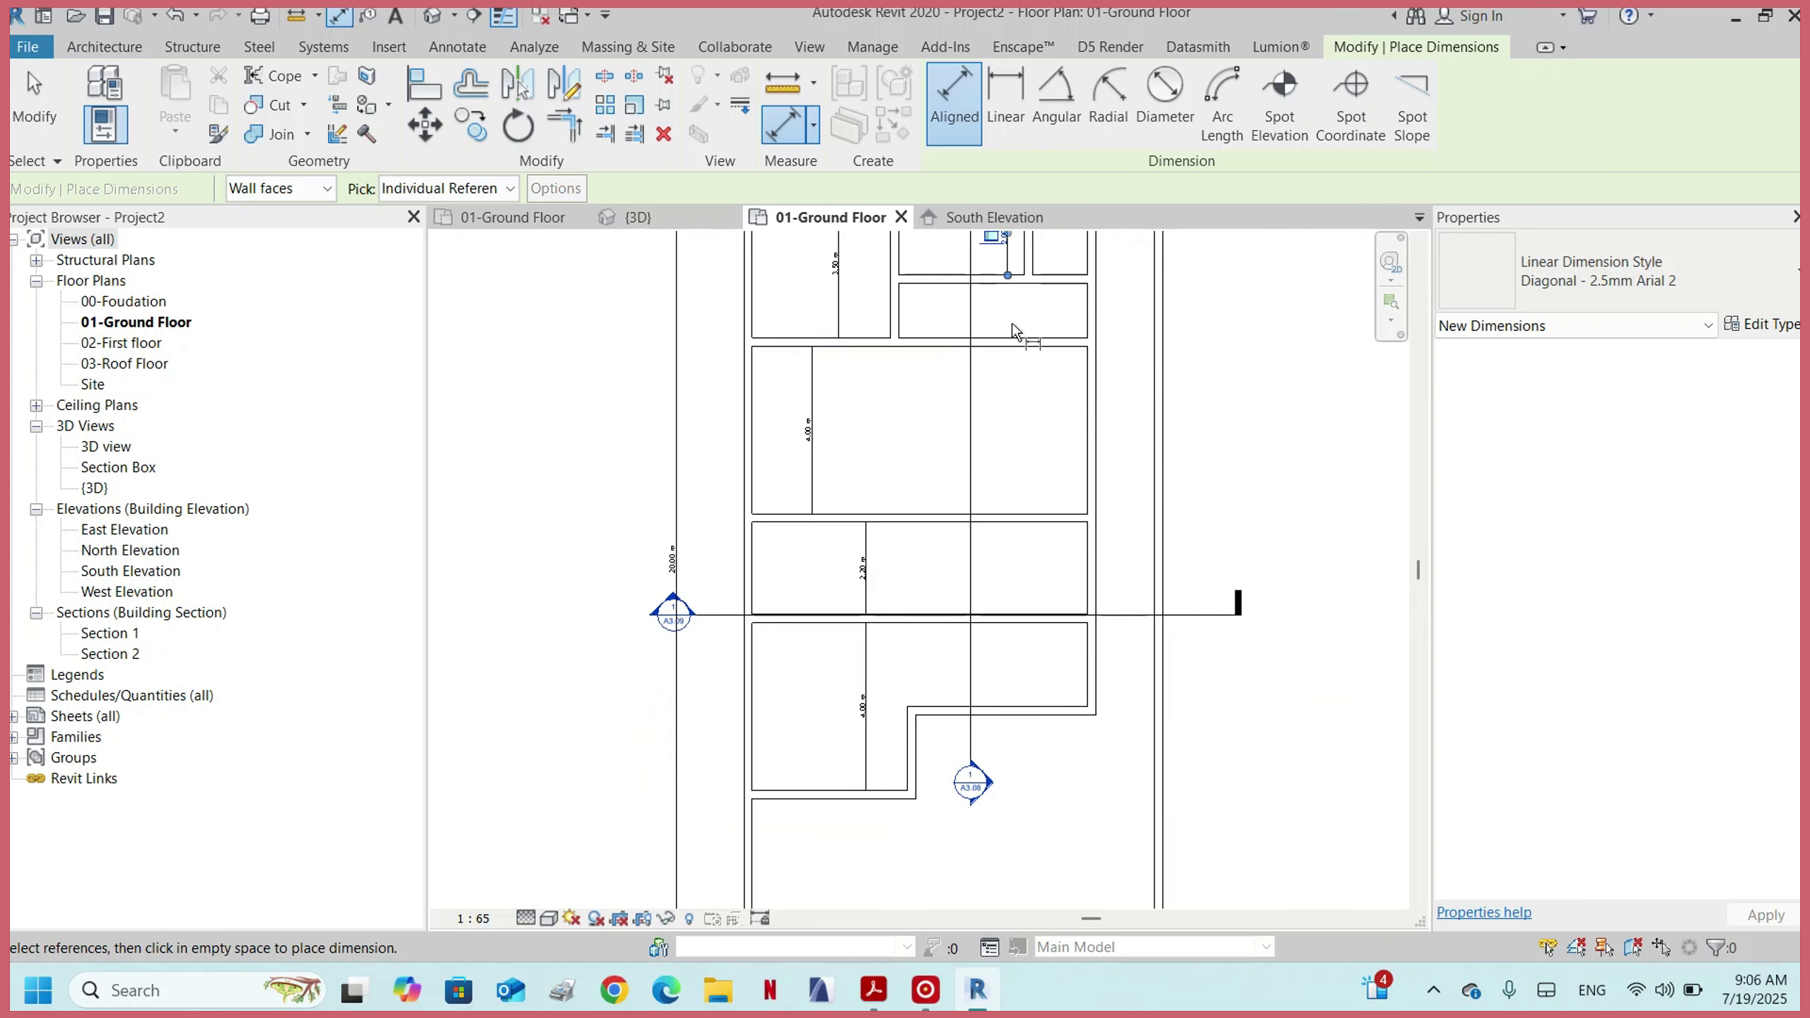
pyautogui.scroll(1, 884, 307)
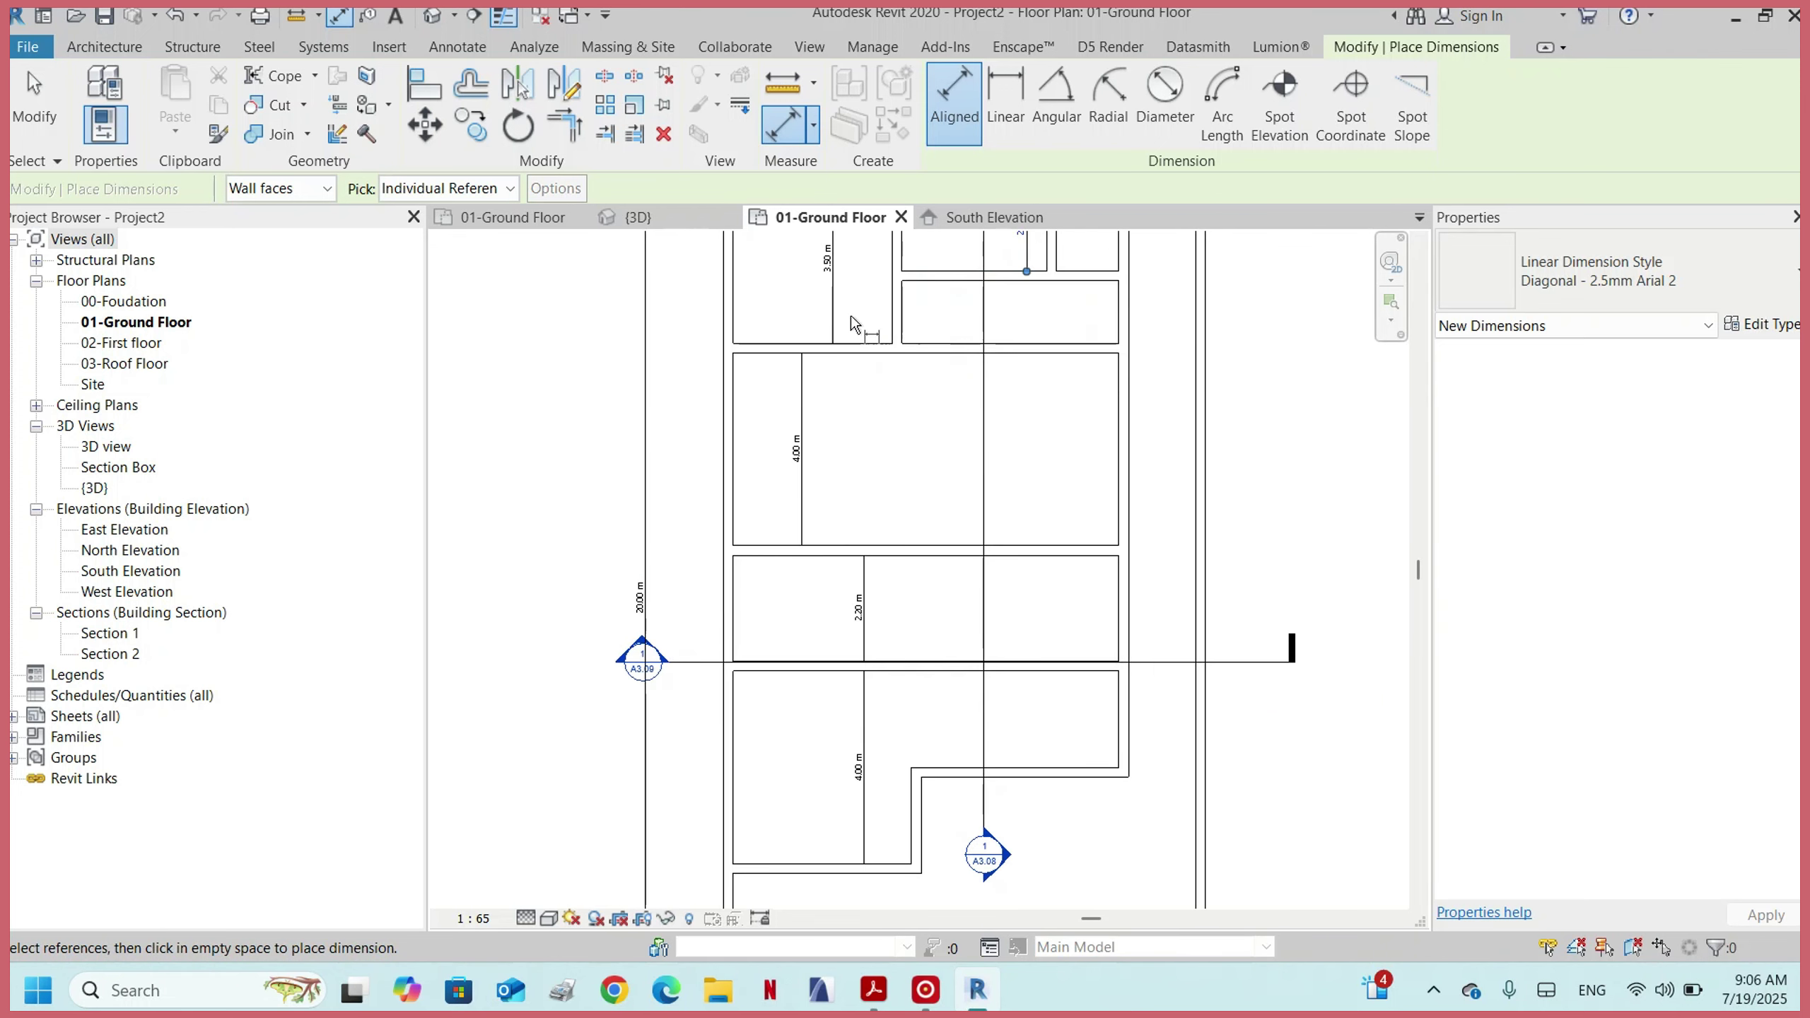
pyautogui.scroll(-1, 764, 477)
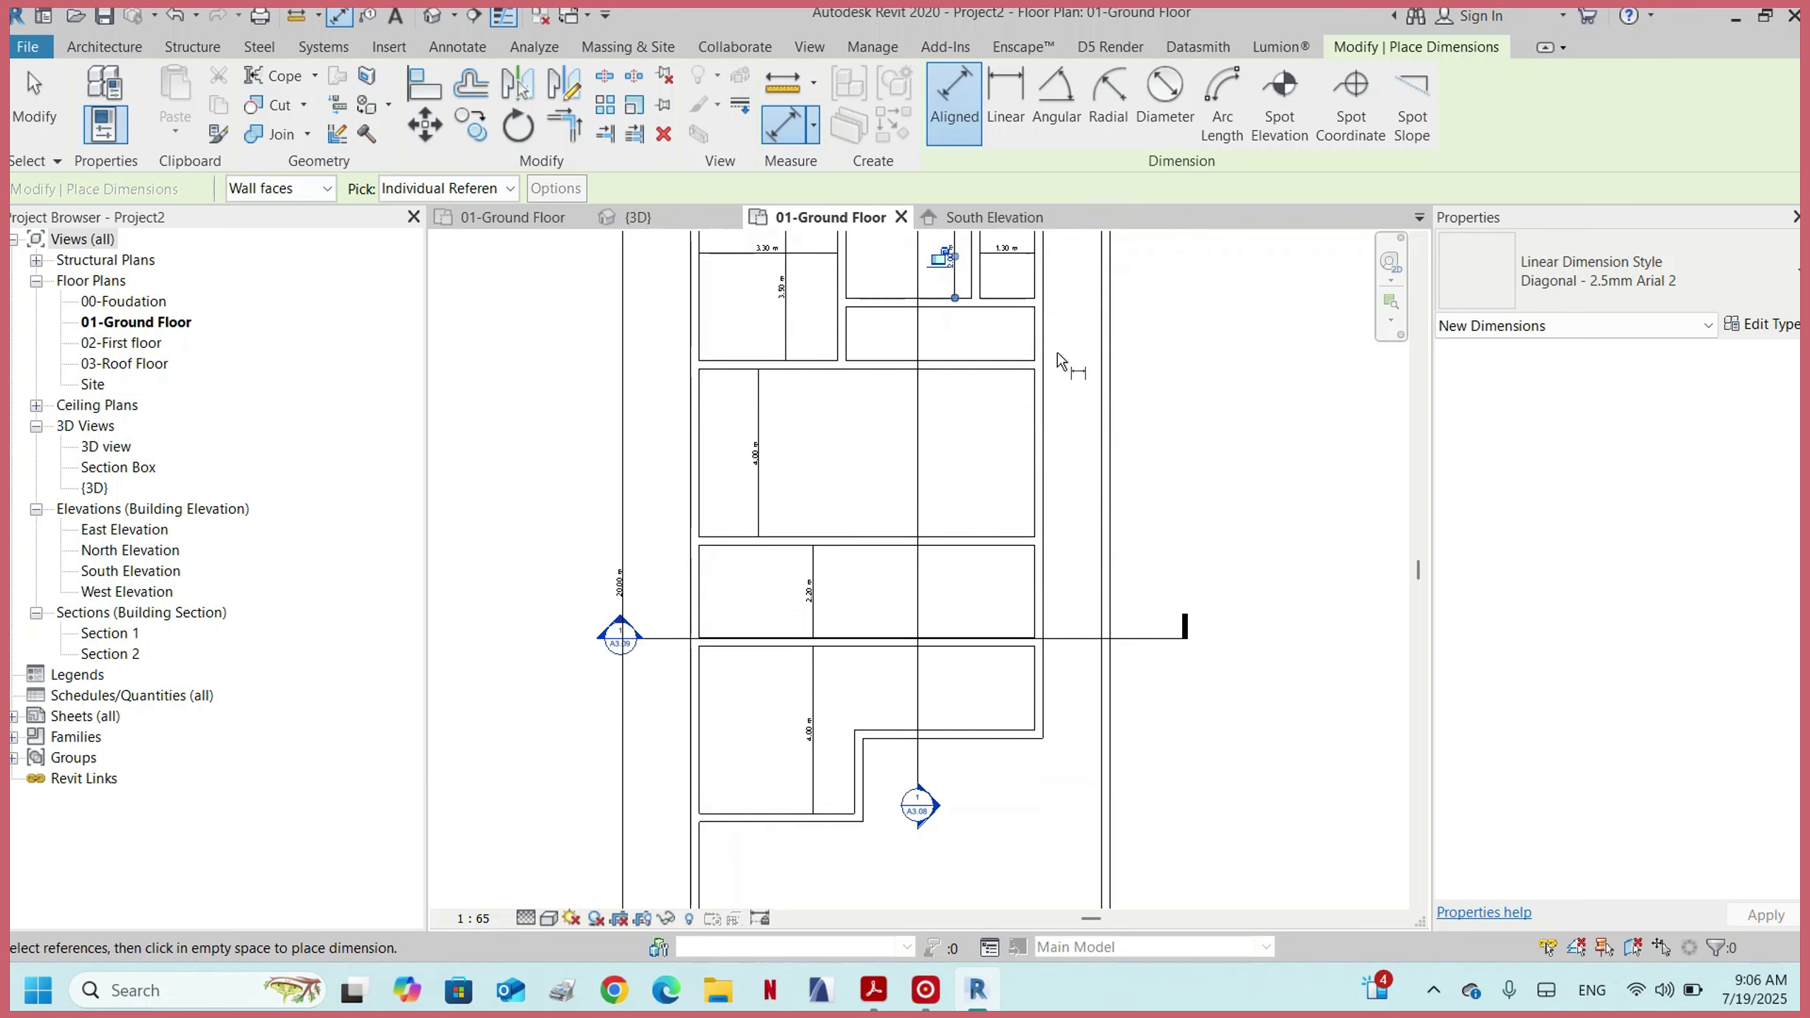
pyautogui.moveTo(897, 983)
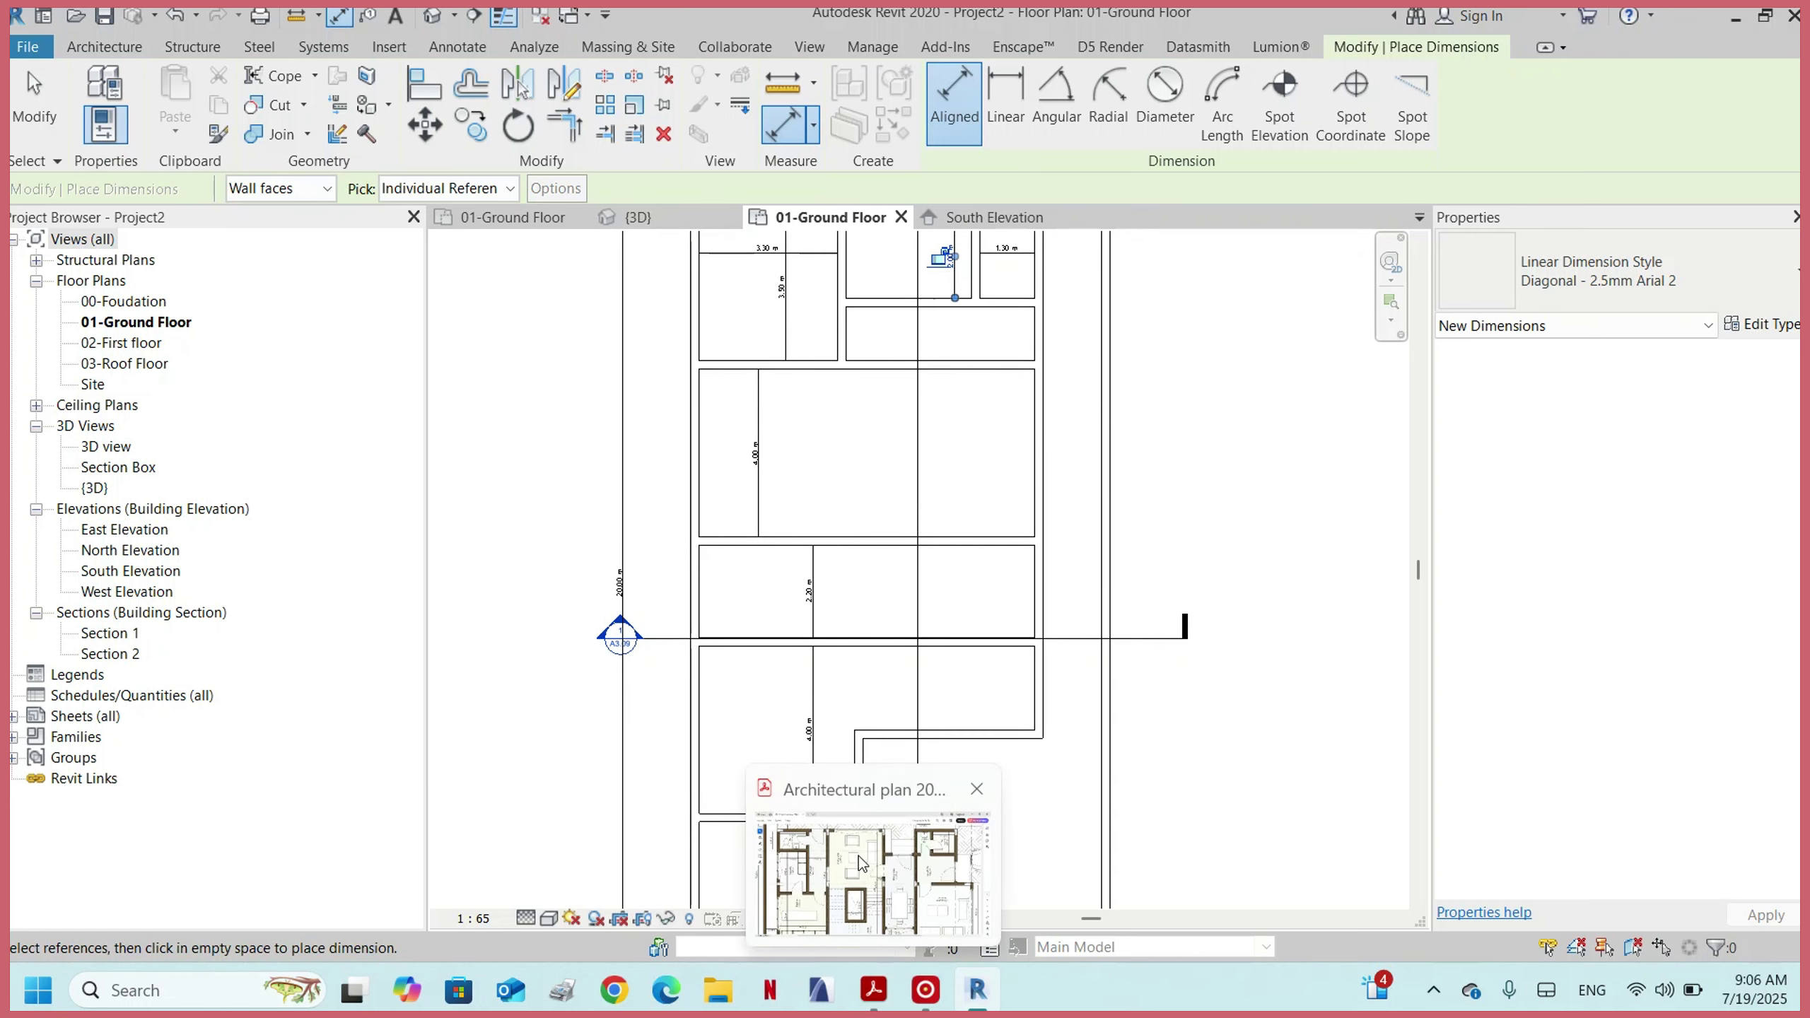
pyautogui.moveTo(861, 861)
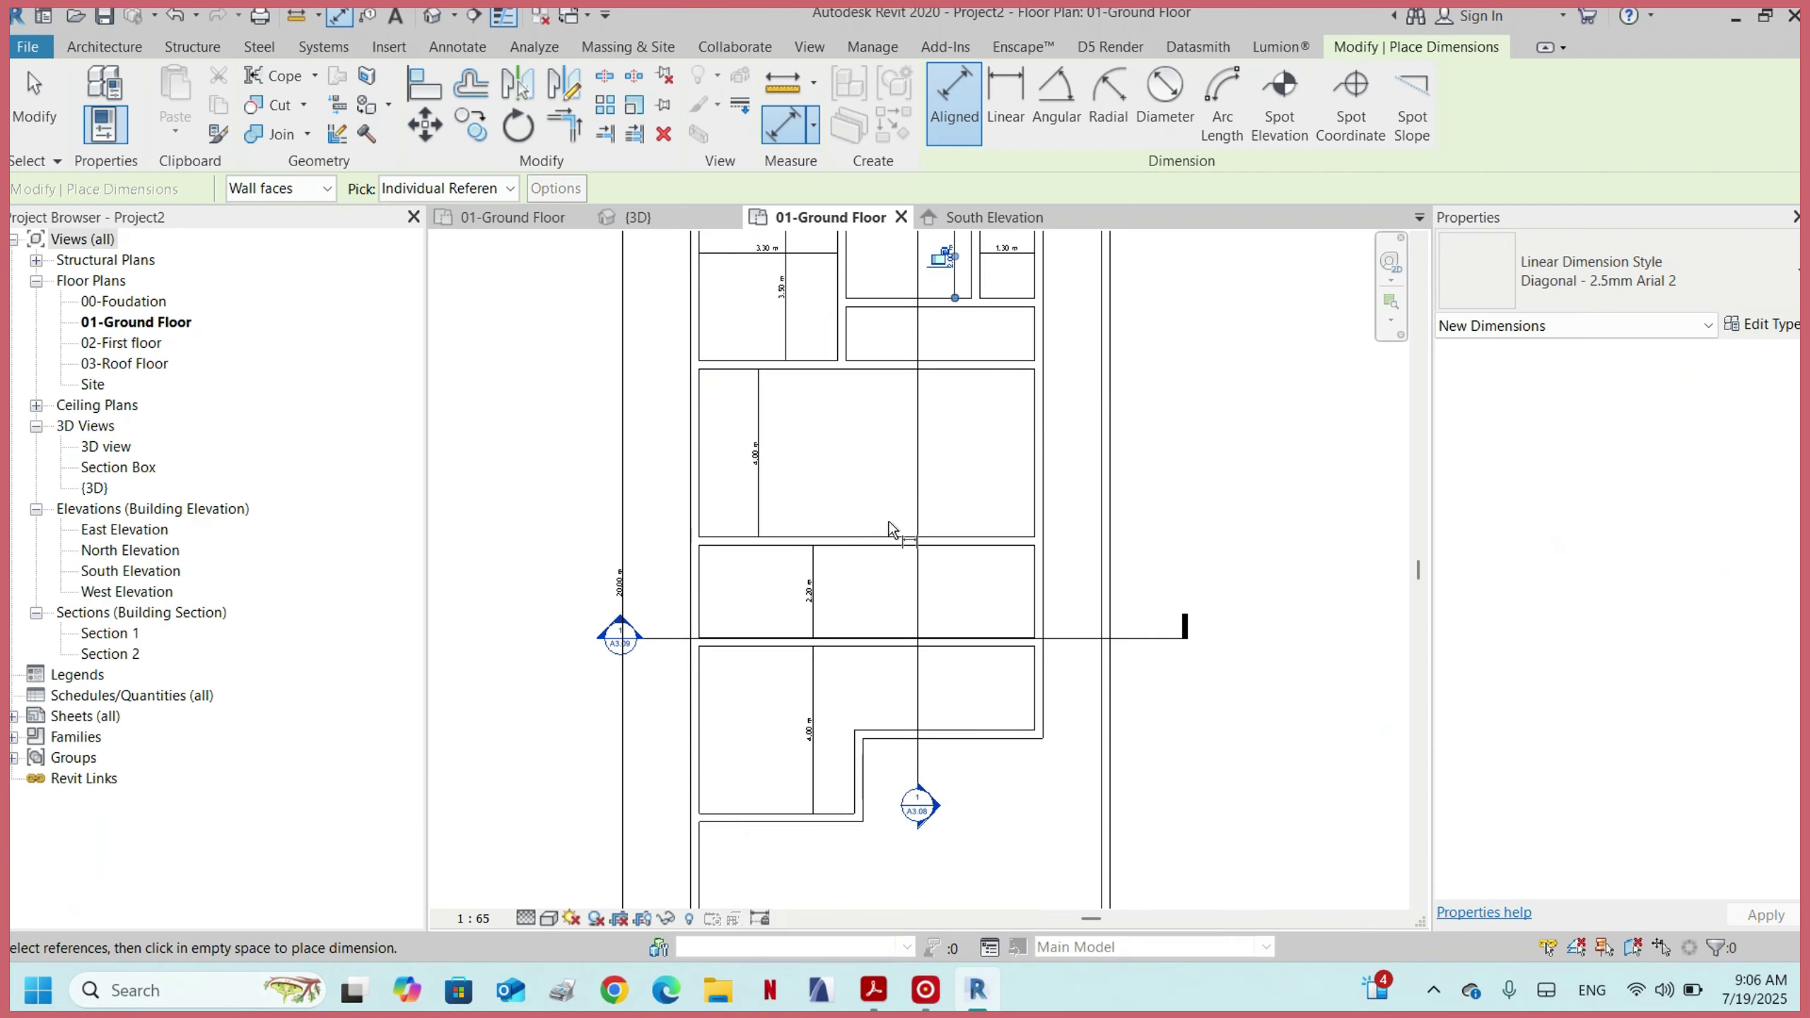
# - Draw a full-depth Brick wall-01 - 200mm partition in the 2.20 m deep room, about 1.2 m clear of its left wall
pyautogui.moveTo(700, 675); pyautogui.dragTo(710, 545, button='middle')
pyautogui.scroll(4, 705, 545)
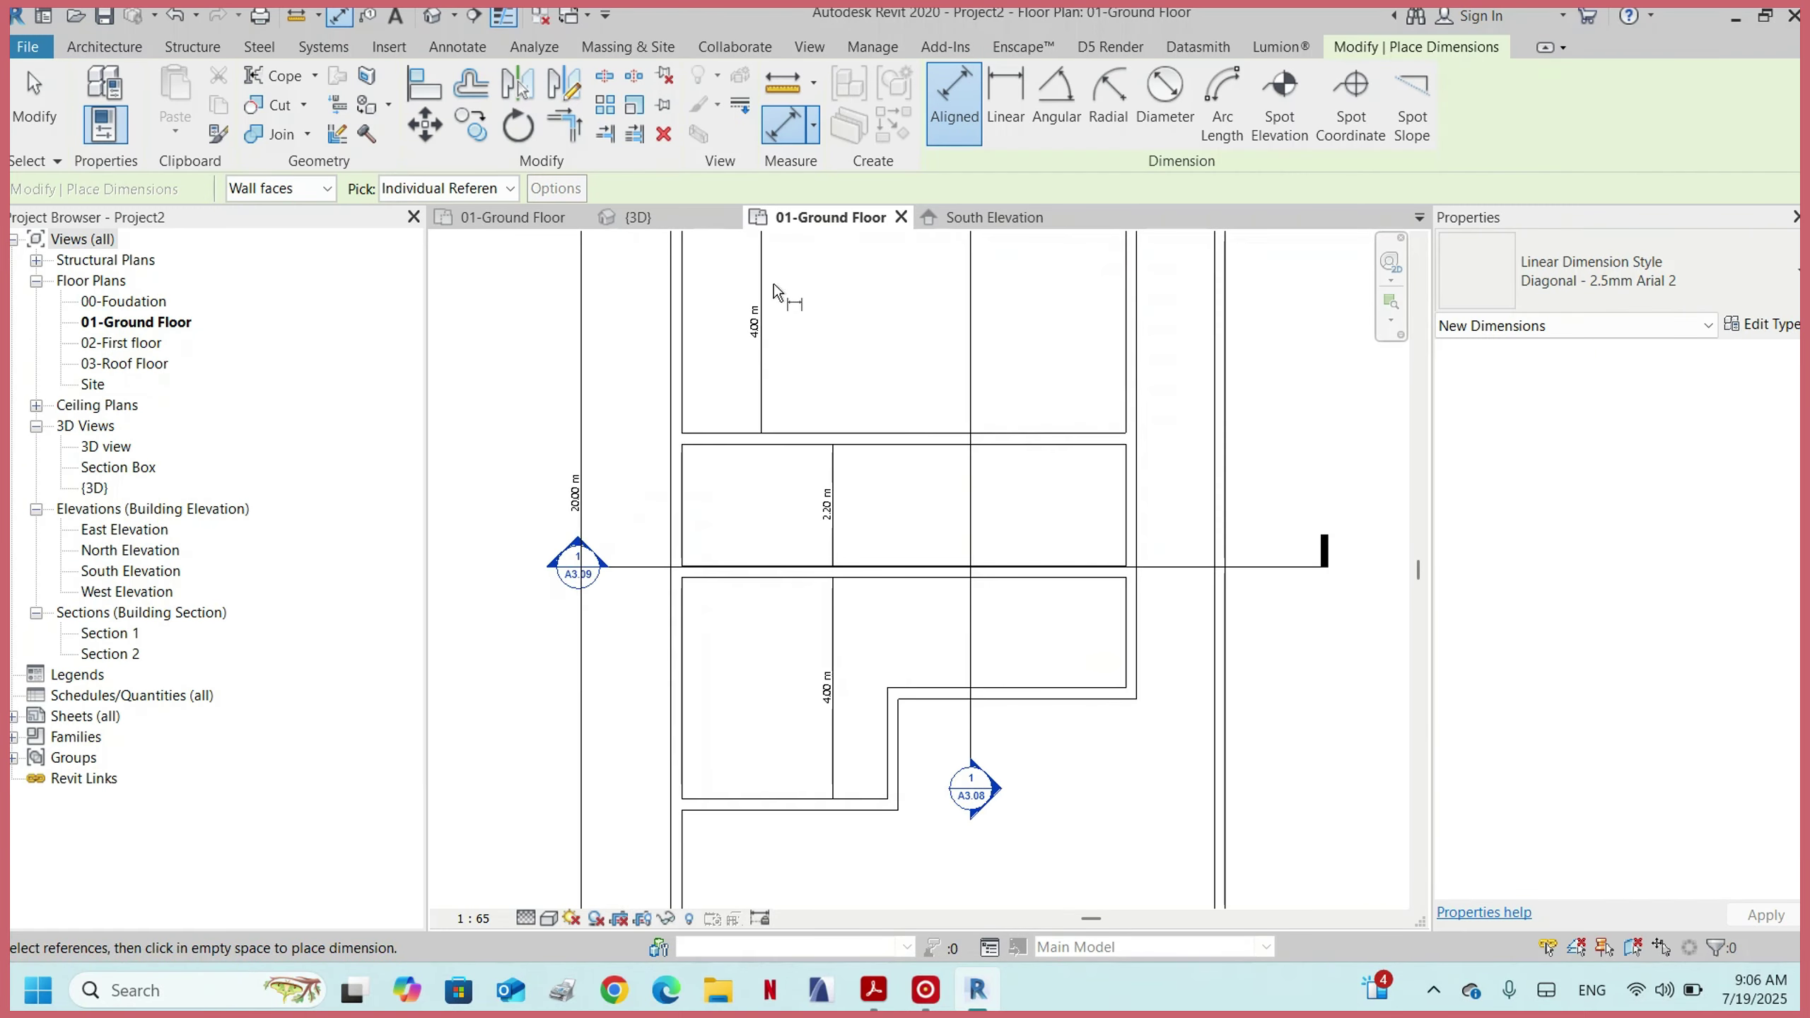
pyautogui.press('Escape')
pyautogui.click(649, 518)
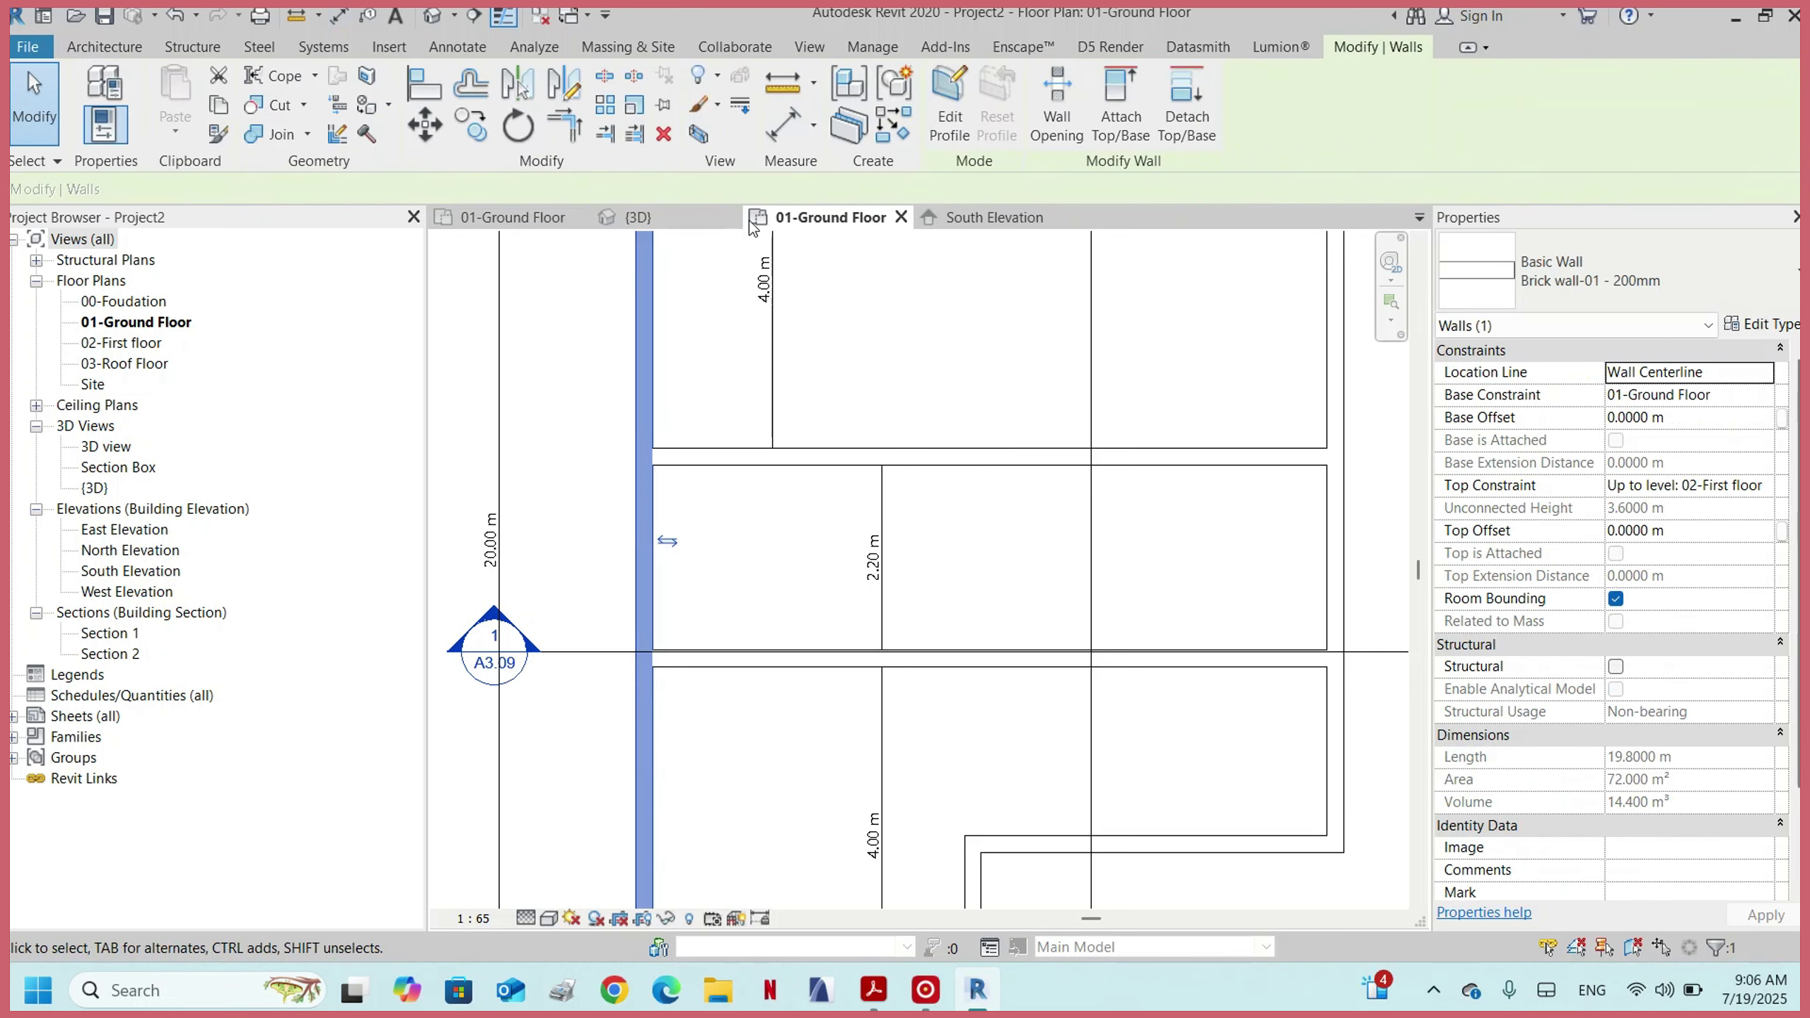
pyautogui.press('w')
pyautogui.press('a')
pyautogui.click(754, 464)
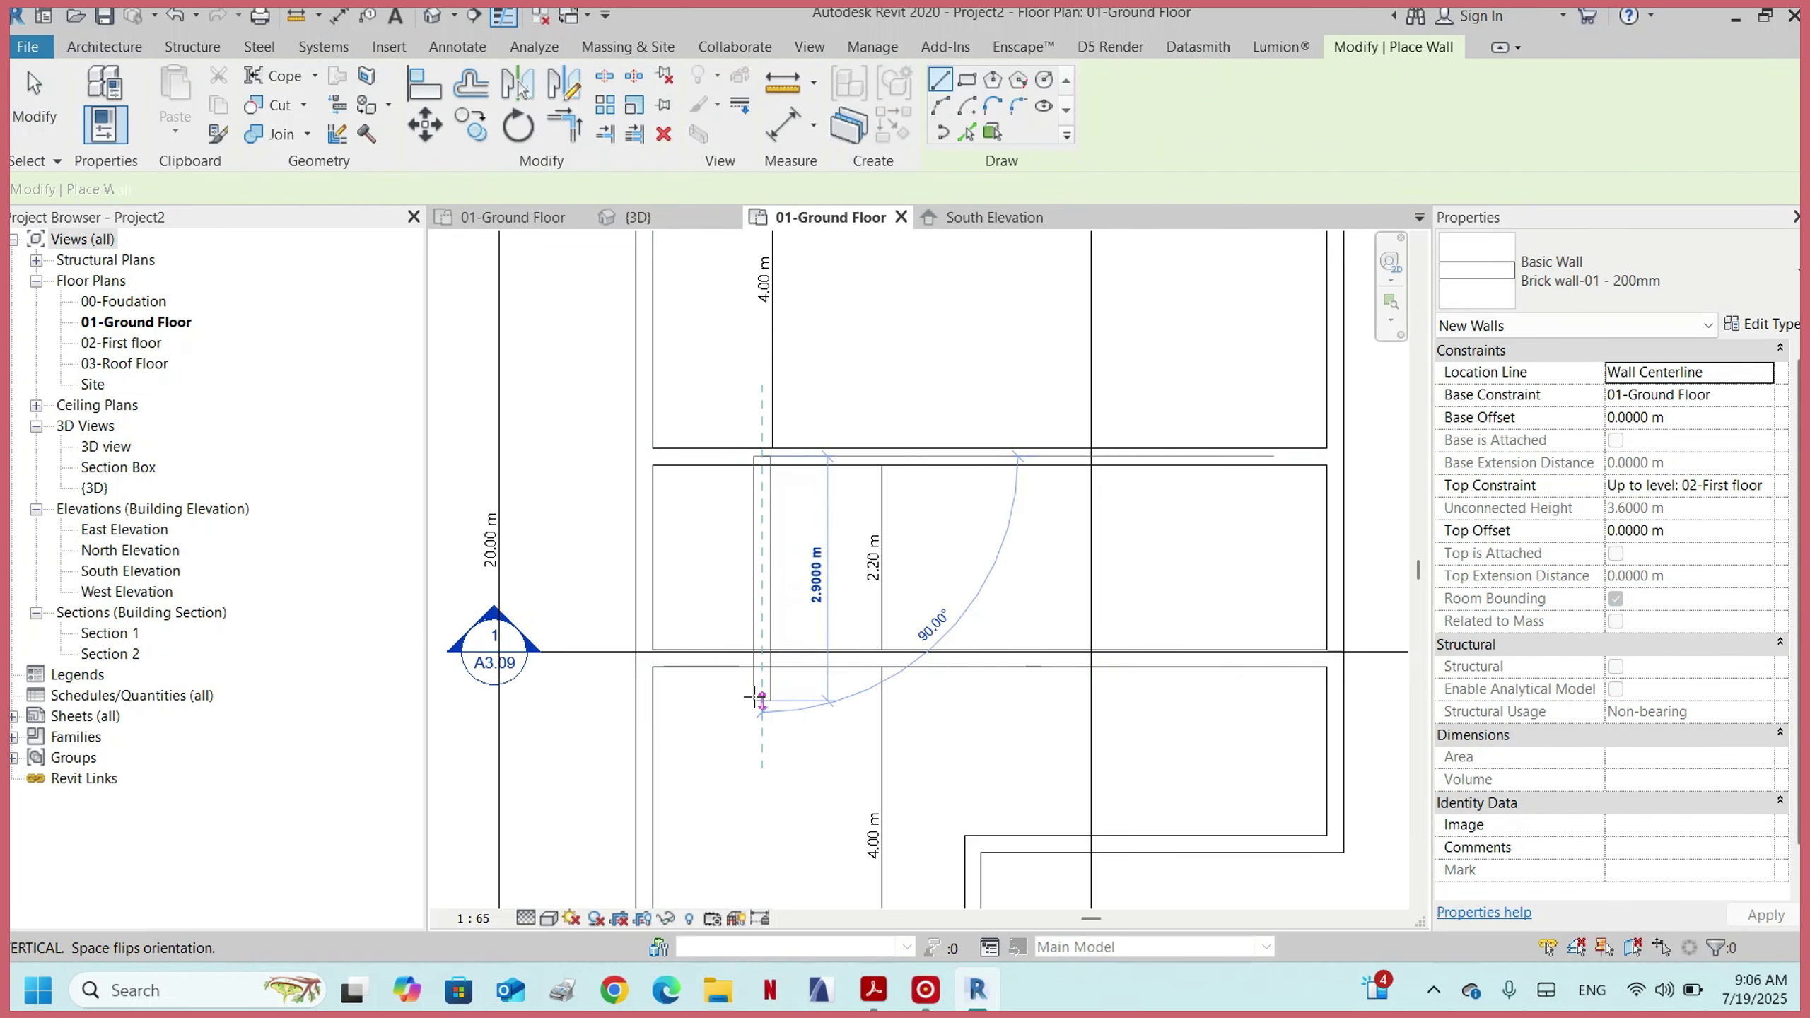
pyautogui.click(752, 633)
pyautogui.press('Escape')
pyautogui.press('Escape')
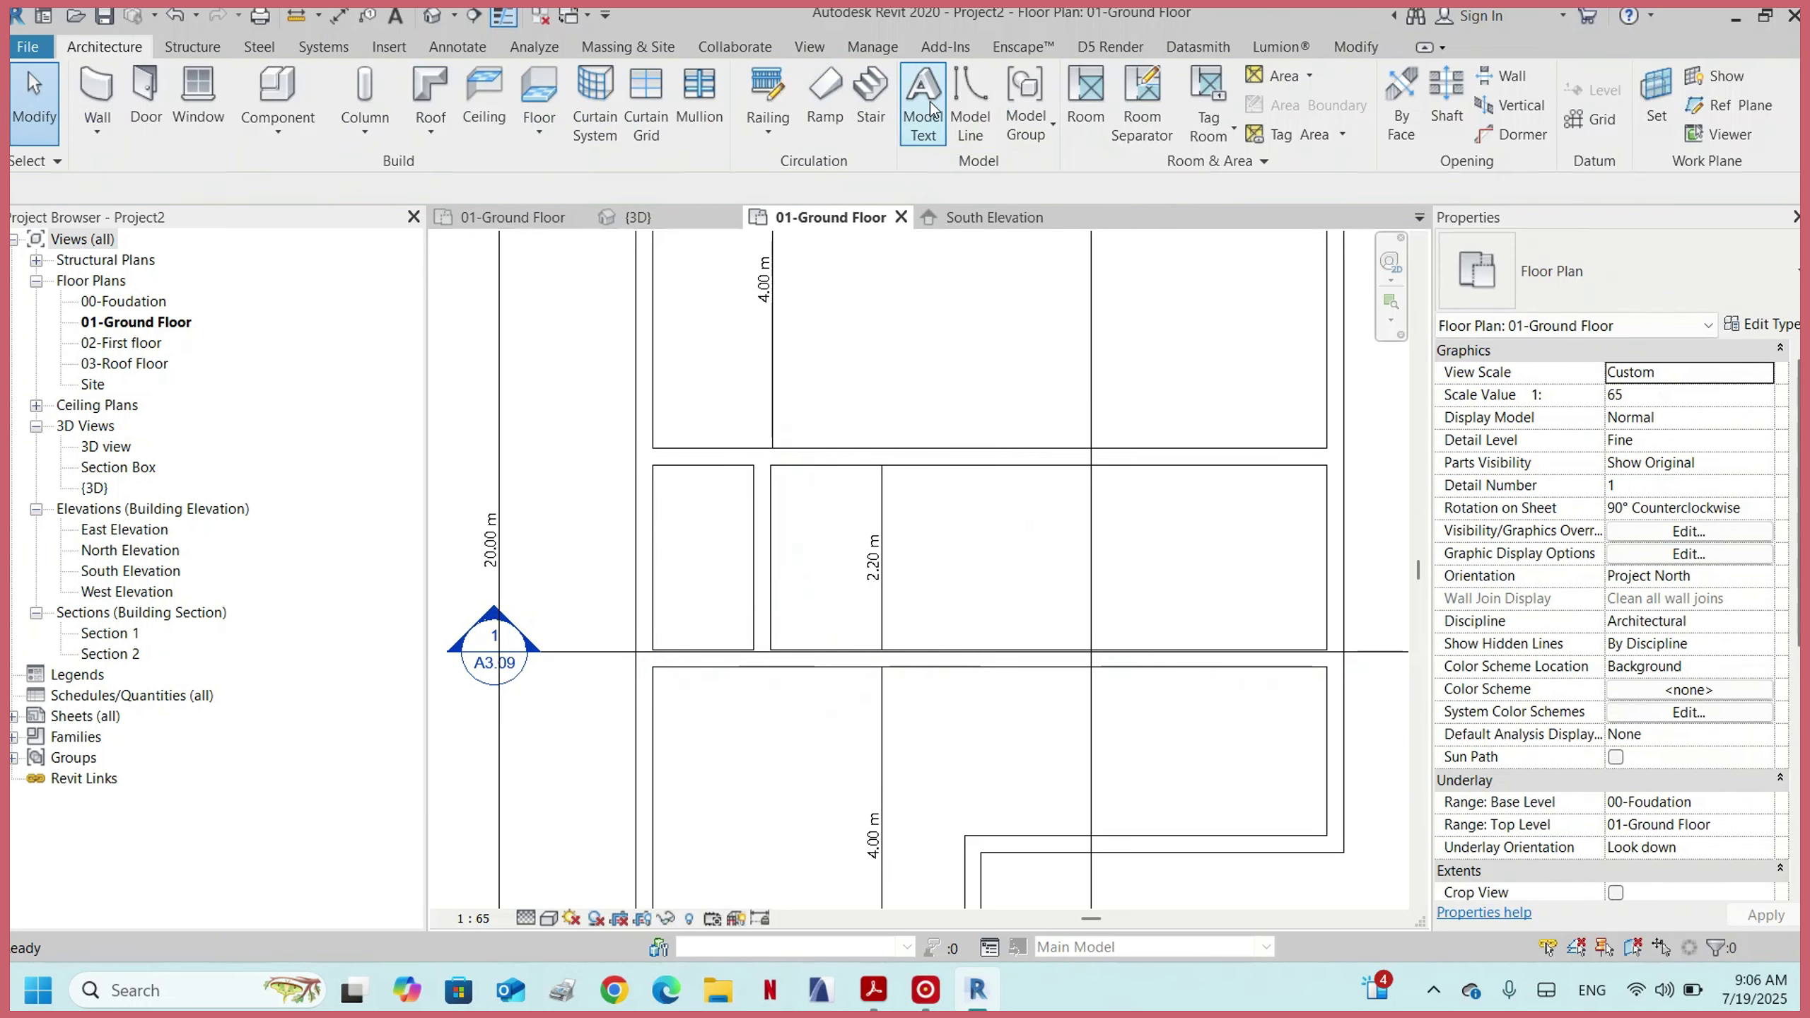
# - Add an aligned dimension between wall faces for the clear width of the small space left of the new partition
pyautogui.click(970, 100)
pyautogui.press('Escape')
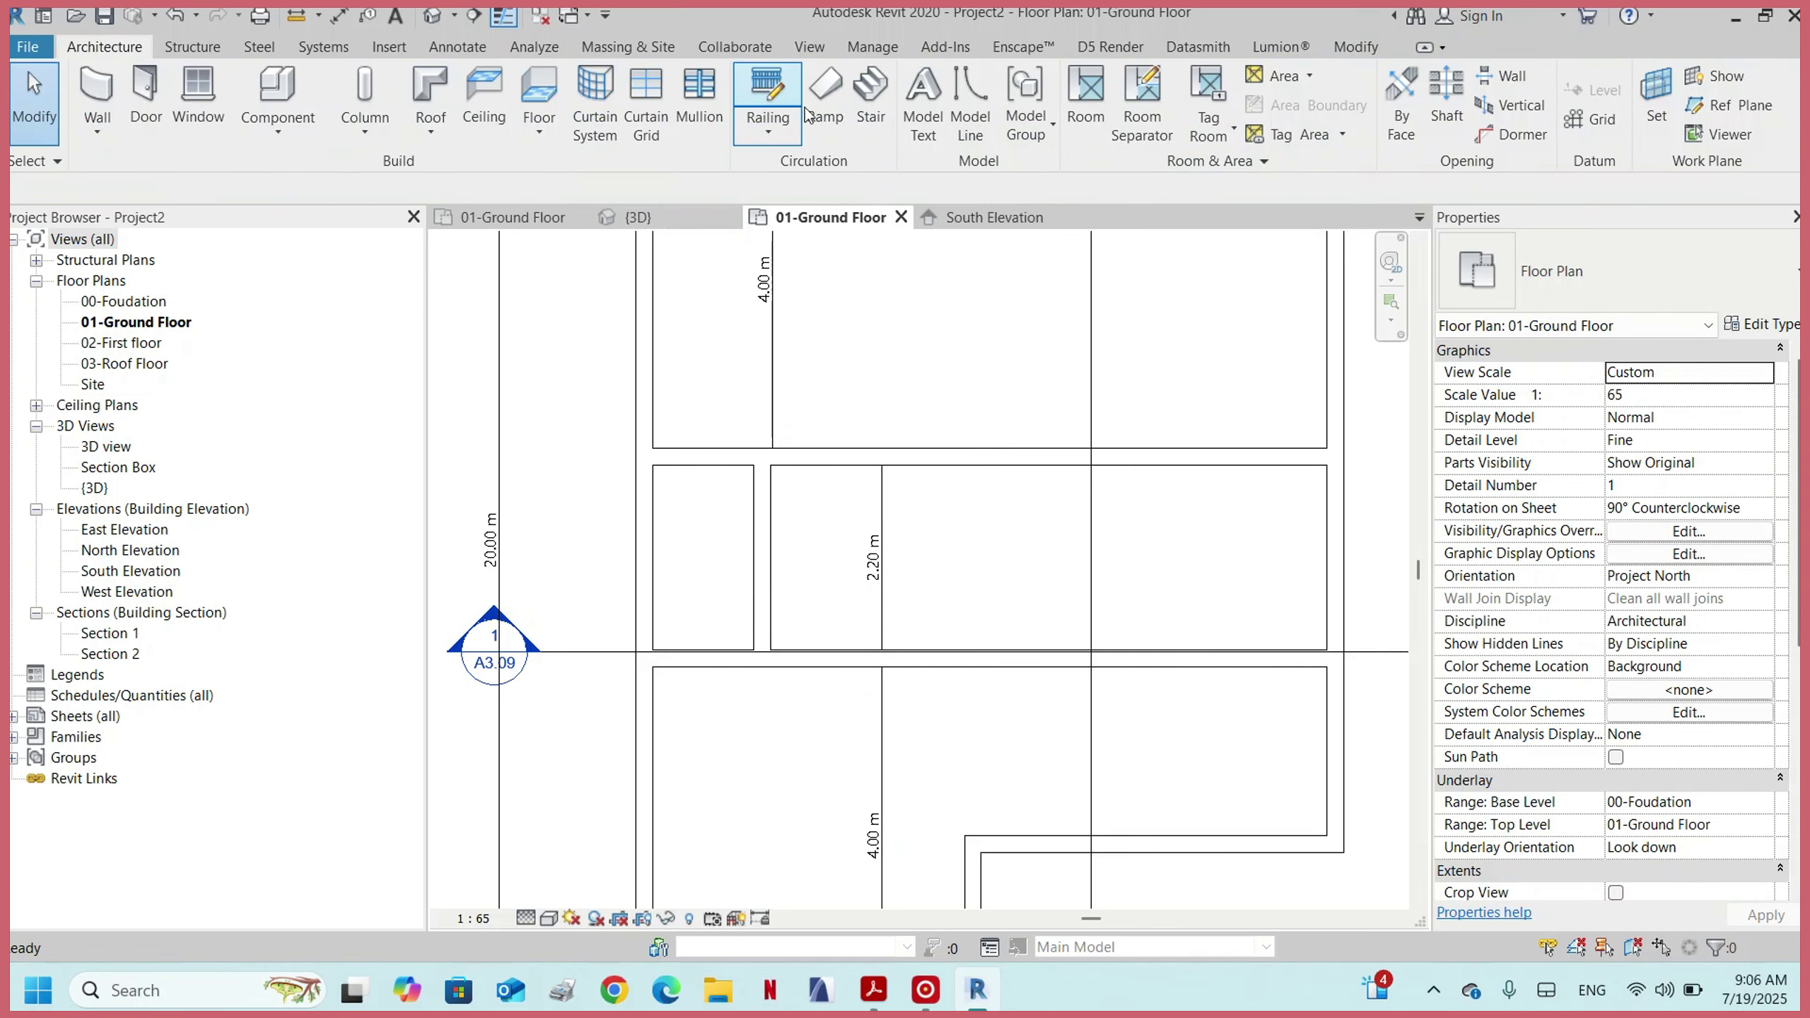
pyautogui.click(1356, 49)
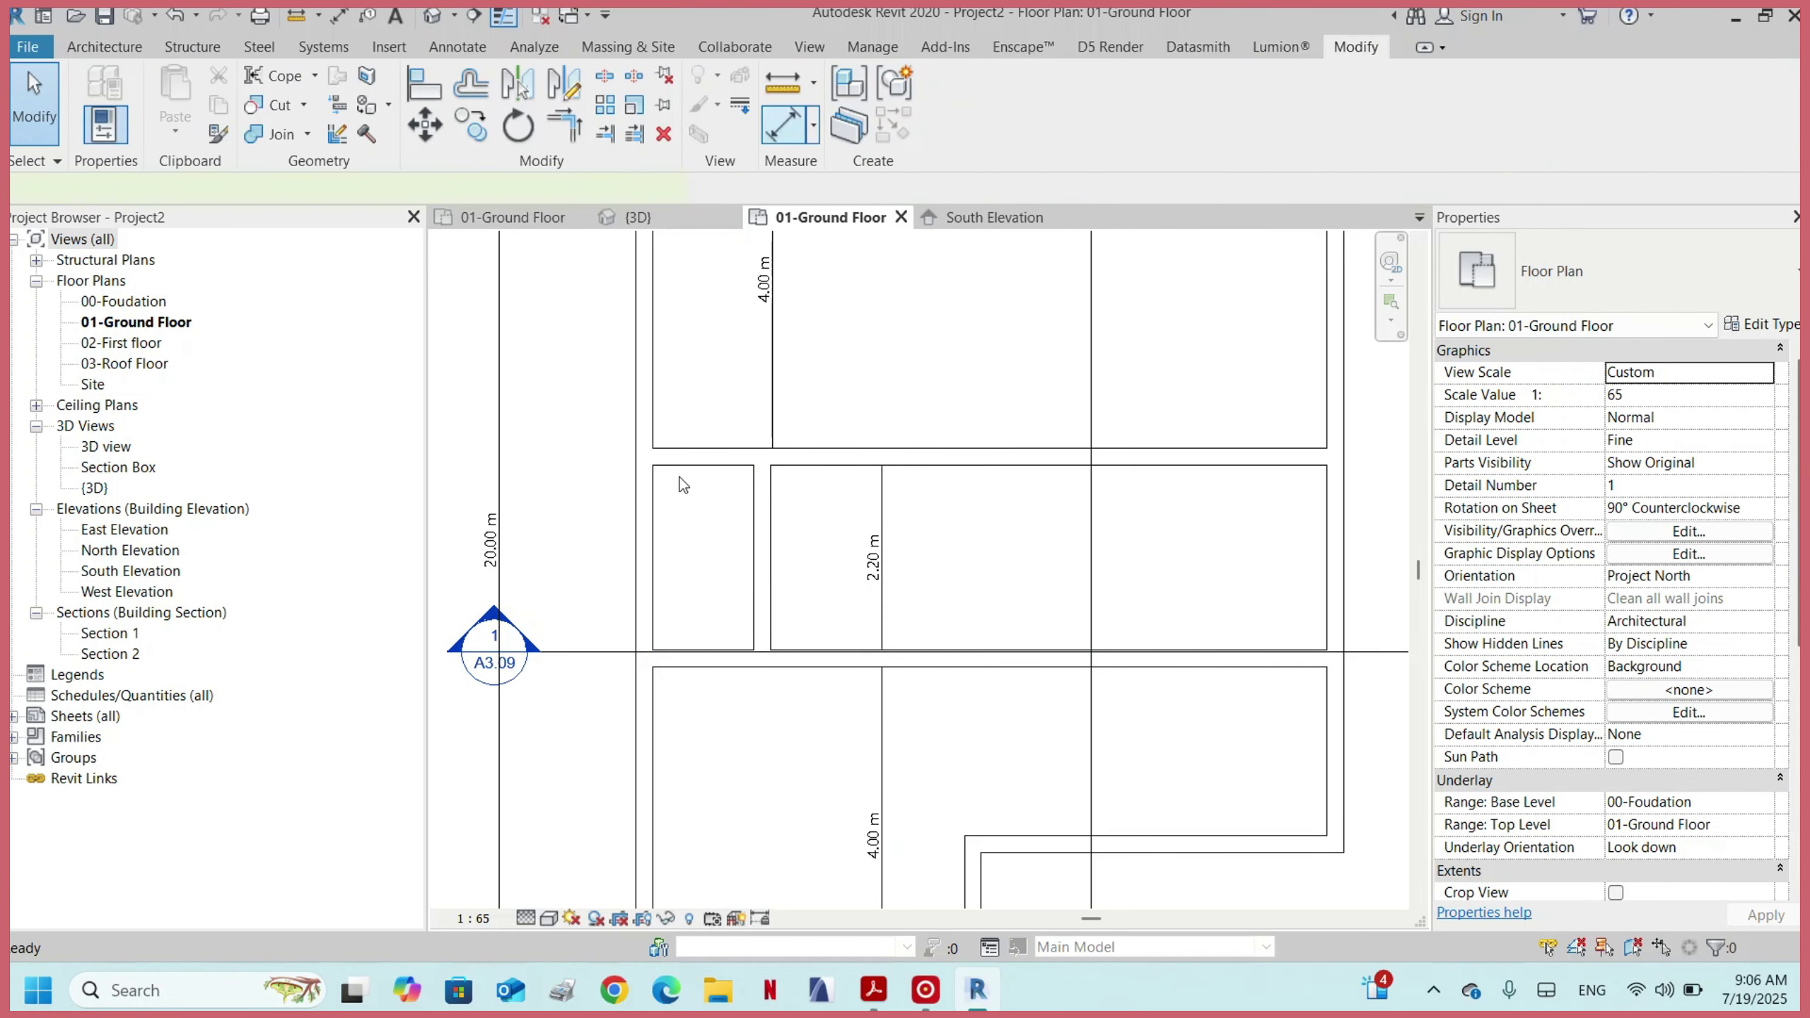
pyautogui.press('d')
pyautogui.press('i')
pyautogui.click(653, 534)
pyautogui.click(753, 534)
pyautogui.click(751, 539)
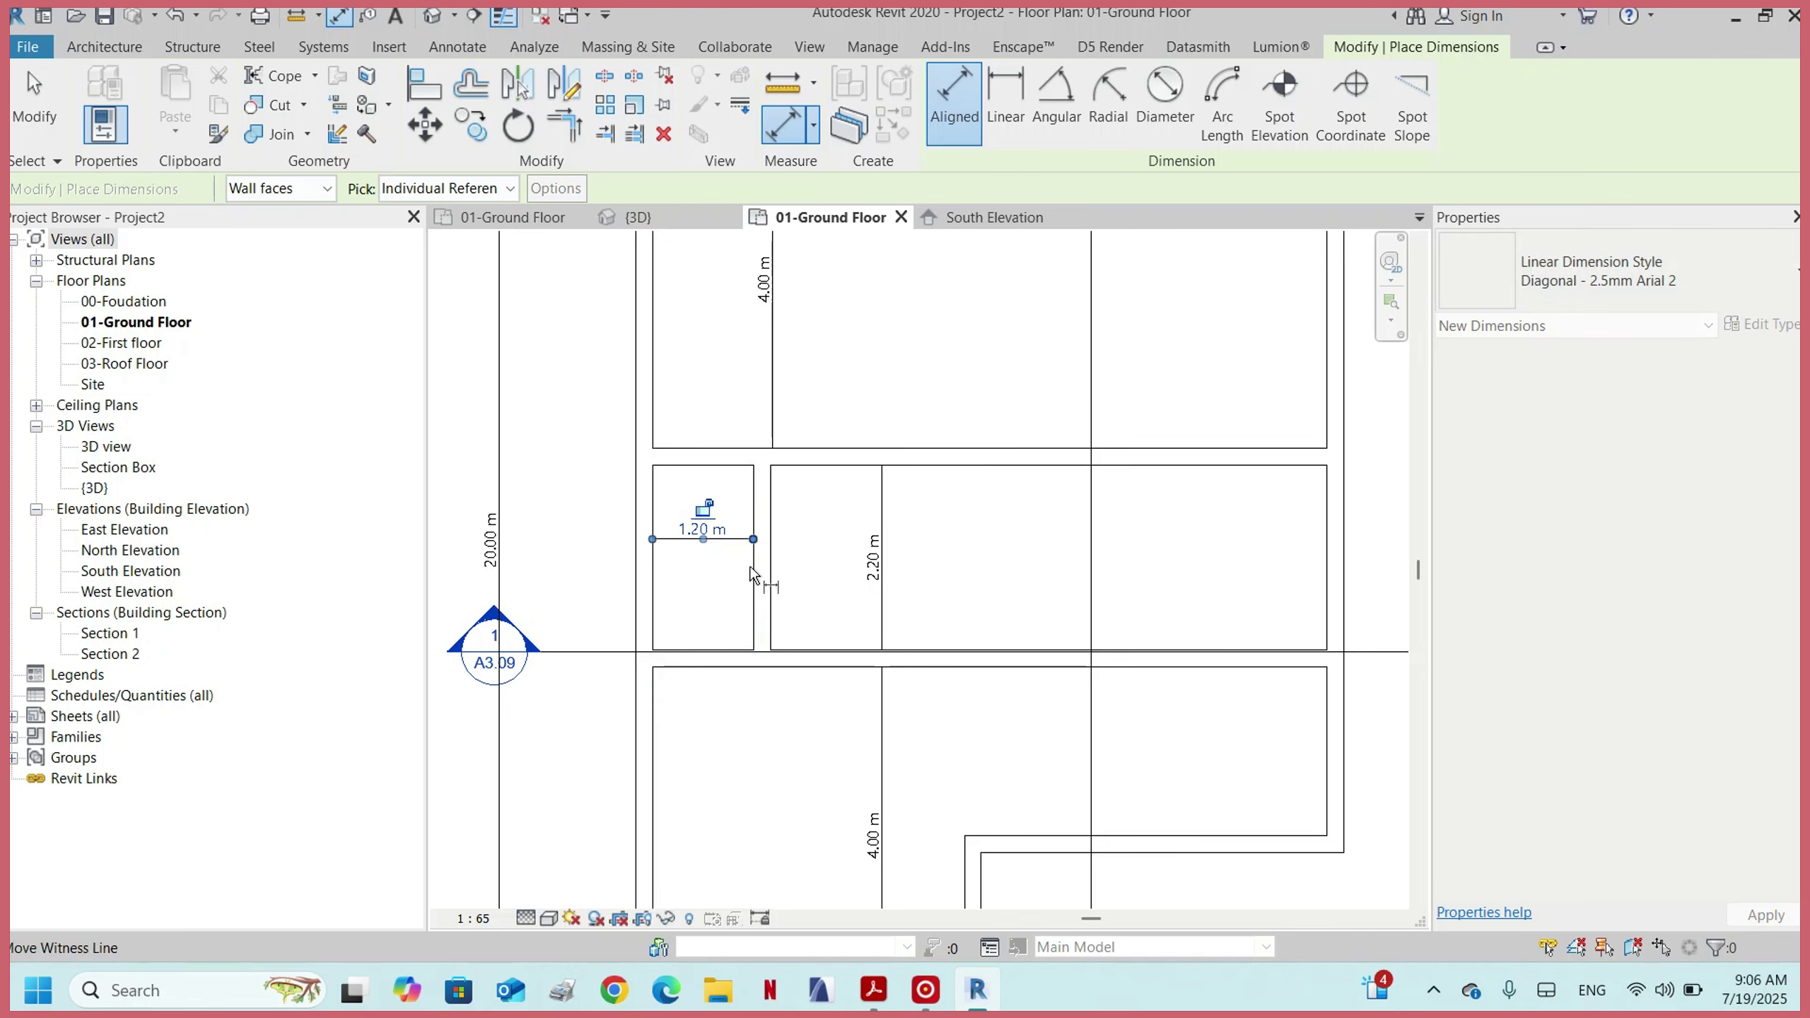
# - Examine the void and dining area dimensions on the PDF plan in Acrobat and return to Revit
pyautogui.click(873, 990)
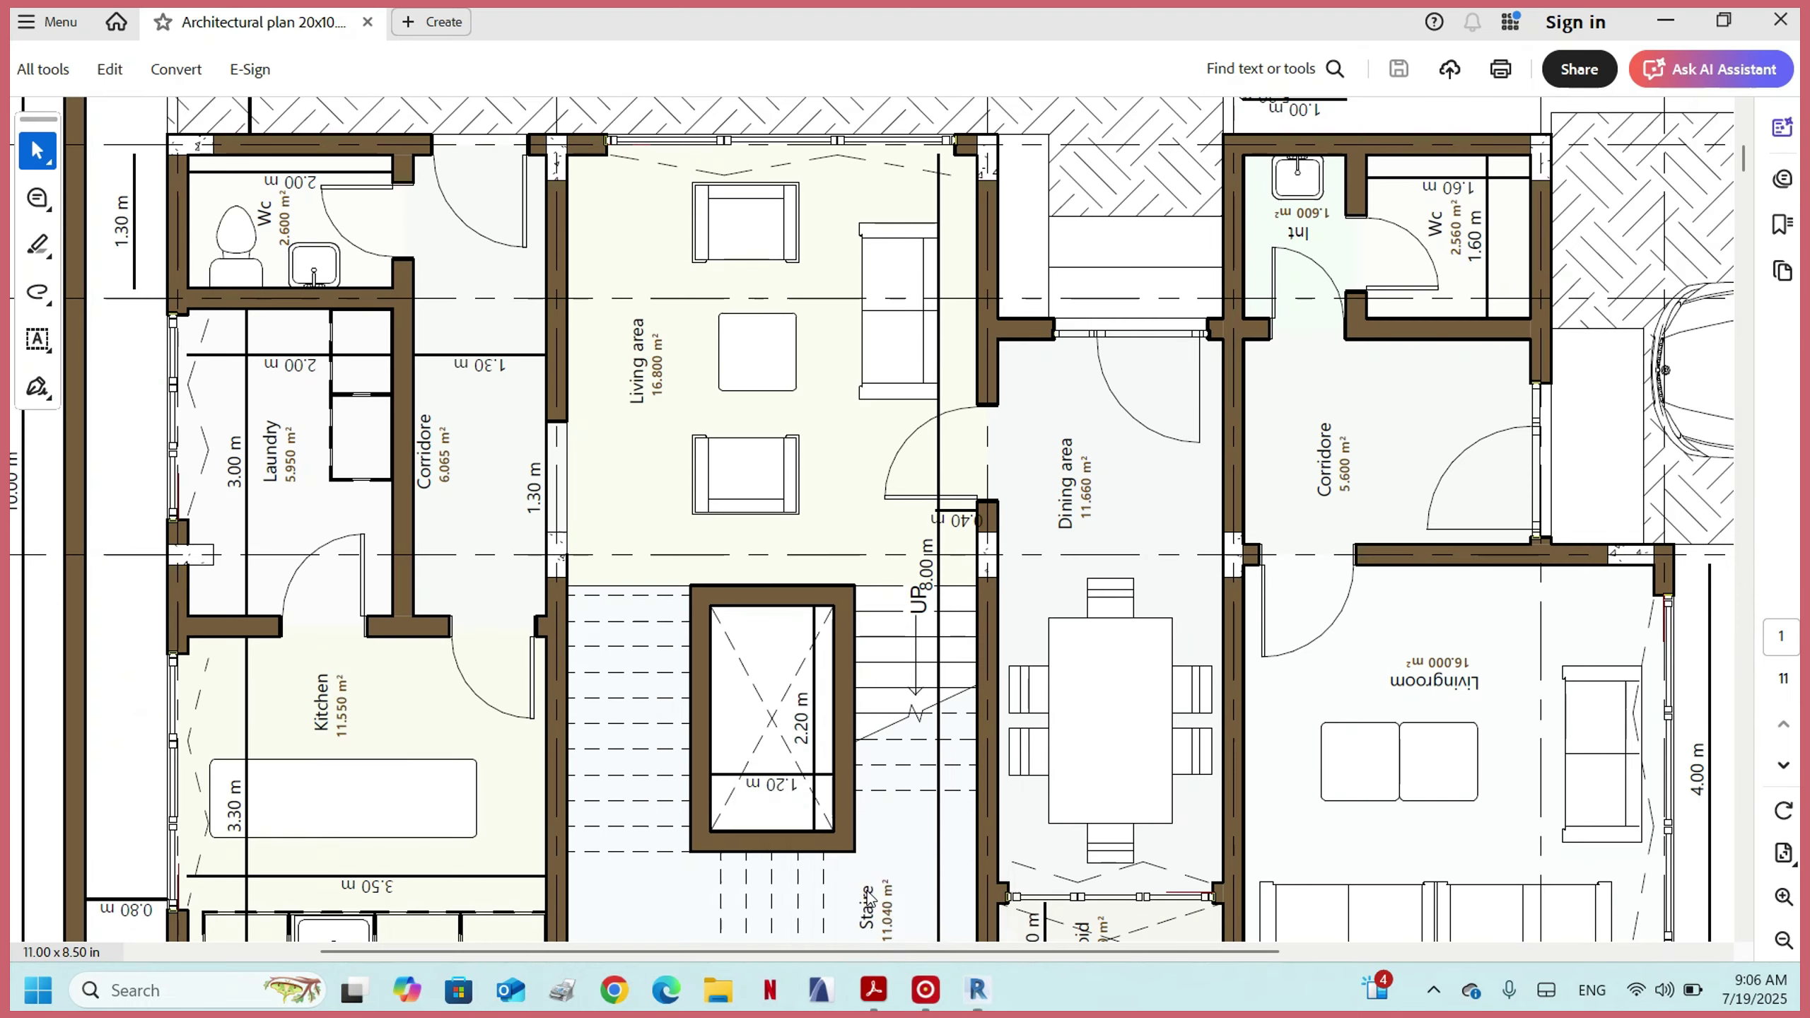
pyautogui.scroll(-5, 912, 432)
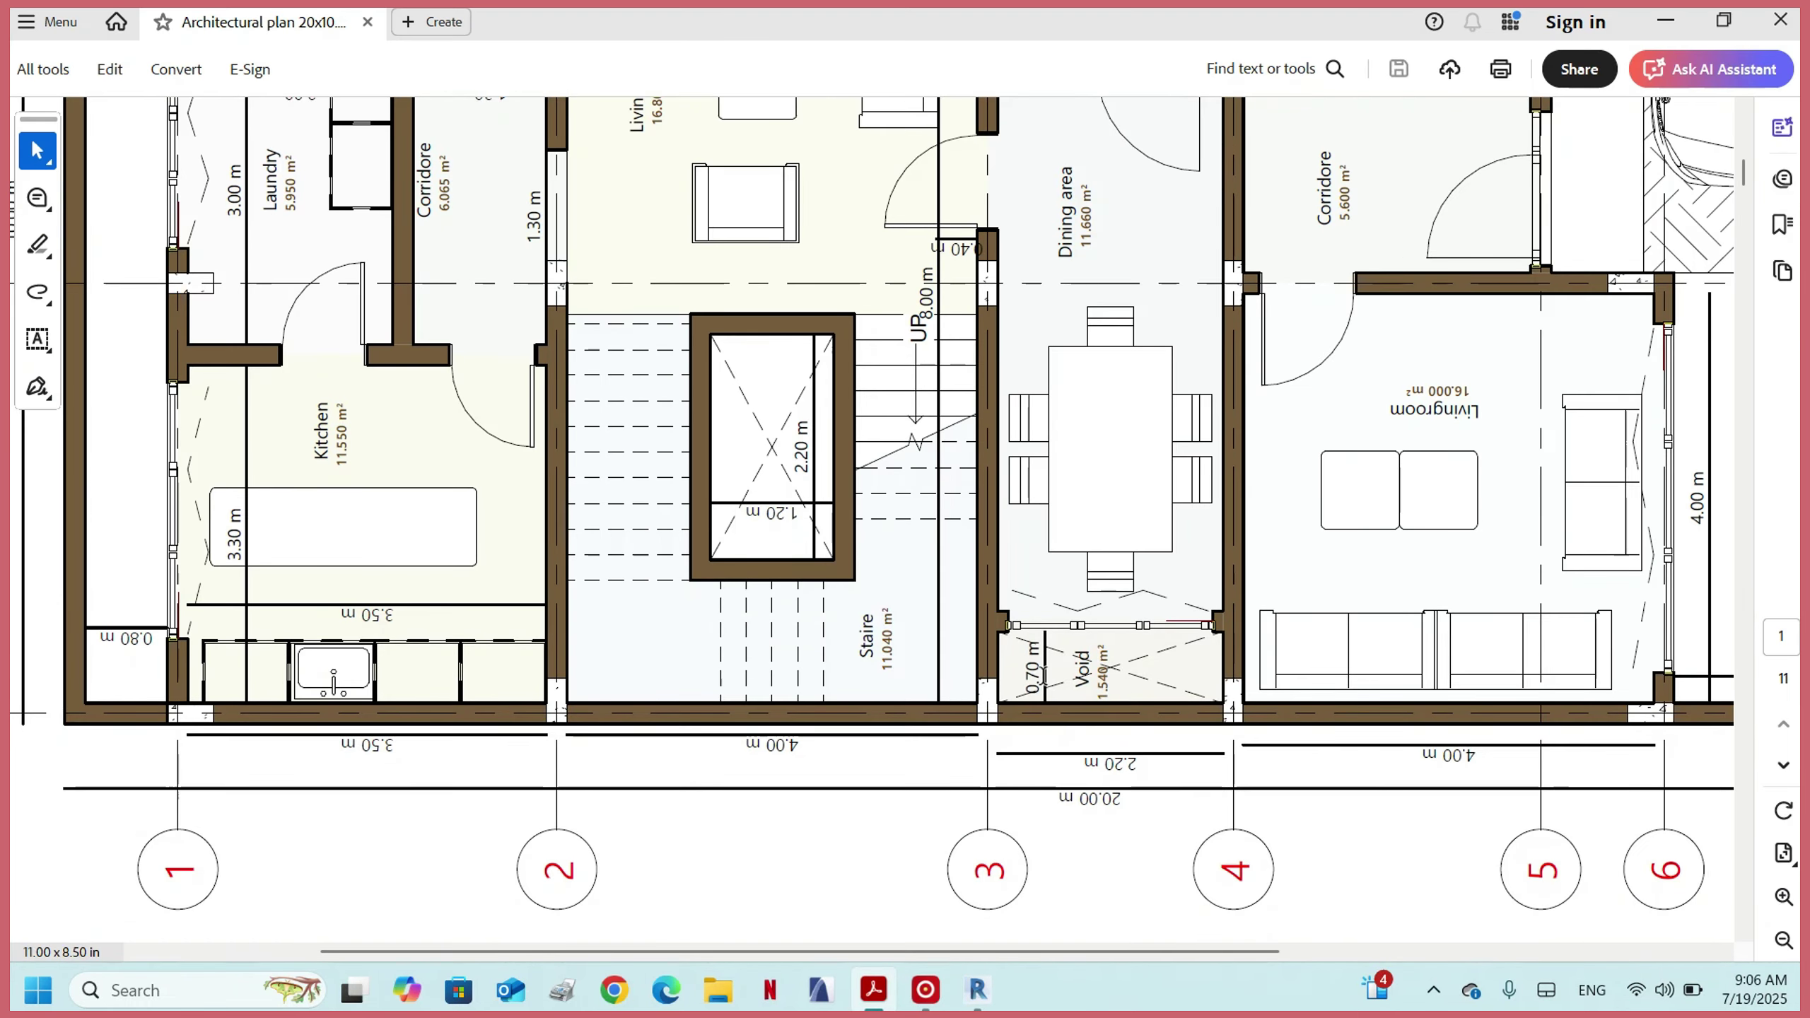
pyautogui.moveTo(936, 969)
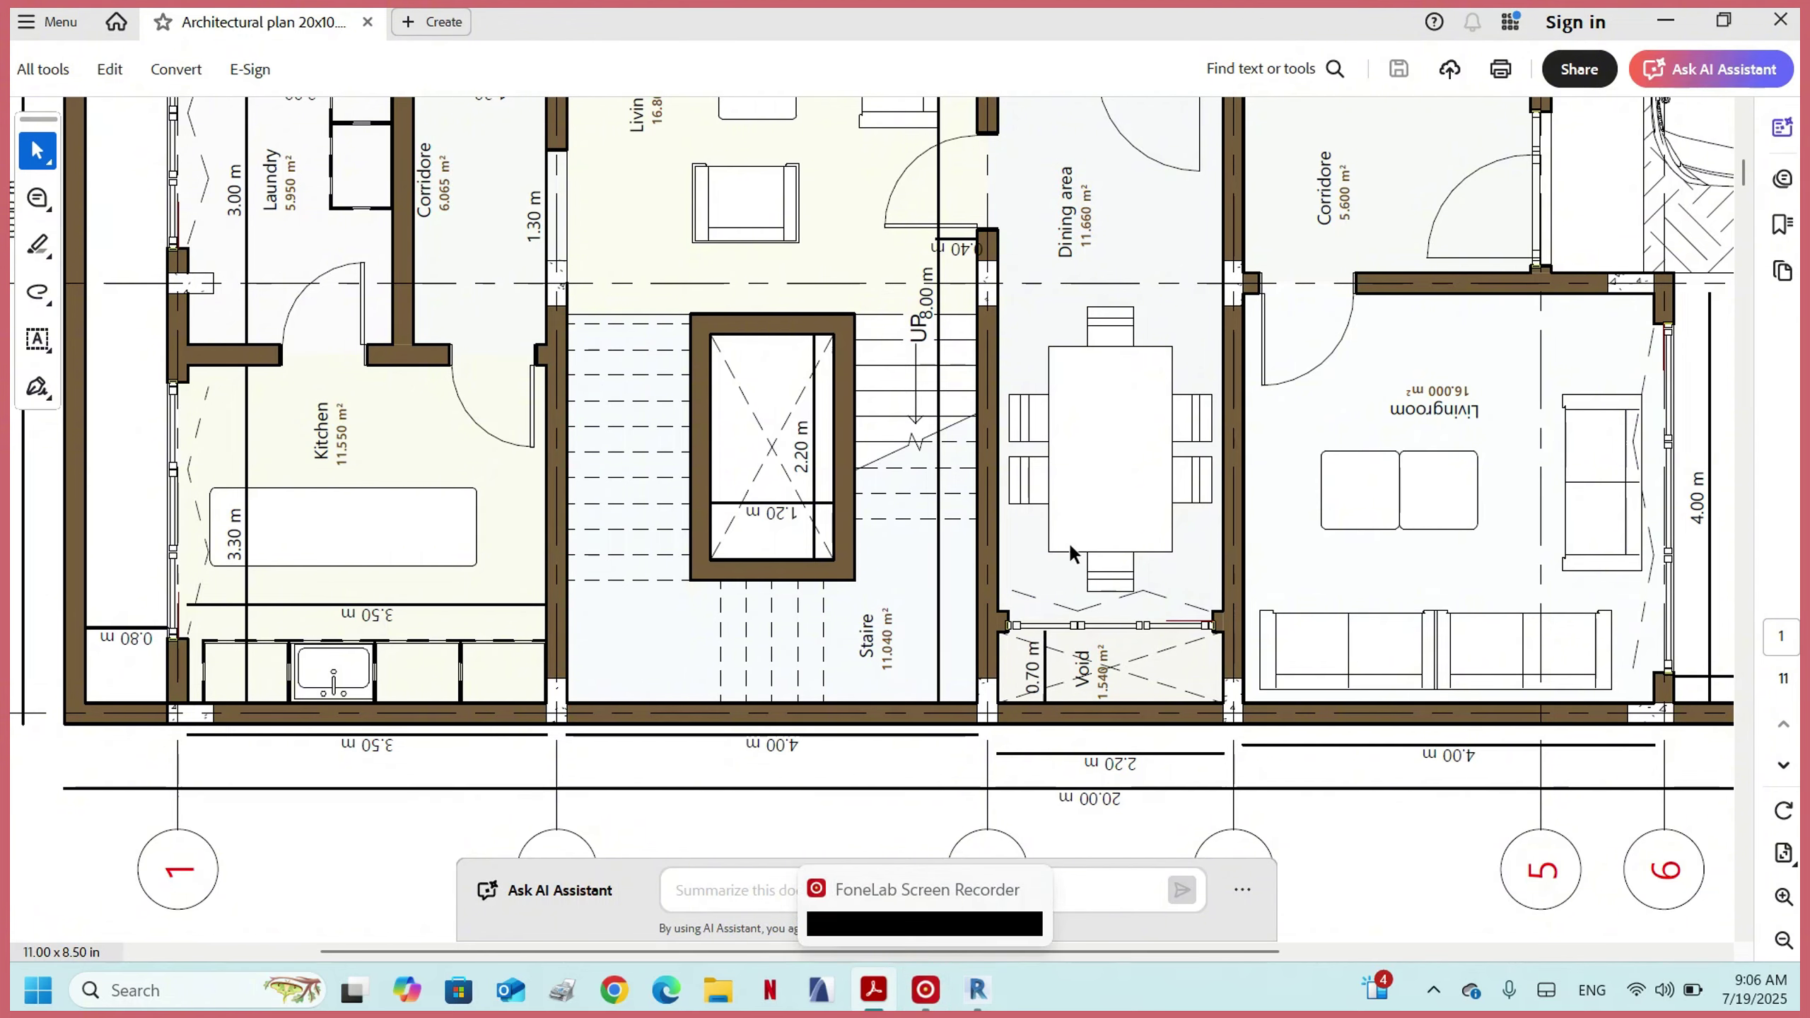
pyautogui.scroll(3, 1055, 471)
pyautogui.scroll(3, 1040, 389)
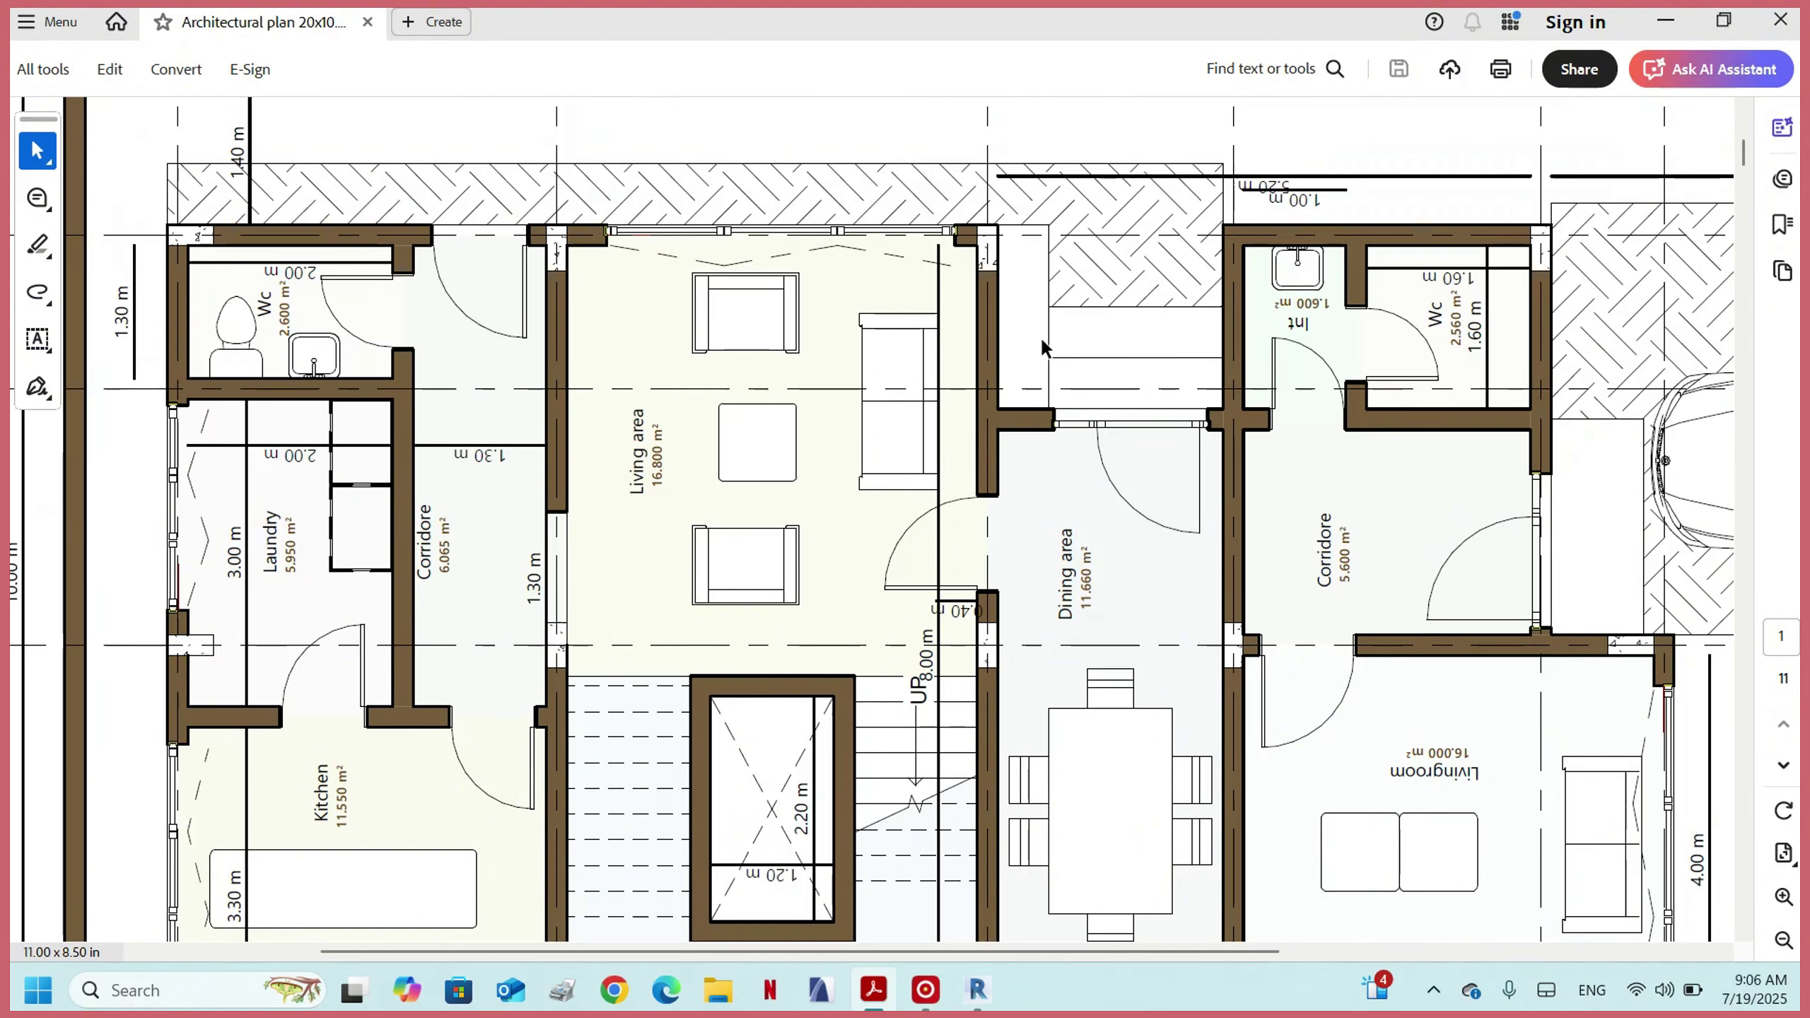
pyautogui.scroll(-4, 1041, 348)
pyautogui.scroll(2, 1036, 396)
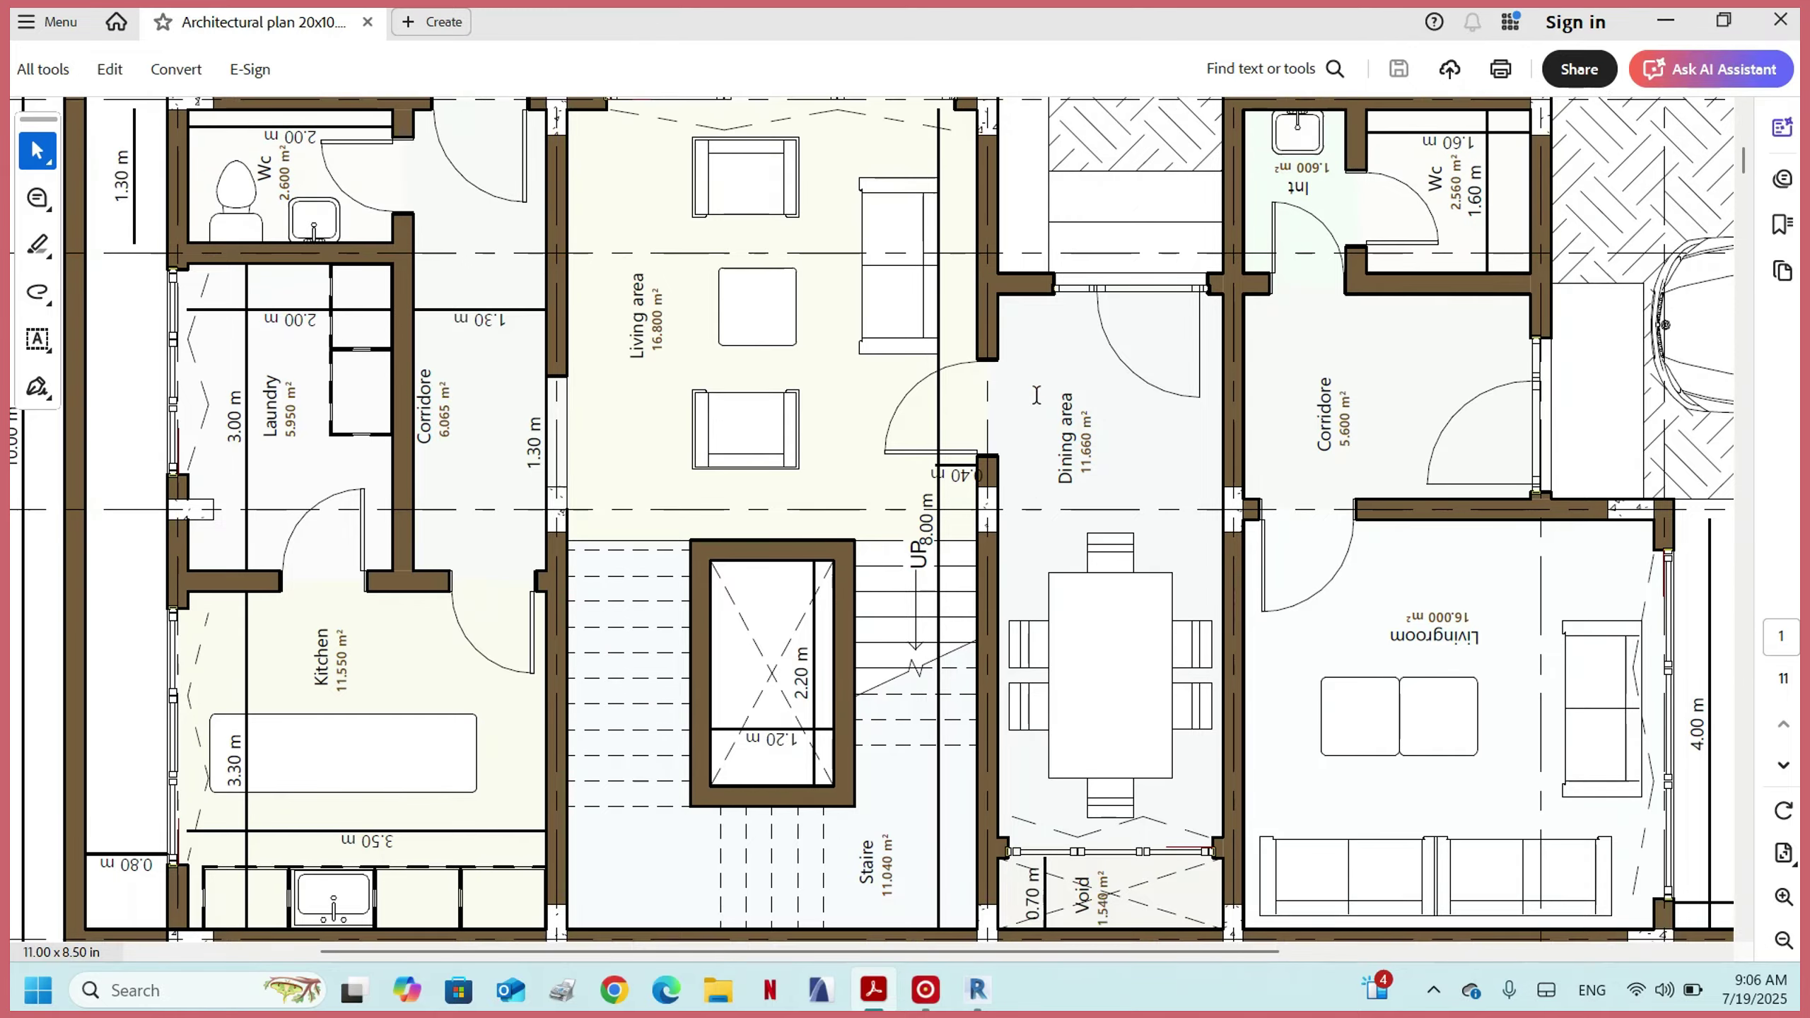
pyautogui.scroll(-3, 1038, 398)
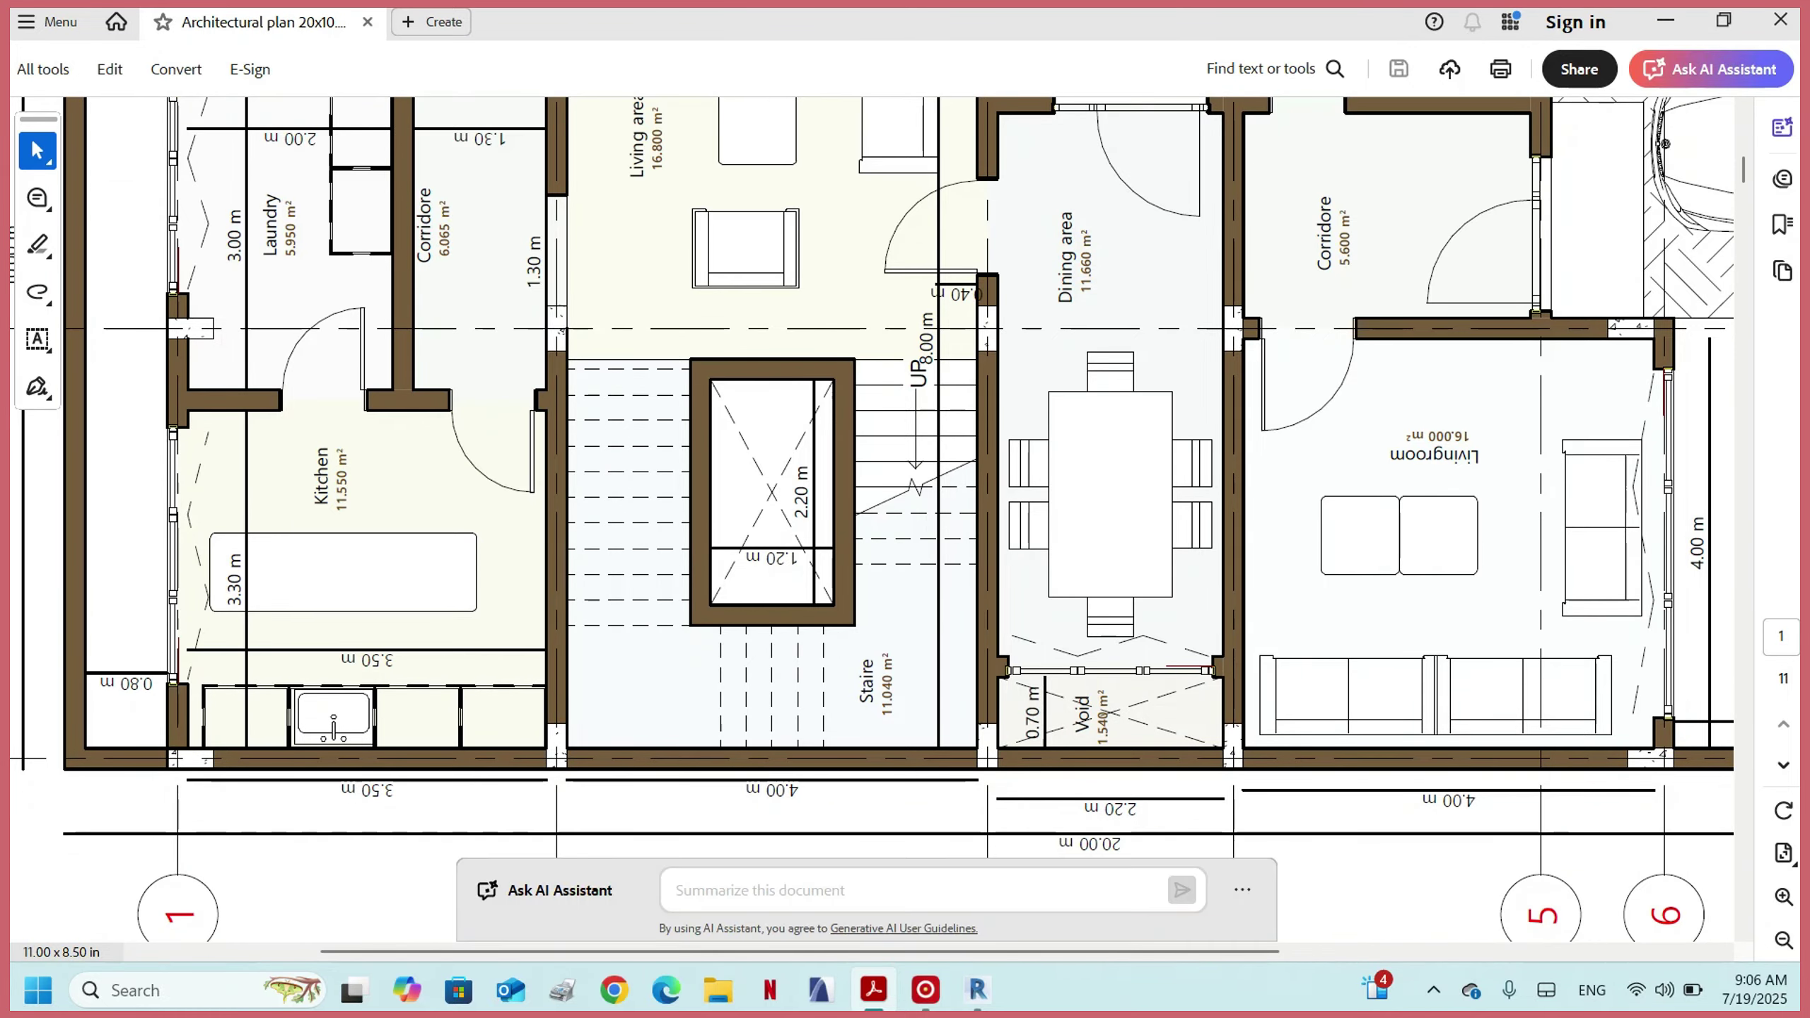
pyautogui.click(977, 990)
# - Move the new partition in the 2.20 m deep room to leave a 0.70 m clear width in the small space at its left
pyautogui.scroll(5, 729, 499)
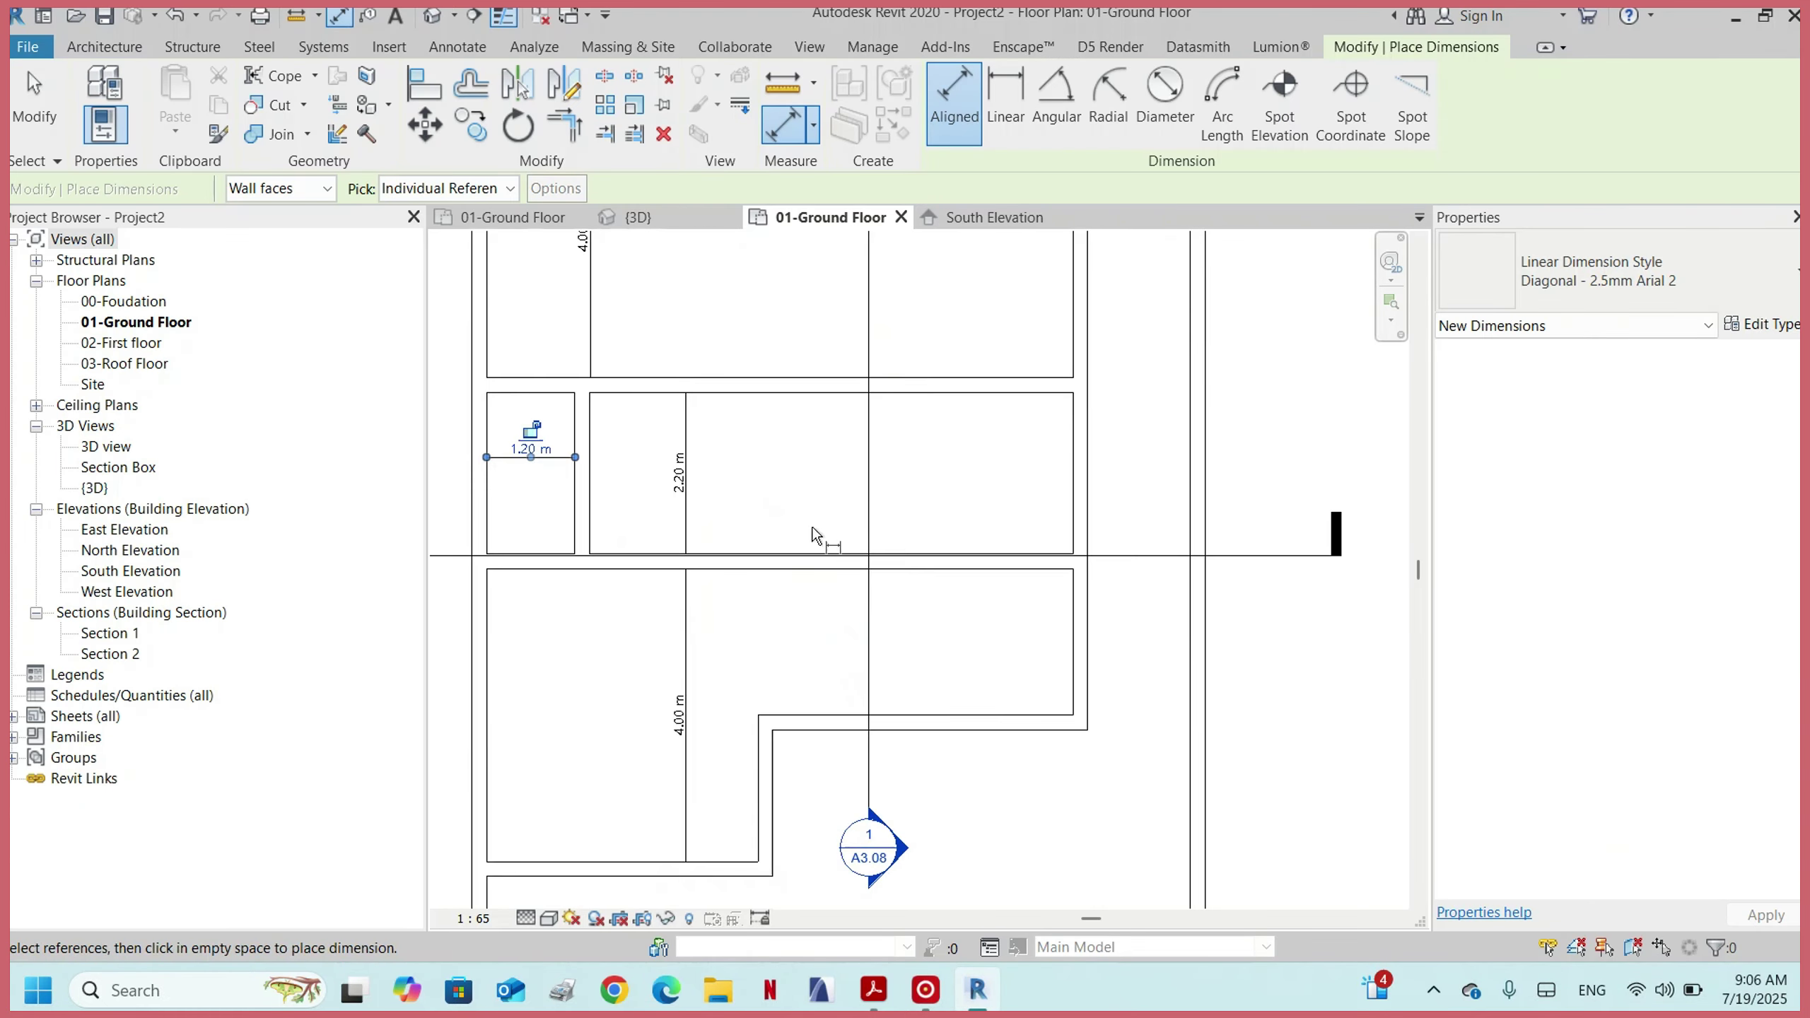
pyautogui.scroll(-3, 518, 492)
pyautogui.press('Escape')
pyautogui.press('Escape')
pyautogui.click(718, 483)
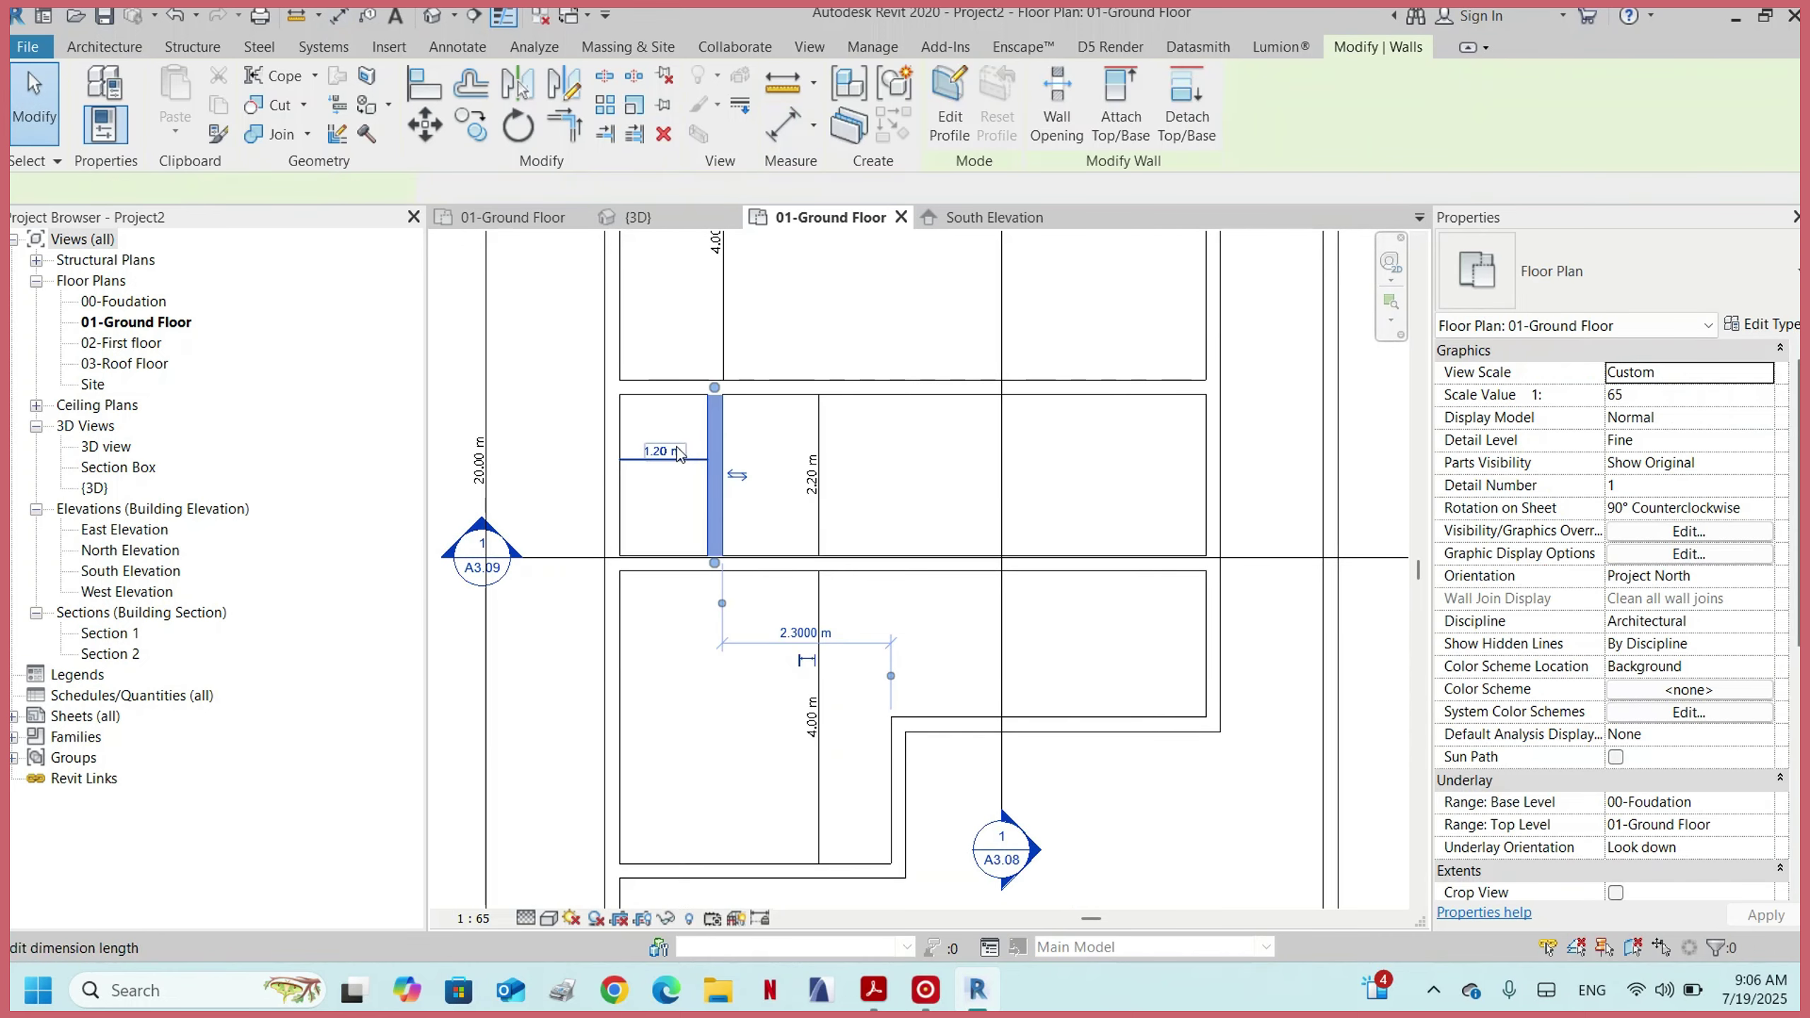
pyautogui.click(673, 442)
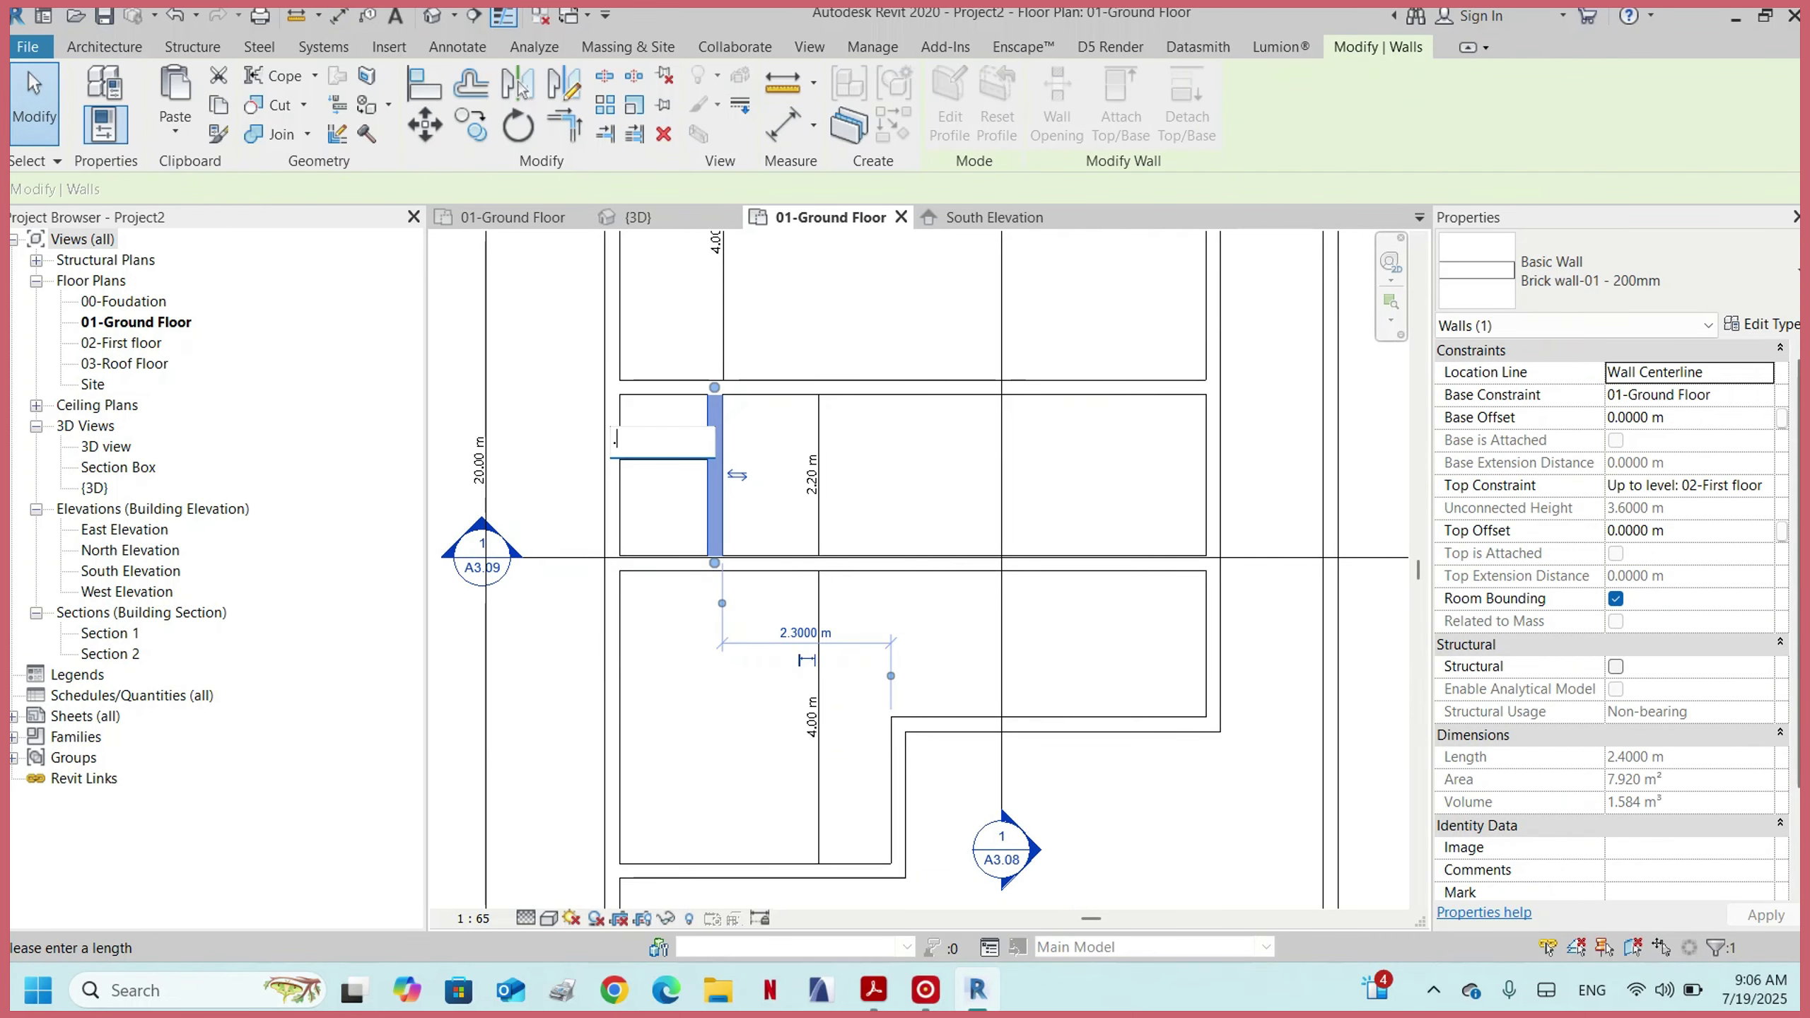
pyautogui.press('Return')
pyautogui.press('Escape')
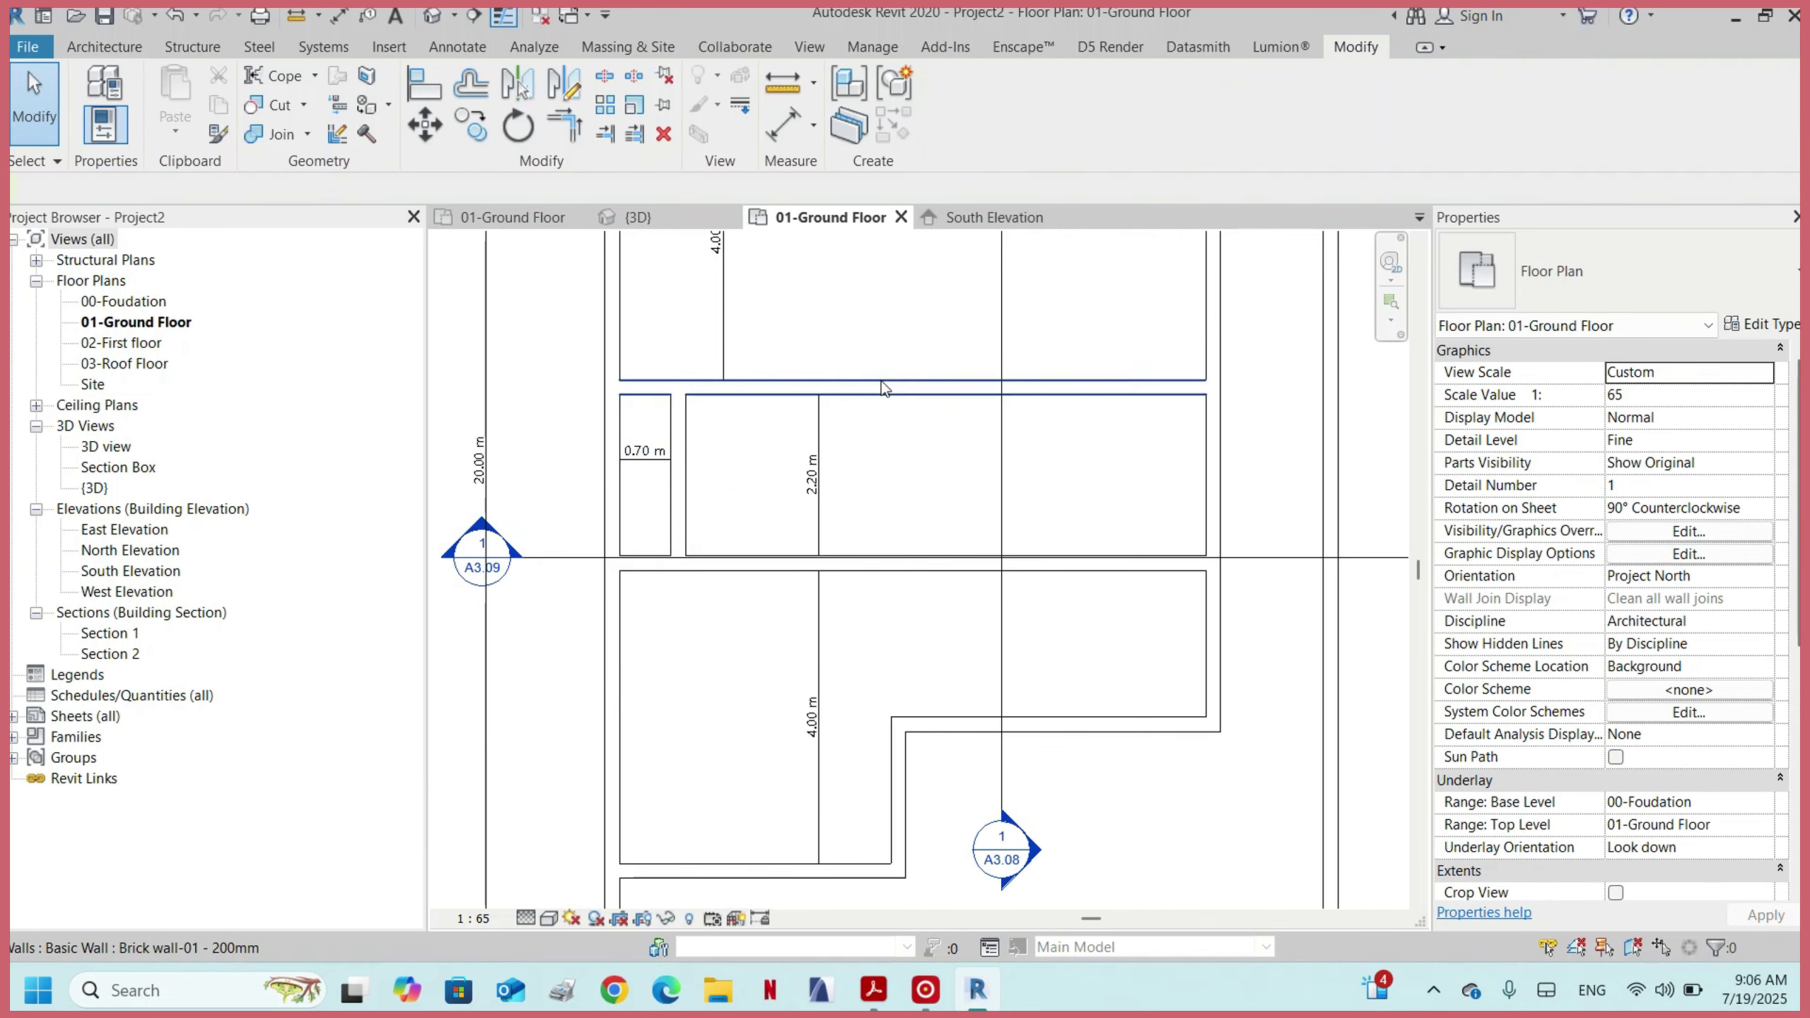
# - Extend the short wall at the stepped corner up to the partition below the 2.20 m deep room, closing off the 4.00 m deep room
pyautogui.scroll(-2, 881, 380)
pyautogui.moveTo(927, 990)
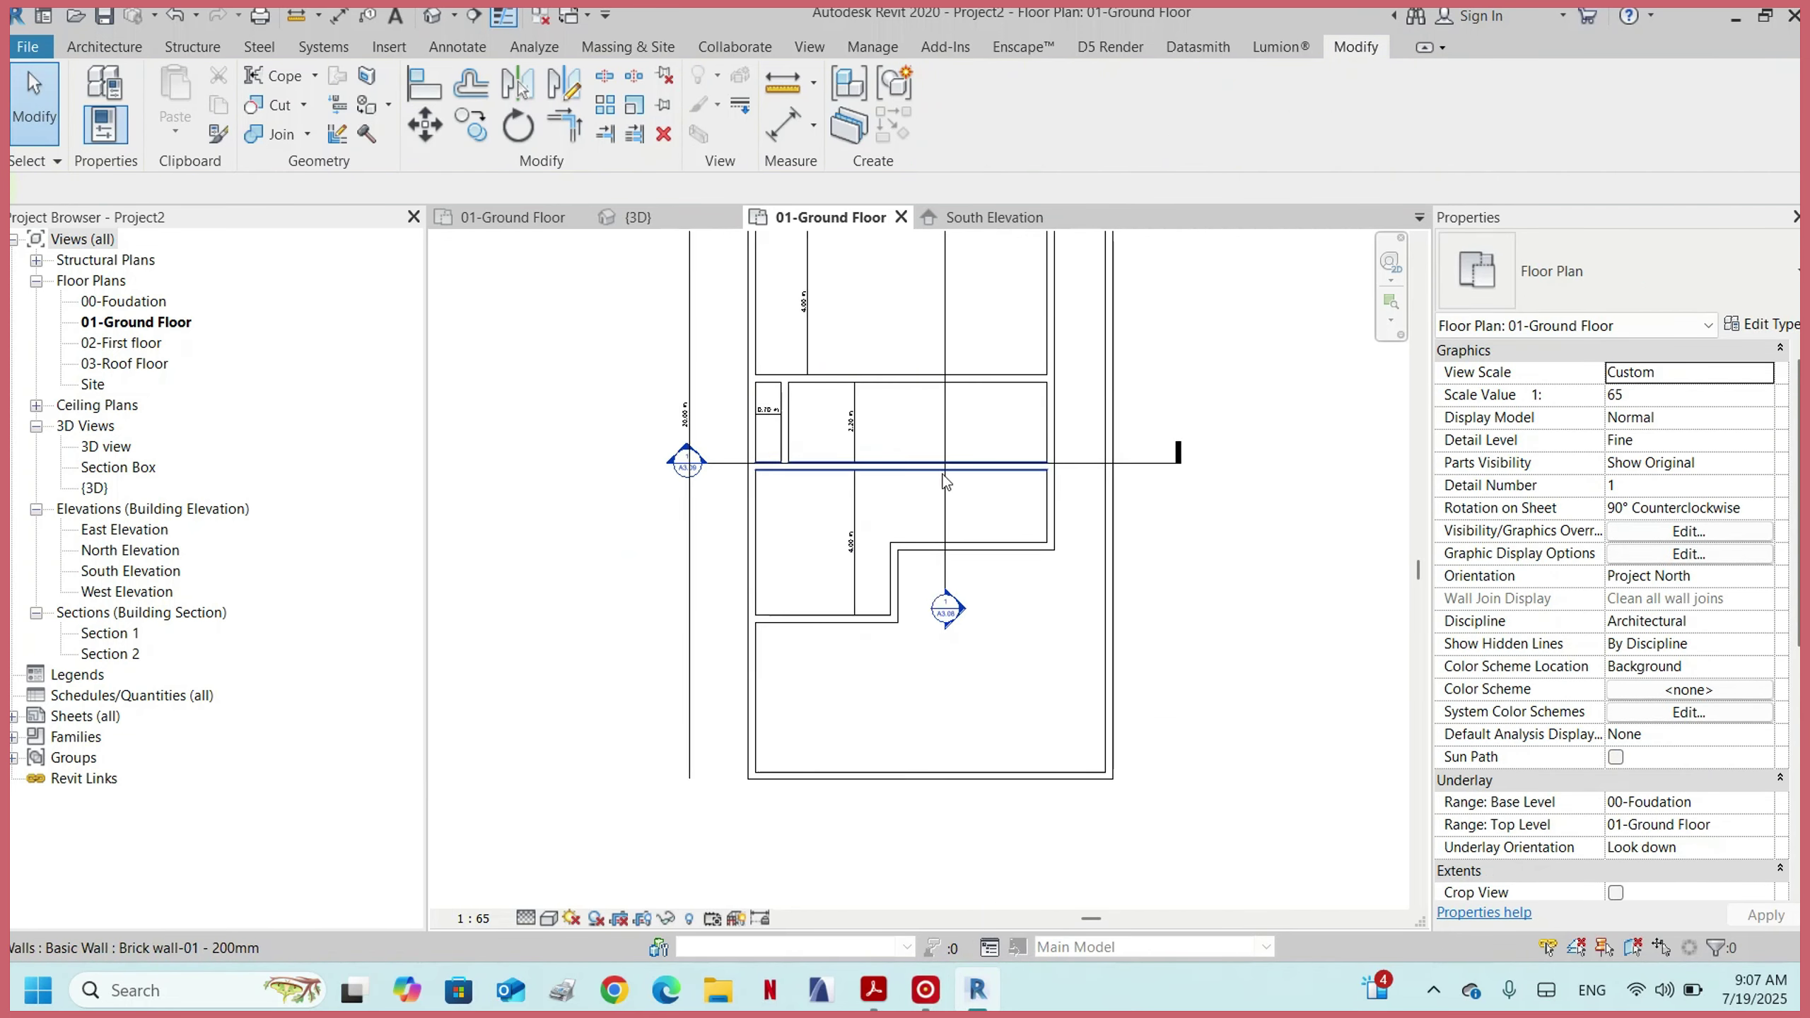
pyautogui.scroll(2, 942, 474)
pyautogui.click(871, 611)
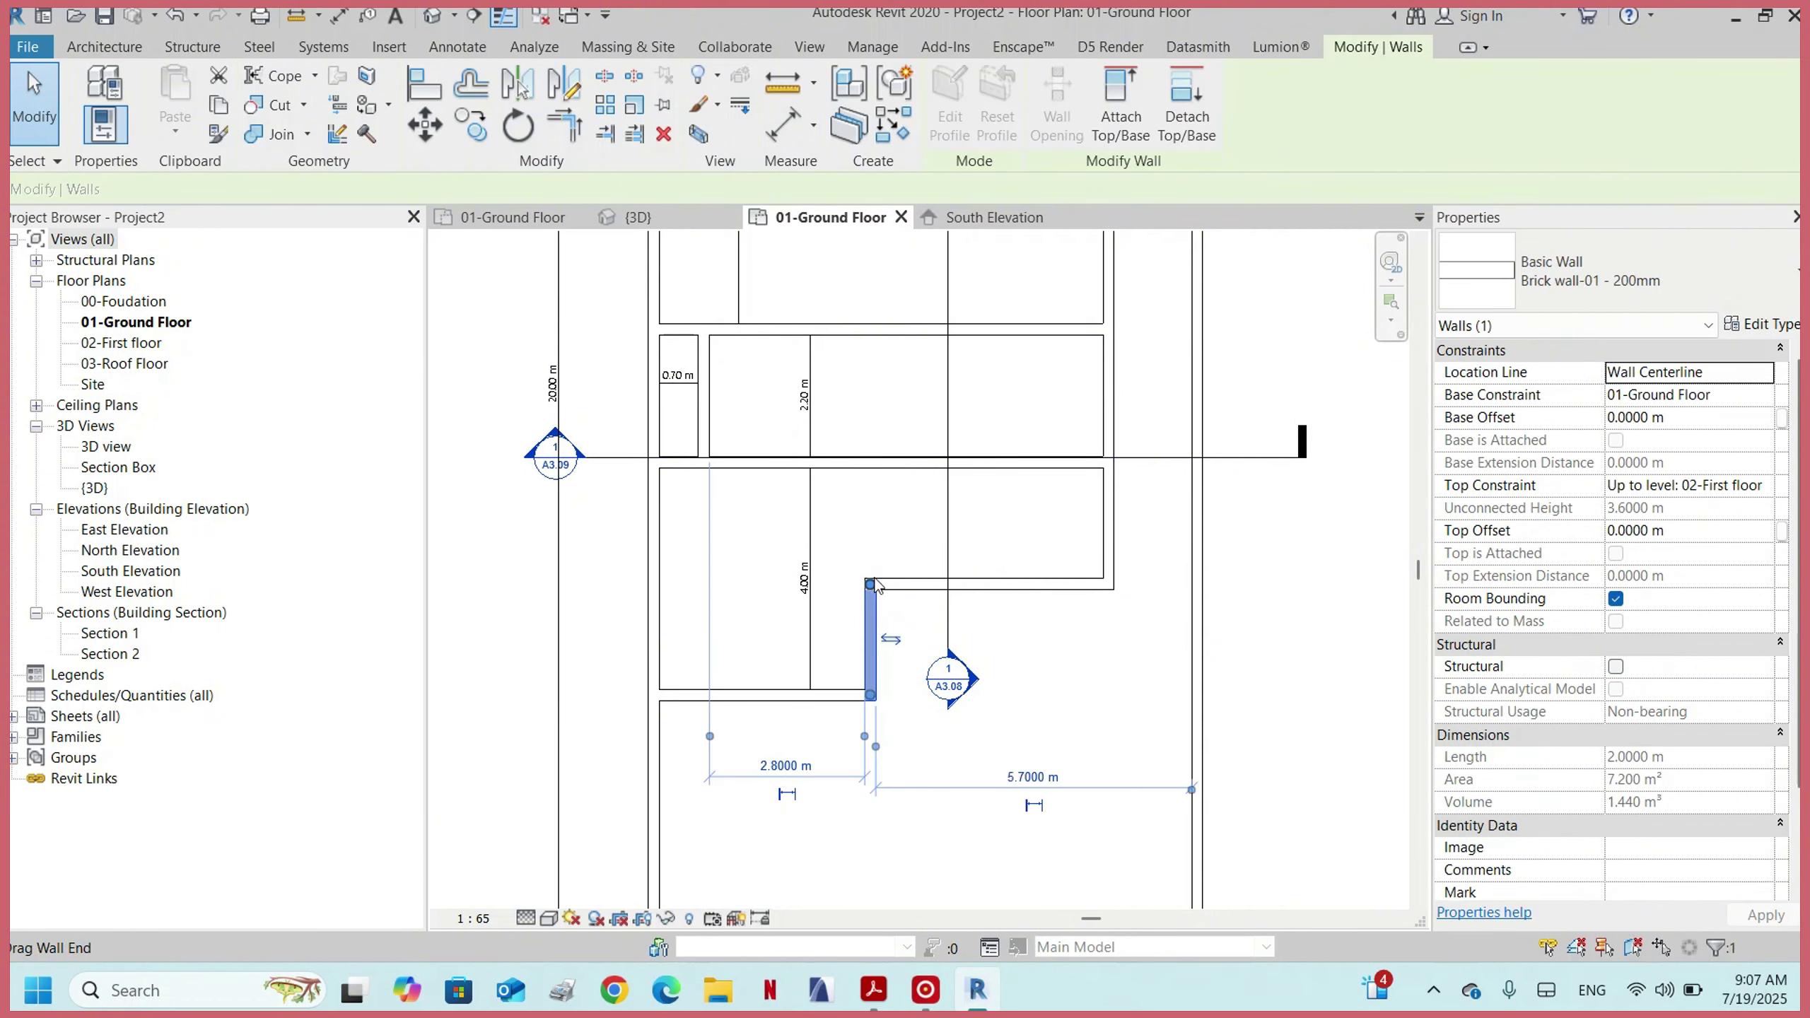
pyautogui.moveTo(872, 583); pyautogui.dragTo(872, 462)
pyautogui.press('Escape')
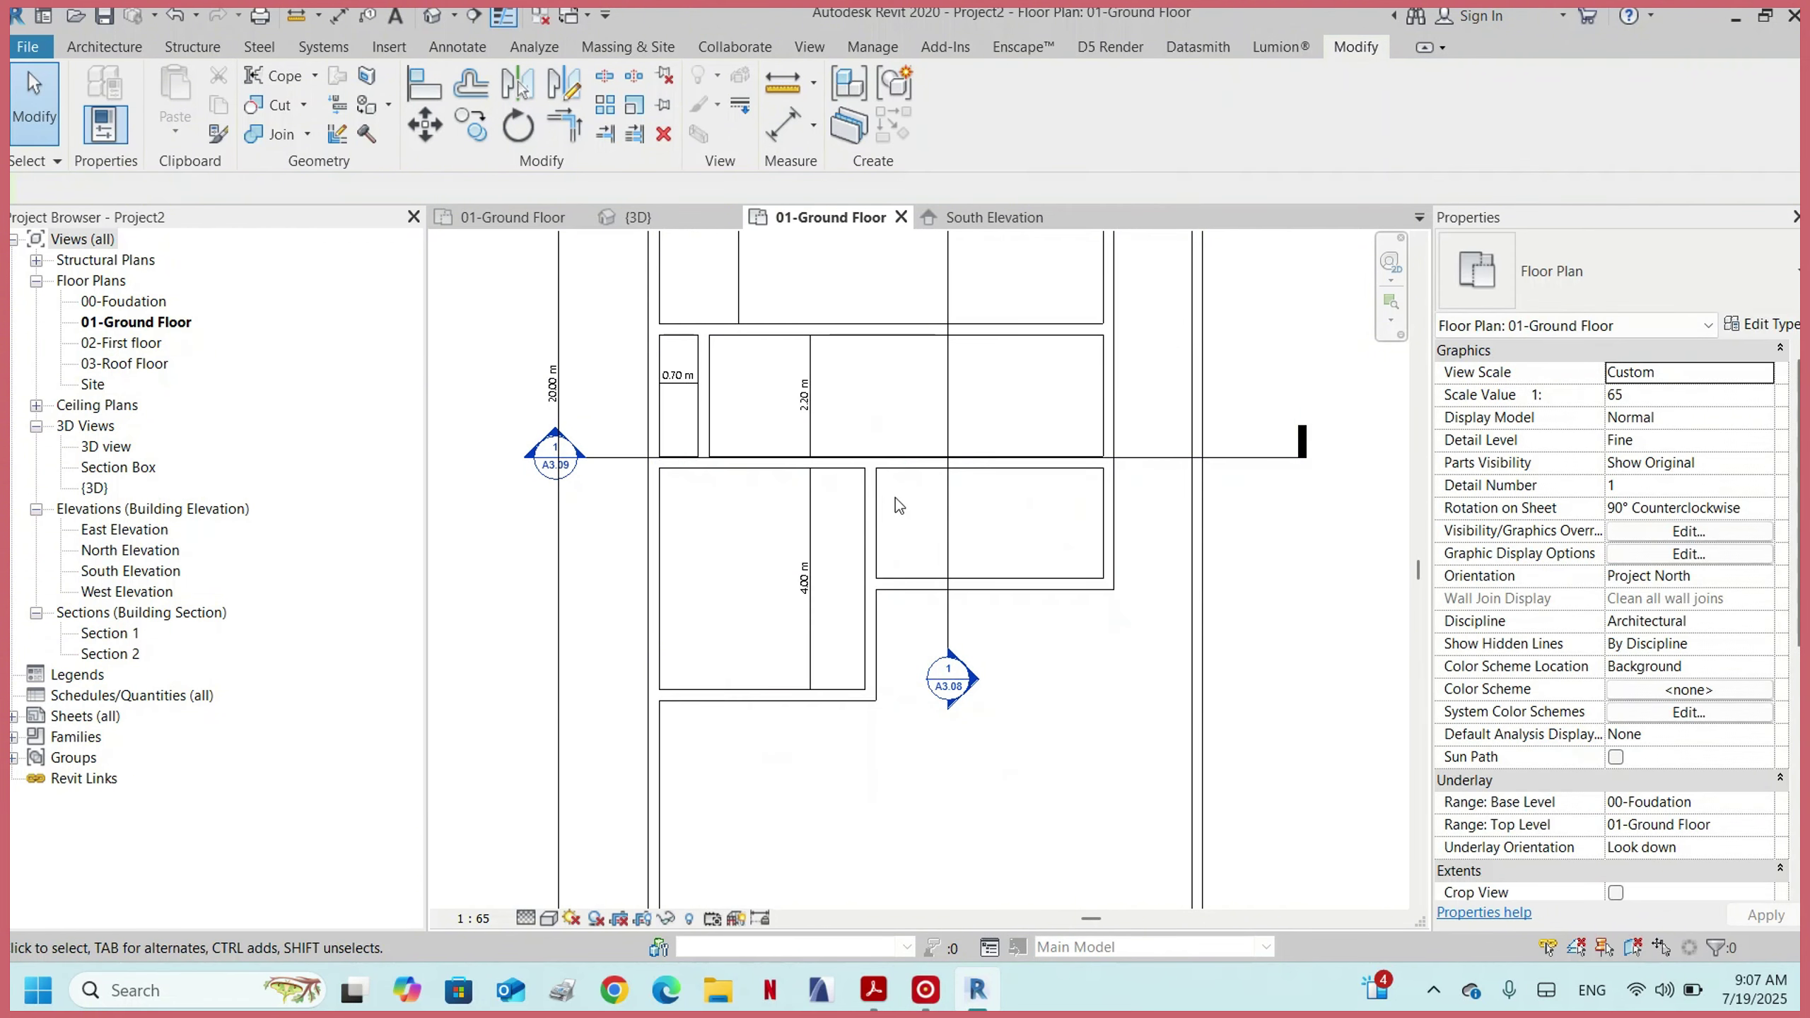
# - Draw a full-depth Brick wall-01 - 200mm partition dividing the shallow room to the right of the 4.00 m deep room
pyautogui.click(870, 502)
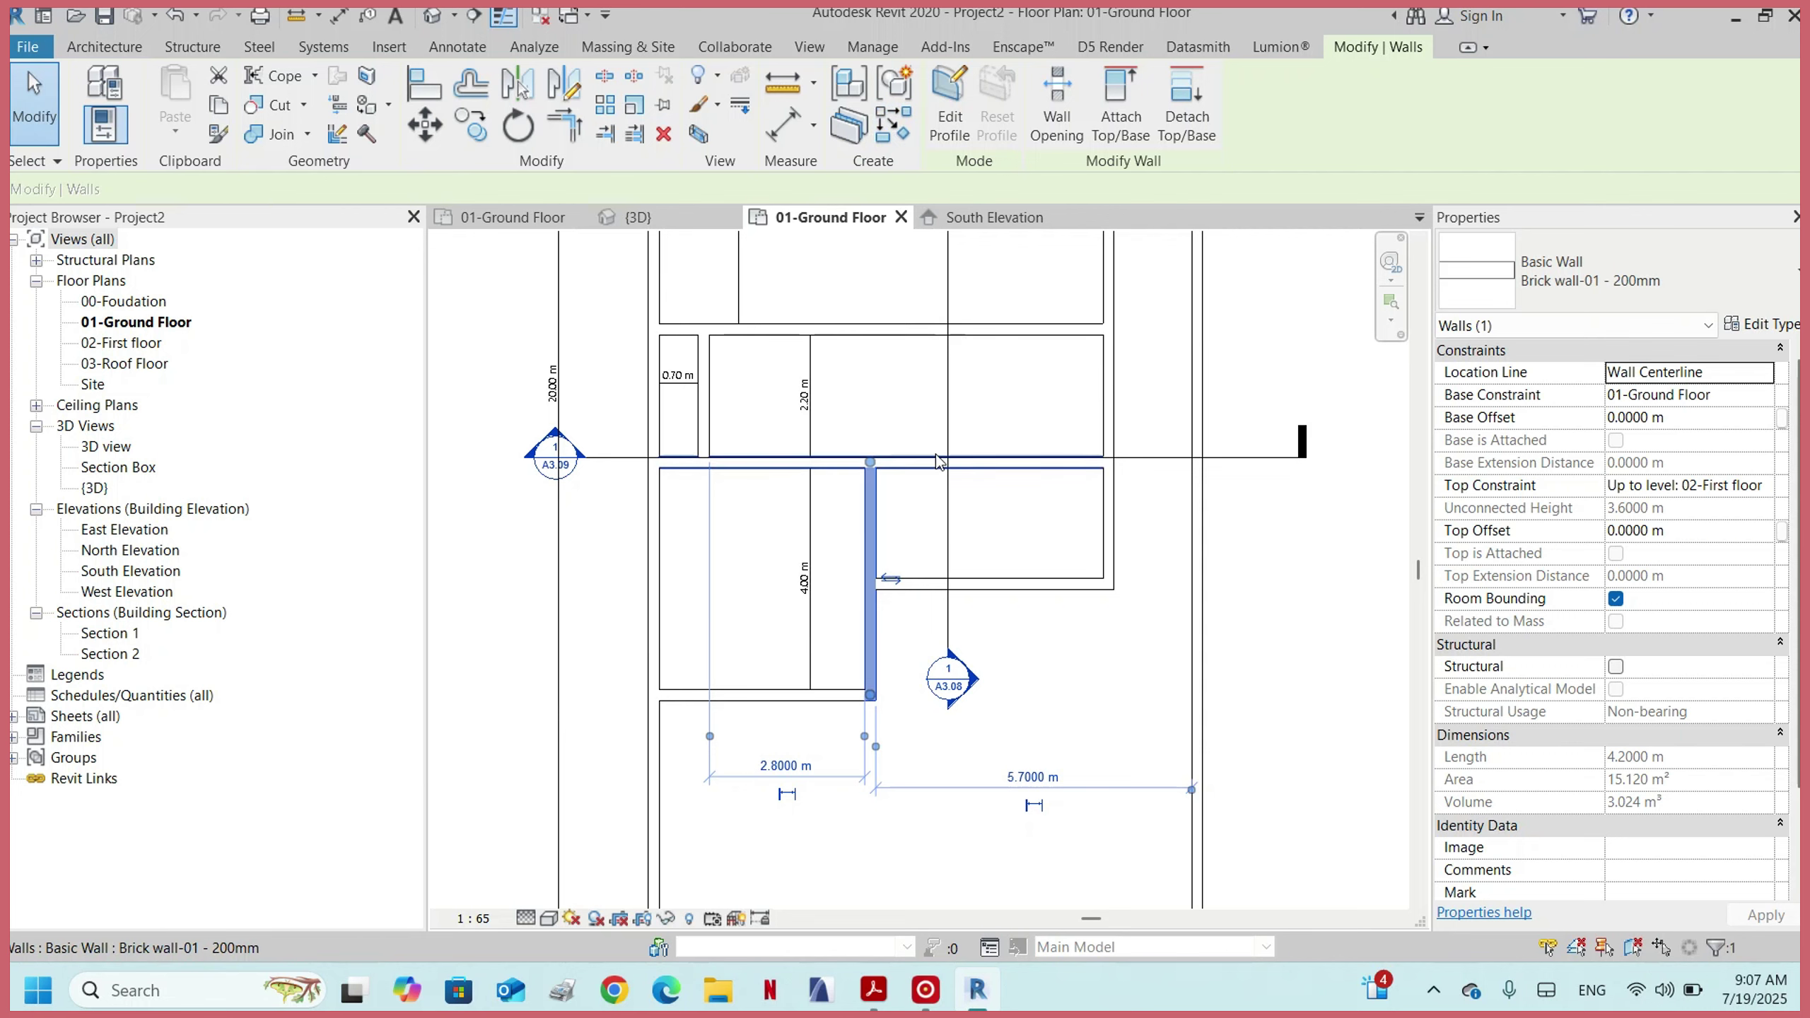
pyautogui.click(895, 132)
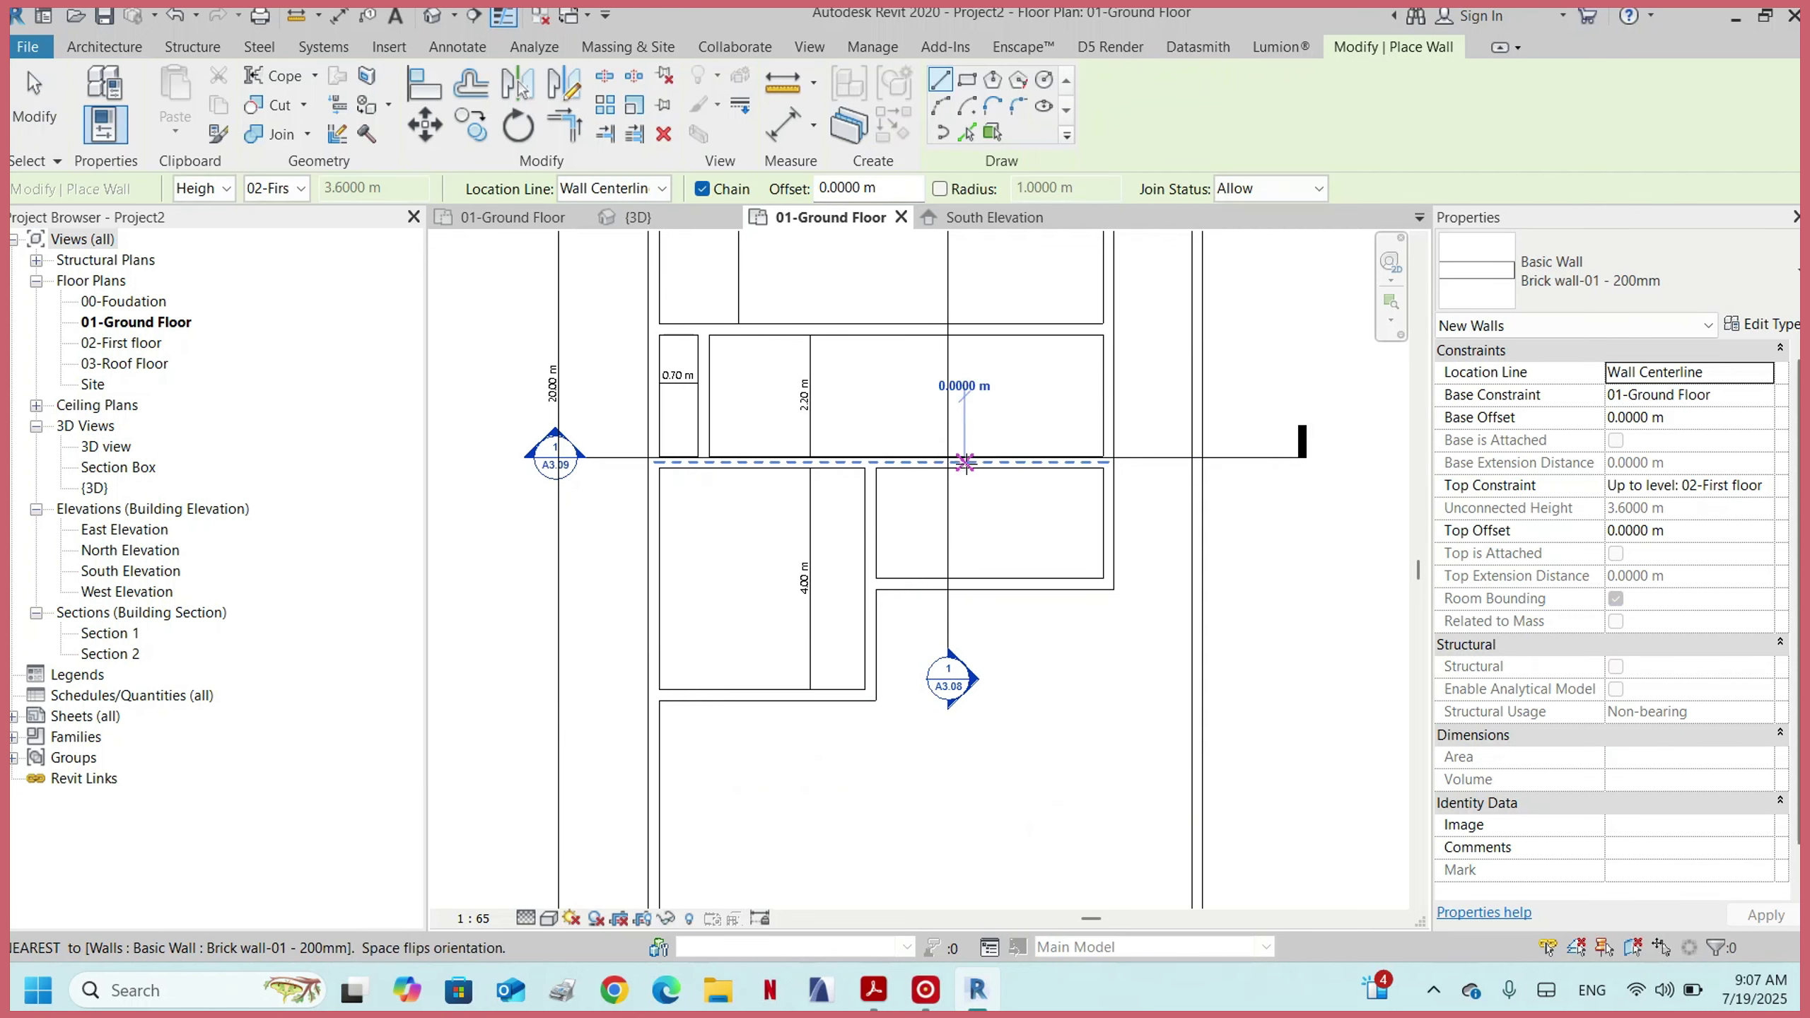
pyautogui.click(966, 462)
pyautogui.scroll(-3, 965, 499)
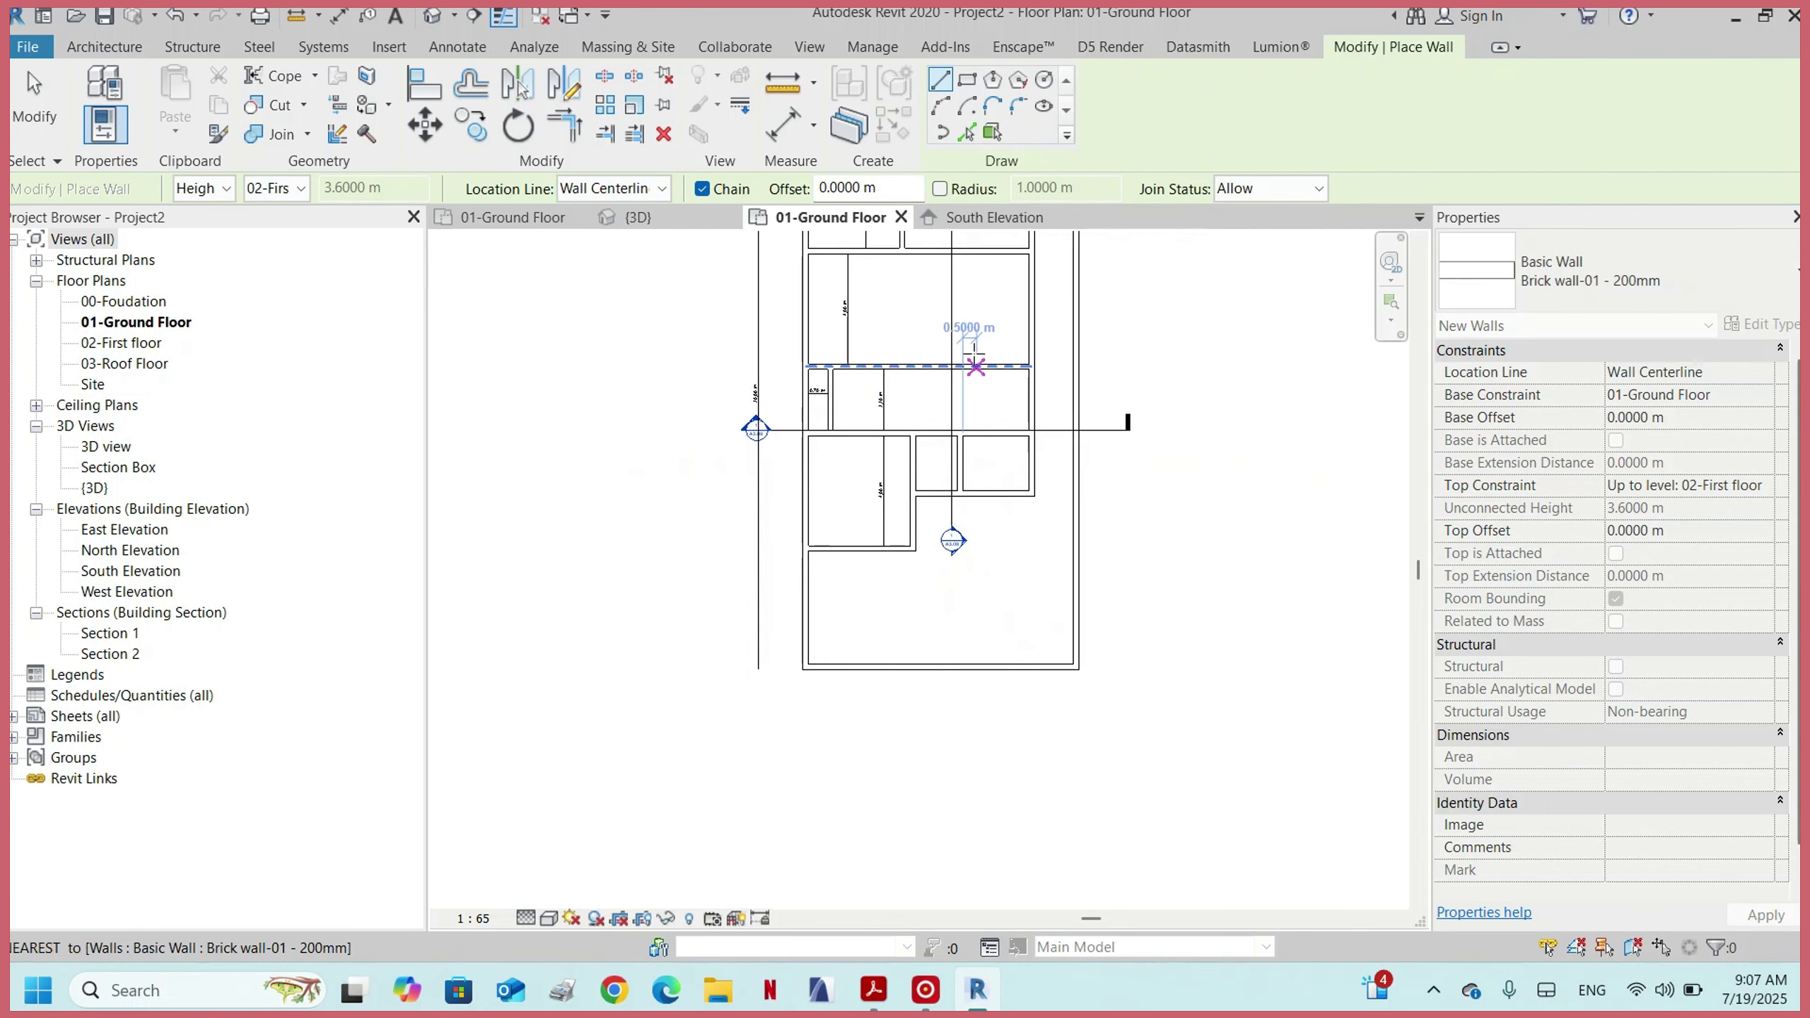
pyautogui.scroll(-2, 955, 463)
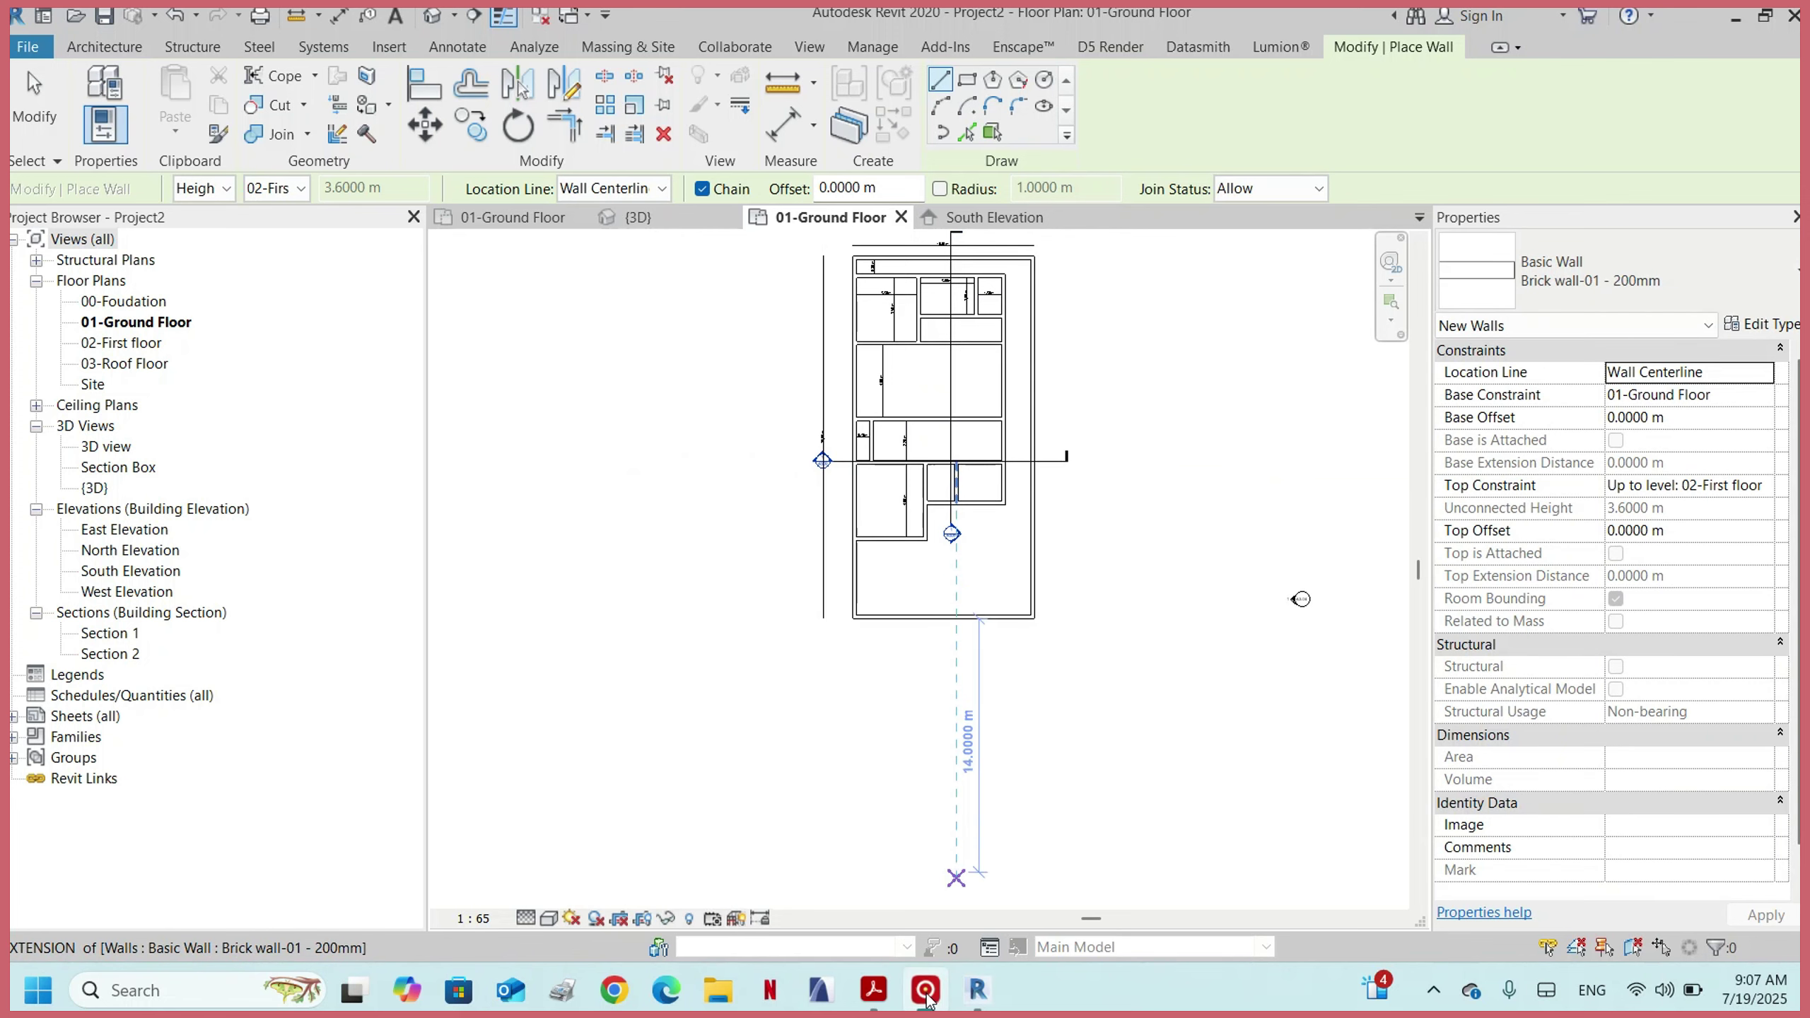
# - Examine the dining area, corridor, WC and living room layout on the PDF plan in Acrobat and return to Revit
pyautogui.click(874, 990)
pyautogui.scroll(-1, 927, 328)
pyautogui.scroll(4, 921, 331)
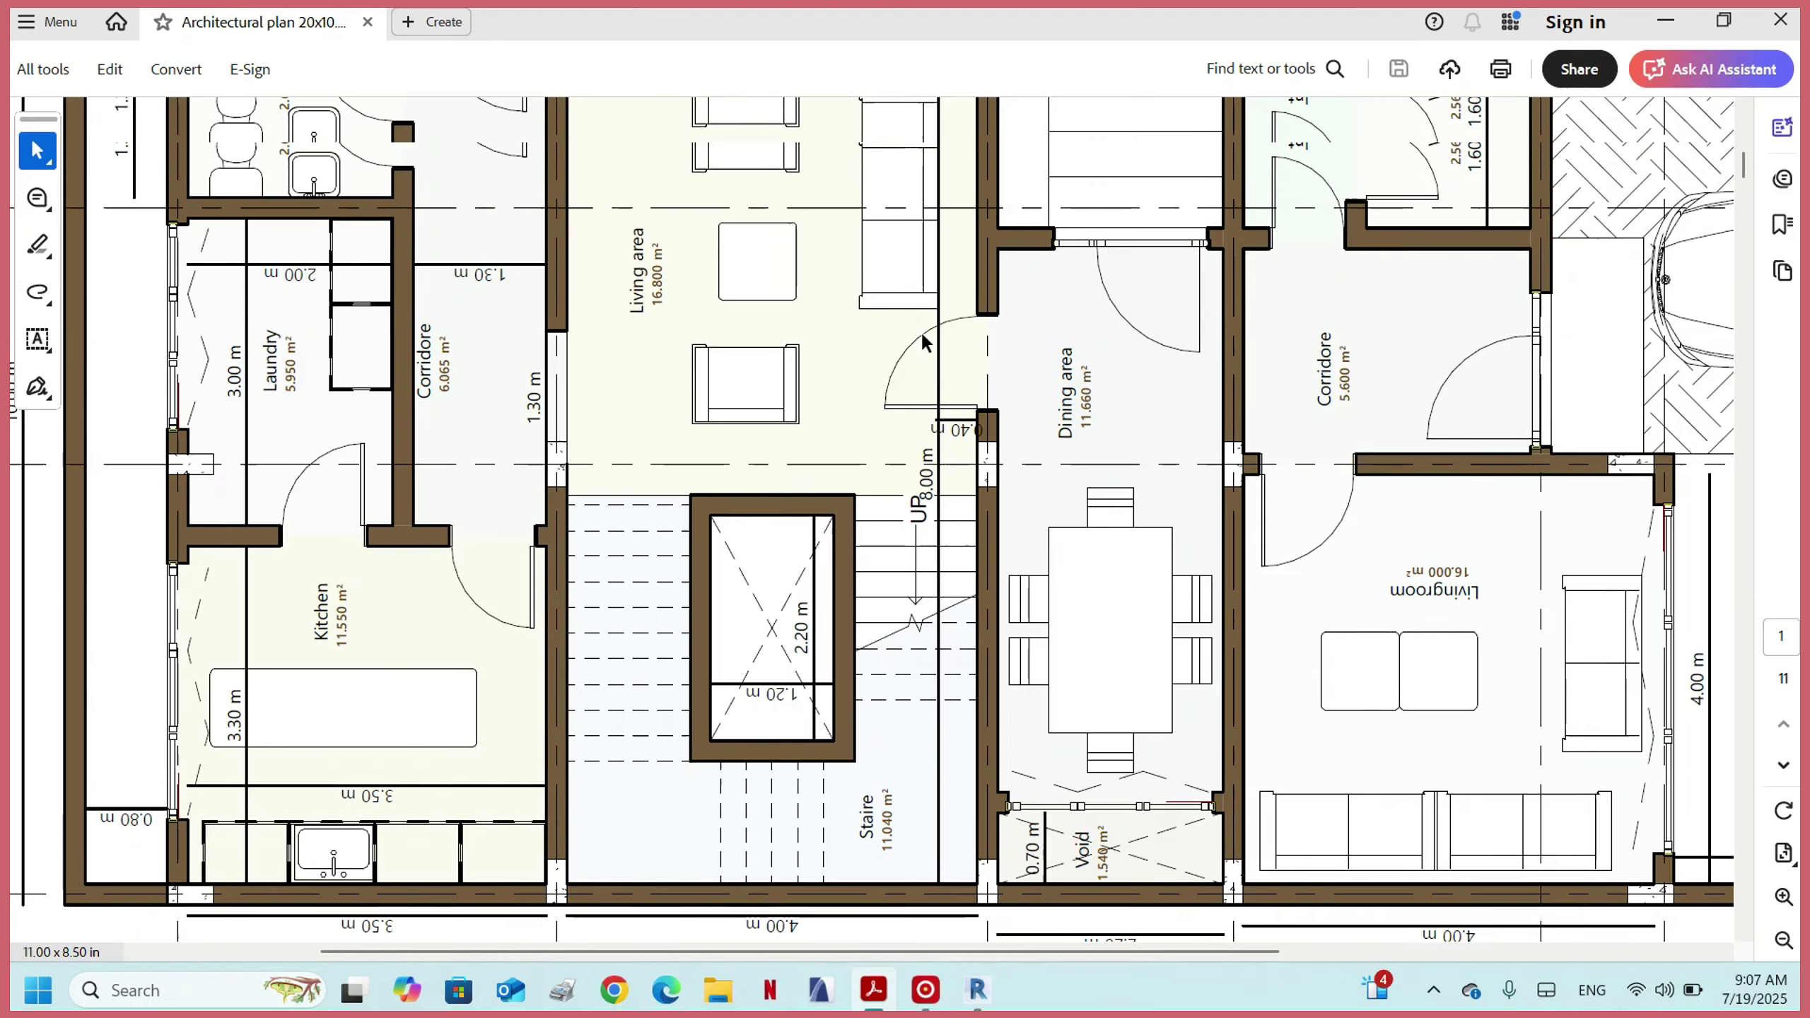
pyautogui.scroll(-3, 909, 259)
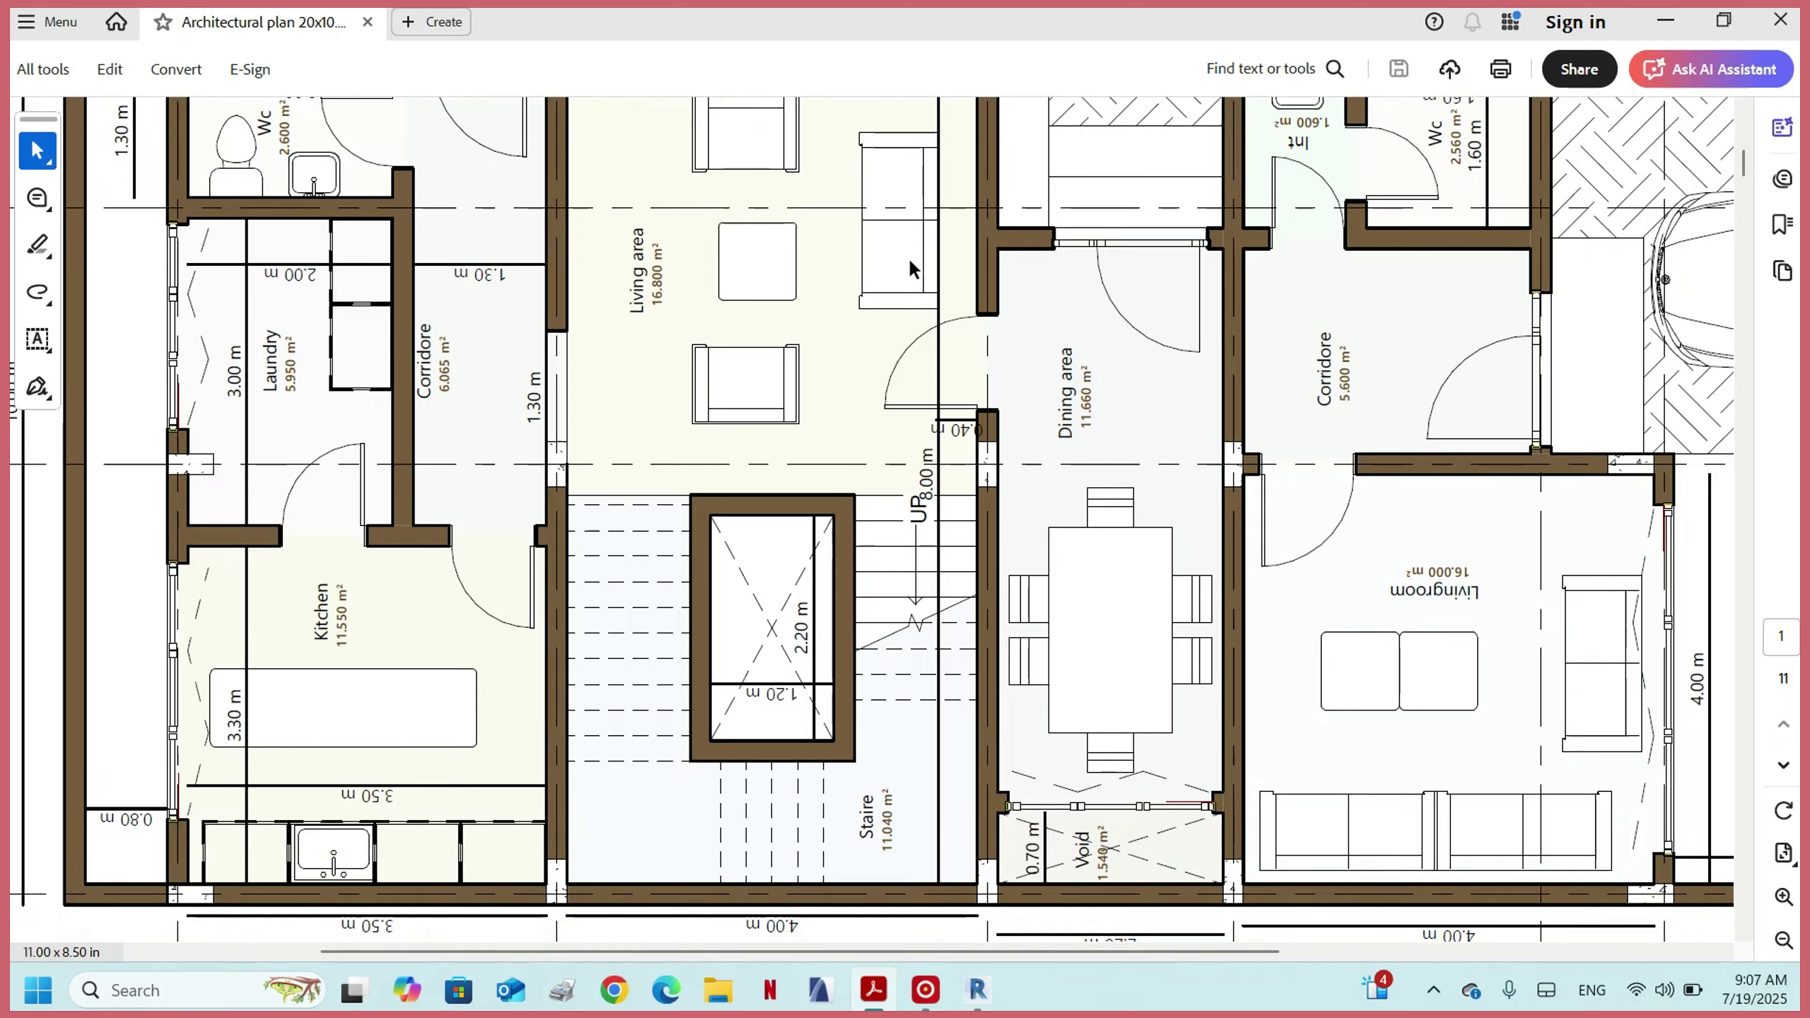
pyautogui.keyDown('ctrl'); pyautogui.scroll(-3, 908, 256); pyautogui.keyUp('ctrl')
pyautogui.keyDown('ctrl'); pyautogui.scroll(2, 908, 256); pyautogui.keyUp('ctrl')
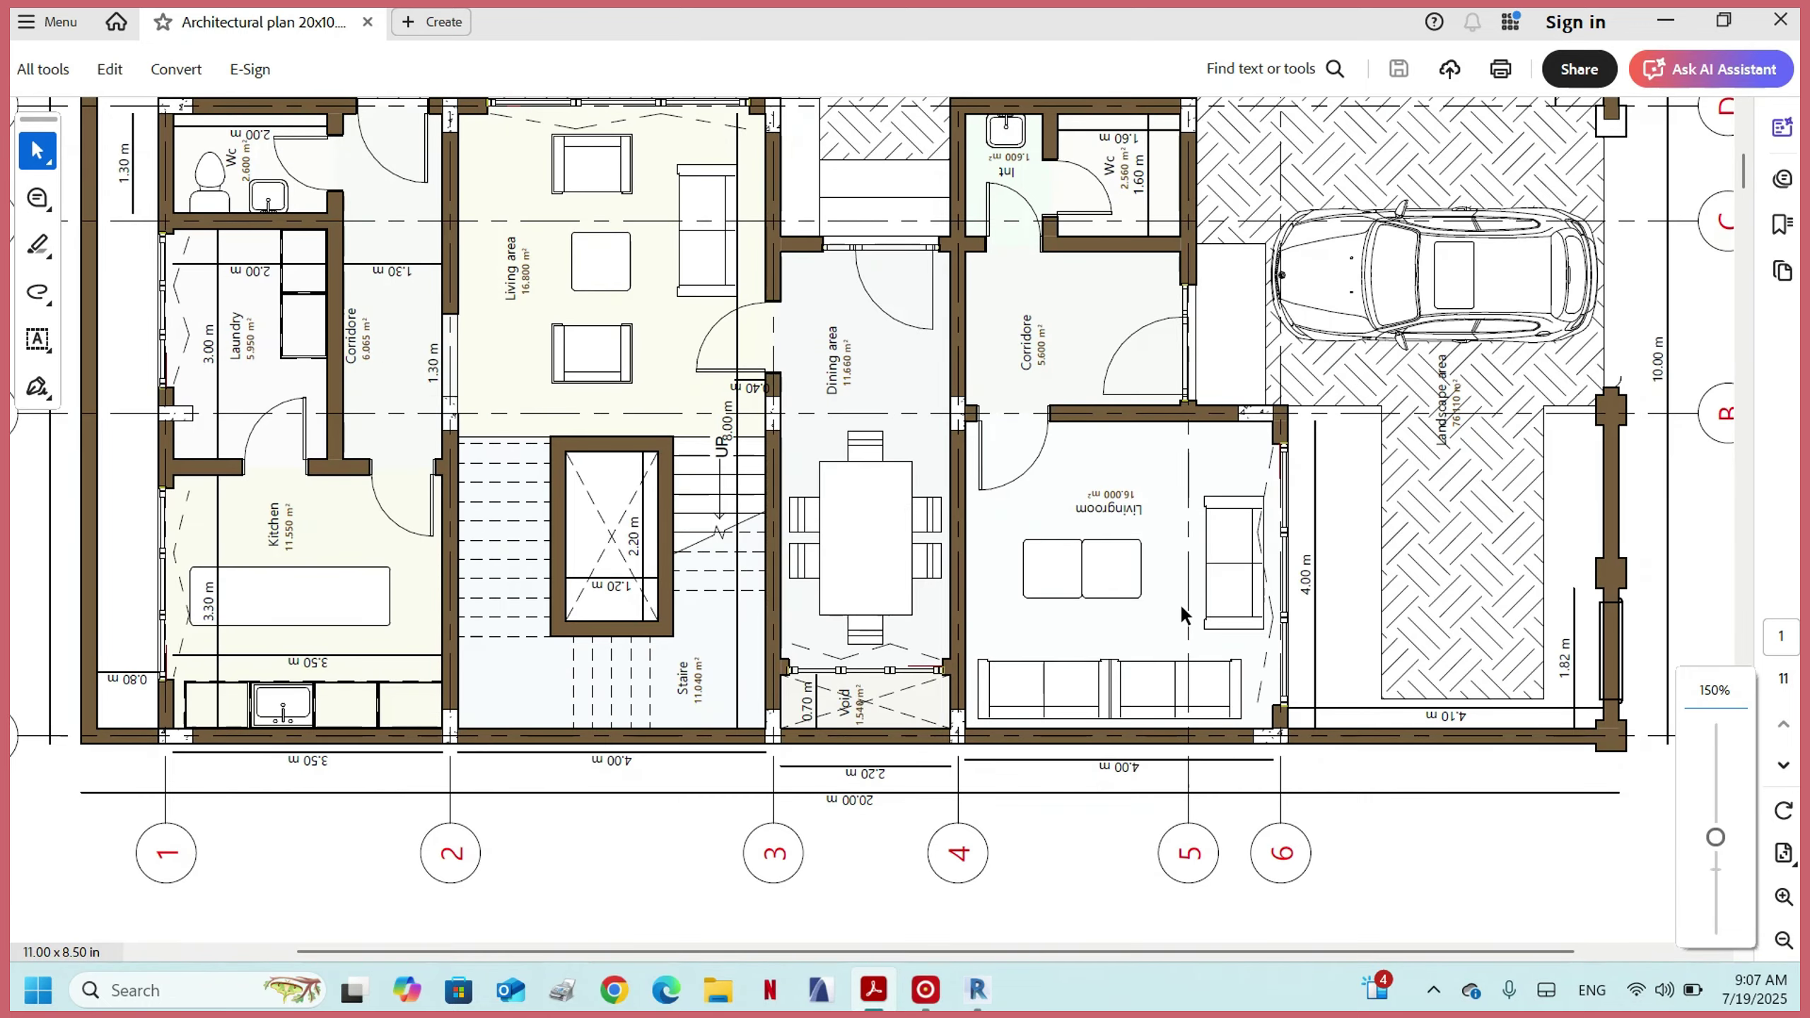
pyautogui.scroll(2, 1132, 362)
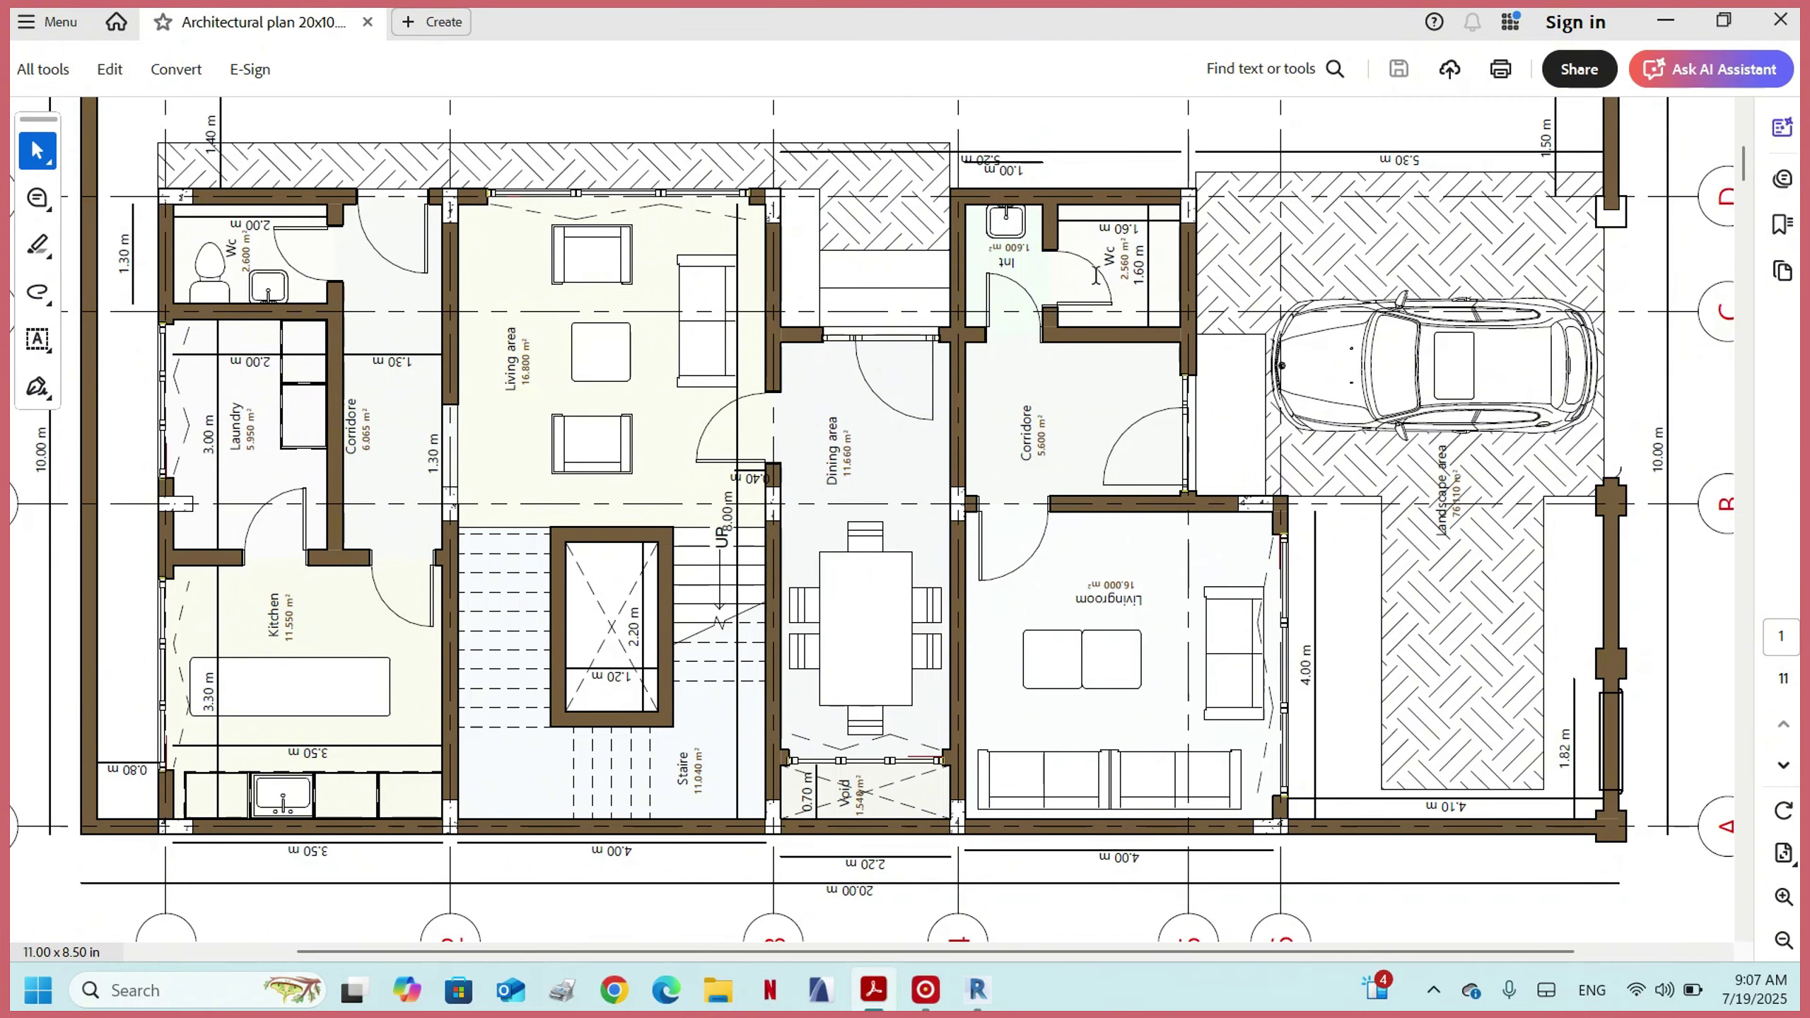
pyautogui.scroll(-3, 1347, 599)
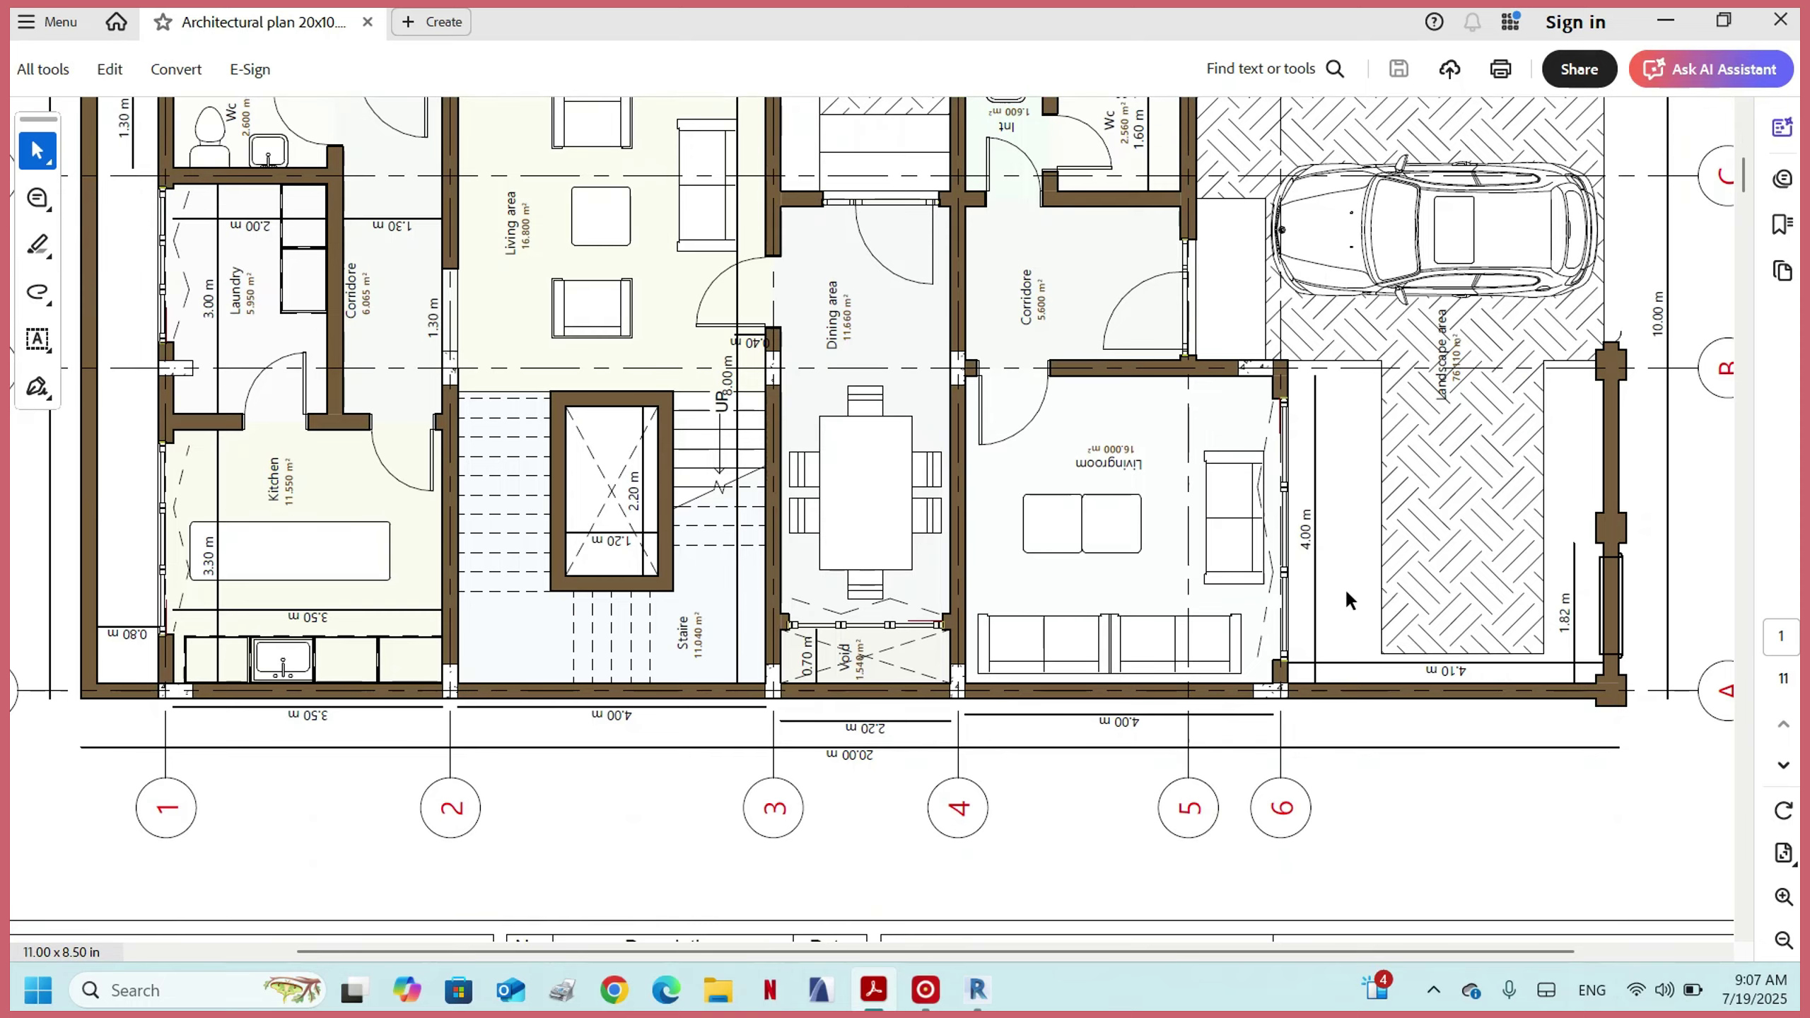
pyautogui.scroll(3, 1306, 370)
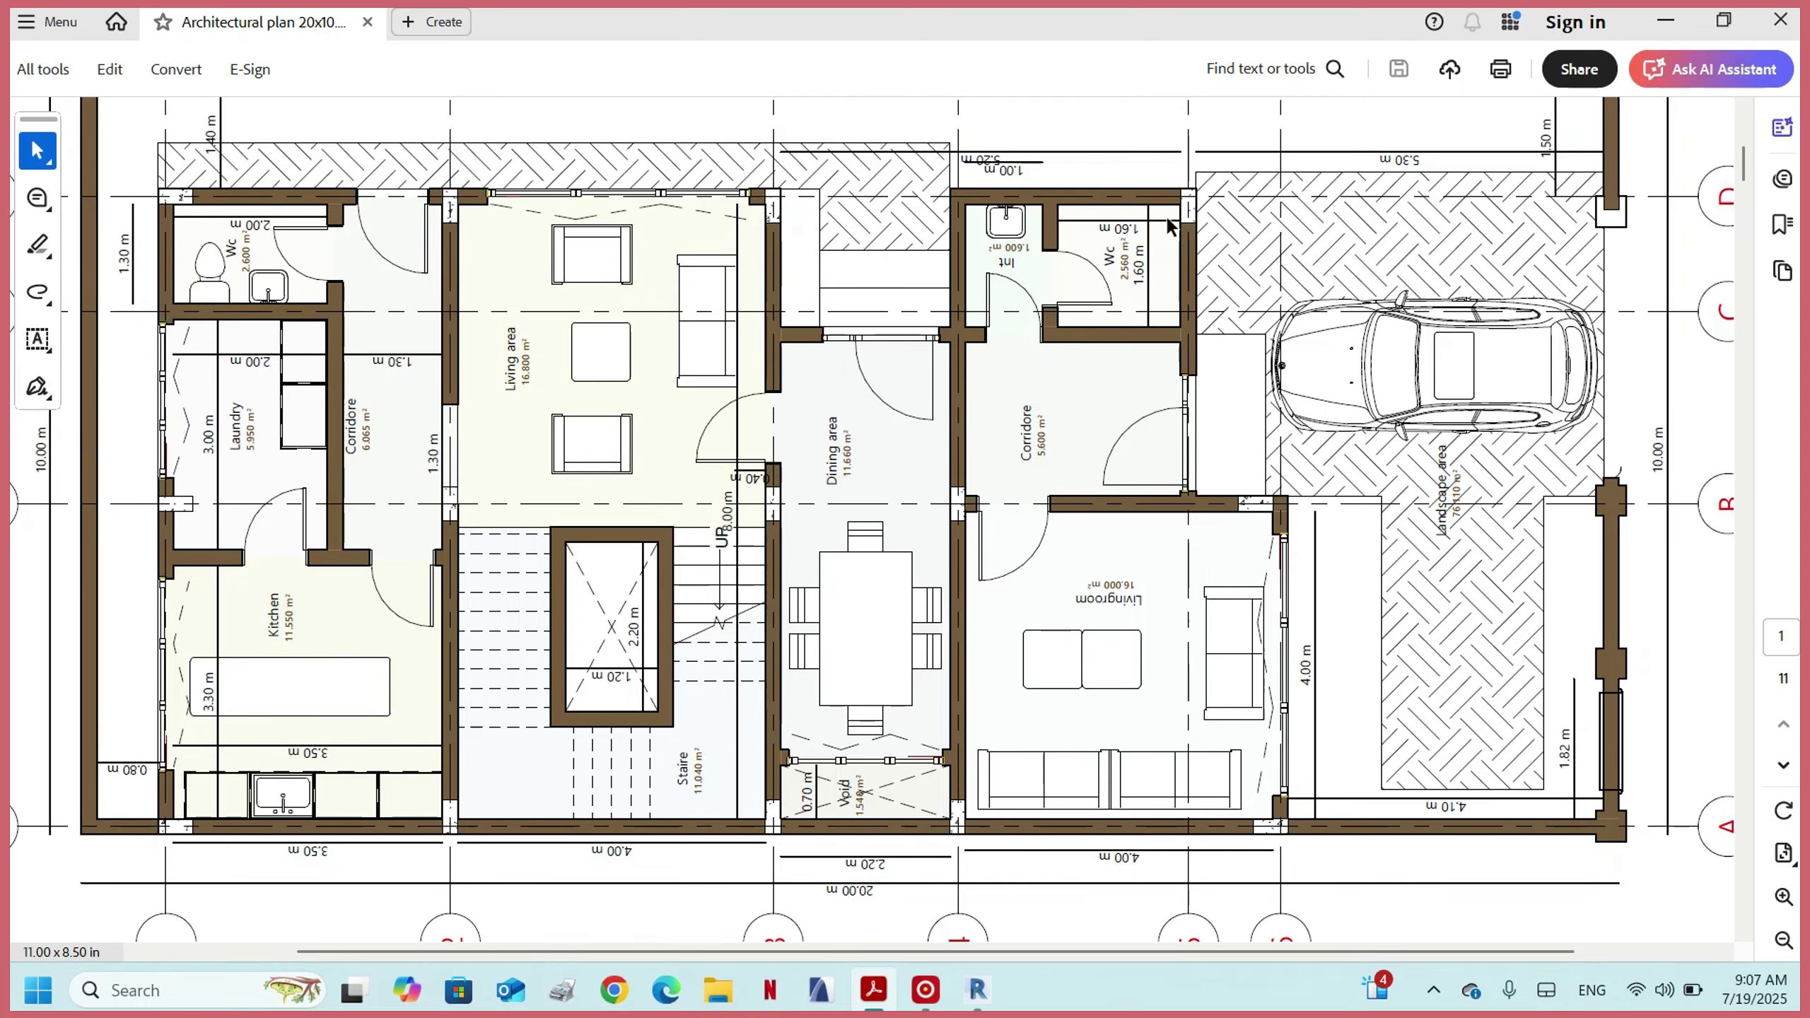
pyautogui.scroll(1, 1230, 301)
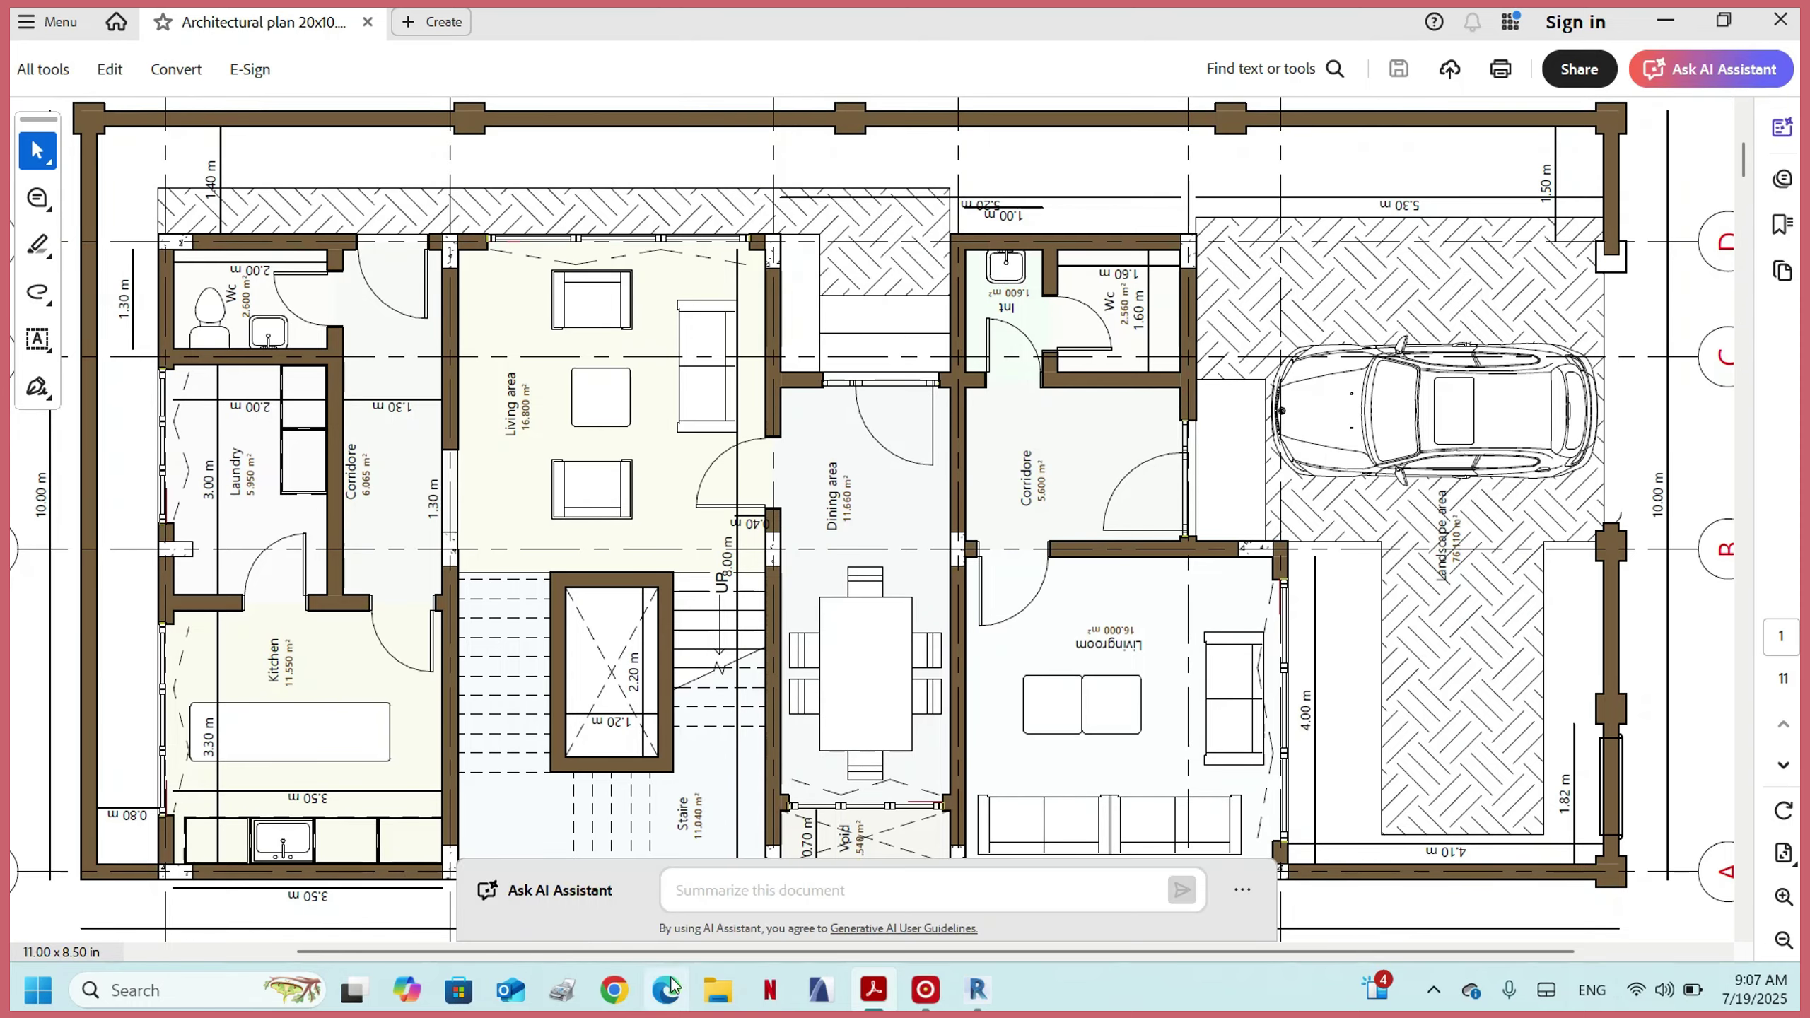
pyautogui.click(976, 993)
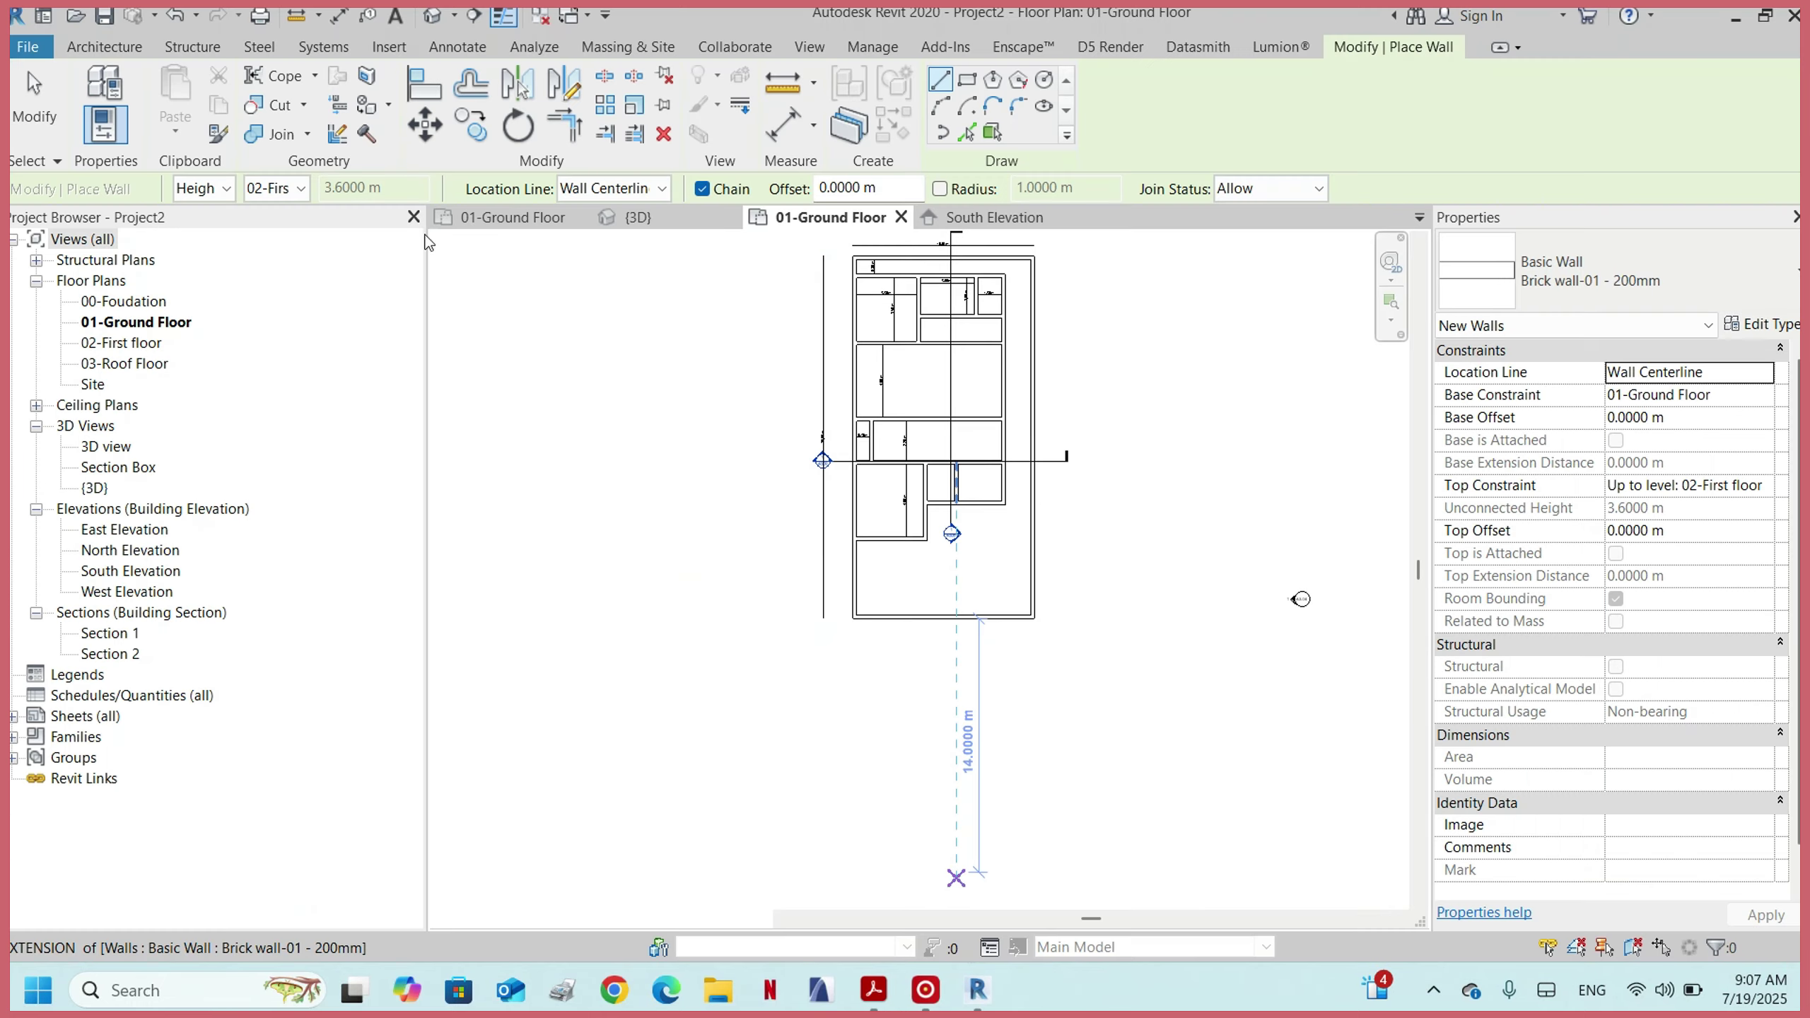
# - In REV_0's ground floor plan, add an aligned dimension from the living room's left wall face to the WC's outer wall face, across the landscape area
pyautogui.click(537, 223)
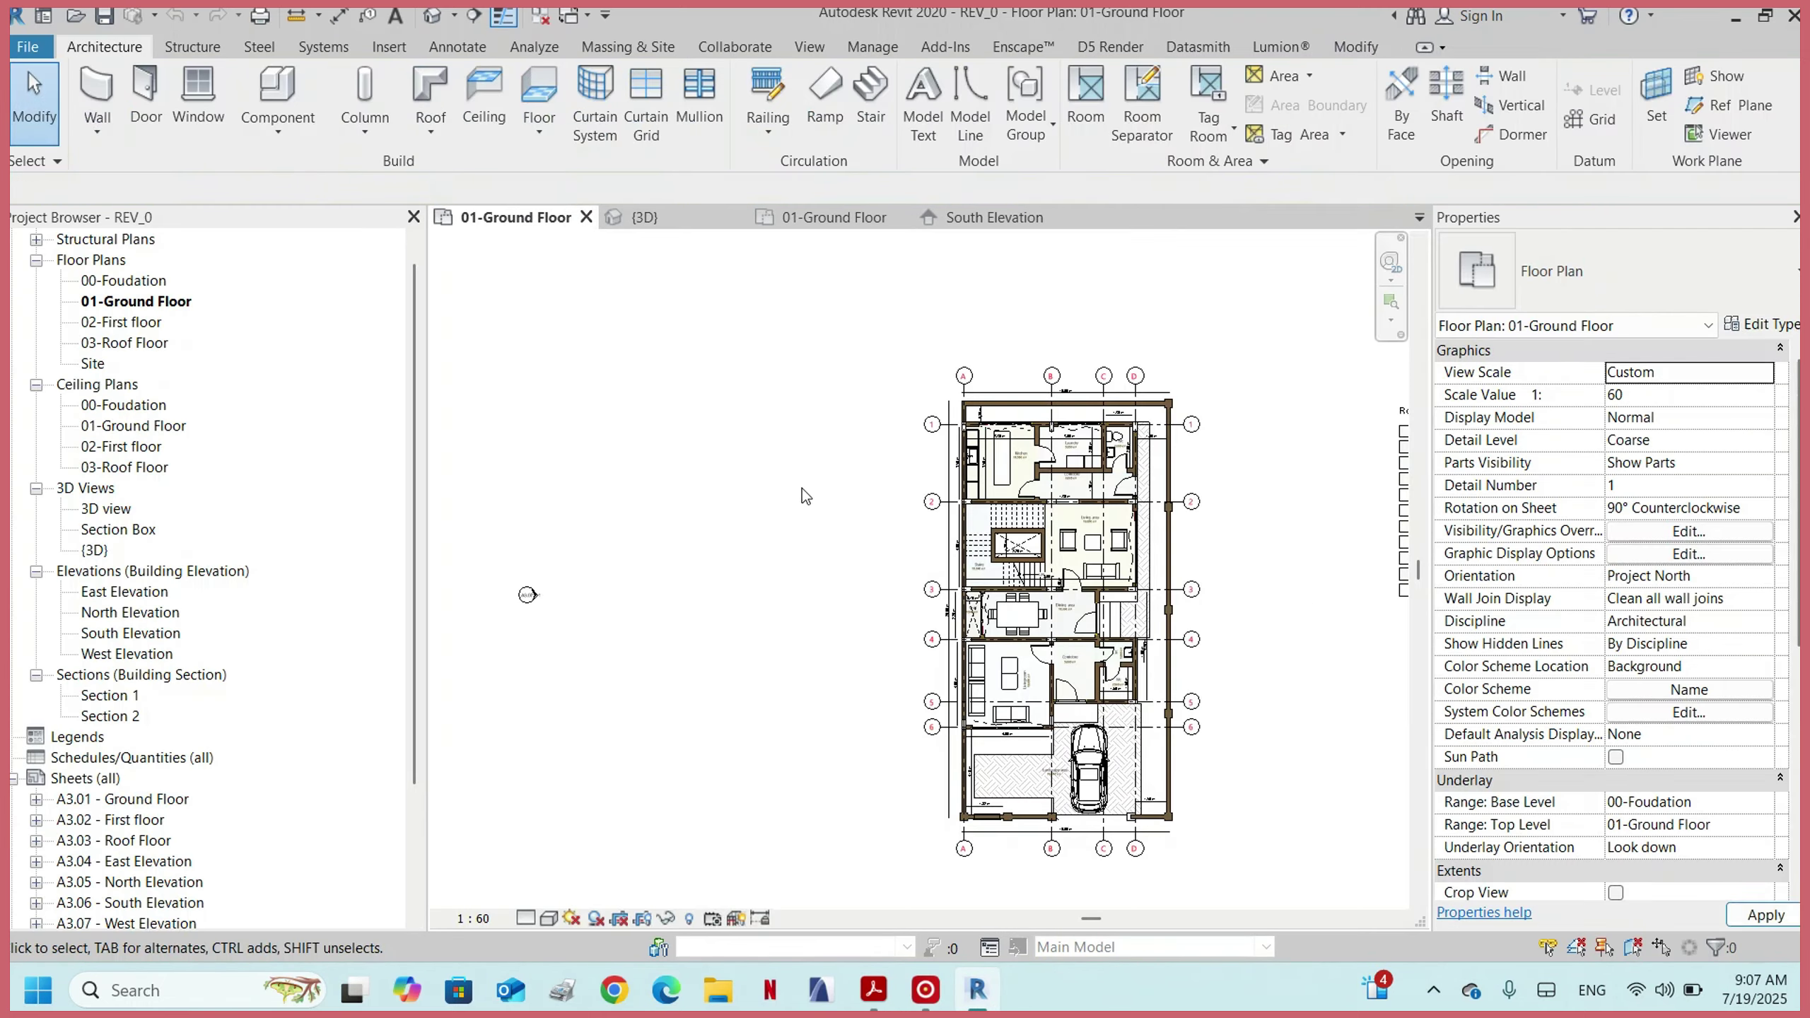
pyautogui.scroll(5, 1091, 770)
pyautogui.scroll(-3, 1054, 516)
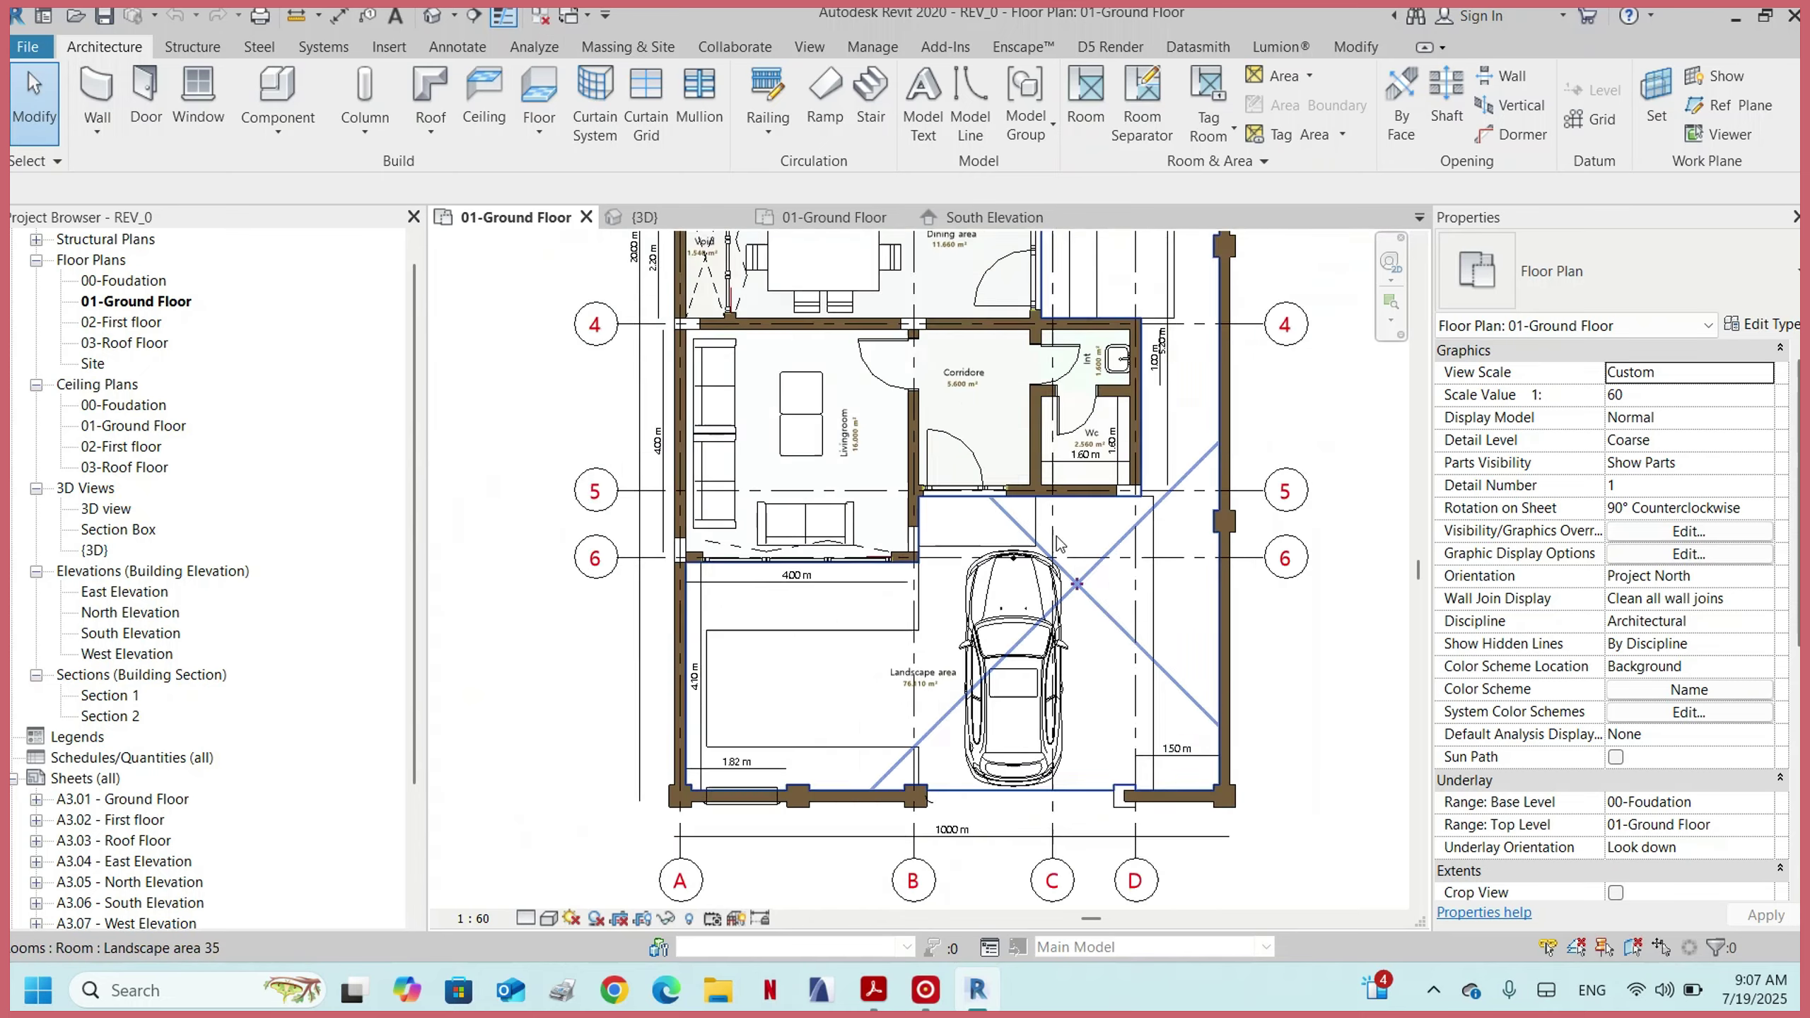
pyautogui.click(1356, 47)
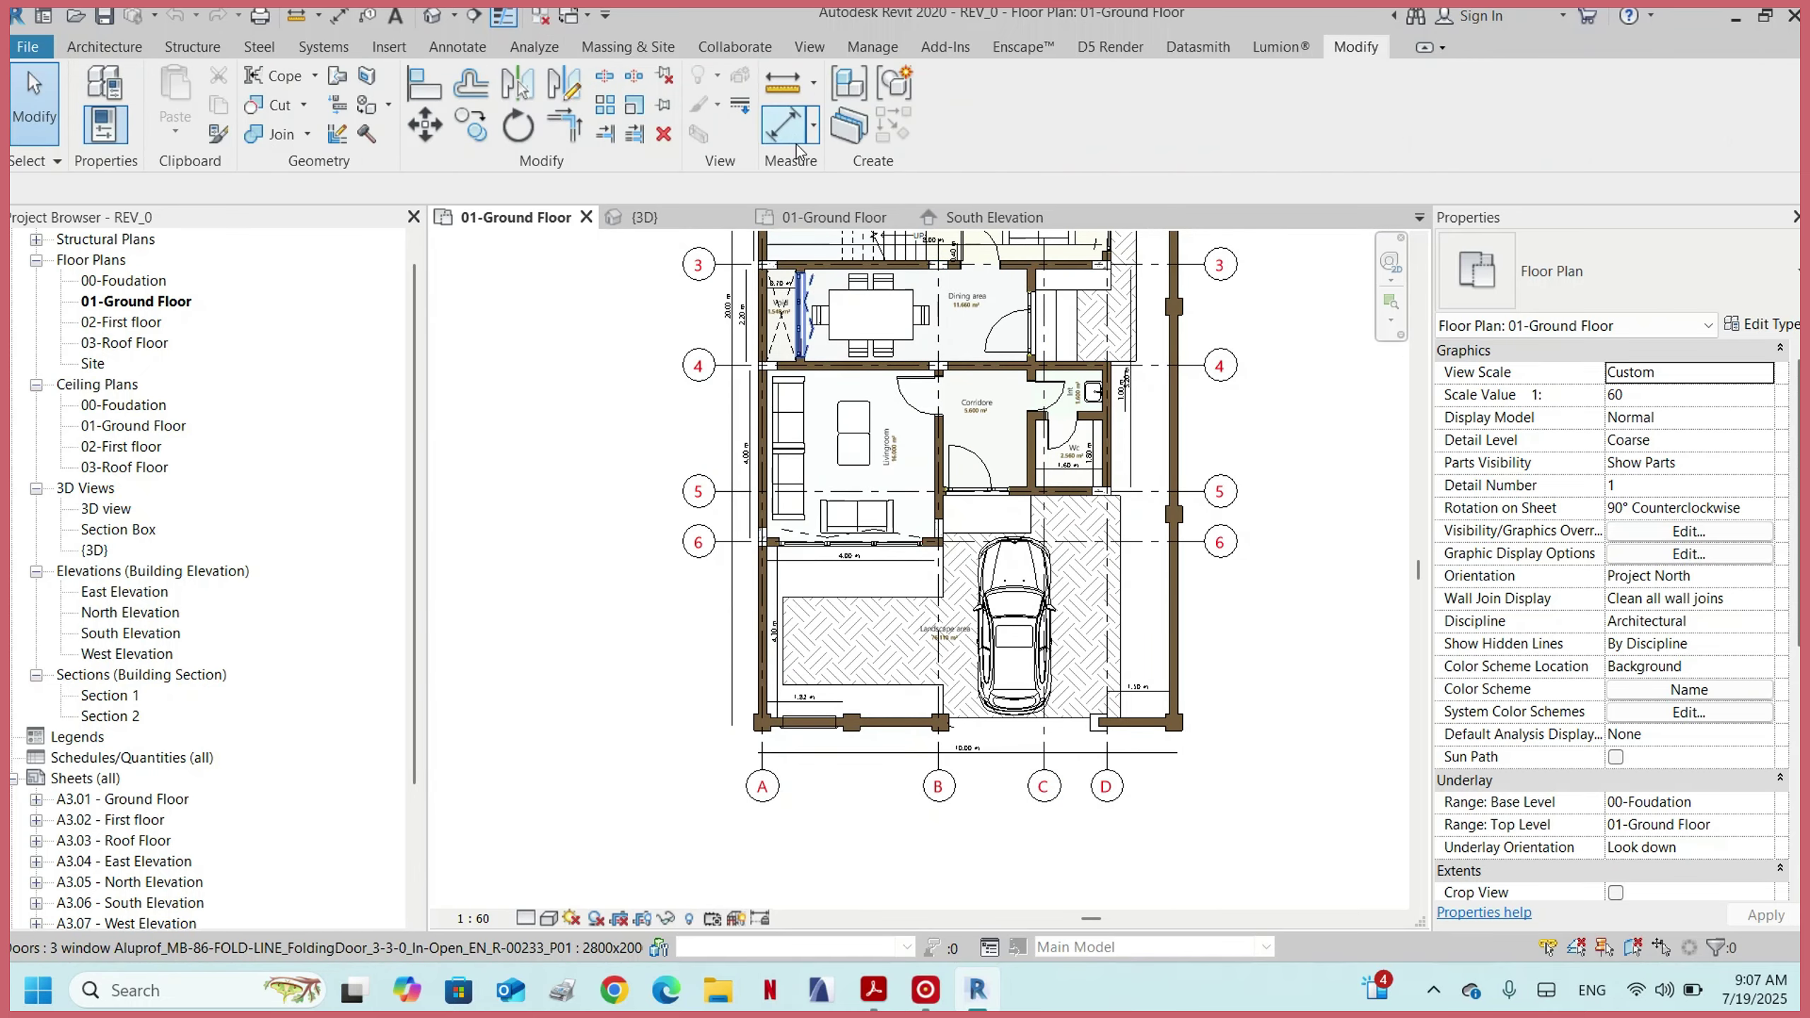
pyautogui.scroll(2, 841, 444)
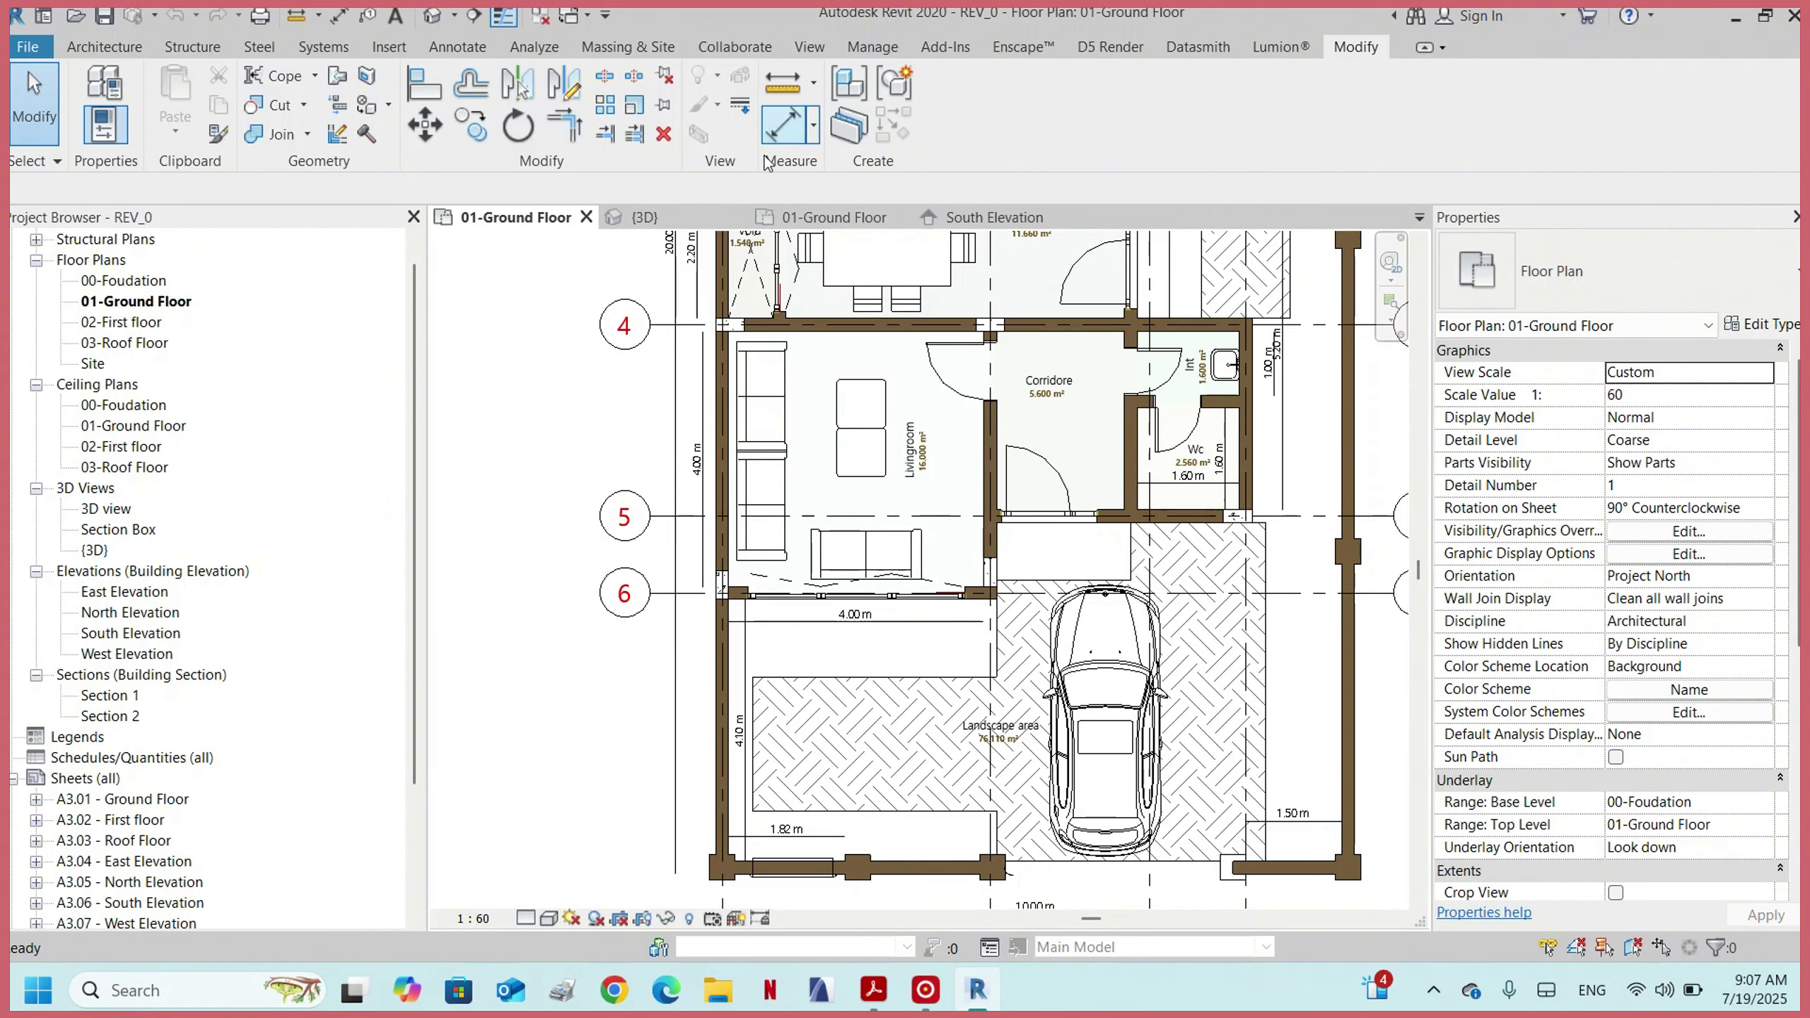
pyautogui.click(783, 126)
pyautogui.scroll(3, 744, 414)
pyautogui.scroll(-3, 741, 405)
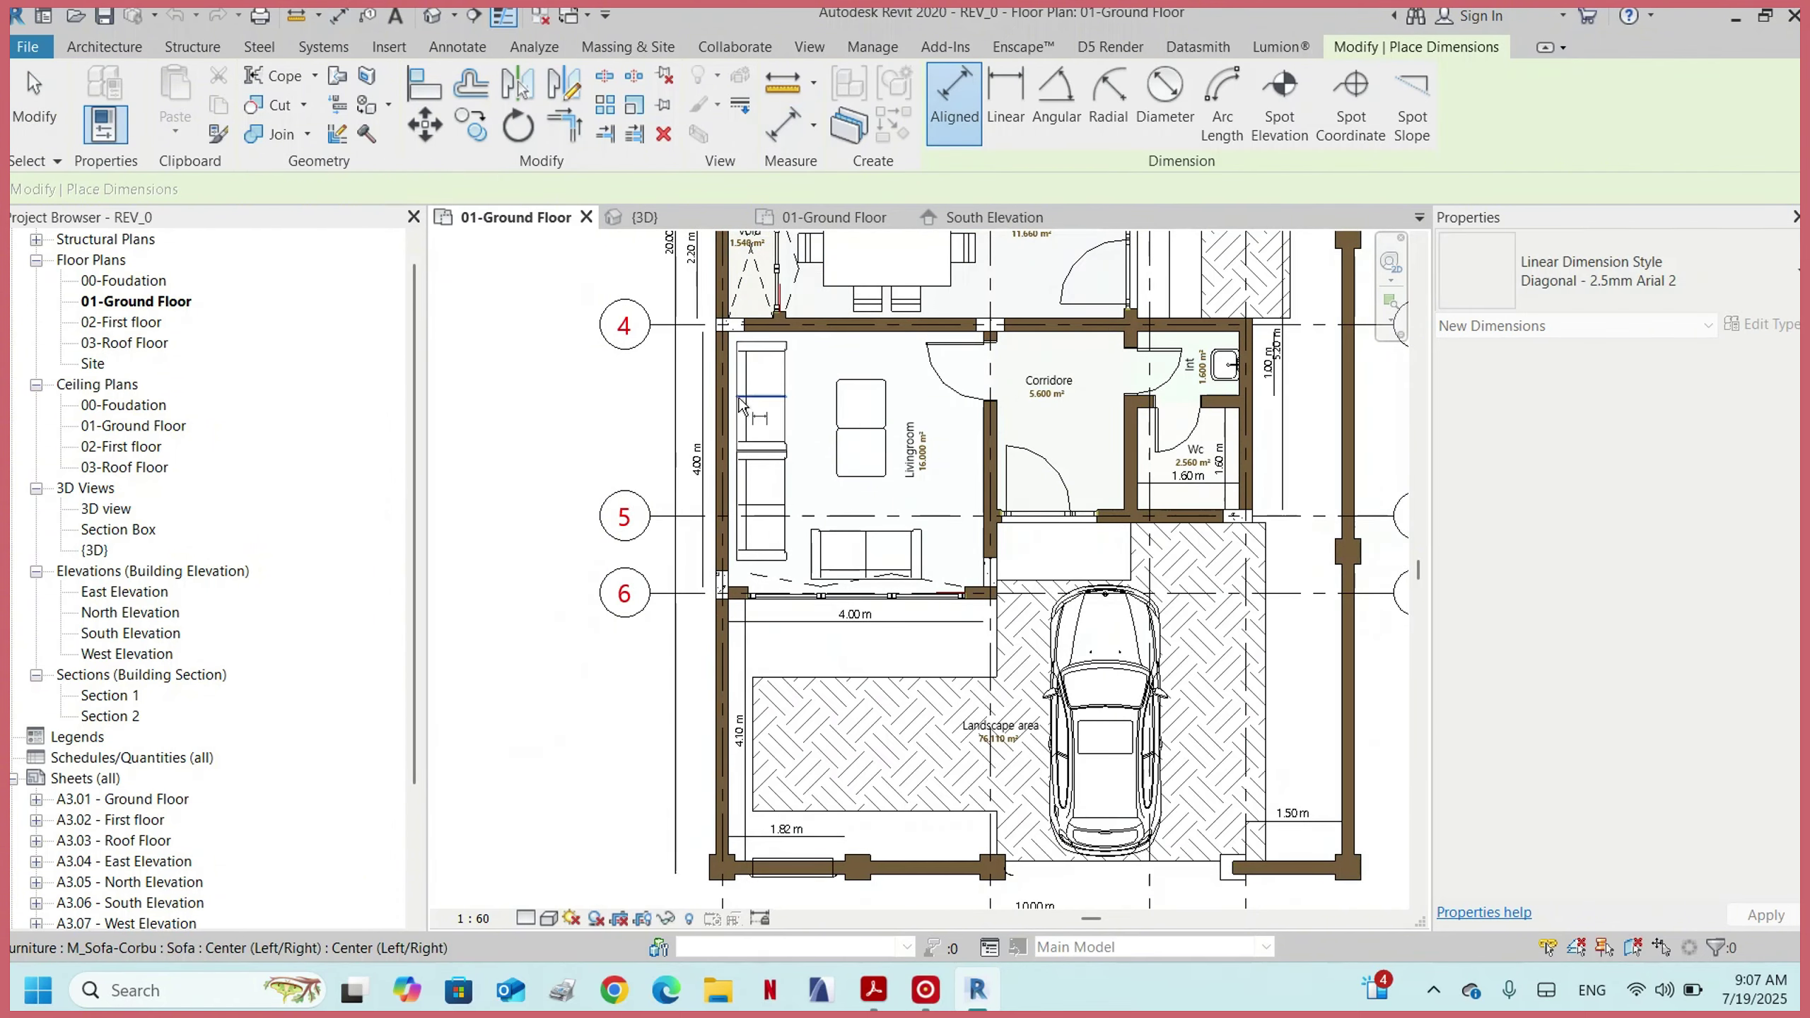
pyautogui.scroll(3, 712, 405)
pyautogui.scroll(-3, 404, 608)
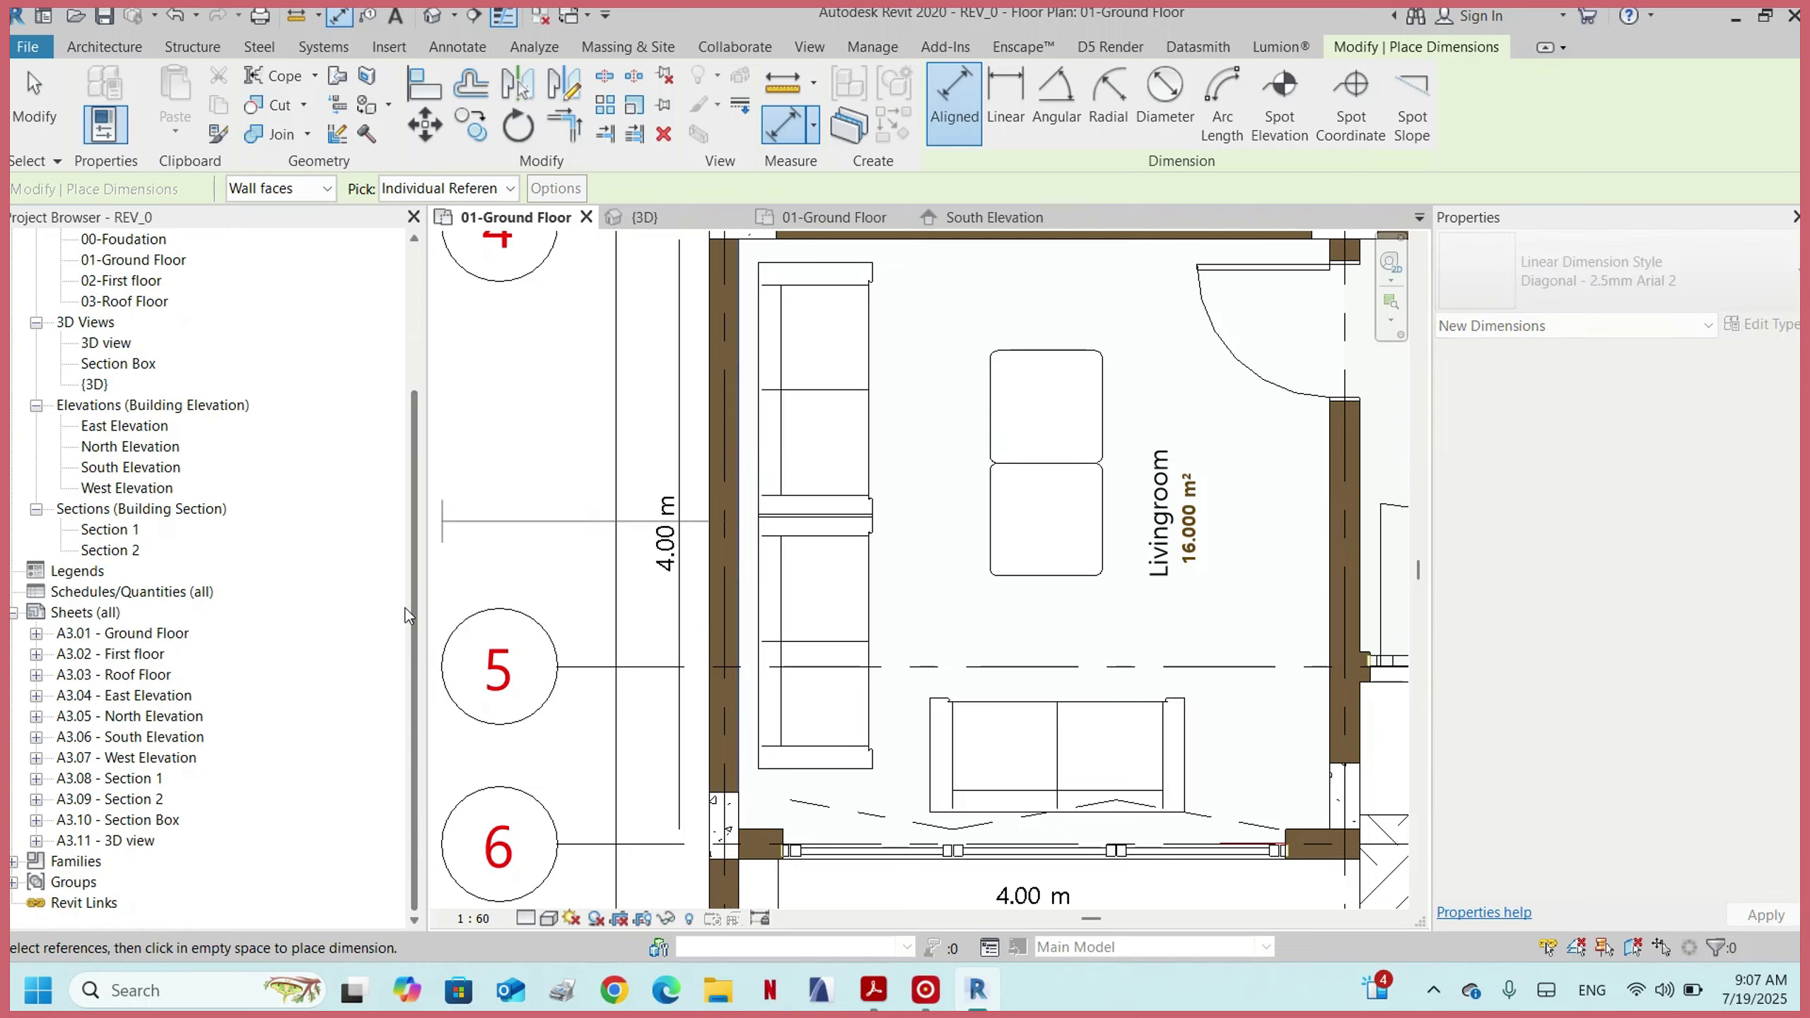
pyautogui.scroll(-3, 549, 560)
pyautogui.moveTo(855, 571); pyautogui.dragTo(692, 571, button='middle')
pyautogui.scroll(2, 1073, 514)
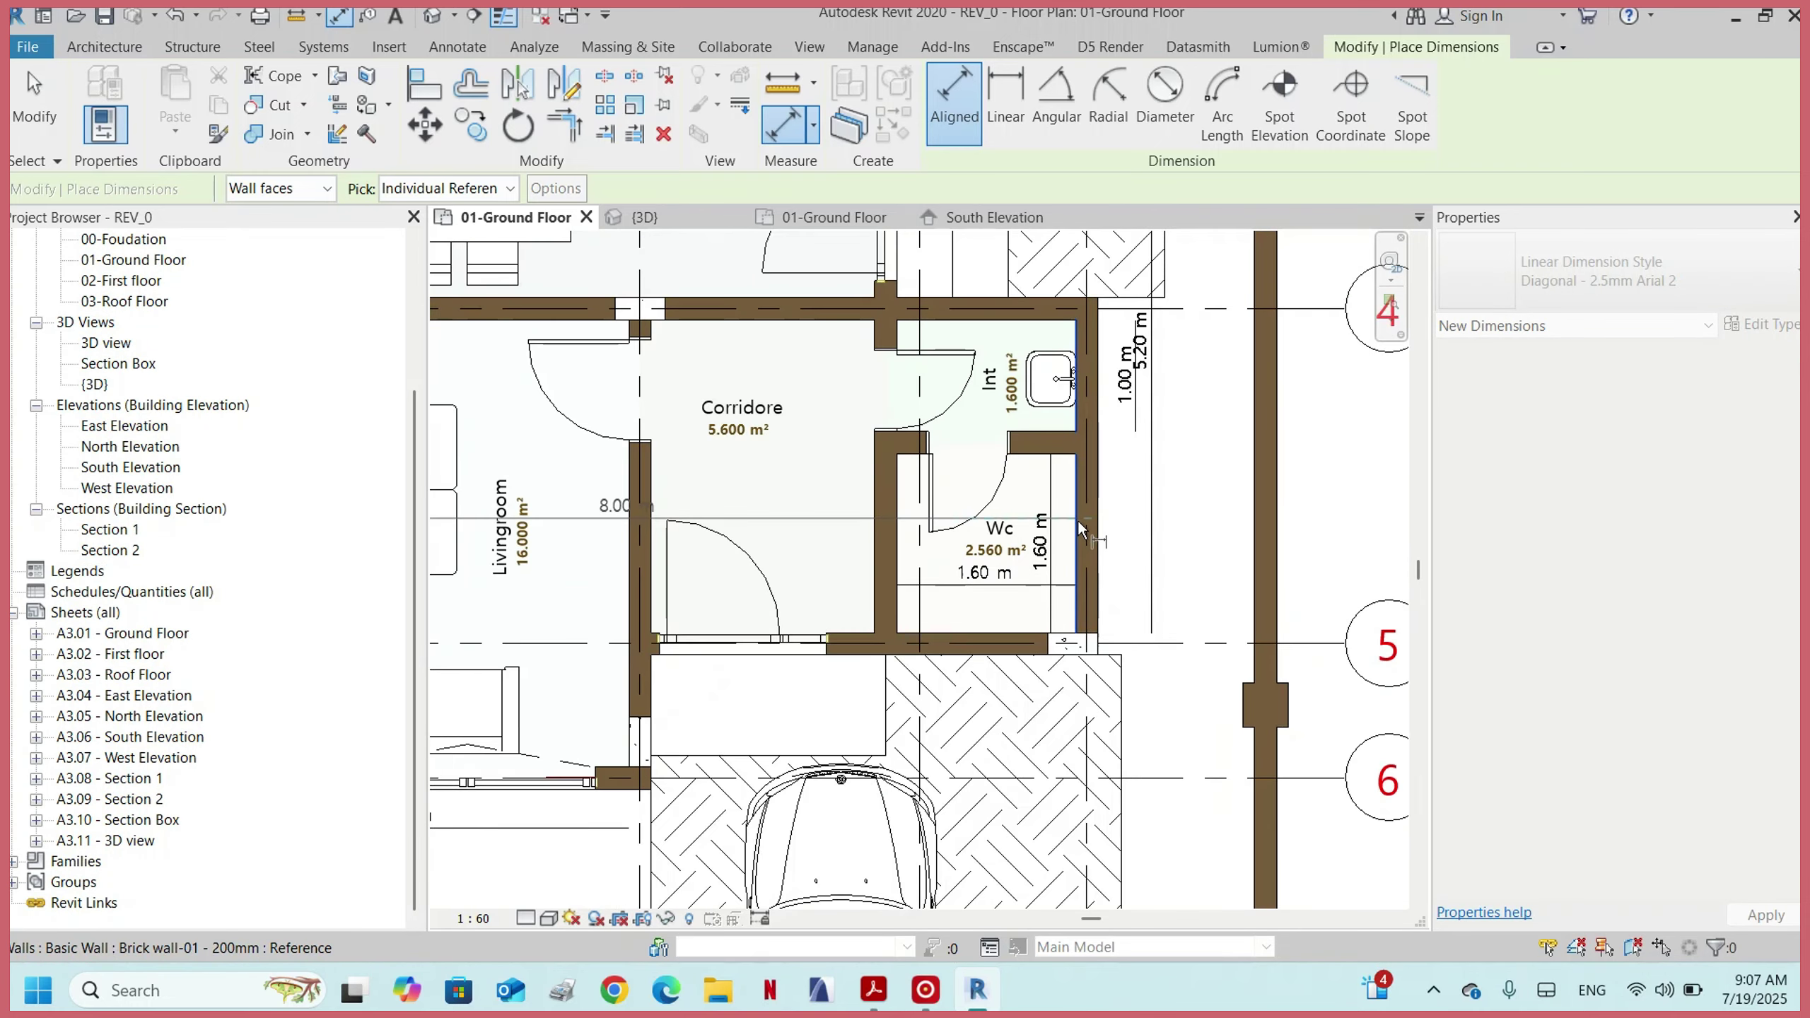
pyautogui.scroll(-3, 848, 469)
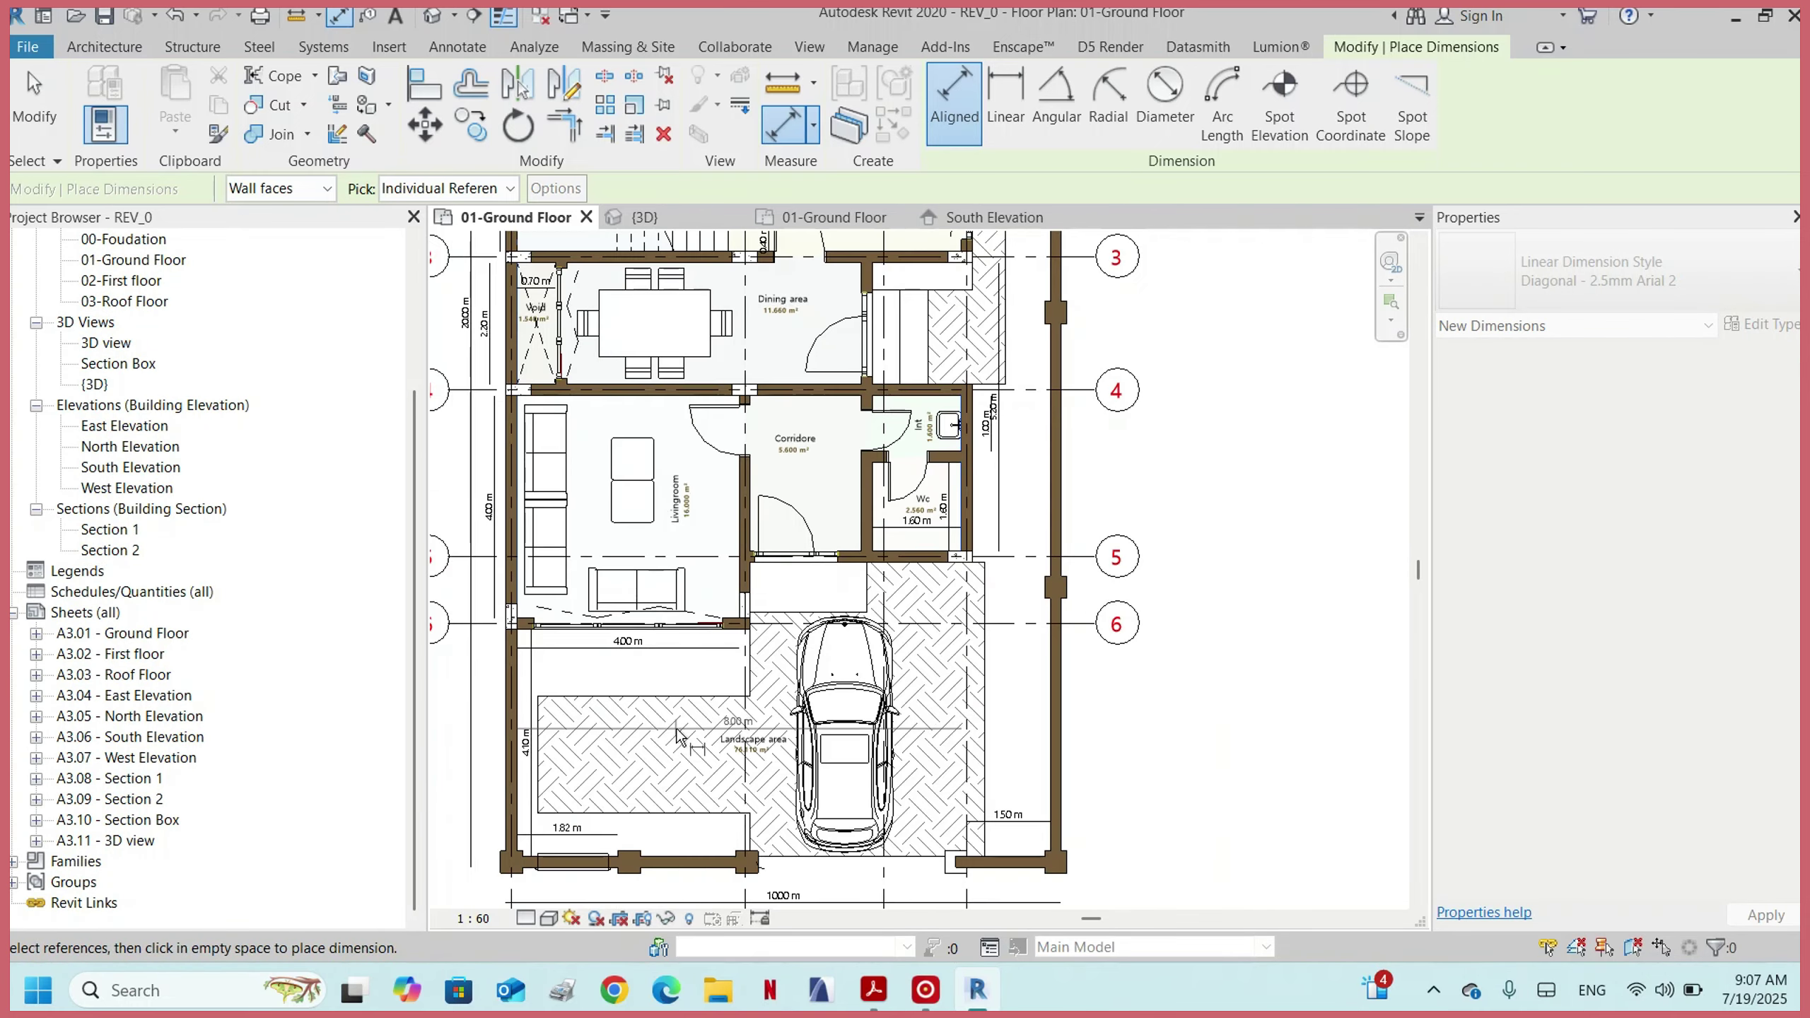
pyautogui.scroll(5, 970, 489)
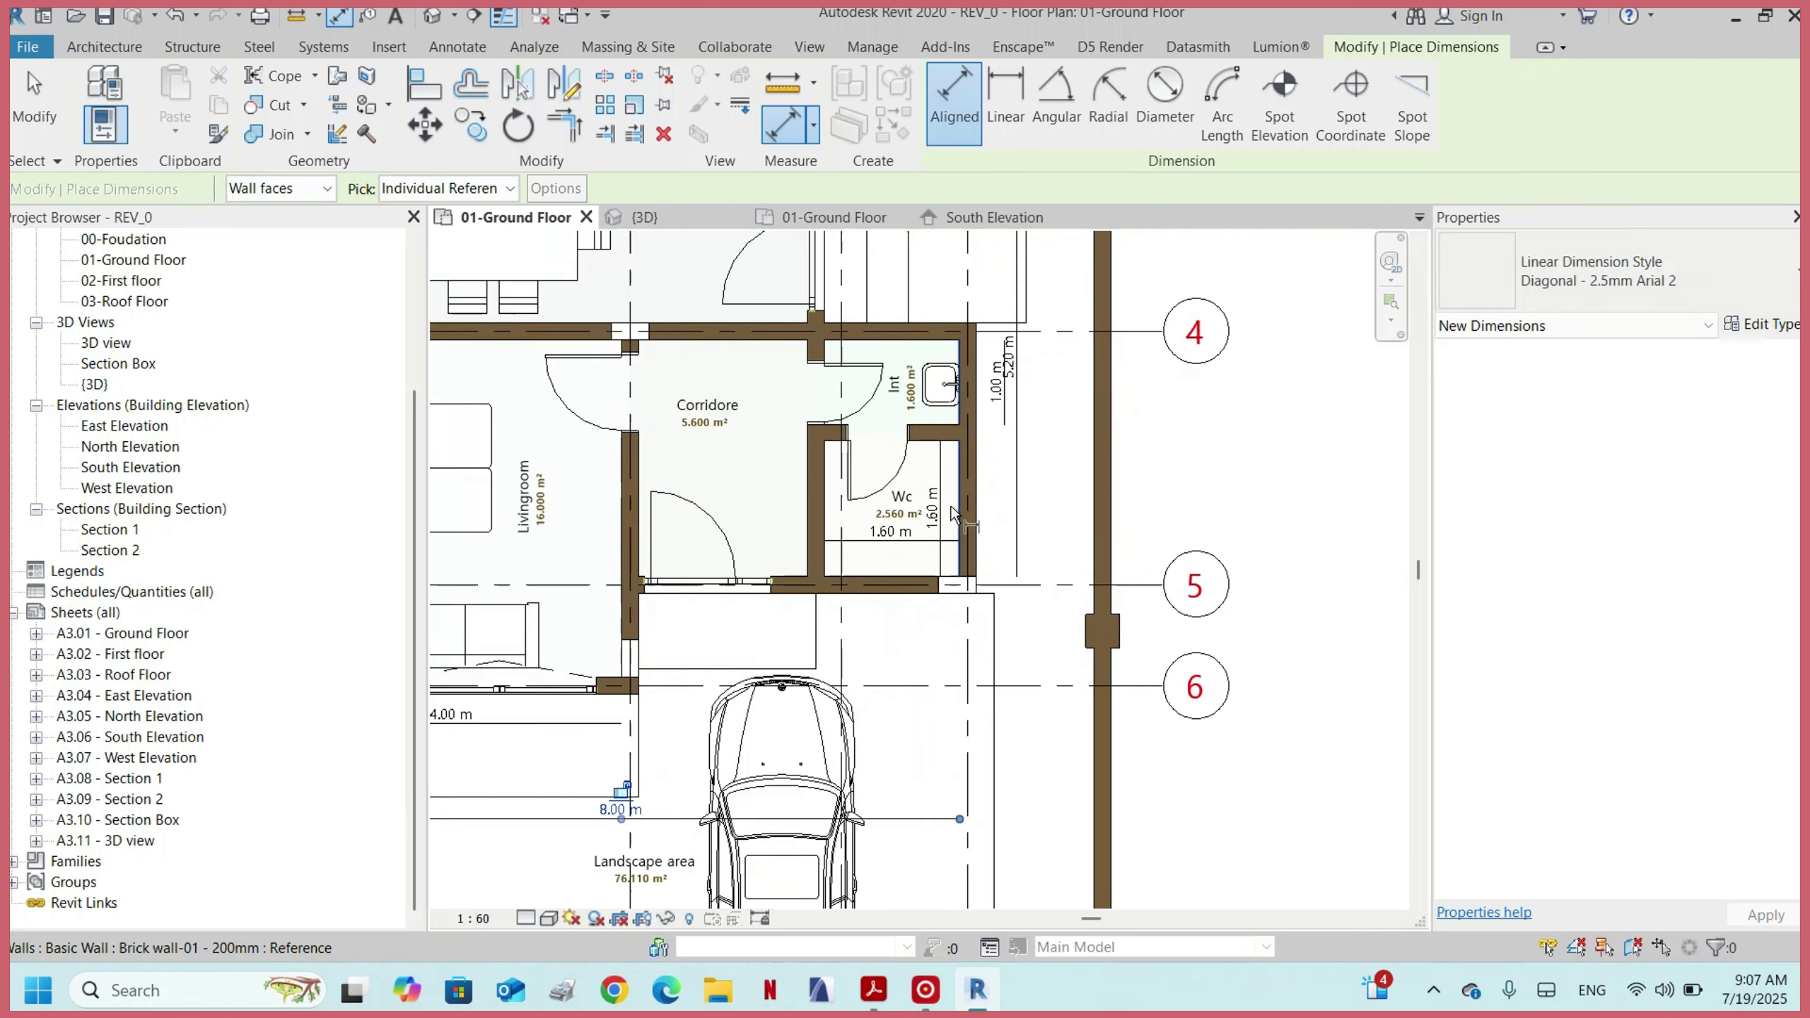
# - Add an aligned dimension outside the WC for the depth between the outer wall faces at grids 4 and 5
pyautogui.scroll(-5, 984, 477)
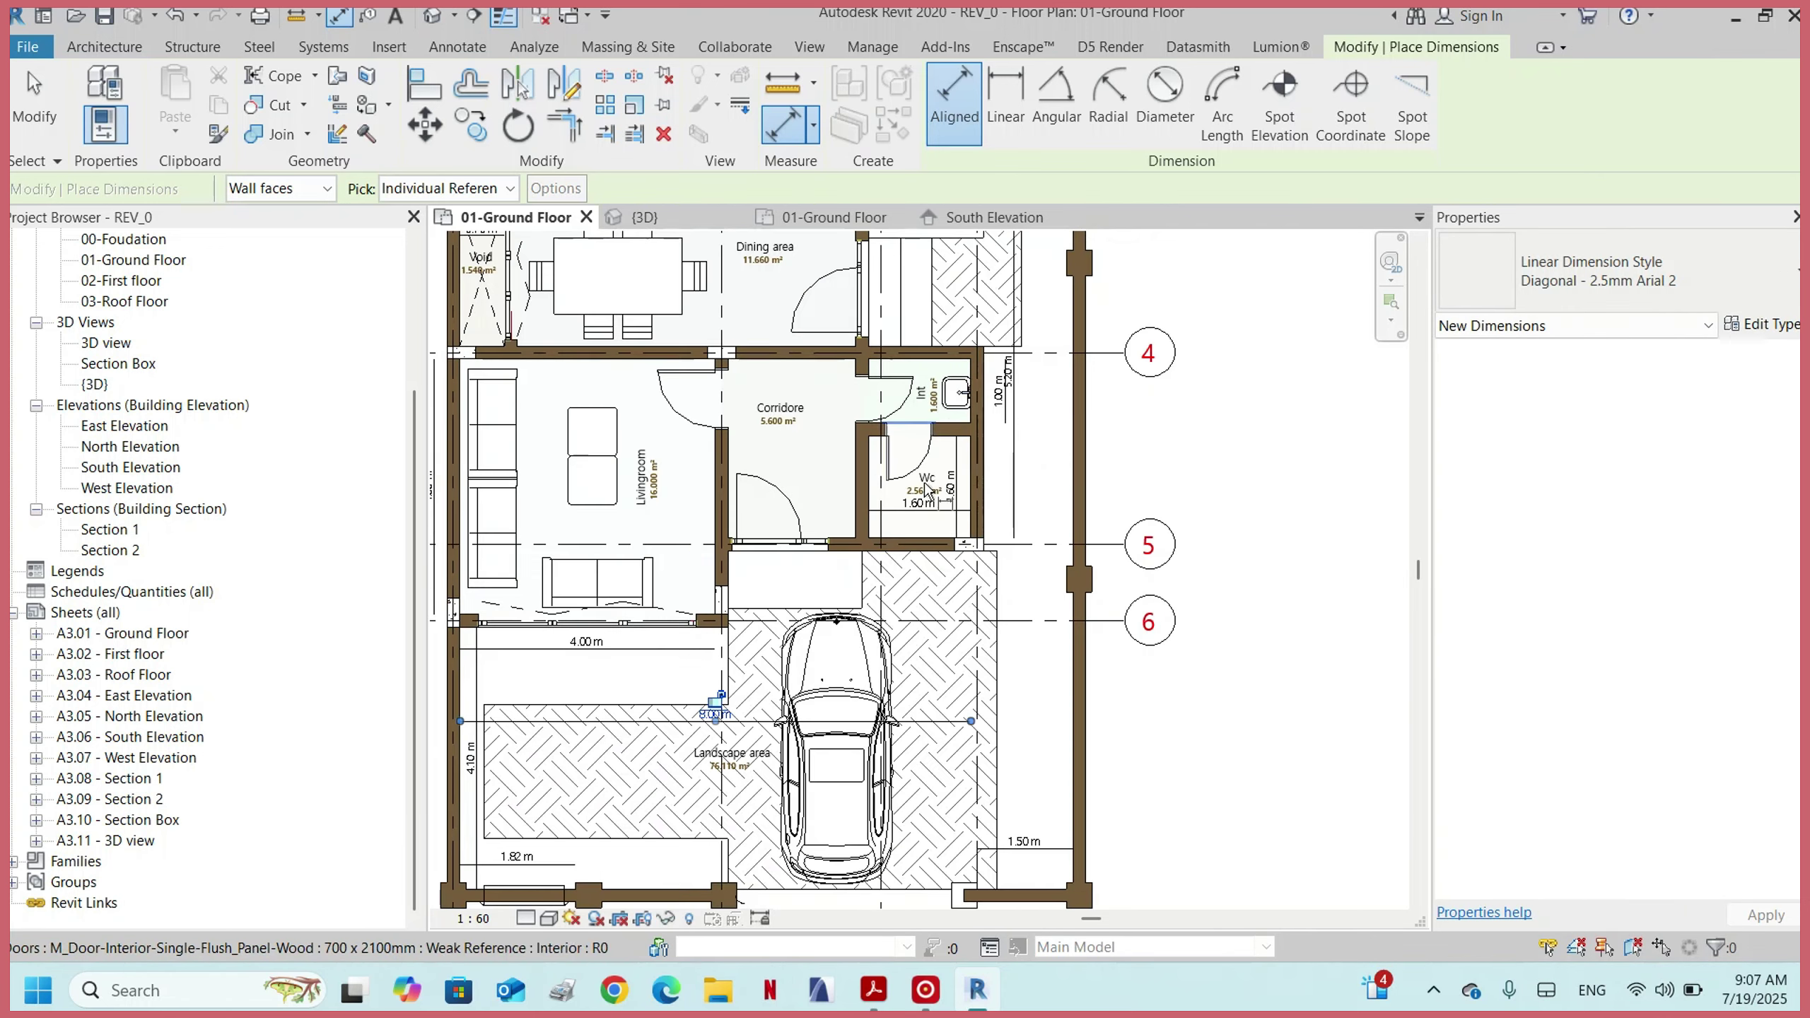
pyautogui.scroll(5, 997, 392)
pyautogui.scroll(-1, 1018, 332)
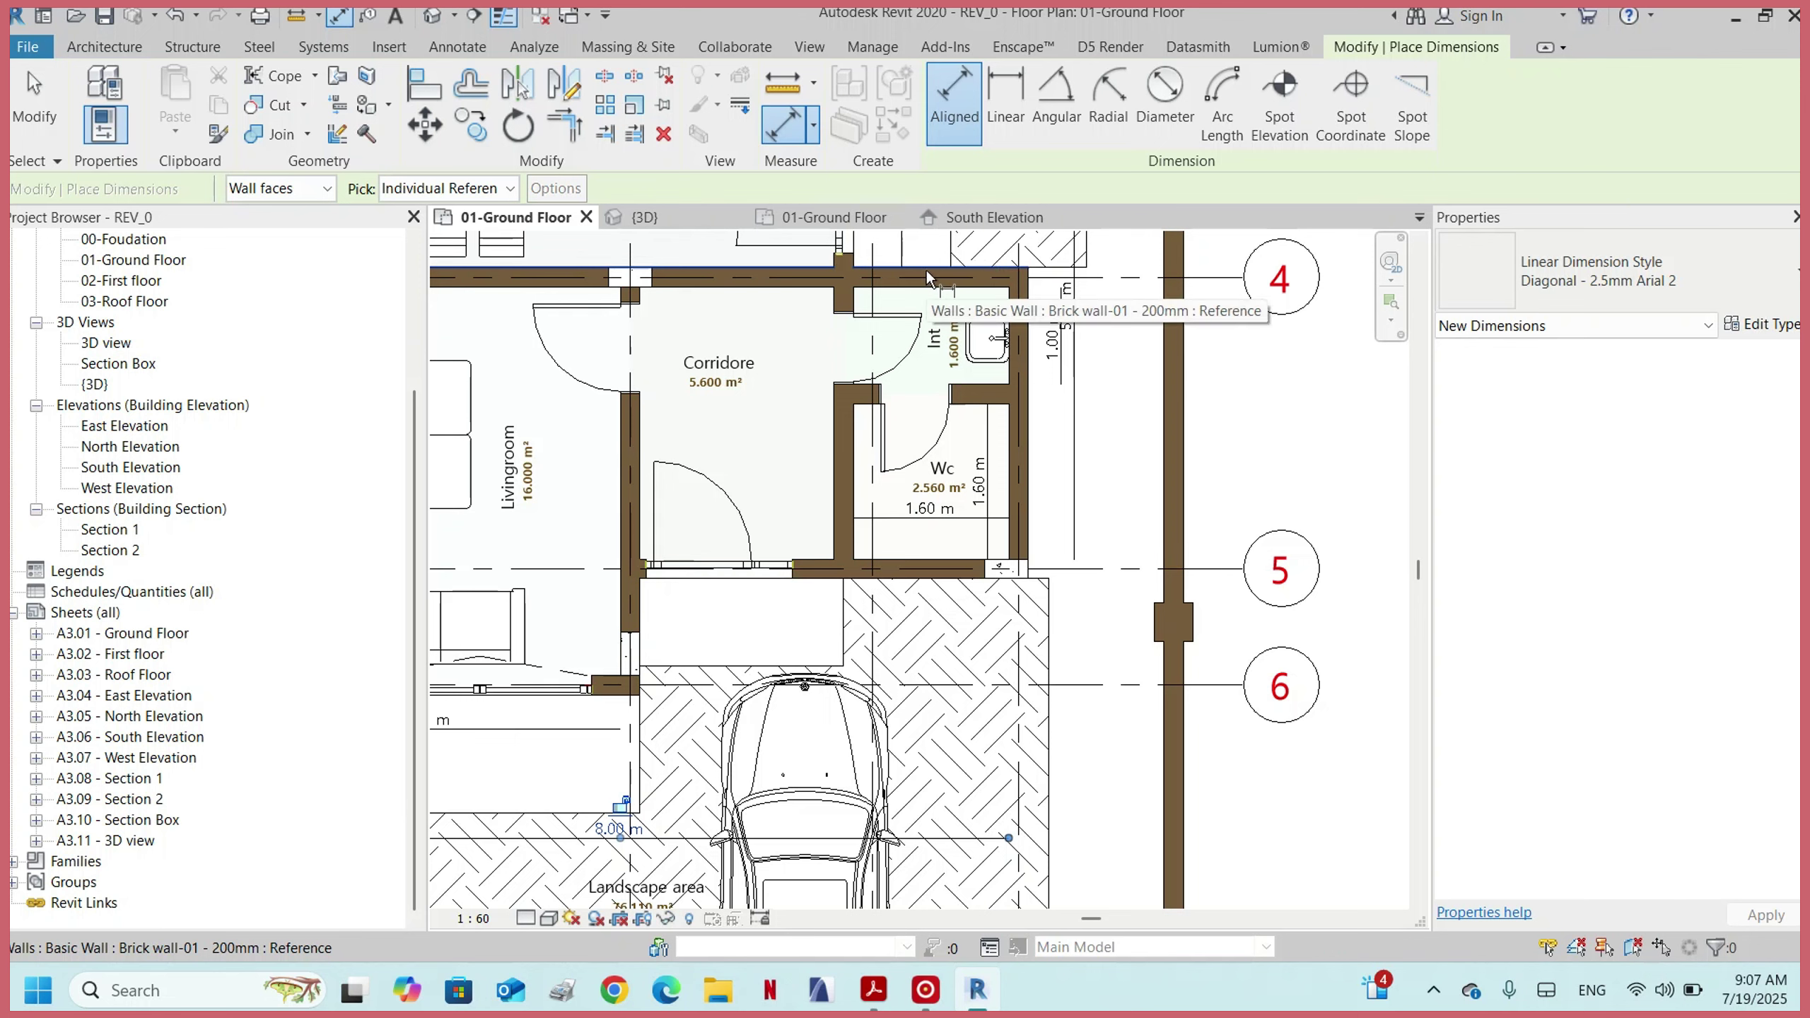
pyautogui.click(968, 336)
pyautogui.click(947, 596)
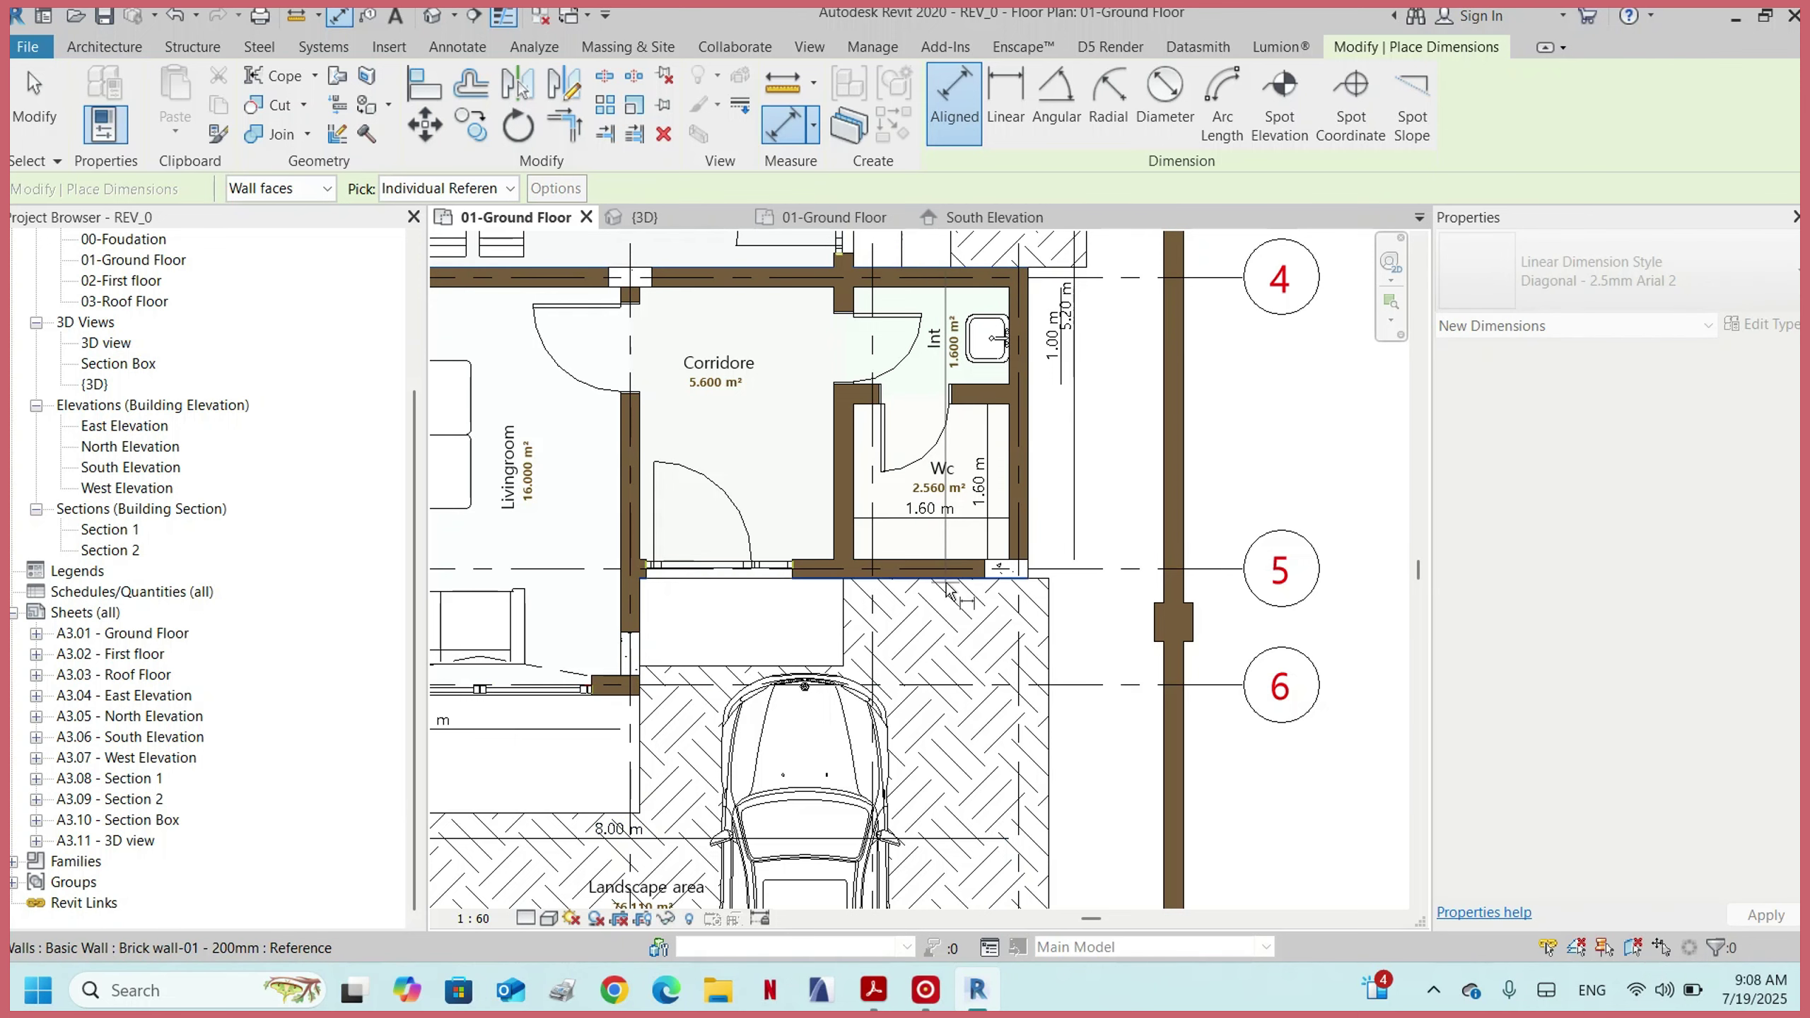
pyautogui.click(1118, 498)
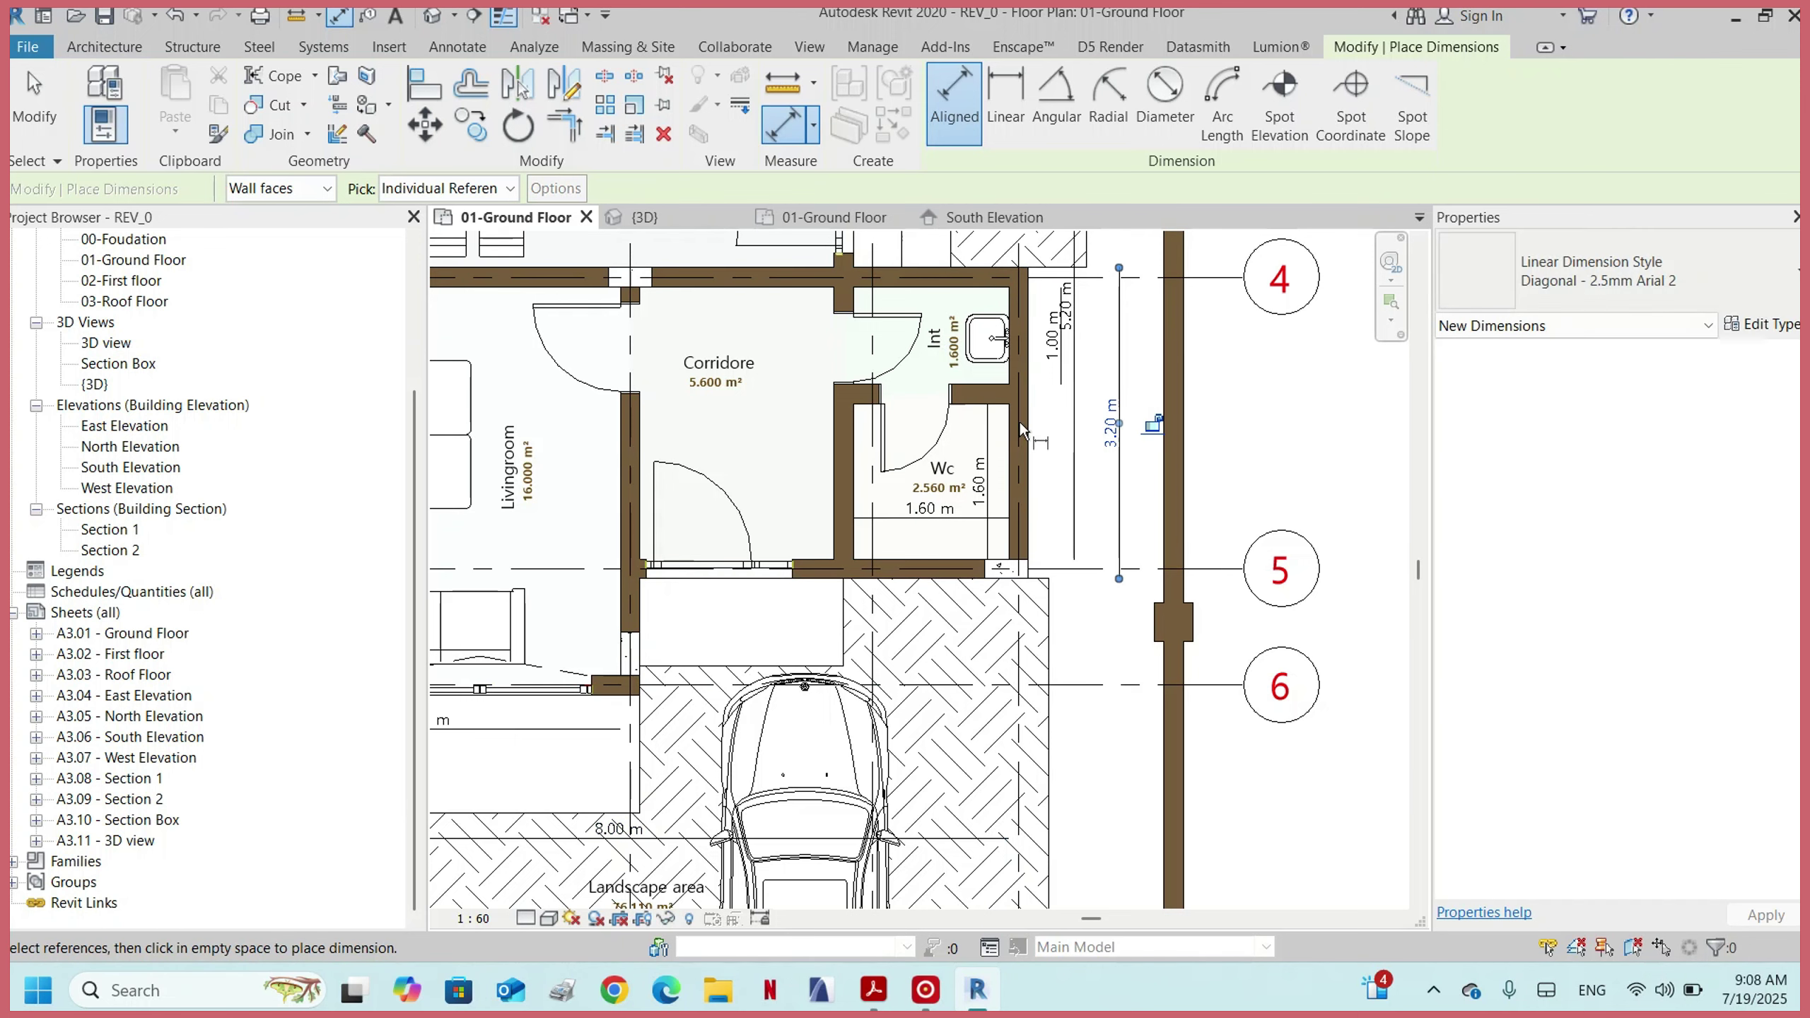
# - Check the corridor and dining area on the PDF plan in Acrobat, then return to Project2's ground floor plan in Revit
pyautogui.scroll(-5, 1020, 421)
pyautogui.click(977, 990)
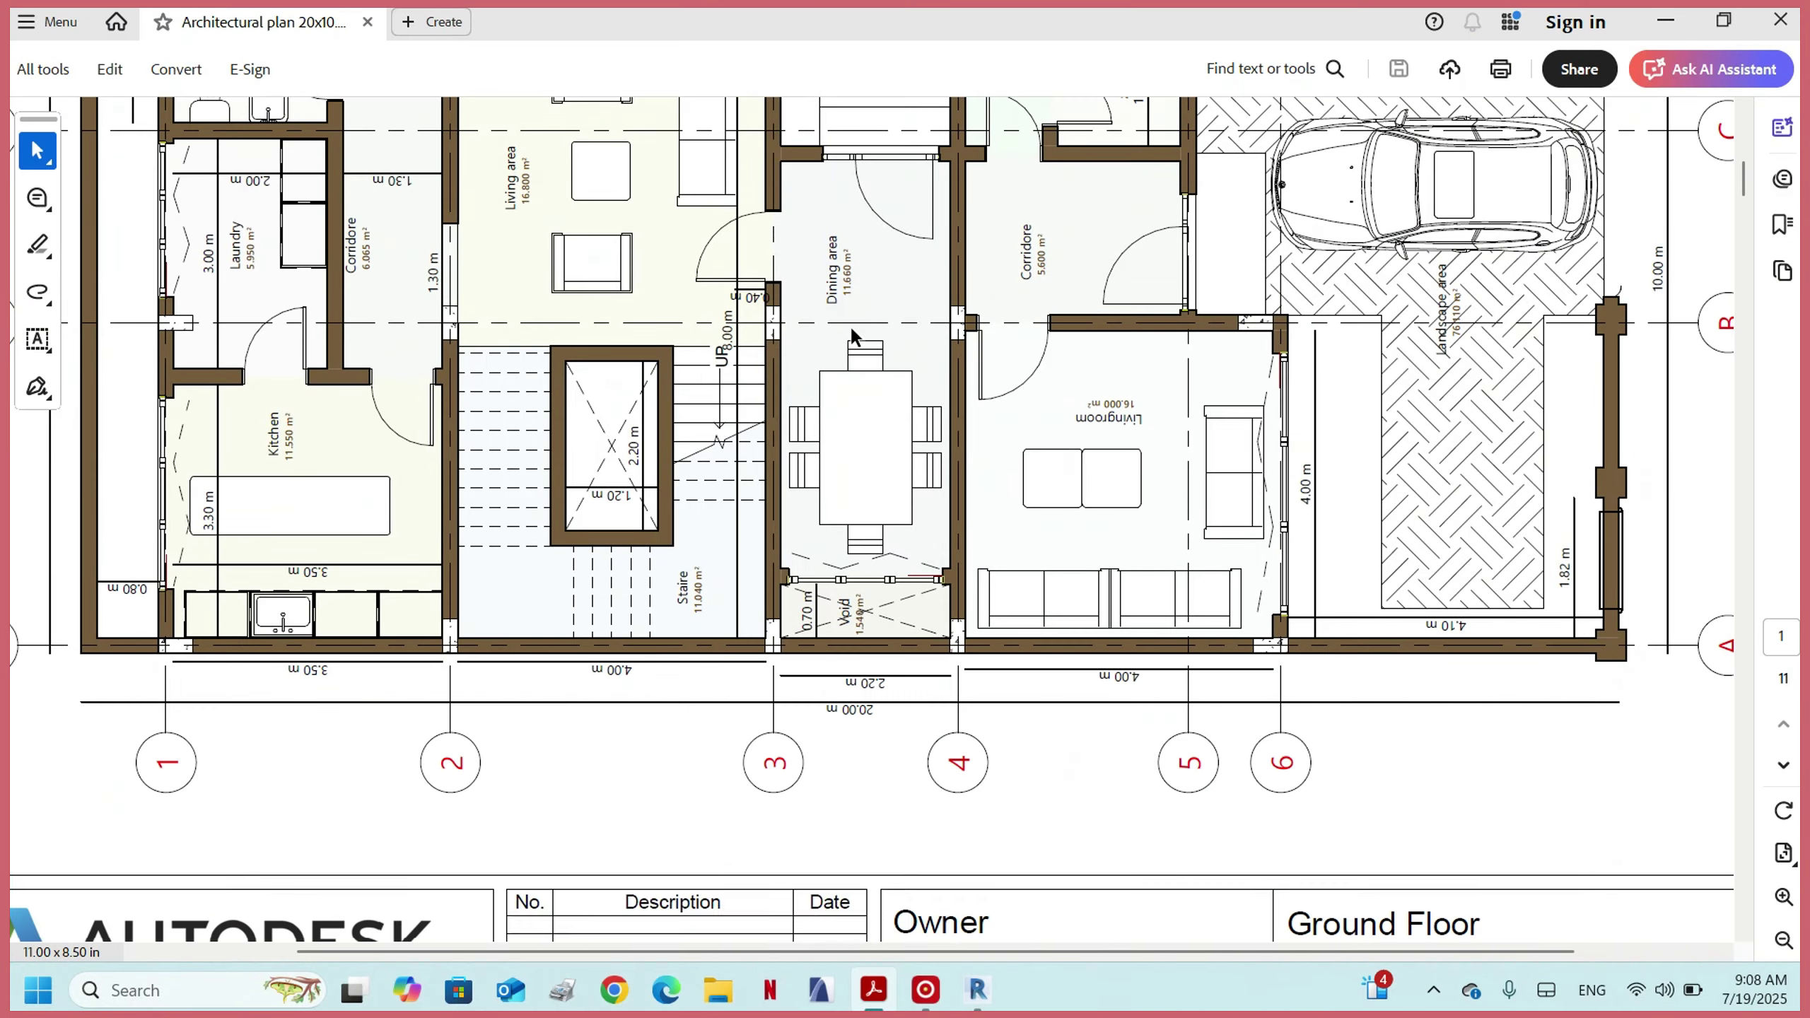
pyautogui.click(977, 990)
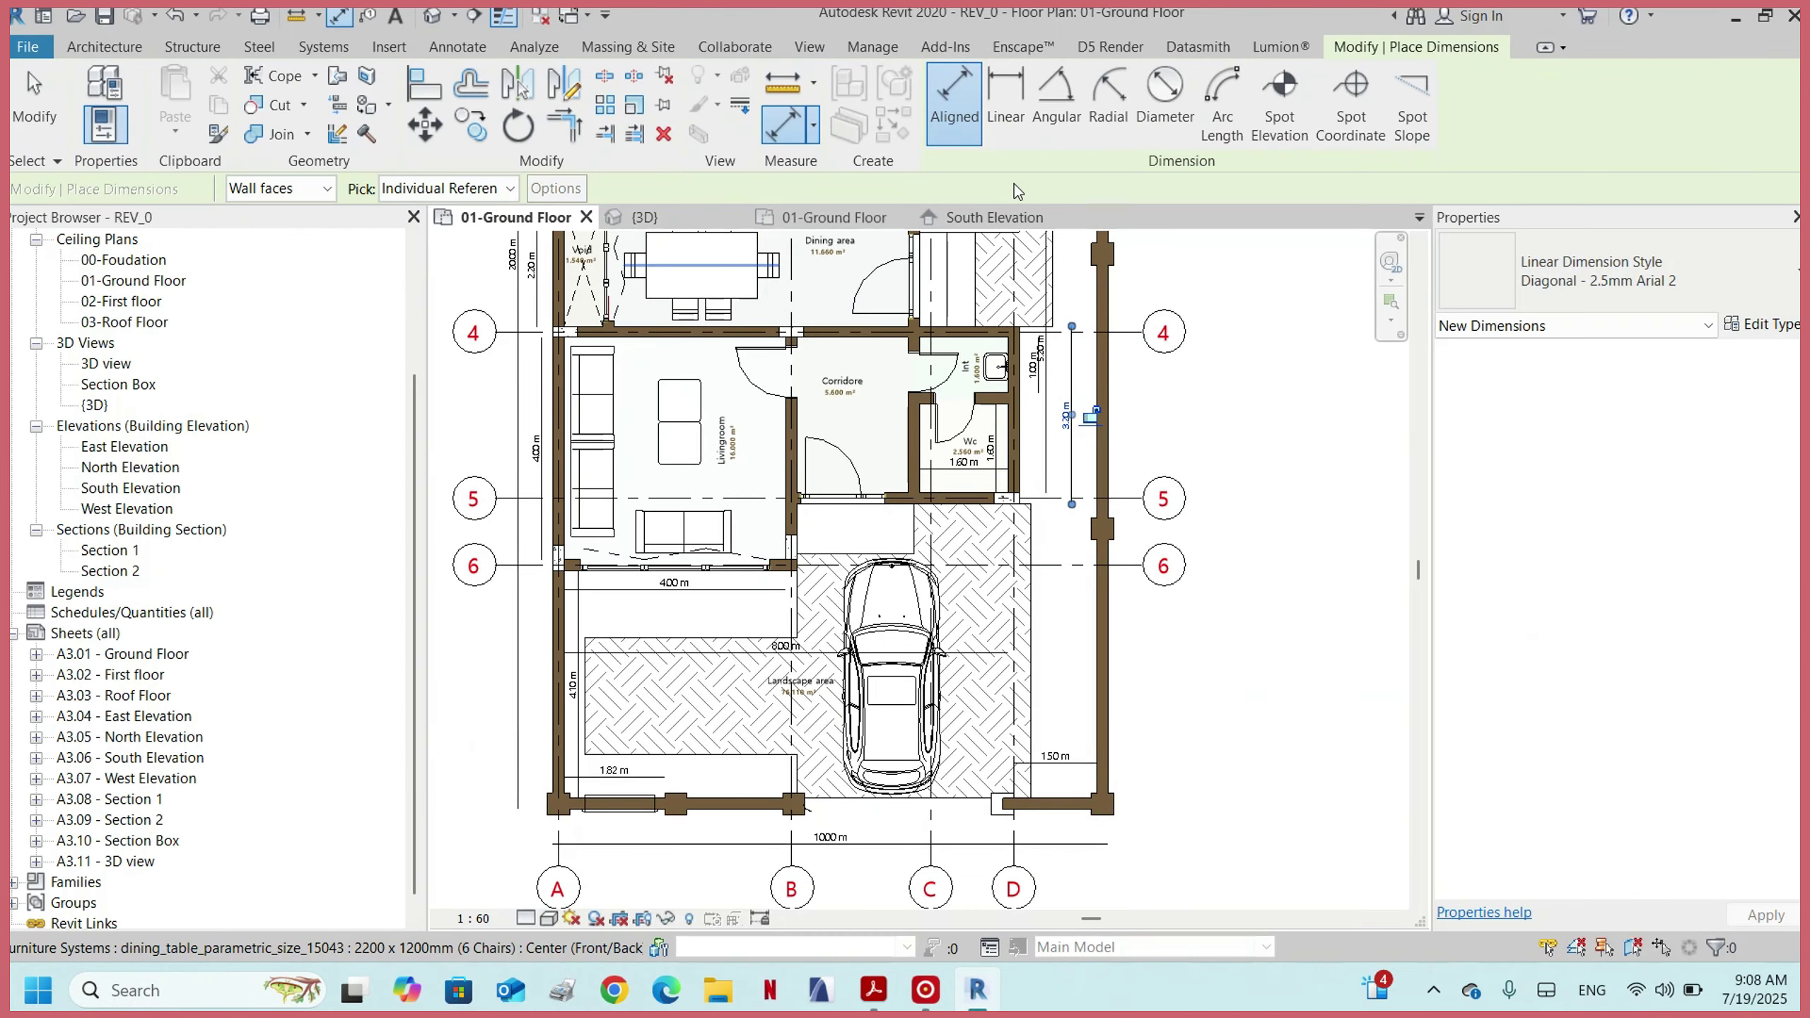
pyautogui.click(848, 218)
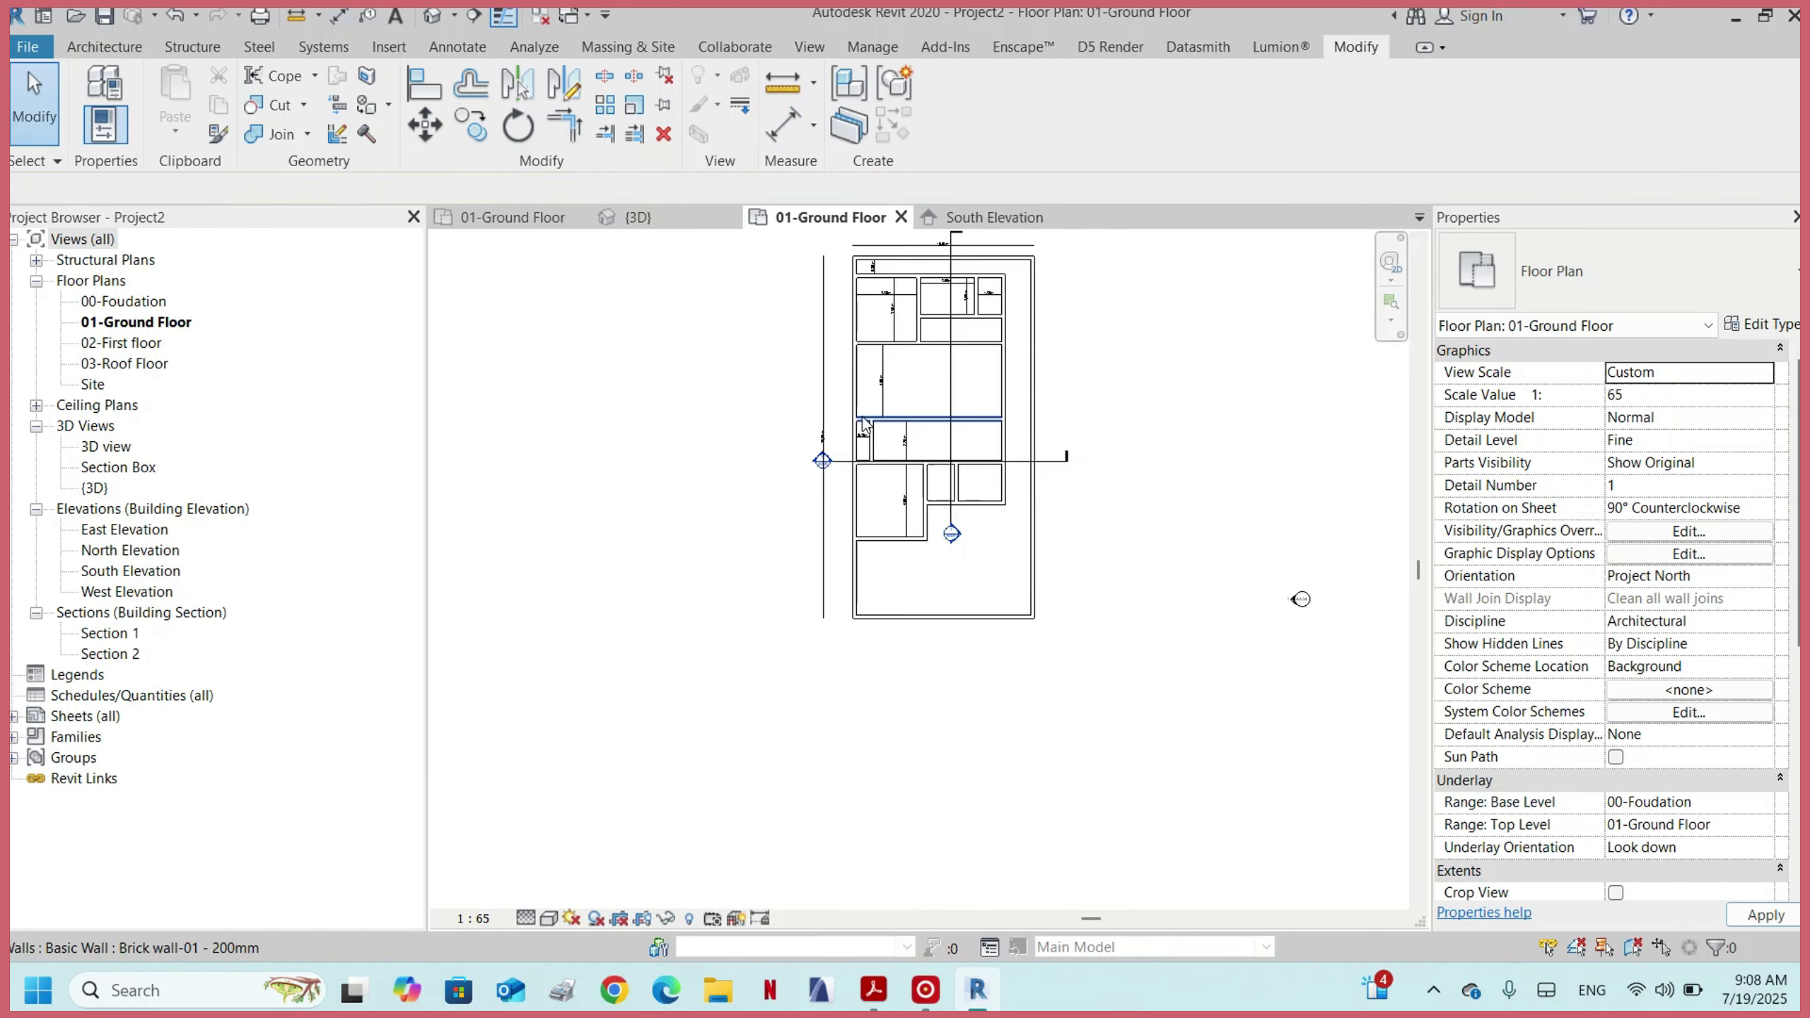
# - Add an aligned dimension across the inside width of the WC area, from the partition's face to the exterior wall's inner face
pyautogui.scroll(5, 958, 479)
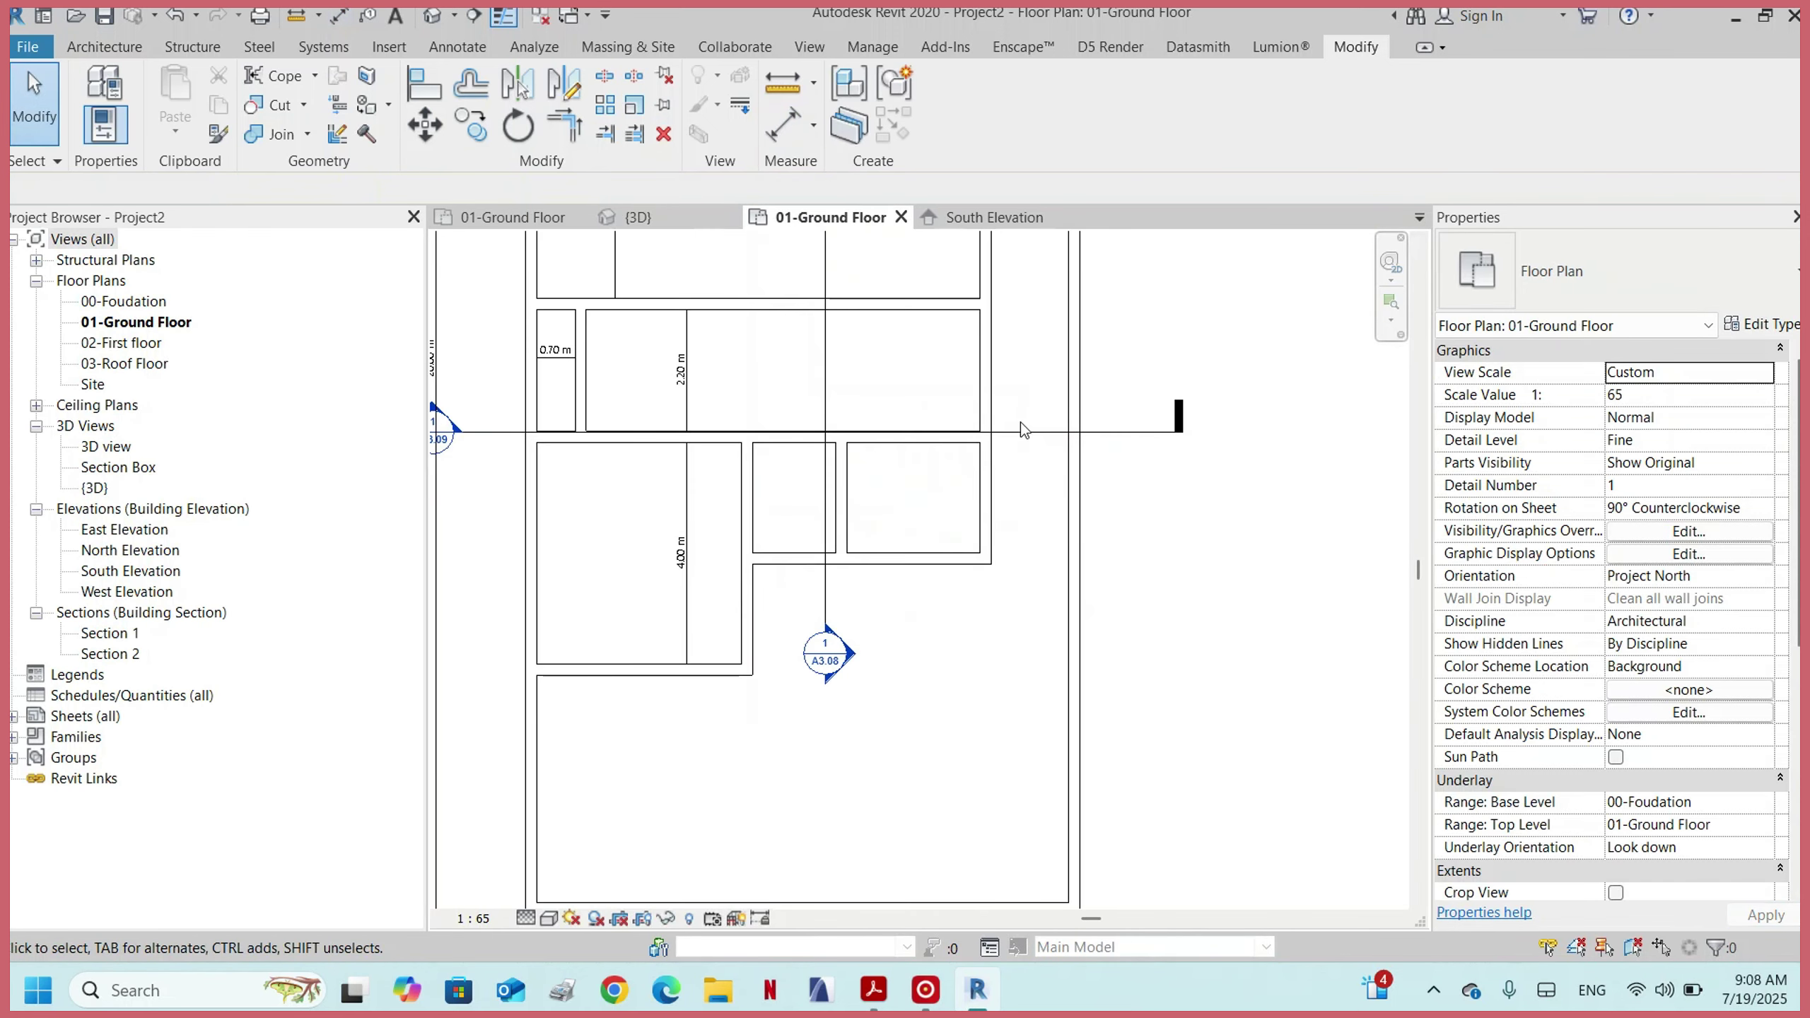
pyautogui.click(790, 125)
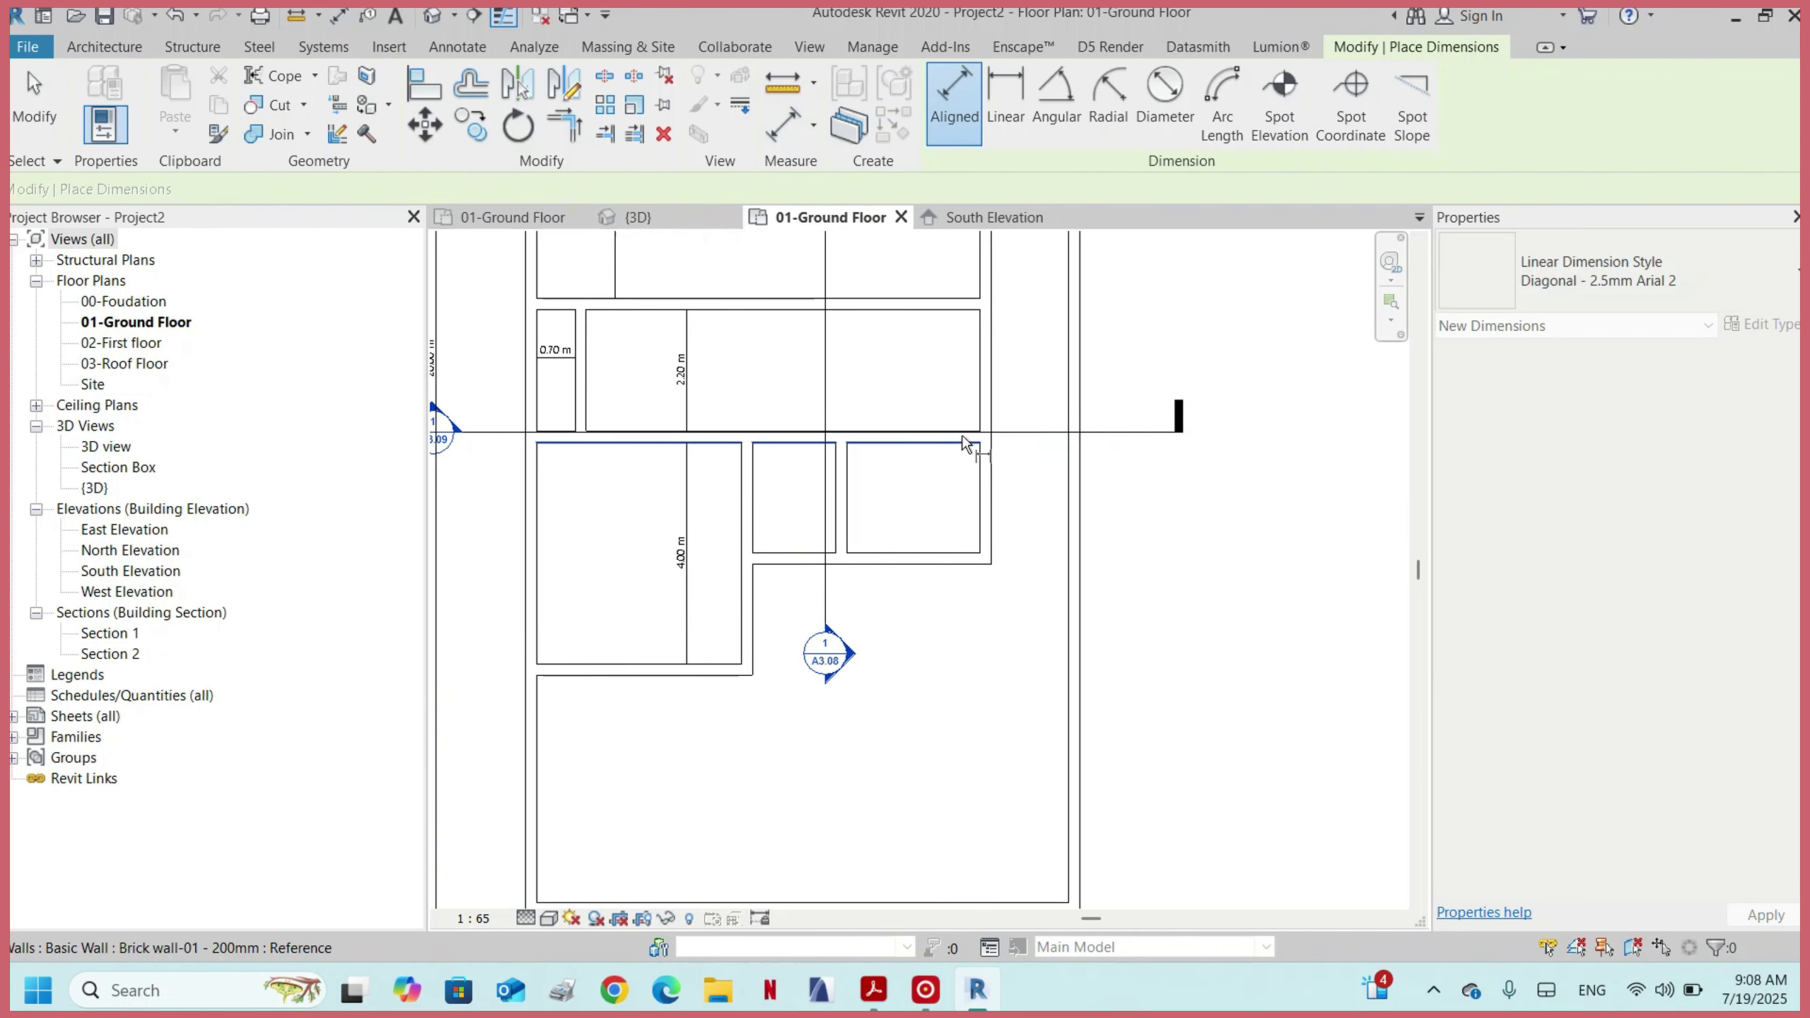
pyautogui.click(835, 497)
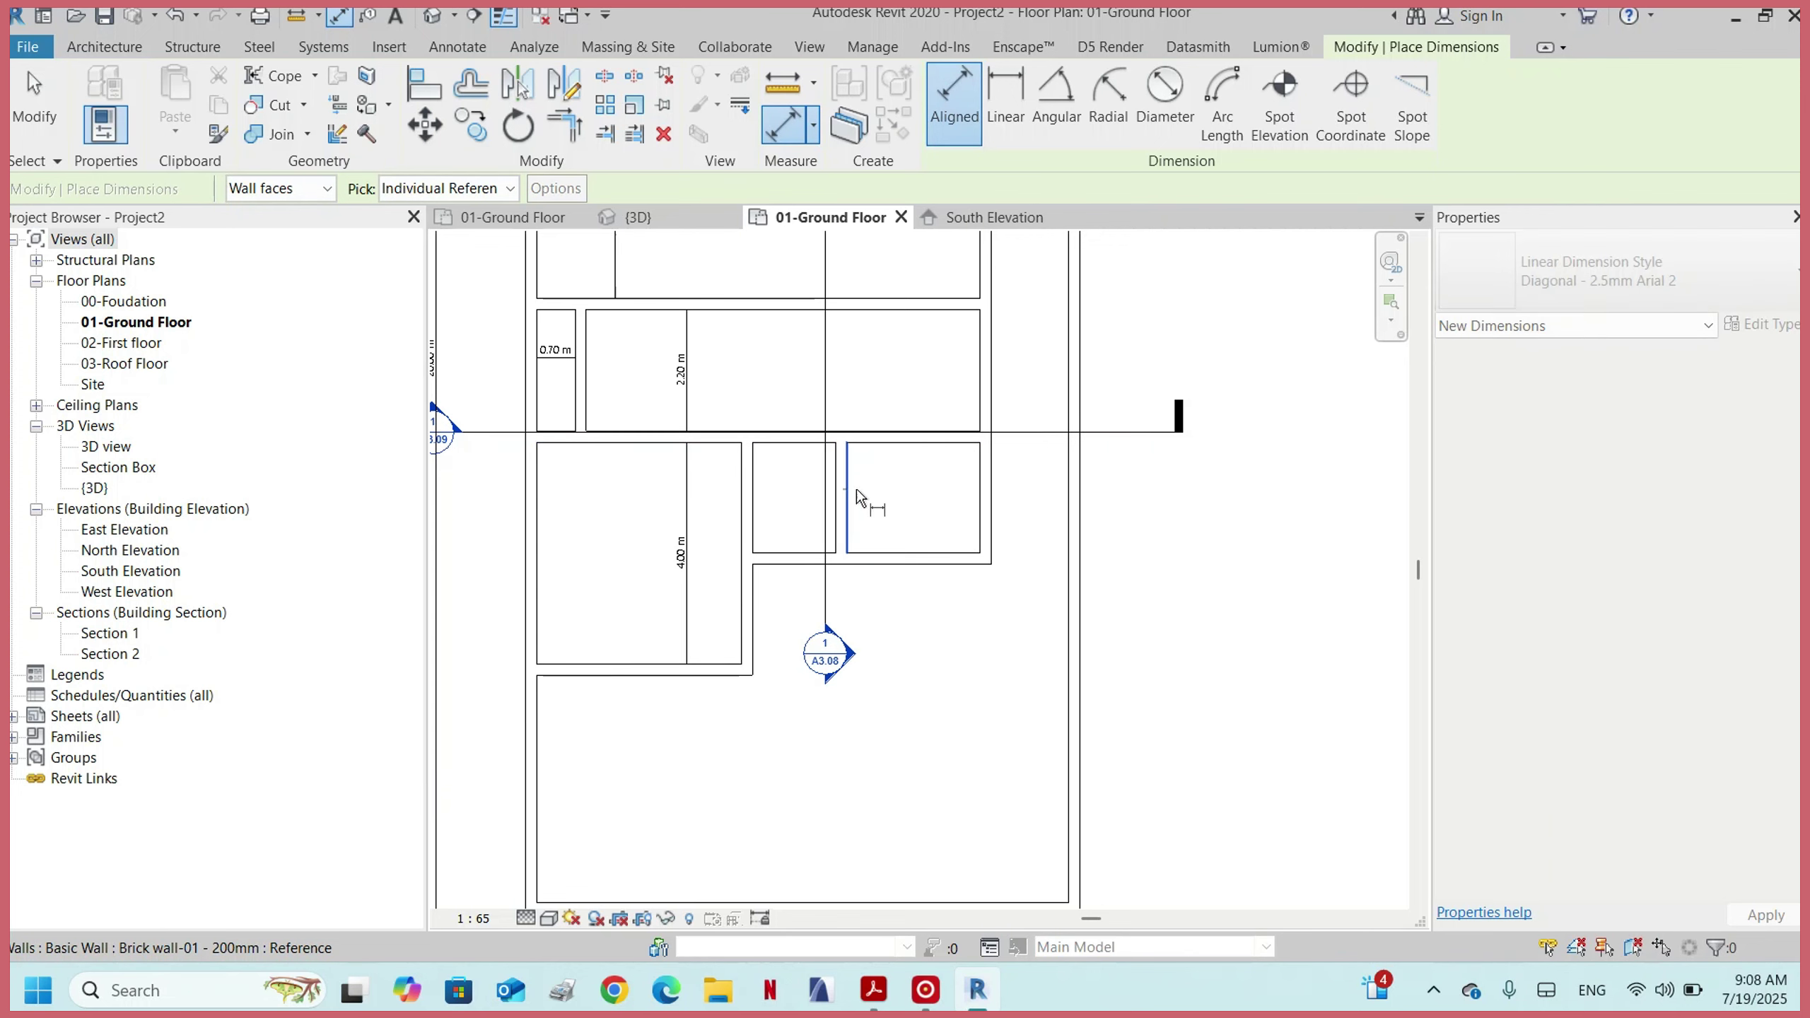
pyautogui.click(982, 502)
pyautogui.click(907, 498)
# - Add an aligned dimension for the WC area's depth, from the dining-side face of its upper wall to the front wall's outer face
pyautogui.scroll(2, 906, 497)
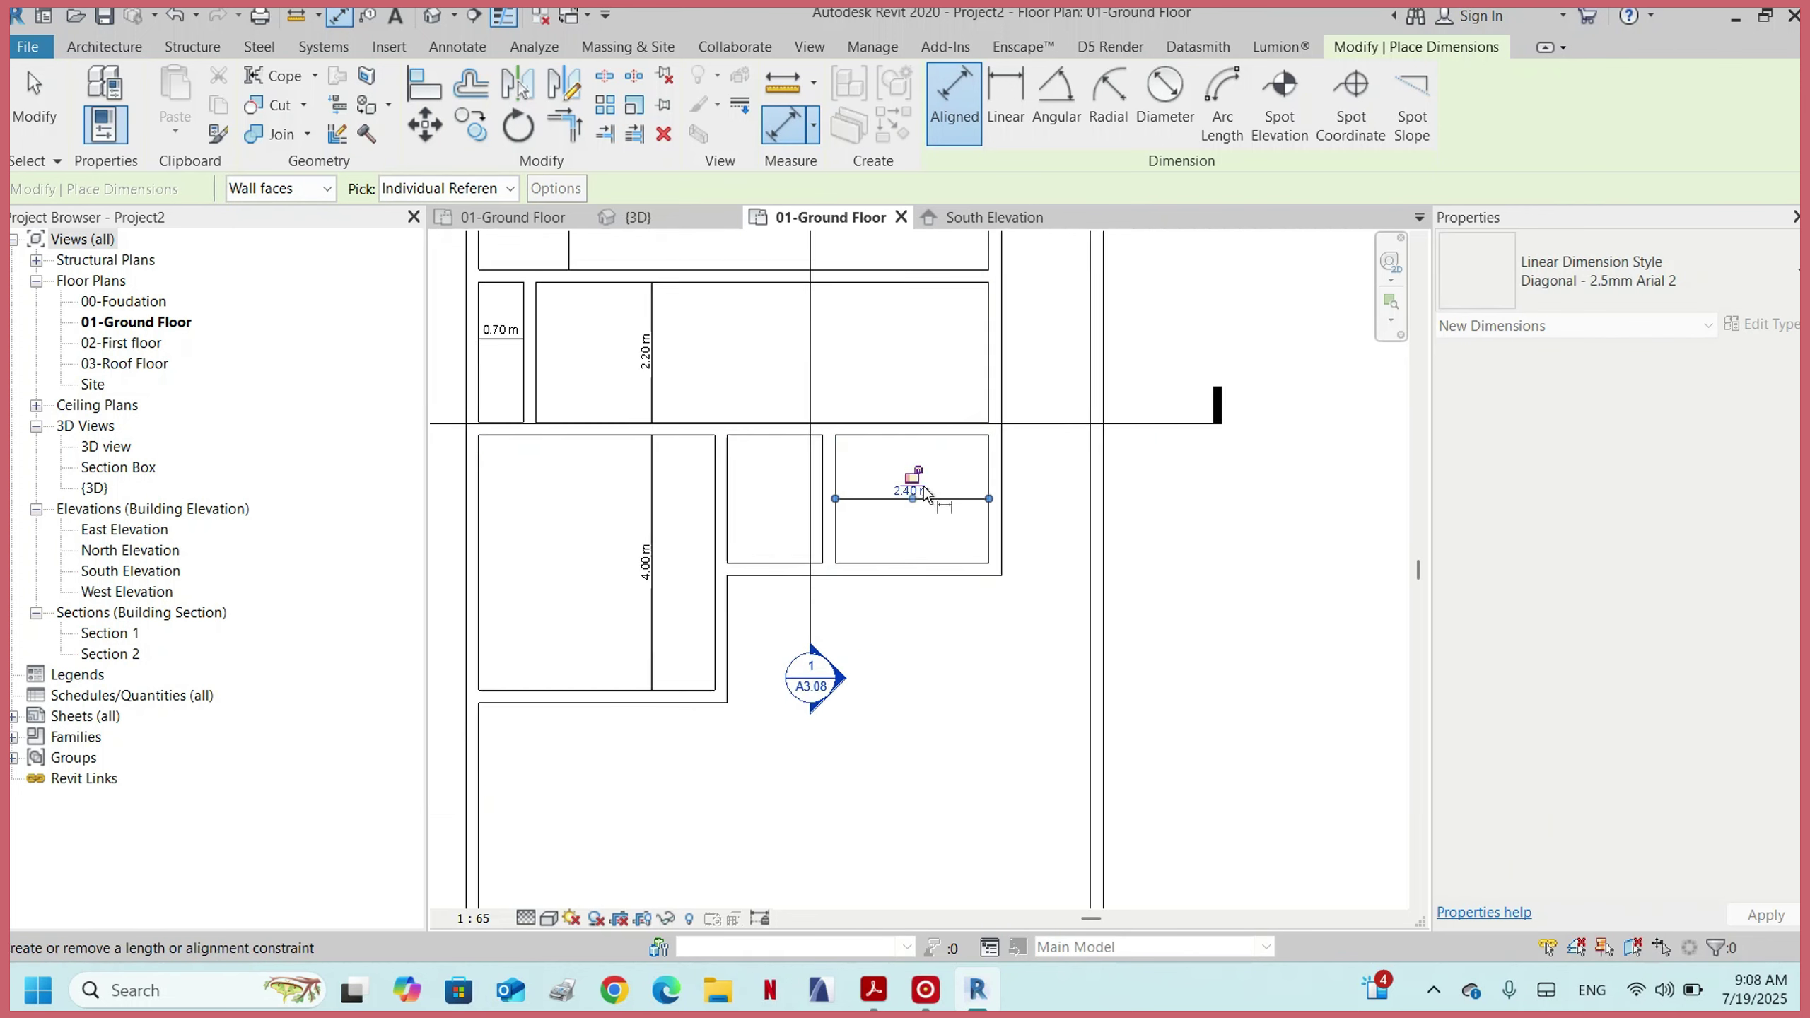
pyautogui.click(988, 405)
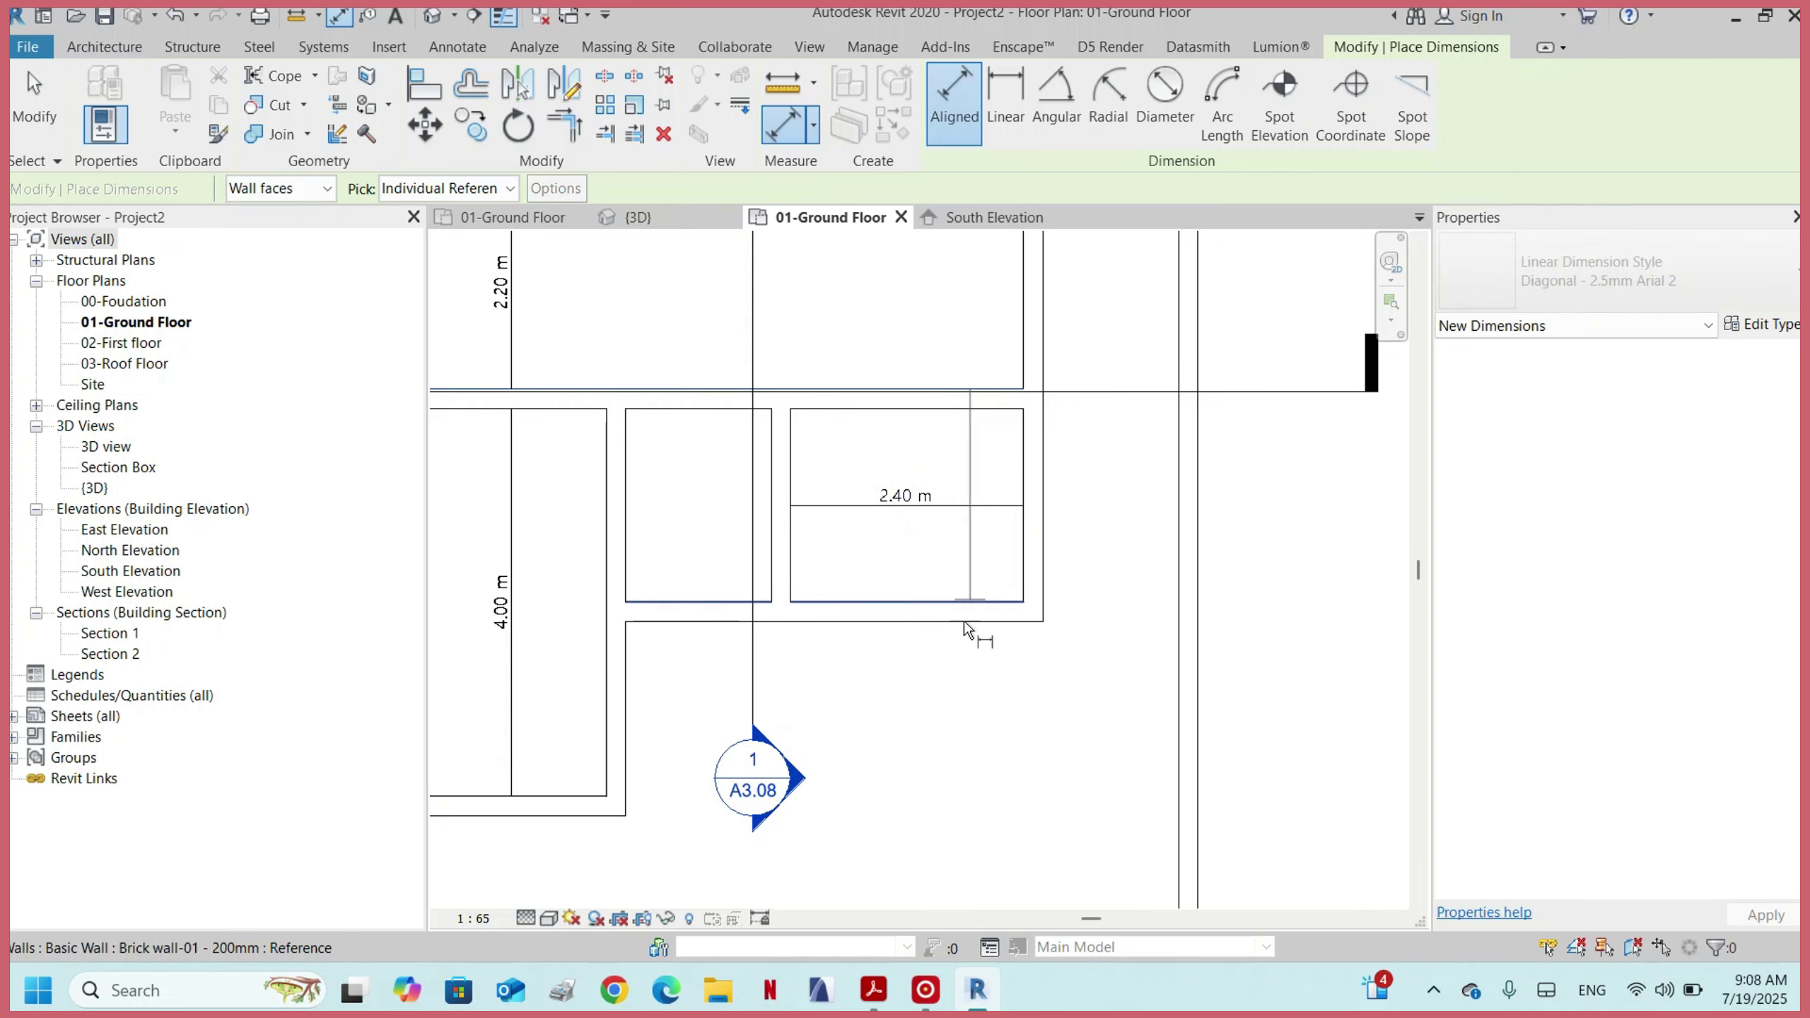
pyautogui.click(978, 561)
pyautogui.scroll(-3, 978, 561)
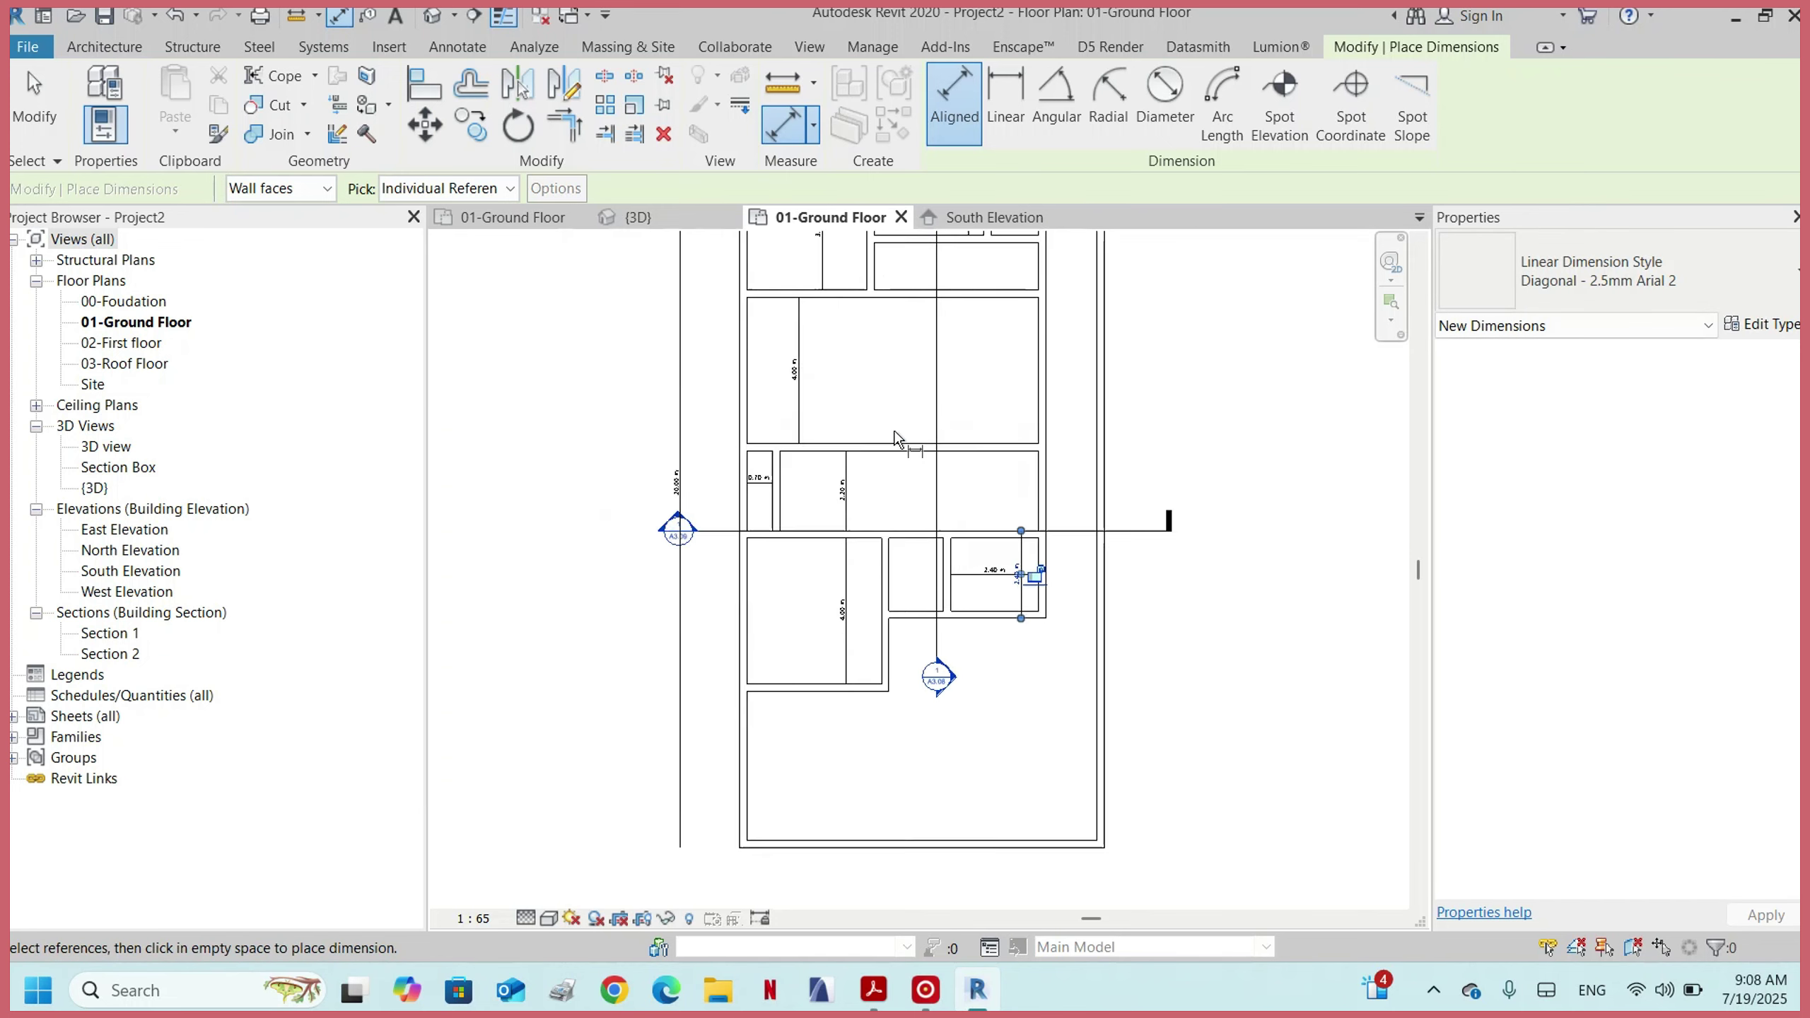
pyautogui.scroll(3, 990, 562)
pyautogui.press('Escape')
pyautogui.press('Escape')
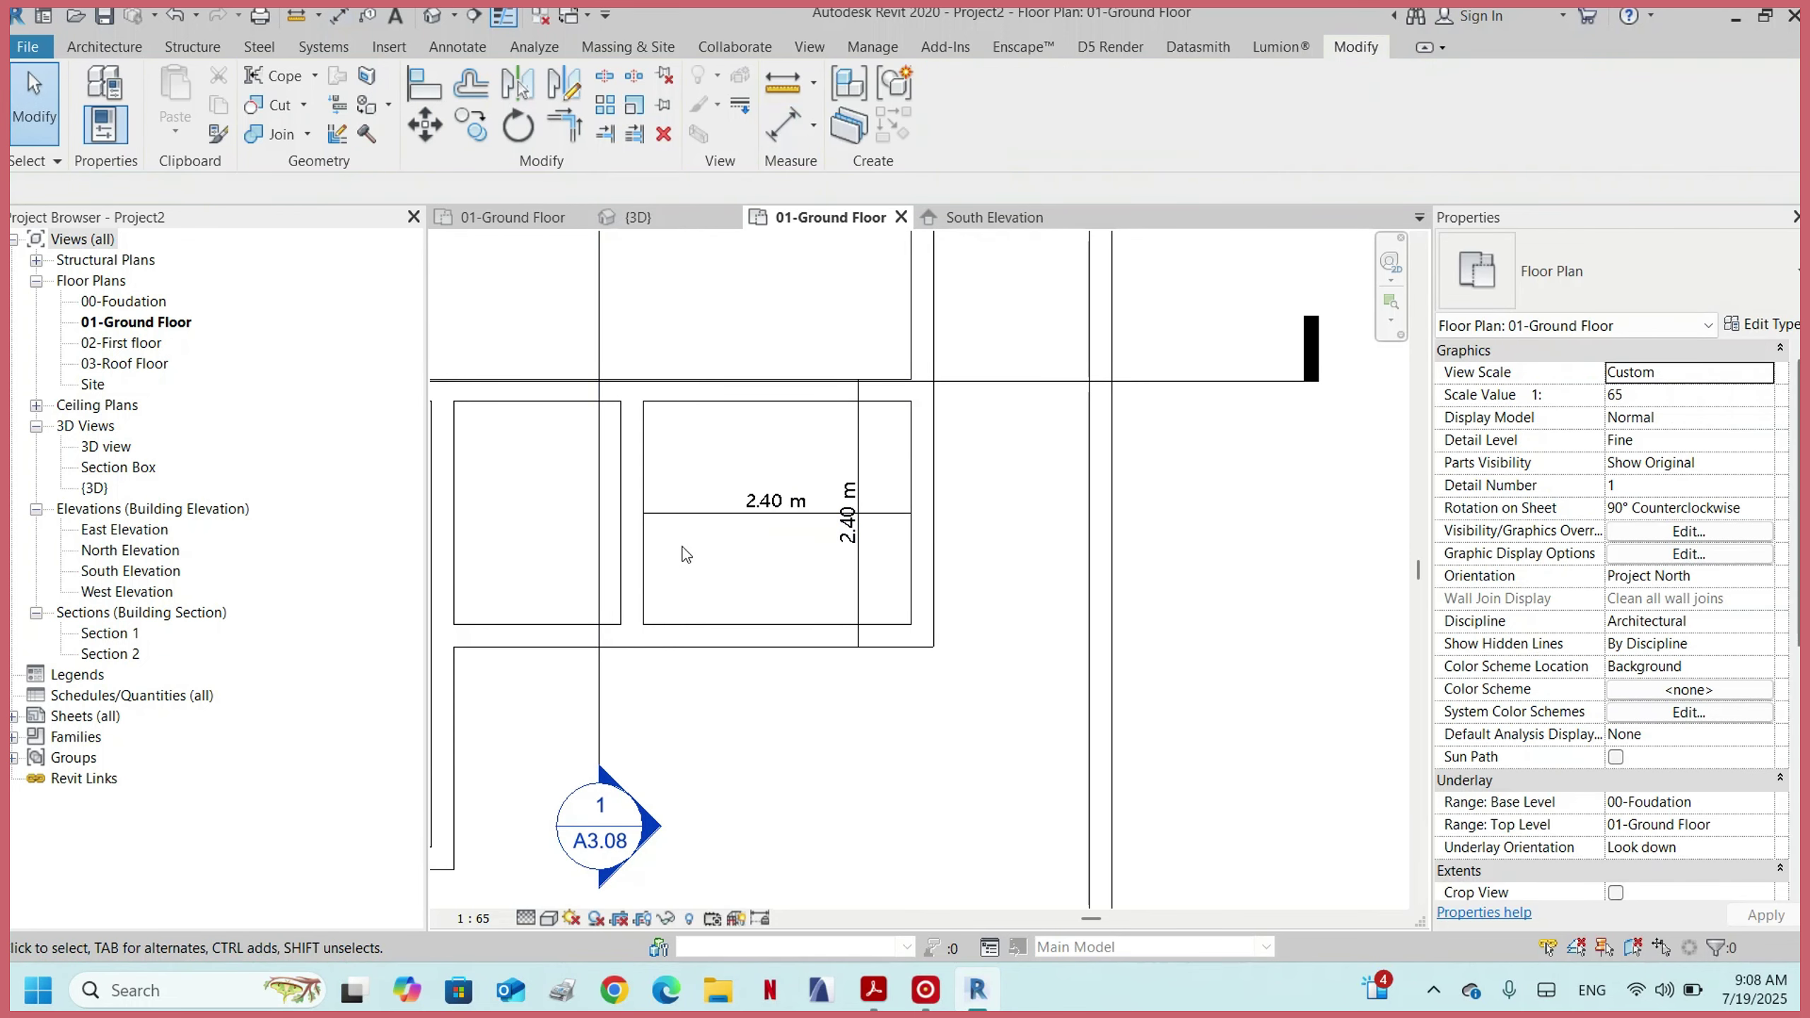
pyautogui.click(648, 541)
pyautogui.scroll(-3, 648, 542)
pyautogui.press('Escape')
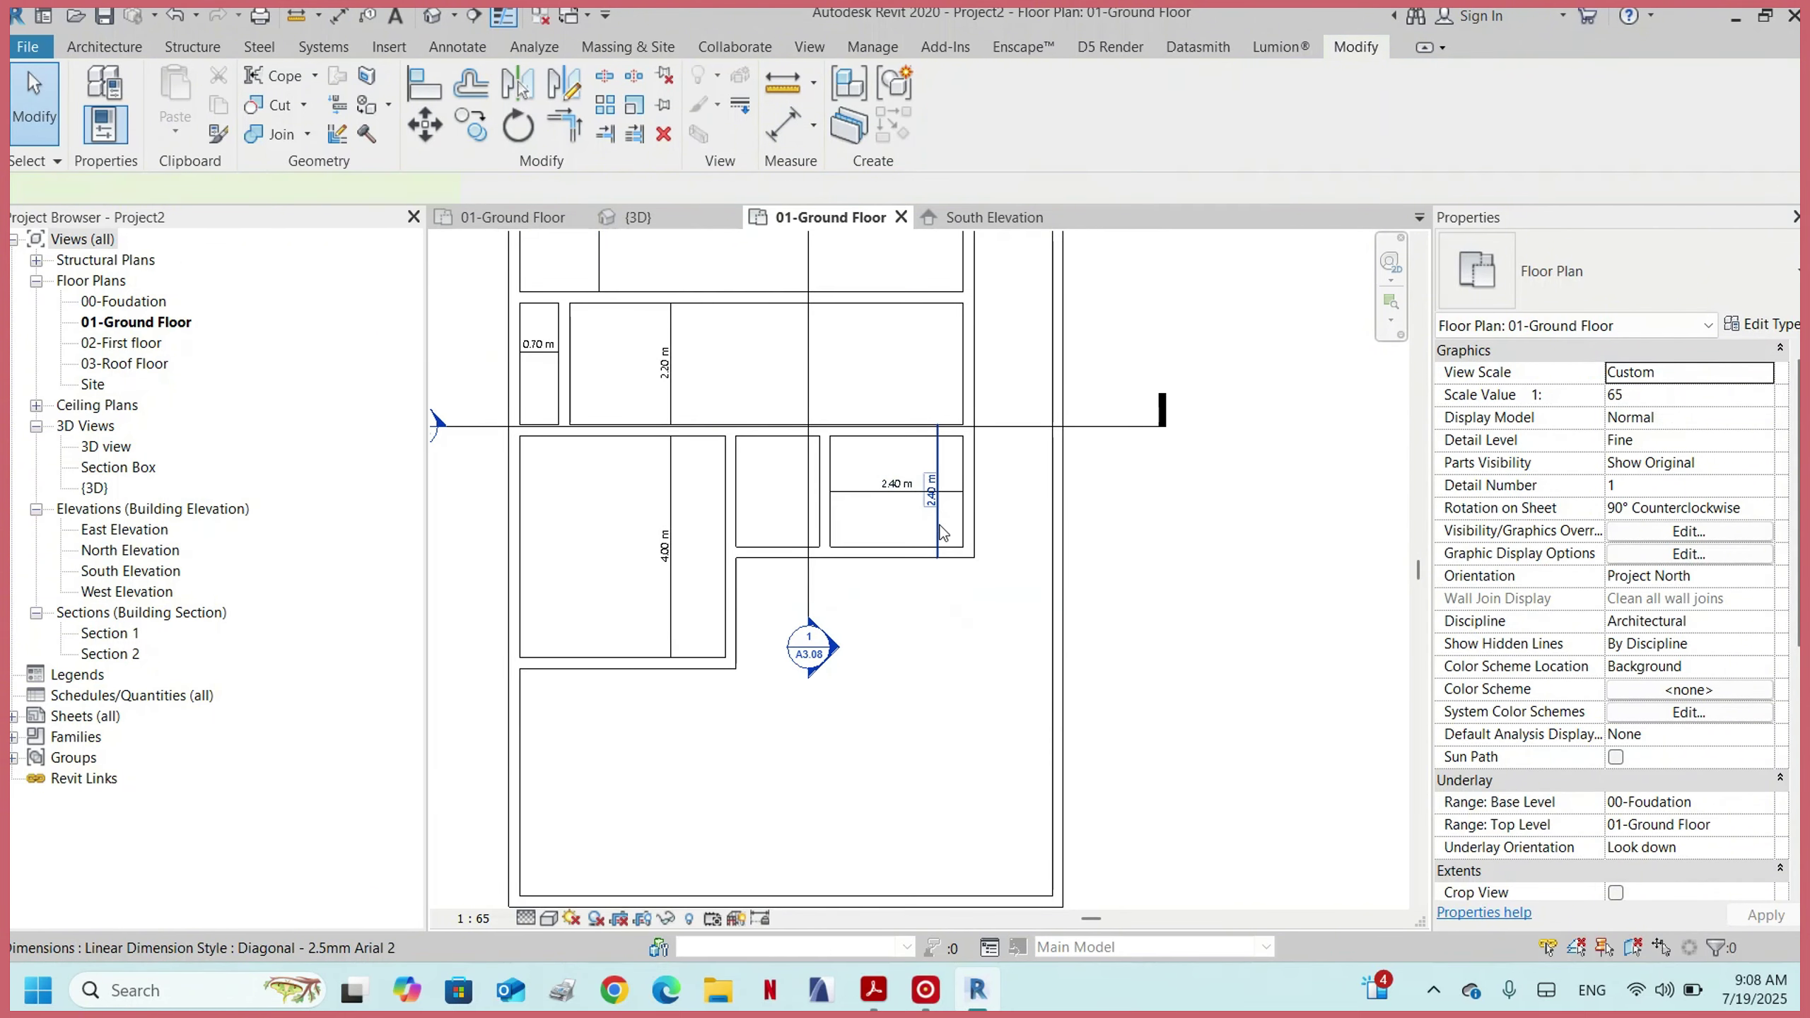
# - Add an aligned dimension in front of the corridor and WC, from the living room's outer wall face to the exterior wall's outer face
pyautogui.click(934, 492)
pyautogui.click(764, 139)
pyautogui.scroll(2, 784, 578)
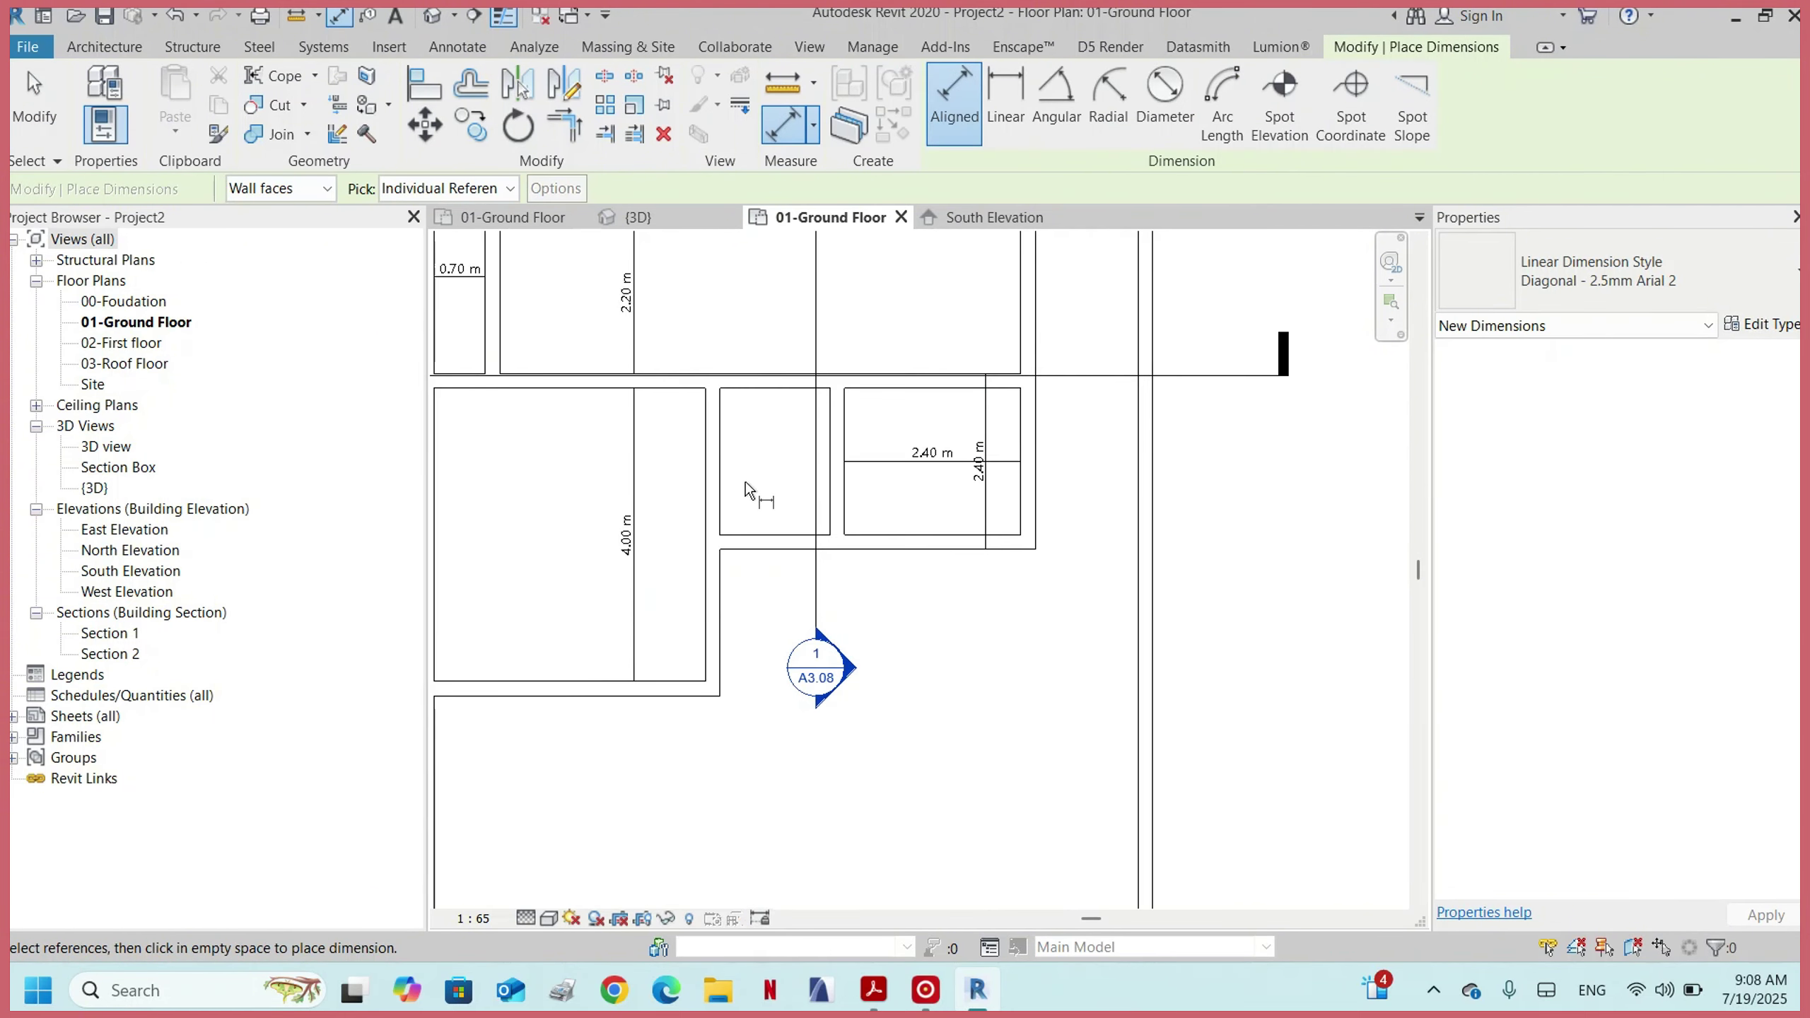
pyautogui.click(723, 605)
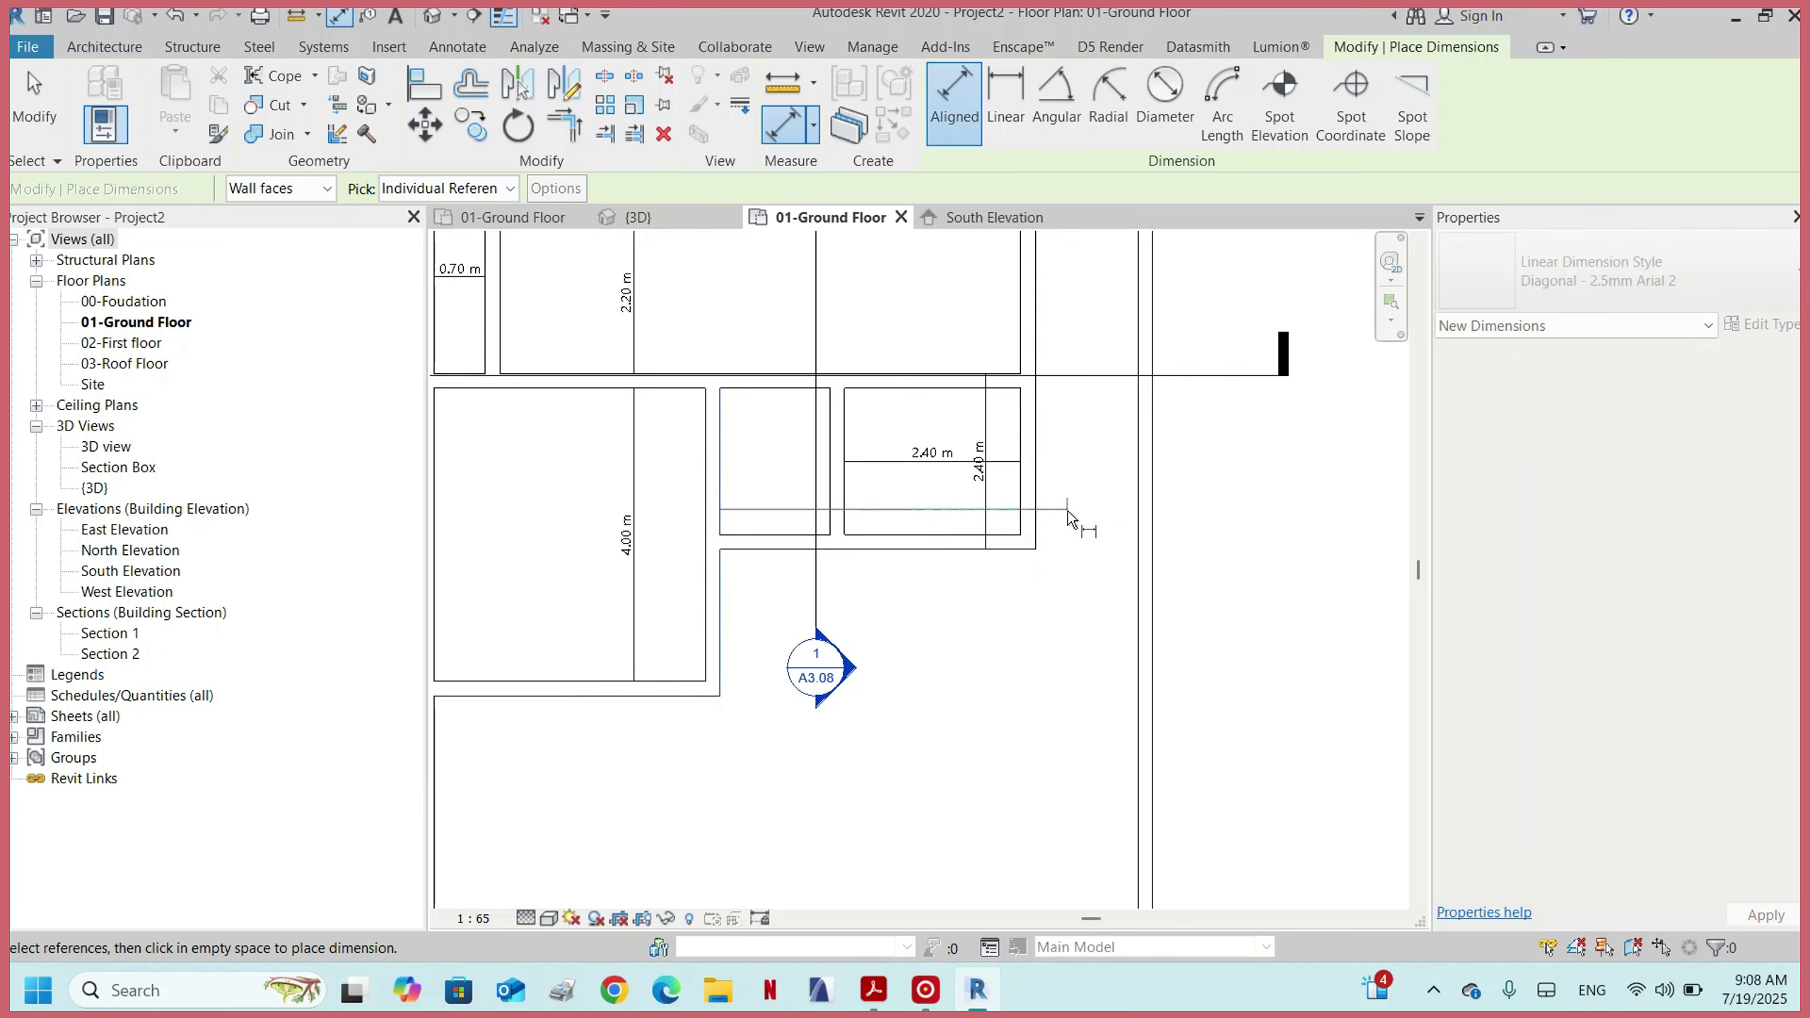
pyautogui.click(1041, 510)
pyautogui.click(1019, 608)
pyautogui.scroll(-2, 1016, 613)
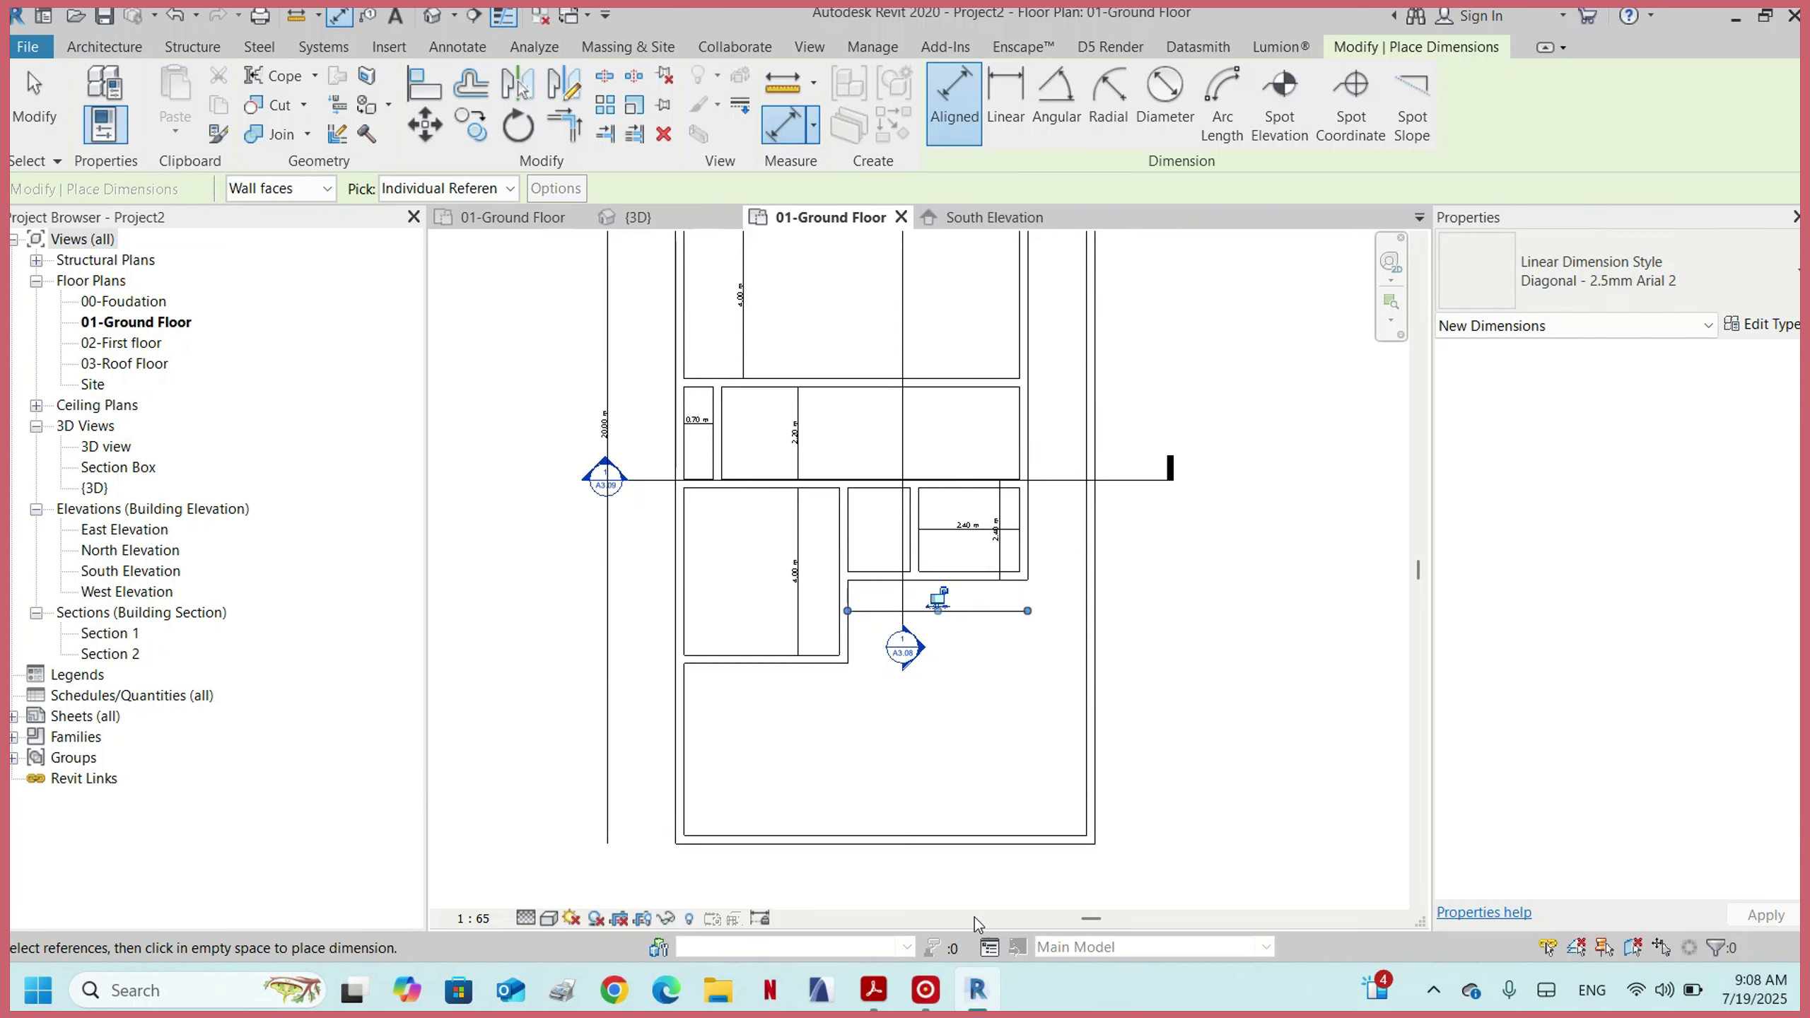
# - Examine the corridor, WC and landscape area dimensions in REV_0's ground floor plan and return to Project2's plan
pyautogui.click(522, 216)
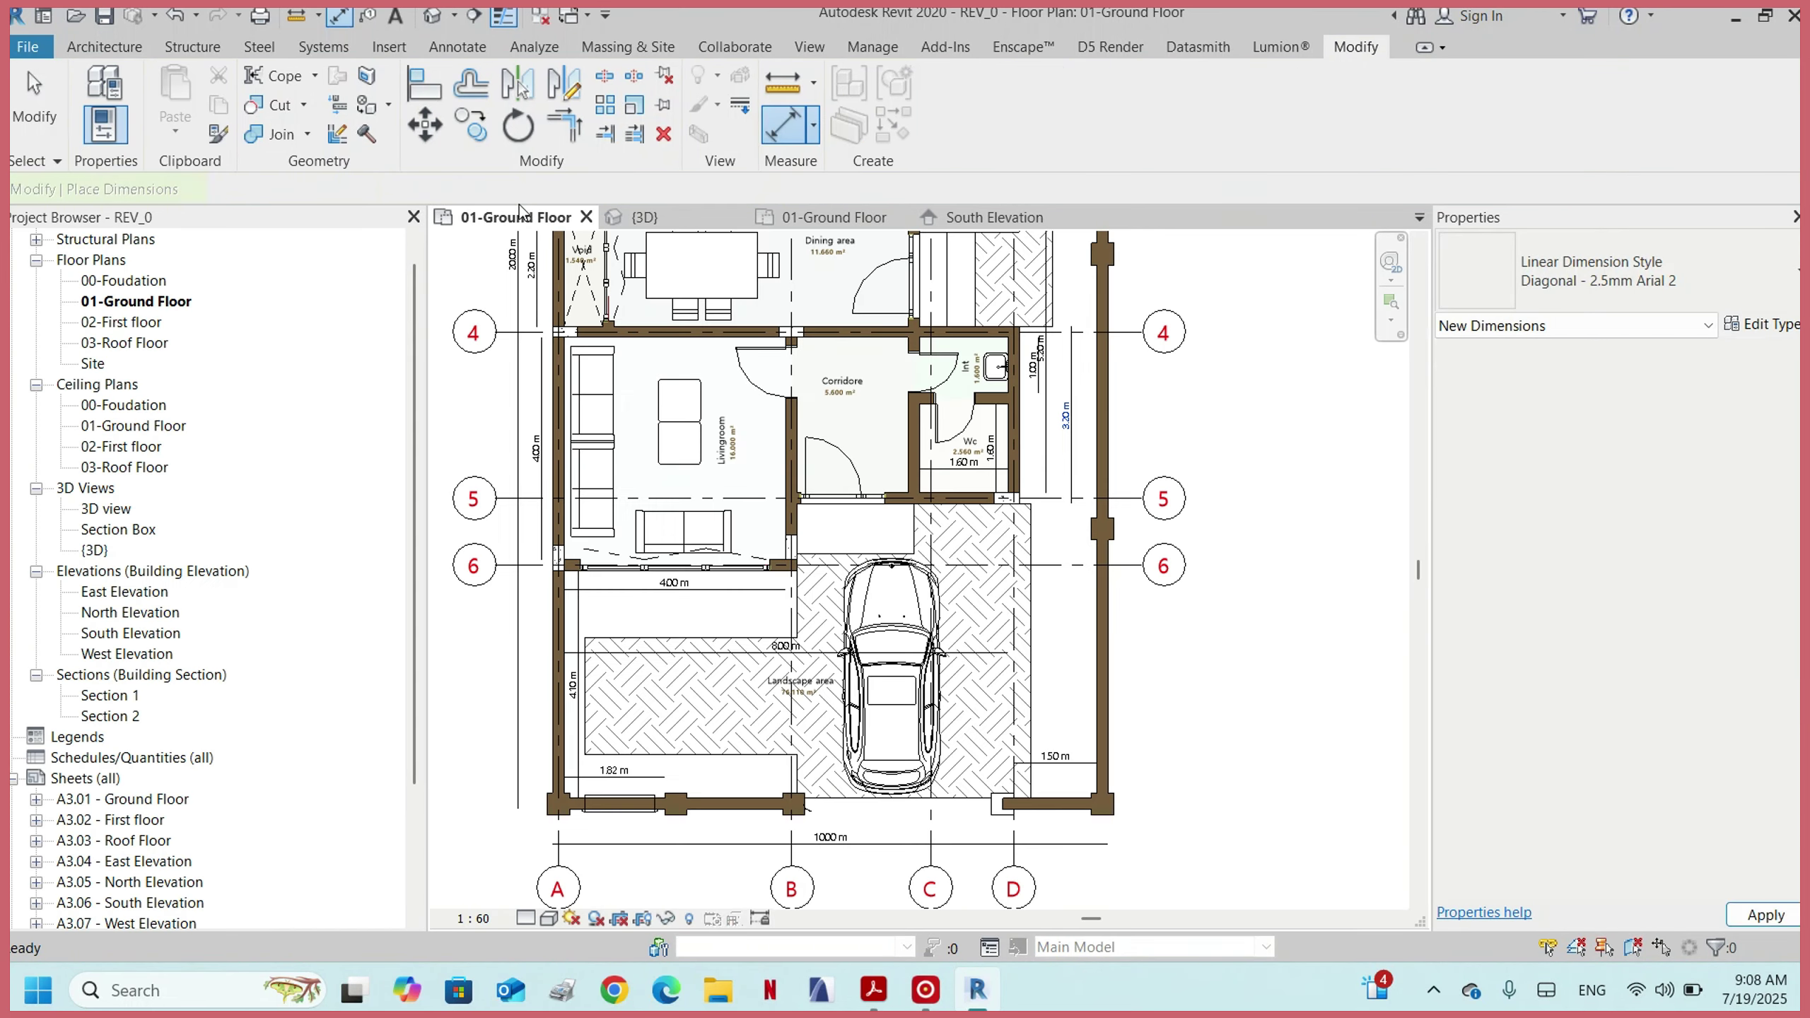
pyautogui.scroll(3, 809, 698)
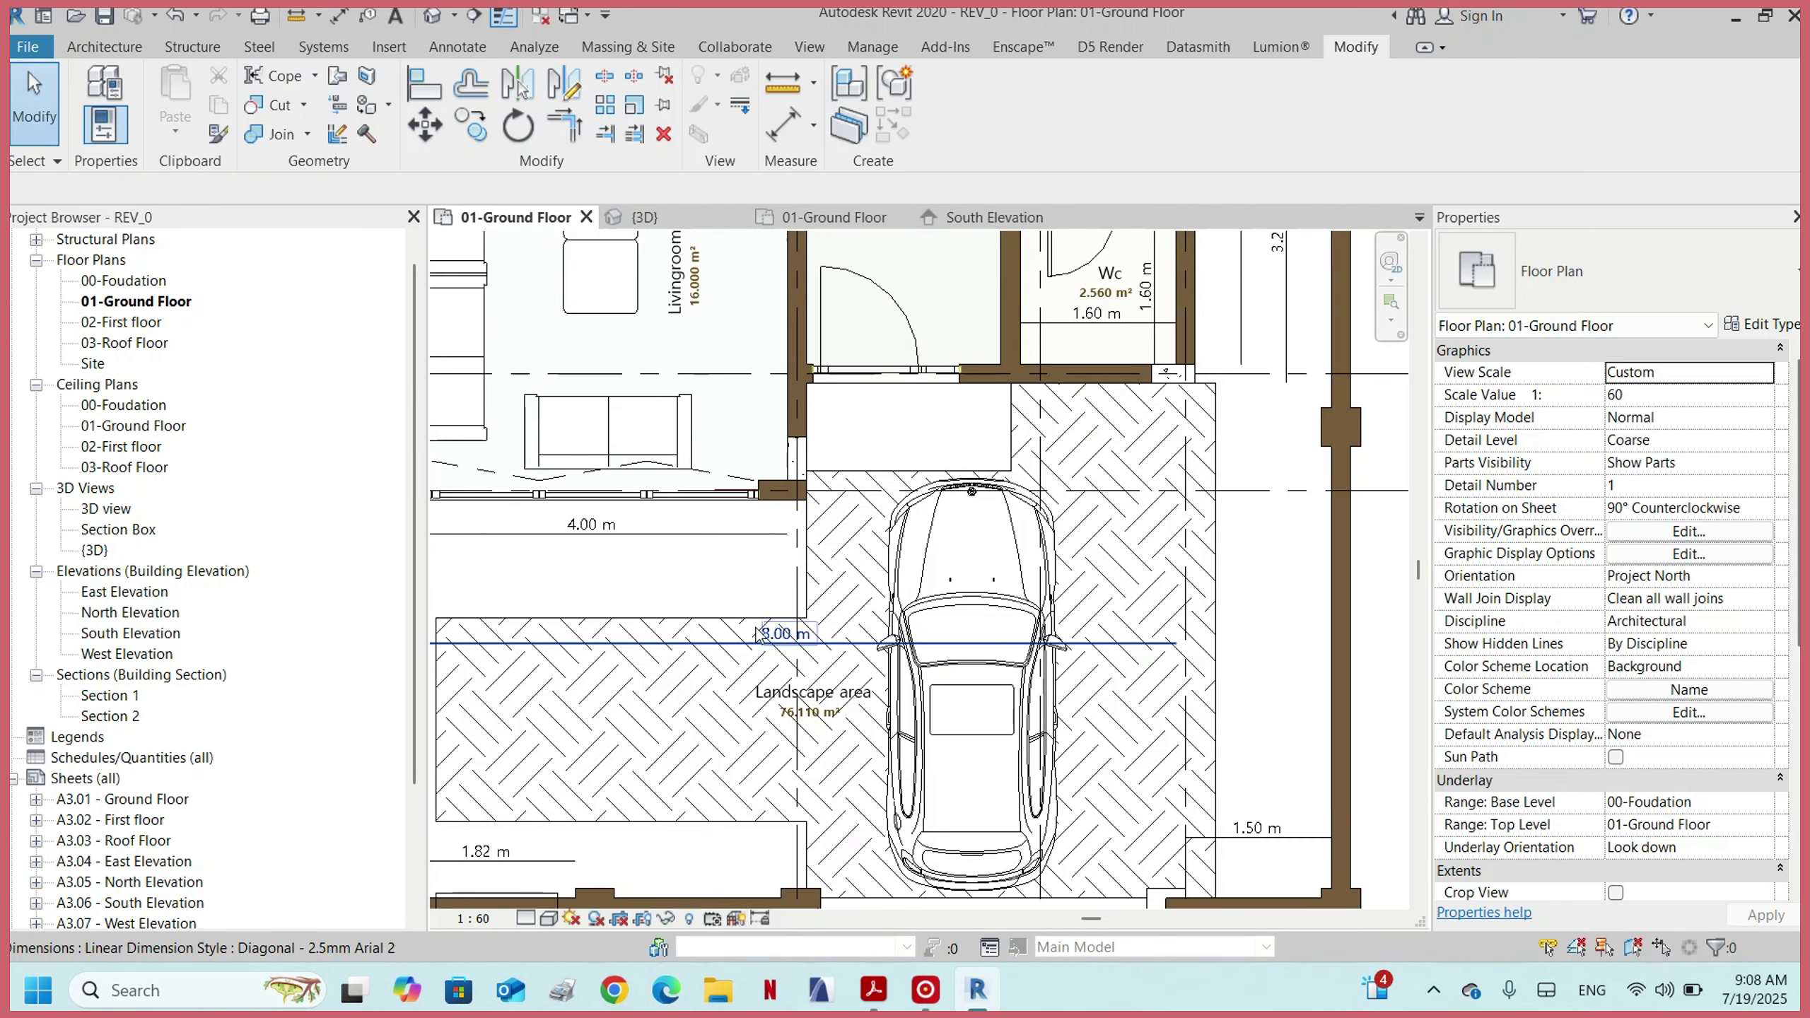
pyautogui.scroll(-2, 809, 695)
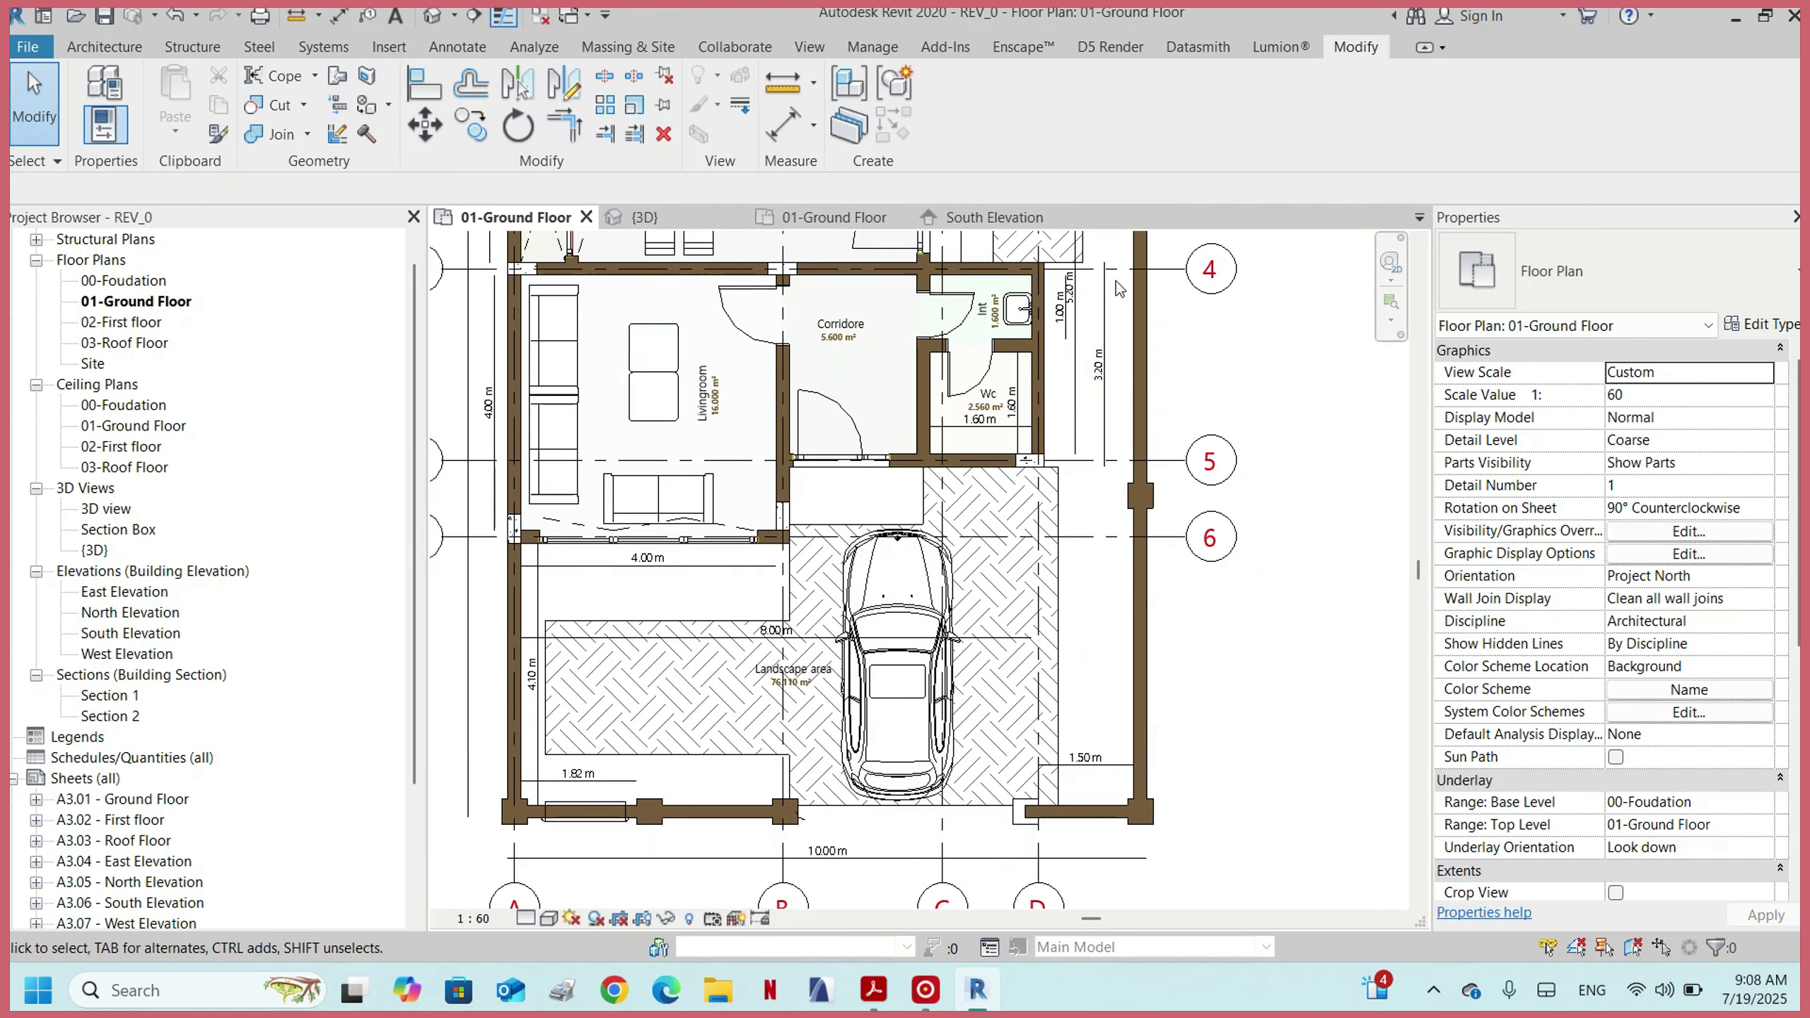
pyautogui.scroll(2, 1048, 357)
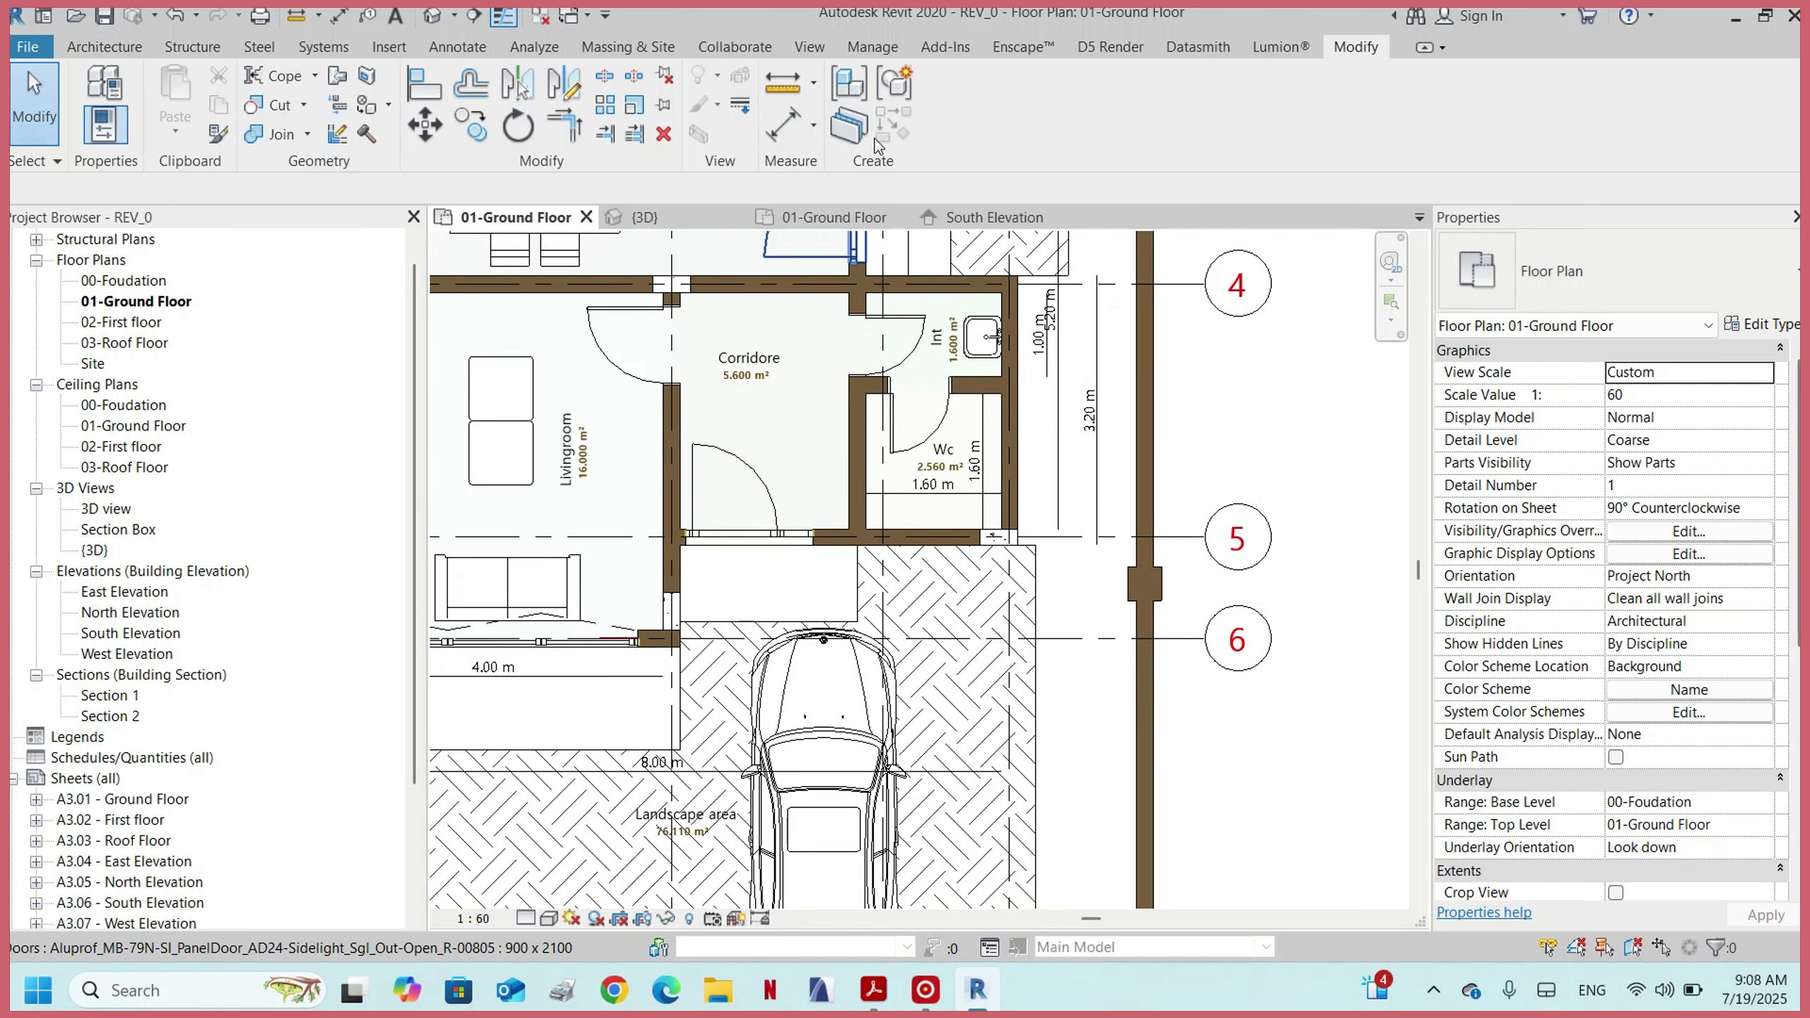
pyautogui.click(848, 218)
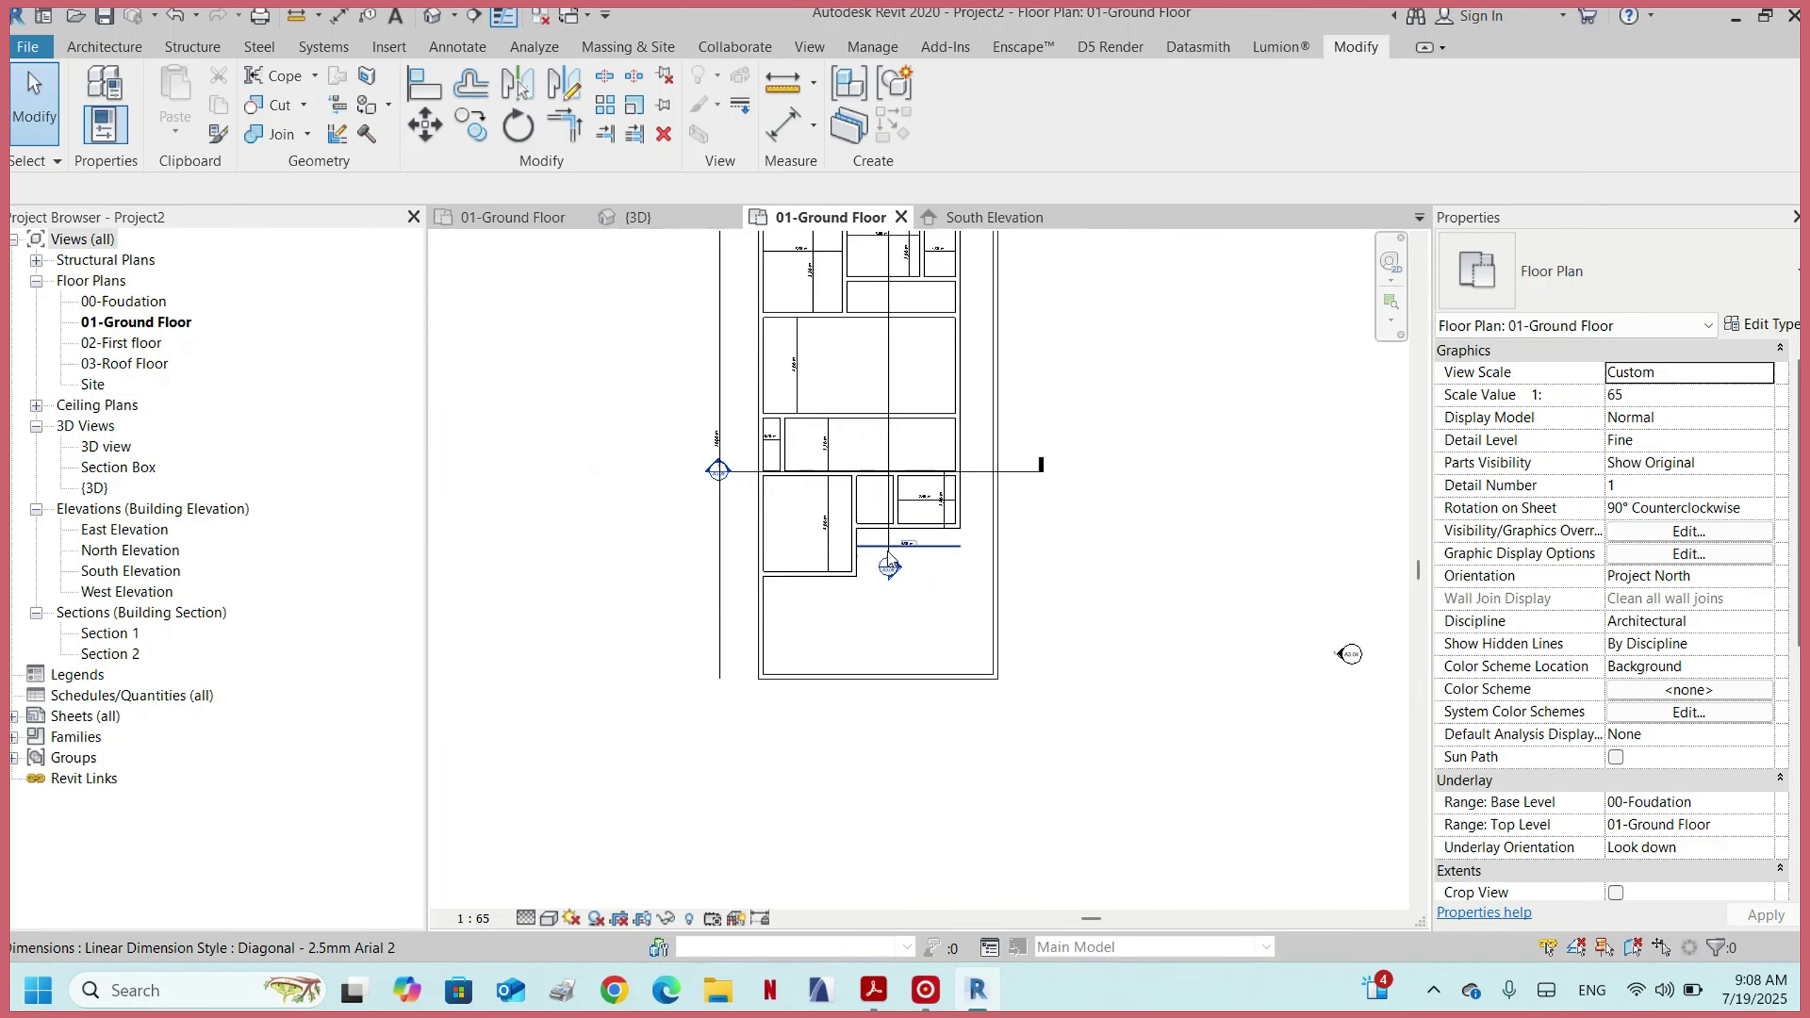
# - Add an aligned dimension across the front yard, from the boundary wall's inner face to the WC exterior wall's outer face
pyautogui.click(690, 360)
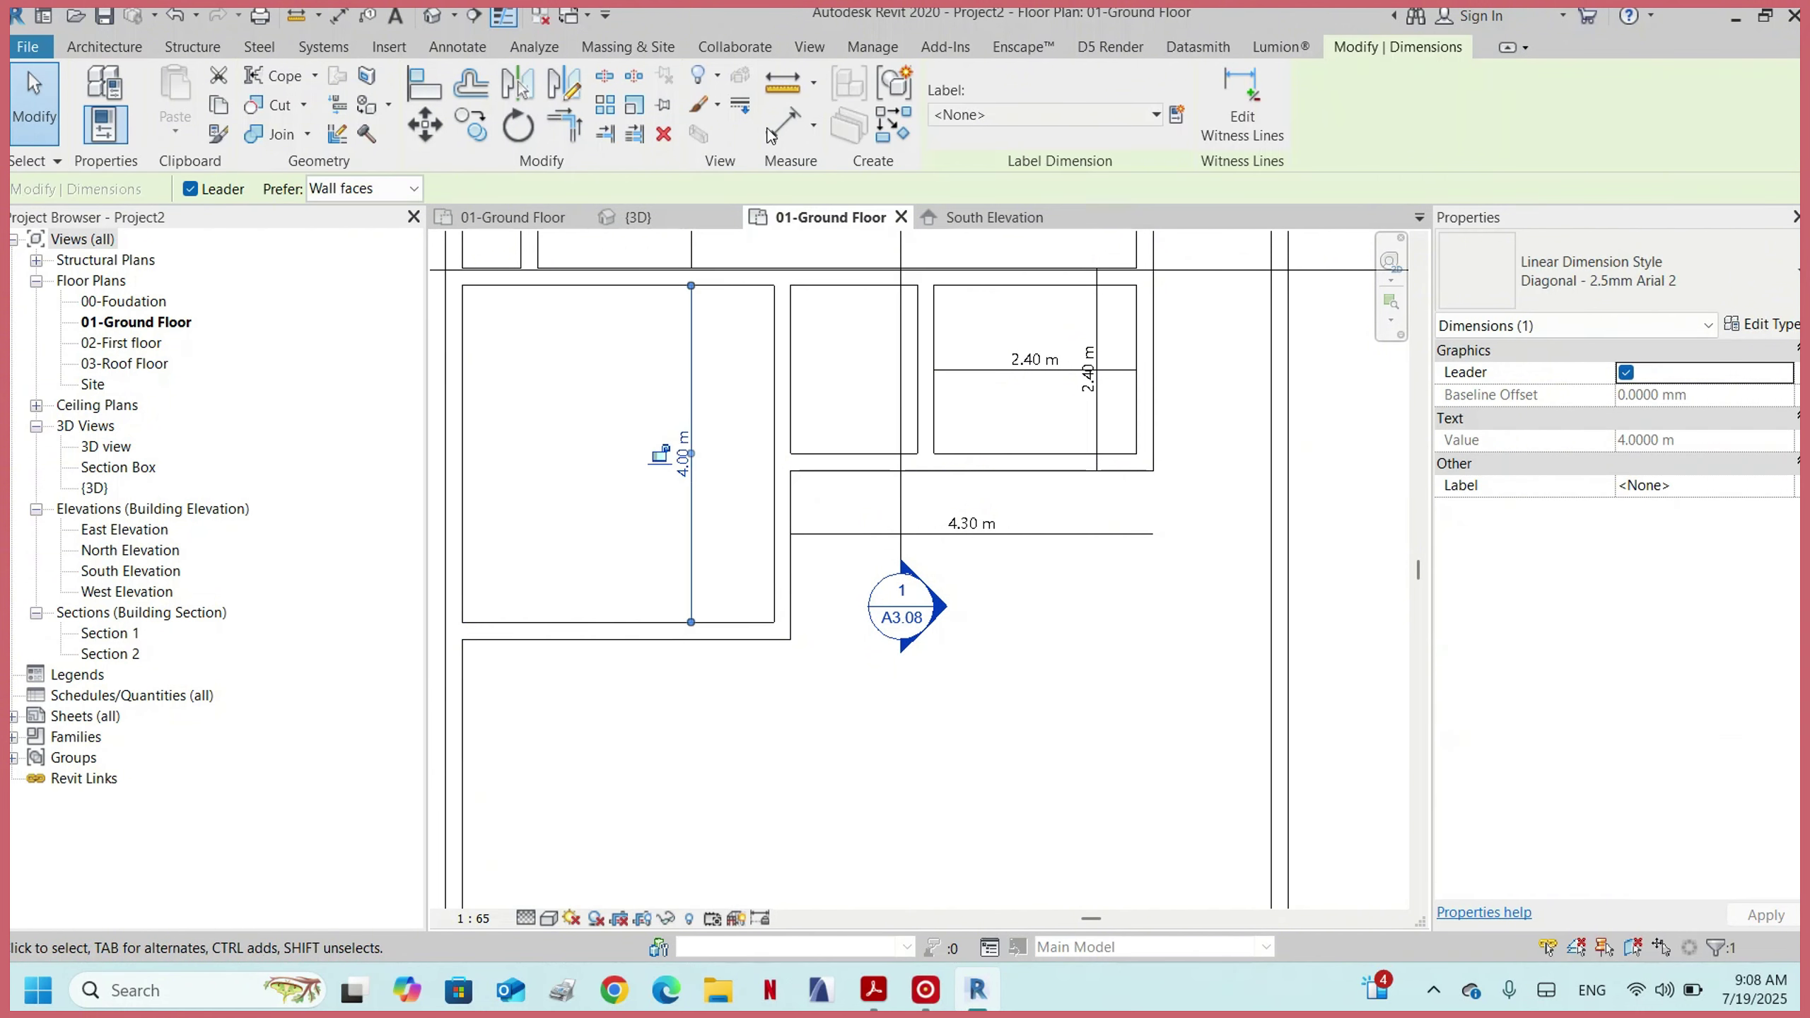
pyautogui.press('d')
pyautogui.press('i')
pyautogui.scroll(-1, 1052, 582)
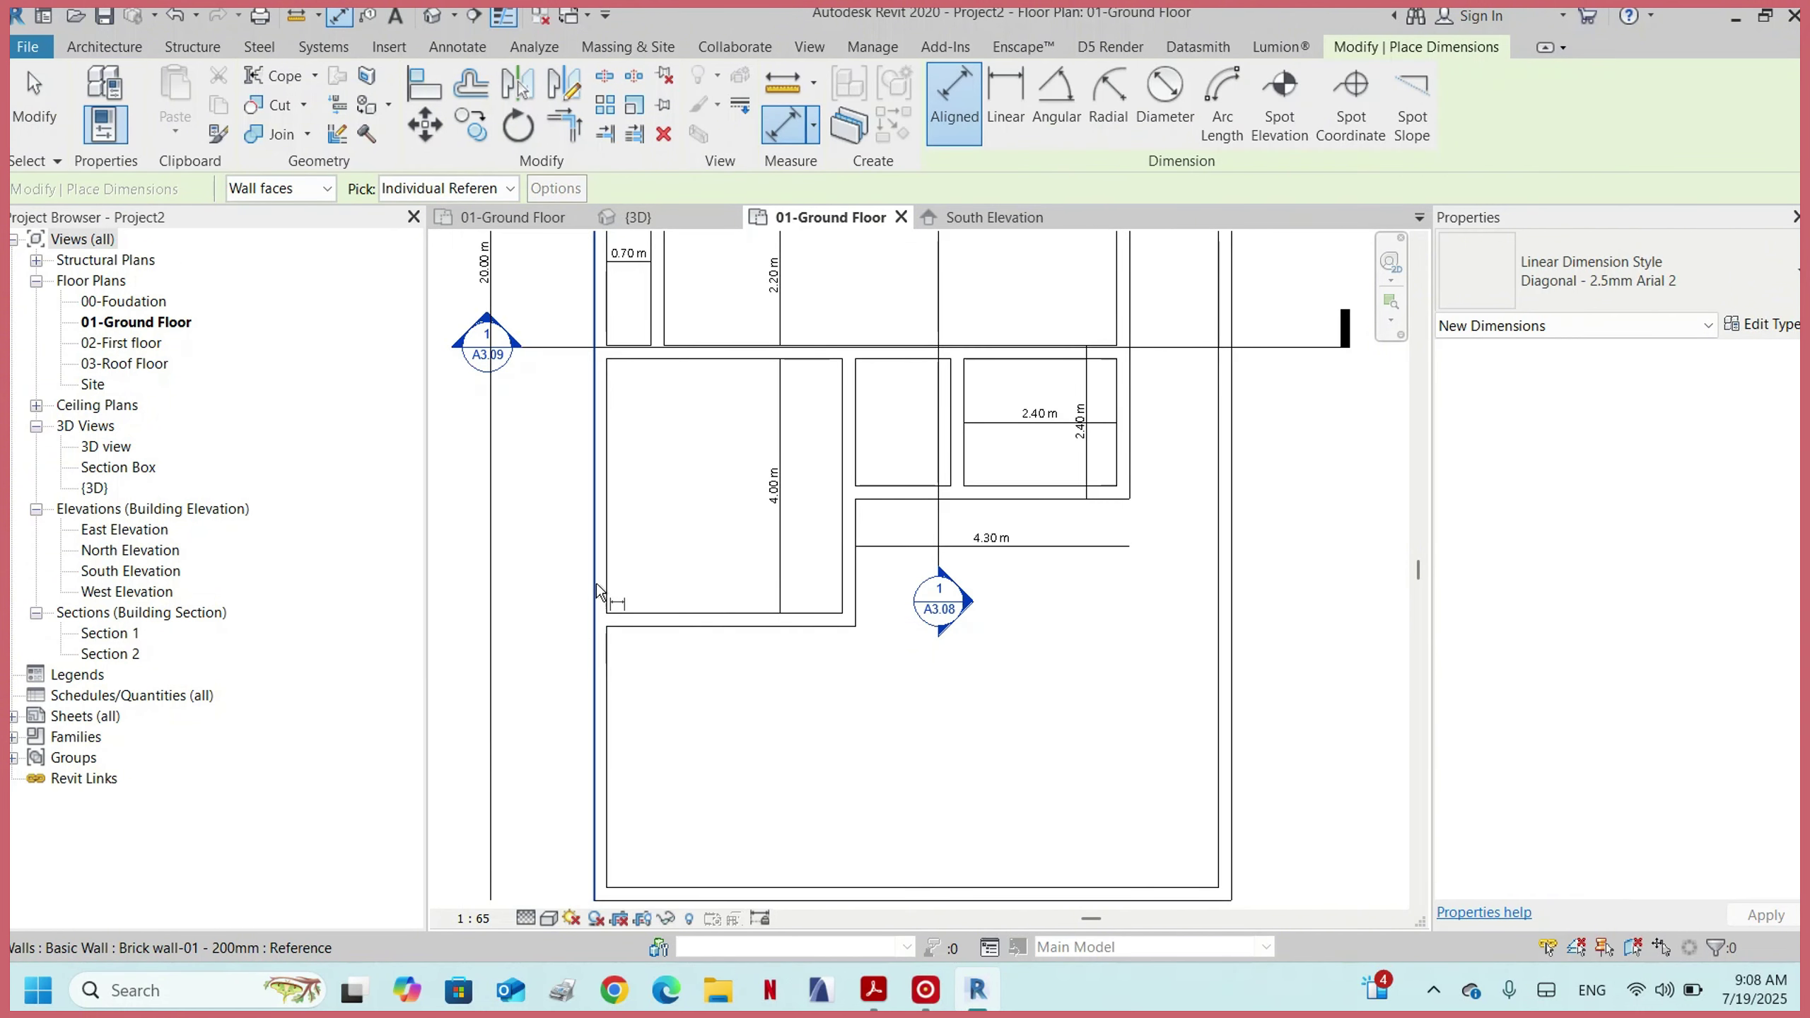
pyautogui.click(606, 583)
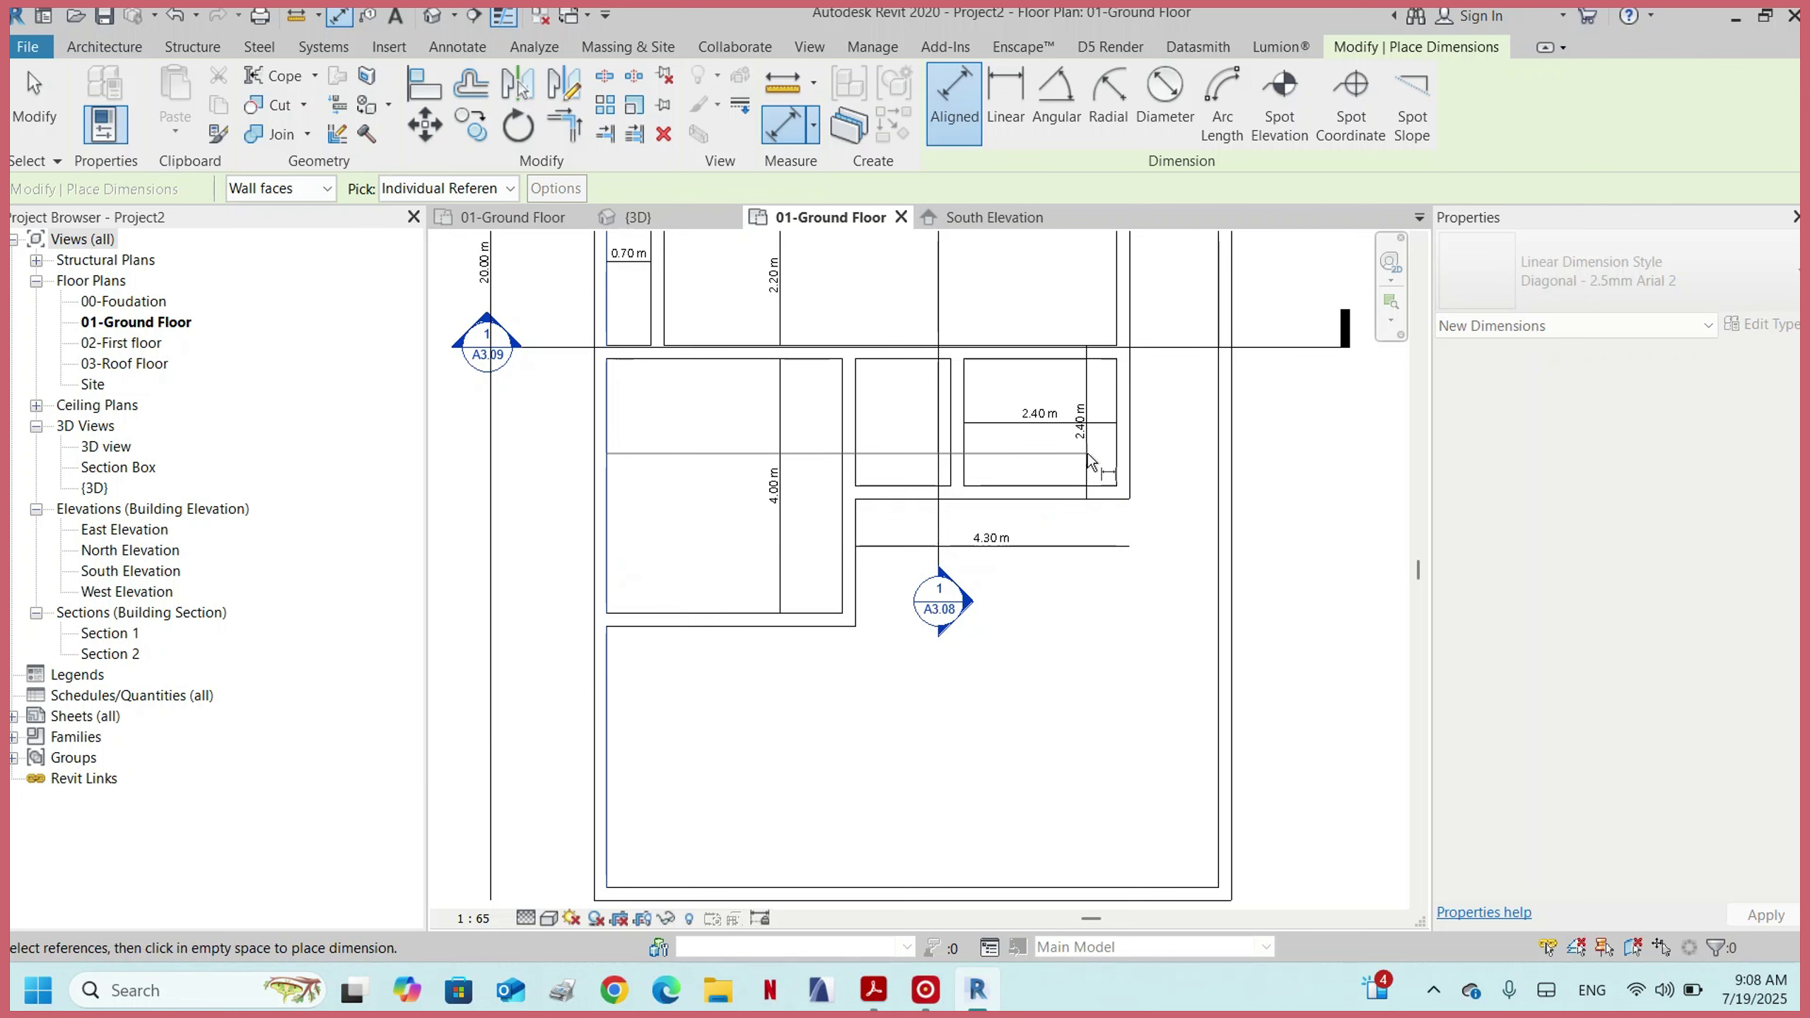
pyautogui.click(1132, 460)
pyautogui.click(1068, 692)
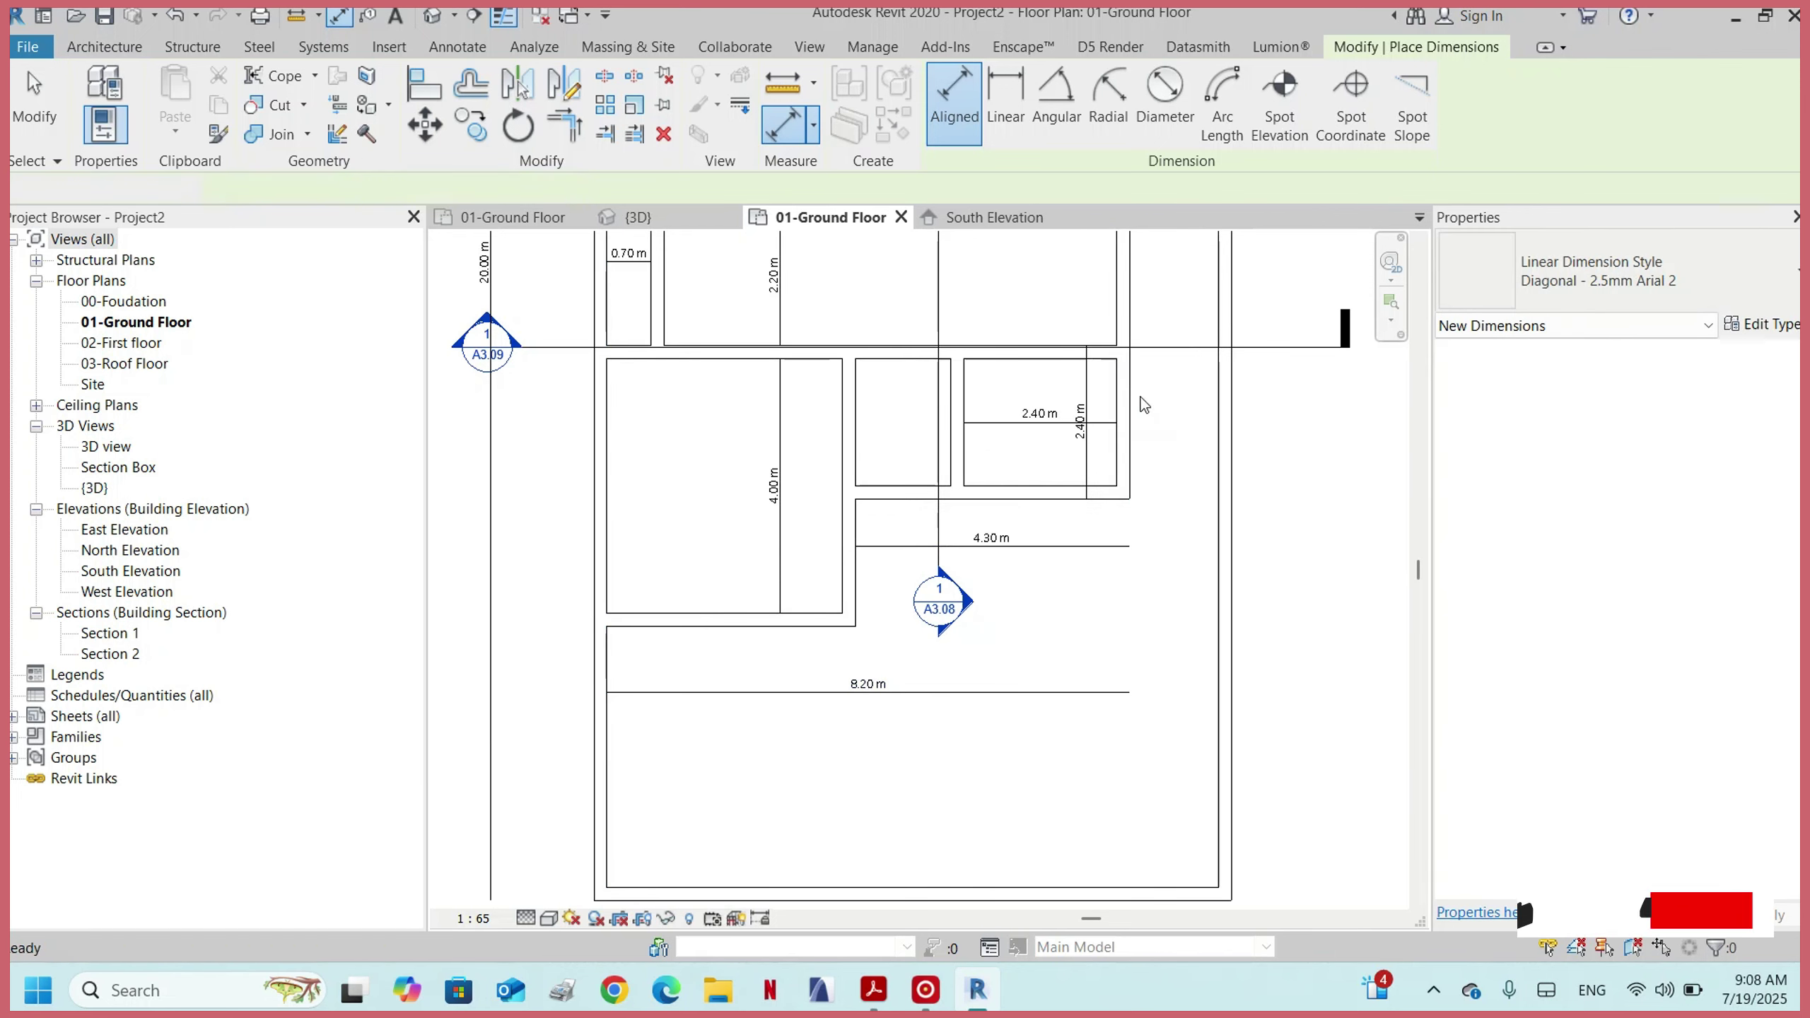
pyautogui.press('Escape')
pyautogui.press('Escape')
# - Move the WC's exterior side wall by setting the overall house width dimension to 8 m
pyautogui.click(1133, 394)
pyautogui.click(850, 674)
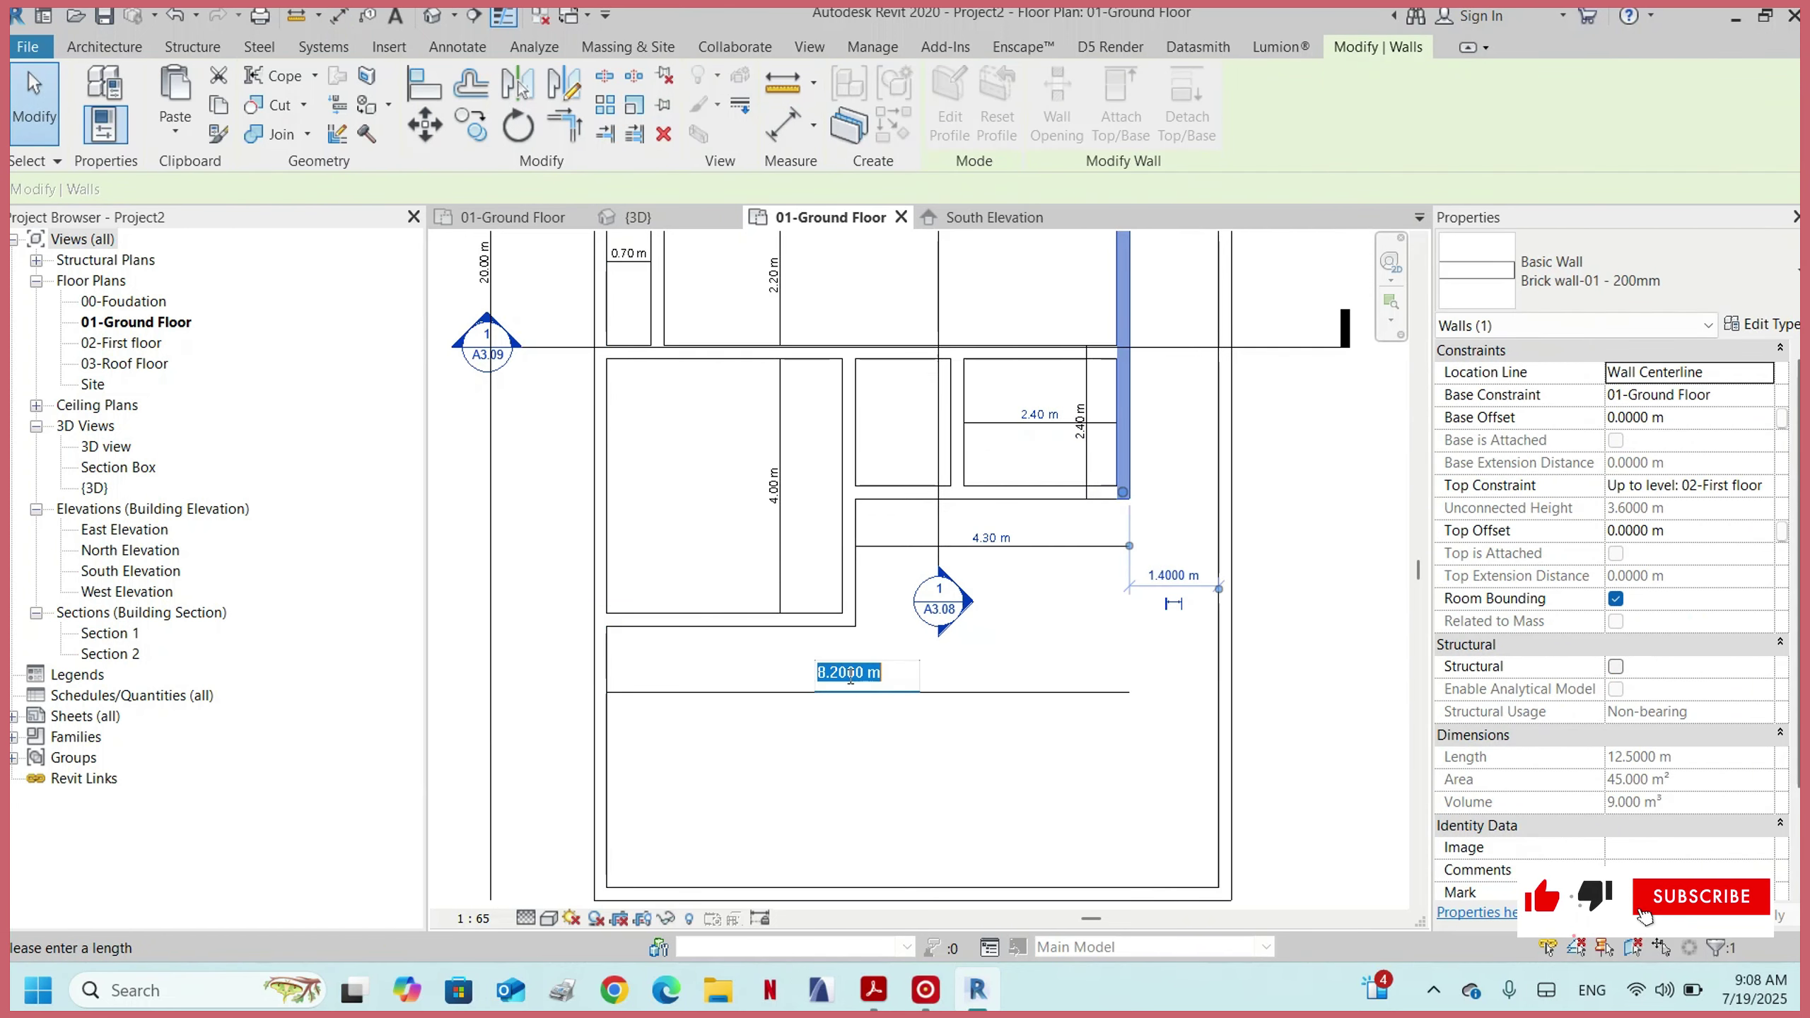
pyautogui.write('8m')
pyautogui.press('Return')
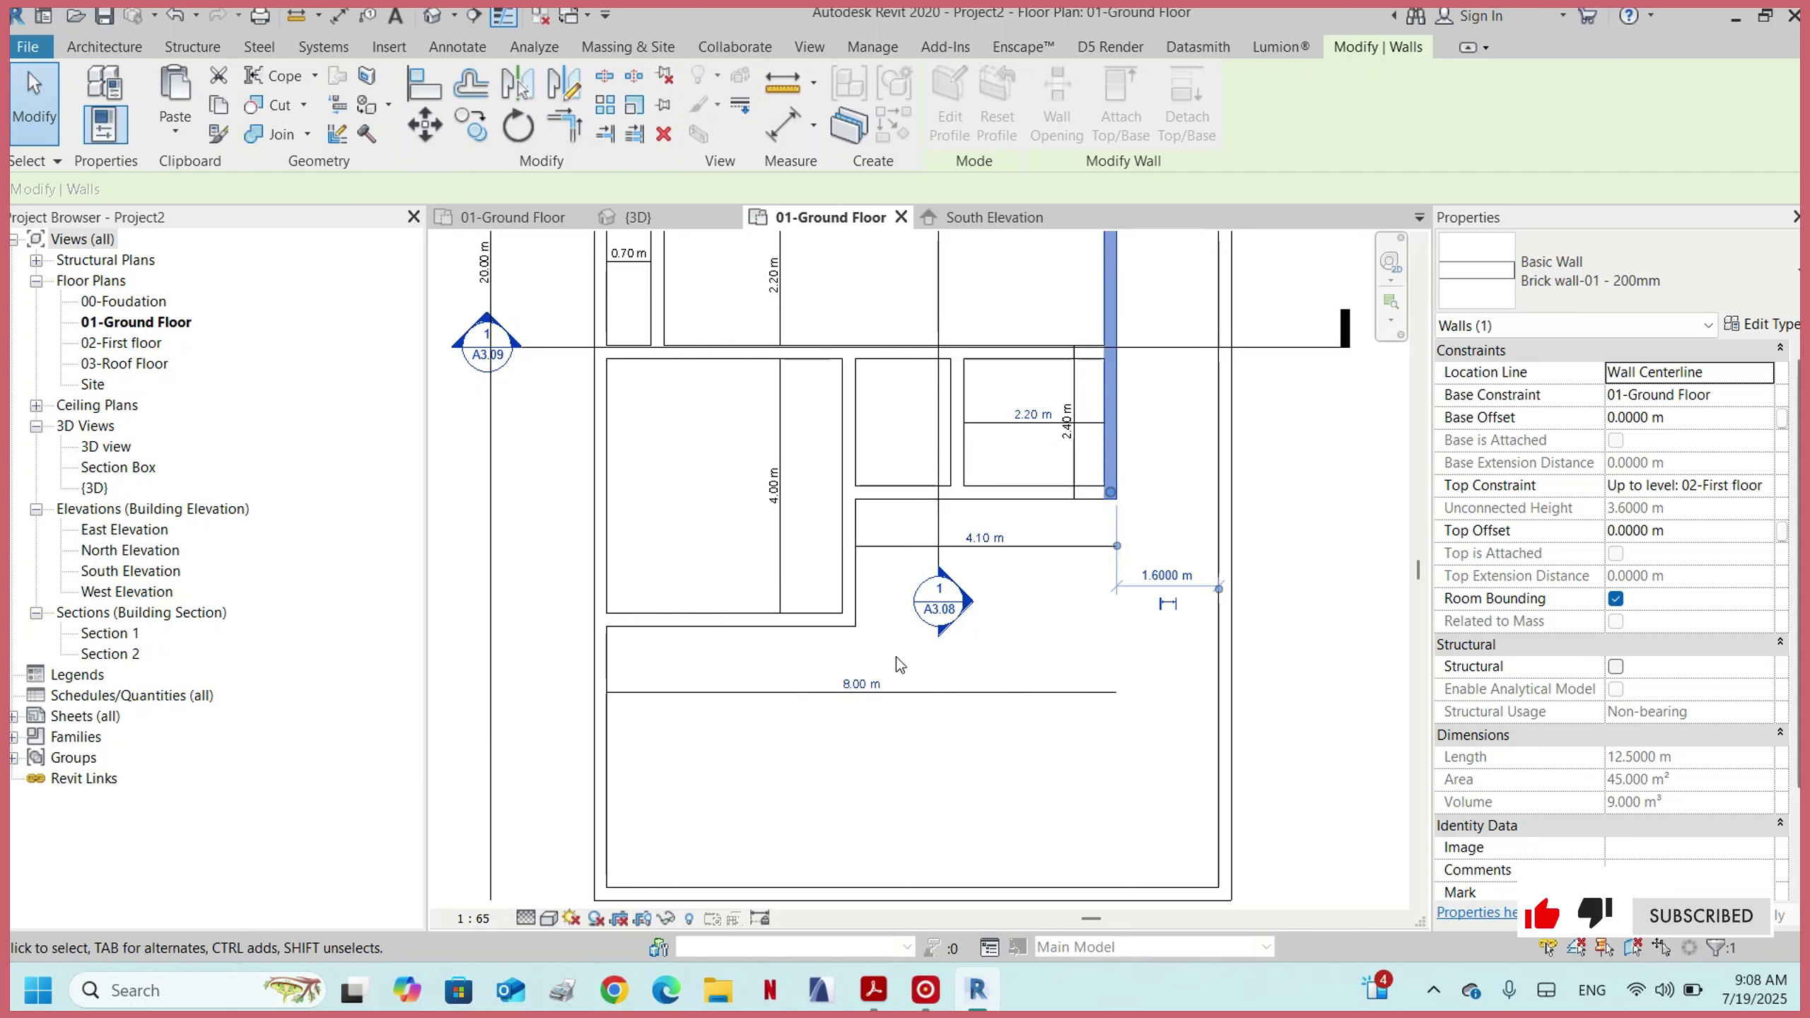
# - Move the partition between the corridor and WC towards the exterior wall, leaving a corridor about 2.4 m wide
pyautogui.scroll(3, 1007, 450)
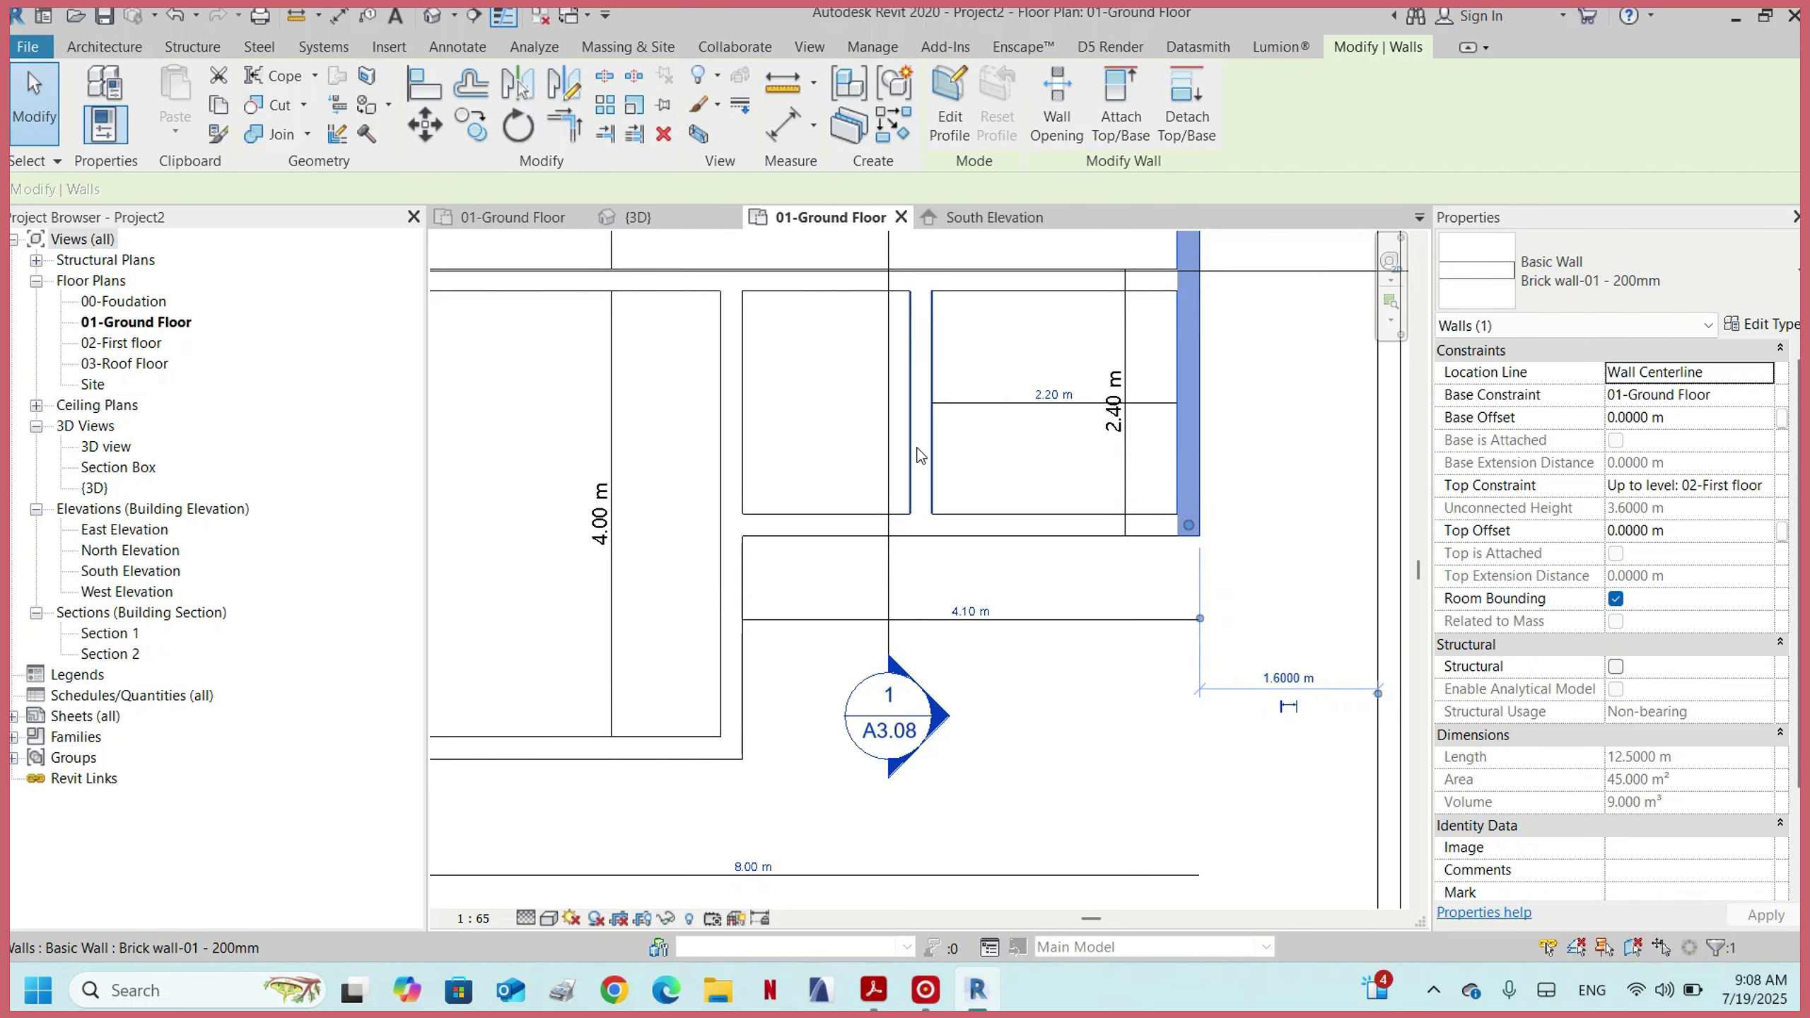
pyautogui.moveTo(920, 428); pyautogui.dragTo(1023, 420)
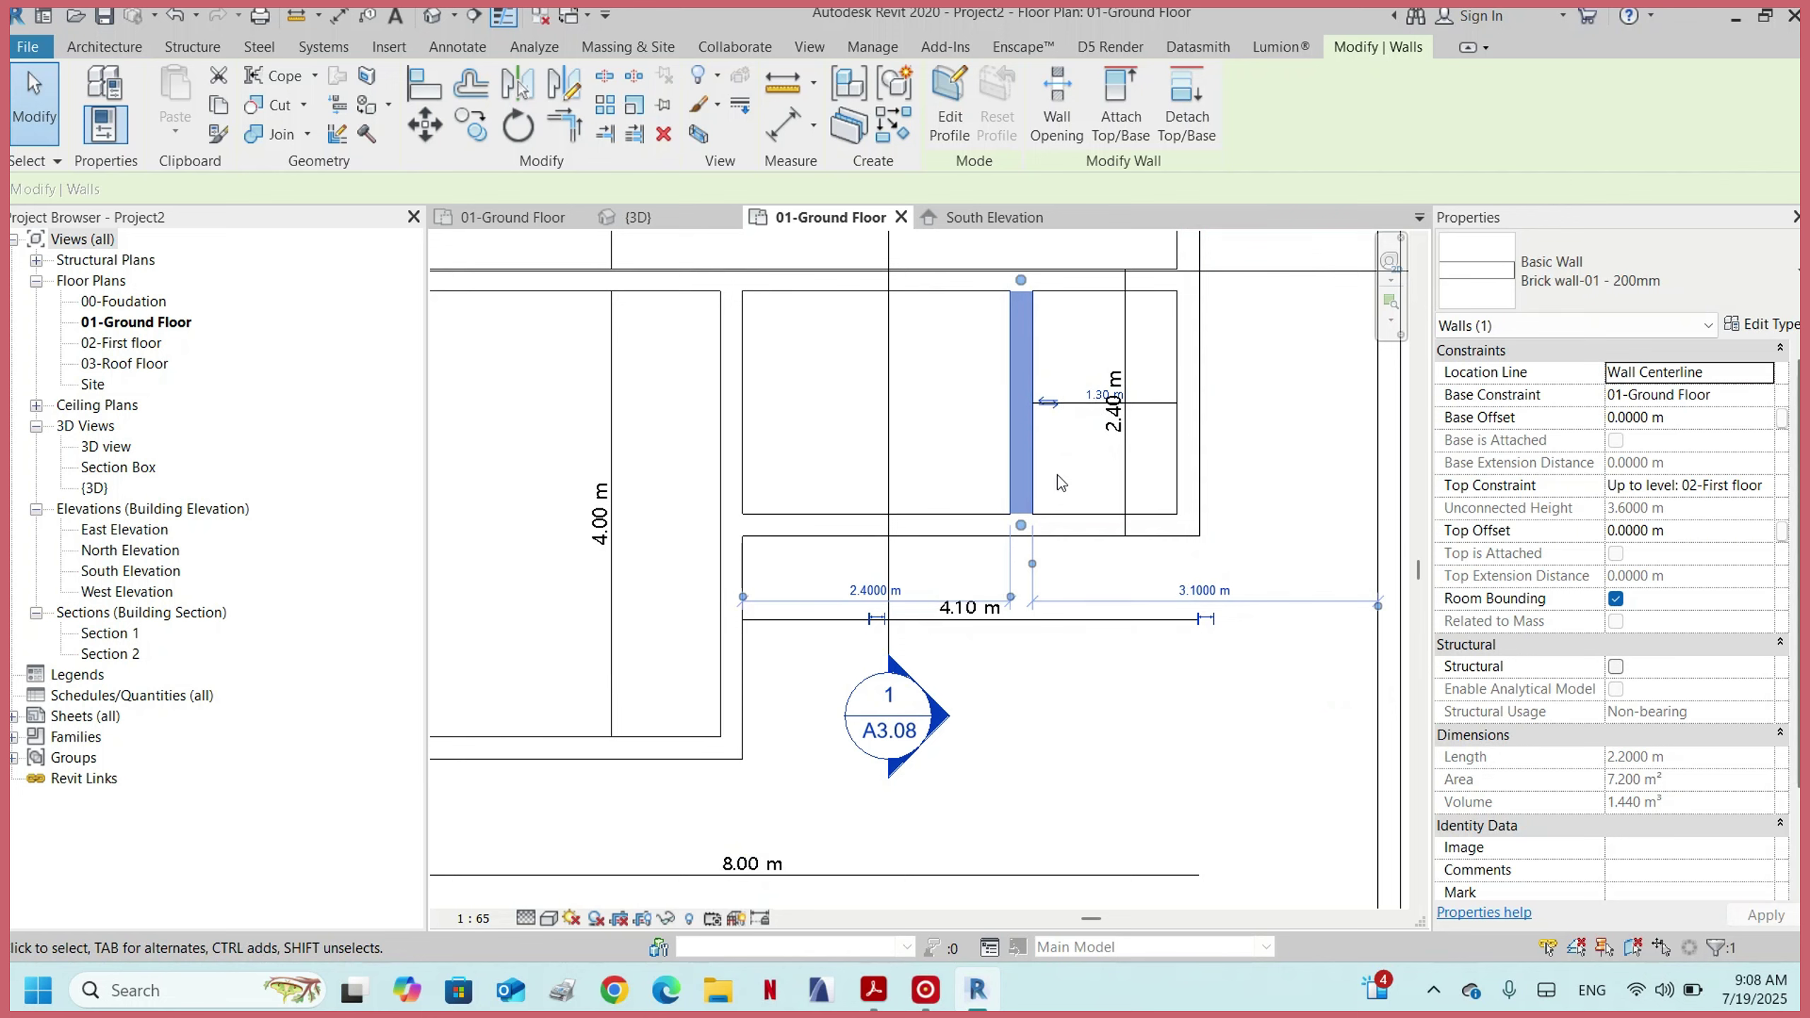
pyautogui.click(1030, 525)
pyautogui.click(1020, 463)
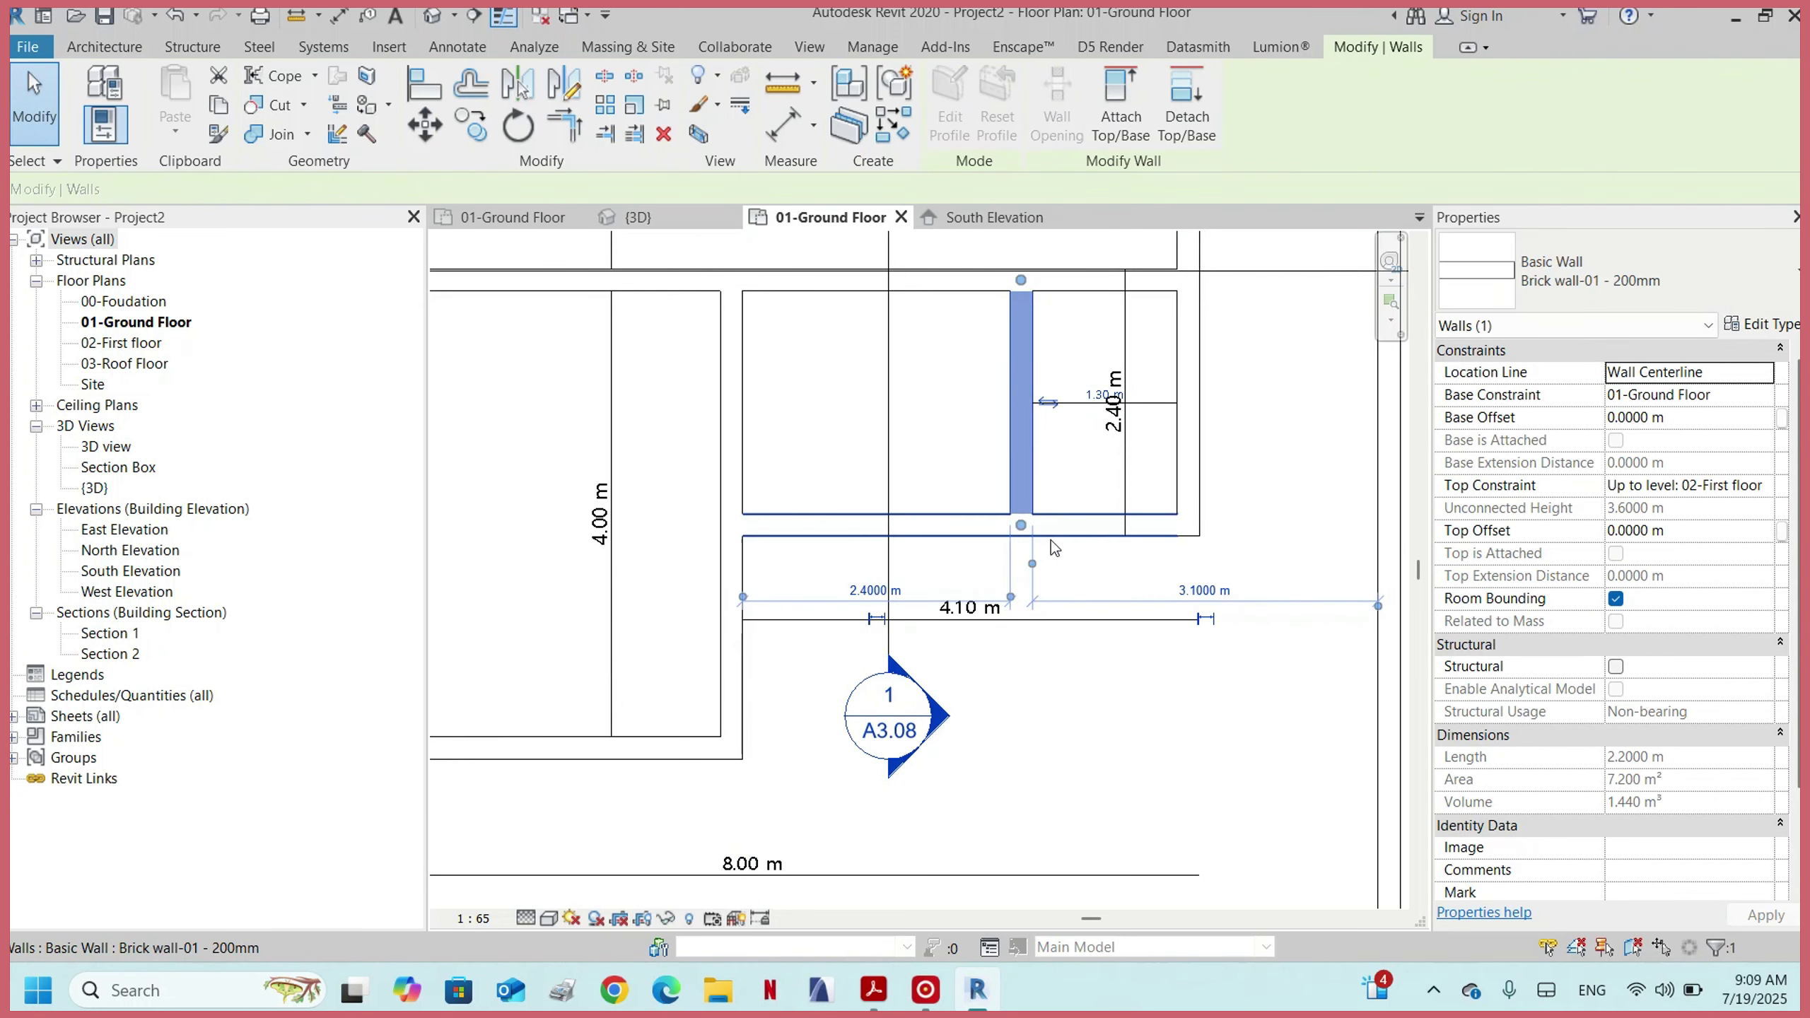
pyautogui.press('Escape')
# - Move the front wall of the corridor and WC by setting their depth dimension to 3.2 m
pyautogui.click(1095, 529)
pyautogui.click(1125, 406)
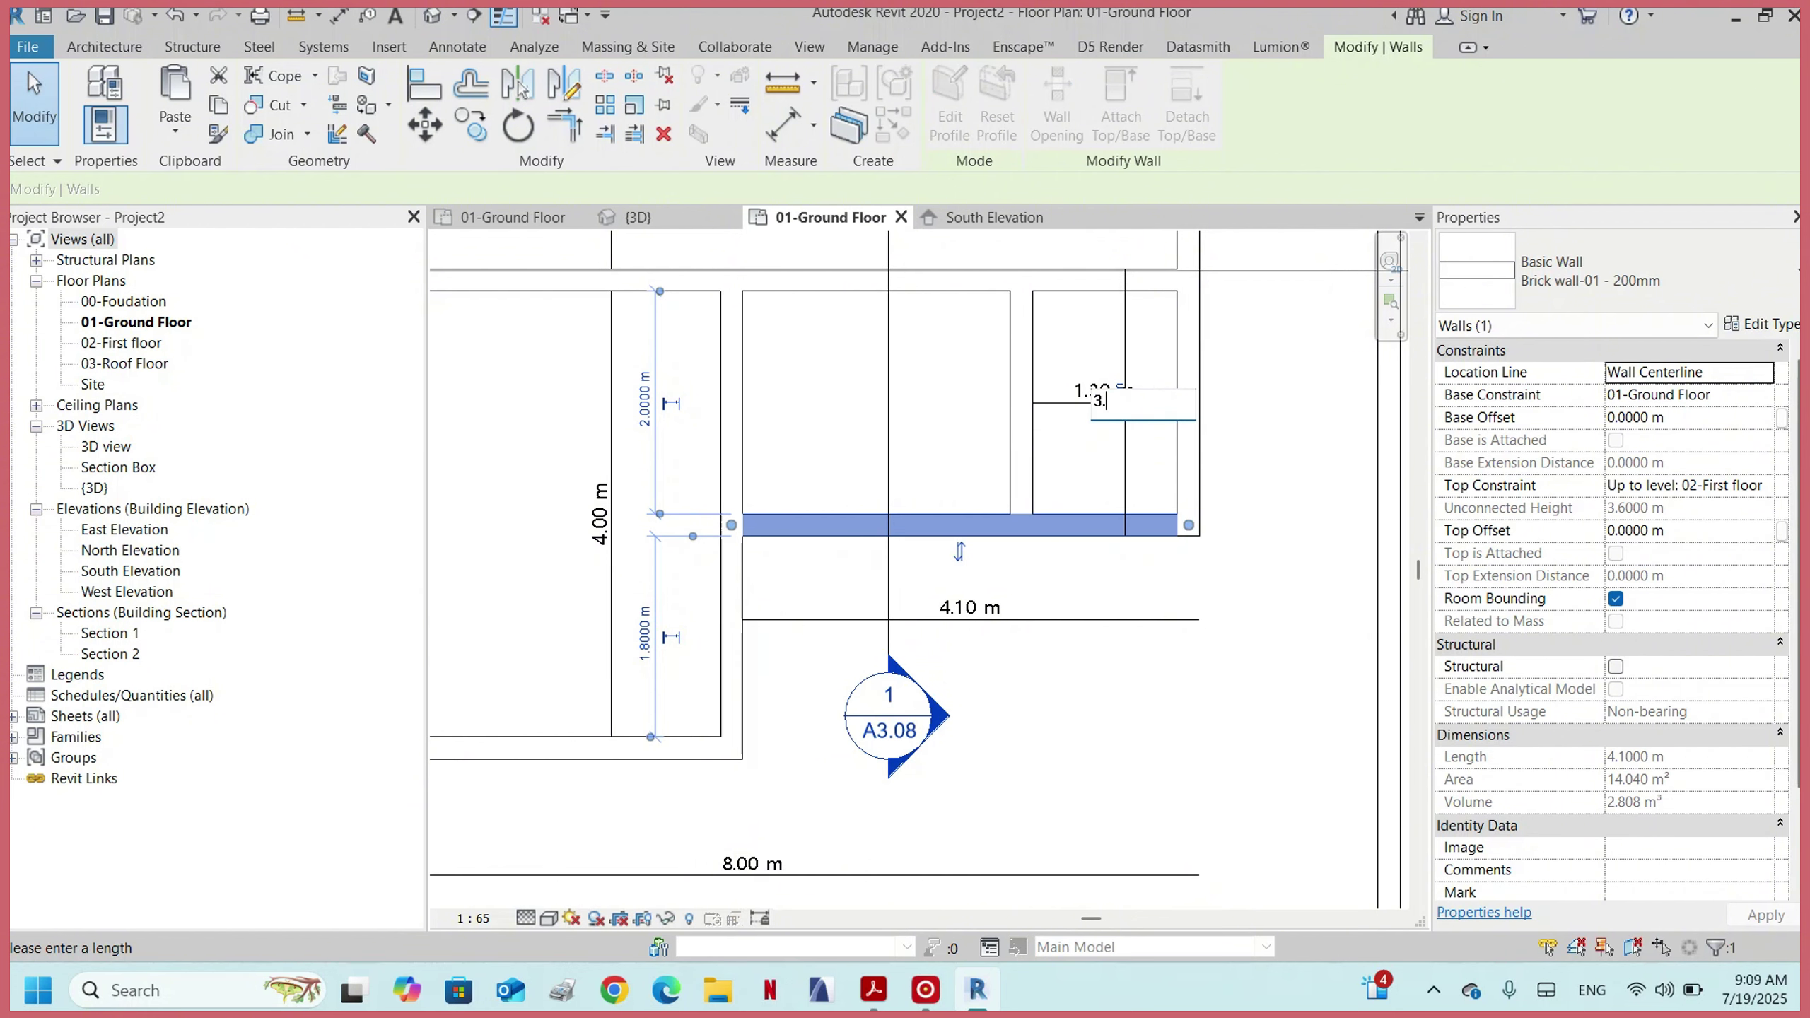
pyautogui.write('3.2m')
pyautogui.press('Return')
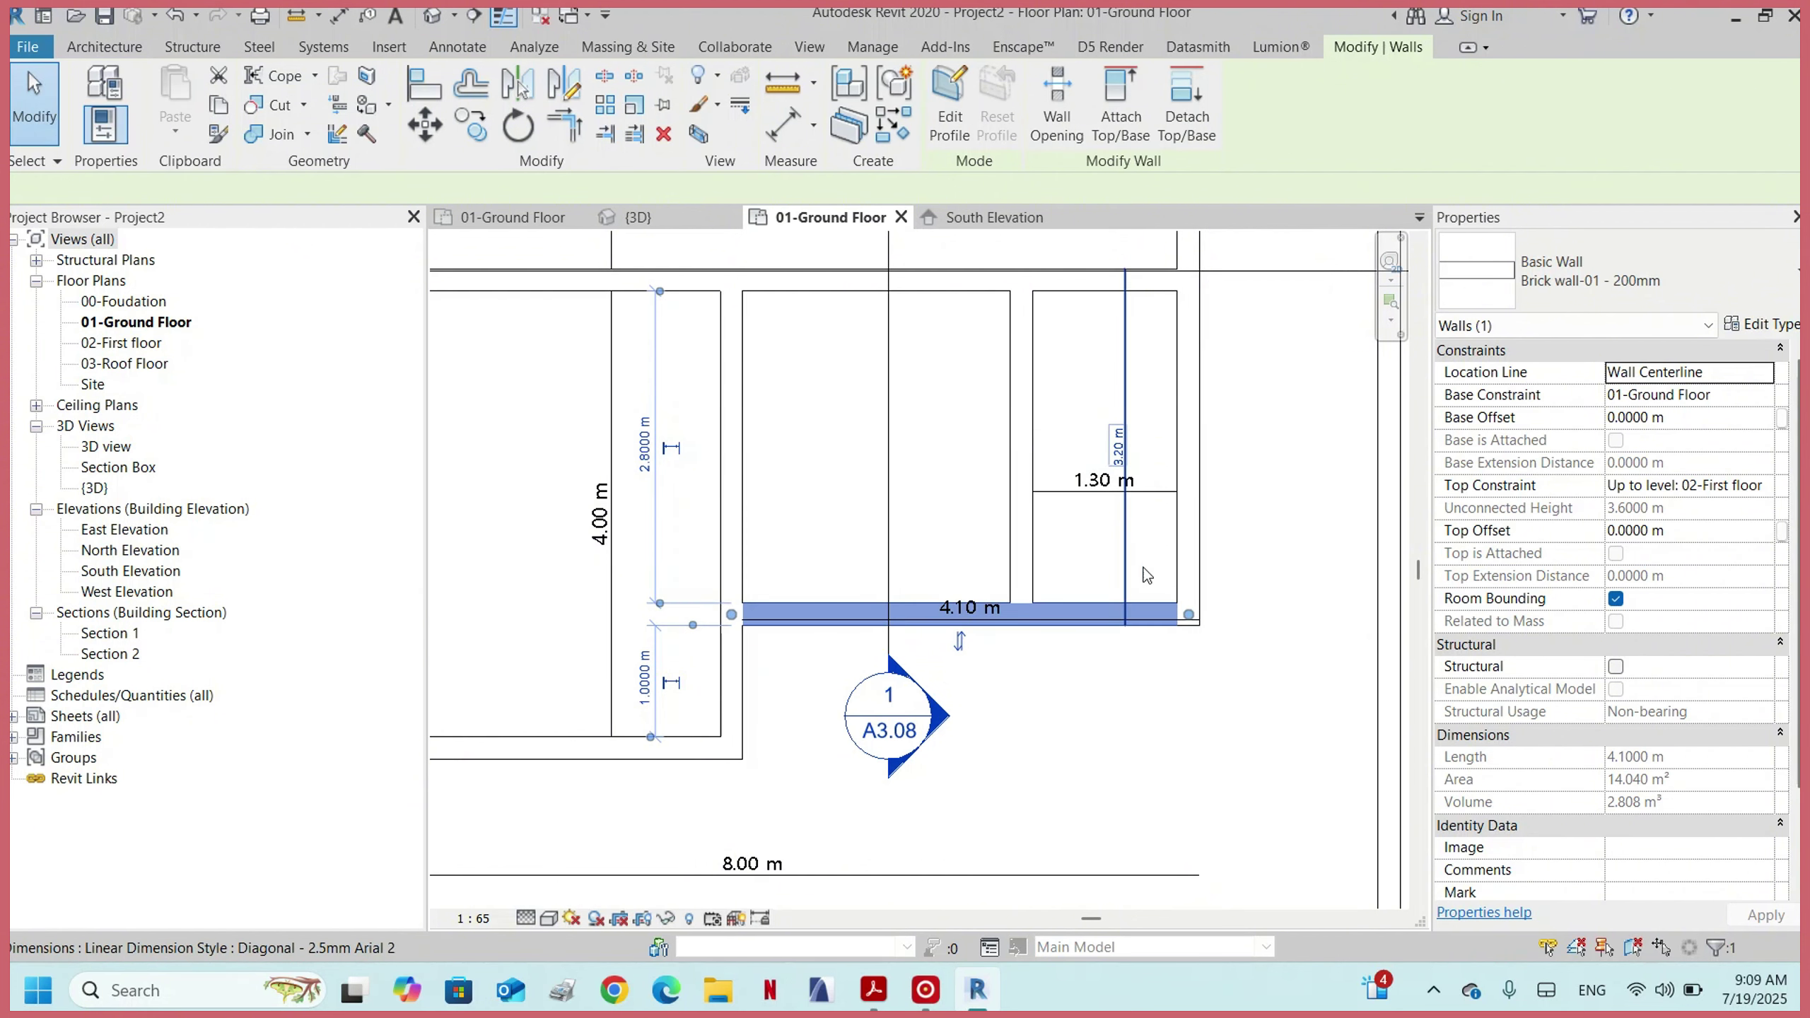
# - Draw a Brick wall-01 - 200mm partition across the 1.30 m wide room, dividing it into two smaller rooms
pyautogui.scroll(-3, 969, 402)
pyautogui.click(968, 404)
pyautogui.click(947, 403)
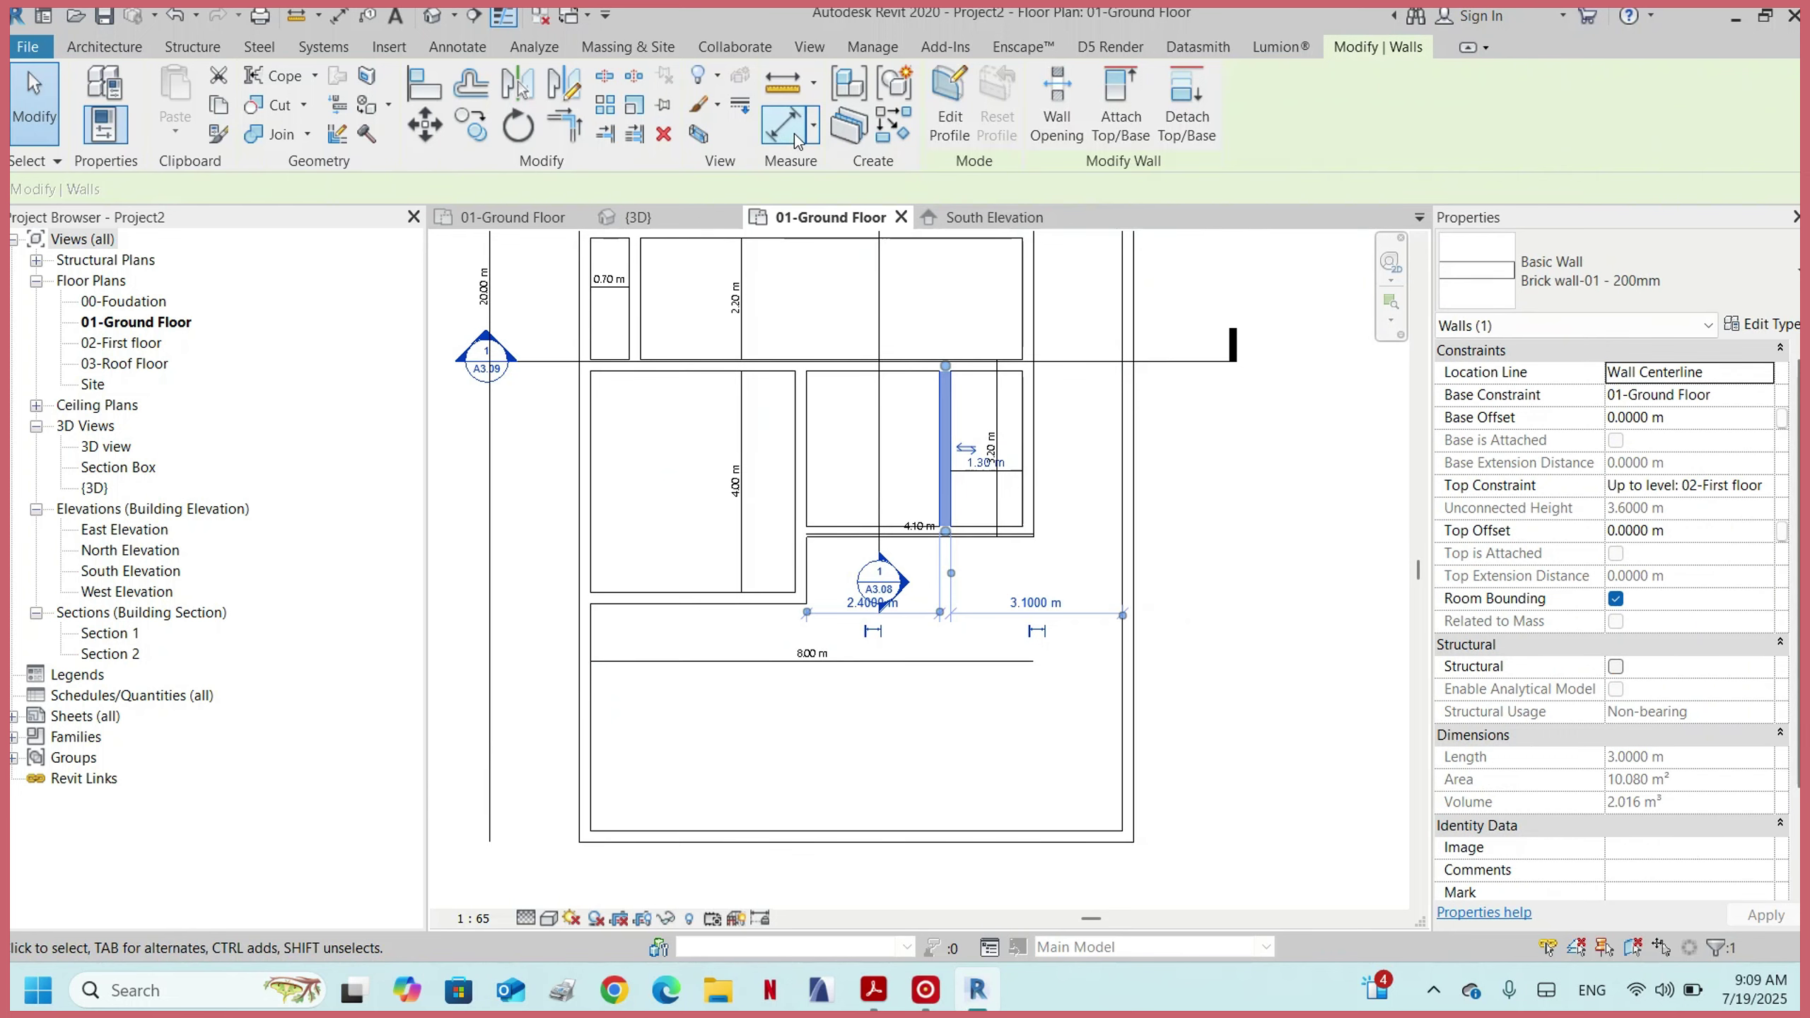
pyautogui.click(795, 134)
pyautogui.press('Escape')
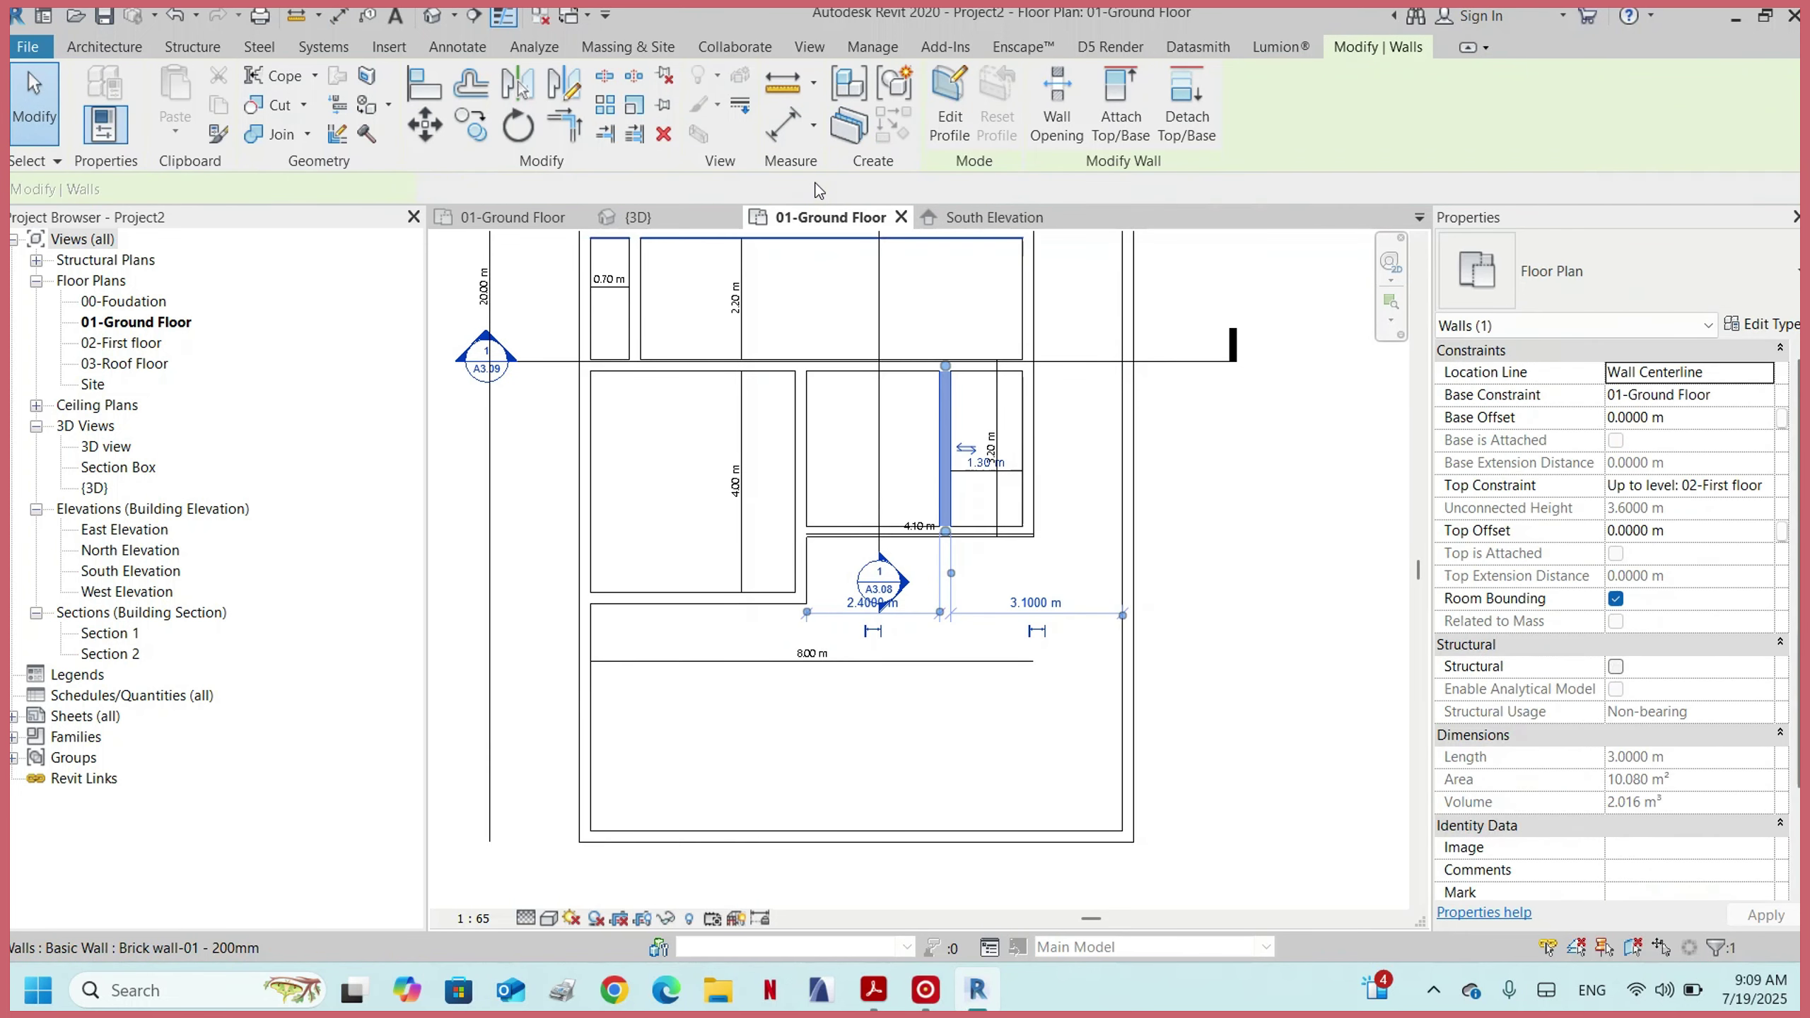
pyautogui.click(896, 128)
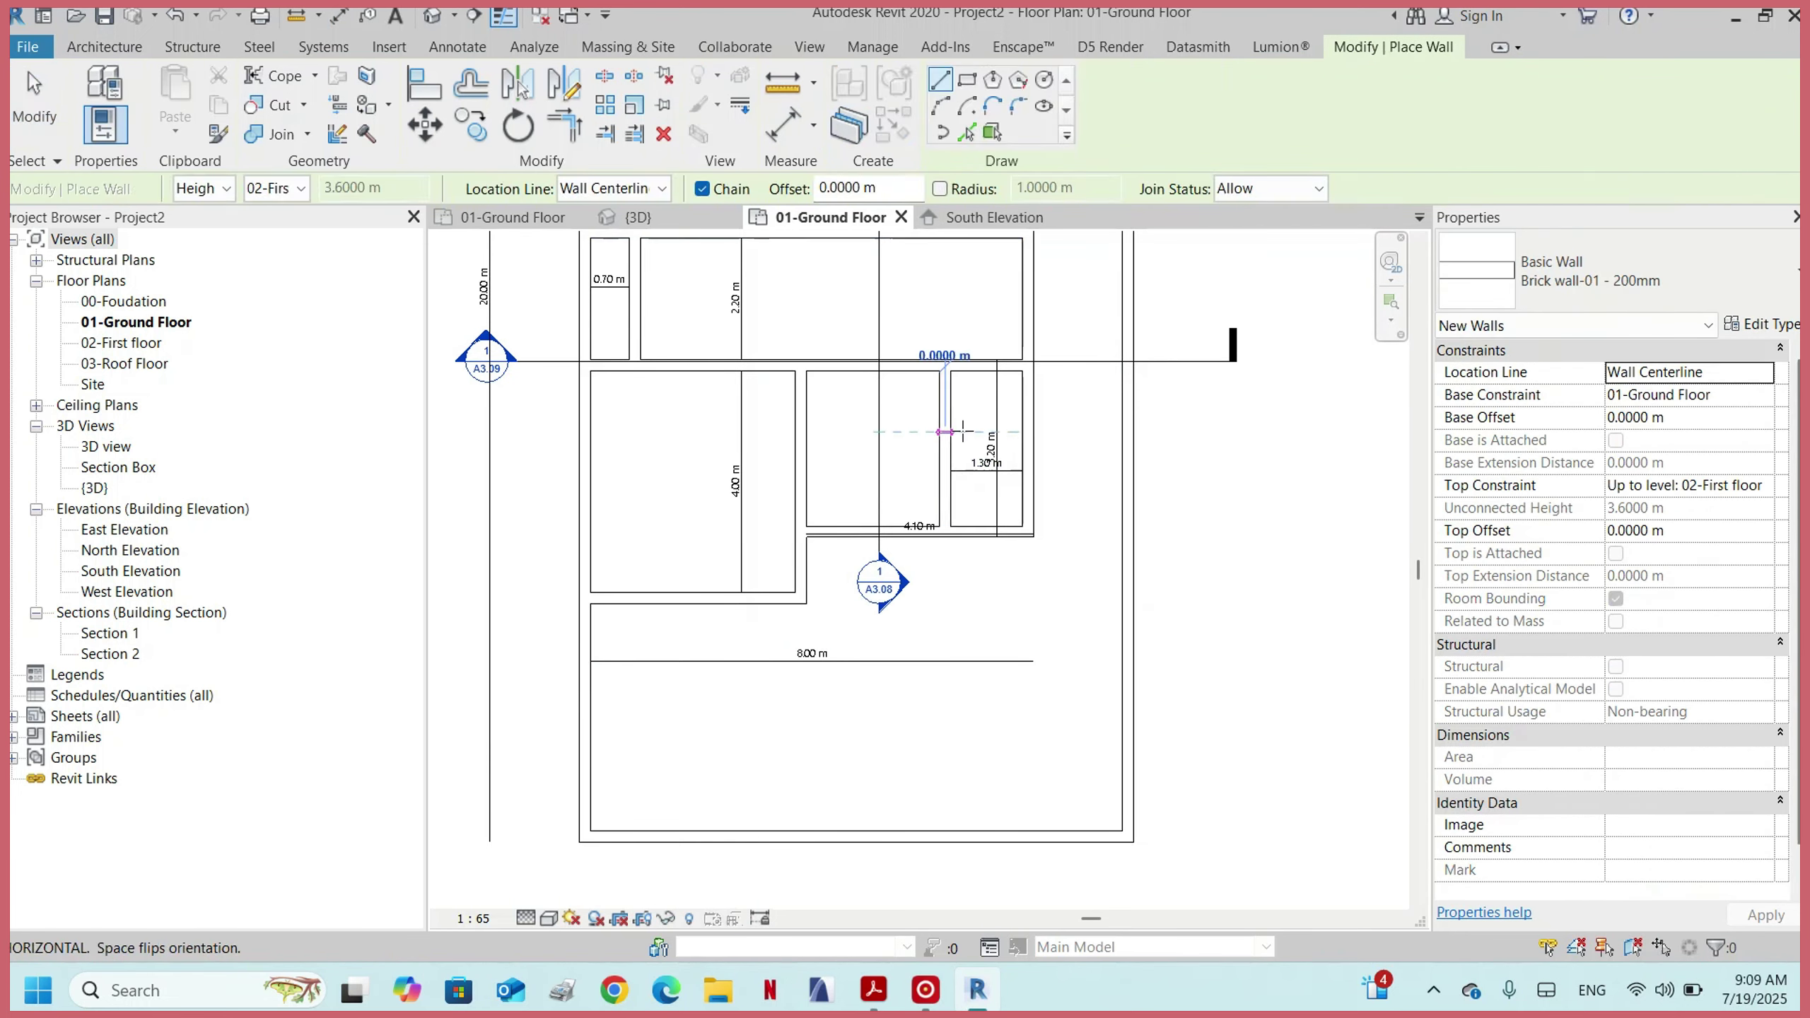
pyautogui.scroll(-5, 1026, 428)
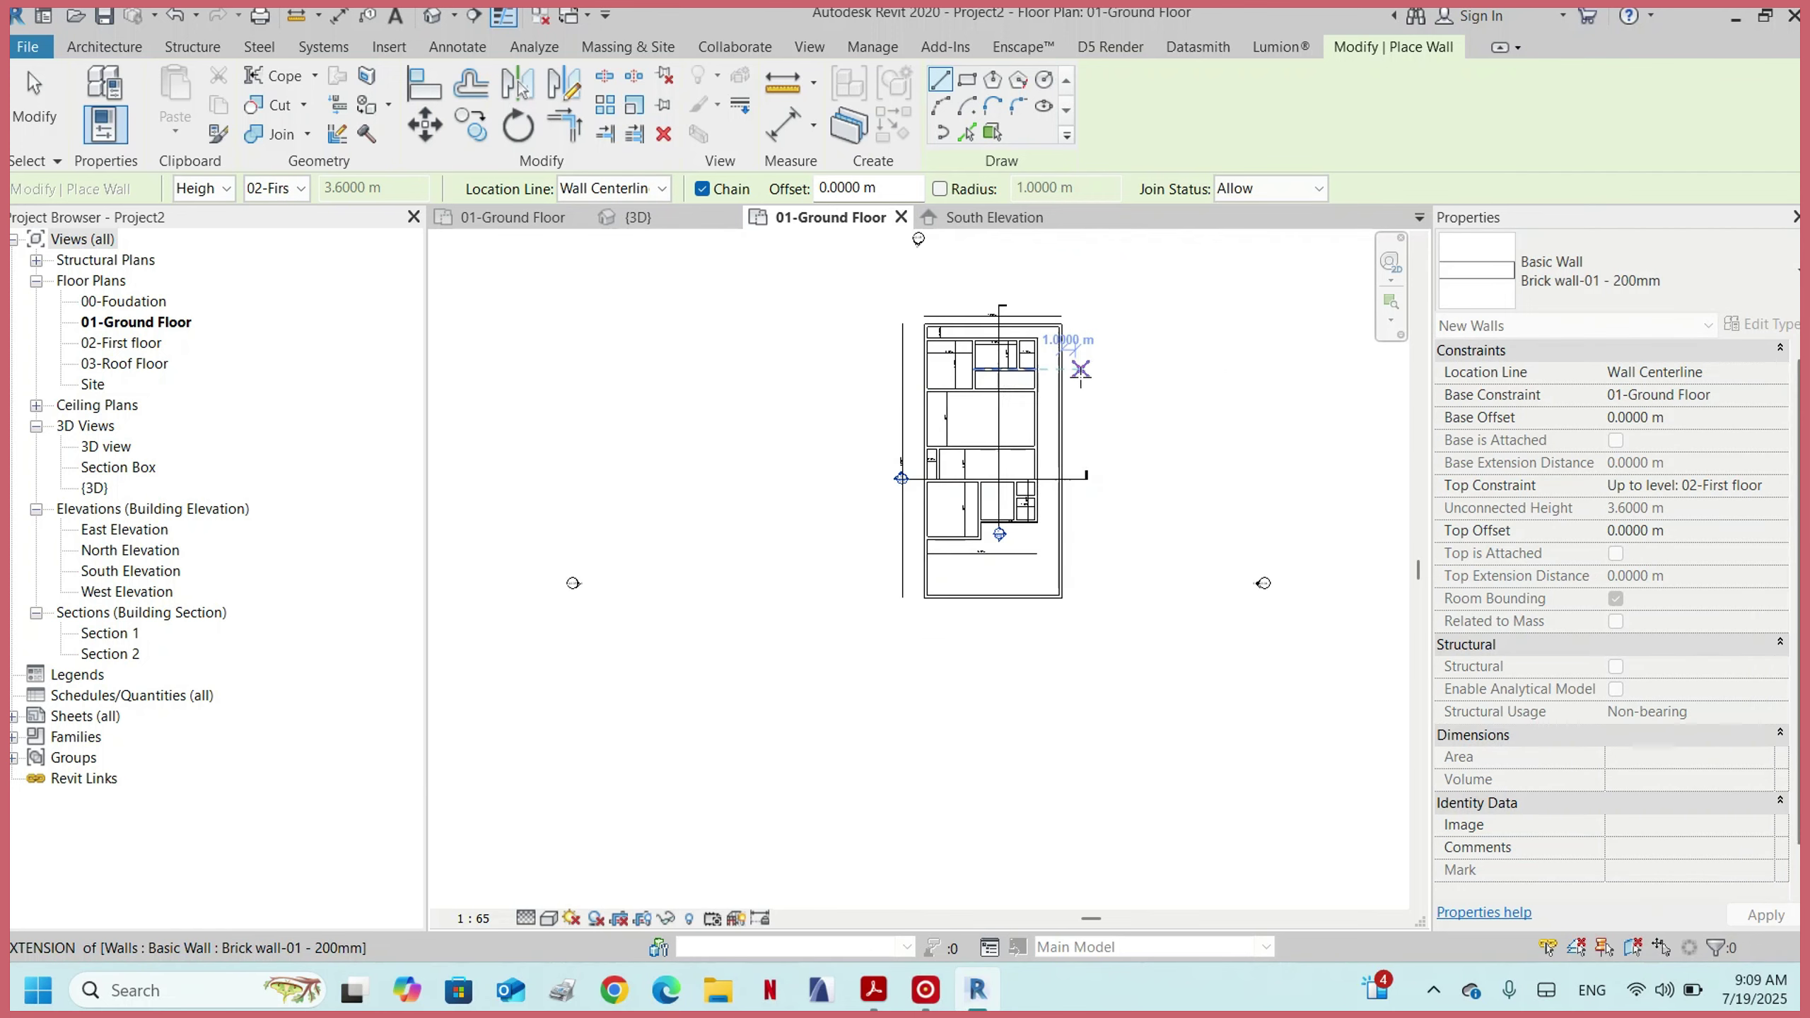
pyautogui.scroll(4, 1012, 442)
pyautogui.scroll(2, 1084, 548)
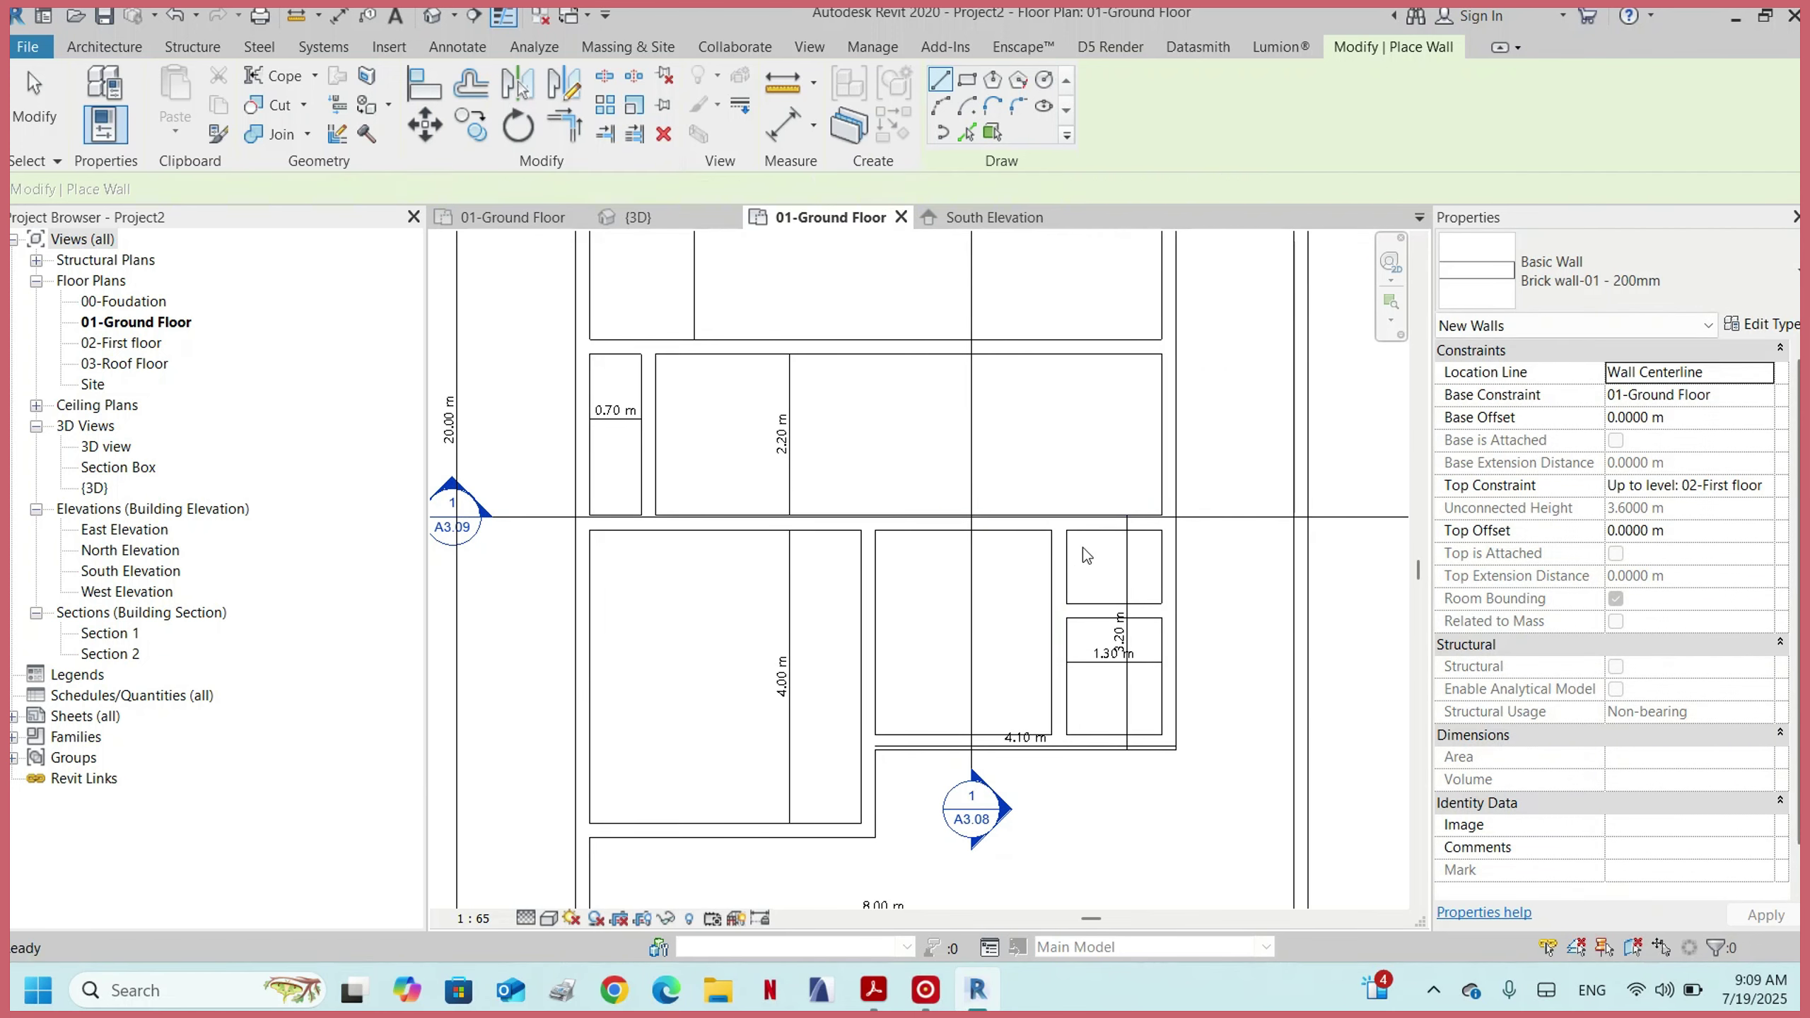
pyautogui.press('Escape')
pyautogui.press('Escape')
# - Extend the wall between the small rooms and the neighbouring room north across the 2.20 m deep space to the next cross wall
pyautogui.click(1059, 527)
pyautogui.moveTo(1059, 522); pyautogui.dragTo(1059, 354)
pyautogui.click(1115, 371)
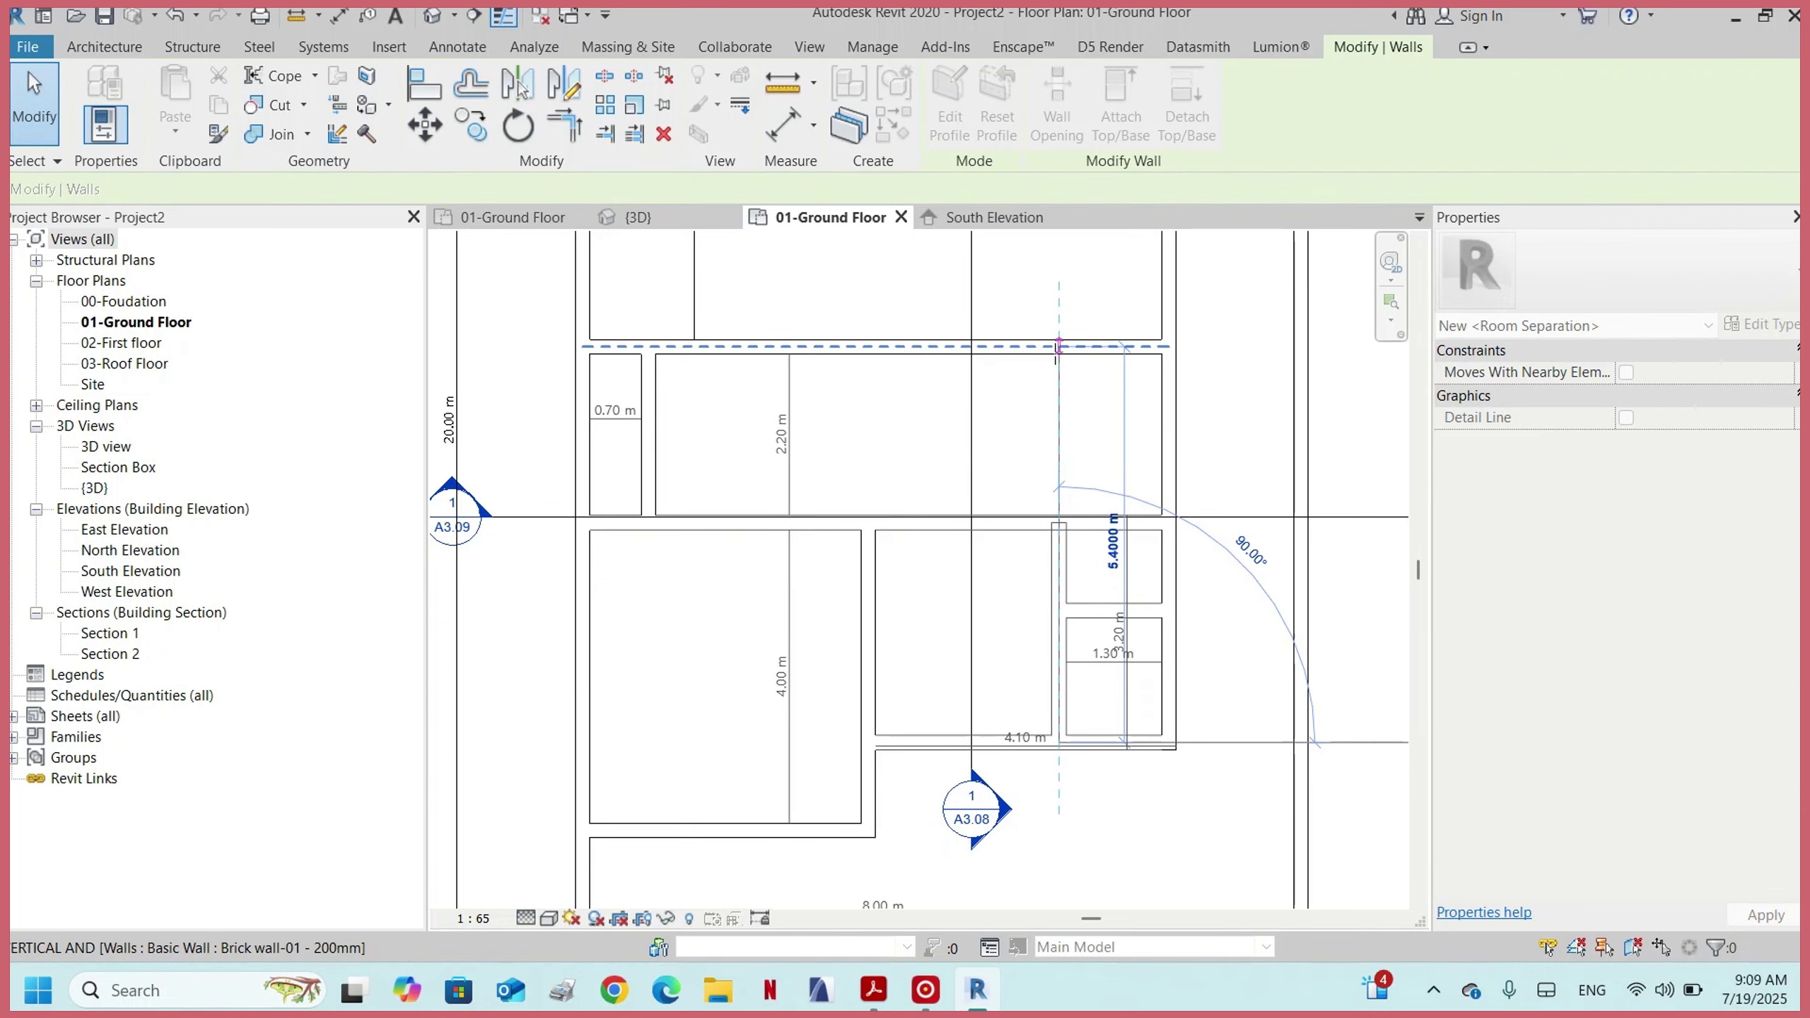
# - Split the east wall beside the 2.20 m deep space and pull both segments back to the cross walls, leaving that side open
pyautogui.click(605, 76)
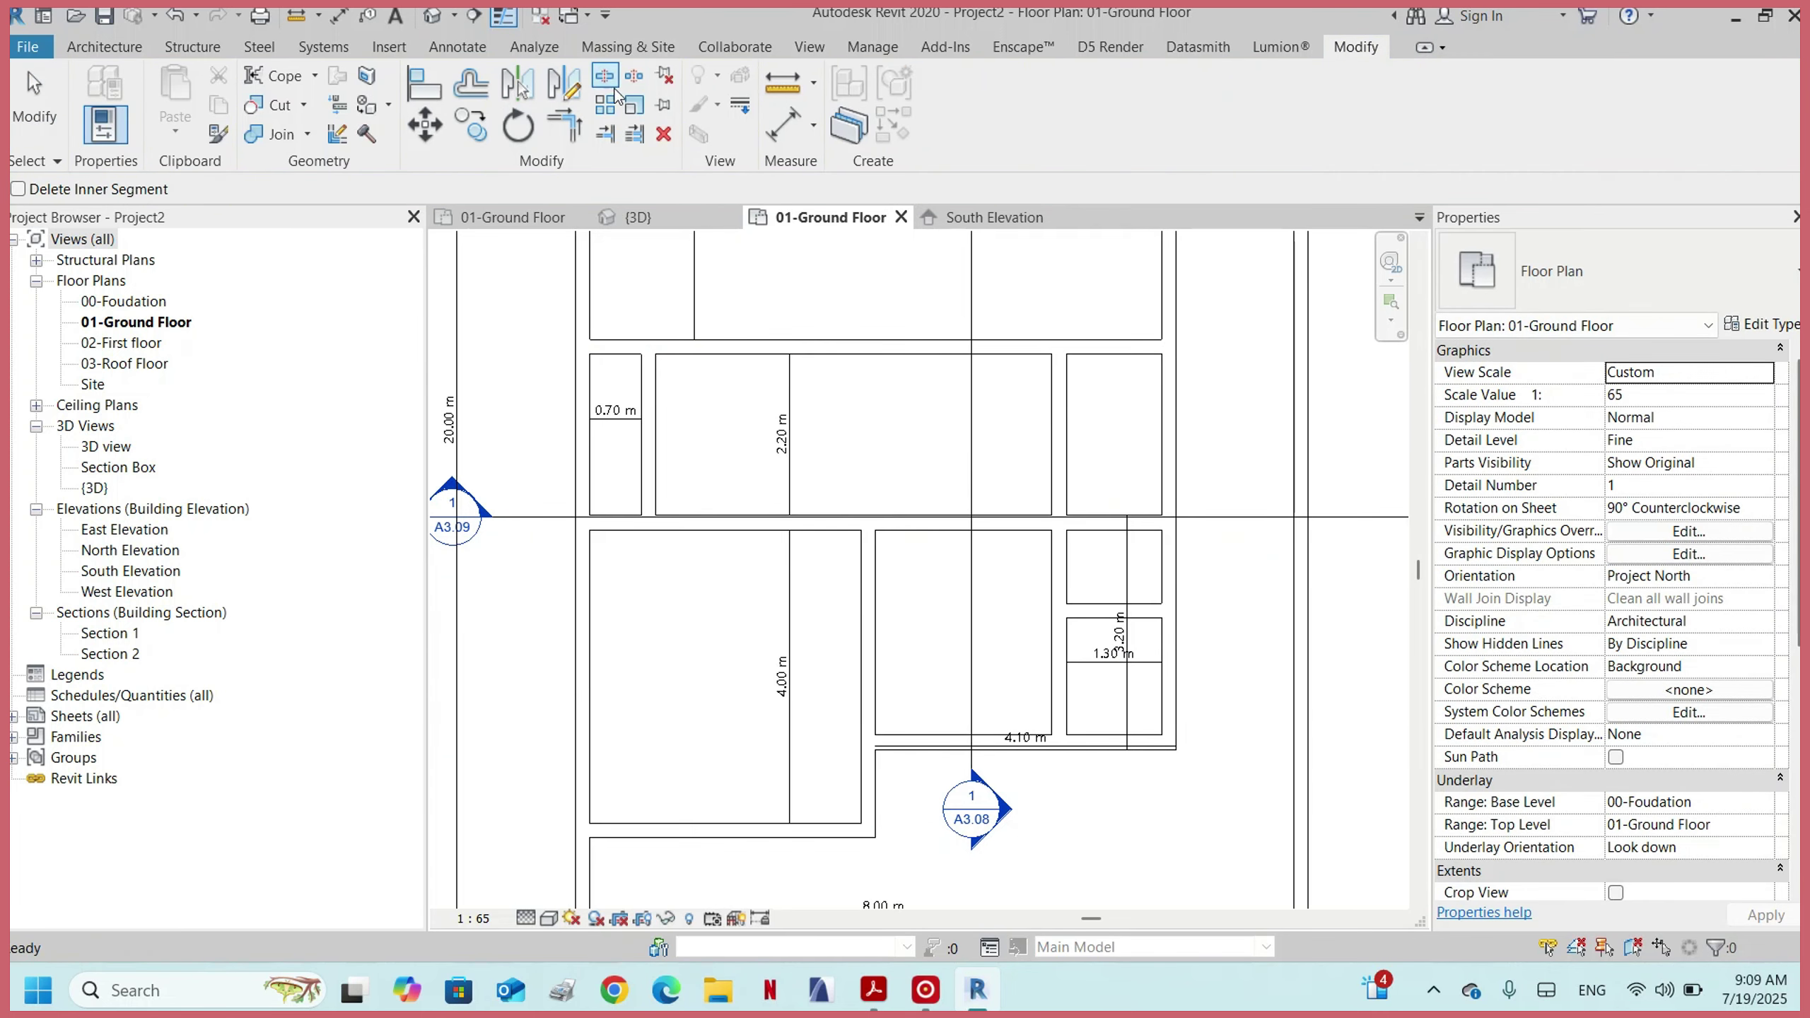
pyautogui.press('Escape')
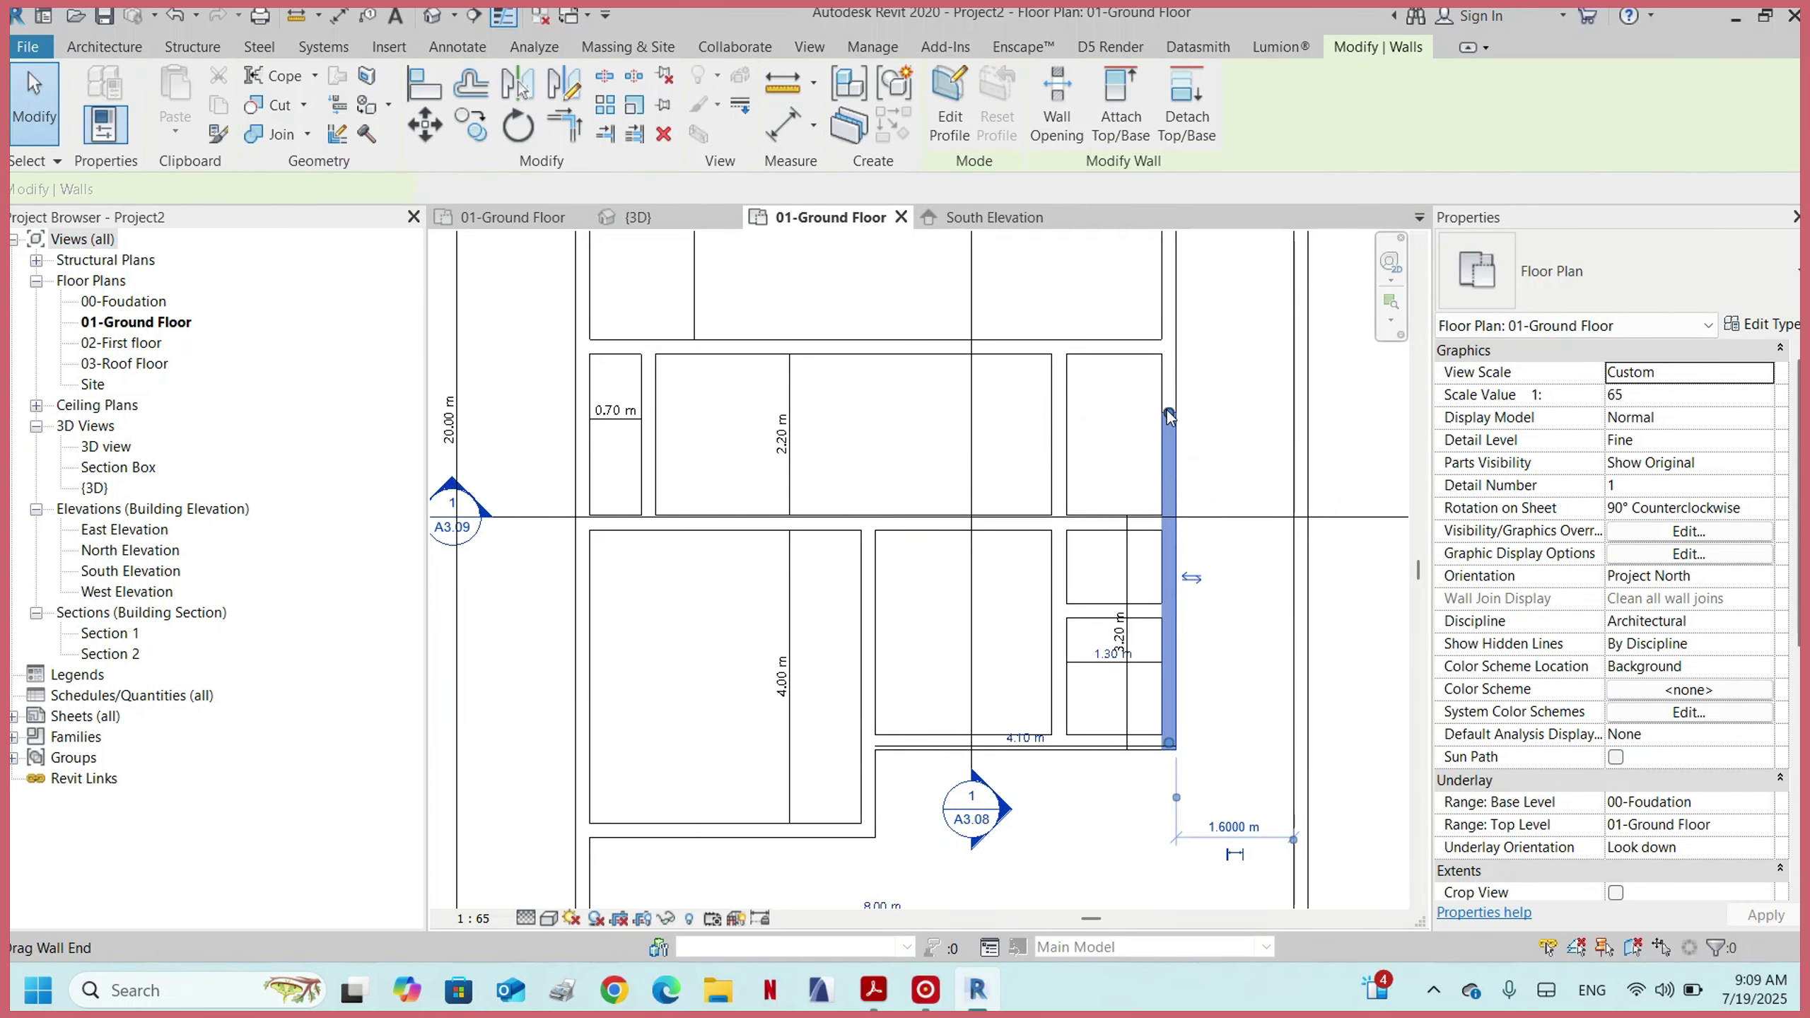
pyautogui.click(1169, 499)
pyautogui.moveTo(1168, 492); pyautogui.dragTo(1167, 522)
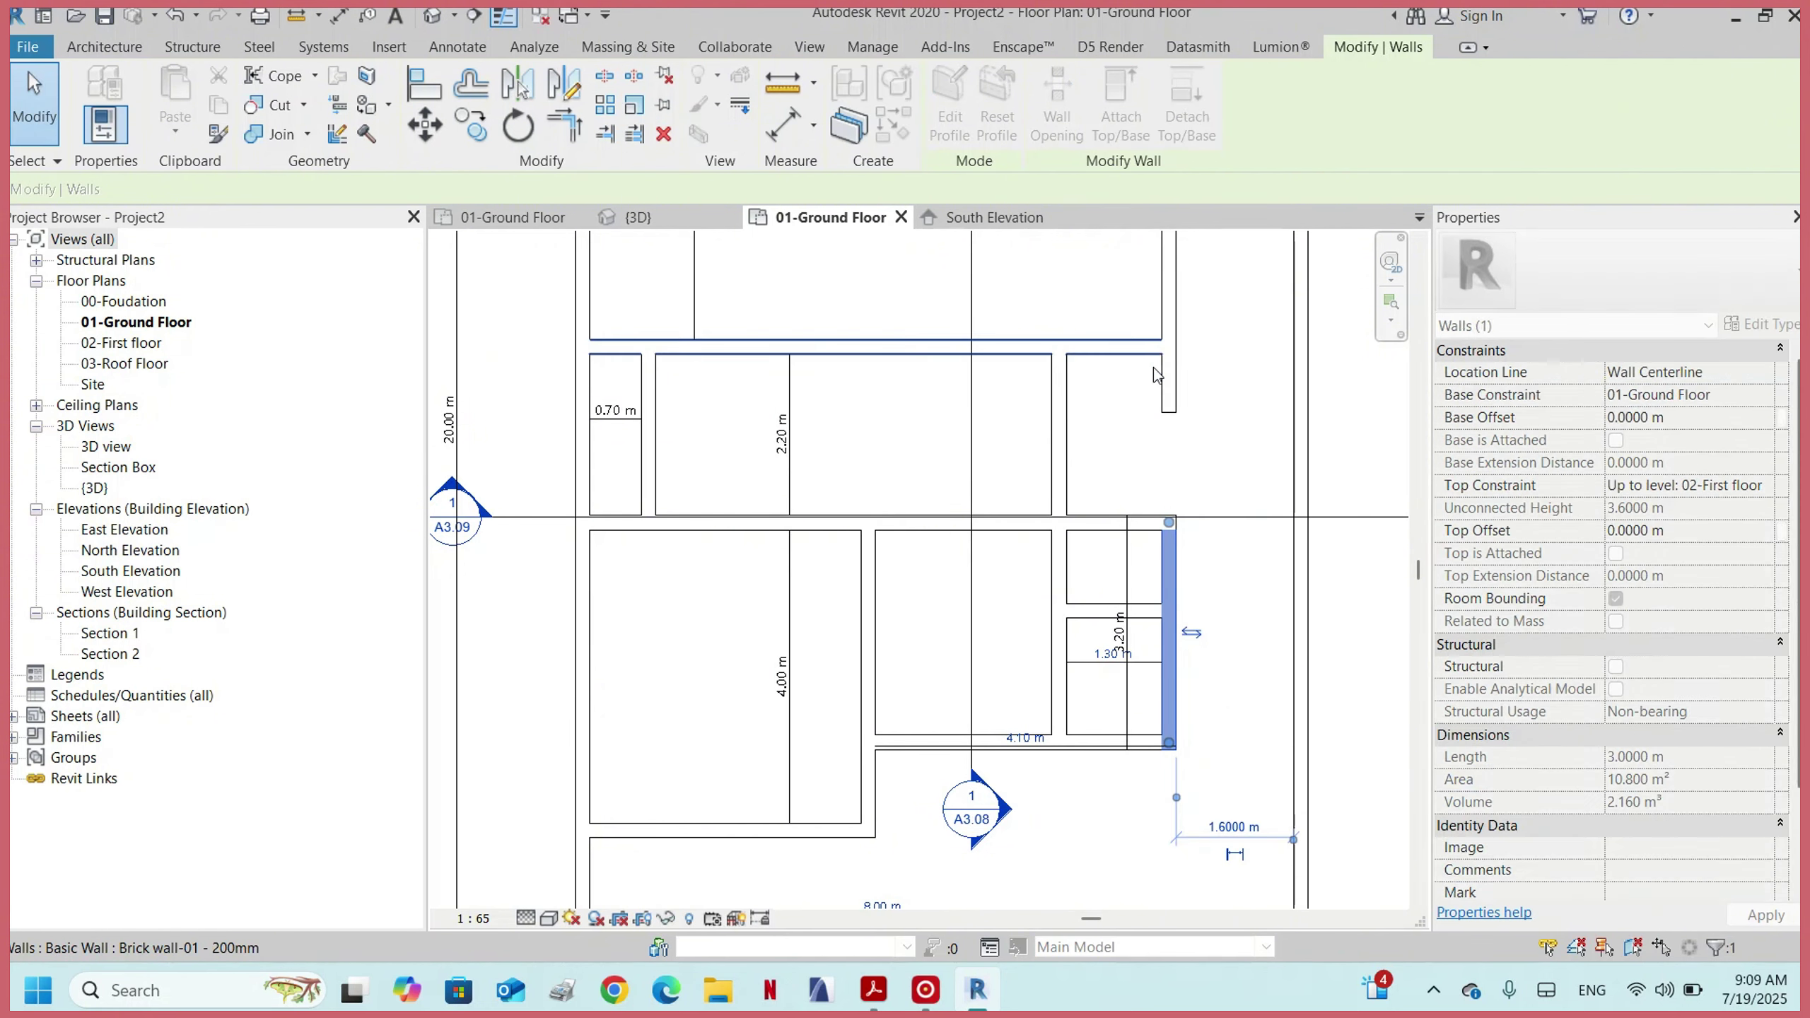
pyautogui.click(1169, 400)
pyautogui.moveTo(1171, 412); pyautogui.dragTo(1169, 346)
pyautogui.press('Escape')
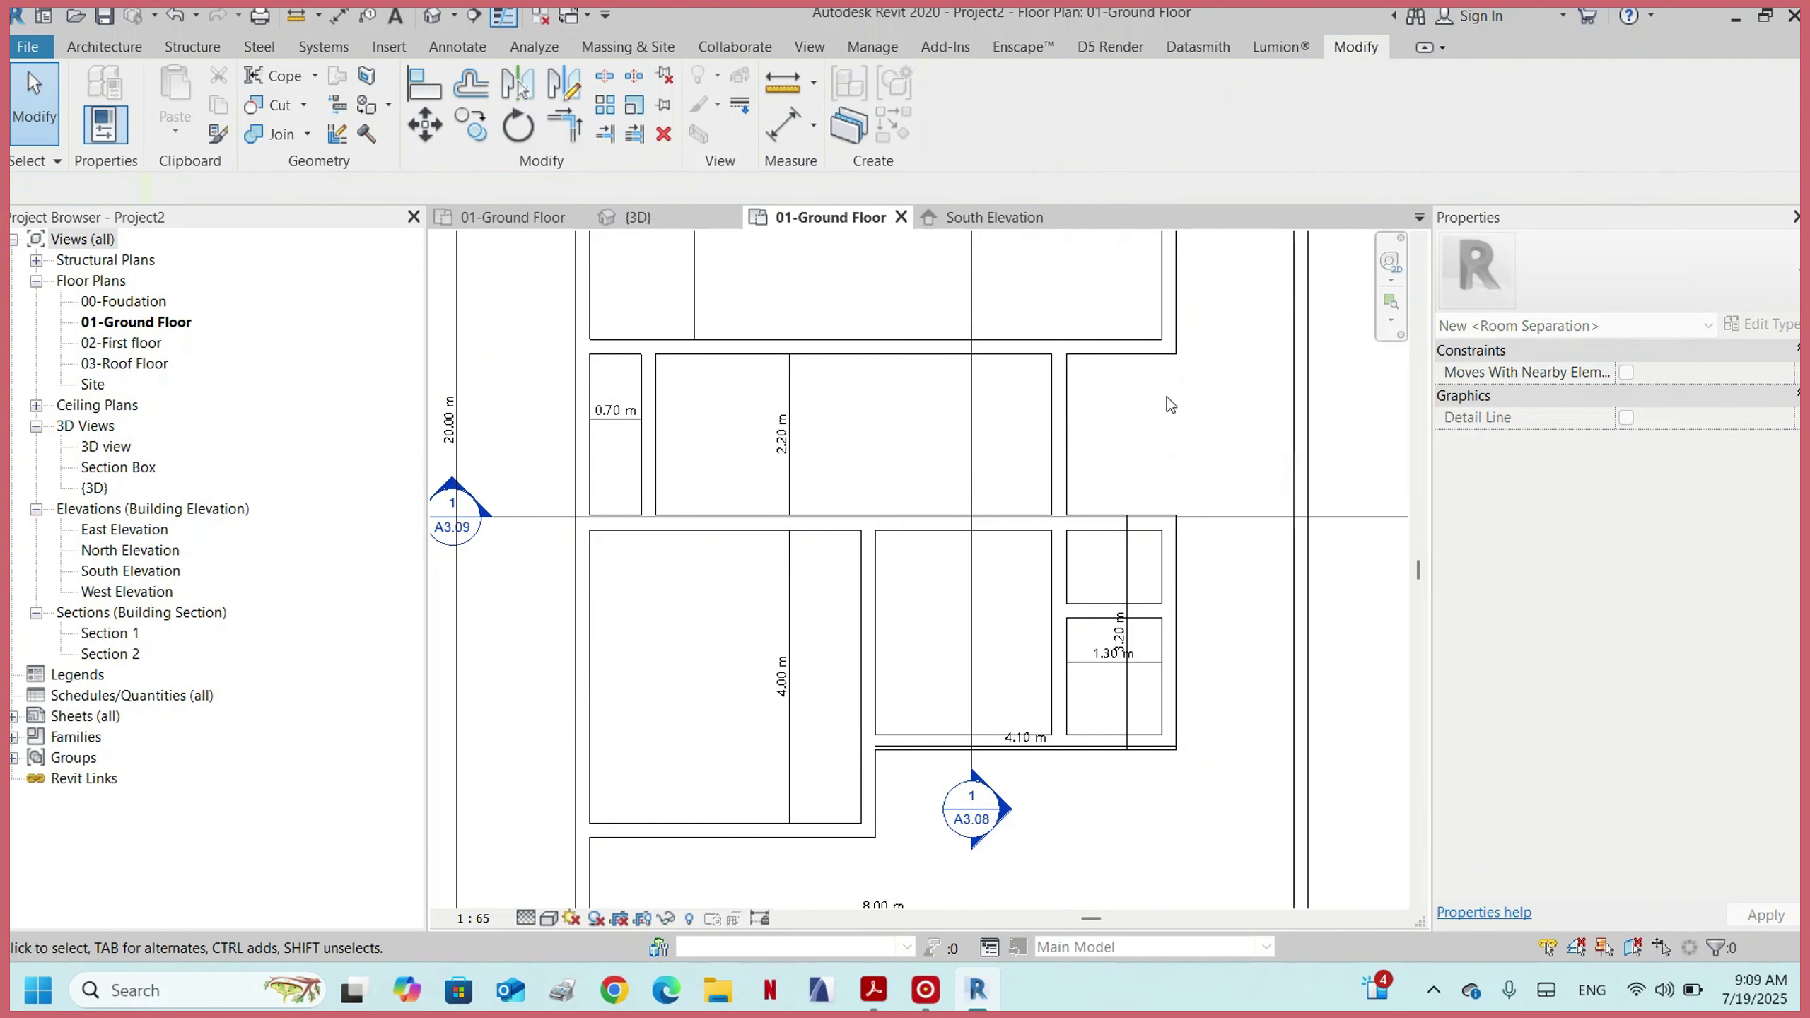
# - Move the Section 2 line north so it cuts through the large 4.00 m deep room
pyautogui.scroll(-5, 1135, 412)
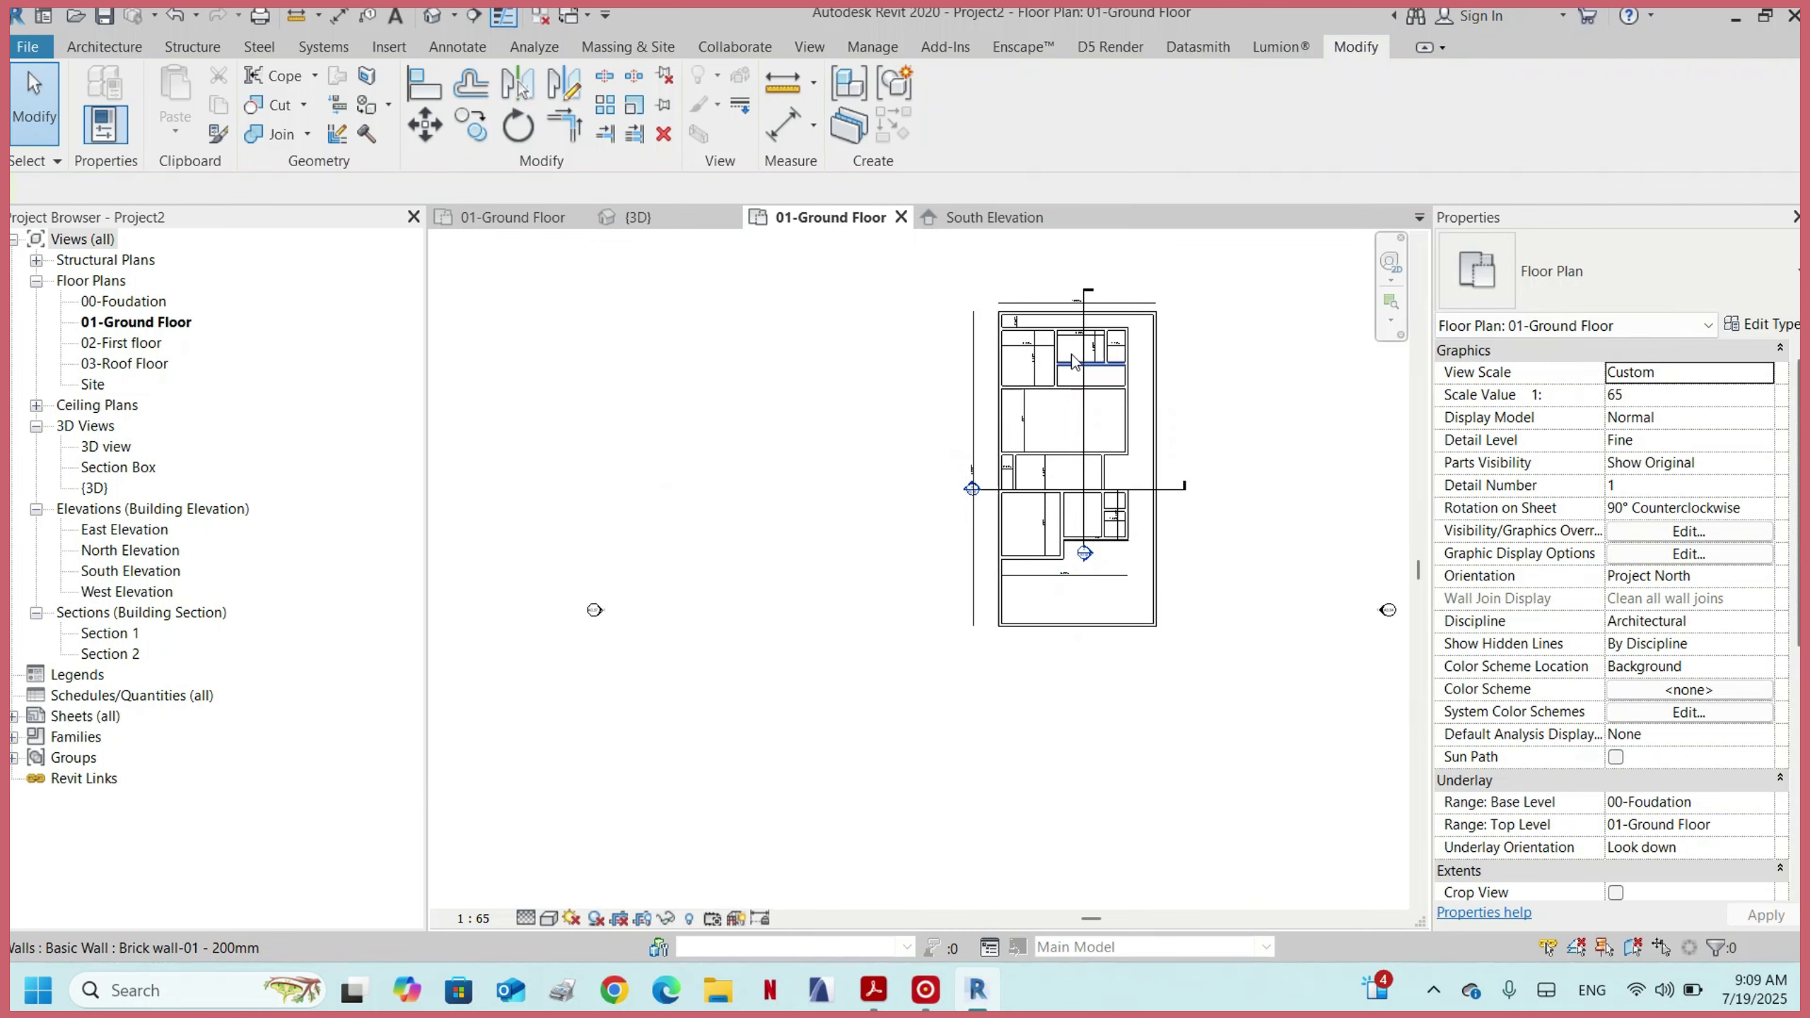
pyautogui.scroll(4, 1075, 361)
pyautogui.scroll(-4, 1069, 428)
pyautogui.scroll(3, 1055, 471)
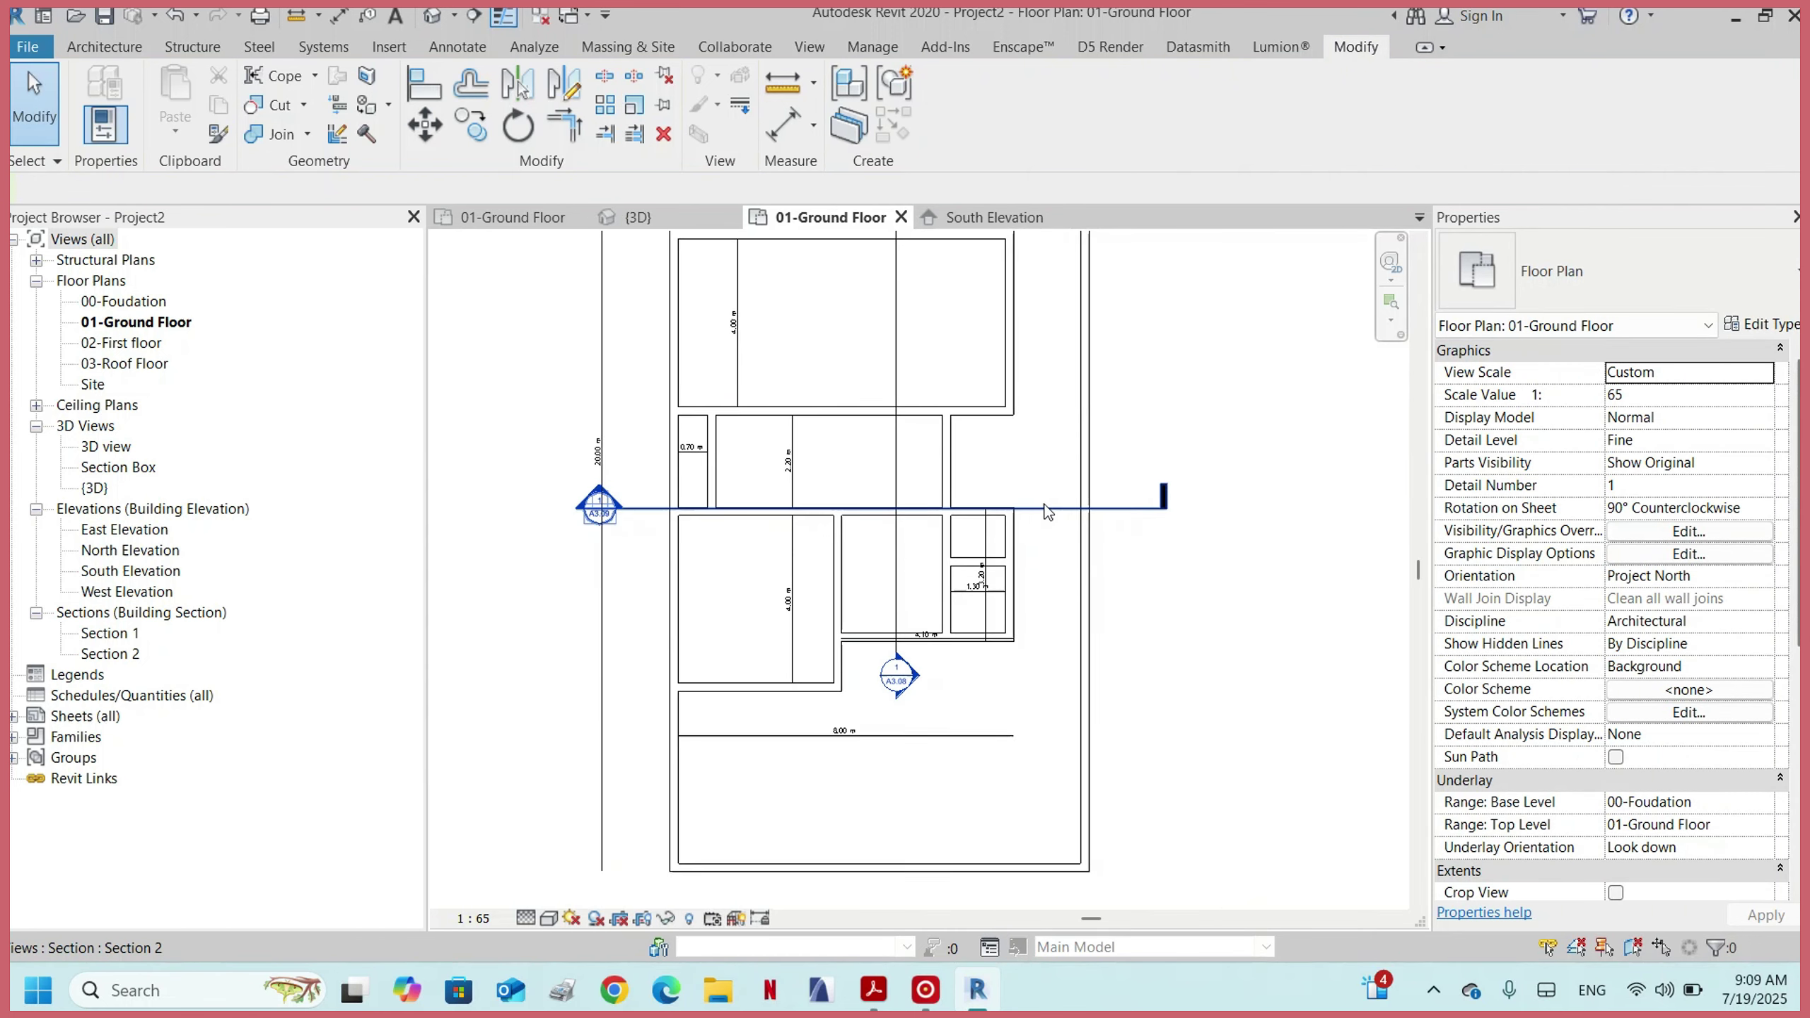
pyautogui.moveTo(1048, 512); pyautogui.dragTo(1018, 349)
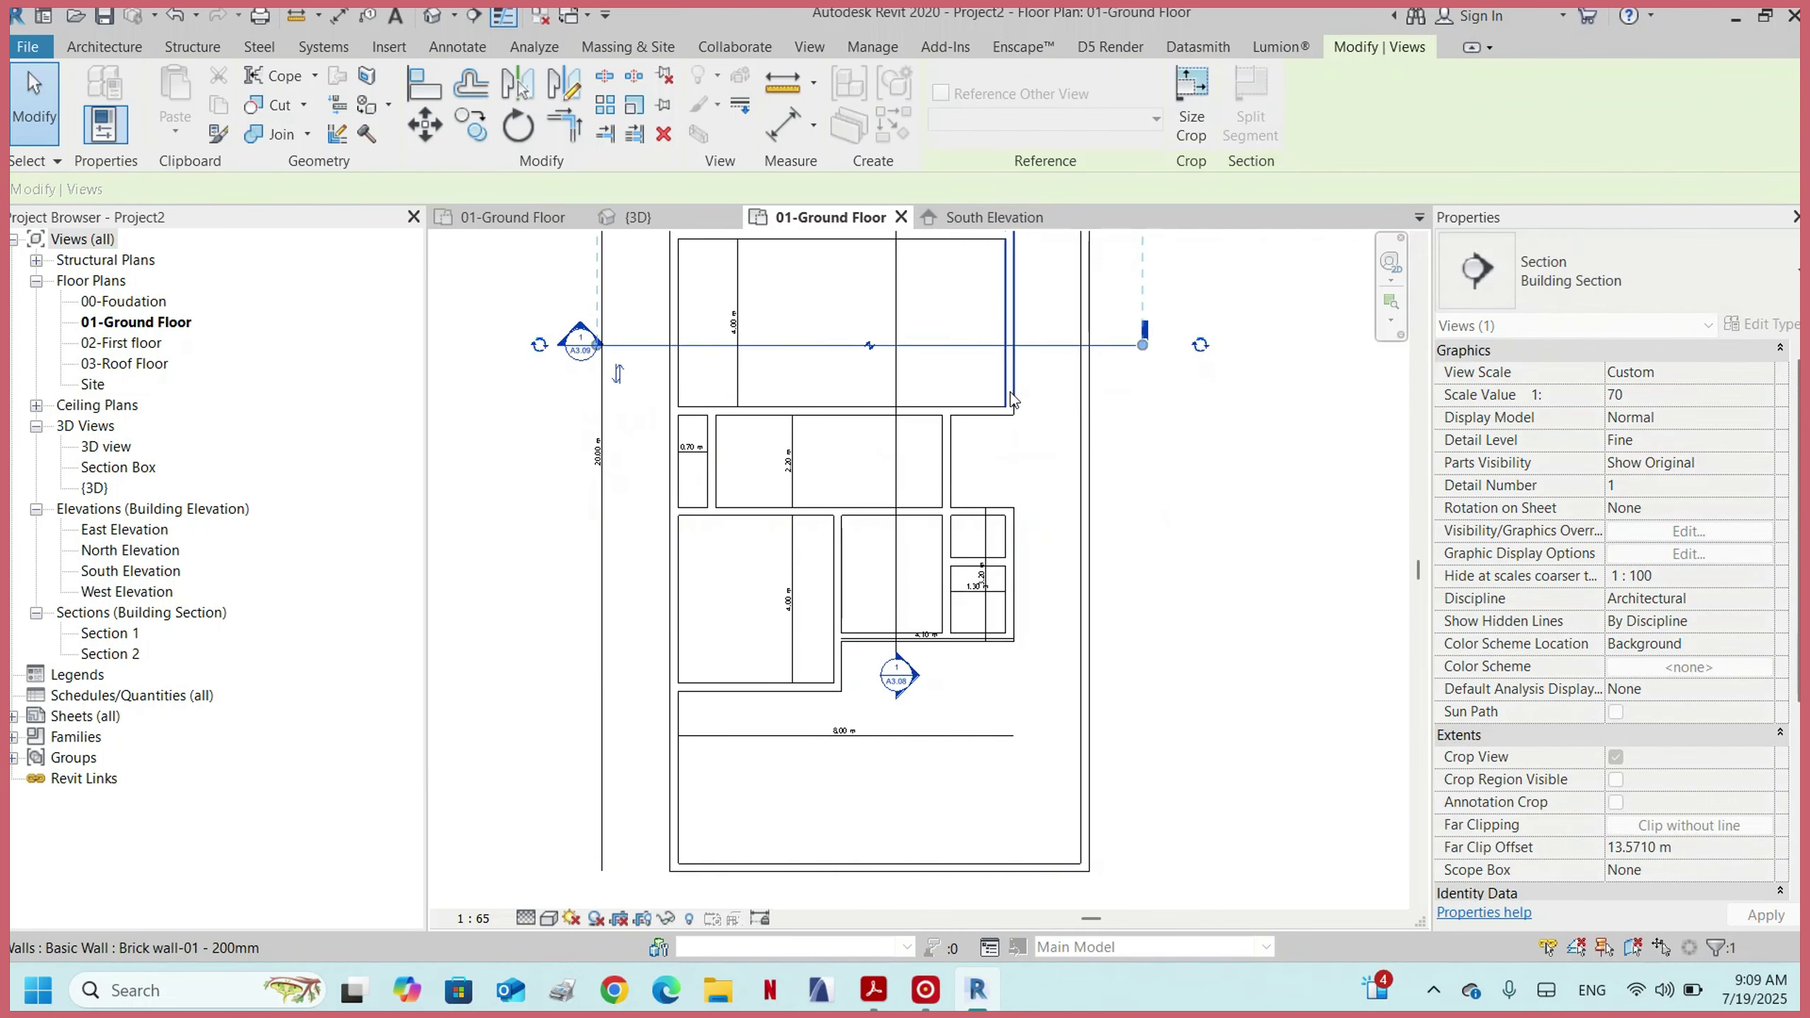
pyautogui.click(1158, 473)
# - Move the 4.10 m and 1.30 m dimensions below the south wall and the 3.20 m dimension outside the east wall
pyautogui.scroll(5, 902, 592)
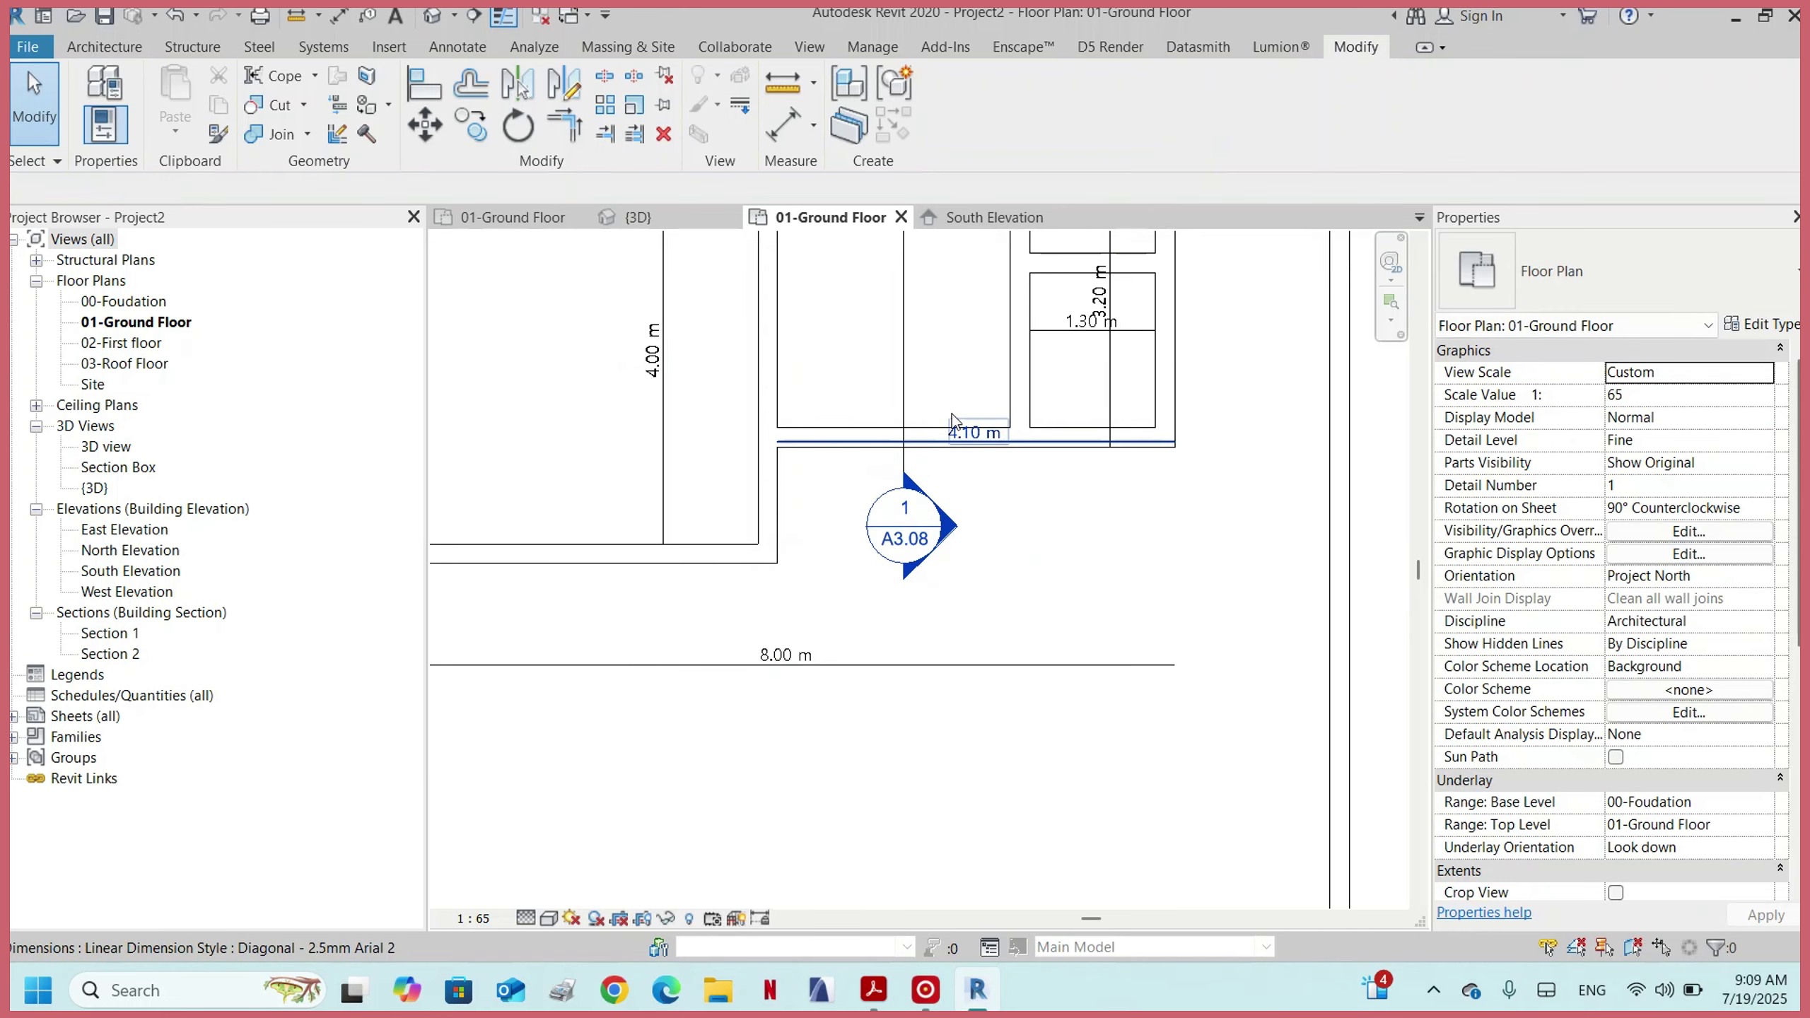
pyautogui.moveTo(971, 428); pyautogui.dragTo(973, 606)
pyautogui.click(1091, 537)
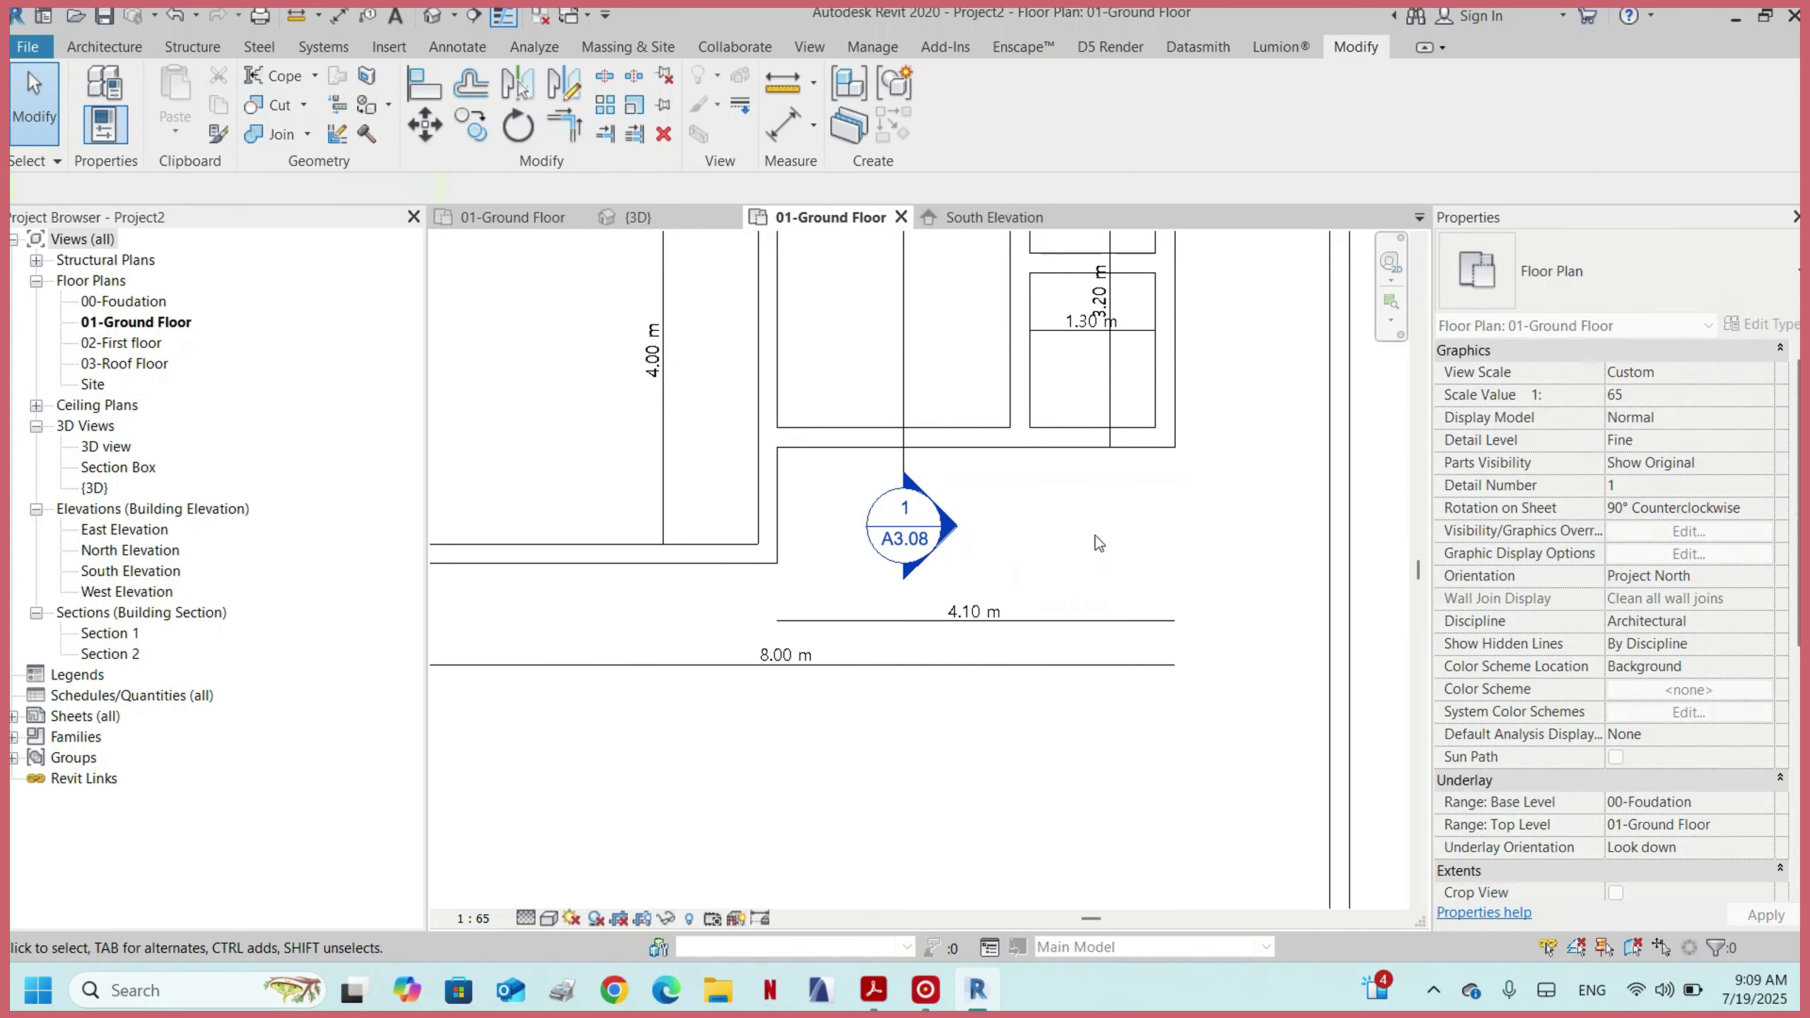
pyautogui.scroll(-3, 1112, 385)
pyautogui.scroll(3, 1112, 379)
pyautogui.click(1083, 467)
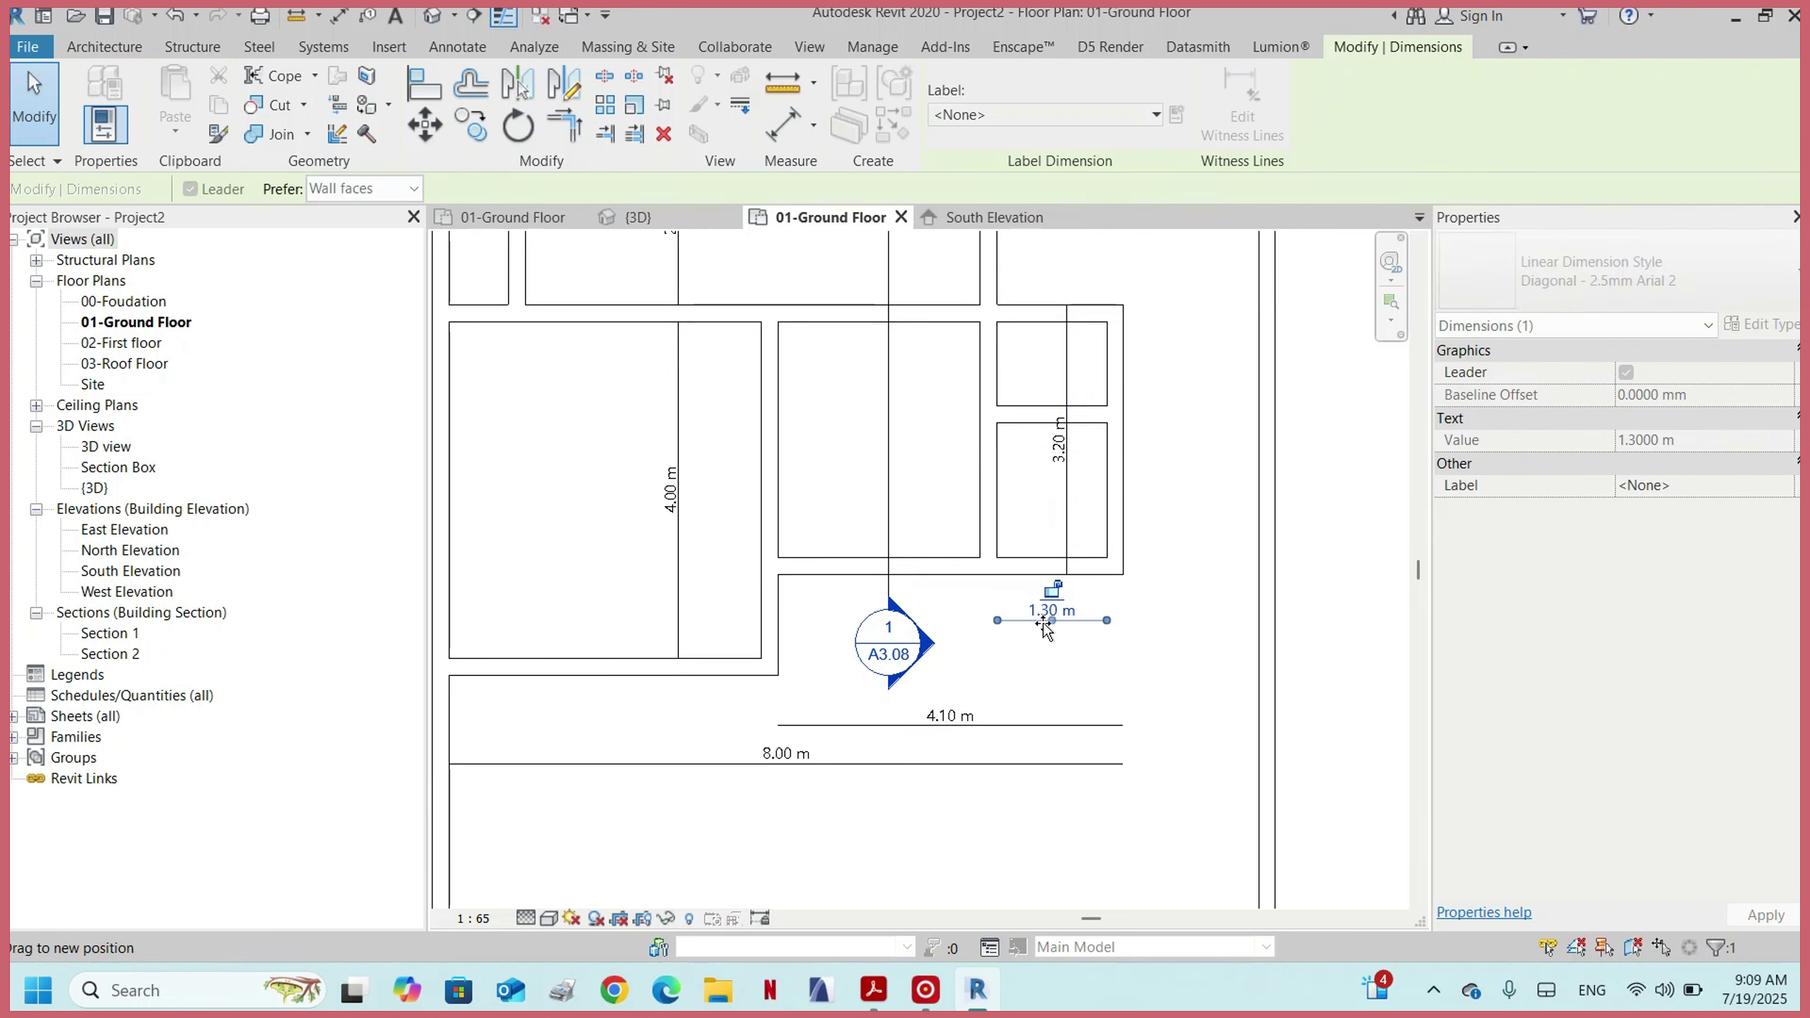
pyautogui.scroll(-4, 1079, 470)
pyautogui.scroll(2, 1059, 534)
pyautogui.moveTo(1066, 530); pyautogui.dragTo(1143, 555)
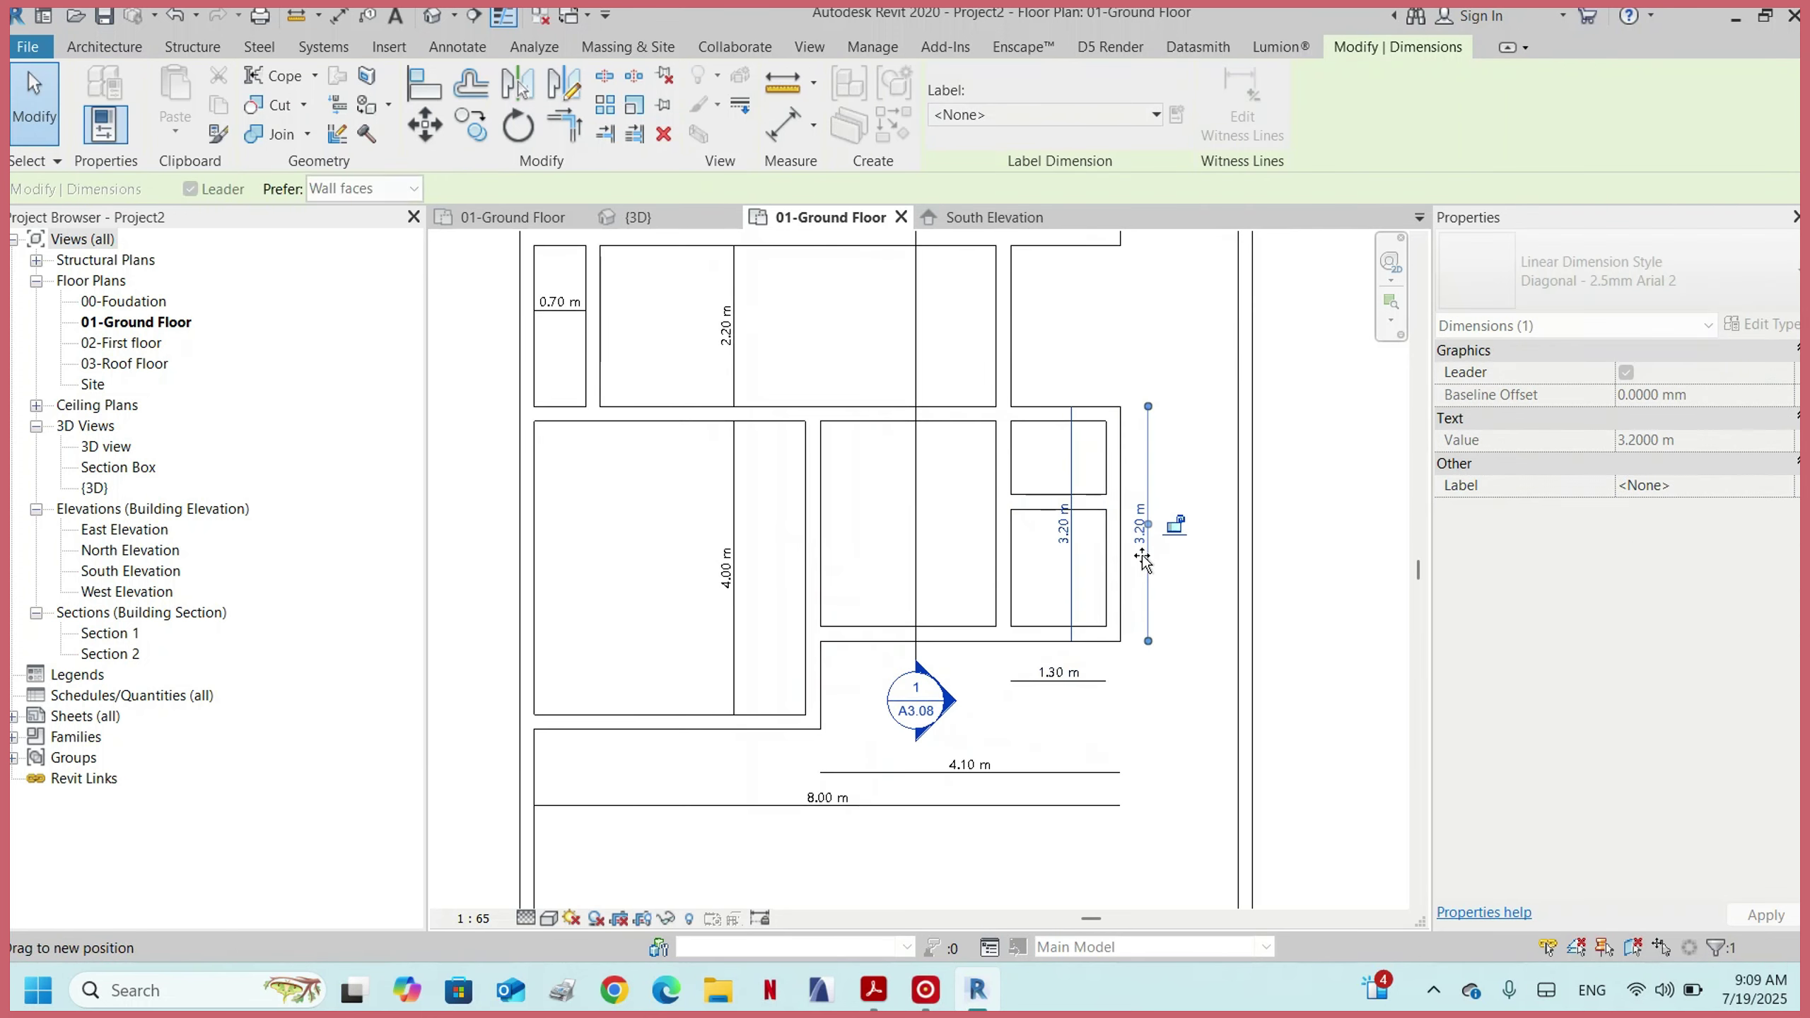
pyautogui.click(1105, 326)
# - Switch to the architectural plan PDF in Acrobat and check the WC dimensions on the ground floor, then return to Revit
pyautogui.scroll(-5, 1023, 435)
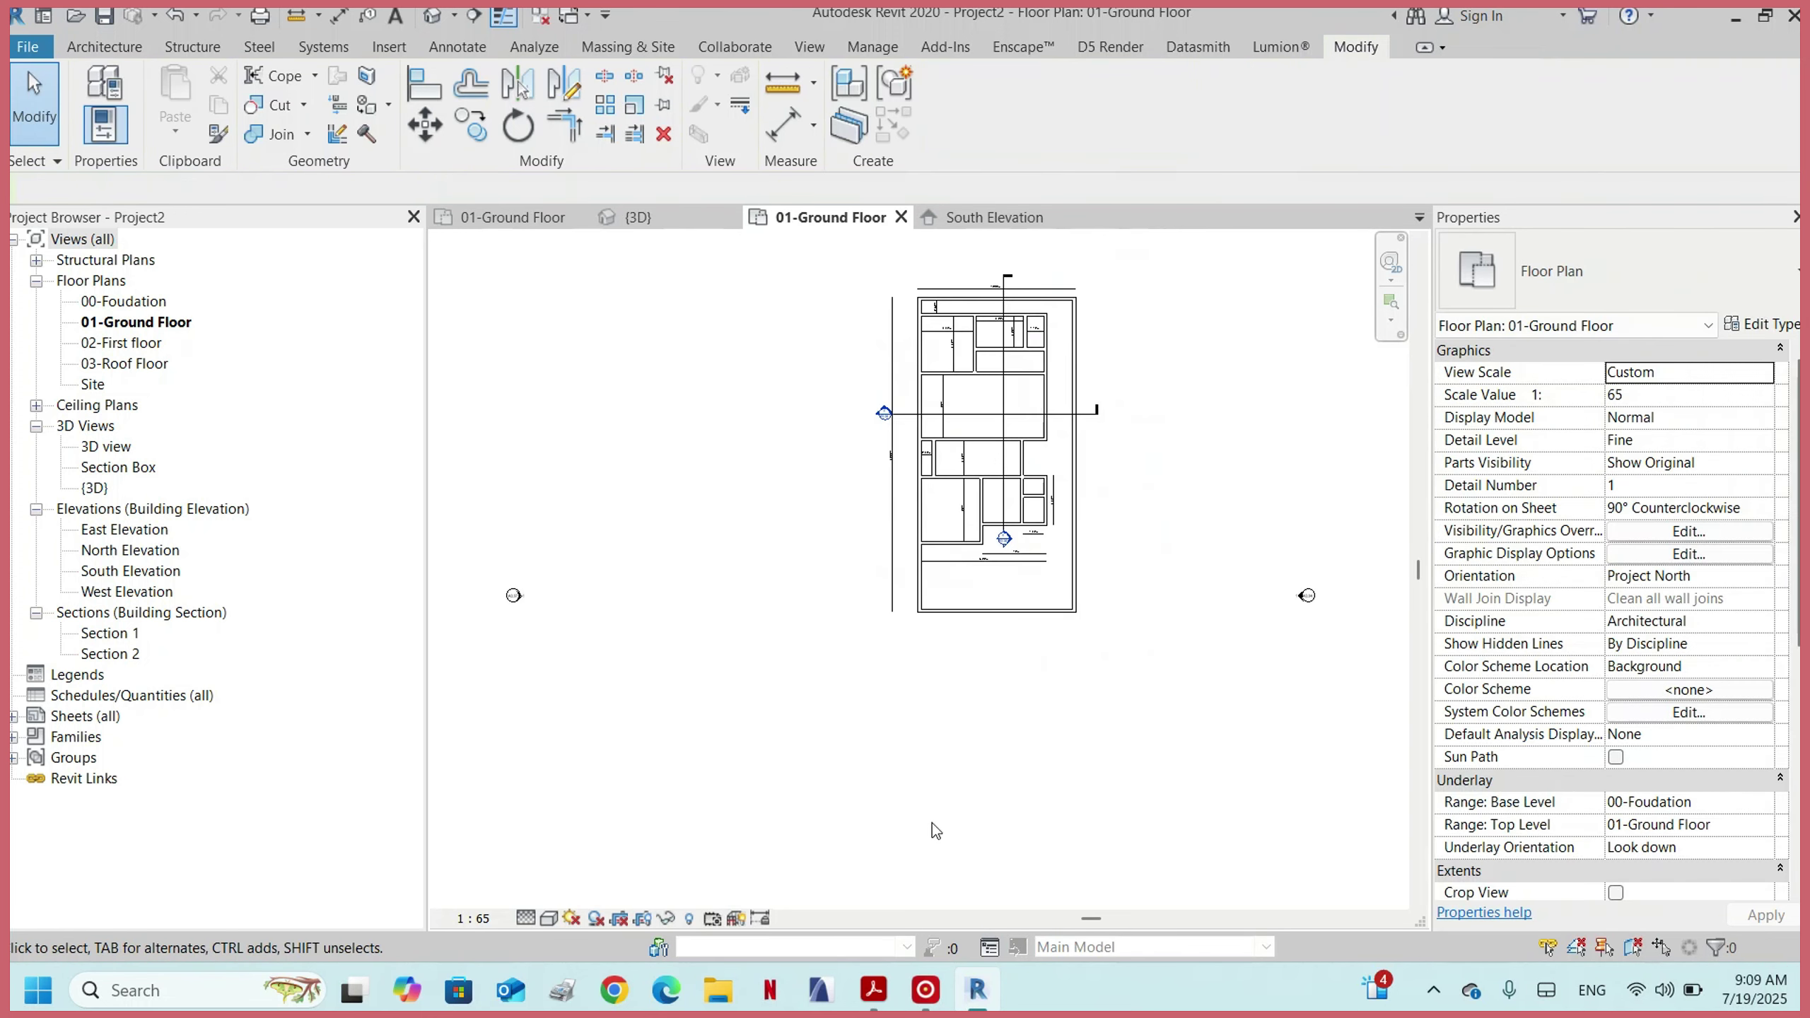
pyautogui.moveTo(878, 993)
pyautogui.click(886, 860)
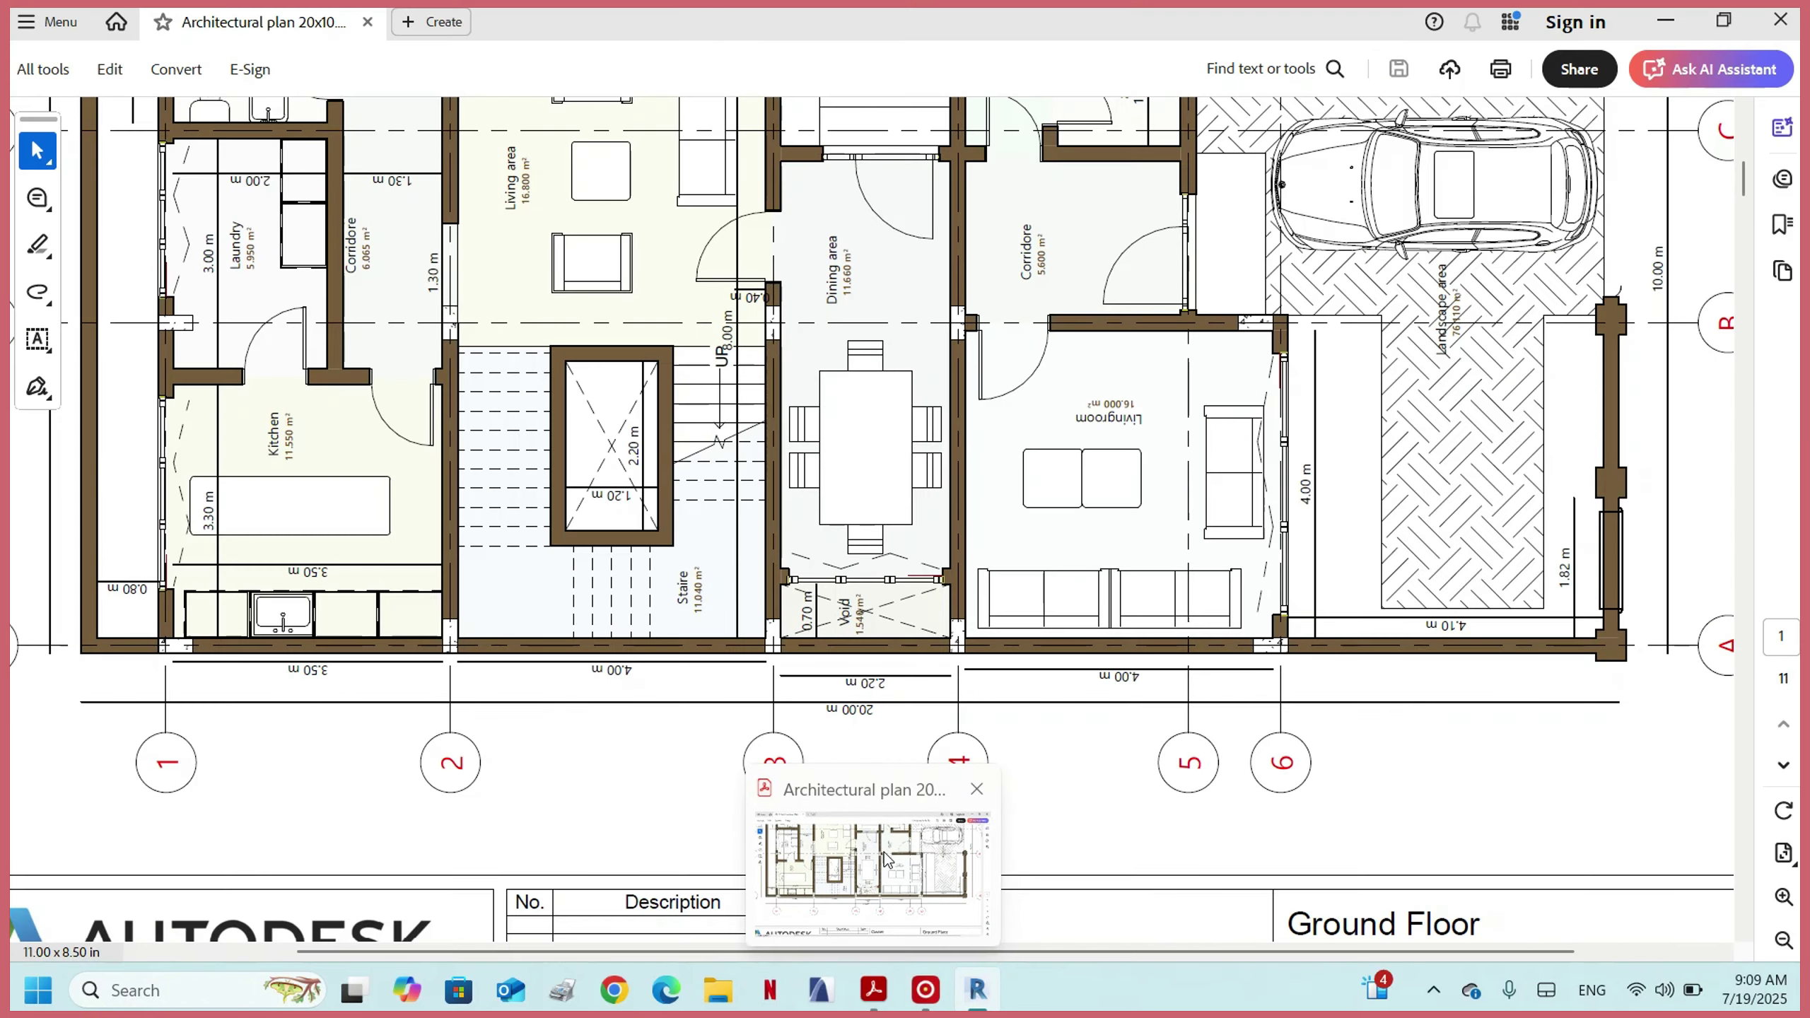
pyautogui.scroll(3, 1024, 341)
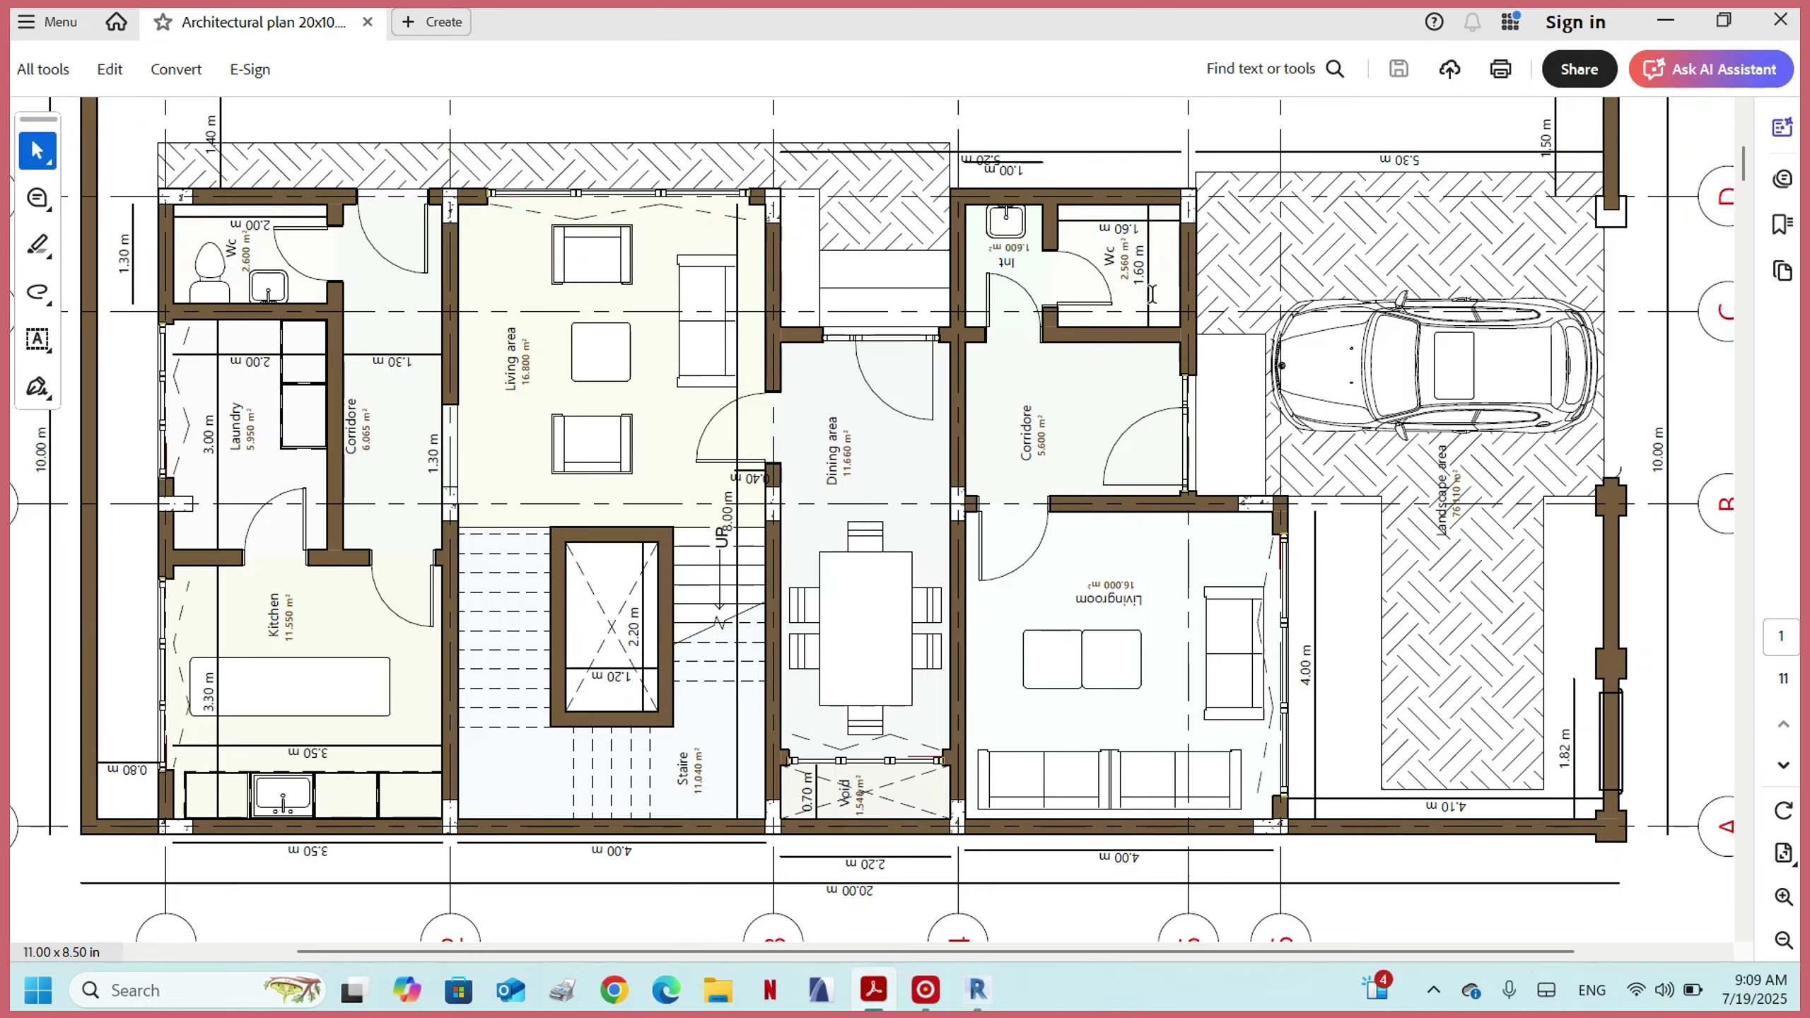
pyautogui.click(1666, 21)
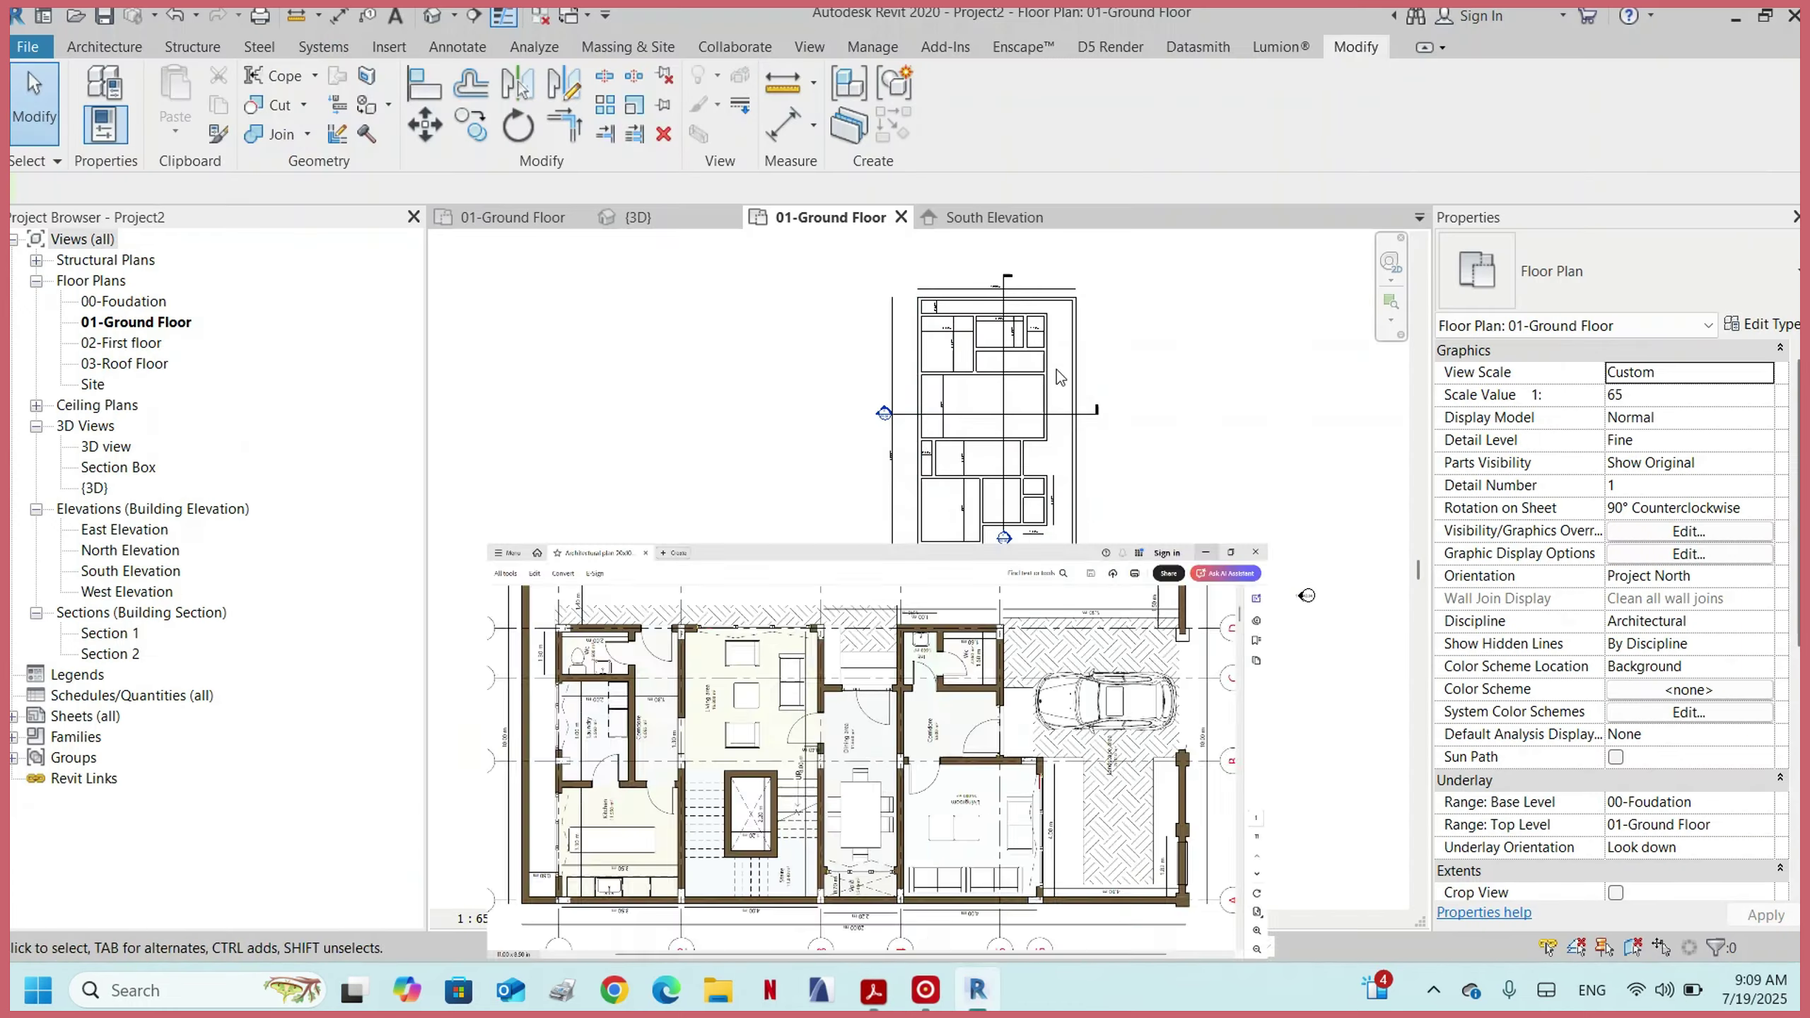
# - Shift the wall bordering the two small rooms by setting their width dimension to 1.60 m
pyautogui.scroll(8, 1094, 490)
pyautogui.click(1007, 516)
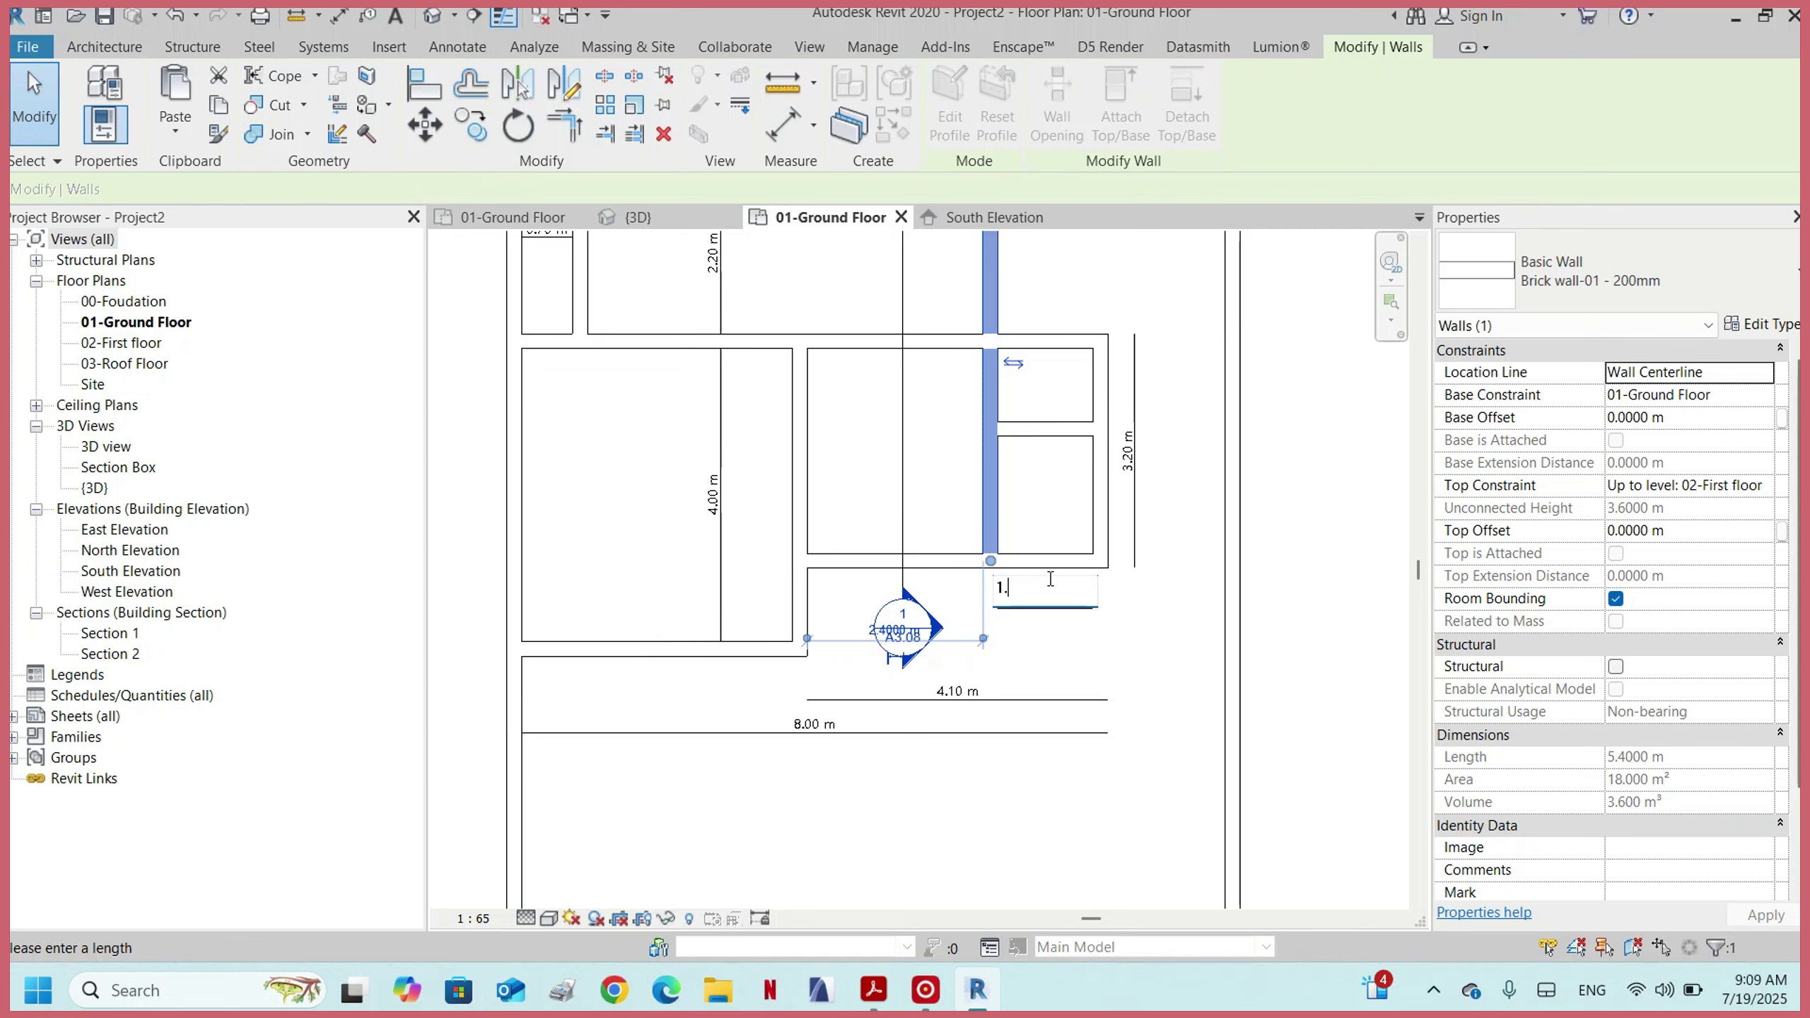
pyautogui.press('Return')
pyautogui.click(1076, 624)
pyautogui.scroll(-5, 1013, 543)
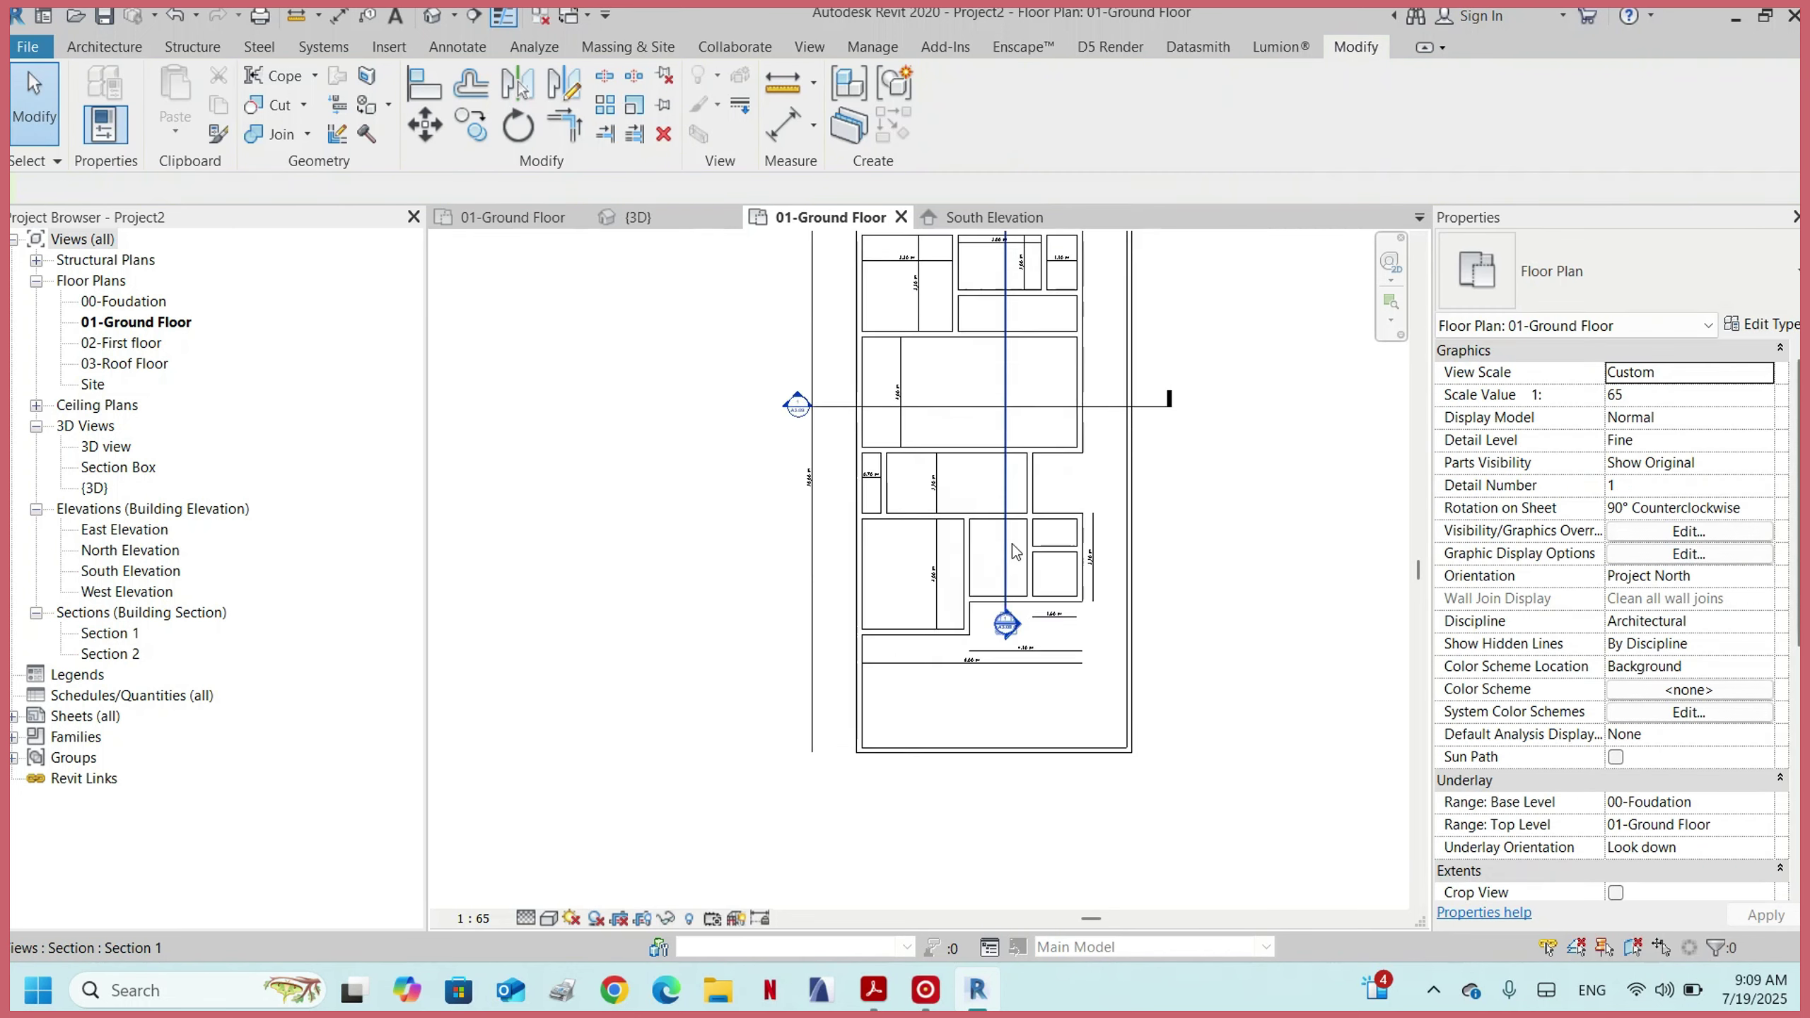
# - Move the 4.00 m dimension inside the southwest room closer to its west wall
pyautogui.scroll(2, 993, 387)
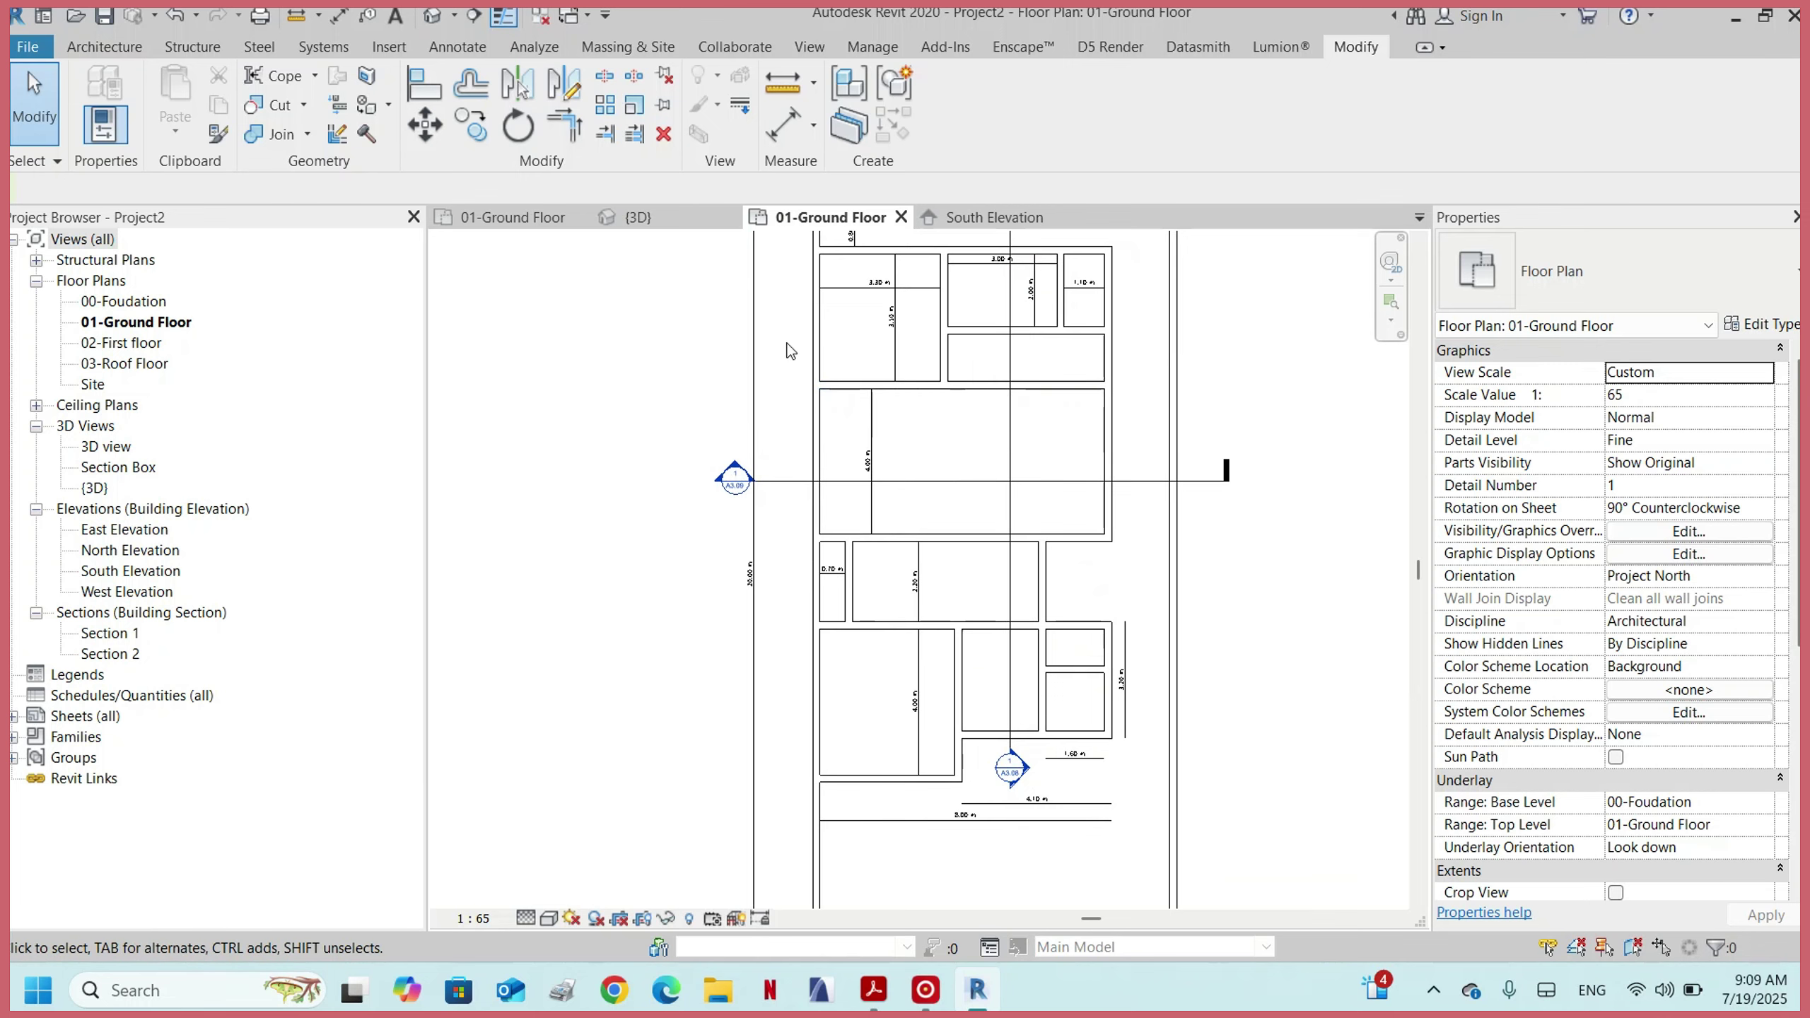
pyautogui.scroll(-2, 926, 427)
pyautogui.scroll(2, 893, 299)
pyautogui.scroll(-2, 893, 299)
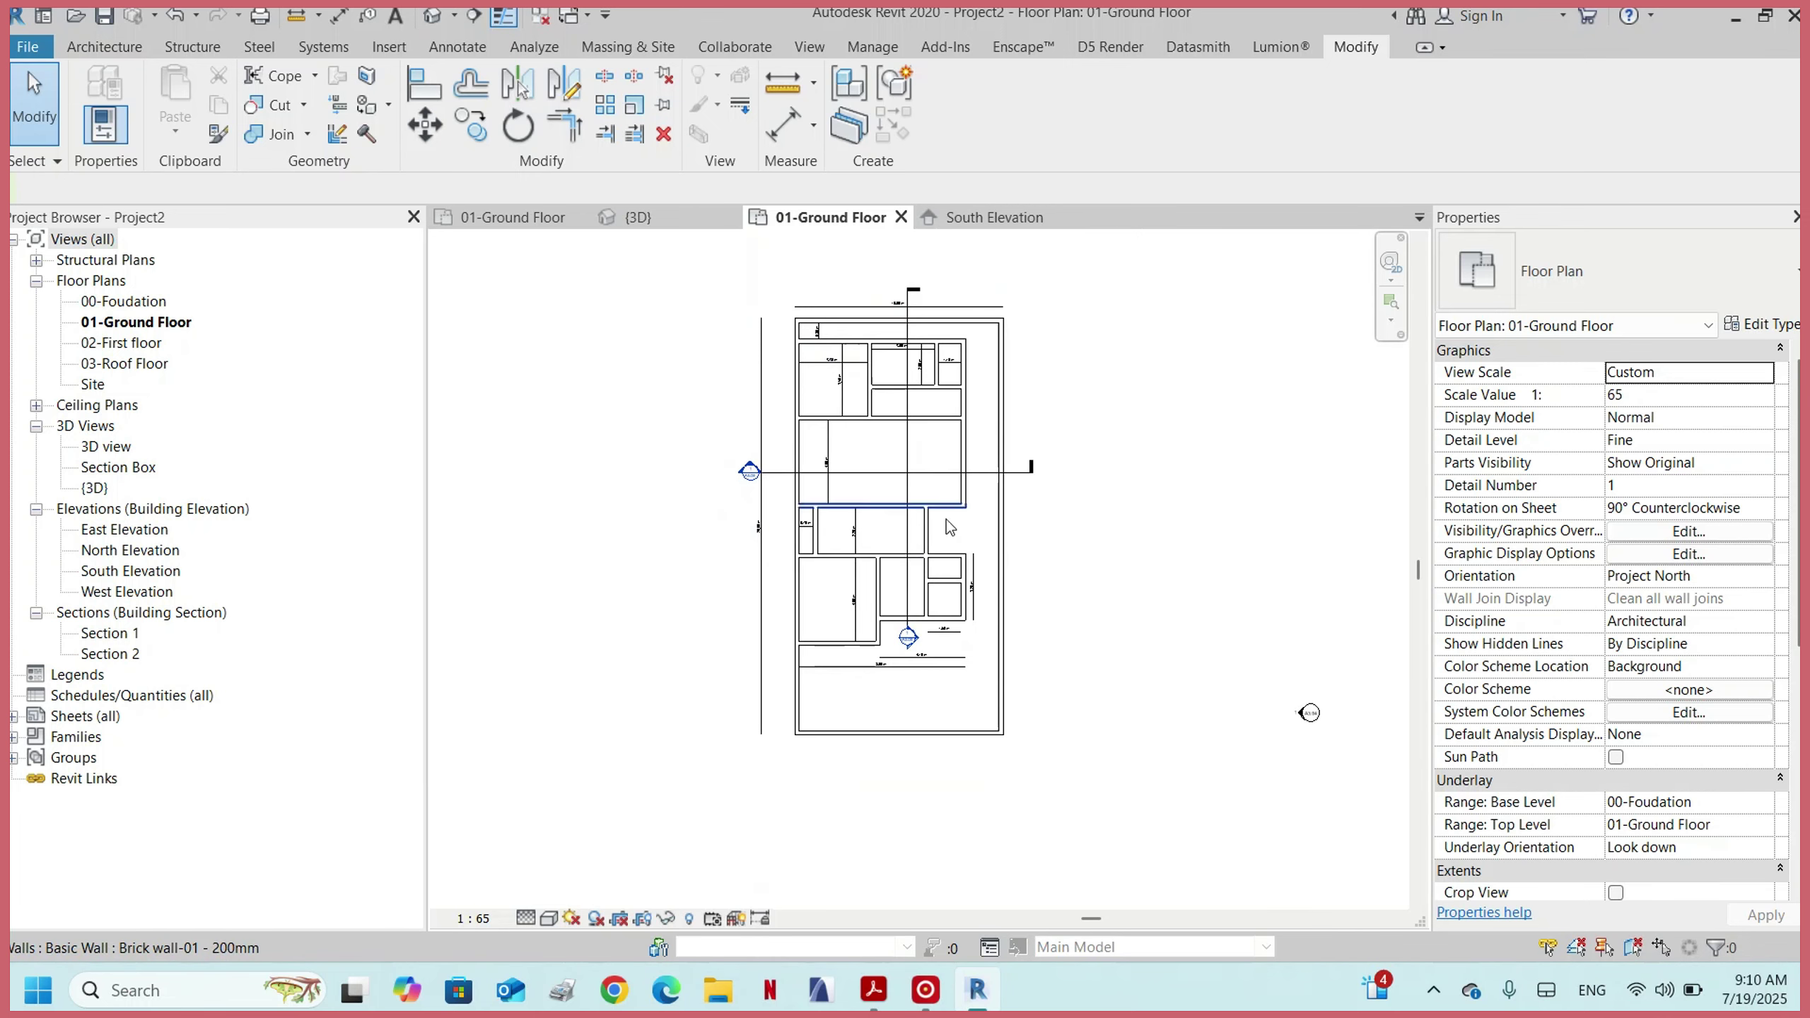
pyautogui.scroll(2, 855, 763)
pyautogui.scroll(3, 790, 564)
pyautogui.click(807, 540)
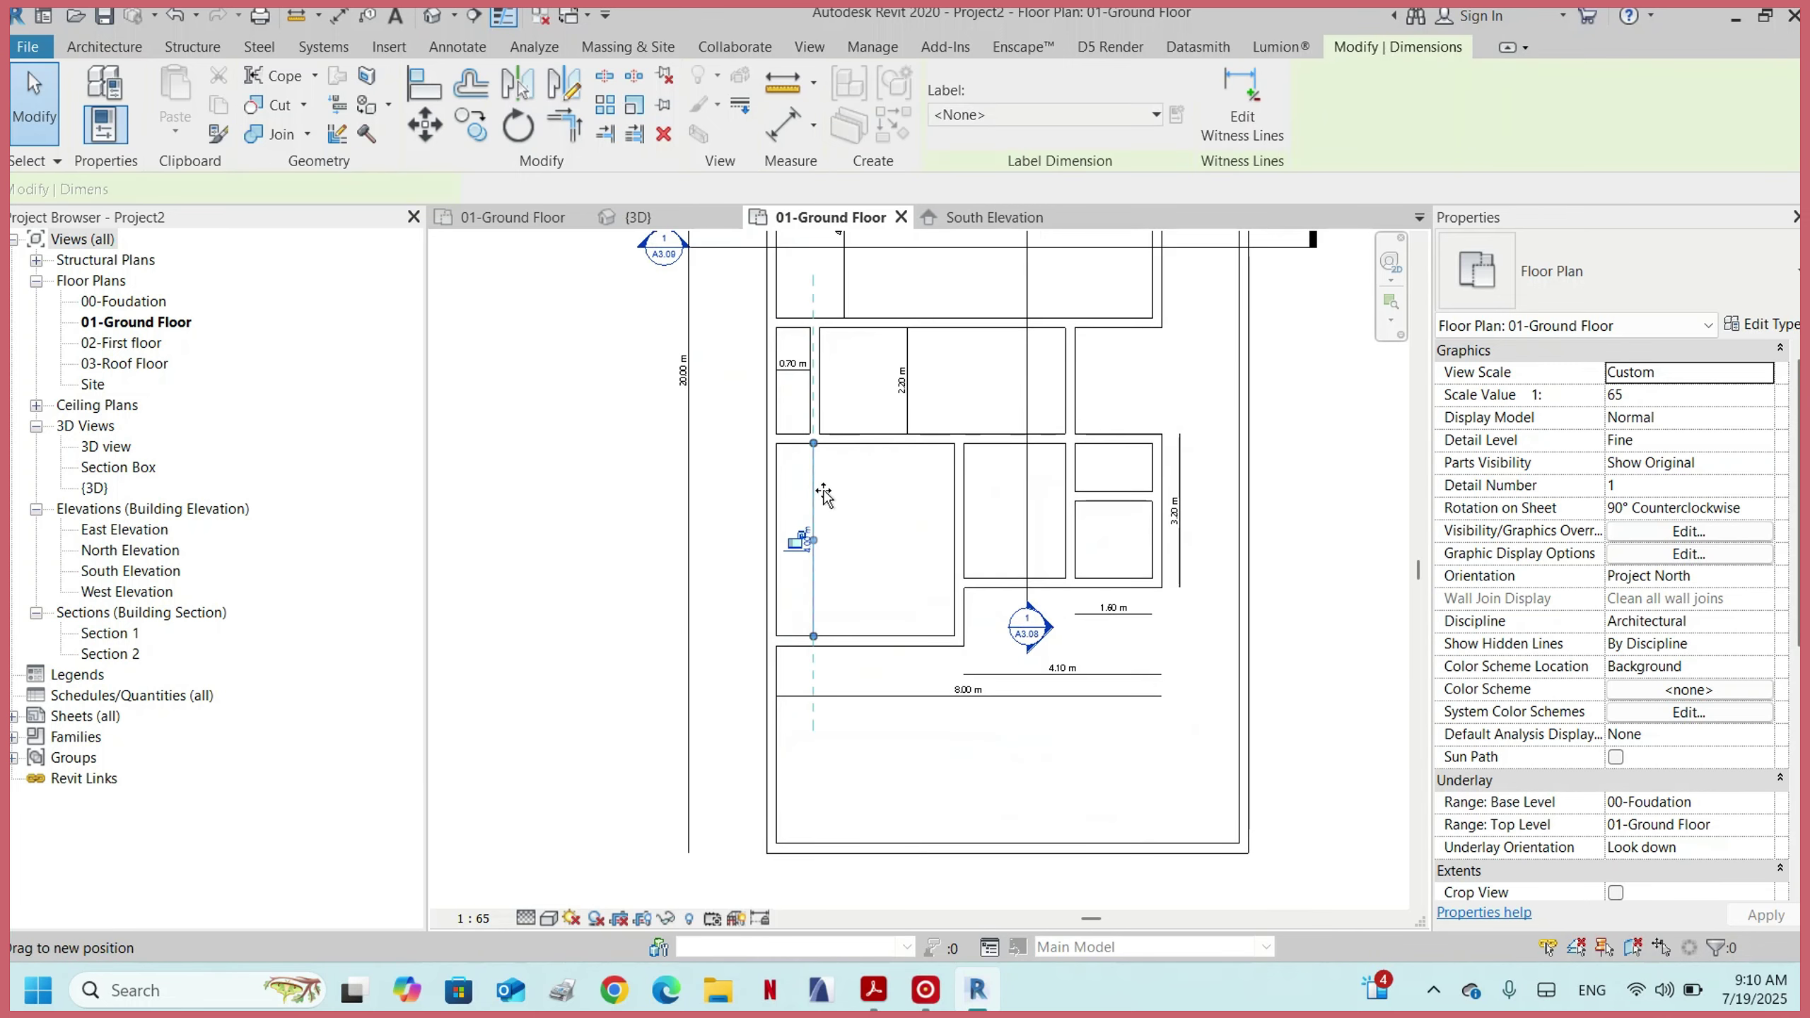
pyautogui.scroll(-3, 995, 454)
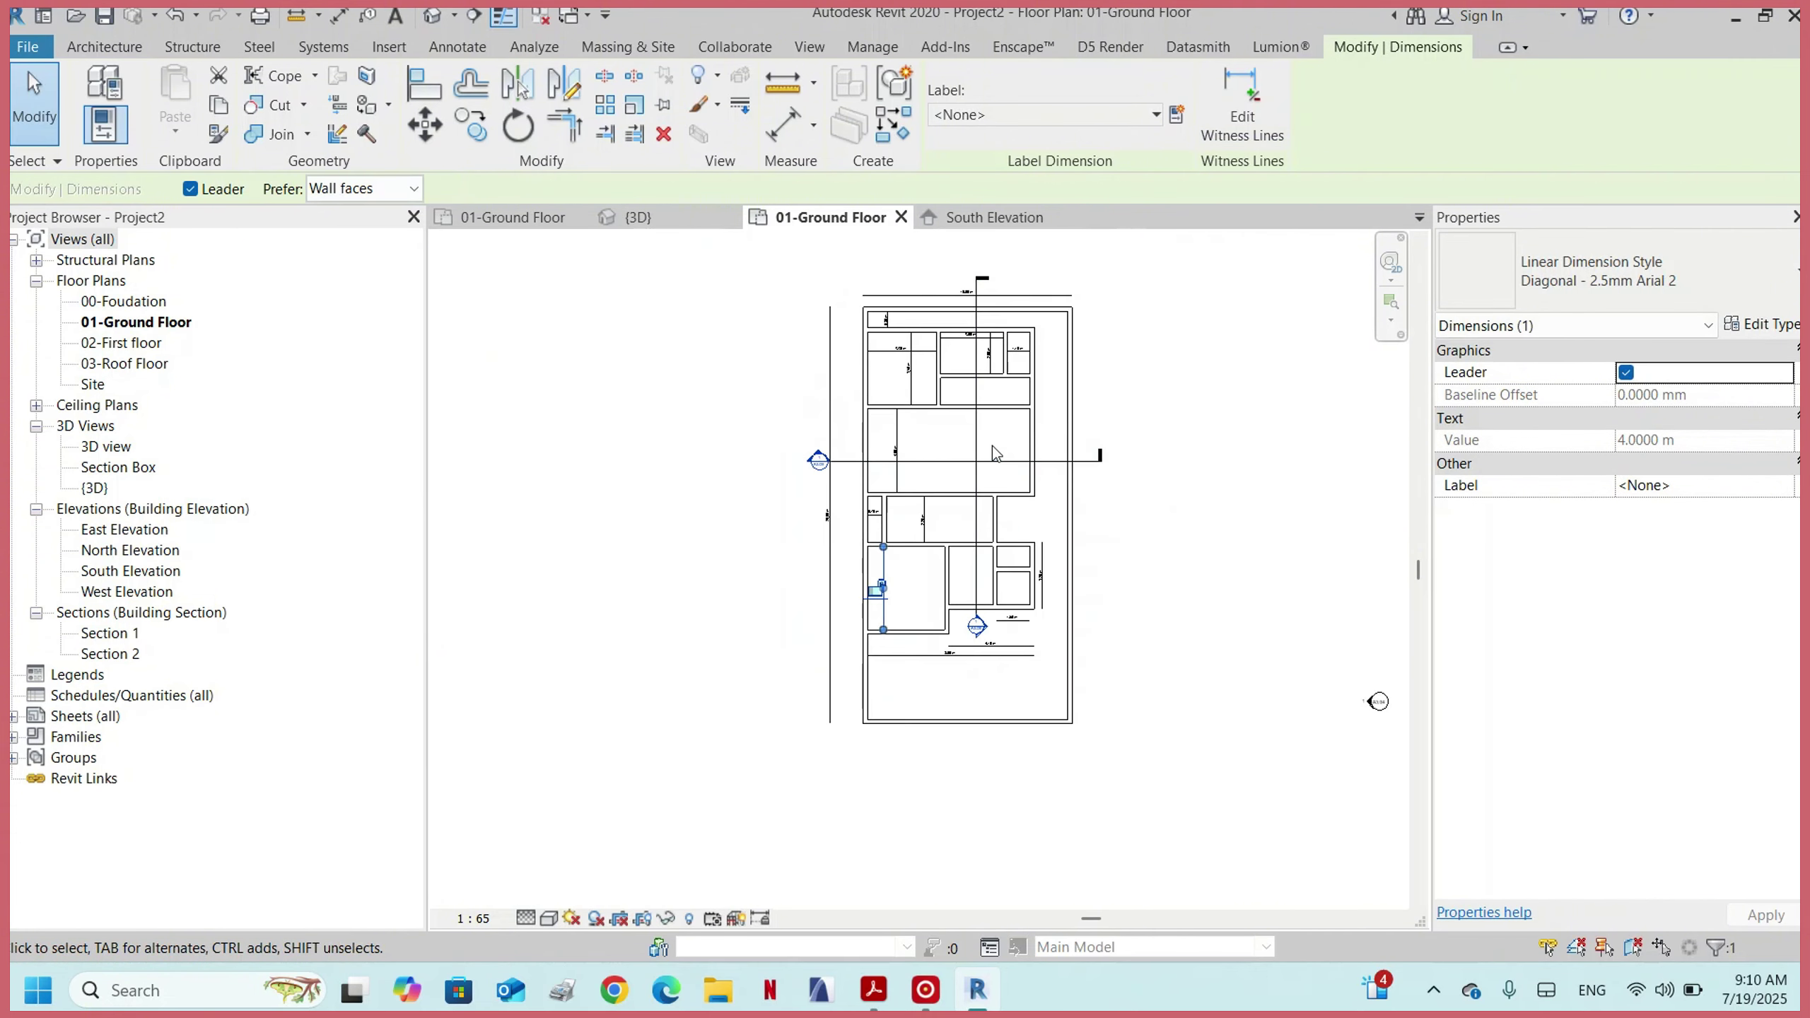
# - Start the Door command and browse the family library to the US Metric Doors folder for loading
pyautogui.click(107, 49)
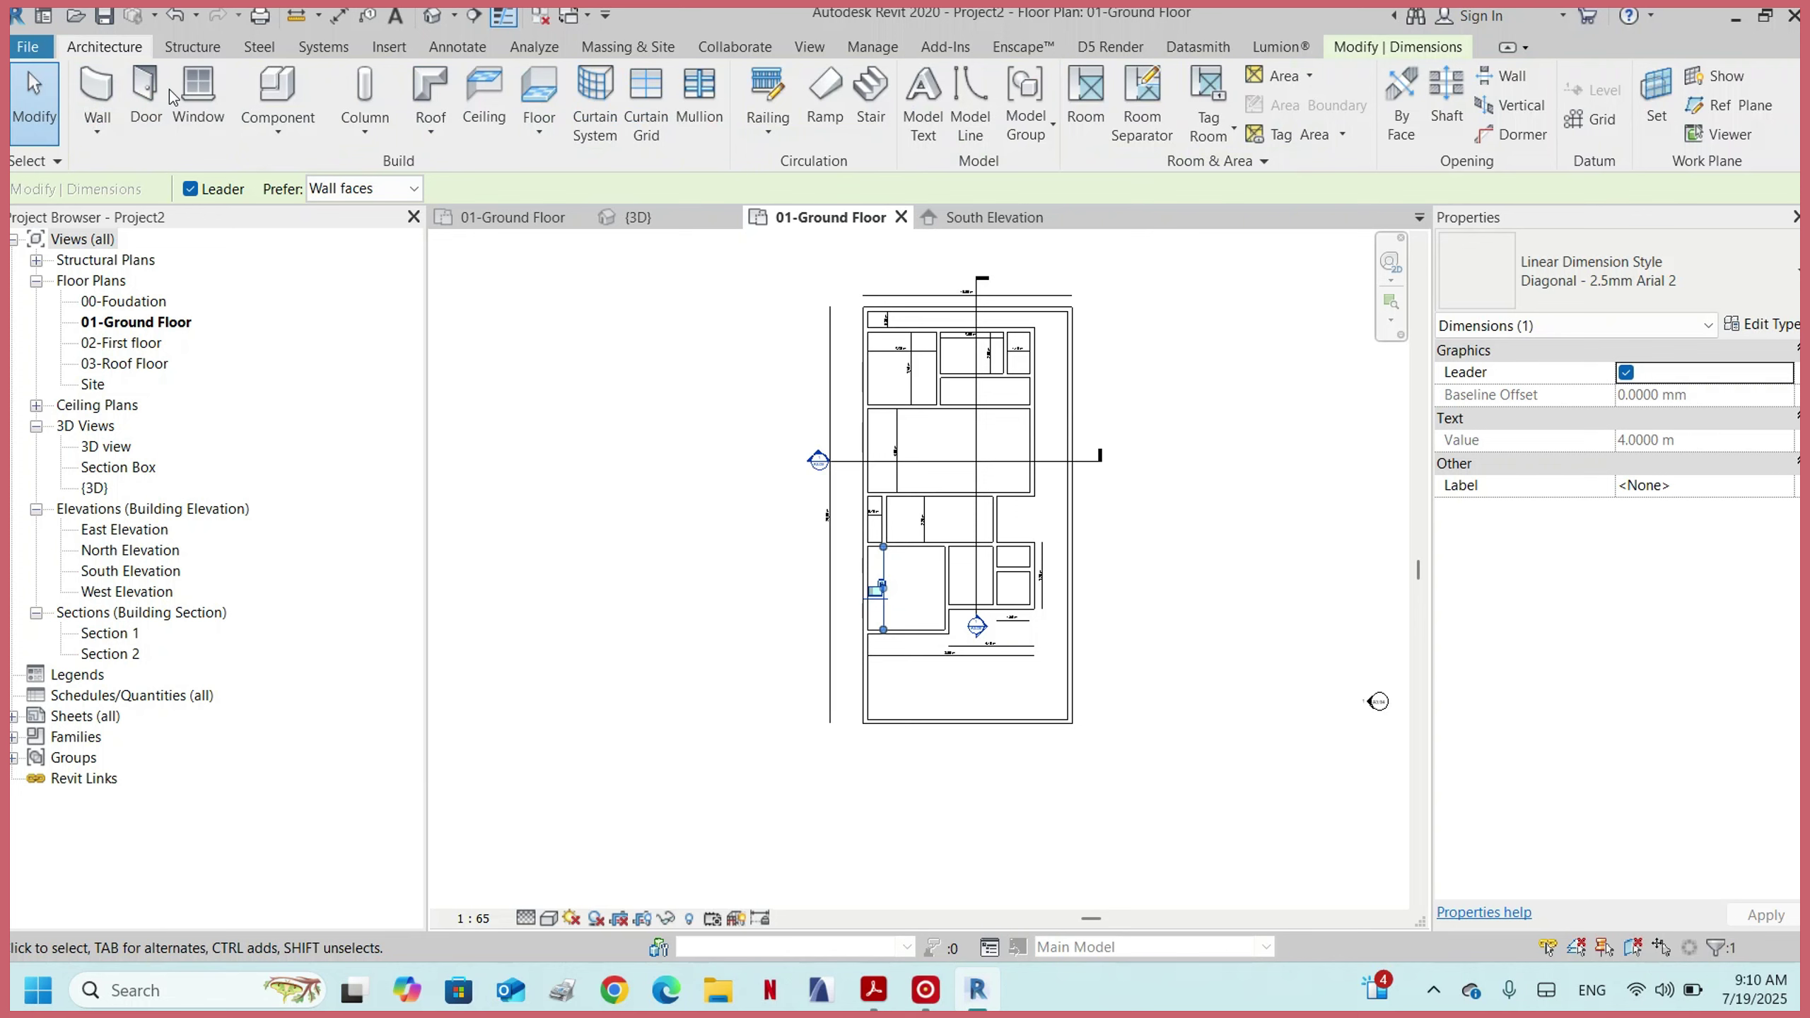
pyautogui.click(156, 96)
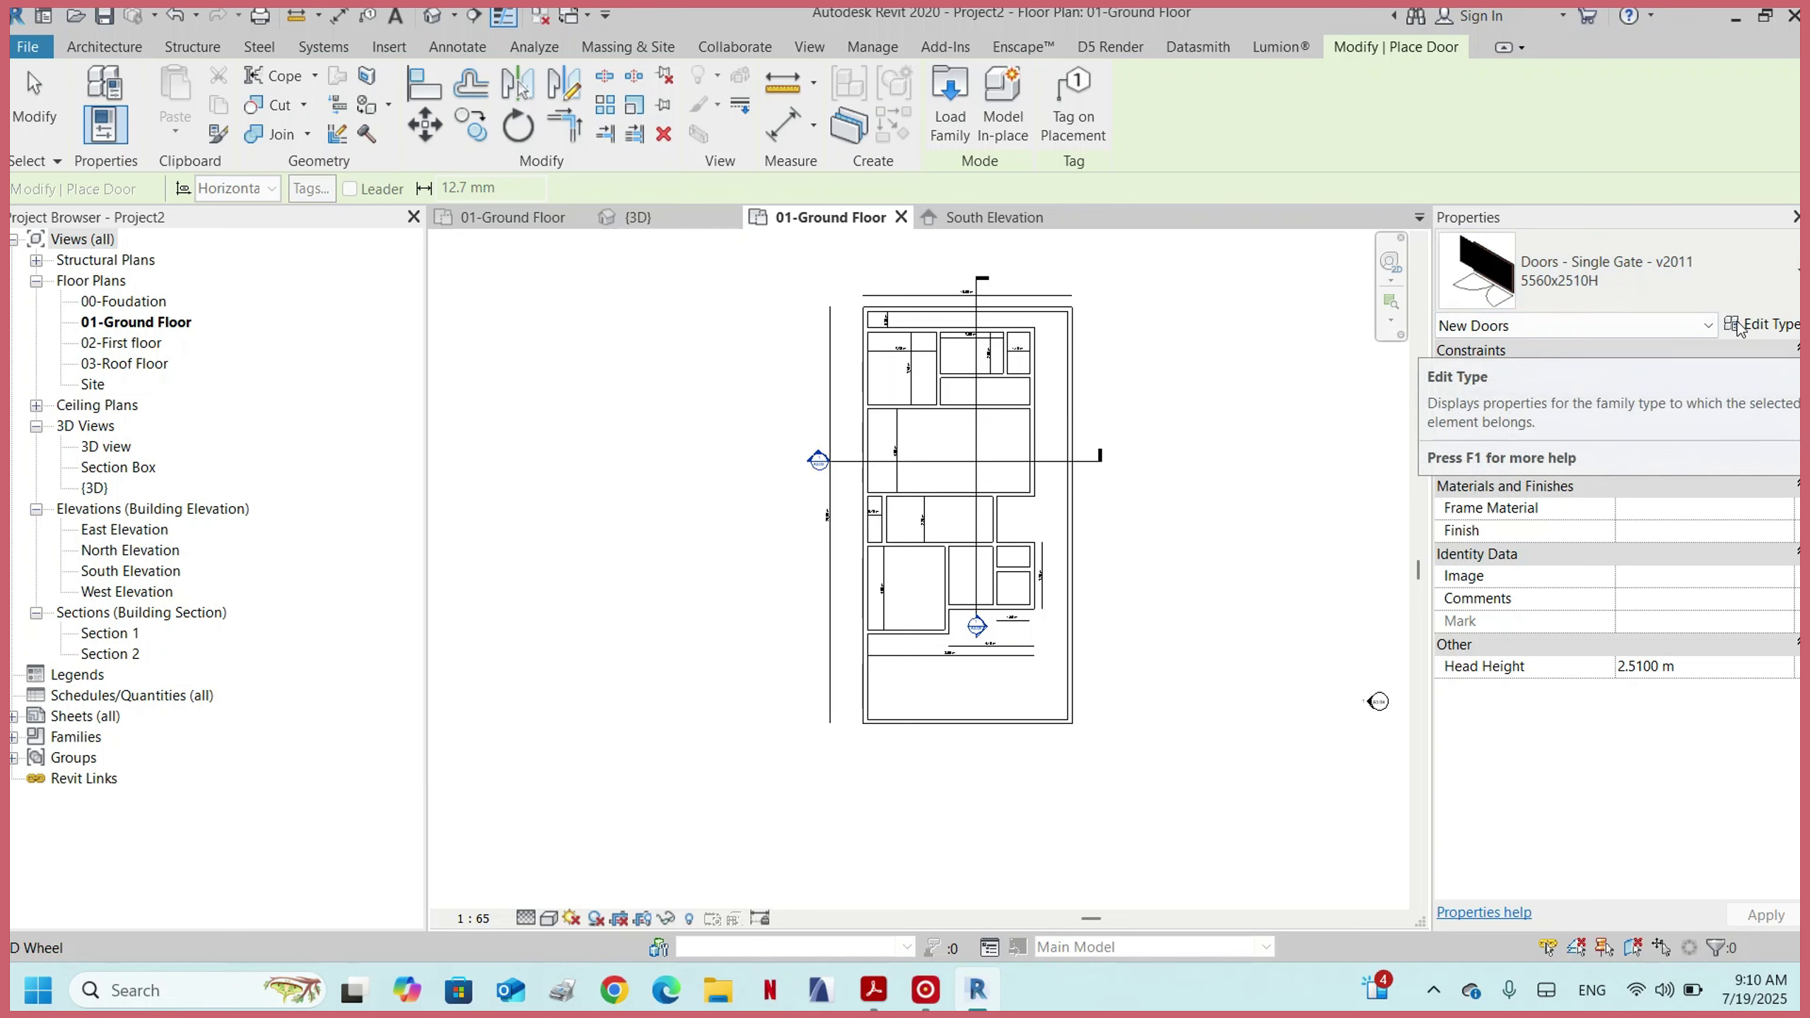
pyautogui.click(955, 92)
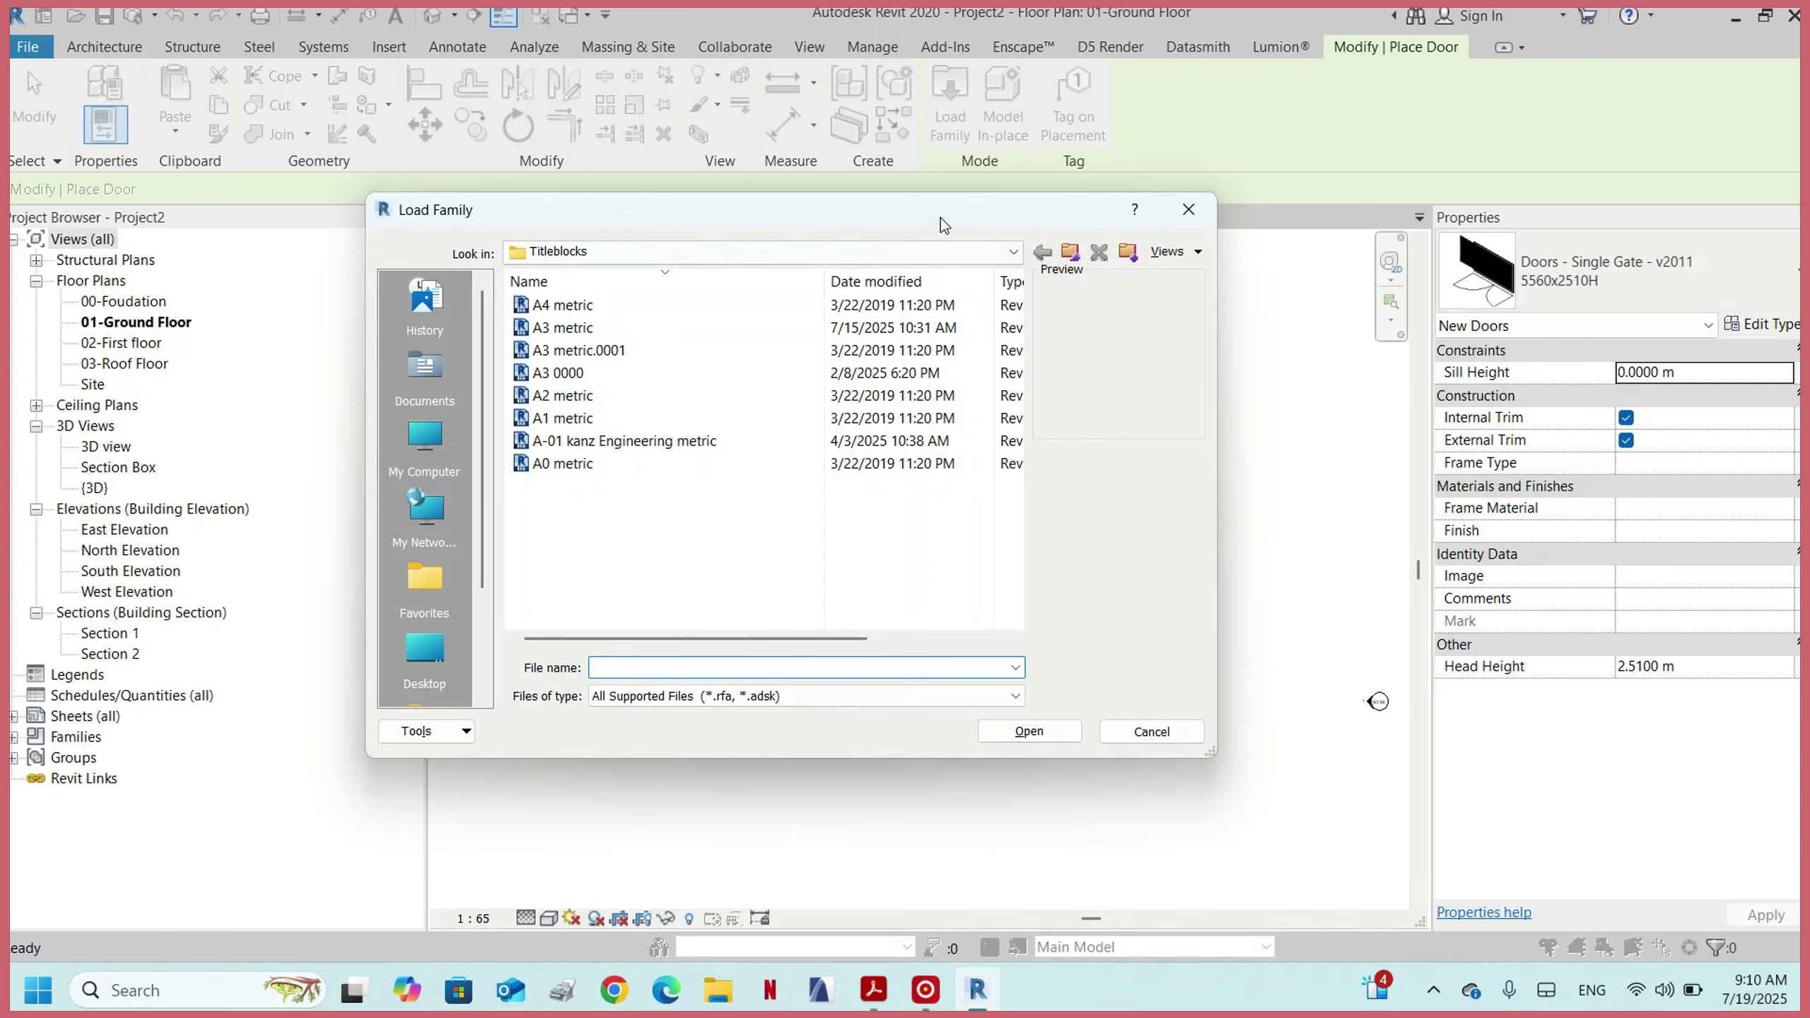
pyautogui.moveTo(941, 219); pyautogui.dragTo(891, 213)
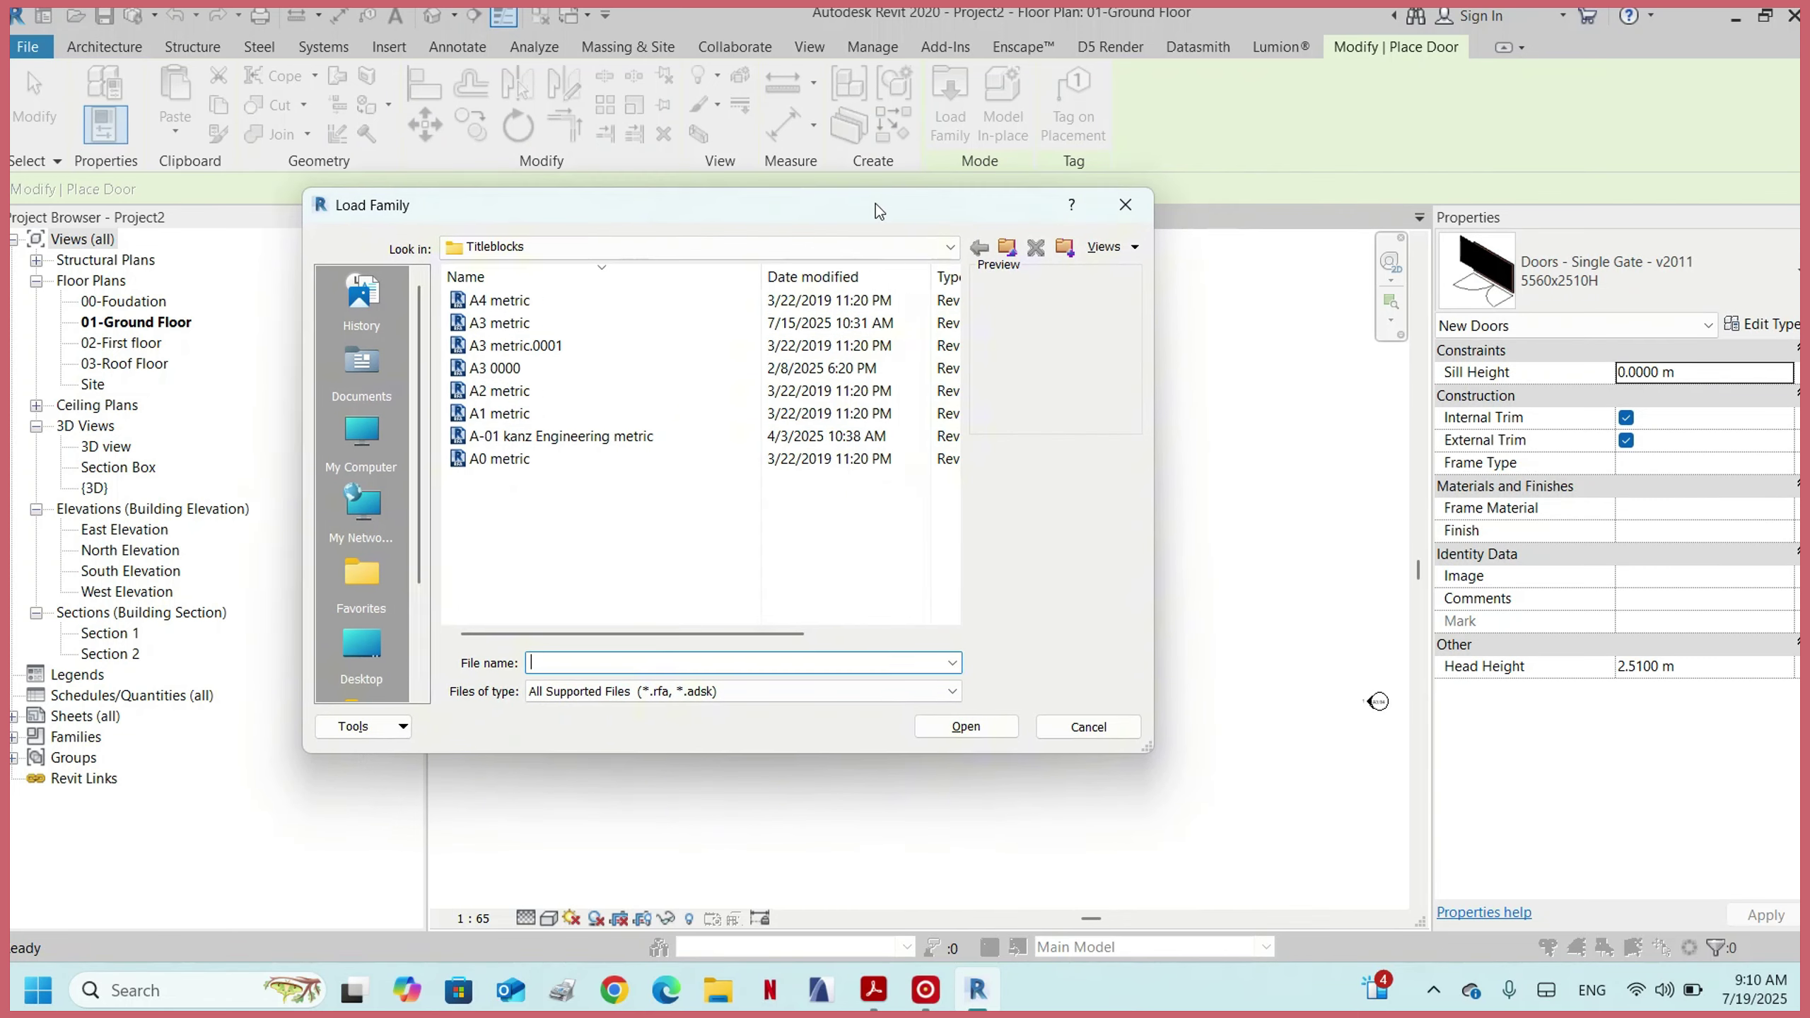
pyautogui.click(1020, 247)
pyautogui.scroll(-8, 713, 427)
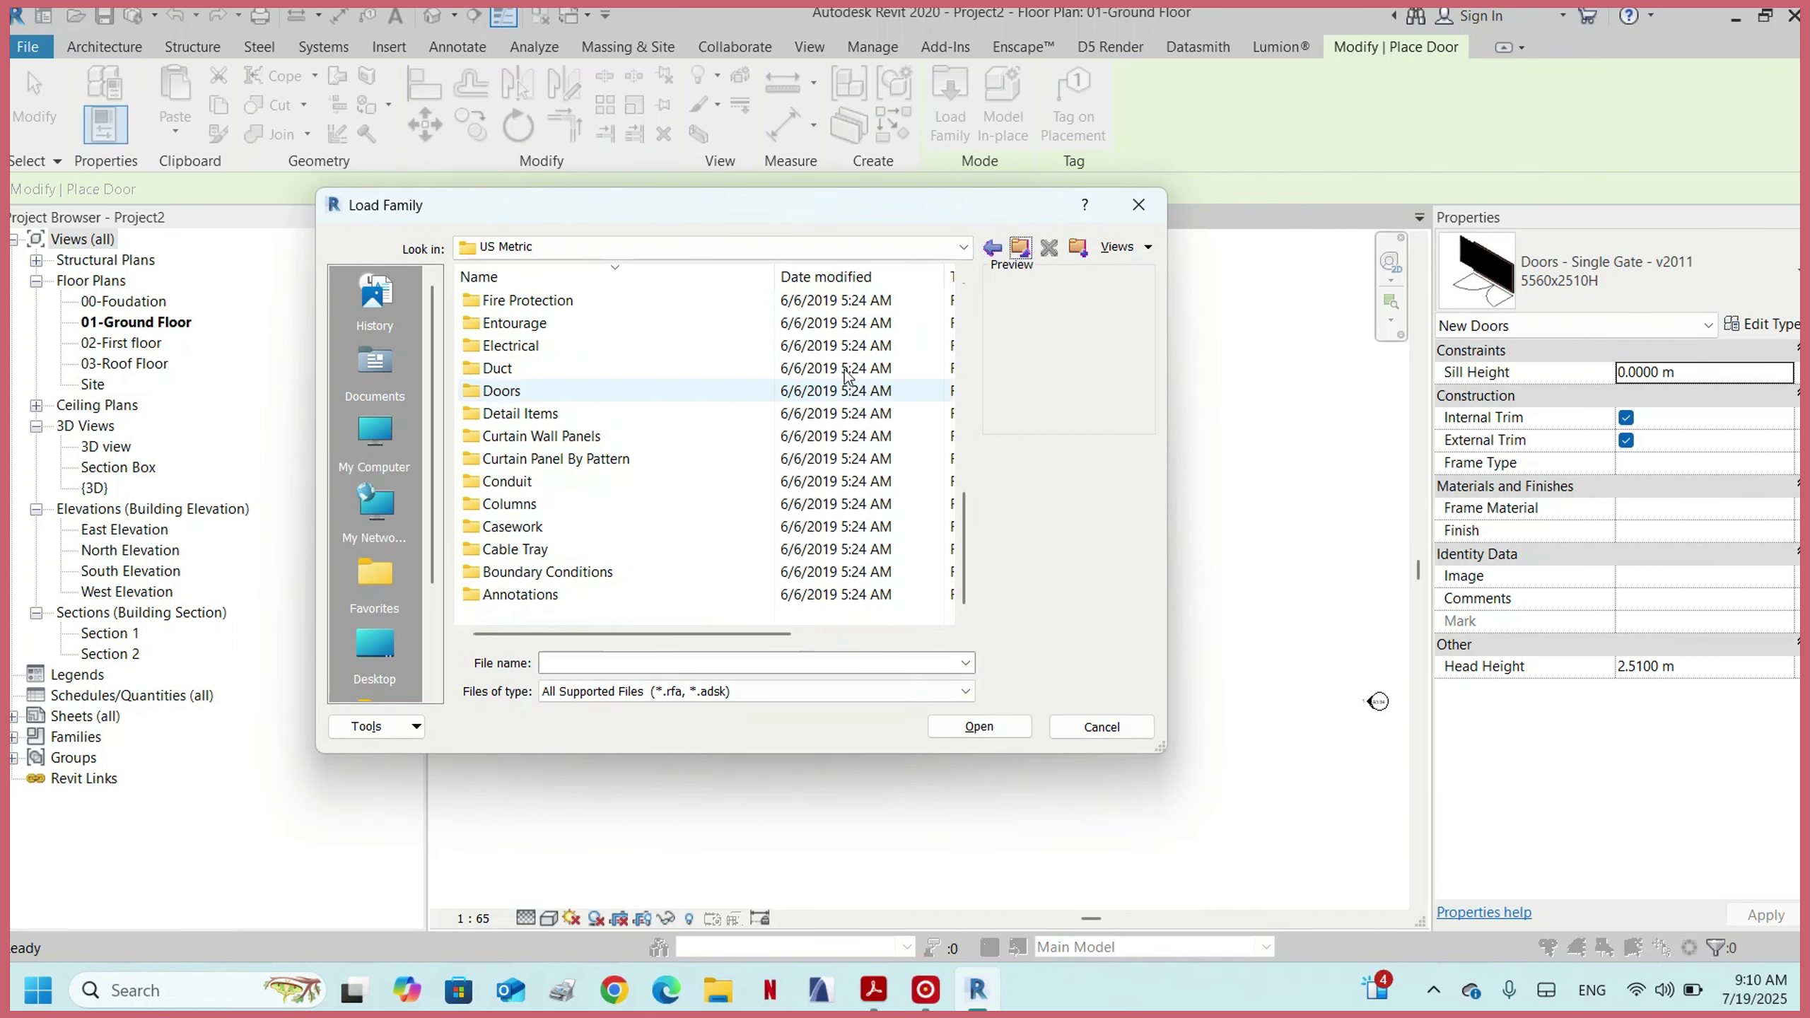
pyautogui.scroll(4, 642, 400)
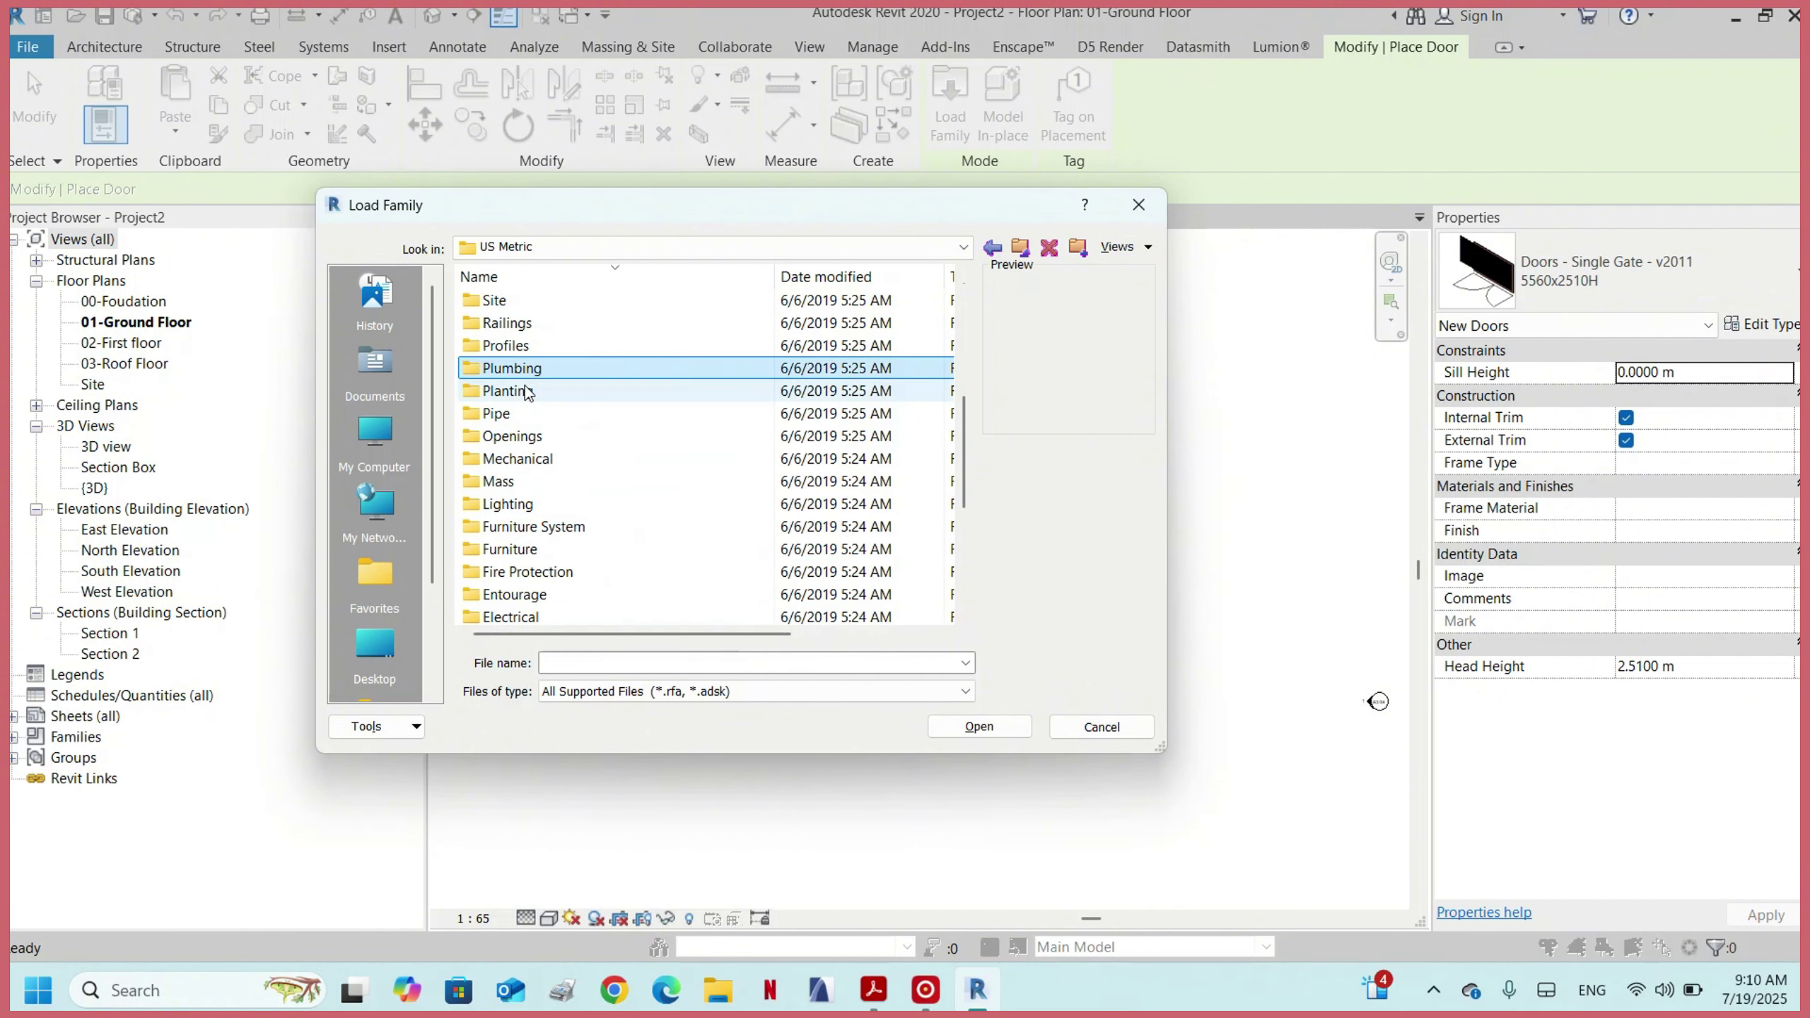
pyautogui.scroll(-4, 529, 393)
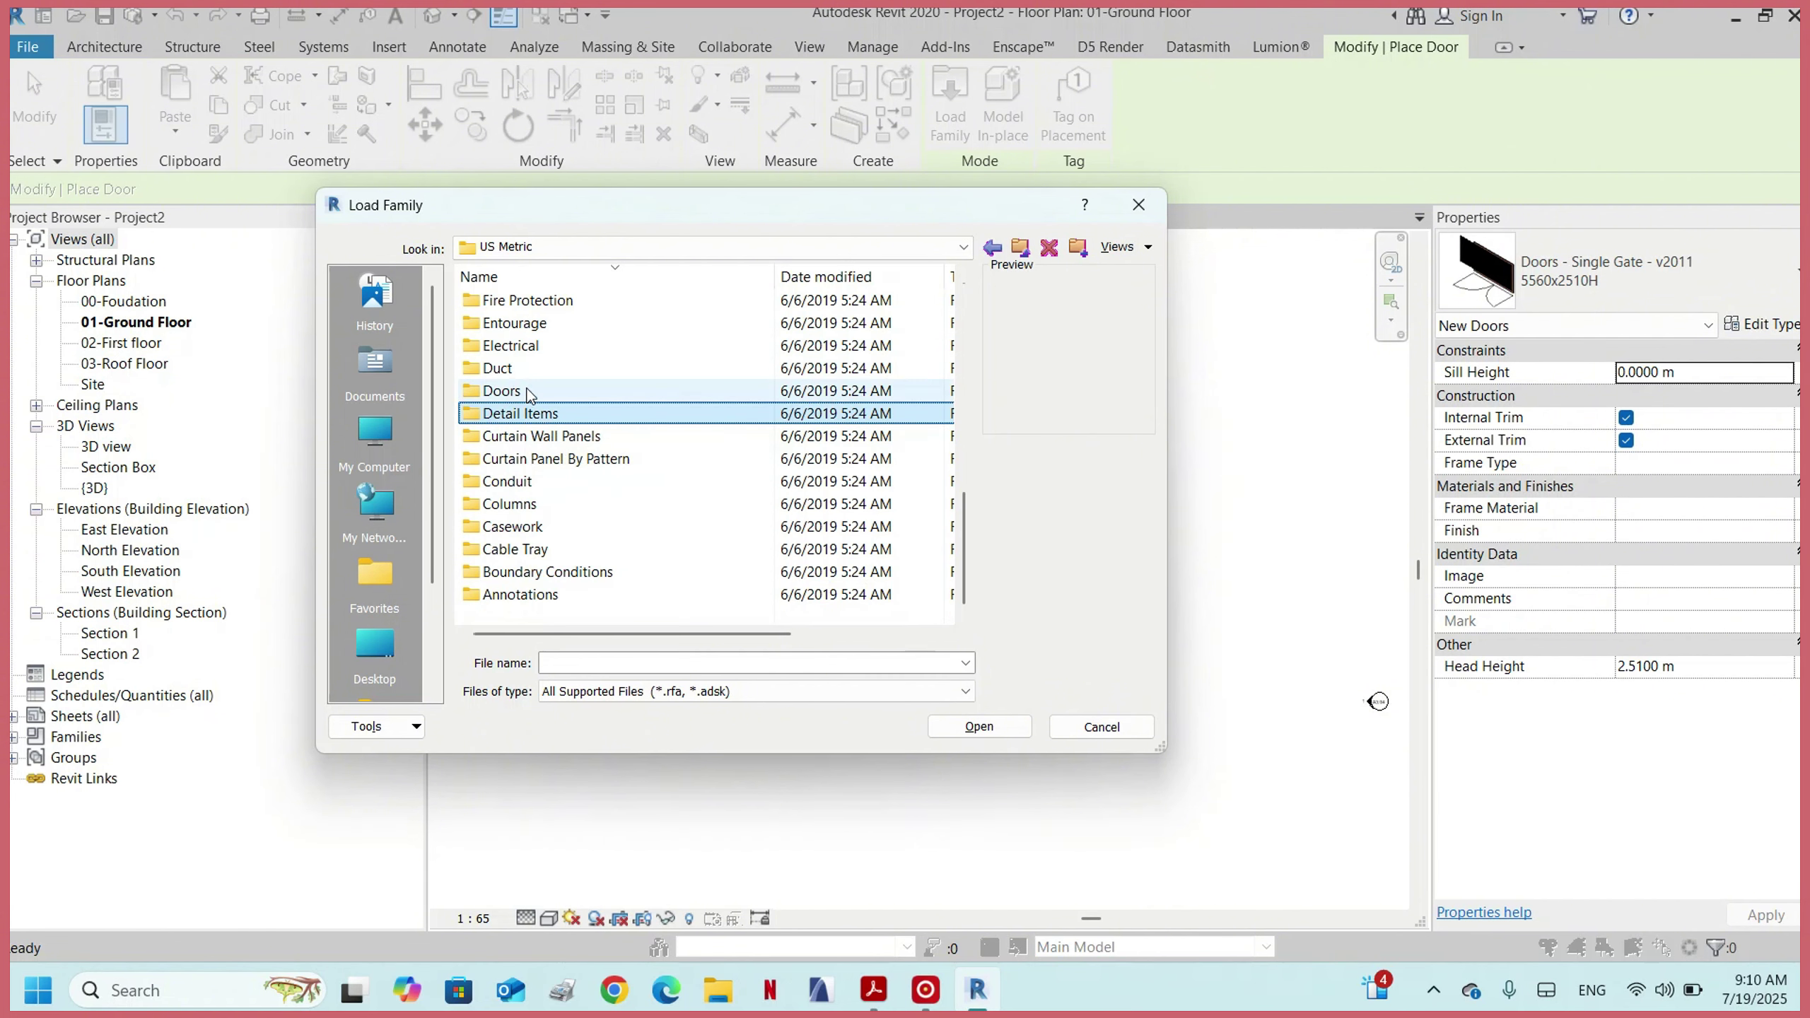
pyautogui.doubleClick(528, 392)
# - Compare door family previews and load the M_Door-Opening family into the project
pyautogui.click(559, 301)
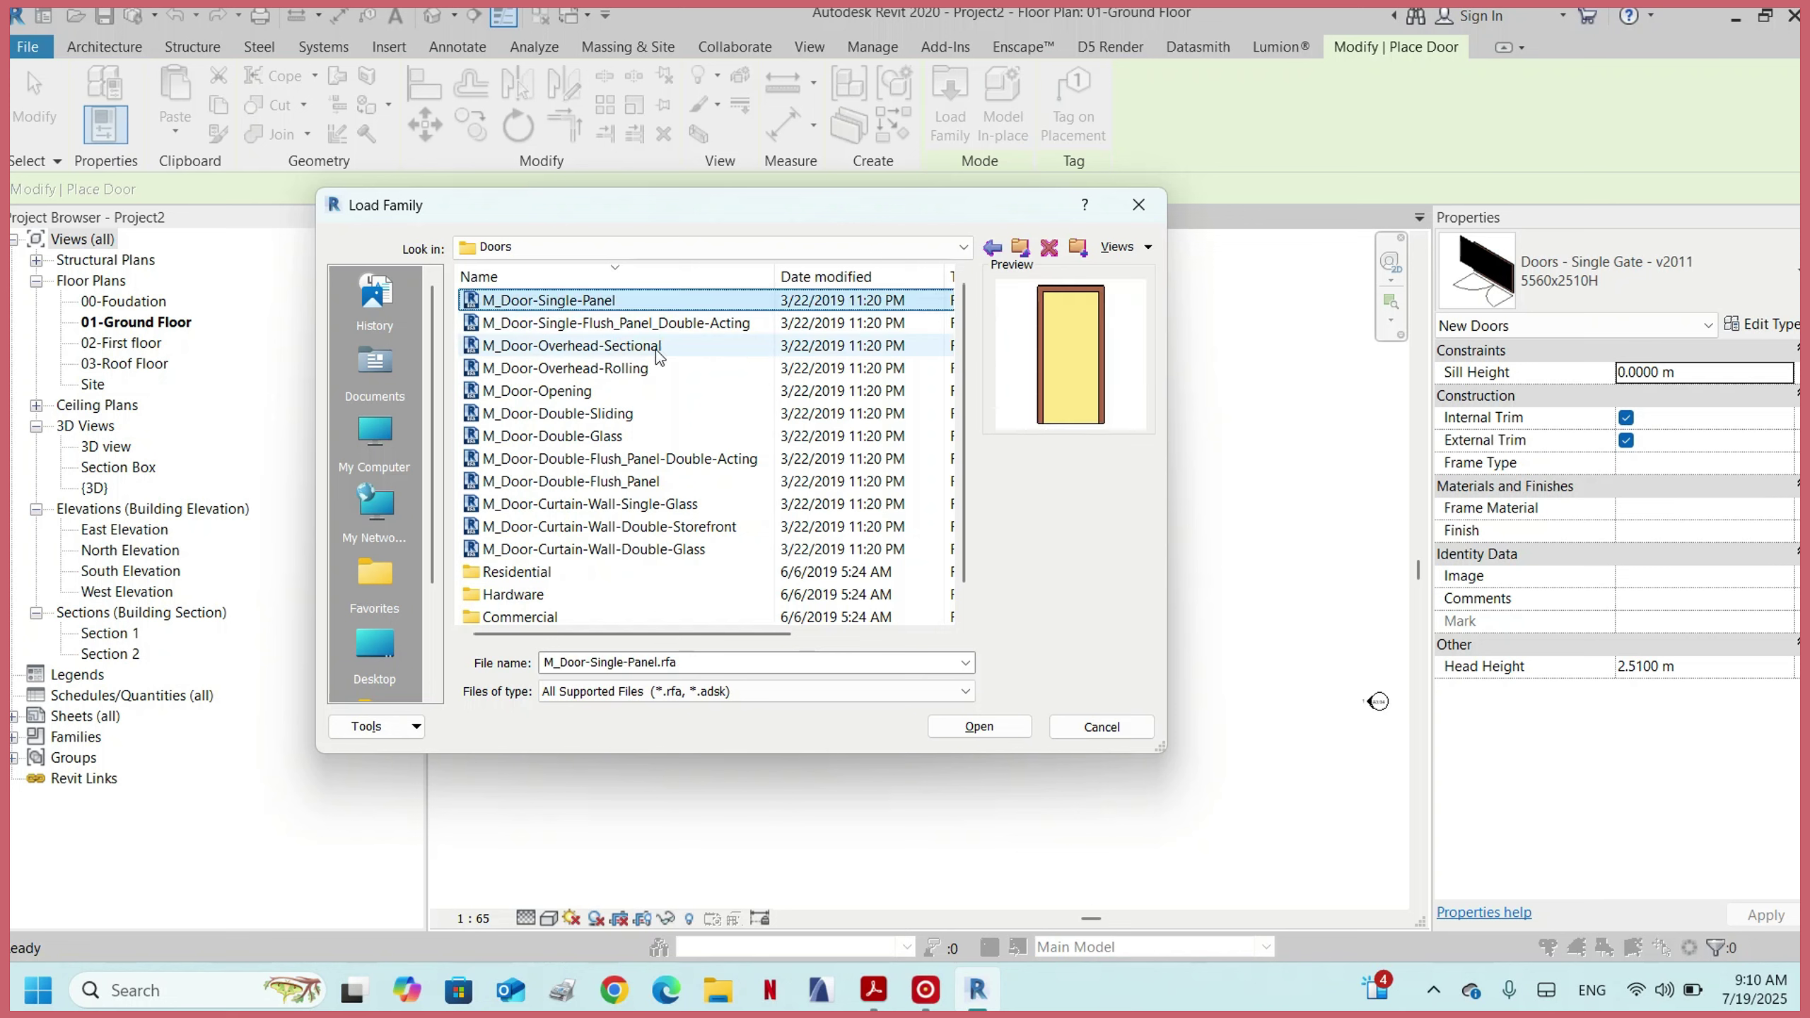
pyautogui.click(601, 528)
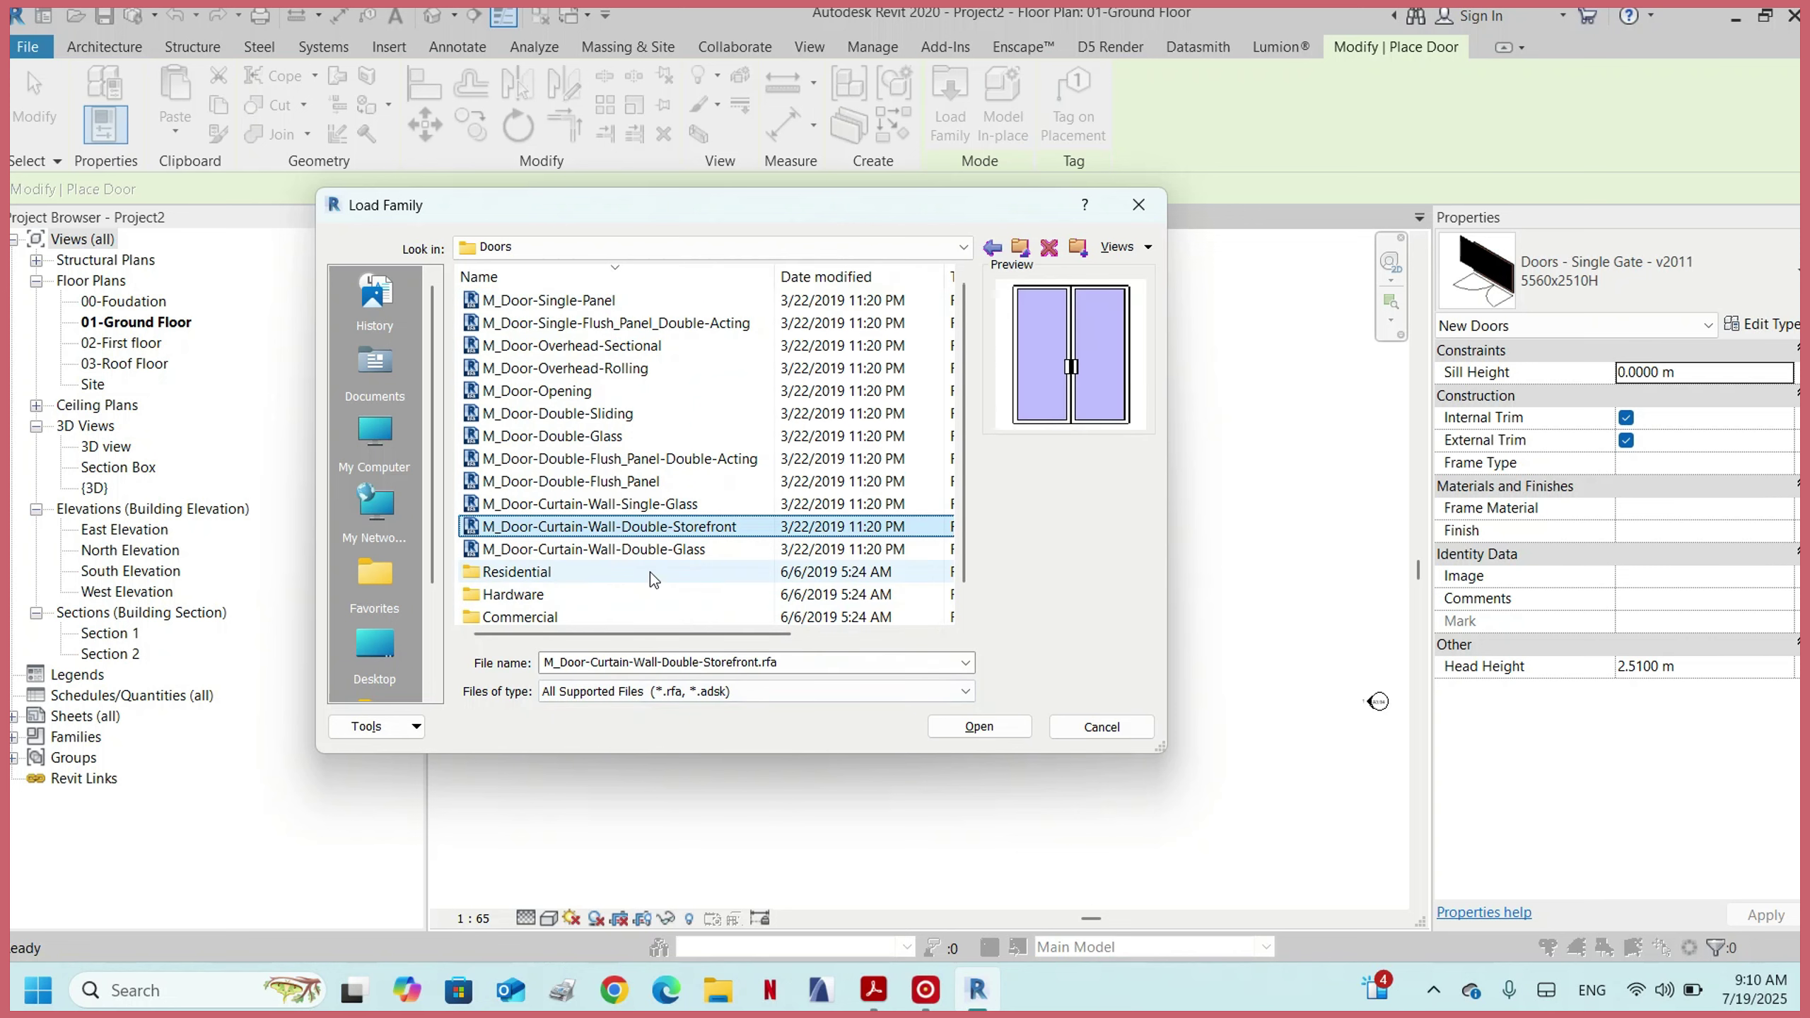
pyautogui.click(661, 559)
pyautogui.click(663, 391)
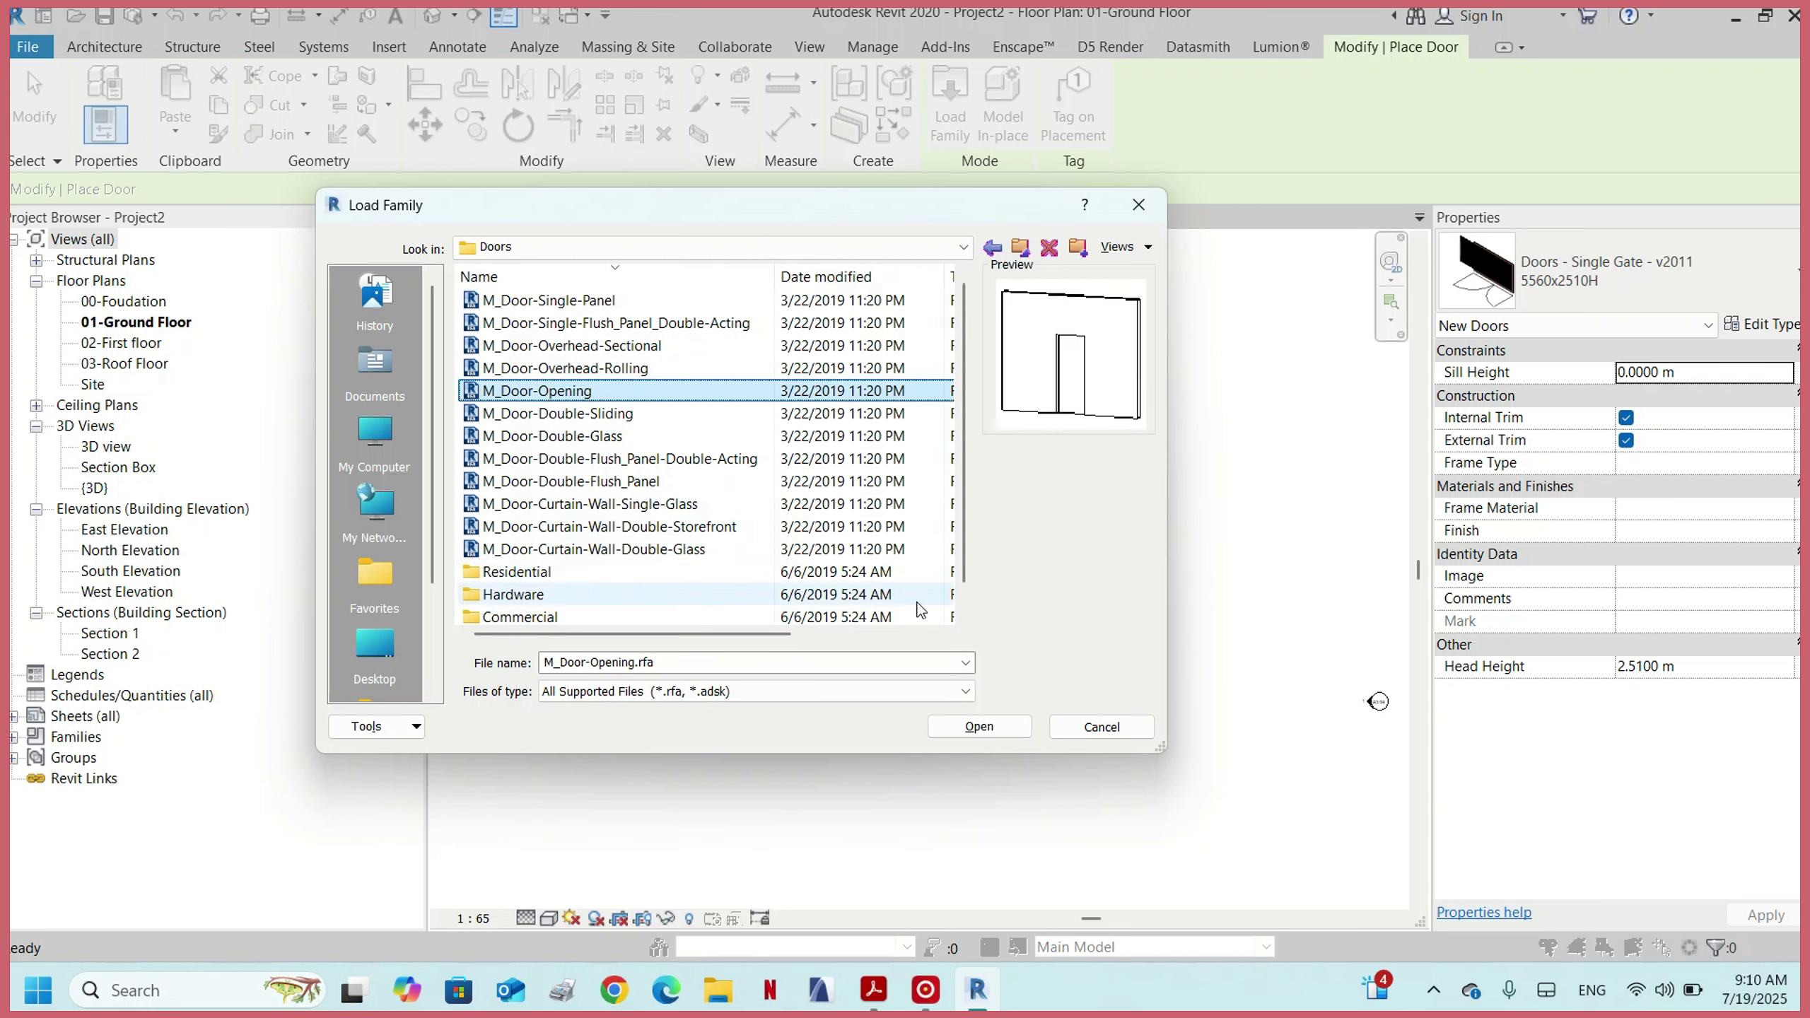
pyautogui.click(978, 726)
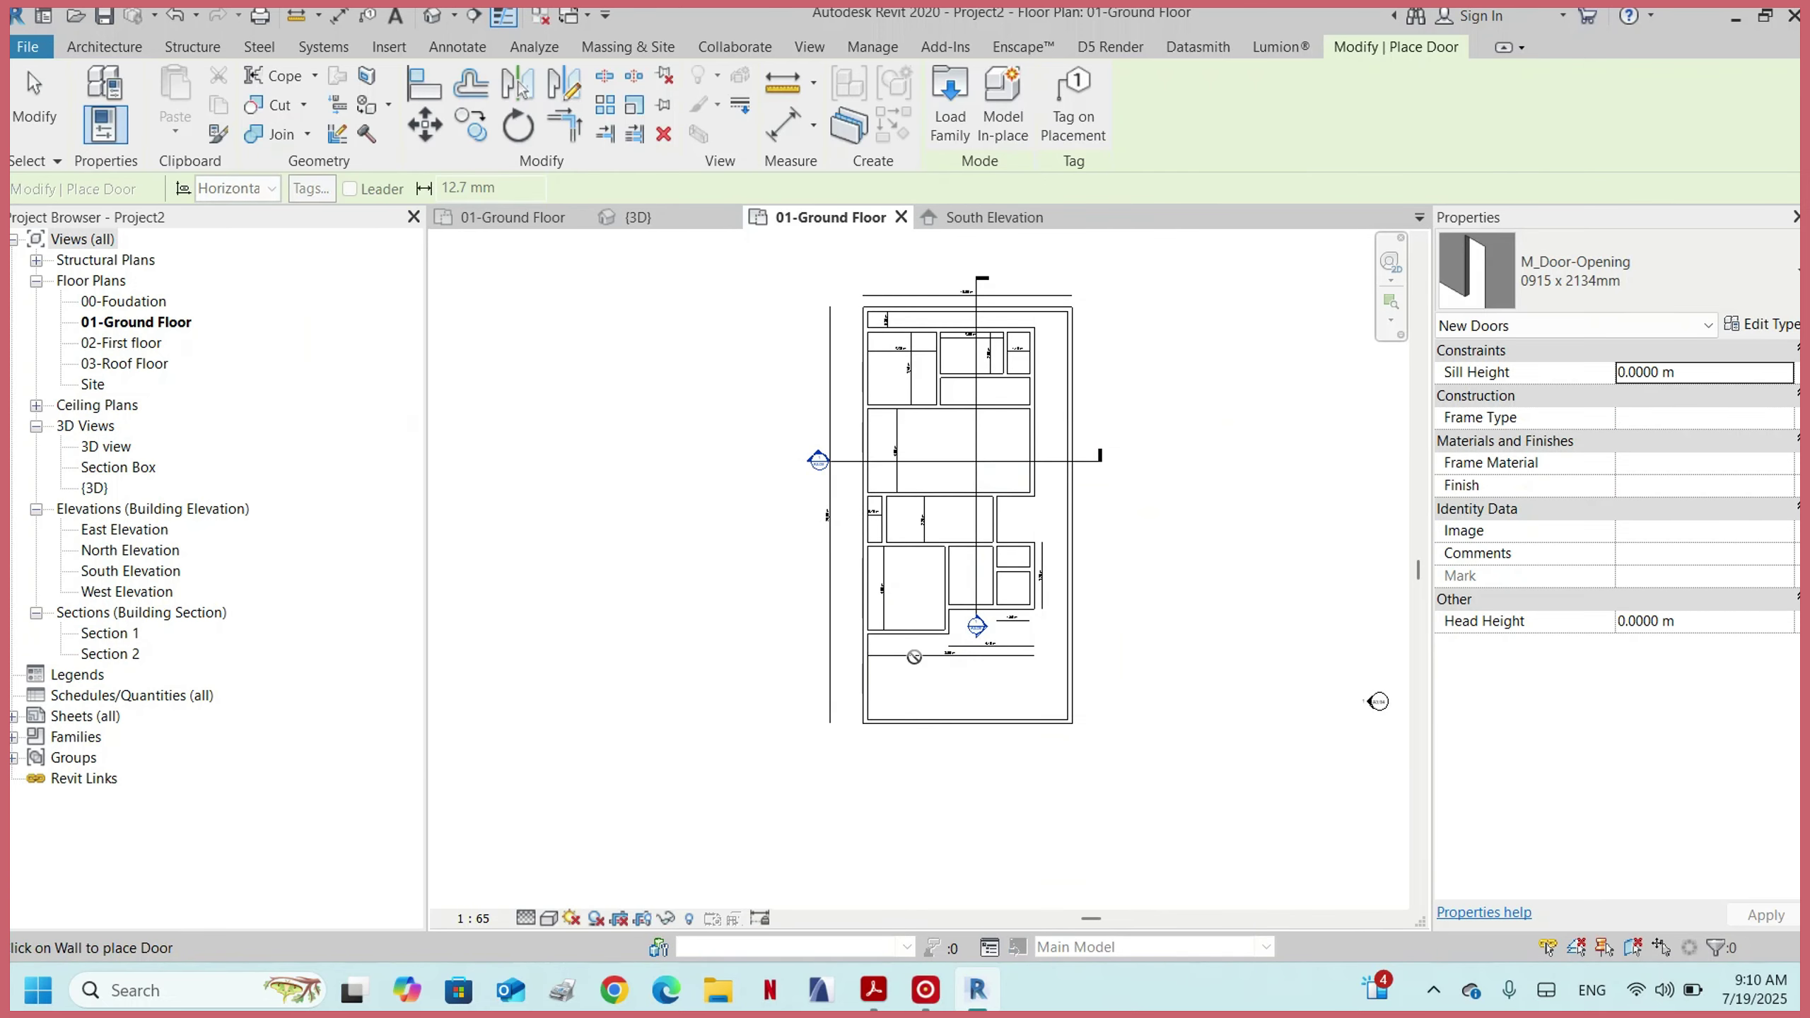
# - Place a 0915 x 2134mm door opening in the entry room's north wall, about 0.20 m from its west wall
pyautogui.scroll(2, 916, 659)
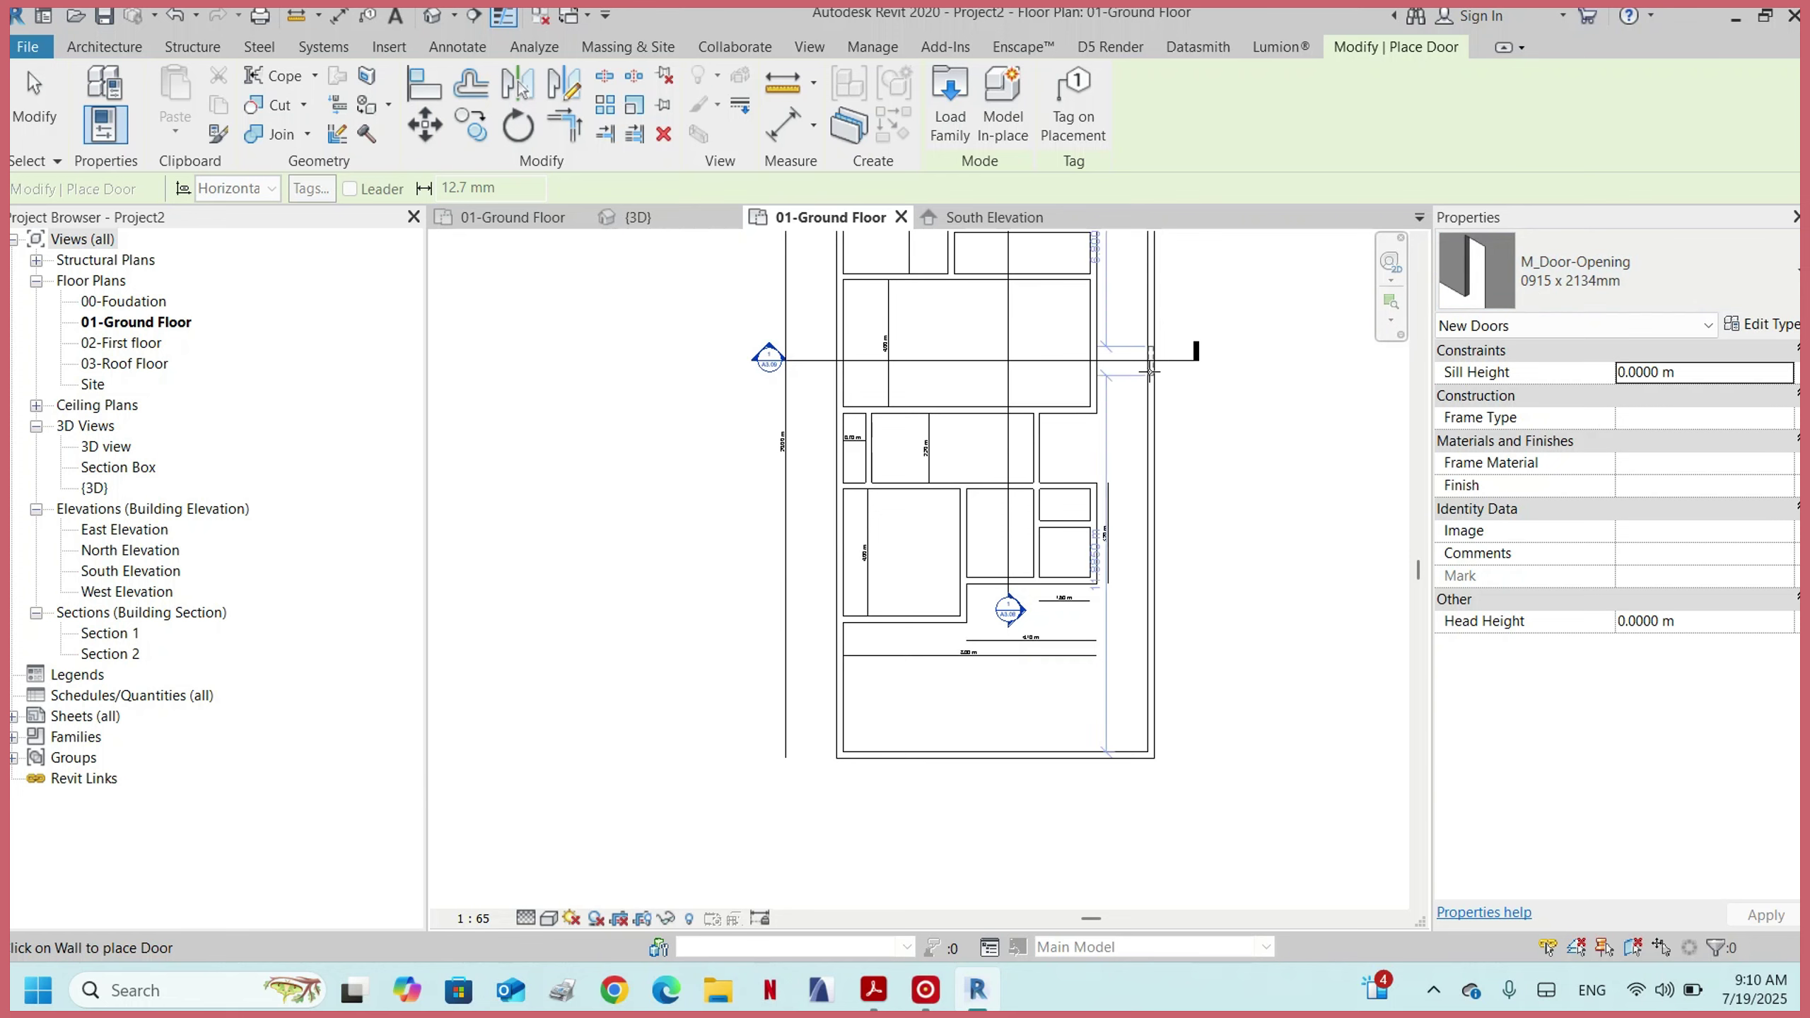
pyautogui.scroll(3, 994, 492)
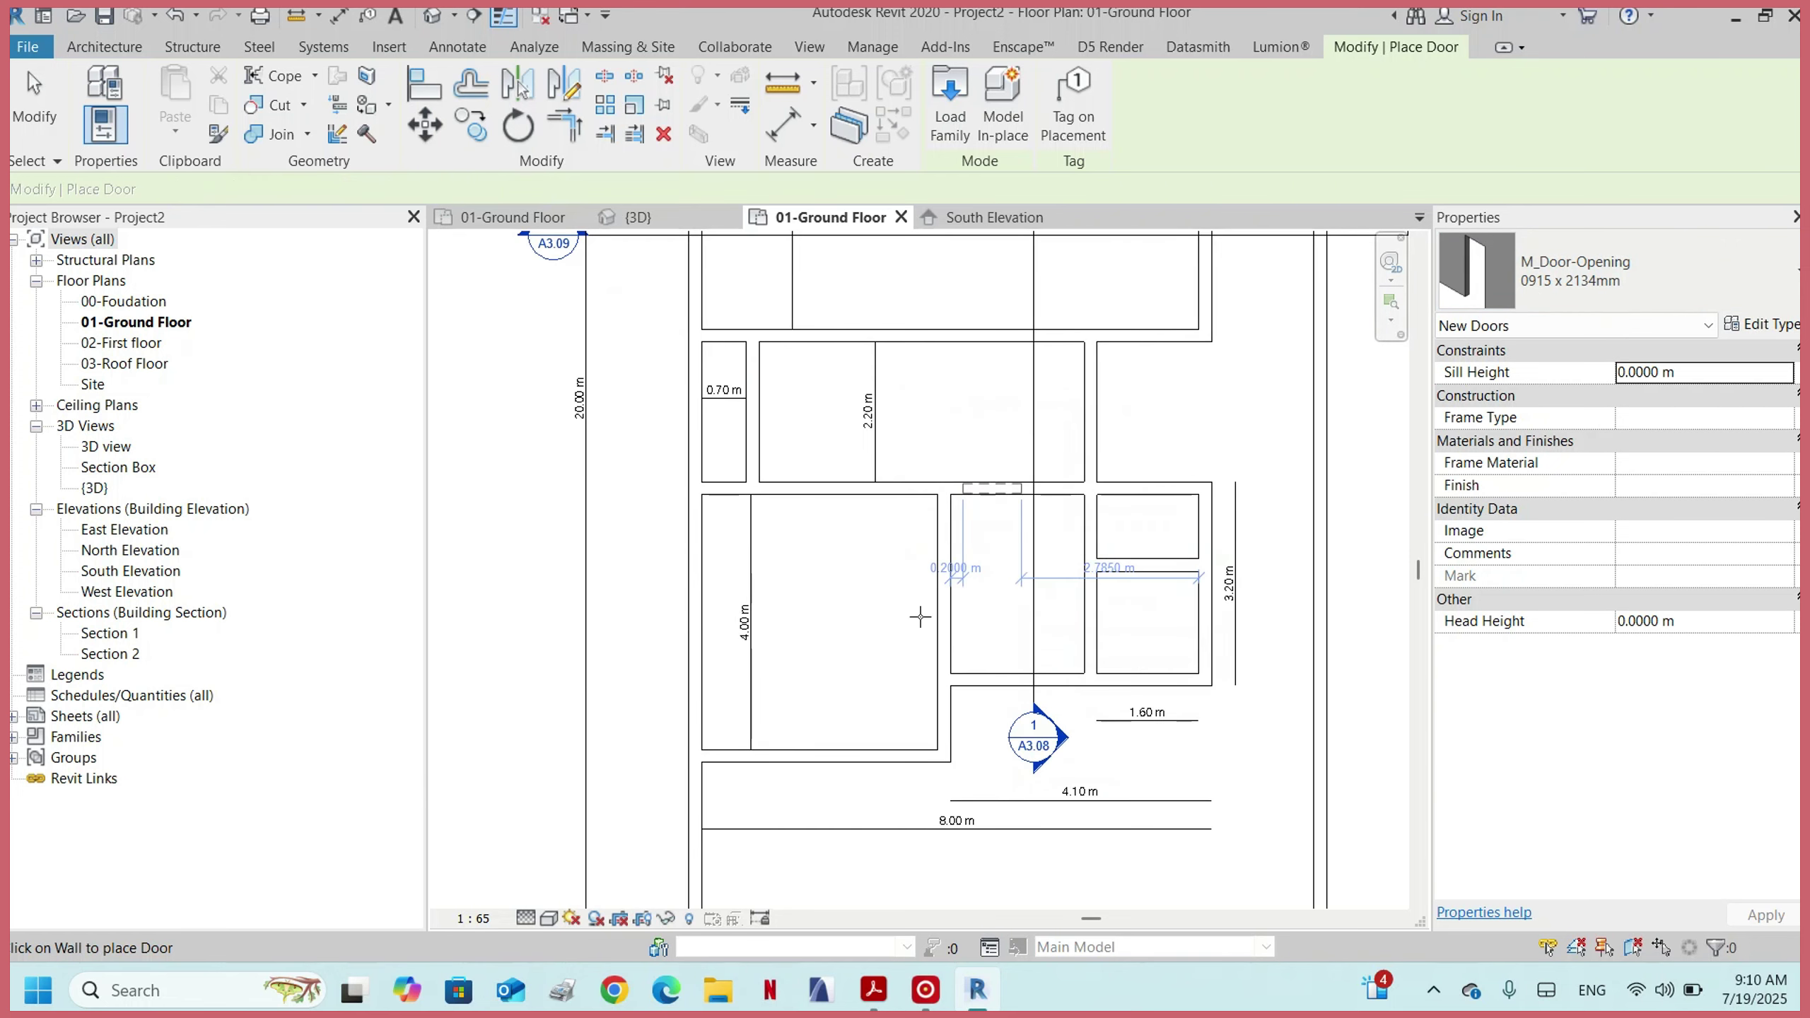
pyautogui.scroll(-3, 719, 563)
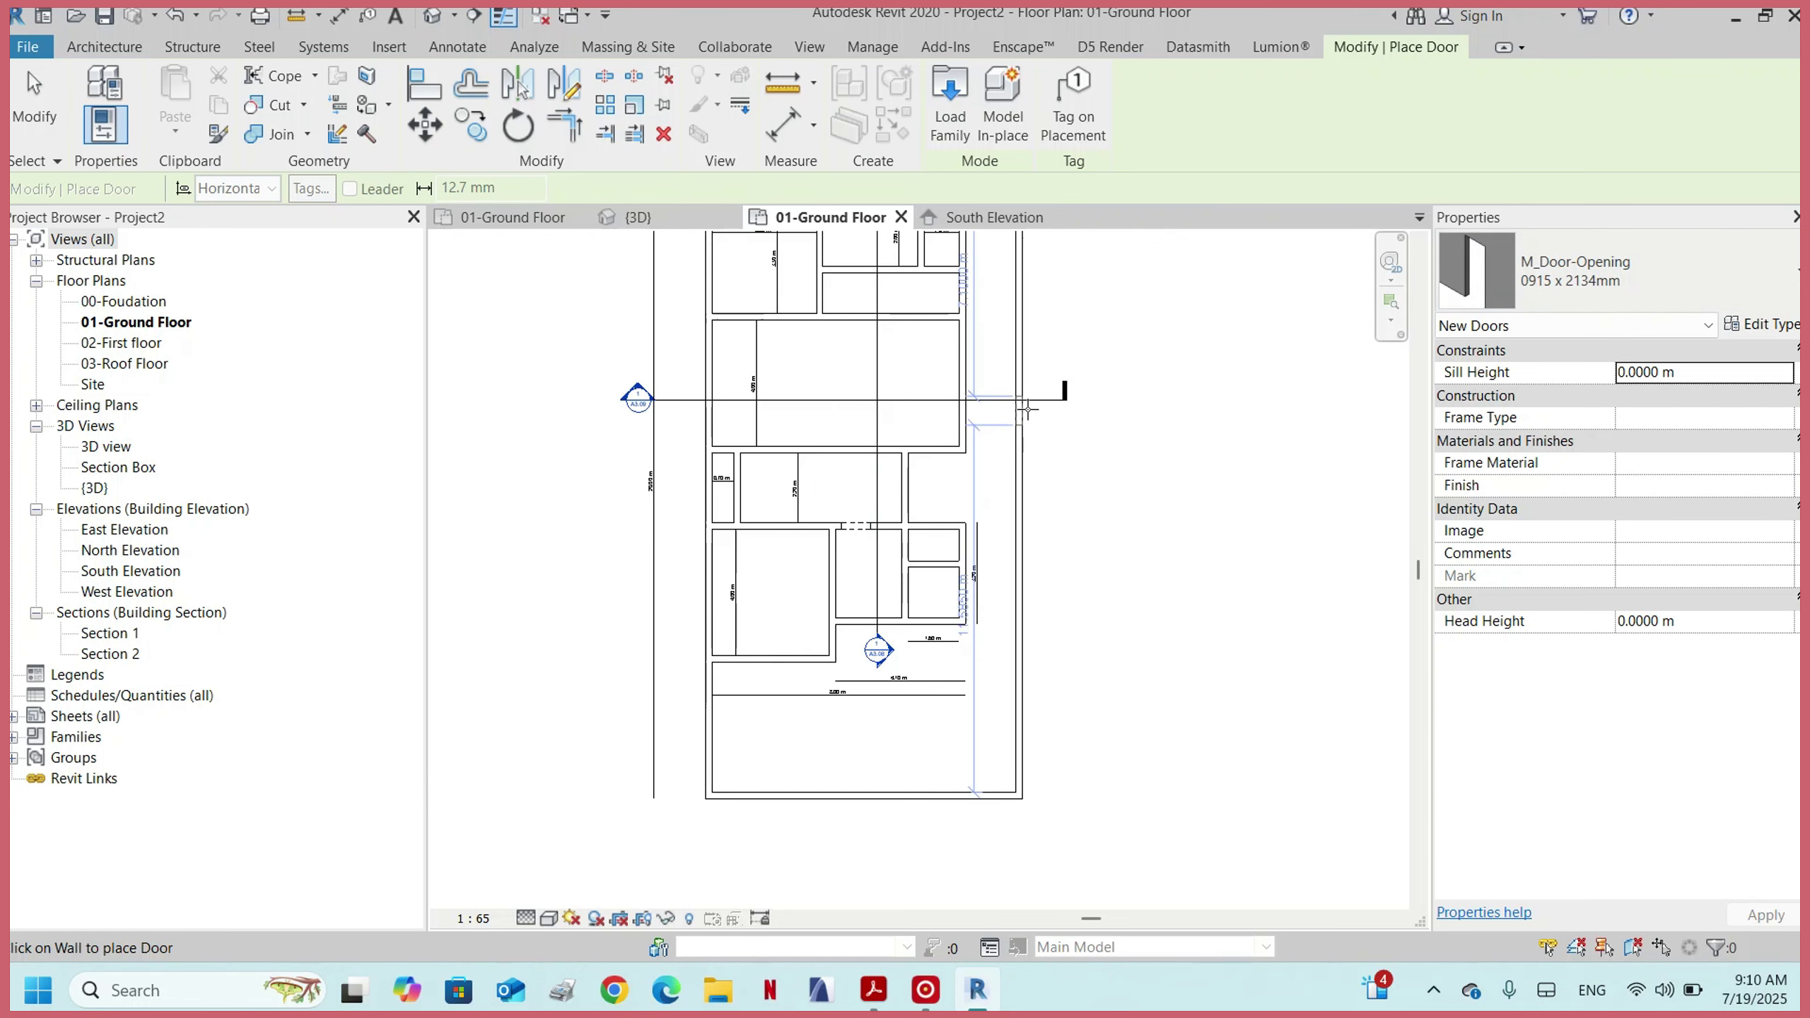
# - Choose the M_Door-Interior-Single-Flush_Panel-Wood 900 x 2100mm type for the doors
pyautogui.click(132, 47)
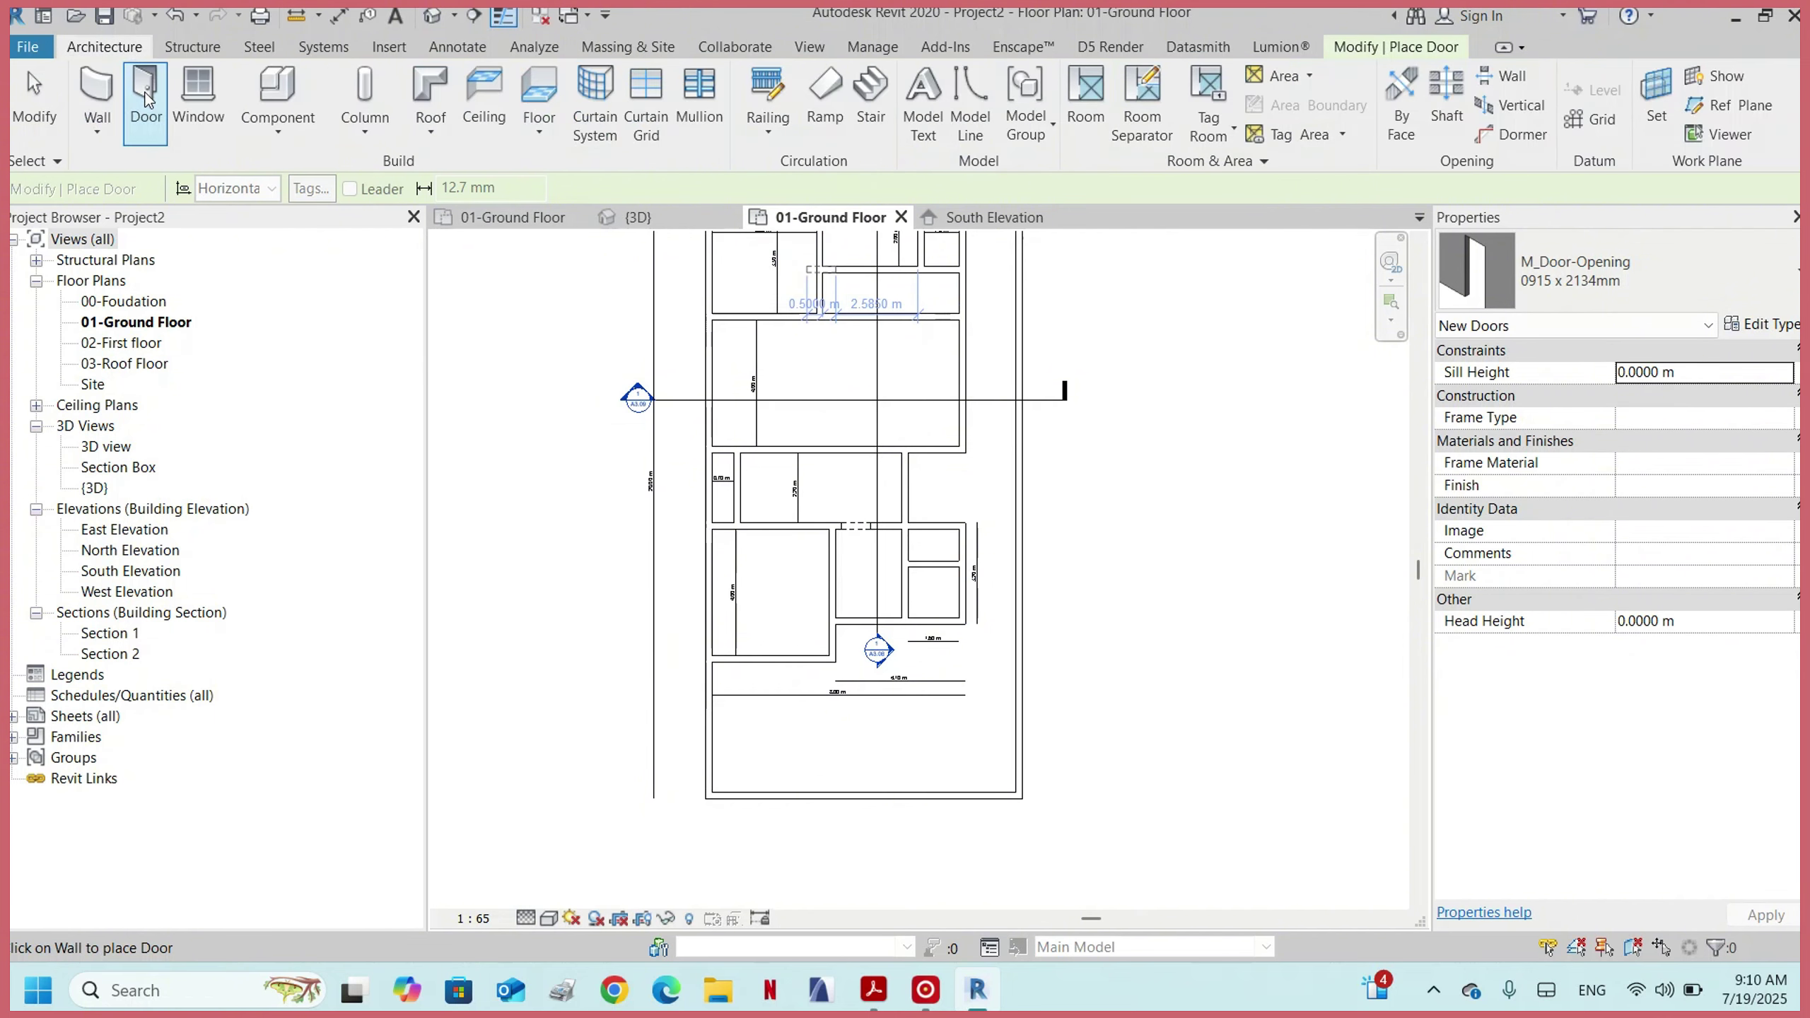
pyautogui.click(1541, 254)
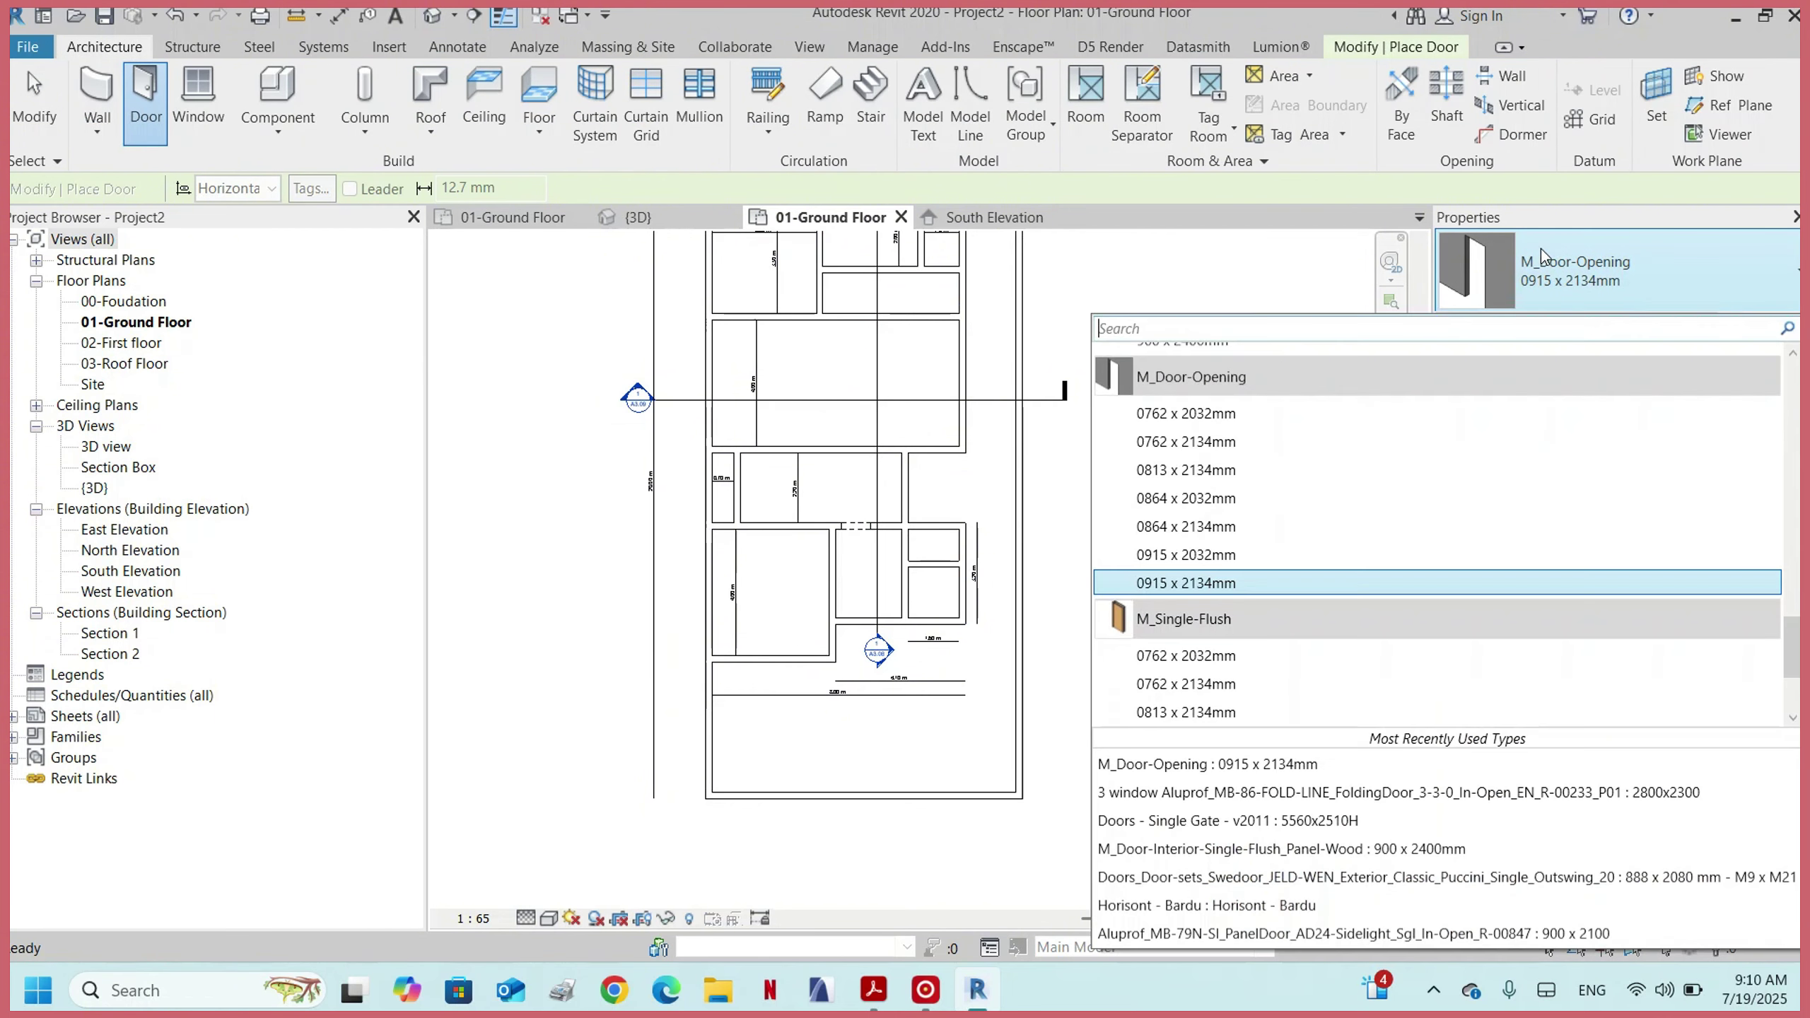
pyautogui.scroll(-1, 1269, 560)
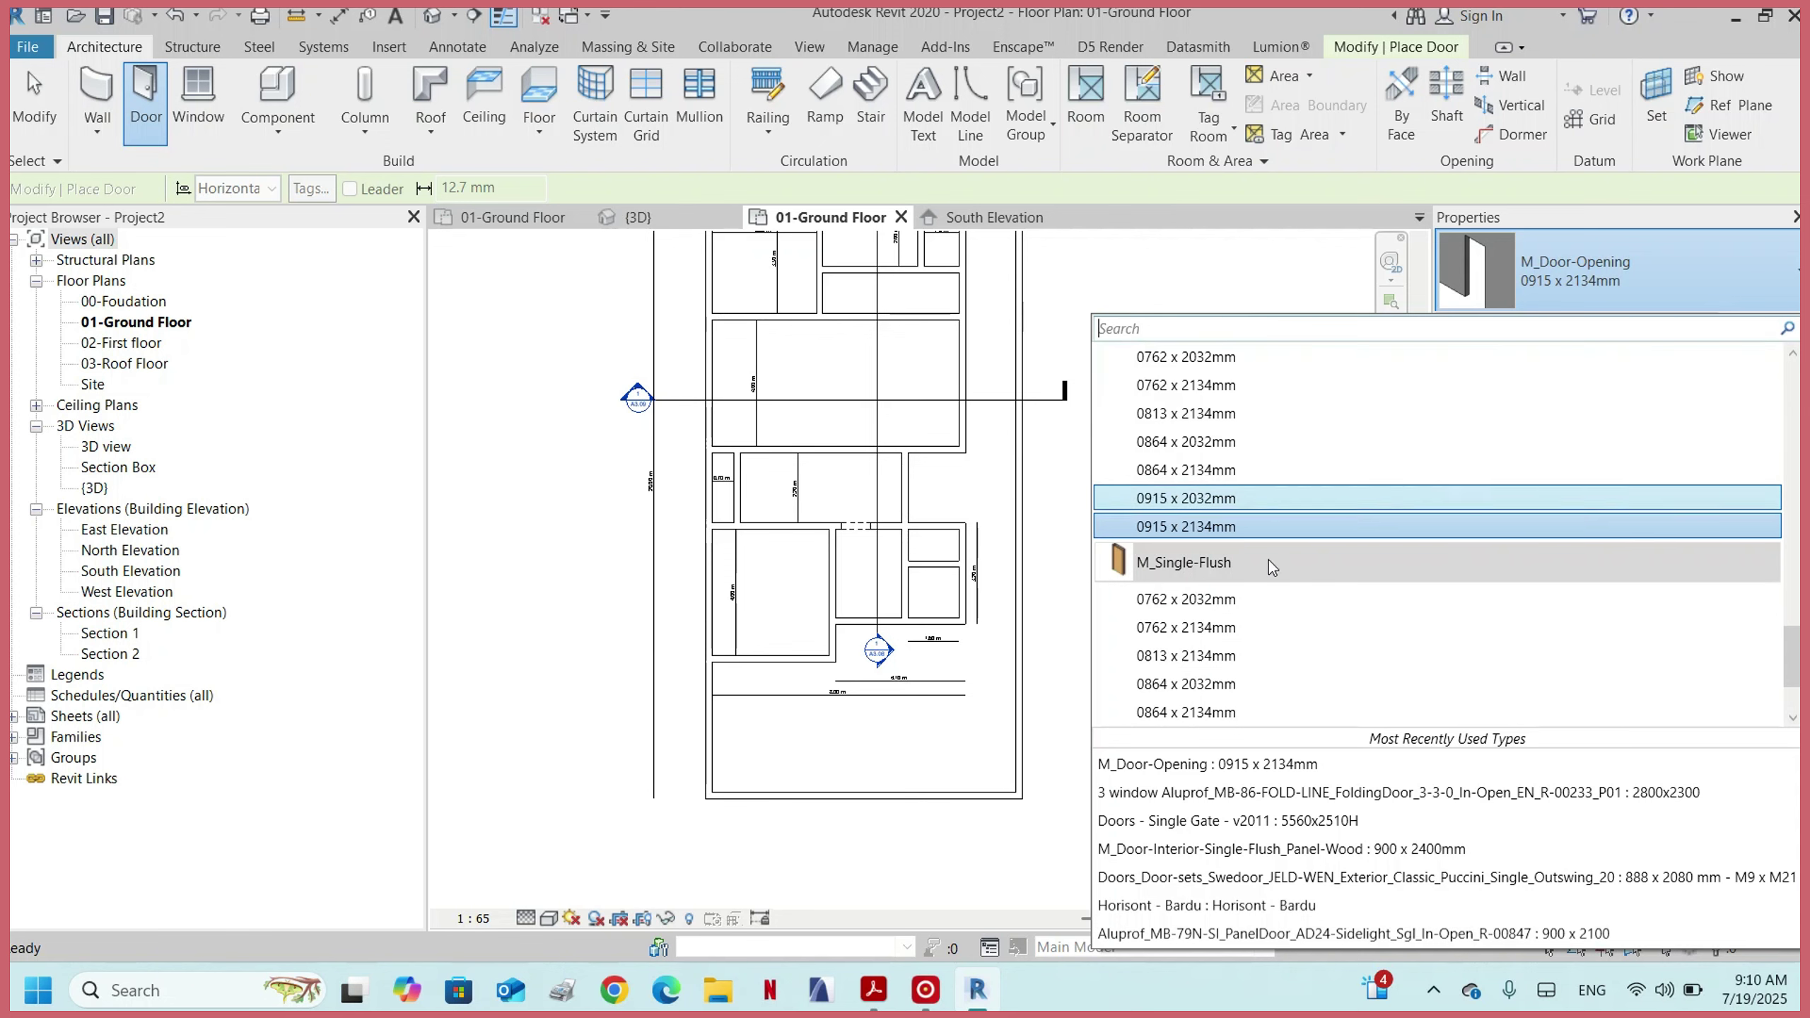
pyautogui.scroll(-2, 1269, 561)
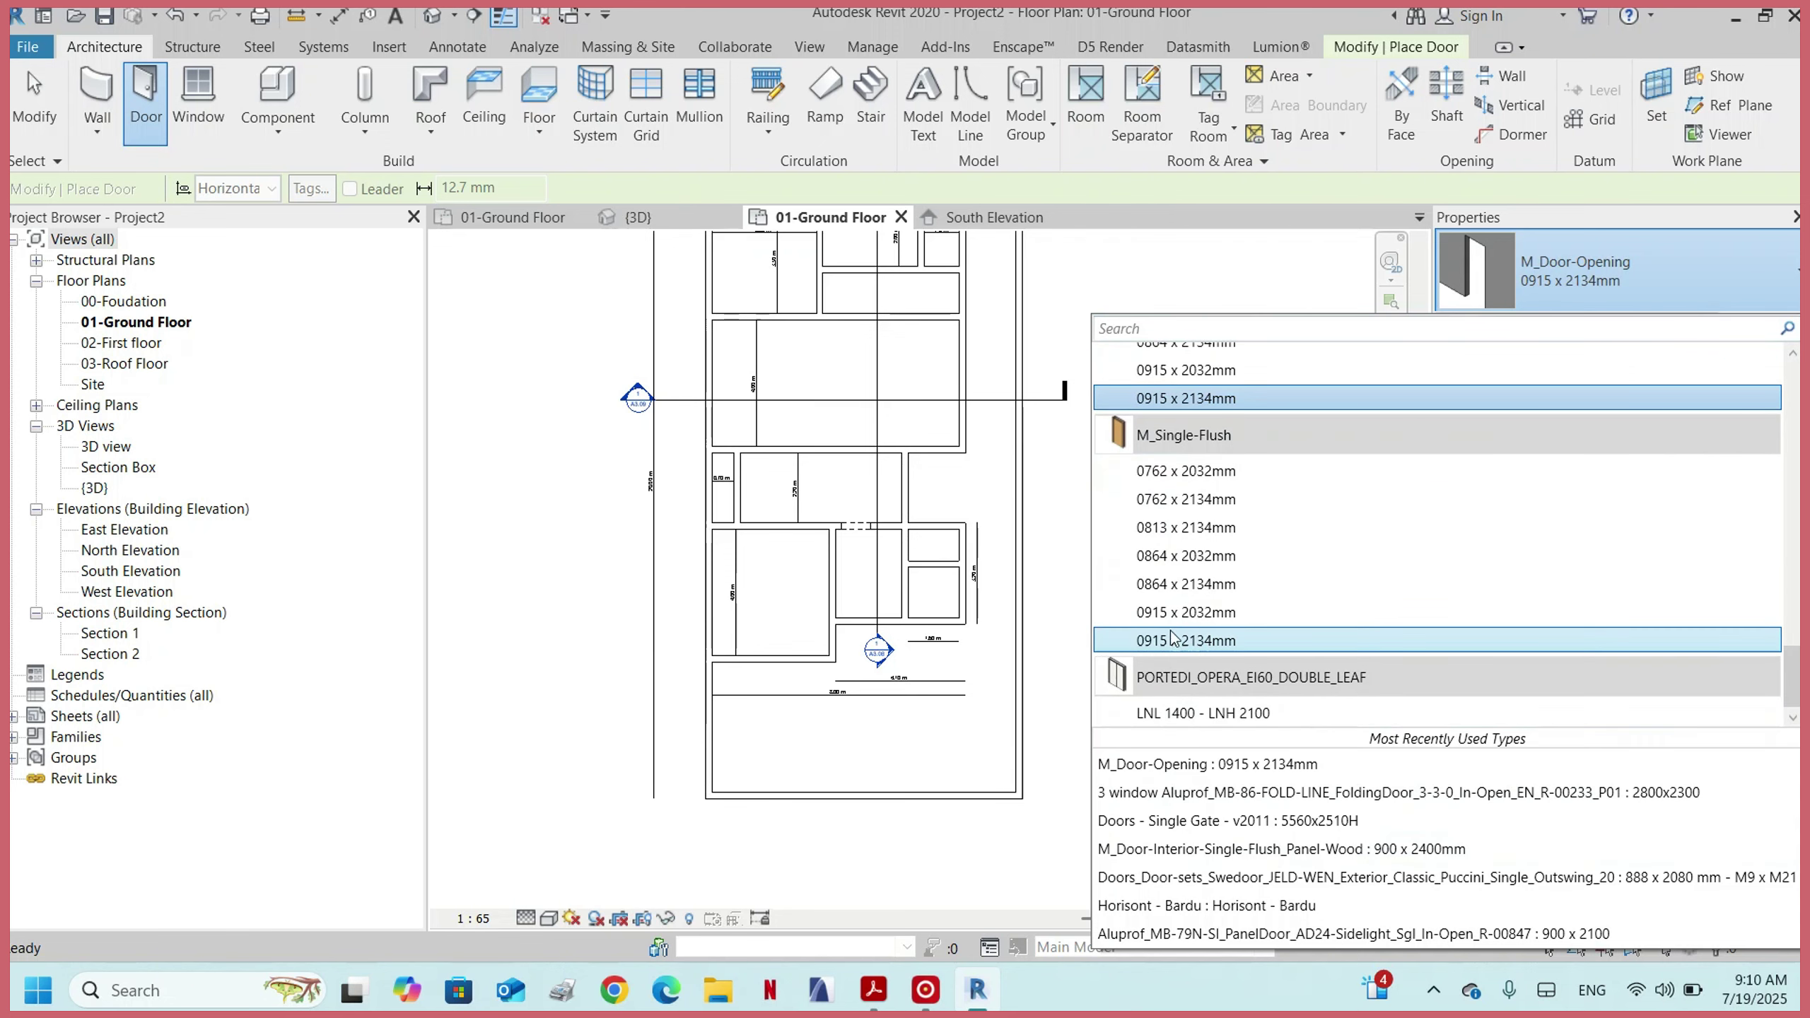
pyautogui.scroll(8, 1207, 542)
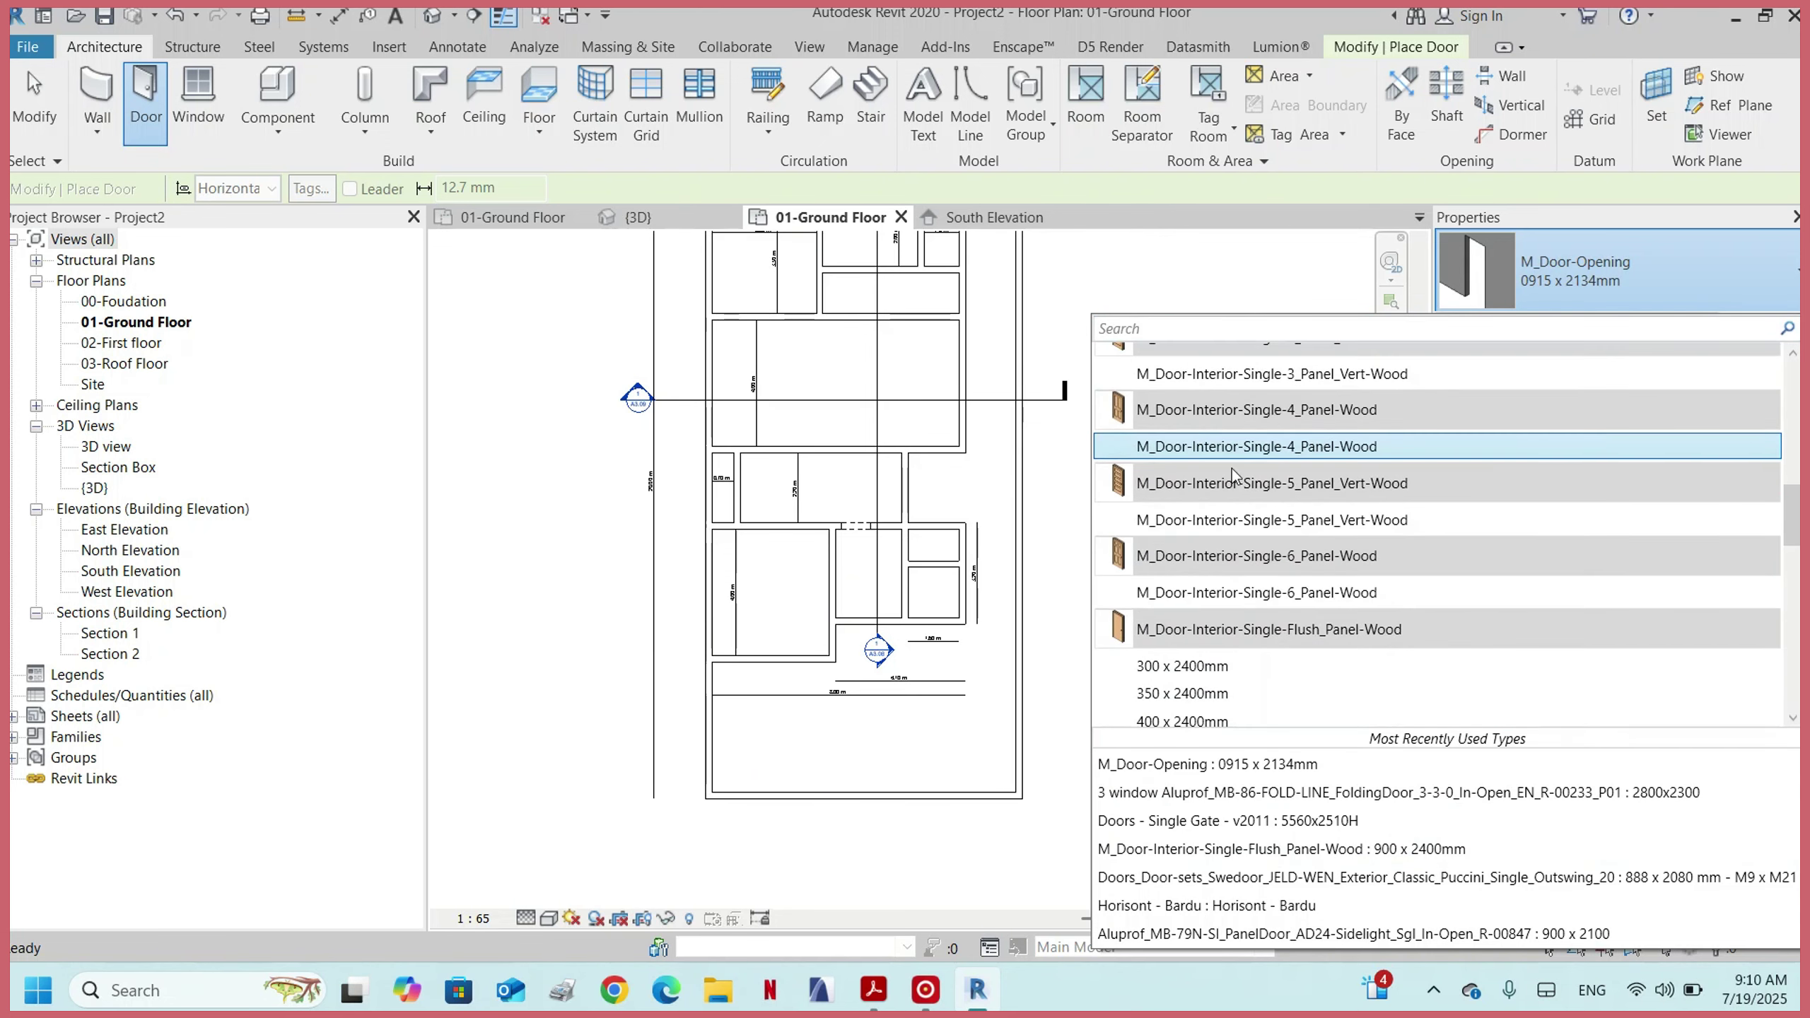
pyautogui.scroll(1, 1205, 600)
pyautogui.scroll(-4, 1197, 600)
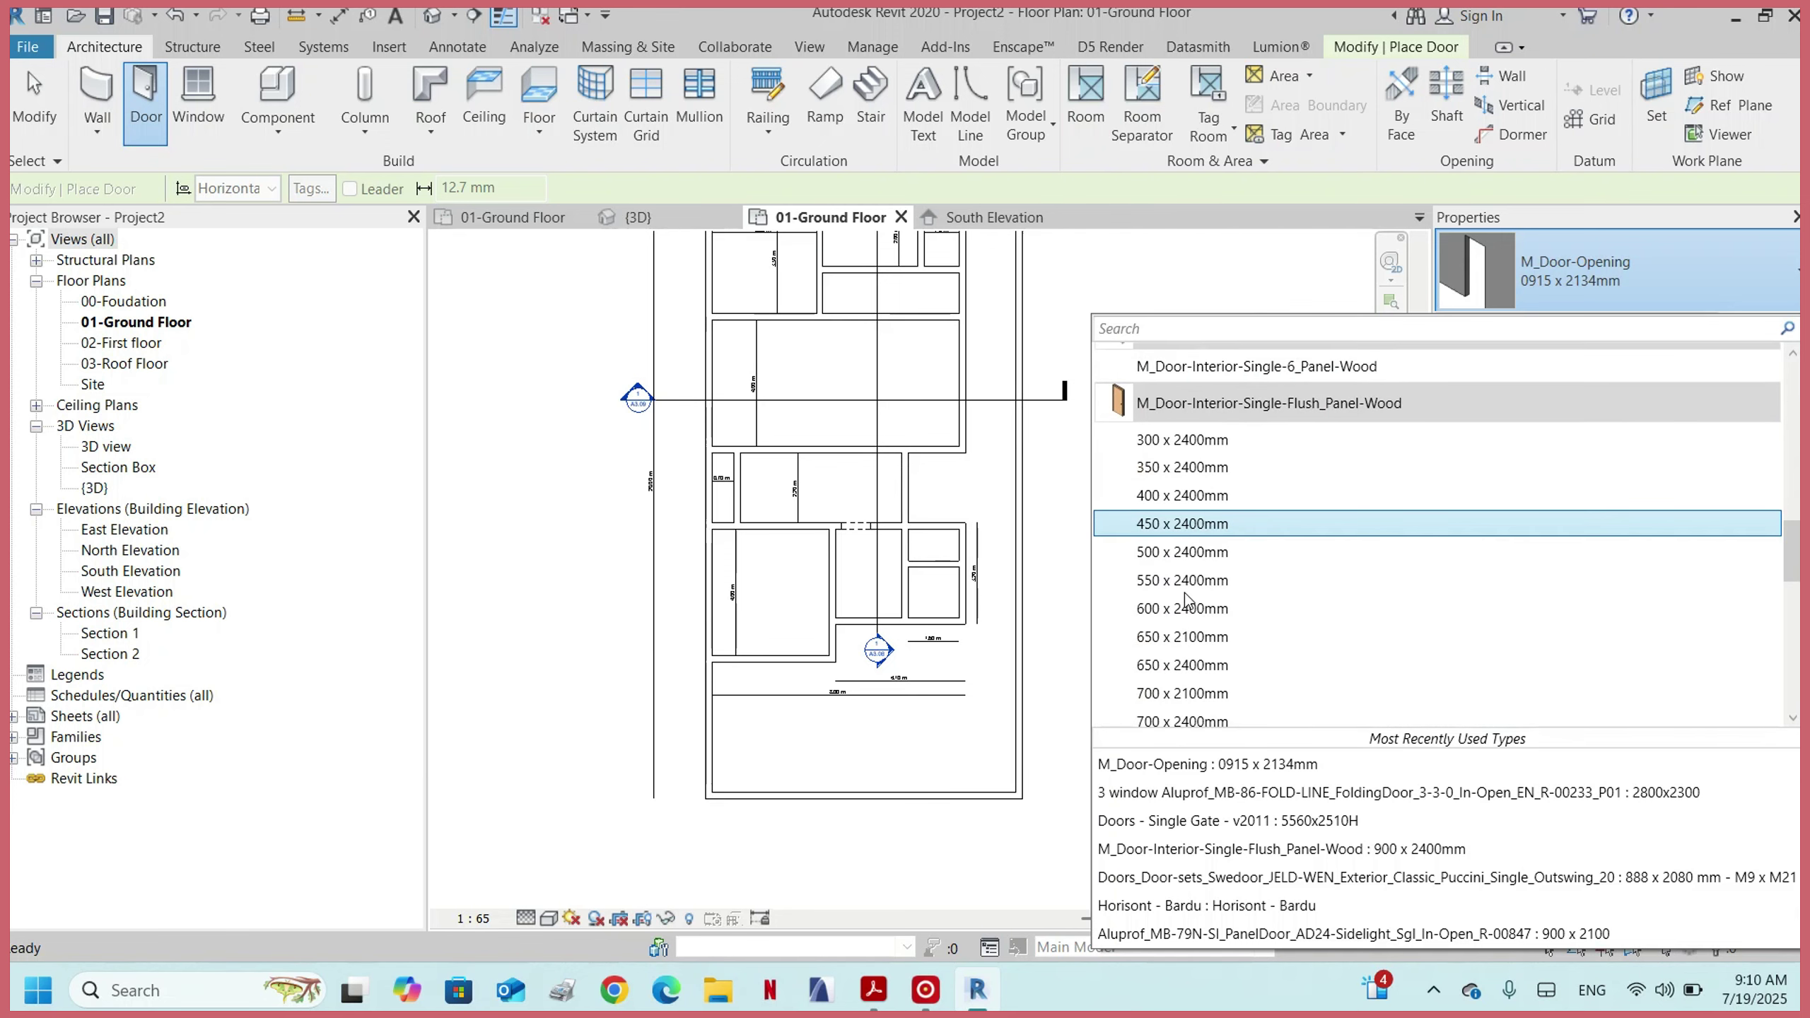
pyautogui.scroll(2, 1185, 601)
pyautogui.scroll(-4, 1191, 627)
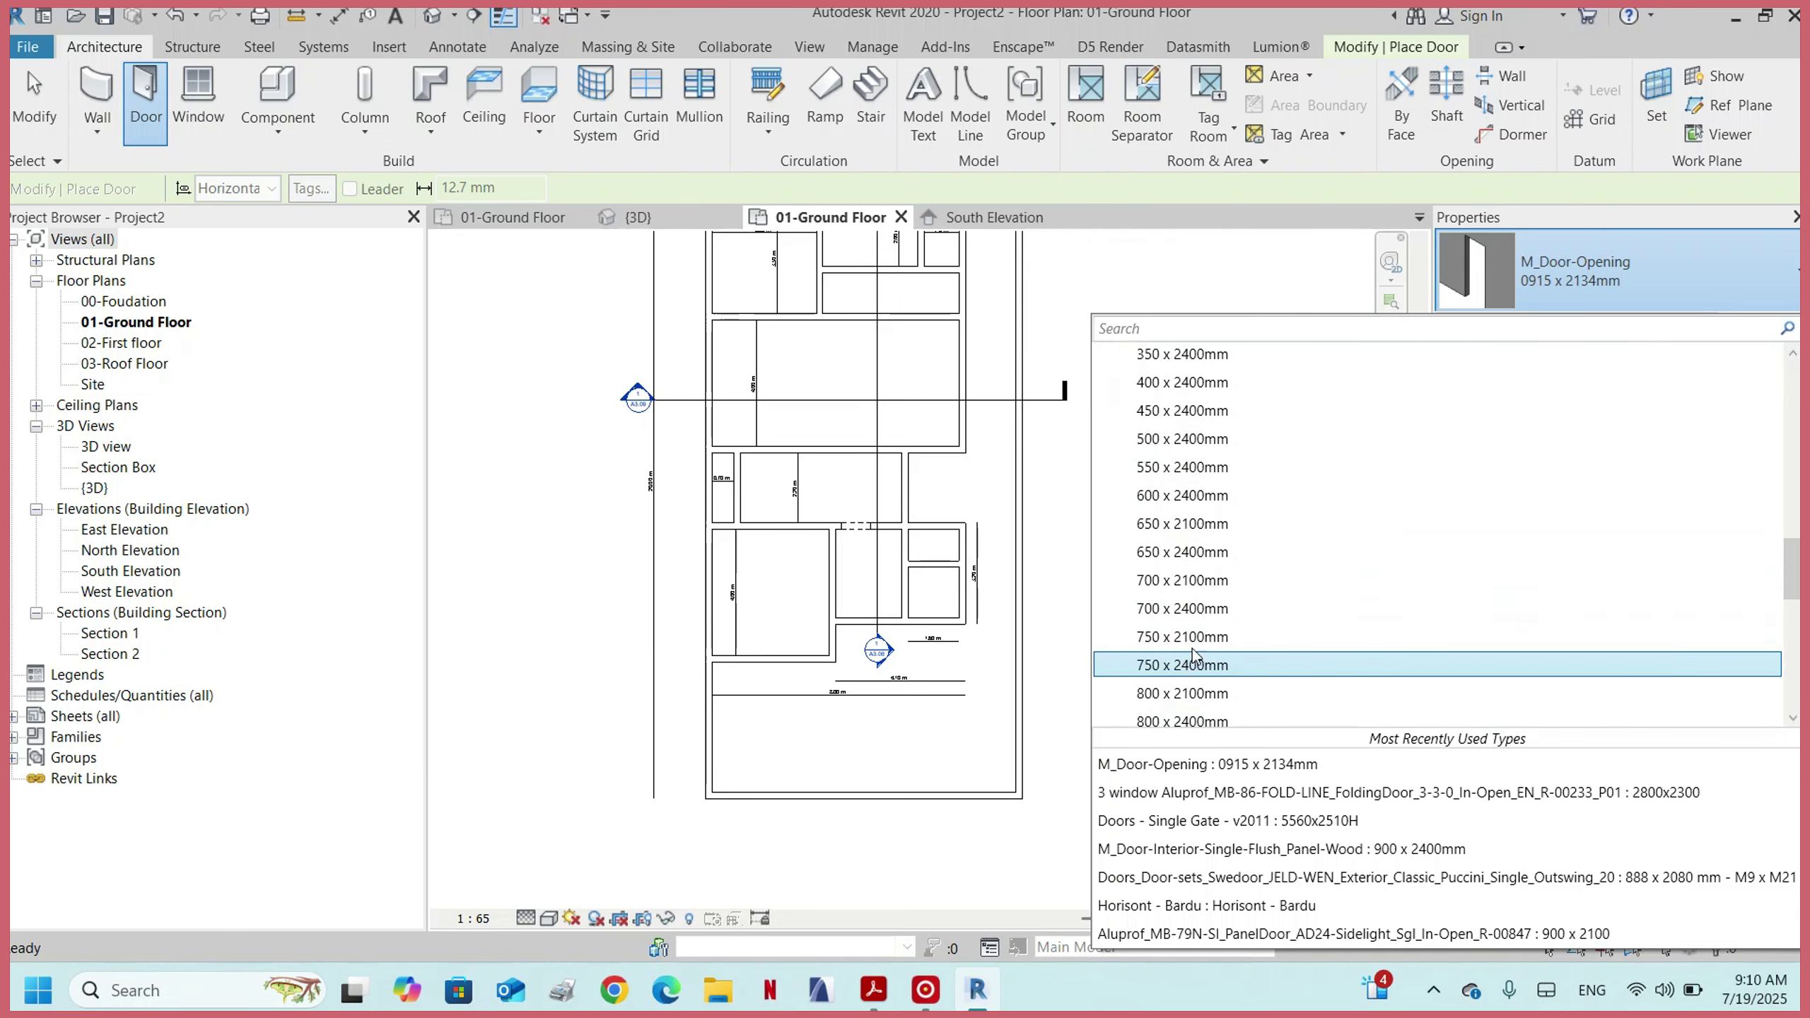
pyautogui.scroll(-3, 1185, 685)
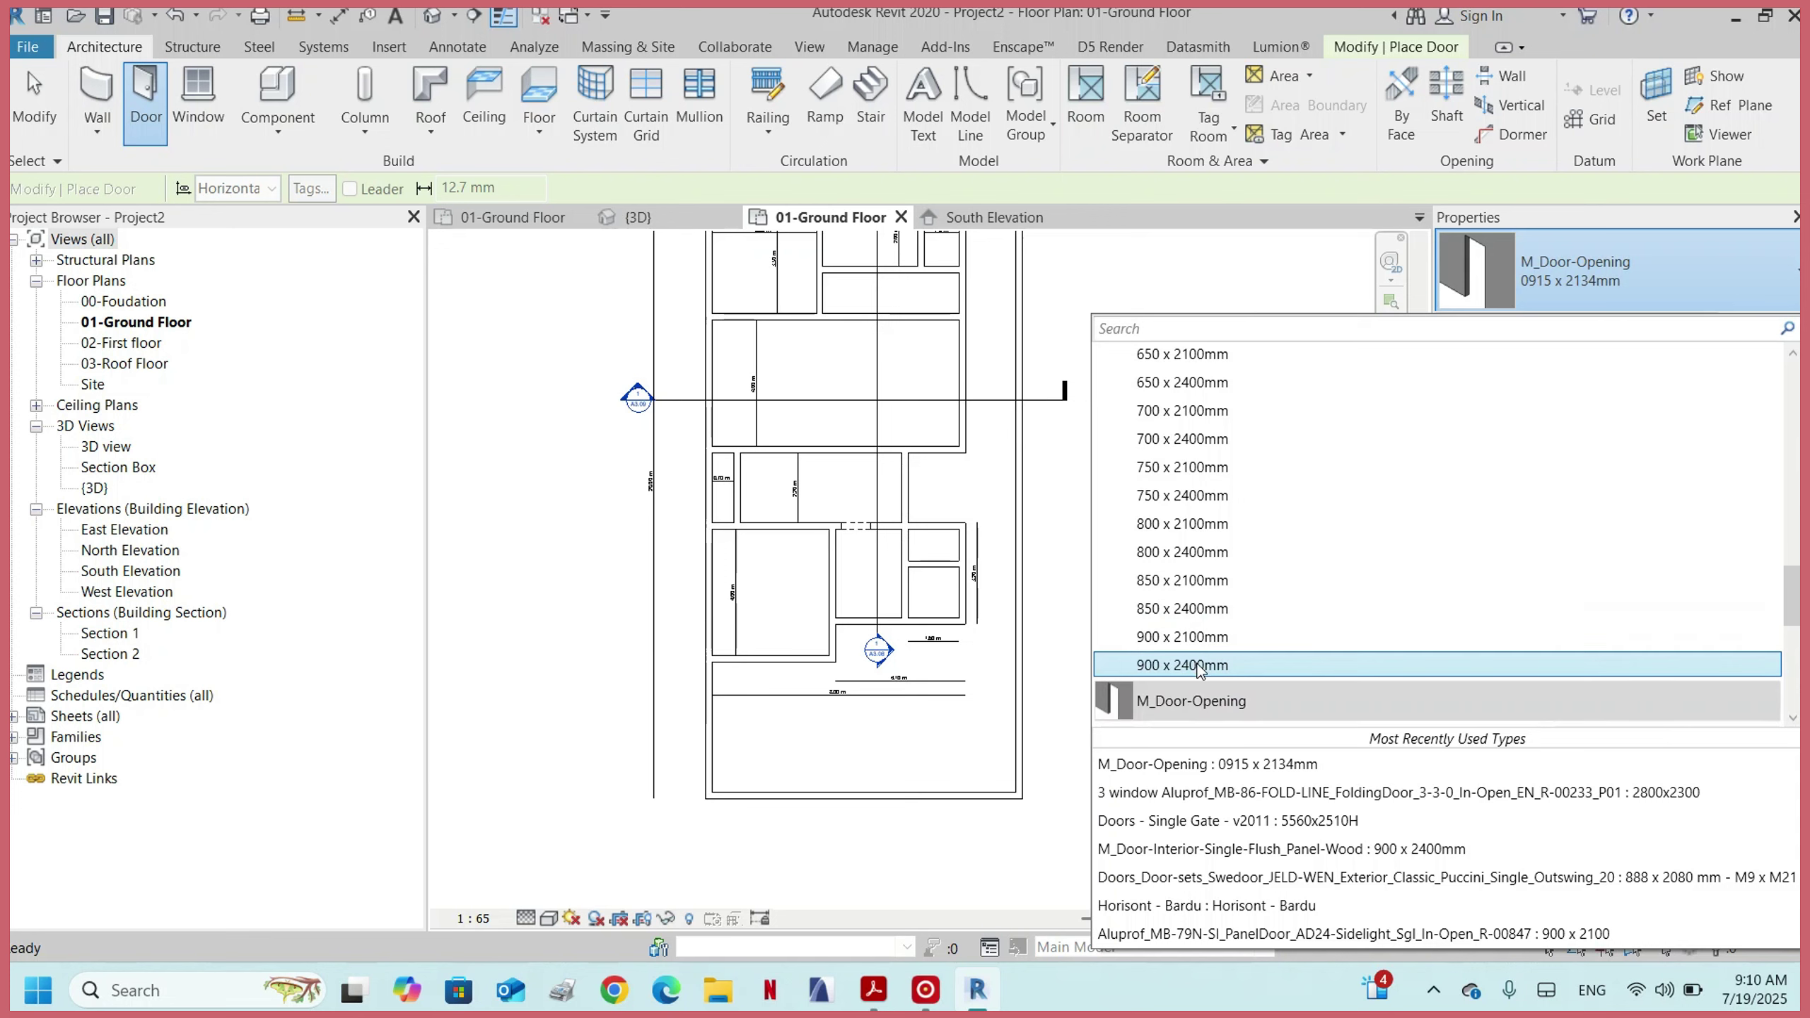
pyautogui.click(1181, 639)
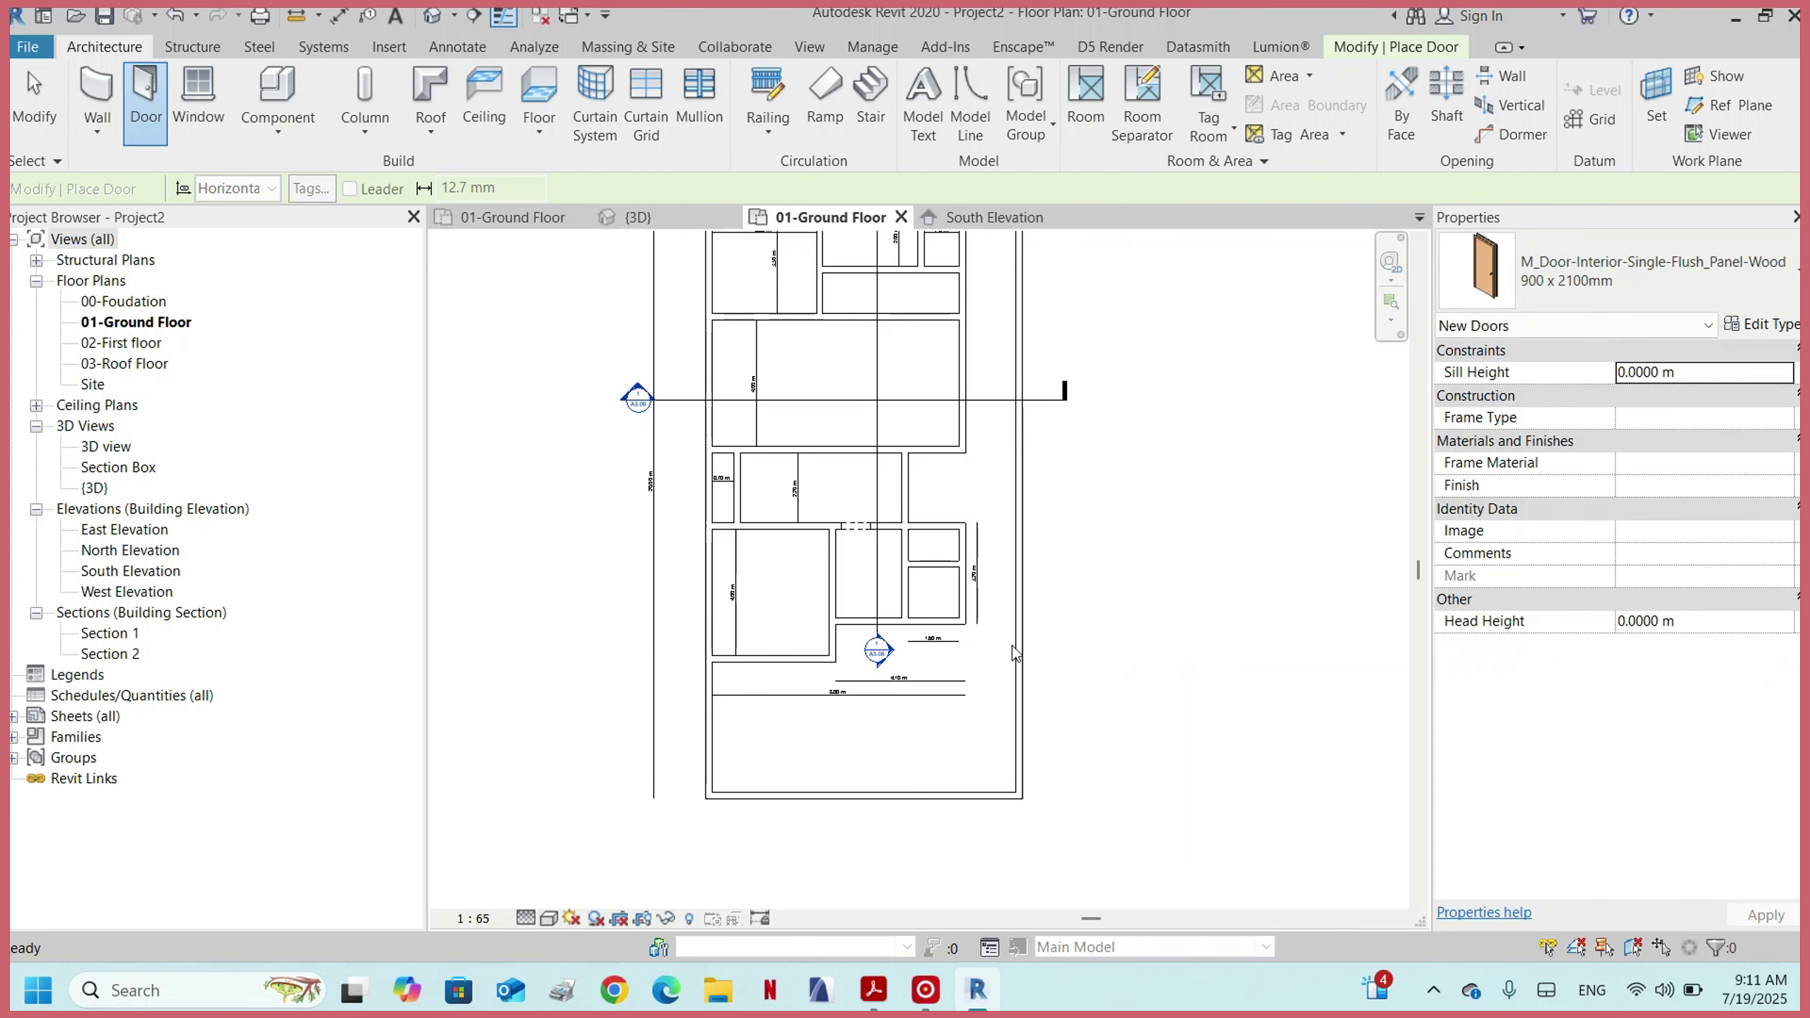
# - Place doors in the entry room's south wall, hinged on its west side, and west wall, each about 0.20 m from the corner
pyautogui.scroll(5, 867, 616)
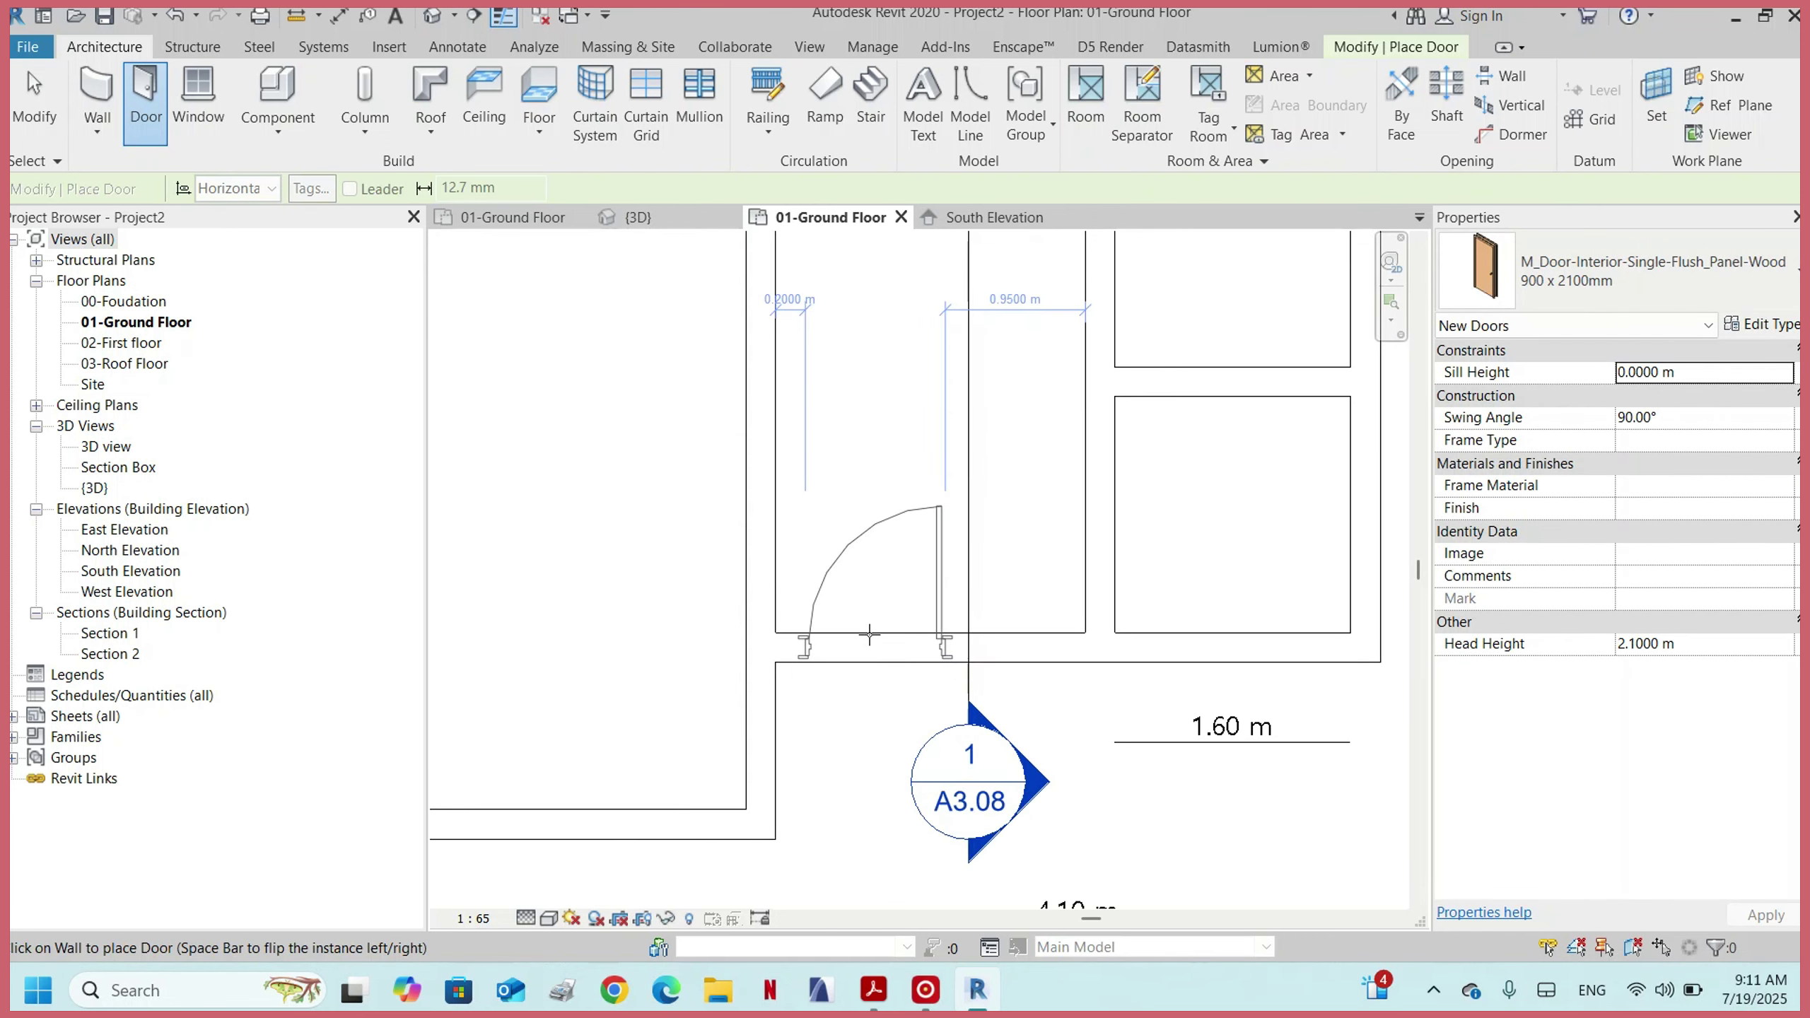
pyautogui.press('space')
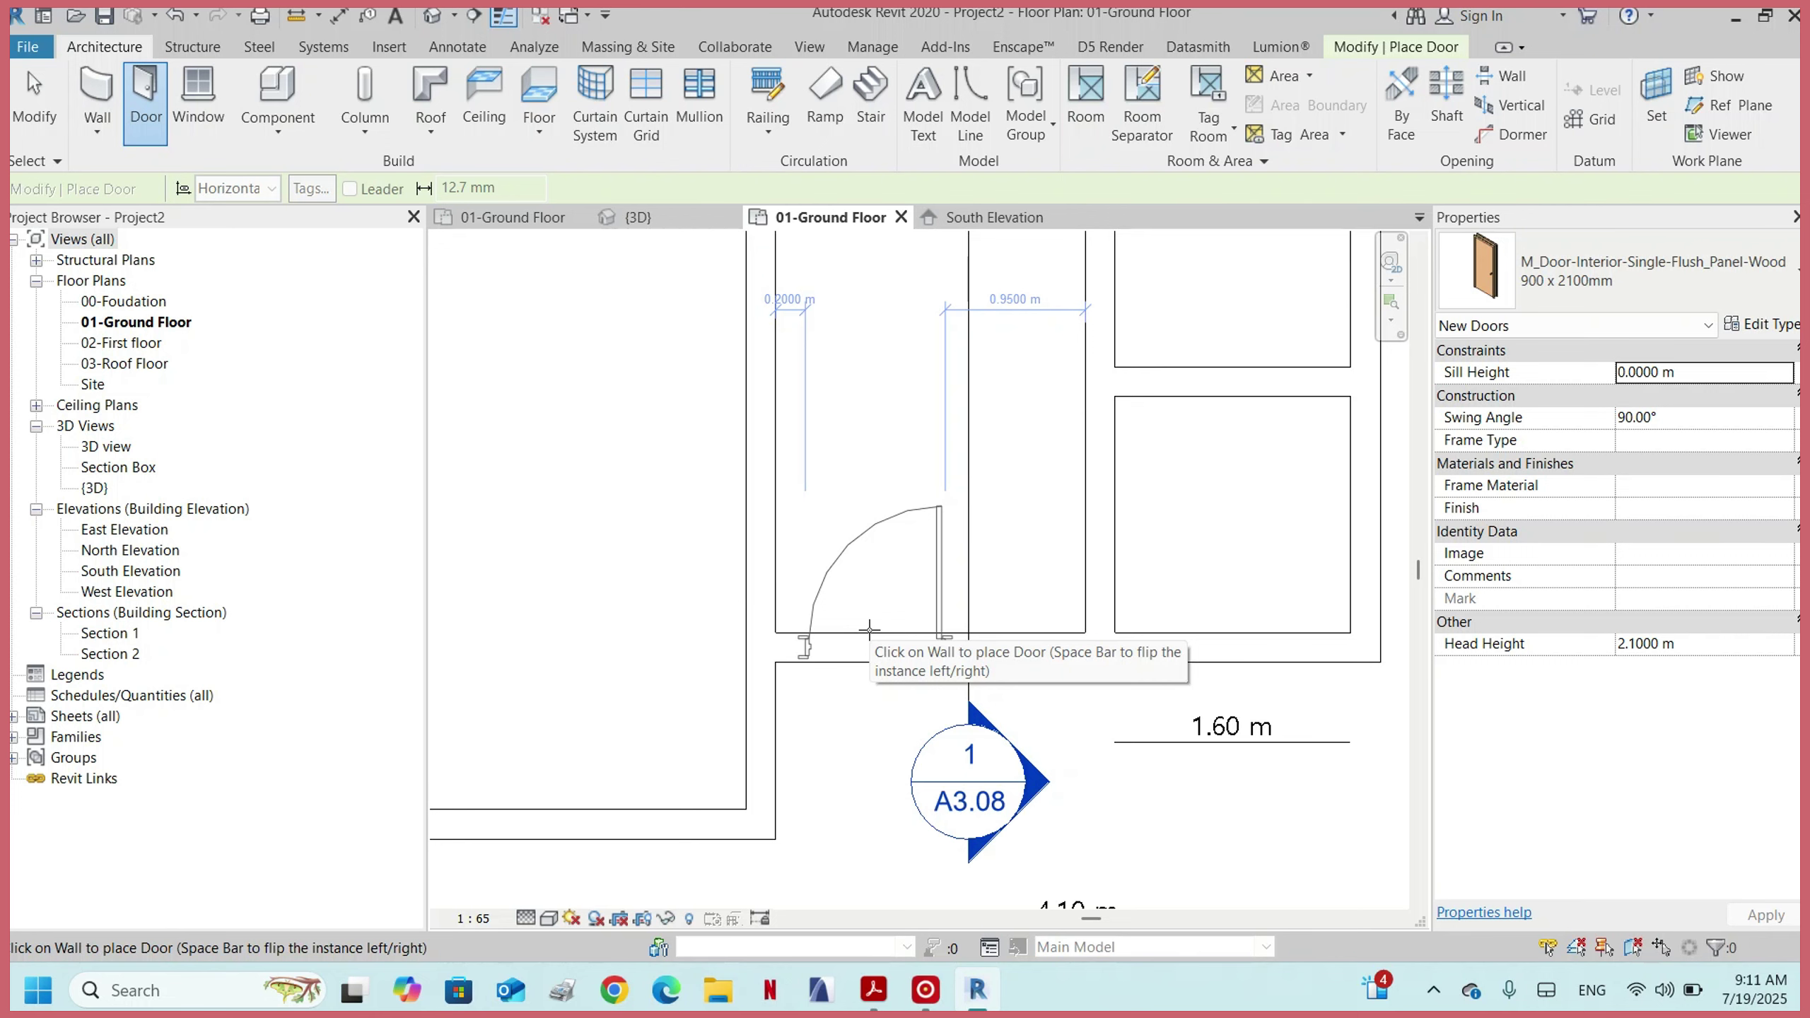
pyautogui.press('space')
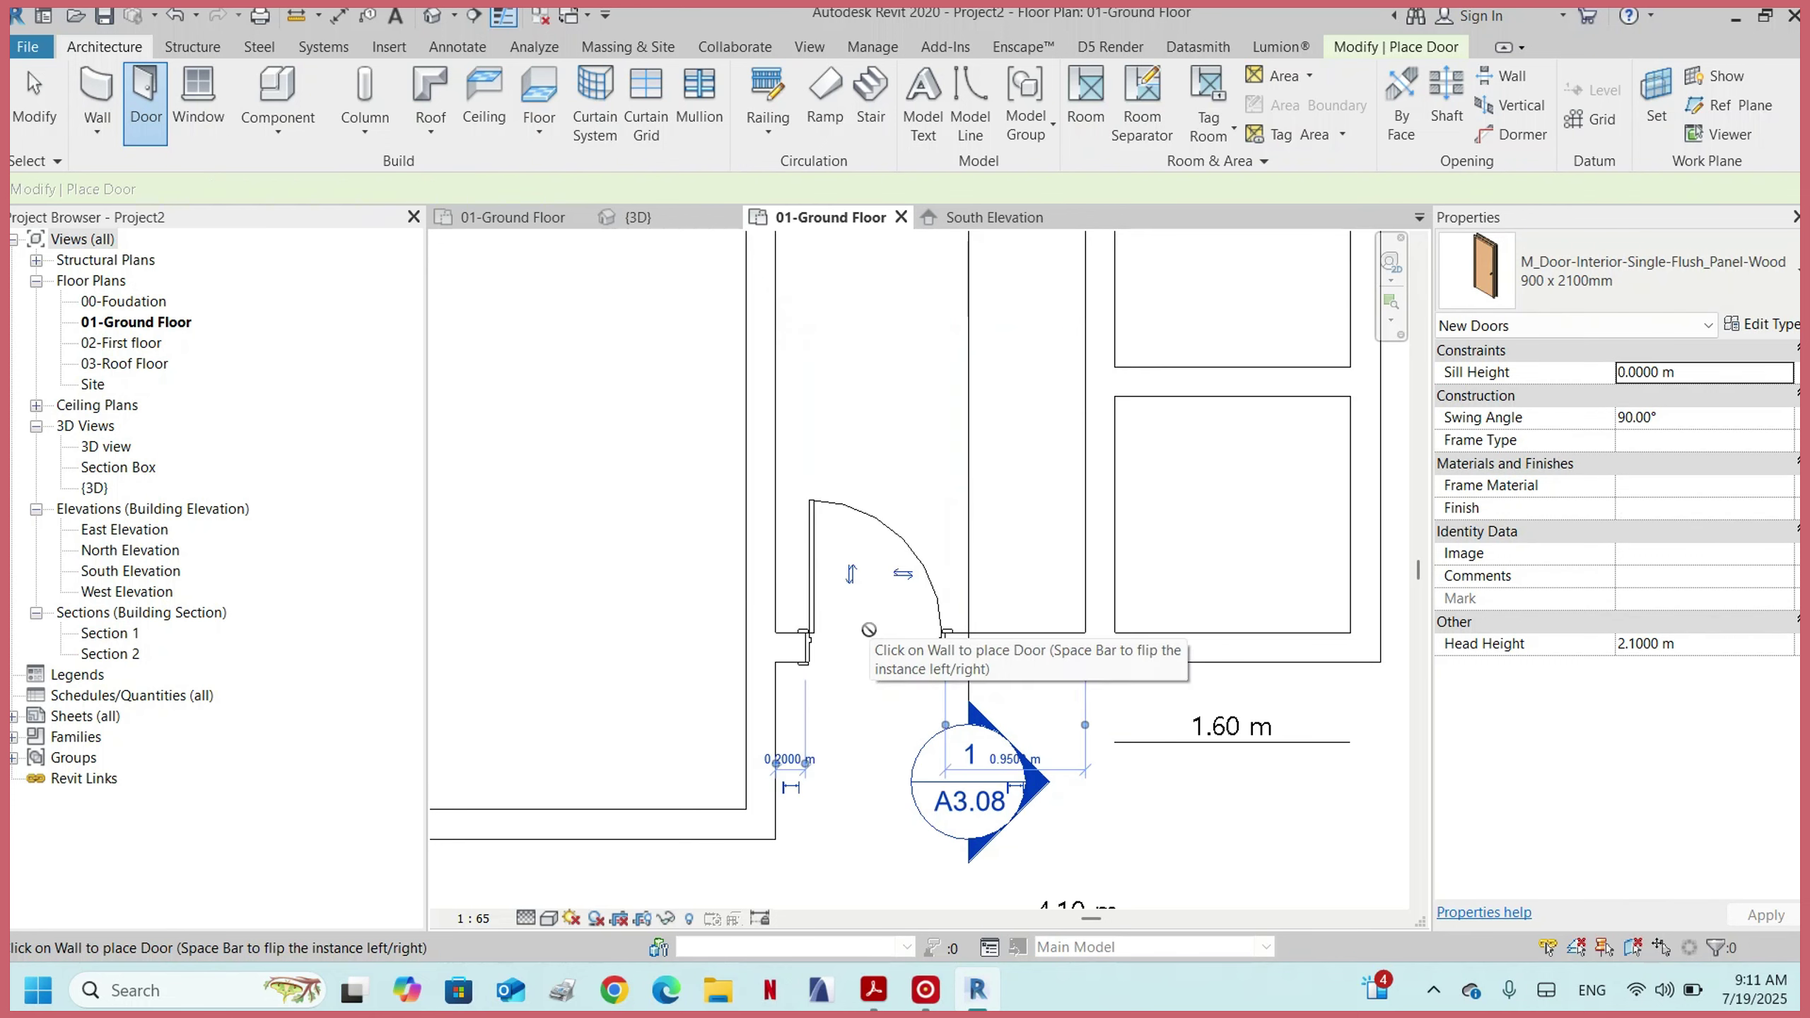
pyautogui.click(869, 629)
pyautogui.scroll(-4, 869, 630)
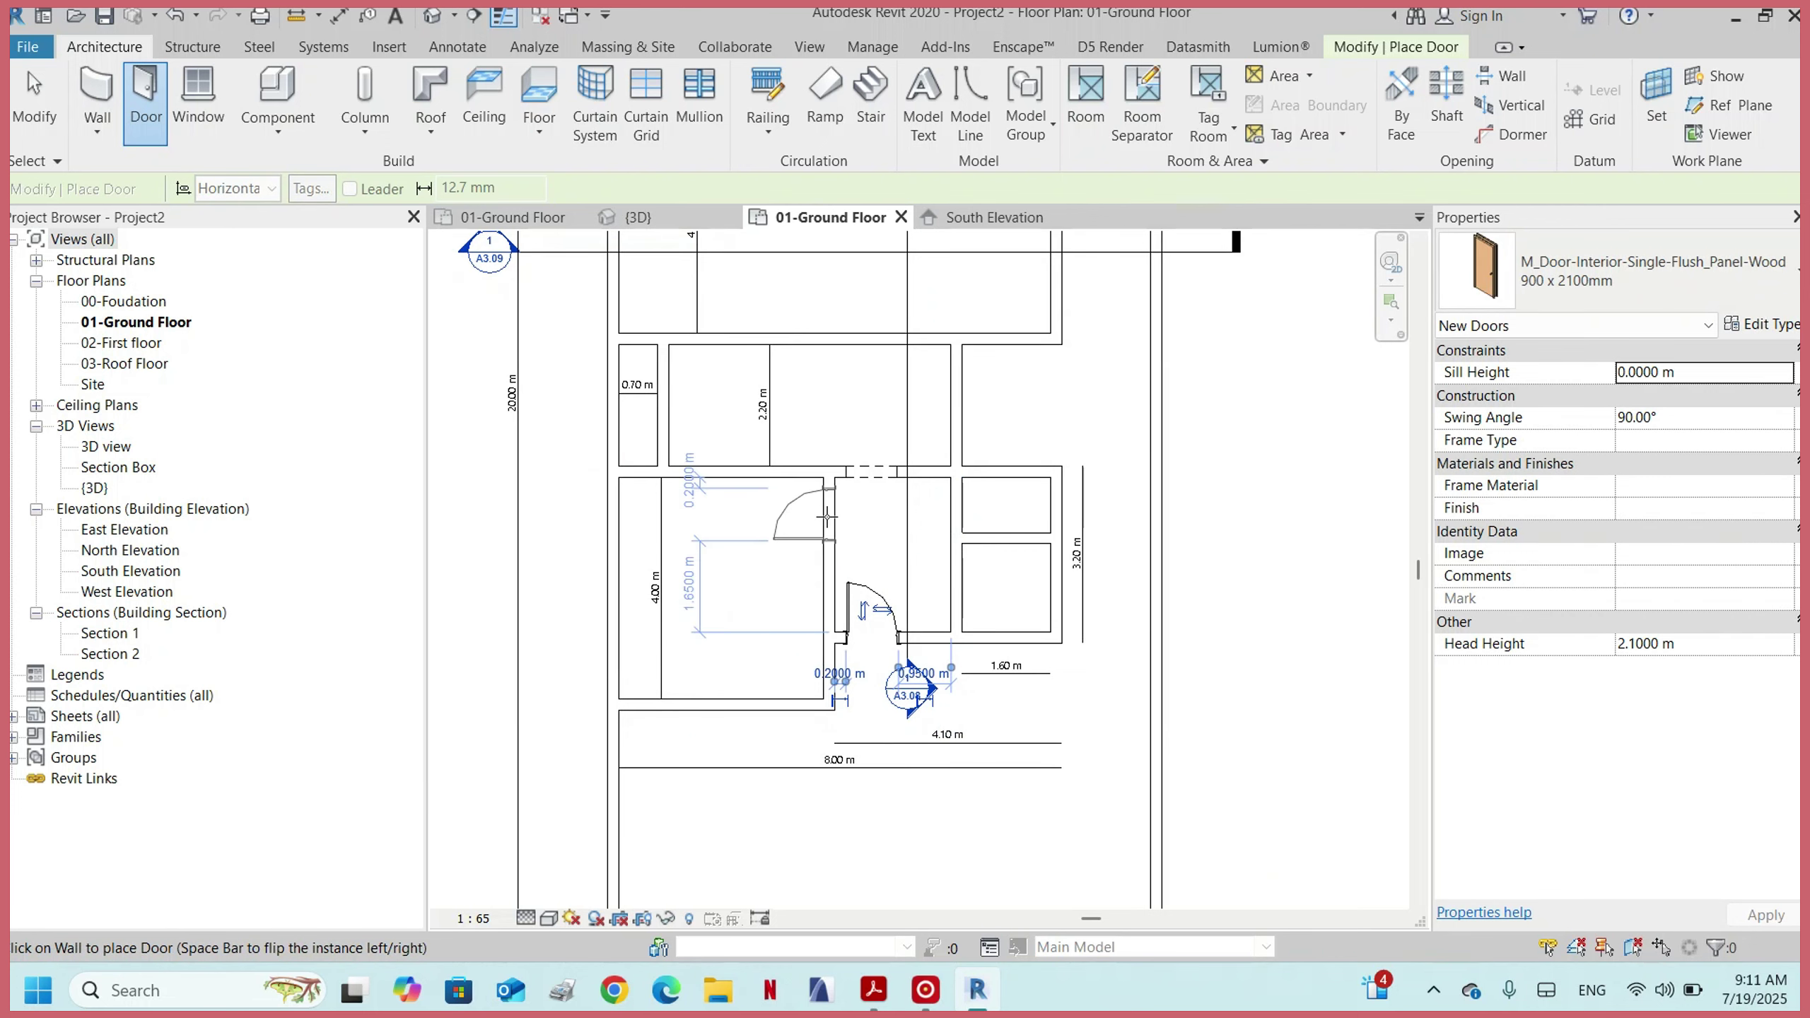
pyautogui.click(830, 516)
# - Place doors at the northern corridor's east end and from the northwest room into the 3.00 m room and the corridor
pyautogui.scroll(-2, 717, 784)
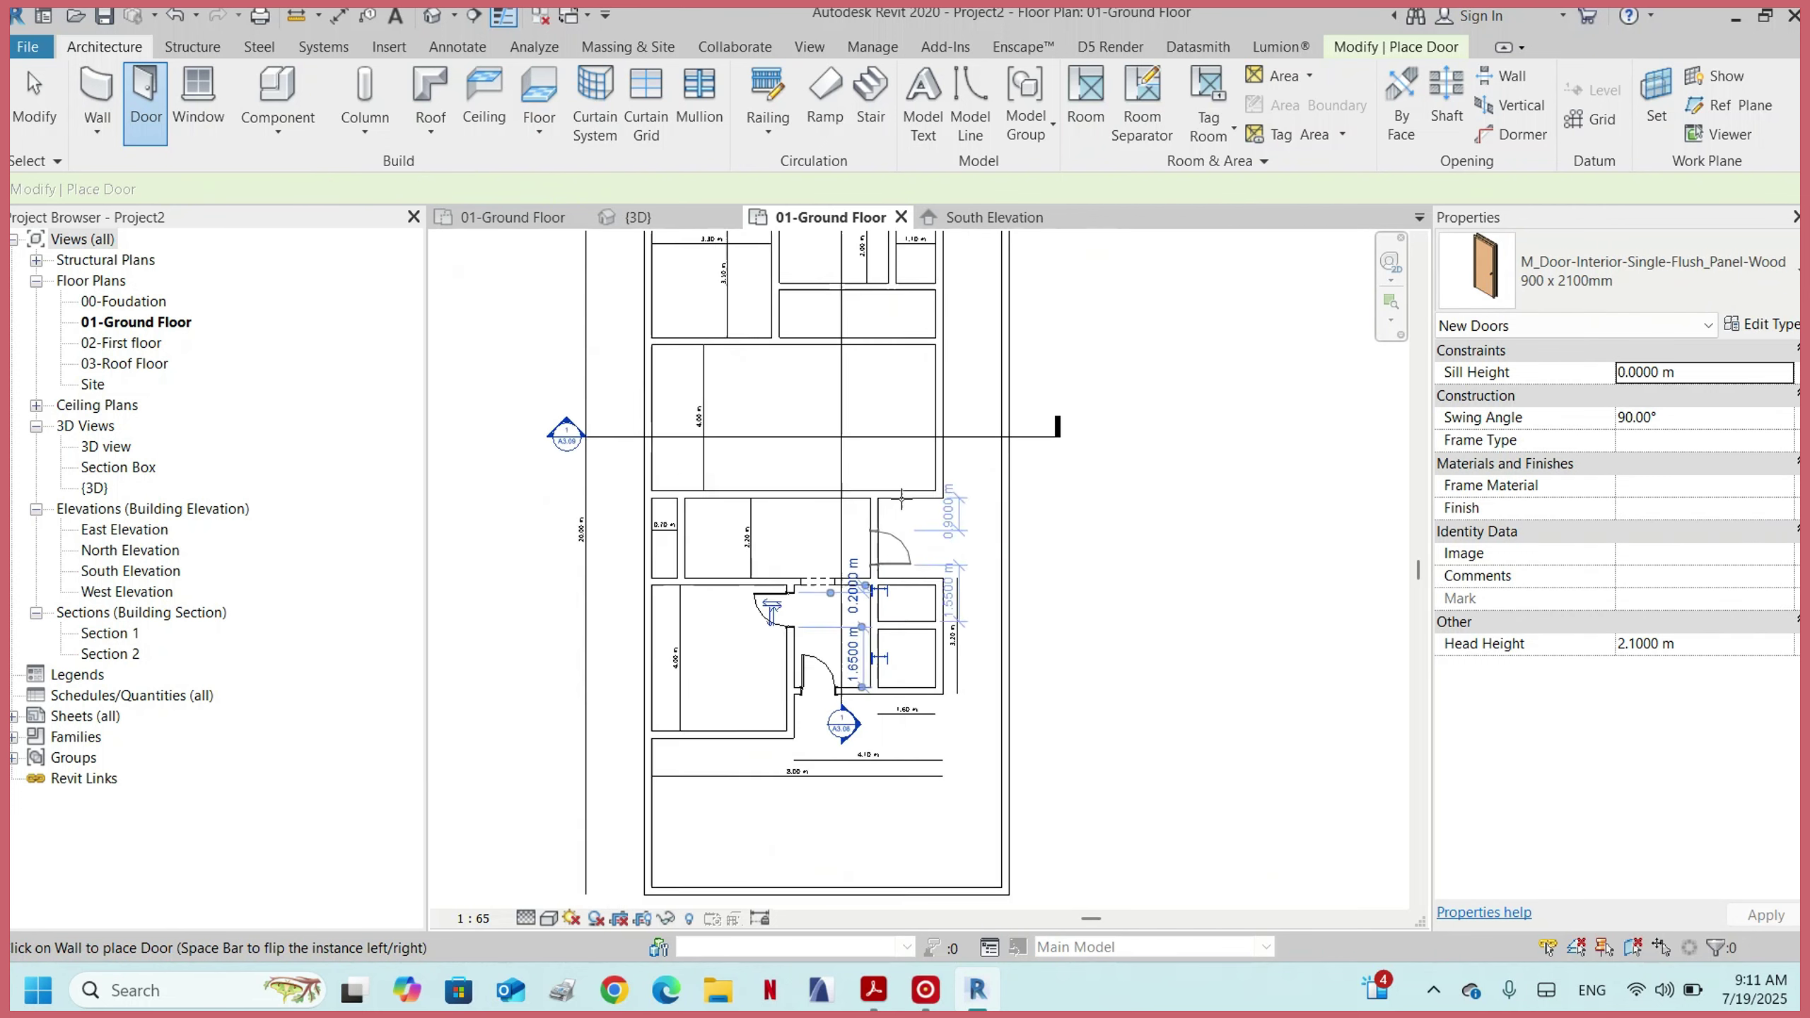
pyautogui.scroll(2, 912, 331)
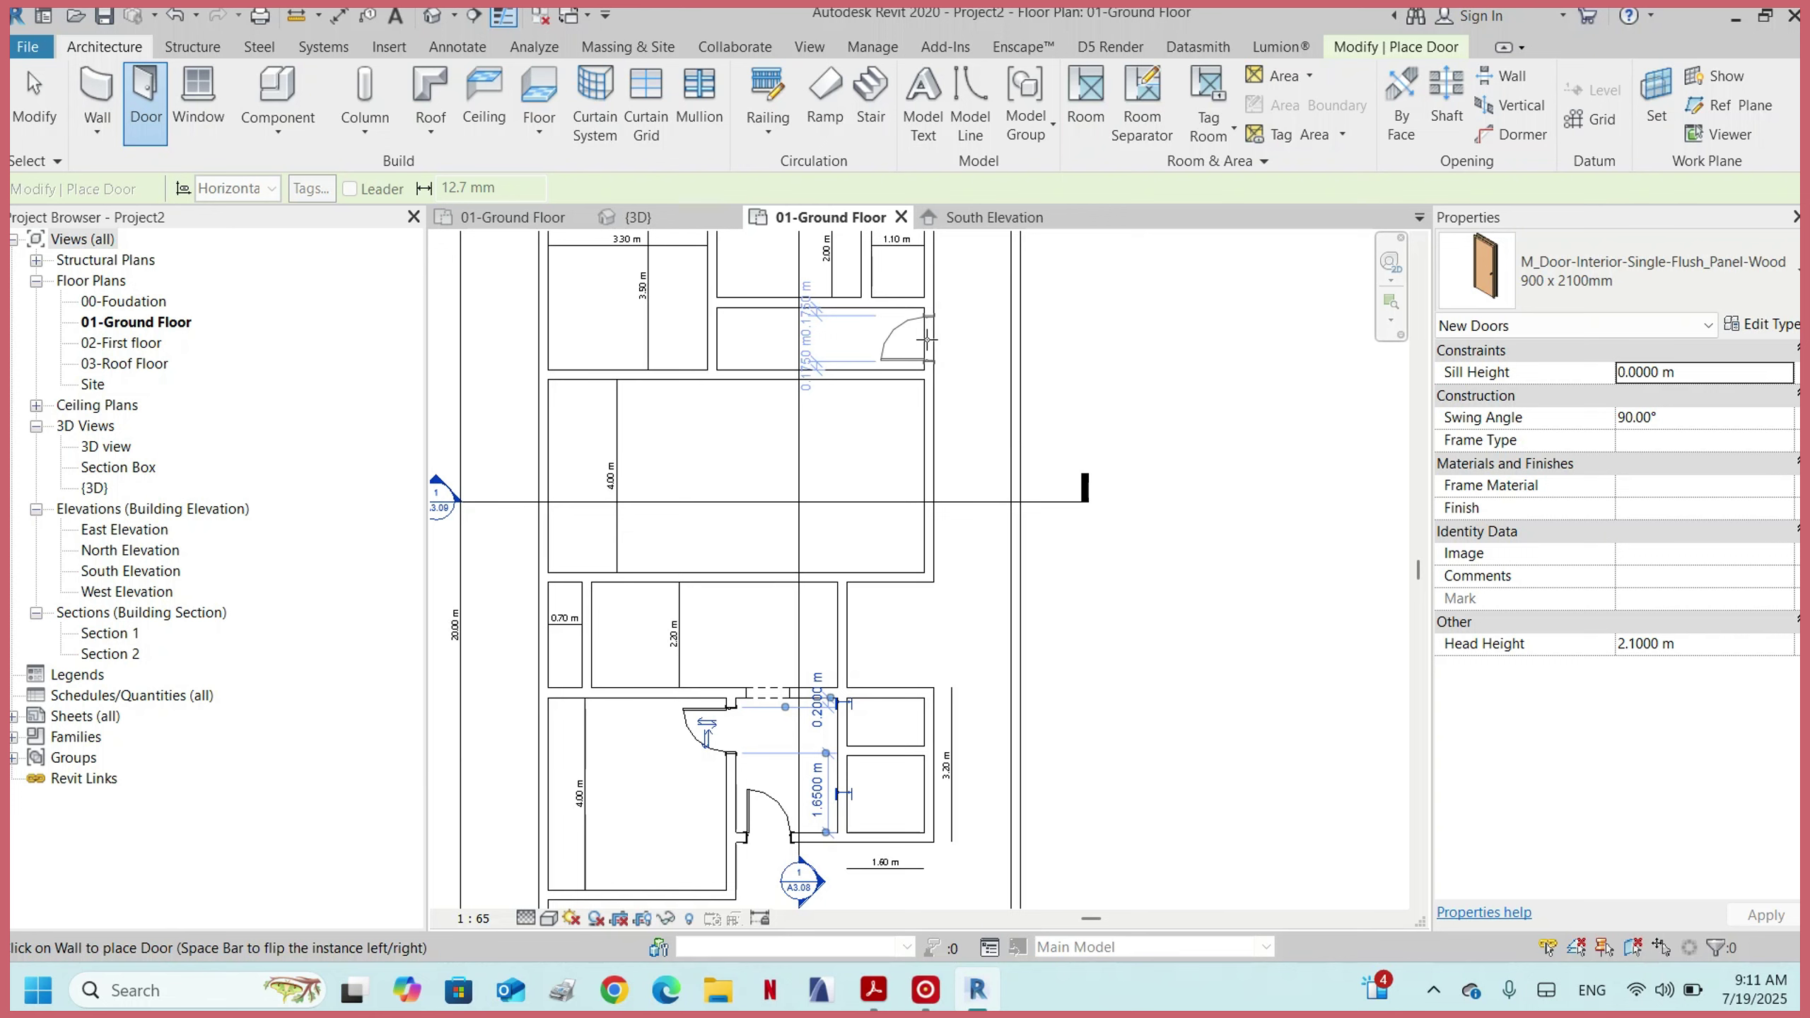
pyautogui.moveTo(939, 408); pyautogui.dragTo(1037, 505, button='middle')
pyautogui.scroll(2, 828, 365)
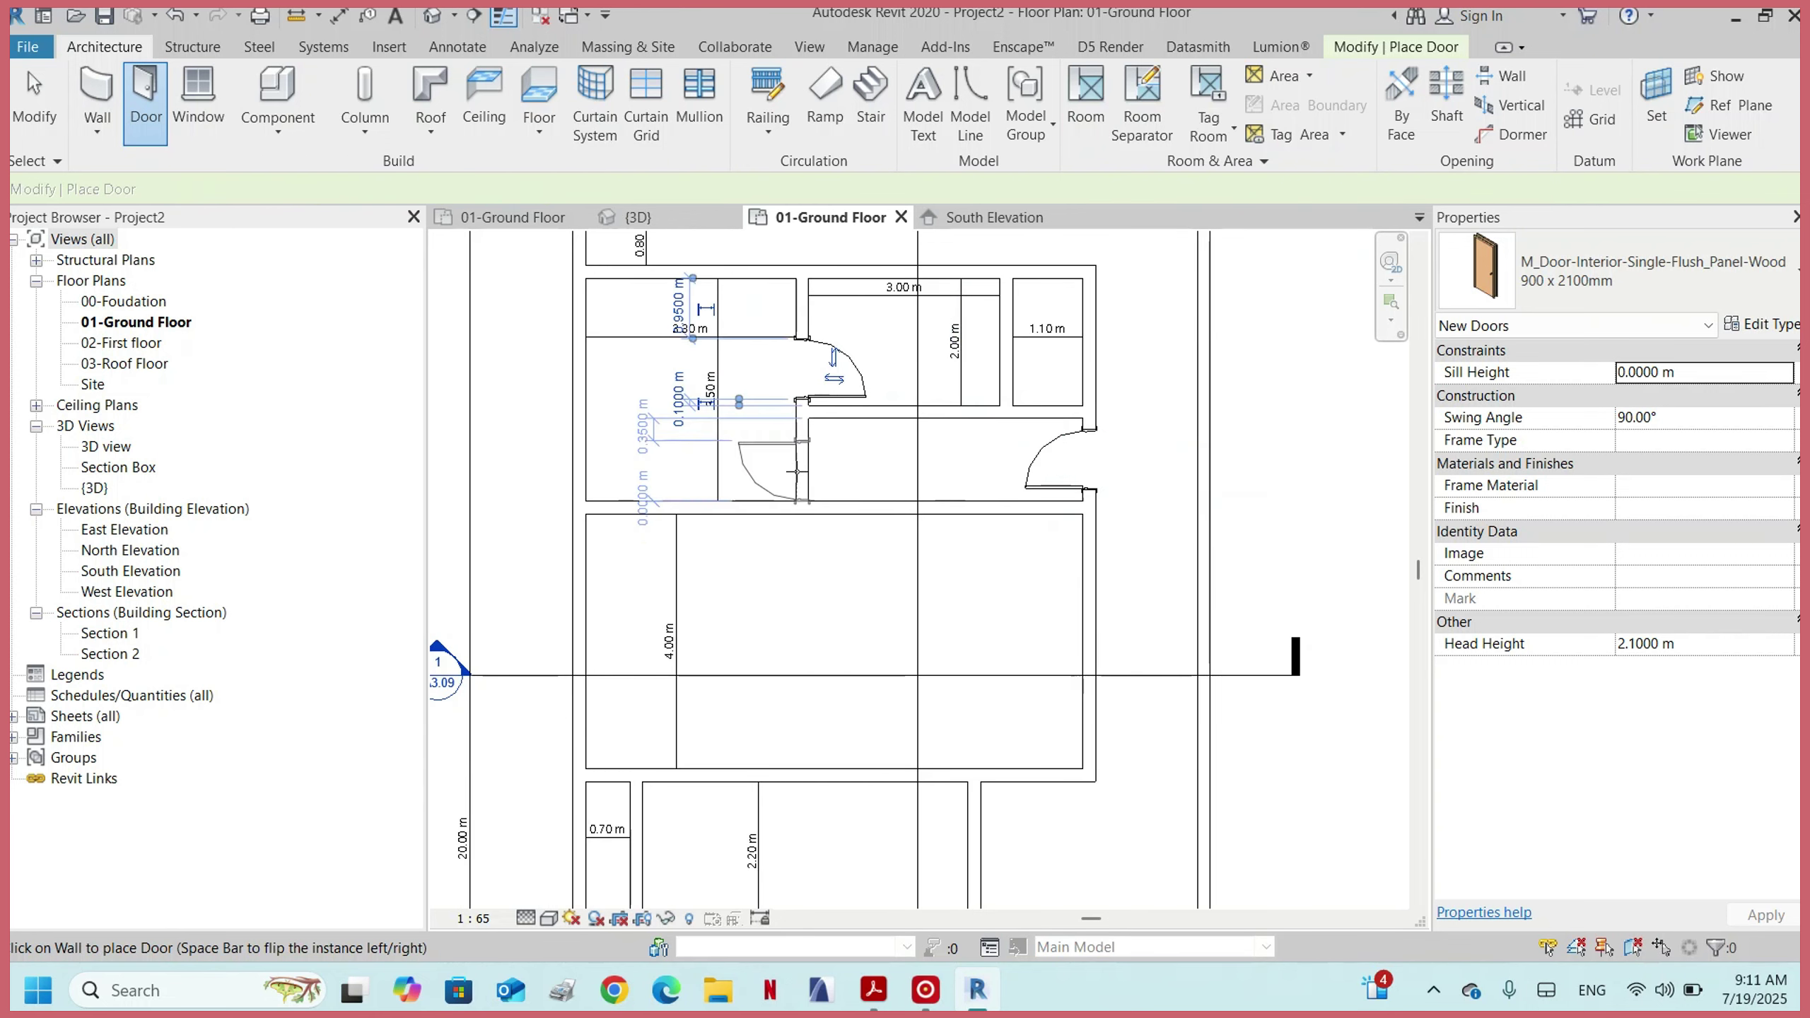
pyautogui.click(793, 460)
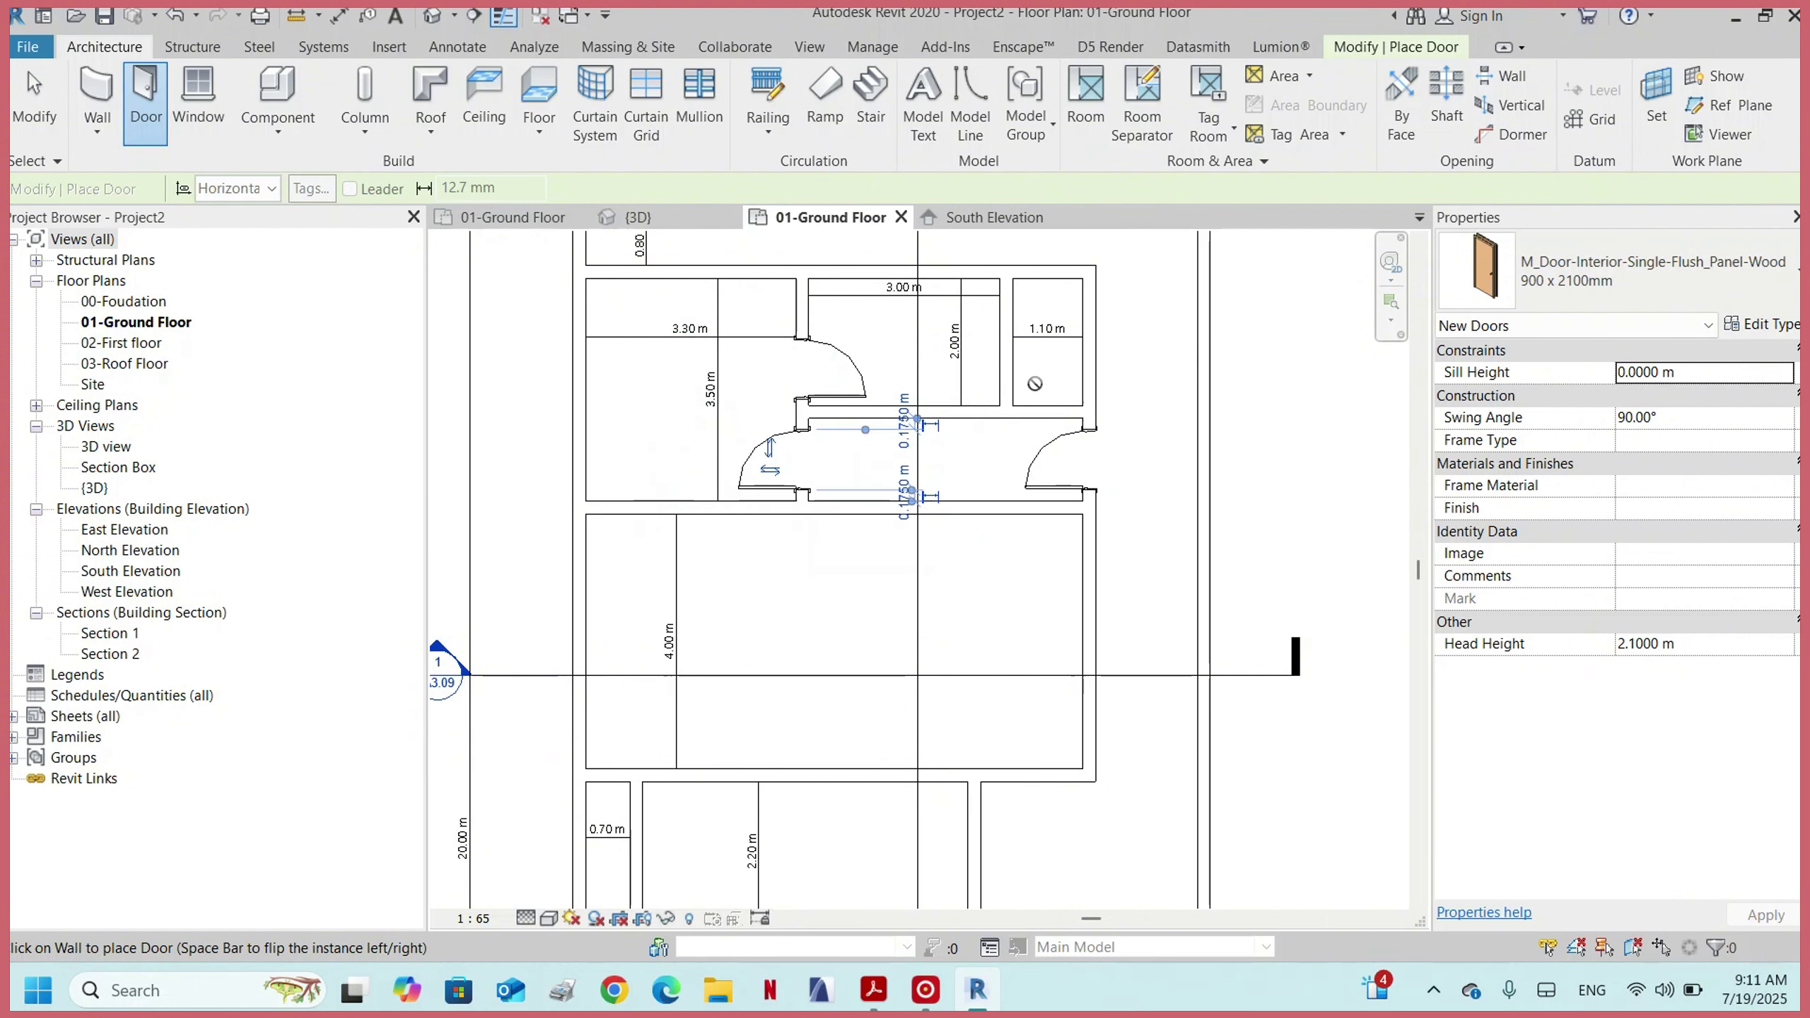
# - Place doors in the south wall of the 1.10 m room and in the wall between the two small southeast rooms
pyautogui.scroll(3, 987, 373)
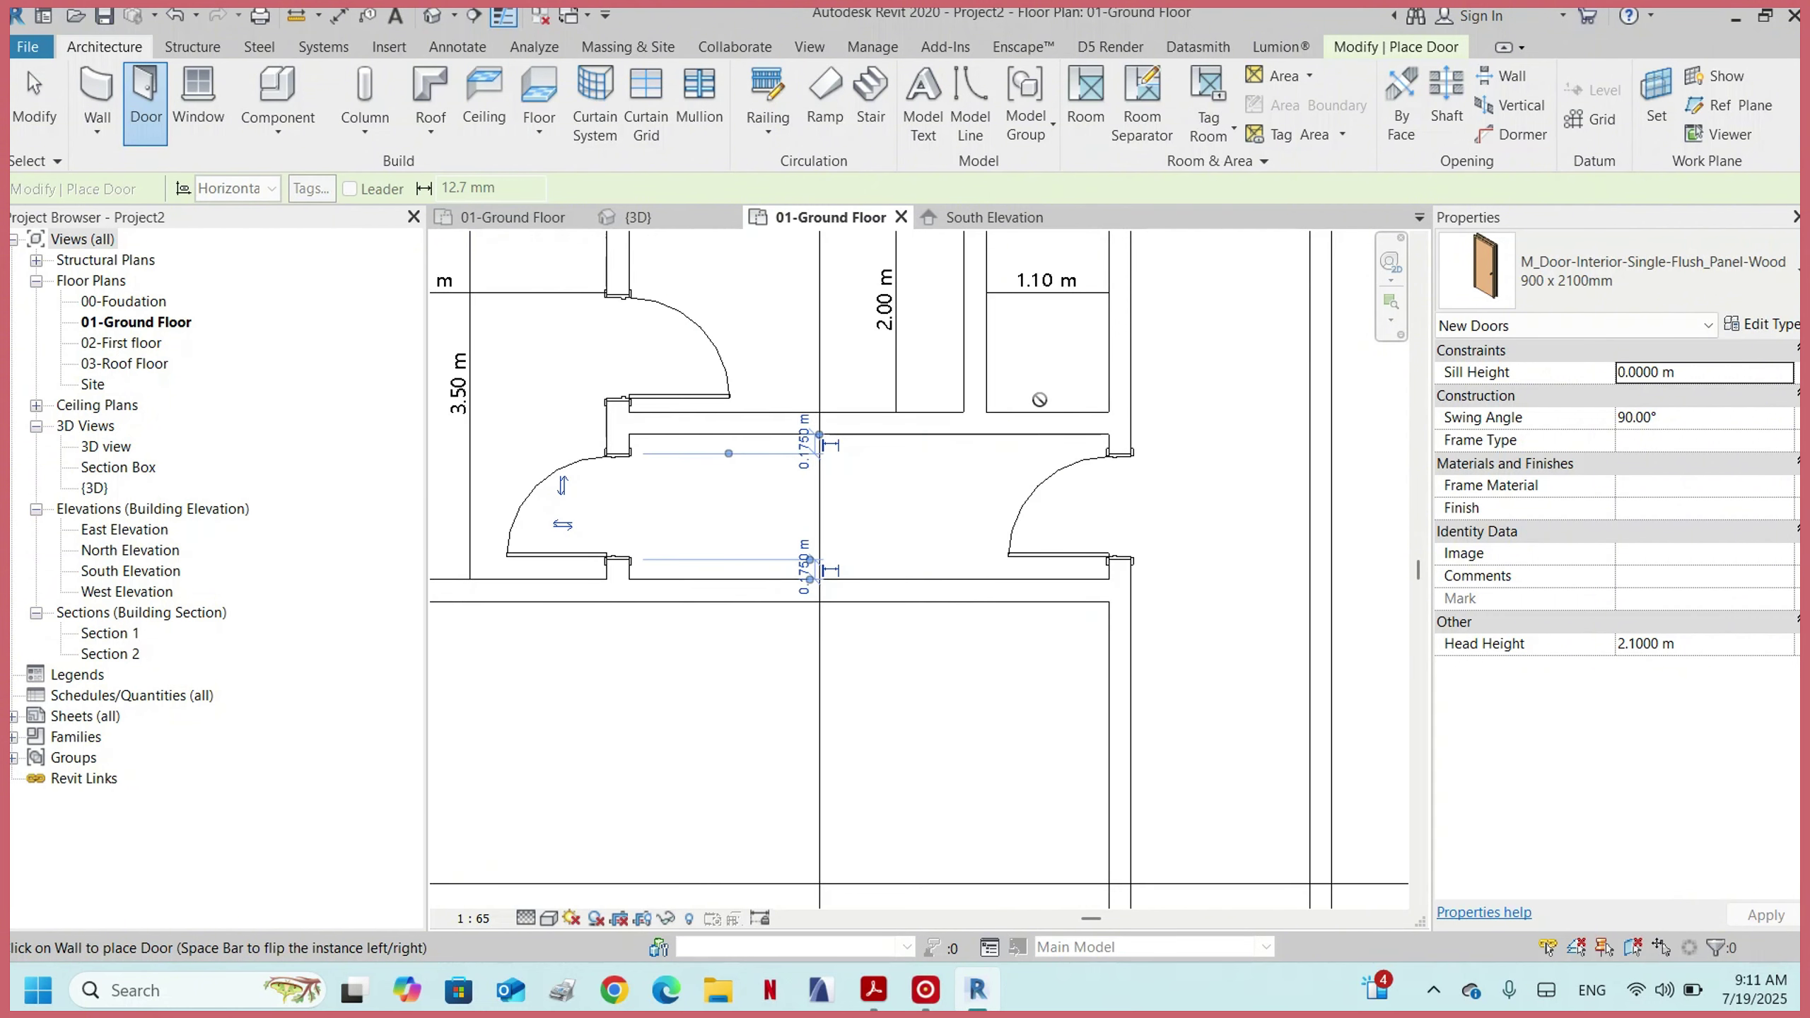
pyautogui.scroll(-4, 1052, 409)
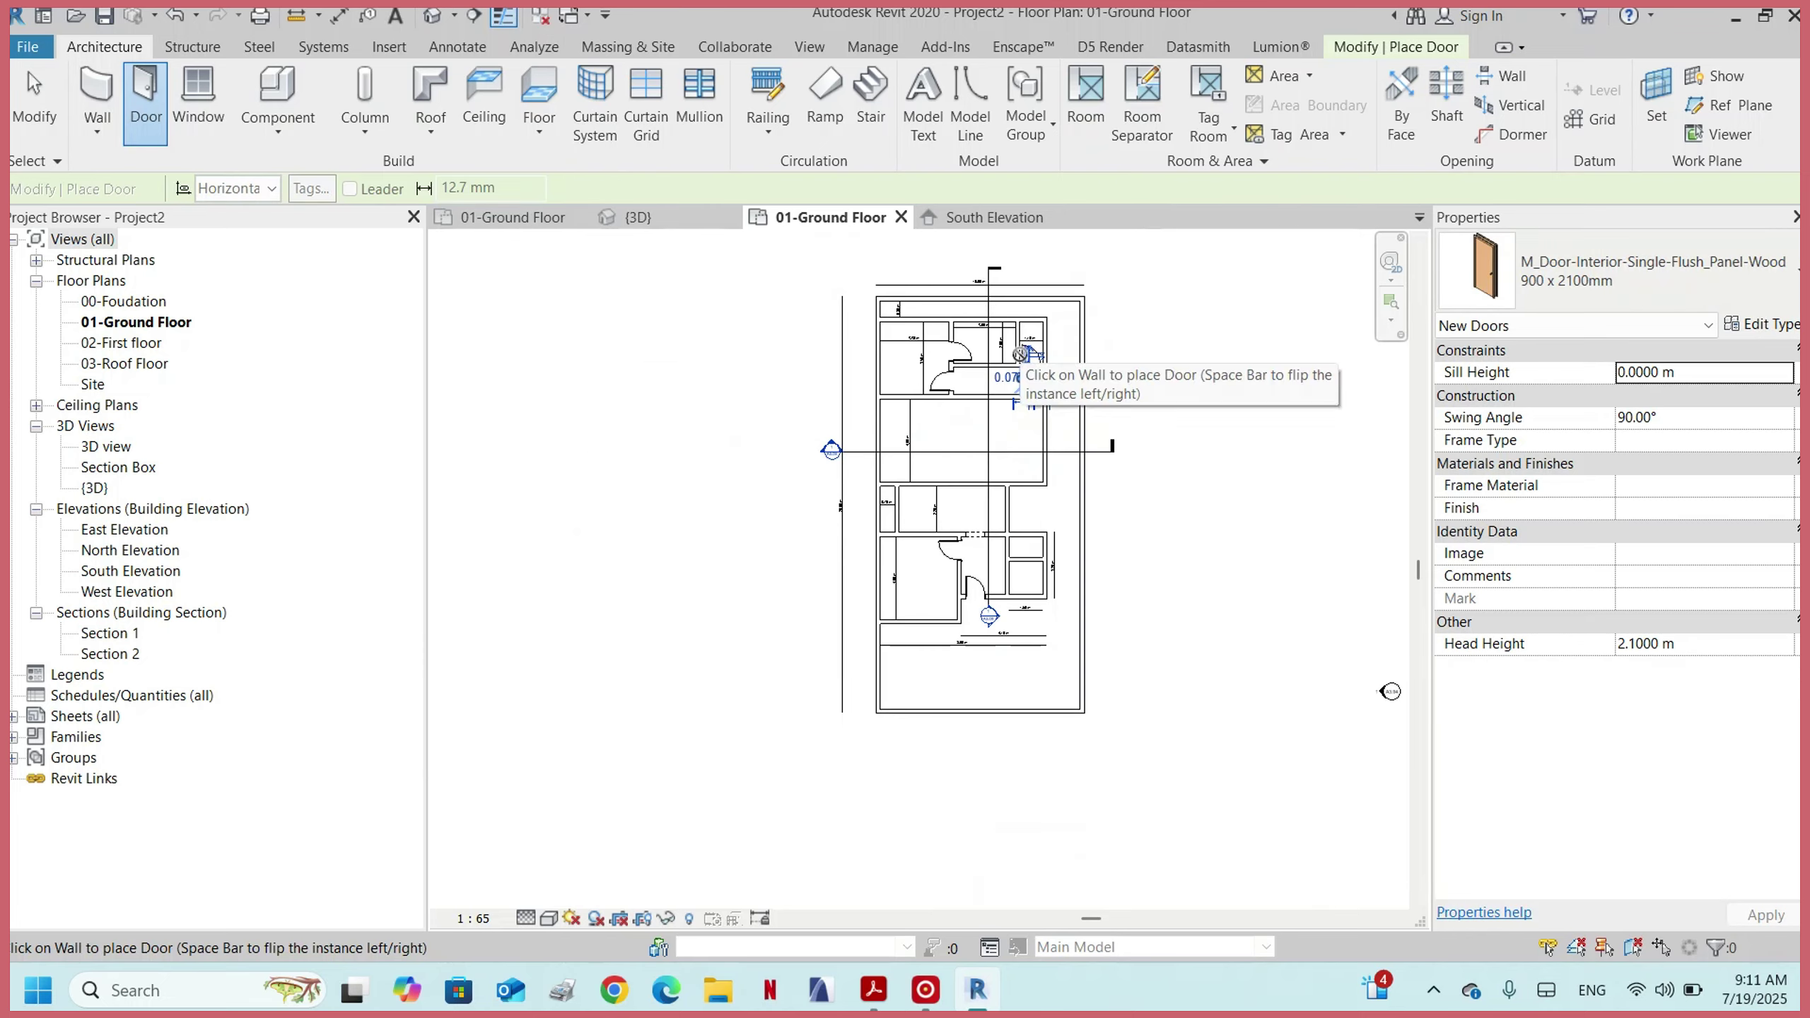
pyautogui.scroll(2, 1012, 499)
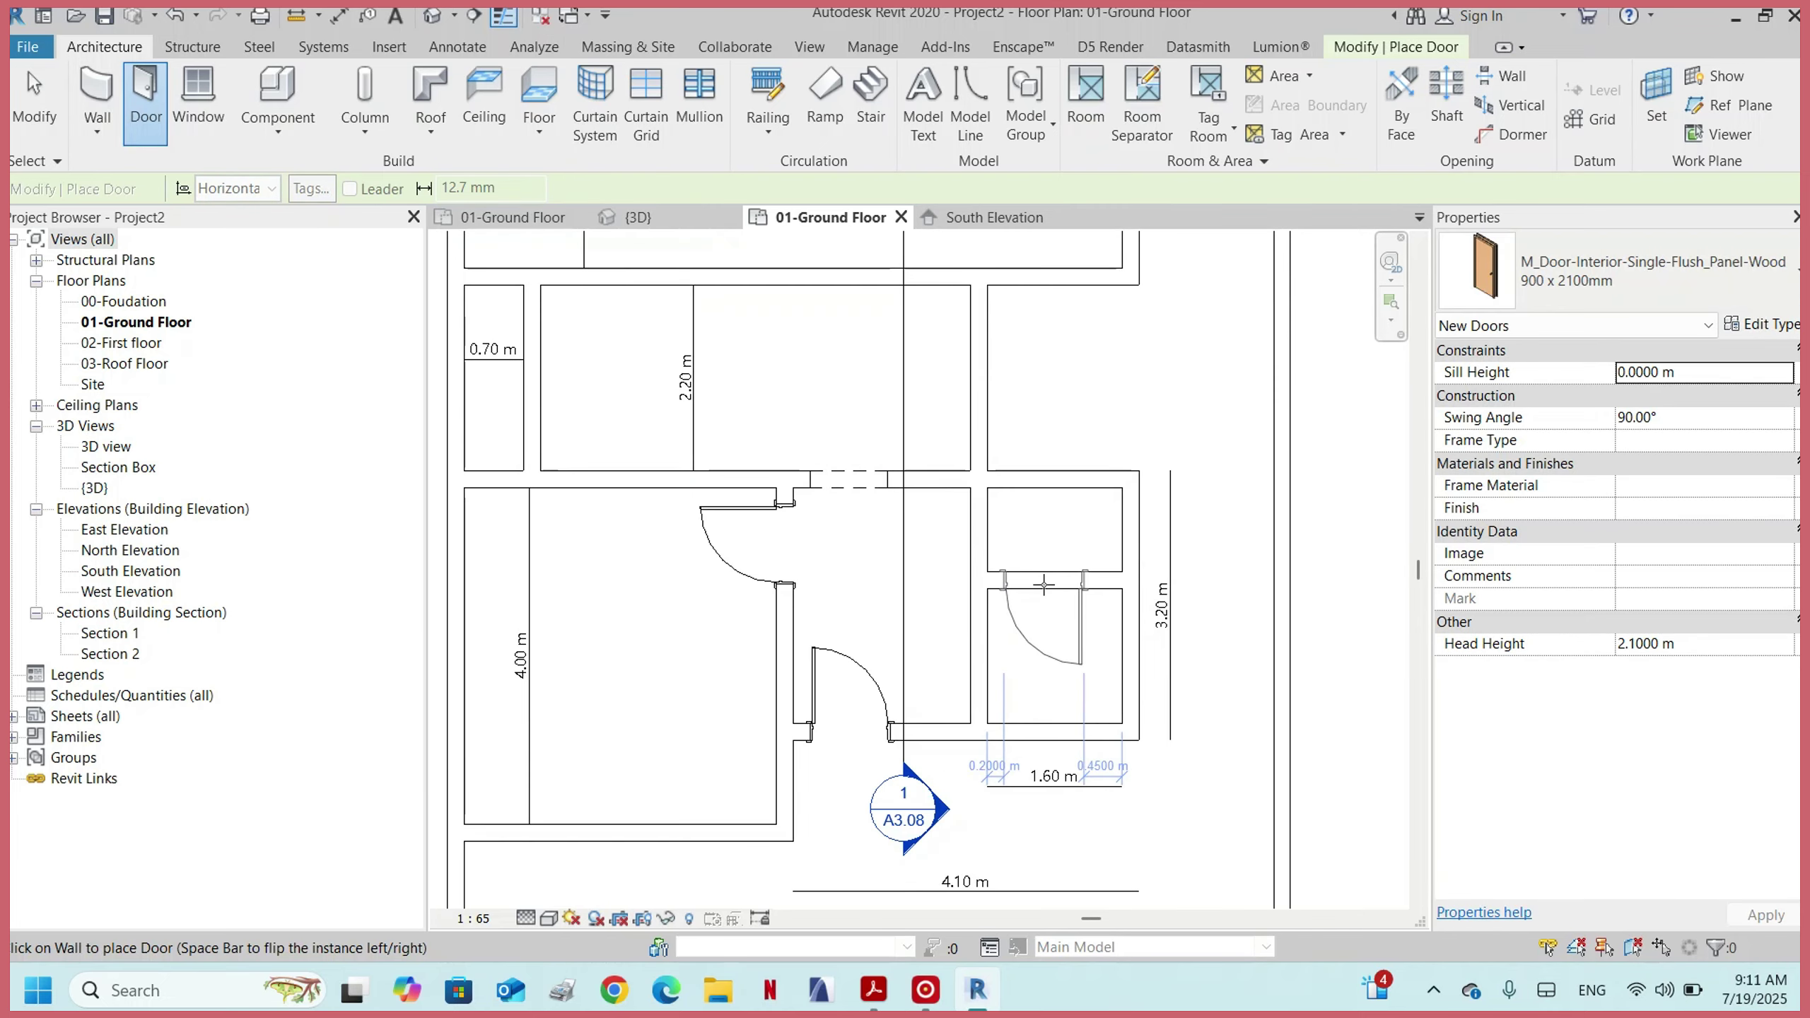
pyautogui.click(1045, 585)
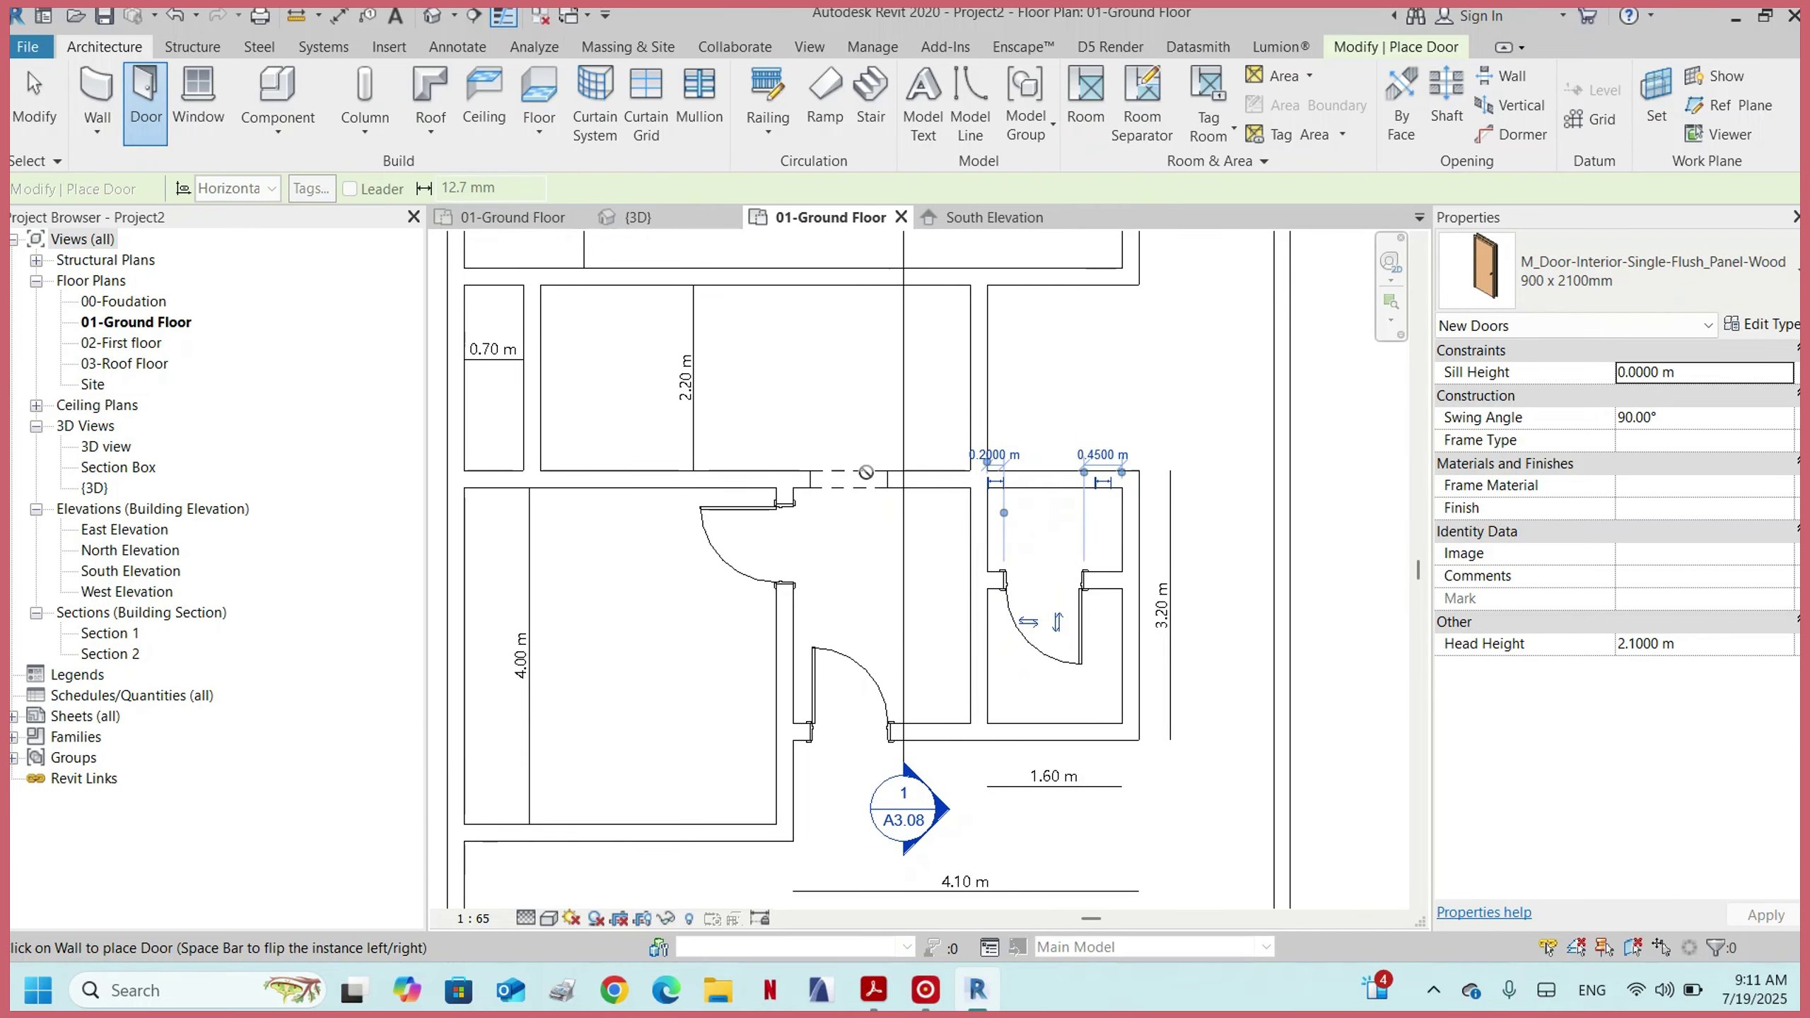
# - Place a 900 x 2100mm door in the entry room's north wall, about 1.00 m from its west wall, accepting the overlap with the opening
pyautogui.click(919, 476)
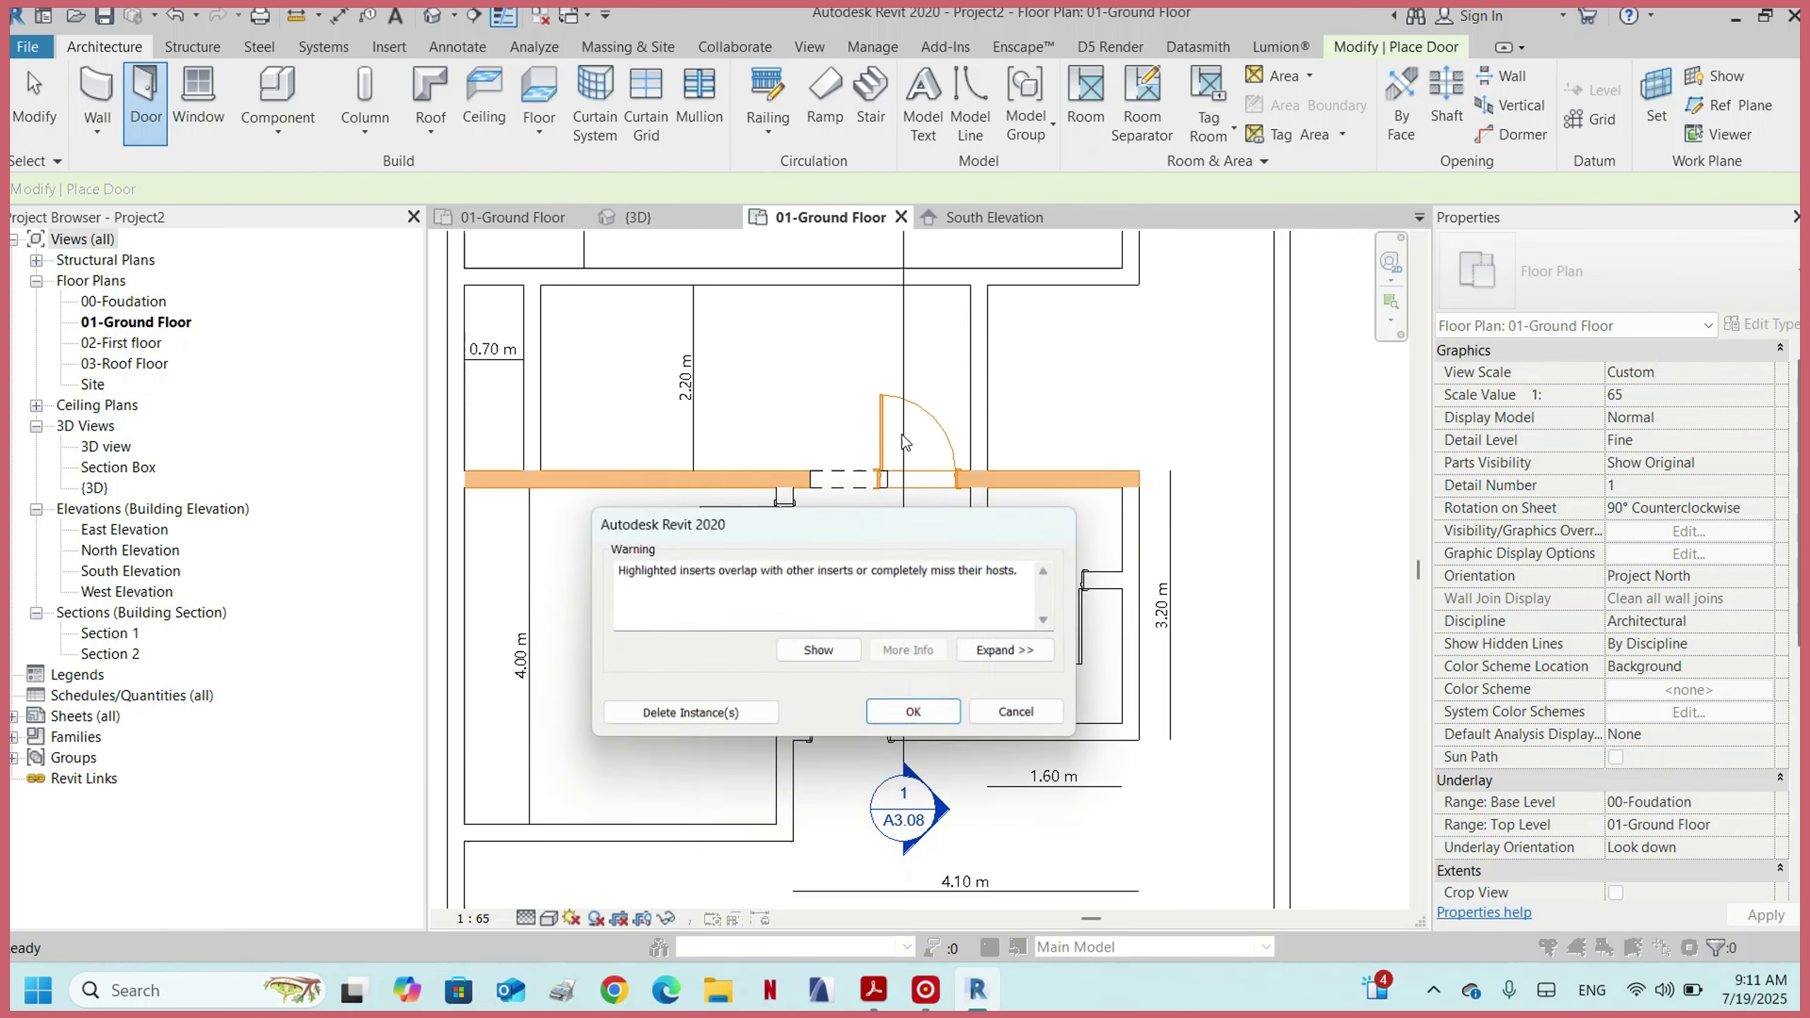
pyautogui.click(922, 715)
pyautogui.press('Escape')
# - Place an M_Door-Opening 0915 x 2134mm between the entry room and the northern small southeast room, about 1.80 m from the south wall
pyautogui.click(853, 471)
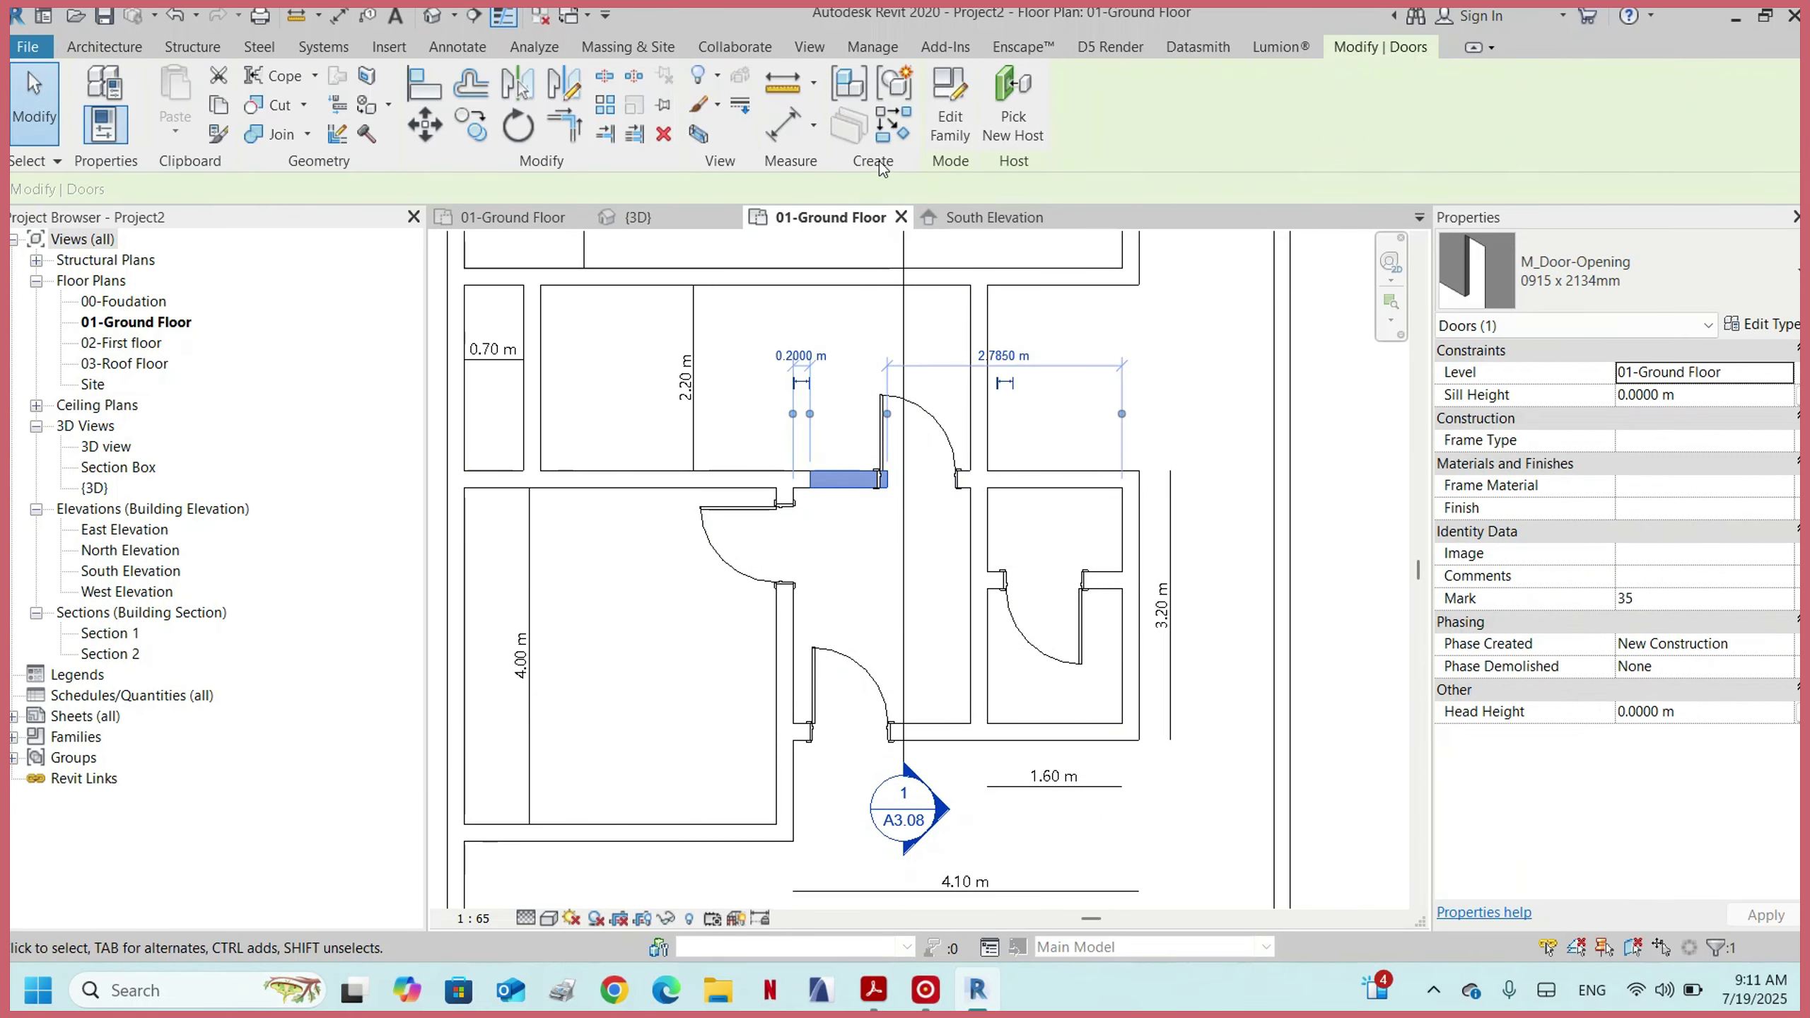
pyautogui.click(897, 129)
pyautogui.click(975, 531)
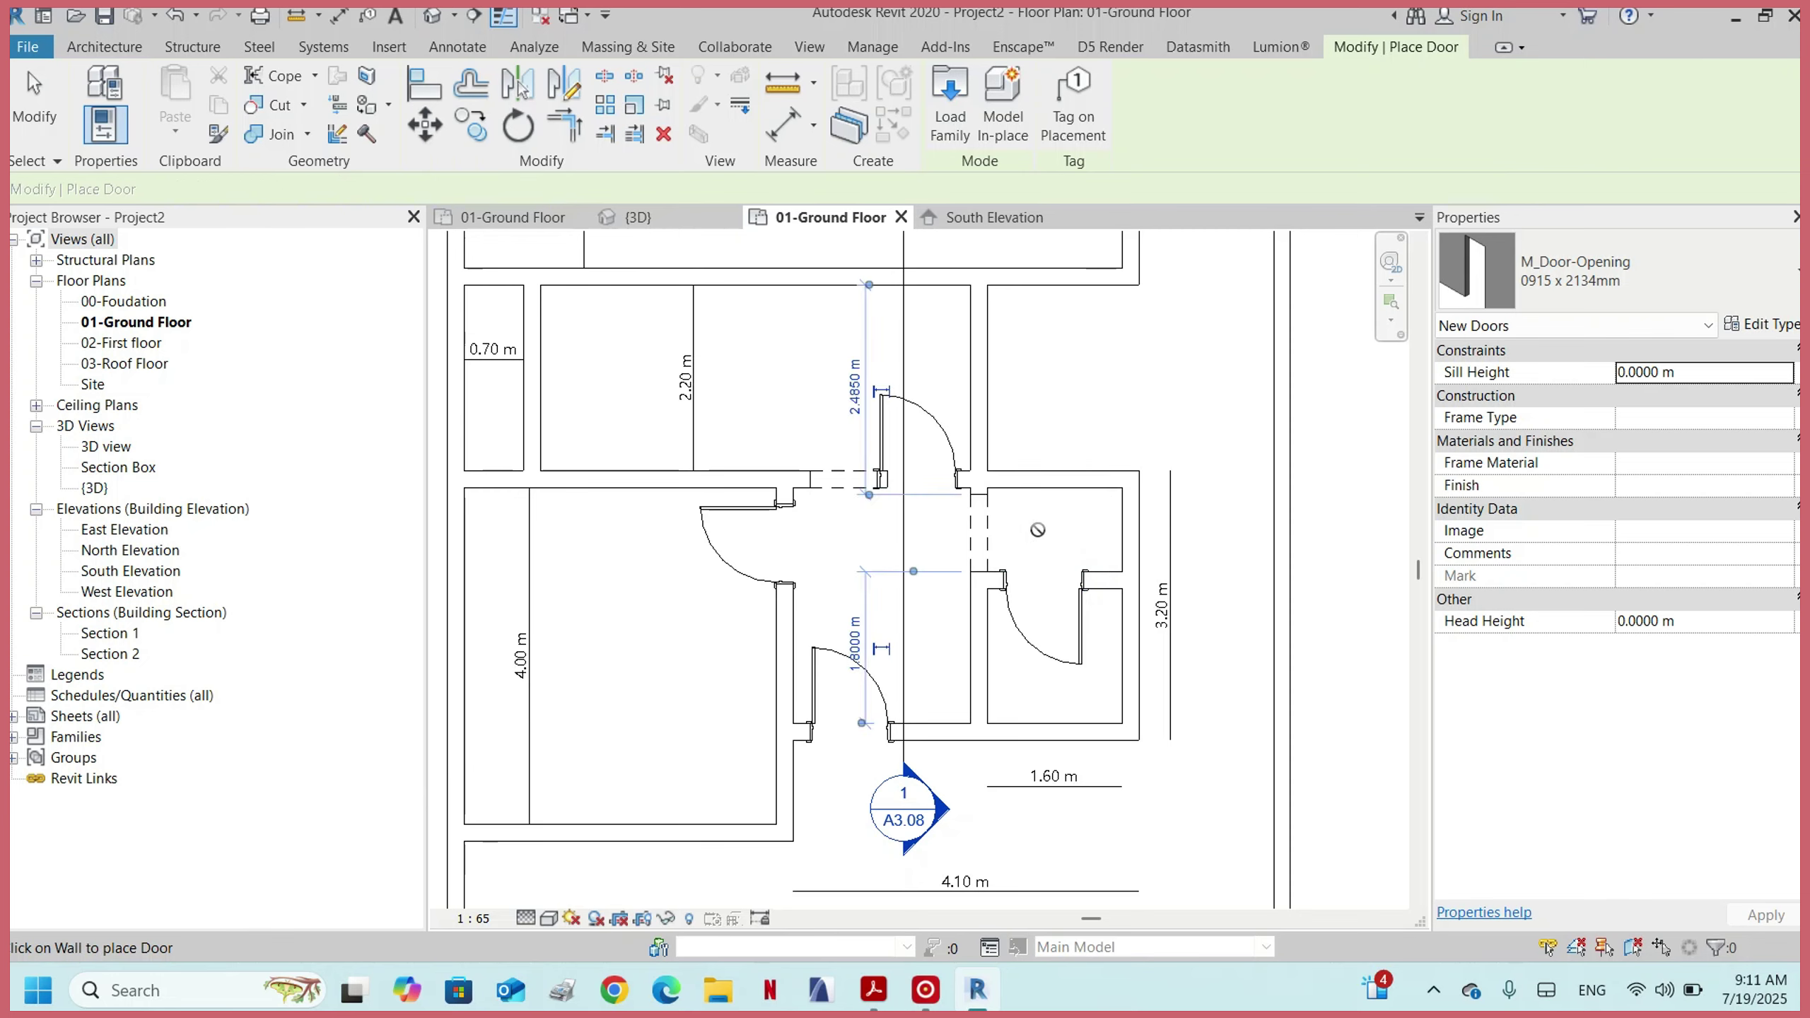
pyautogui.press('Escape')
# - Delete the overlapping opening in the entry room's north wall and move the door there to 0.70 m from the west wall
pyautogui.click(853, 484)
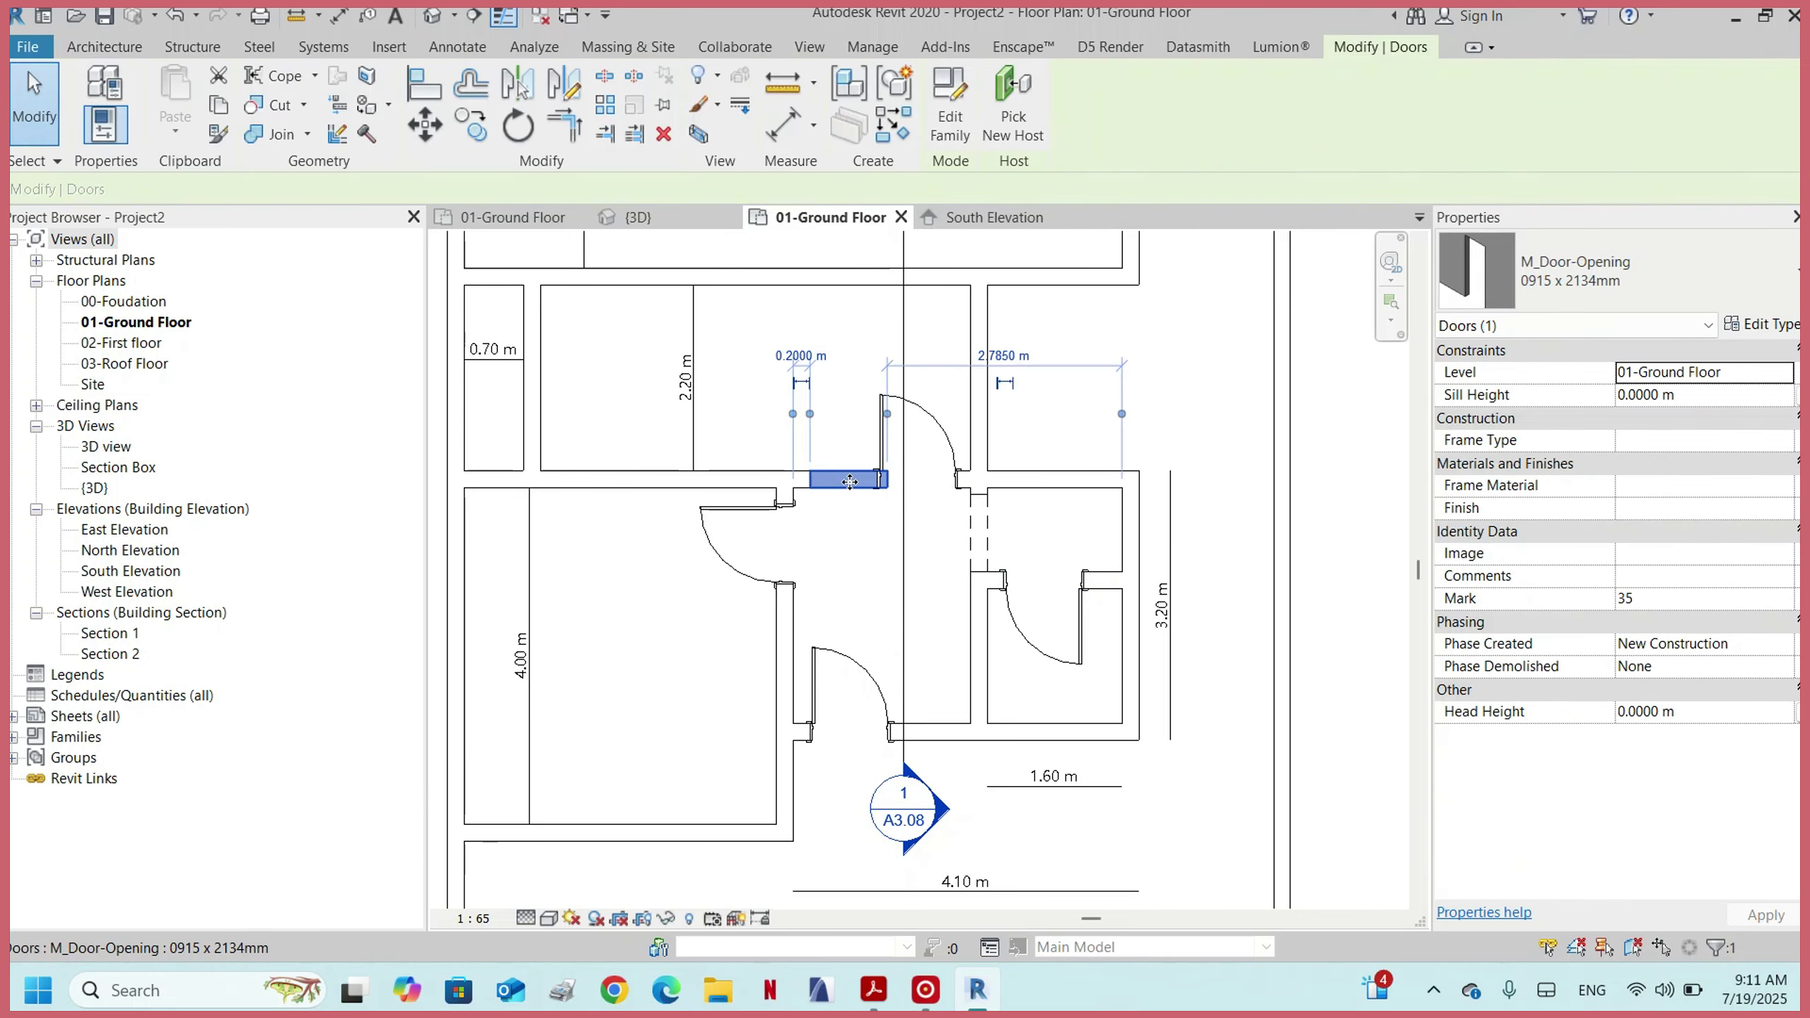
pyautogui.press('Delete')
pyautogui.click(891, 426)
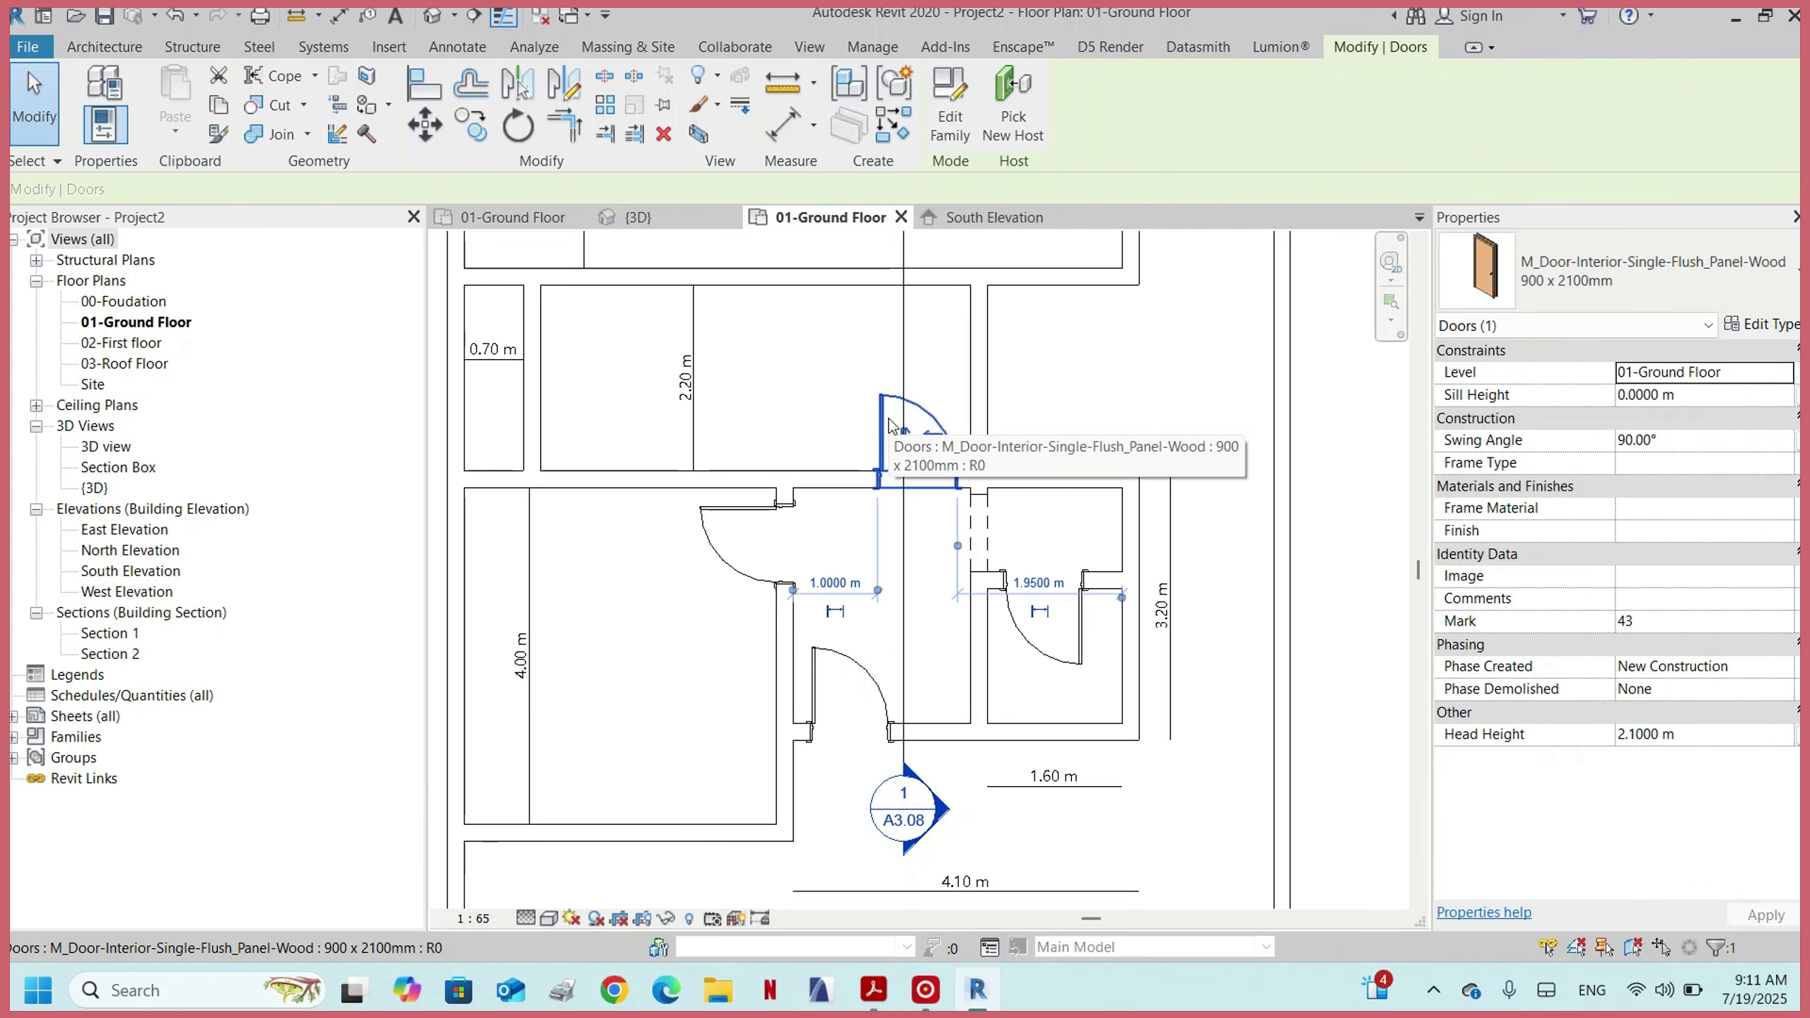
pyautogui.click(1086, 394)
pyautogui.scroll(-1, 994, 499)
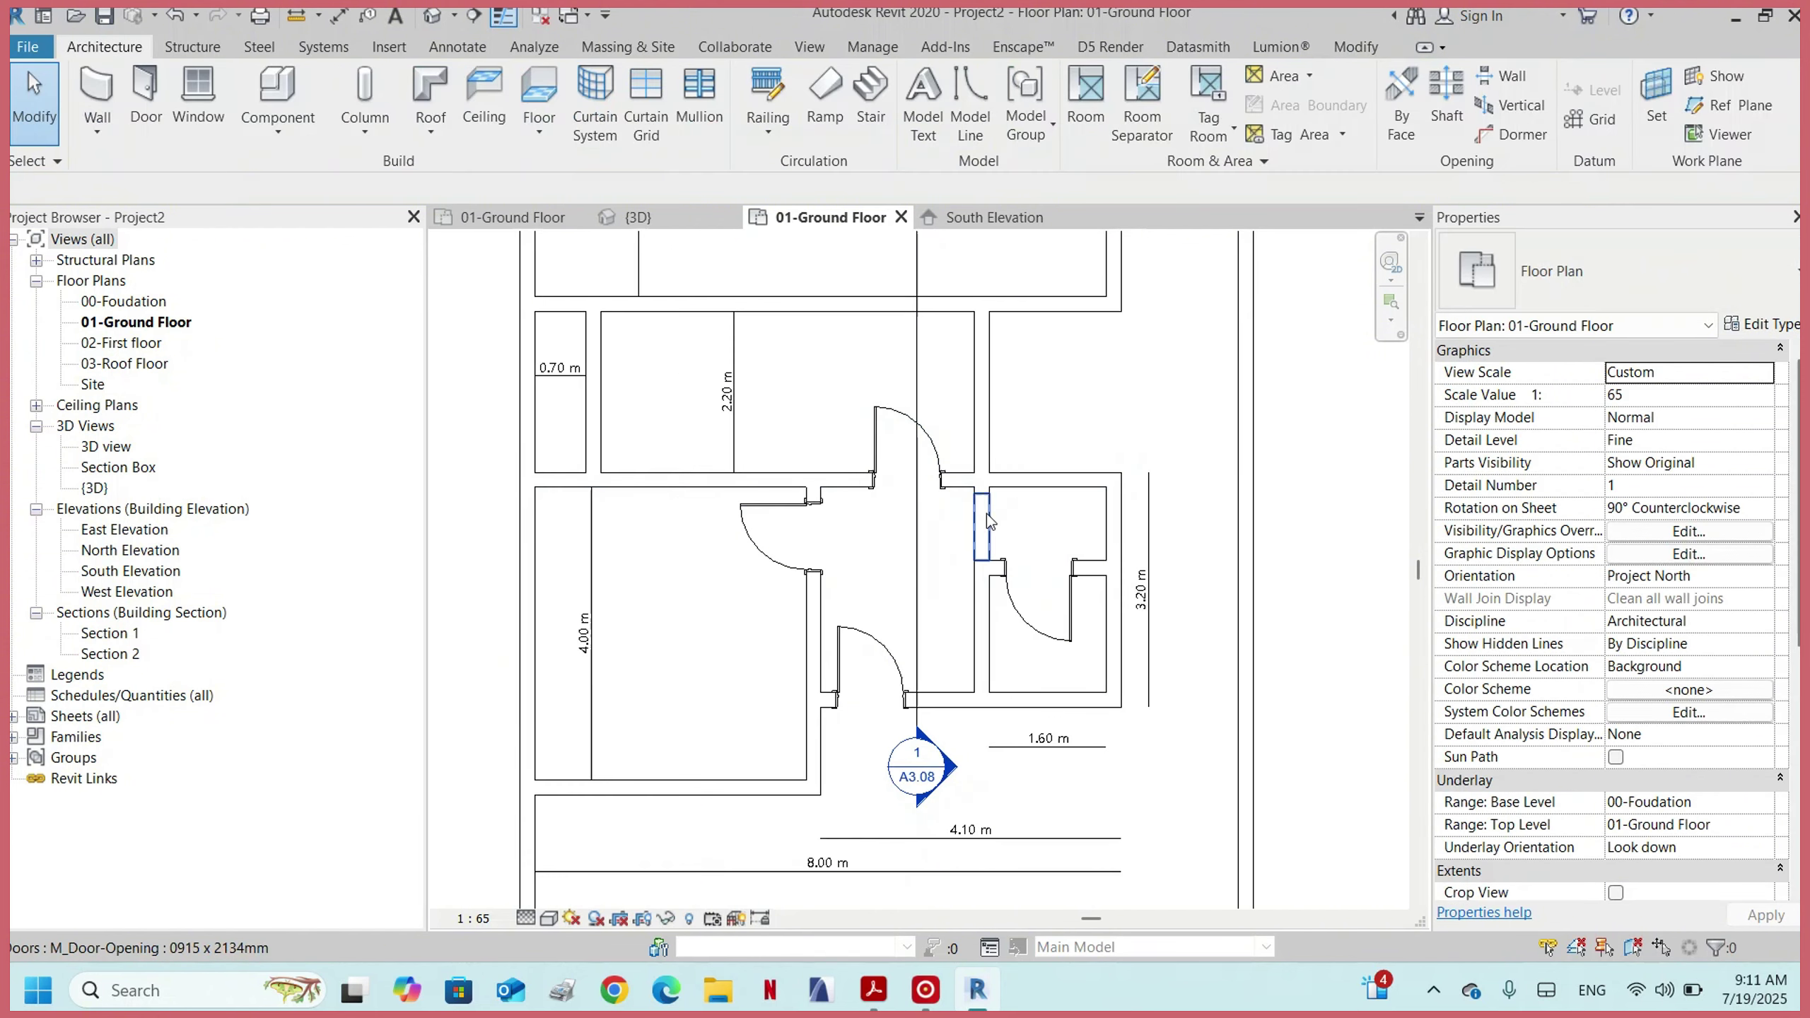
pyautogui.scroll(-2, 987, 520)
# - Place a 900 x 2100mm wood door in the east wall of the 2.20 m room, near its north end and swinging inward
pyautogui.click(959, 474)
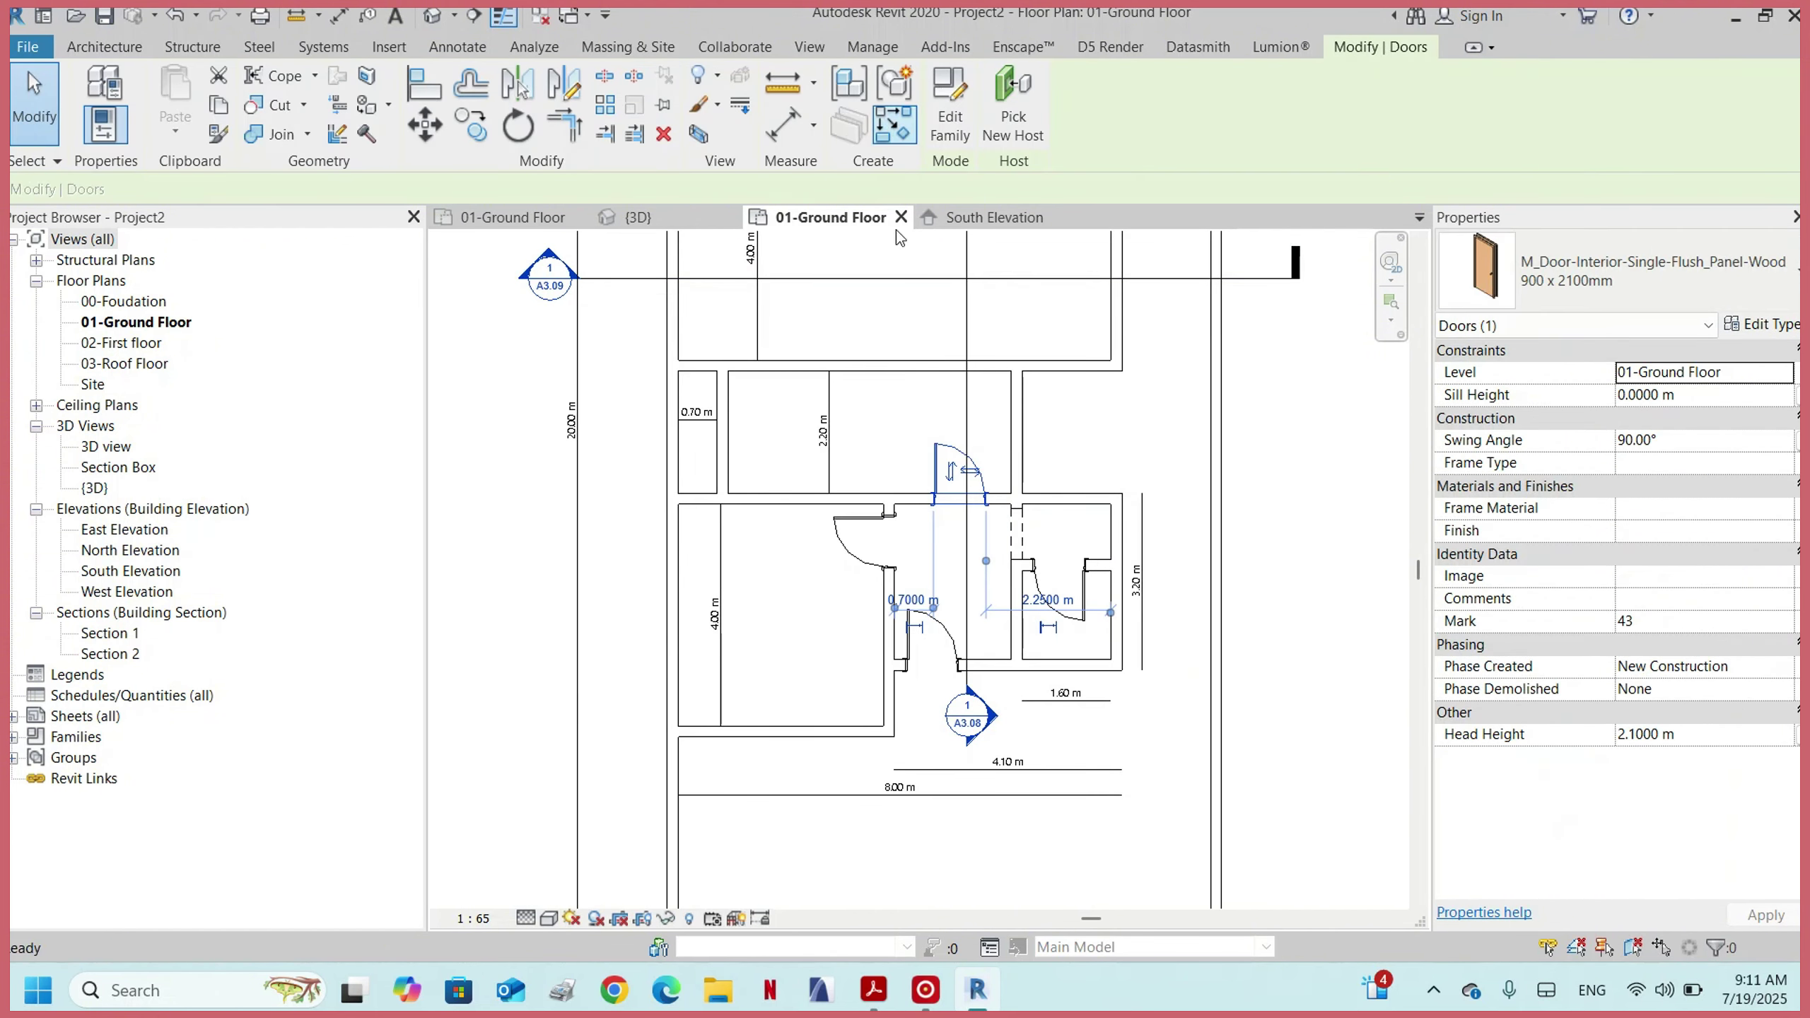
pyautogui.press('d')
pyautogui.press('r')
pyautogui.click(991, 383)
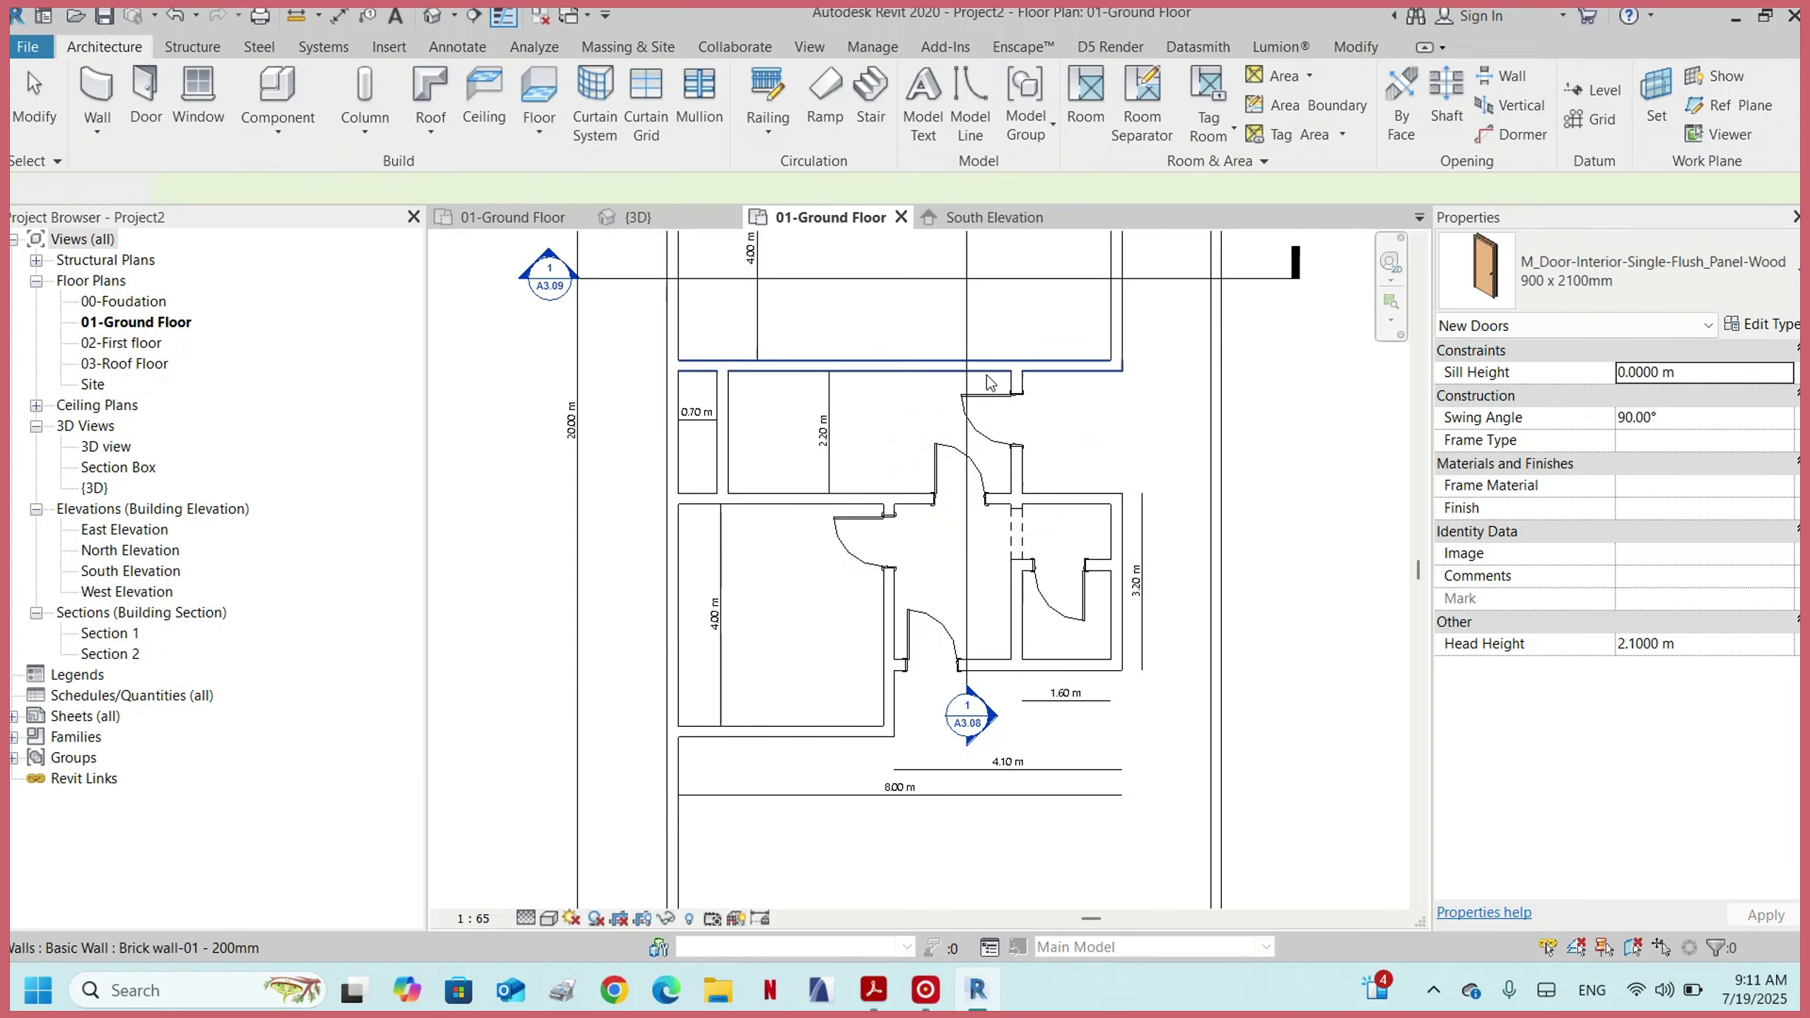
pyautogui.press('Escape')
pyautogui.press('Escape')
# - Move the north-south section line west to the west edge of the entry room's south door
pyautogui.moveTo(969, 337); pyautogui.dragTo(887, 588)
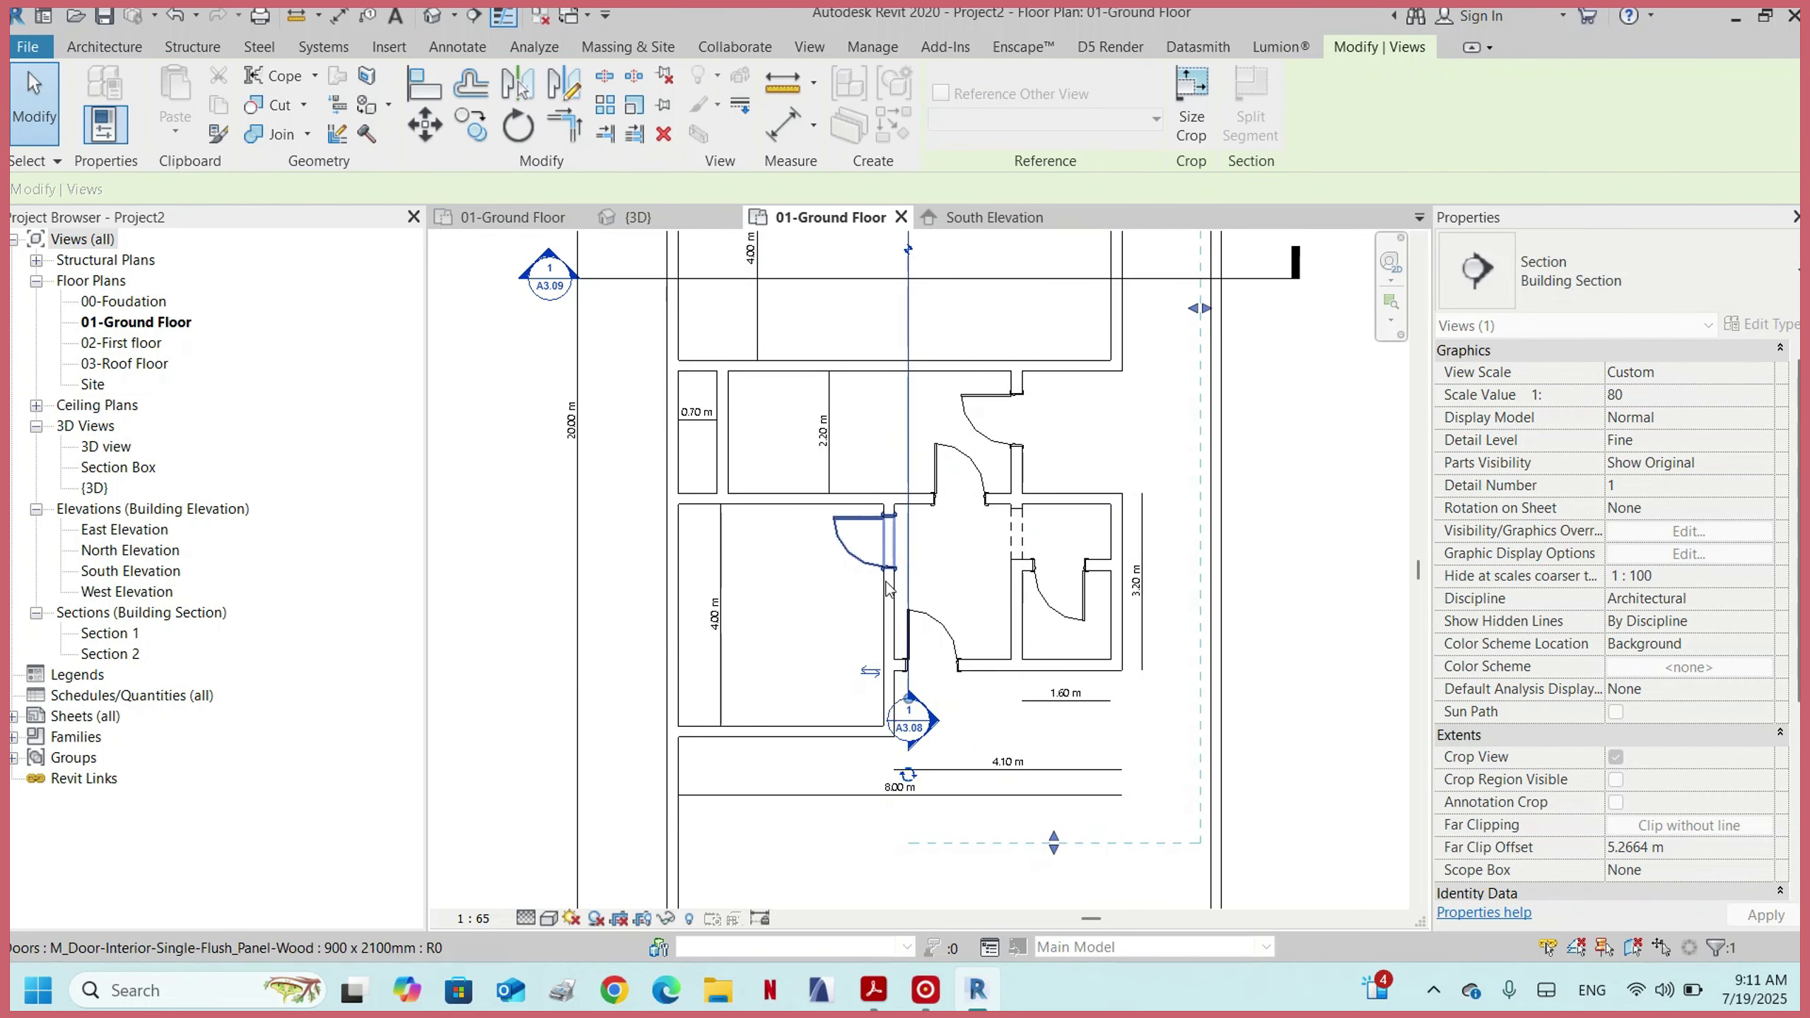
pyautogui.scroll(-3, 888, 588)
pyautogui.press('Escape')
# - Place a matching door opening between the northern corridor and the large 4.00 m room, about 0.90 m from the corridor's west end
pyautogui.scroll(4, 954, 456)
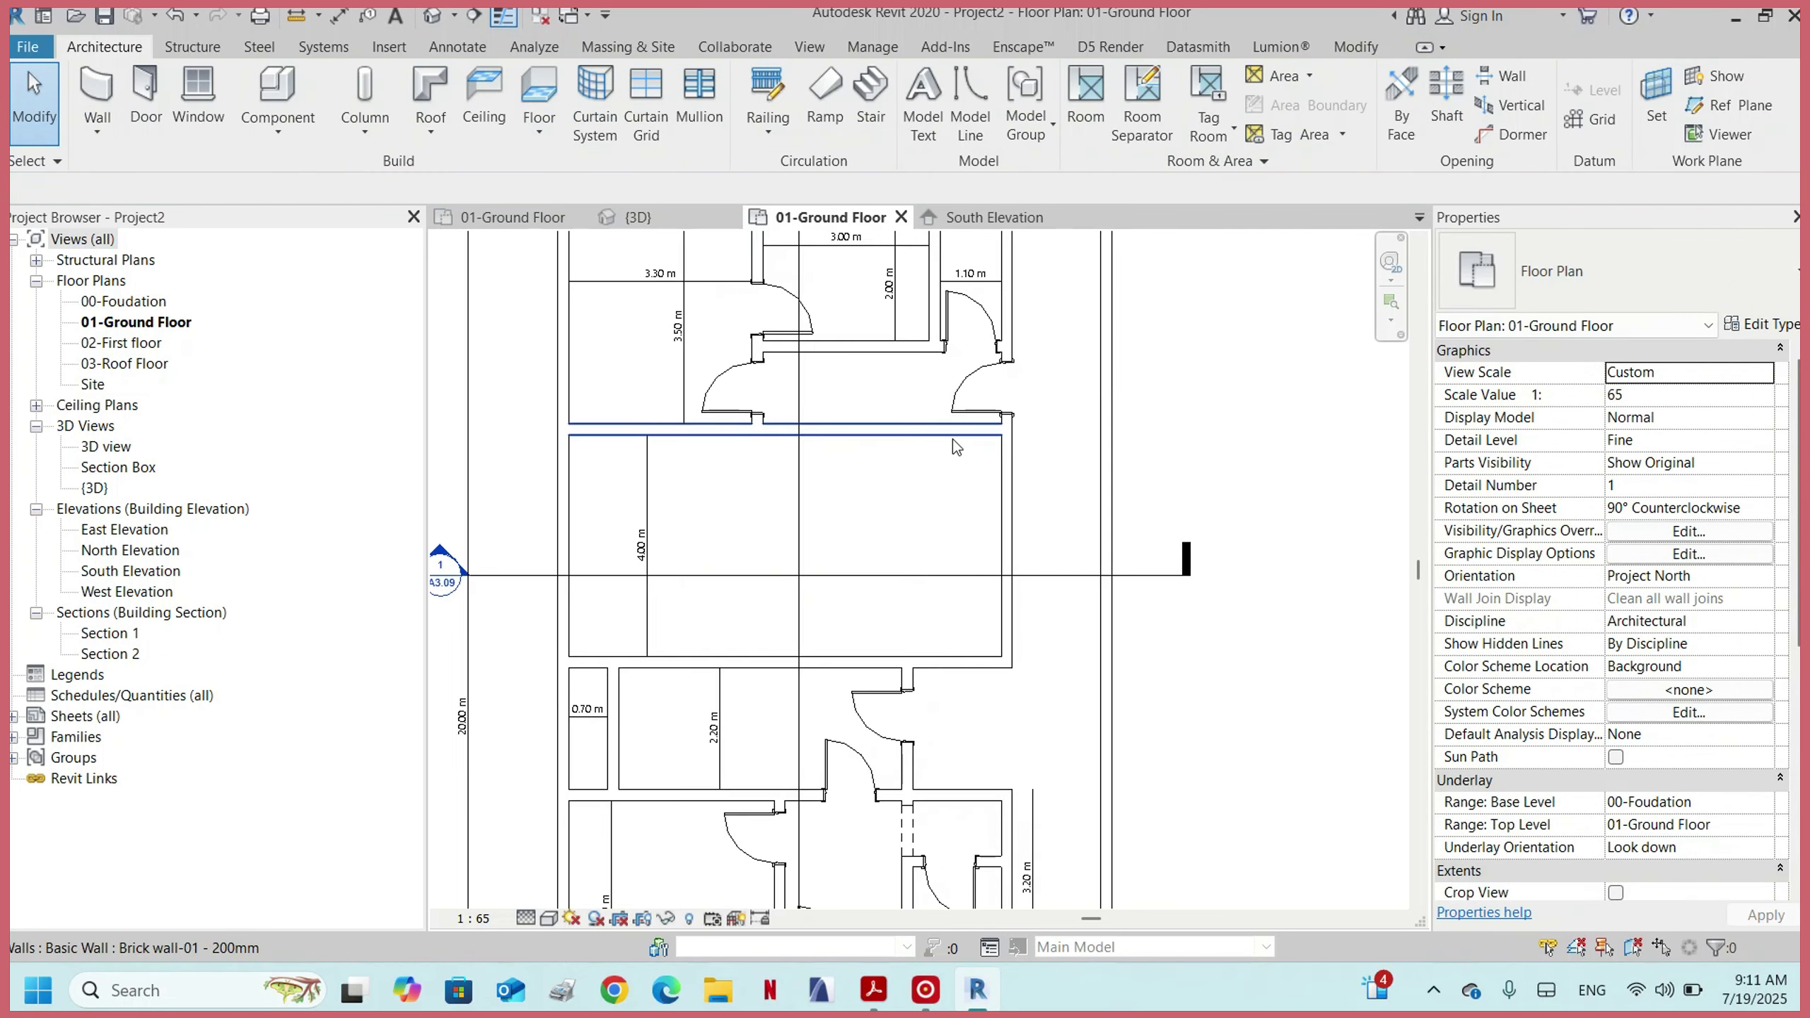
pyautogui.scroll(-4, 953, 447)
pyautogui.scroll(3, 927, 715)
pyautogui.click(969, 788)
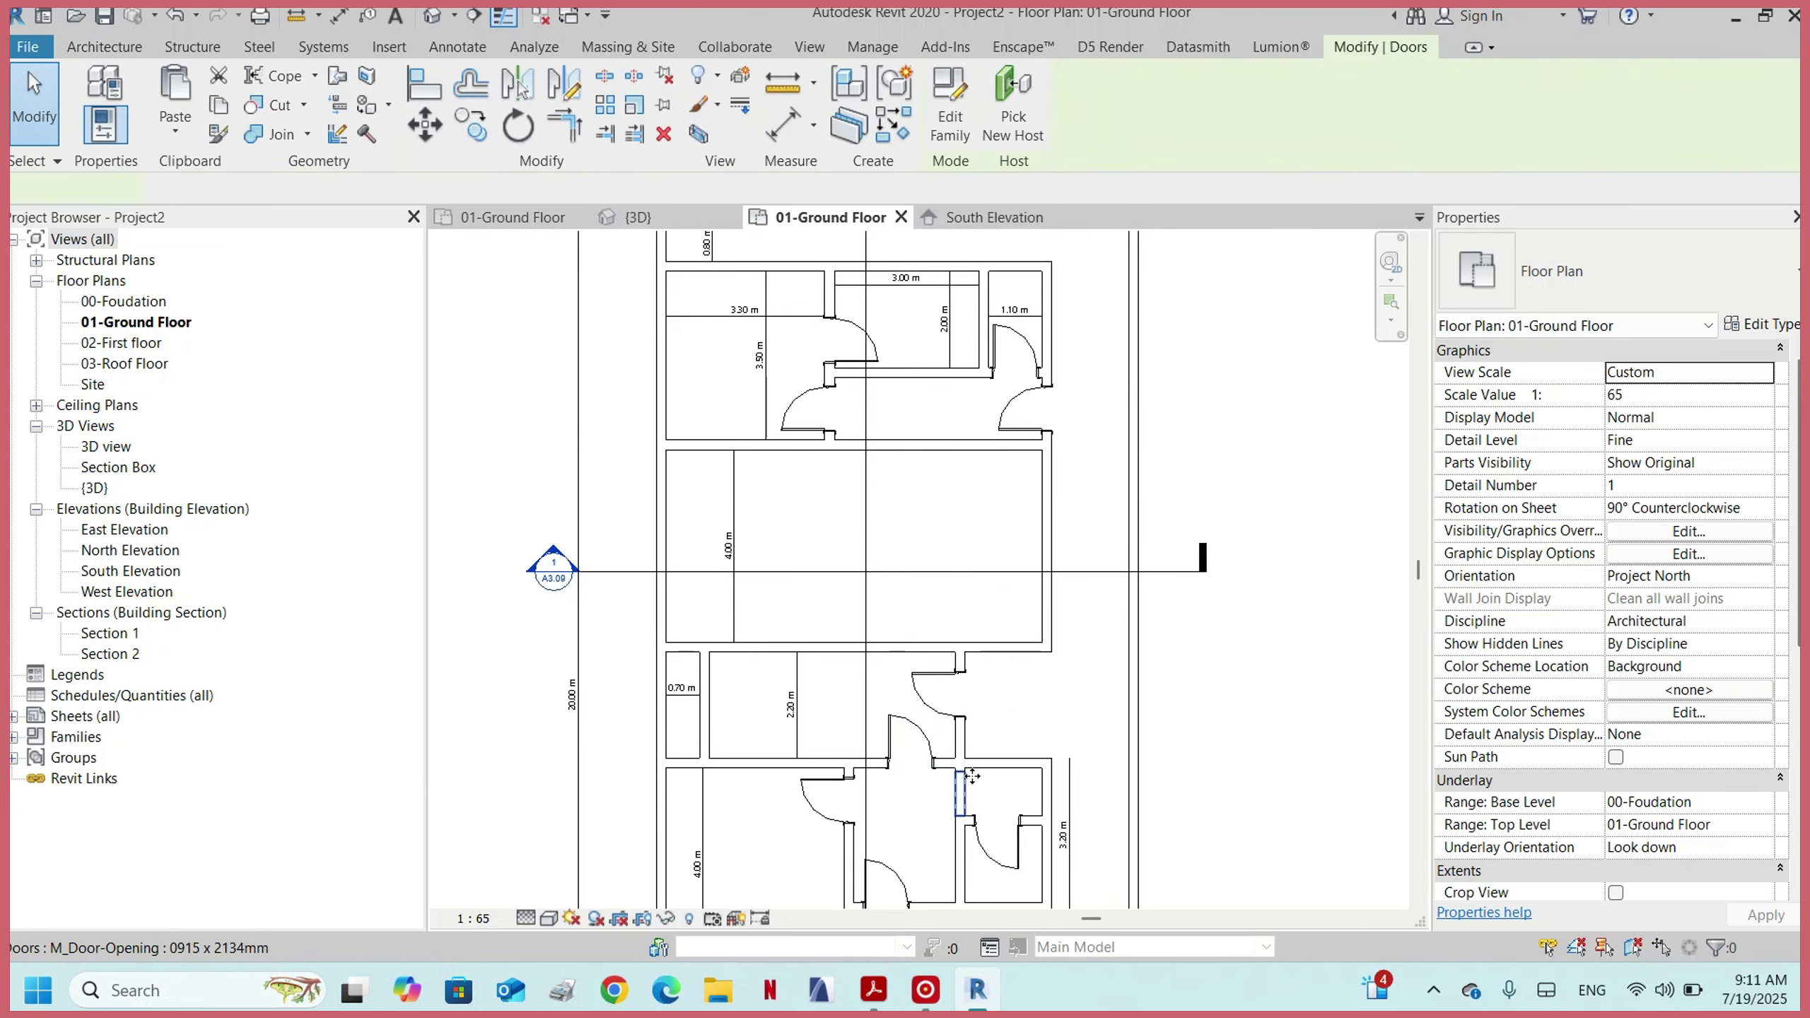
pyautogui.click(903, 122)
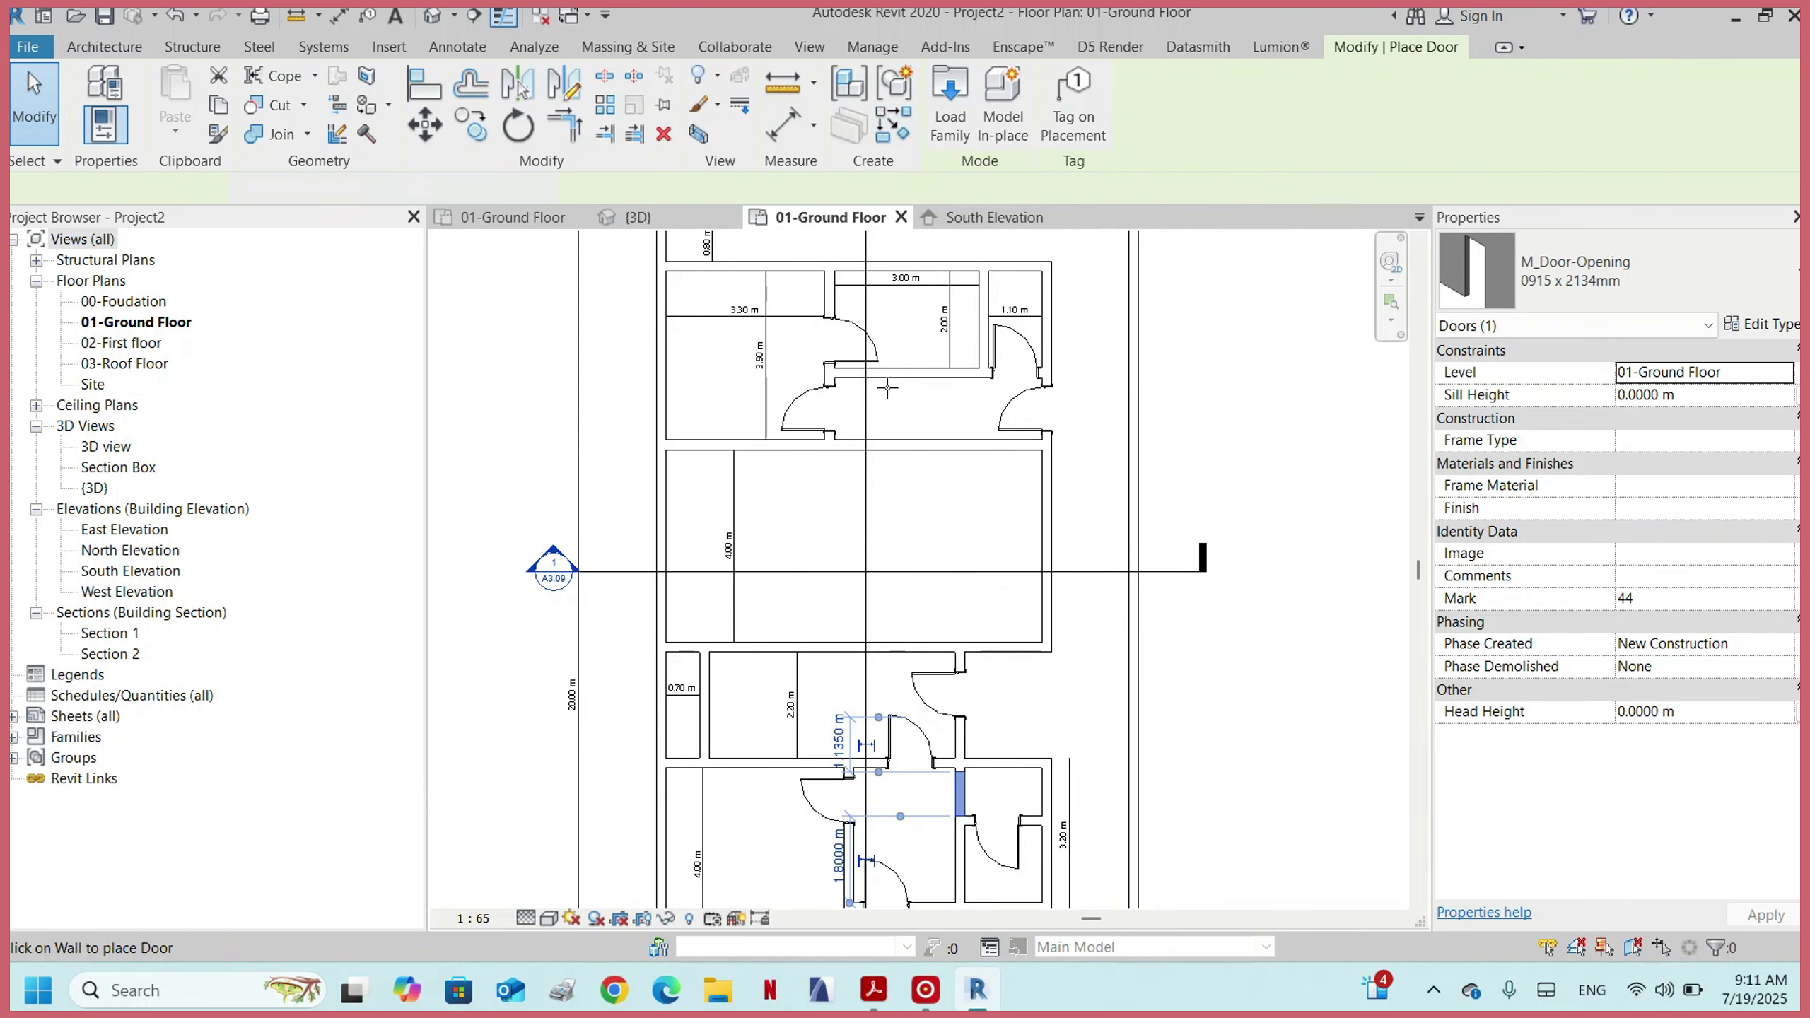
pyautogui.click(900, 444)
pyautogui.press('Escape')
pyautogui.press('Escape')
# - Set the type of the corridor's new opening to M_Door-Opening 0915 x 2134mm
pyautogui.click(901, 444)
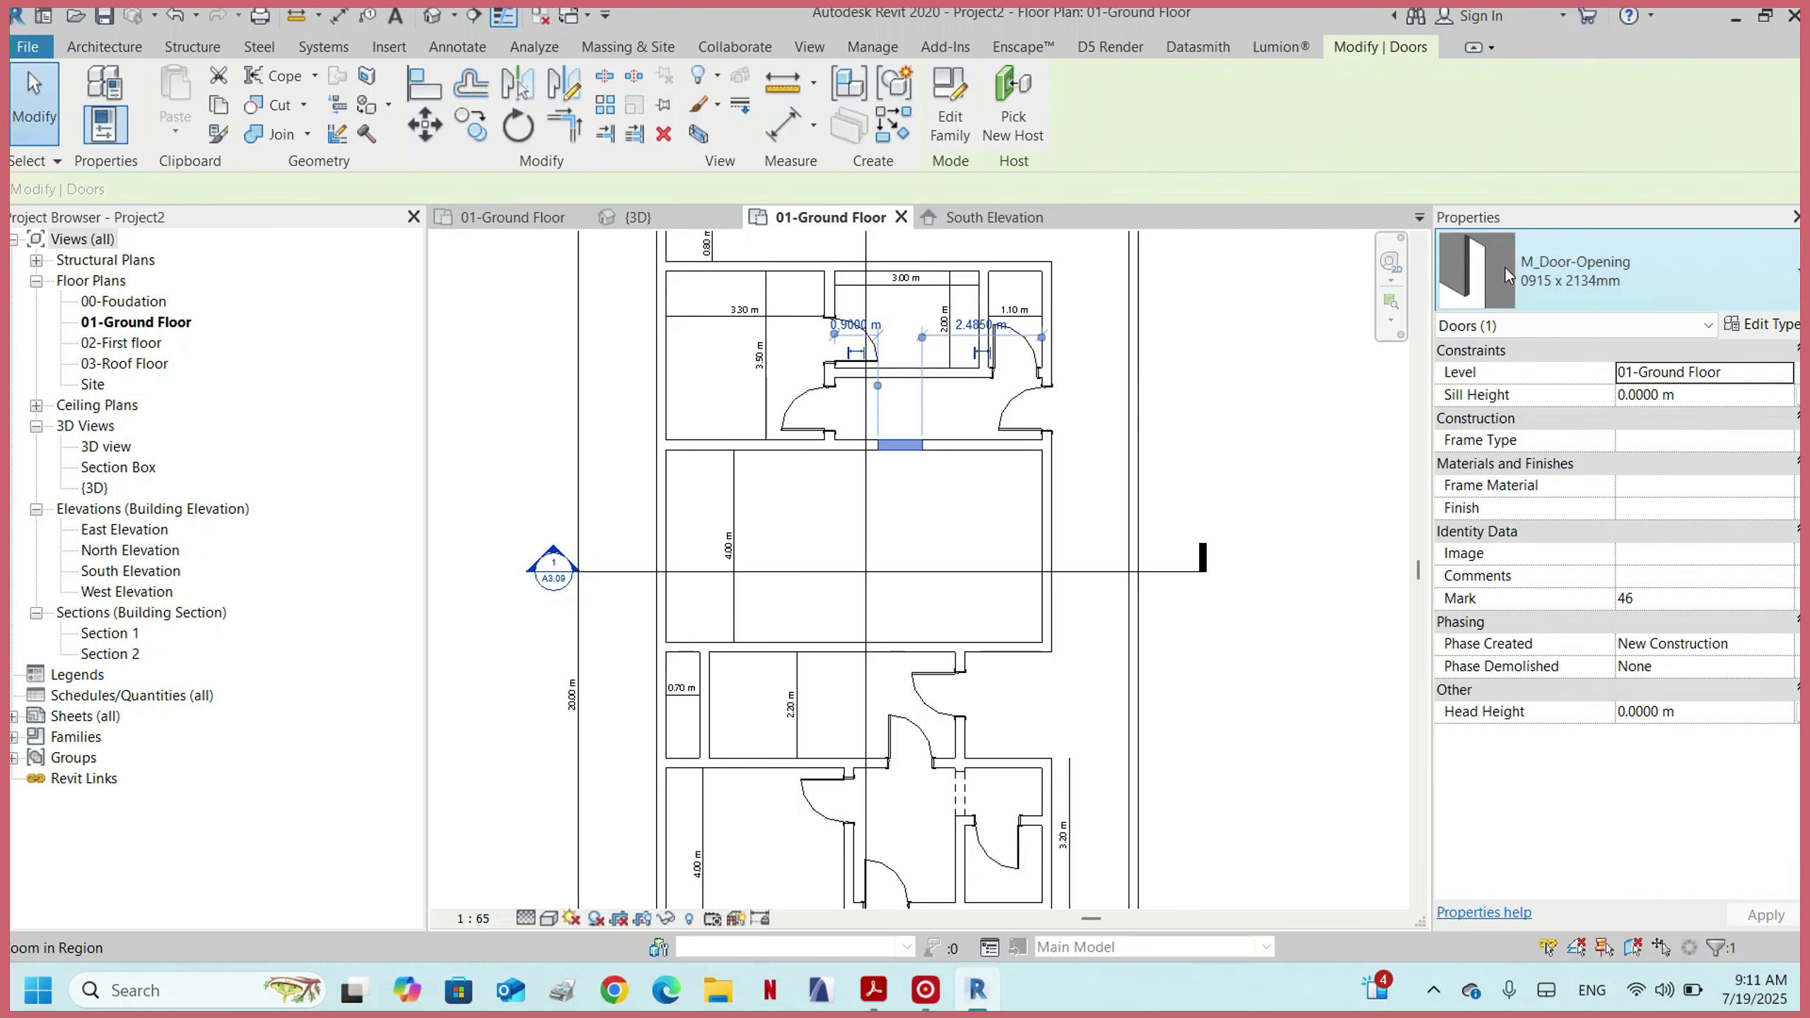
pyautogui.click(1567, 270)
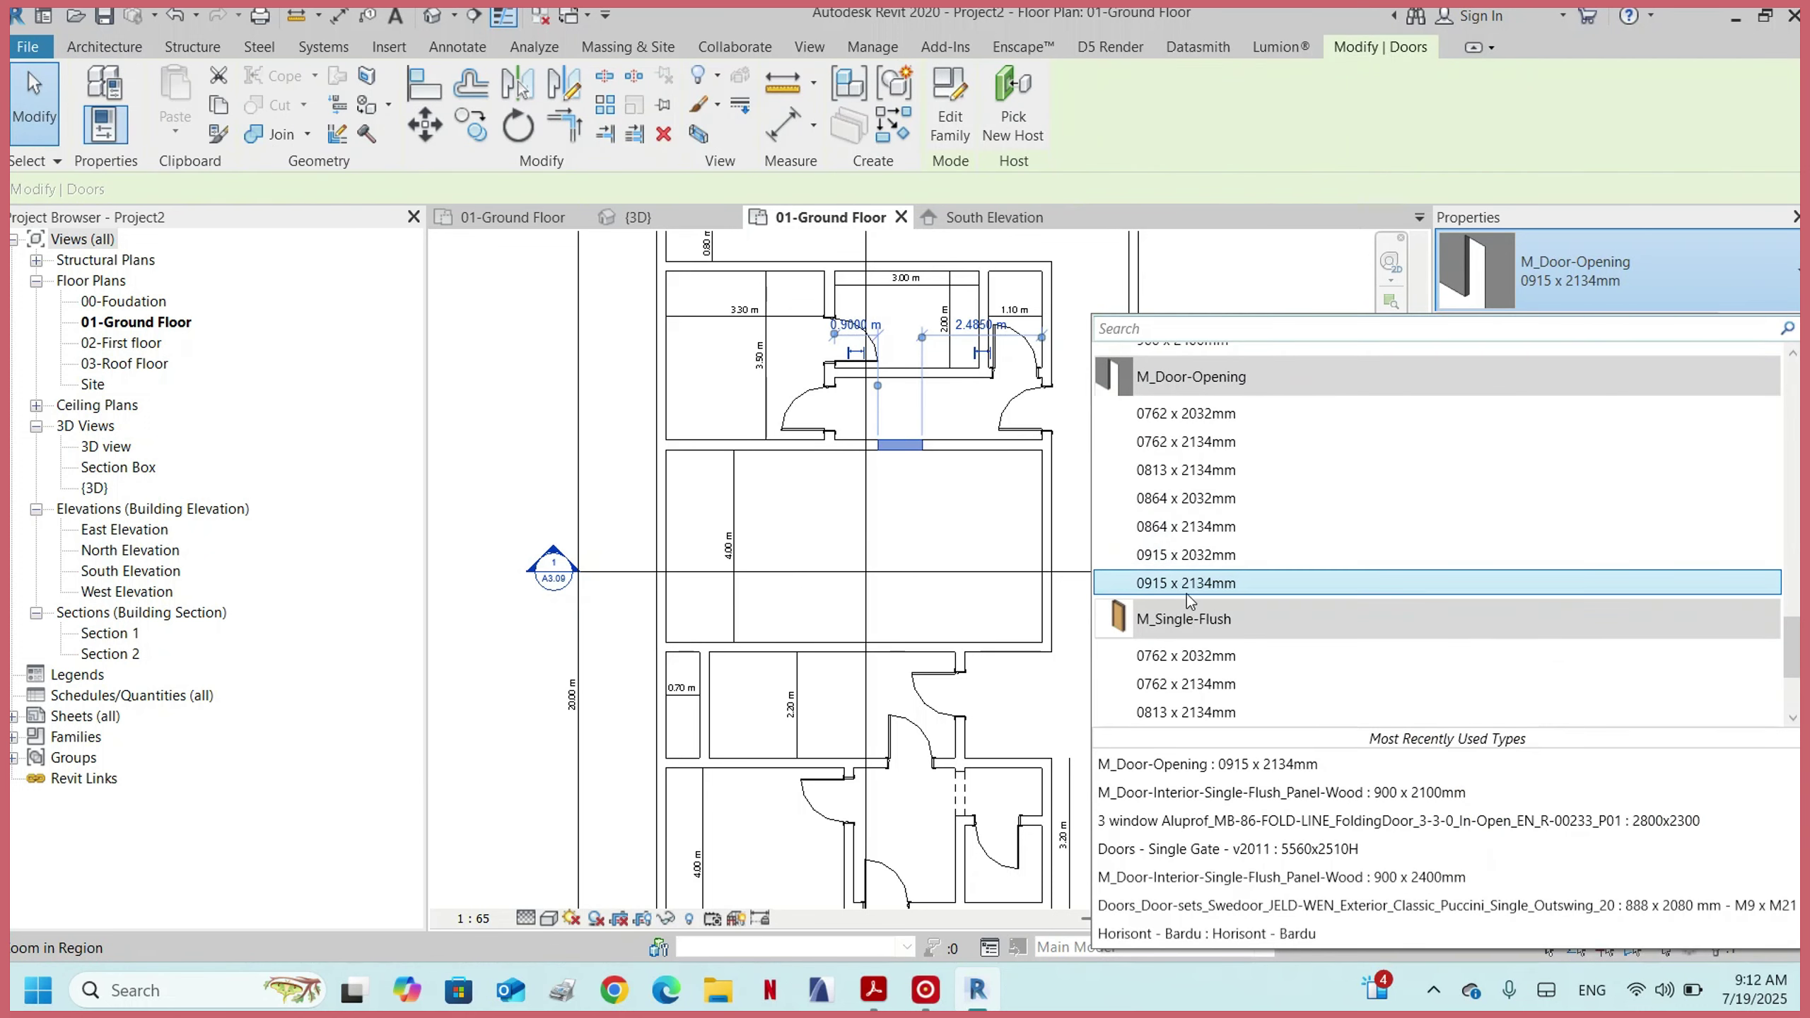
pyautogui.click(1205, 583)
pyautogui.press('Escape')
# - Try the M_Single-Flush 0762 x 2032mm type on the door between the northwest room and the 3.00 m room
pyautogui.scroll(-3, 875, 481)
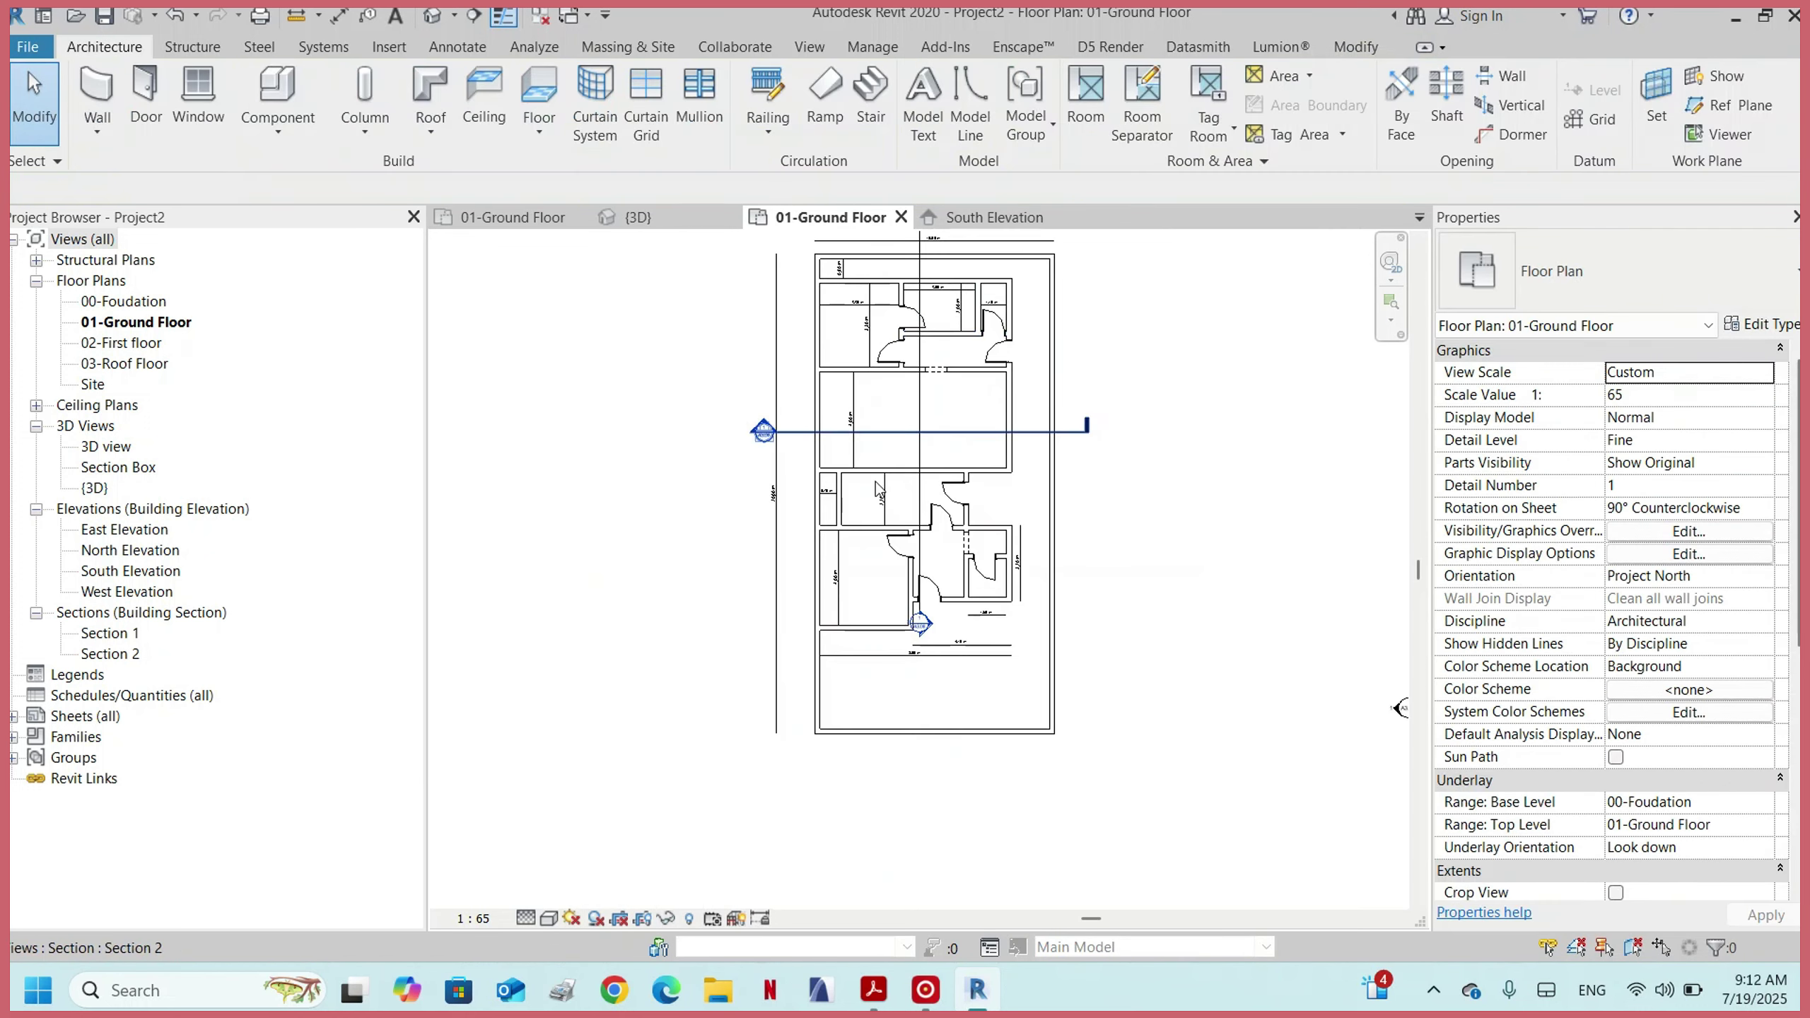
pyautogui.scroll(1, 936, 391)
pyautogui.scroll(3, 932, 347)
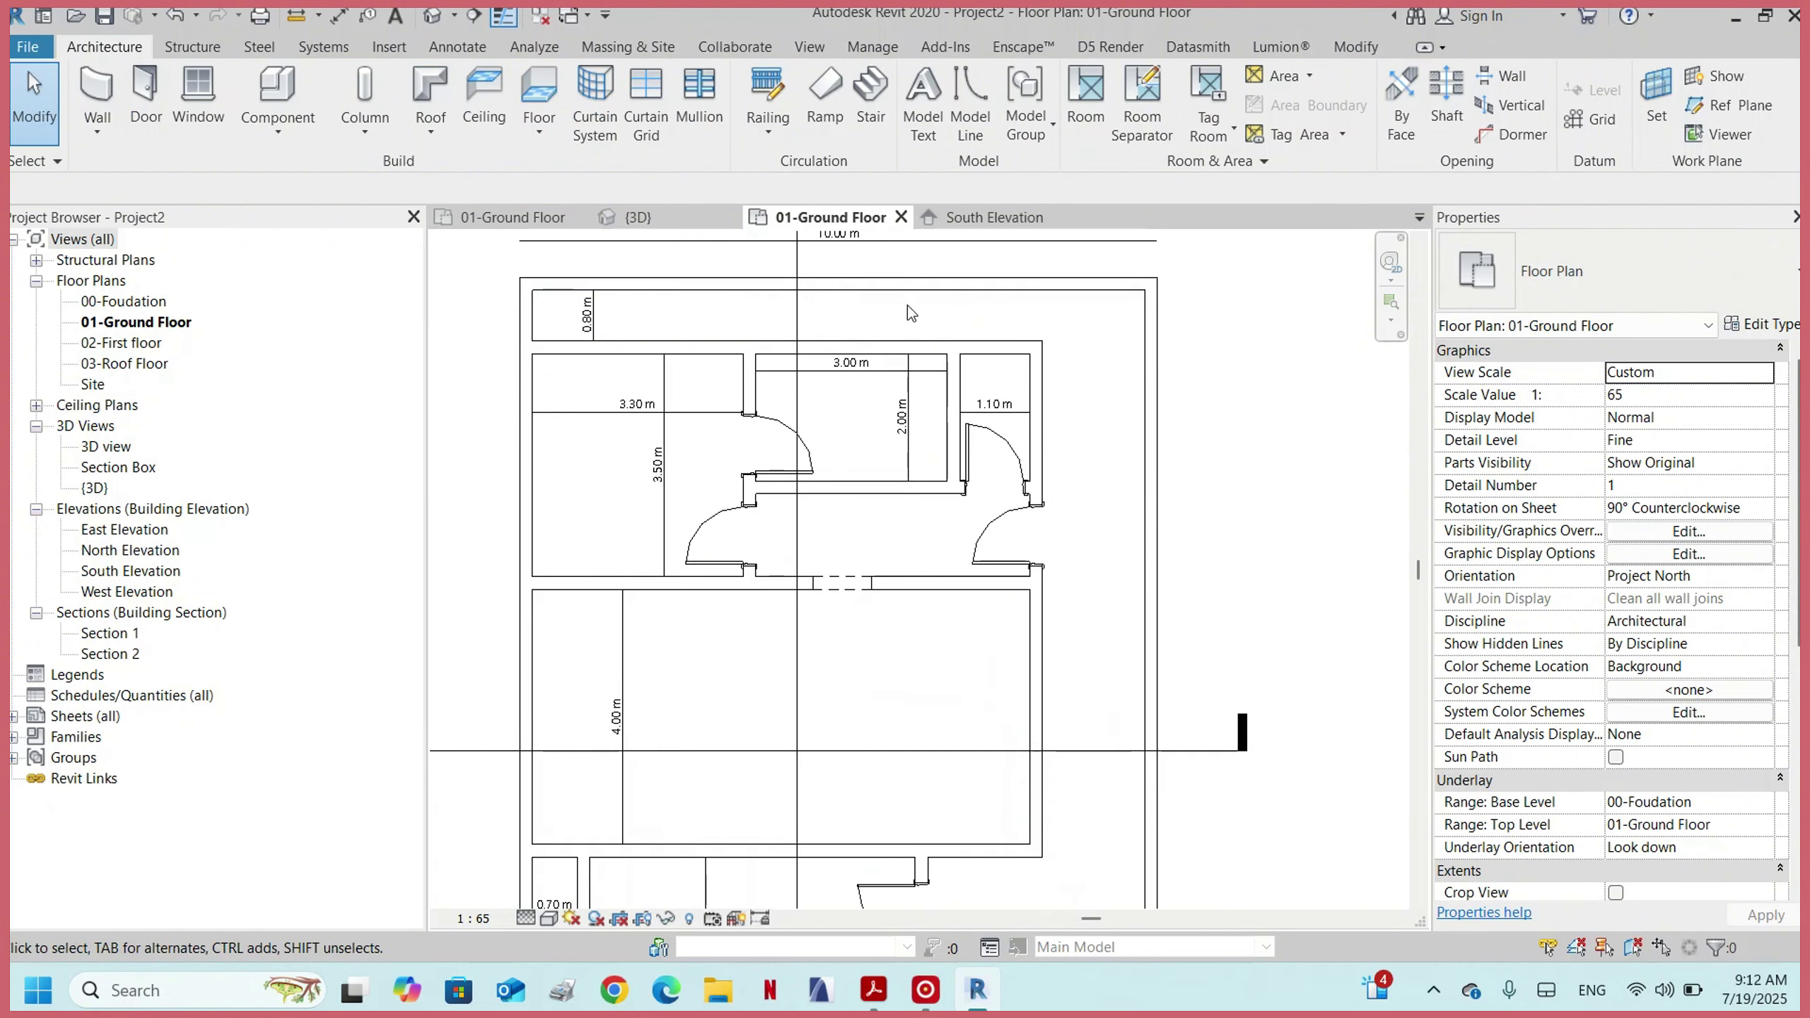
pyautogui.click(843, 383)
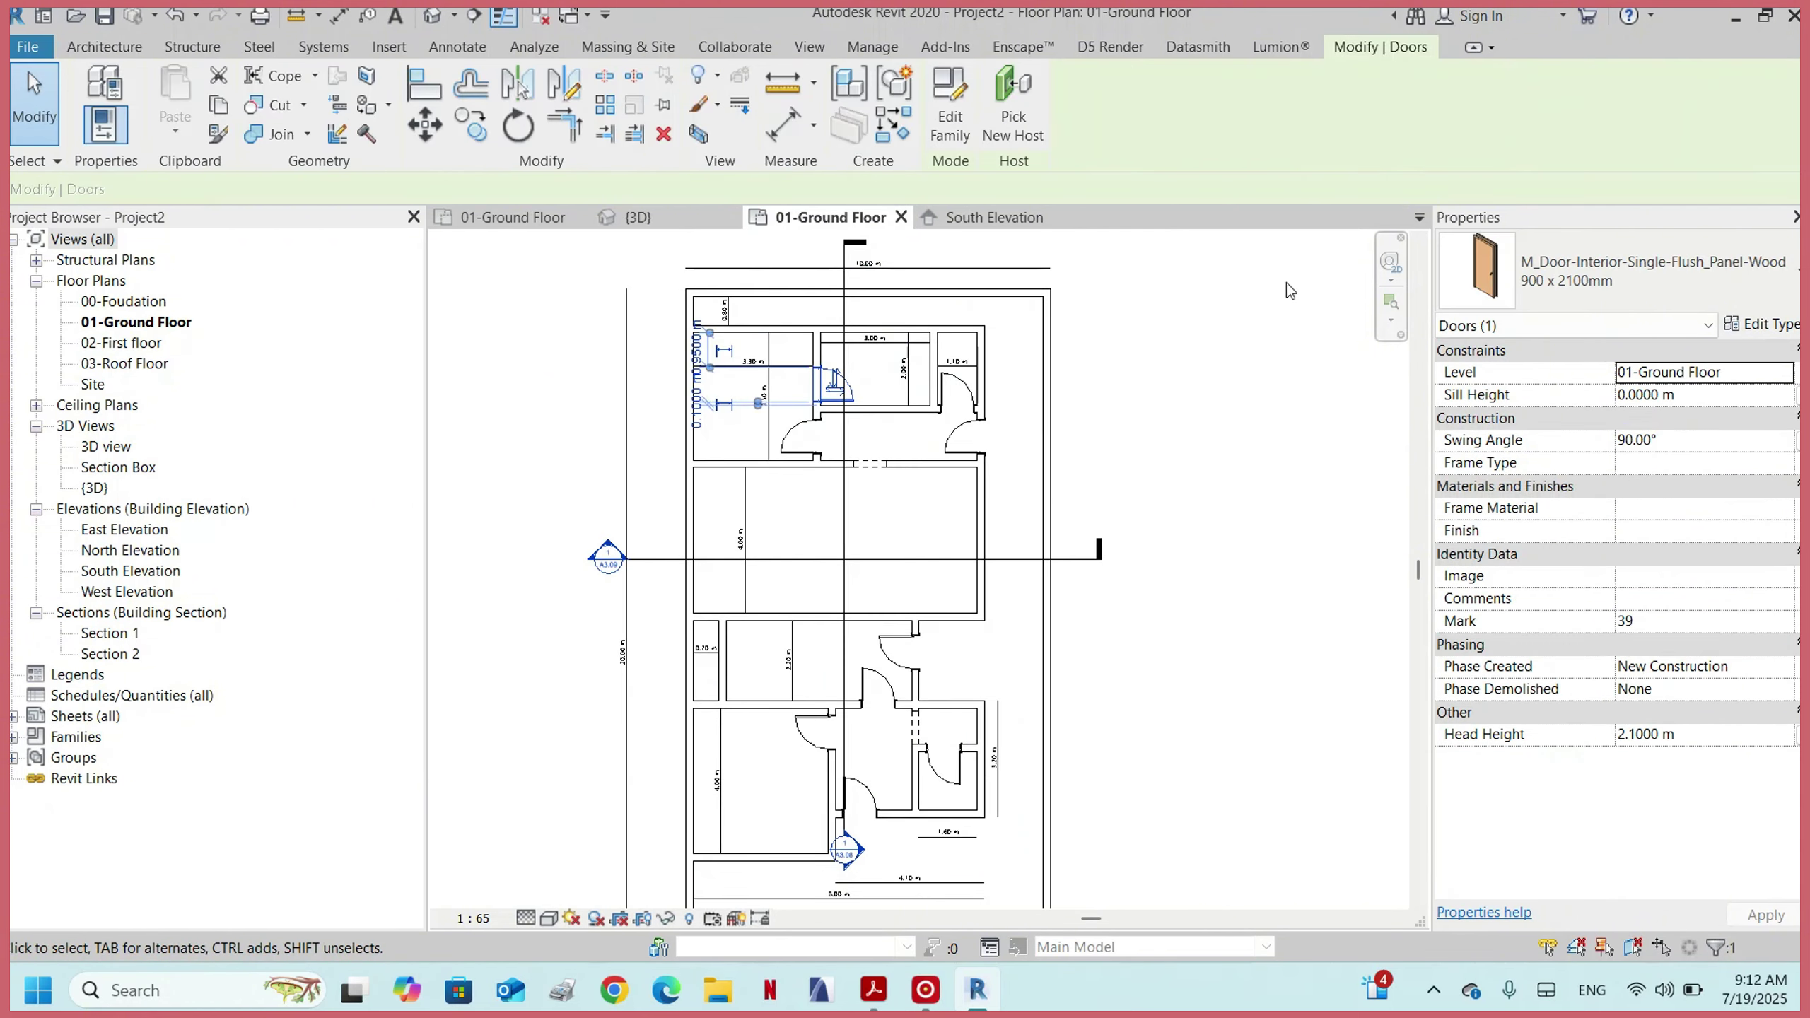
pyautogui.click(1651, 281)
pyautogui.scroll(-5, 1211, 500)
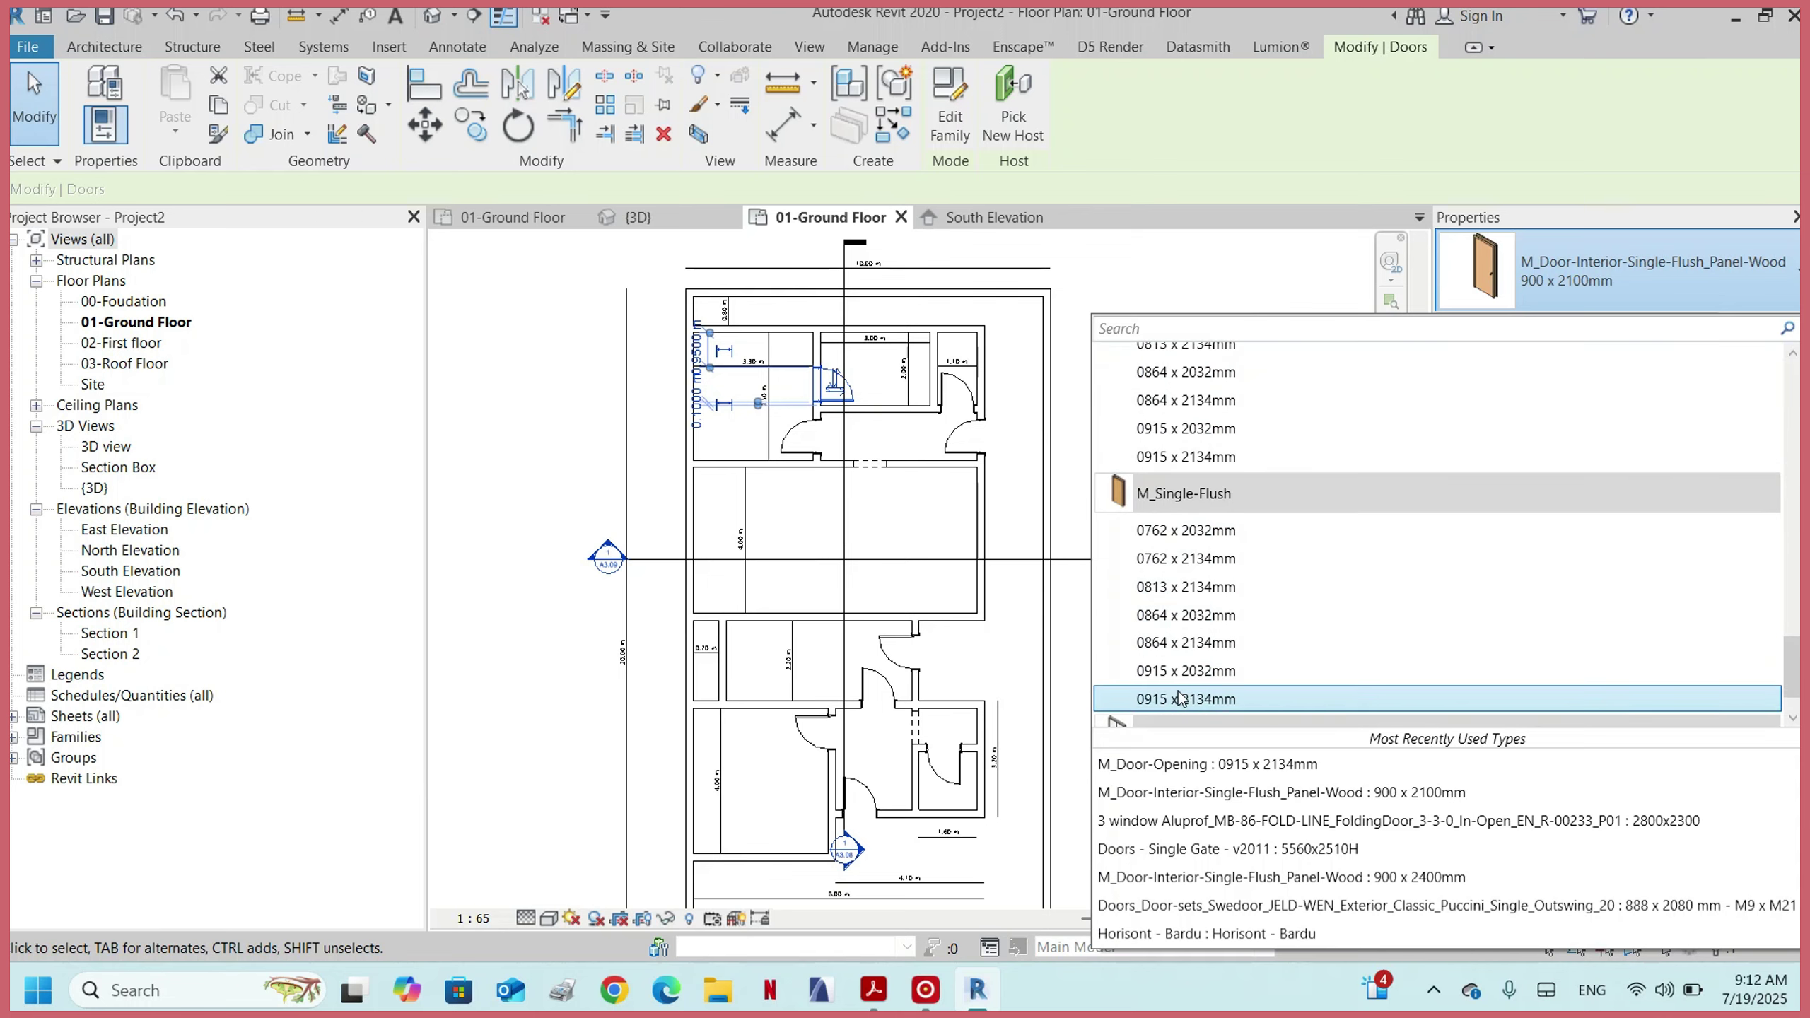
pyautogui.scroll(3, 1181, 468)
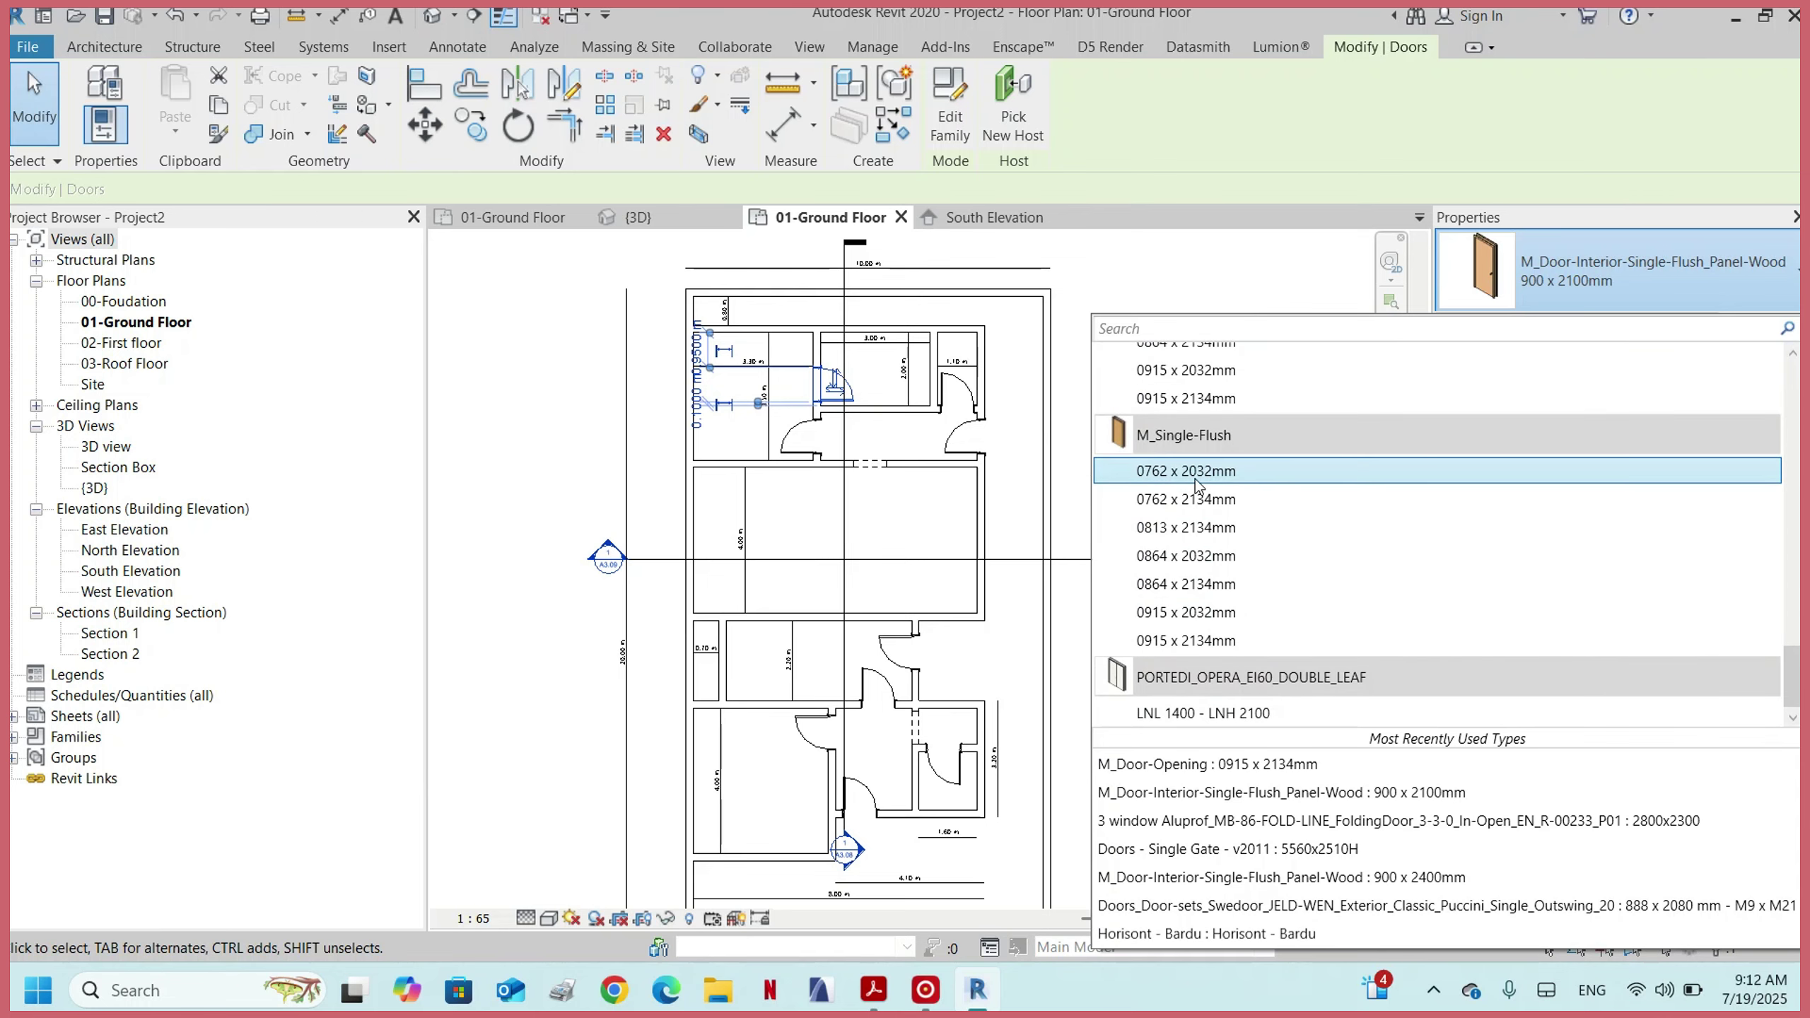
pyautogui.click(1209, 490)
pyautogui.click(1107, 375)
pyautogui.scroll(3, 852, 387)
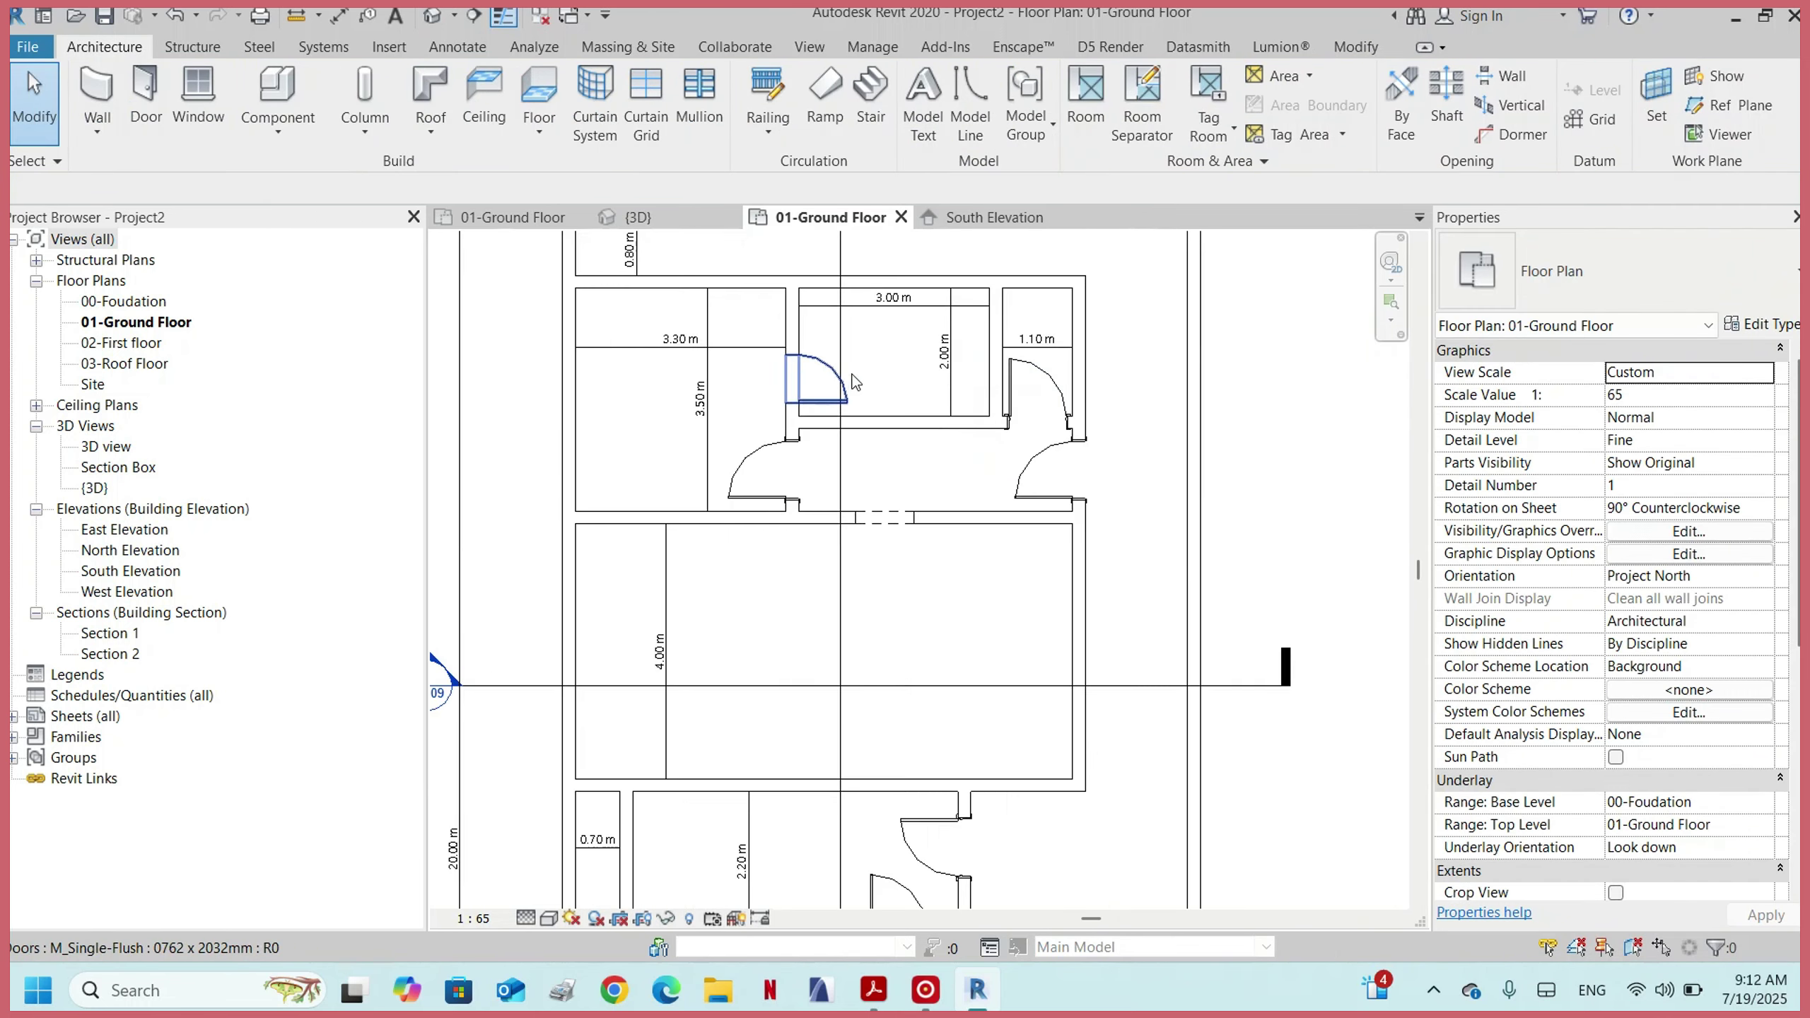
# - Change the door between the northwest room and the 3.00 m room to M_Door-Interior-Single-Flush_Panel-Wood 700 x 2400mm
pyautogui.click(844, 394)
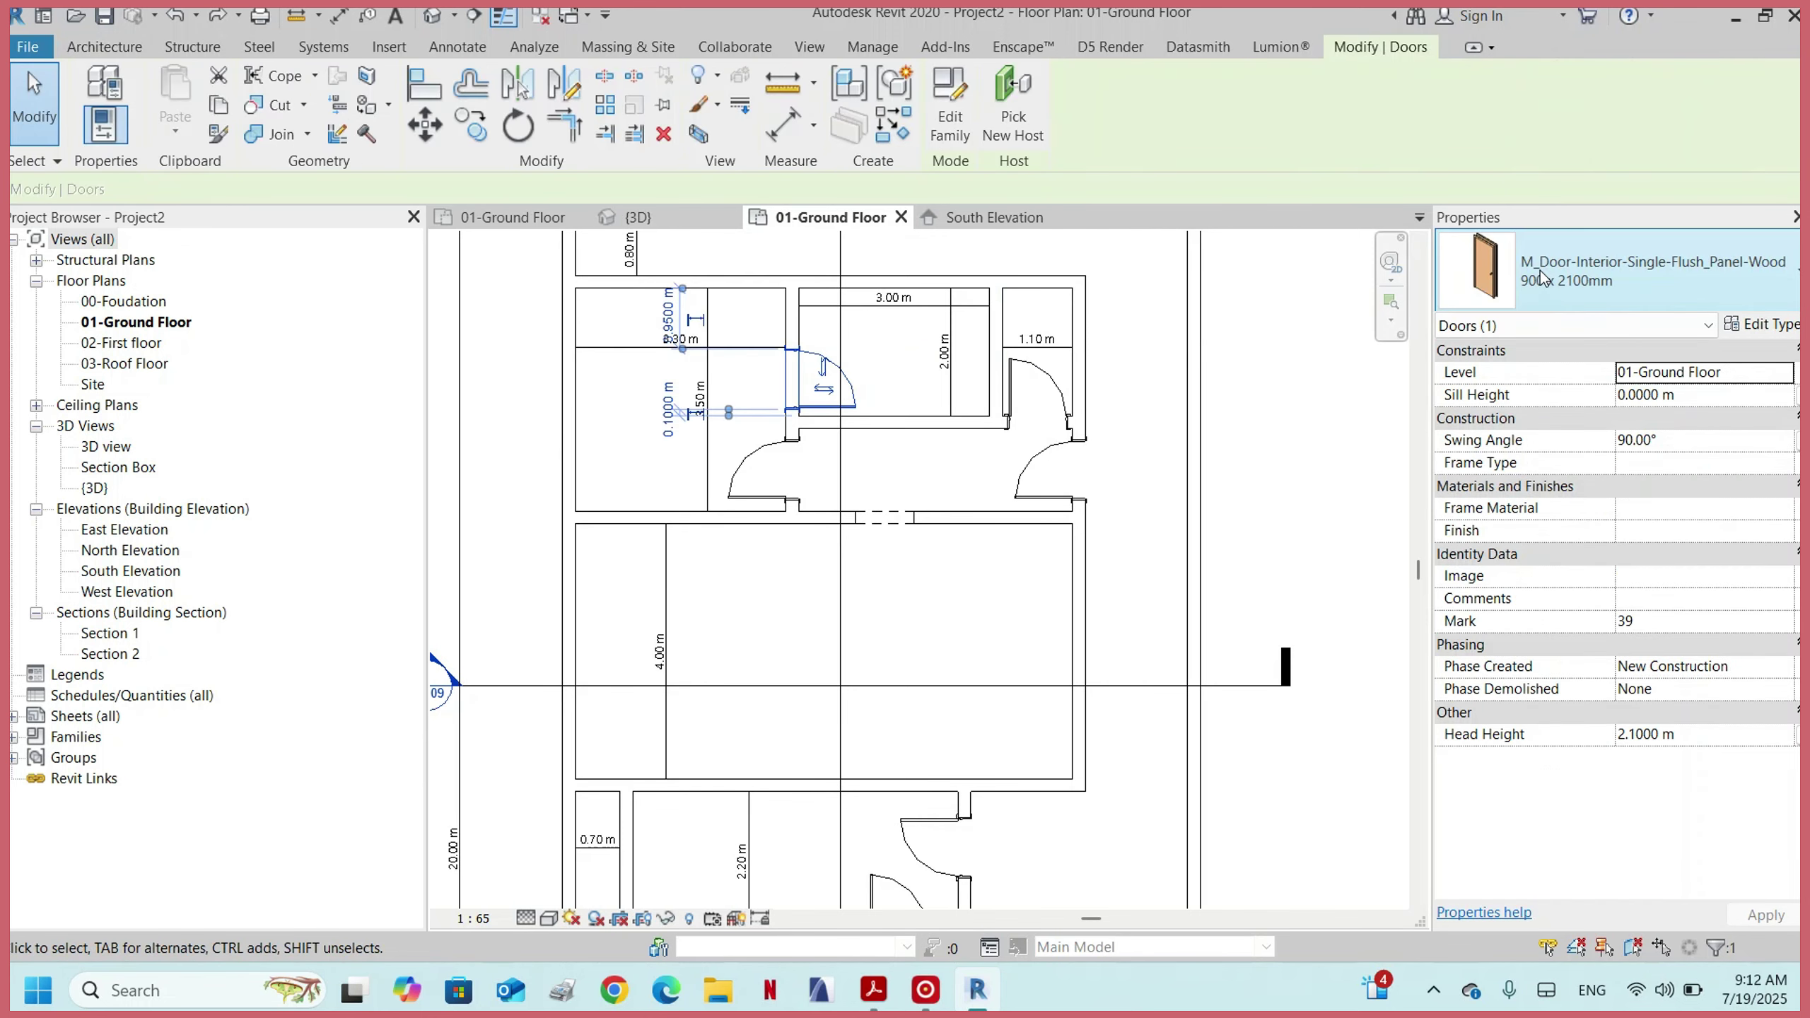
pyautogui.click(1632, 271)
pyautogui.scroll(-3, 1187, 618)
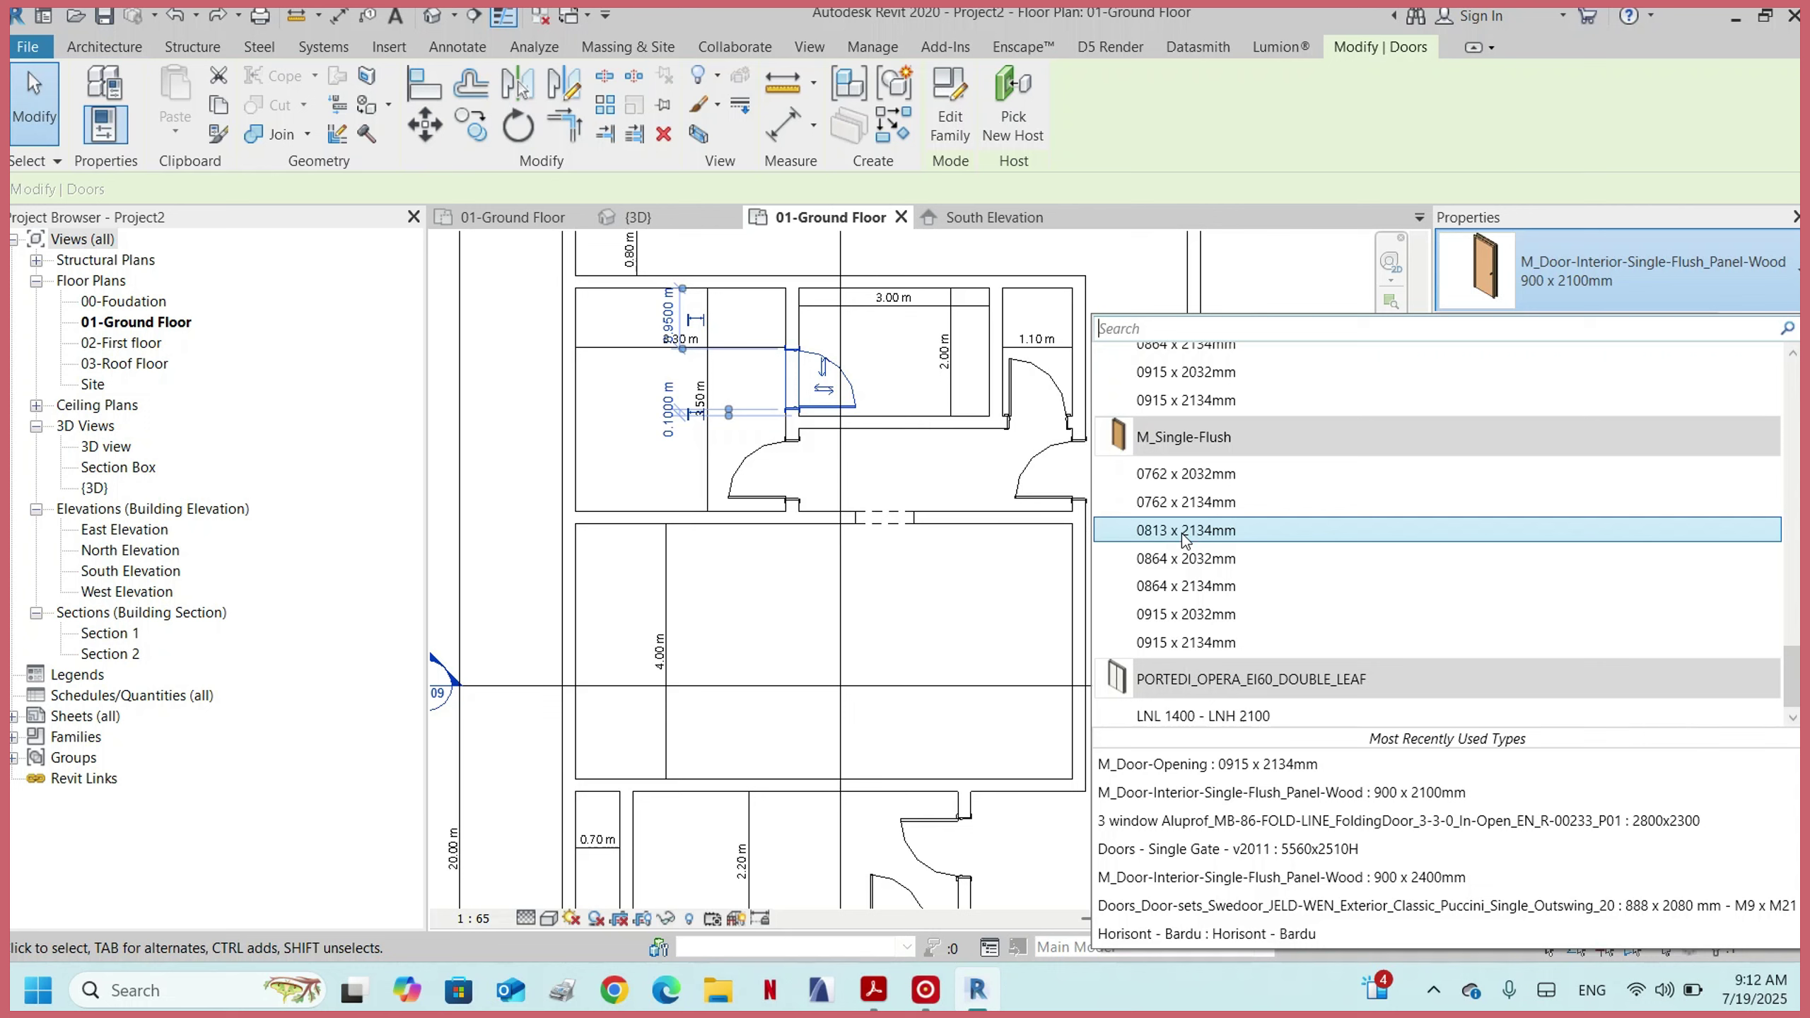
pyautogui.scroll(3, 1203, 446)
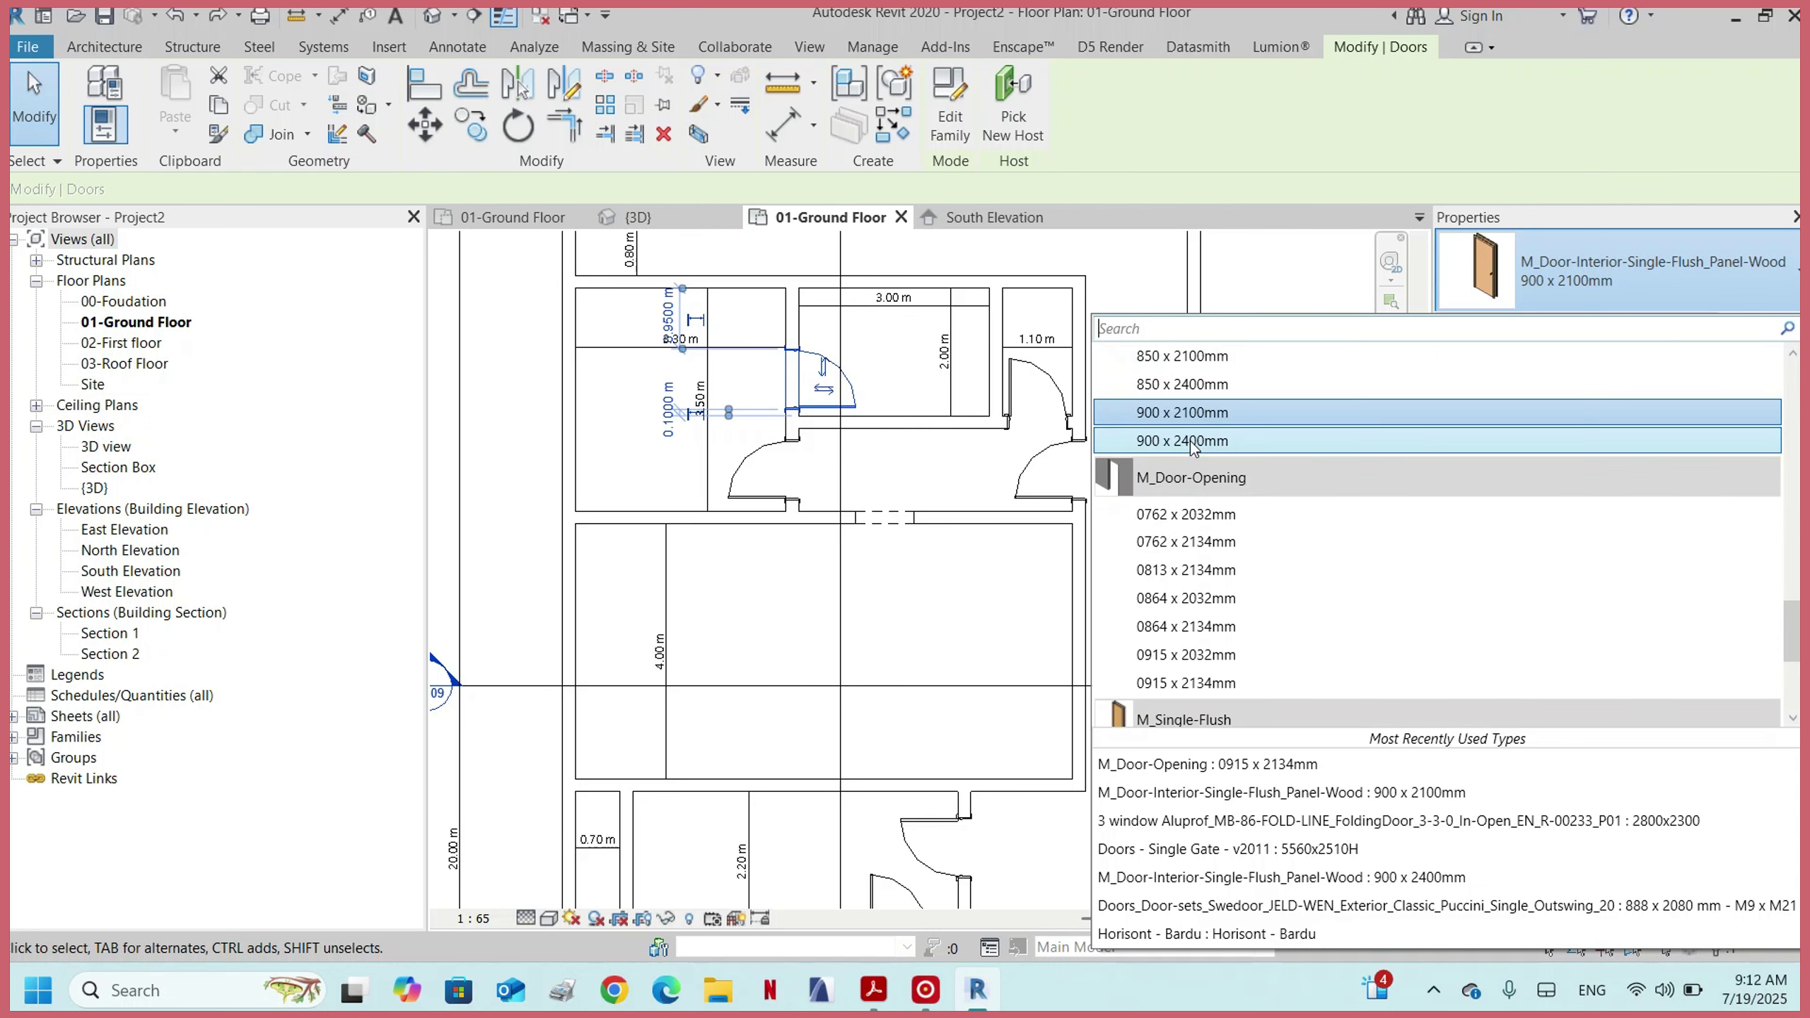
pyautogui.scroll(-3, 1204, 456)
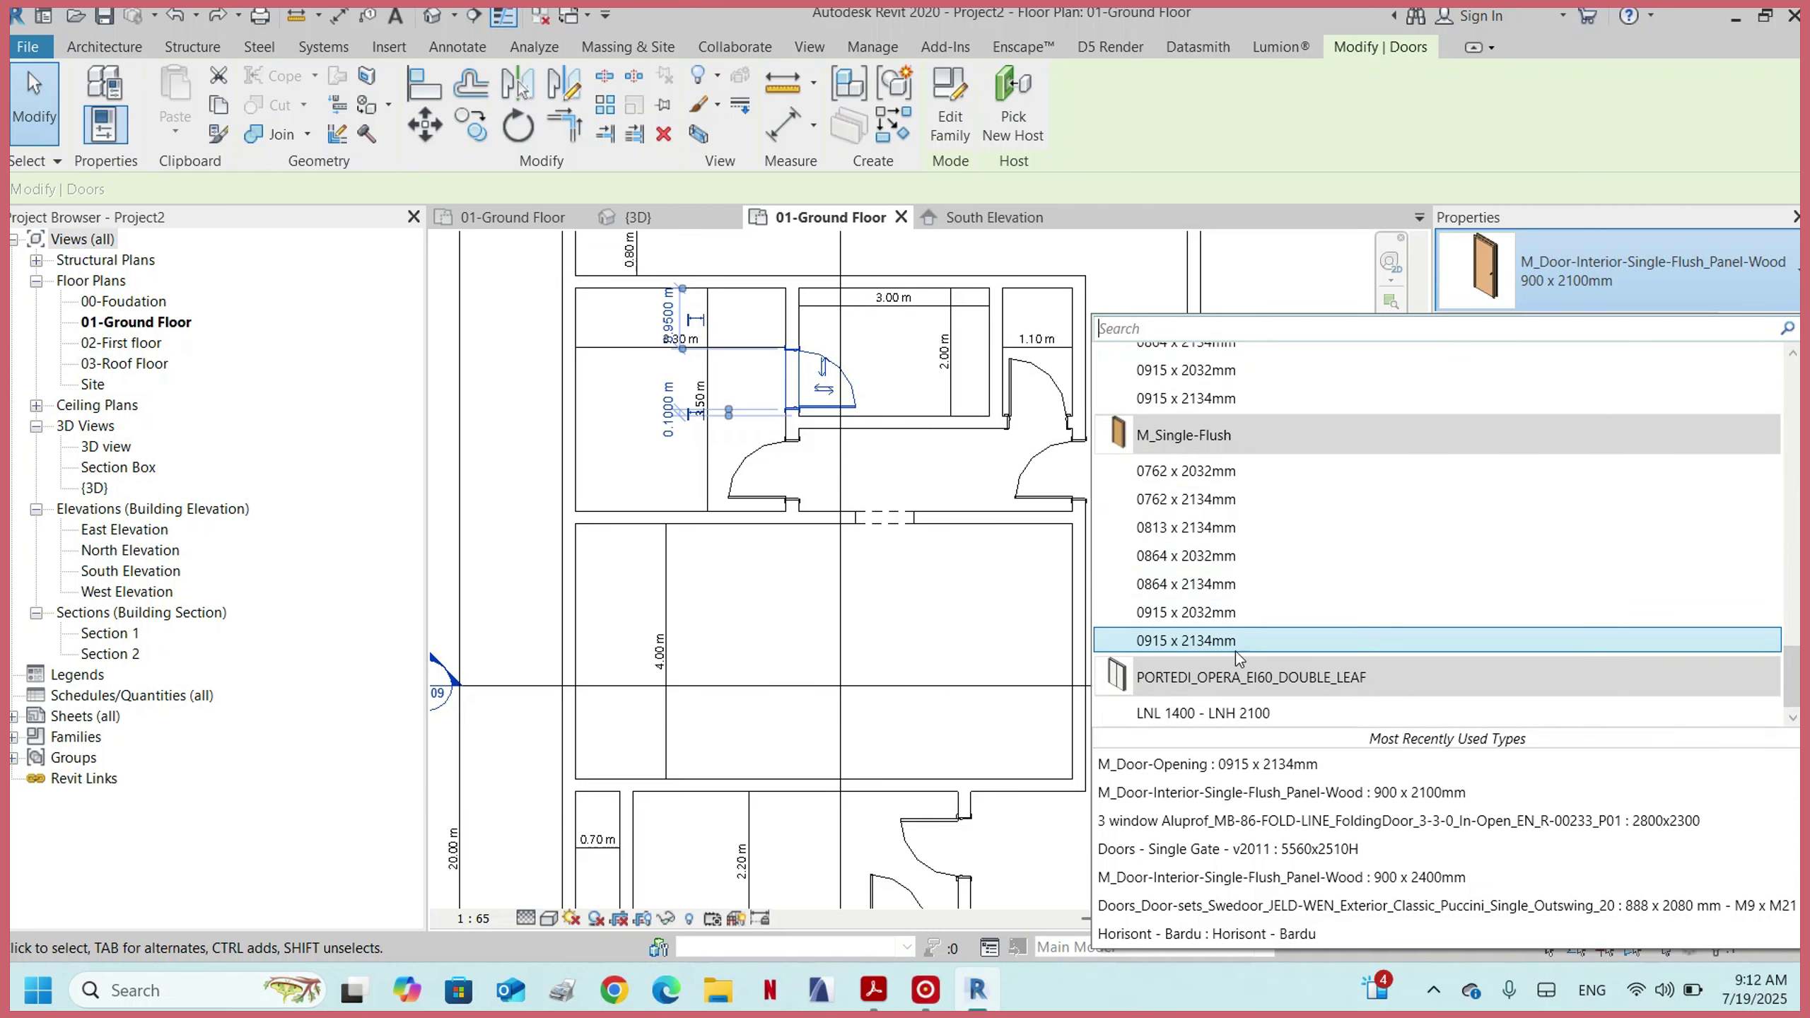
pyautogui.scroll(5, 1211, 499)
pyautogui.scroll(2, 1209, 471)
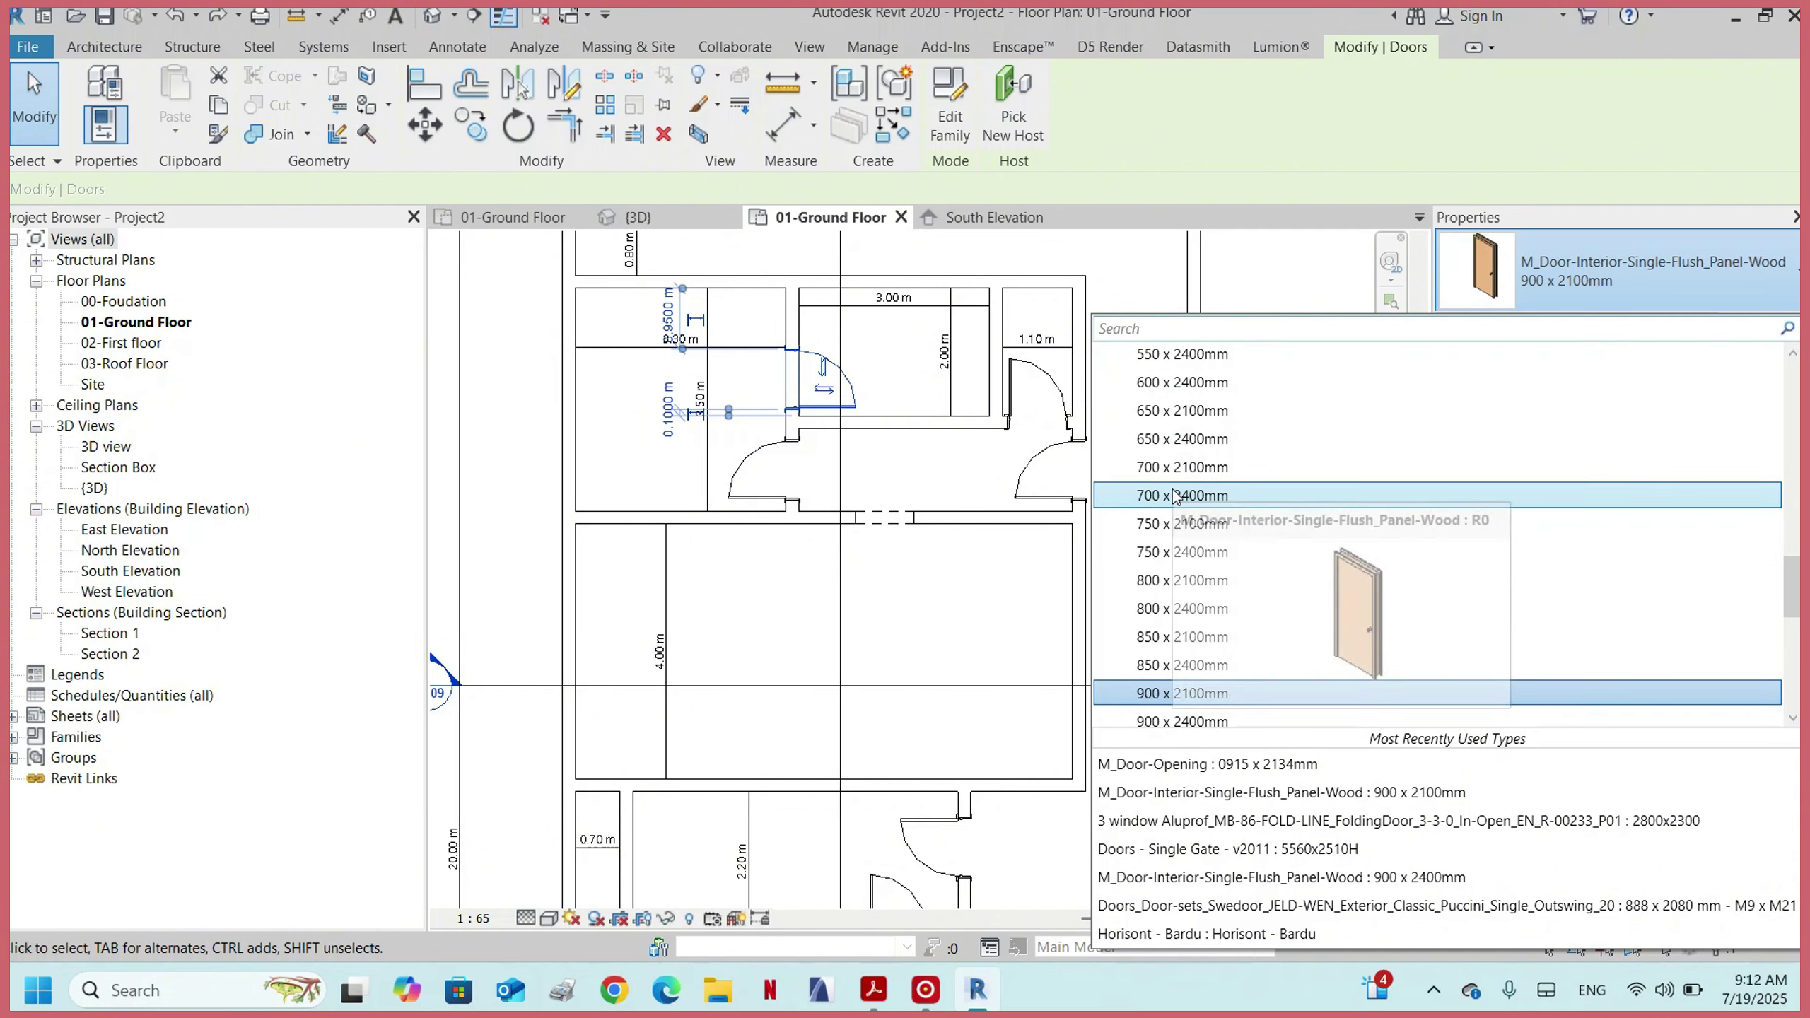
pyautogui.click(920, 461)
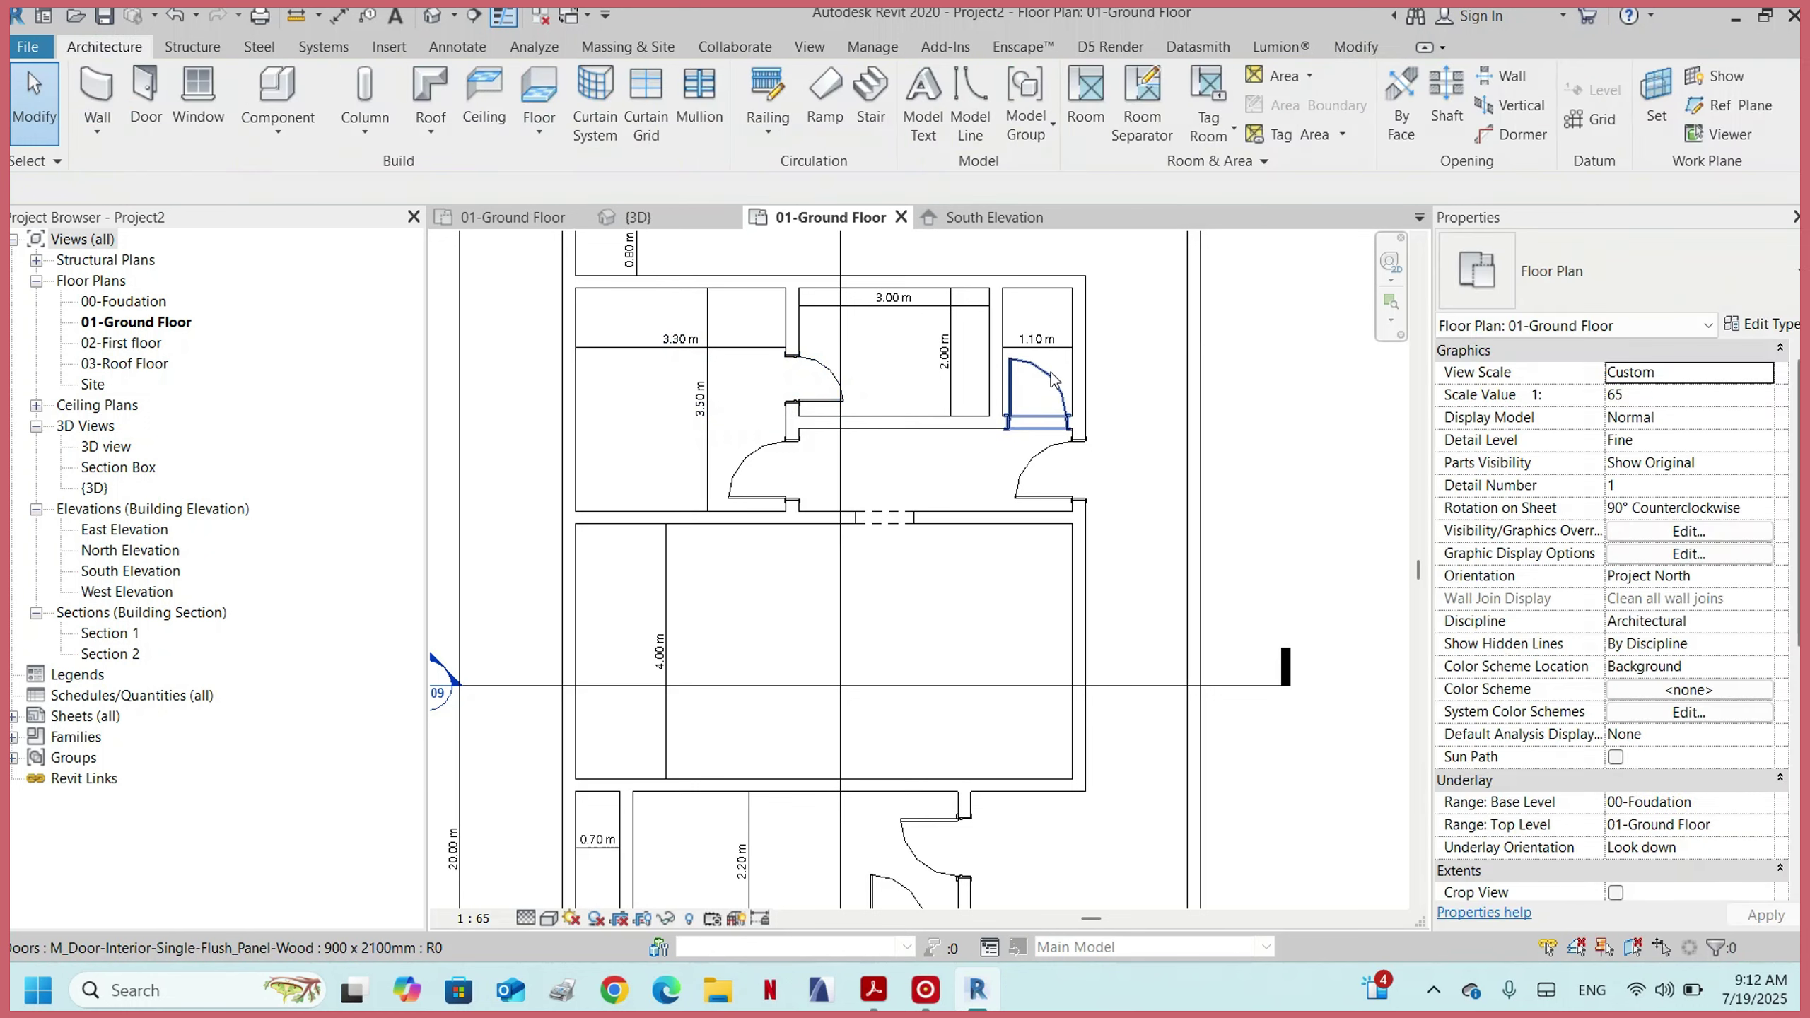
# - Change the door of the 1.10 m room to M_Door-Interior-Single-Flush_Panel-Wood 750 x 2100mm
pyautogui.click(1048, 381)
pyautogui.click(1618, 270)
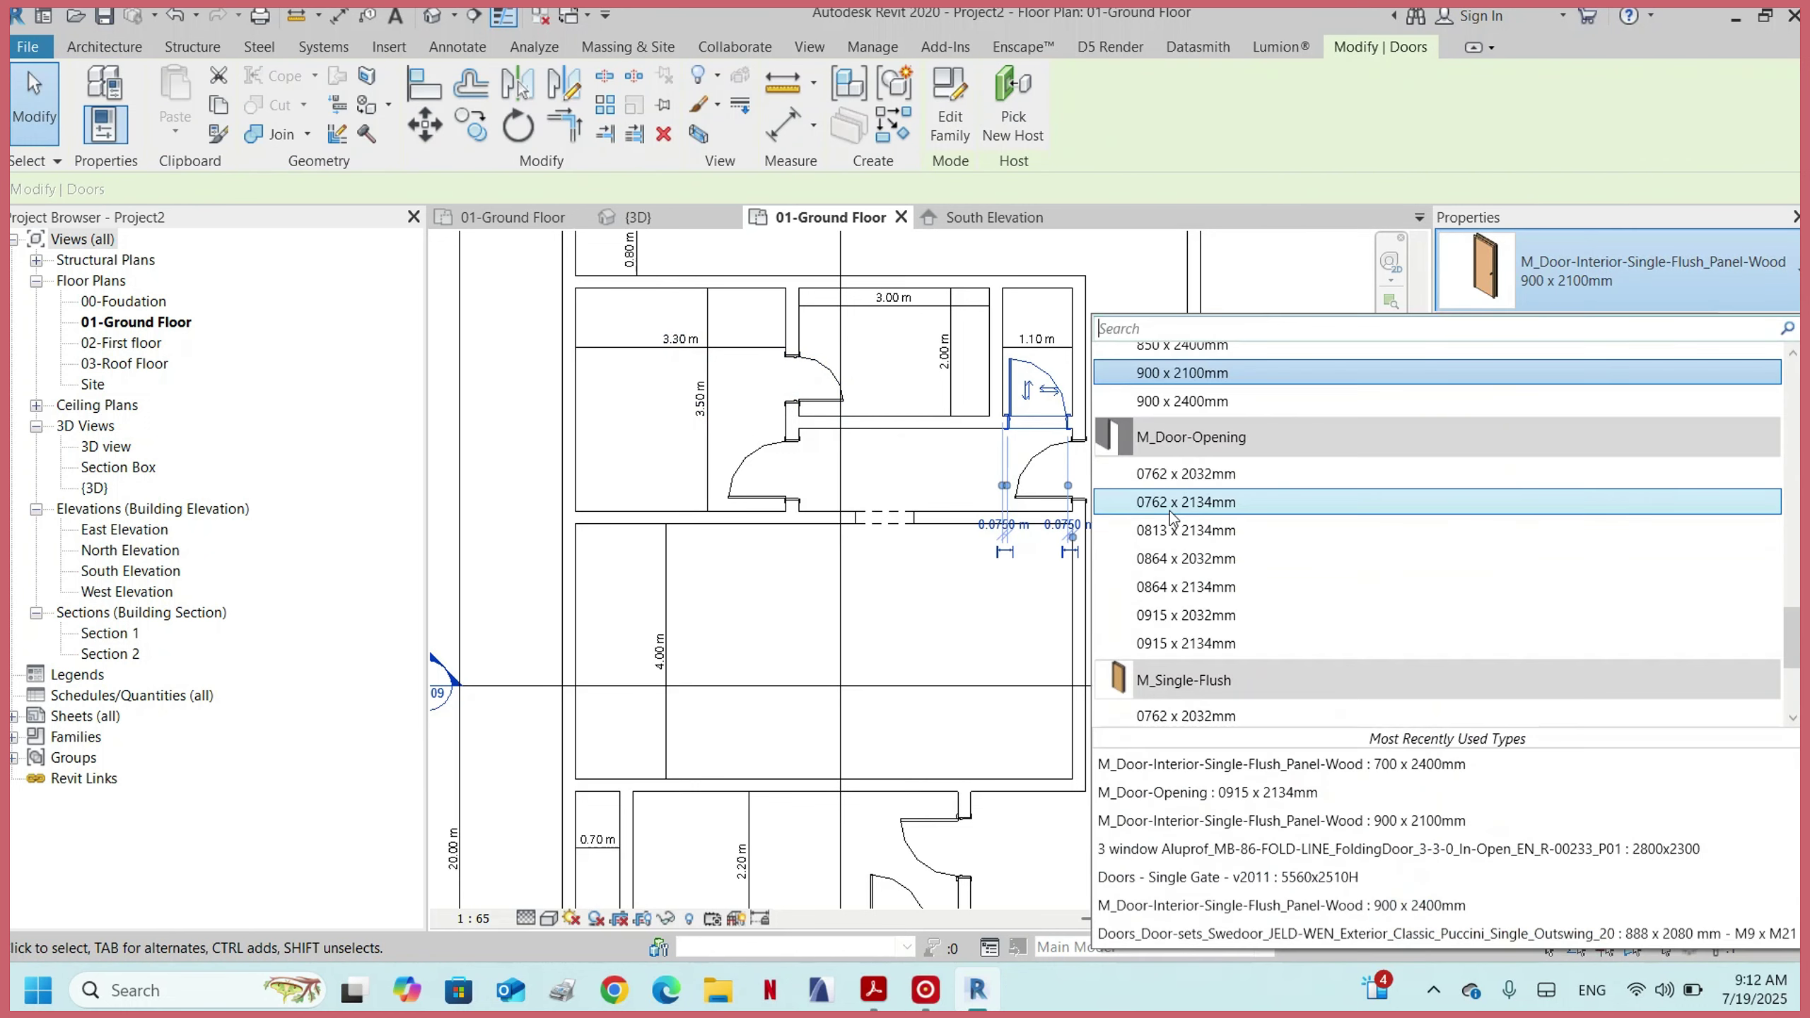
pyautogui.scroll(-3, 1272, 620)
pyautogui.scroll(3, 1272, 620)
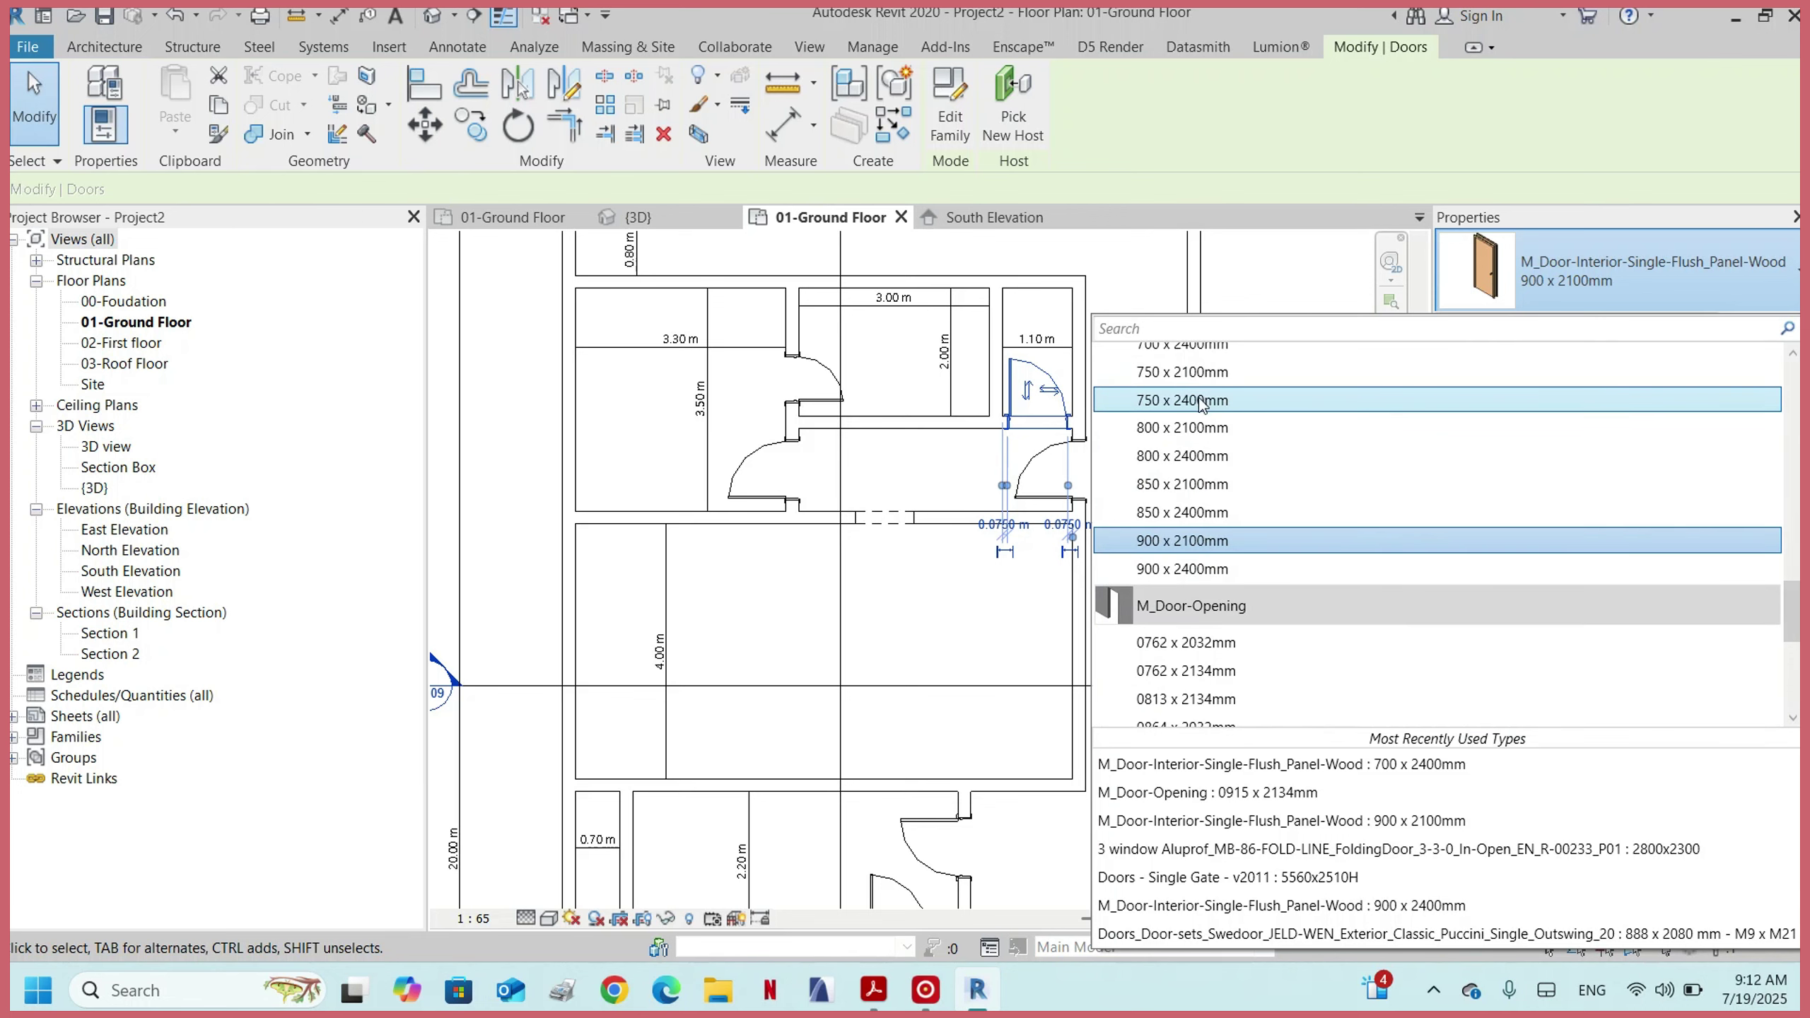
pyautogui.click(1196, 381)
pyautogui.click(933, 615)
# - Change the door of the 1.60 m wide room beside the entrance to M_Door-Interior-Single-Flush_Panel-Wood 700 x 2100mm
pyautogui.scroll(-5, 934, 615)
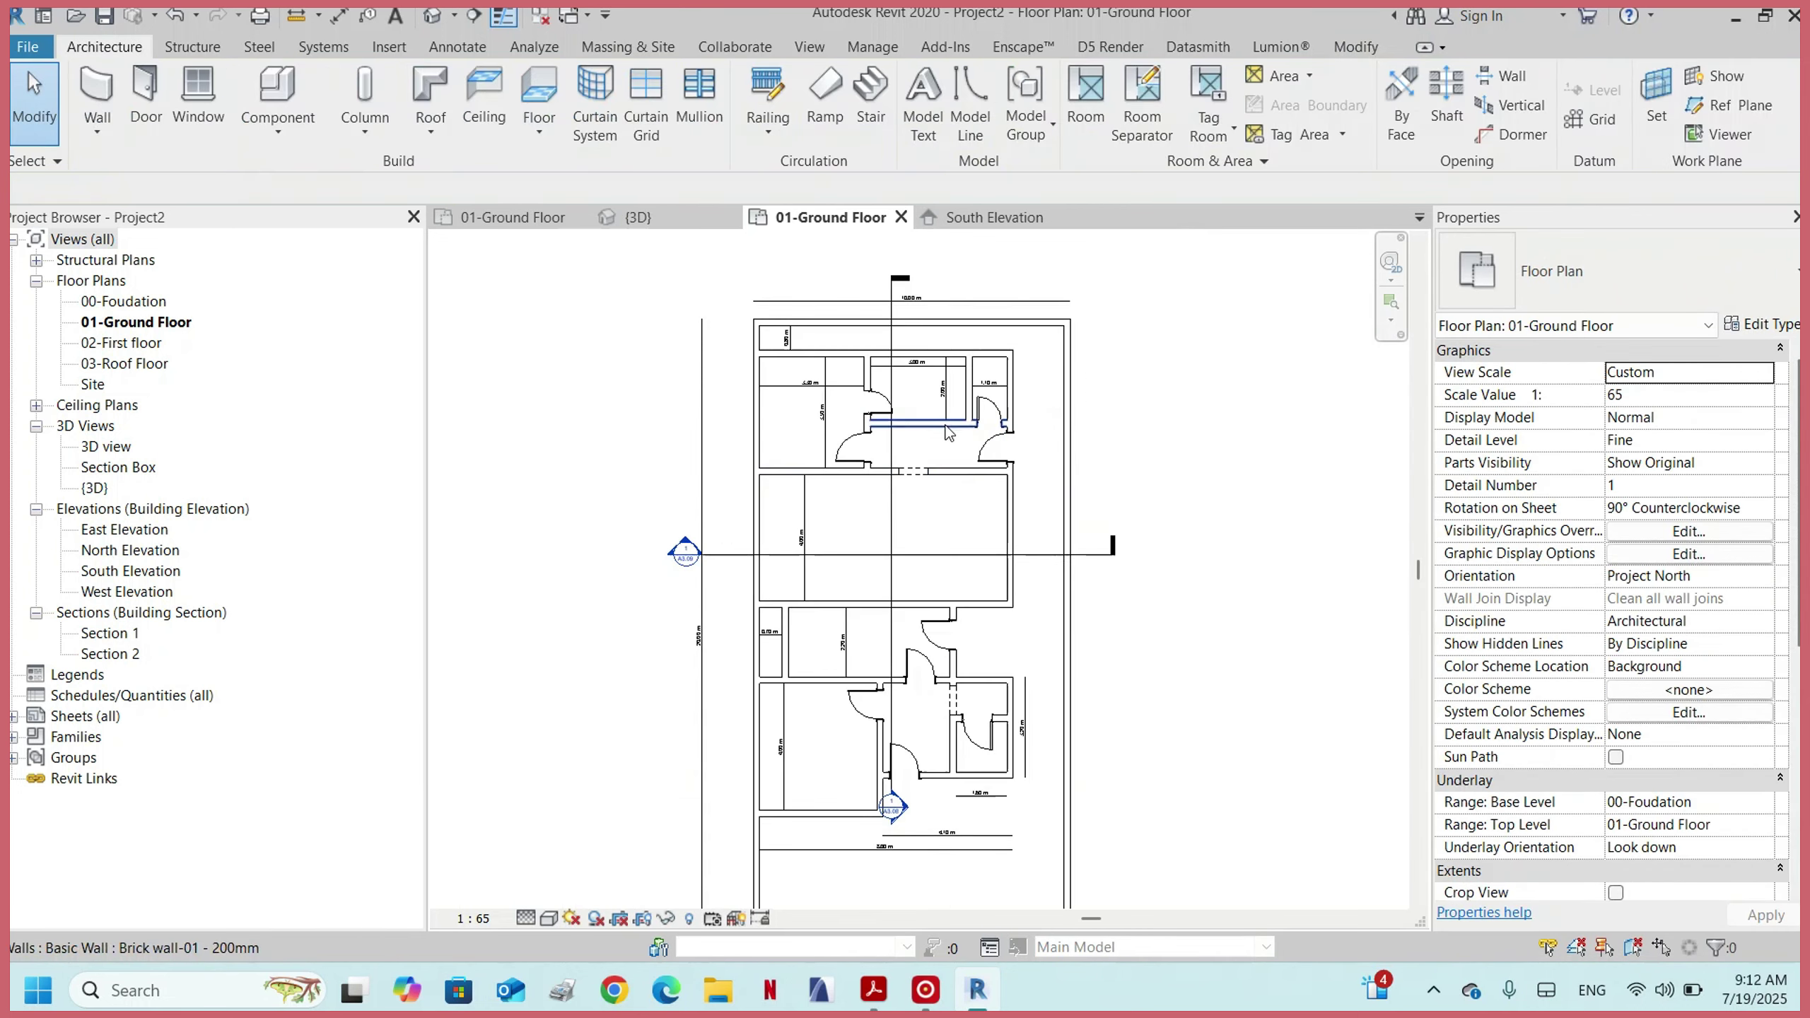
pyautogui.scroll(4, 936, 670)
pyautogui.moveTo(1018, 663); pyautogui.dragTo(1043, 561, button='middle')
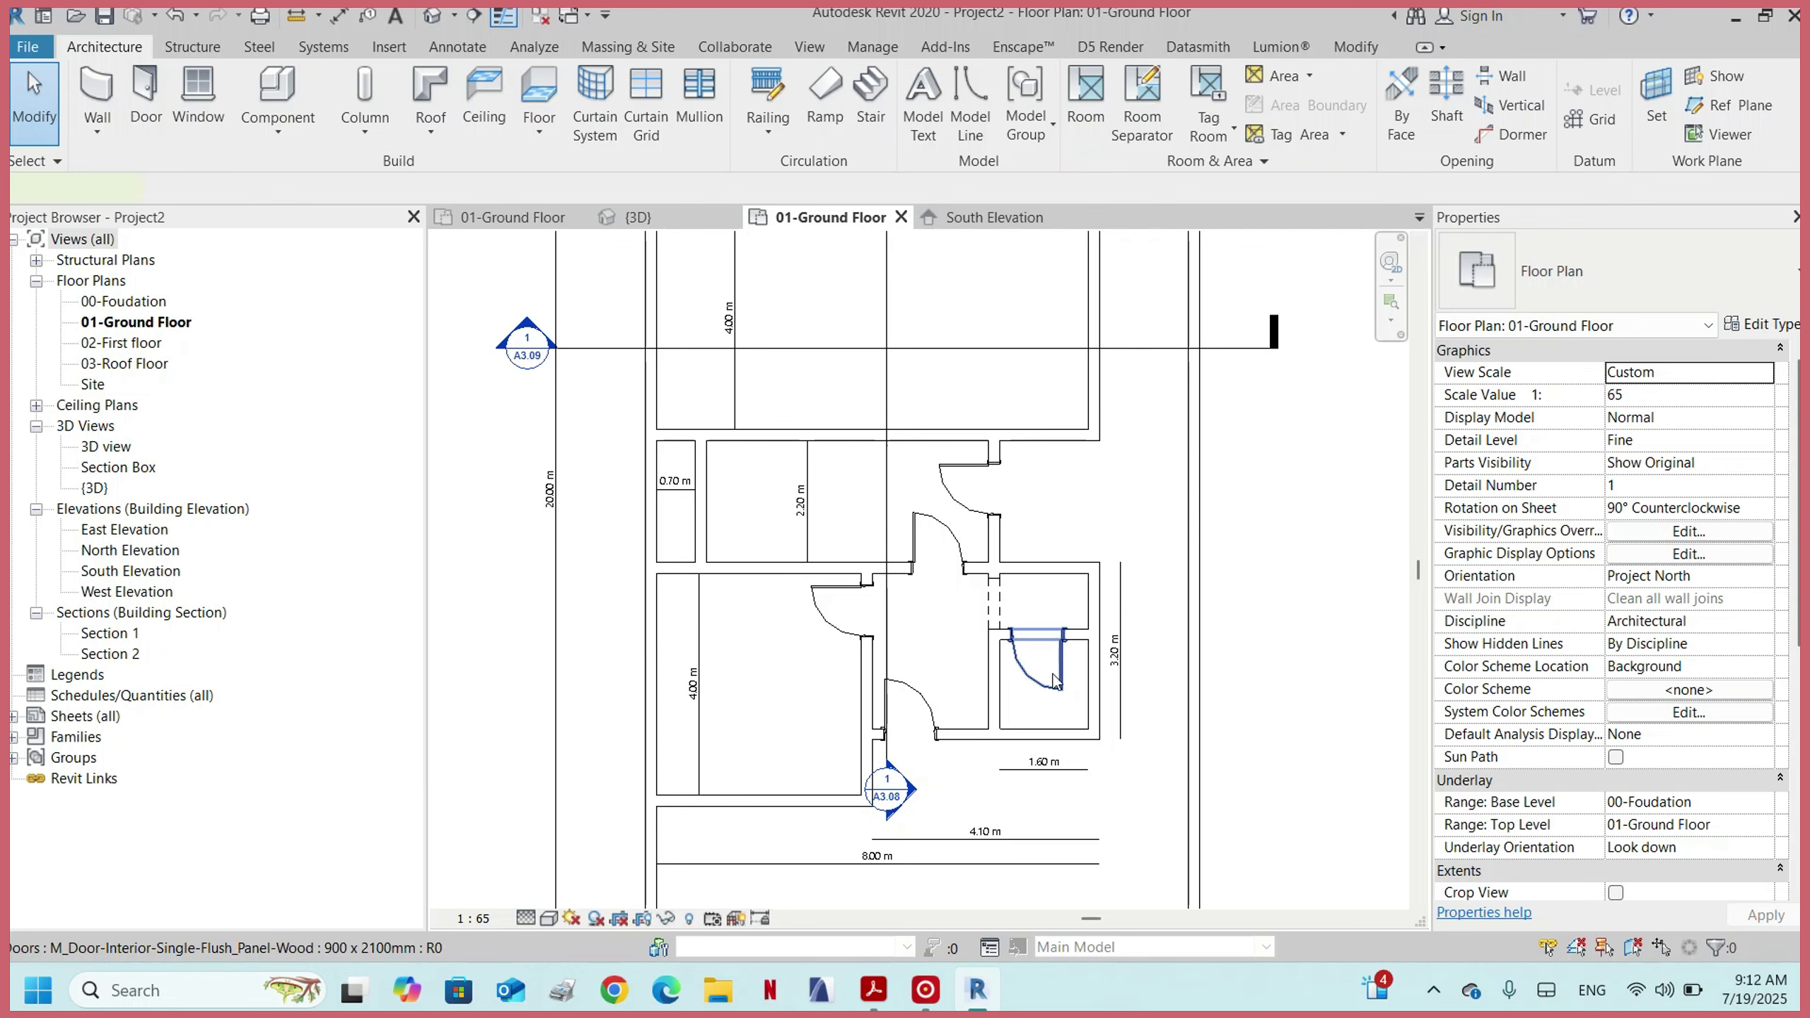
pyautogui.click(1055, 681)
pyautogui.click(1639, 271)
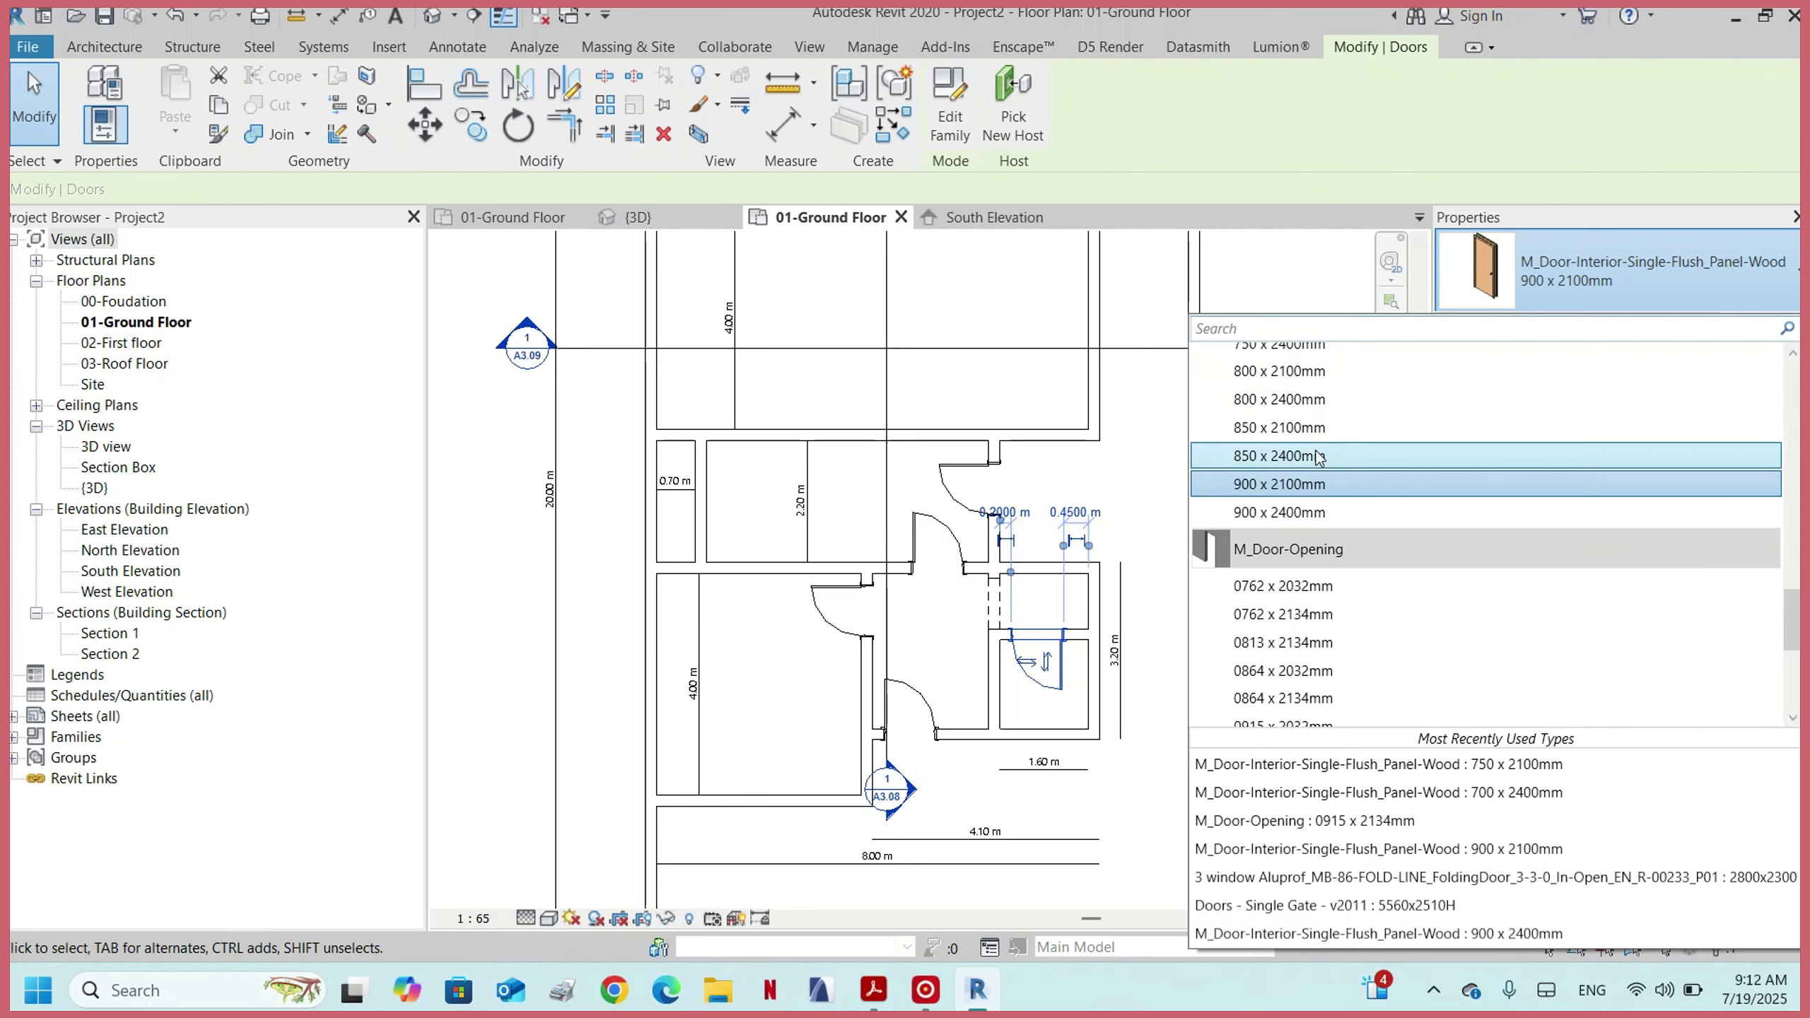
pyautogui.scroll(5, 1319, 457)
pyautogui.scroll(8, 1282, 543)
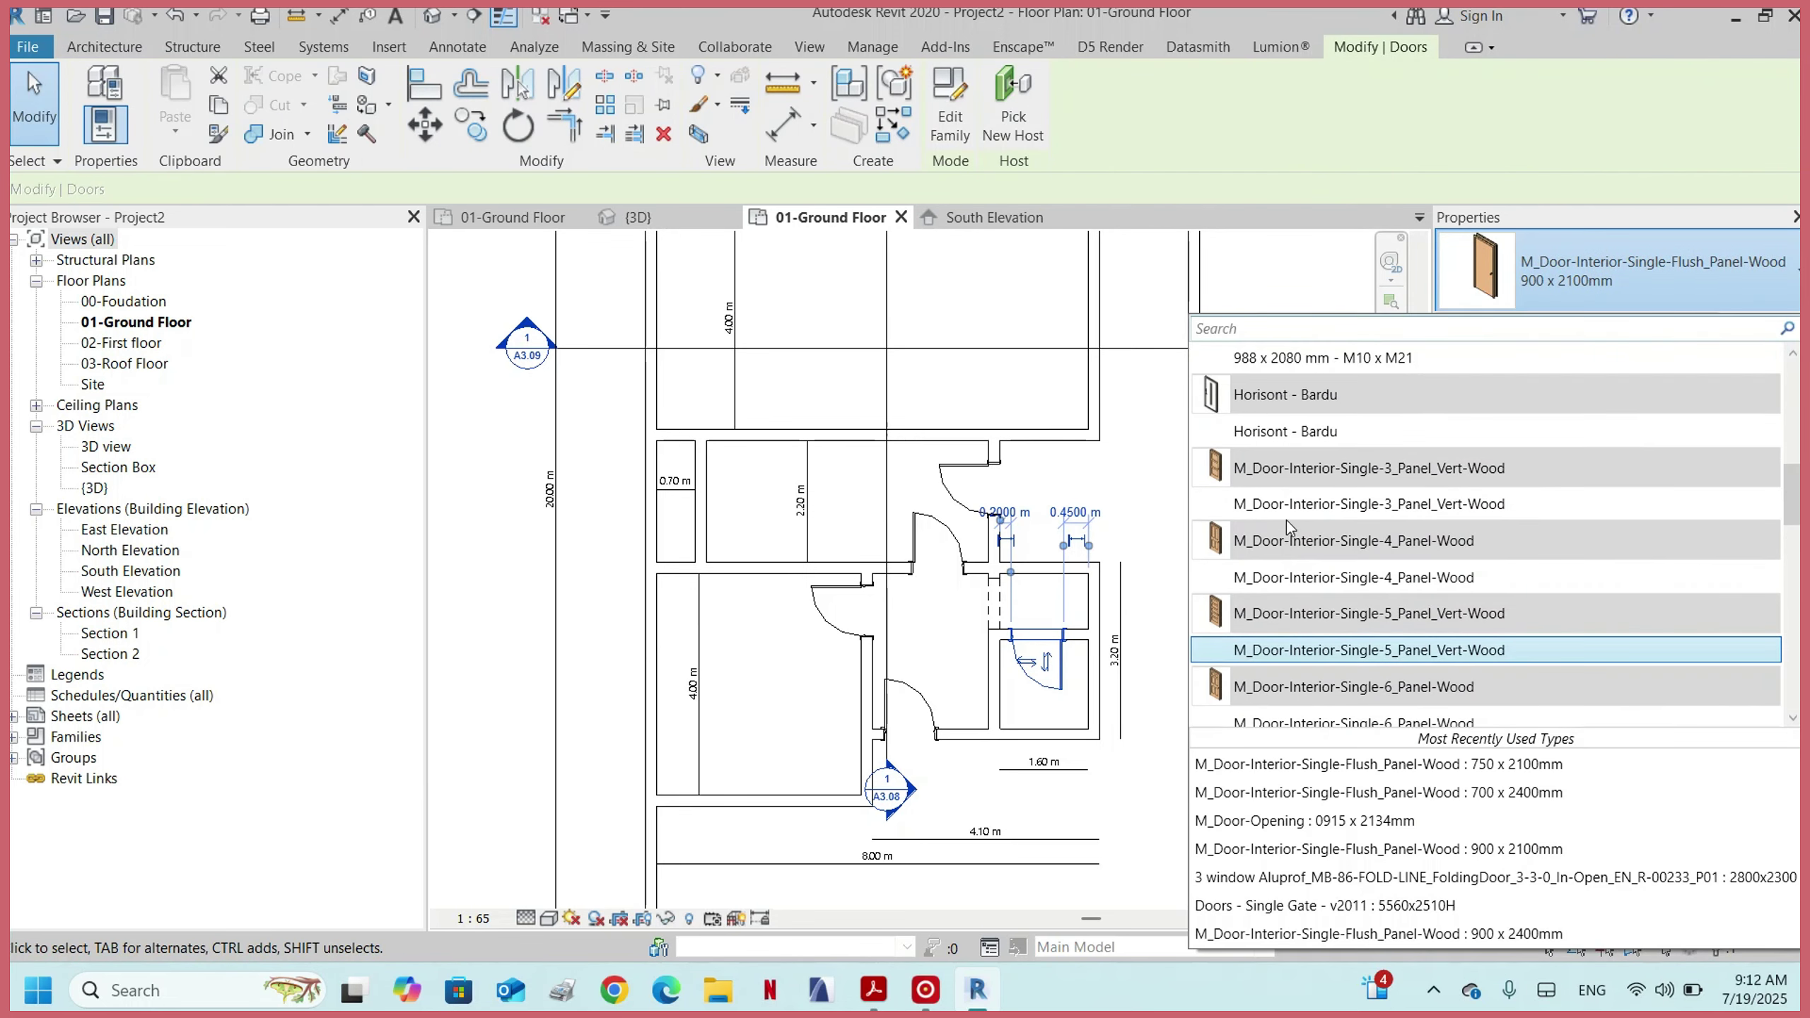
pyautogui.scroll(-2, 1276, 627)
pyautogui.scroll(-10, 1268, 658)
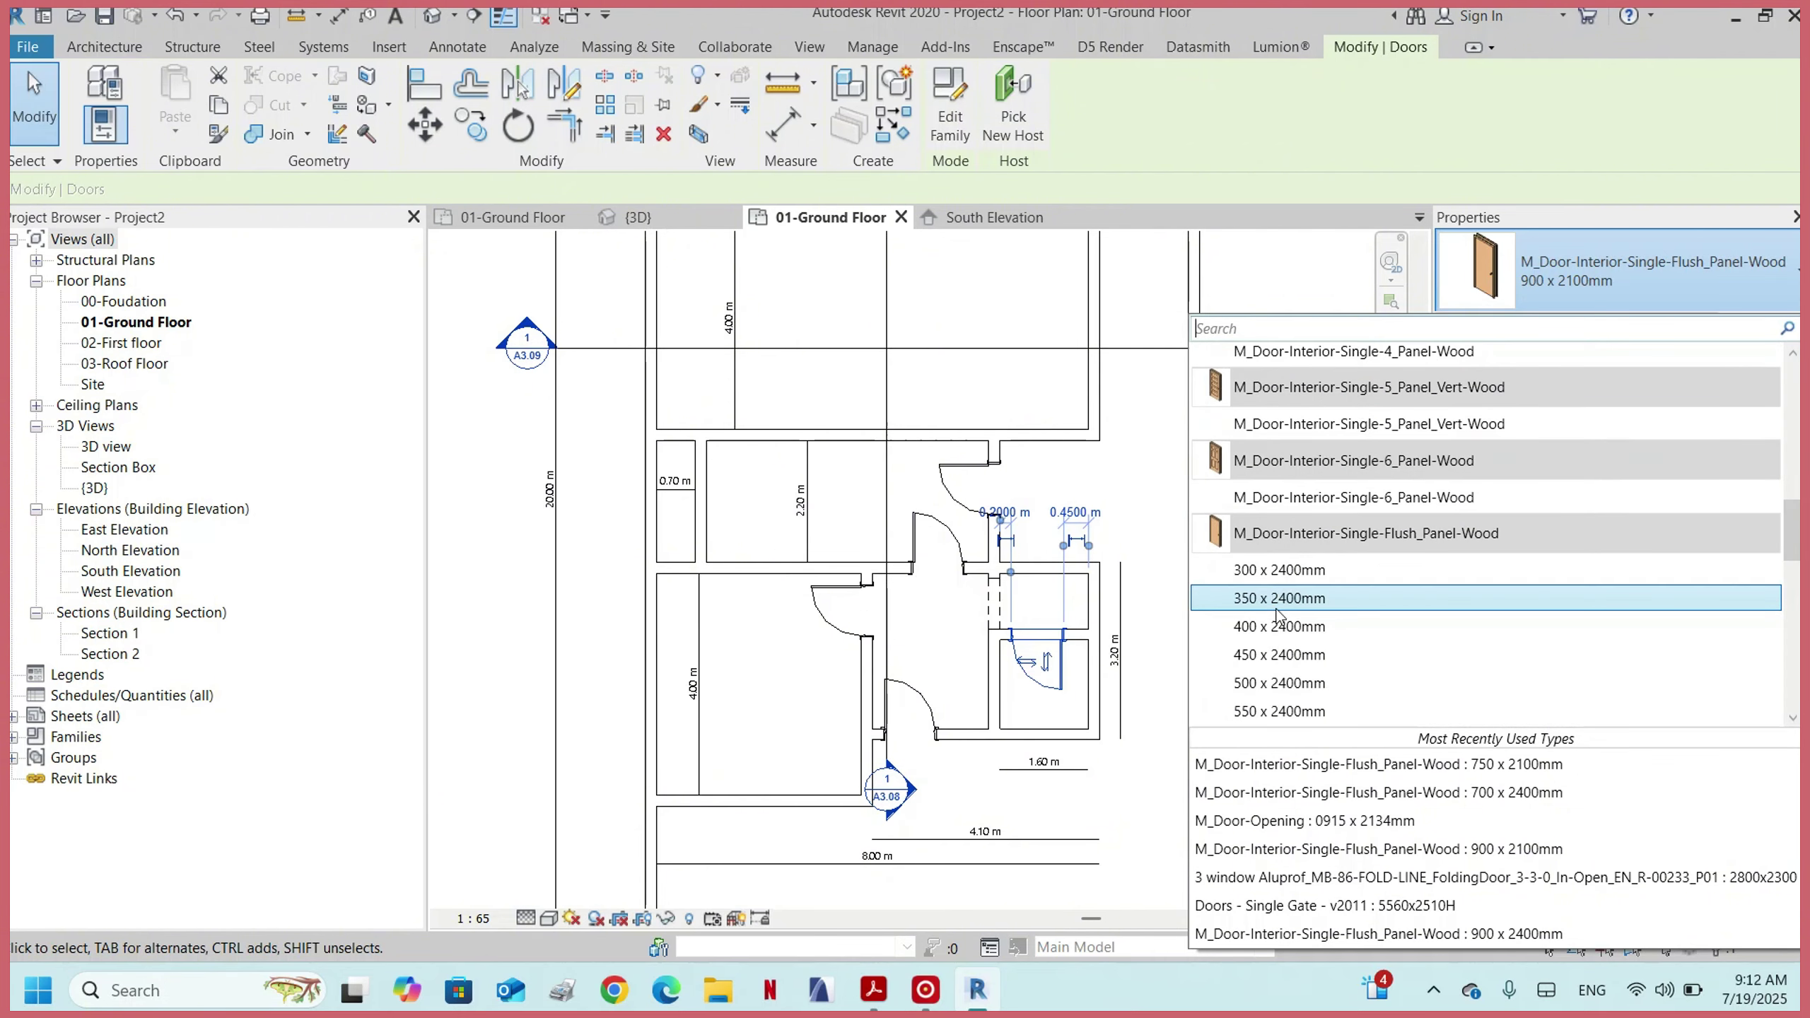
pyautogui.scroll(-4, 1288, 487)
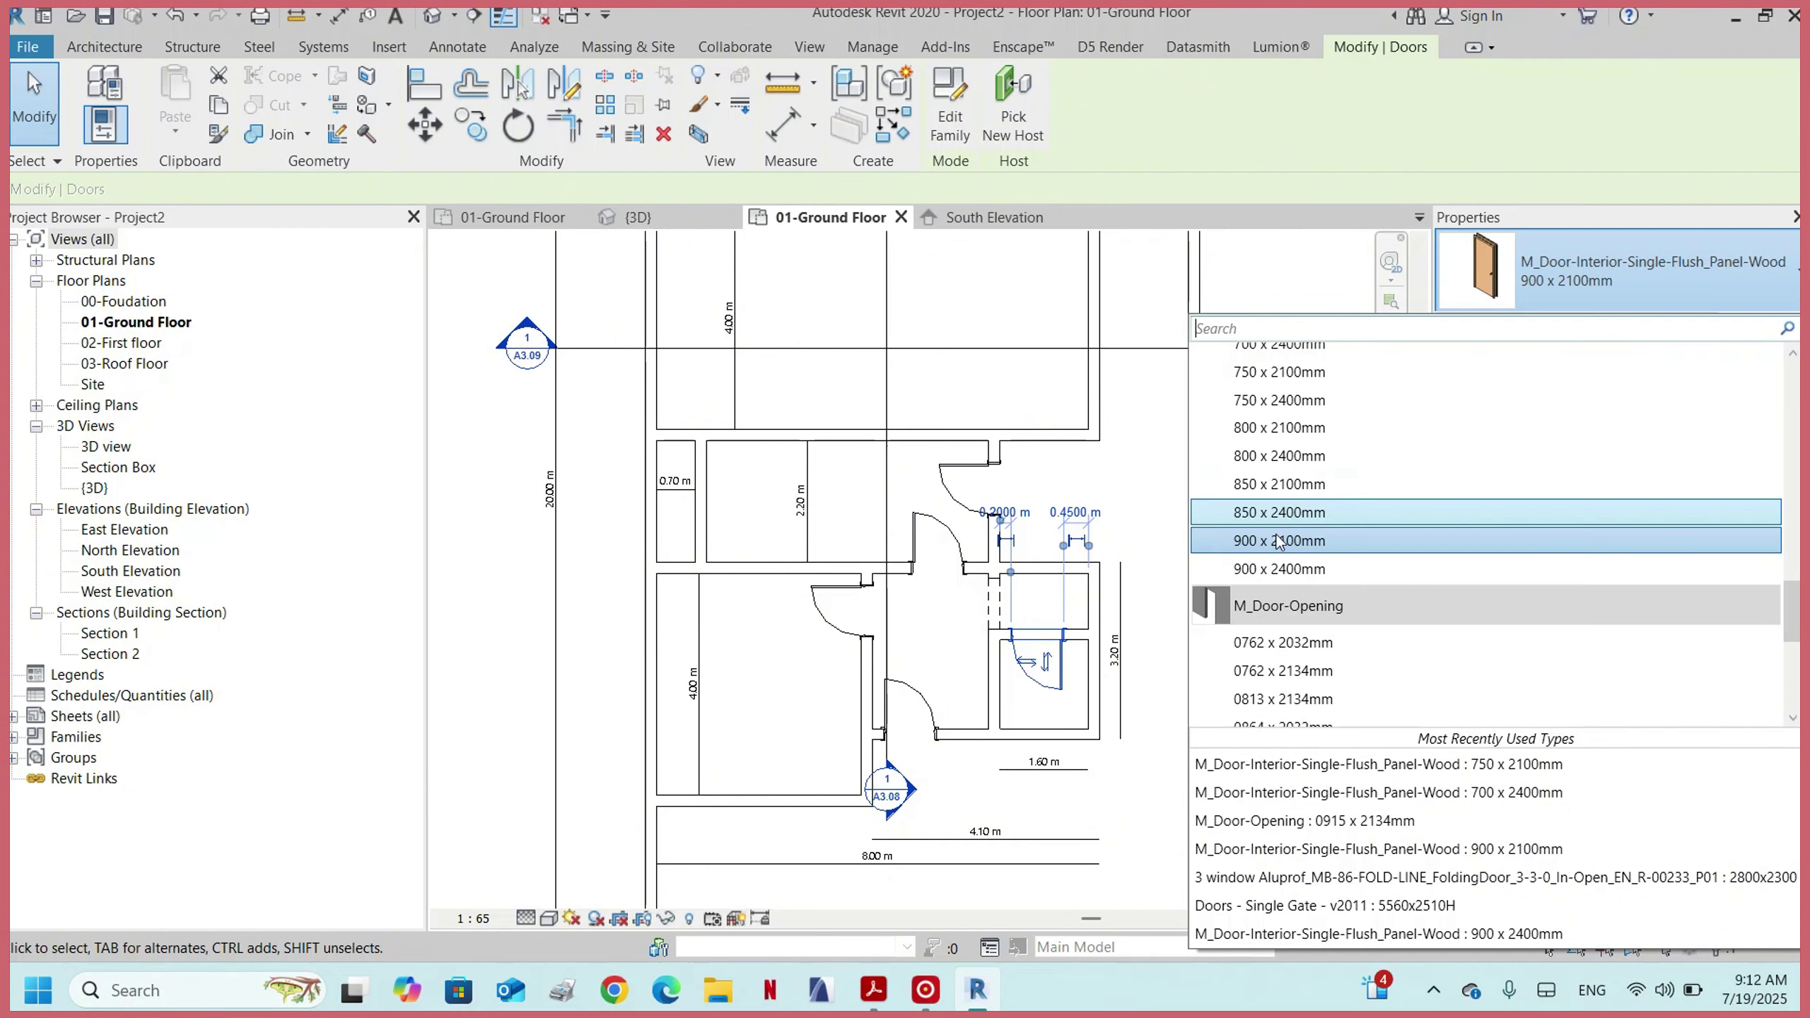
pyautogui.scroll(4, 1282, 435)
pyautogui.click(1281, 428)
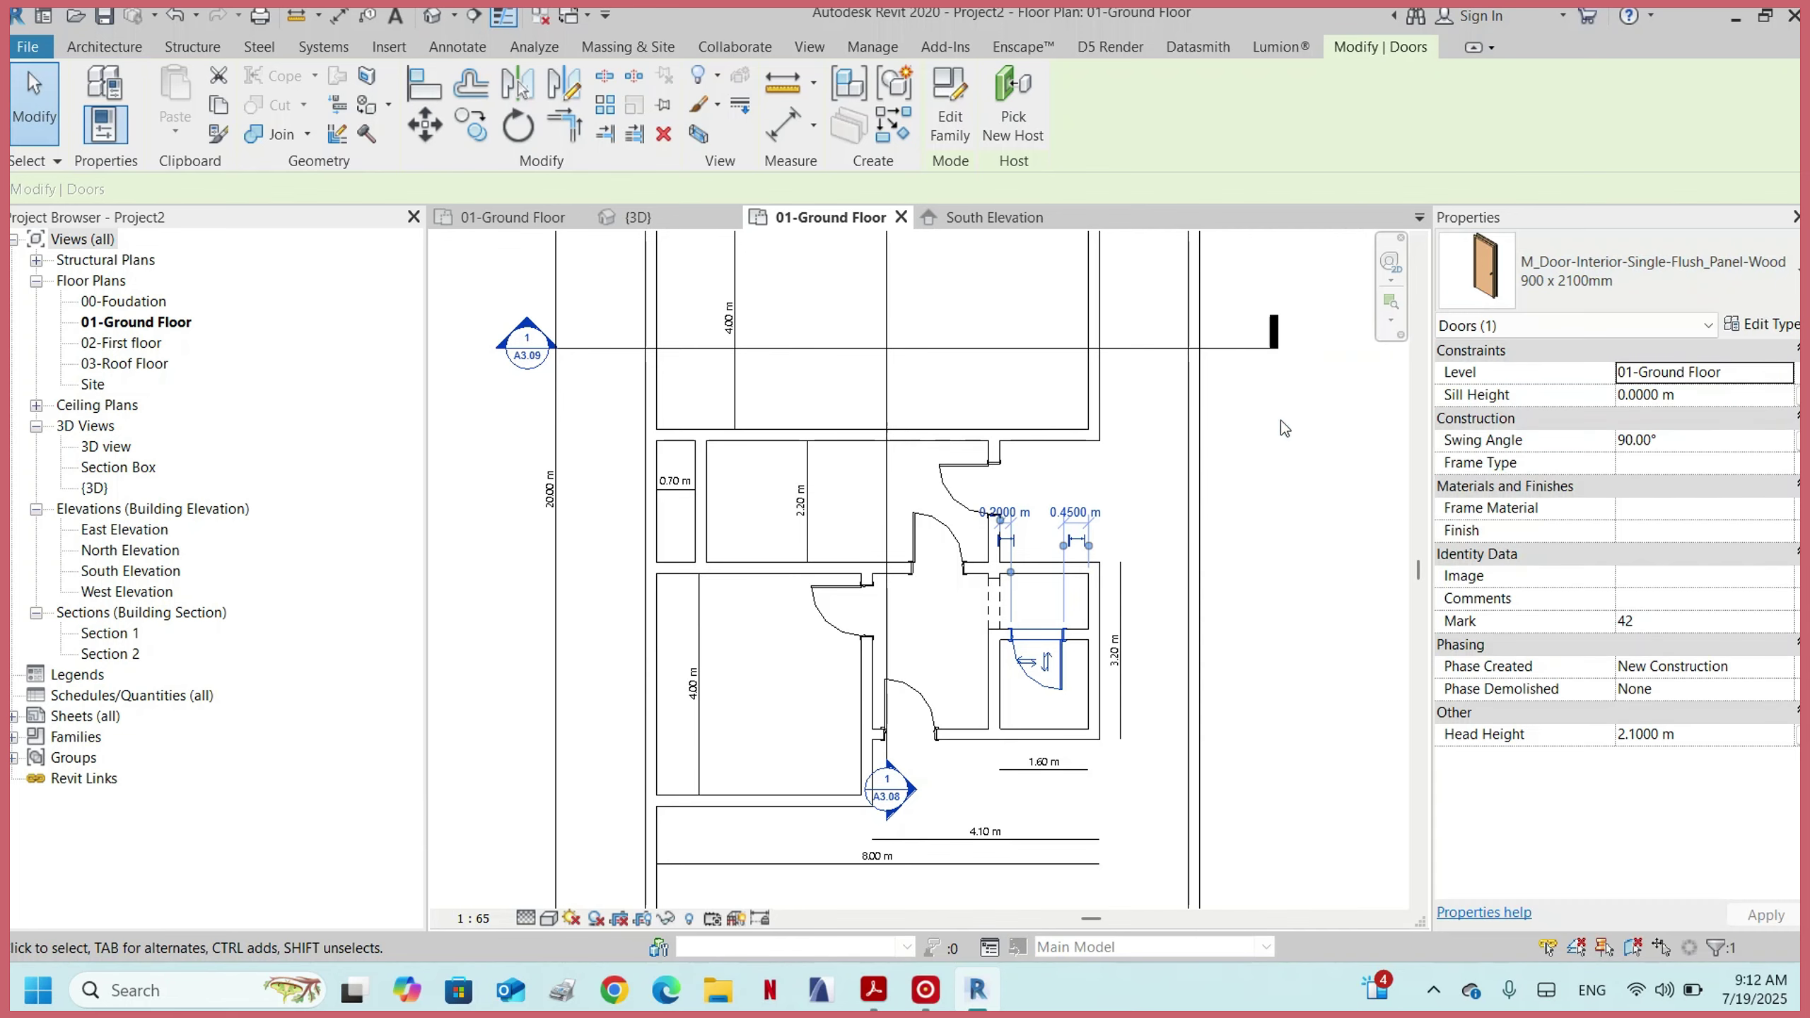
# - Check the WC against the PDF plan and add an aligned dimension for the inside length of the 1.60 m wide room
pyautogui.click(1096, 406)
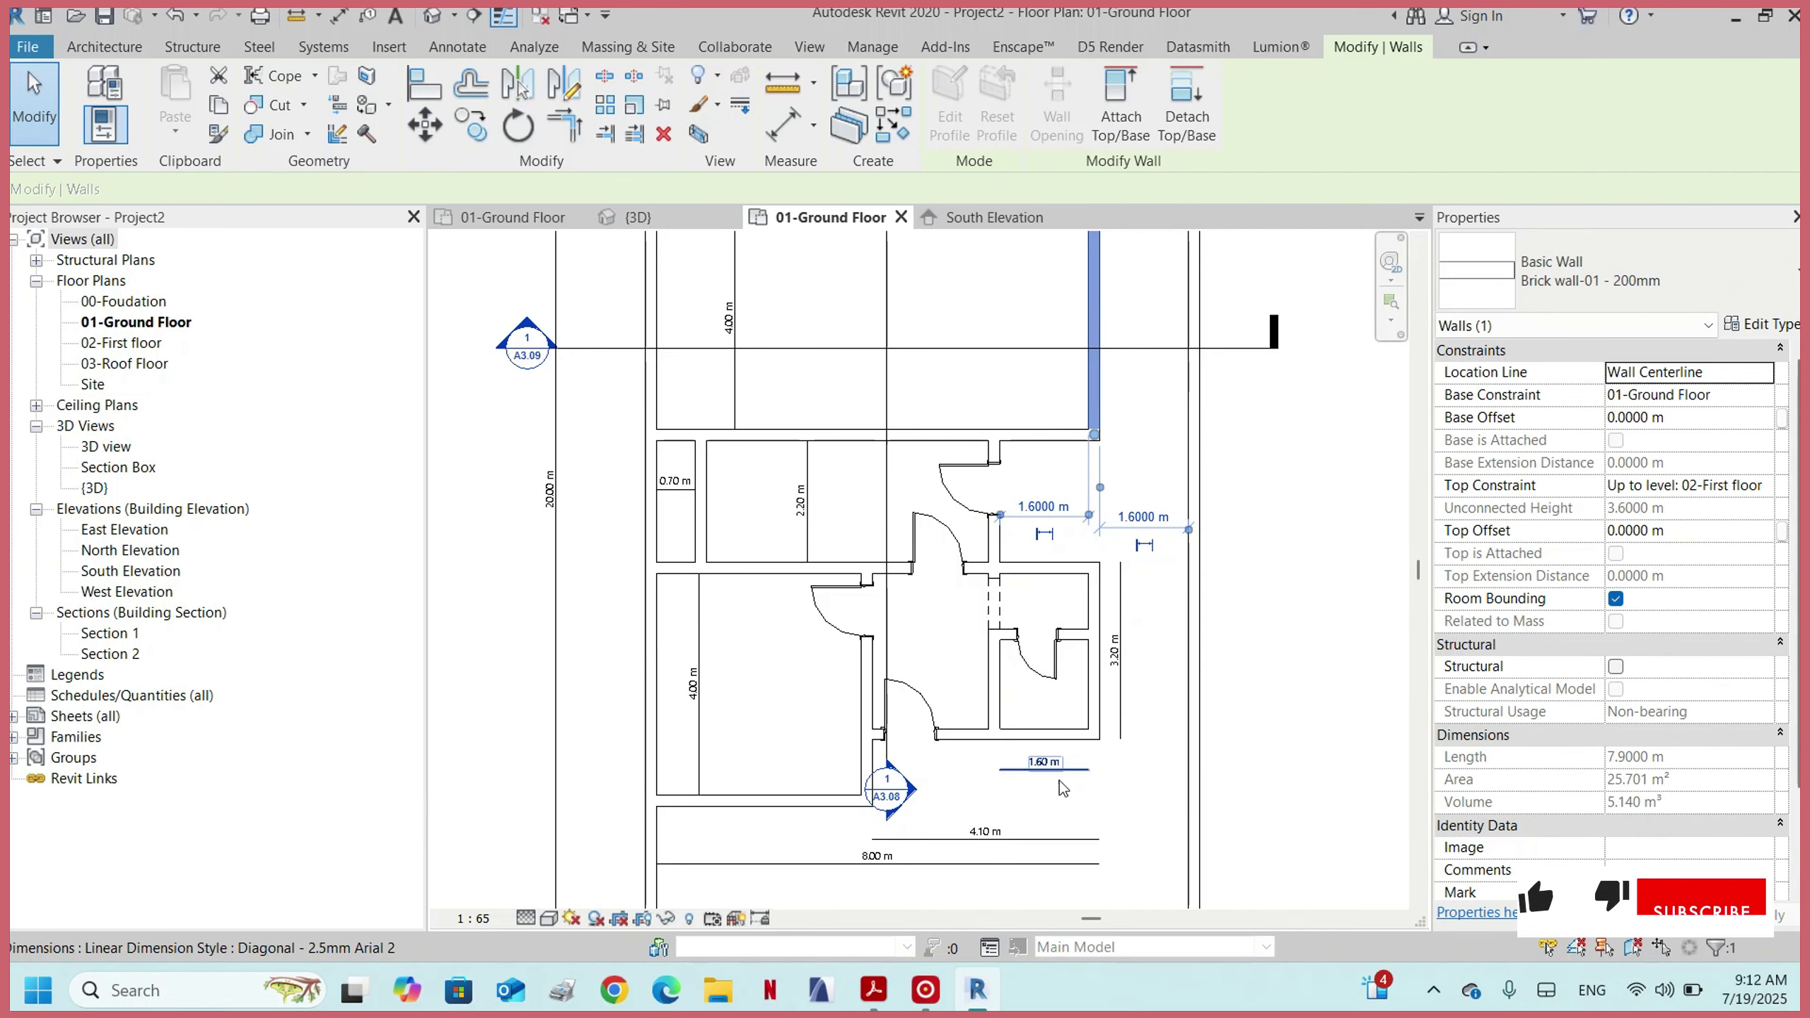
pyautogui.click(871, 974)
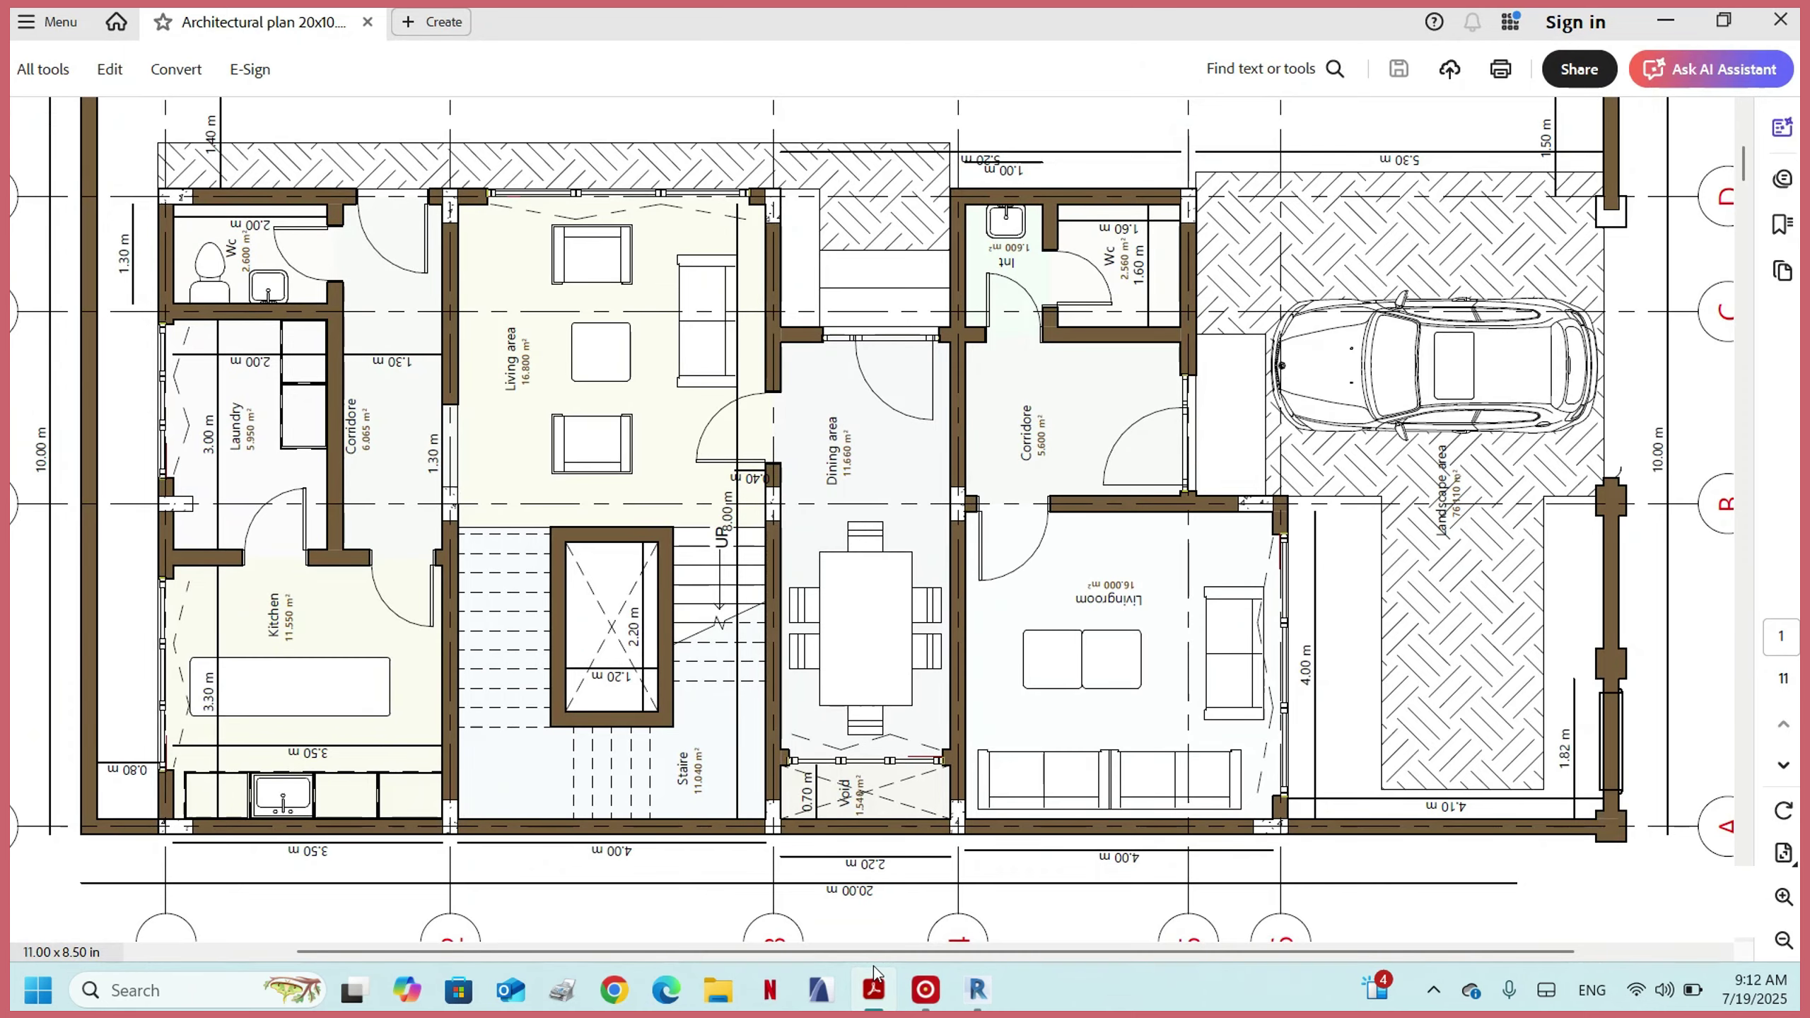
pyautogui.click(875, 974)
pyautogui.scroll(4, 1064, 531)
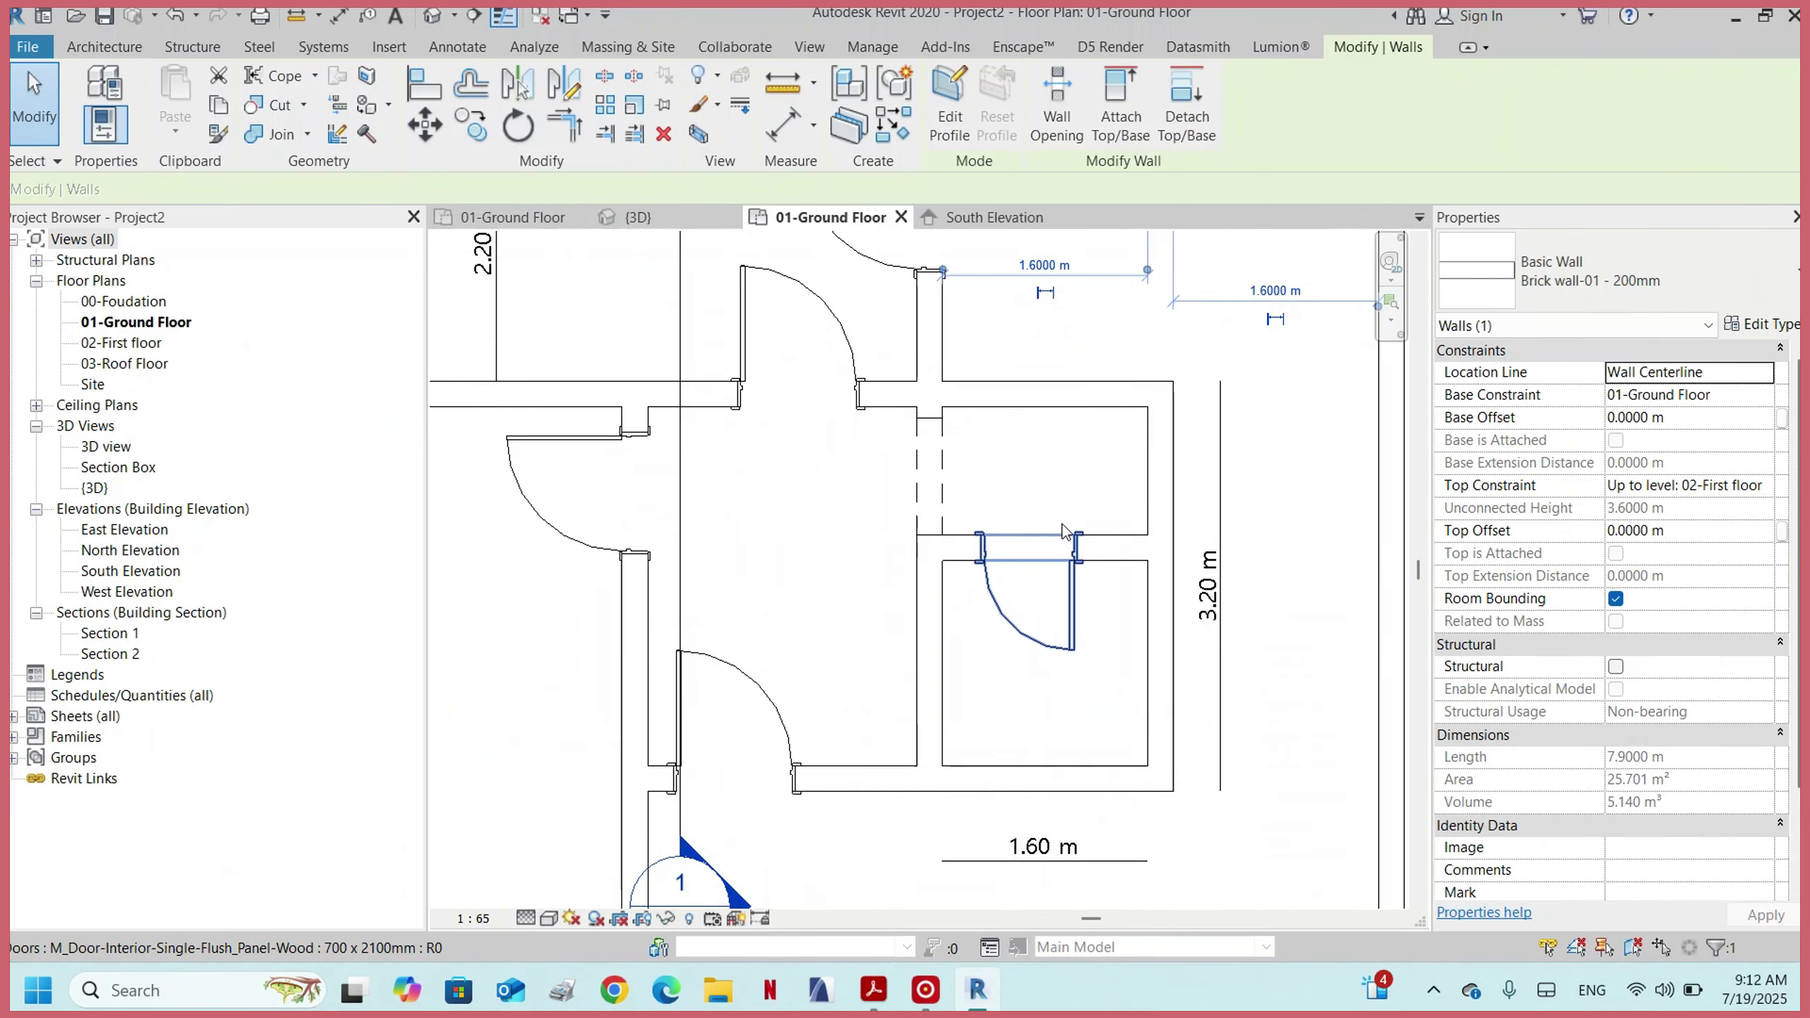
pyautogui.click(1217, 470)
pyautogui.click(104, 47)
pyautogui.click(778, 133)
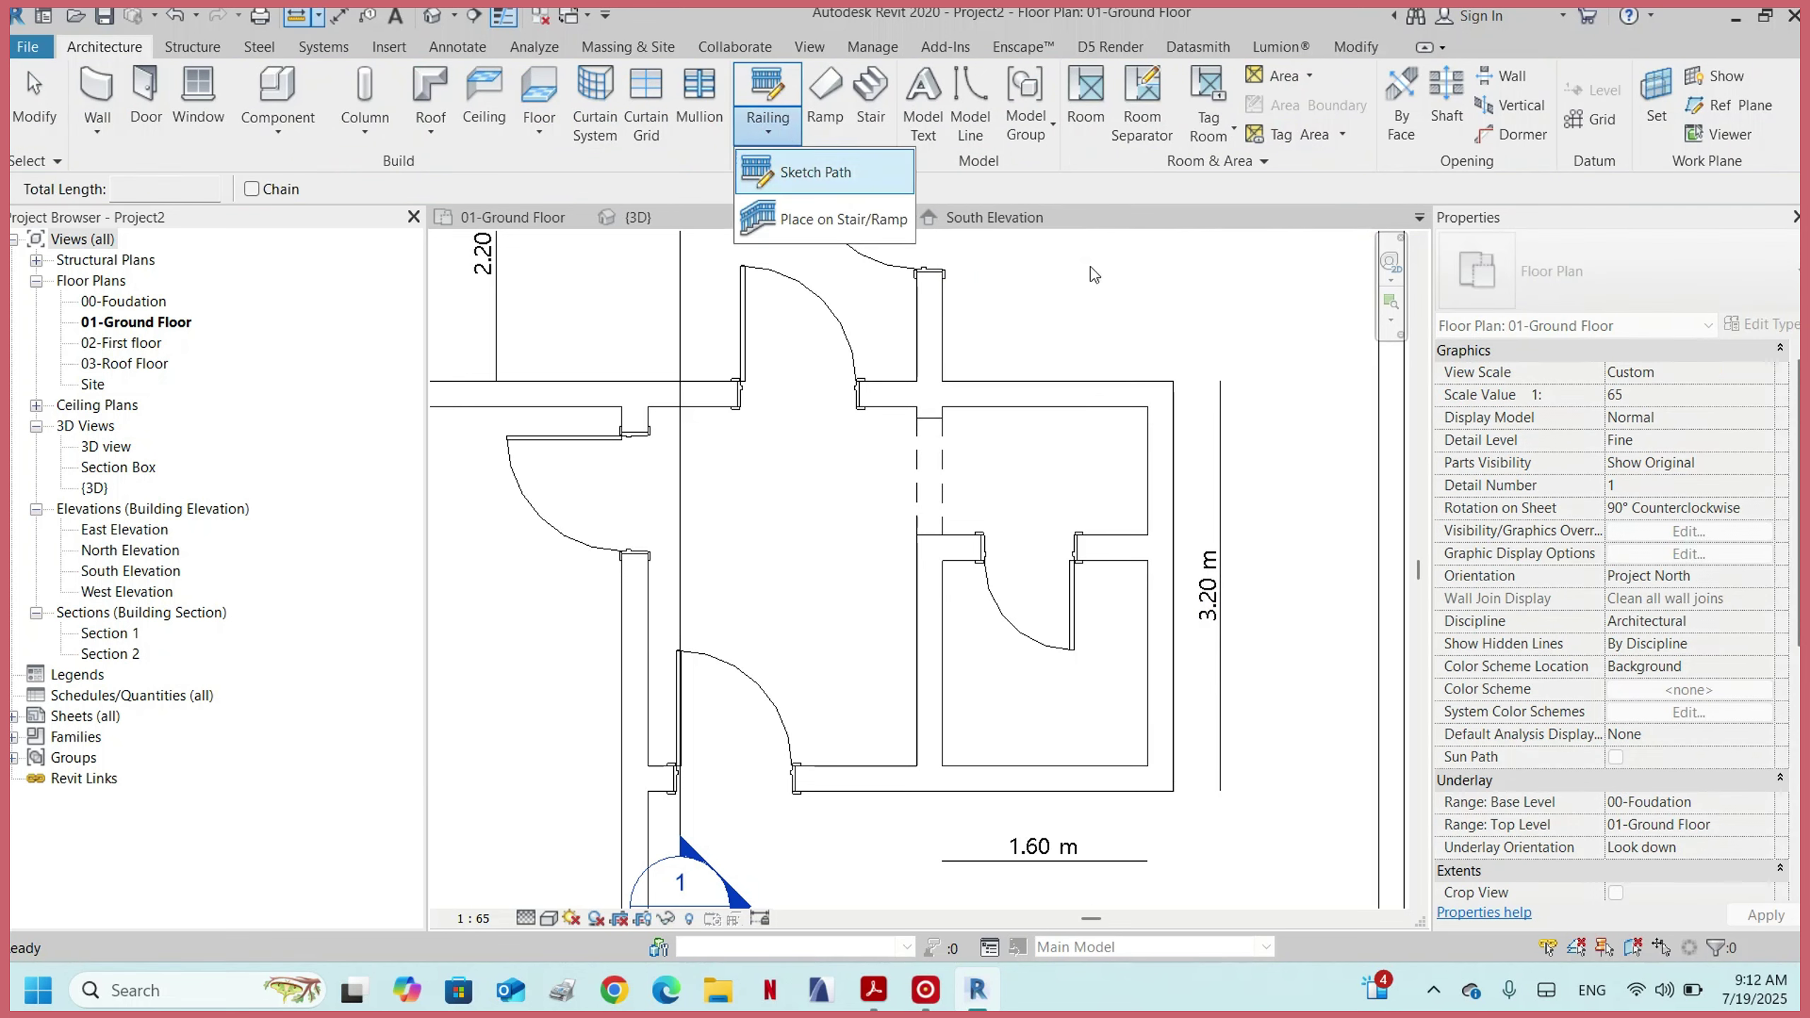
pyautogui.click(1219, 499)
pyautogui.click(796, 129)
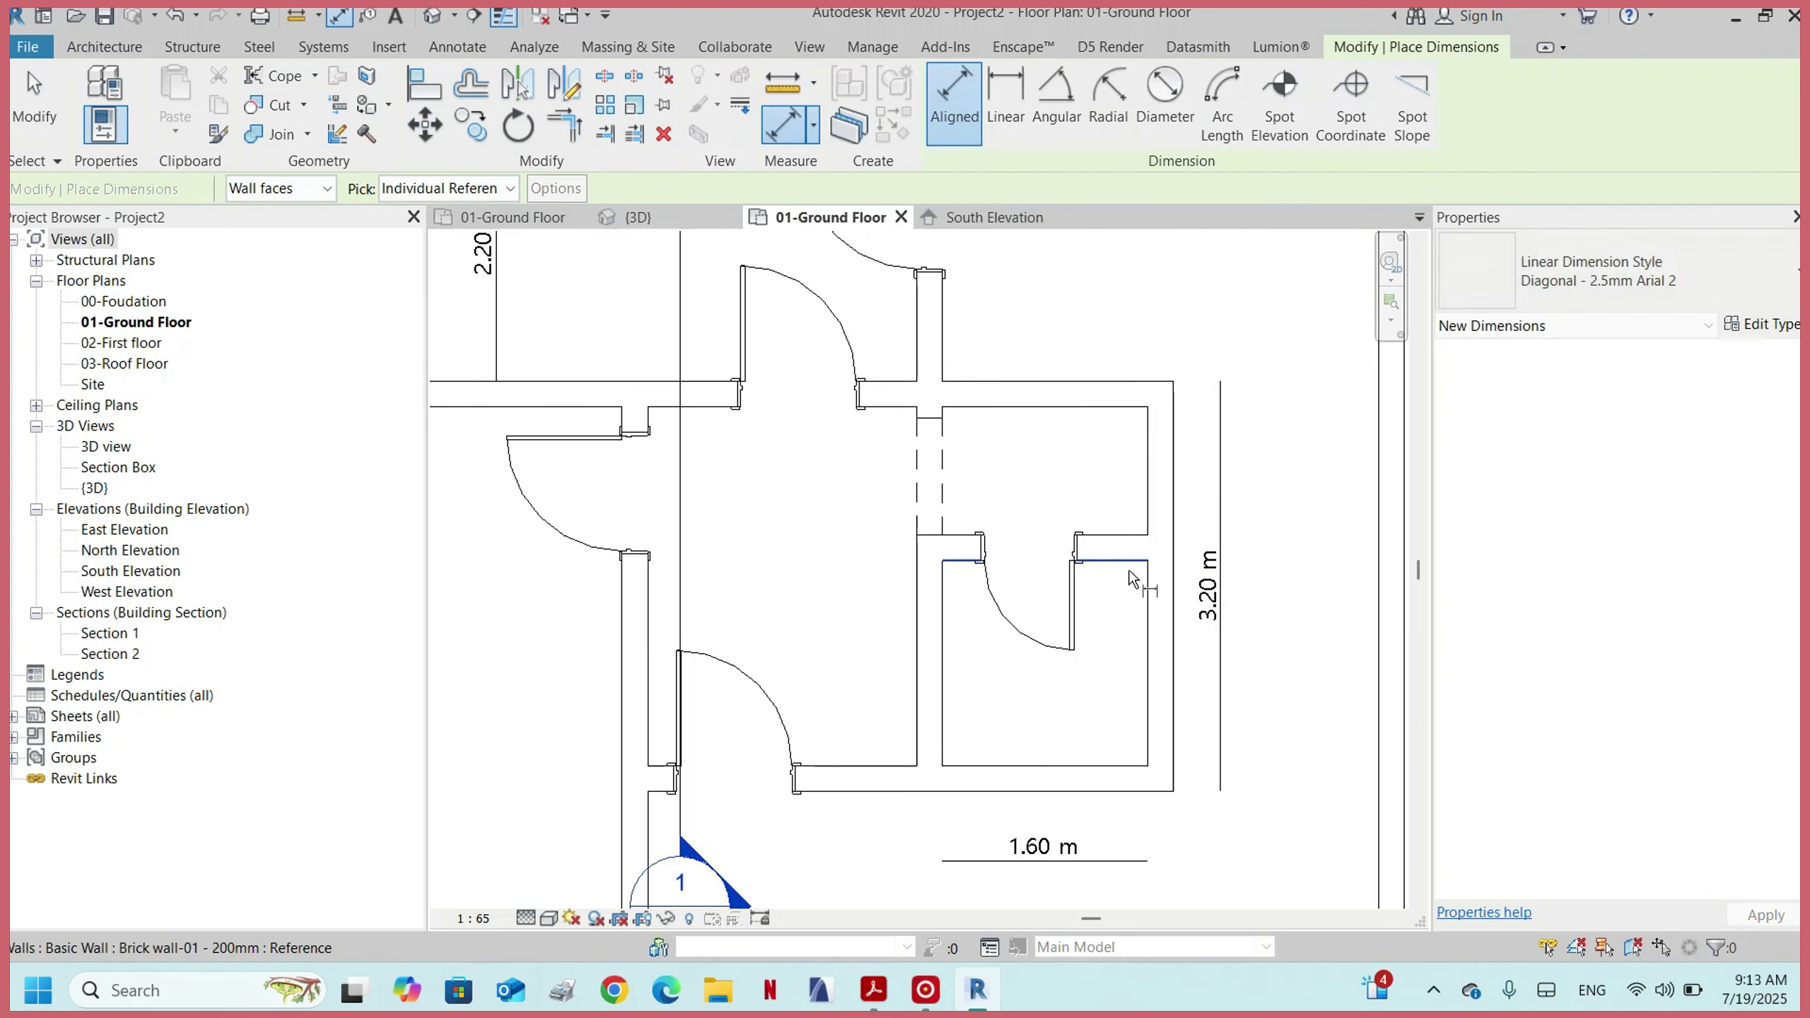
pyautogui.press('Escape')
pyautogui.press('Escape')
pyautogui.scroll(-5, 1144, 476)
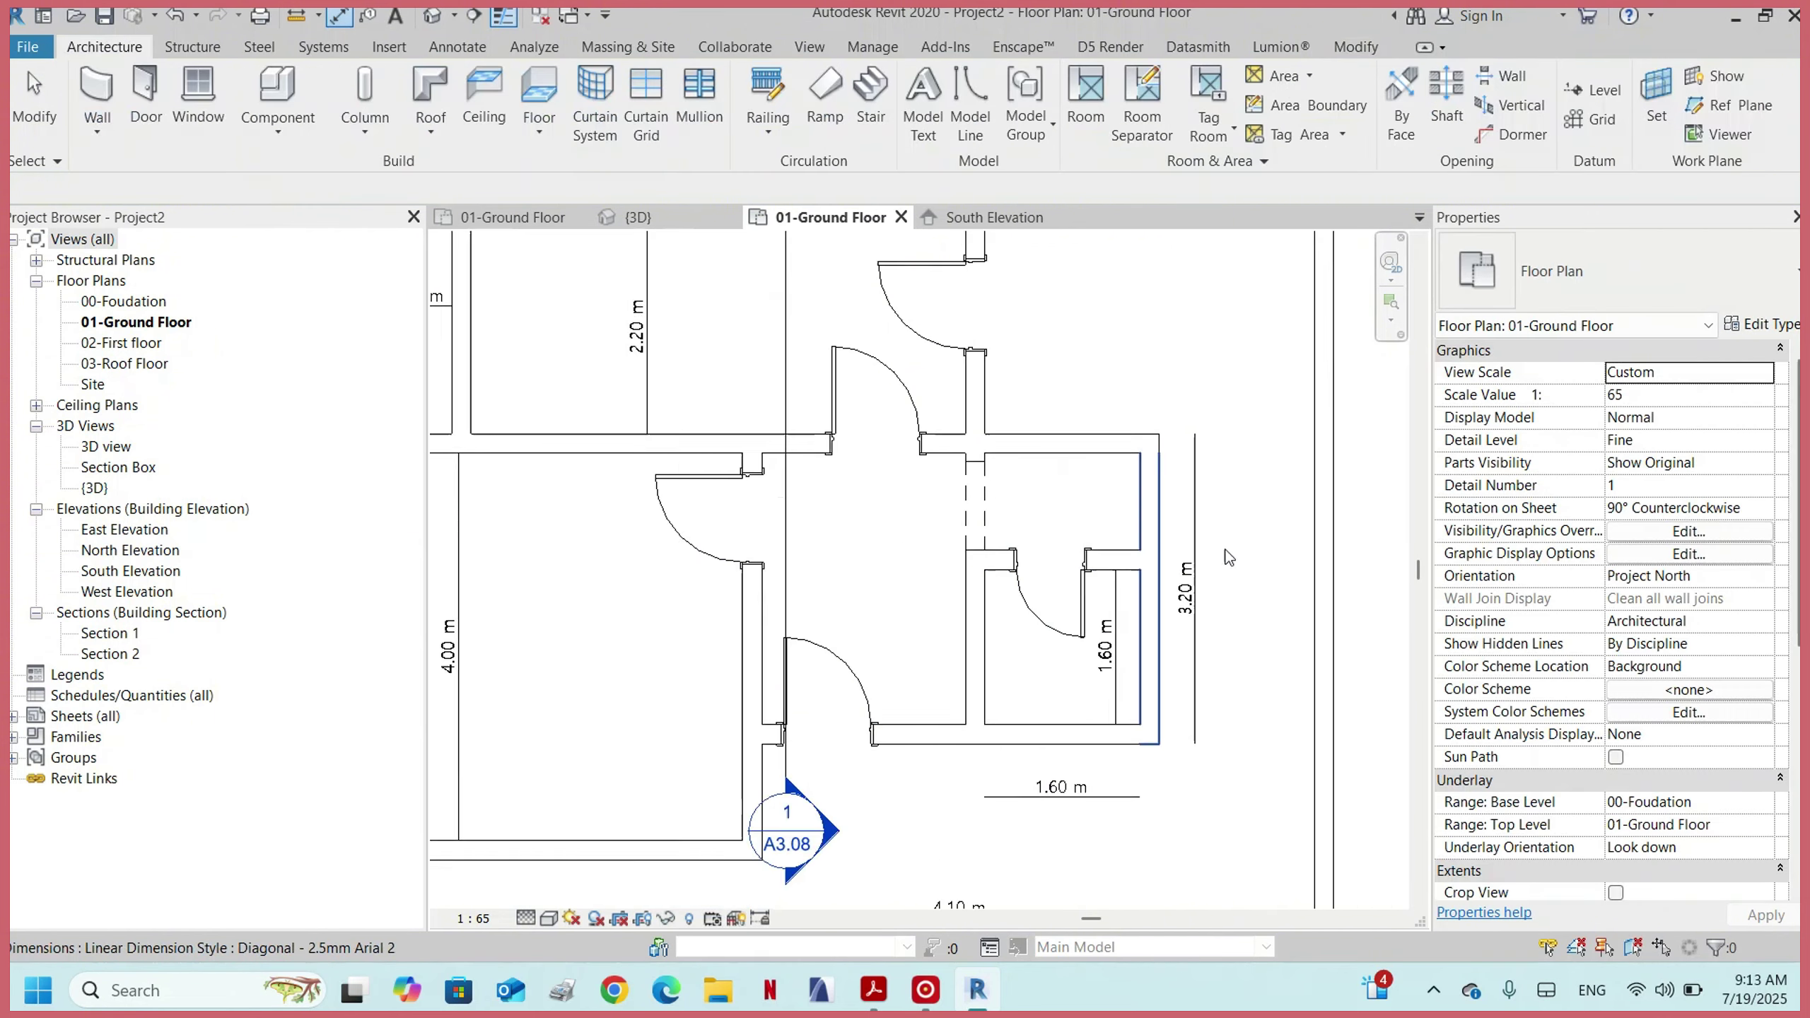
# - Move the lengthwise building section line from the entrance door's hinge side to its latch side
pyautogui.scroll(3, 1052, 601)
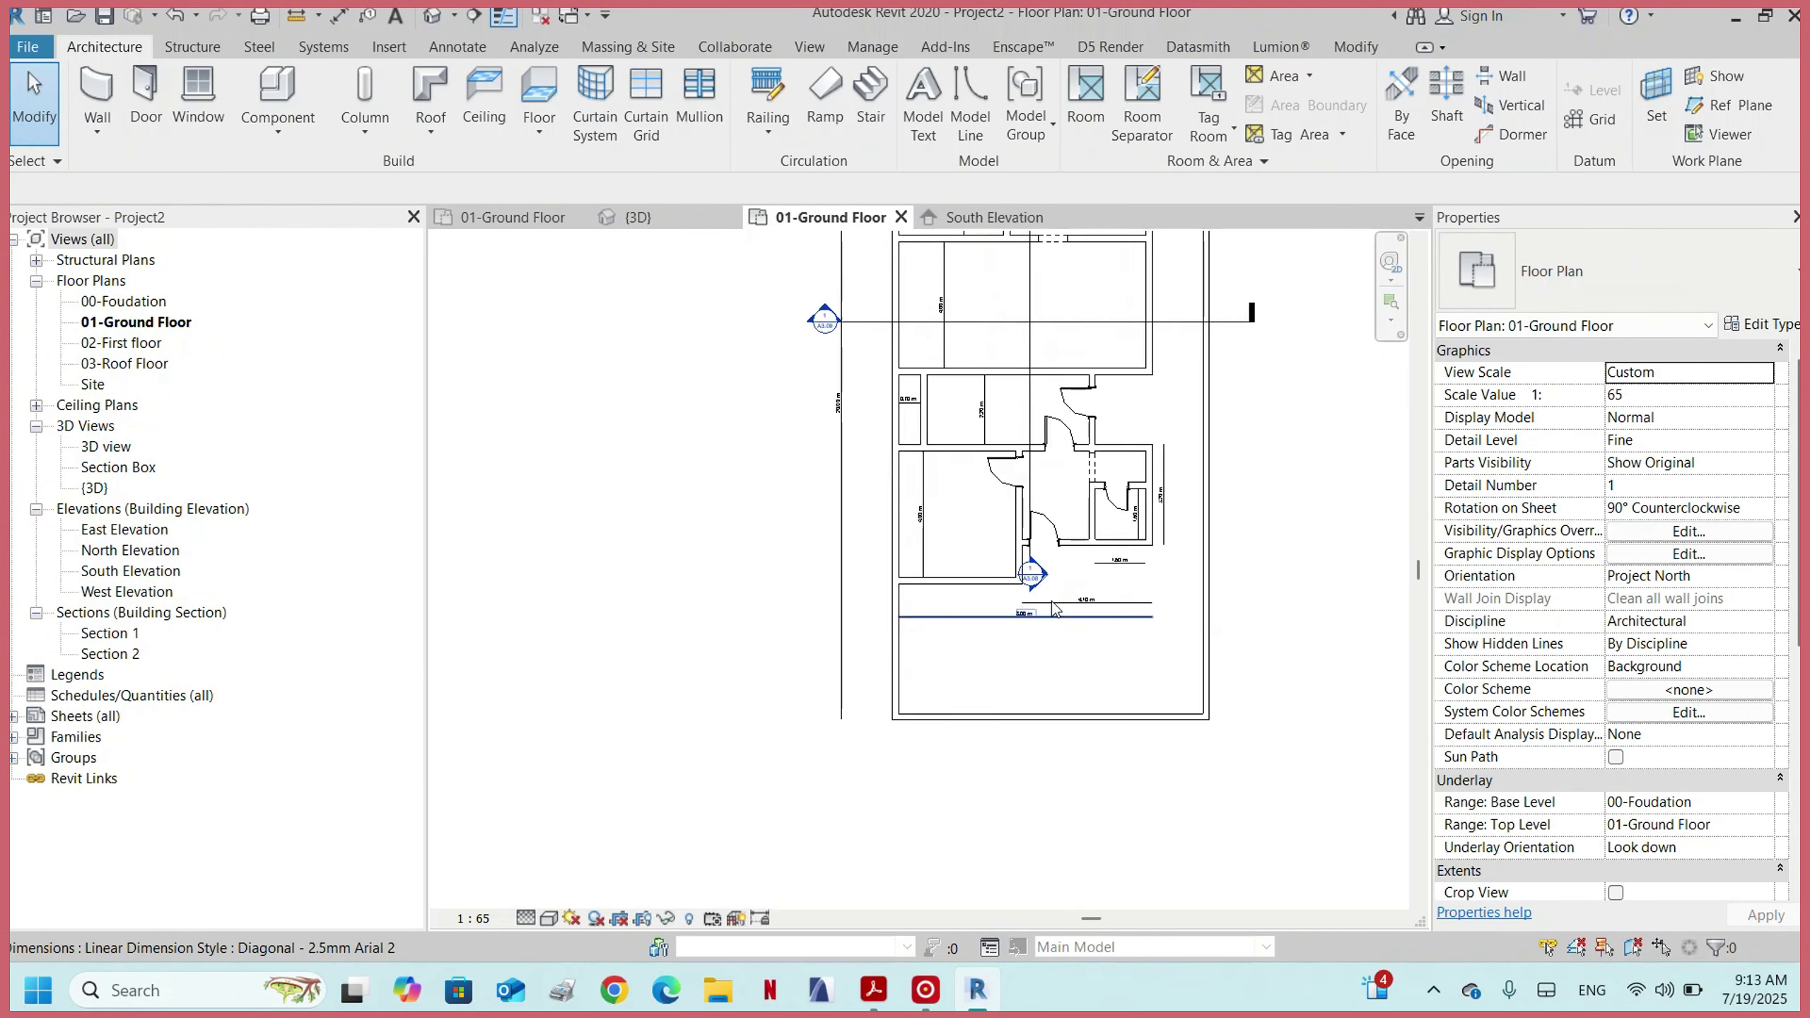
pyautogui.moveTo(1007, 283); pyautogui.dragTo(1040, 306)
pyautogui.scroll(-3, 1040, 306)
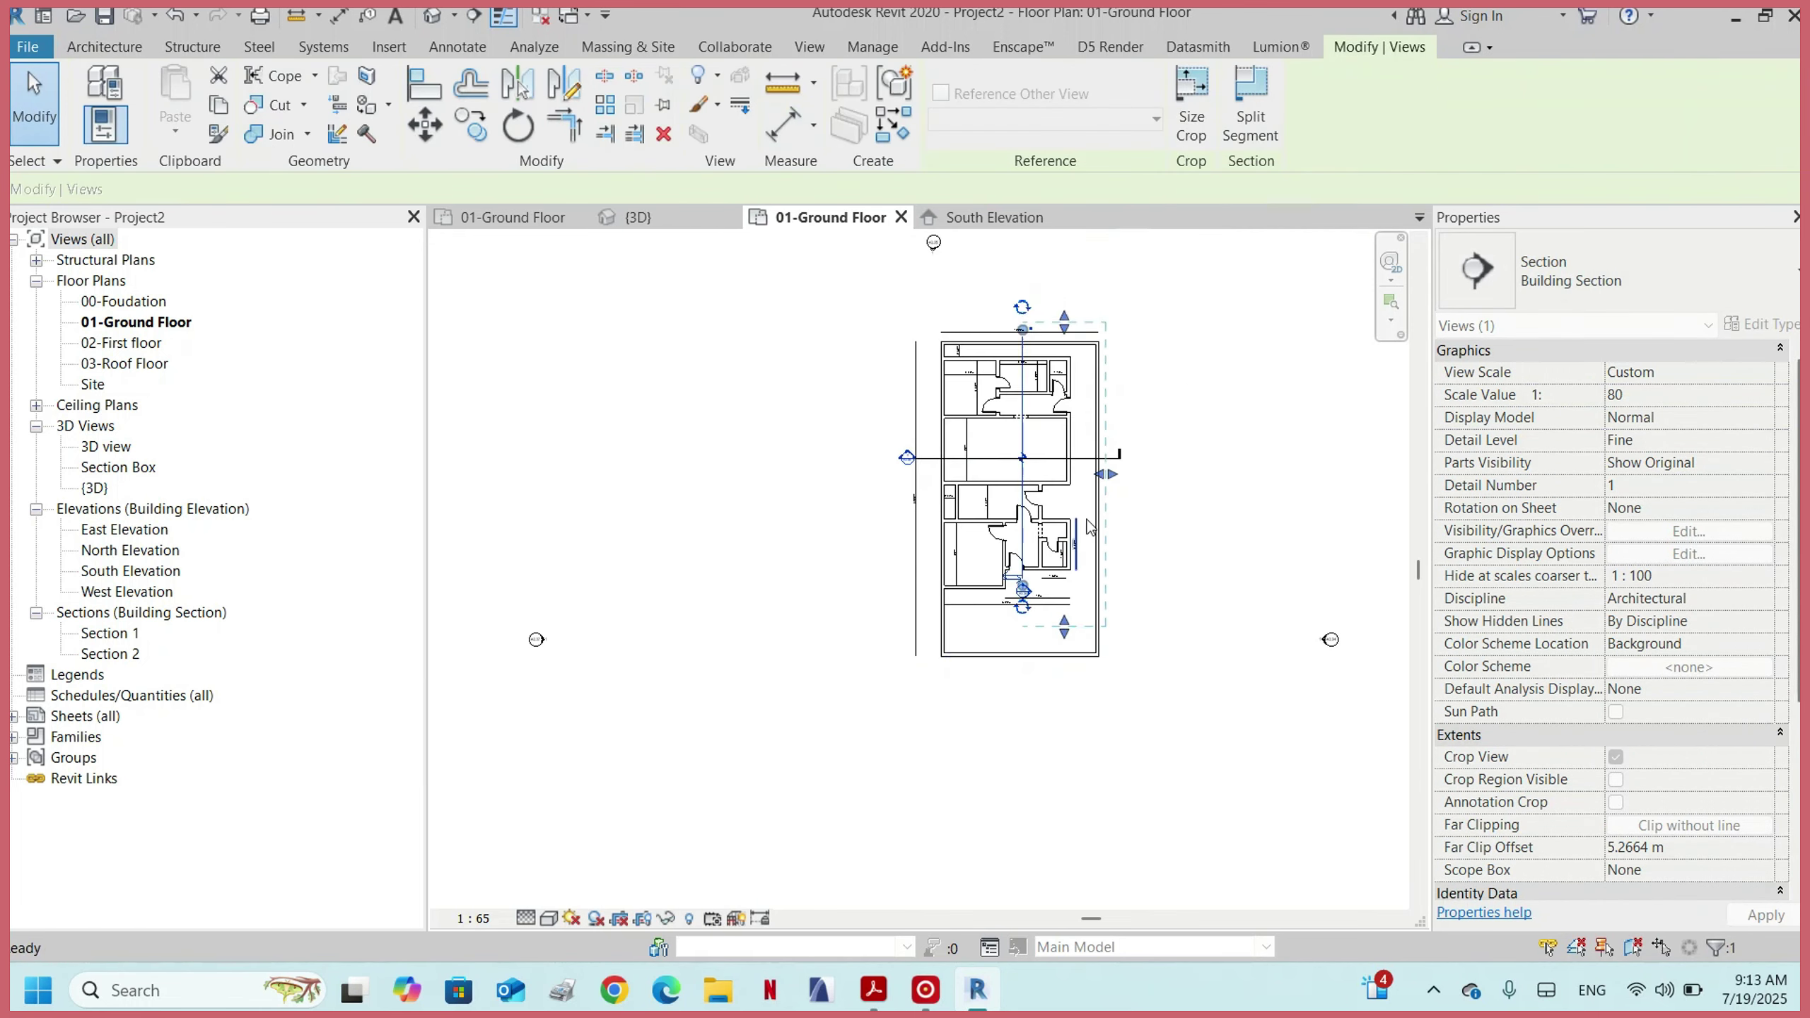
pyautogui.press('Escape')
# - Place an M_Window-Casement-Single_Left 450 x 600mm window centred in the 1.10 m room's exterior wall opposite its door
pyautogui.scroll(3, 1000, 336)
pyautogui.moveTo(972, 714); pyautogui.dragTo(991, 603, button='middle')
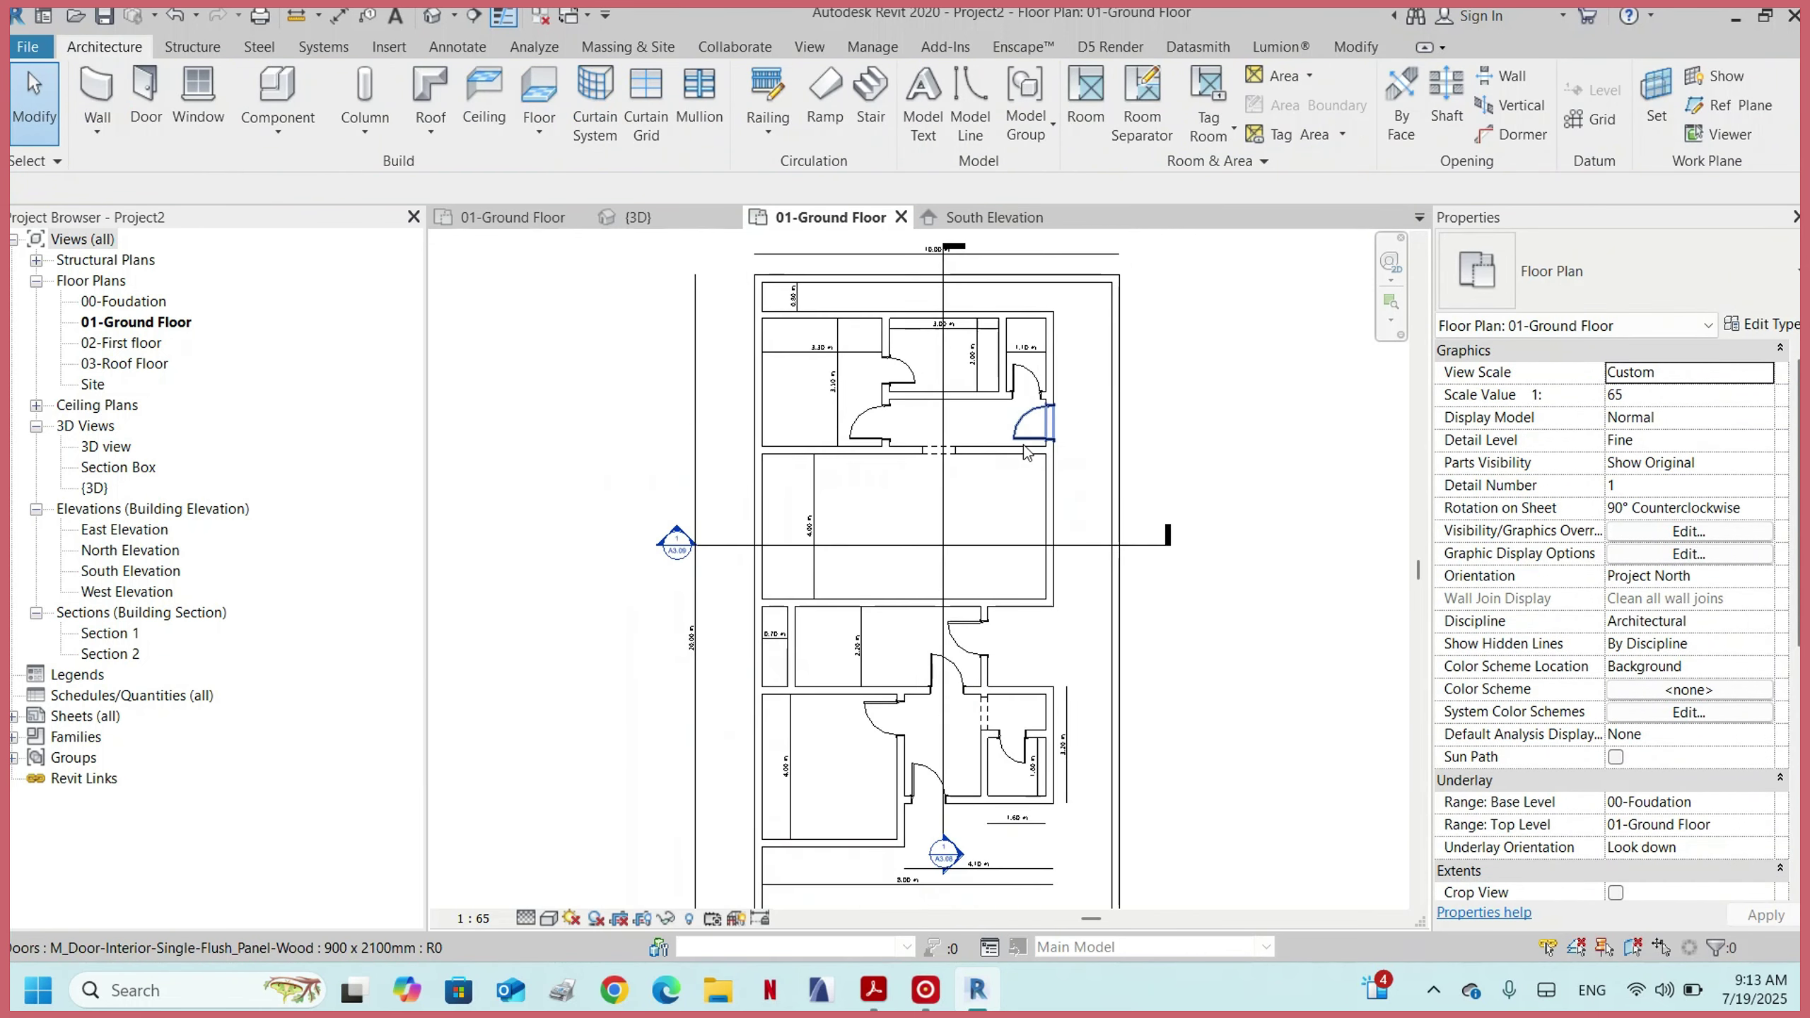
pyautogui.scroll(-3, 1026, 453)
pyautogui.scroll(3, 1002, 443)
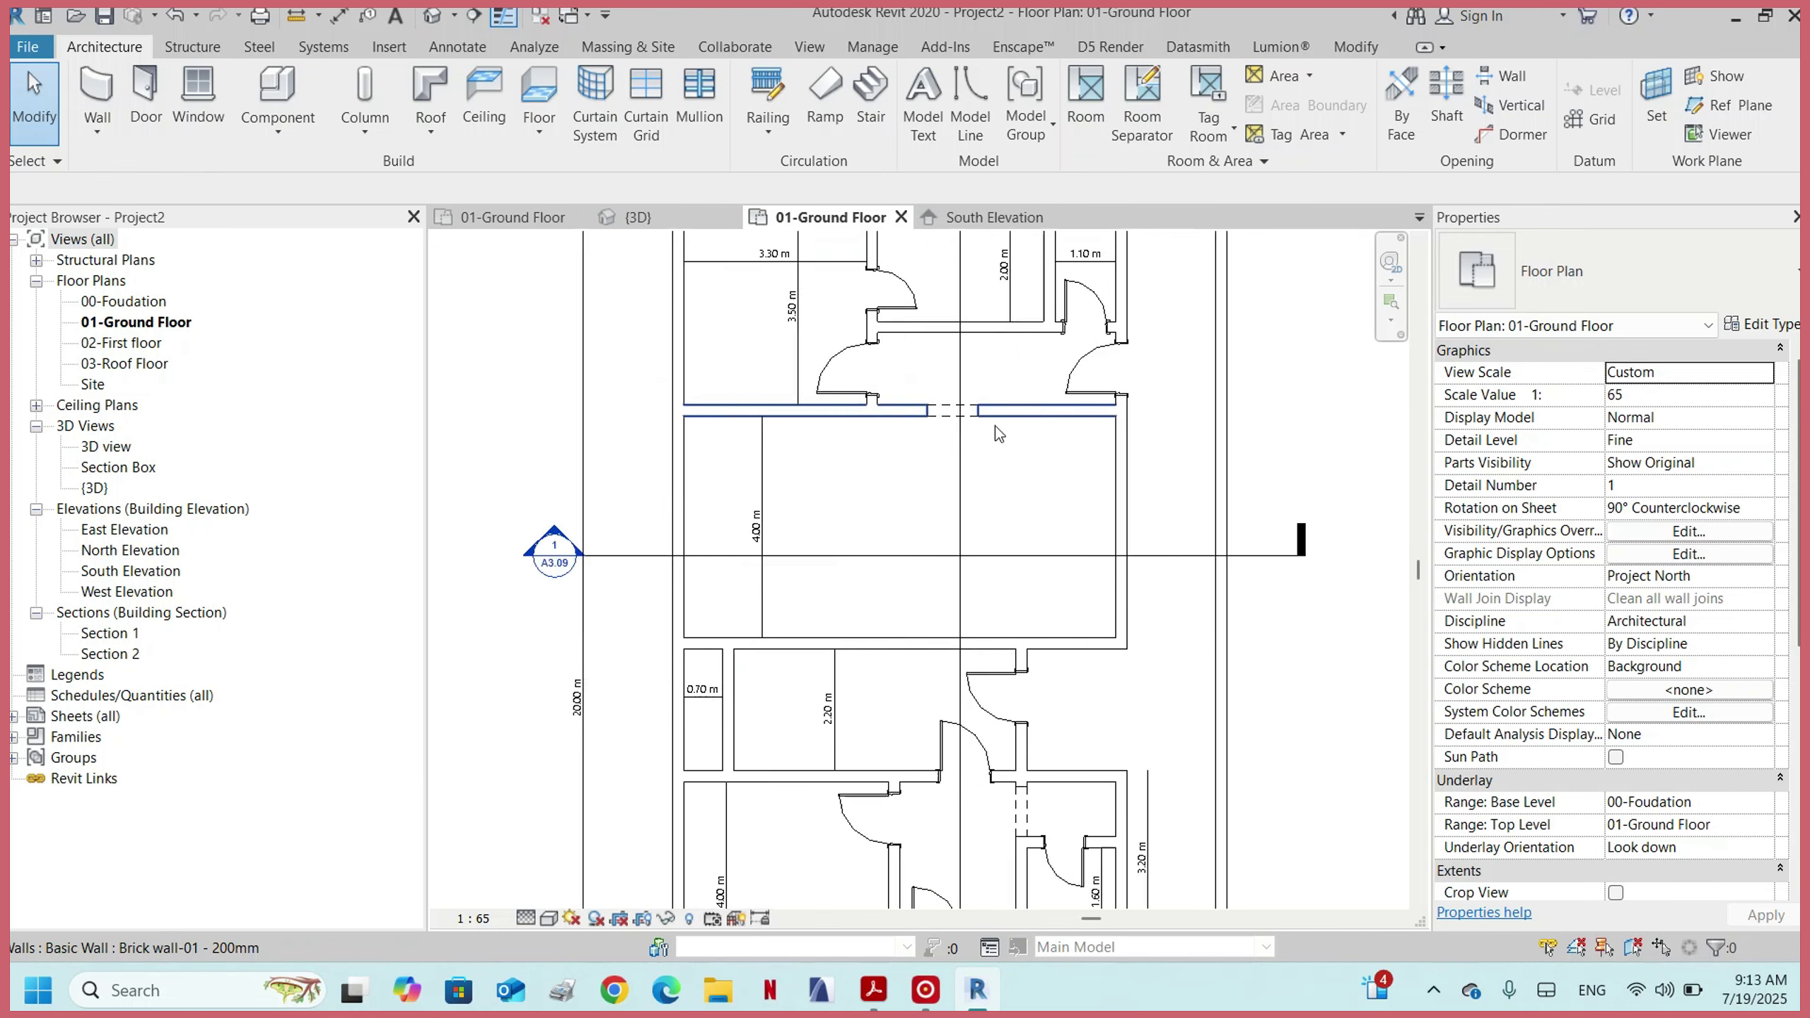
pyautogui.scroll(-2, 992, 412)
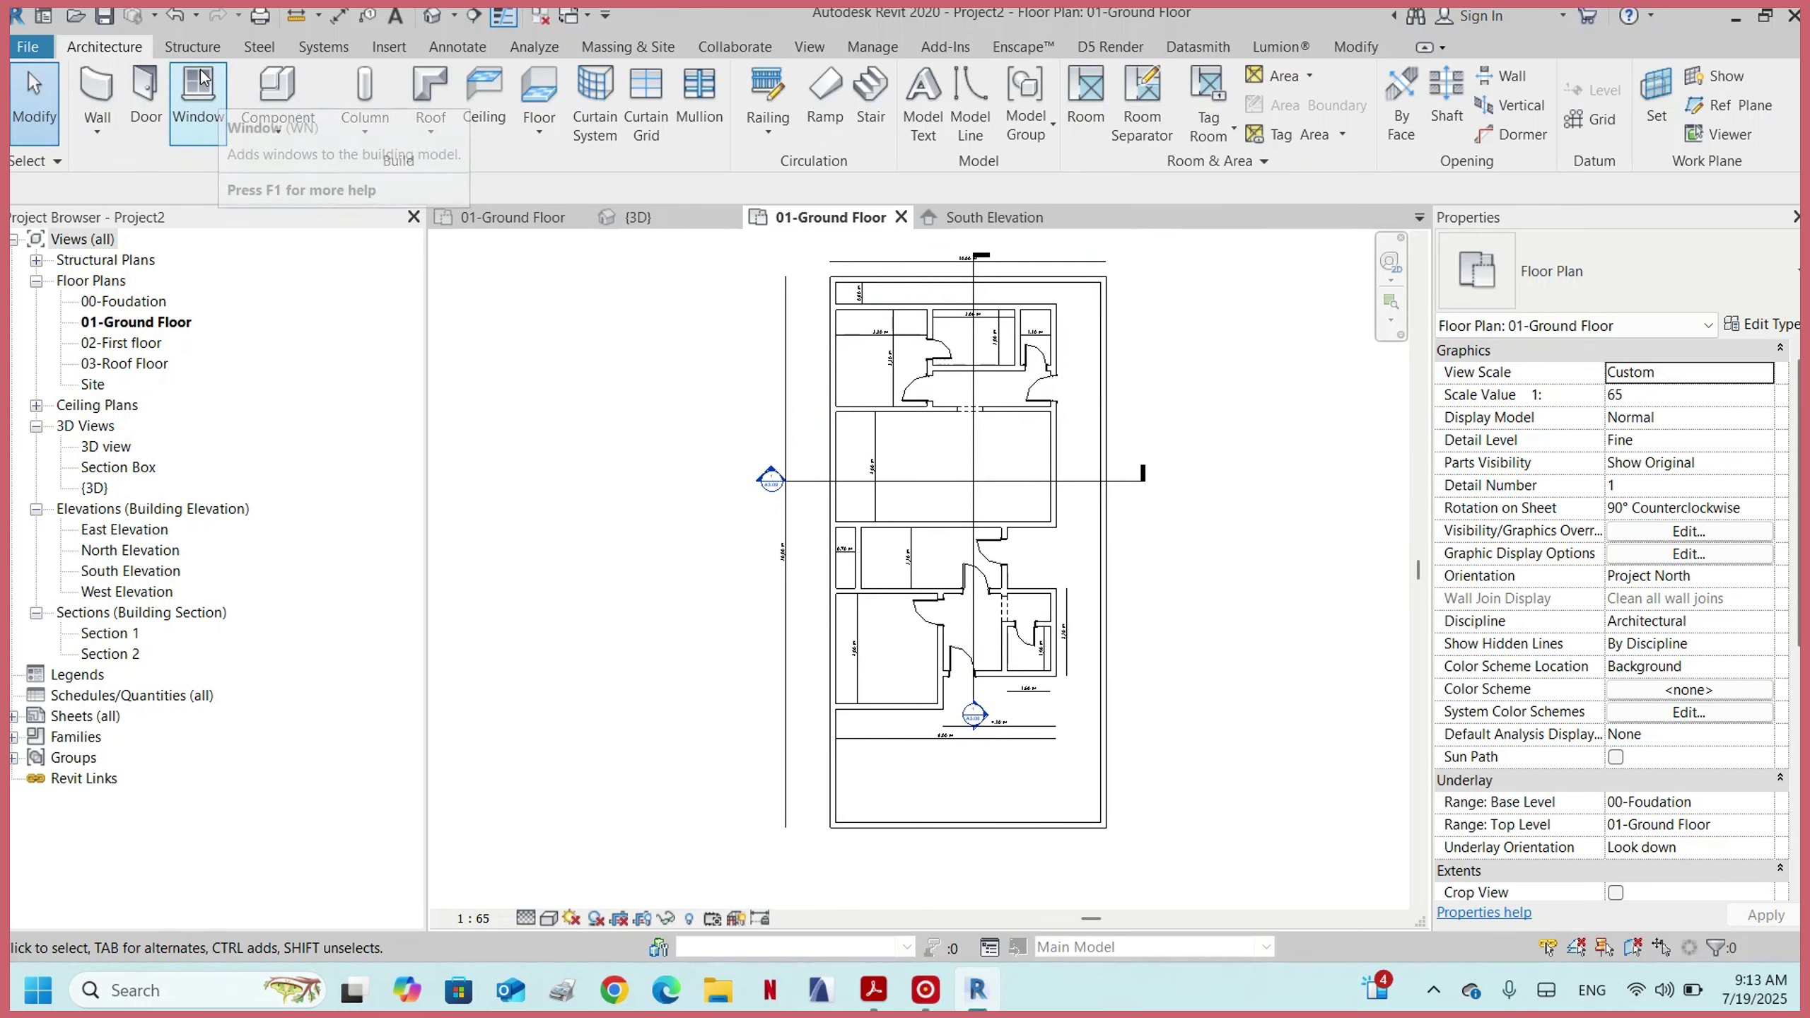
pyautogui.click(198, 100)
pyautogui.scroll(-2, 1055, 456)
pyautogui.scroll(3, 827, 300)
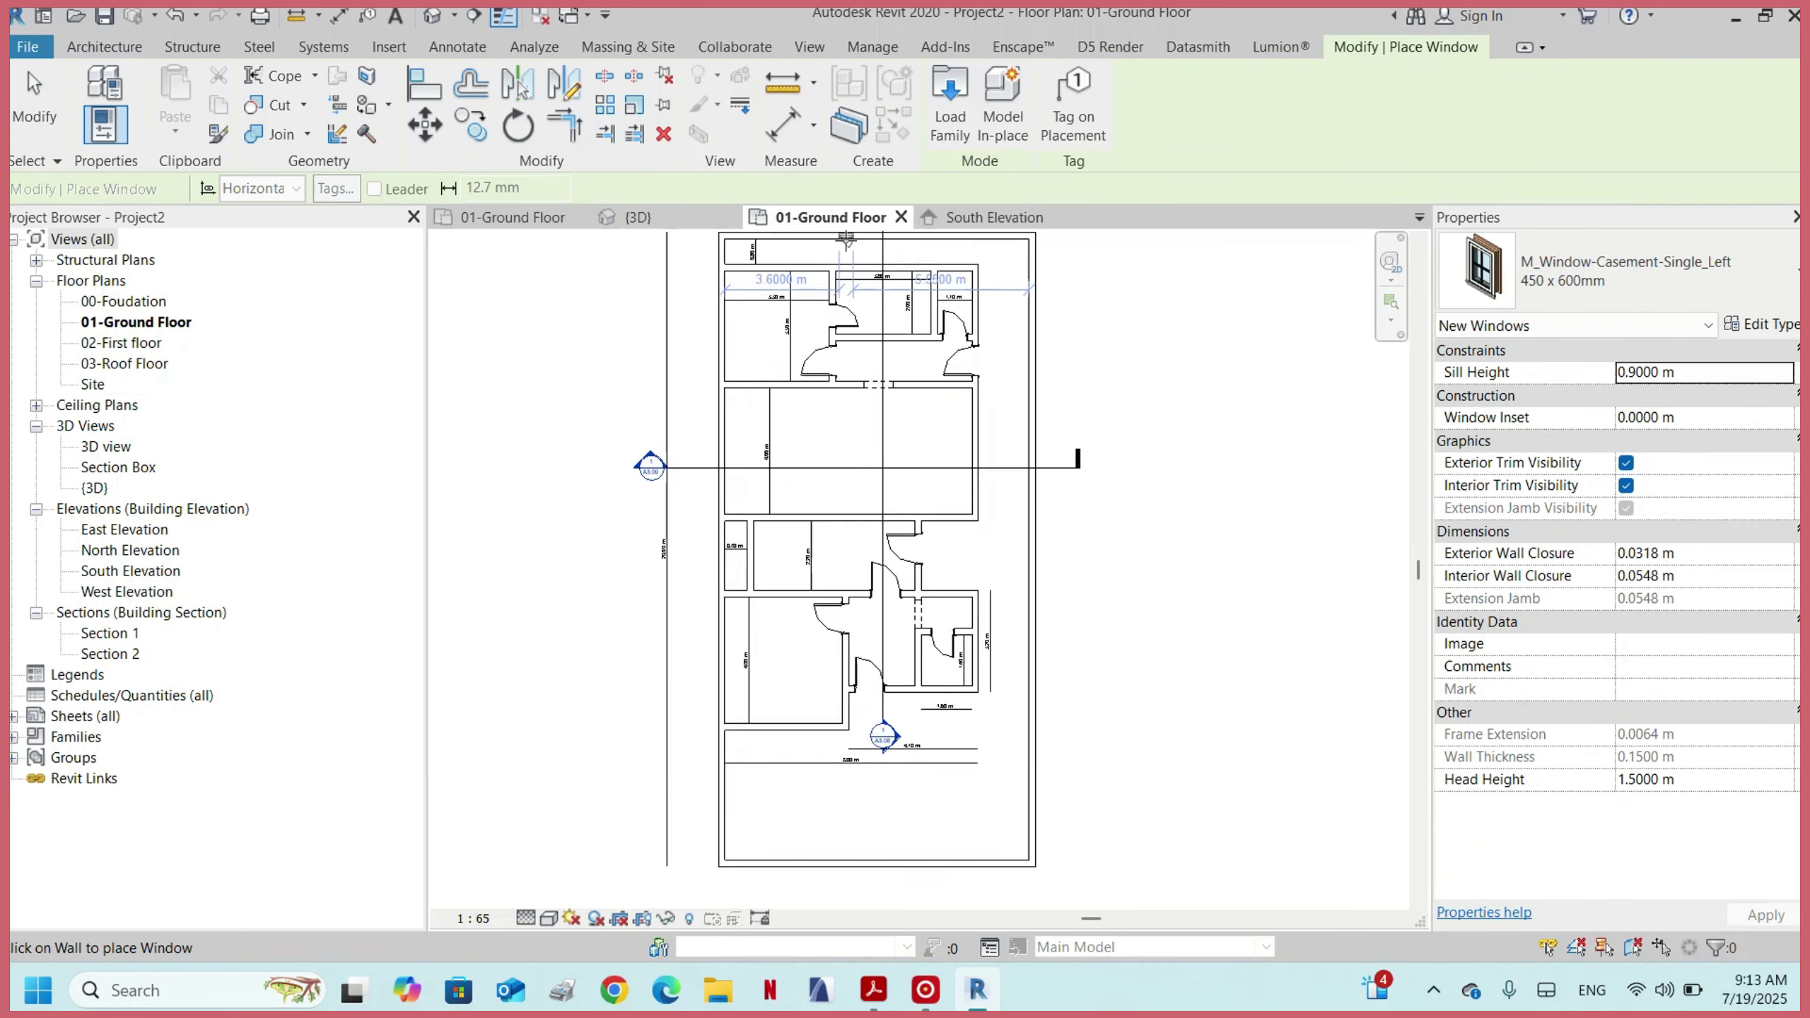
pyautogui.moveTo(845, 239); pyautogui.dragTo(793, 303, button='middle')
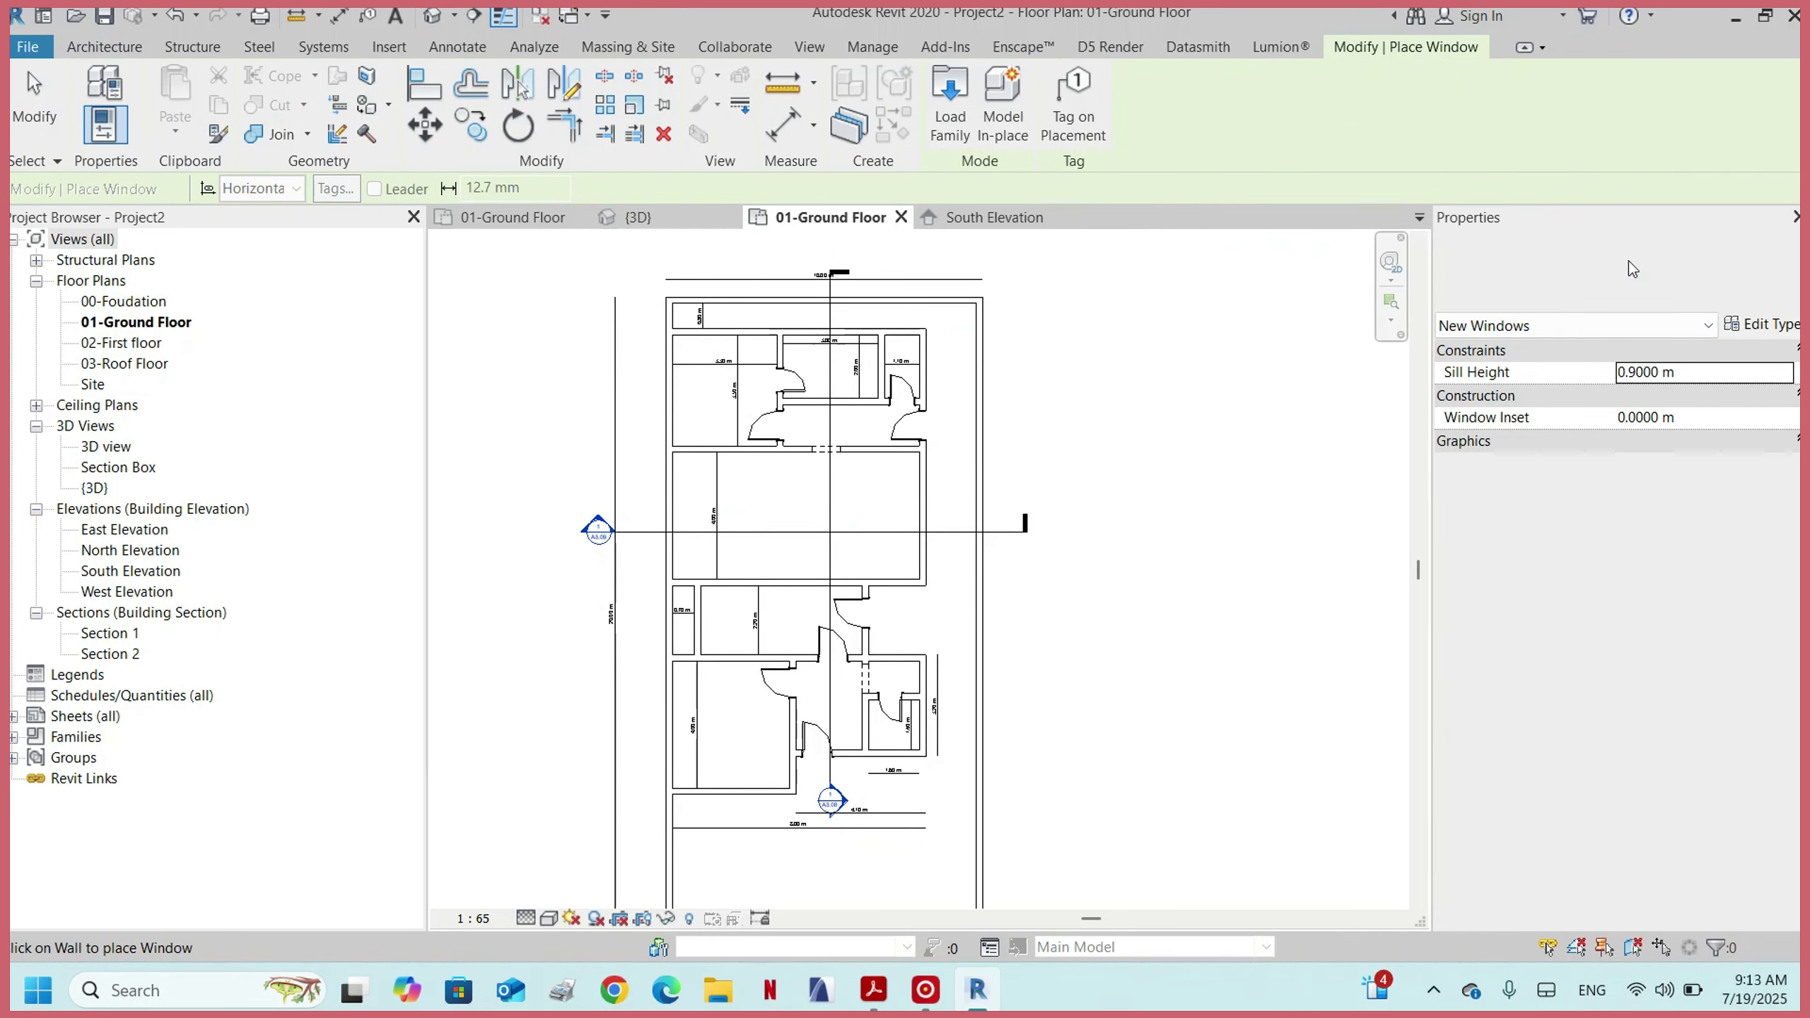
pyautogui.click(1629, 261)
pyautogui.click(1582, 270)
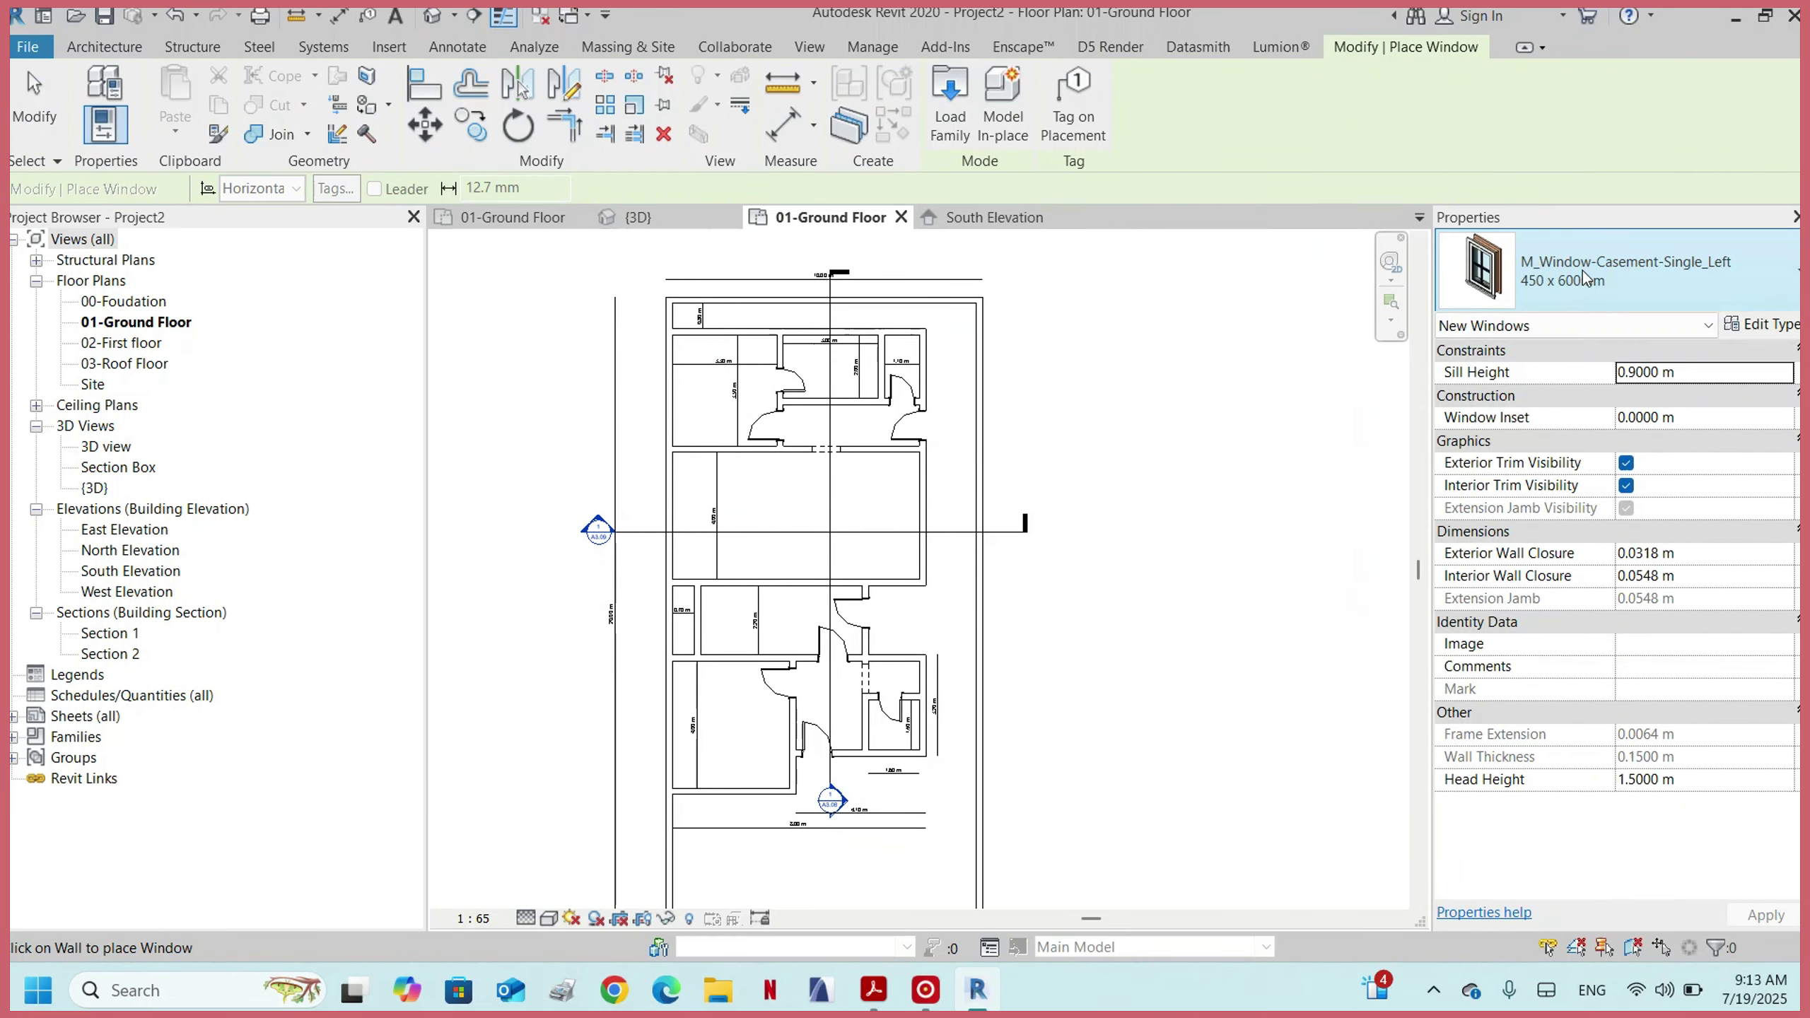
pyautogui.click(1515, 318)
pyautogui.scroll(4, 847, 324)
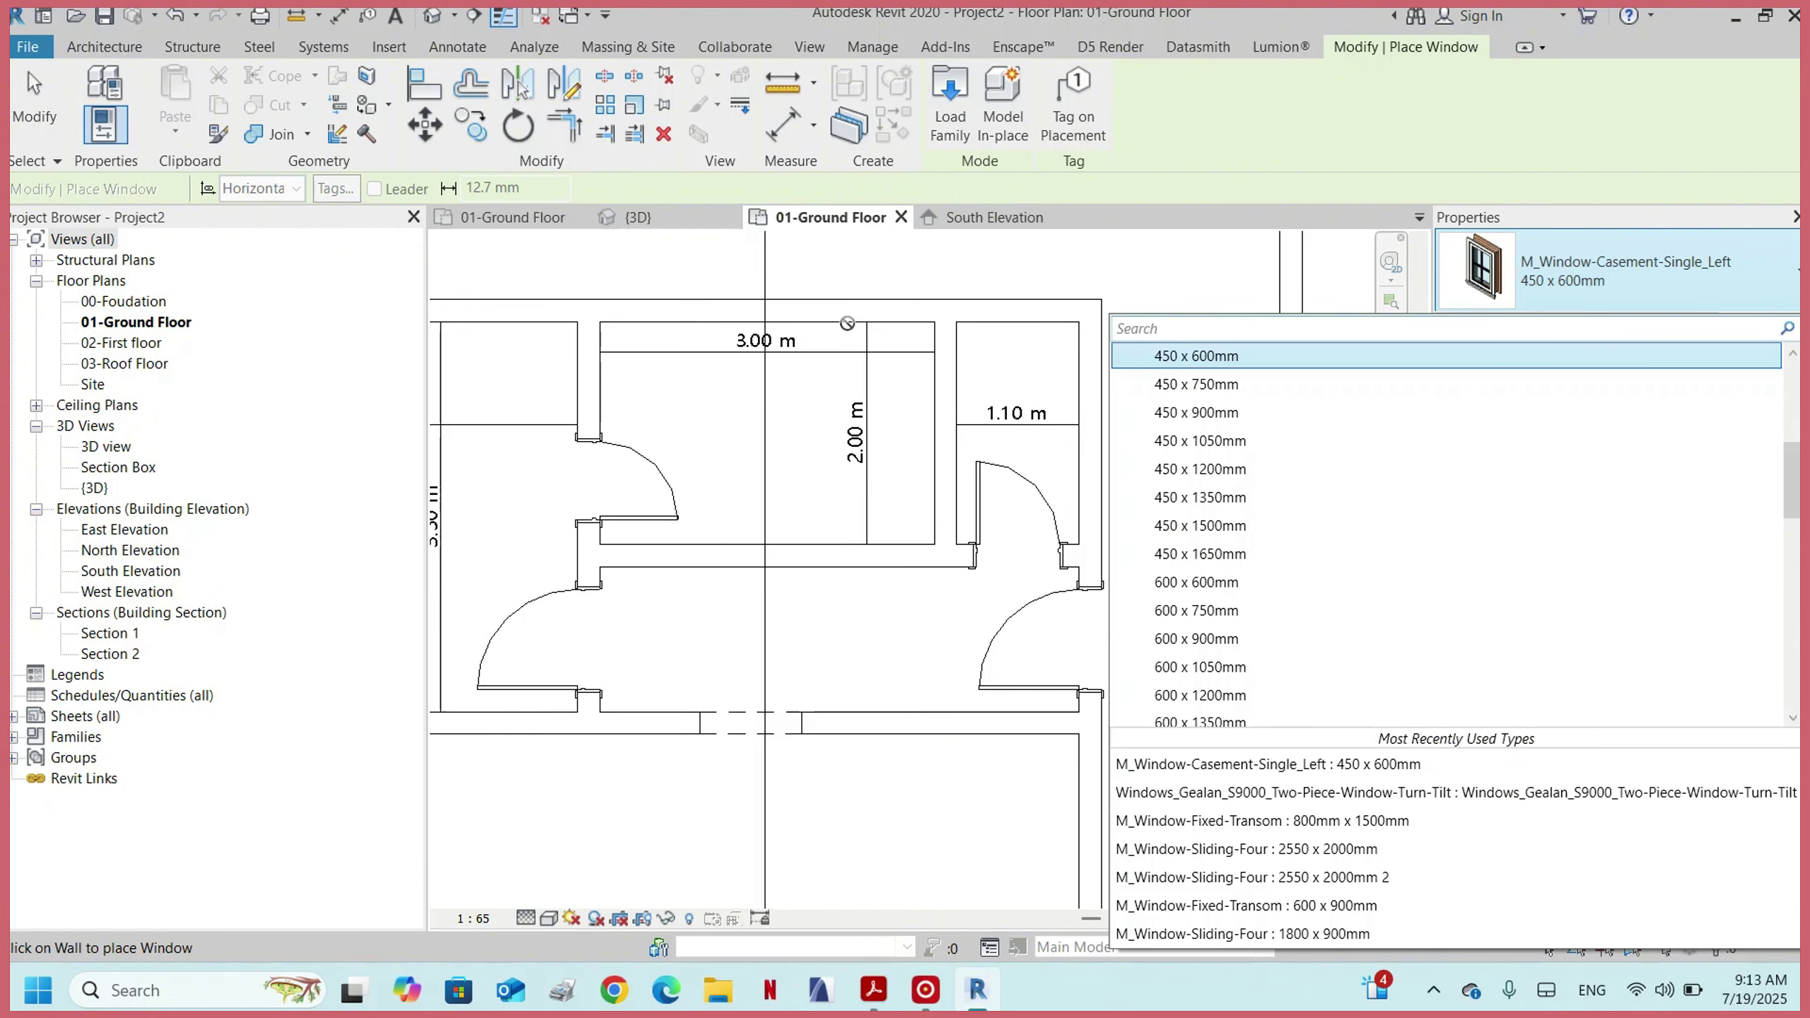
pyautogui.click(862, 290)
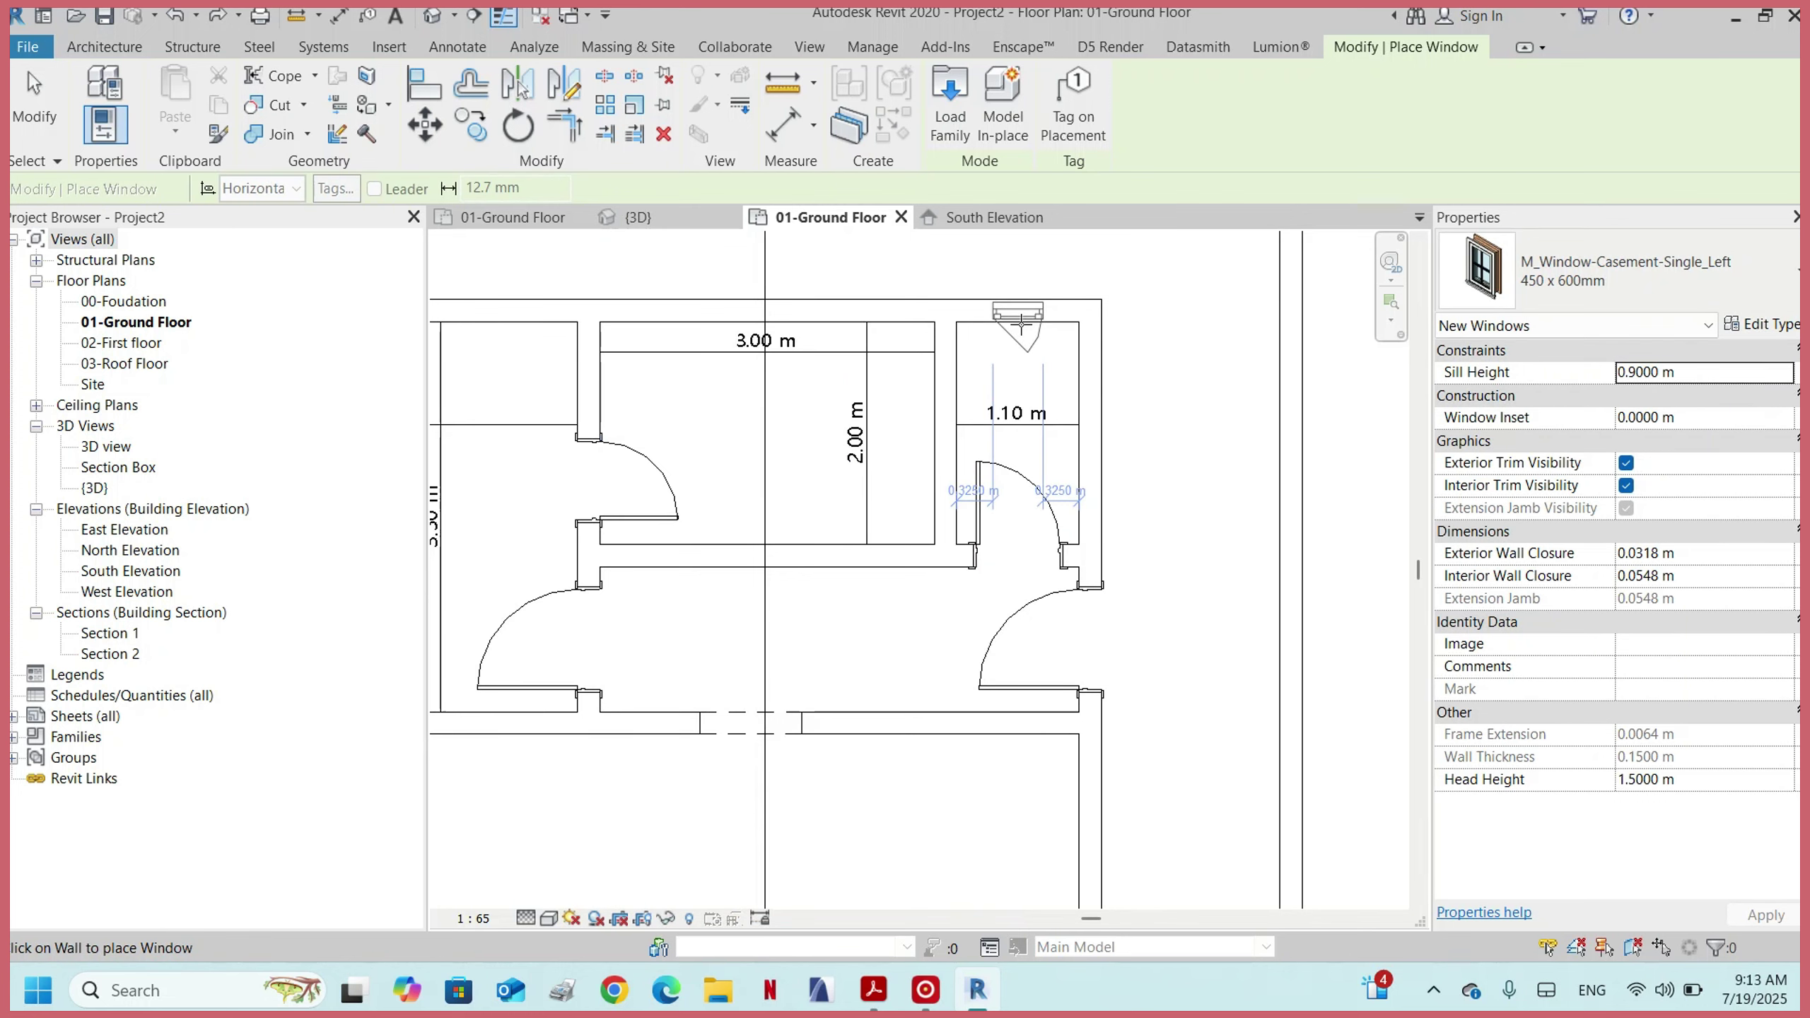
# - Place another 450 x 600mm single casement window near the middle of the exterior side wall of the 1.60 m room
pyautogui.scroll(-6, 1036, 413)
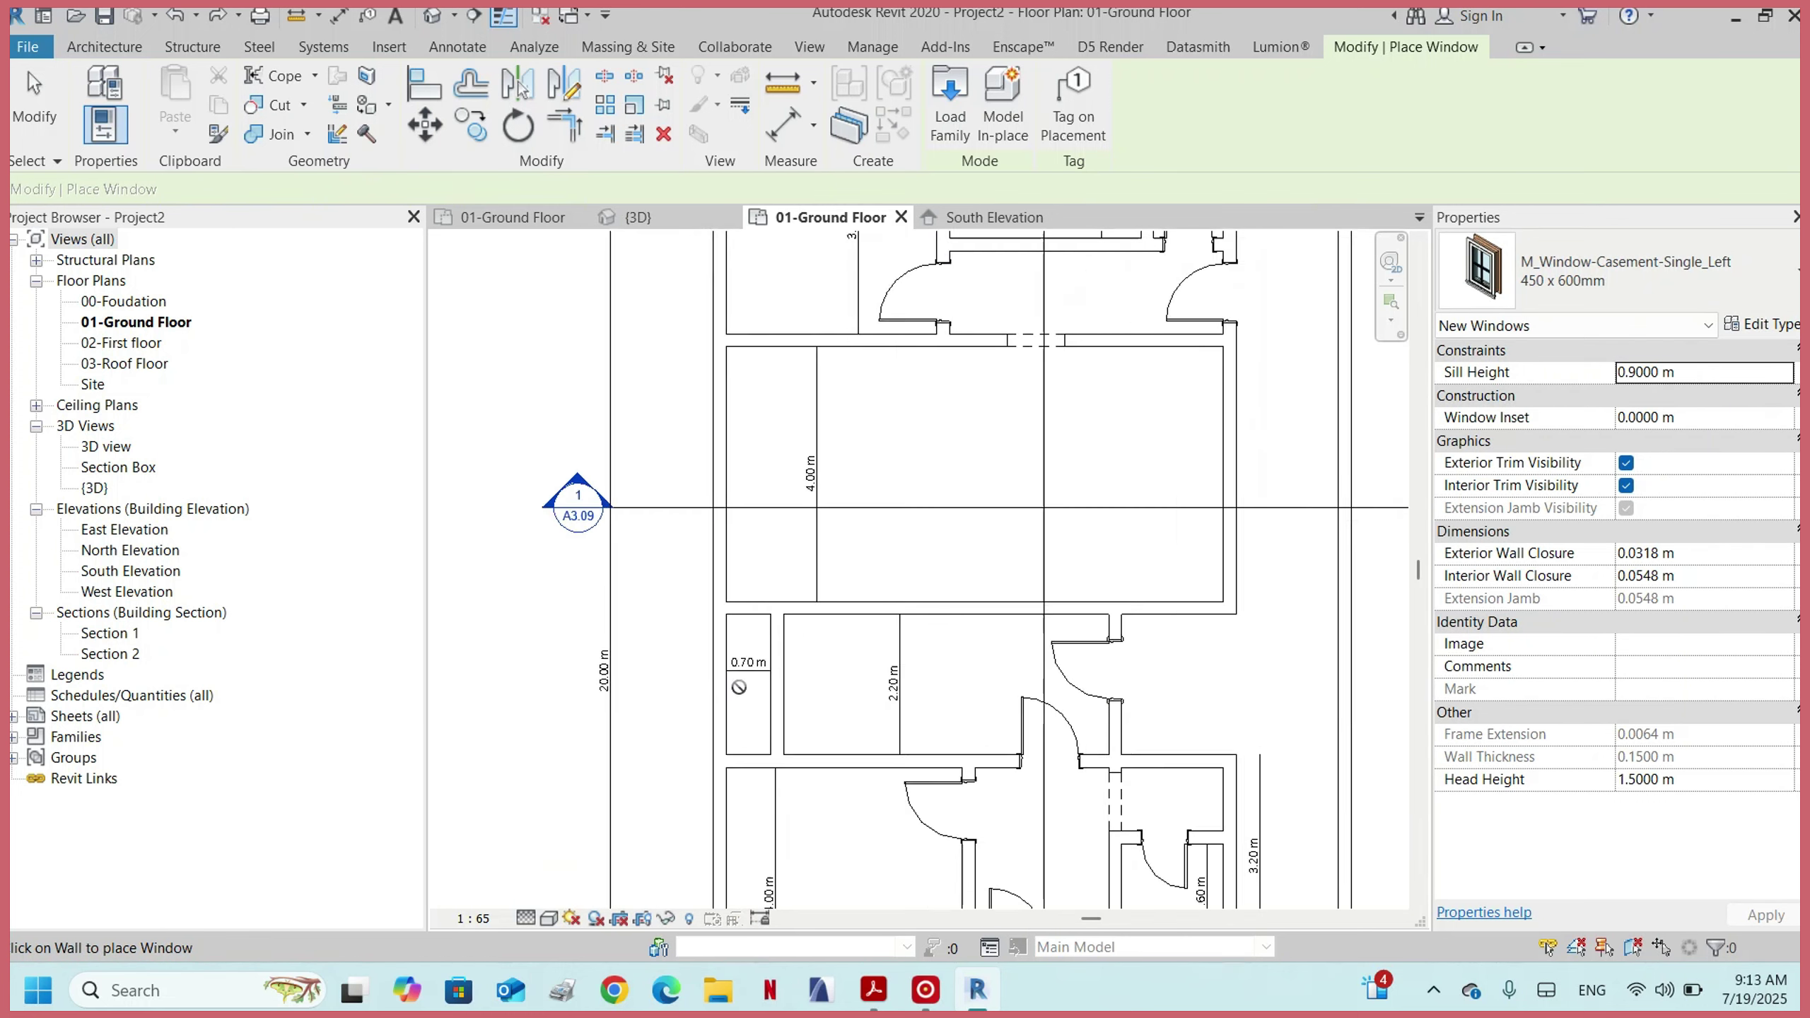
pyautogui.scroll(5, 990, 678)
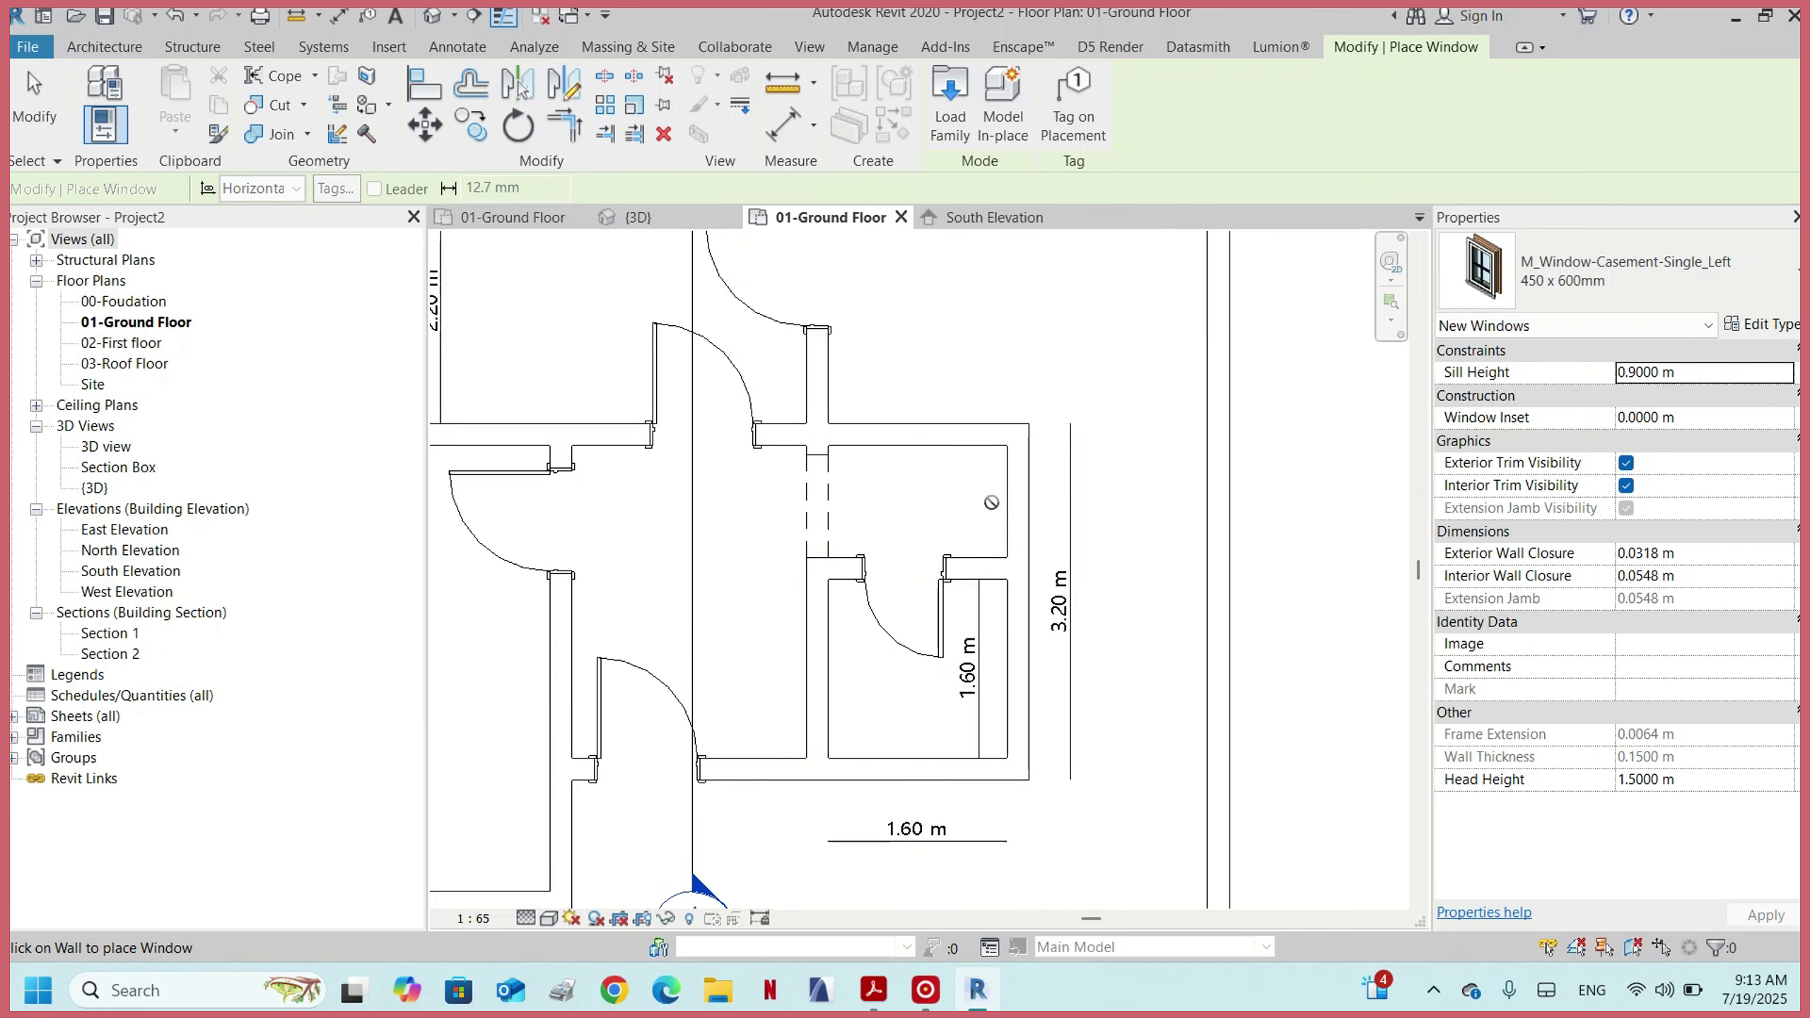
pyautogui.click(1009, 683)
pyautogui.scroll(-2, 1026, 542)
pyautogui.press('Escape')
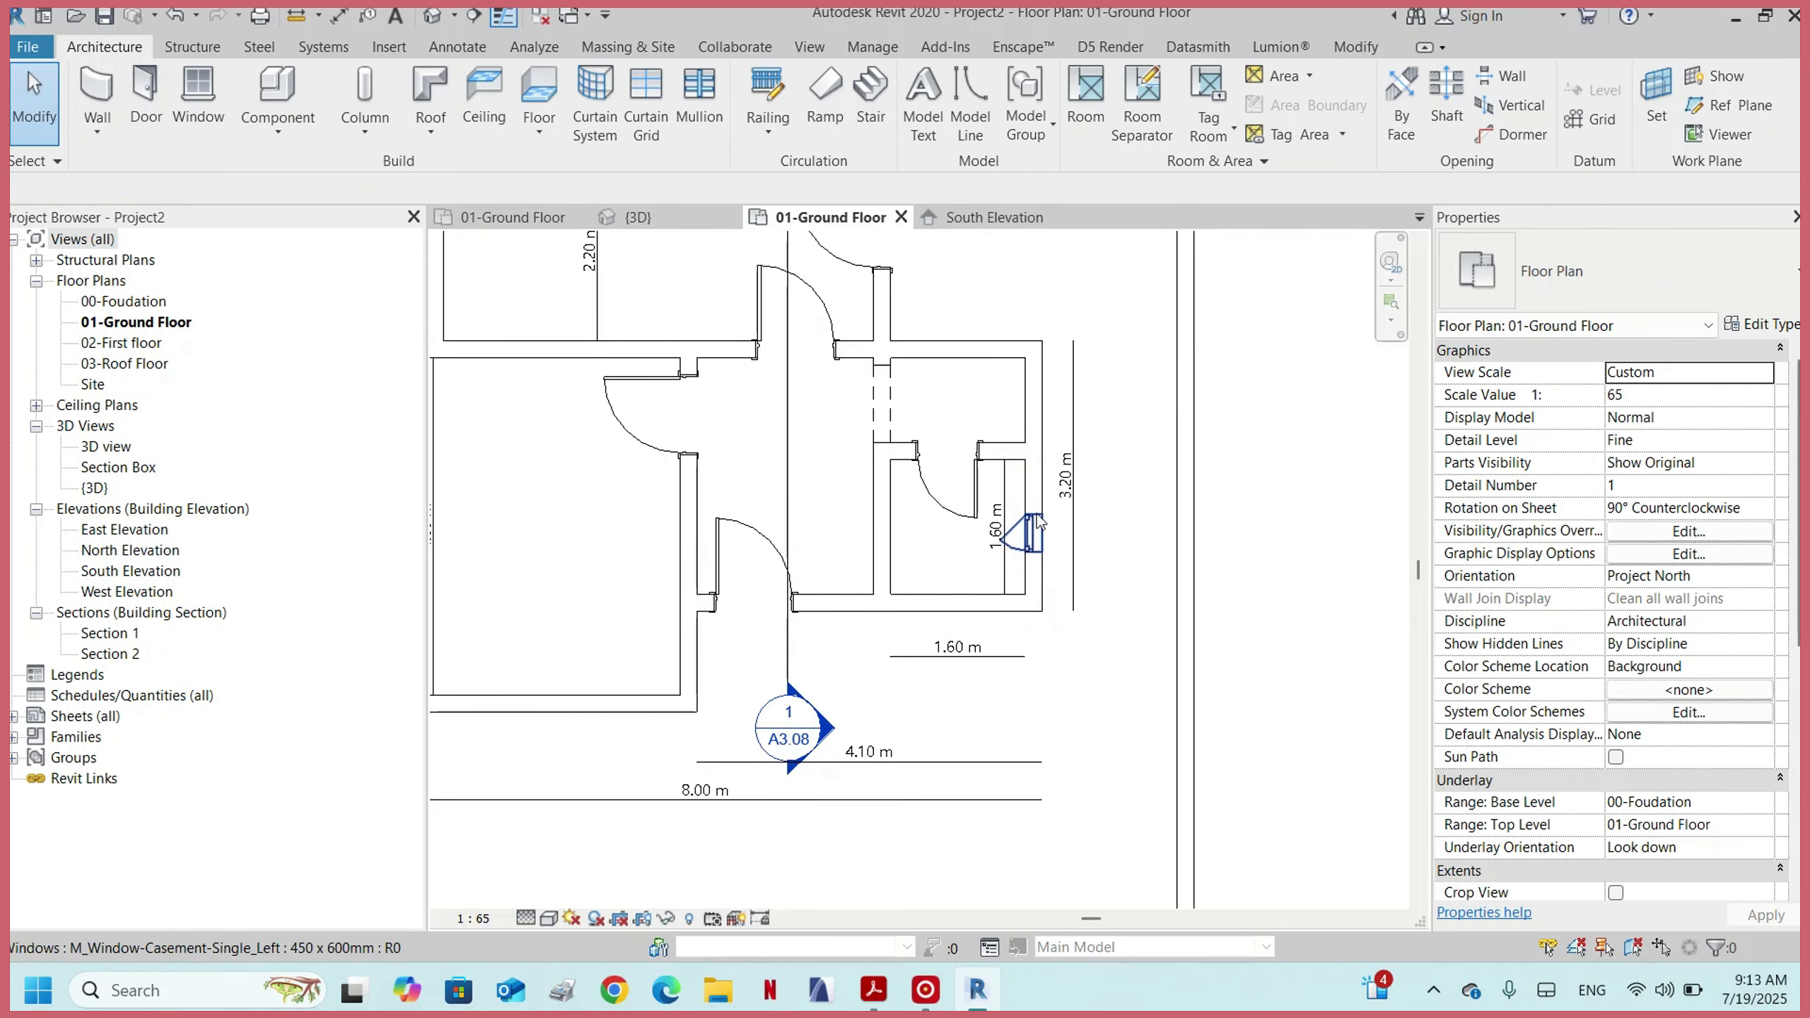
# - Set the type for new windows to M_Window-Sliding-Double 1500 x 1200mm
pyautogui.scroll(-2, 1044, 642)
pyautogui.scroll(-4, 890, 526)
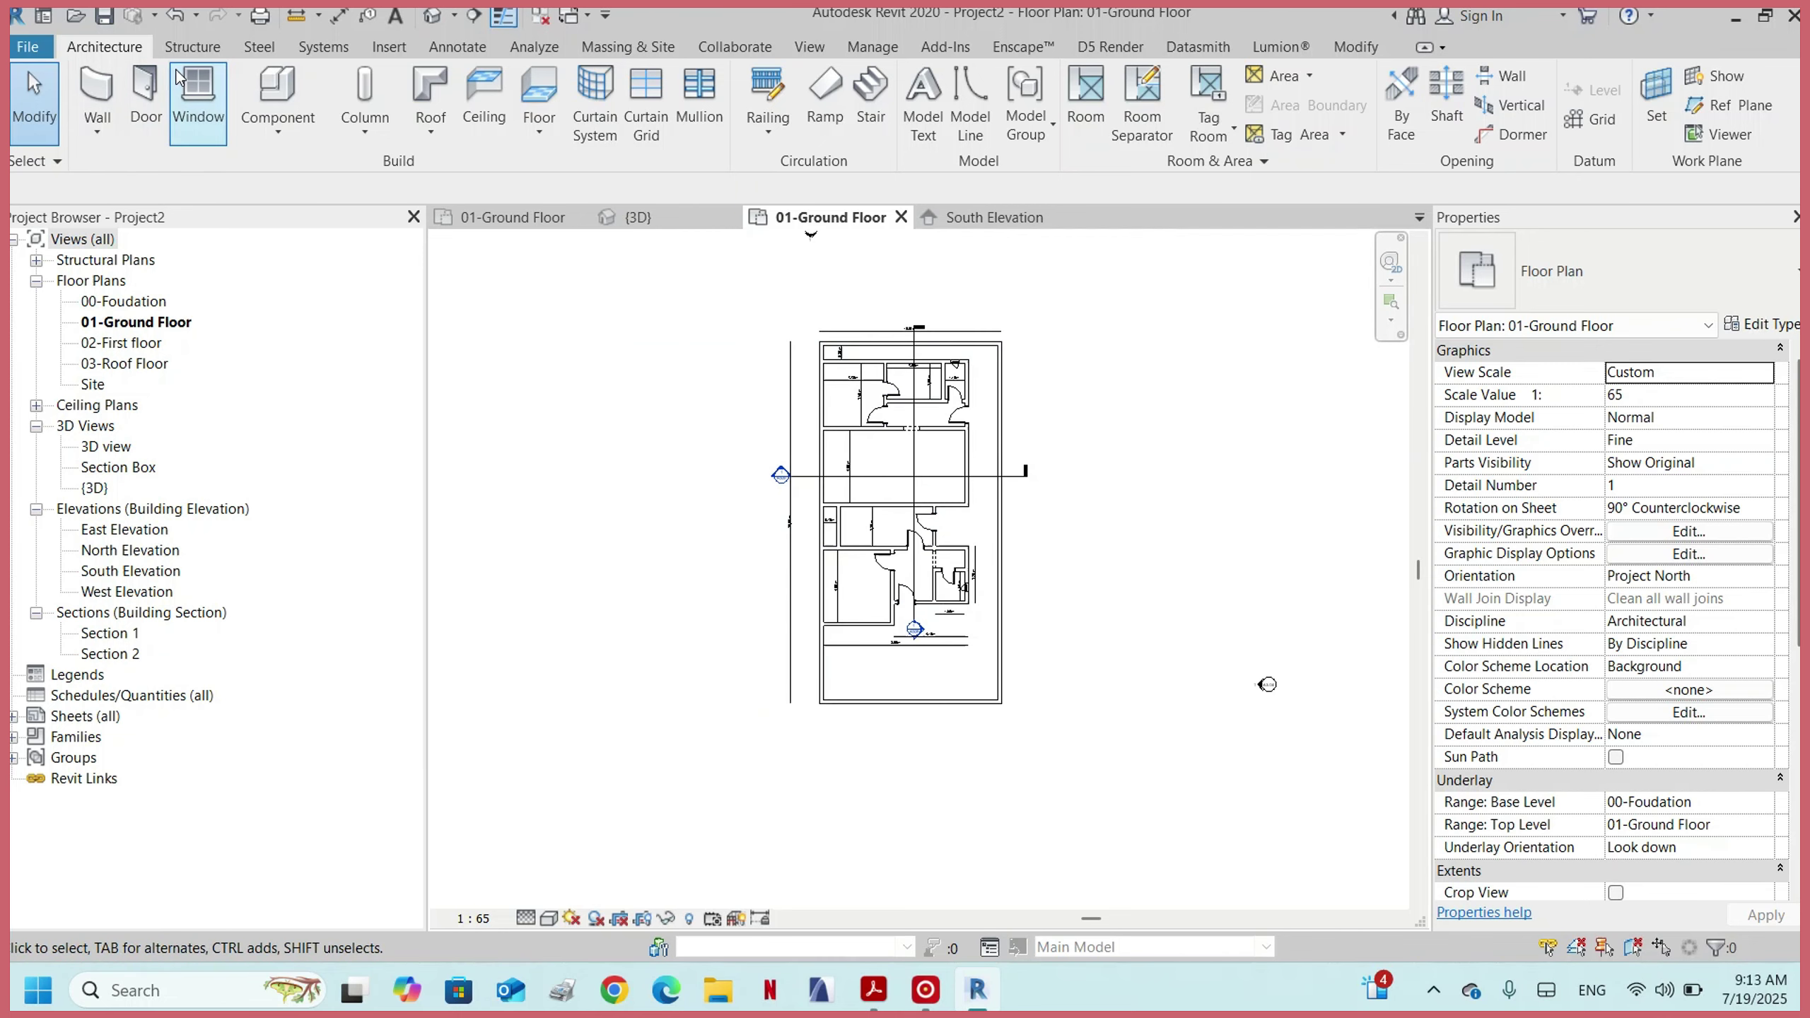
pyautogui.click(195, 99)
pyautogui.click(1482, 271)
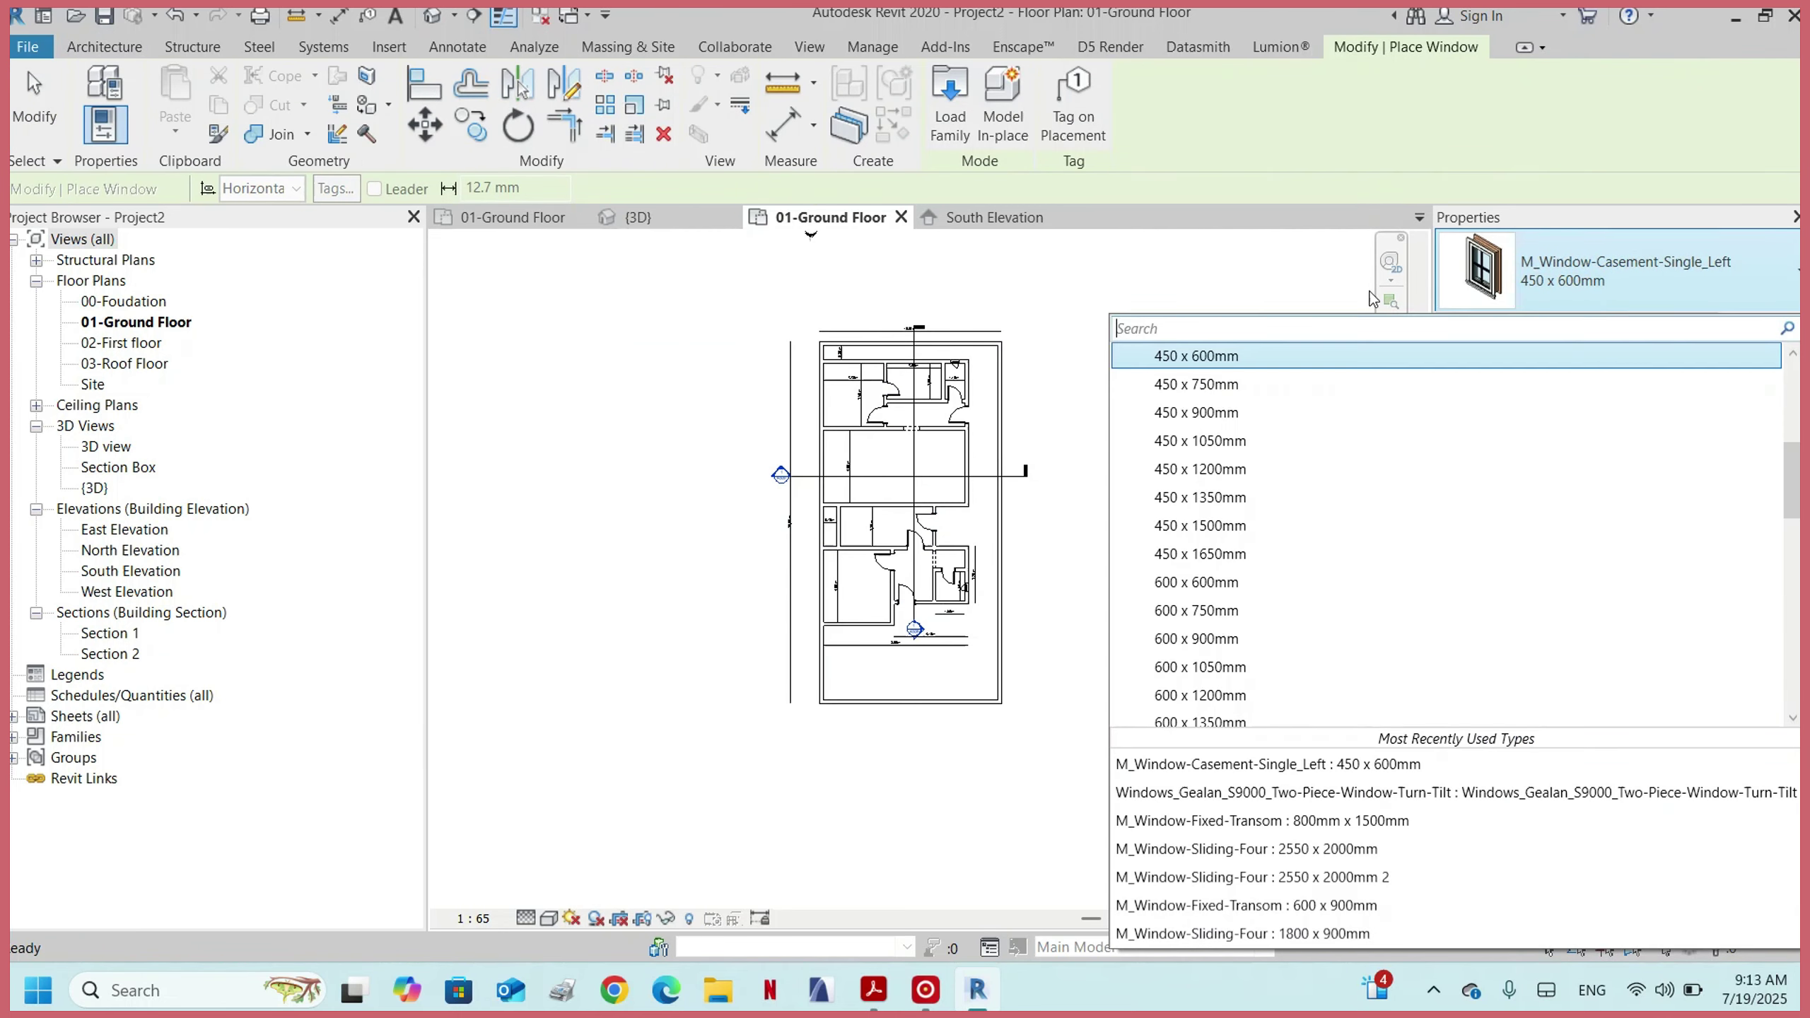
pyautogui.scroll(-15, 1211, 557)
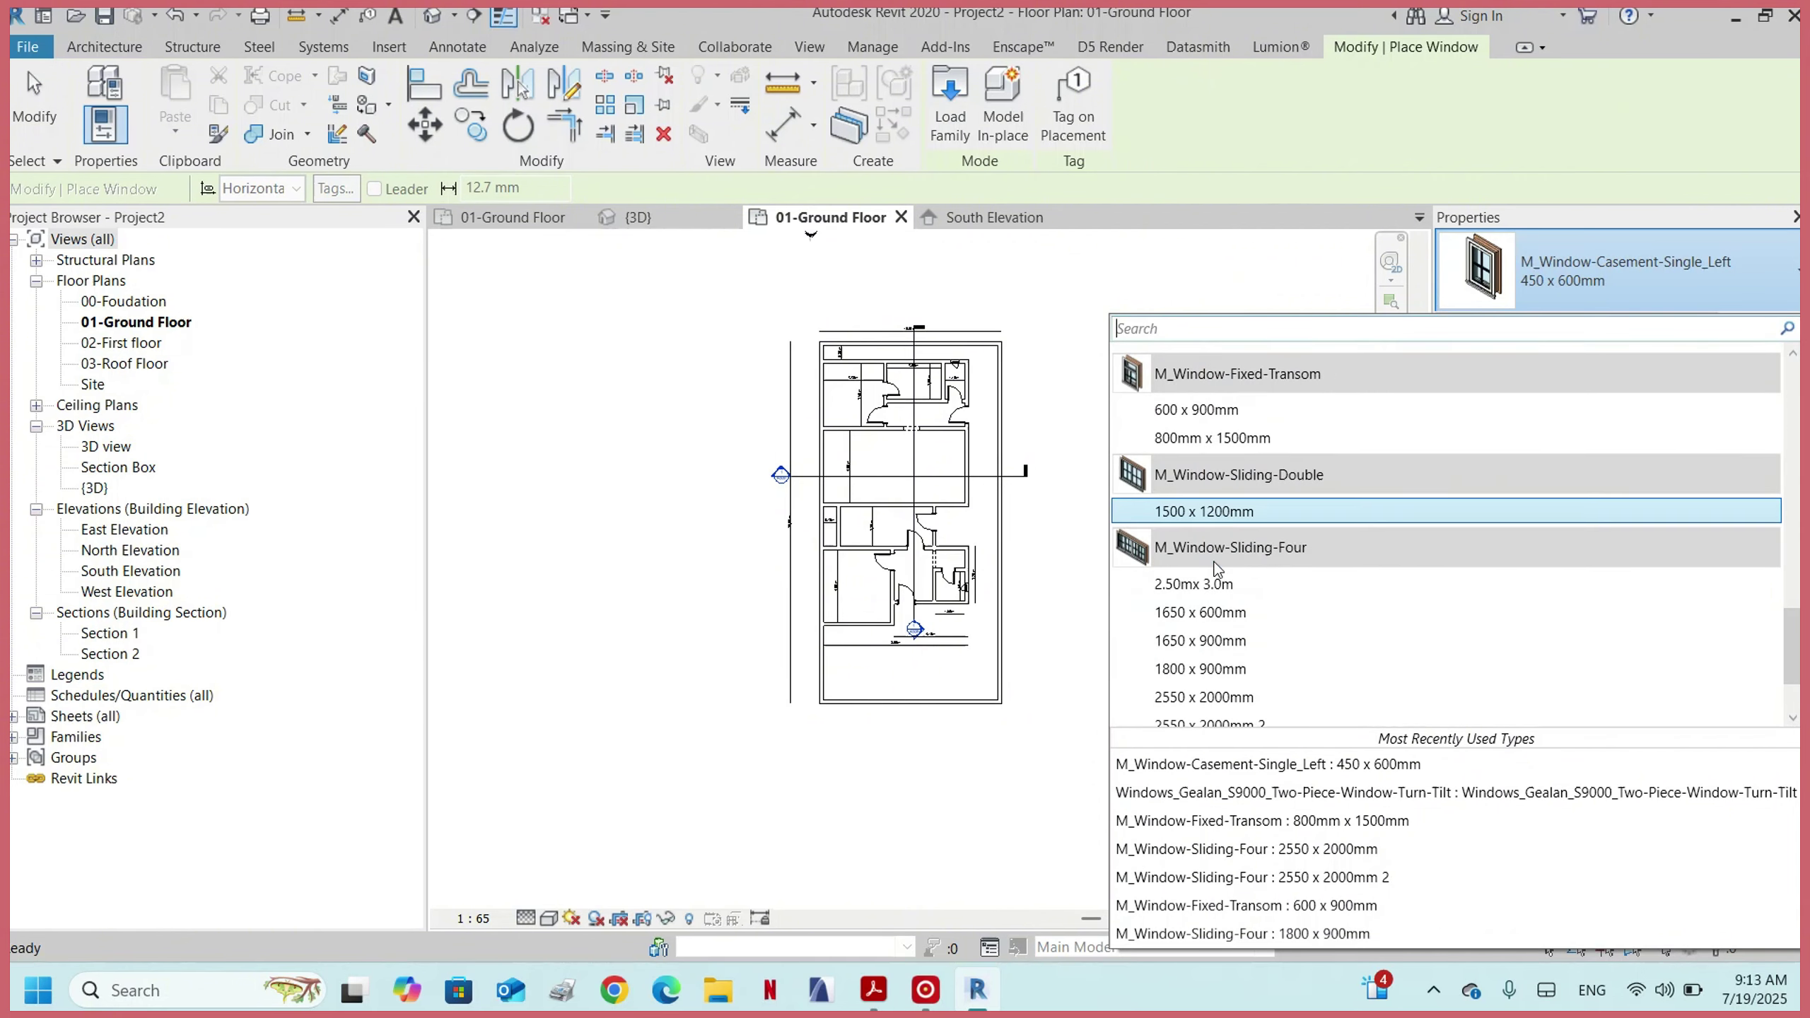
pyautogui.scroll(-2, 1217, 569)
pyautogui.scroll(5, 1211, 557)
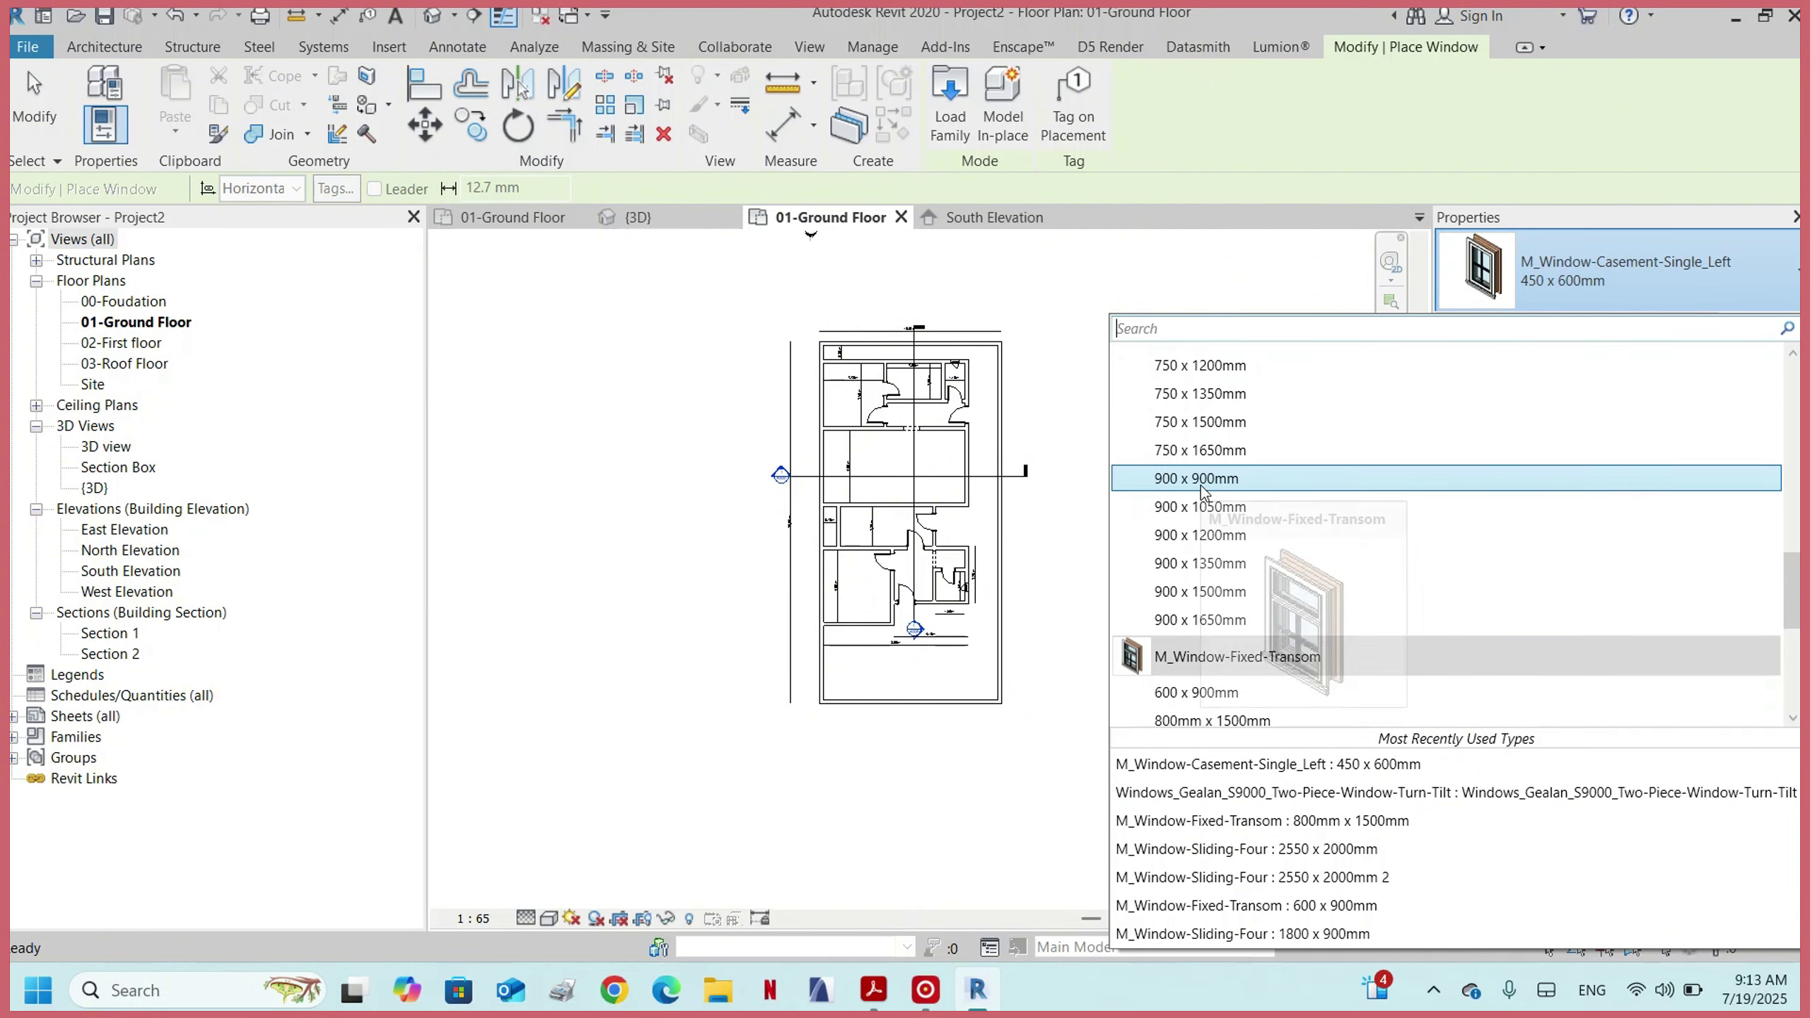
pyautogui.scroll(10, 1201, 492)
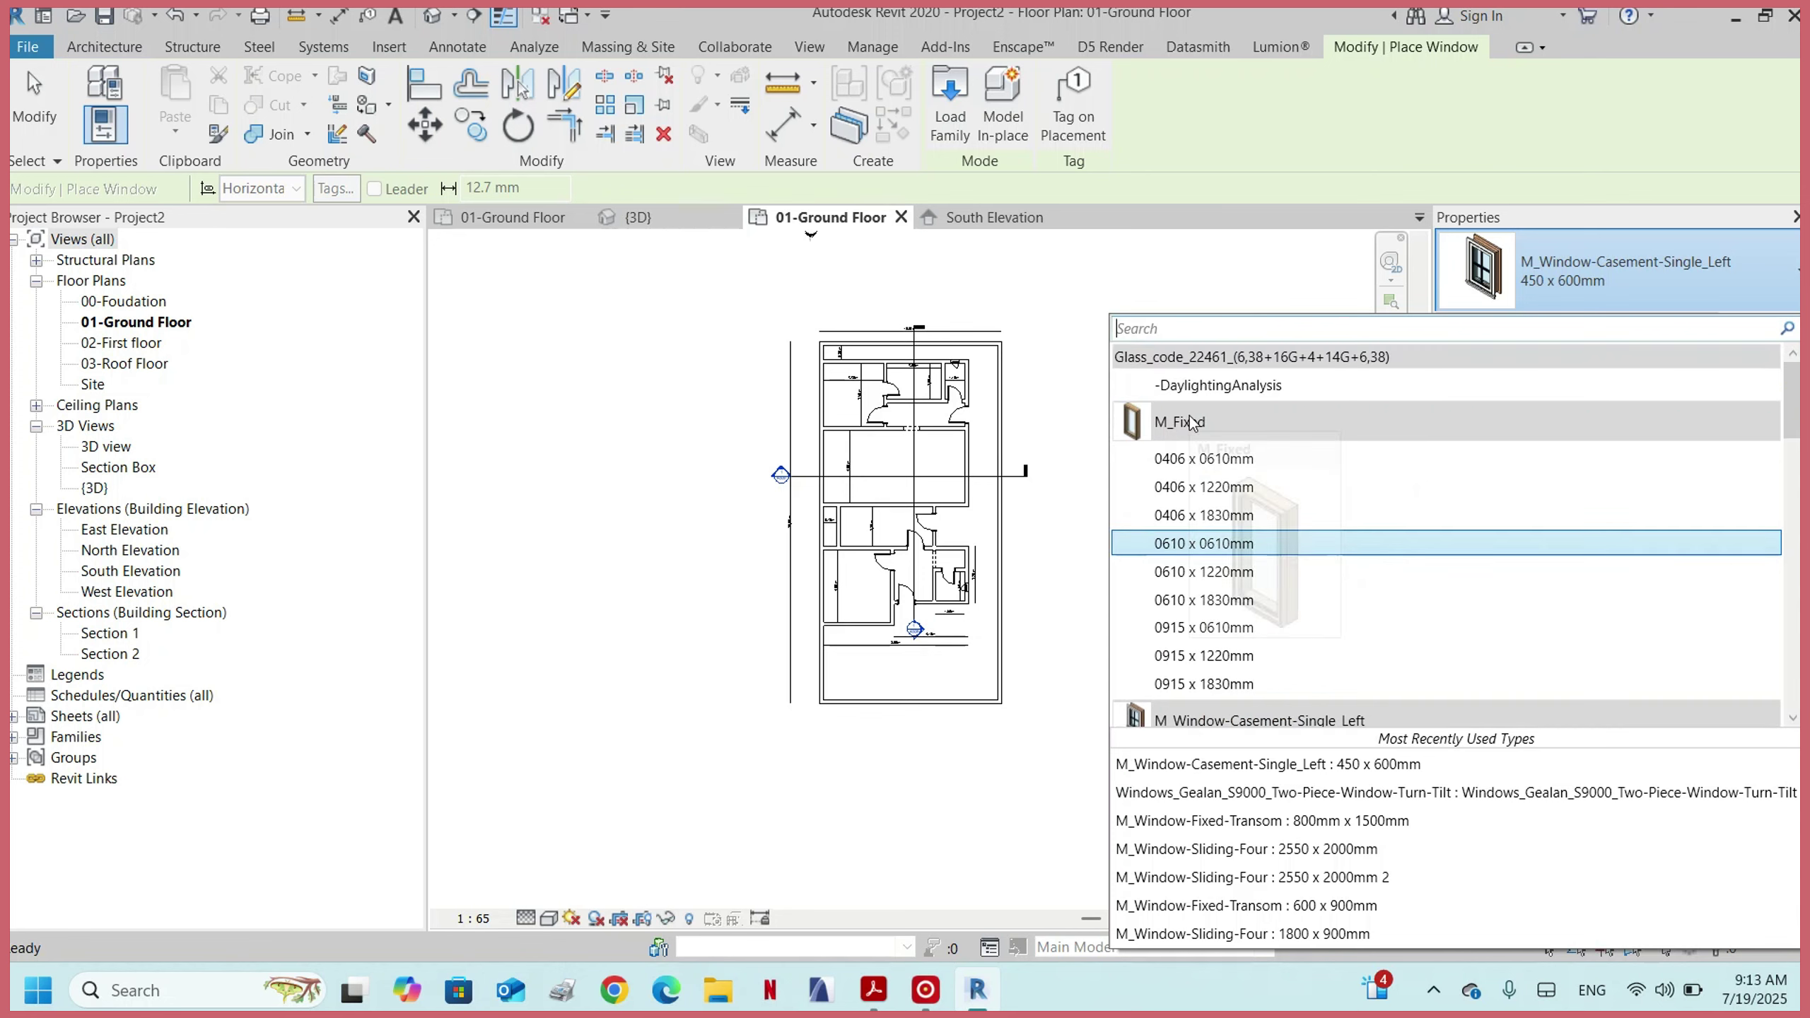
pyautogui.scroll(-20, 1204, 570)
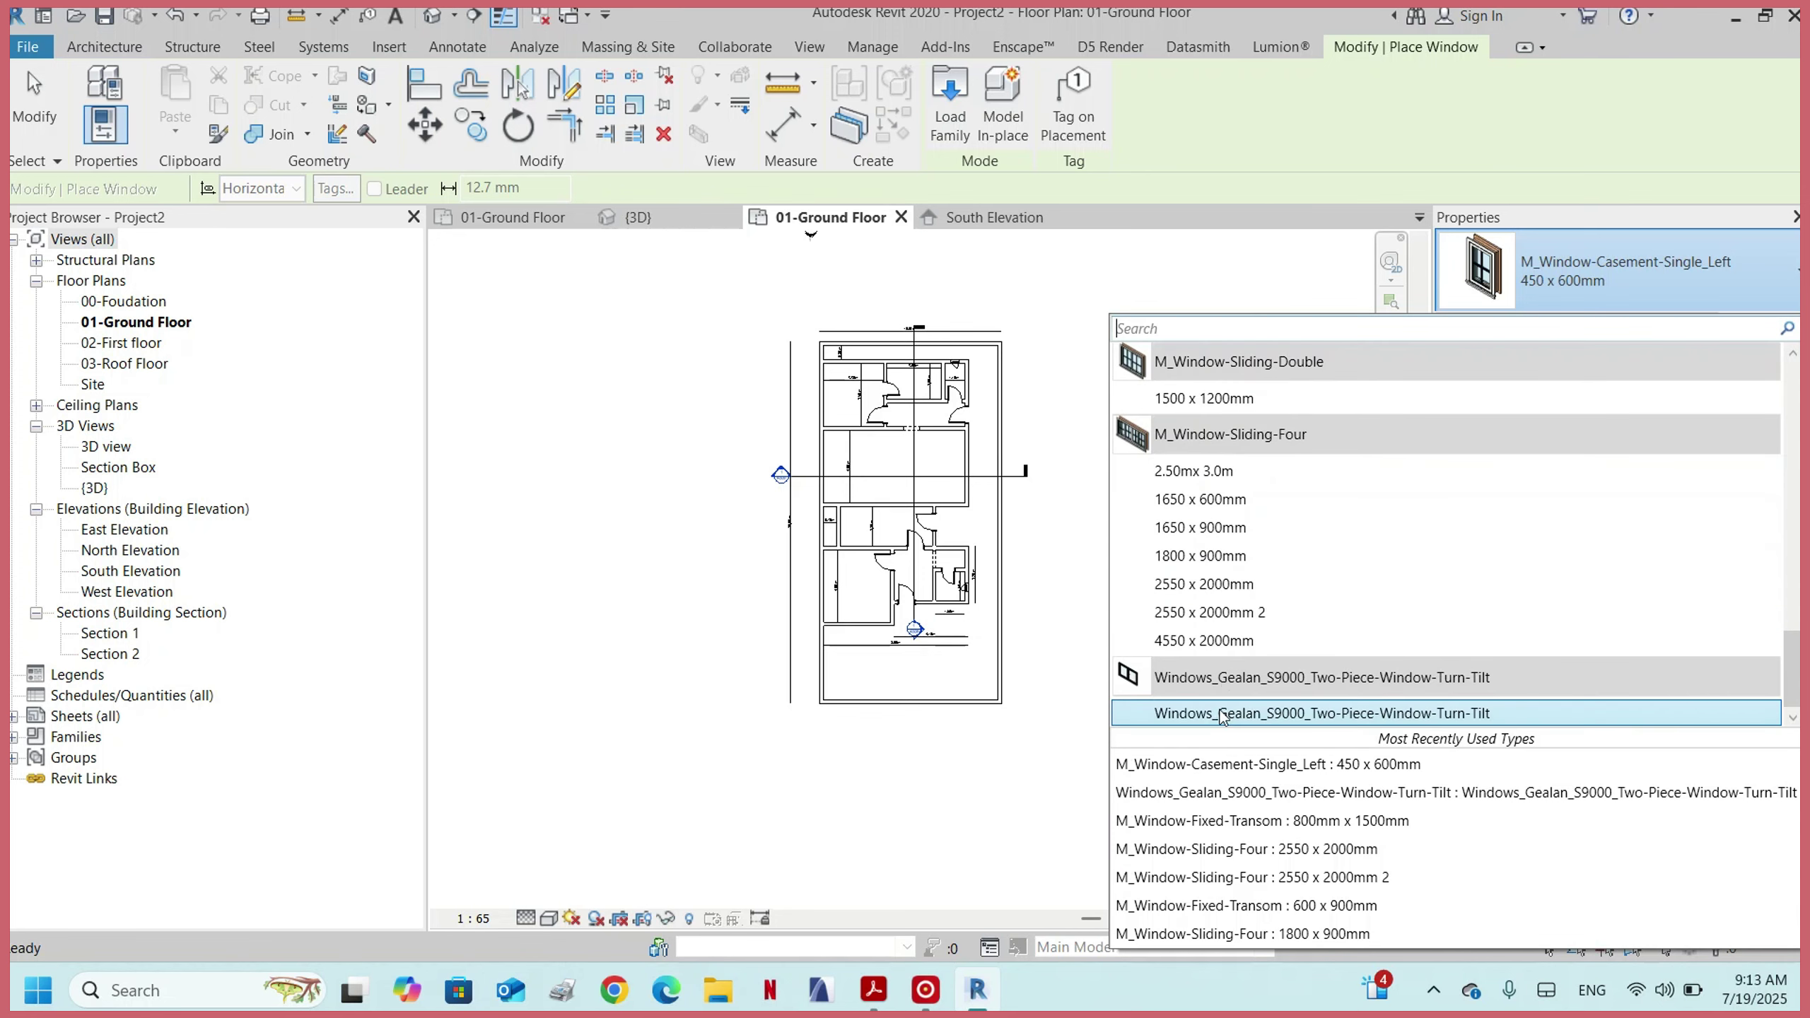
pyautogui.click(1197, 401)
pyautogui.scroll(4, 876, 370)
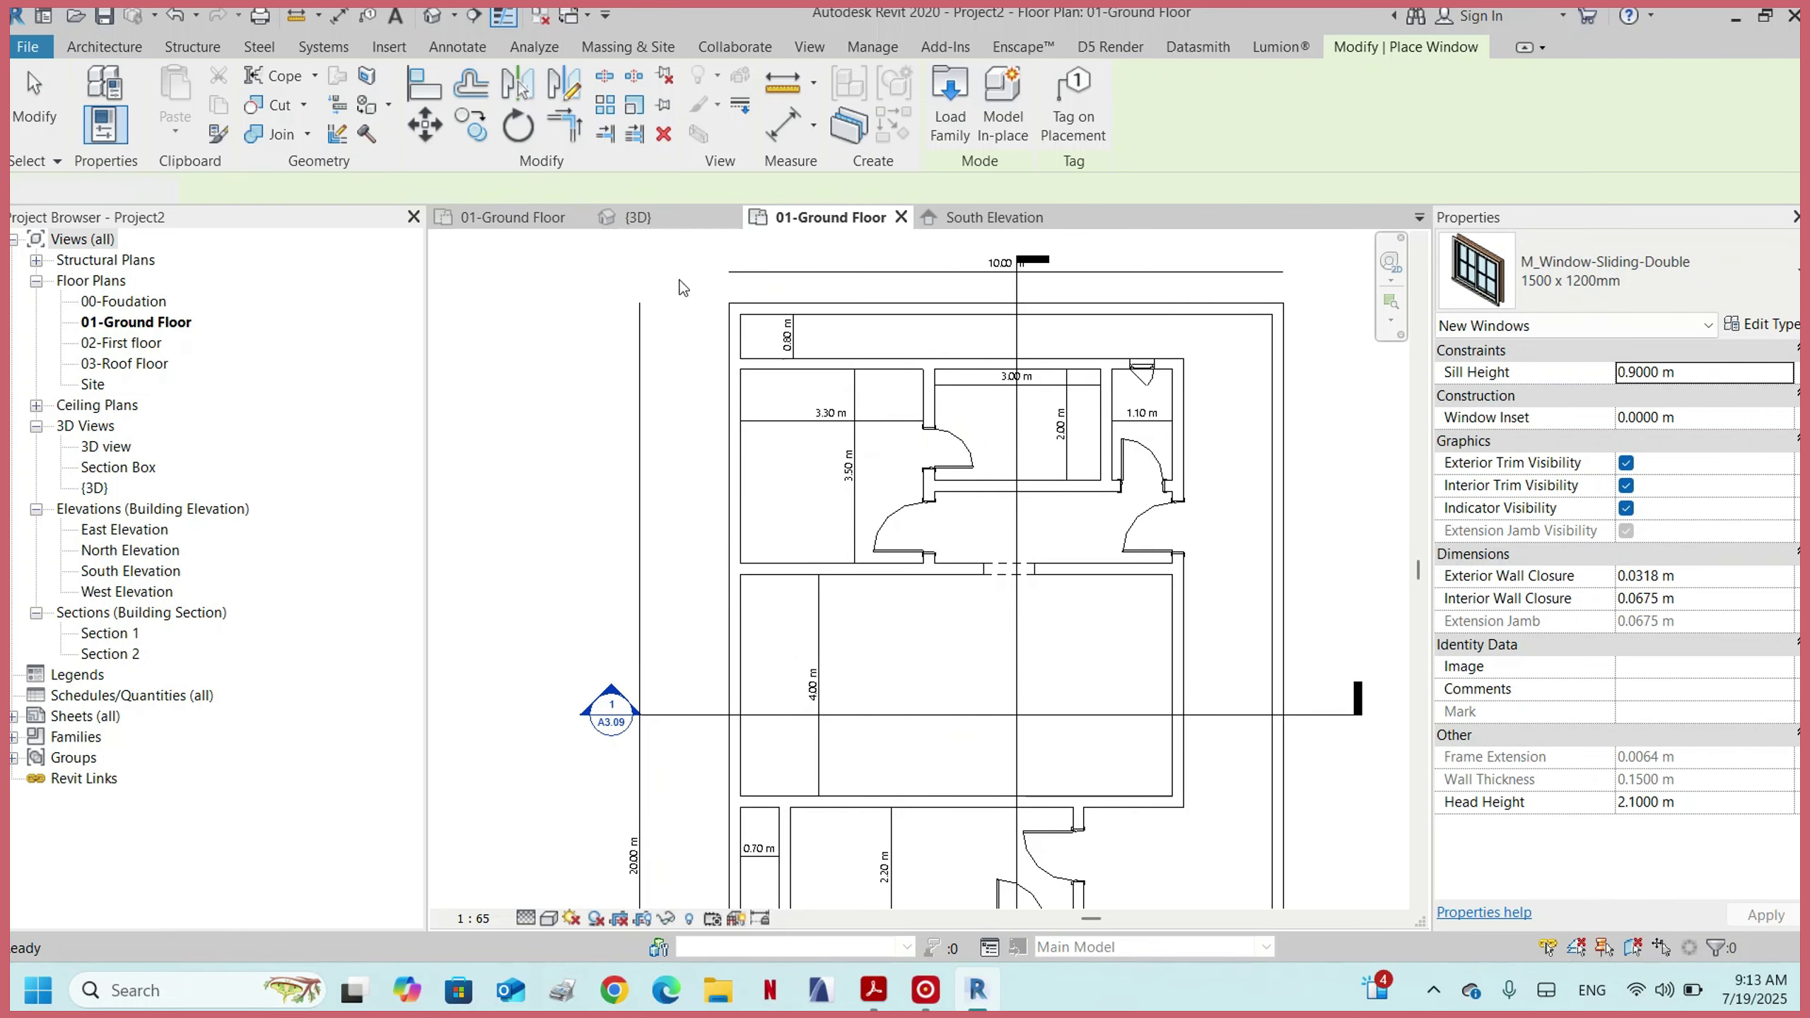
pyautogui.press('Escape')
pyautogui.press('Escape')
# - Switch to the reference project's 01-Ground Floor plan and examine the windows and folding door around the living room and WC
pyautogui.click(504, 216)
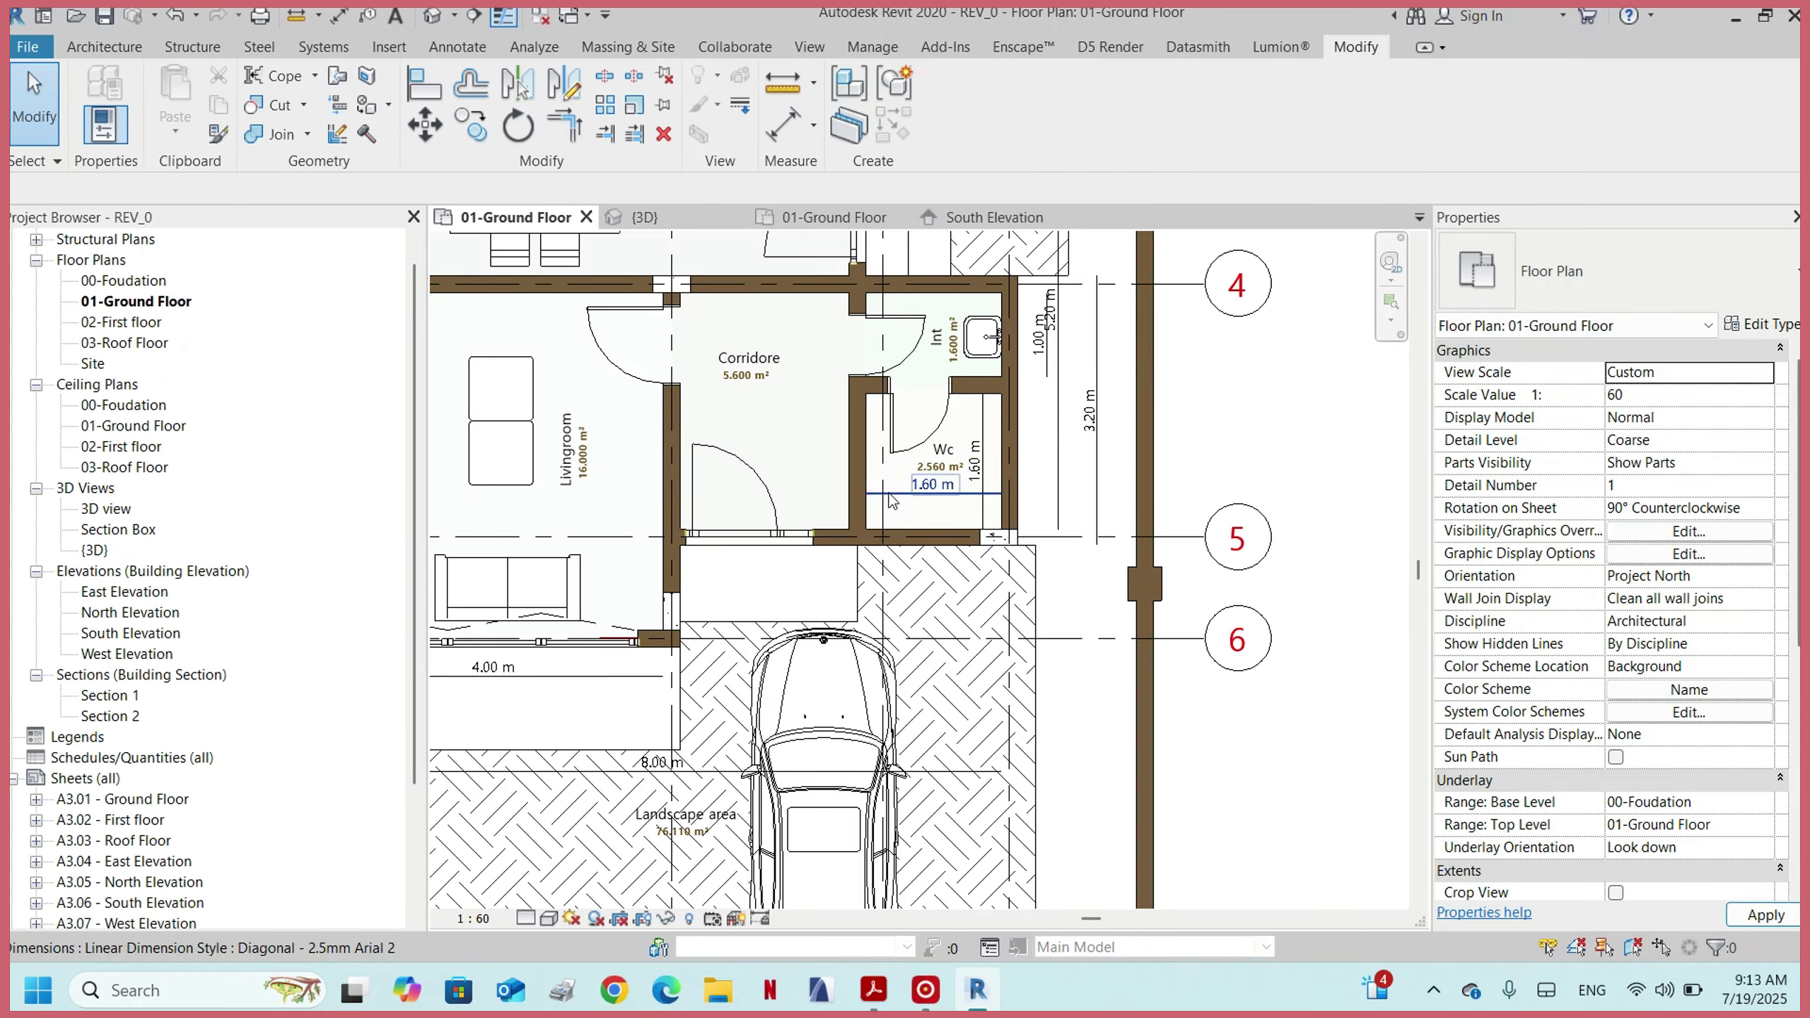
pyautogui.scroll(-4, 867, 713)
pyautogui.scroll(4, 867, 740)
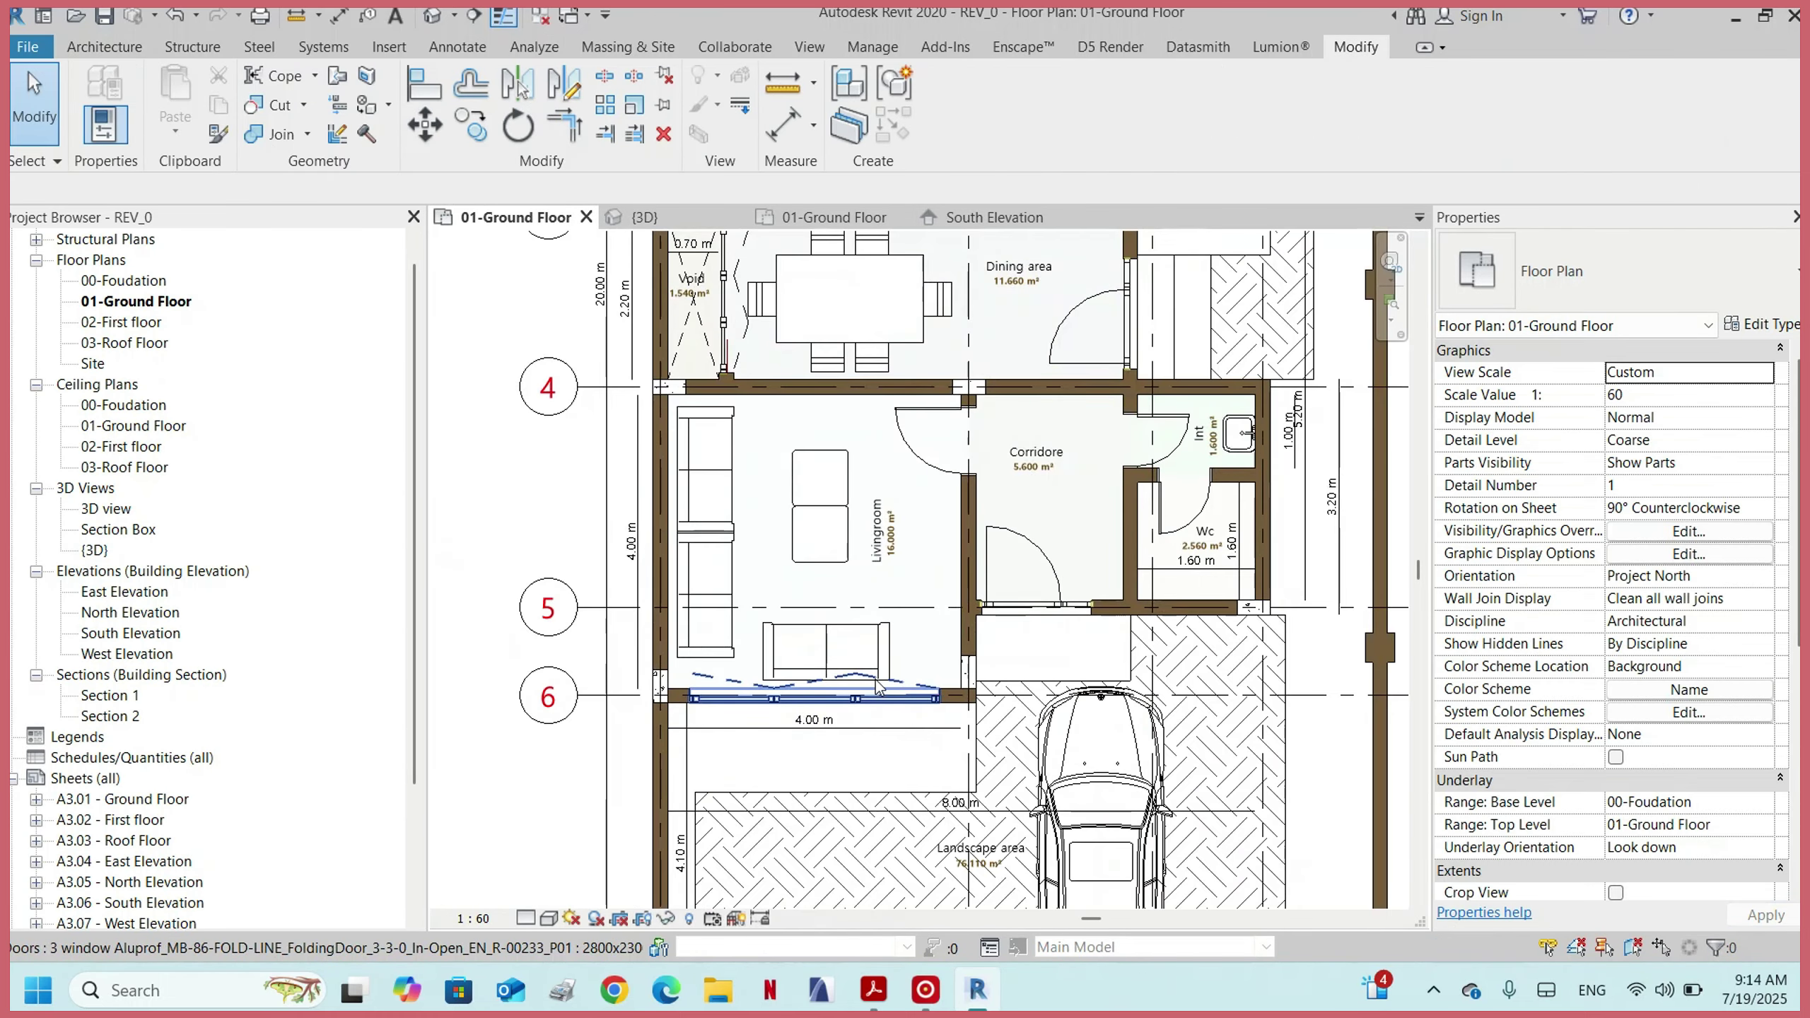
# - Copy the living room's 2800x2300 folding door from the reference plan into Project2, centring it in the 4.00 m room's front wall
pyautogui.click(876, 683)
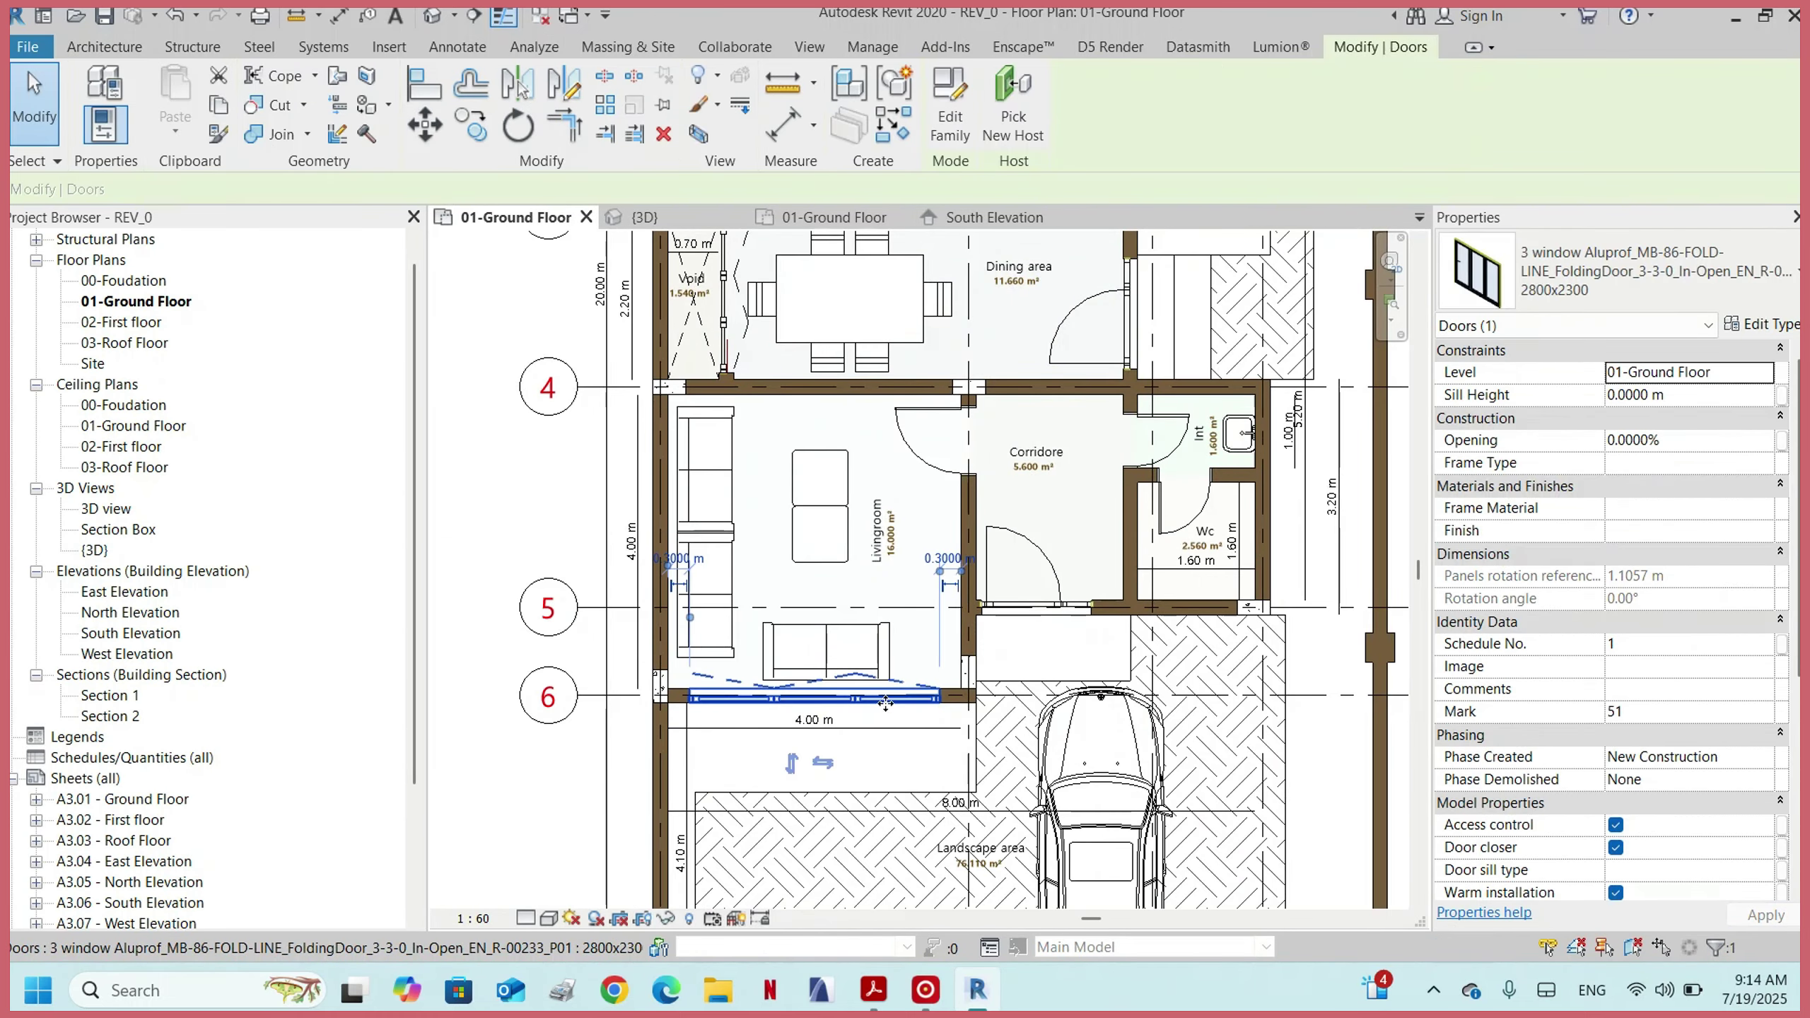
pyautogui.click(896, 223)
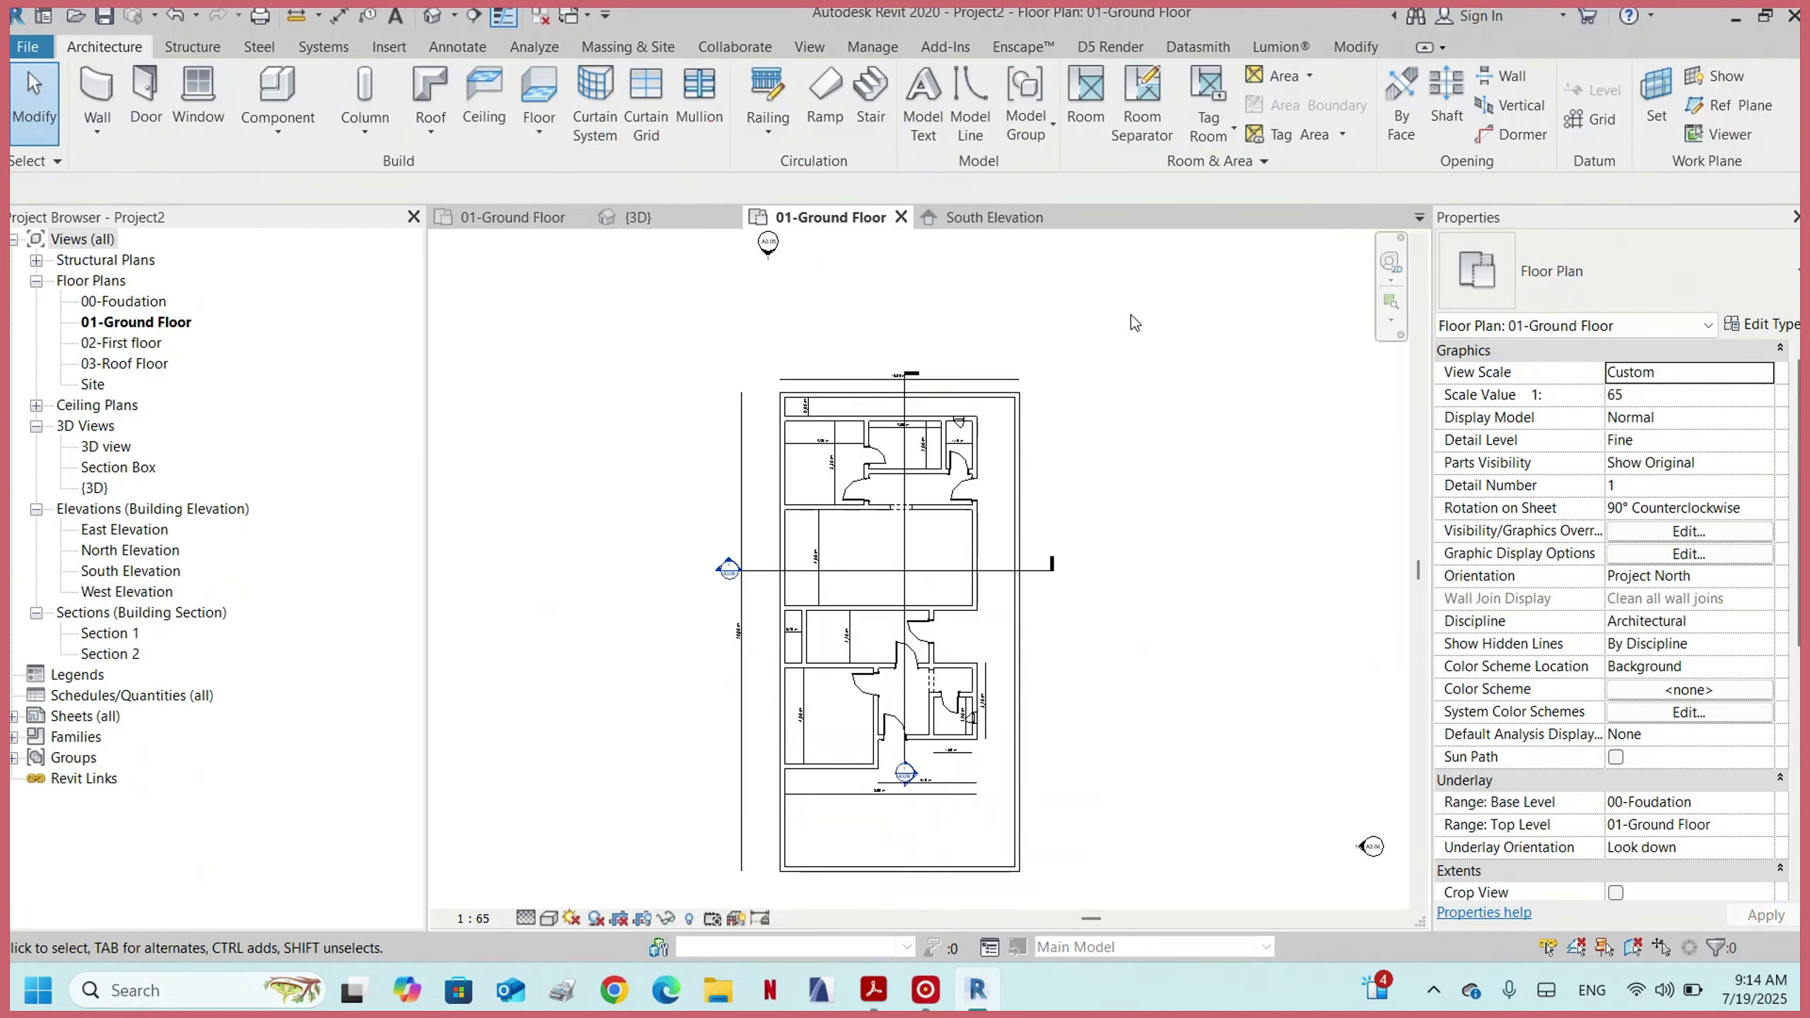
pyautogui.hotkey('ctrl', 'v')
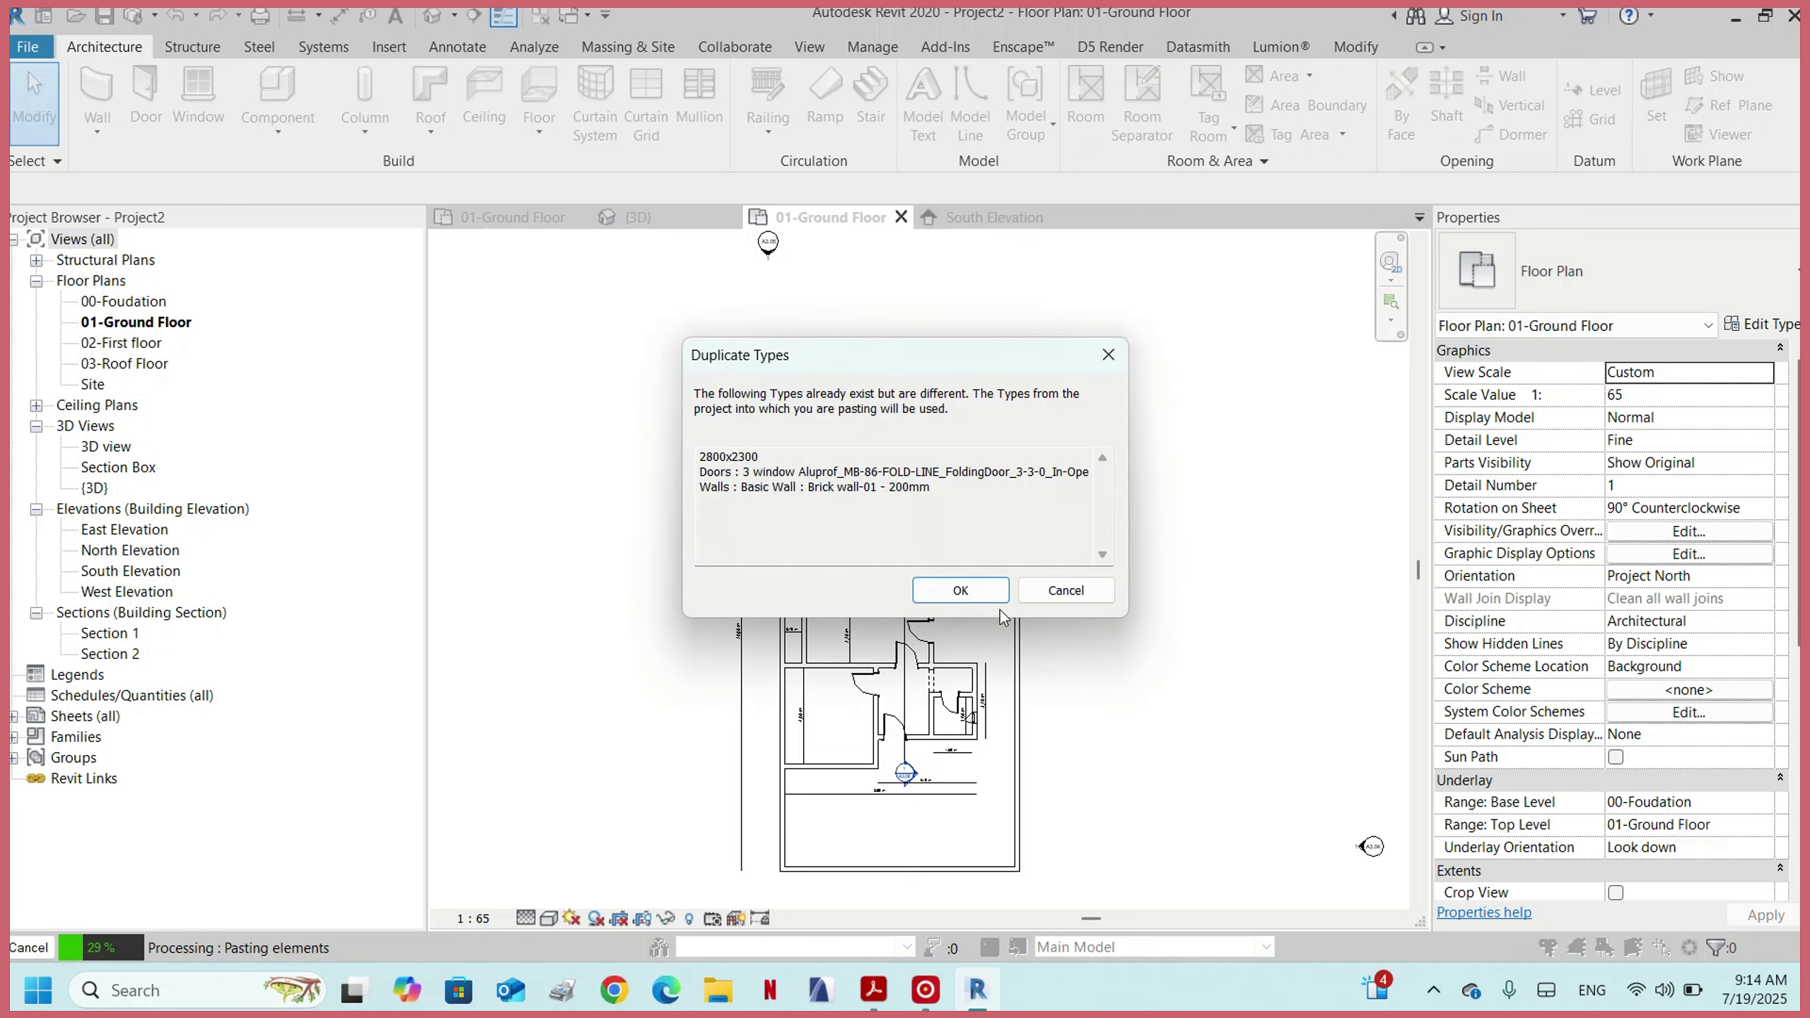
pyautogui.click(986, 603)
pyautogui.scroll(3, 817, 750)
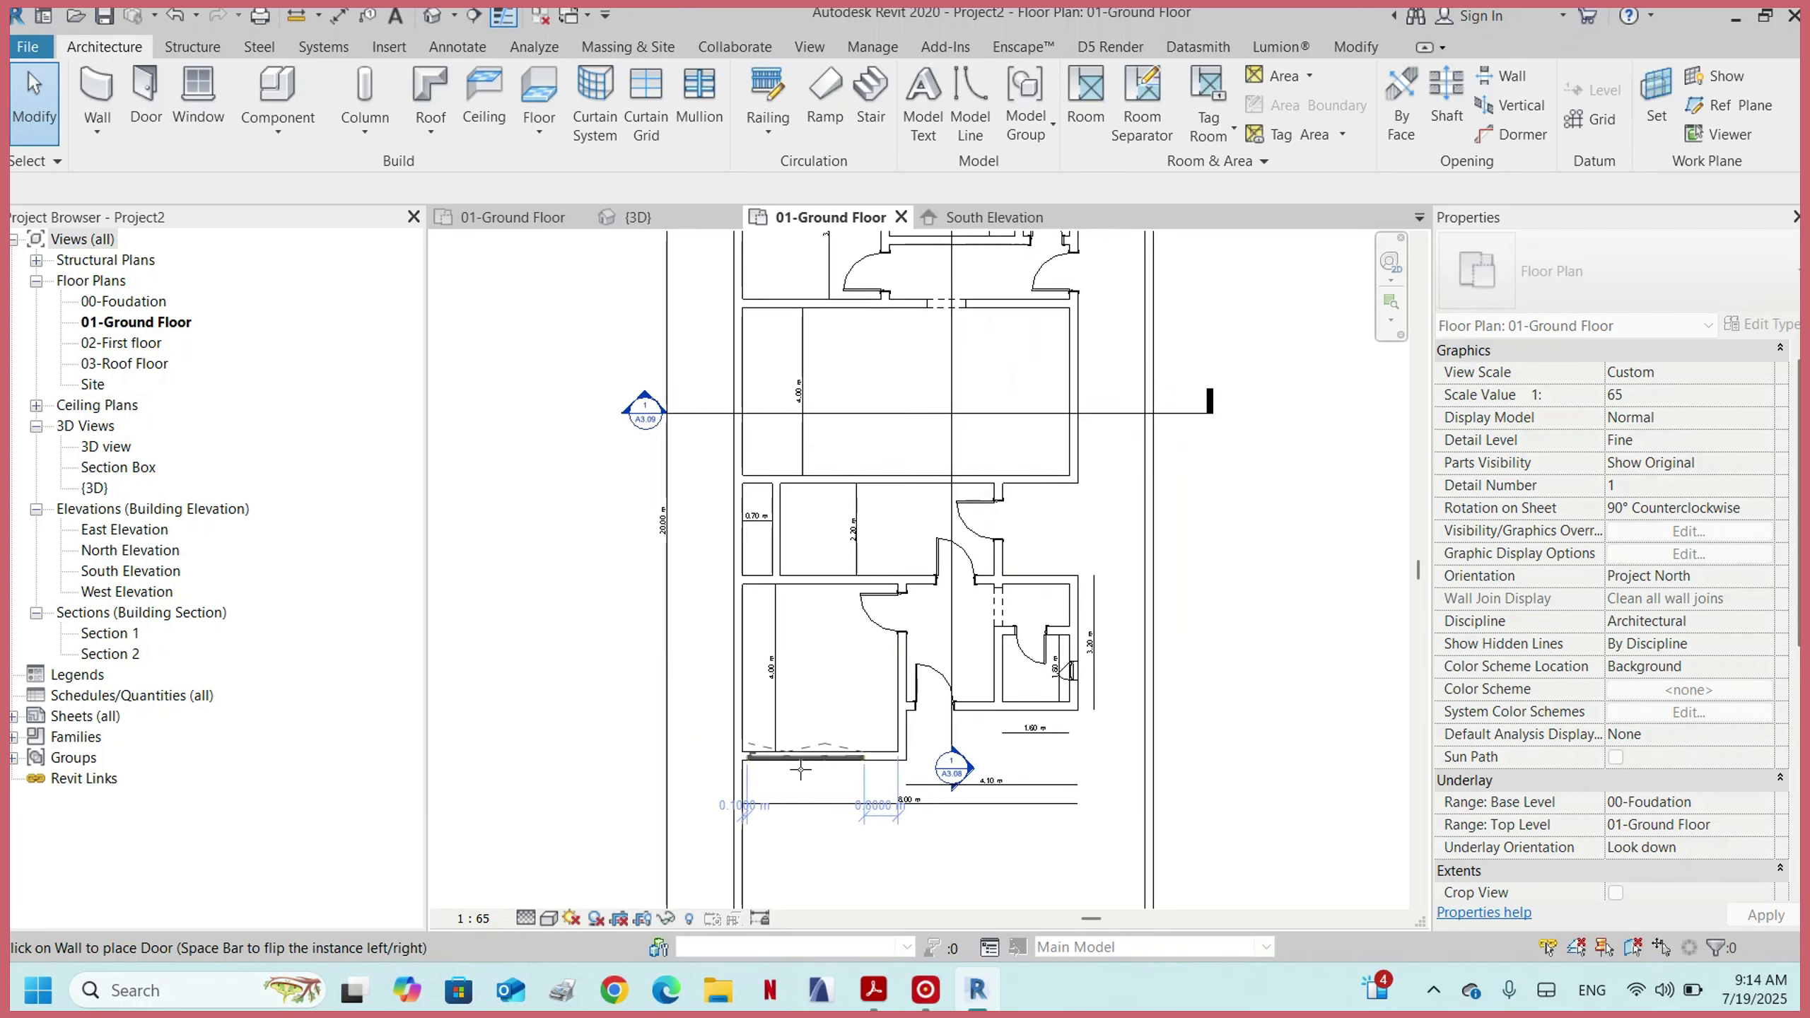
pyautogui.click(796, 826)
pyautogui.scroll(-2, 797, 826)
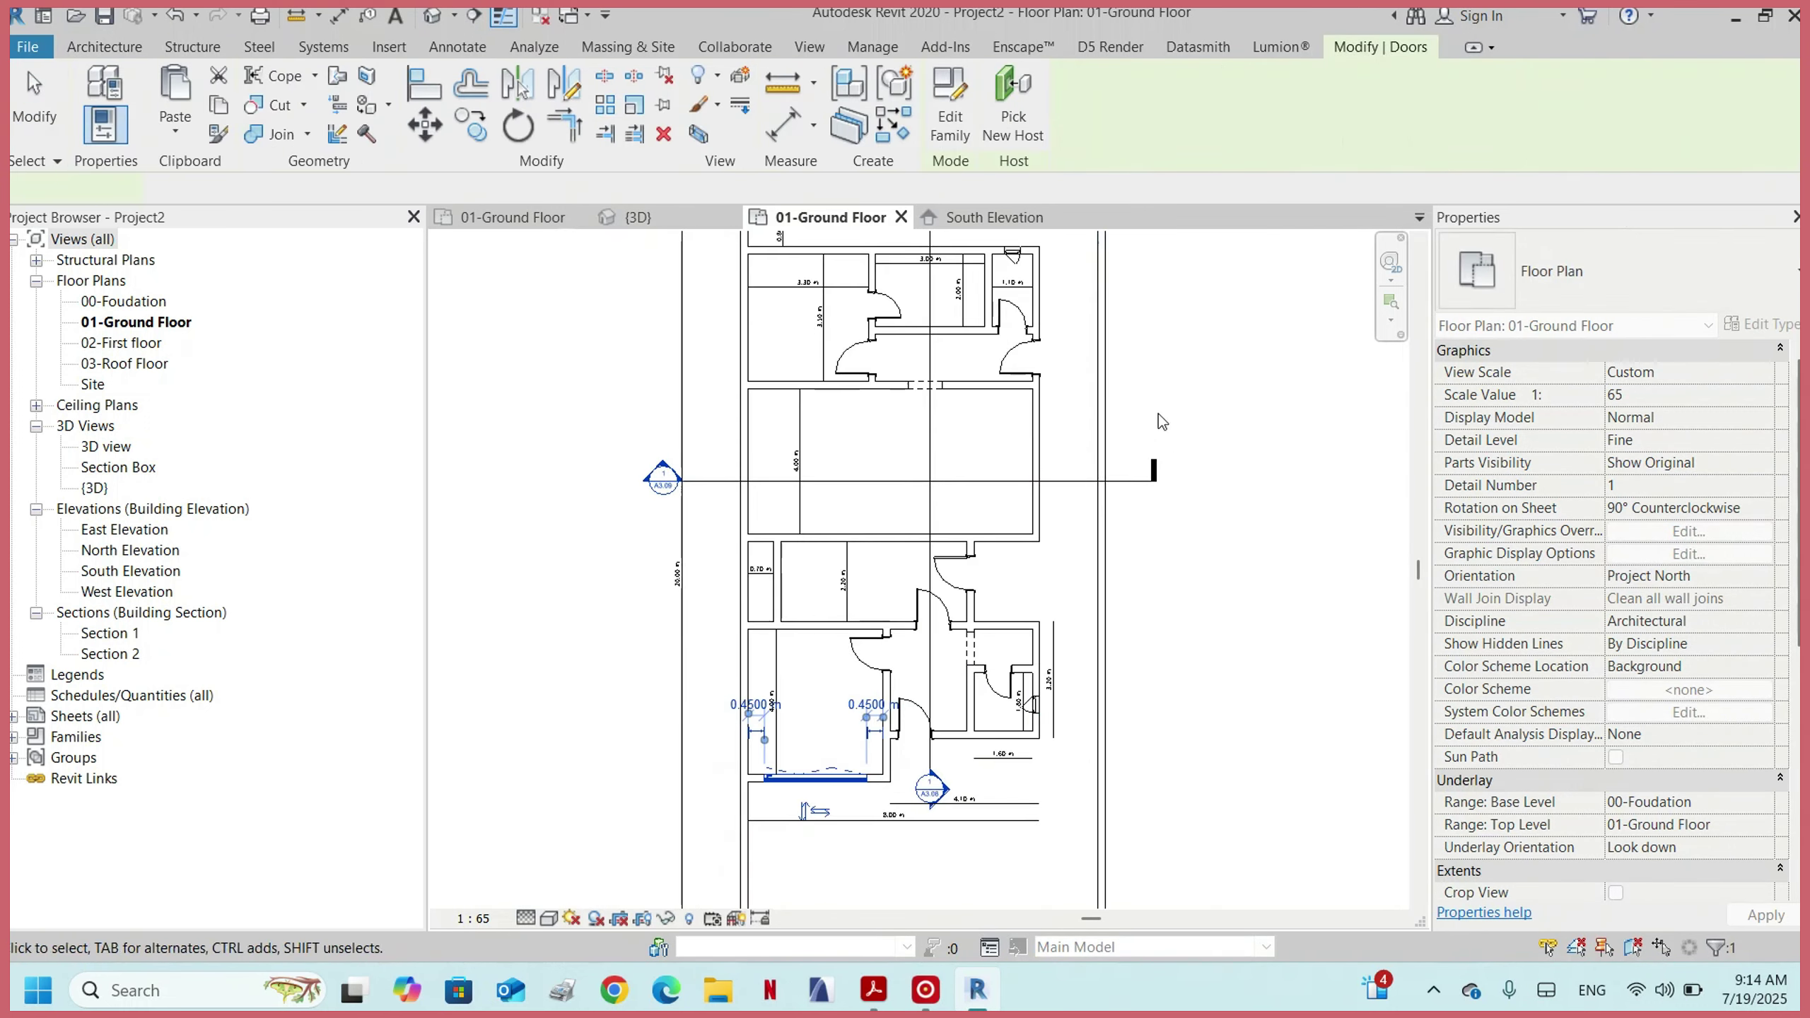
# - Place matching 2800x2300 folding doors centred in the large central room's exterior side wall and the 3.30 m room's rear exterior wall
pyautogui.click(902, 130)
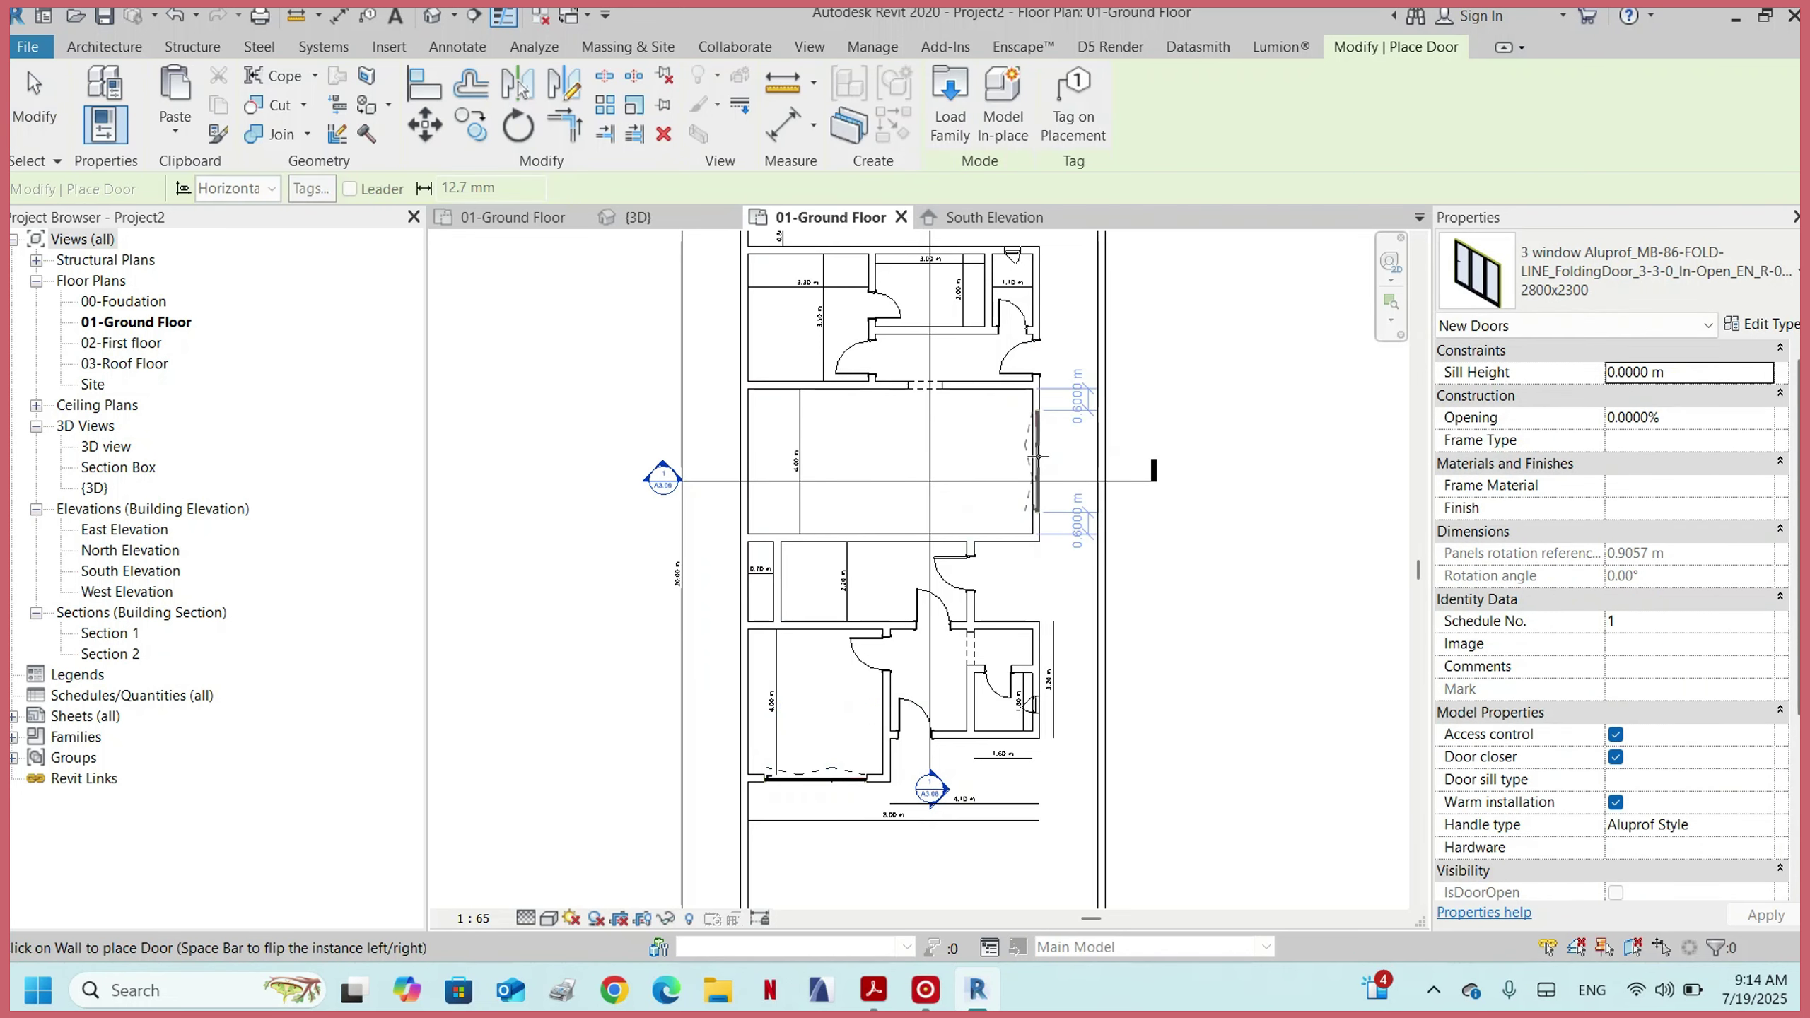
pyautogui.scroll(-1, 891, 753)
pyautogui.scroll(3, 901, 613)
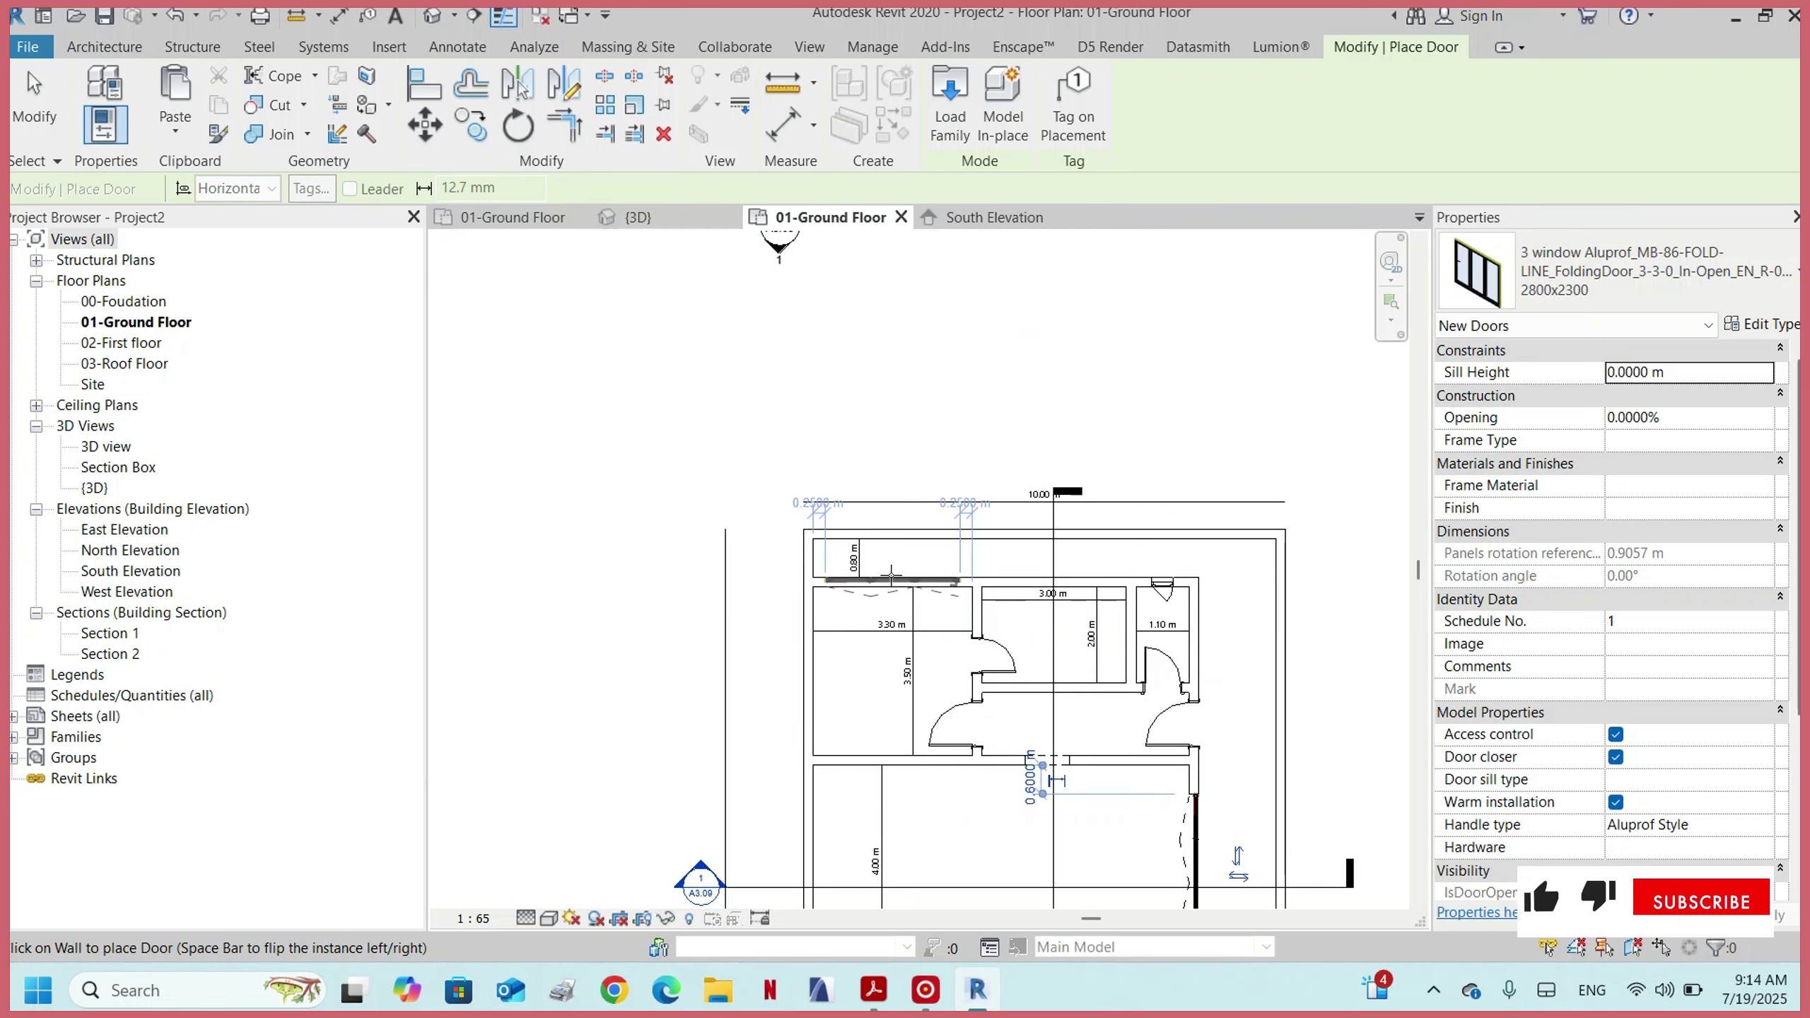
pyautogui.scroll(-4, 891, 574)
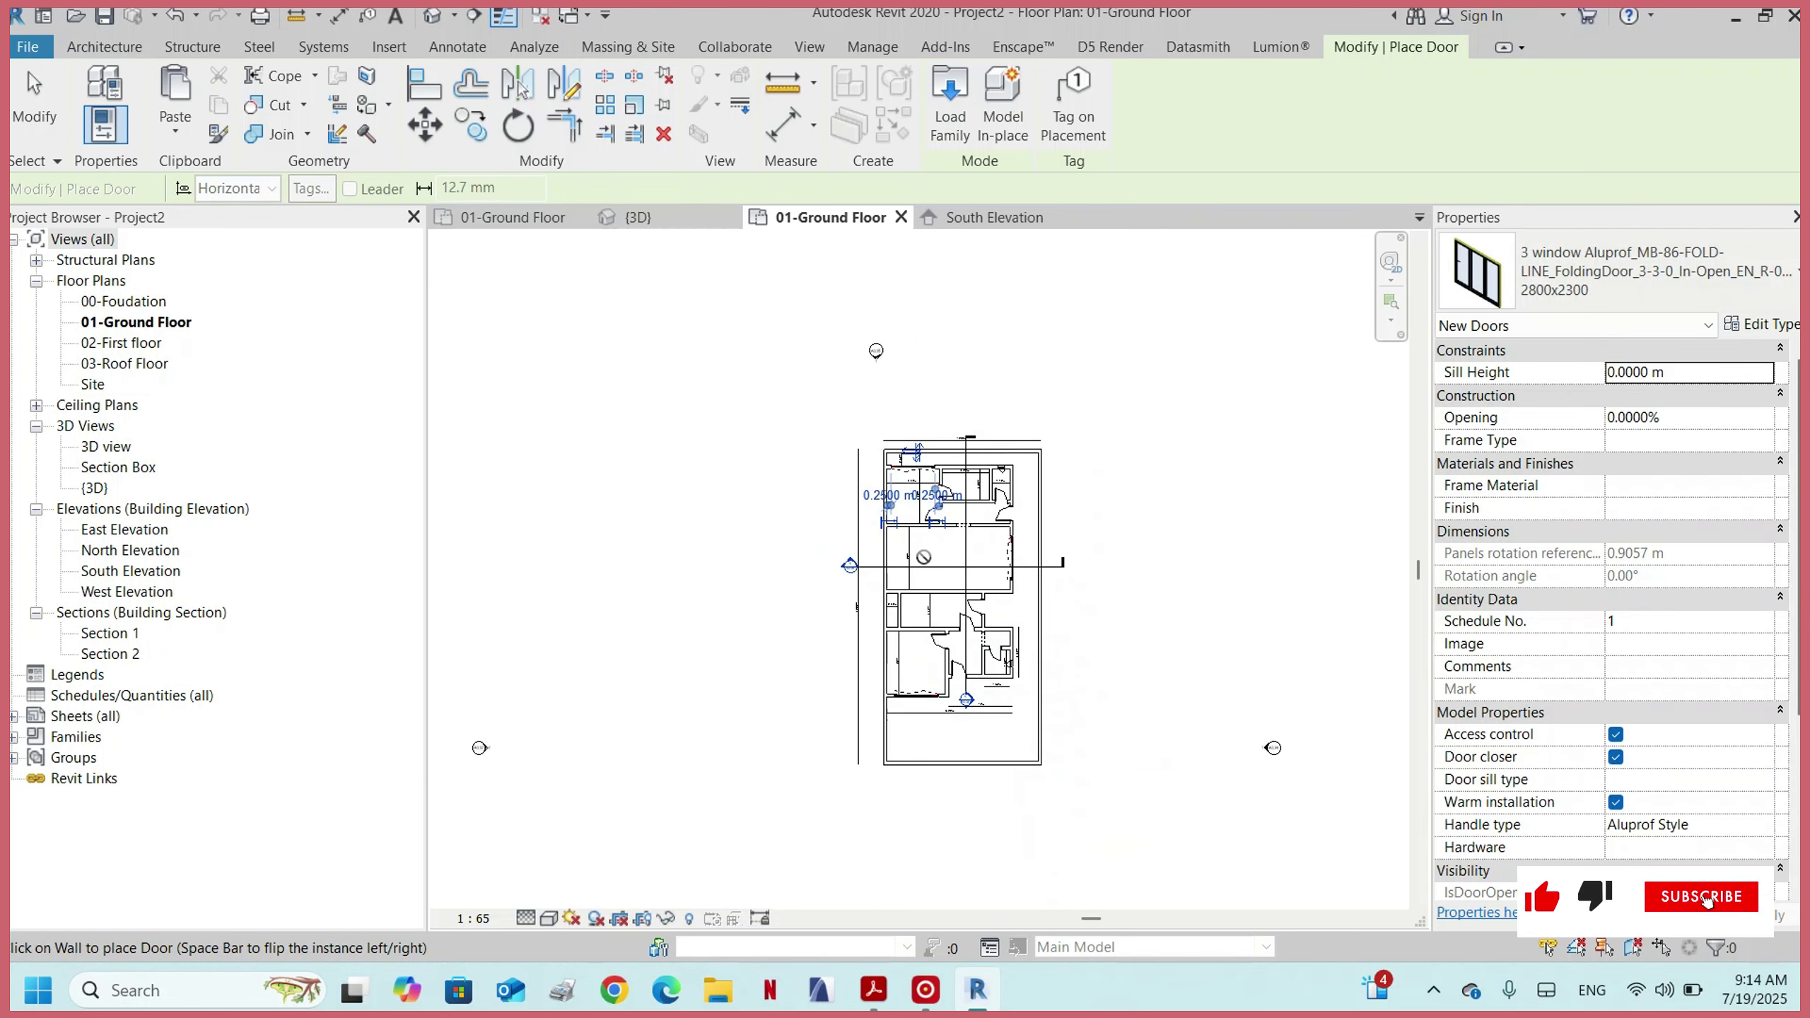
pyautogui.moveTo(1028, 507); pyautogui.dragTo(985, 476, button='middle')
pyautogui.press('Escape')
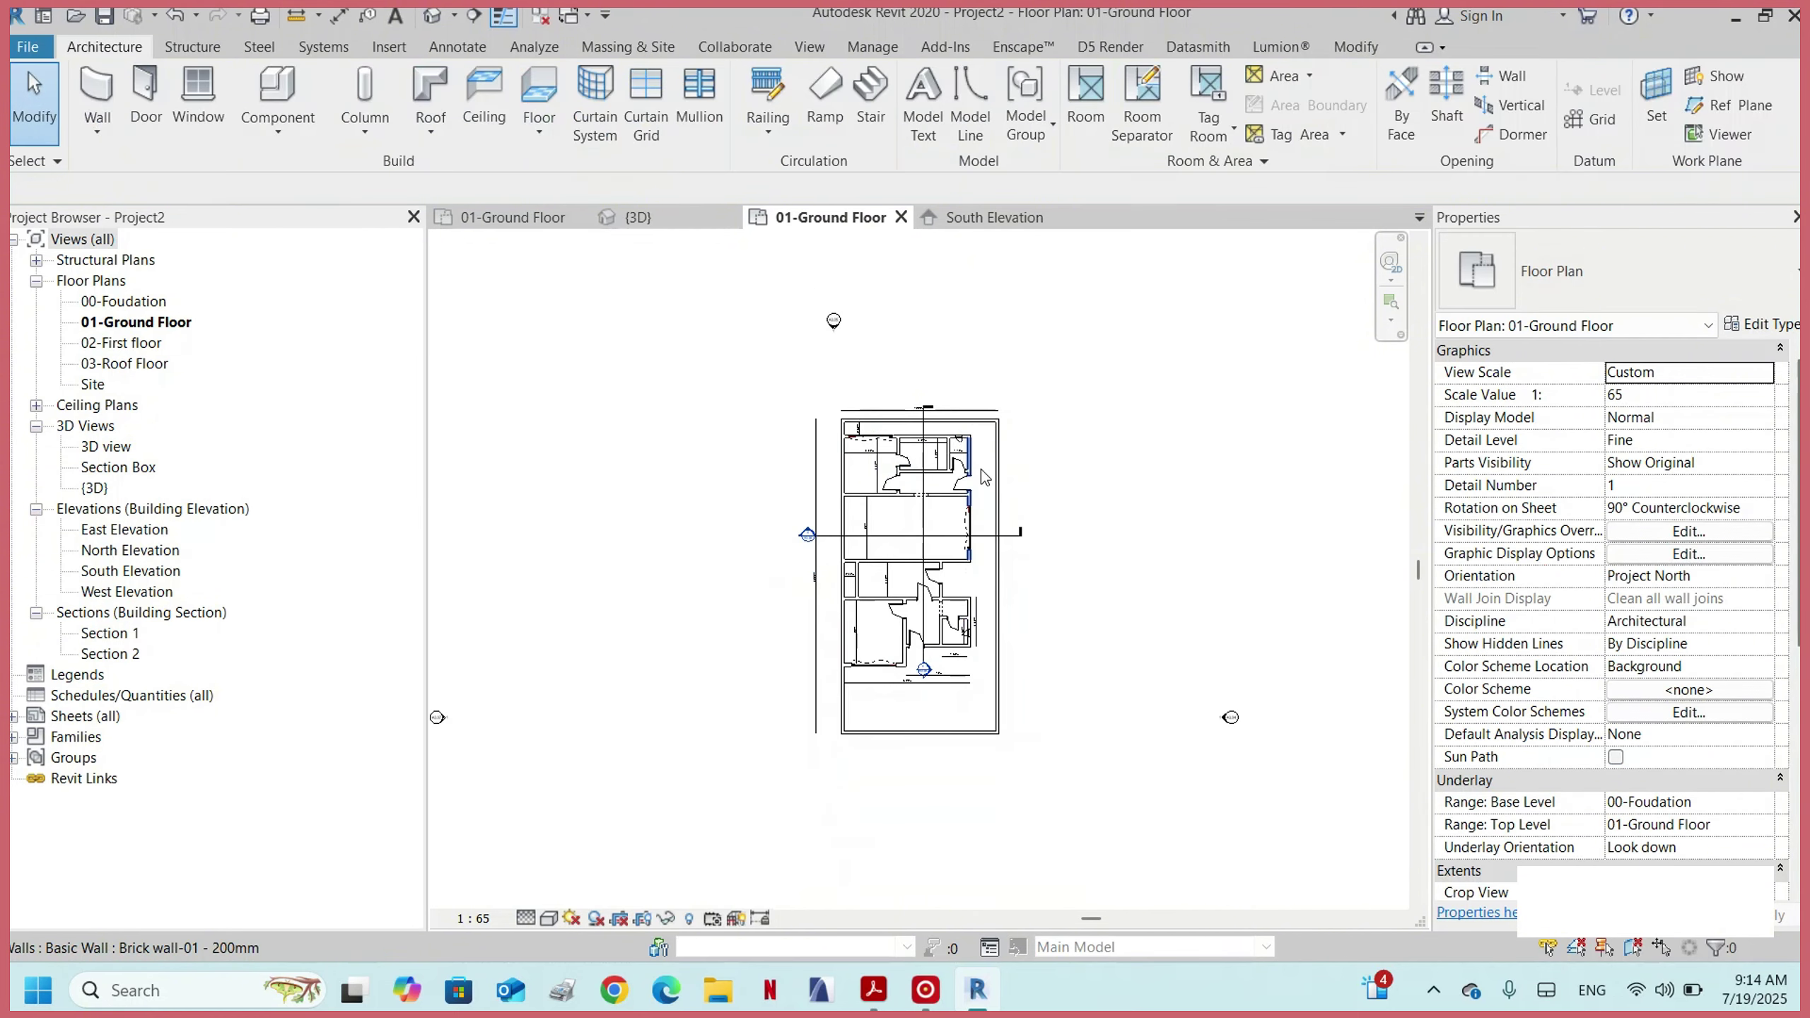
pyautogui.scroll(3, 985, 477)
pyautogui.click(957, 542)
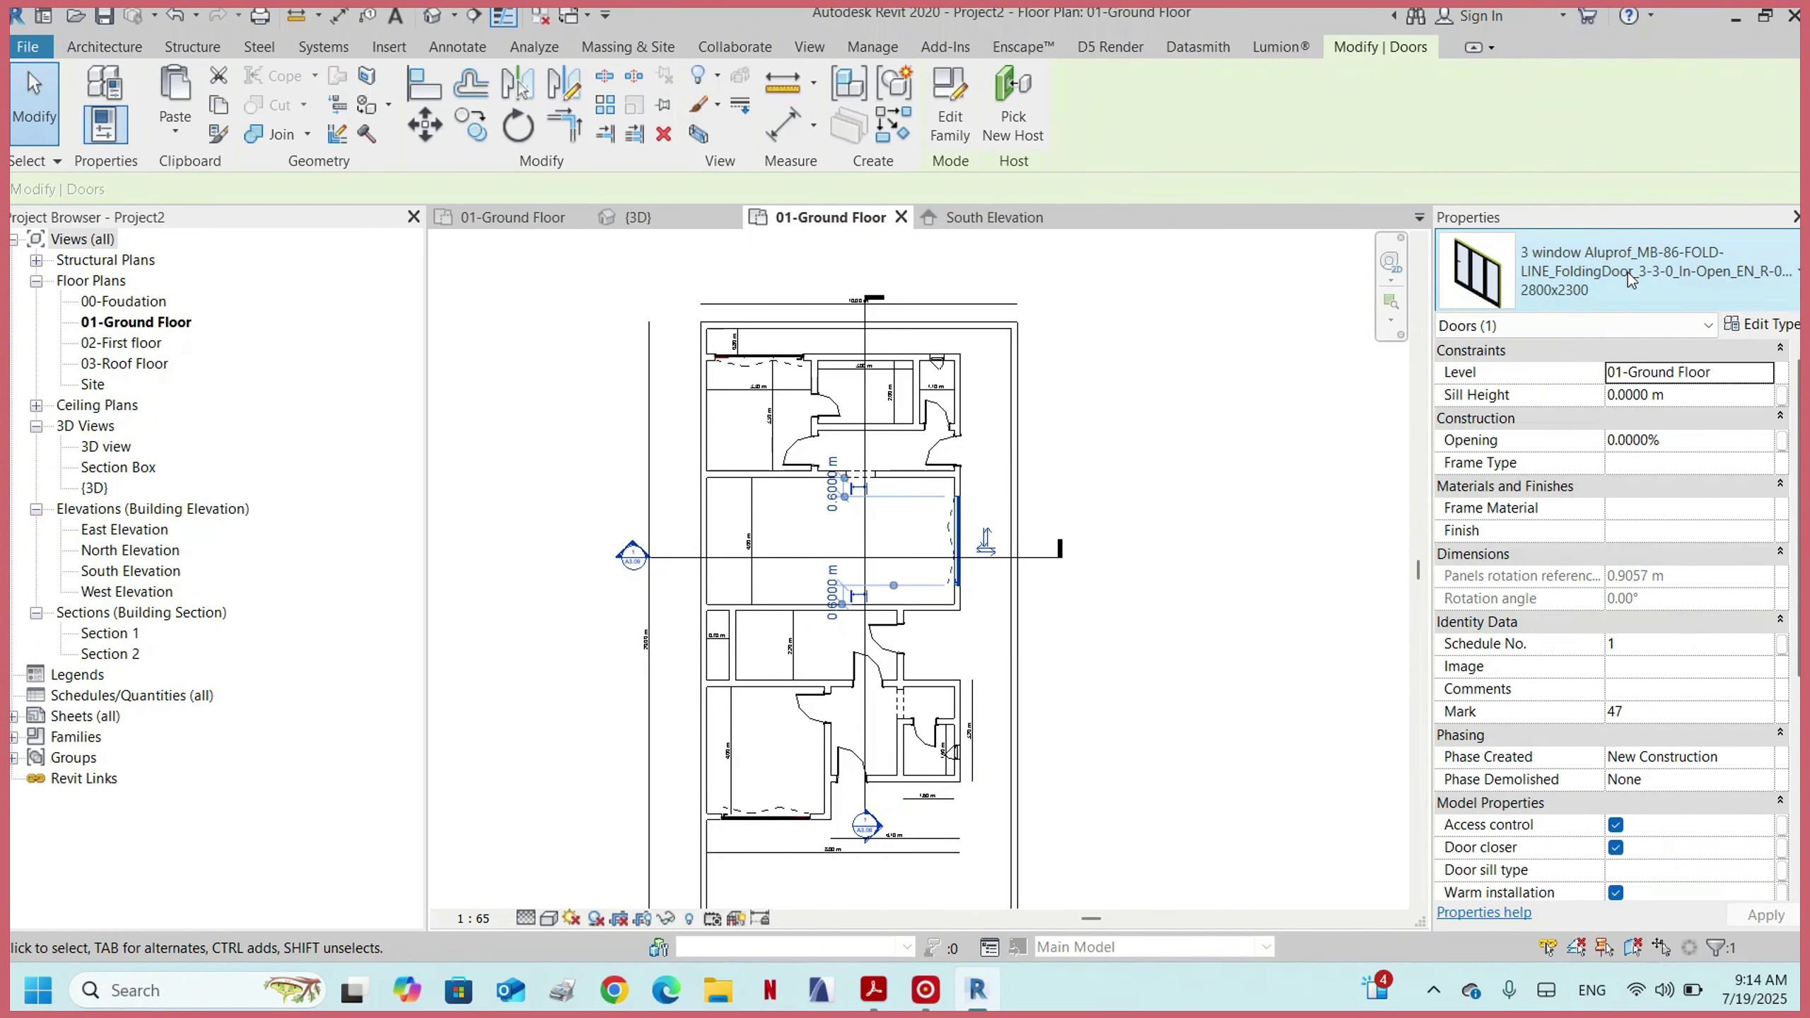
pyautogui.click(1628, 272)
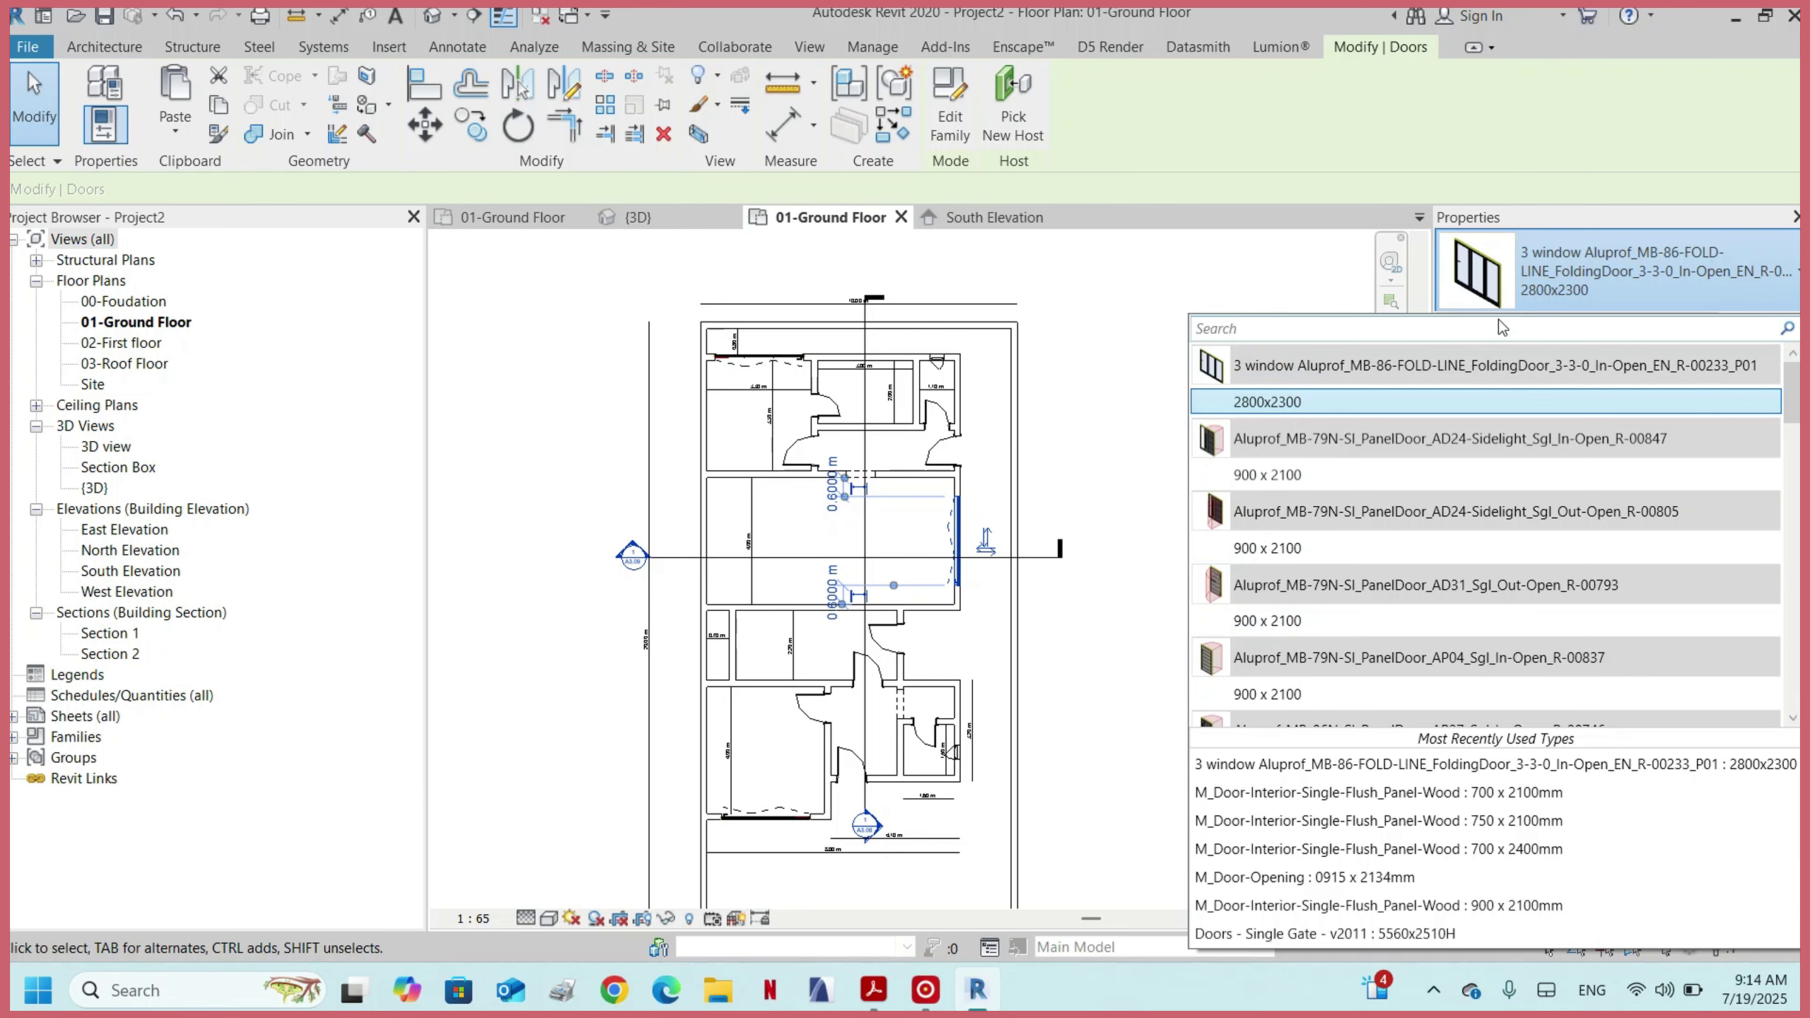
pyautogui.click(1629, 263)
pyautogui.press('Escape')
# - Place another folding door of the same type in the partition between the 0.70 m space and the 2.20 m room
pyautogui.scroll(-1, 985, 427)
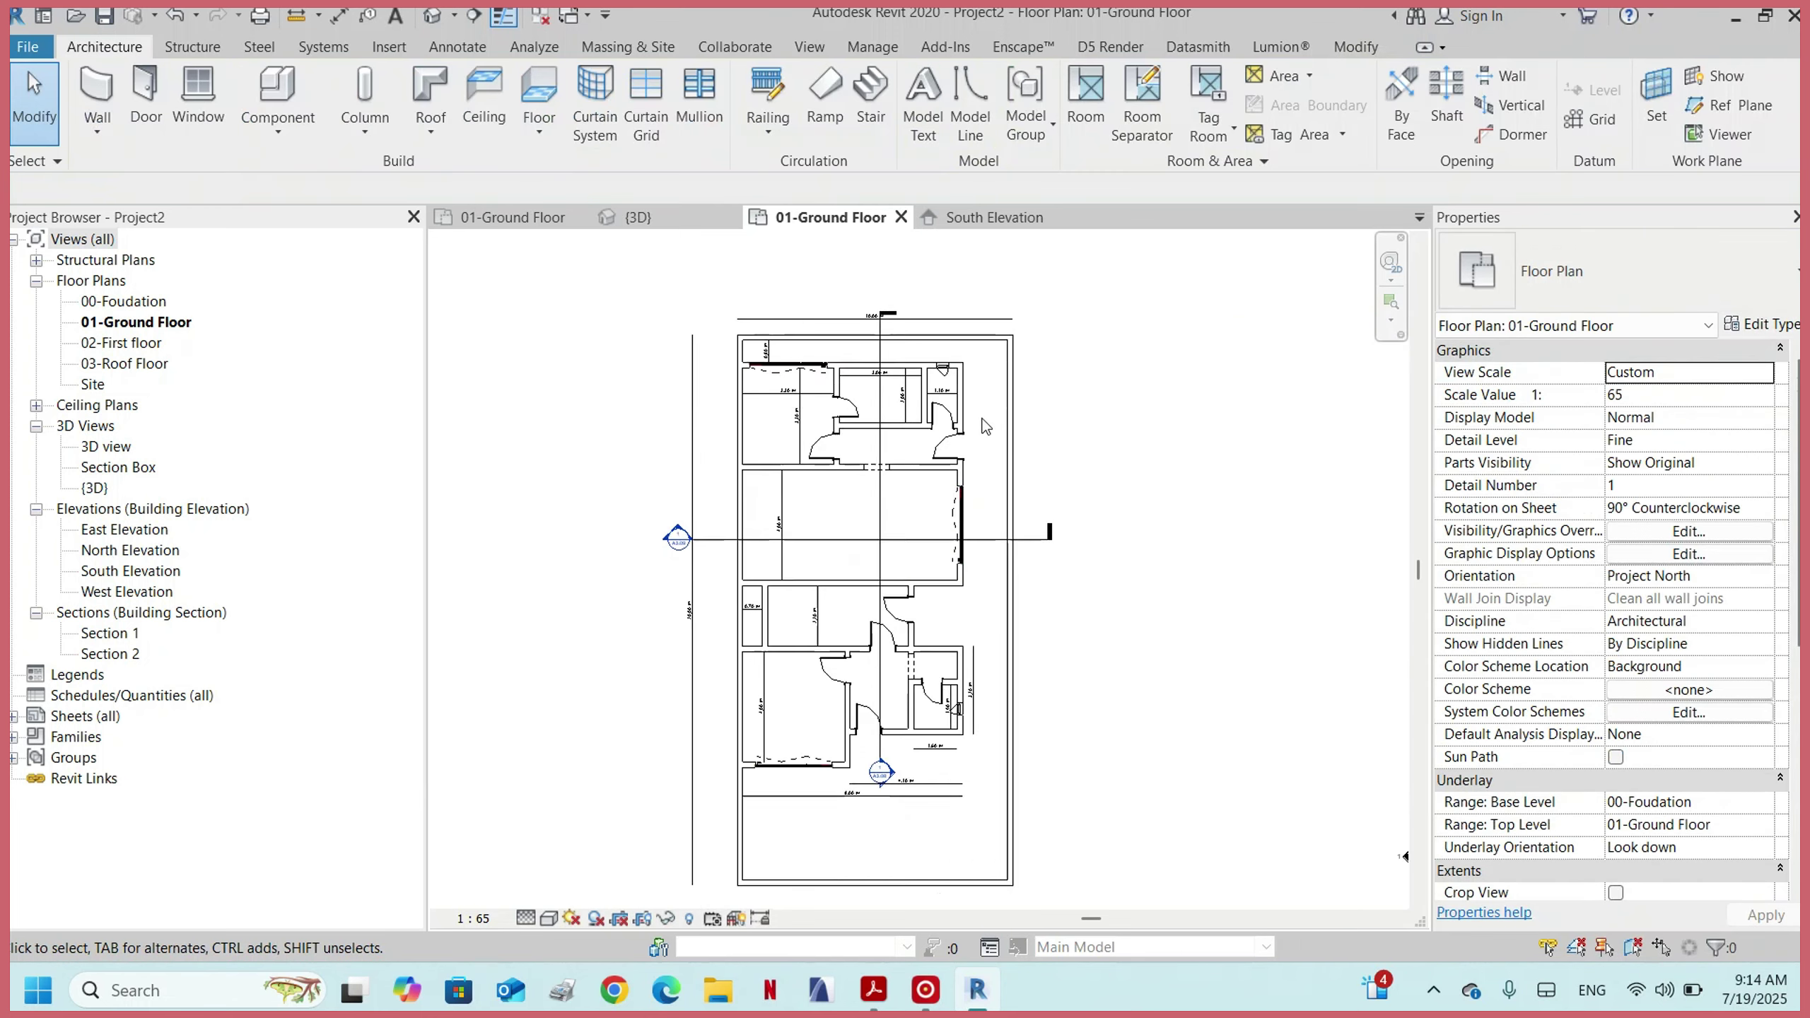
pyautogui.scroll(-1, 985, 426)
pyautogui.scroll(2, 911, 450)
pyautogui.scroll(-1, 910, 450)
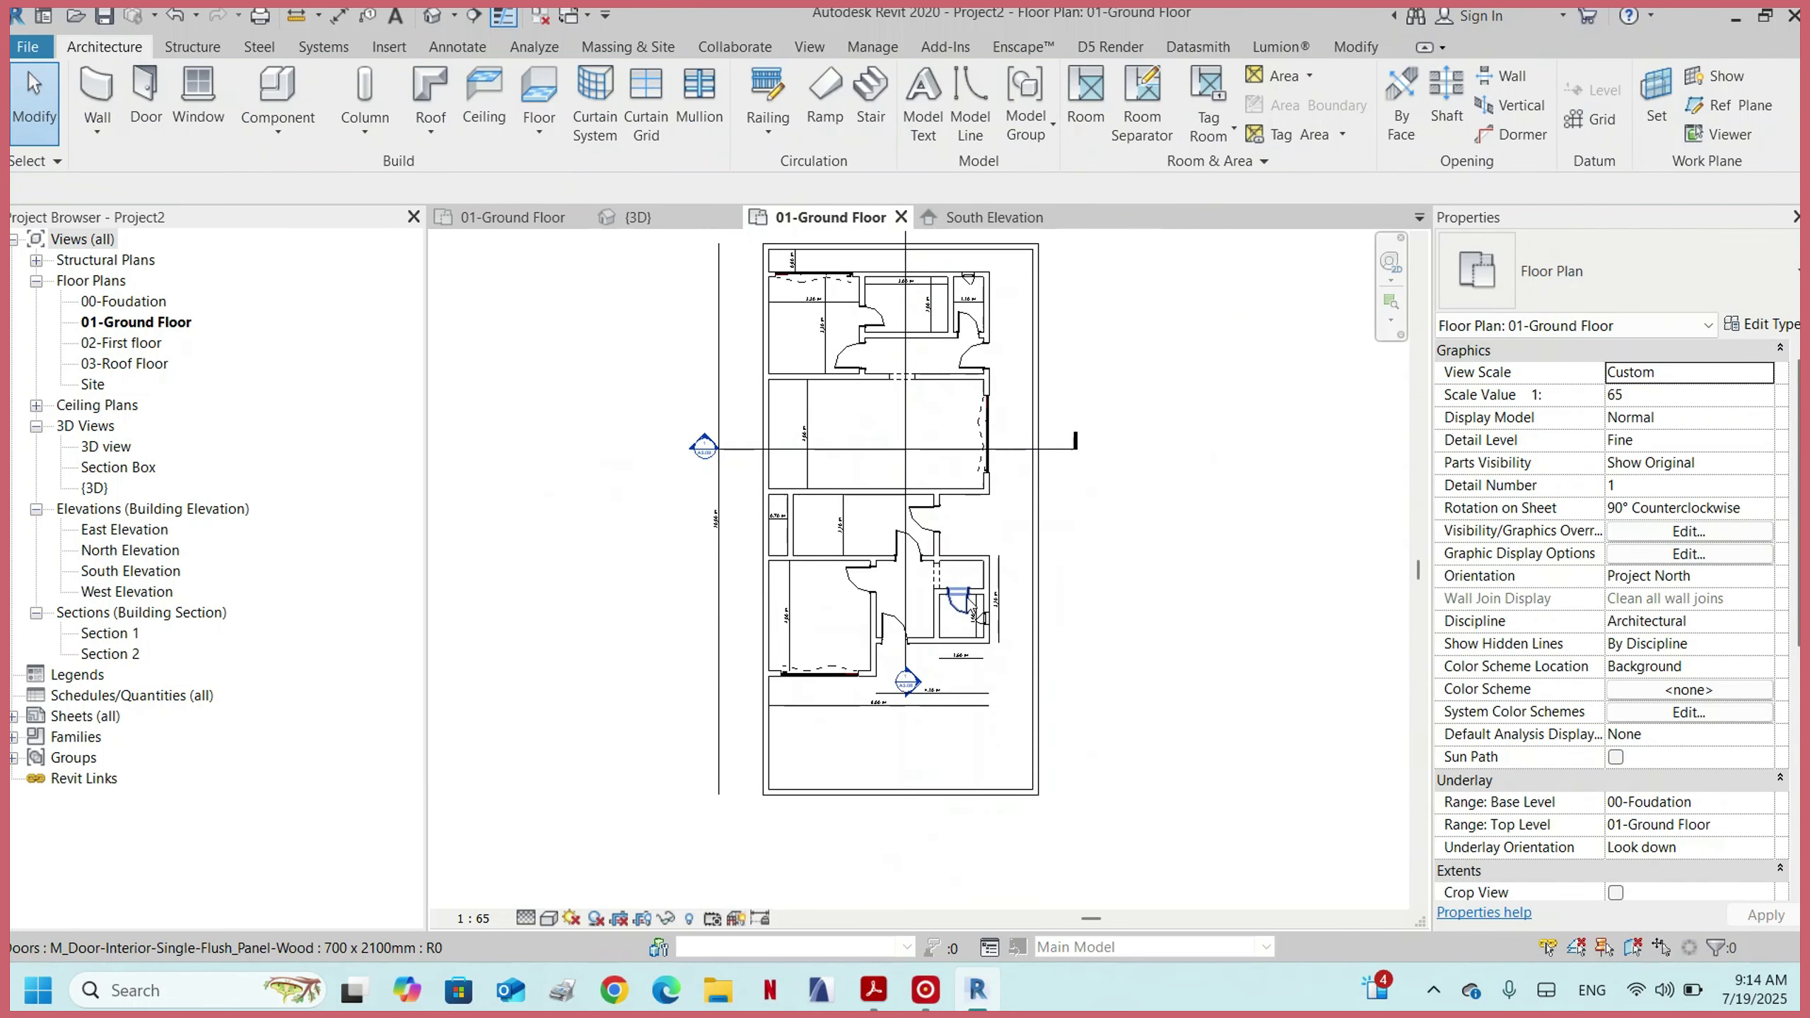
pyautogui.scroll(5, 827, 520)
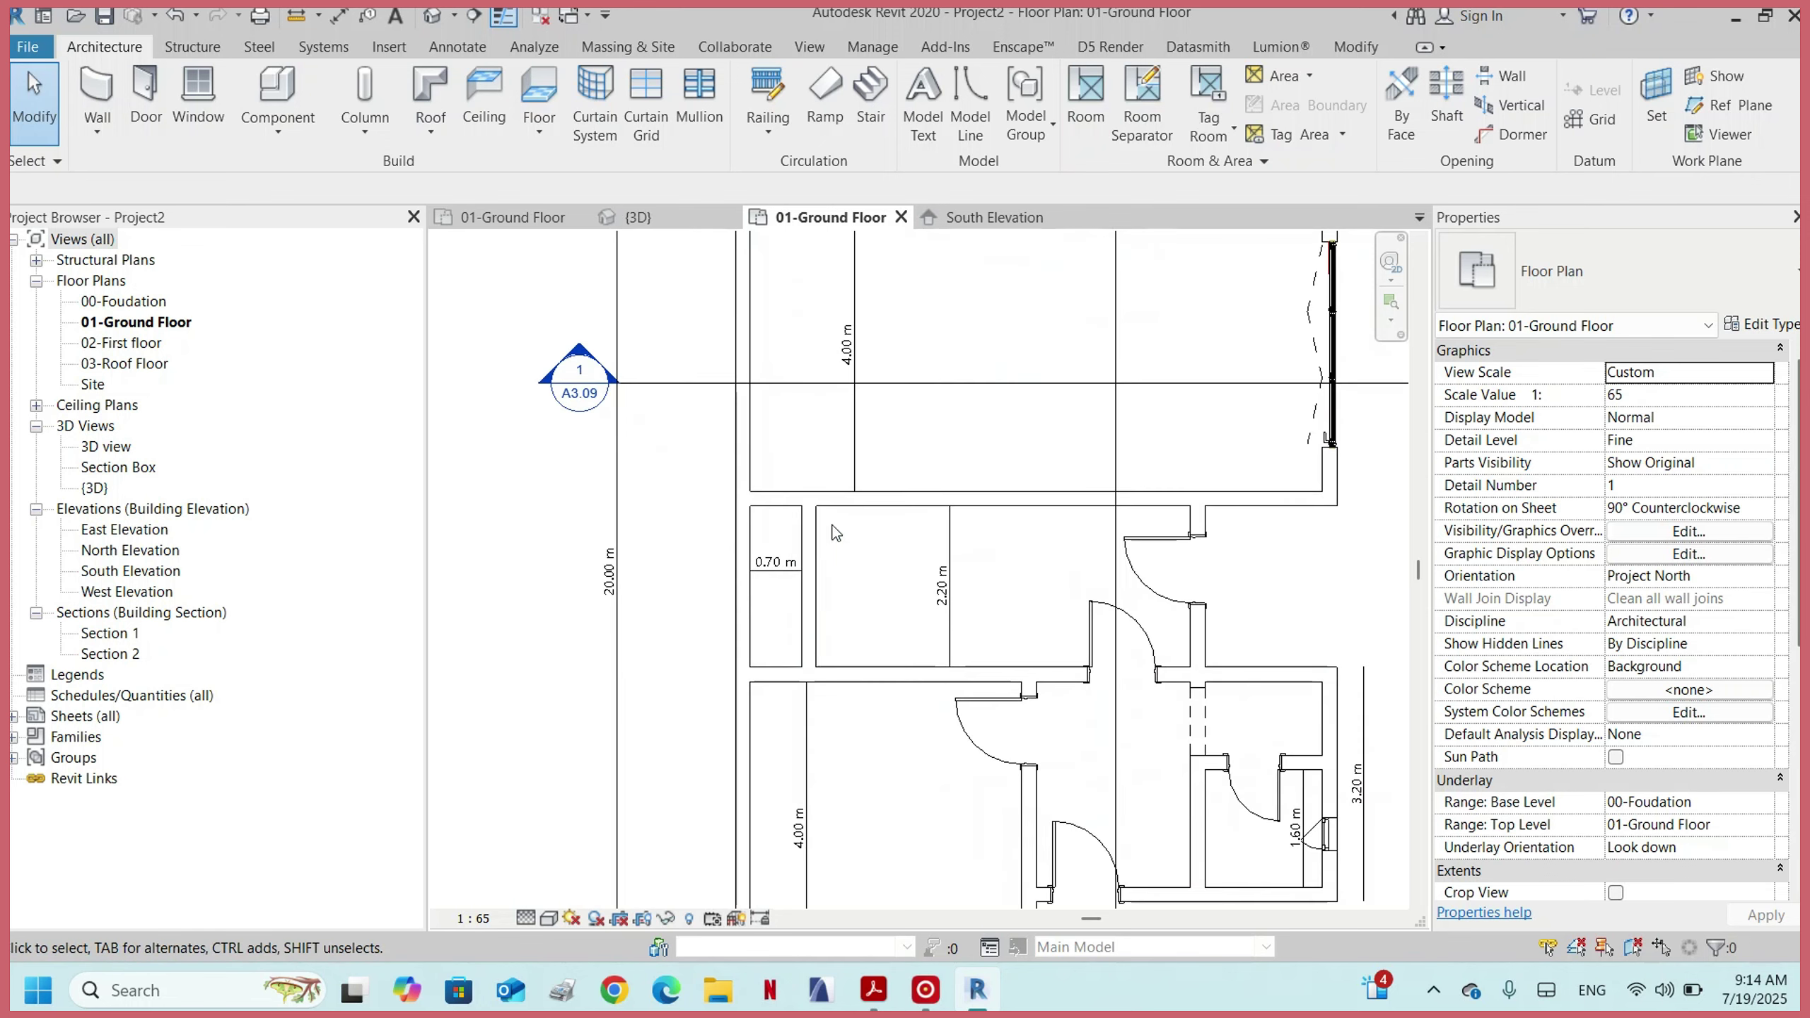
pyautogui.scroll(-4, 835, 531)
pyautogui.click(1039, 429)
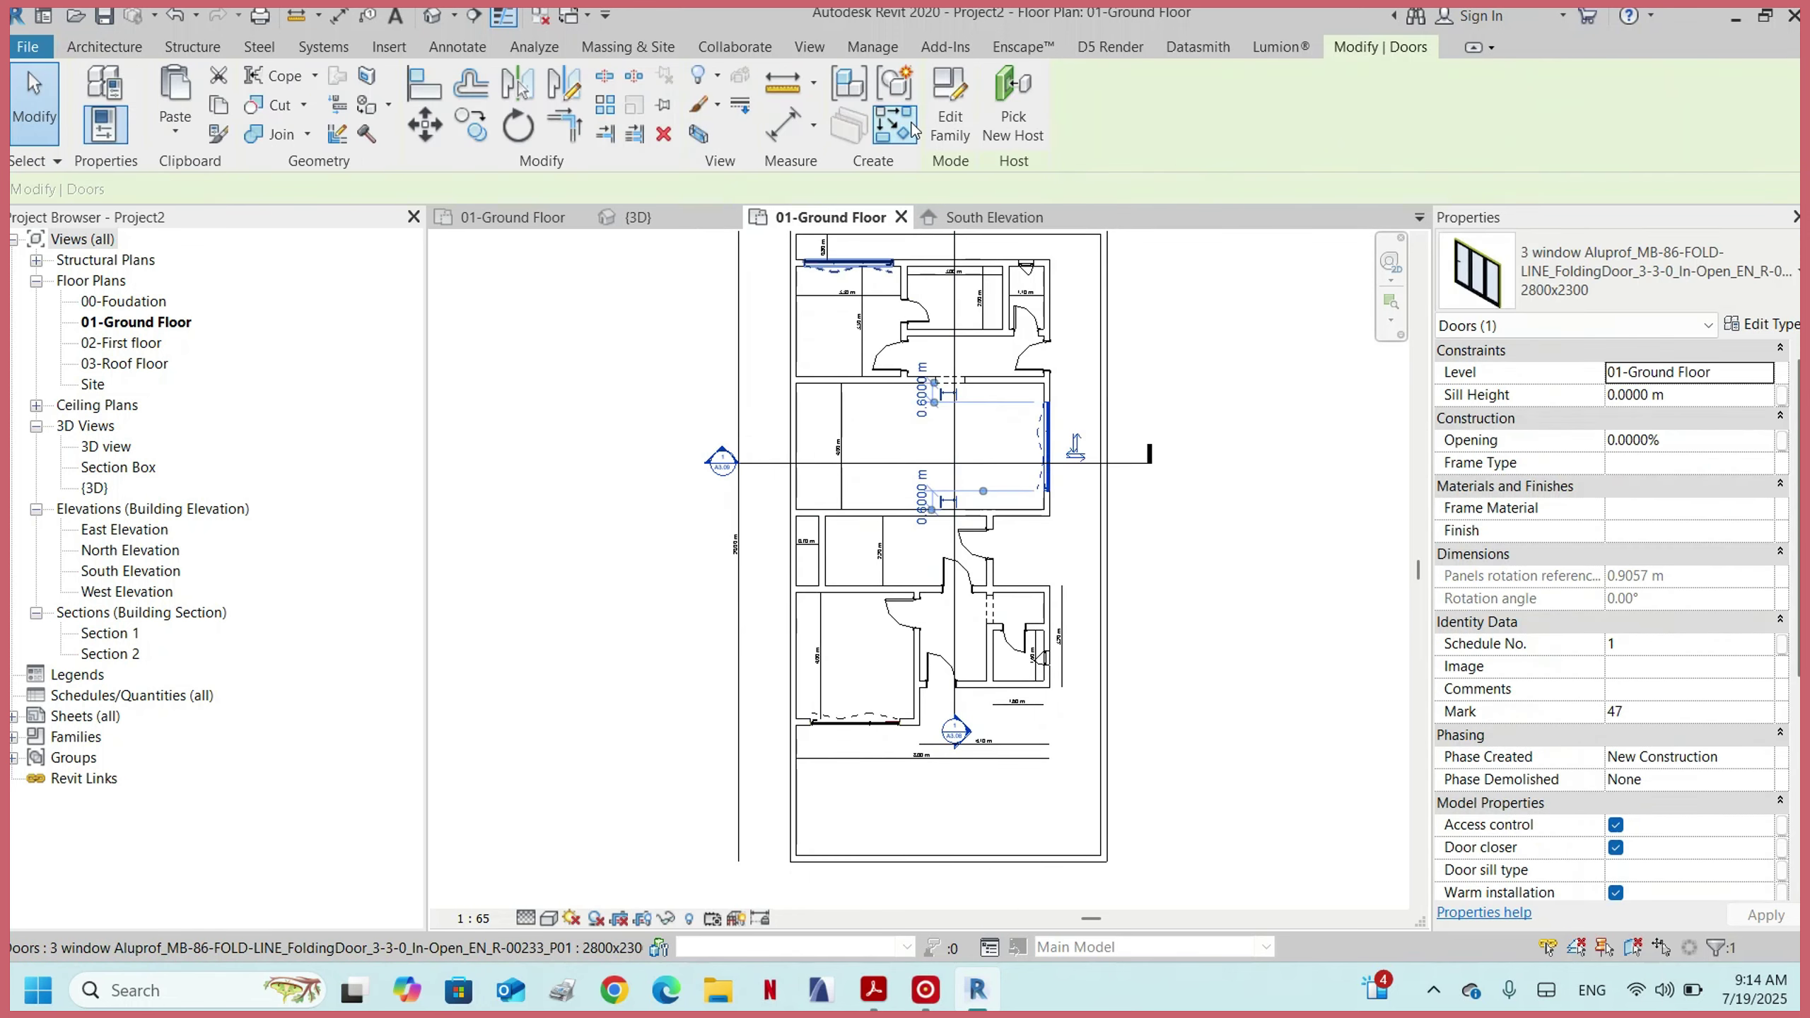
pyautogui.press('c')
pyautogui.press('s')
pyautogui.scroll(4, 847, 471)
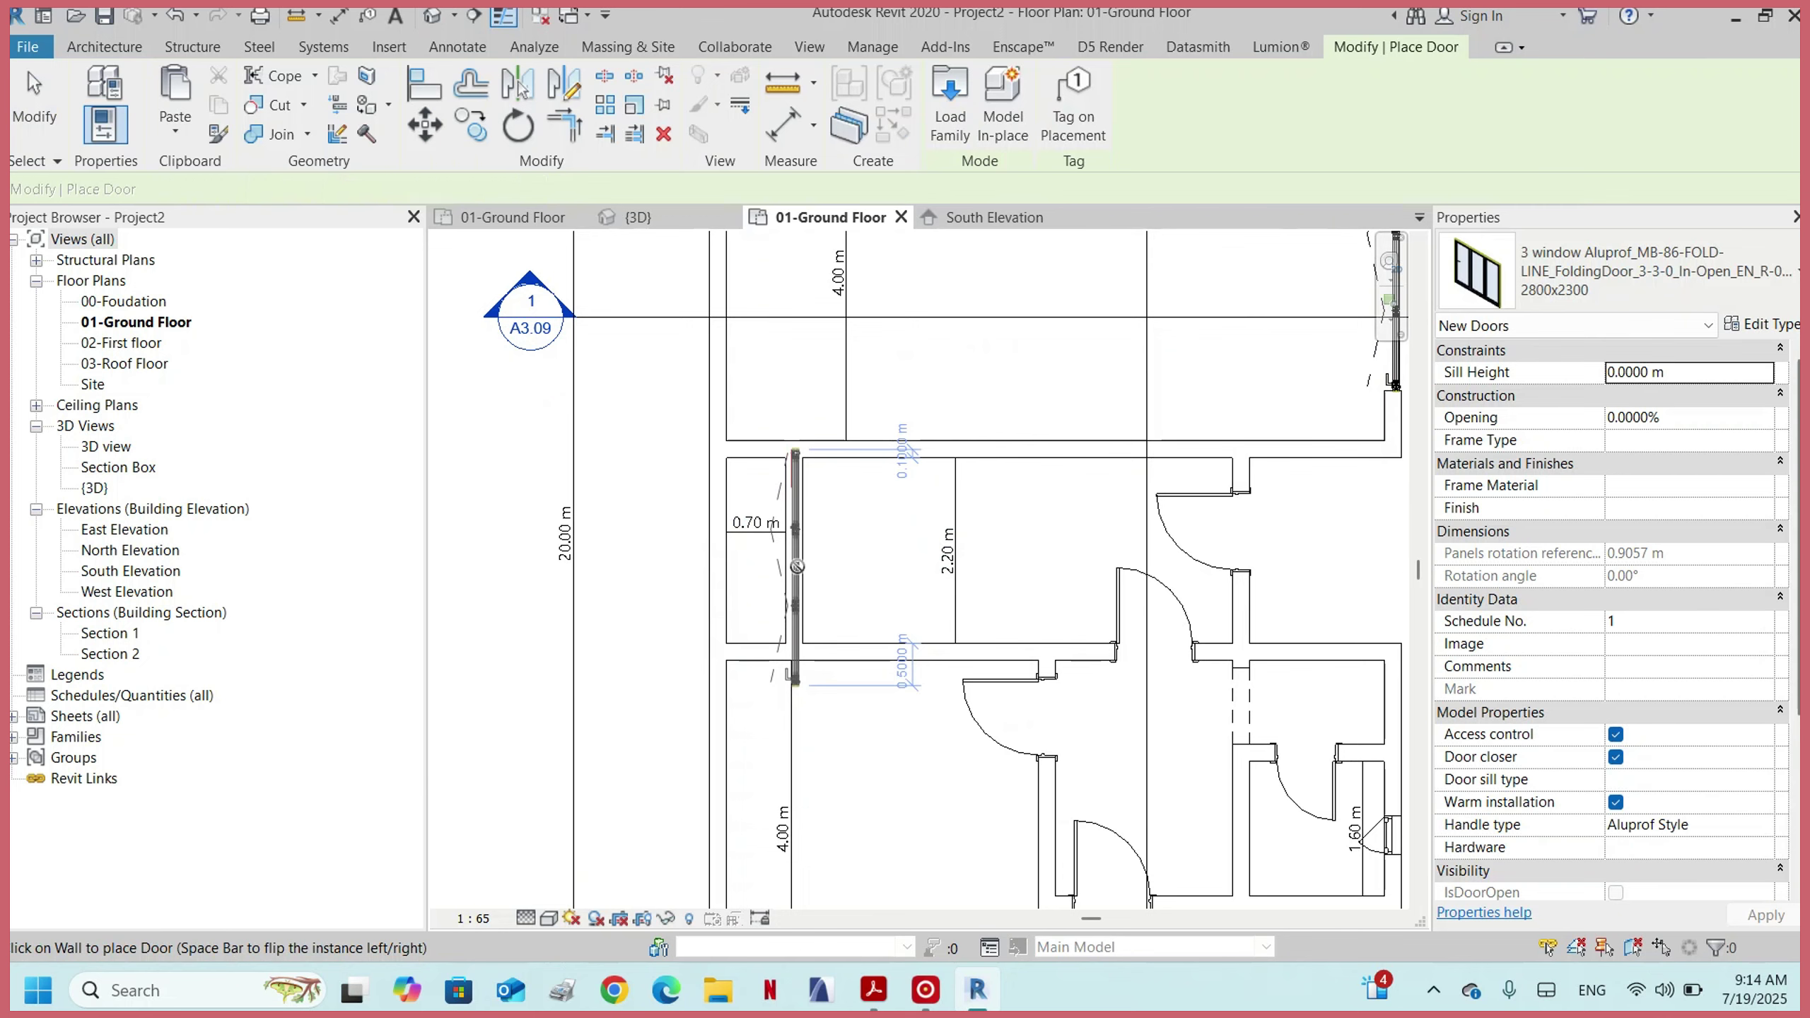
pyautogui.click(797, 568)
pyautogui.press('Escape')
# - Duplicate the partition folding door's type as 2800x2300 2 and set its width to 2.0 m
pyautogui.click(798, 553)
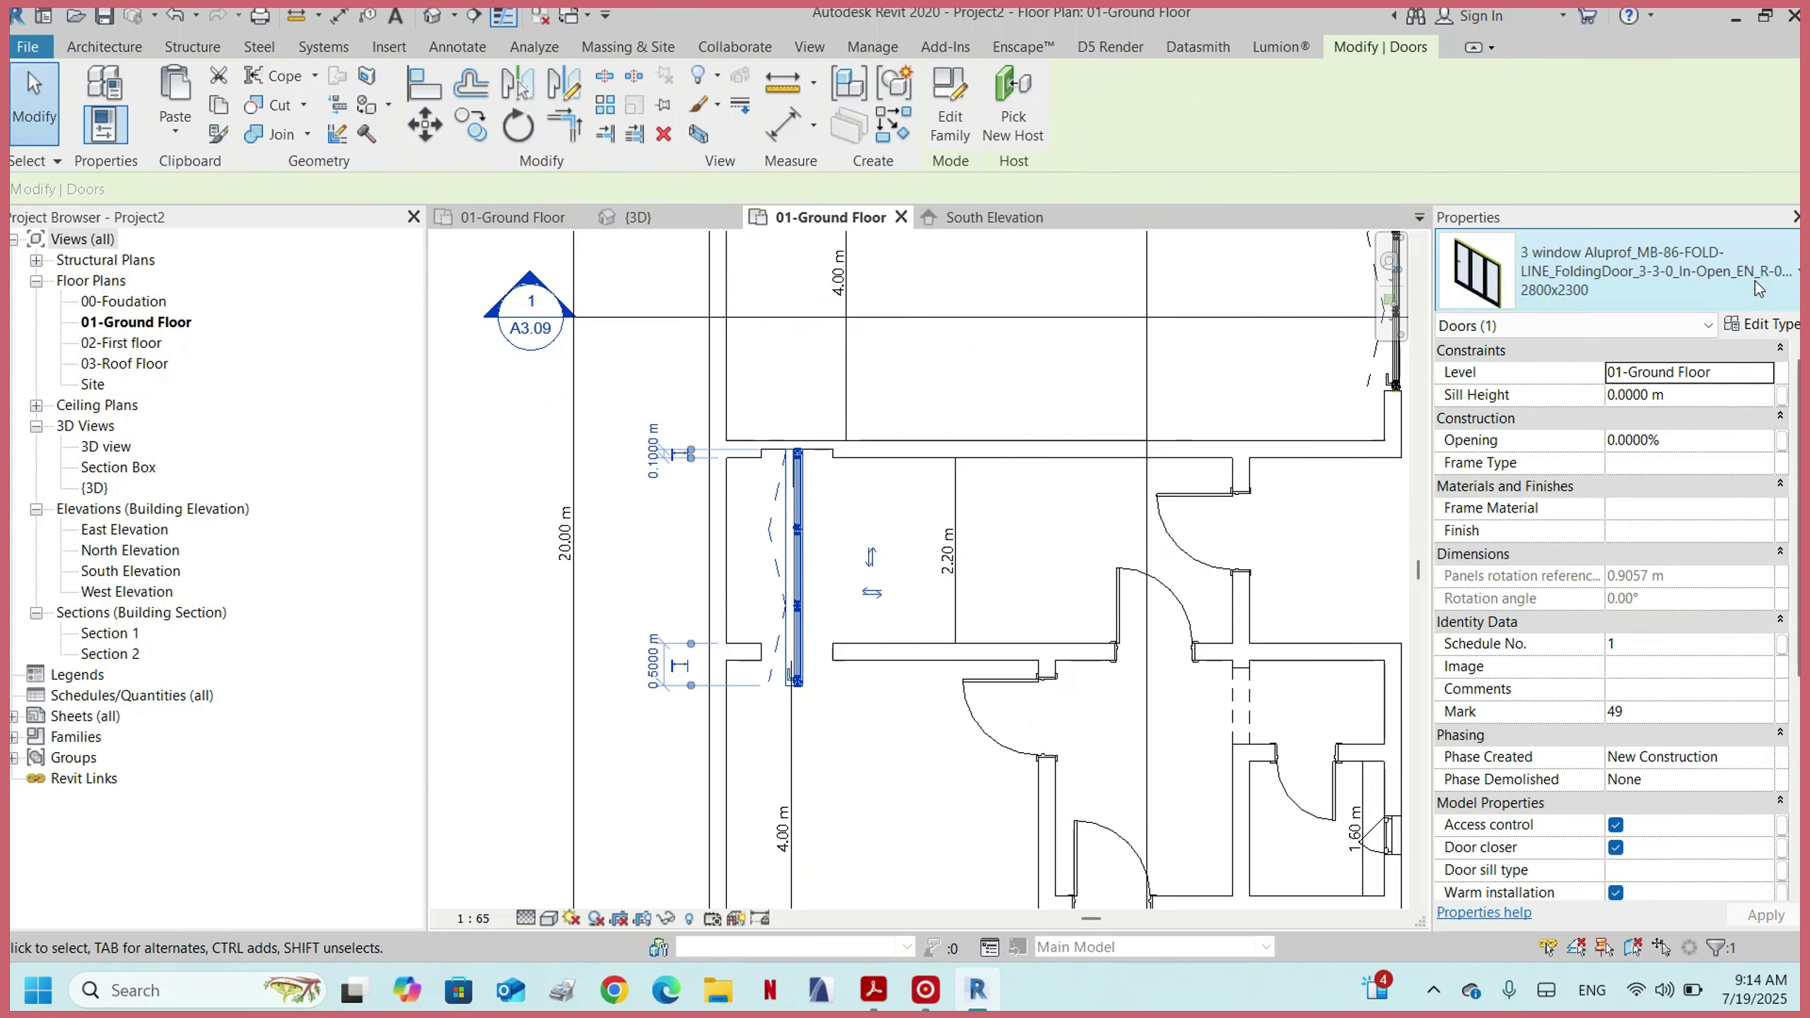
pyautogui.click(1763, 328)
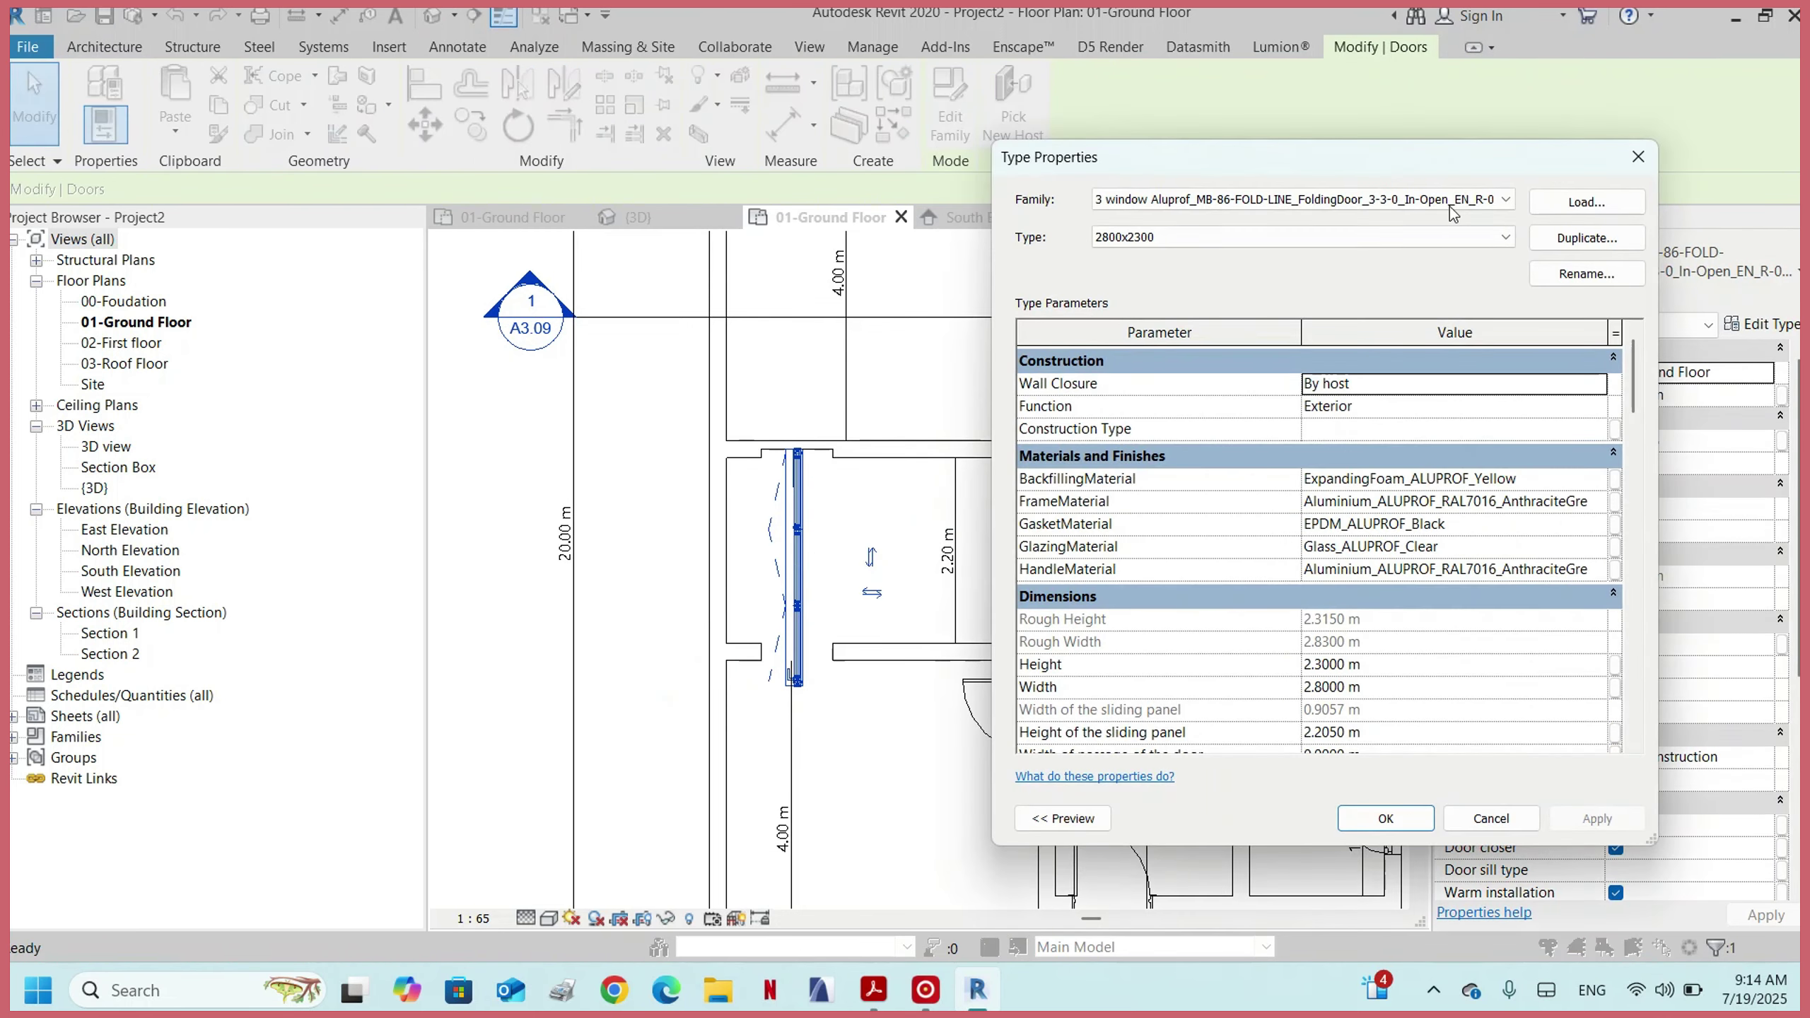
pyautogui.moveTo(1426, 167); pyautogui.dragTo(992, 190)
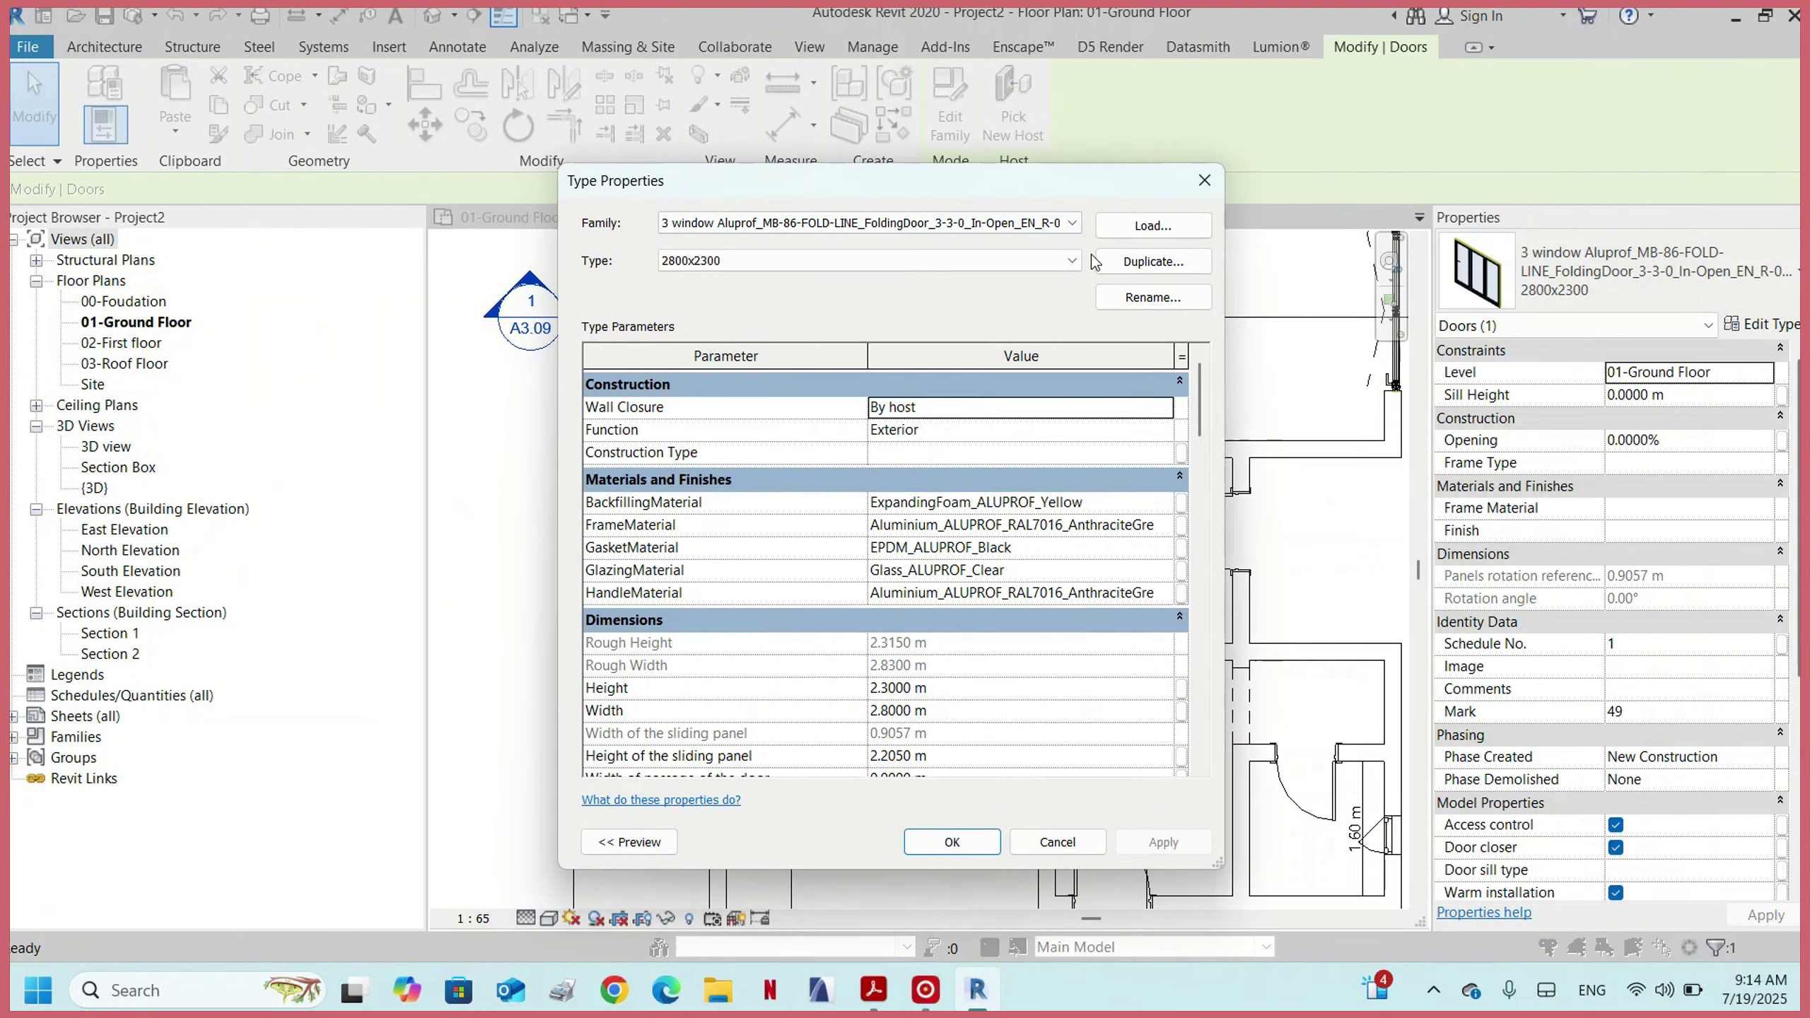
pyautogui.click(1133, 263)
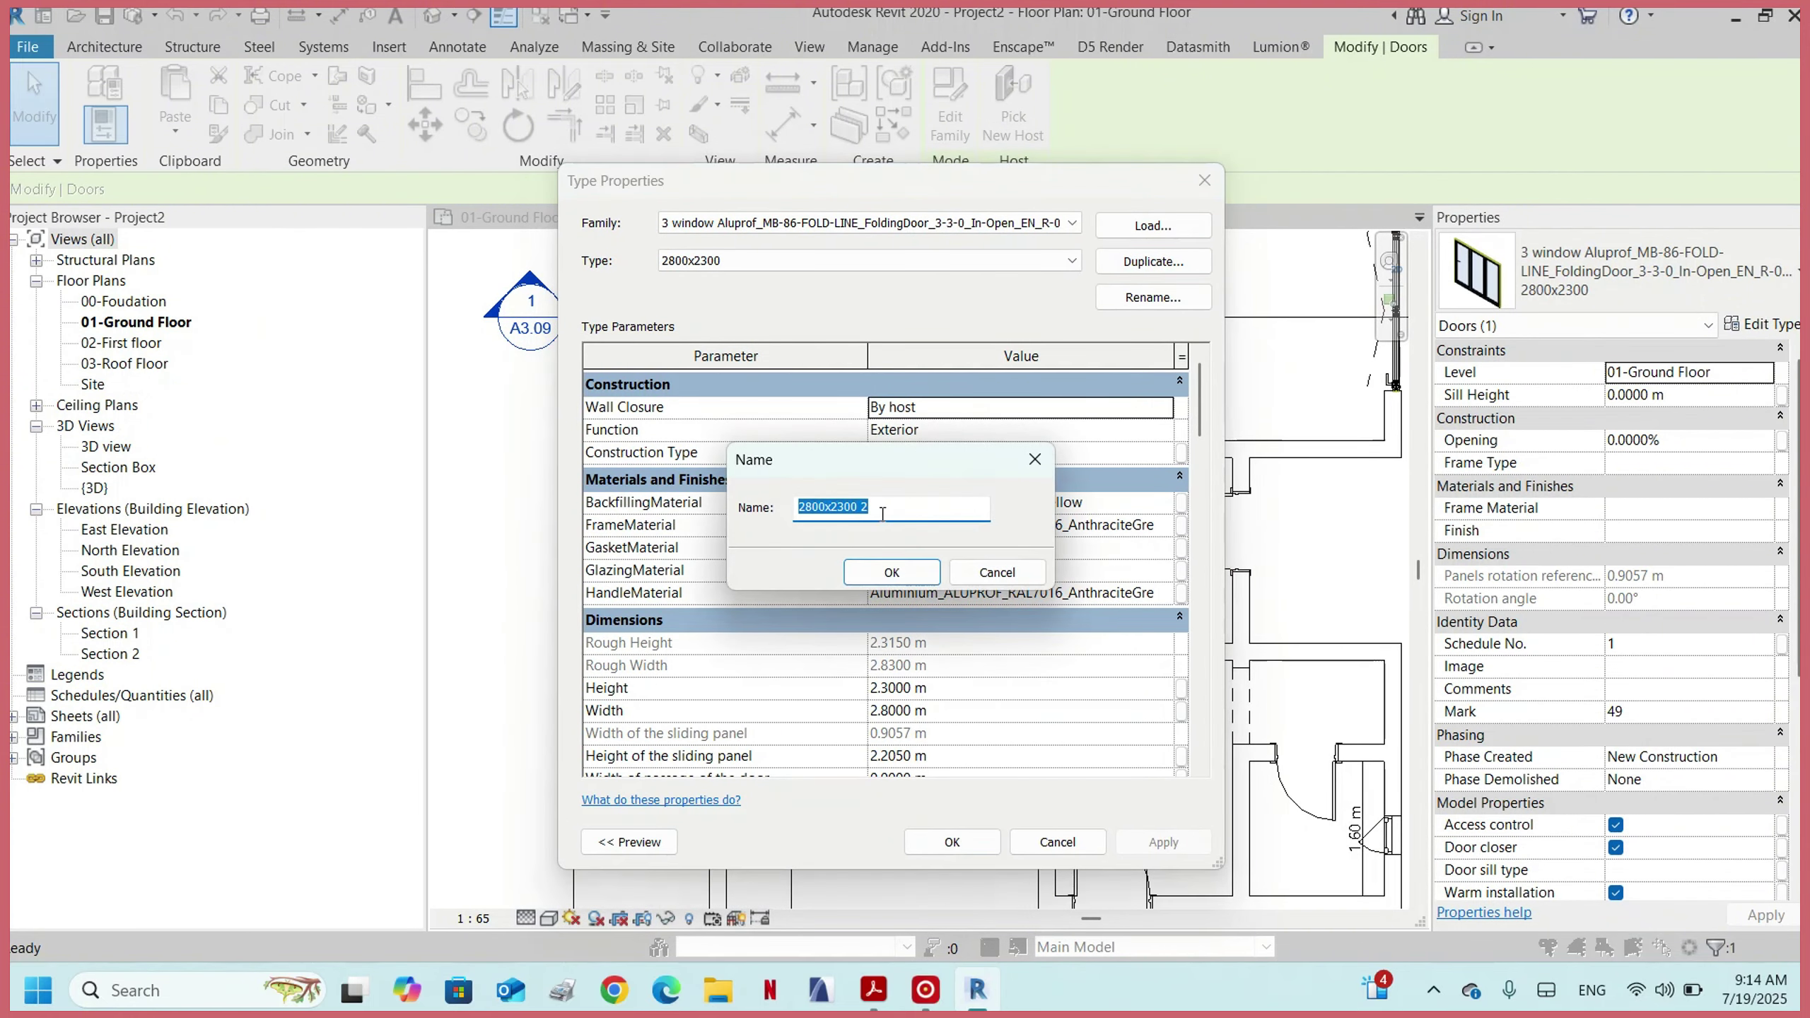
pyautogui.click(892, 572)
pyautogui.scroll(-1, 916, 683)
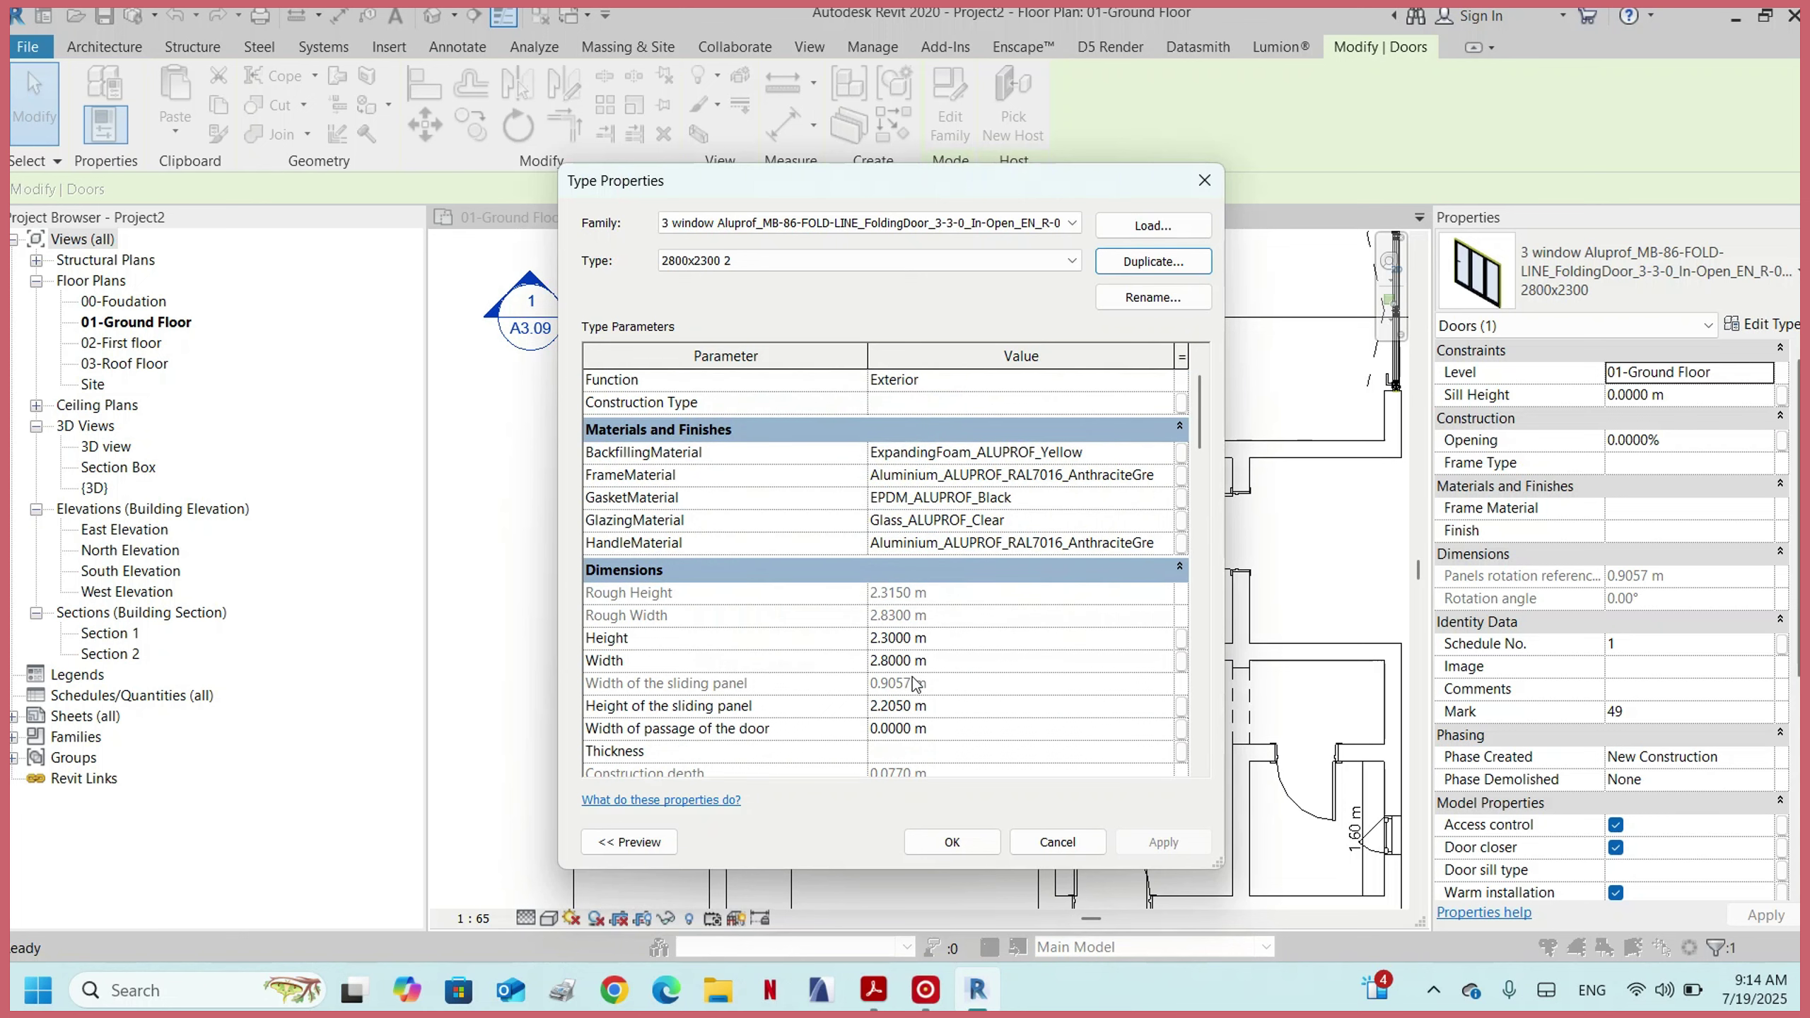
pyautogui.click(932, 662)
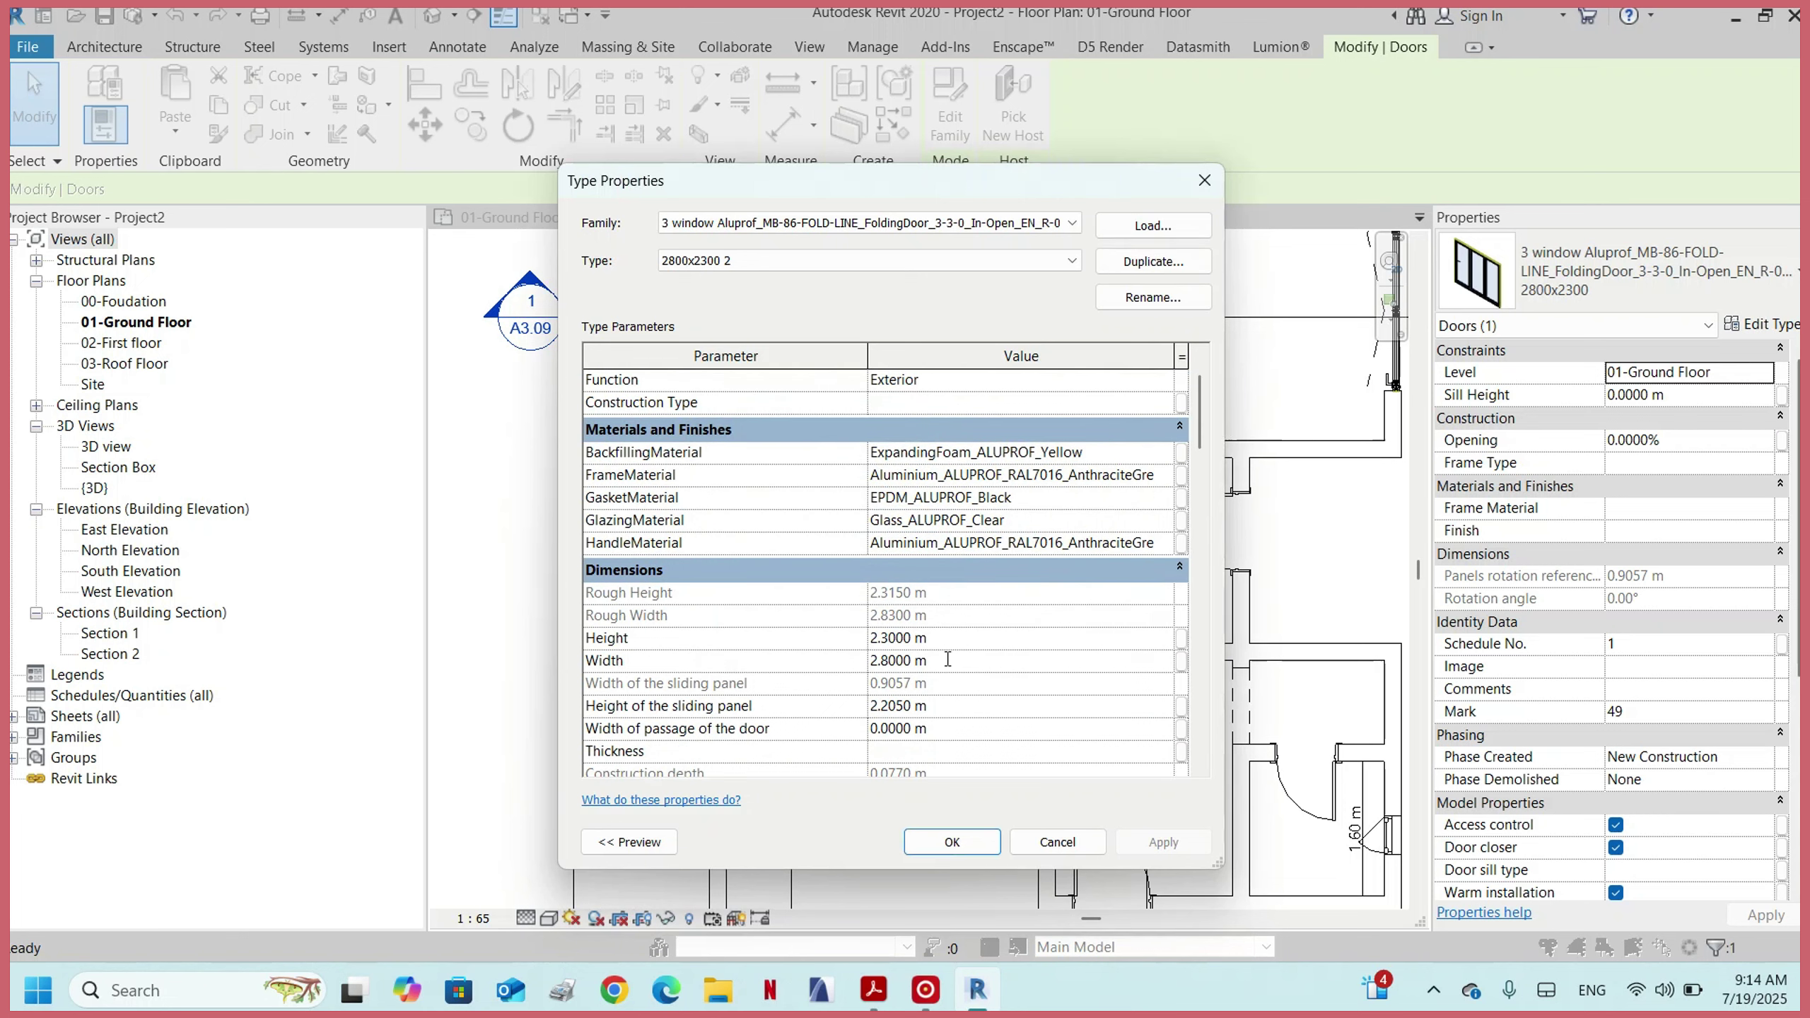
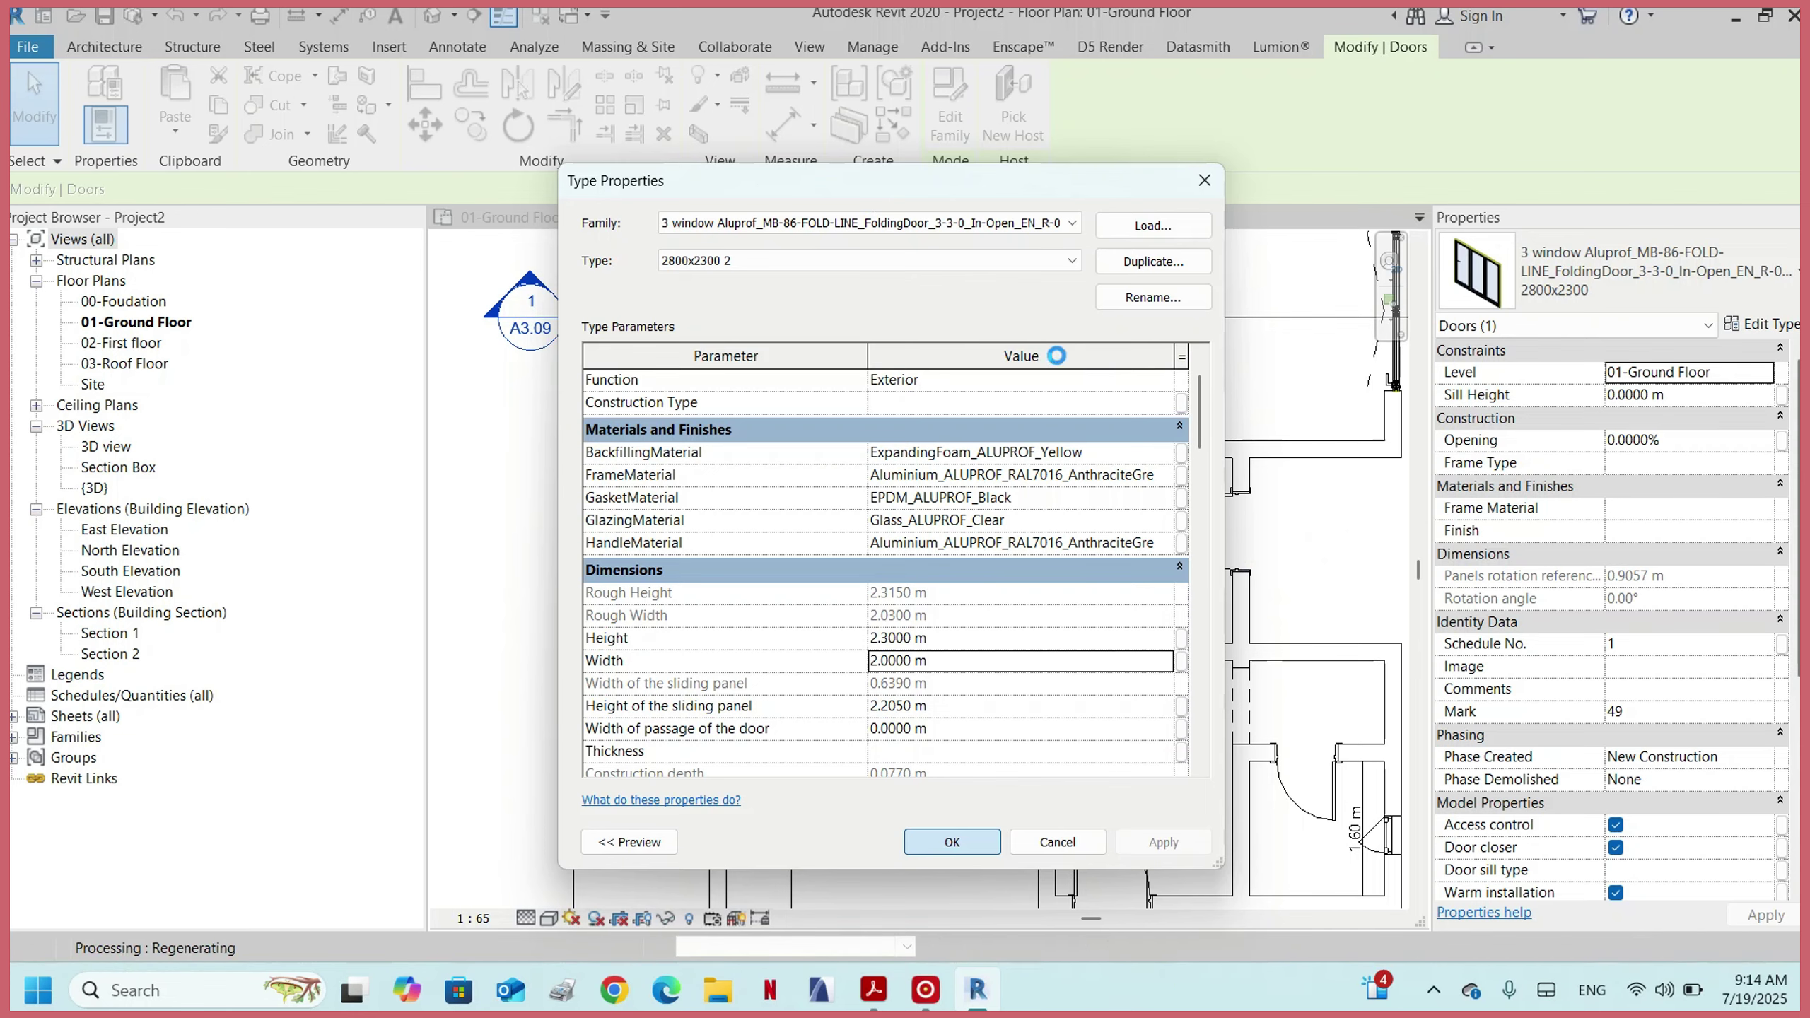
# - Centre the narrower folding door in the partition with 0.10 m at each end and flip it to fold into the 2.20 m room
pyautogui.scroll(-2, 797, 502)
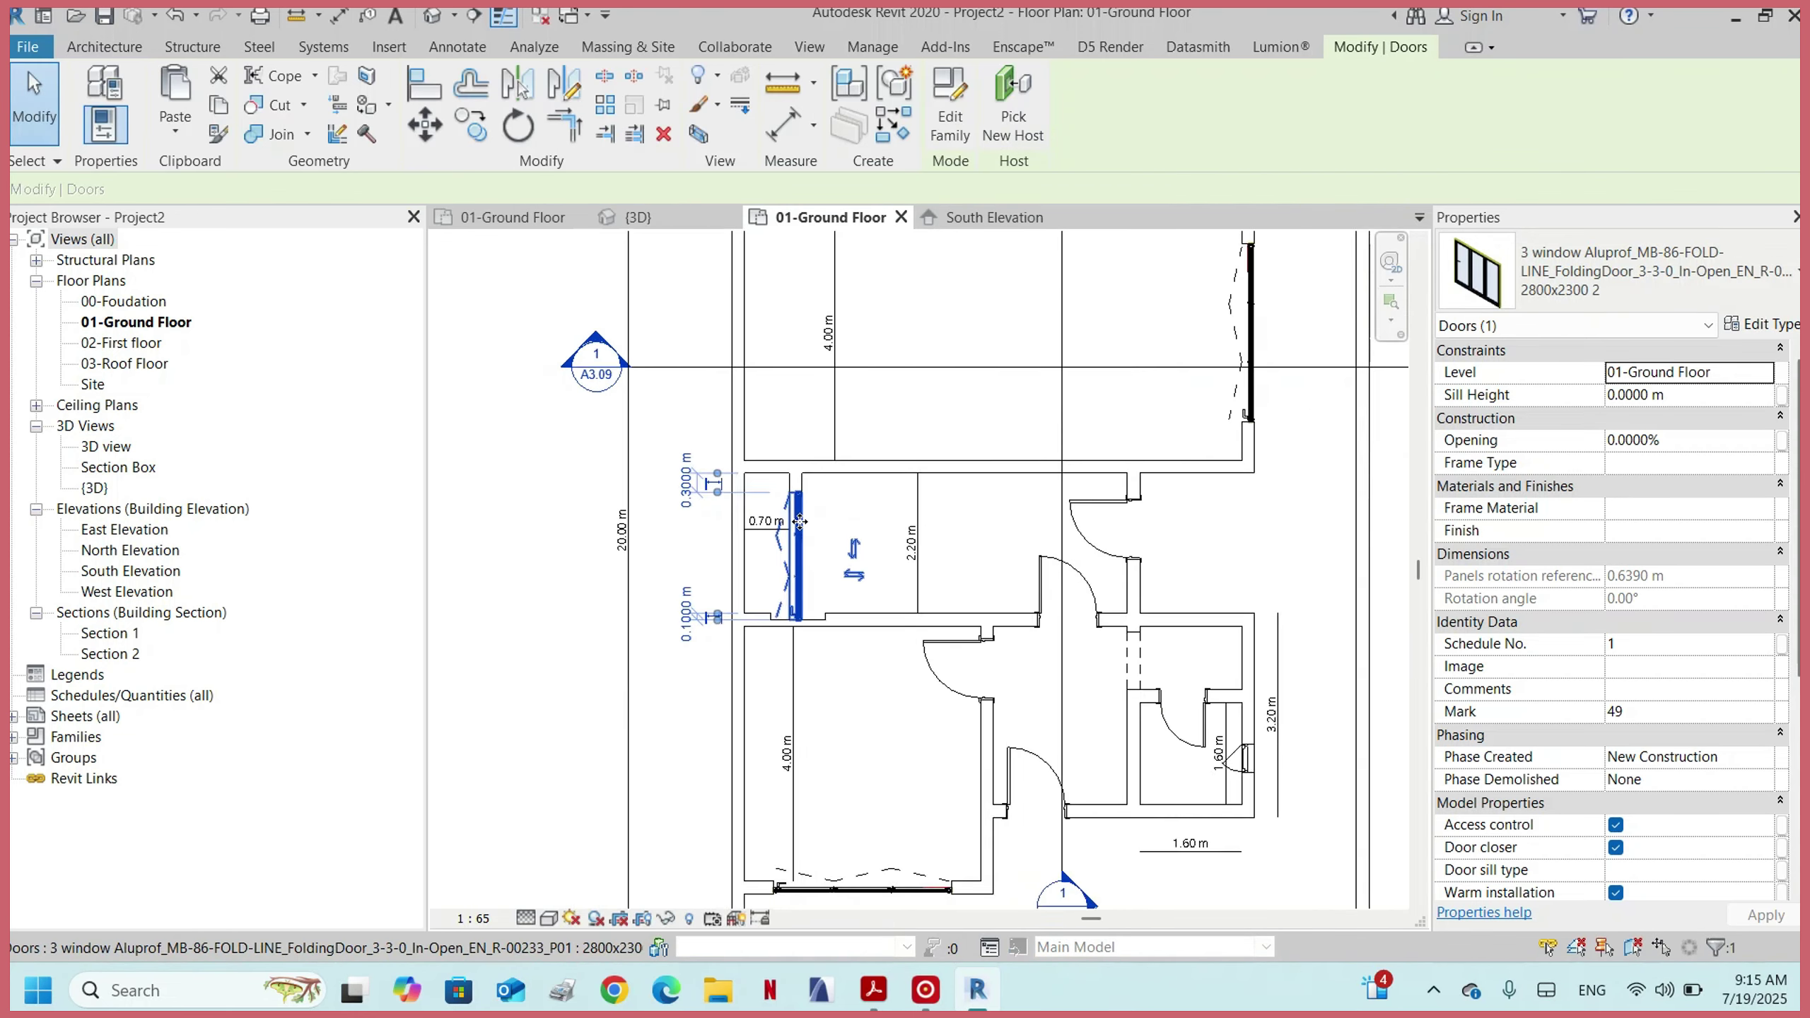
pyautogui.click(849, 543)
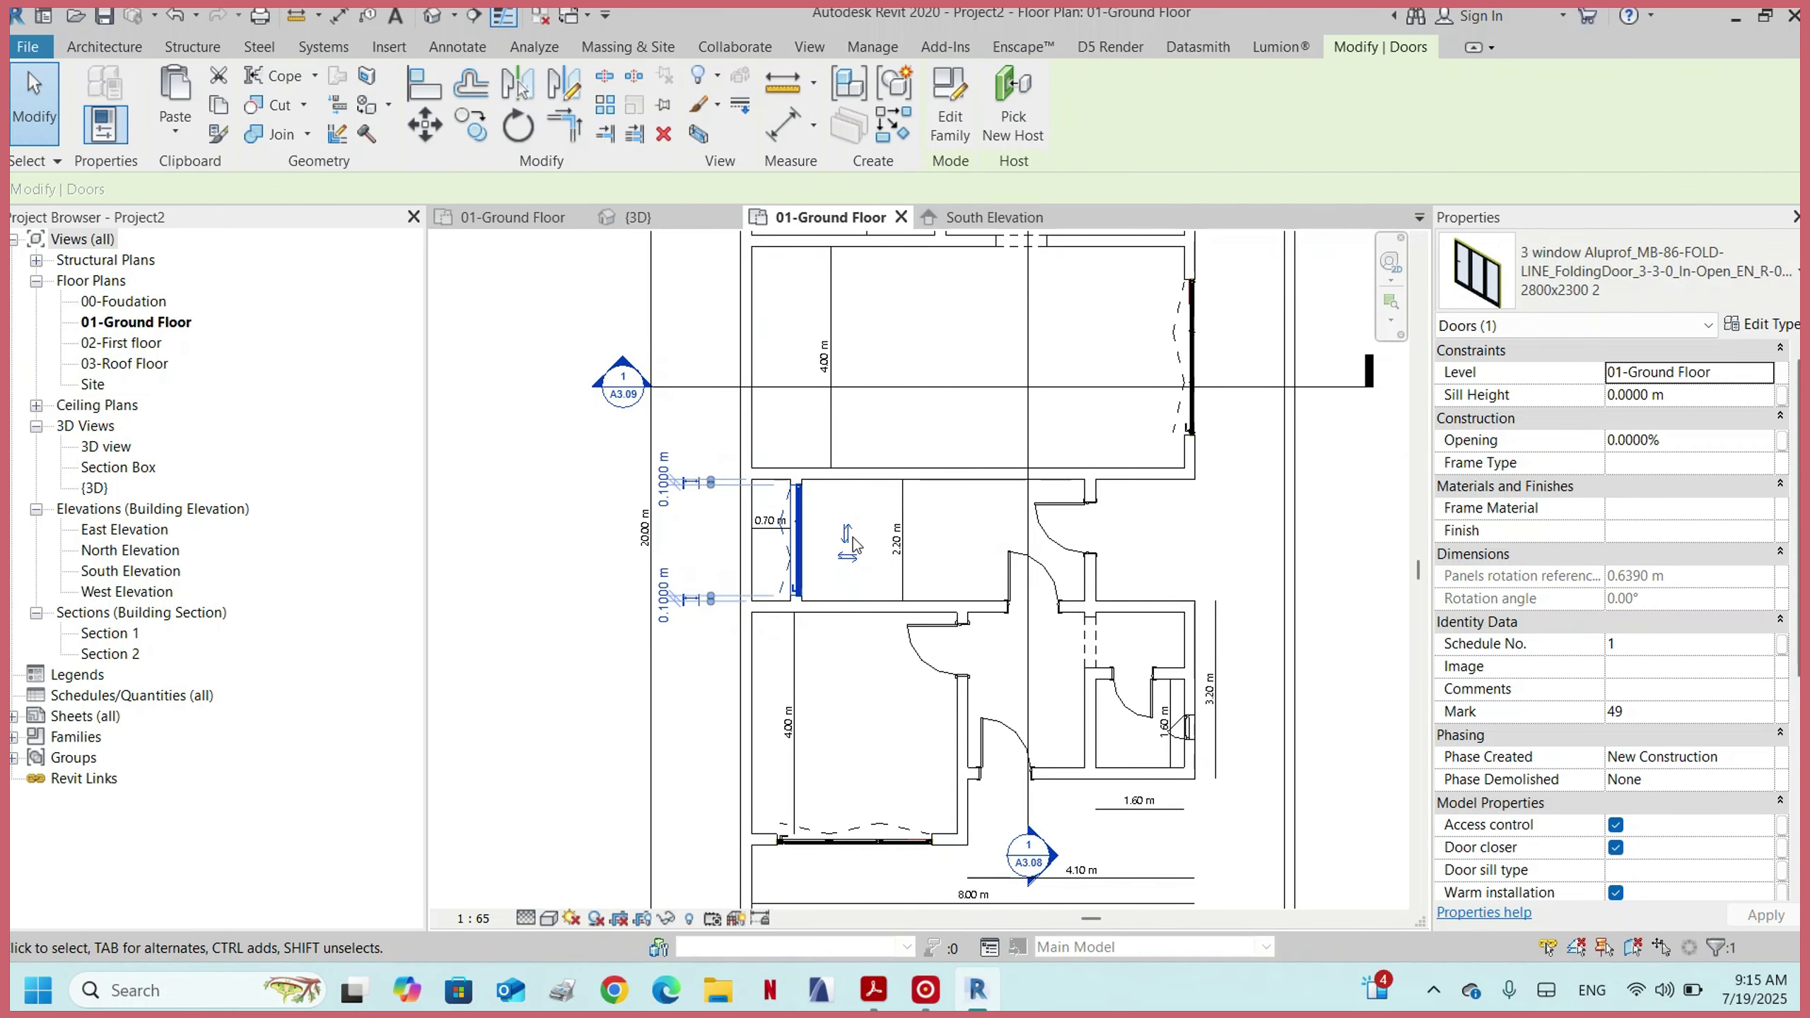
pyautogui.click(874, 444)
pyautogui.click(799, 561)
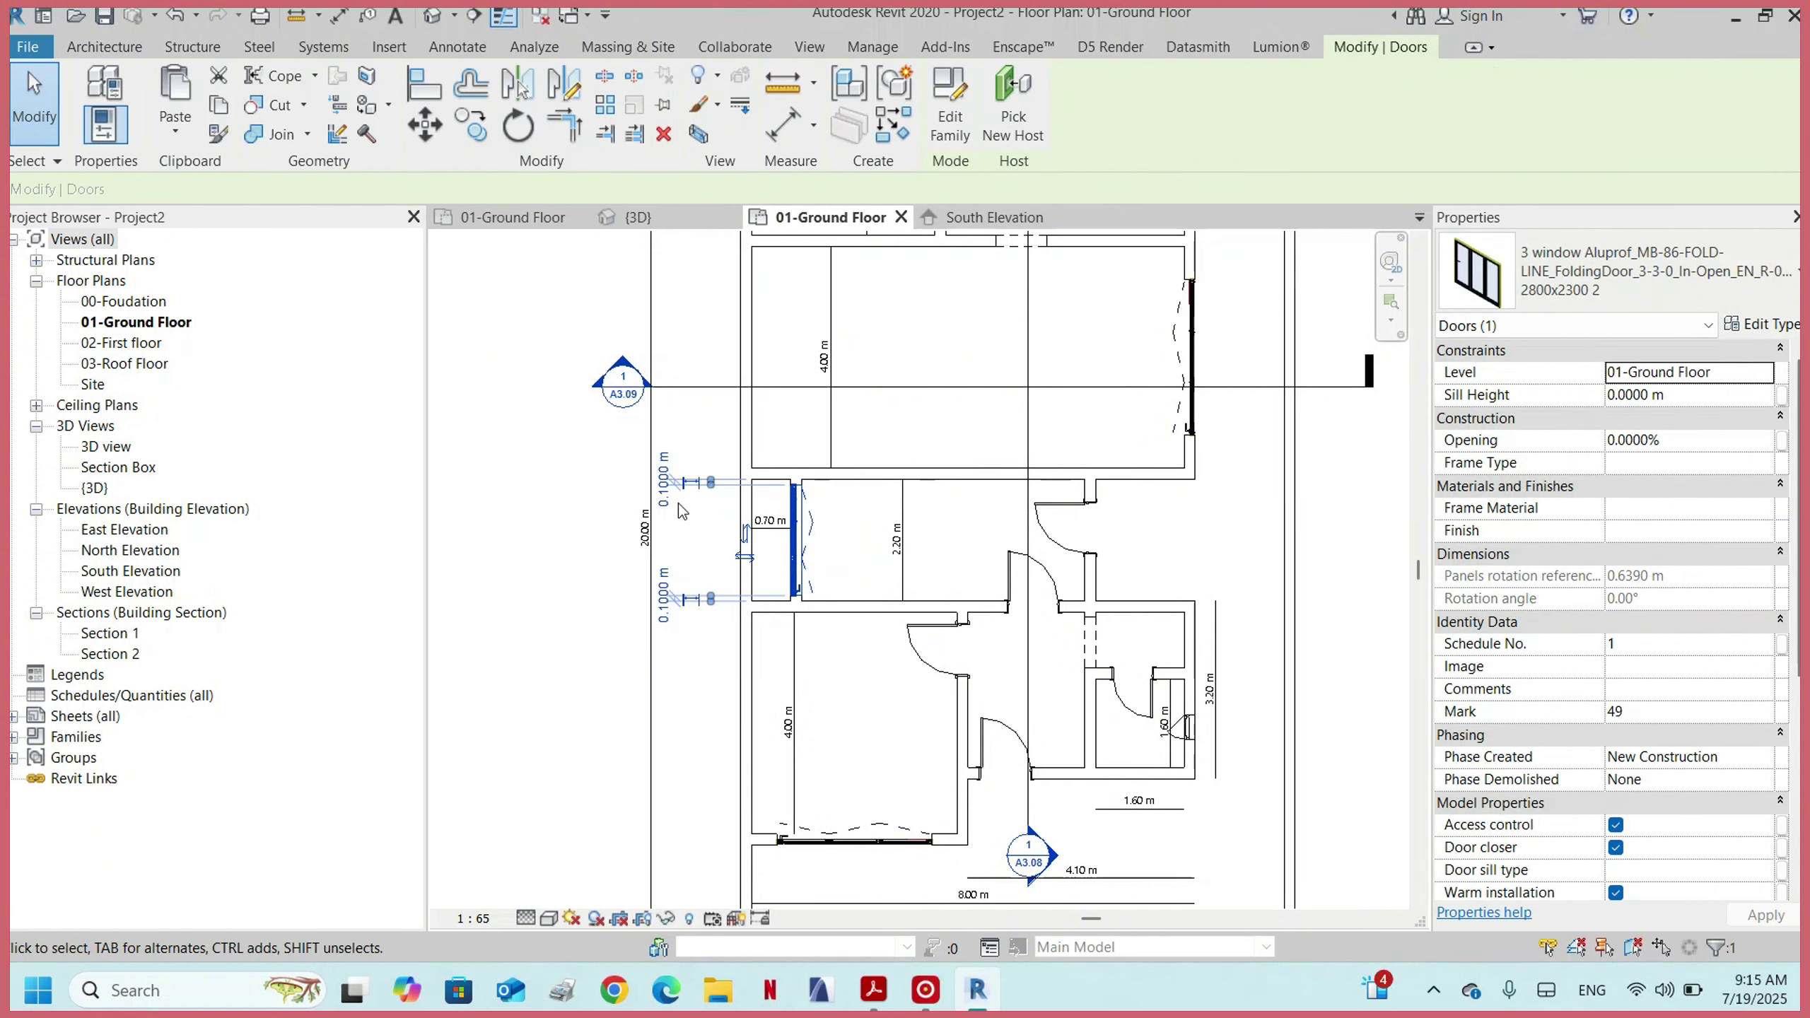
pyautogui.scroll(-3, 678, 503)
pyautogui.press('Escape')
# - Compare the plan with the reference project's 01-Ground Floor plan, examining the openings around the WC, corridor, dining area and living area
pyautogui.scroll(-2, 926, 428)
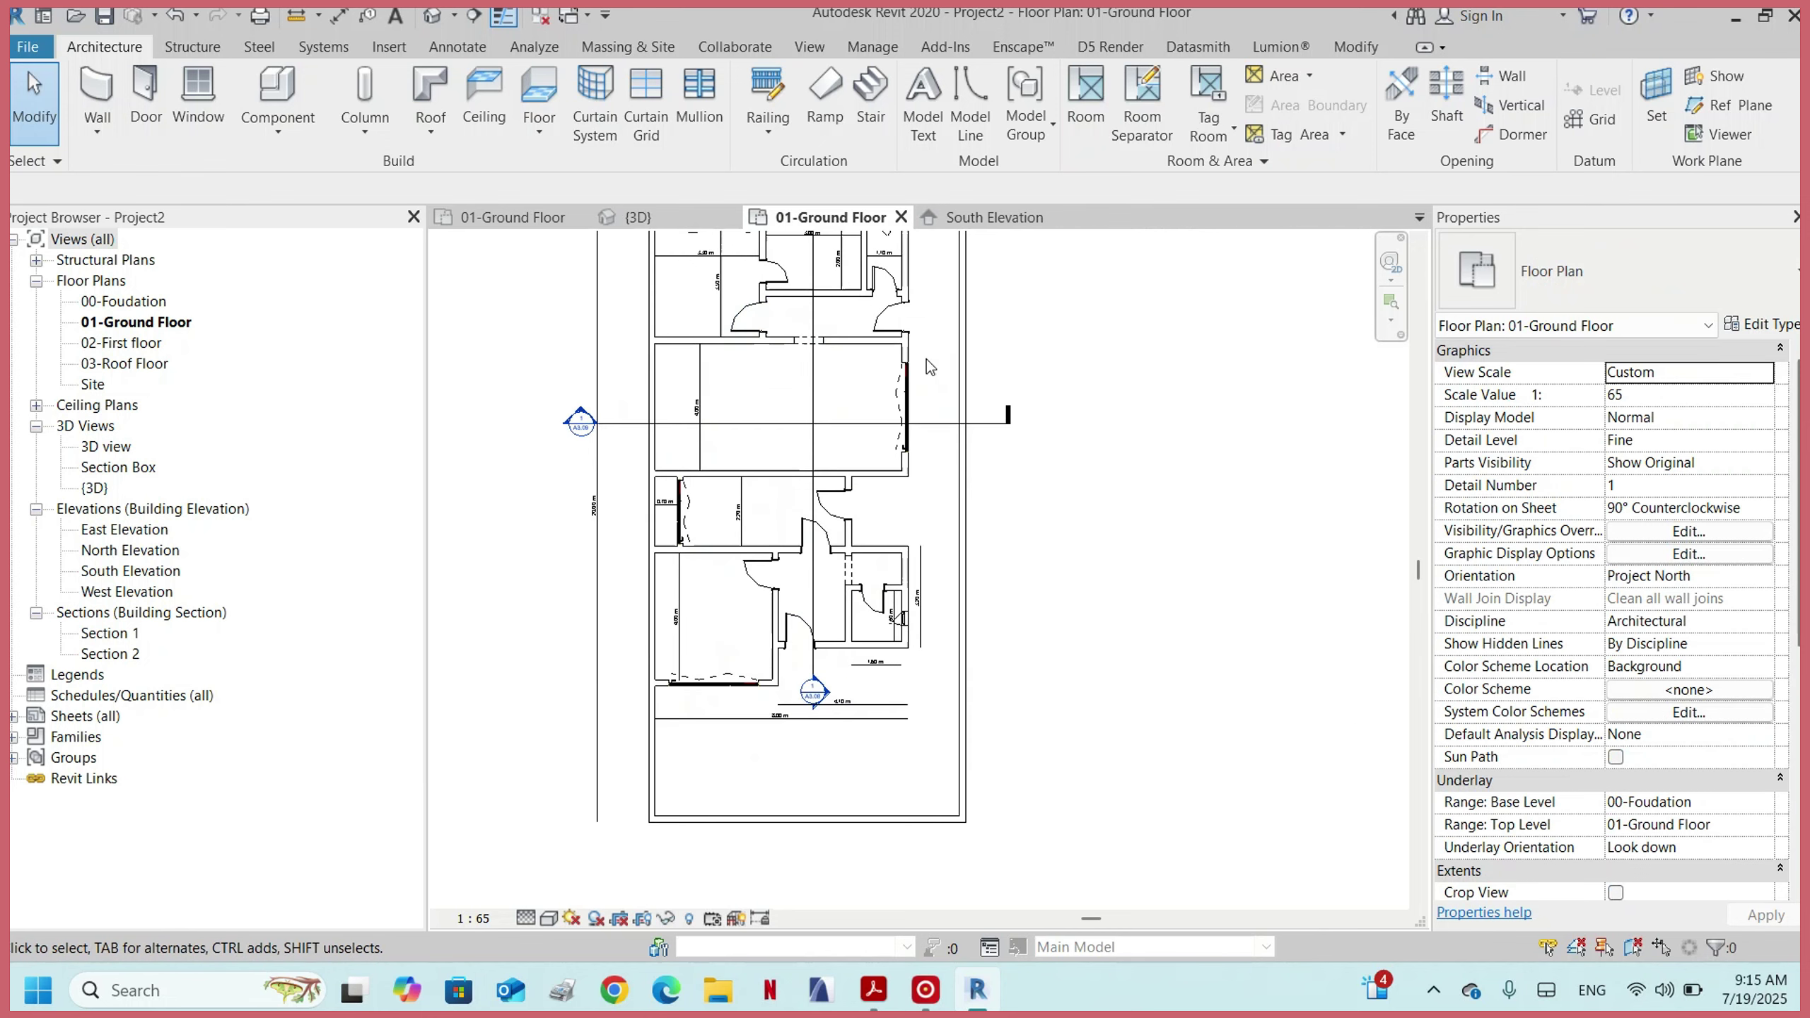
pyautogui.scroll(-3, 926, 359)
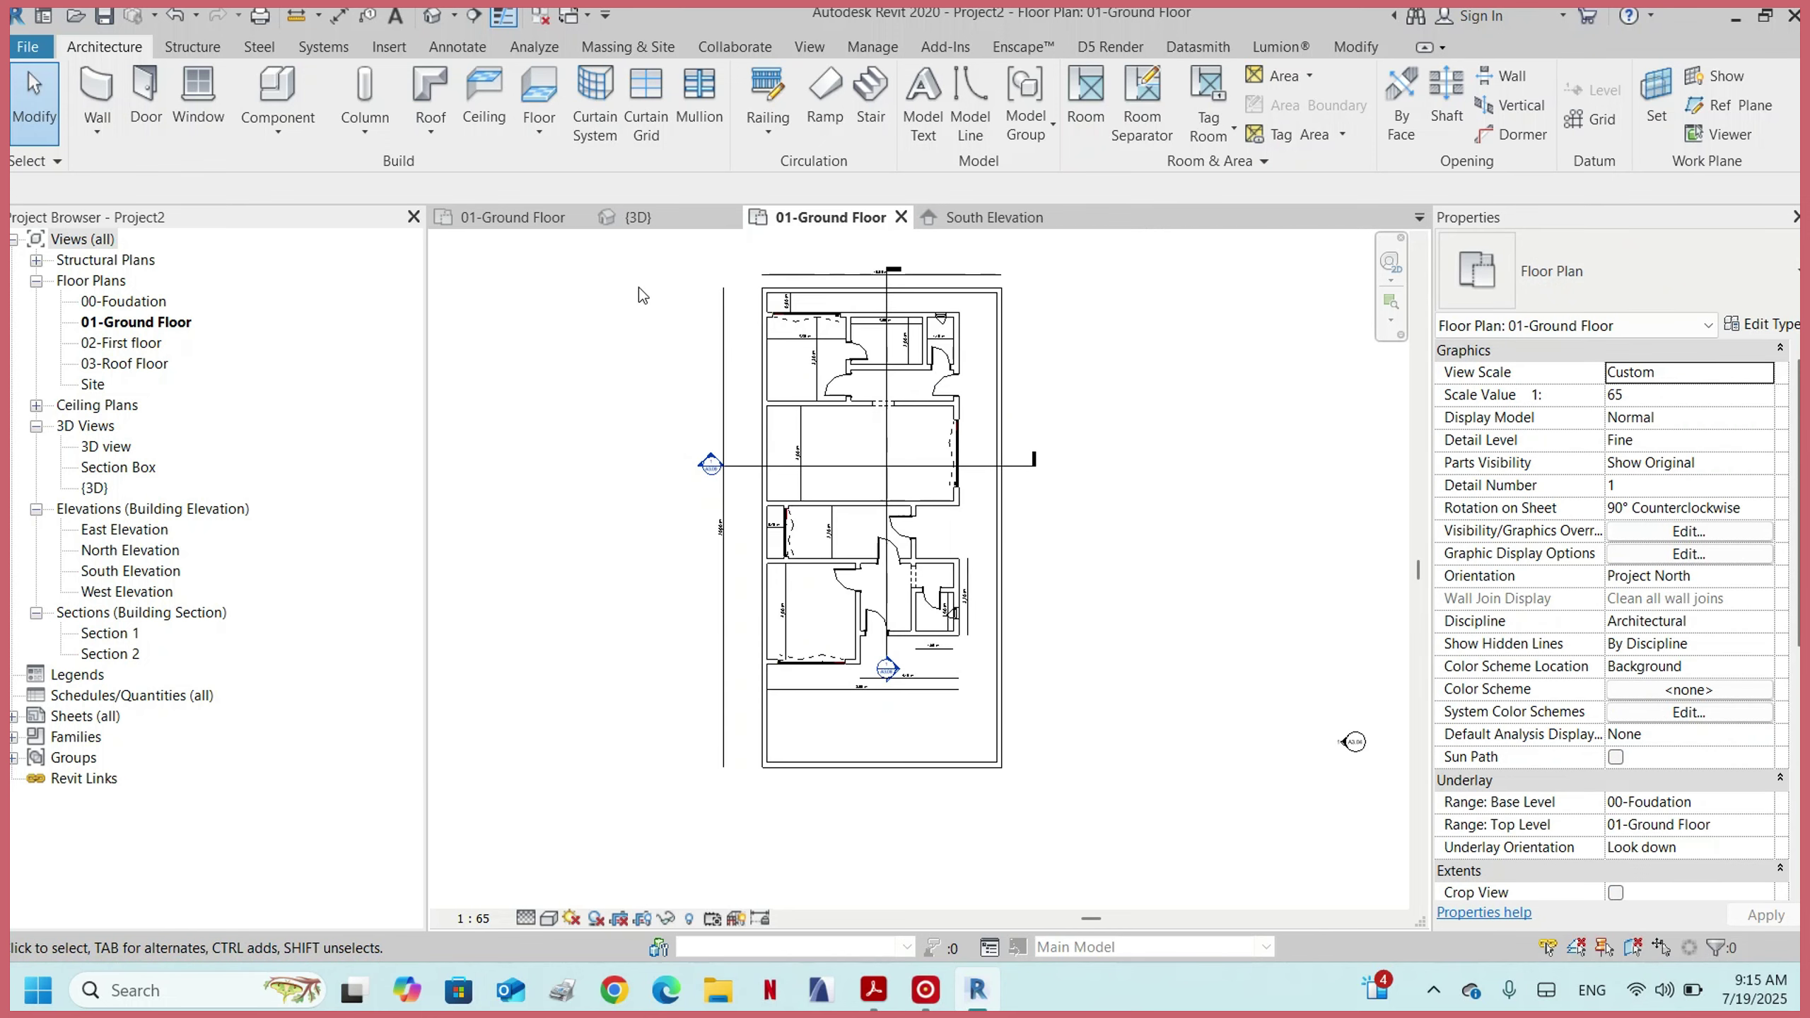
pyautogui.scroll(2, 840, 300)
pyautogui.scroll(-3, 946, 634)
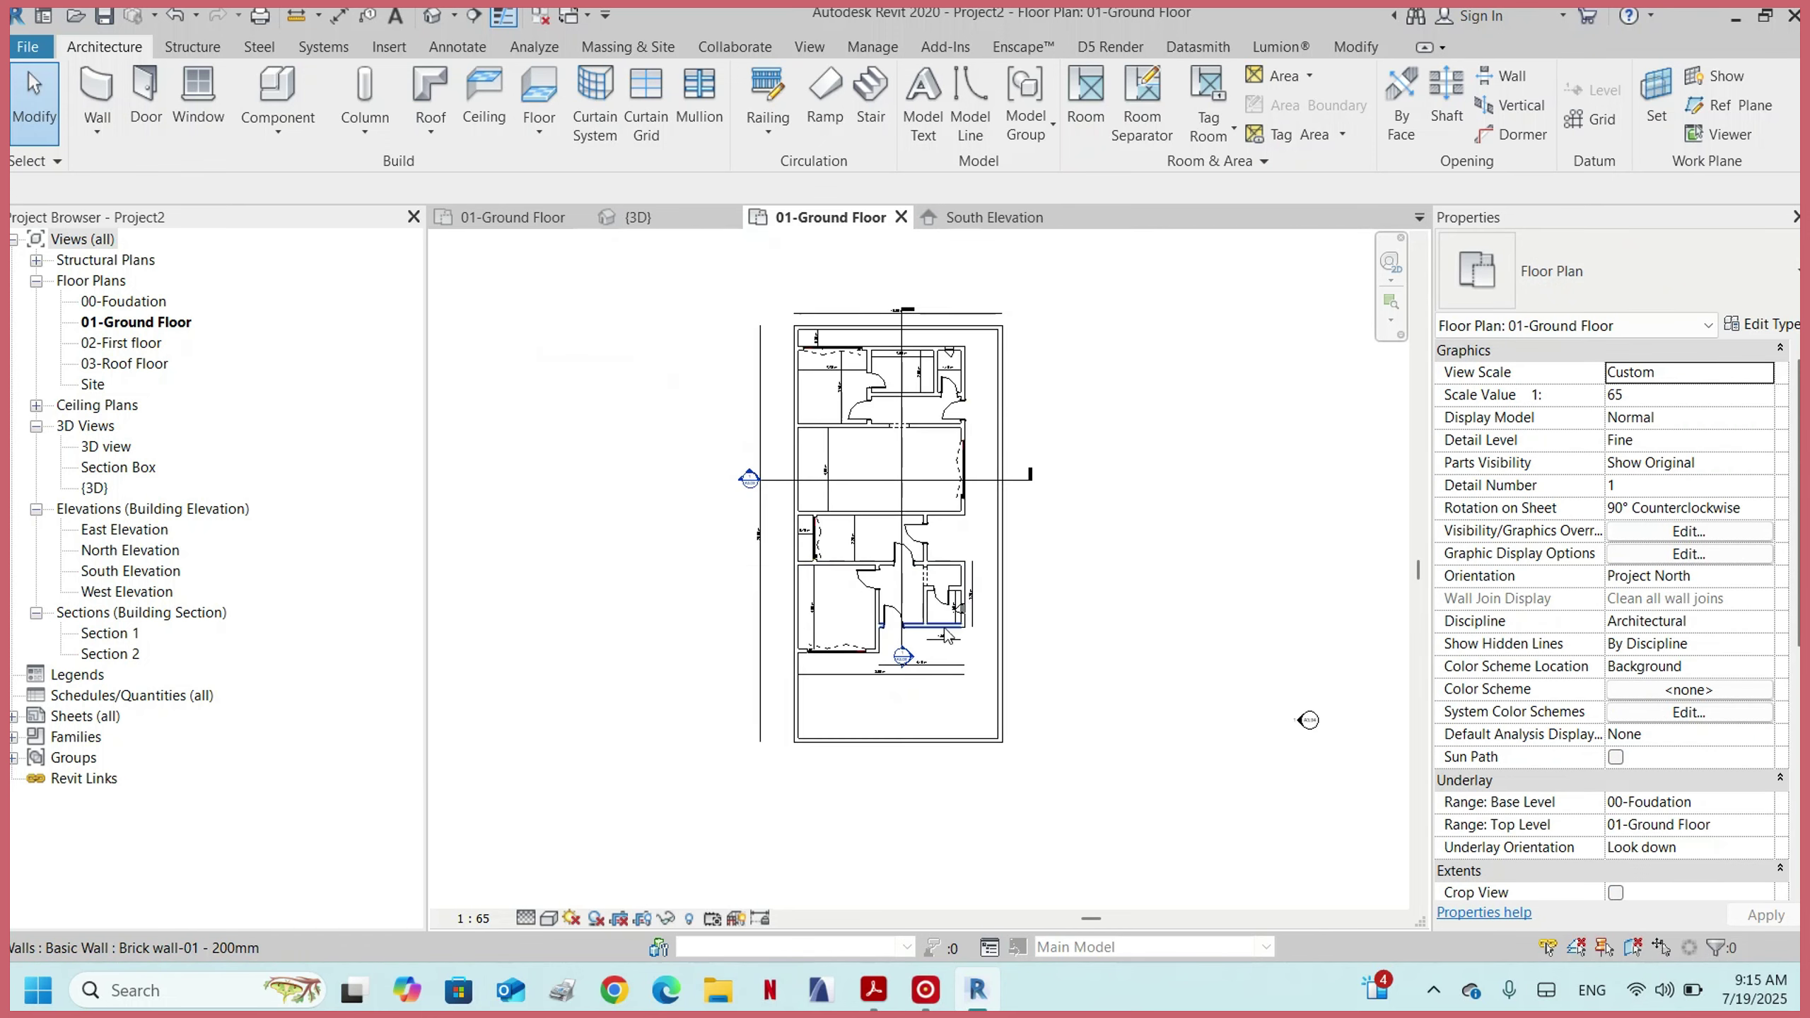
pyautogui.scroll(2, 955, 633)
pyautogui.scroll(-2, 975, 639)
pyautogui.click(504, 224)
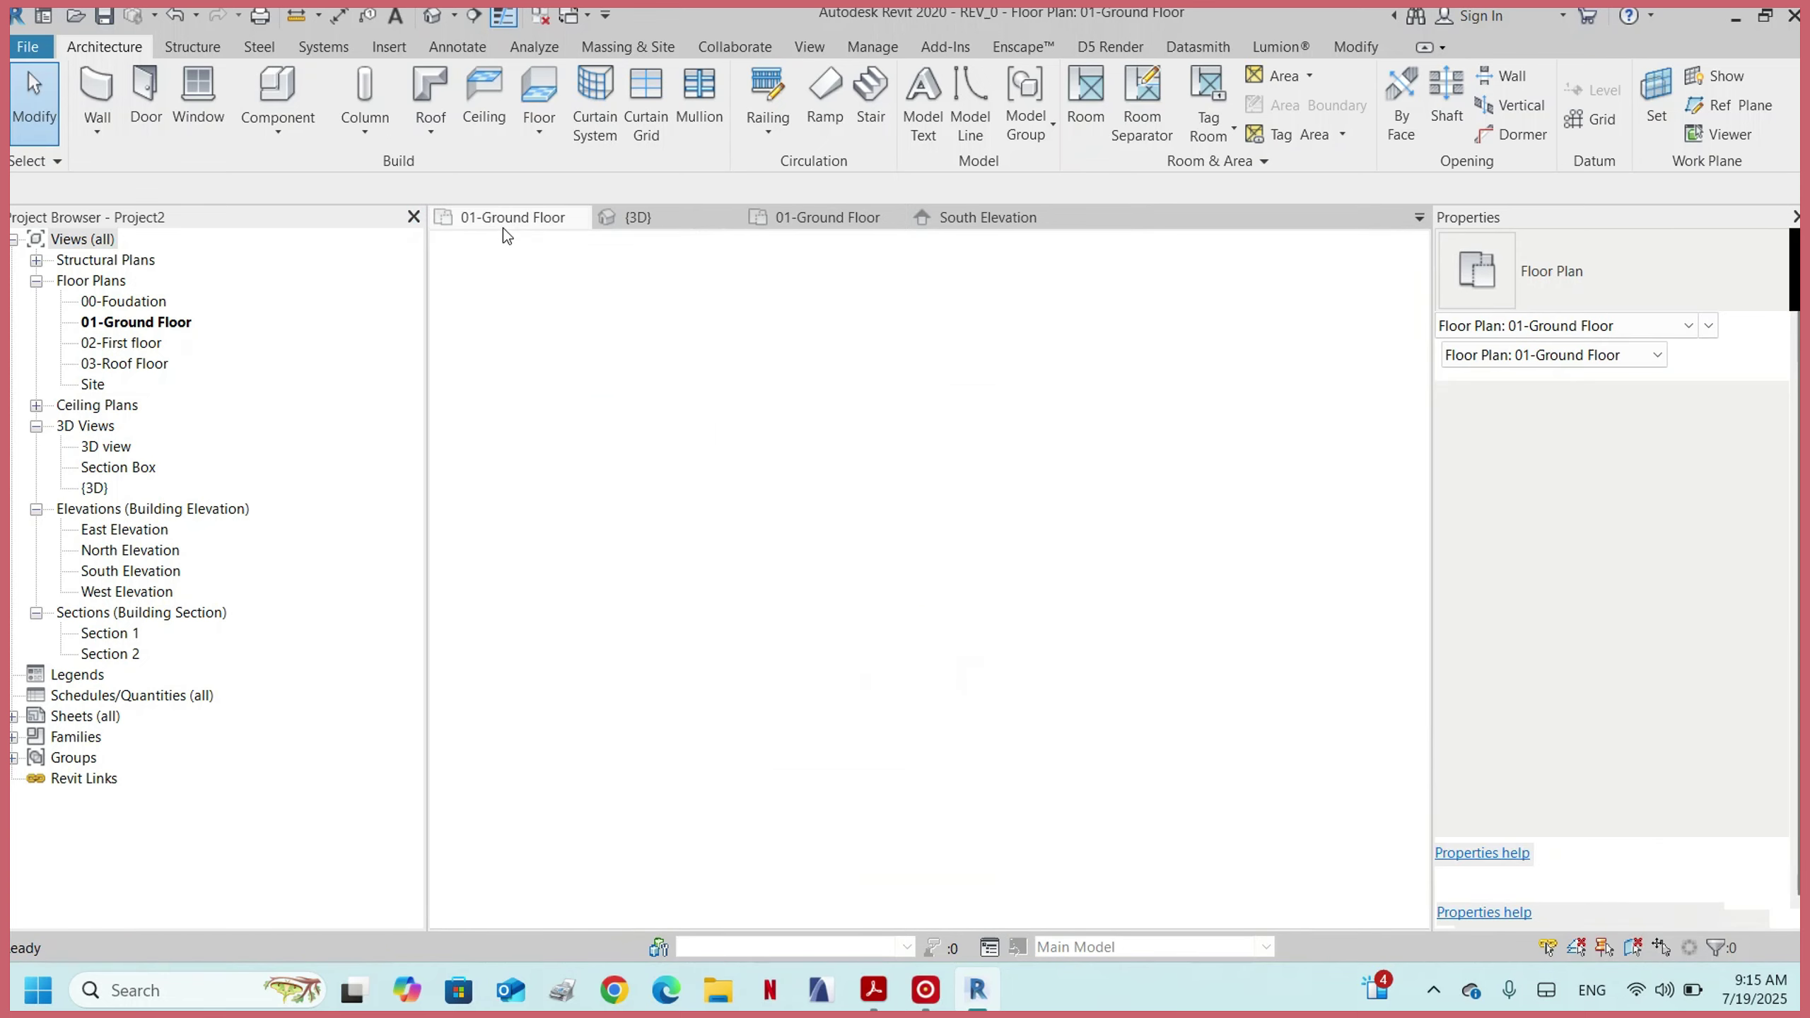
pyautogui.scroll(3, 904, 462)
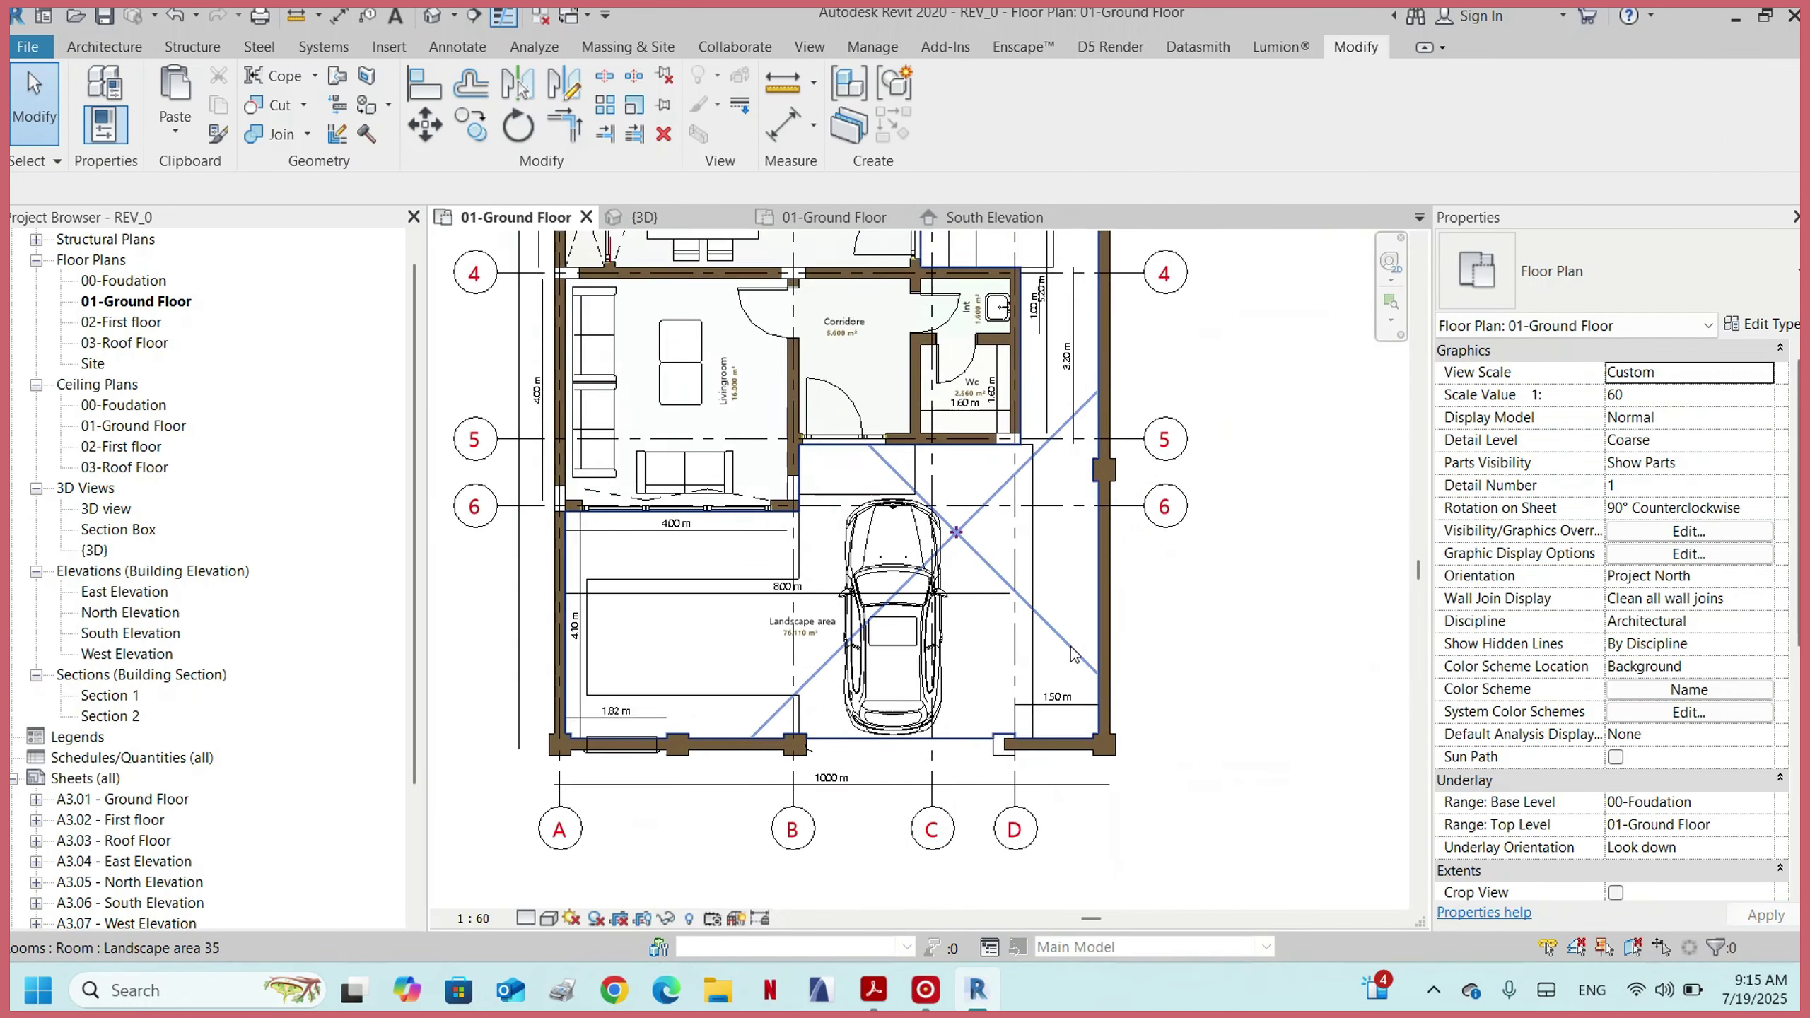
pyautogui.scroll(1, 935, 539)
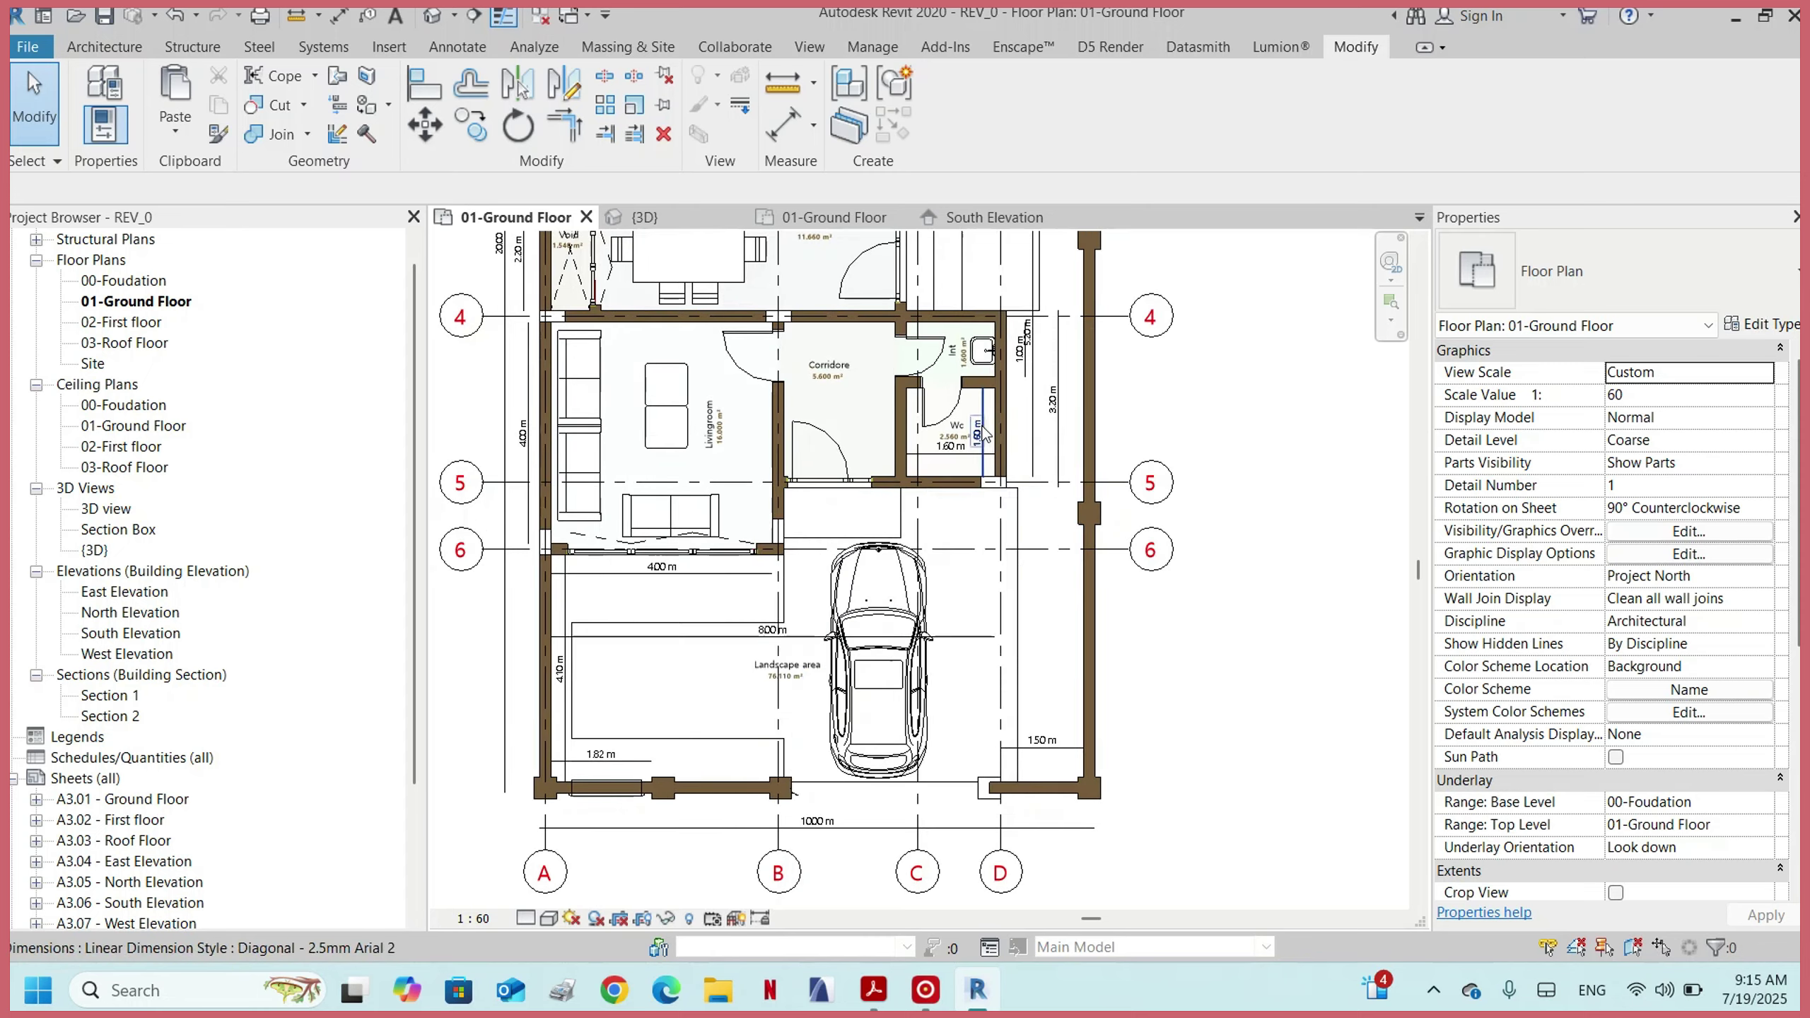
pyautogui.scroll(2, 987, 385)
pyautogui.scroll(-2, 983, 410)
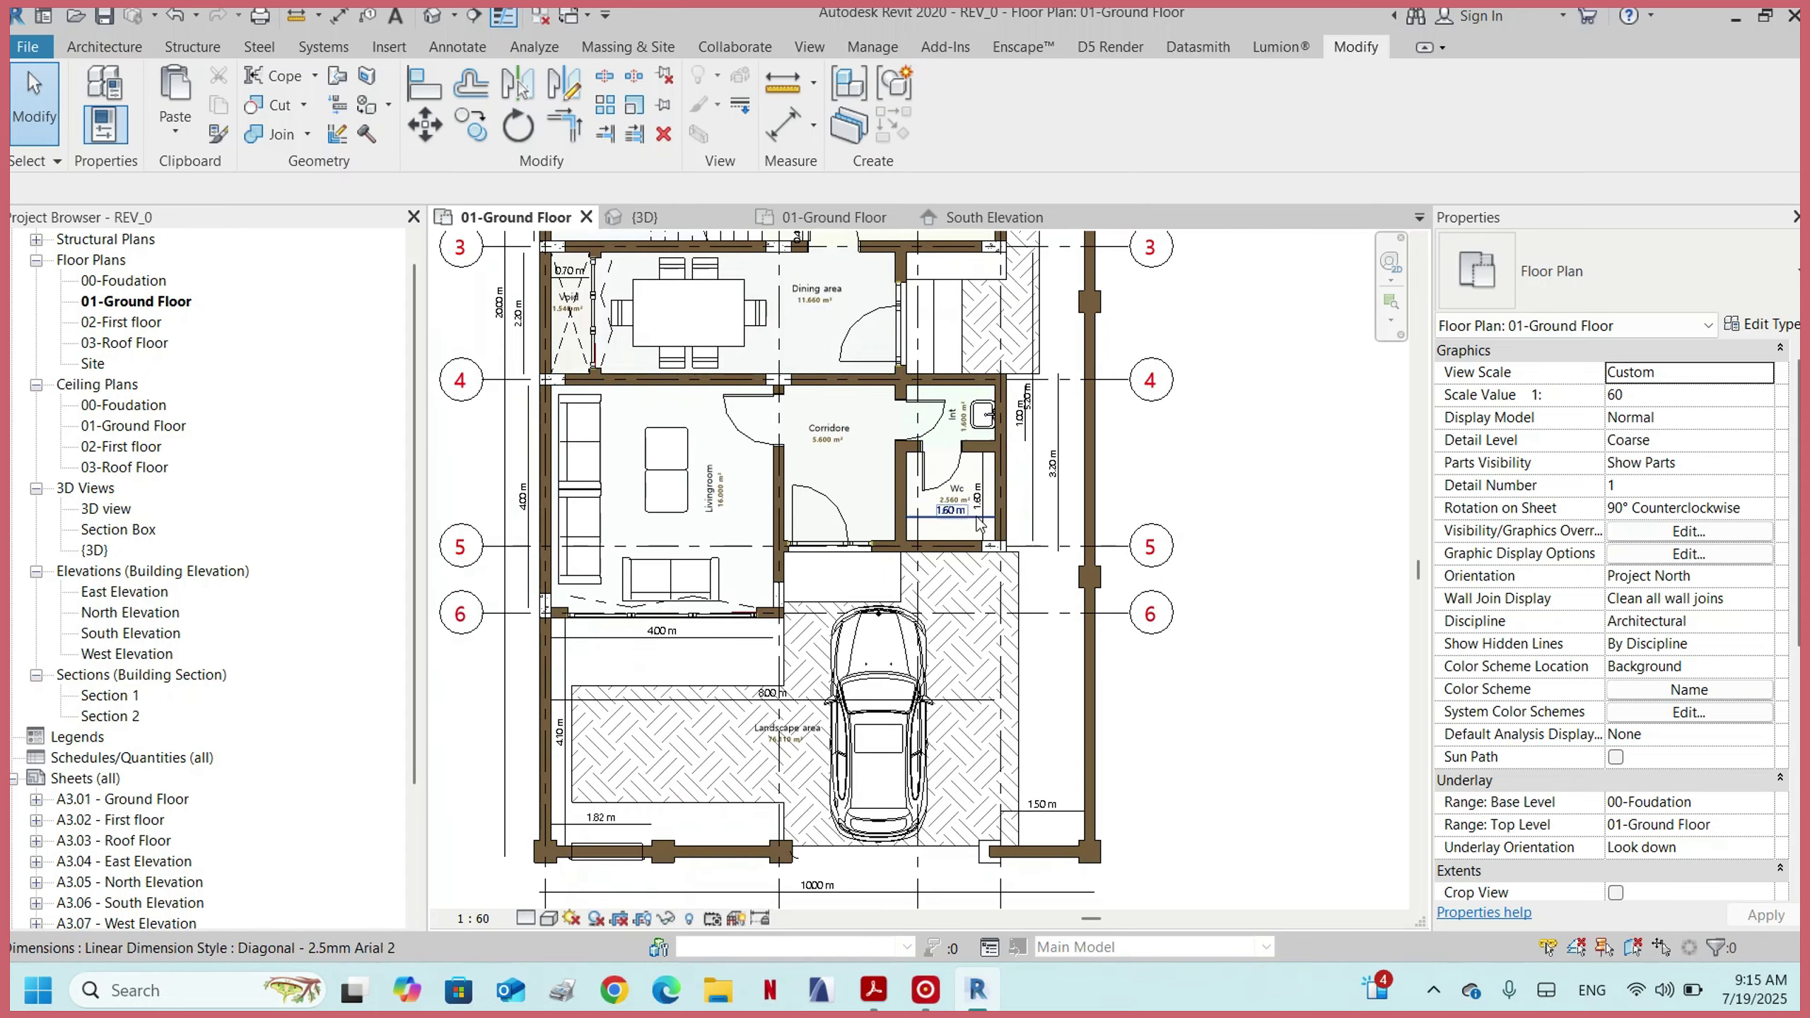
pyautogui.scroll(1, 980, 525)
pyautogui.scroll(-3, 926, 428)
pyautogui.scroll(1, 886, 337)
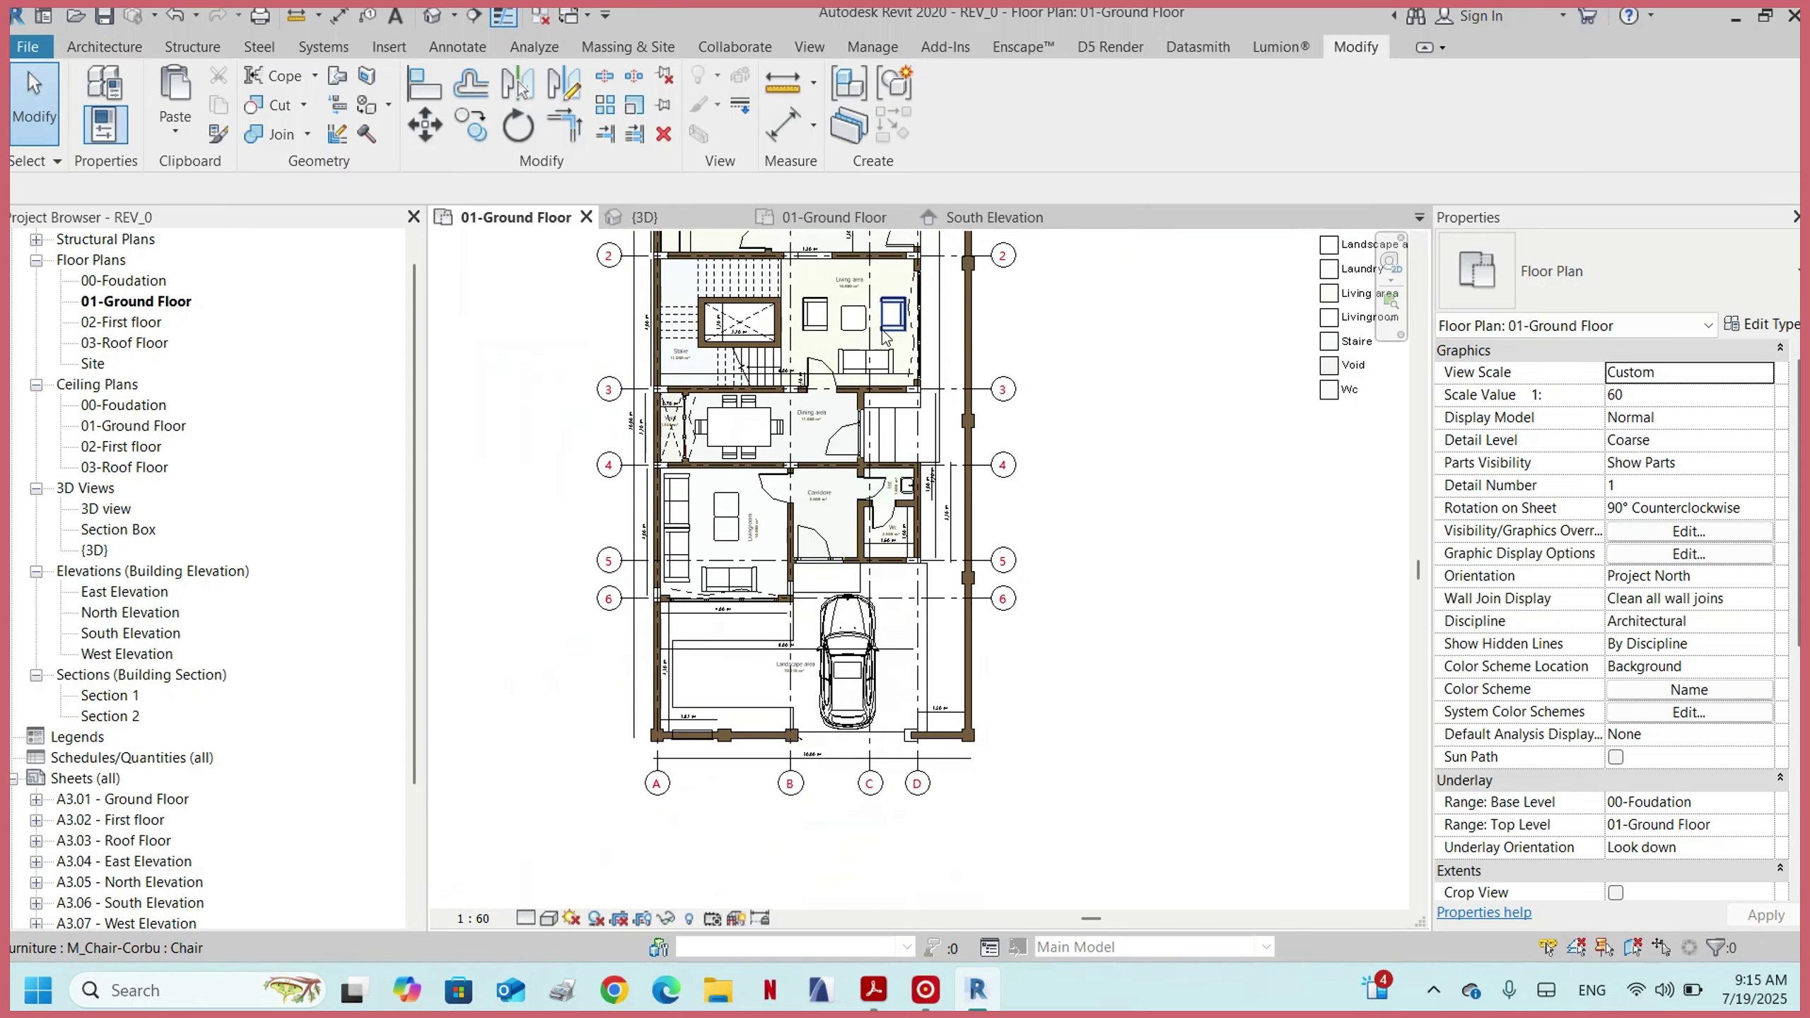
pyautogui.scroll(3, 885, 336)
pyautogui.scroll(-4, 820, 463)
pyautogui.scroll(2, 784, 585)
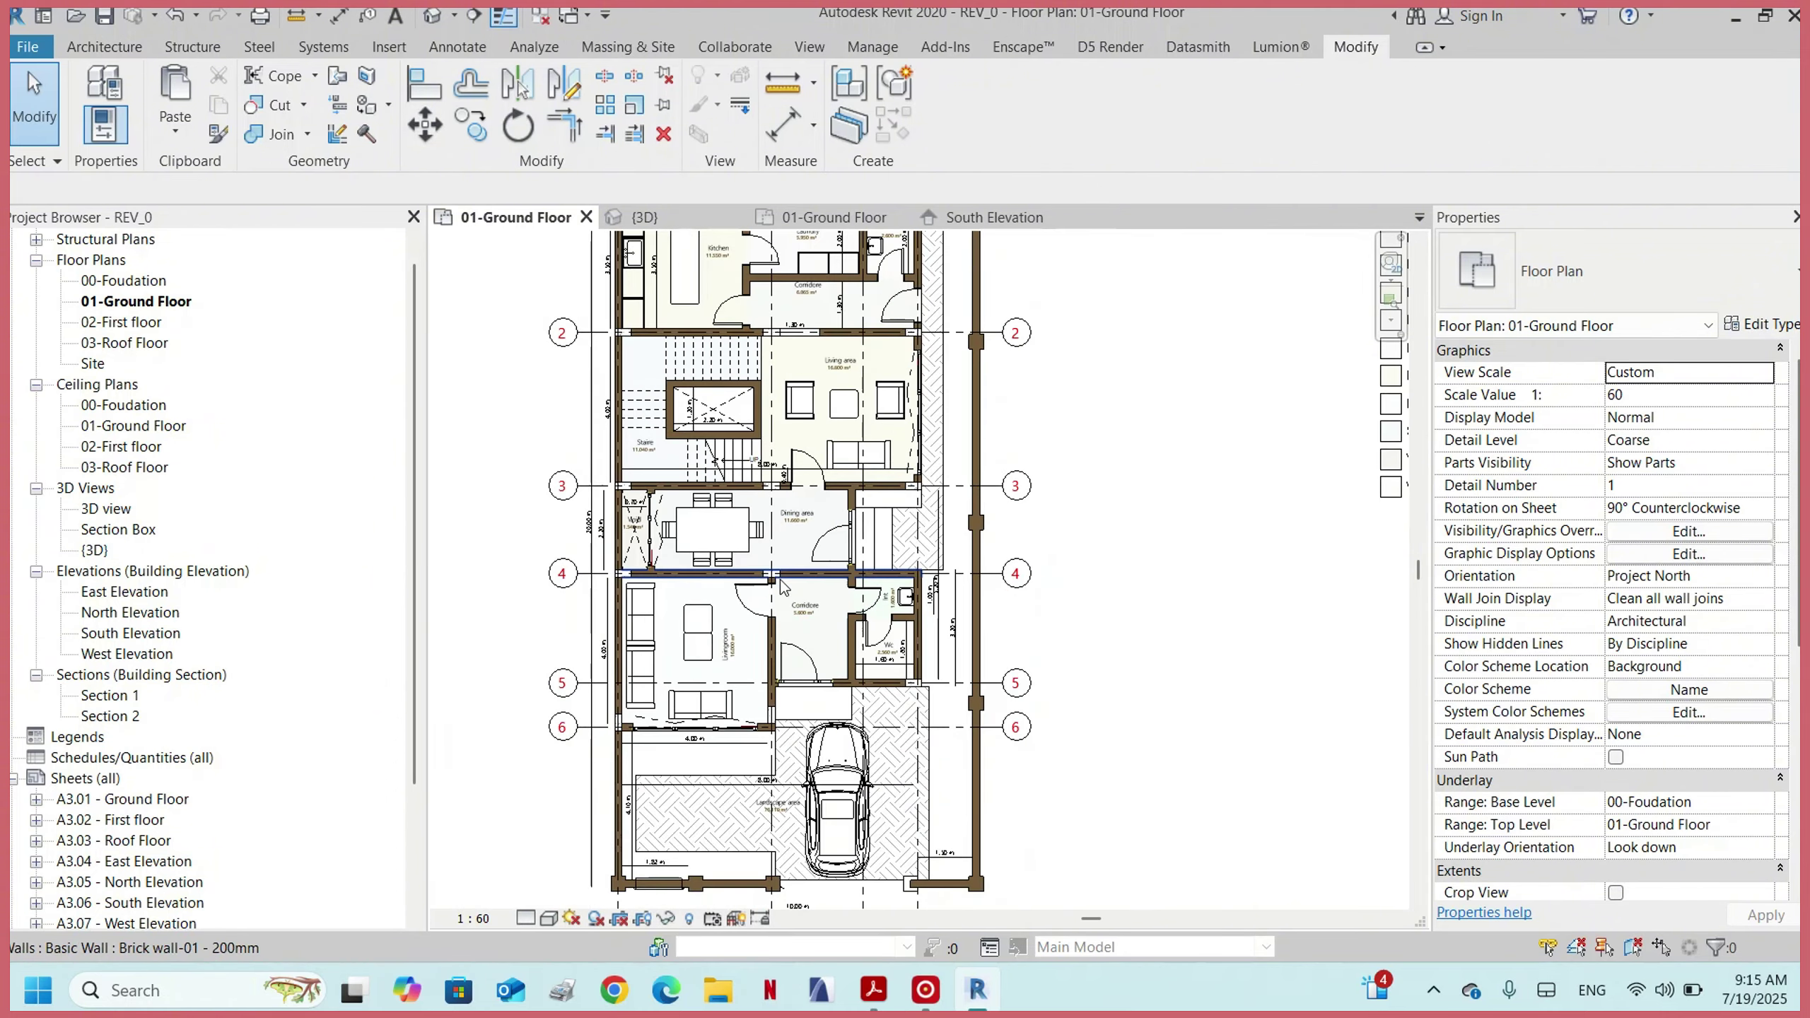
# - Following the reference plan, change the door between the 2.20 m room and the outside recess to the Aluprof AD24-Sidelight 900 x 2100 type
pyautogui.scroll(2, 807, 576)
pyautogui.scroll(-1, 855, 557)
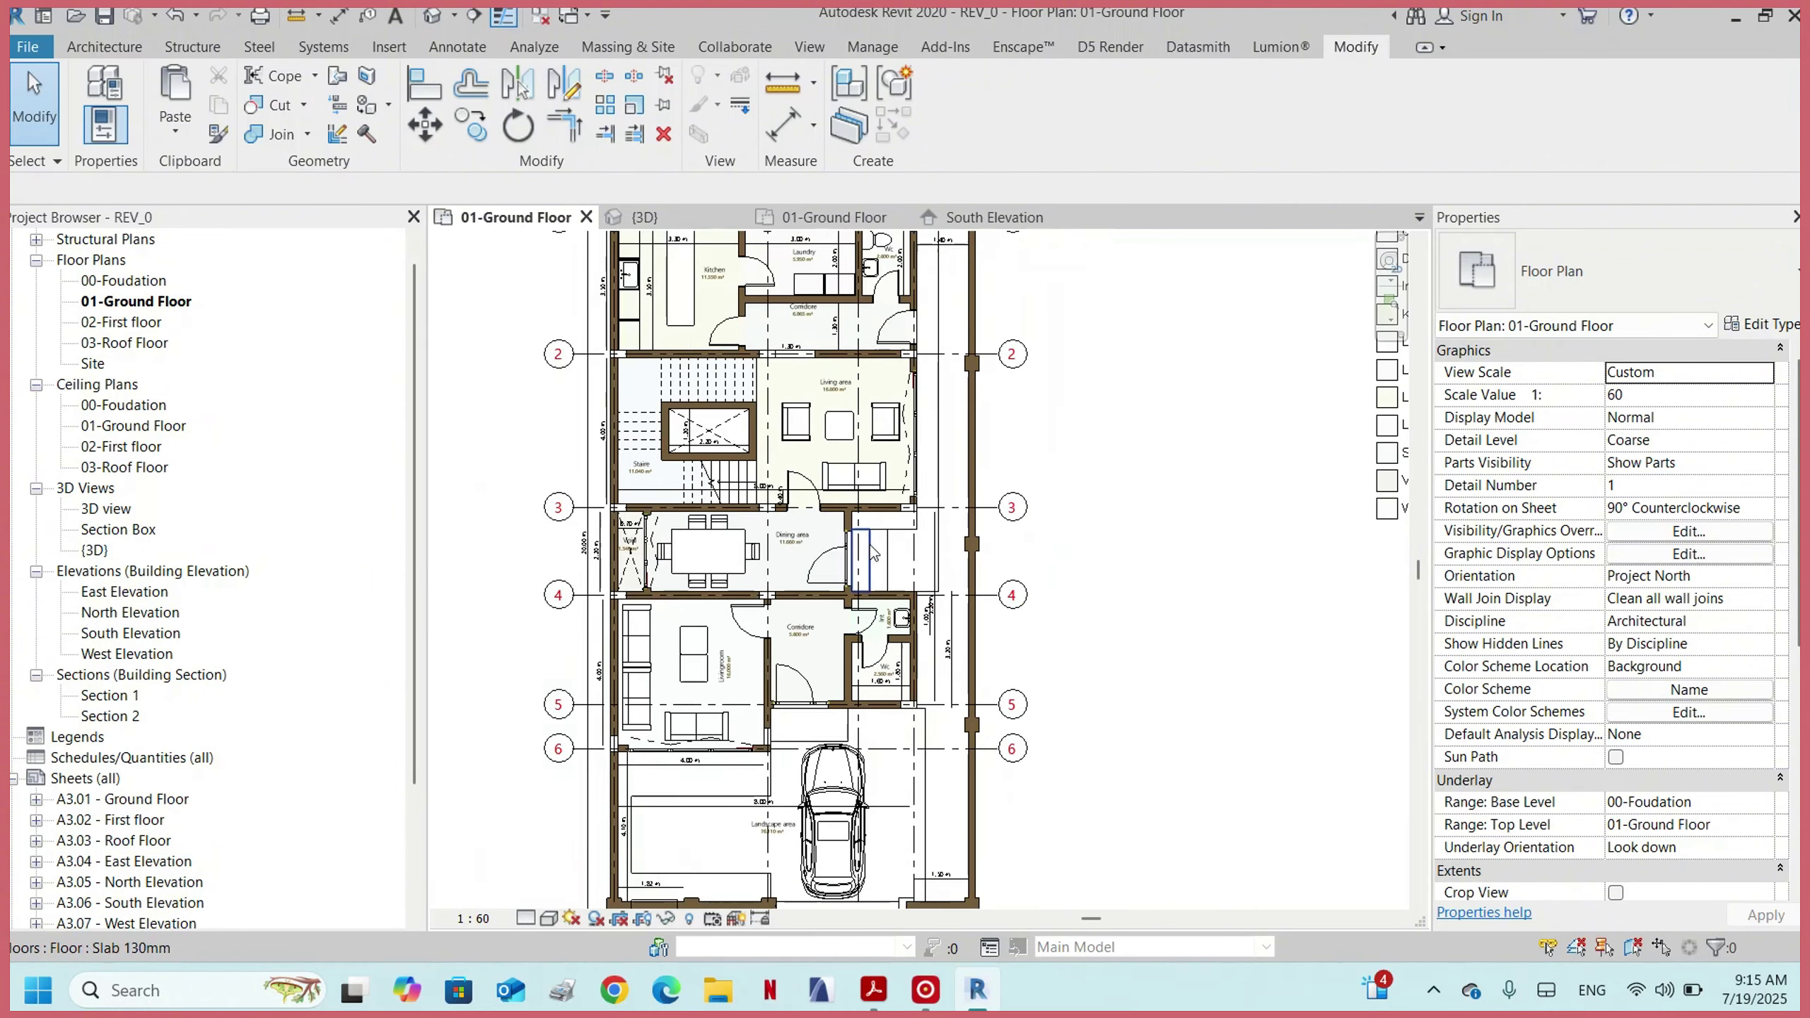
pyautogui.scroll(1, 870, 551)
pyautogui.scroll(-2, 855, 535)
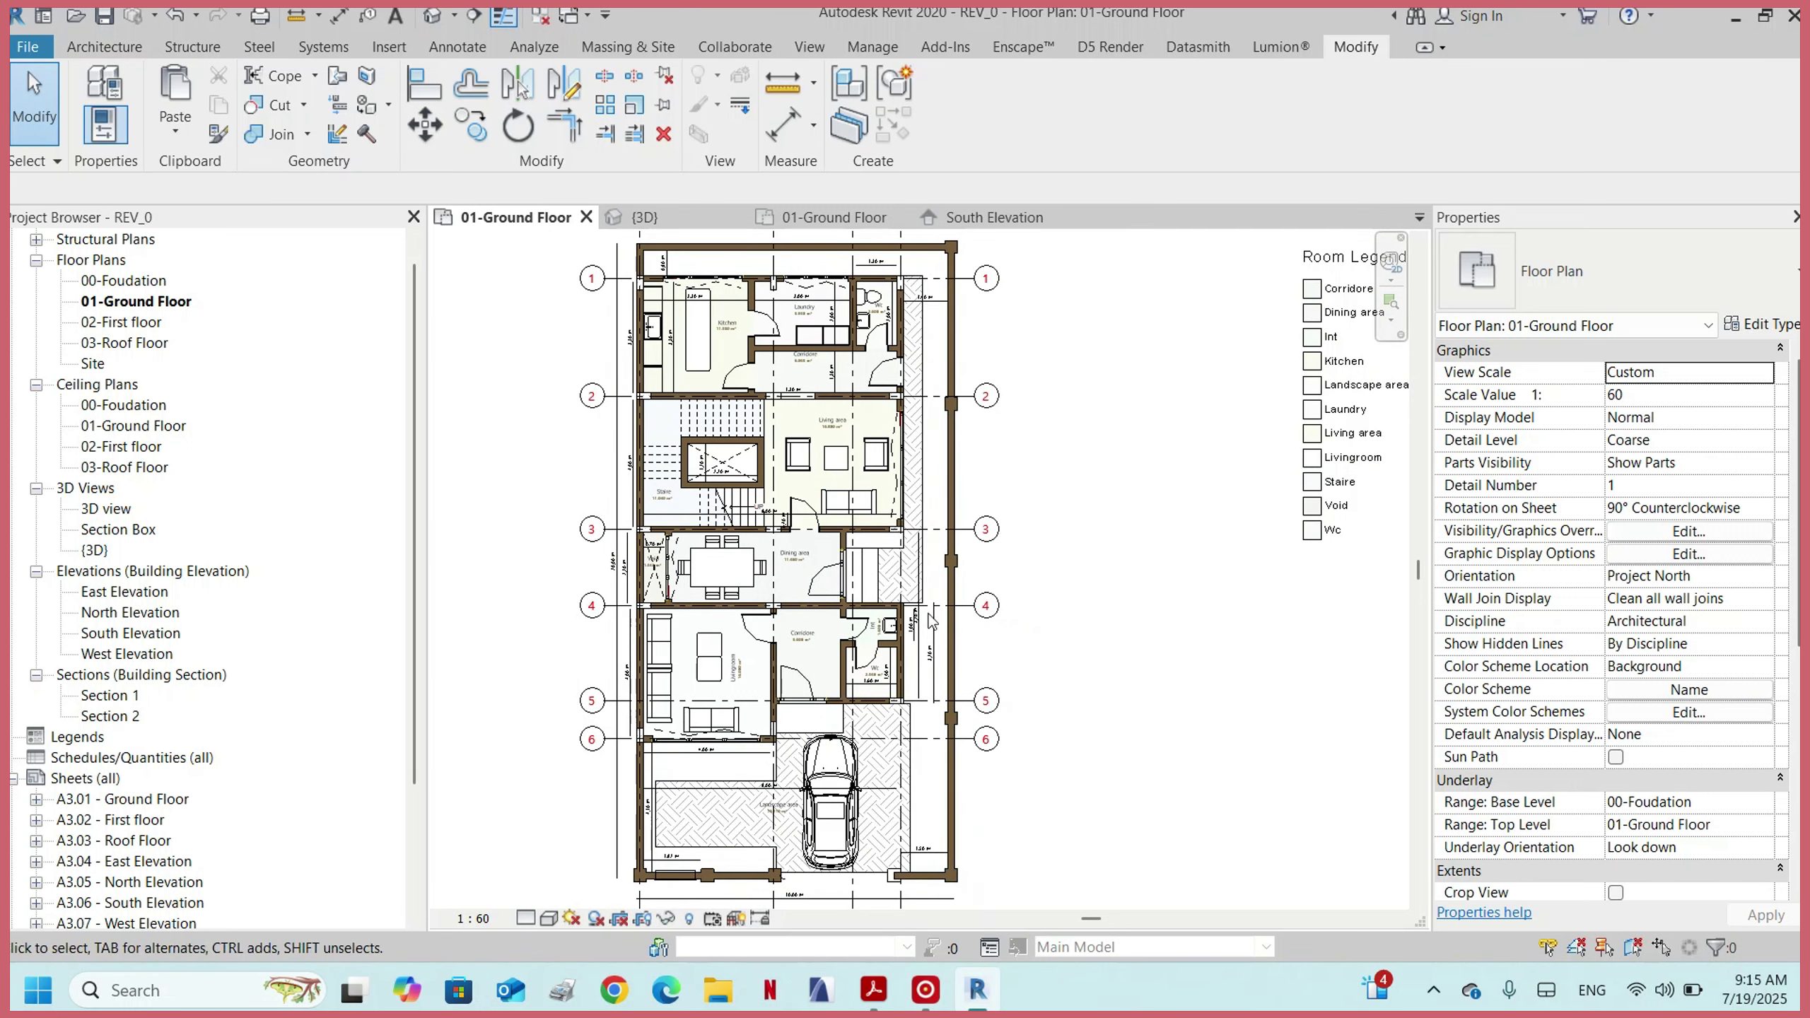
pyautogui.click(855, 223)
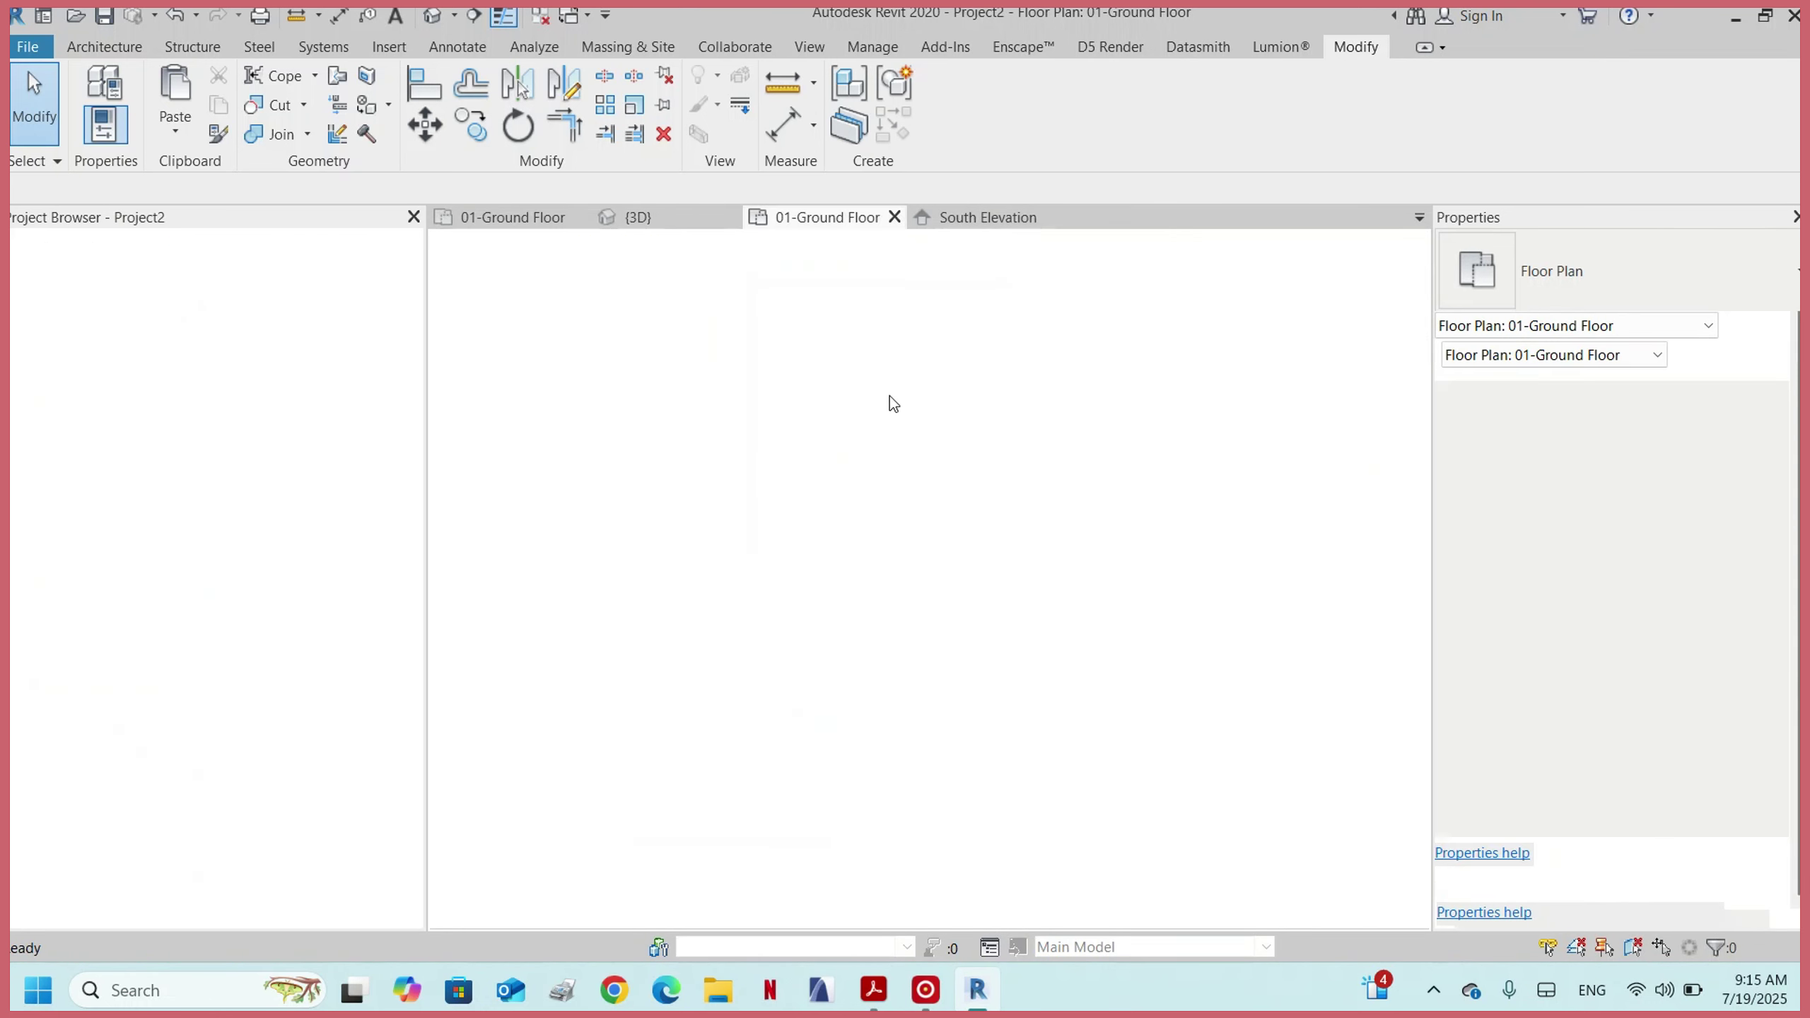
pyautogui.click(902, 548)
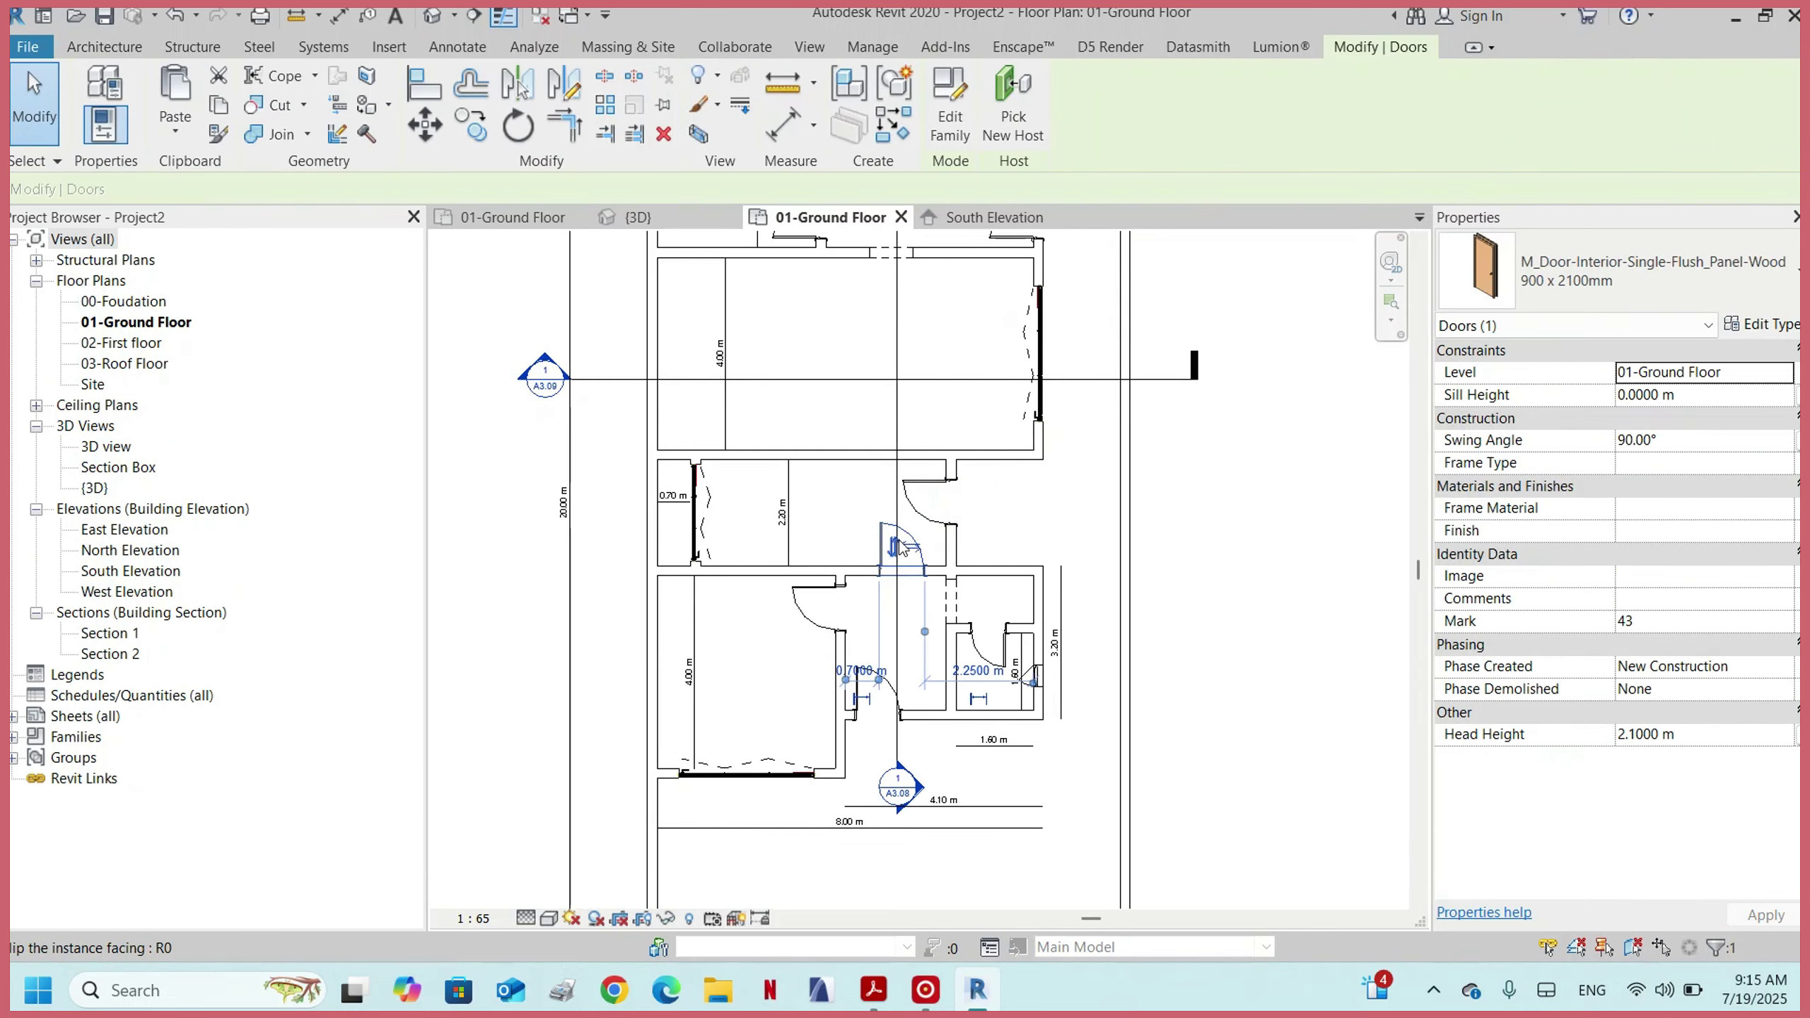
pyautogui.press('Escape')
pyautogui.scroll(-2, 758, 572)
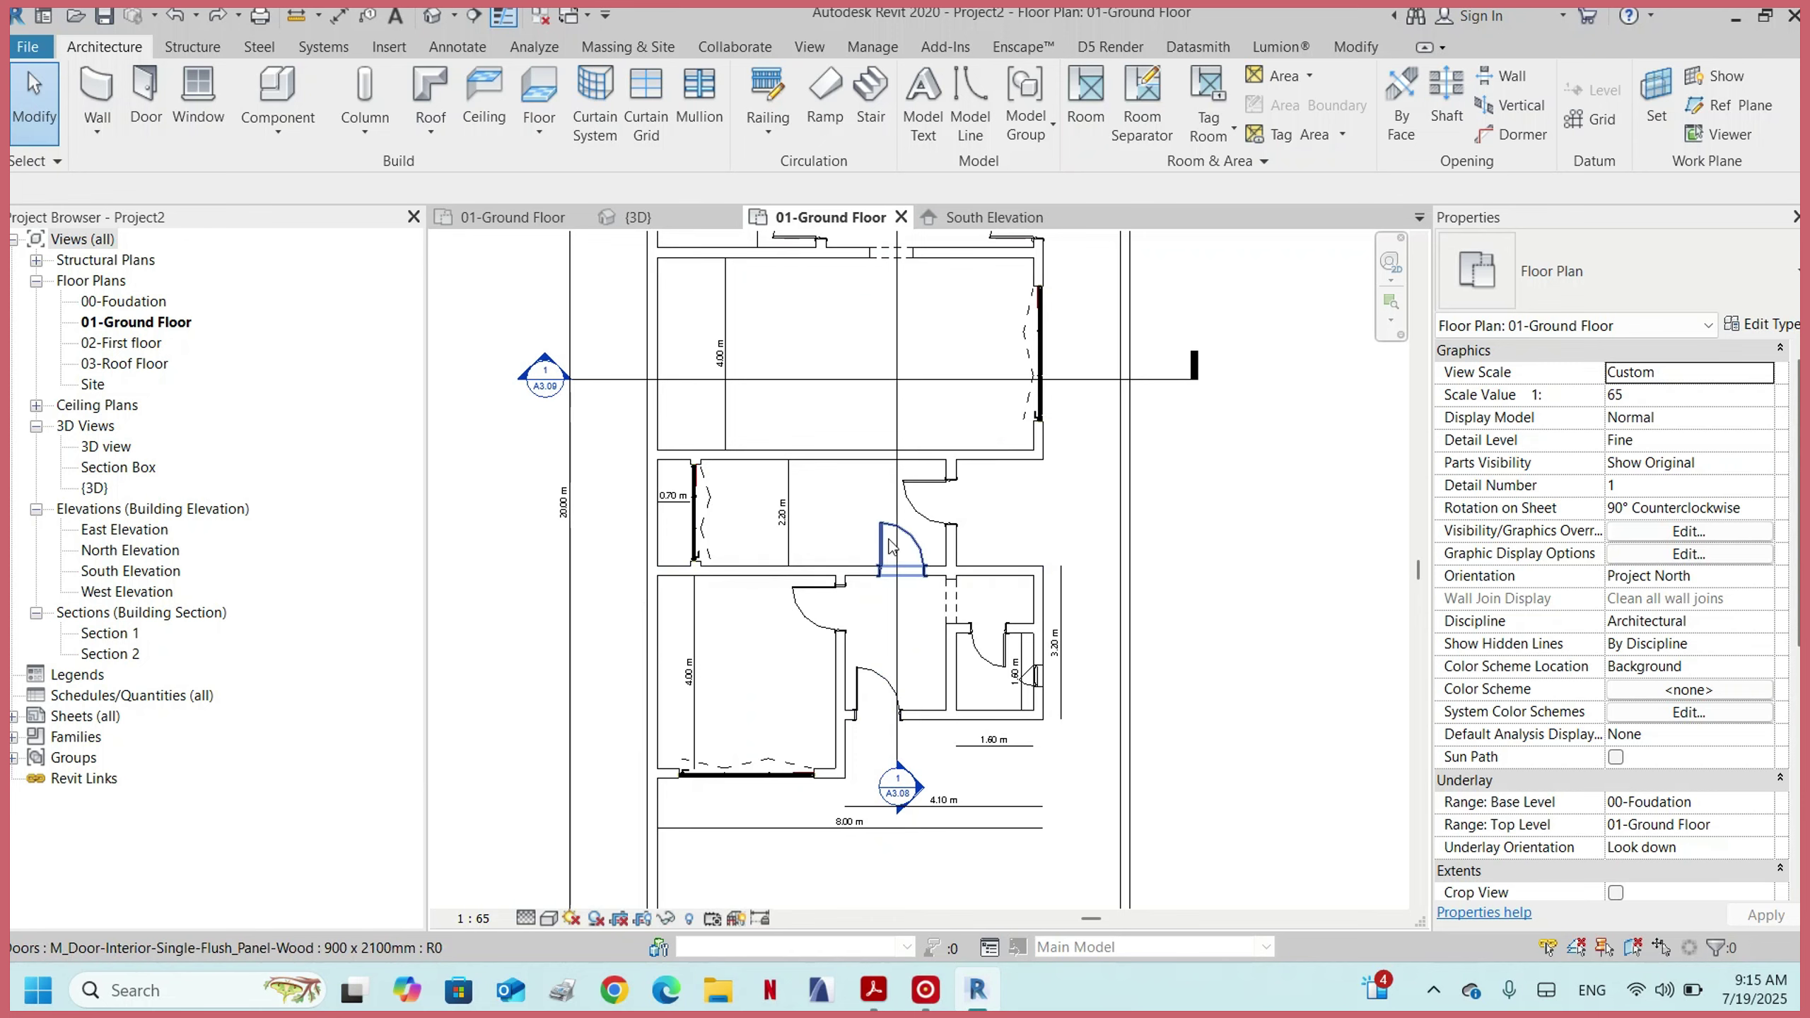
pyautogui.click(893, 546)
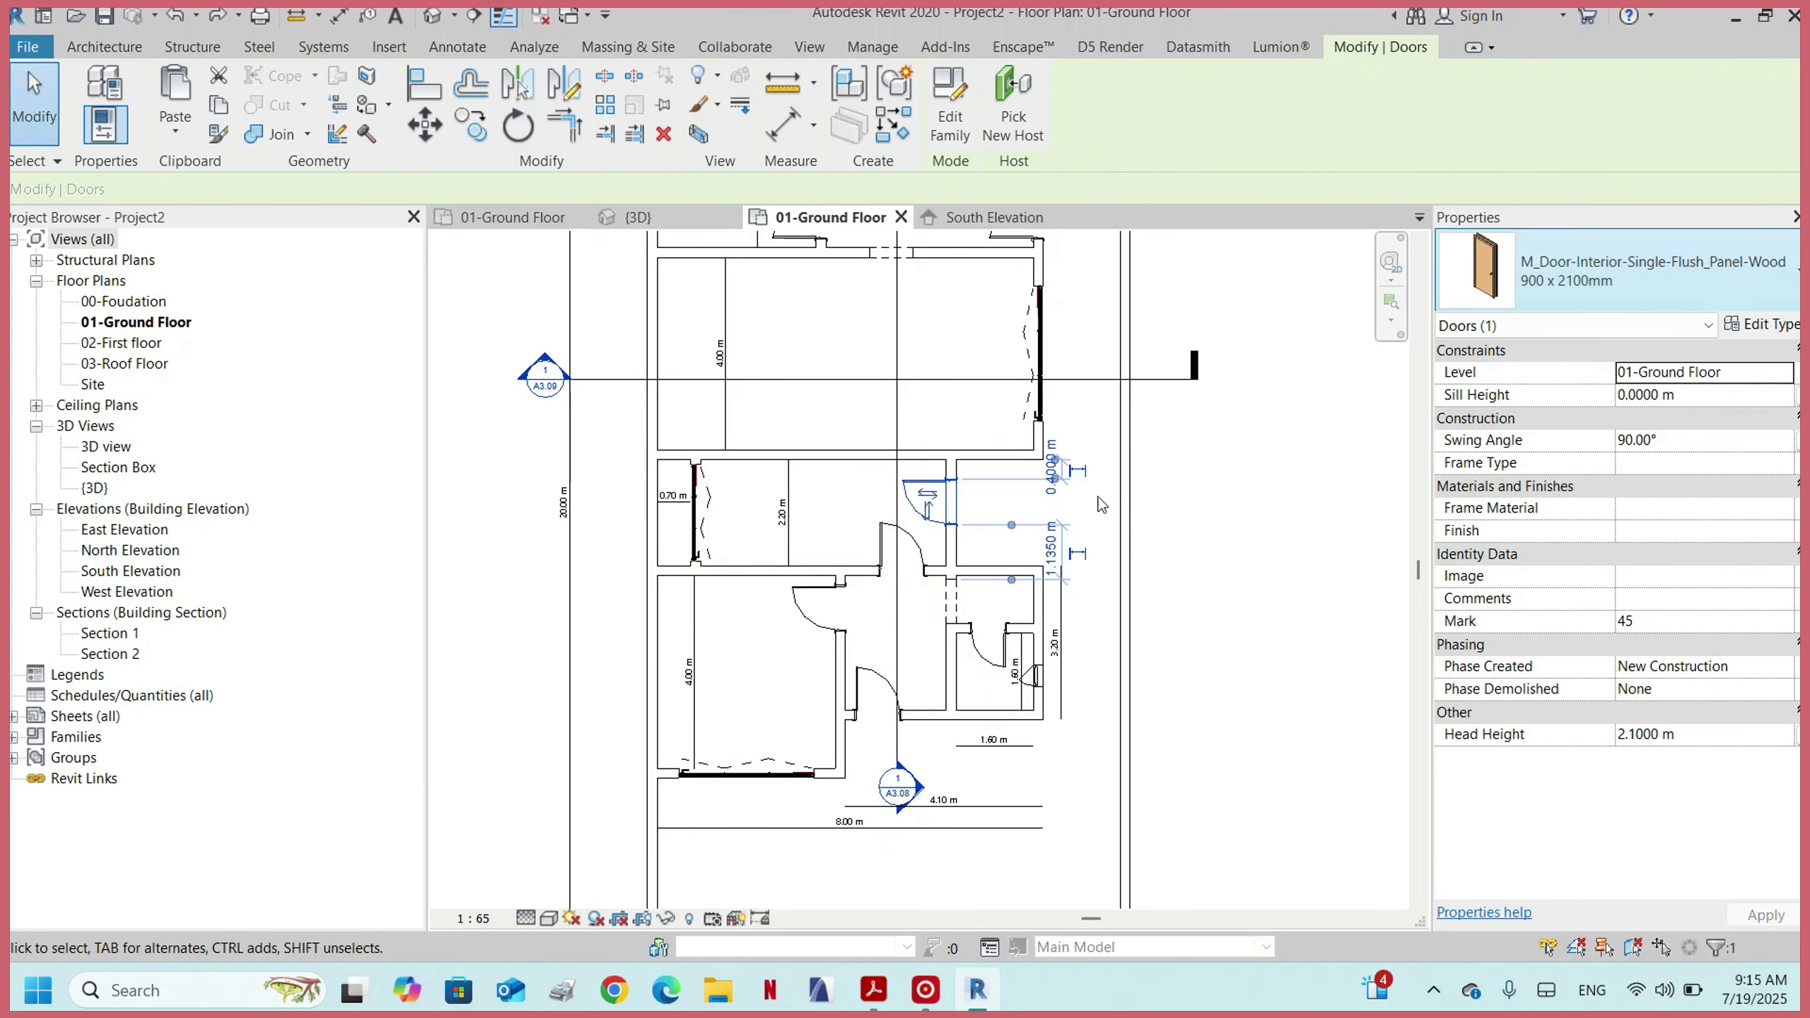
pyautogui.click(1639, 271)
pyautogui.scroll(10, 1279, 454)
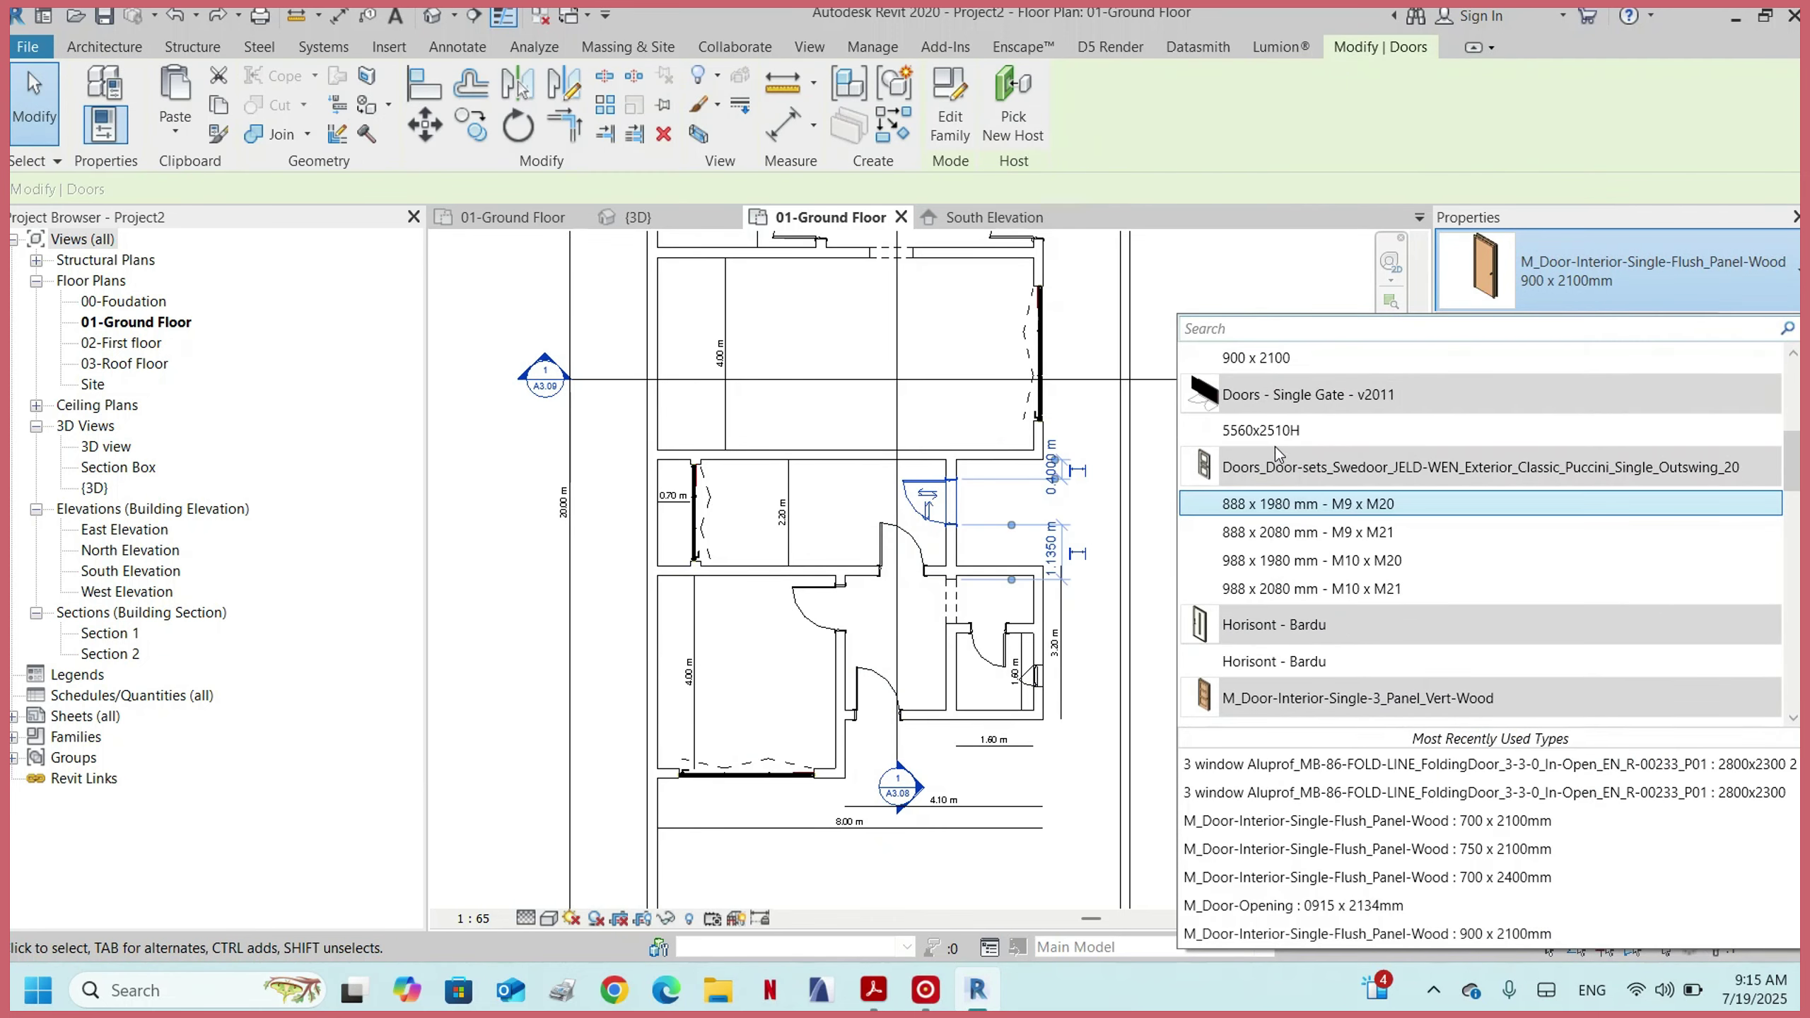
pyautogui.scroll(4, 1260, 499)
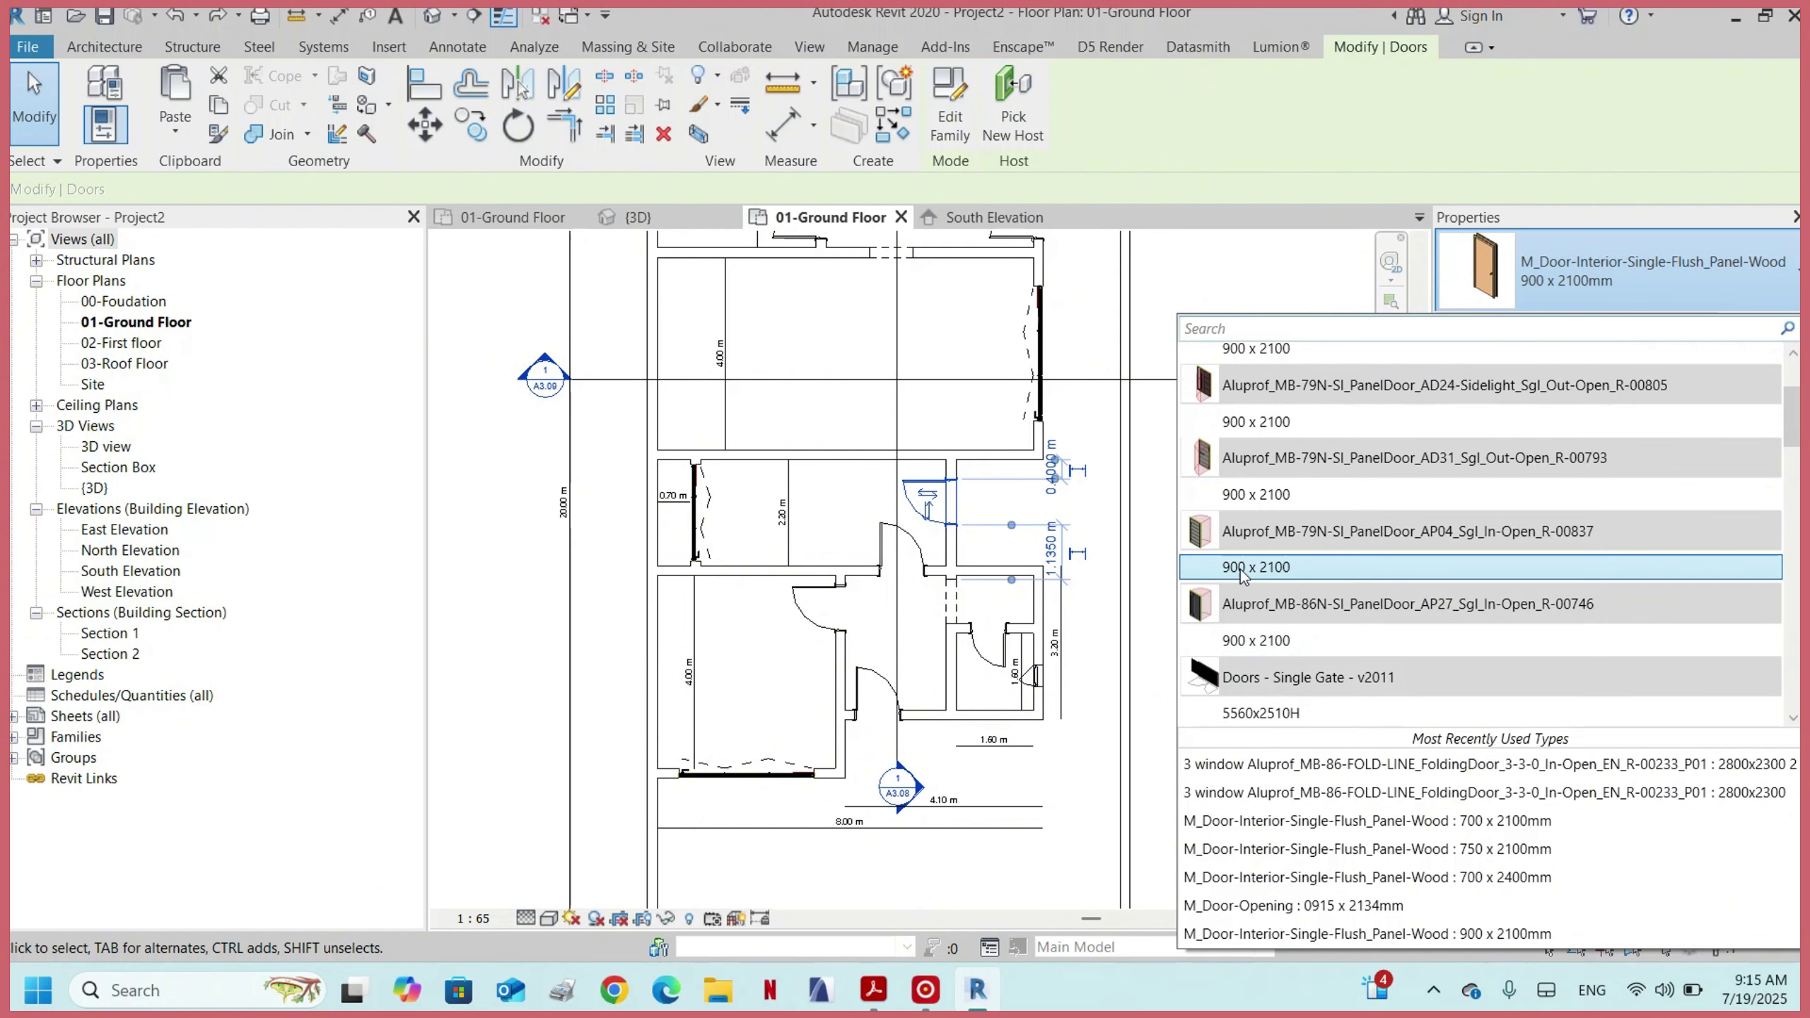
pyautogui.click(1258, 424)
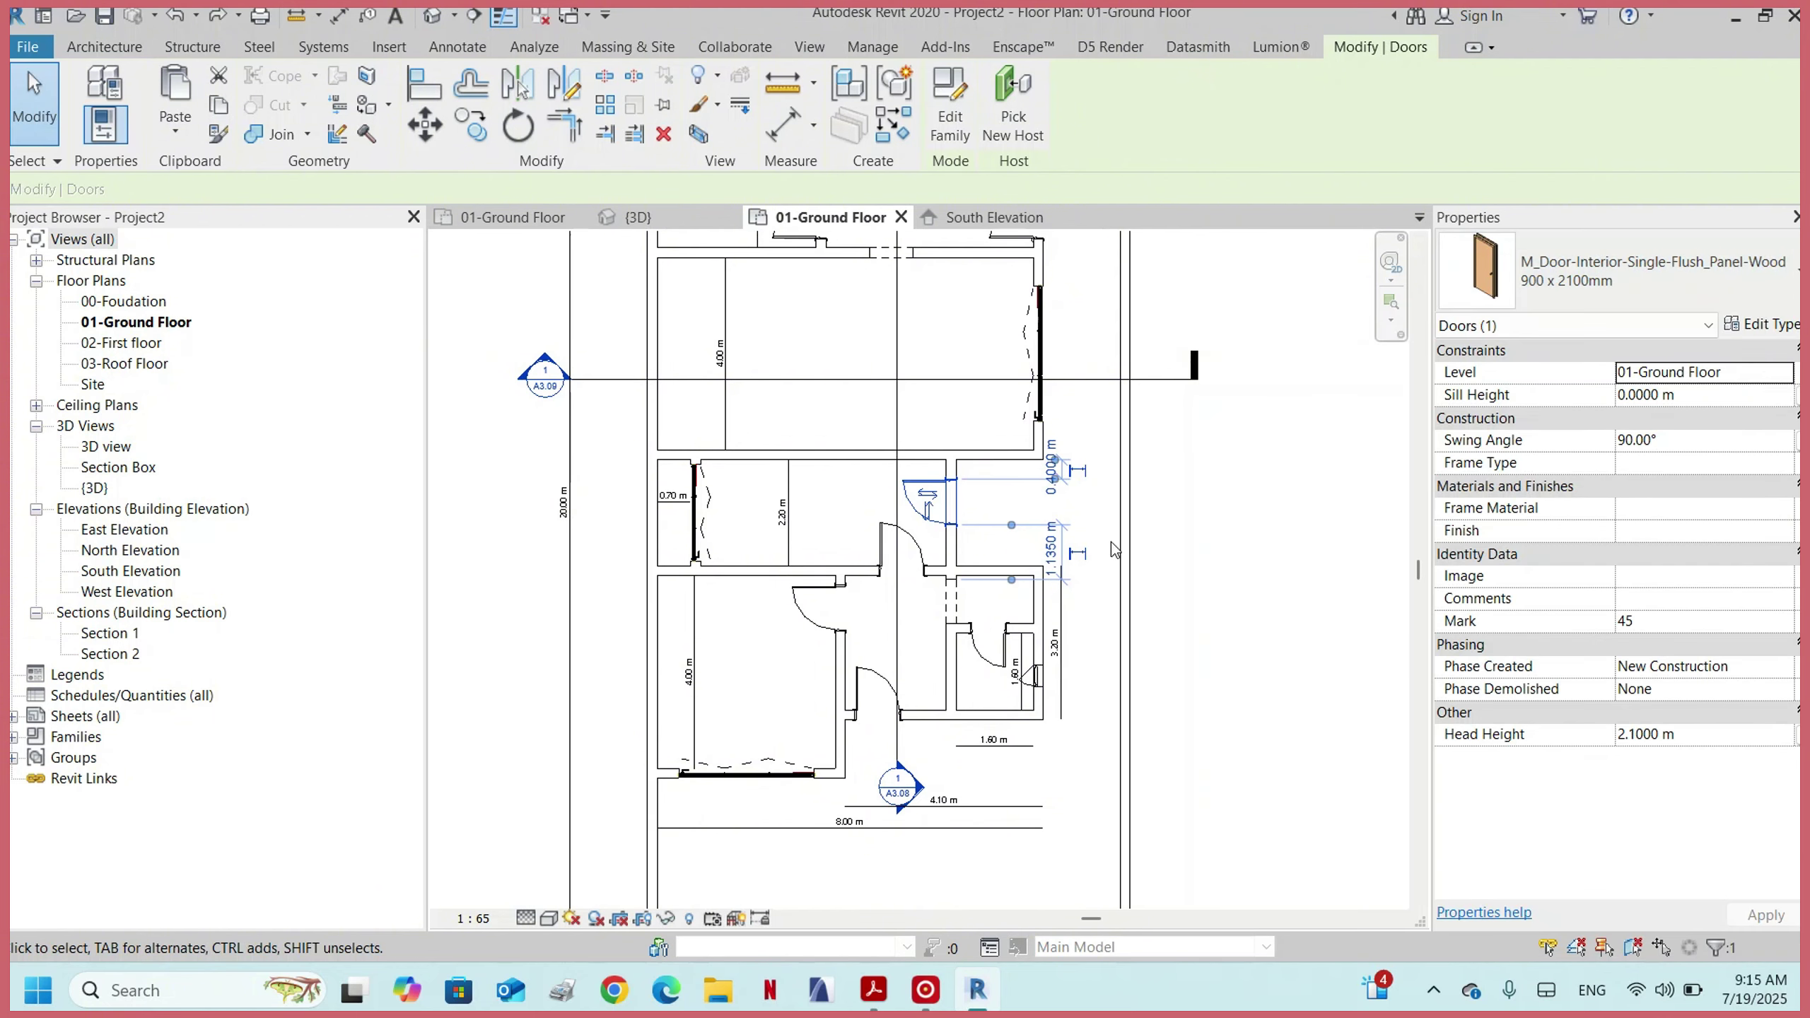
pyautogui.click(1115, 550)
# - Nudge the 900 x 2100mm door between the corridor and the 2.20 m room away from the sidelight door, about 2.61 m from the WC's outer wall
pyautogui.scroll(3, 923, 564)
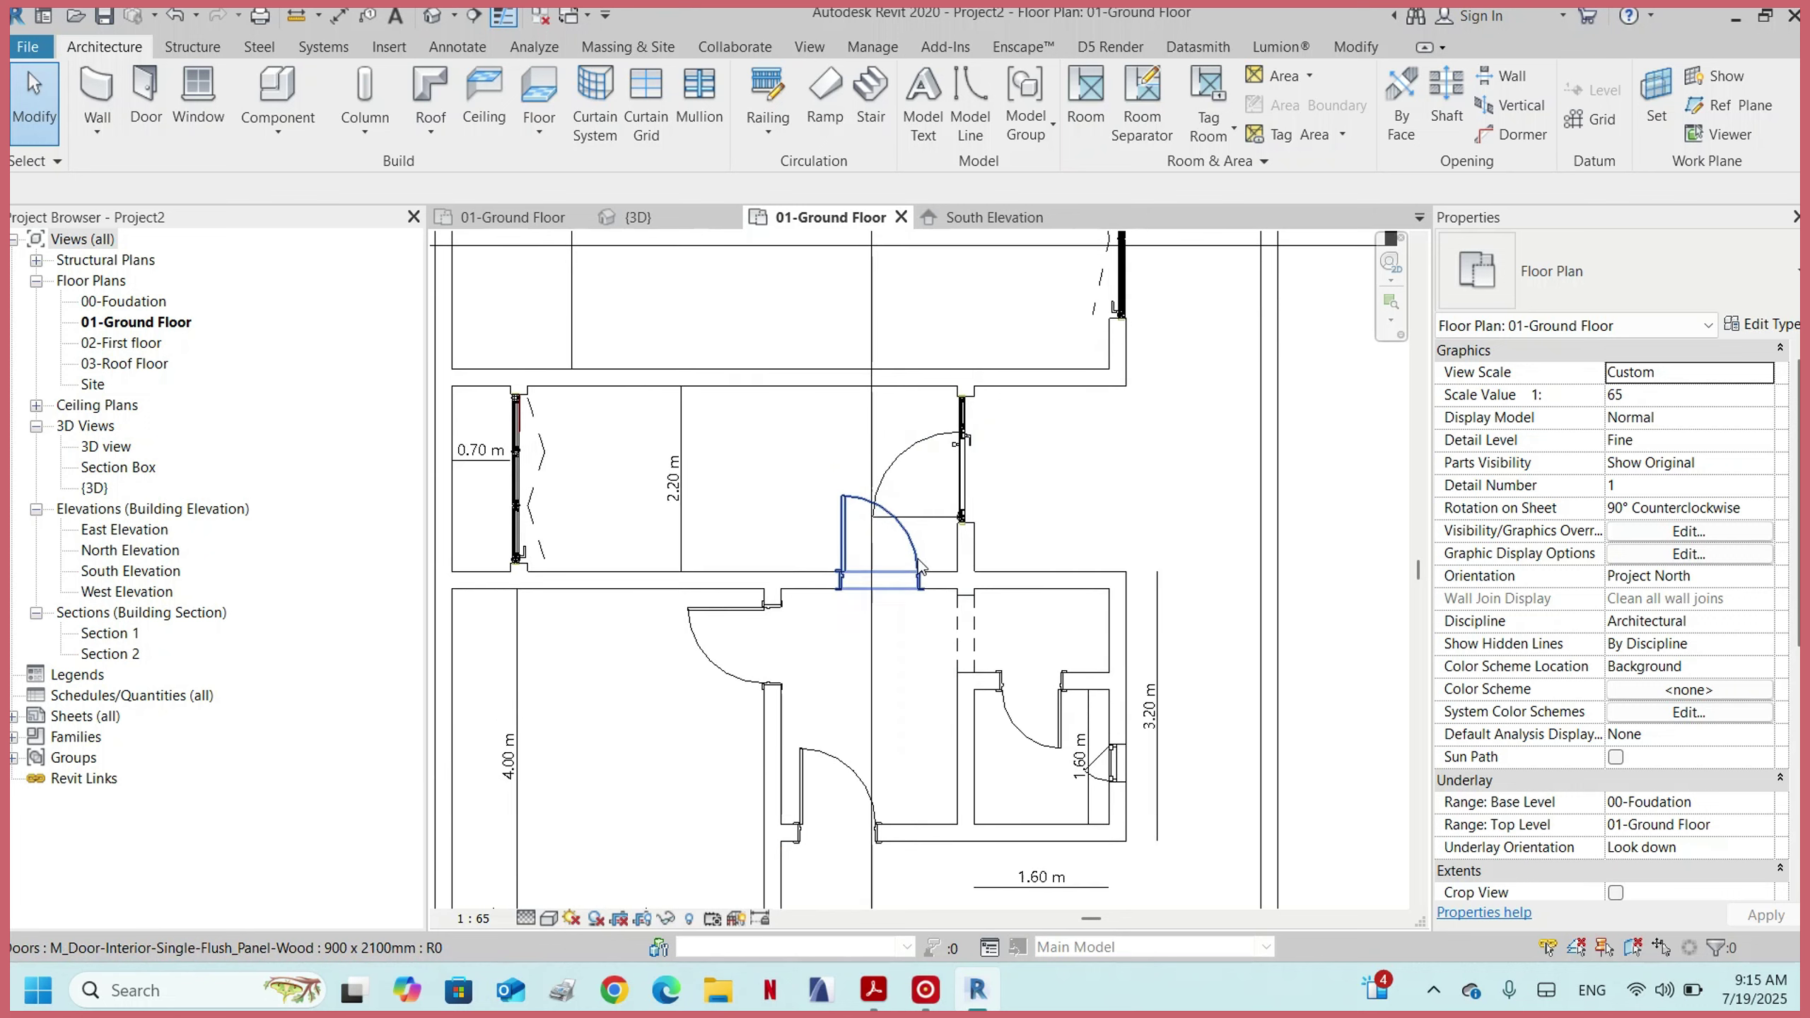
pyautogui.click(921, 567)
pyautogui.press('Left')
pyautogui.press('Left')
pyautogui.press('Left')
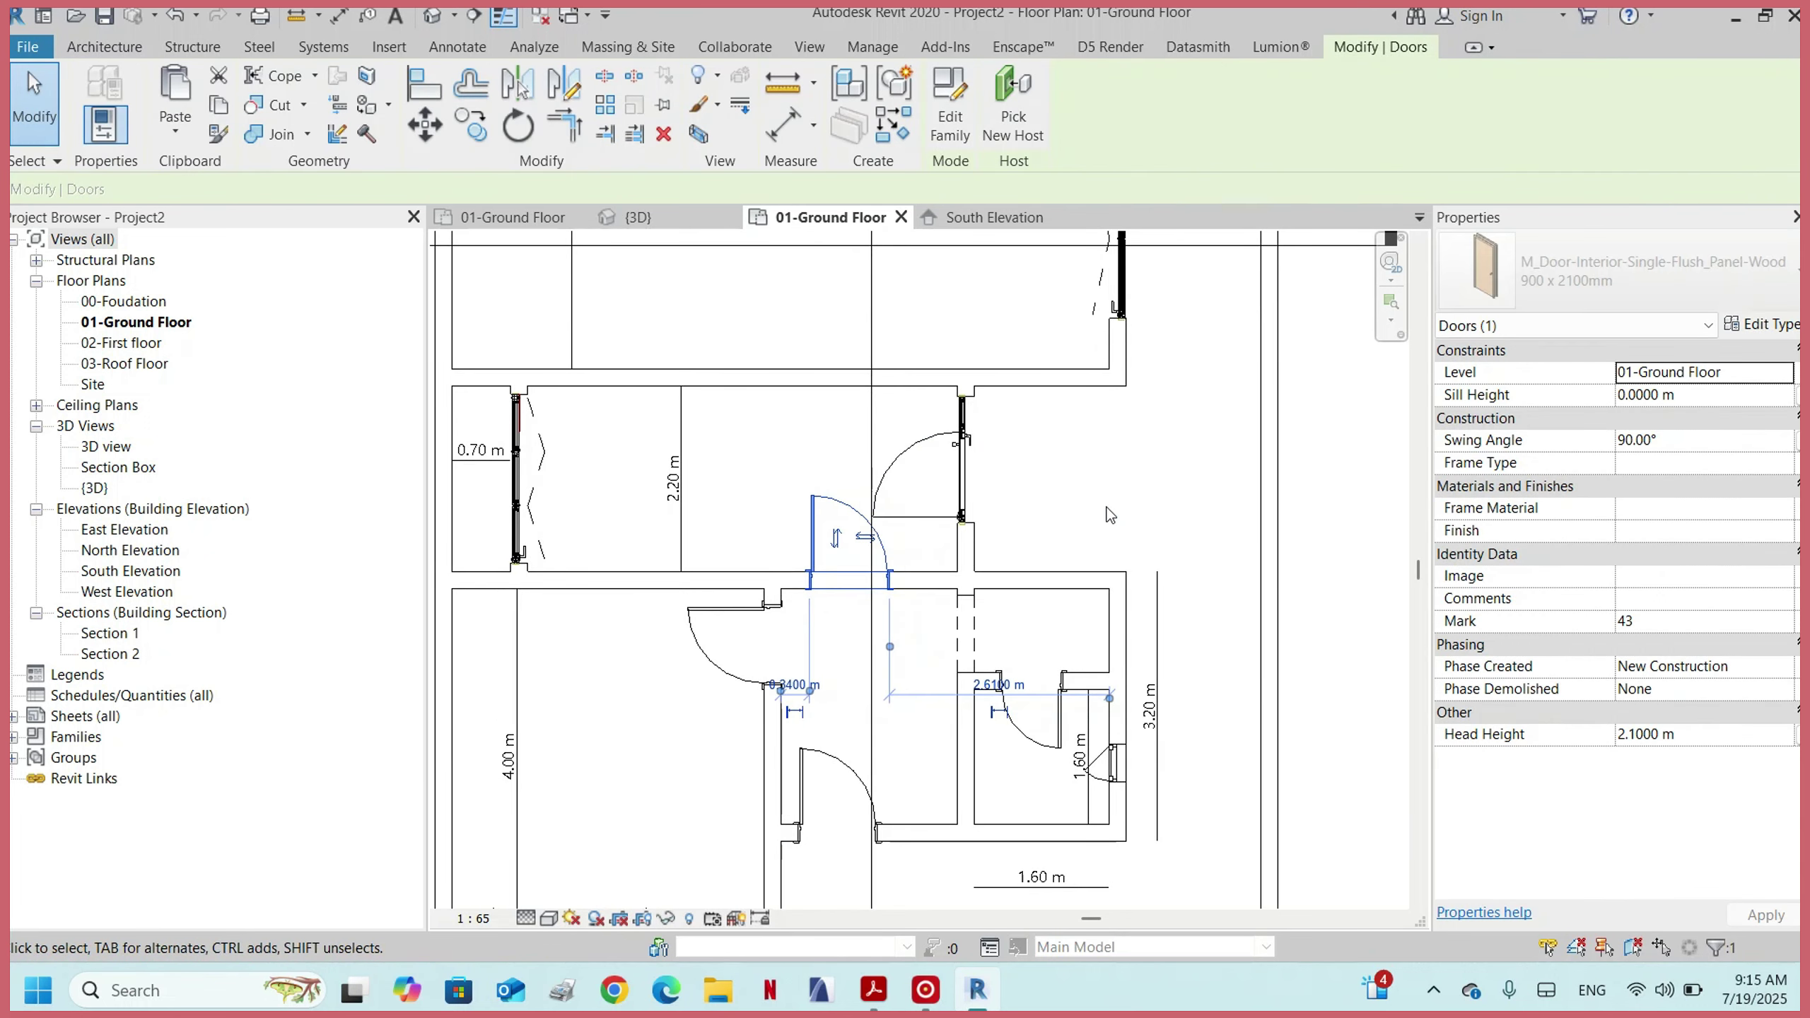
pyautogui.click(1110, 515)
# - In the reference project's ground floor plan, dimension the widths of two stair flights around the central void with aligned dimensions
pyautogui.scroll(-5, 955, 563)
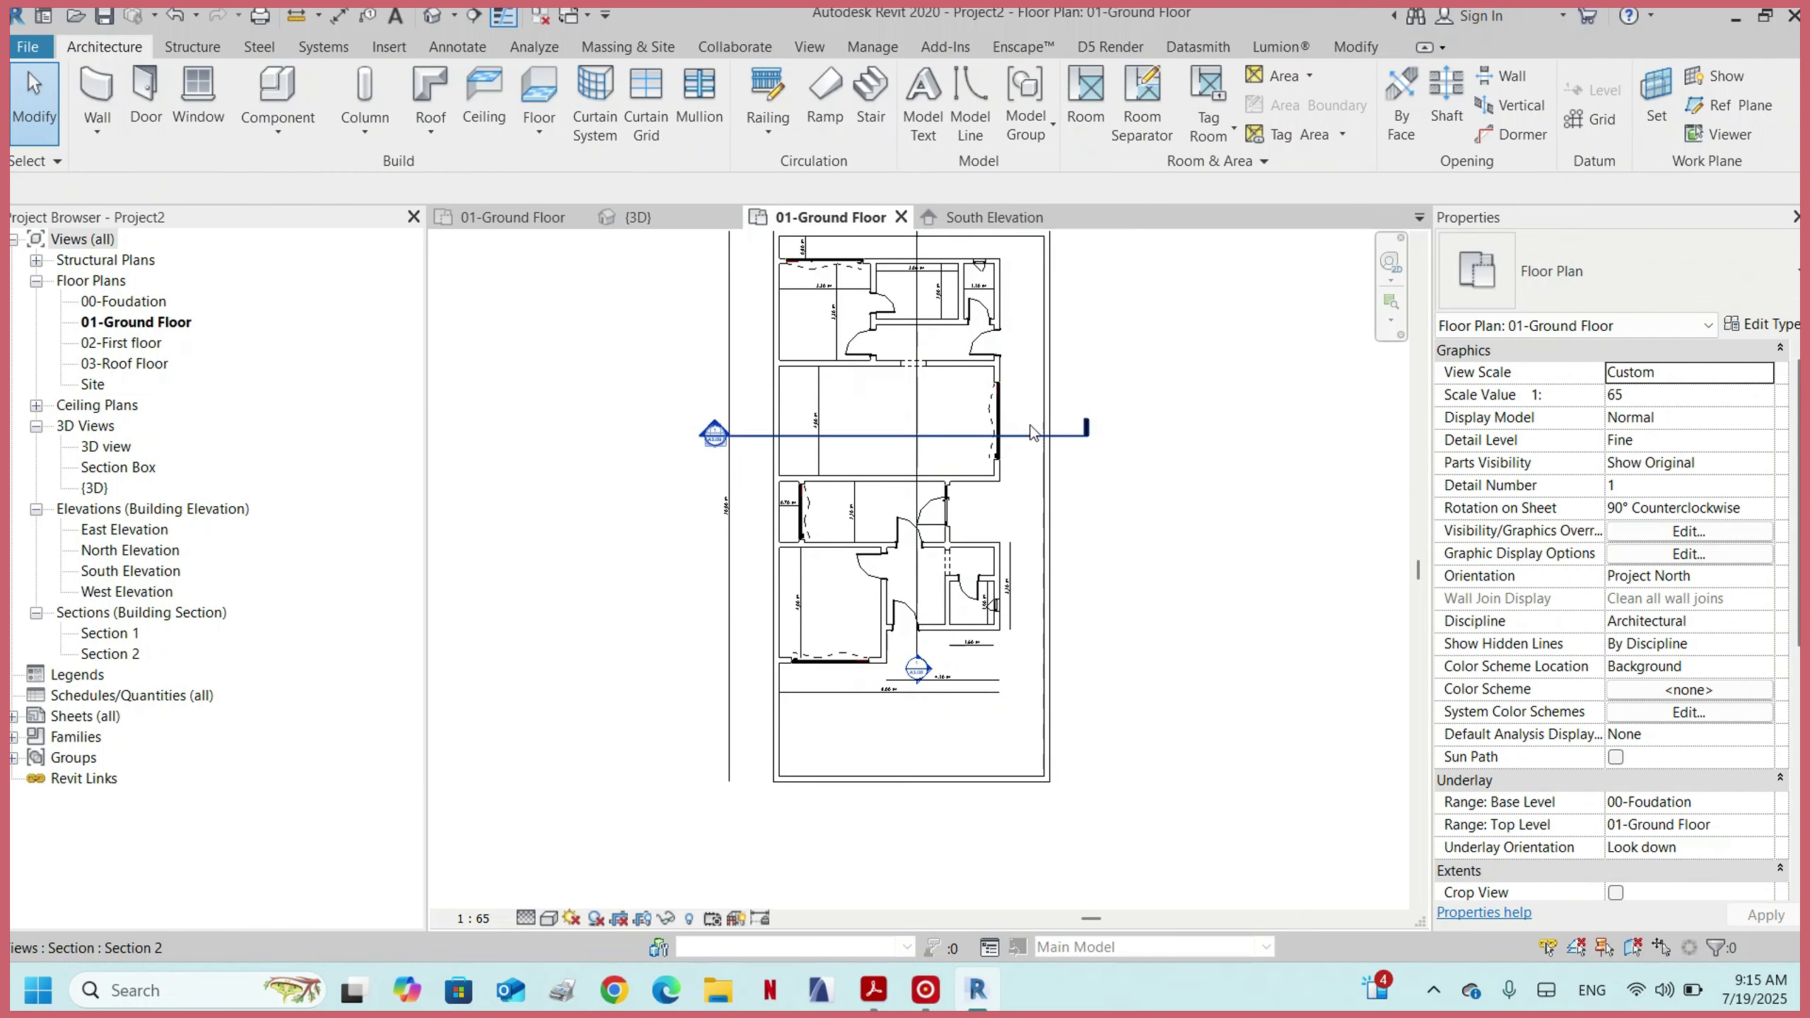
pyautogui.scroll(2, 809, 328)
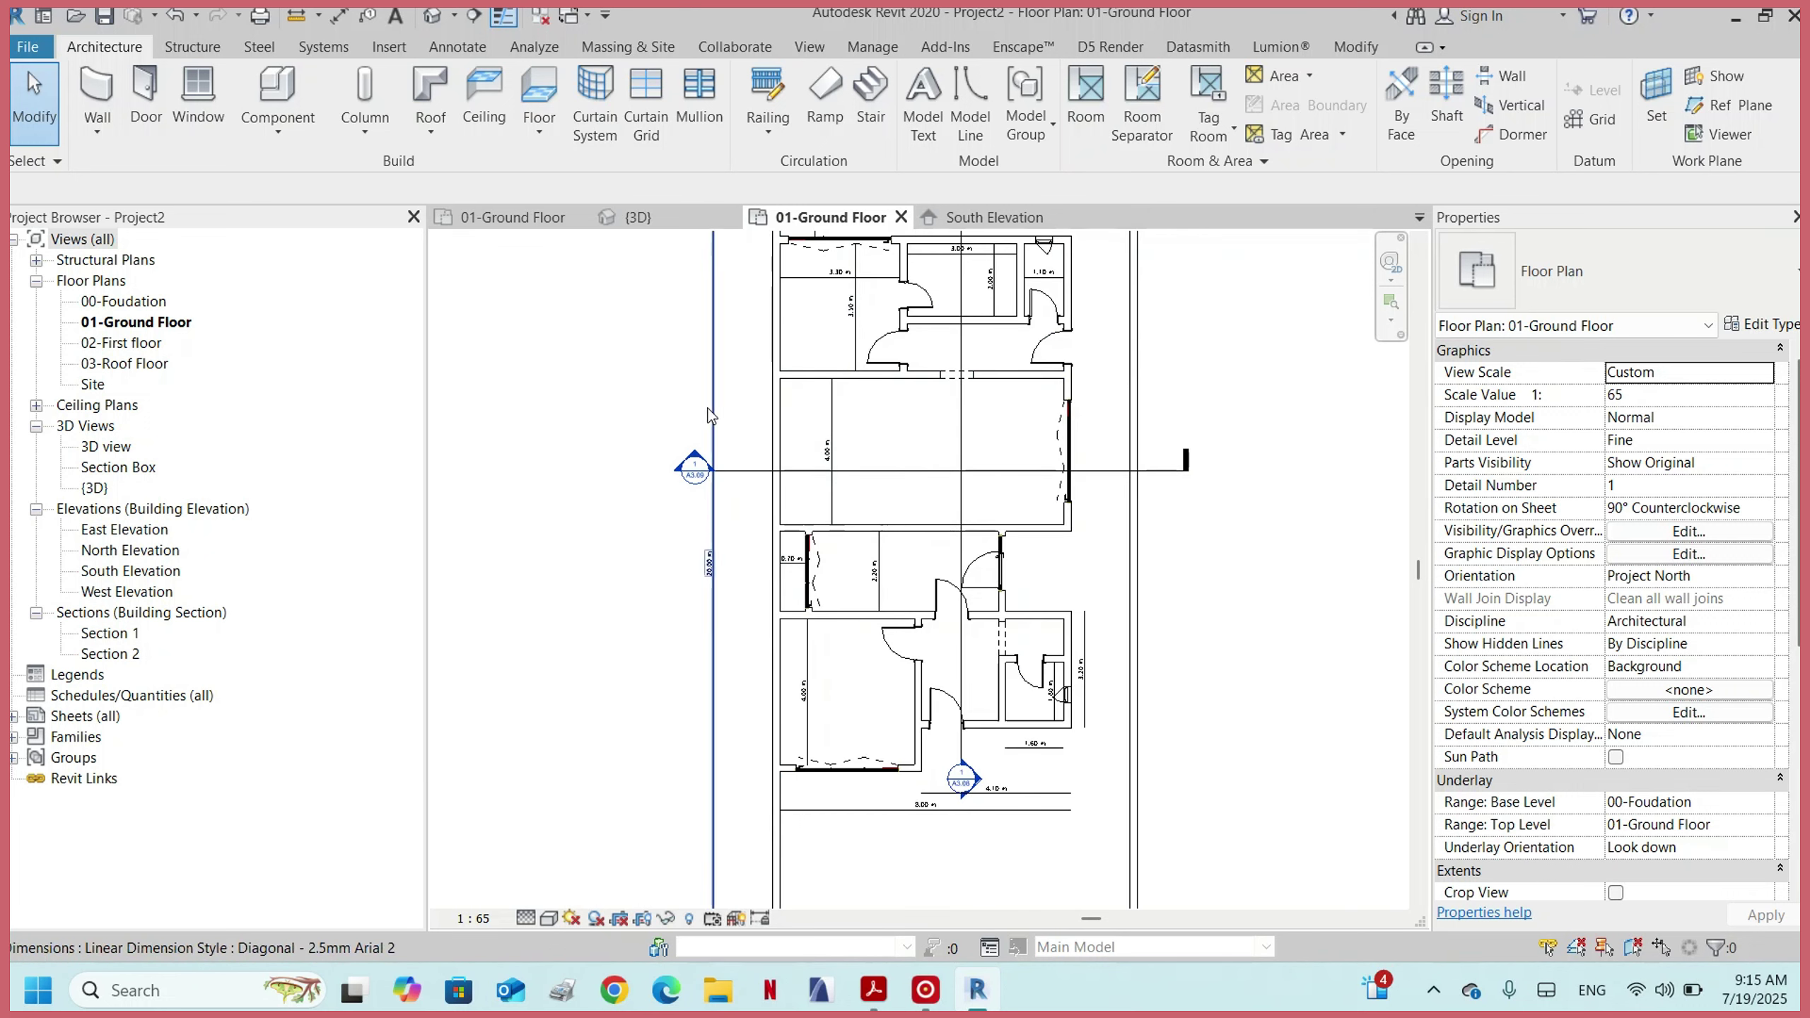
pyautogui.click(546, 213)
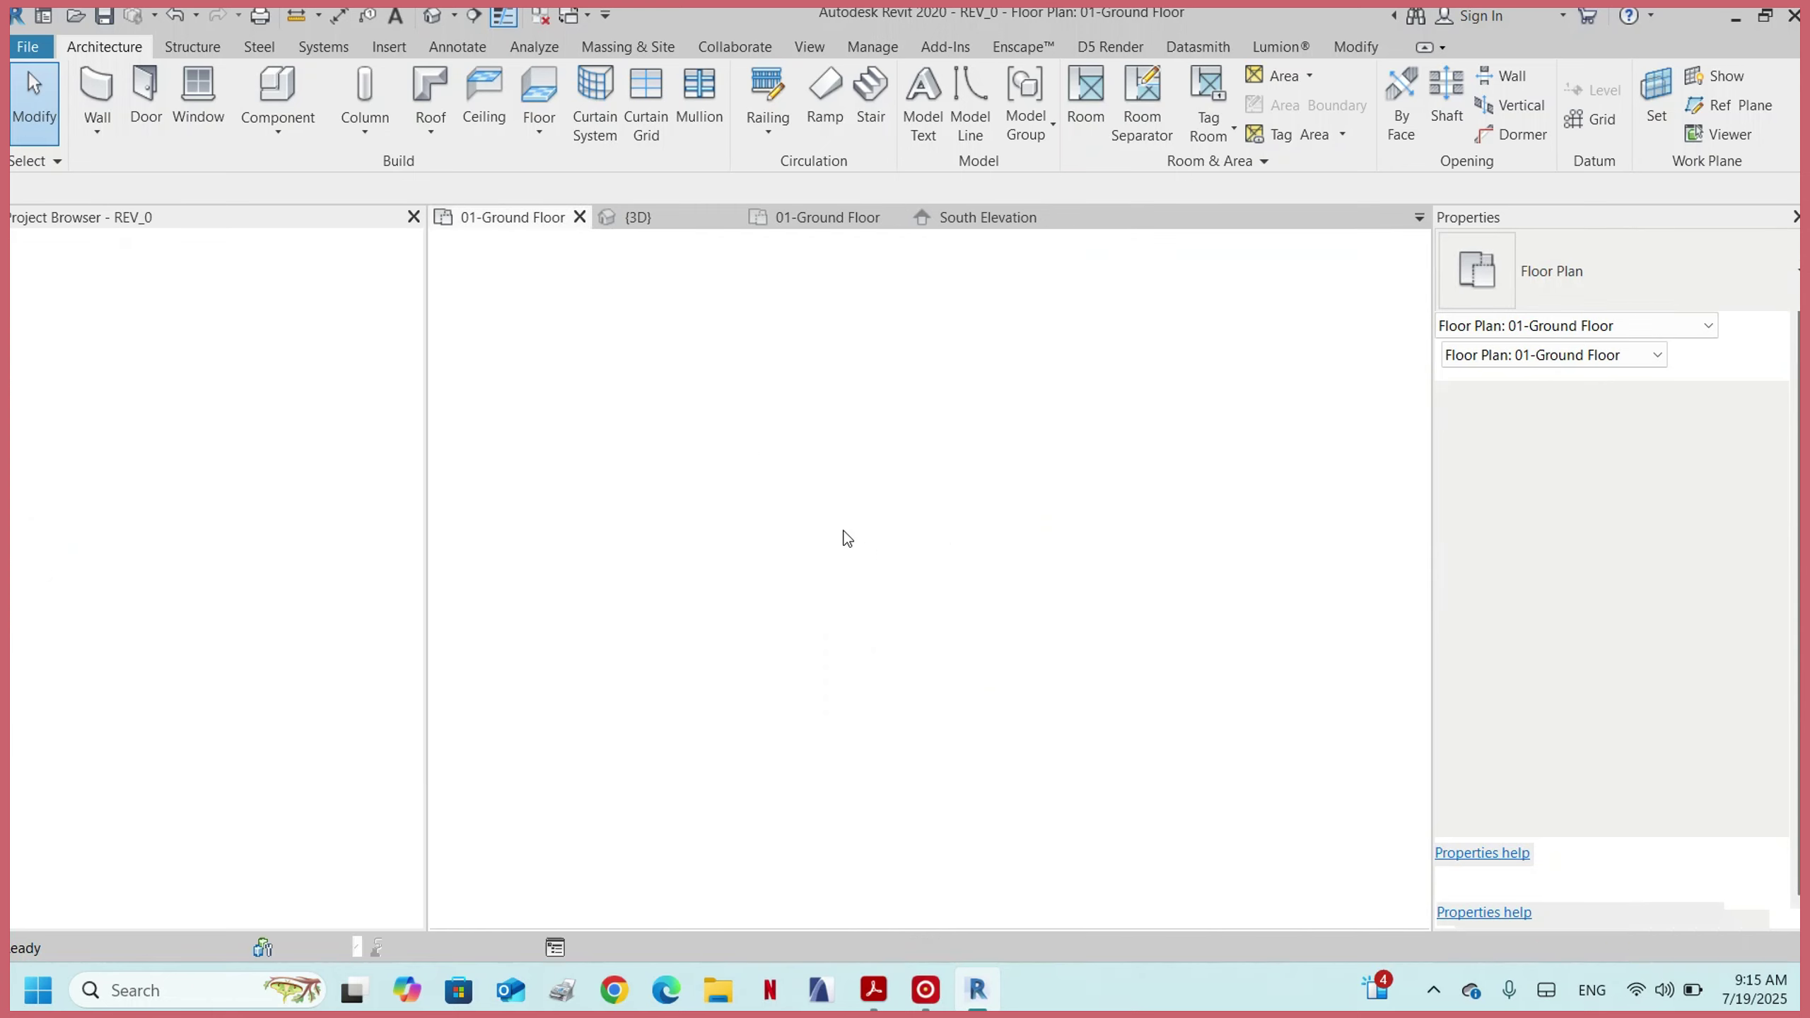
pyautogui.scroll(5, 685, 377)
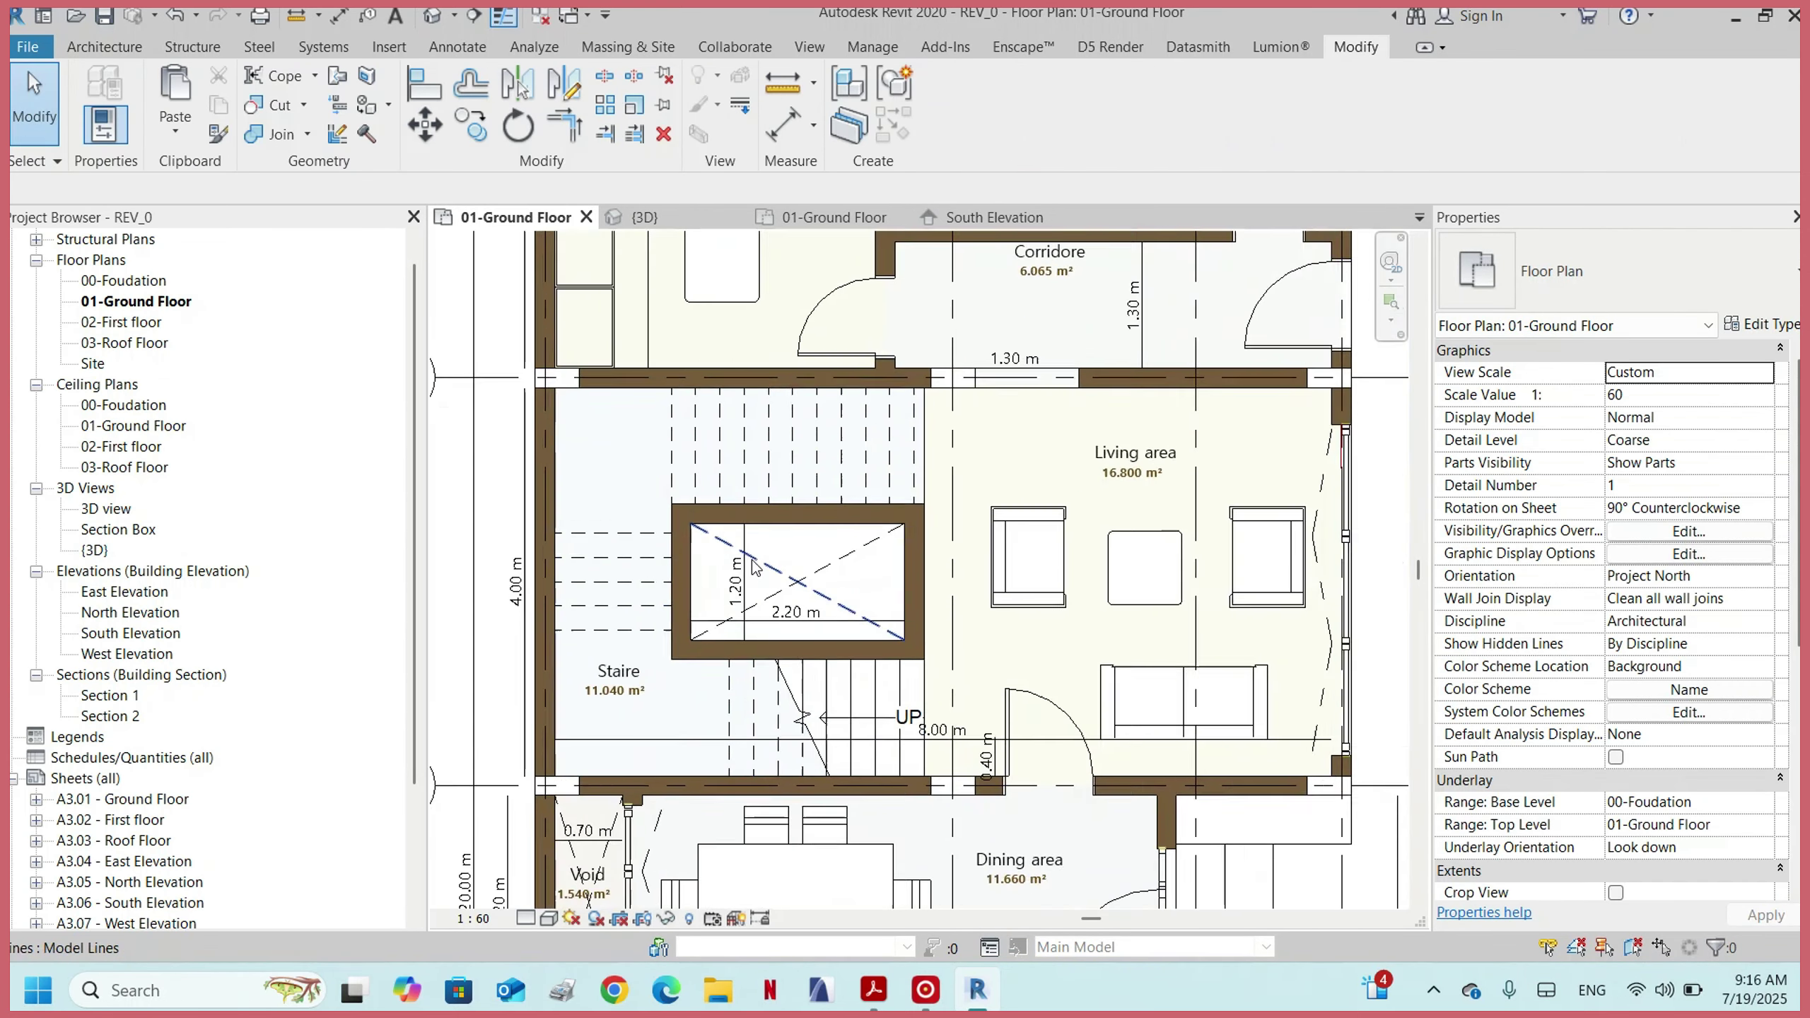
pyautogui.click(784, 123)
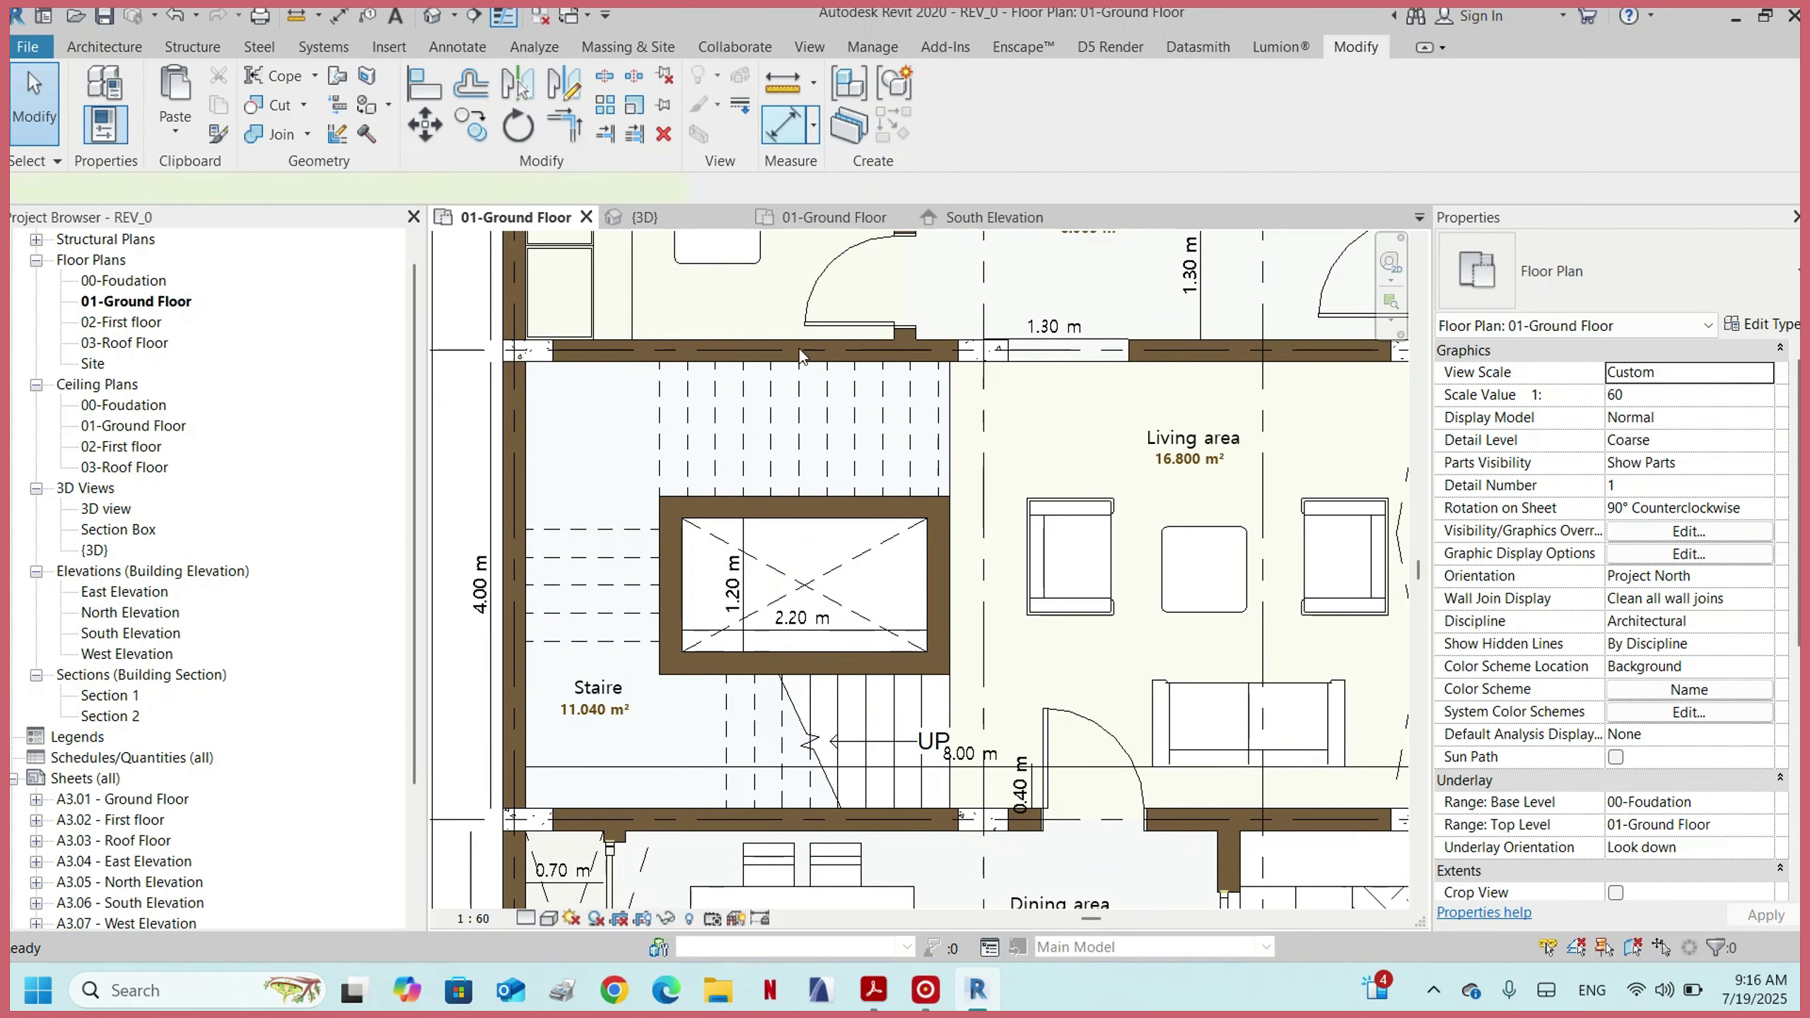
pyautogui.click(863, 363)
pyautogui.click(868, 495)
pyautogui.click(869, 496)
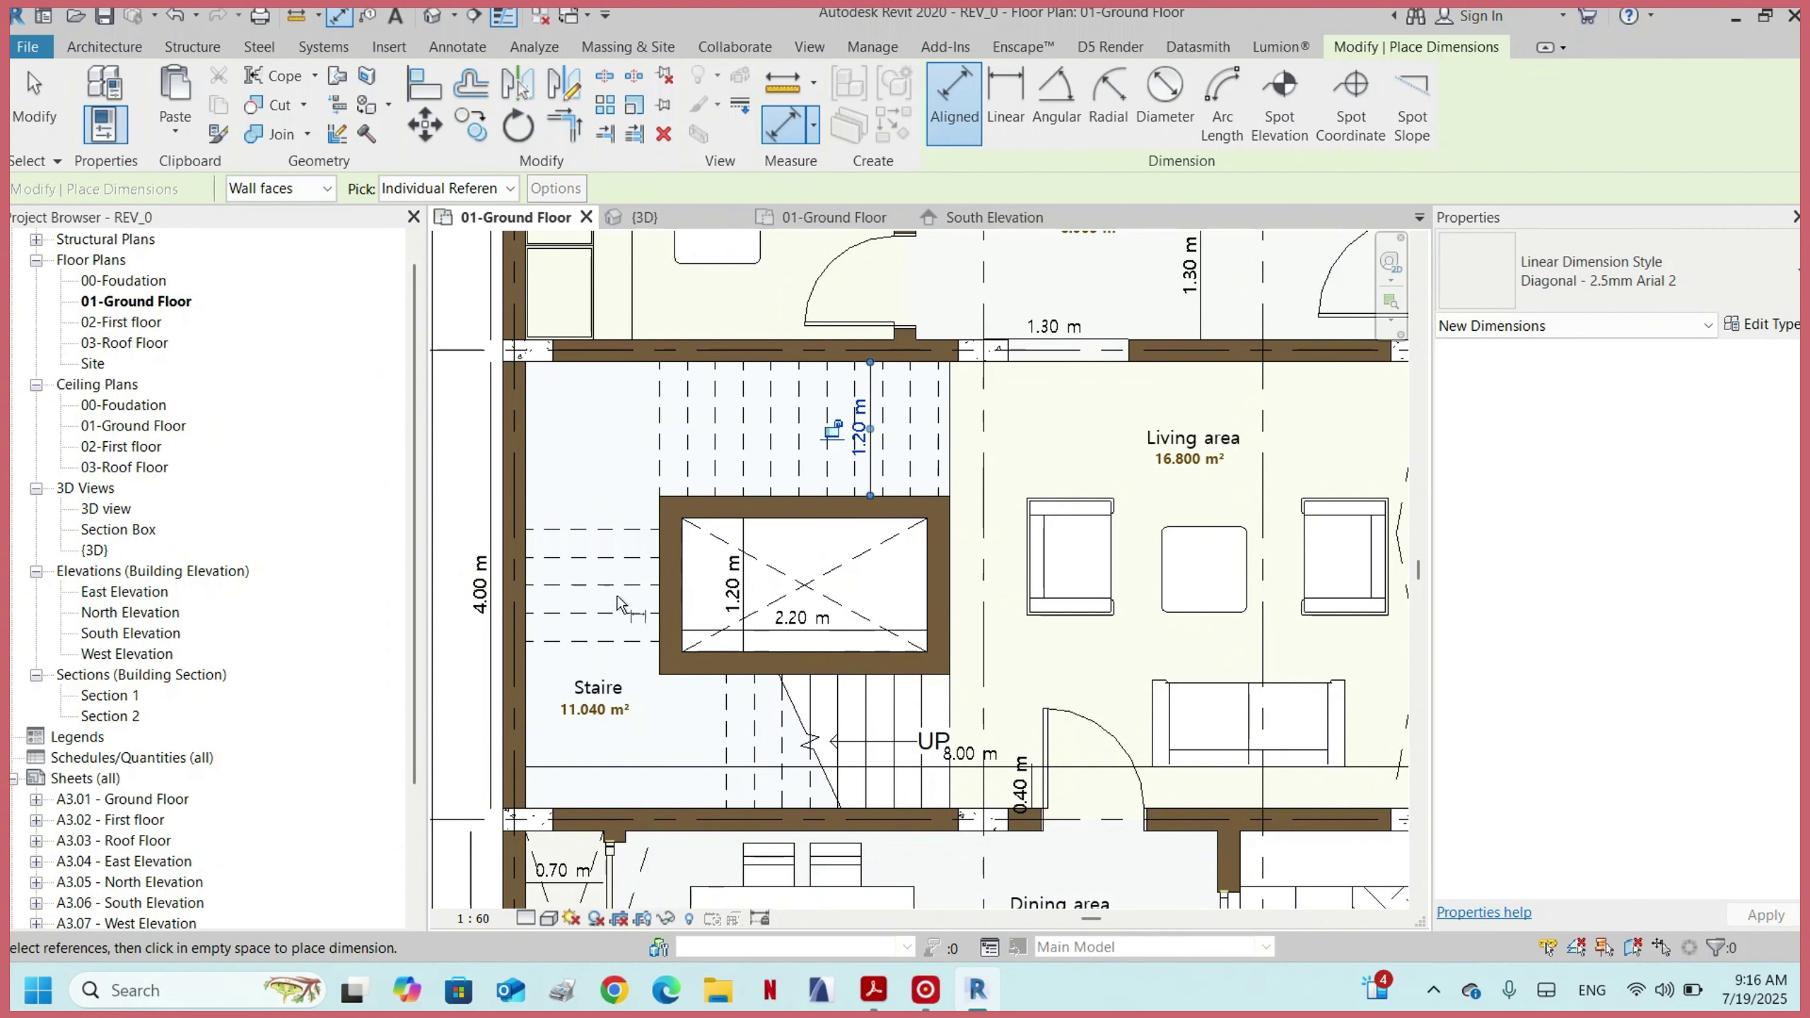
pyautogui.click(660, 527)
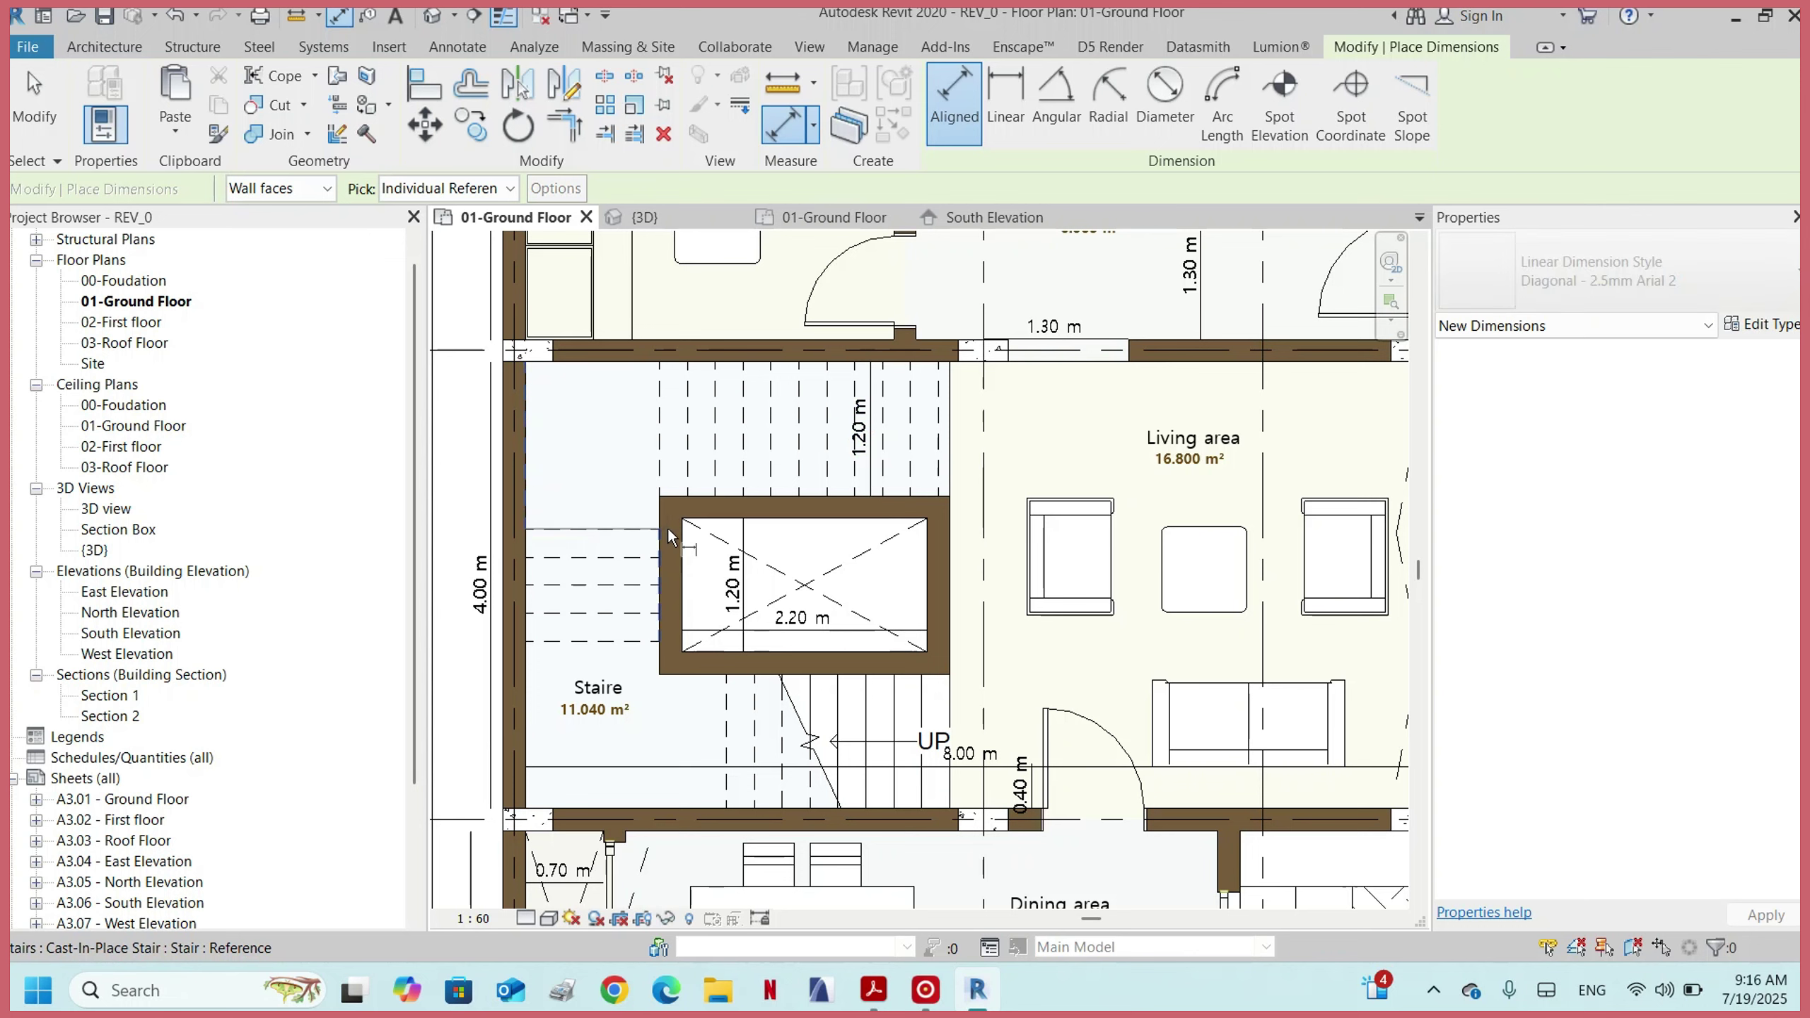
pyautogui.click(661, 530)
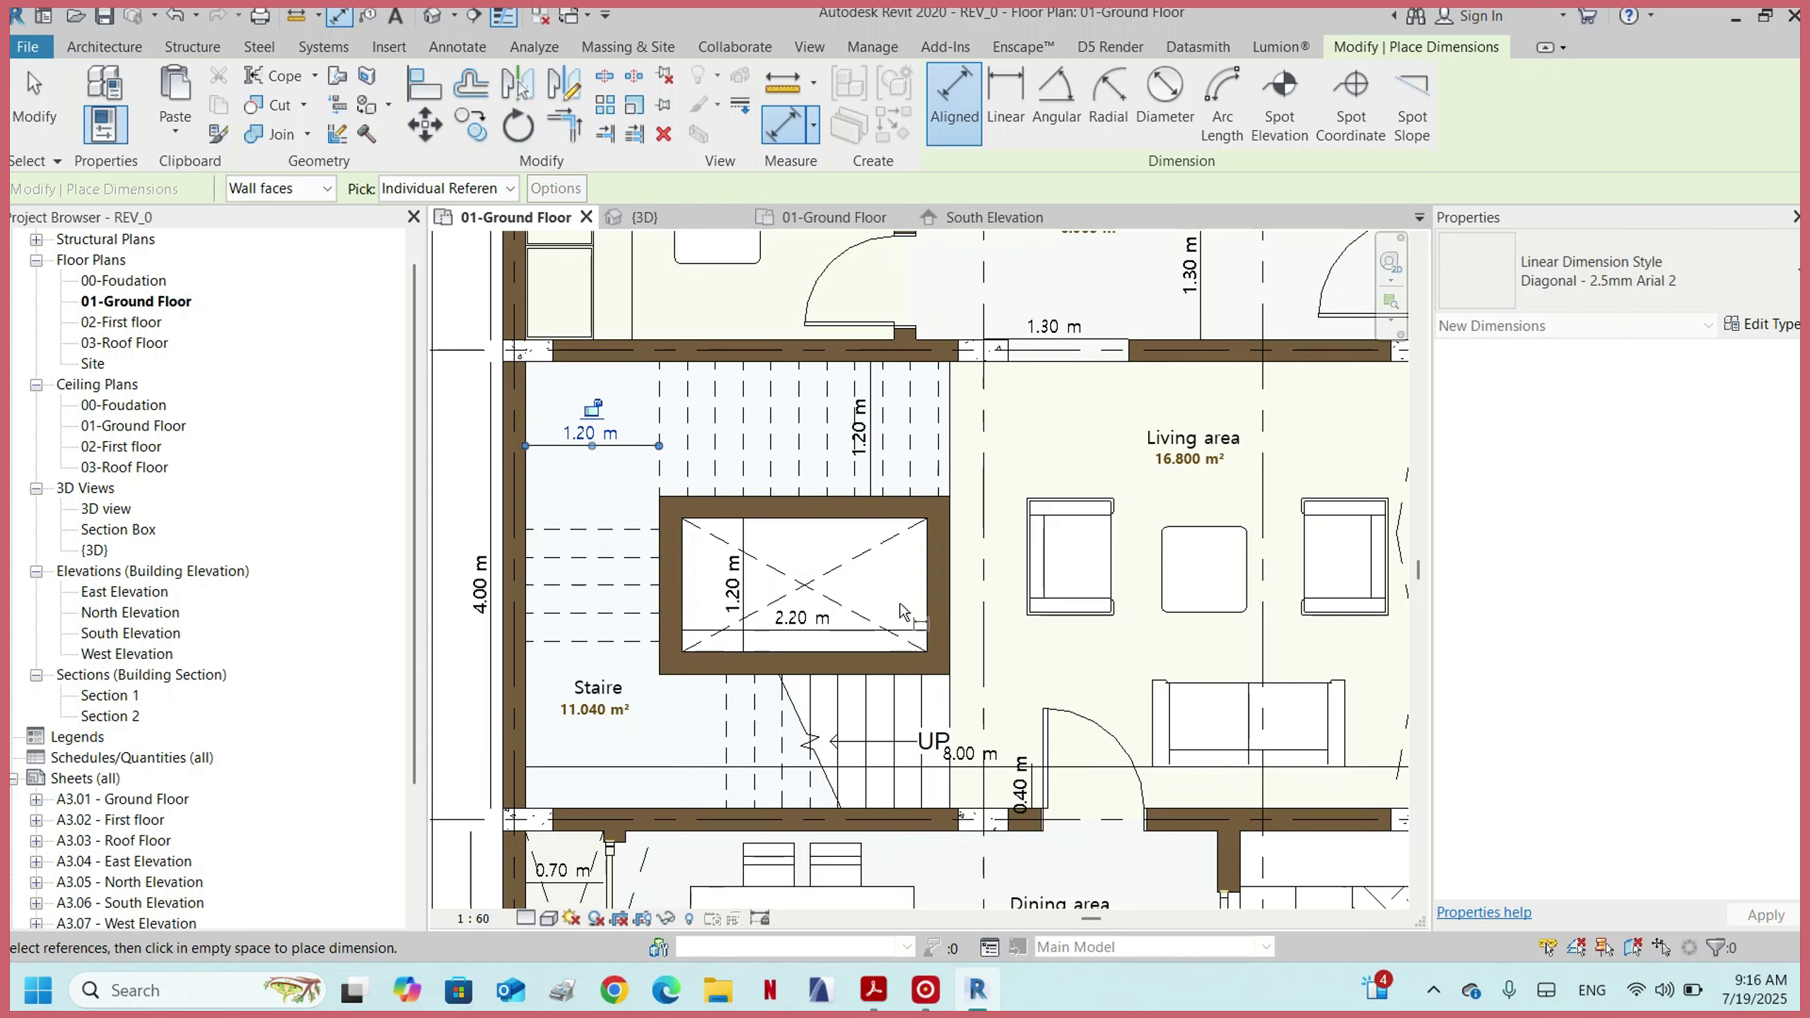
pyautogui.scroll(-2, 918, 412)
# - Back in Project2, draw a closed rectangle of Brick wall-01 200mm walls in the 4.00 m deep room, about 1.60 m wide inside, for the stair core
pyautogui.click(798, 217)
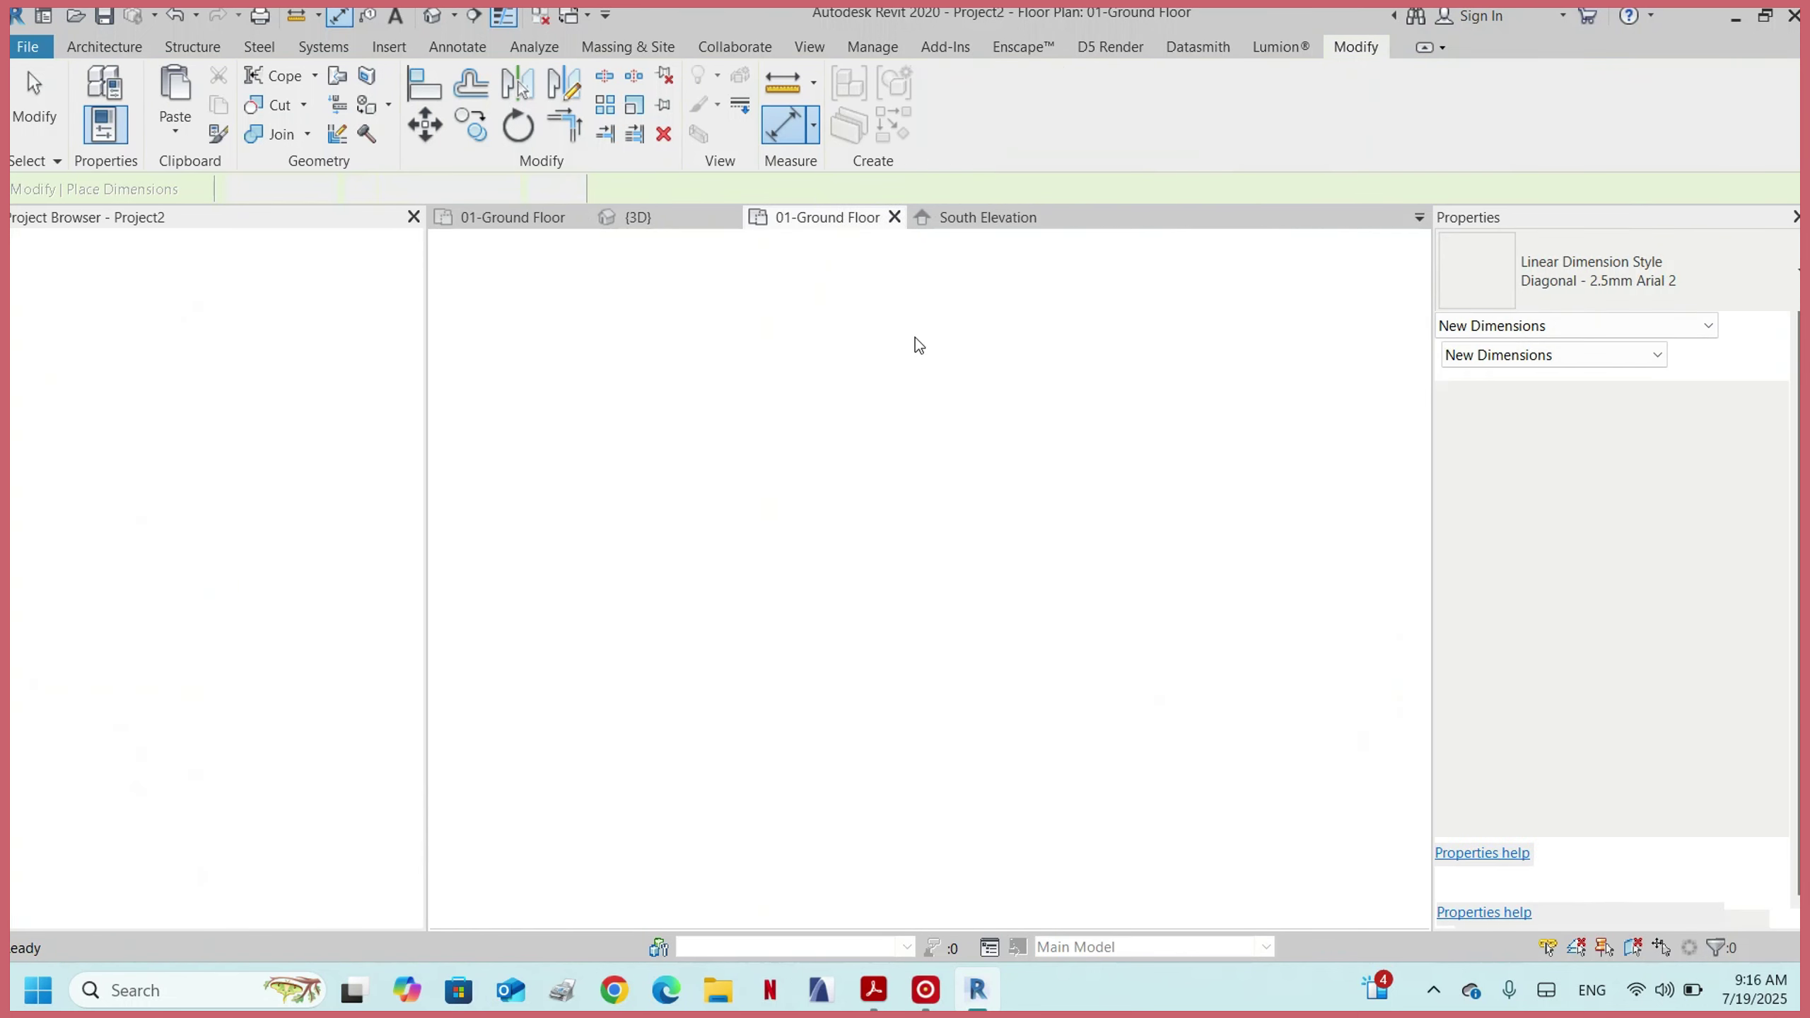
pyautogui.click(865, 355)
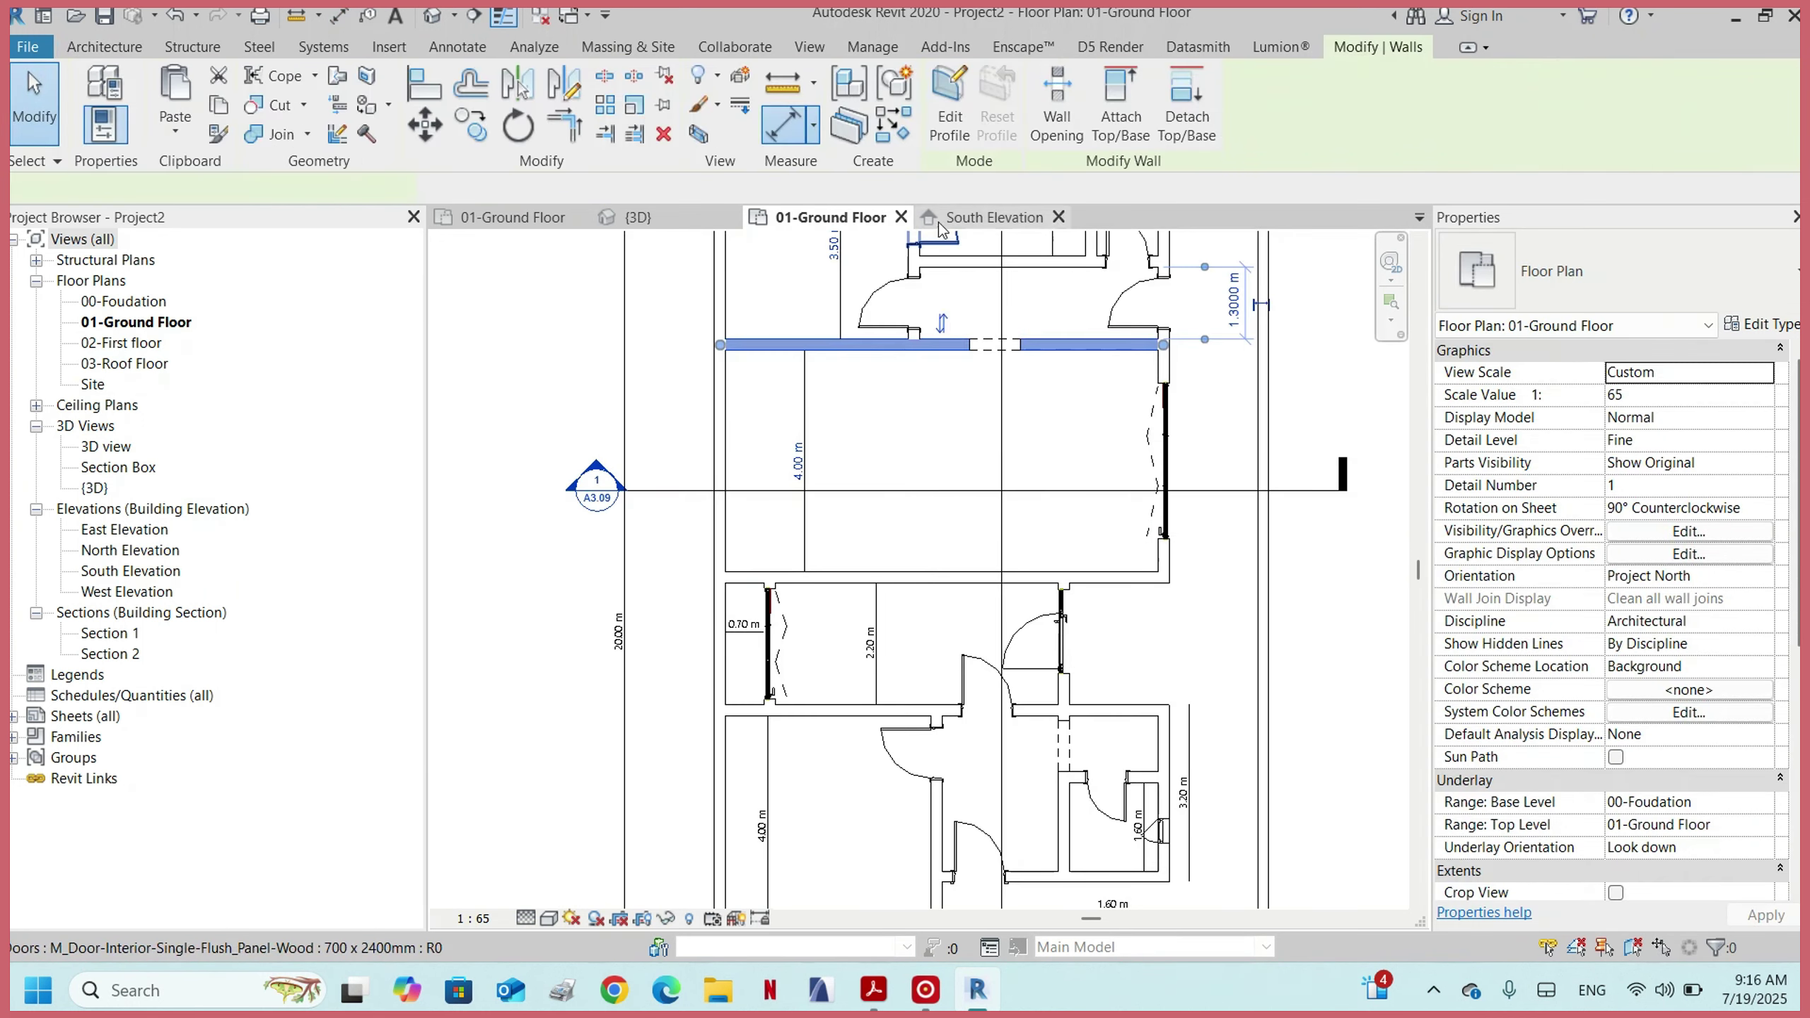
pyautogui.click(902, 126)
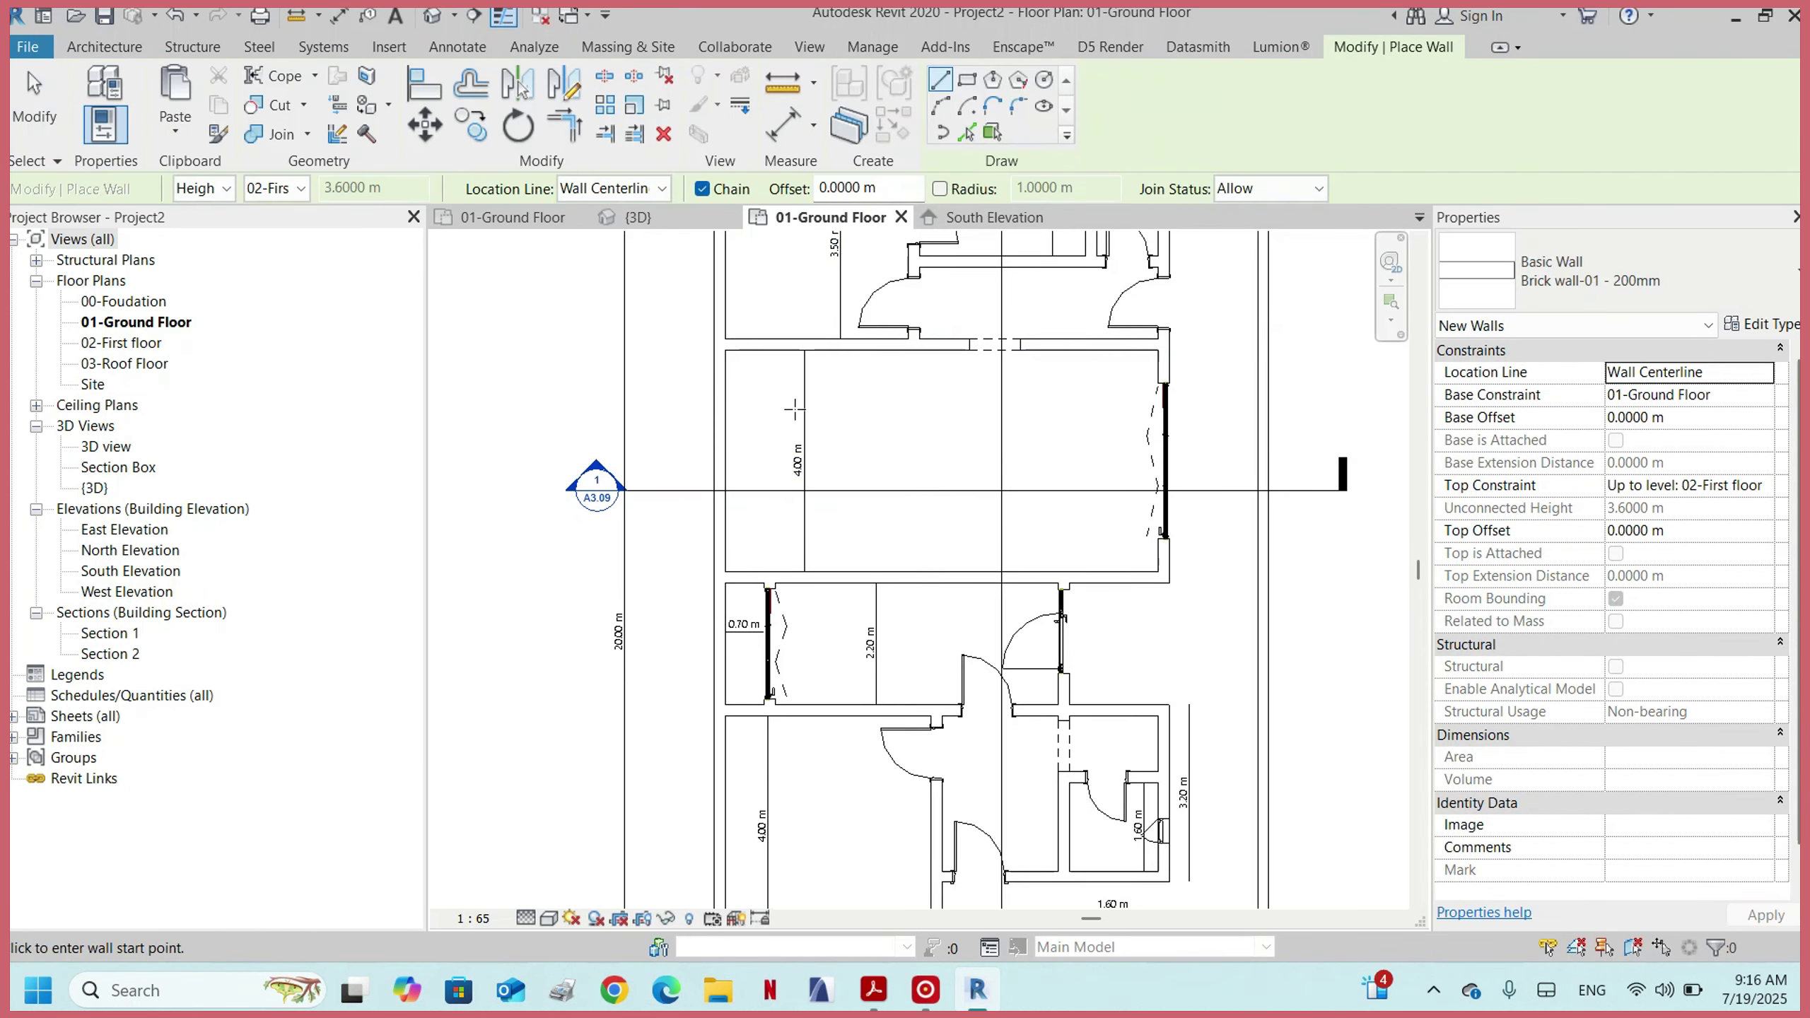
pyautogui.click(795, 410)
pyautogui.click(794, 519)
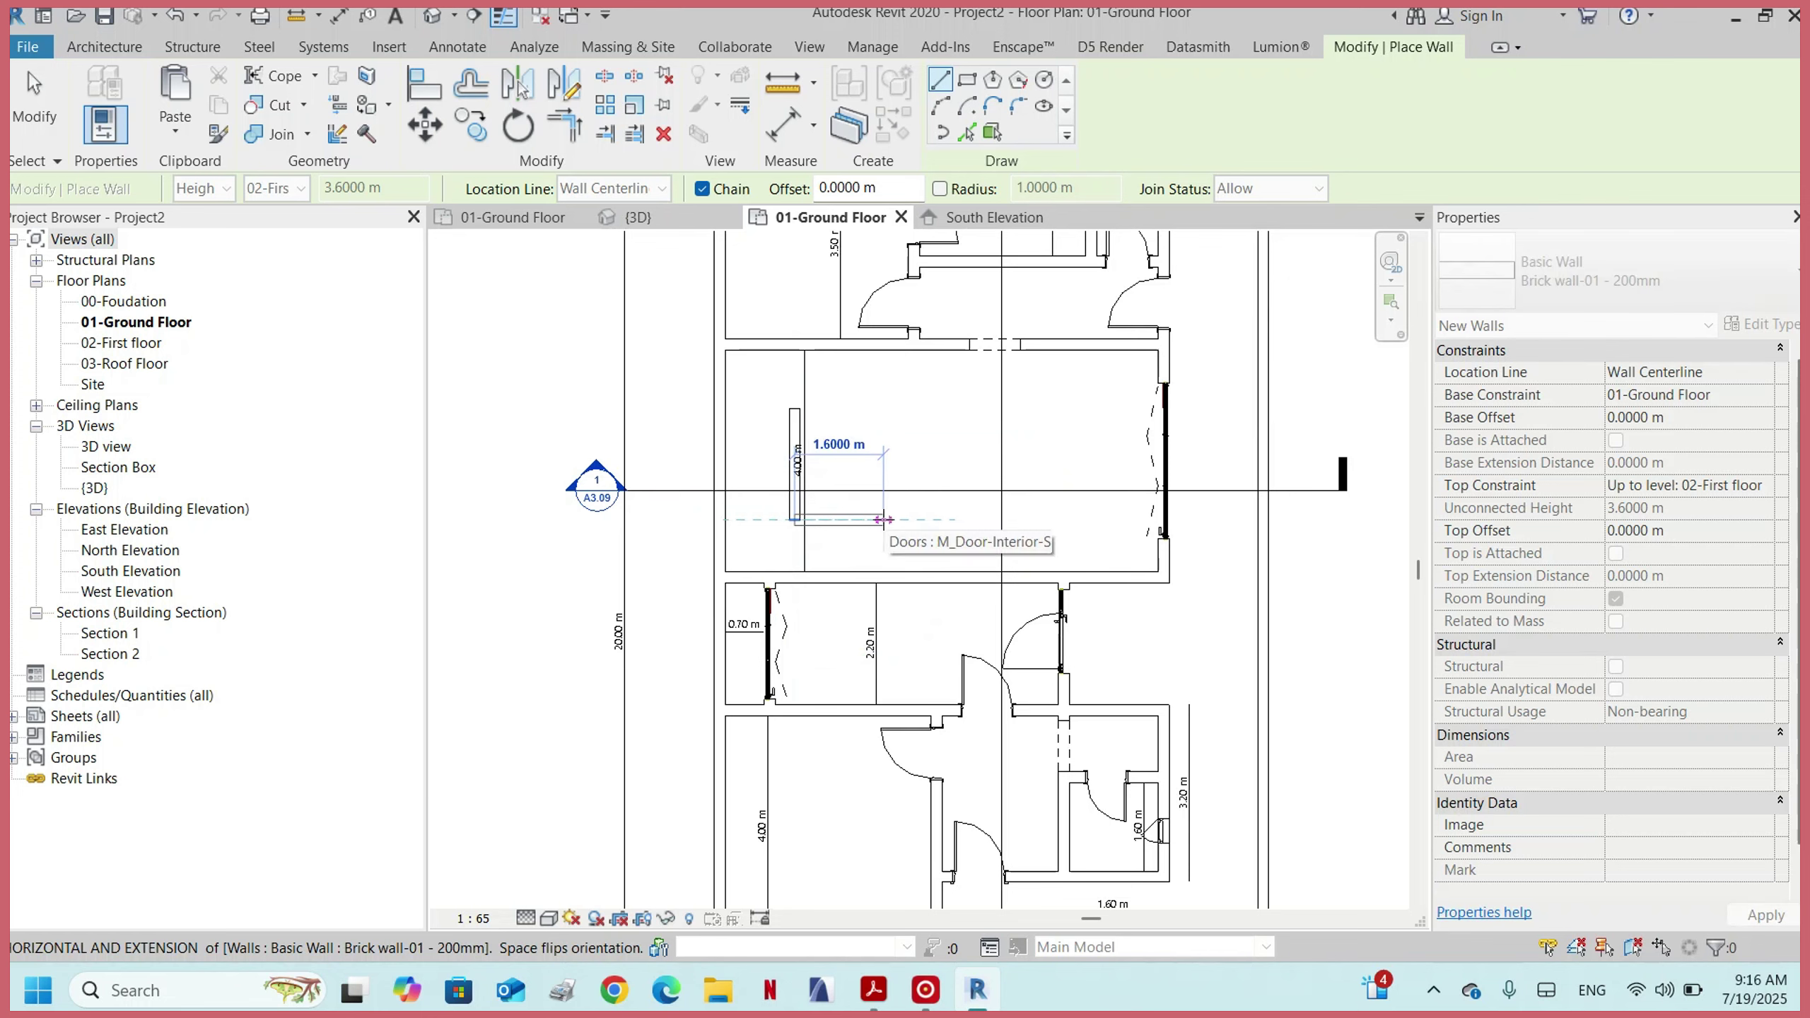
pyautogui.click(893, 519)
pyautogui.click(894, 409)
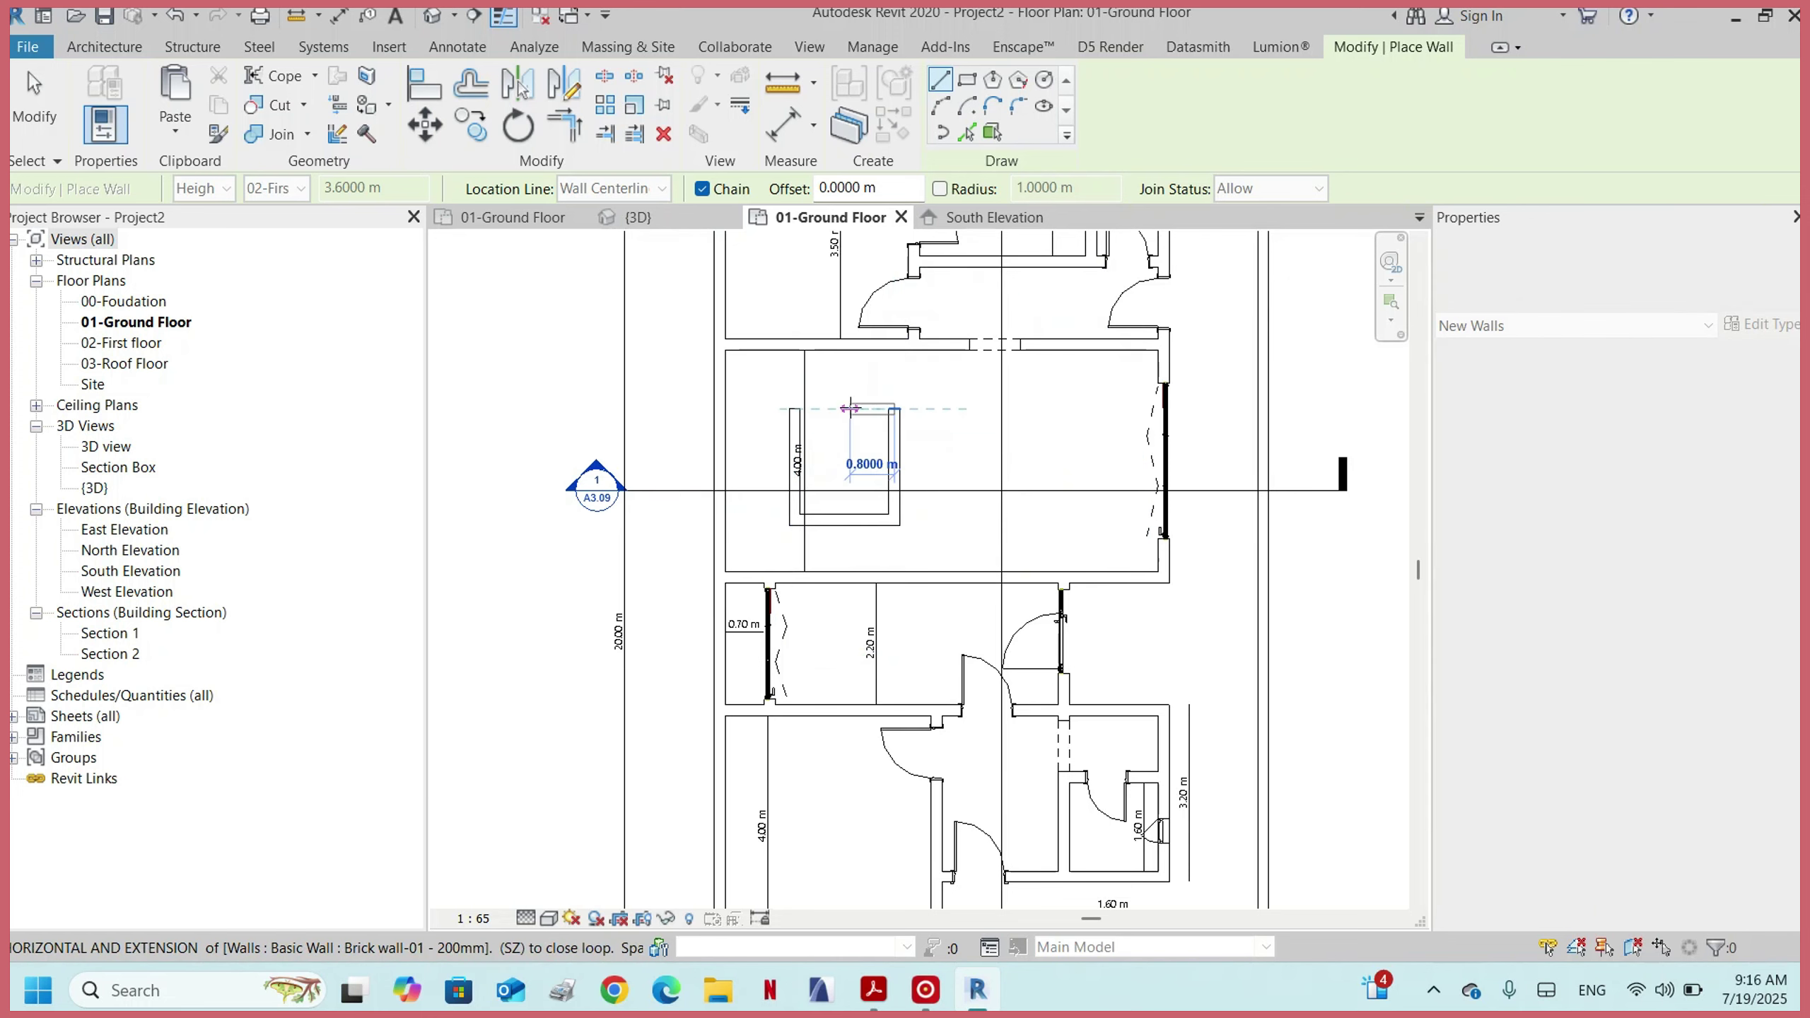
pyautogui.click(798, 408)
pyautogui.press('Escape')
# - Move the room's 4.00 m dimension clear of the stair core, outside the house's outer wall
pyautogui.scroll(3, 764, 393)
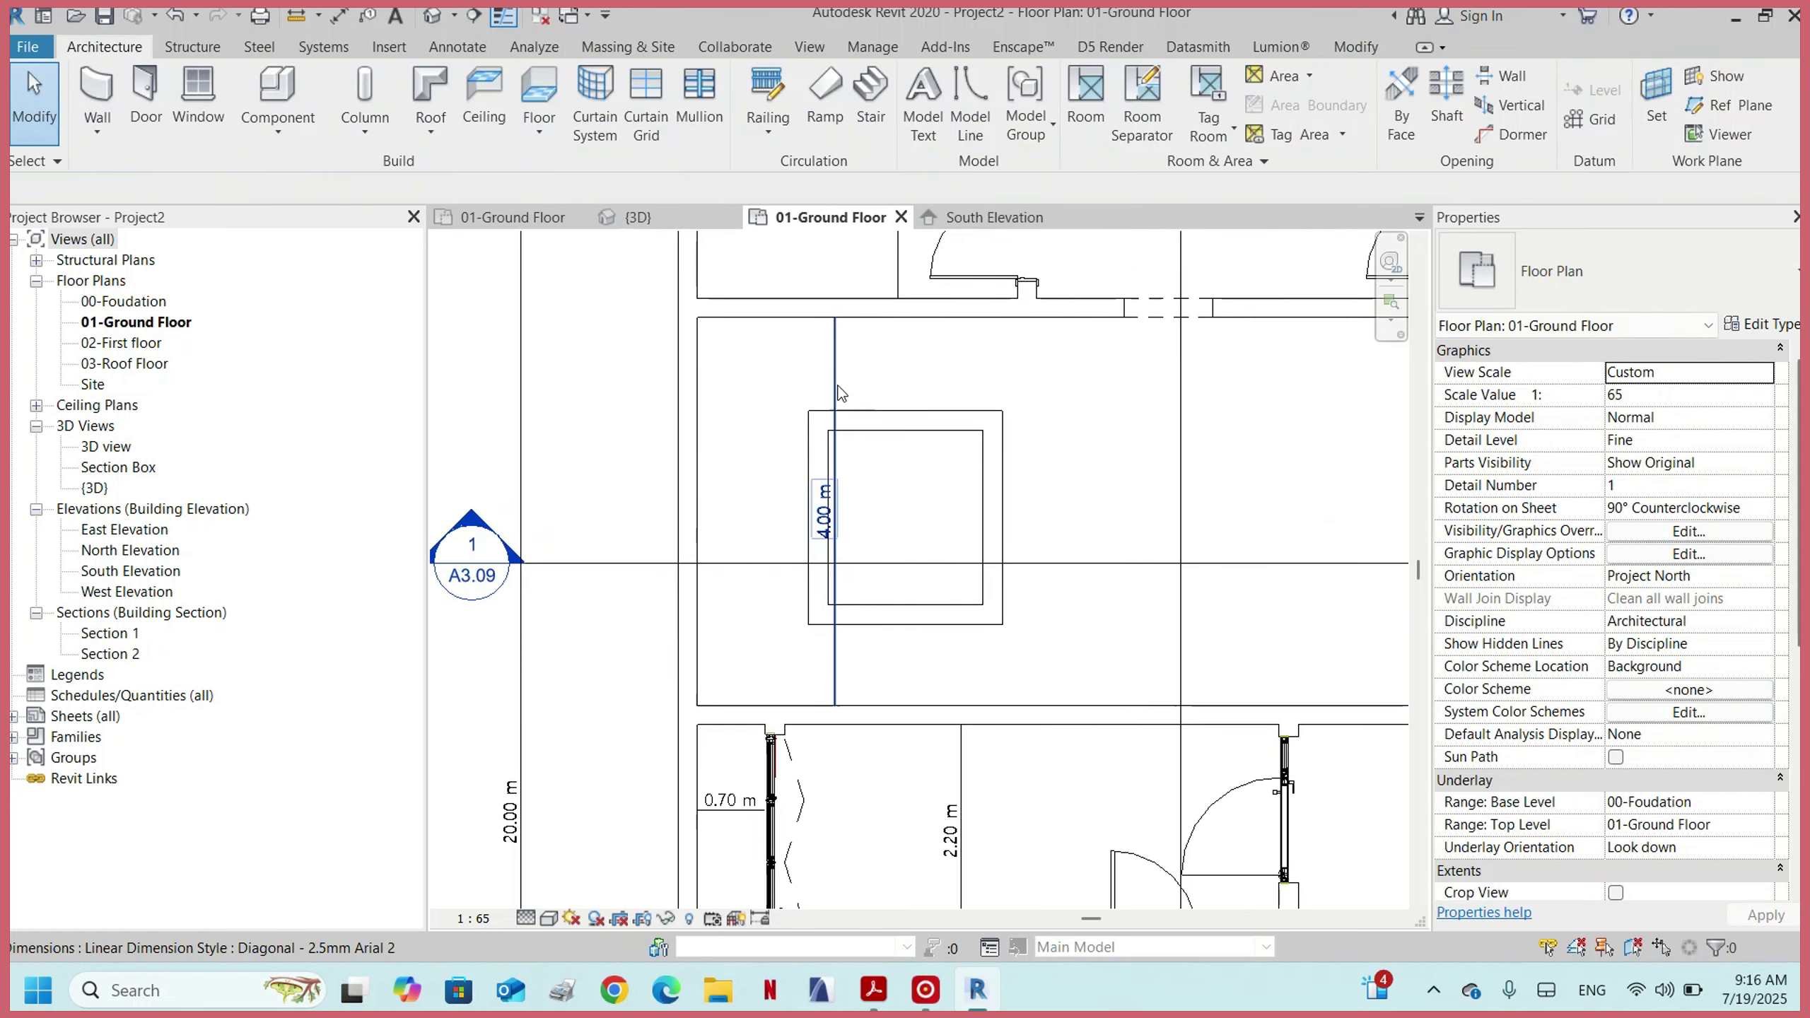
pyautogui.click(645, 376)
pyautogui.moveTo(644, 376); pyautogui.dragTo(567, 375)
pyautogui.press('Escape')
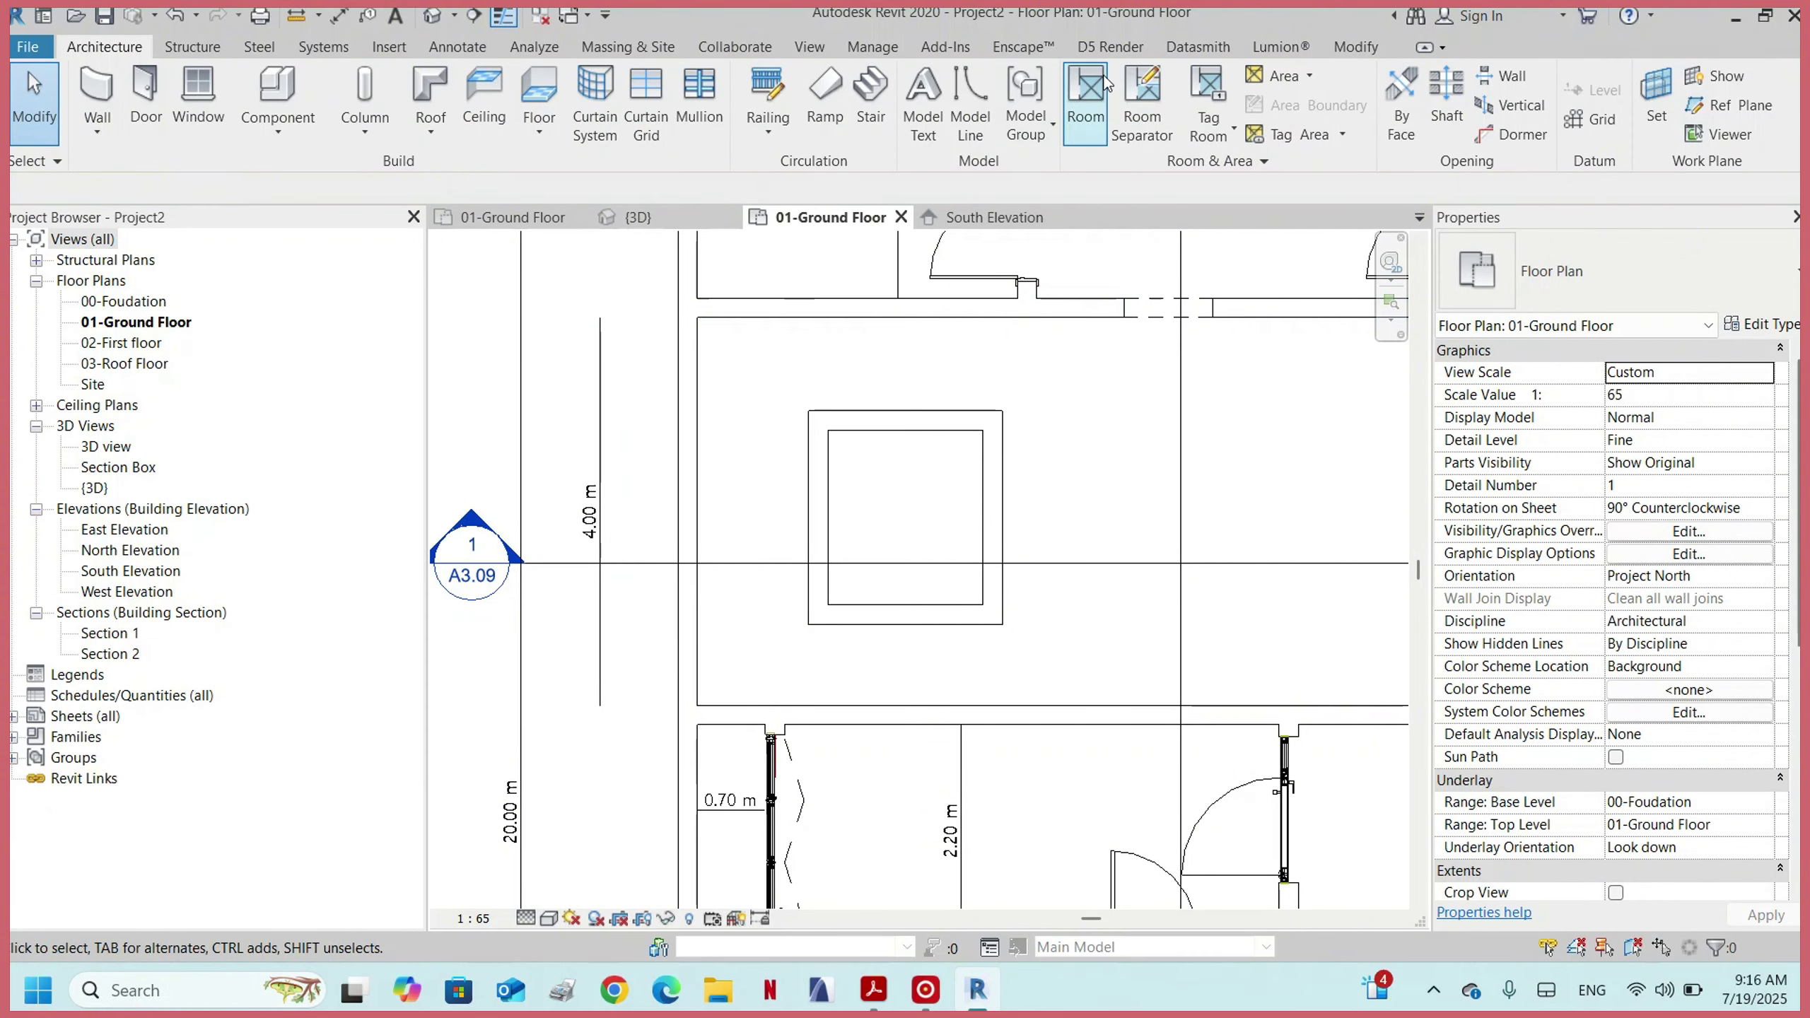
# - Add aligned dimensions from the stair core's outer faces to the two long room walls and the adjacent end wall
pyautogui.click(1354, 48)
pyautogui.click(788, 125)
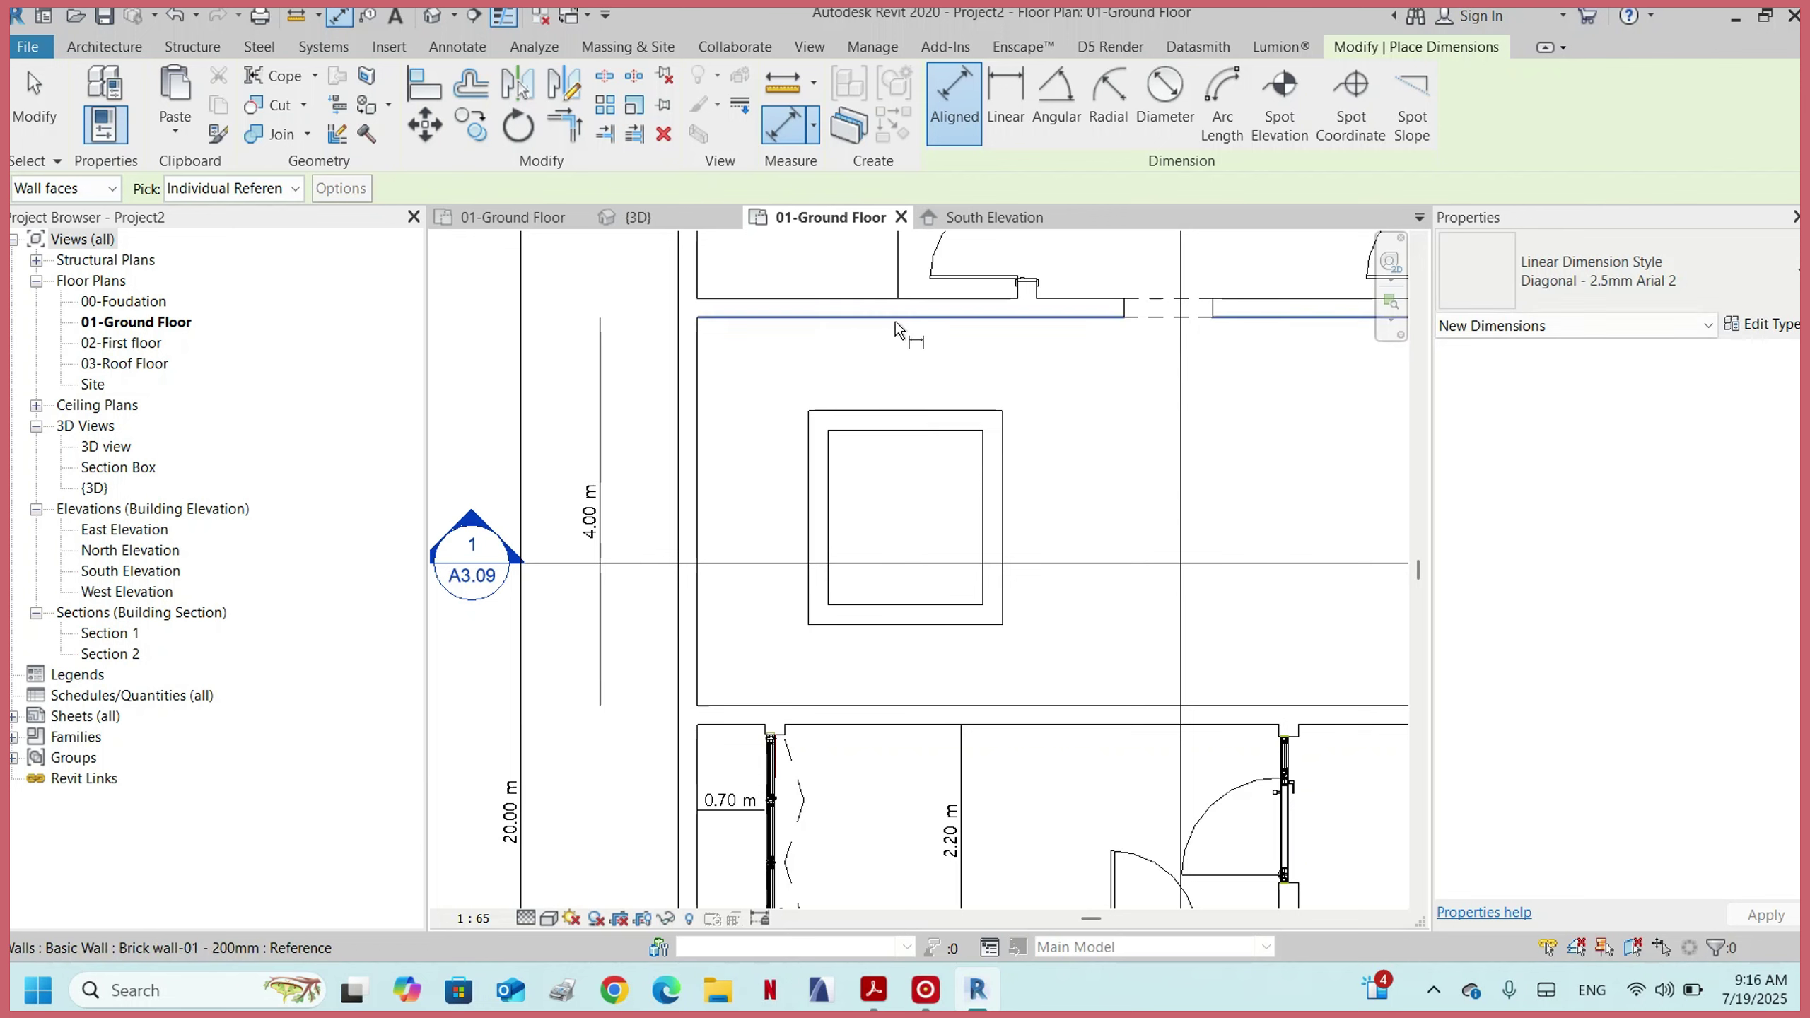
pyautogui.click(896, 399)
pyautogui.click(899, 408)
pyautogui.click(898, 499)
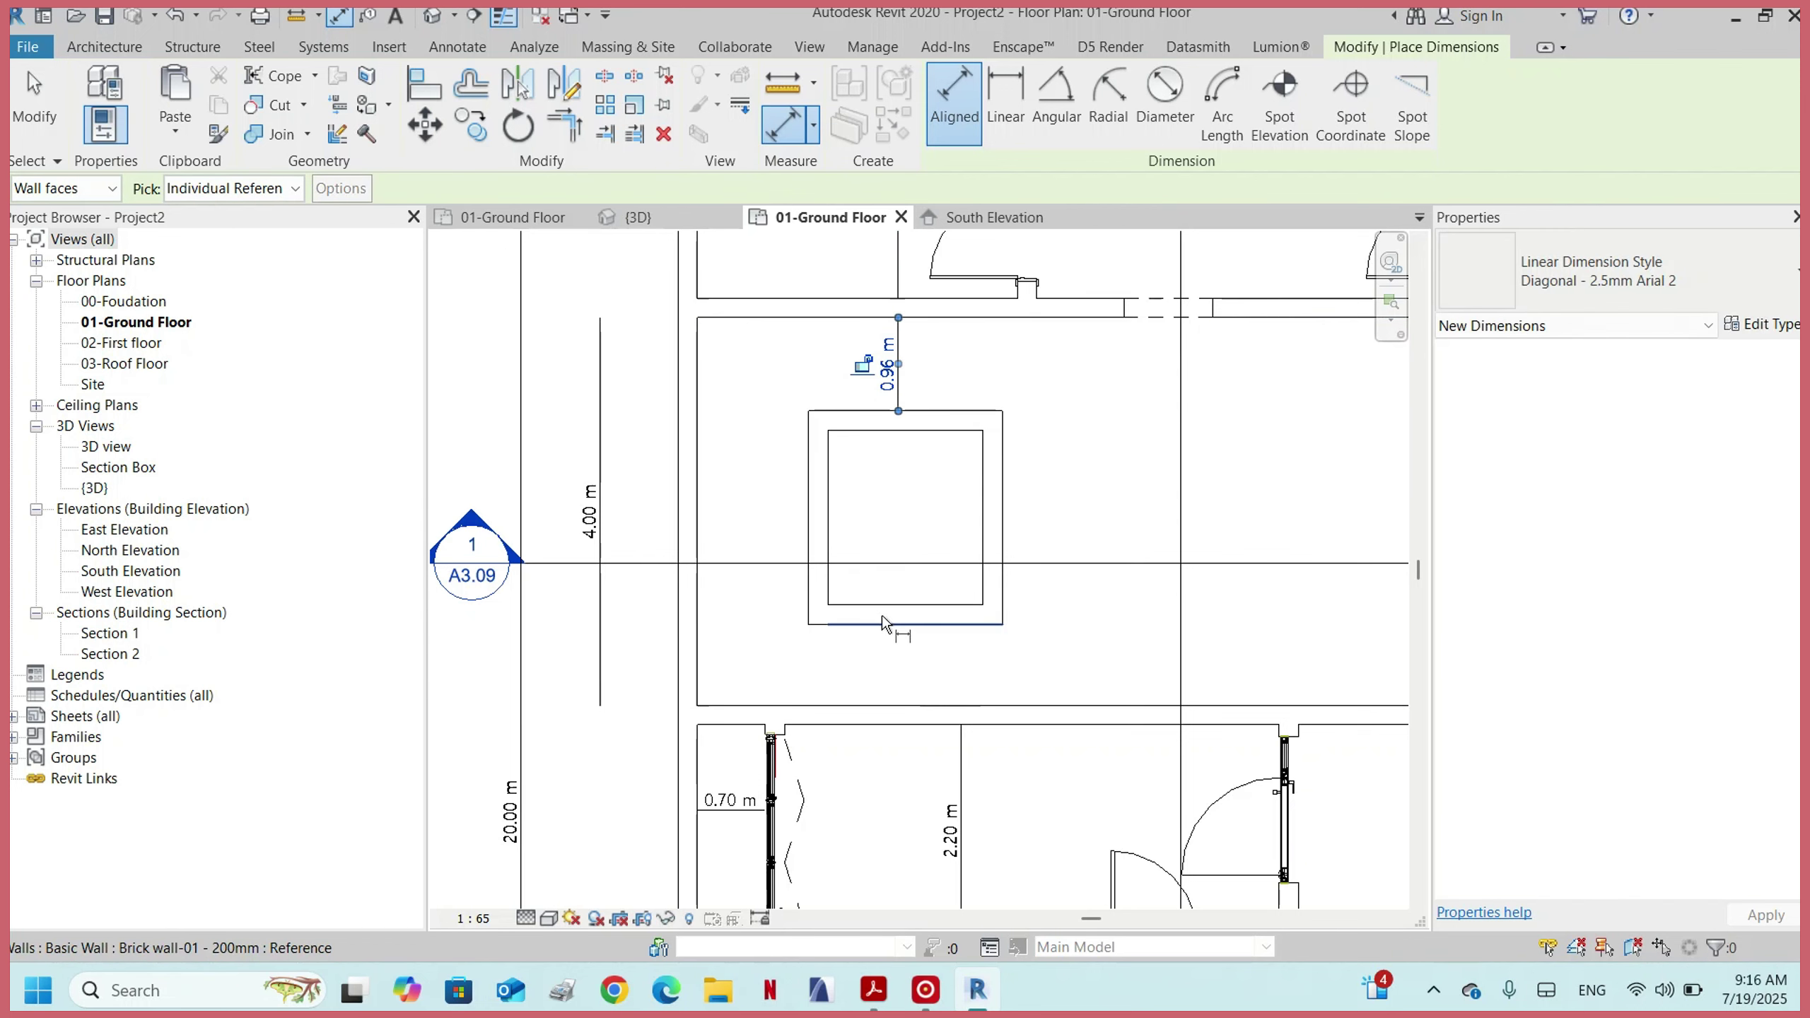
pyautogui.click(887, 625)
pyautogui.click(889, 705)
pyautogui.click(912, 670)
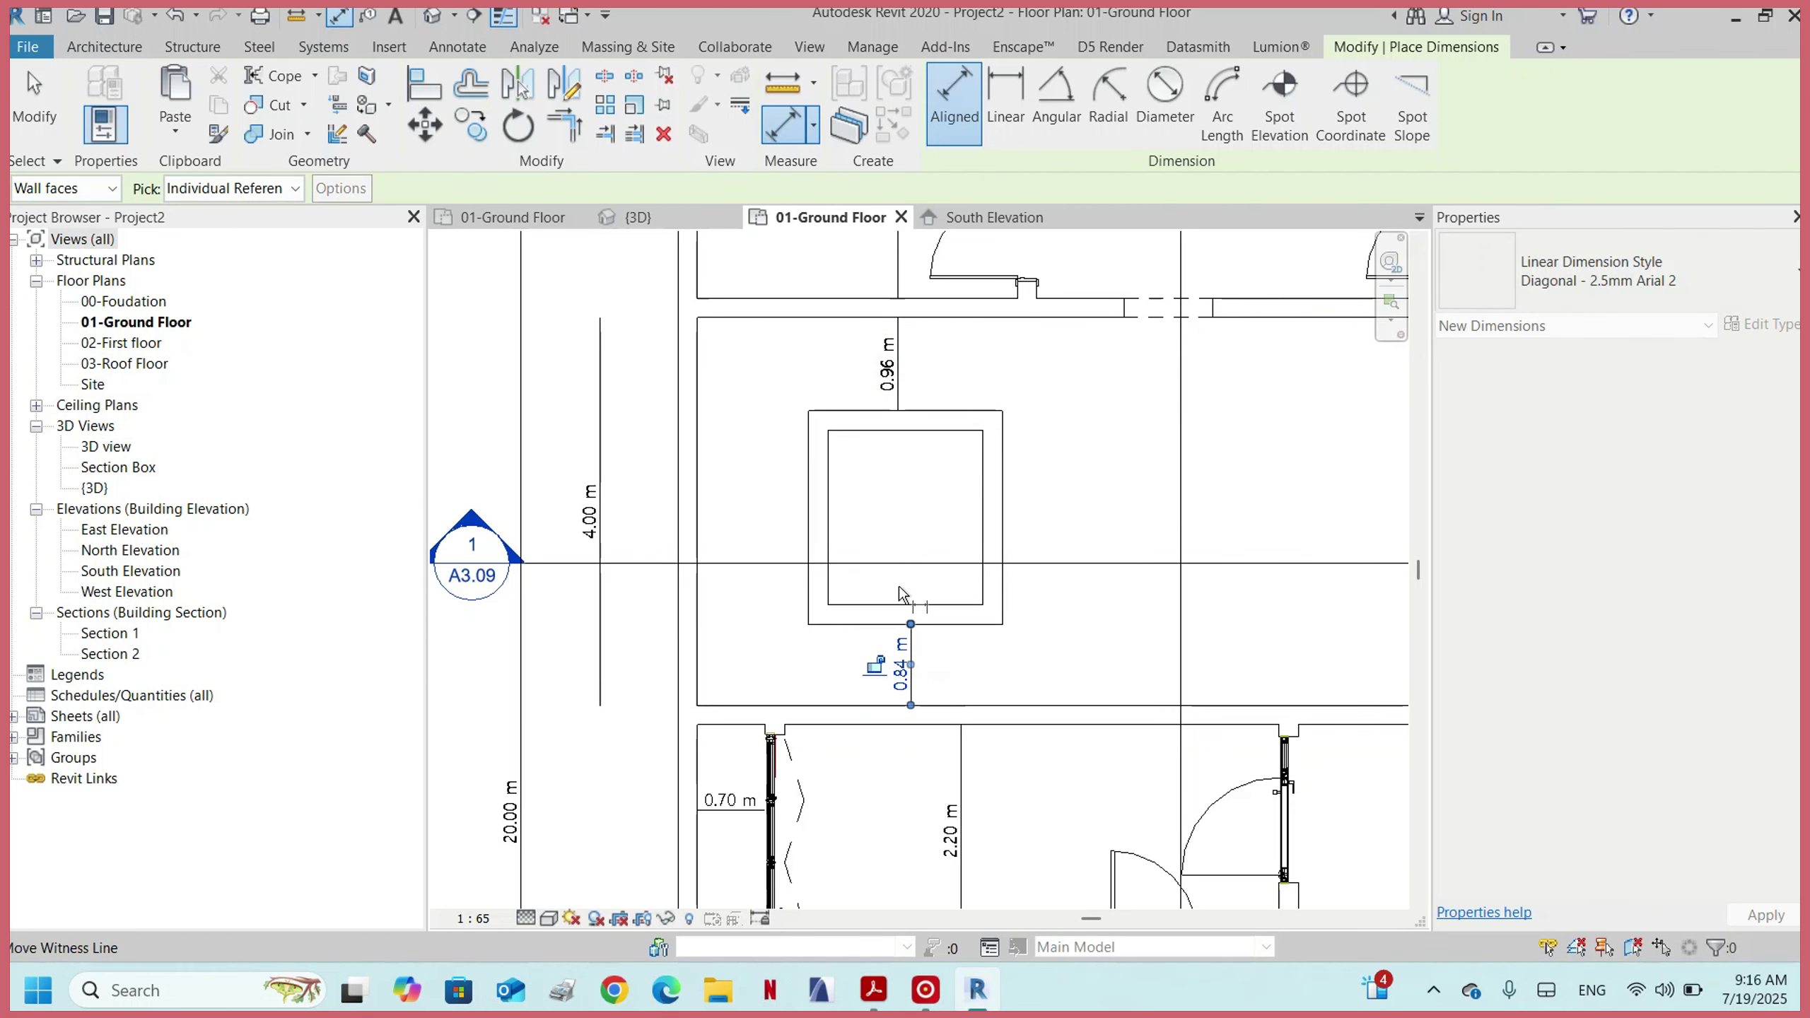
pyautogui.click(806, 494)
pyautogui.click(691, 493)
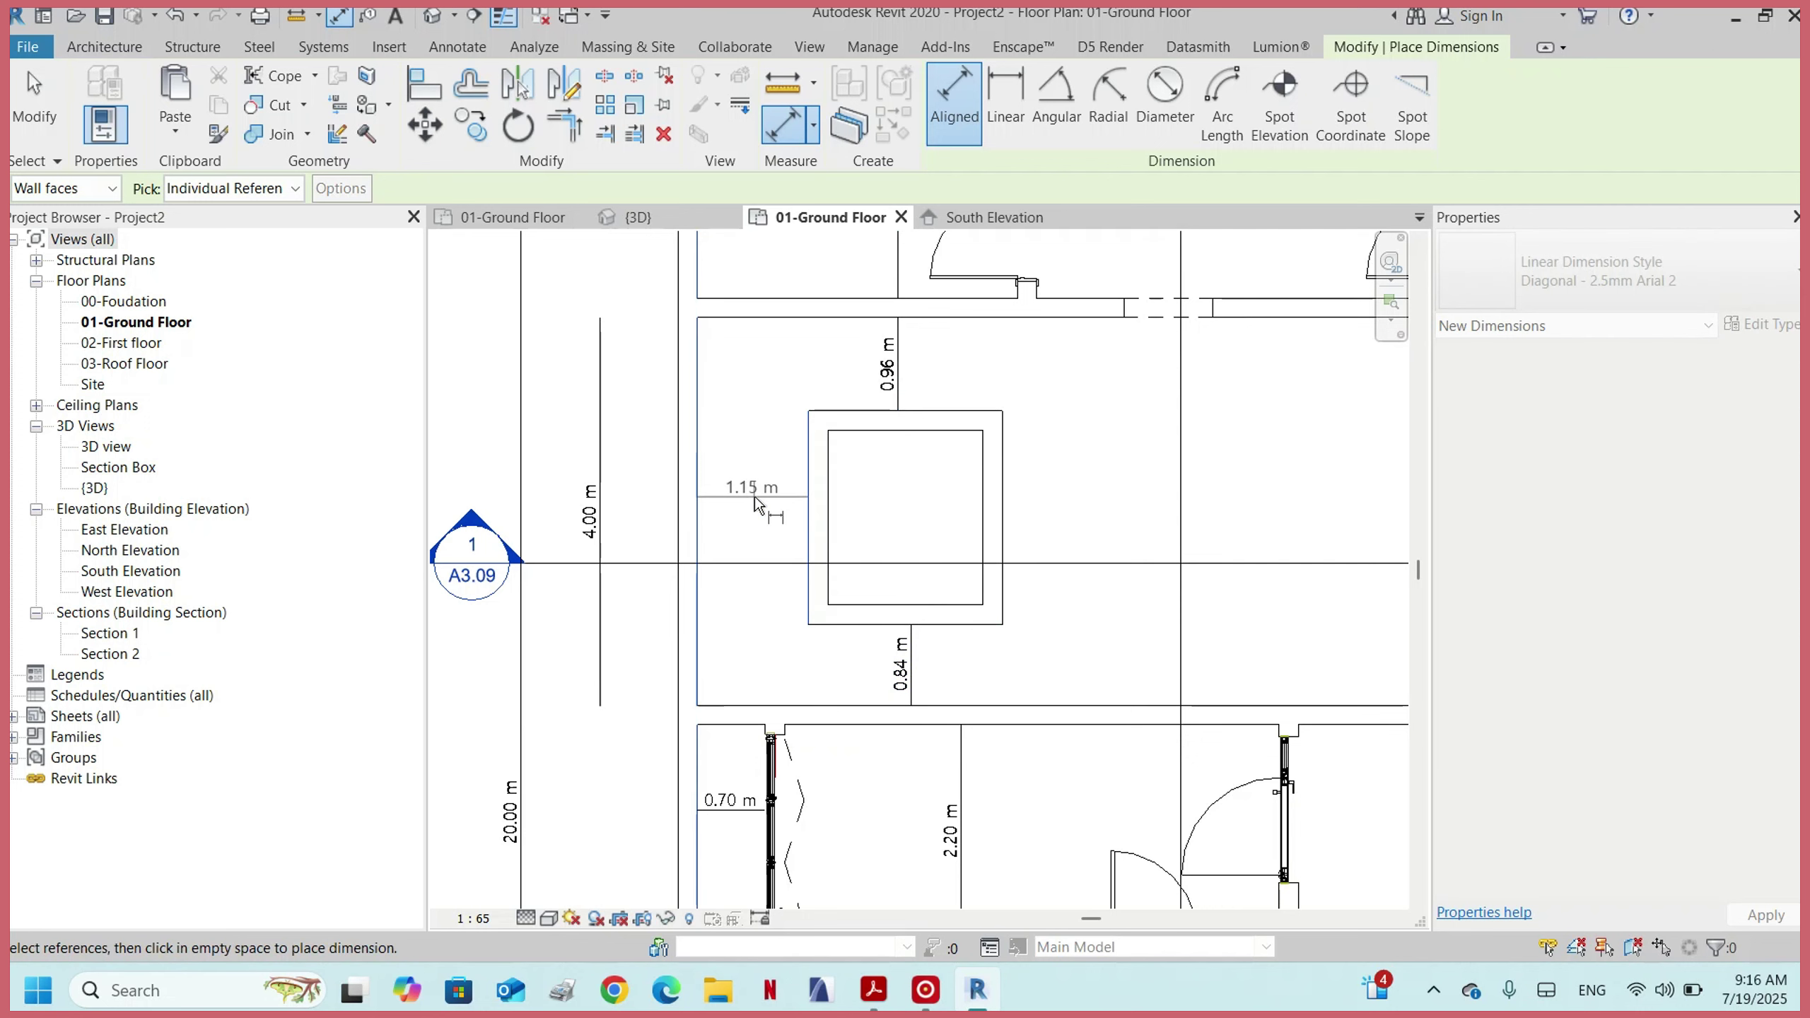
pyautogui.click(736, 497)
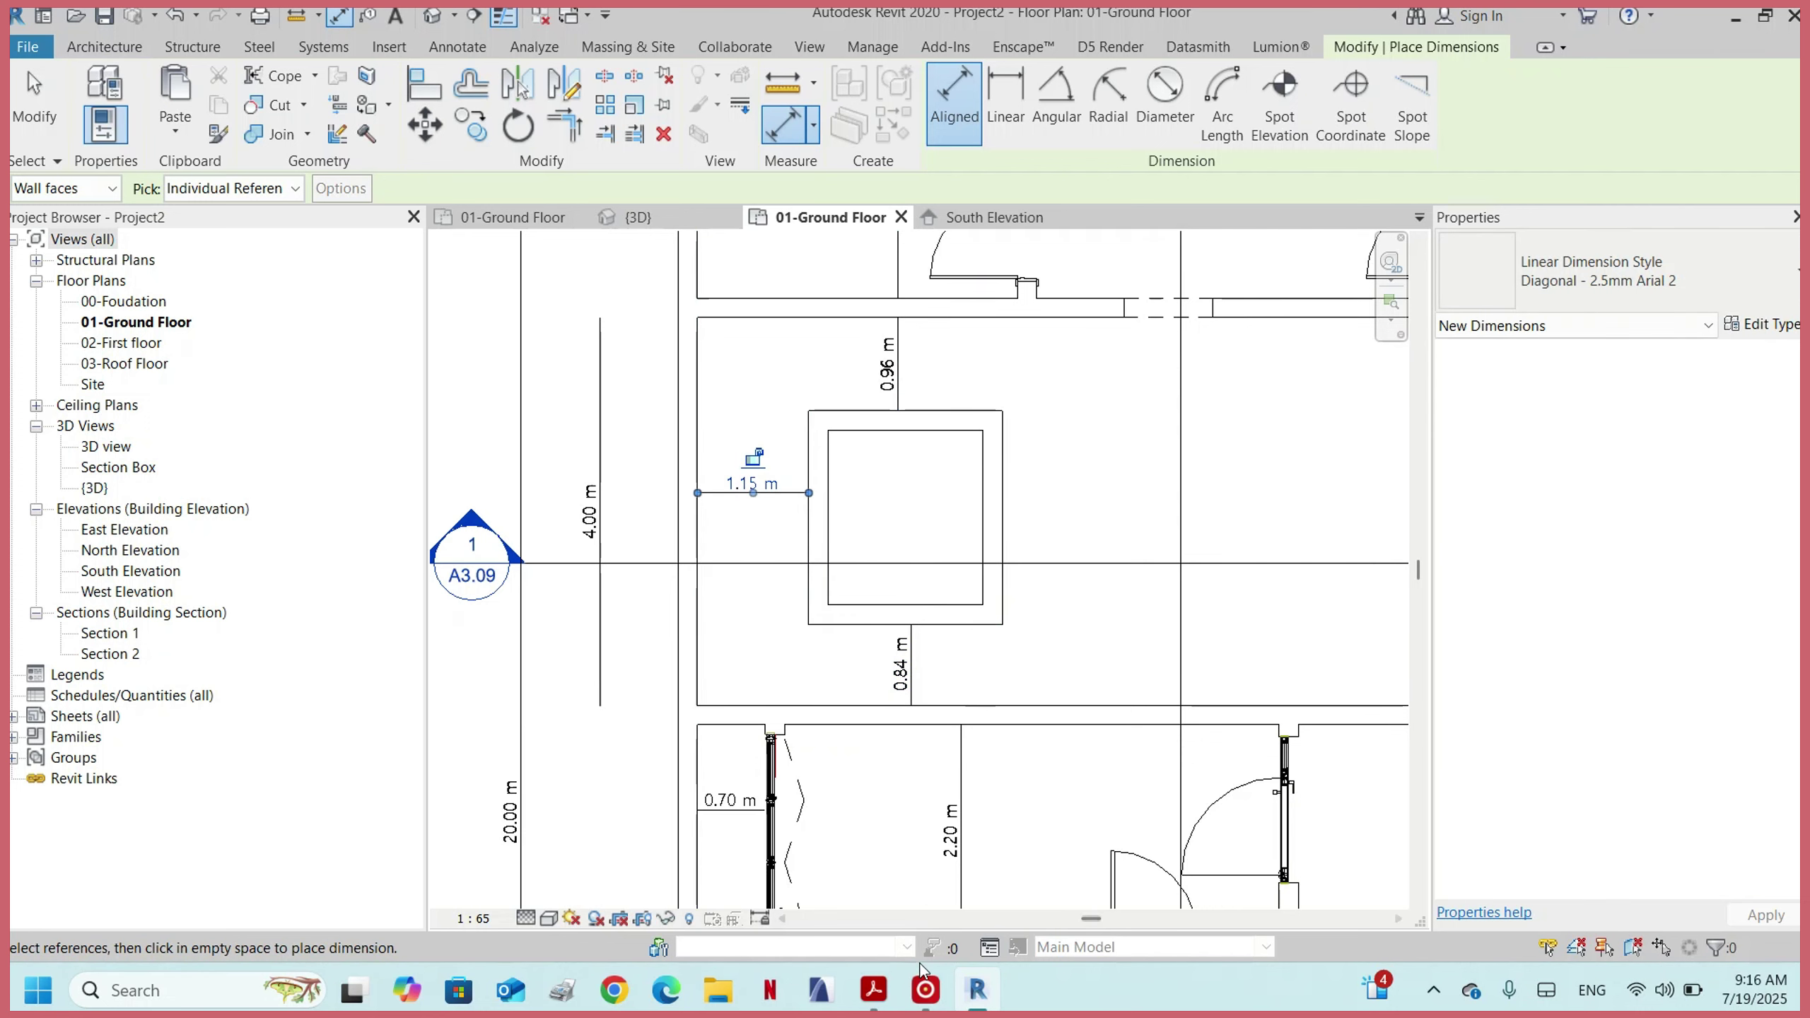
# - Check the stair void's dimensions in the Acrobat reference plan, then return to Revit and dimension the core's inner width
pyautogui.click(875, 993)
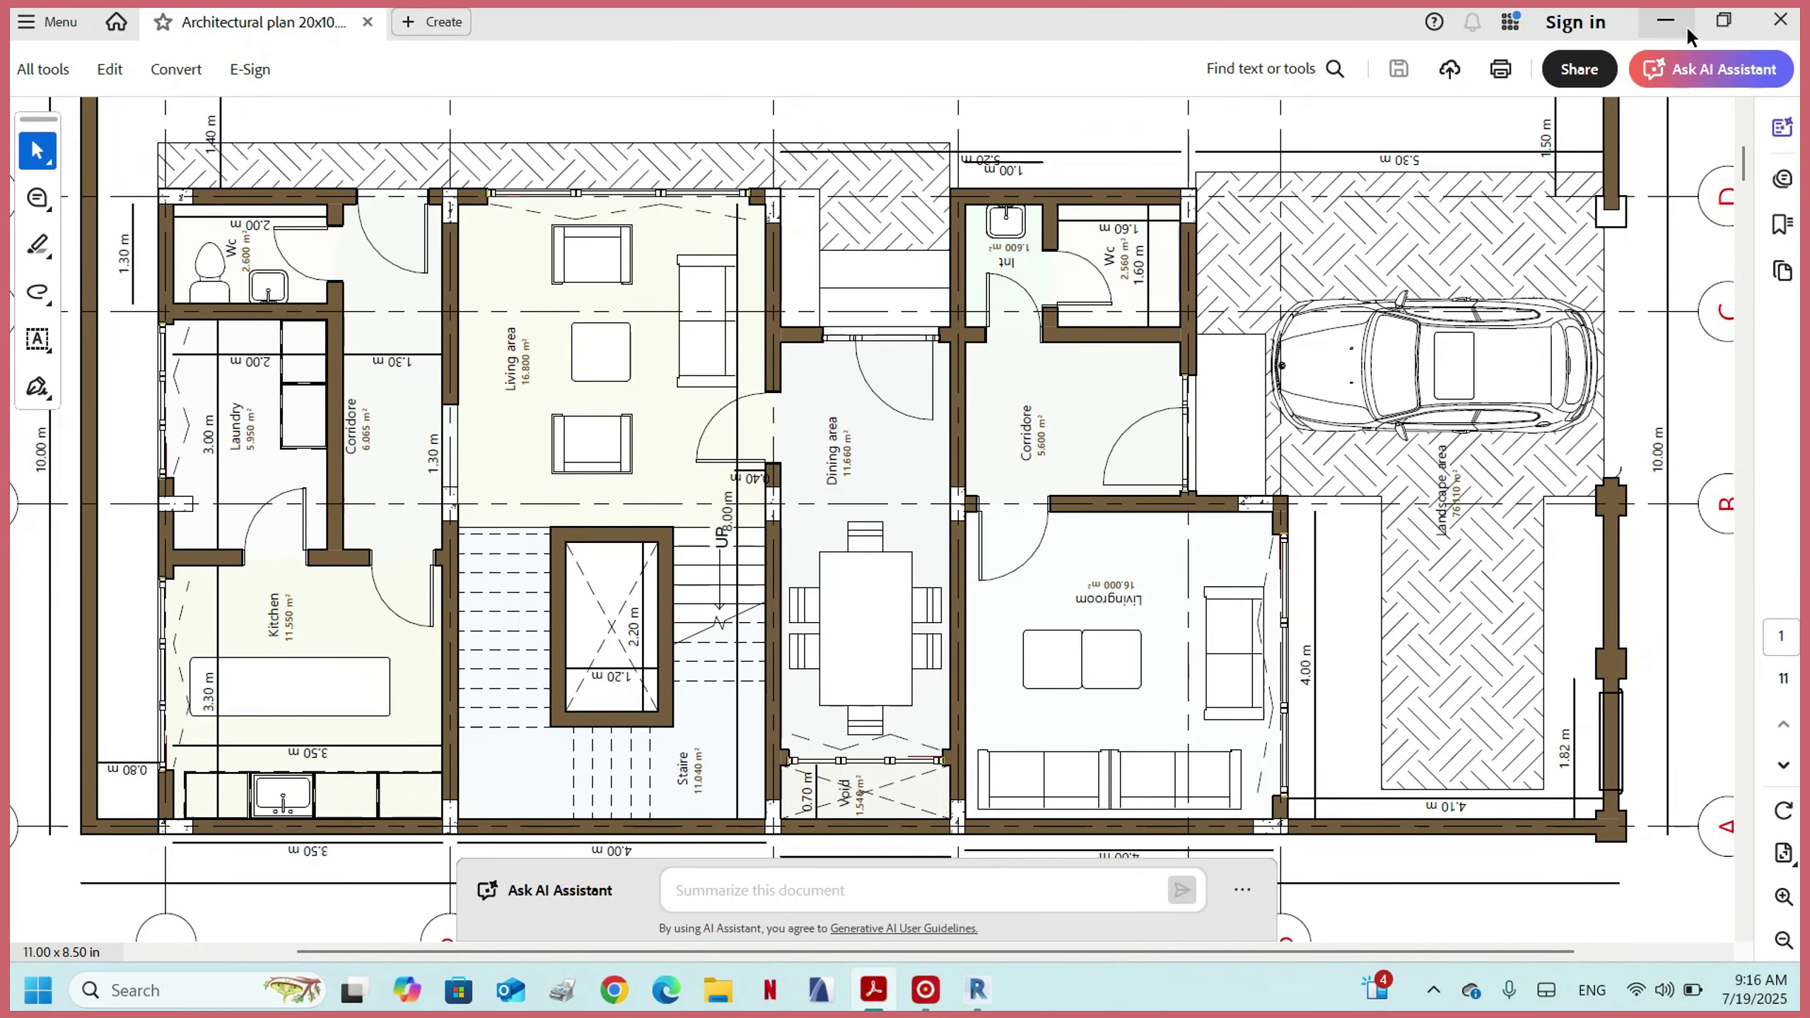
pyautogui.click(1665, 21)
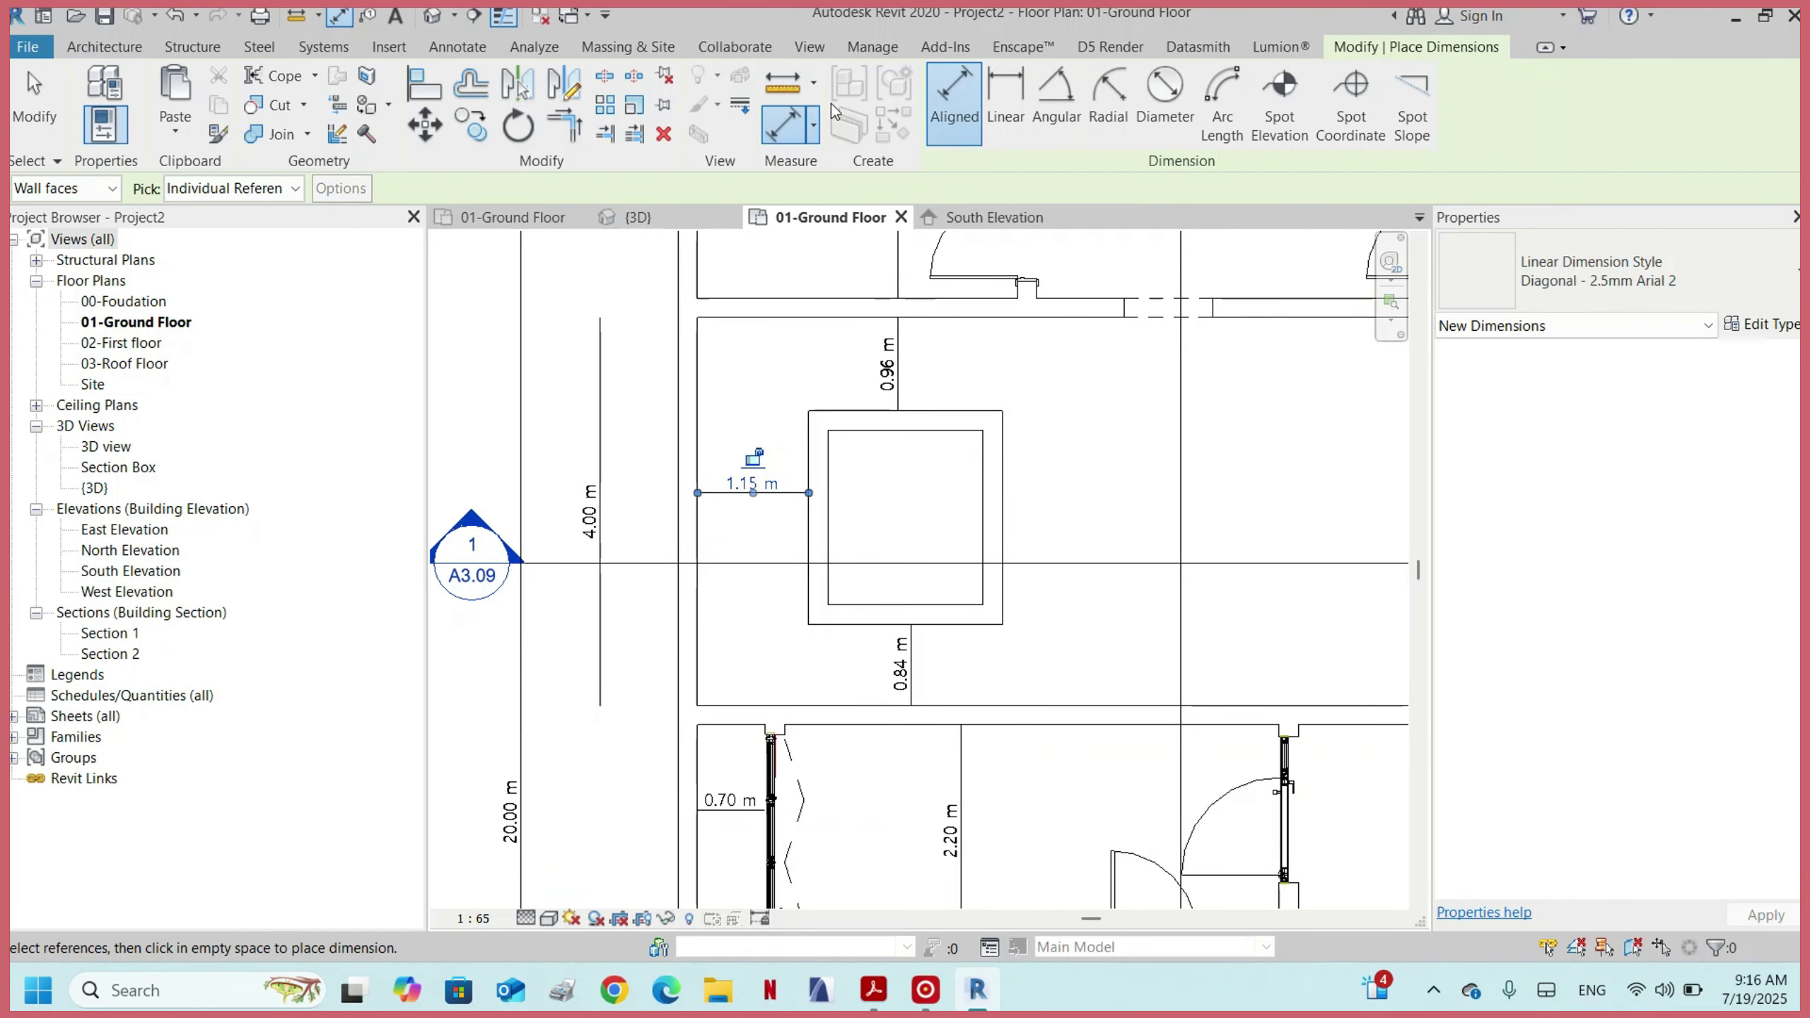
pyautogui.click(834, 531)
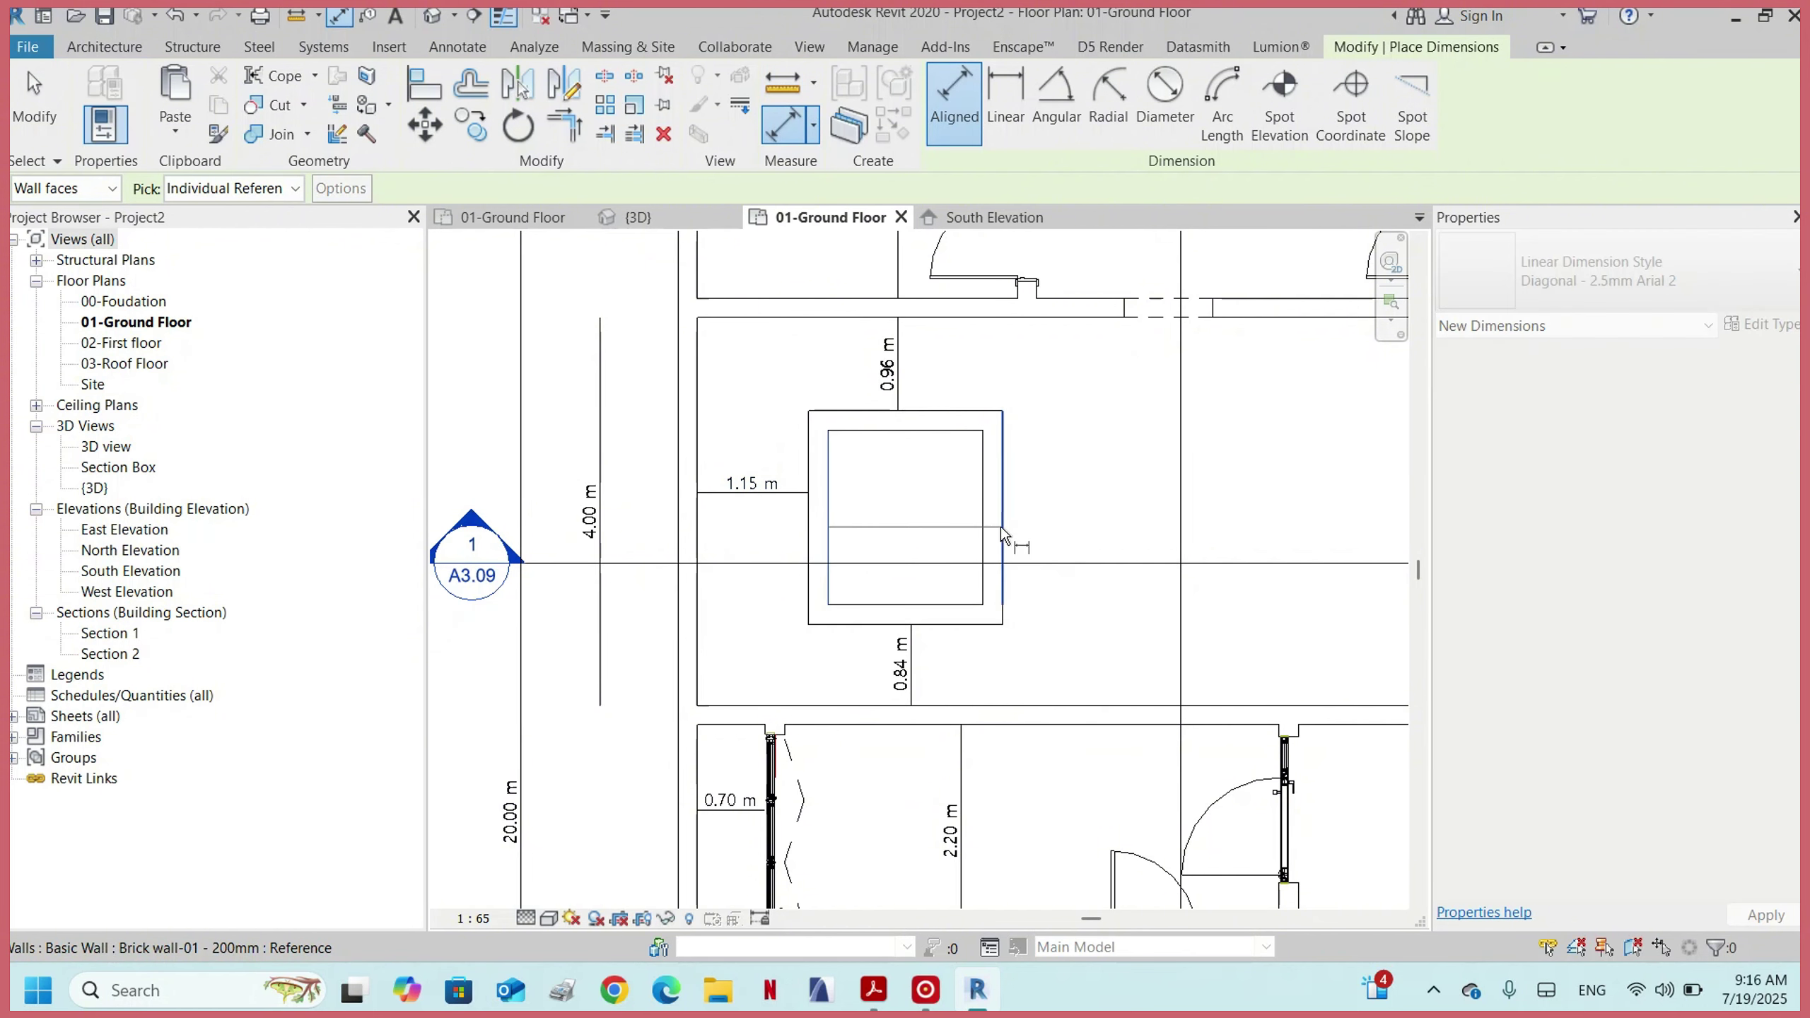
pyautogui.click(991, 526)
pyautogui.click(939, 514)
pyautogui.press('Escape')
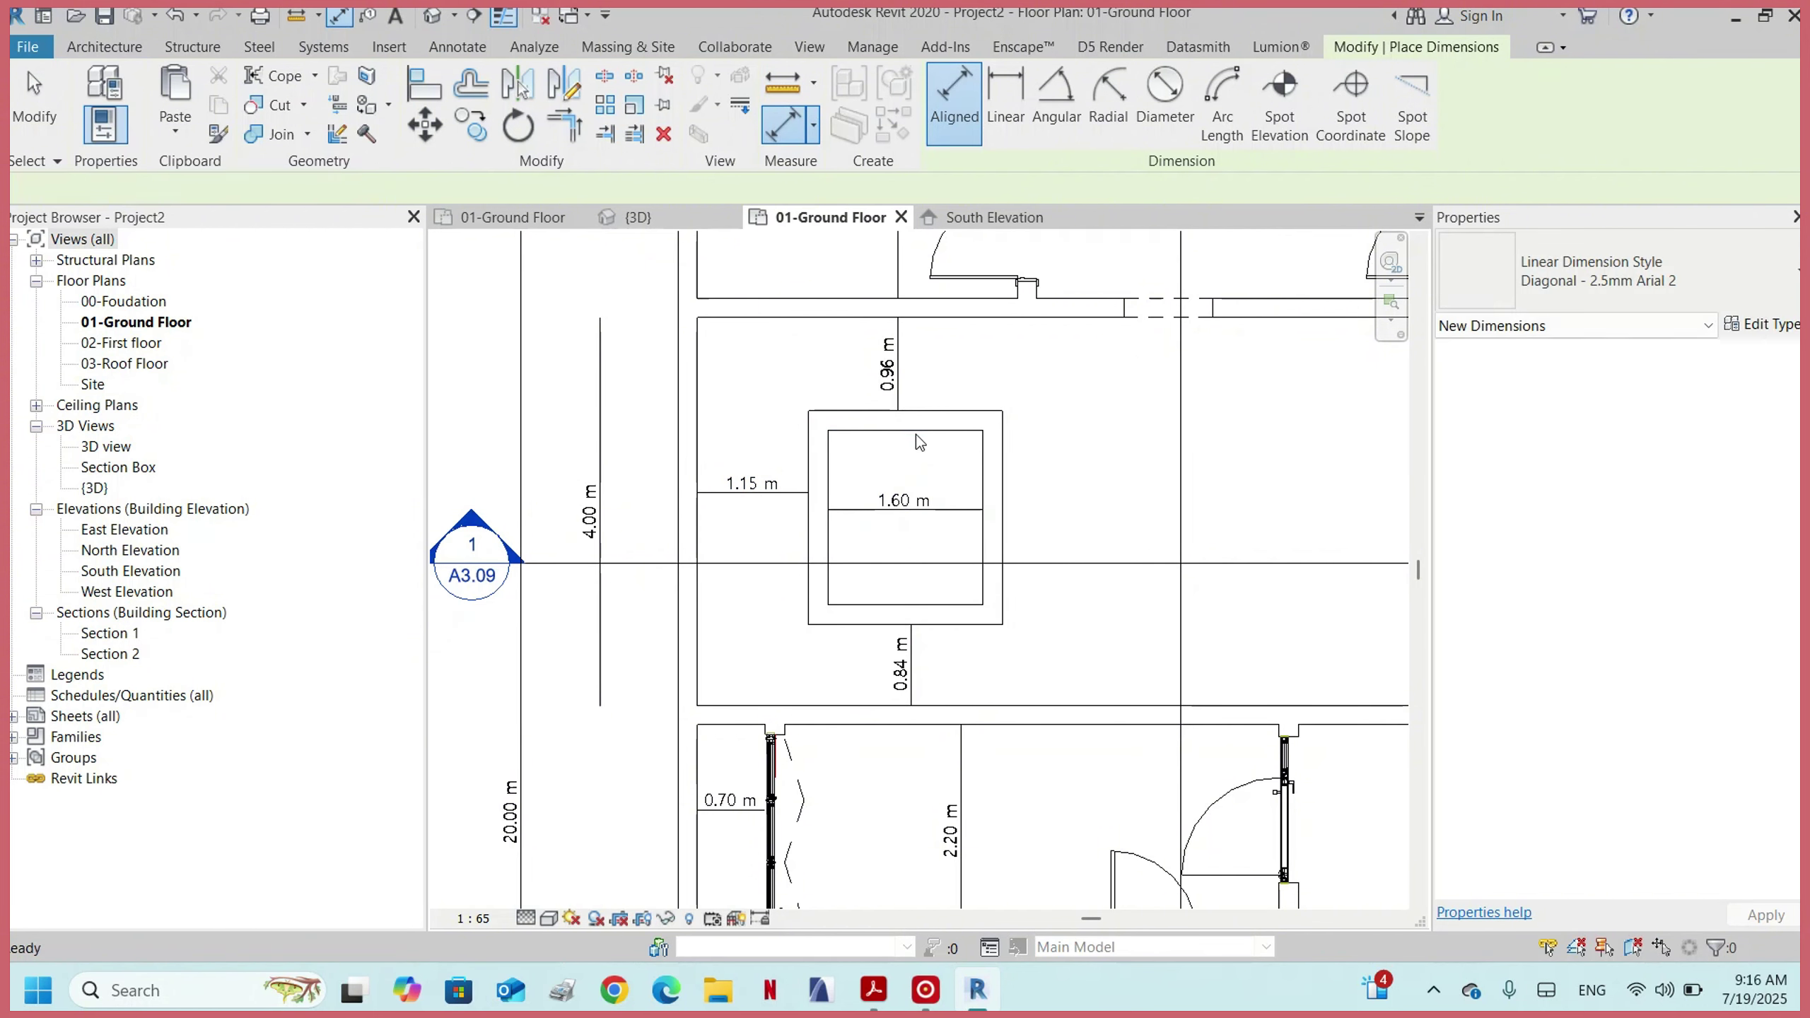
# - Set the stair core's clearance to the long room wall with the opening to 1.20 m and its inner width to 2 m
pyautogui.click(921, 428)
pyautogui.click(860, 363)
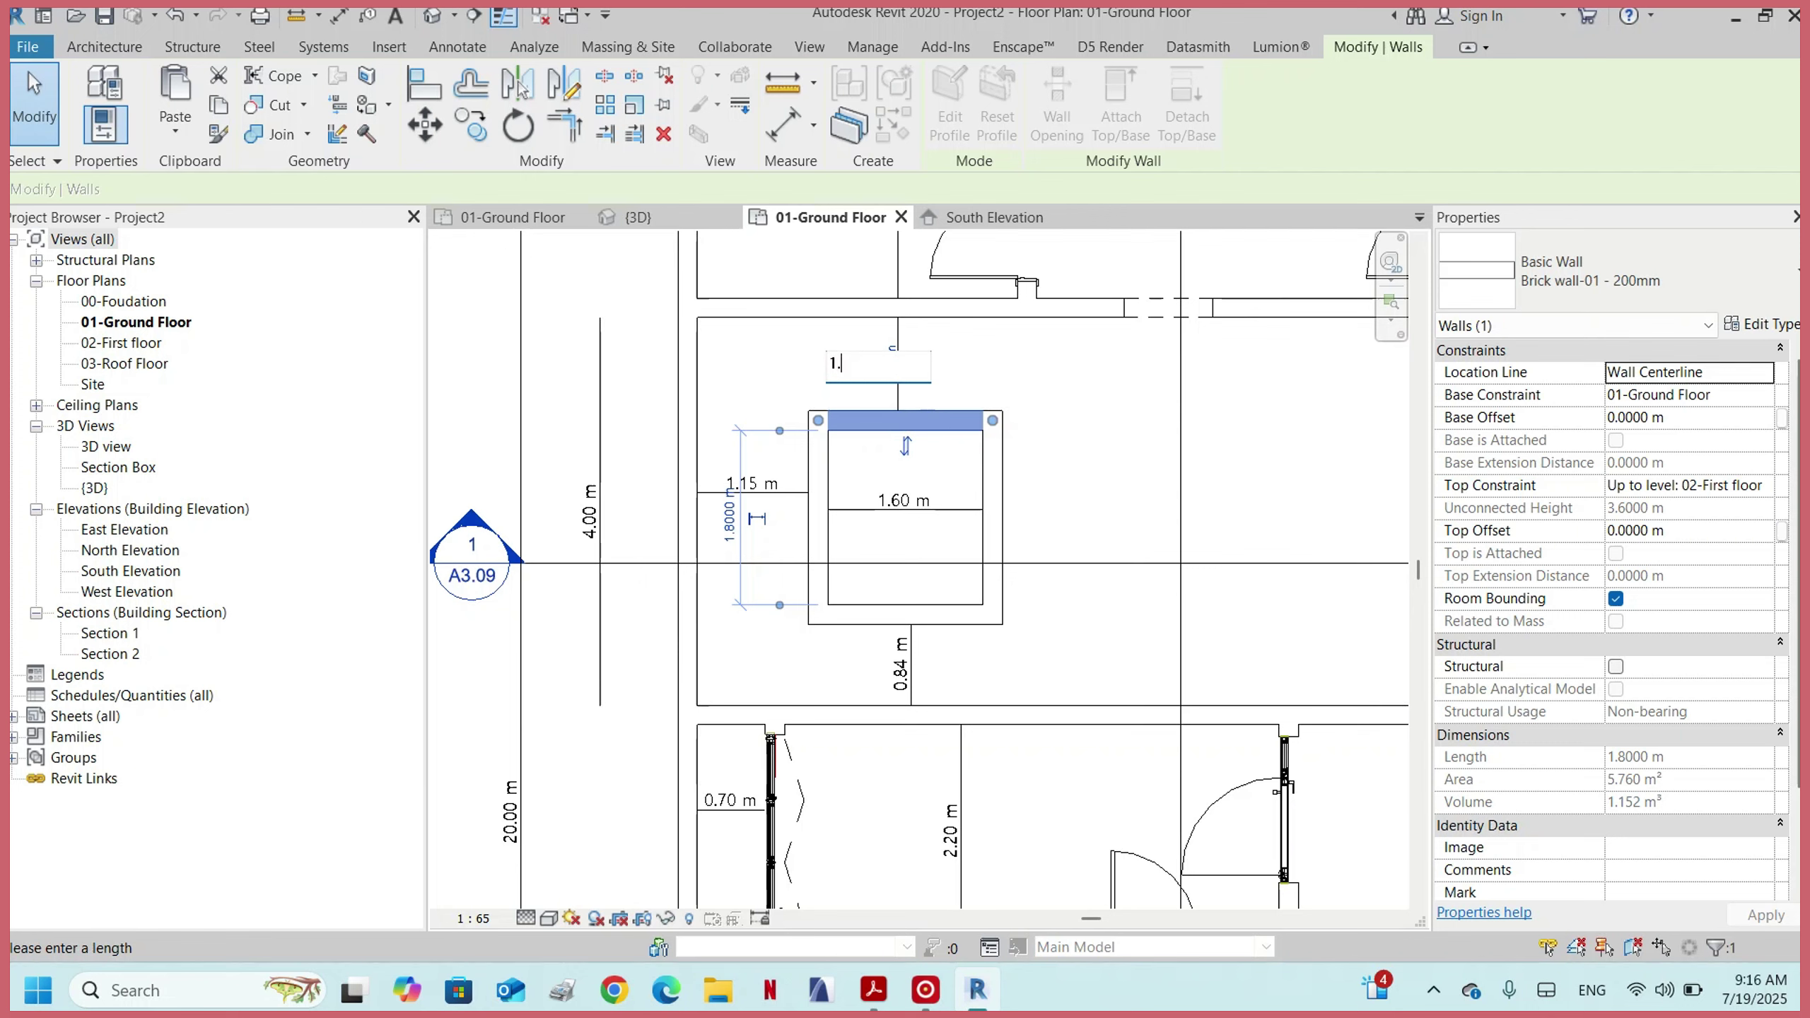
pyautogui.press('Return')
pyautogui.press('Escape')
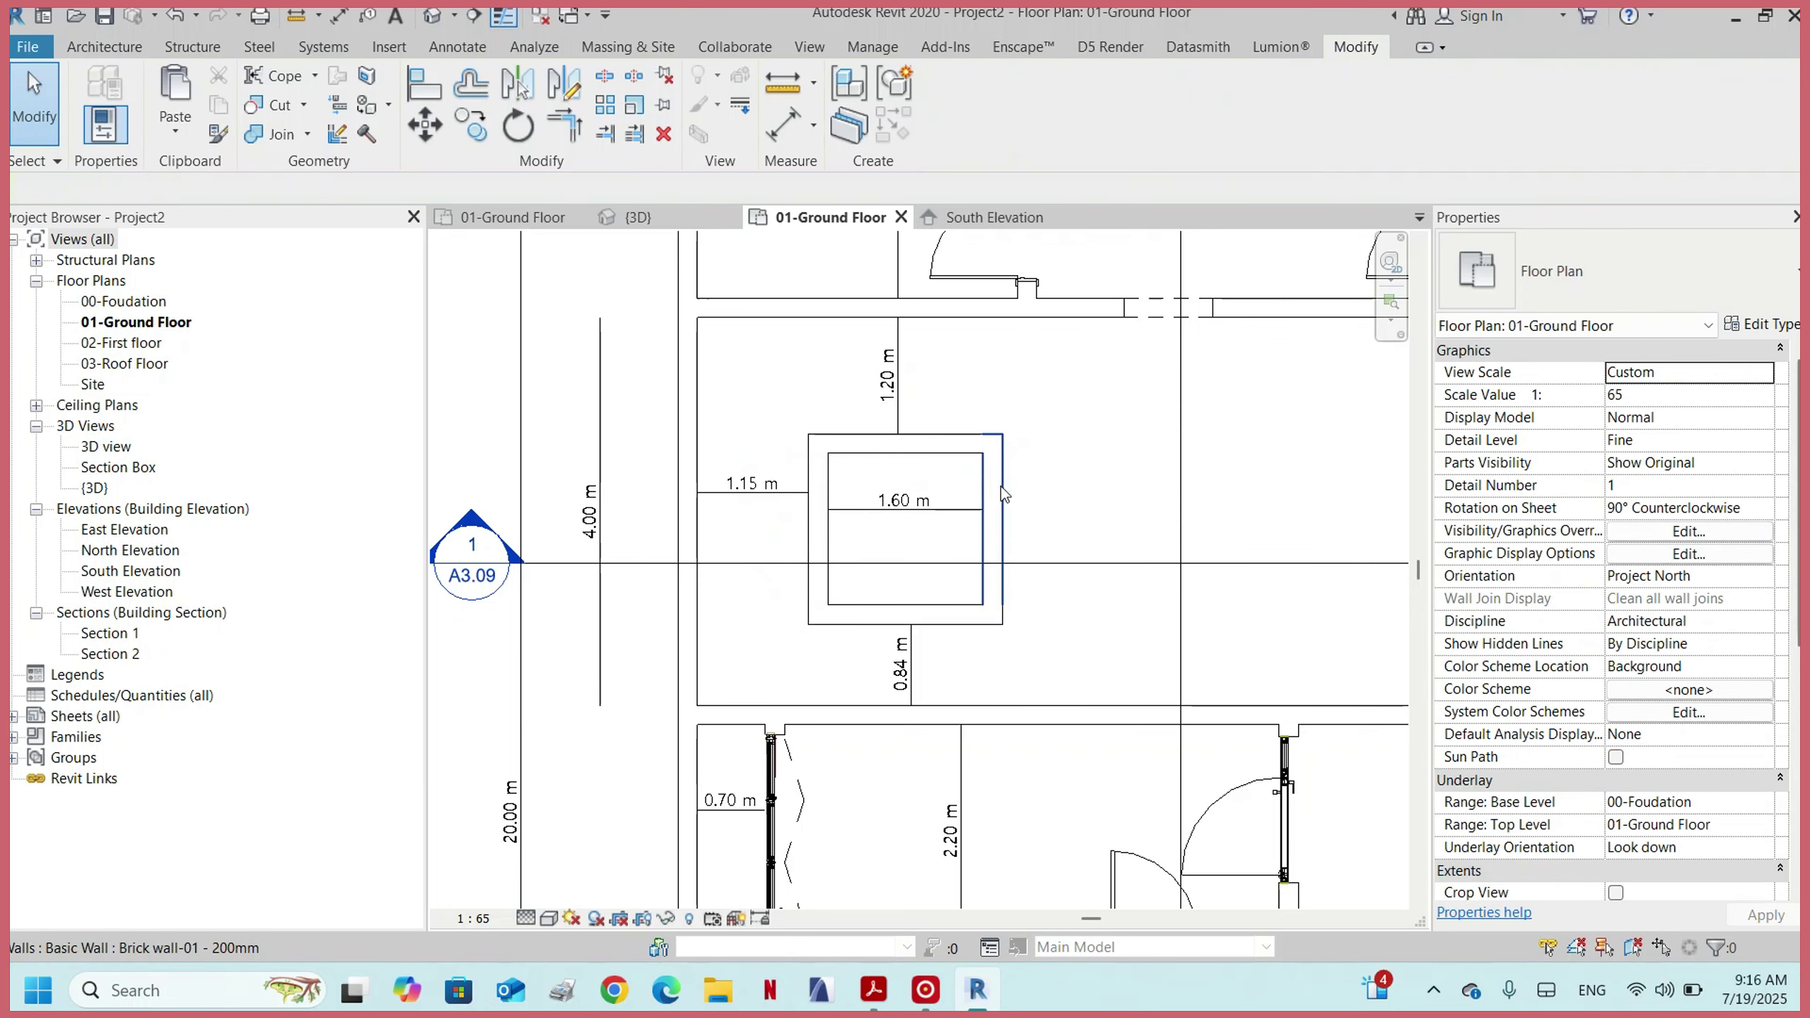
pyautogui.click(993, 492)
pyautogui.click(915, 497)
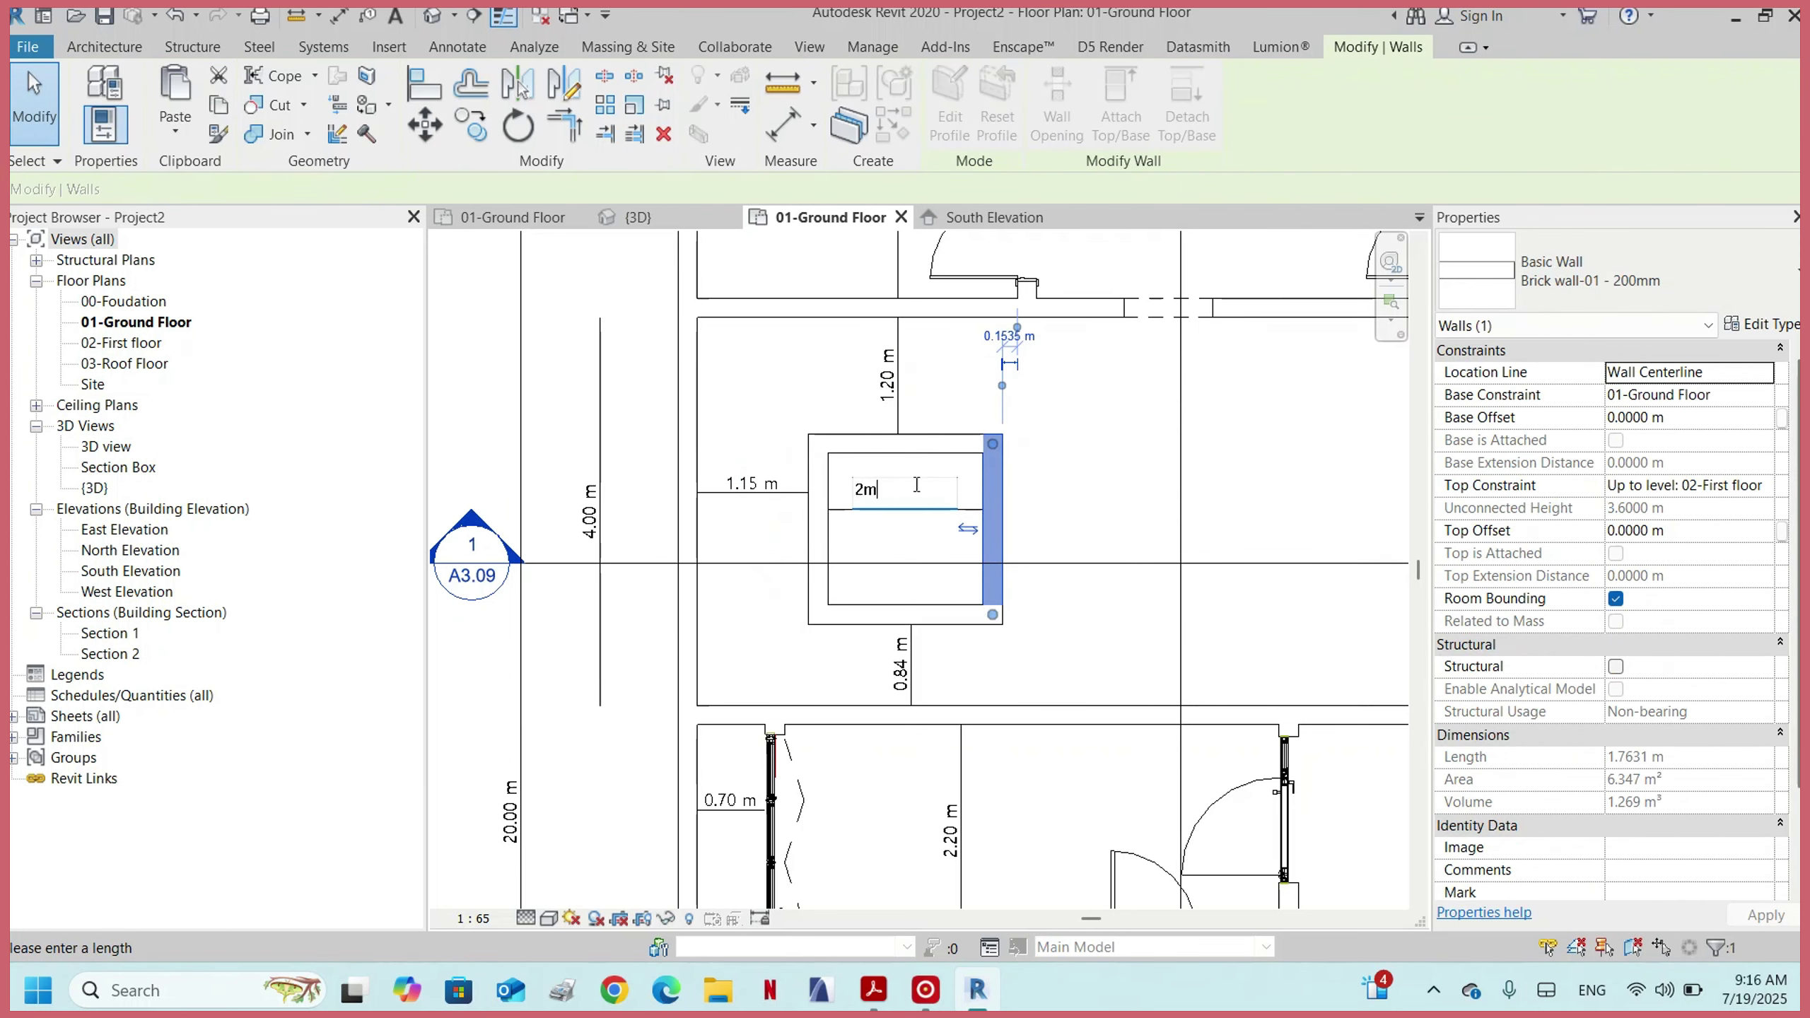
pyautogui.press('Return')
pyautogui.press('Escape')
# - Set the core's clearances to the long wall shared with the 2.20 m room and to the adjacent end wall to 1.2 m
pyautogui.click(923, 614)
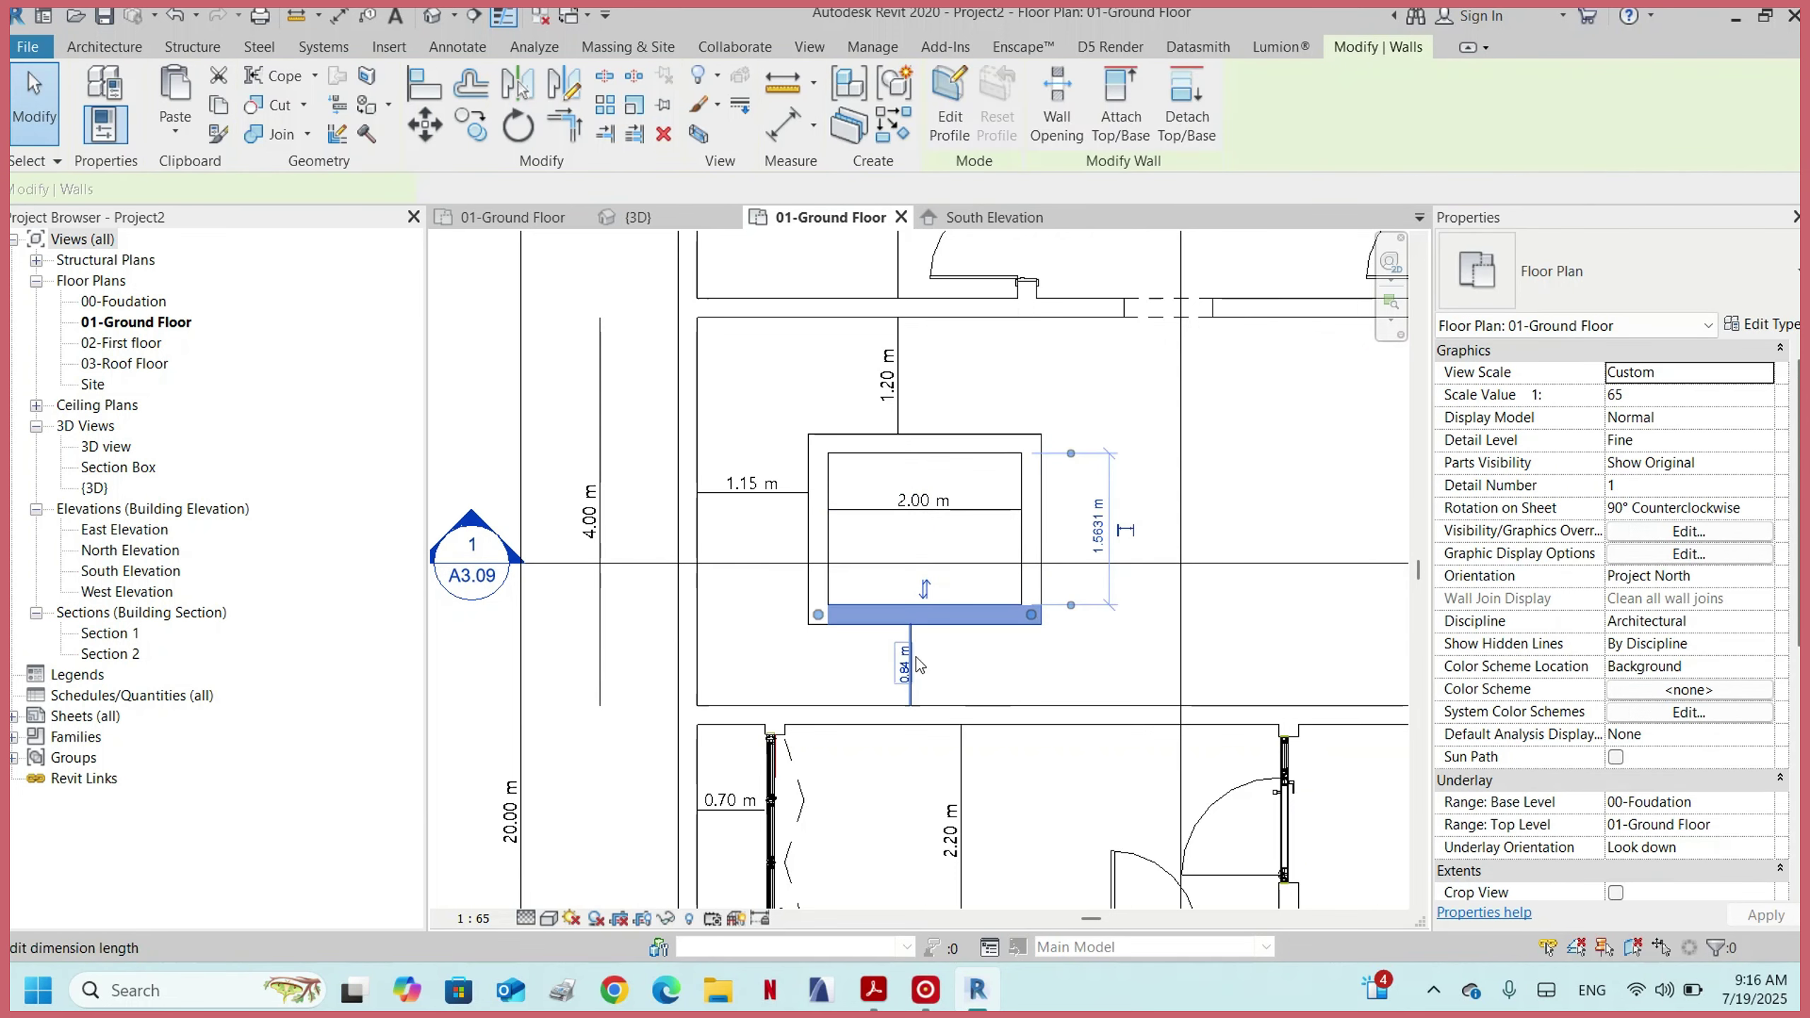
pyautogui.click(906, 663)
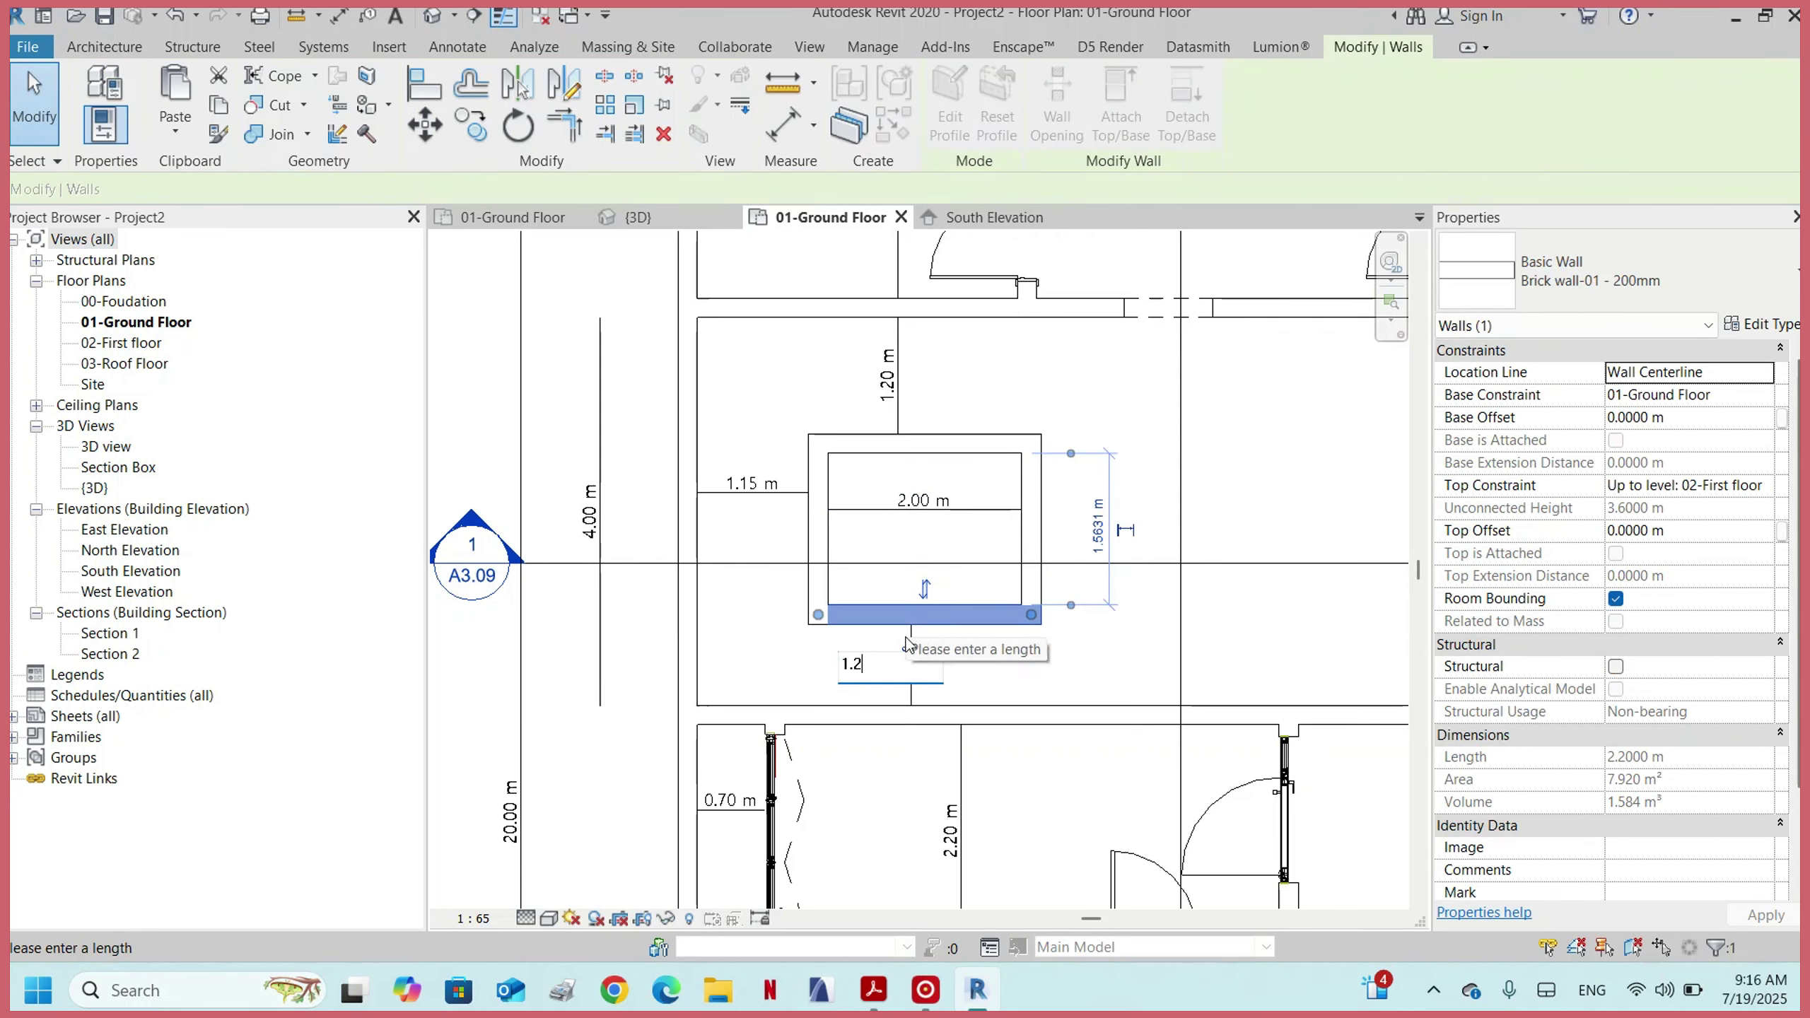
pyautogui.press('Return')
pyautogui.press('Escape')
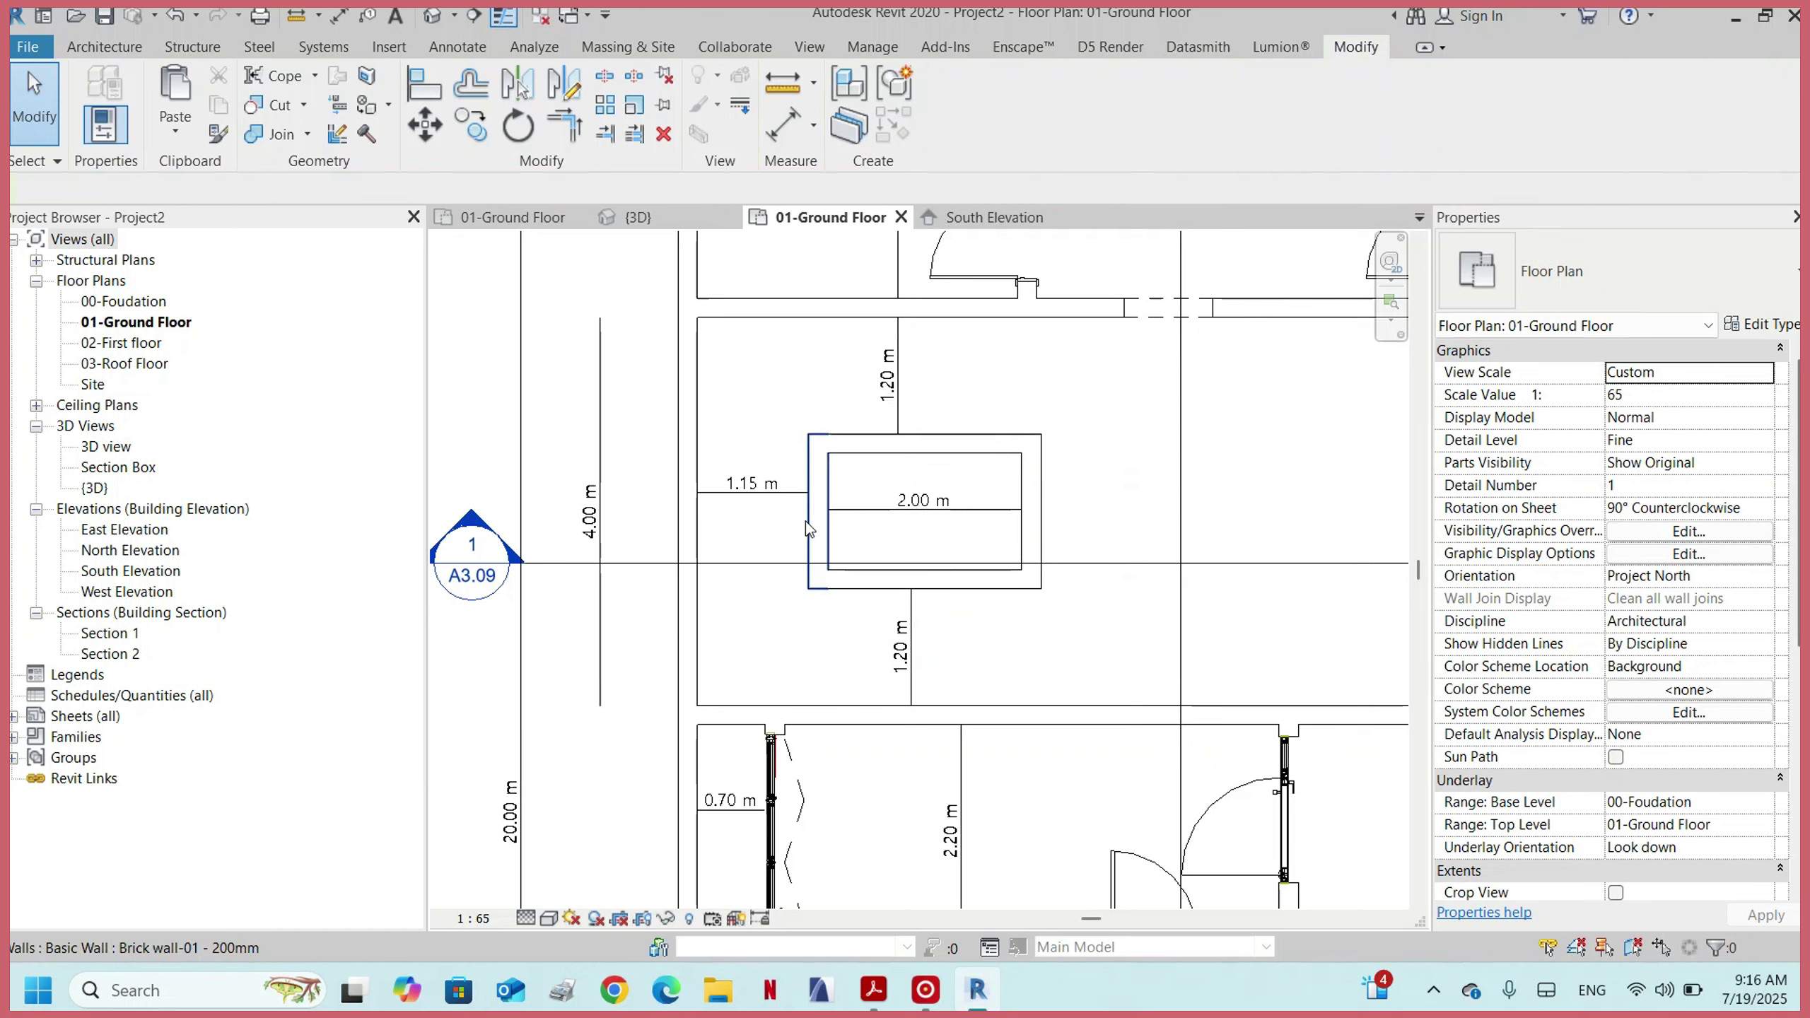
pyautogui.click(809, 527)
pyautogui.click(777, 486)
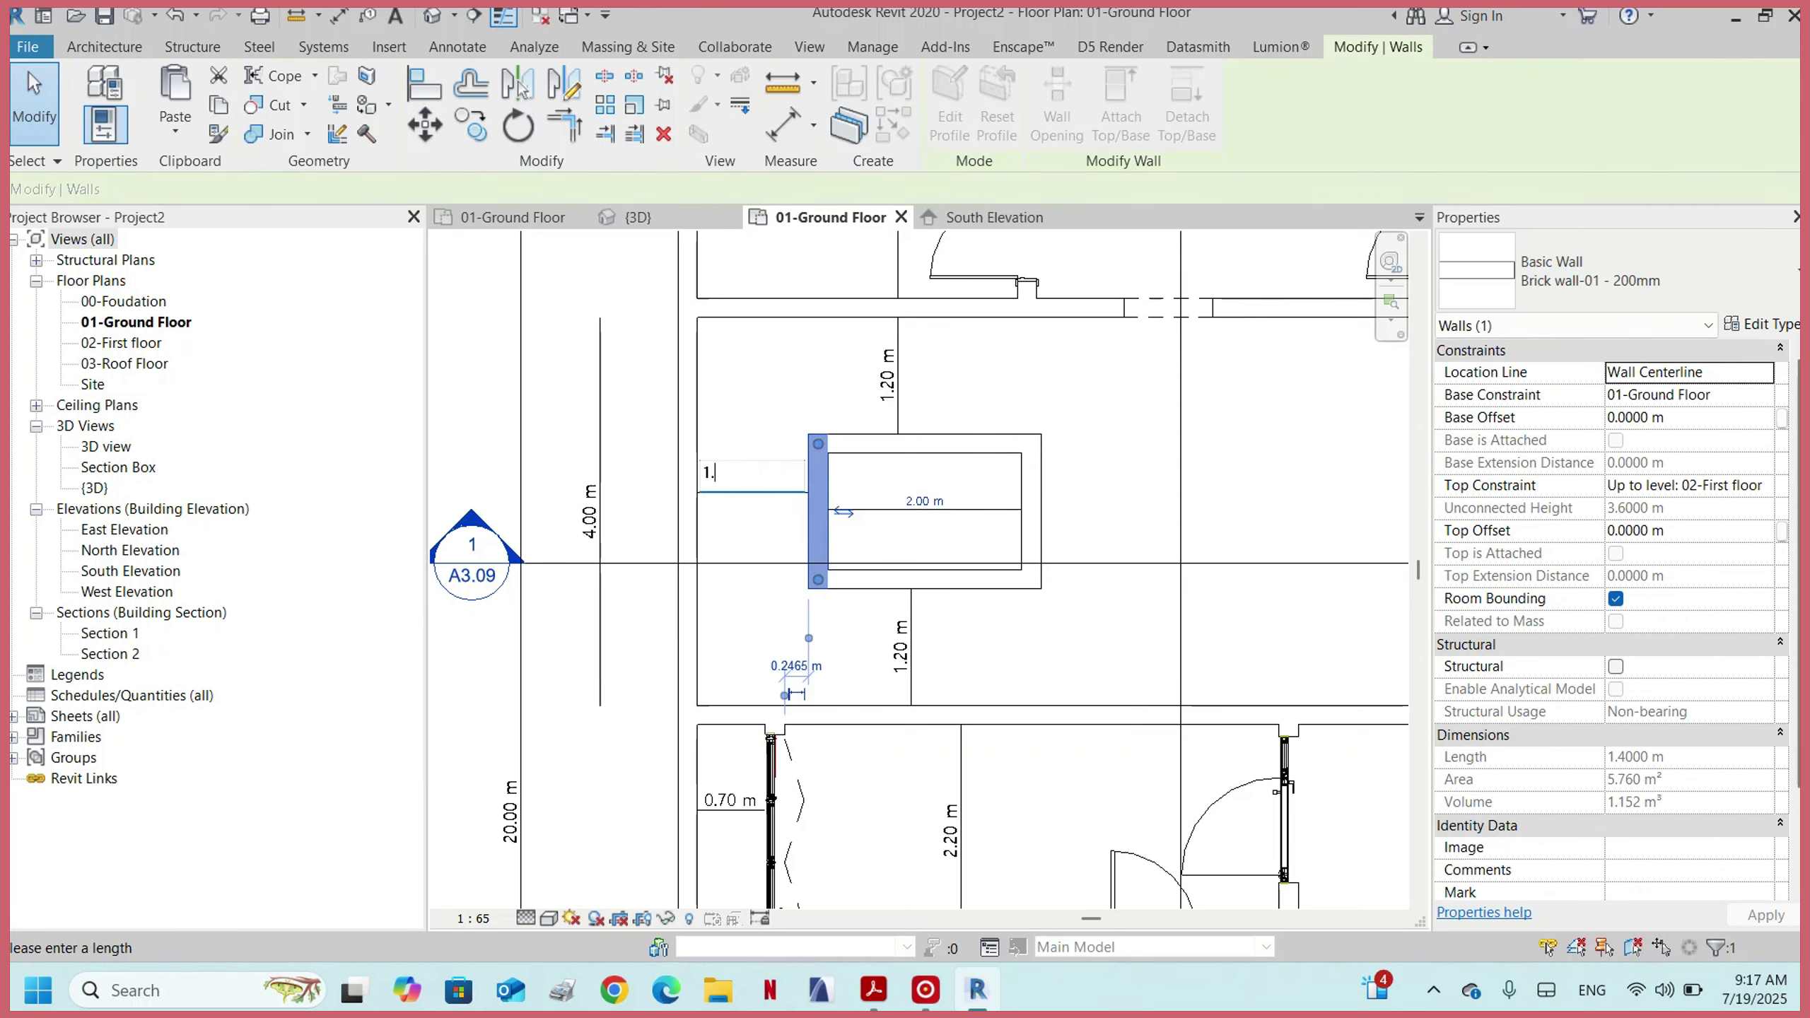
pyautogui.write('1.2m')
pyautogui.press('Return')
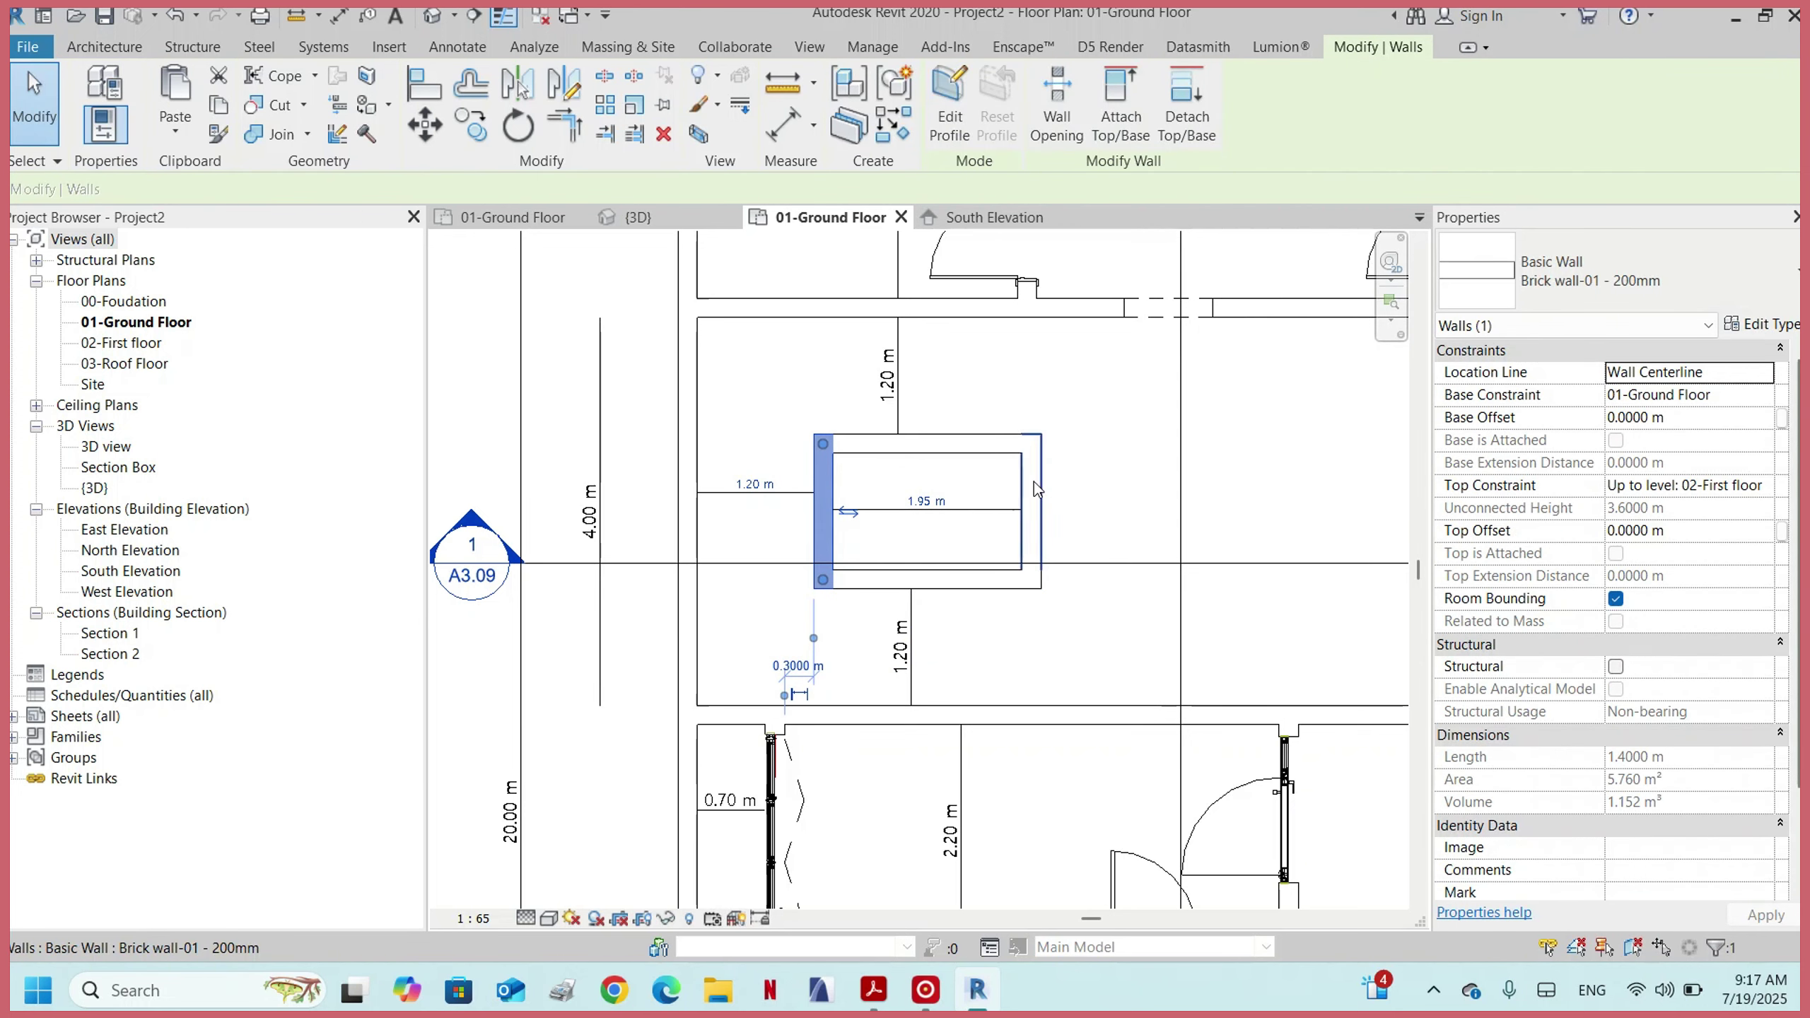
# - Move the core wall farthest from the end wall so that the core's inner width is 2 m
pyautogui.click(1032, 481)
pyautogui.click(915, 502)
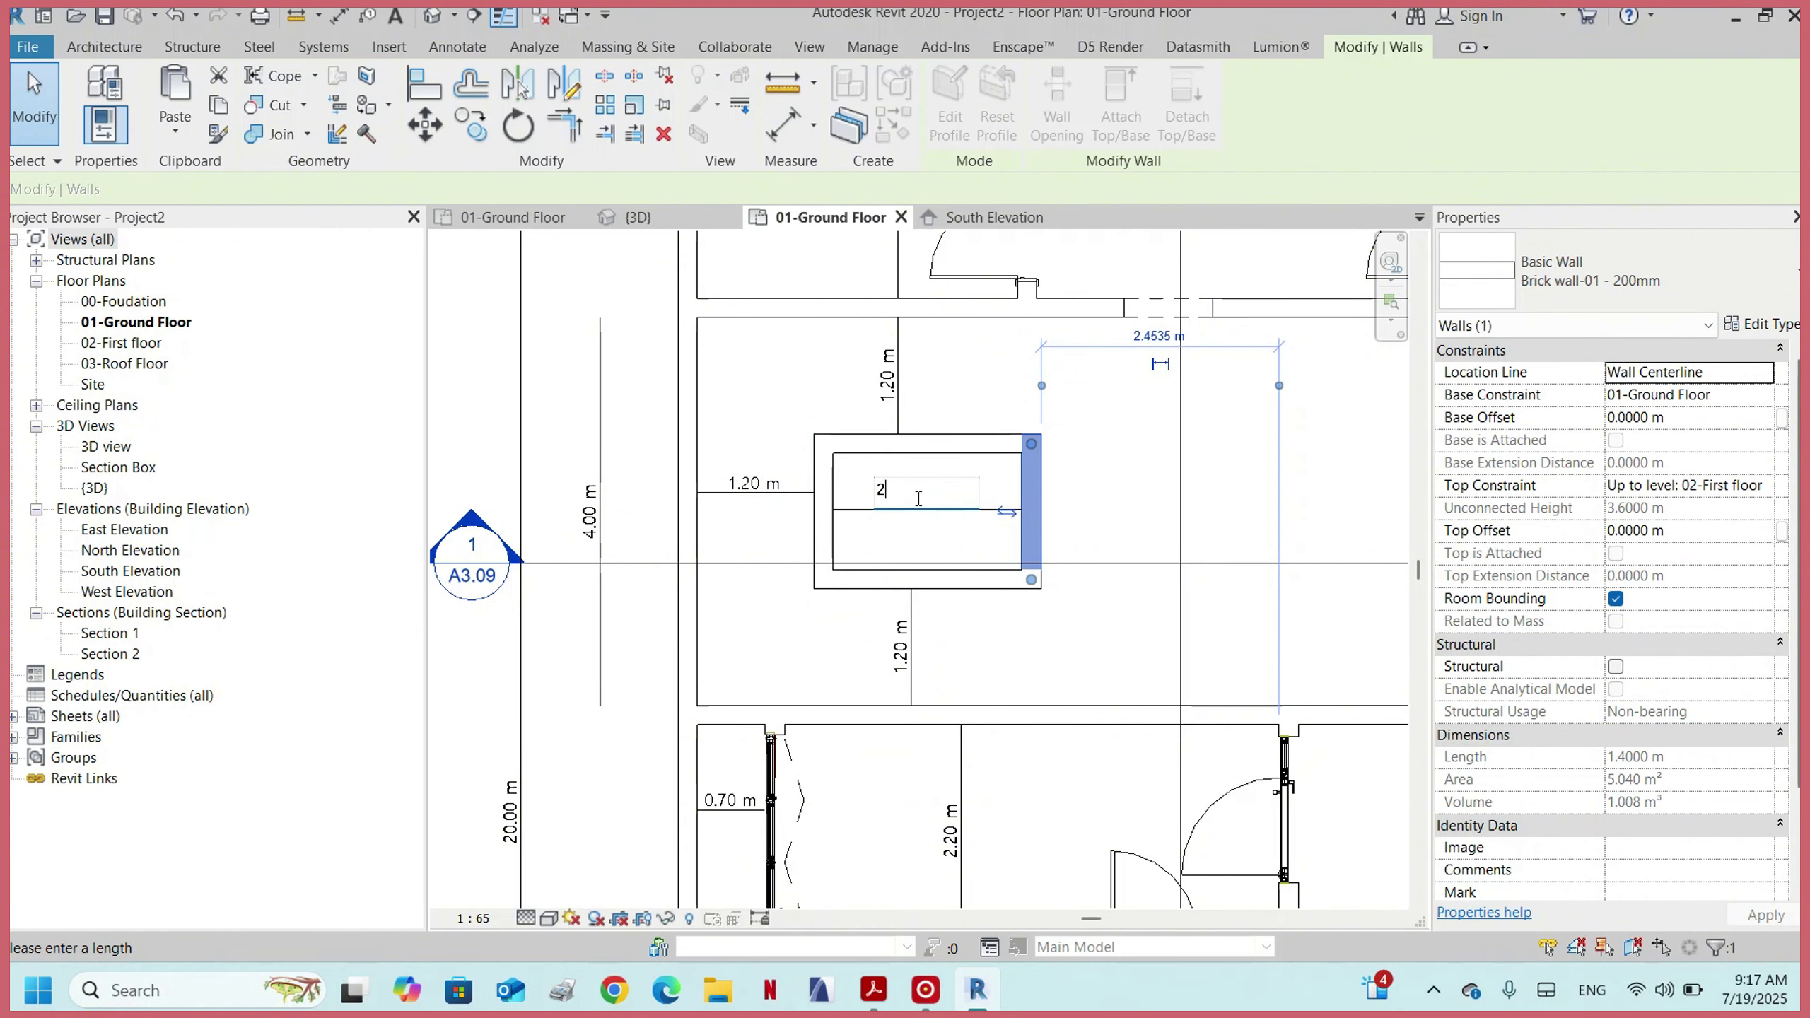
pyautogui.press('Return')
pyautogui.press('Escape')
pyautogui.scroll(-4, 842, 426)
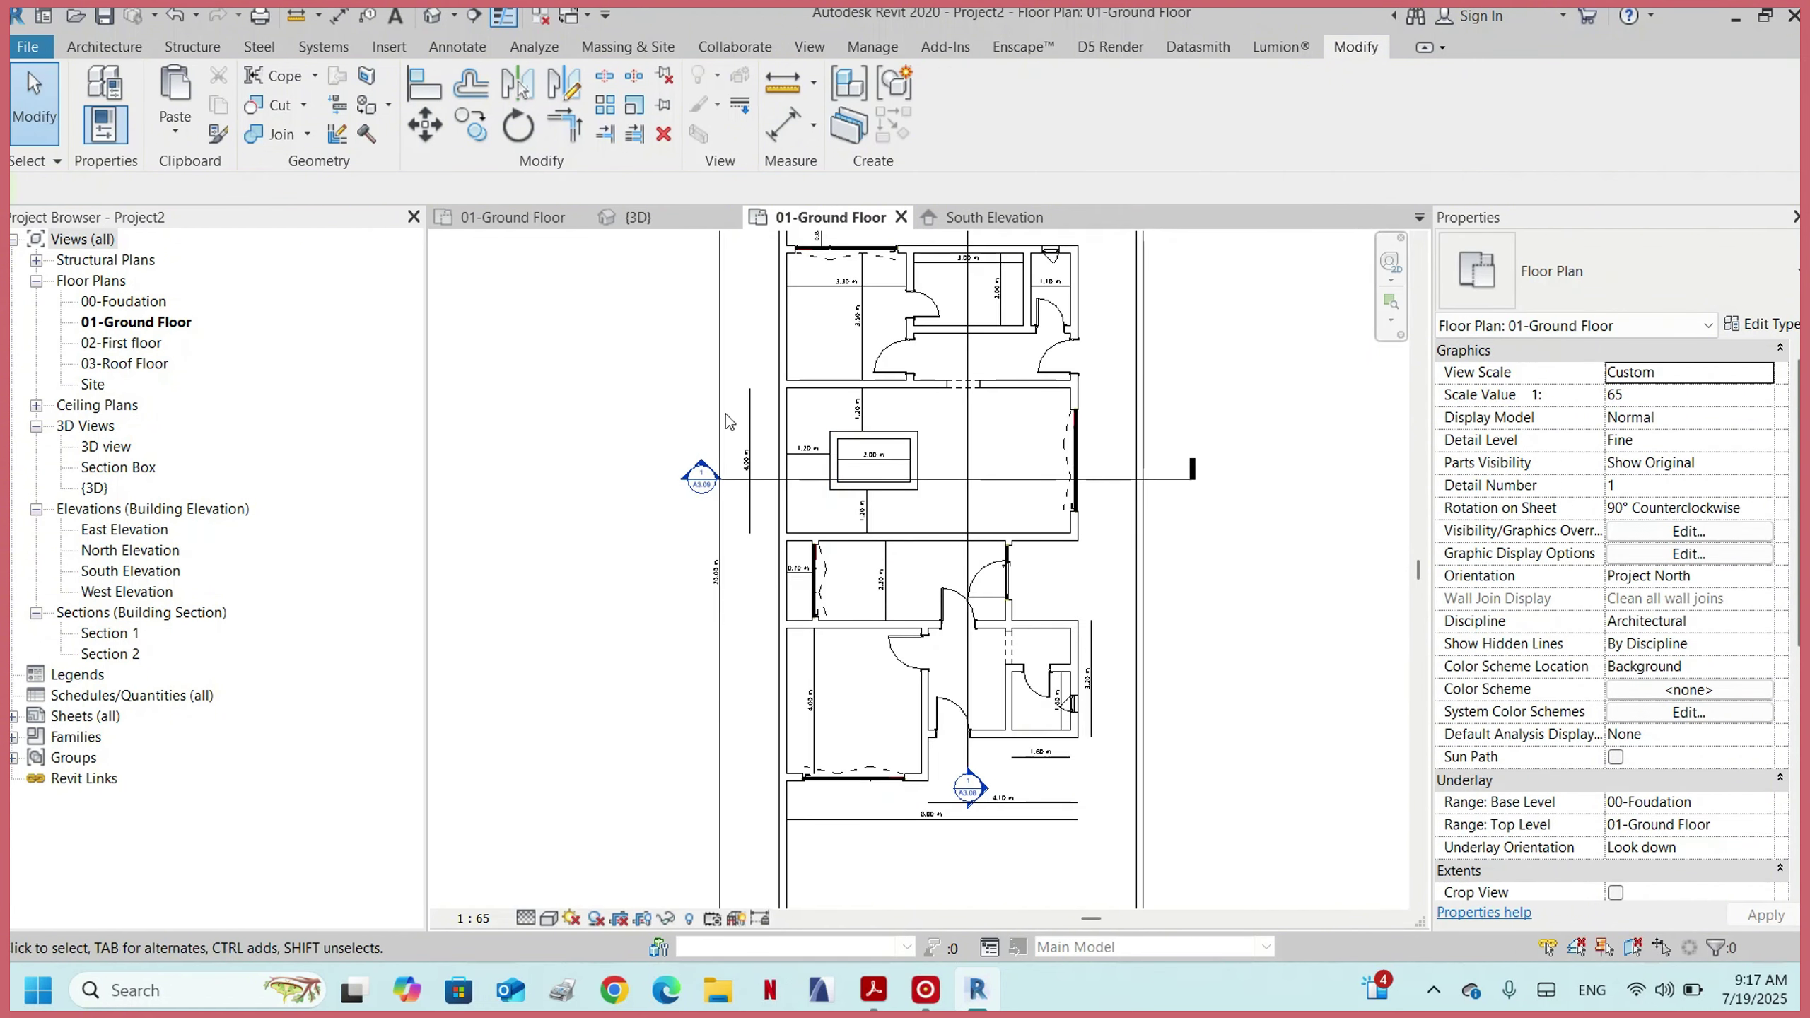
pyautogui.scroll(2, 946, 496)
pyautogui.moveTo(942, 476)
pyautogui.mouseDown()
pyautogui.moveTo(942, 493)
pyautogui.moveTo(944, 465)
pyautogui.mouseUp()
pyautogui.press('Escape')
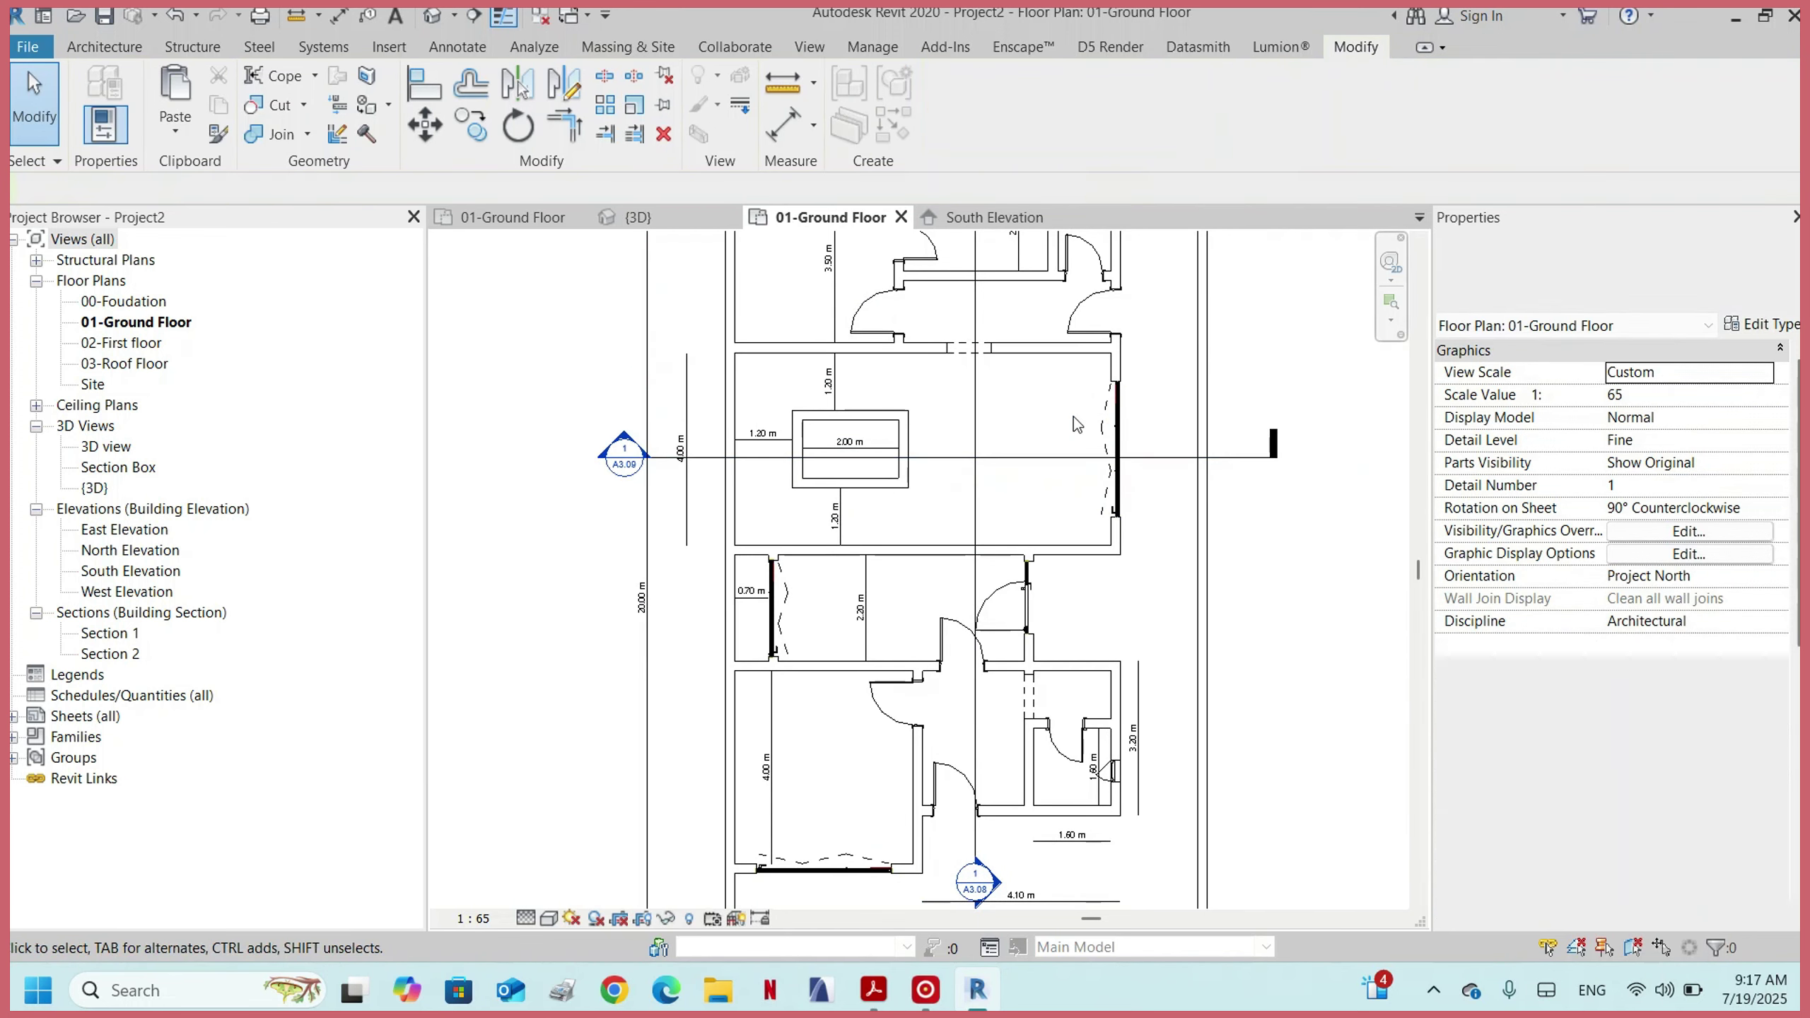
pyautogui.scroll(-2, 1031, 414)
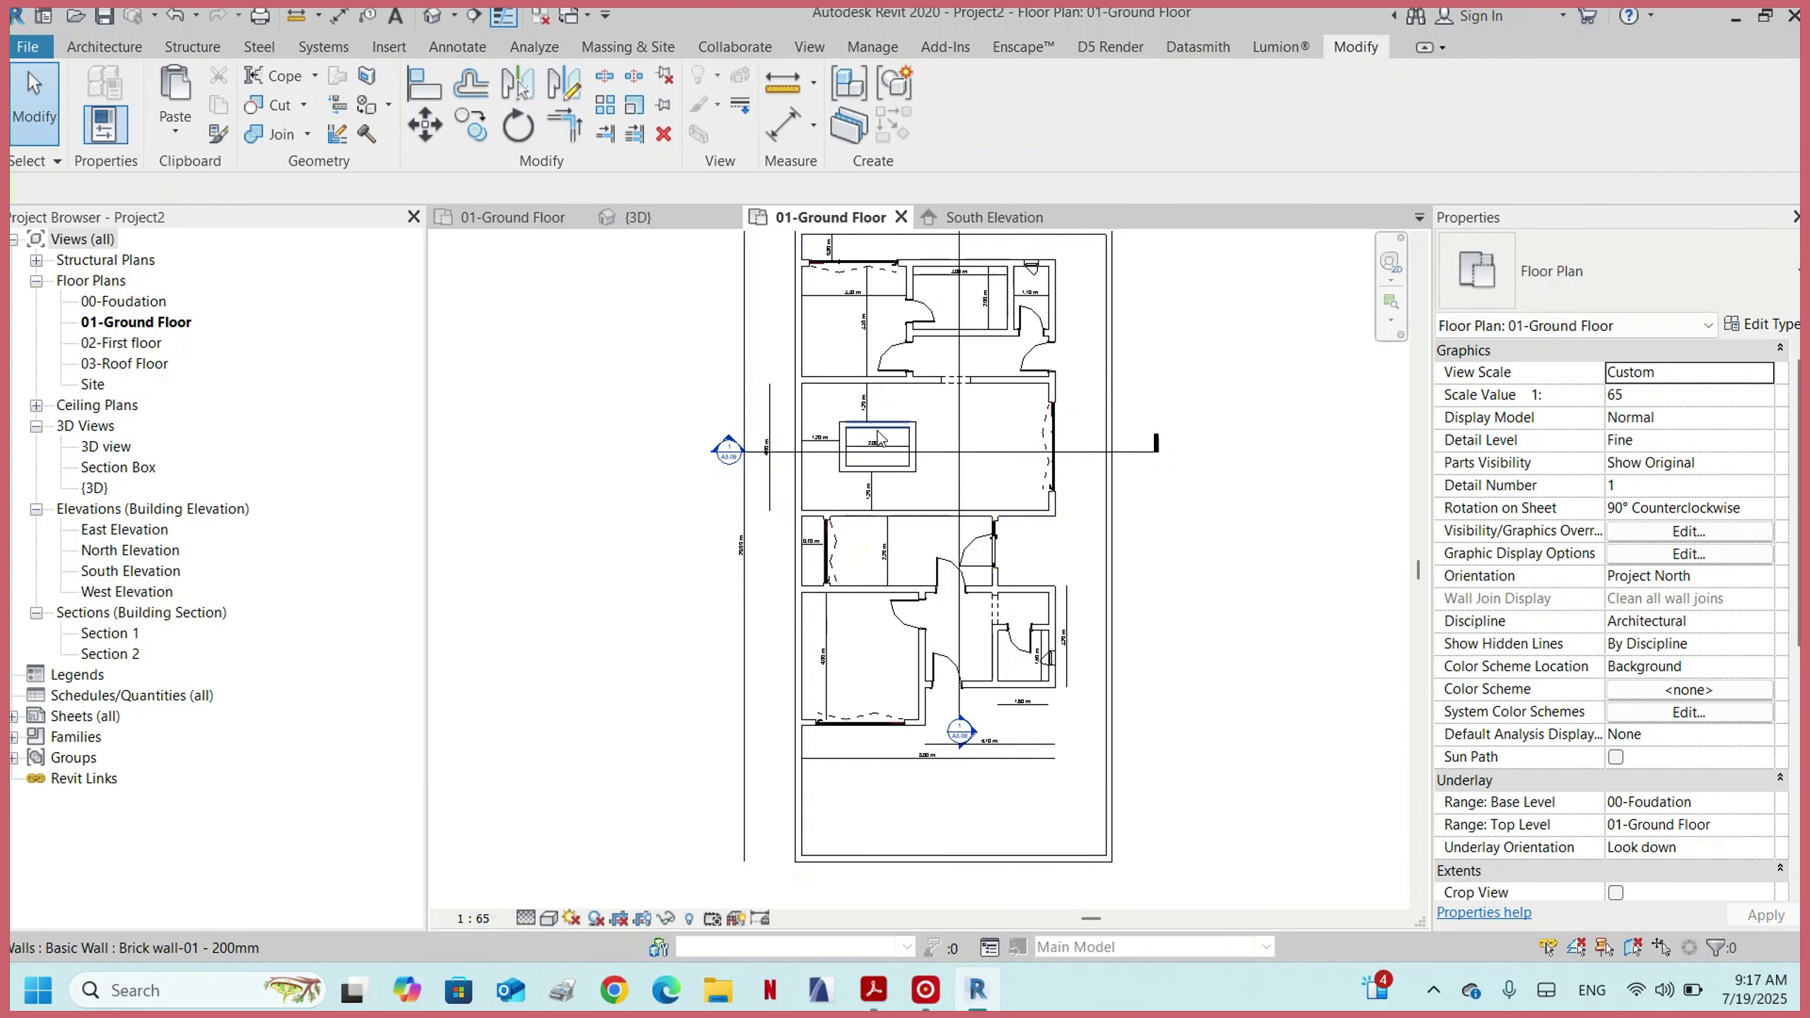
# - Set up a new stair as a Cast-In-Place Monolithic Stair with an actual run width of 1.2 m
pyautogui.click(103, 47)
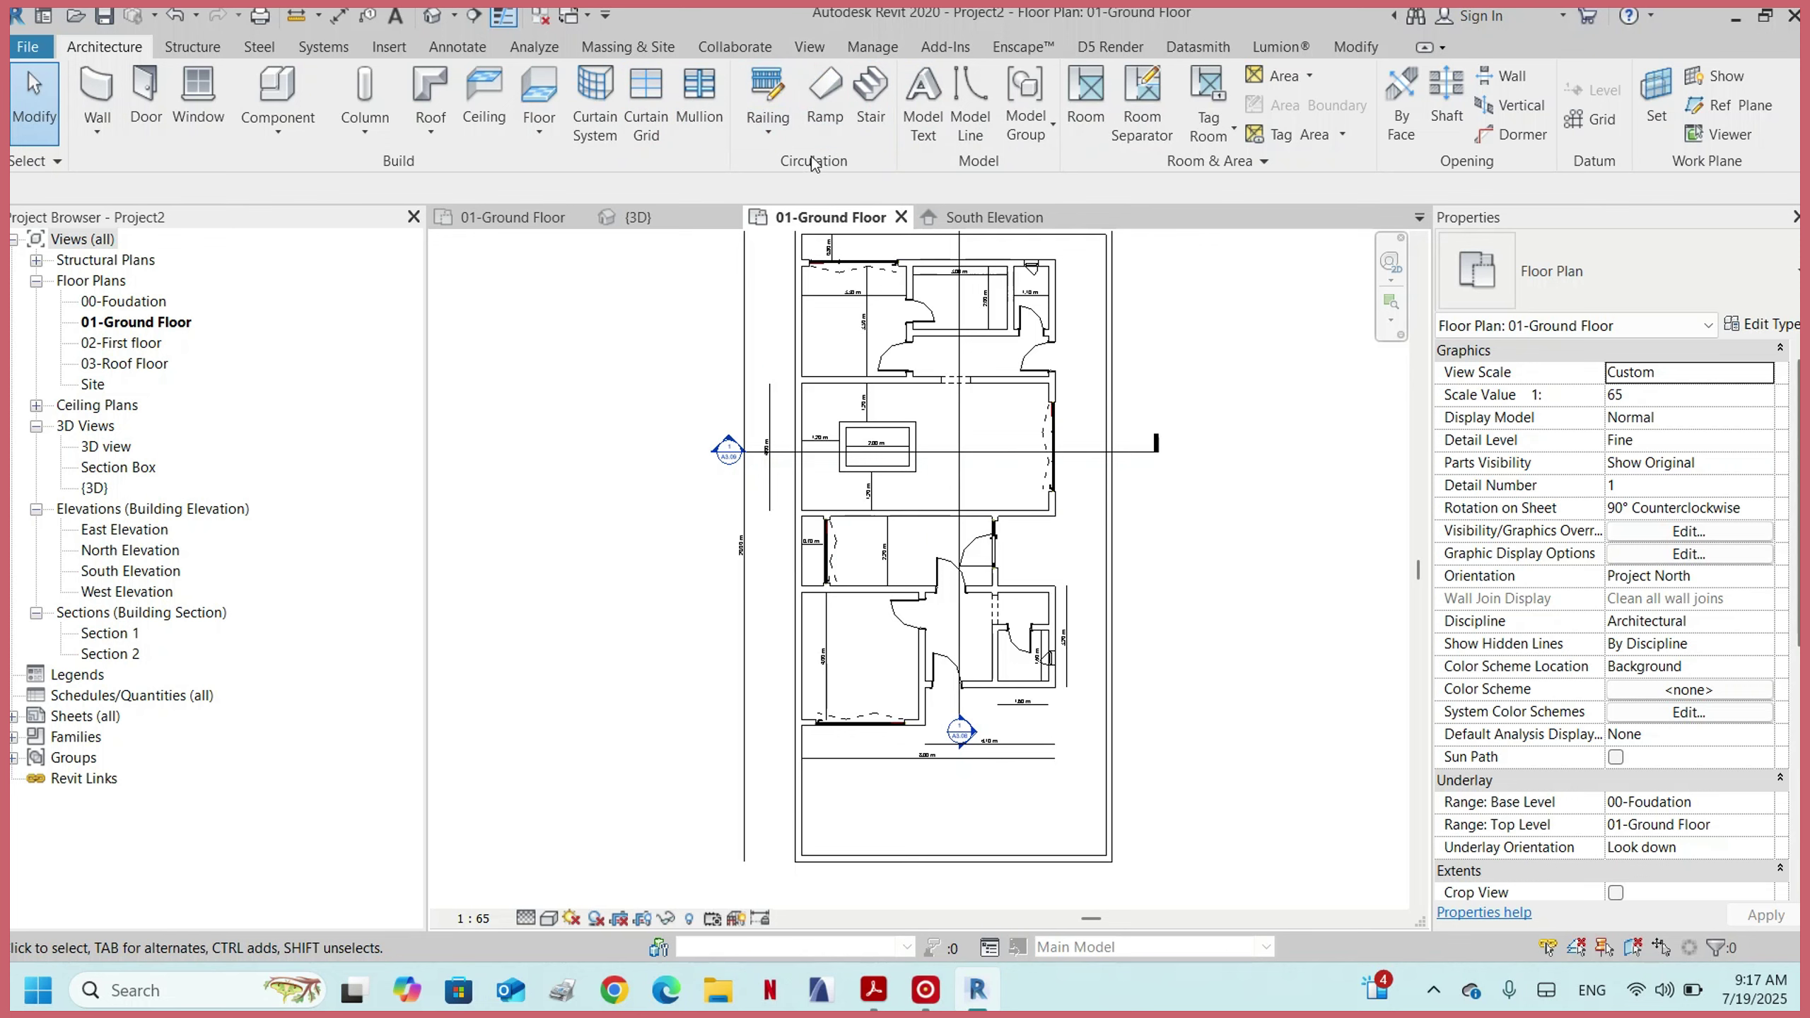
pyautogui.click(876, 87)
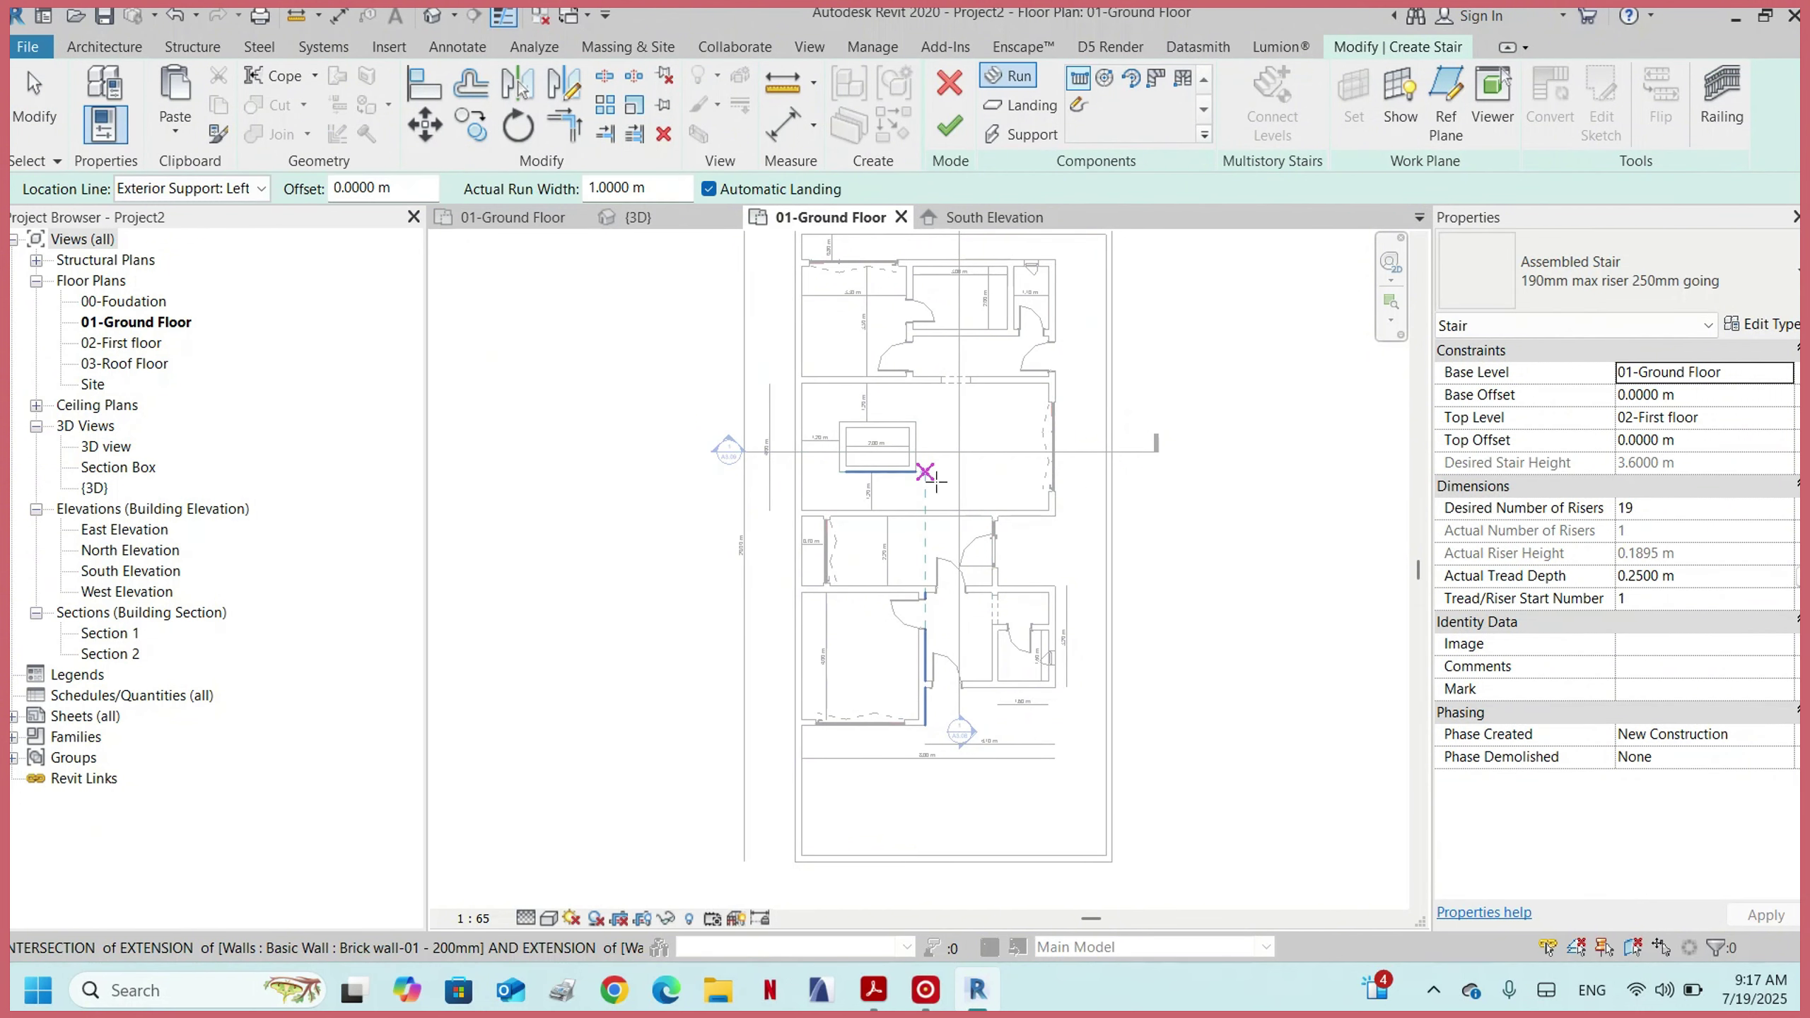
pyautogui.scroll(-2, 952, 394)
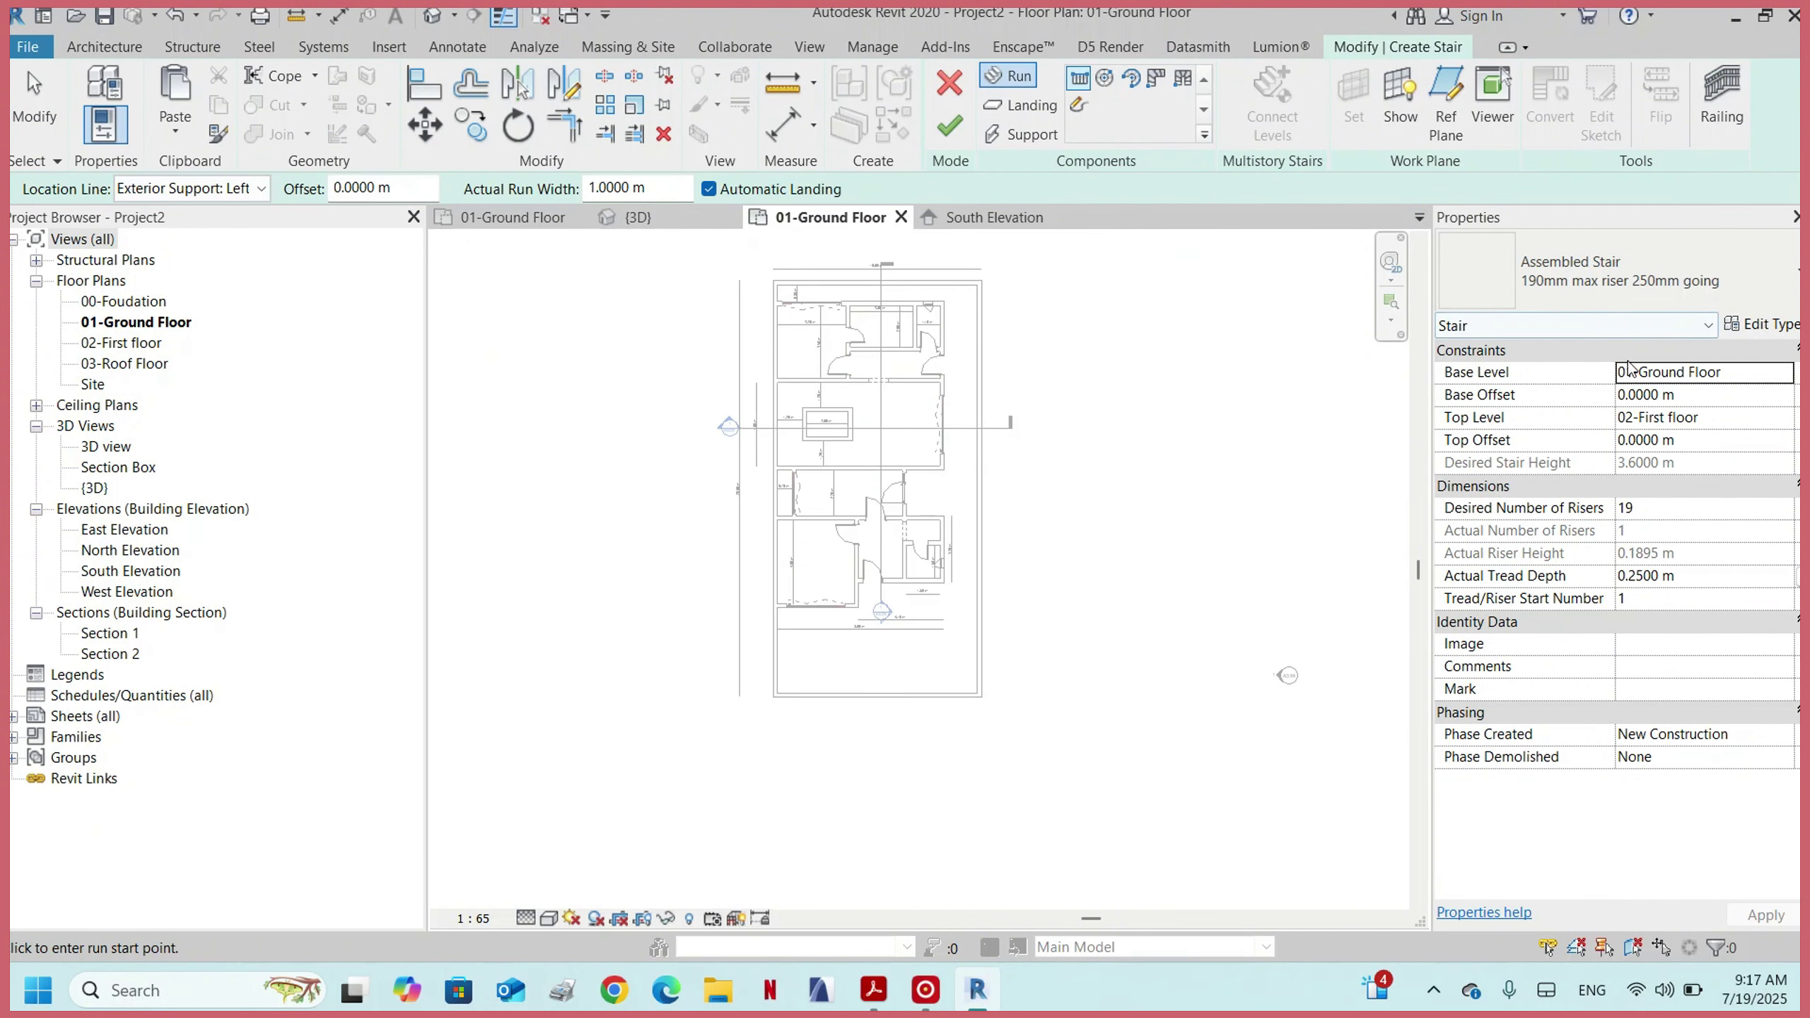
pyautogui.click(1666, 250)
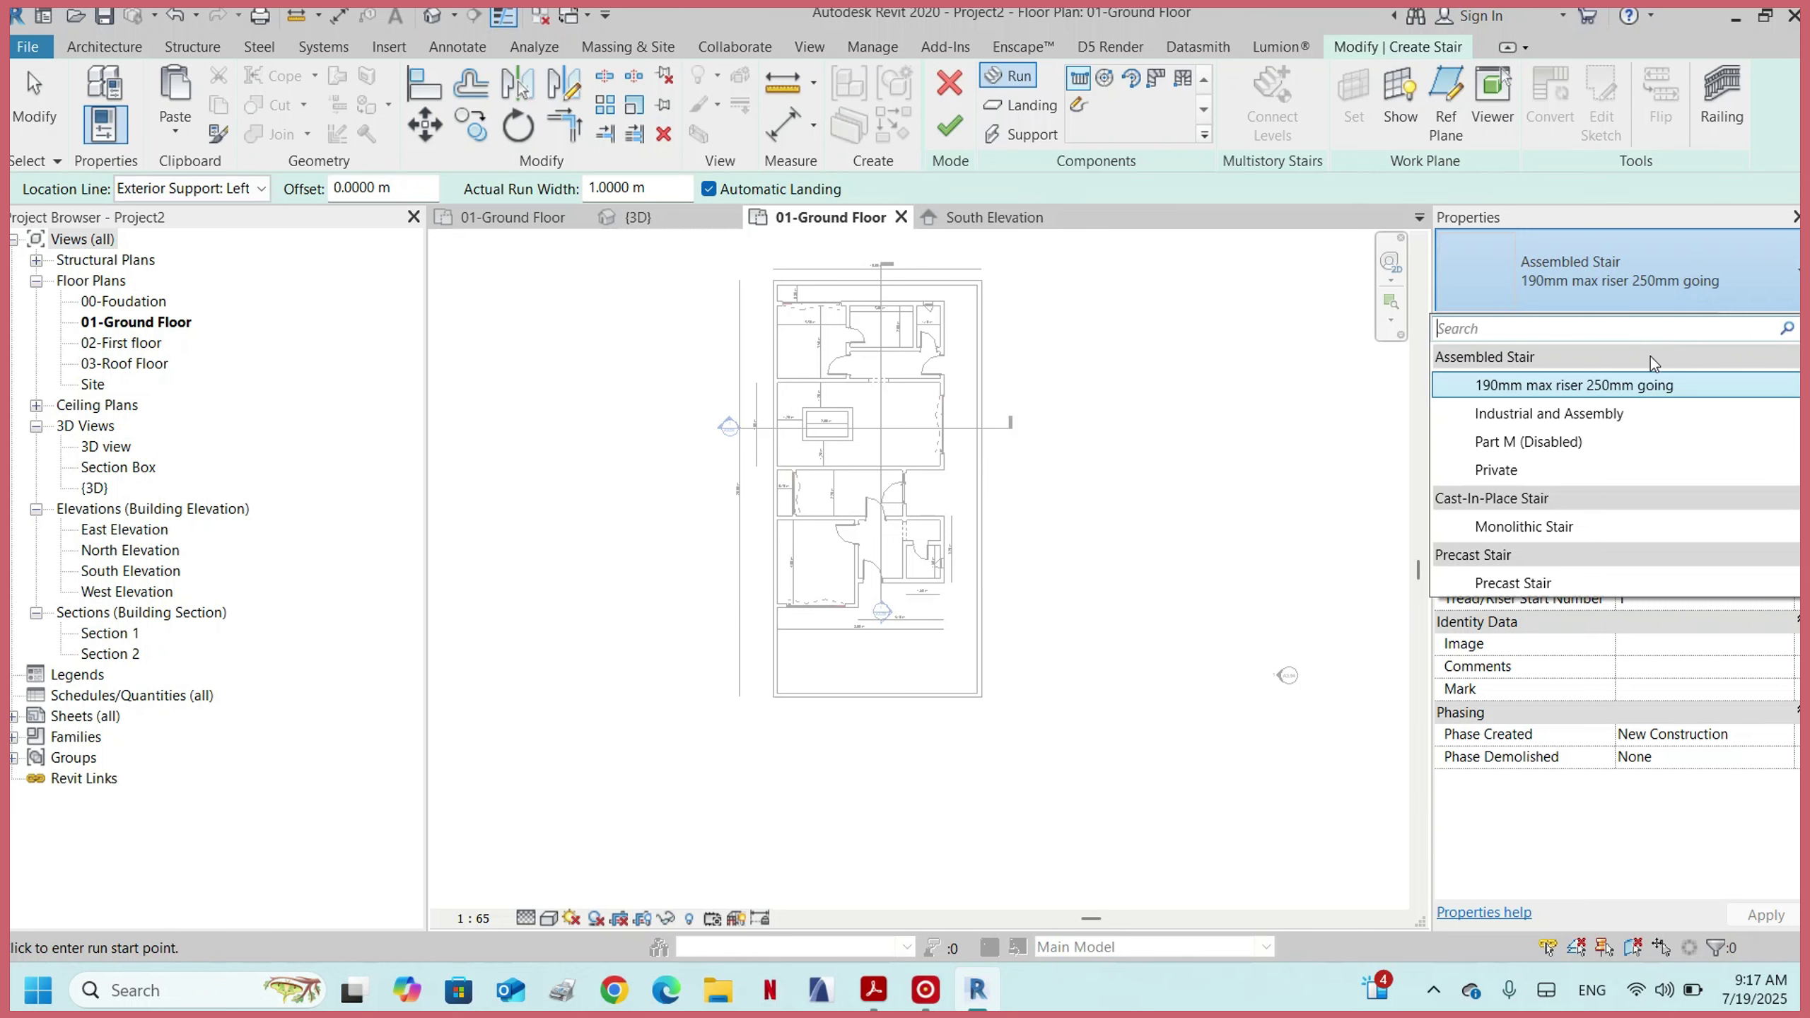
pyautogui.click(1500, 527)
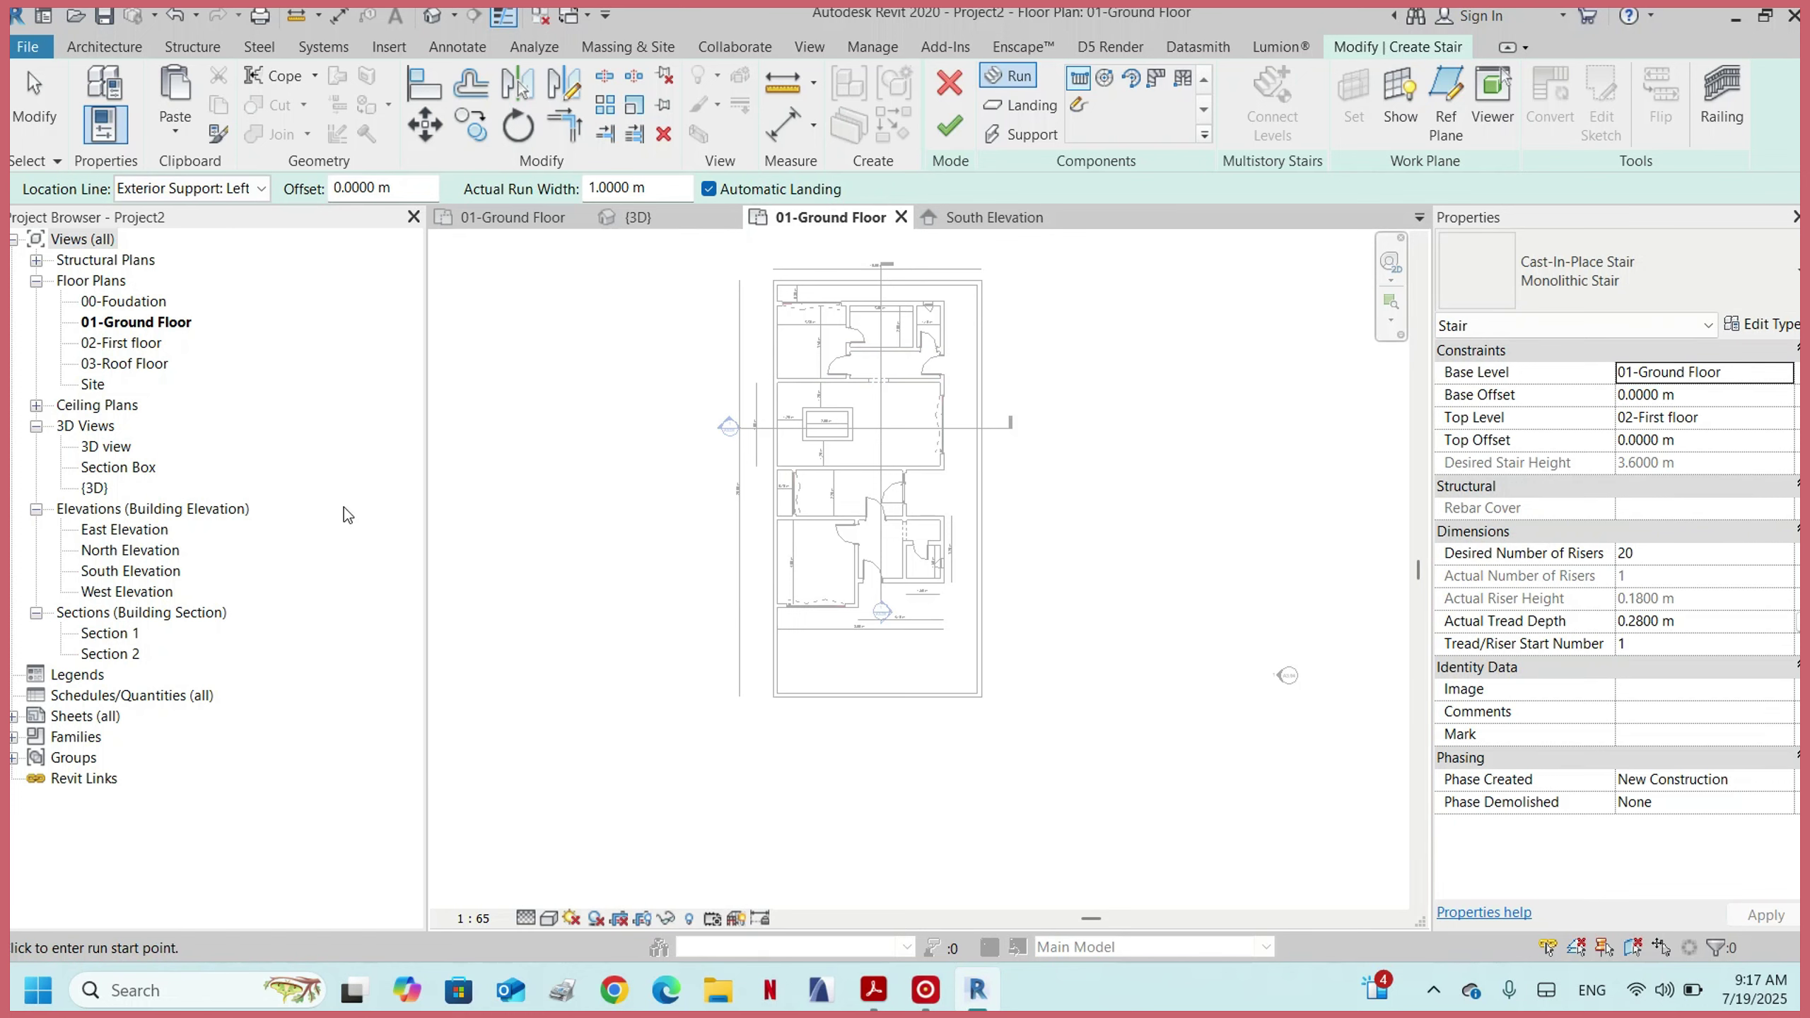
pyautogui.scroll(2, 707, 478)
pyautogui.scroll(-5, 658, 505)
pyautogui.scroll(4, 747, 467)
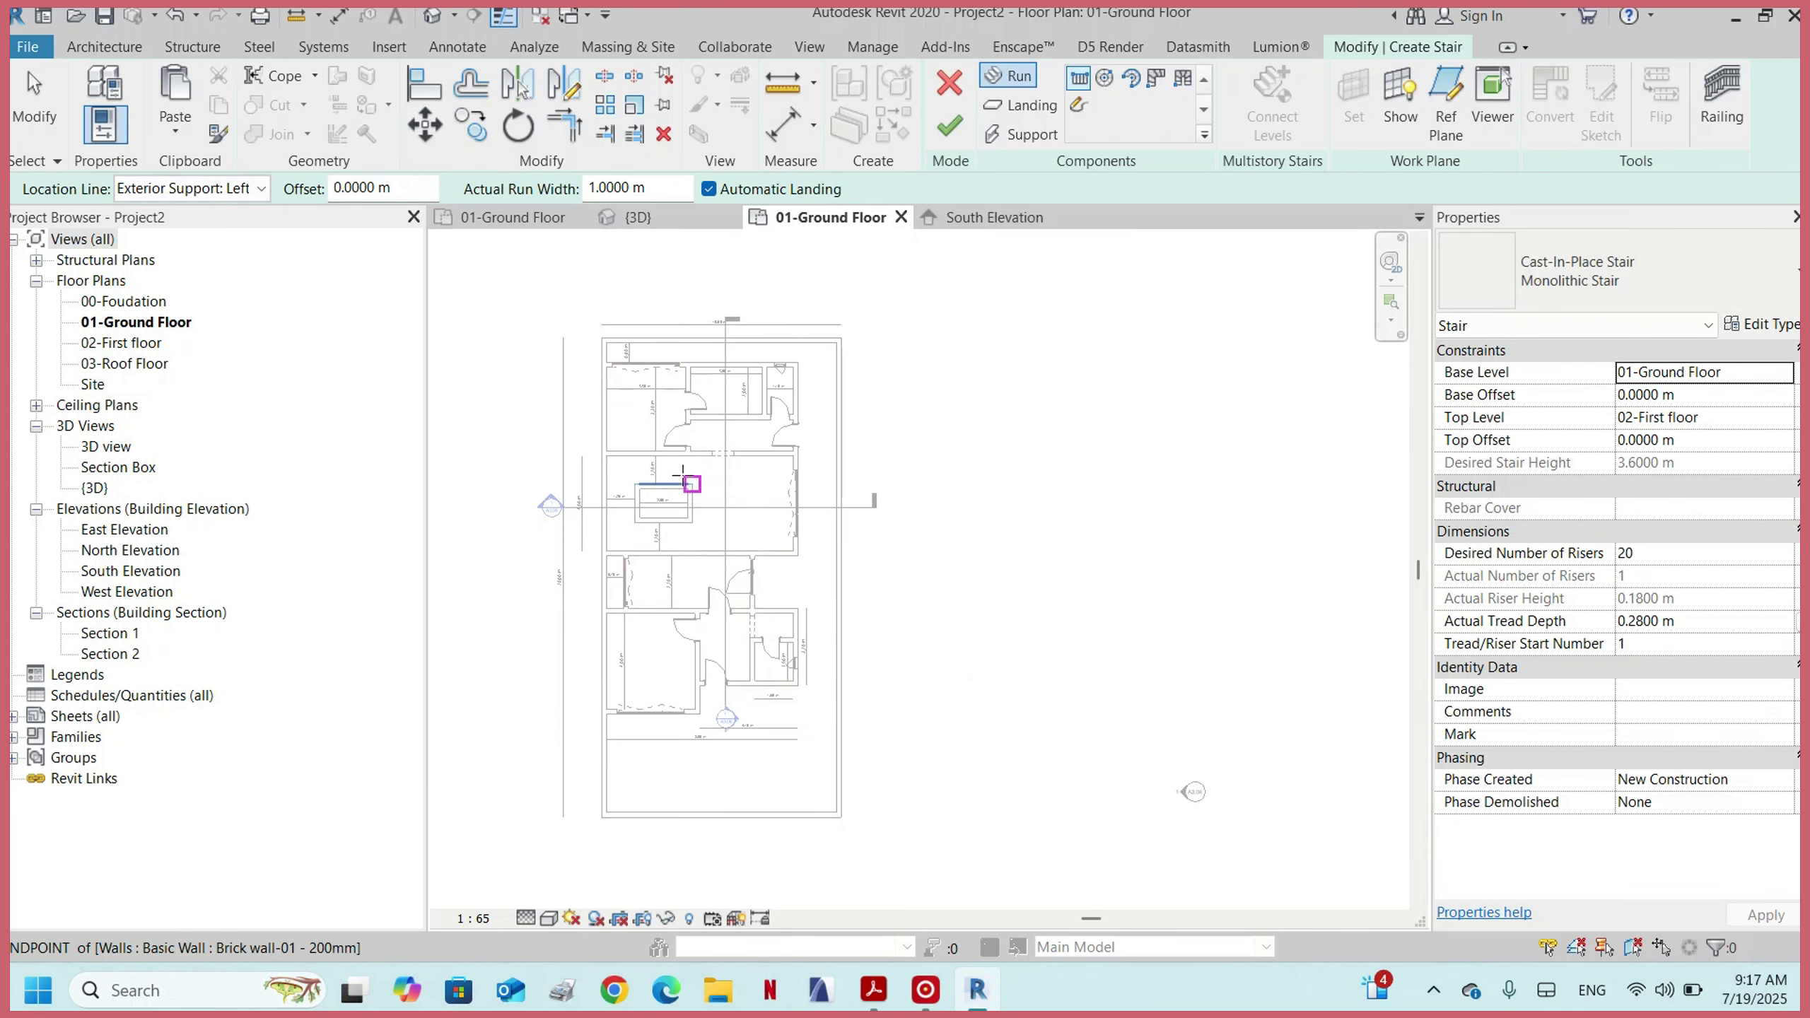
pyautogui.scroll(2, 521, 514)
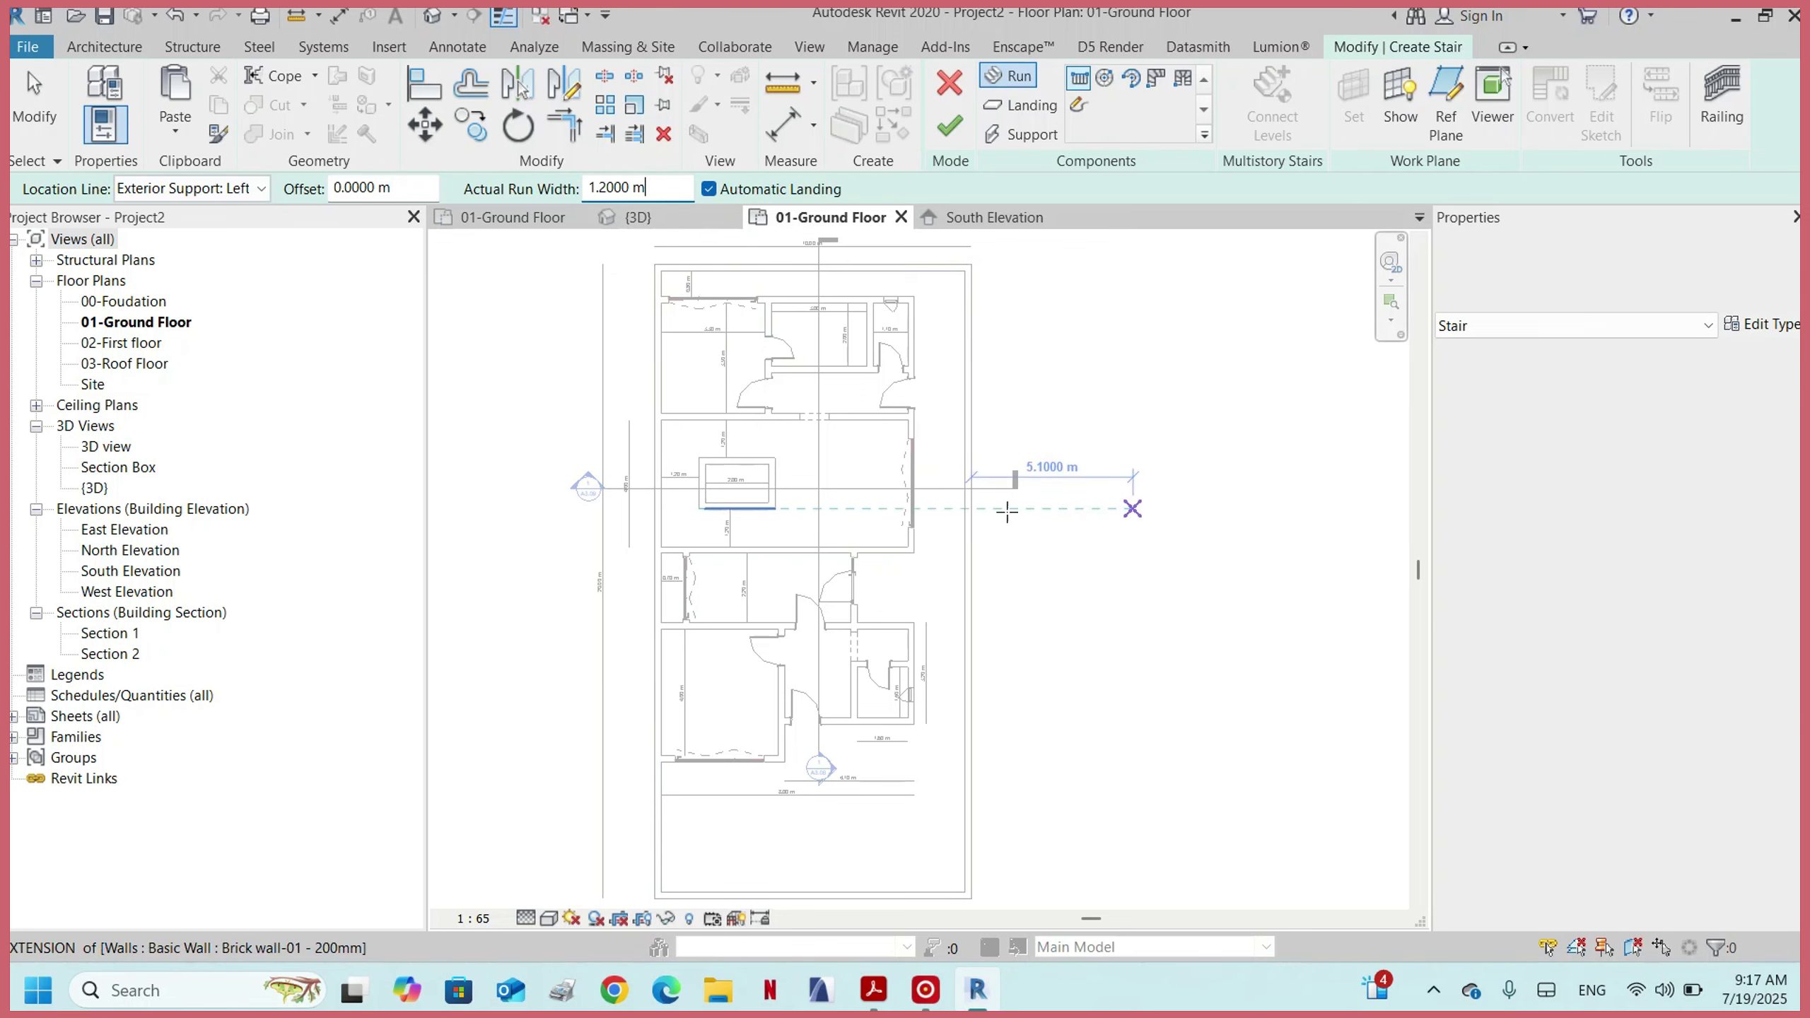
pyautogui.scroll(2, 787, 530)
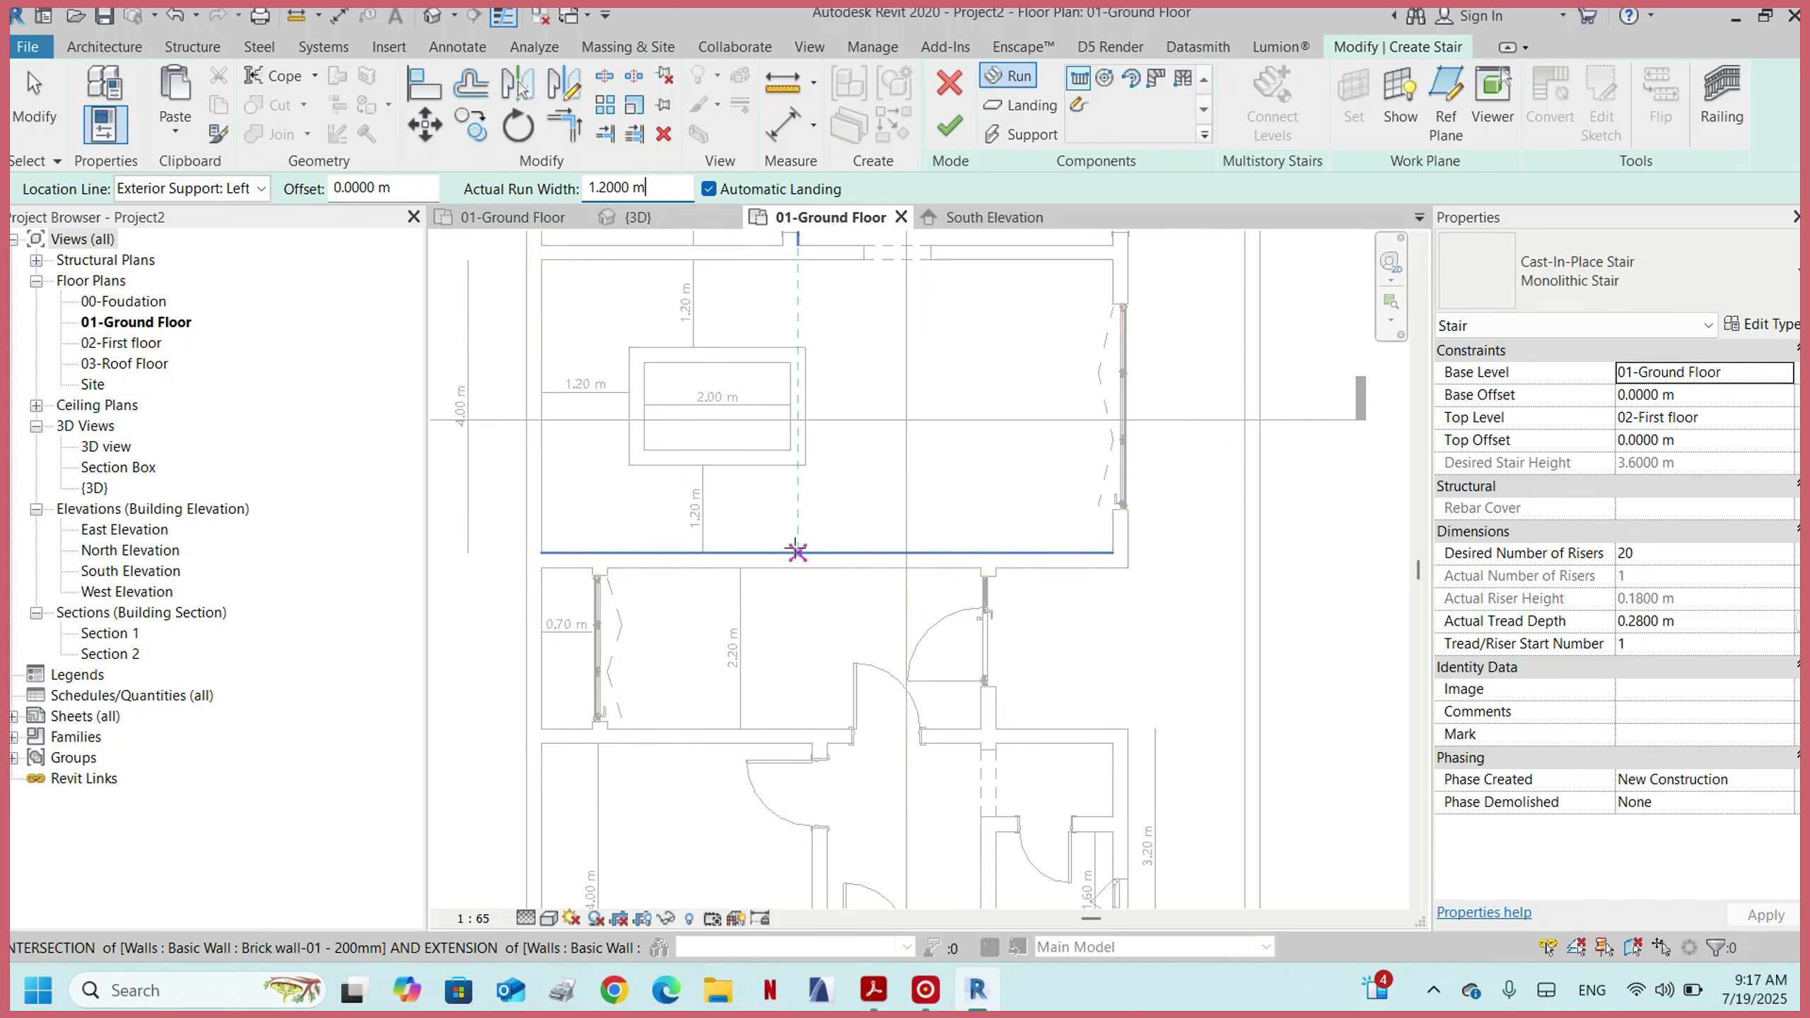
# - Draw a straight stair run about 2.24 m long toward the end wall, between the core and the wall shared with the 2.20 m room
pyautogui.click(797, 551)
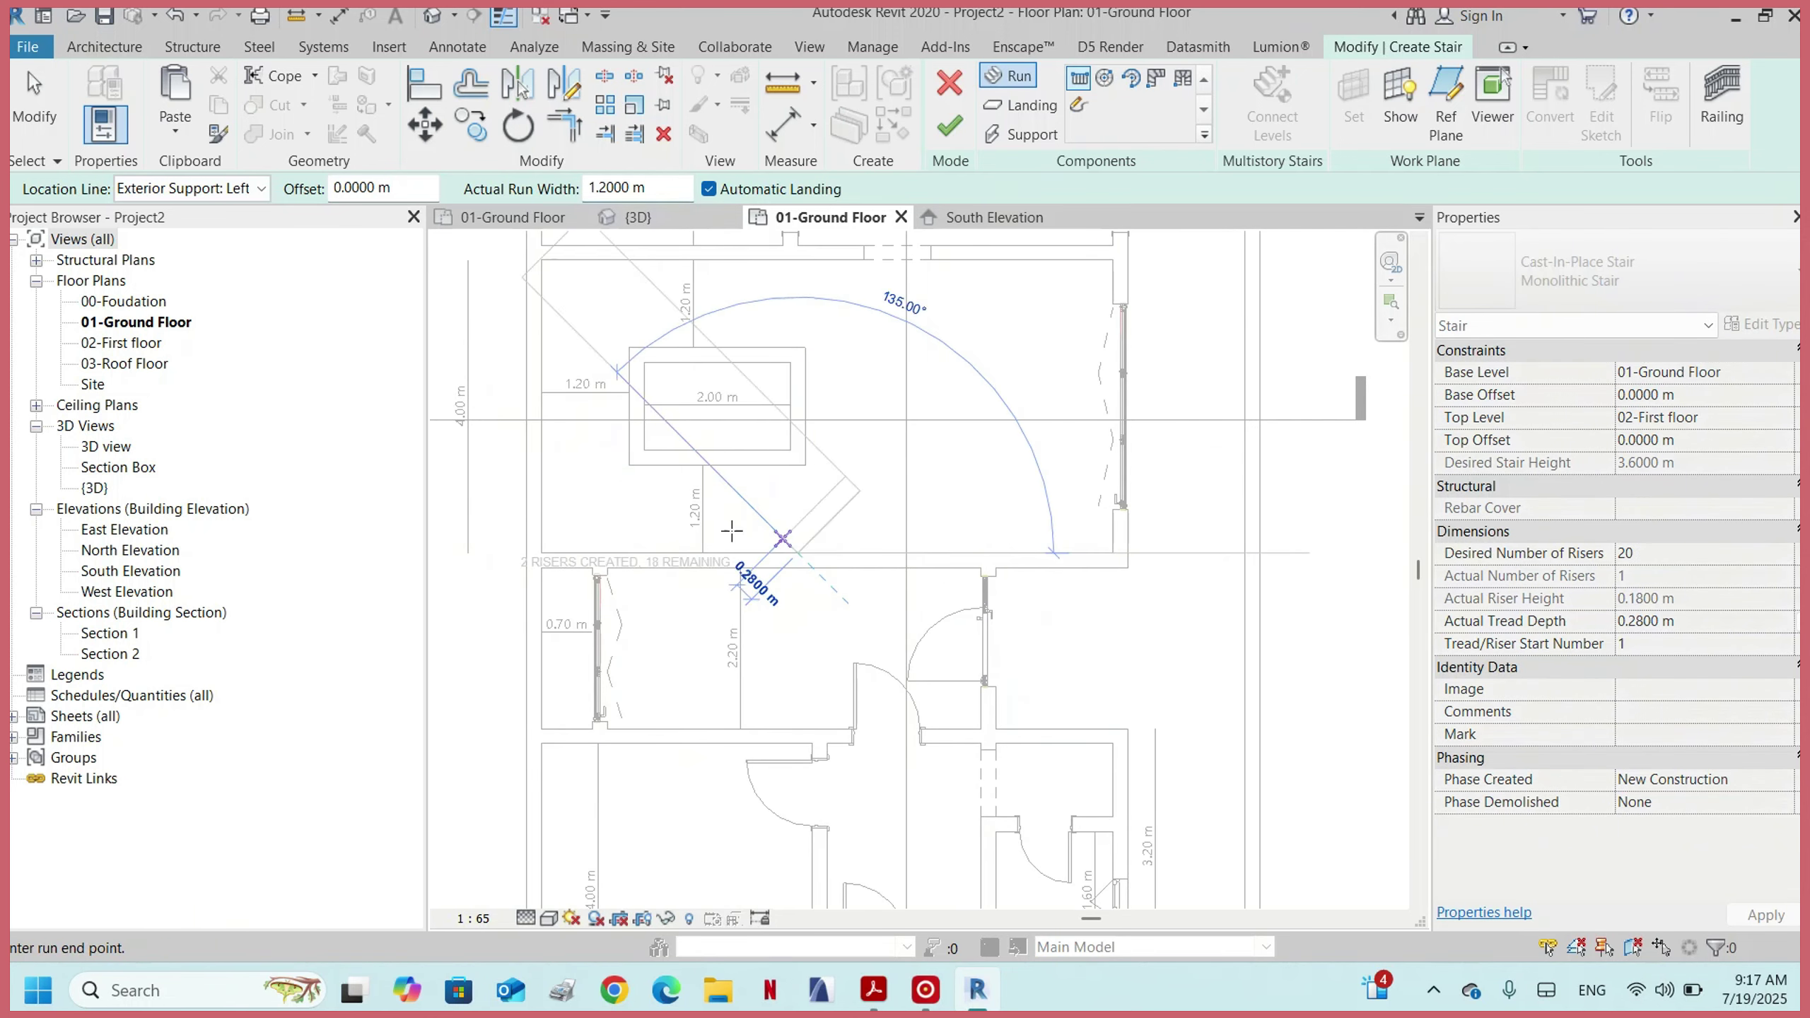
pyautogui.click(644, 551)
pyautogui.scroll(2, 634, 468)
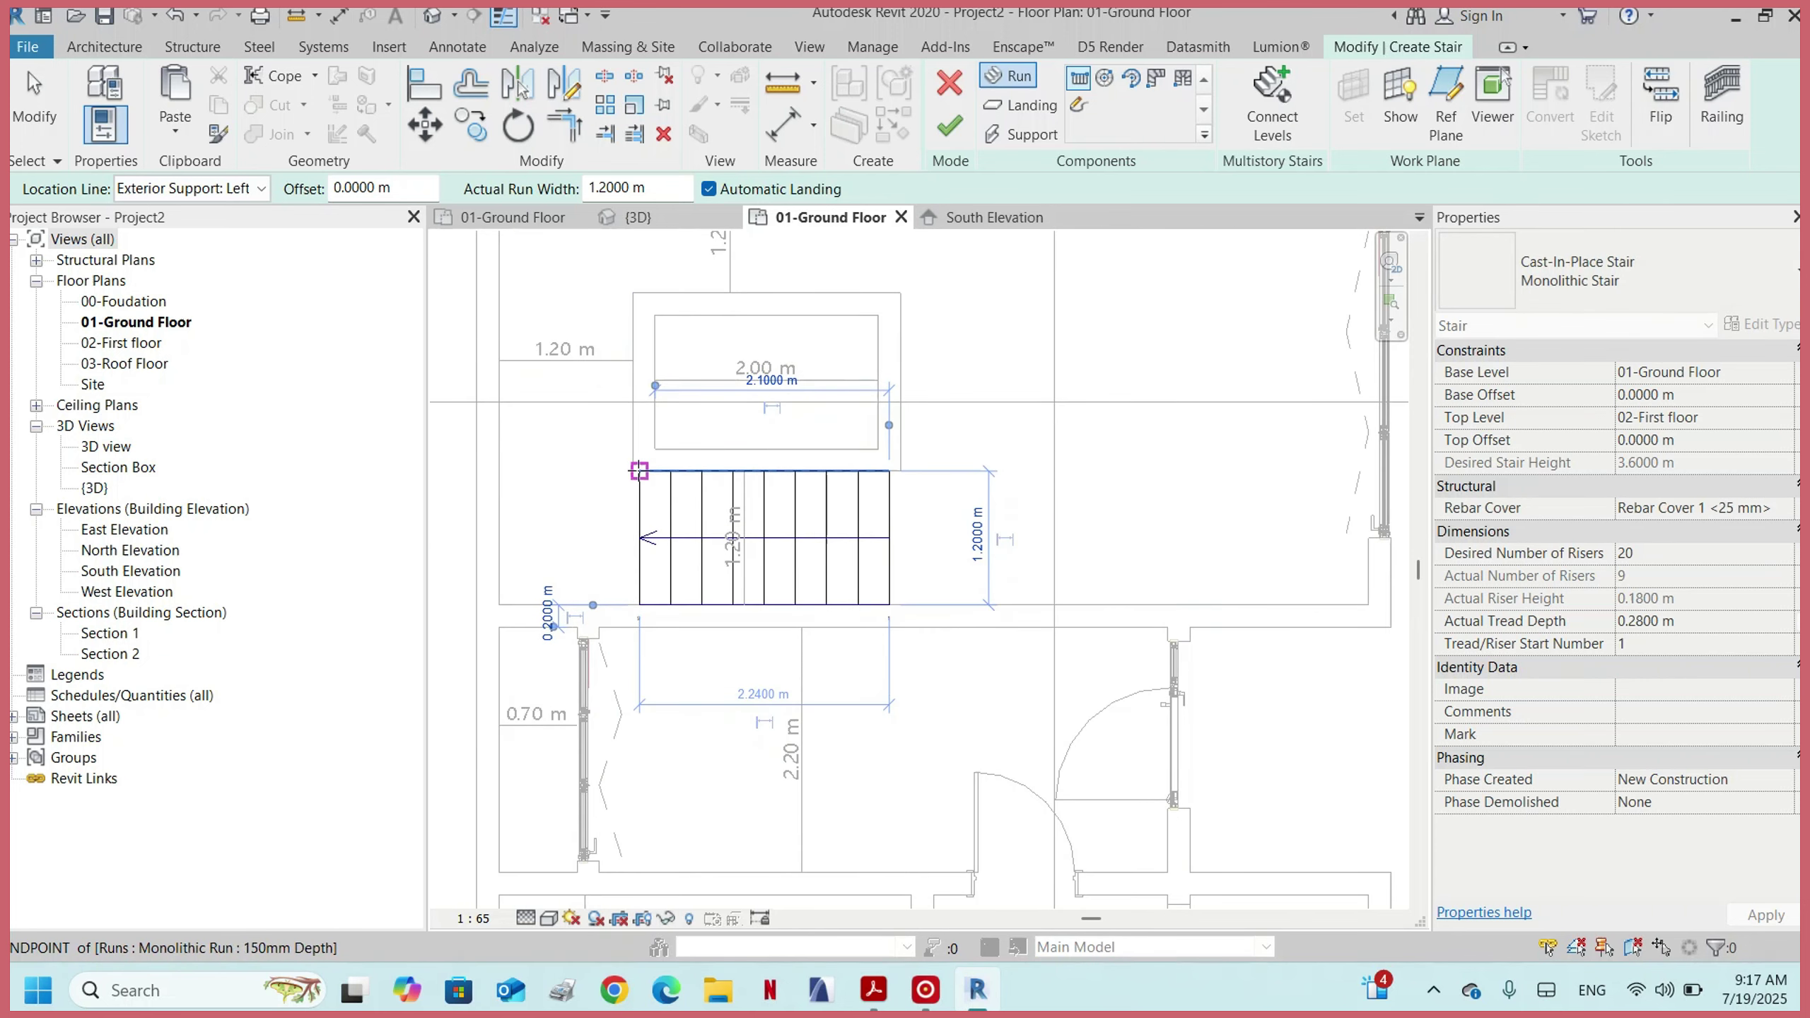
pyautogui.click(630, 468)
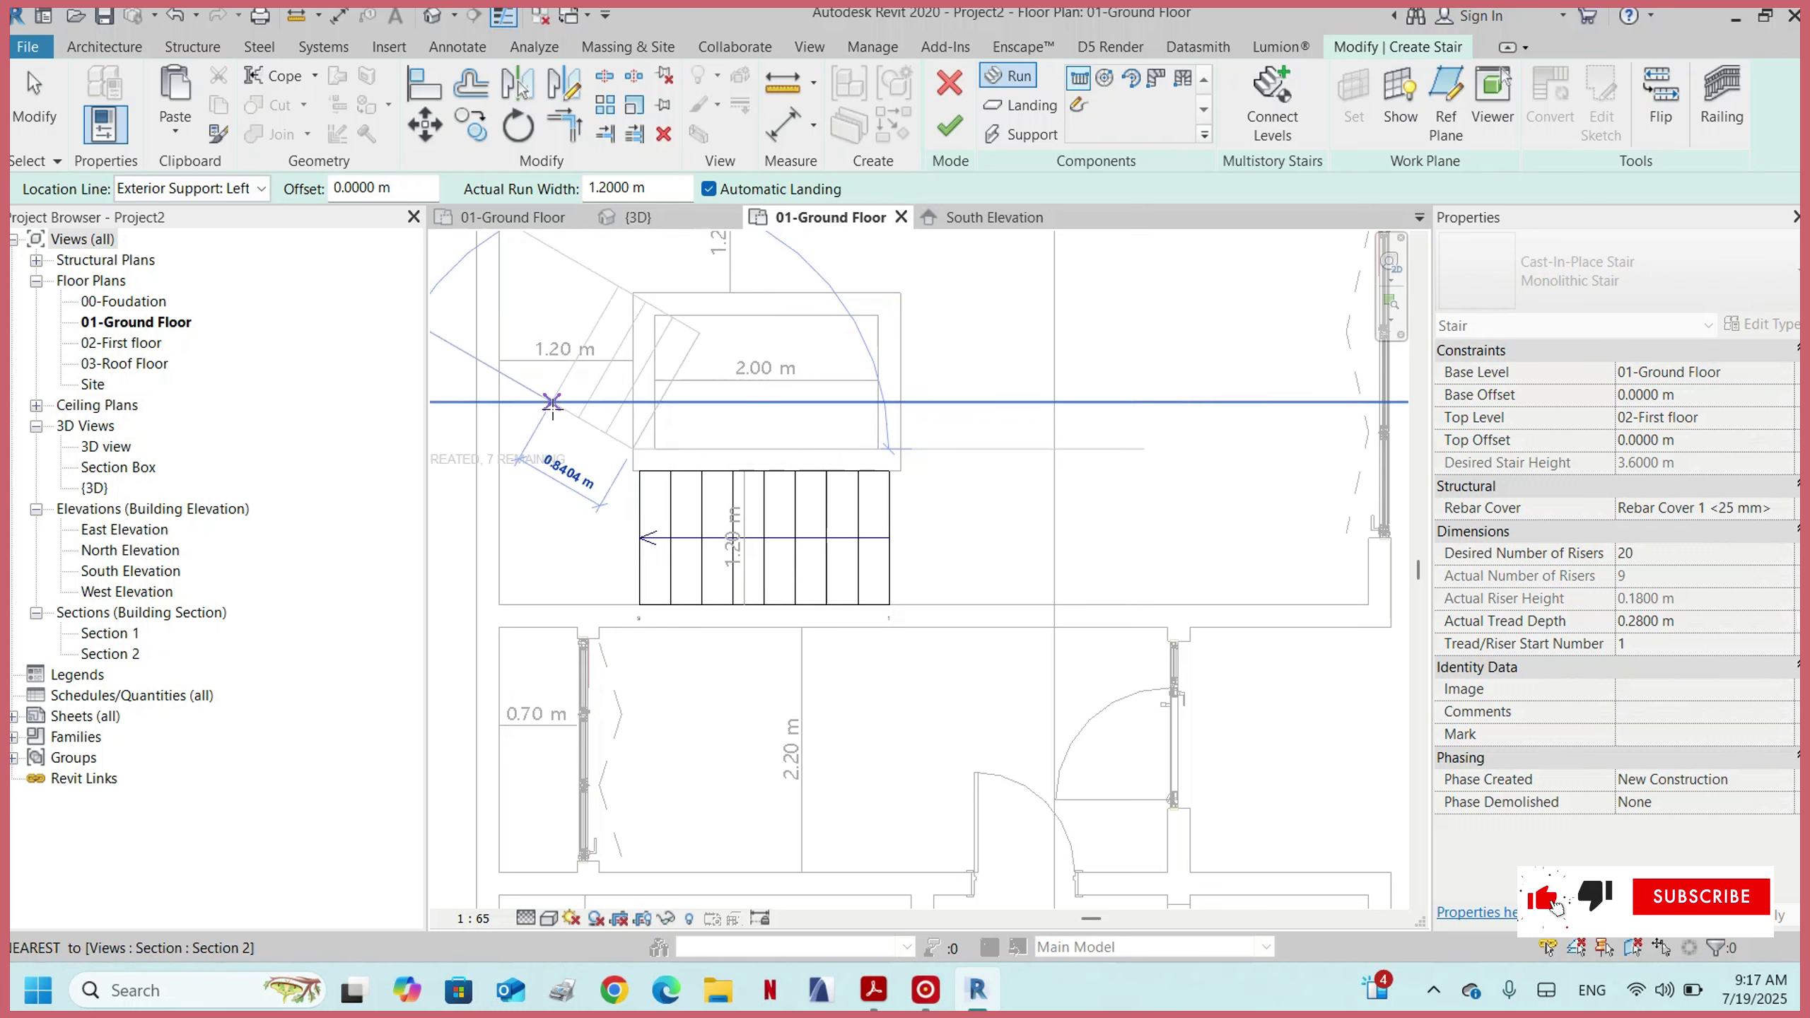
pyautogui.press('Escape')
# - Draw the second stair run about 1.12 m long along the end wall beside the core, using the automatic landing
pyautogui.click(499, 440)
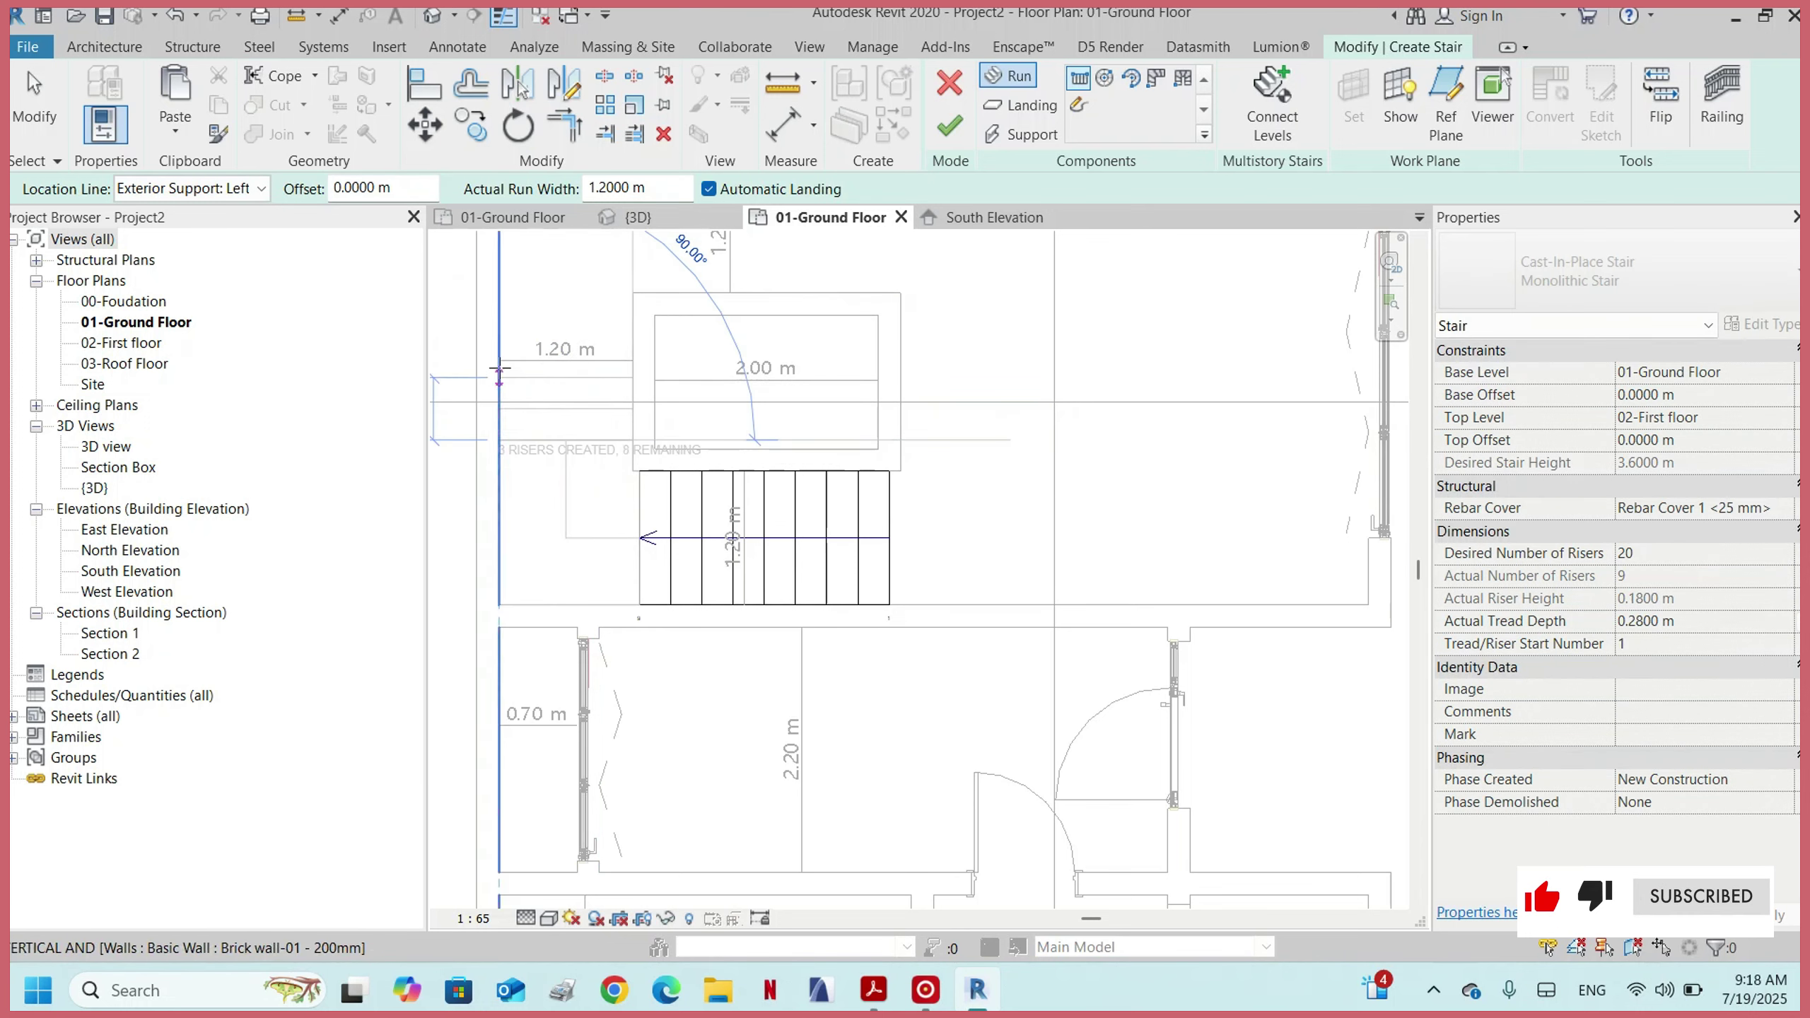
pyautogui.click(499, 315)
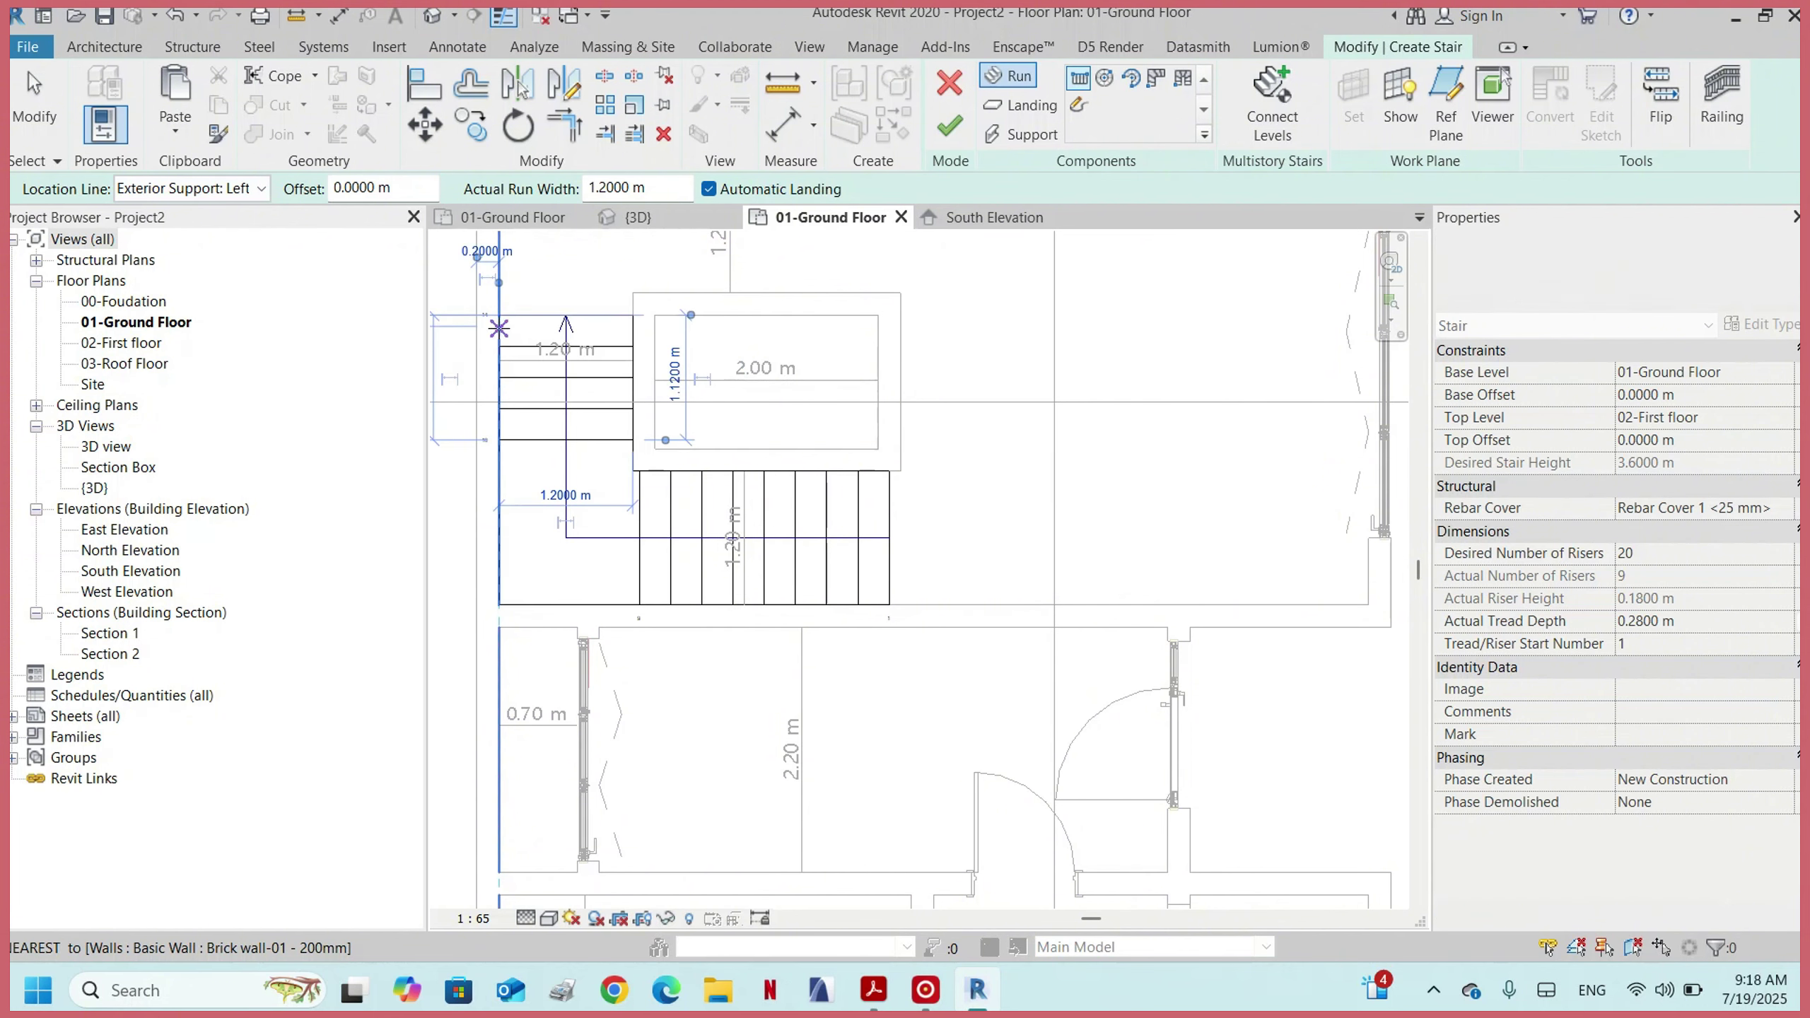
pyautogui.scroll(2, 663, 292)
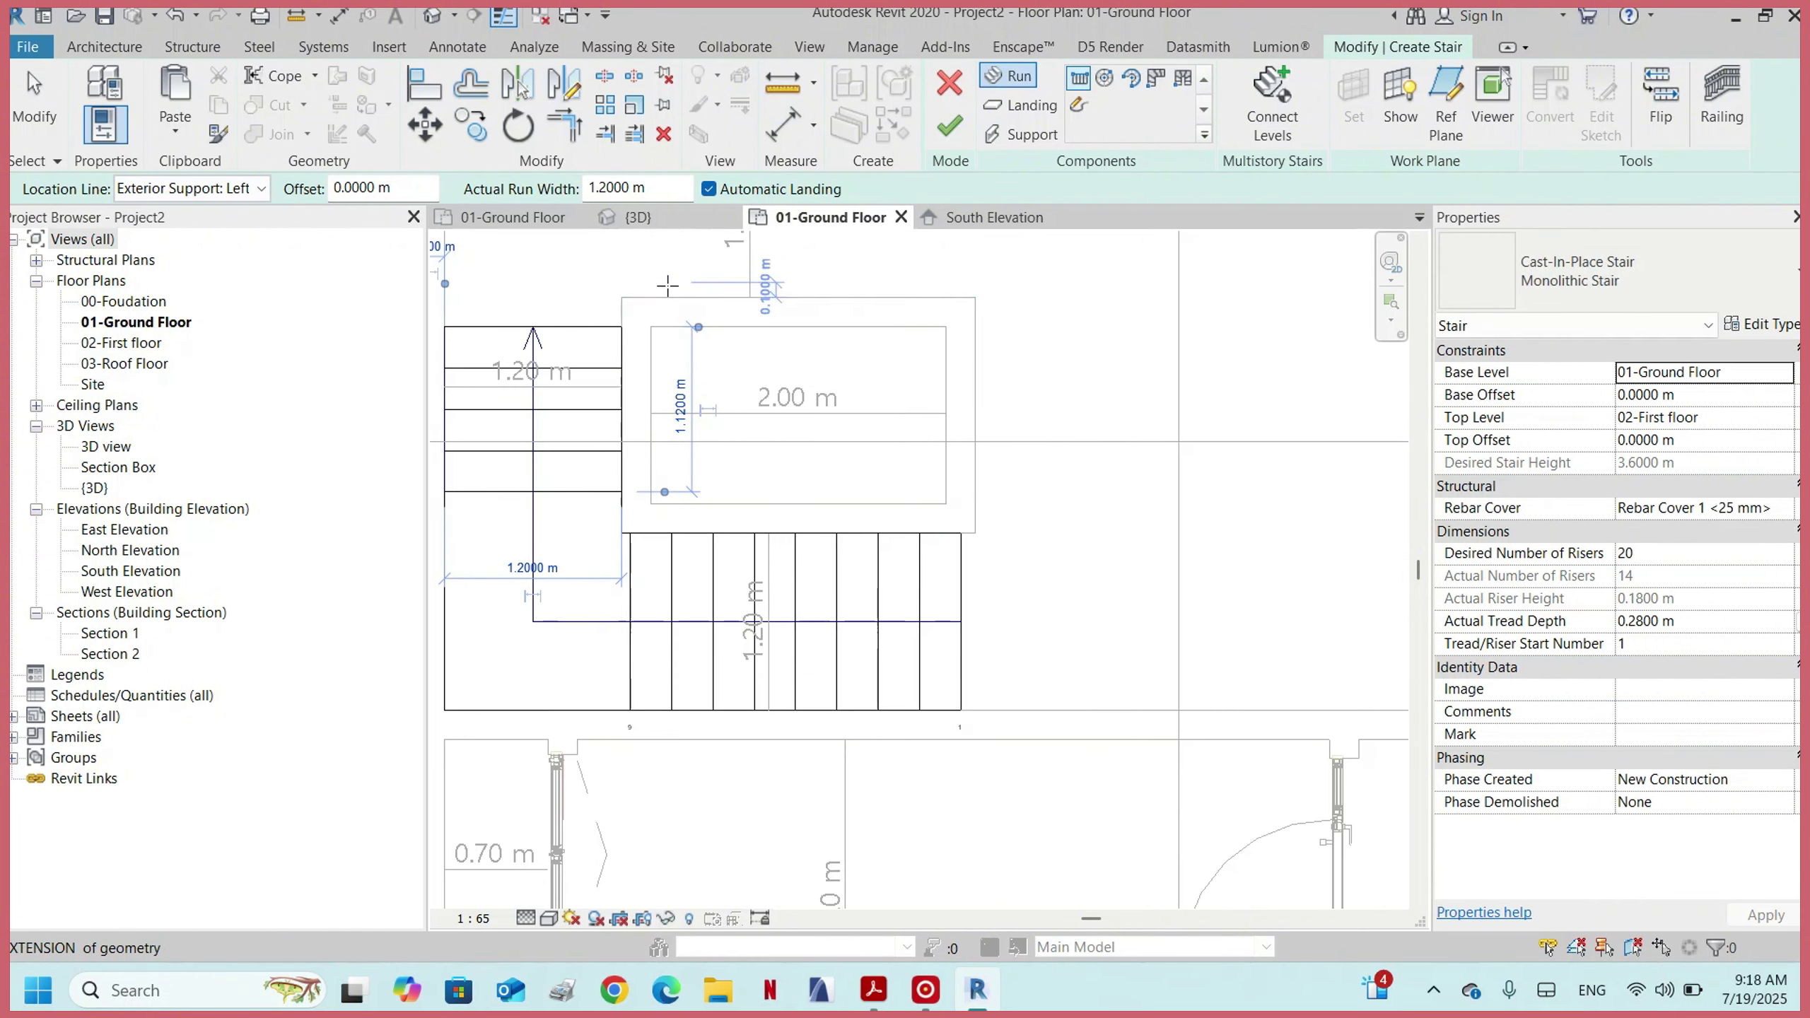
pyautogui.click(662, 286)
pyautogui.scroll(-3, 714, 294)
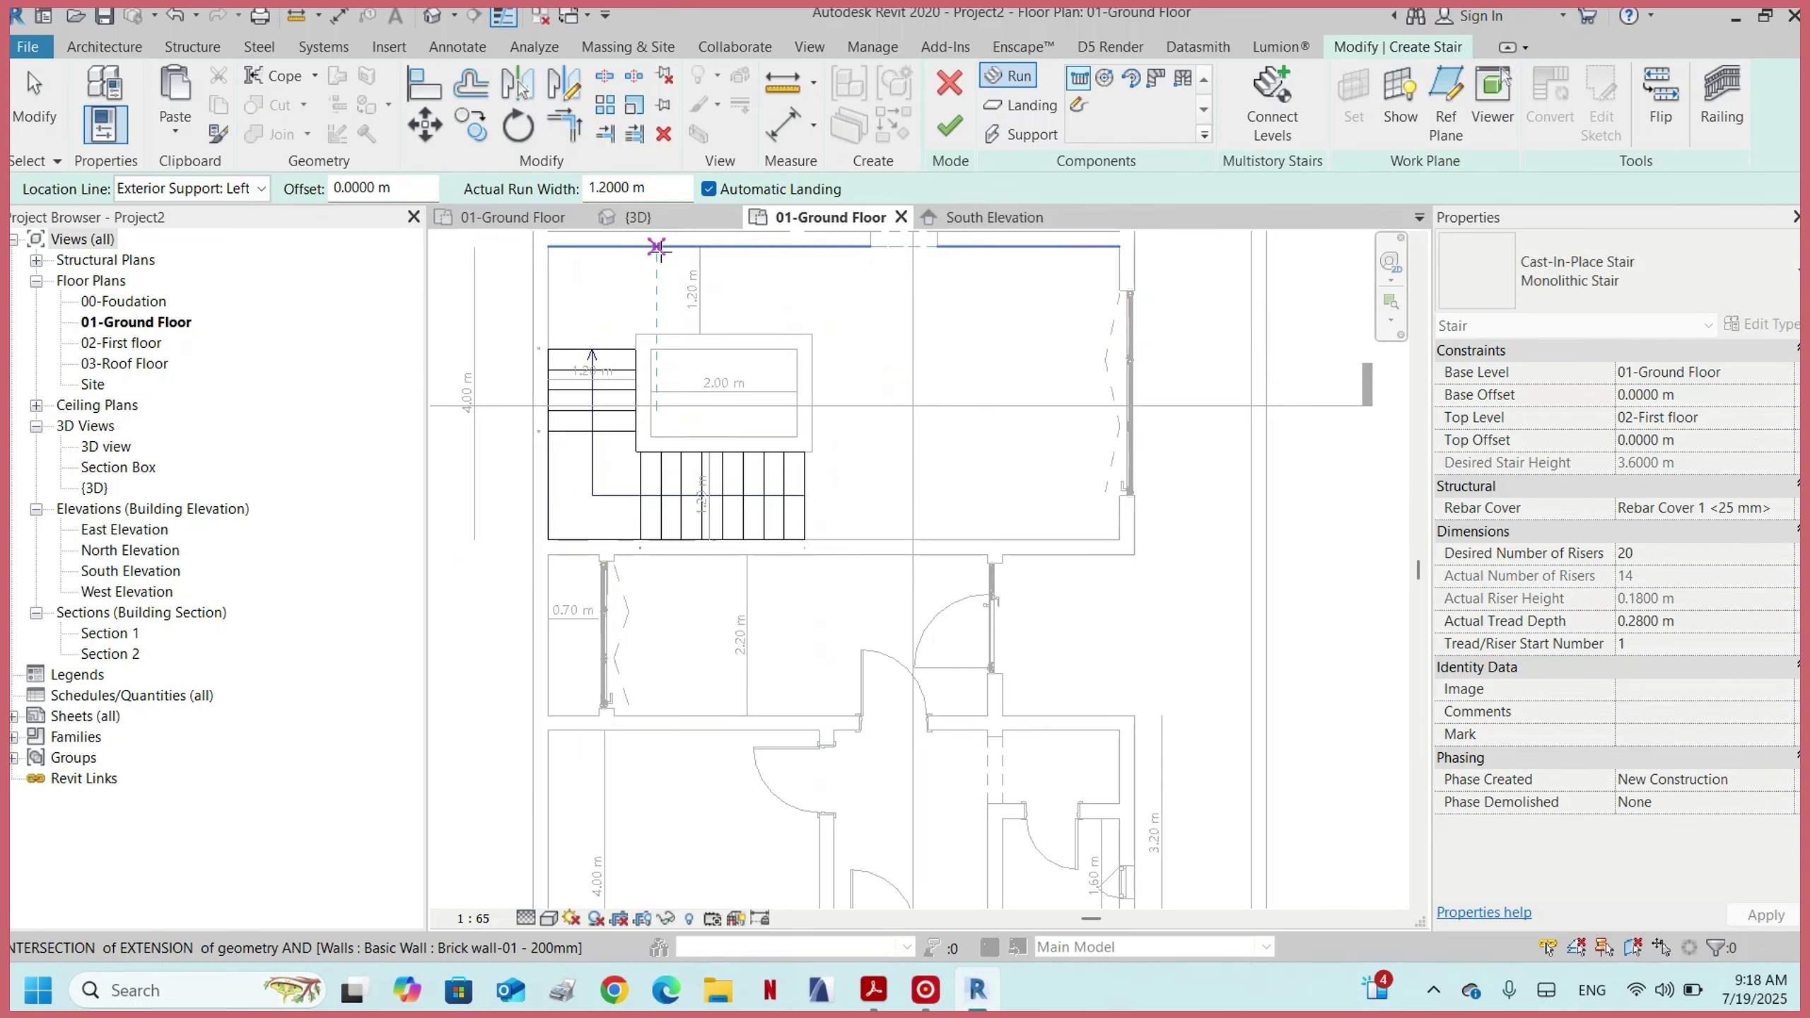
# - Draw the third run with the remaining six risers along the long wall with the opening, heading away from the end wall
pyautogui.click(652, 250)
pyautogui.click(820, 246)
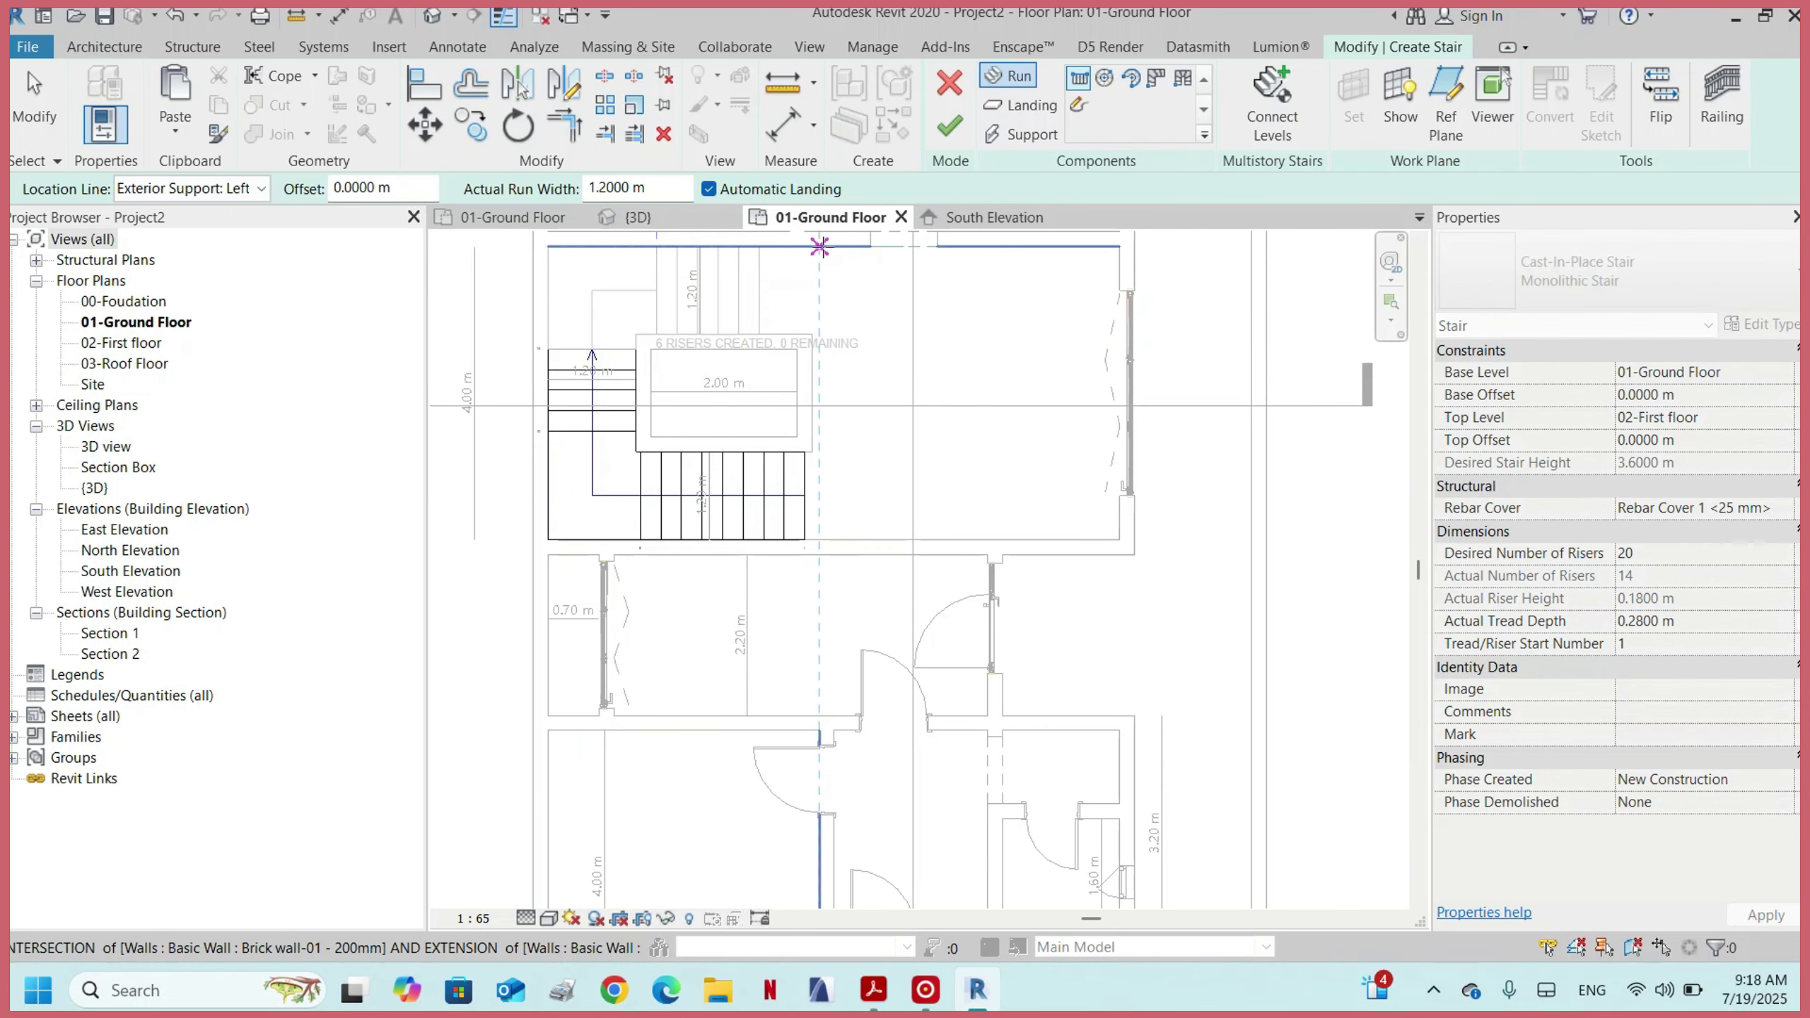
pyautogui.press('Escape')
# - Shorten the first stair run by one tread at its starting end and select the third run
pyautogui.click(784, 493)
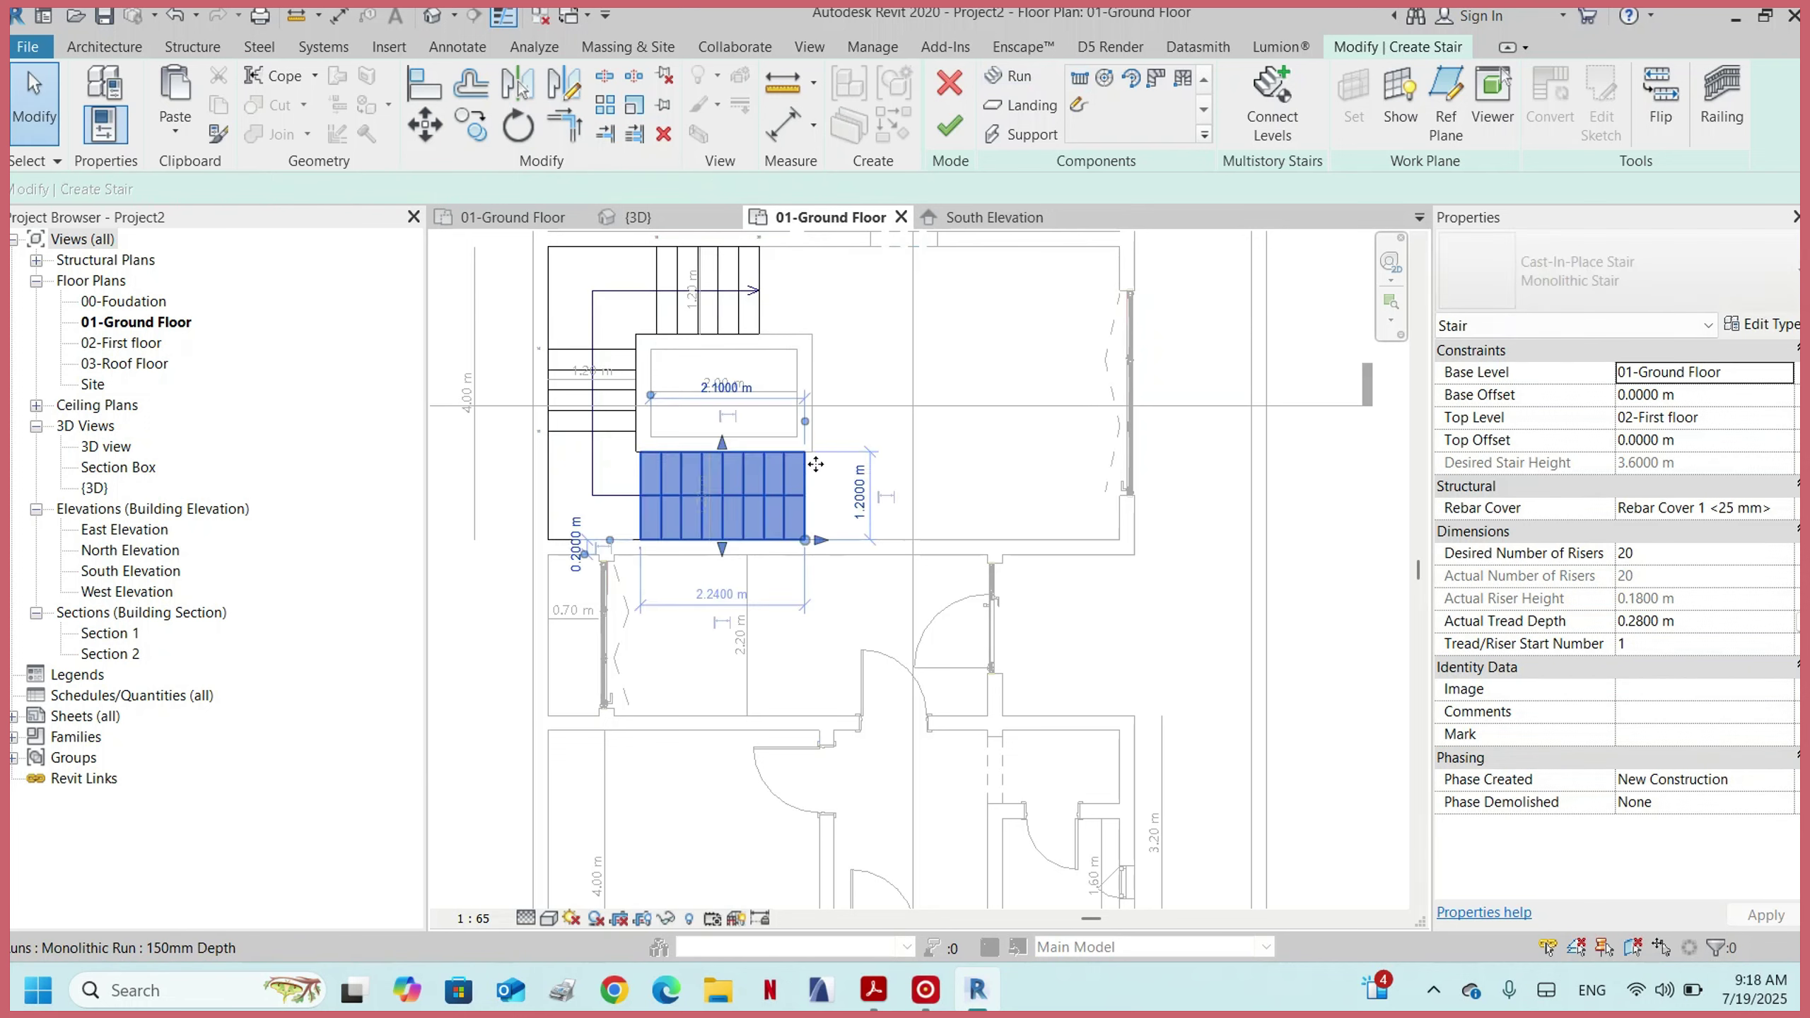
pyautogui.moveTo(826, 534); pyautogui.dragTo(778, 535)
pyautogui.click(837, 291)
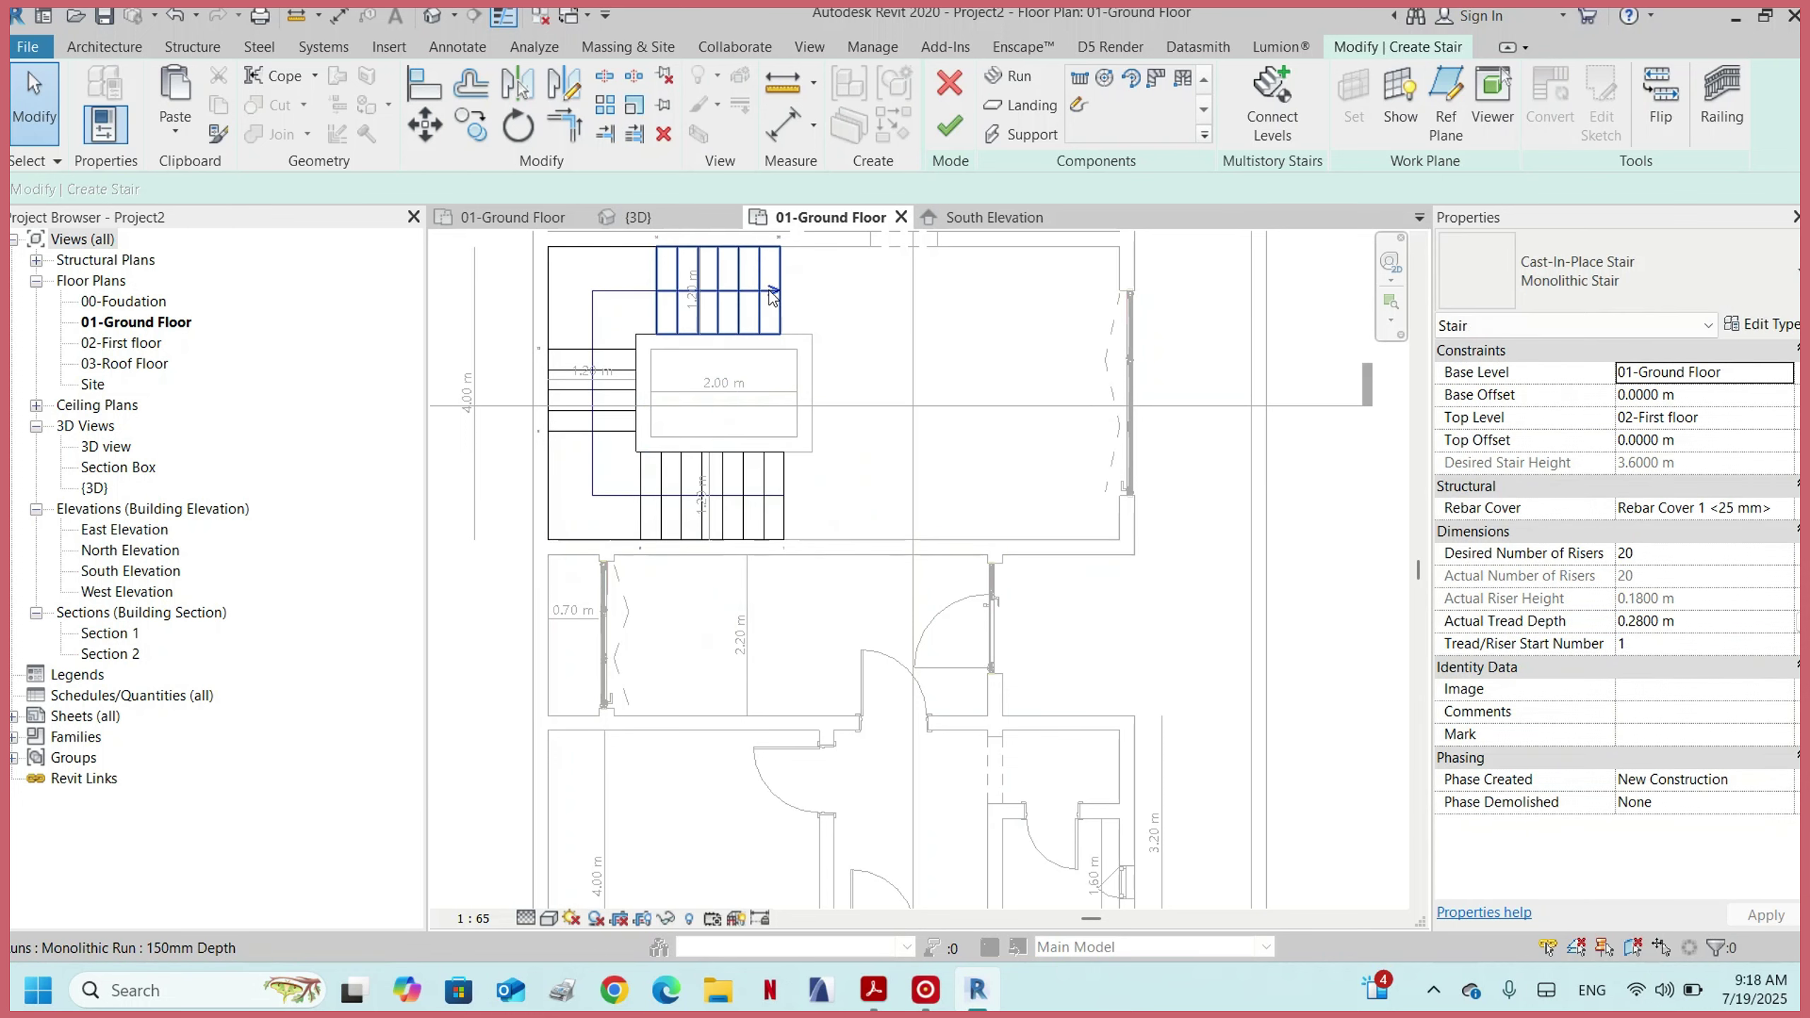
pyautogui.click(770, 290)
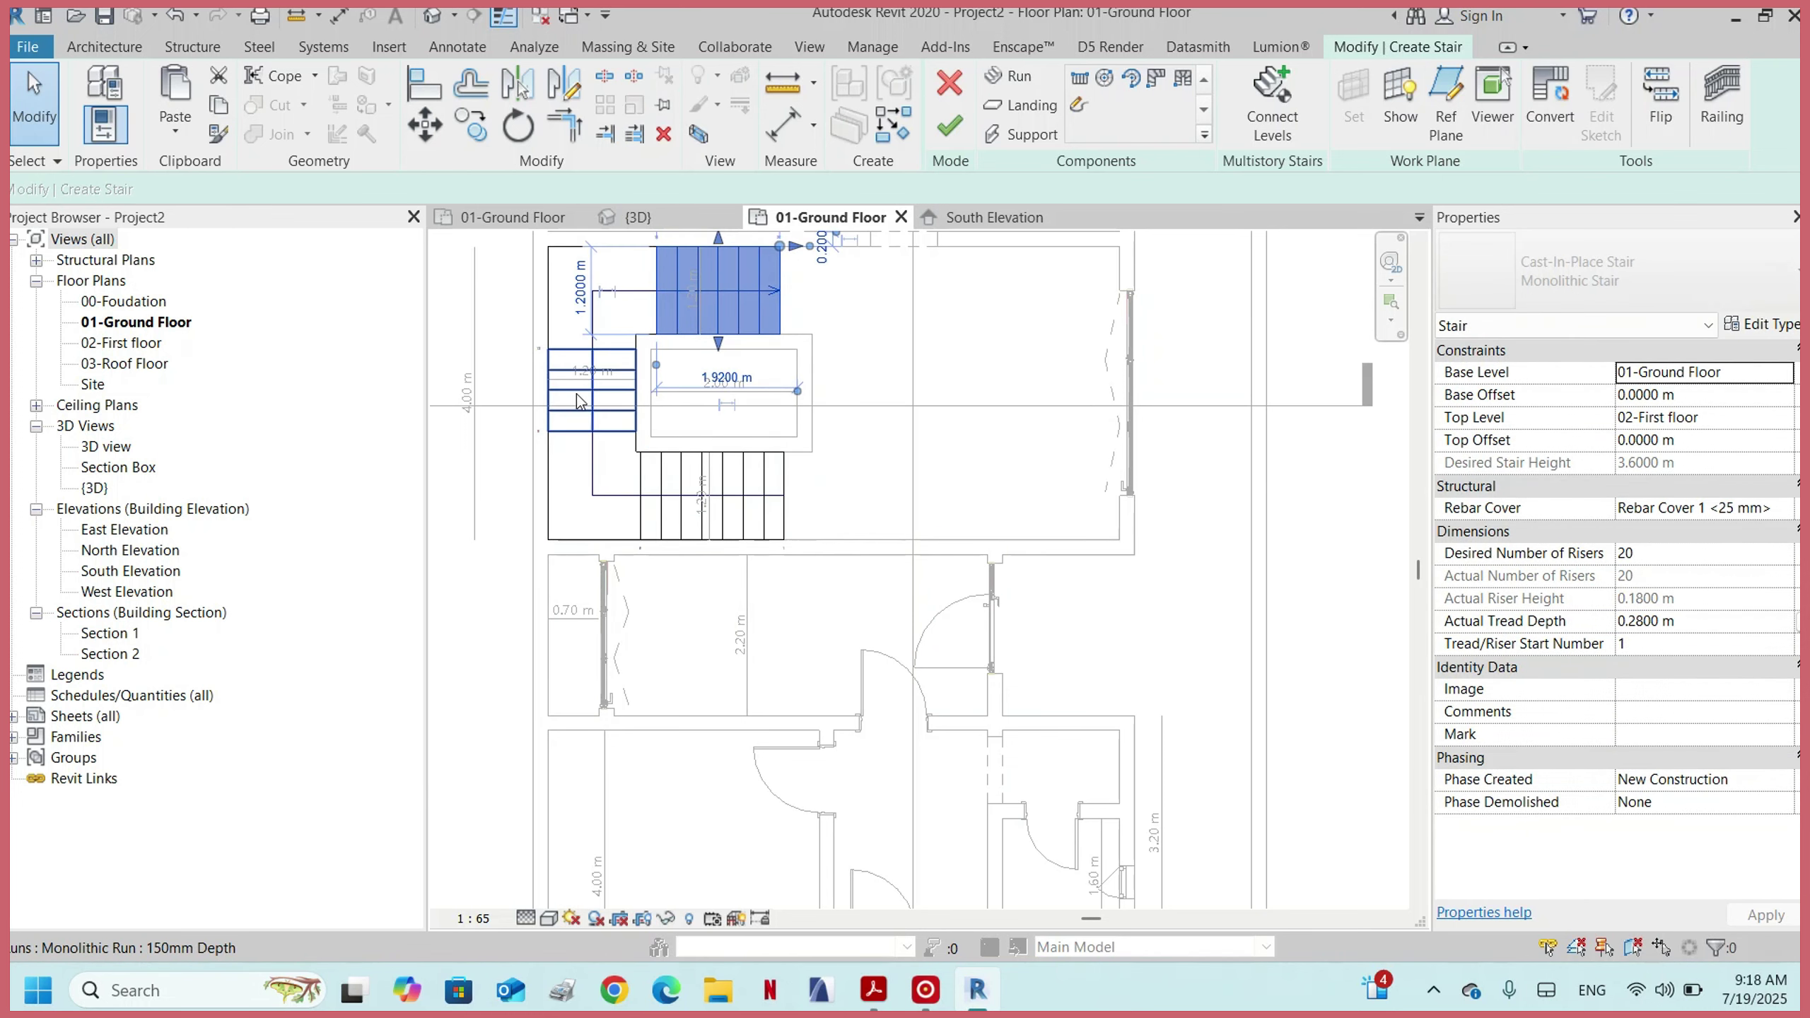
pyautogui.click(624, 381)
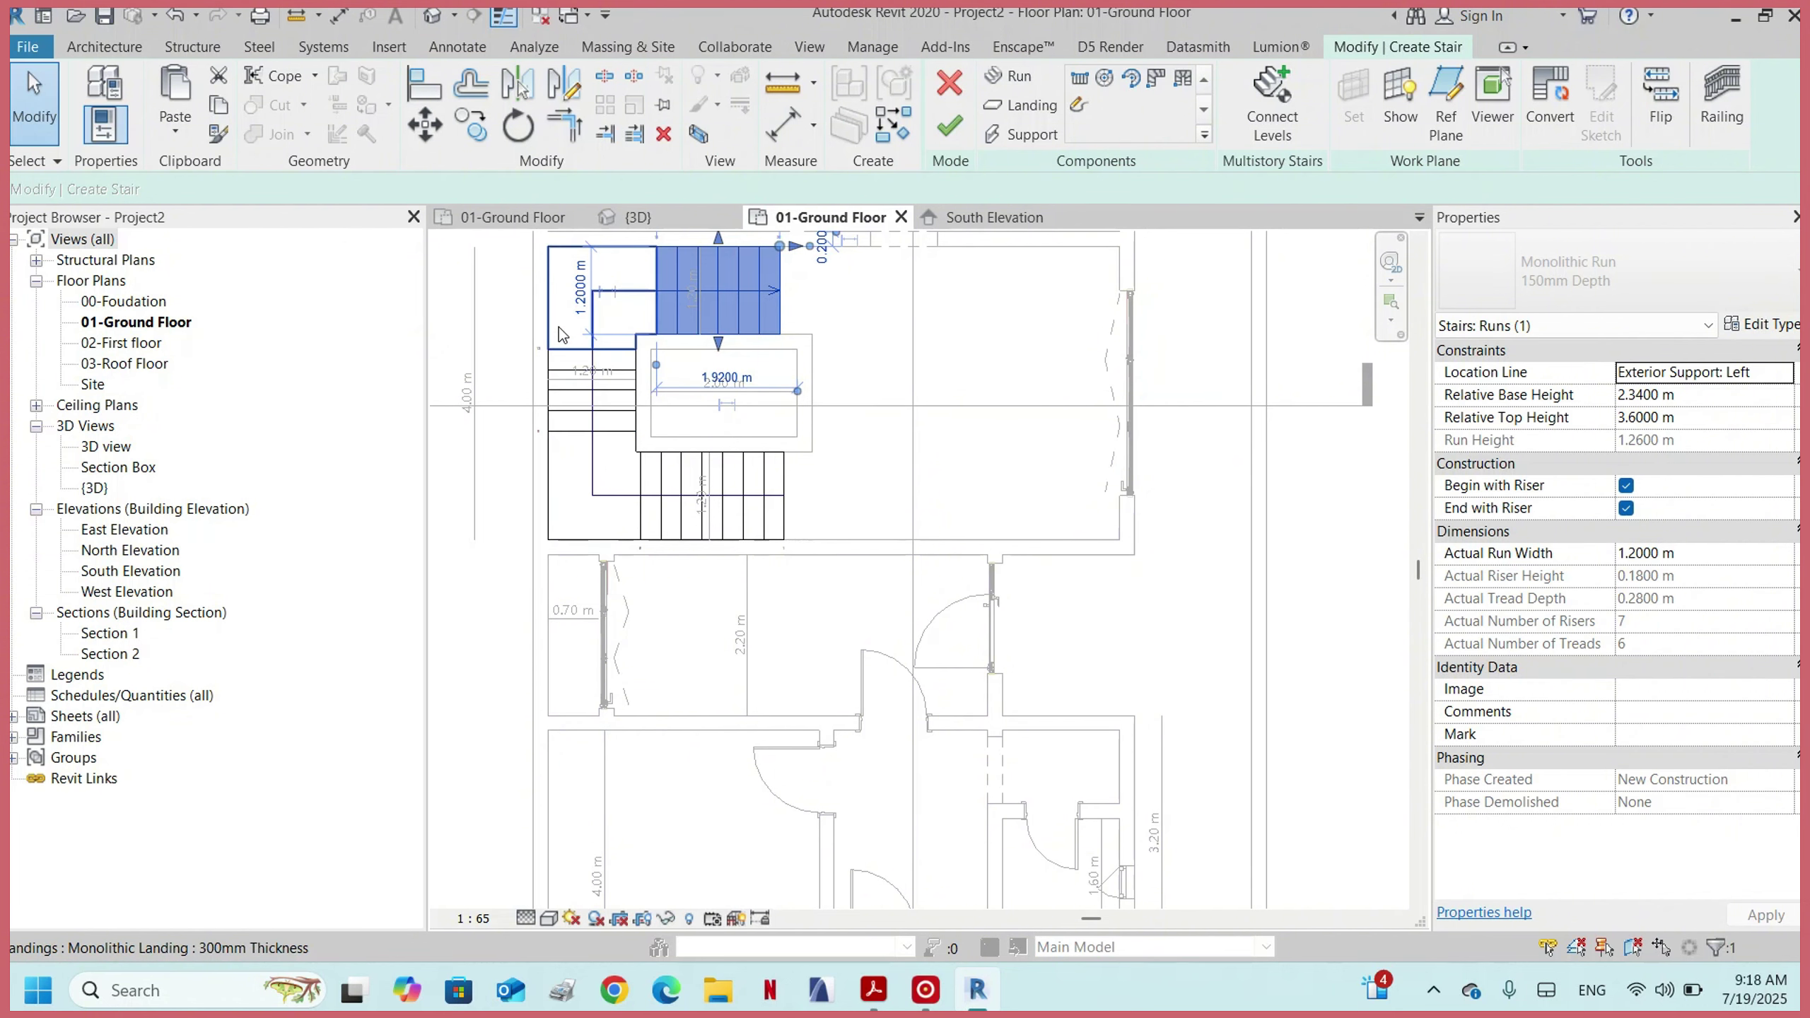
# - Undo the run shortening and all three drawn stair runs, and restart the straight Run component
pyautogui.press('Delete')
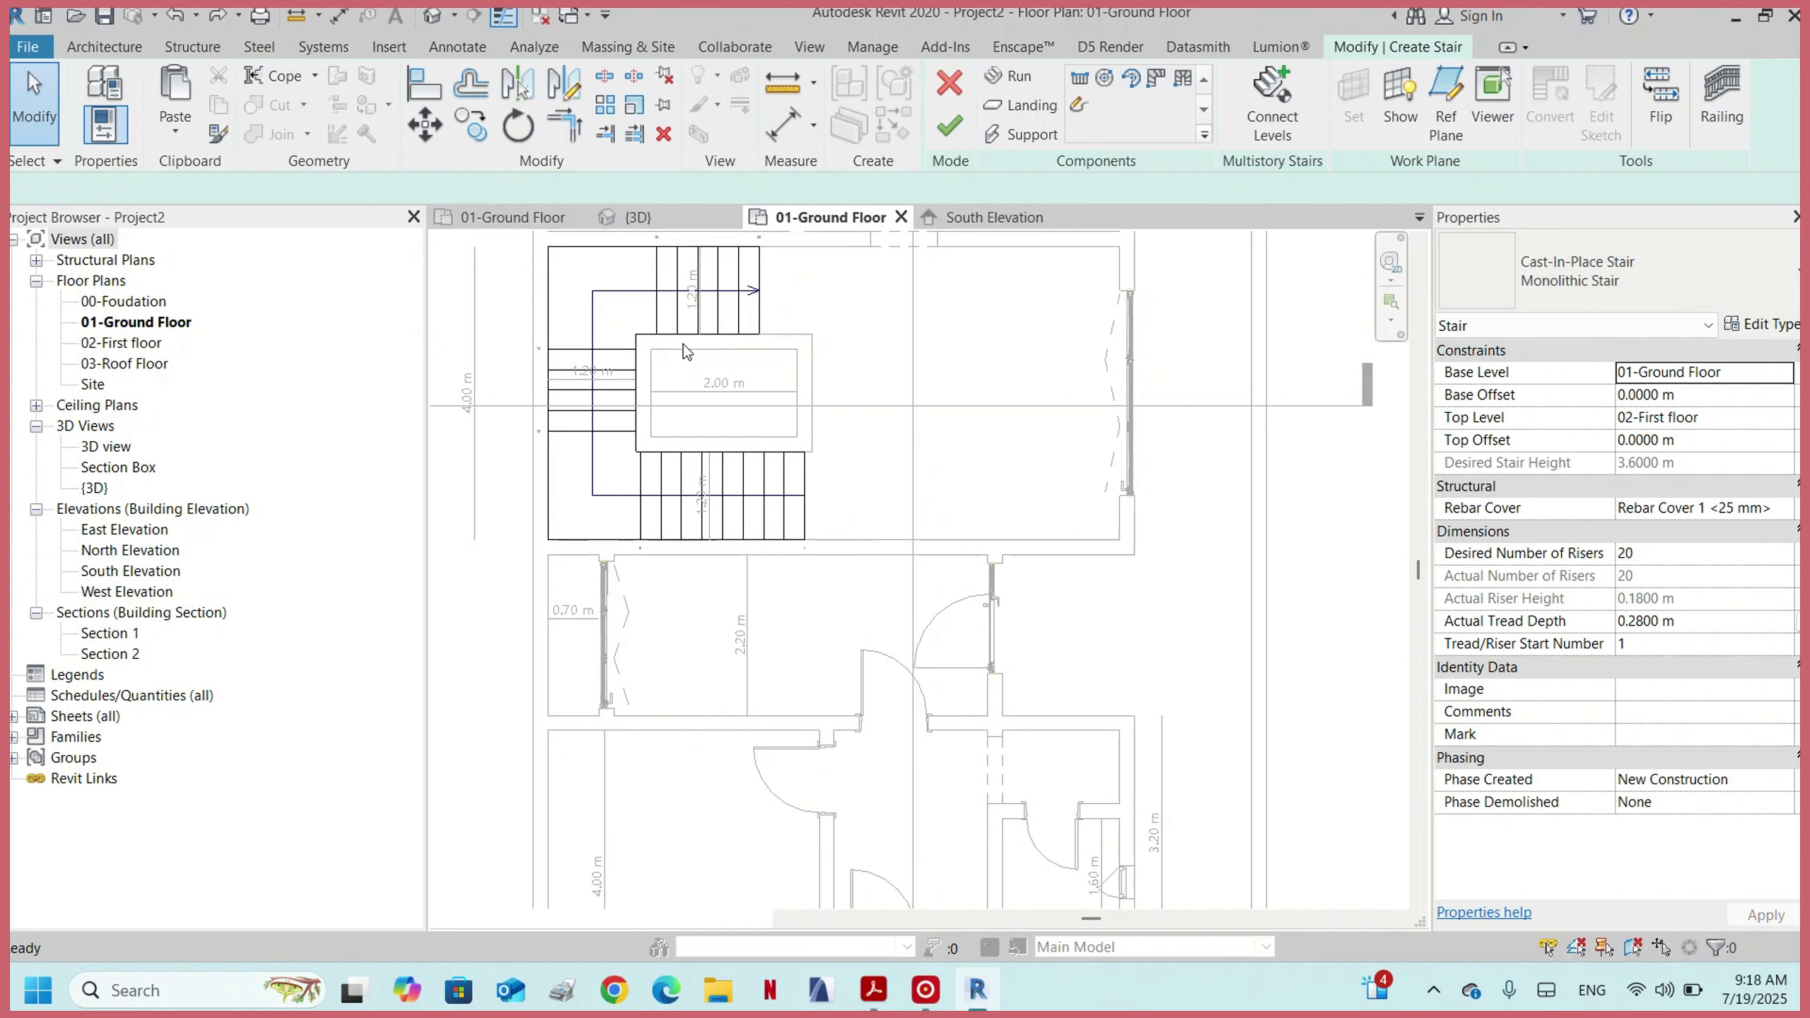
pyautogui.click(706, 499)
pyautogui.press('Delete')
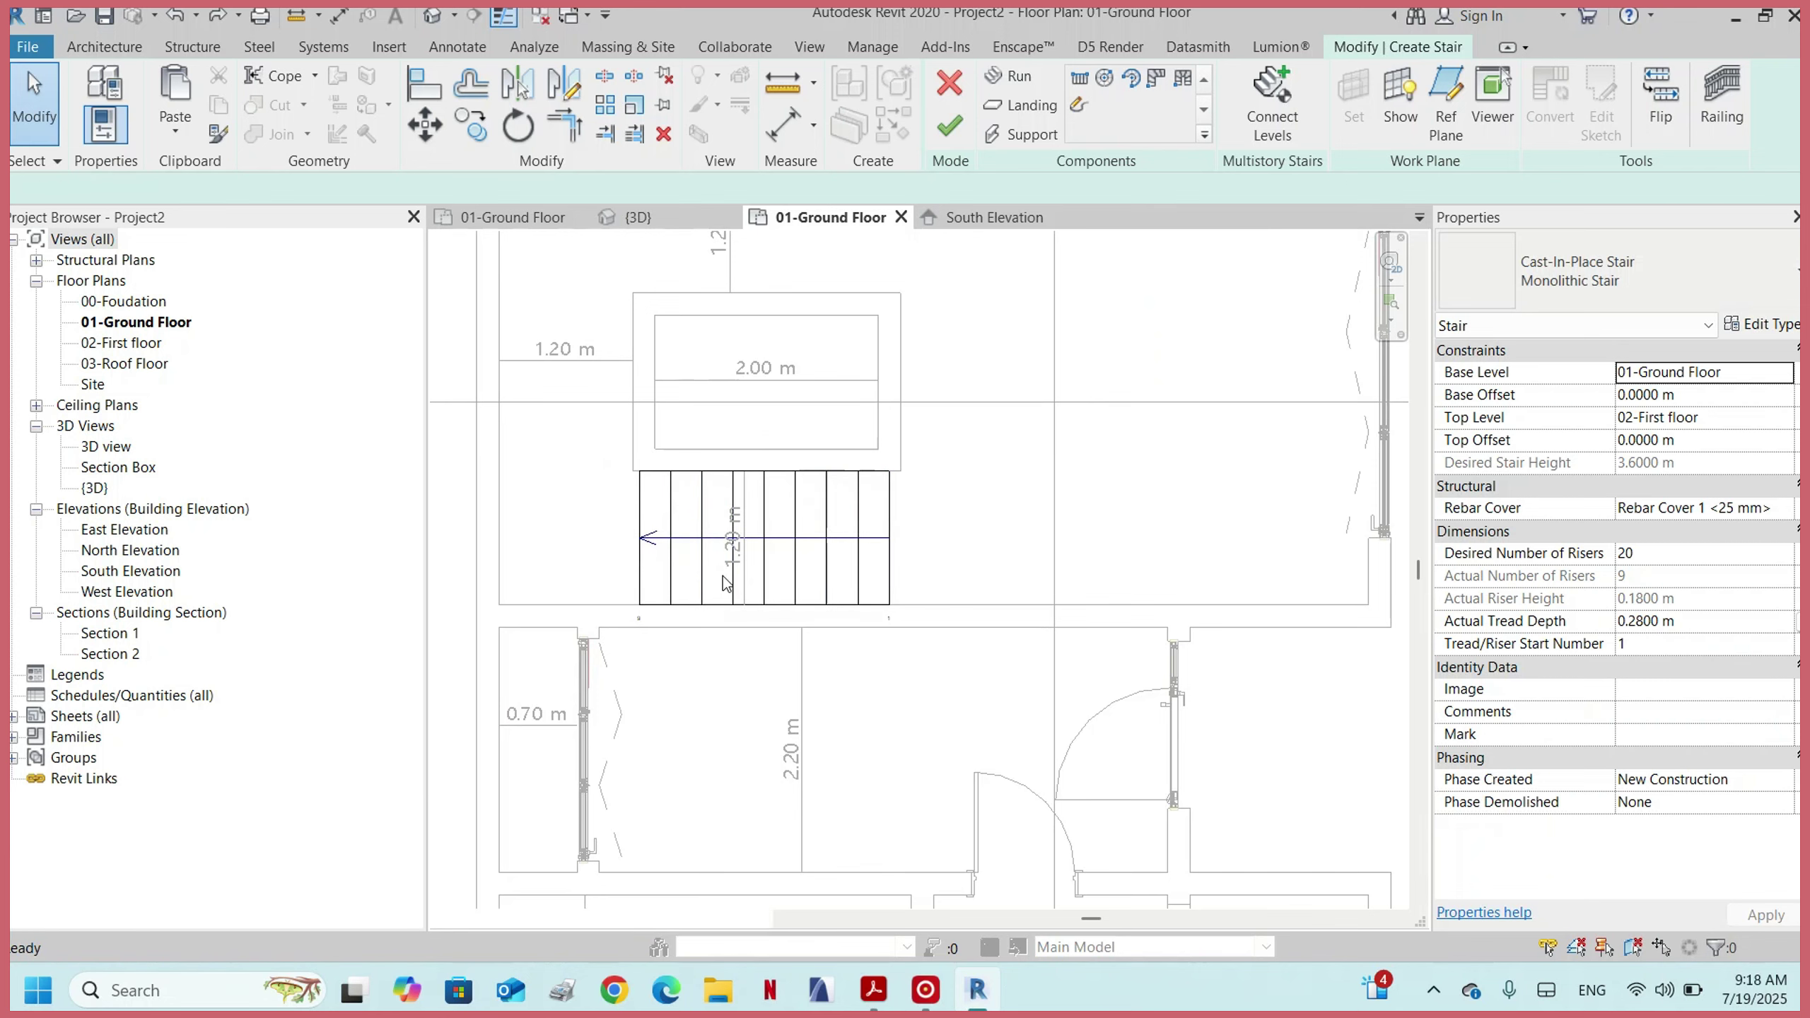
pyautogui.click(1080, 82)
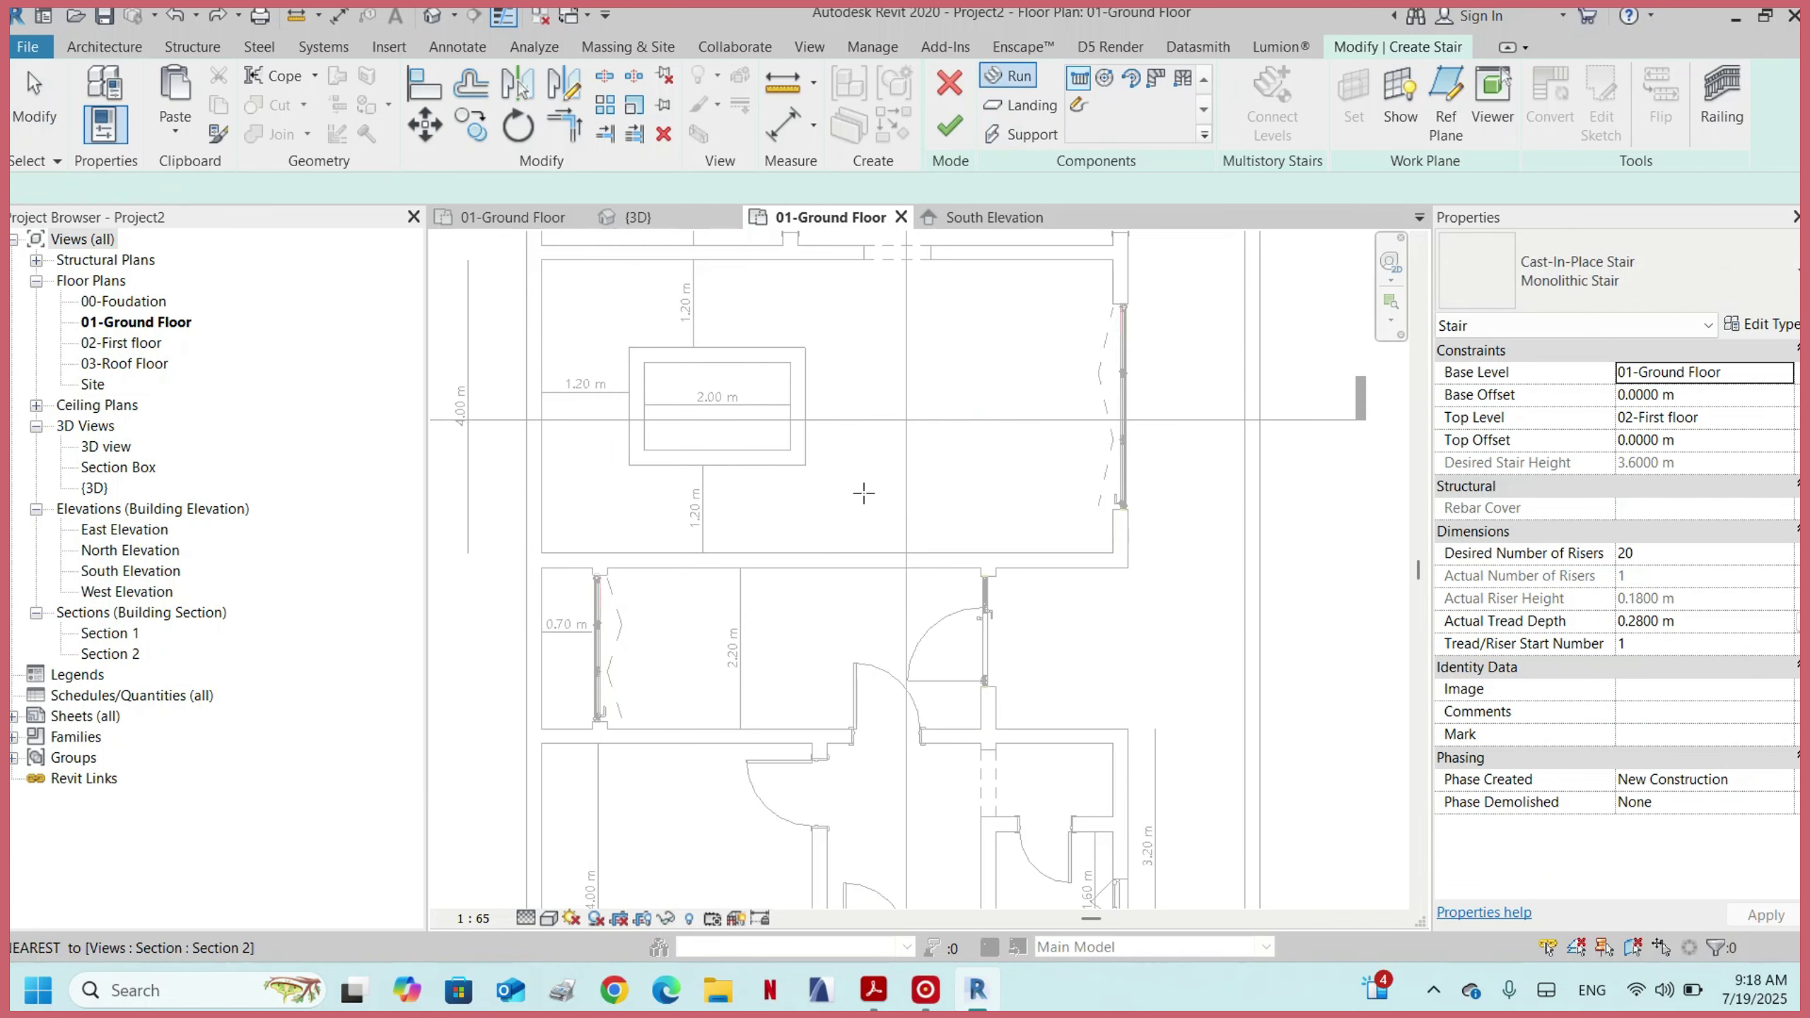
# - Draw a 1.20 m wide stair around three sides of the core, using runs of eight, three and nine risers joined by automatic landings
pyautogui.click(805, 551)
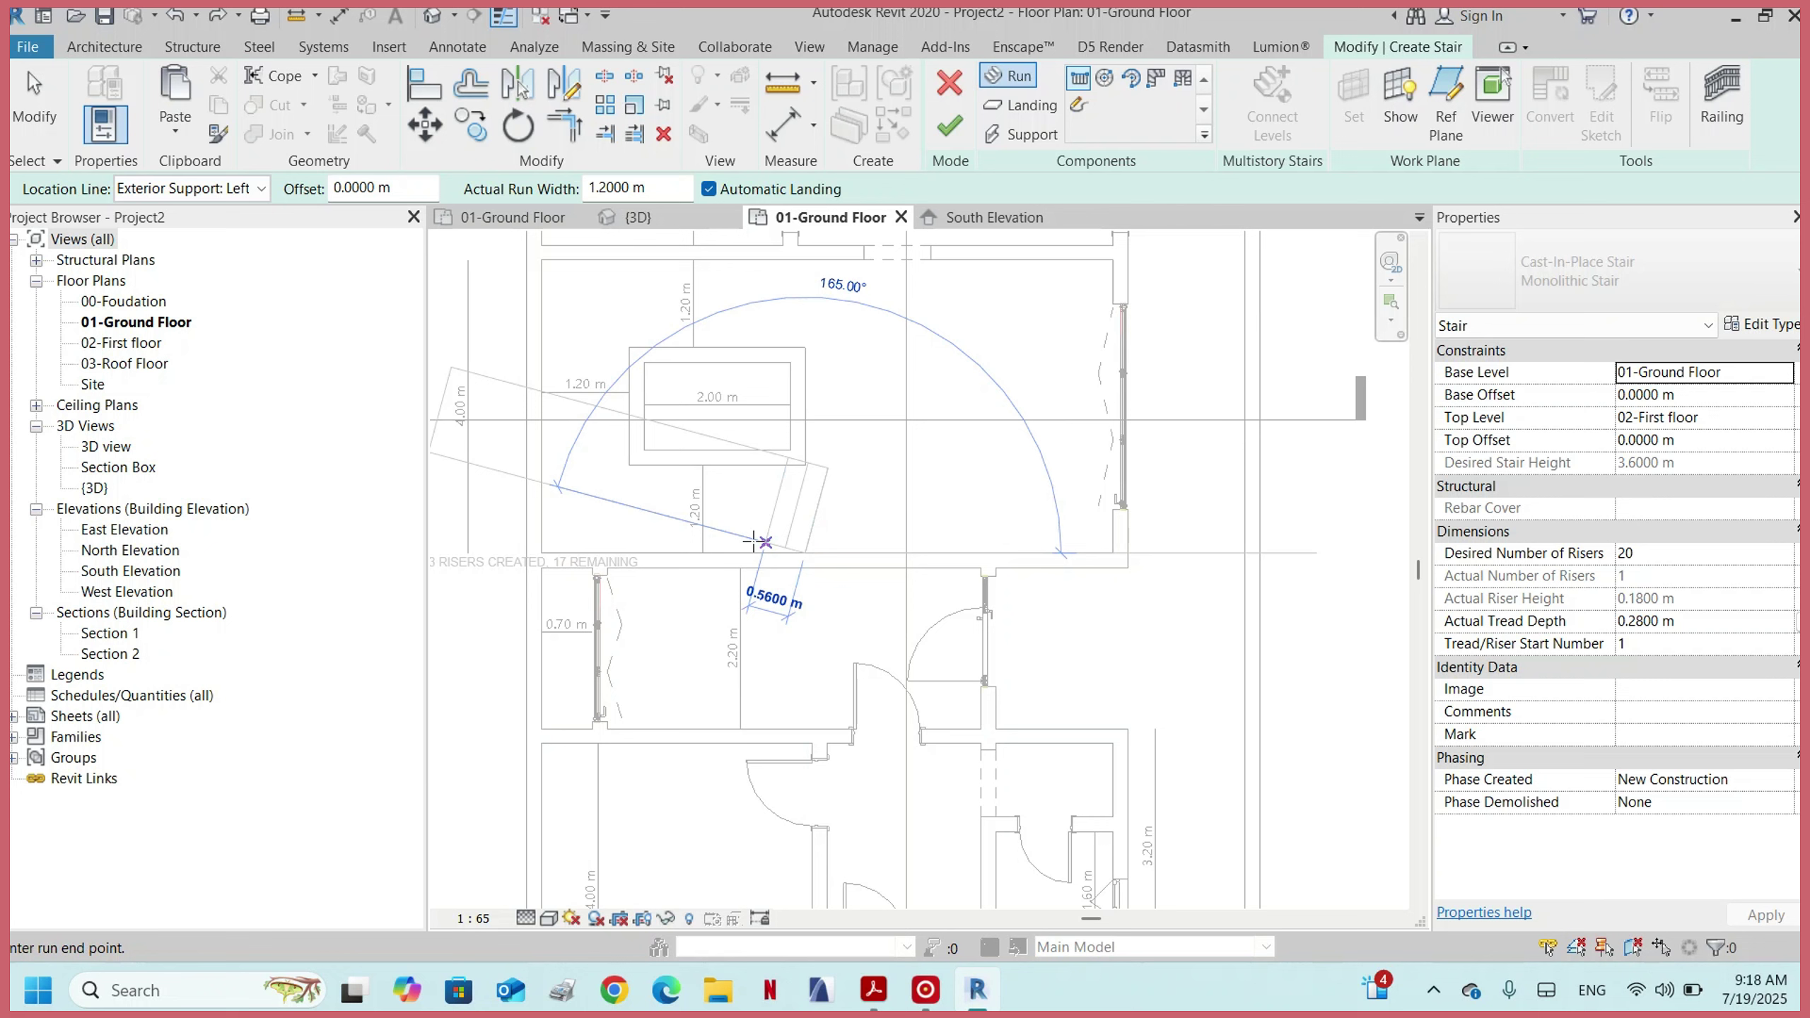
pyautogui.click(663, 550)
pyautogui.scroll(2, 619, 430)
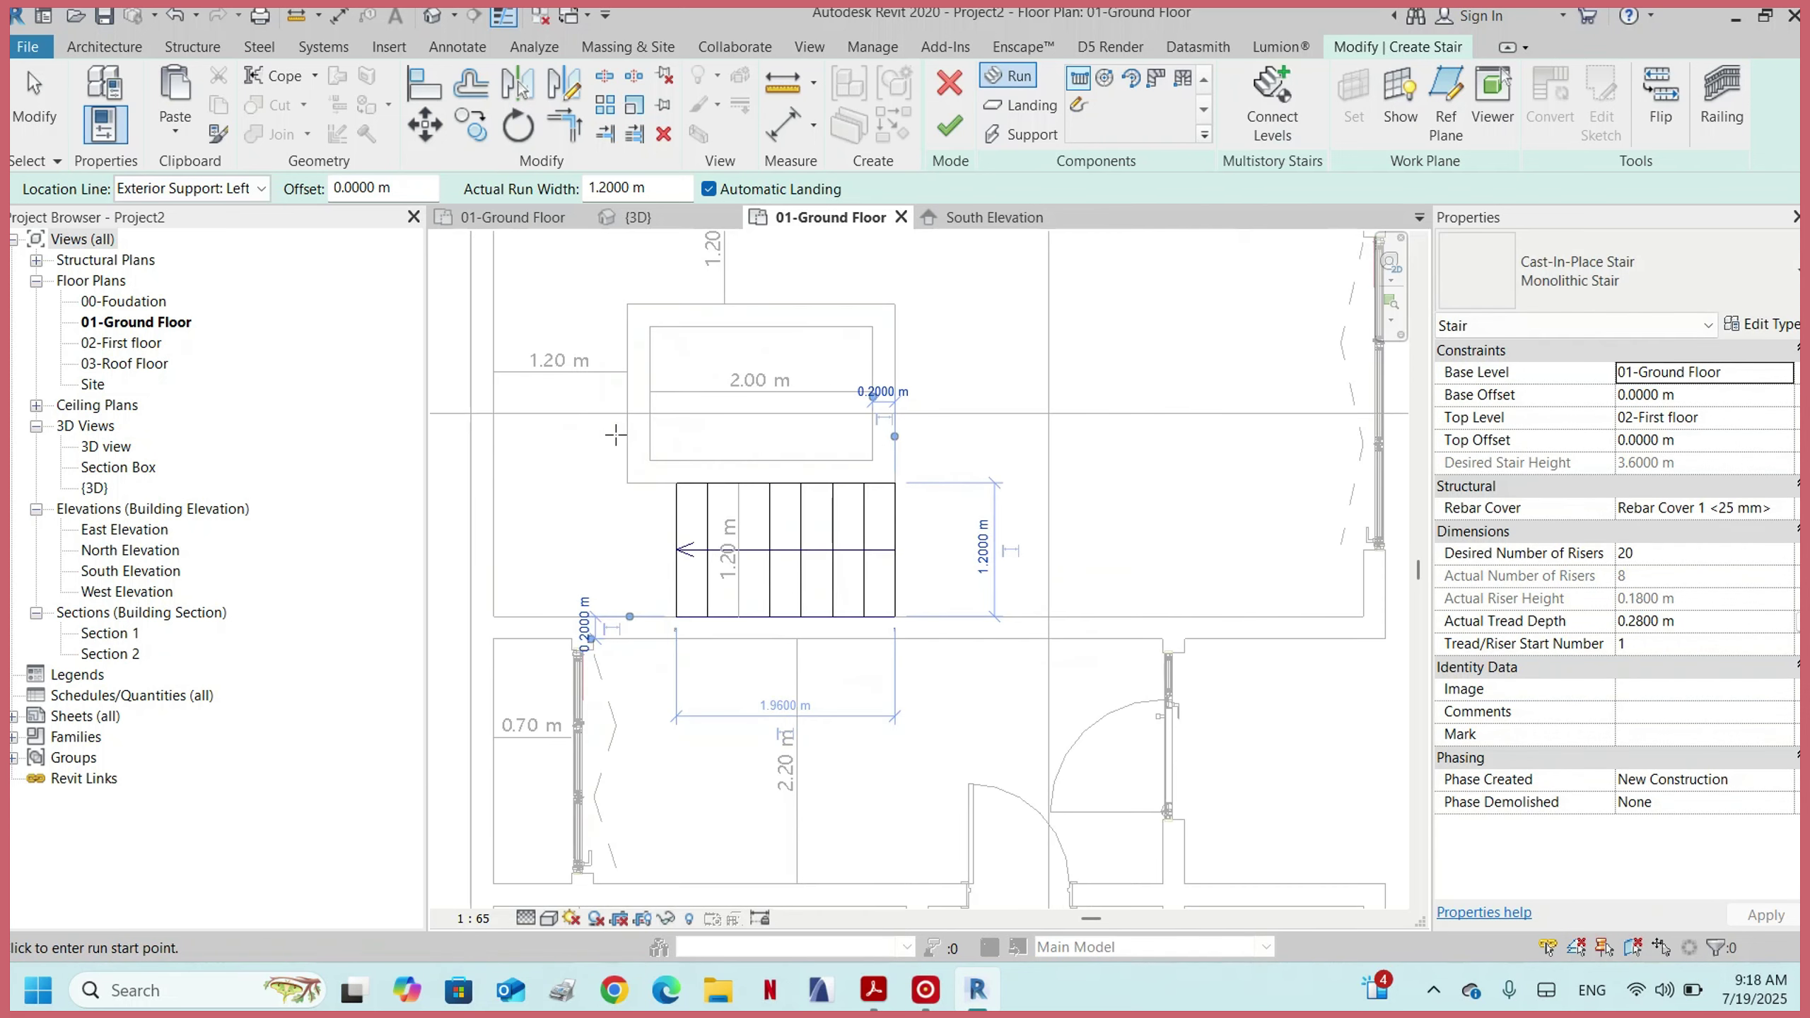
pyautogui.click(491, 436)
pyautogui.click(491, 375)
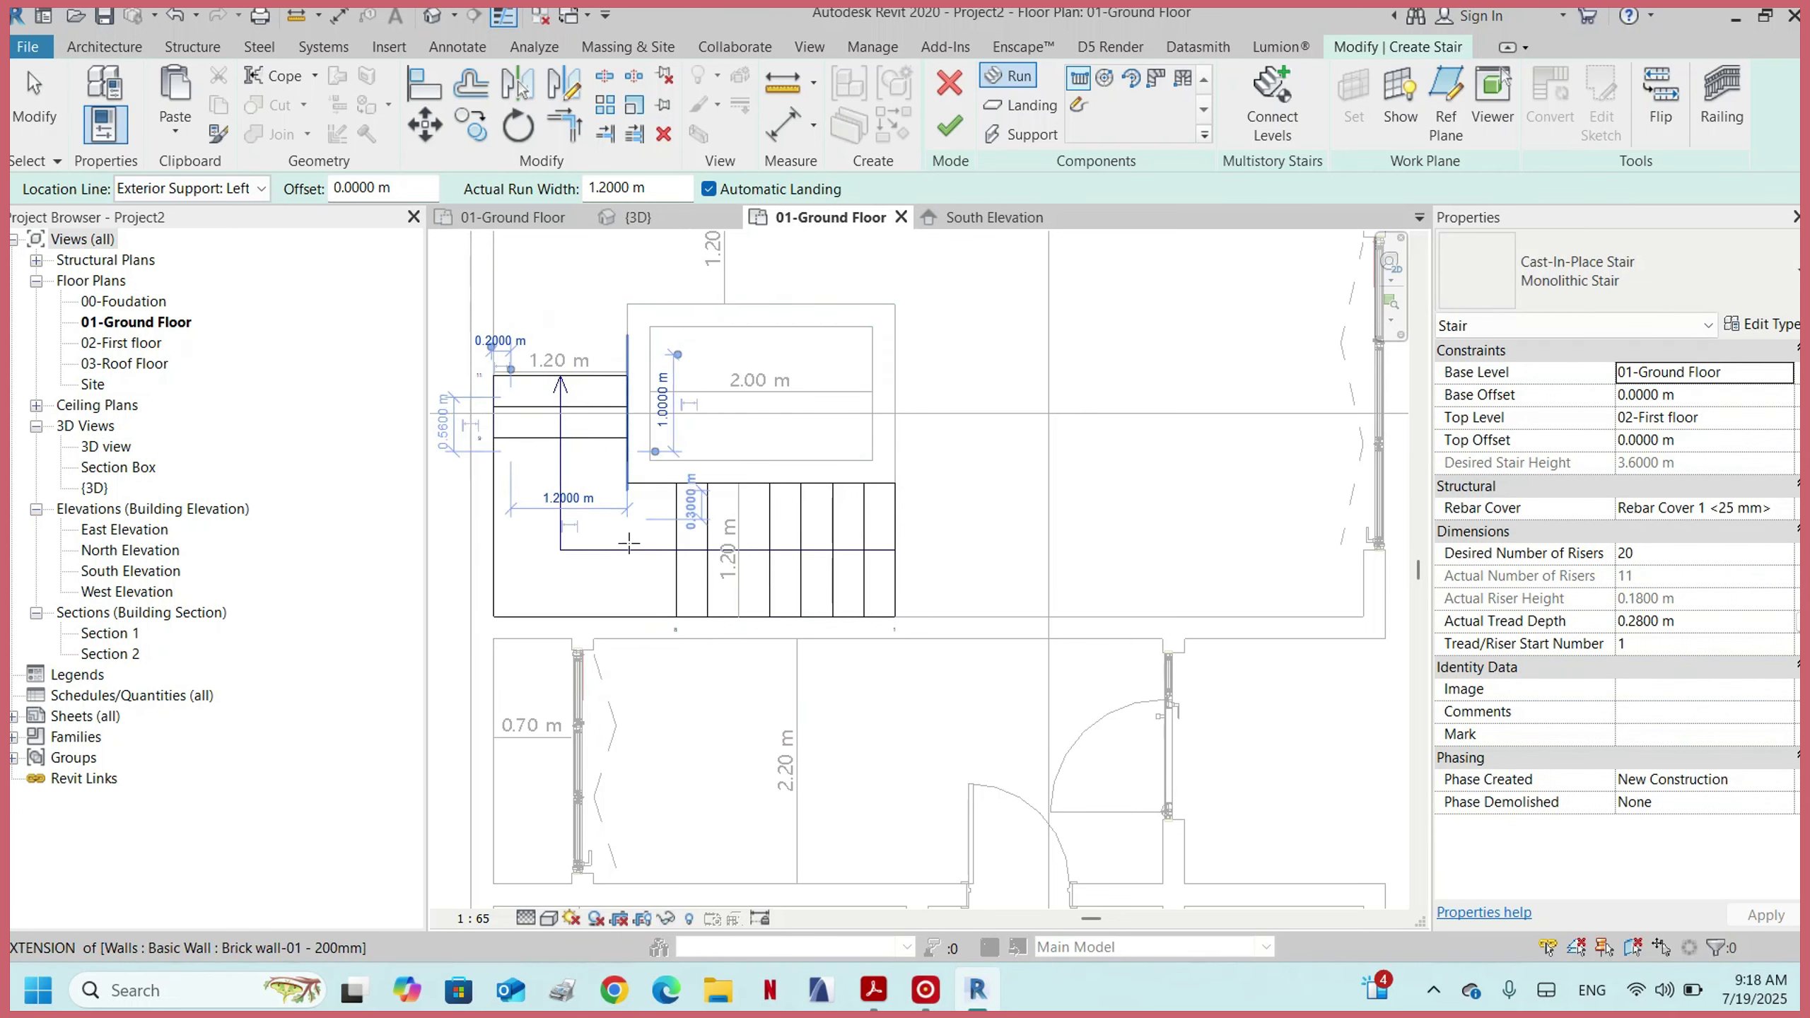
pyautogui.scroll(-3, 673, 374)
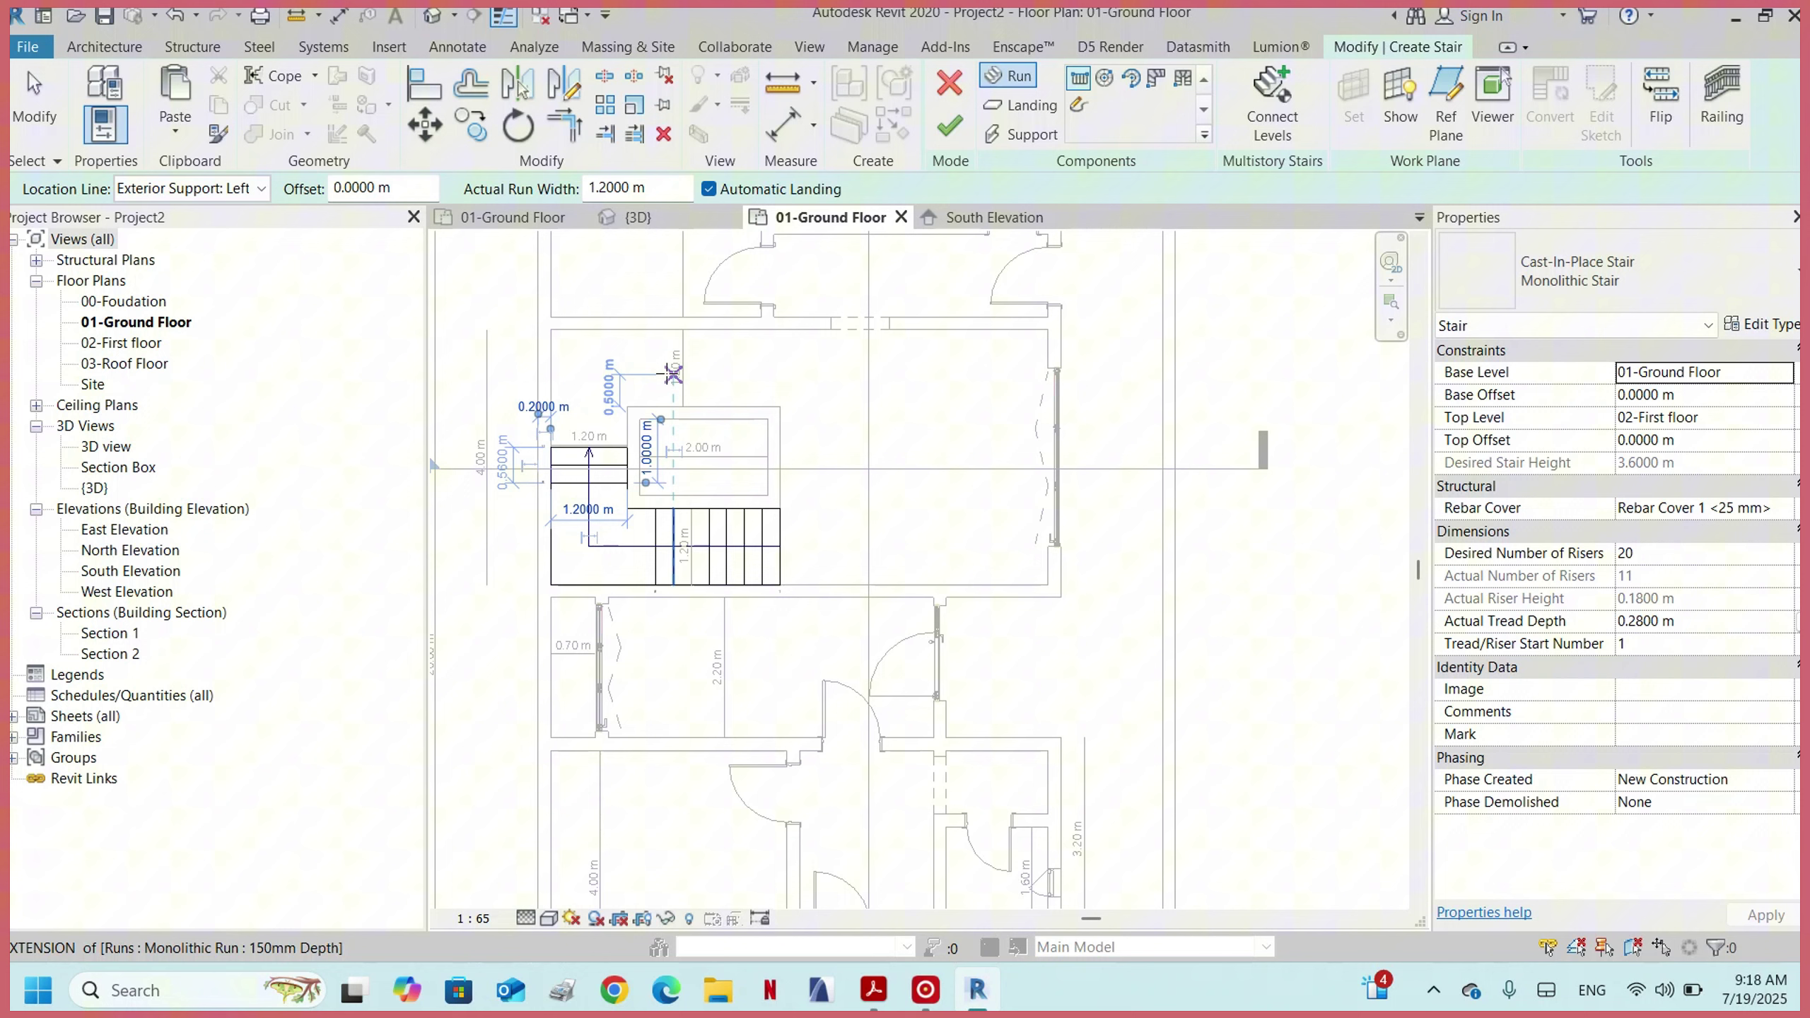
pyautogui.click(790, 329)
pyautogui.press('Escape')
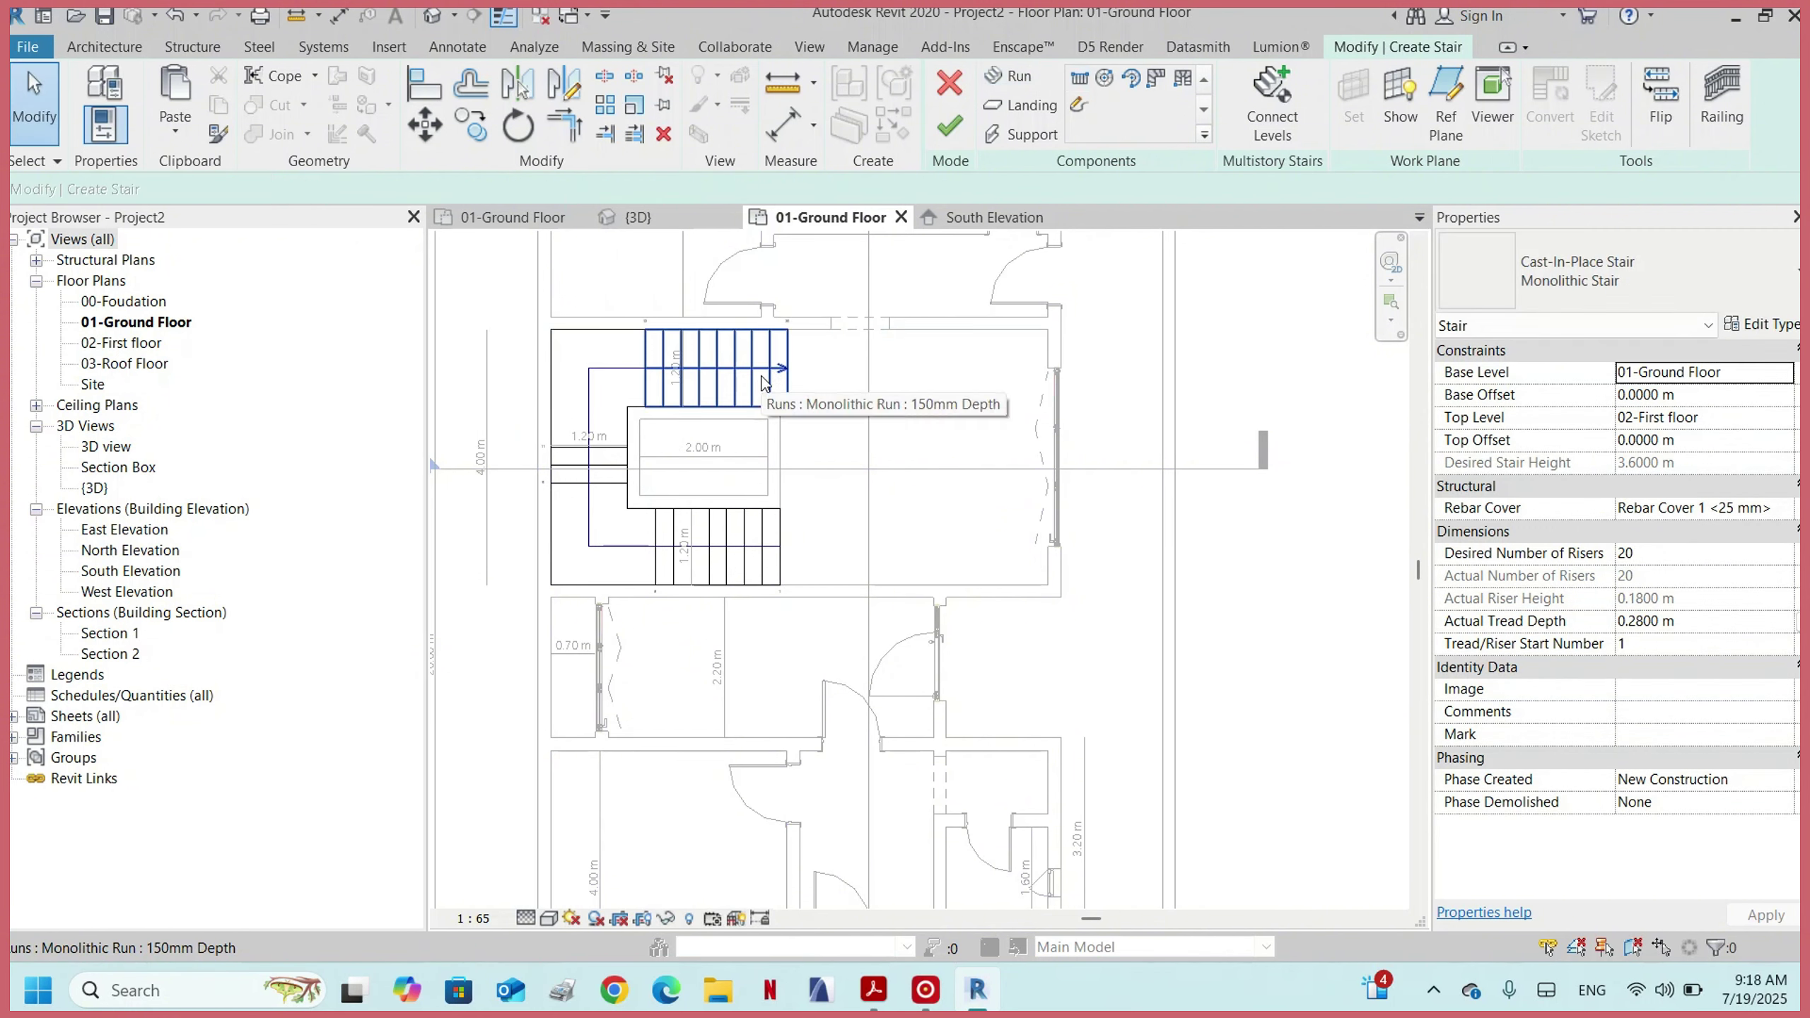
pyautogui.click(765, 383)
pyautogui.scroll(1, 764, 383)
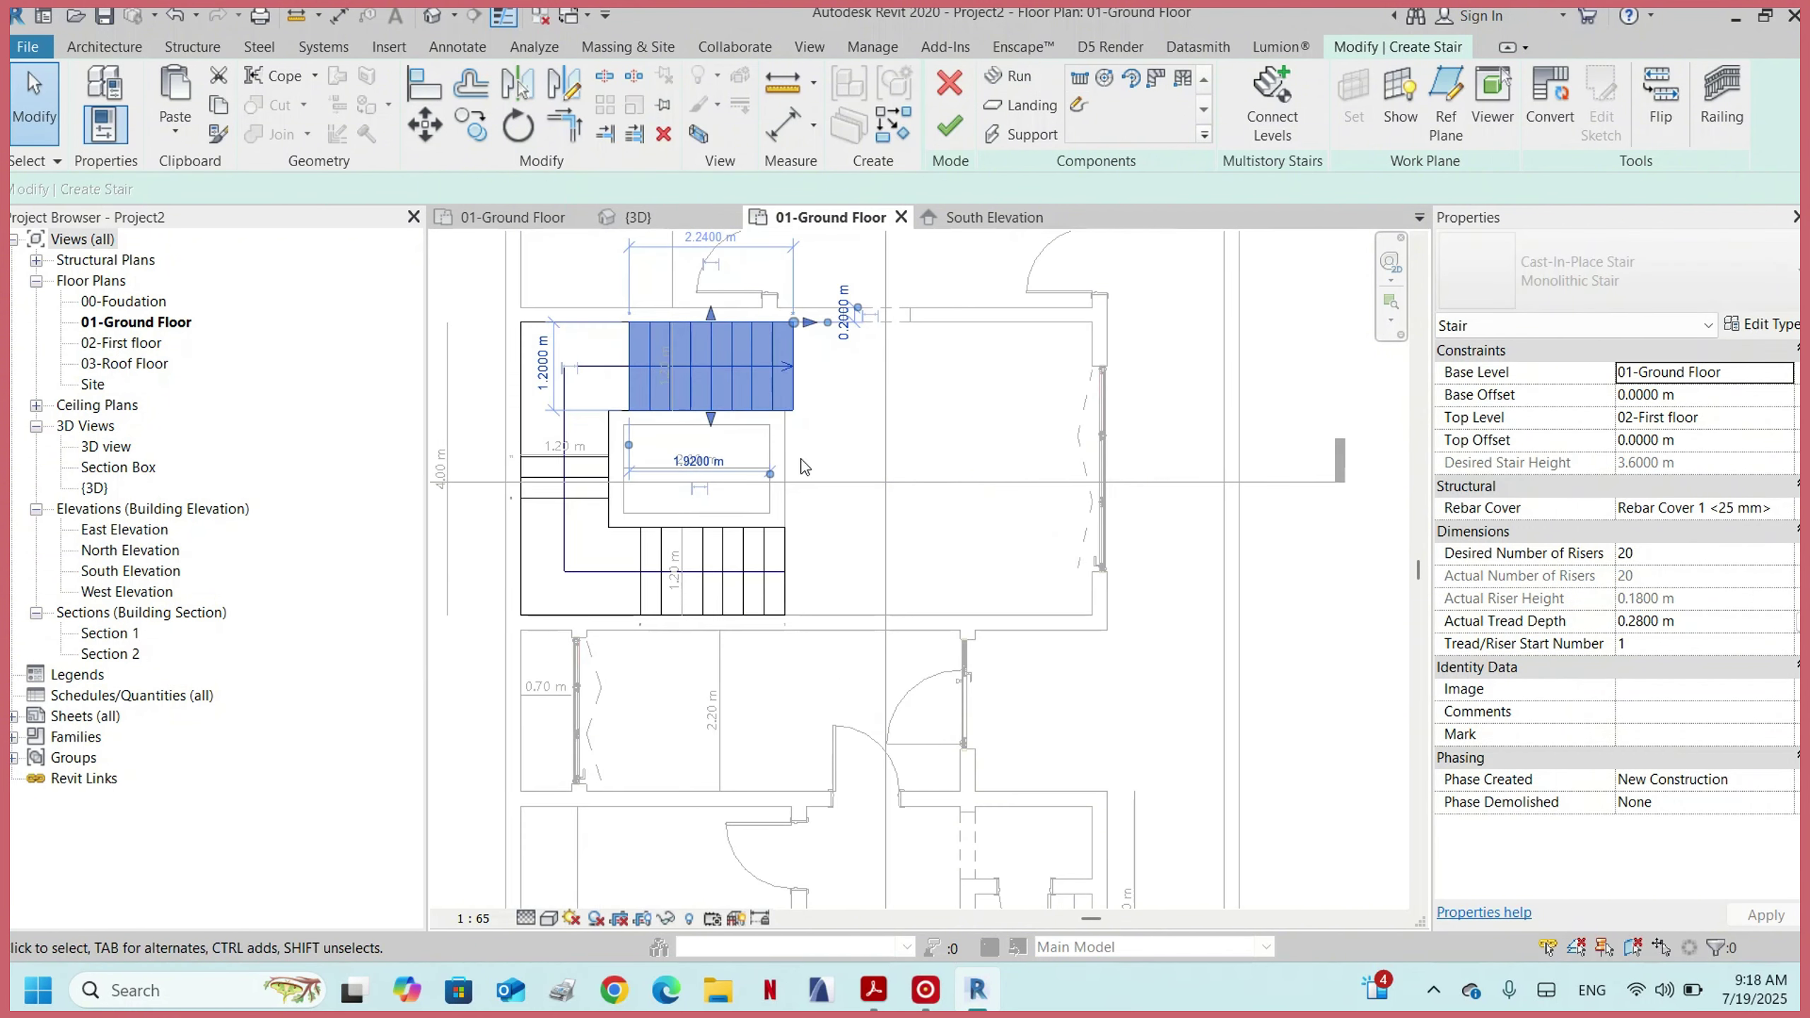
pyautogui.click(813, 328)
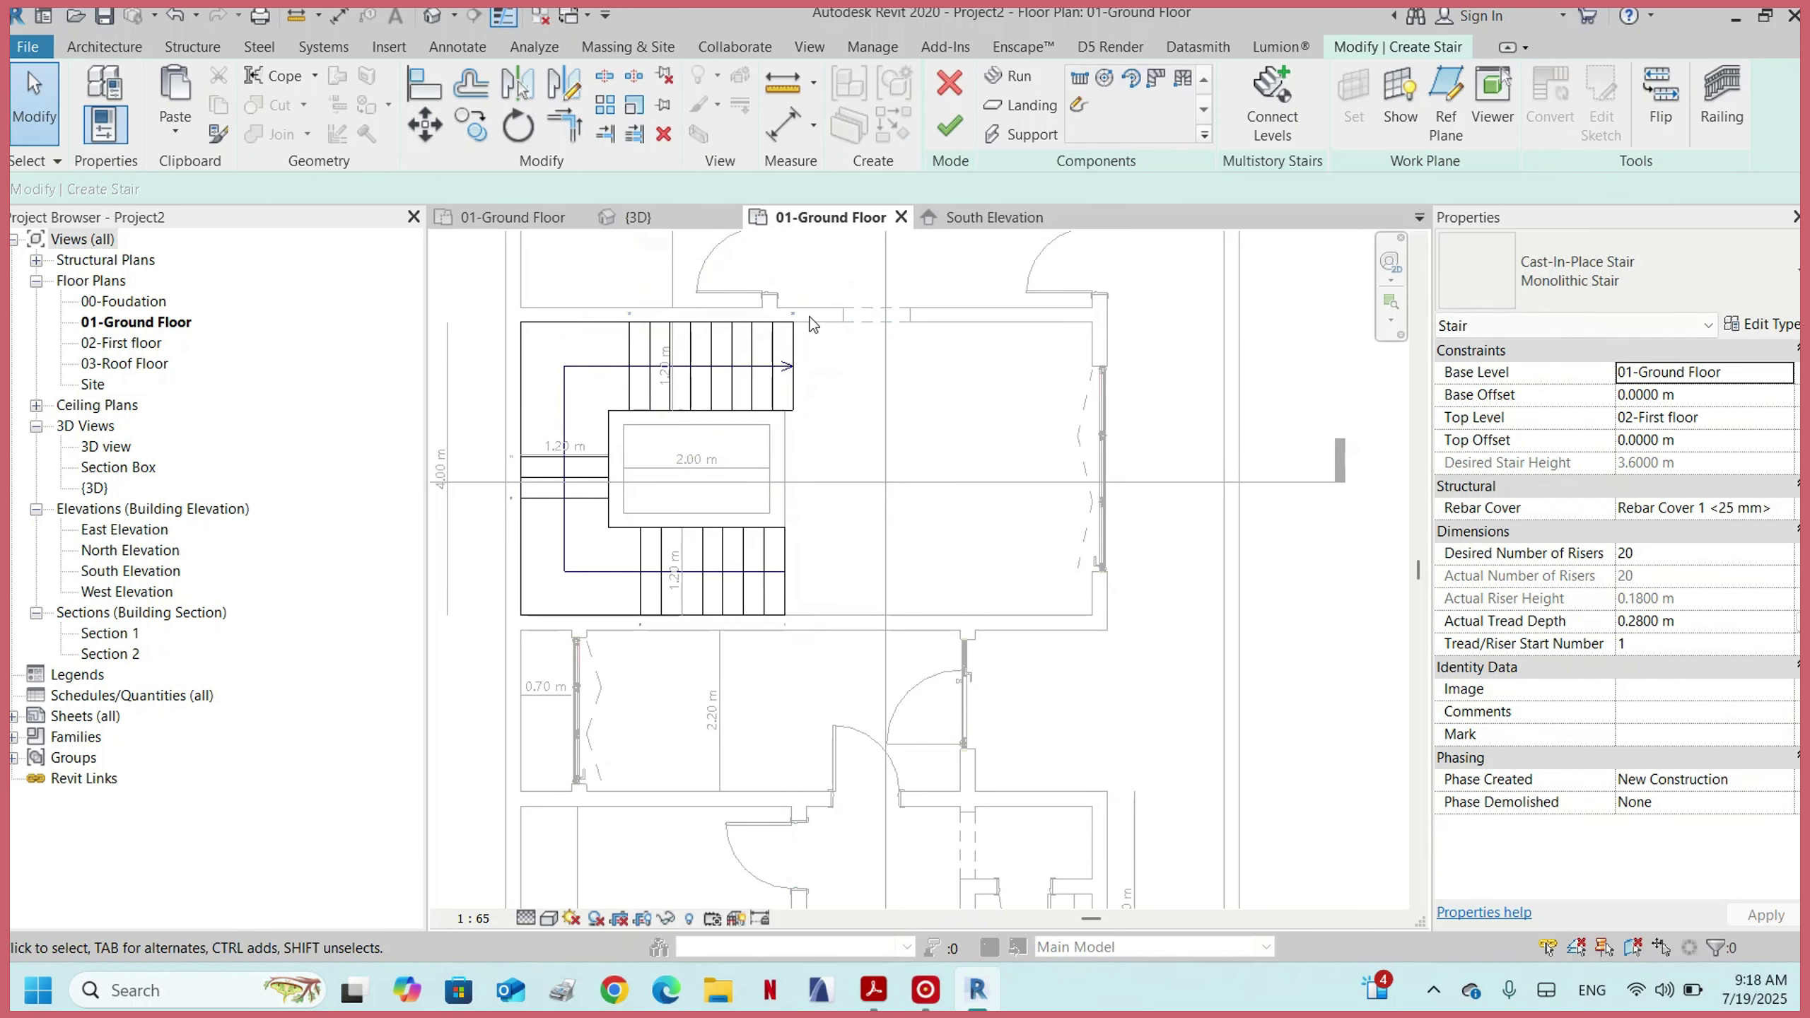
pyautogui.click(783, 363)
pyautogui.press('l')
pyautogui.press('i')
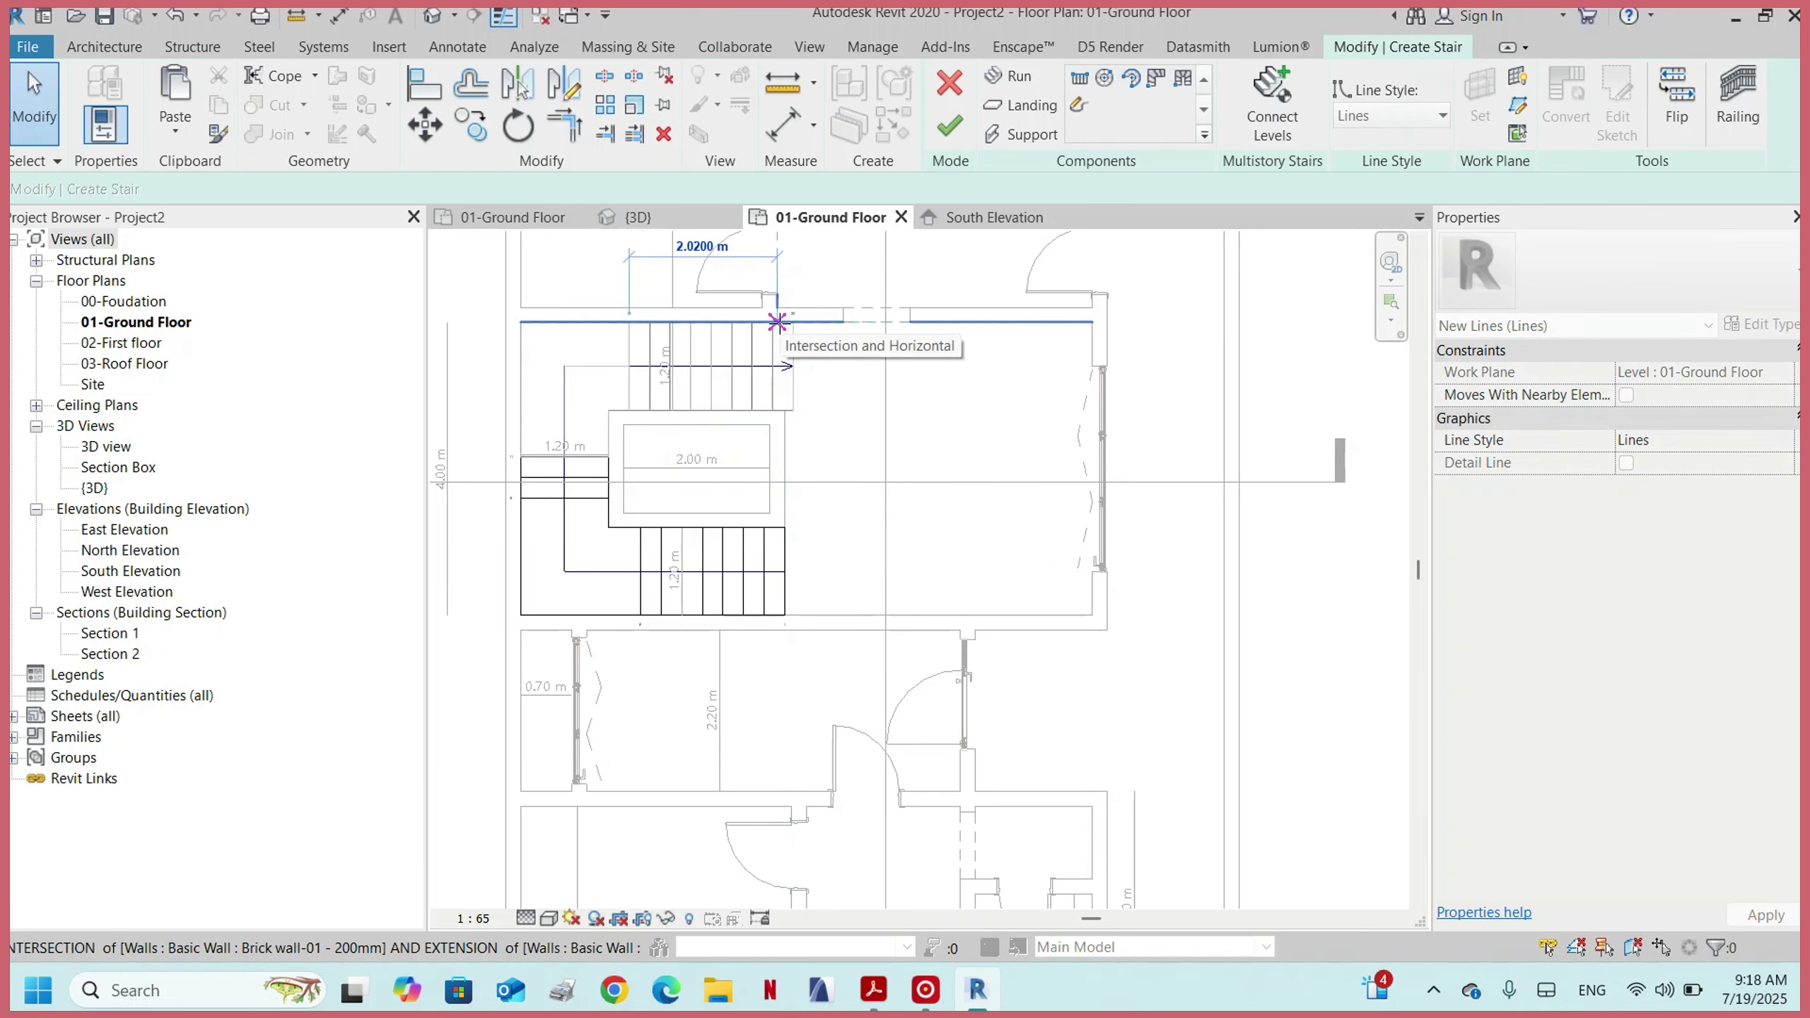
pyautogui.press('Escape')
pyautogui.press('Escape')
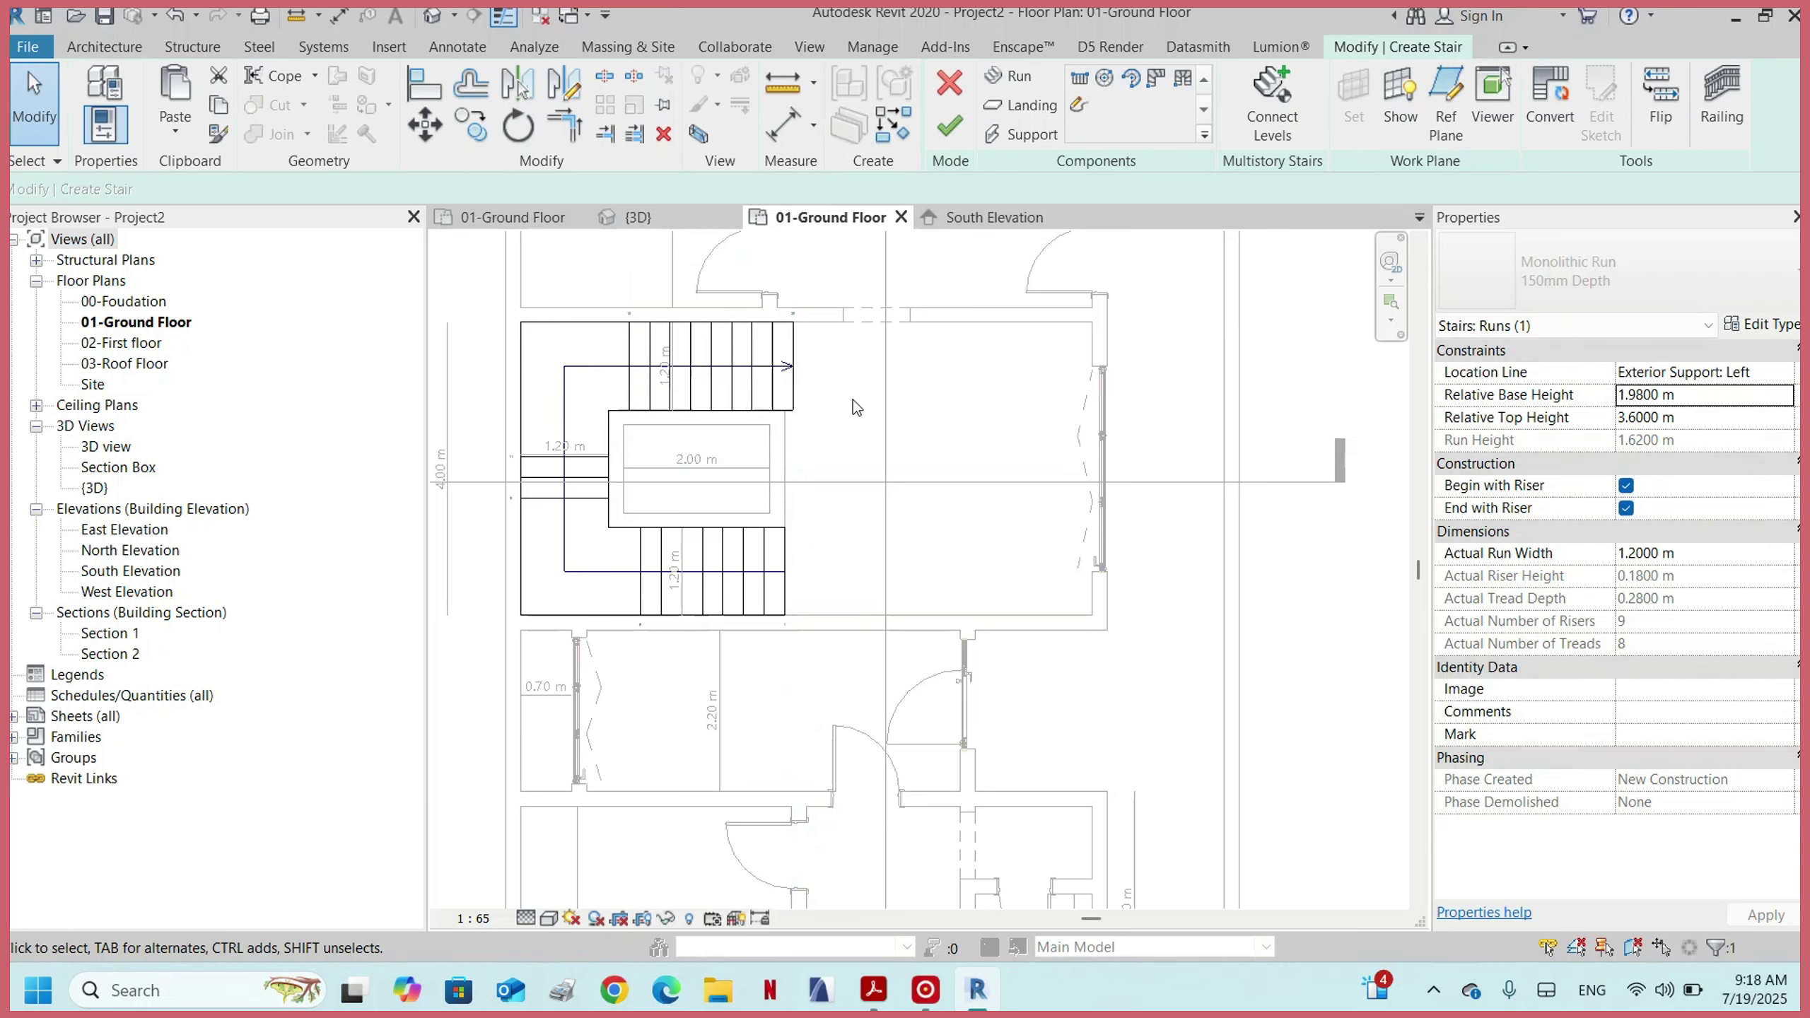
# - Check the first run's extent and finish the three-run stair
pyautogui.scroll(-2, 852, 400)
pyautogui.click(789, 528)
pyautogui.scroll(2, 794, 520)
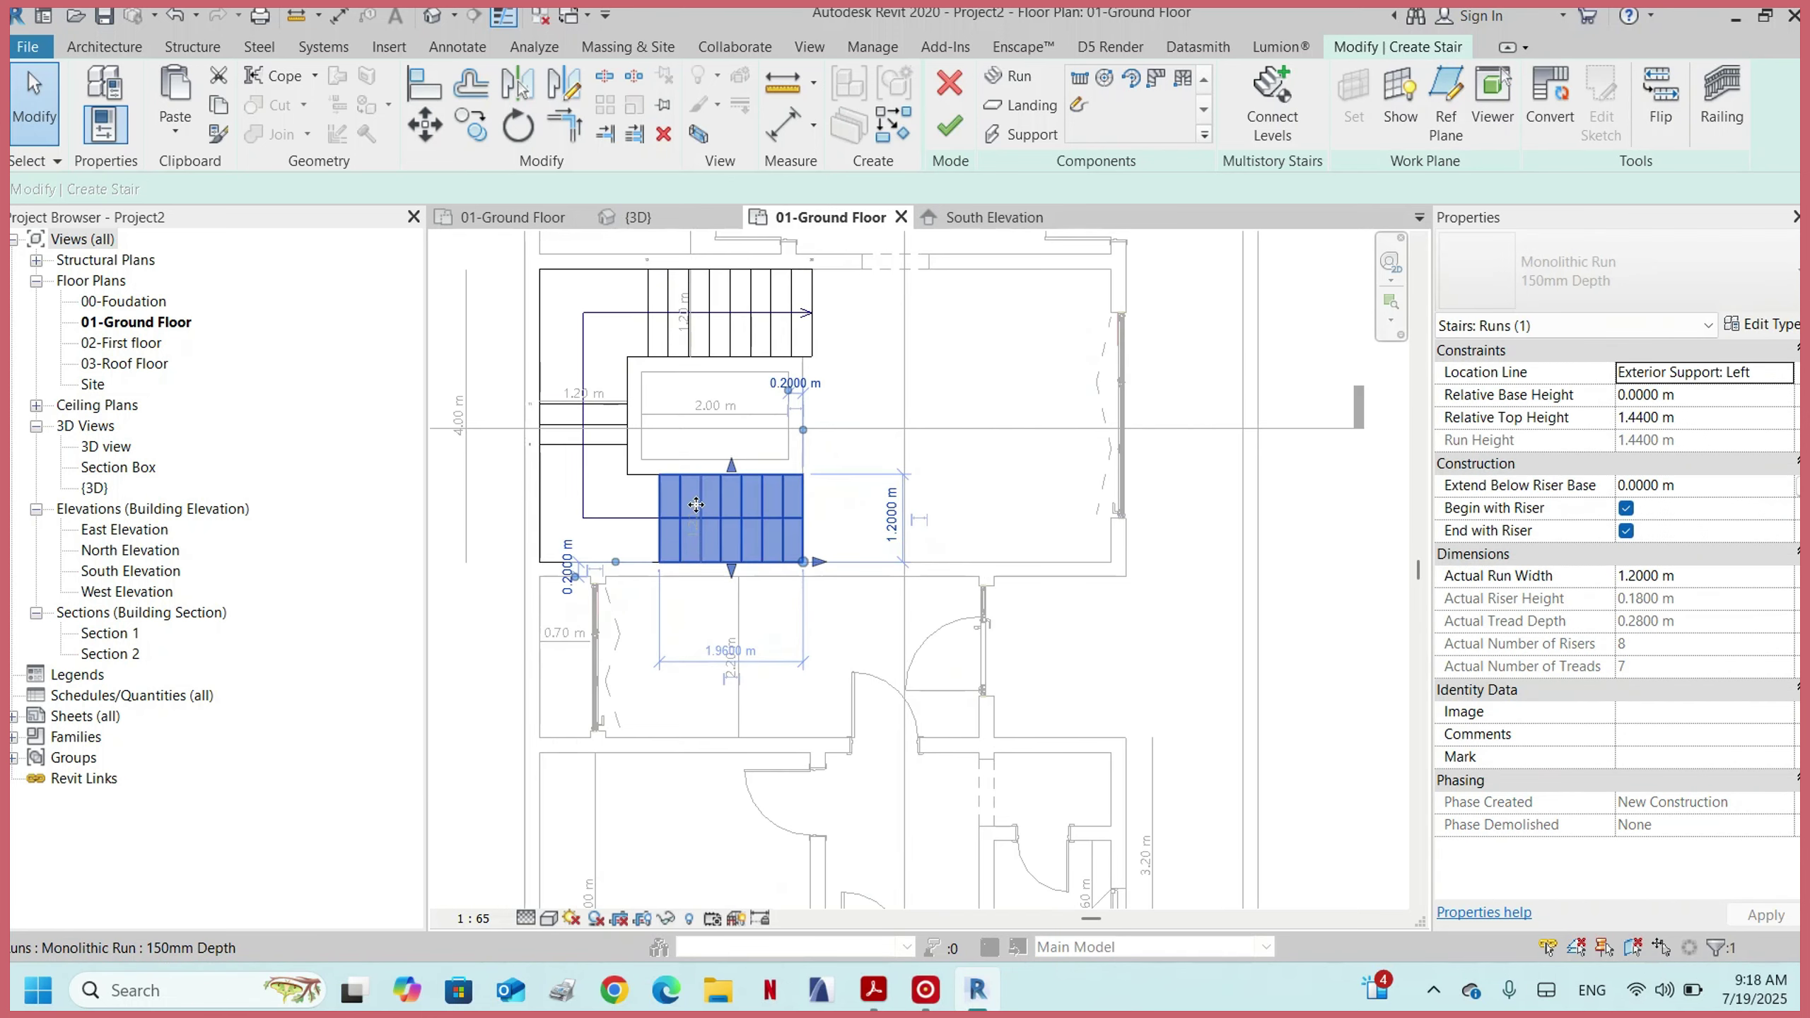
pyautogui.click(902, 358)
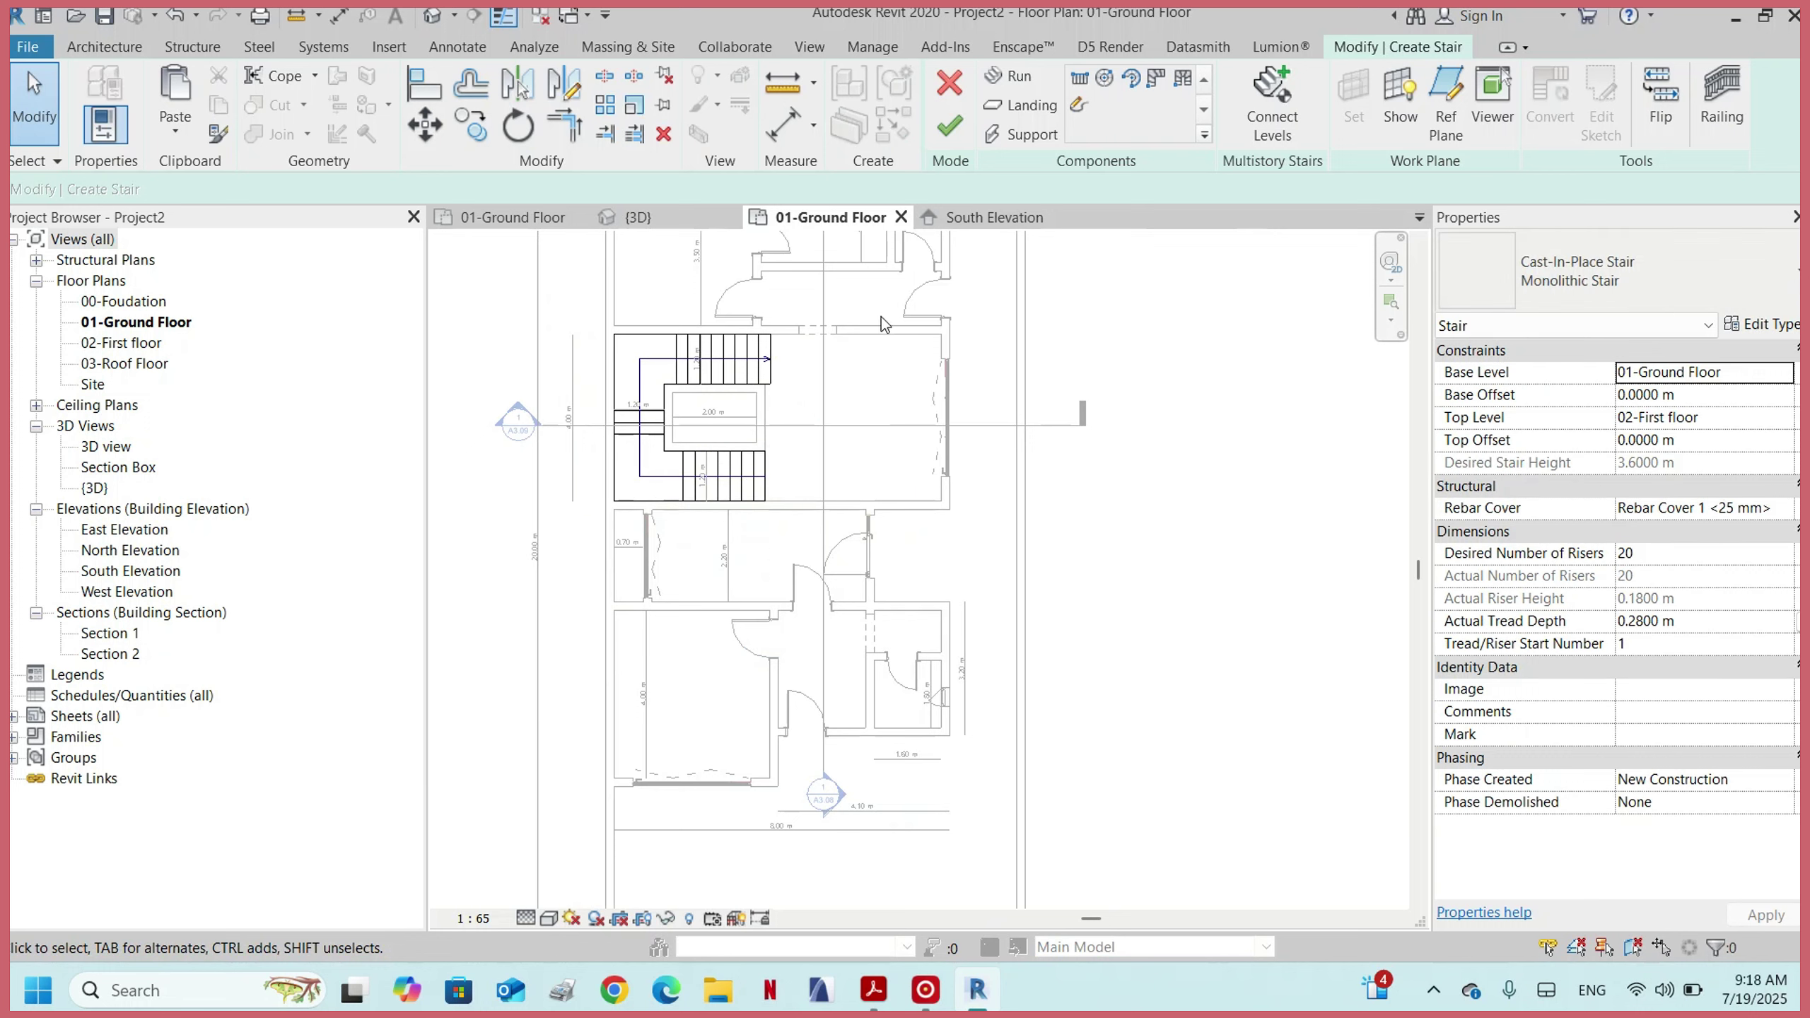
pyautogui.click(939, 143)
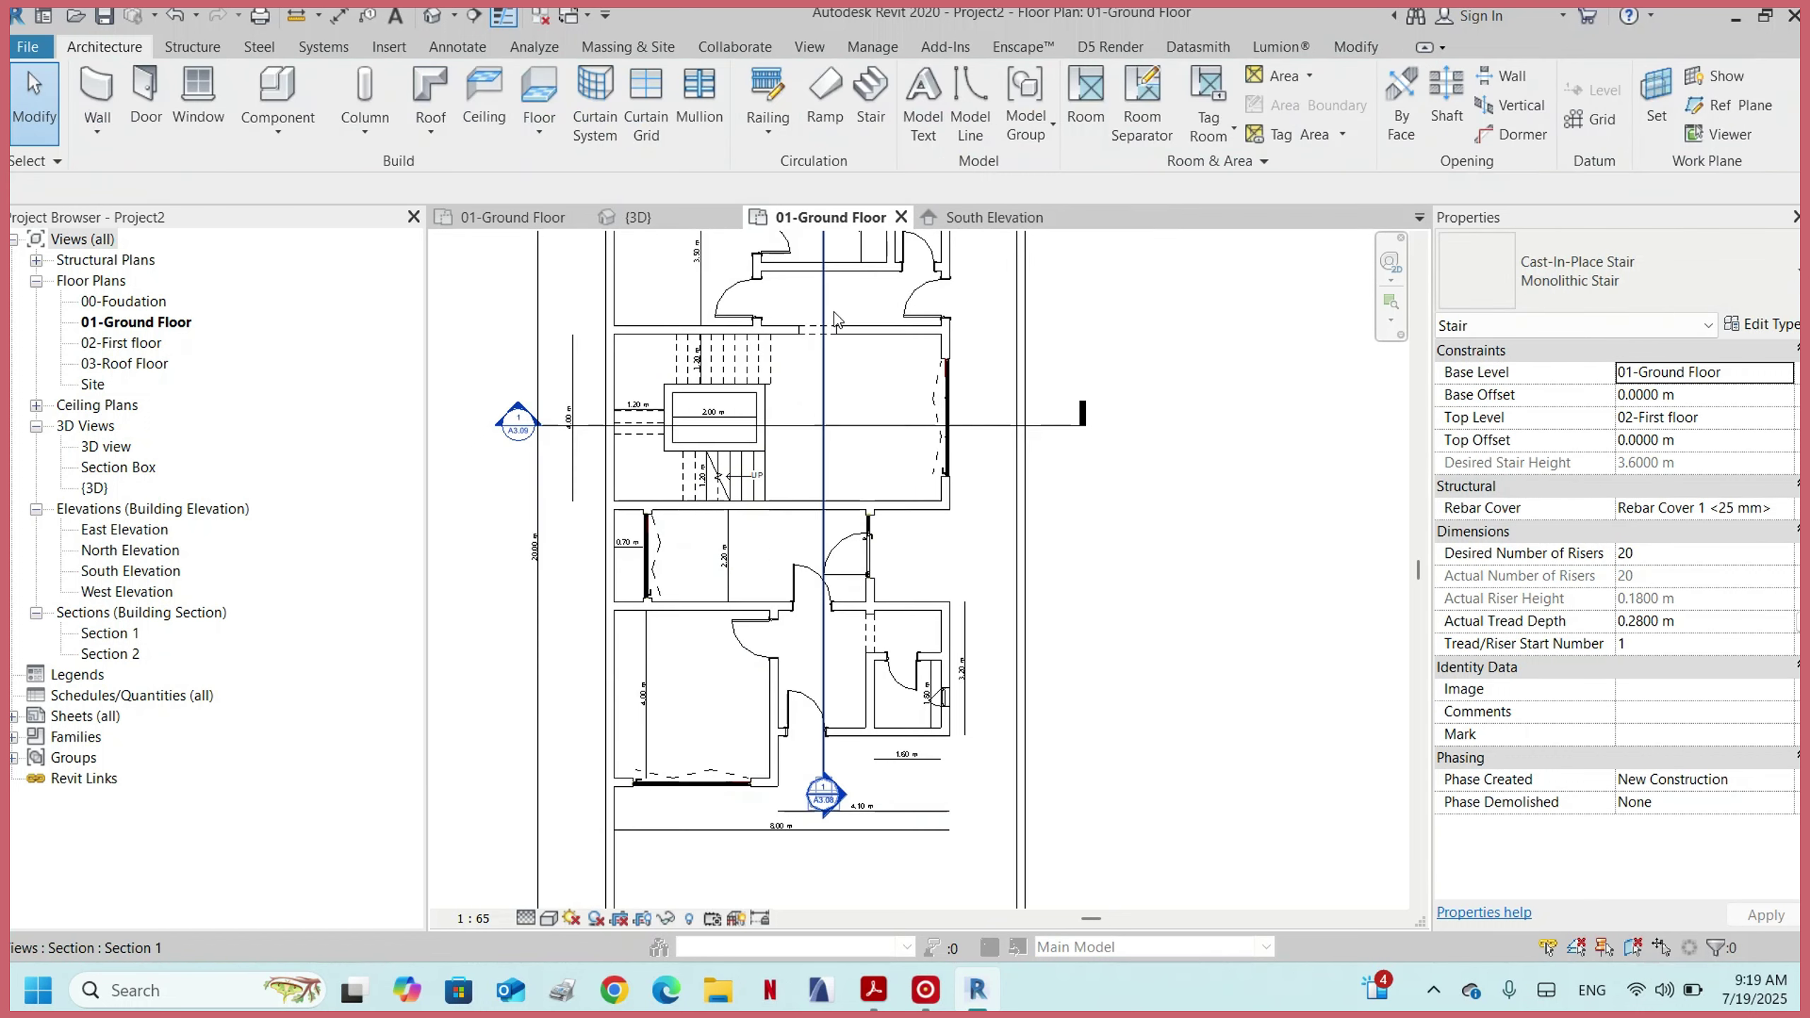
# - Examine the finished stair and its railing around the core in the ground floor plan
pyautogui.scroll(2, 753, 403)
pyautogui.click(773, 373)
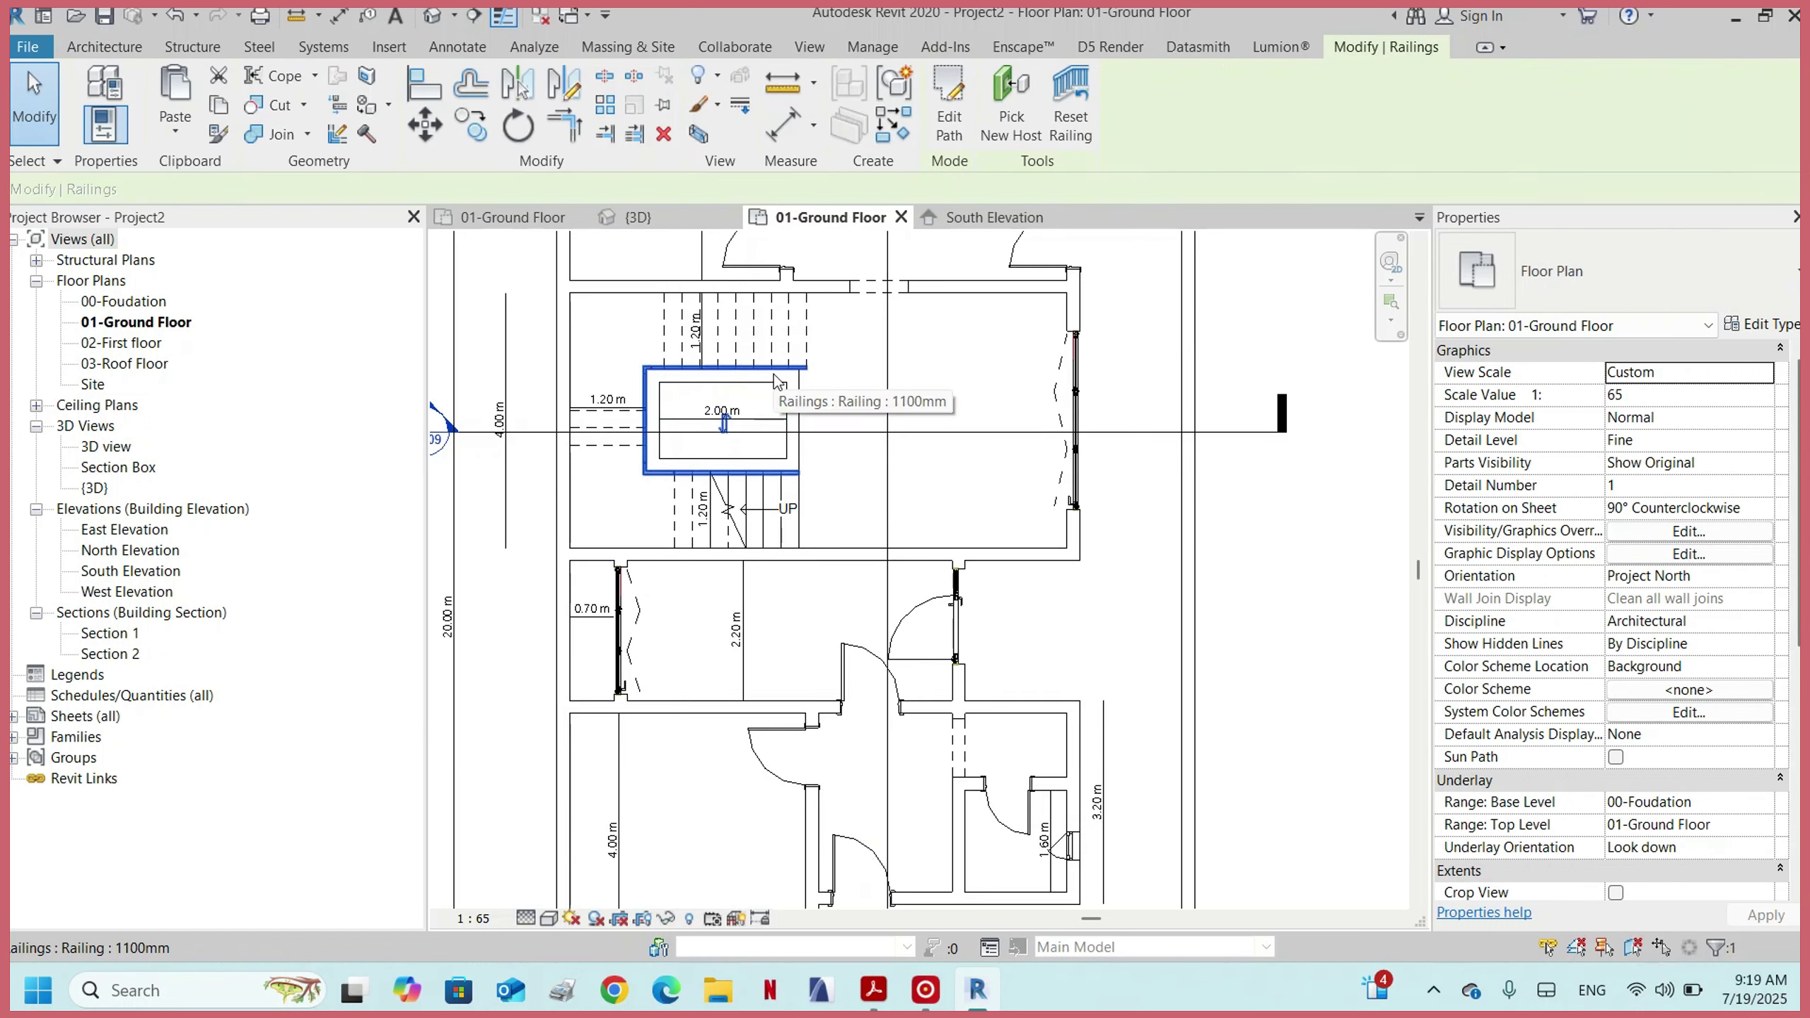
pyautogui.press('Escape')
pyautogui.scroll(-2, 777, 379)
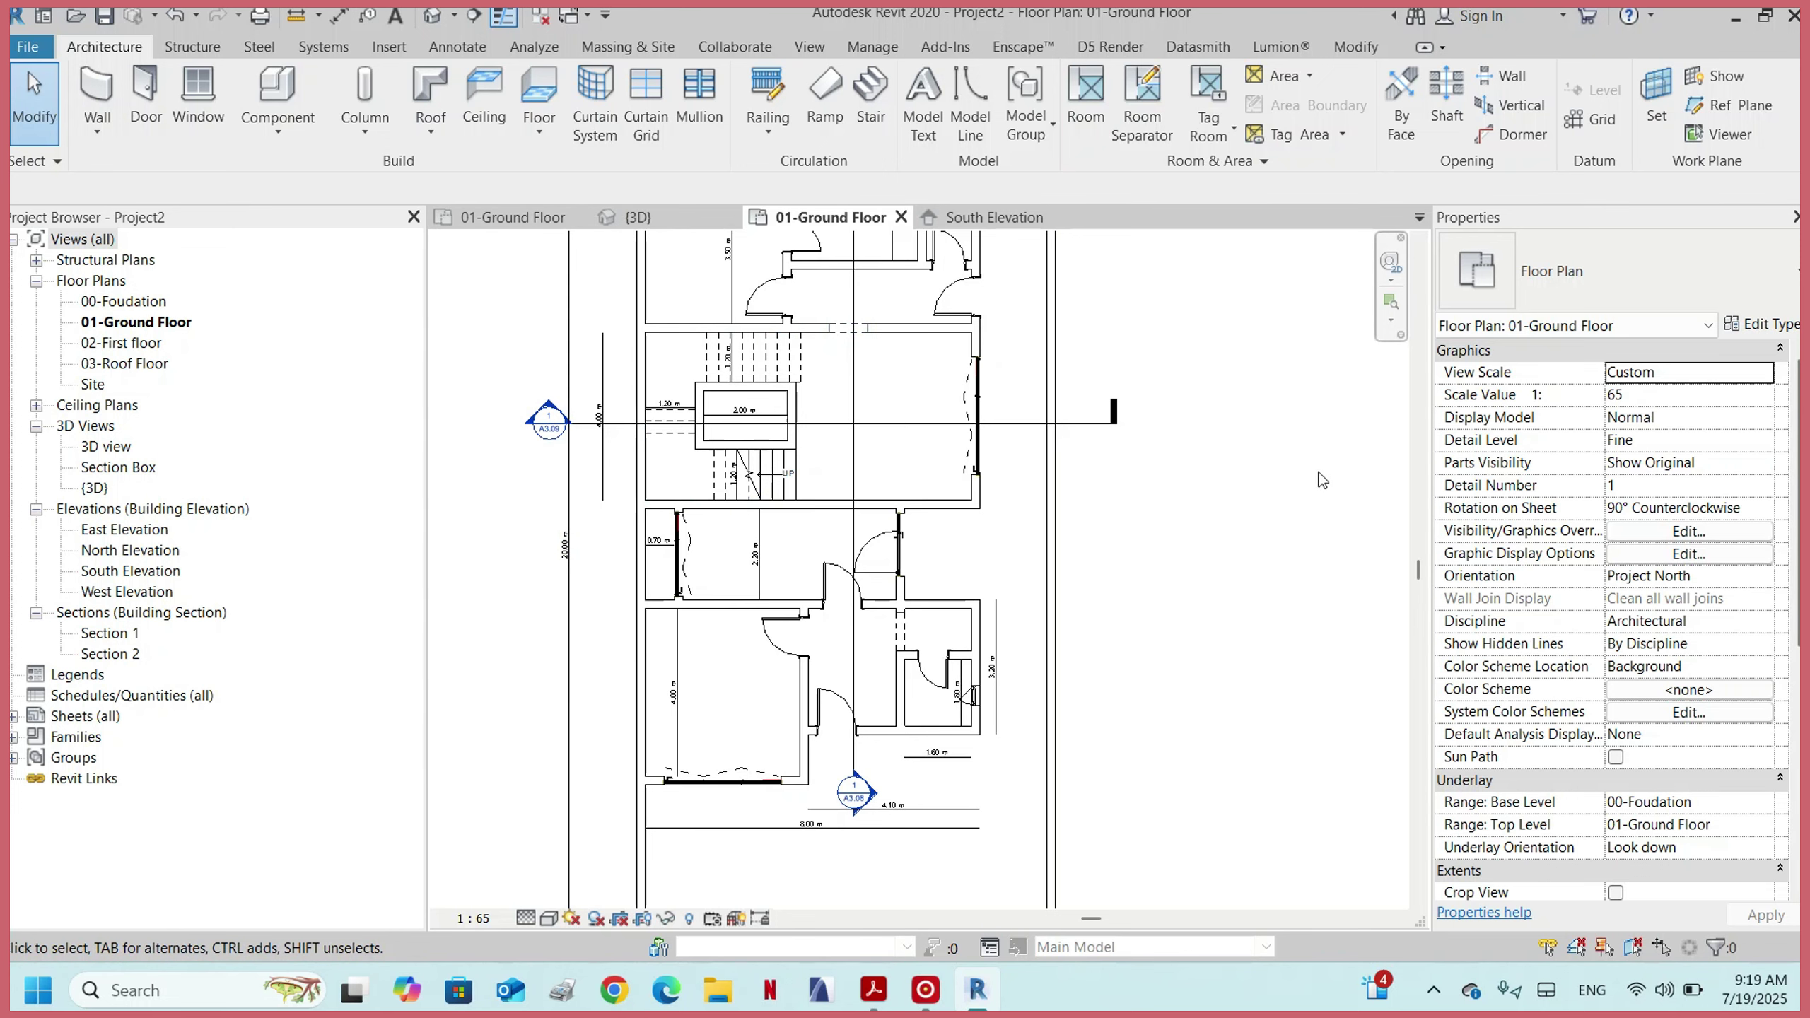
pyautogui.click(807, 362)
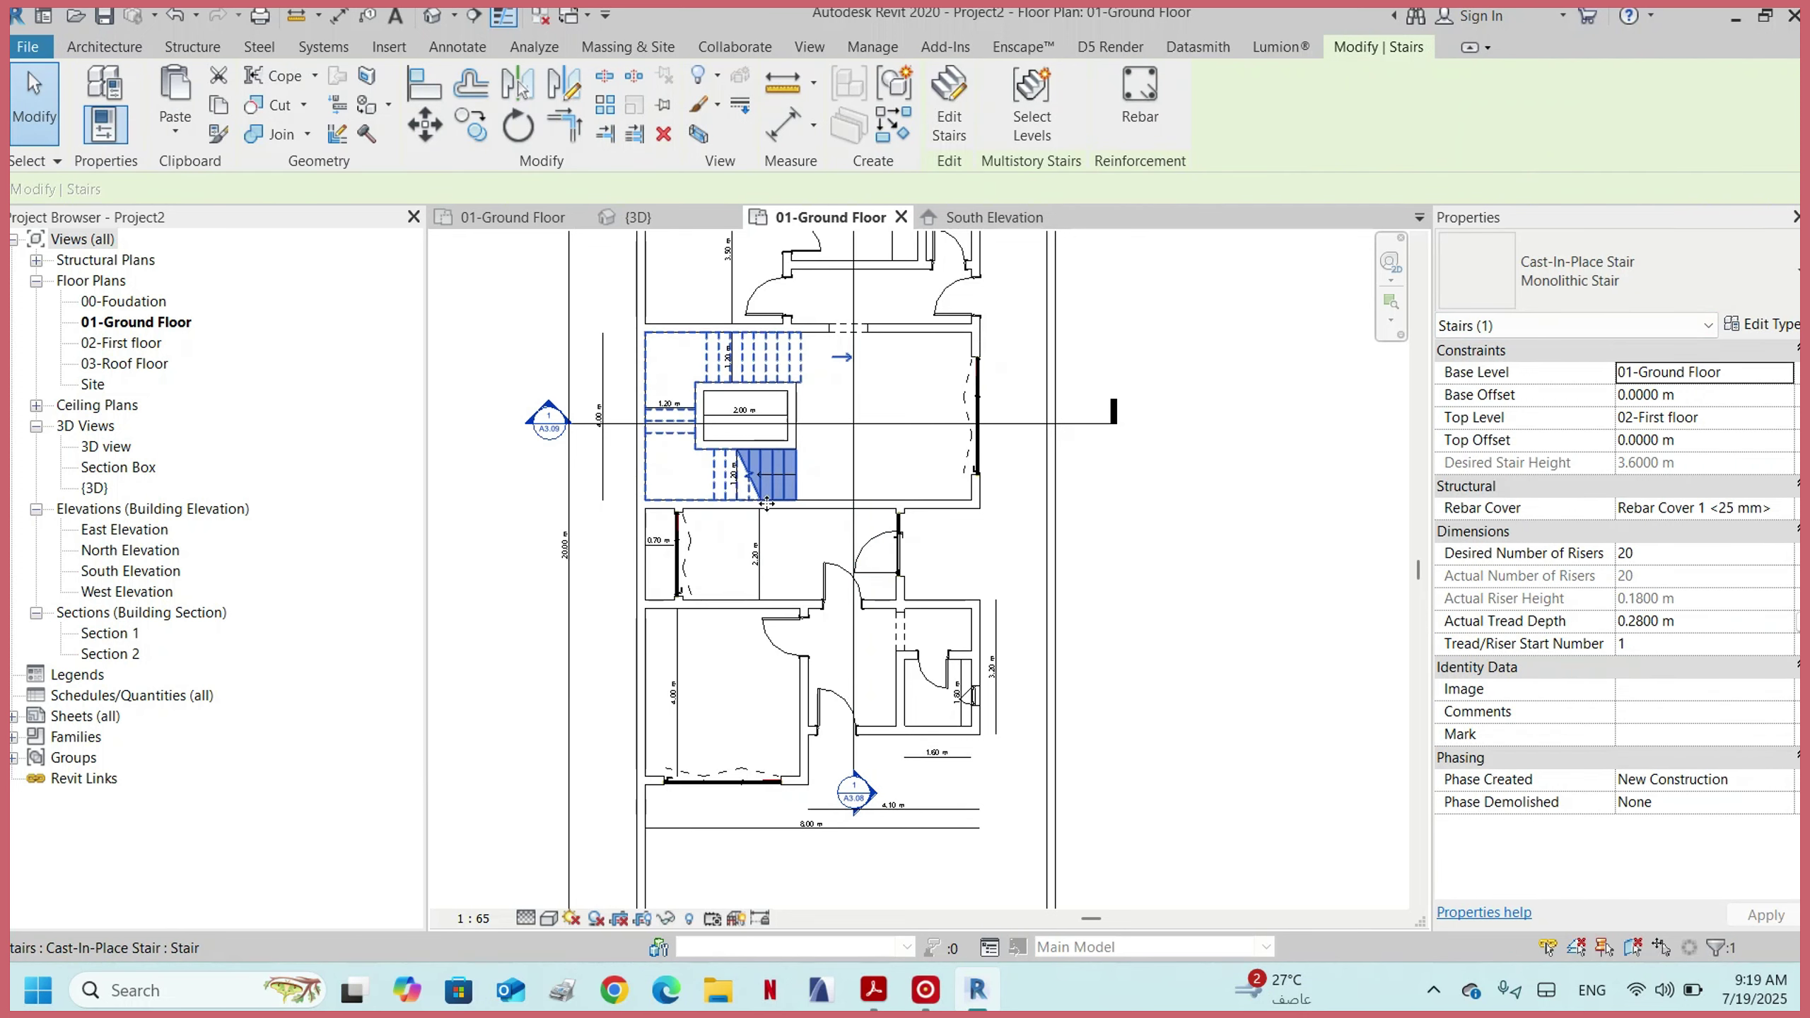
pyautogui.scroll(5, 743, 491)
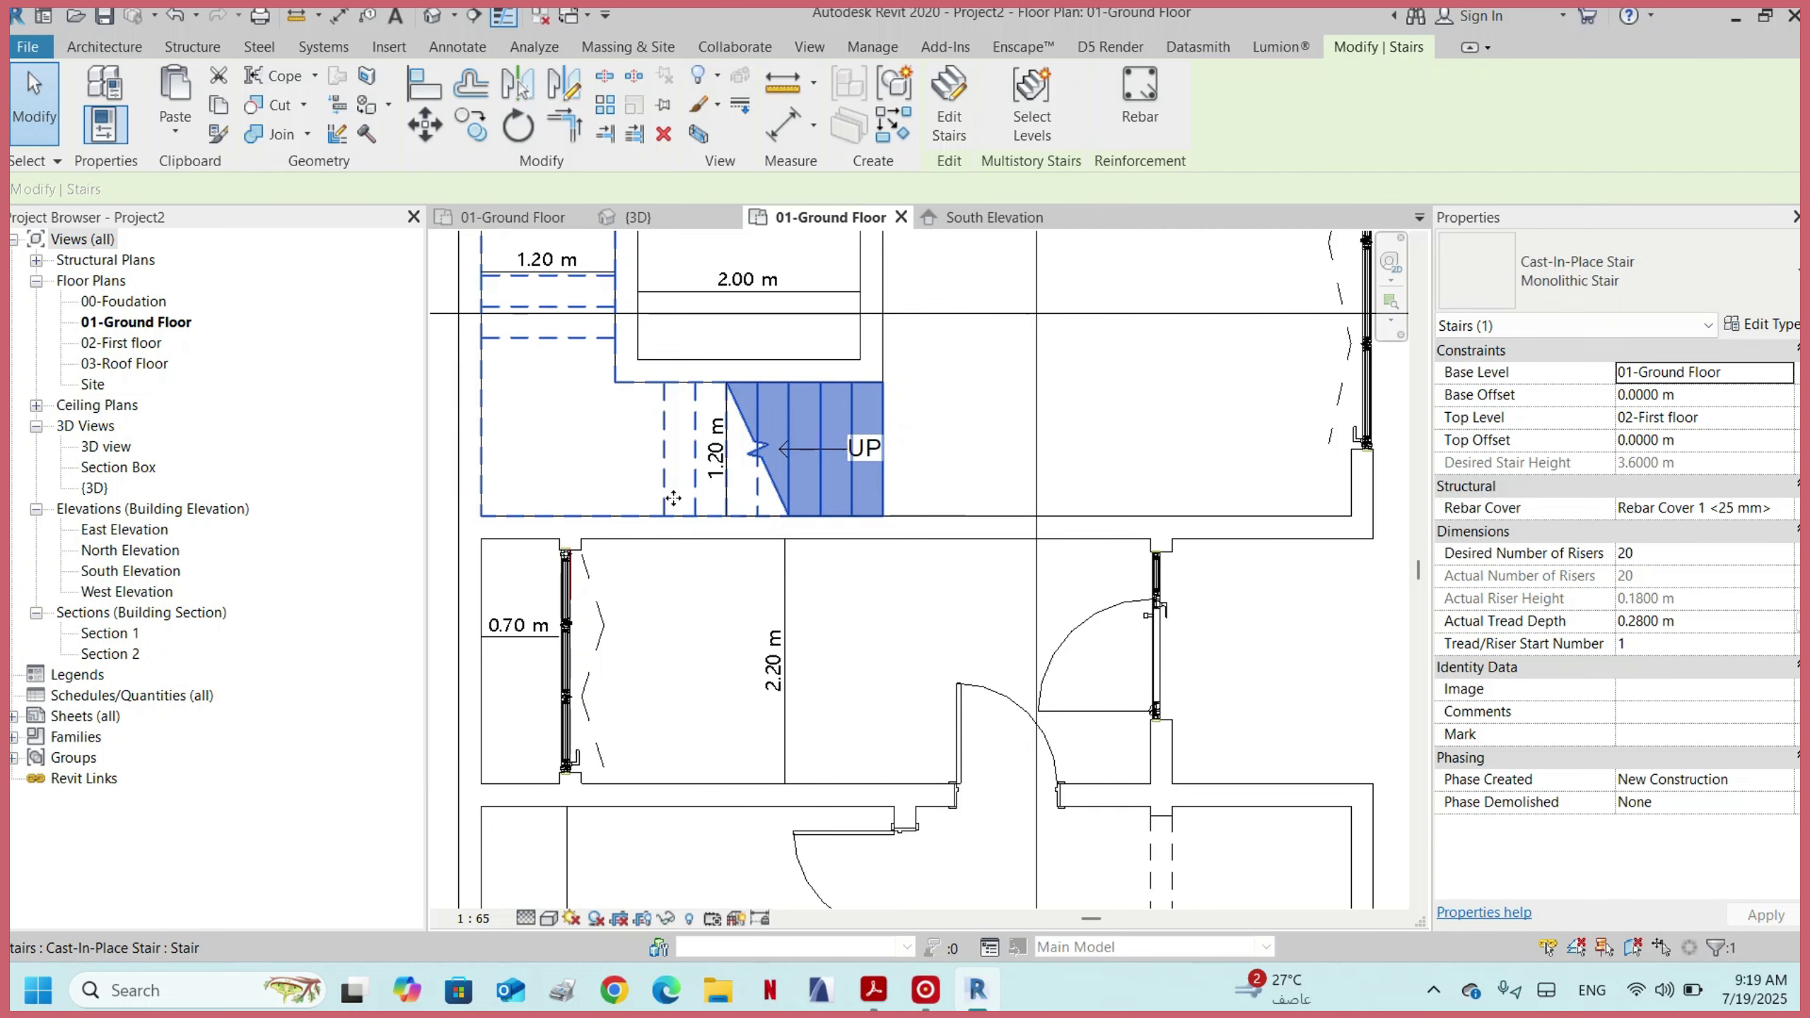
pyautogui.scroll(-3, 673, 498)
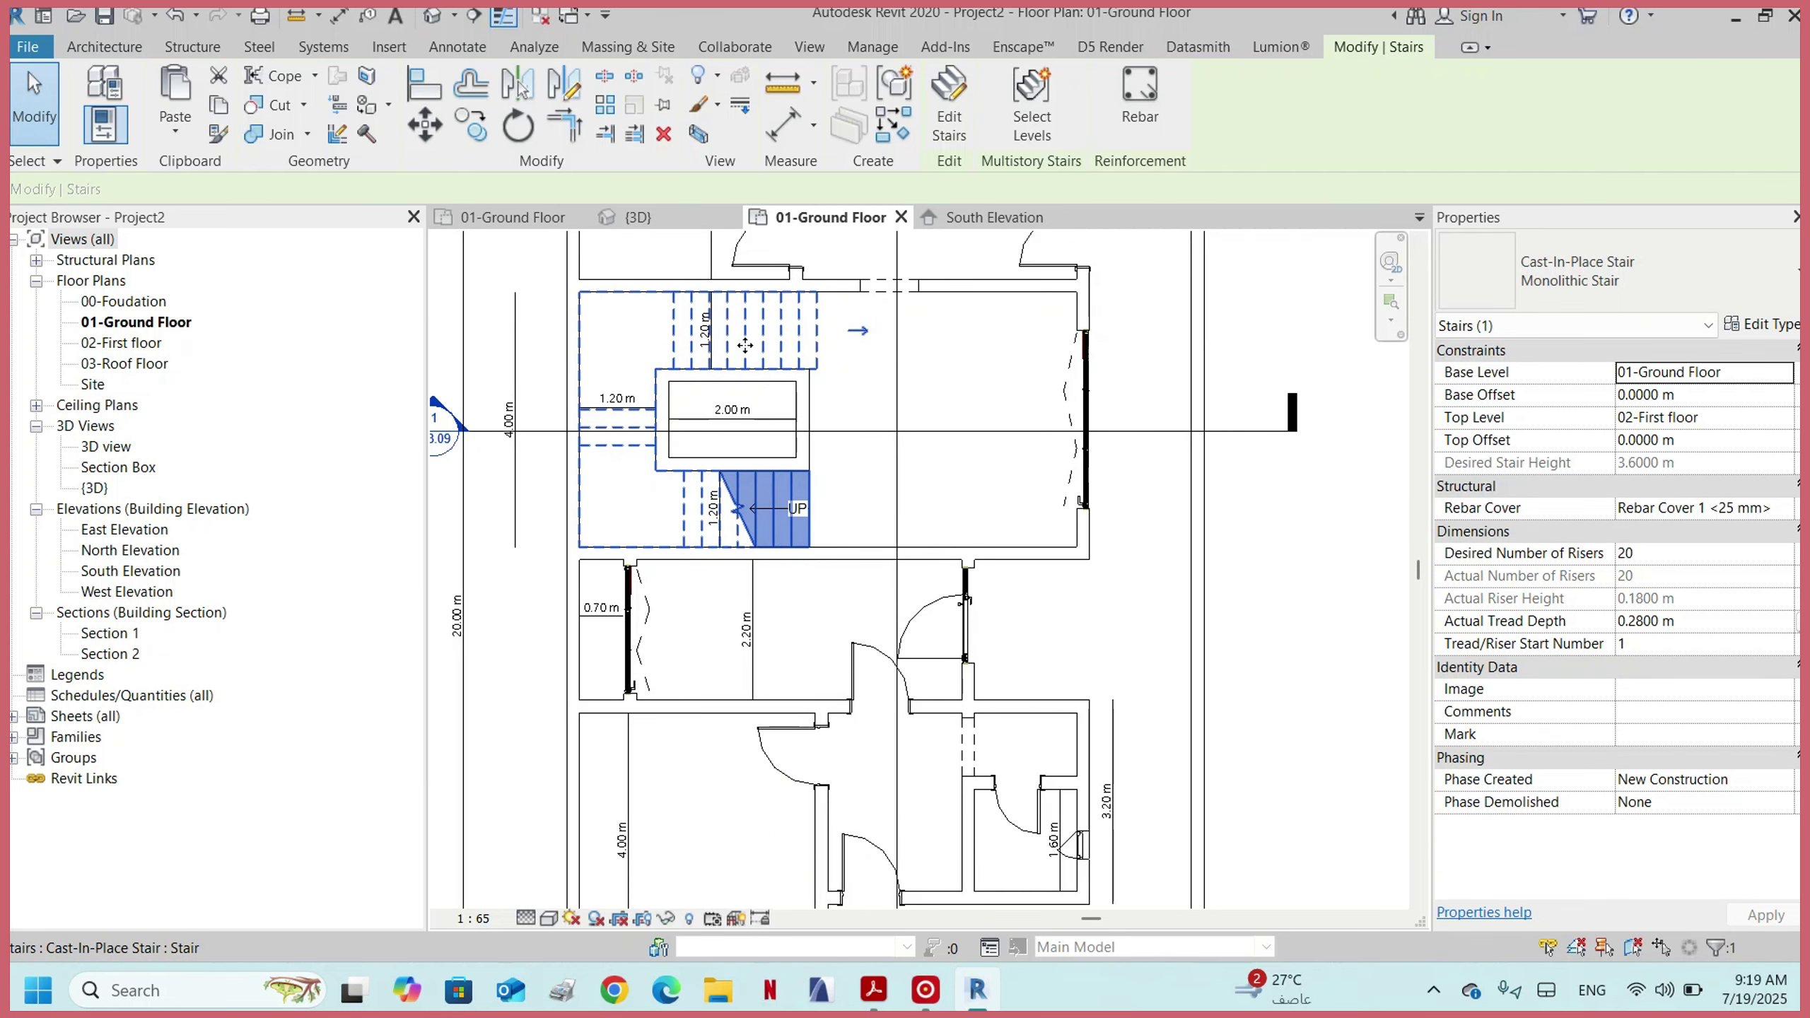
pyautogui.scroll(-2, 898, 474)
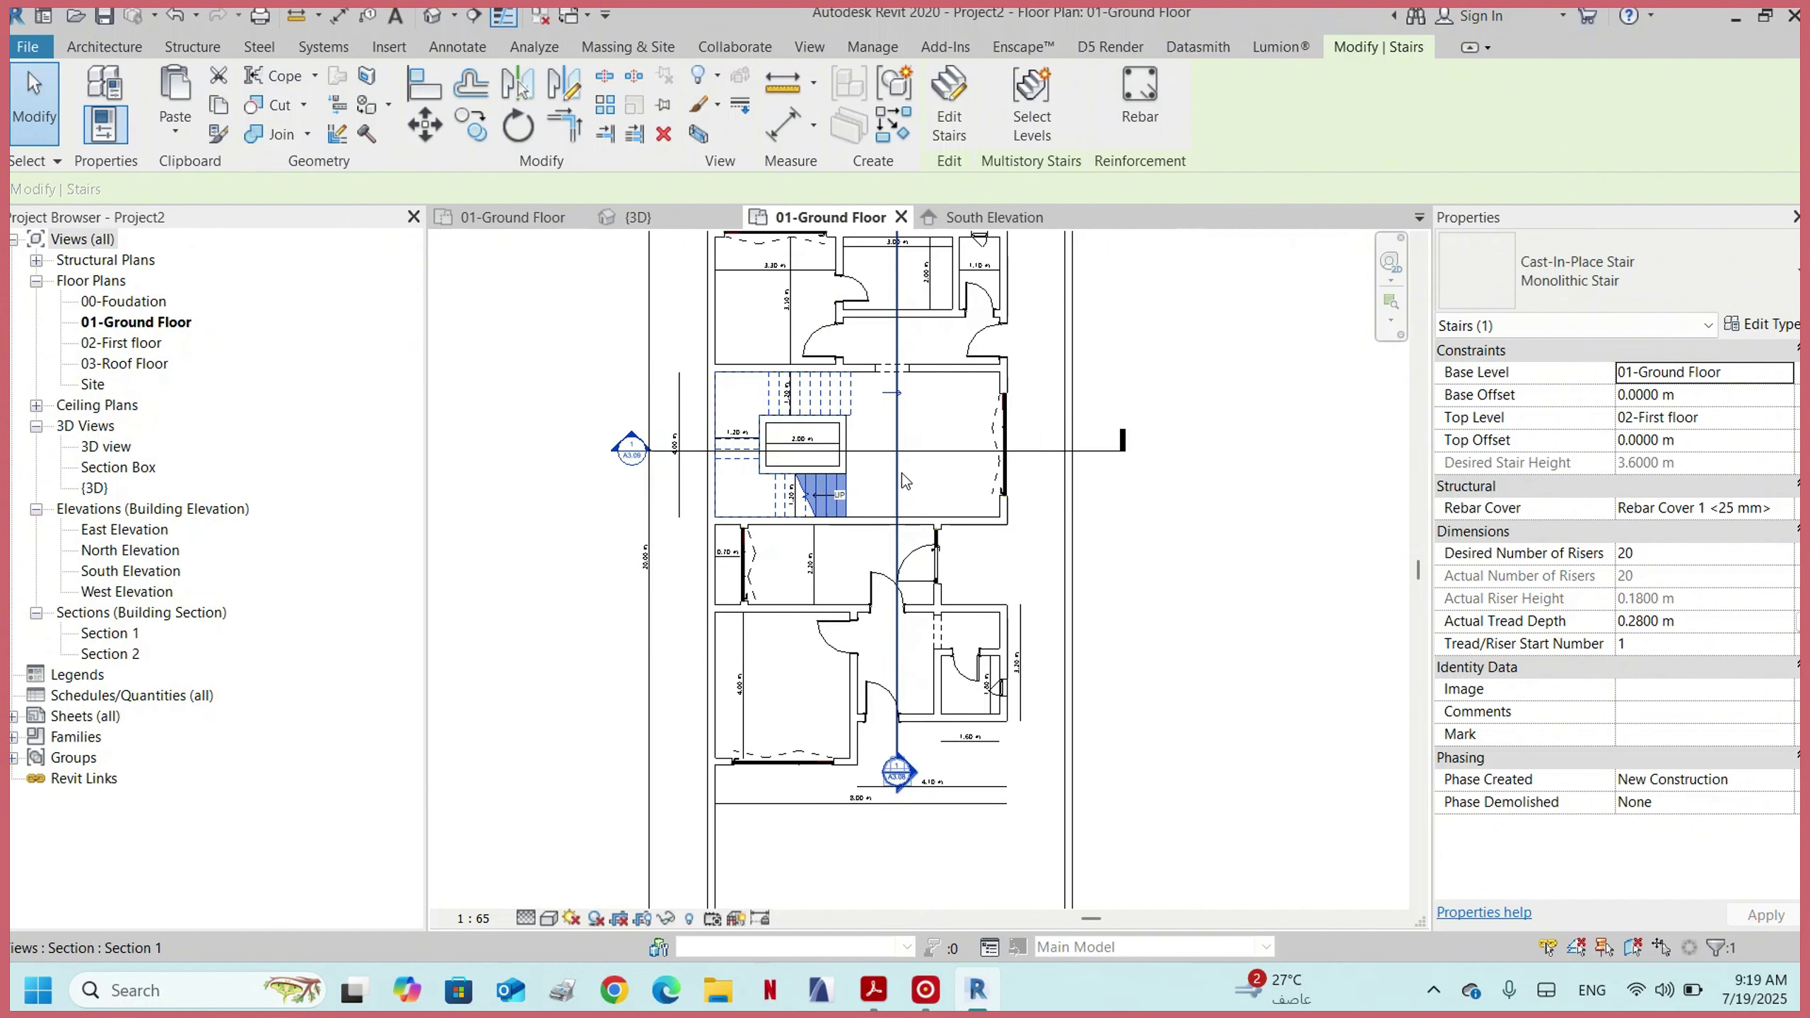
pyautogui.click(542, 360)
# - Copy the cast-in-place stair from the REV_0 reference project's ground floor plan and return to the Project2 ground floor plan
pyautogui.click(531, 222)
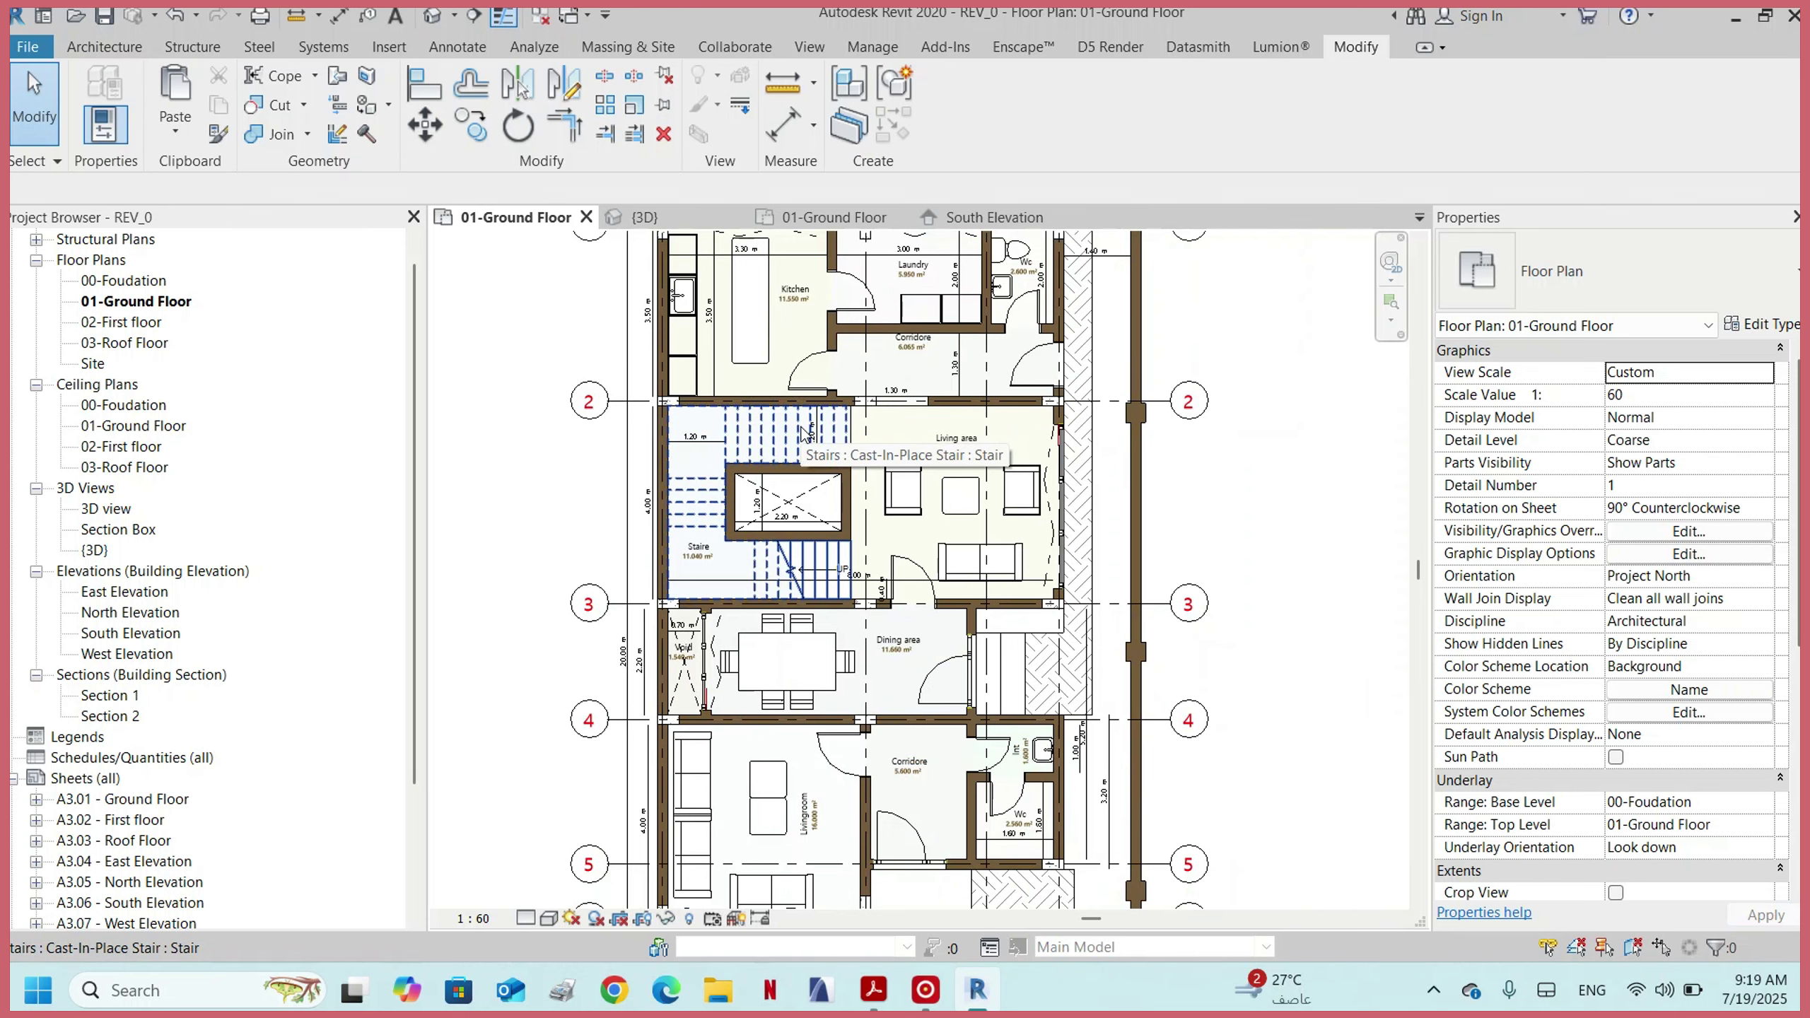
pyautogui.click(805, 433)
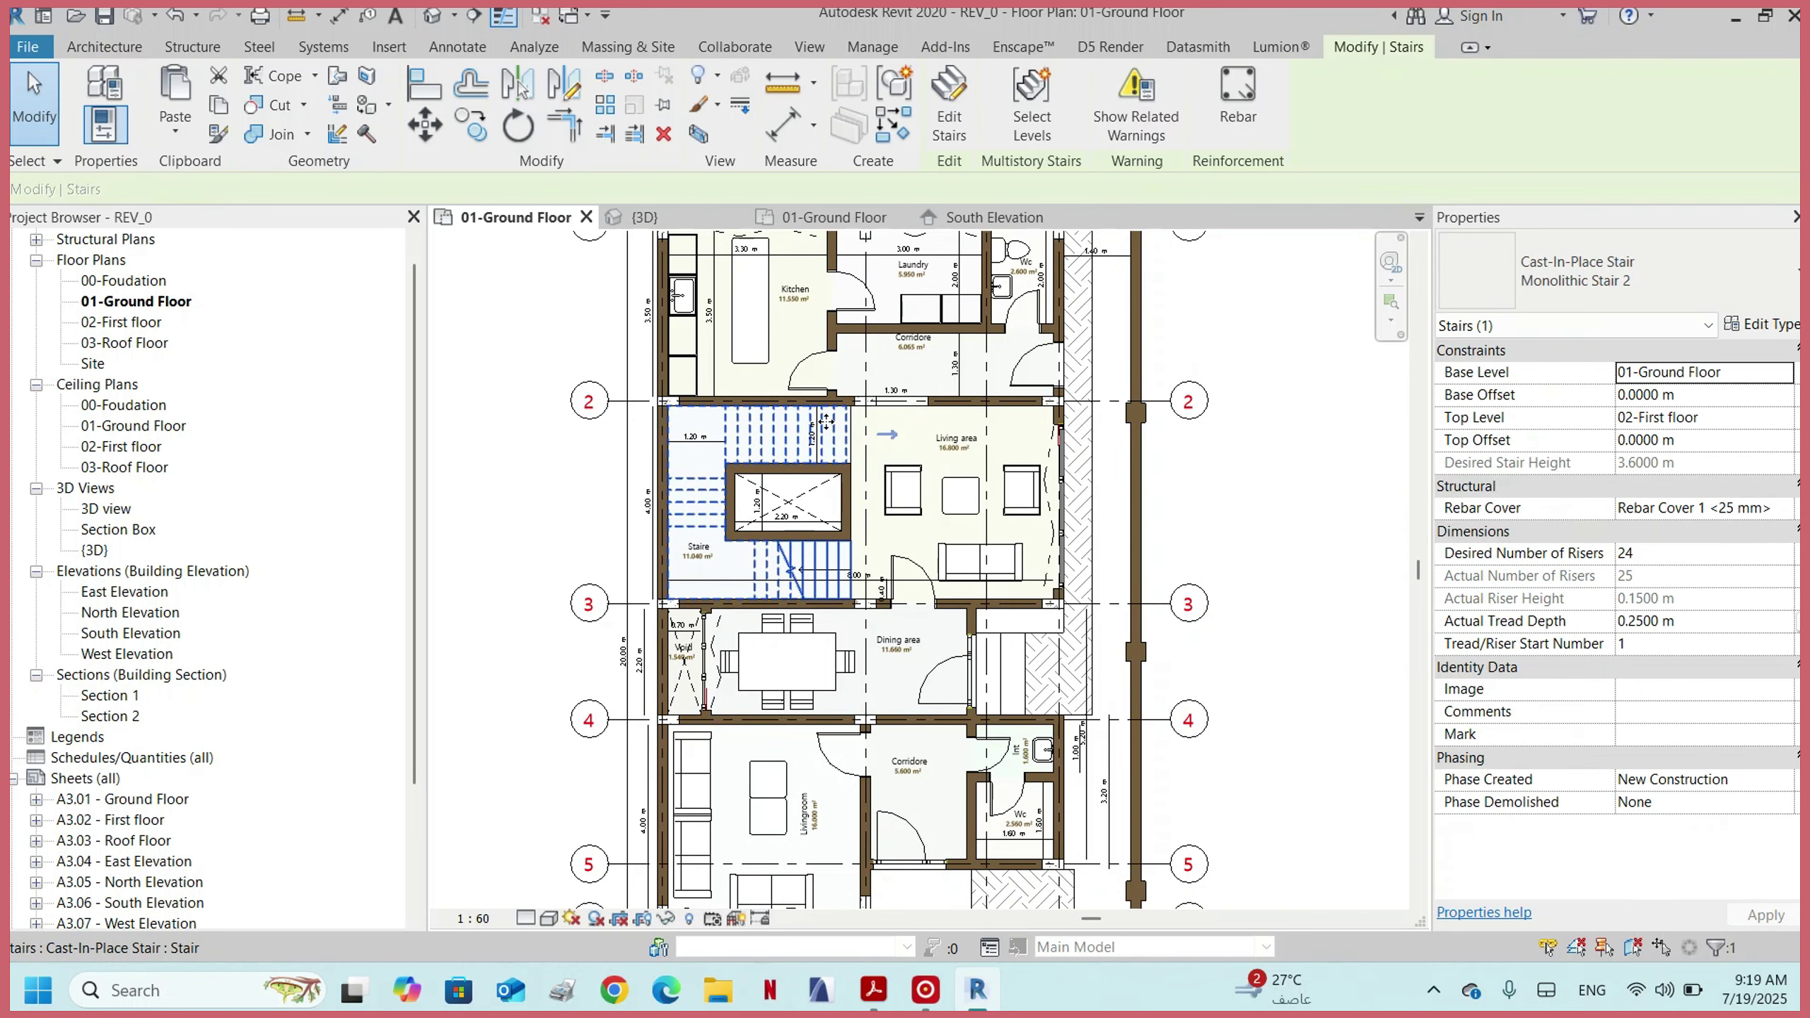
pyautogui.click(865, 223)
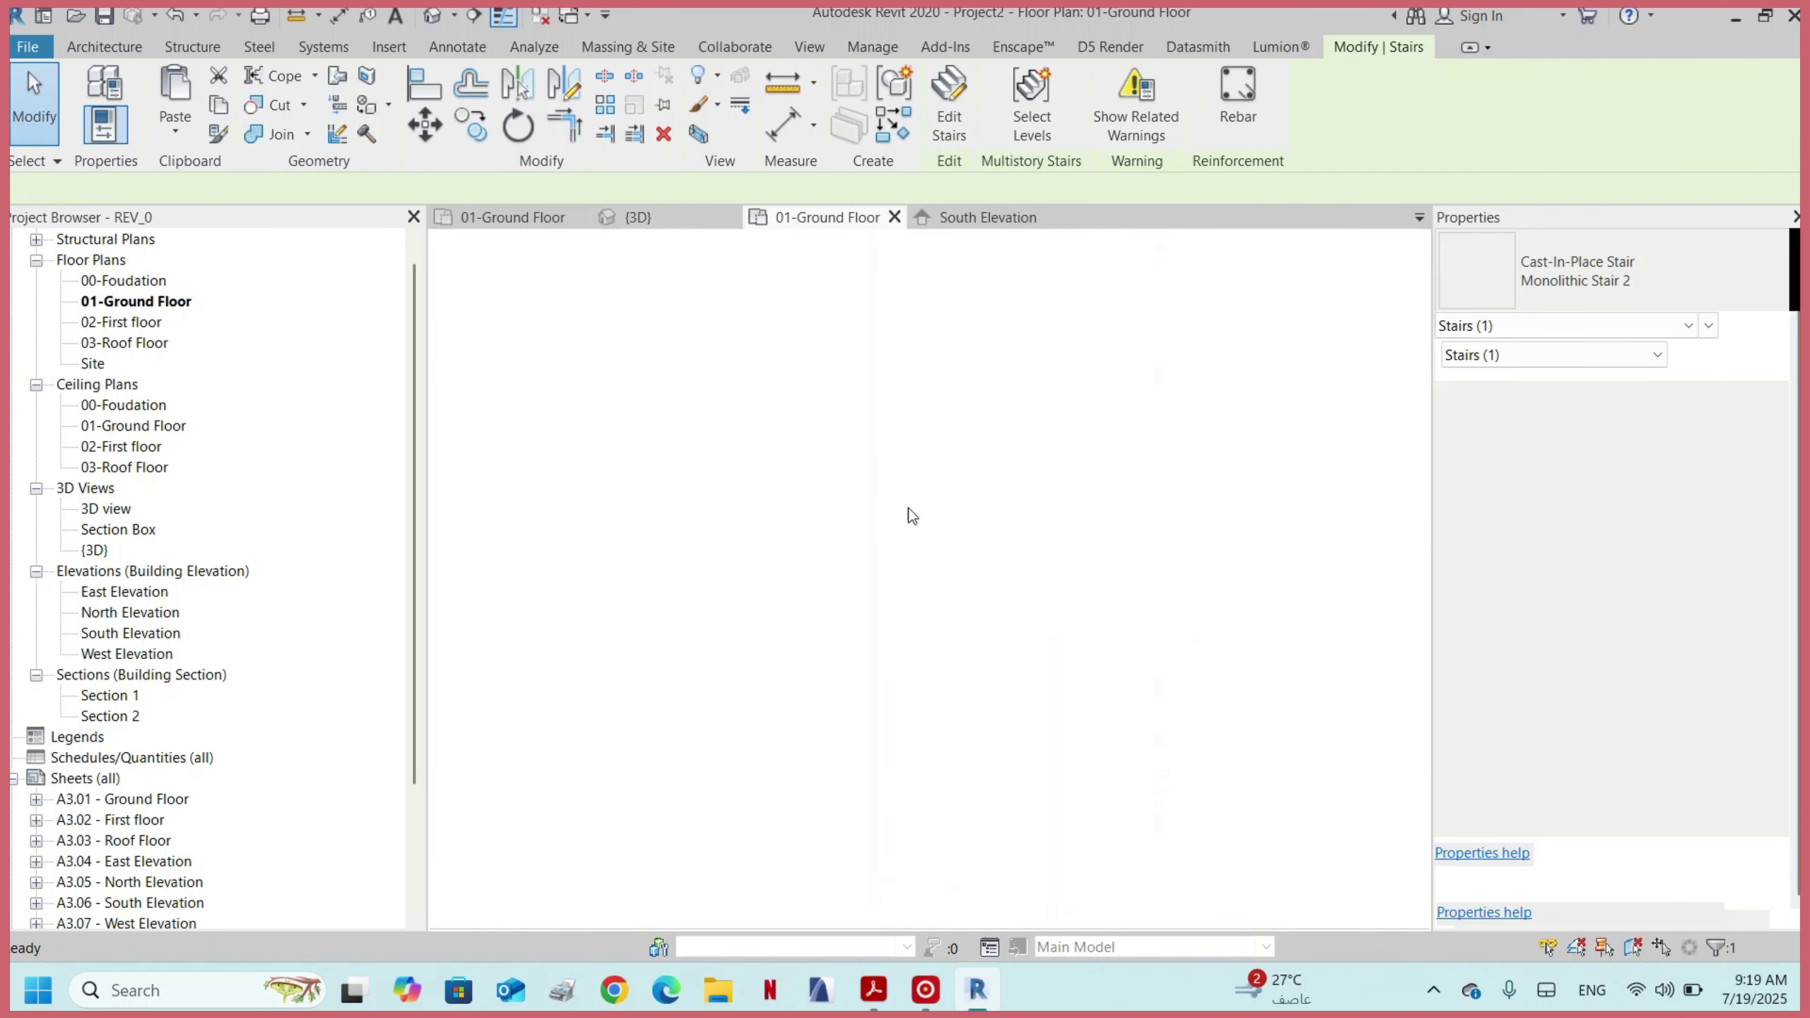
# - Delete the self-drawn three-run stair around the core
pyautogui.click(859, 391)
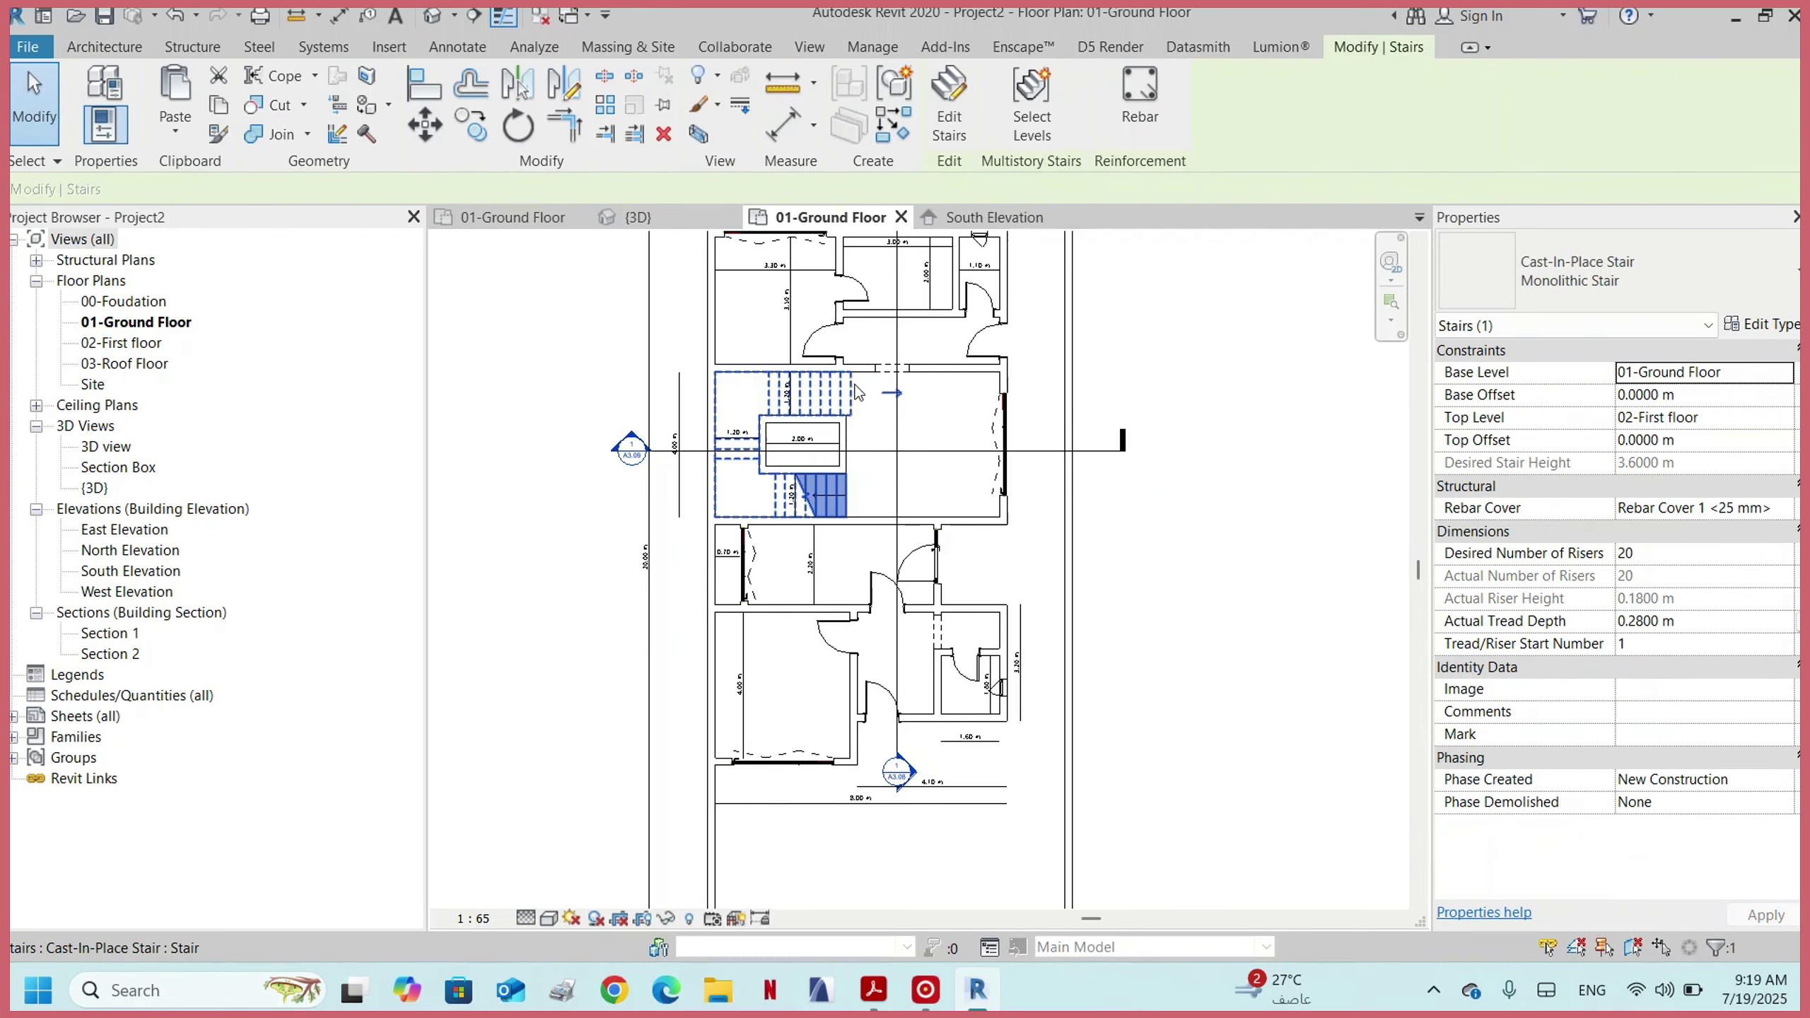
pyautogui.press('Delete')
pyautogui.click(820, 416)
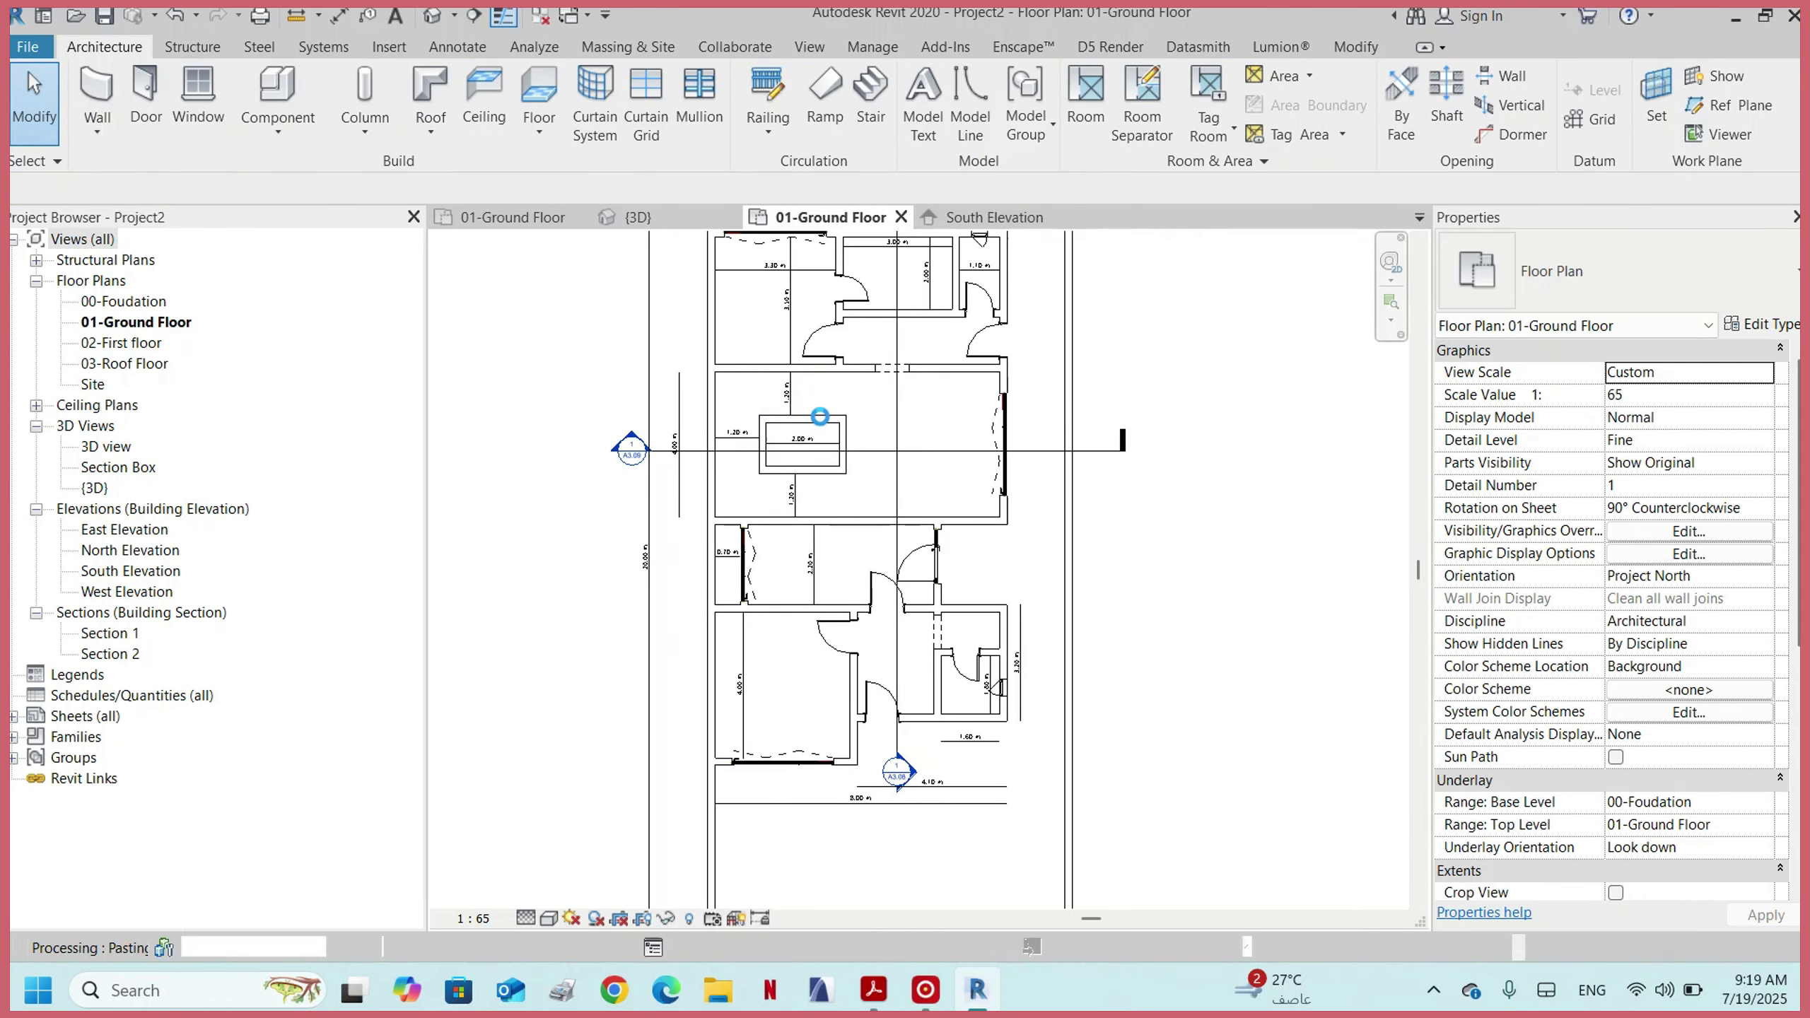
# - Paste the copied reference stair into open space beside the house, finish the paste and accept the warnings
pyautogui.click(935, 591)
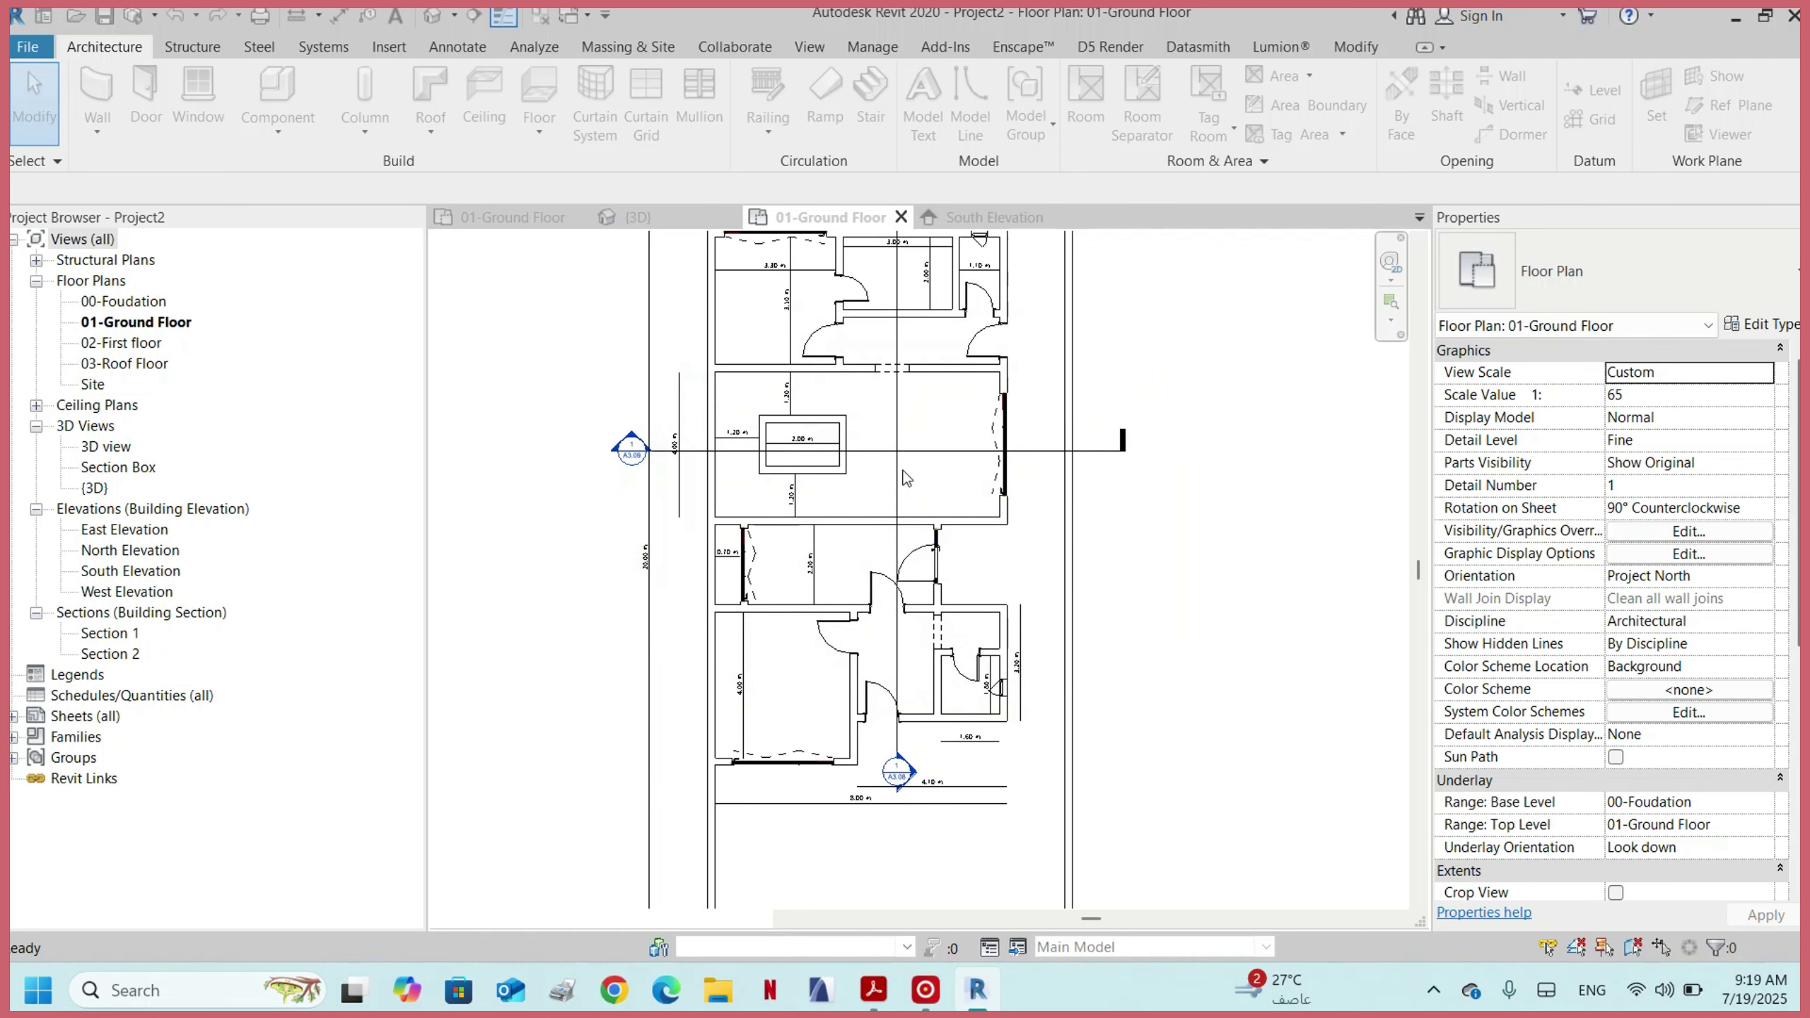
pyautogui.click(508, 527)
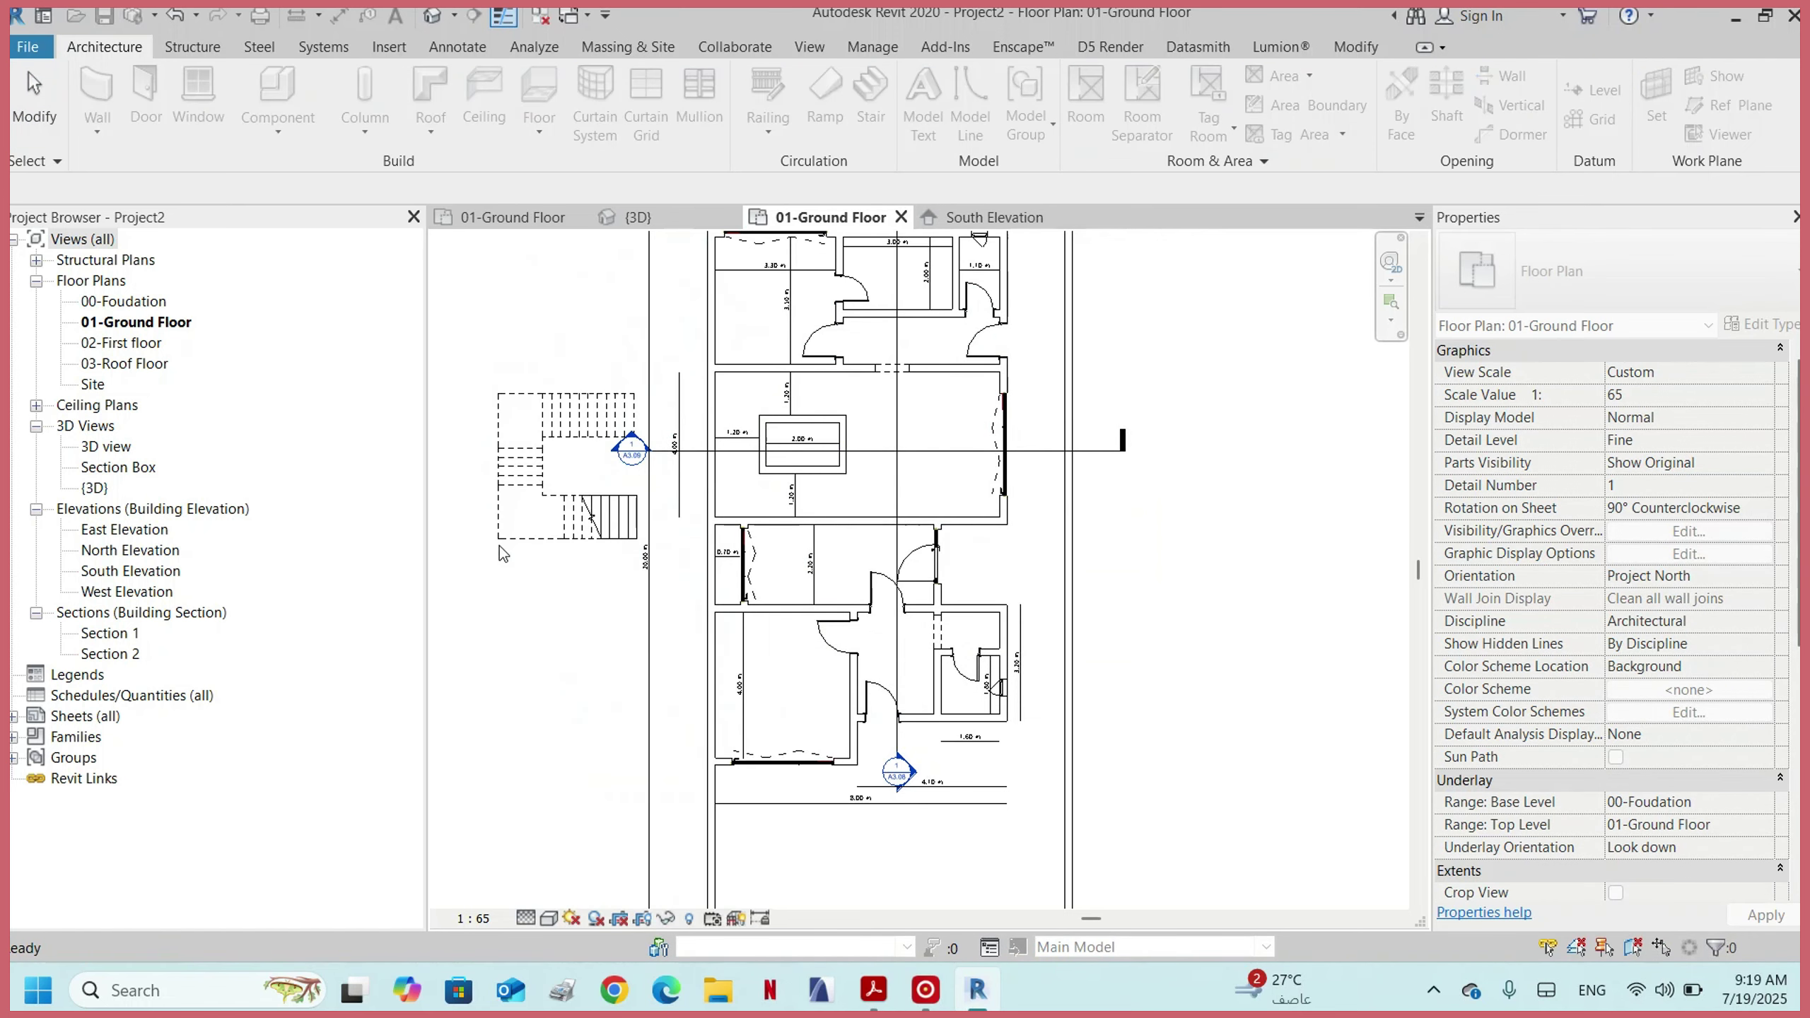
pyautogui.click(1021, 126)
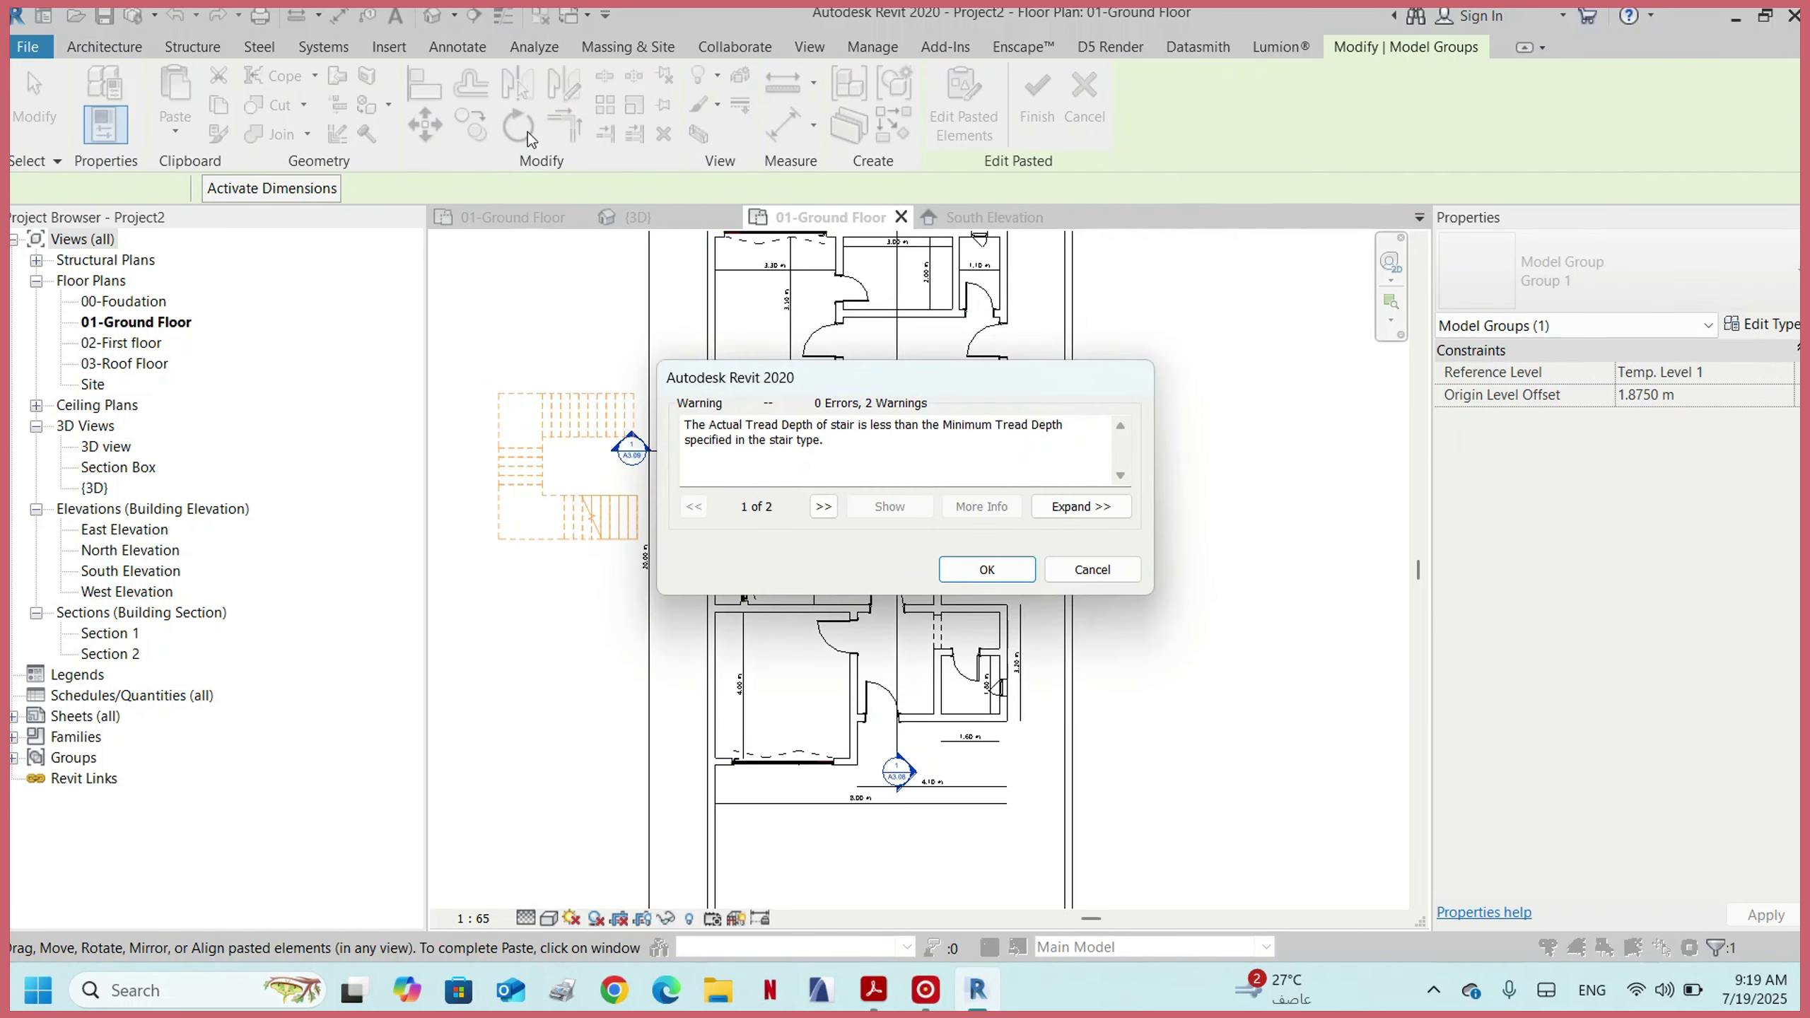
pyautogui.click(954, 575)
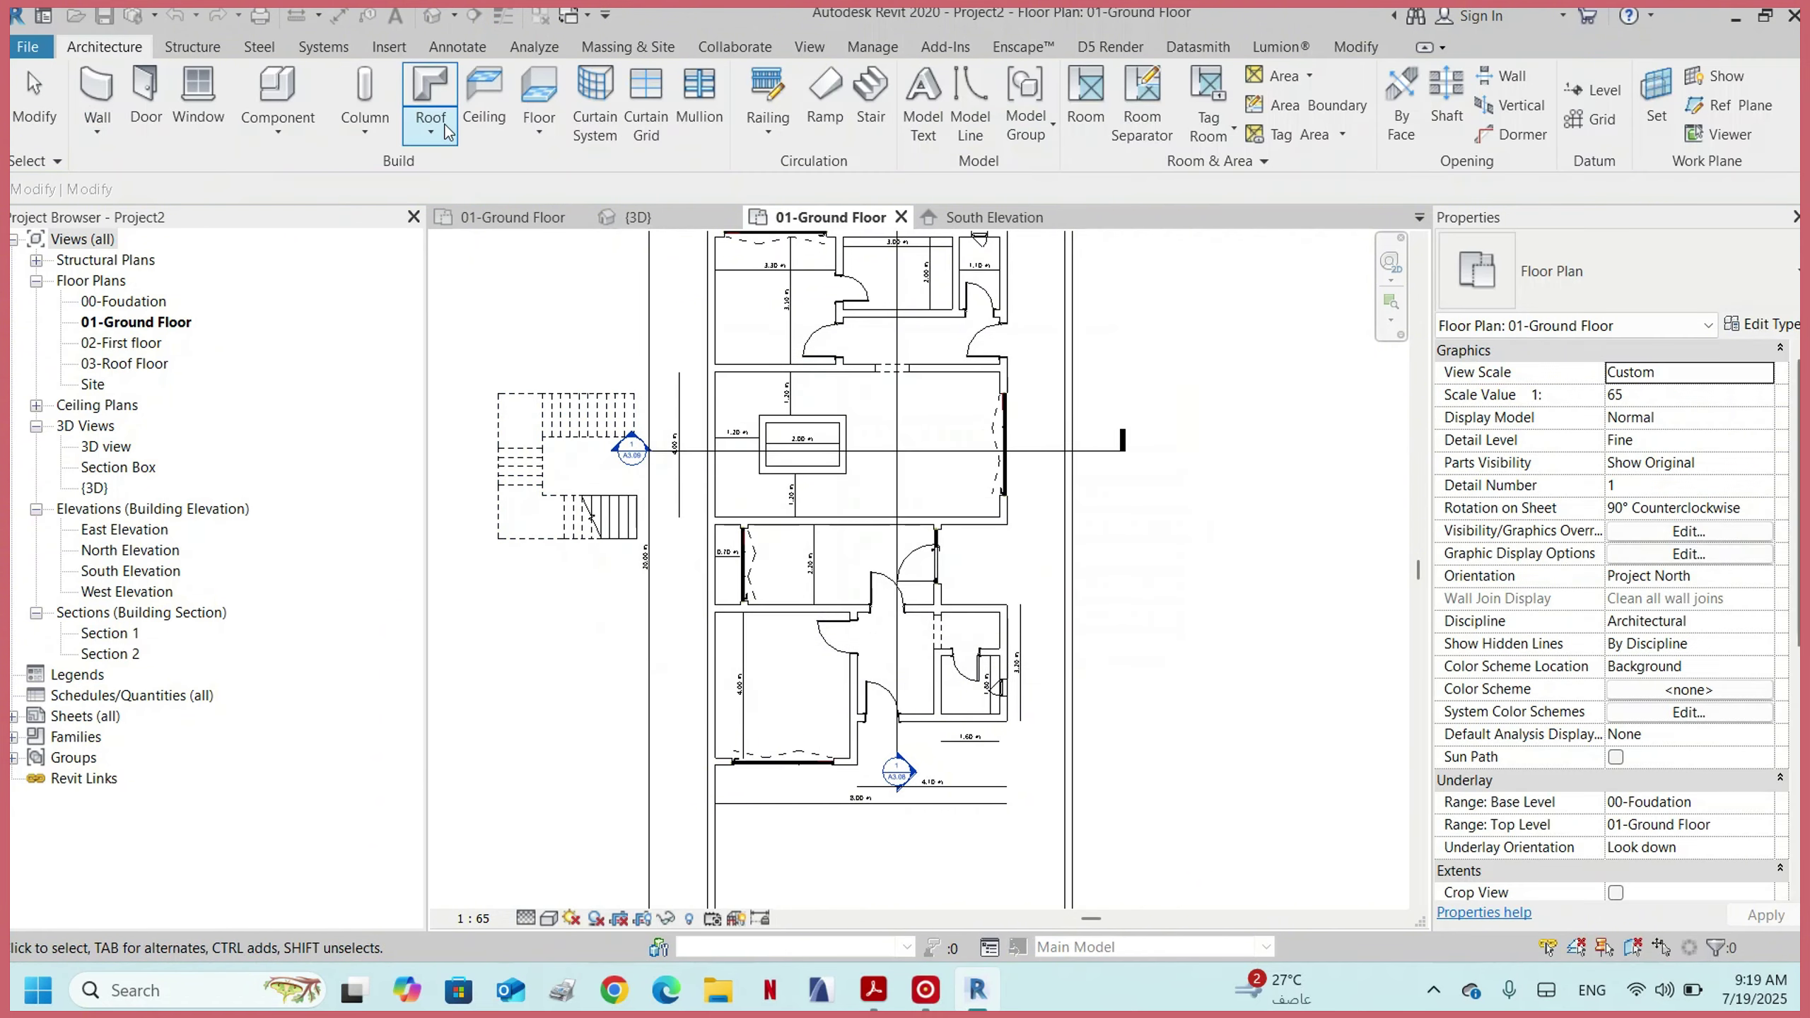
# - Move the pasted stair by its outer landing corner to the matching inner wall corner of the stair room
pyautogui.click(519, 415)
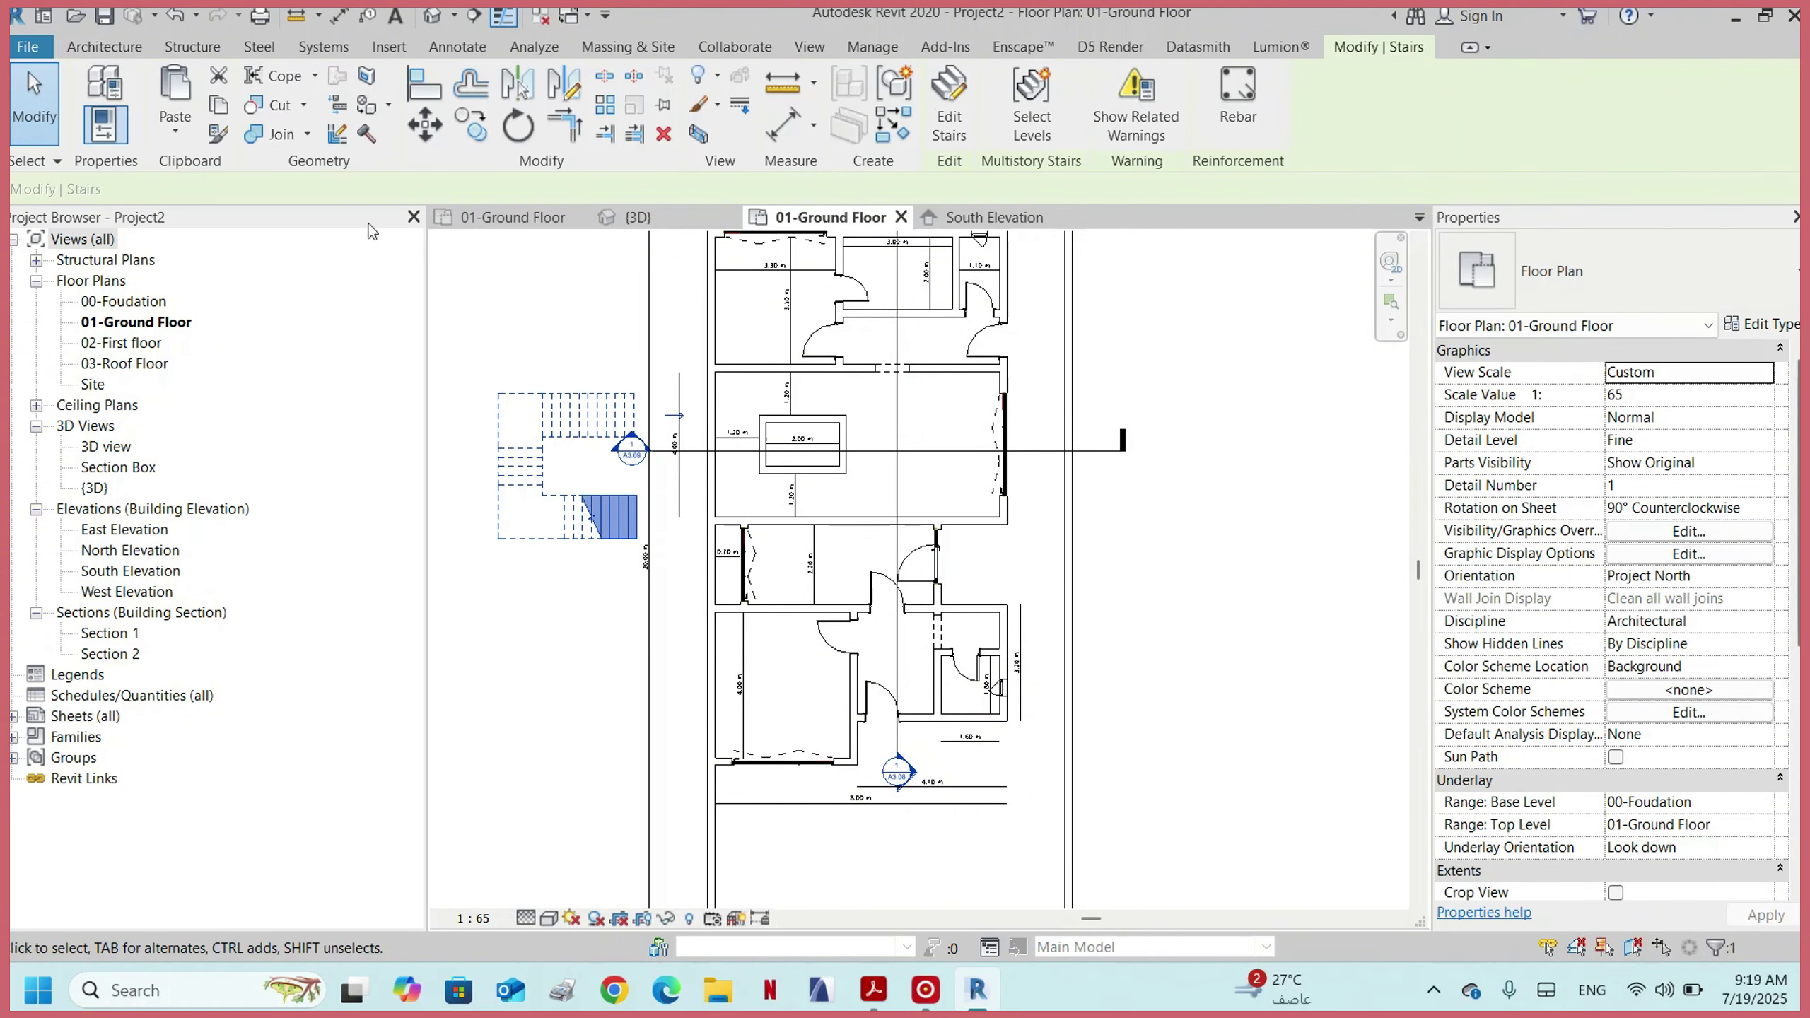
pyautogui.press('m')
pyautogui.press('v')
pyautogui.click(491, 393)
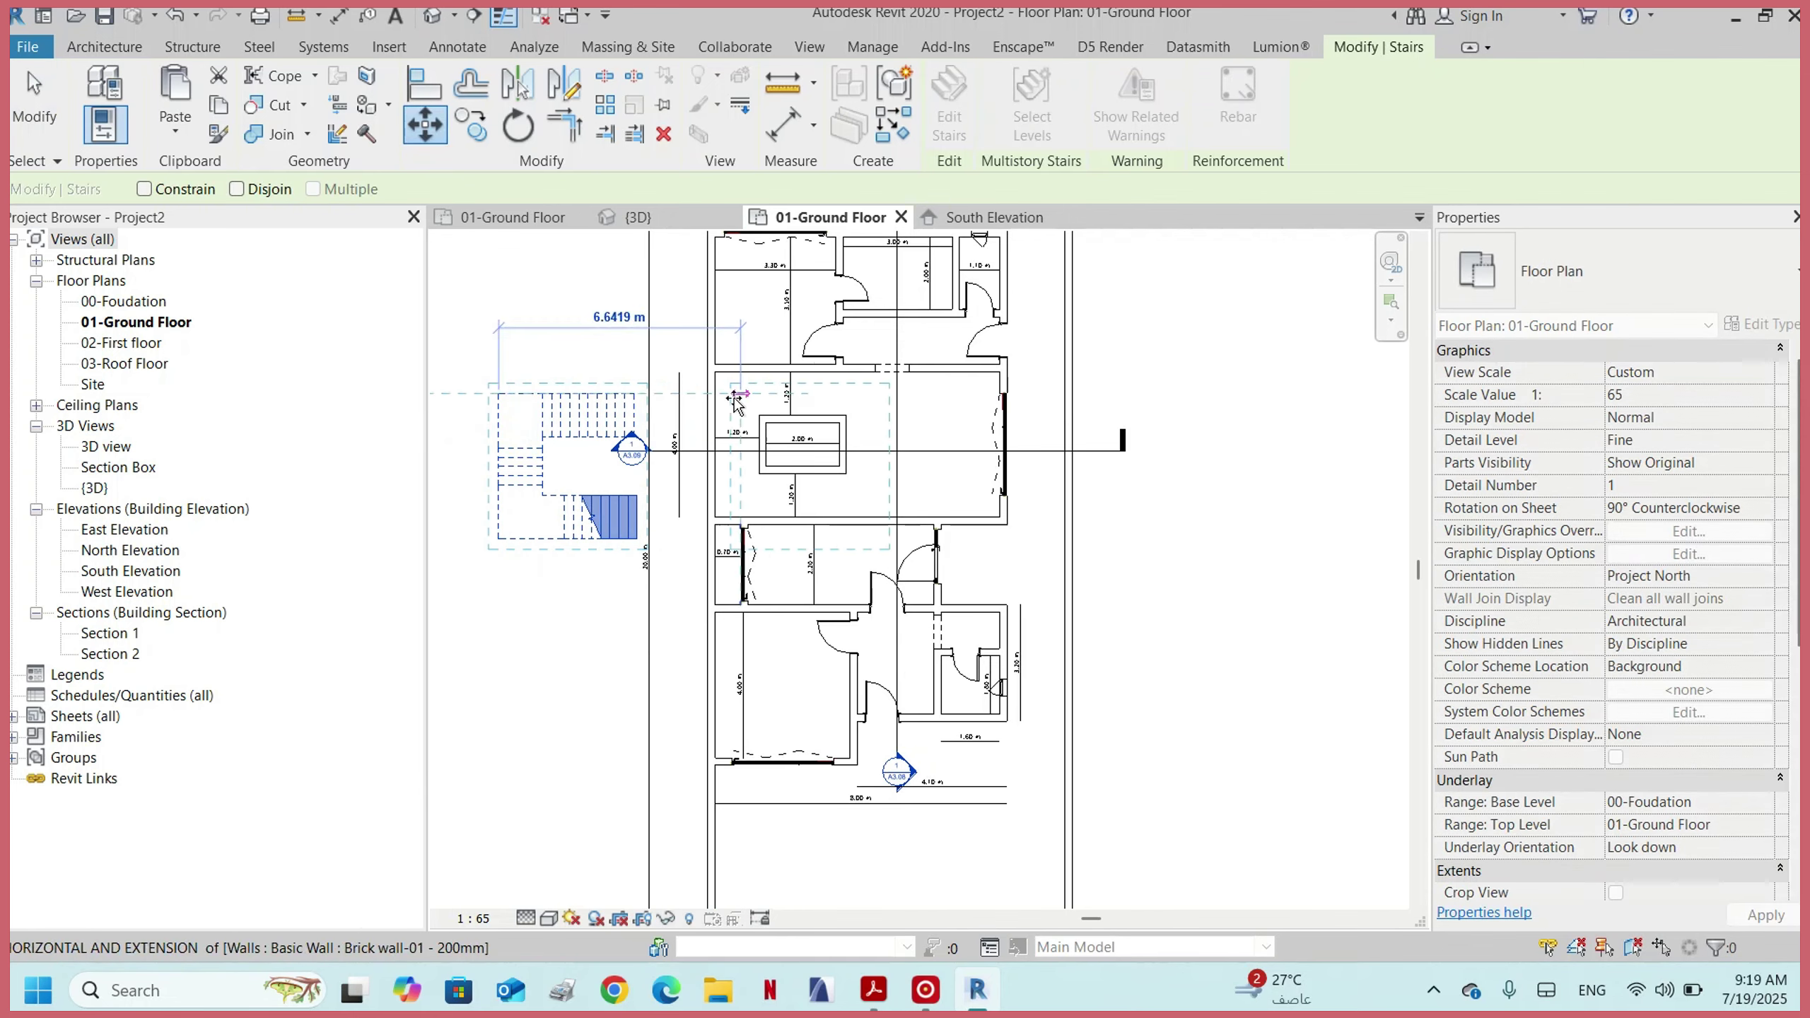
pyautogui.scroll(2, 691, 380)
pyautogui.click(736, 366)
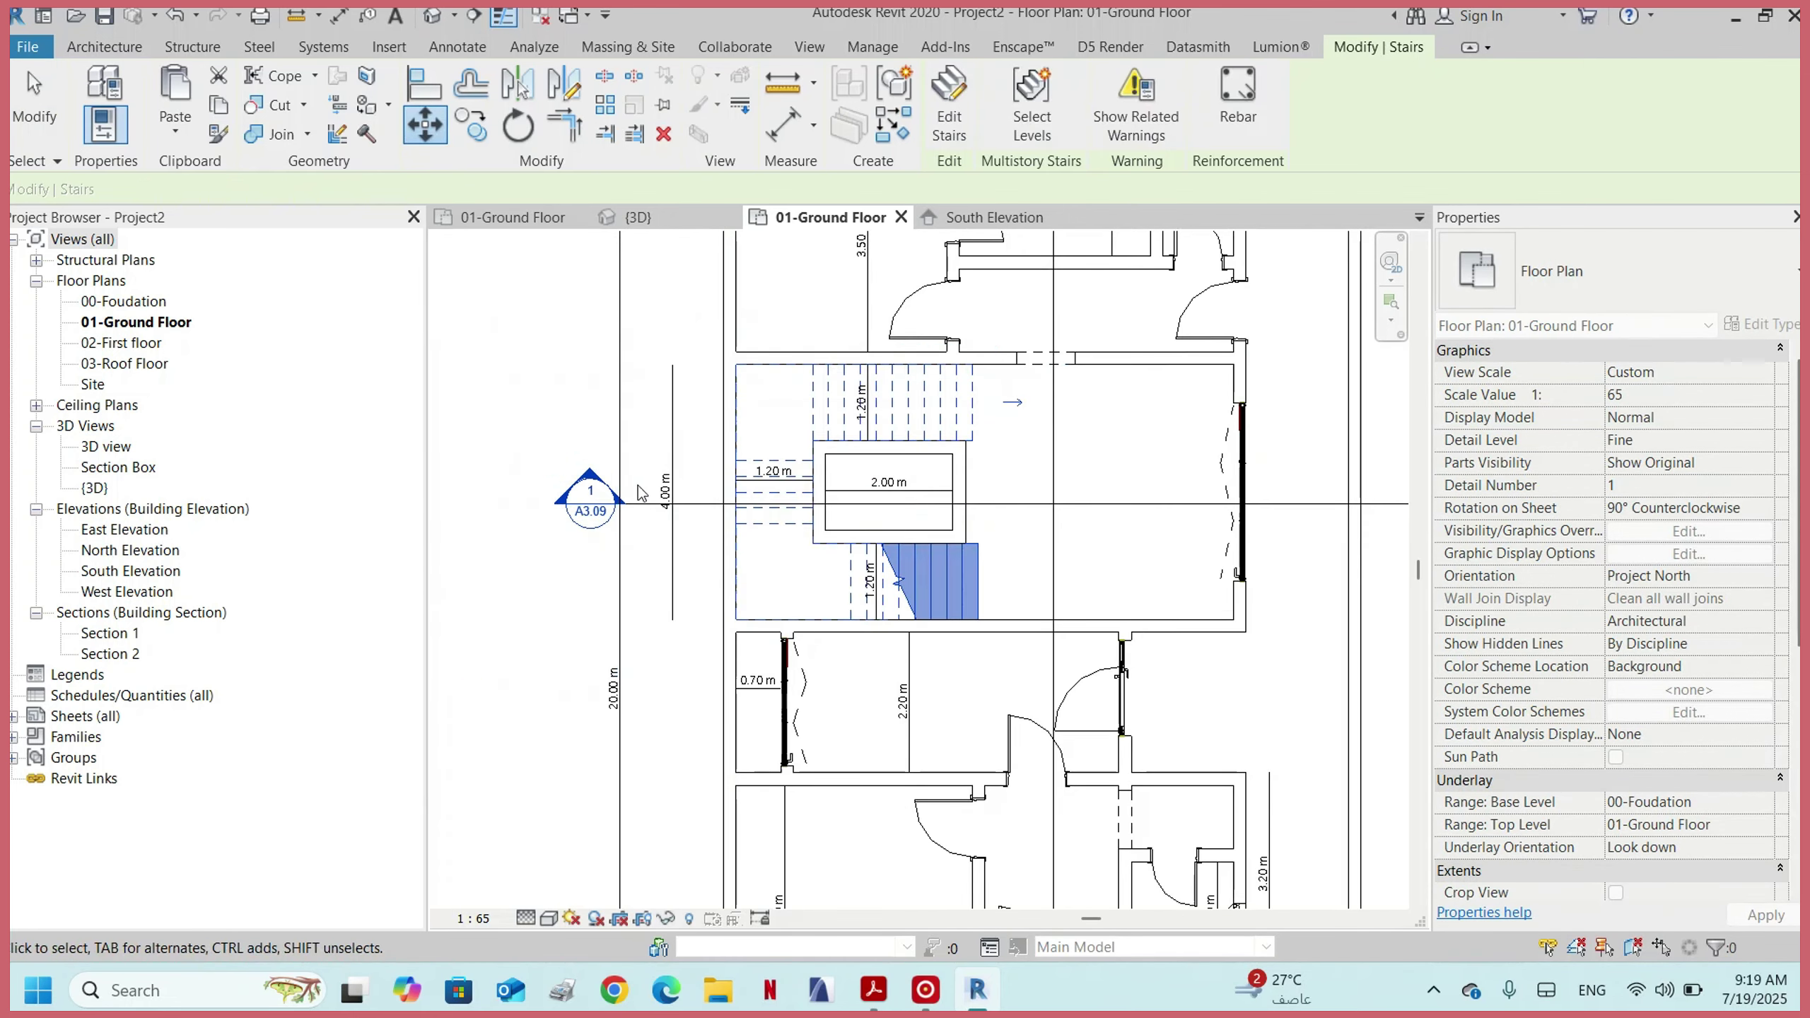
pyautogui.scroll(-3, 577, 463)
pyautogui.press('Escape')
# - Align the core's short wall facing the living area with the starting edge of the first stair run
pyautogui.scroll(3, 728, 453)
pyautogui.scroll(2, 728, 453)
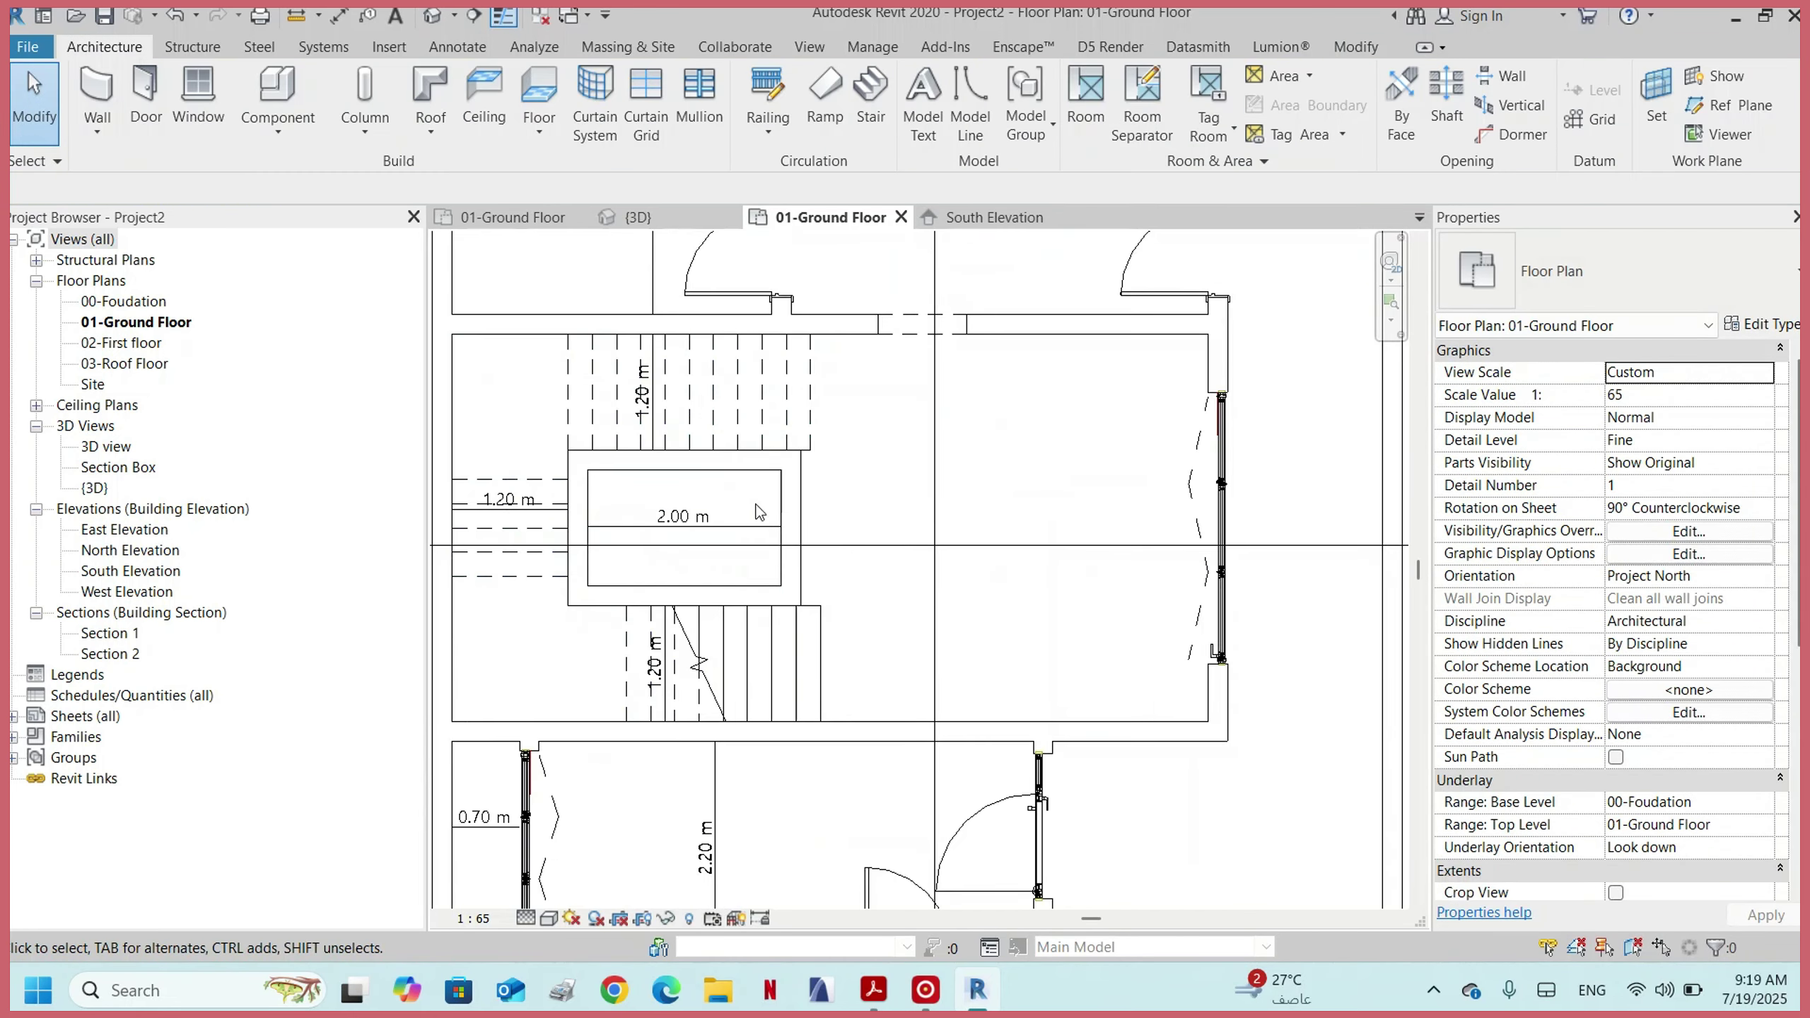
pyautogui.click(795, 512)
pyautogui.click(422, 102)
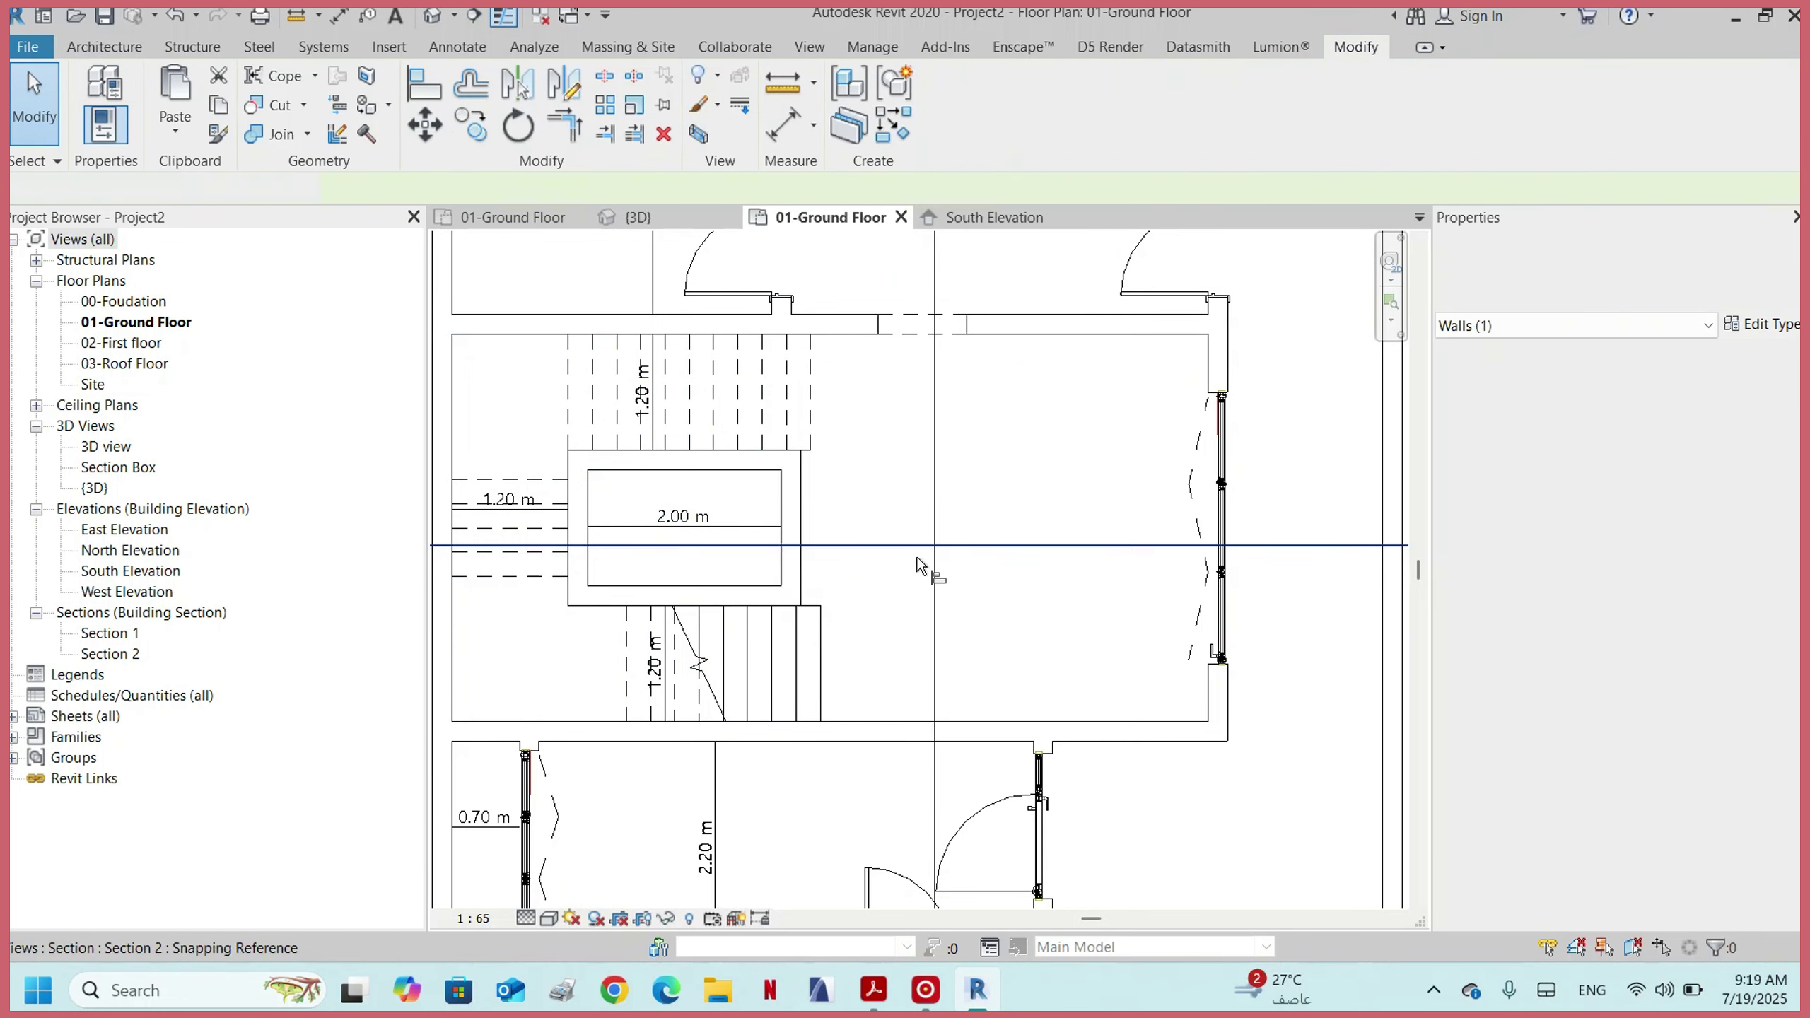
pyautogui.scroll(-5, 832, 496)
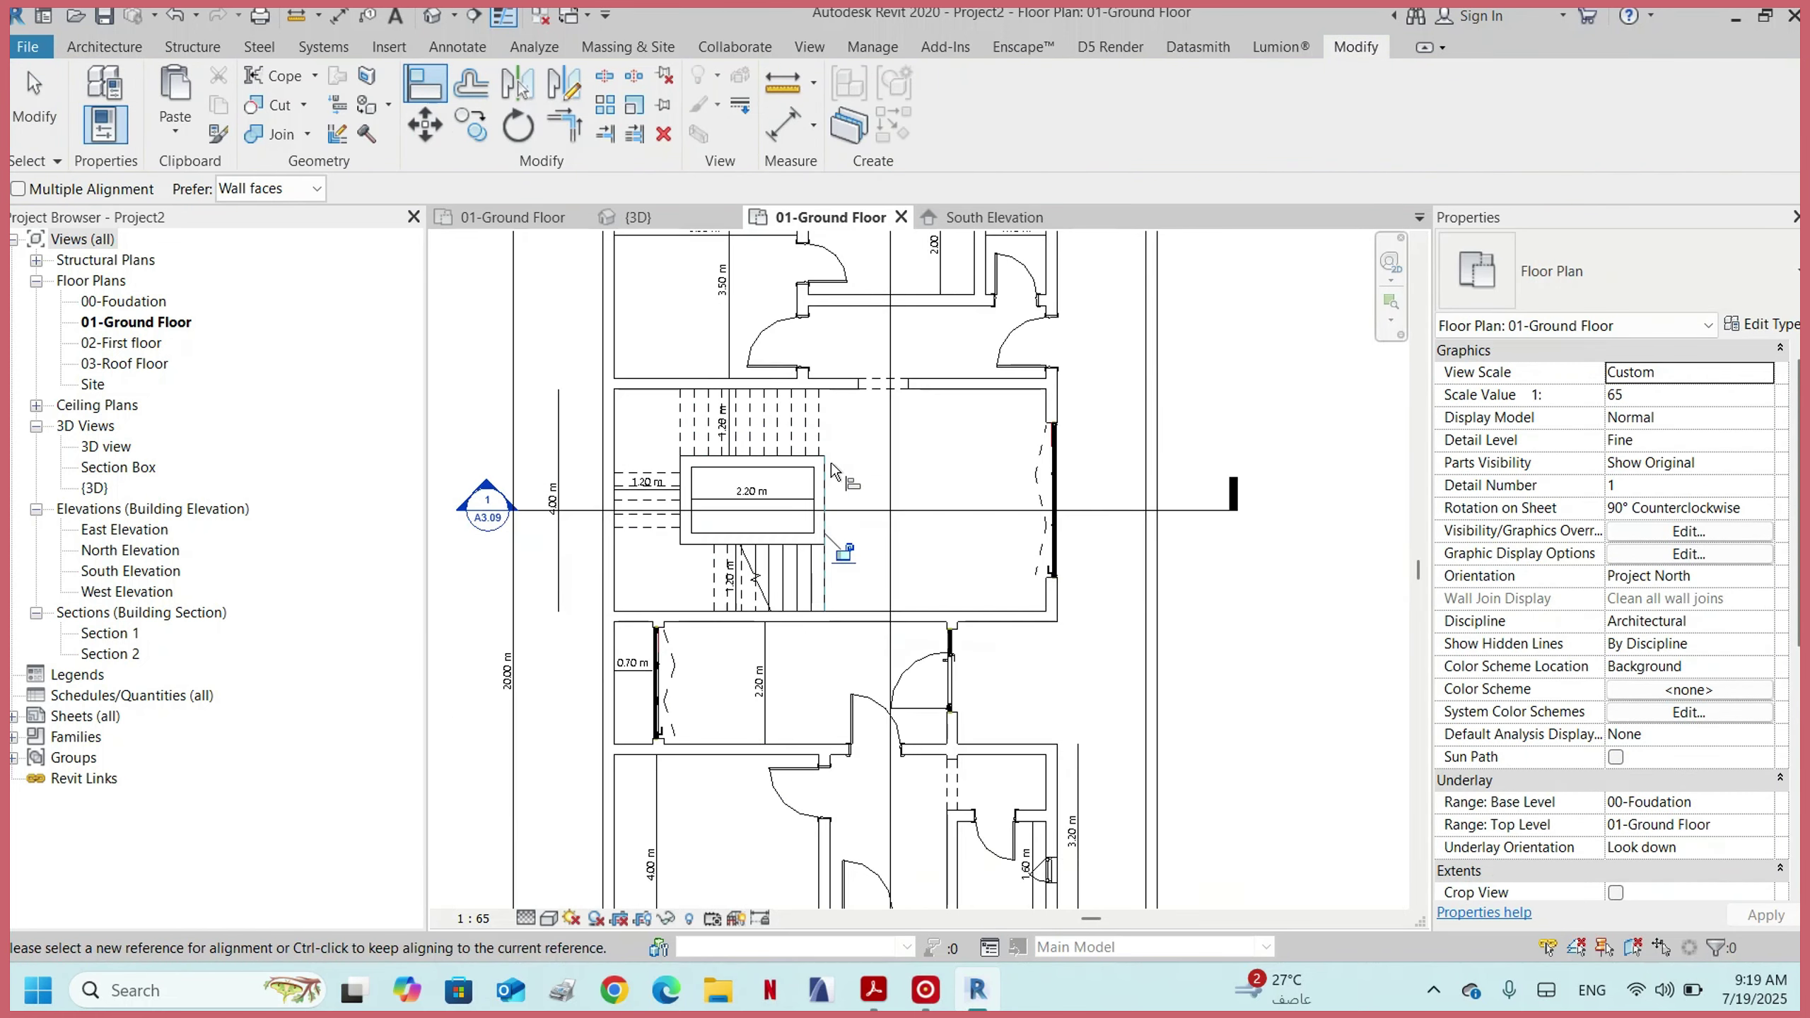
pyautogui.press('Escape')
pyautogui.press('Escape')
pyautogui.scroll(6, 798, 475)
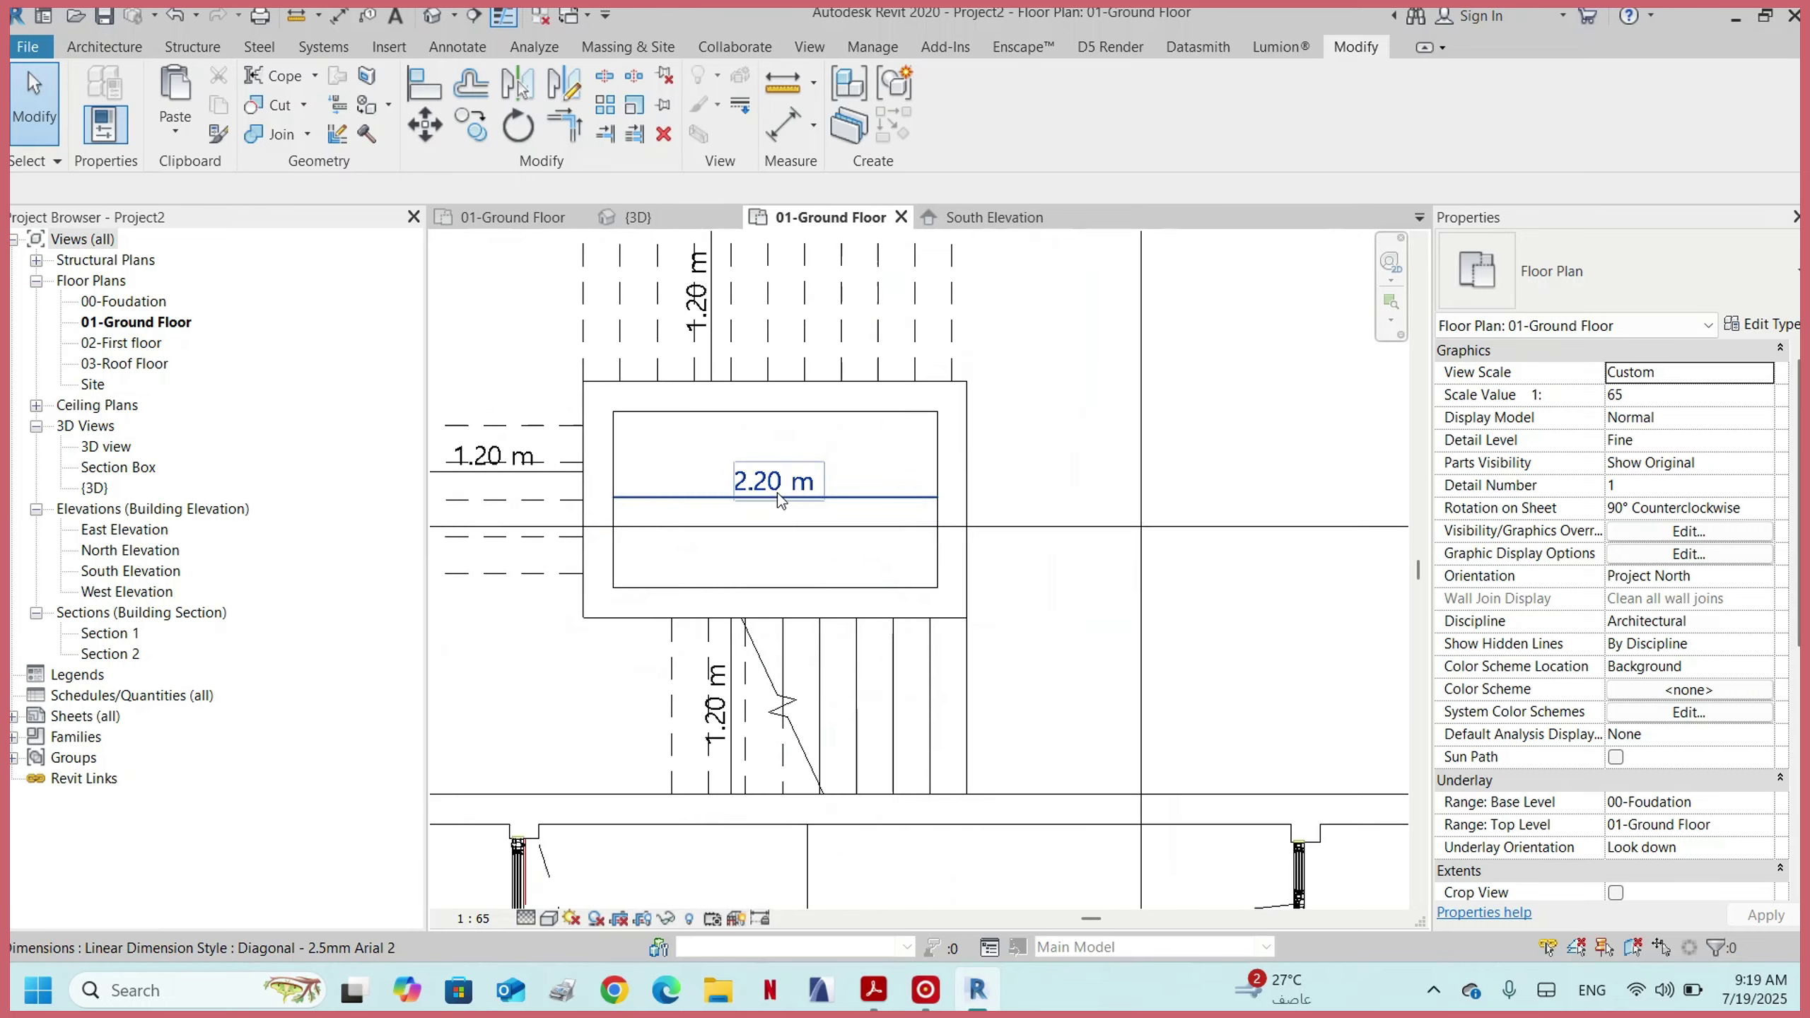
pyautogui.scroll(-5, 770, 485)
pyautogui.scroll(3, 799, 303)
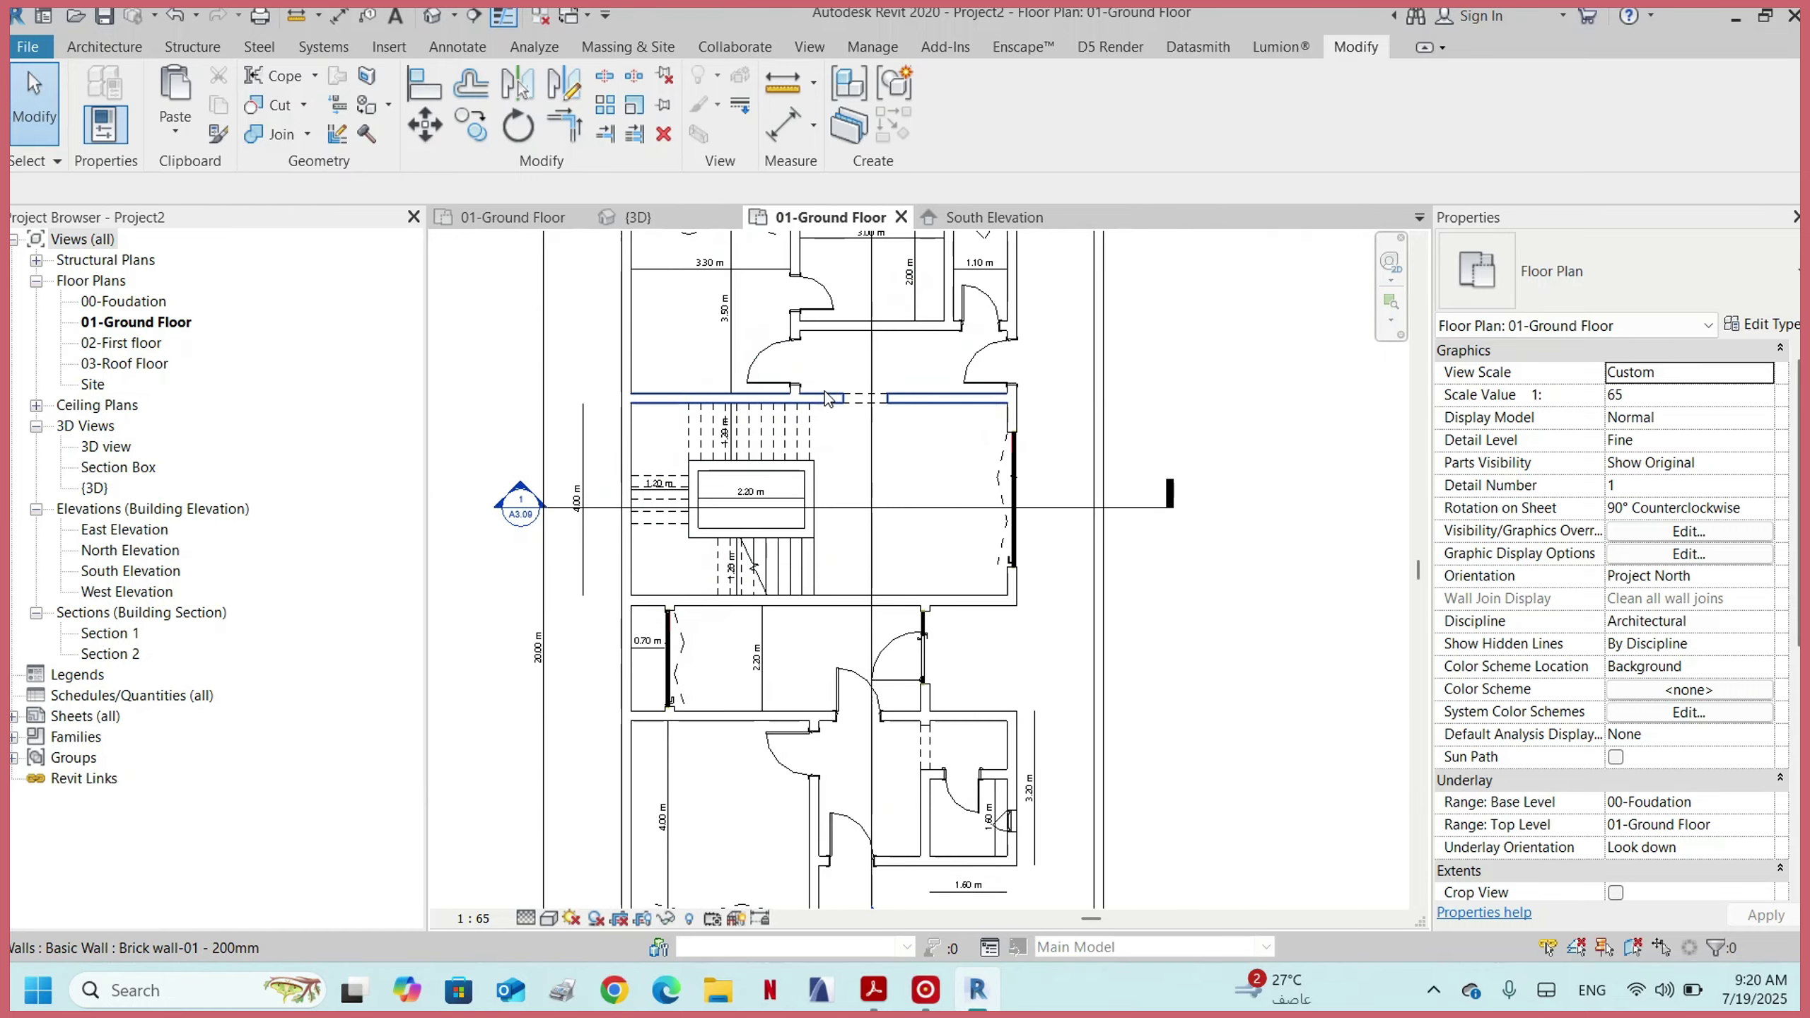
# - Place another M_Window-Casement-Single_Left 450 x 600mm window in the outer wall of the 3.00 m wide room
pyautogui.scroll(-4, 784, 463)
pyautogui.scroll(4, 755, 565)
pyautogui.scroll(-5, 901, 458)
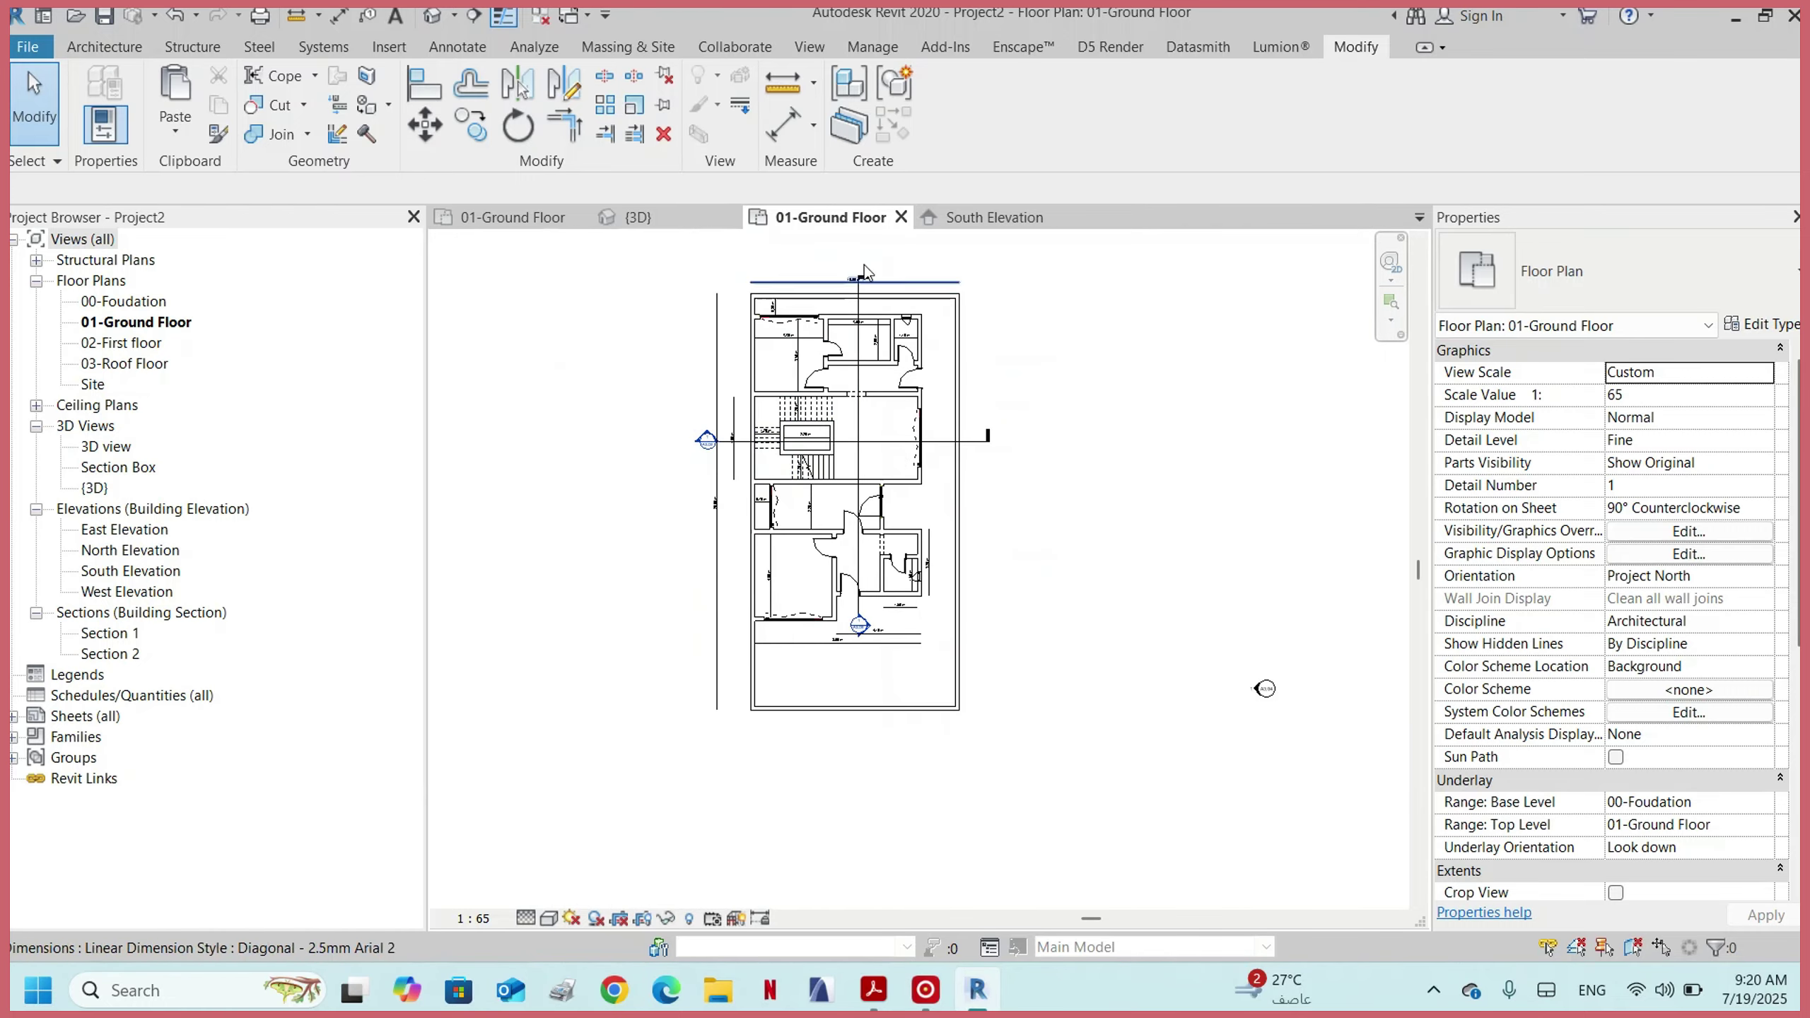
pyautogui.scroll(2, 863, 285)
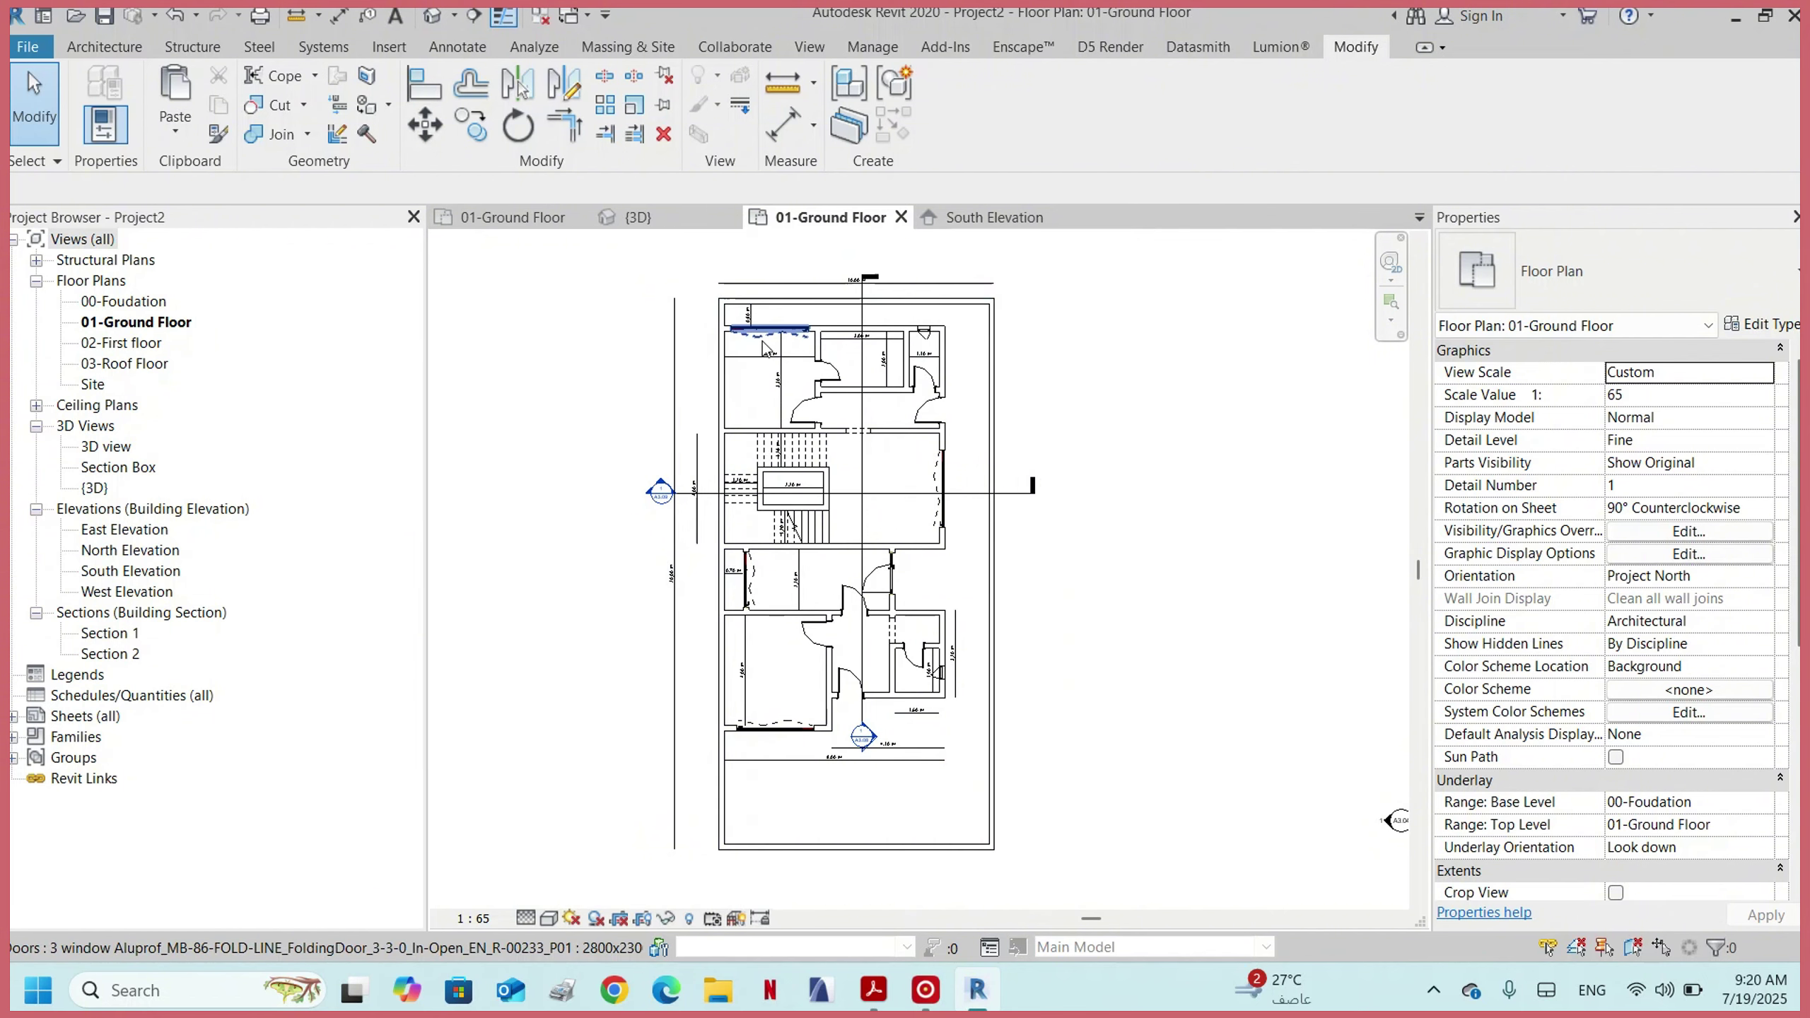
pyautogui.scroll(2, 900, 289)
pyautogui.click(960, 363)
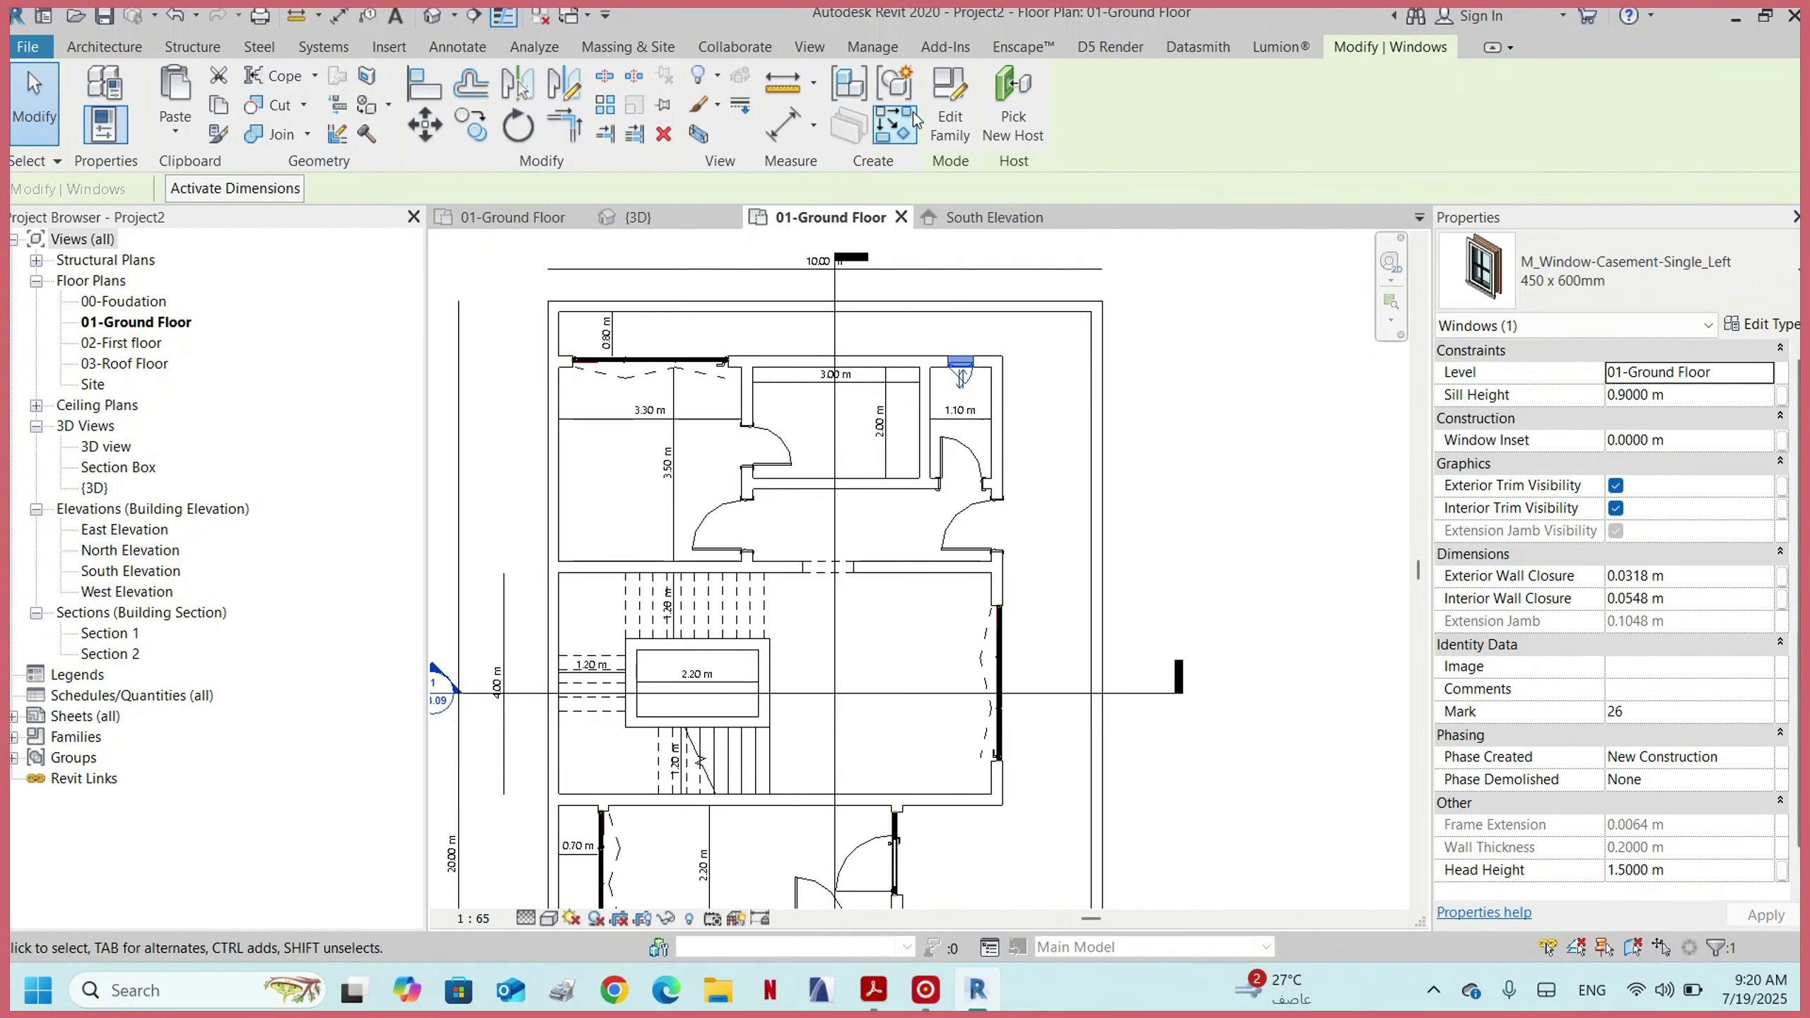
pyautogui.click(906, 131)
pyautogui.scroll(-5, 905, 540)
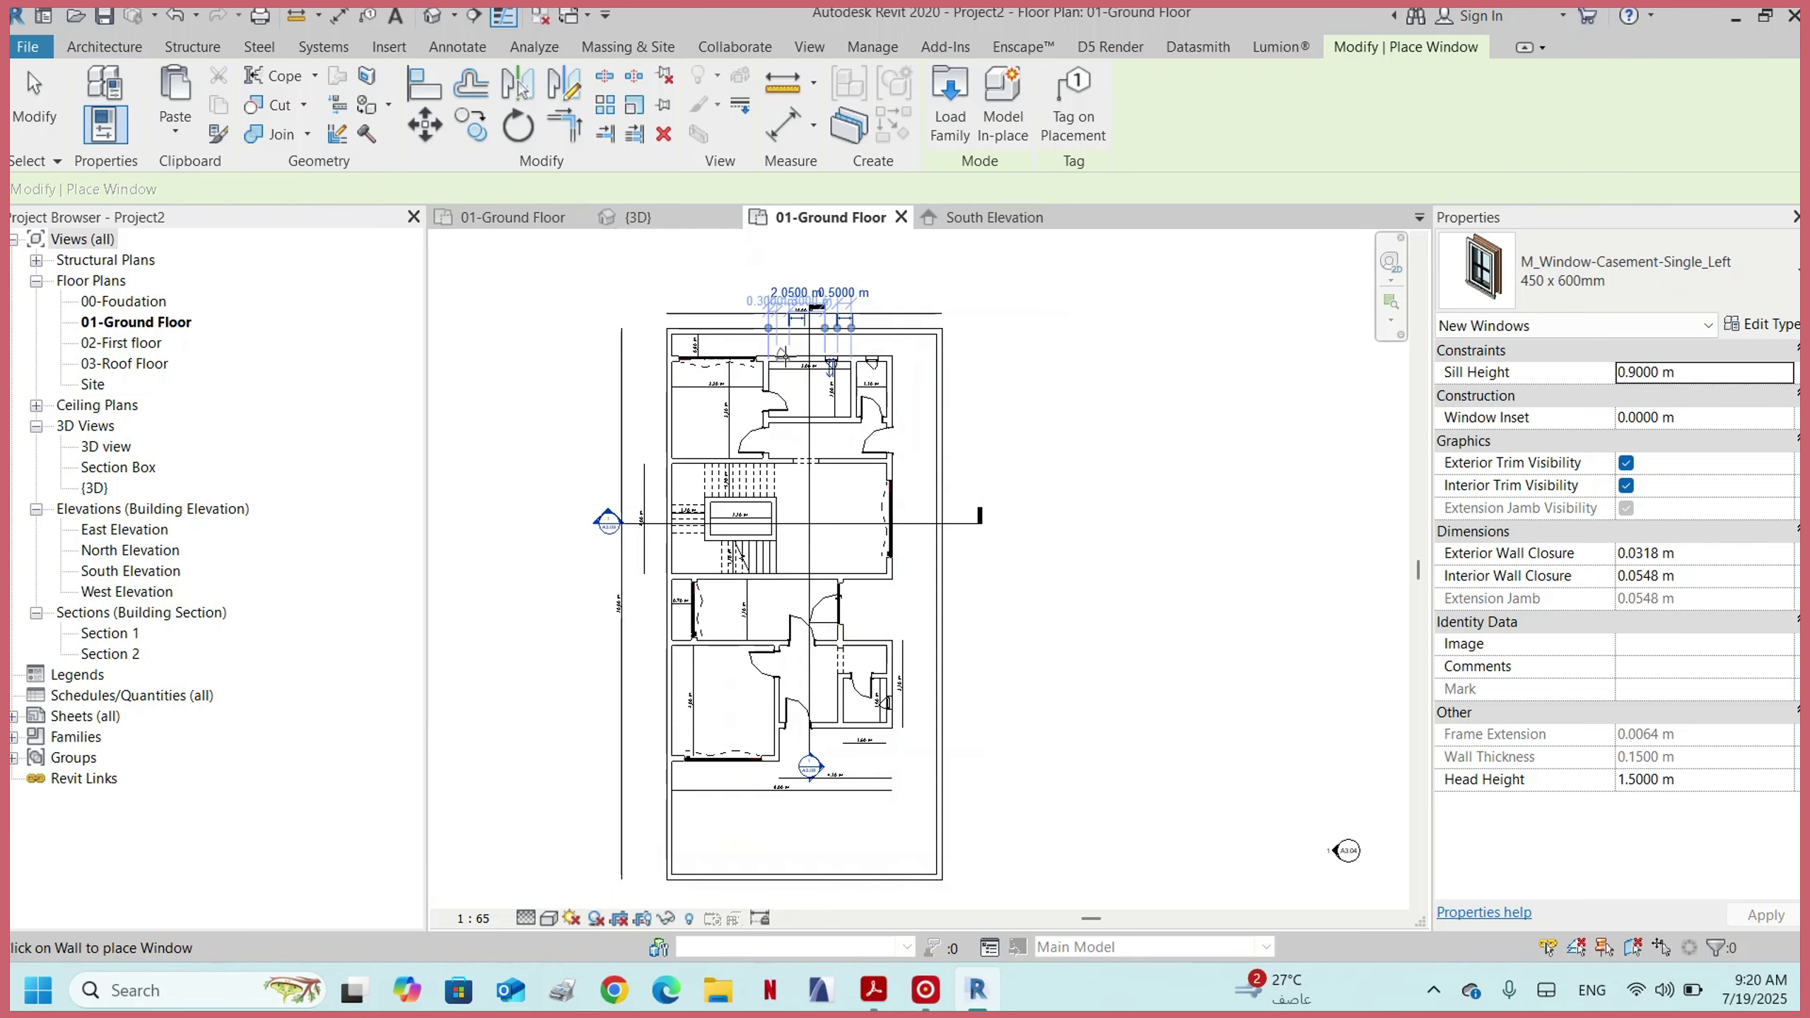
pyautogui.press('Escape')
pyautogui.scroll(-2, 866, 455)
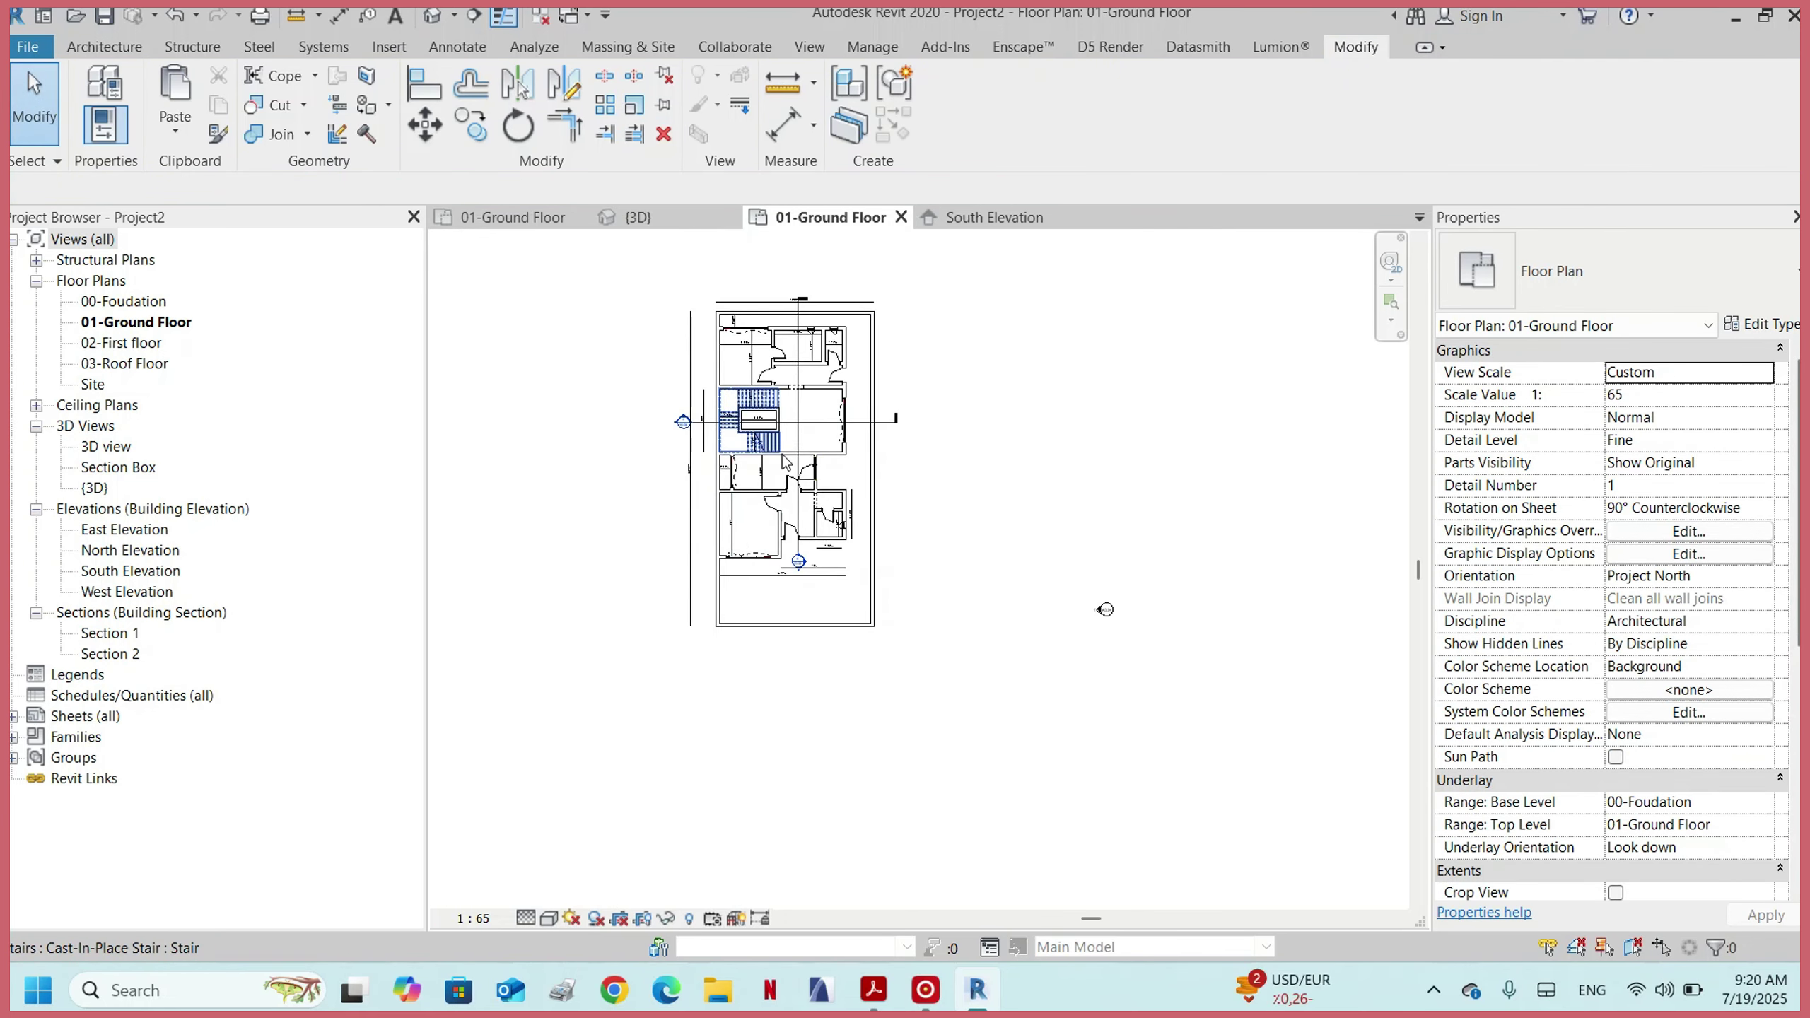
# - Move the 3.50 m dimension from inside the bedroom to just outside the house's outer wall
pyautogui.scroll(1, 786, 463)
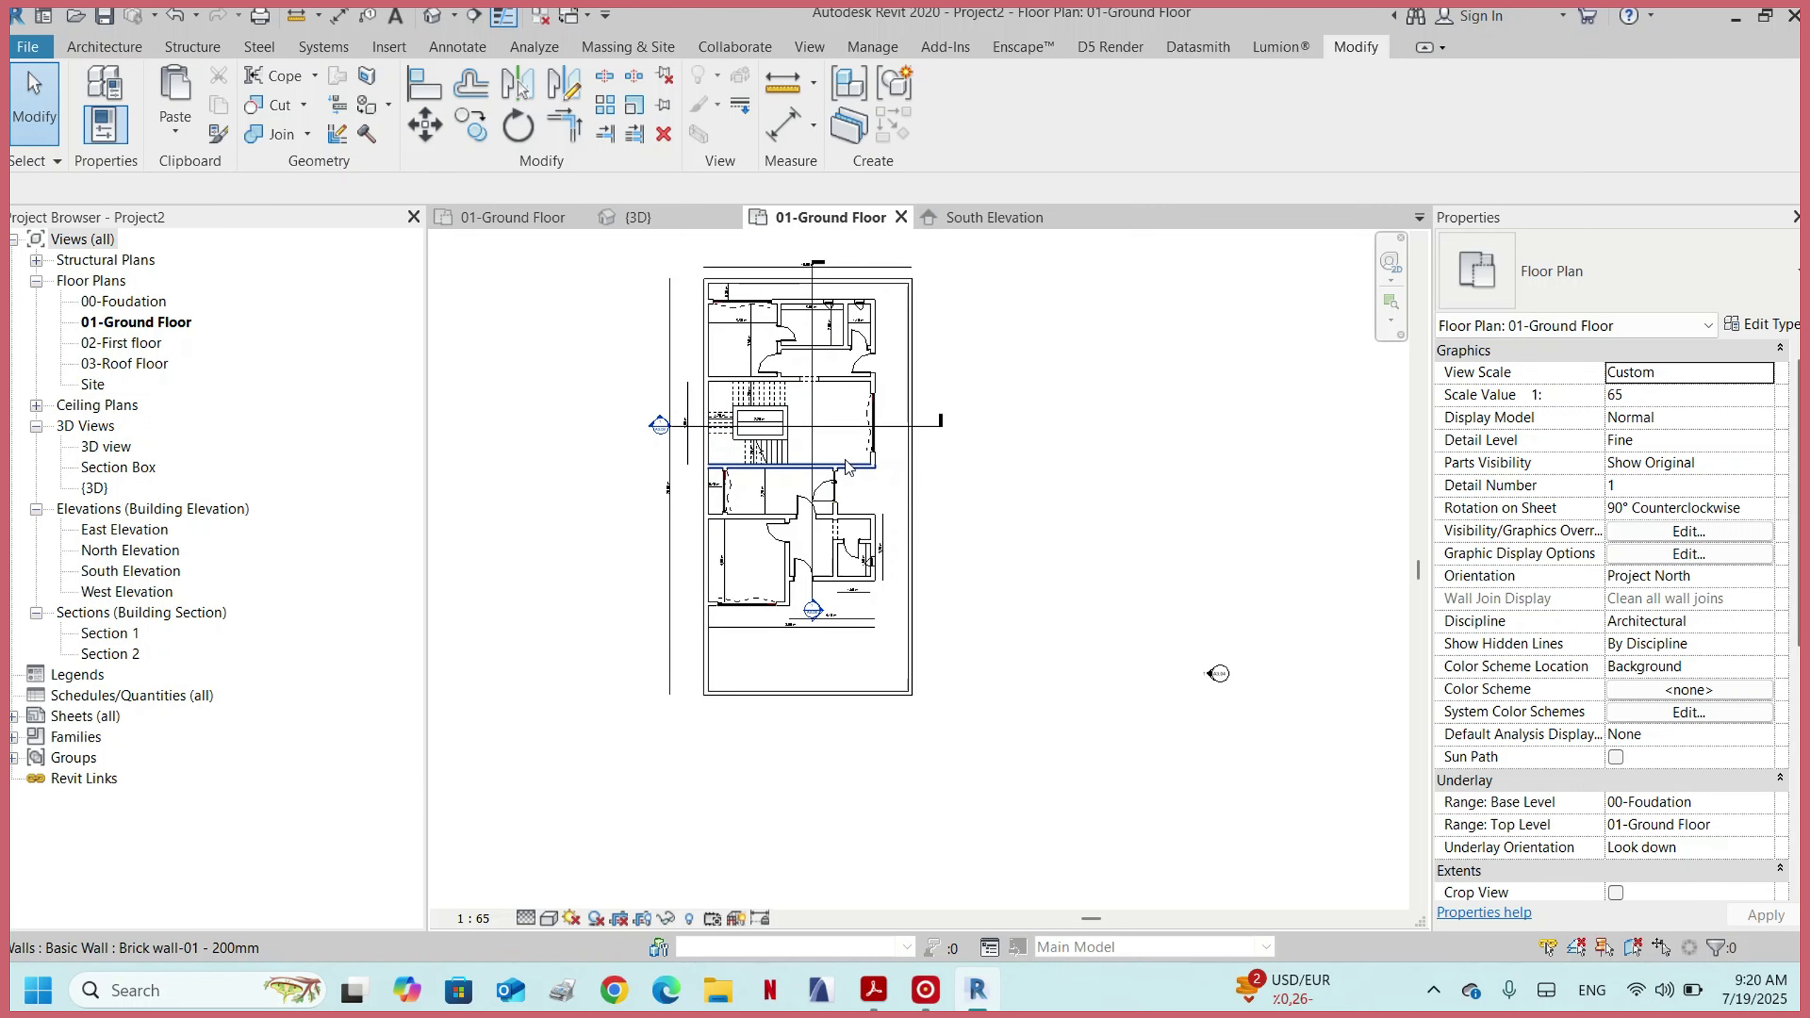
pyautogui.scroll(1, 726, 492)
pyautogui.scroll(-1, 500, 778)
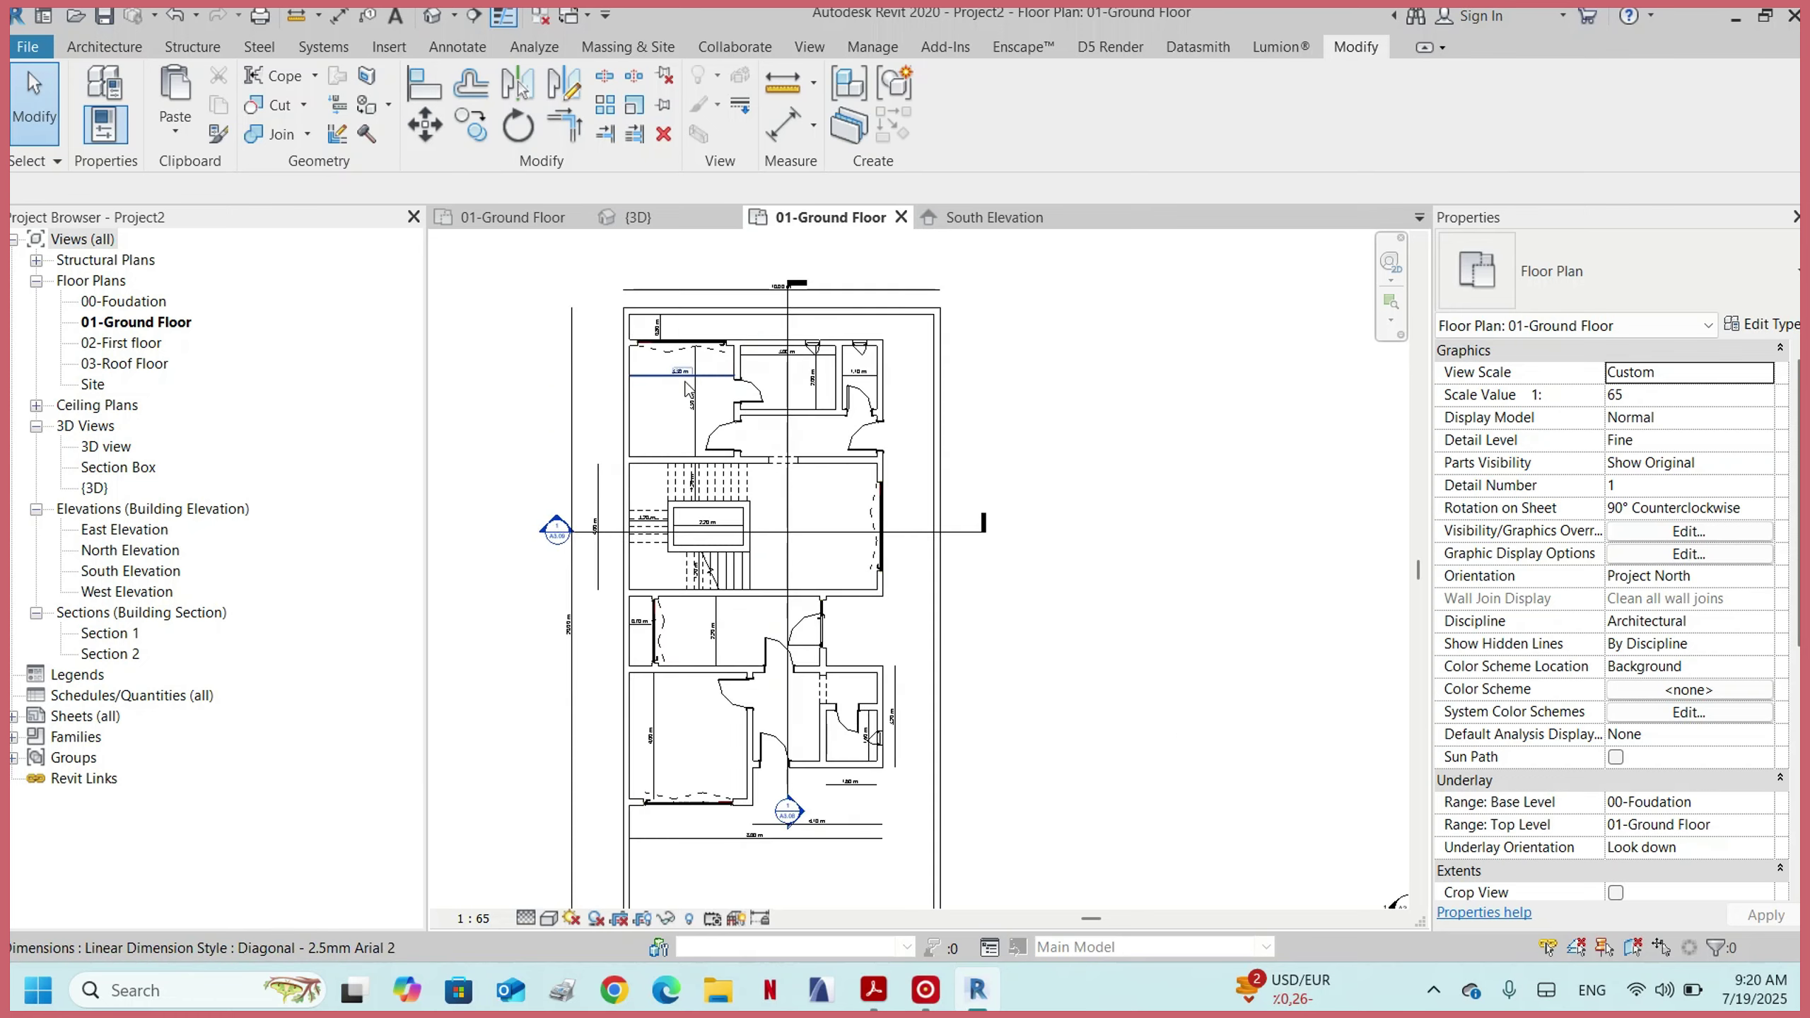
pyautogui.scroll(3, 749, 374)
pyautogui.click(728, 401)
pyautogui.moveTo(728, 402); pyautogui.dragTo(619, 394)
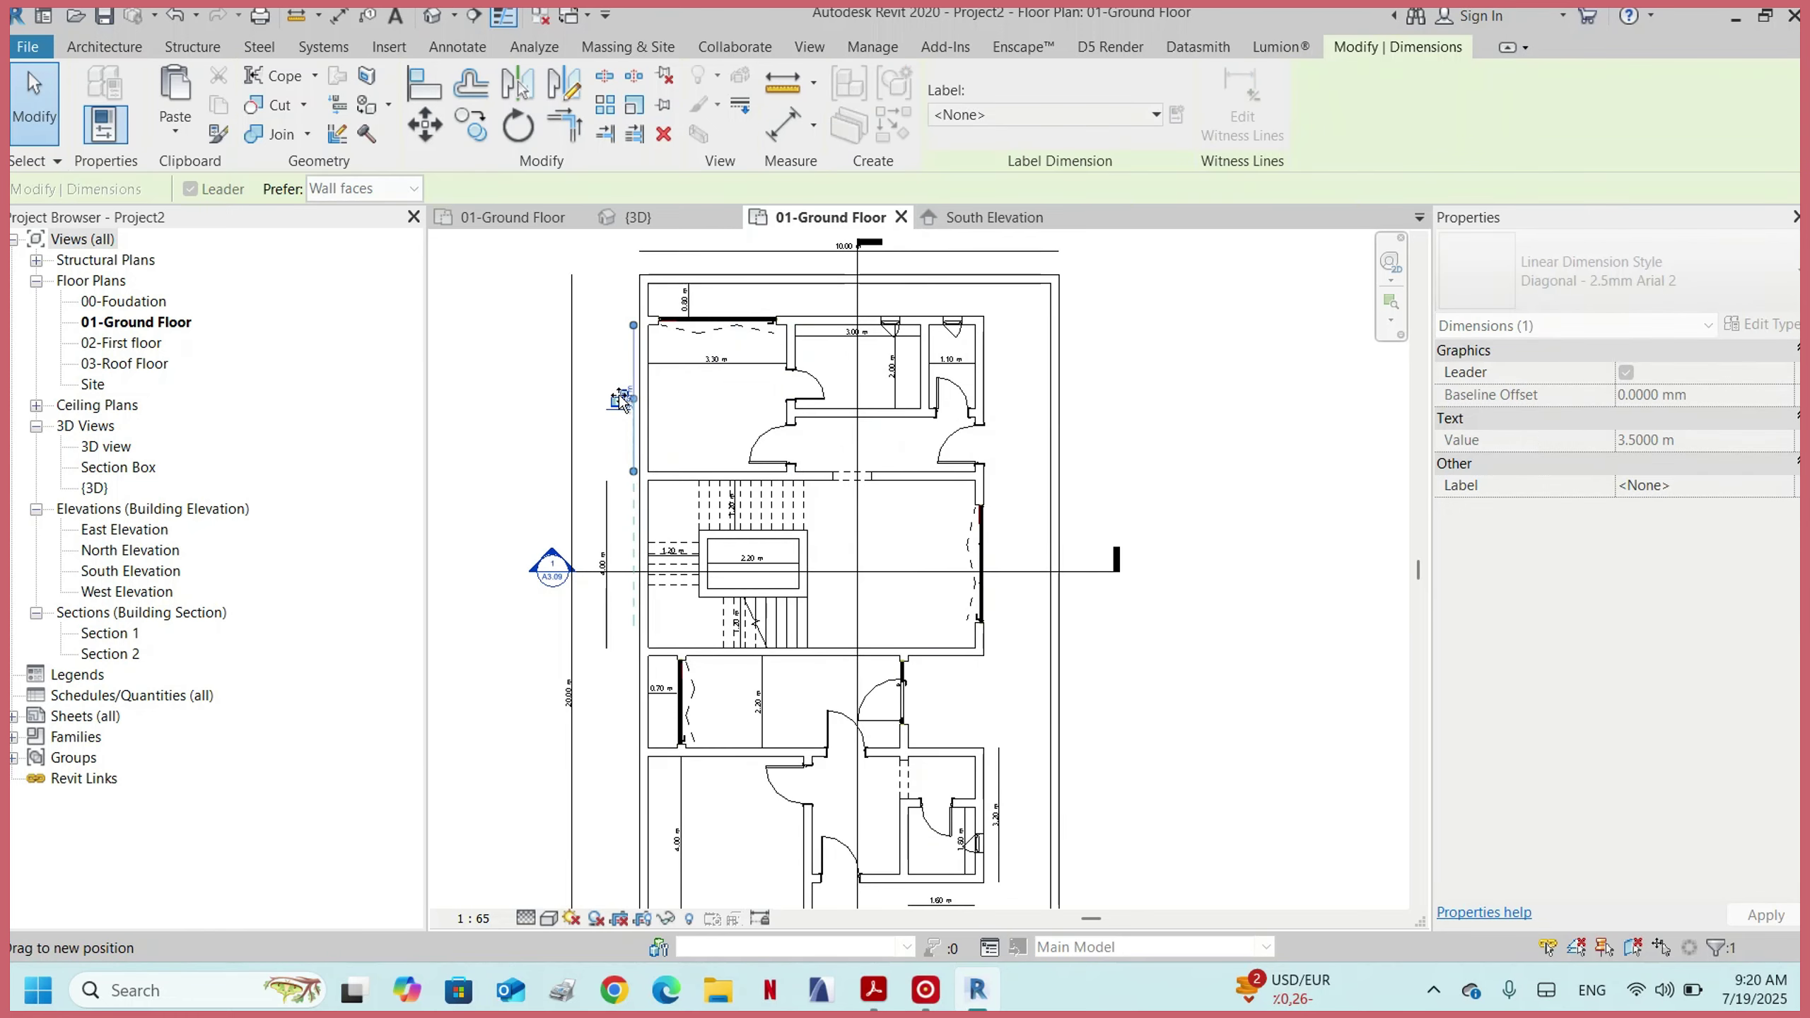
pyautogui.click(687, 388)
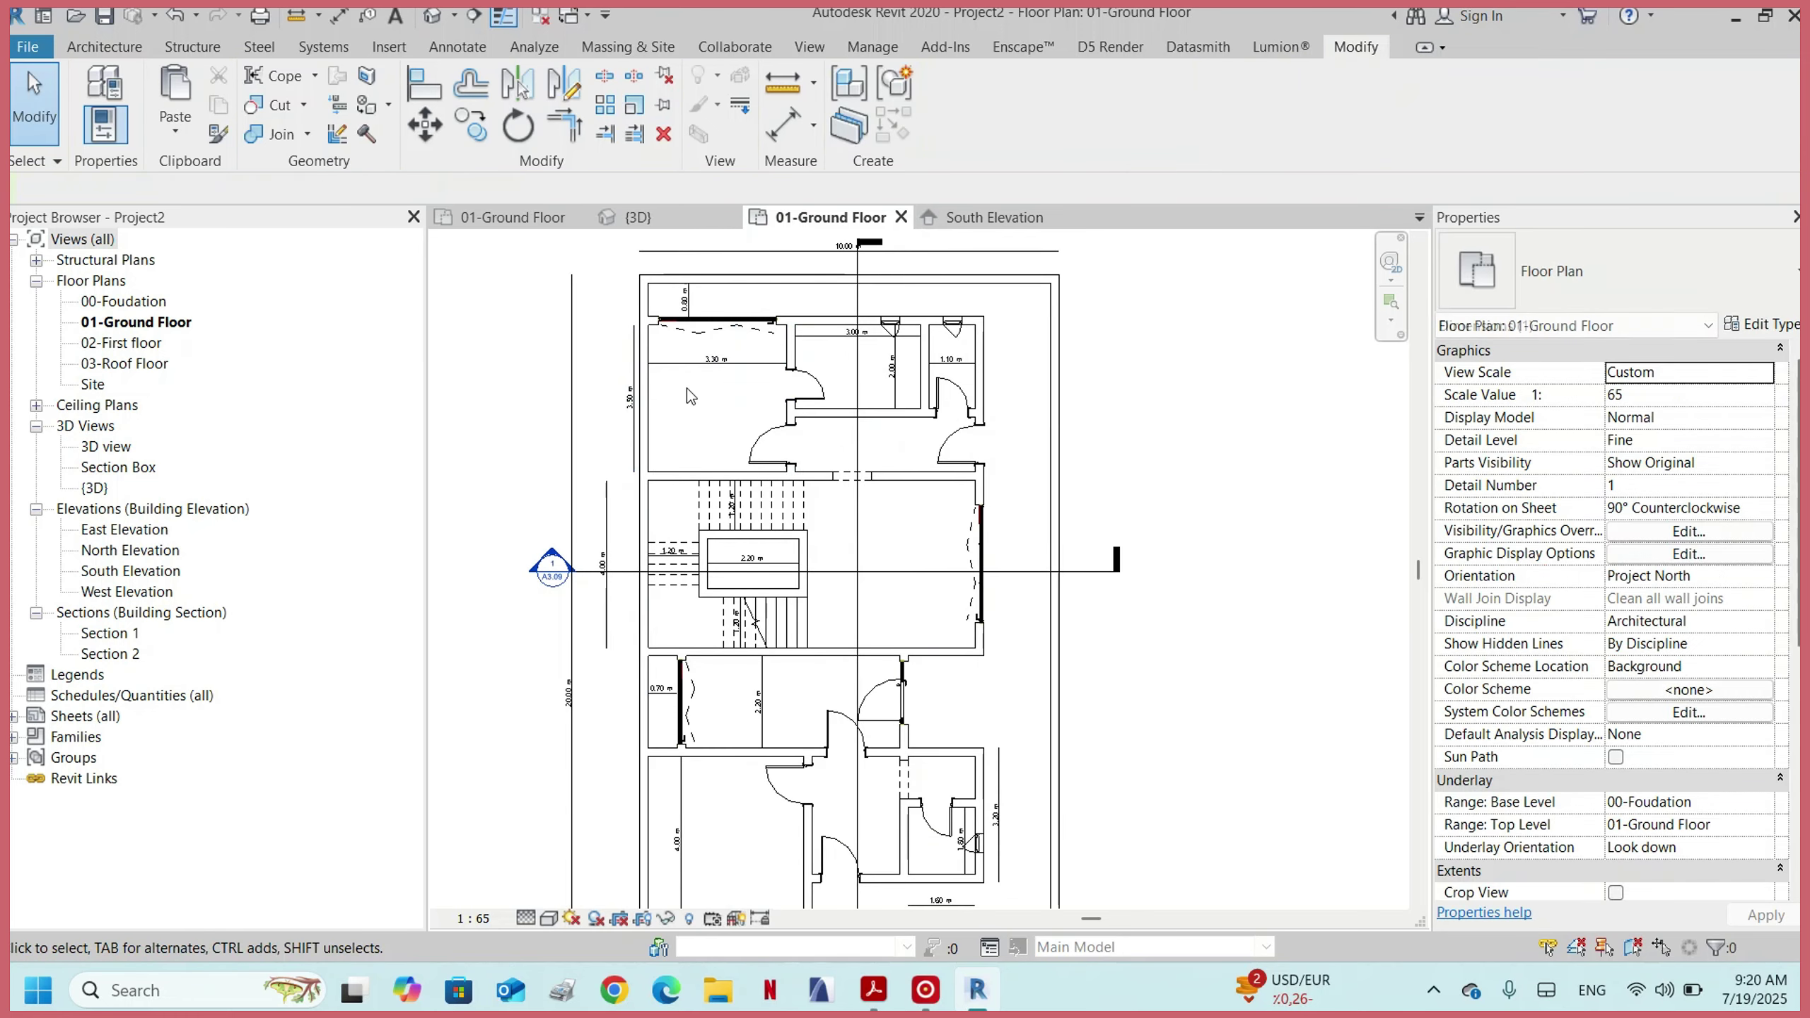
# - Place the 2200 x 1200mm (6 Chairs) dining table component in the 2.20 m deep room beside the stair
pyautogui.click(84, 52)
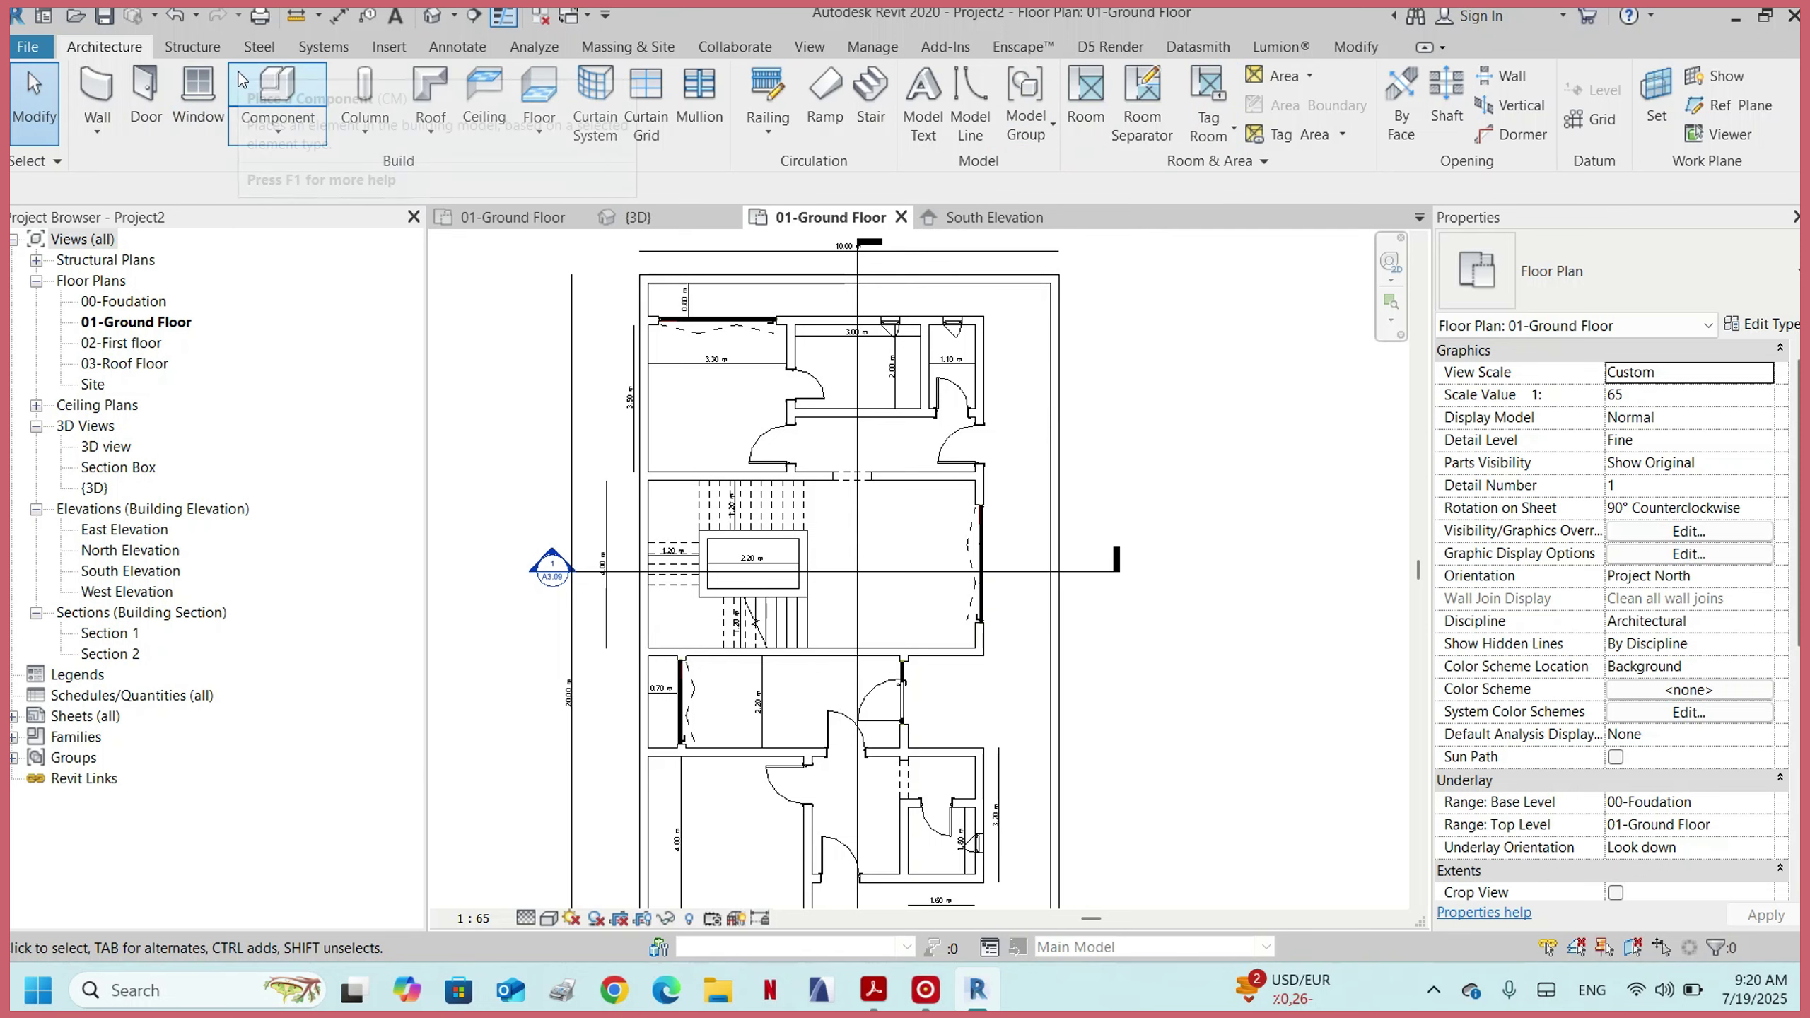
pyautogui.click(278, 93)
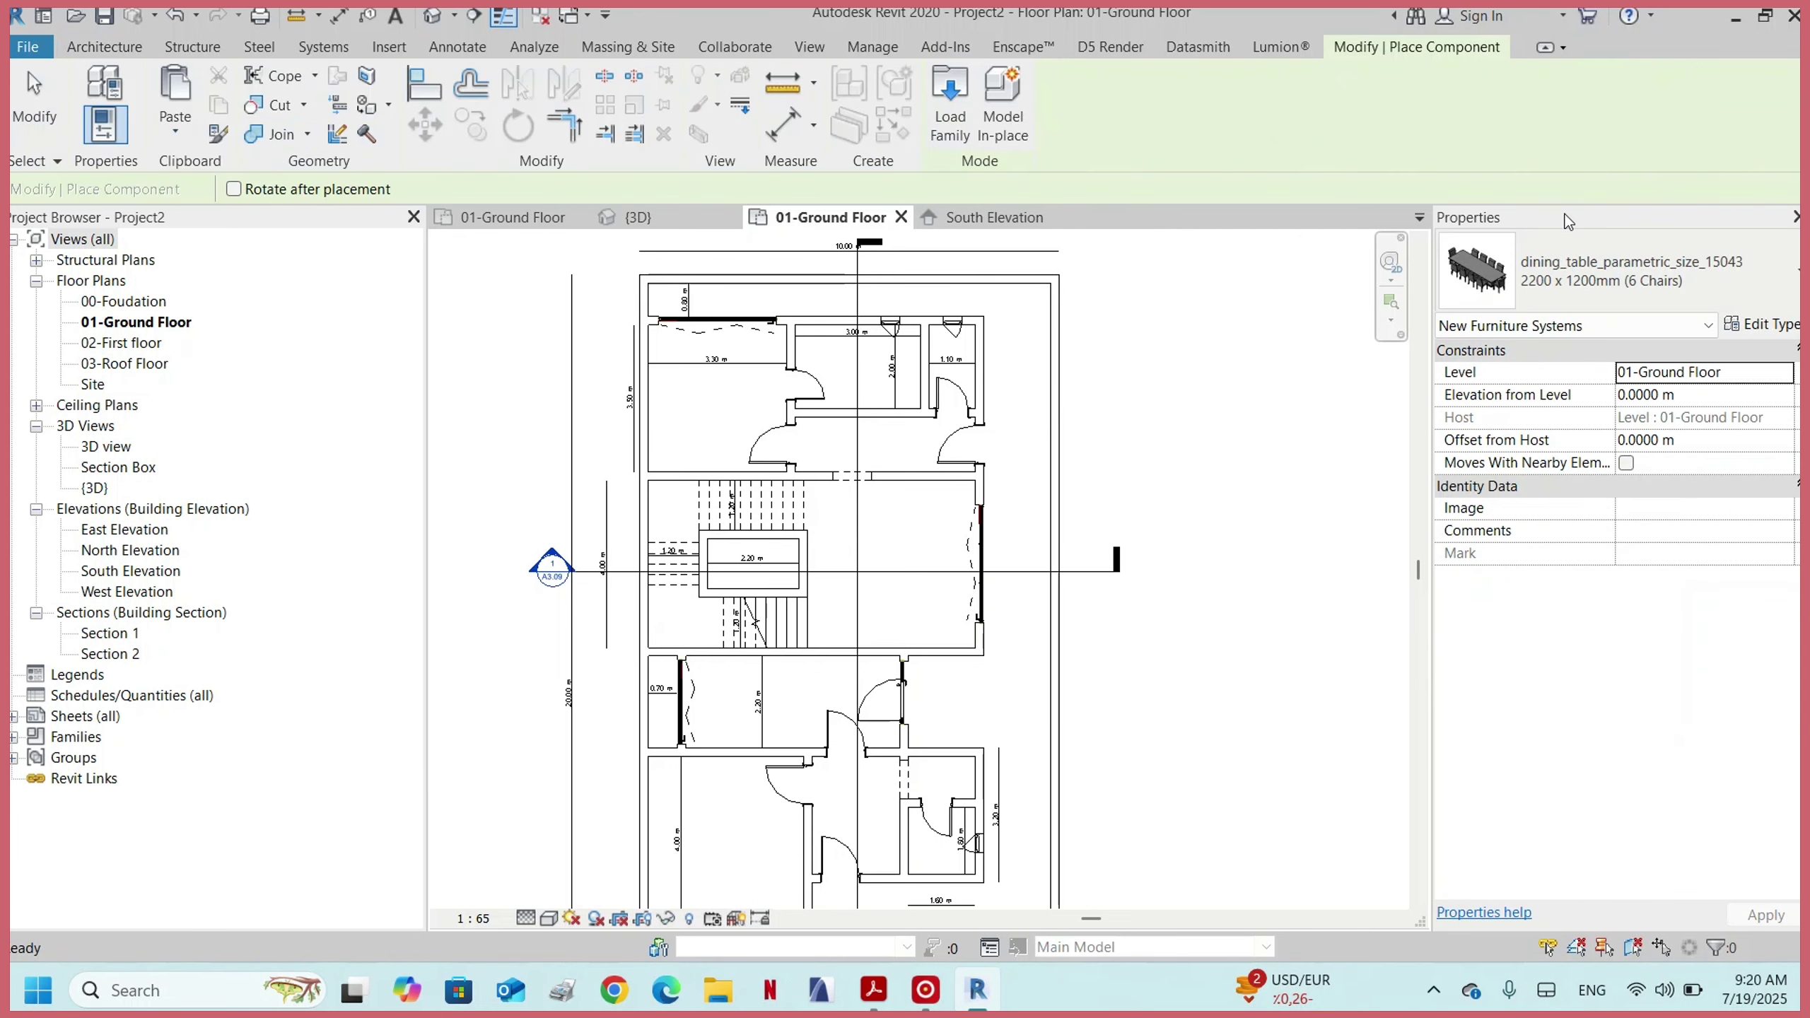
pyautogui.click(1513, 276)
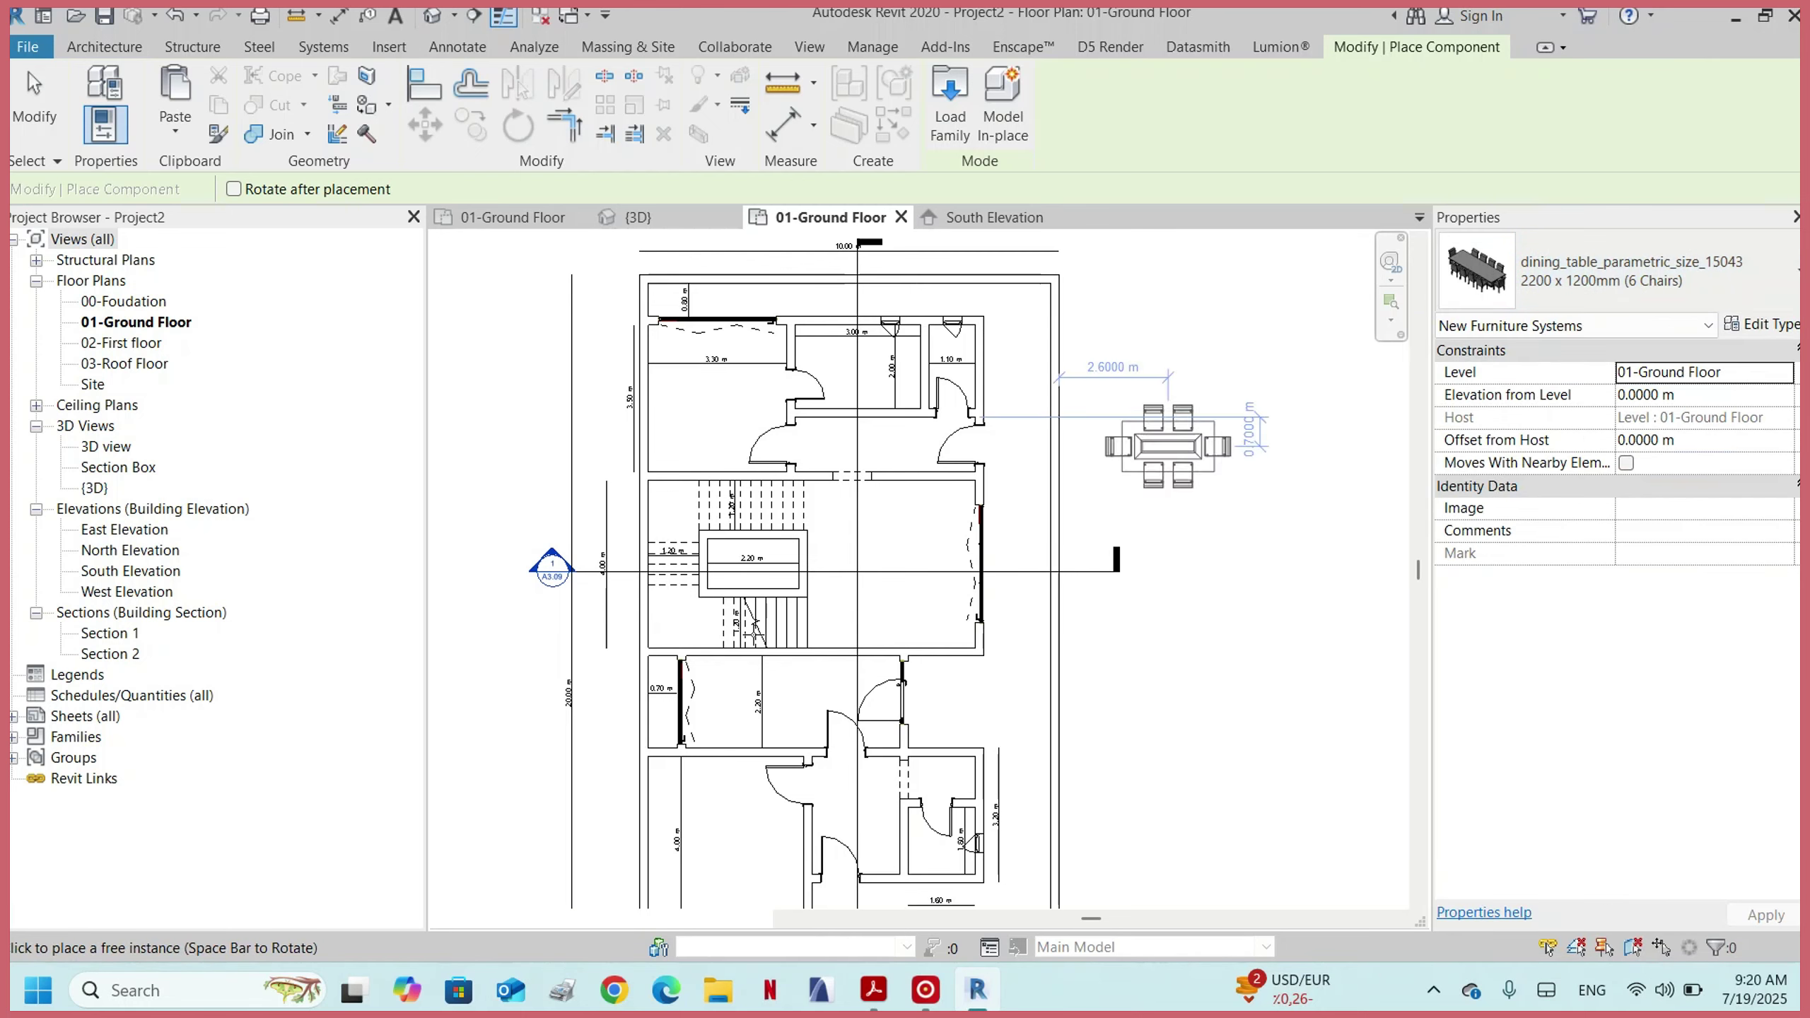
pyautogui.scroll(5, 767, 664)
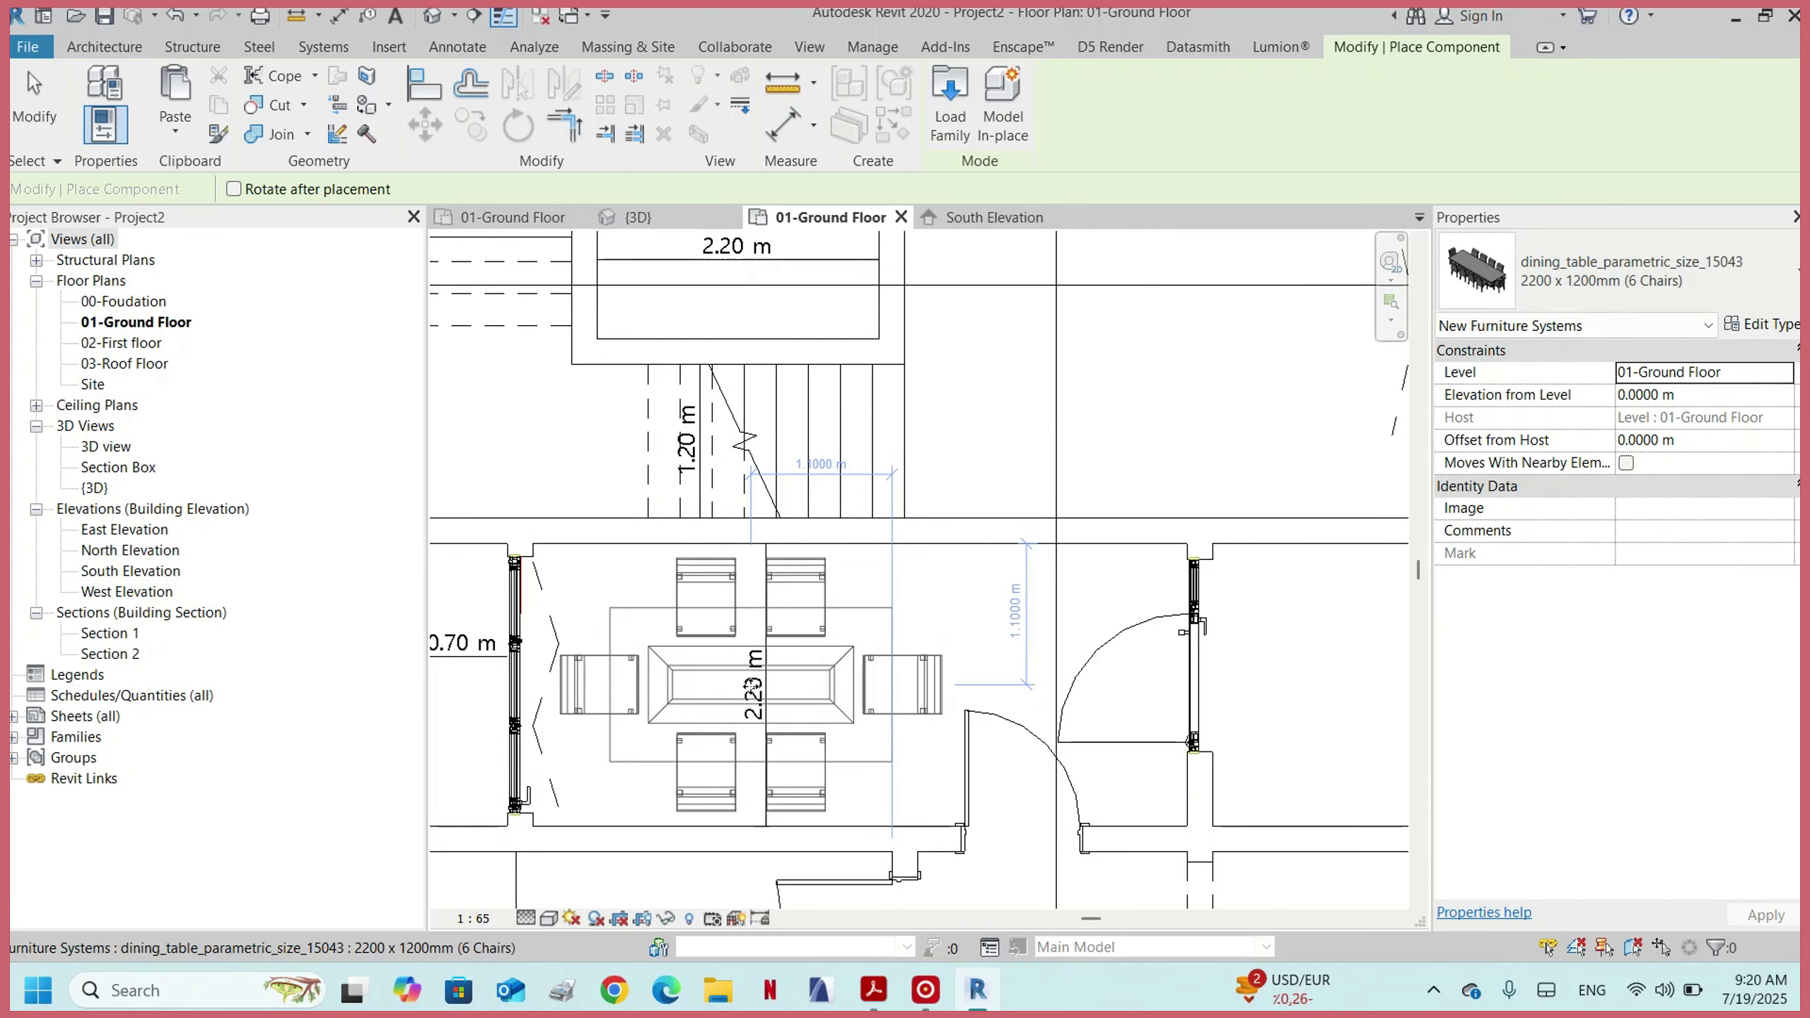
pyautogui.scroll(-5, 753, 687)
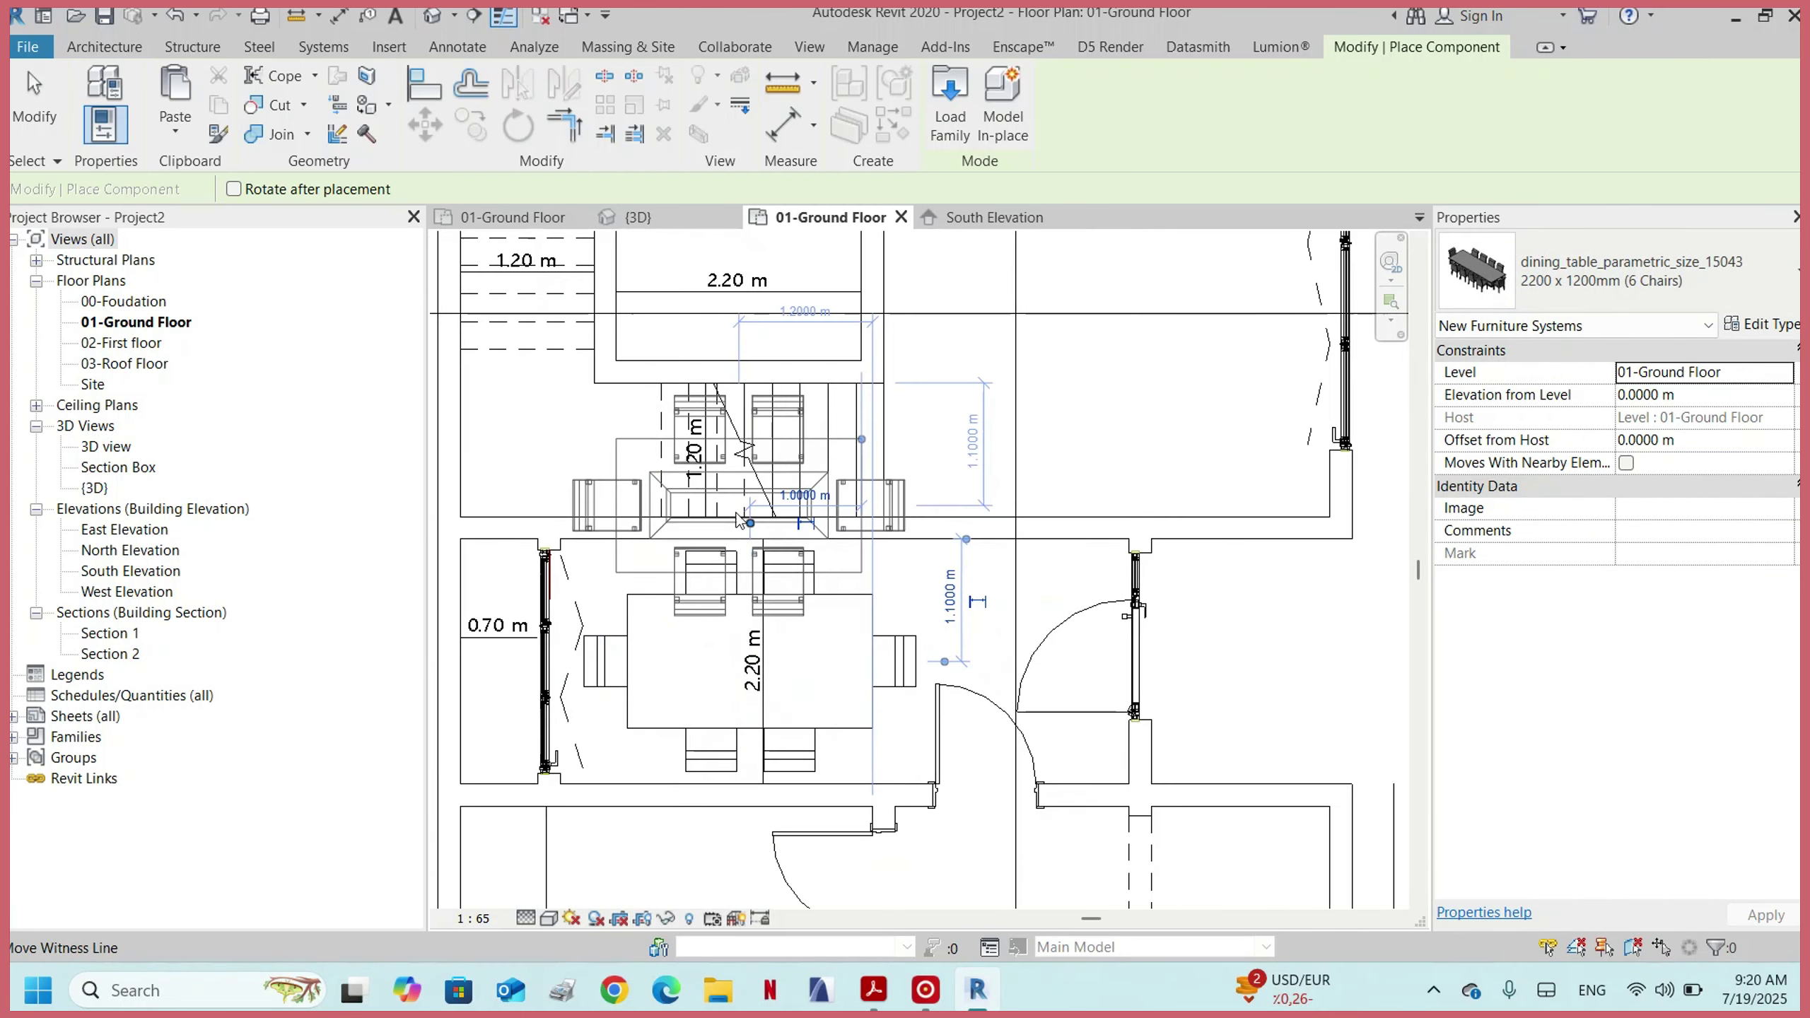
# - Place four rotated M_Chair-Corbu chairs in the 4.00 m room: two along the outer wall, one by the window and one opposite
pyautogui.click(1630, 274)
pyautogui.scroll(-1, 1662, 564)
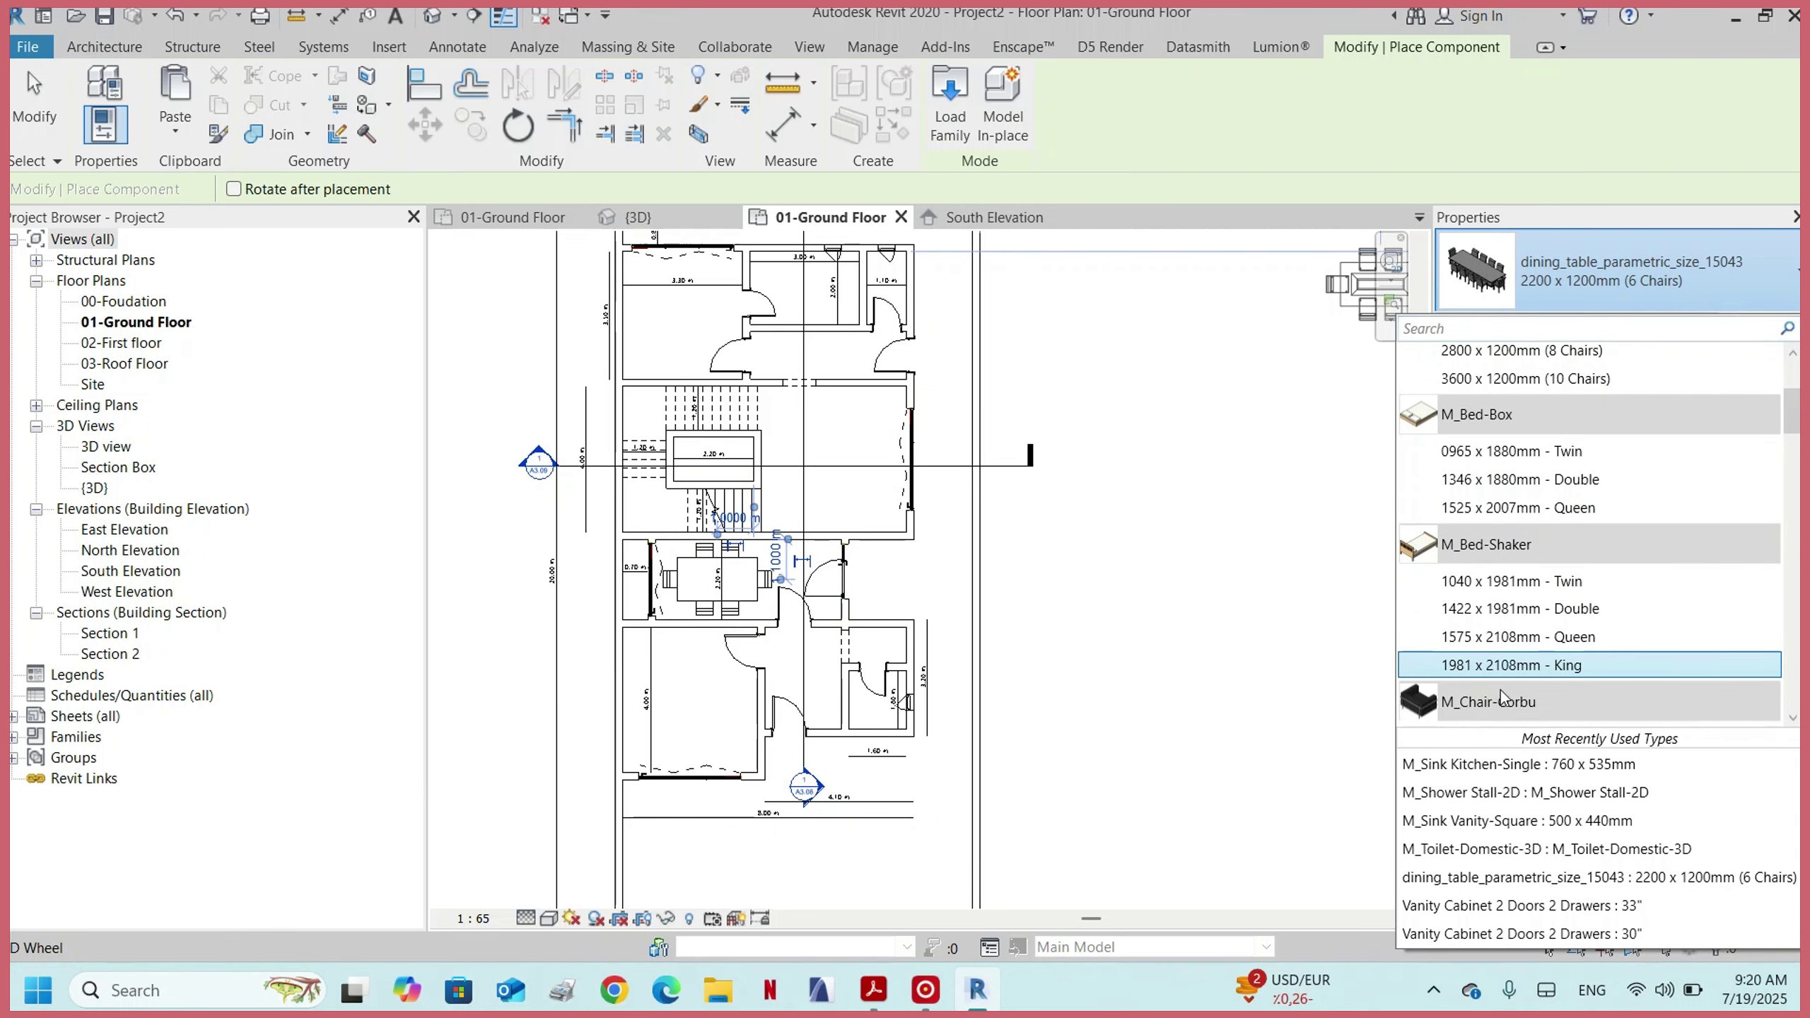
pyautogui.scroll(-3, 1497, 705)
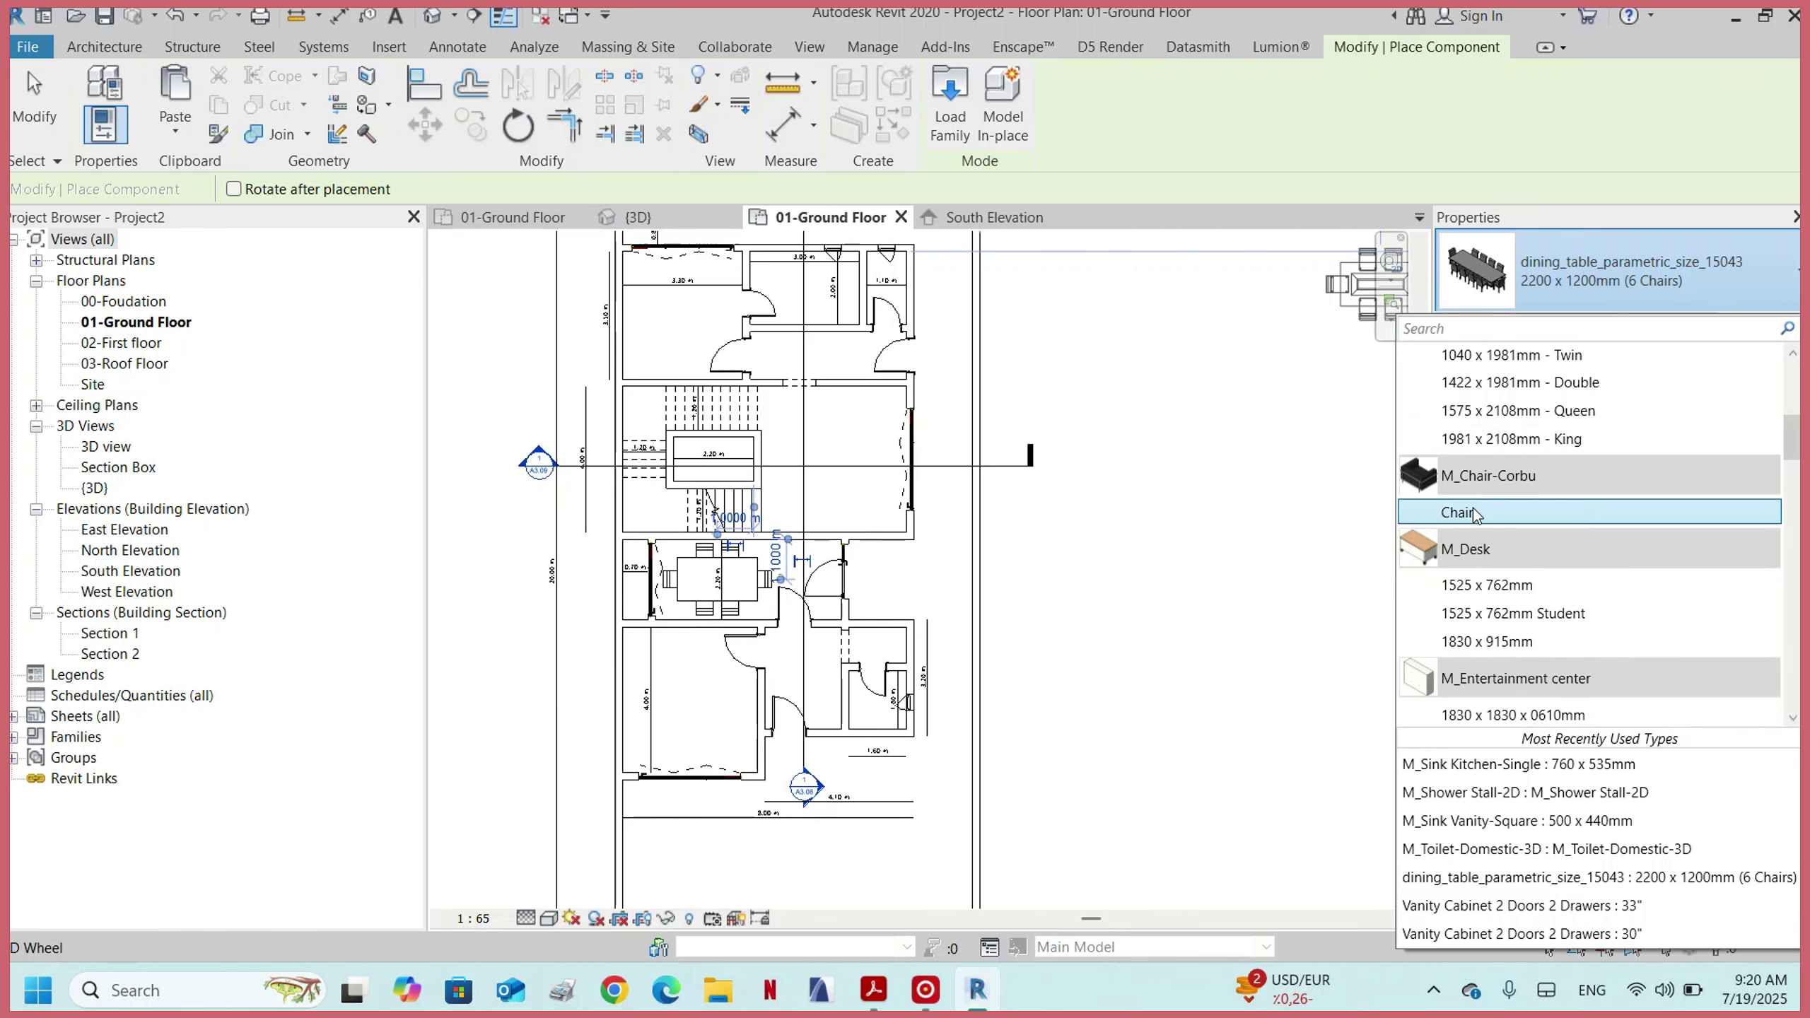
pyautogui.click(1481, 519)
pyautogui.scroll(3, 635, 713)
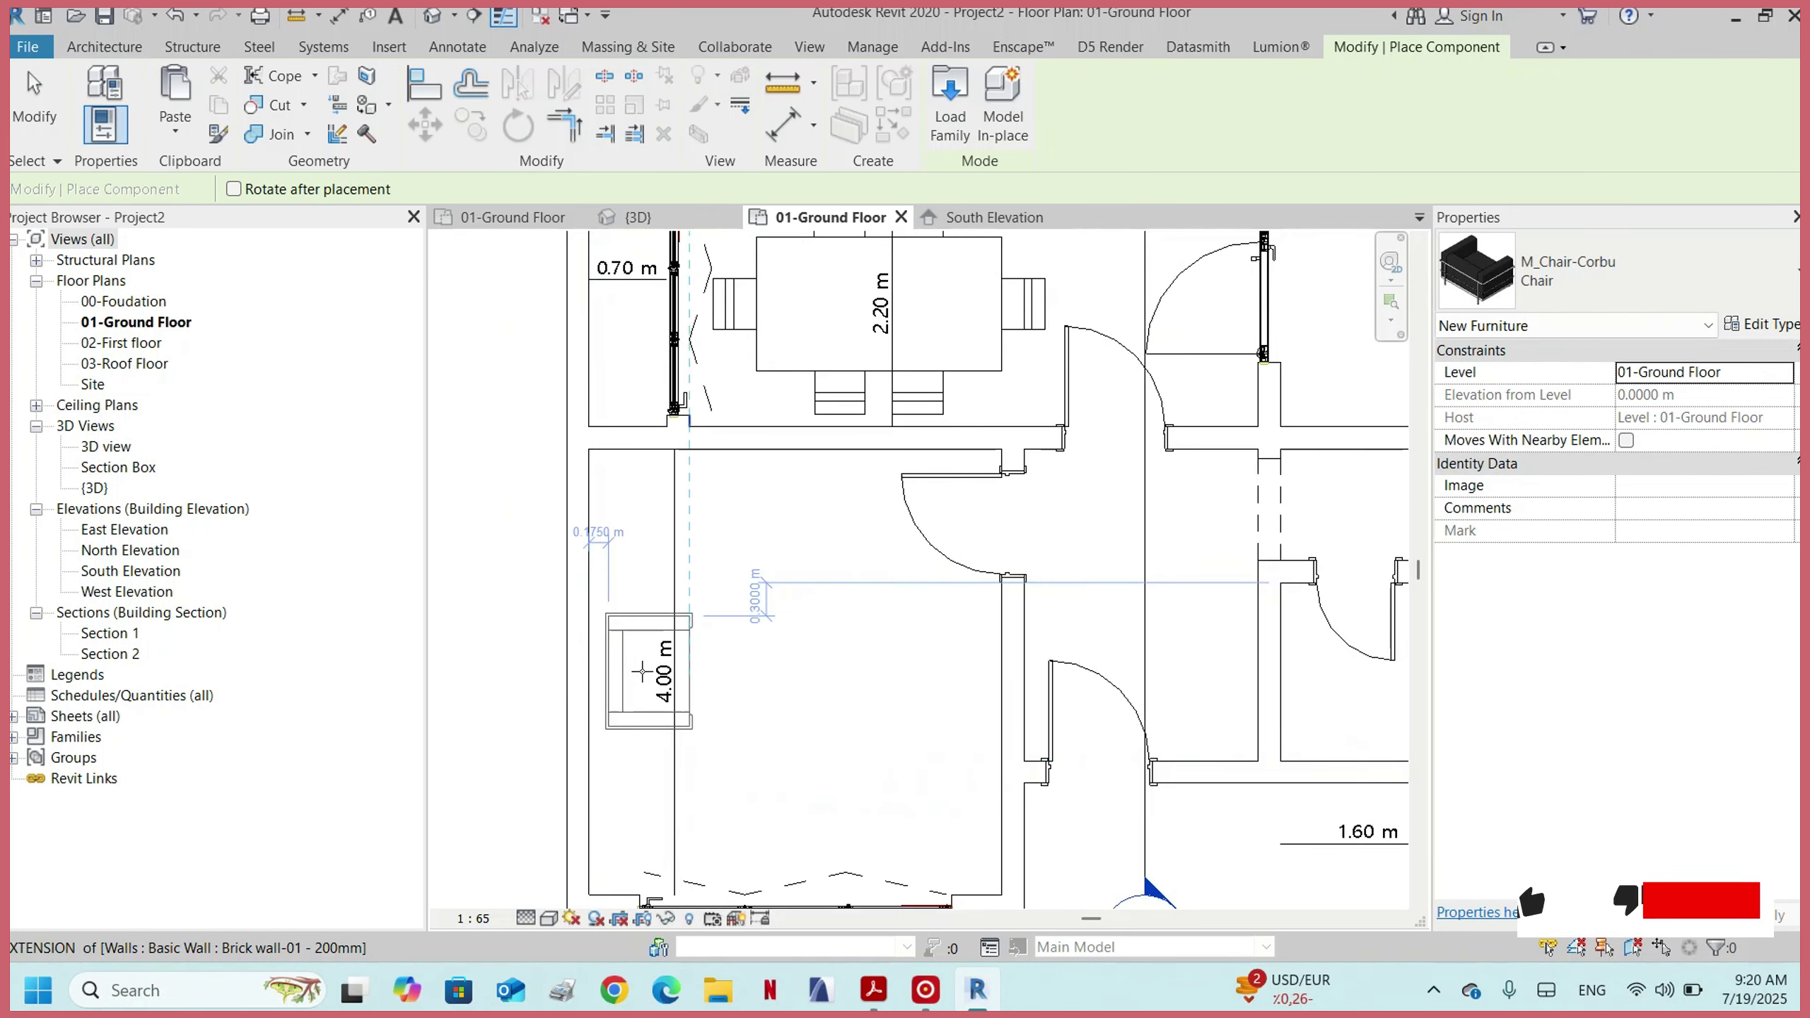
pyautogui.scroll(-3, 631, 632)
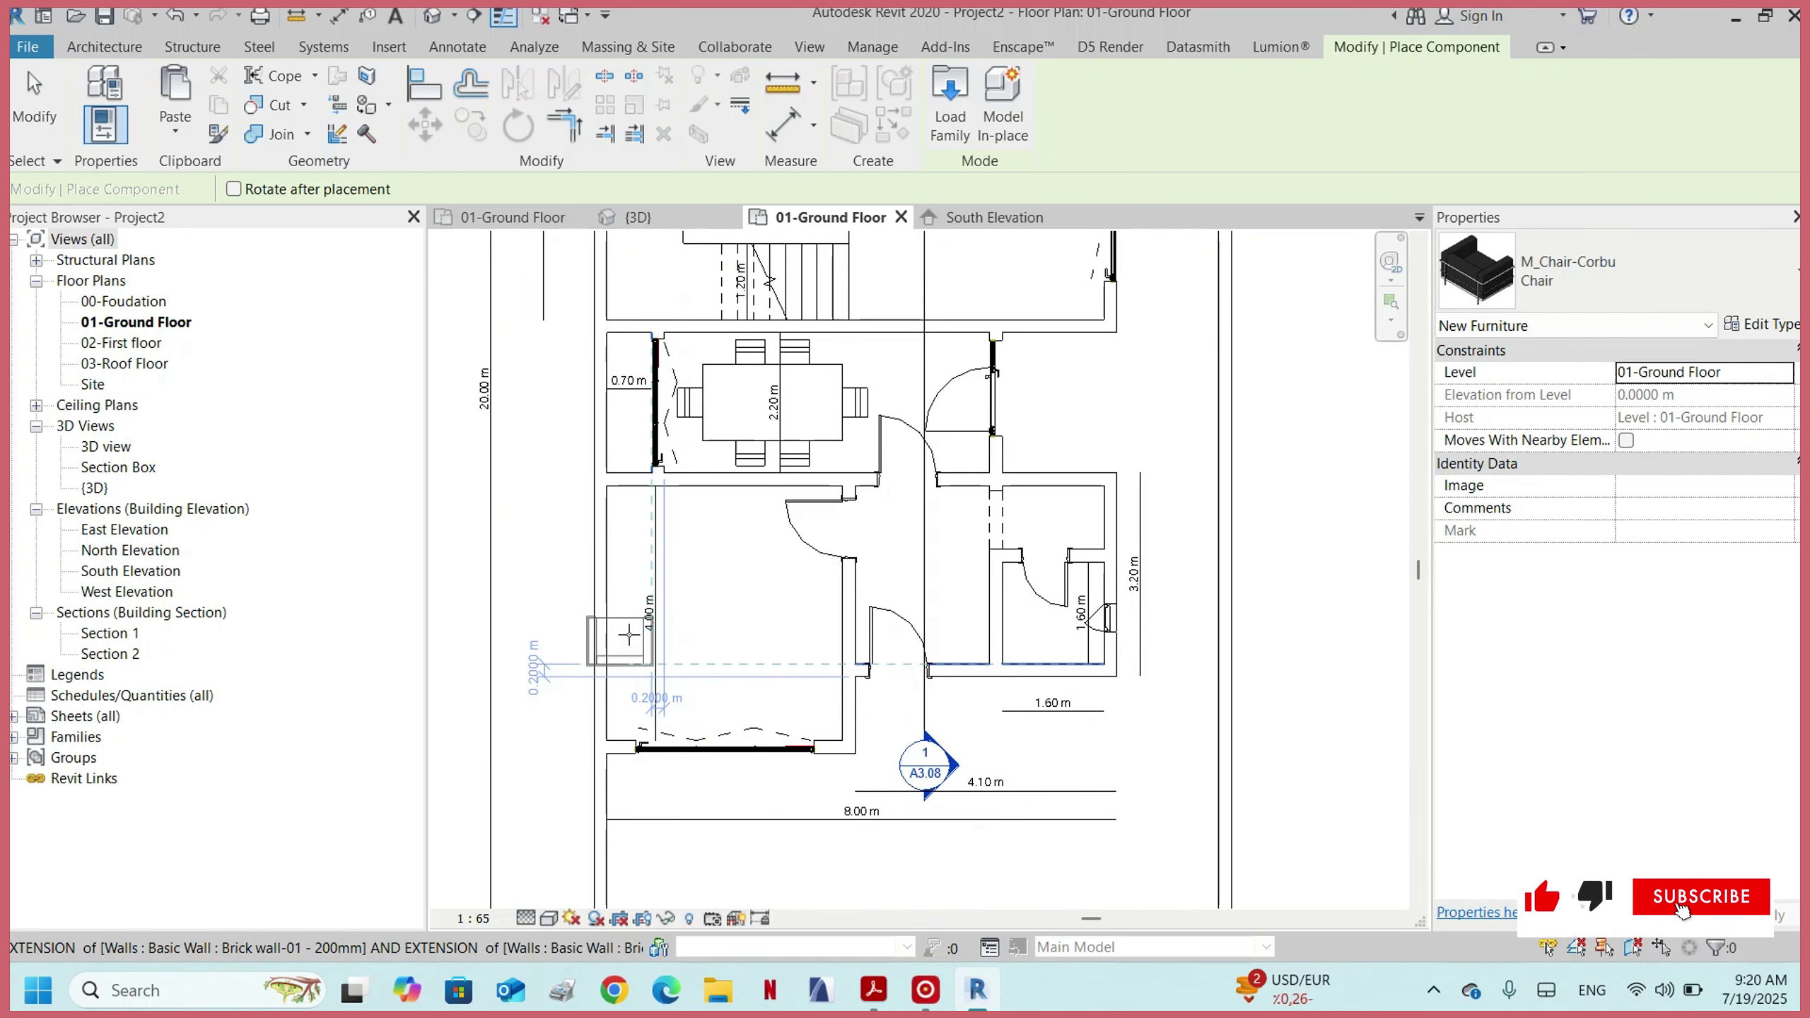
pyautogui.press('space')
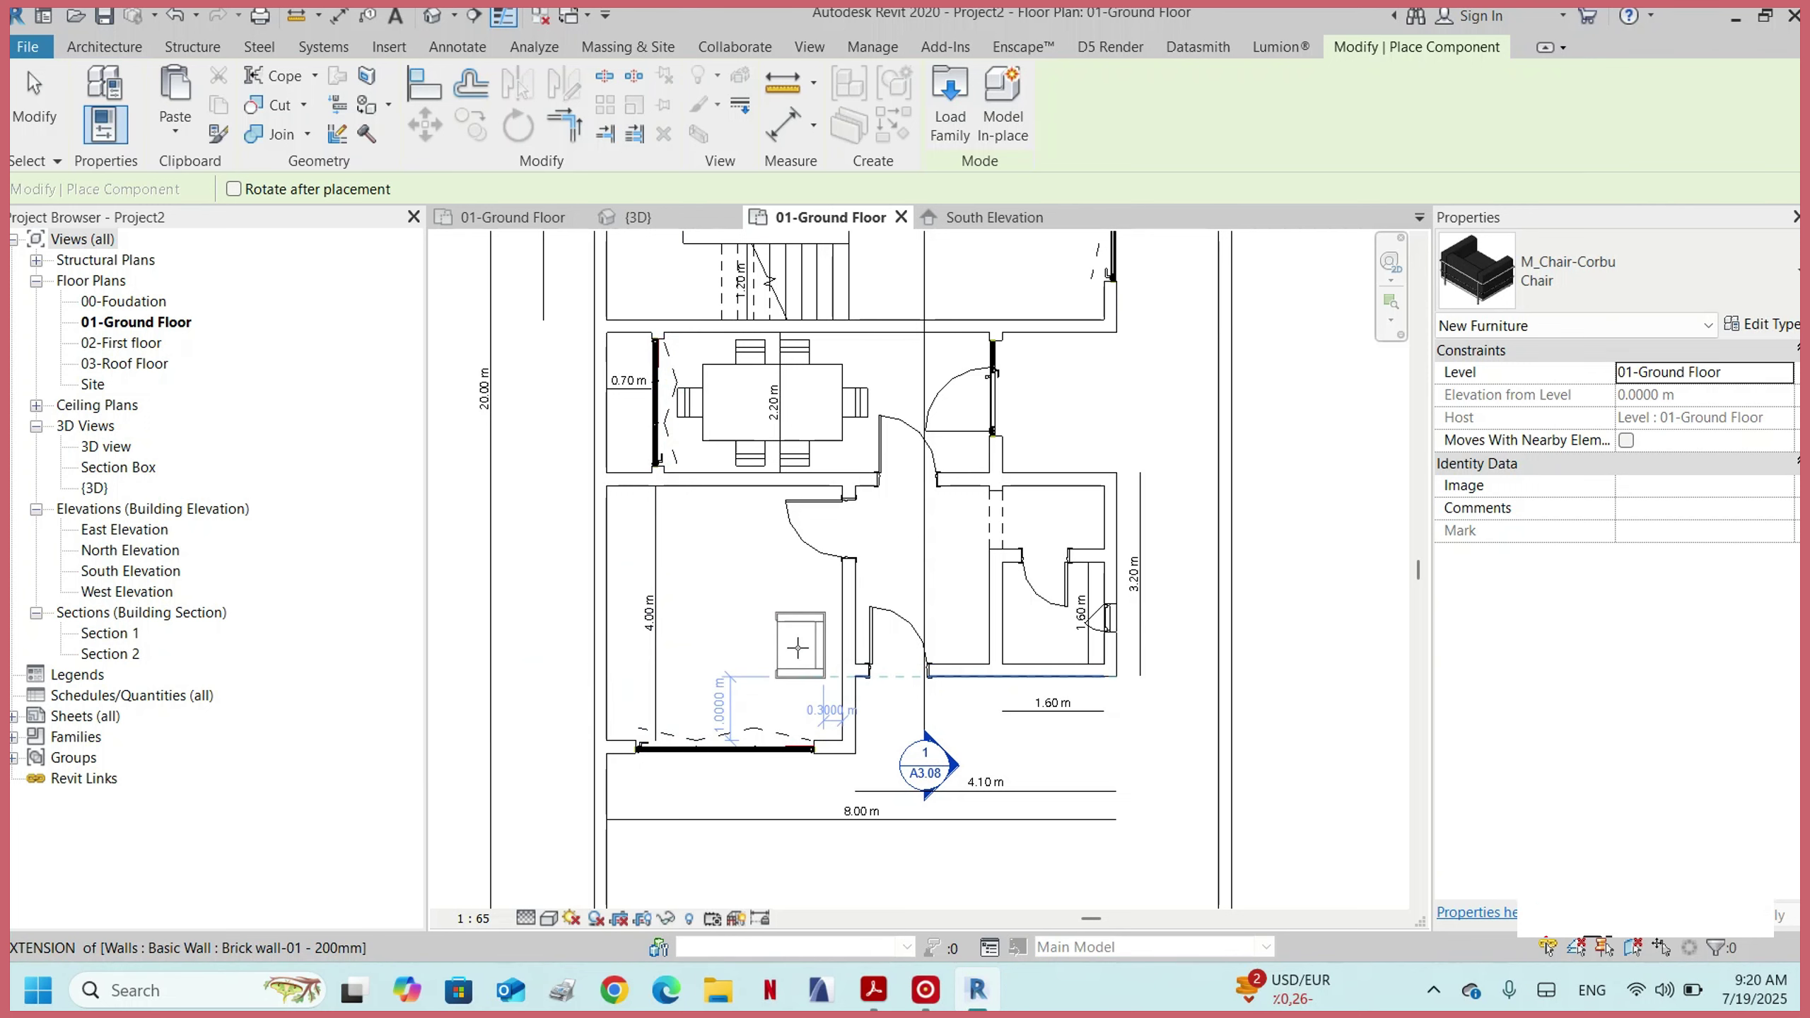
pyautogui.click(798, 647)
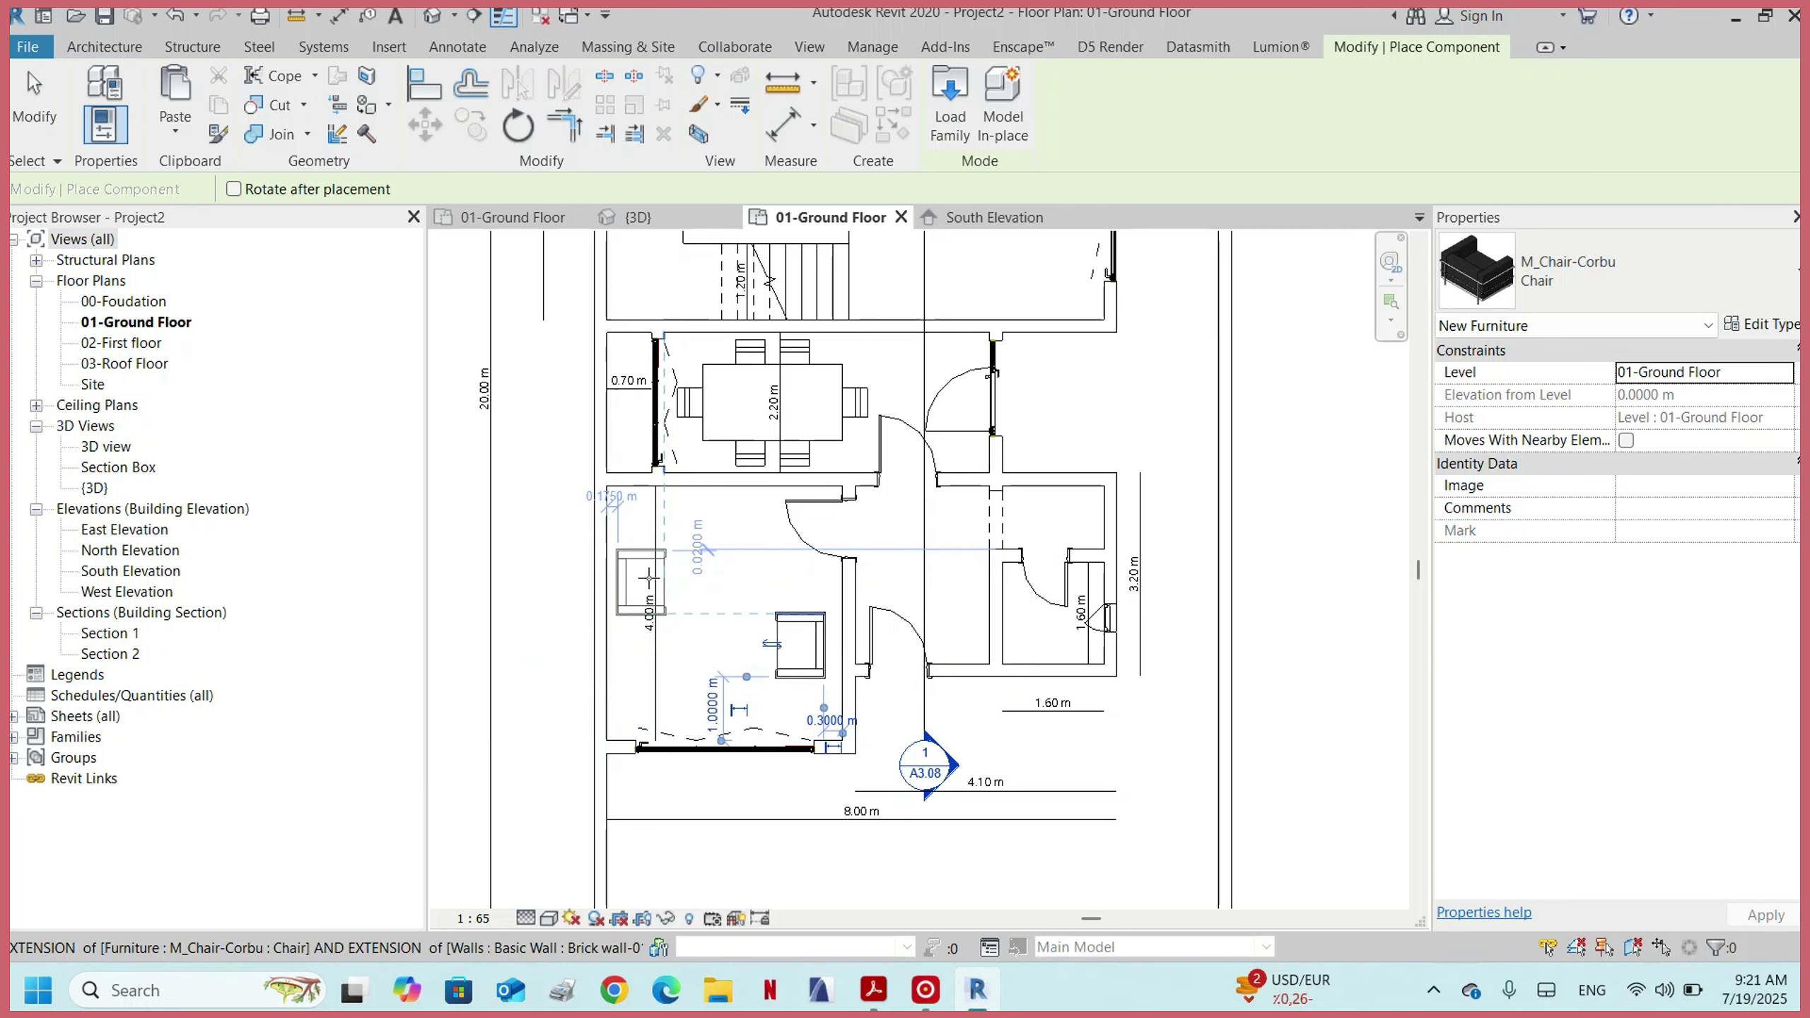
pyautogui.click(649, 551)
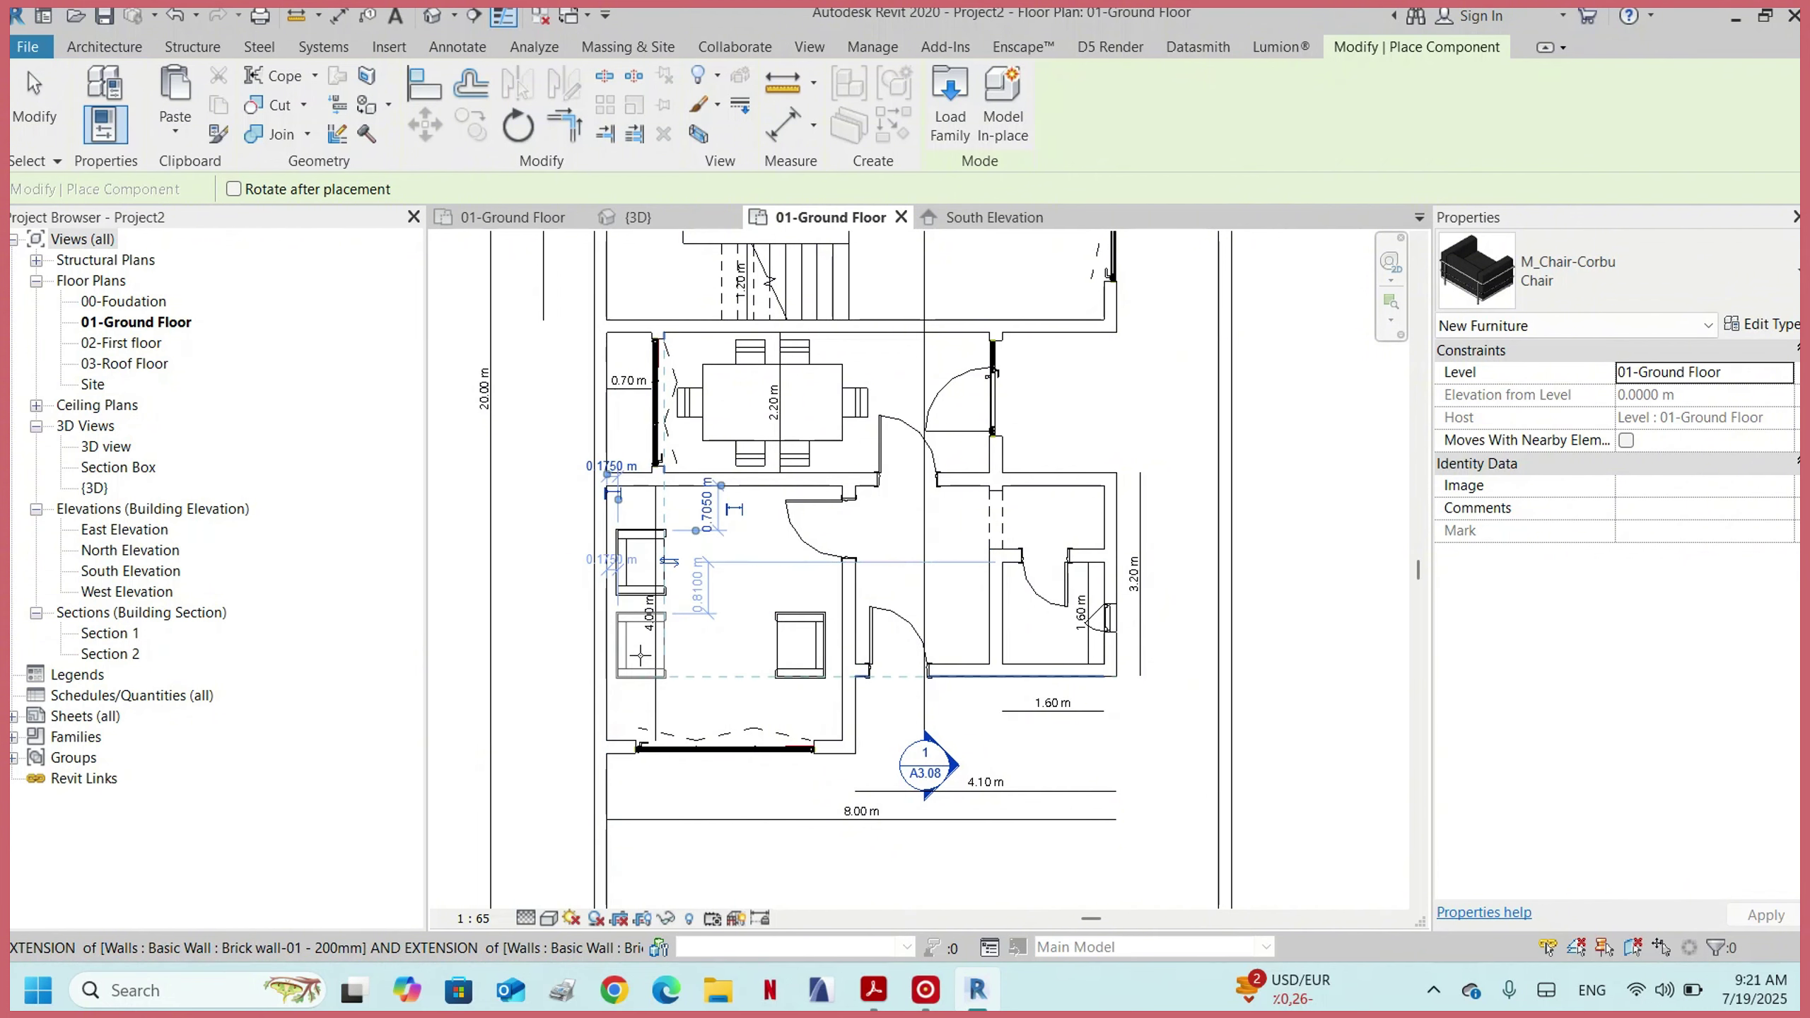
pyautogui.click(639, 662)
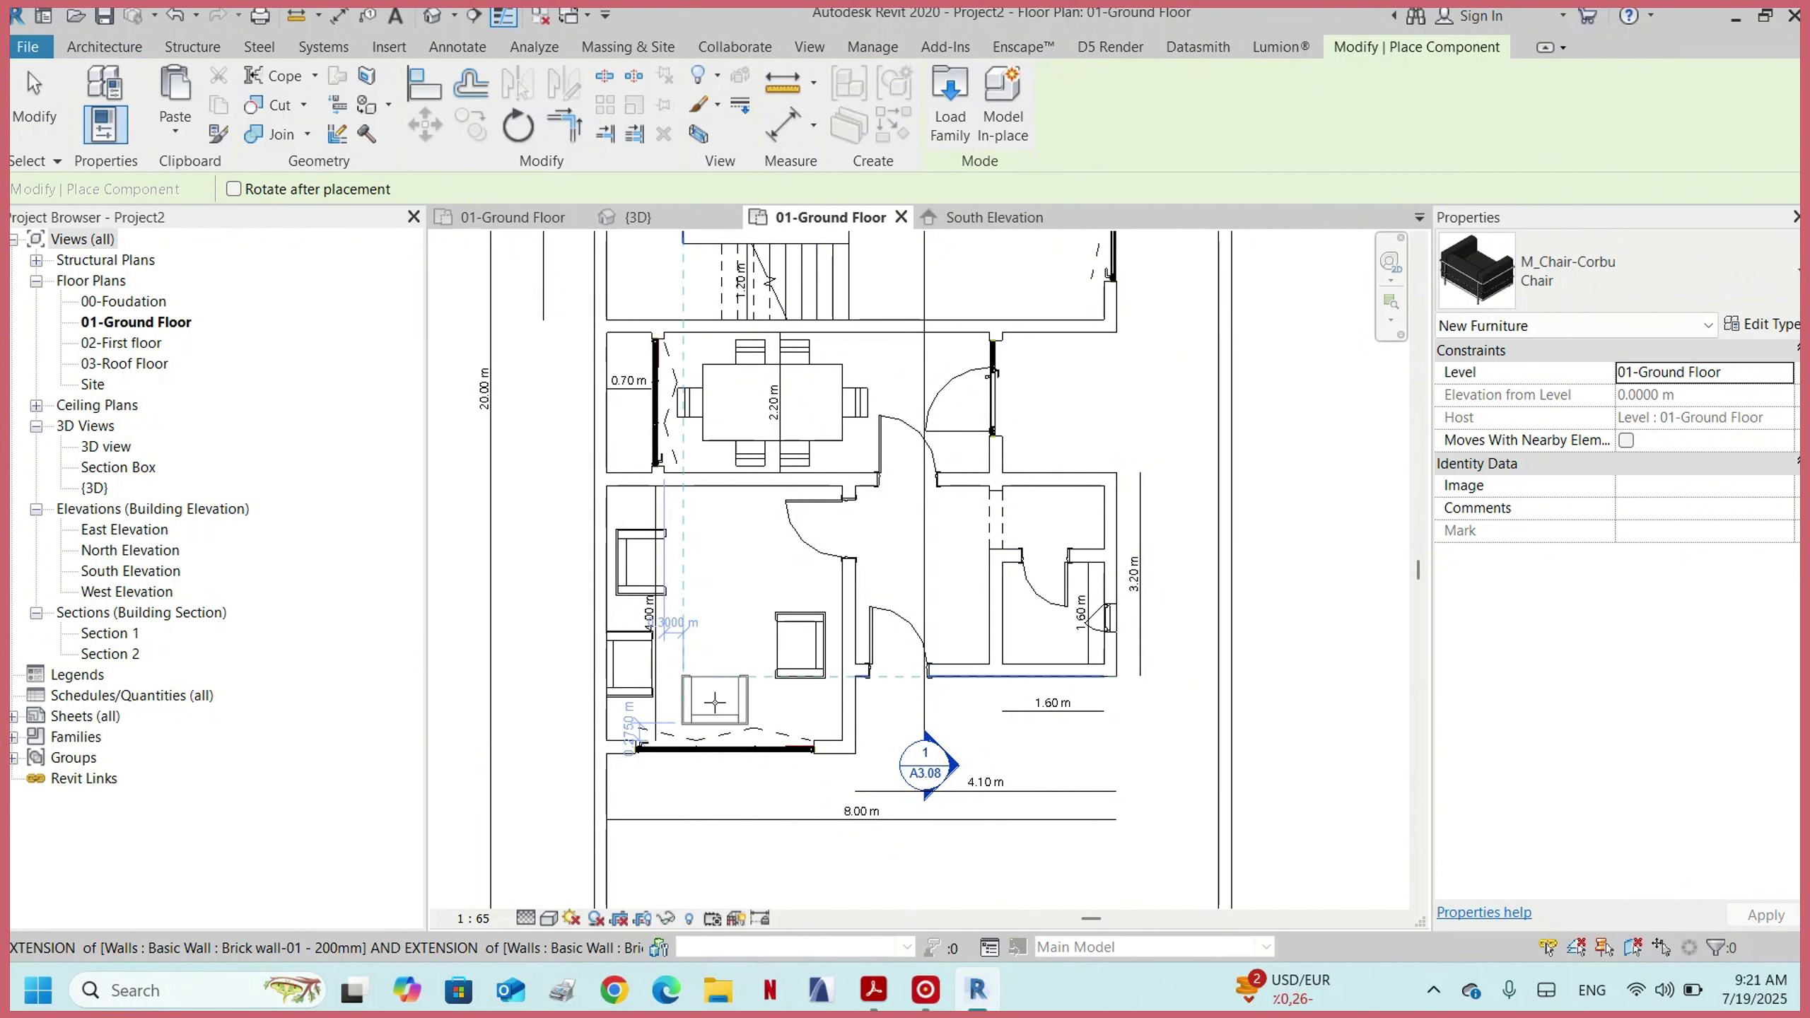
pyautogui.press('Escape')
pyautogui.press('Escape')
# - Change the outer-wall chair farther from the window to the M_Sofa-Corbu Sofa type
pyautogui.click(640, 563)
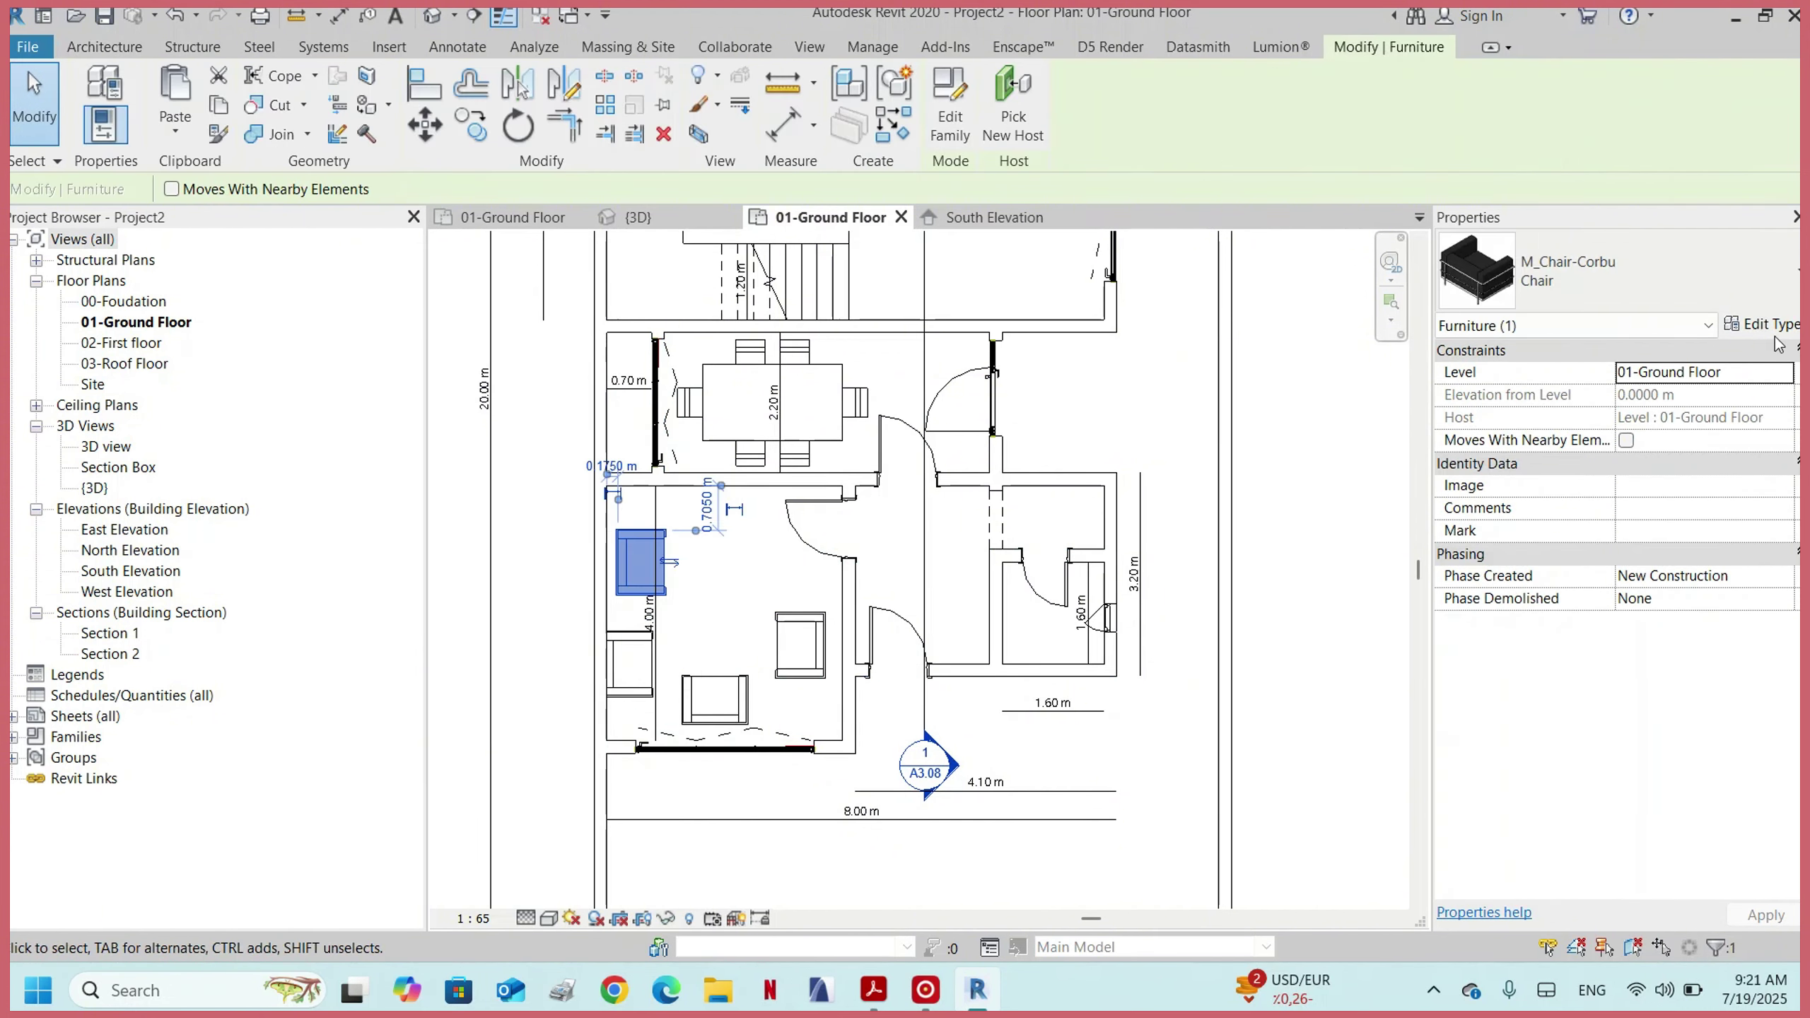
pyautogui.click(1707, 307)
pyautogui.scroll(-3, 1514, 464)
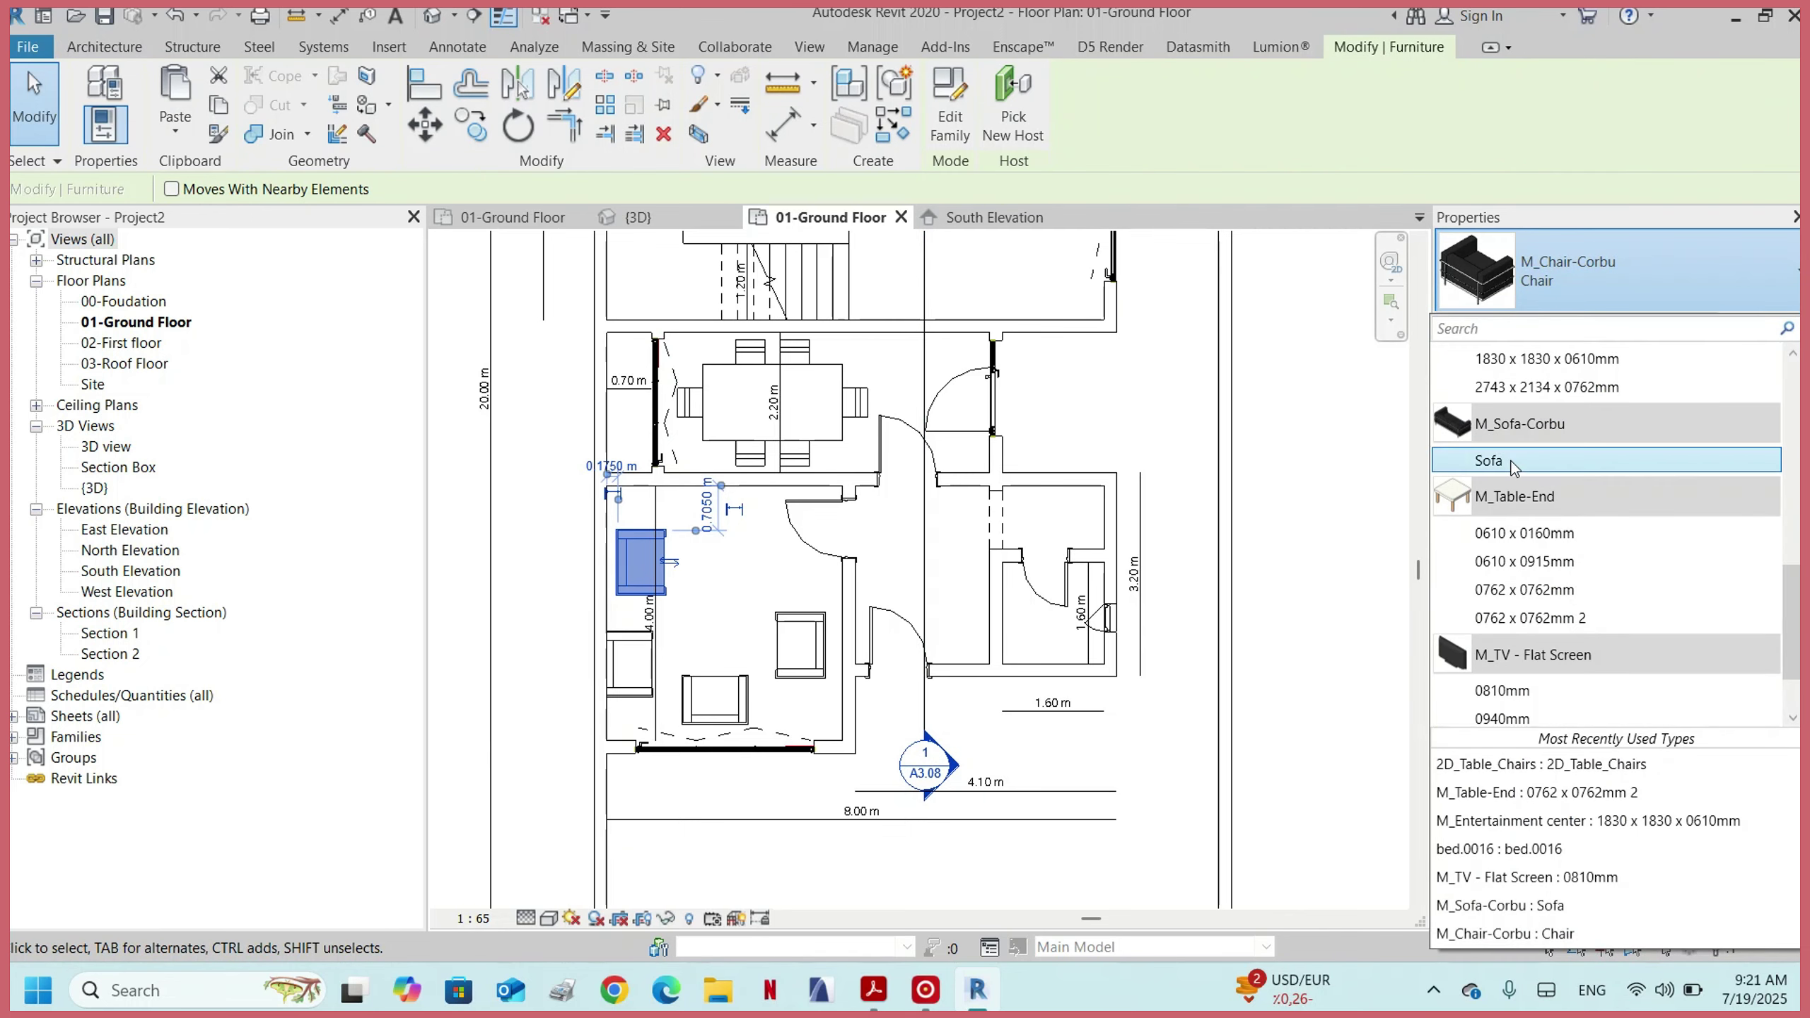
pyautogui.click(1515, 463)
pyautogui.click(459, 568)
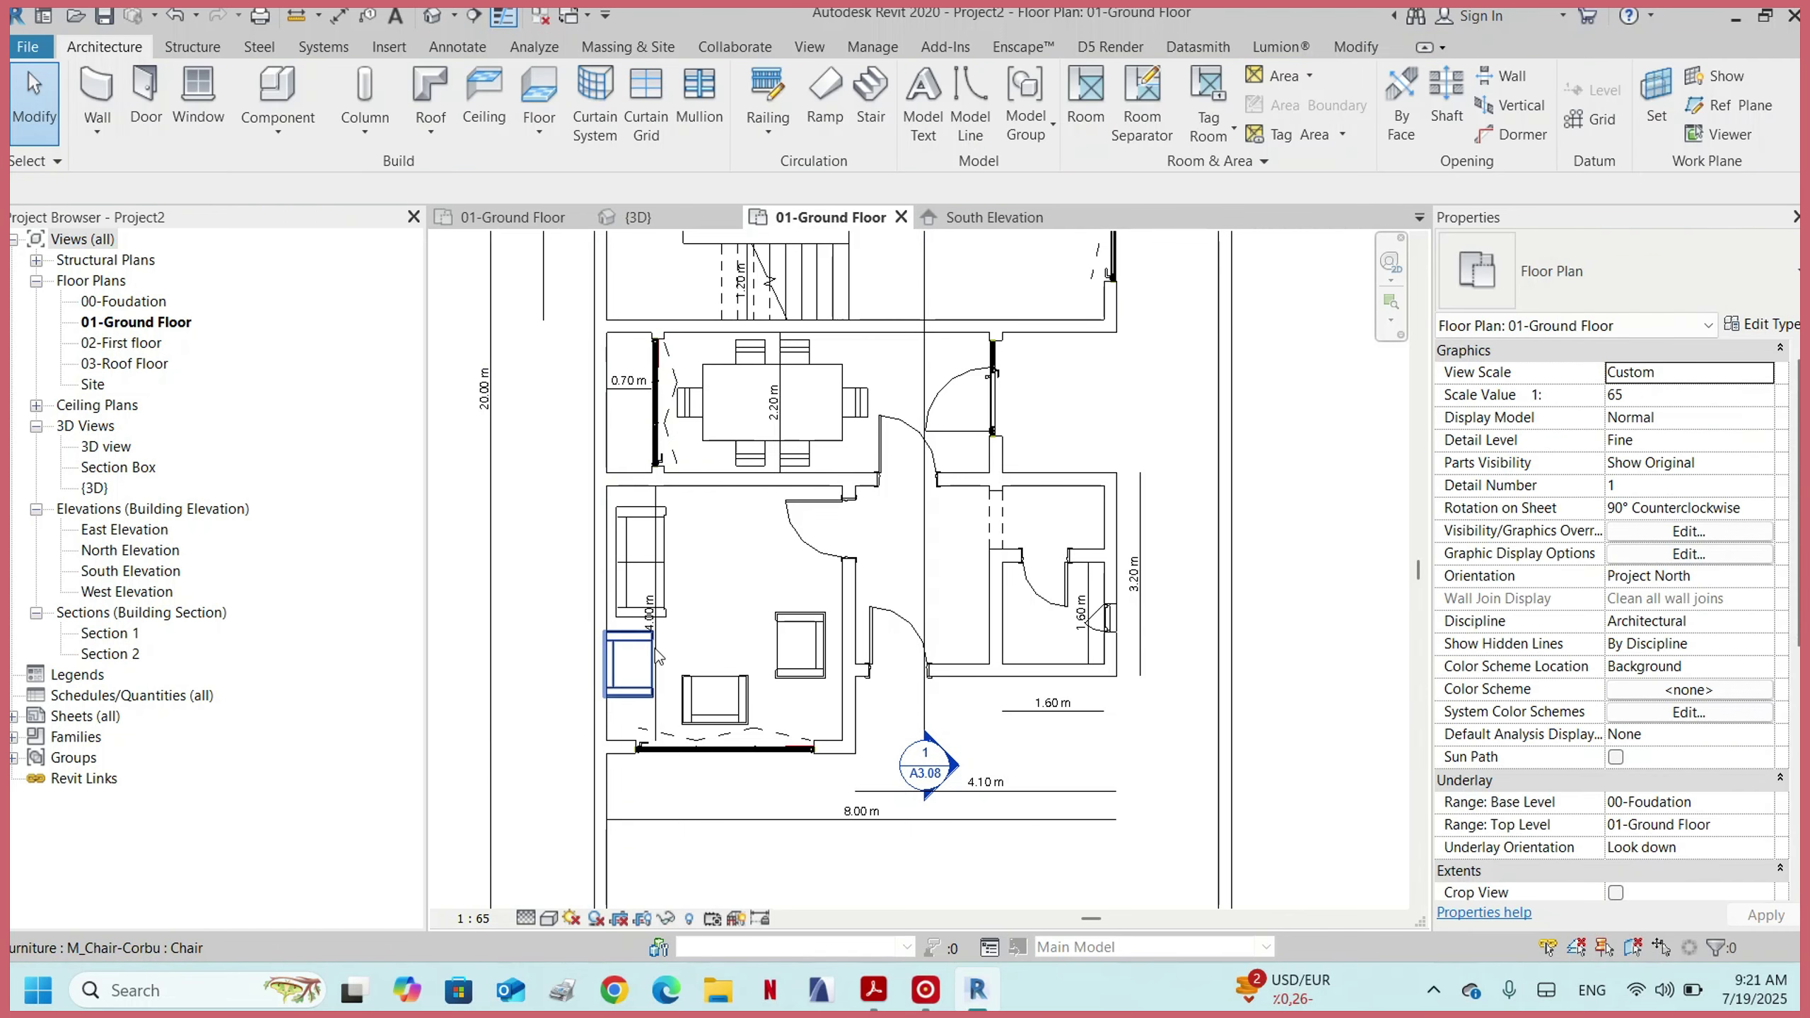
# - Match the sofa's type onto the second chair along the outer wall
pyautogui.press('m')
pyautogui.press('a')
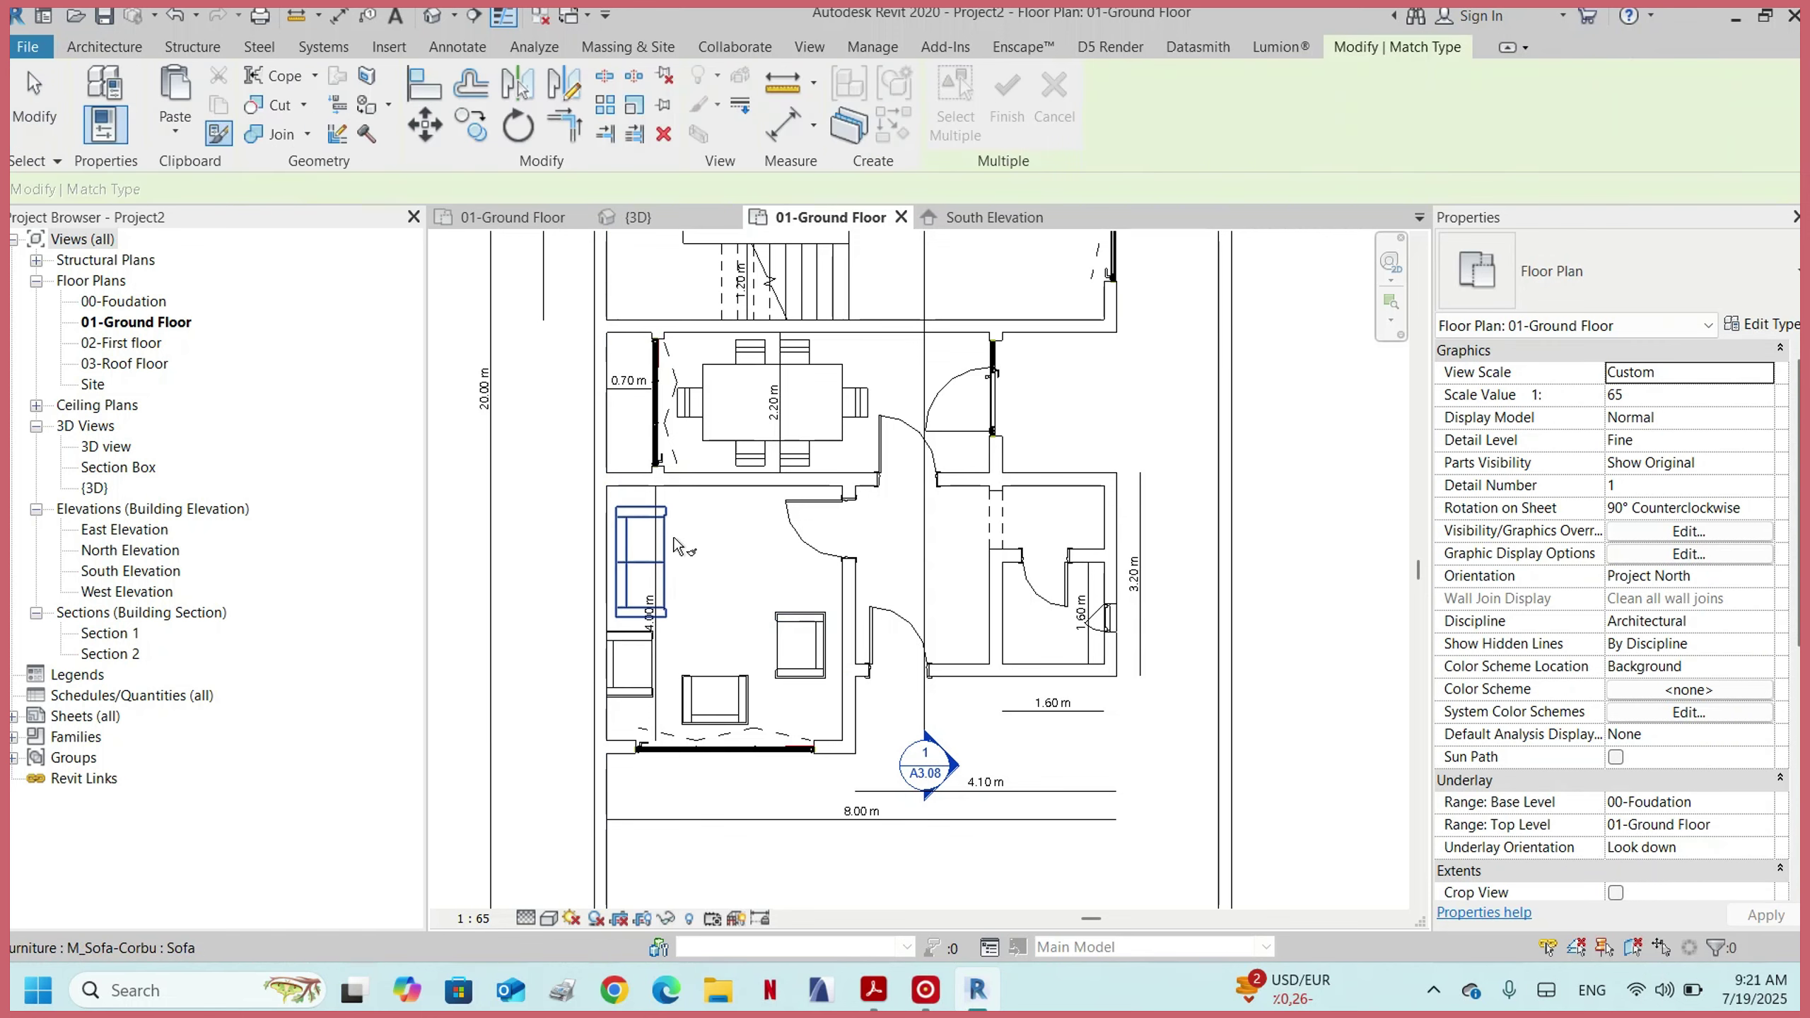
pyautogui.click(664, 541)
pyautogui.click(656, 655)
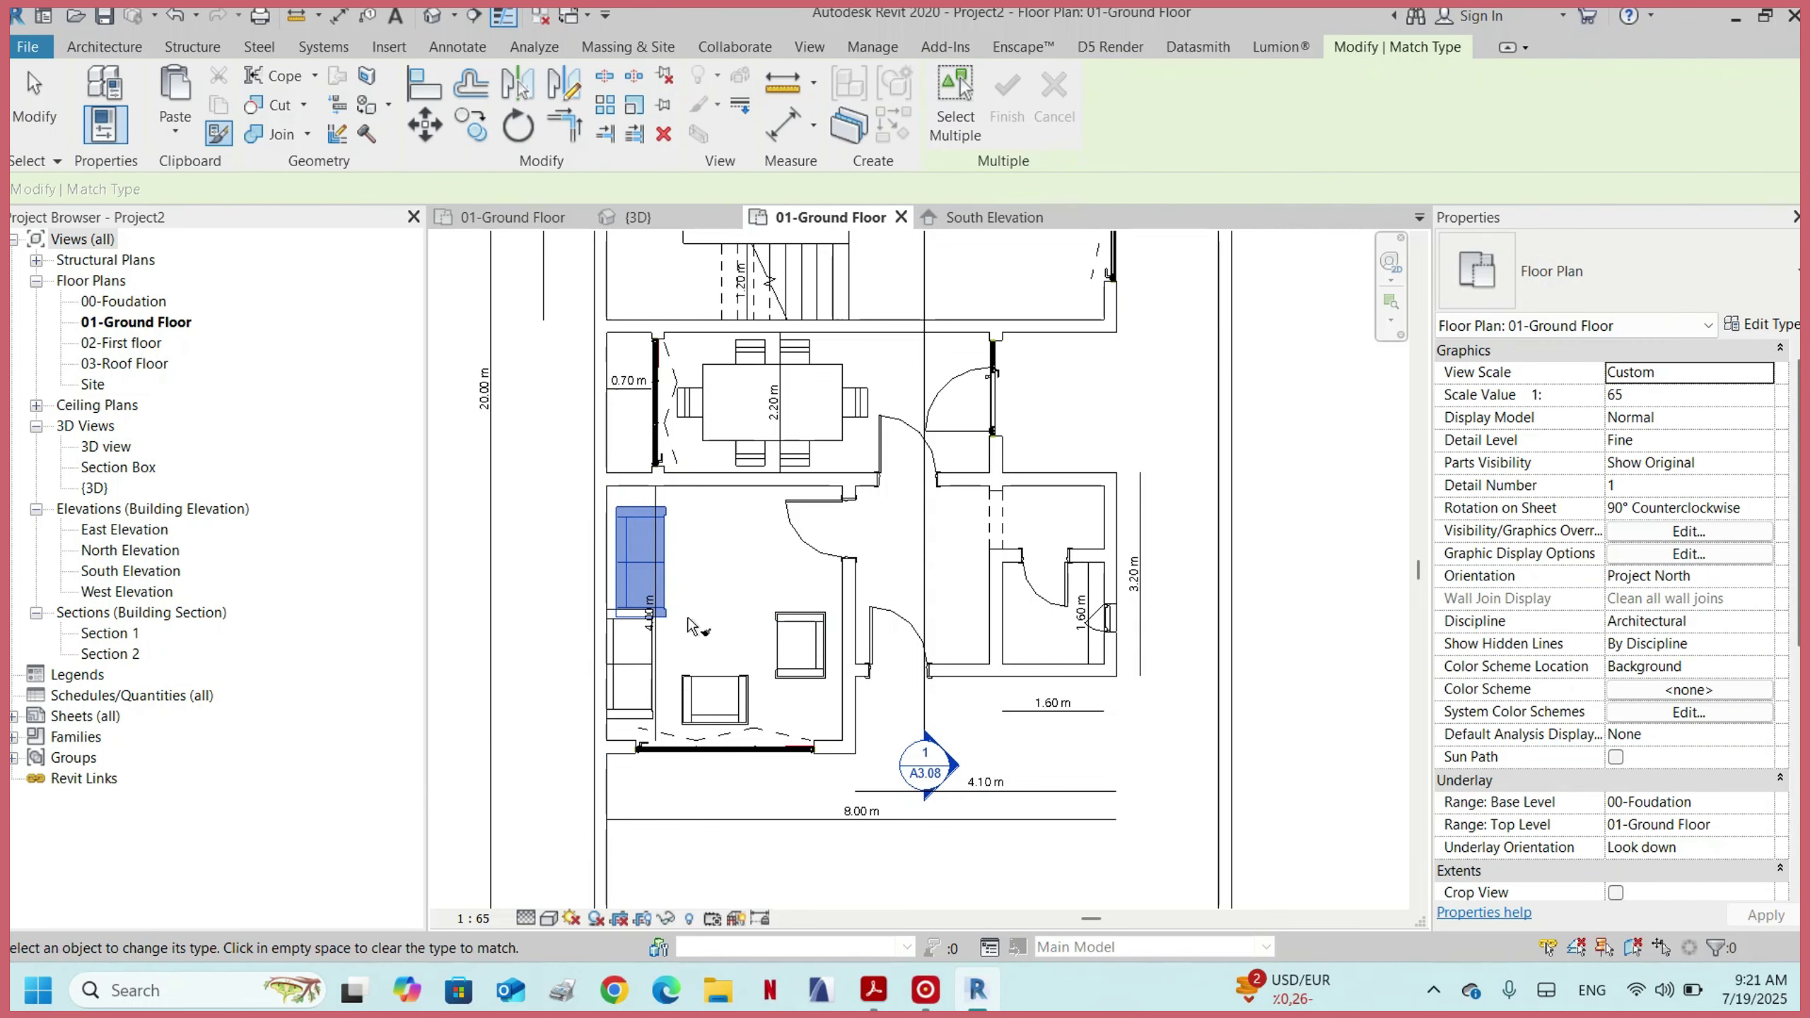
pyautogui.press('Escape')
pyautogui.press('Escape')
# - Nudge the first sofa toward the dining room wall and the second sofa away from the outer wall
pyautogui.click(641, 514)
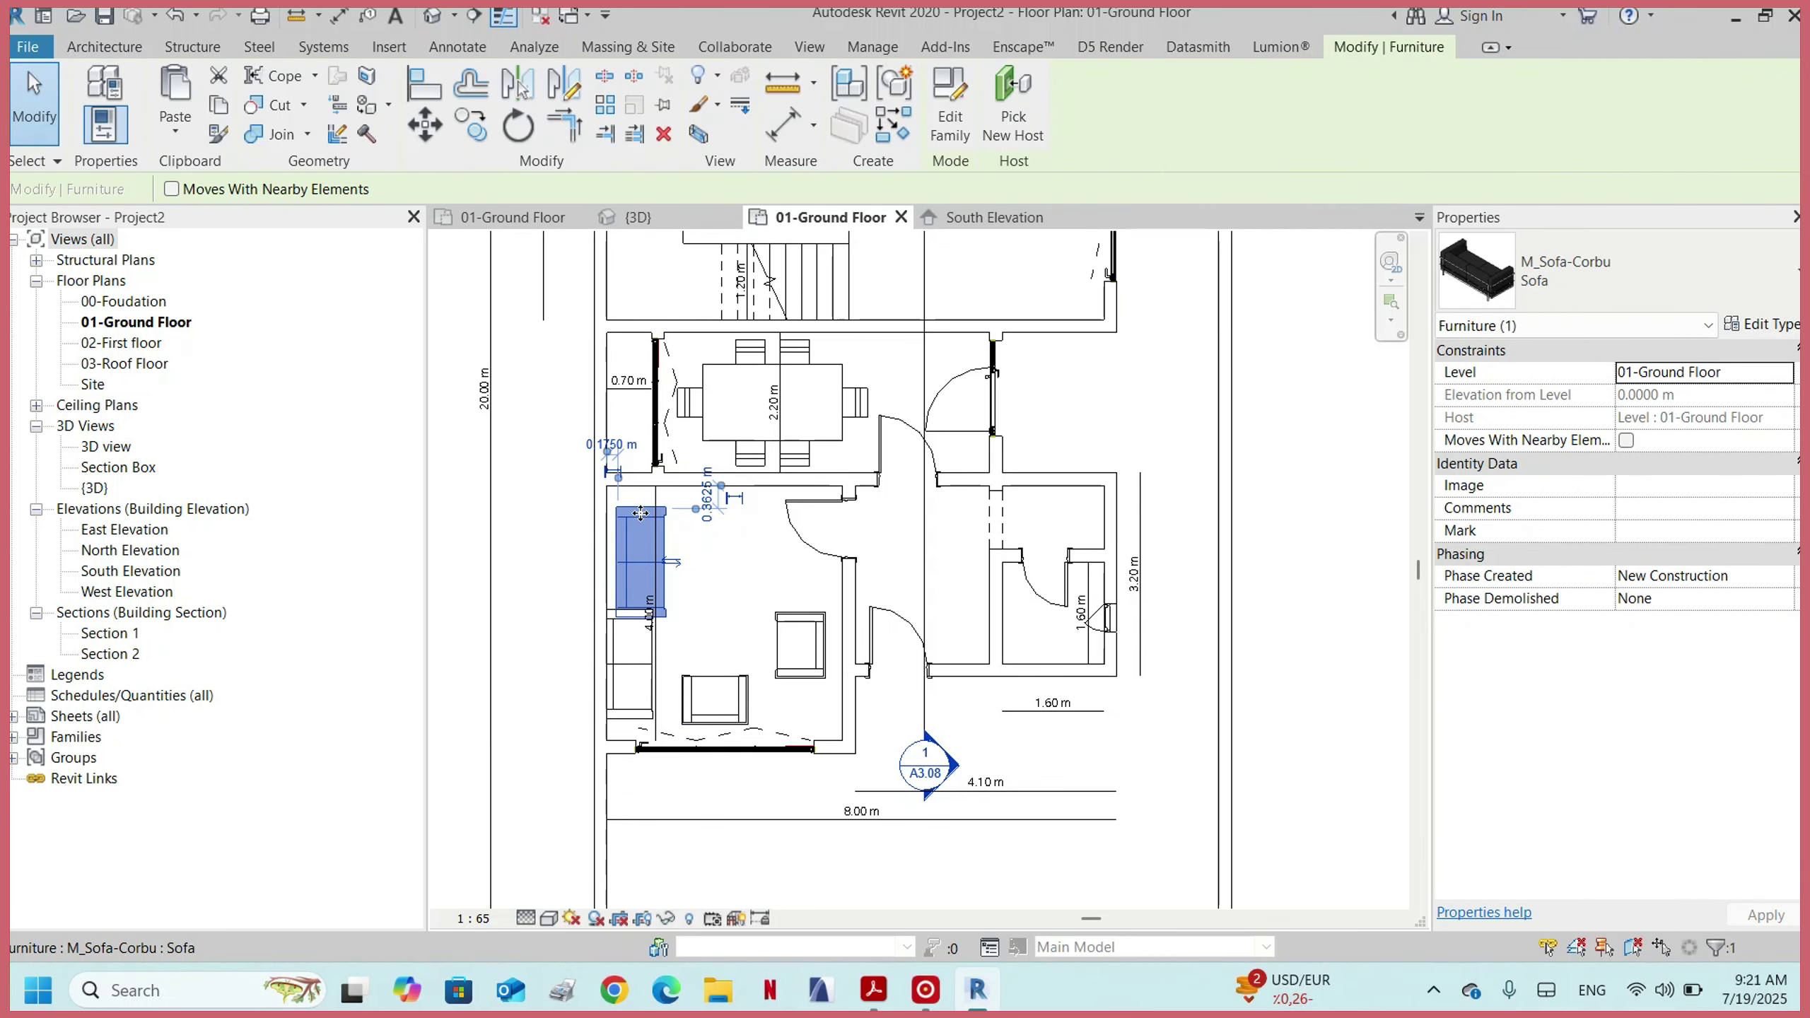
pyautogui.press('Up')
pyautogui.press('Up')
pyautogui.click(633, 664)
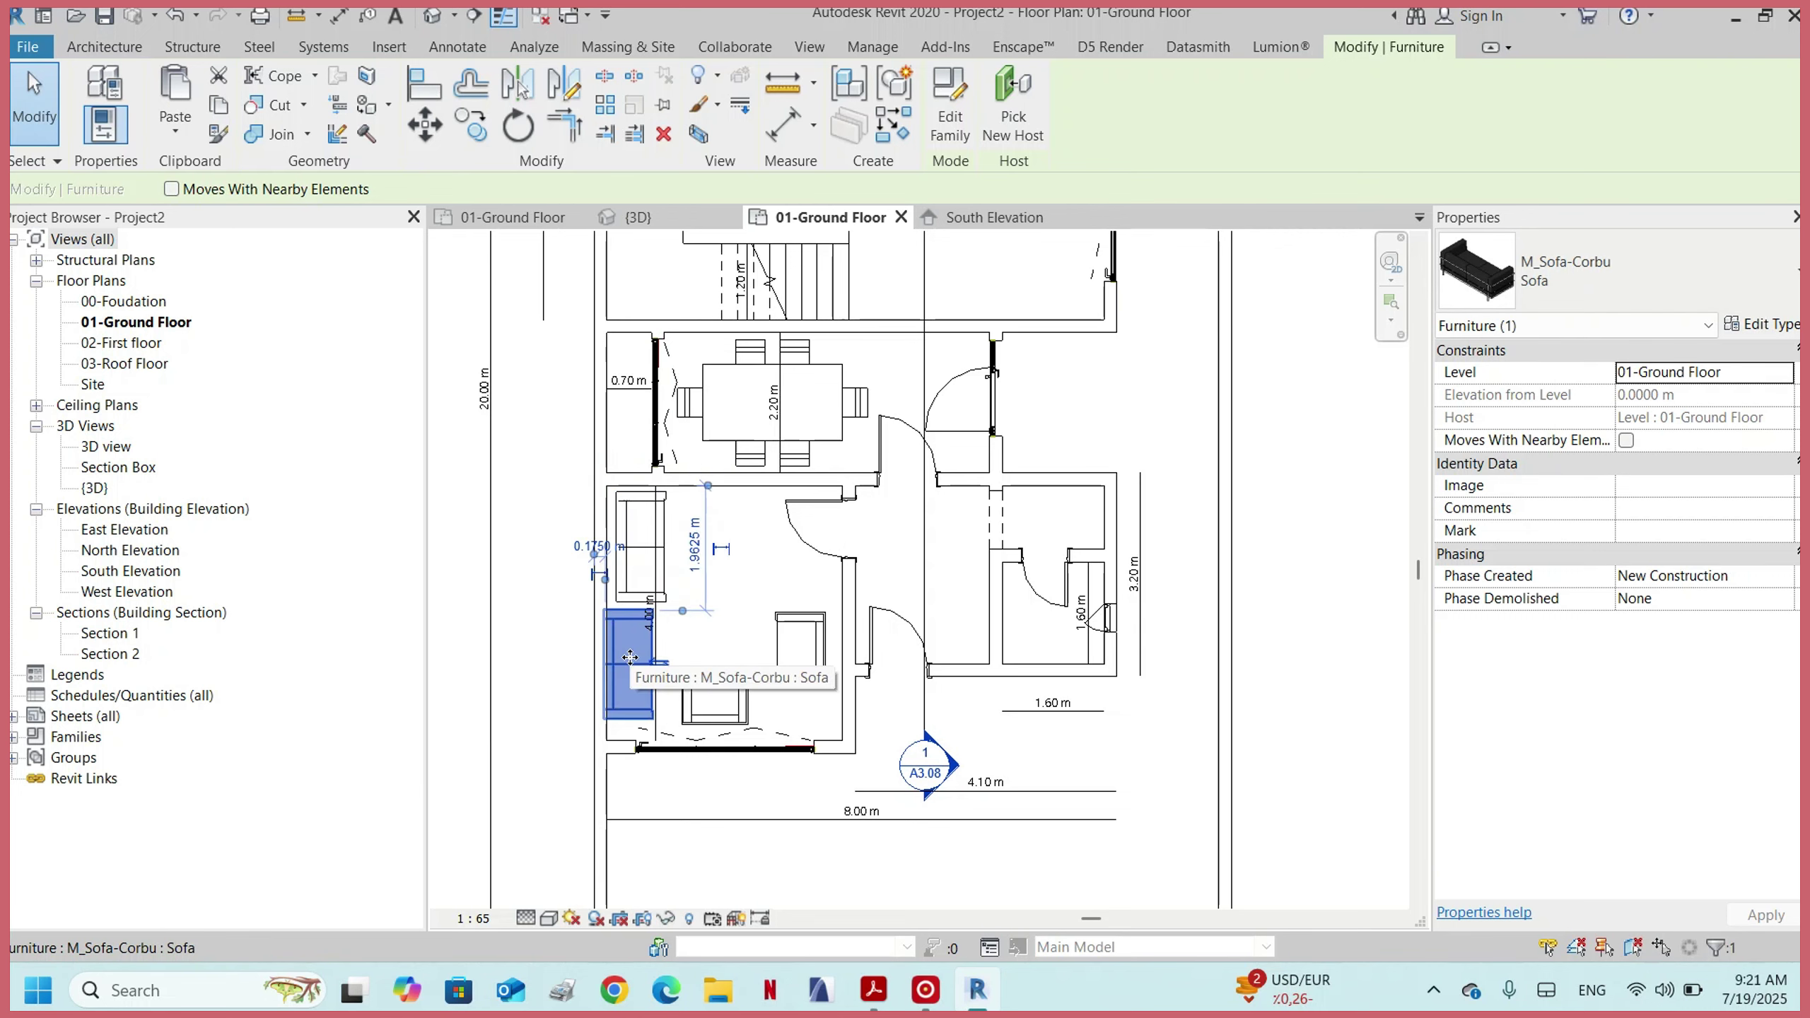
pyautogui.press('Right')
pyautogui.press('Right')
pyautogui.press('Right')
pyautogui.press('Right')
pyautogui.scroll(2, 657, 526)
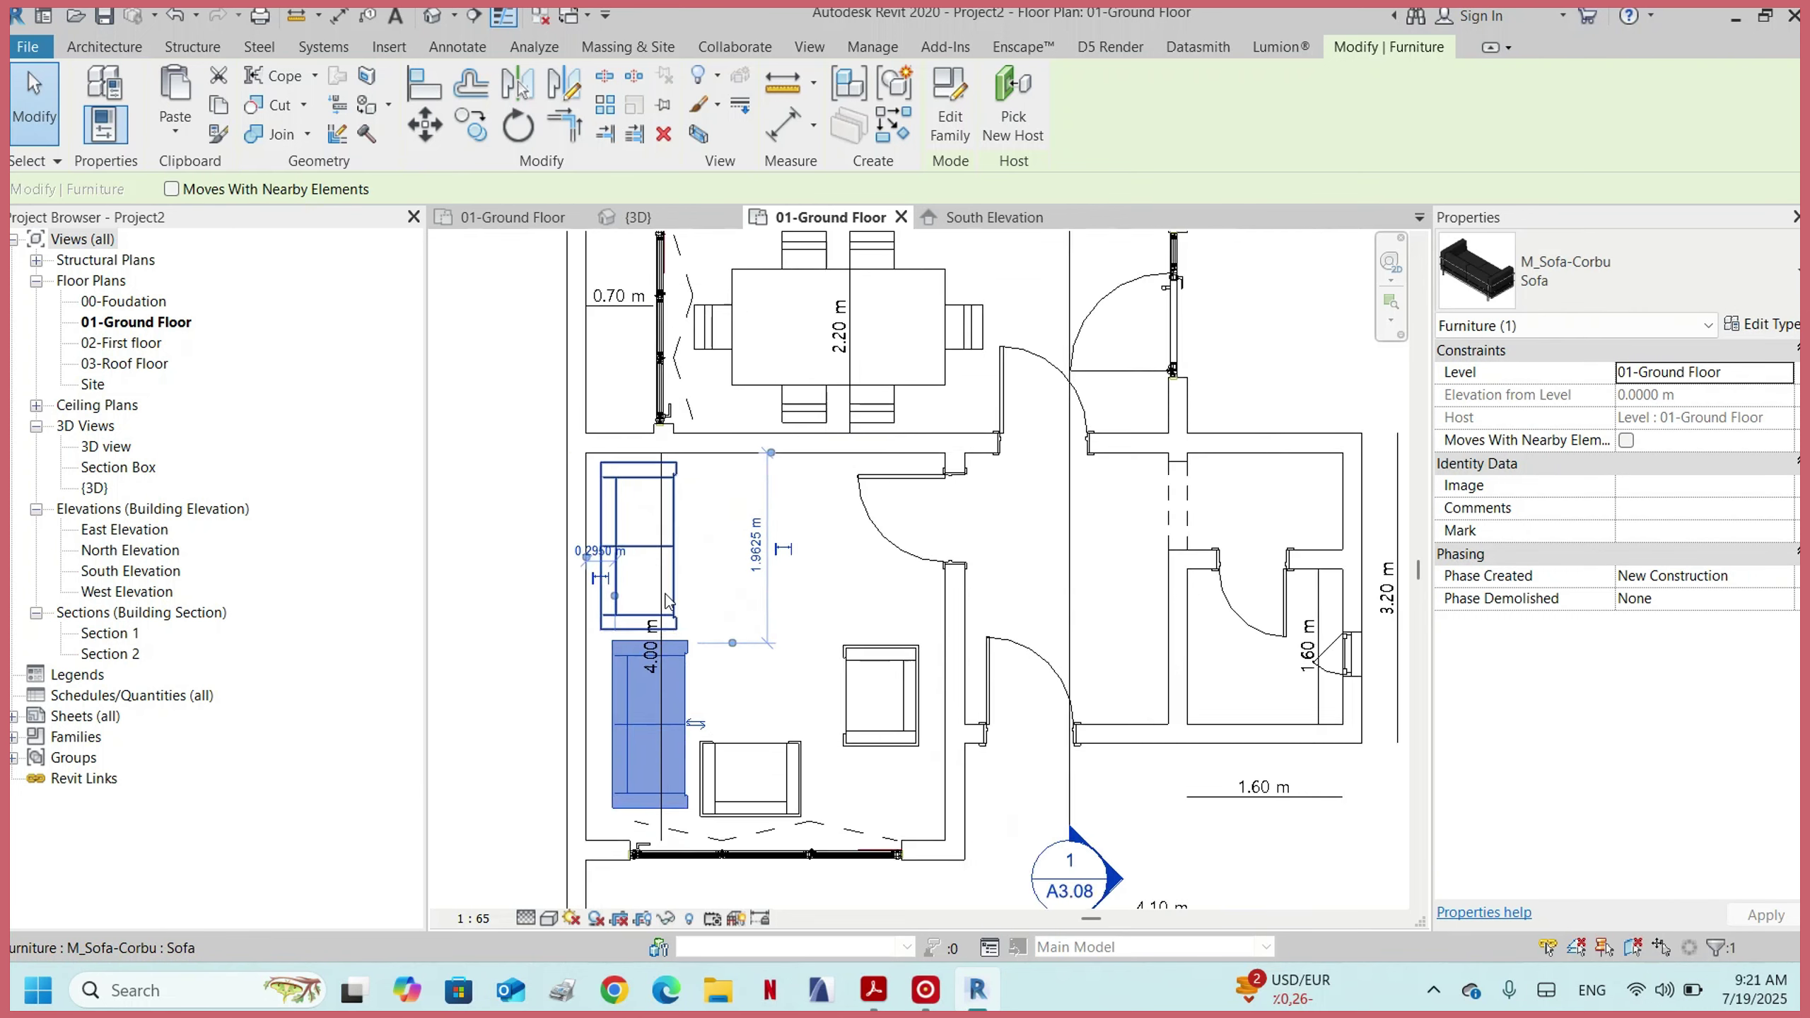
pyautogui.click(746, 515)
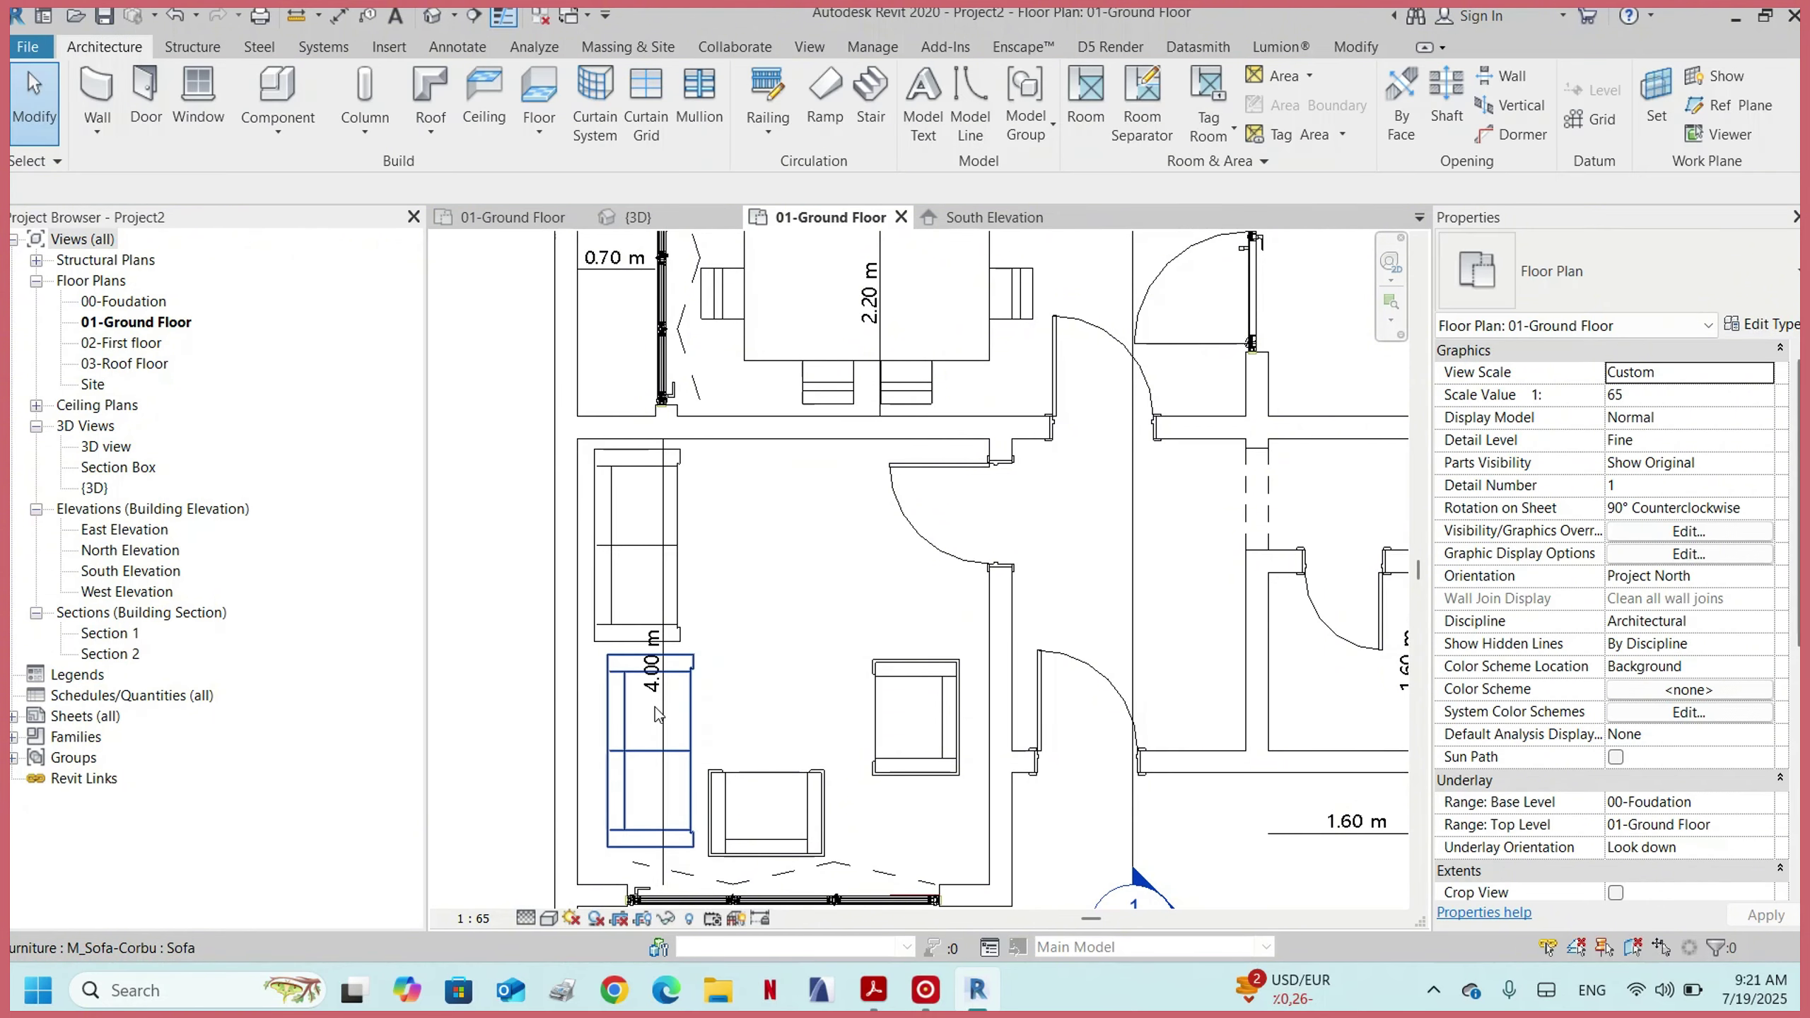
# - Move the 4.00 m dimension outside the outer wall and nudge the second sofa back into line with the first
pyautogui.moveTo(661, 717); pyautogui.dragTo(499, 706)
pyautogui.click(848, 620)
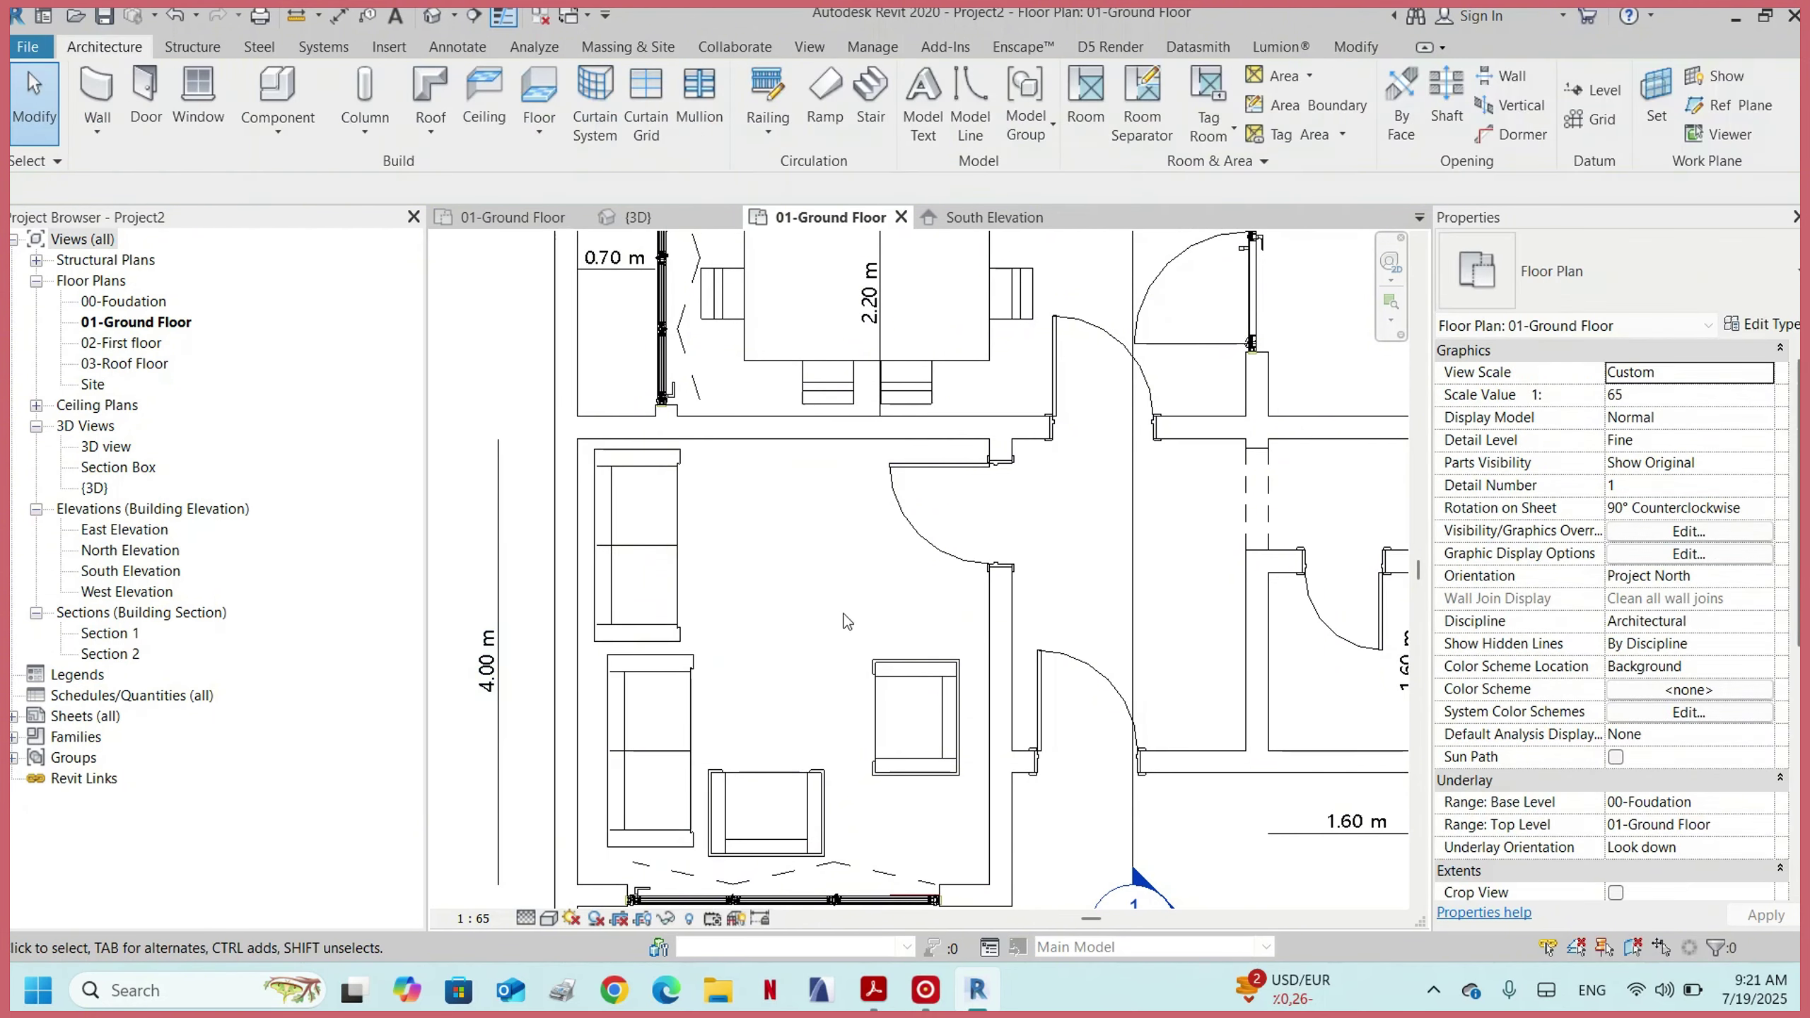
pyautogui.click(687, 691)
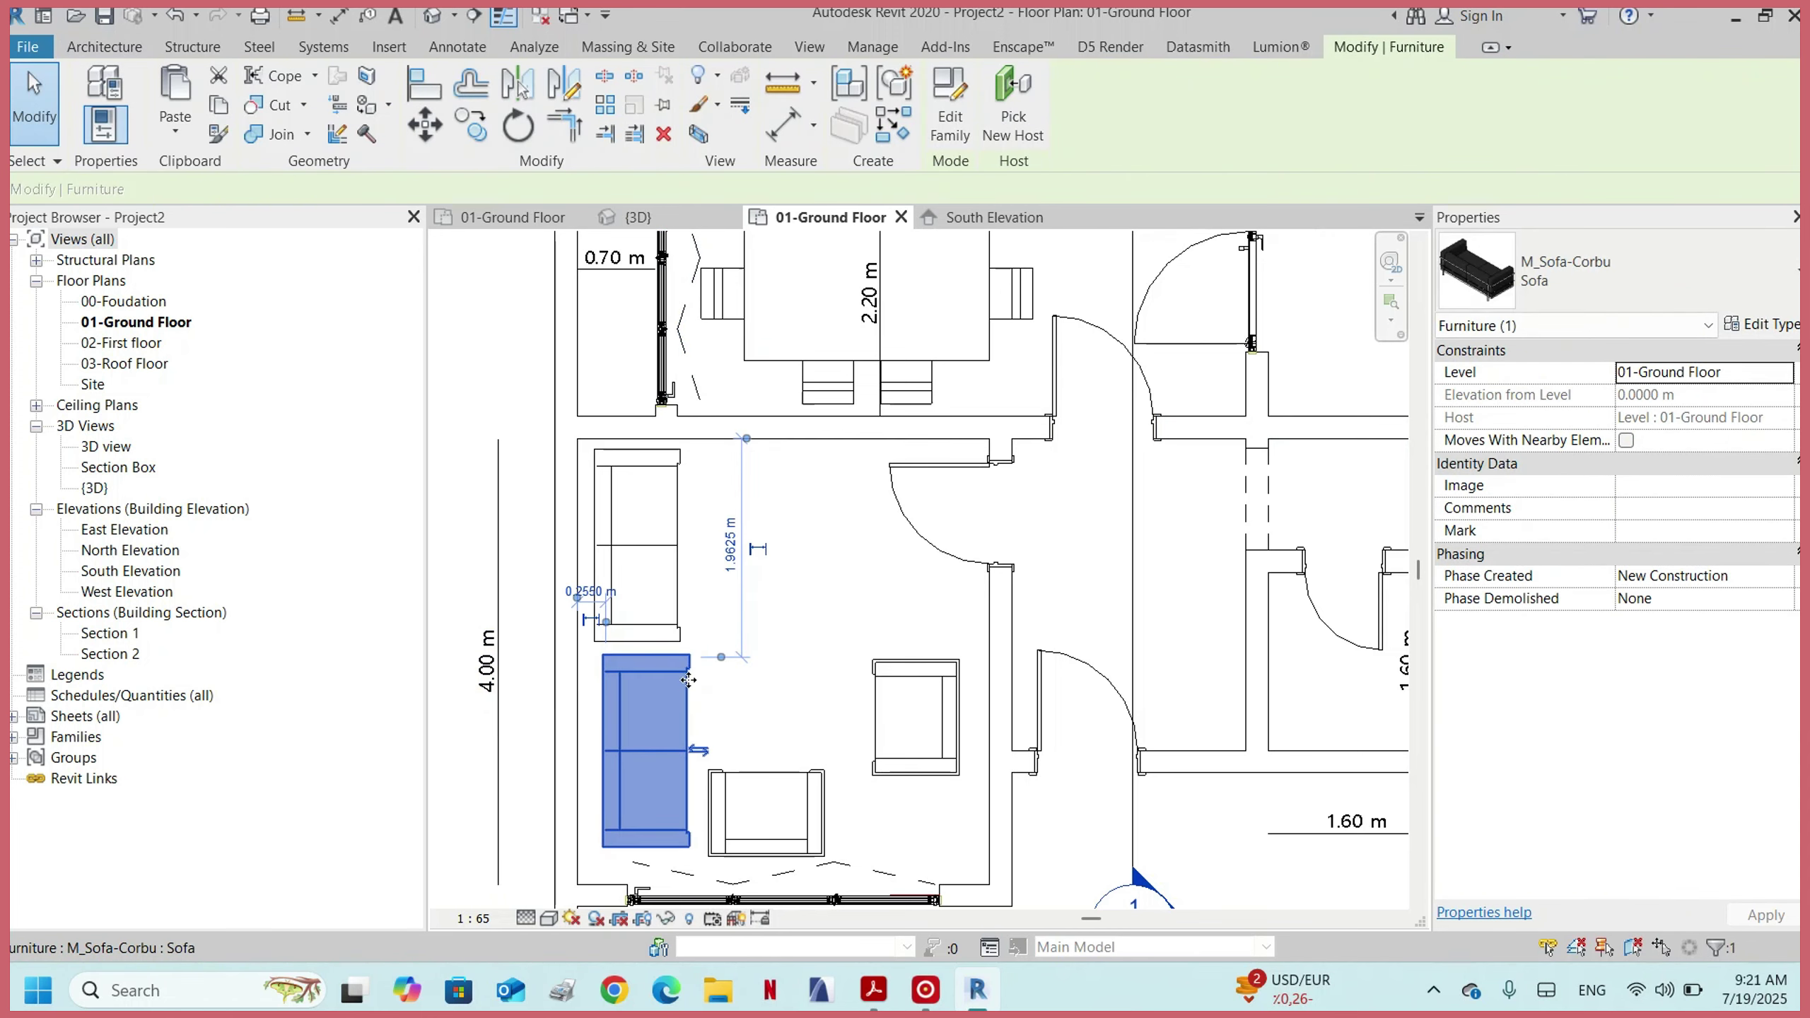
pyautogui.scroll(-2, 785, 485)
pyautogui.click(794, 542)
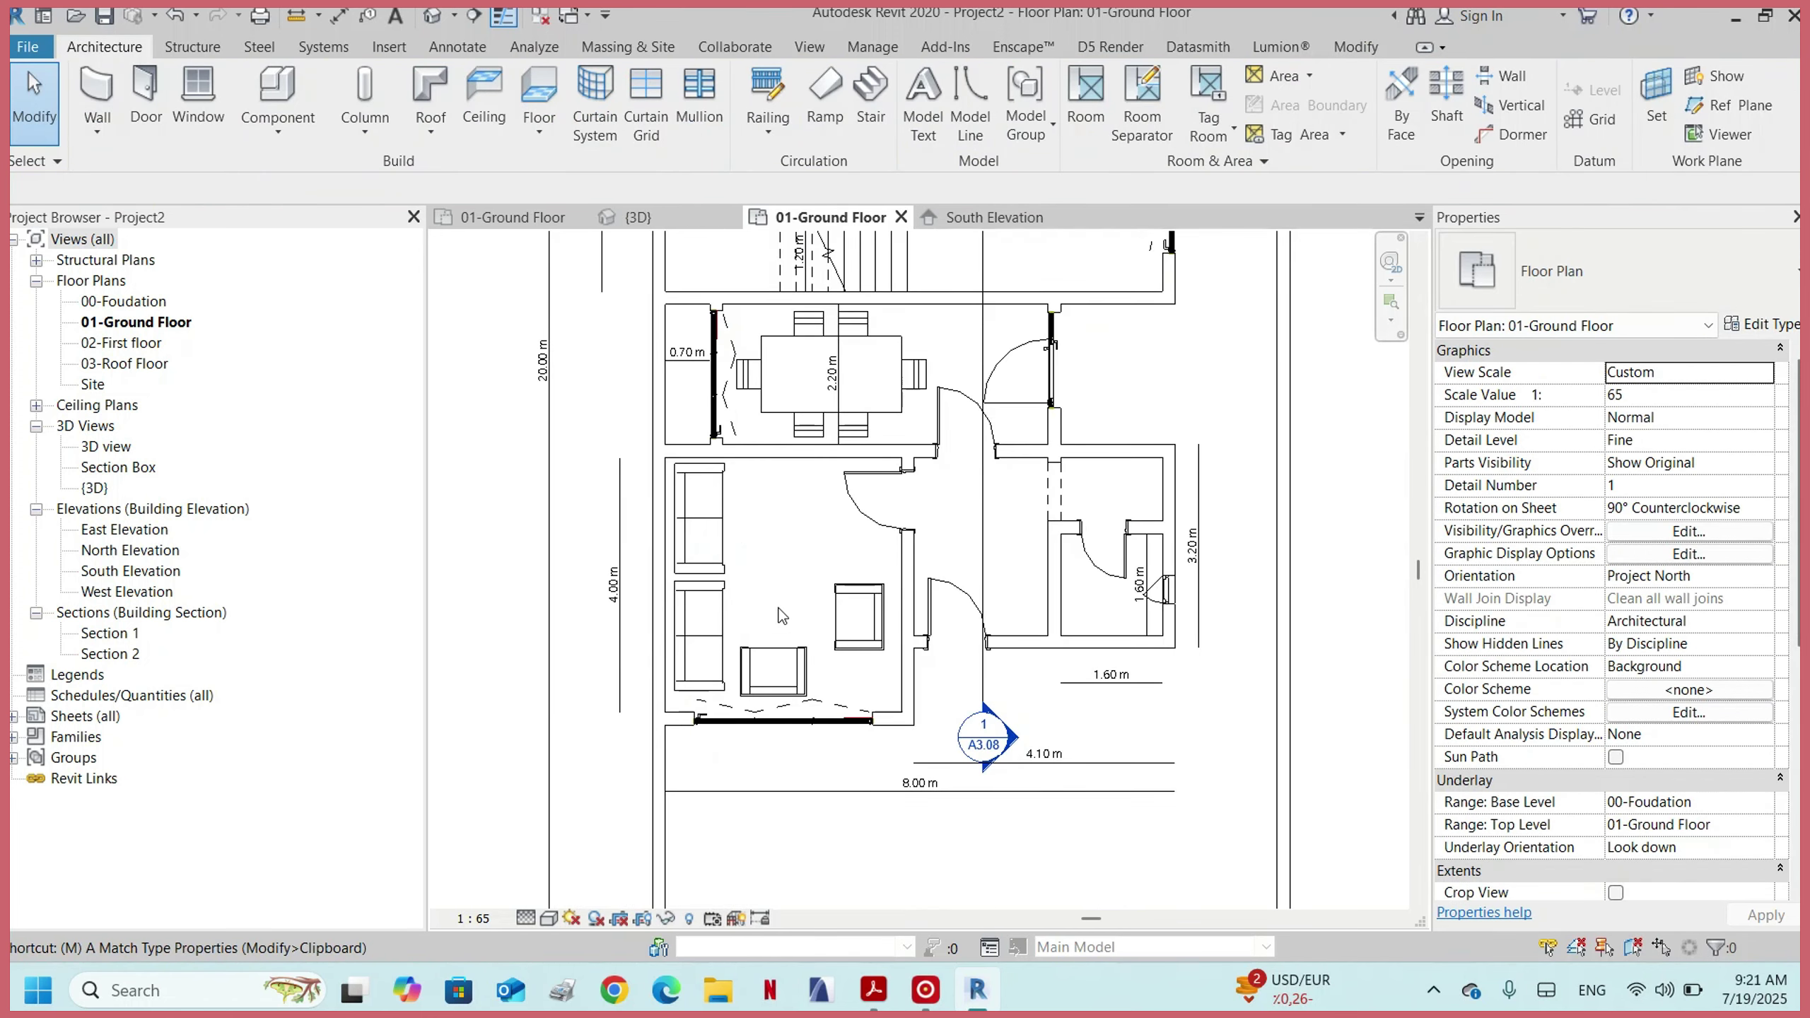
# - Match the second sofa's type onto the chair in front of the window
pyautogui.press('a')
pyautogui.click(698, 634)
pyautogui.click(774, 670)
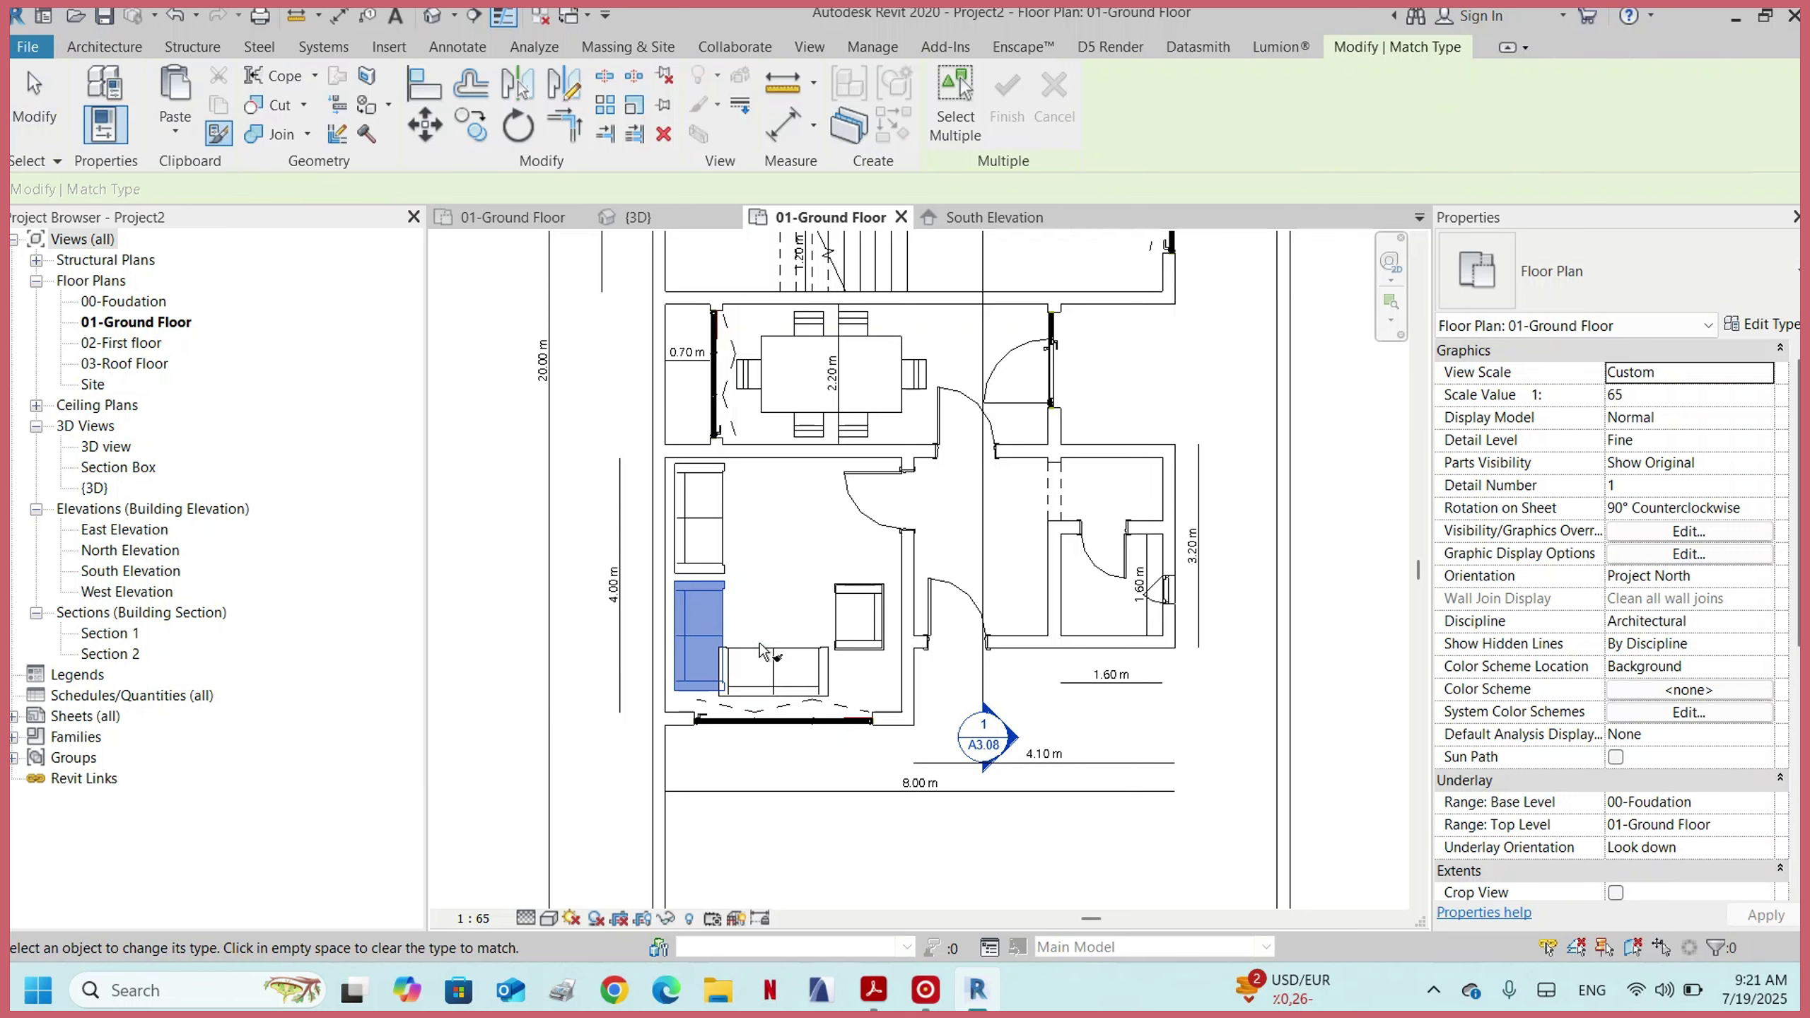
# - Nudge the remaining chair toward the dining room side and shift the sofa in front of the window away from the second sofa
pyautogui.press('Escape')
pyautogui.click(857, 602)
pyautogui.moveTo(845, 655)
pyautogui.mouseDown()
pyautogui.moveTo(845, 625)
pyautogui.moveTo(827, 648)
pyautogui.mouseUp()
pyautogui.click(812, 649)
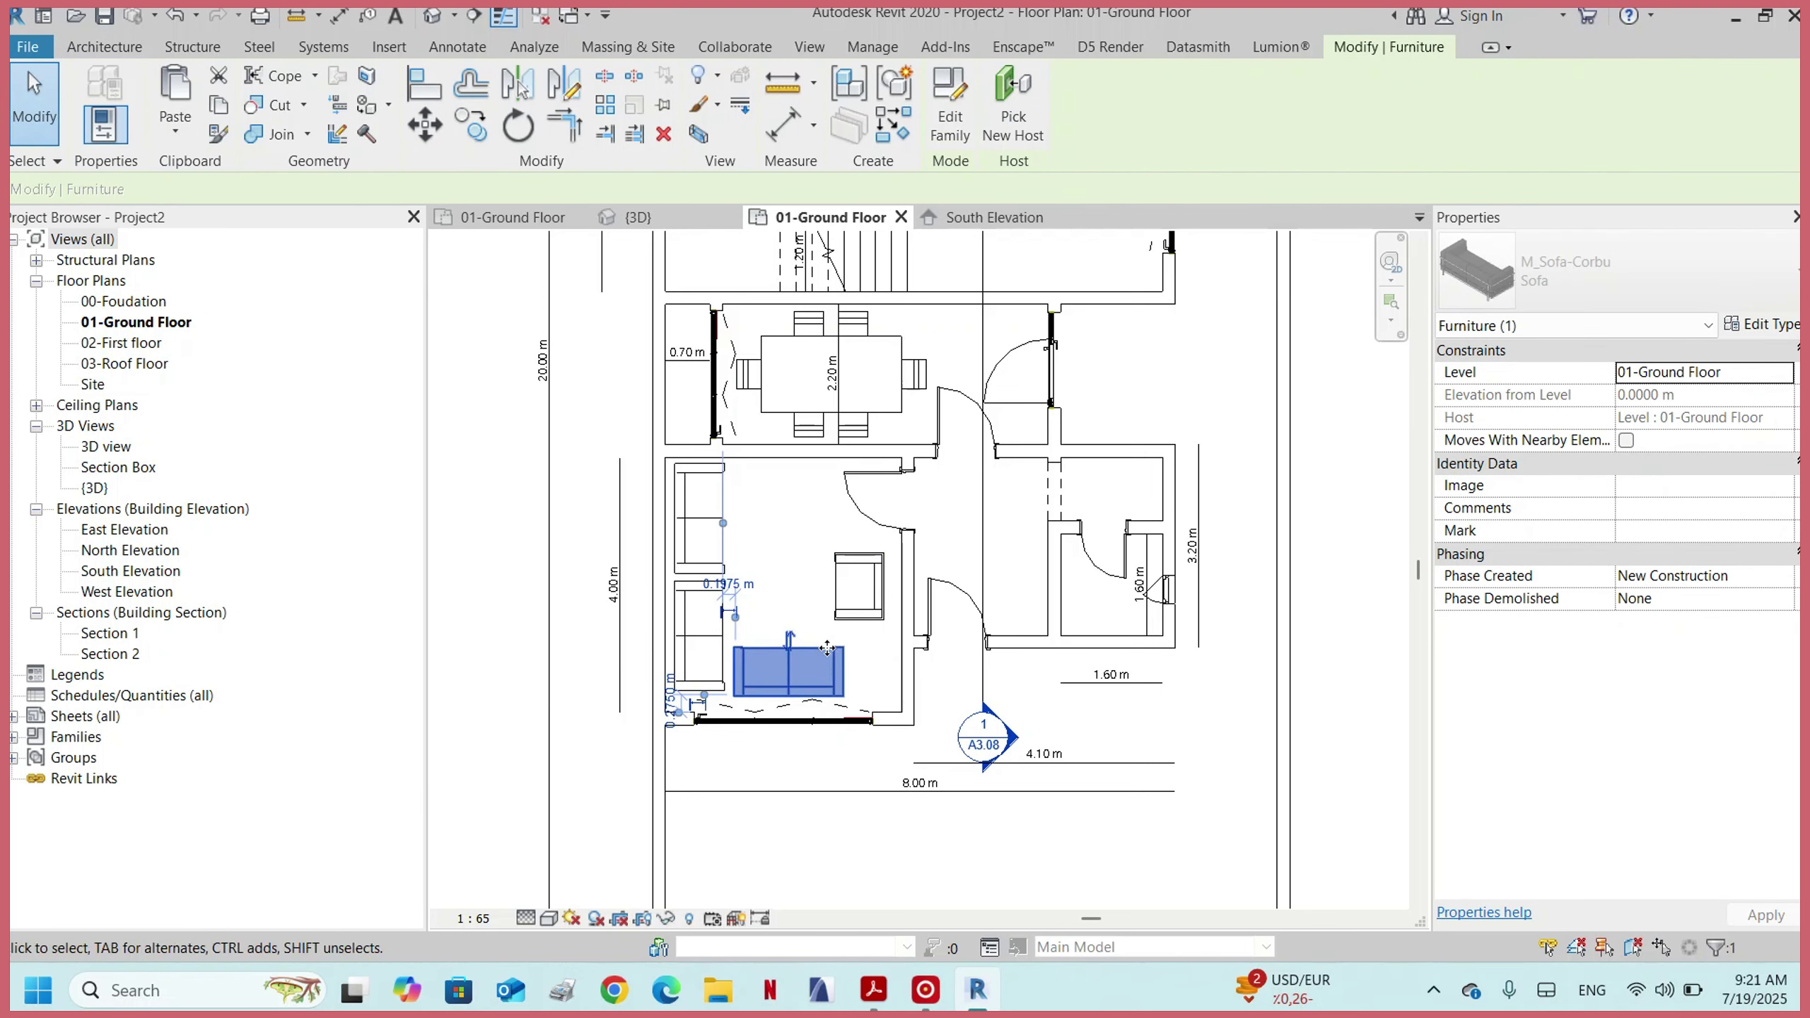
pyautogui.click(758, 592)
pyautogui.scroll(-3, 758, 593)
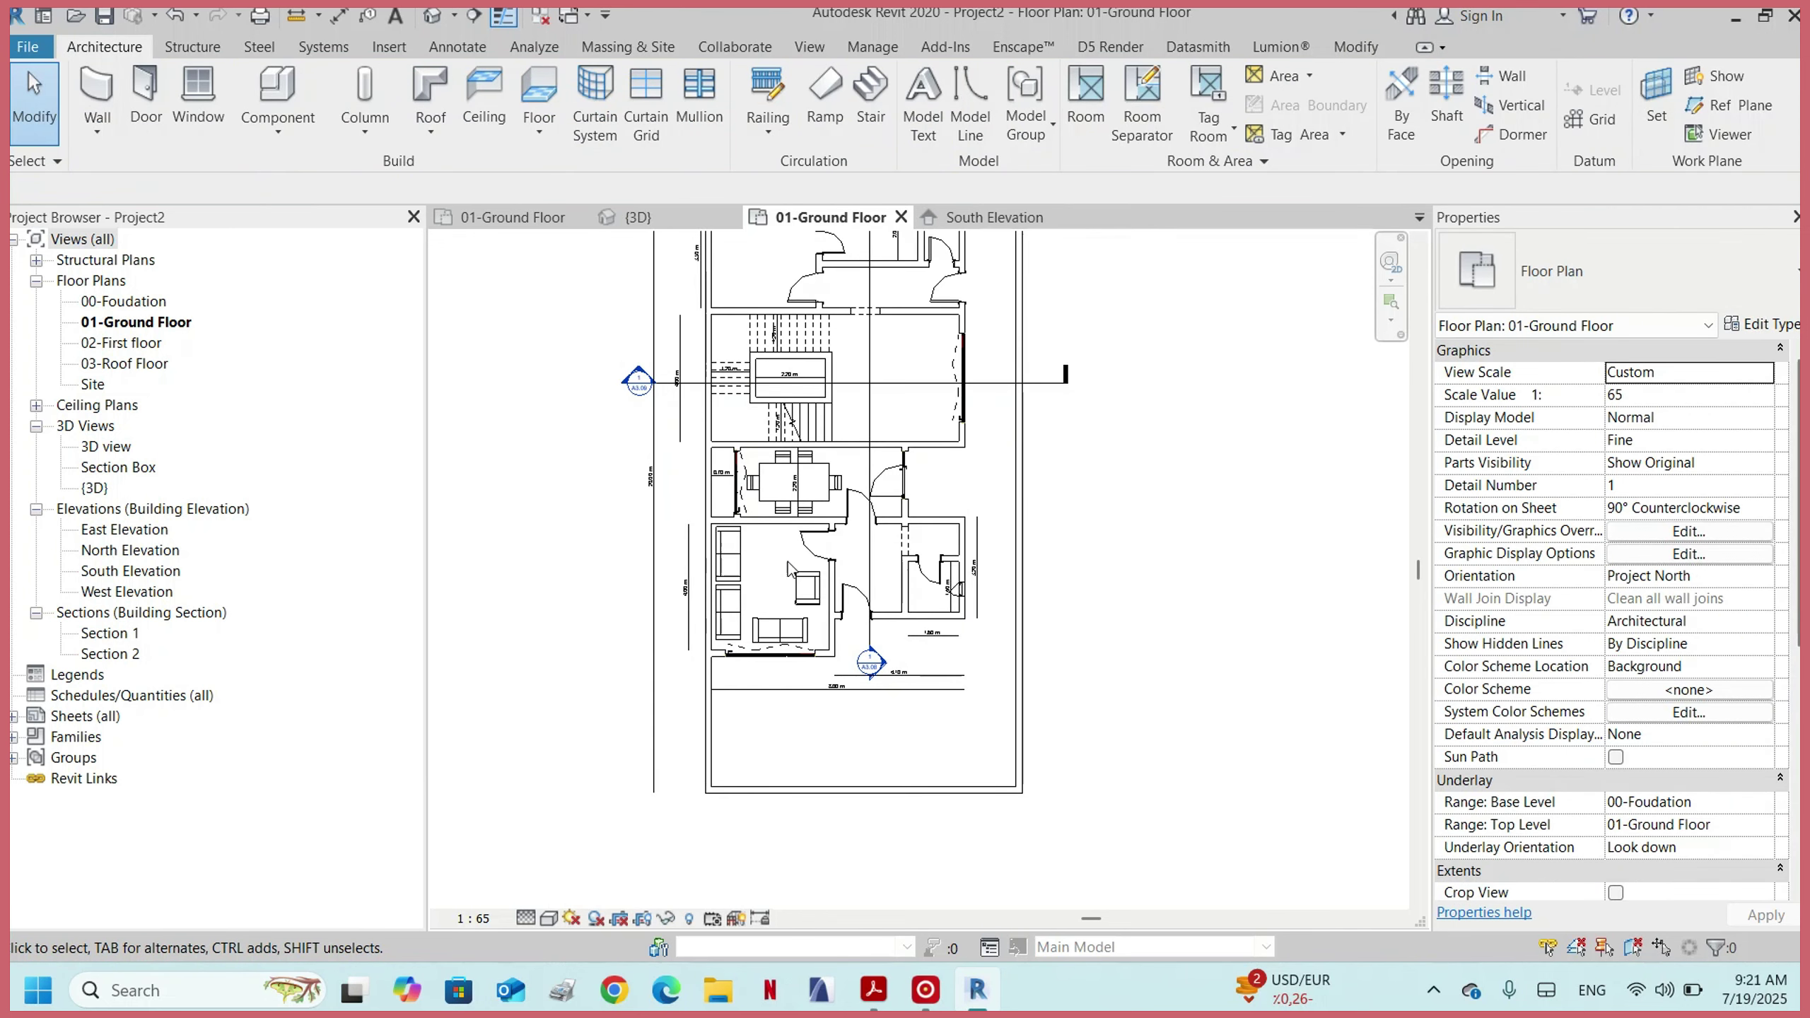
pyautogui.click(796, 589)
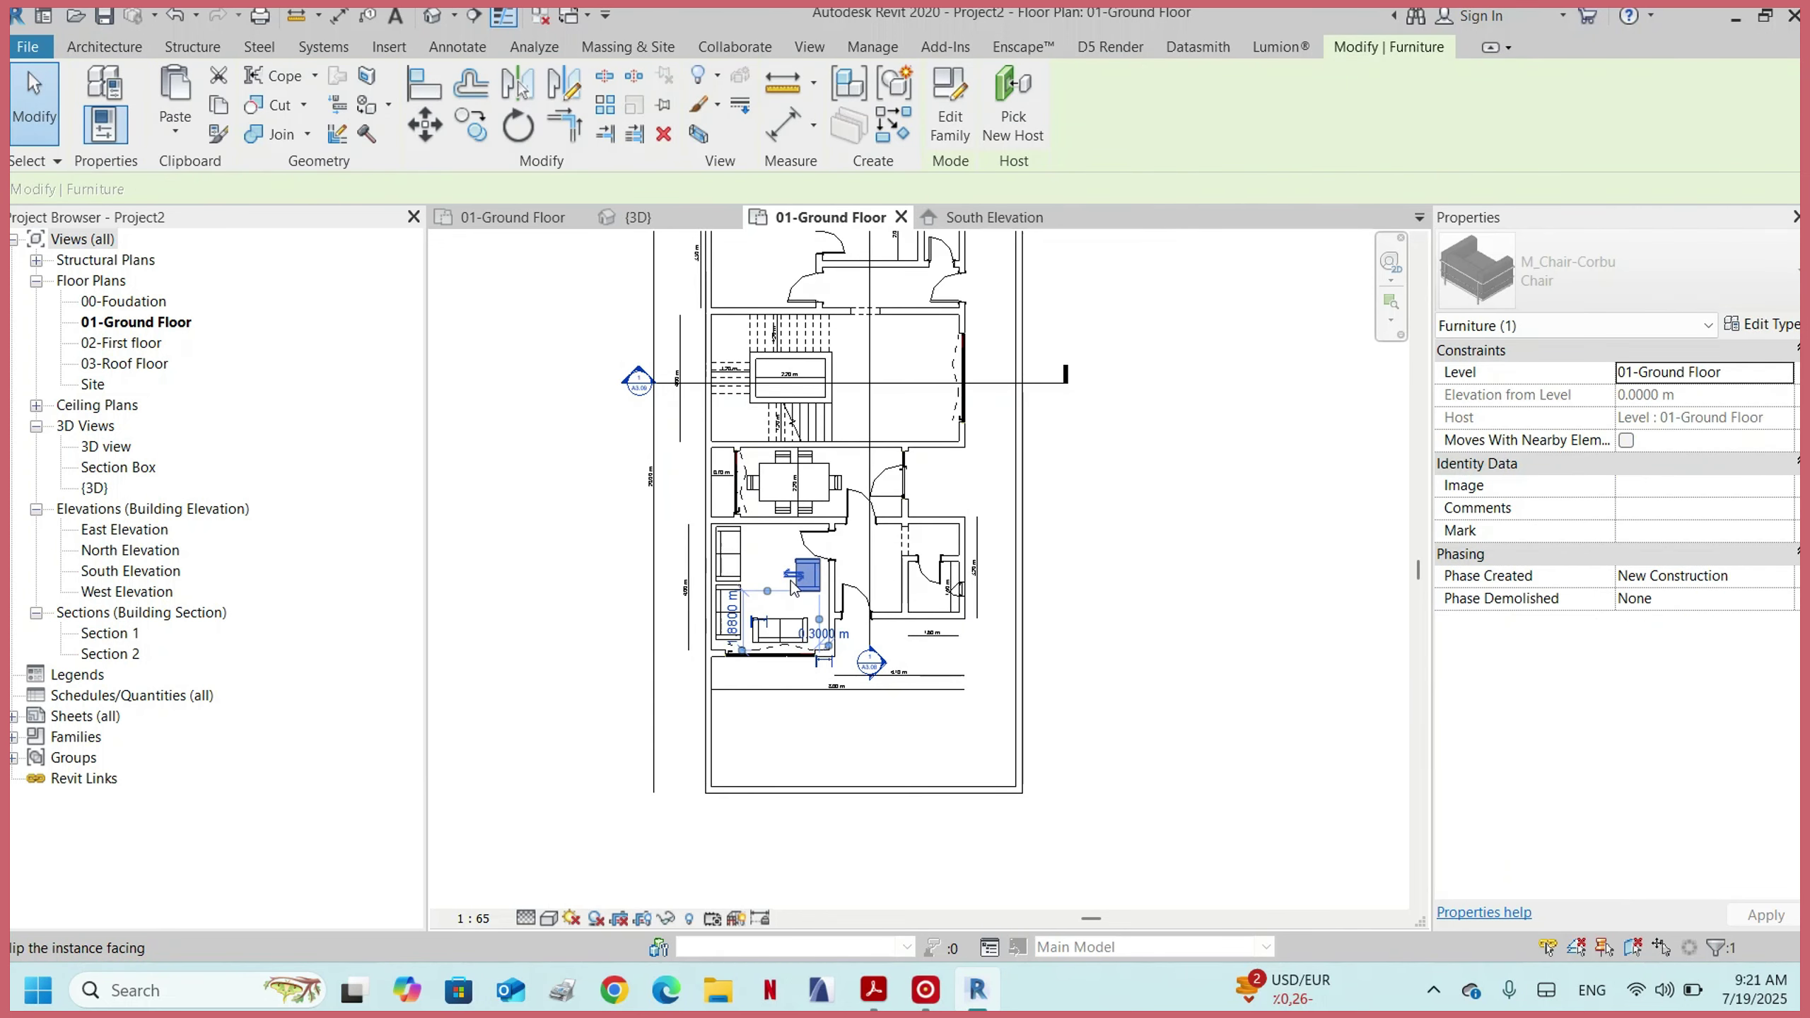
pyautogui.scroll(1, 734, 562)
pyautogui.press('Escape')
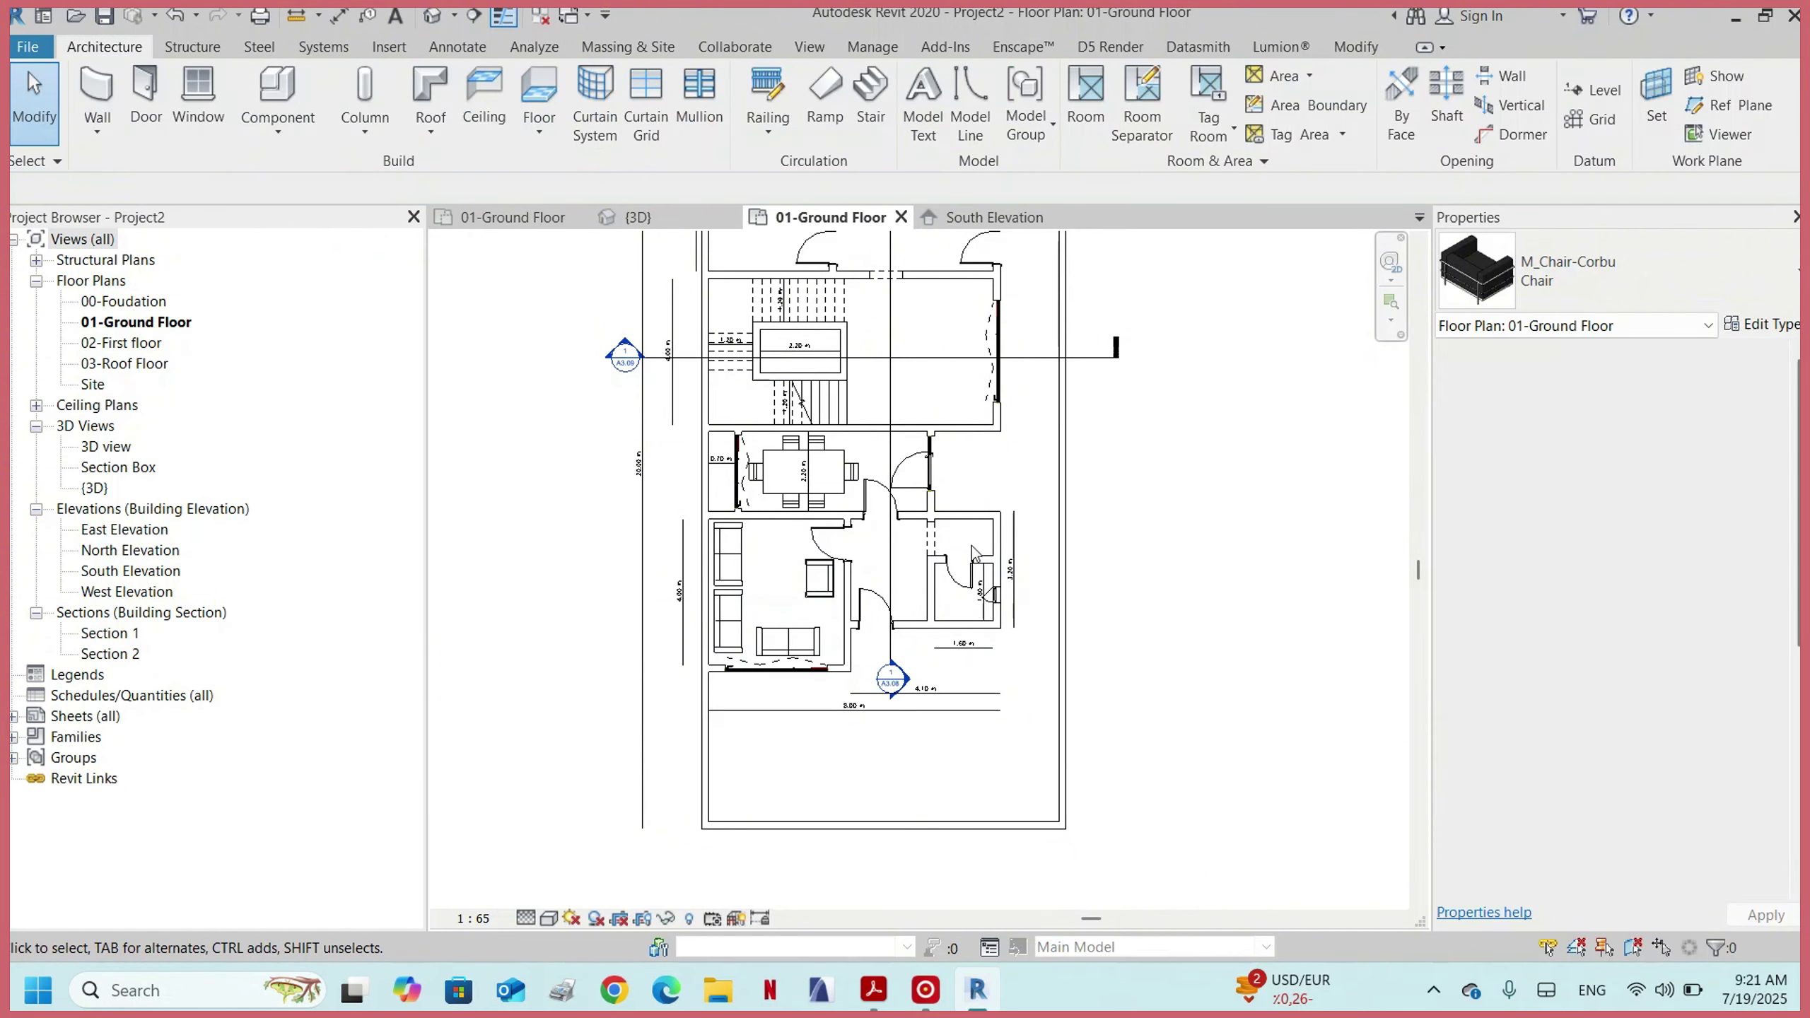
# - Change the remaining living room chair to the M_Table-End type 0762 x 0762mm
pyautogui.click(819, 578)
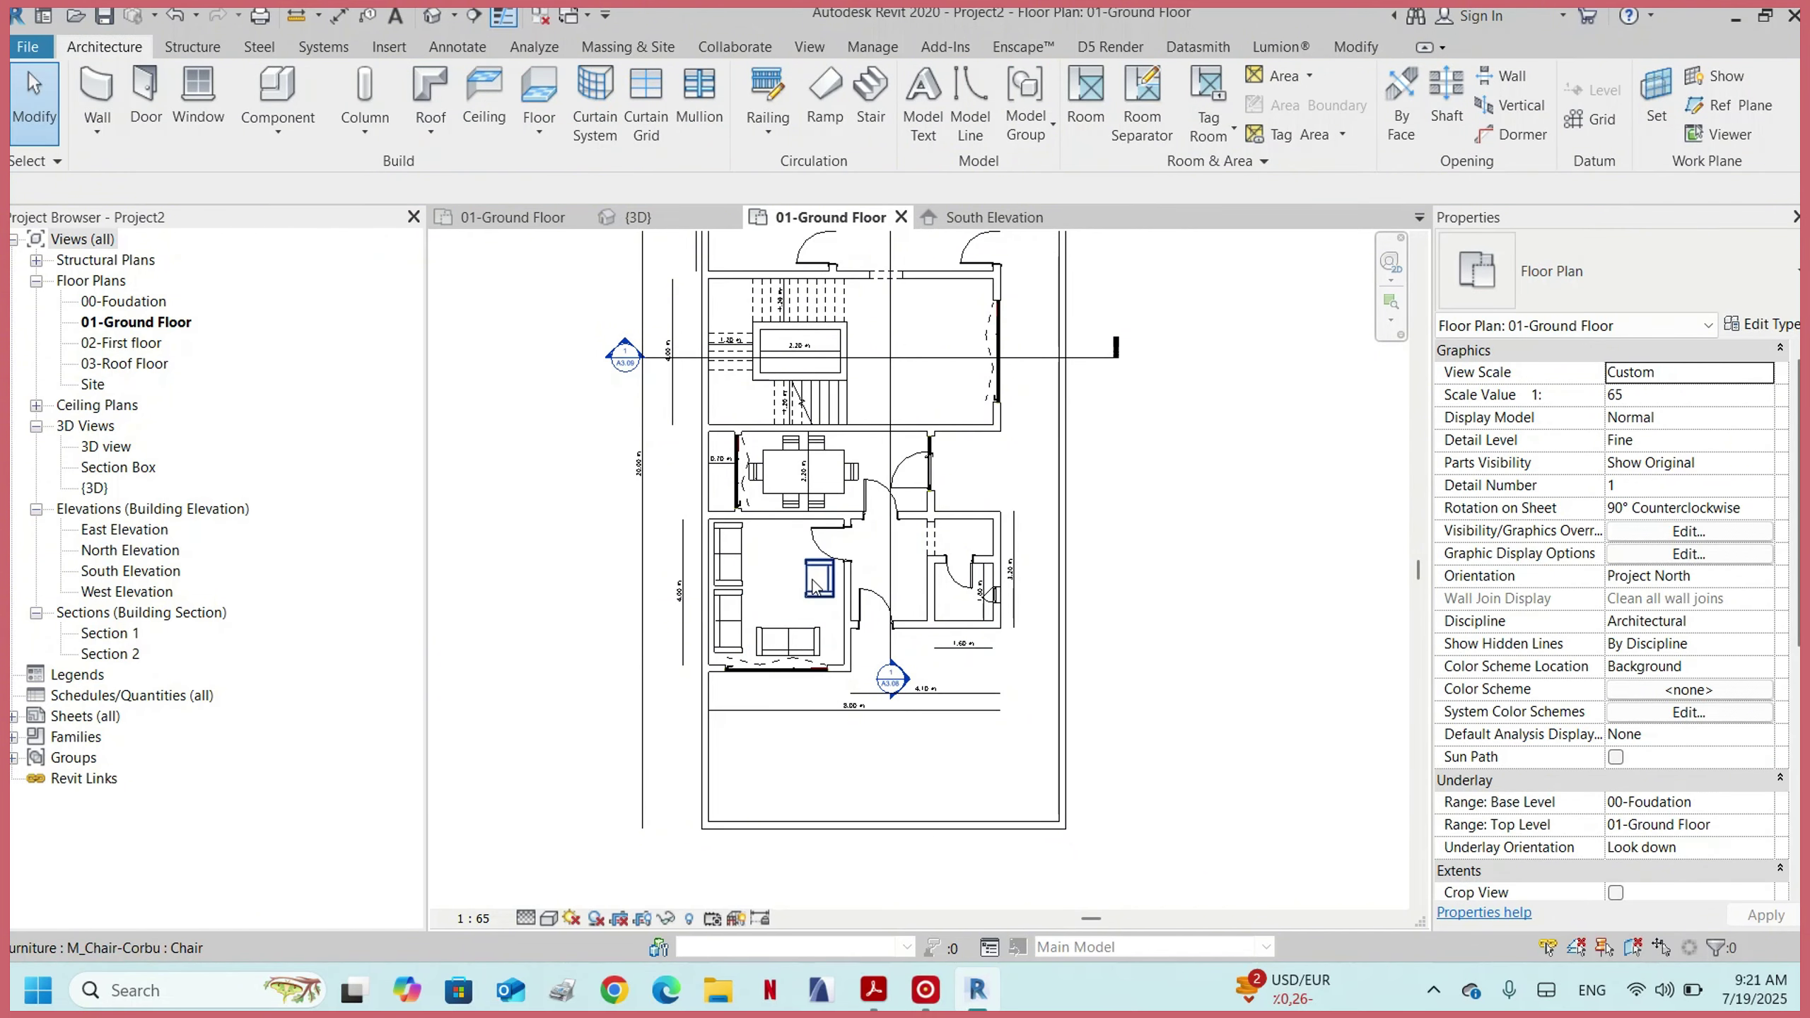
pyautogui.click(1702, 271)
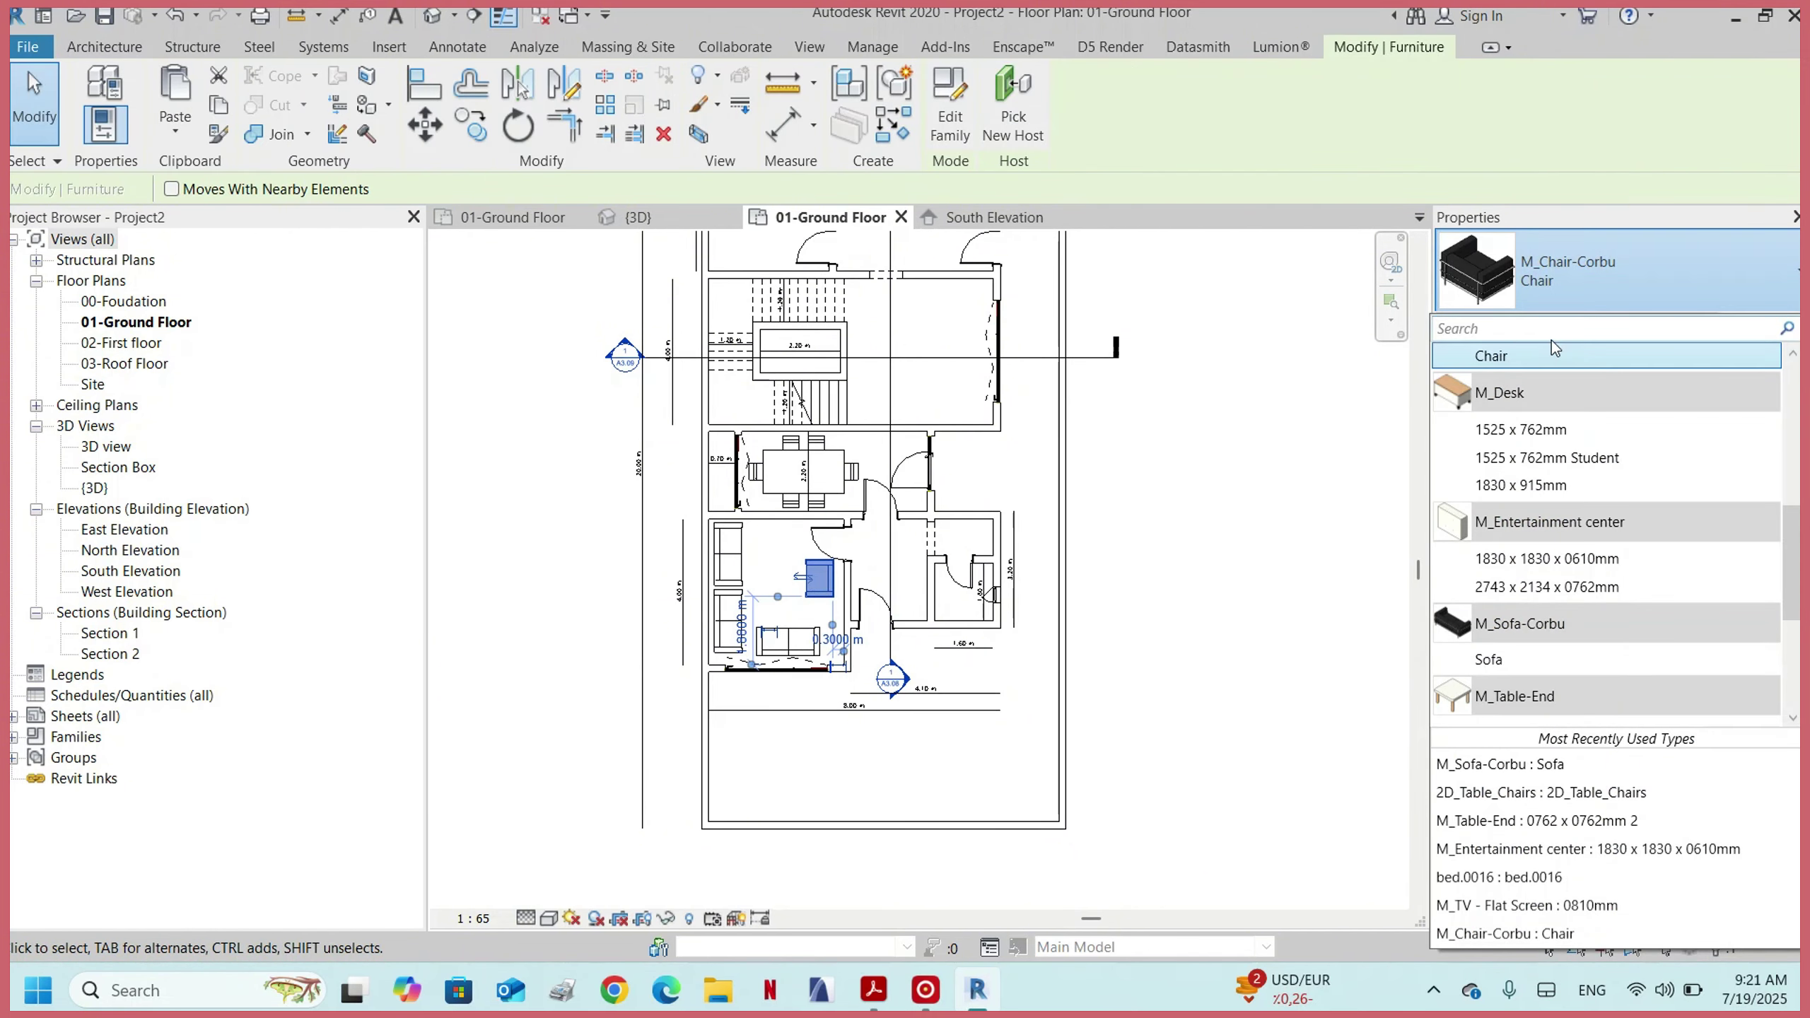
pyautogui.write('tab')
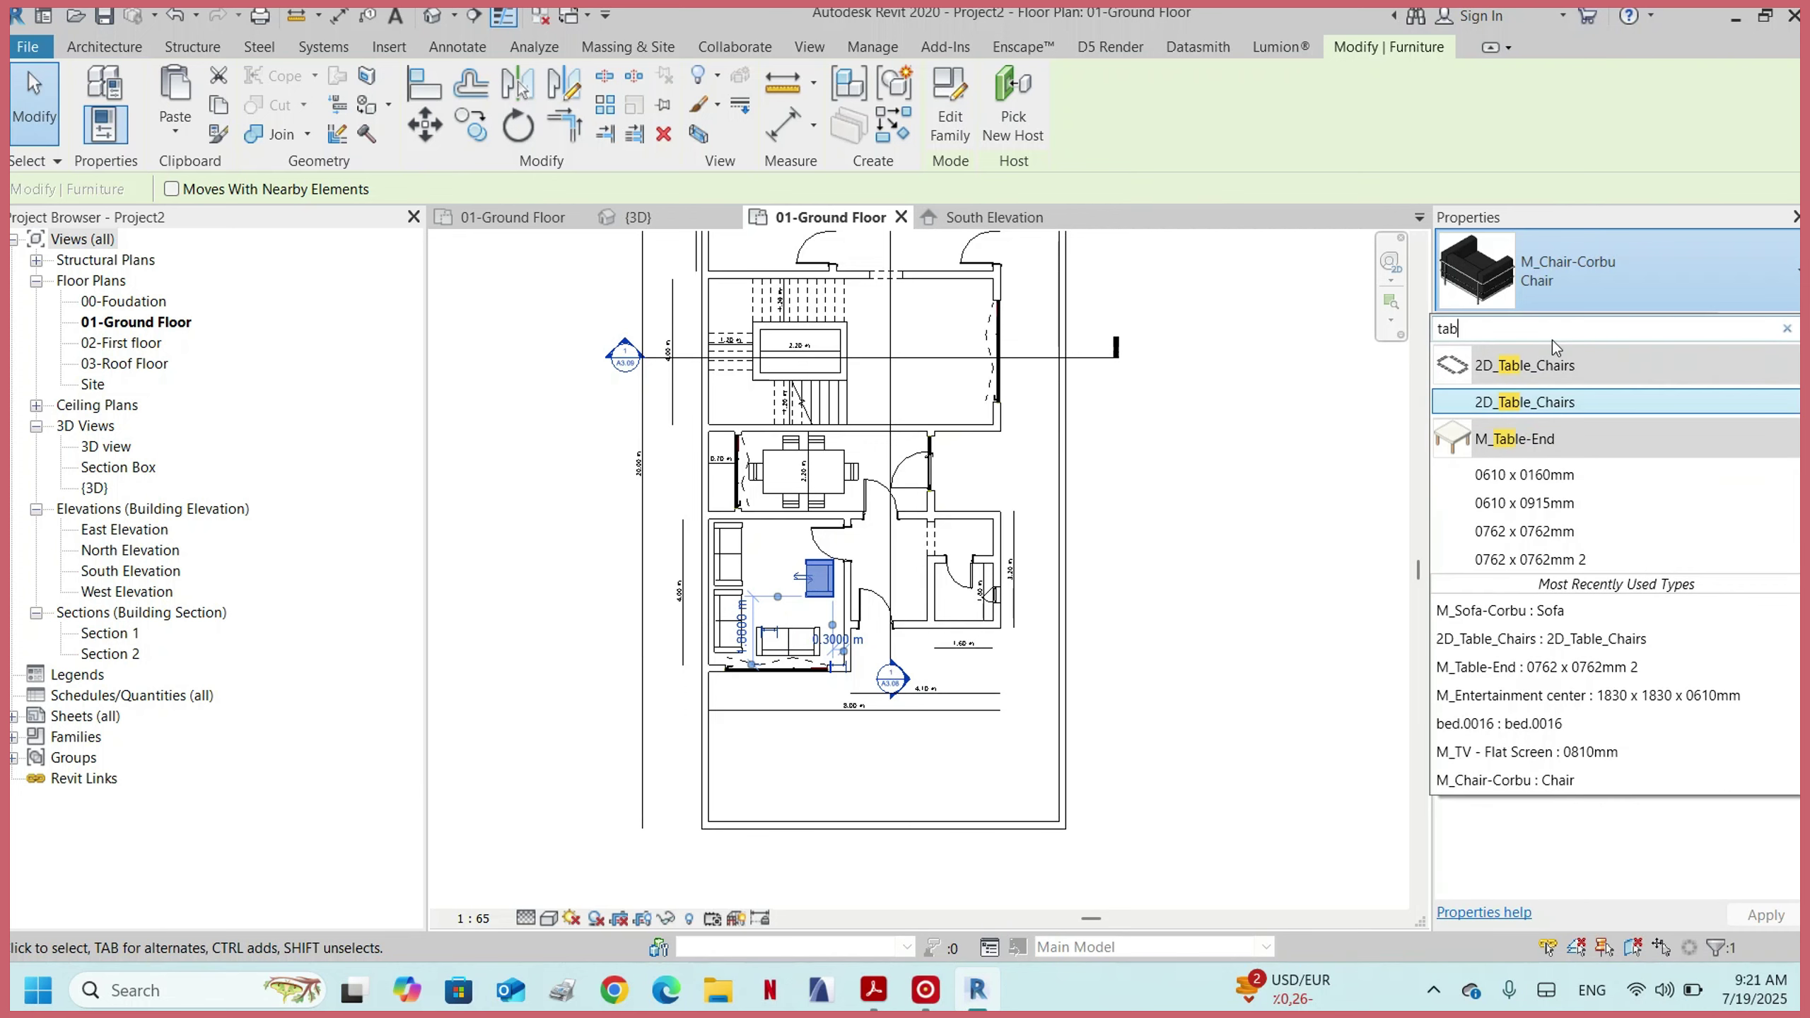
pyautogui.click(1504, 531)
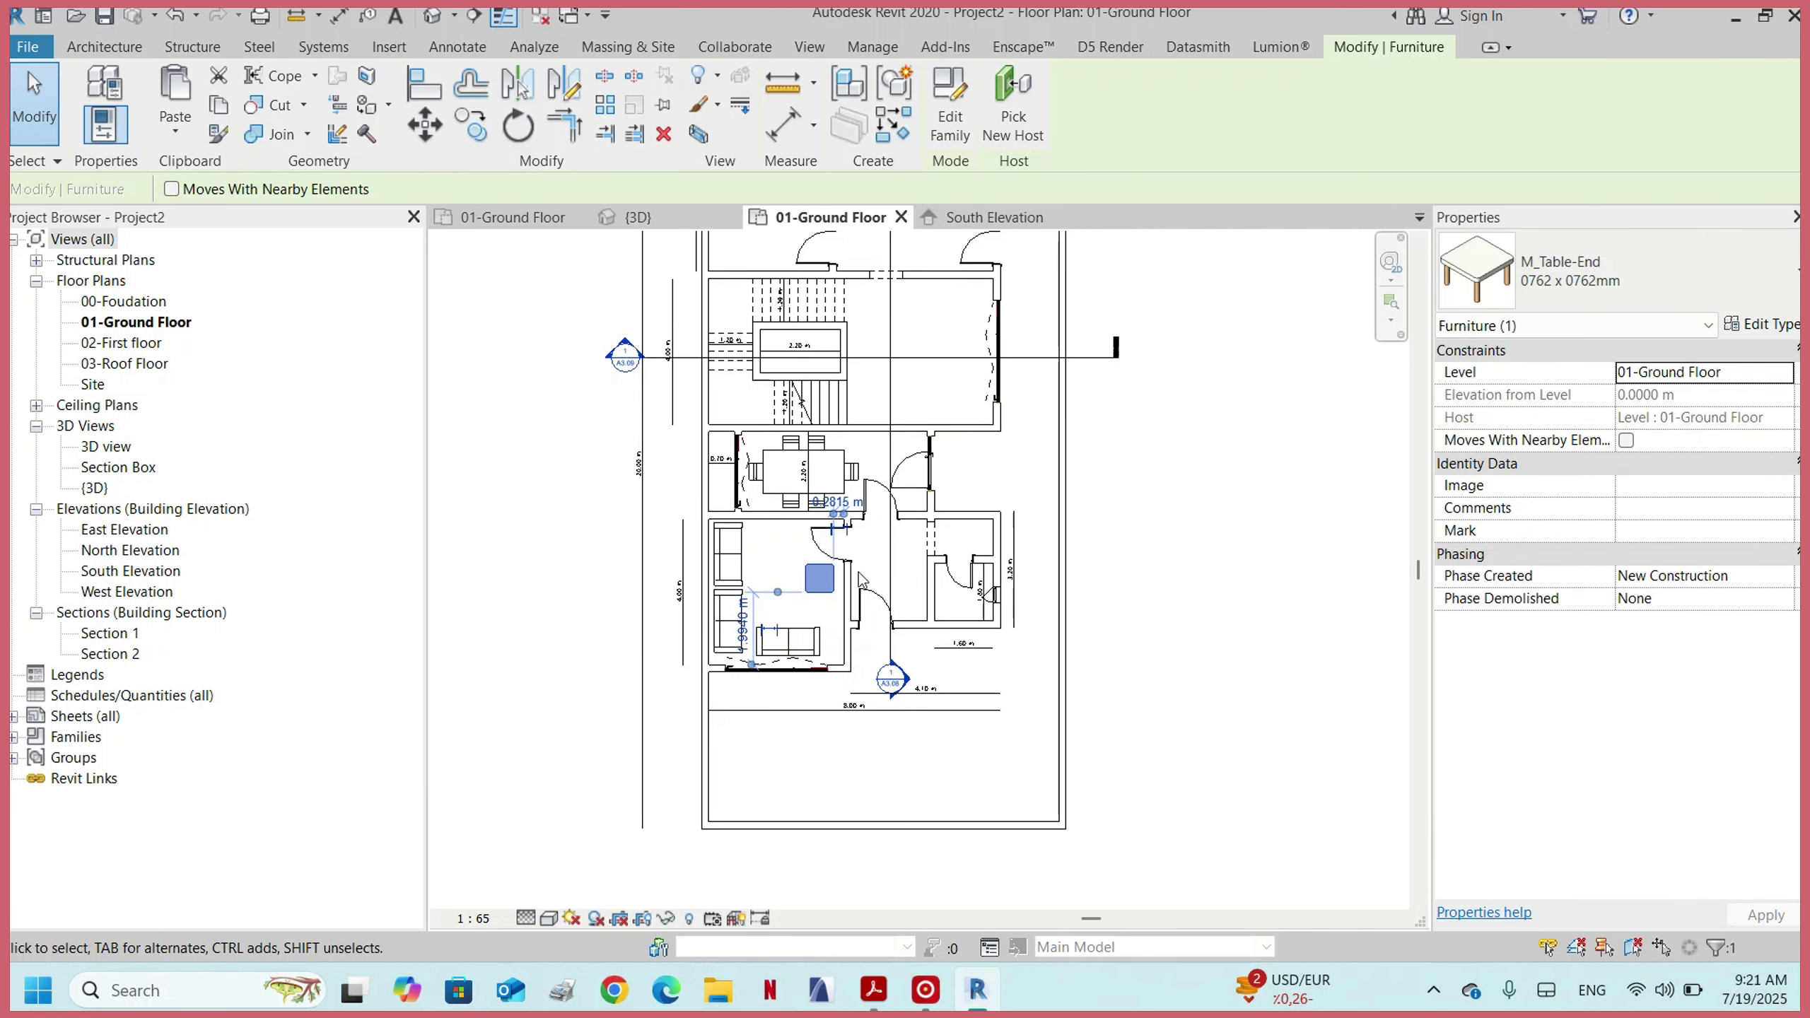
# - Move the end table toward the middle of the living room, between the sofas
pyautogui.scroll(3, 798, 592)
pyautogui.moveTo(861, 562); pyautogui.dragTo(798, 571)
pyautogui.scroll(-3, 784, 534)
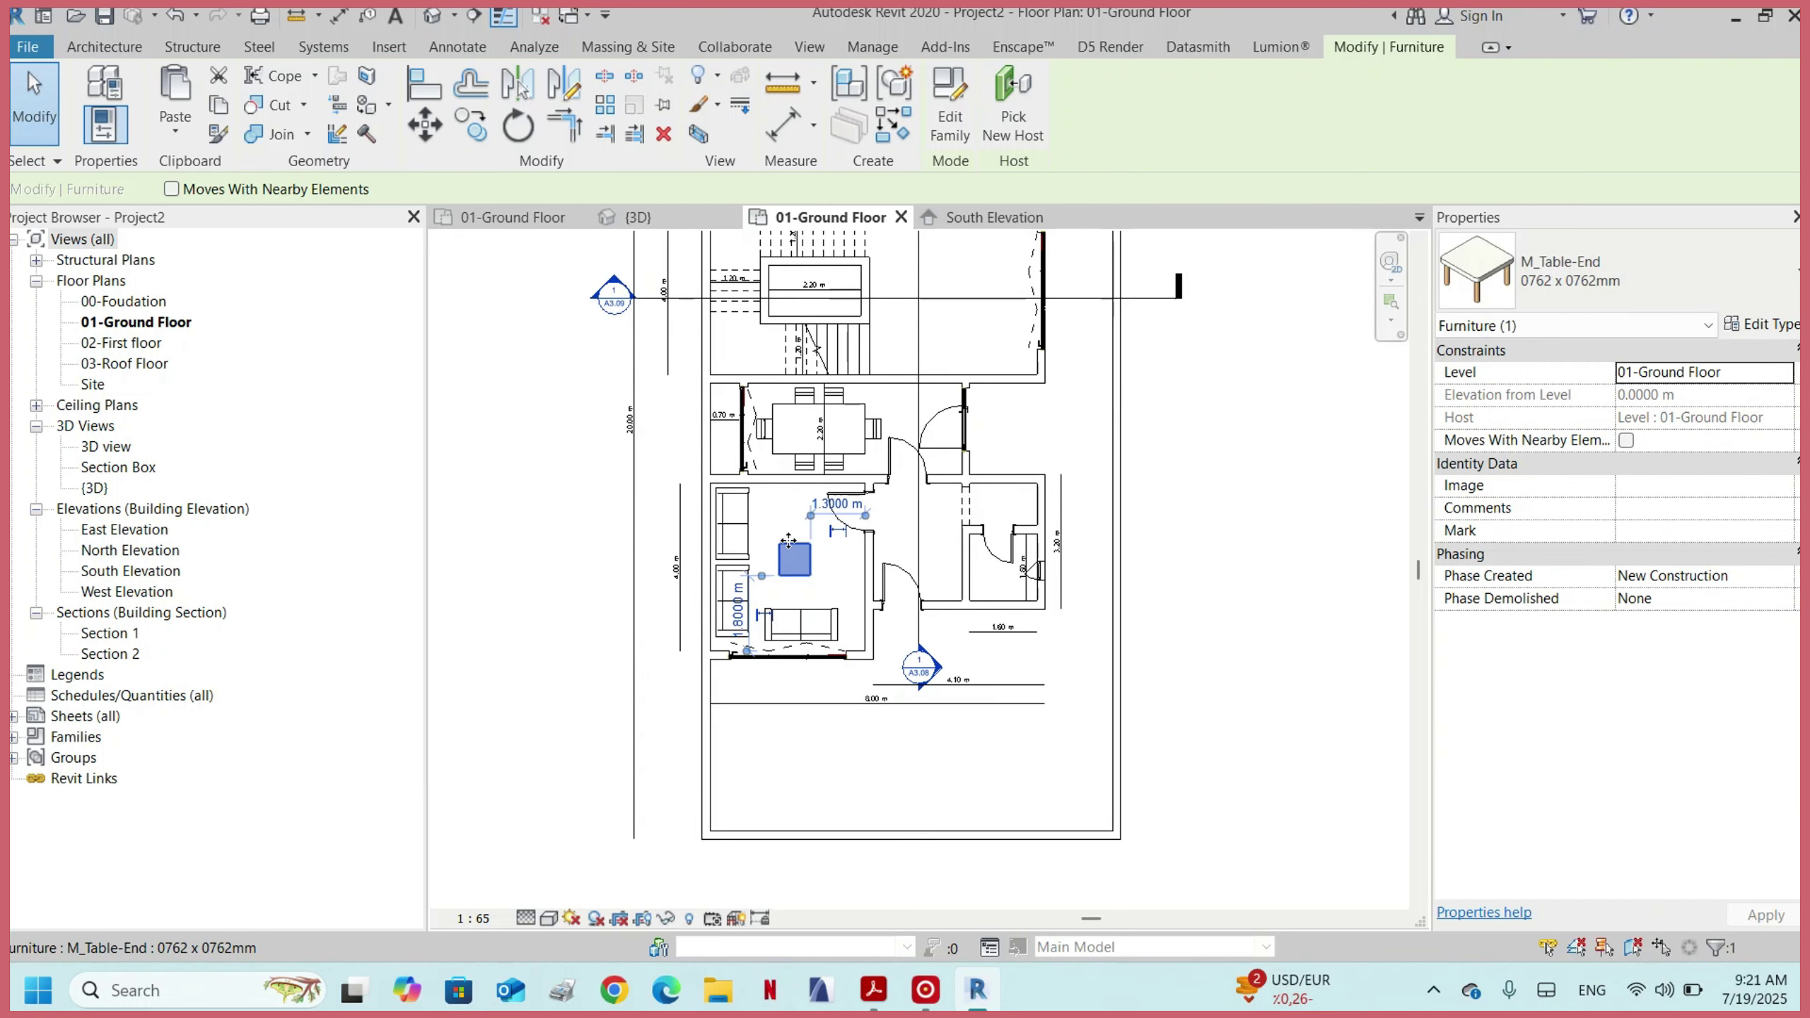
pyautogui.click(572, 521)
pyautogui.scroll(-2, 573, 520)
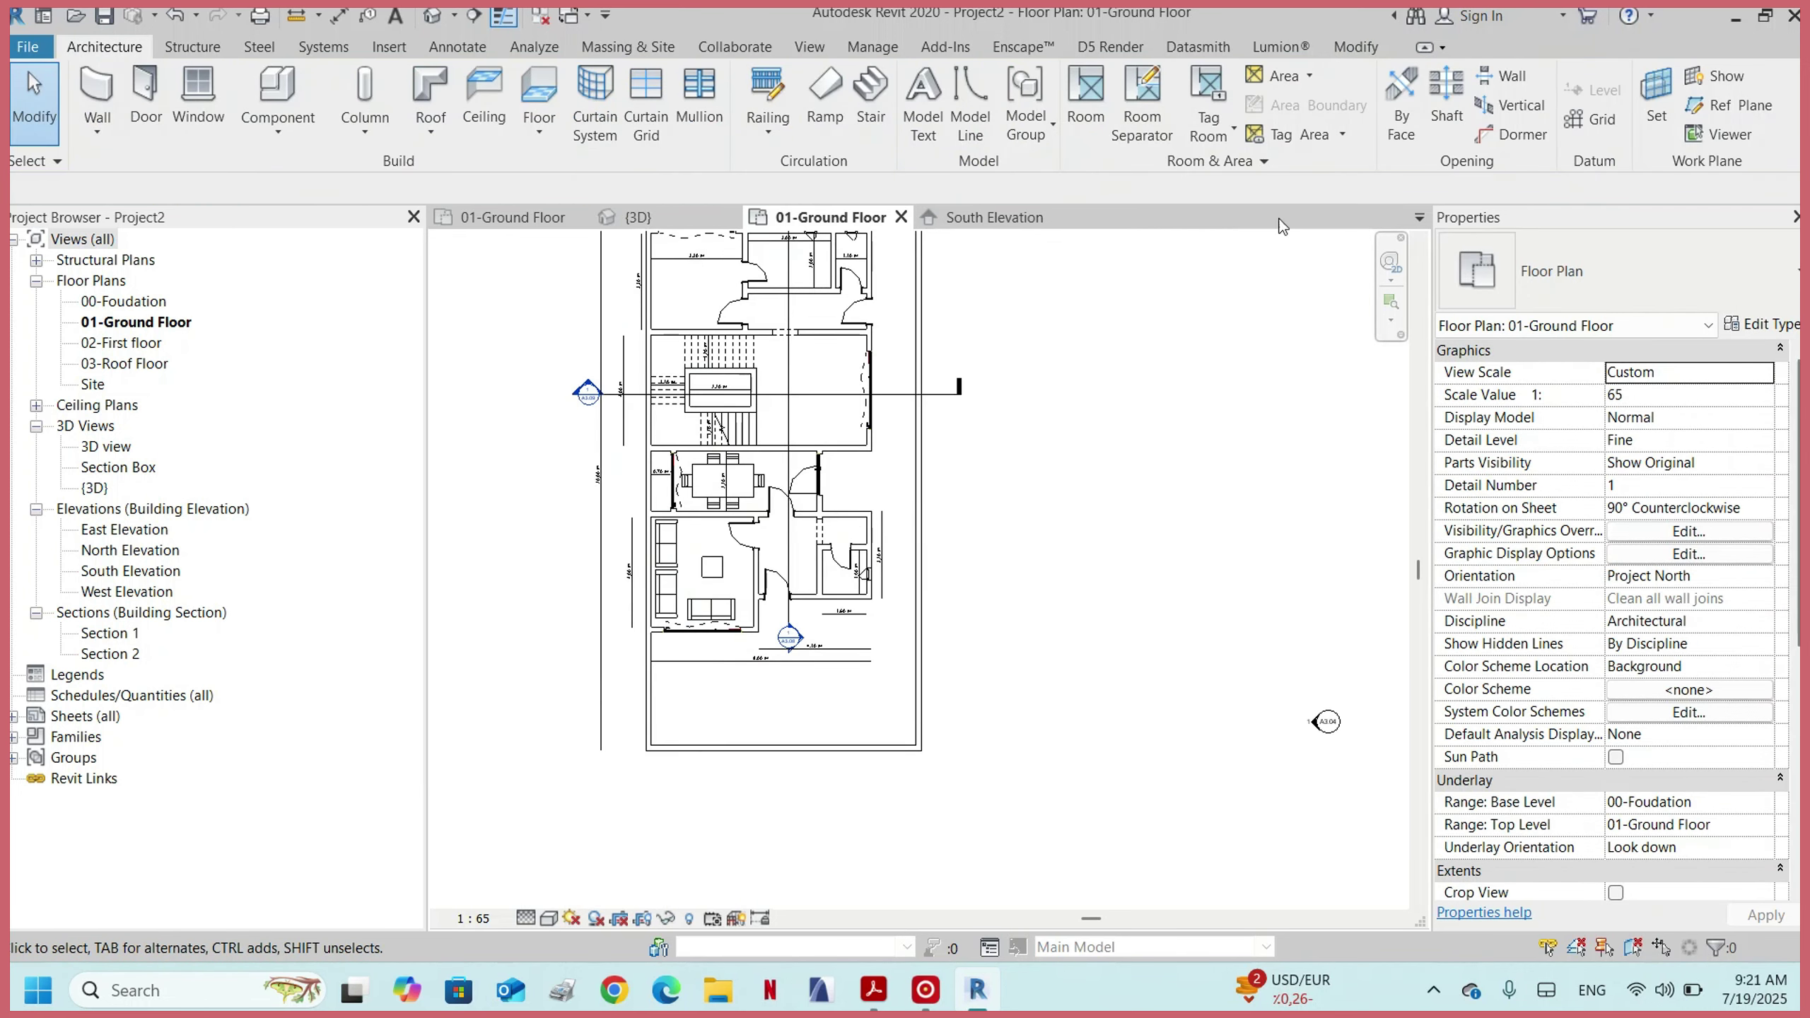
# - Place an M_Sink Vanity-Square 500 x 440mm in the small anteroom outside the 1.60 m toilet room, against the outer wall
pyautogui.scroll(5, 915, 500)
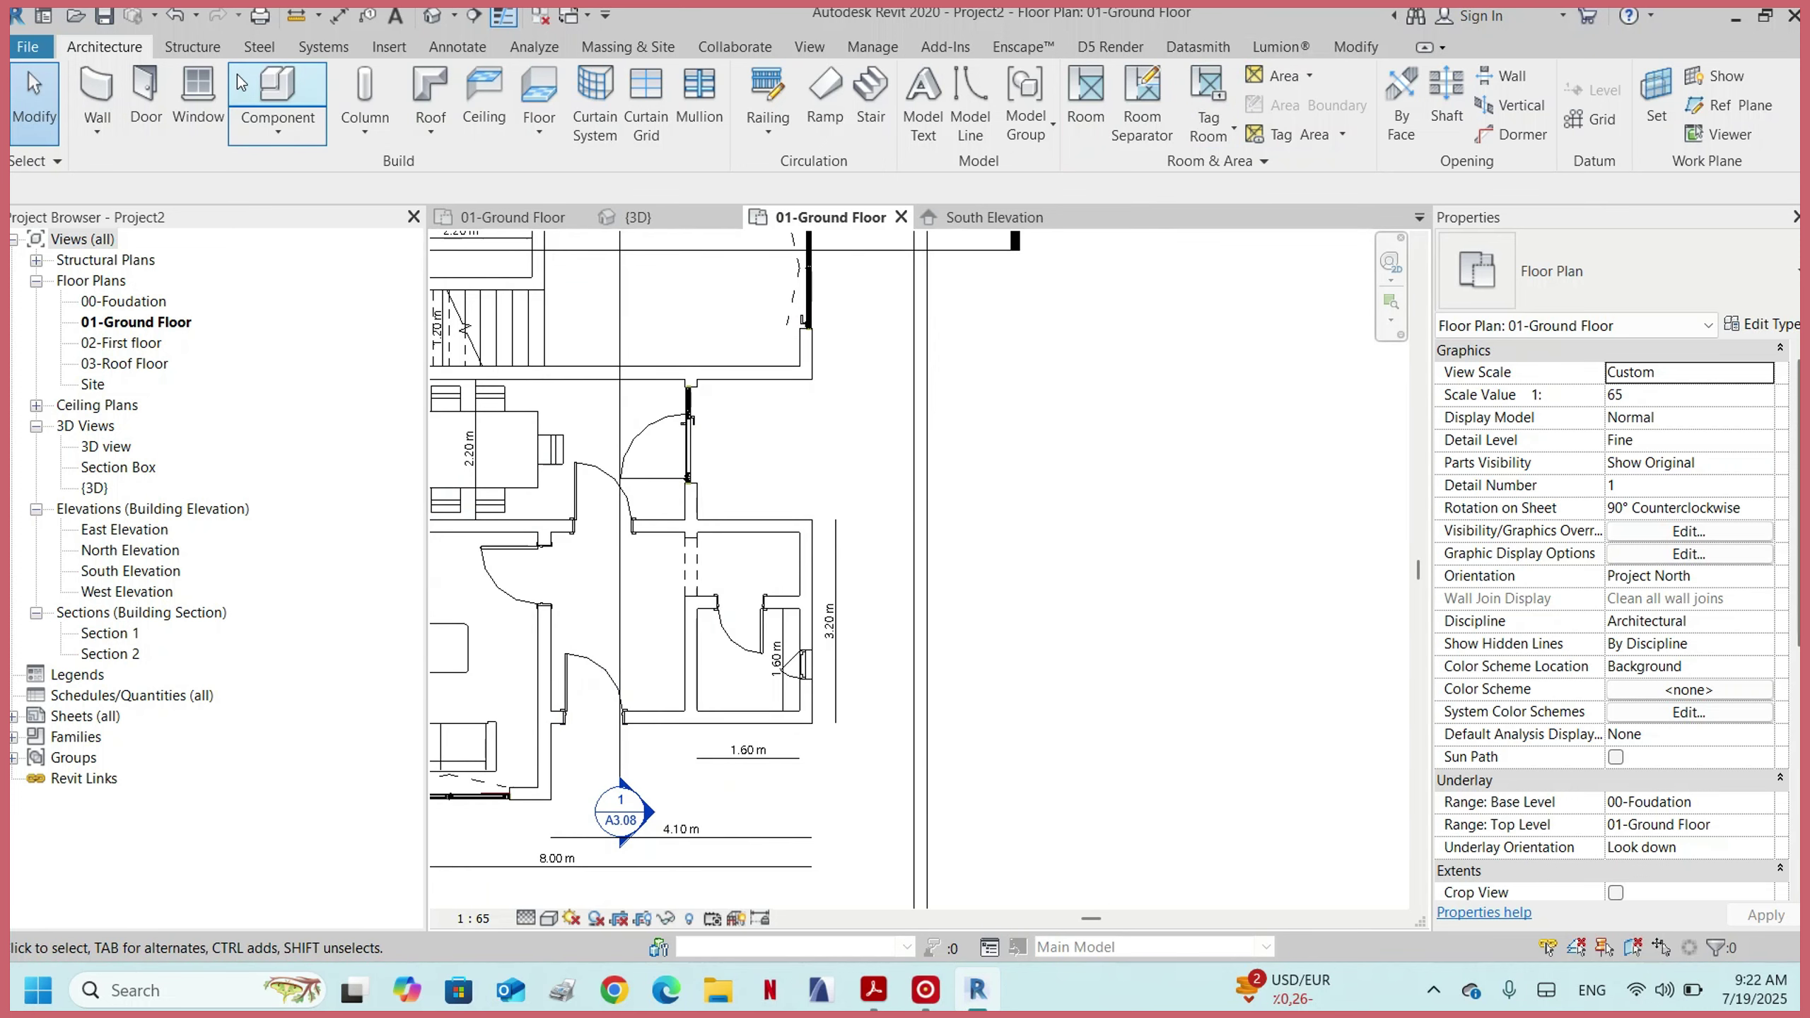
pyautogui.click(278, 82)
pyautogui.click(1604, 271)
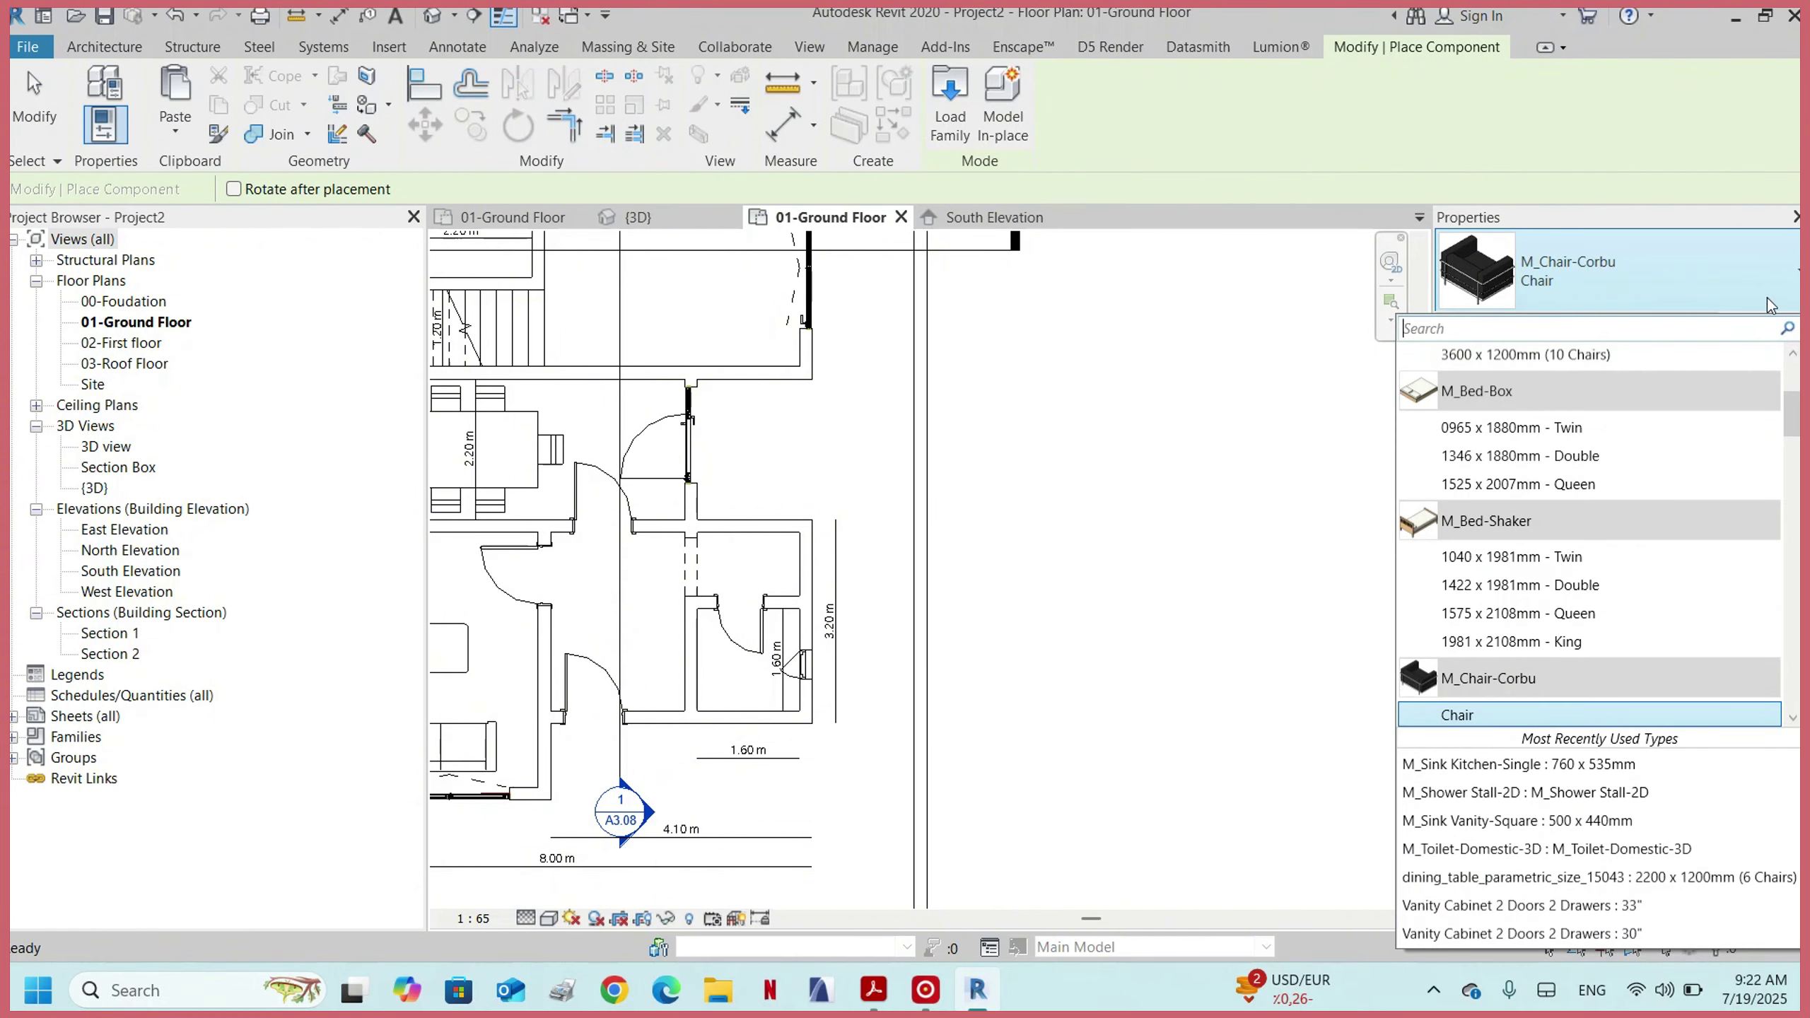
pyautogui.write('s')
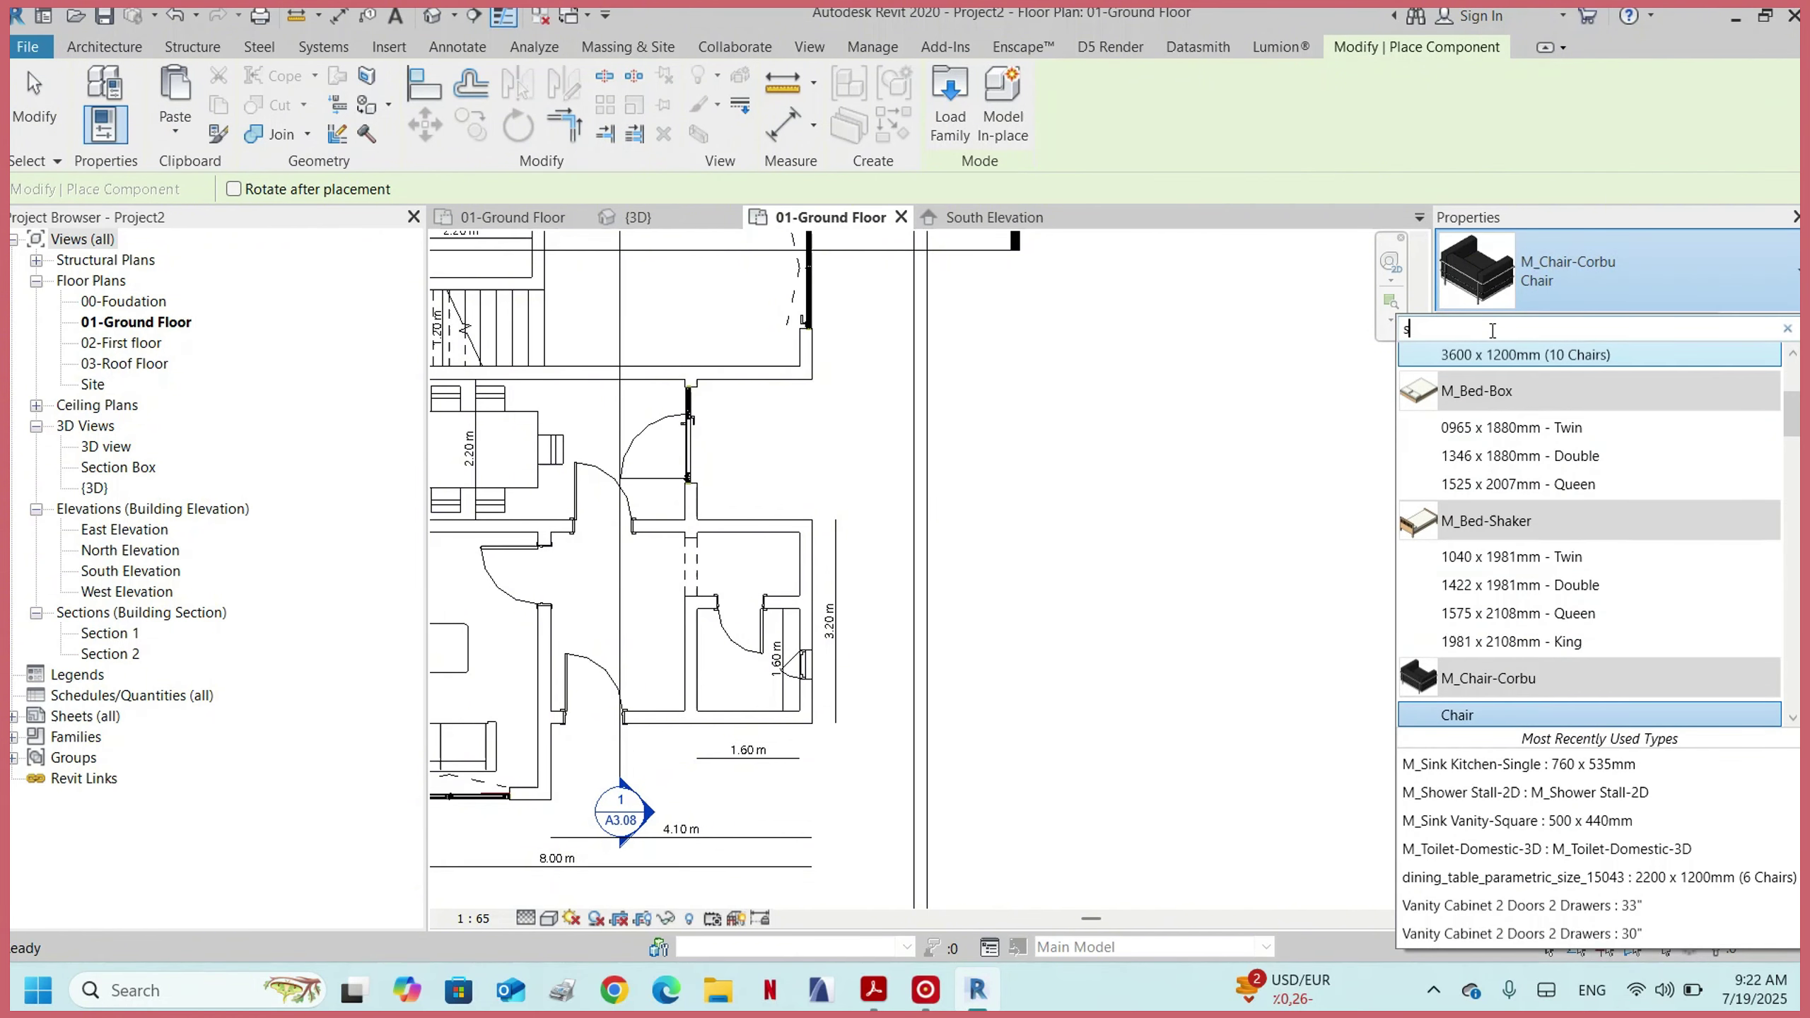
pyautogui.write('ink')
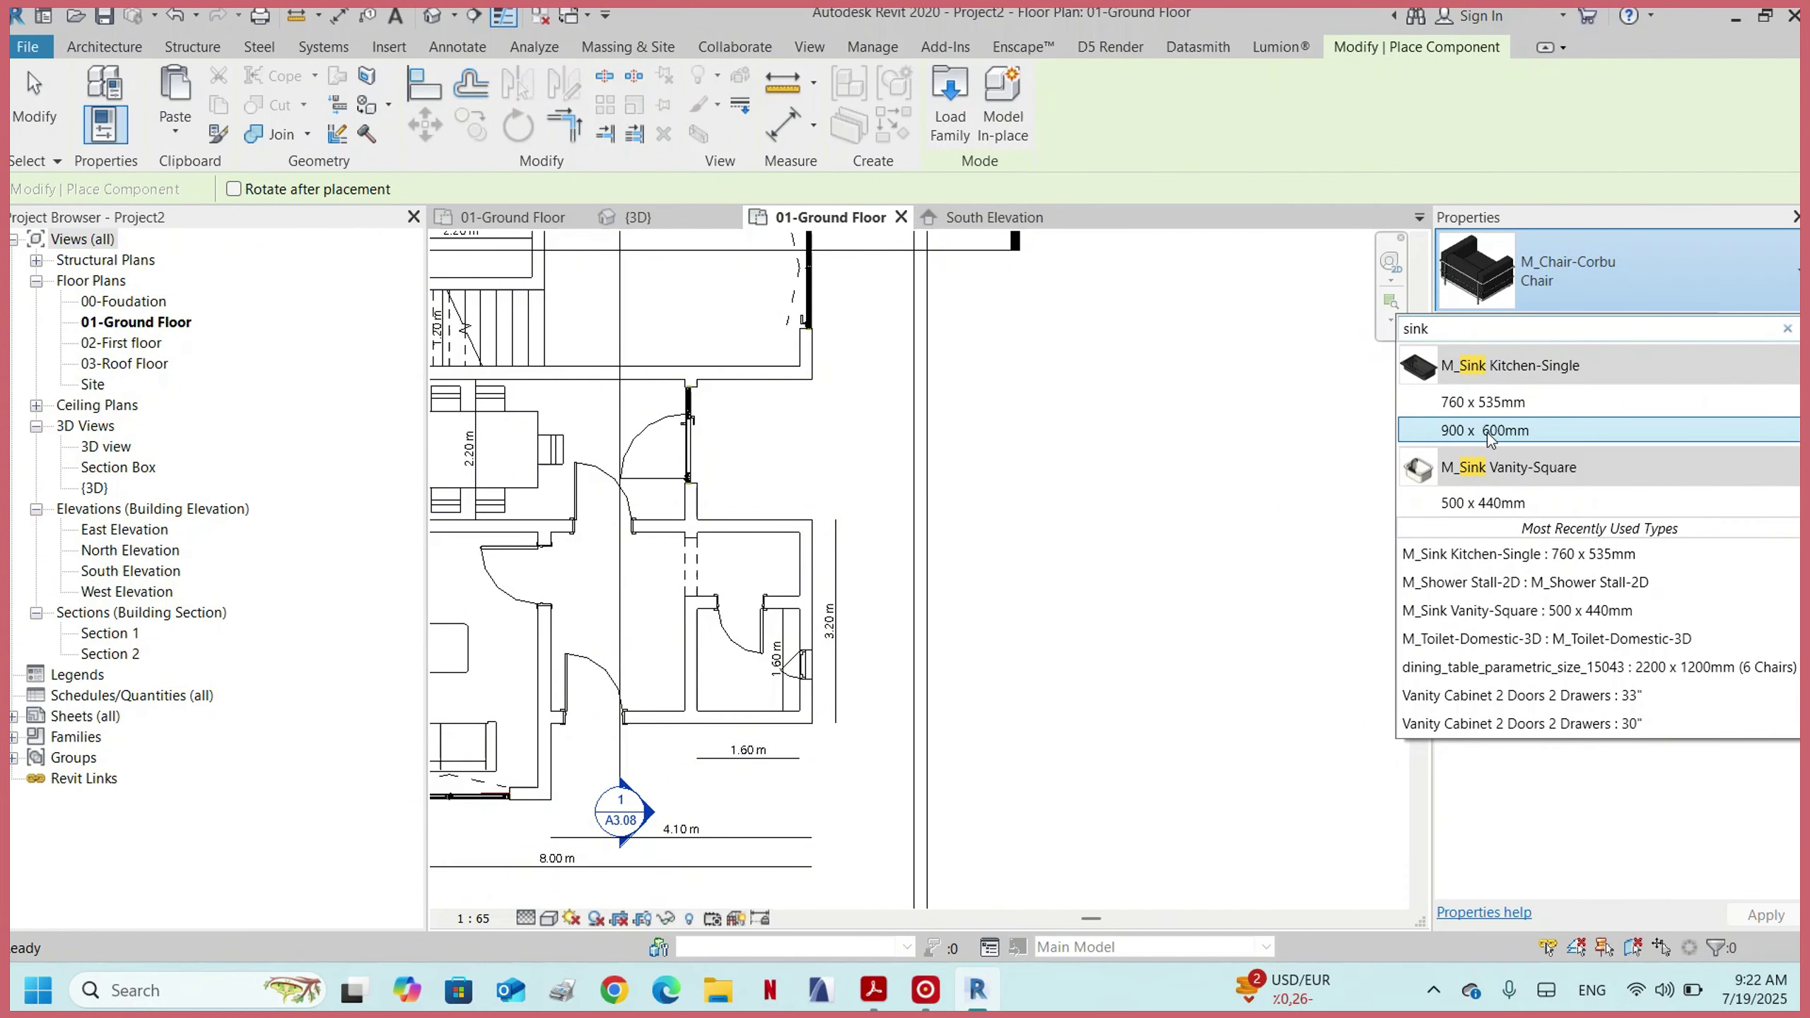
pyautogui.click(1489, 503)
pyautogui.scroll(3, 688, 584)
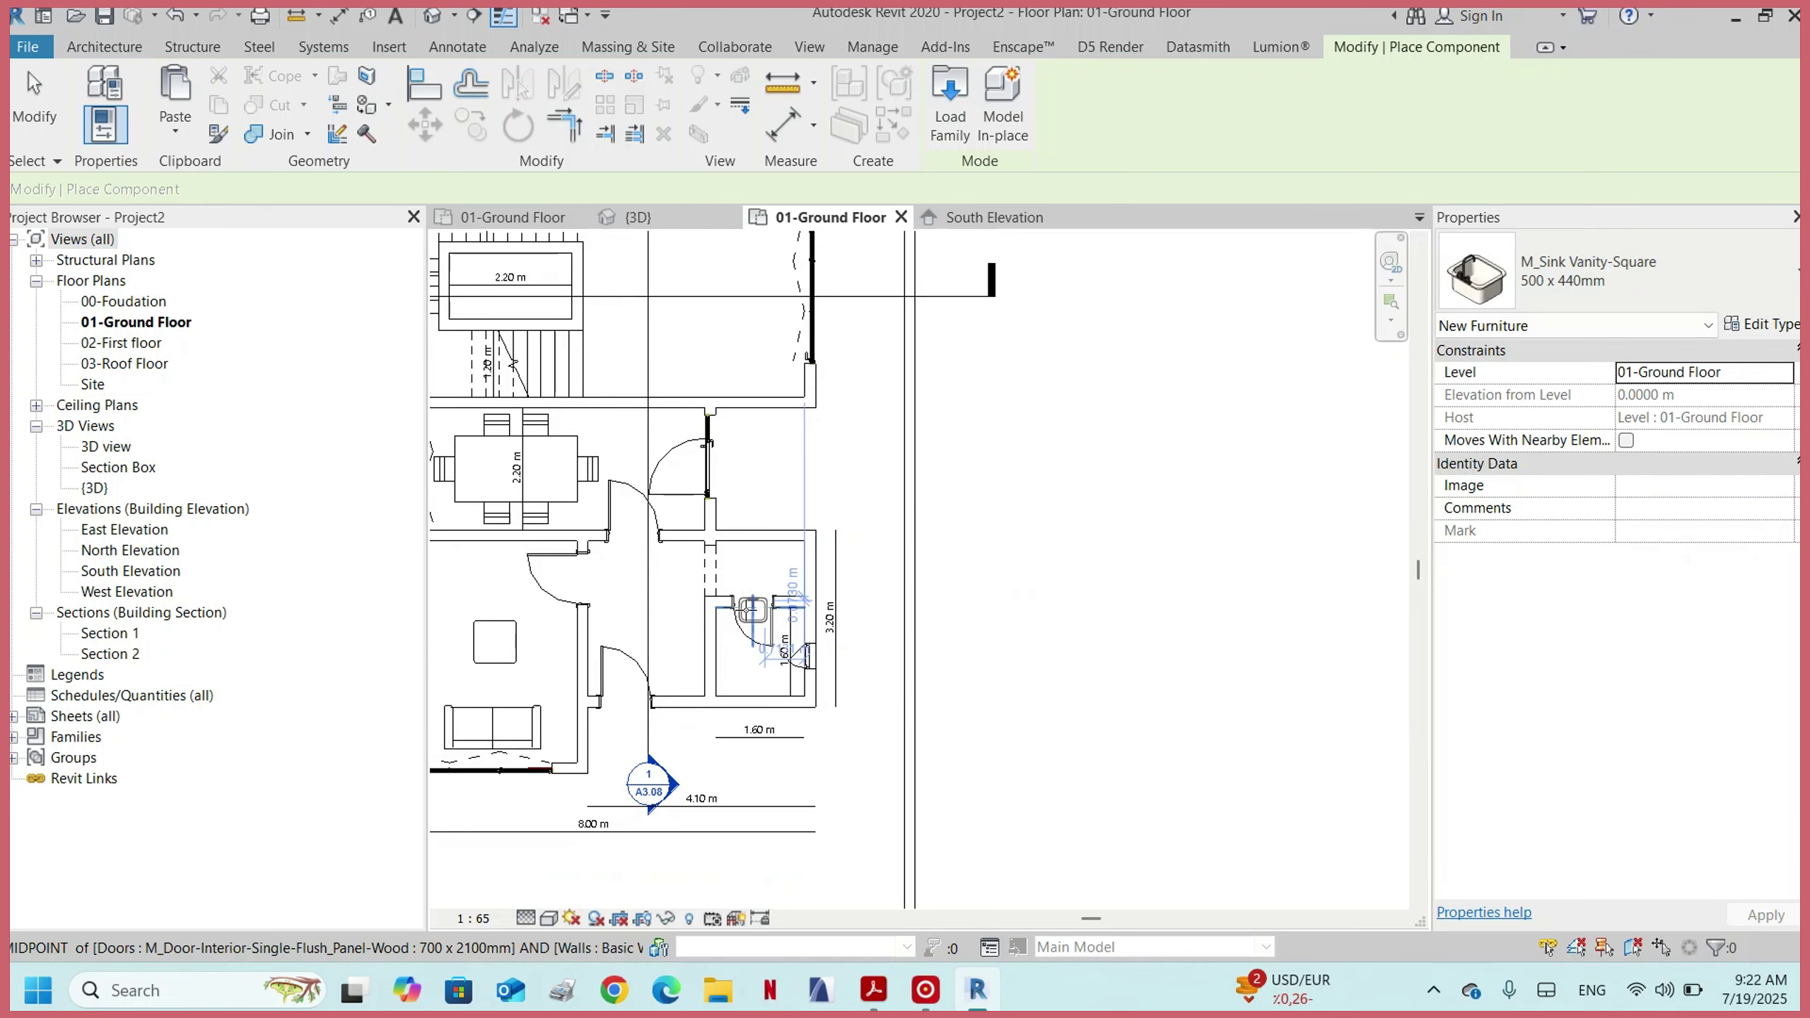
pyautogui.scroll(2, 746, 558)
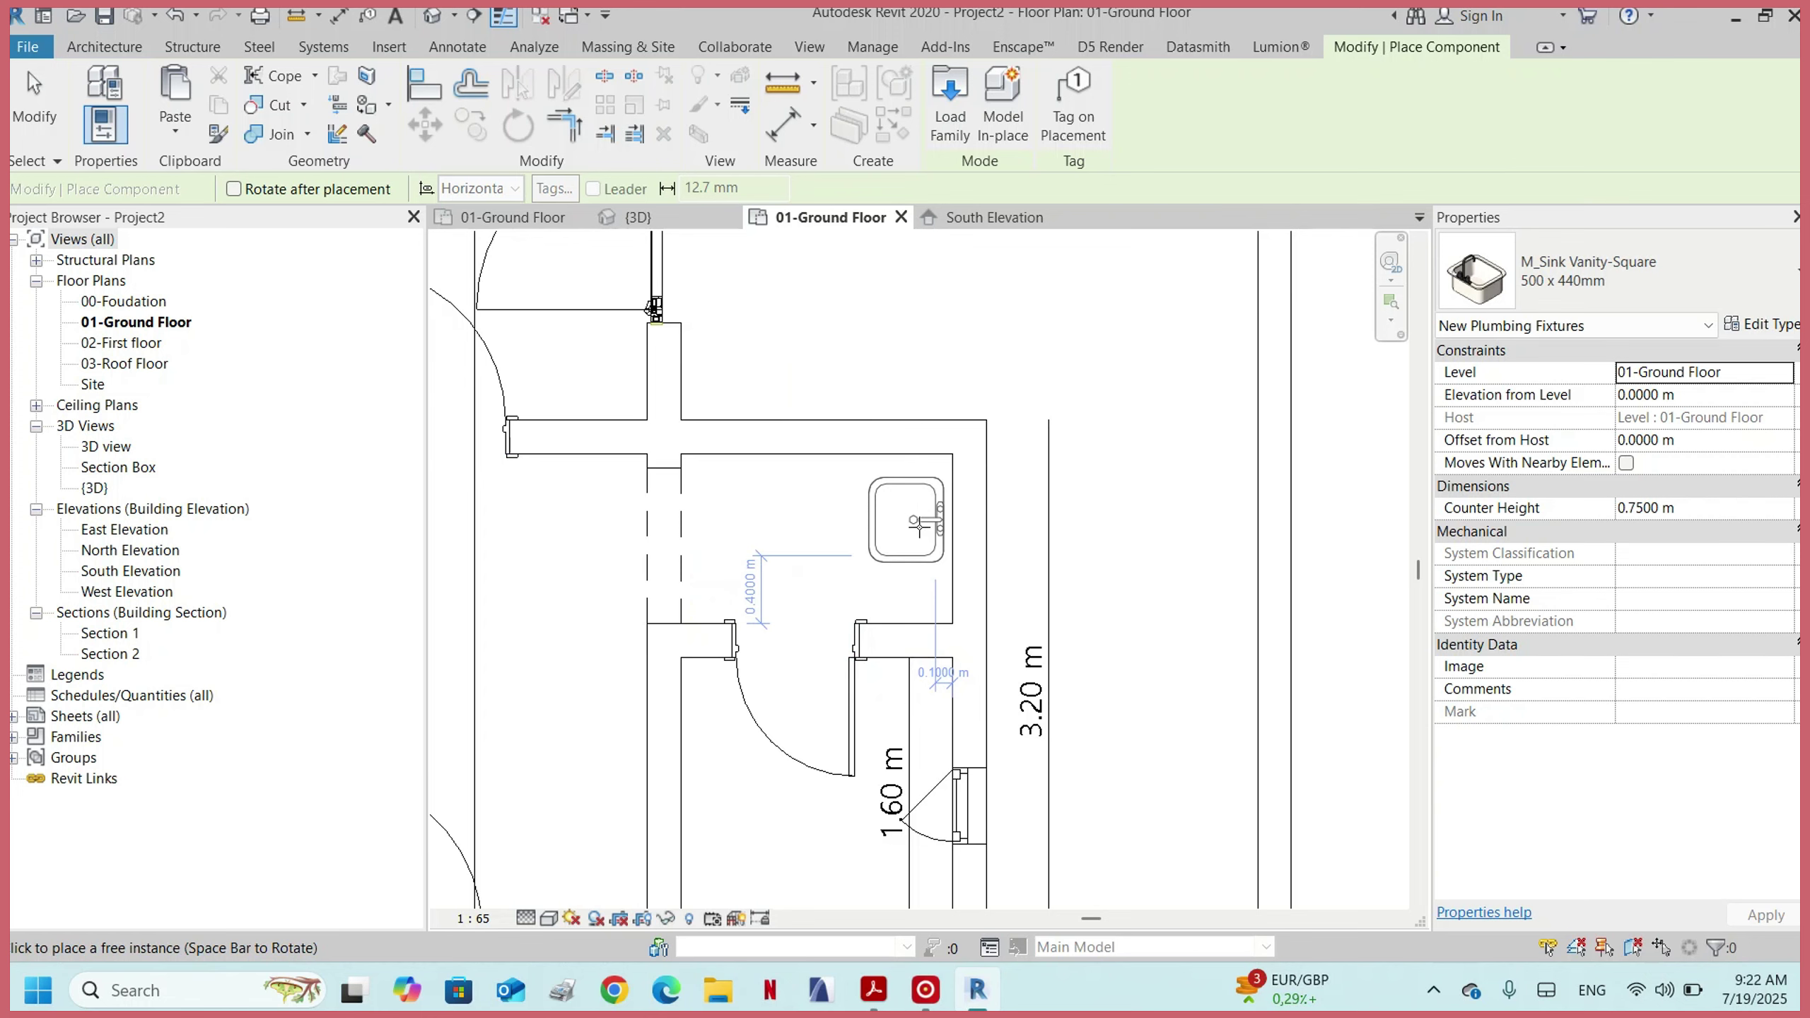
pyautogui.click(907, 537)
# - Place a second vanity sink in the 1.10 m wide bathroom, against the partition wall beside the door
pyautogui.scroll(-5, 907, 537)
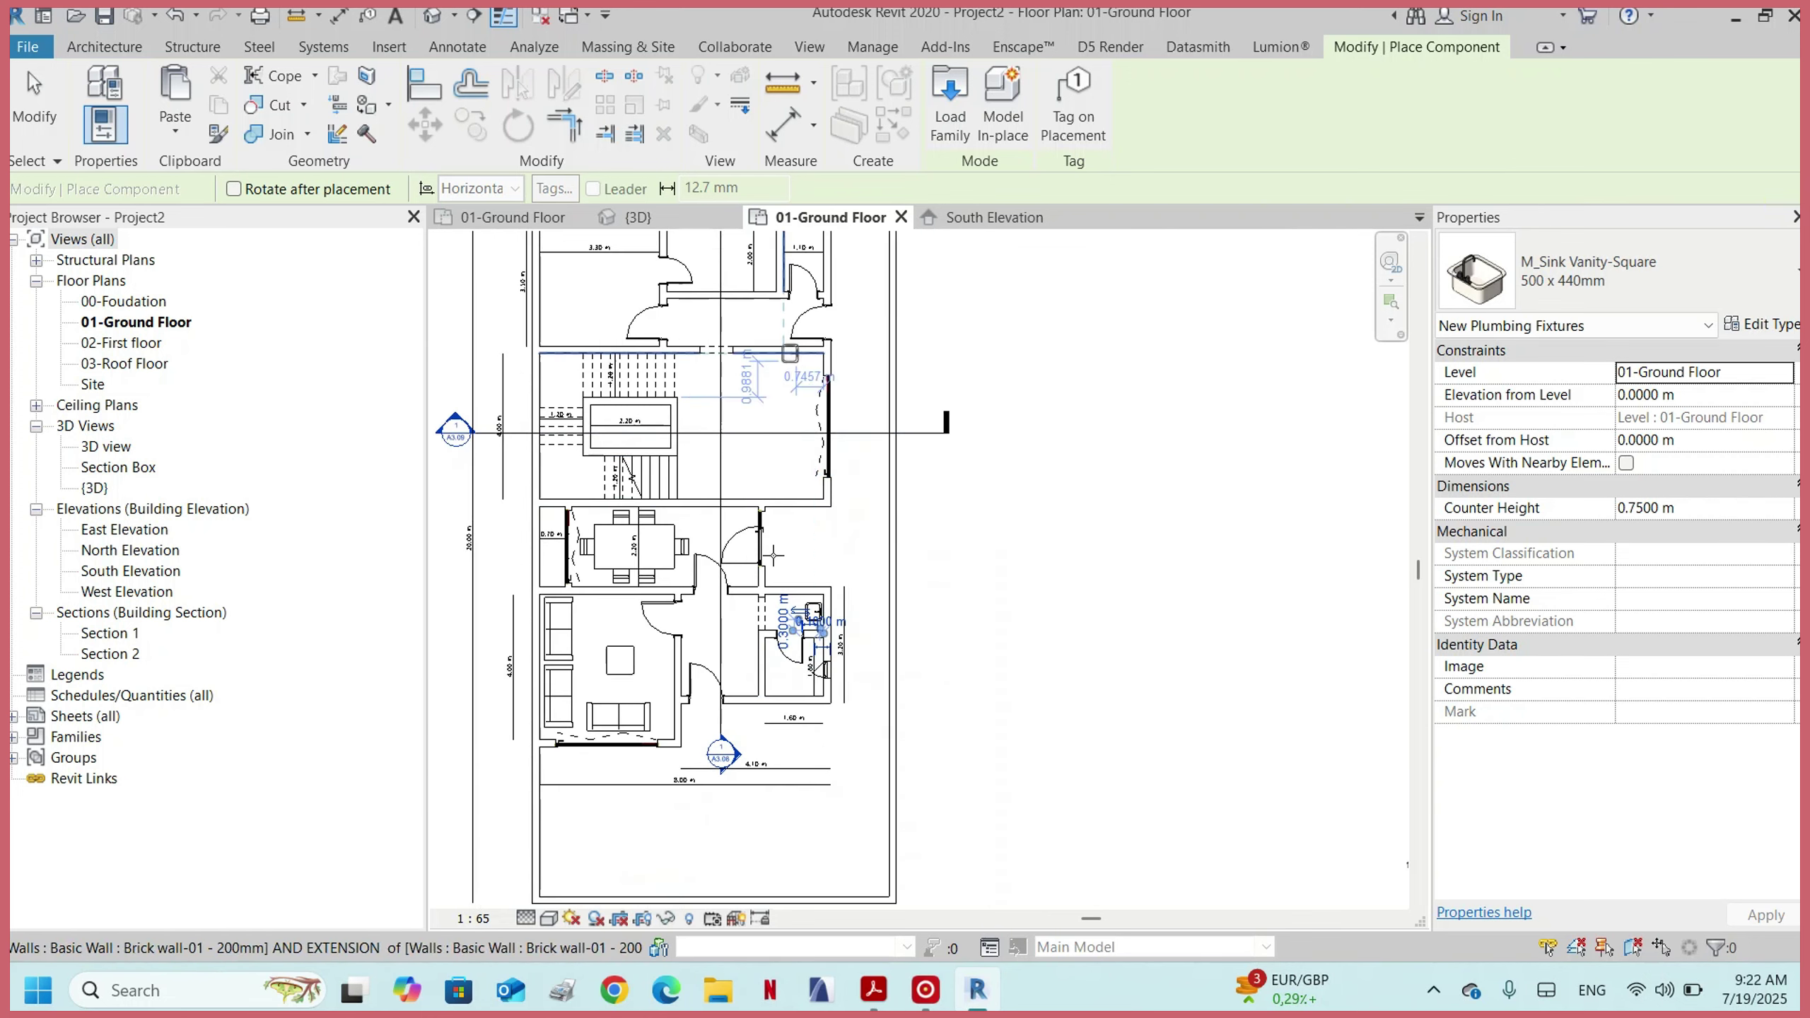
pyautogui.scroll(5, 802, 299)
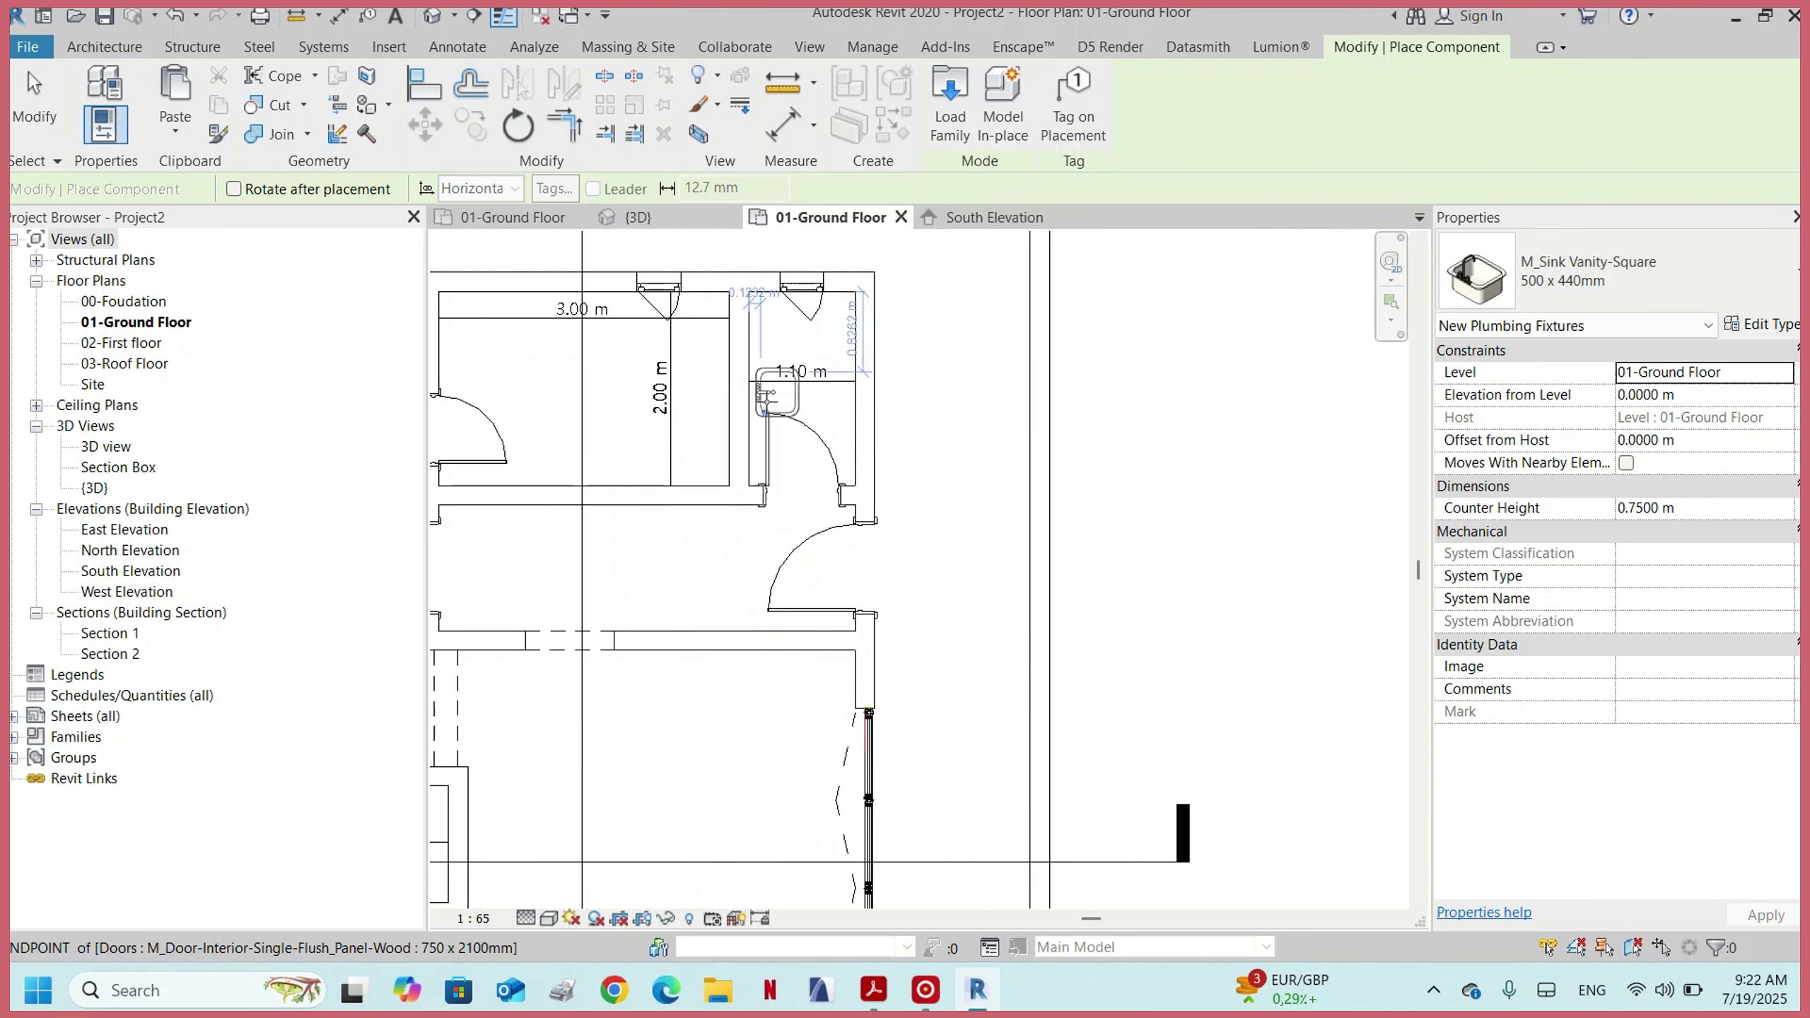
pyautogui.scroll(3, 761, 393)
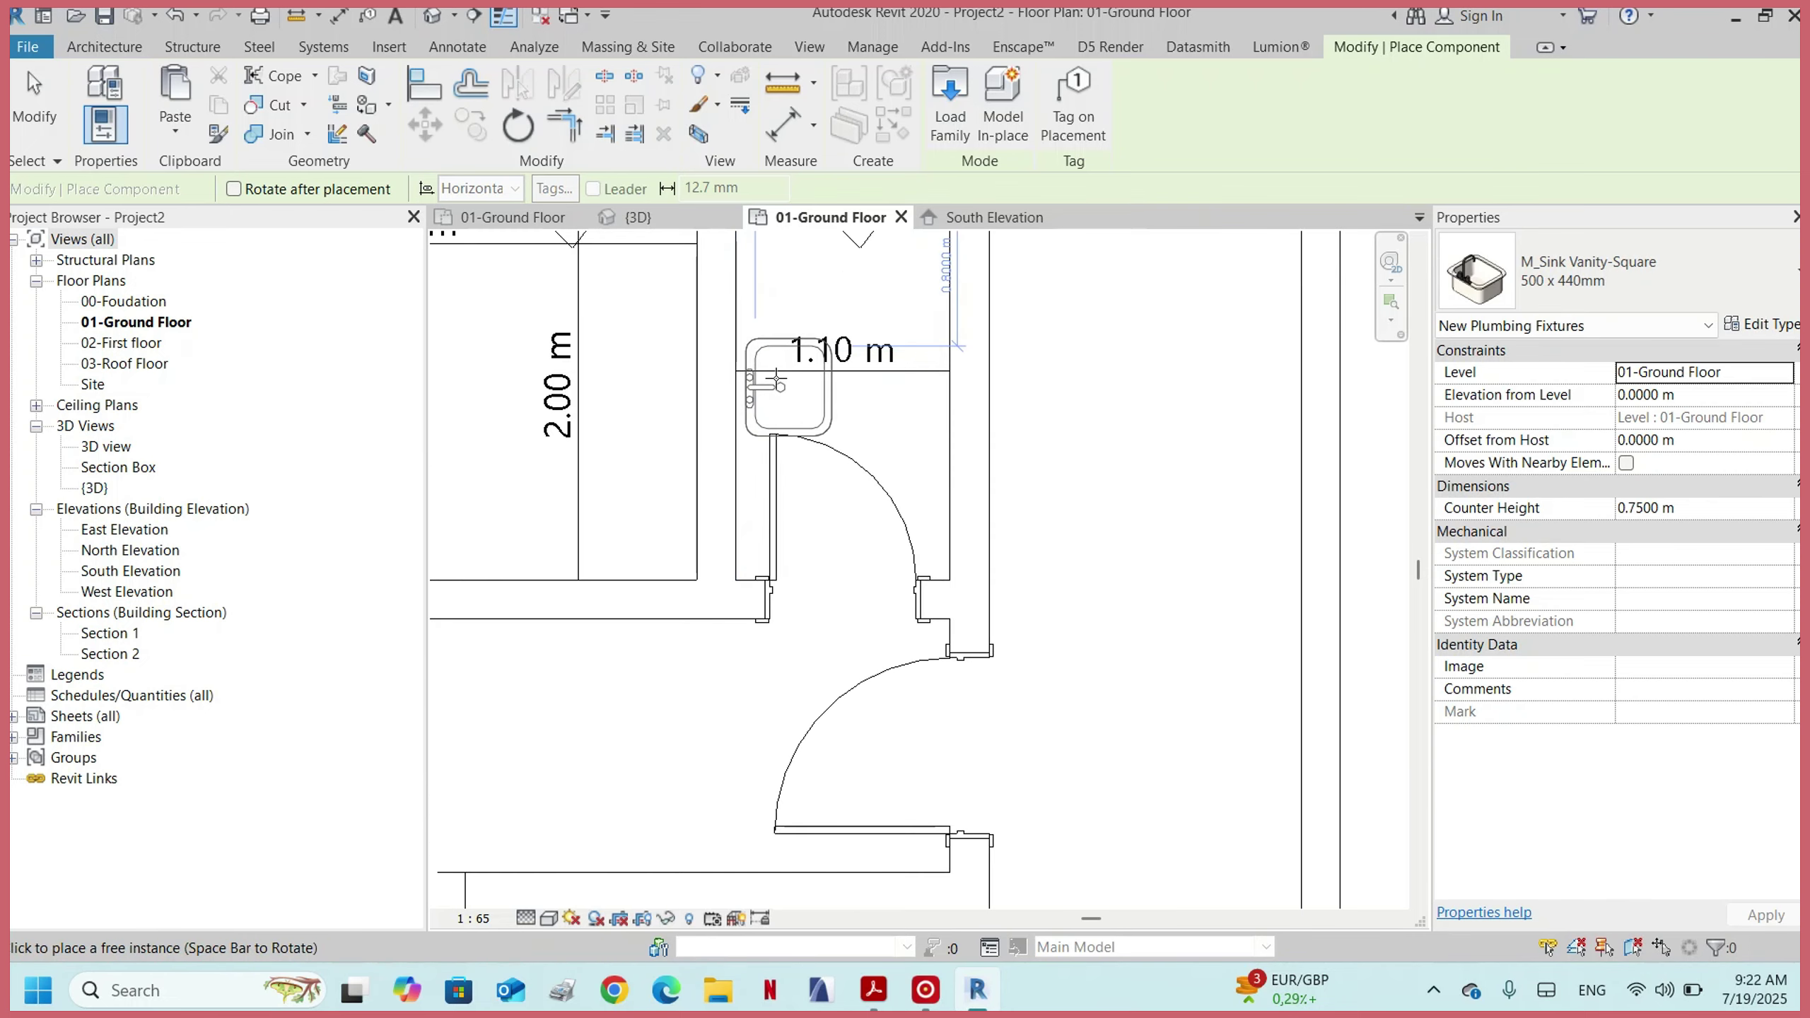
pyautogui.click(766, 389)
pyautogui.scroll(-2, 879, 476)
pyautogui.press('Escape')
pyautogui.press('Escape')
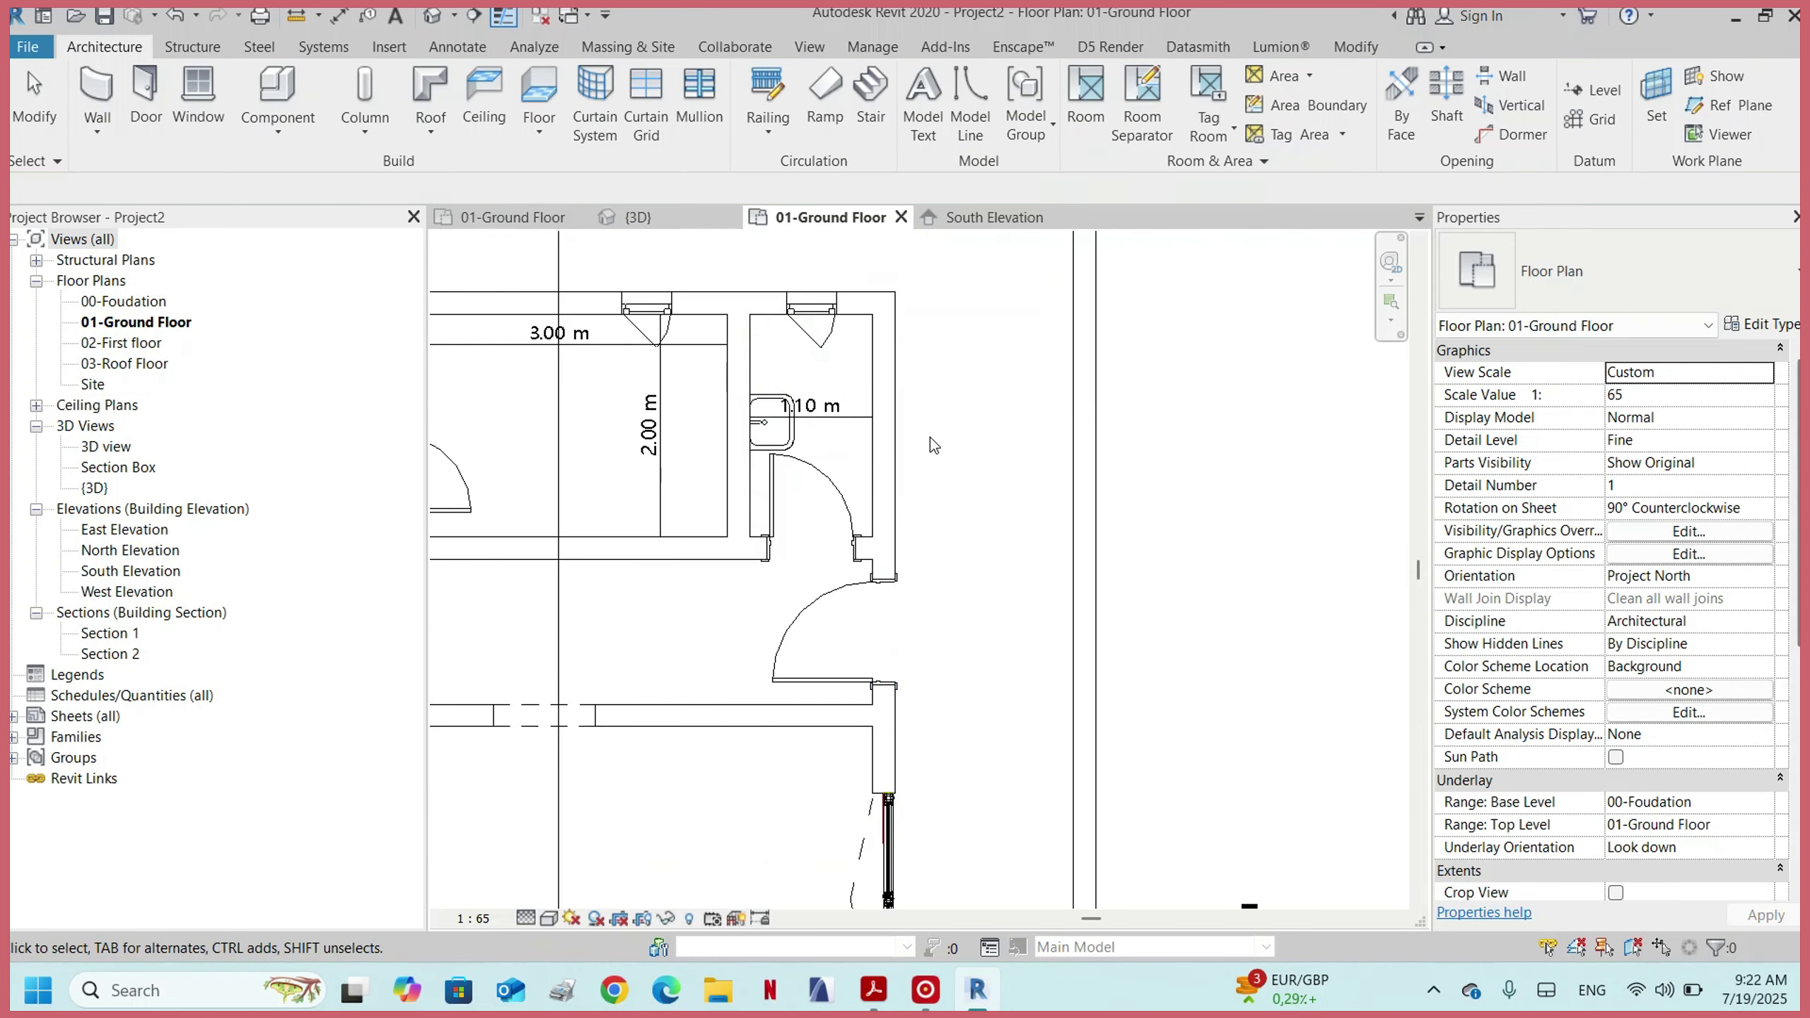
# - Move the exterior wall beside the small upper bathroom by setting the room's width dimension to 1.30 m
pyautogui.click(884, 399)
pyautogui.click(799, 398)
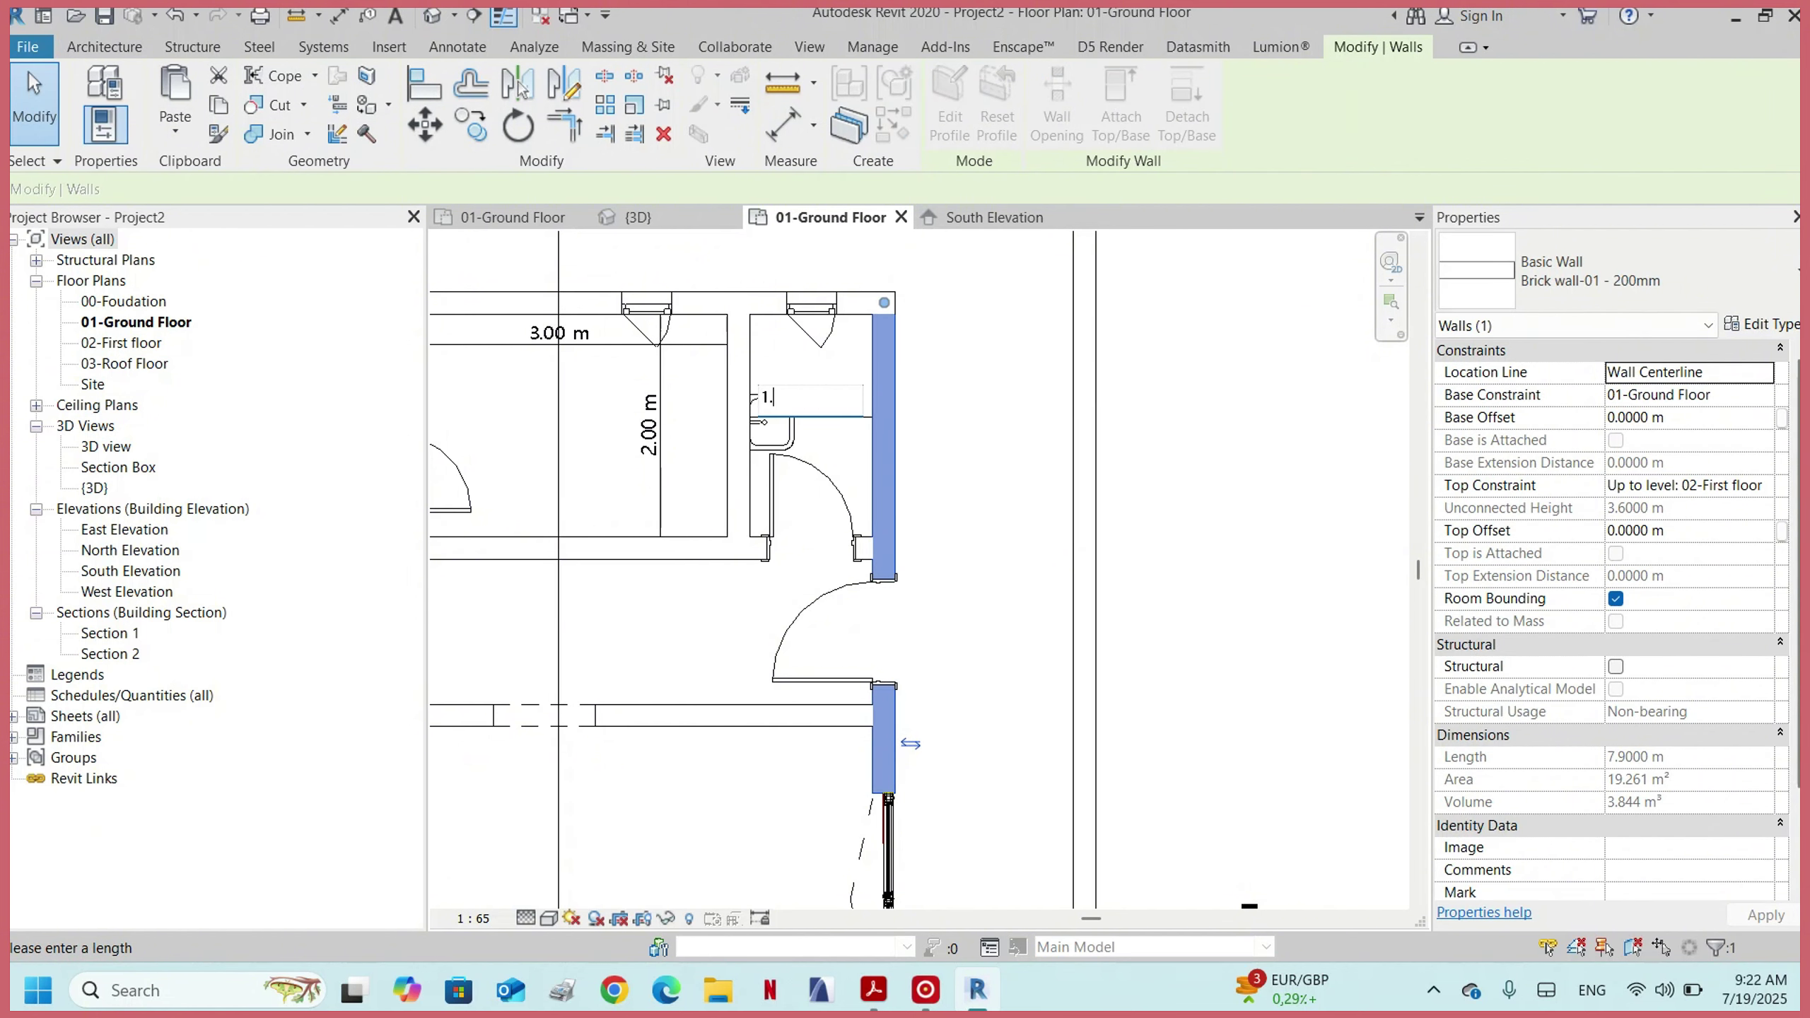
pyautogui.press('Return')
pyautogui.press('Escape')
pyautogui.scroll(-4, 924, 343)
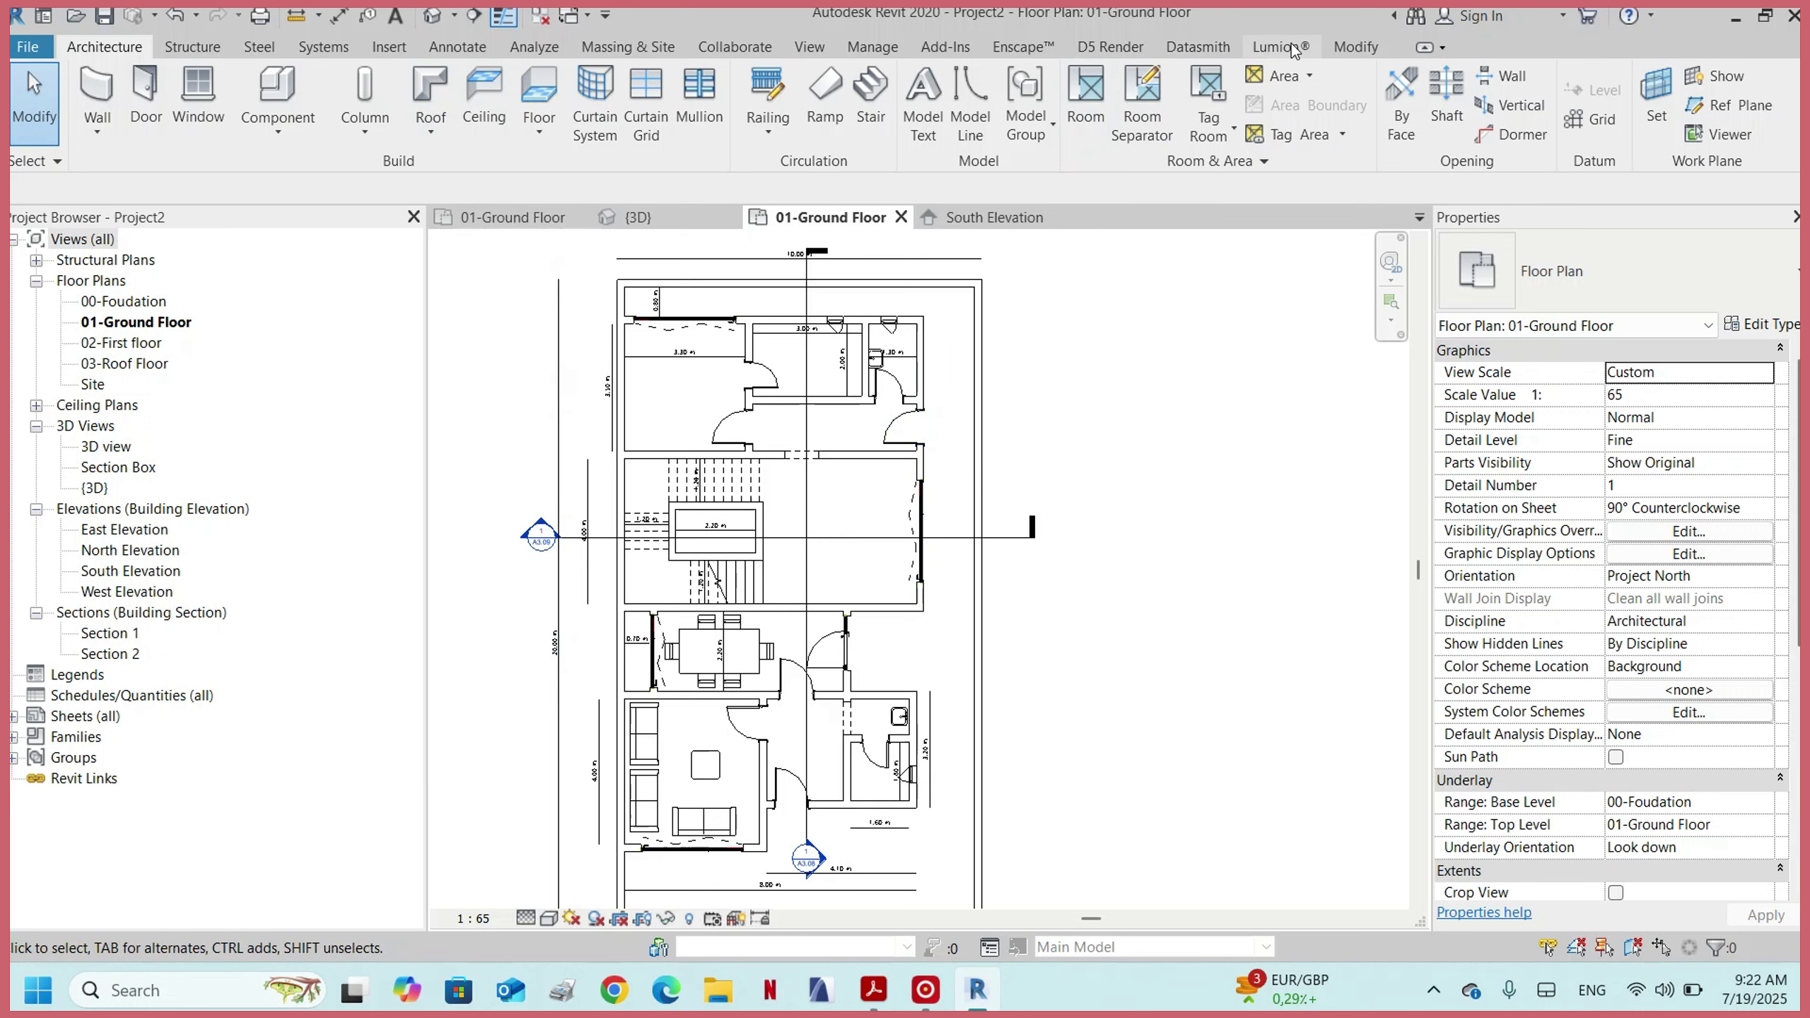
# - Align the outer face of the lower bathroom's exterior wall with the outer face of the upper exterior wall
pyautogui.click(1354, 48)
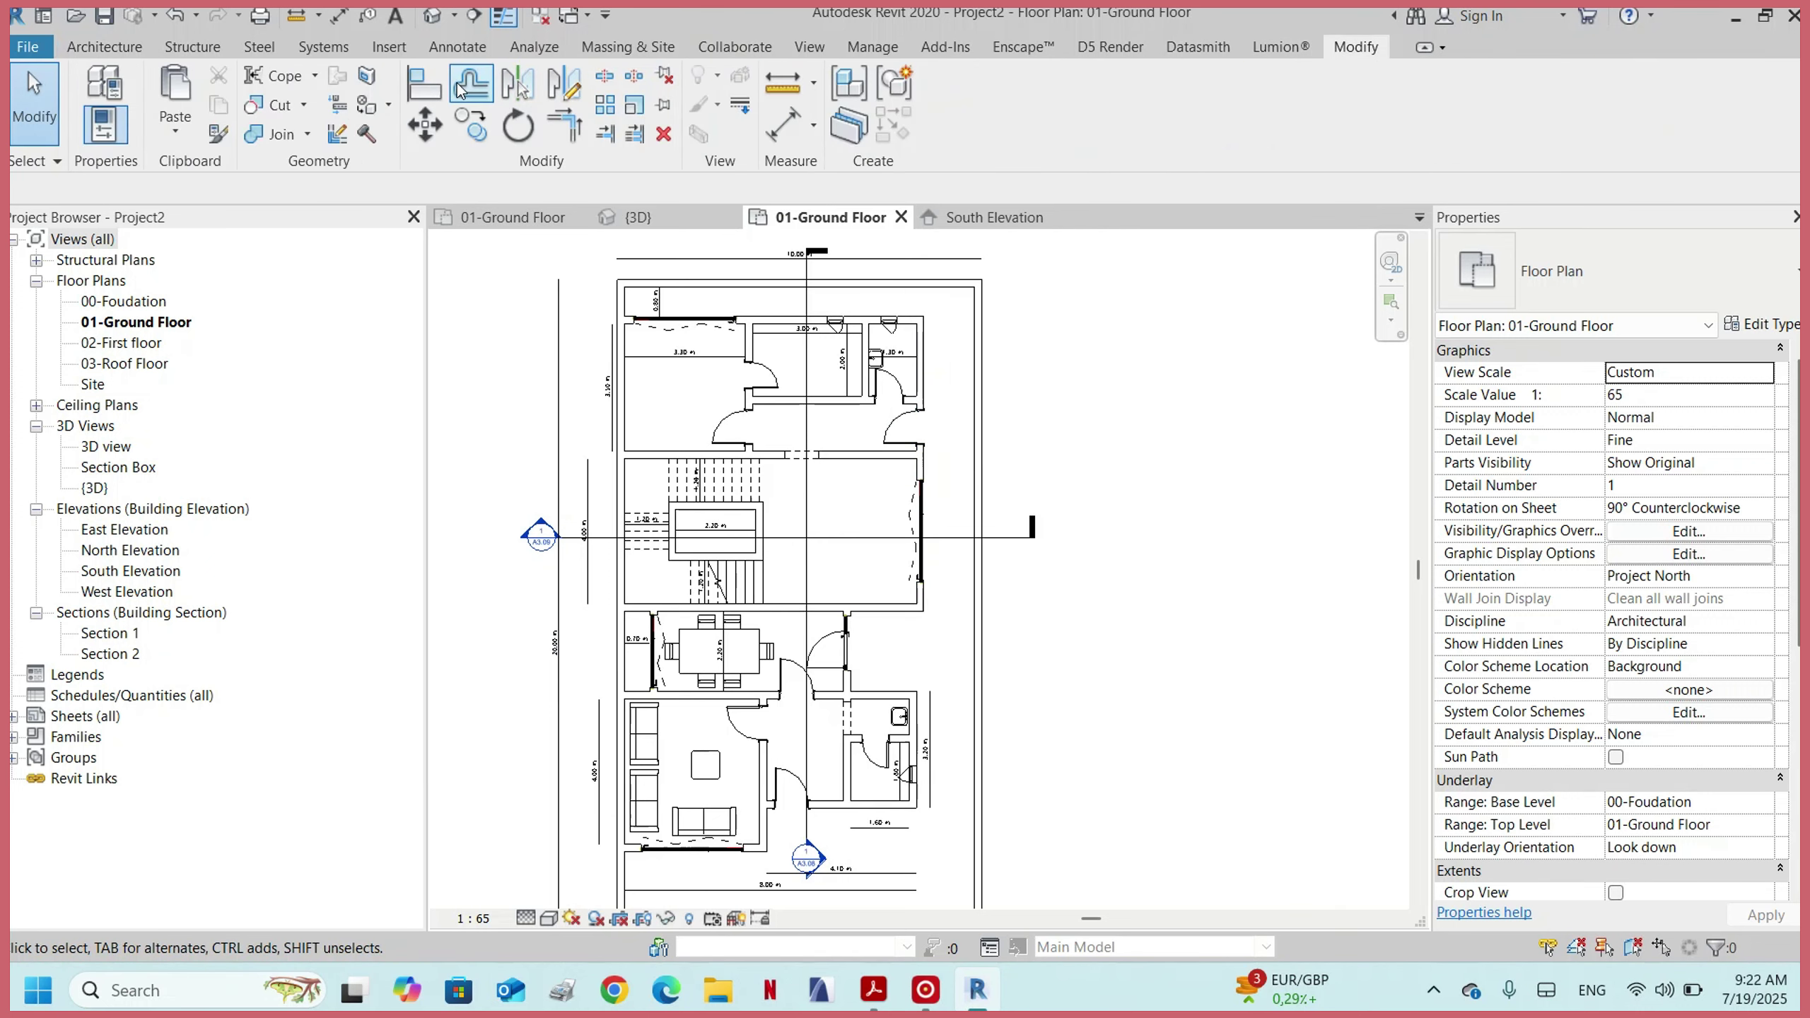
pyautogui.press('a')
pyautogui.press('l')
pyautogui.keyDown('ctrl'); pyautogui.scroll(-3, 926, 343); pyautogui.keyUp('ctrl')
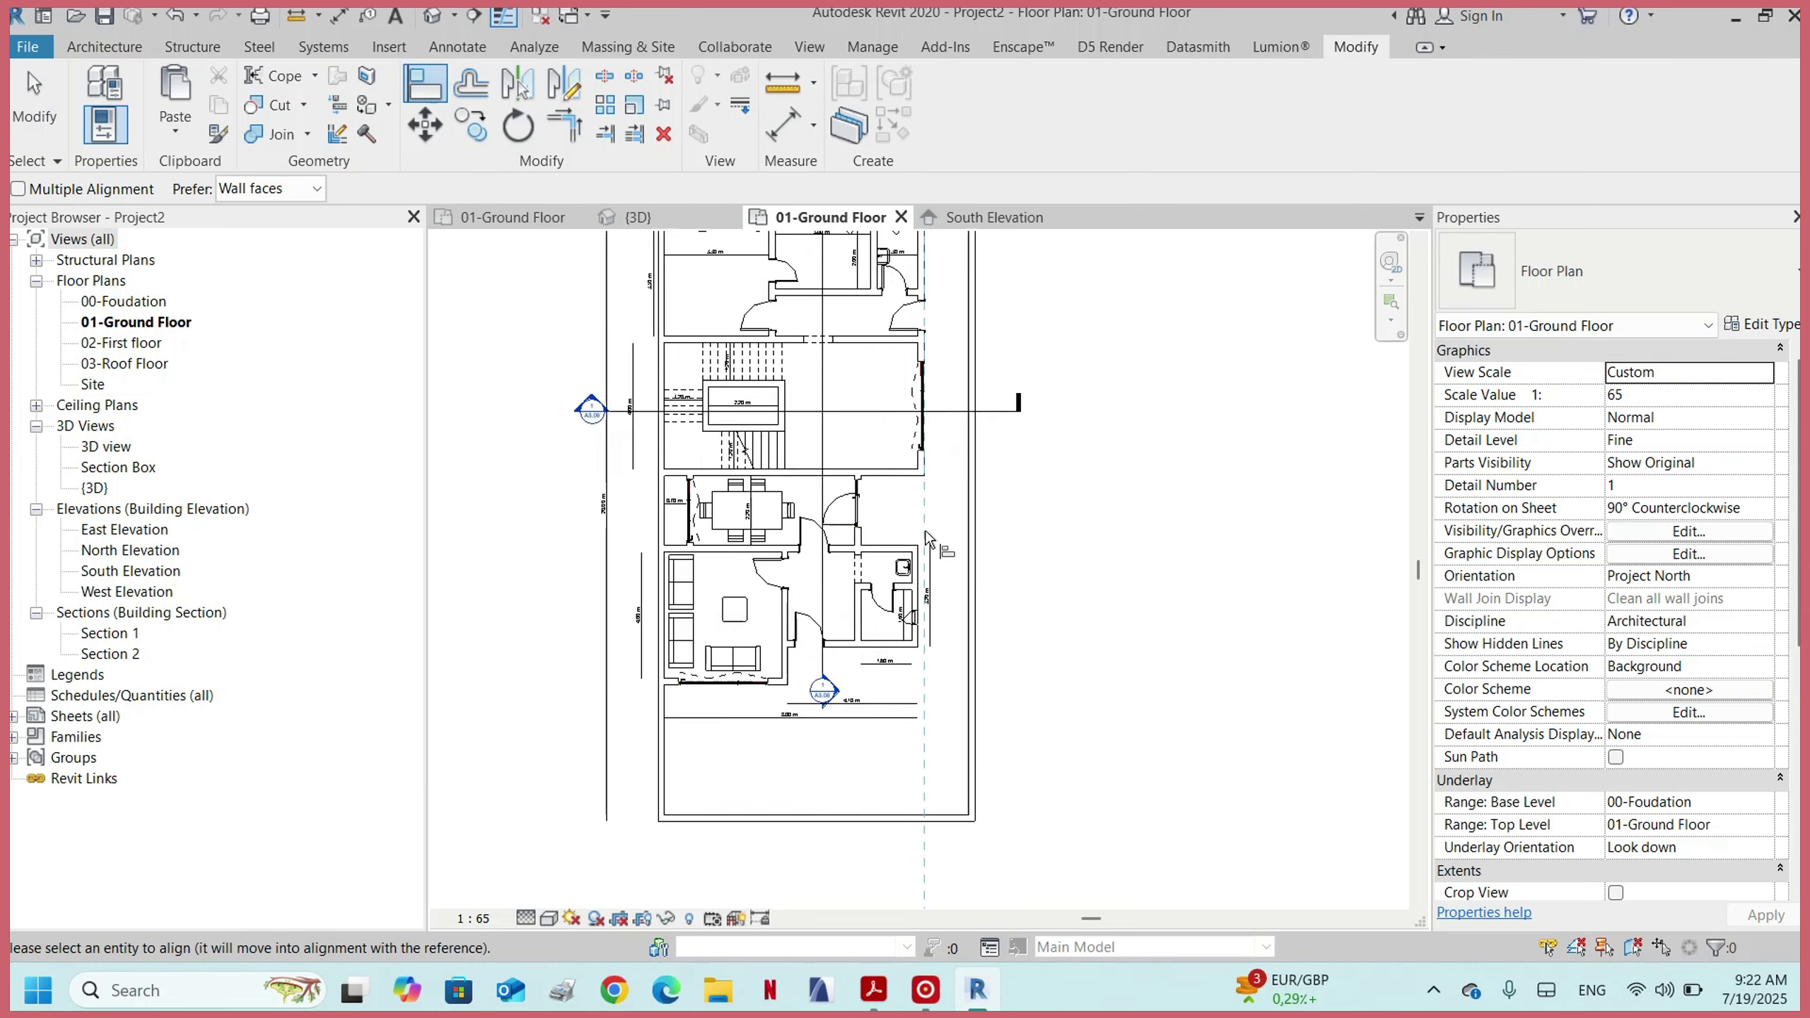
pyautogui.scroll(2, 929, 559)
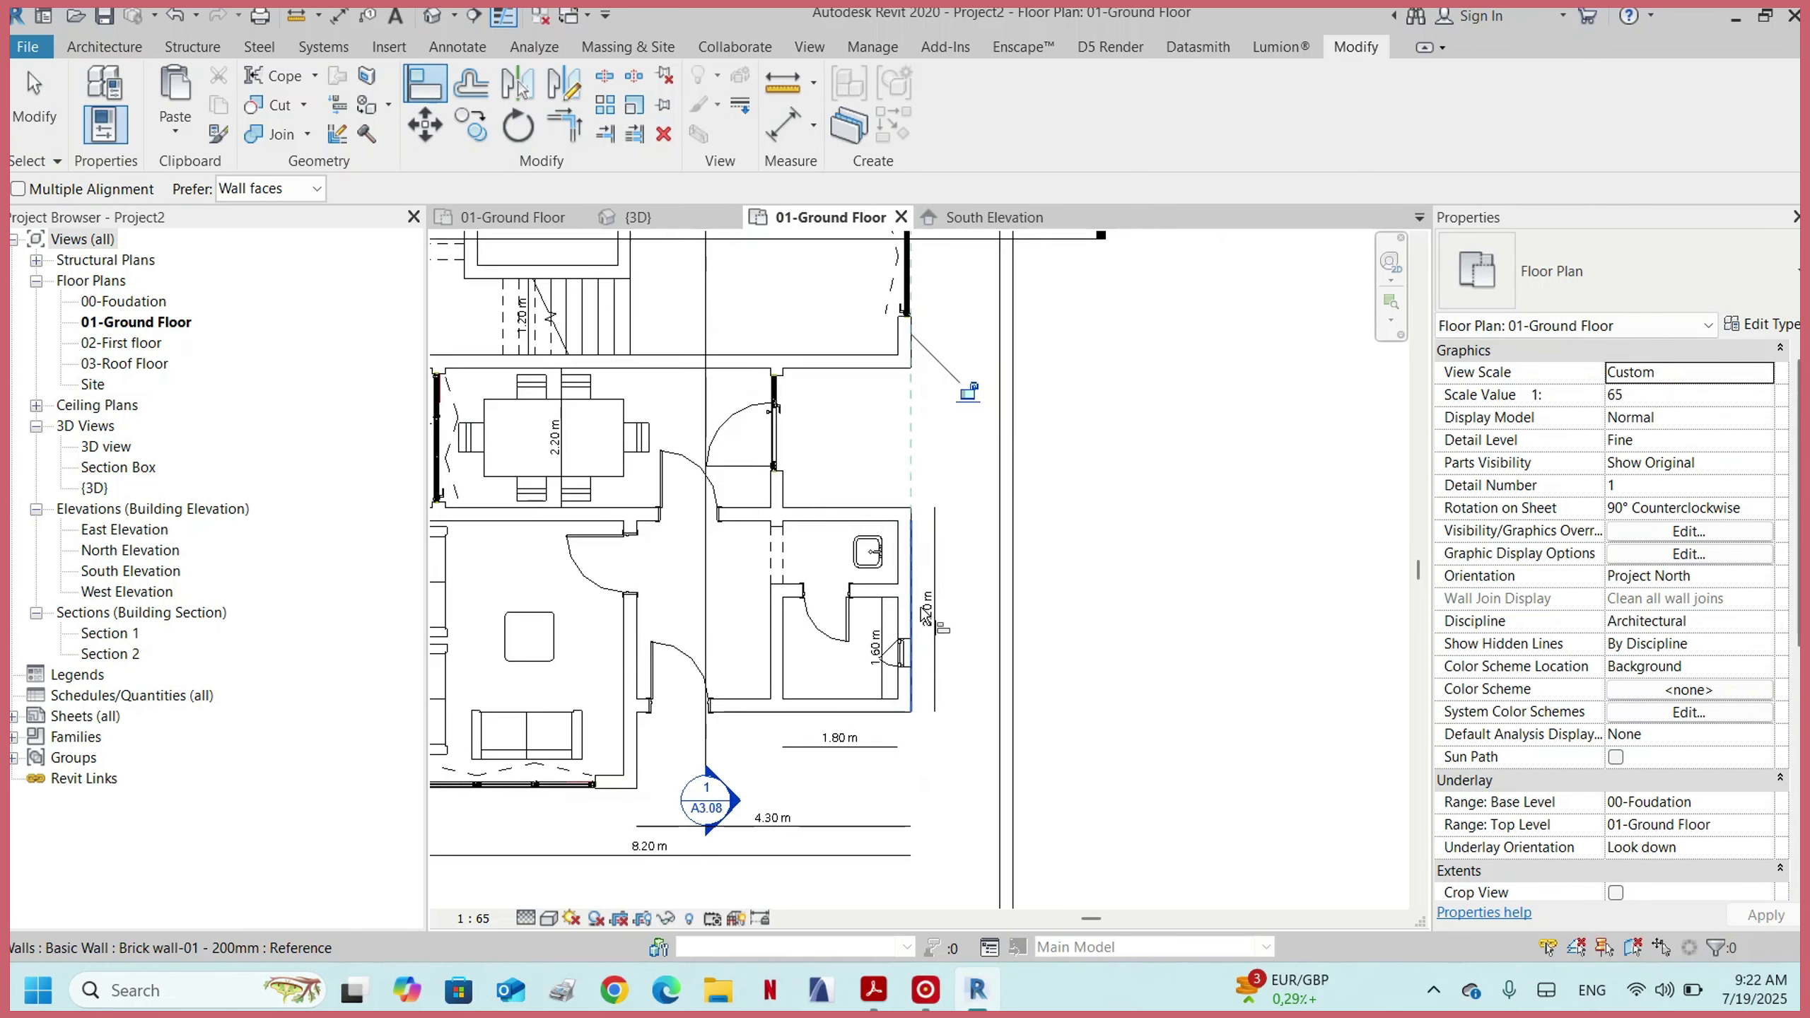
pyautogui.press('Escape')
# - Move the partition wall between the entrance hall and lower bathroom by setting the bathroom's width dimension to 1.60 m
pyautogui.click(846, 622)
pyautogui.click(839, 744)
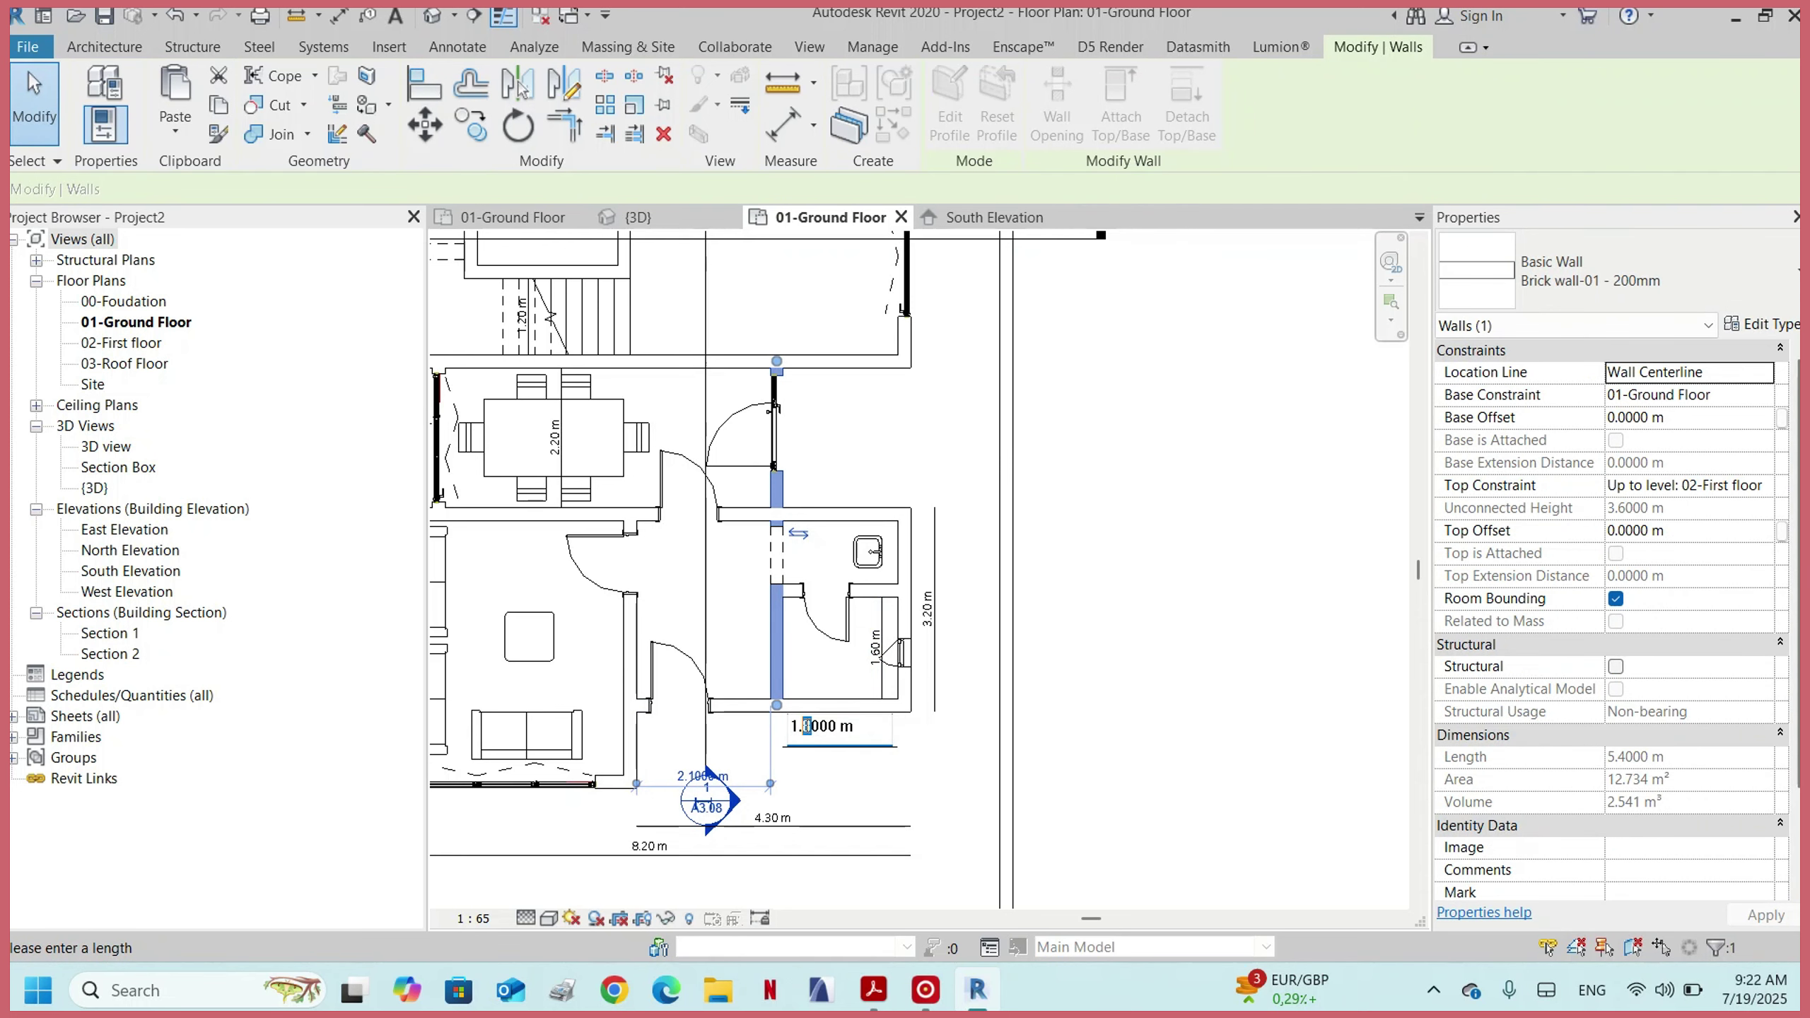
pyautogui.press('Return')
pyautogui.scroll(-5, 1349, 829)
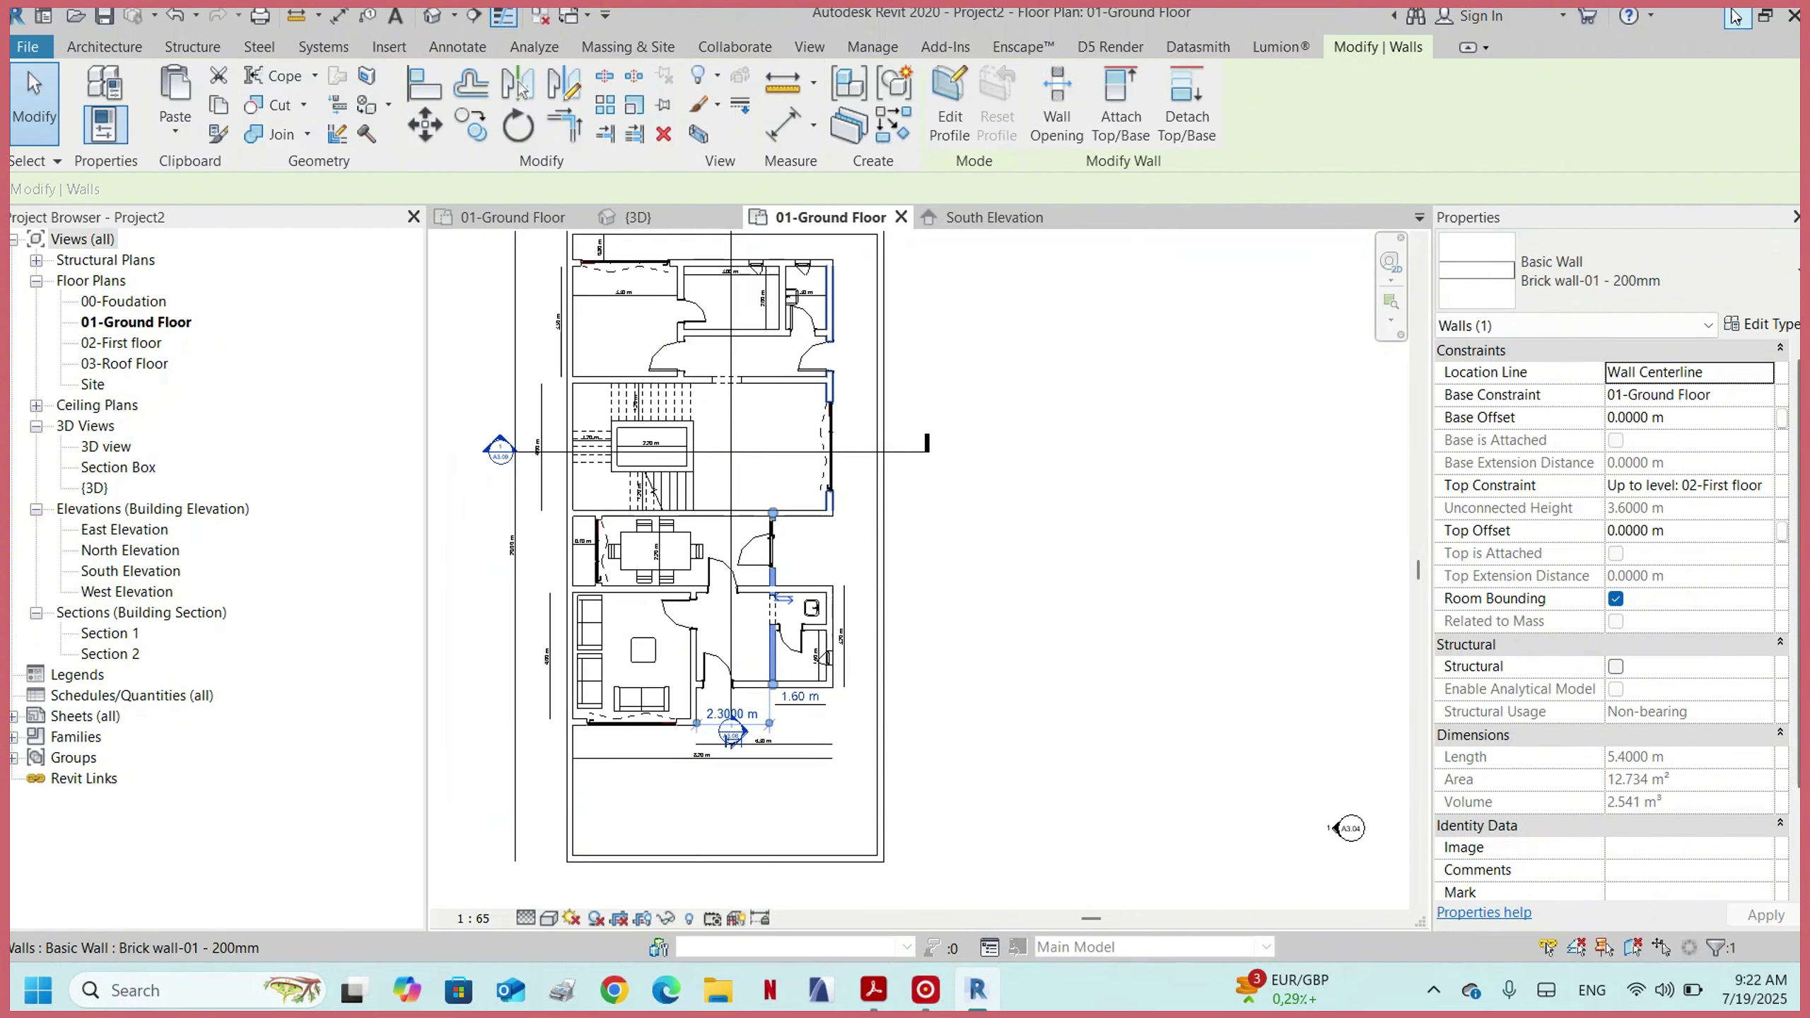
pyautogui.click(1350, 829)
# - Flip the hinge side of the small upper bathroom's 750 x 2100mm door so it opens against the exterior wall side
pyautogui.scroll(5, 761, 308)
pyautogui.scroll(3, 760, 309)
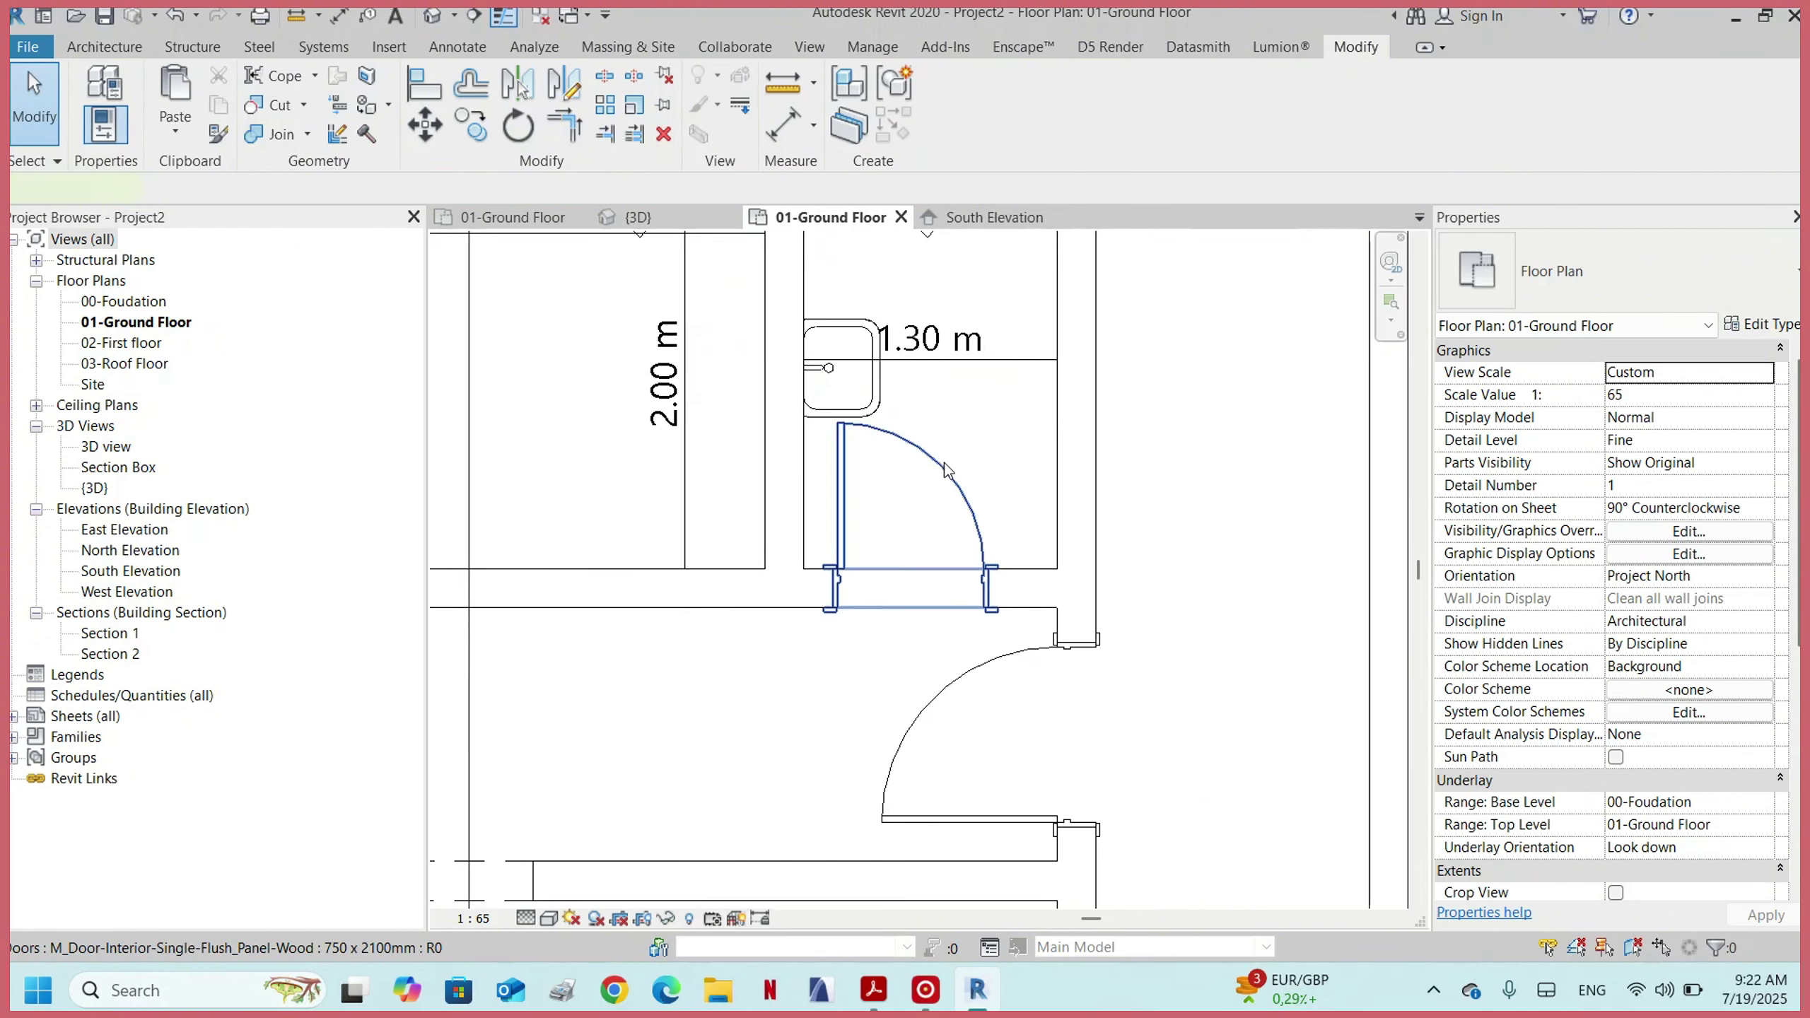
pyautogui.click(887, 488)
pyautogui.scroll(-2, 886, 488)
pyautogui.scroll(2, 887, 488)
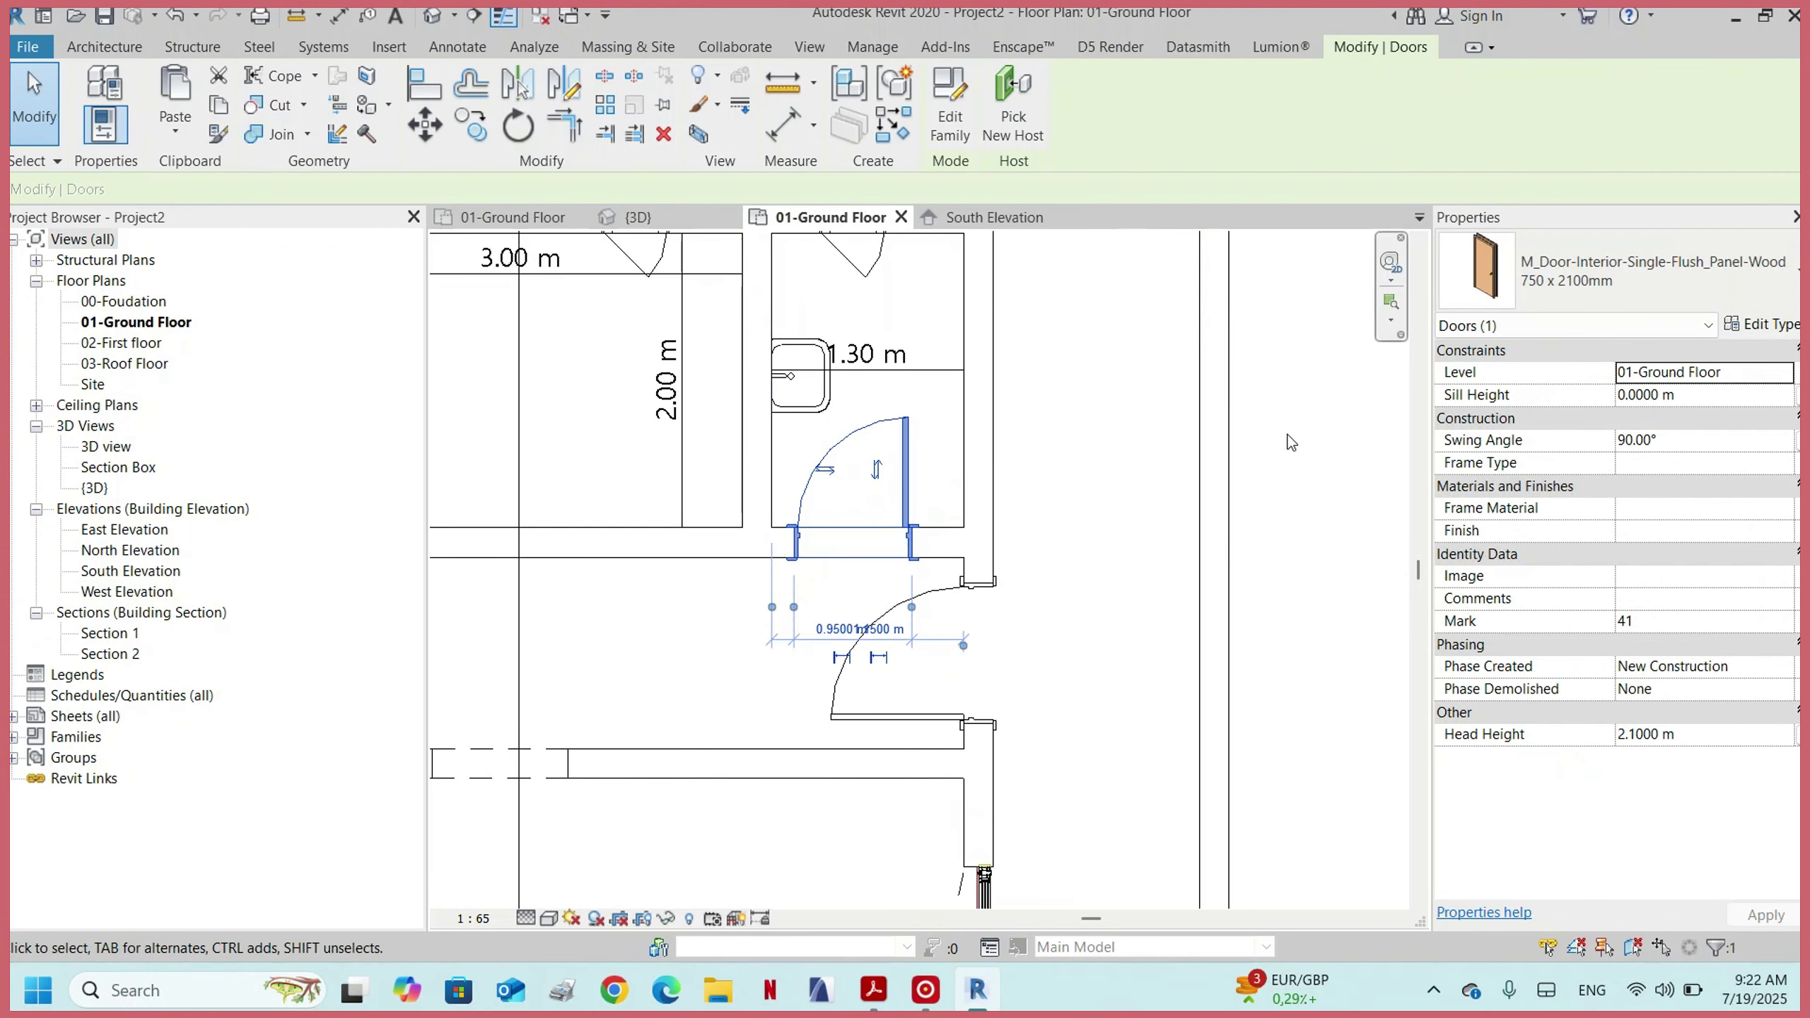
# - Shift the vanity sink in the small upper bathroom about 0.08 m along its wall toward the door
pyautogui.click(884, 397)
pyautogui.click(816, 417)
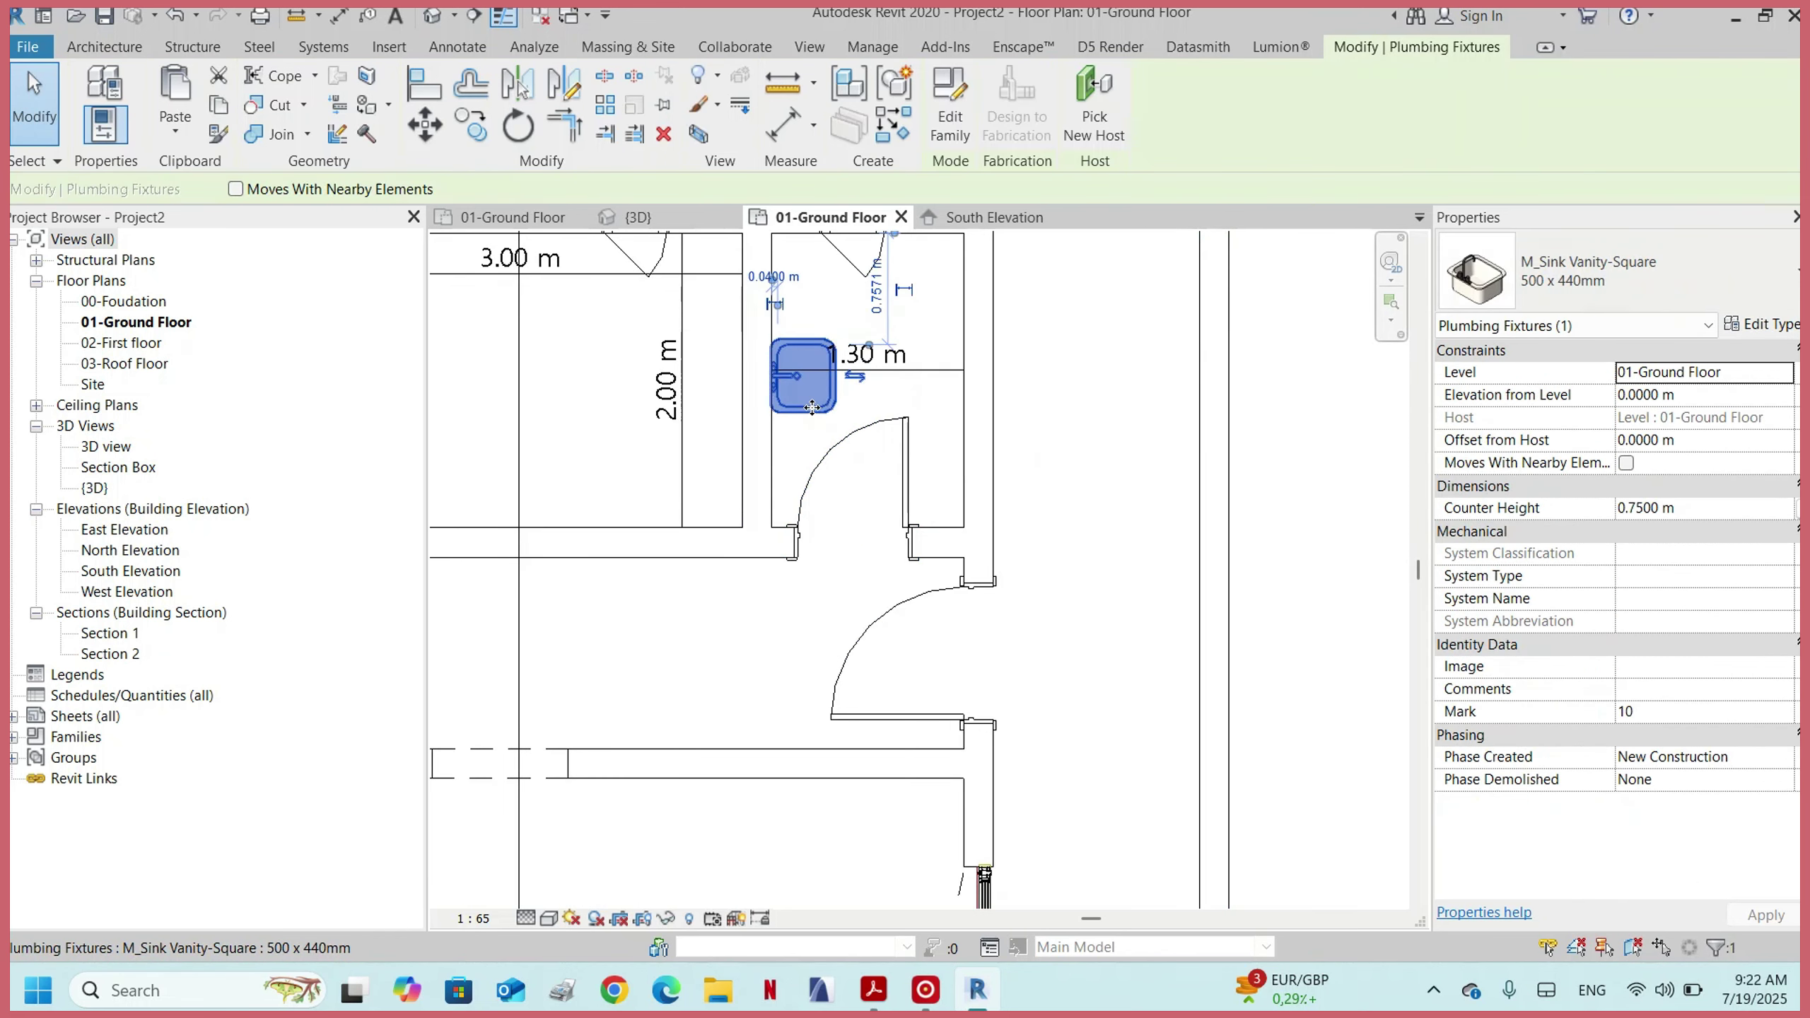
pyautogui.moveTo(813, 407); pyautogui.dragTo(812, 407)
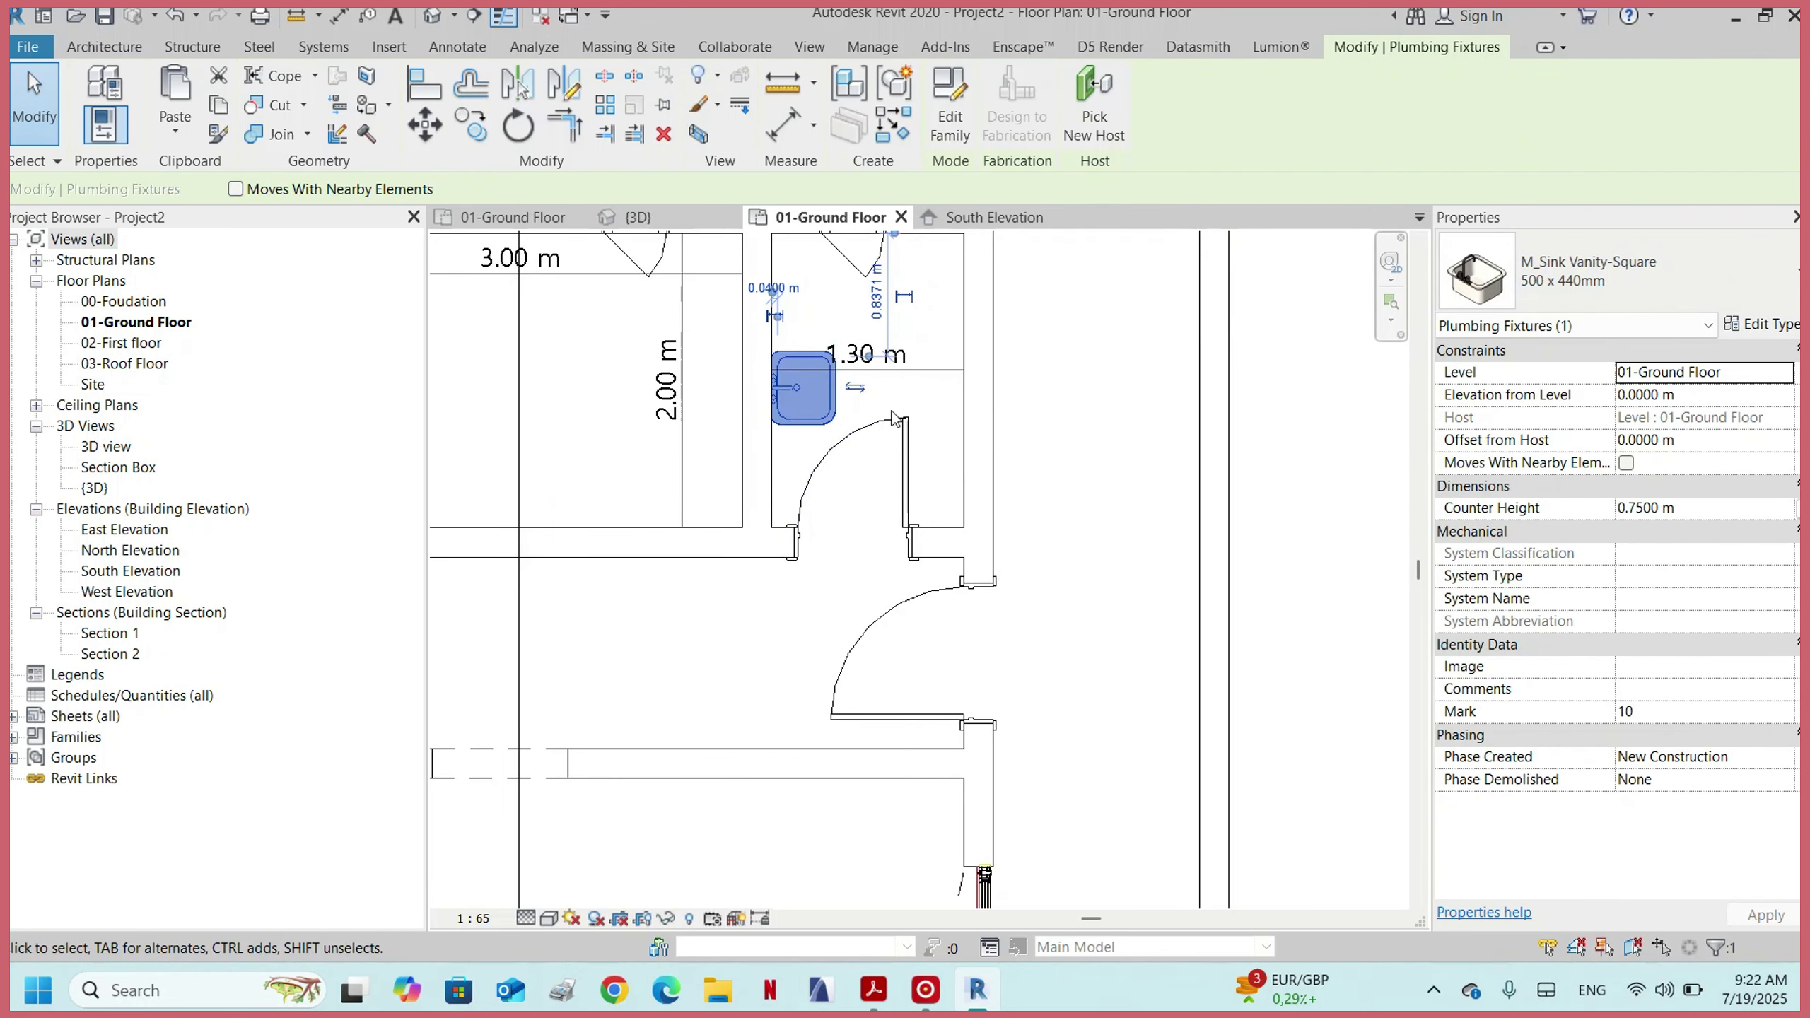
pyautogui.click(1062, 341)
pyautogui.scroll(-6, 1004, 296)
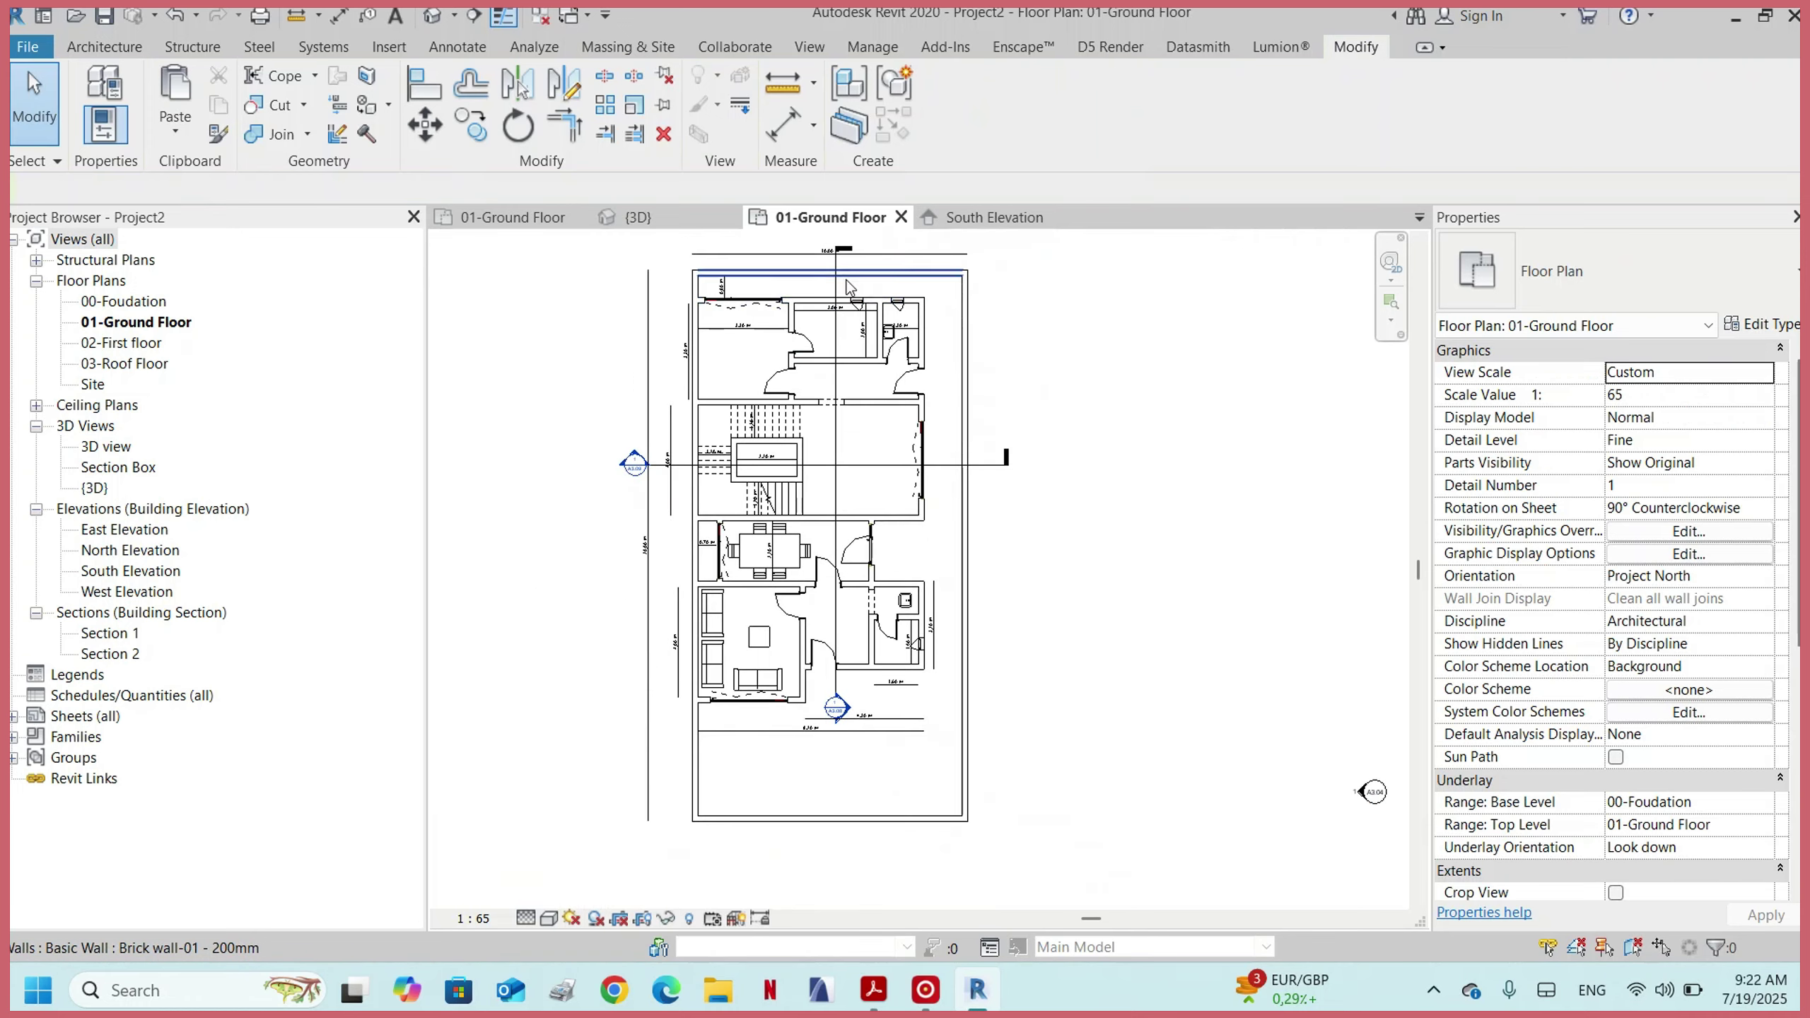
# - Move the small upper bathroom's width dimension out of the room to just above the exterior wall
pyautogui.scroll(6, 848, 287)
pyautogui.click(888, 427)
pyautogui.scroll(-5, 888, 427)
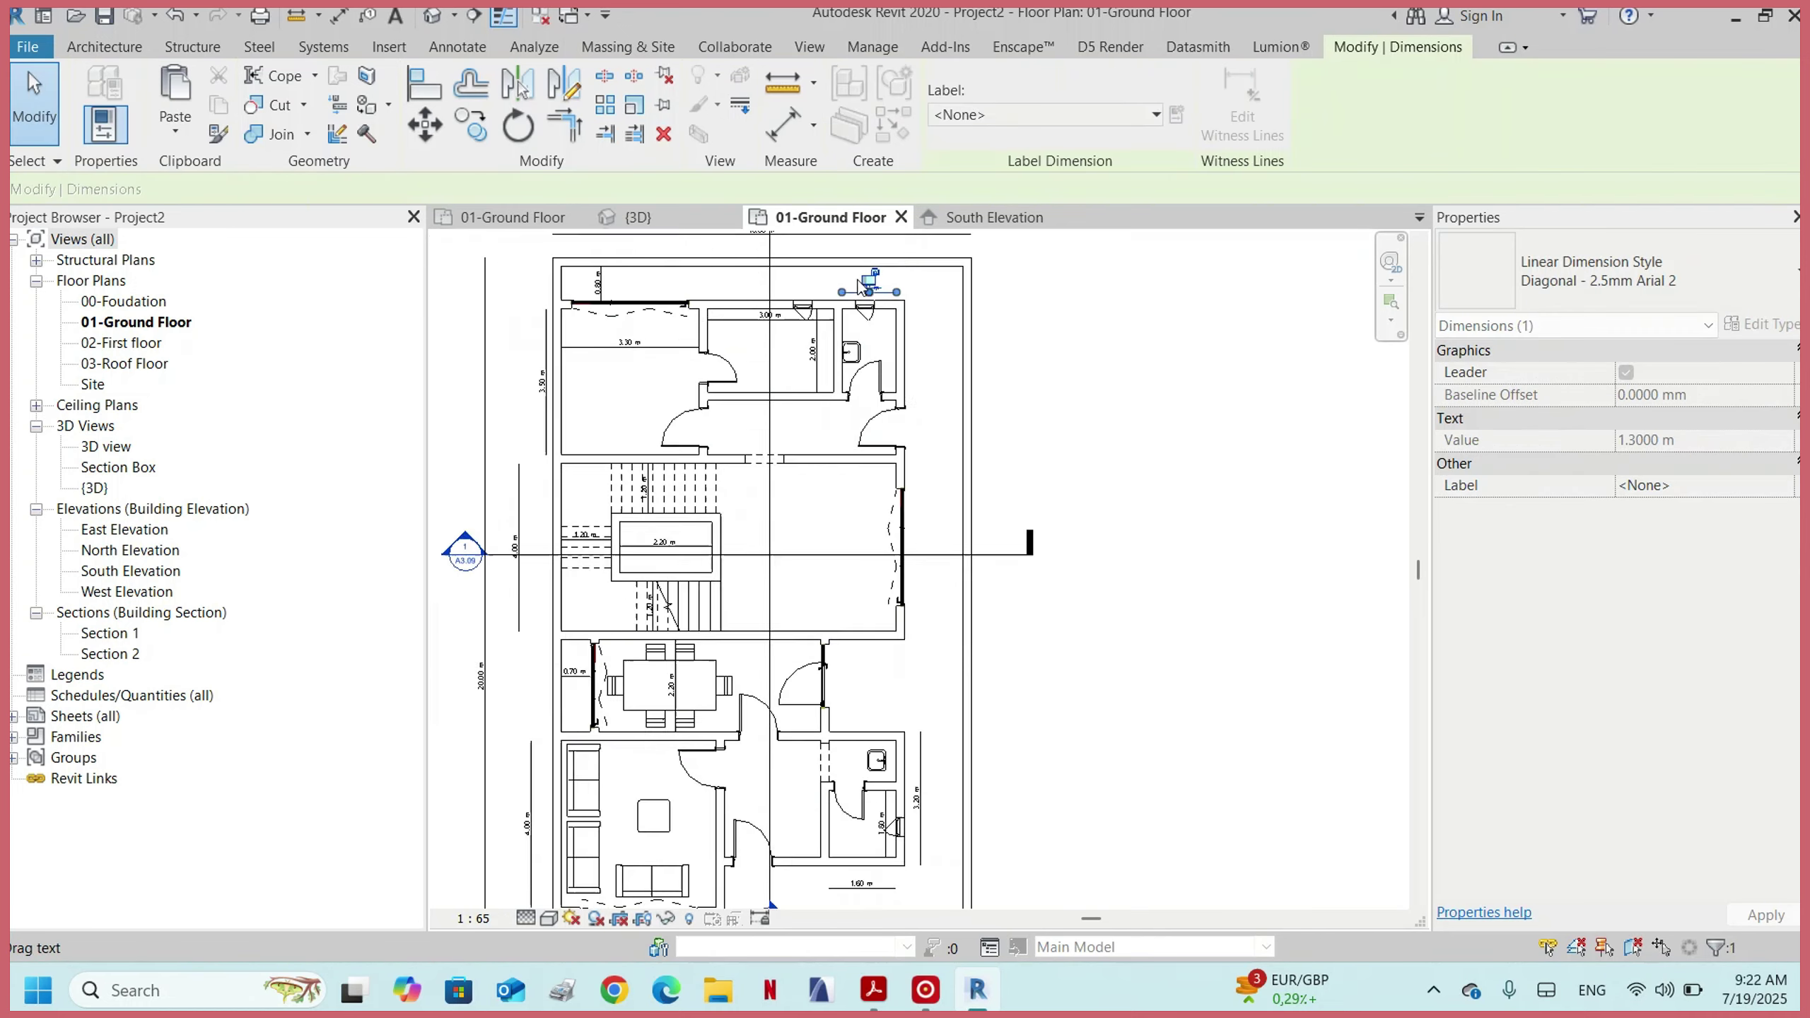
# - Align the back of the lower bathroom's sink with the inner face of the exterior wall
pyautogui.scroll(5, 857, 386)
pyautogui.scroll(3, 857, 386)
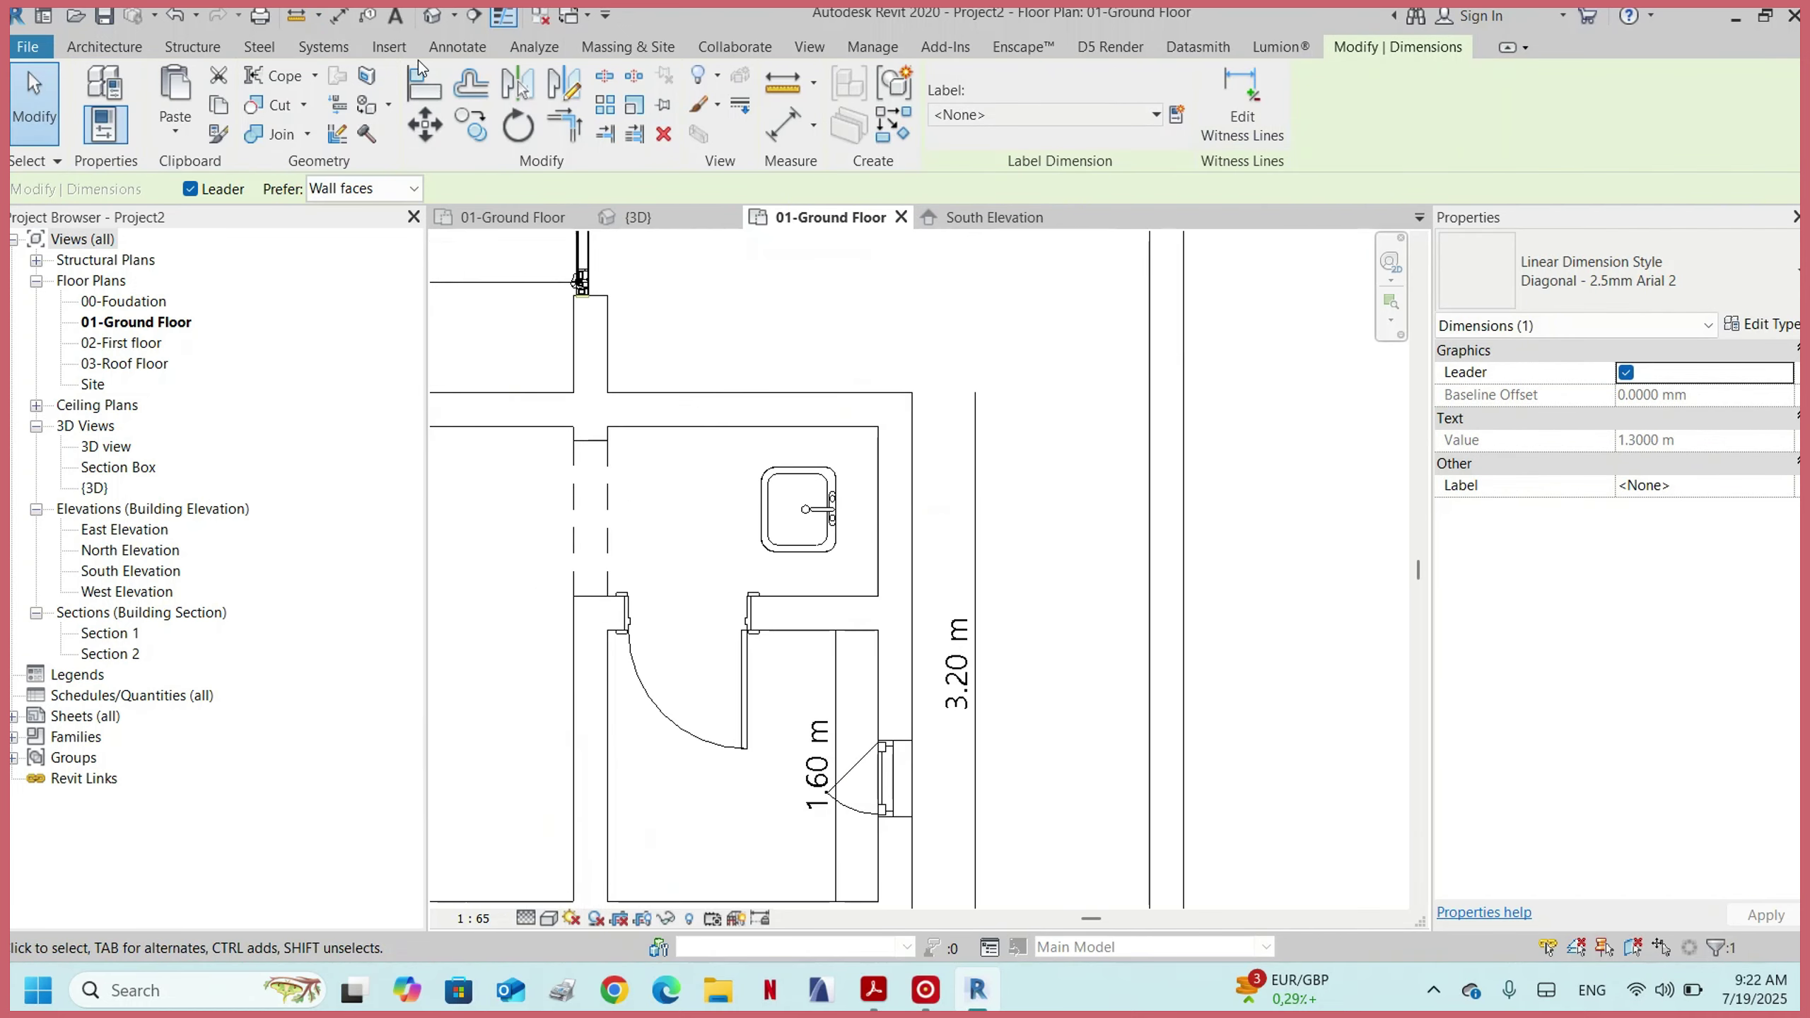
pyautogui.click(425, 83)
pyautogui.scroll(2, 891, 552)
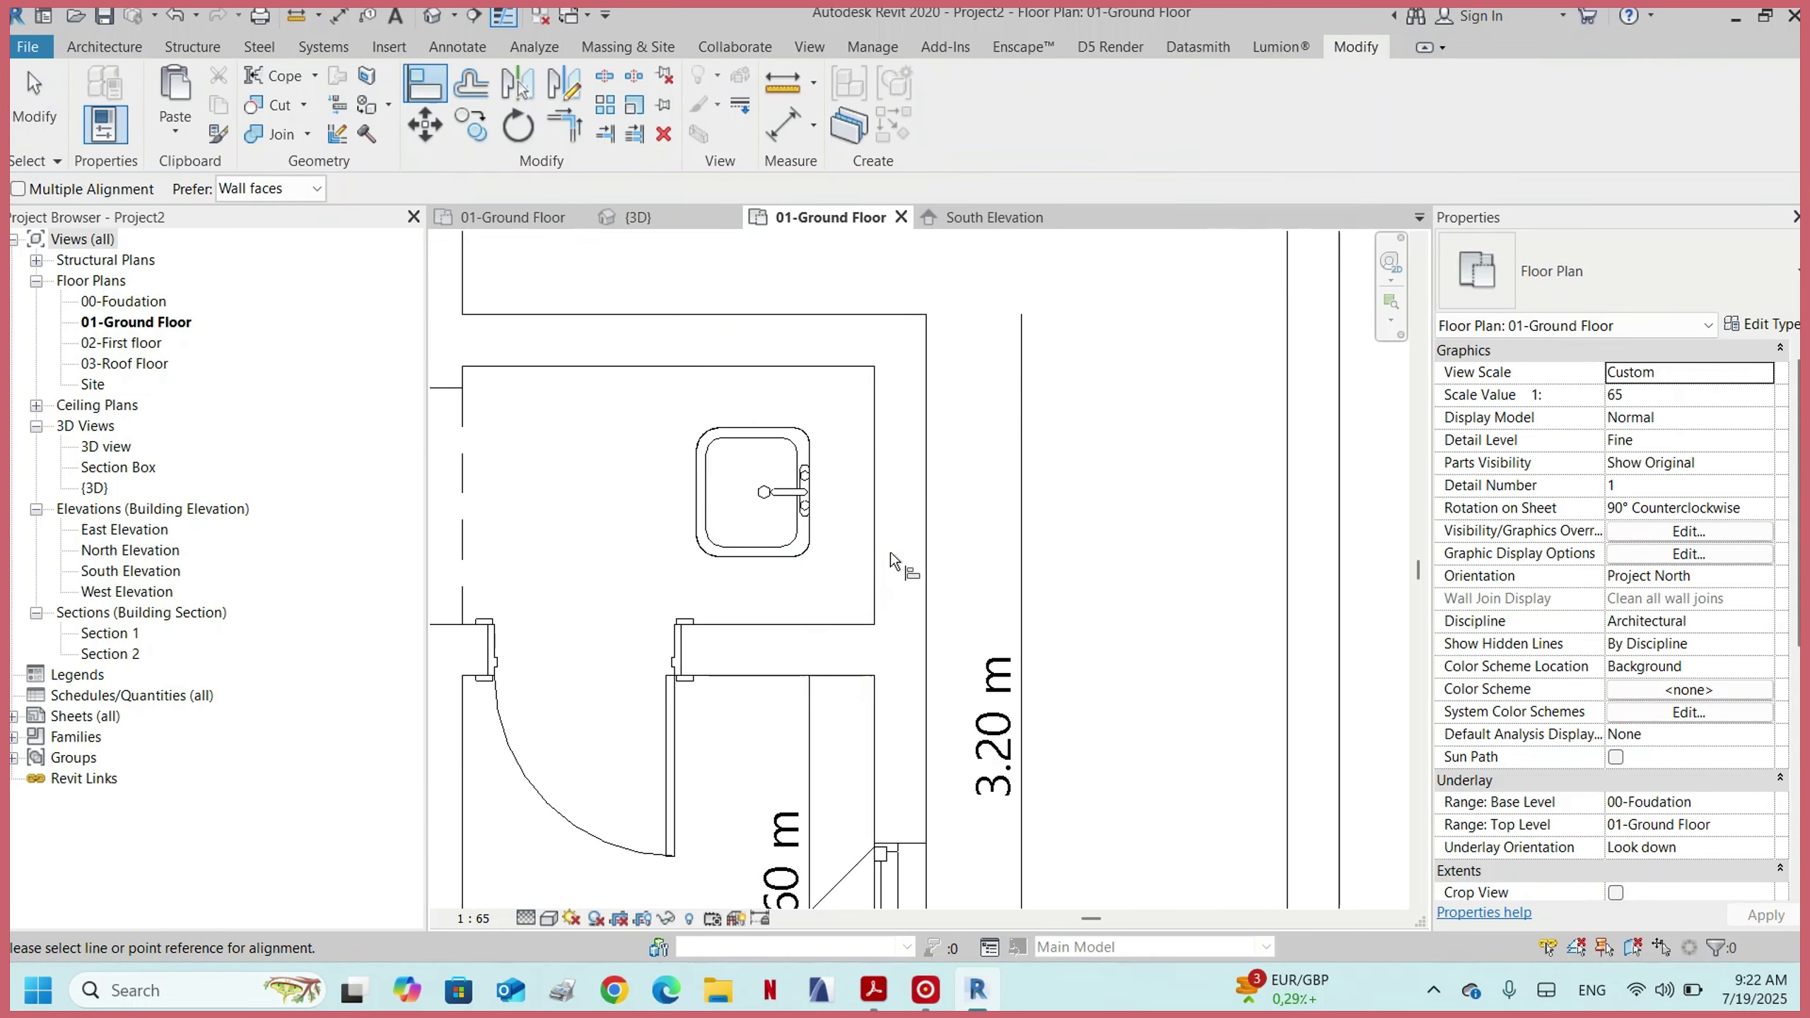
pyautogui.click(871, 492)
pyautogui.click(808, 492)
pyautogui.scroll(-5, 914, 357)
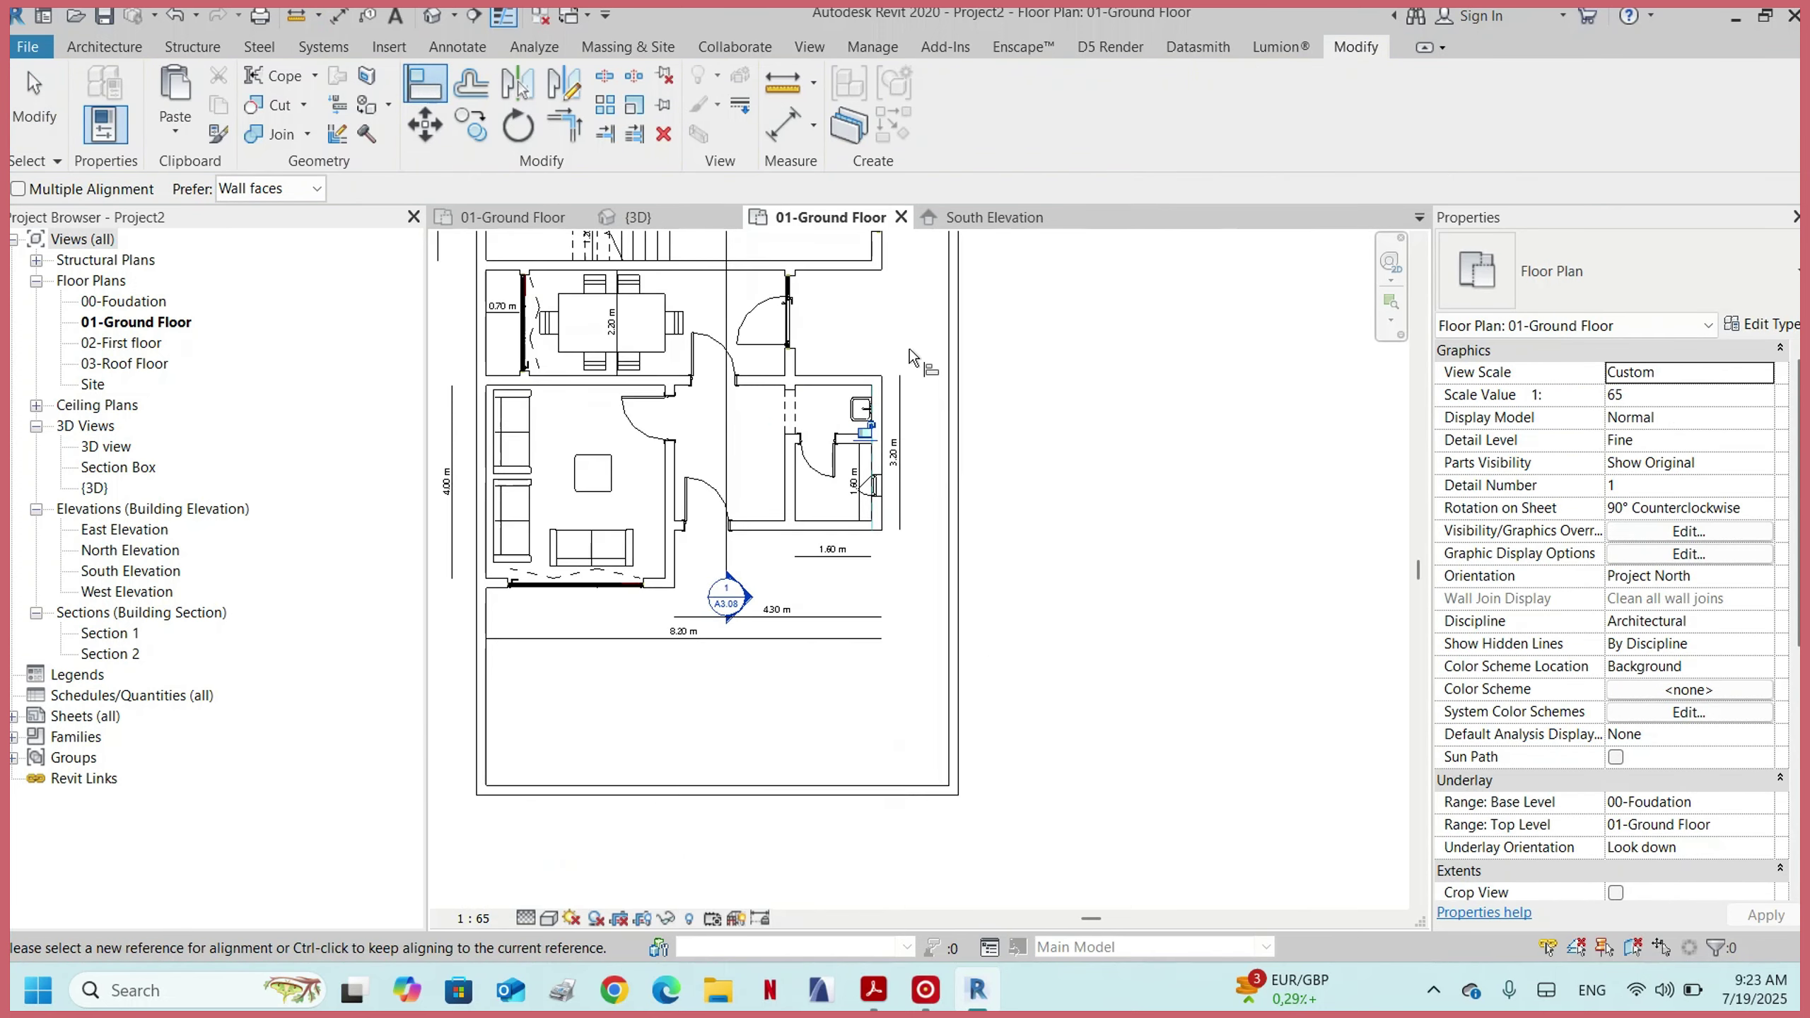
pyautogui.press('Escape')
pyautogui.press('Escape')
pyautogui.scroll(2, 501, 397)
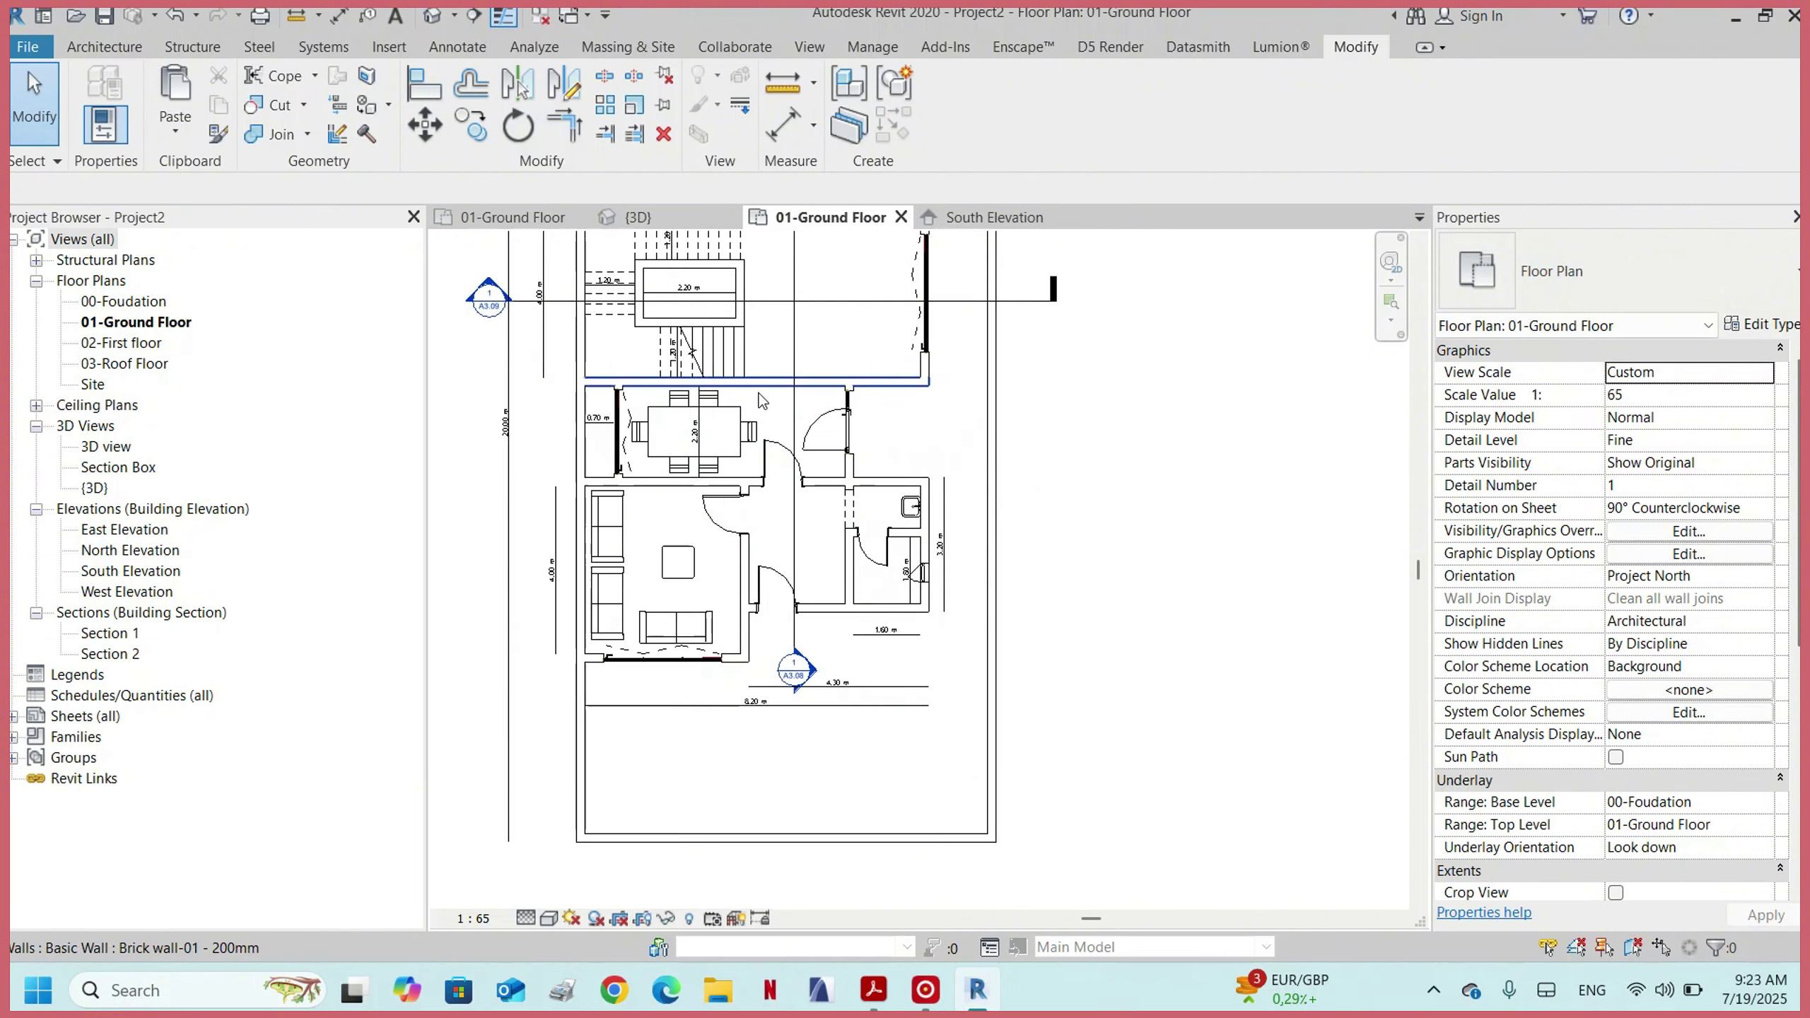
pyautogui.scroll(-4, 677, 647)
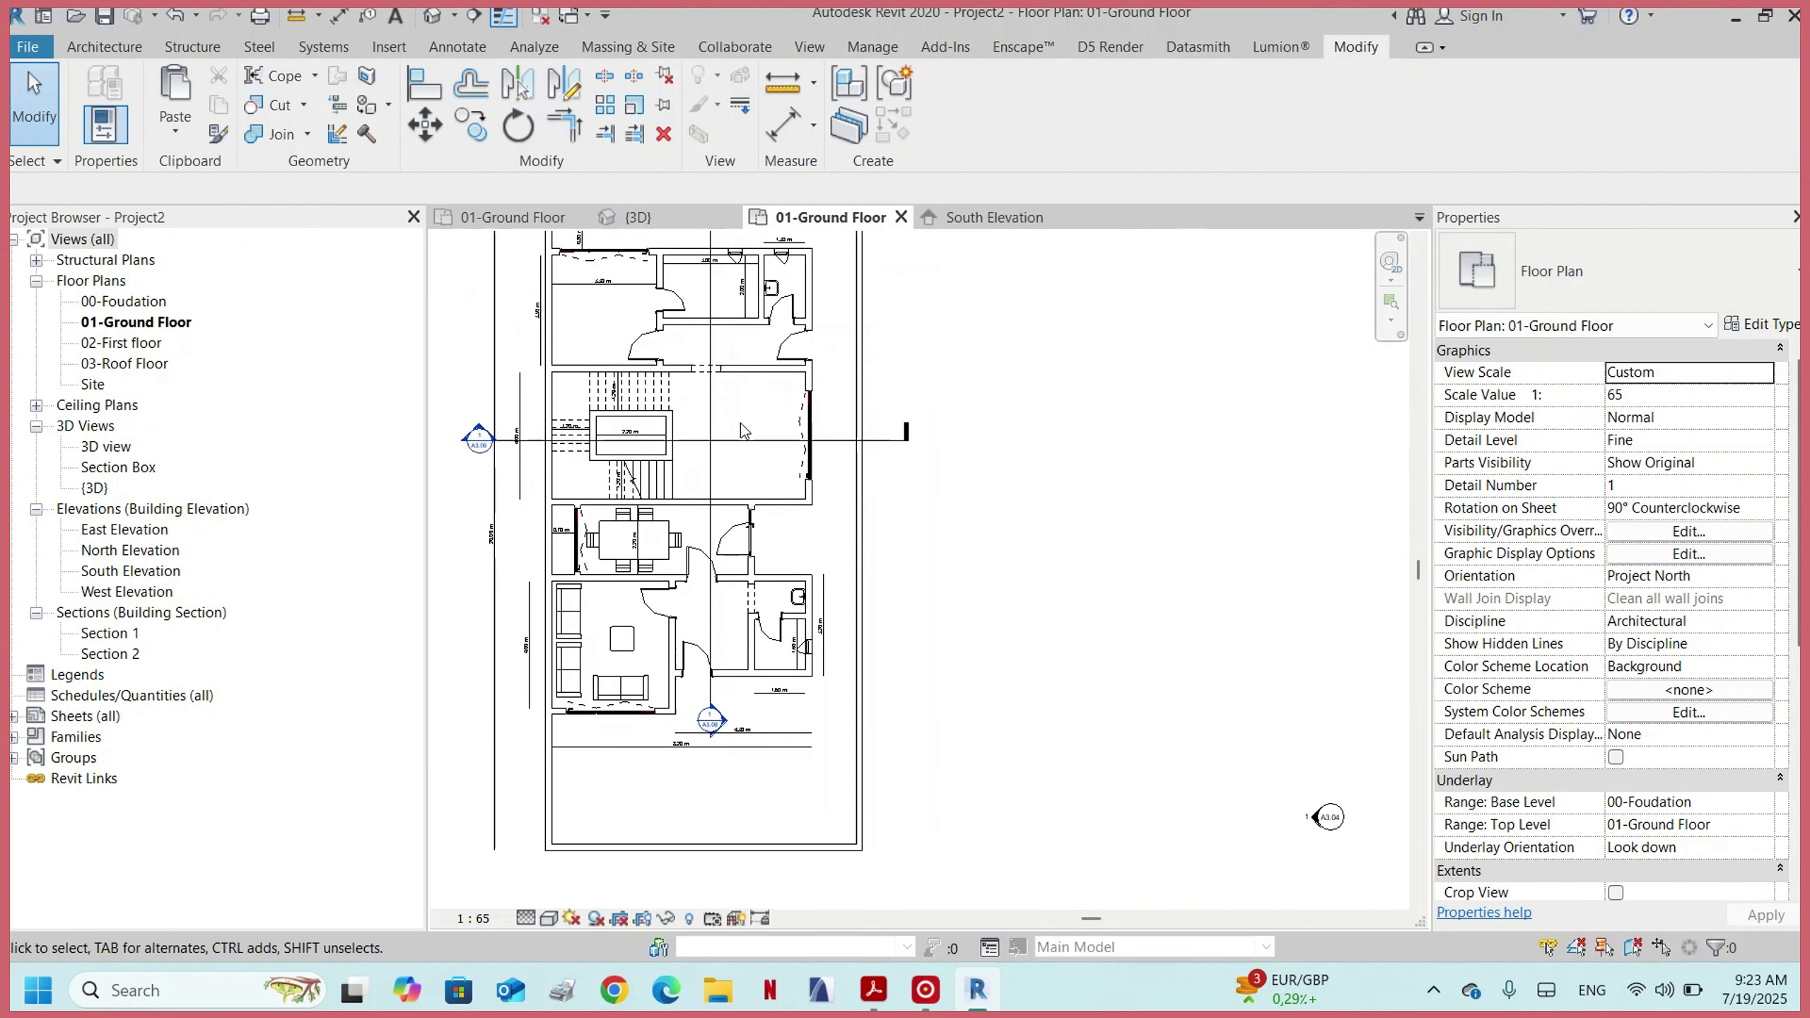
pyautogui.scroll(4, 606, 728)
pyautogui.click(553, 661)
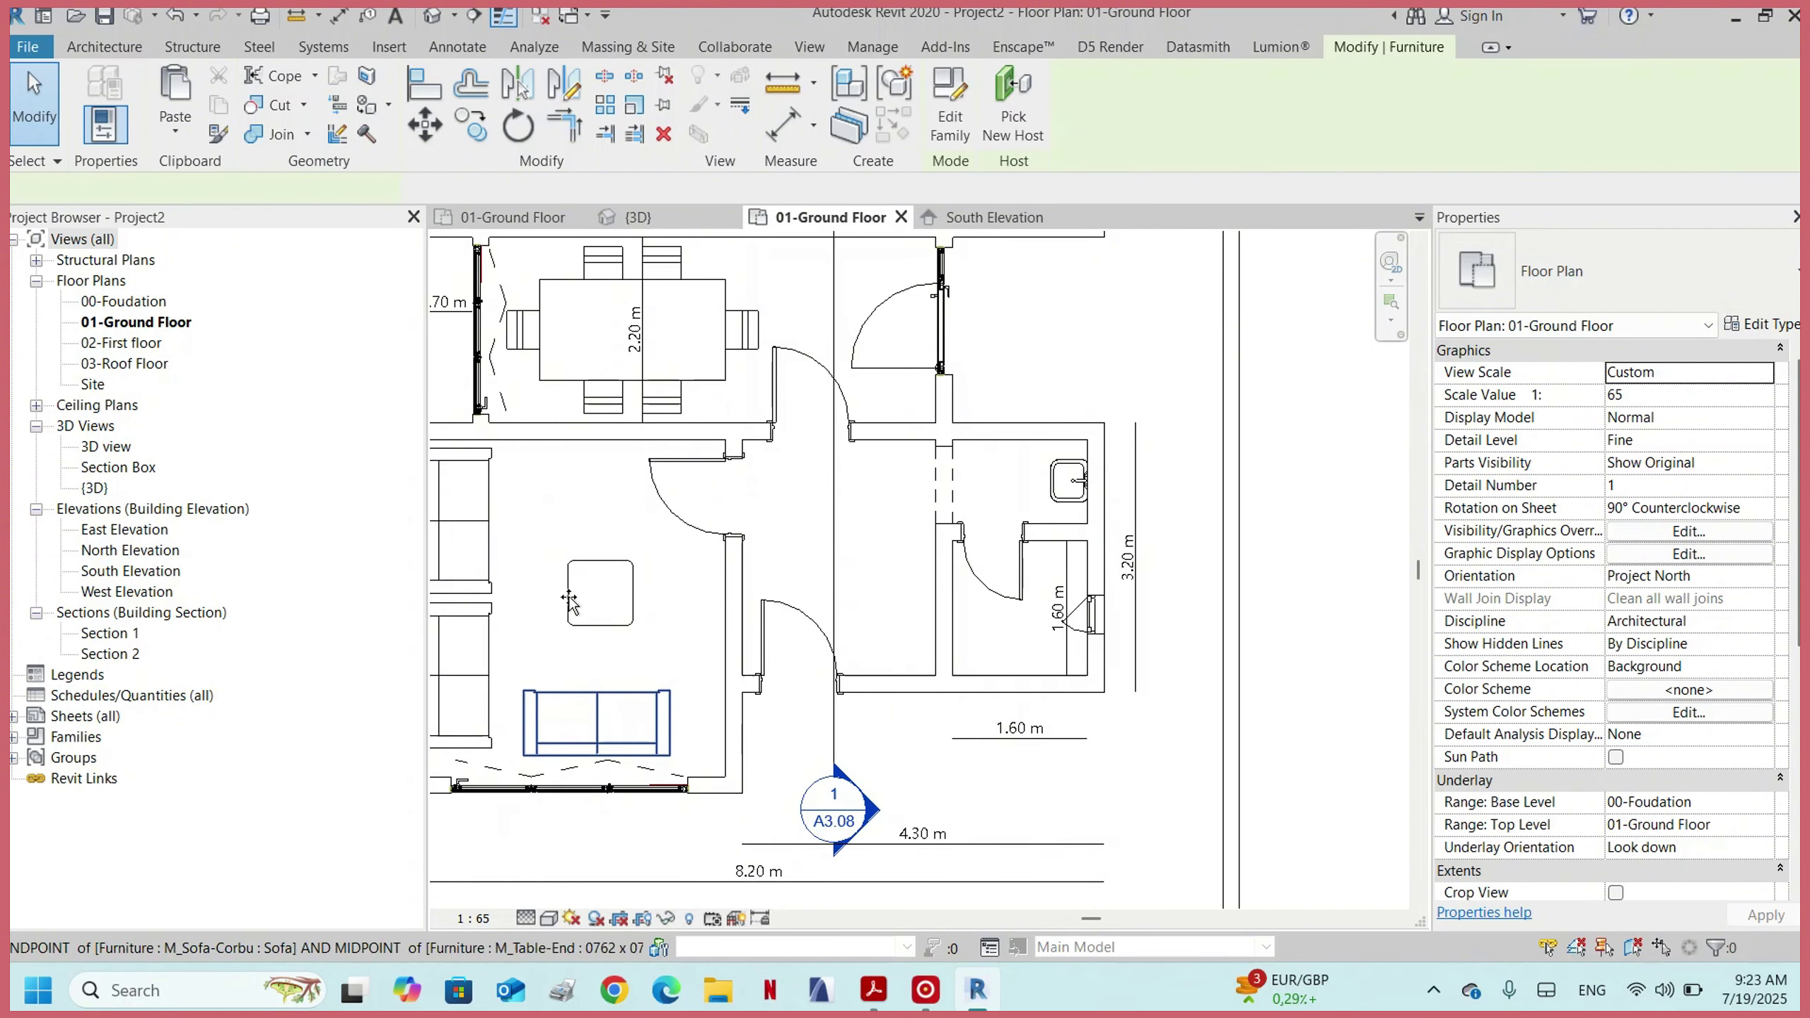
pyautogui.press('Escape')
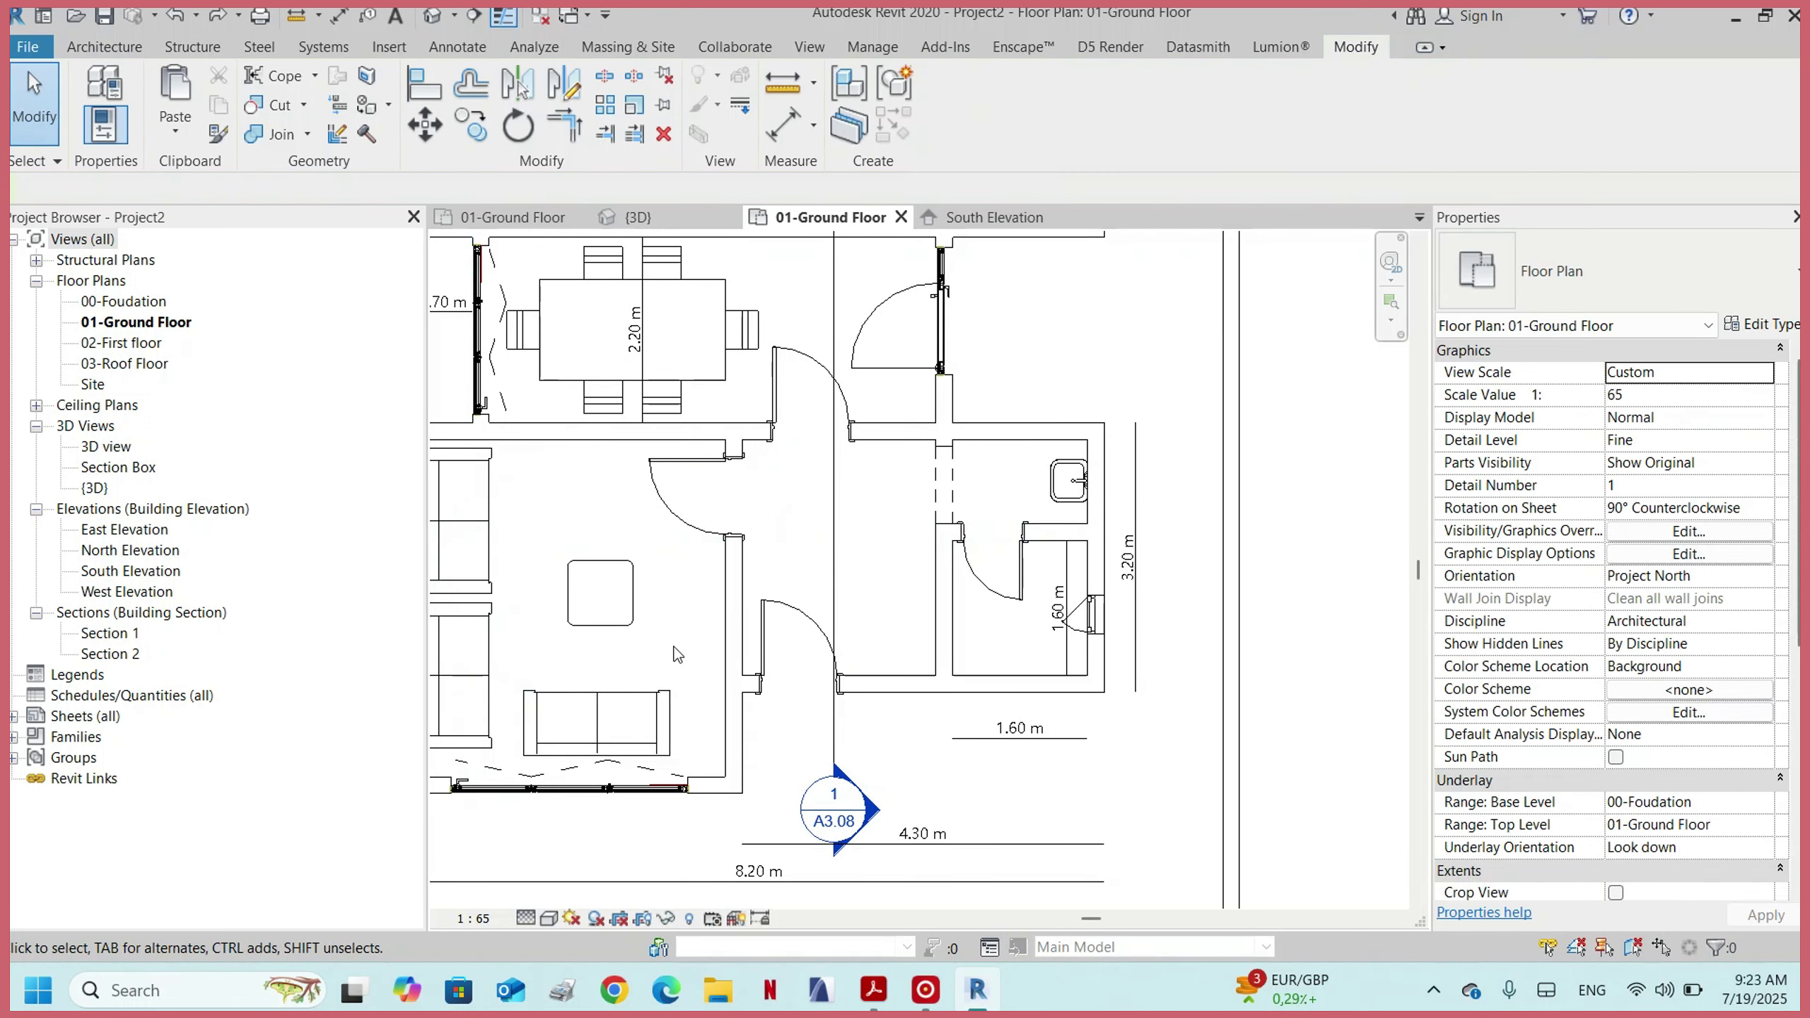
# - Copy the two wall-side sofas and the end table from the living room into the open area beside the stairs
pyautogui.scroll(-2, 676, 654)
pyautogui.moveTo(508, 497); pyautogui.dragTo(707, 679)
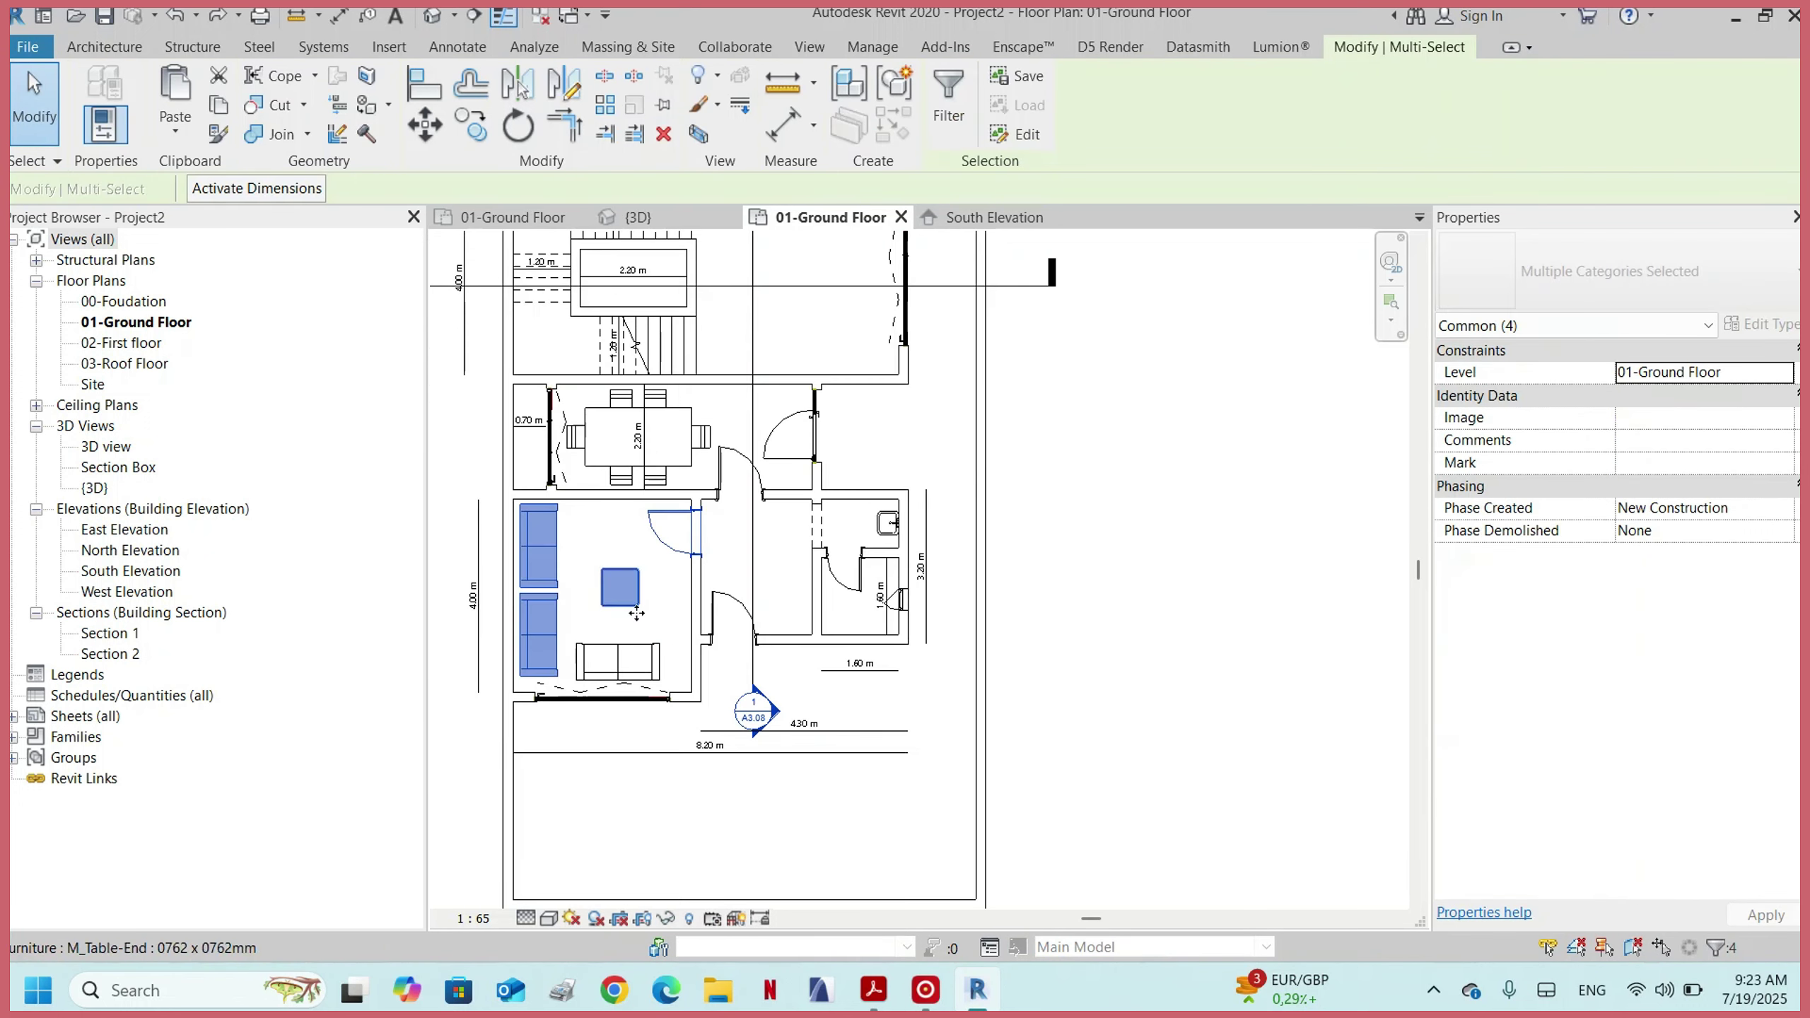
pyautogui.moveTo(644, 617); pyautogui.dragTo(534, 567)
pyautogui.click(483, 134)
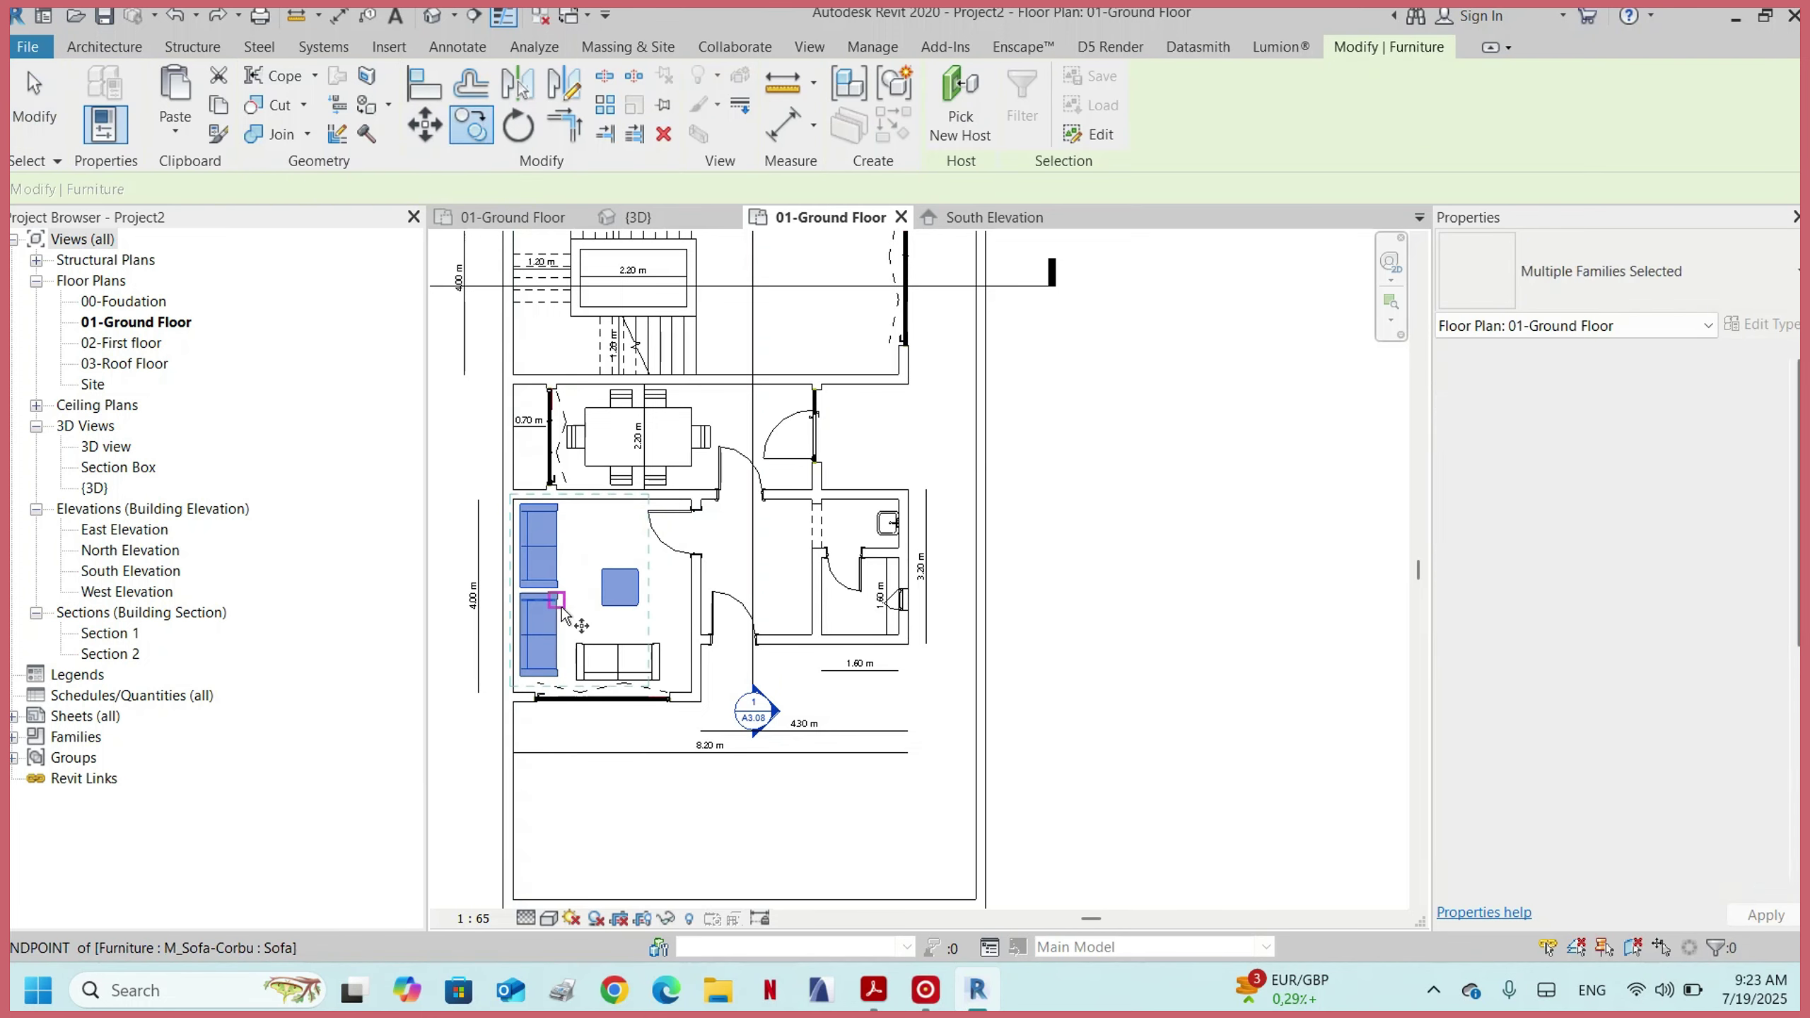
pyautogui.click(504, 562)
pyautogui.moveTo(793, 641); pyautogui.dragTo(807, 799, button='middle')
pyautogui.click(821, 436)
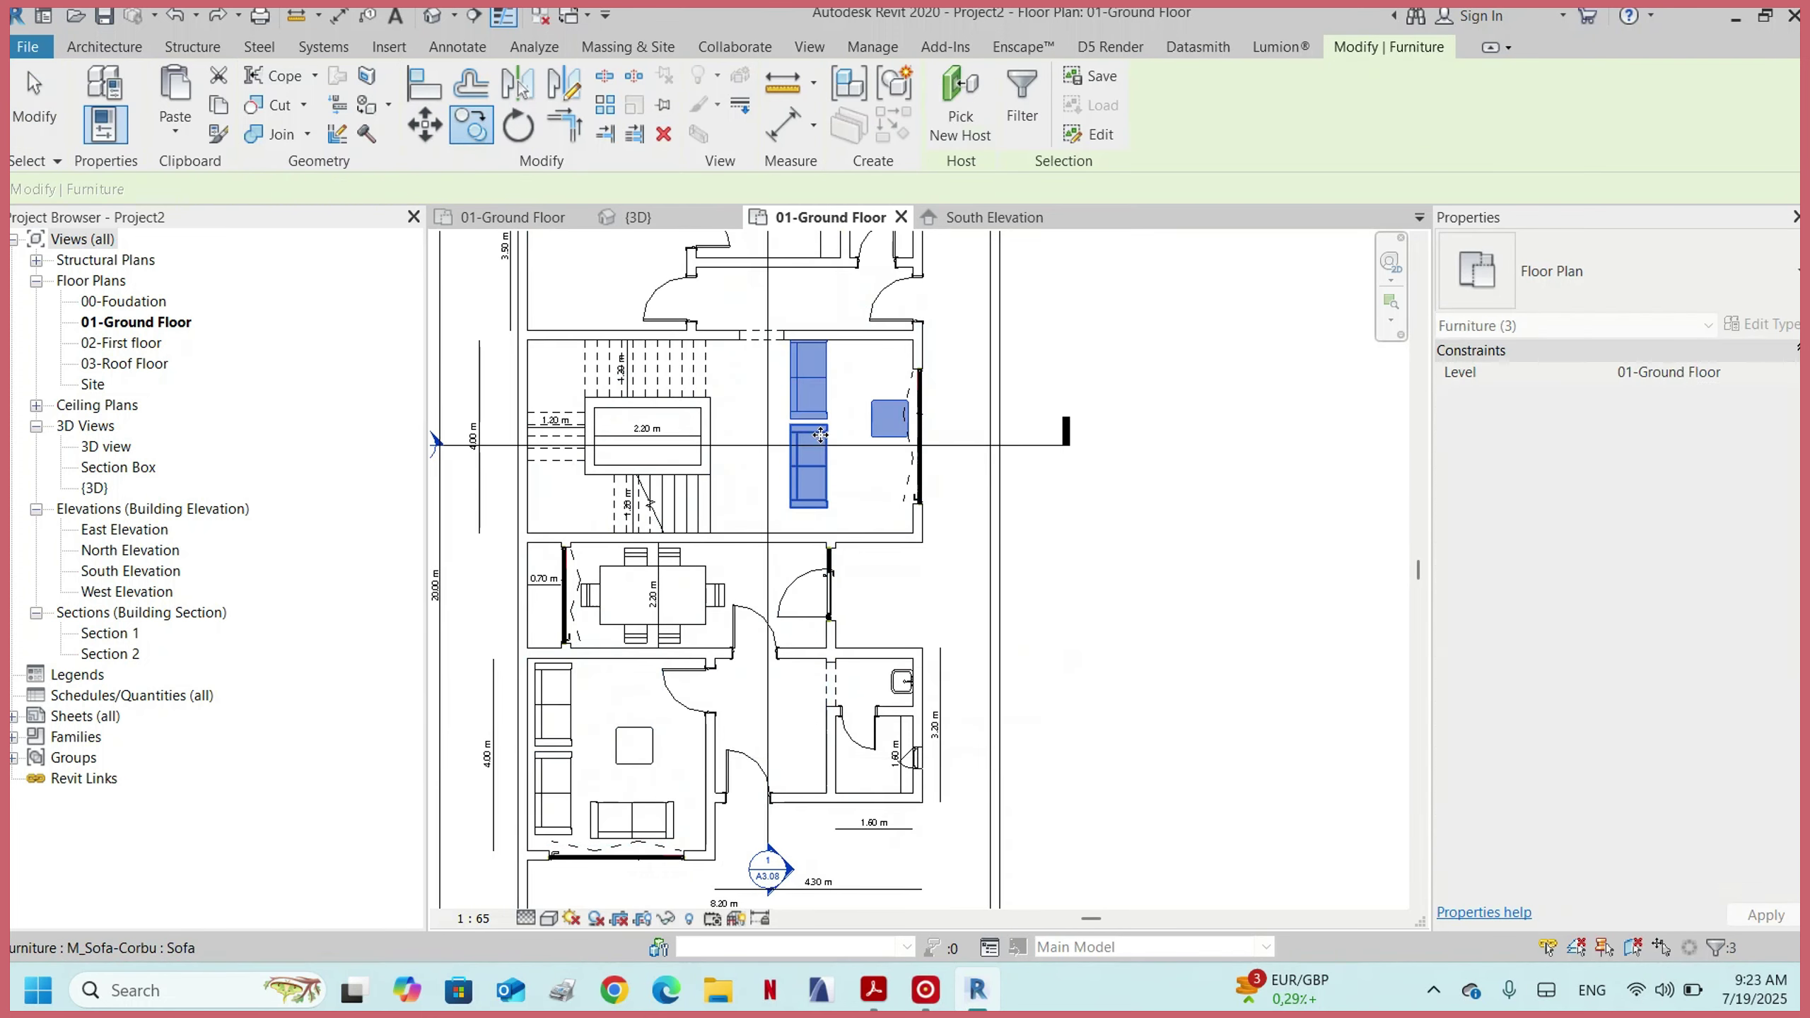
pyautogui.click(1089, 316)
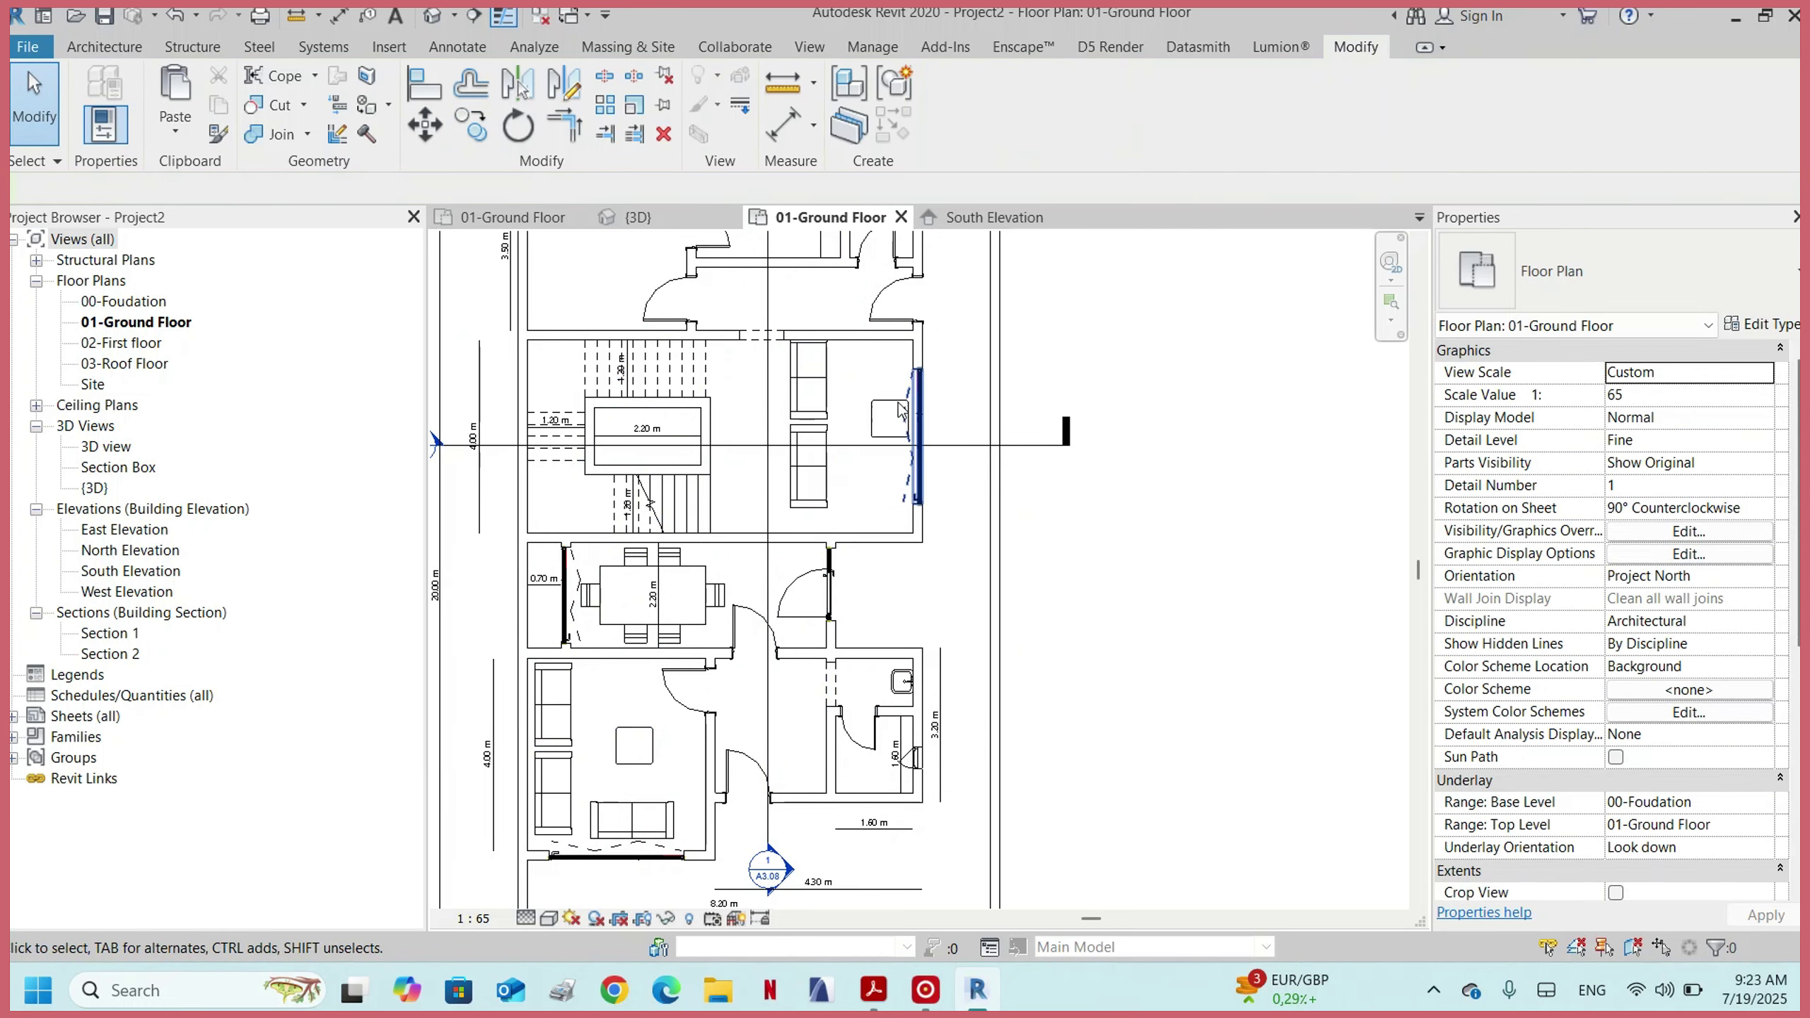
# - Rotate the two copied sofas together by 90 degrees and move the one nearer the window toward the dining-side wall
pyautogui.click(810, 408)
pyautogui.click(822, 484)
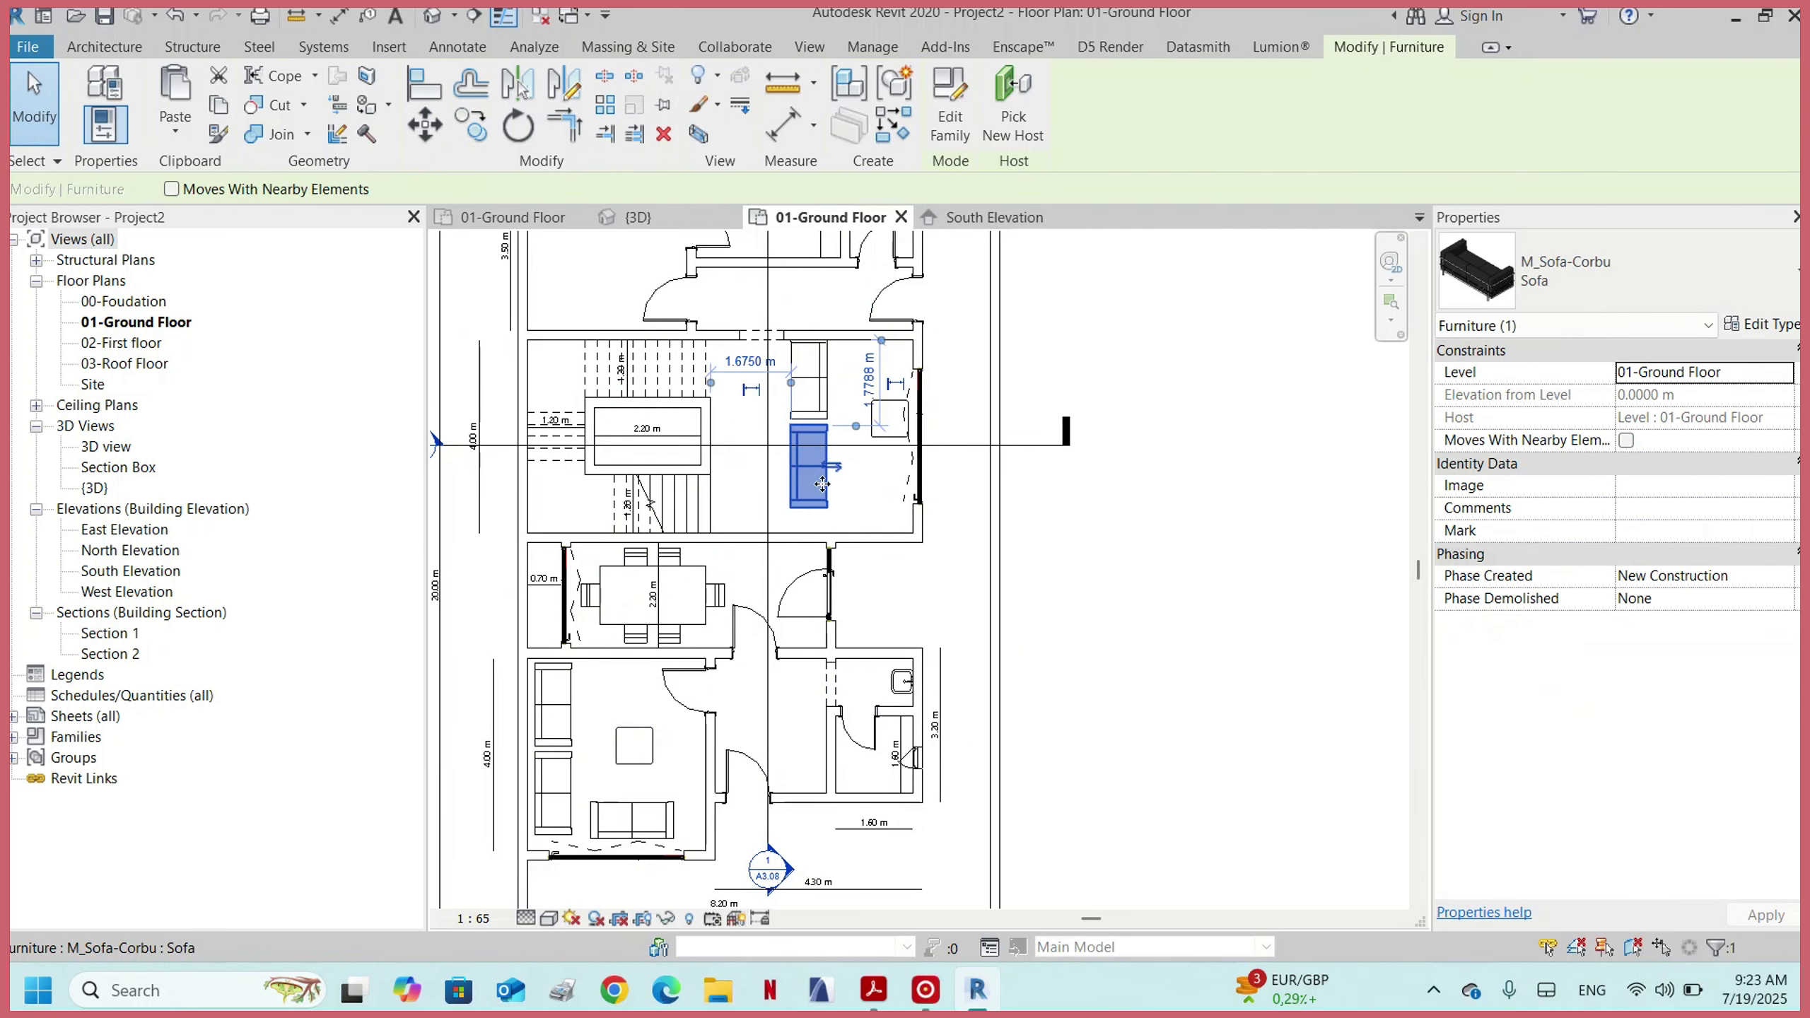
pyautogui.click(995, 435)
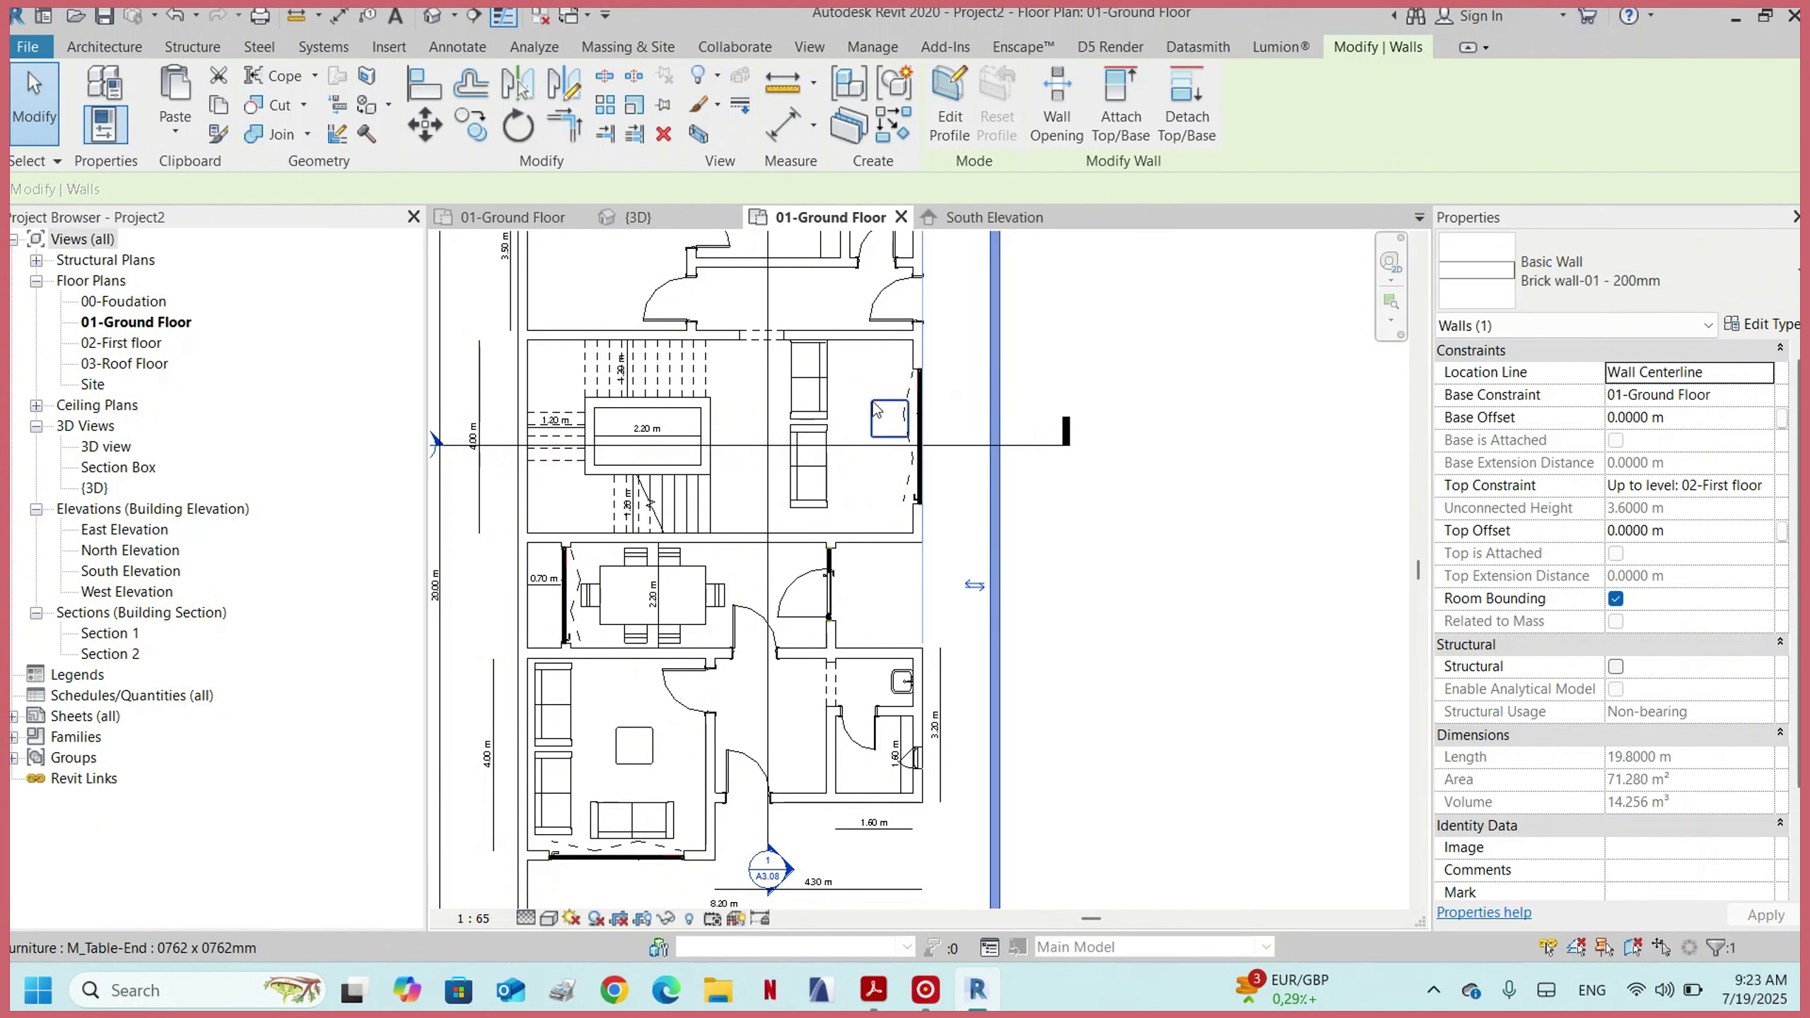
pyautogui.scroll(3, 830, 422)
pyautogui.moveTo(737, 250); pyautogui.dragTo(859, 631)
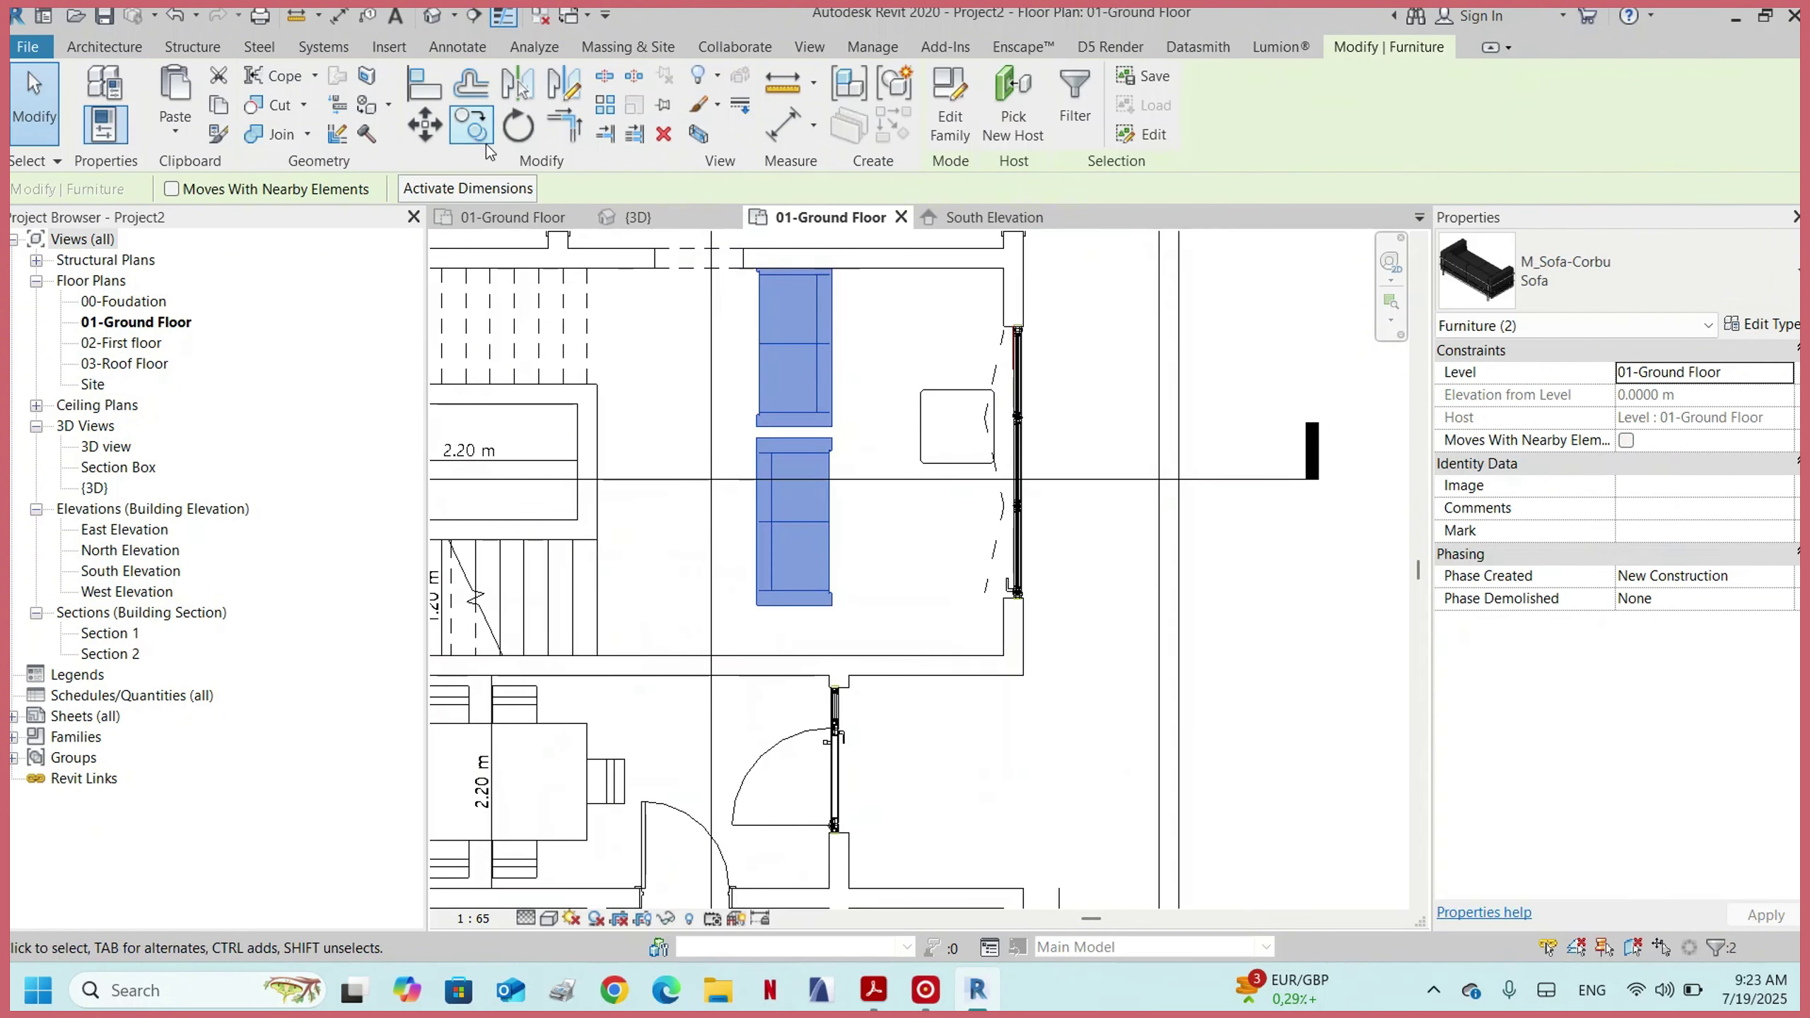
pyautogui.click(518, 126)
pyautogui.click(1017, 333)
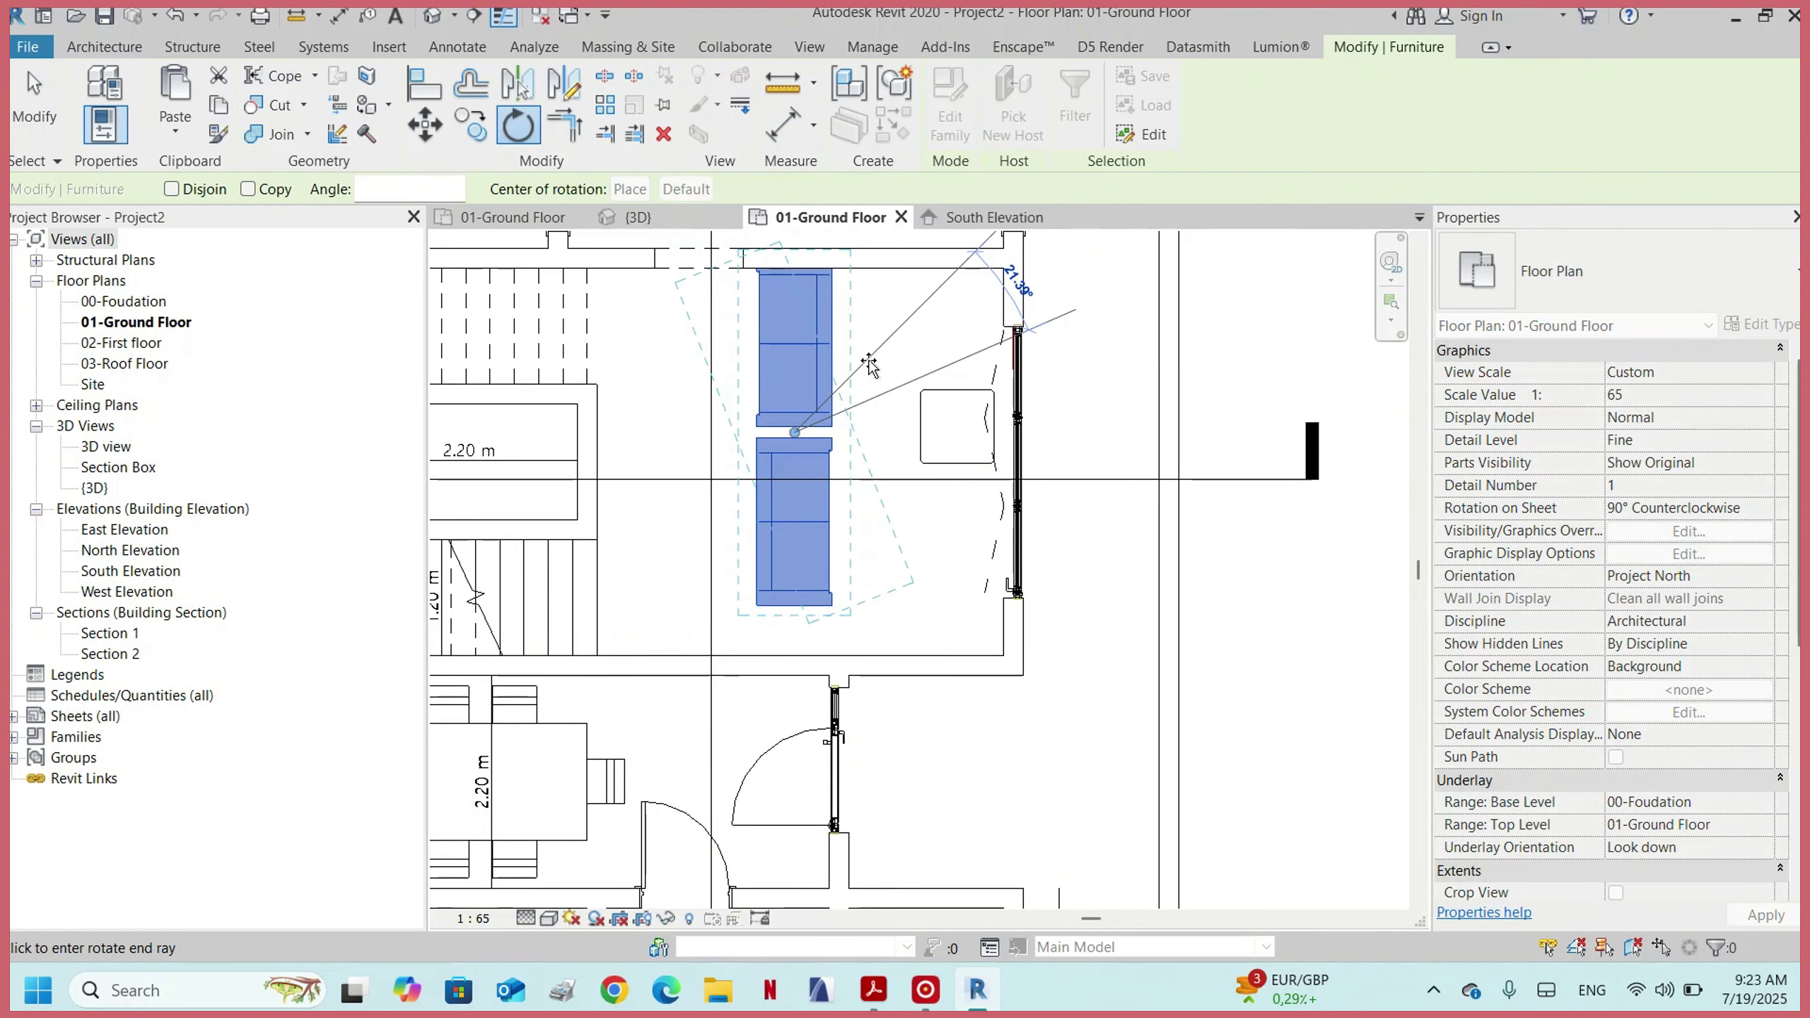
pyautogui.press('Return')
pyautogui.click(827, 503)
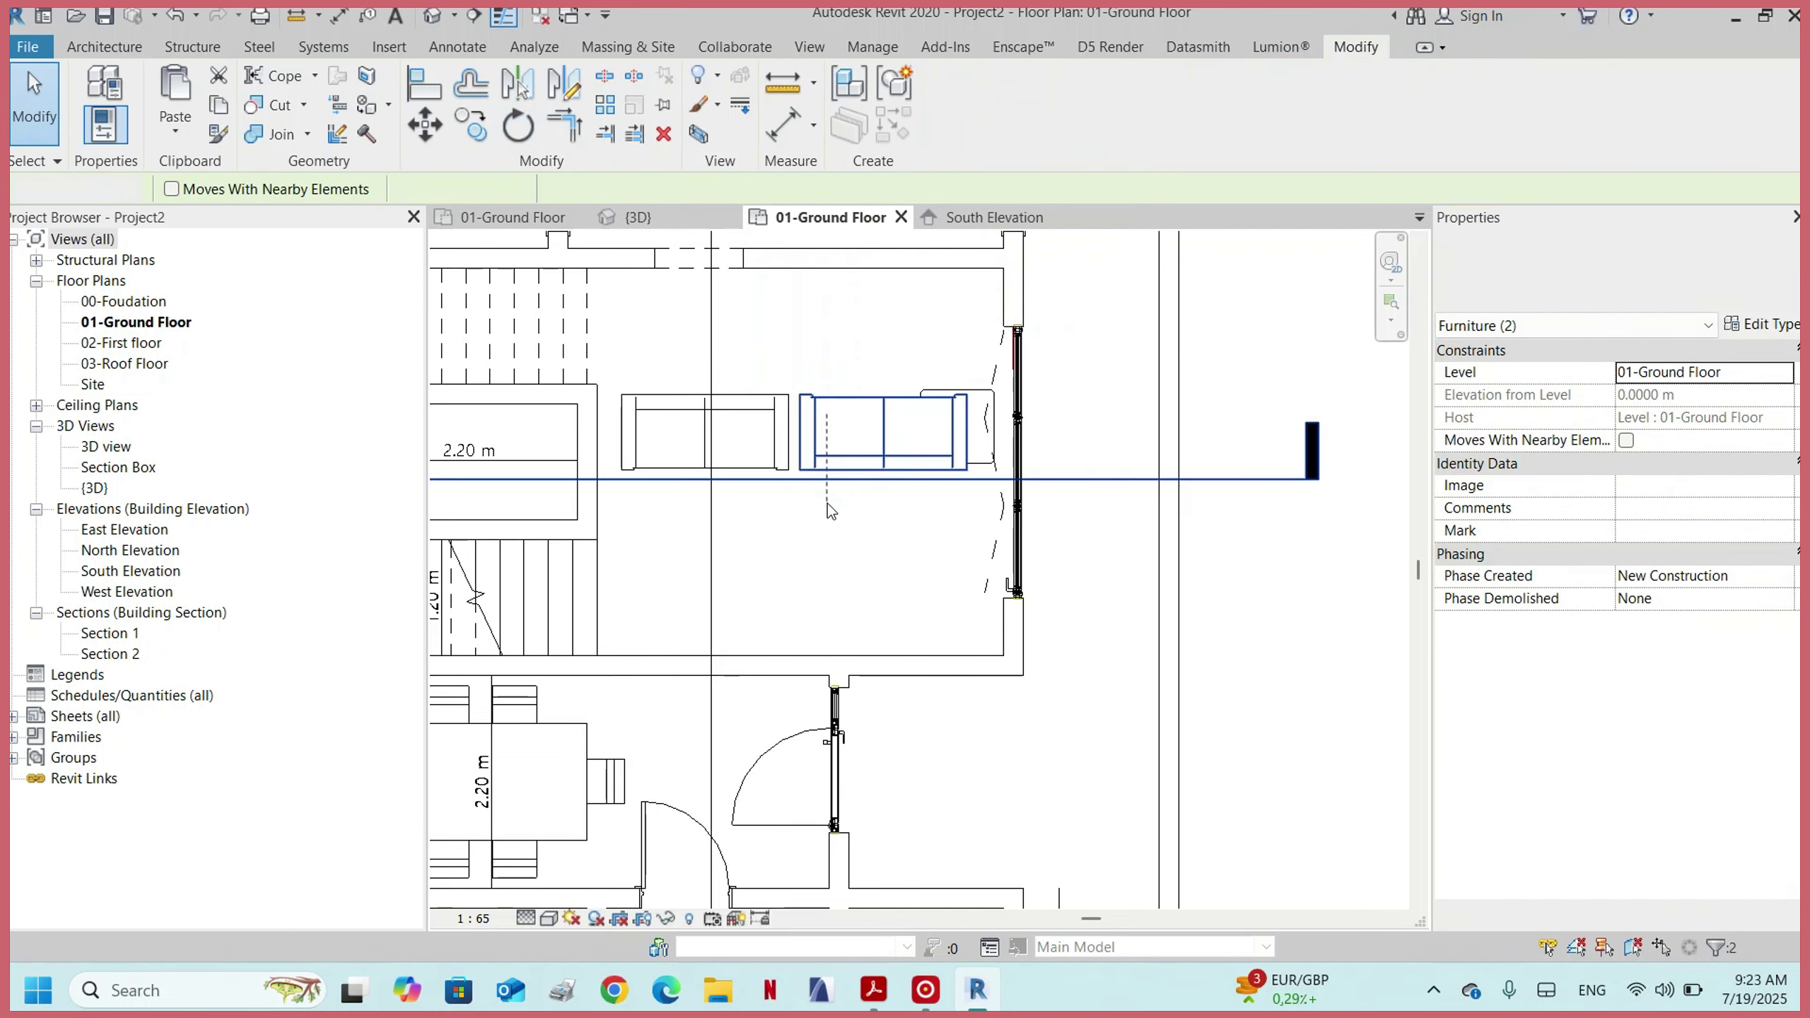
pyautogui.click(847, 412)
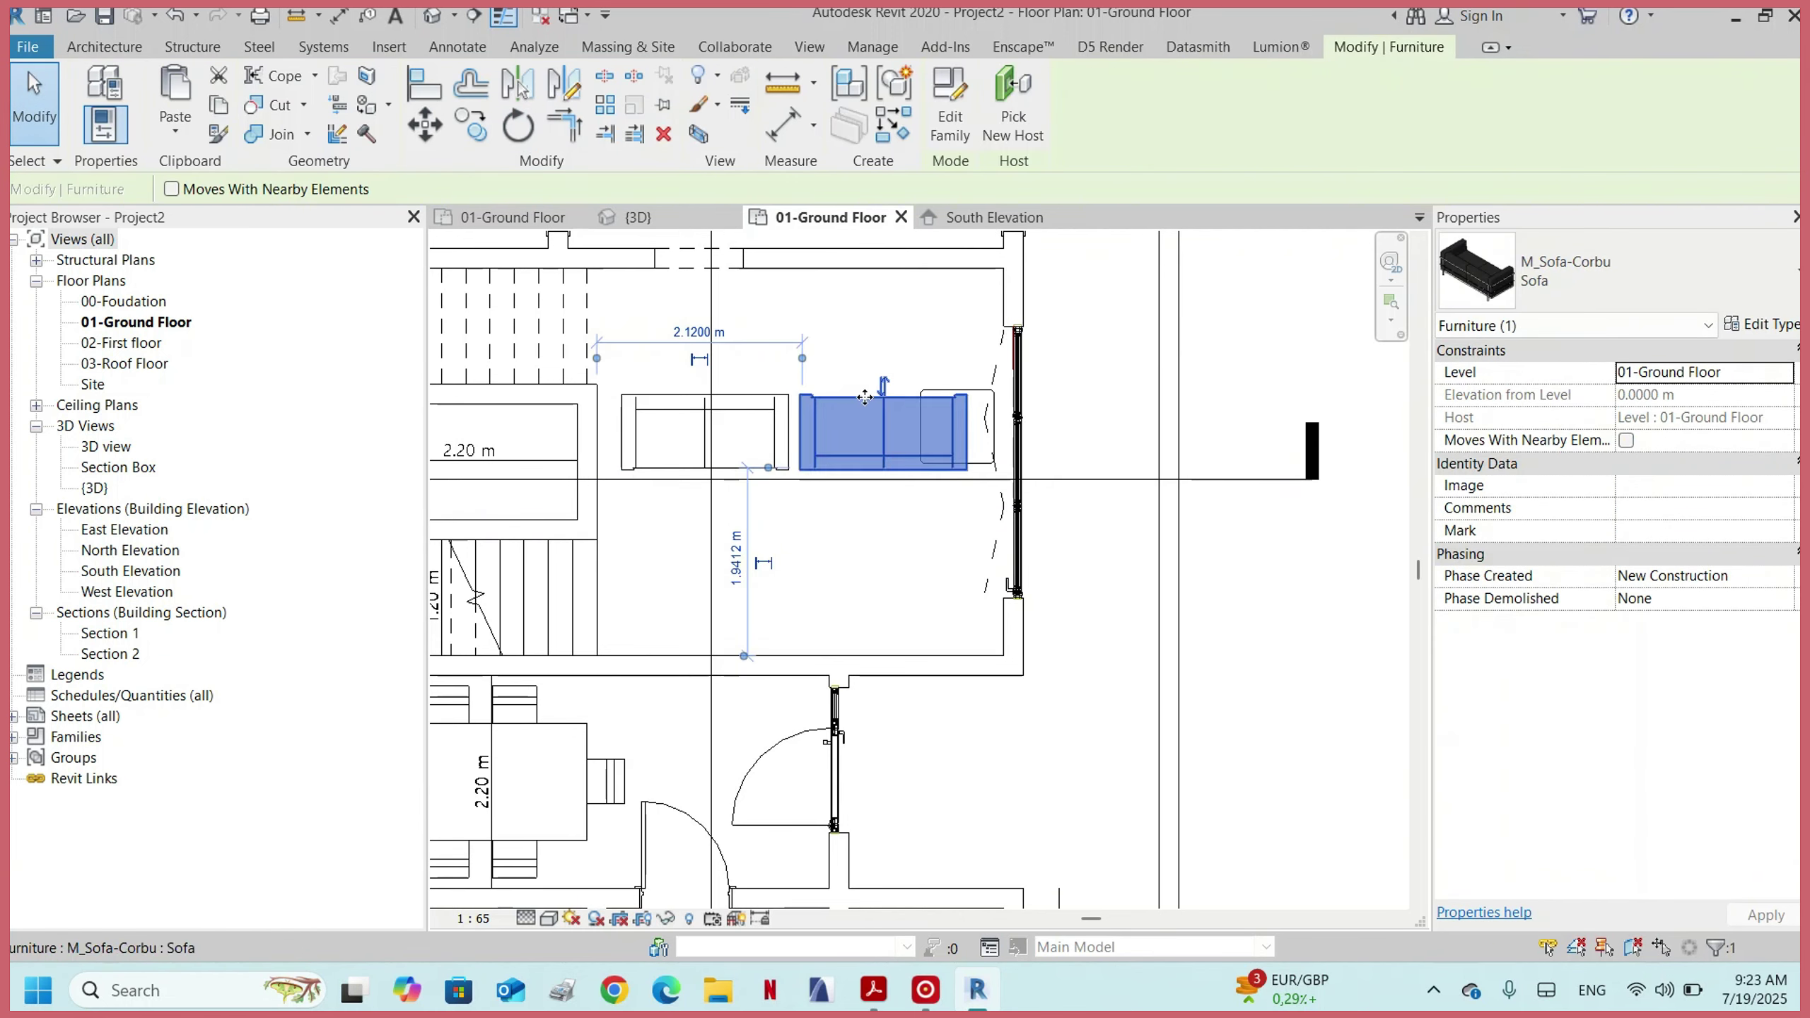
pyautogui.moveTo(865, 398); pyautogui.dragTo(831, 504)
# - Flip the copied sofa nearer the stairs and rotate it 90 degrees so its back is toward the stairs
pyautogui.click(756, 403)
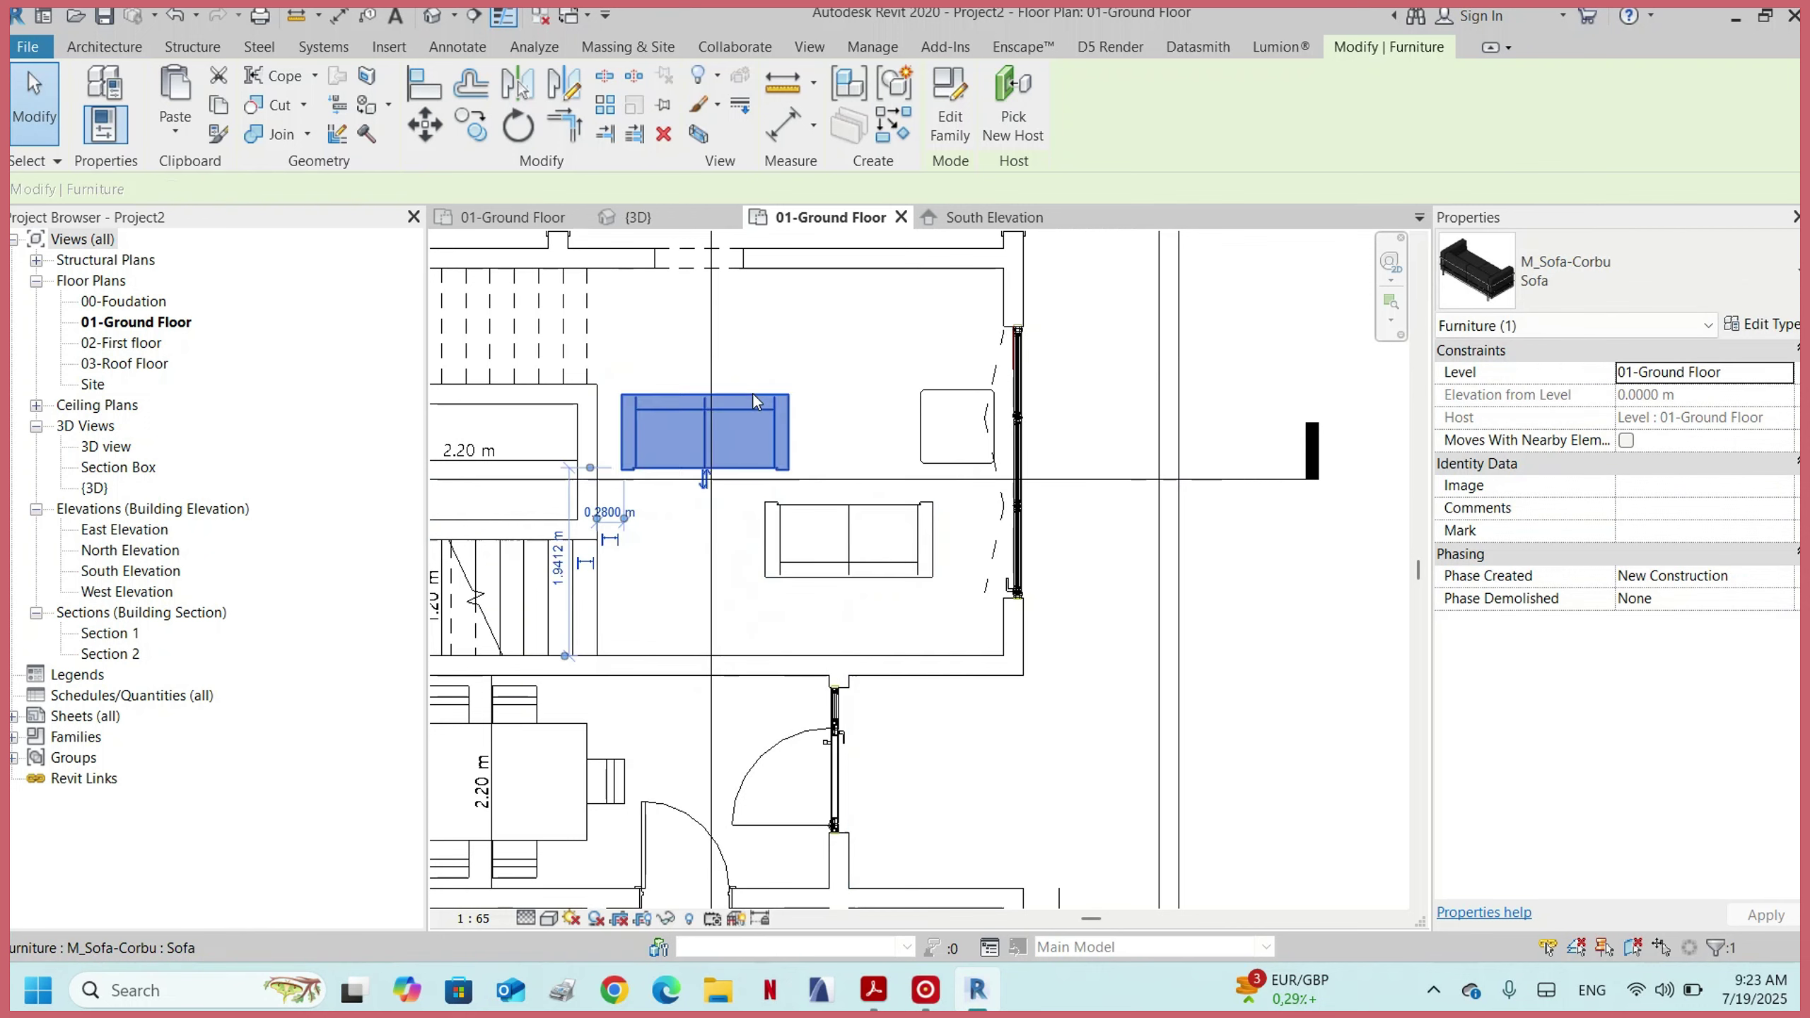
pyautogui.click(704, 478)
pyautogui.click(518, 124)
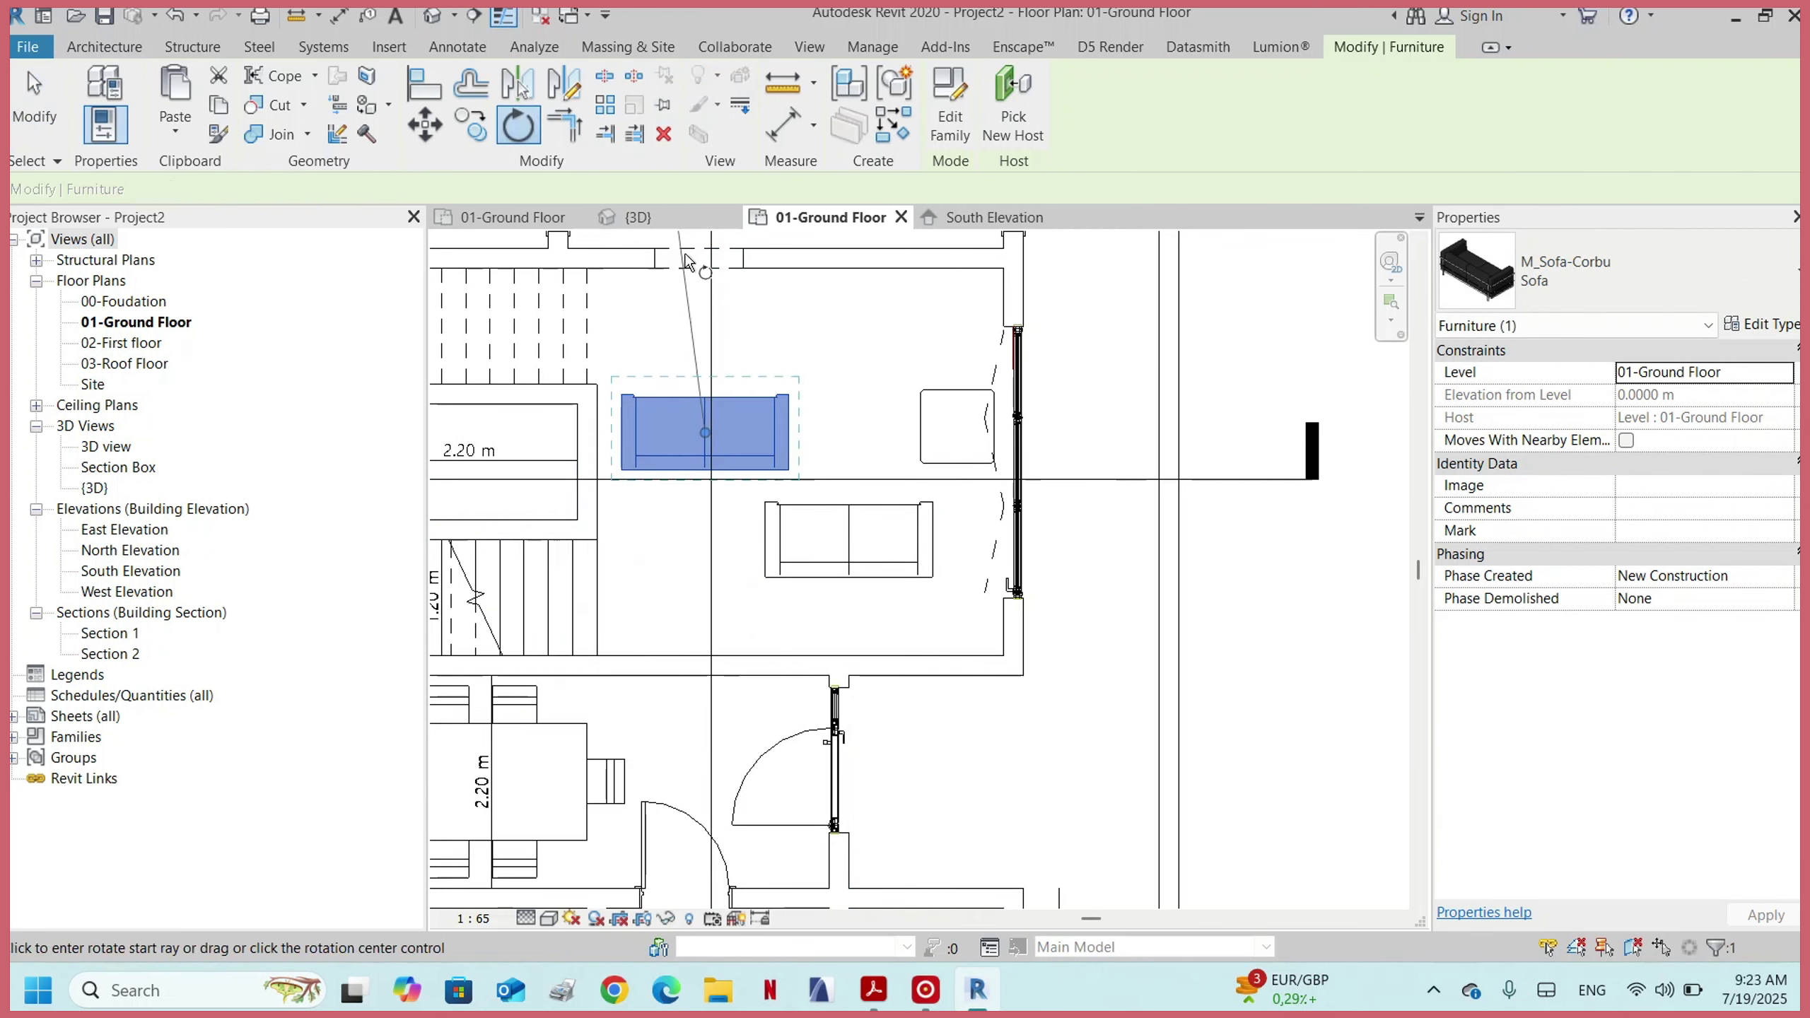
pyautogui.click(787, 284)
pyautogui.write('90')
pyautogui.press('Return')
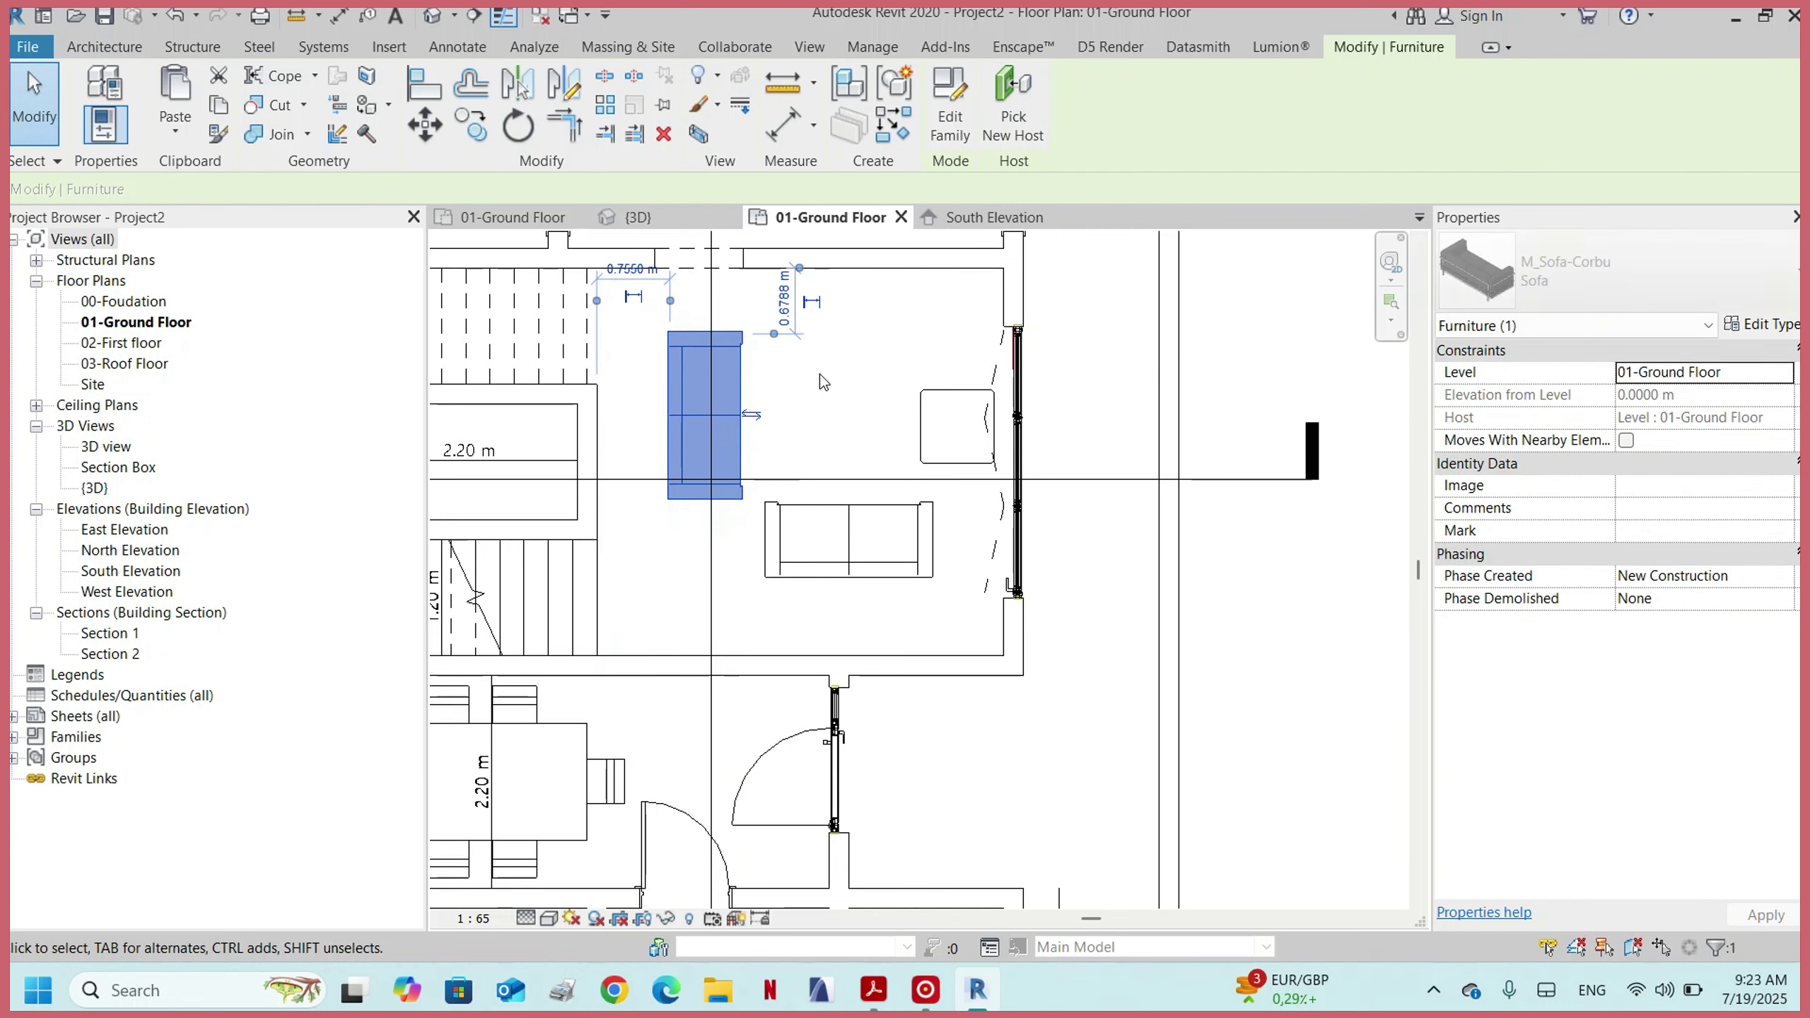
# - Move the copied end table away from the window to the middle of the seating area
pyautogui.click(820, 374)
pyautogui.click(922, 420)
pyautogui.moveTo(921, 419); pyautogui.dragTo(820, 412)
# - Nudge the stair-side sofa to about 0.70 m from the stairs and the other to about 0.78 m from the dining-side wall
pyautogui.click(695, 399)
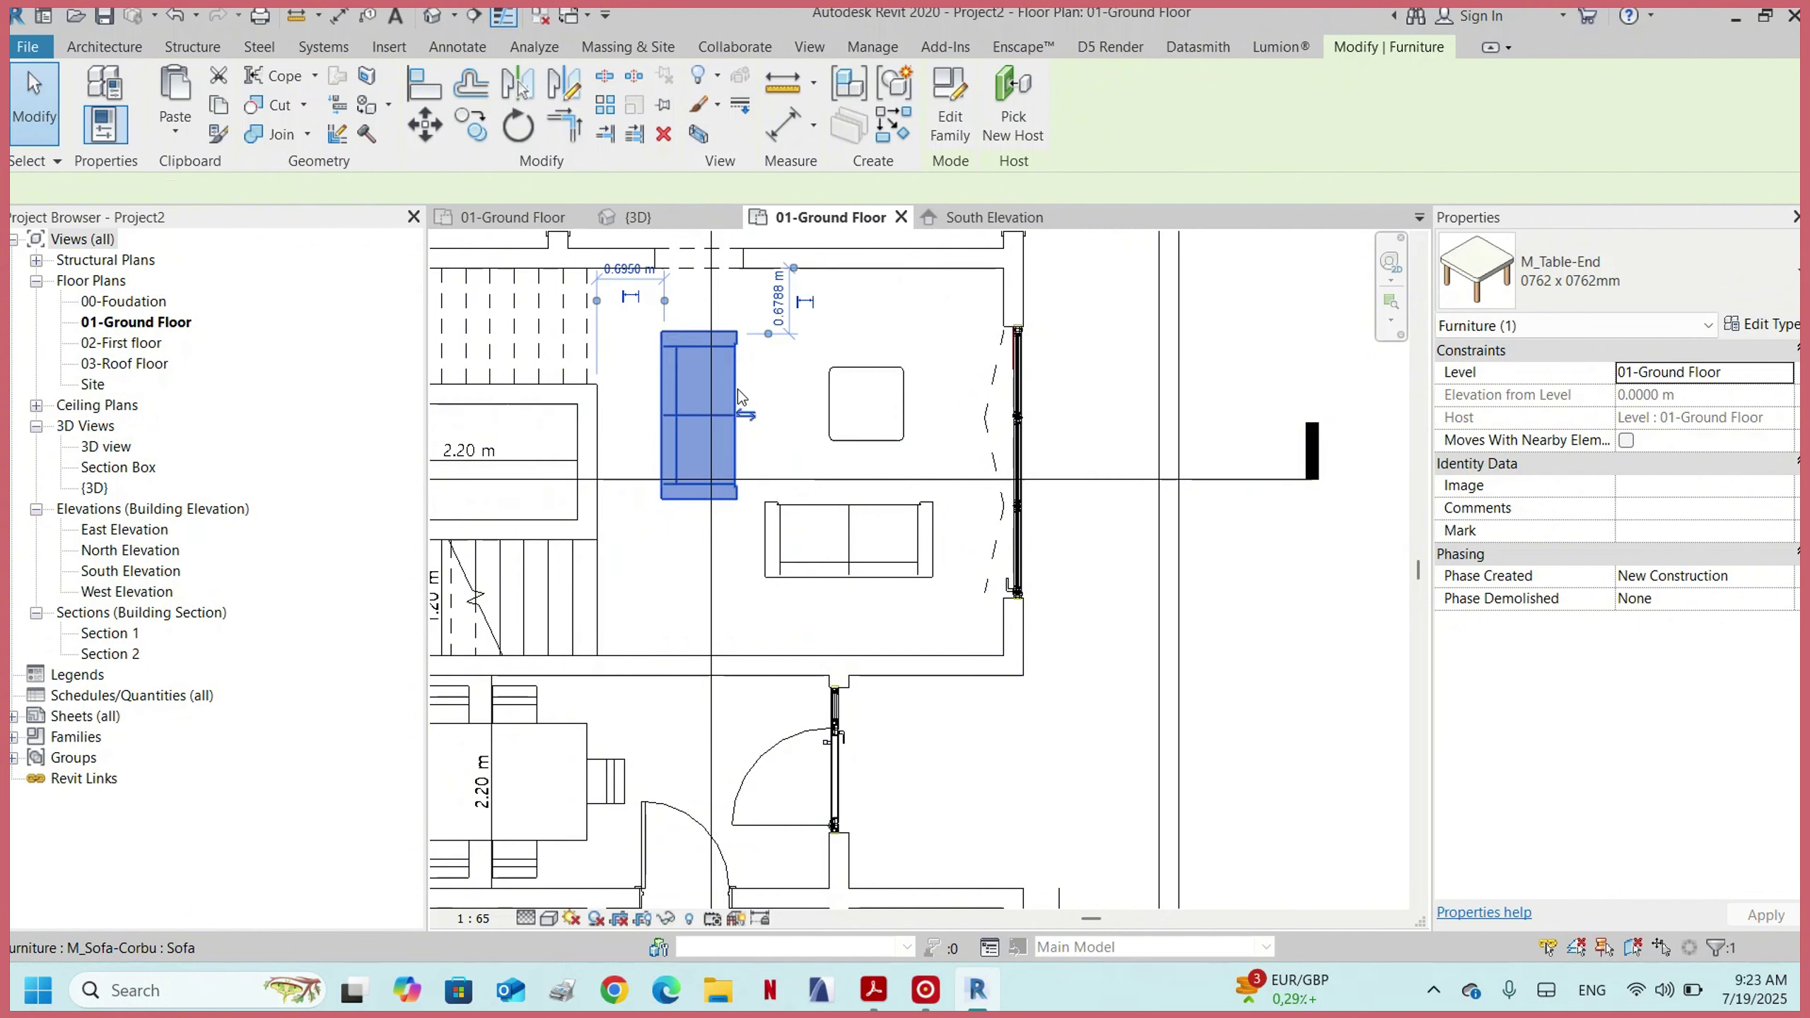
pyautogui.click(848, 504)
pyautogui.press('Down')
pyautogui.press('Down')
pyautogui.press('Down')
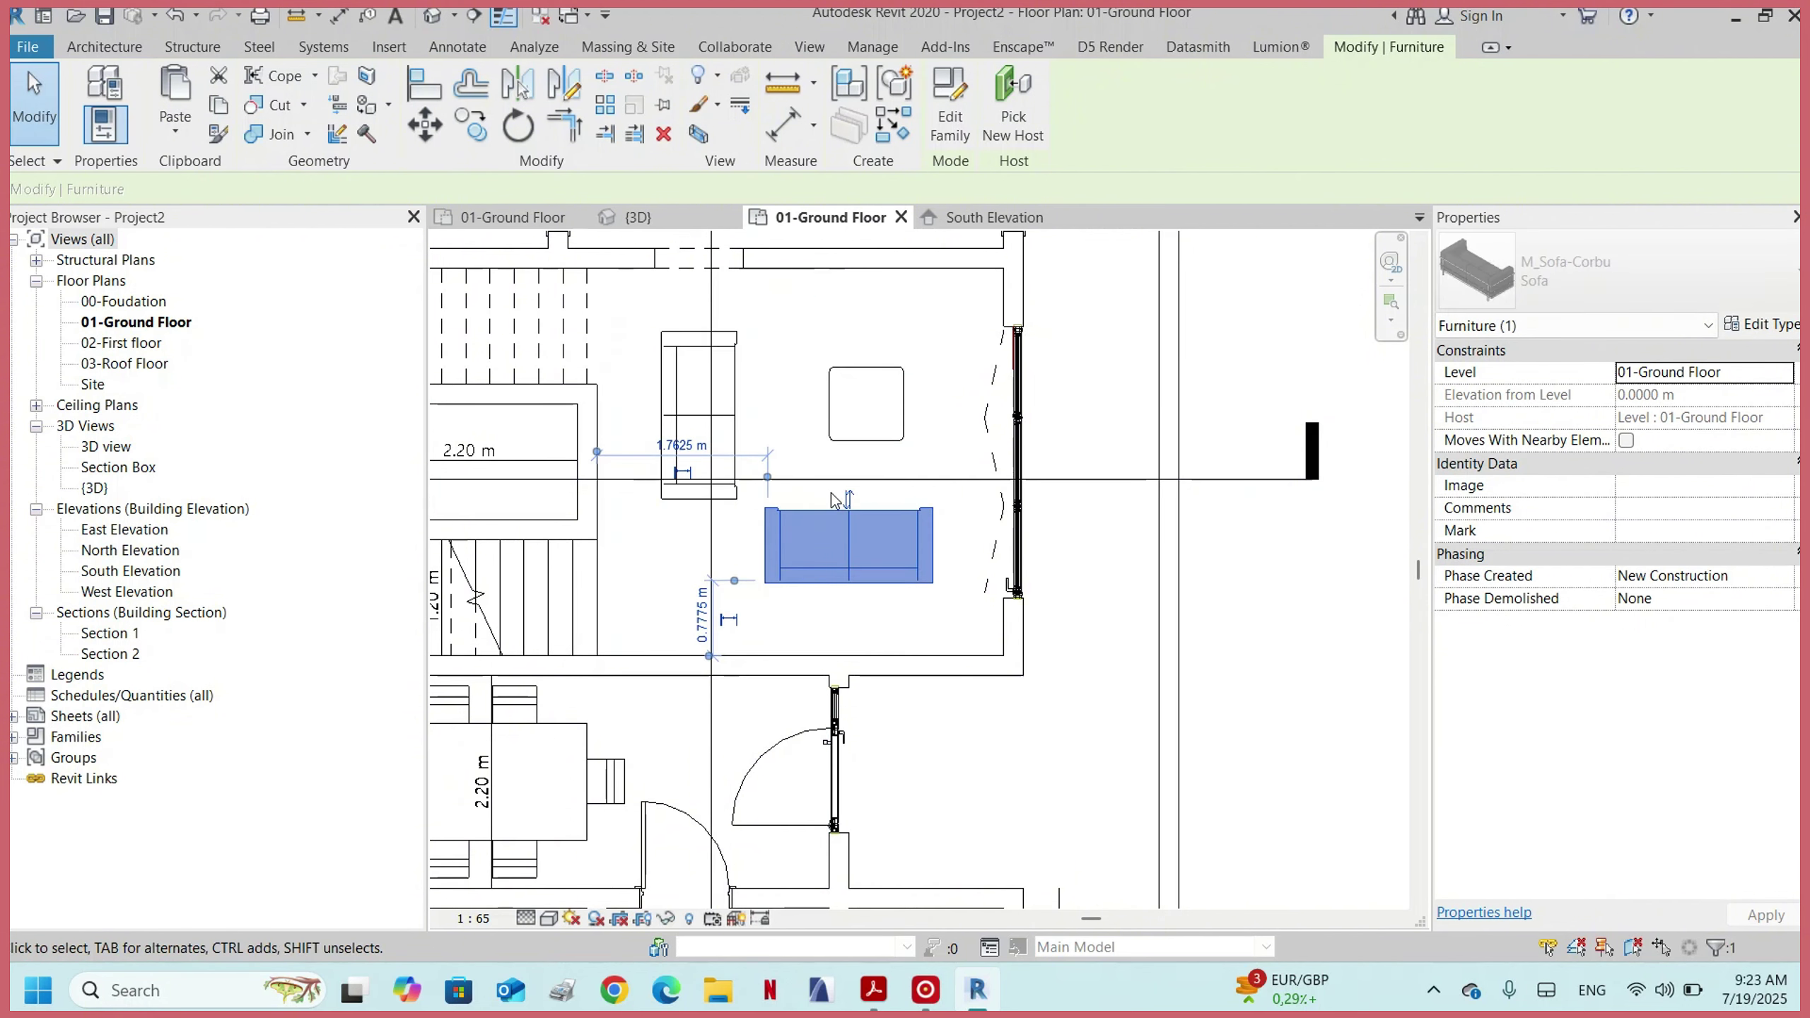
# - Nudge the horizontal sofa closer to the dining-side wall, to about 0.42 m from it
pyautogui.press('Down')
pyautogui.press('Down')
# - Flip the stair-side sofa's facing and move it across the seating area to stand in front of the window
pyautogui.click(744, 375)
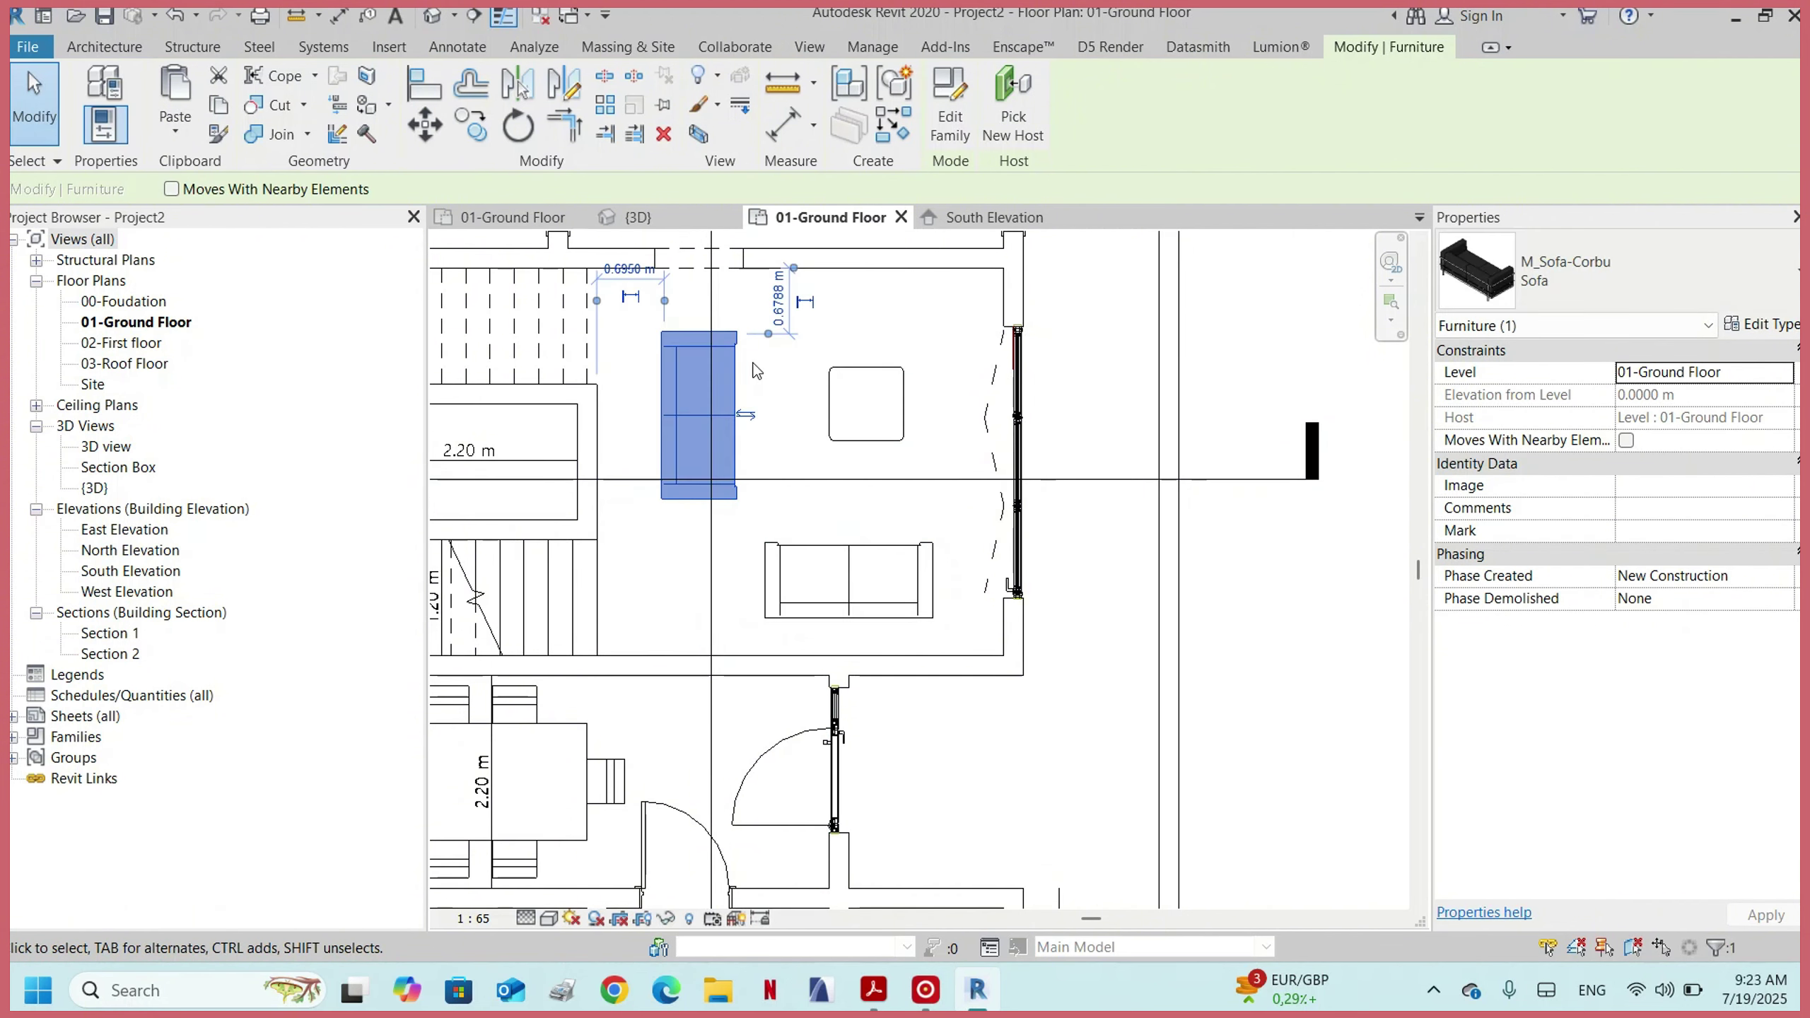
pyautogui.click(758, 412)
pyautogui.click(732, 408)
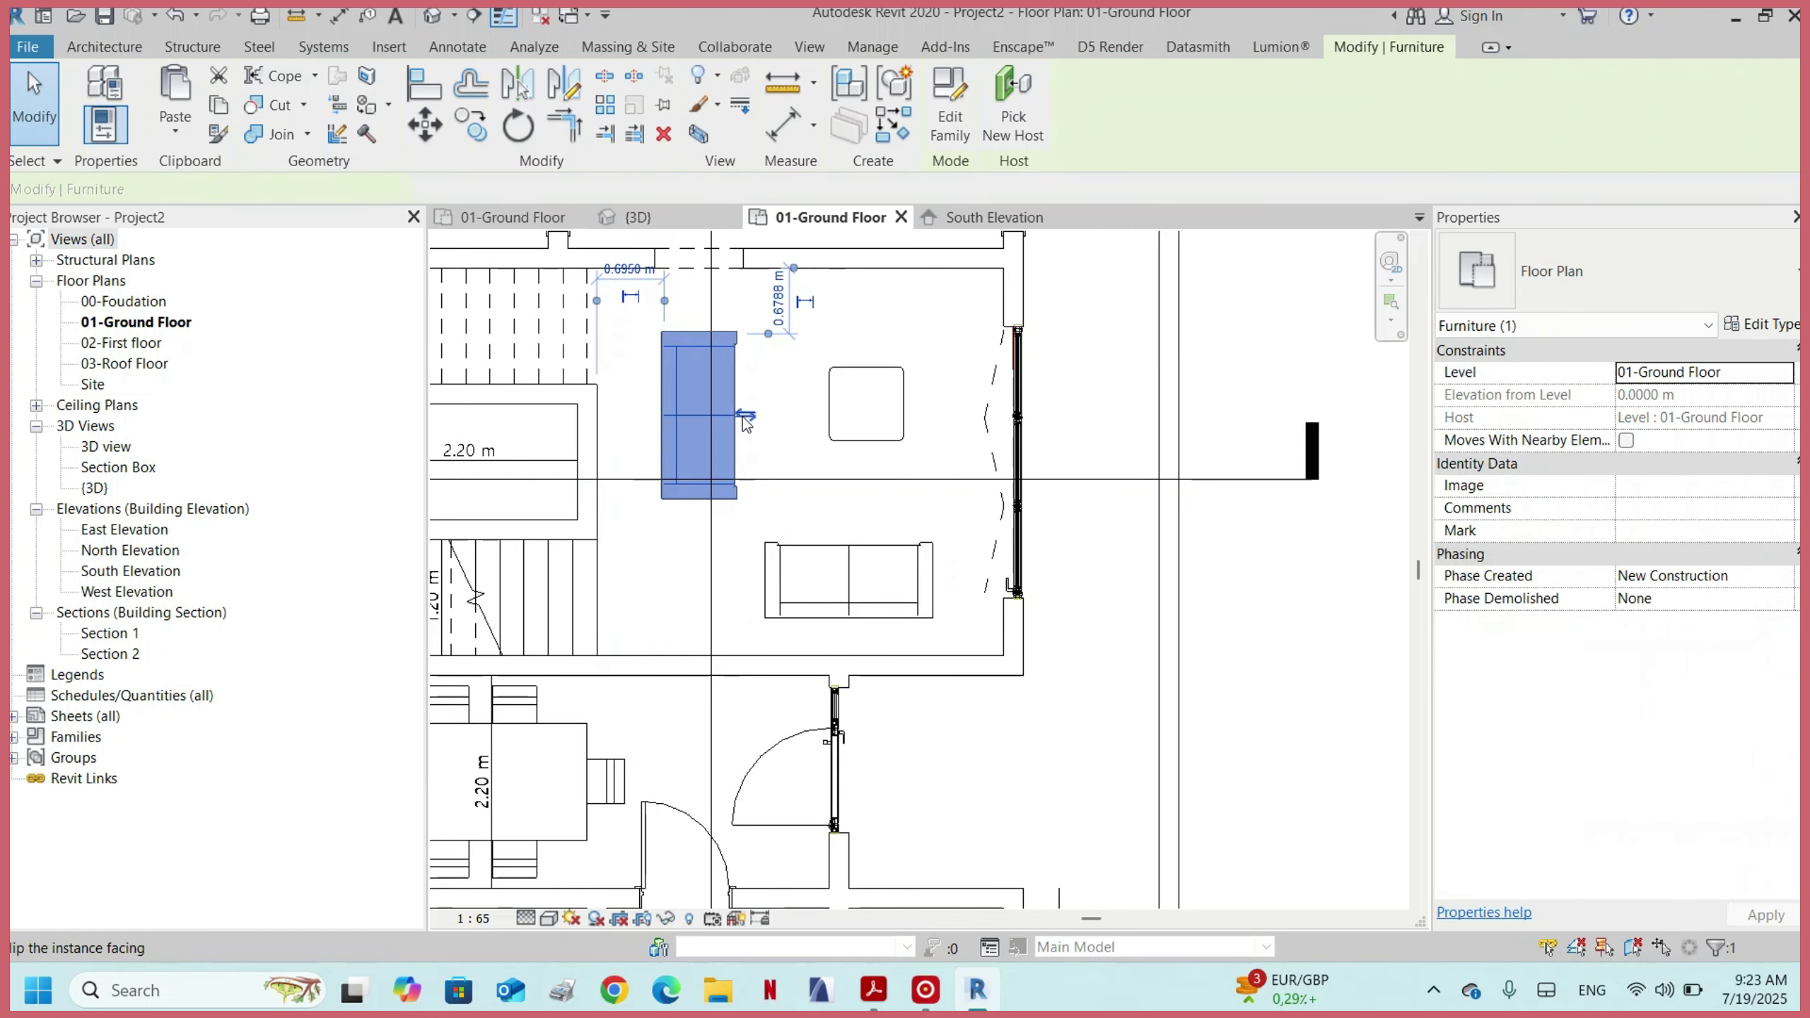
pyautogui.click(745, 415)
pyautogui.moveTo(739, 410); pyautogui.dragTo(978, 422)
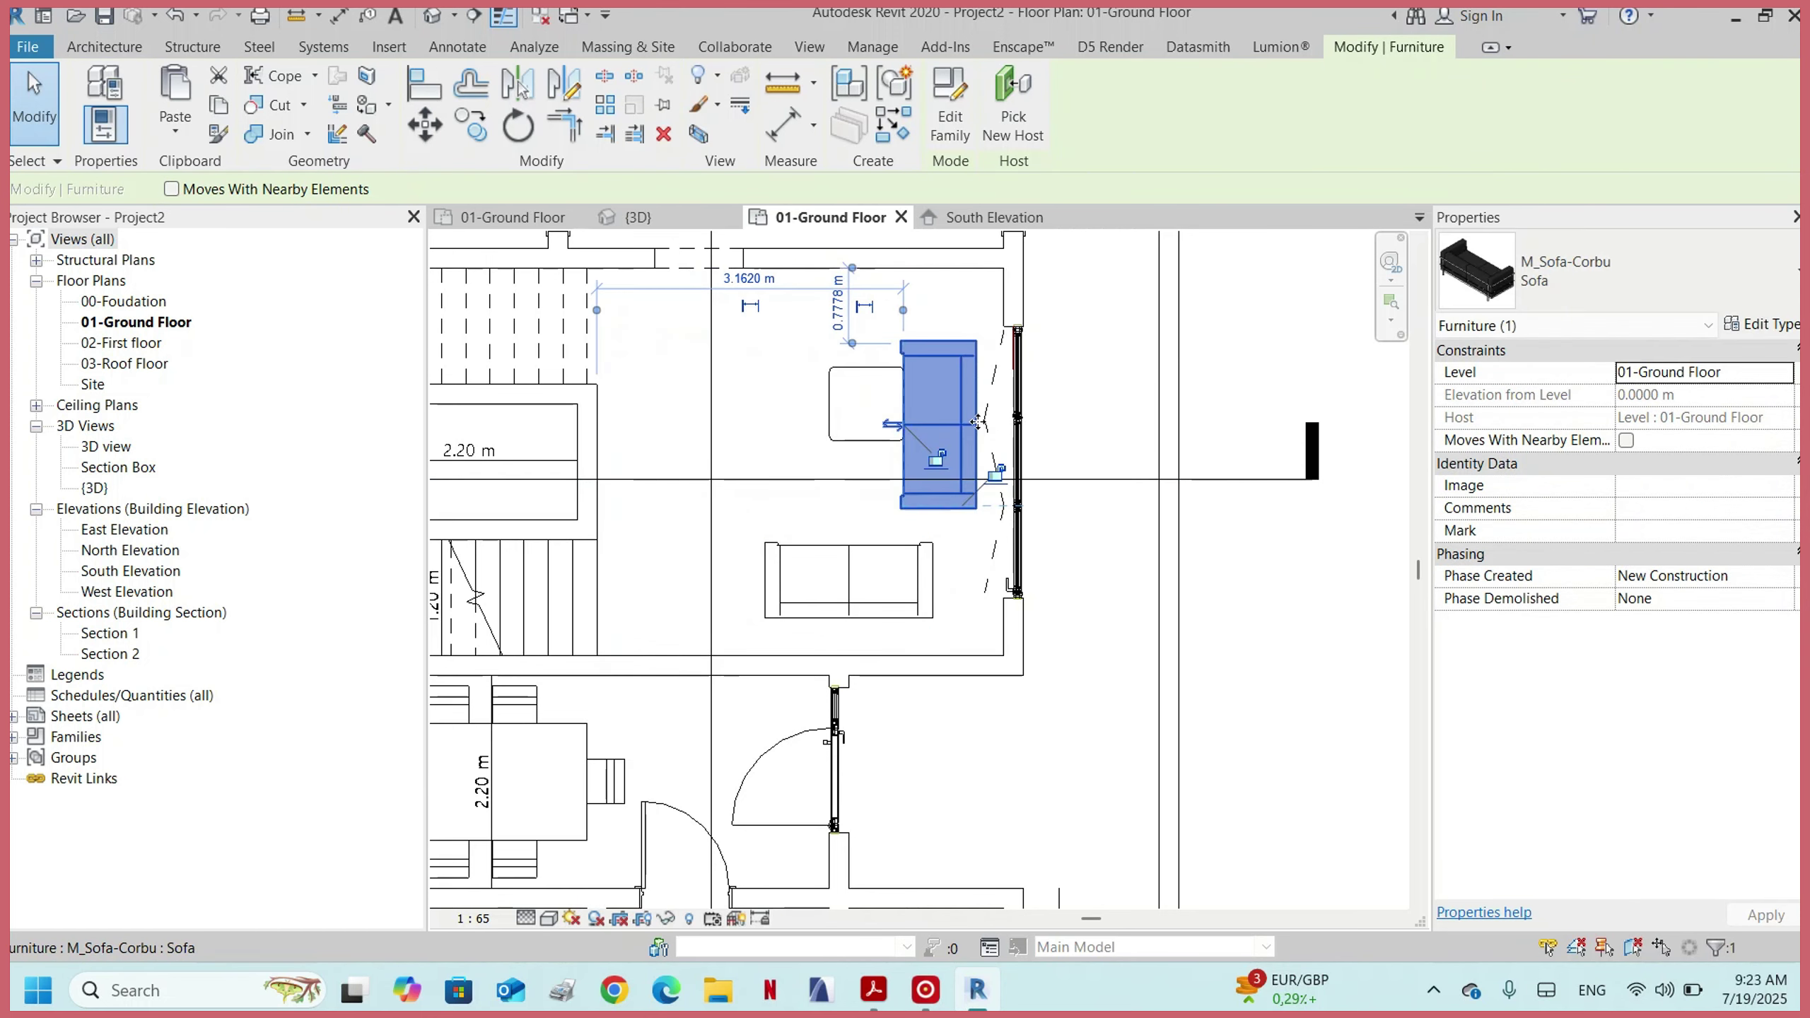
# - Move the end table clear of the window-side sofa, to about 1.42 m from the window wall
pyautogui.moveTo(849, 409)
pyautogui.mouseDown()
pyautogui.moveTo(814, 447)
pyautogui.moveTo(826, 383)
pyautogui.mouseUp()
pyautogui.click(755, 345)
pyautogui.scroll(-3, 861, 388)
pyautogui.click(849, 410)
pyautogui.scroll(-3, 836, 375)
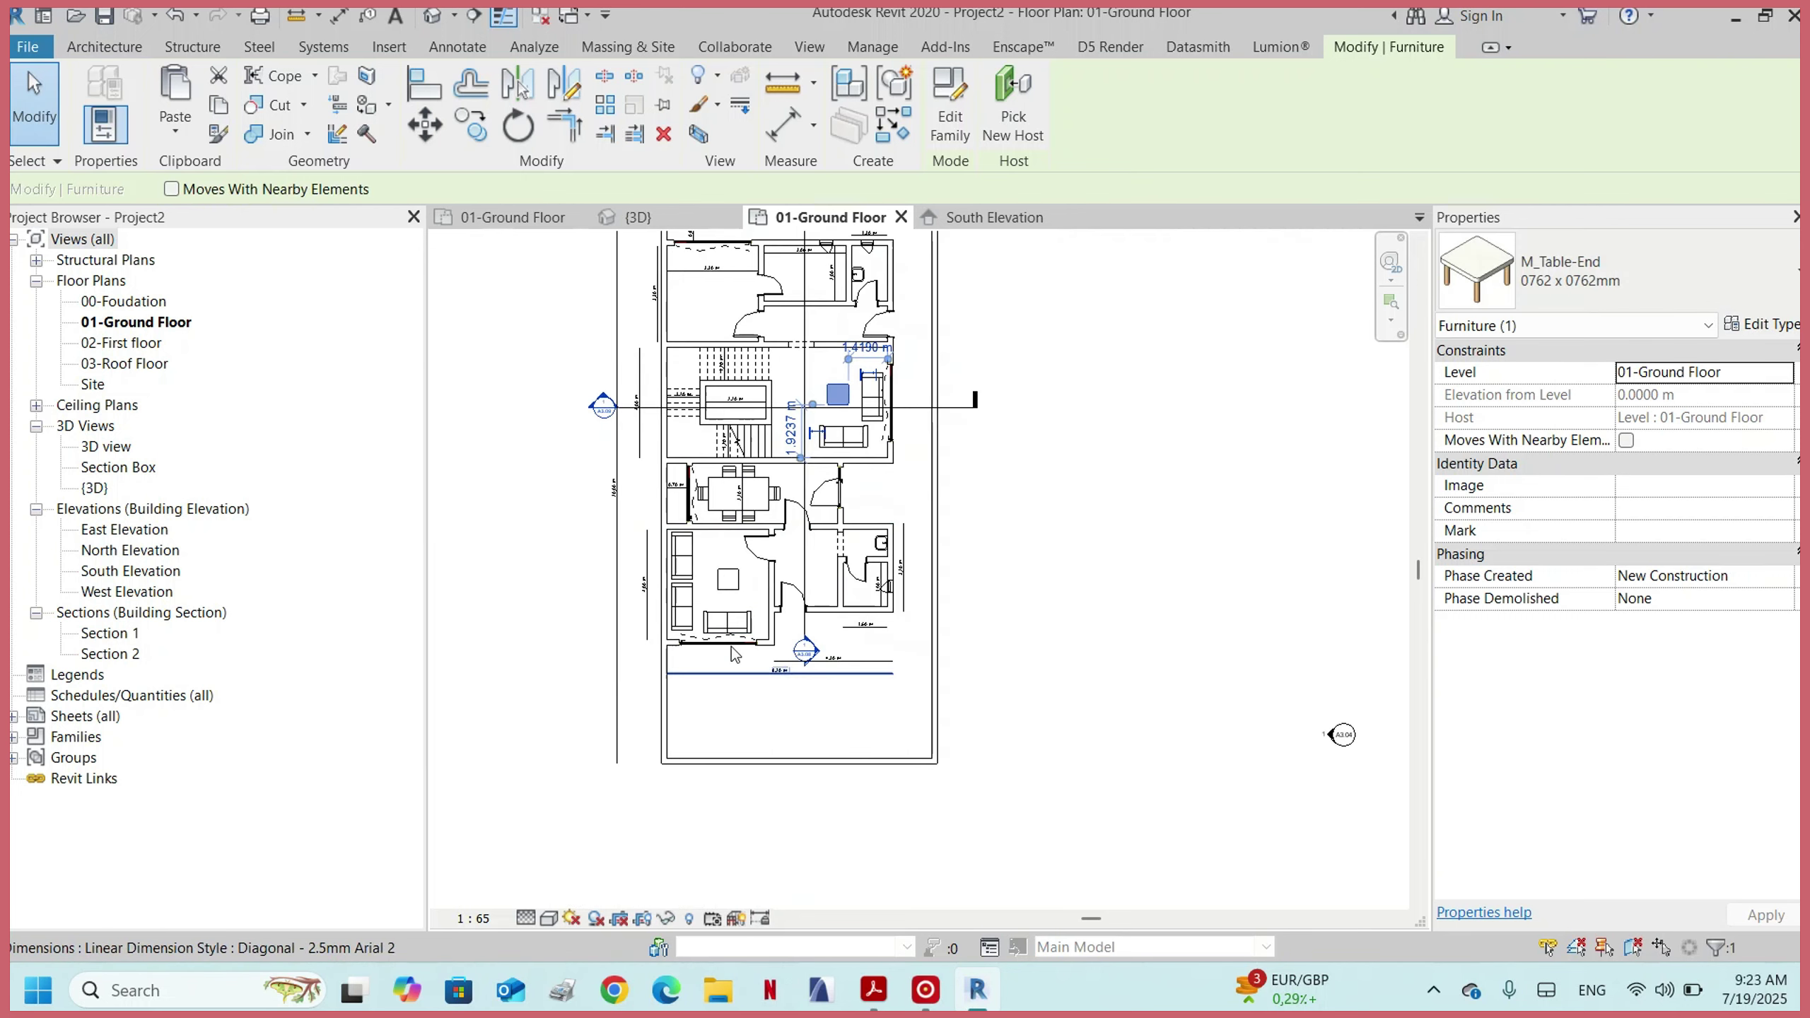
pyautogui.scroll(3, 835, 396)
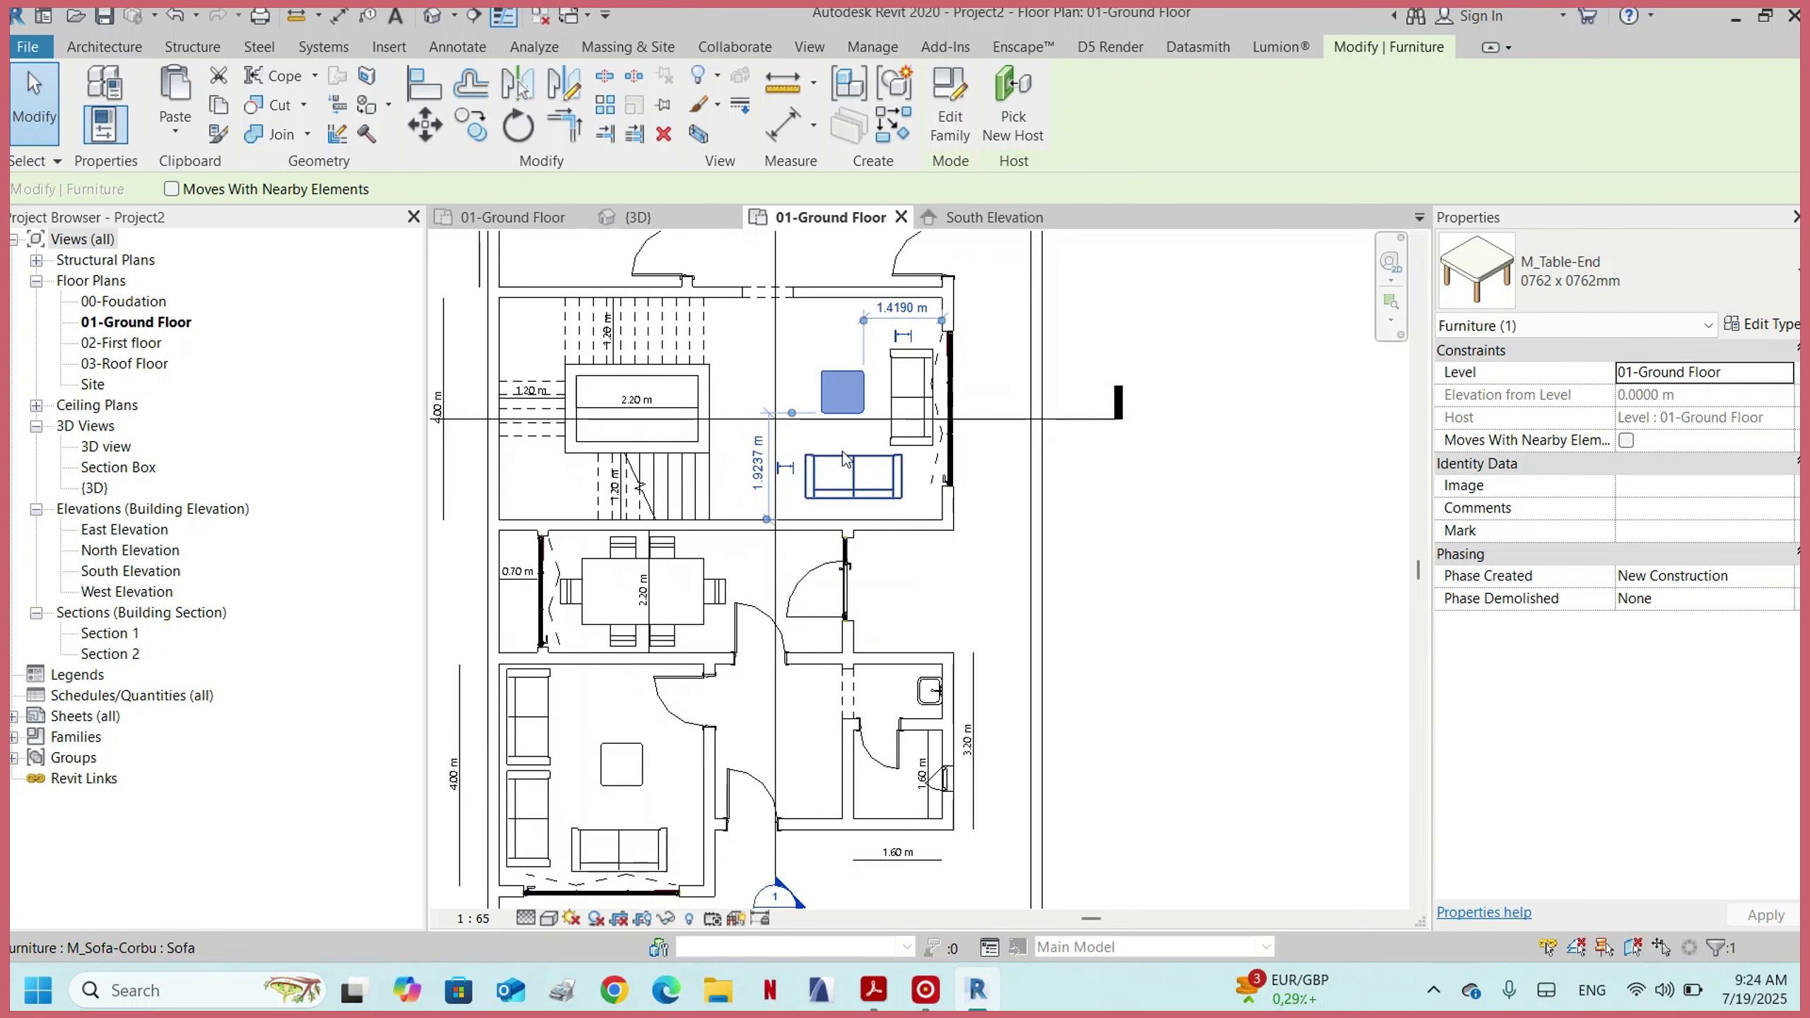
# - Place another M_Sofa-Corbu on the stair side facing the end table, and align it with the window-side sofa
pyautogui.click(853, 474)
pyautogui.press('c')
pyautogui.press('s')
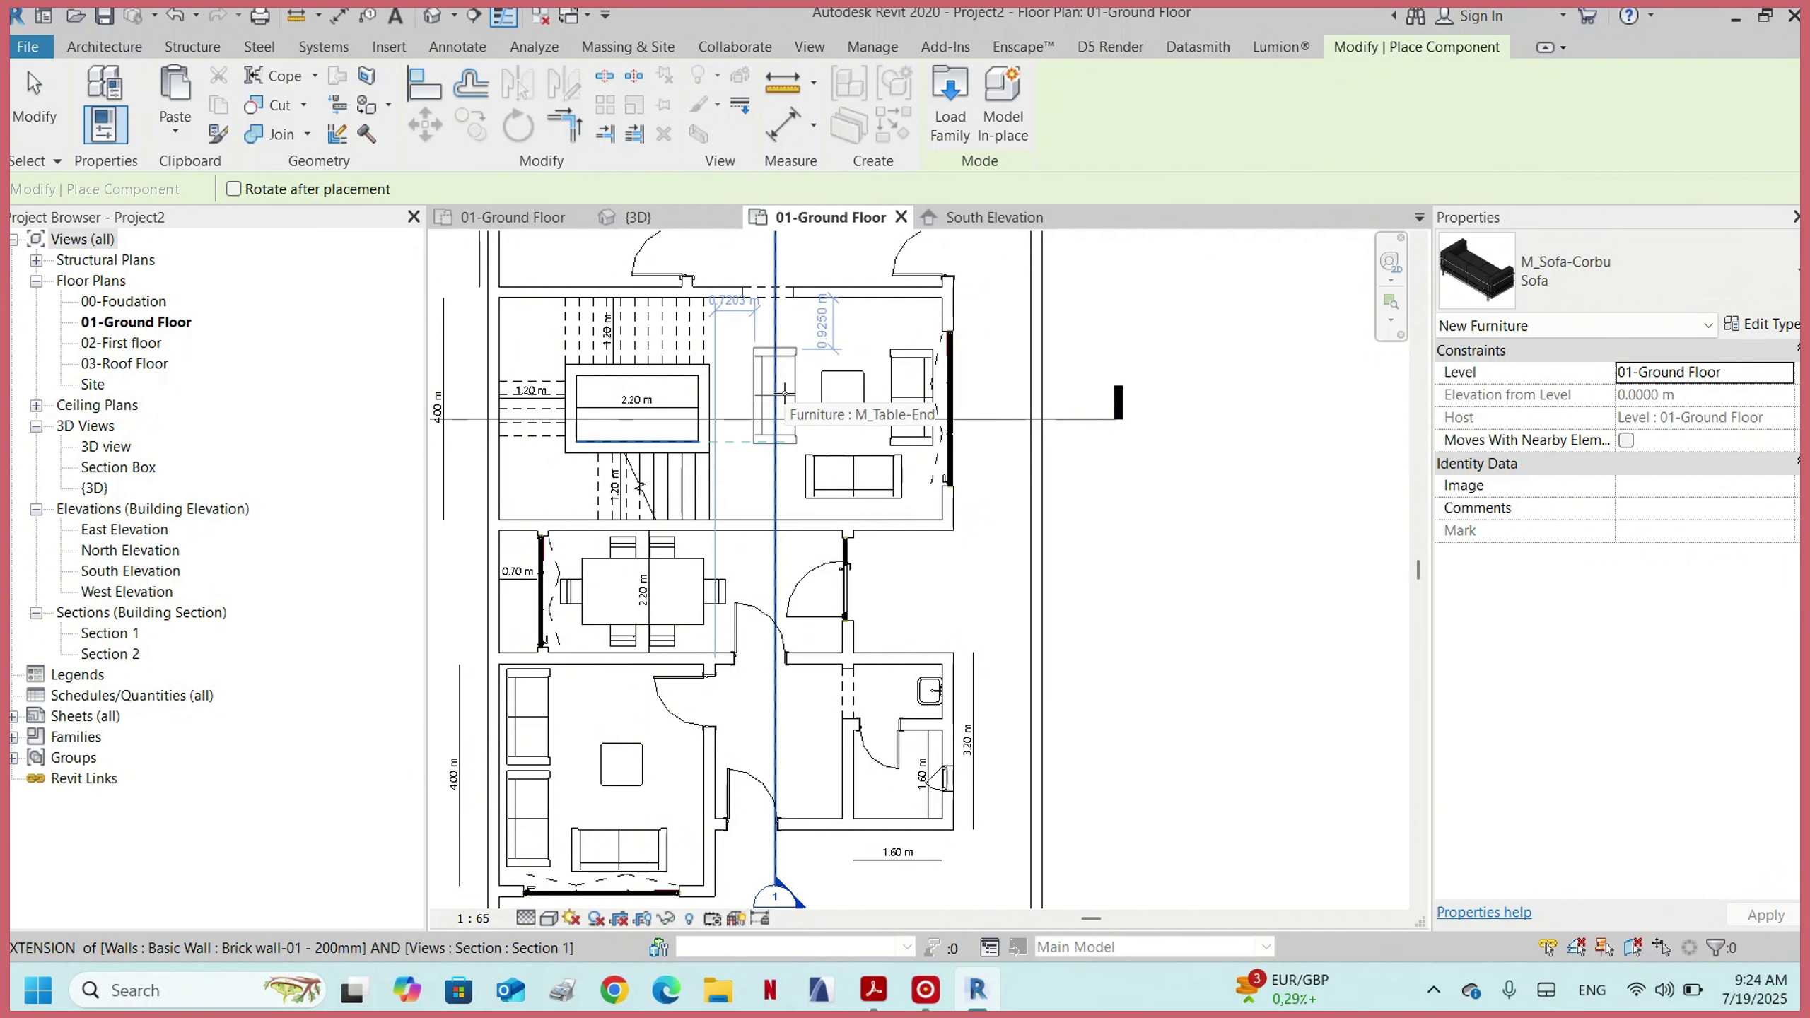
pyautogui.click(785, 404)
pyautogui.click(431, 99)
pyautogui.scroll(3, 730, 435)
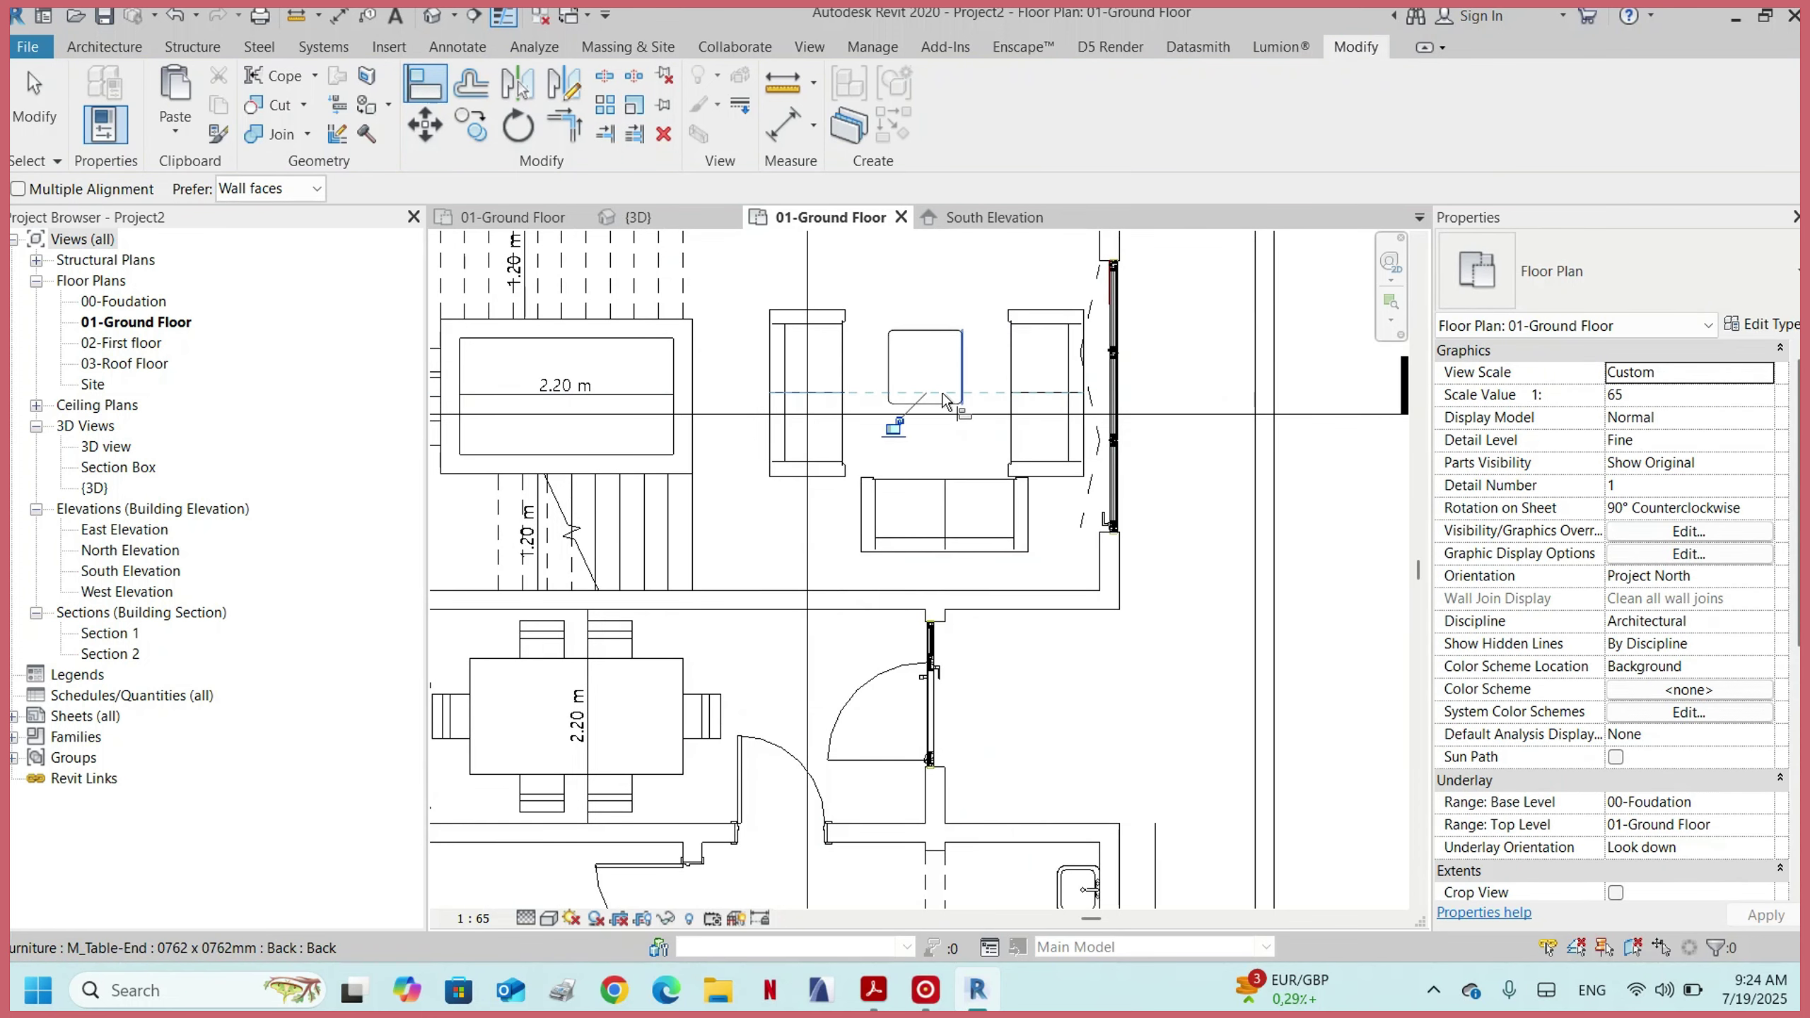
pyautogui.scroll(-4, 946, 401)
pyautogui.press('Escape')
# - Nudge the dining-side sofa to about 0.12 m from the wall and about 1.56 m from the stairs
pyautogui.click(934, 448)
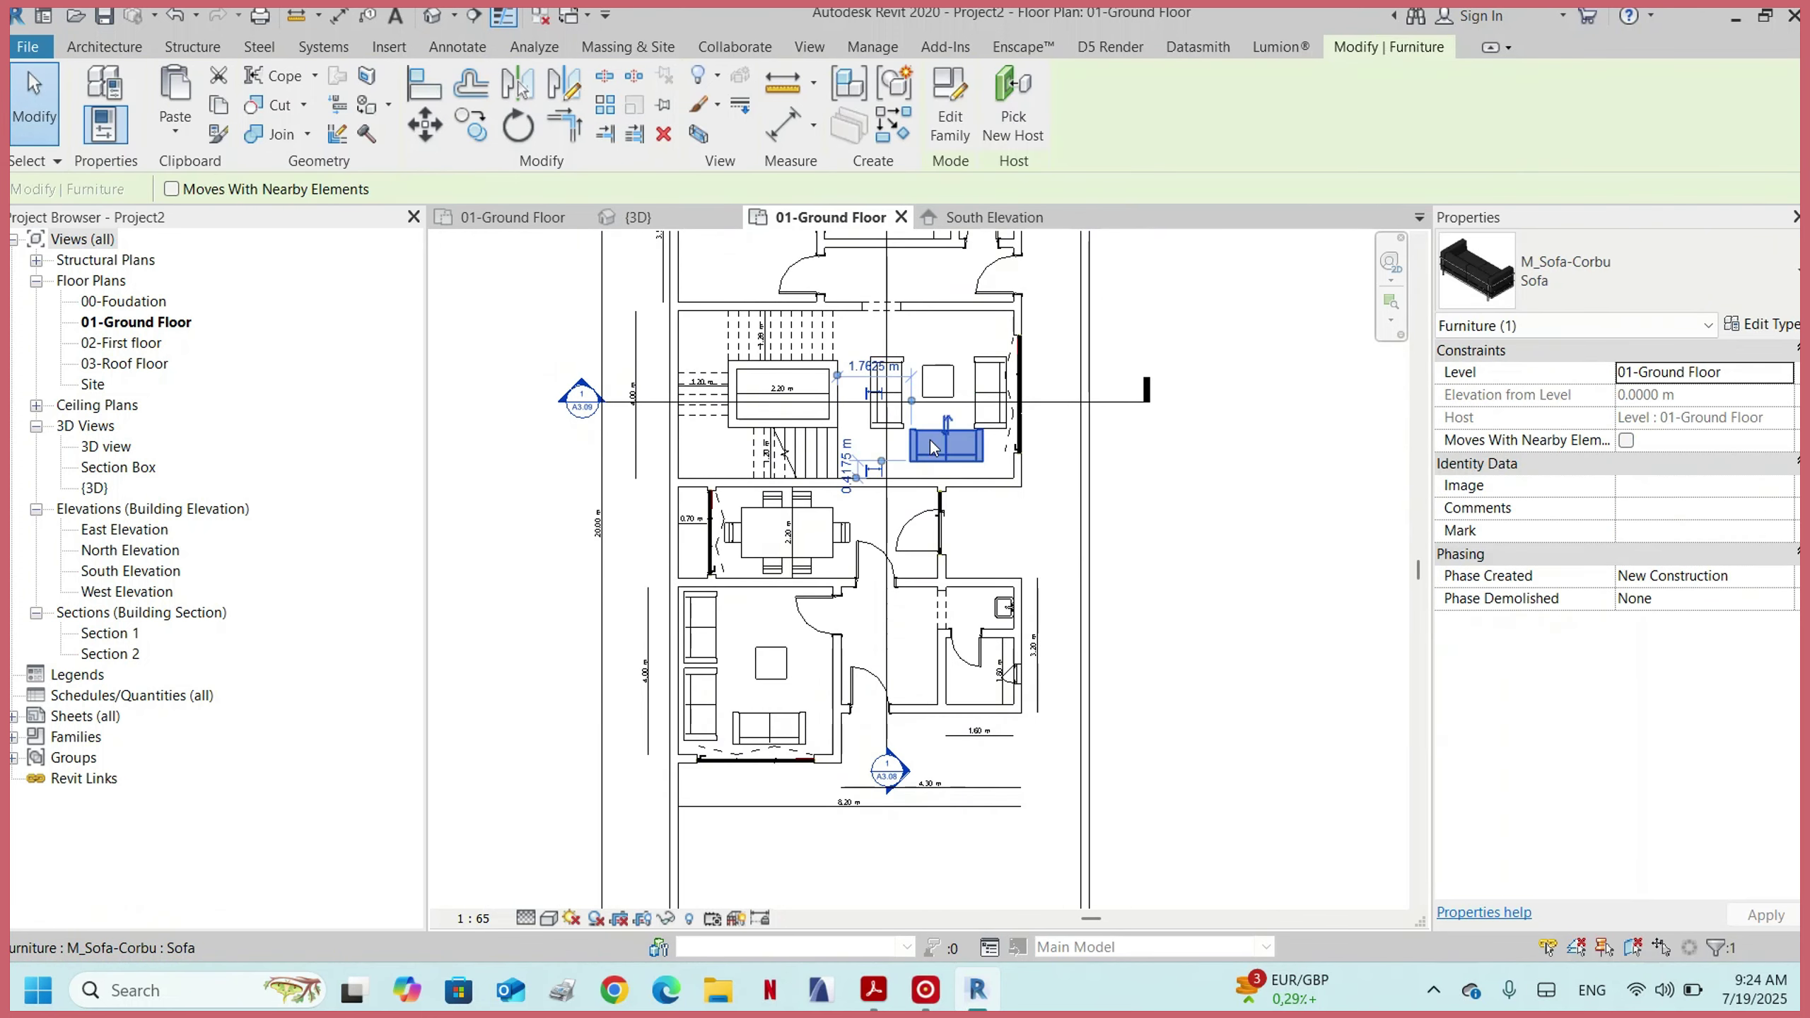
pyautogui.press('Down')
pyautogui.press('Down')
pyautogui.press('Down')
pyautogui.press('Left')
pyautogui.press('Left')
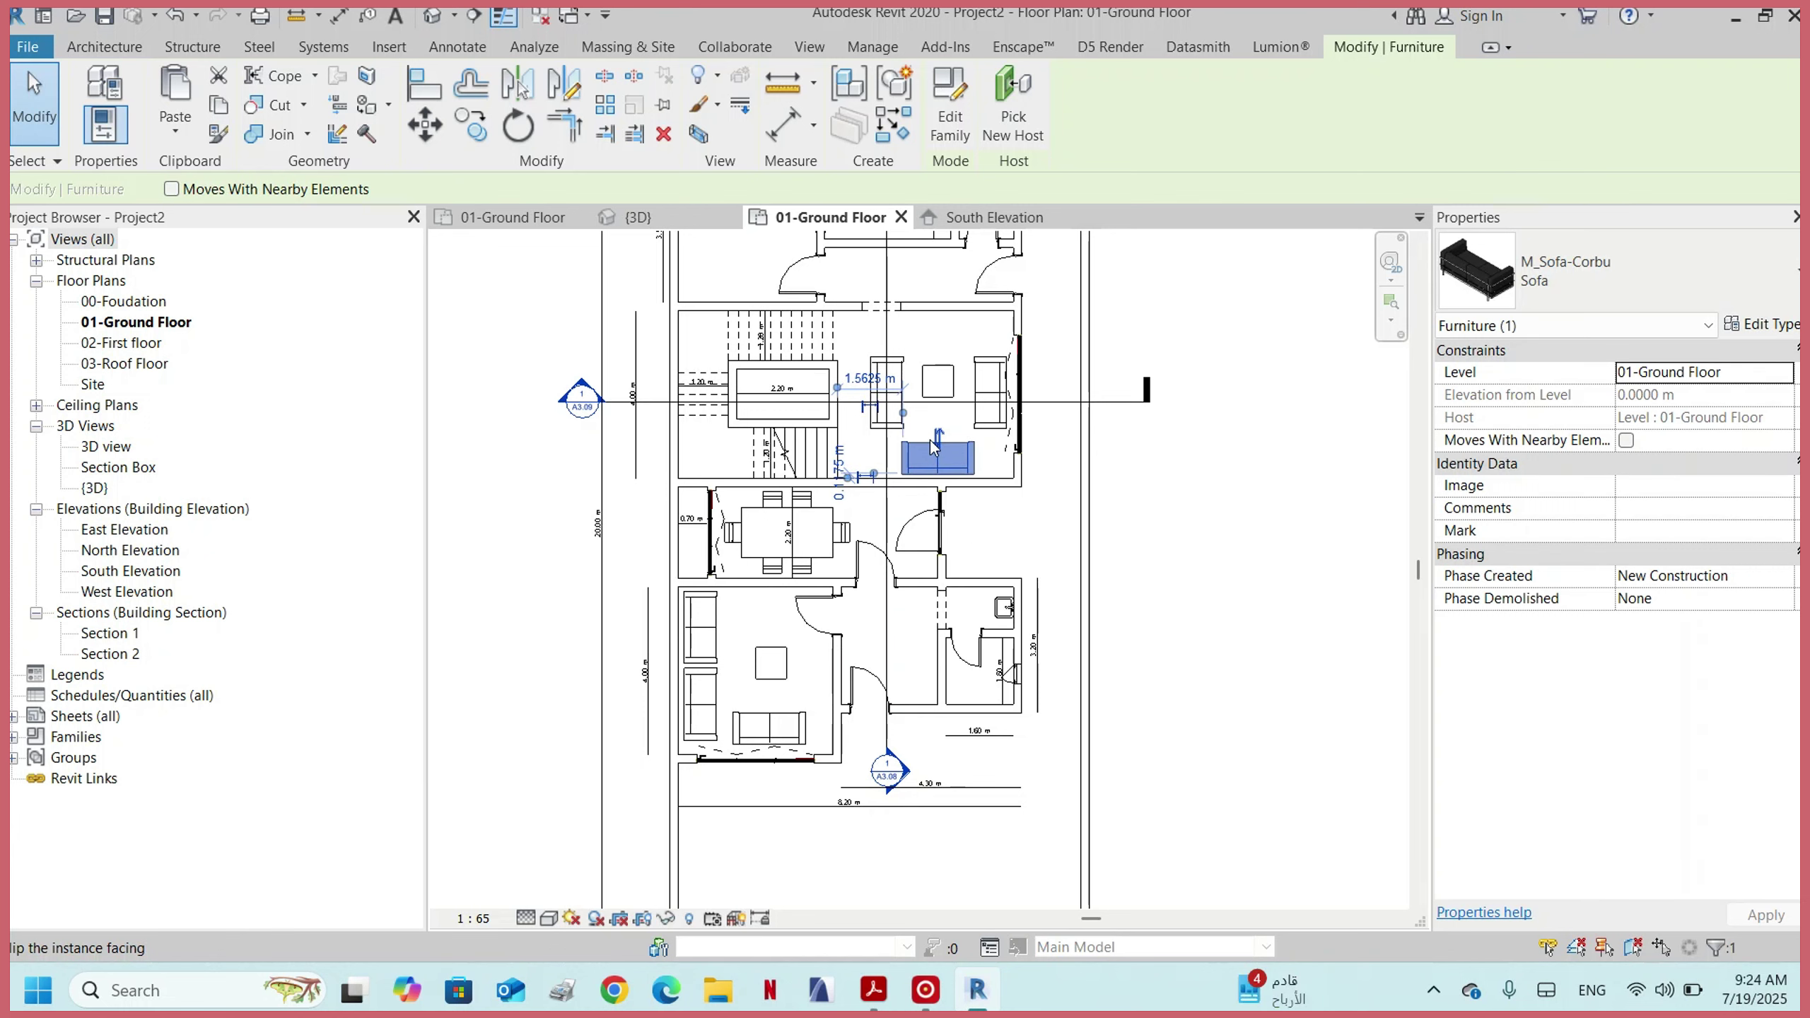
pyautogui.scroll(-1, 1322, 703)
pyautogui.click(1321, 702)
pyautogui.scroll(1, 1321, 703)
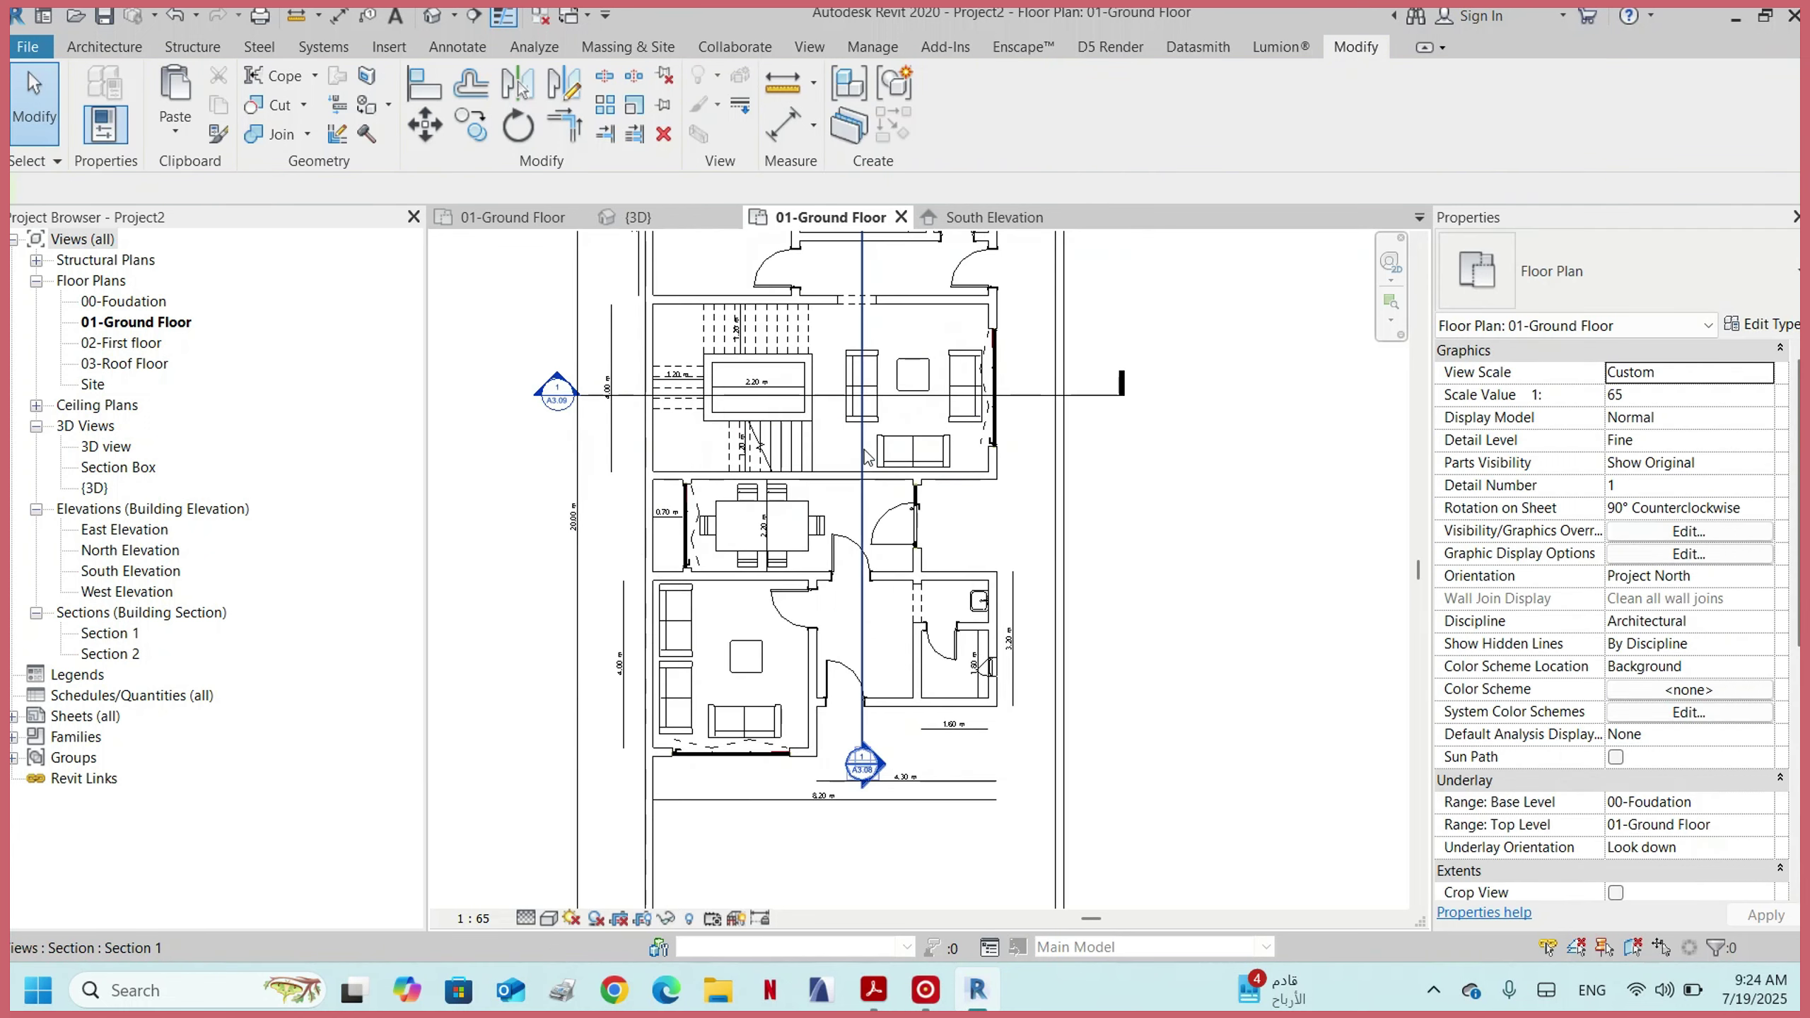
pyautogui.scroll(-4, 867, 456)
pyautogui.scroll(4, 706, 419)
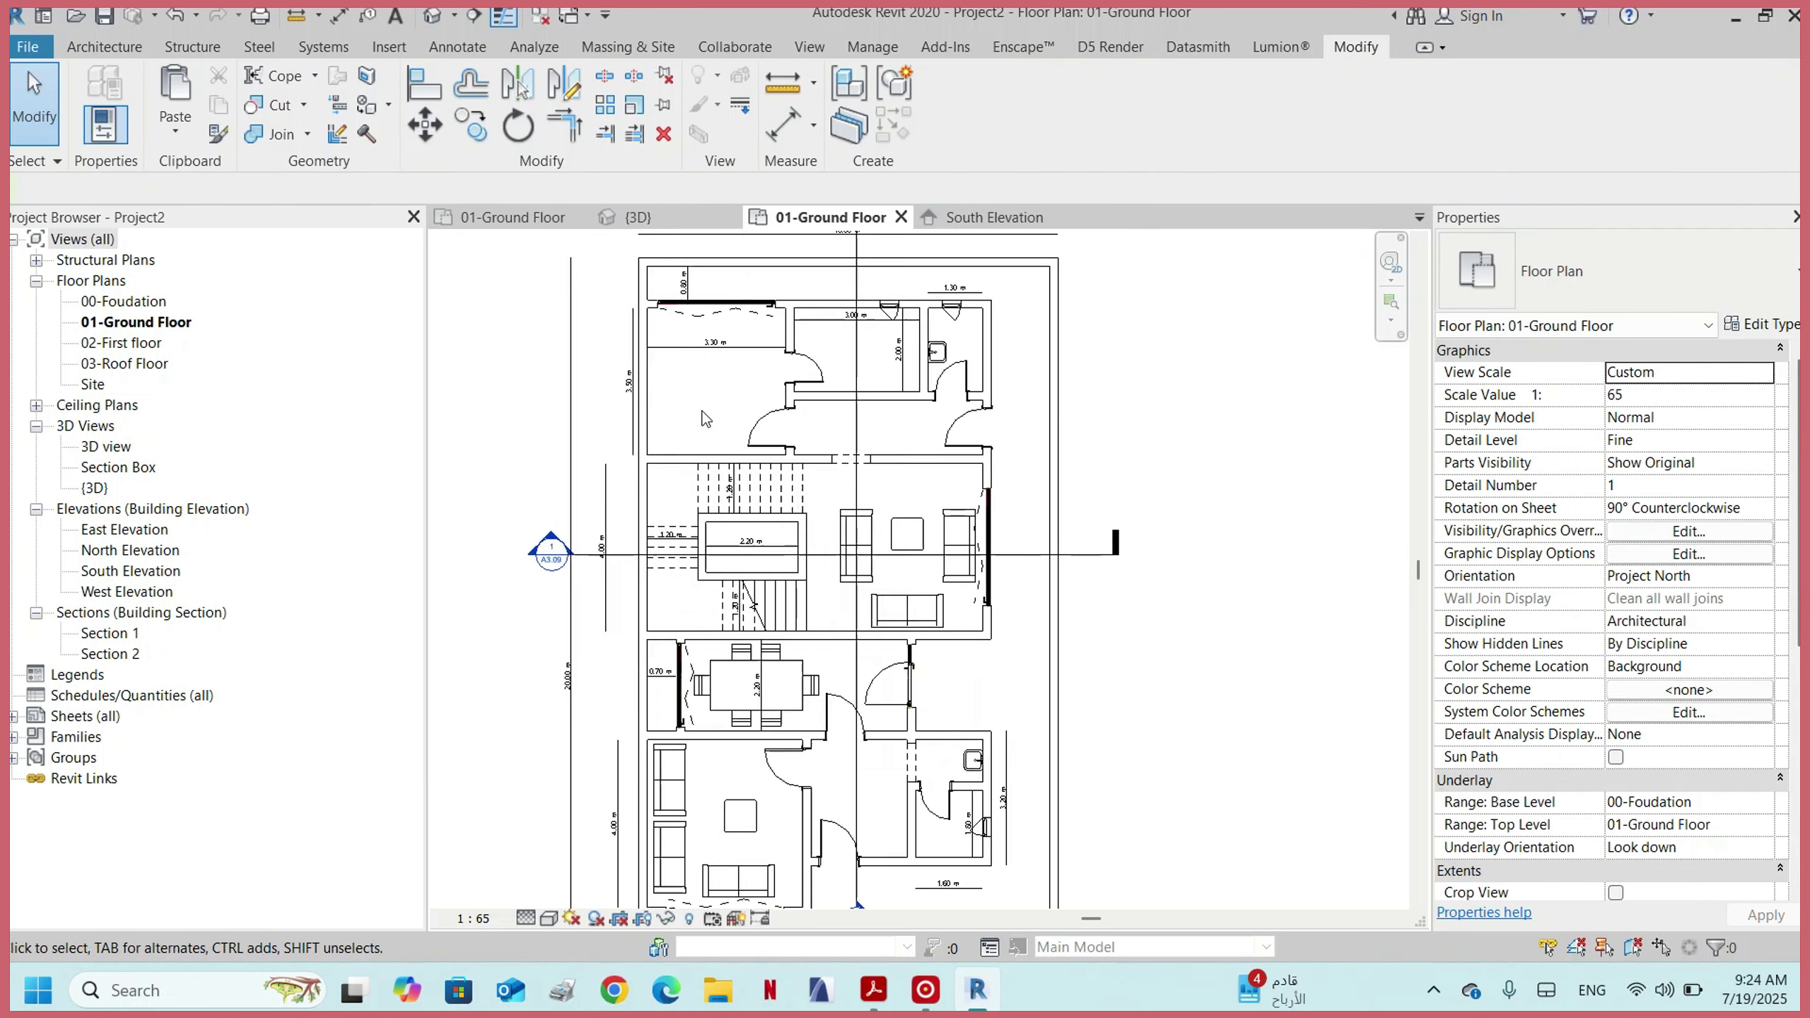
pyautogui.scroll(3, 884, 348)
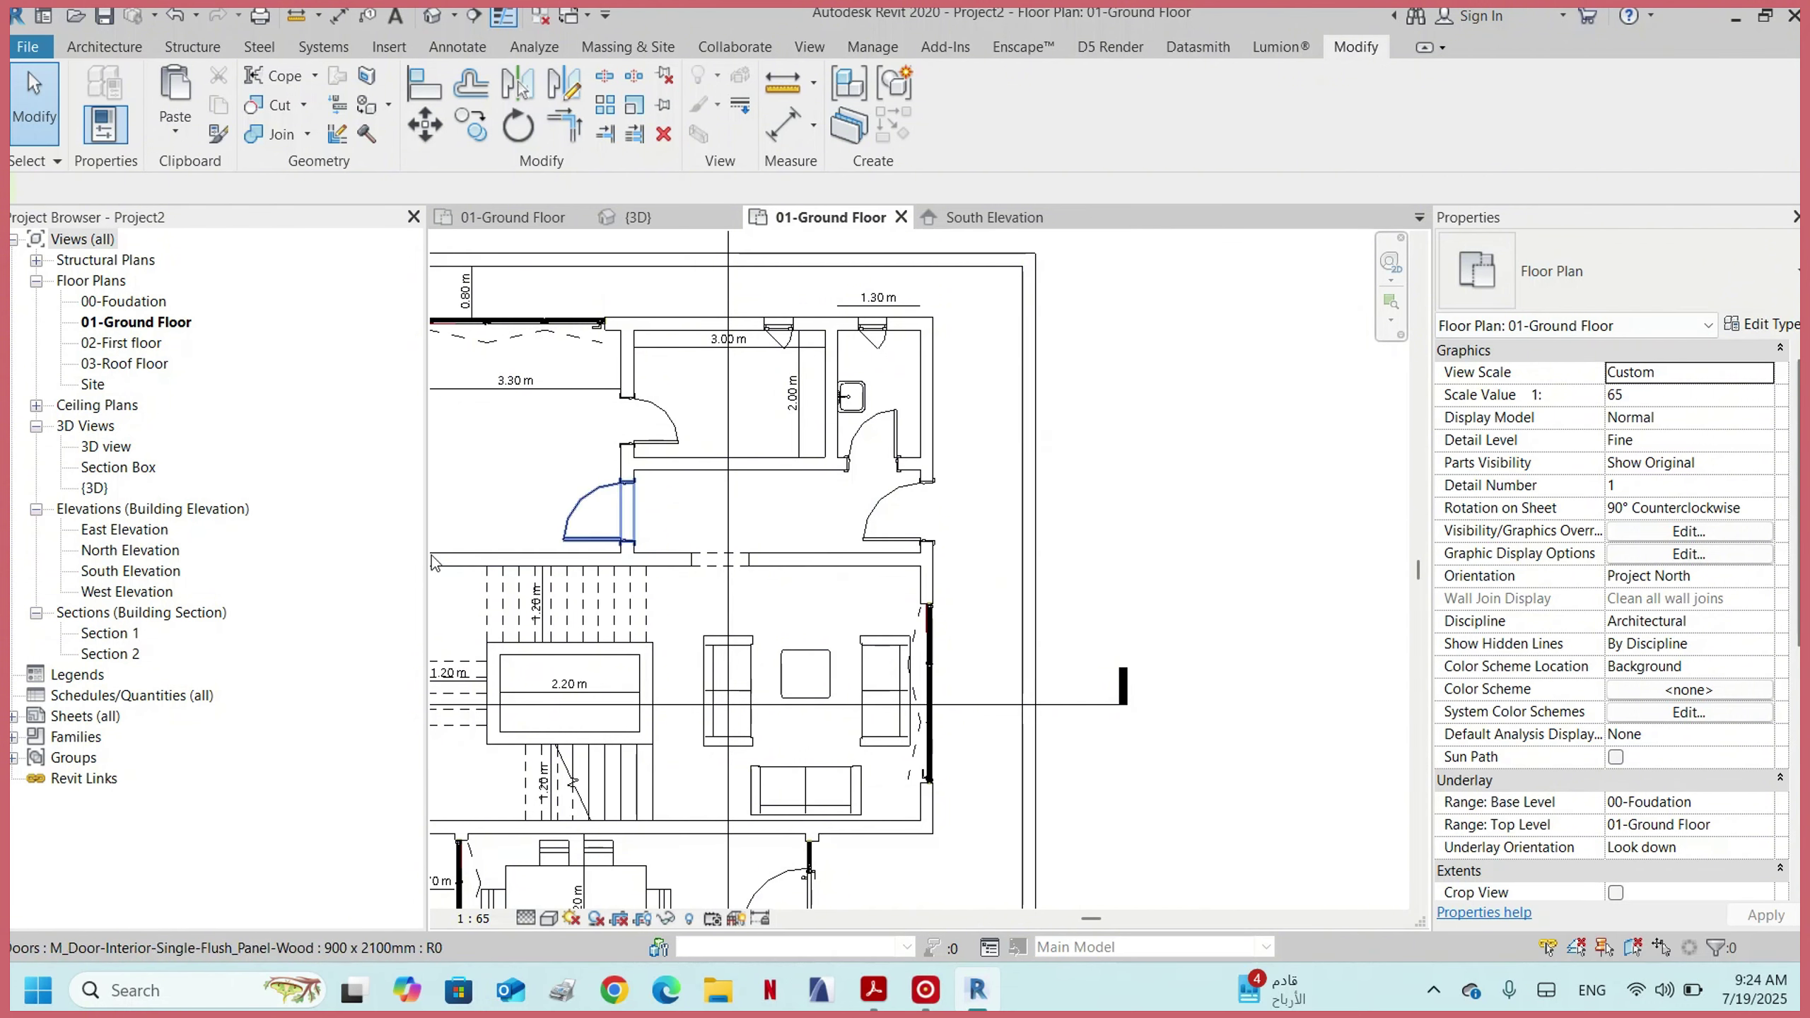
pyautogui.scroll(-4, 1011, 425)
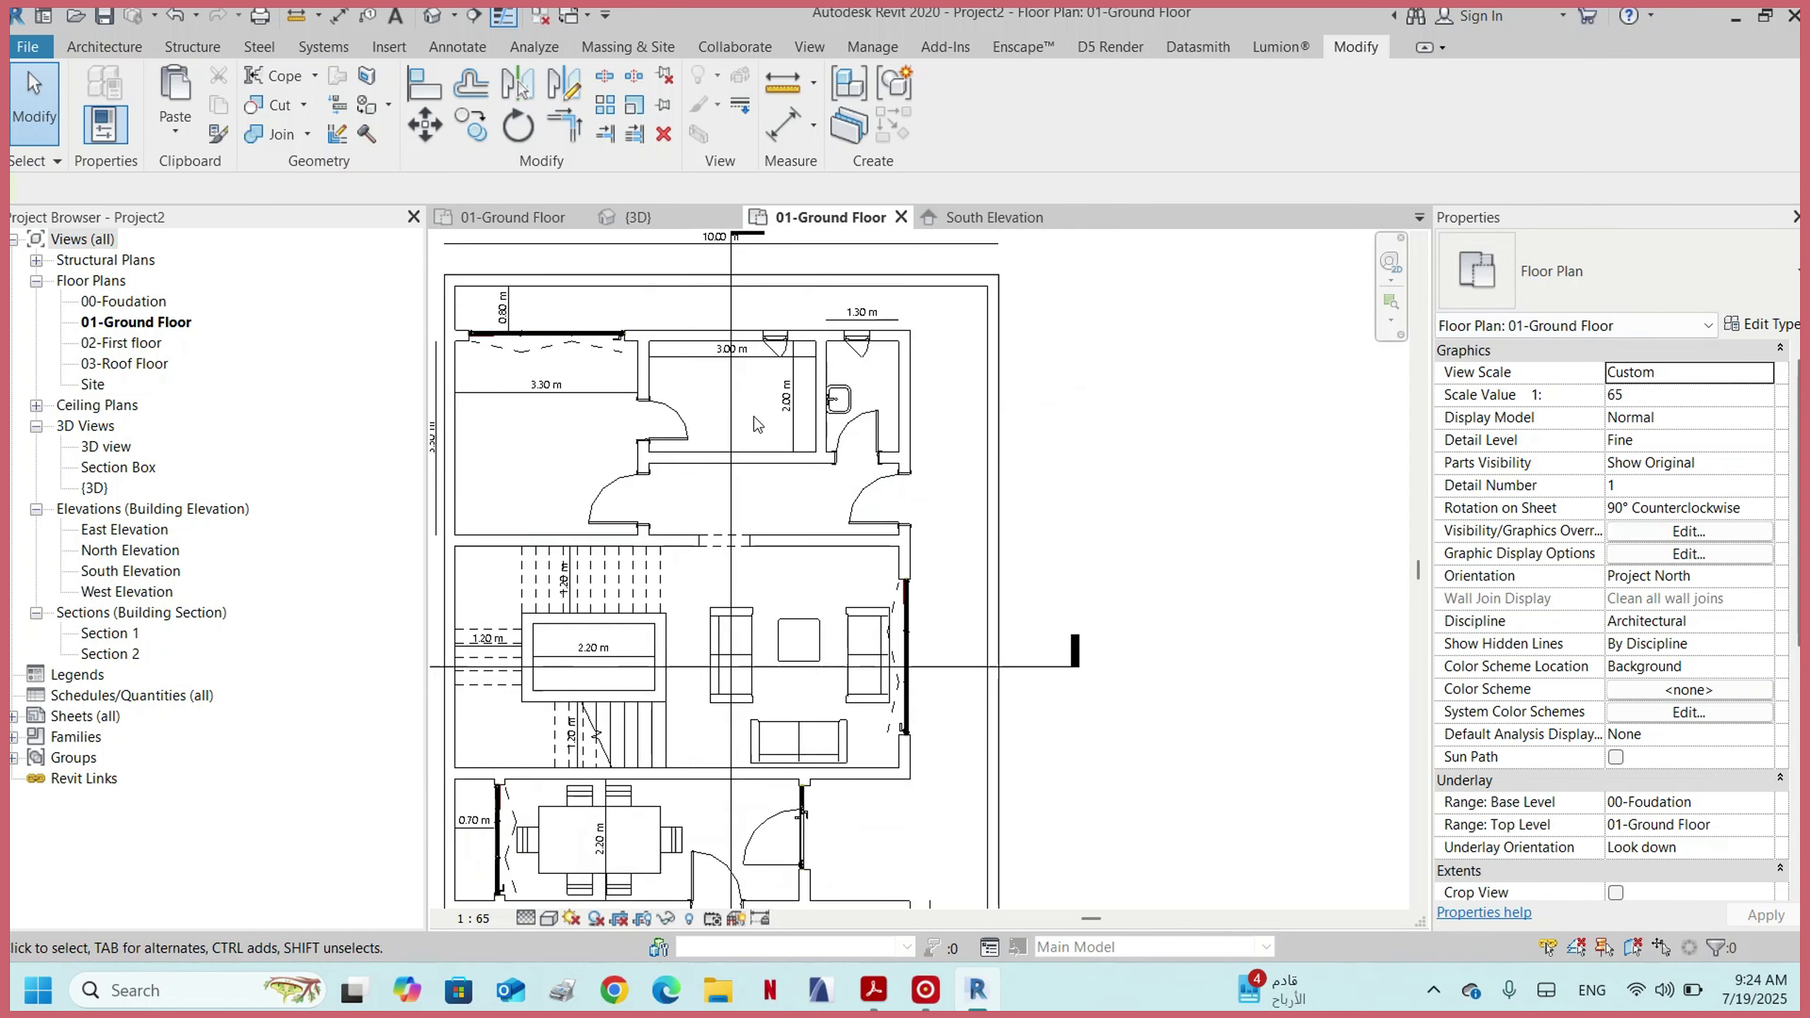
pyautogui.scroll(-2, 1026, 321)
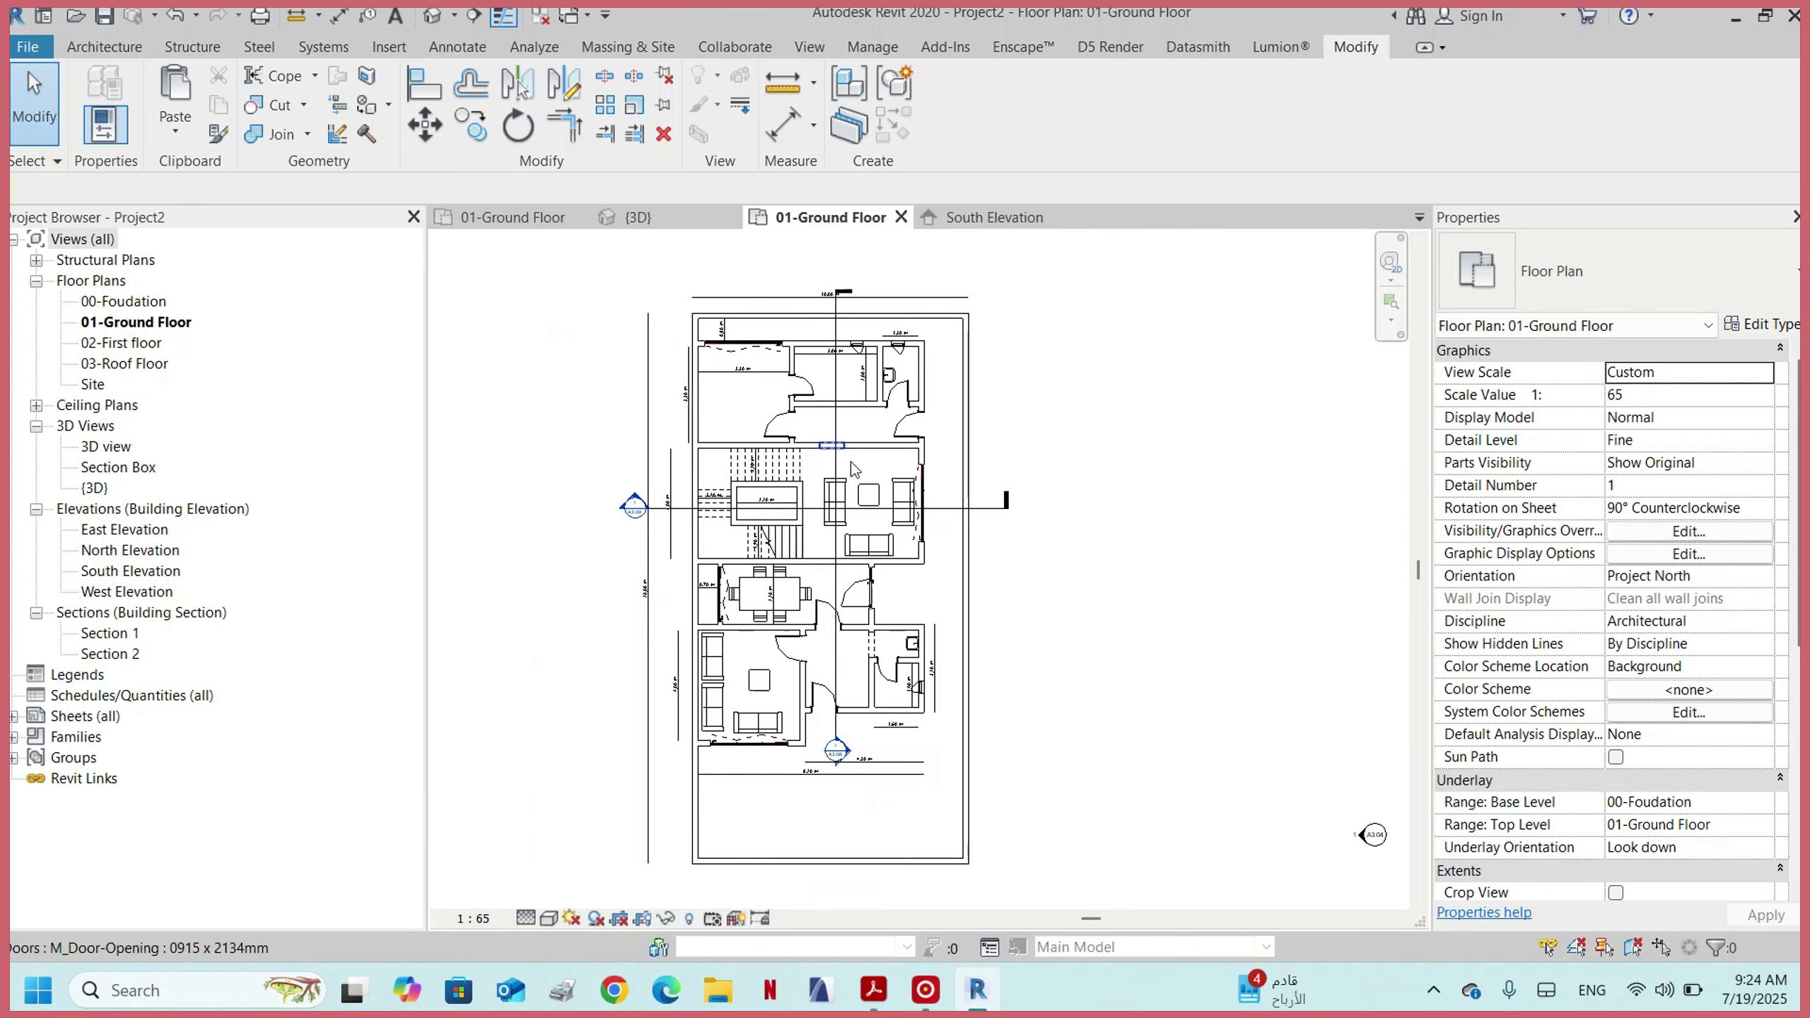
# - Start loading a component family and go up from the Doors folder to the US Metric library
pyautogui.click(114, 47)
pyautogui.click(303, 89)
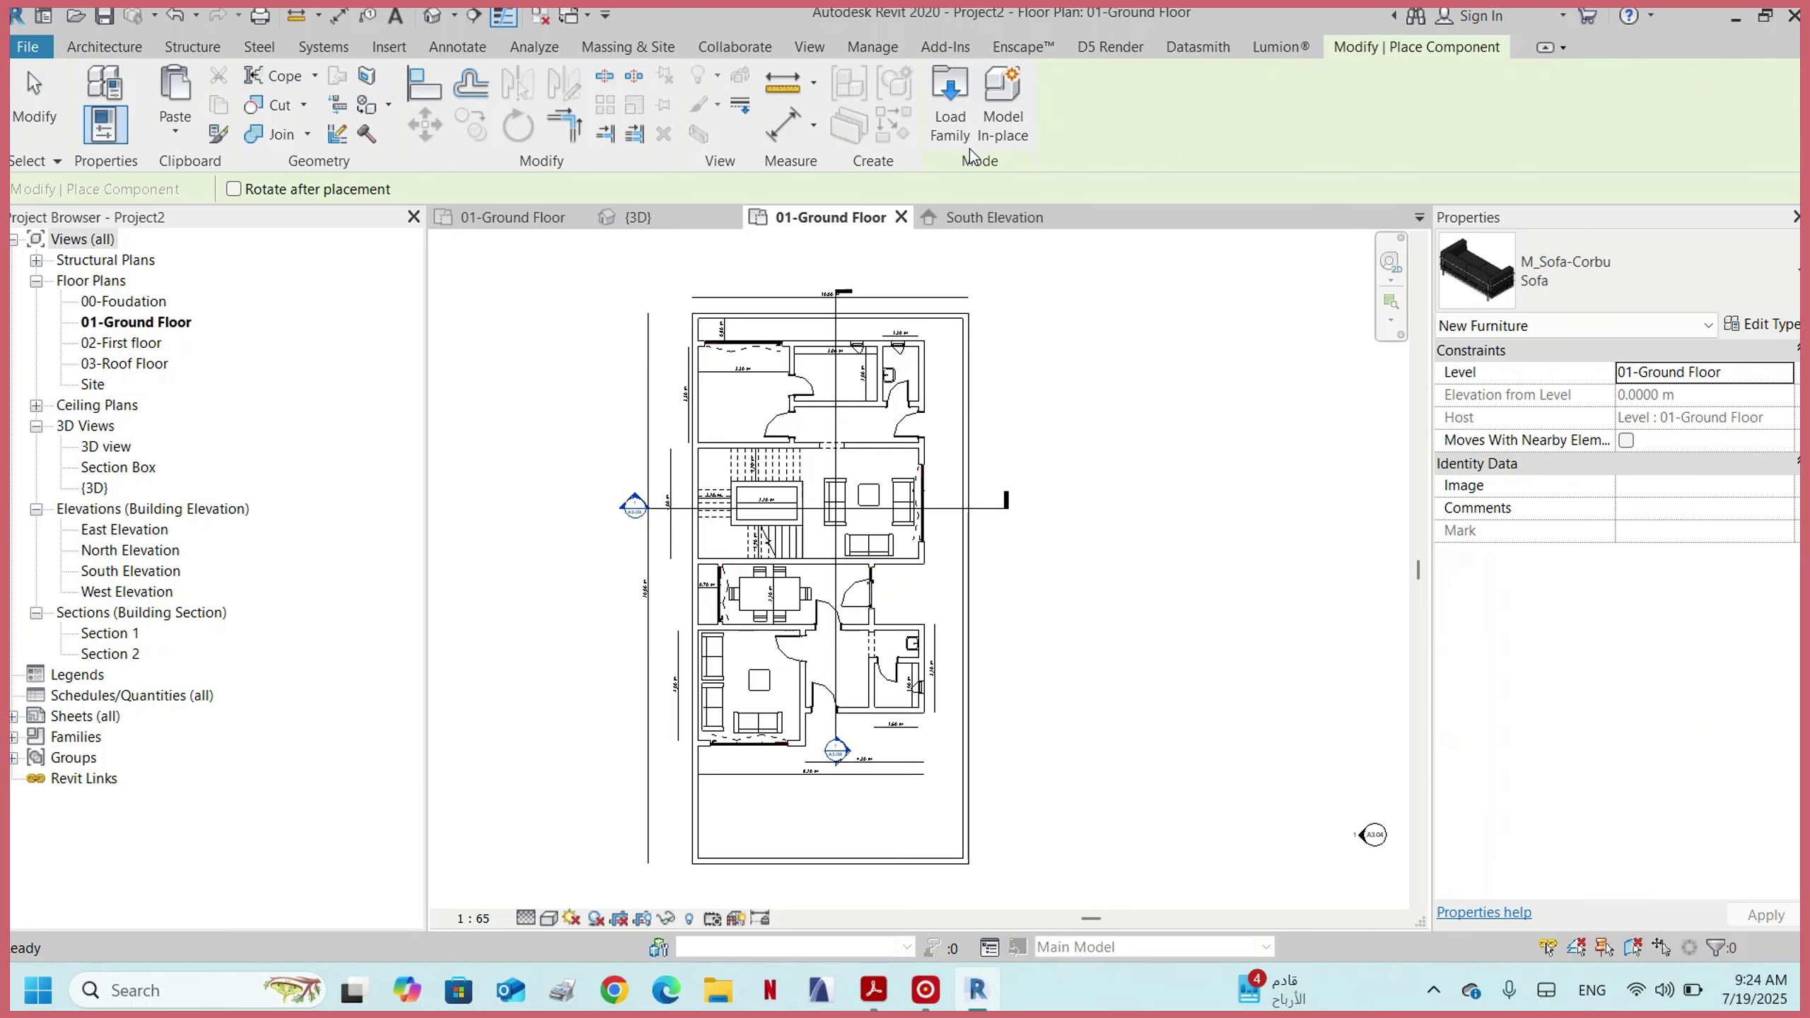
pyautogui.click(952, 93)
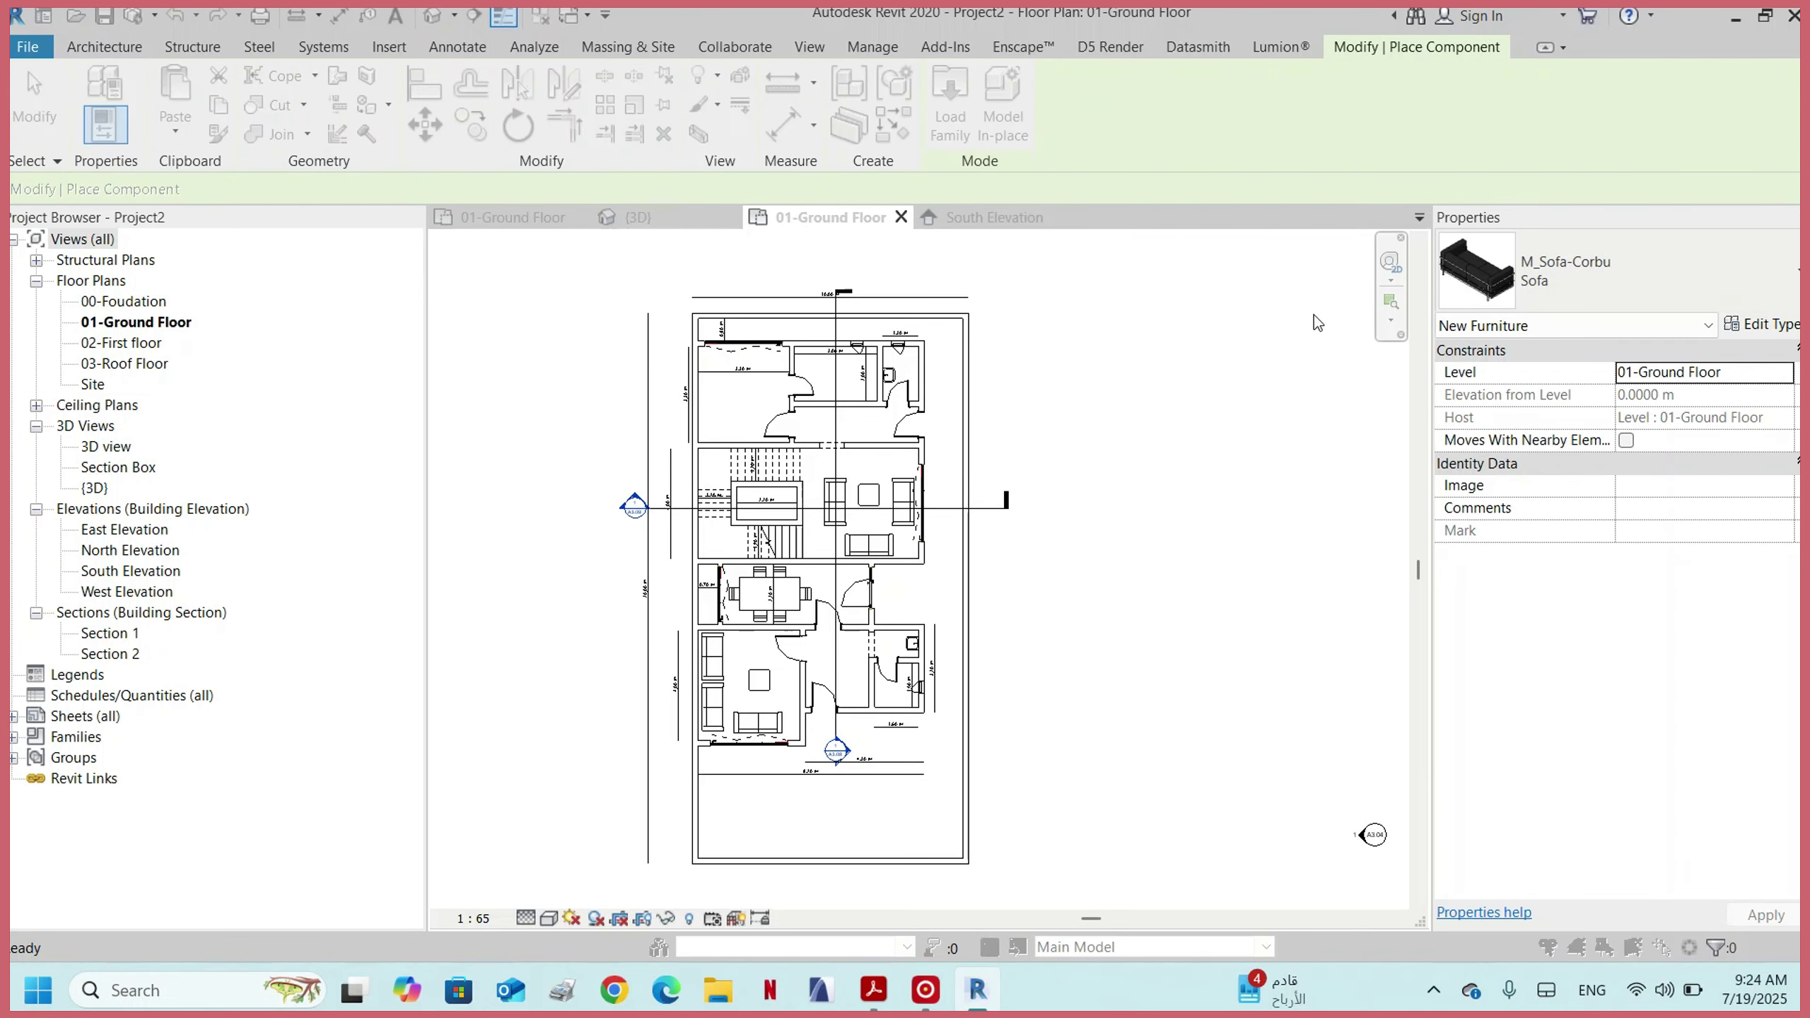
pyautogui.moveTo(798, 223); pyautogui.dragTo(711, 161)
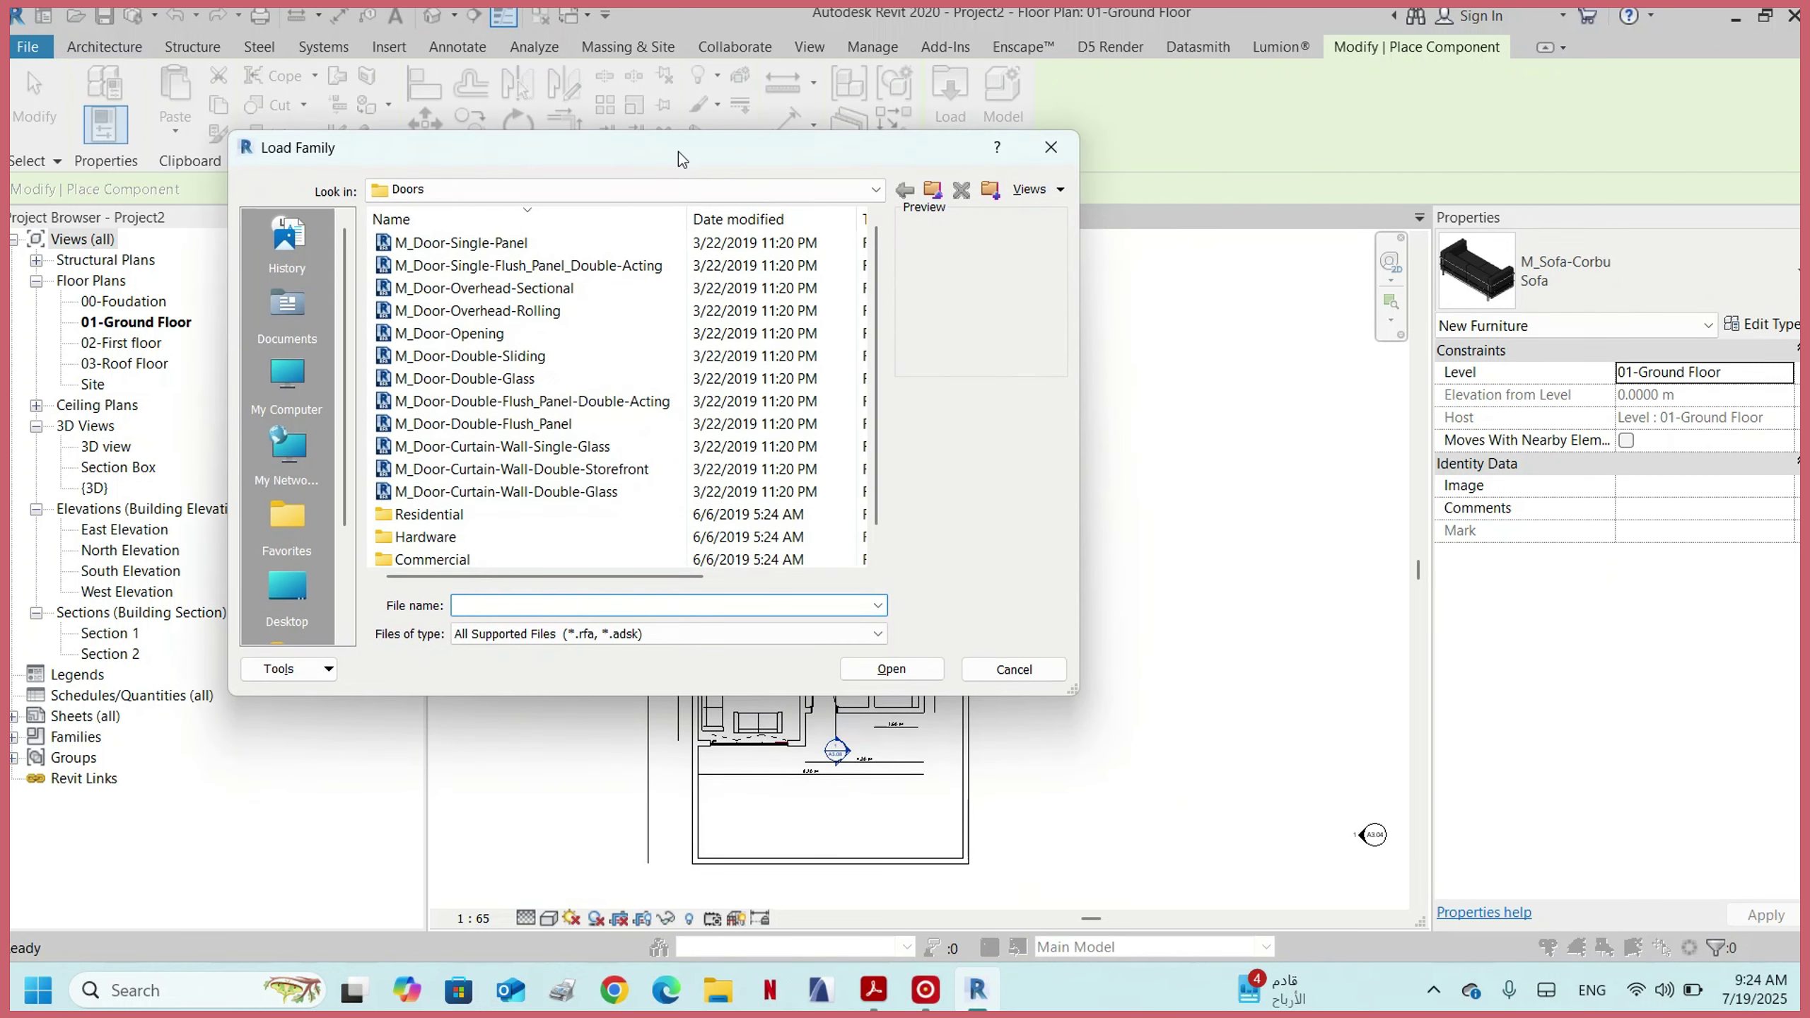
pyautogui.scroll(-1, 563, 471)
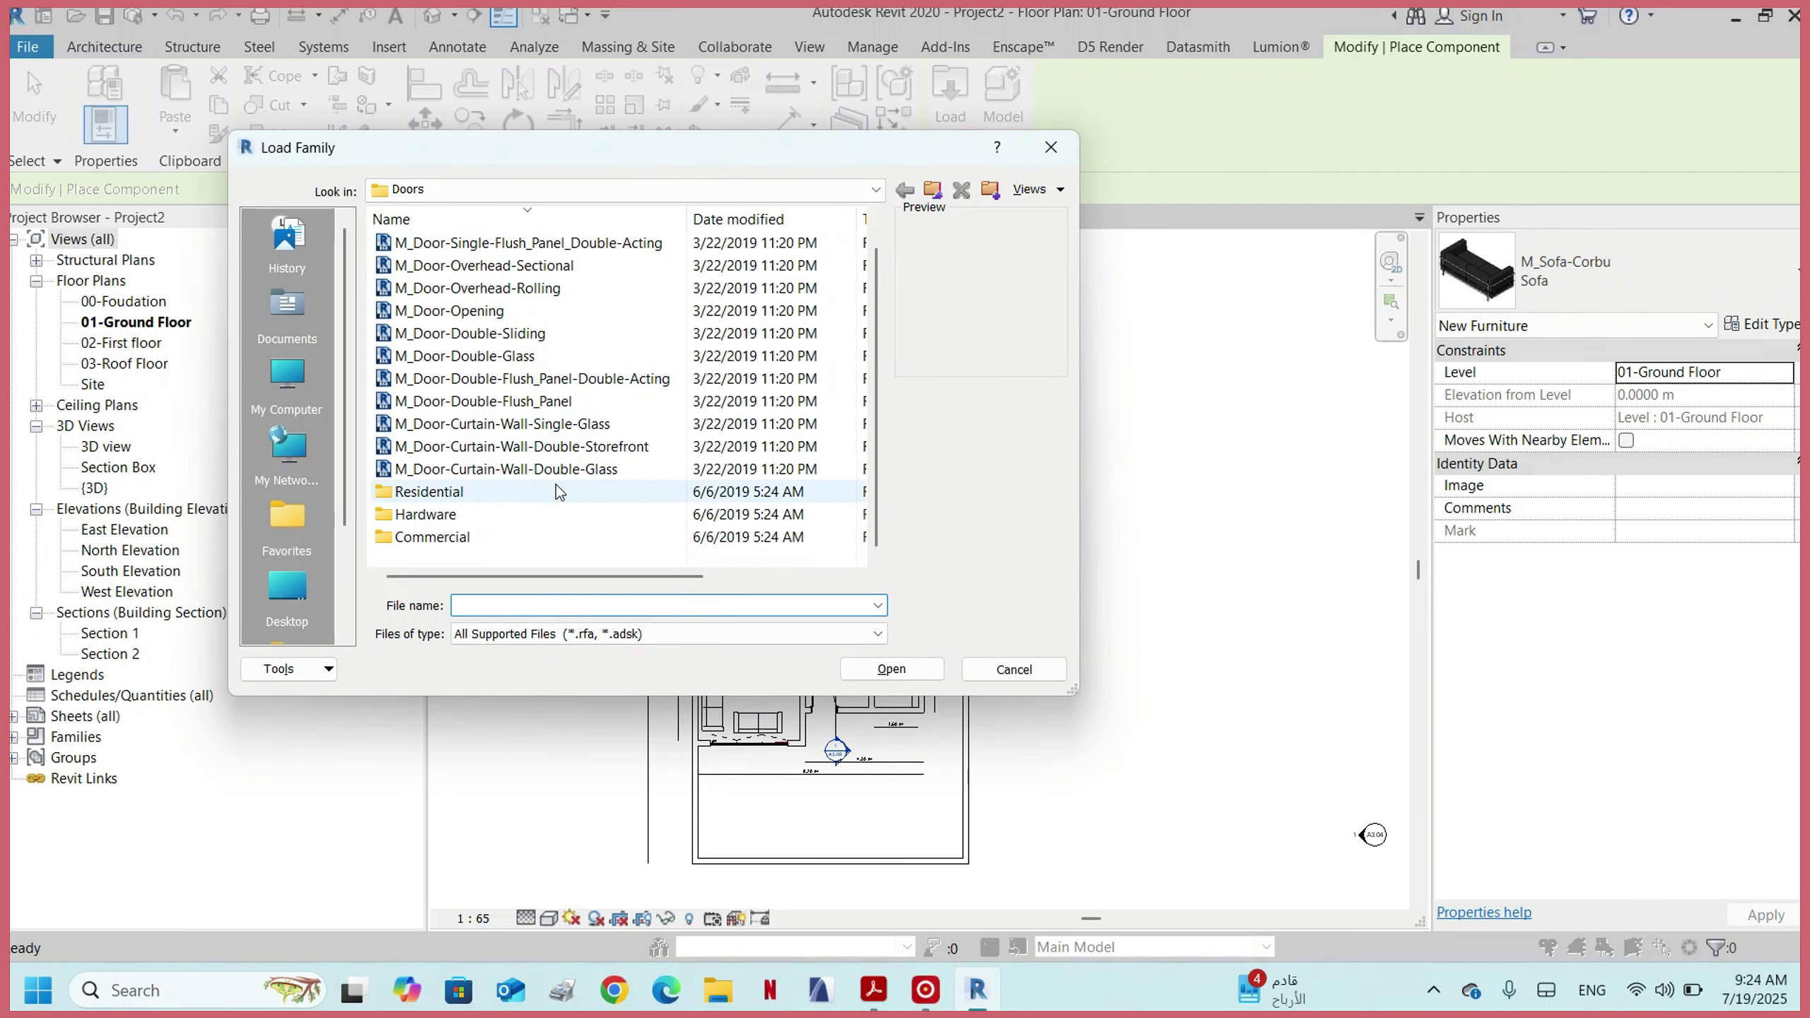
pyautogui.click(932, 188)
pyautogui.scroll(-3, 491, 392)
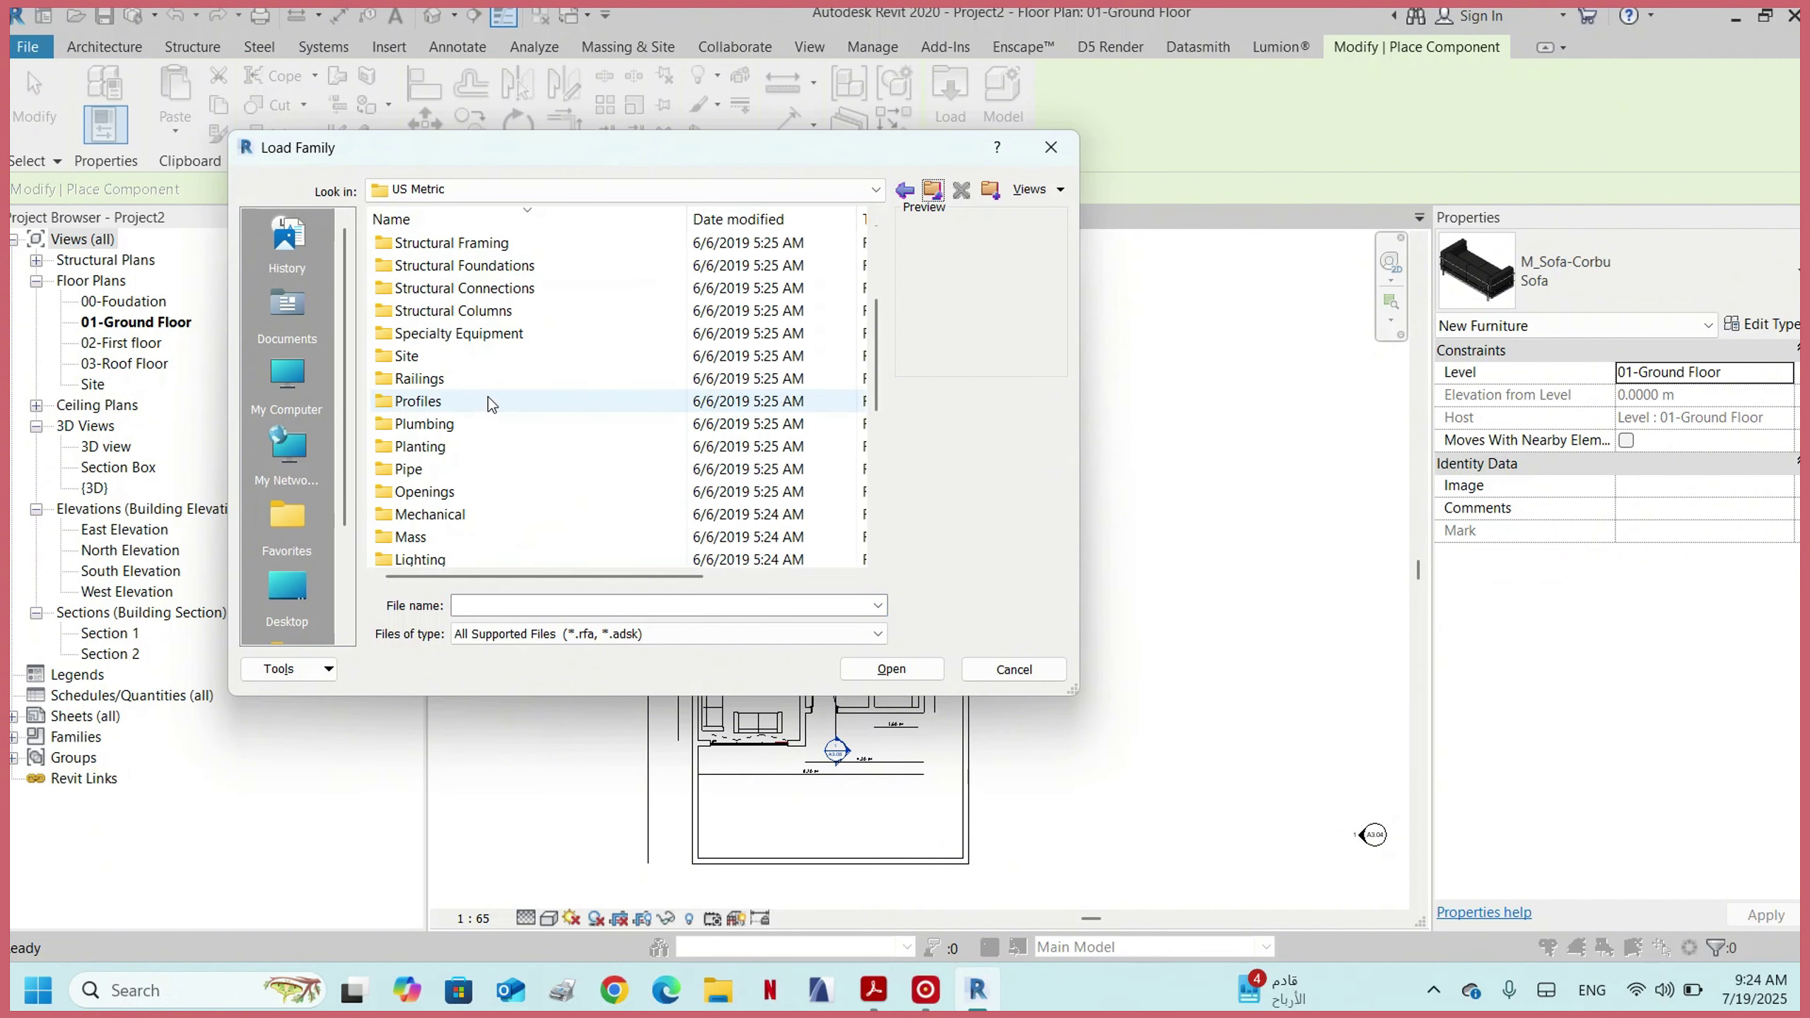
# - Browse the family library to the Plumbing > MEP > Fixtures > Water Closets folder
pyautogui.click(446, 385)
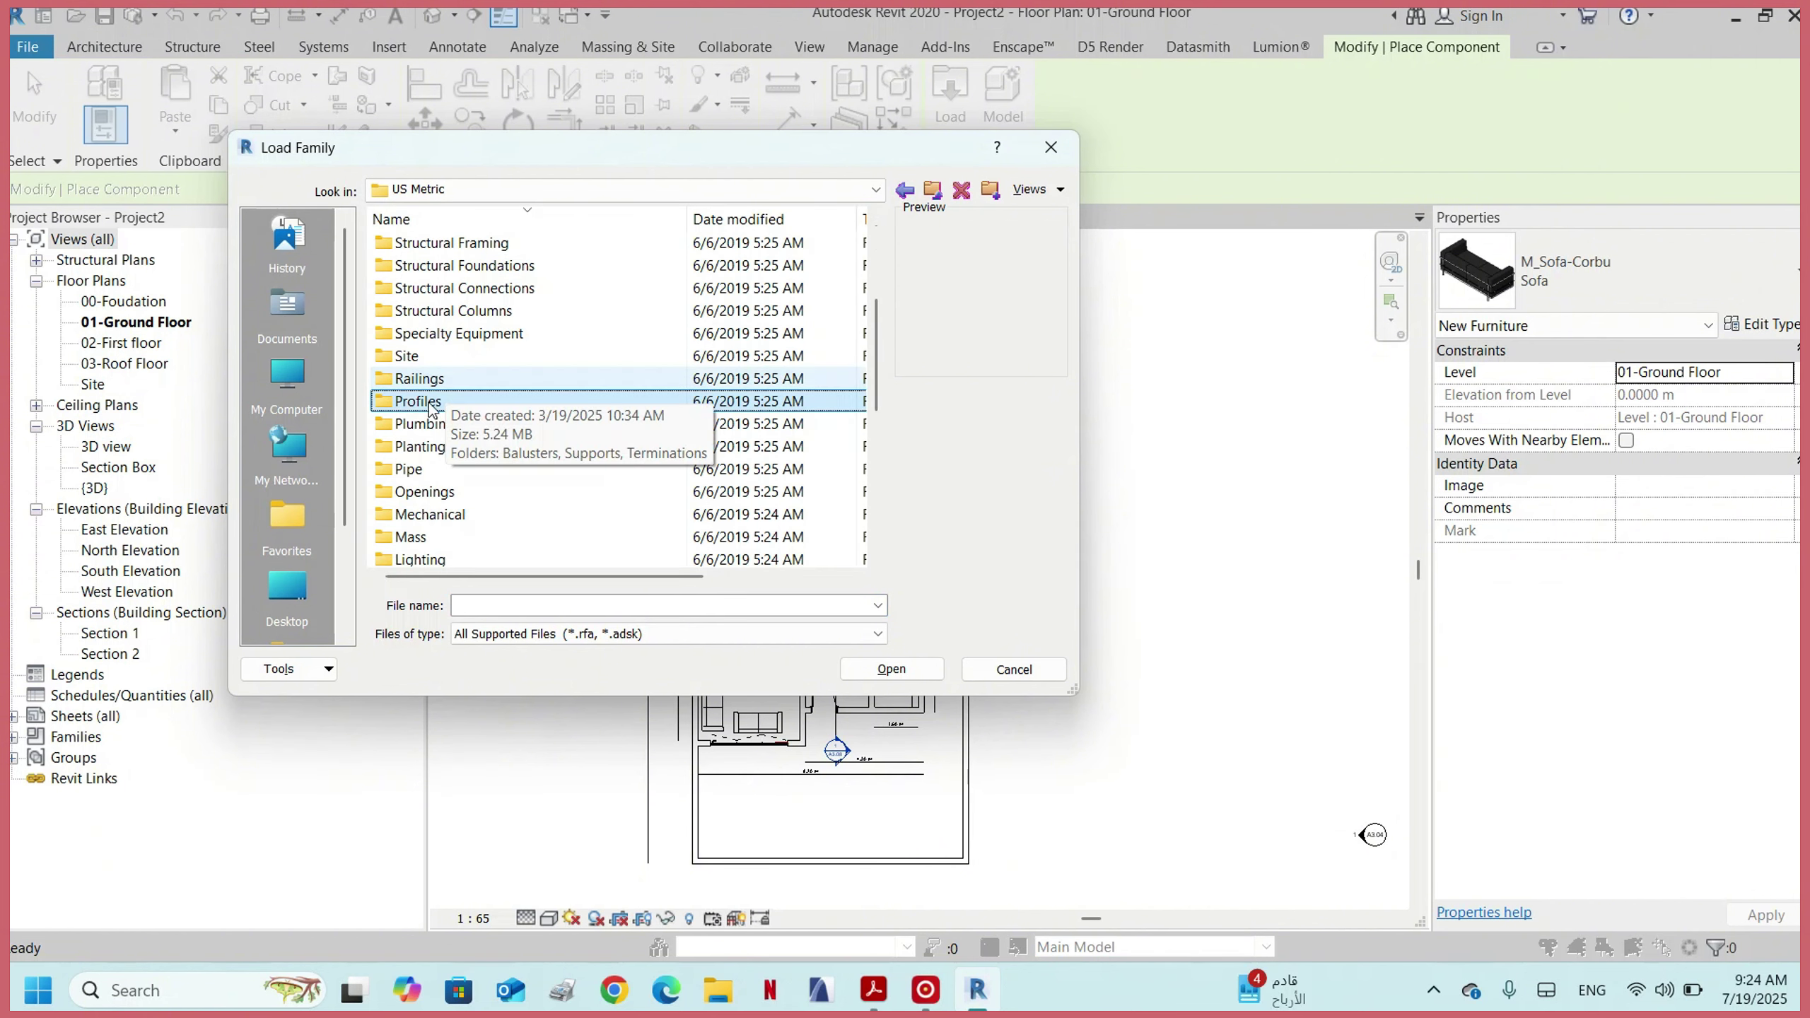
pyautogui.click(434, 425)
pyautogui.doubleClick(431, 423)
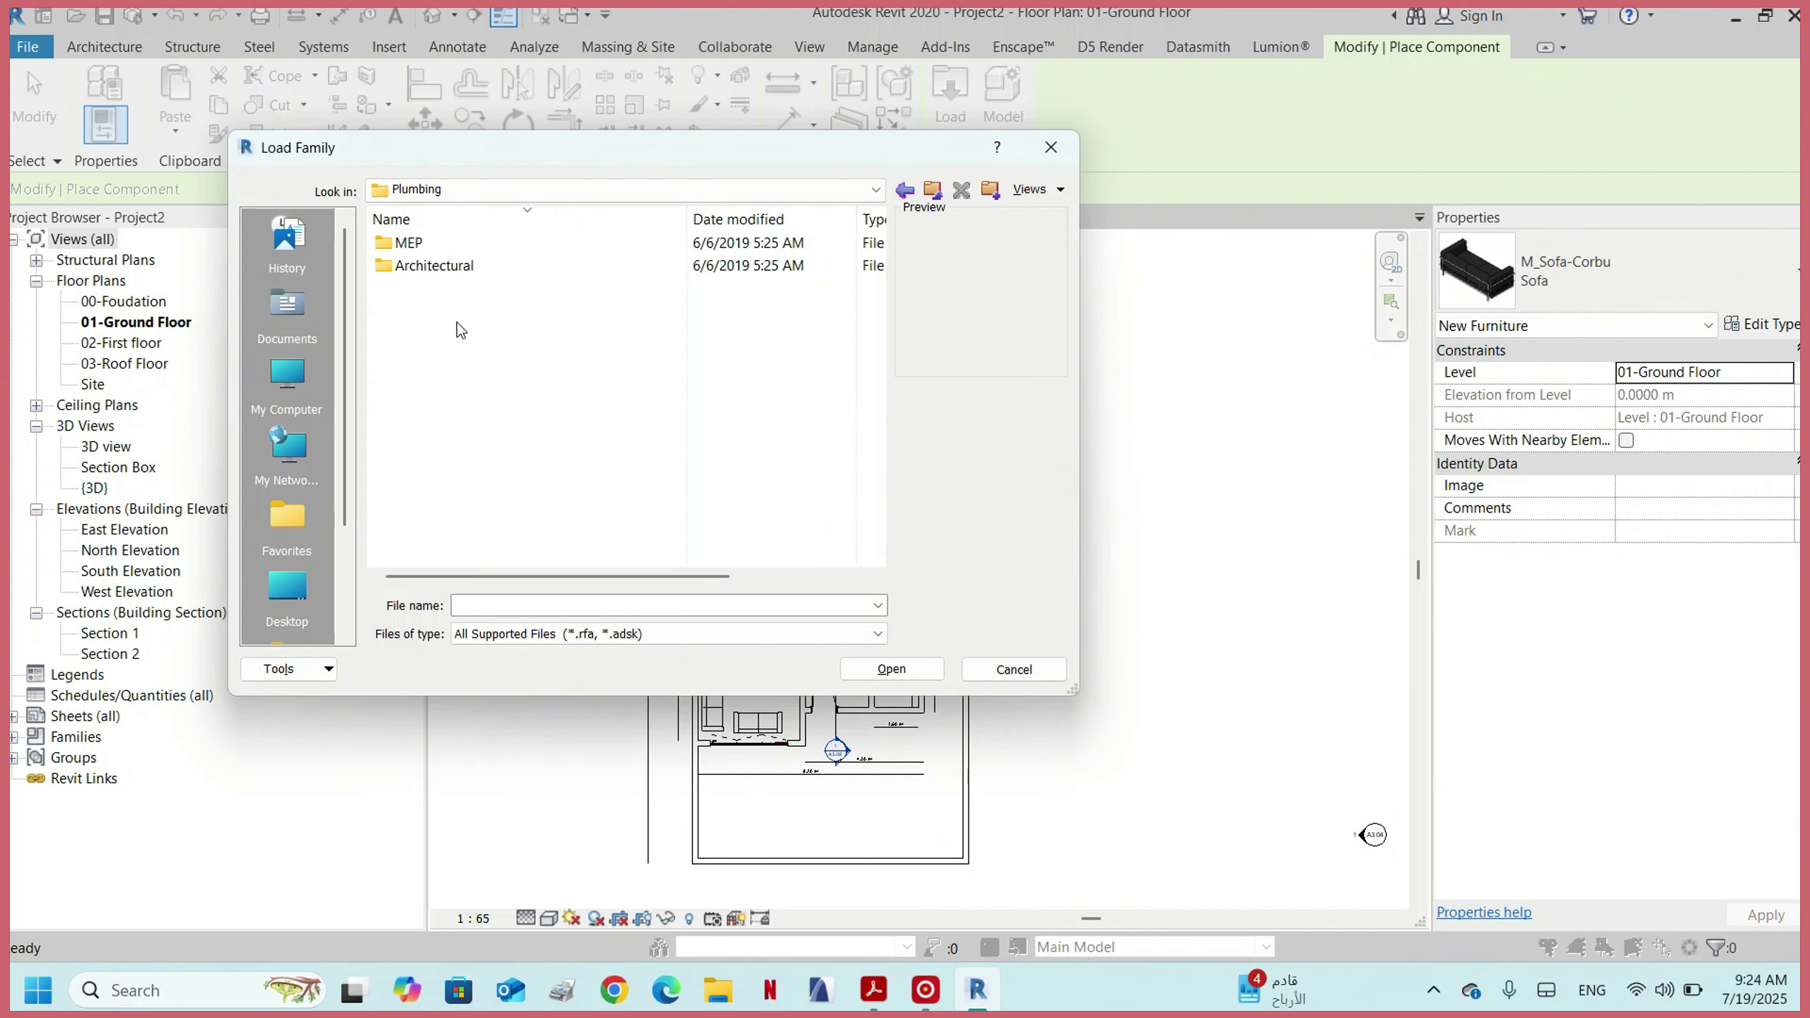
pyautogui.doubleClick(453, 242)
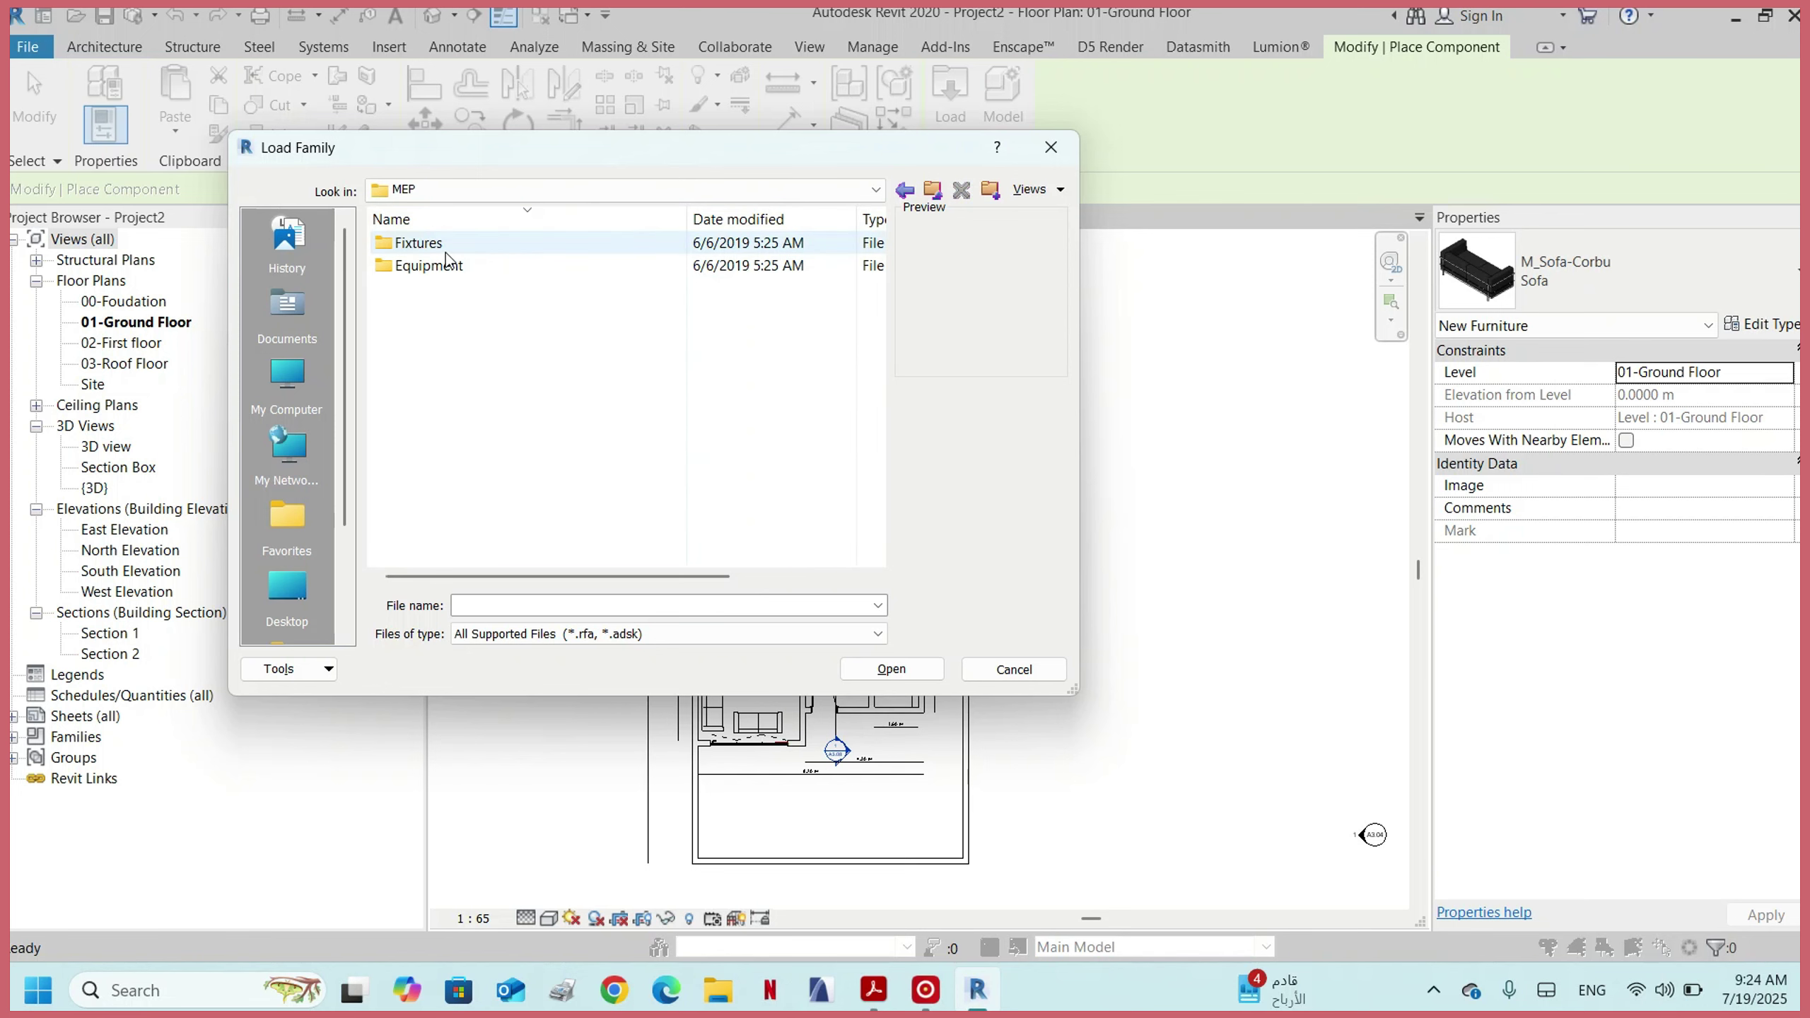
pyautogui.doubleClick(448, 244)
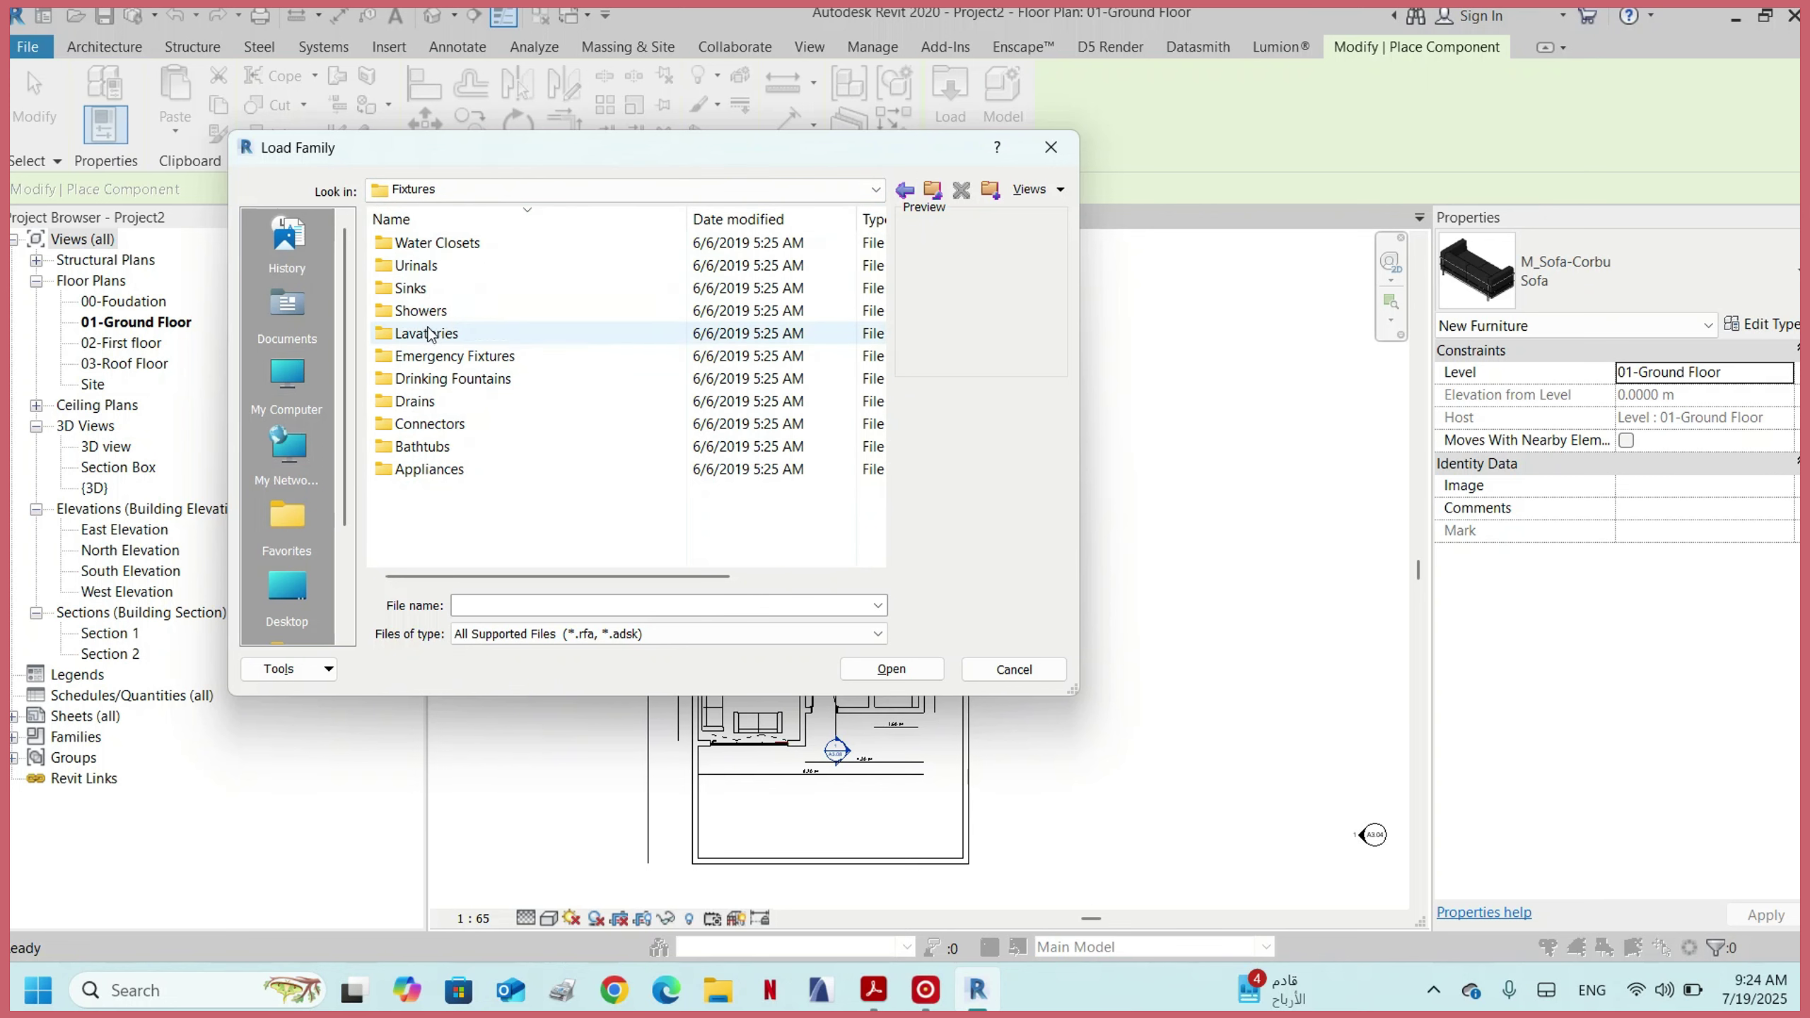
pyautogui.doubleClick(472, 244)
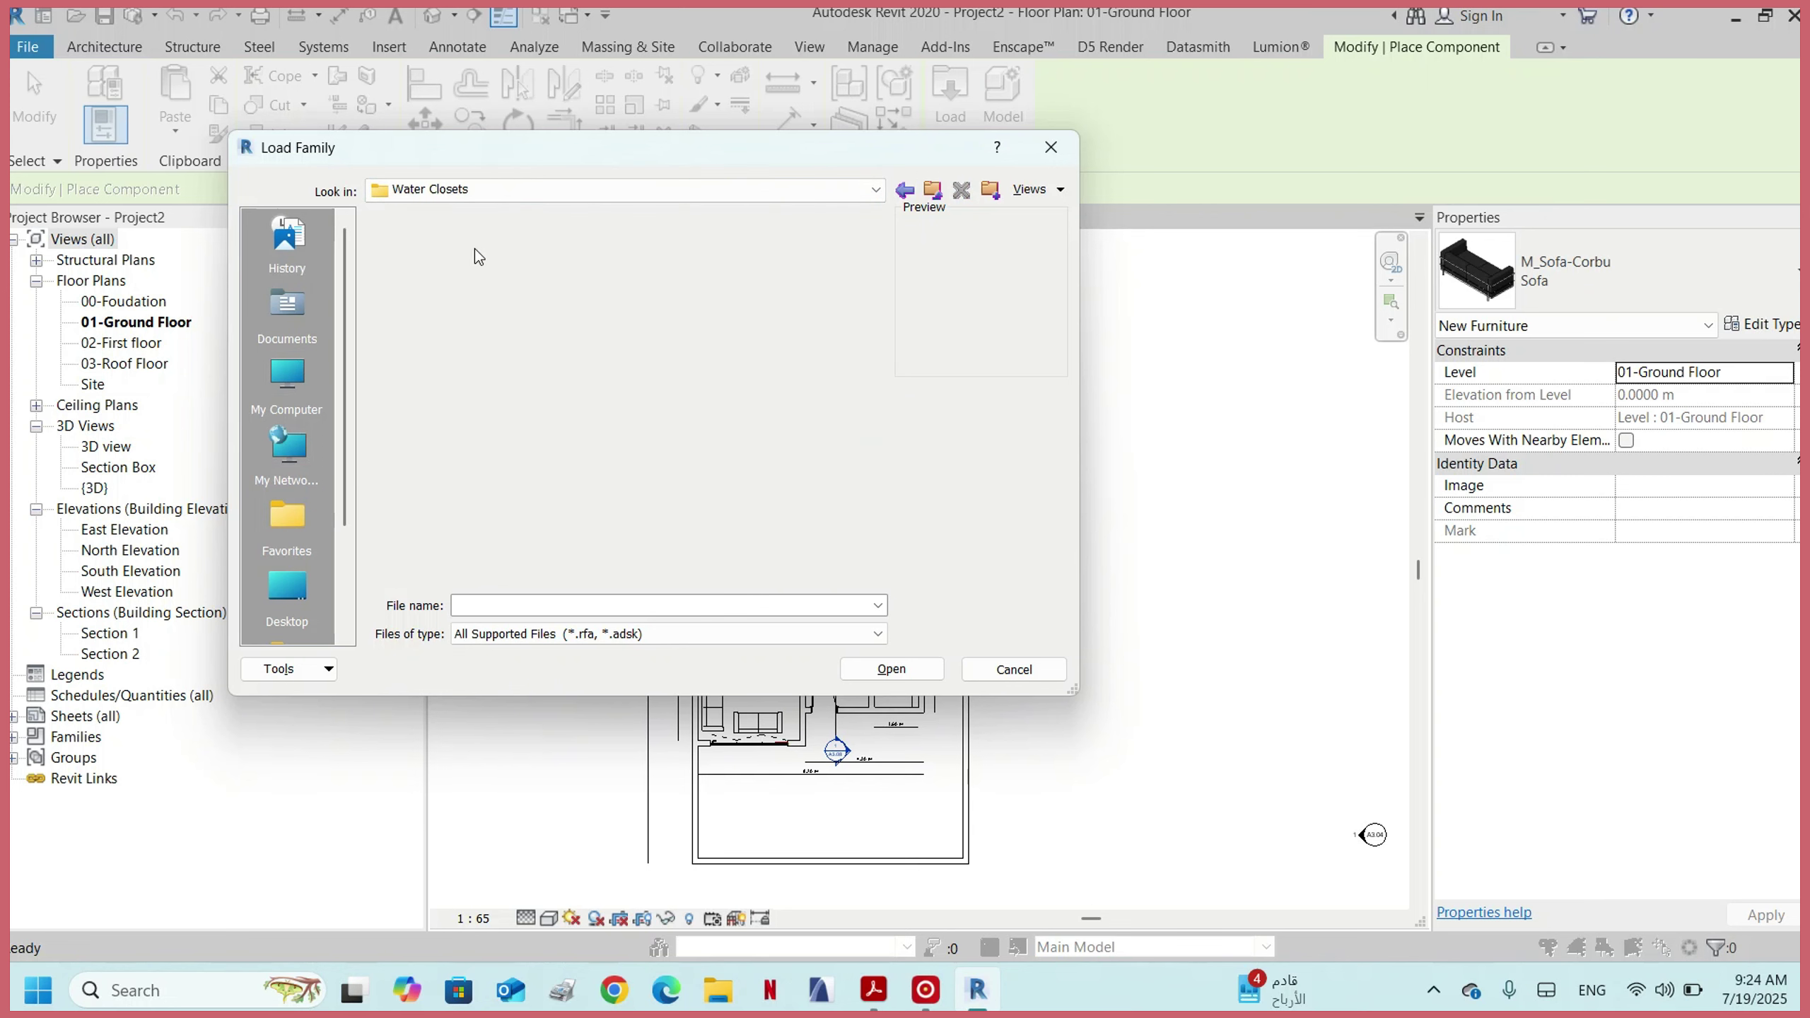
# - Preview the water closet families and load M_Water Closet - Flush Tank
pyautogui.click(453, 330)
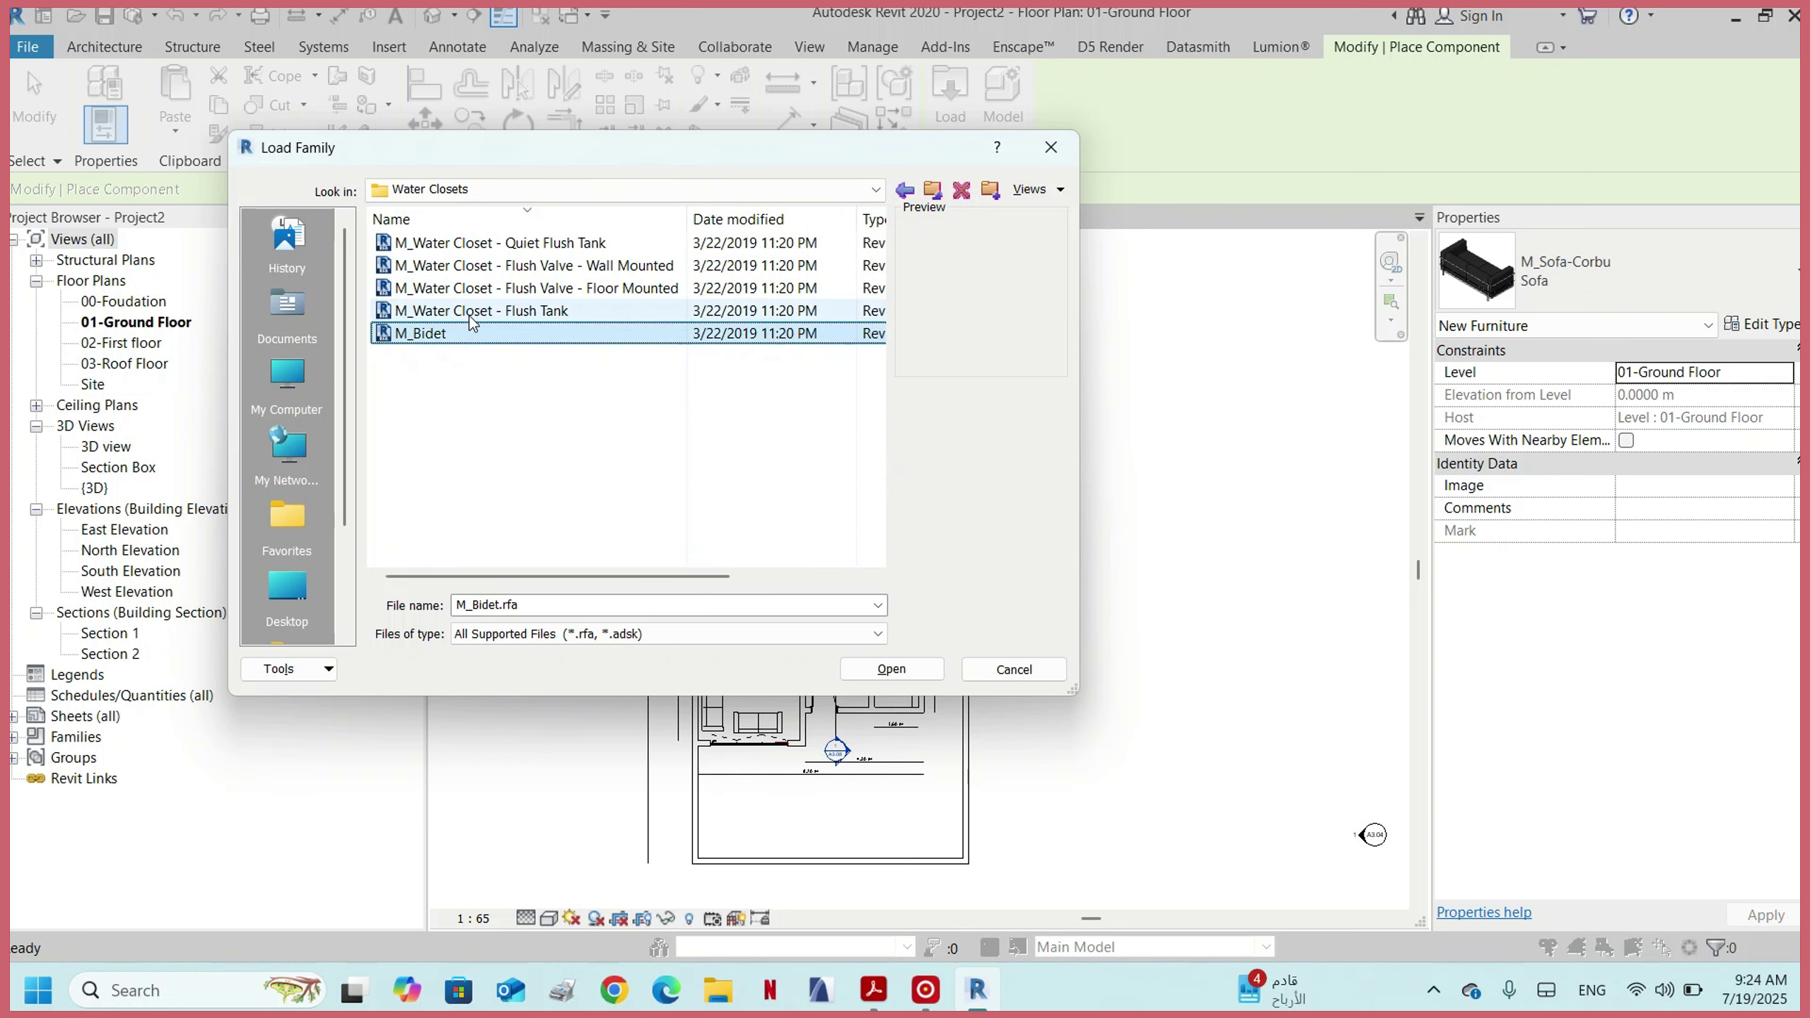
pyautogui.click(469, 314)
pyautogui.click(510, 287)
pyautogui.click(517, 243)
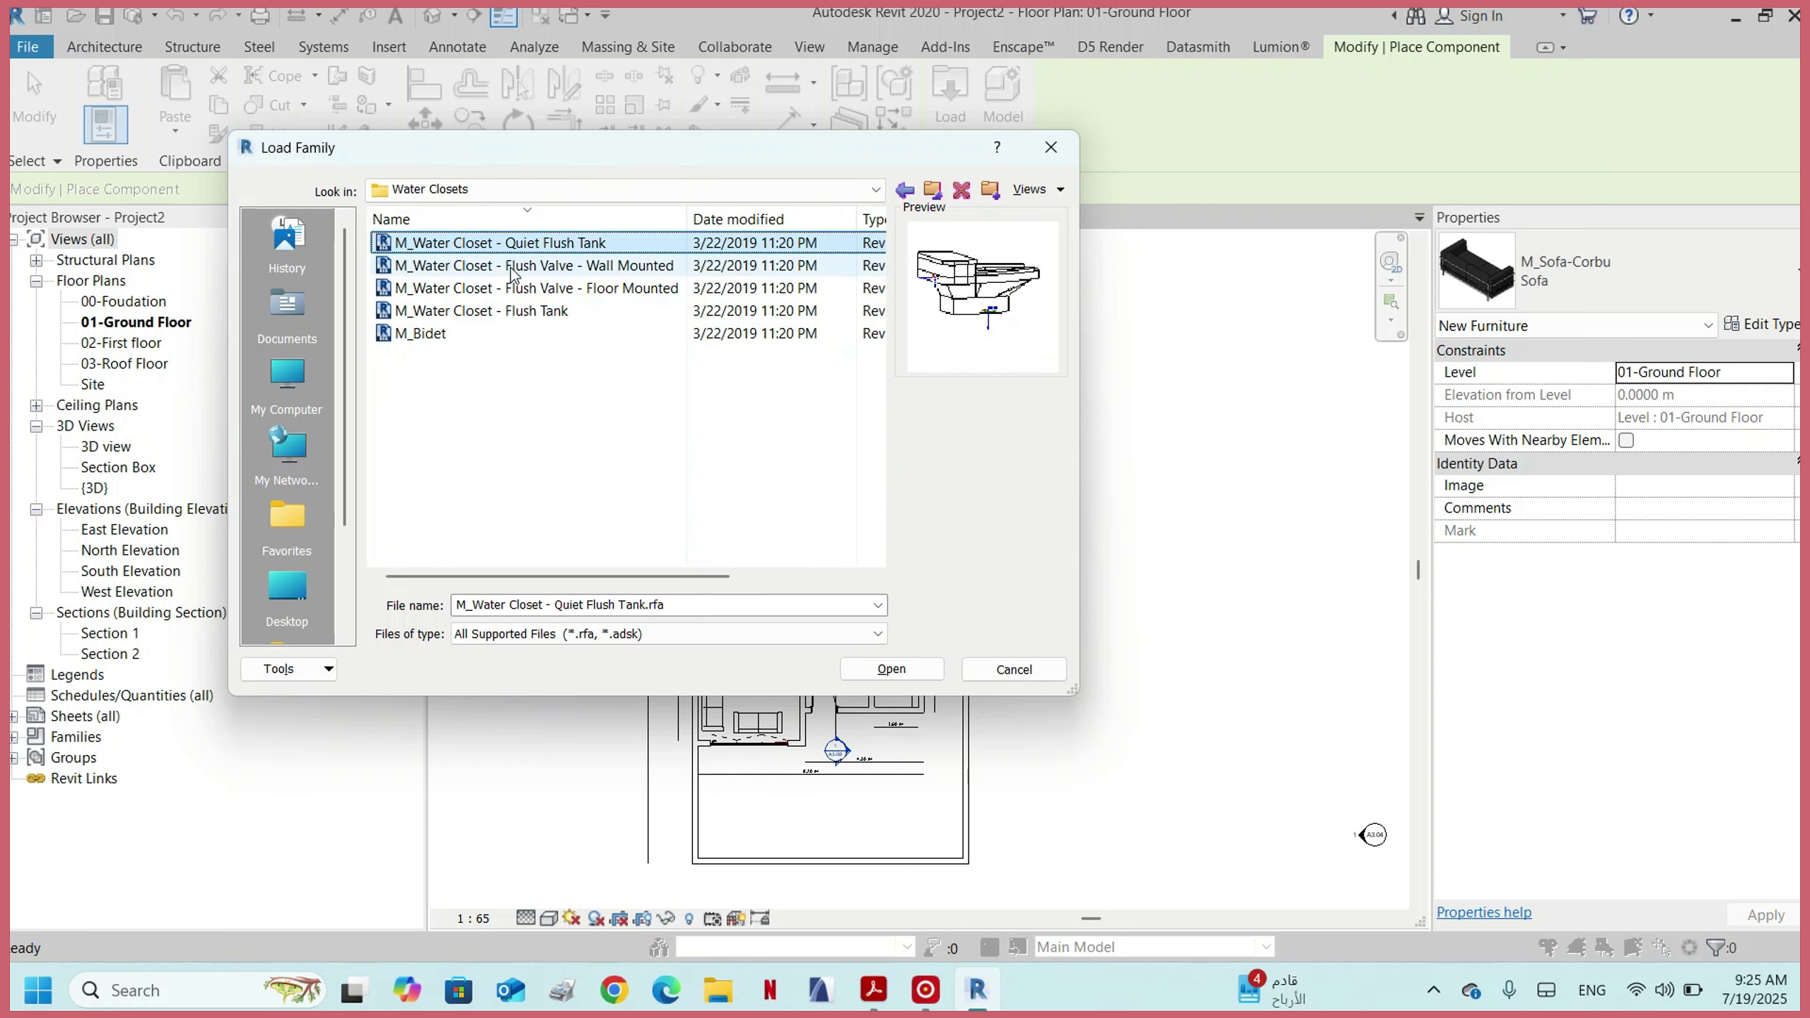
pyautogui.click(519, 266)
pyautogui.click(521, 244)
pyautogui.click(473, 289)
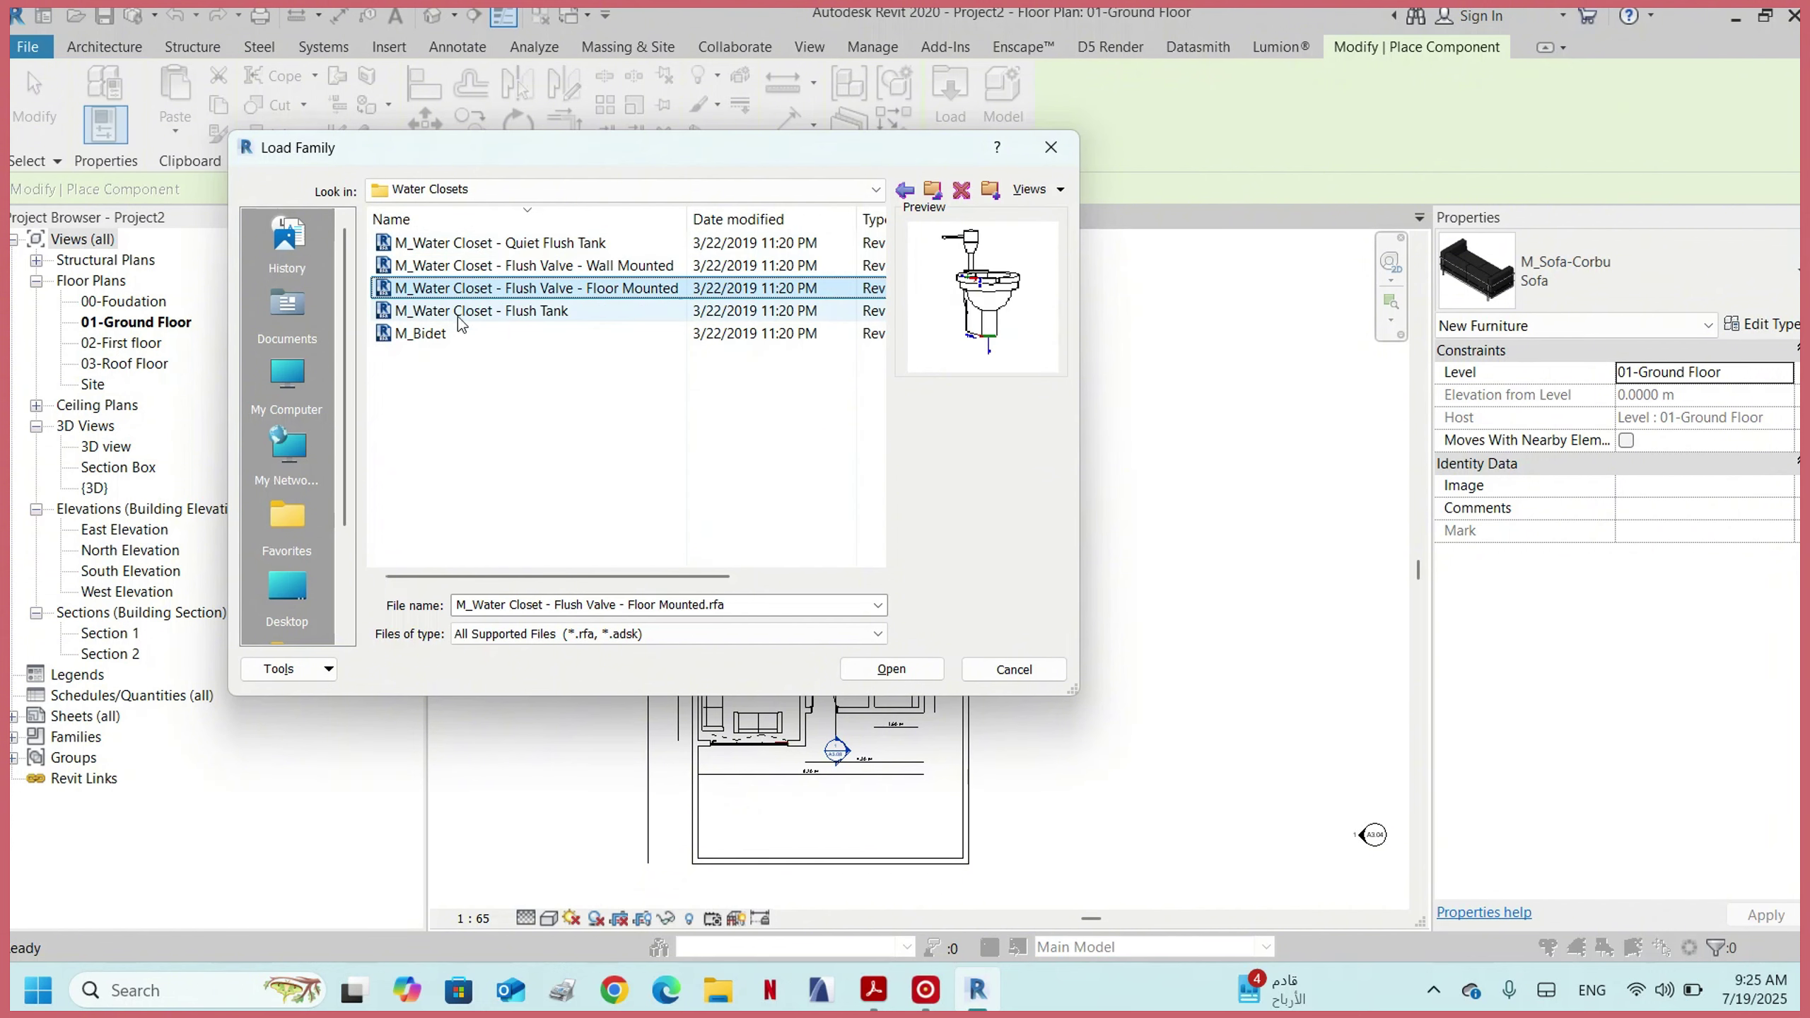
pyautogui.click(460, 333)
pyautogui.click(473, 310)
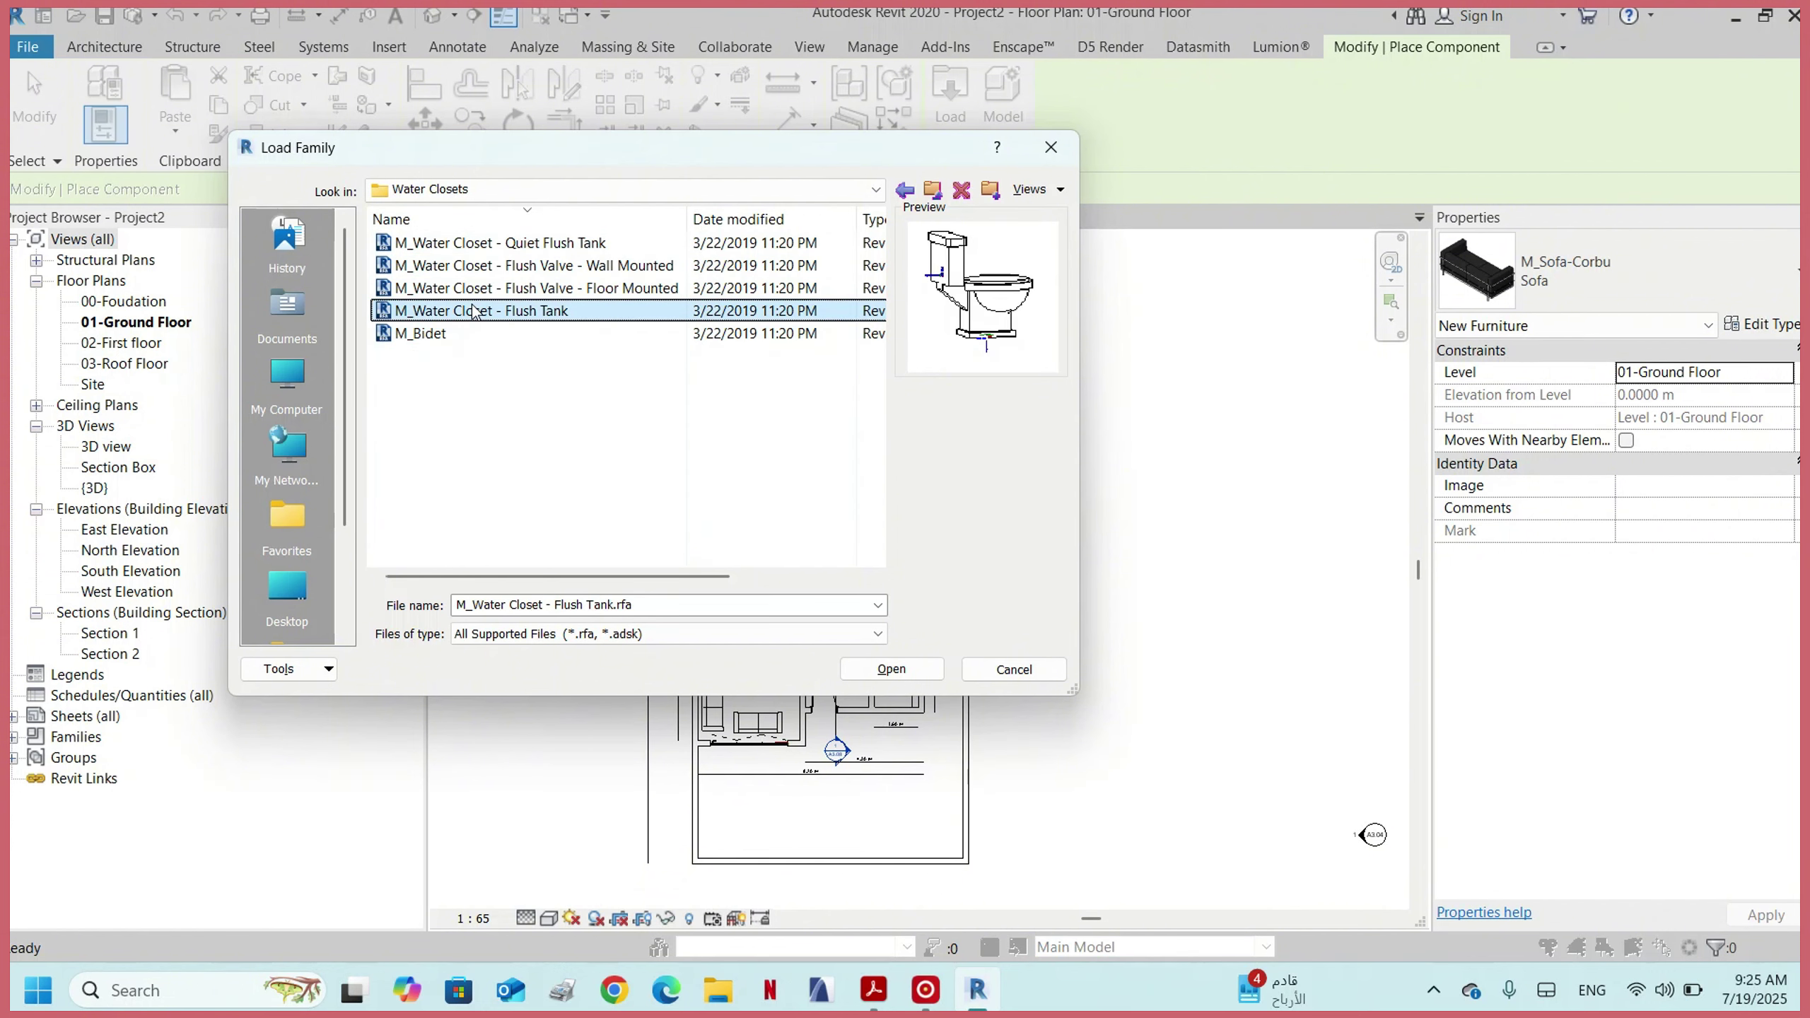
pyautogui.click(876, 670)
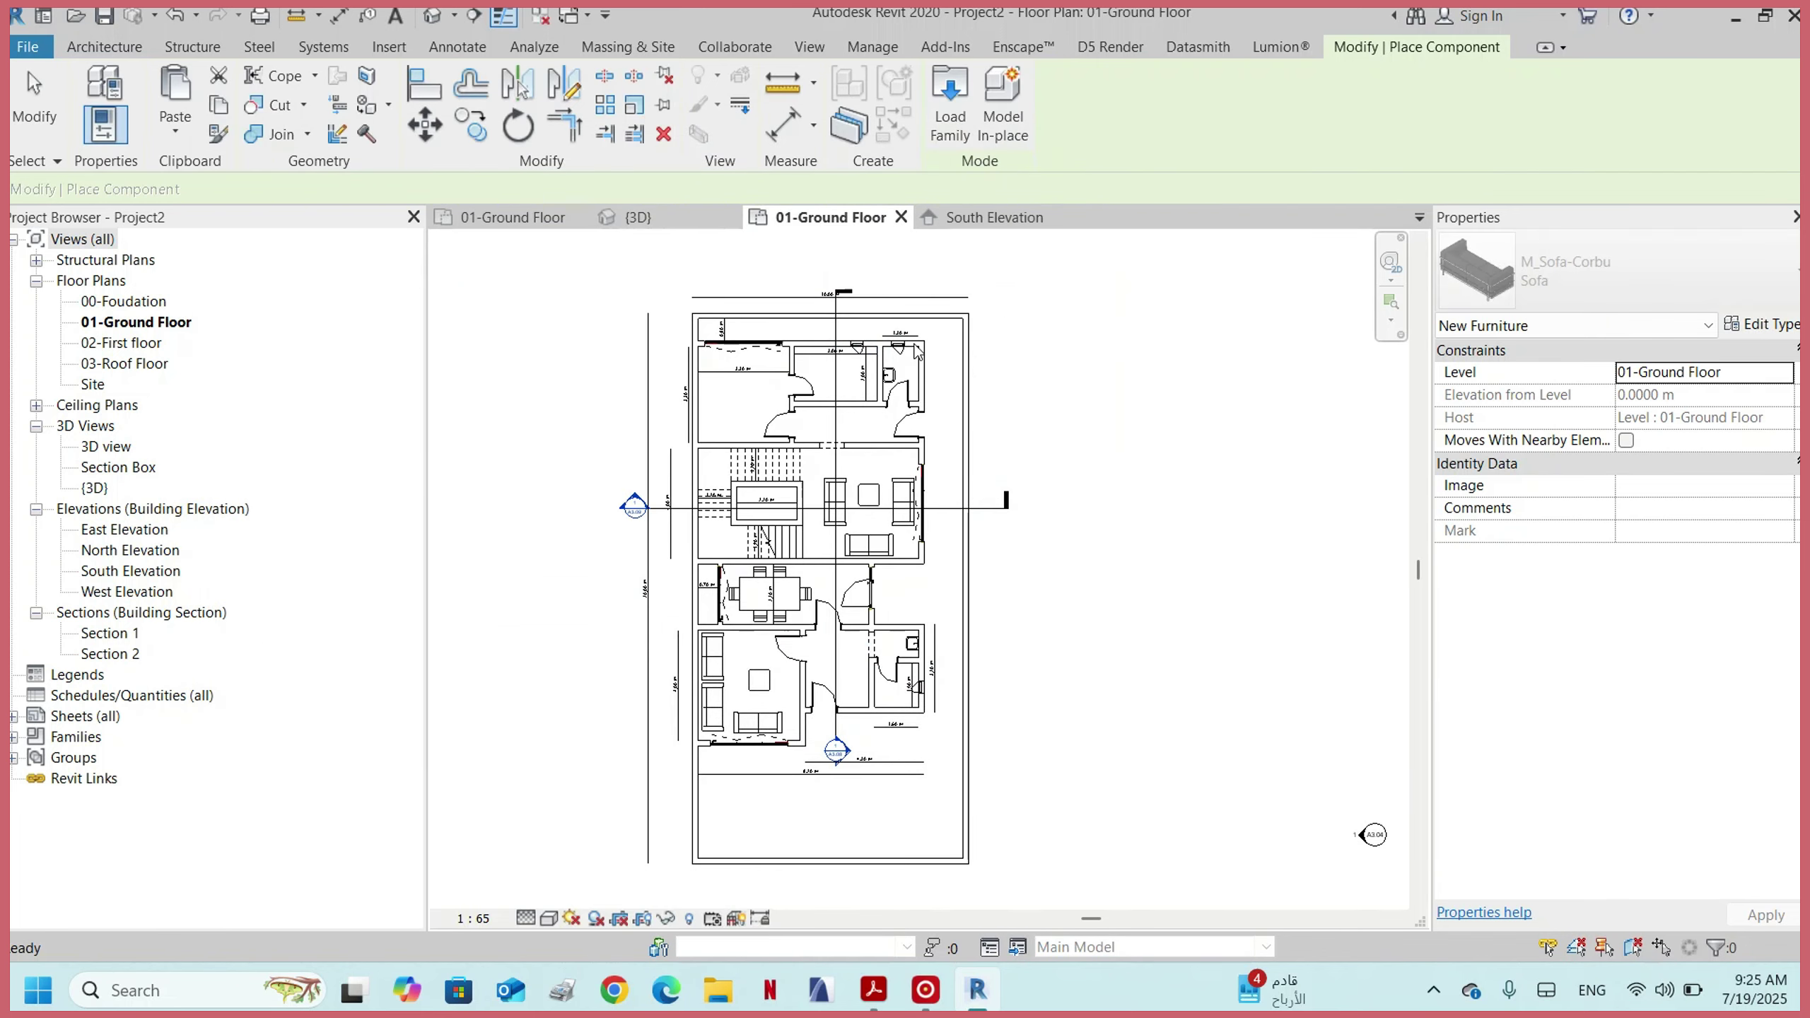
# - Place a flush-tank water closet in the 1.30 m wide bathroom, on the sink's wall between the sink and the window wall
pyautogui.scroll(5, 874, 398)
pyautogui.scroll(2, 869, 397)
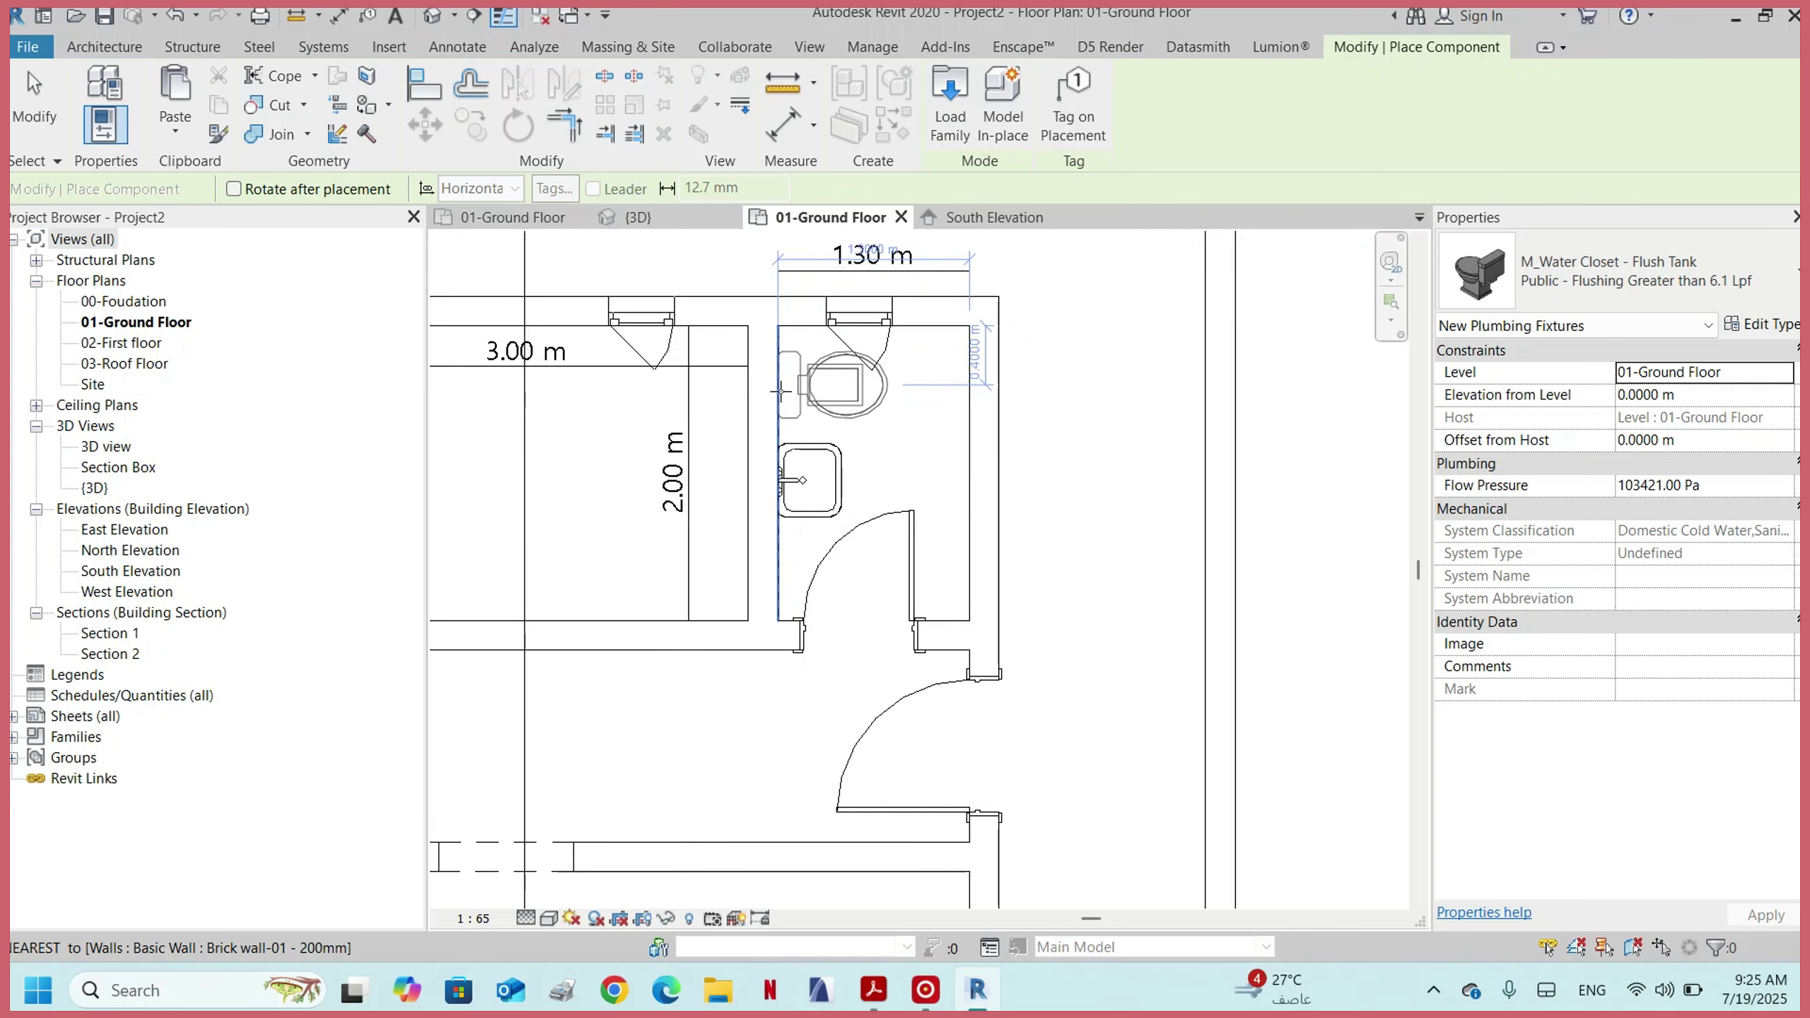
pyautogui.scroll(-5, 734, 362)
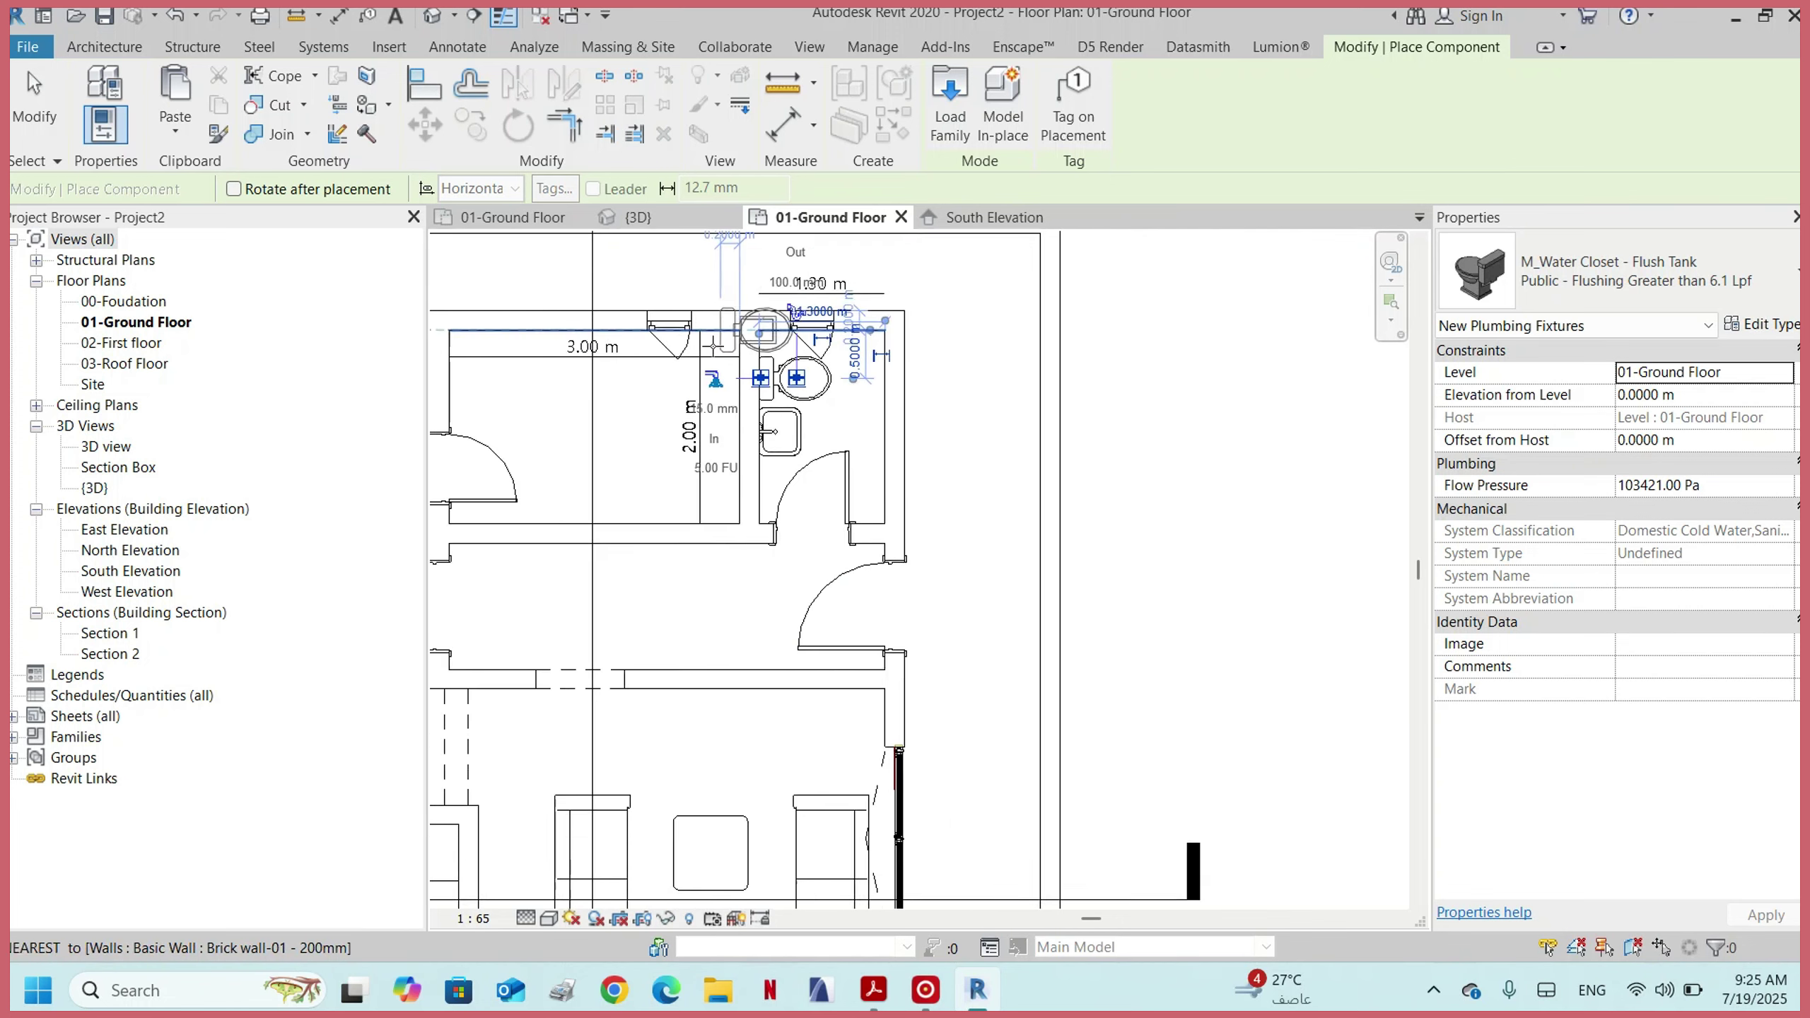
# - Place a second flush-tank water closet in the 1.60 m bathroom near the entrance, against the wall opposite its door
pyautogui.scroll(5, 767, 805)
pyautogui.scroll(2, 768, 805)
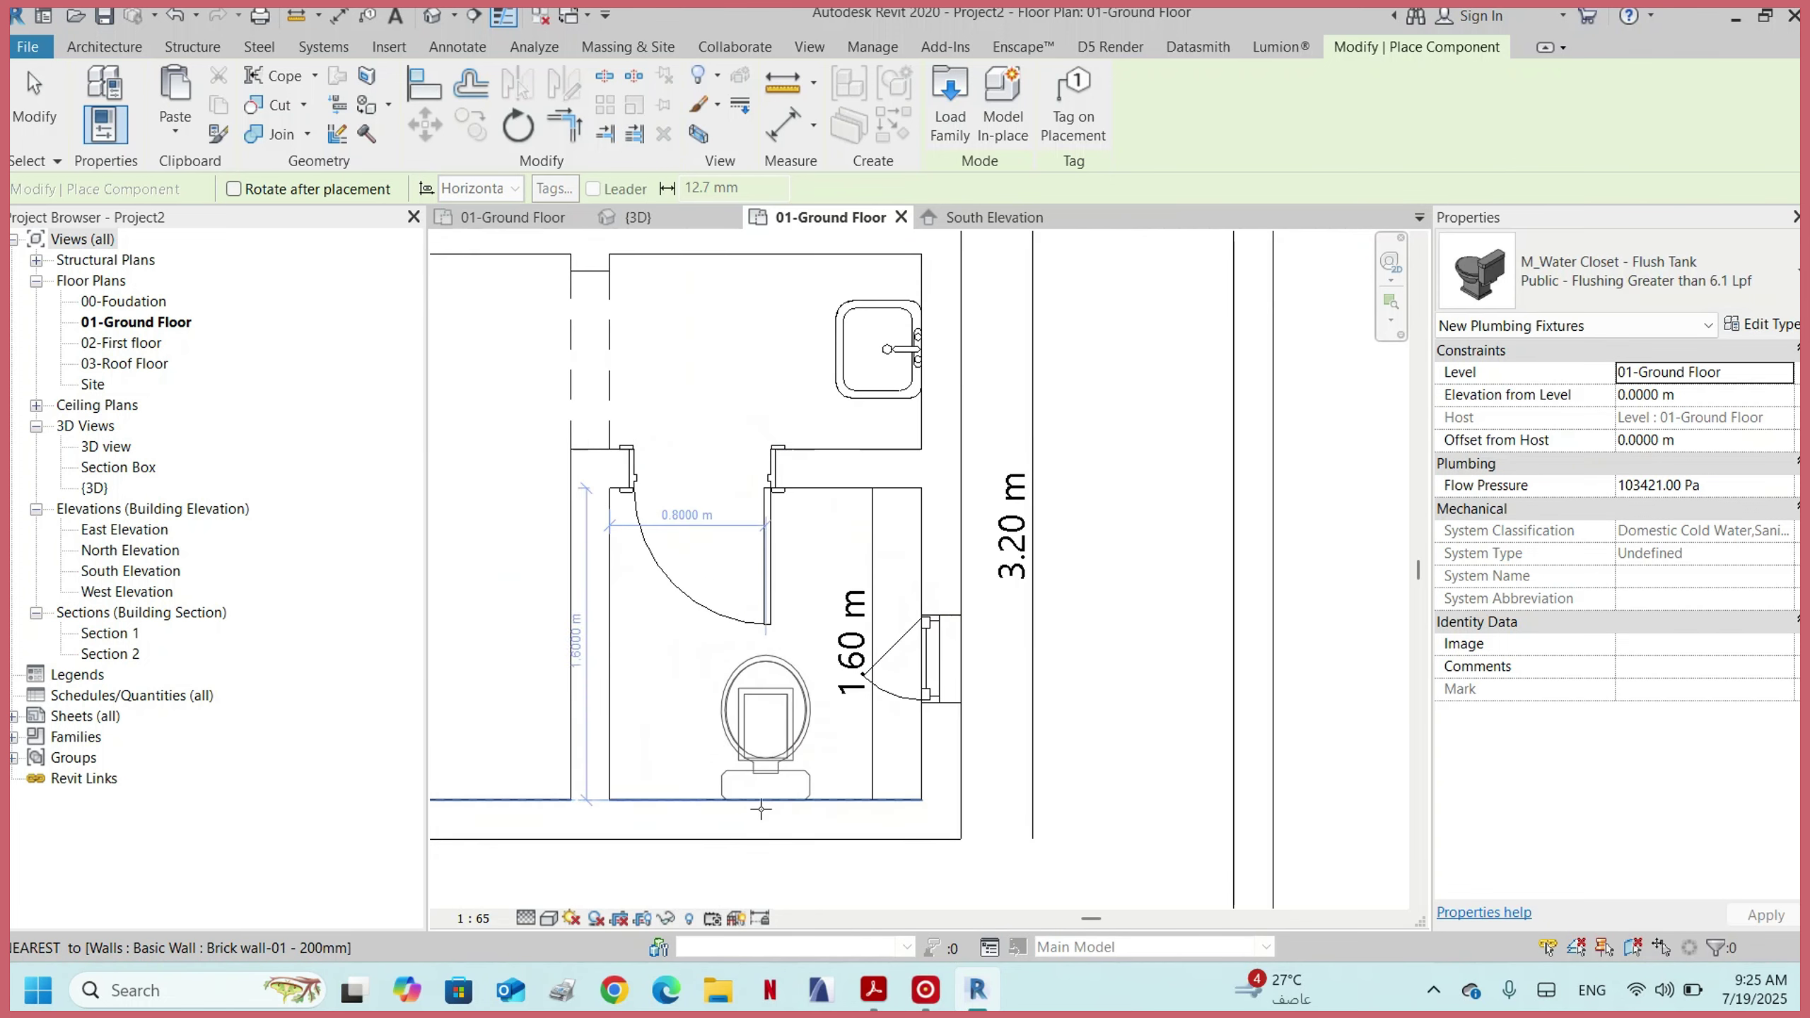
pyautogui.click(760, 691)
pyautogui.scroll(-4, 759, 695)
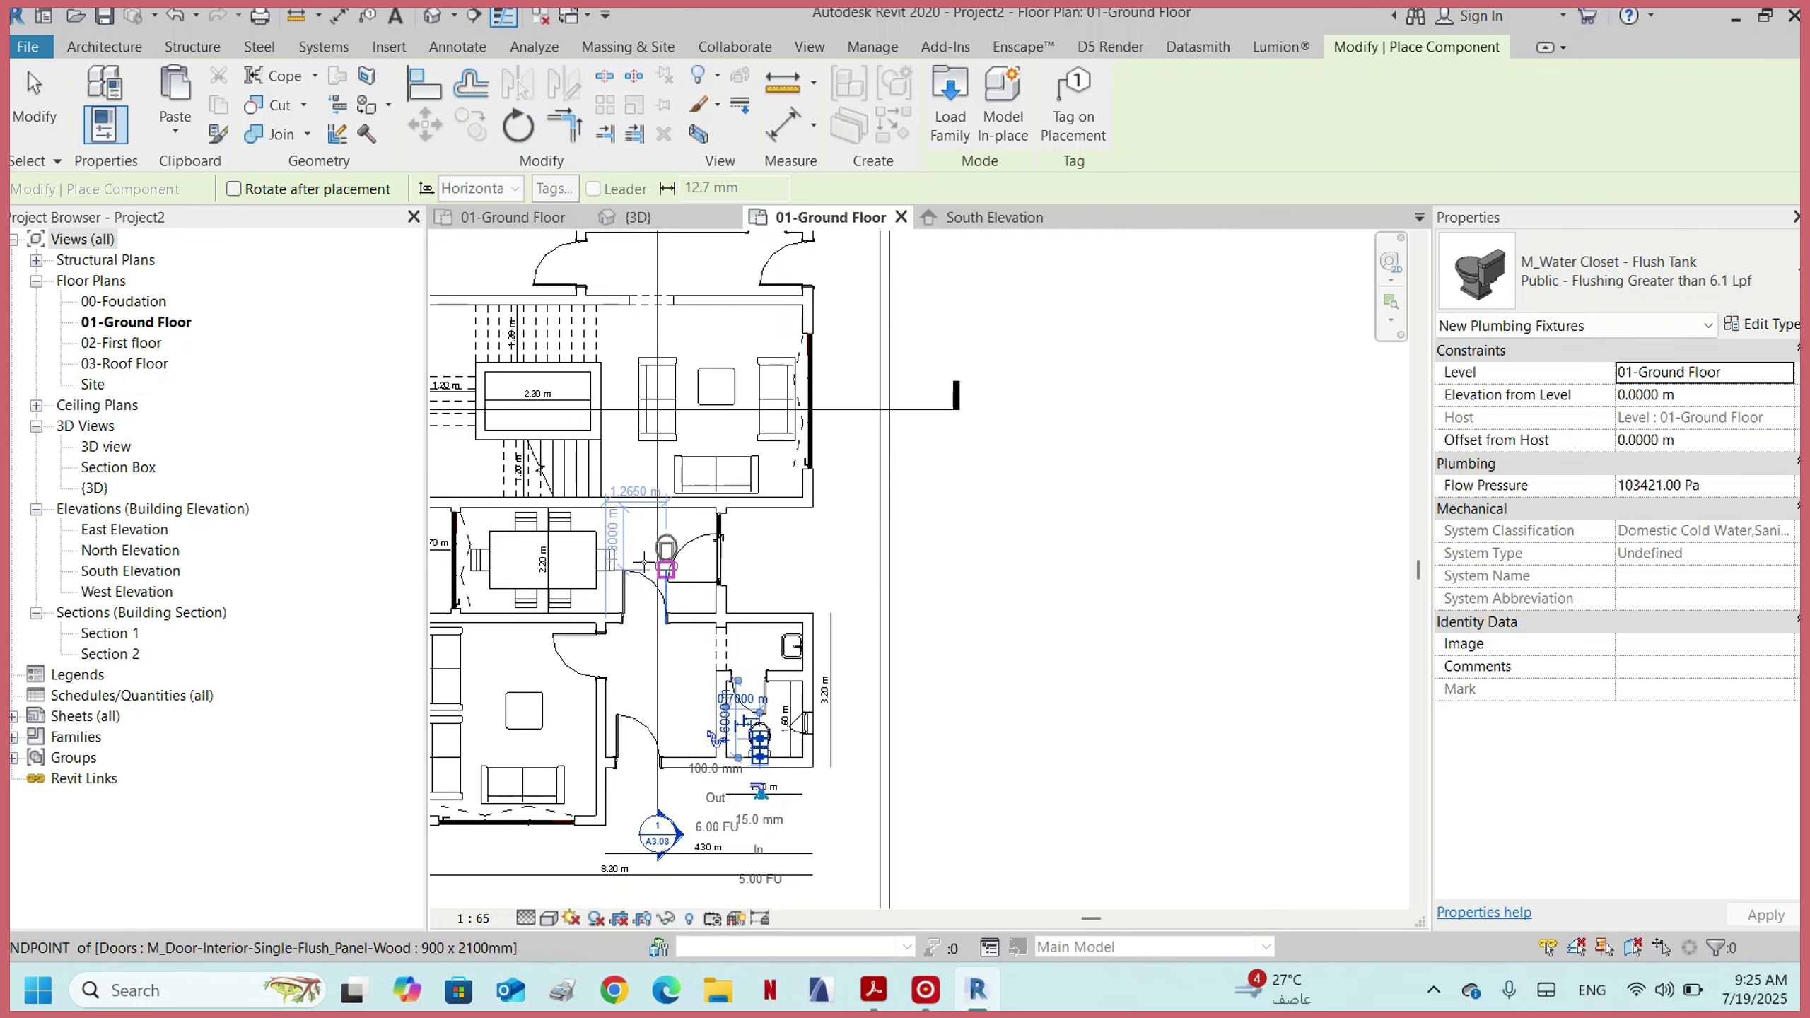
pyautogui.press('Escape')
pyautogui.press('Escape')
# - Flip the hinge side of the 700 x 2100mm door between the sink area and the 1.60 m bathroom
pyautogui.scroll(3, 762, 800)
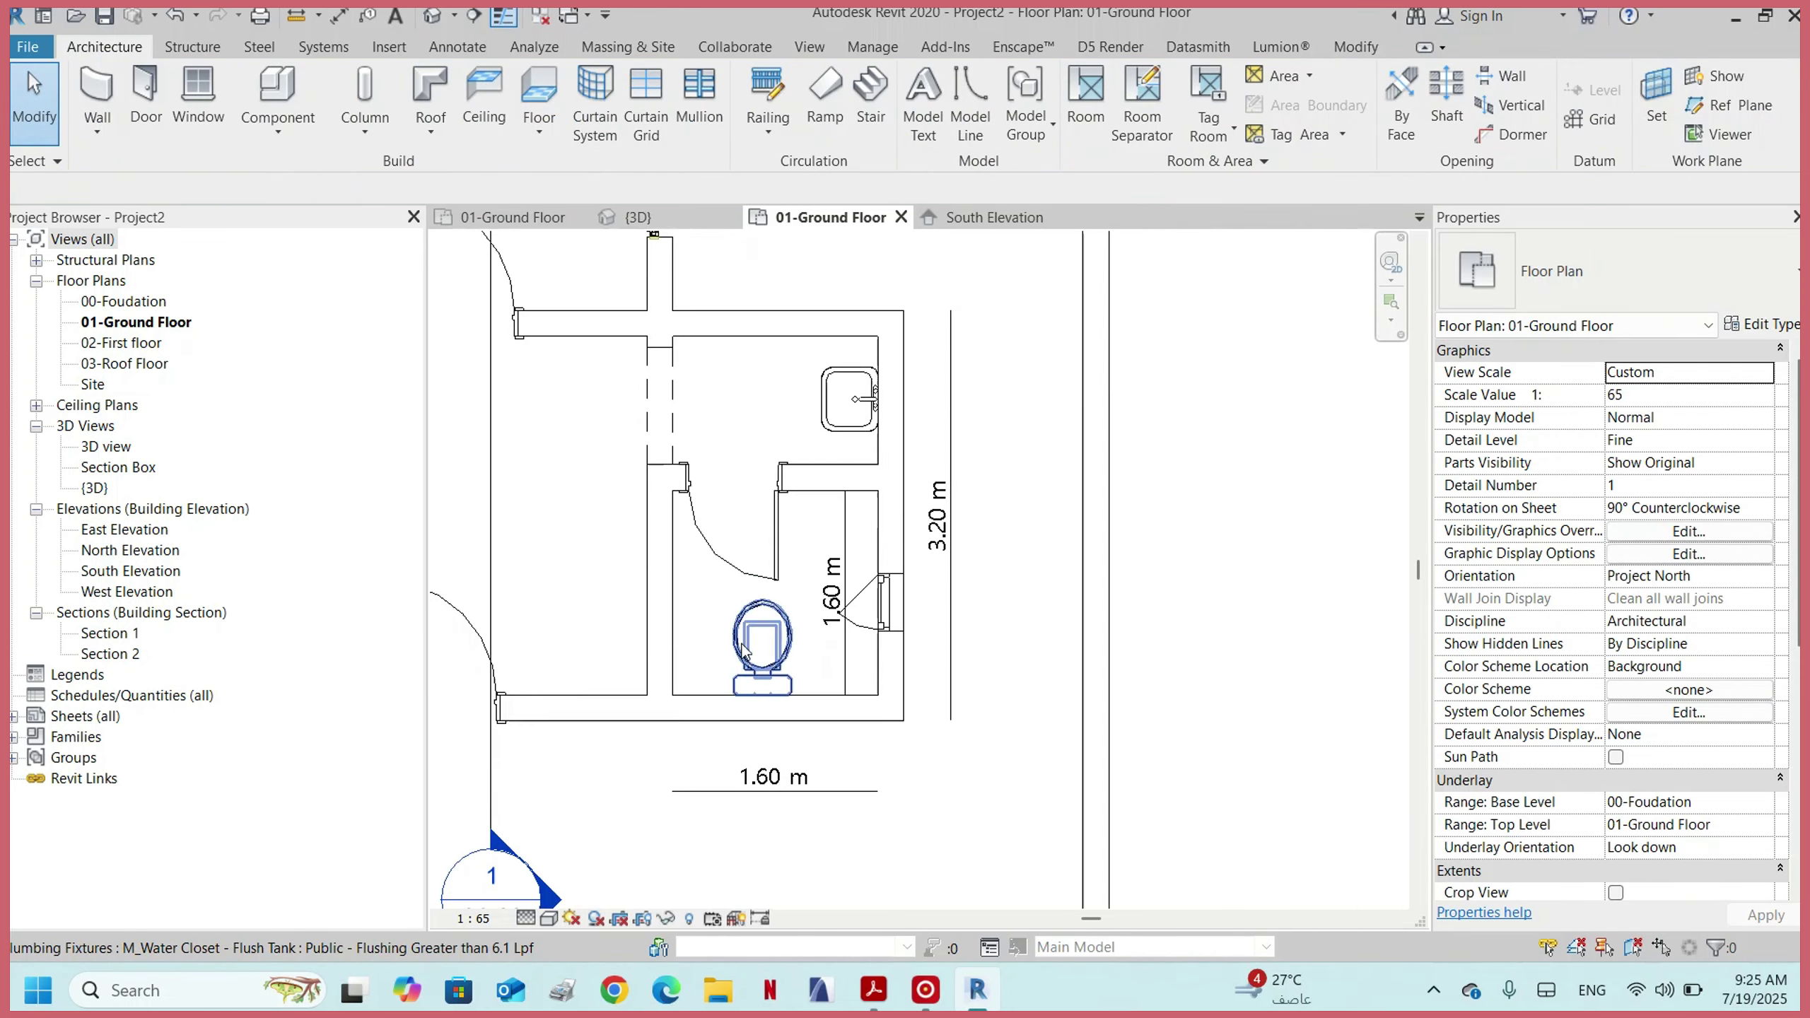
pyautogui.click(767, 519)
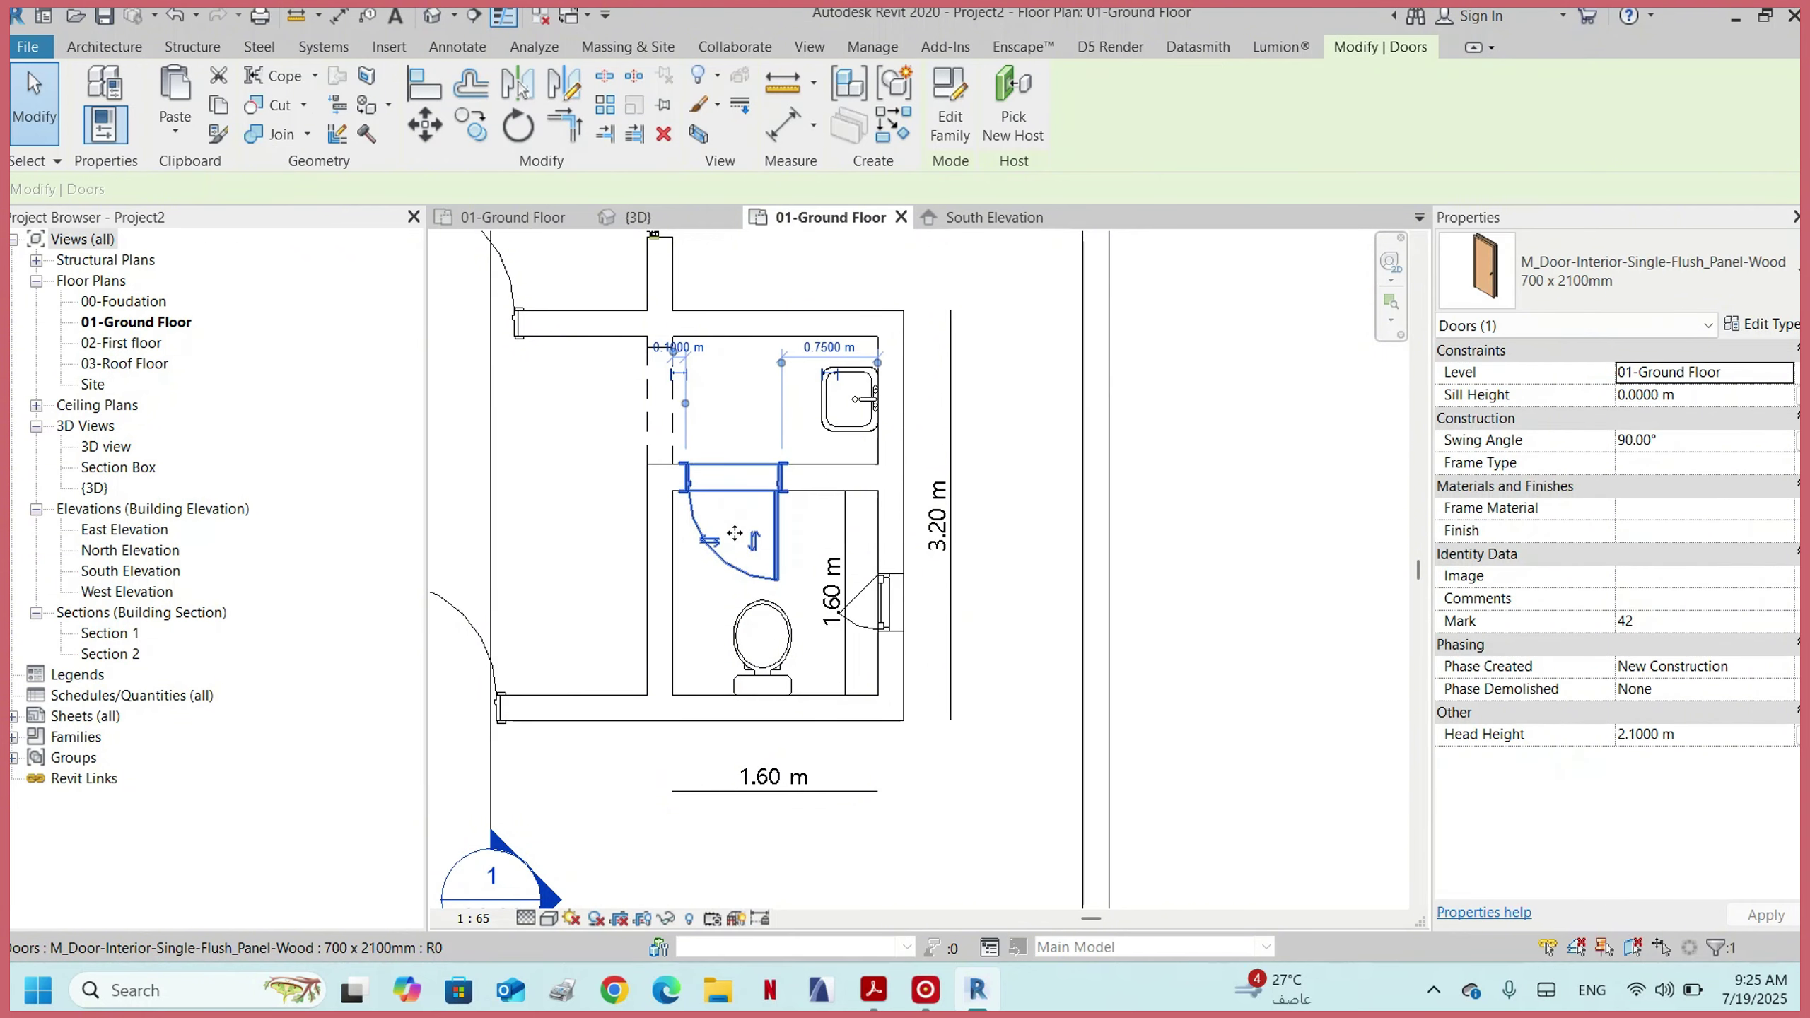
pyautogui.moveTo(697, 428); pyautogui.dragTo(651, 341, button='middle')
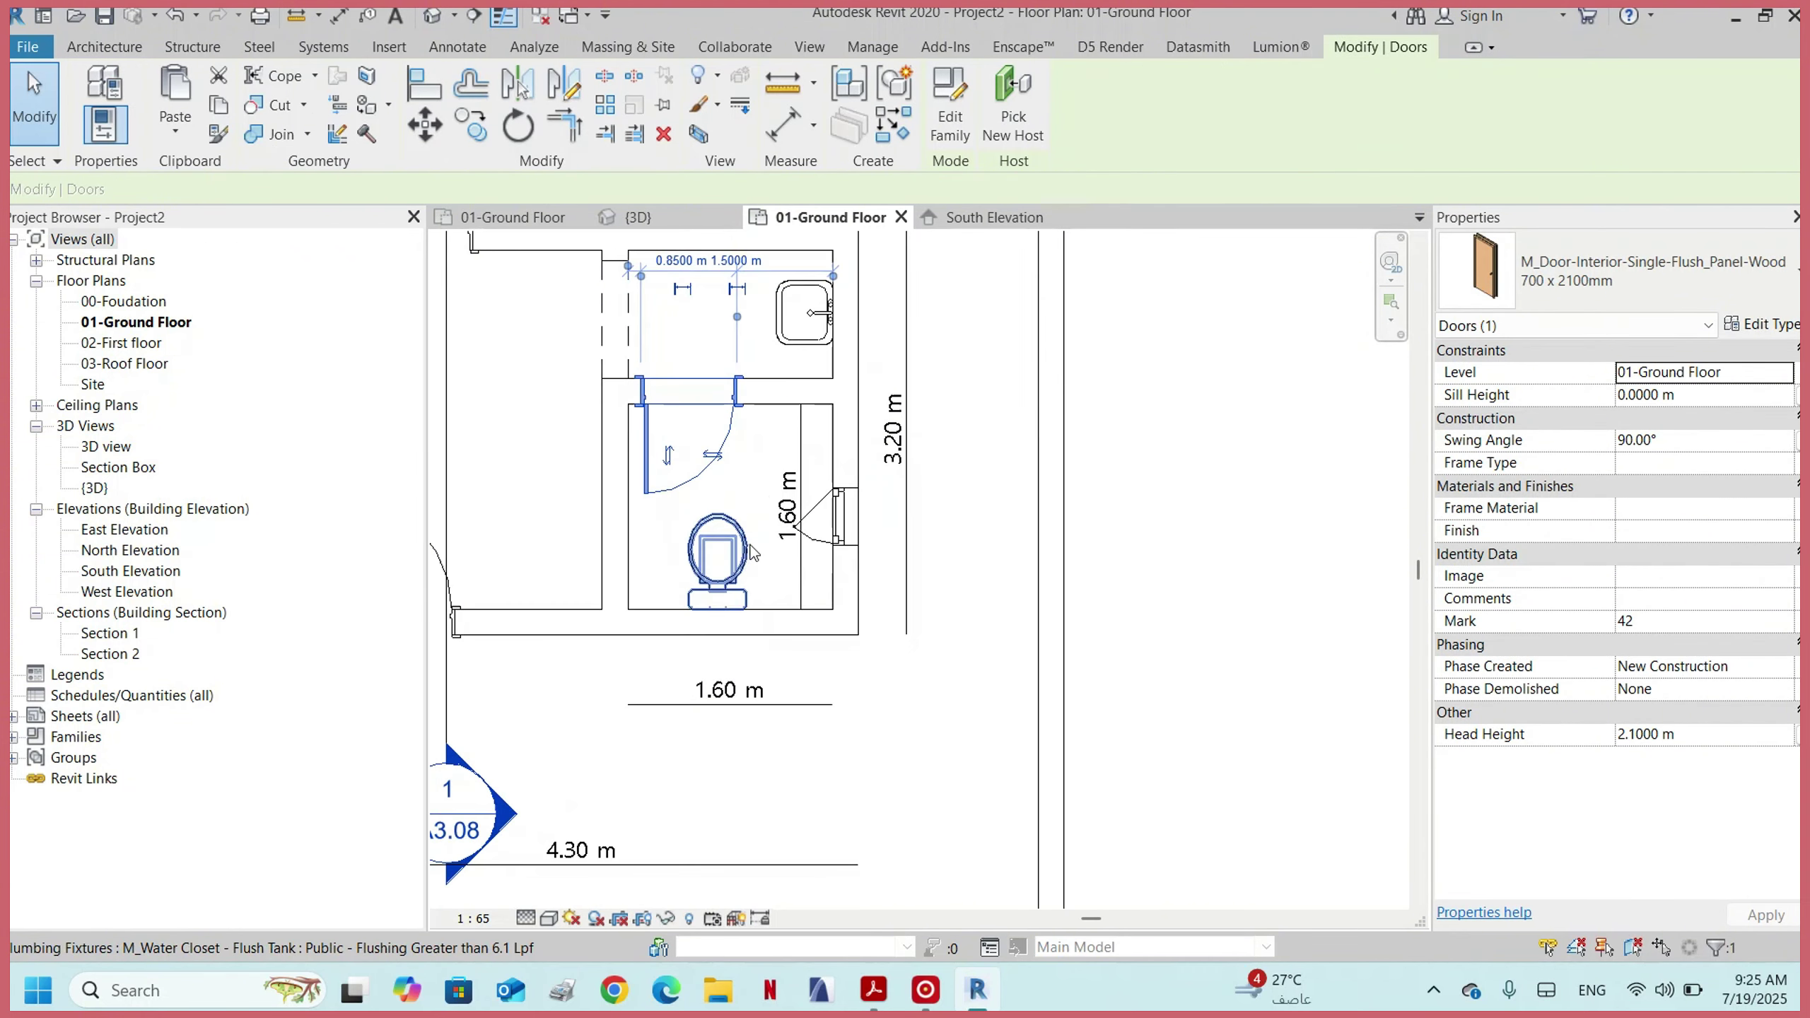
pyautogui.click(737, 567)
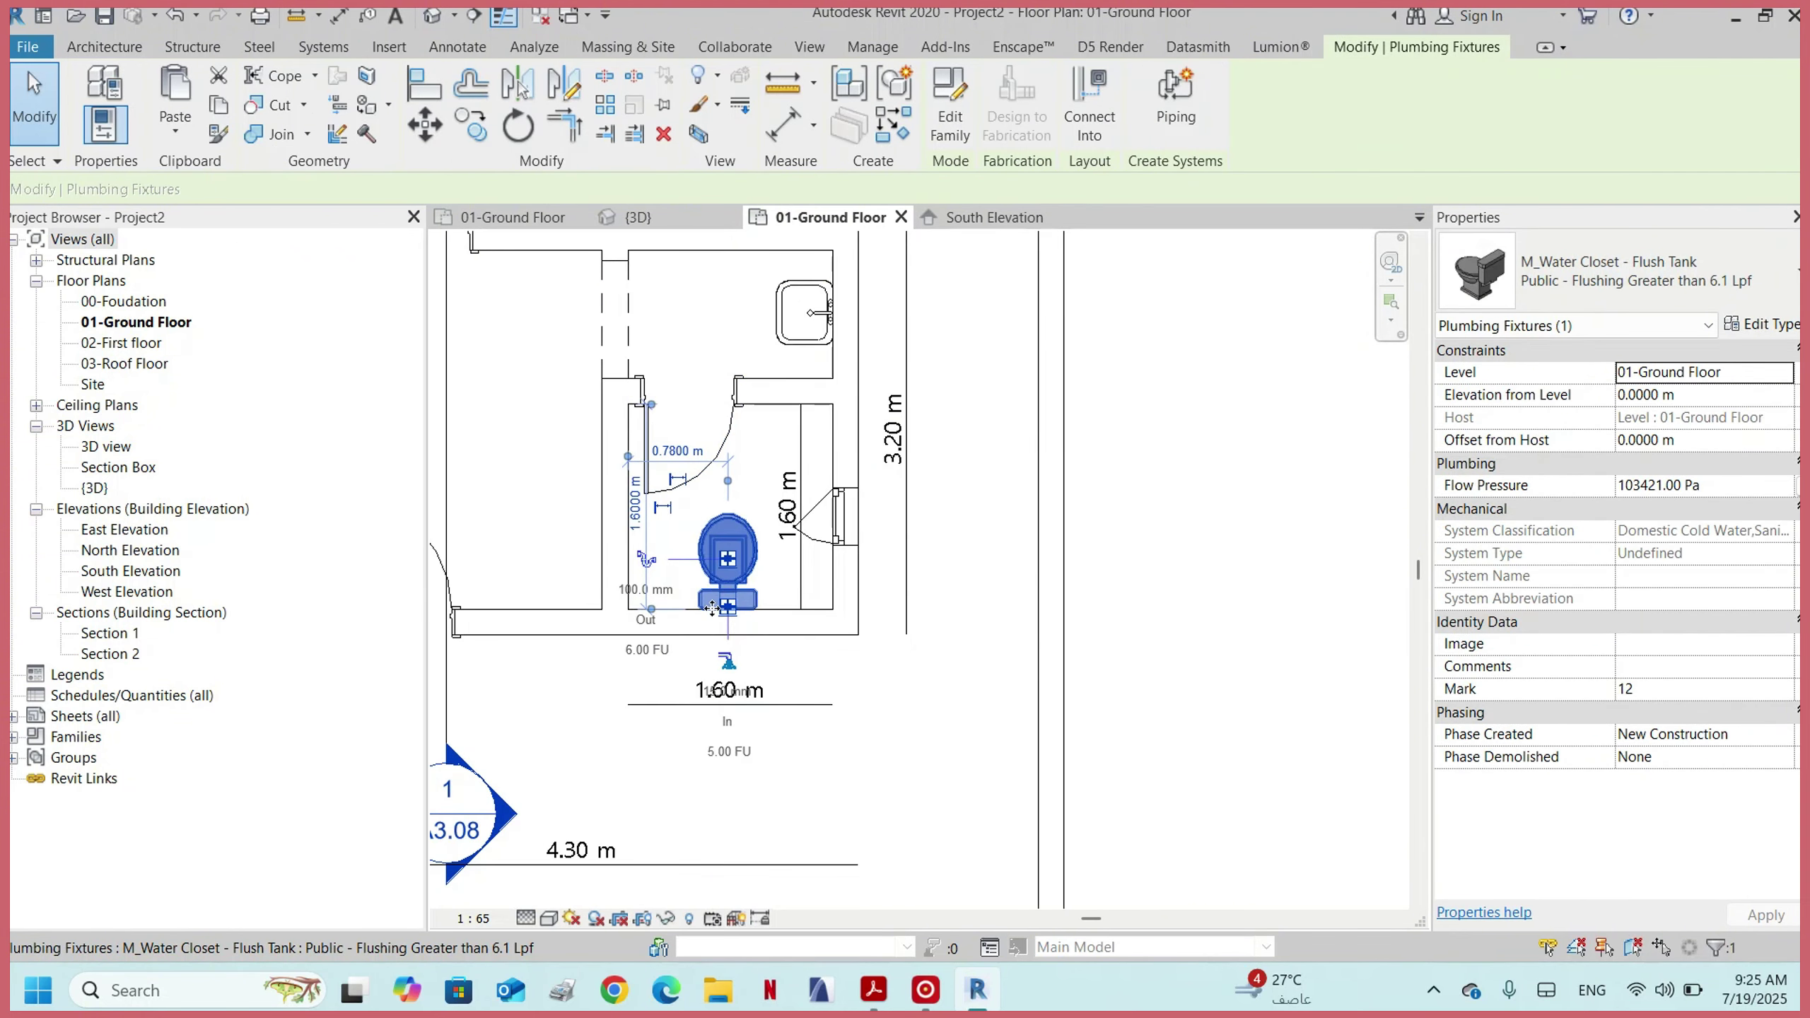
pyautogui.scroll(2, 723, 612)
pyautogui.scroll(3, 724, 611)
pyautogui.scroll(-2, 724, 612)
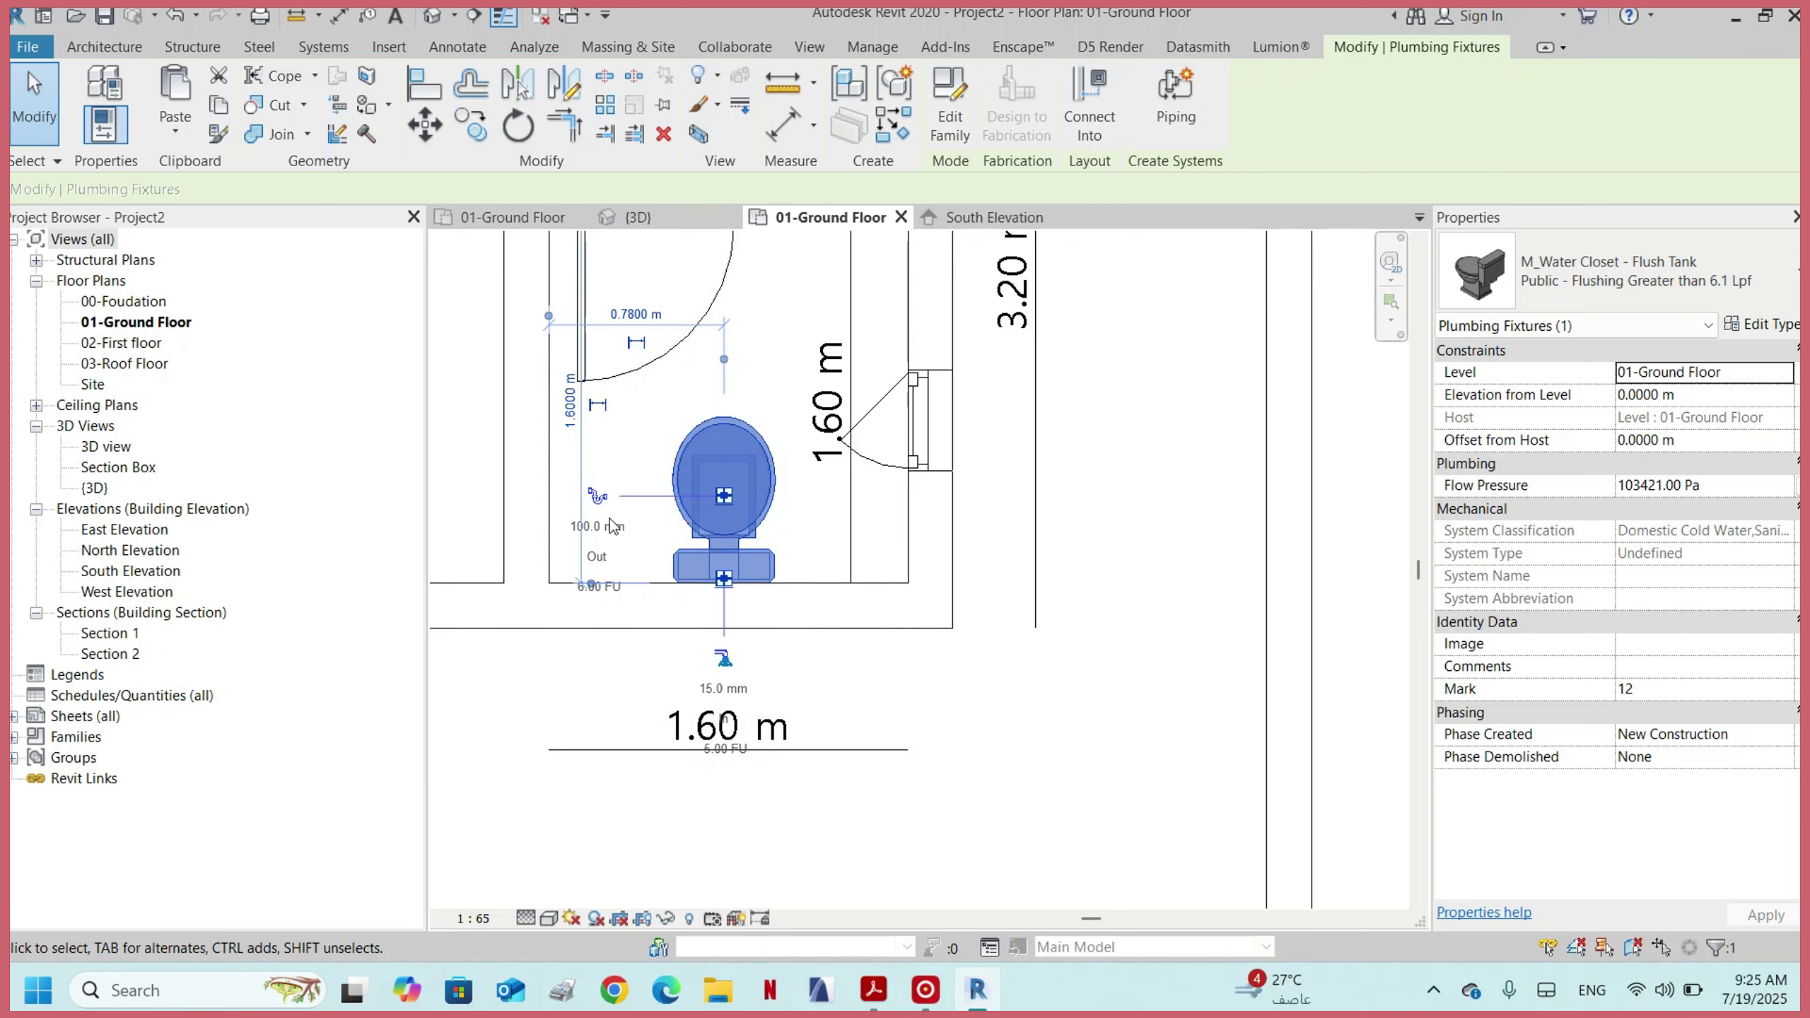
pyautogui.scroll(2, 602, 533)
pyautogui.click(611, 460)
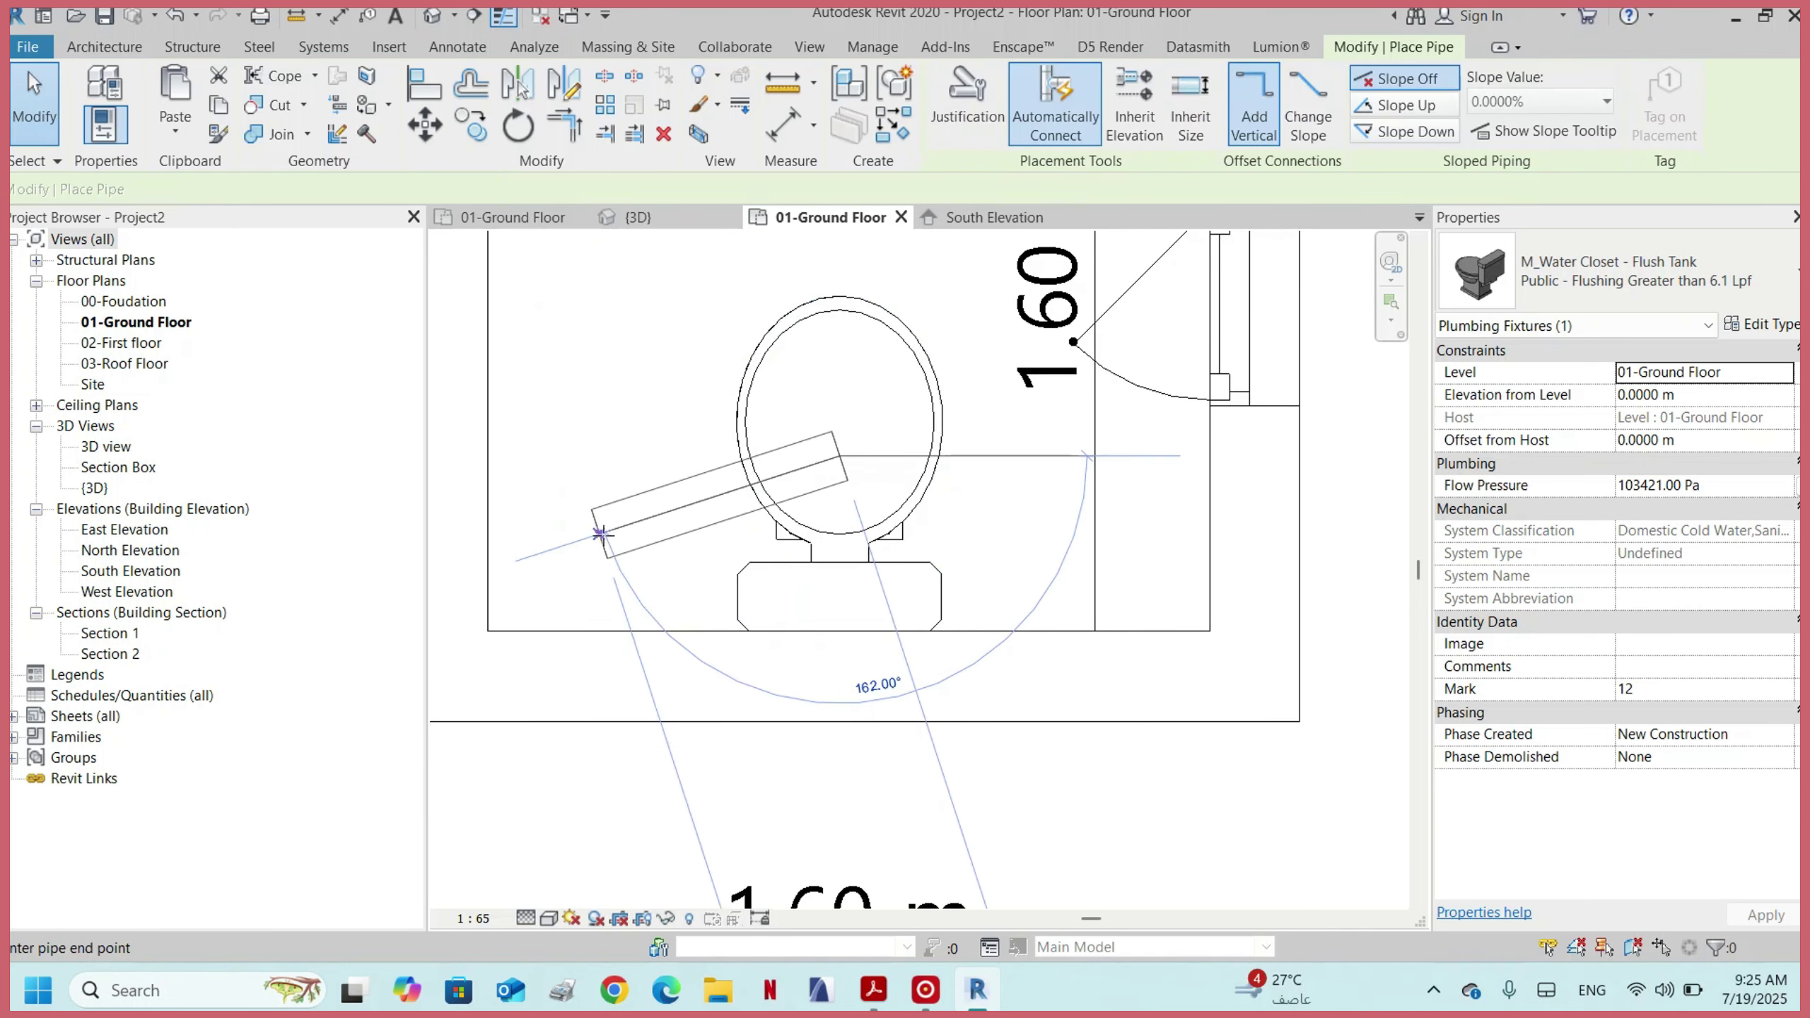
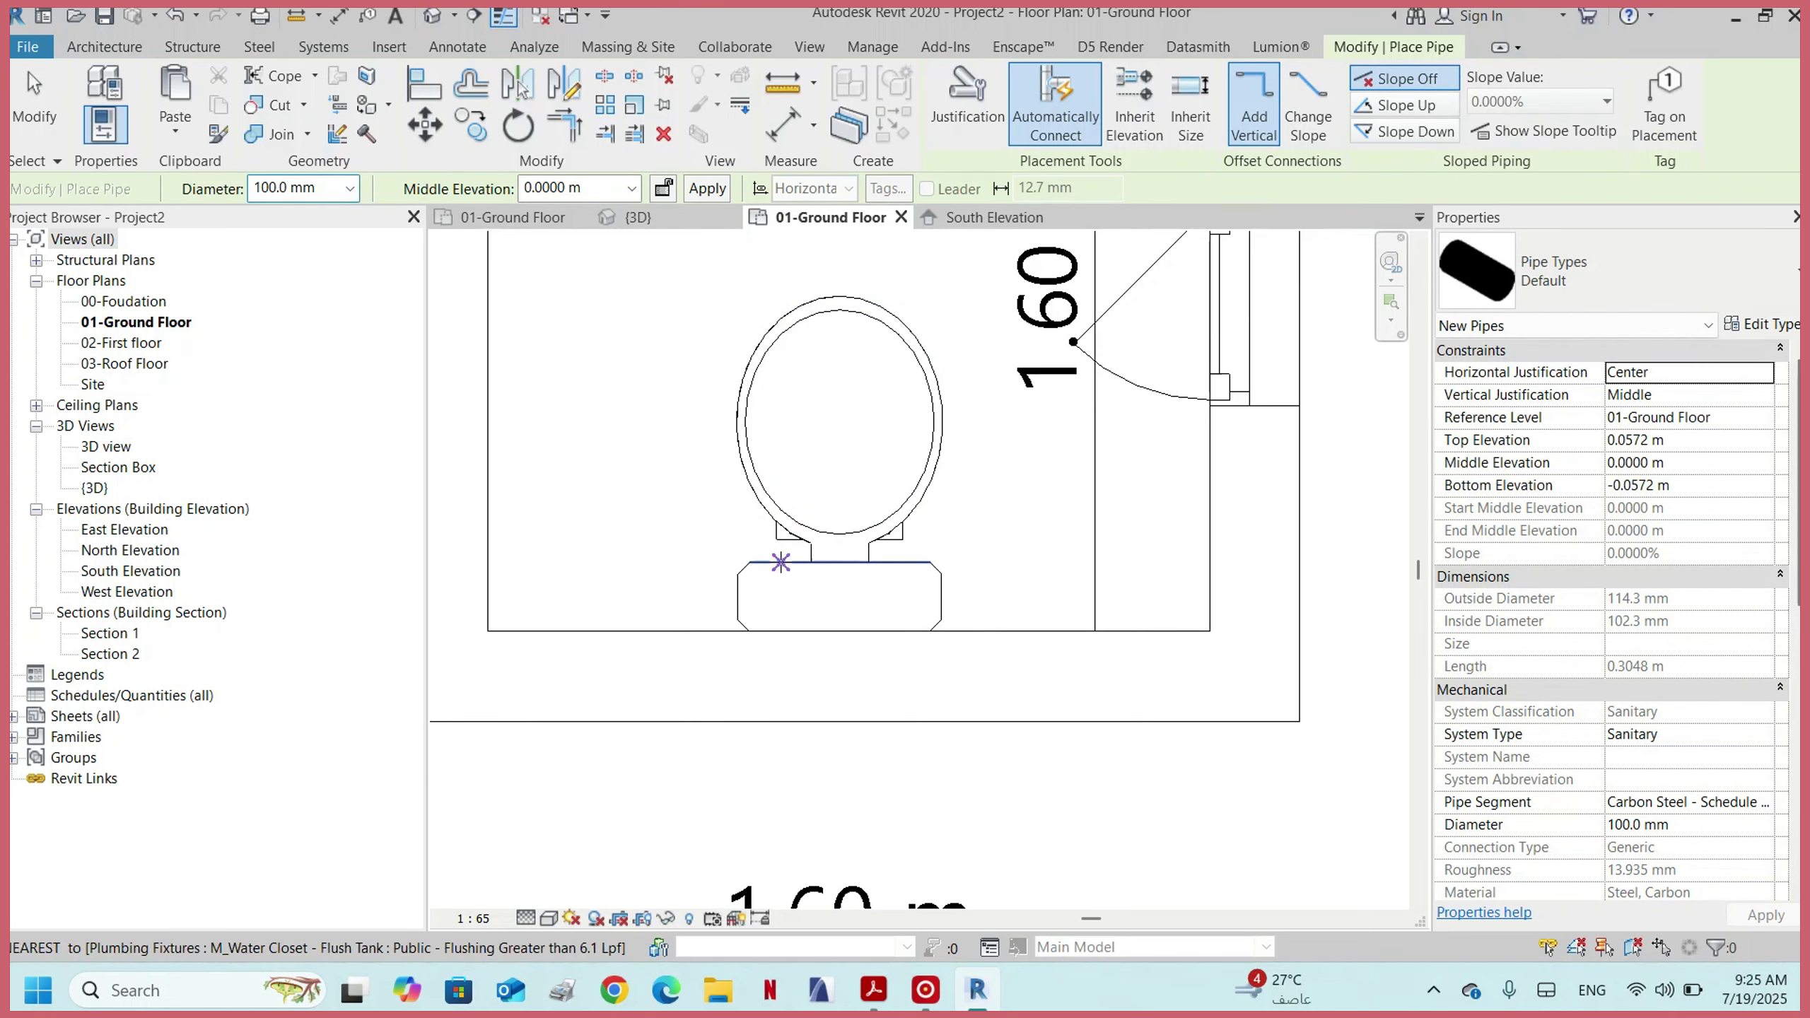
pyautogui.click(781, 563)
pyautogui.press('Escape')
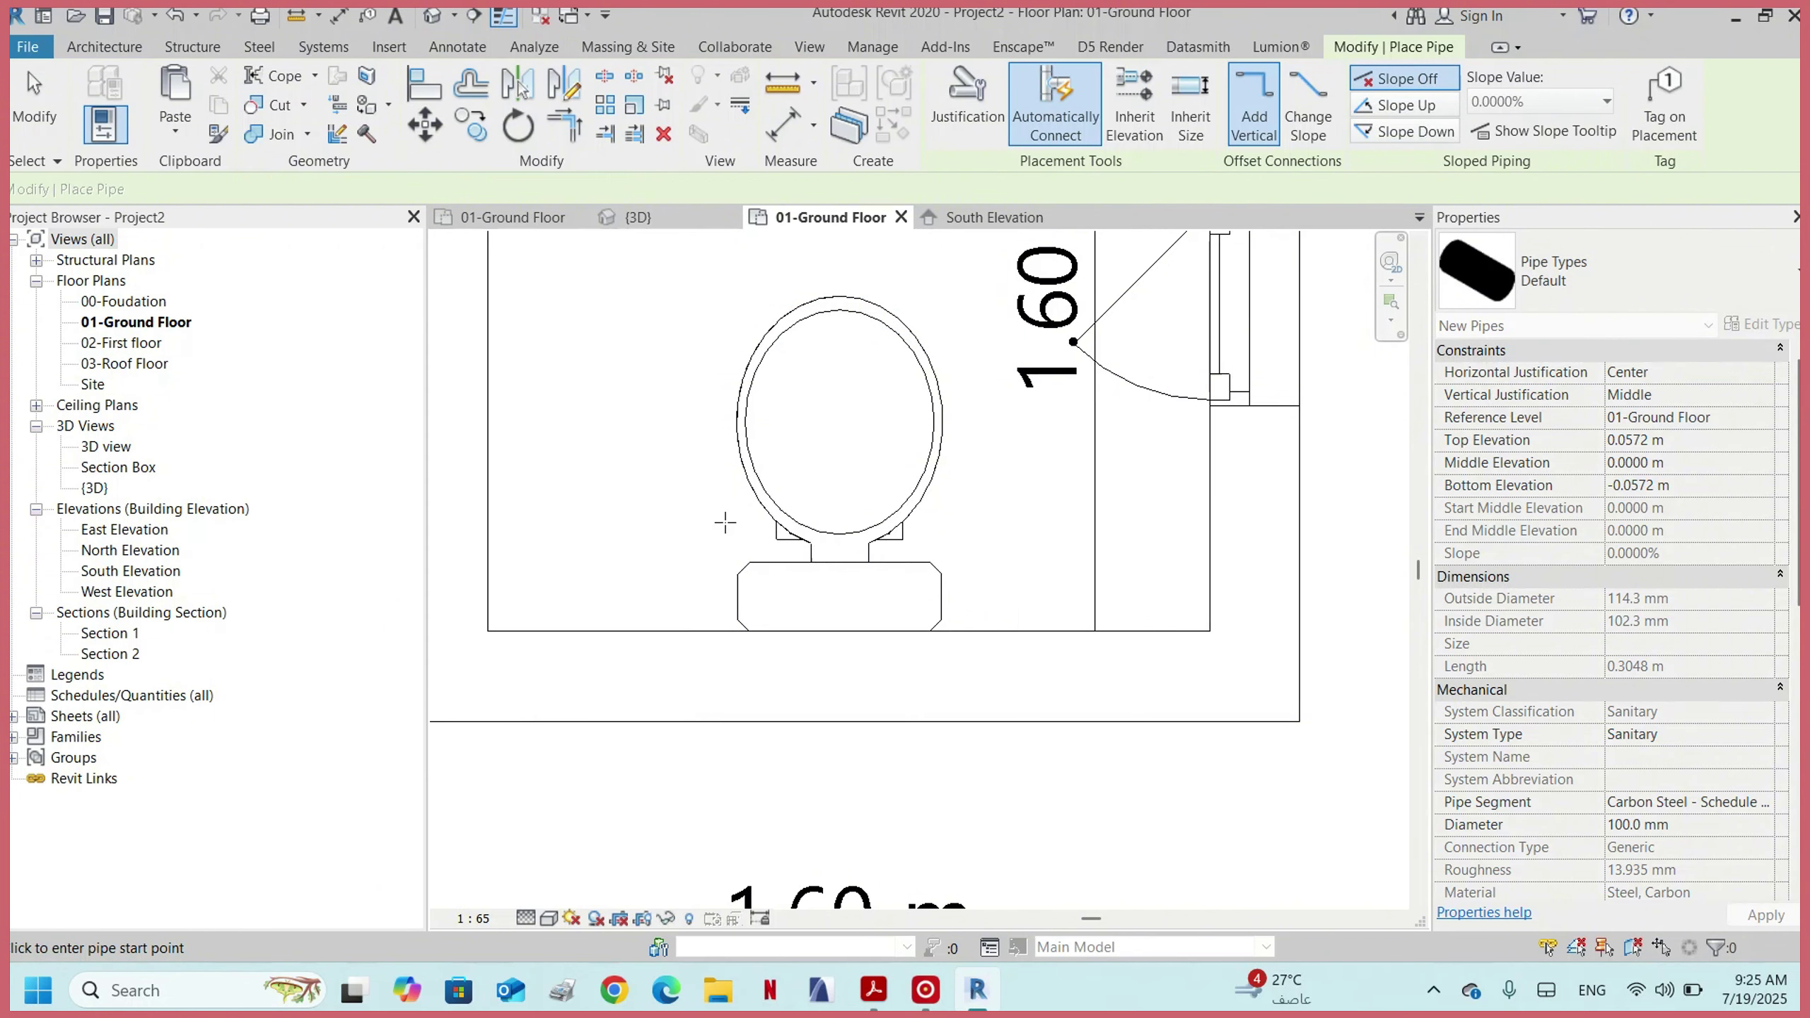
pyautogui.scroll(-5, 577, 777)
pyautogui.press('Escape')
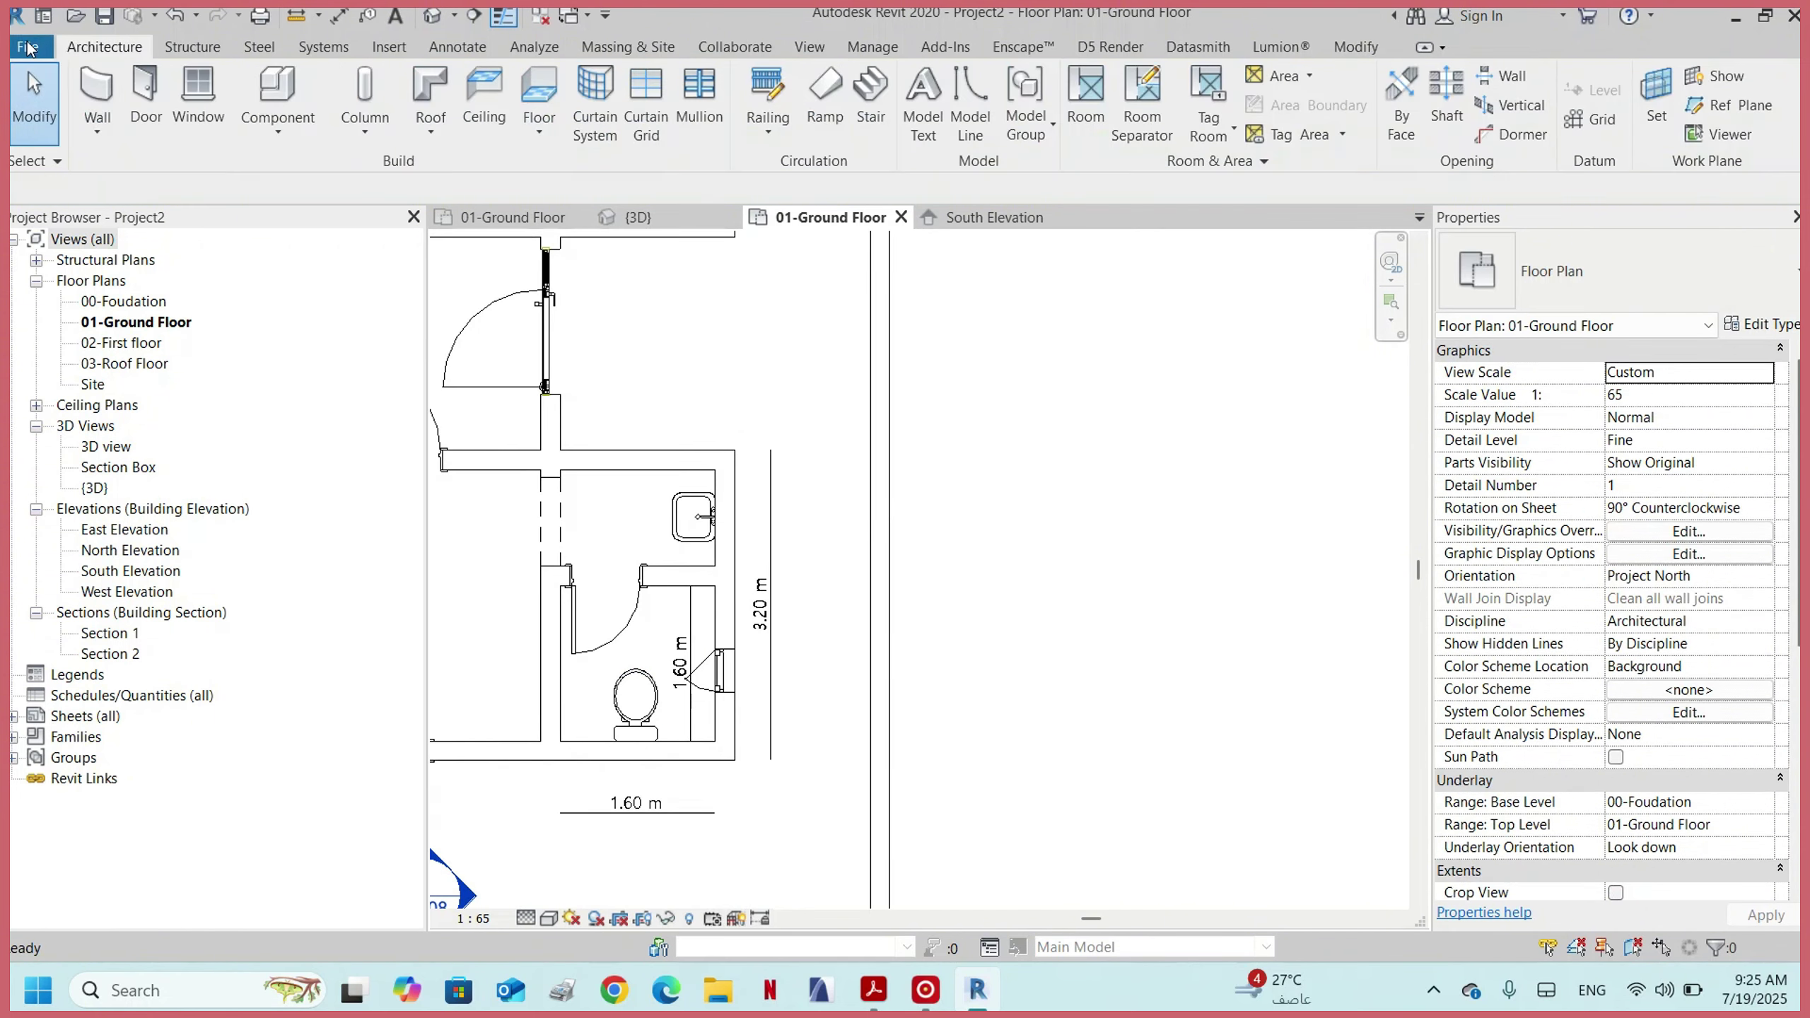
# - Place an M_Toilet-Domestic-3D component against the outer face of the wall behind the 1.60 m bathroom's water closet
pyautogui.click(305, 107)
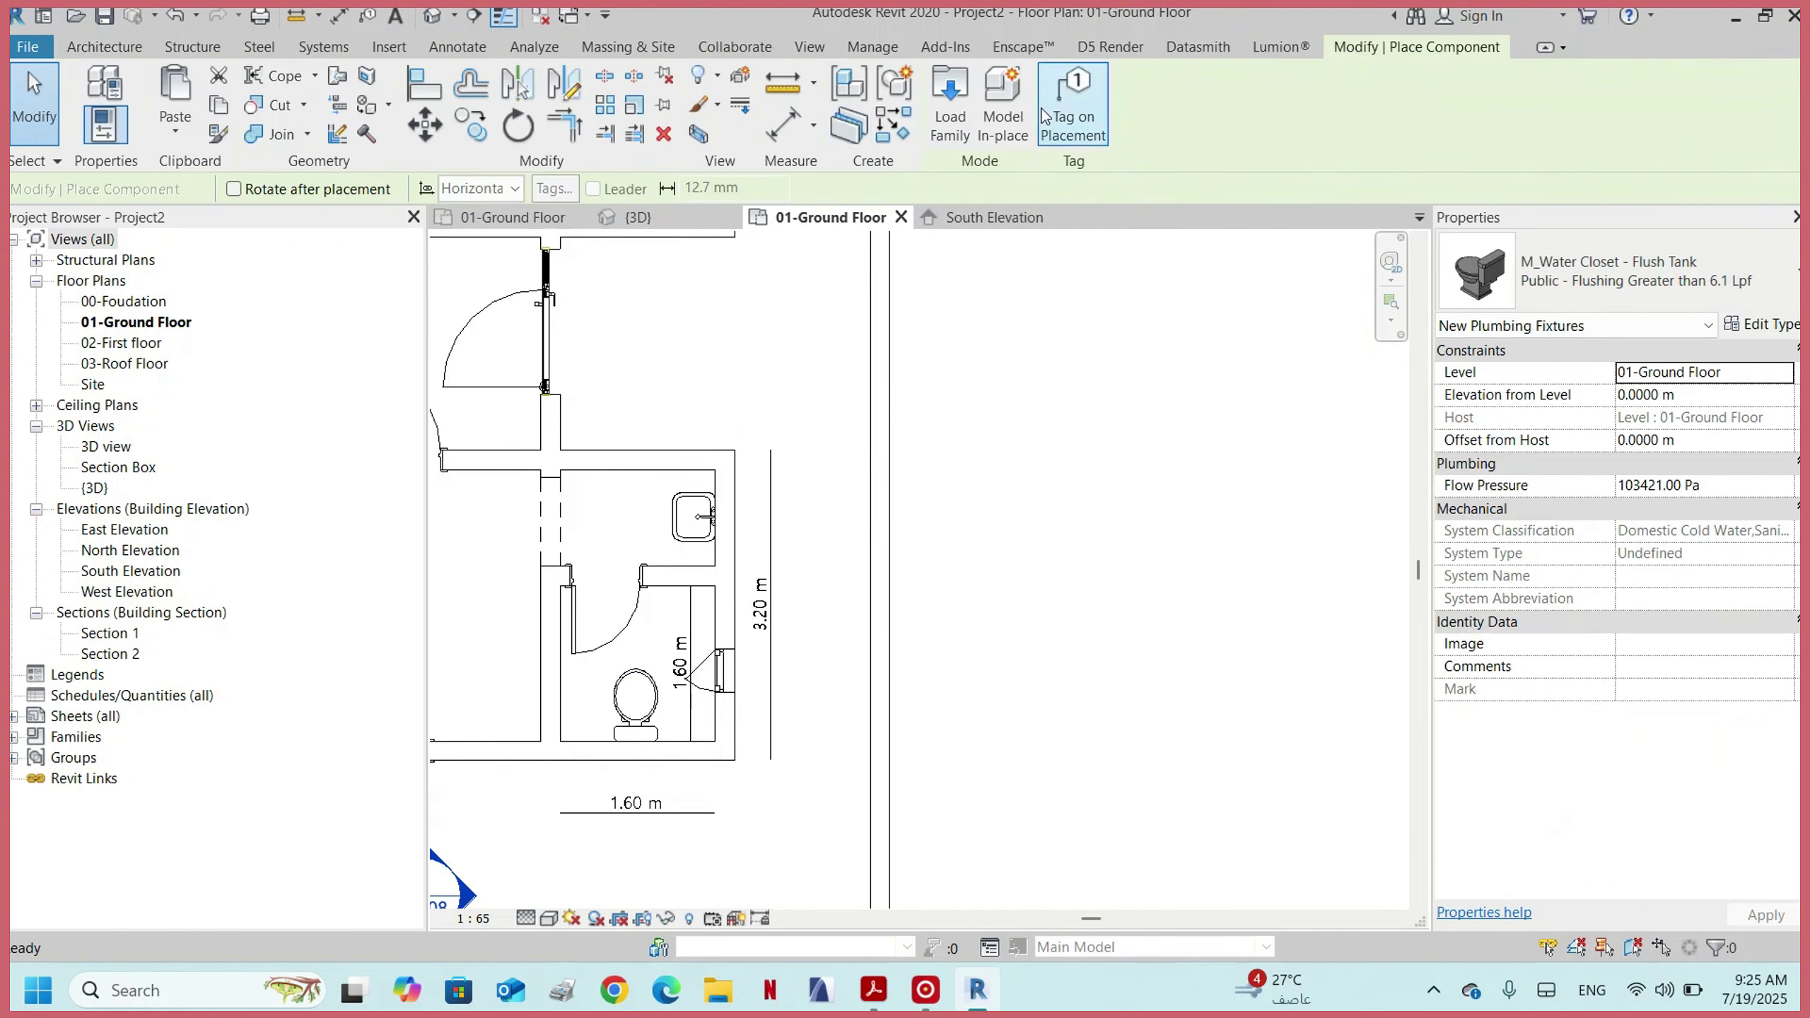
pyautogui.press('Escape')
pyautogui.click(1577, 309)
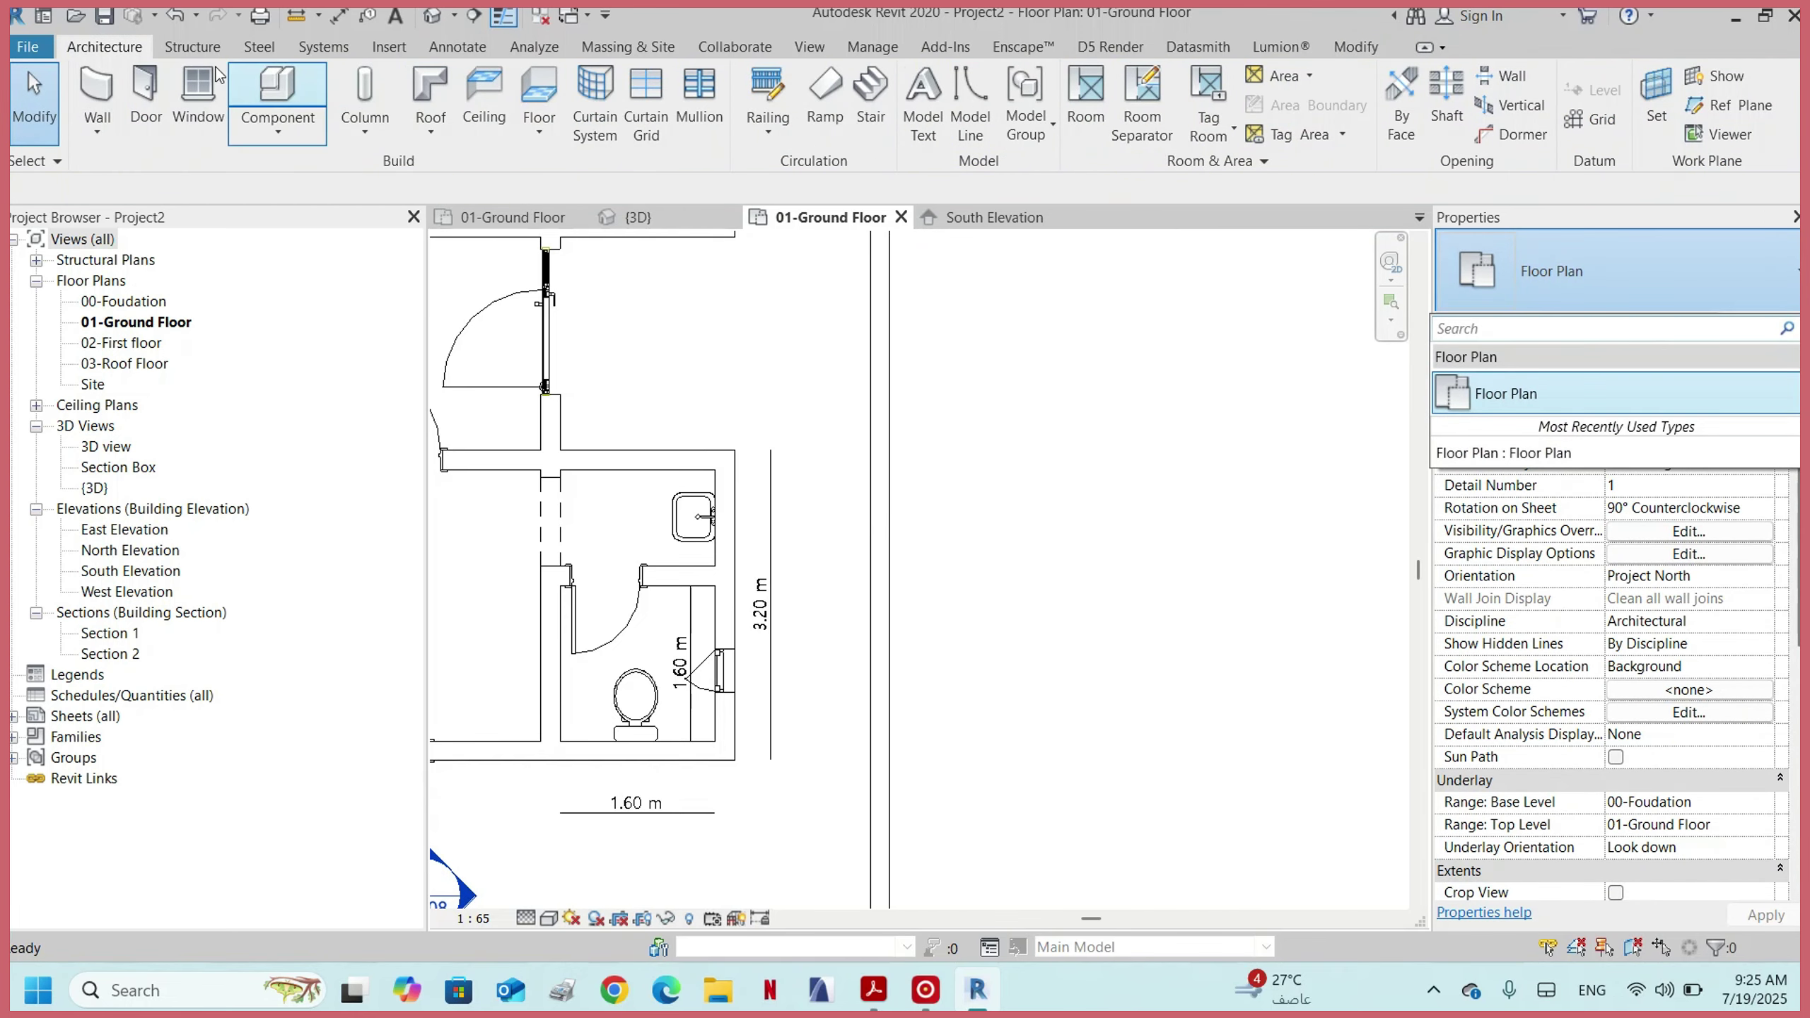
pyautogui.click(1604, 261)
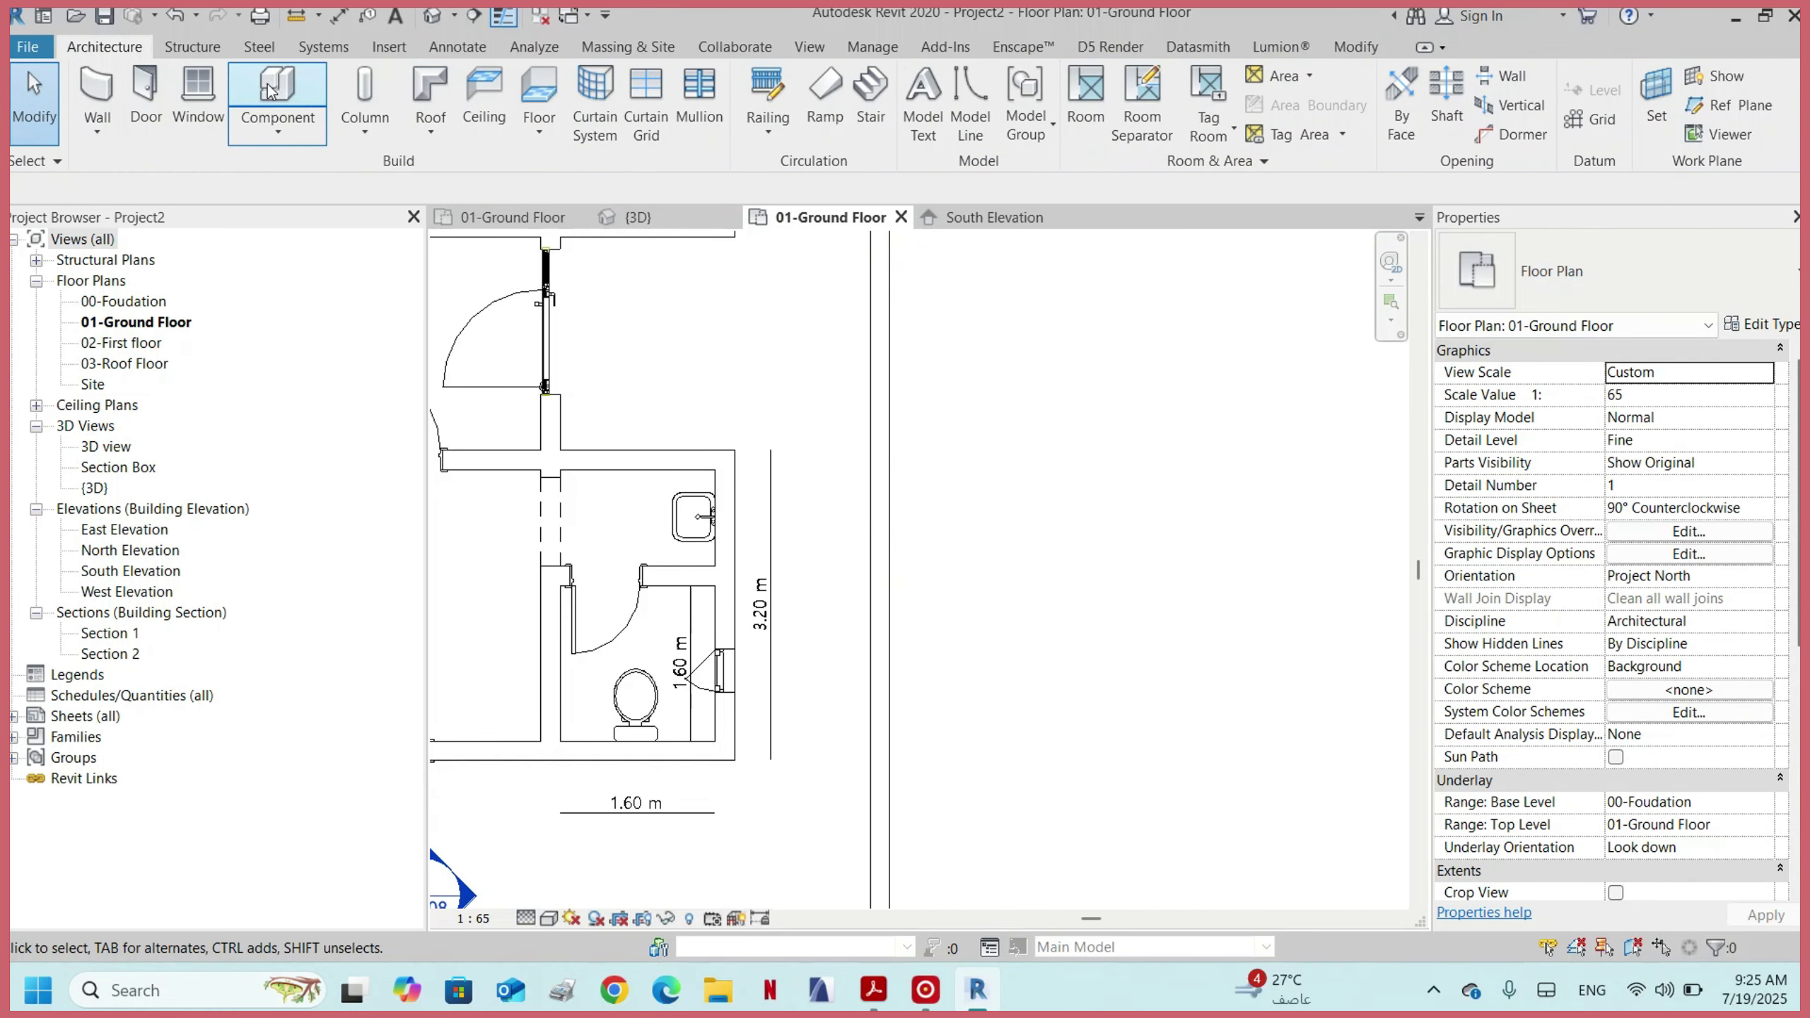
pyautogui.press('c')
pyautogui.press('m')
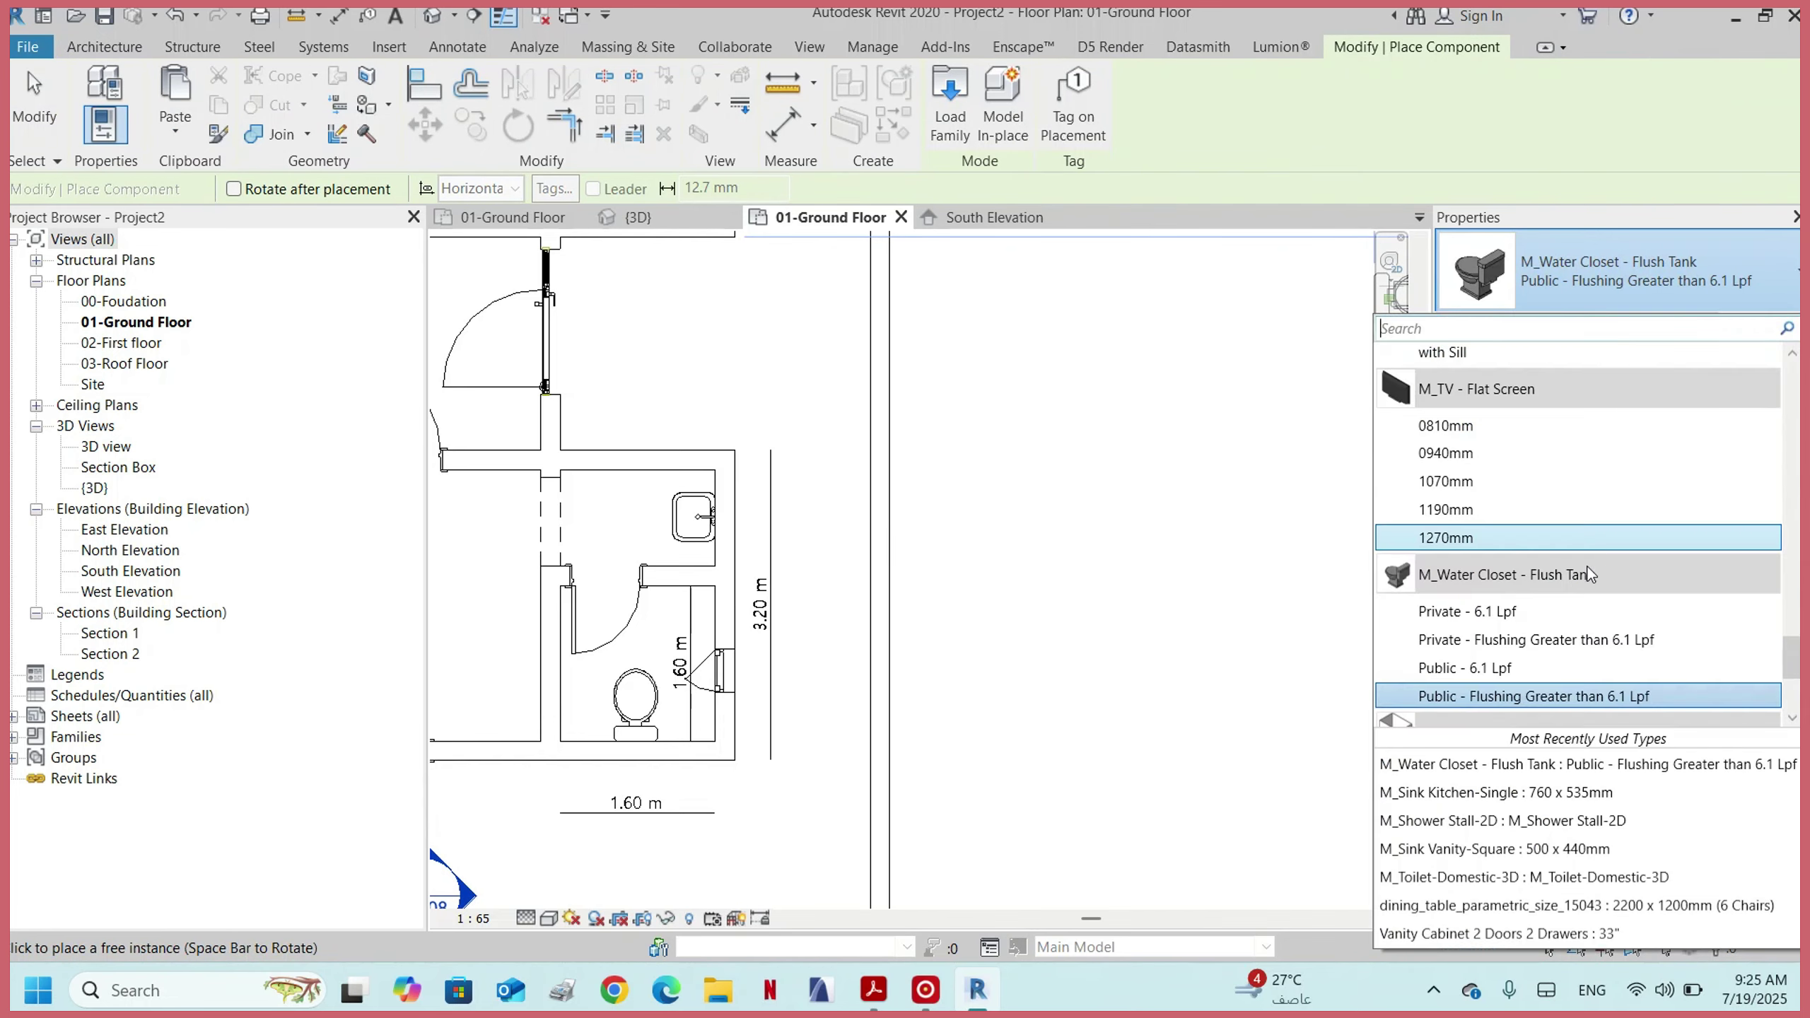
pyautogui.scroll(-2, 1586, 566)
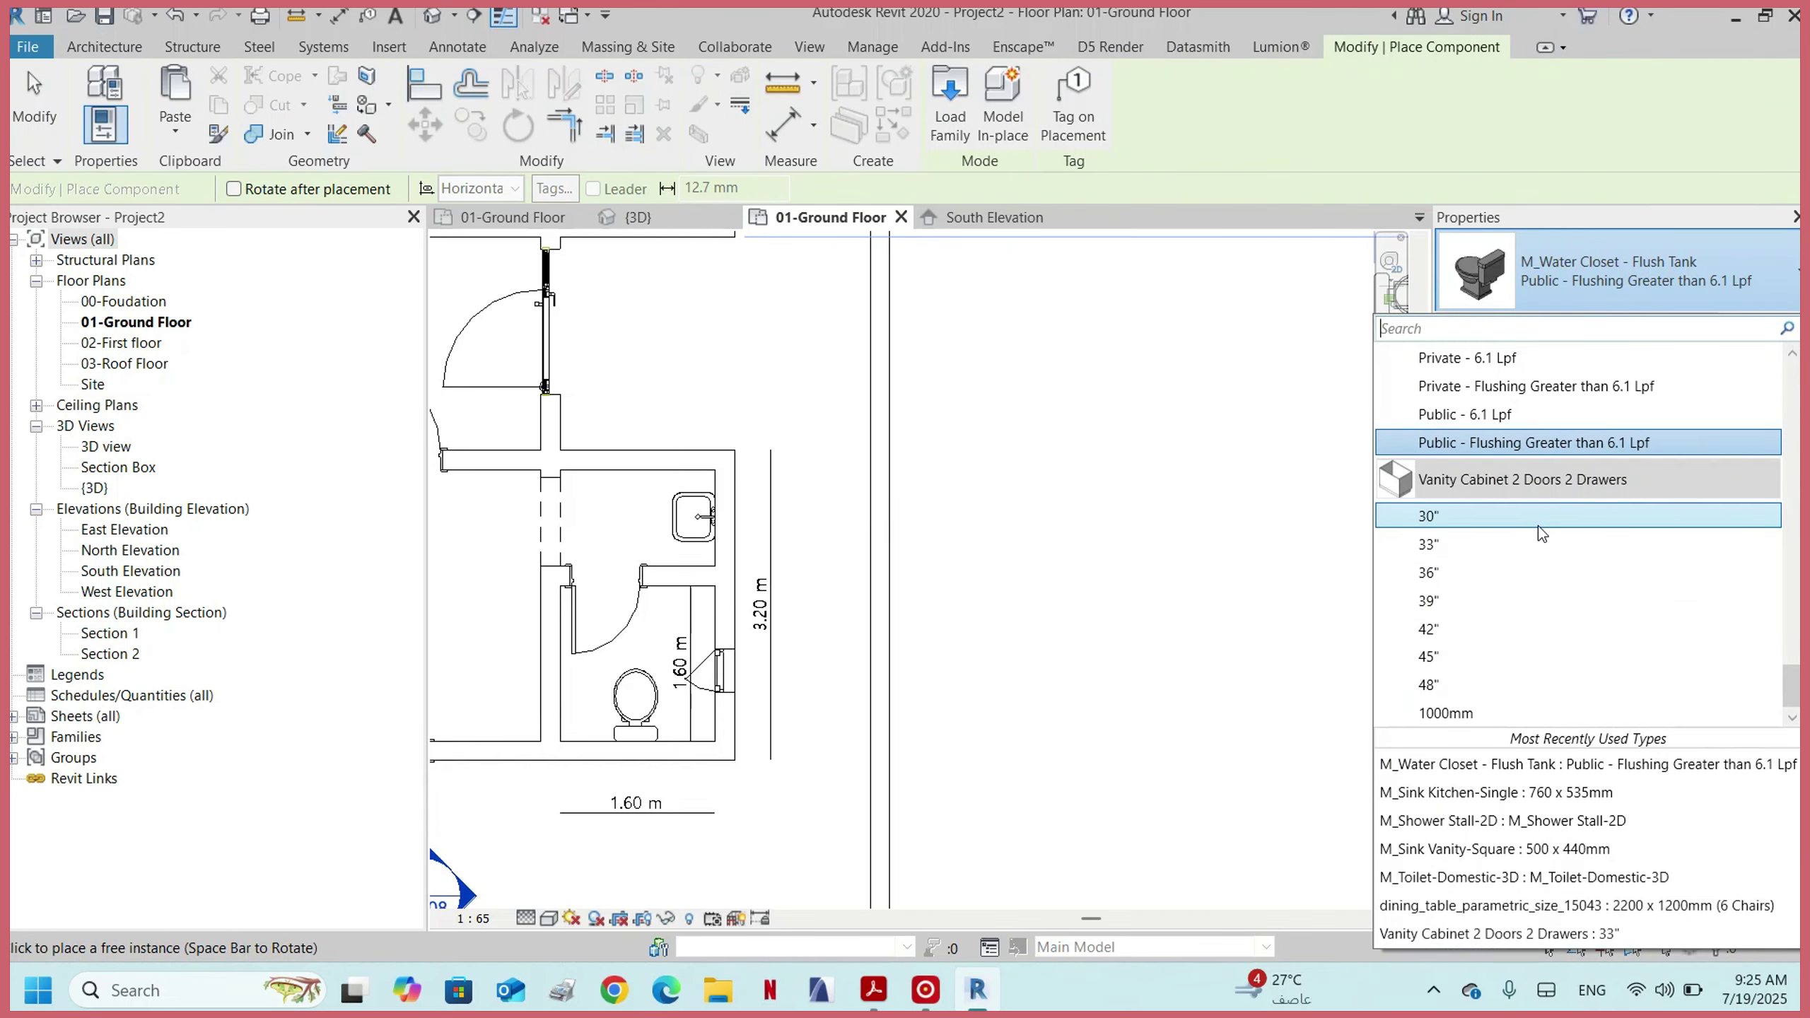
pyautogui.scroll(5, 1547, 528)
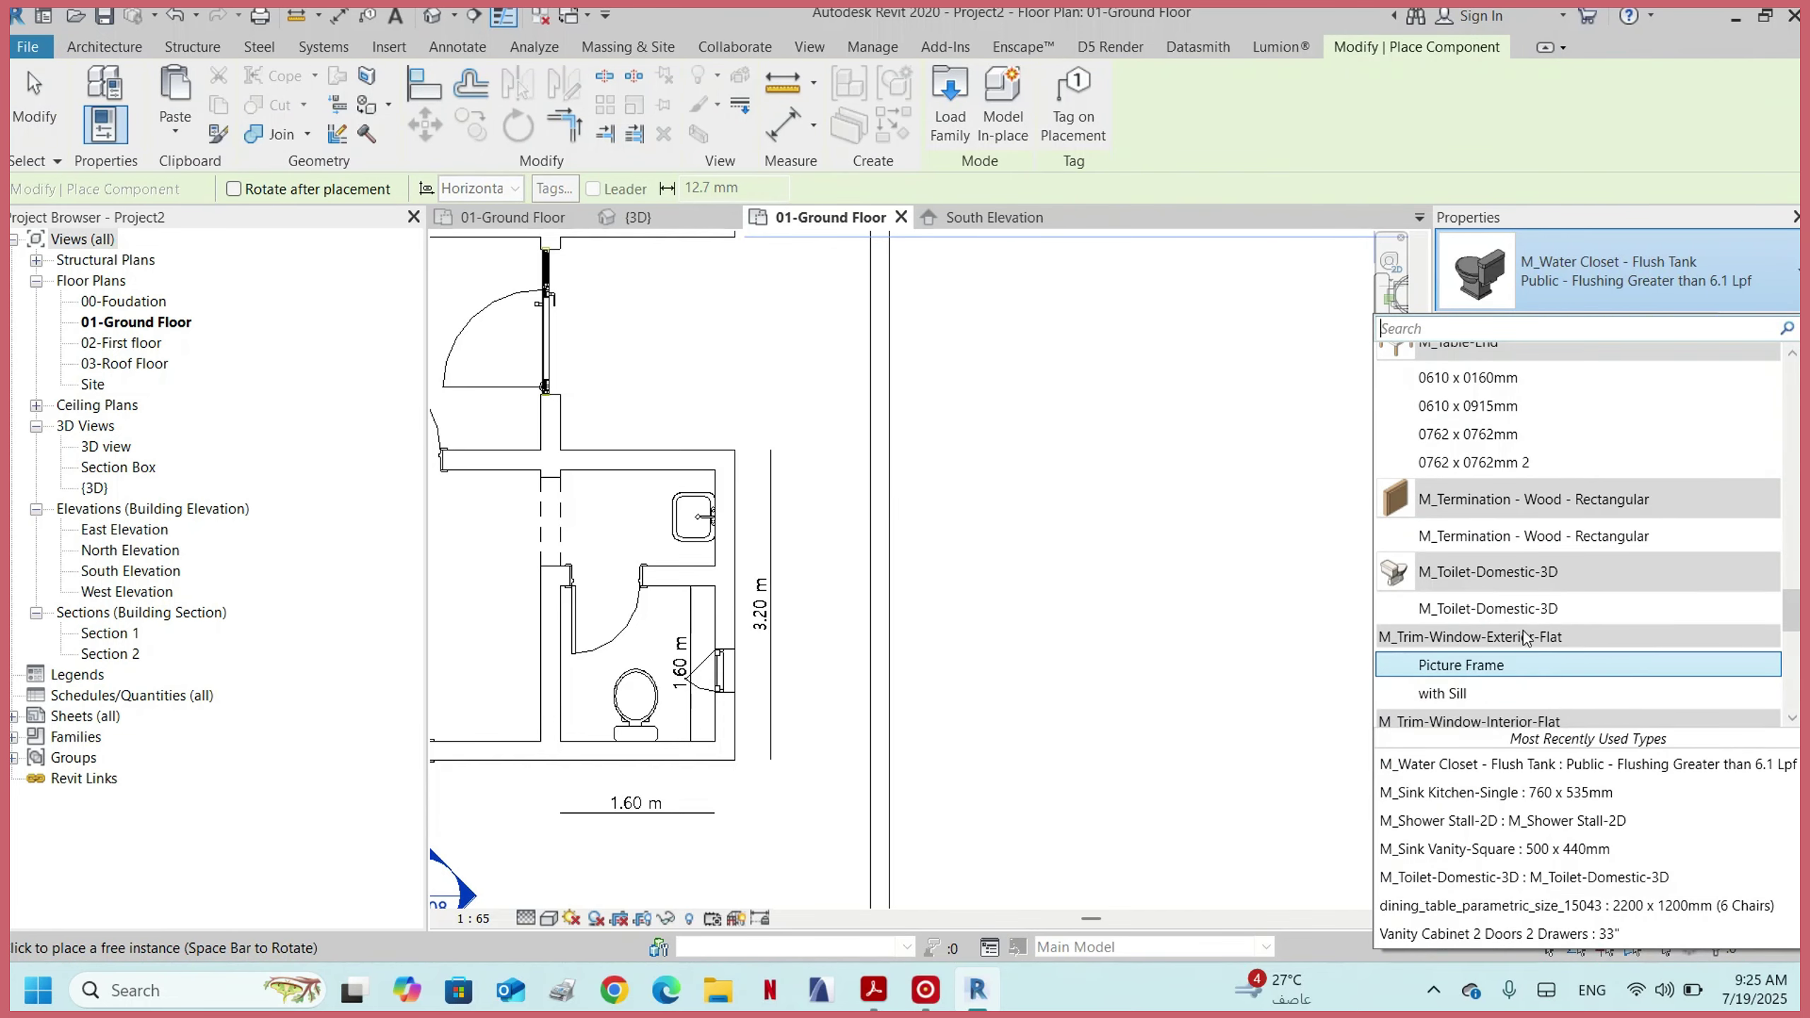
pyautogui.click(1488, 608)
pyautogui.scroll(2, 784, 702)
pyautogui.scroll(-2, 509, 813)
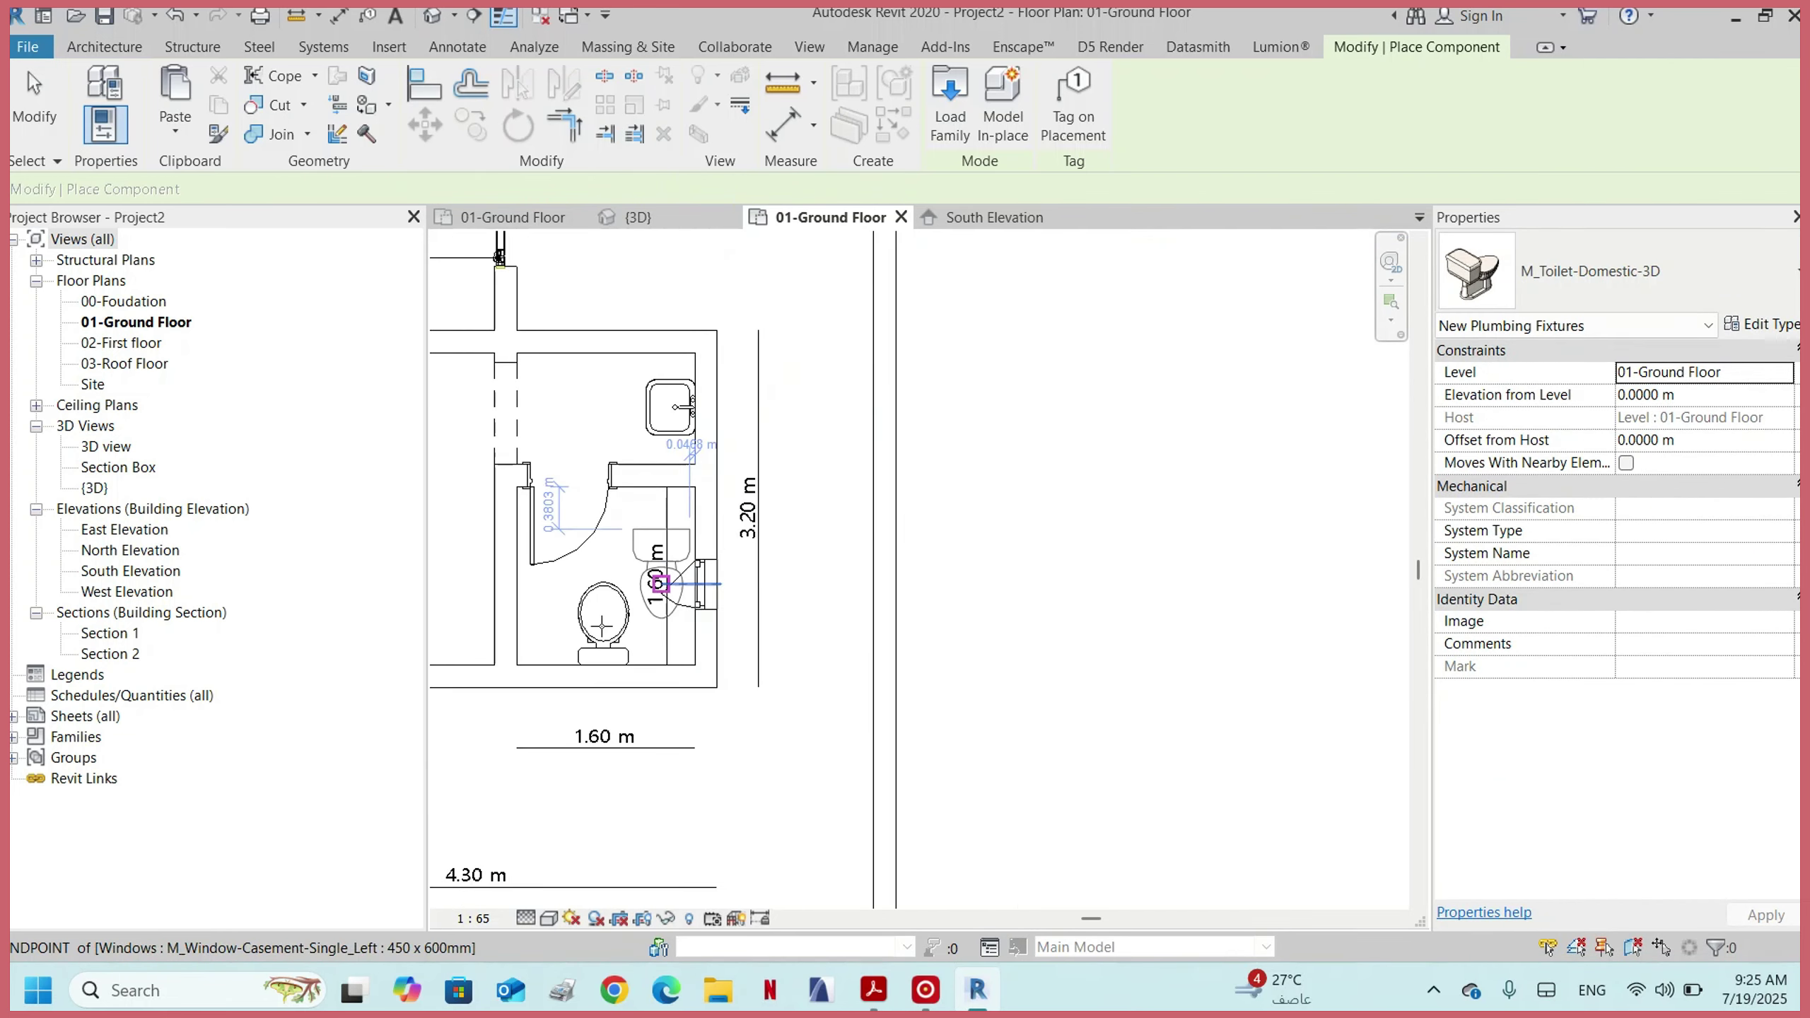
pyautogui.scroll(2, 584, 742)
pyautogui.click(584, 742)
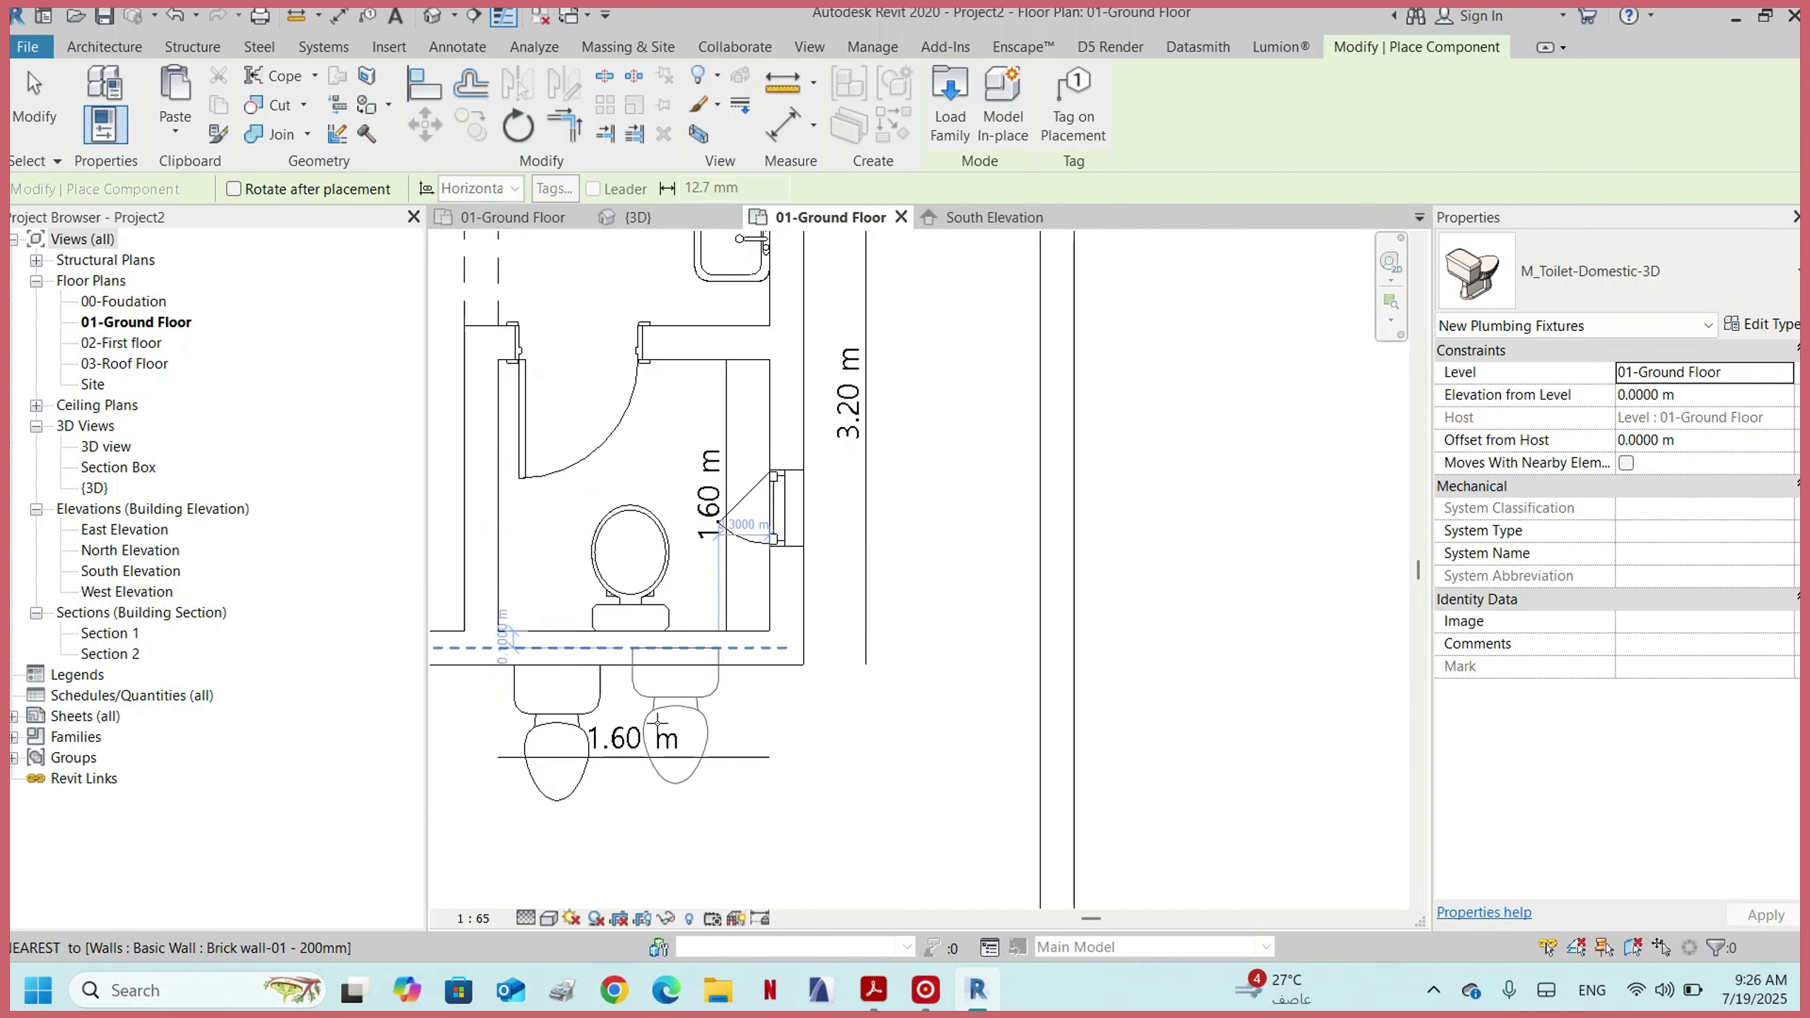
pyautogui.press('Escape')
pyautogui.press('Escape')
pyautogui.scroll(2, 481, 739)
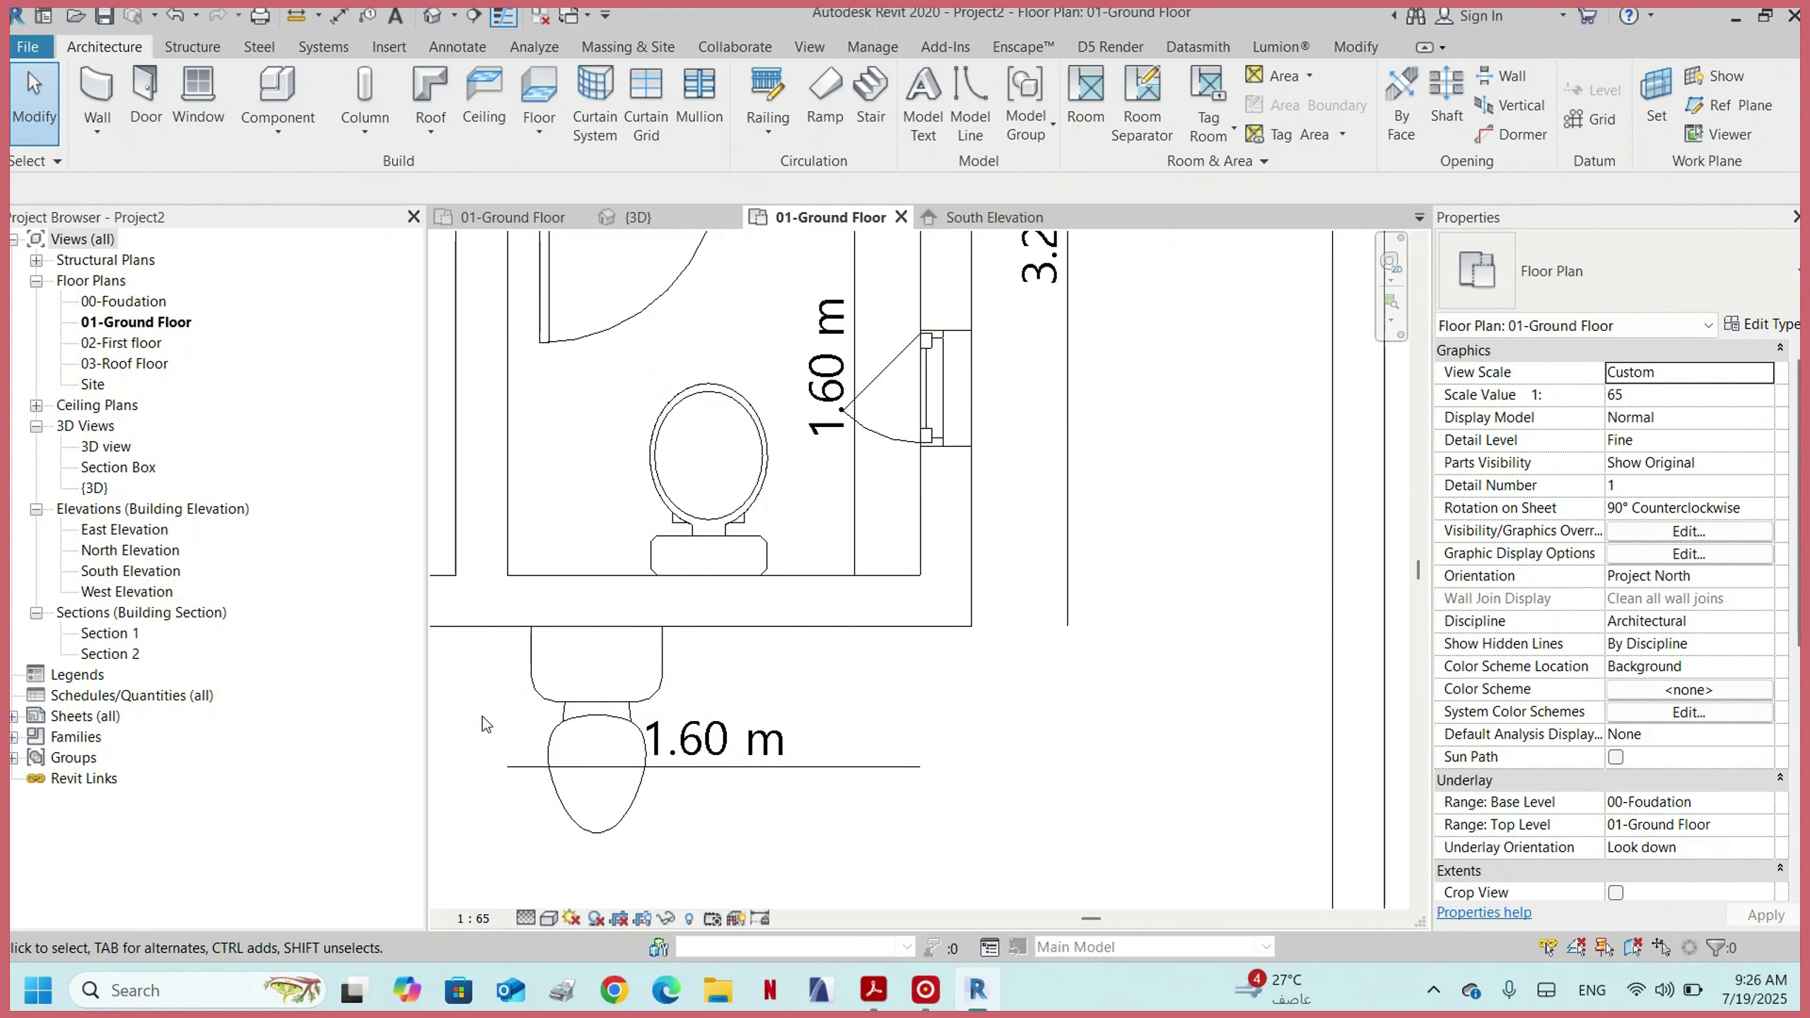
# - Delete the flush-tank water closet from the 1.60 m bathroom
pyautogui.scroll(-3, 1005, 526)
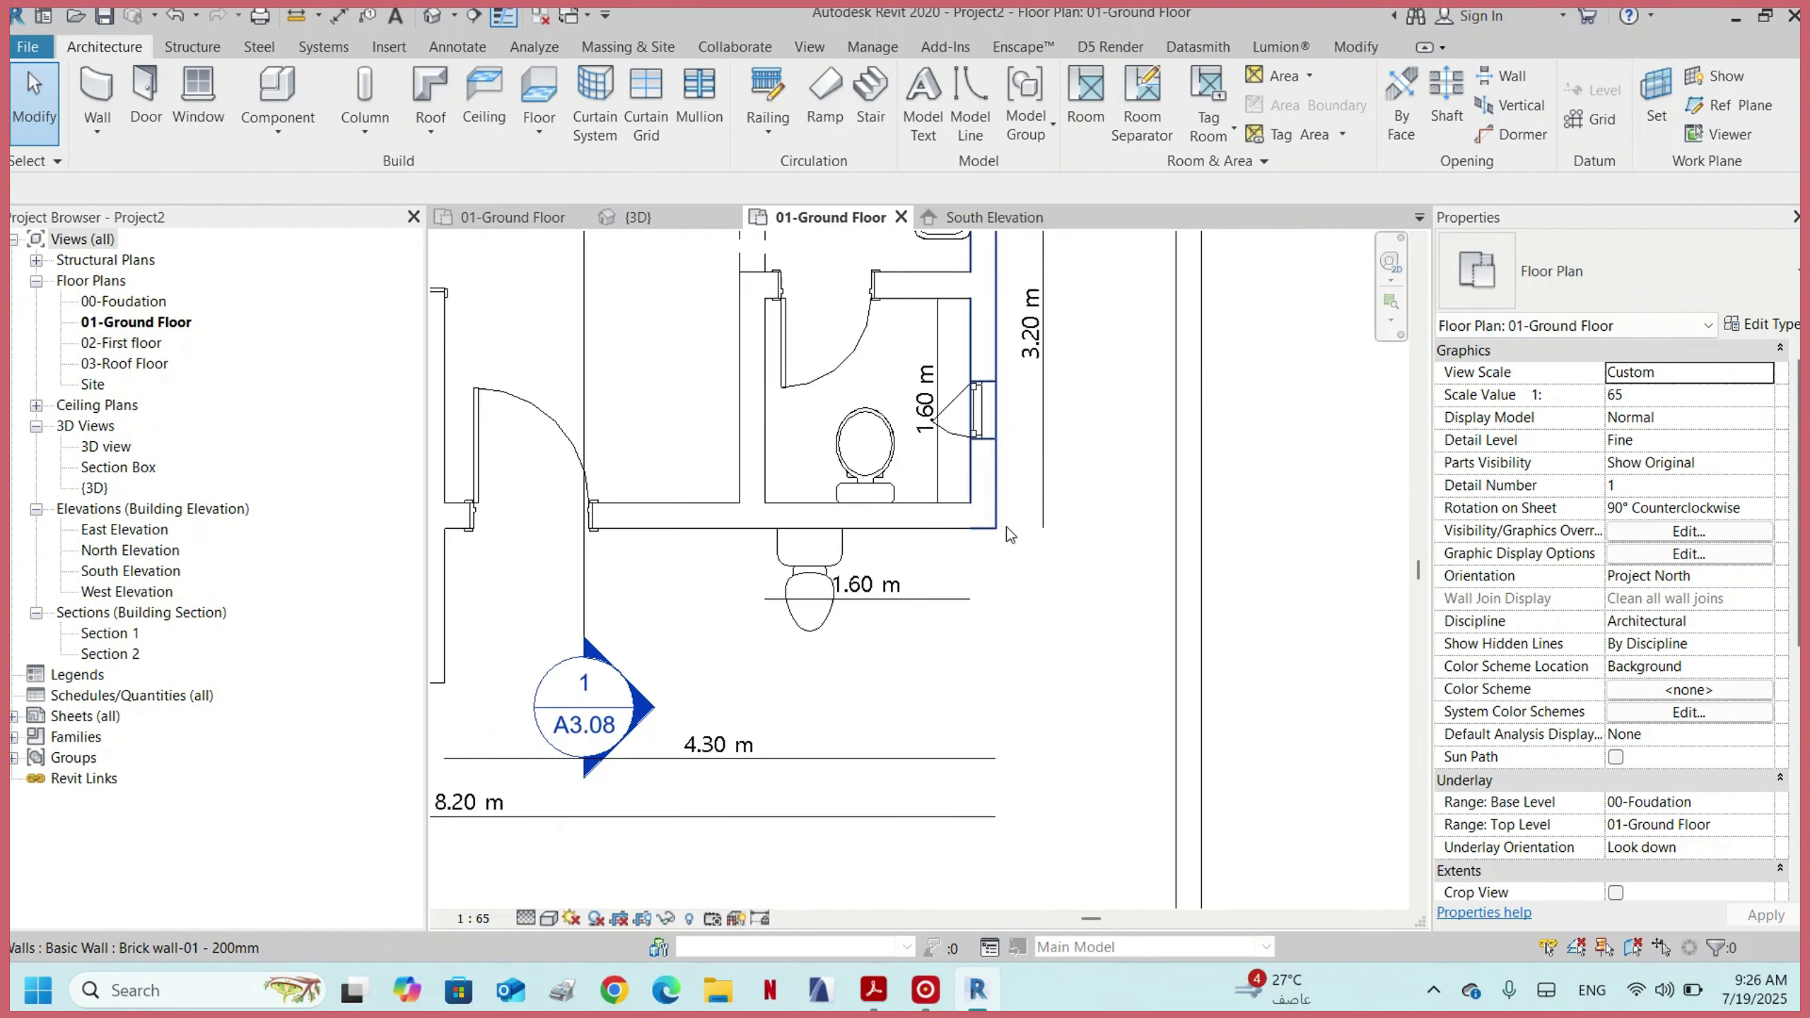
pyautogui.scroll(-3, 765, 555)
pyautogui.scroll(3, 750, 379)
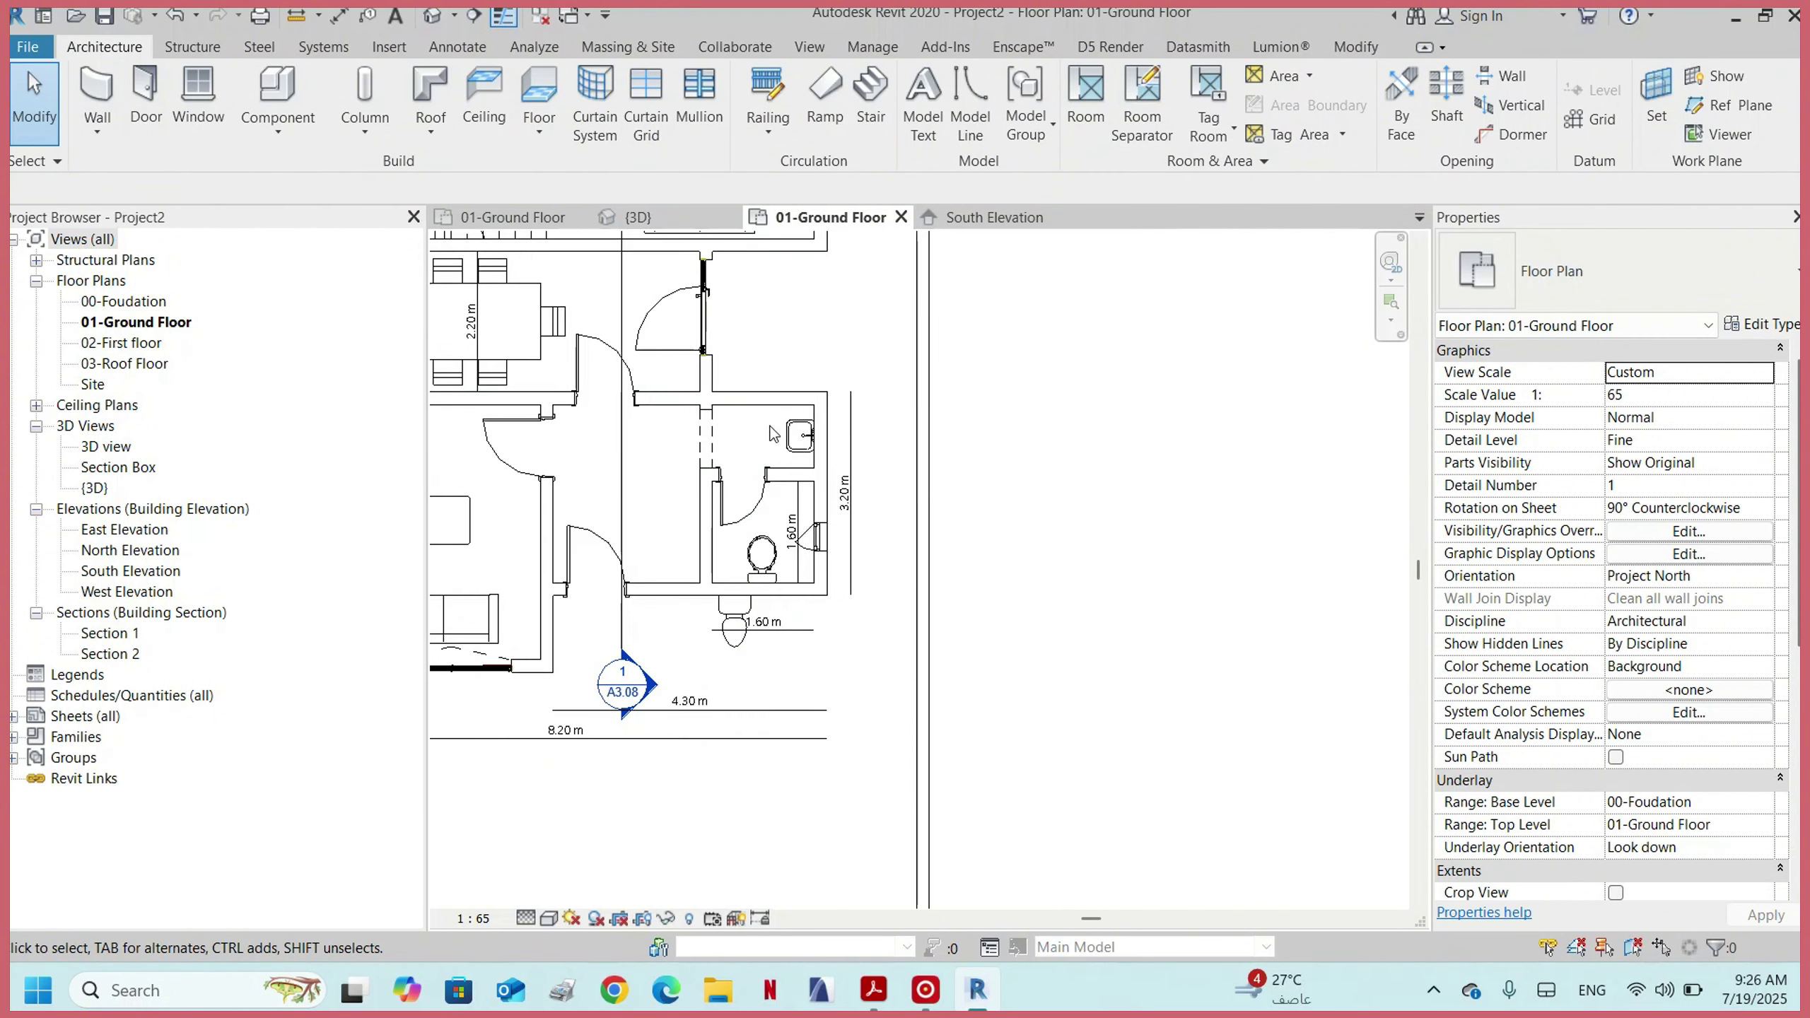
pyautogui.click(755, 584)
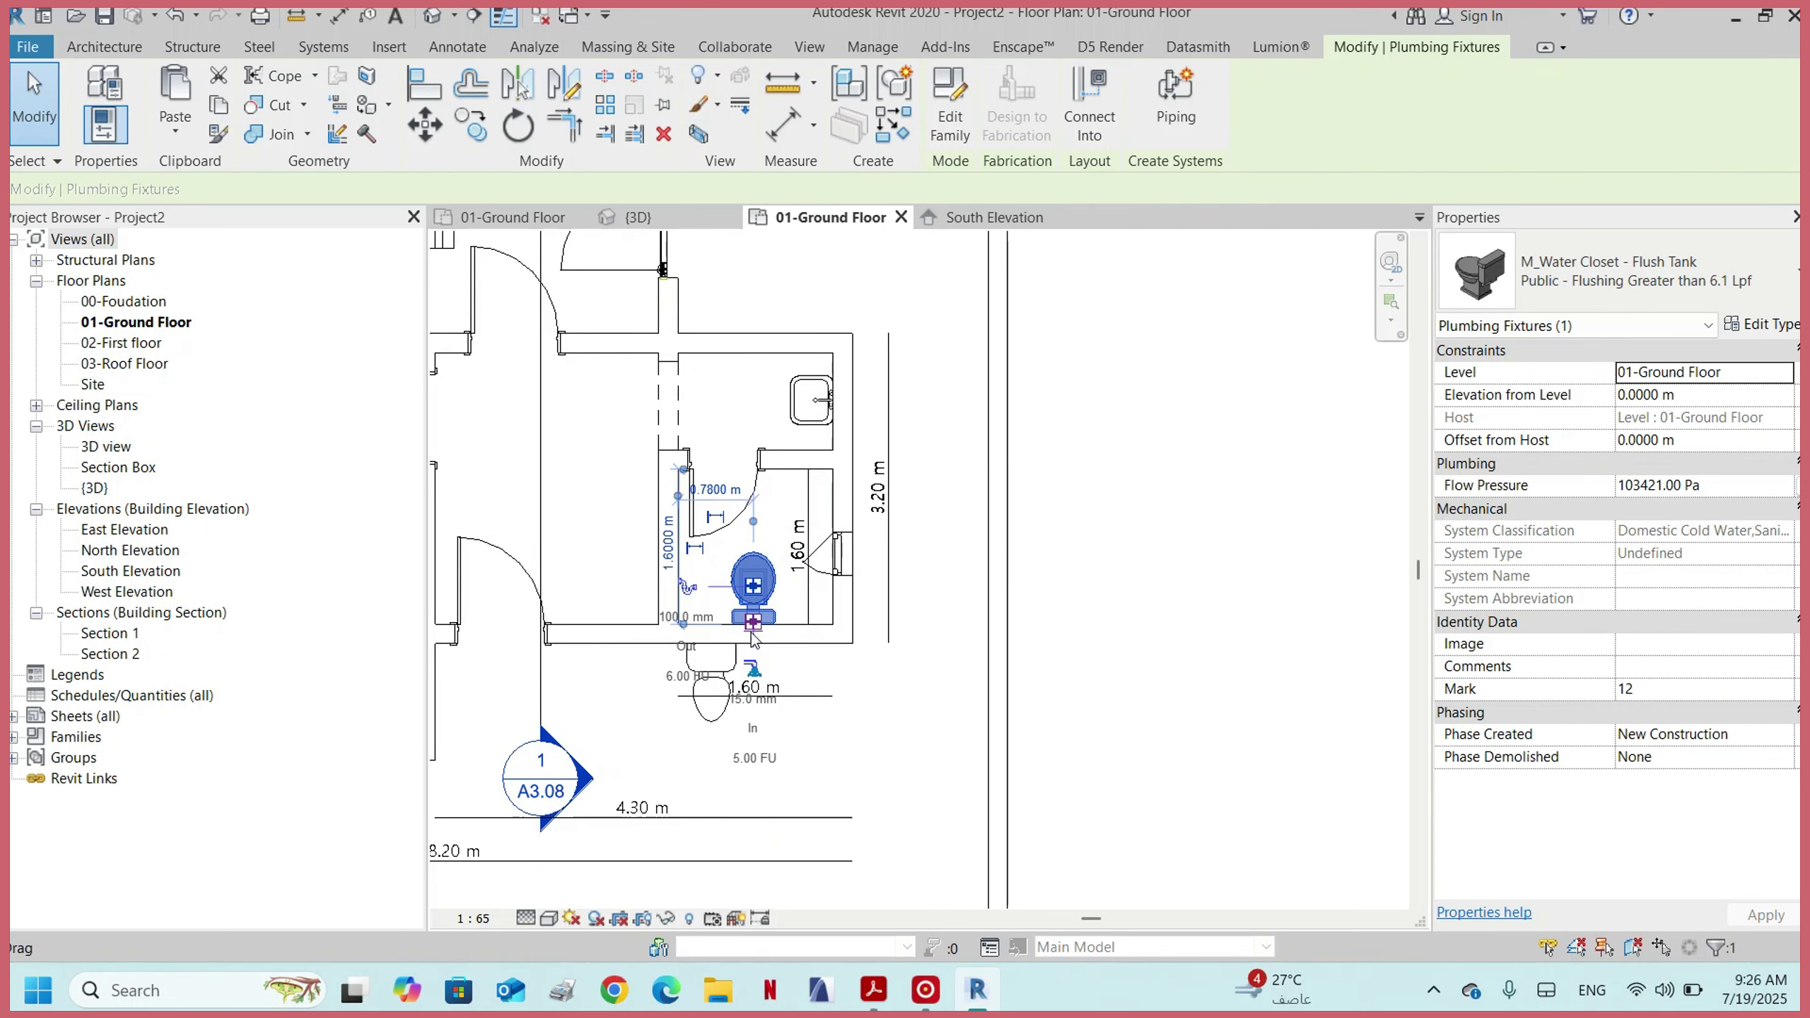
pyautogui.scroll(2, 765, 669)
pyautogui.scroll(1, 756, 667)
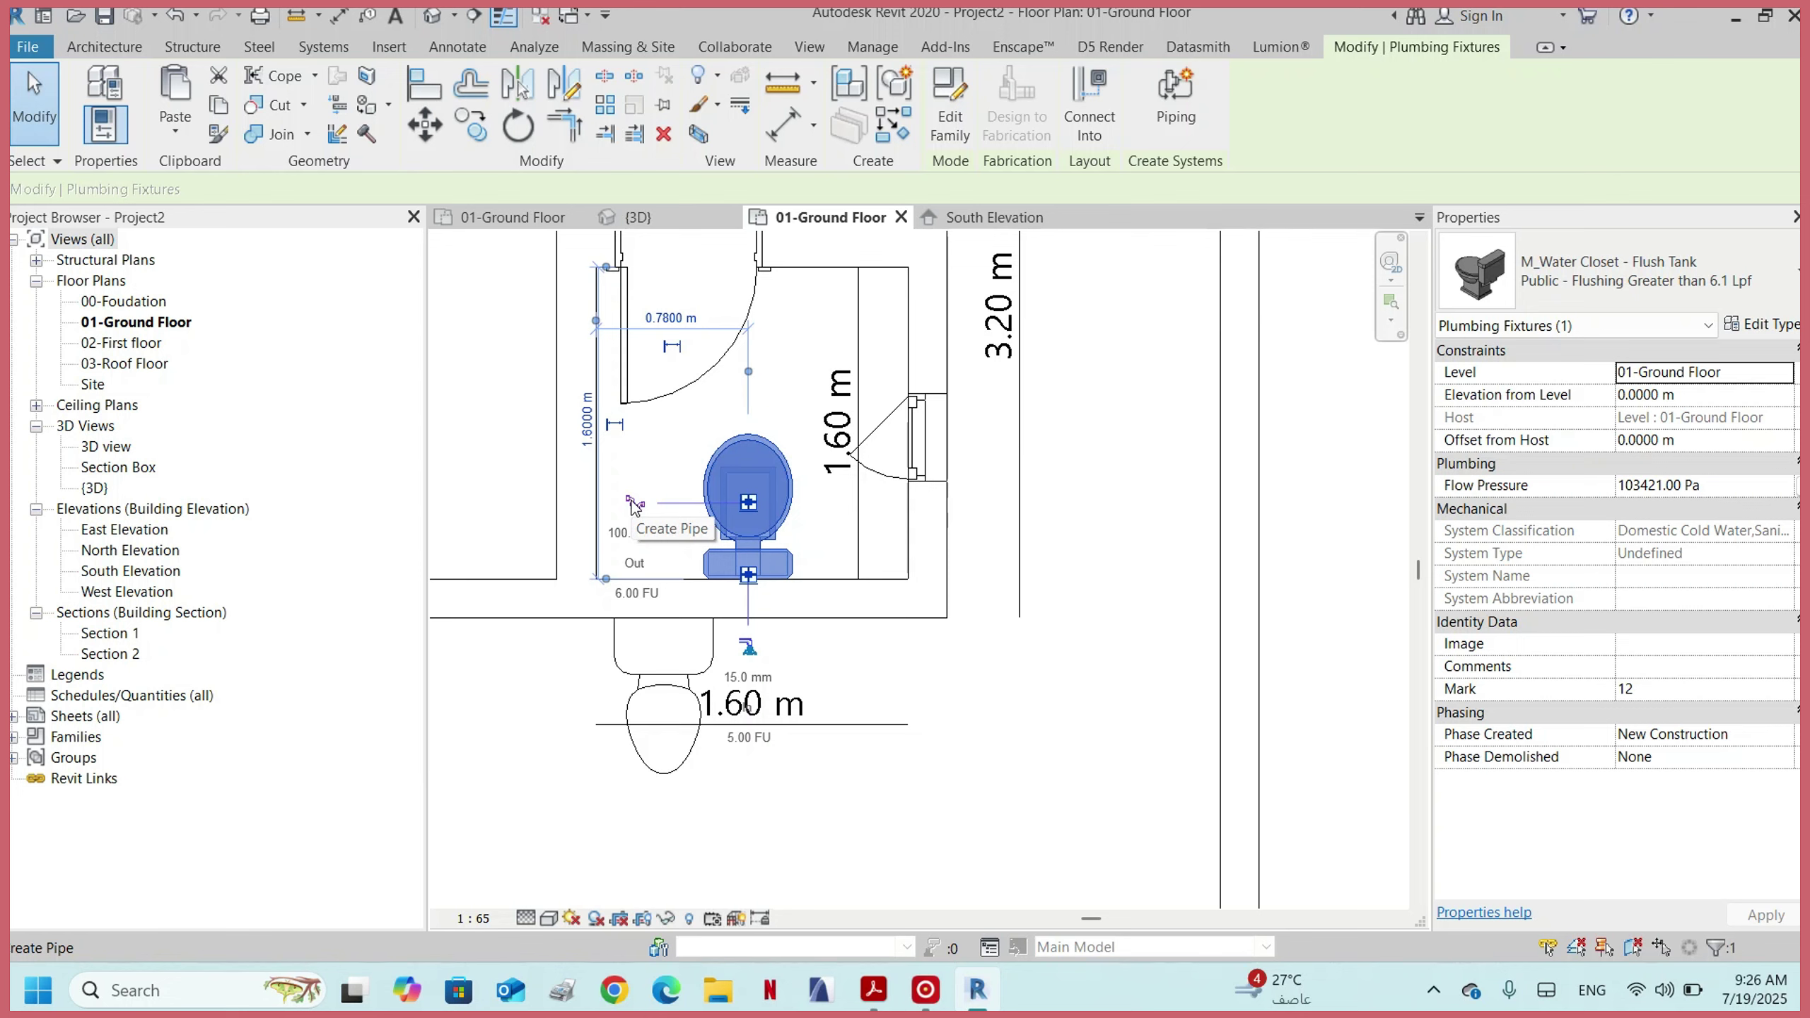
pyautogui.press('Escape')
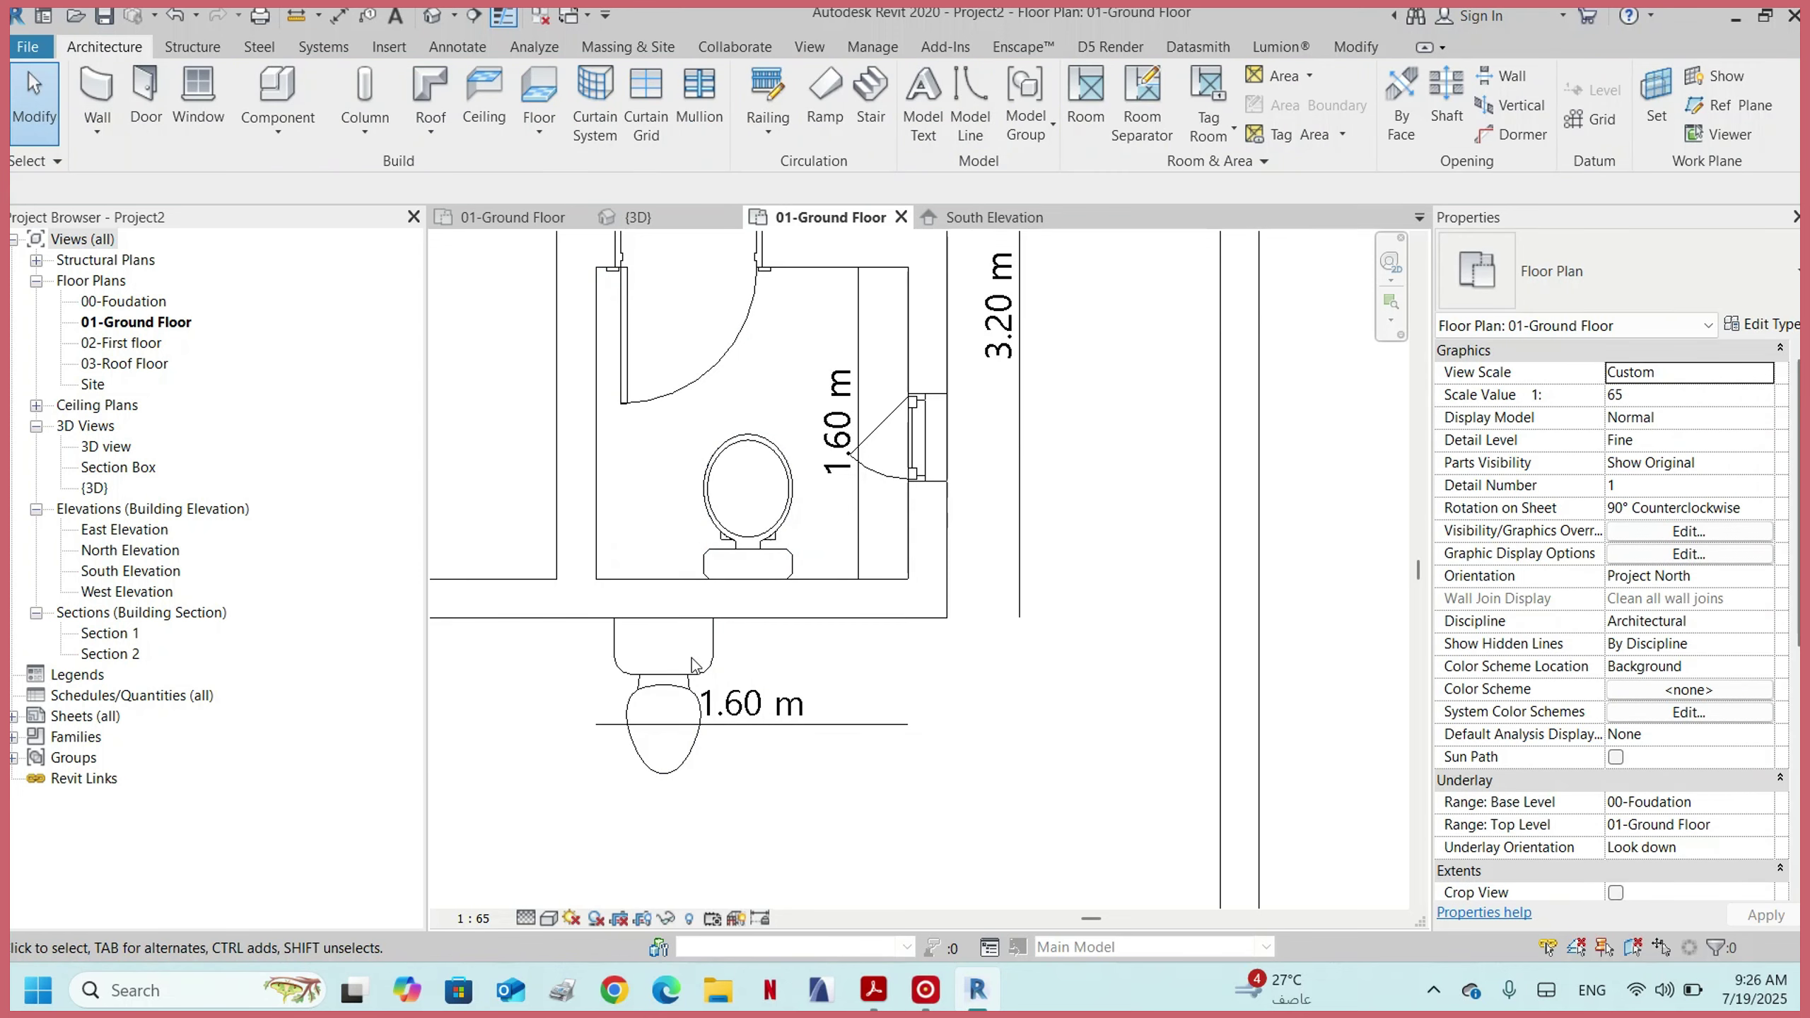
pyautogui.click(711, 673)
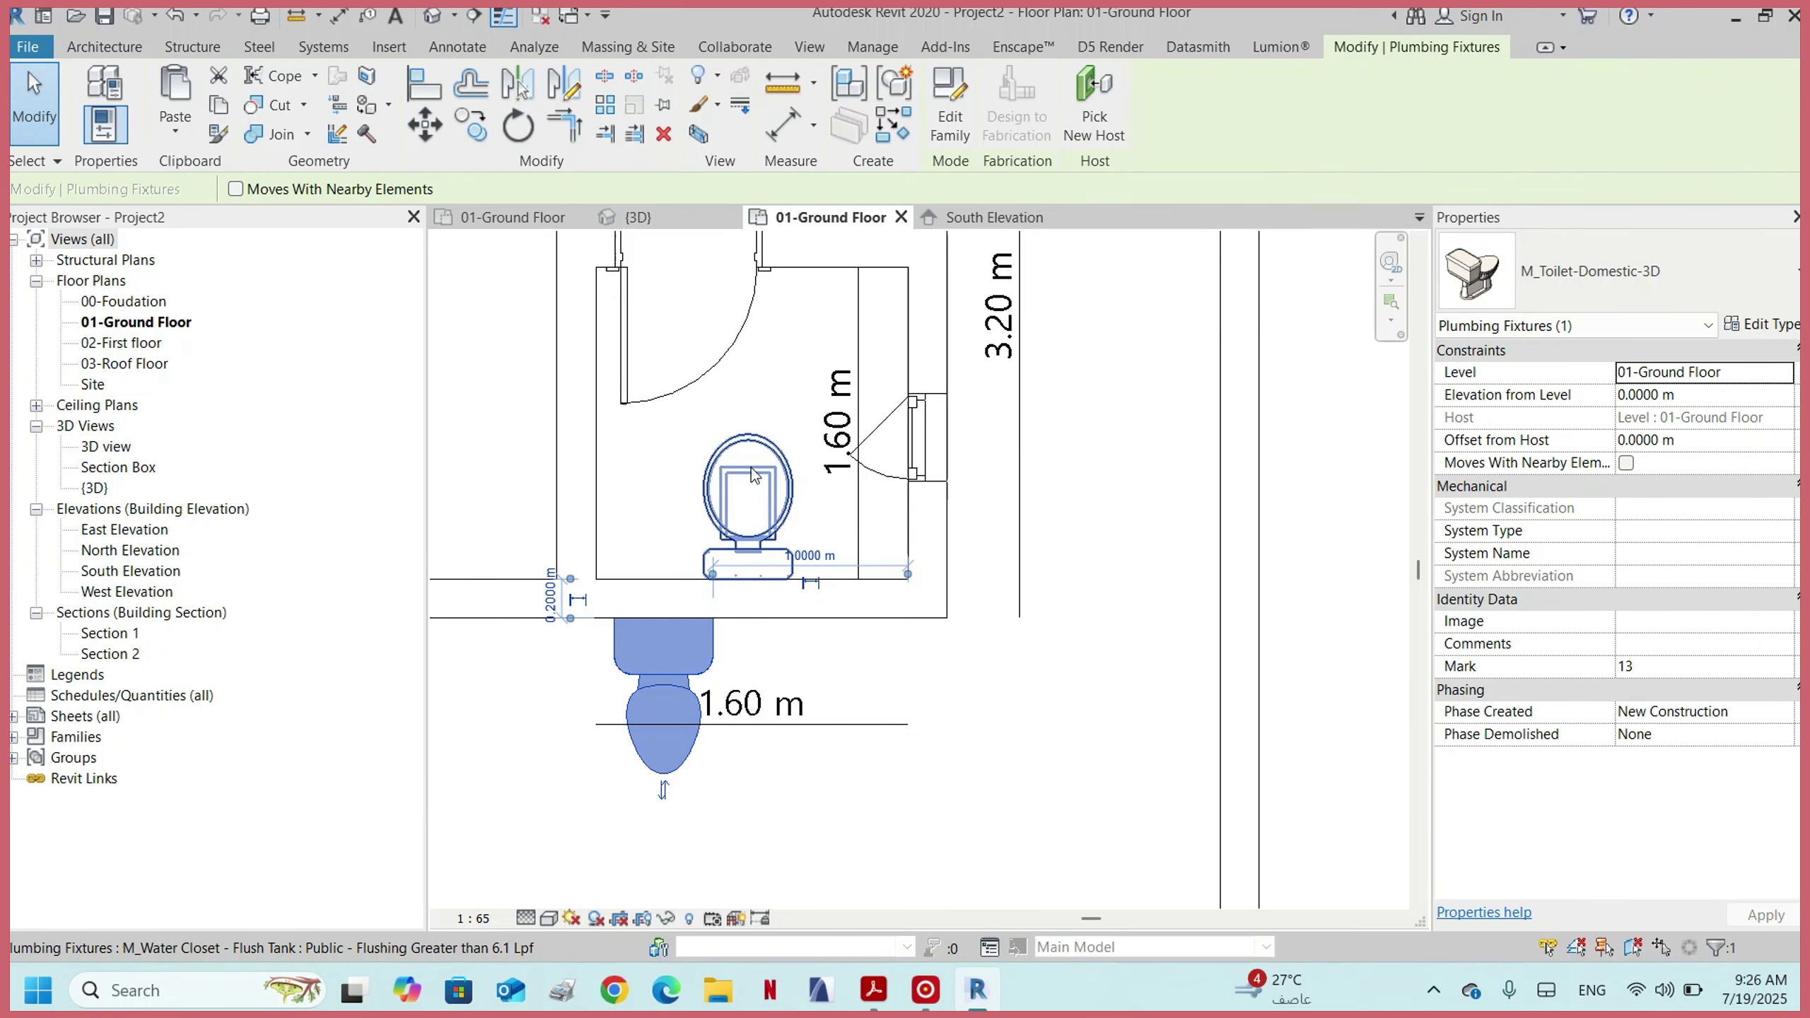
pyautogui.click(755, 477)
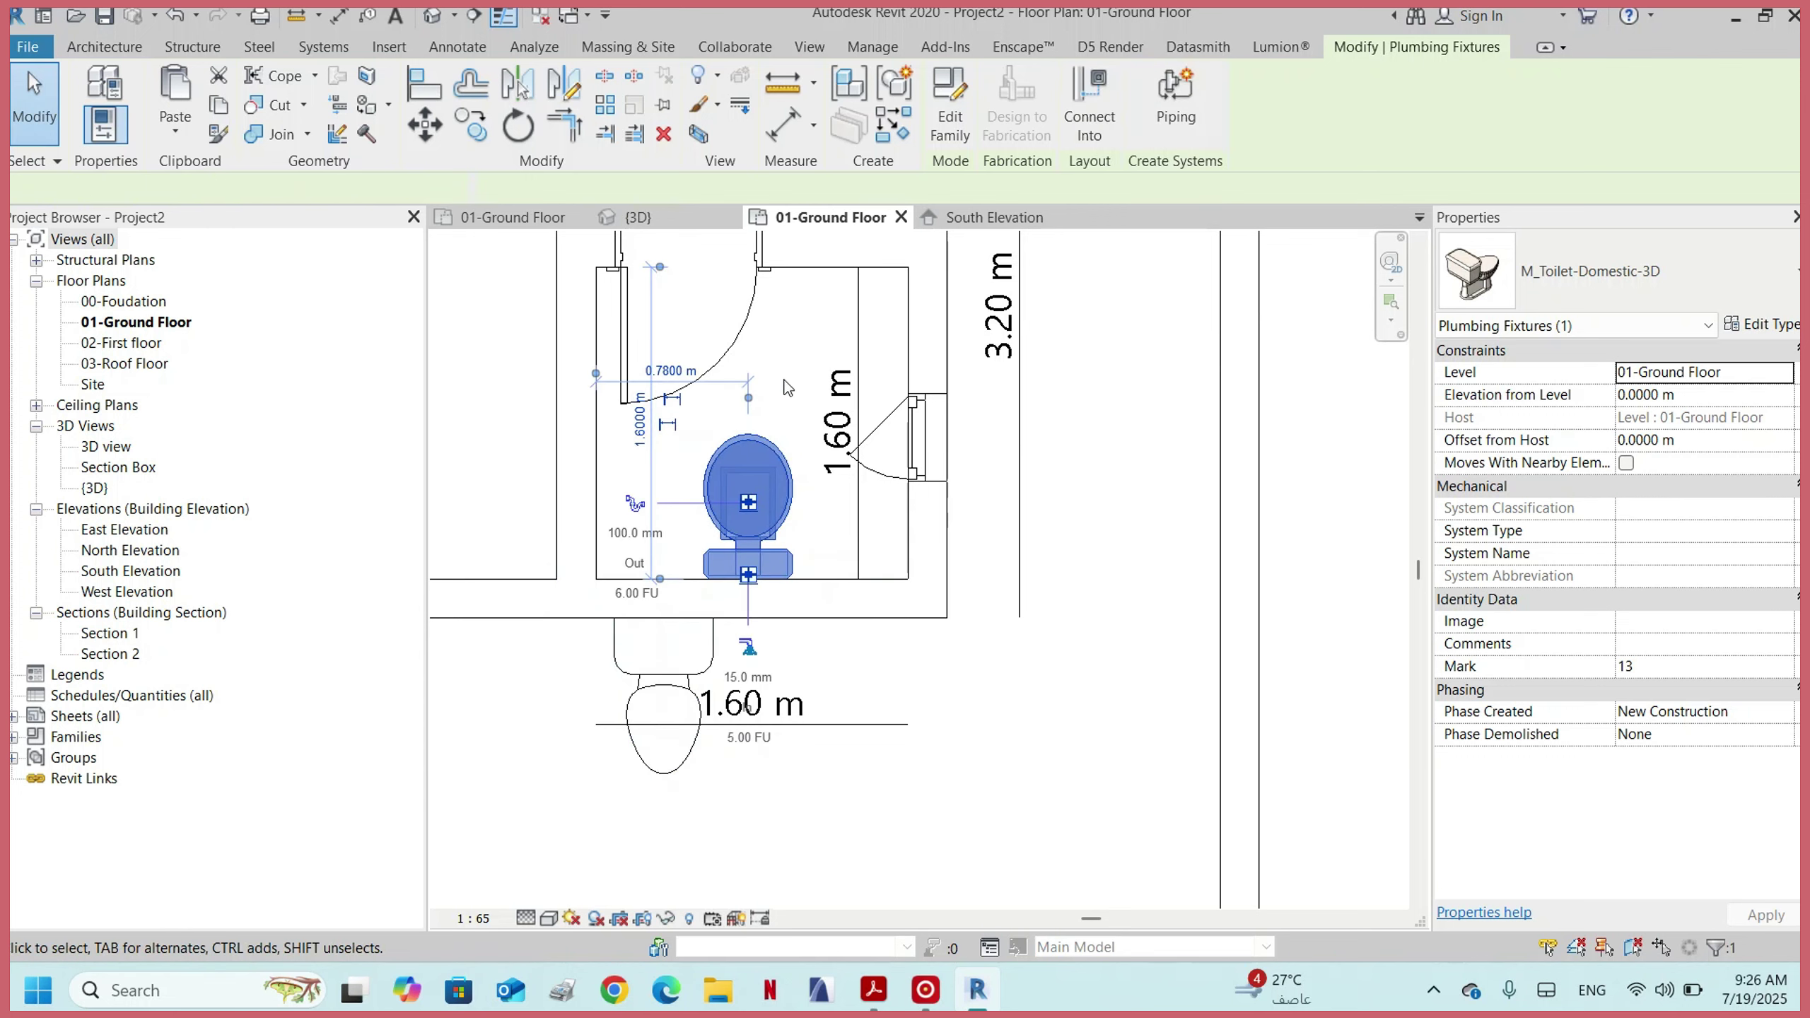
pyautogui.click(709, 659)
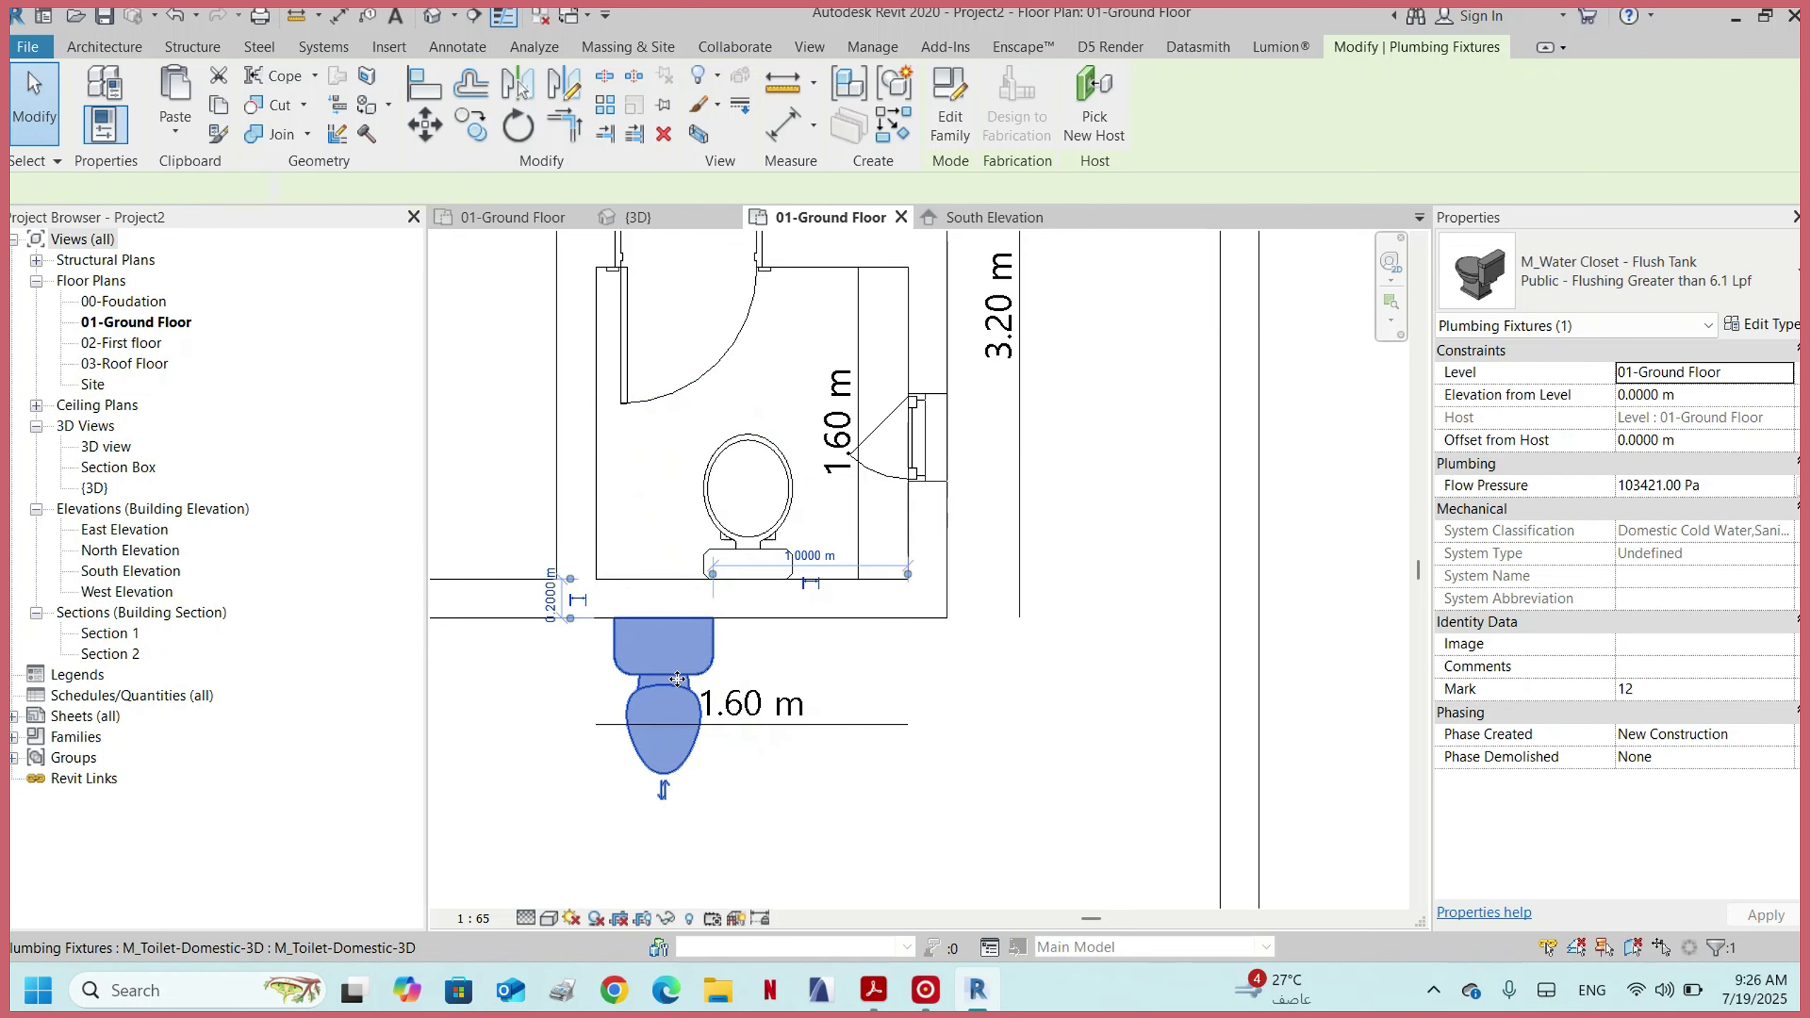
pyautogui.click(766, 462)
pyautogui.press('Escape')
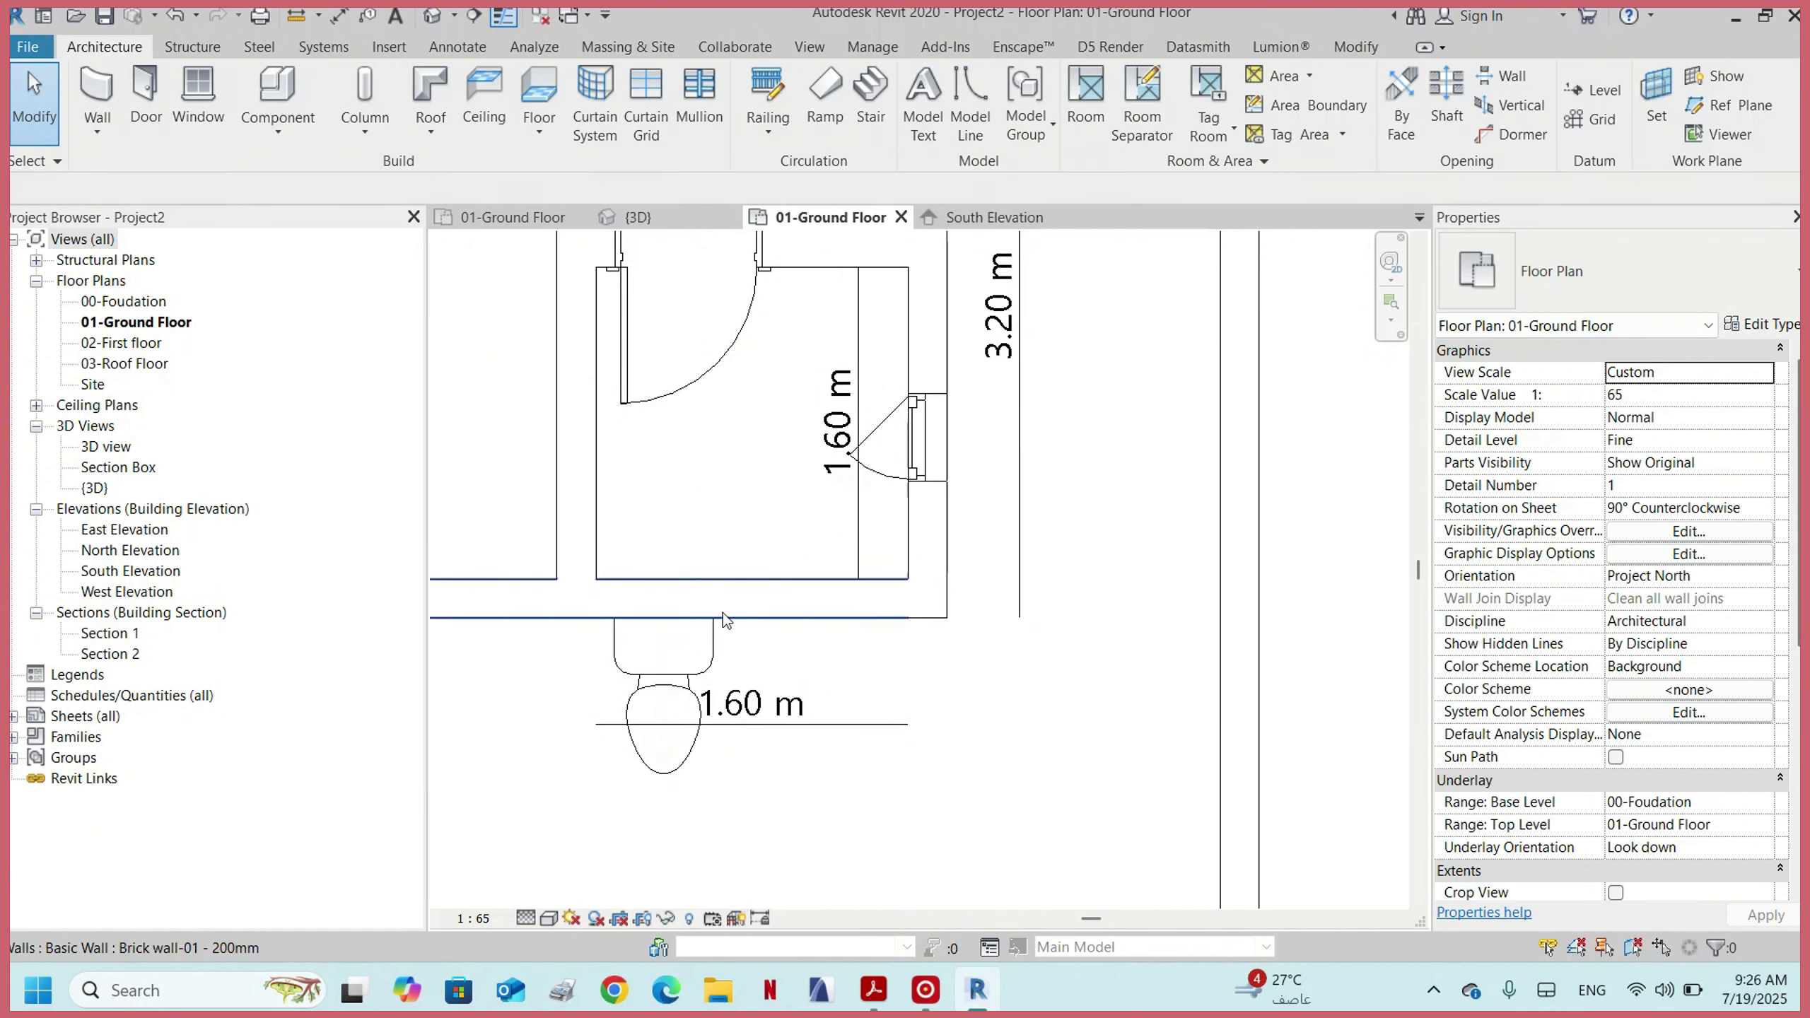
# - Turn the M_Toilet-Domestic-3D to face the bathroom door and align its back with the wall's inner face
pyautogui.click(709, 644)
pyautogui.press('space')
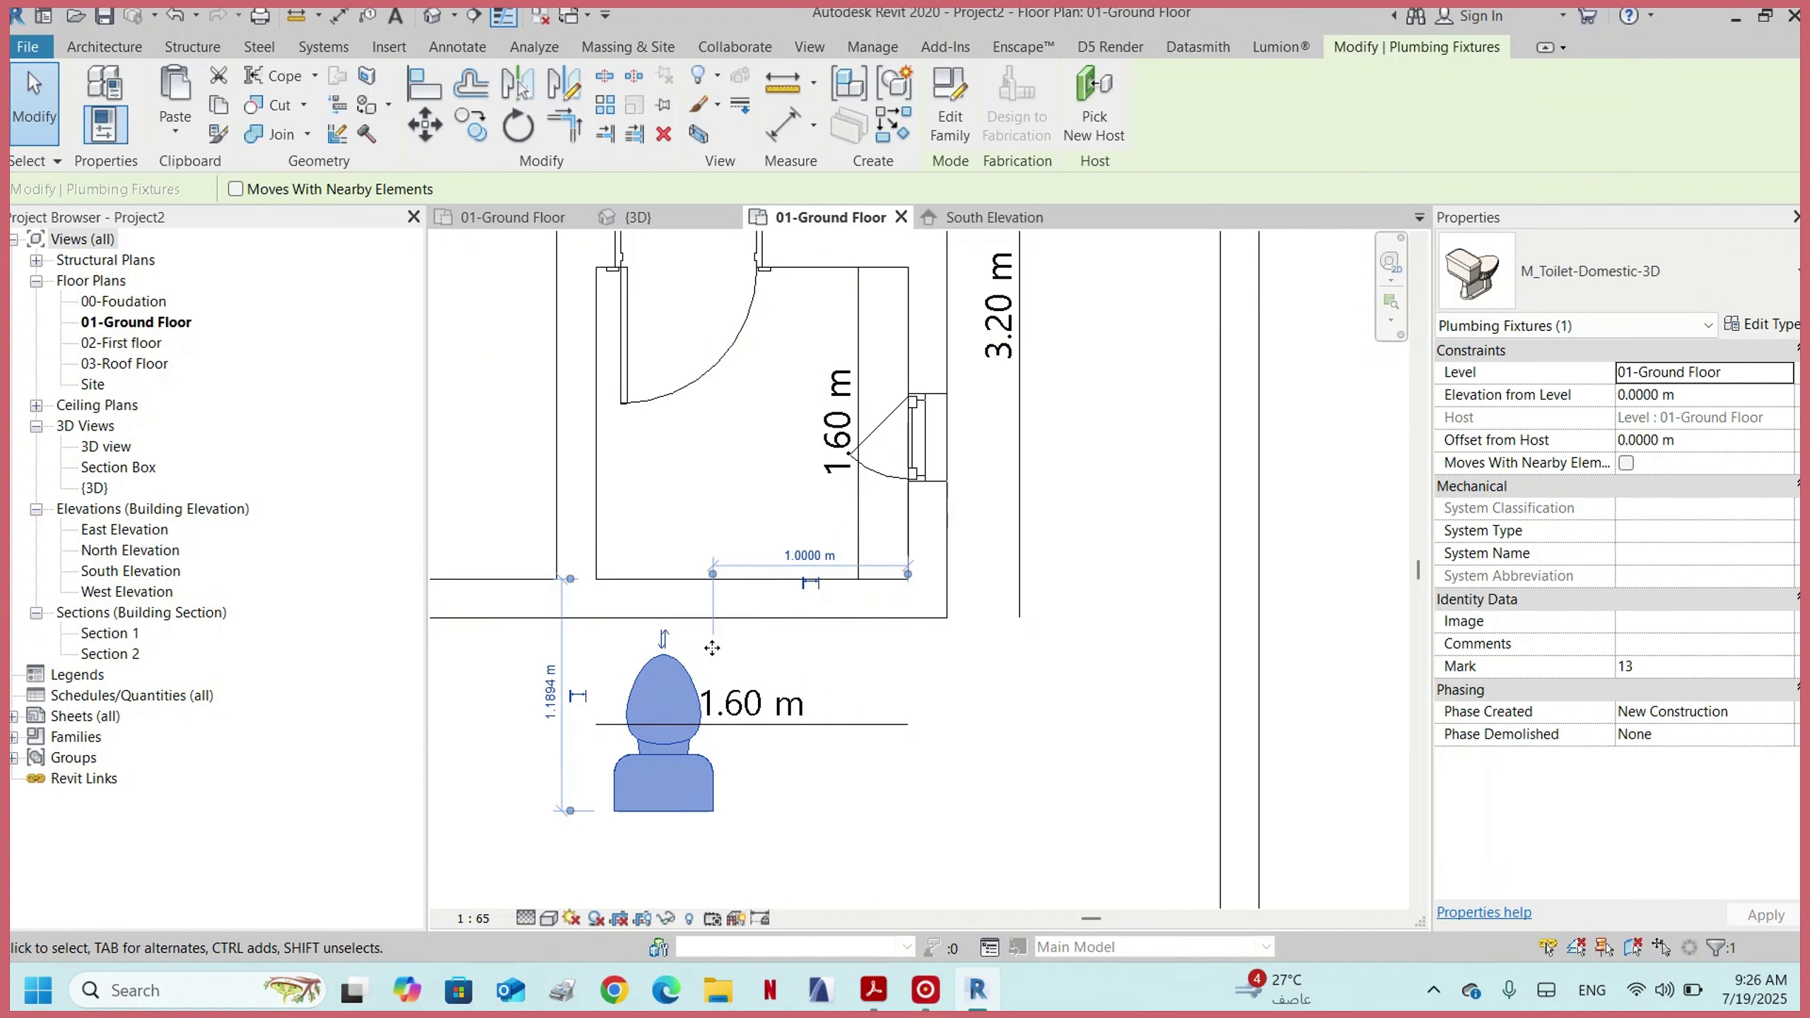
pyautogui.press('a')
pyautogui.press('l')
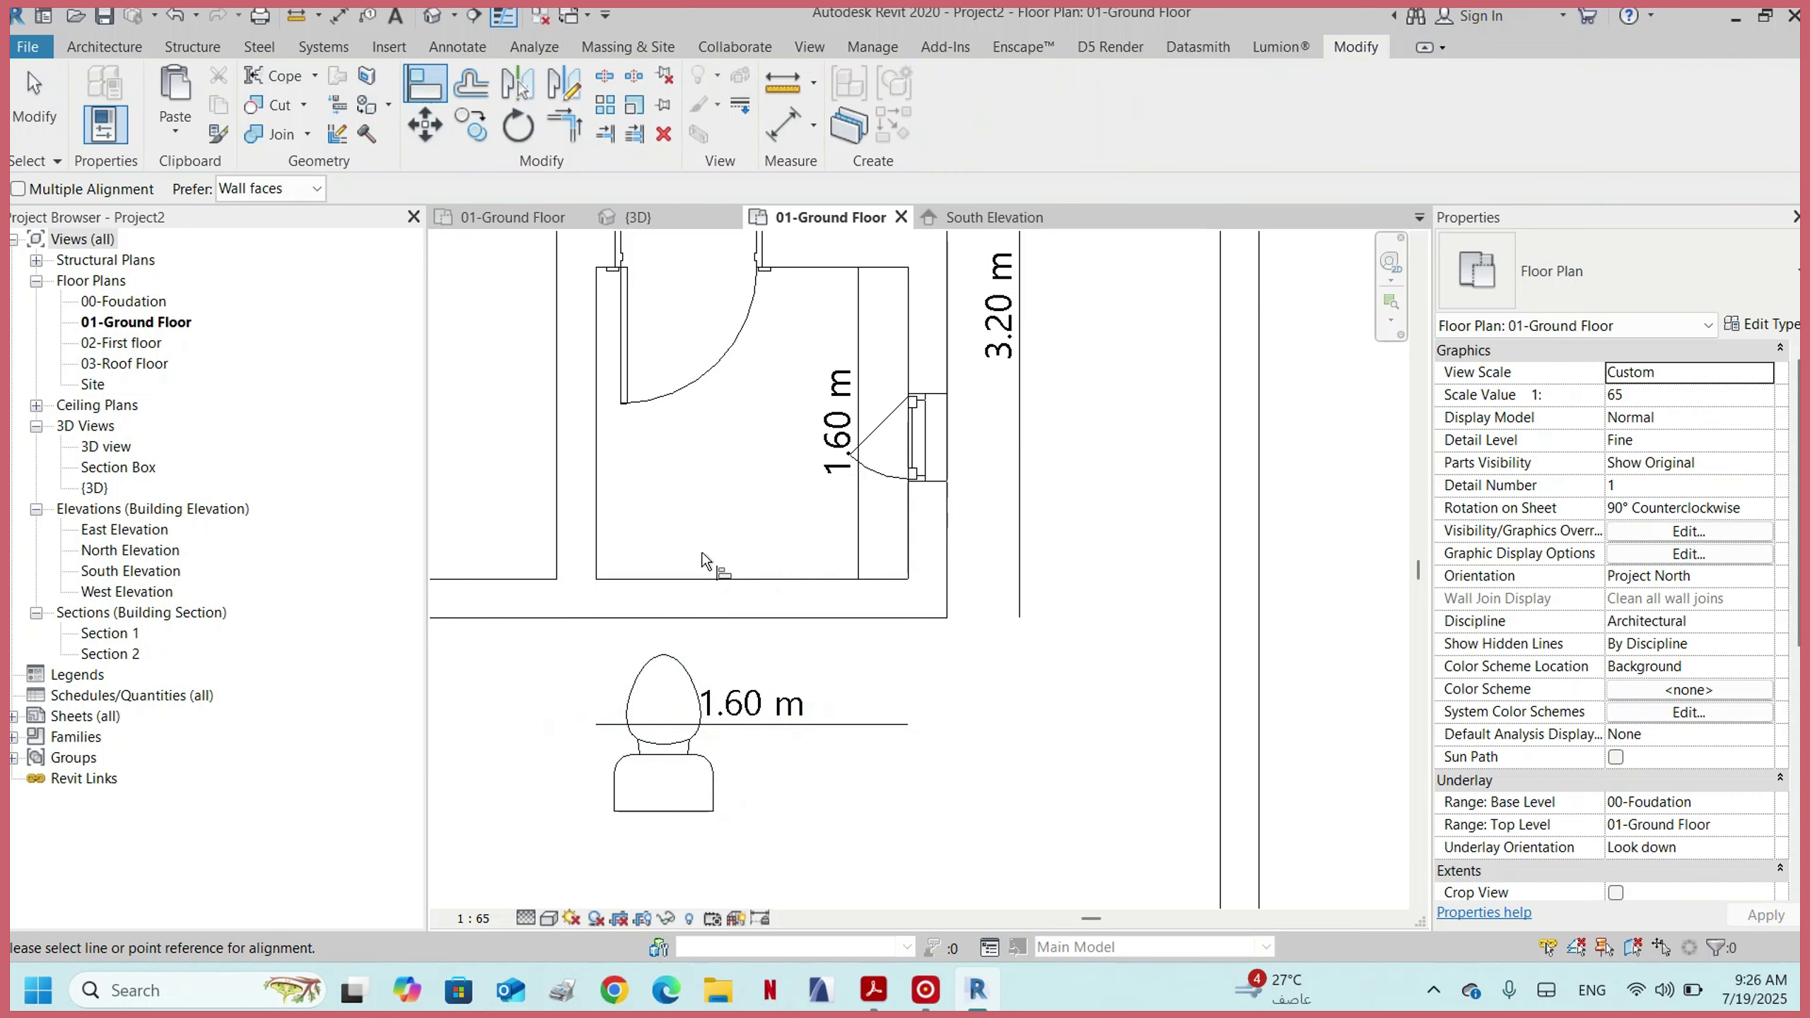
pyautogui.click(709, 579)
pyautogui.click(674, 811)
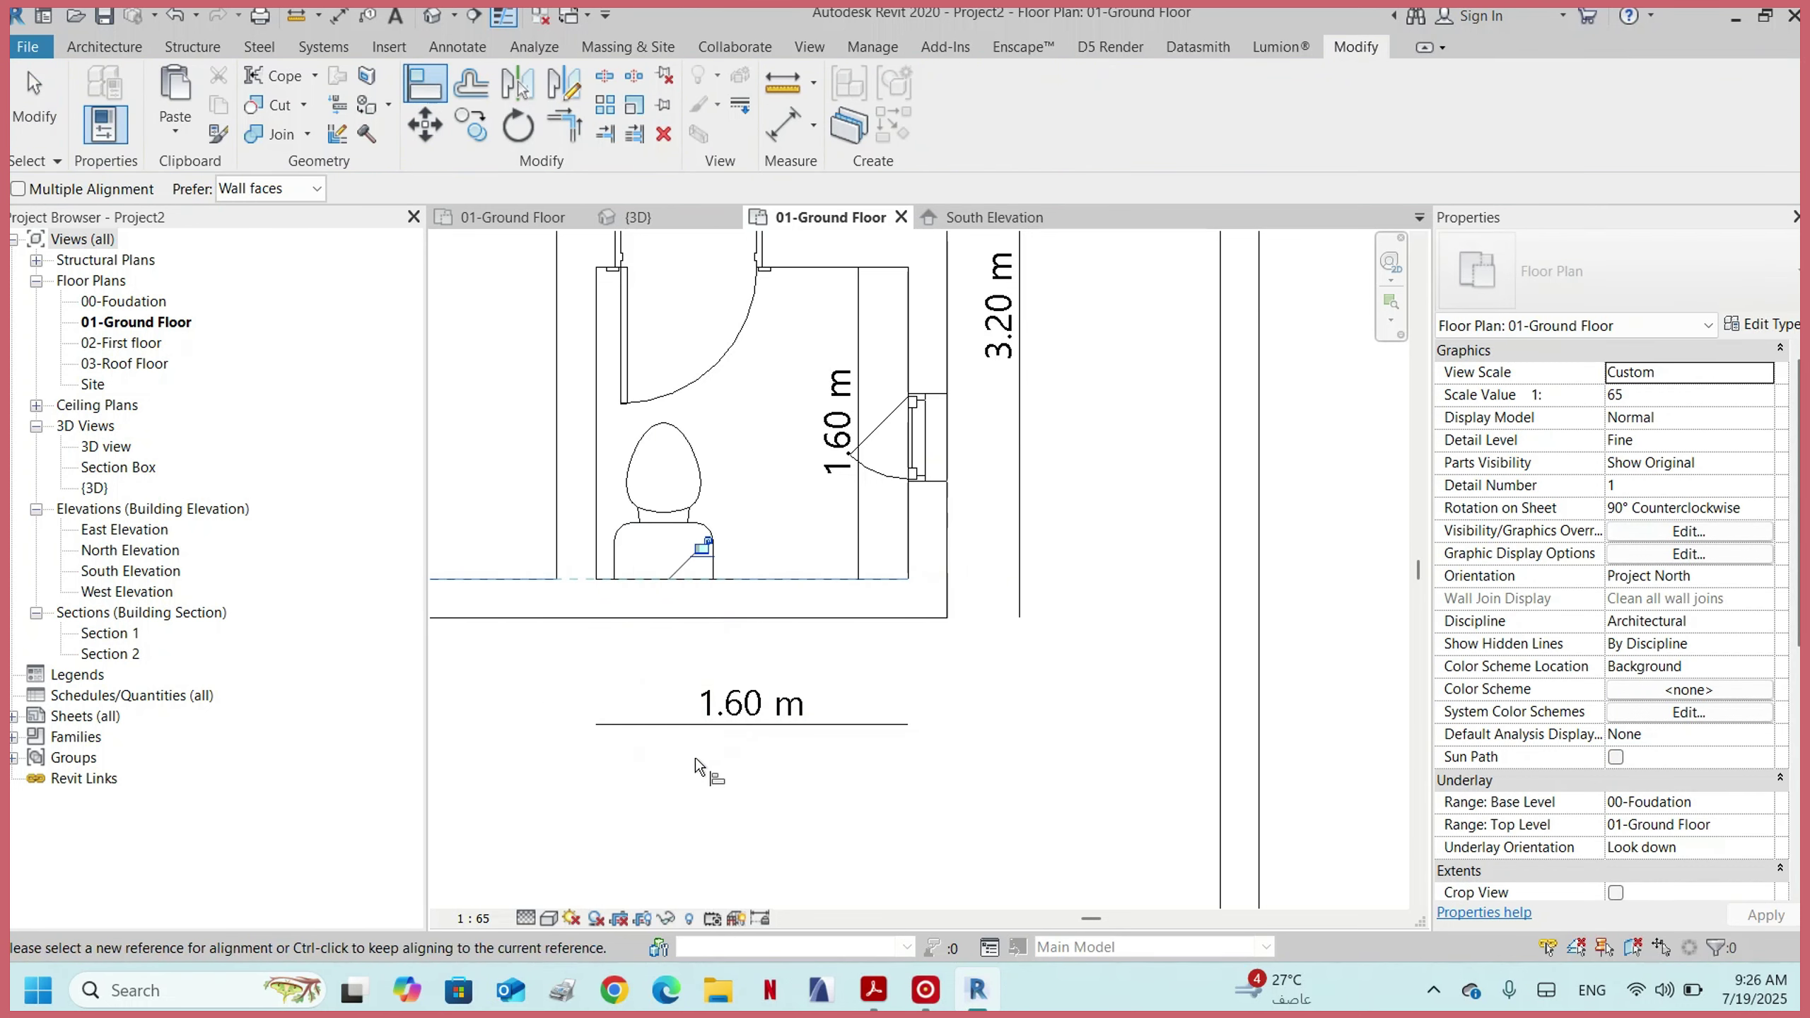
pyautogui.press('Escape')
pyautogui.press('Escape')
# - Move the toilet along its wall until its side is 0.60 m from the window wall
pyautogui.click(686, 463)
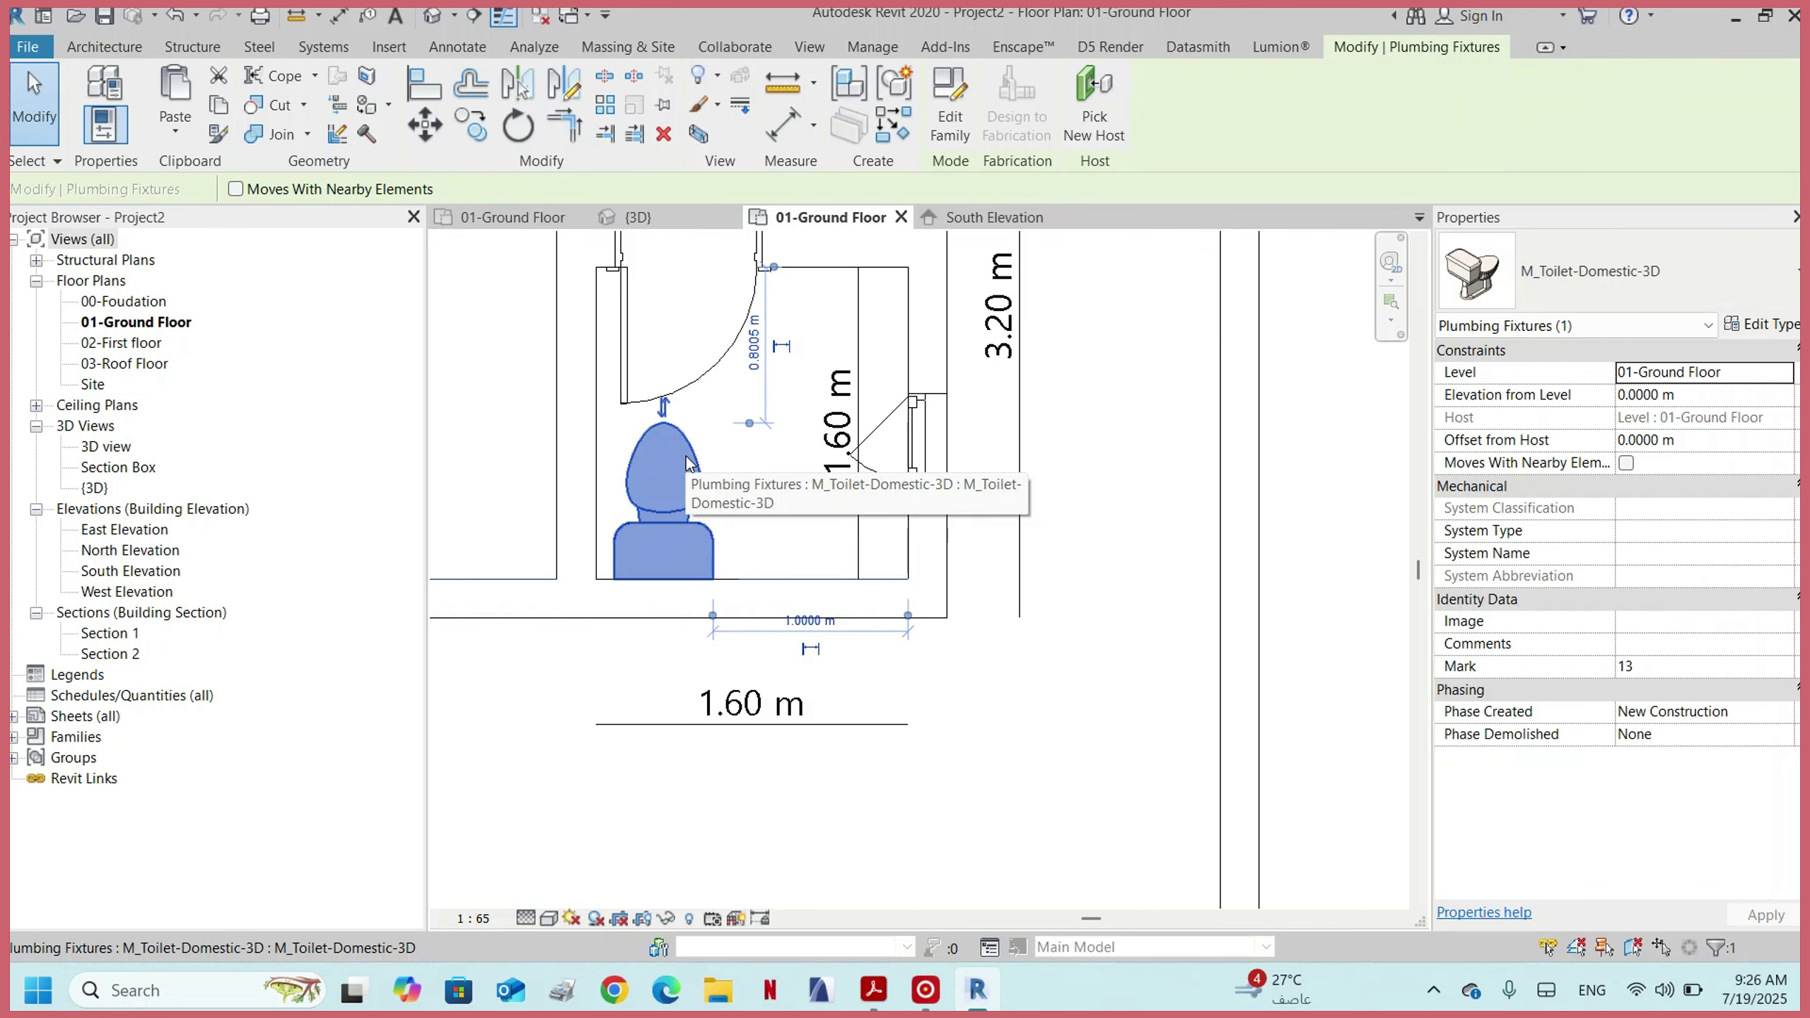
pyautogui.moveTo(685, 464); pyautogui.dragTo(770, 487)
pyautogui.scroll(-5, 808, 631)
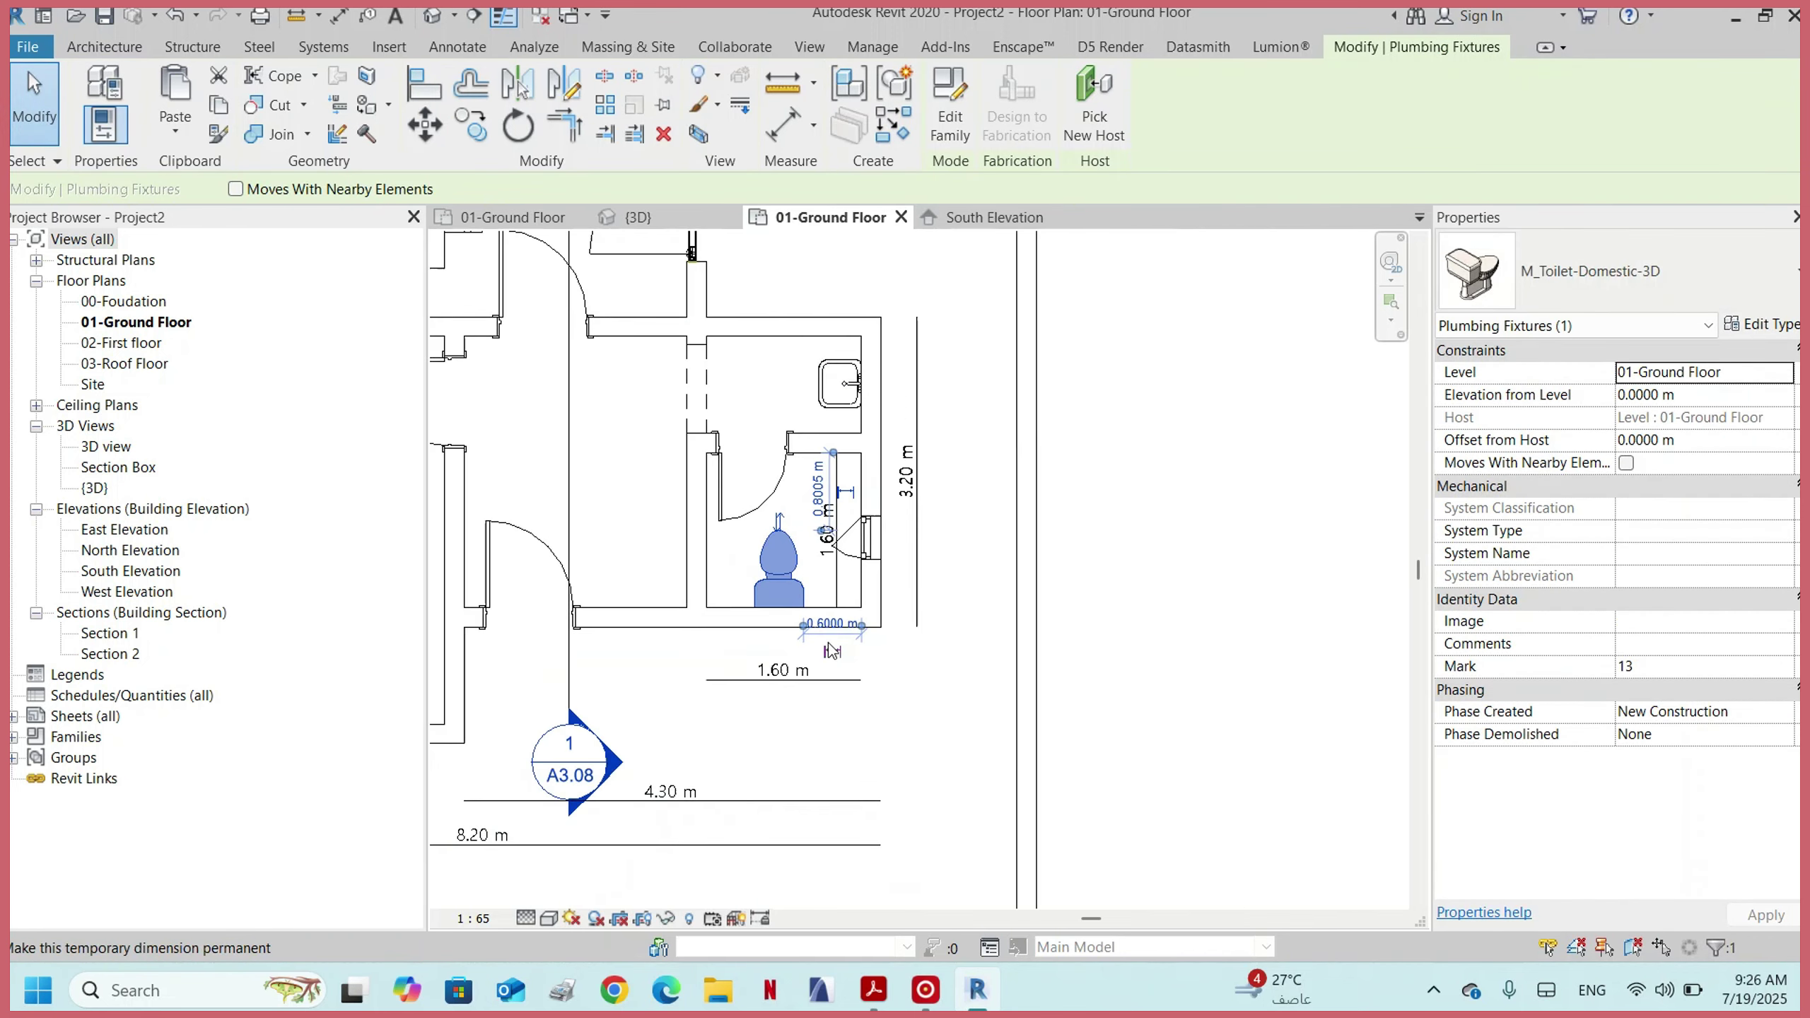
pyautogui.click(962, 498)
# - Switch to the REV_0 project's 01-Ground Floor plan and examine the kitchen layout
pyautogui.scroll(4, 683, 300)
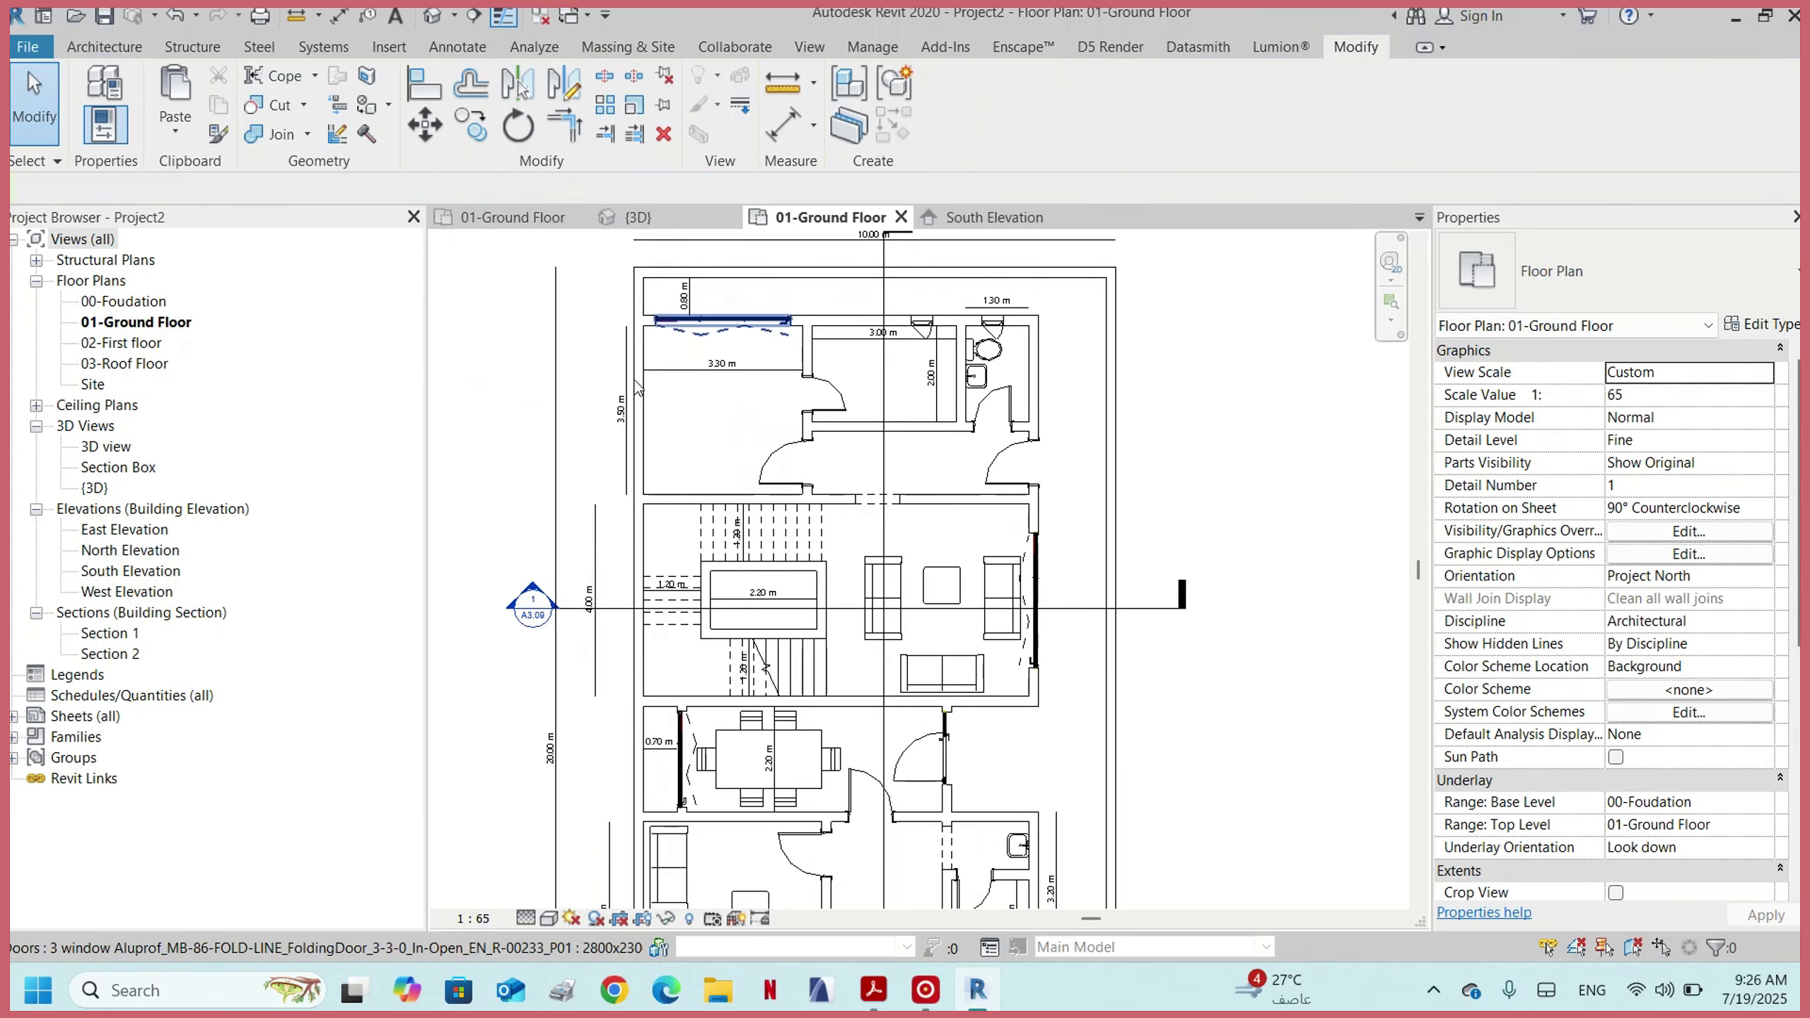
pyautogui.click(510, 217)
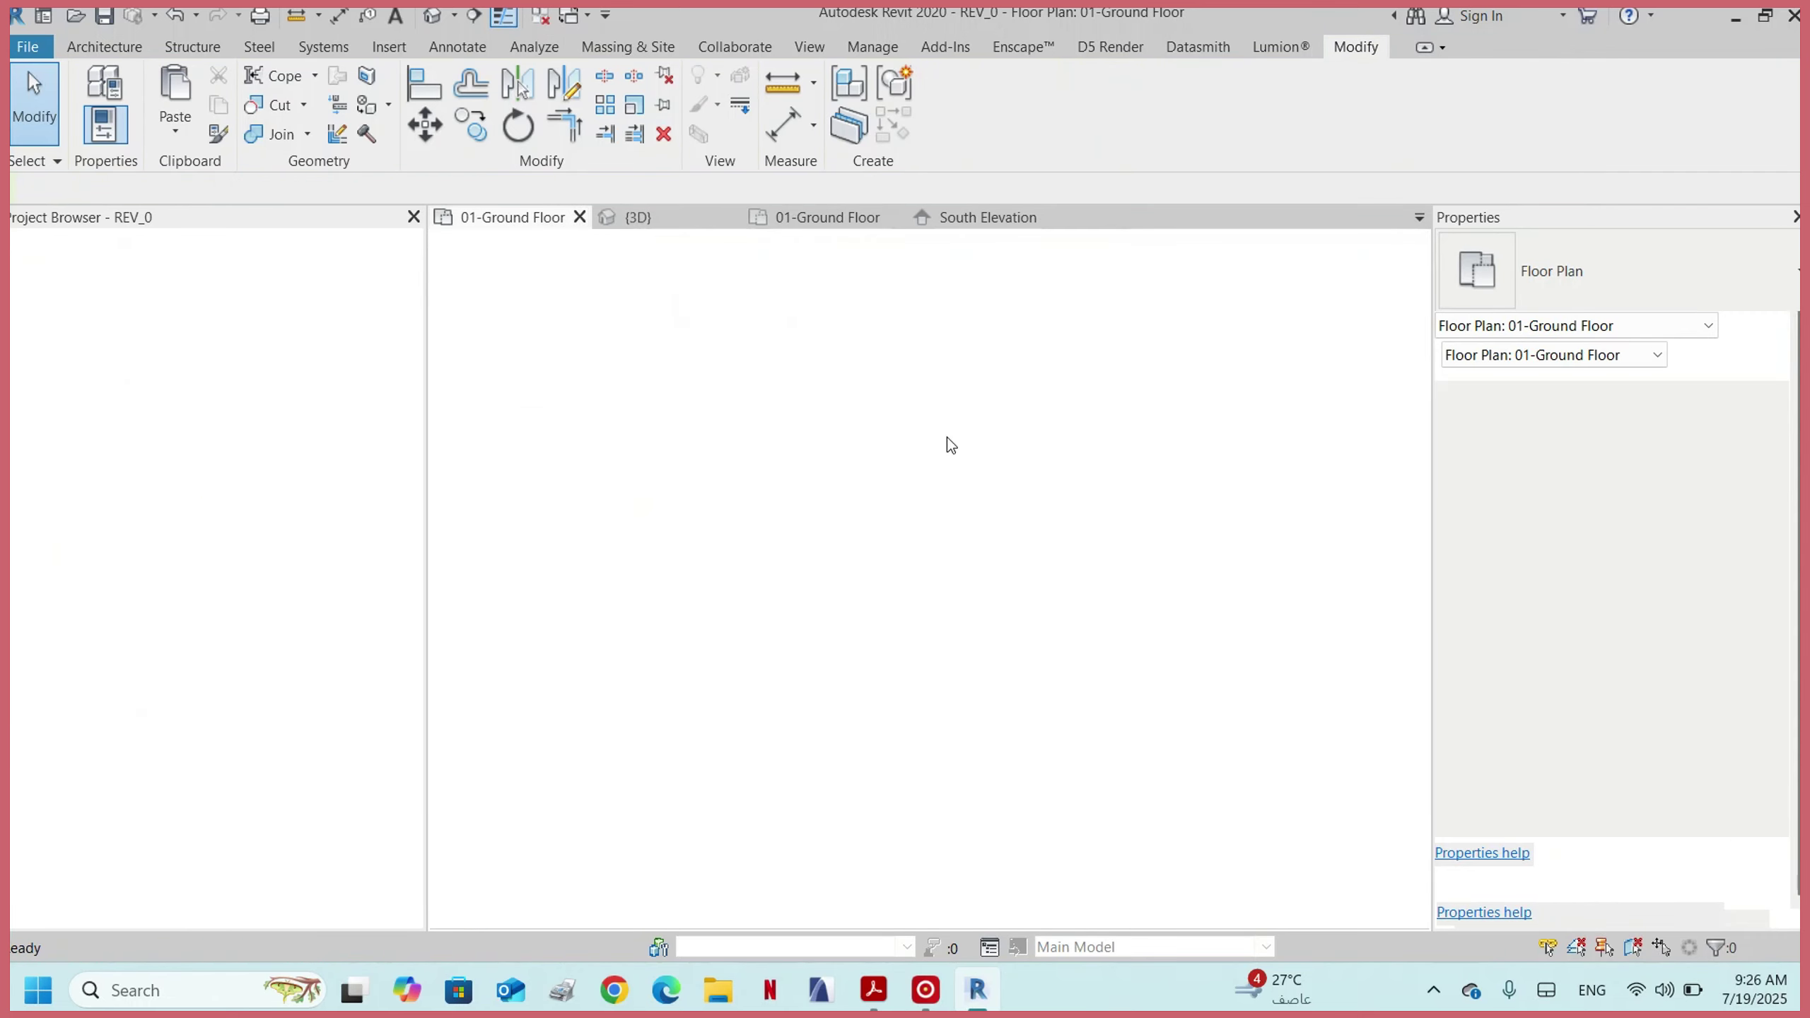
pyautogui.scroll(-3, 710, 359)
pyautogui.scroll(5, 710, 359)
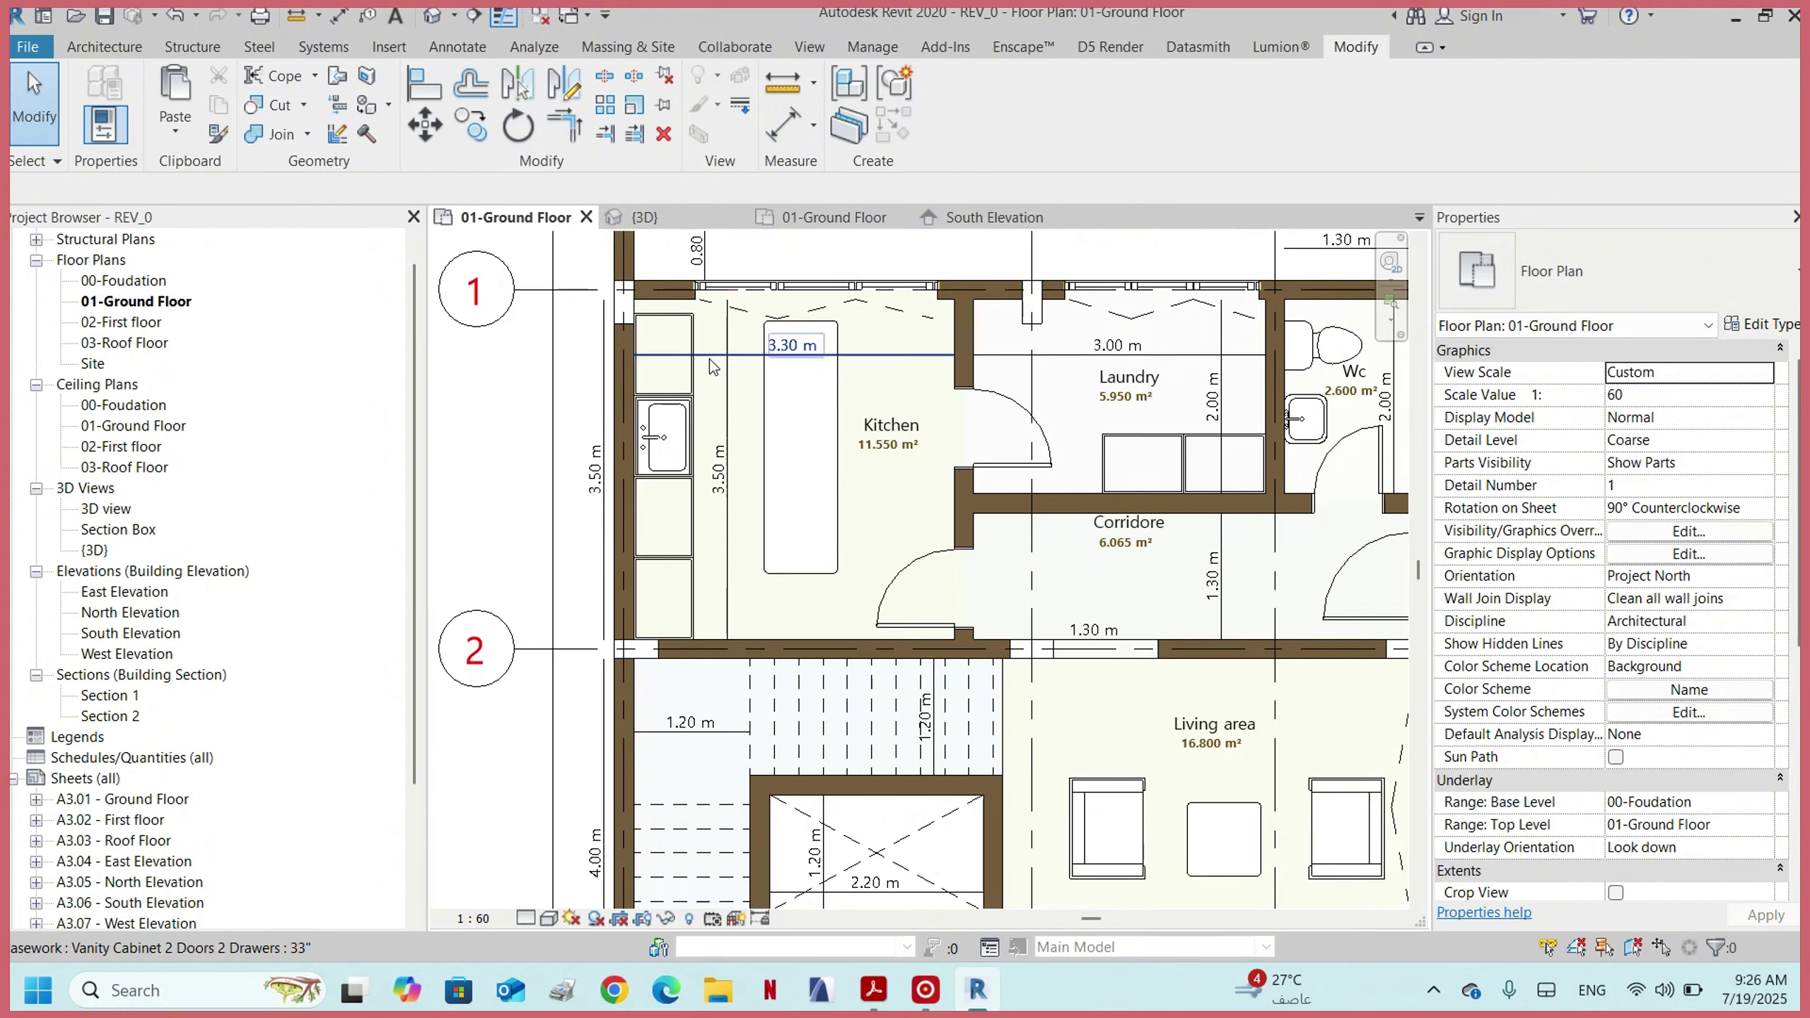
# - Copy the kitchen cabinets, sink, island table and folding window, plus the two laundry cabinets, from the REV_0 ground floor plan
pyautogui.click(686, 359)
pyautogui.keyDown('ctrl'); pyautogui.click(666, 442); pyautogui.keyUp('ctrl')
pyautogui.scroll(3, 687, 469)
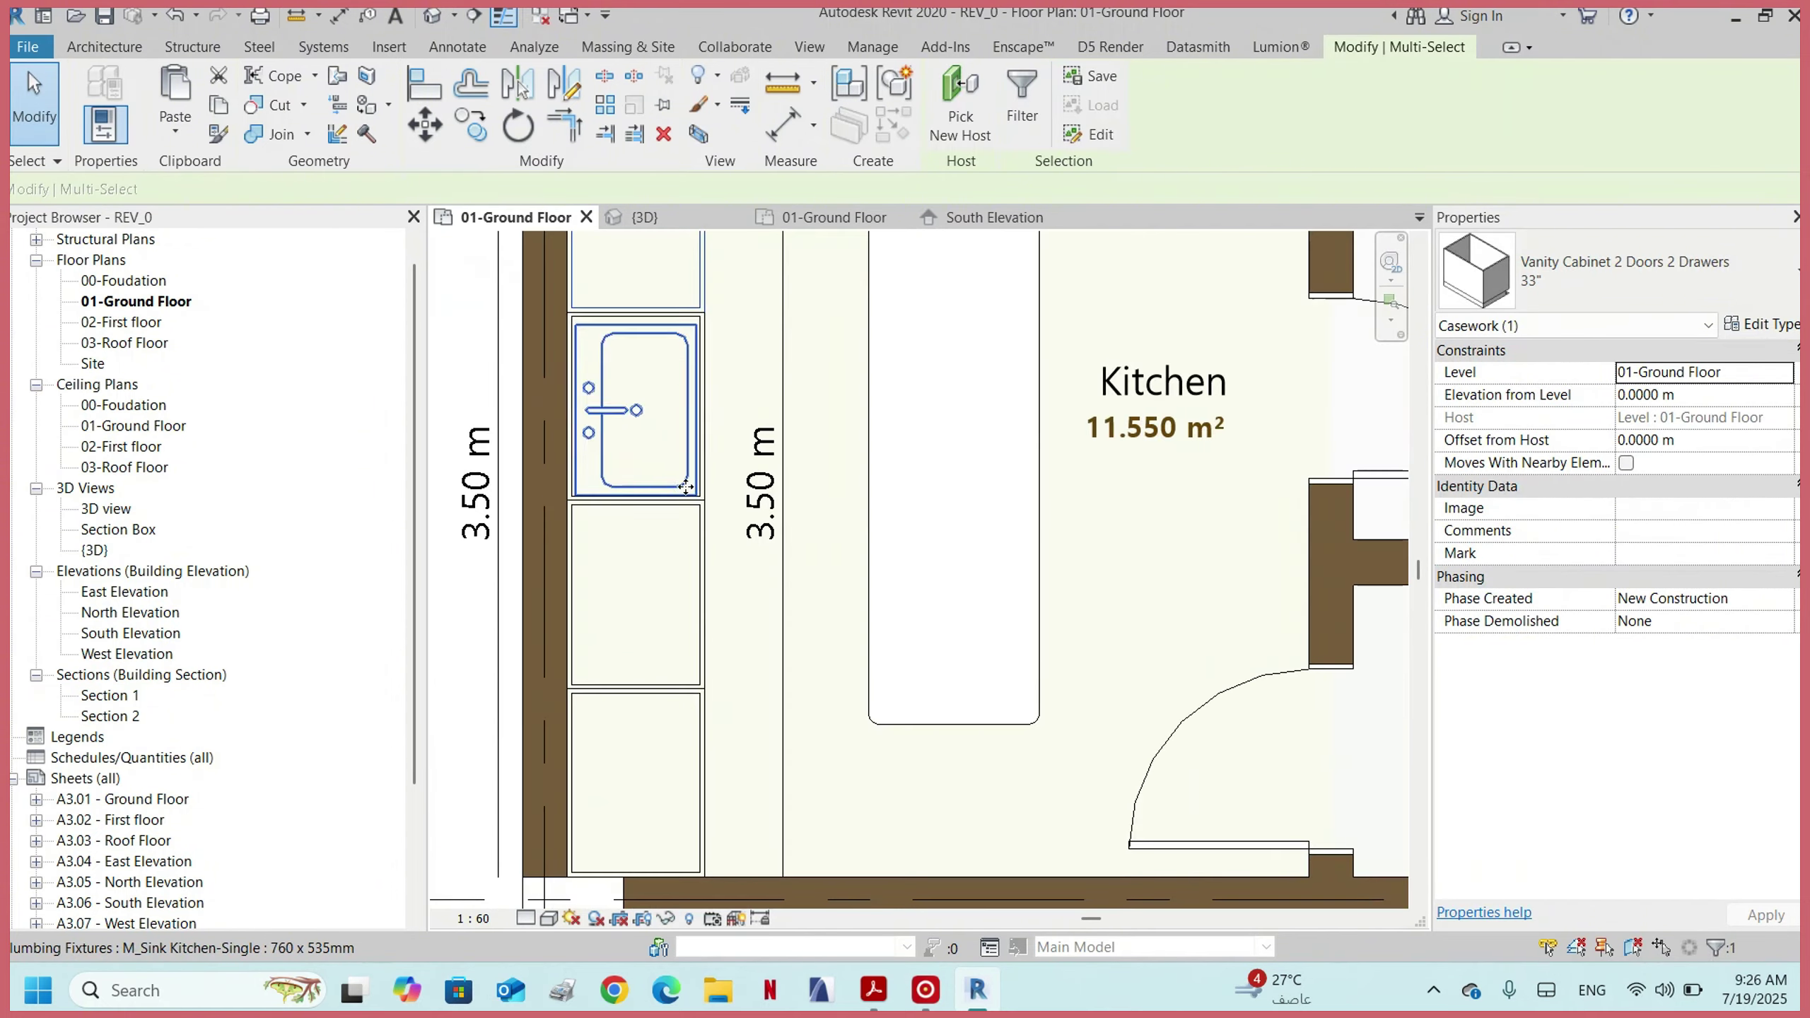
pyautogui.scroll(-3, 673, 468)
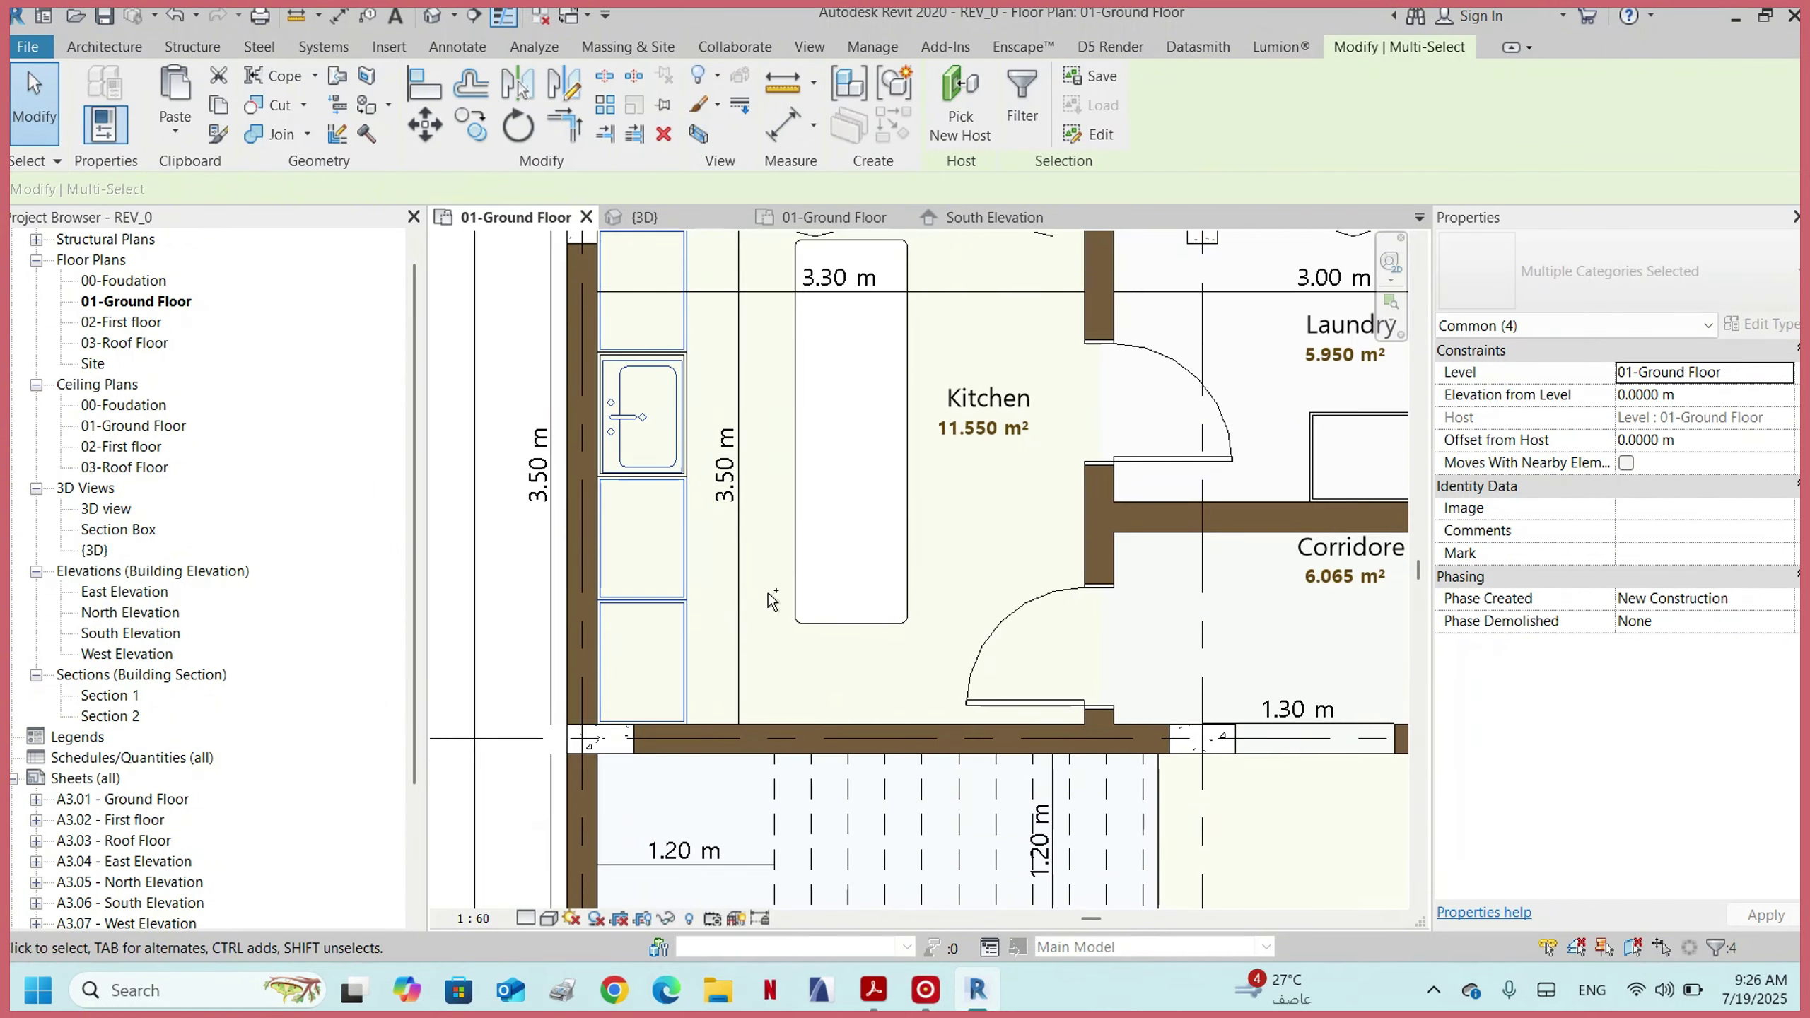
pyautogui.keyDown('ctrl'); pyautogui.click(809, 587); pyautogui.keyUp('ctrl')
pyautogui.scroll(-5, 761, 546)
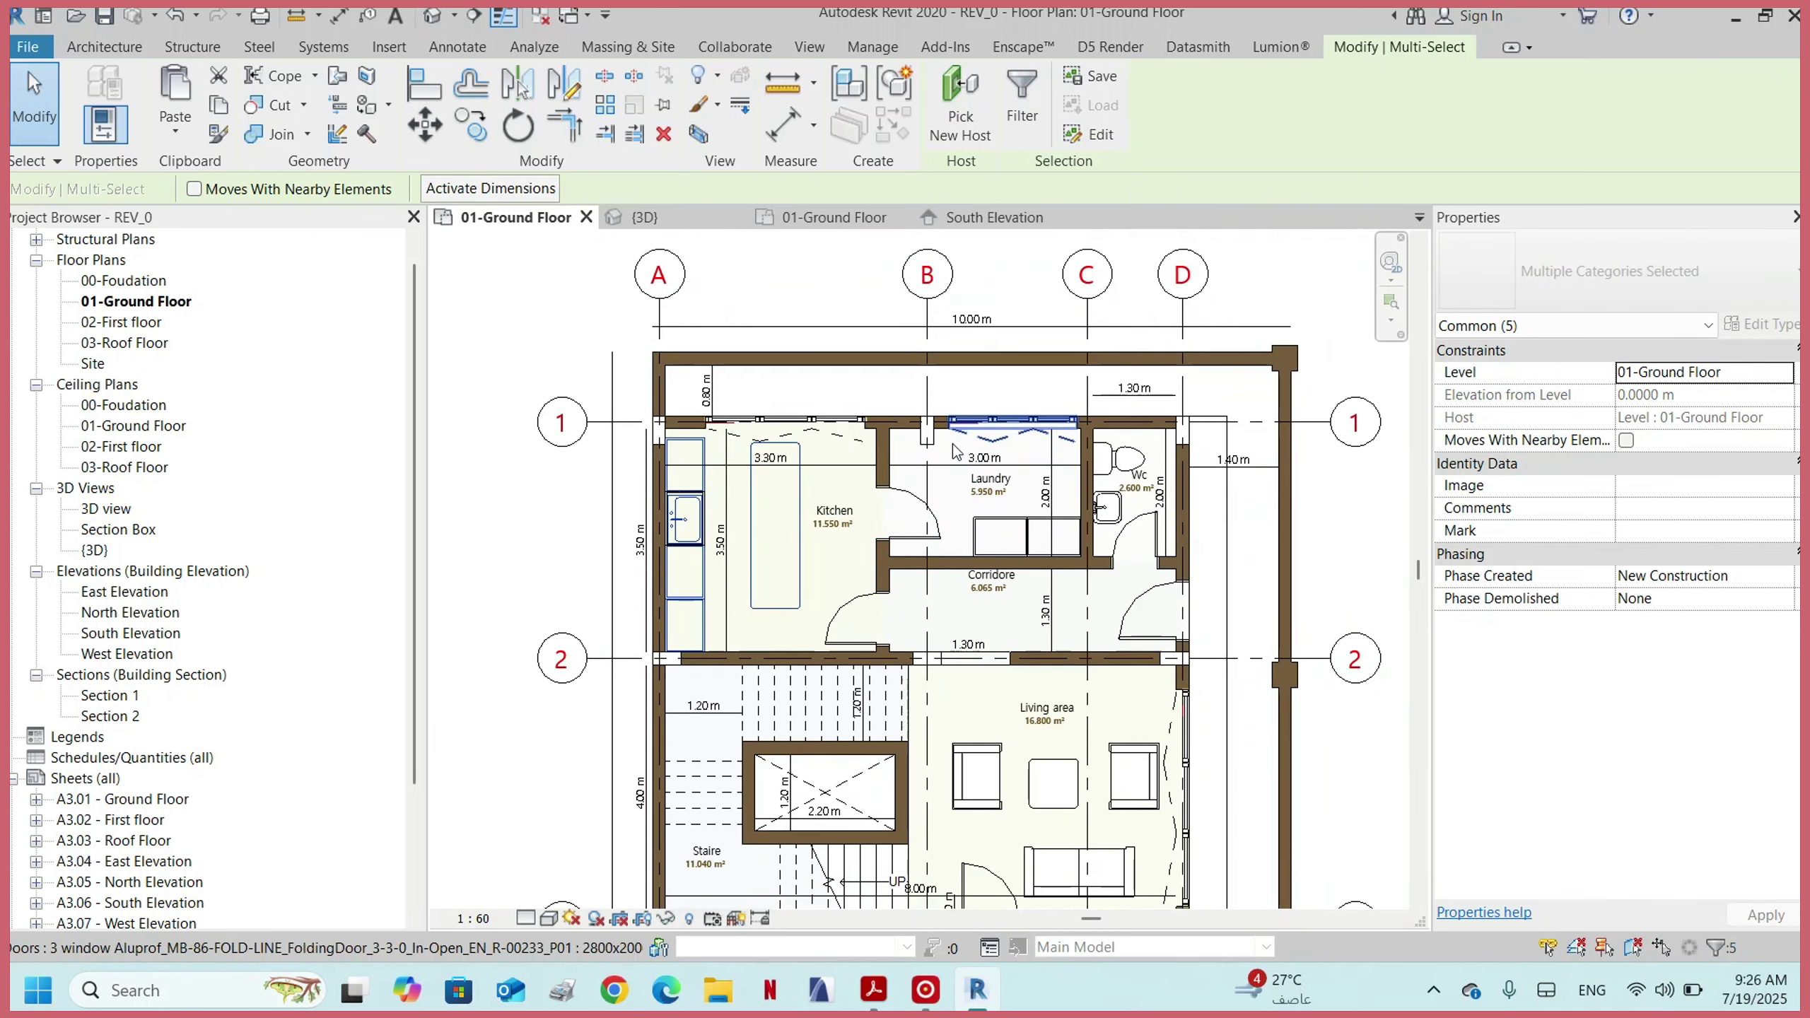
pyautogui.keyDown('ctrl'); pyautogui.click(983, 510); pyautogui.keyUp('ctrl')
pyautogui.scroll(5, 937, 502)
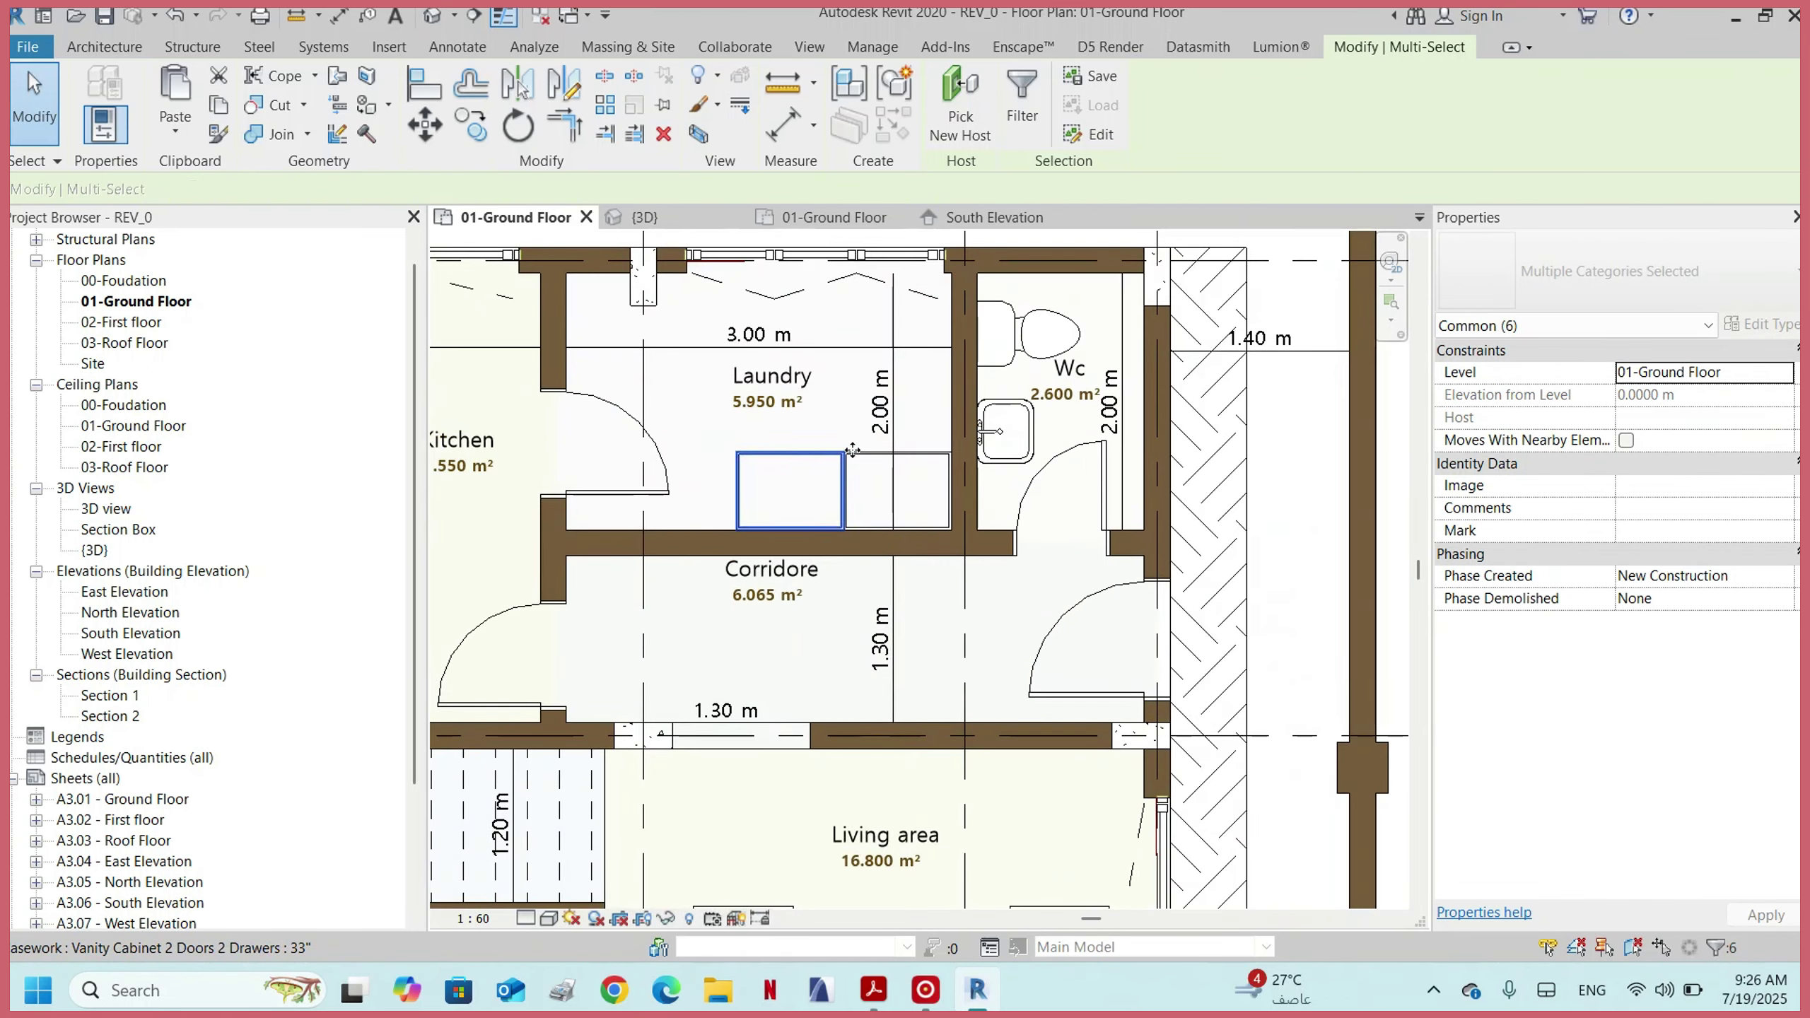
pyautogui.scroll(-2, 855, 513)
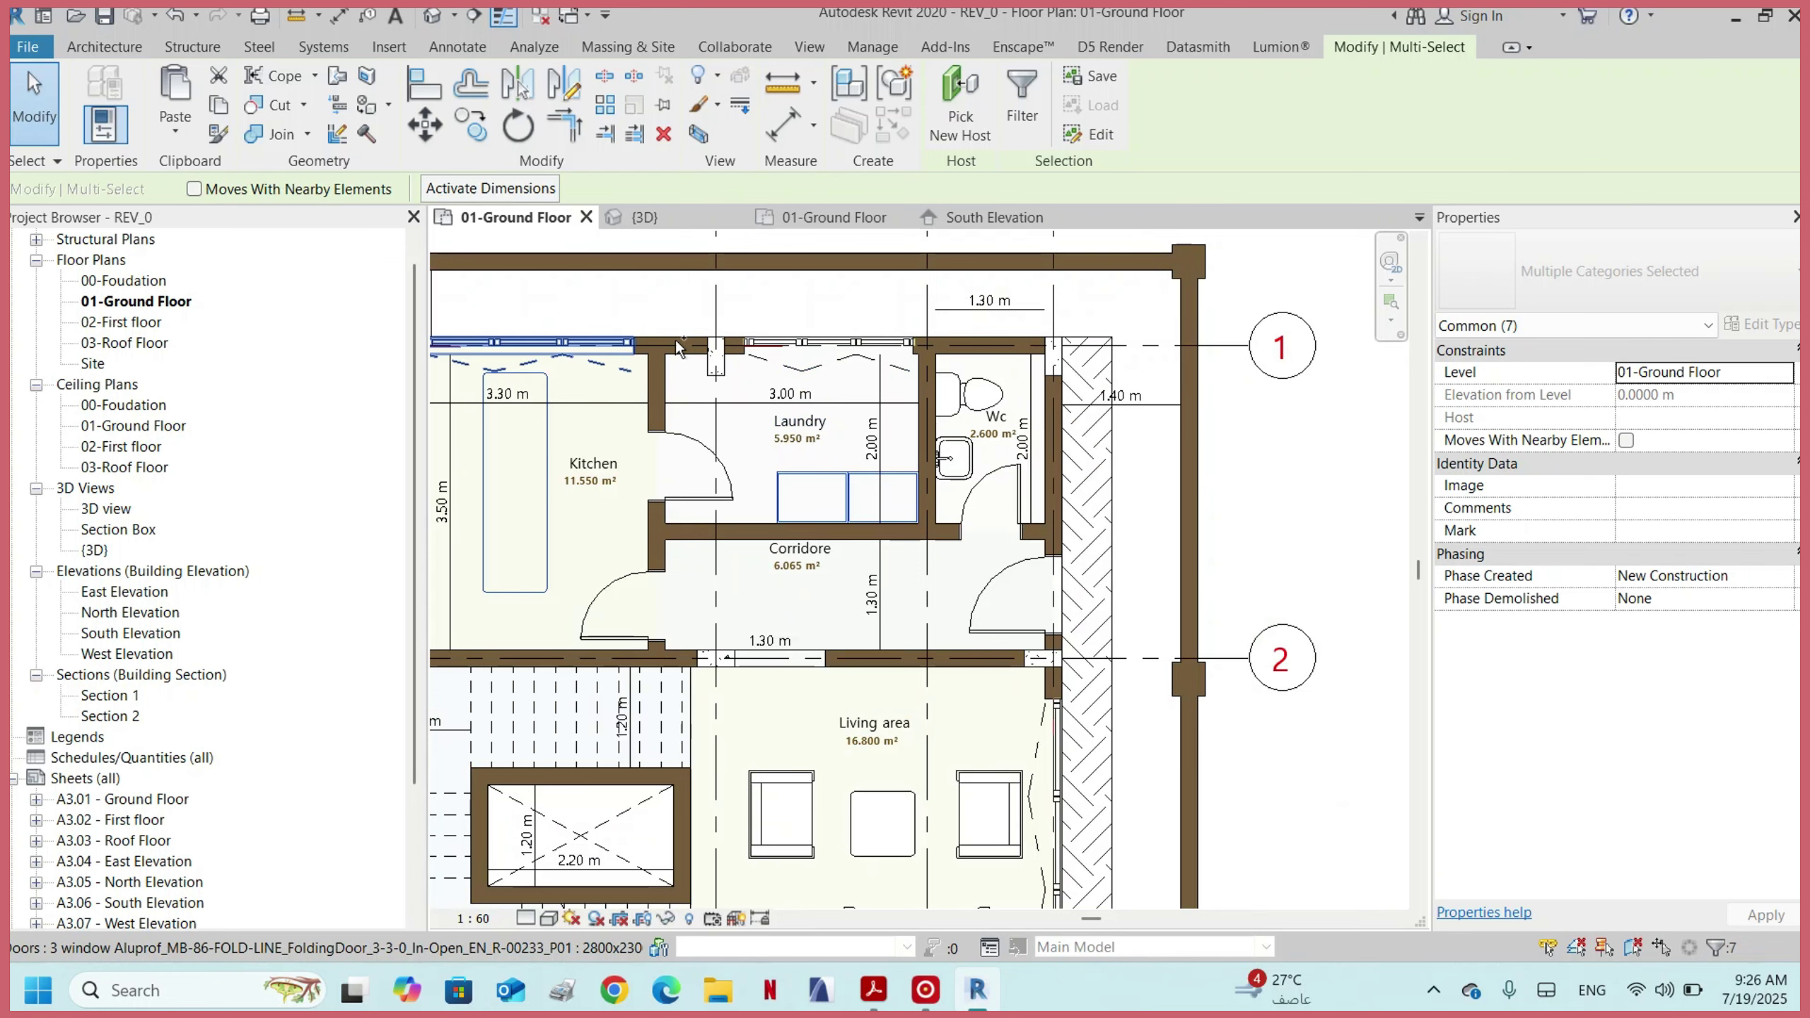
pyautogui.keyDown('ctrl'); pyautogui.click(827, 343); pyautogui.keyUp('ctrl')
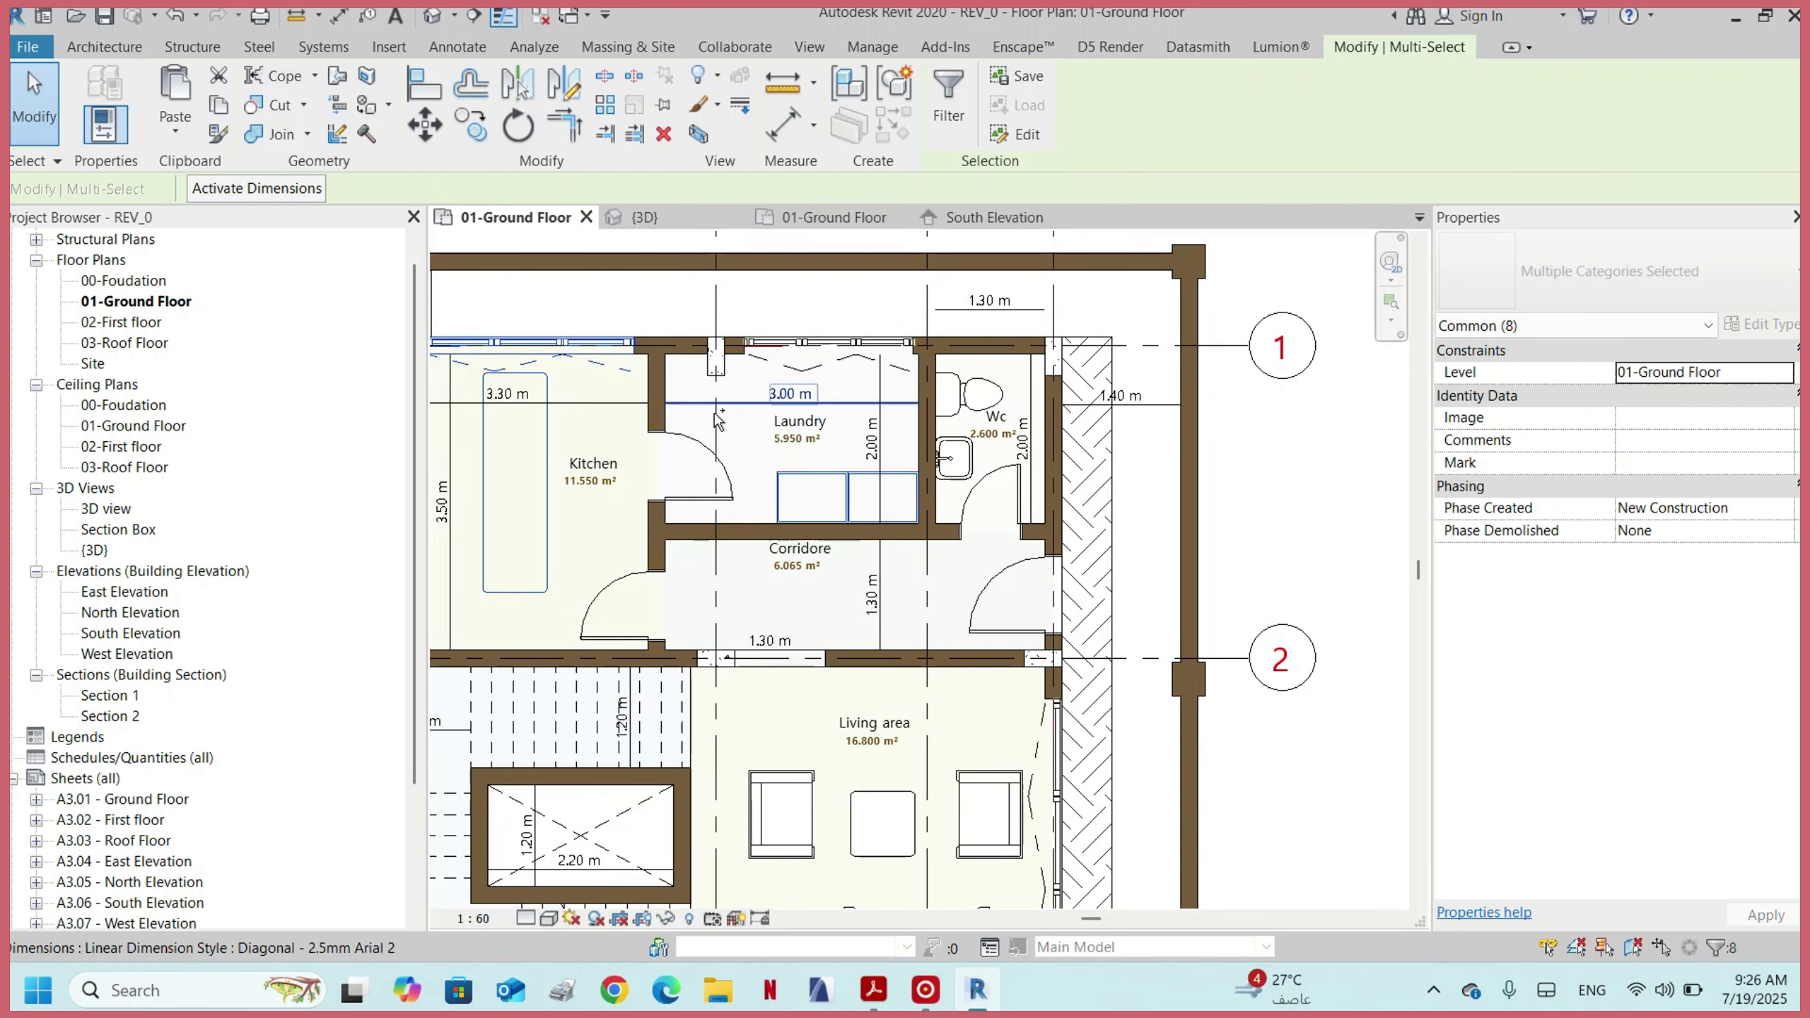
pyautogui.scroll(-3, 865, 365)
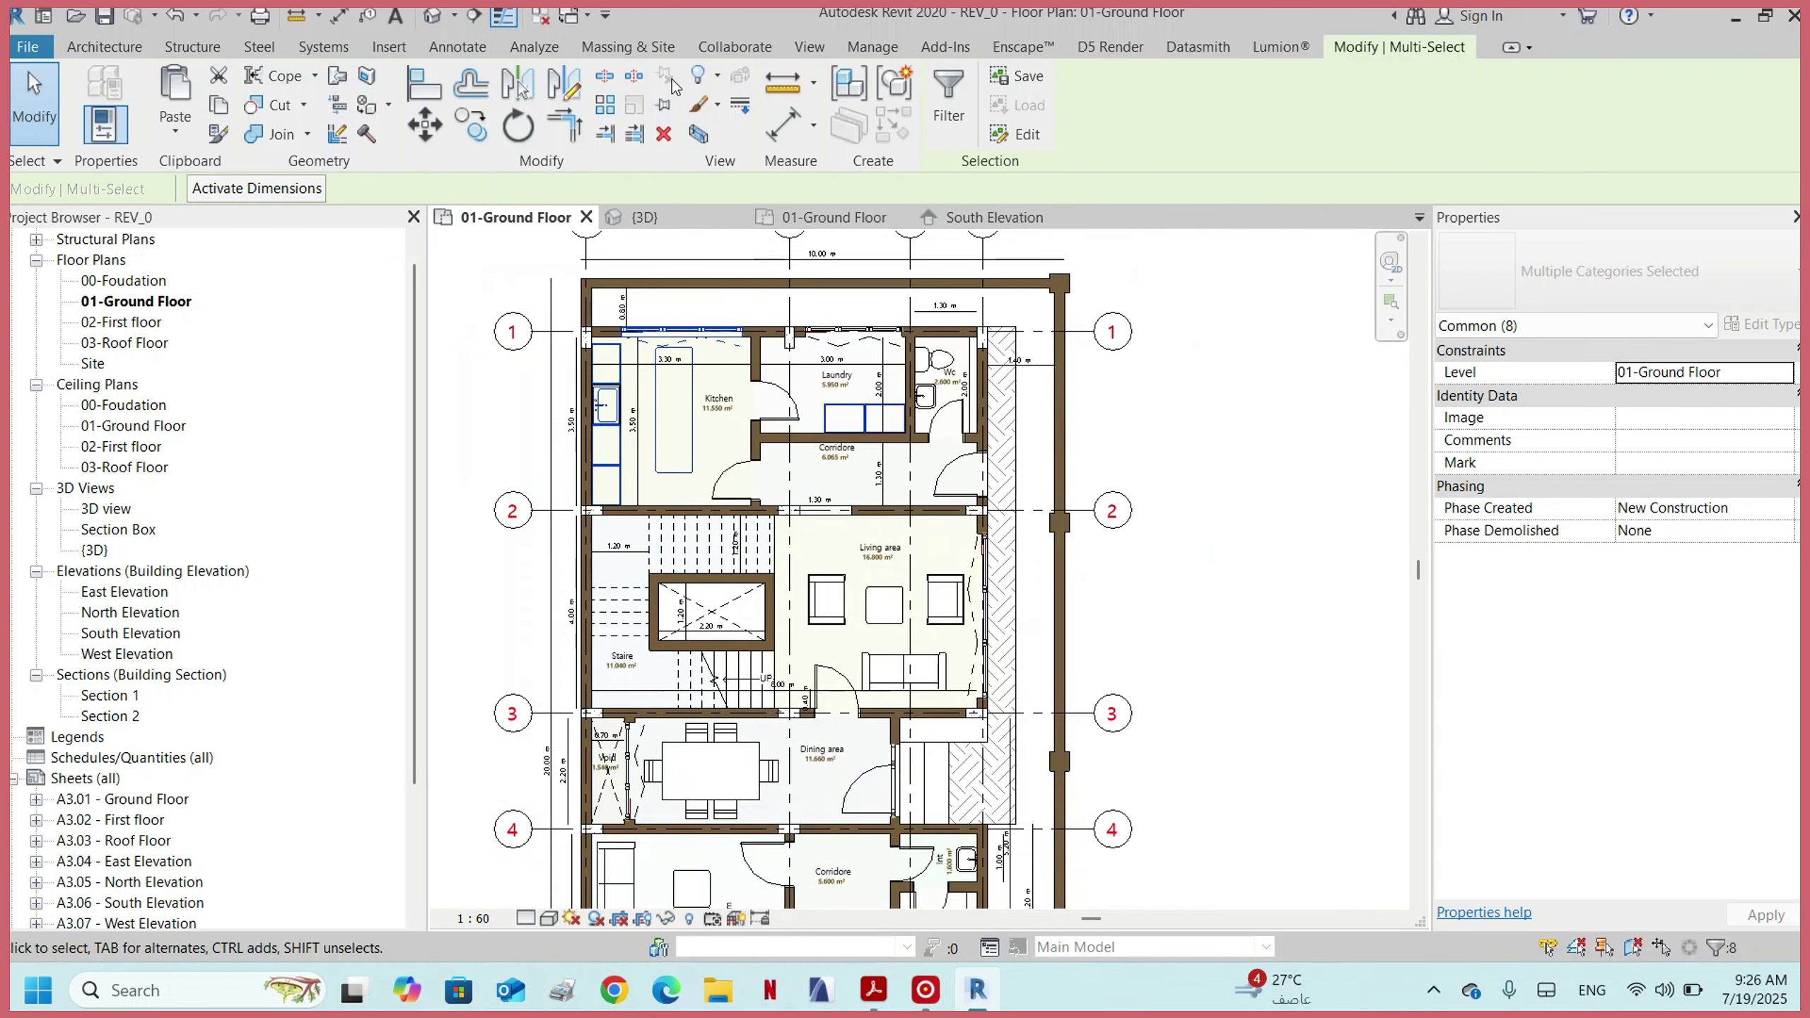
# - Paste the copied furniture into Project2's 01-Ground Floor plan in the empty area beside the house and finish the paste
pyautogui.click(827, 217)
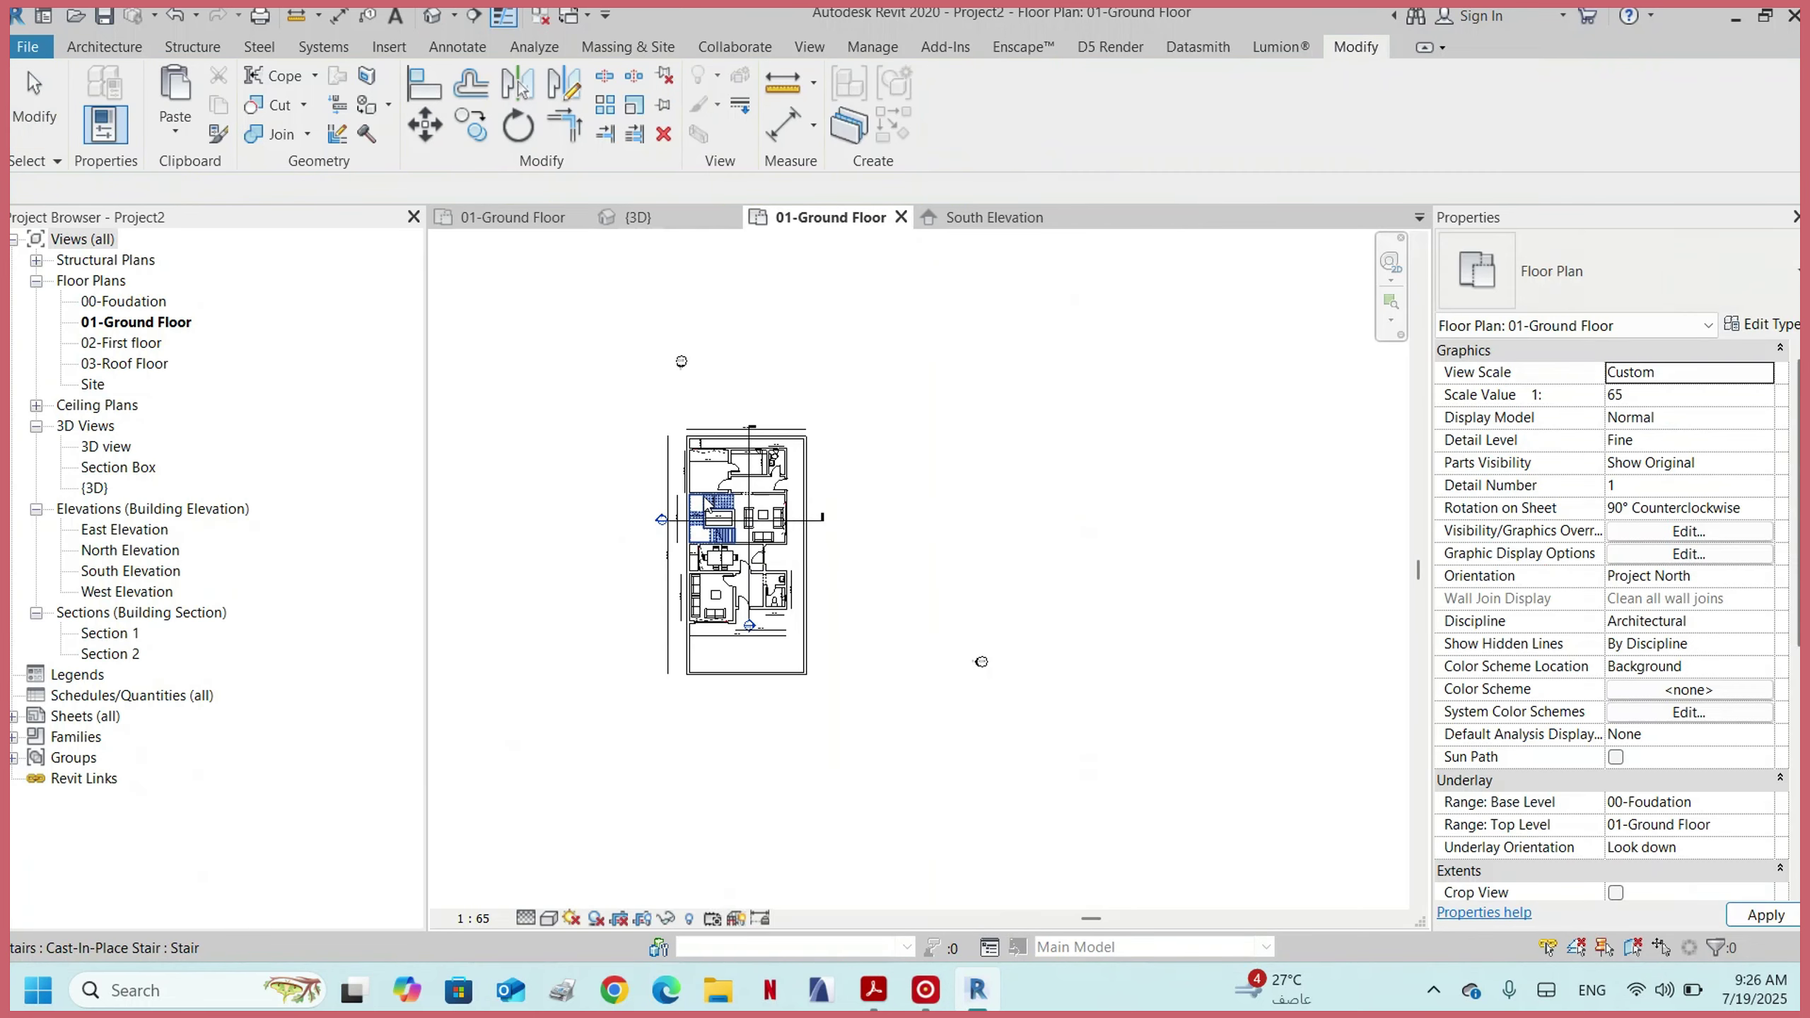
pyautogui.scroll(2, 878, 450)
pyautogui.hotkey('ctrl', 'v')
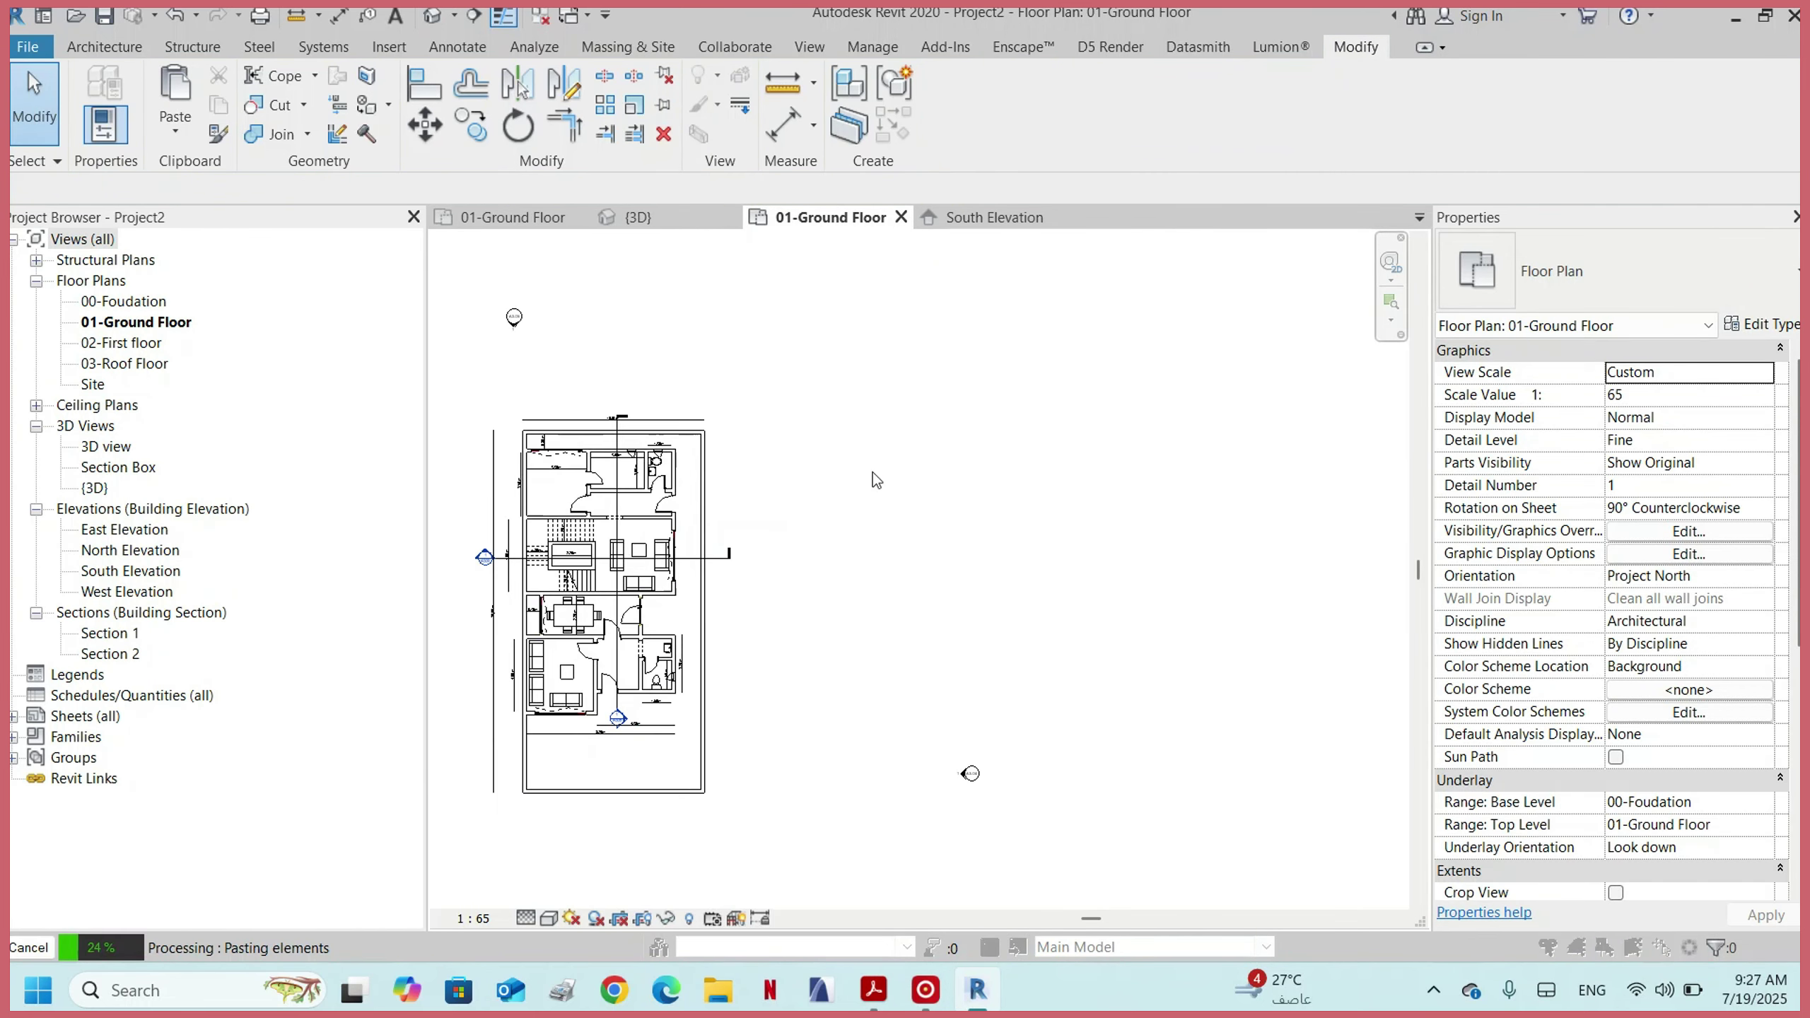
pyautogui.click(945, 592)
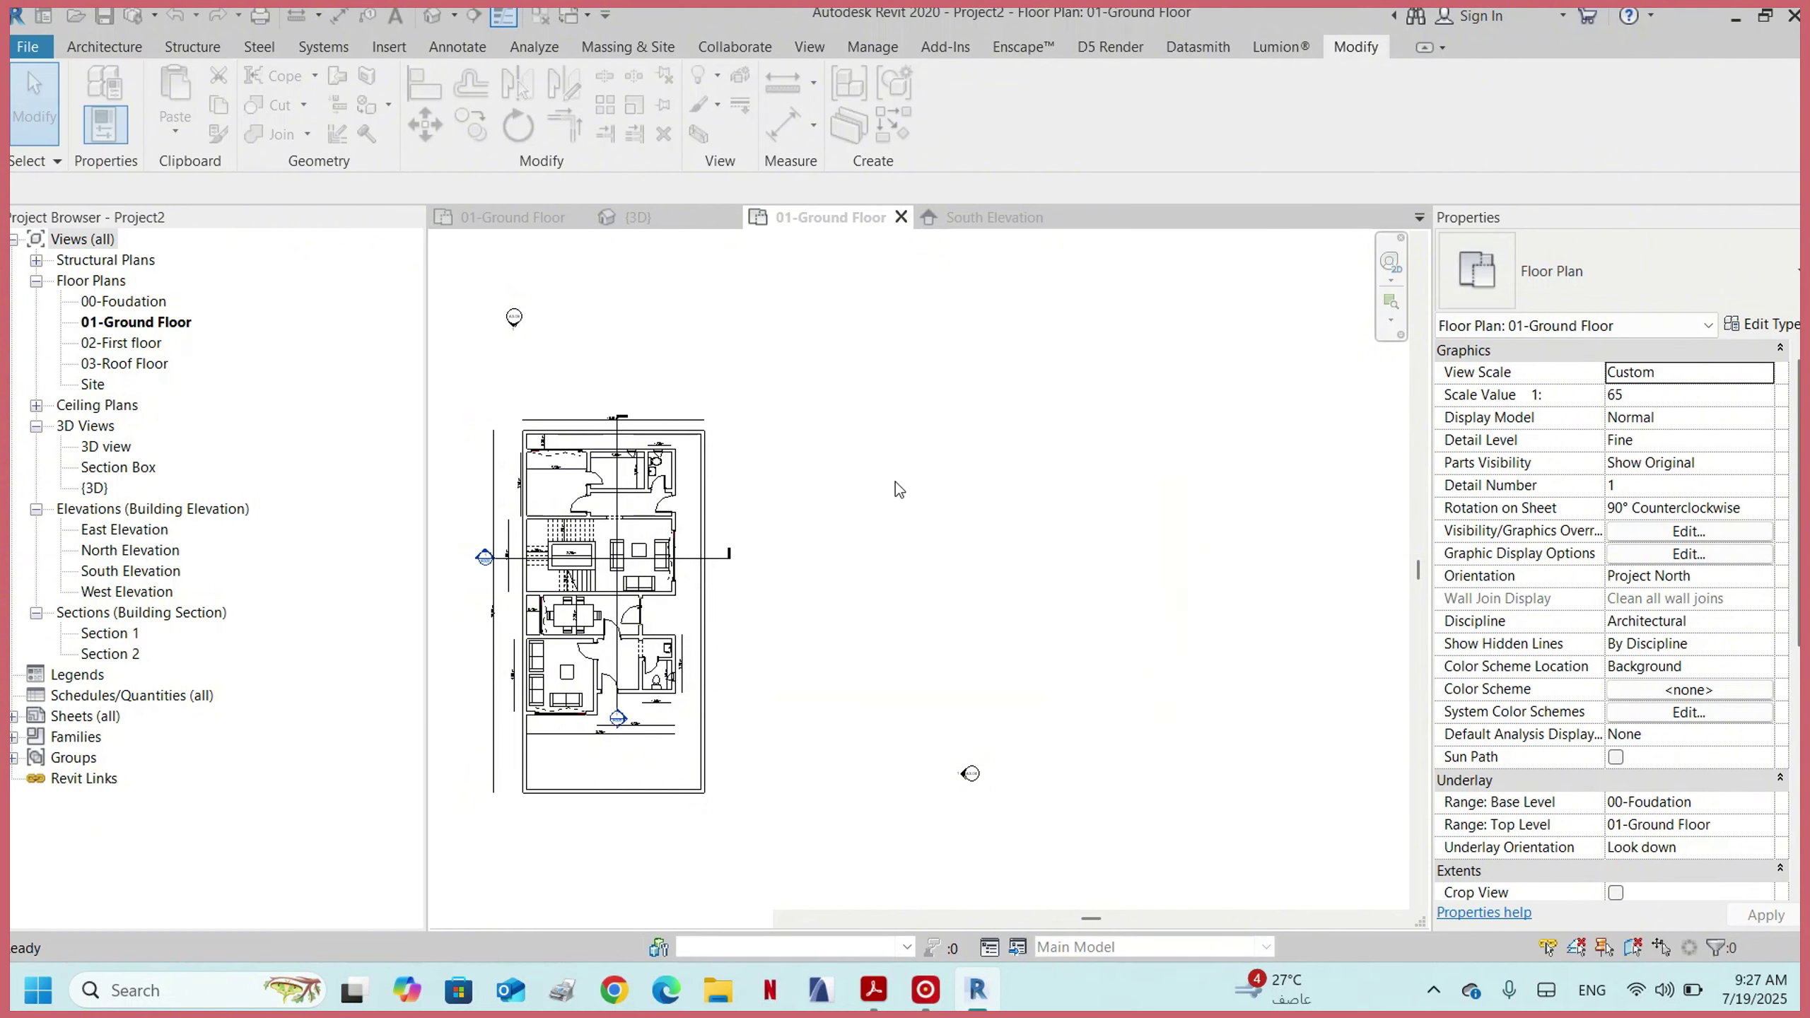
pyautogui.click(881, 447)
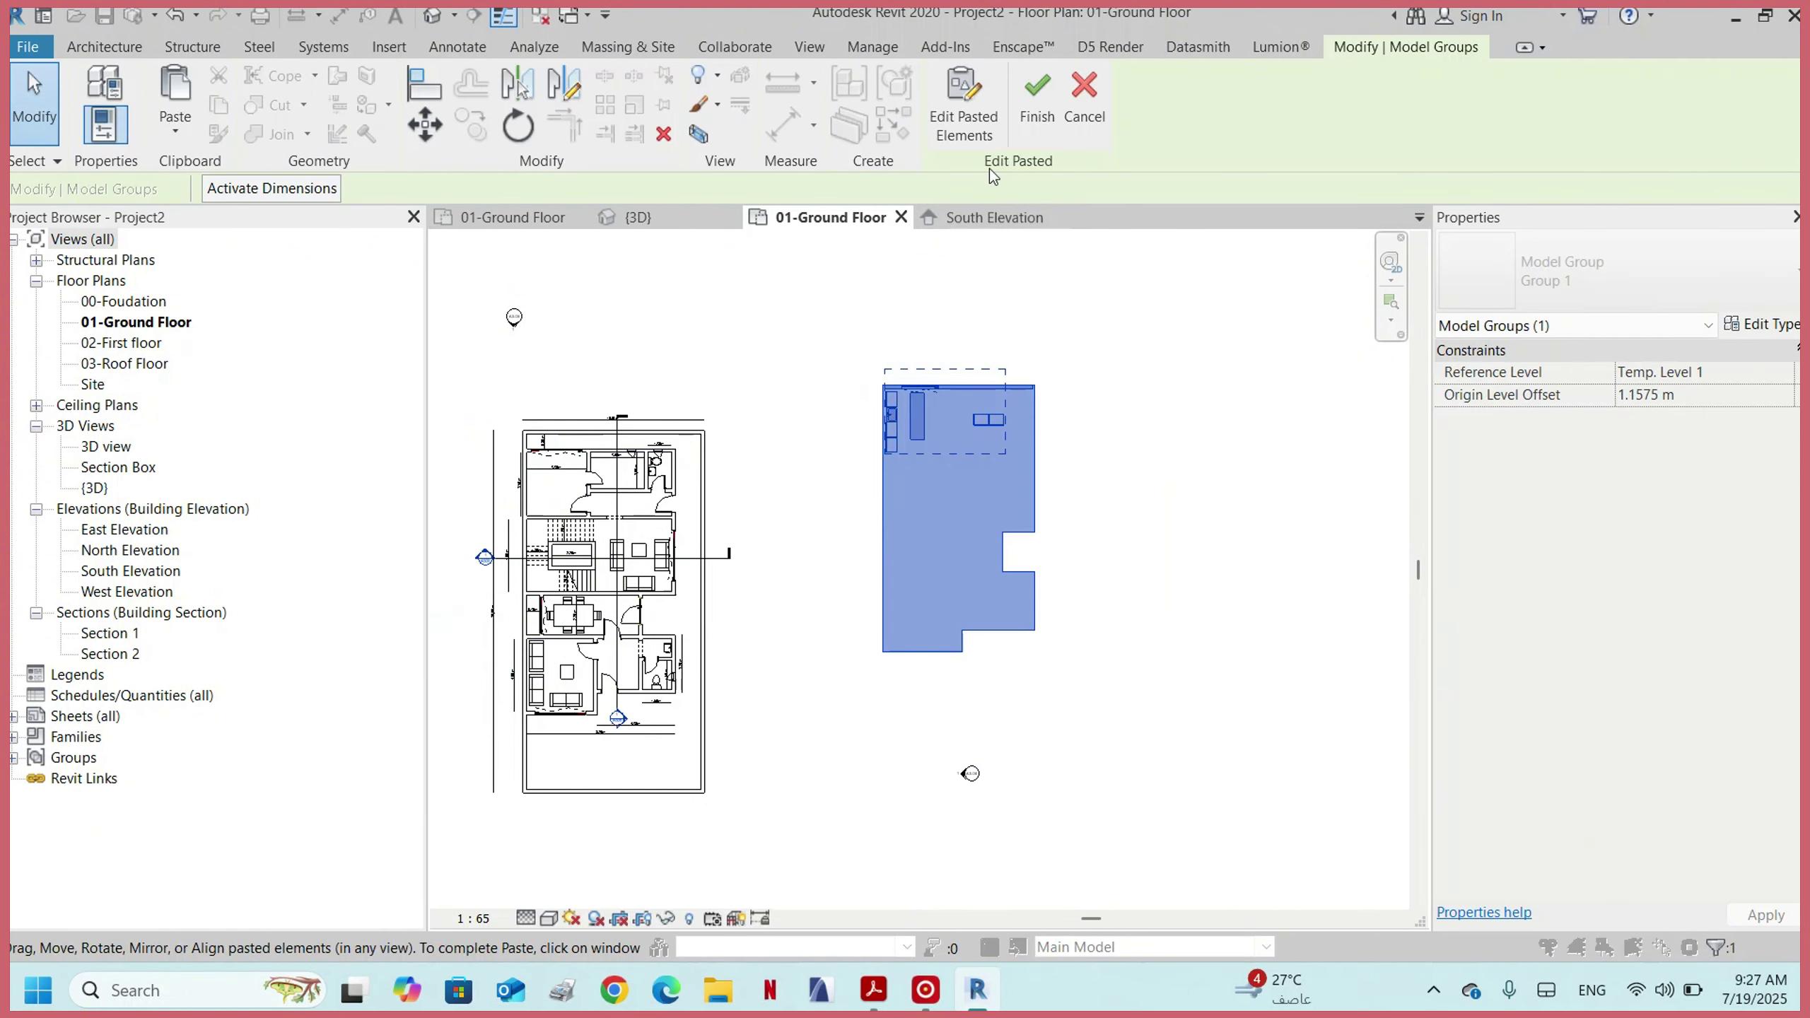
pyautogui.click(1035, 103)
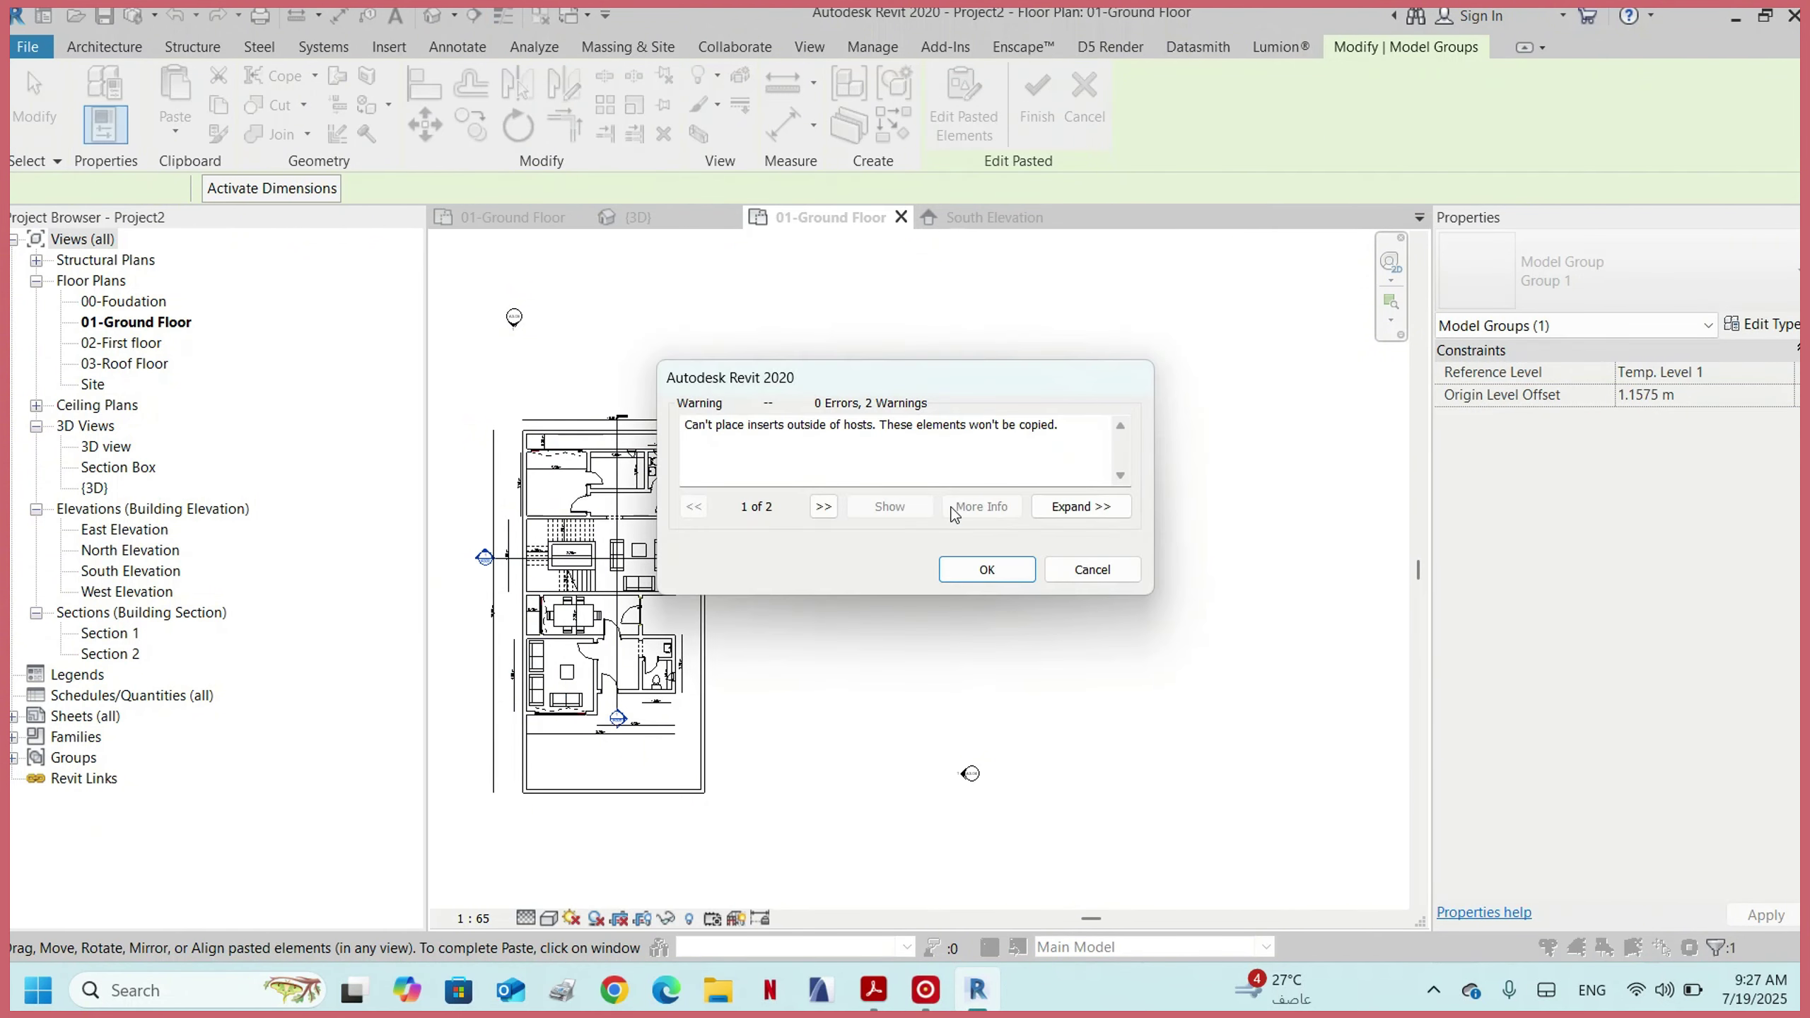
pyautogui.click(962, 575)
# - Move the pasted kitchen cabinets, sink and island table into the kitchen, using the cabinet row's lower corner as base point
pyautogui.scroll(2, 892, 410)
pyautogui.moveTo(830, 343); pyautogui.dragTo(964, 569)
pyautogui.press('m')
pyautogui.press('v')
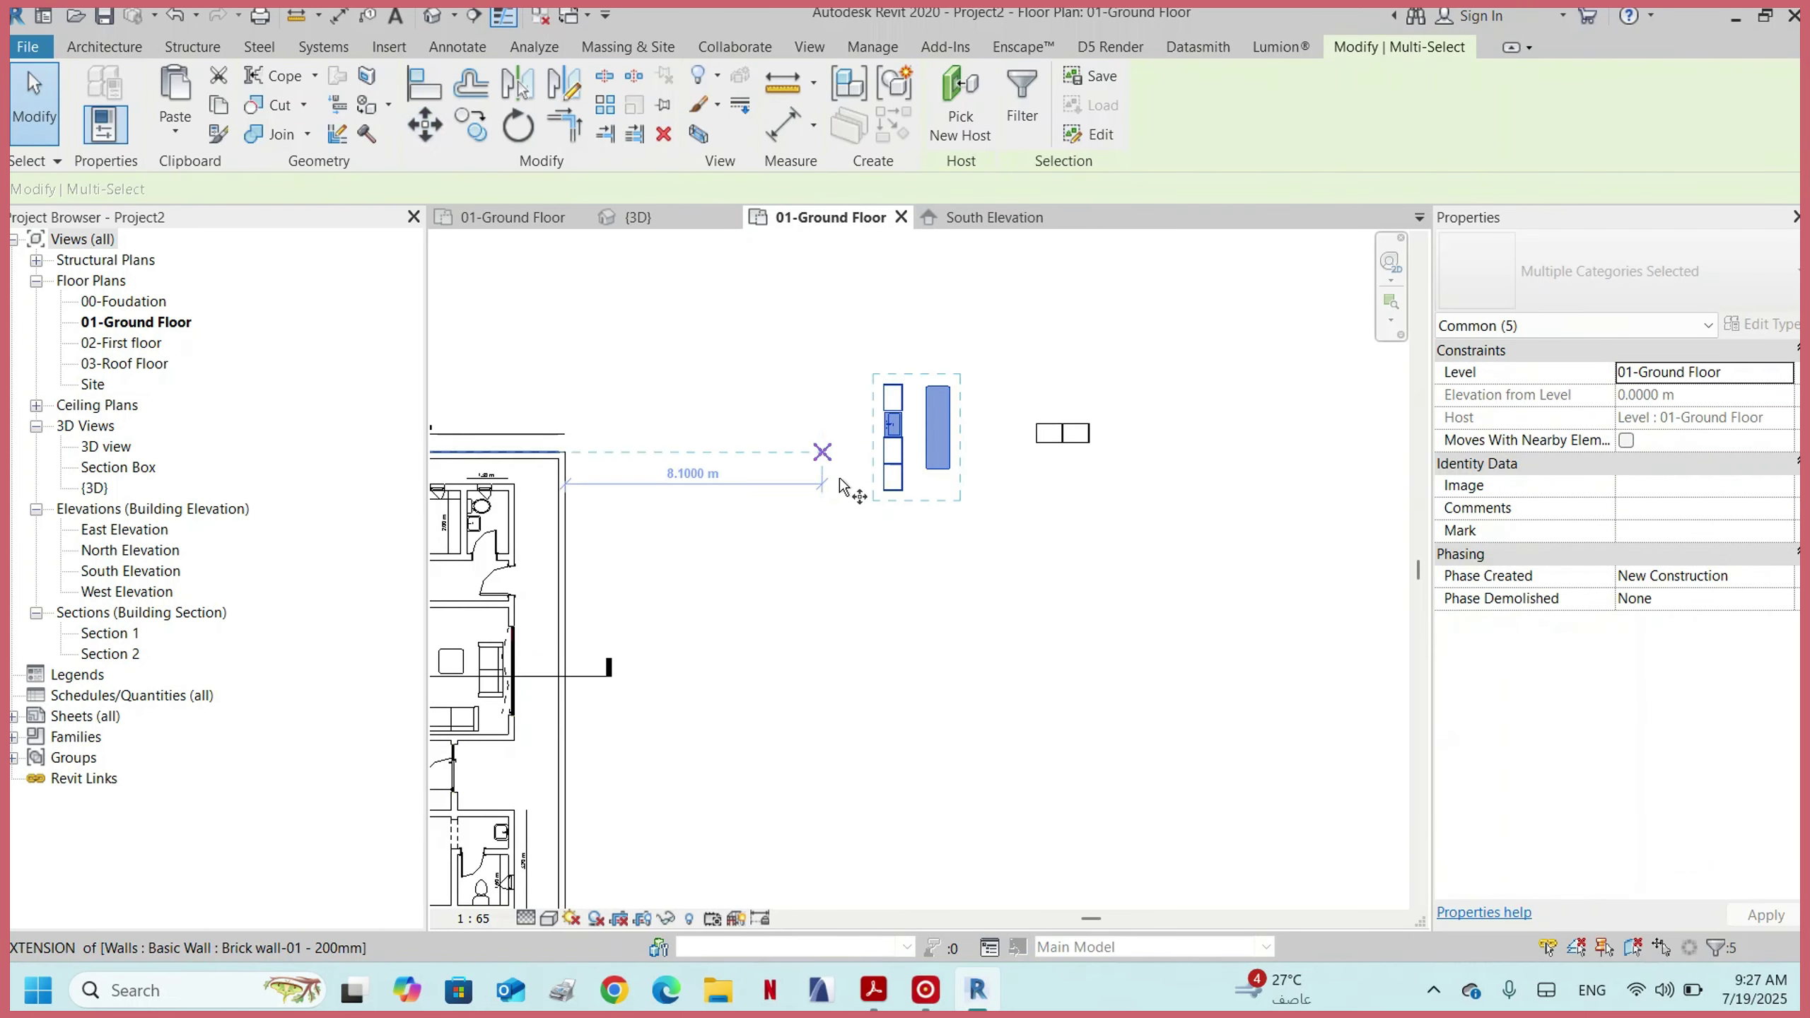
pyautogui.click(882, 487)
pyautogui.scroll(-3, 882, 488)
pyautogui.scroll(5, 622, 491)
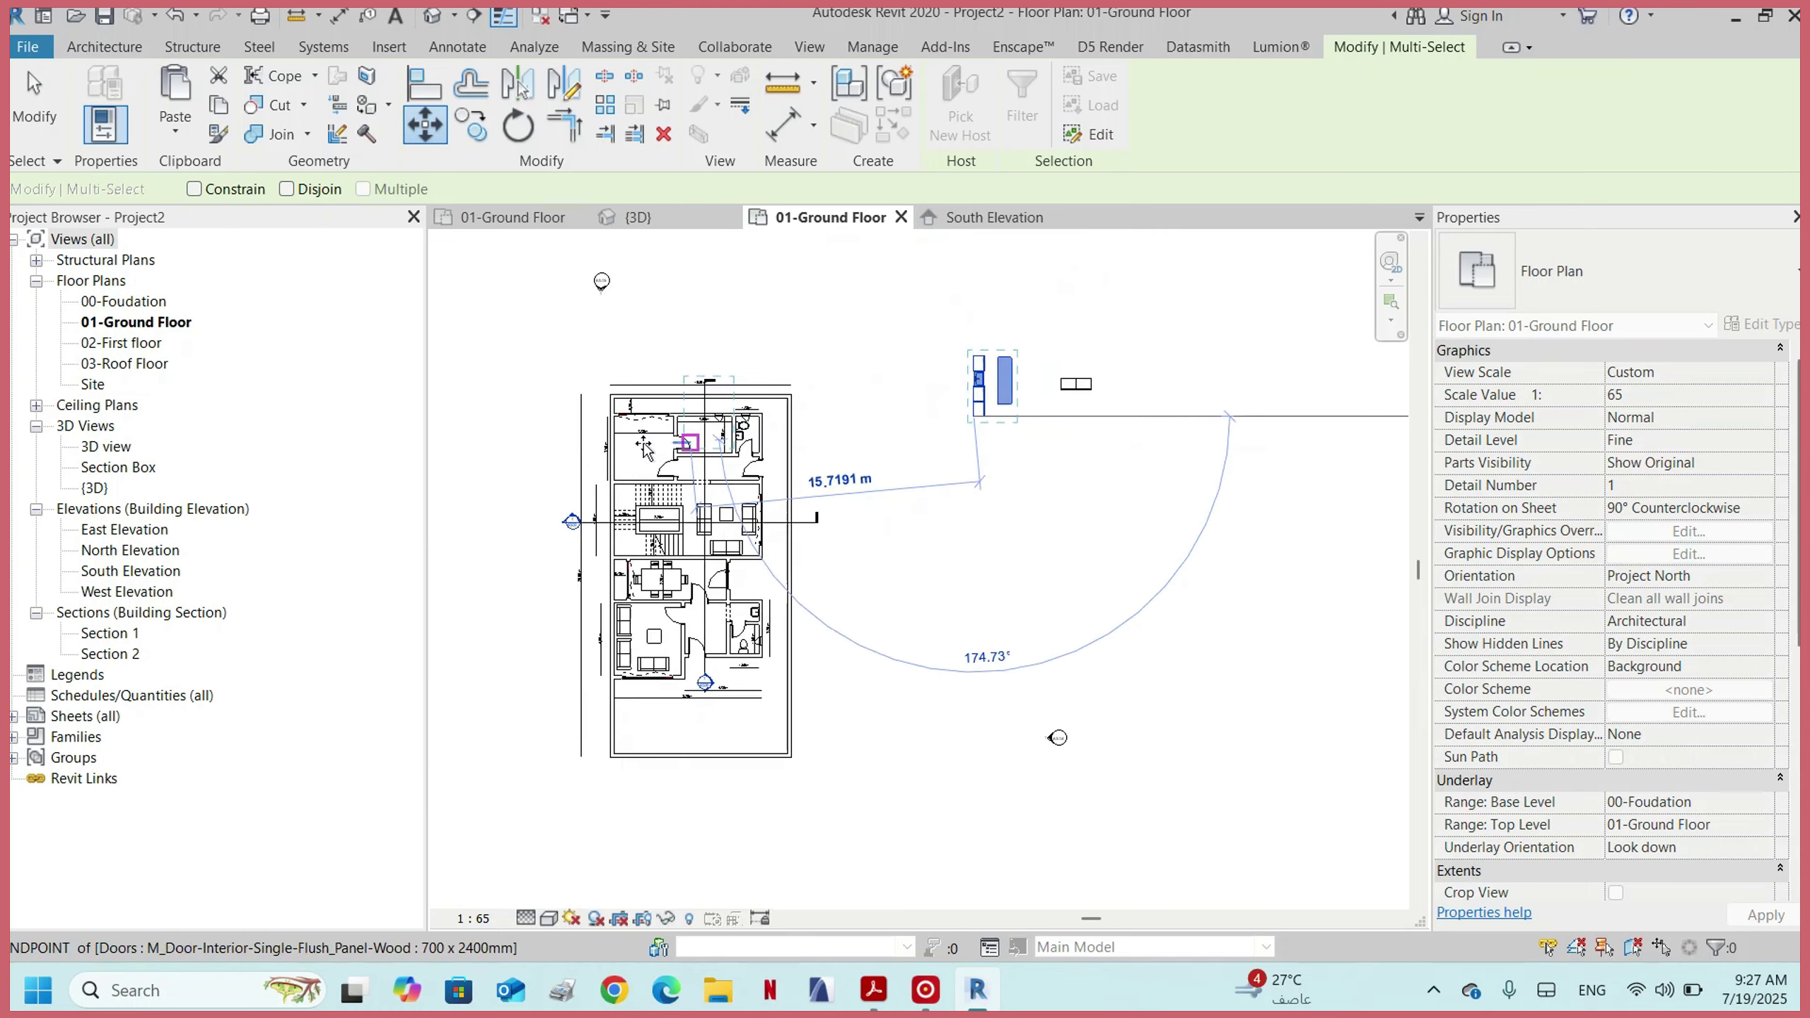
pyautogui.click(622, 490)
pyautogui.scroll(-2, 641, 428)
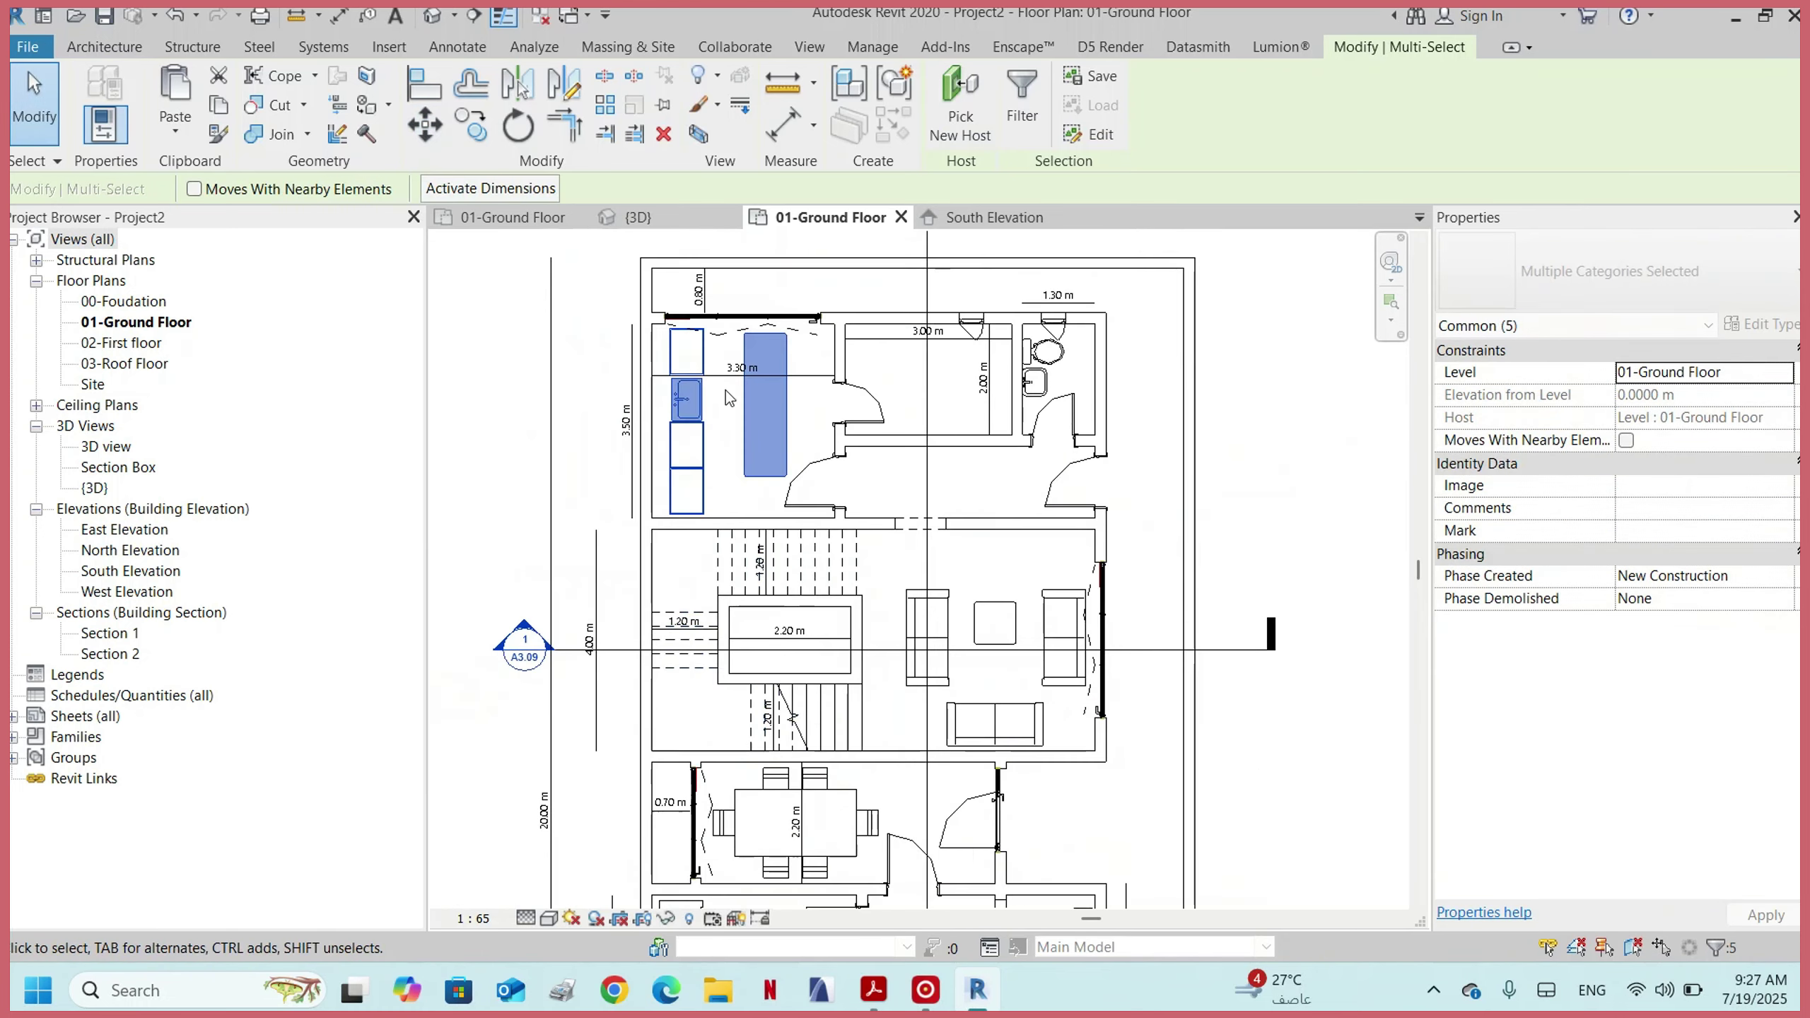
# - Nudge the cabinets, sink and island table sideways until the cabinet row sits against the kitchen's outer wall
pyautogui.scroll(4, 688, 440)
pyautogui.press('Left')
pyautogui.press('Left')
pyautogui.press('Left')
pyautogui.press('Left')
pyautogui.press('Left')
pyautogui.press('Left')
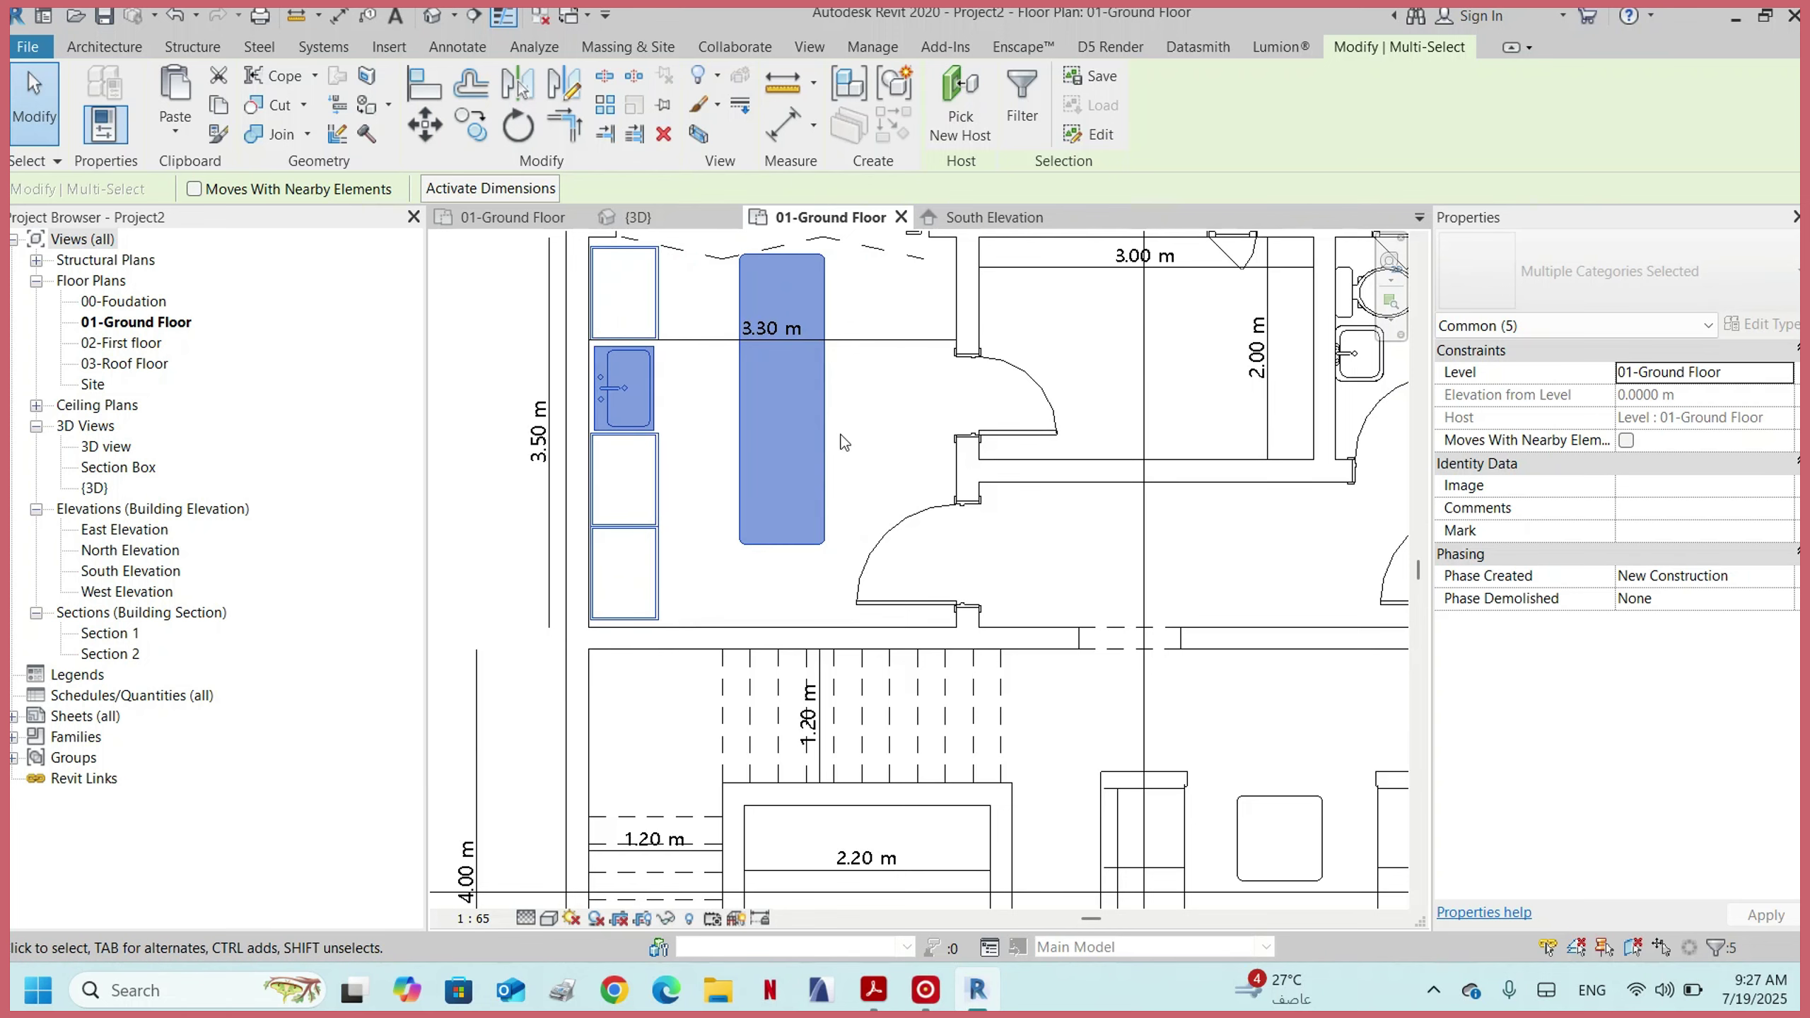
pyautogui.click(685, 427)
# - Copy the kitchen cabinet nearest the folding window by one cabinet length so that the copy sits under the sink
pyautogui.click(648, 317)
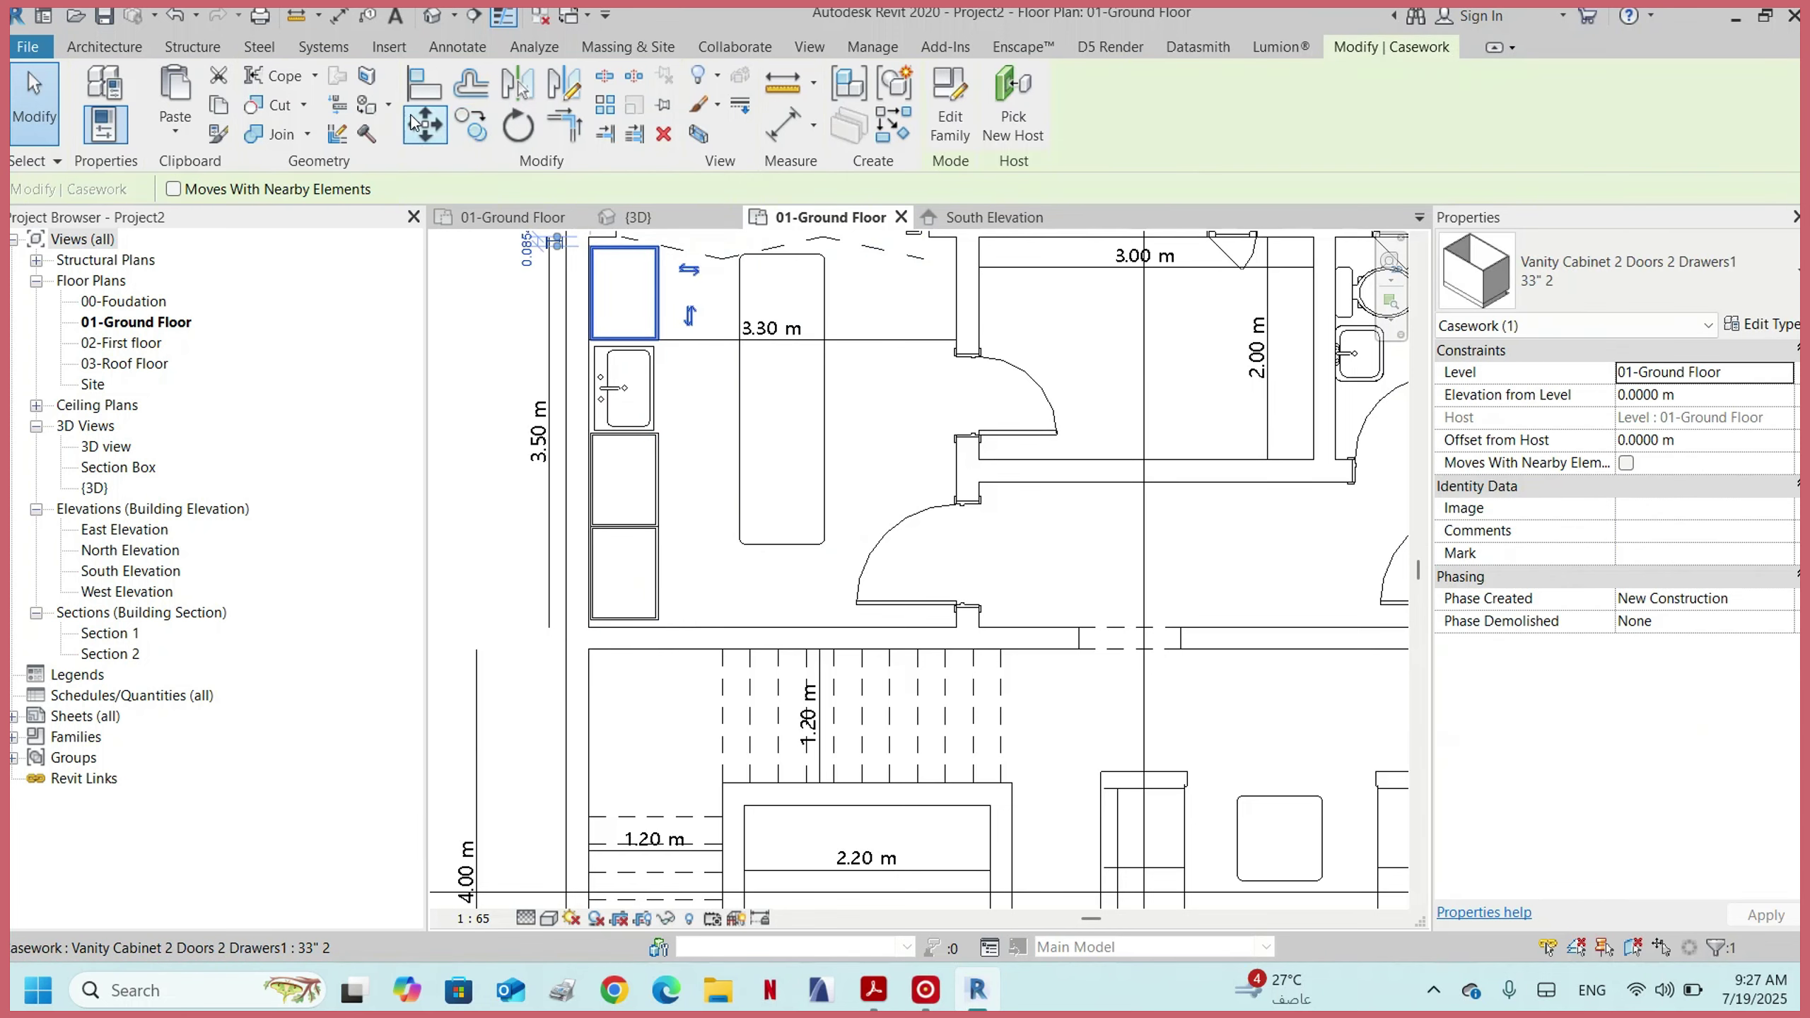
pyautogui.click(471, 125)
pyautogui.click(658, 246)
pyautogui.click(658, 335)
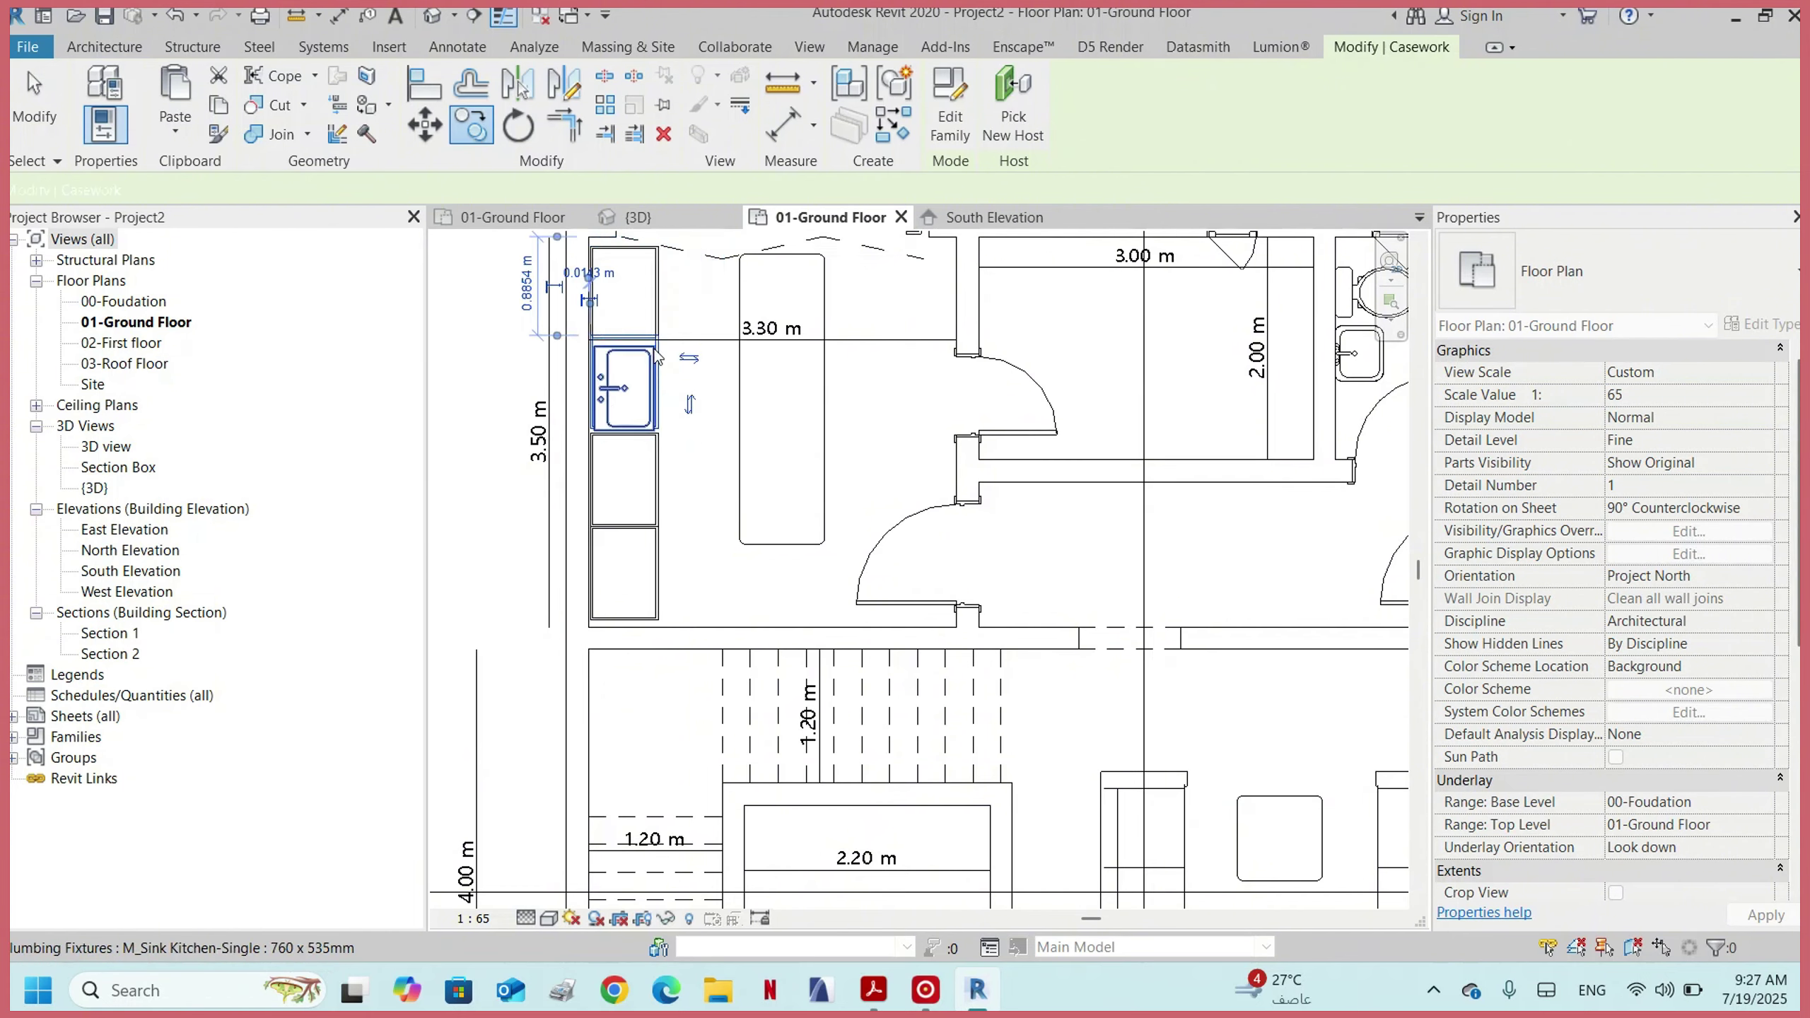
# - Align the lower edge of the sink unit with the adjoining edge of the cabinet below it
pyautogui.scroll(5, 653, 349)
pyautogui.click(436, 103)
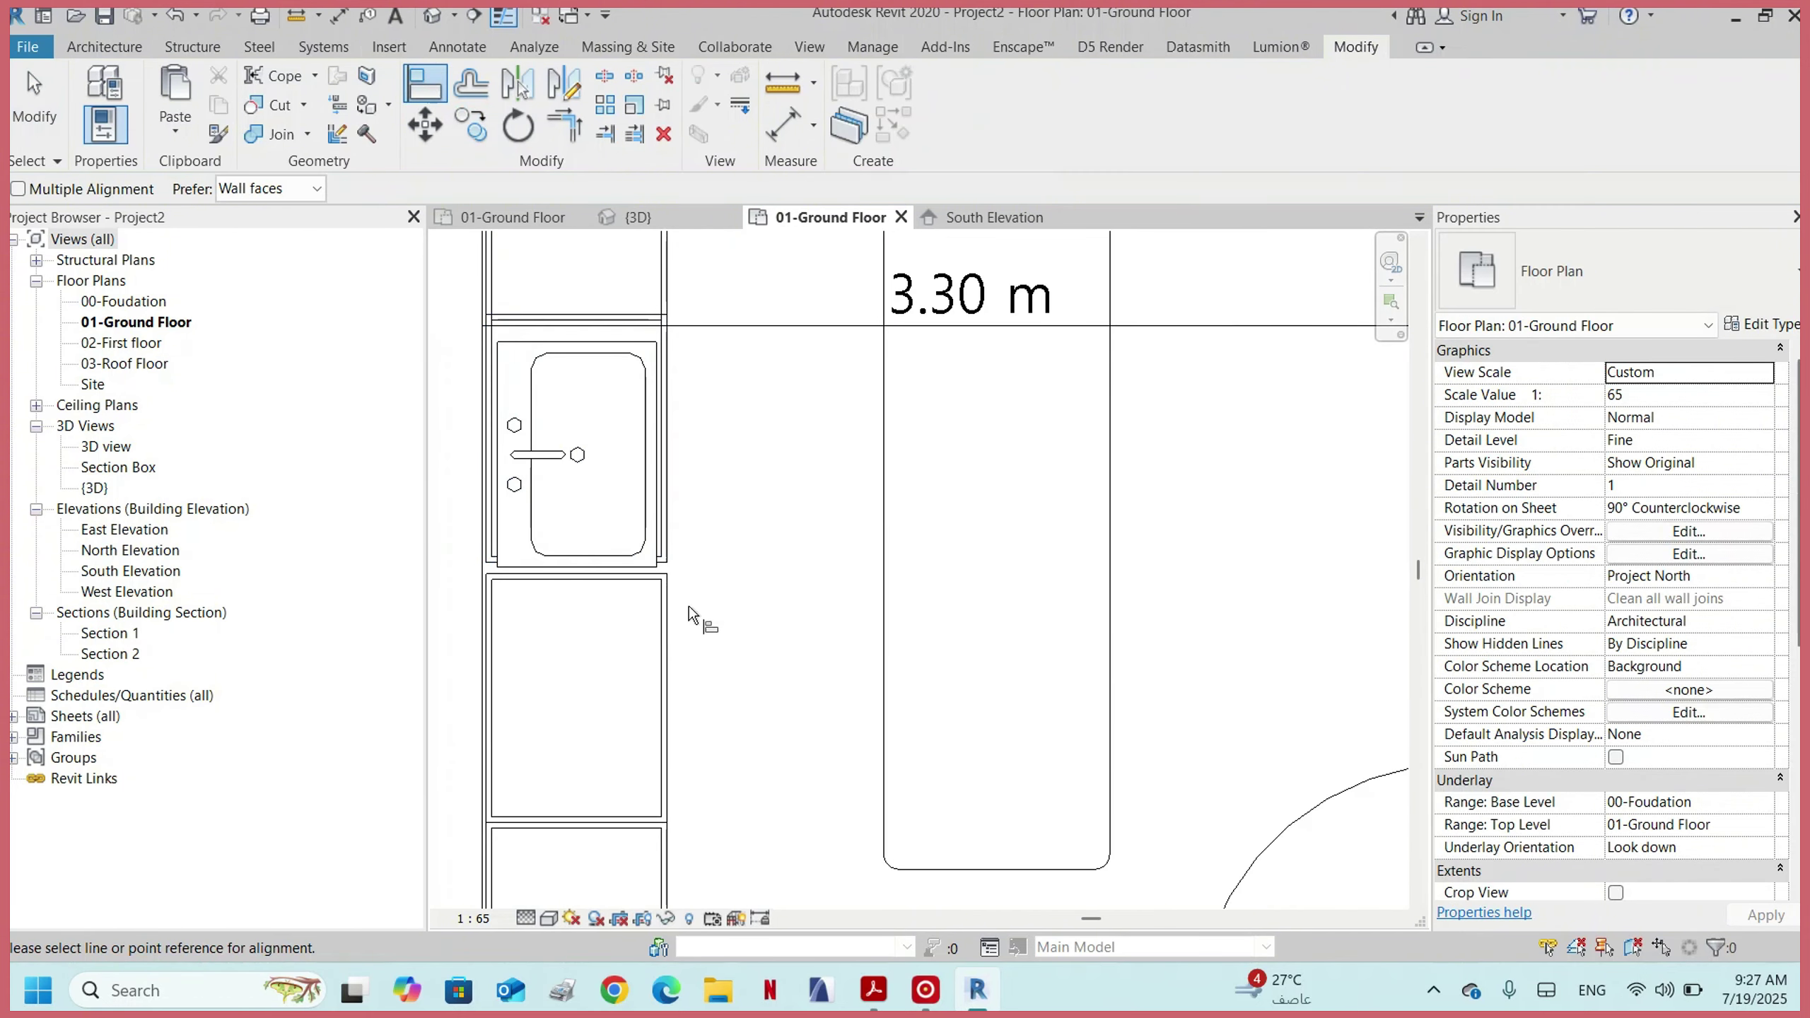
pyautogui.scroll(3, 637, 582)
pyautogui.click(665, 531)
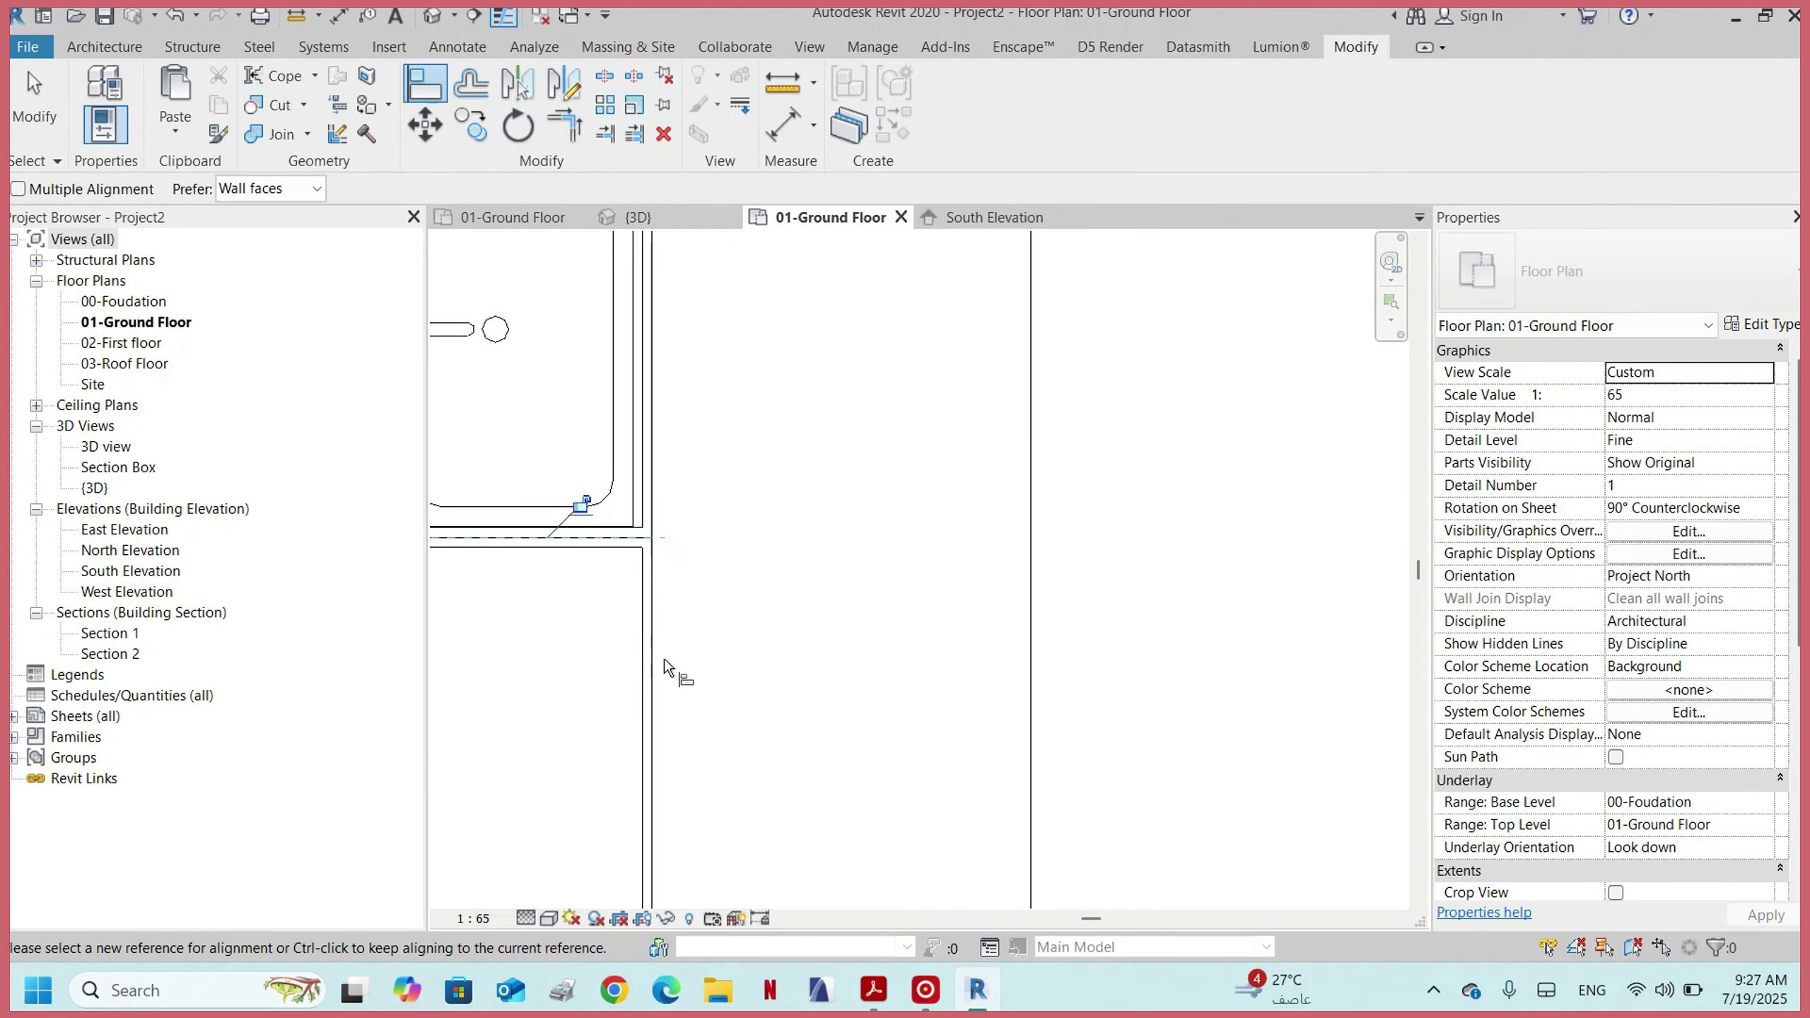
pyautogui.scroll(-3, 665, 659)
pyautogui.press('Escape')
pyautogui.press('Escape')
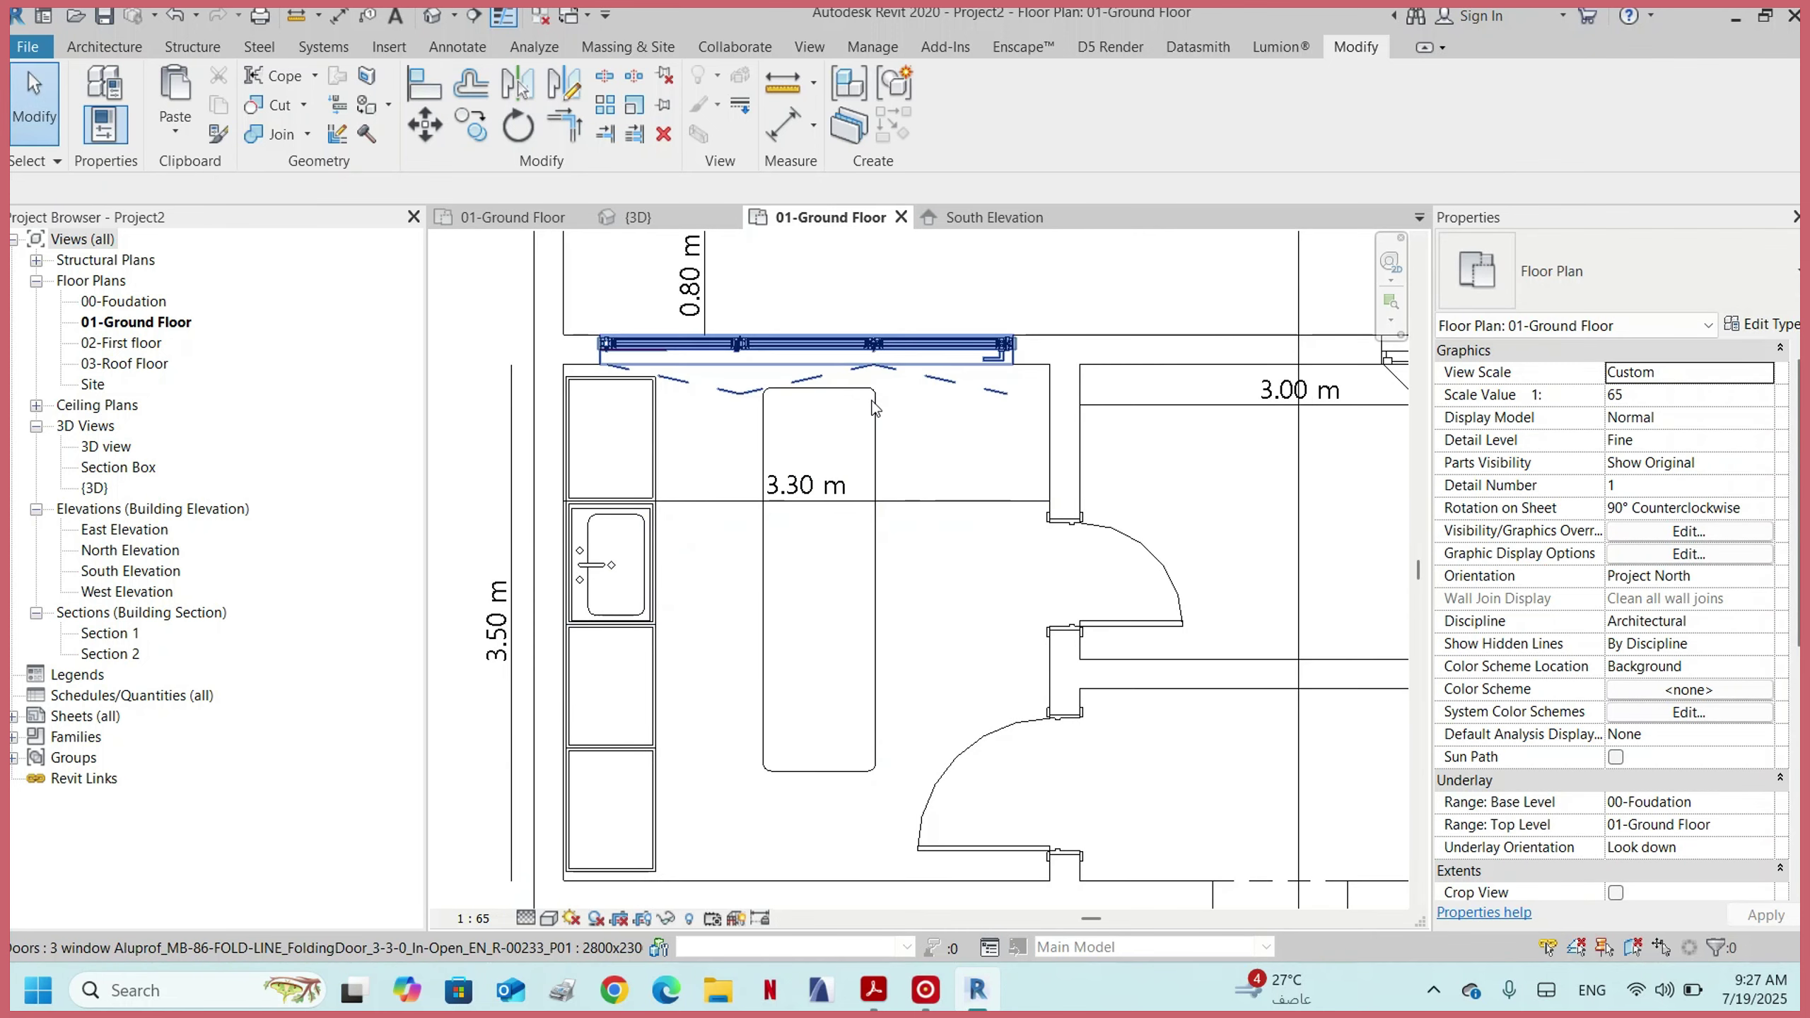
# - Nudge the kitchen island table away from the folding window until it is about 0.56 m from the wall face
pyautogui.click(881, 371)
pyautogui.click(867, 430)
pyautogui.click(874, 444)
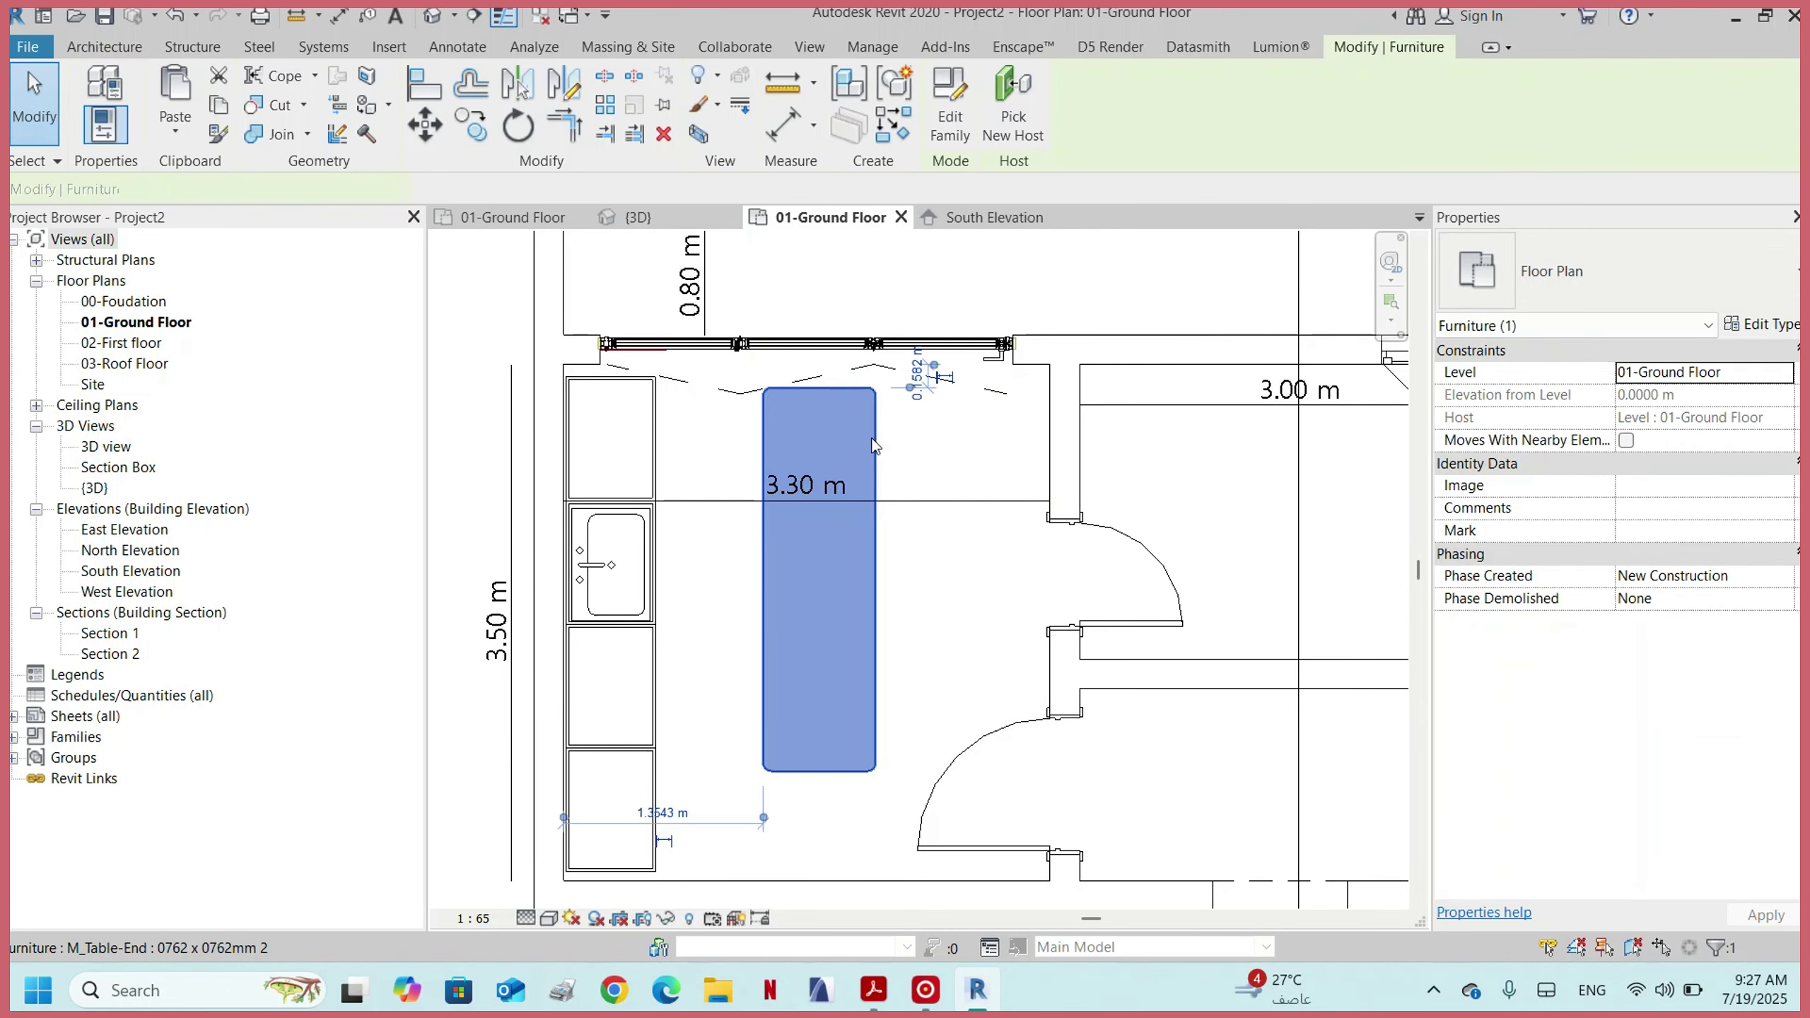
pyautogui.press('Down')
pyautogui.press('Down')
pyautogui.press('Down')
pyautogui.press('Down')
pyautogui.press('Down')
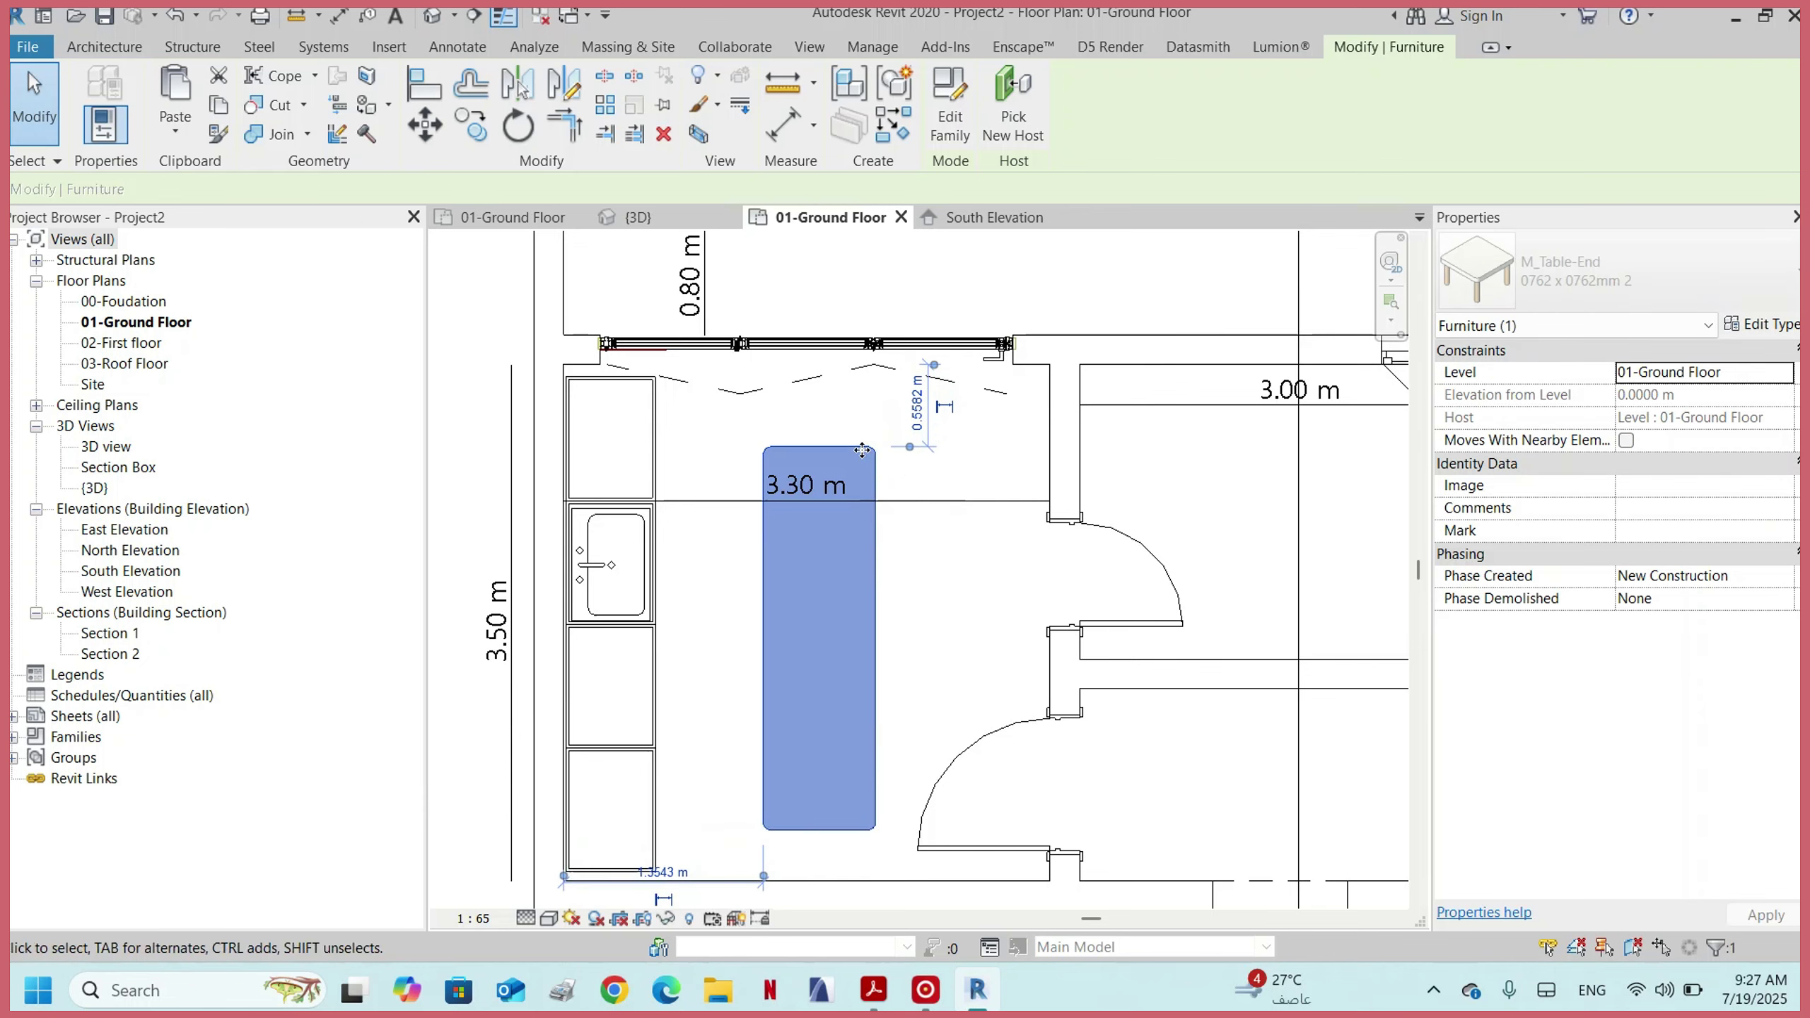
# - Place two more 33" 2 vanity cabinets side by side in the 3.00 m laundry room, along the wall facing the corridor
pyautogui.scroll(-5, 702, 411)
pyautogui.scroll(4, 797, 464)
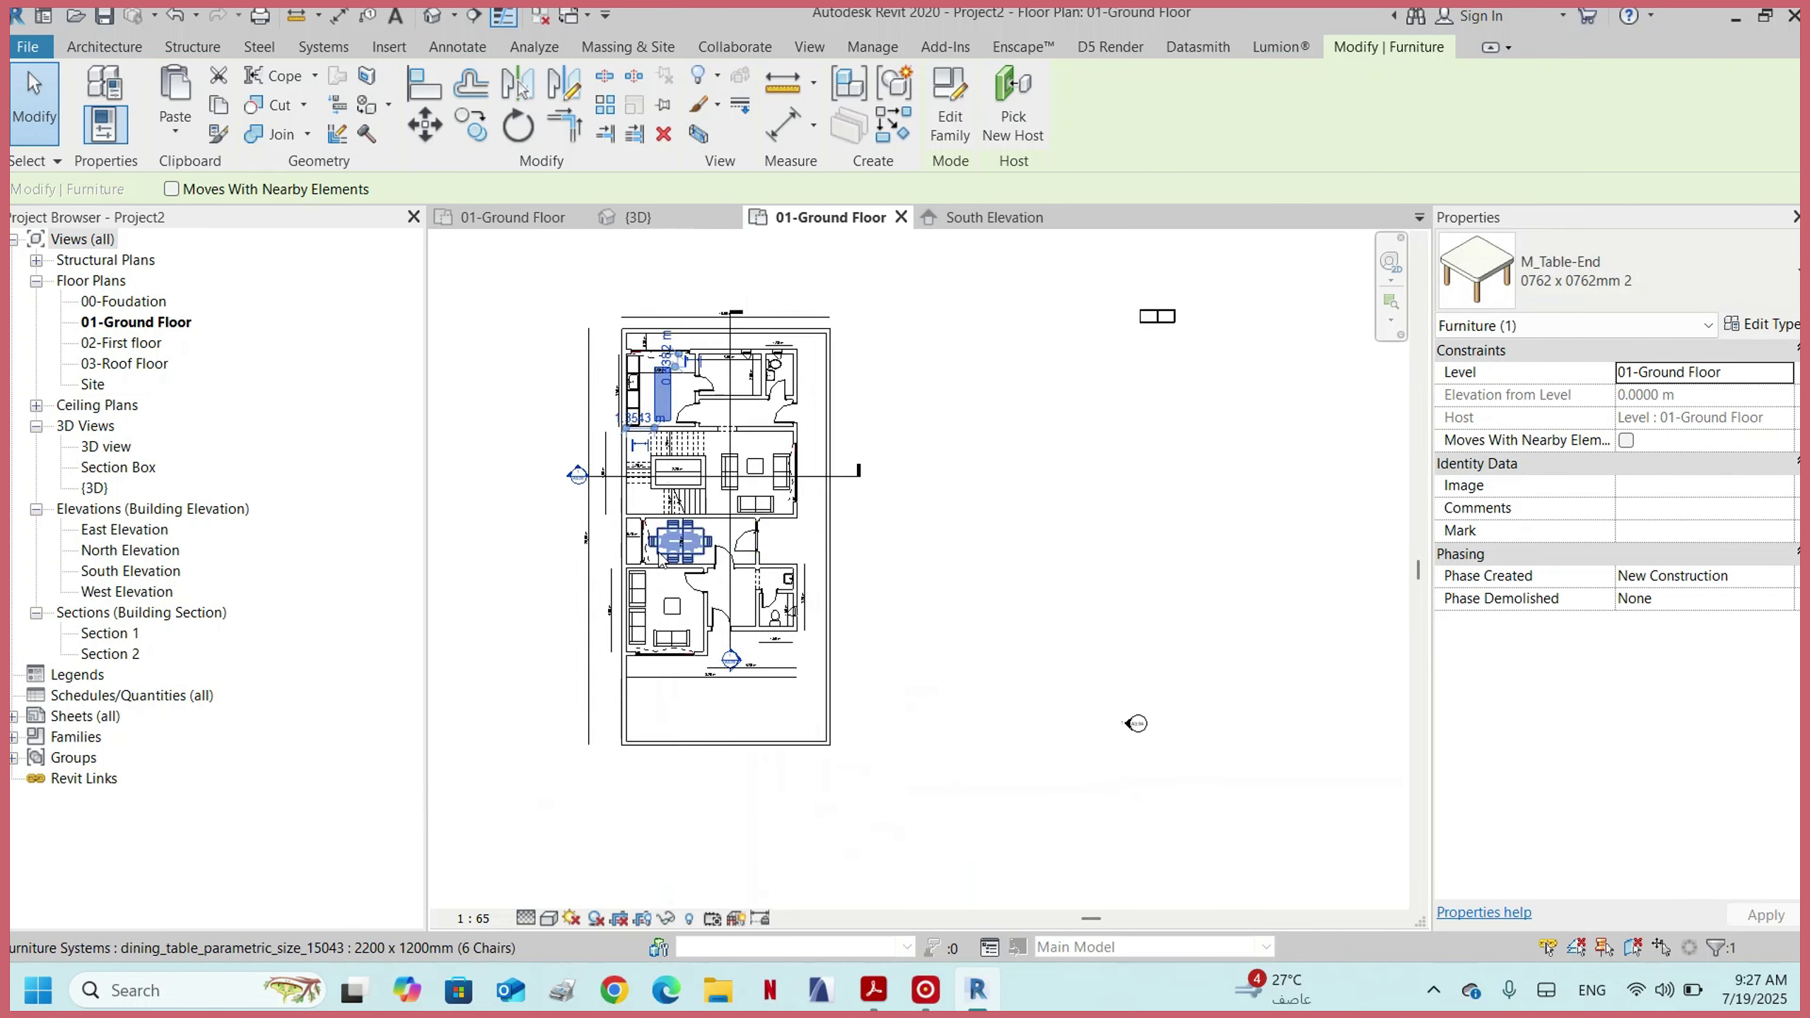
pyautogui.scroll(-2, 830, 490)
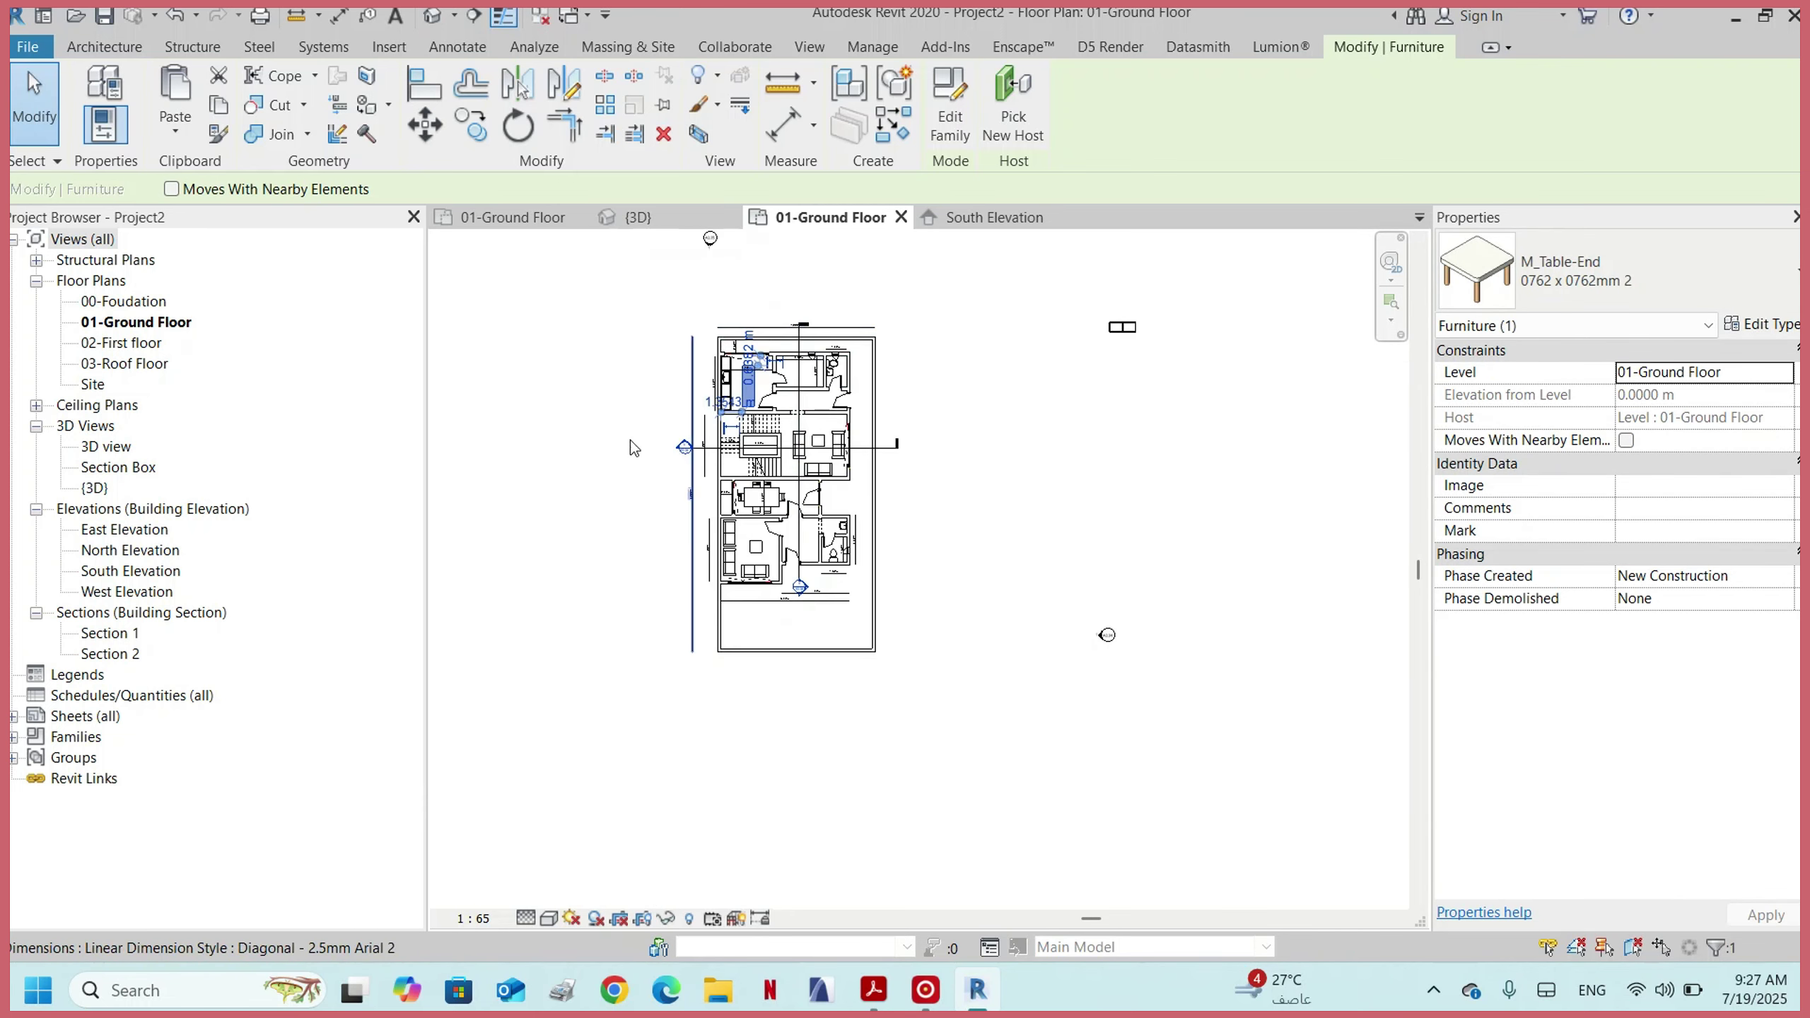
pyautogui.scroll(5, 741, 391)
pyautogui.click(702, 395)
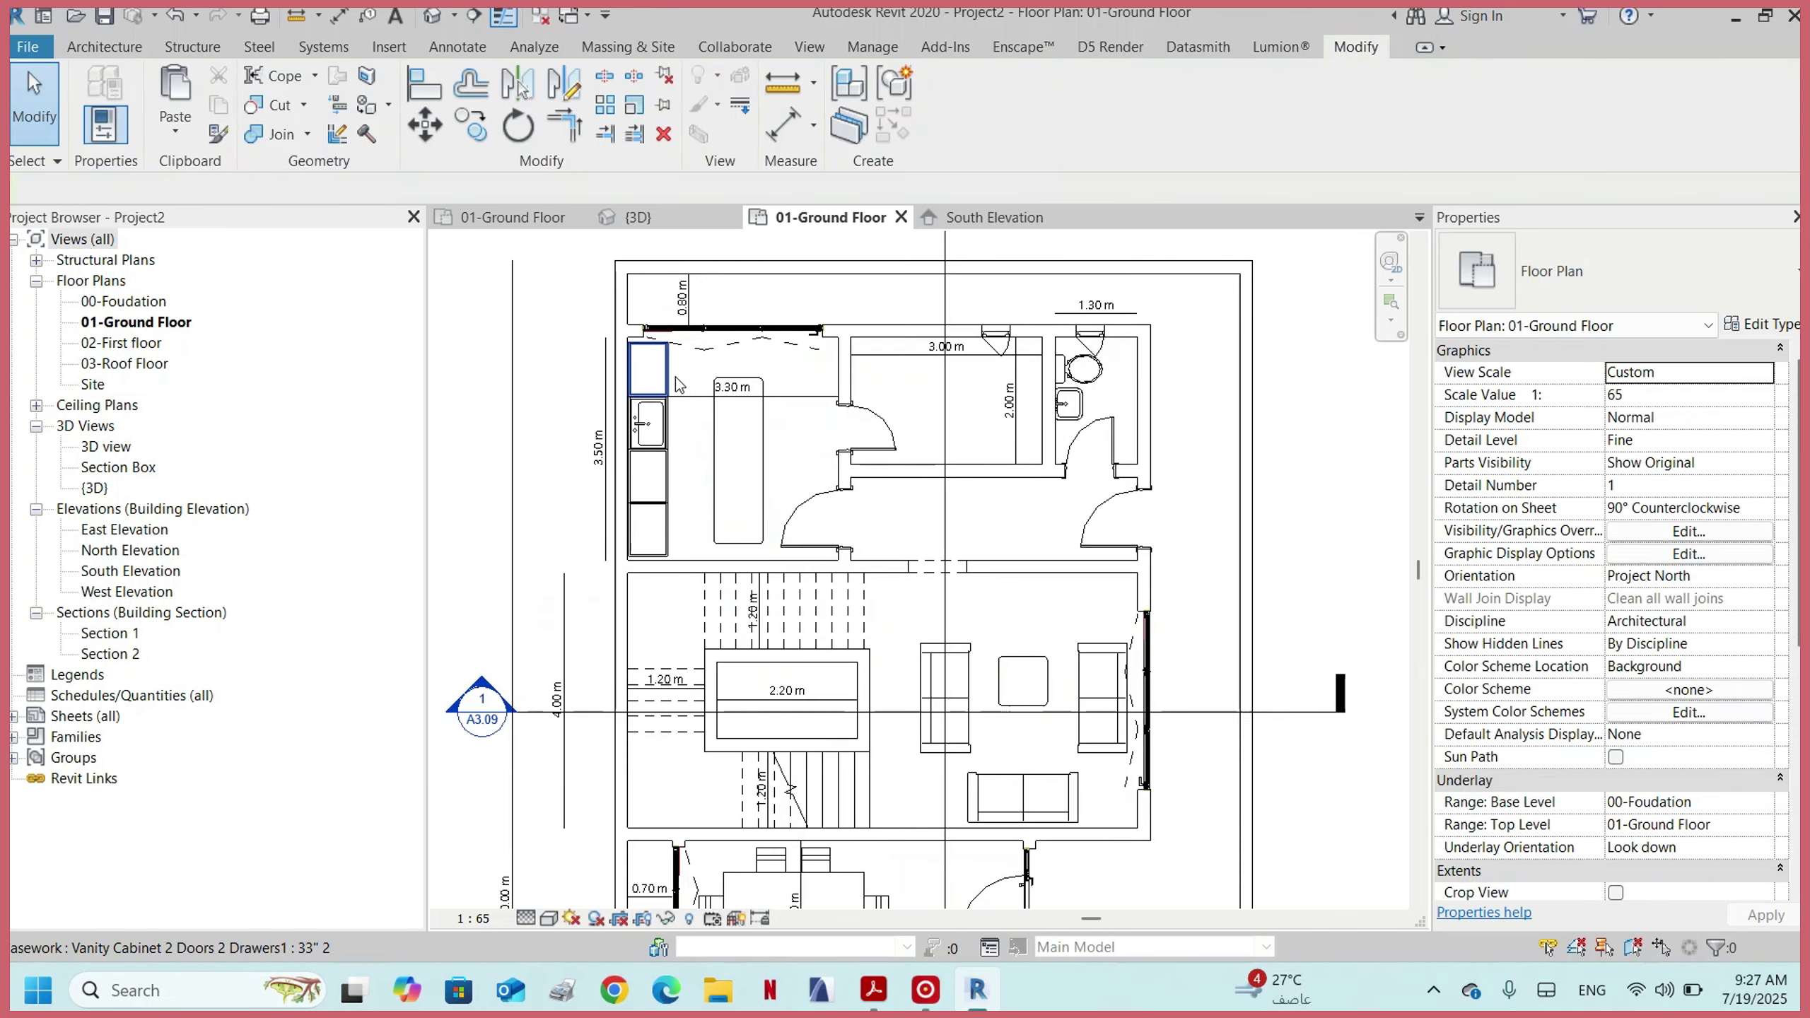
pyautogui.click(647, 367)
pyautogui.press('c')
pyautogui.press('s')
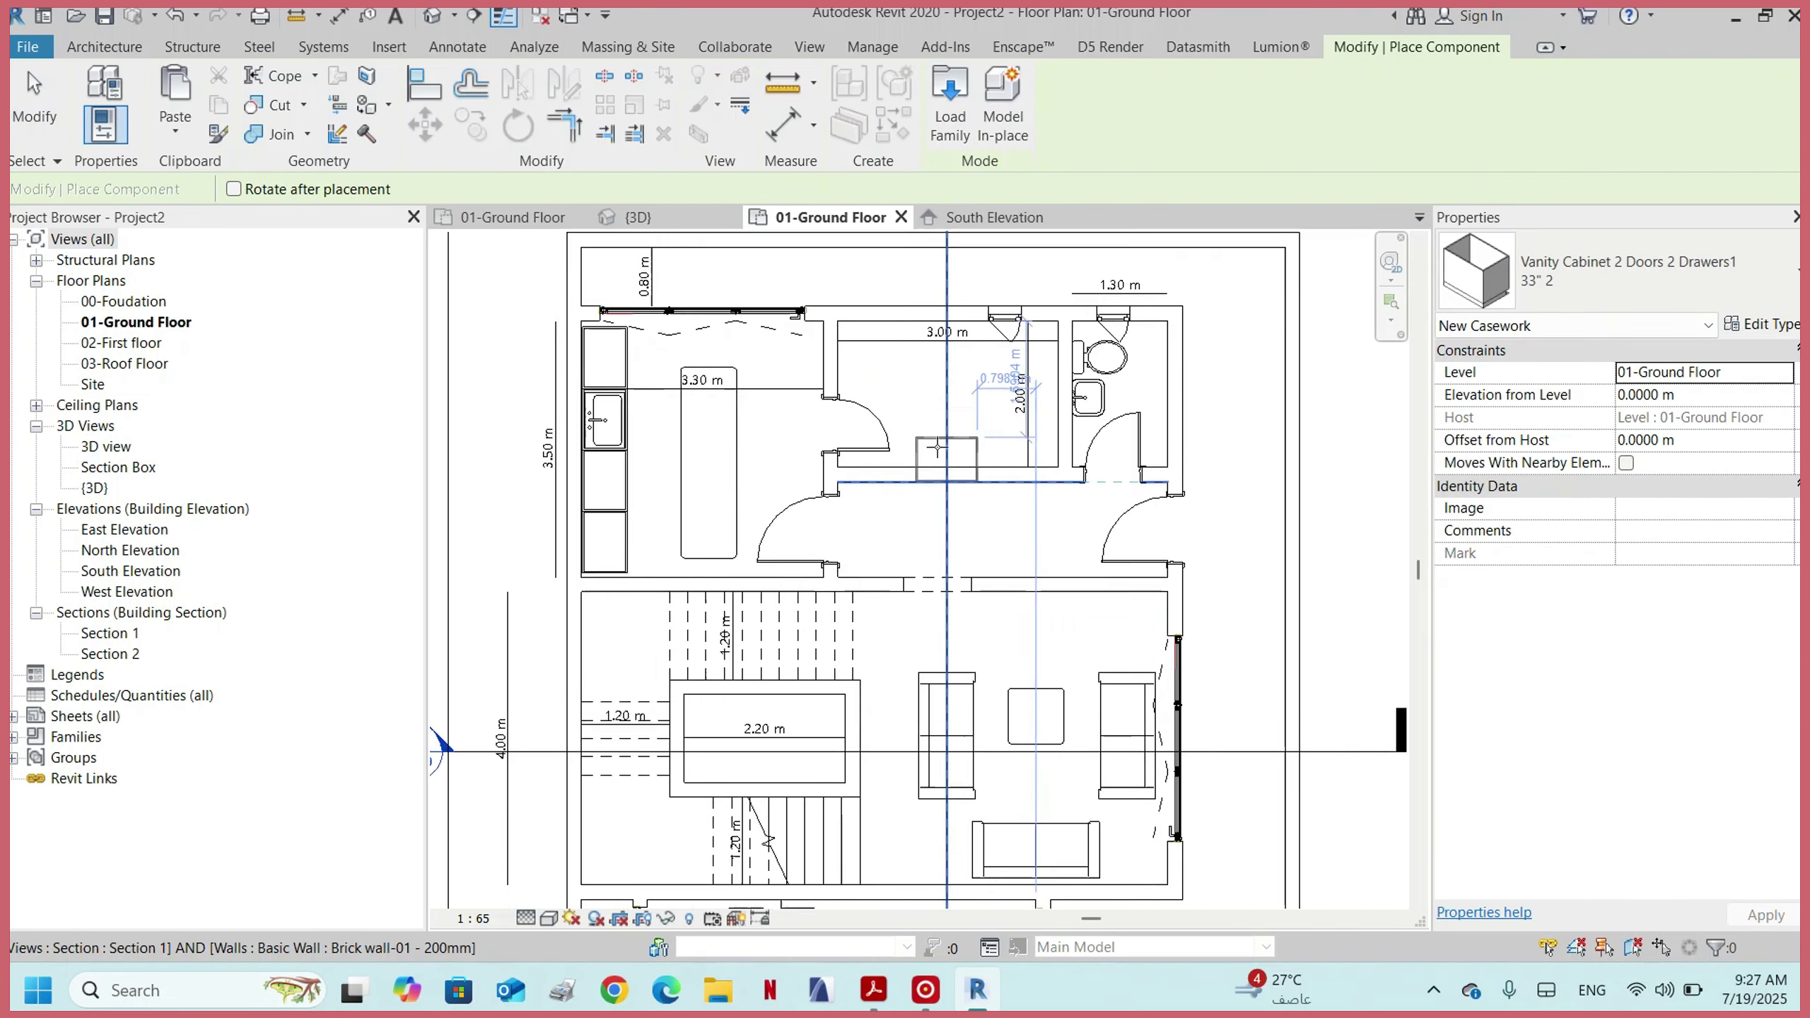
pyautogui.scroll(3, 936, 442)
pyautogui.click(927, 408)
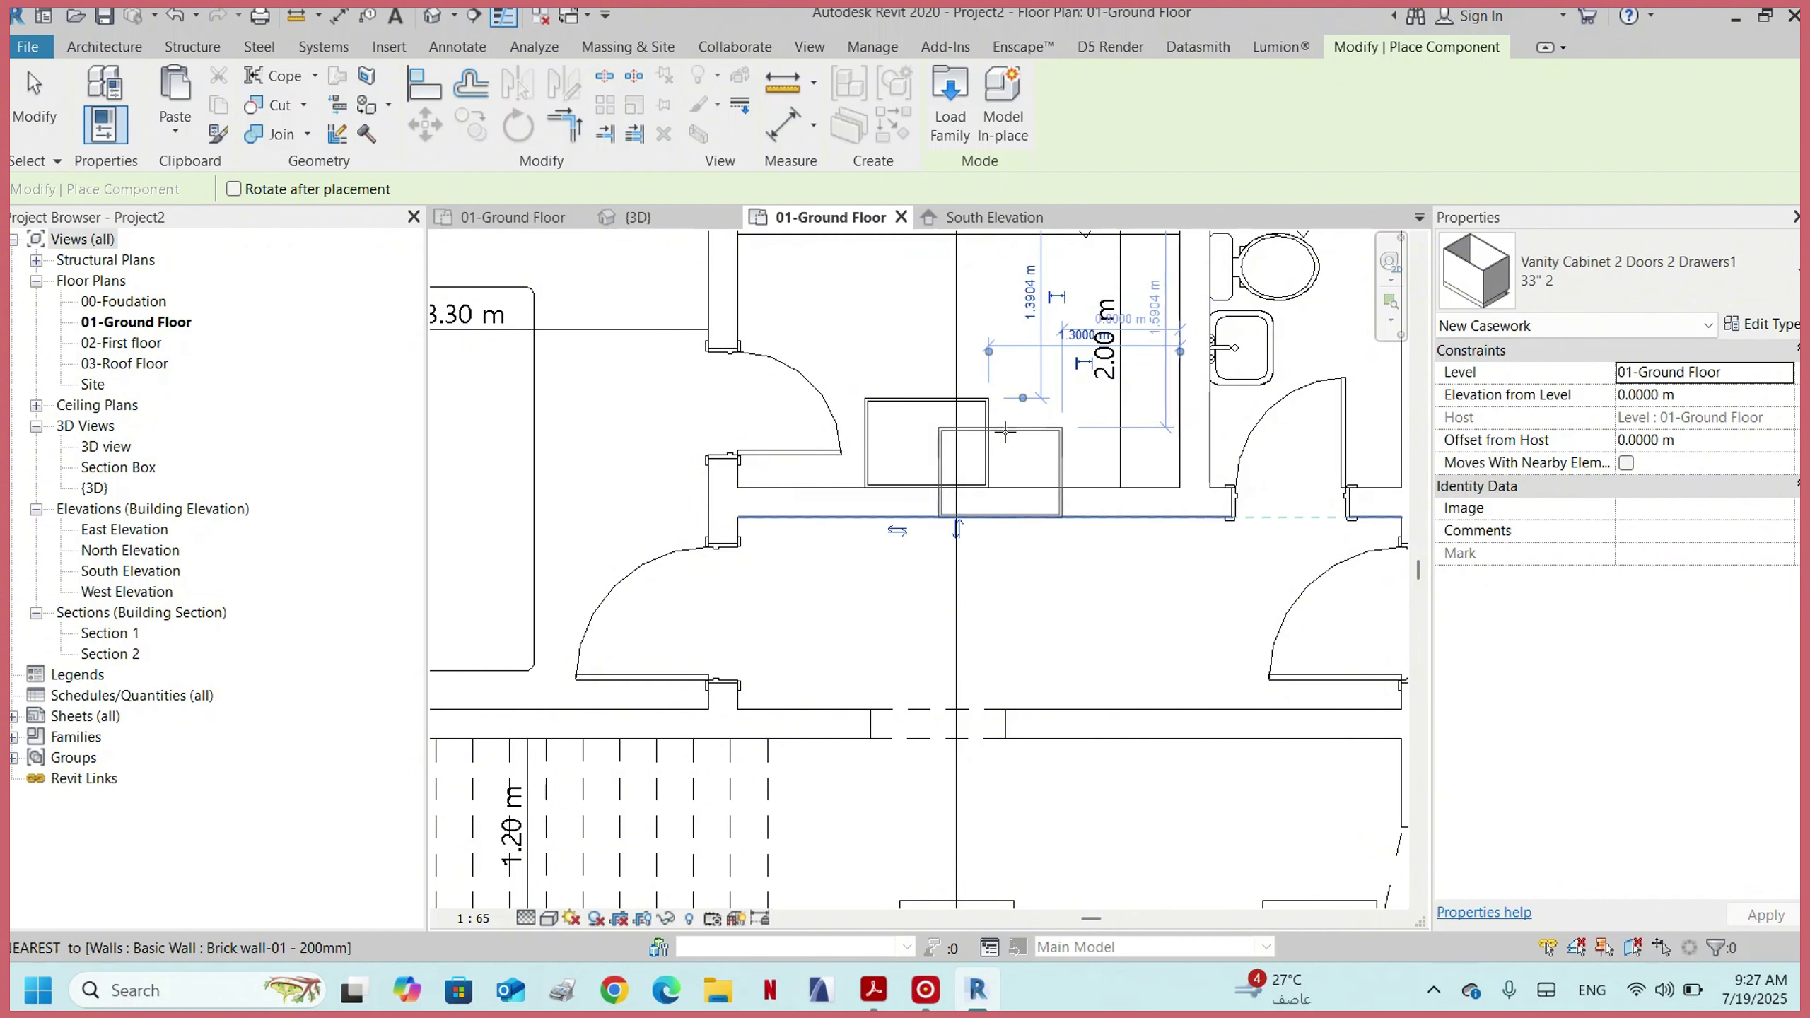
pyautogui.scroll(-3, 939, 505)
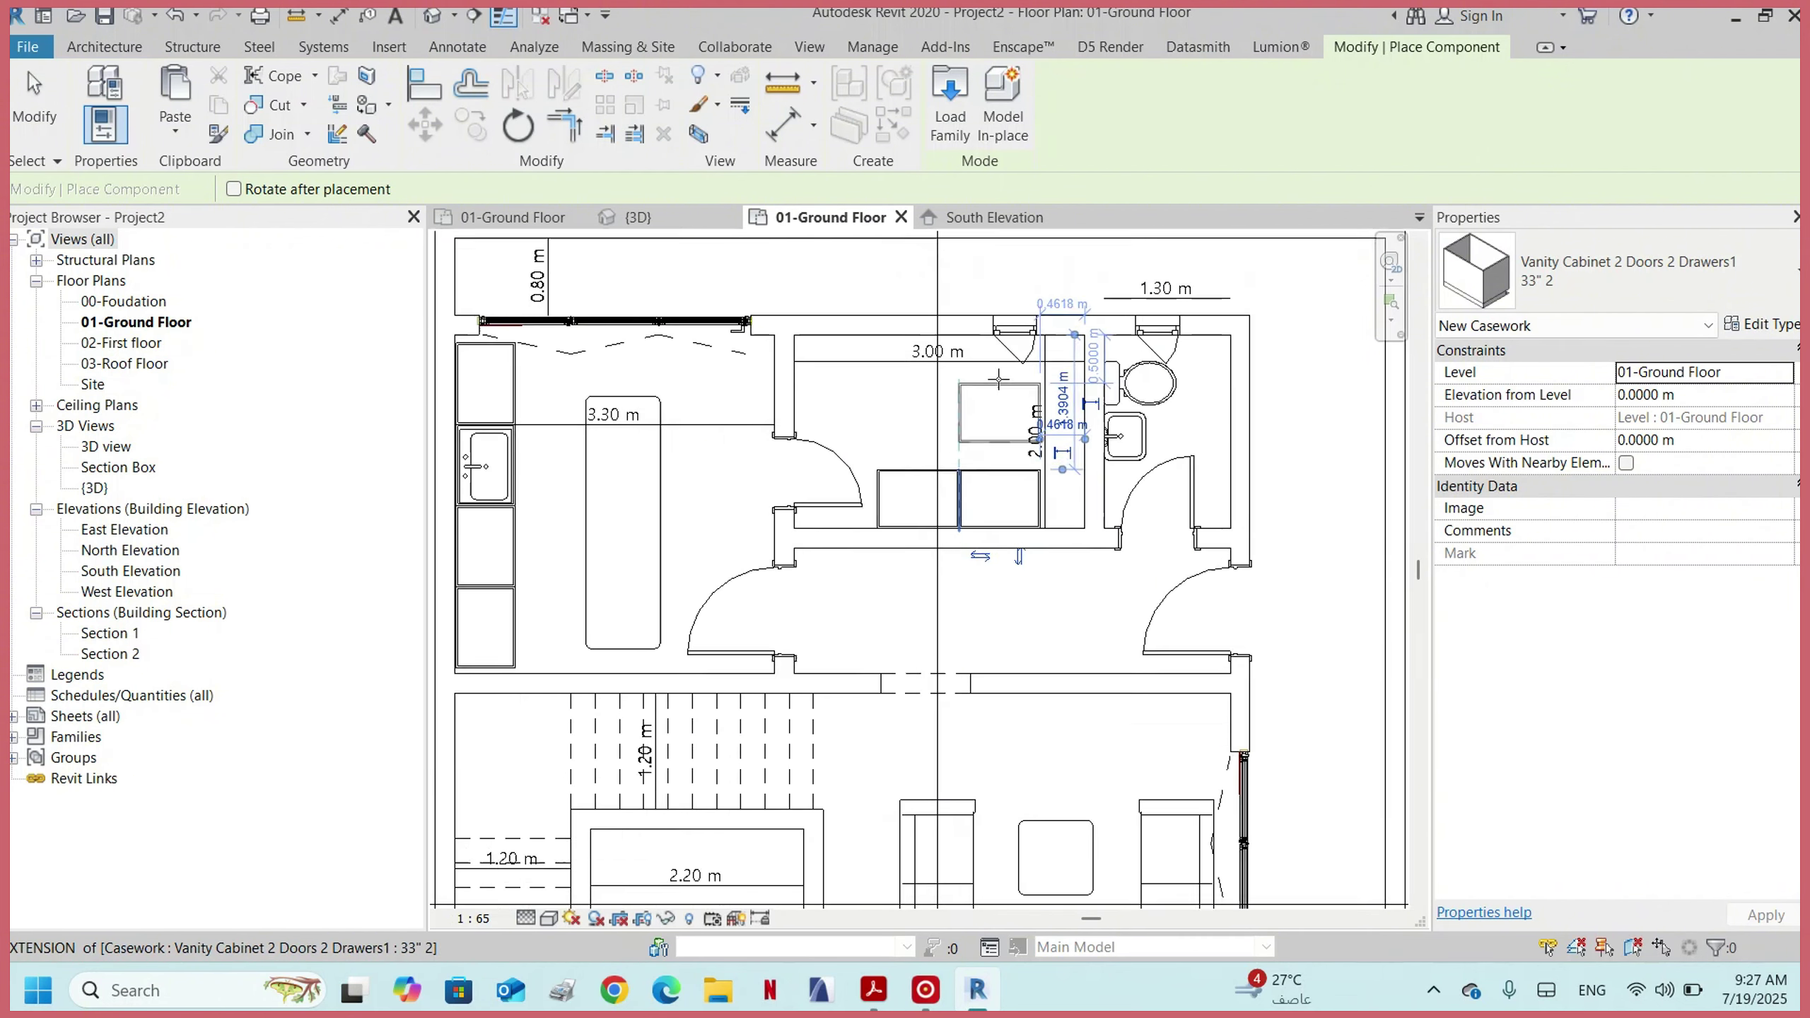
pyautogui.scroll(2, 955, 492)
pyautogui.scroll(-2, 969, 478)
pyautogui.scroll(1, 986, 457)
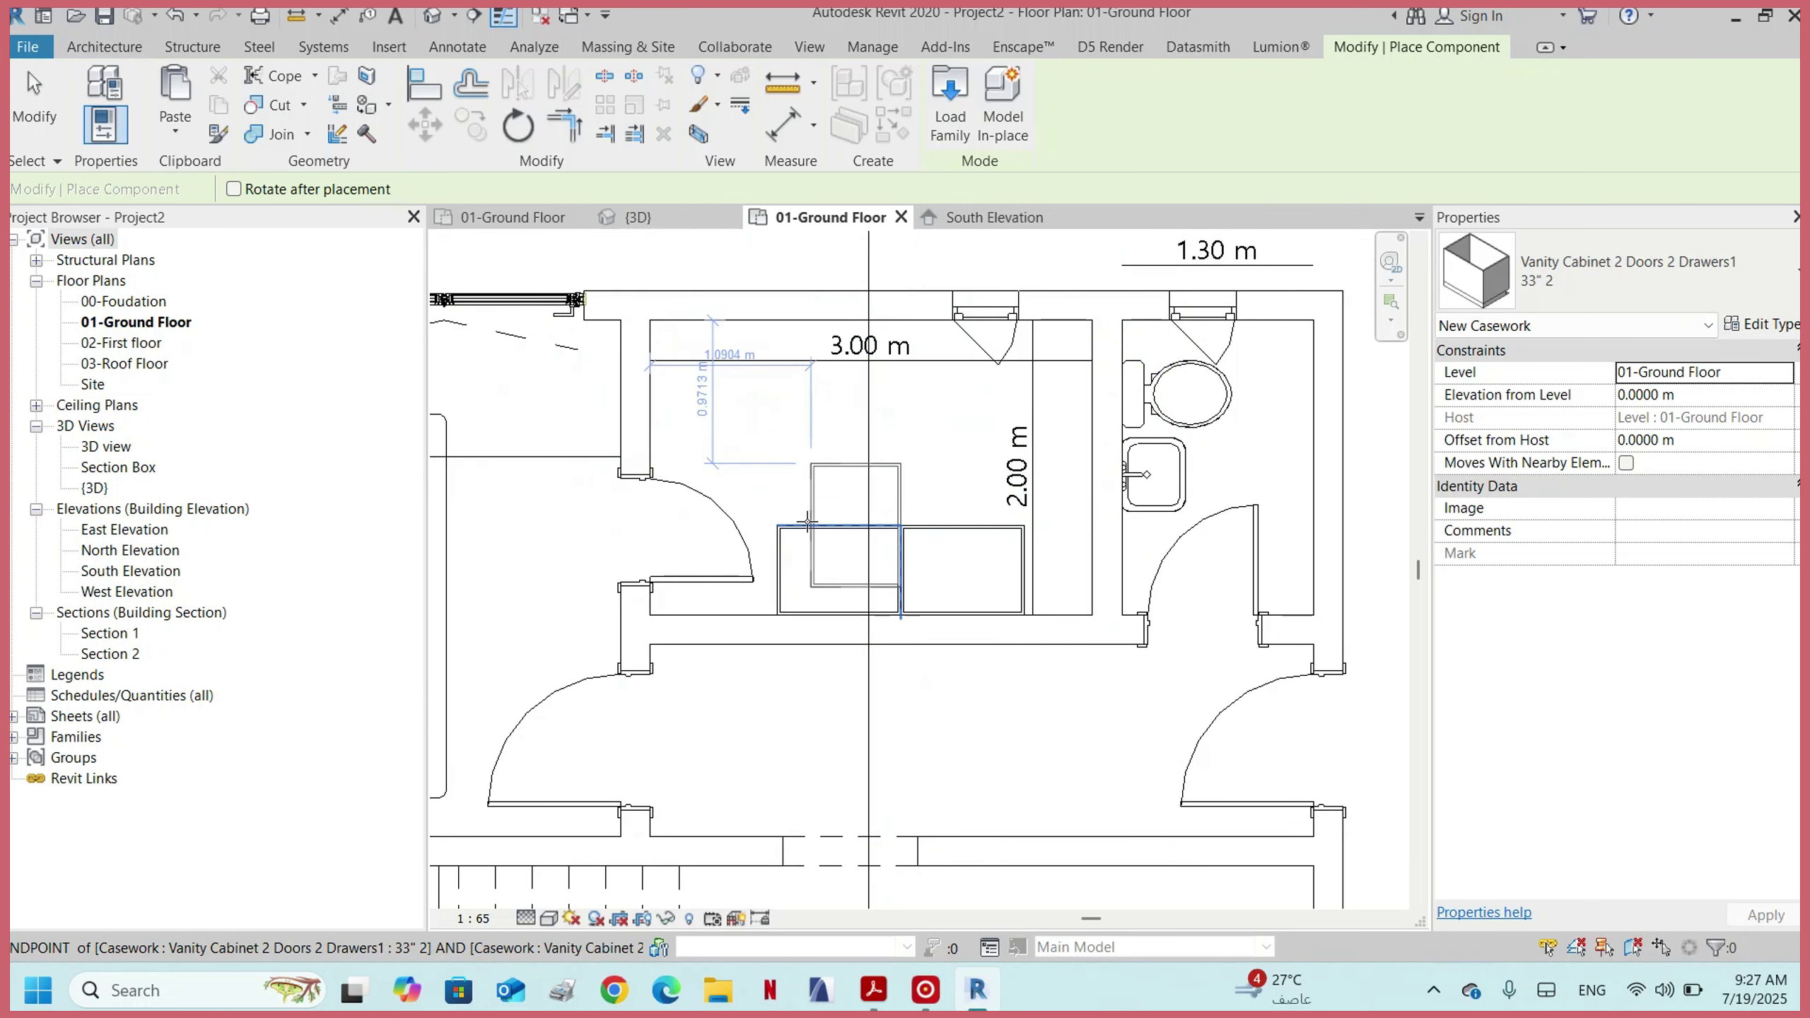
pyautogui.press('Escape')
pyautogui.press('Escape')
# - Delete the two leftover pasted cabinets lying outside the house
pyautogui.scroll(-5, 855, 328)
pyautogui.scroll(-3, 854, 325)
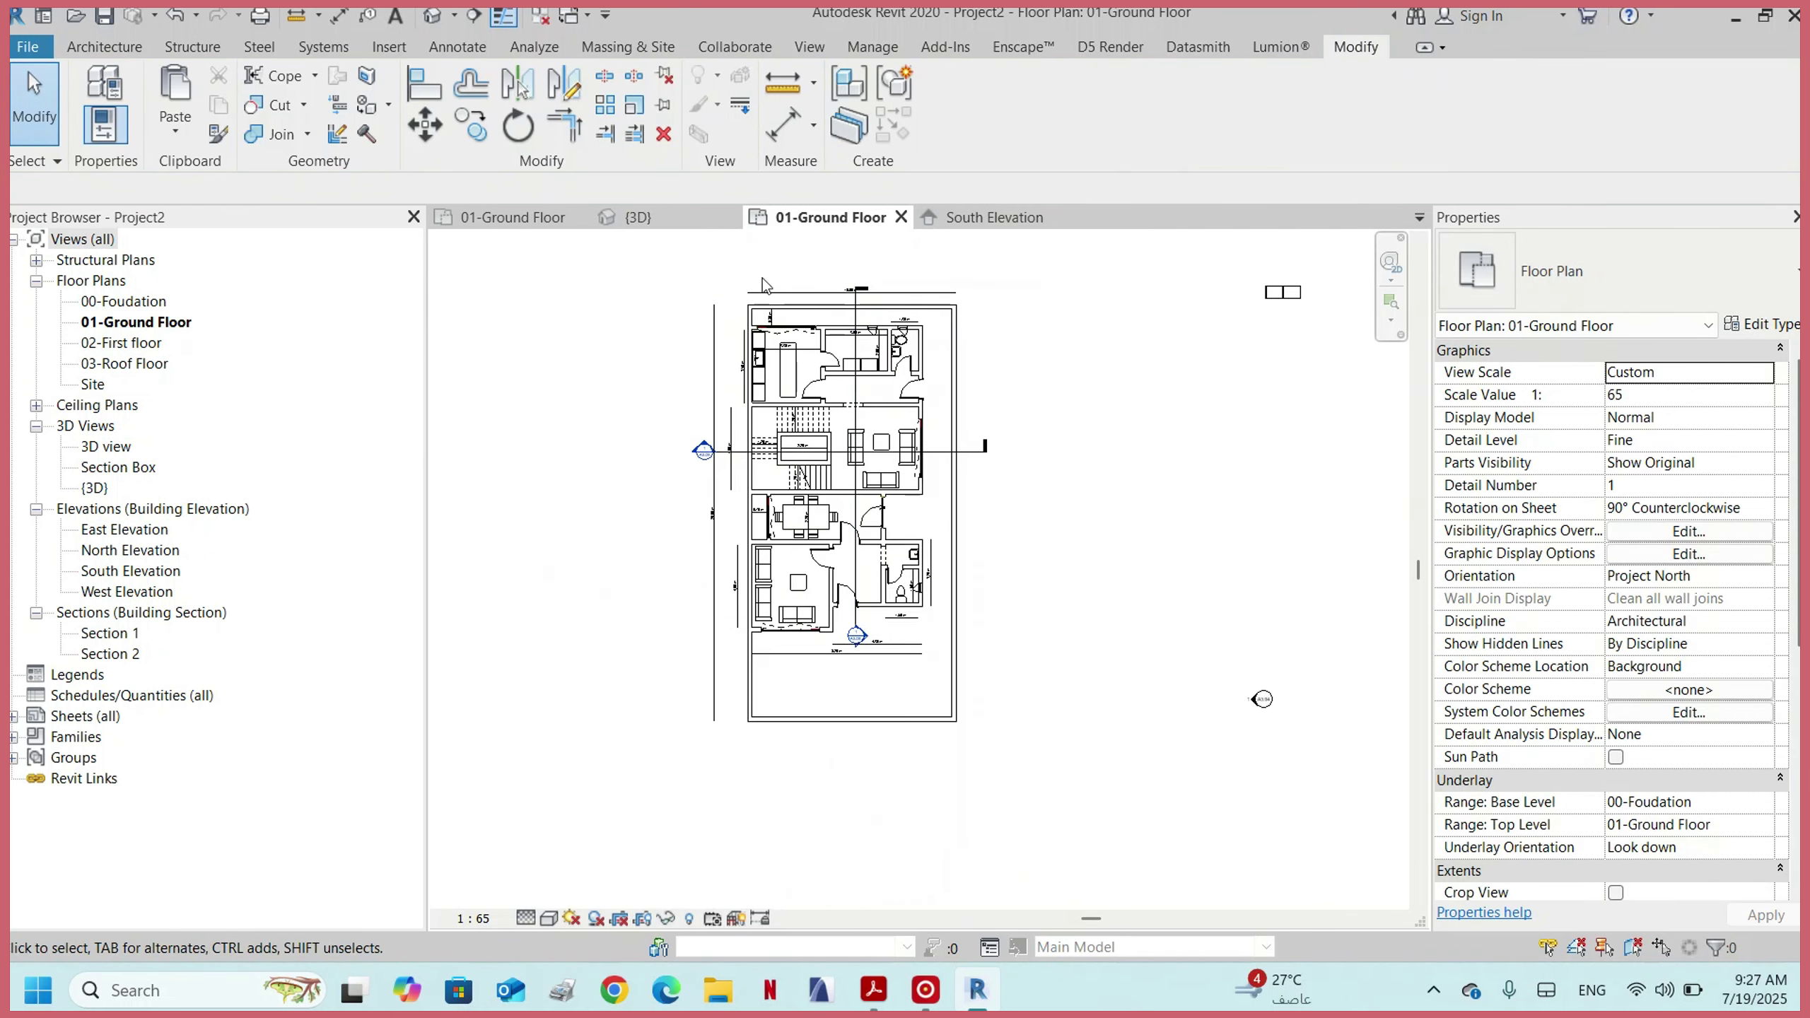
pyautogui.scroll(-2, 815, 389)
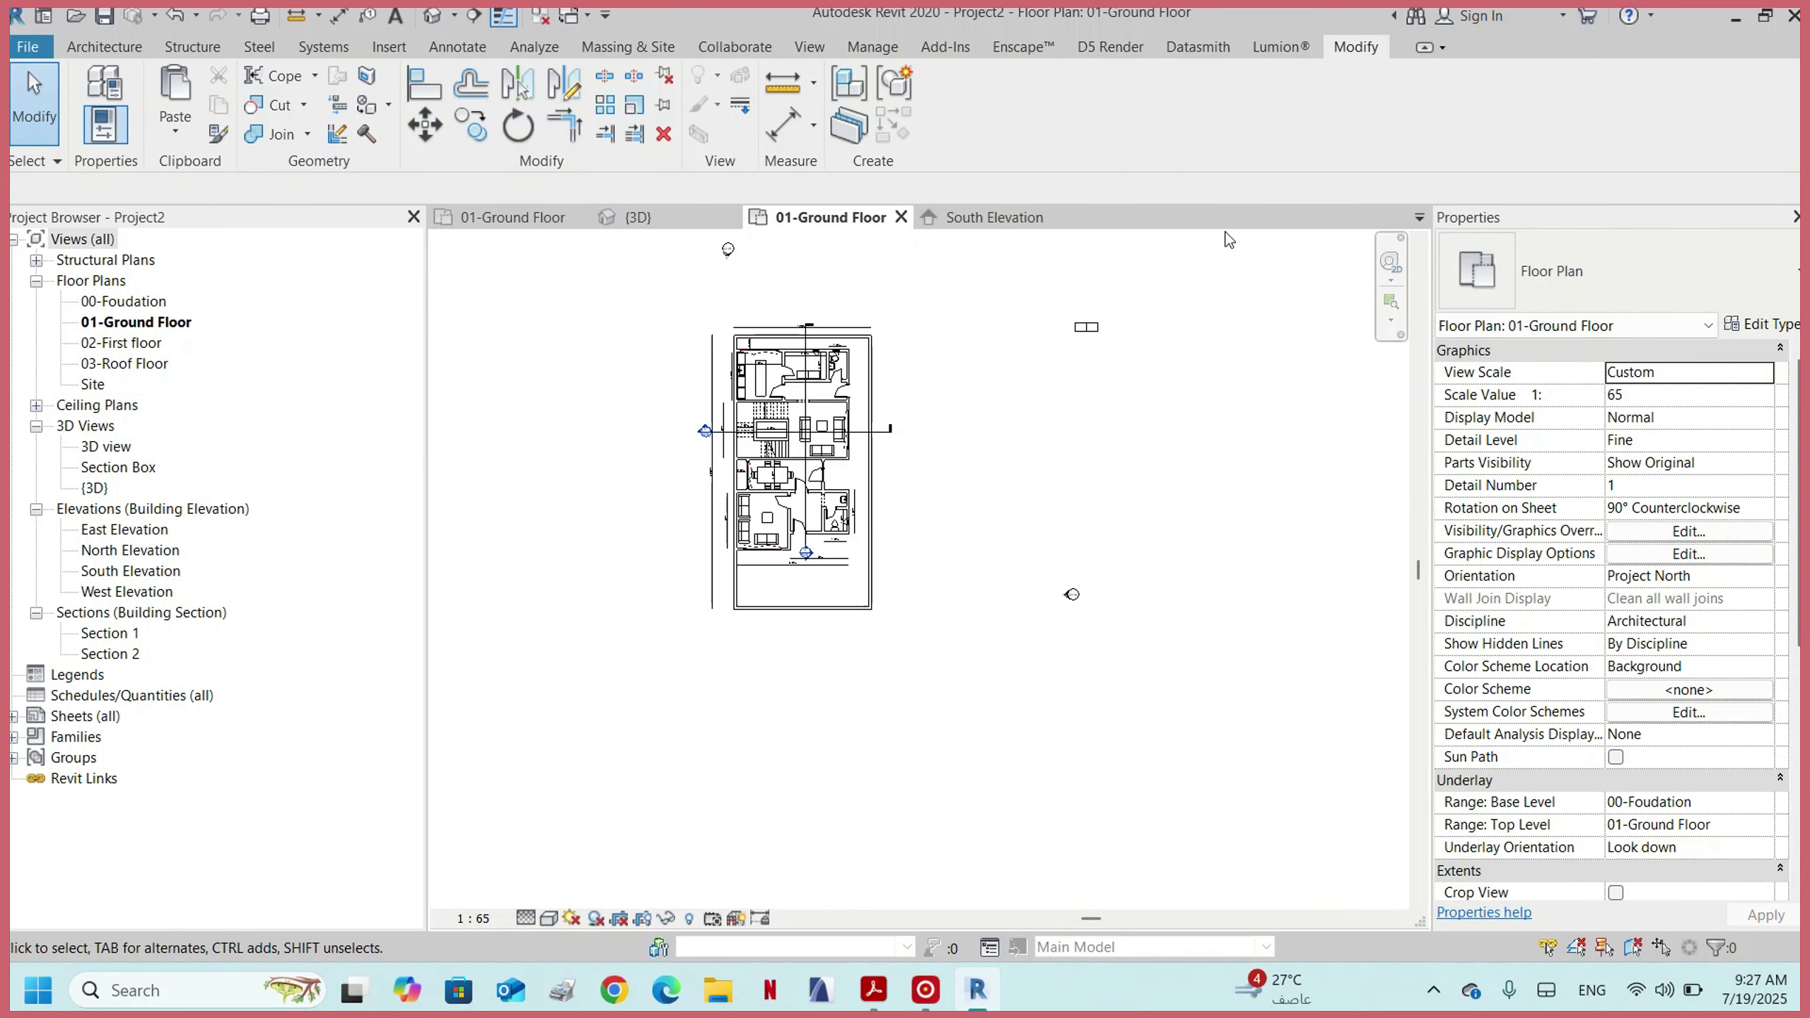
pyautogui.click(1117, 403)
pyautogui.press('Delete')
pyautogui.scroll(-3, 1055, 428)
pyautogui.press('d')
pyautogui.press('e')
pyautogui.scroll(4, 919, 421)
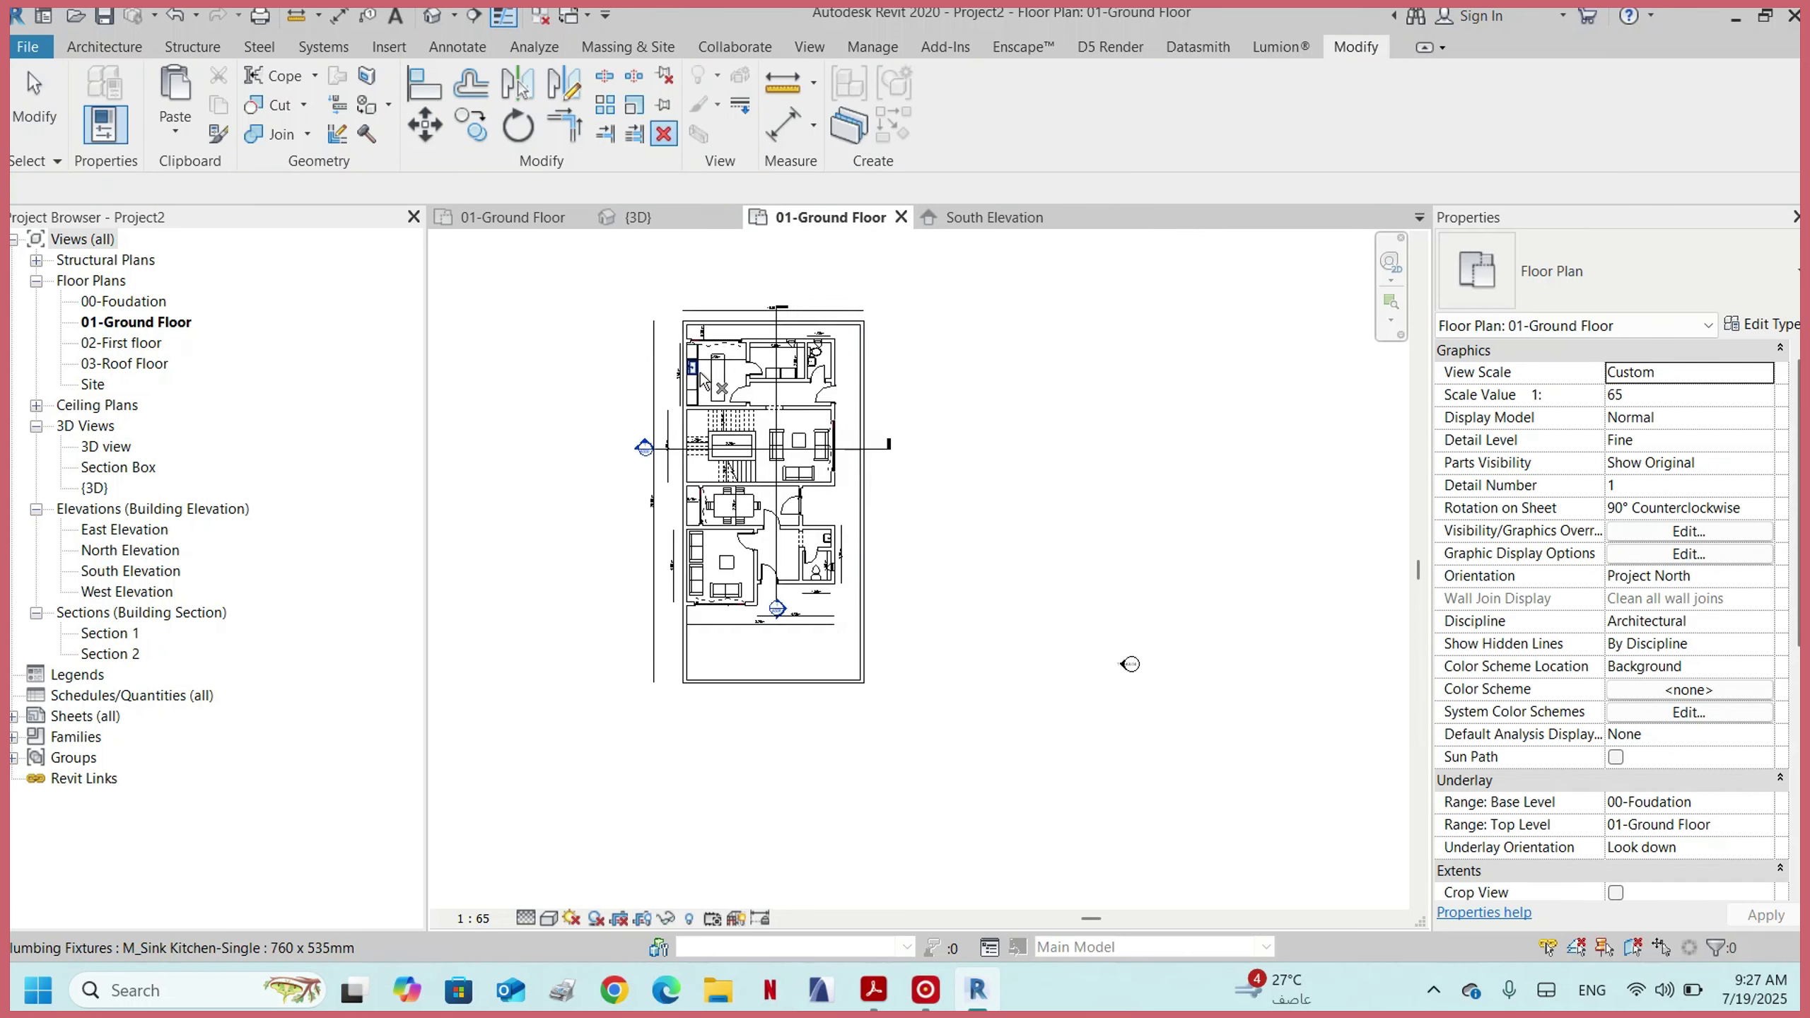
pyautogui.scroll(3, 705, 381)
pyautogui.press('Escape')
# - Change the kitchen's folding door in the rear wall to the type 2800x2300 2
pyautogui.click(748, 306)
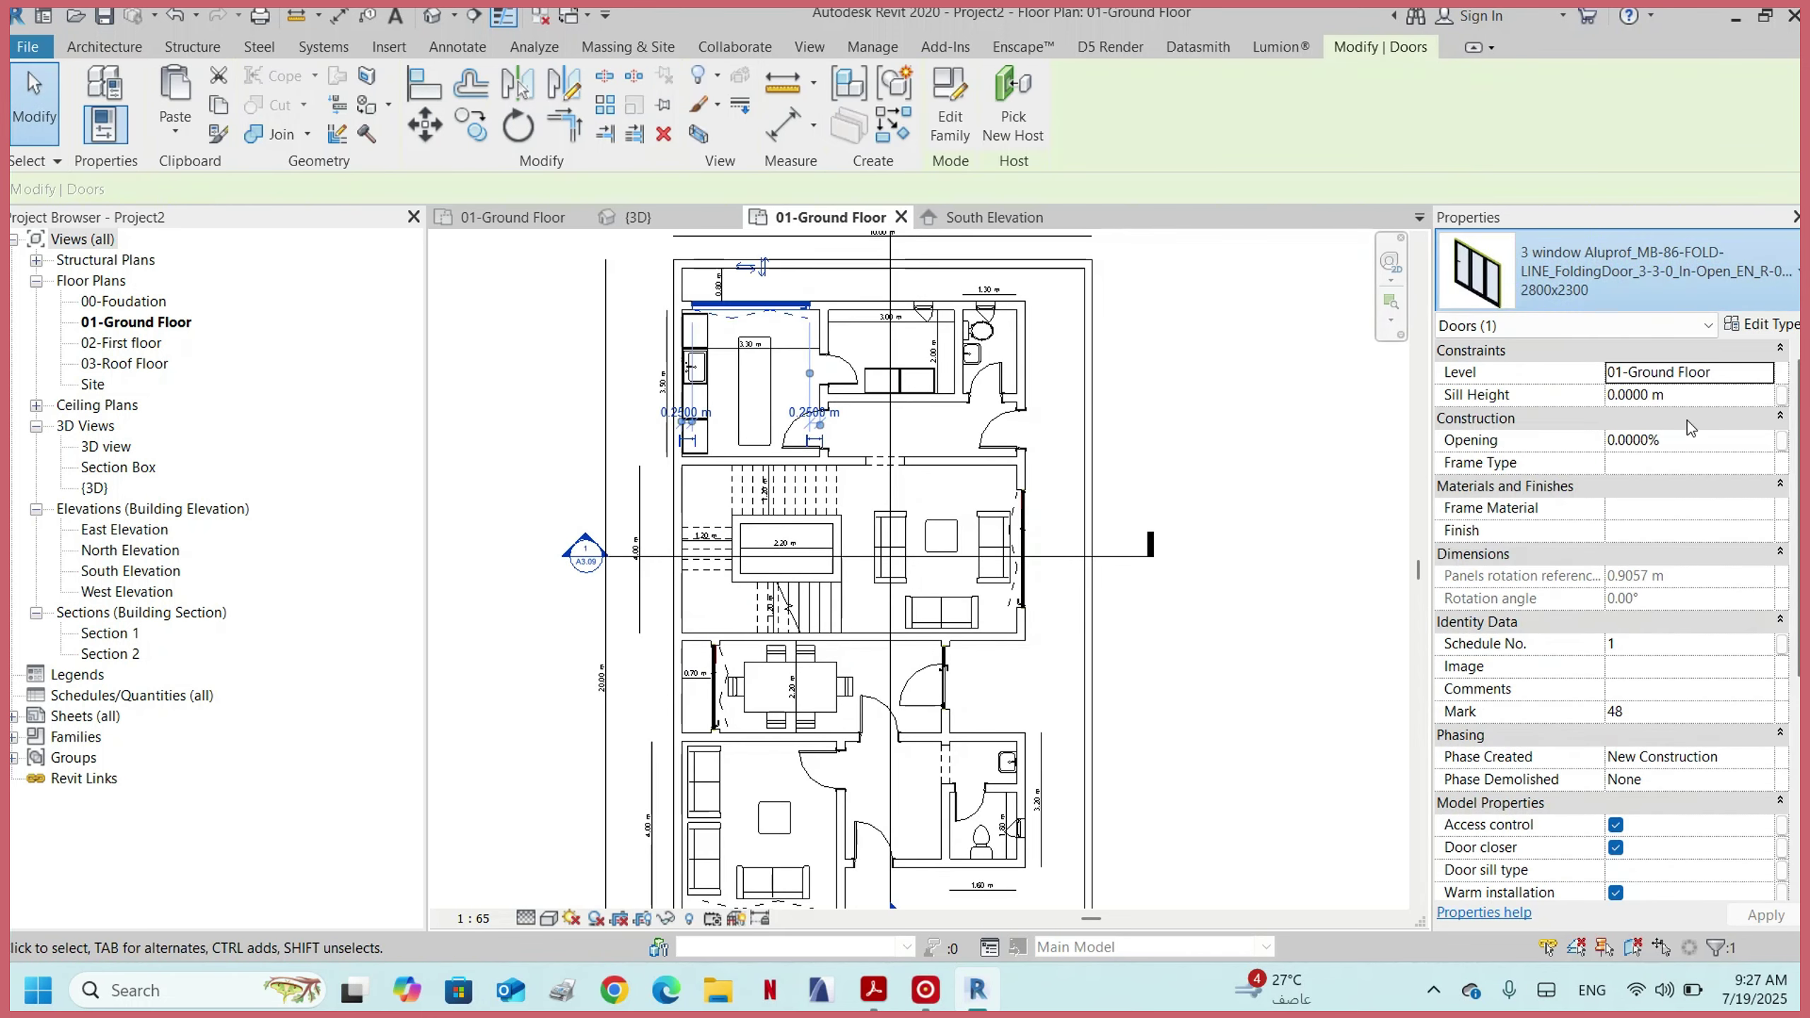
pyautogui.click(1639, 271)
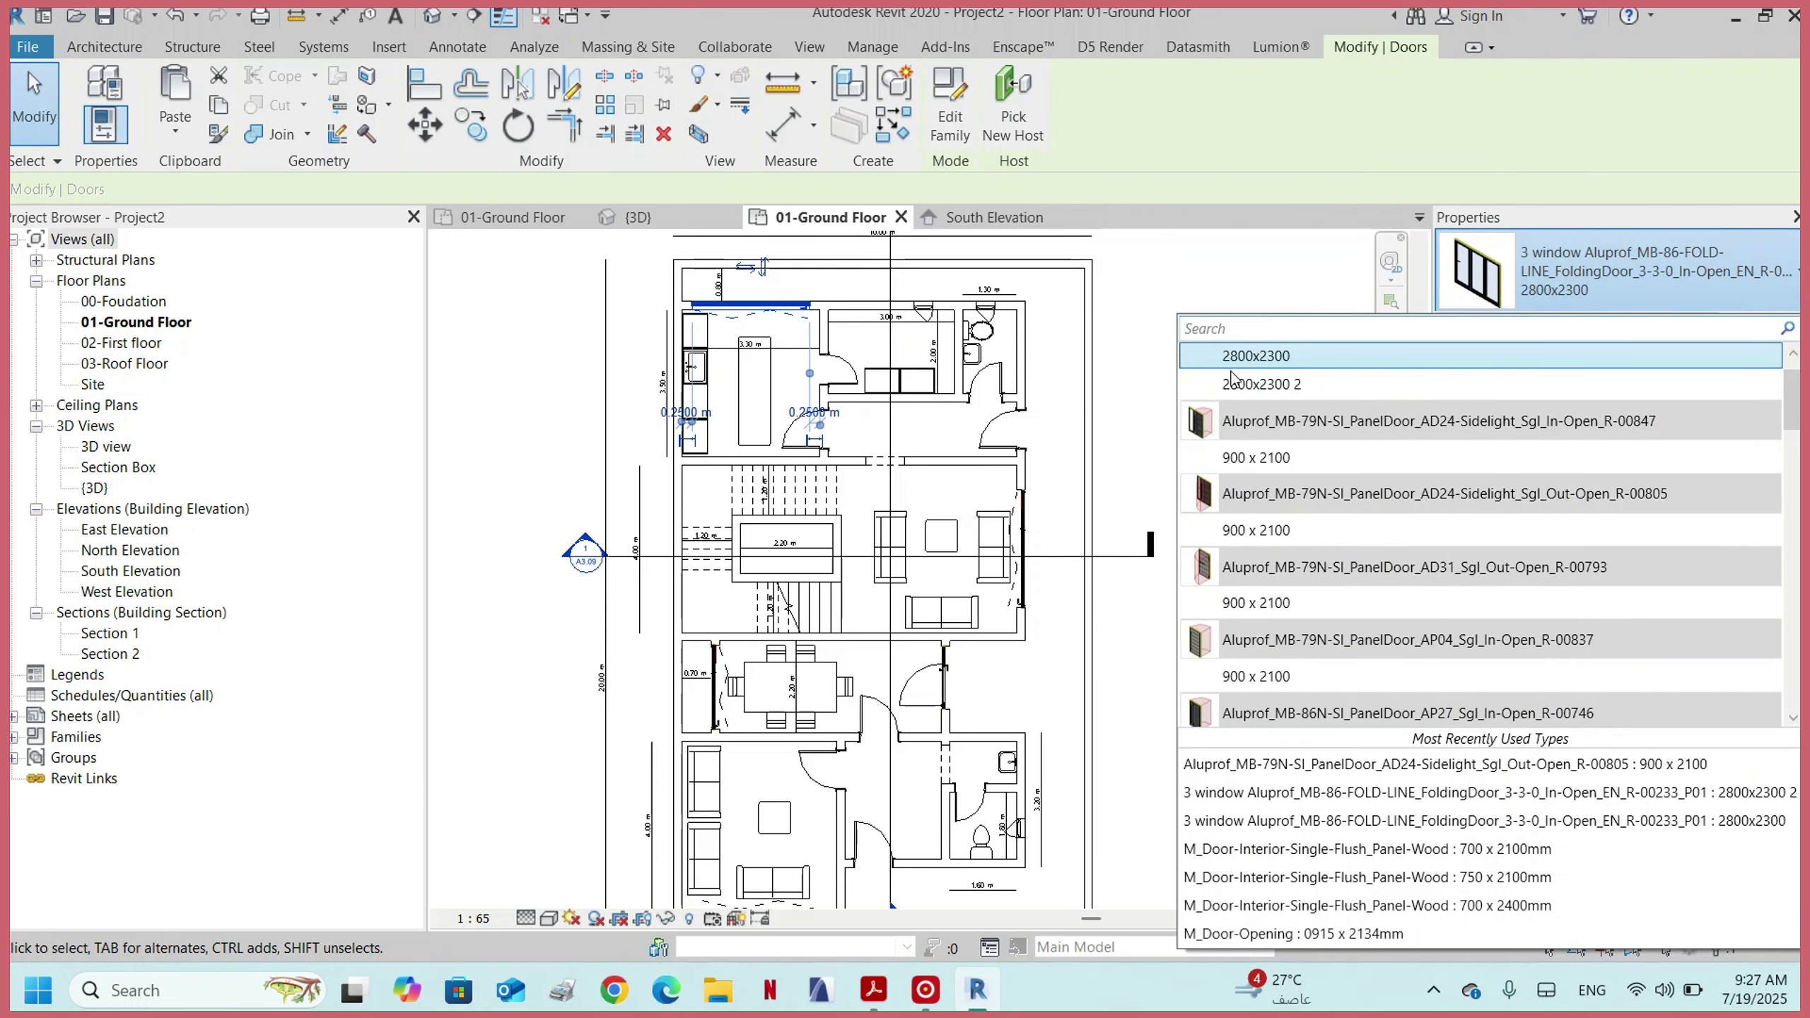
pyautogui.scroll(1, 1254, 381)
pyautogui.scroll(-2, 1265, 385)
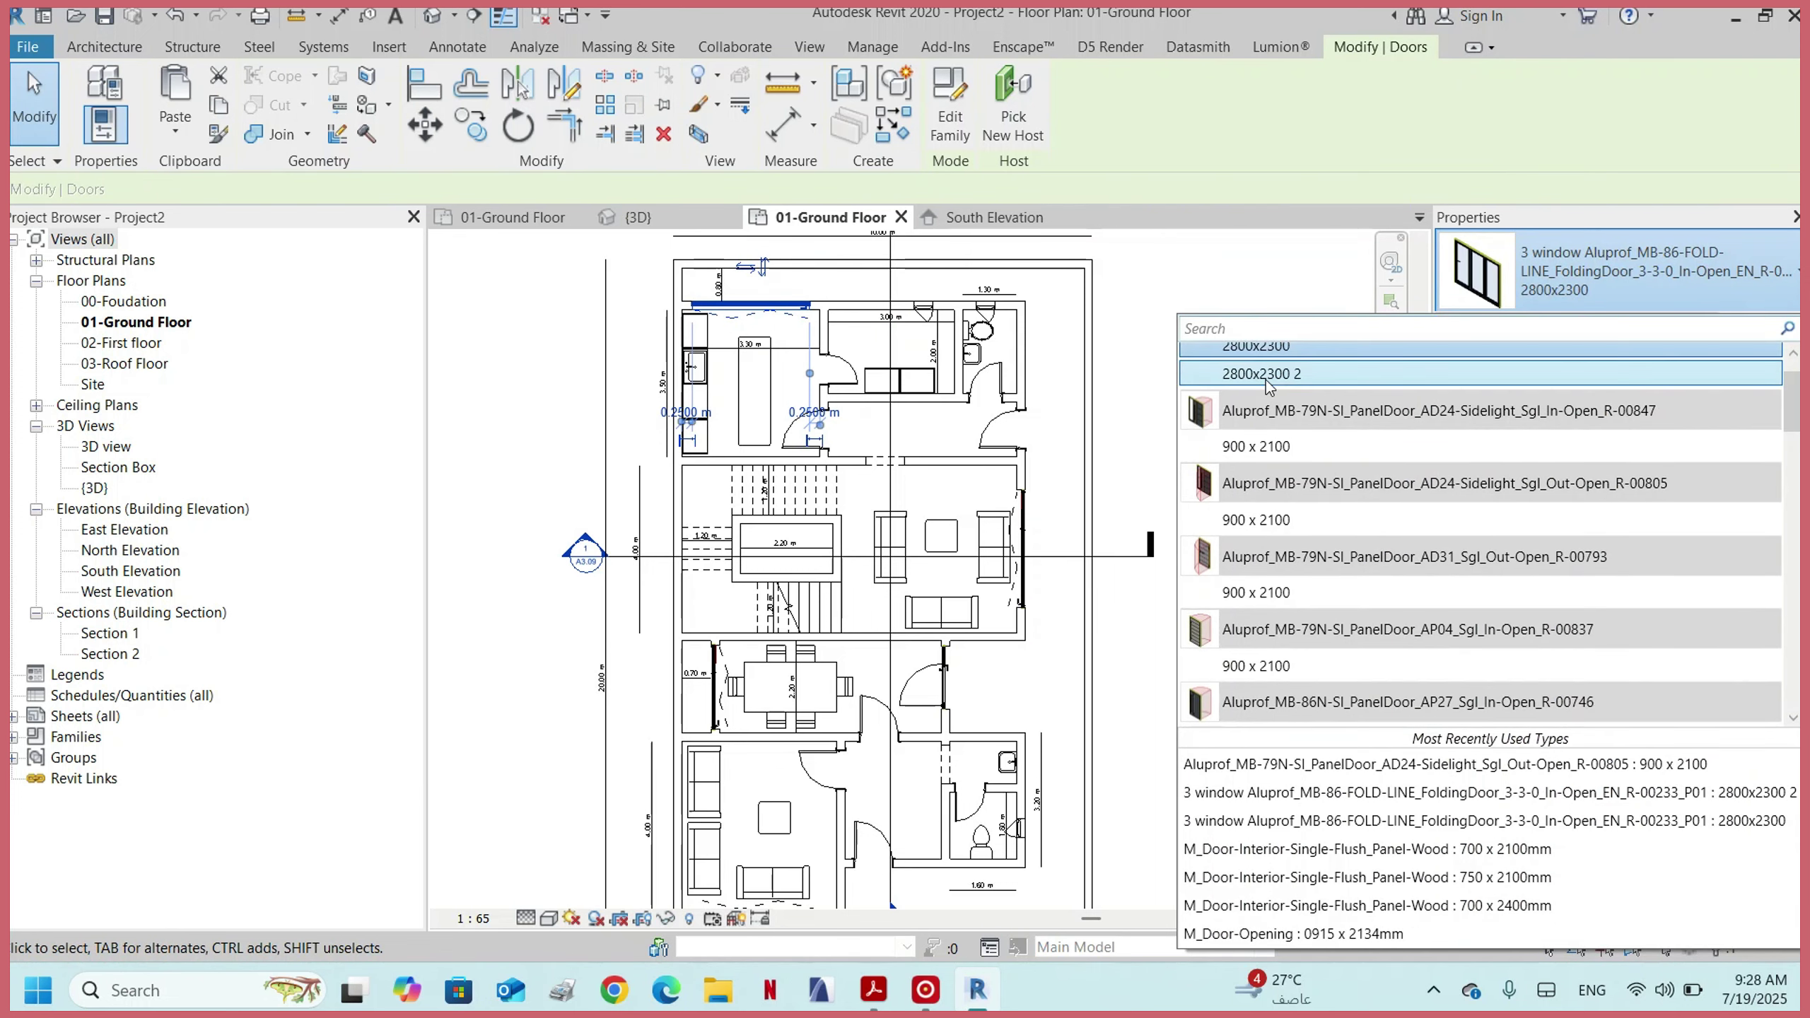
pyautogui.click(1266, 374)
pyautogui.click(1107, 298)
pyautogui.press('z')
pyautogui.press('f')
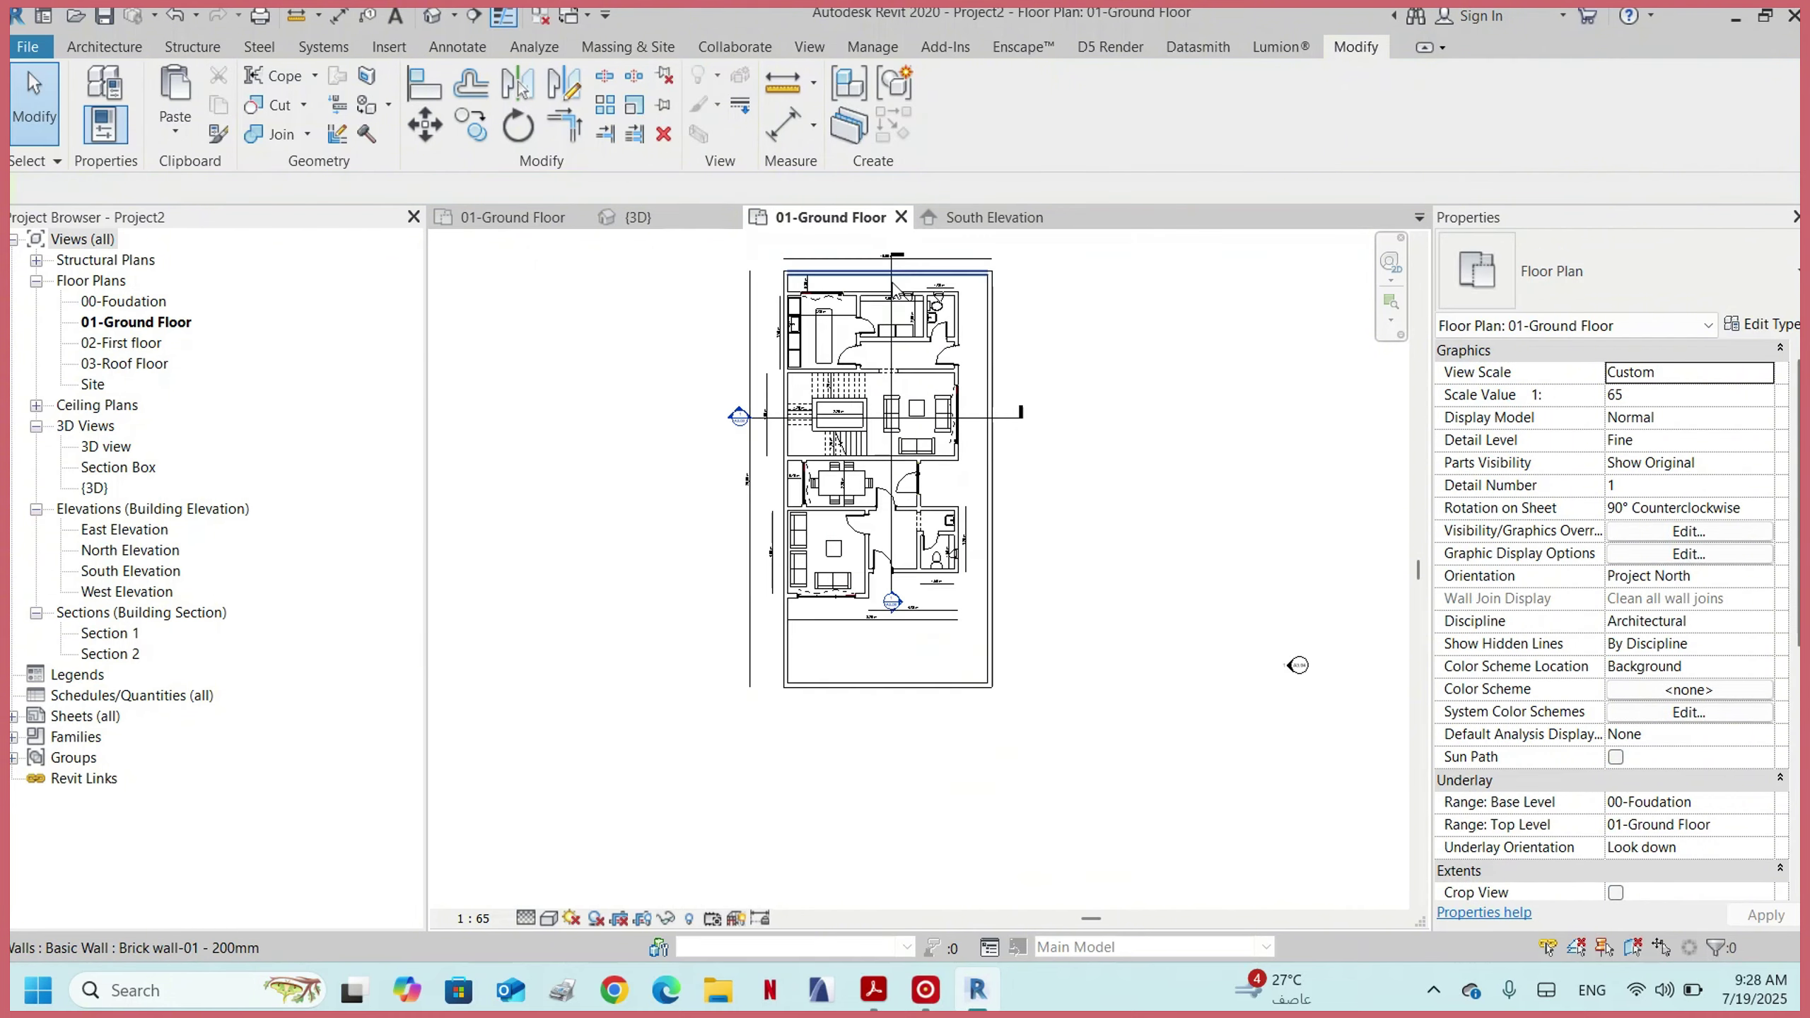
pyautogui.scroll(3, 935, 344)
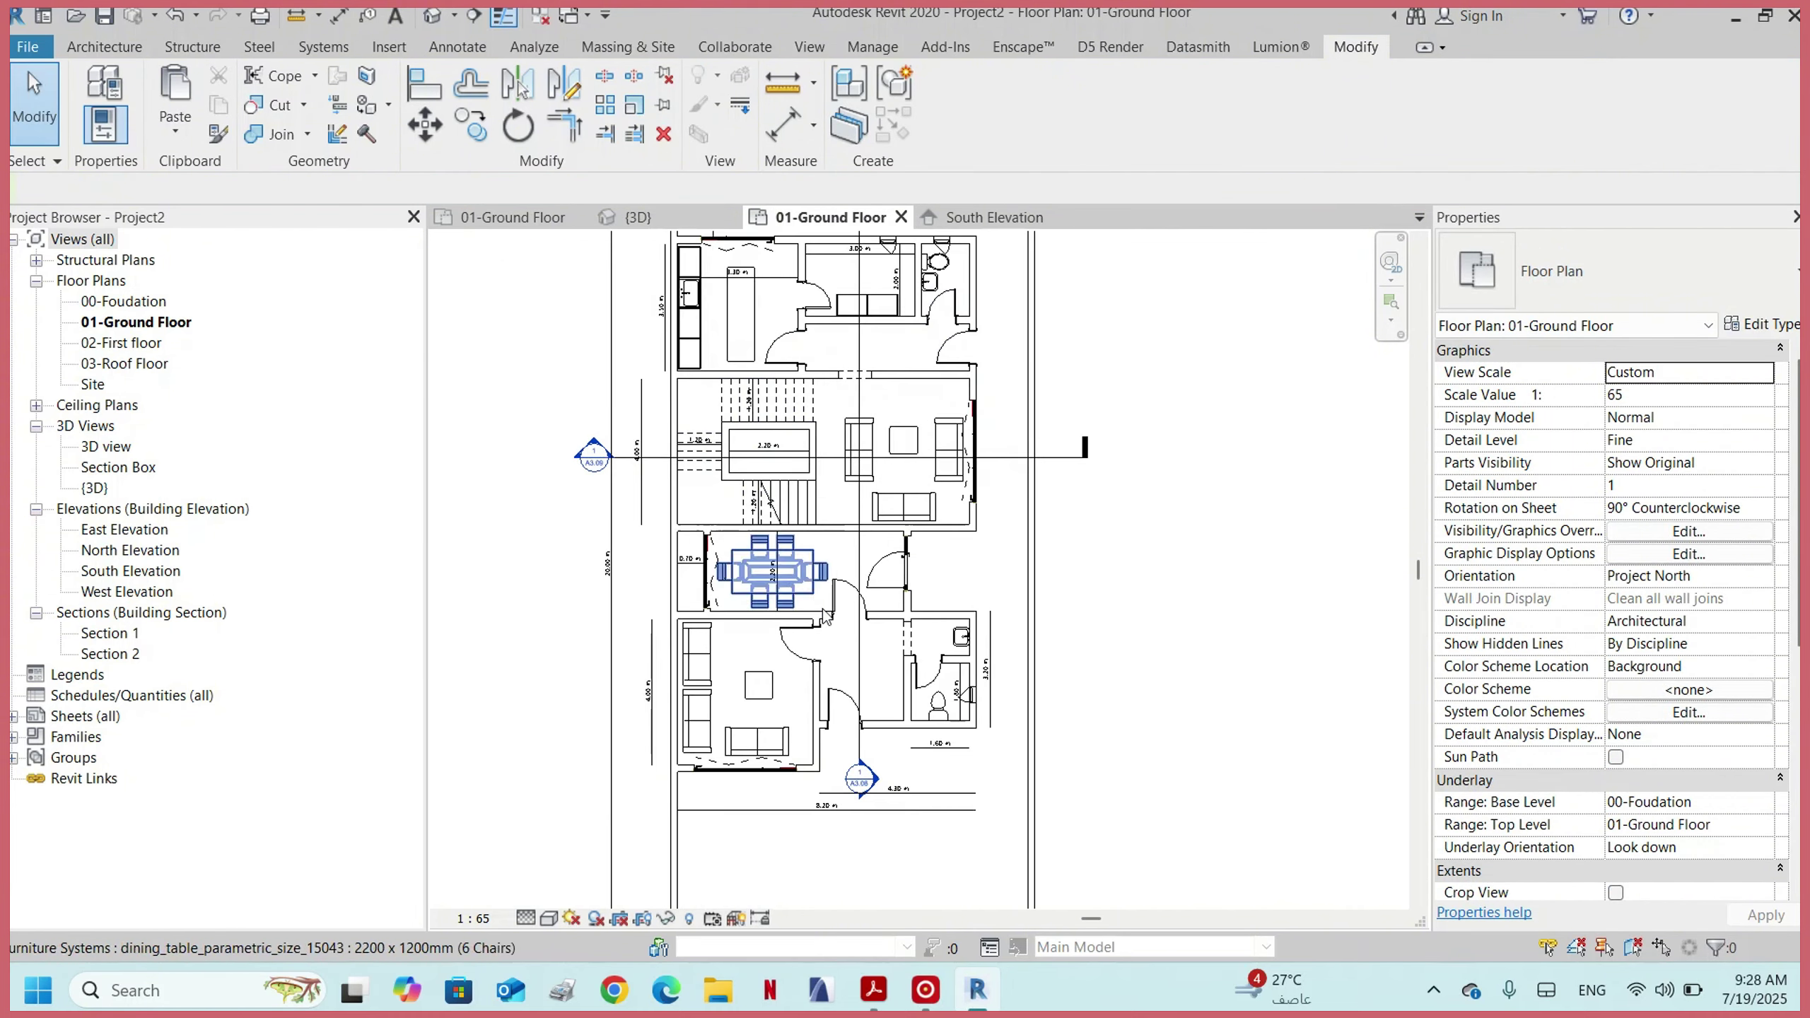
pyautogui.scroll(-3, 862, 619)
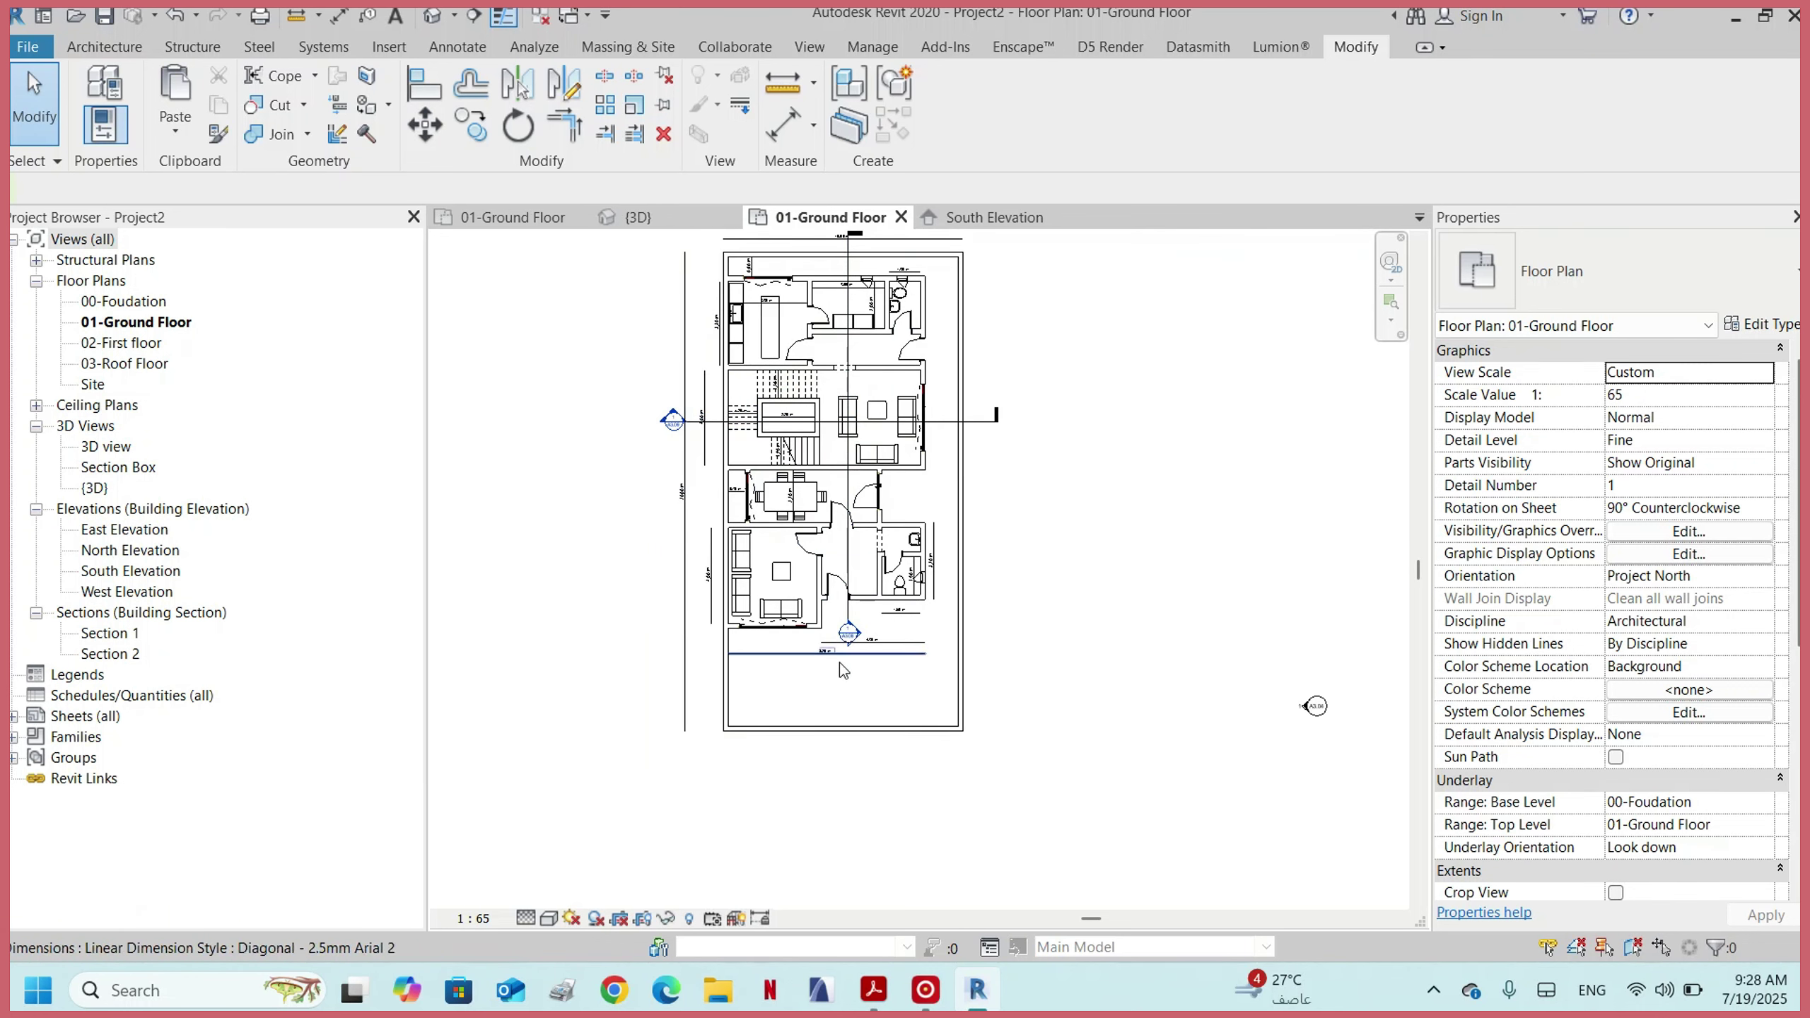
# - Examine the REV_0 ground floor plan, including its front yard, living area, kitchen and laundry, and return to the Project2 plan
pyautogui.click(508, 224)
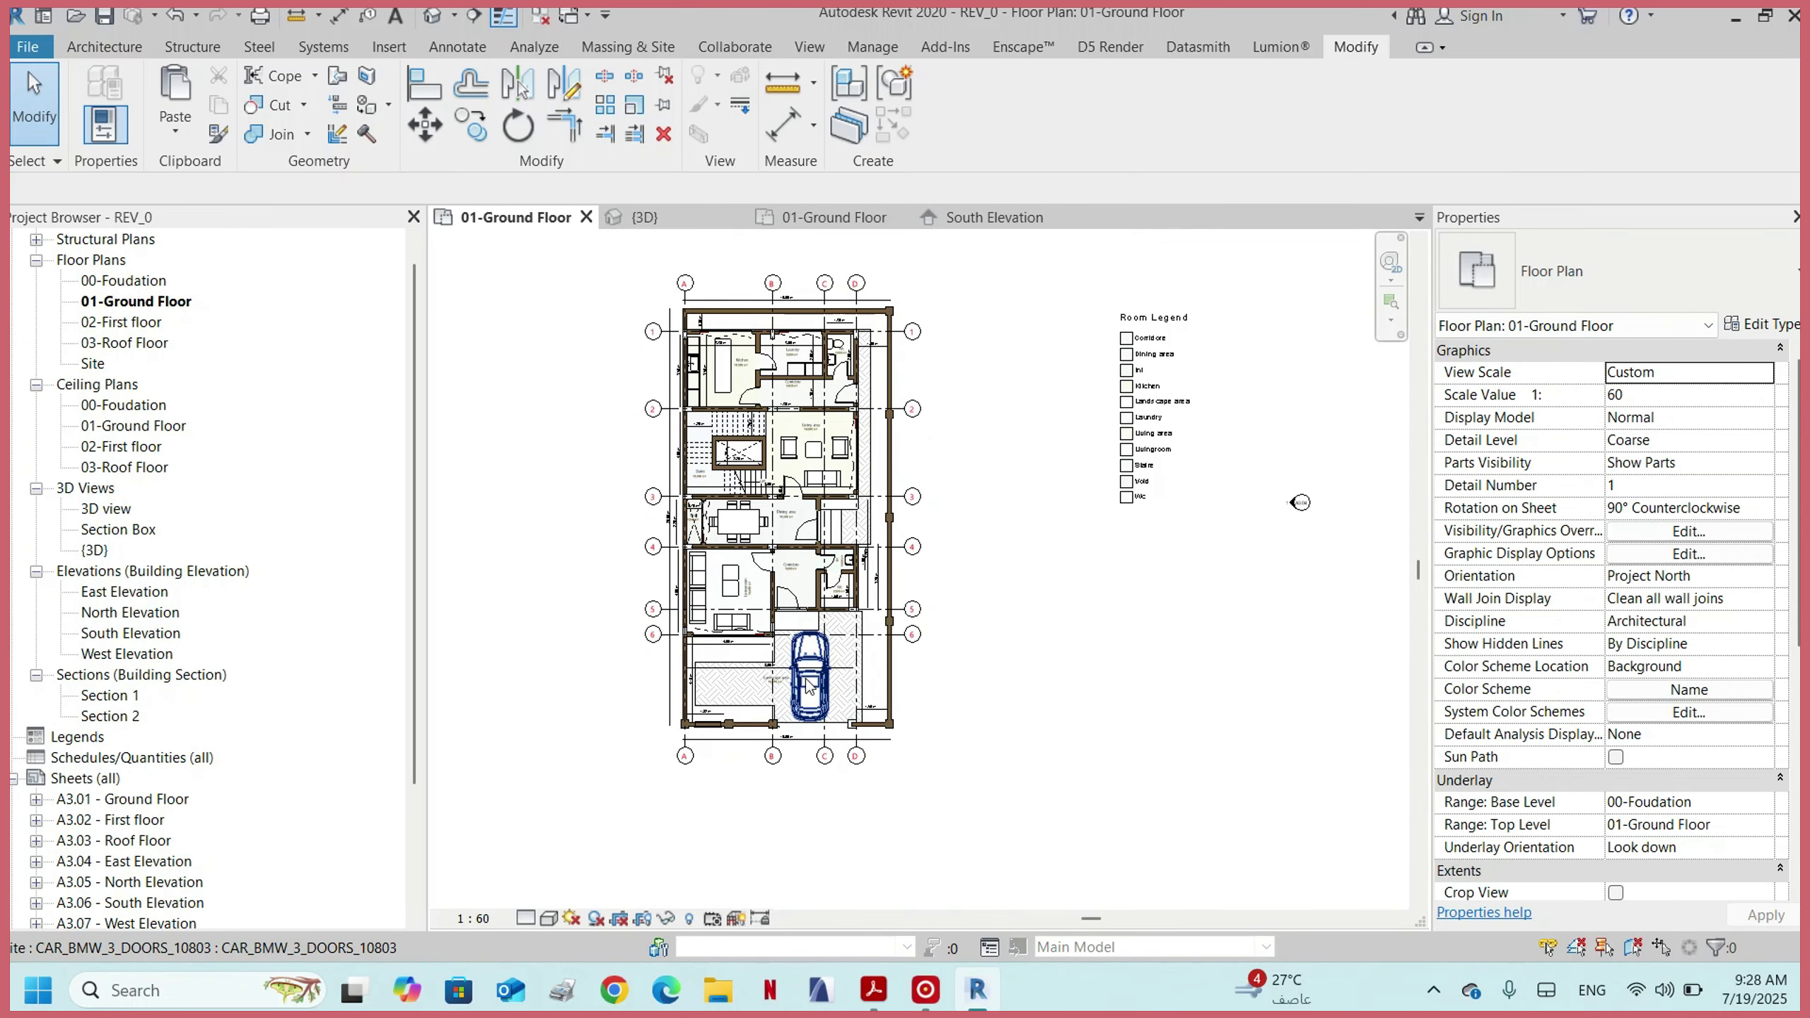
pyautogui.scroll(4, 807, 681)
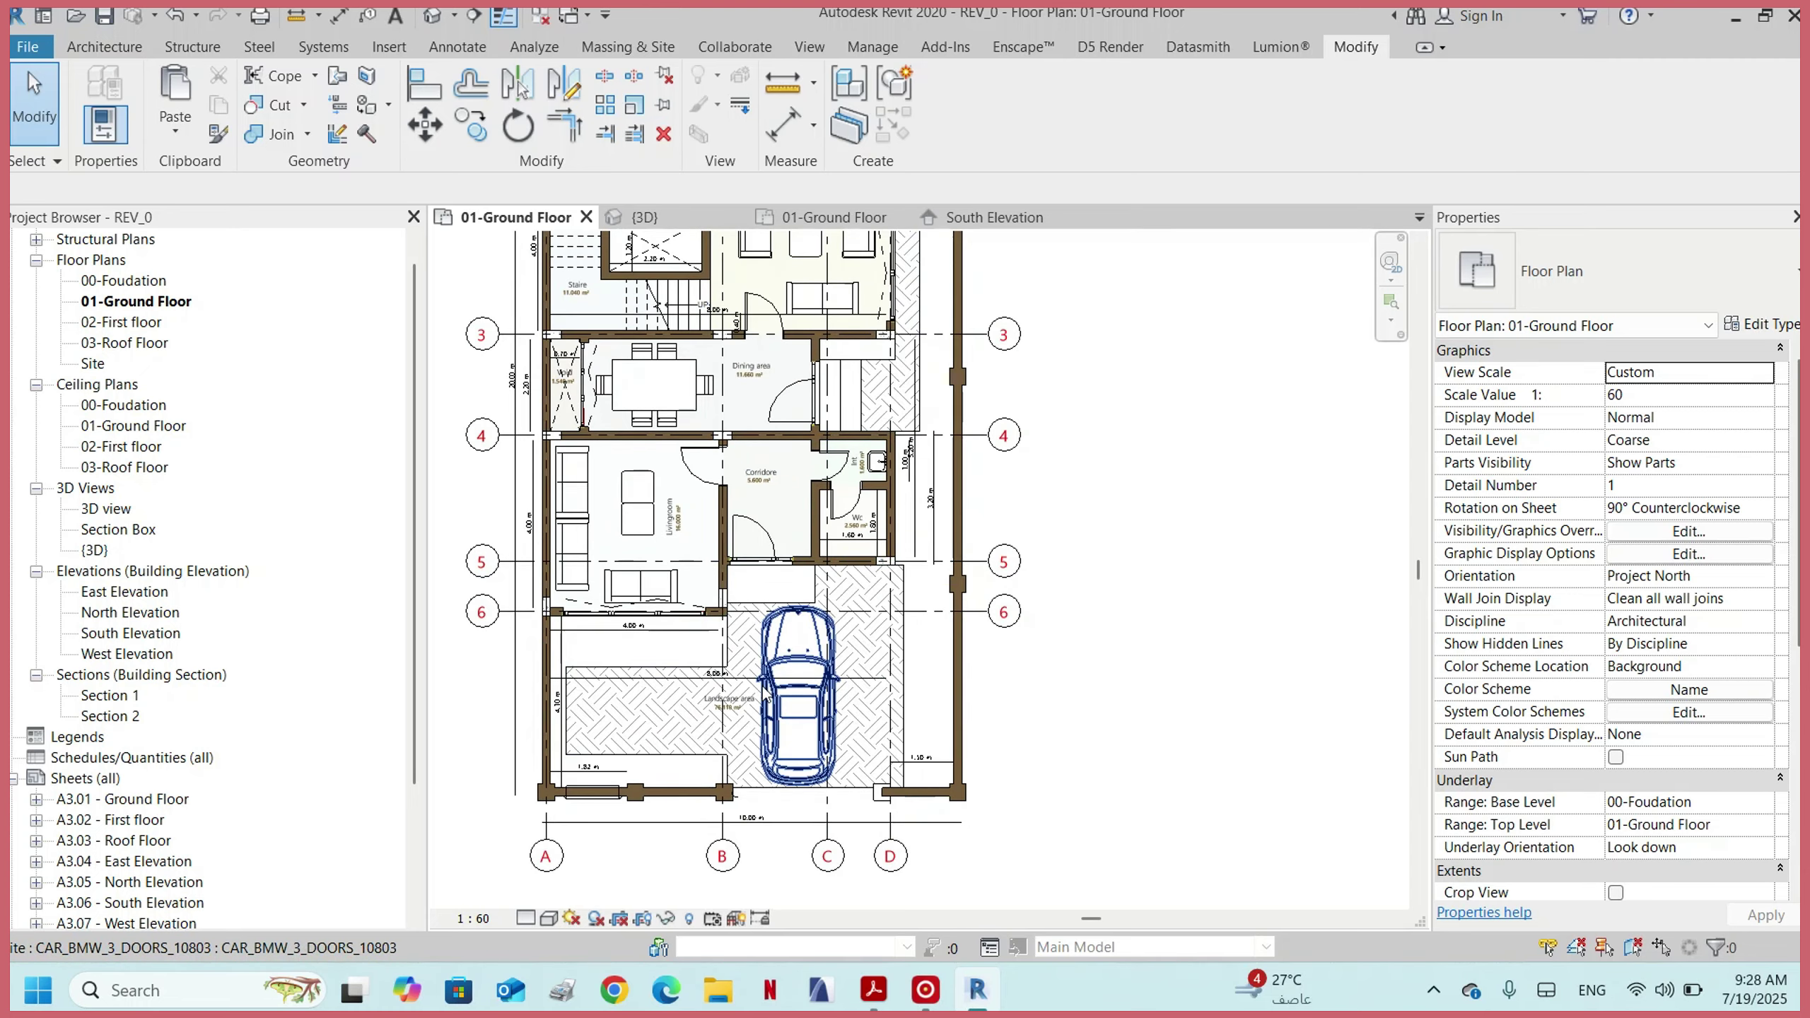
pyautogui.scroll(-4, 766, 695)
pyautogui.scroll(6, 742, 542)
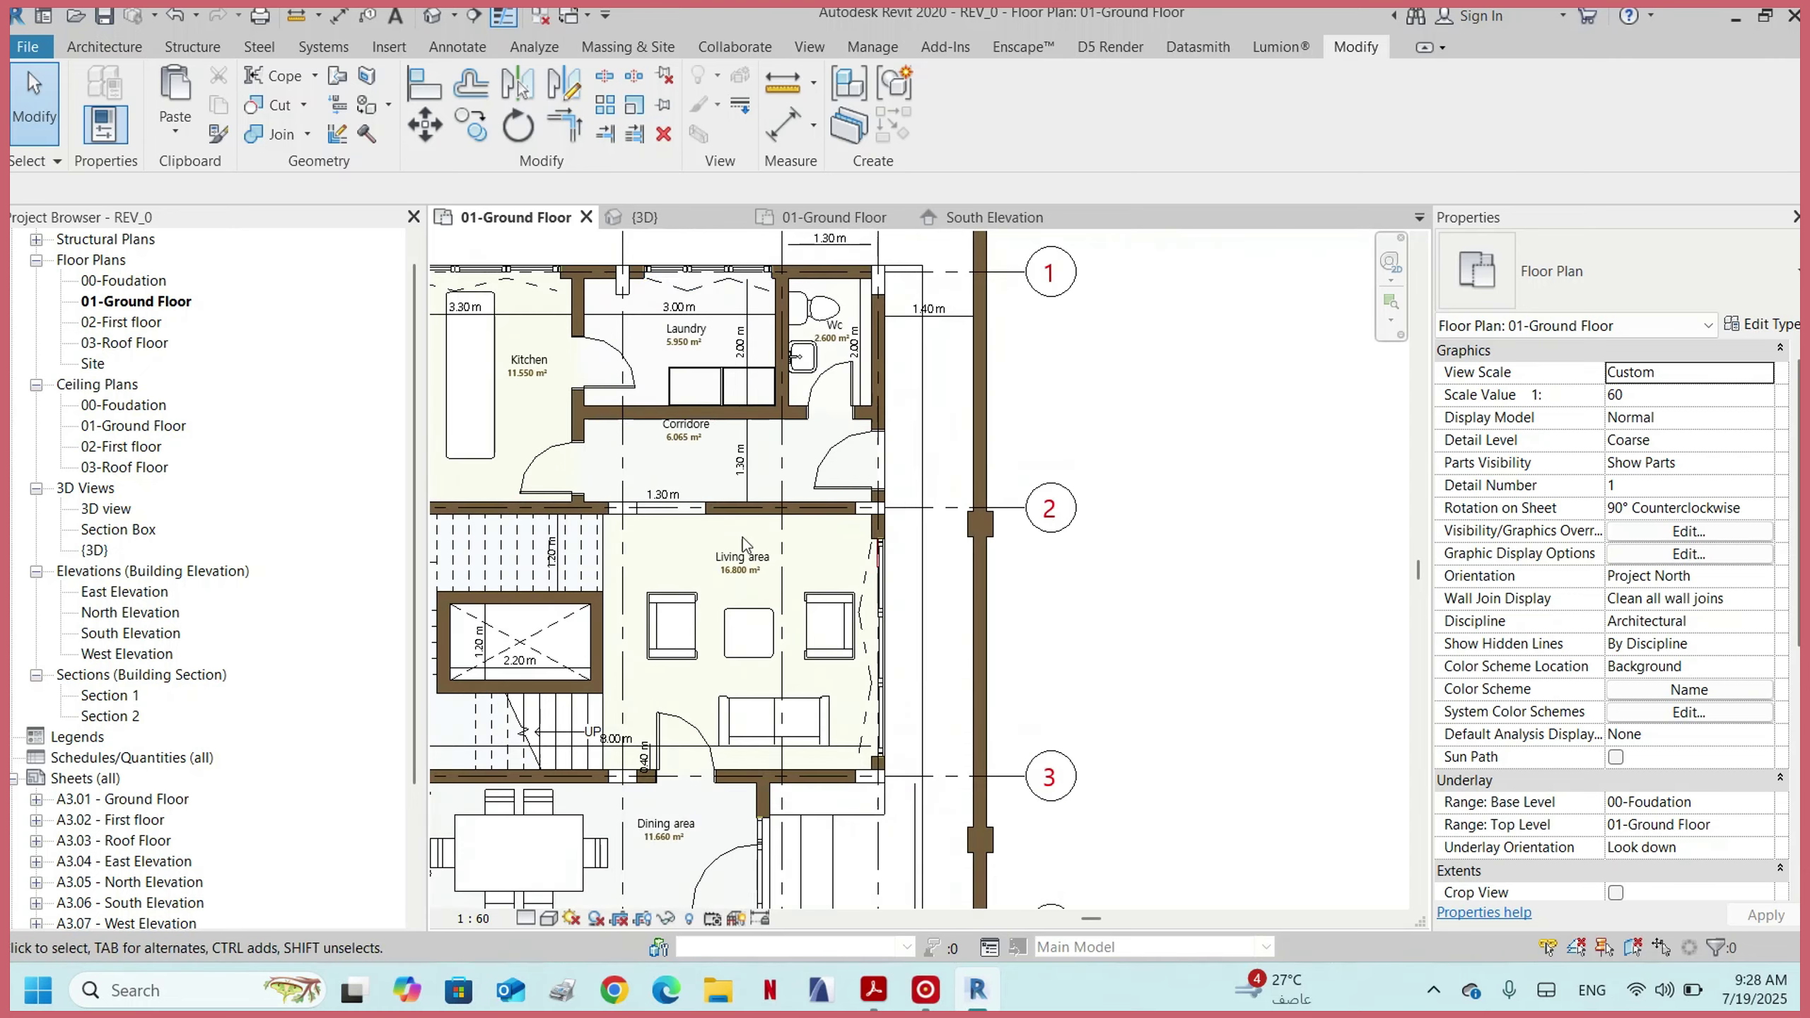
pyautogui.scroll(-3, 742, 541)
pyautogui.scroll(5, 681, 433)
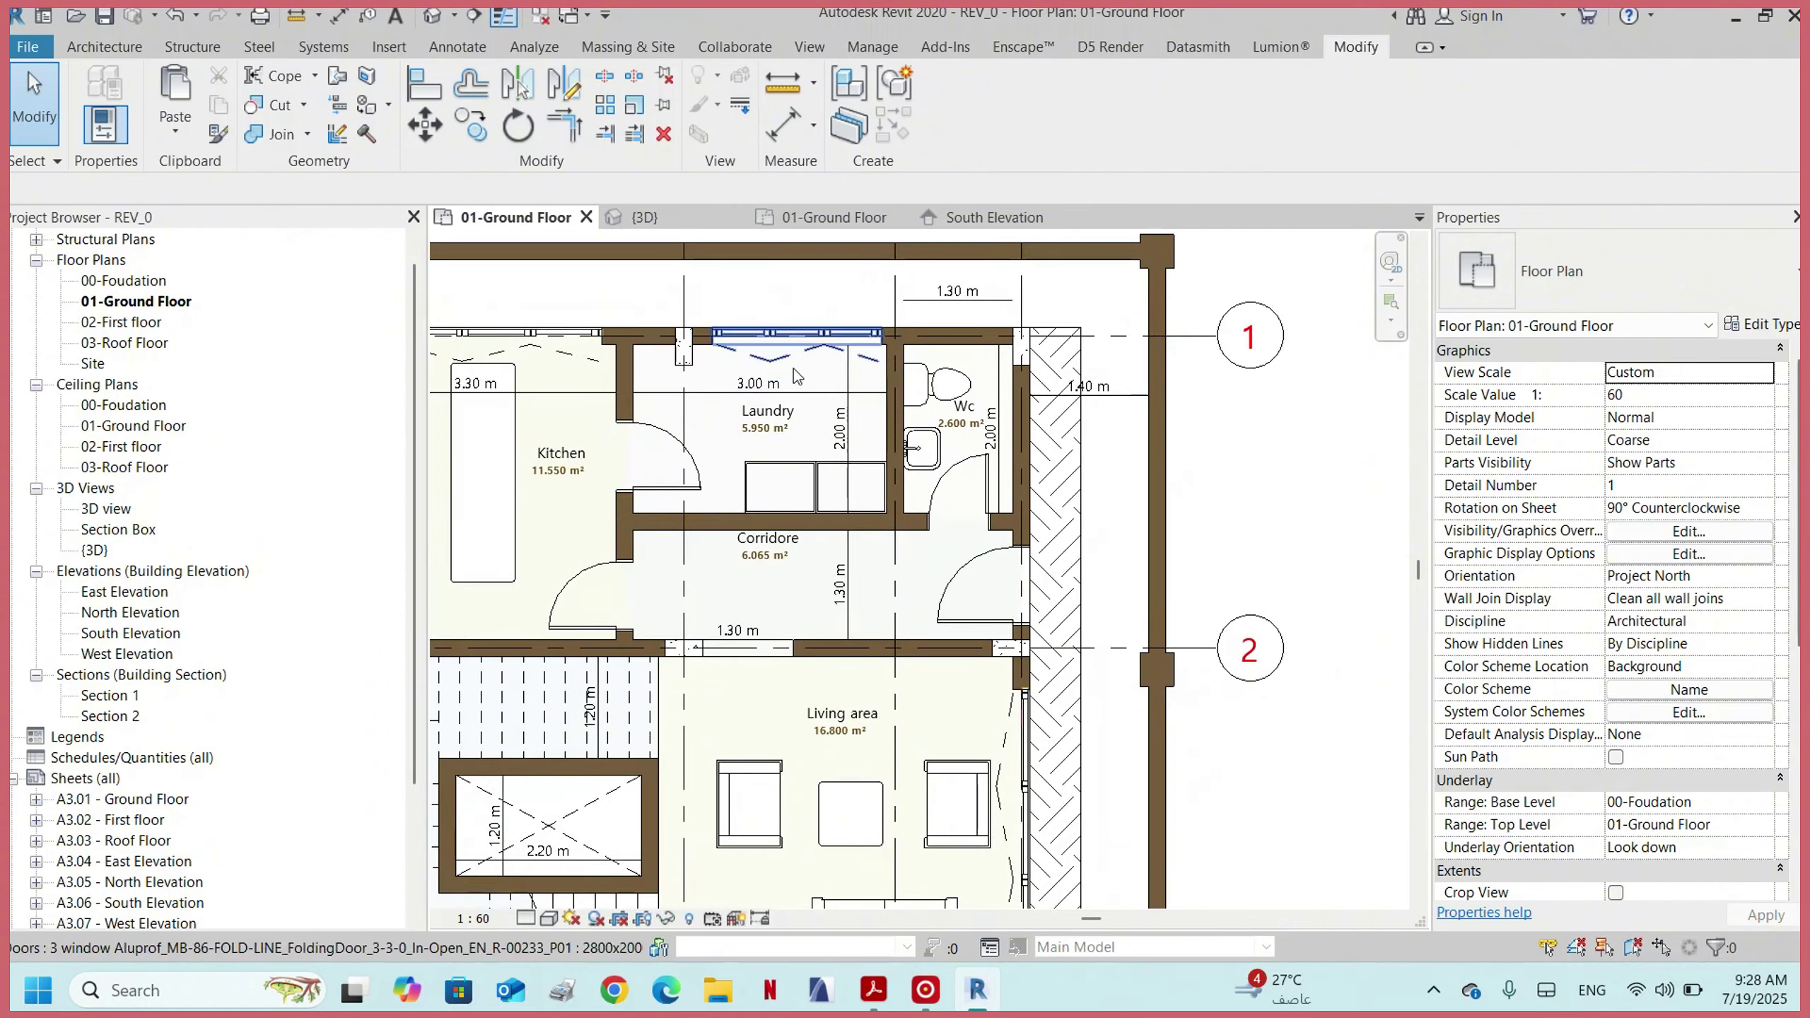
pyautogui.scroll(-1, 1024, 314)
pyautogui.click(1735, 21)
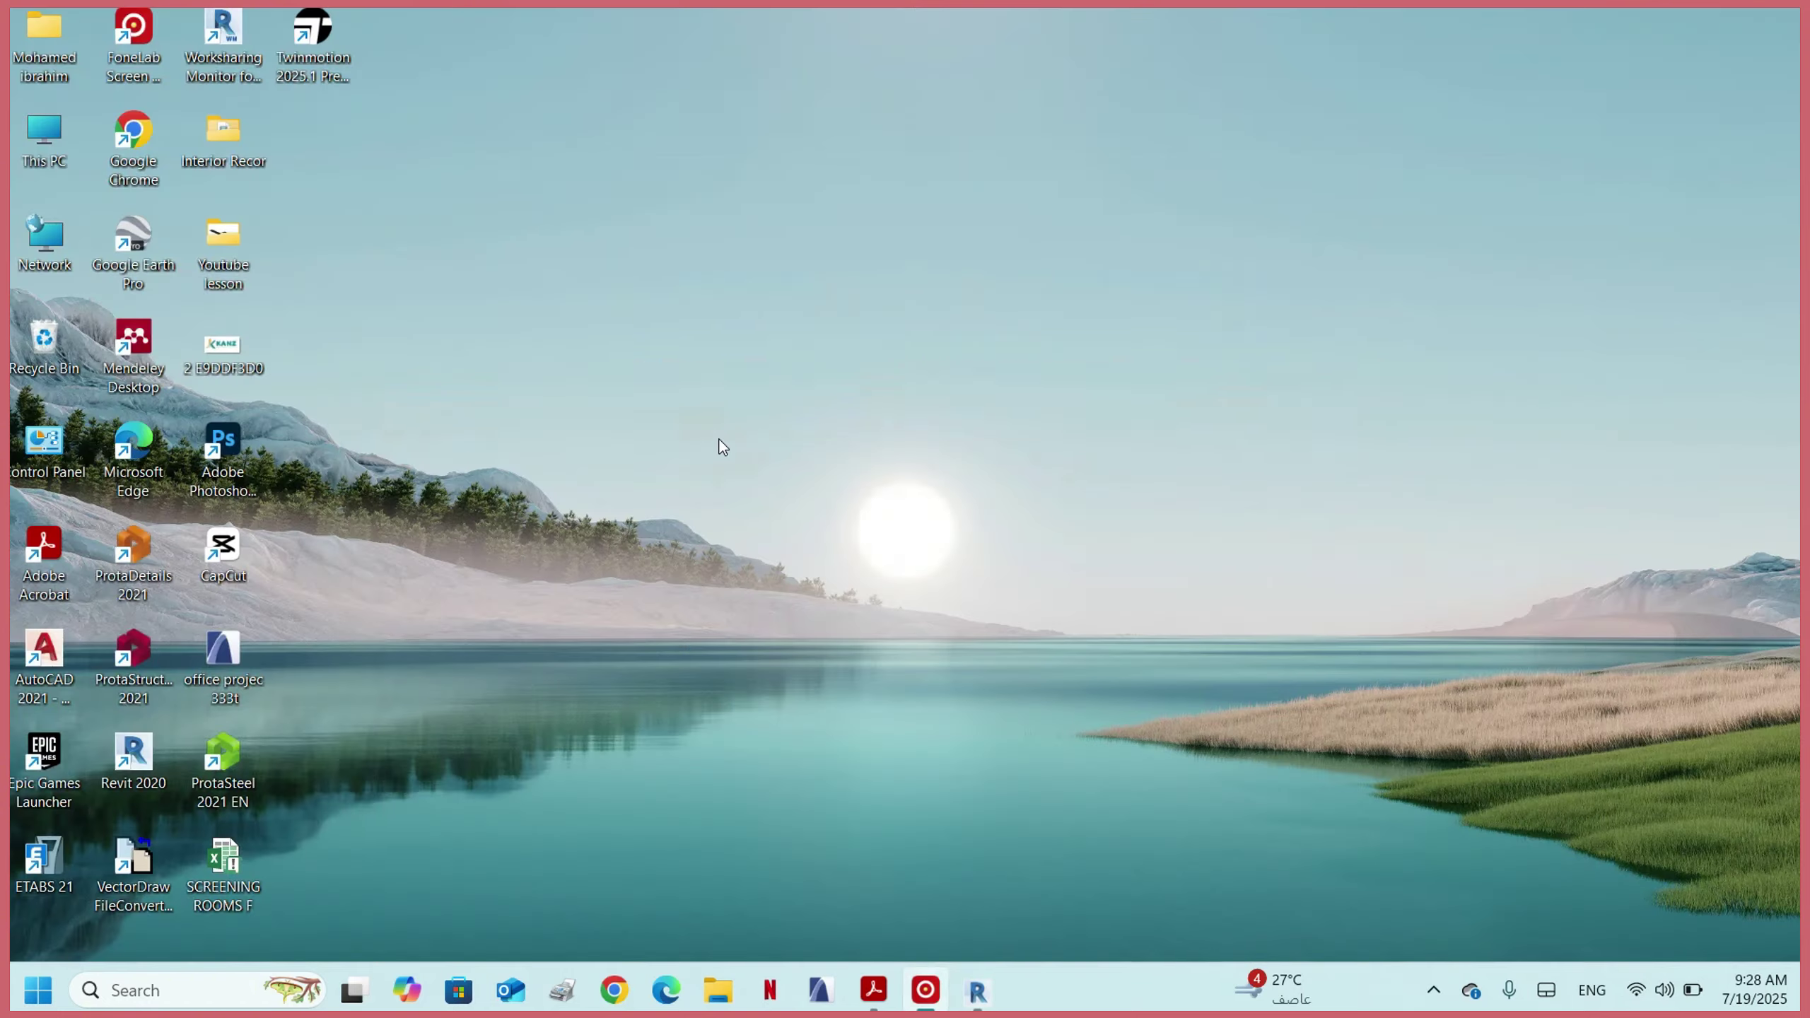
pyautogui.click(978, 991)
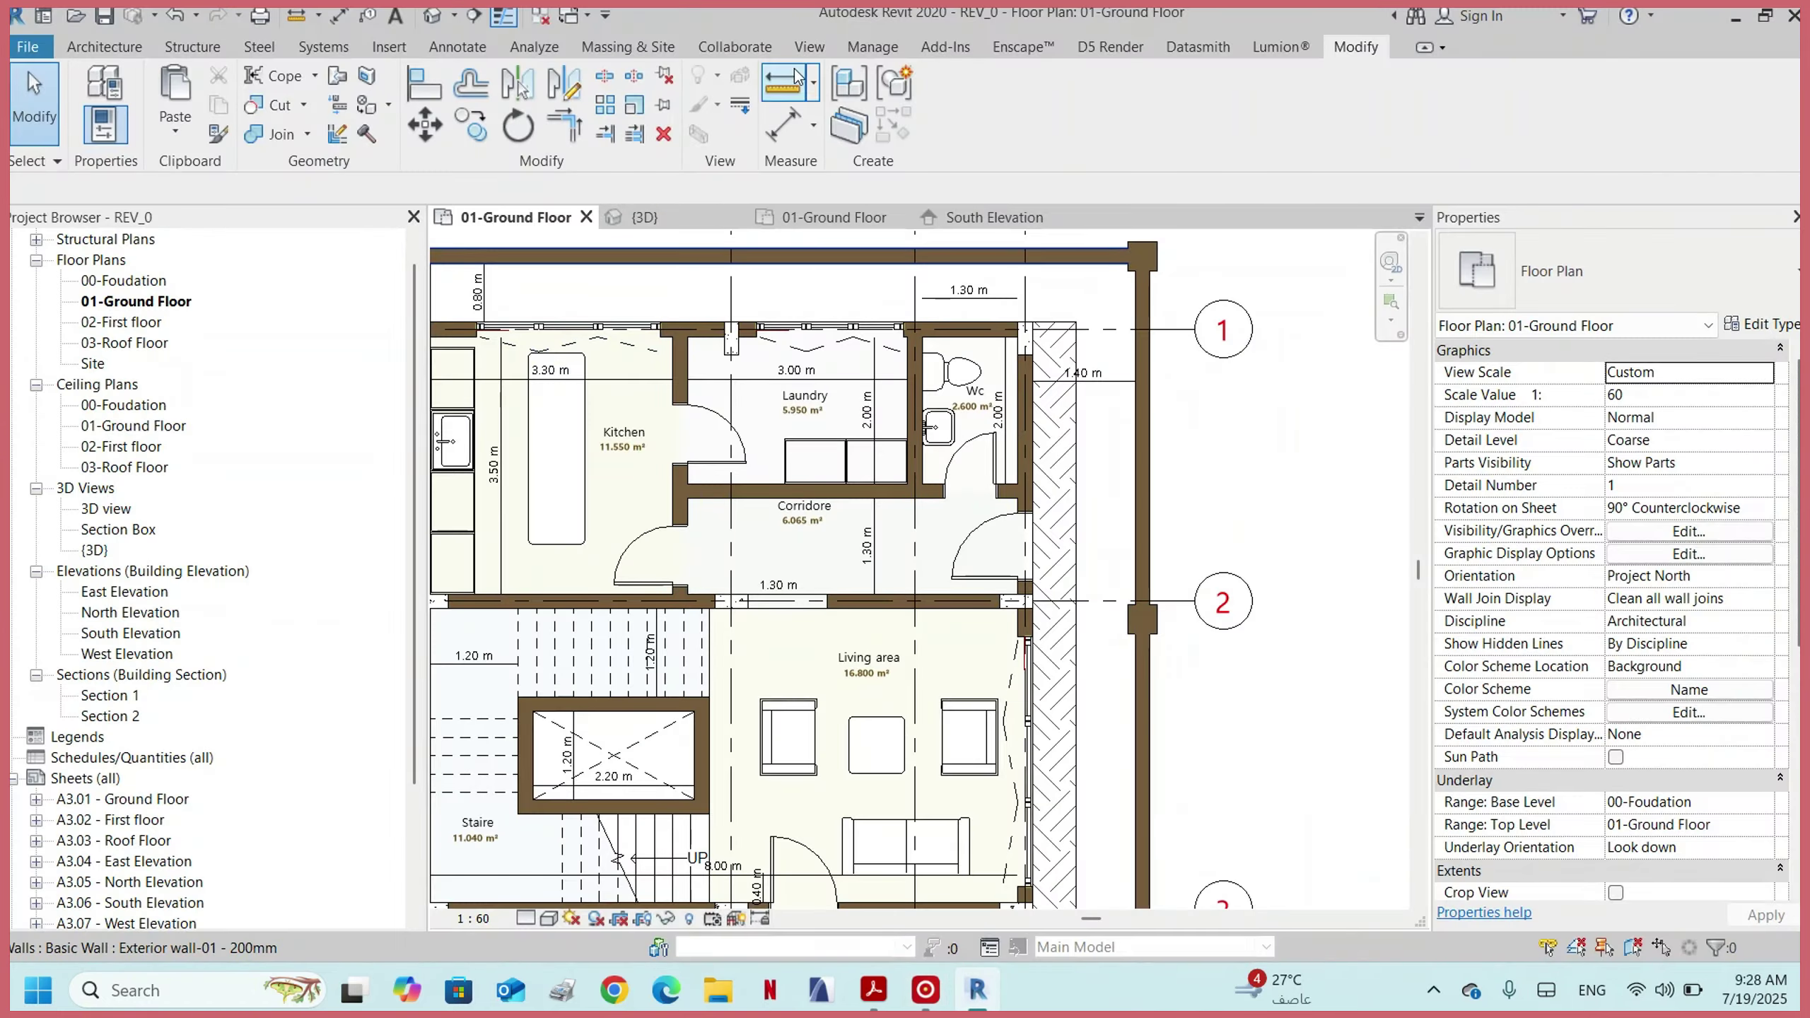
pyautogui.click(878, 217)
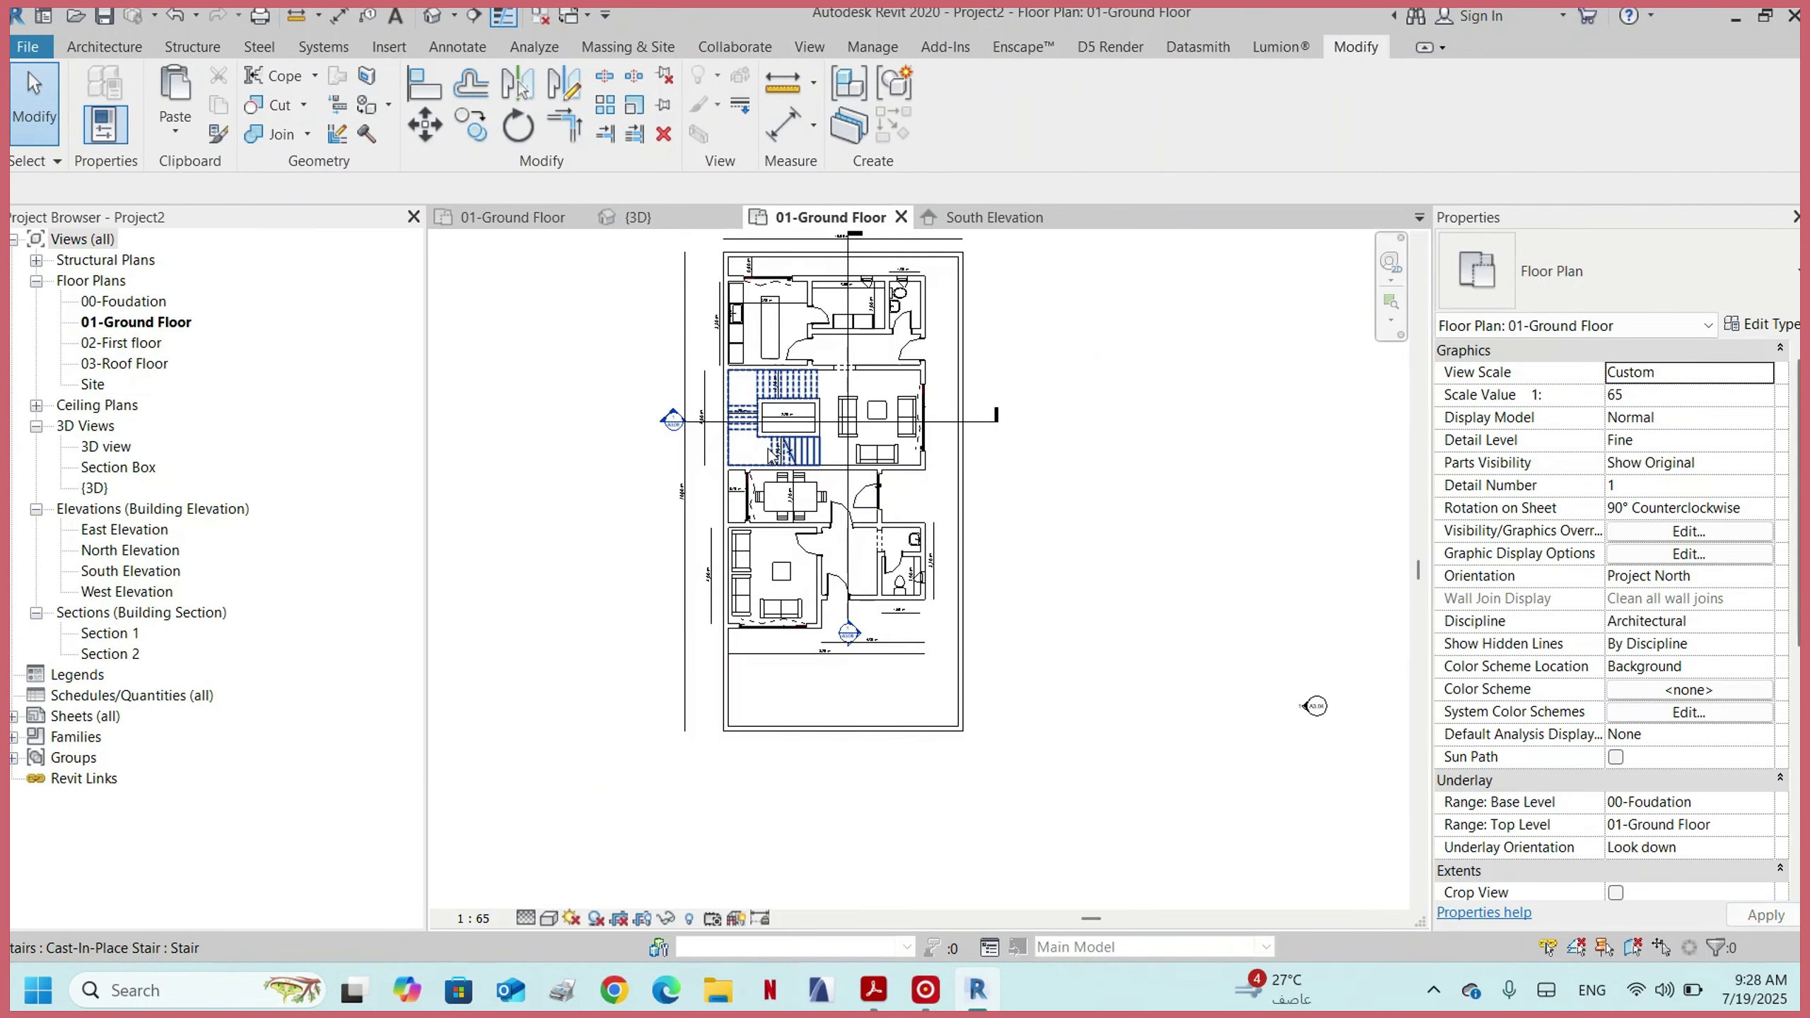
# - In the 3D view, set the top offset of the front, free-standing side and rear boundary walls to -1.0 m
pyautogui.scroll(-2, 688, 304)
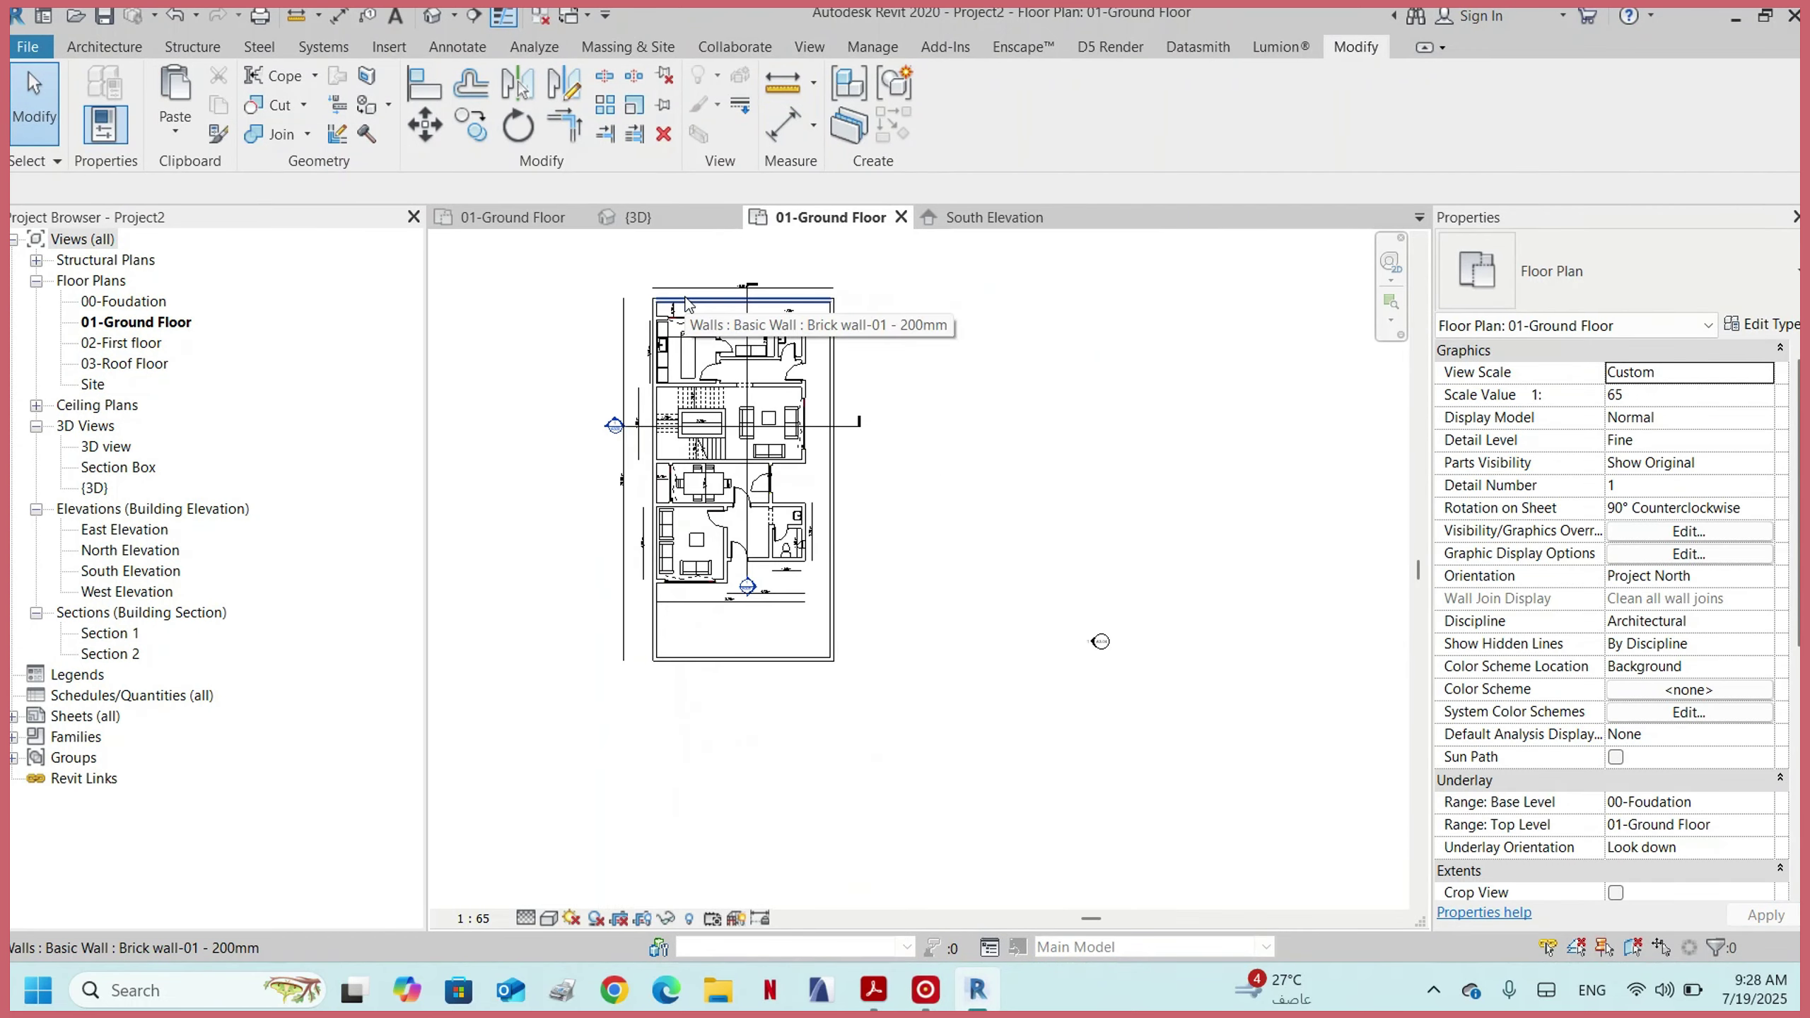
pyautogui.scroll(2, 688, 303)
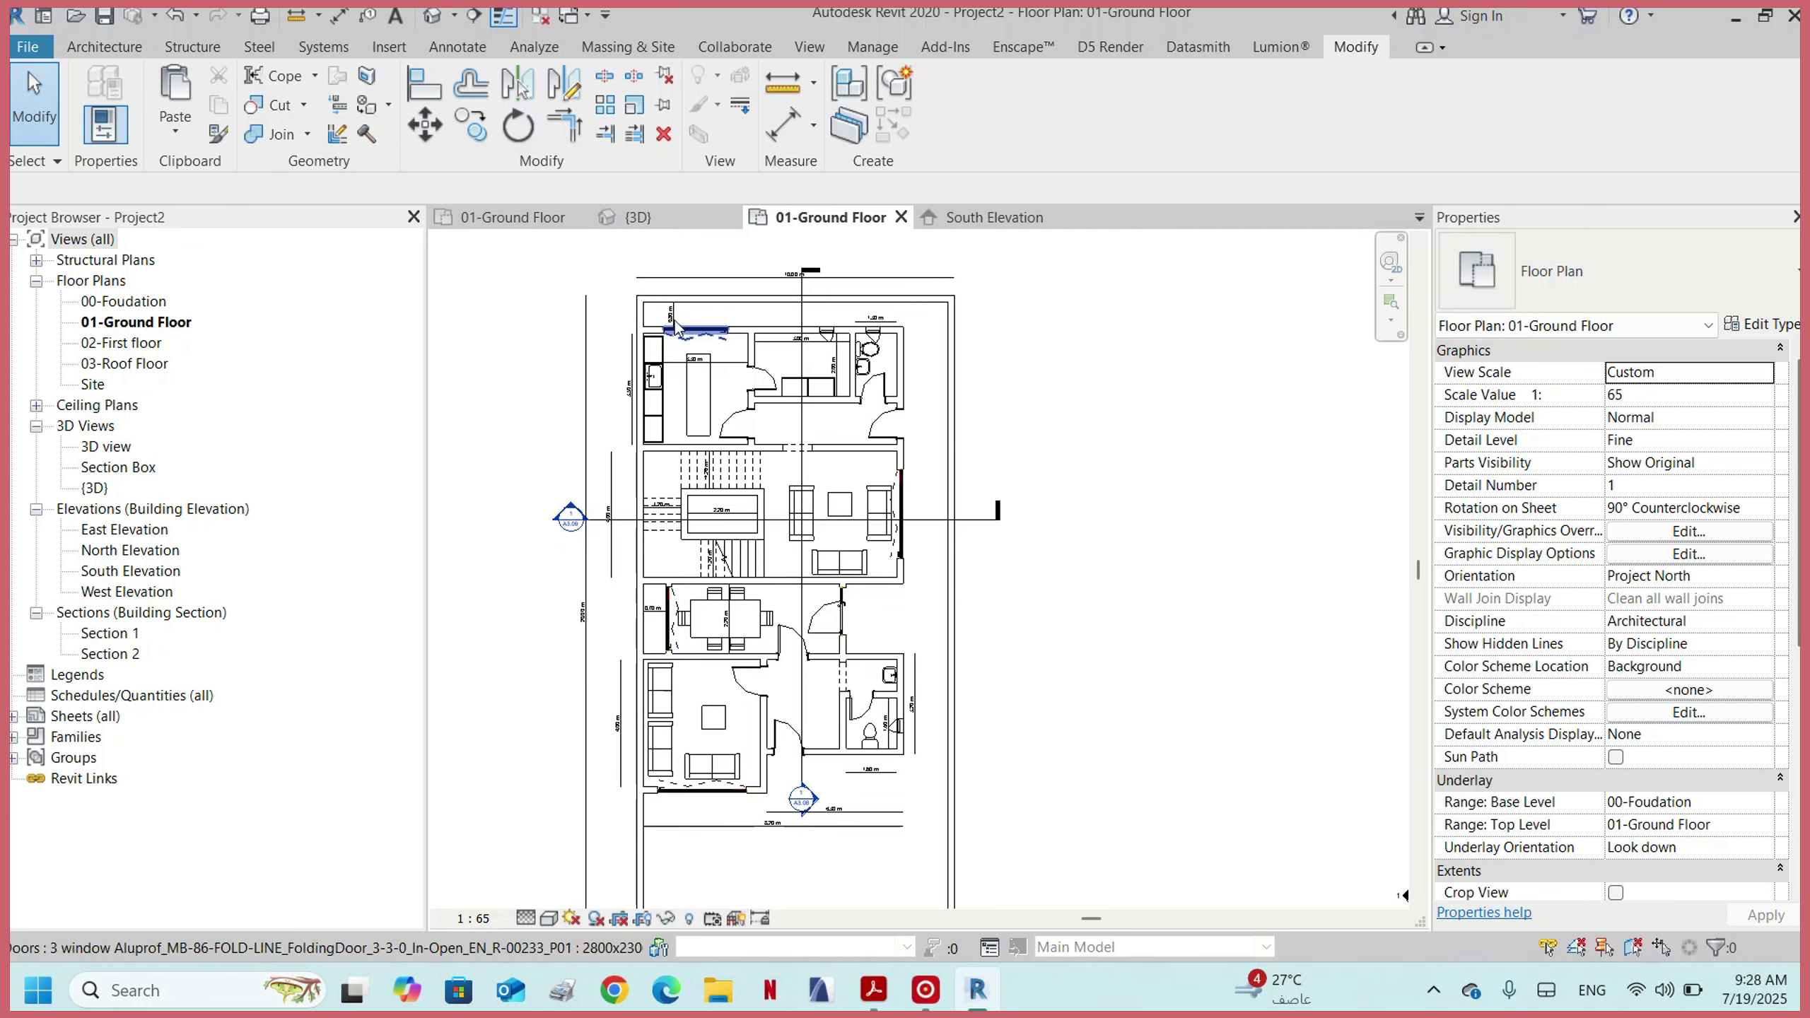
pyautogui.scroll(2, 623, 329)
pyautogui.click(622, 329)
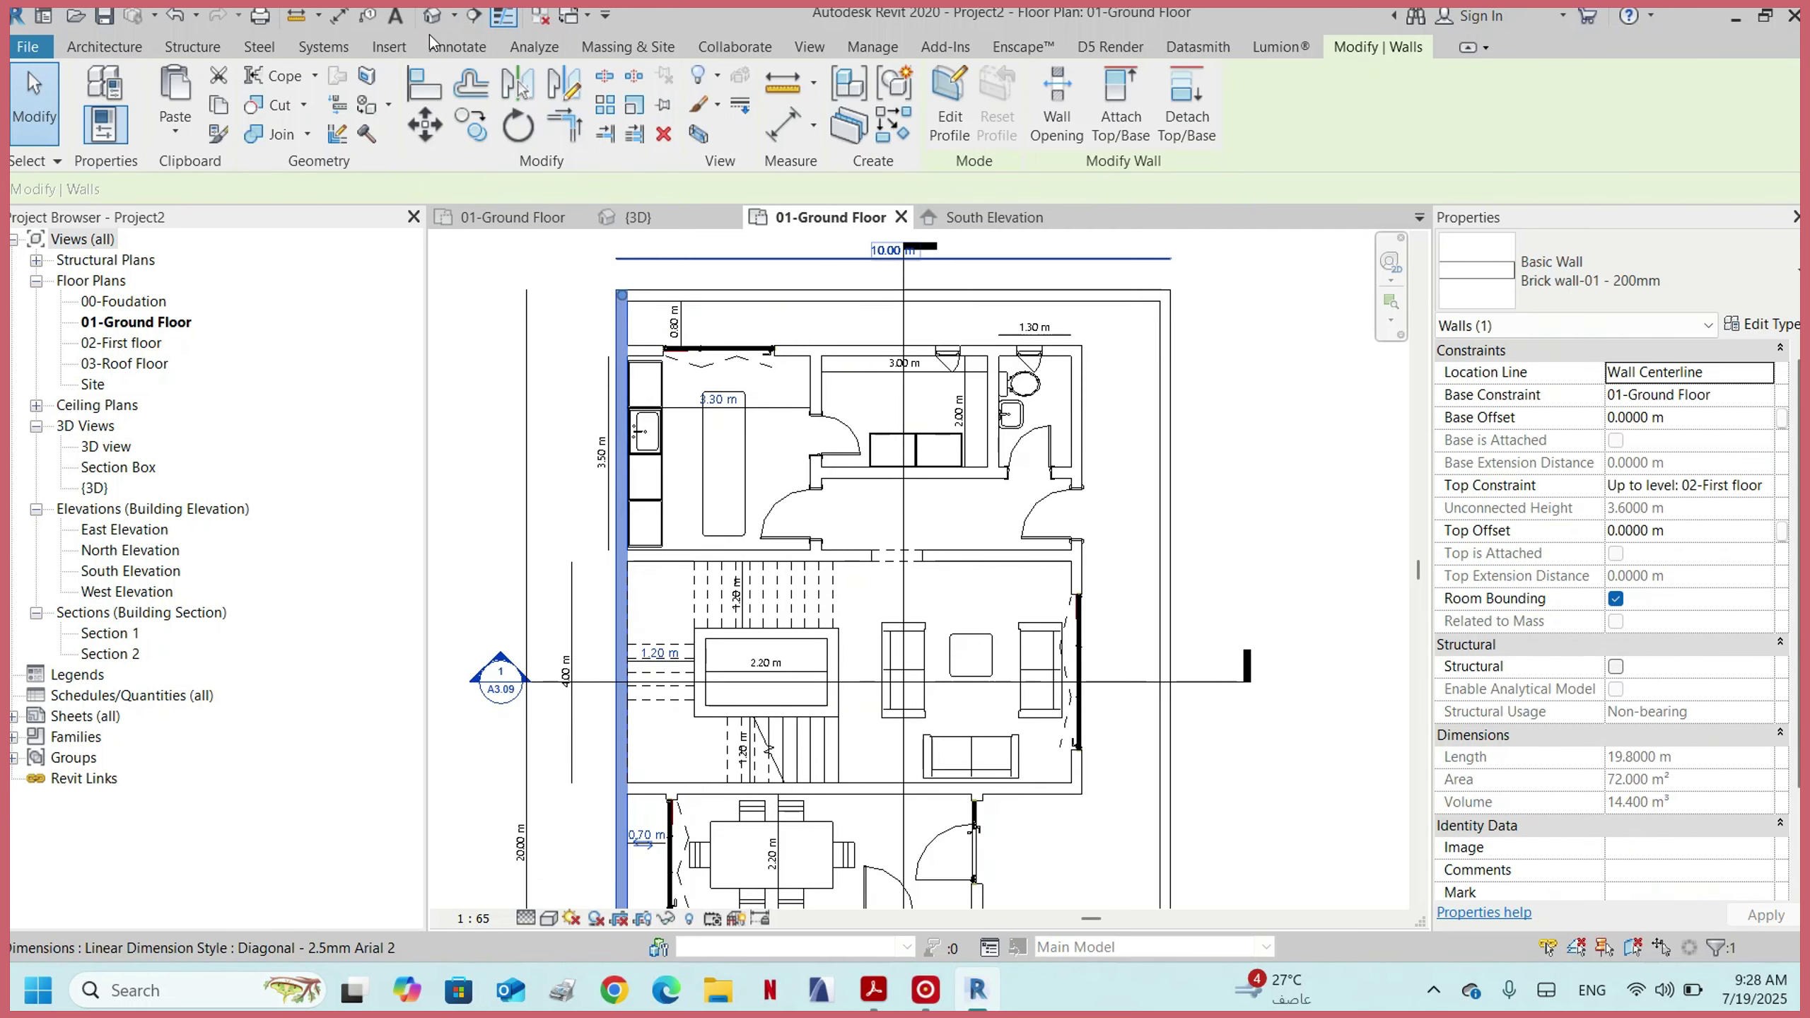
pyautogui.click(431, 15)
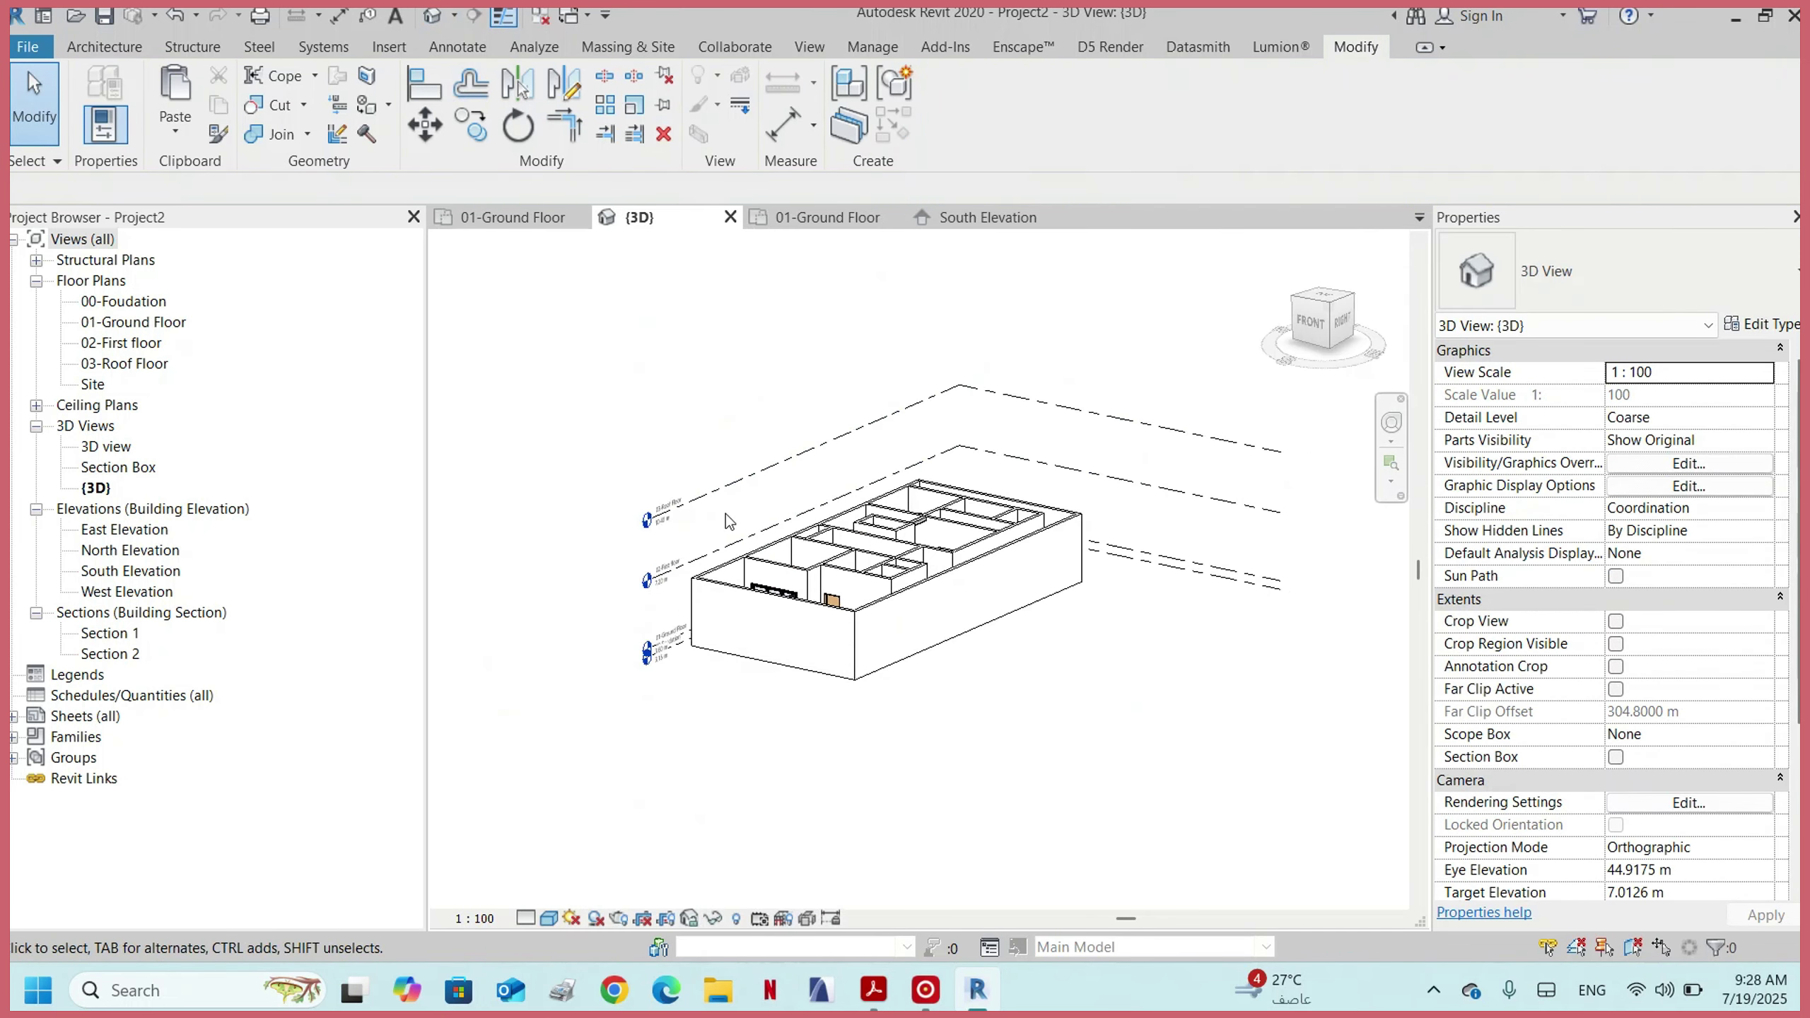
pyautogui.scroll(3, 900, 601)
pyautogui.scroll(-1, 712, 598)
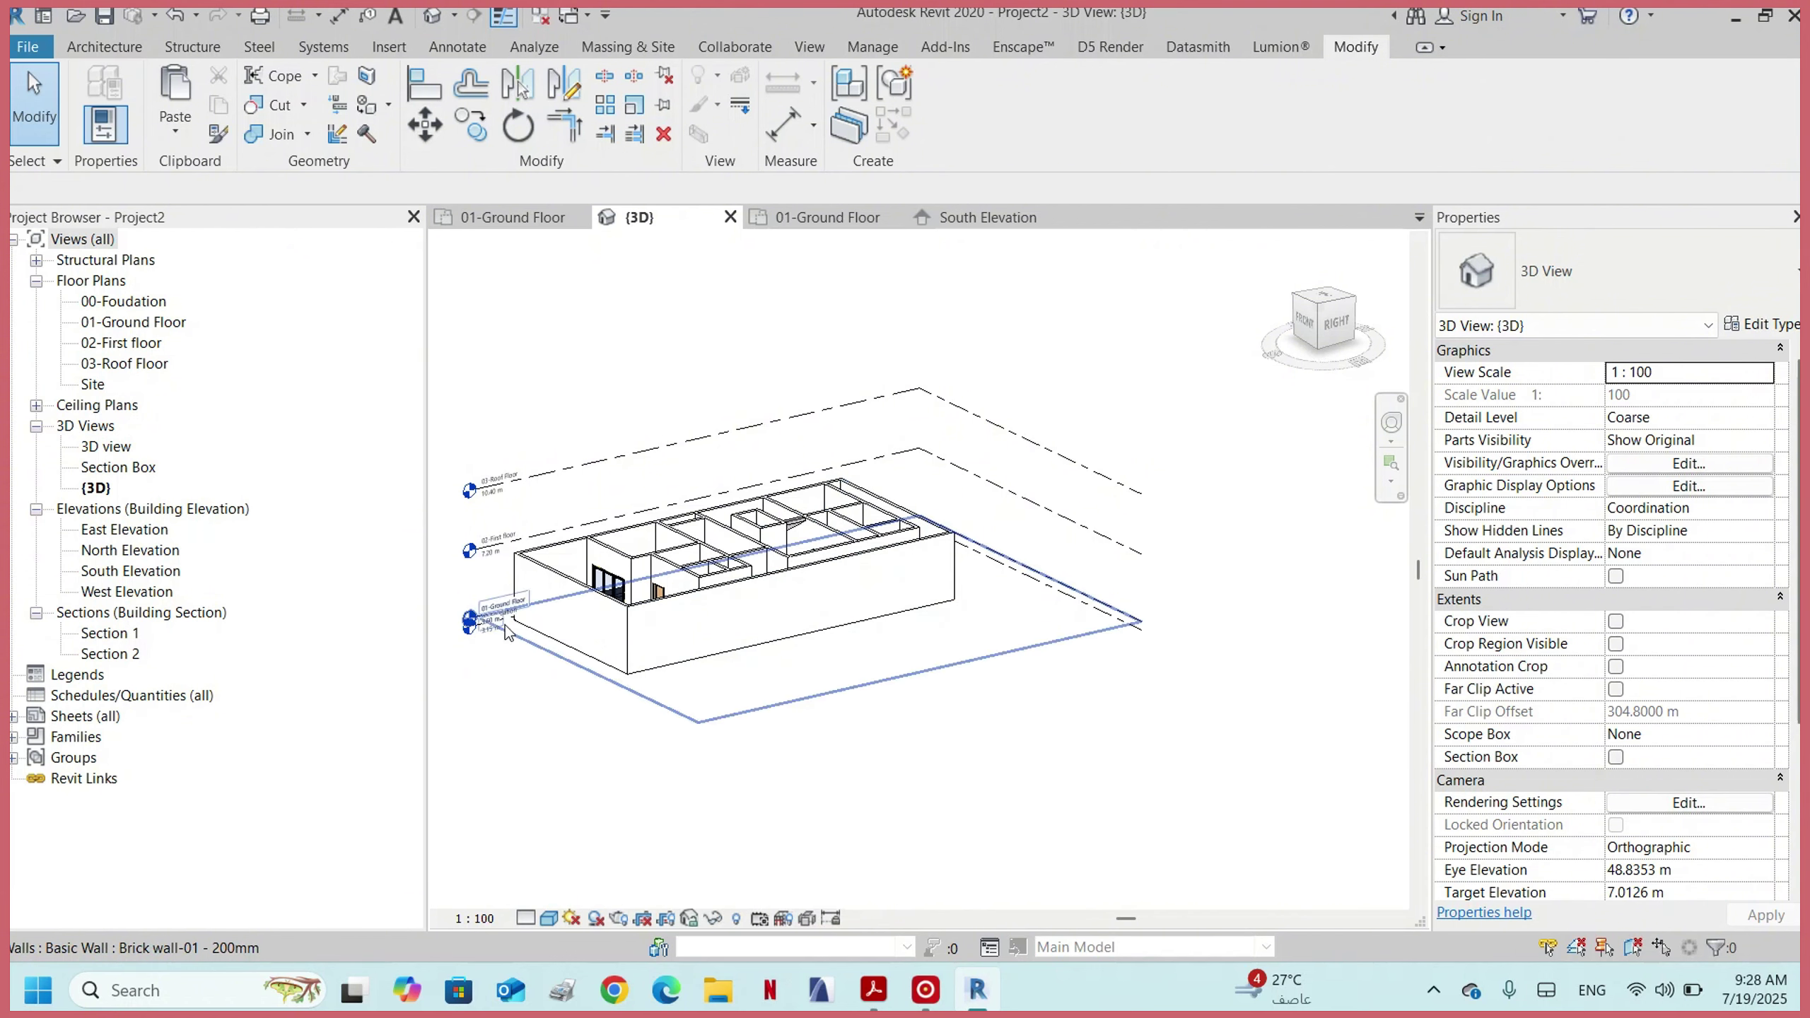
pyautogui.click(559, 583)
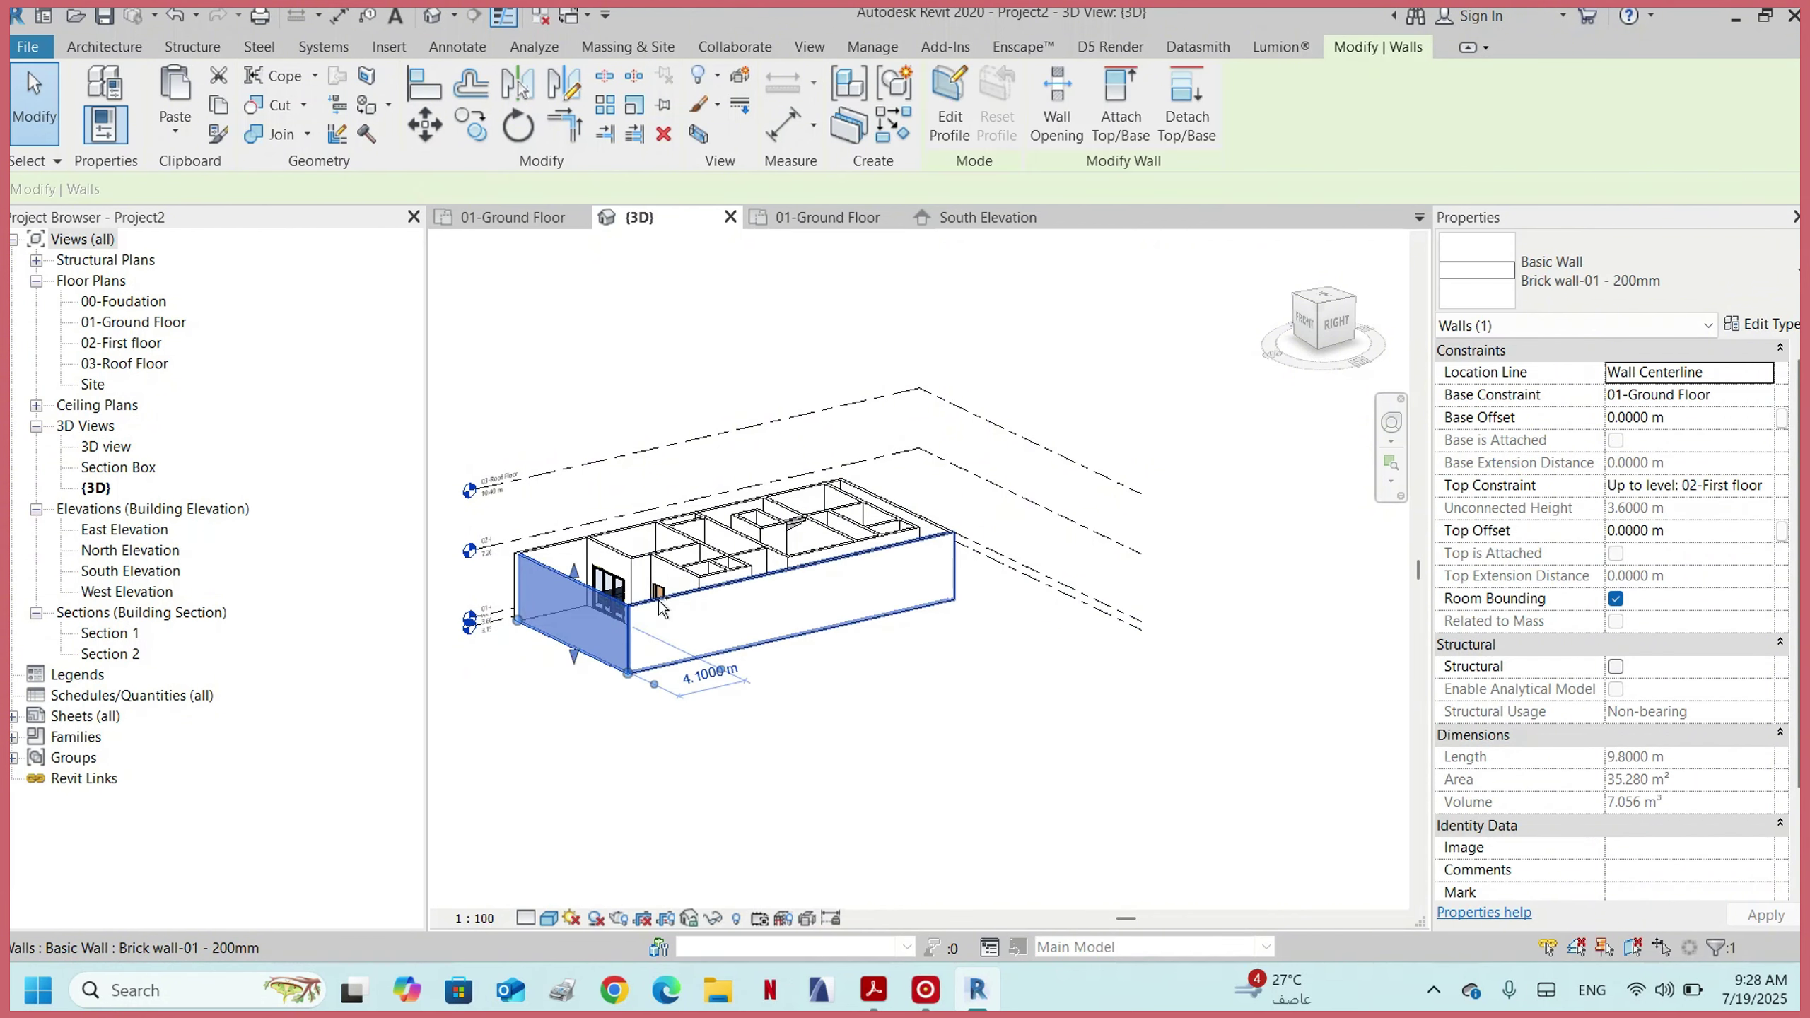
pyautogui.keyDown('ctrl'); pyautogui.click(748, 606); pyautogui.keyUp('ctrl')
pyautogui.keyDown('ctrl'); pyautogui.click(924, 529); pyautogui.keyUp('ctrl')
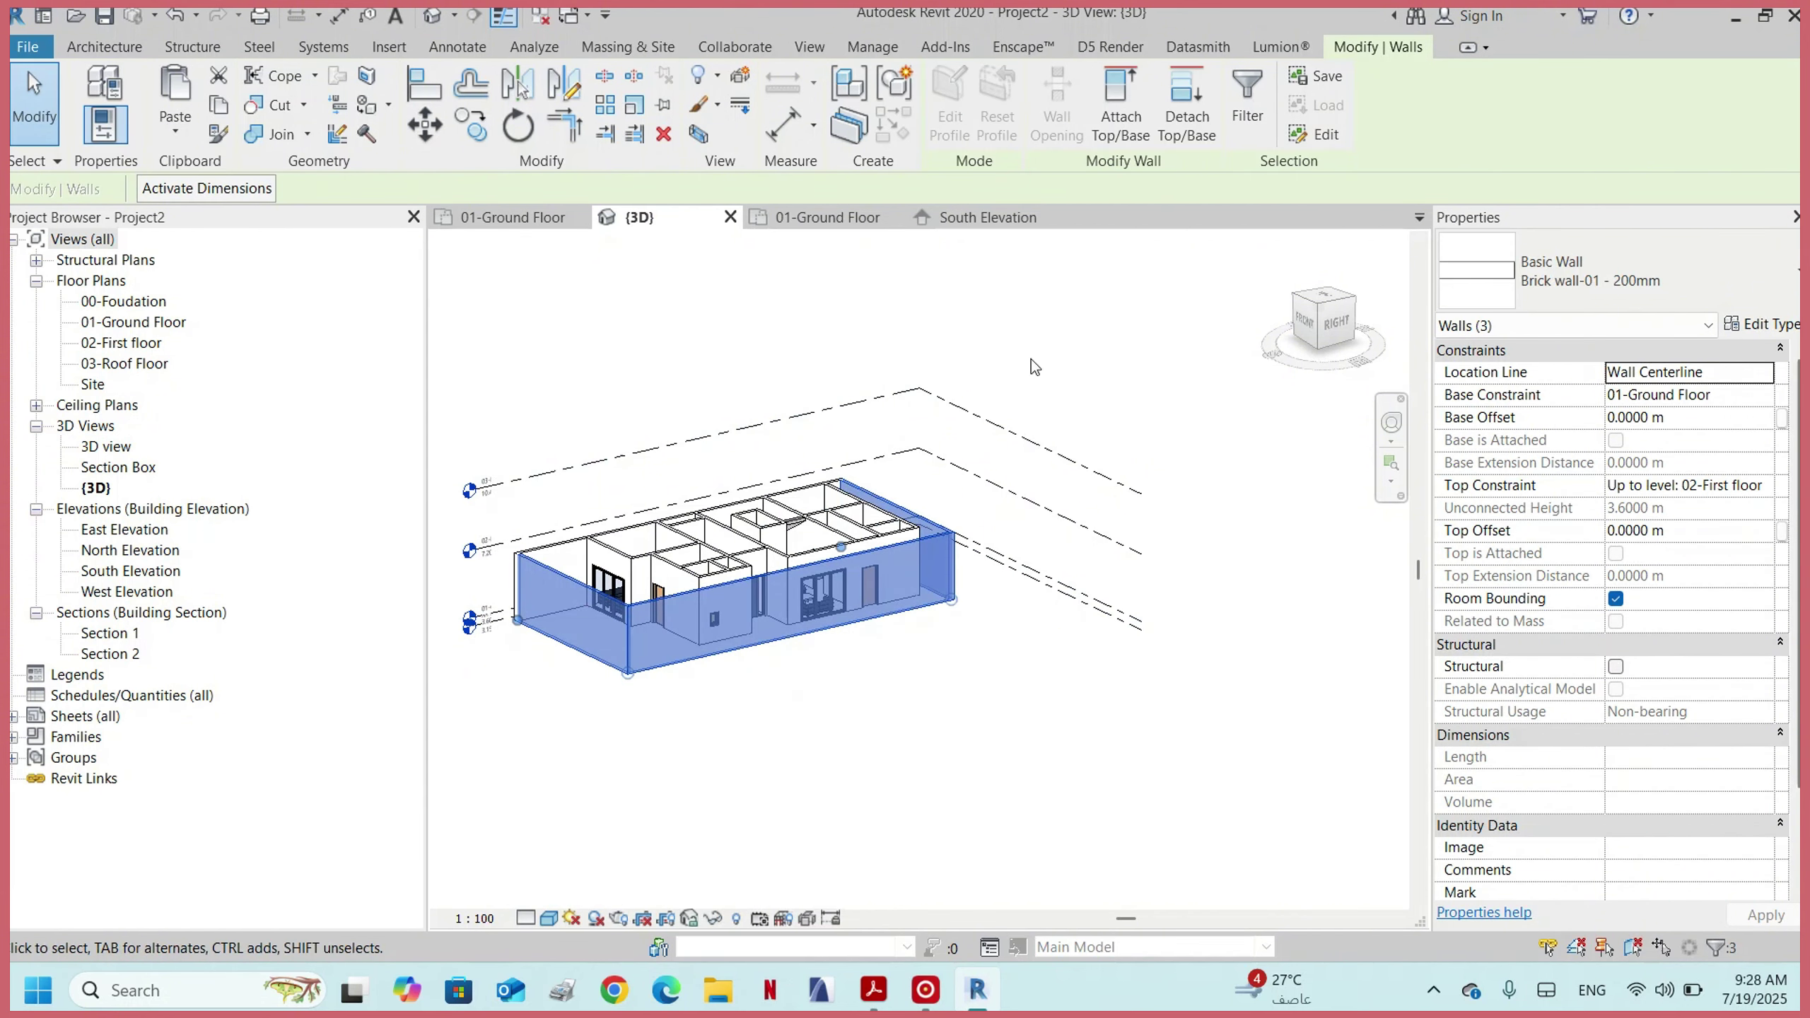
pyautogui.click(1739, 326)
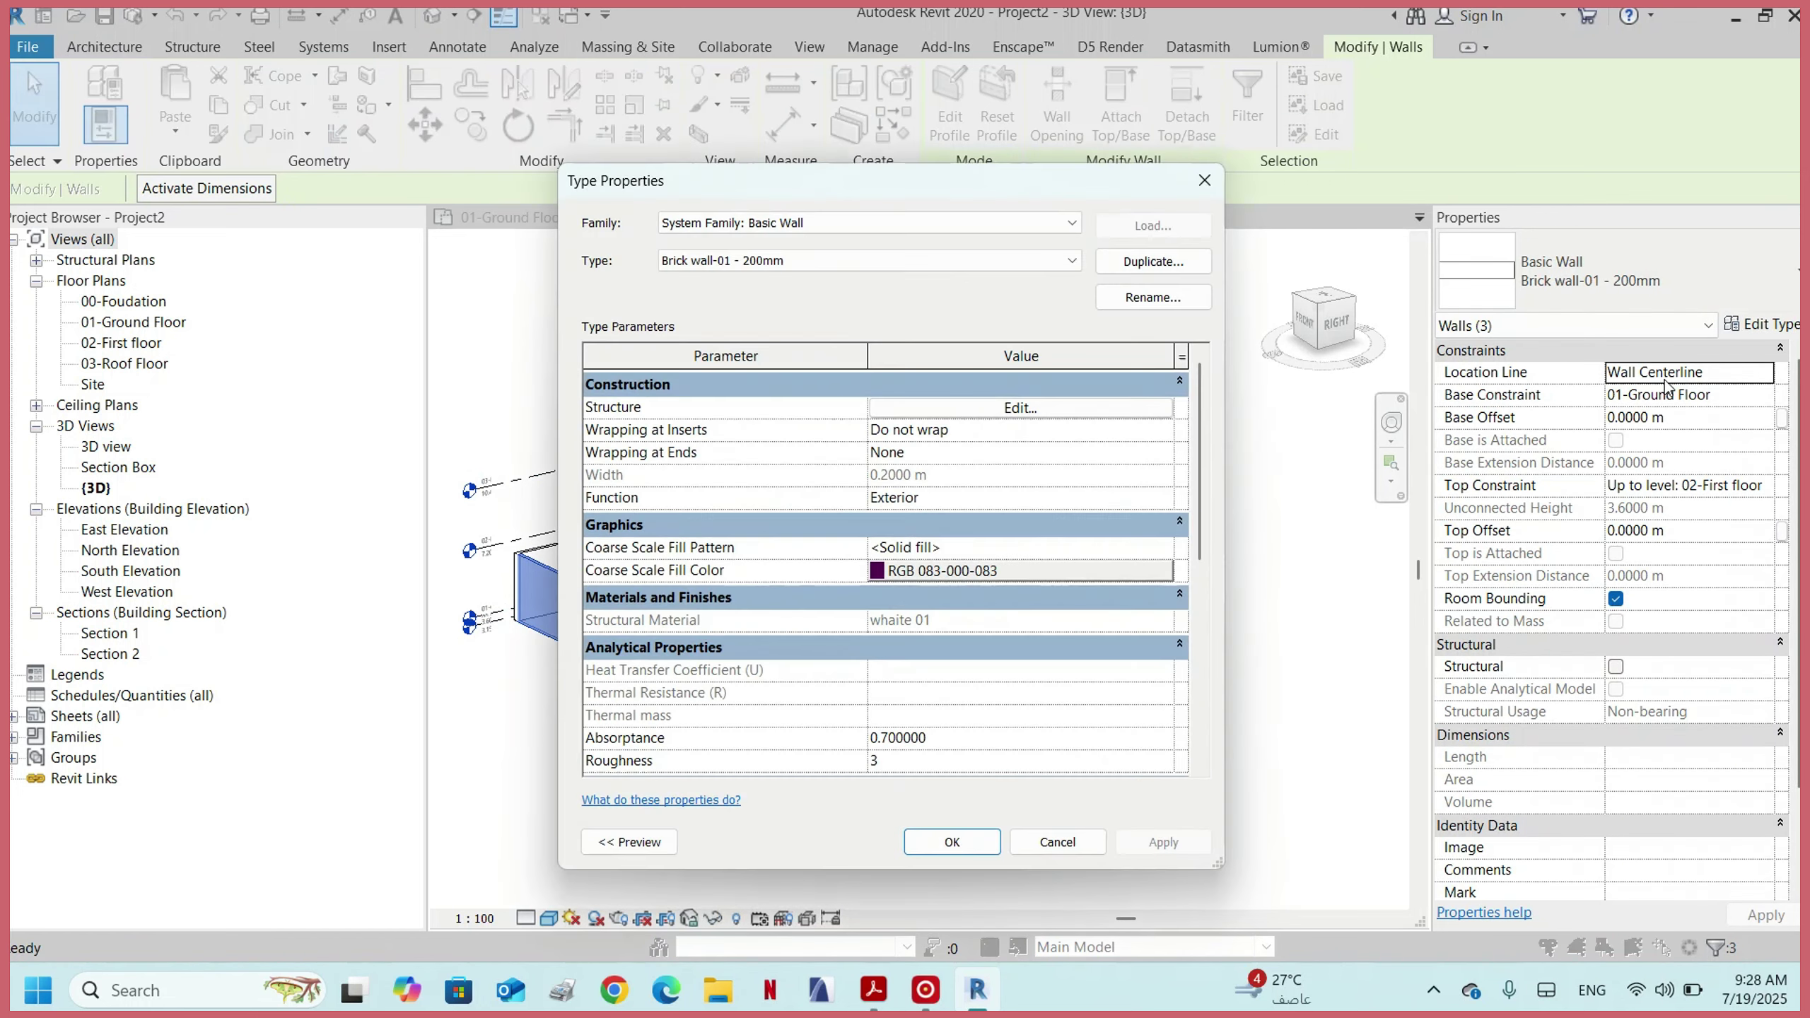
pyautogui.click(1203, 182)
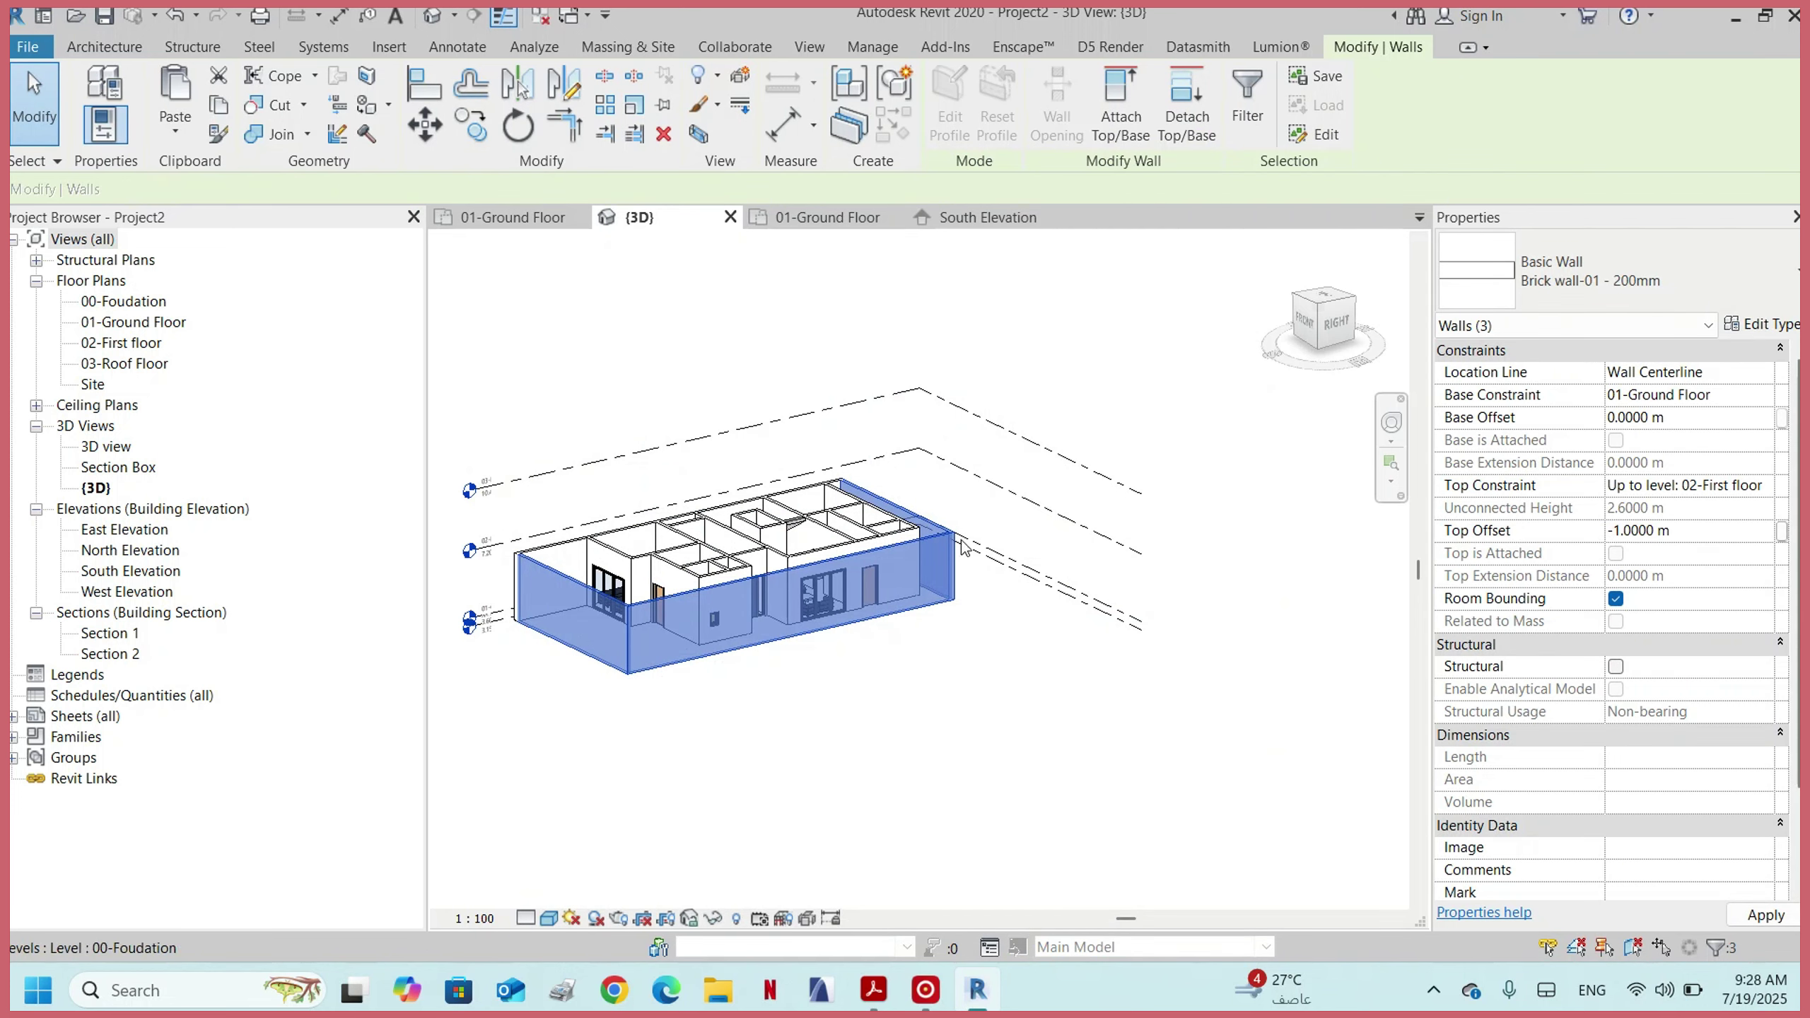
pyautogui.press('Escape')
pyautogui.scroll(3, 548, 531)
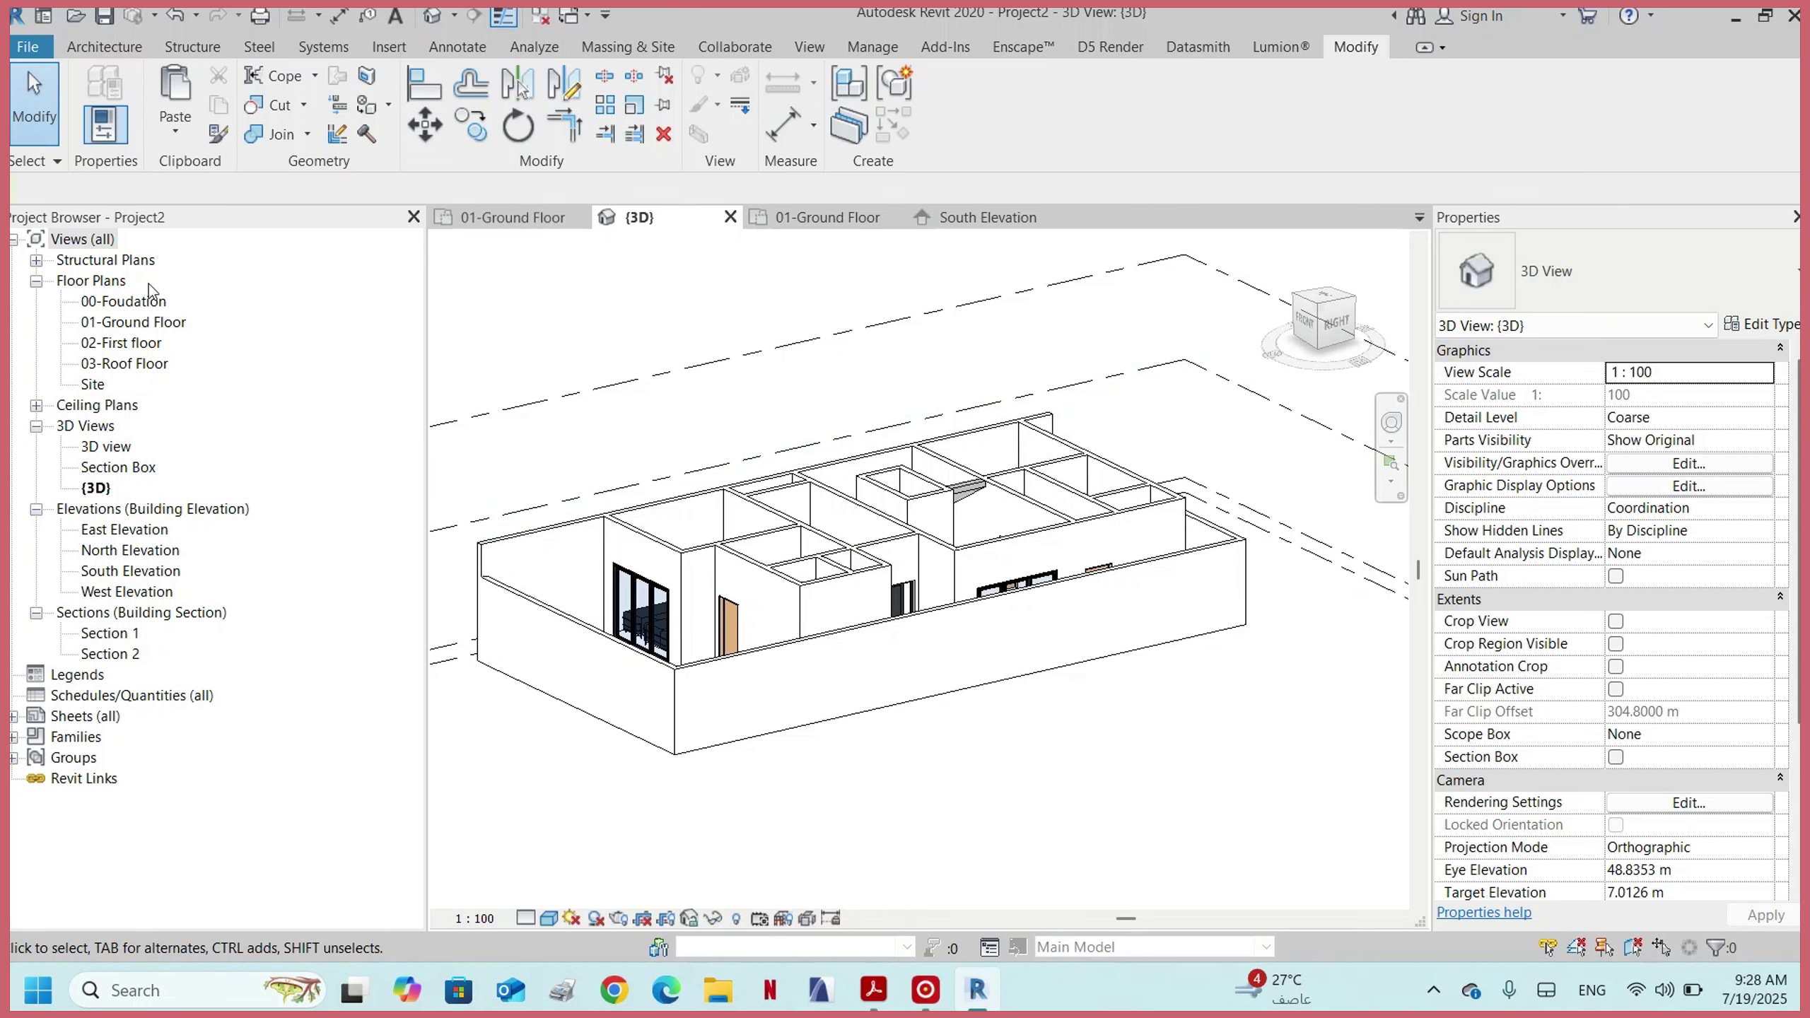
# - On the ground floor plan, split the long boundary wall beside the kitchen at the house's rear and front wall lines, without saving the project
pyautogui.doubleClick(136, 323)
pyautogui.scroll(2, 604, 307)
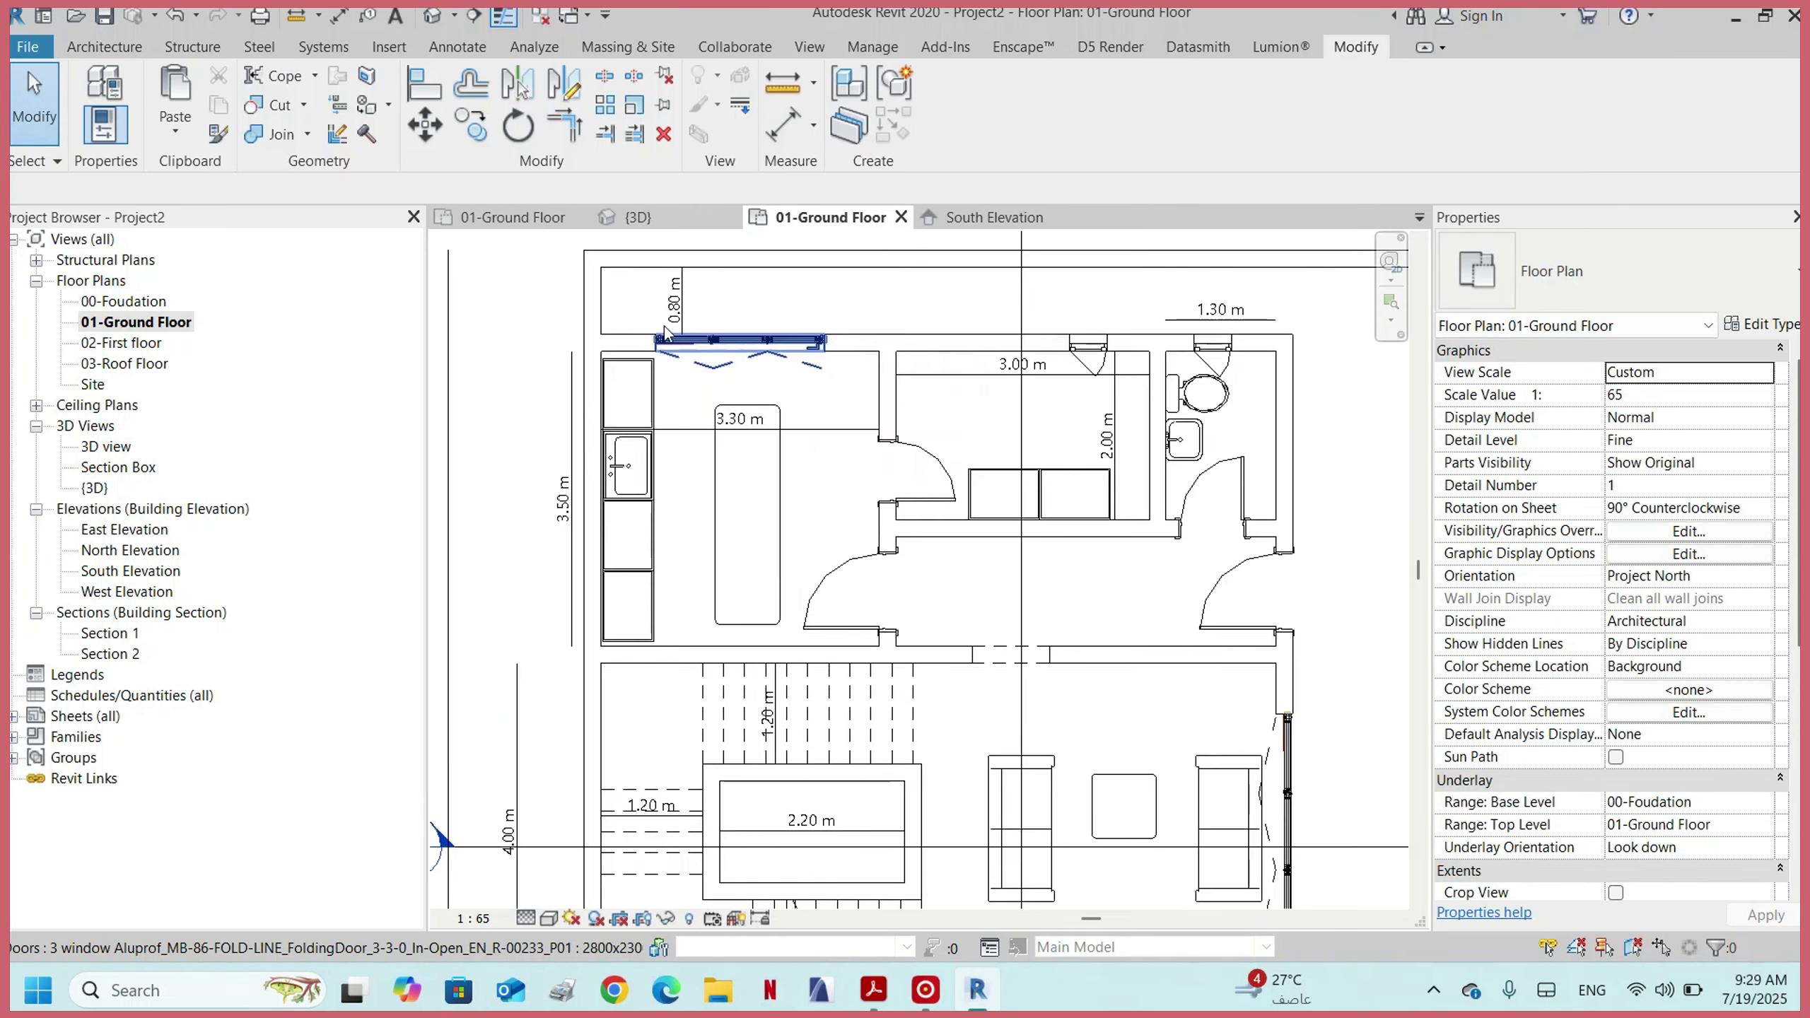
pyautogui.click(599, 307)
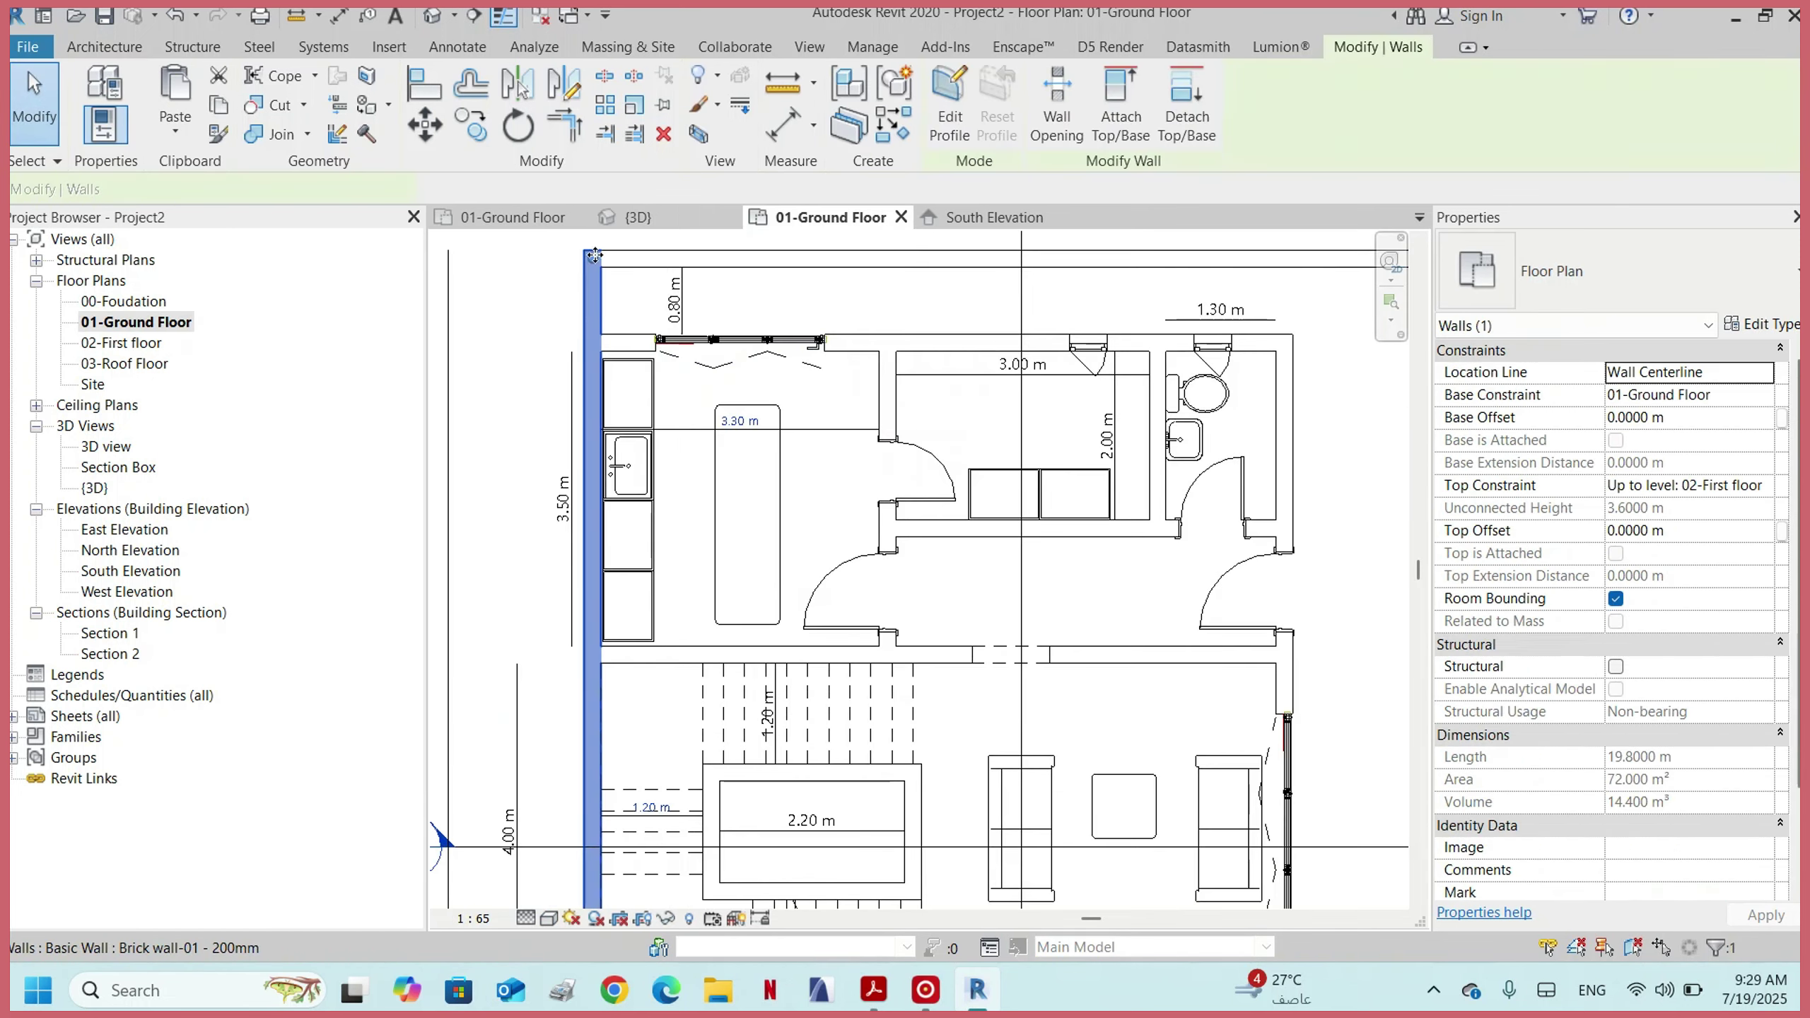
pyautogui.click(614, 82)
pyautogui.scroll(2, 585, 341)
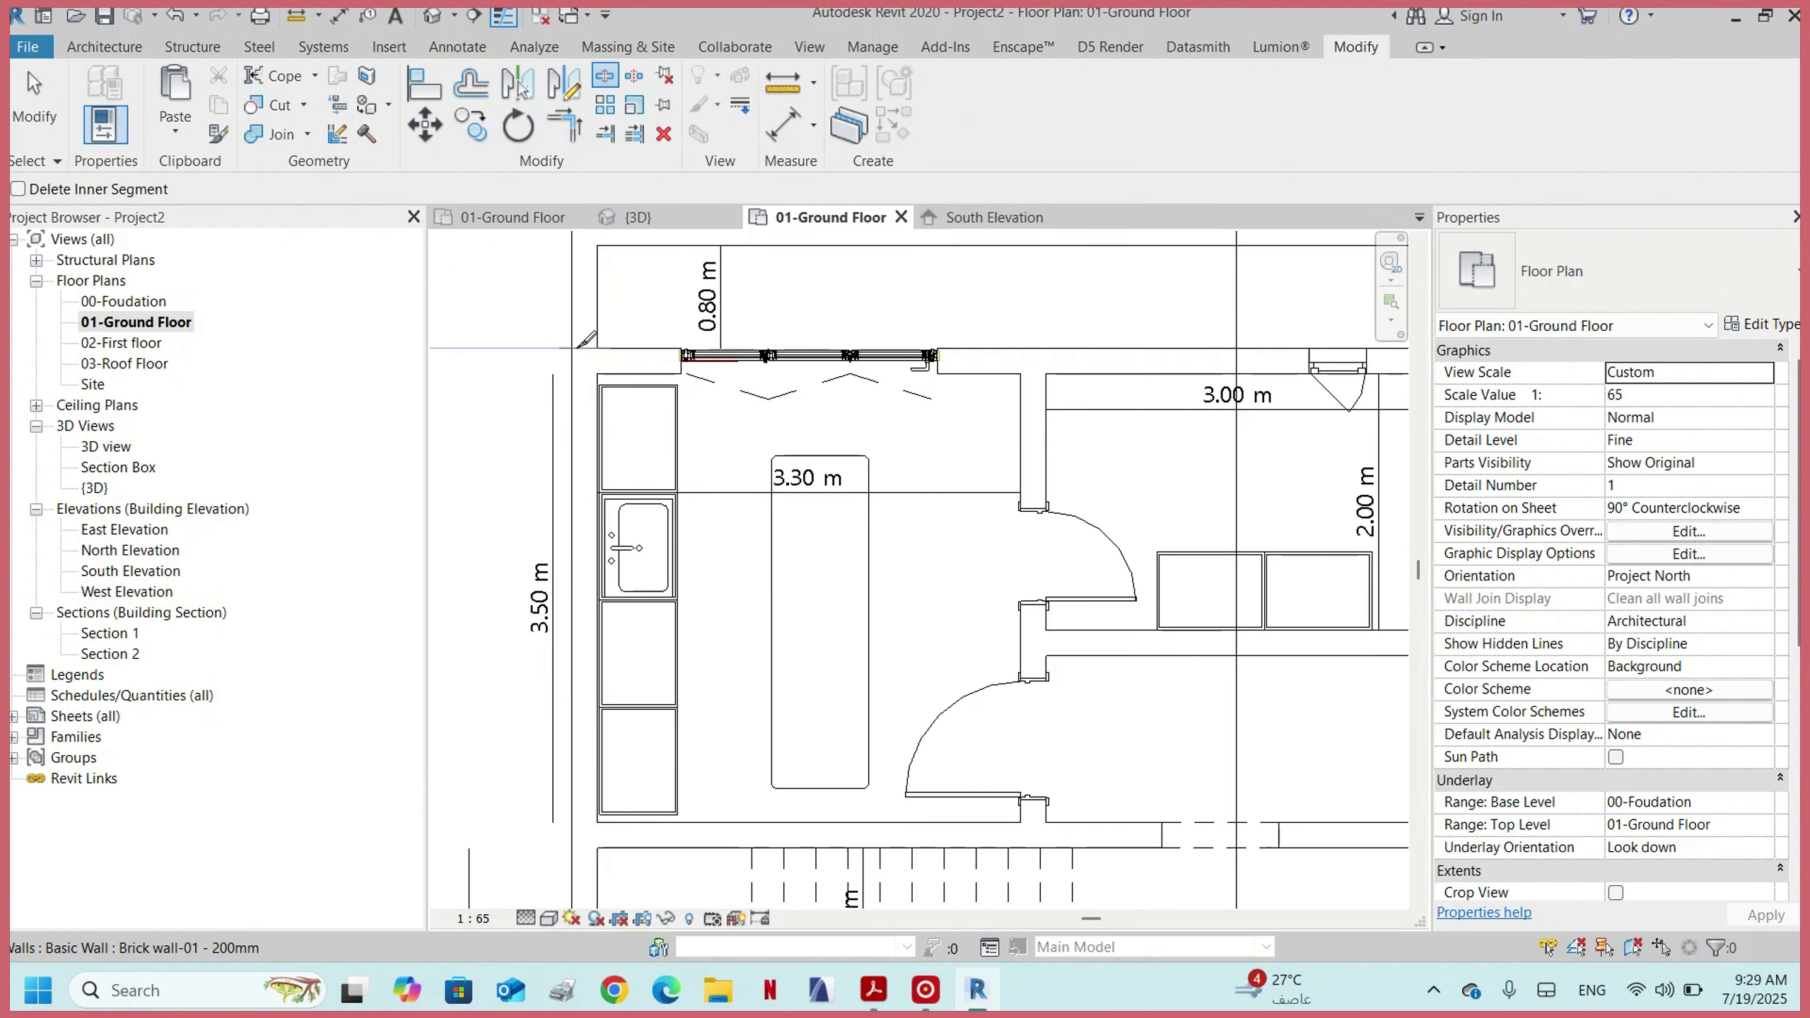
pyautogui.scroll(-5, 585, 340)
pyautogui.scroll(5, 729, 425)
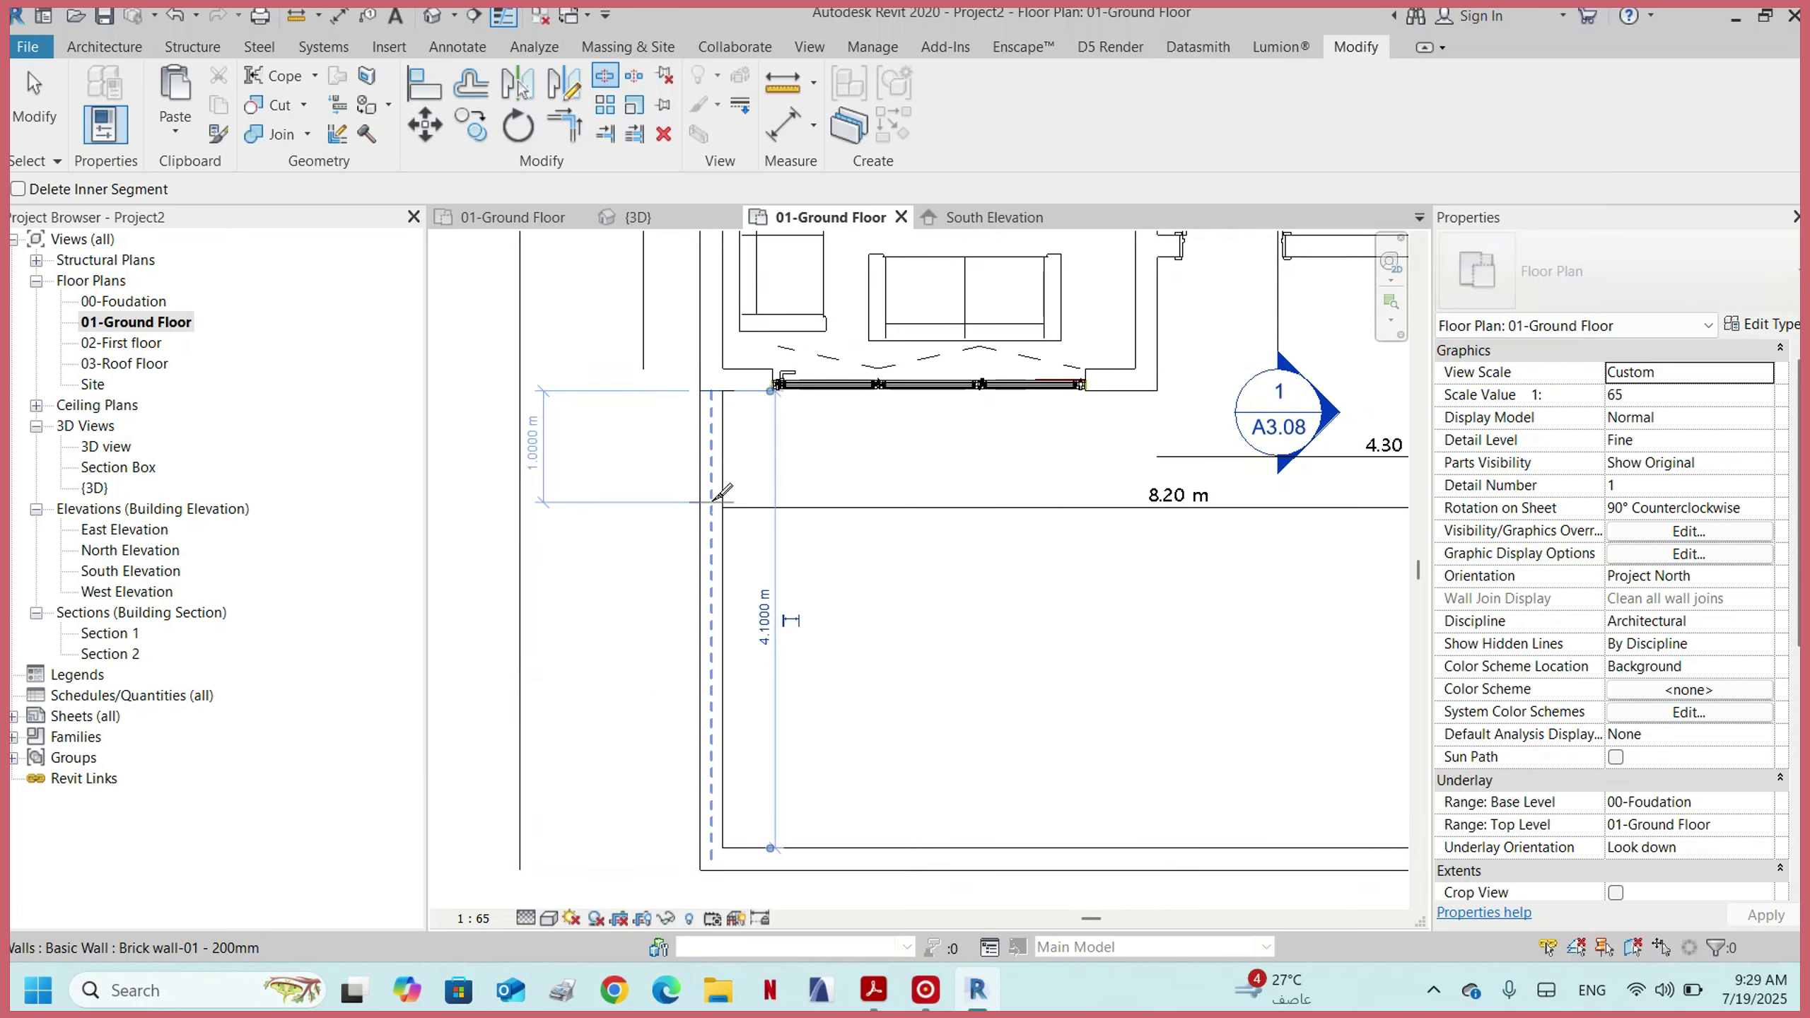
pyautogui.click(739, 606)
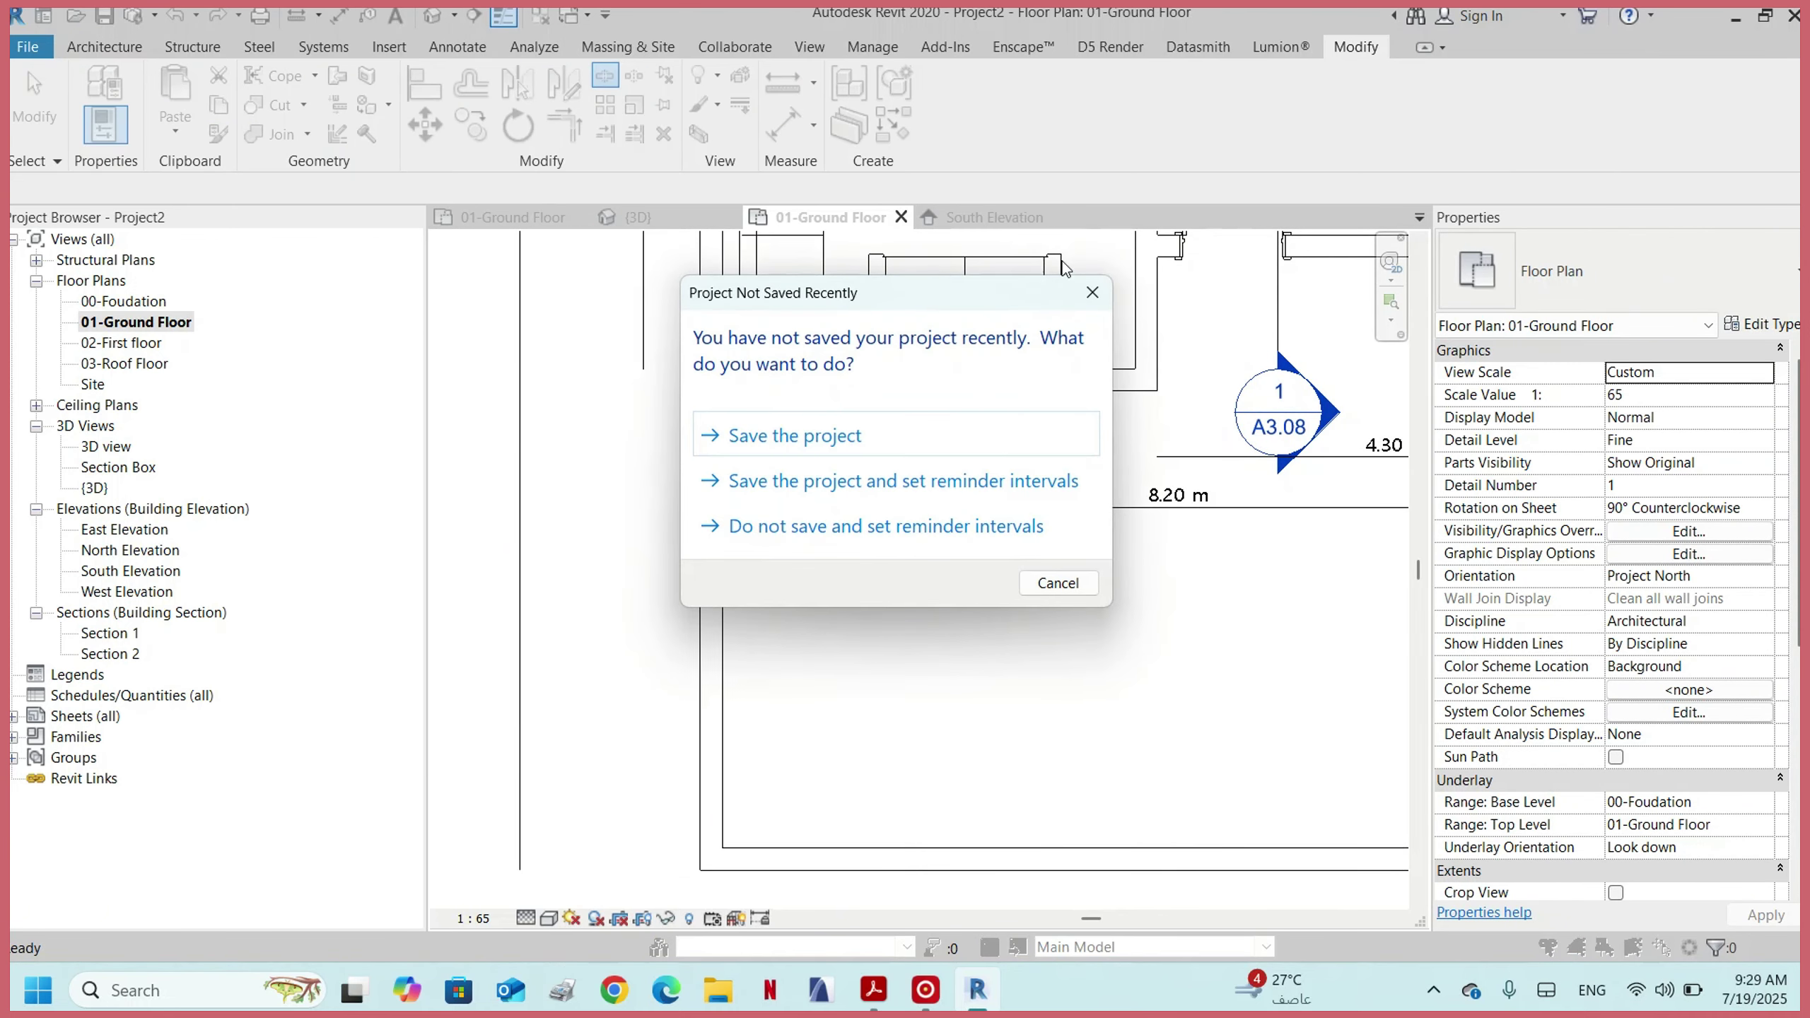
pyautogui.click(1058, 583)
pyautogui.scroll(-3, 508, 494)
pyautogui.press('Escape')
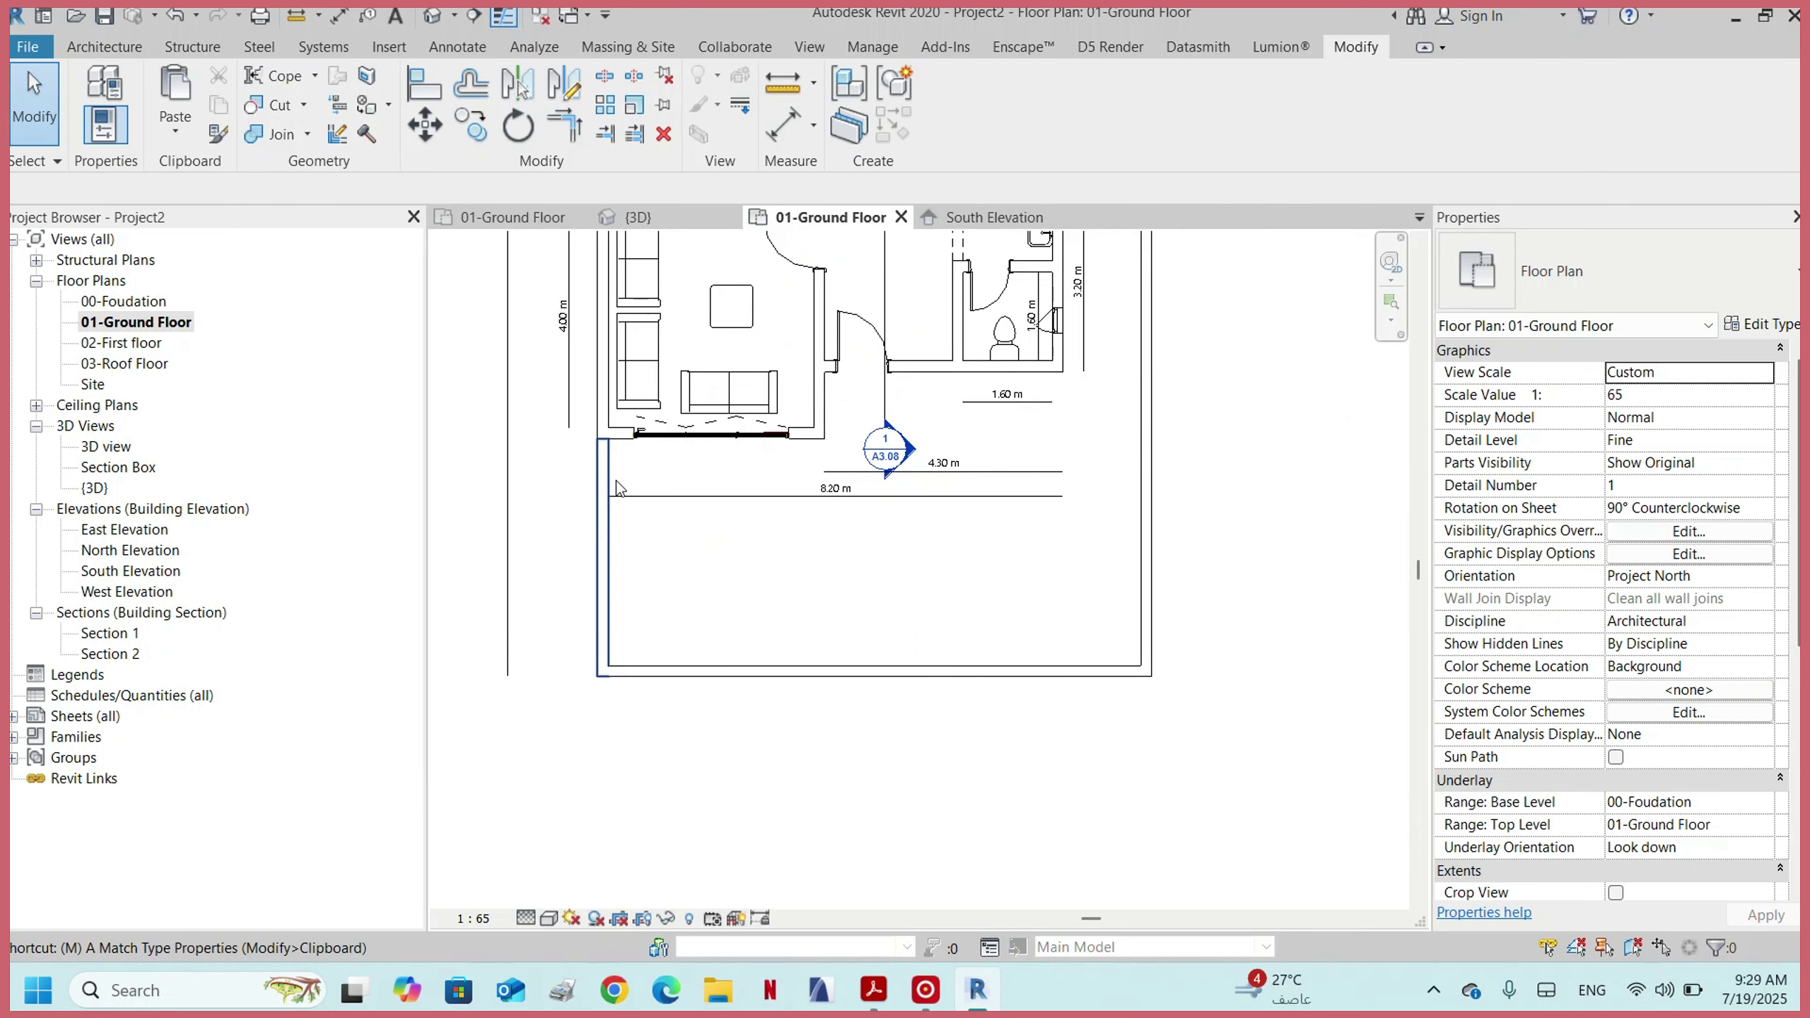
# - Match the split side wall's front and rear yard segments to a lowered boundary wall with Match Type Properties, and check them in 3D
pyautogui.press('a')
pyautogui.scroll(-5, 663, 733)
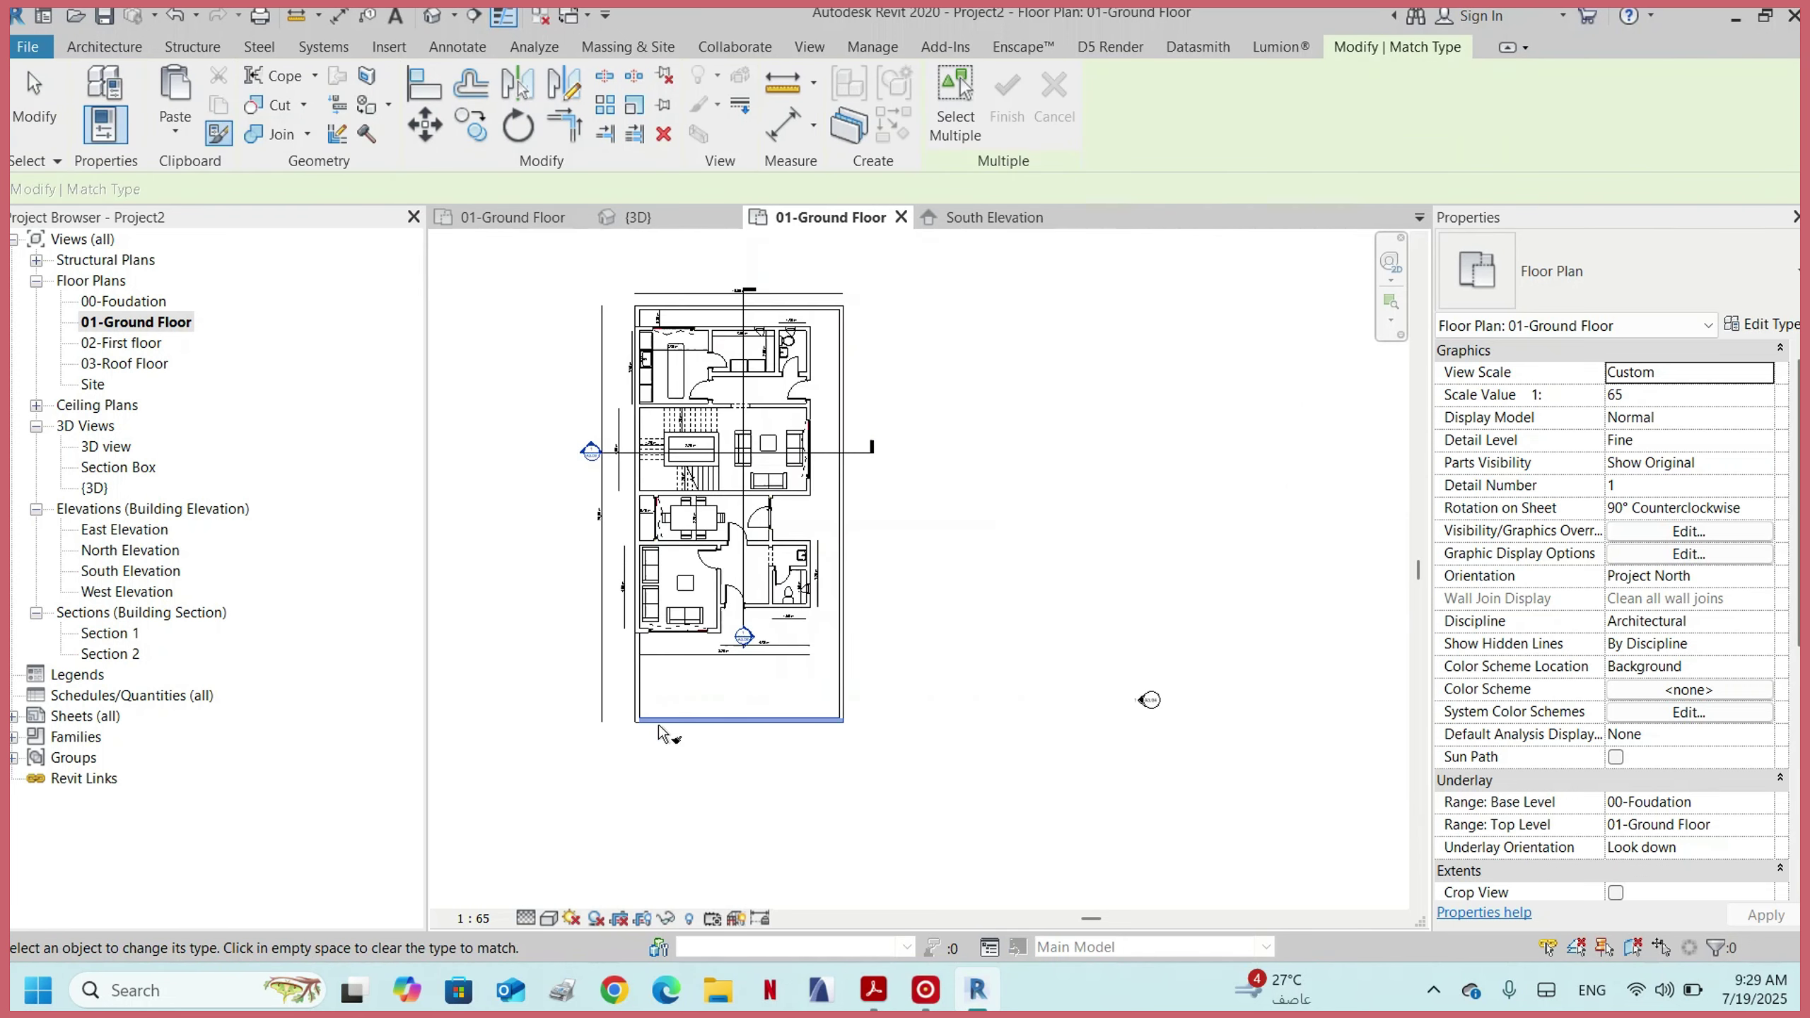
pyautogui.scroll(3, 636, 325)
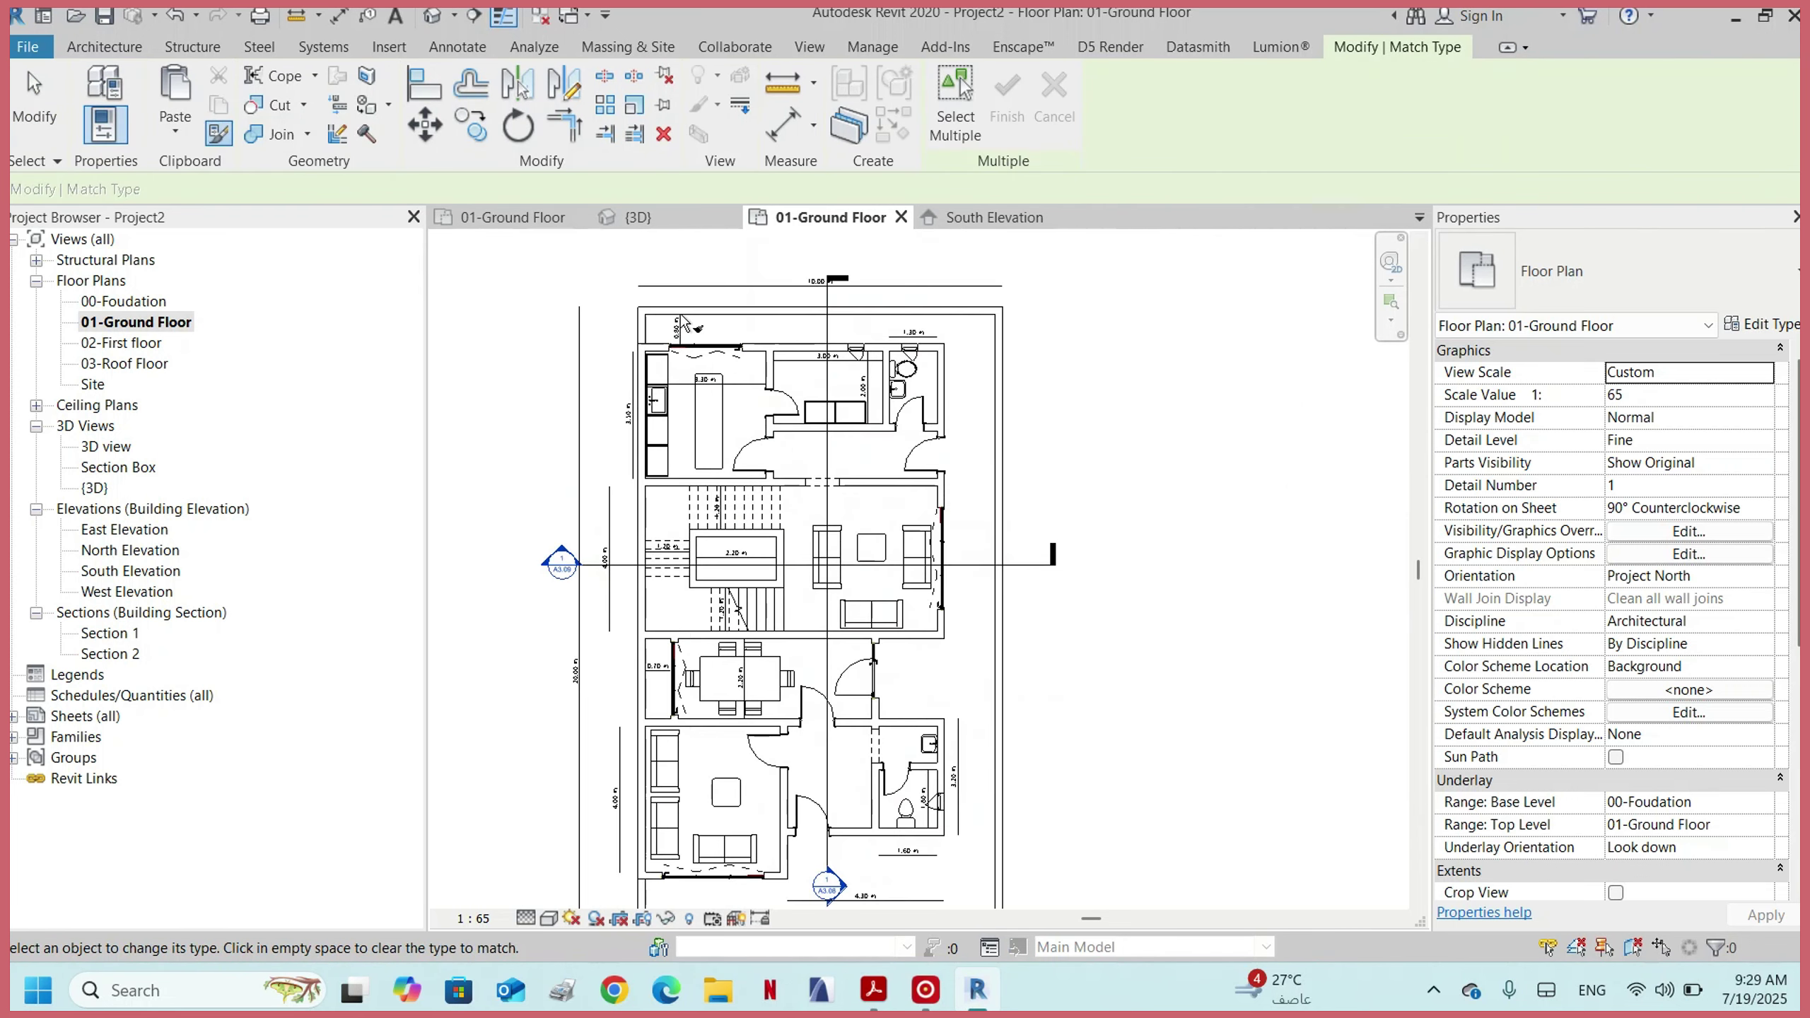
pyautogui.click(656, 440)
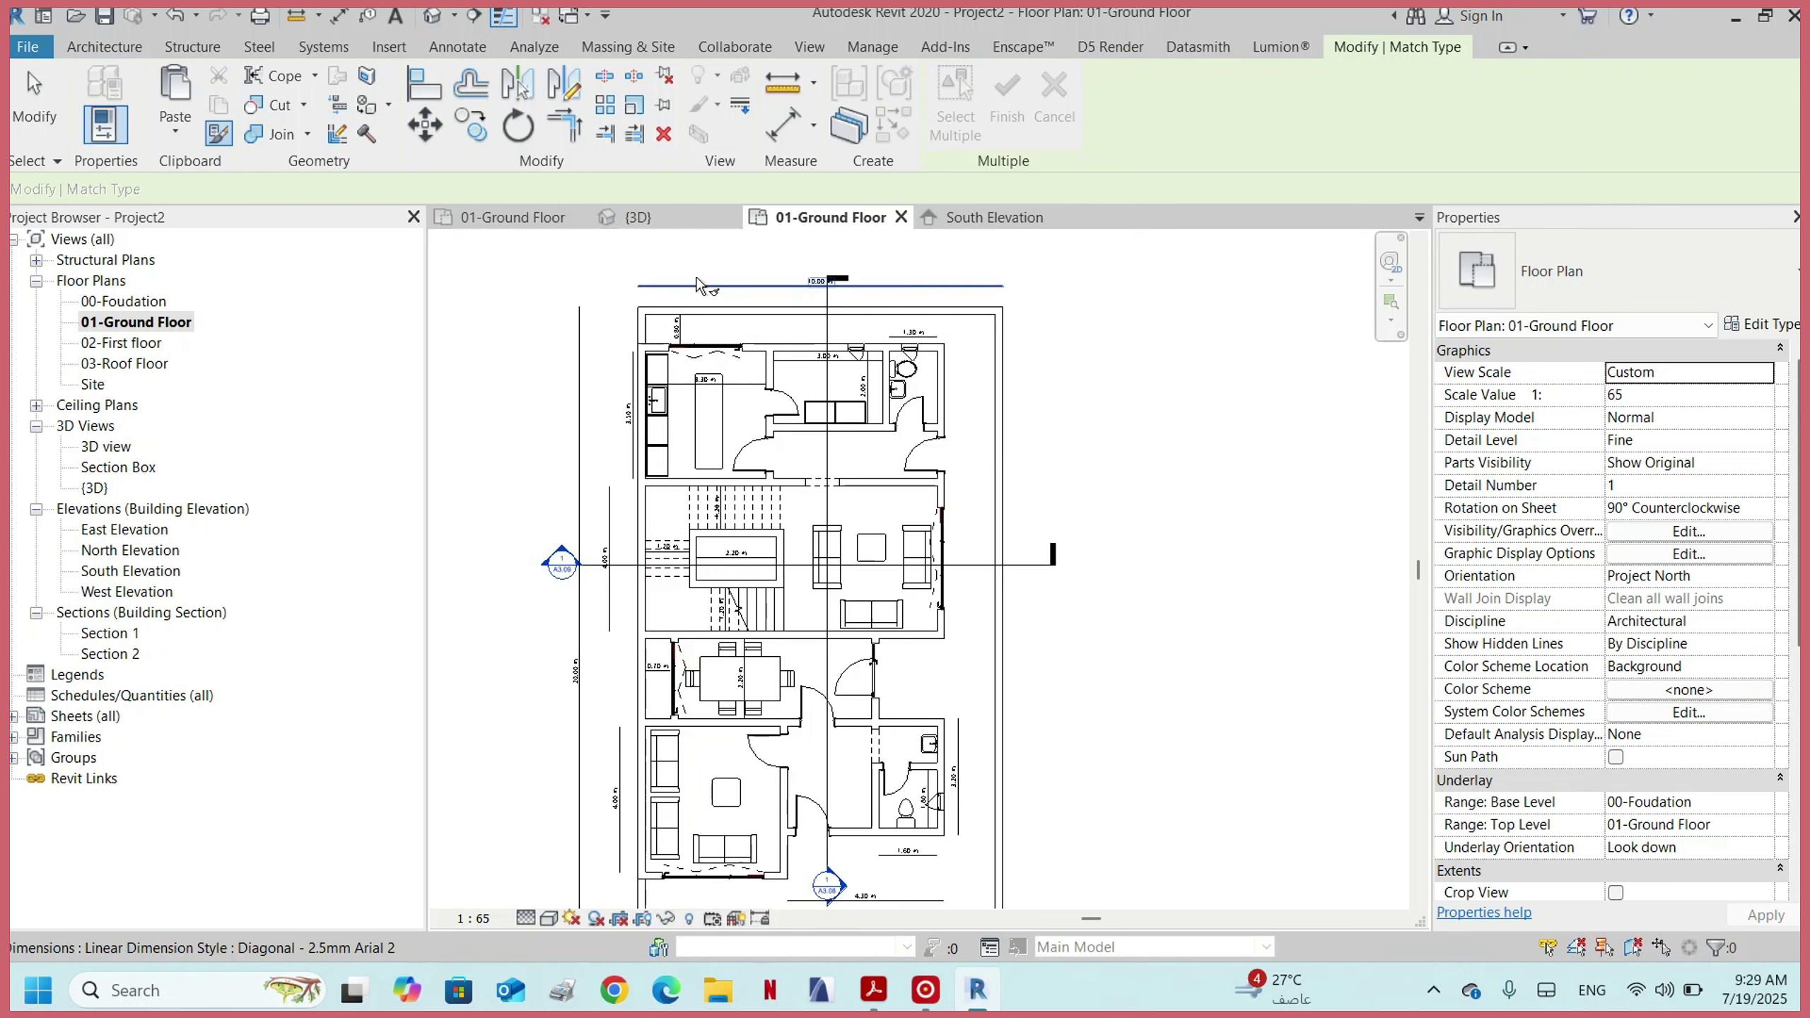
pyautogui.click(665, 454)
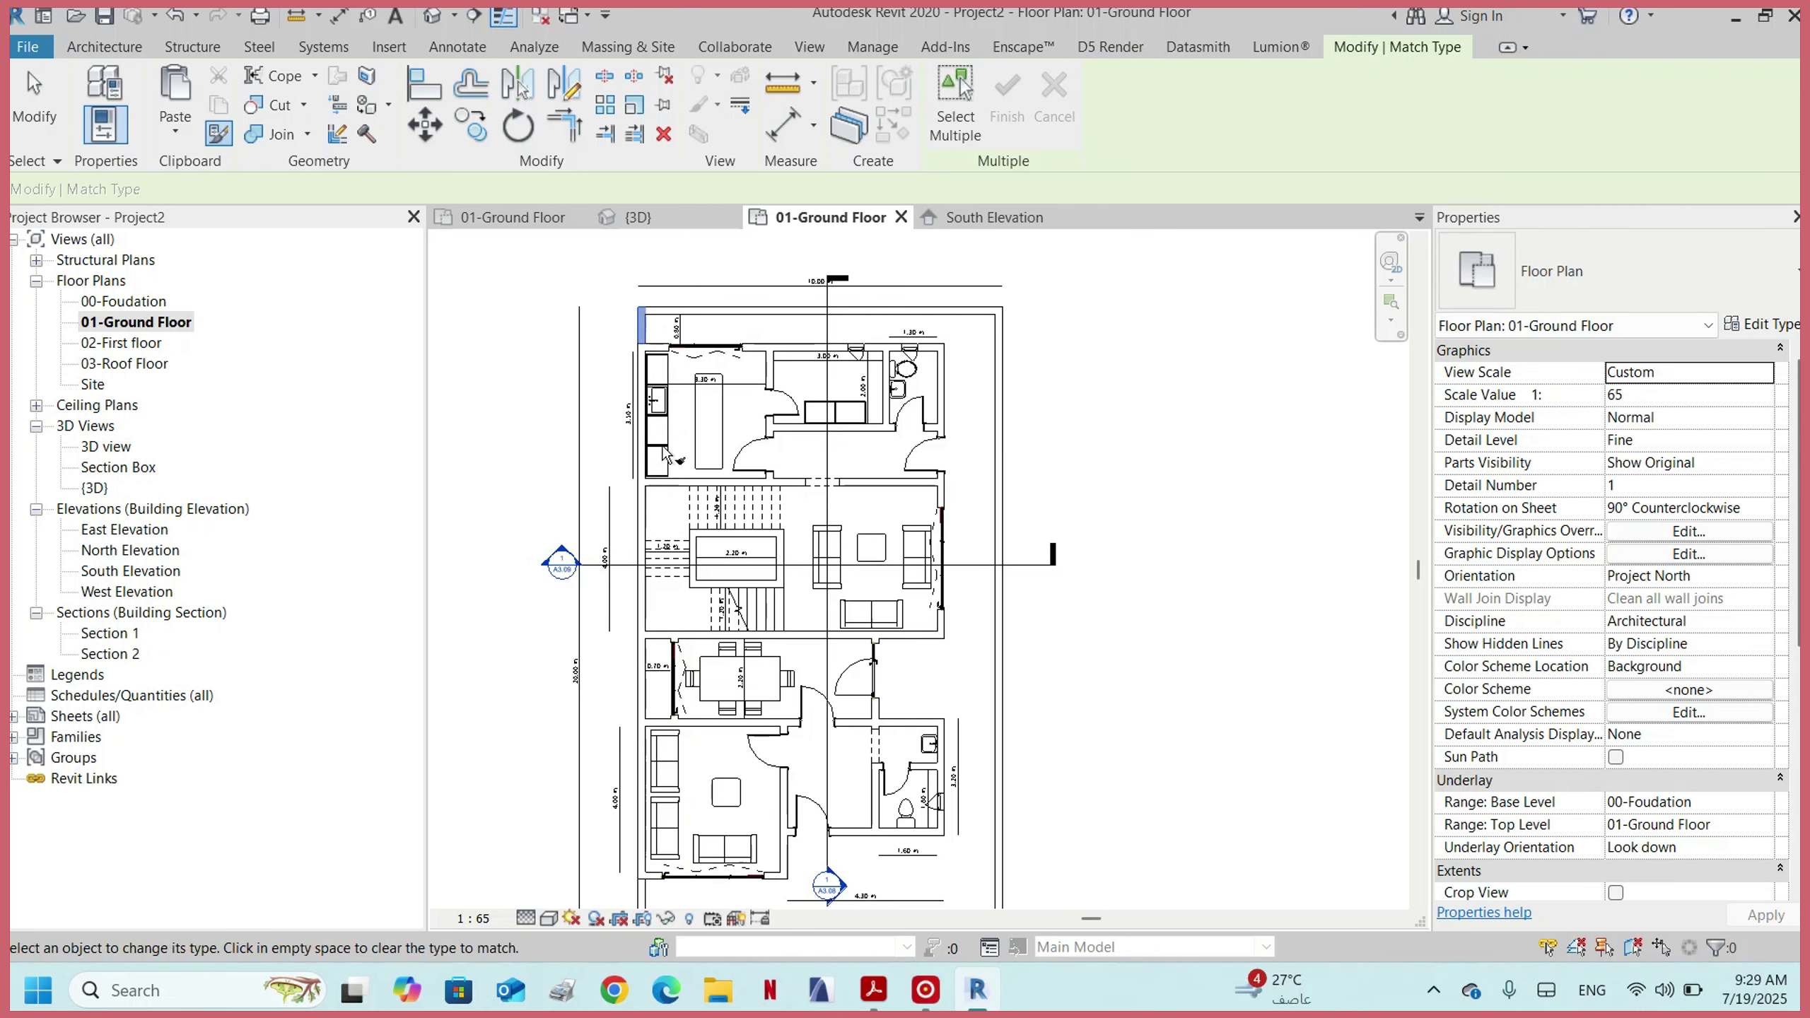
pyautogui.click(640, 218)
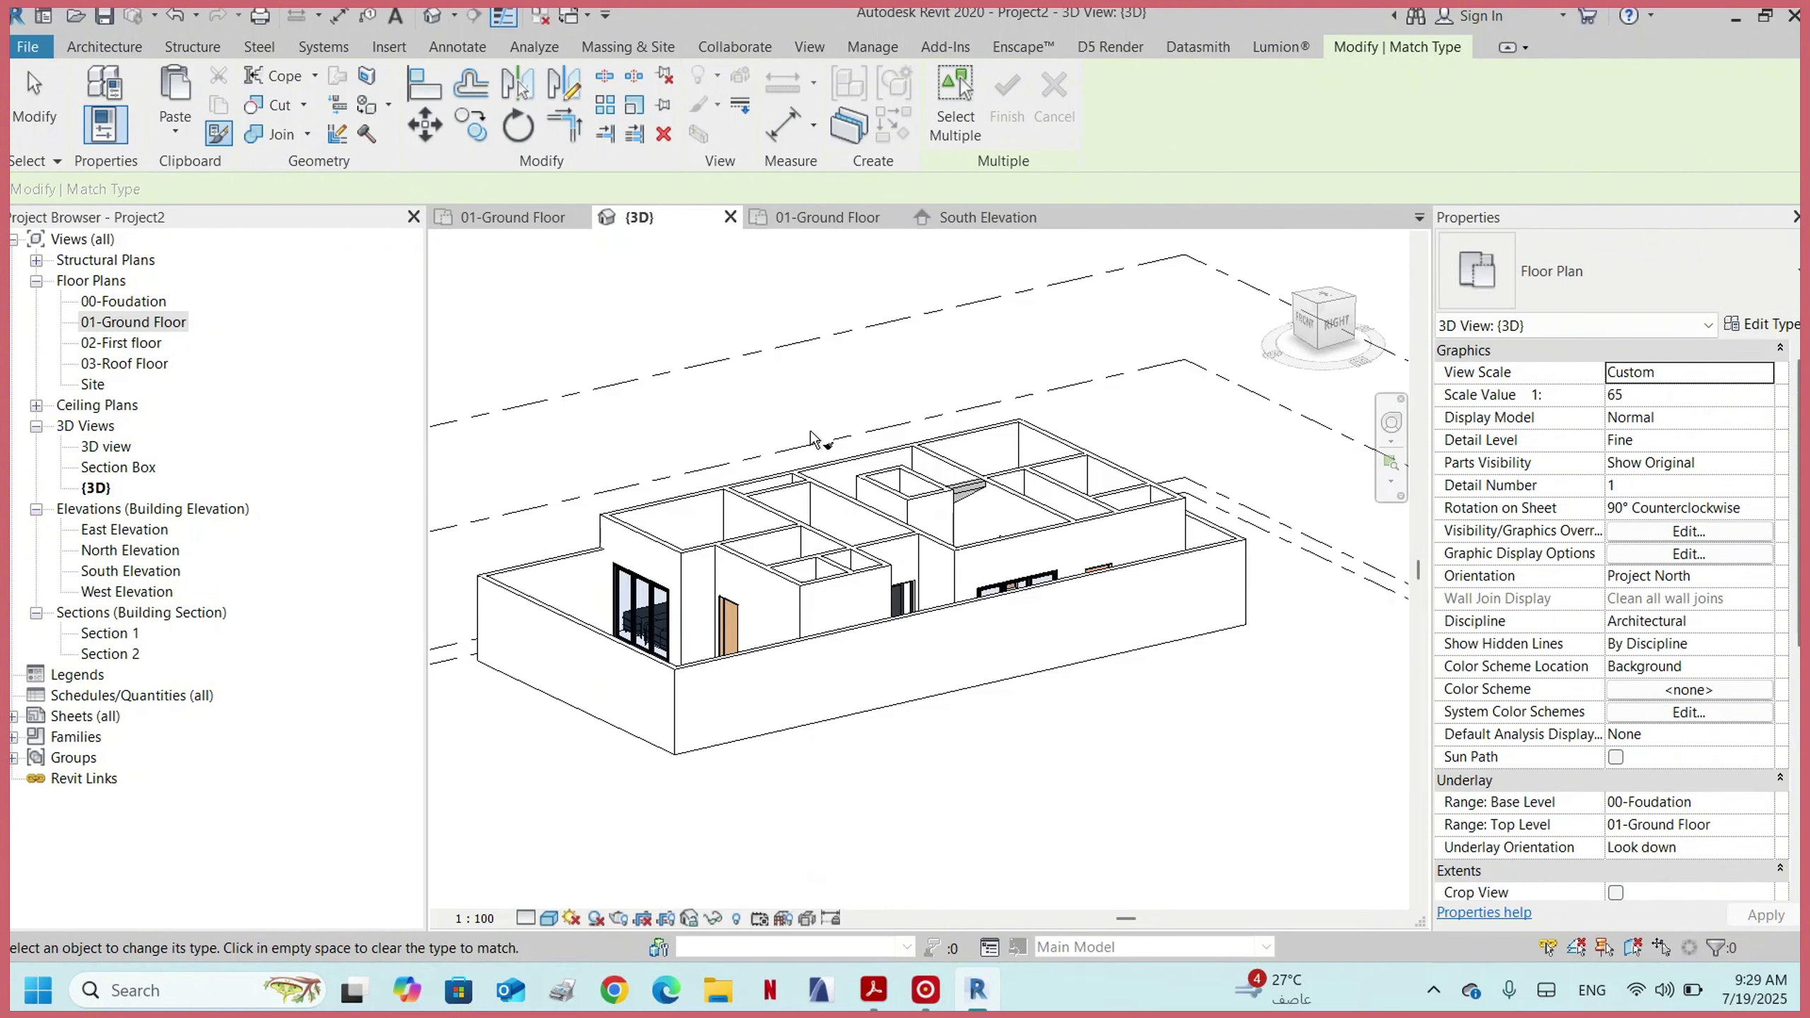
pyautogui.keyDown('shift'); pyautogui.moveTo(1055, 542); pyautogui.dragTo(659, 521, button='middle'); pyautogui.keyUp('shift')
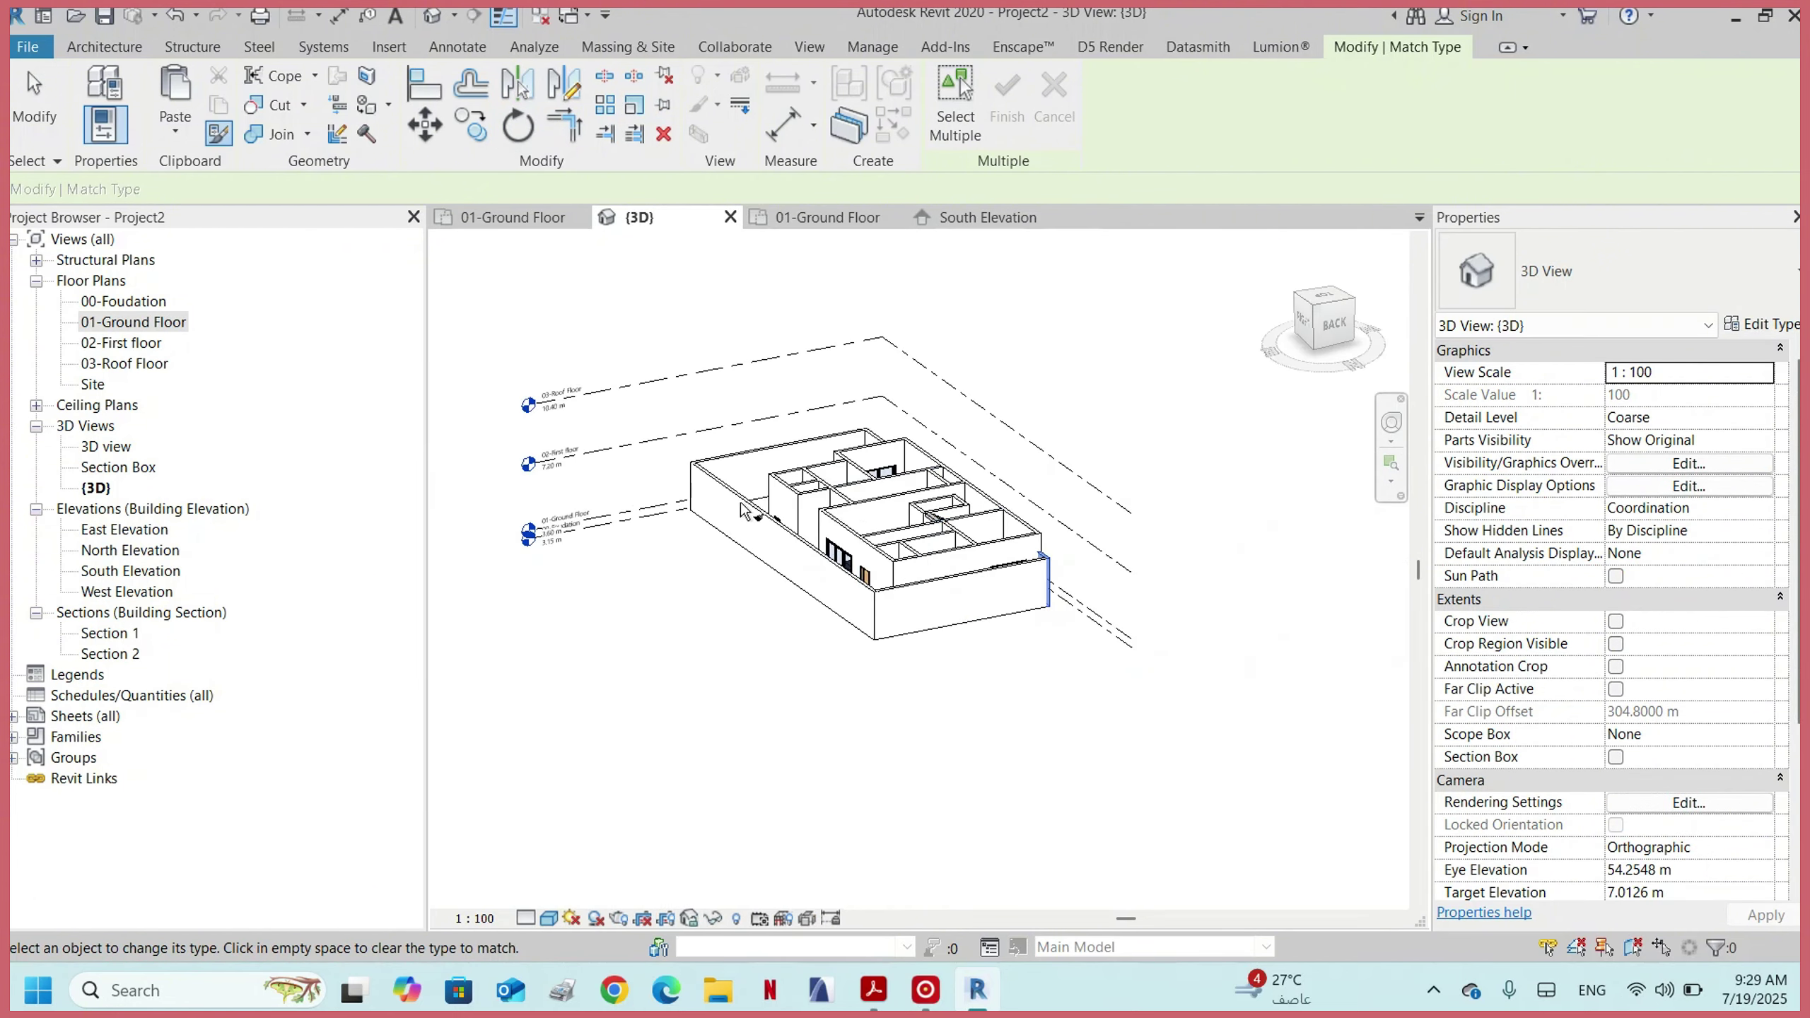
# - Examine the small casement windows of the front toilet and rear bathroom in the 3D view
pyautogui.scroll(3, 781, 582)
pyautogui.keyDown('shift'); pyautogui.moveTo(756, 579); pyautogui.dragTo(819, 627, button='middle'); pyautogui.keyUp('shift')
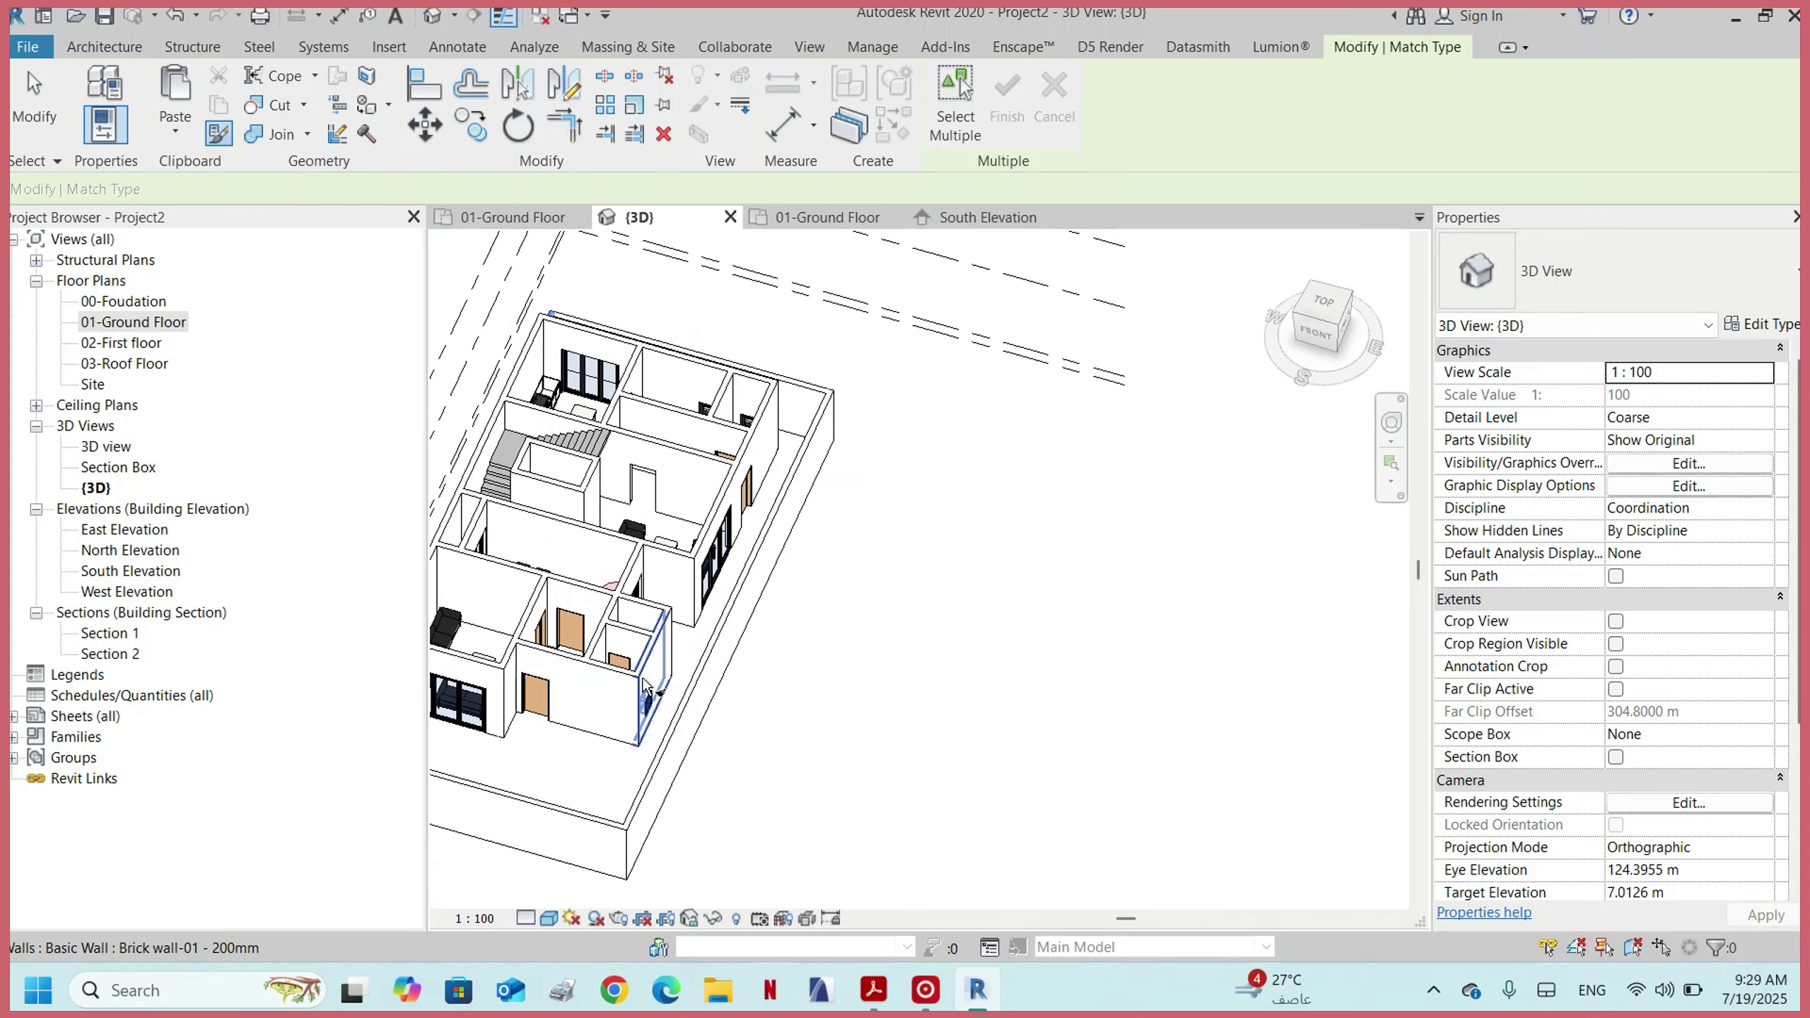
pyautogui.scroll(4, 665, 716)
pyautogui.scroll(-2, 665, 716)
pyautogui.scroll(2, 665, 716)
pyautogui.scroll(5, 755, 651)
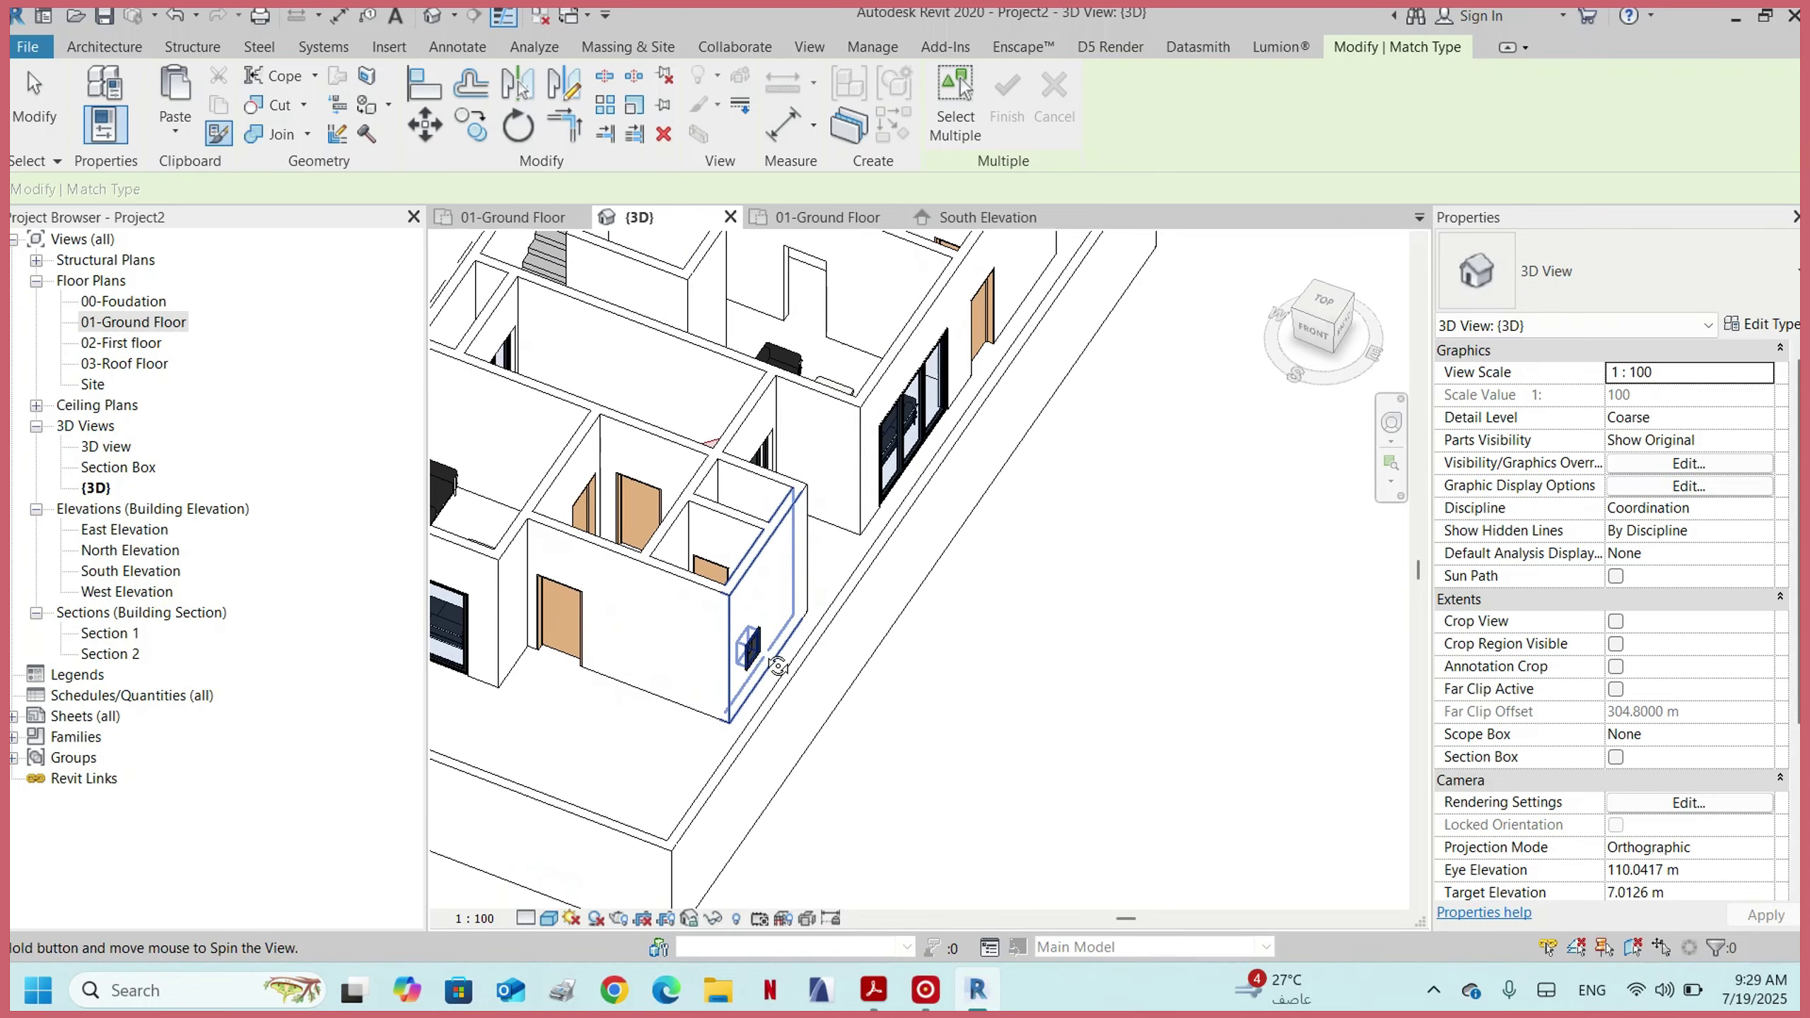
pyautogui.click(770, 616)
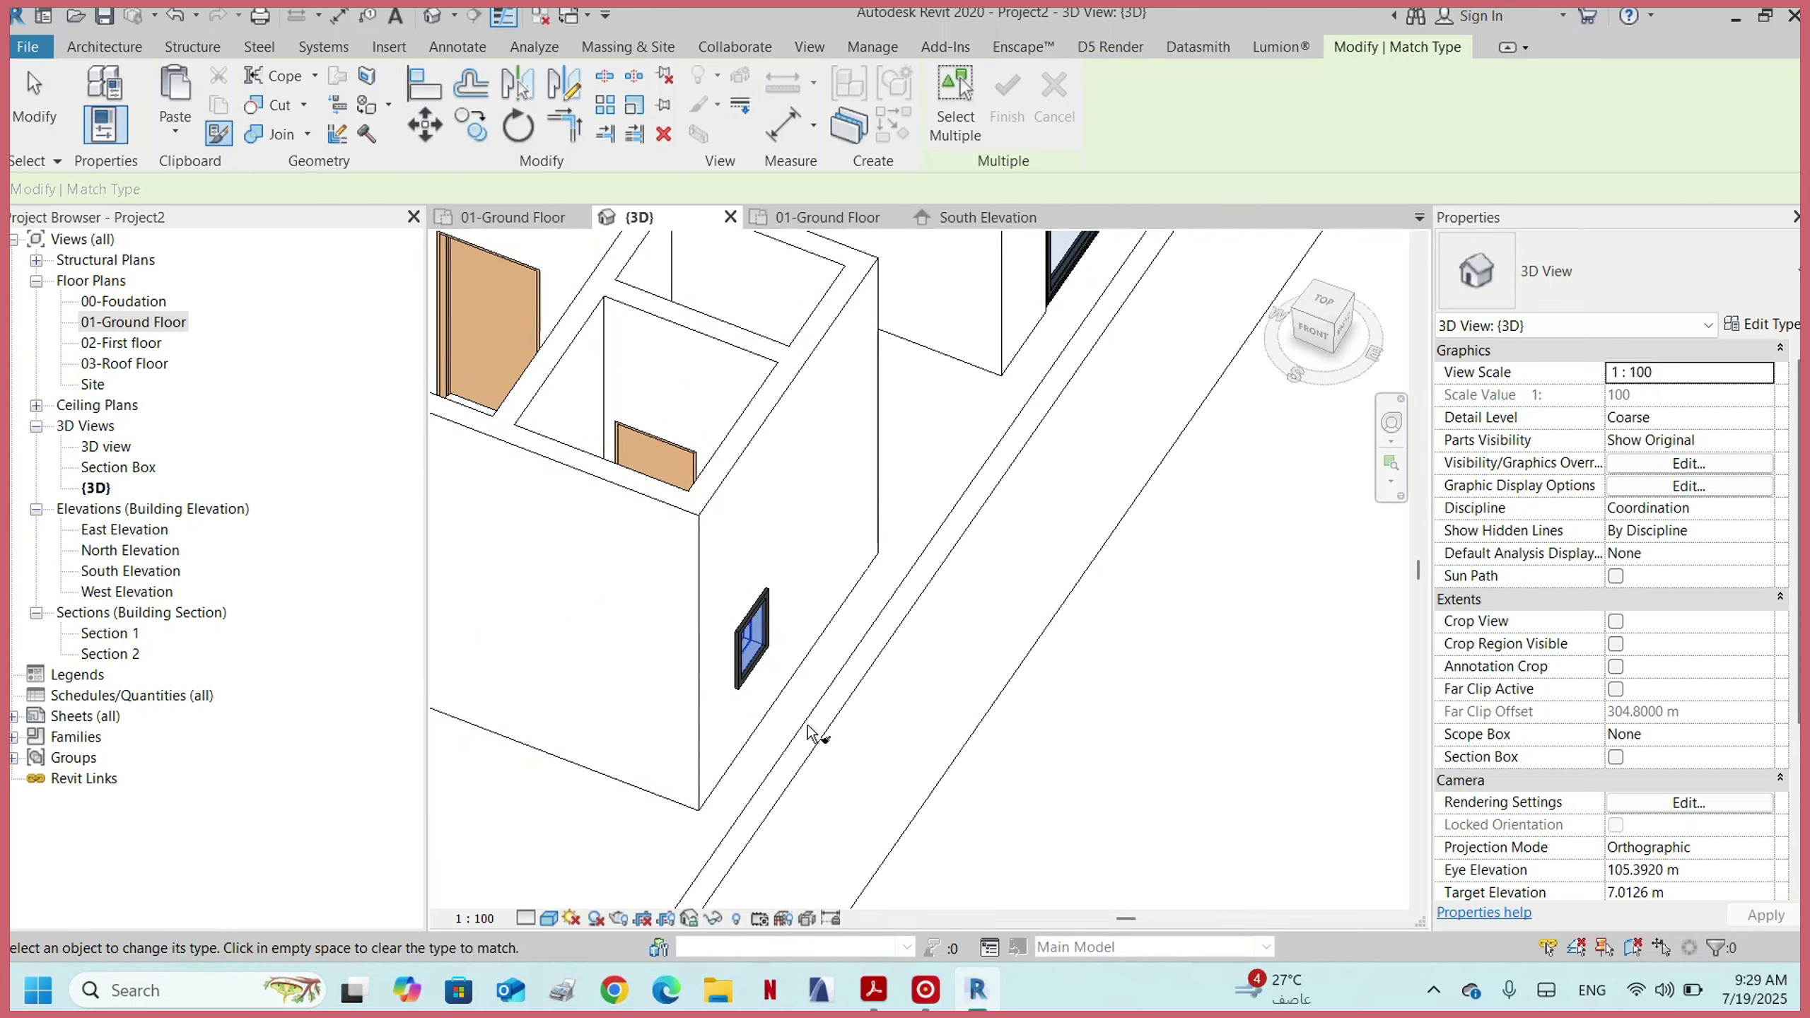
pyautogui.scroll(-5, 809, 735)
pyautogui.scroll(5, 956, 442)
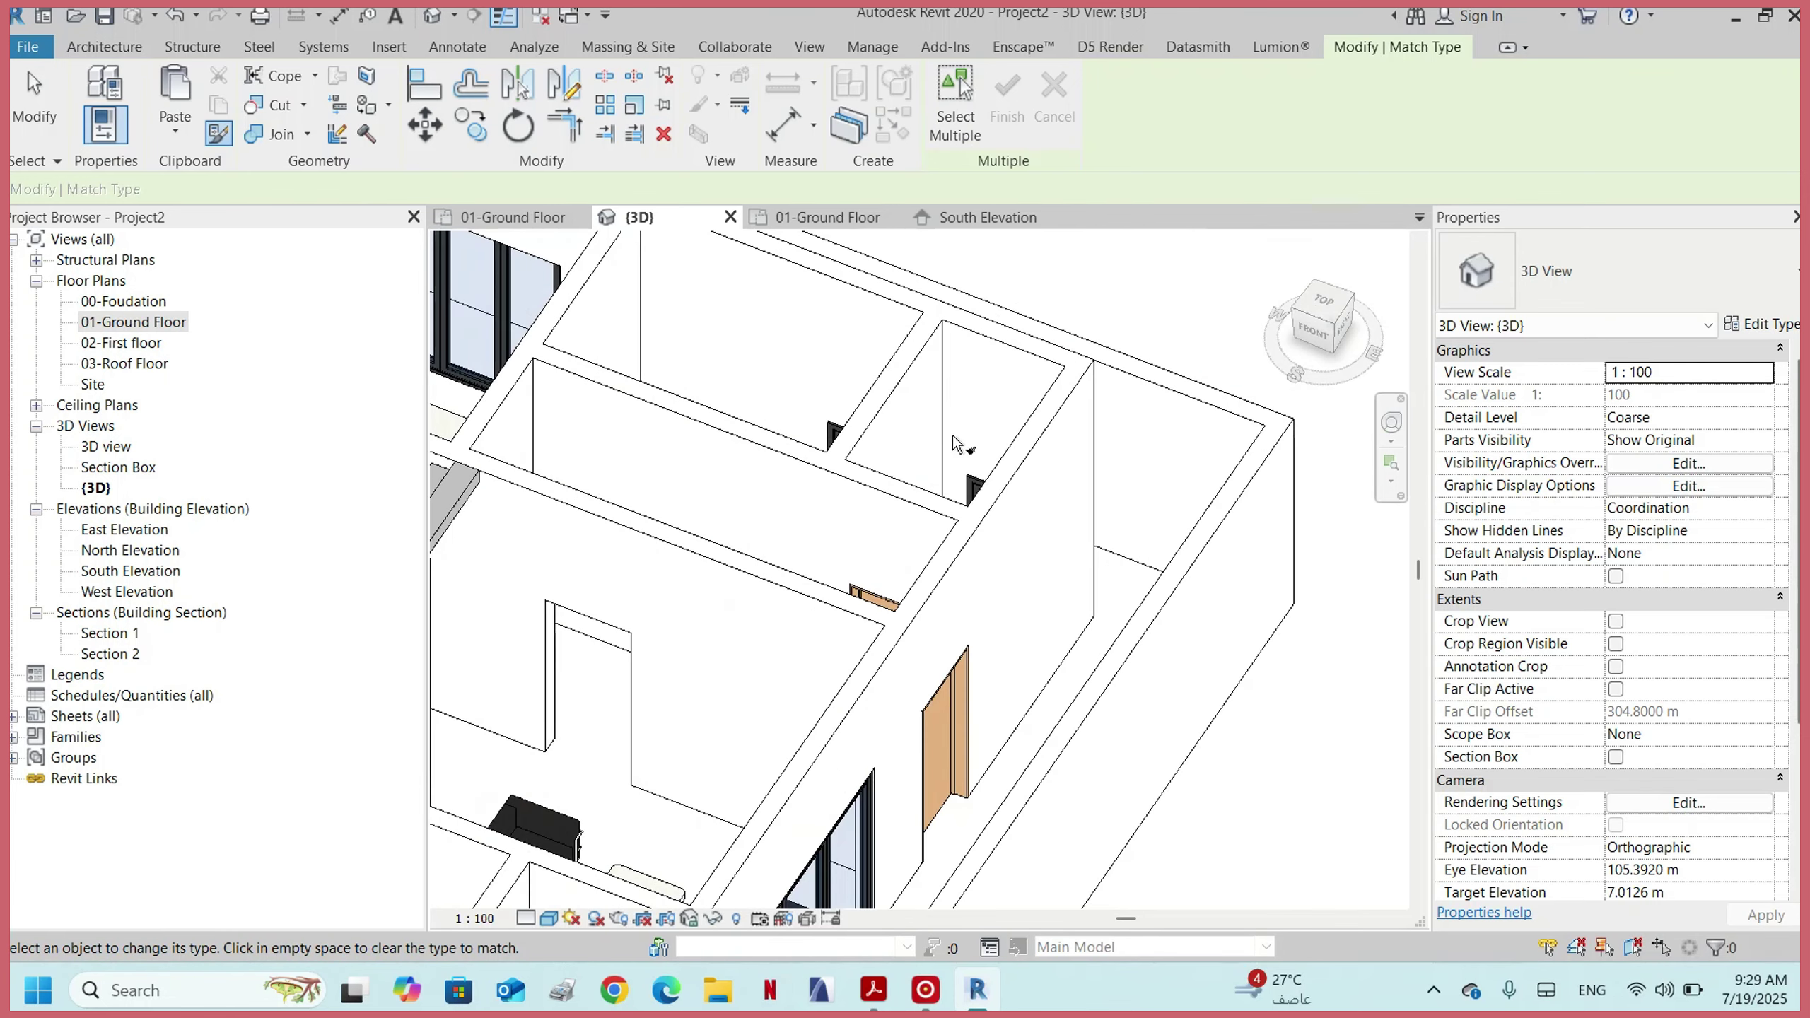
pyautogui.click(973, 491)
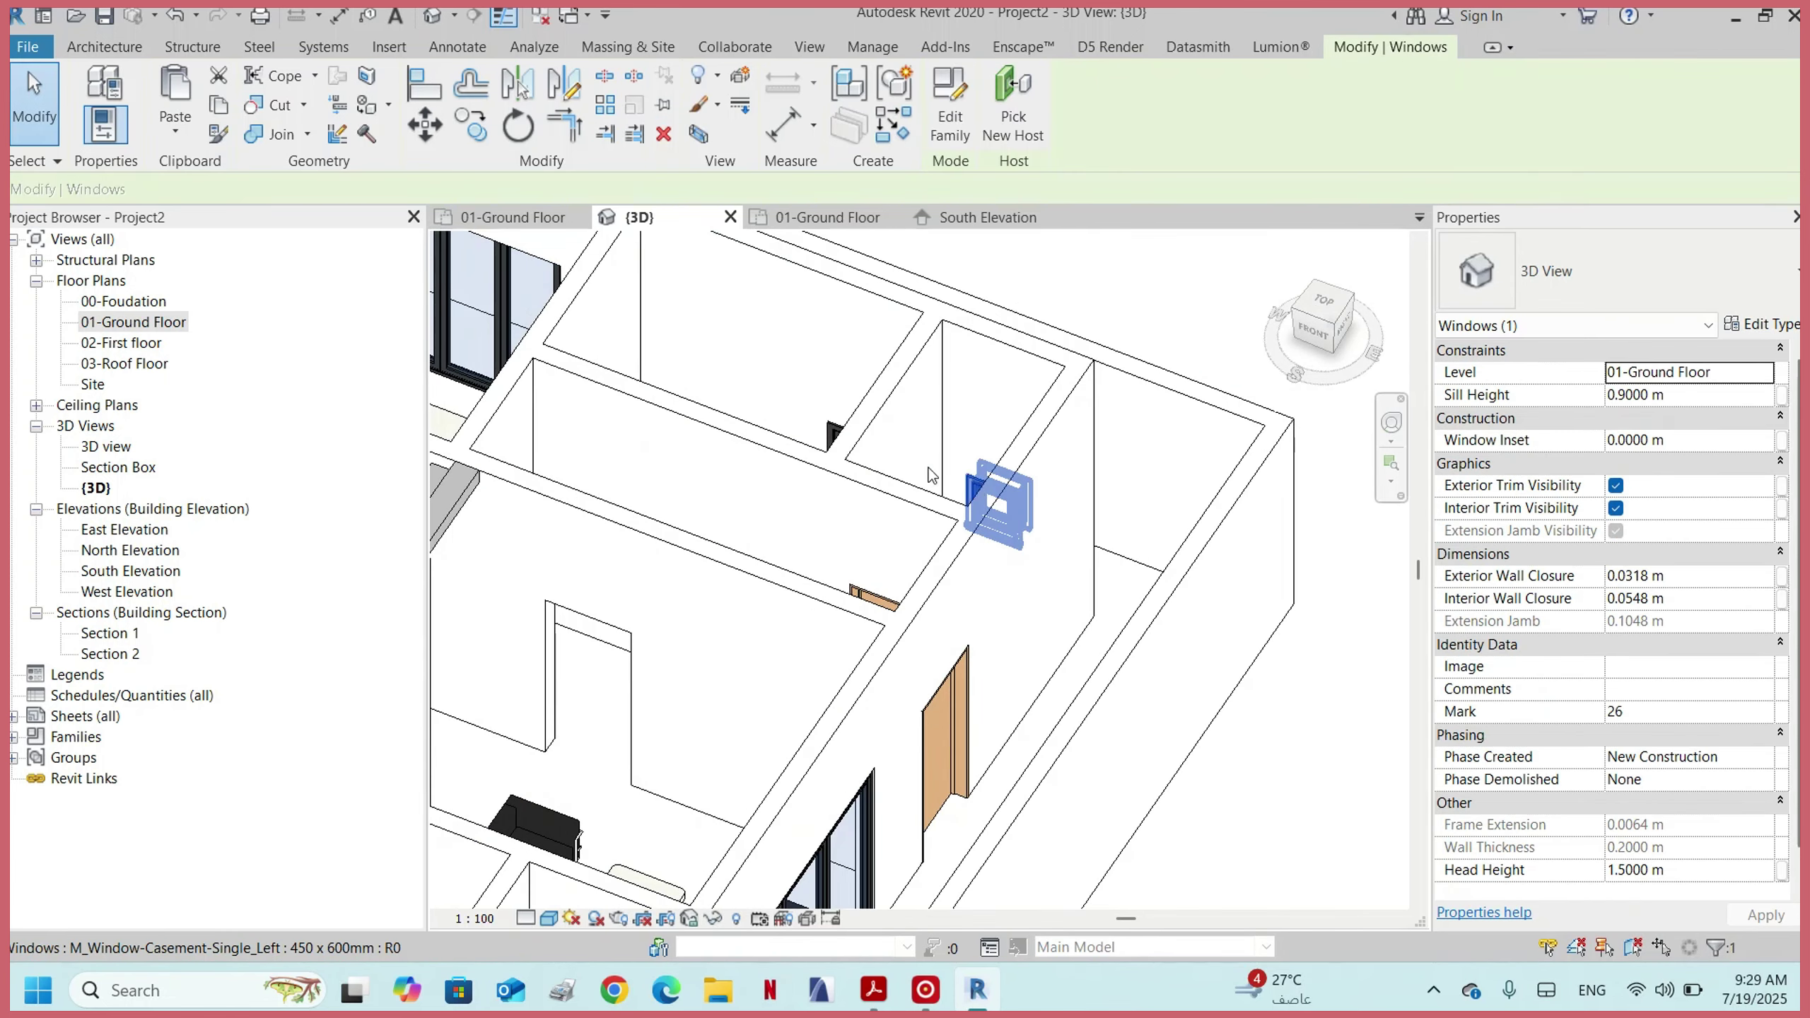
pyautogui.scroll(-5, 842, 347)
pyautogui.scroll(5, 994, 633)
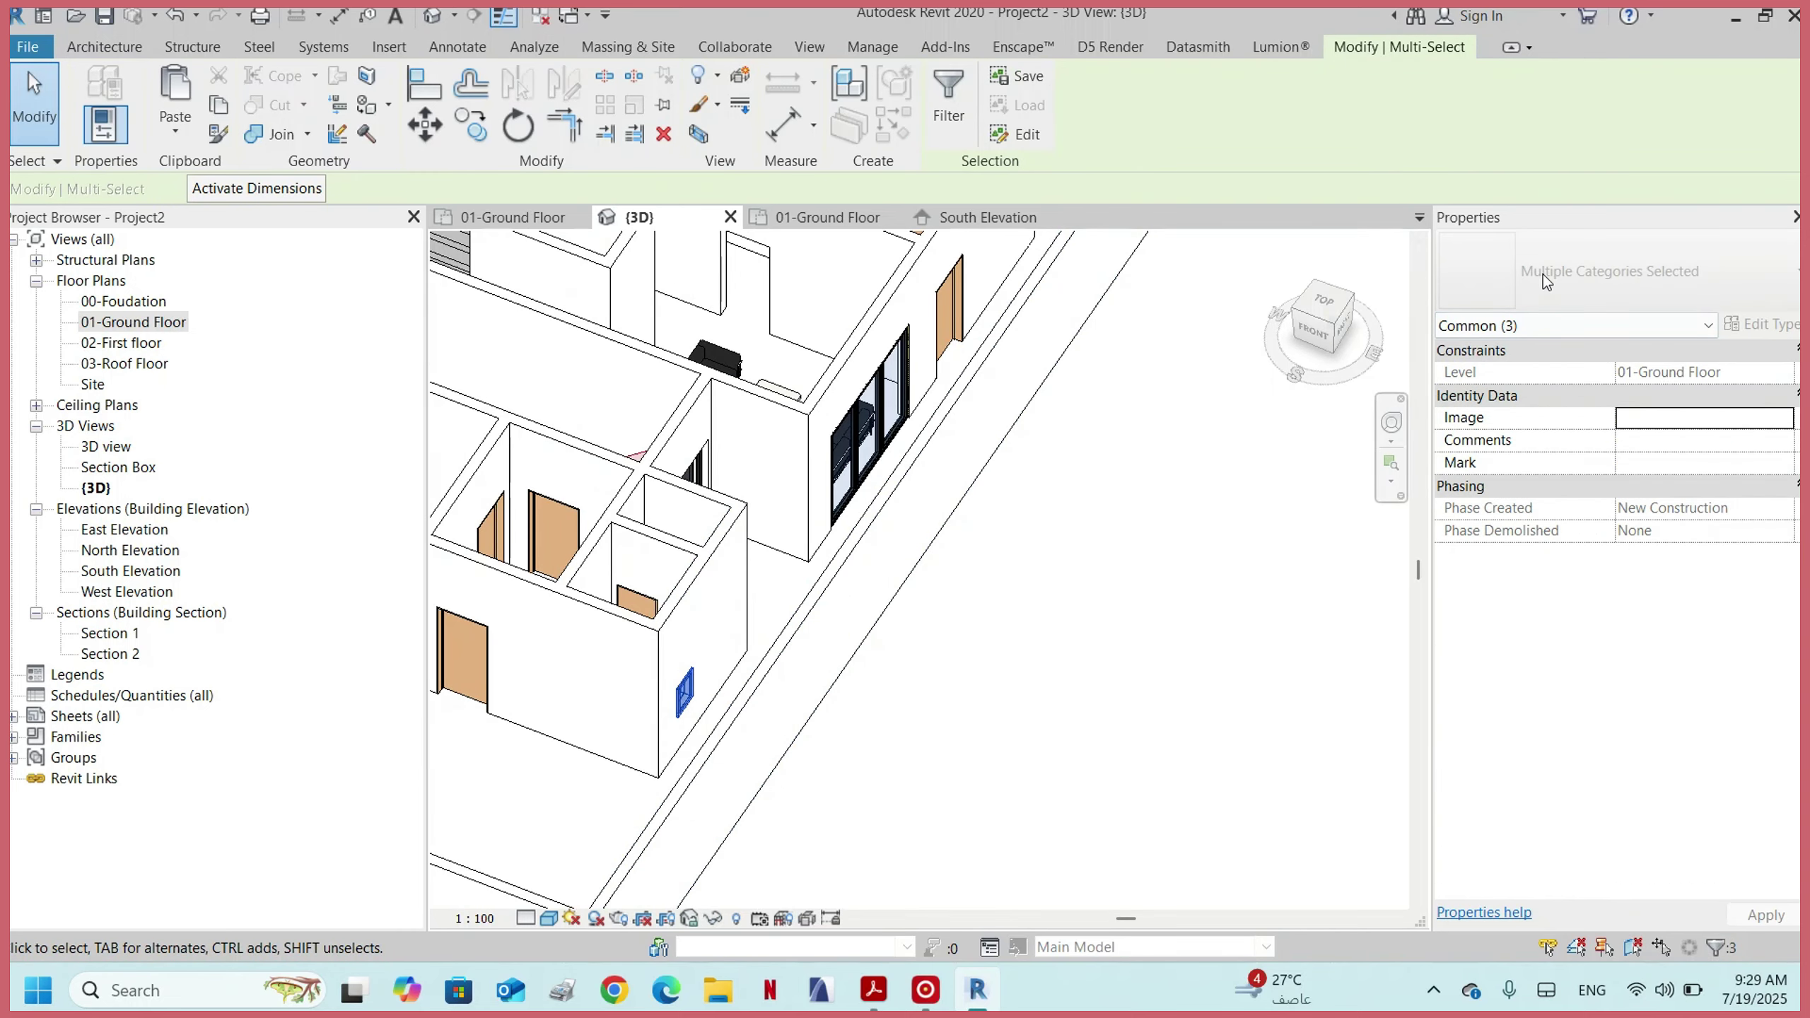
pyautogui.press('Escape')
# - Set the sill height of the front toilet's 450 x 600mm casement window to 2 m
pyautogui.click(683, 690)
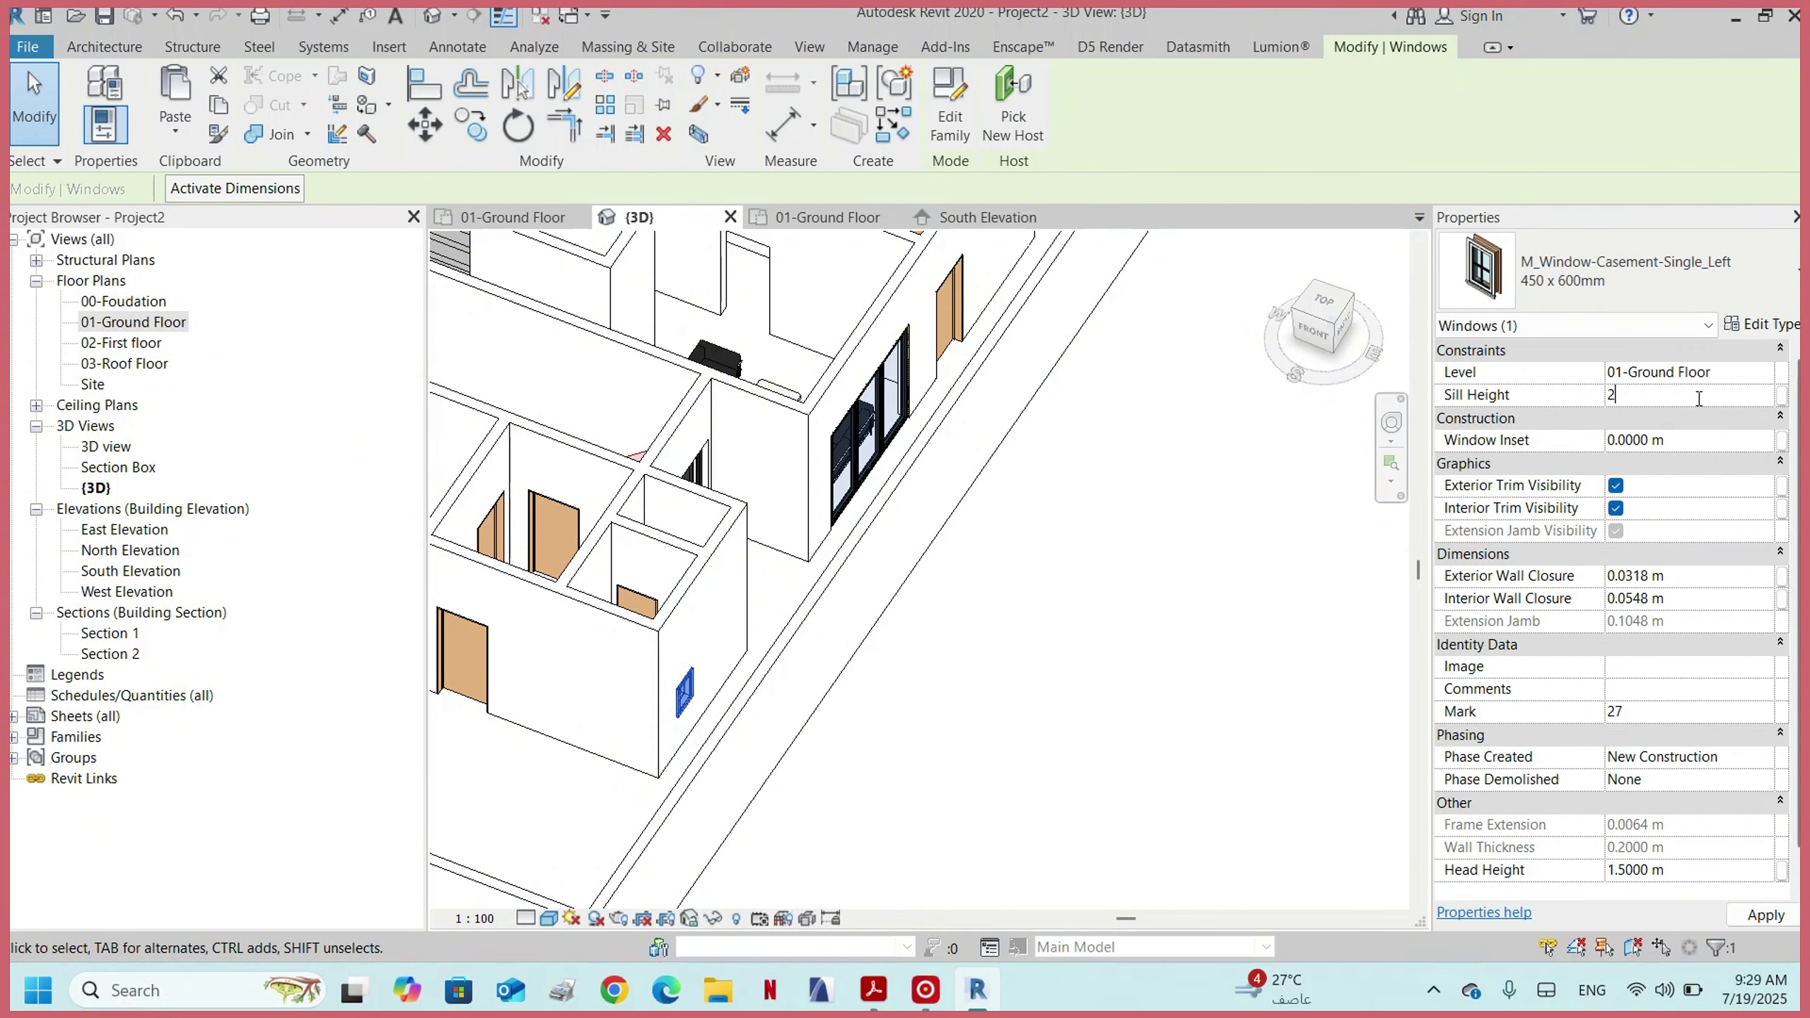
pyautogui.click(1699, 398)
pyautogui.write('2')
pyautogui.press('Return')
pyautogui.click(835, 708)
# - Set the sill height of the rear bathroom's 450 x 600mm casement window to 2 m
pyautogui.scroll(-4, 964, 410)
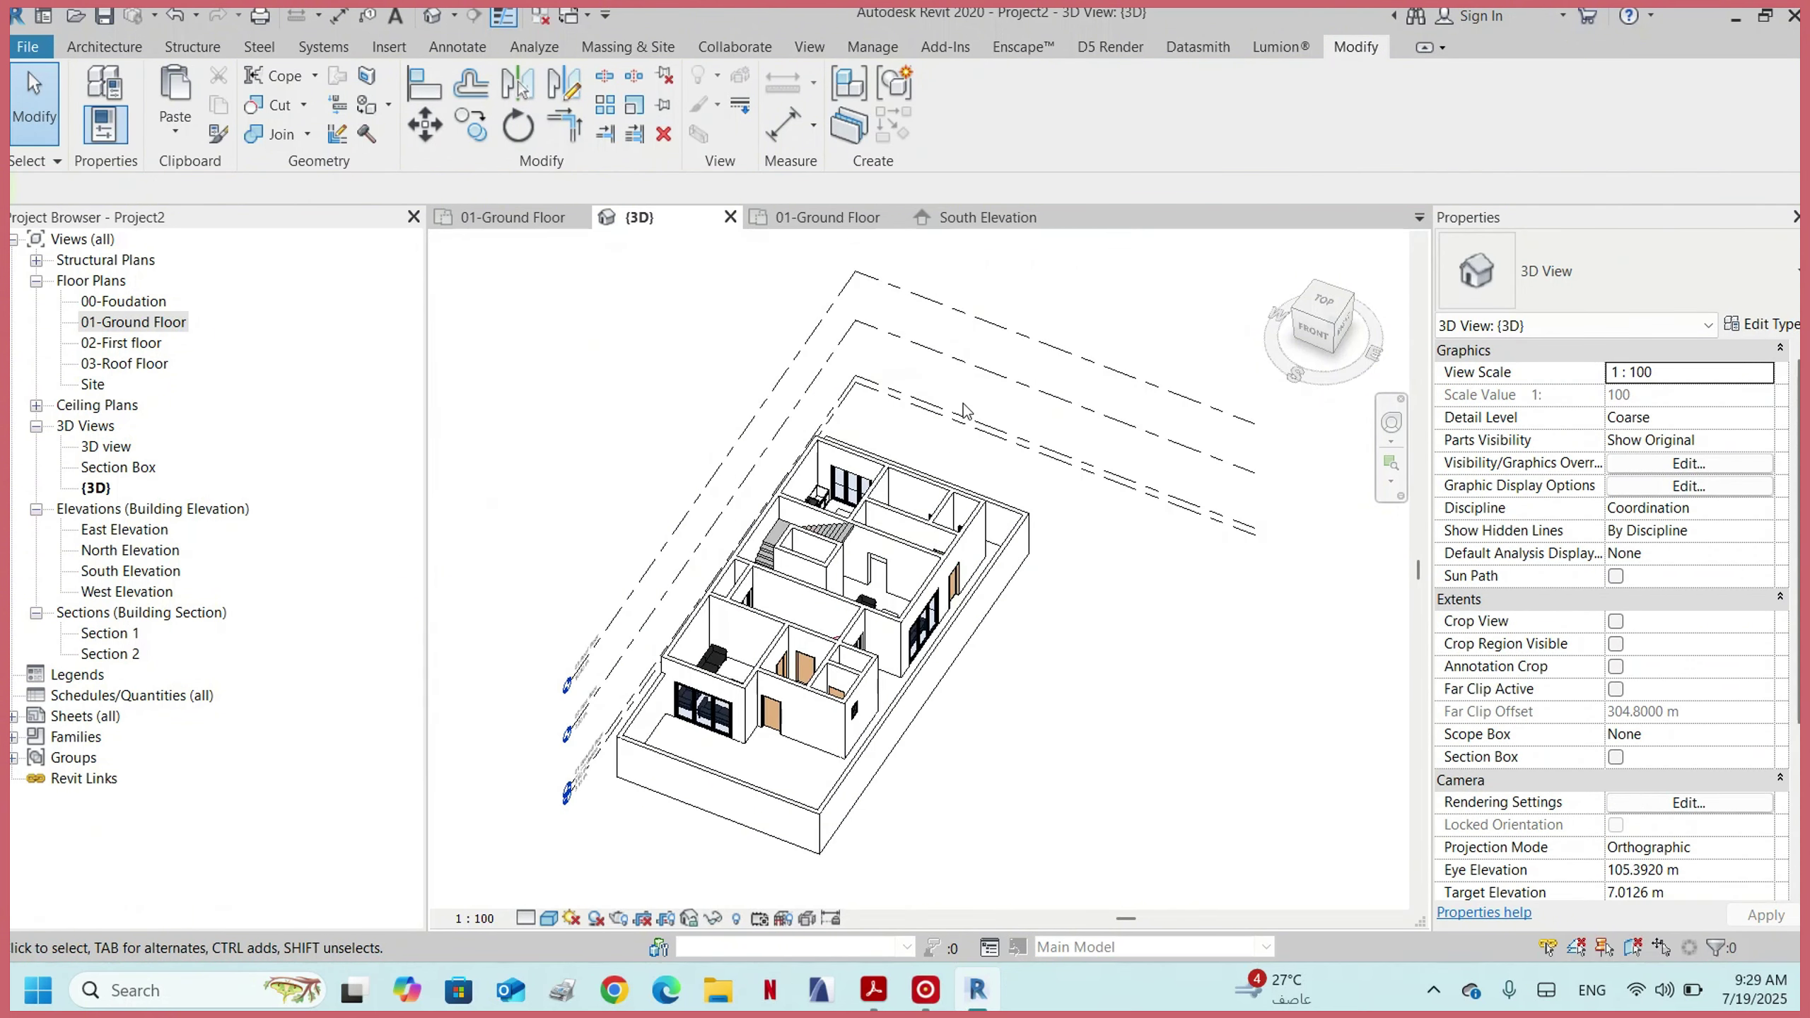
pyautogui.scroll(4, 959, 645)
pyautogui.click(957, 678)
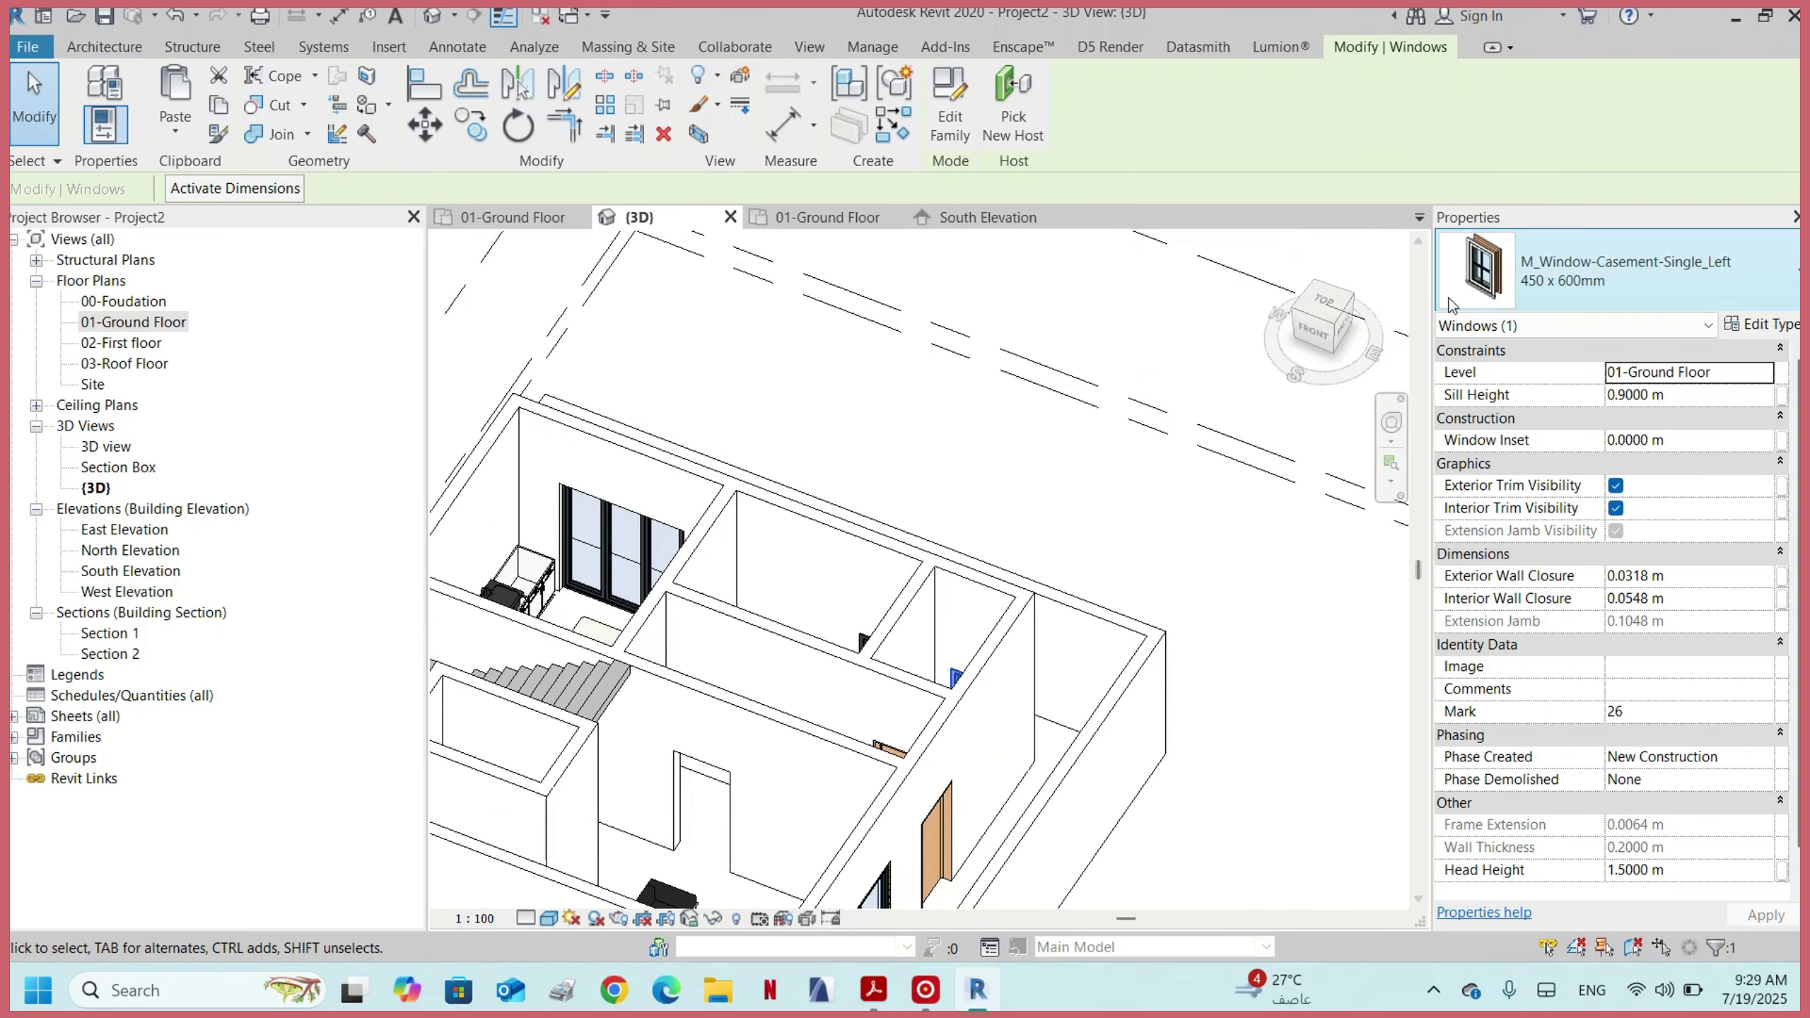
pyautogui.click(1488, 292)
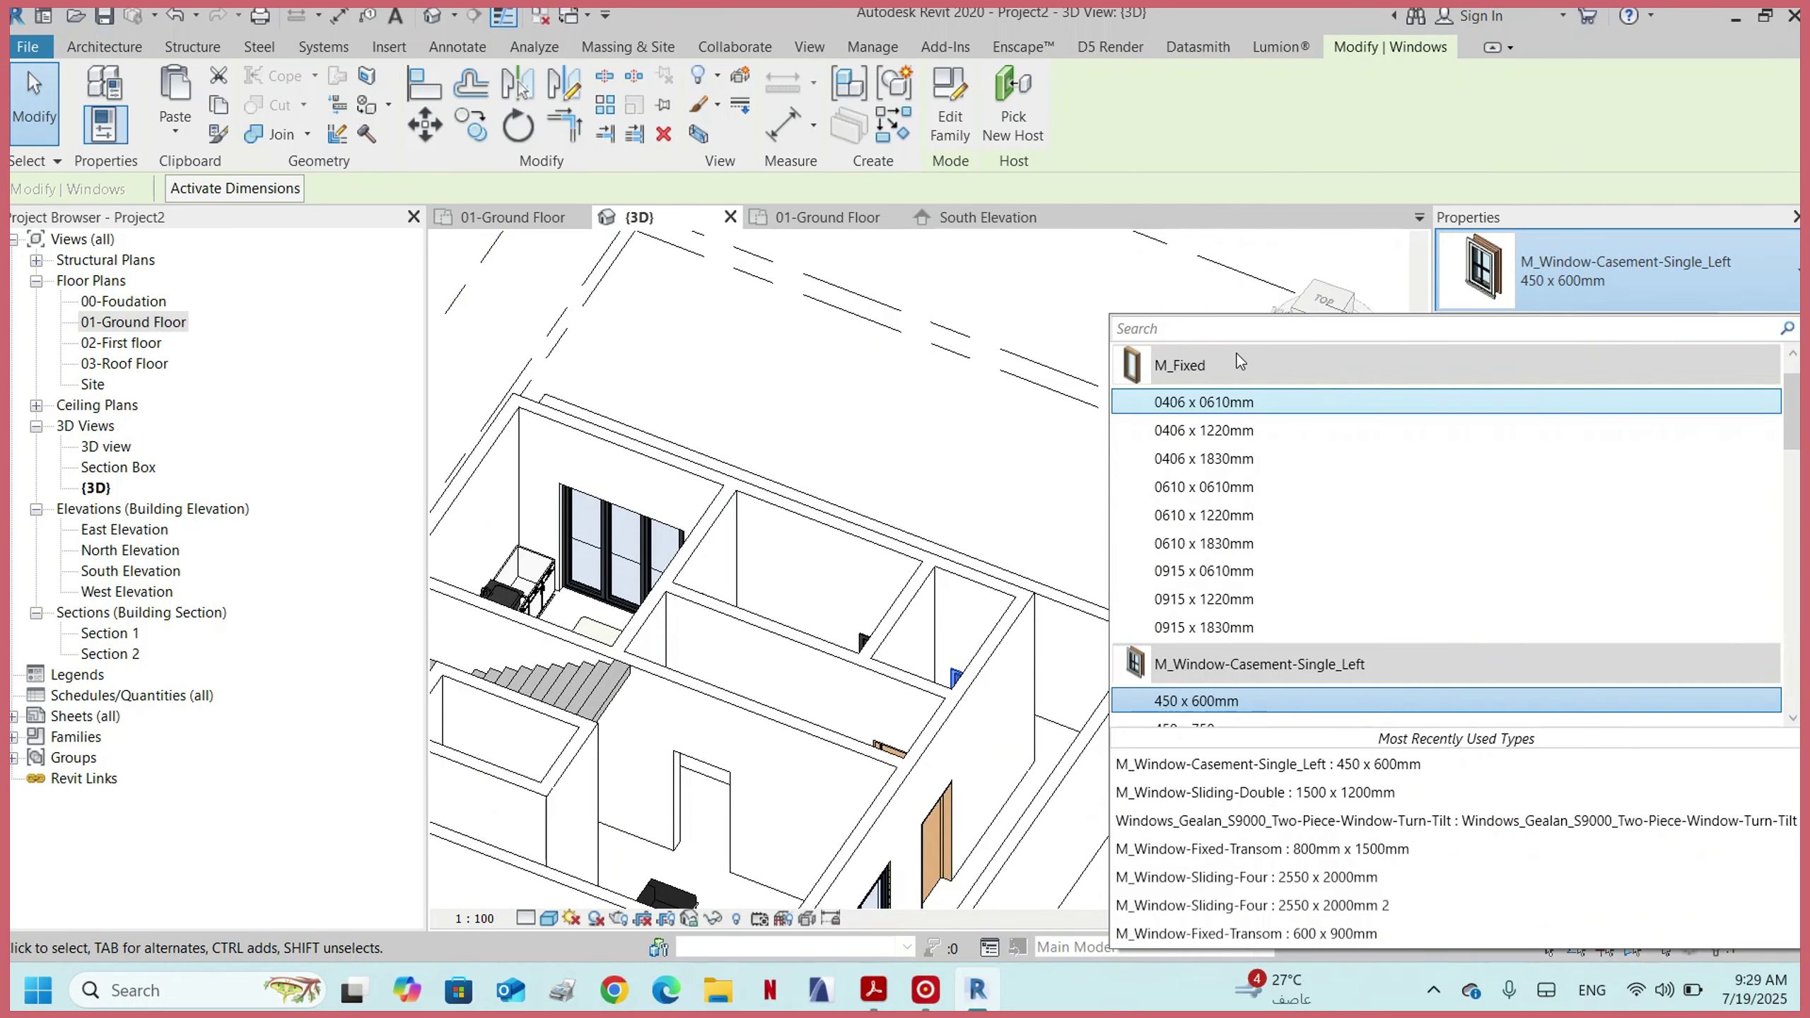
pyautogui.click(1604, 291)
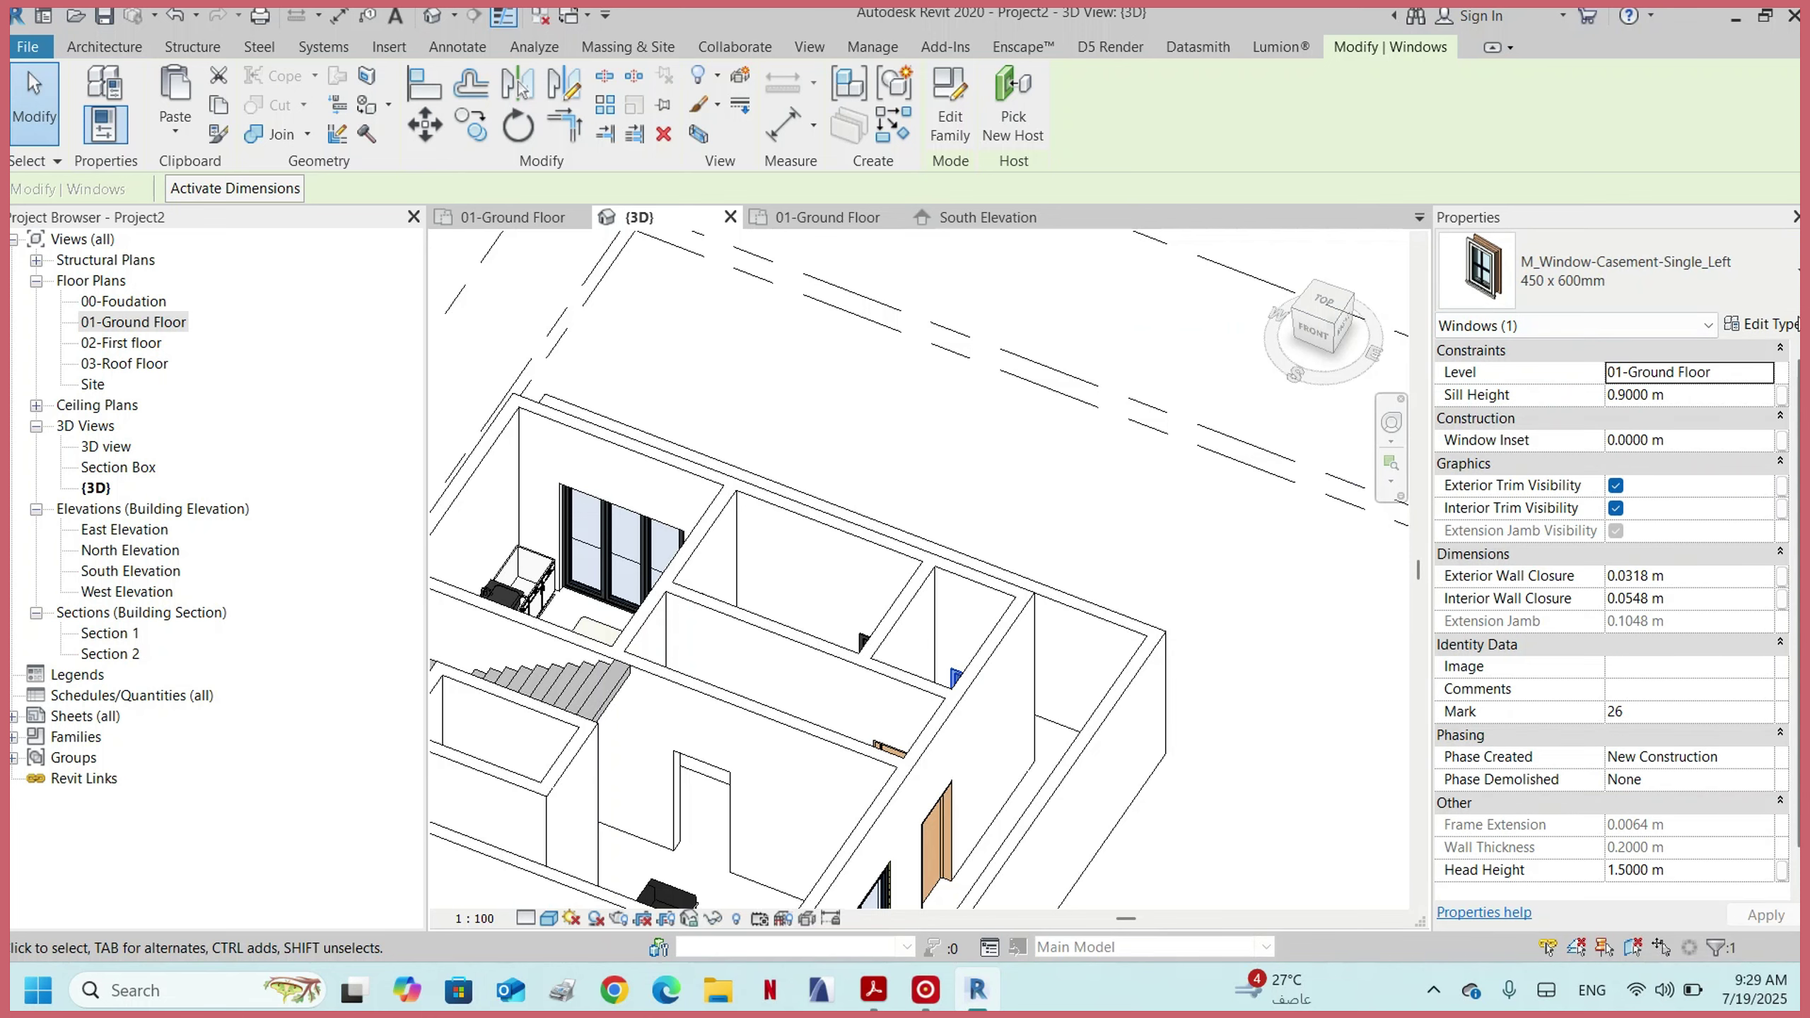
pyautogui.click(1696, 405)
pyautogui.write('2.')
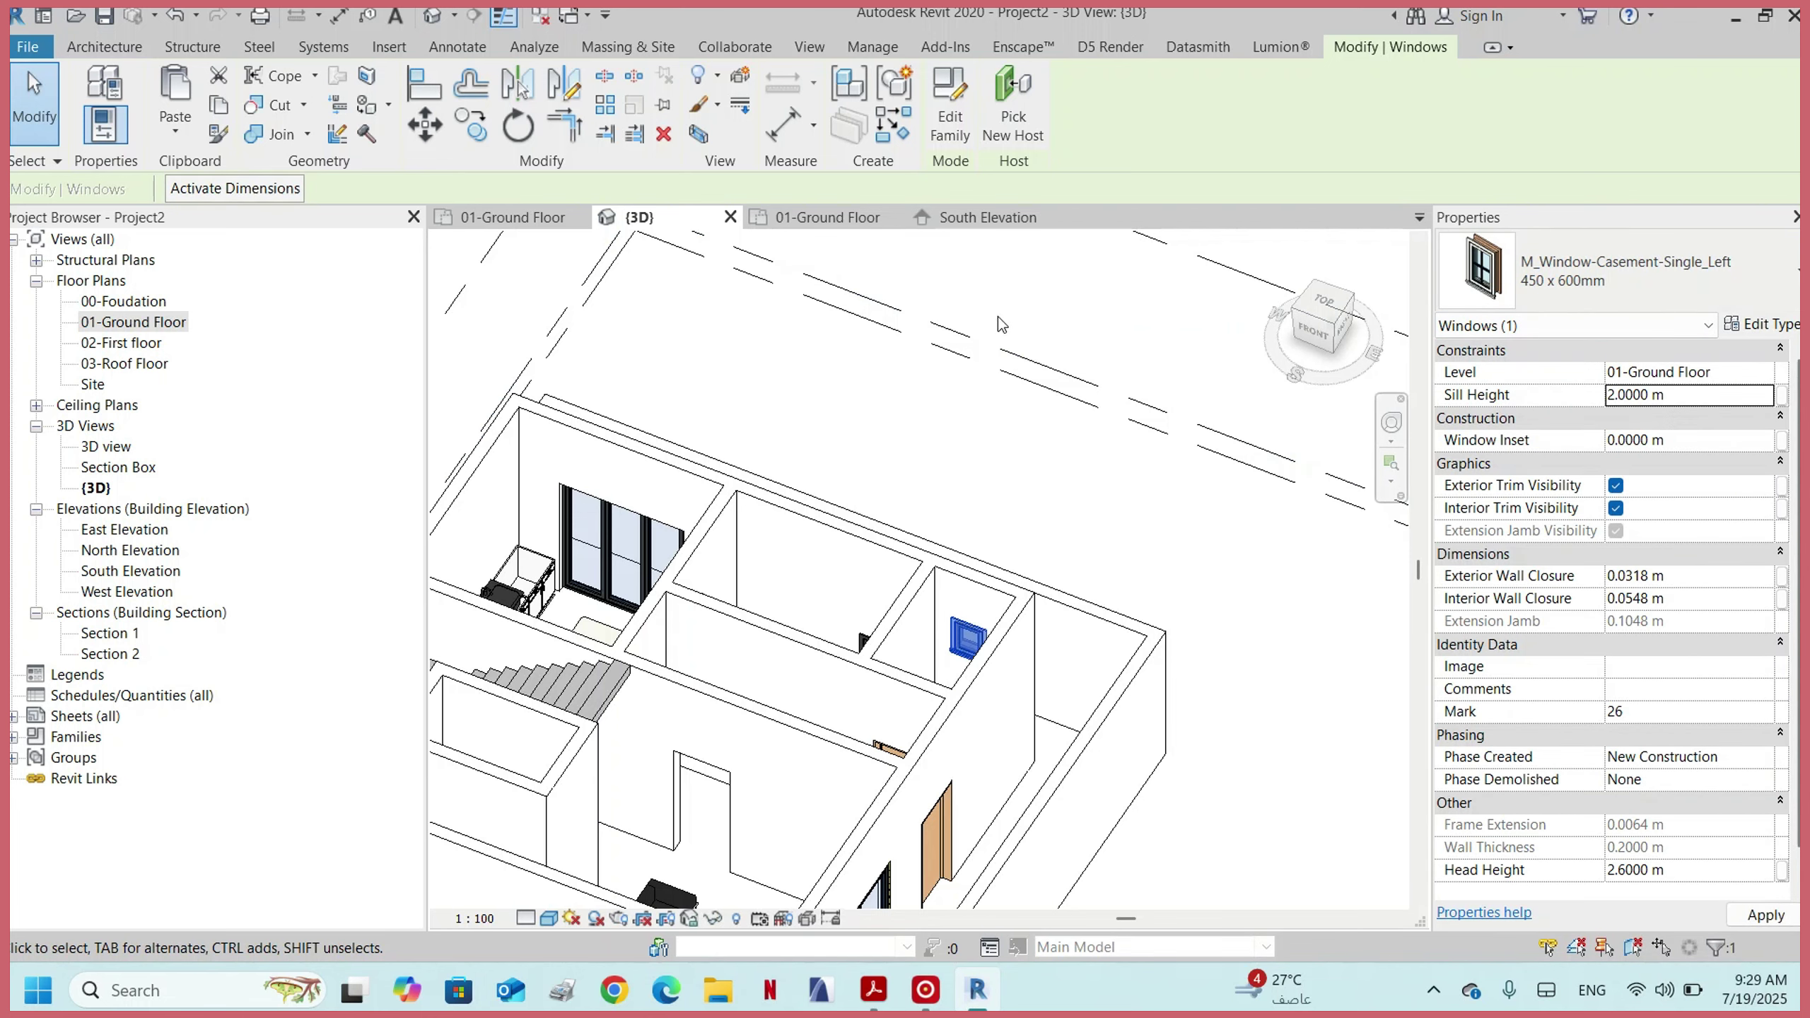
pyautogui.click(1056, 310)
pyautogui.scroll(-3, 1057, 311)
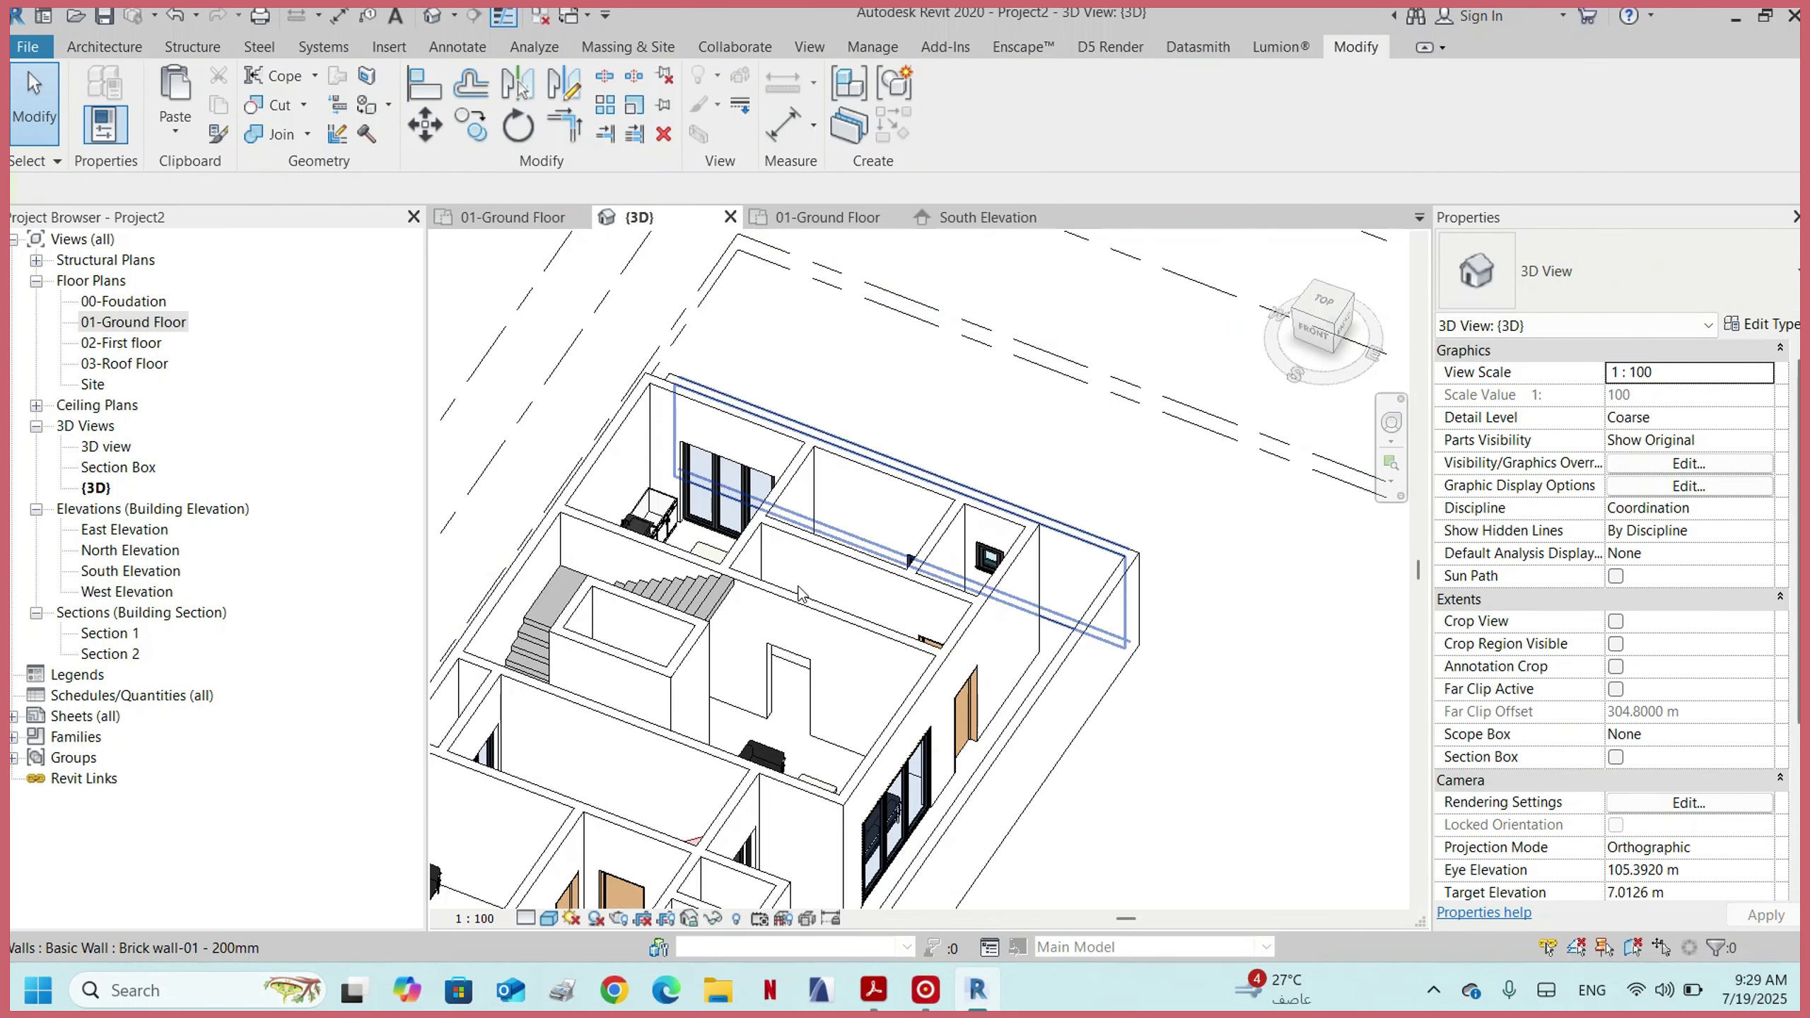
pyautogui.moveTo(776, 567)
pyautogui.keyDown('shift'); pyautogui.mouseDown(button='middle')
pyautogui.moveTo(773, 541)
pyautogui.moveTo(770, 570)
pyautogui.mouseUp(button='middle'); pyautogui.keyUp('shift')
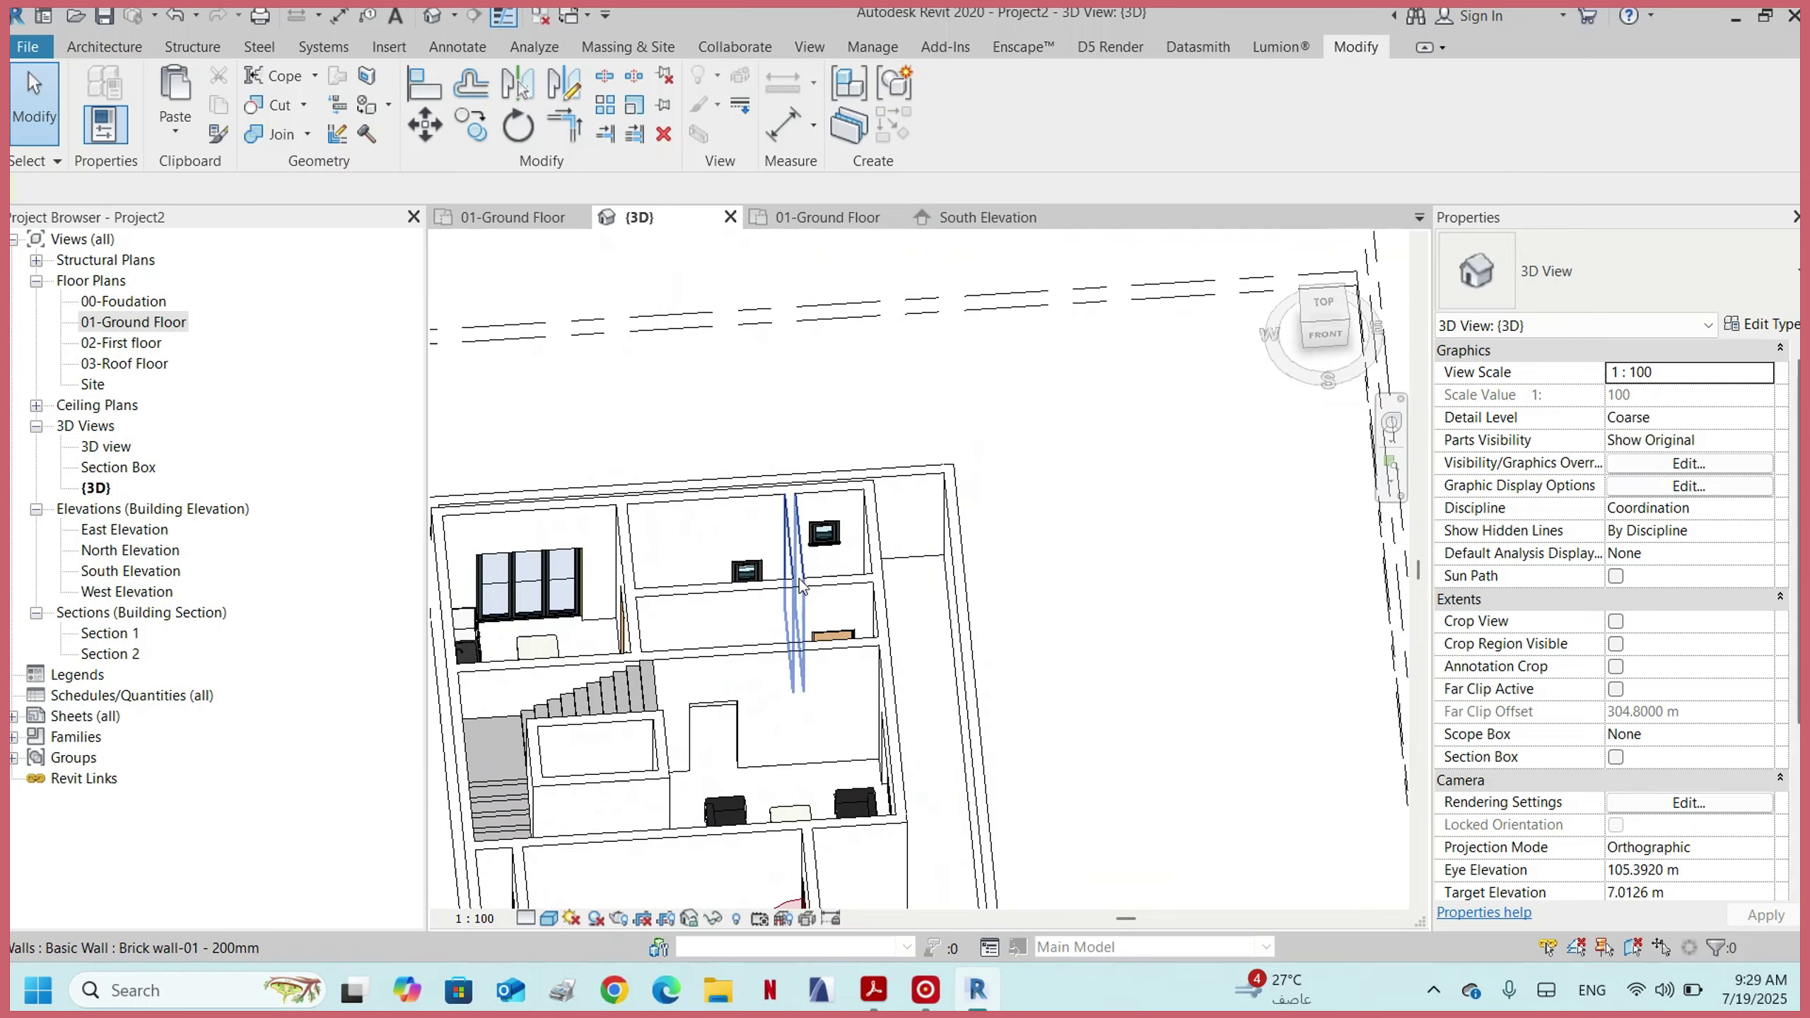
pyautogui.click(746, 571)
pyautogui.click(1482, 285)
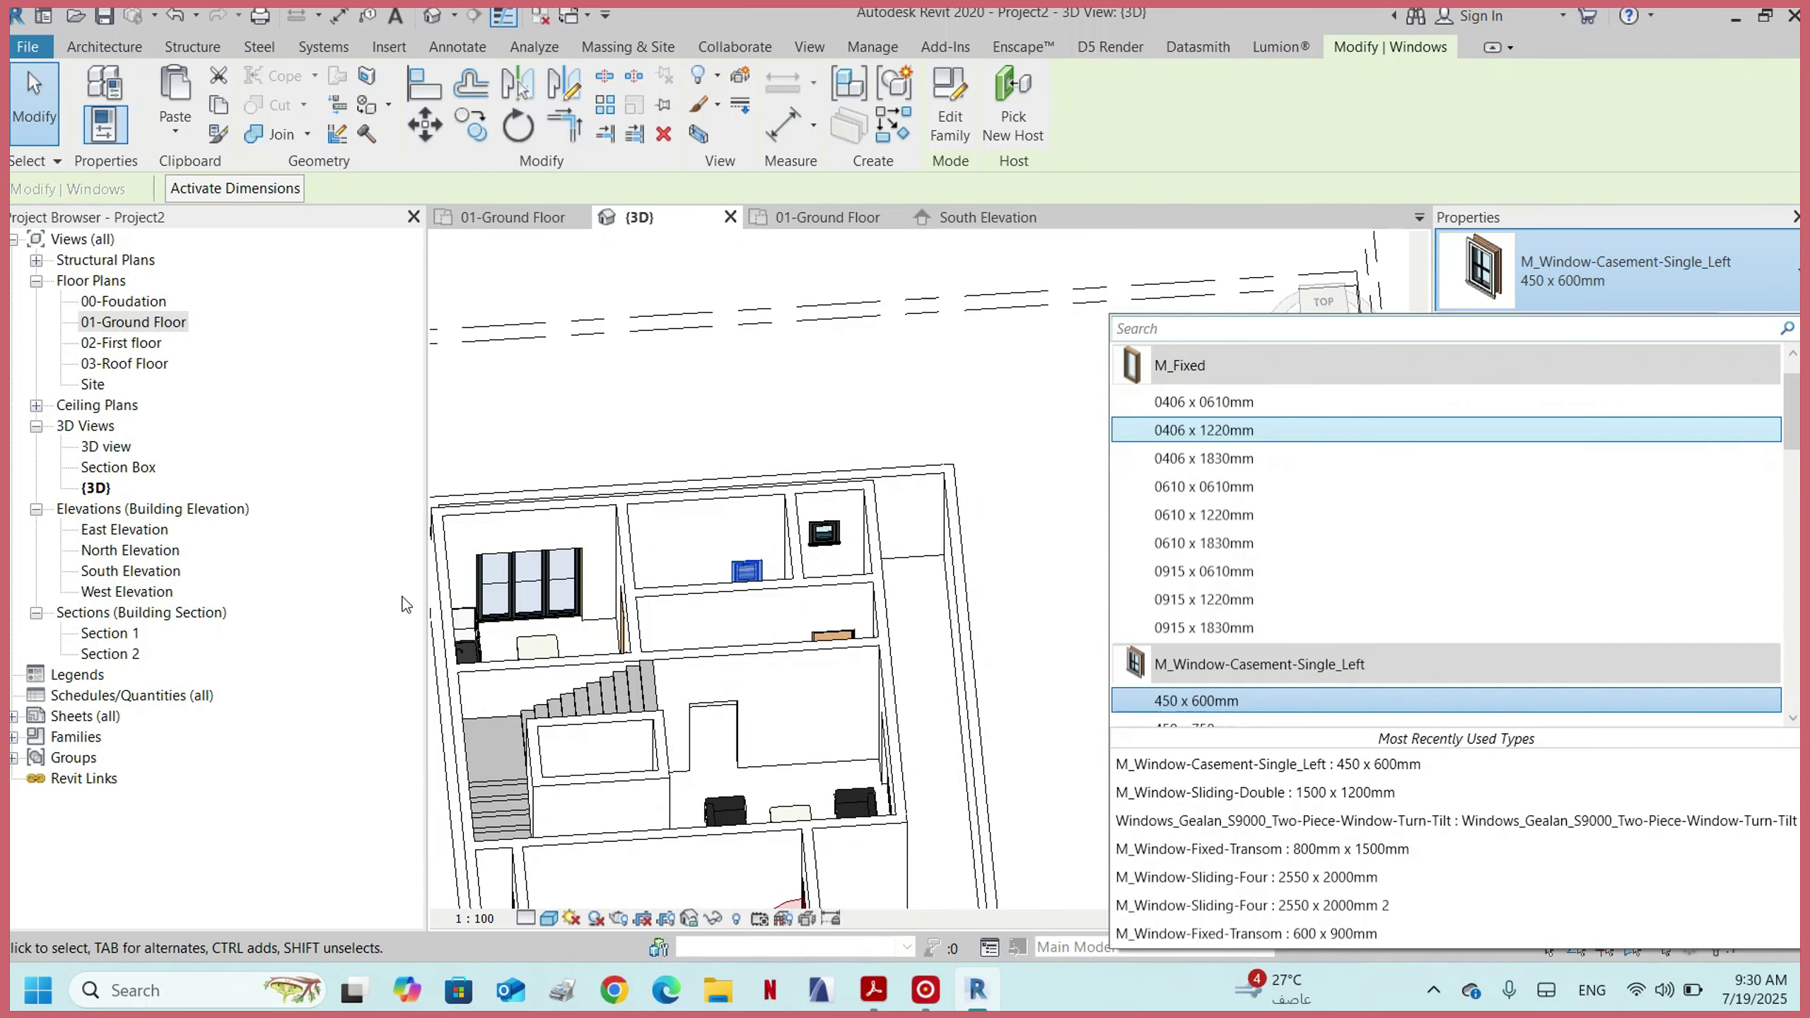
pyautogui.click(695, 464)
pyautogui.press('m')
pyautogui.press('a')
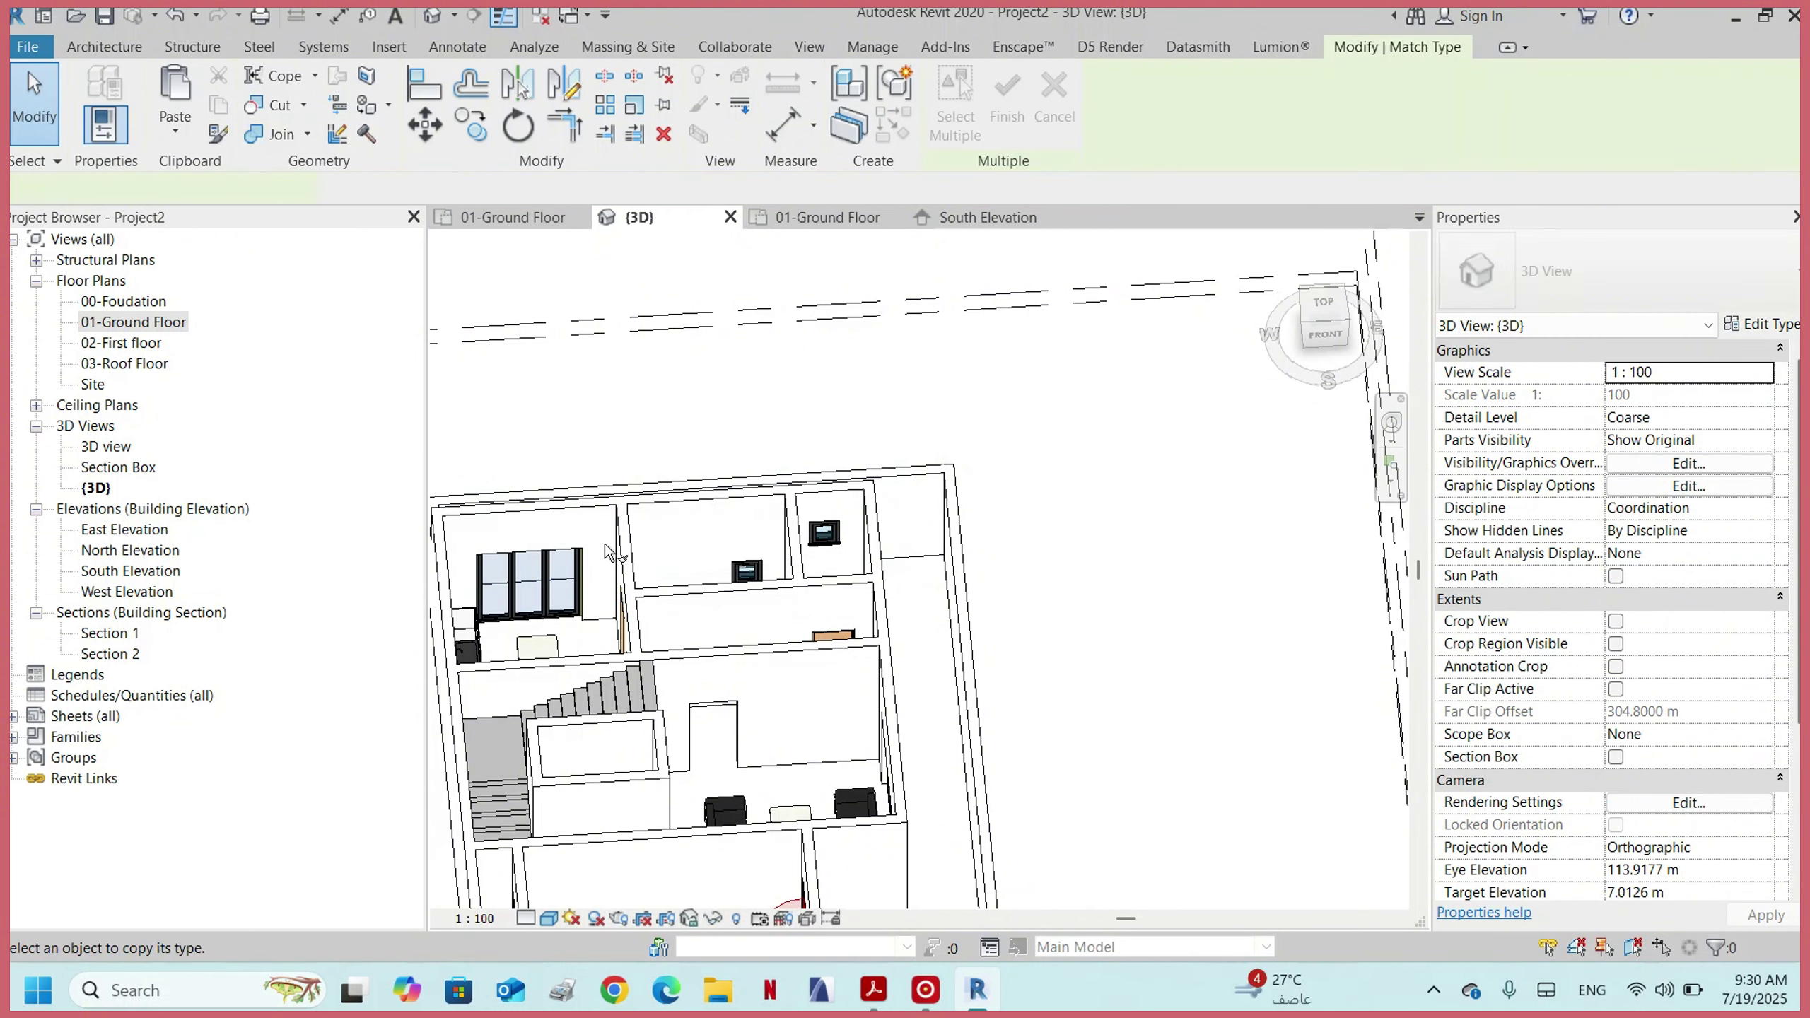
pyautogui.click(547, 583)
pyautogui.click(508, 300)
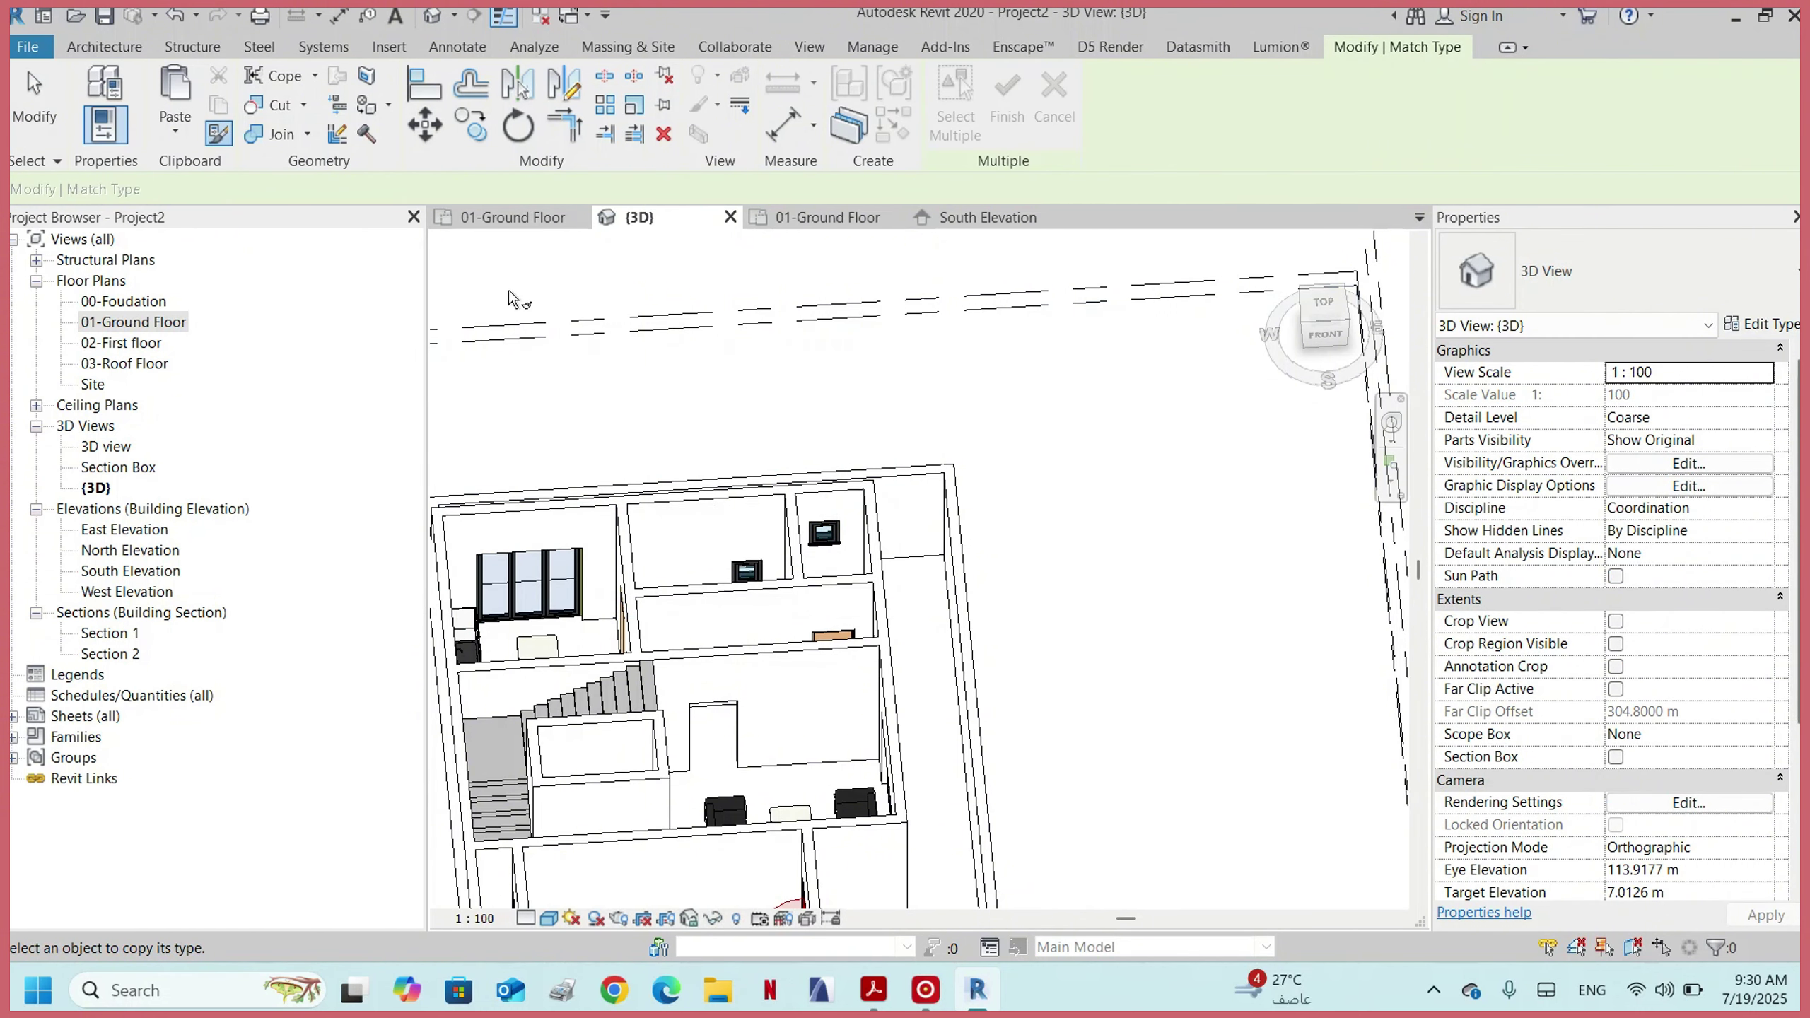
# - On the ground floor plan, replace the laundry's rear casement window with a 2800x2300 2 Aluprof folding door matching the kitchen's type
pyautogui.doubleClick(157, 327)
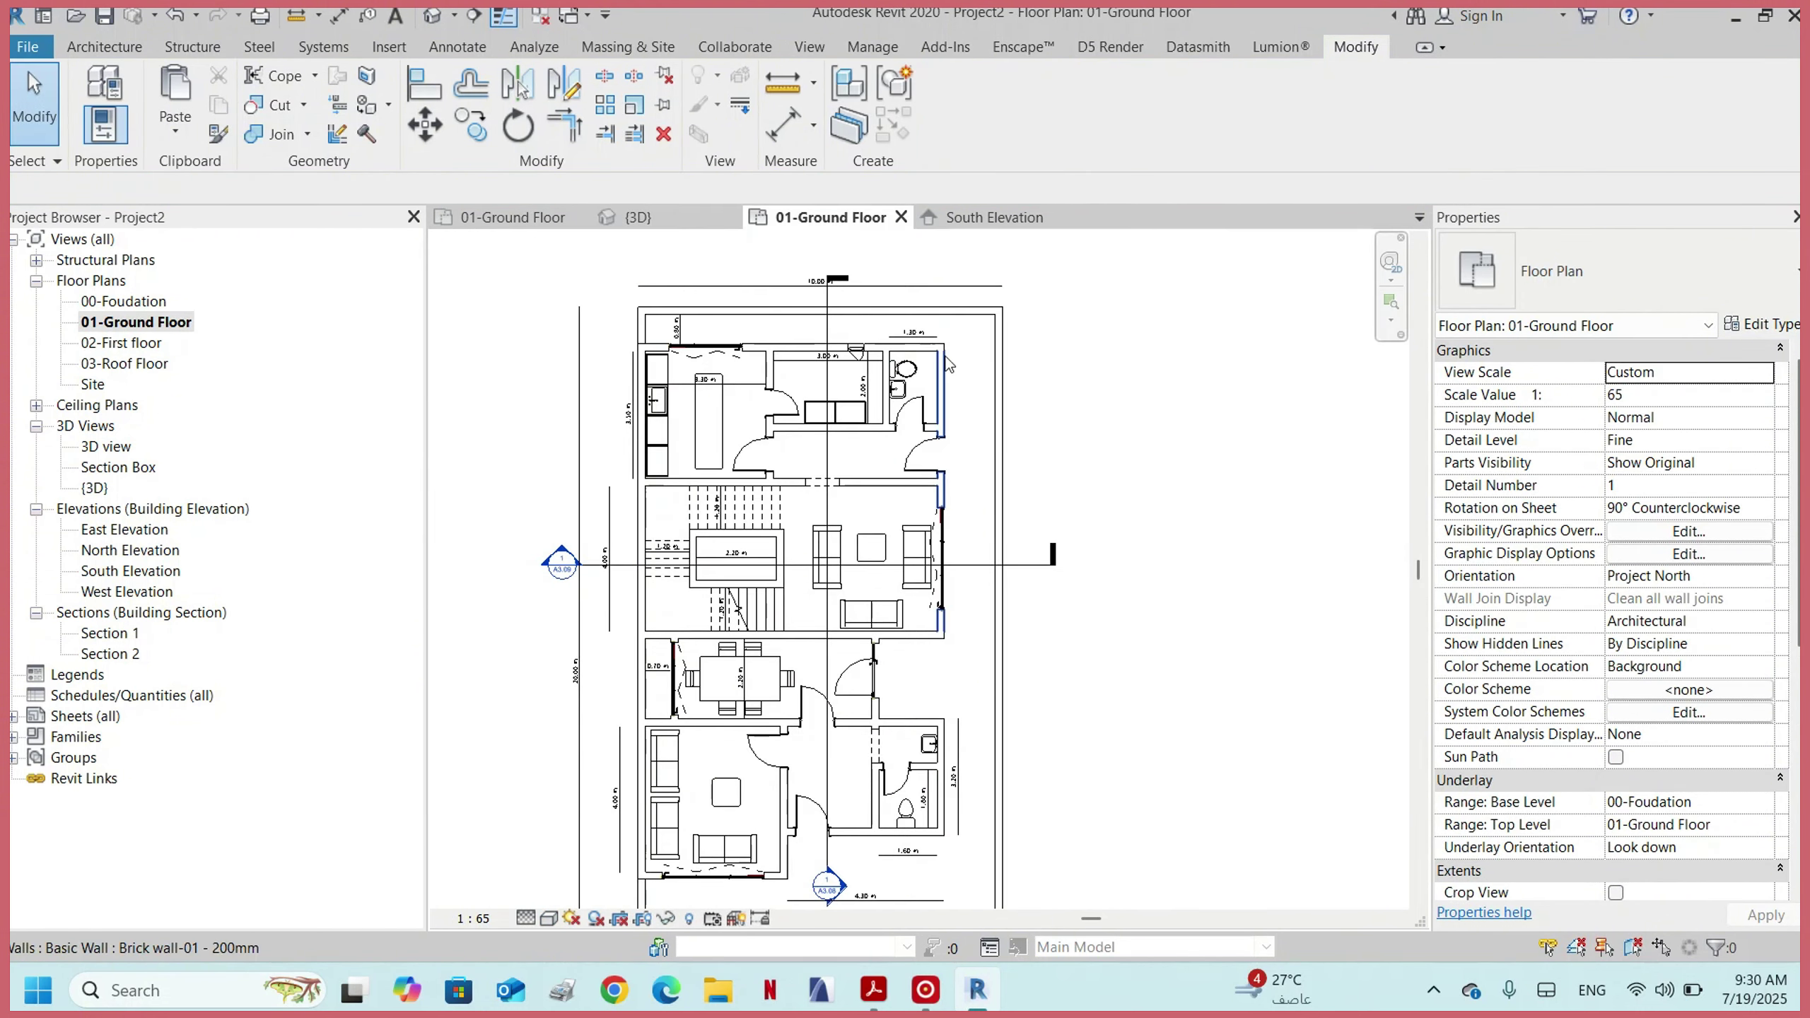
pyautogui.click(851, 354)
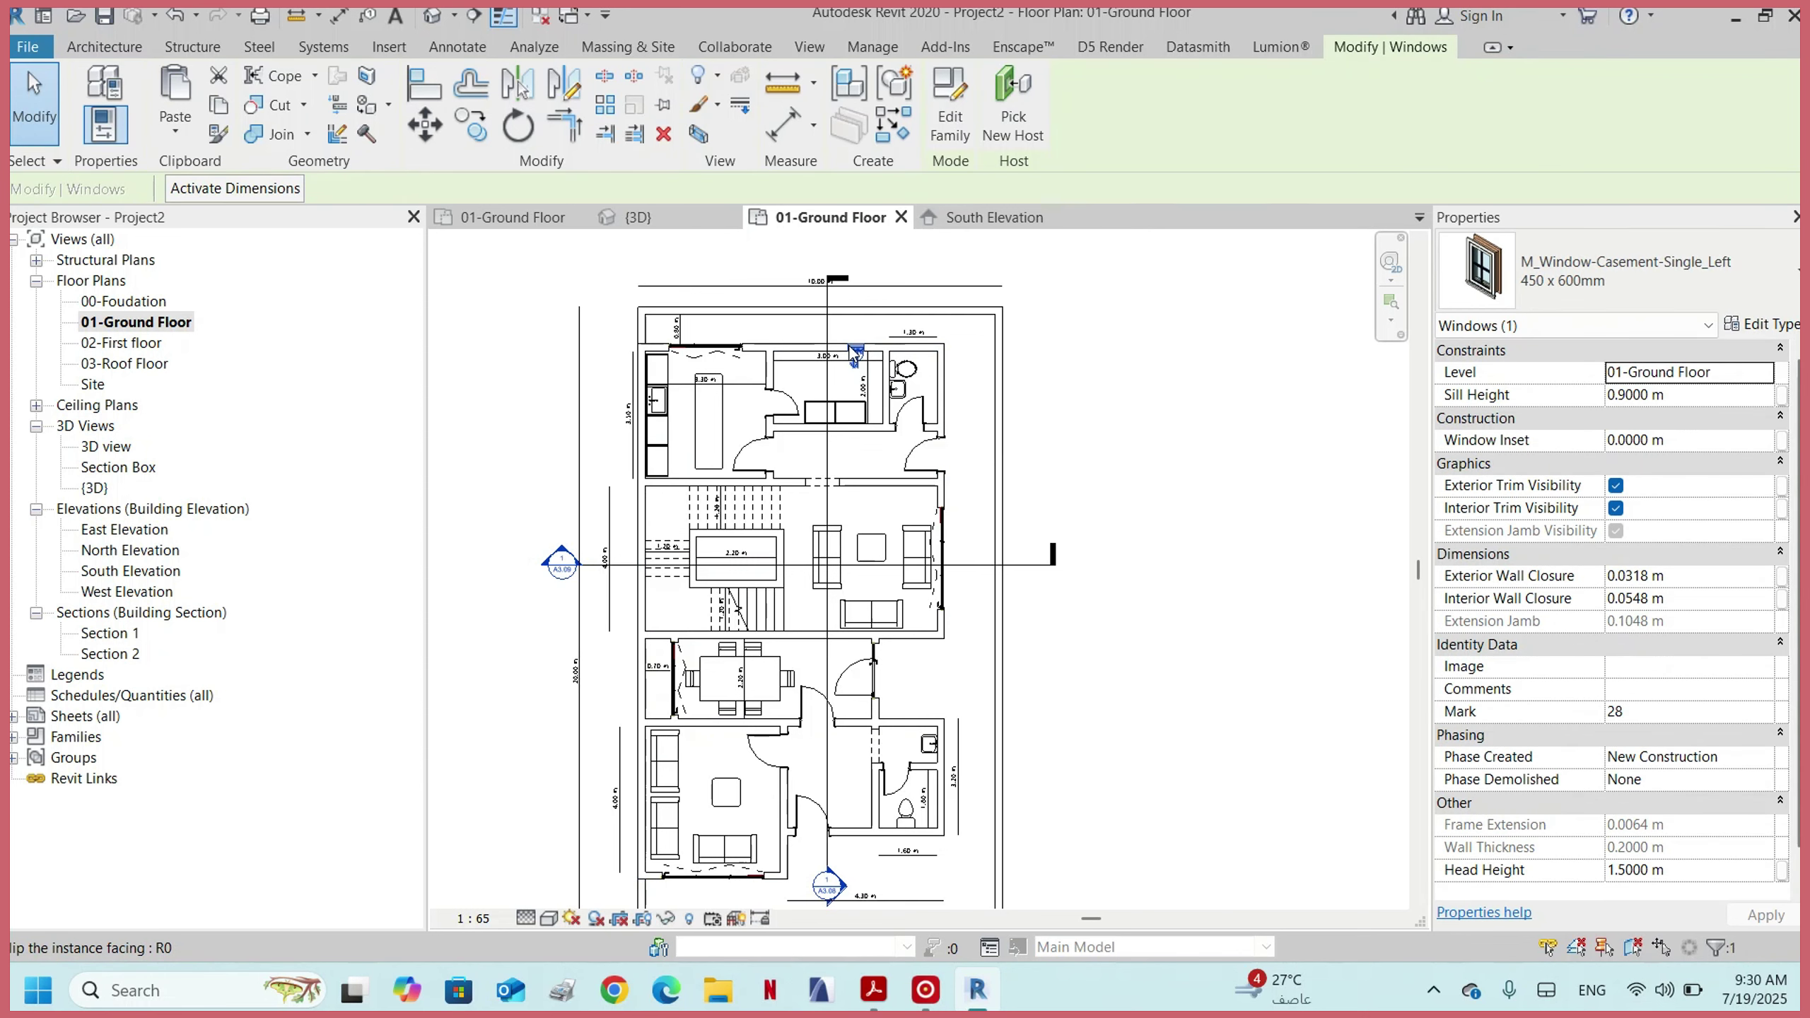
pyautogui.press('Escape')
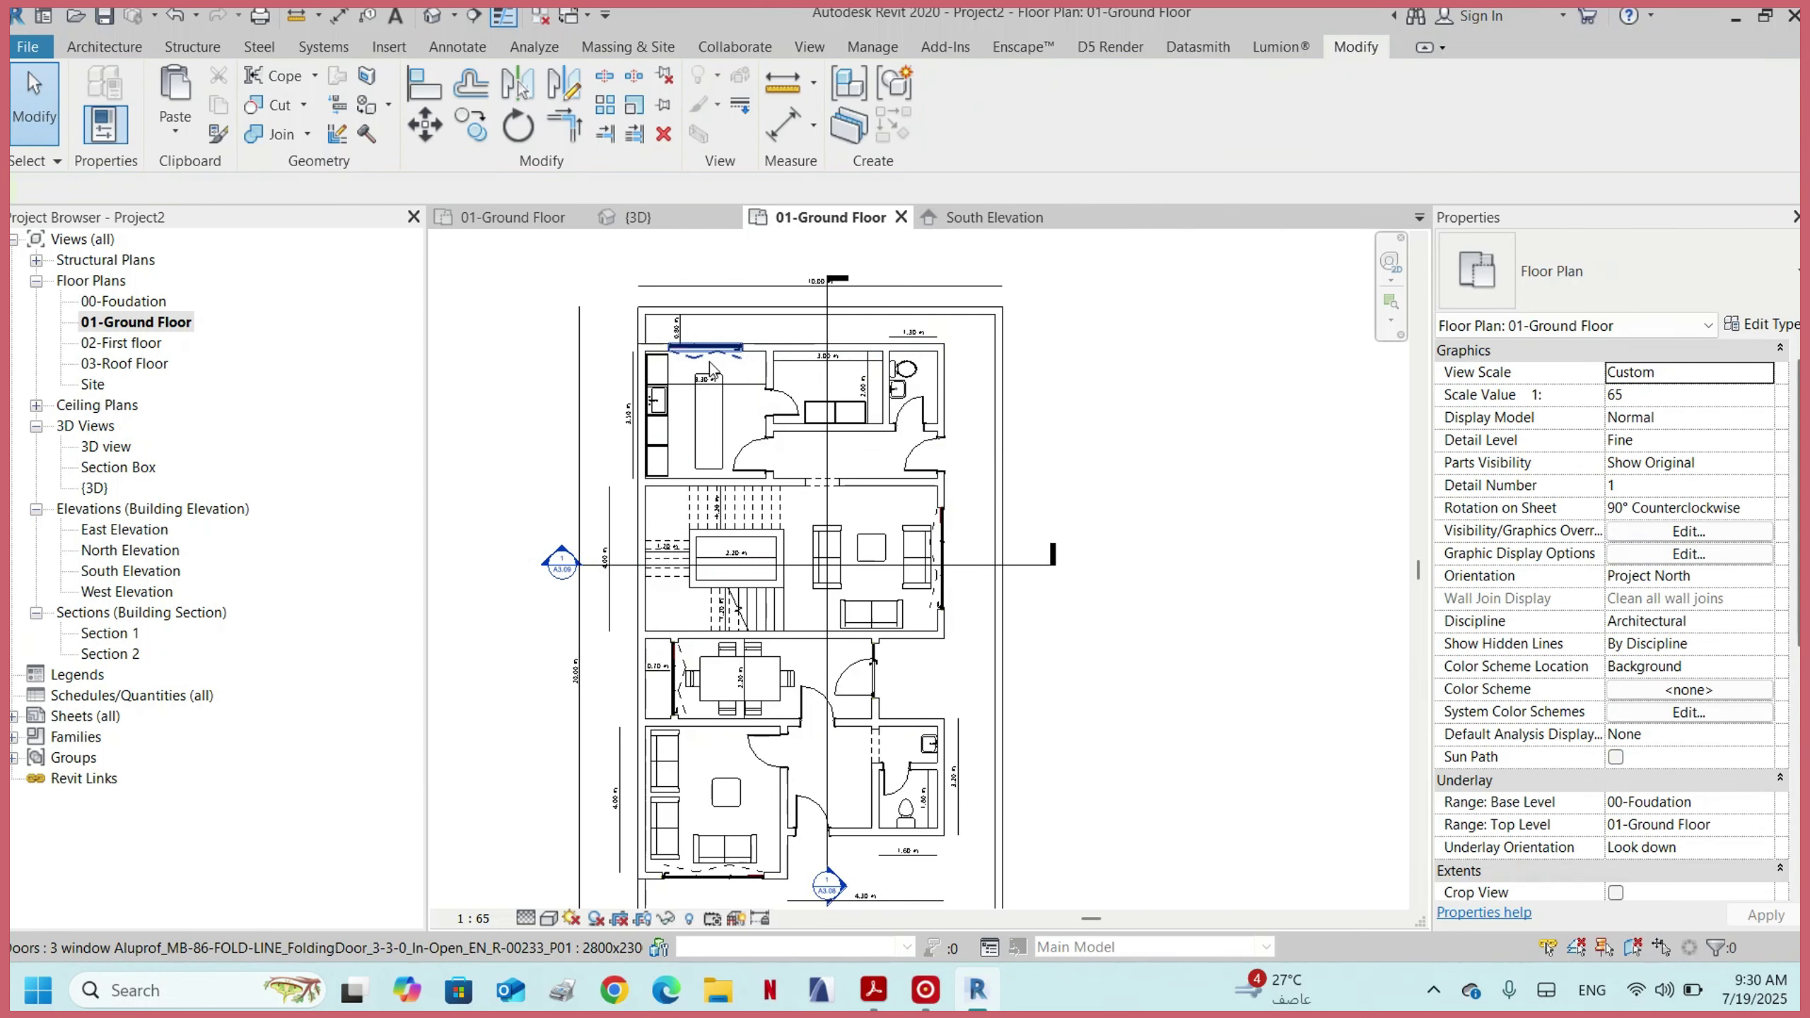
pyautogui.click(711, 368)
pyautogui.click(900, 136)
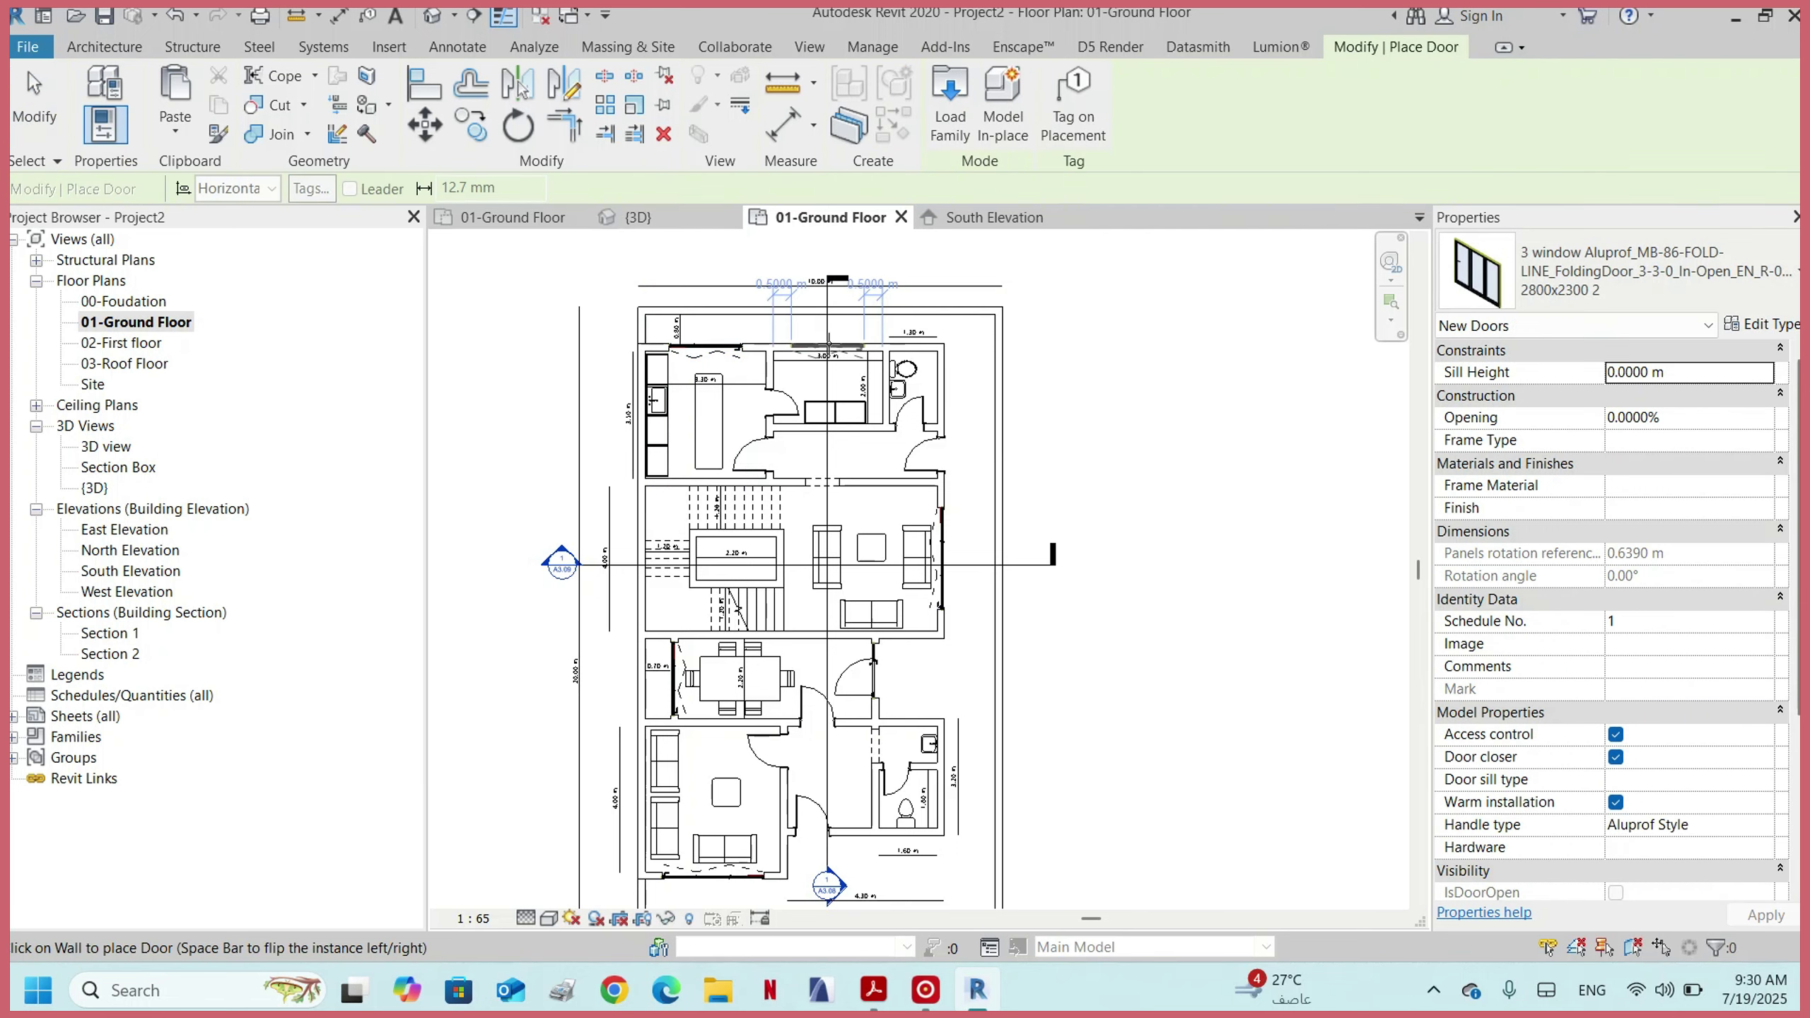
pyautogui.press('Escape')
# - Place a PORTEDI_OPERA_EI60_DOUBLE_LEAF door, LNL 1400 - LNH 2100, in the front boundary wall near its corner beside the side passage
pyautogui.scroll(-2, 904, 499)
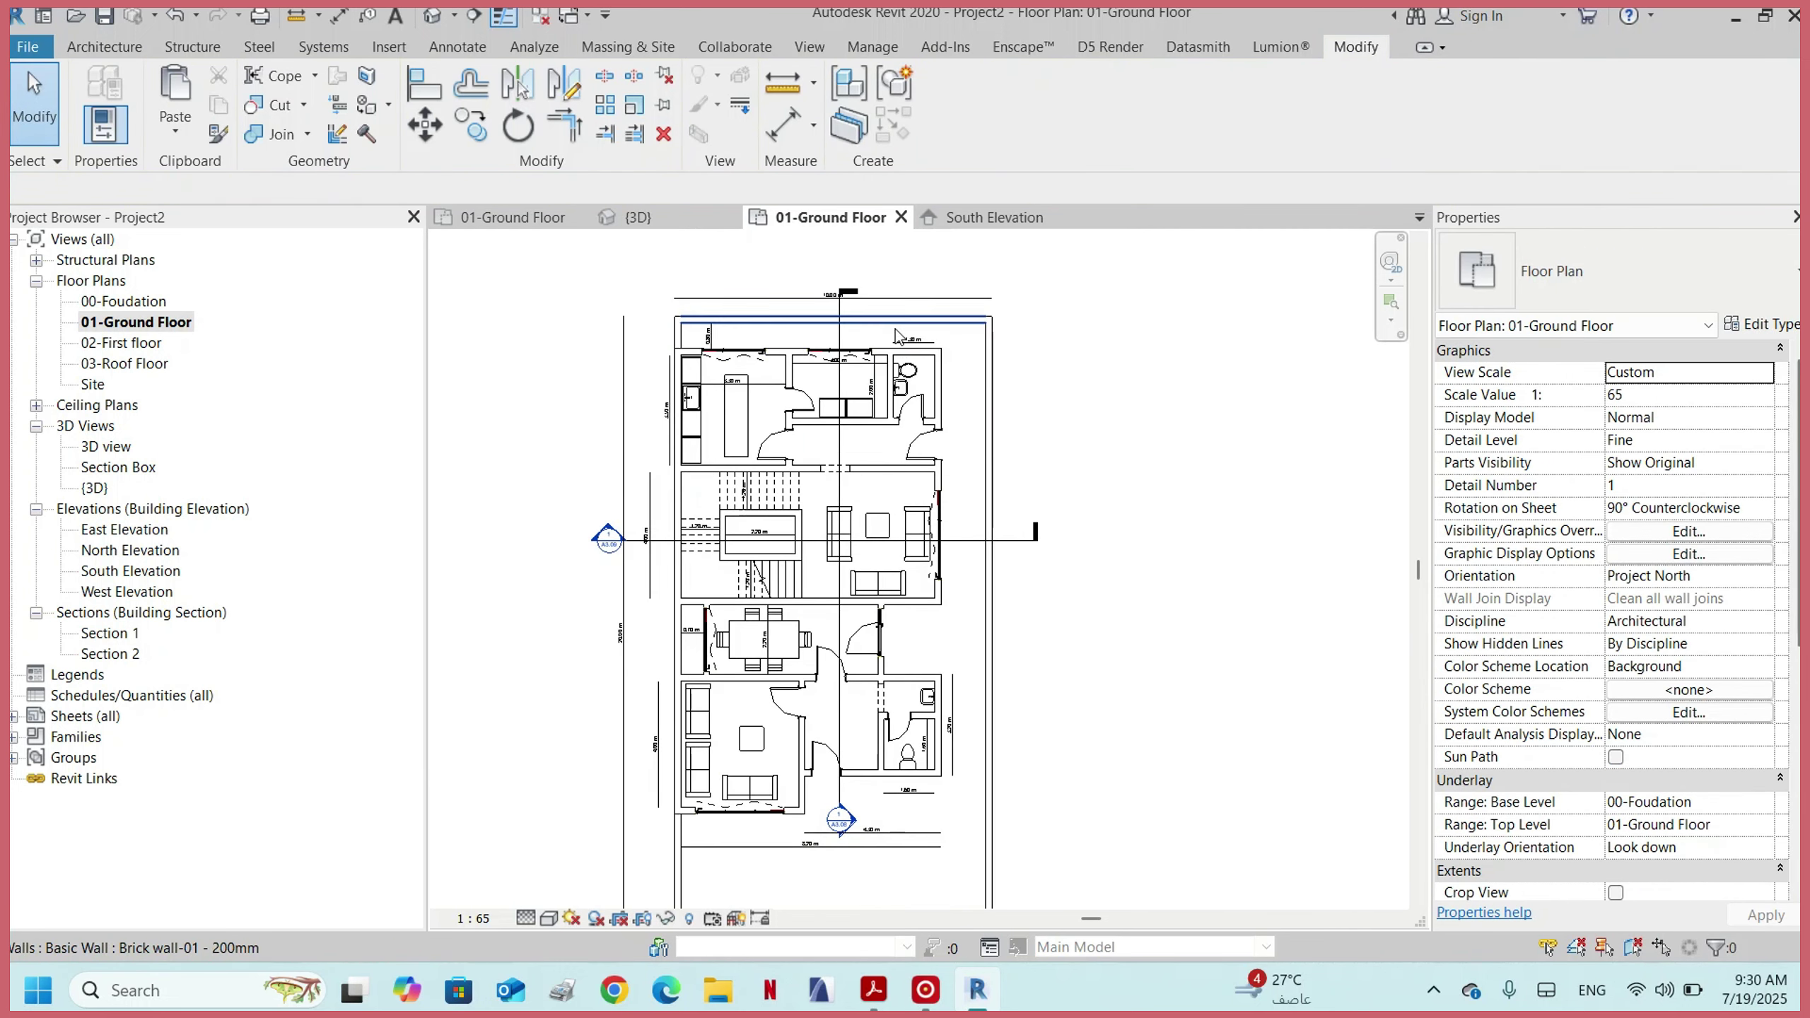
pyautogui.scroll(2, 824, 529)
pyautogui.scroll(-2, 825, 529)
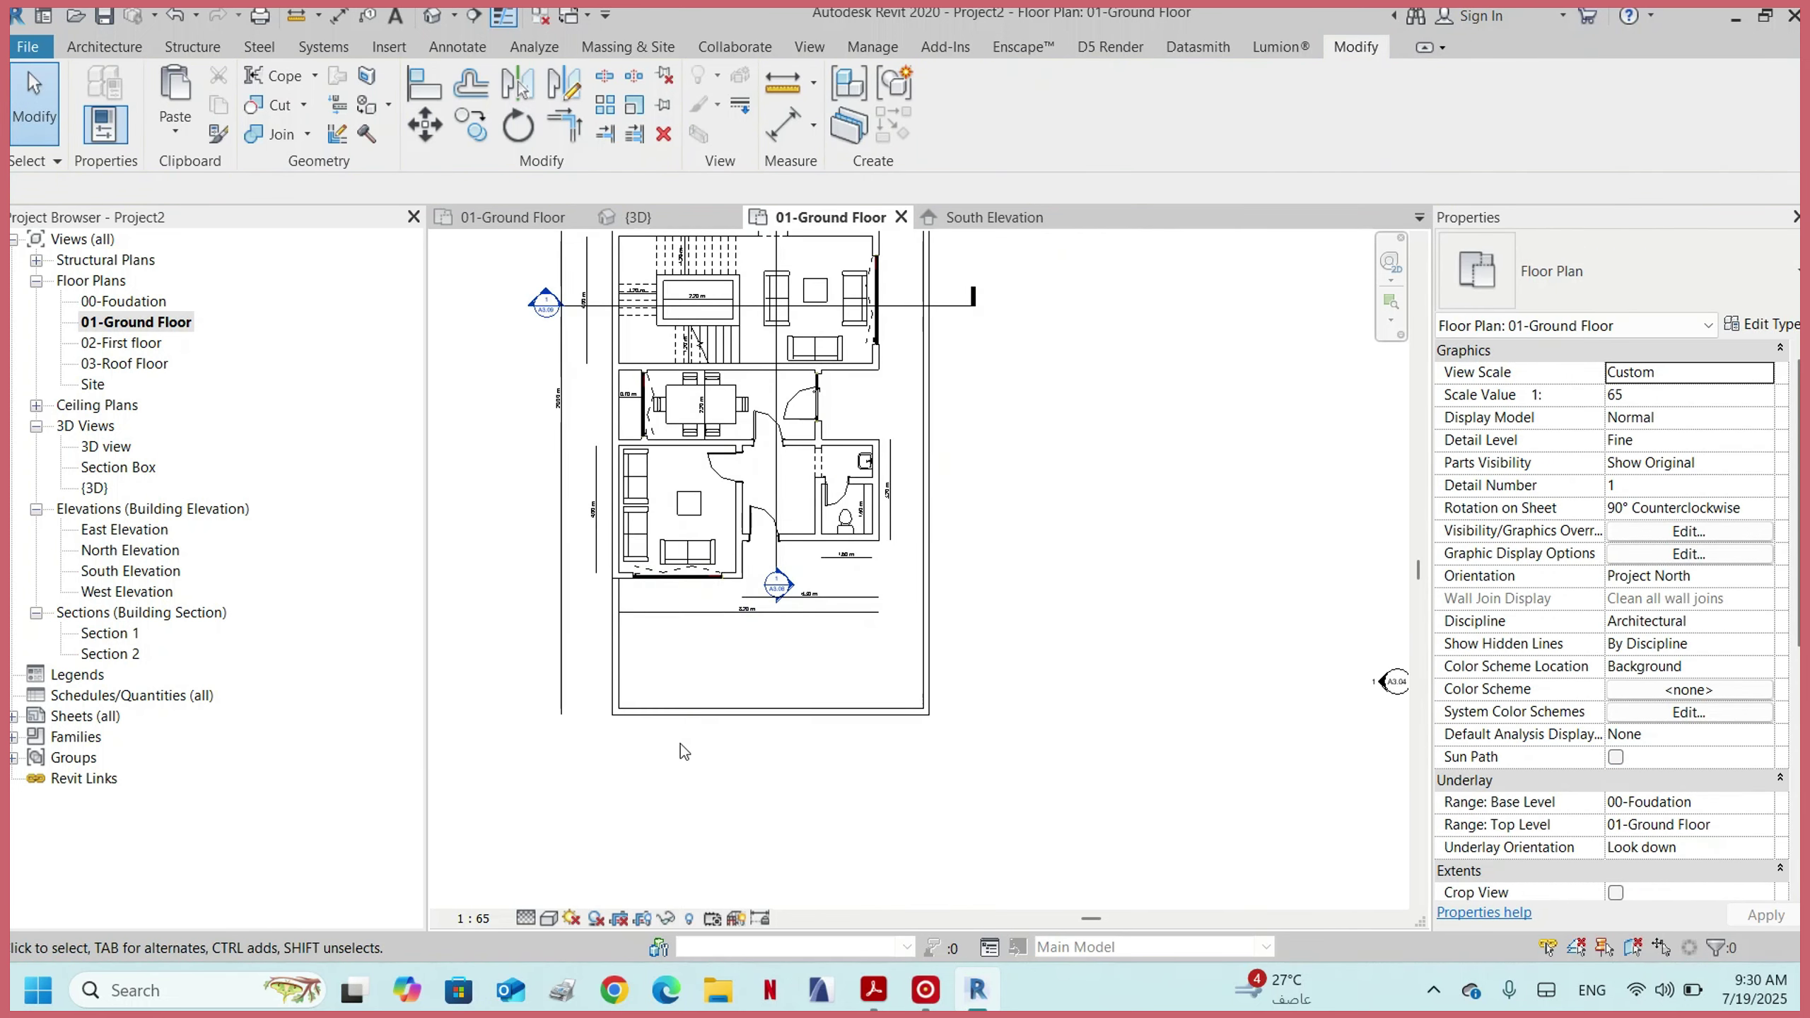
pyautogui.scroll(2, 816, 471)
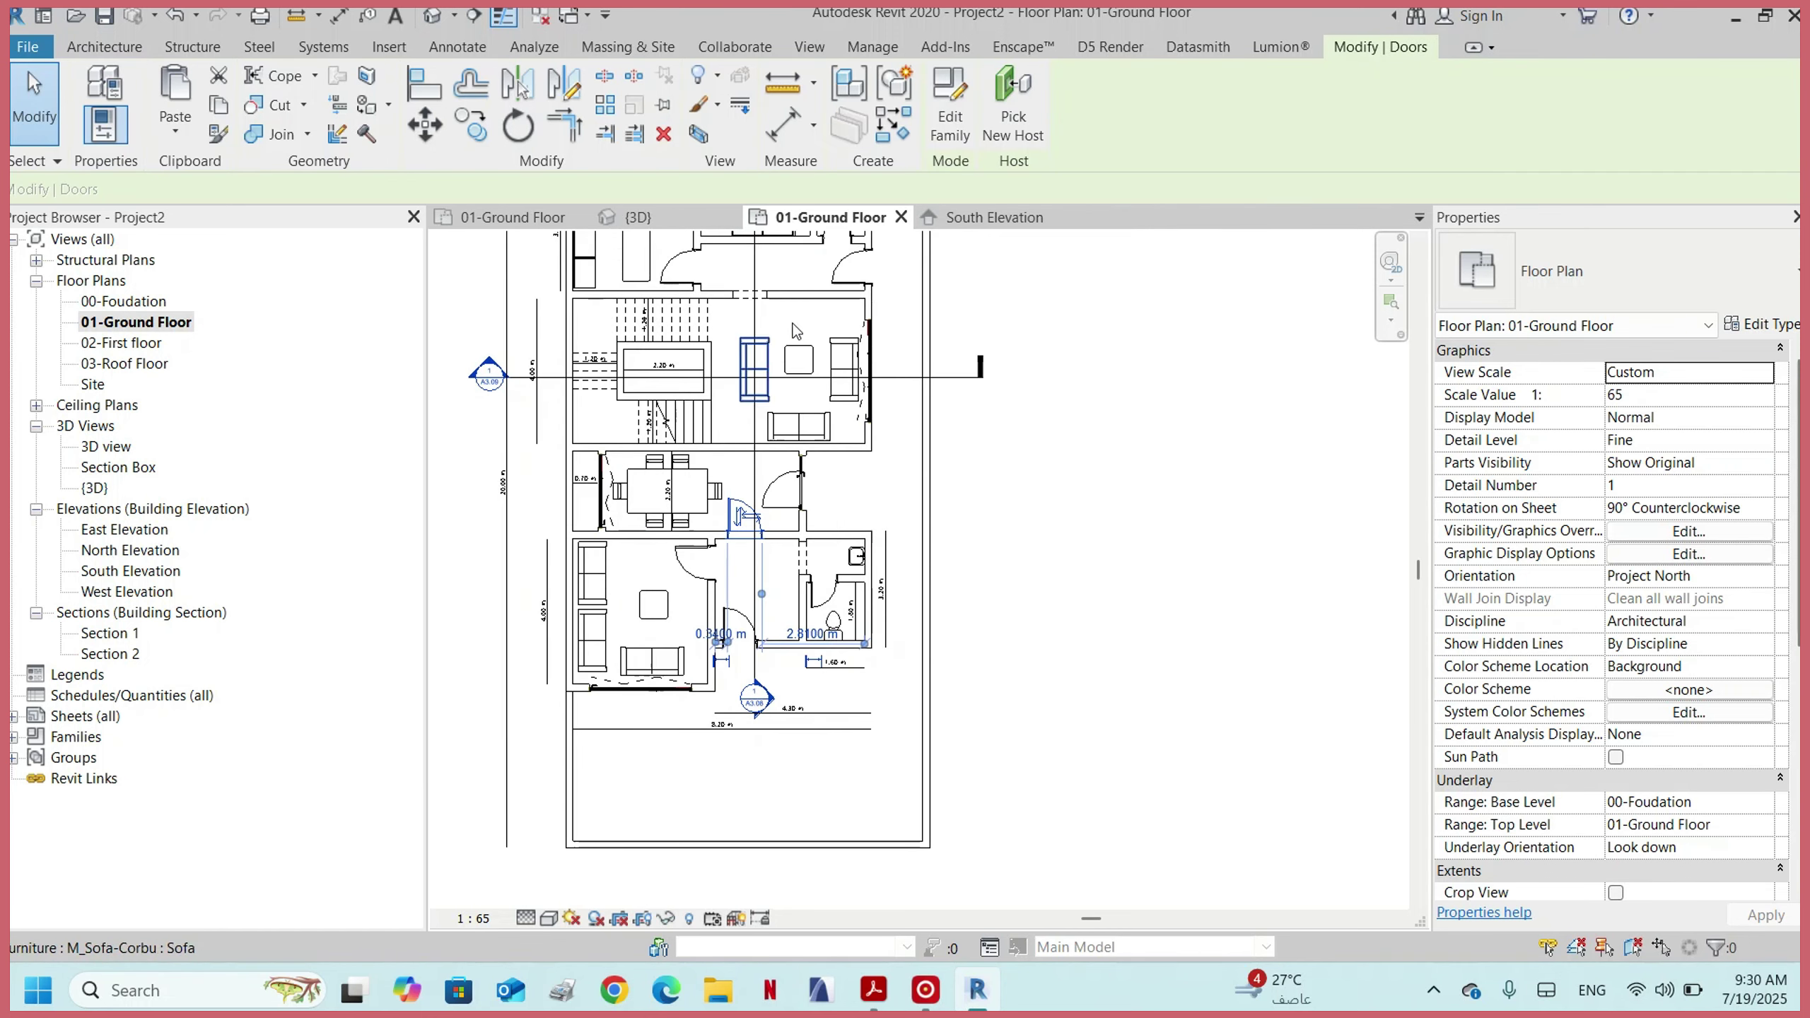
pyautogui.click(743, 520)
pyautogui.click(894, 125)
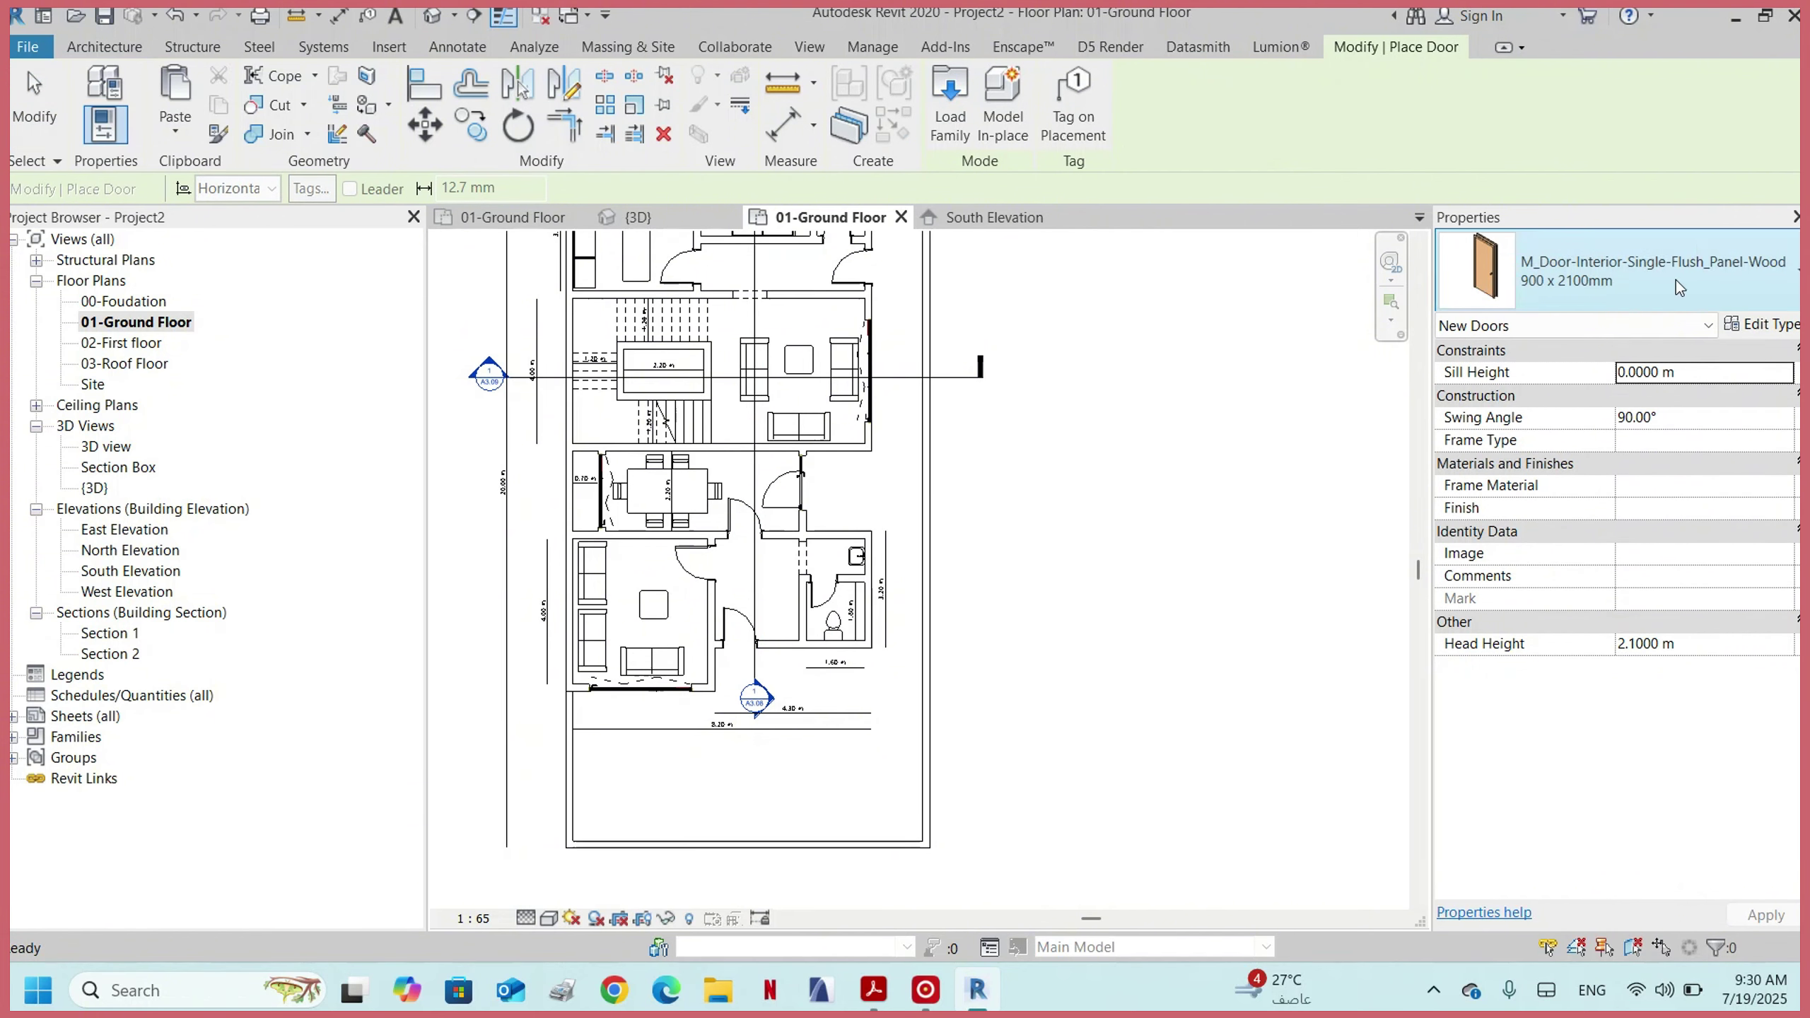
pyautogui.click(1625, 296)
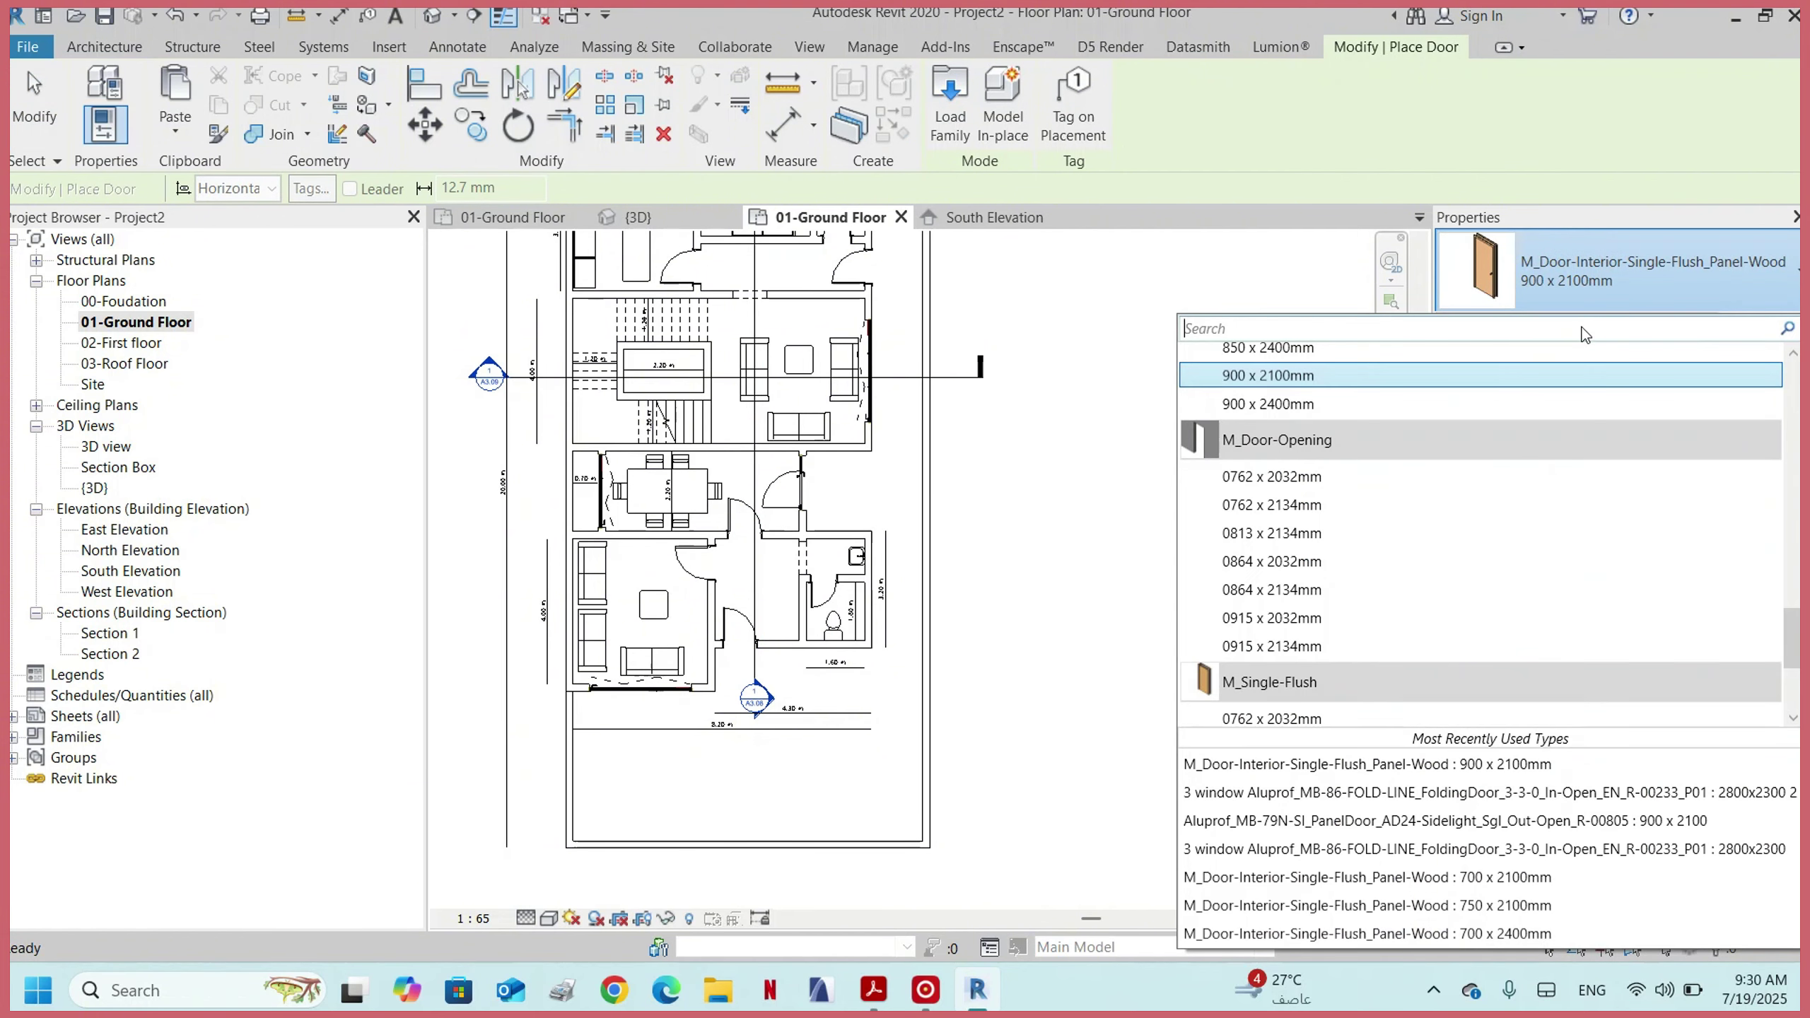
pyautogui.scroll(-3, 1297, 399)
pyautogui.scroll(2, 1301, 396)
pyautogui.scroll(-2, 1429, 503)
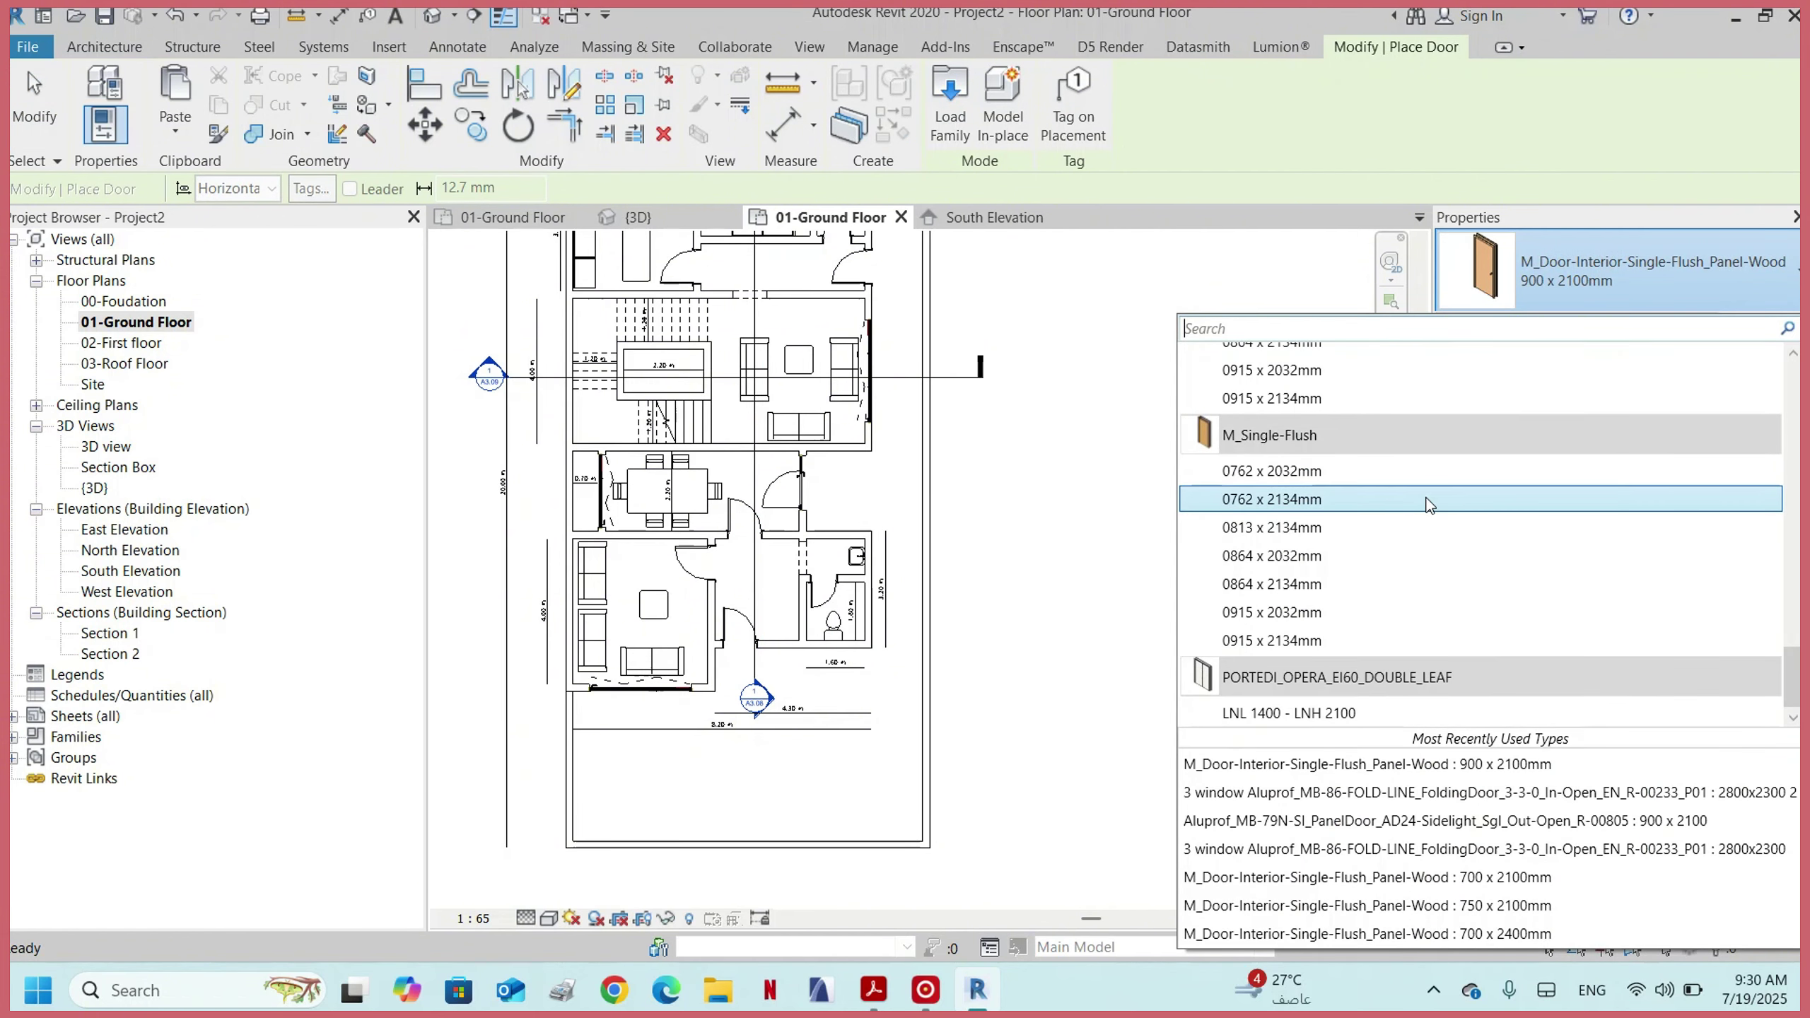
pyautogui.click(1241, 713)
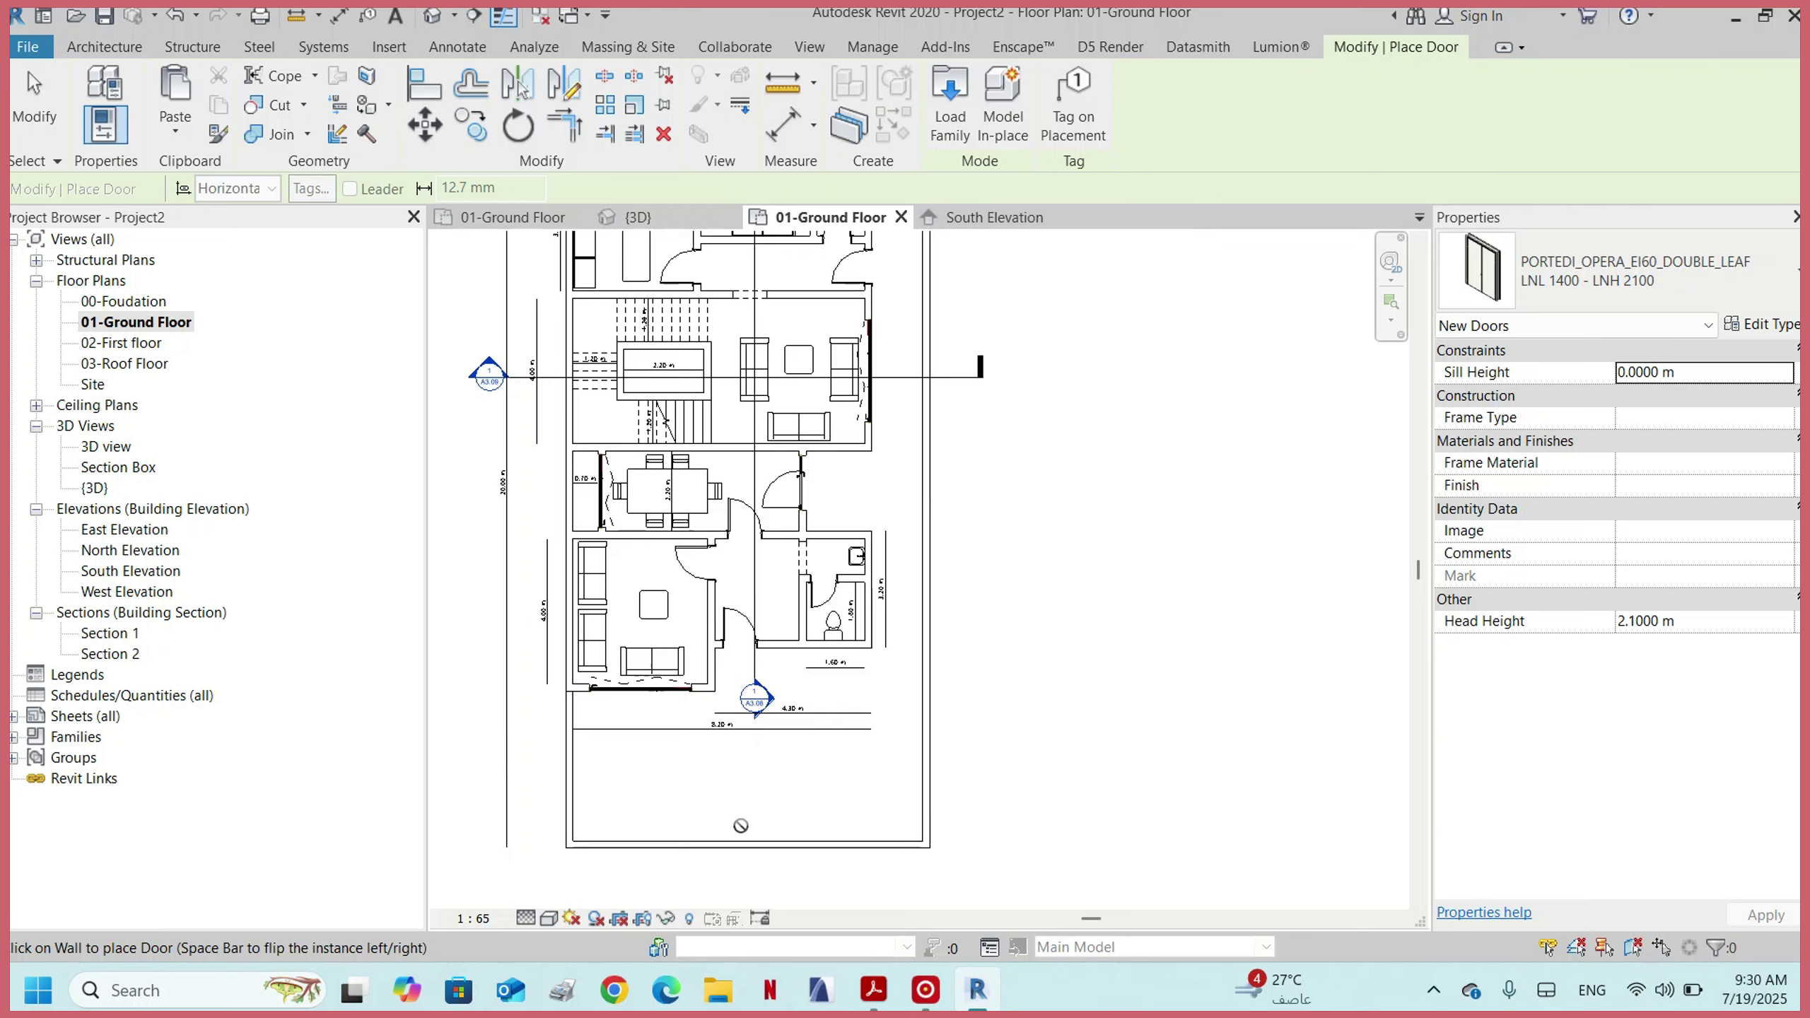
pyautogui.click(866, 838)
pyautogui.press('Escape')
pyautogui.press('Escape')
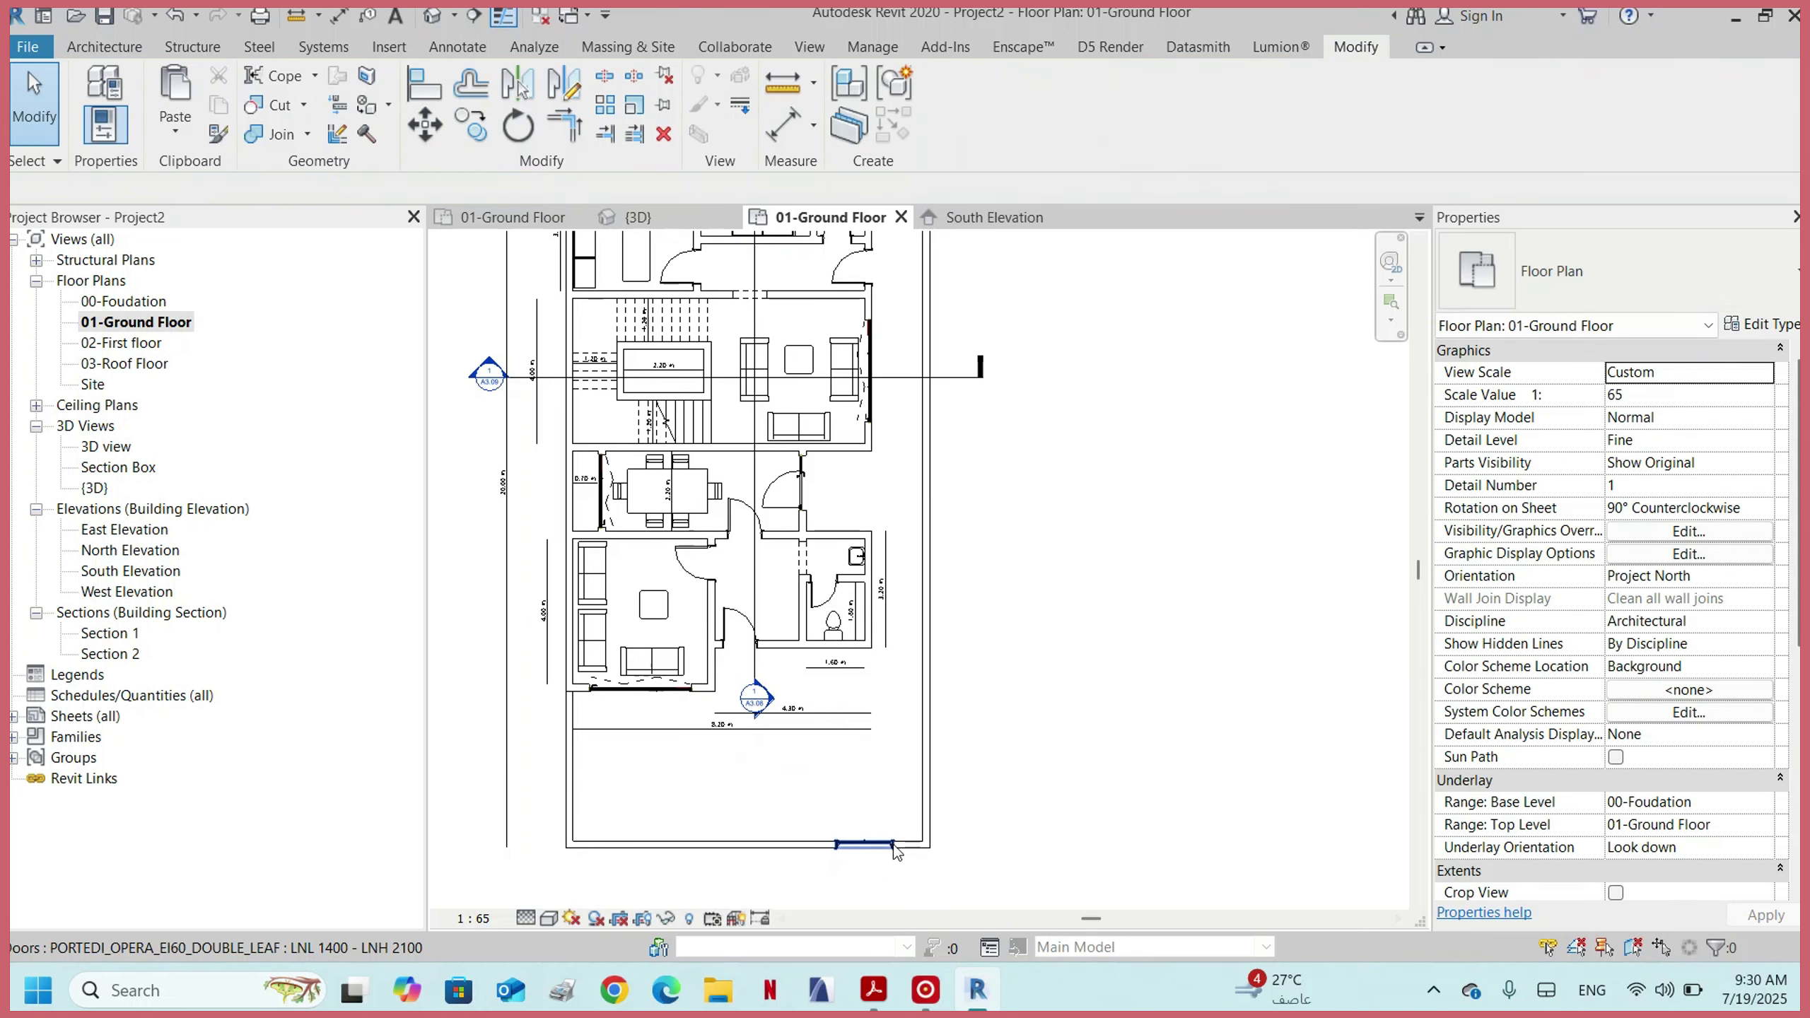
# - Change the front boundary wall's door to Doors - Single Gate - v2011, 5560x2510H, and shift it away from the corner
pyautogui.click(864, 844)
pyautogui.click(1625, 292)
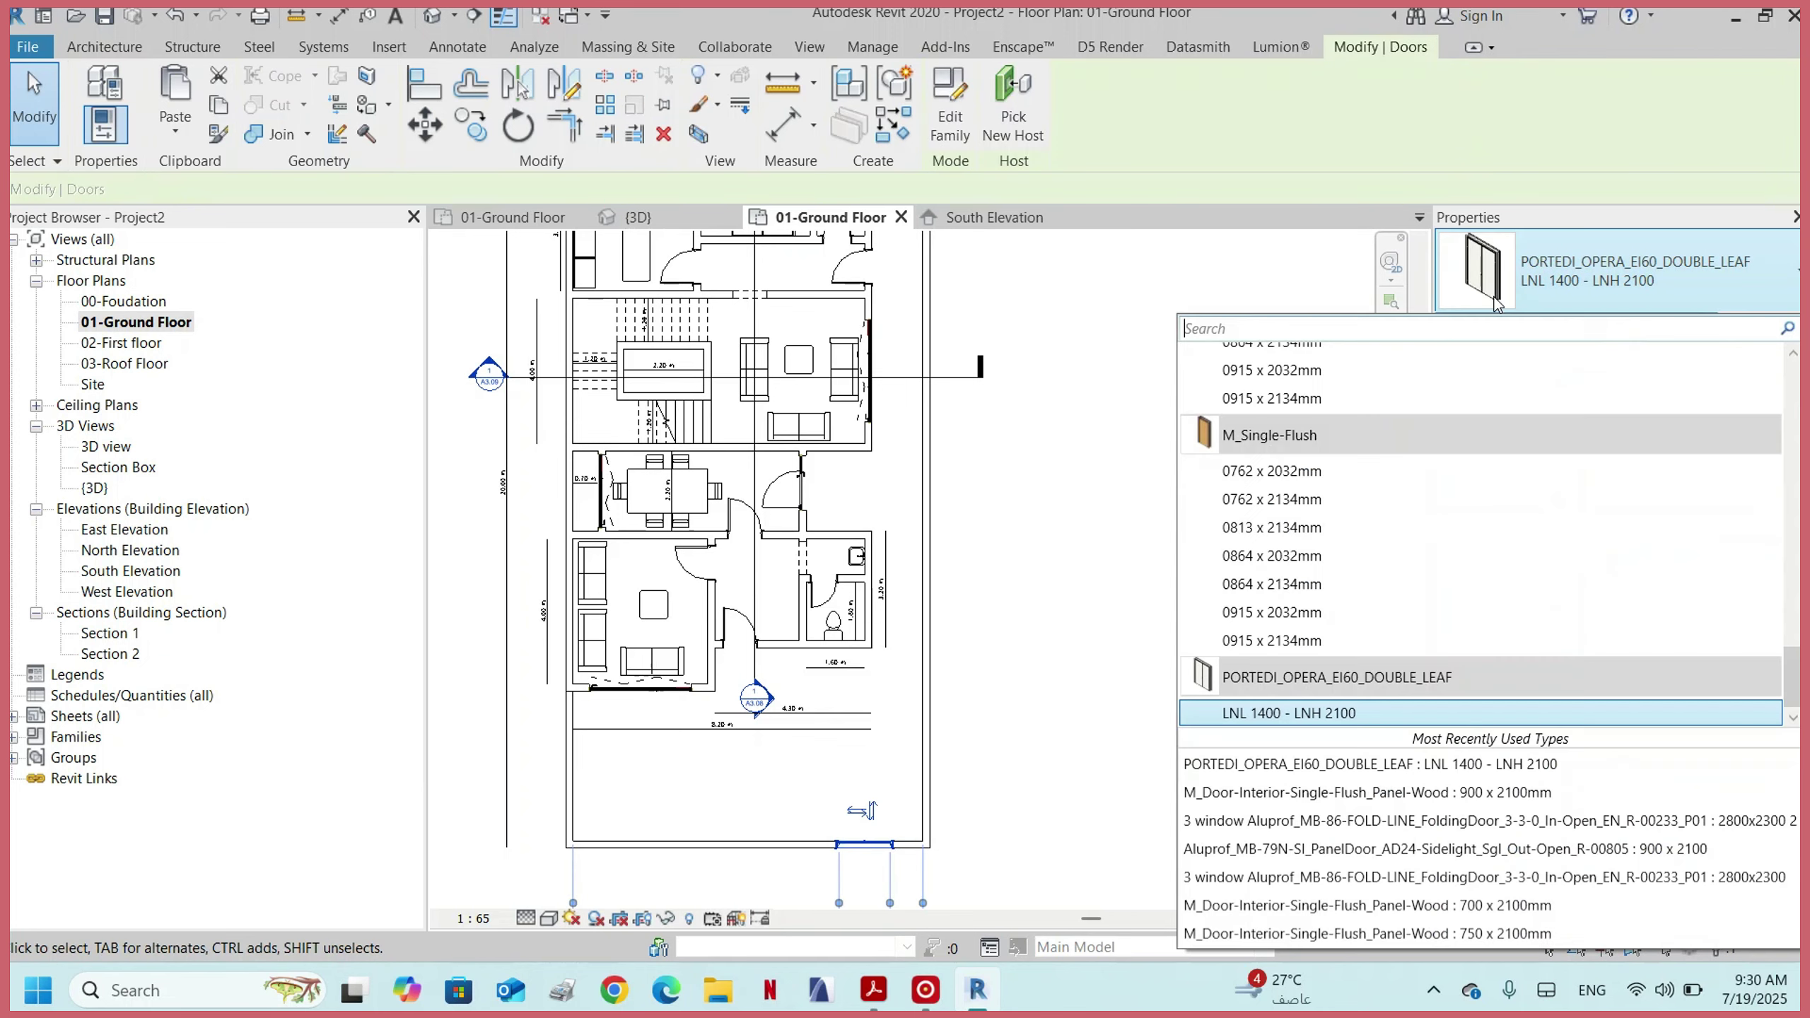
pyautogui.scroll(3, 1287, 360)
pyautogui.scroll(4, 1287, 359)
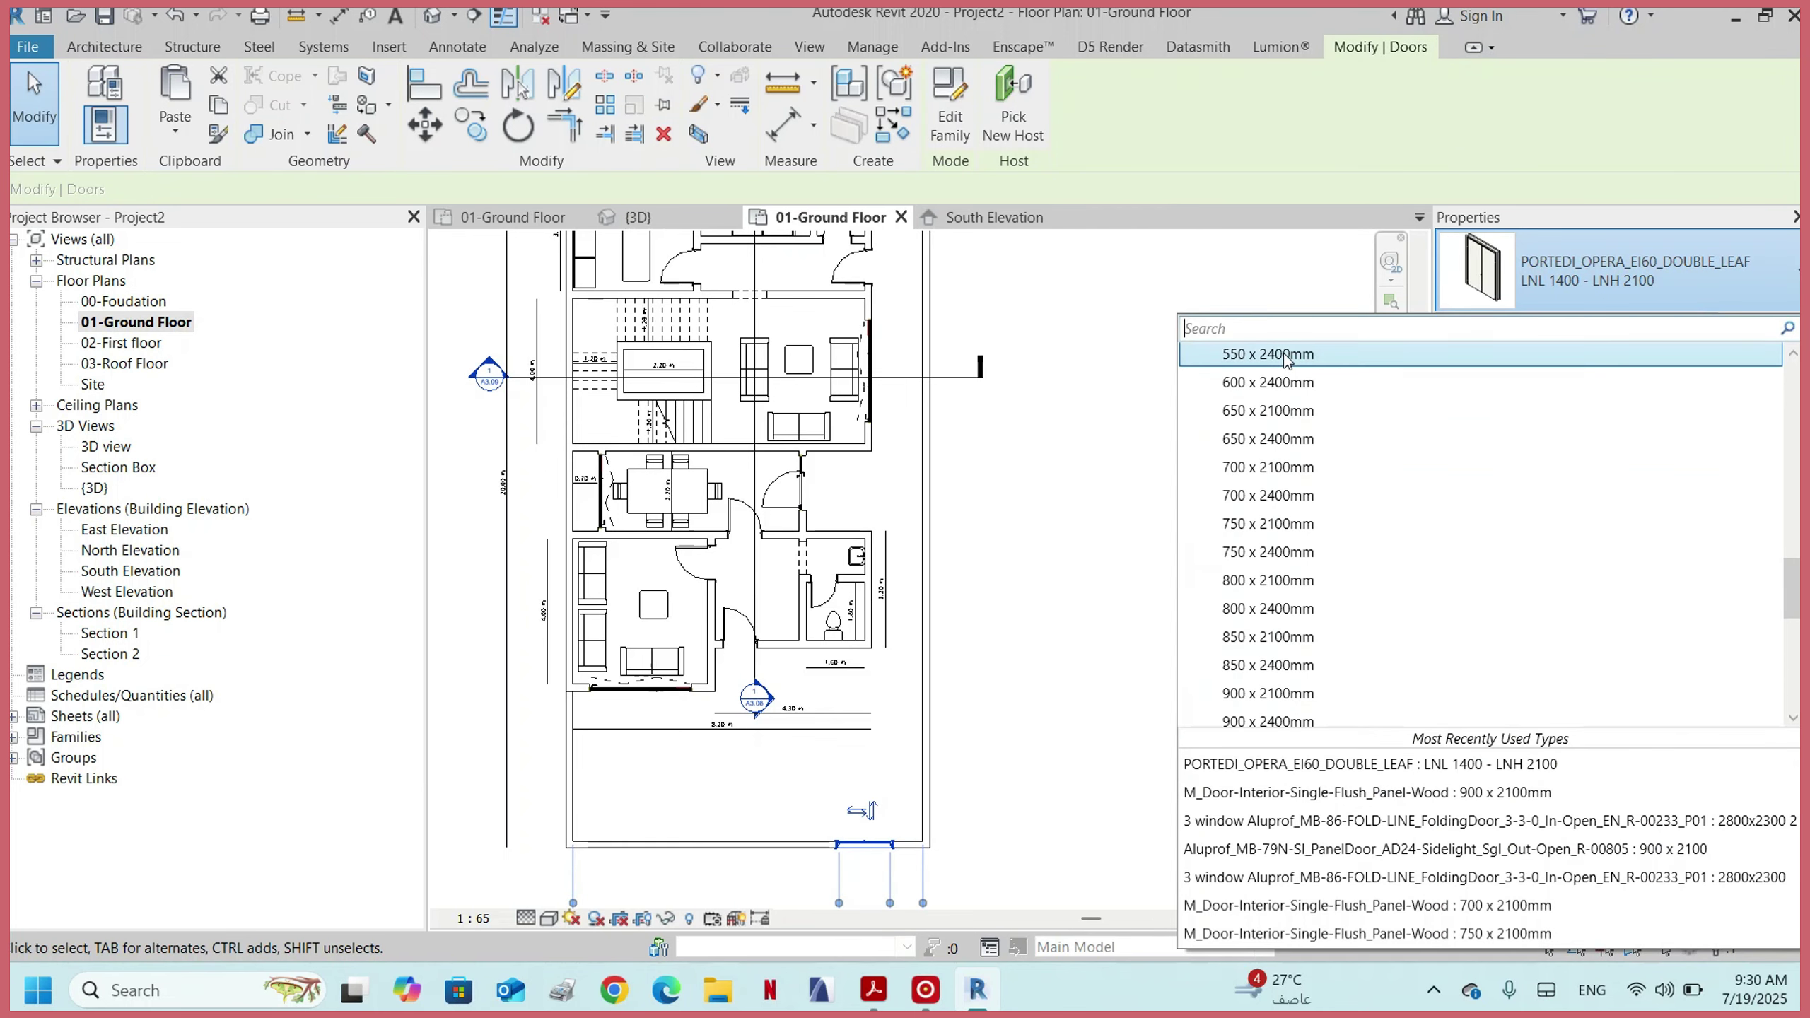
pyautogui.scroll(10, 1287, 360)
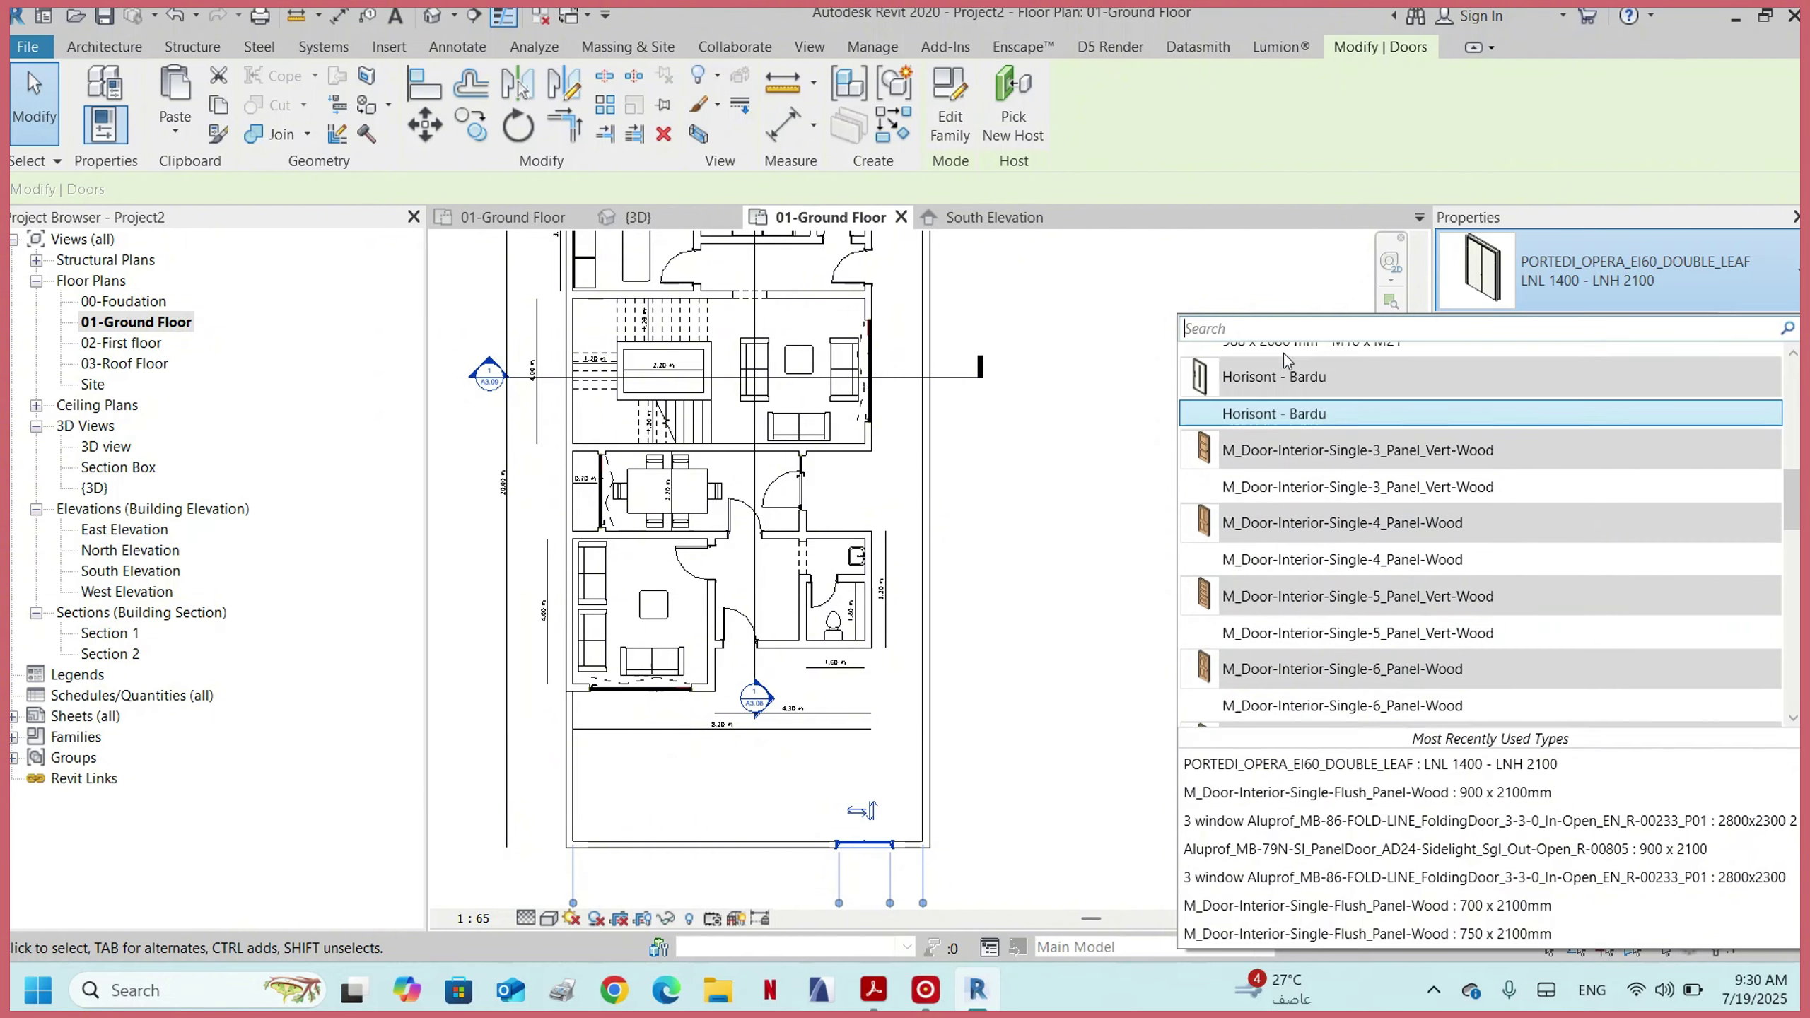
pyautogui.scroll(2, 1287, 360)
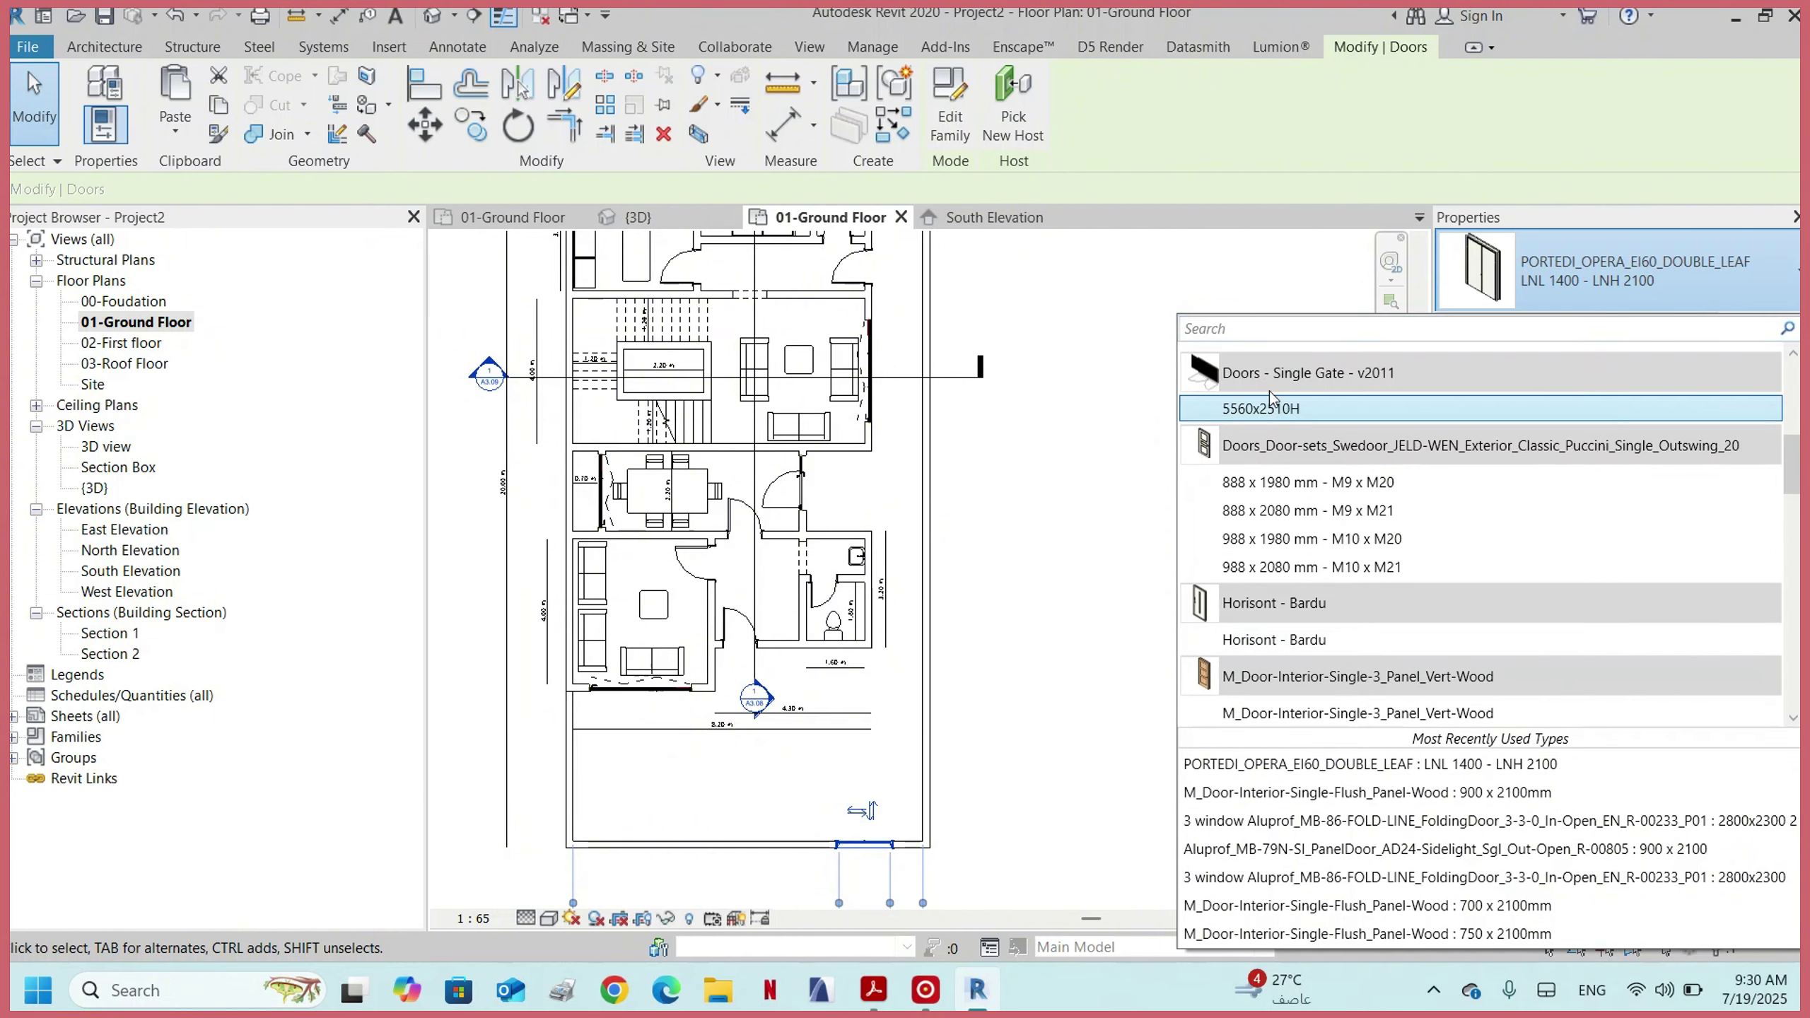
pyautogui.click(1290, 410)
pyautogui.scroll(-2, 826, 796)
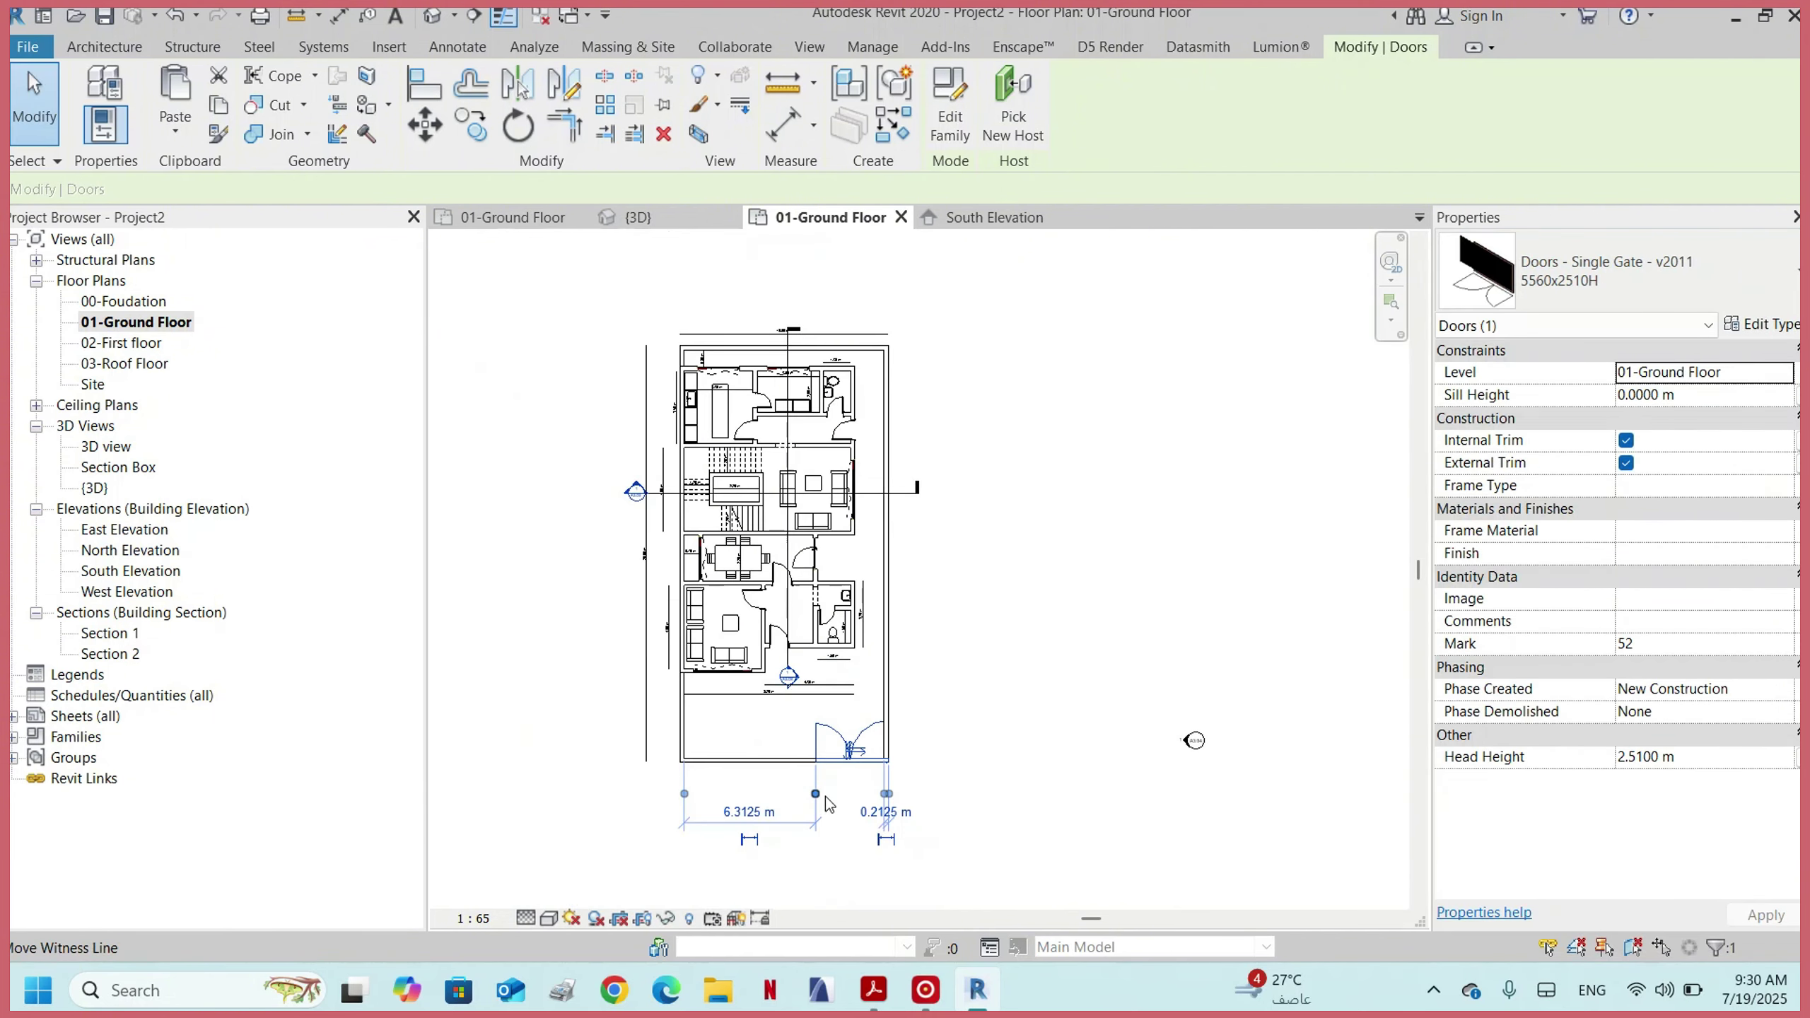
pyautogui.click(1010, 688)
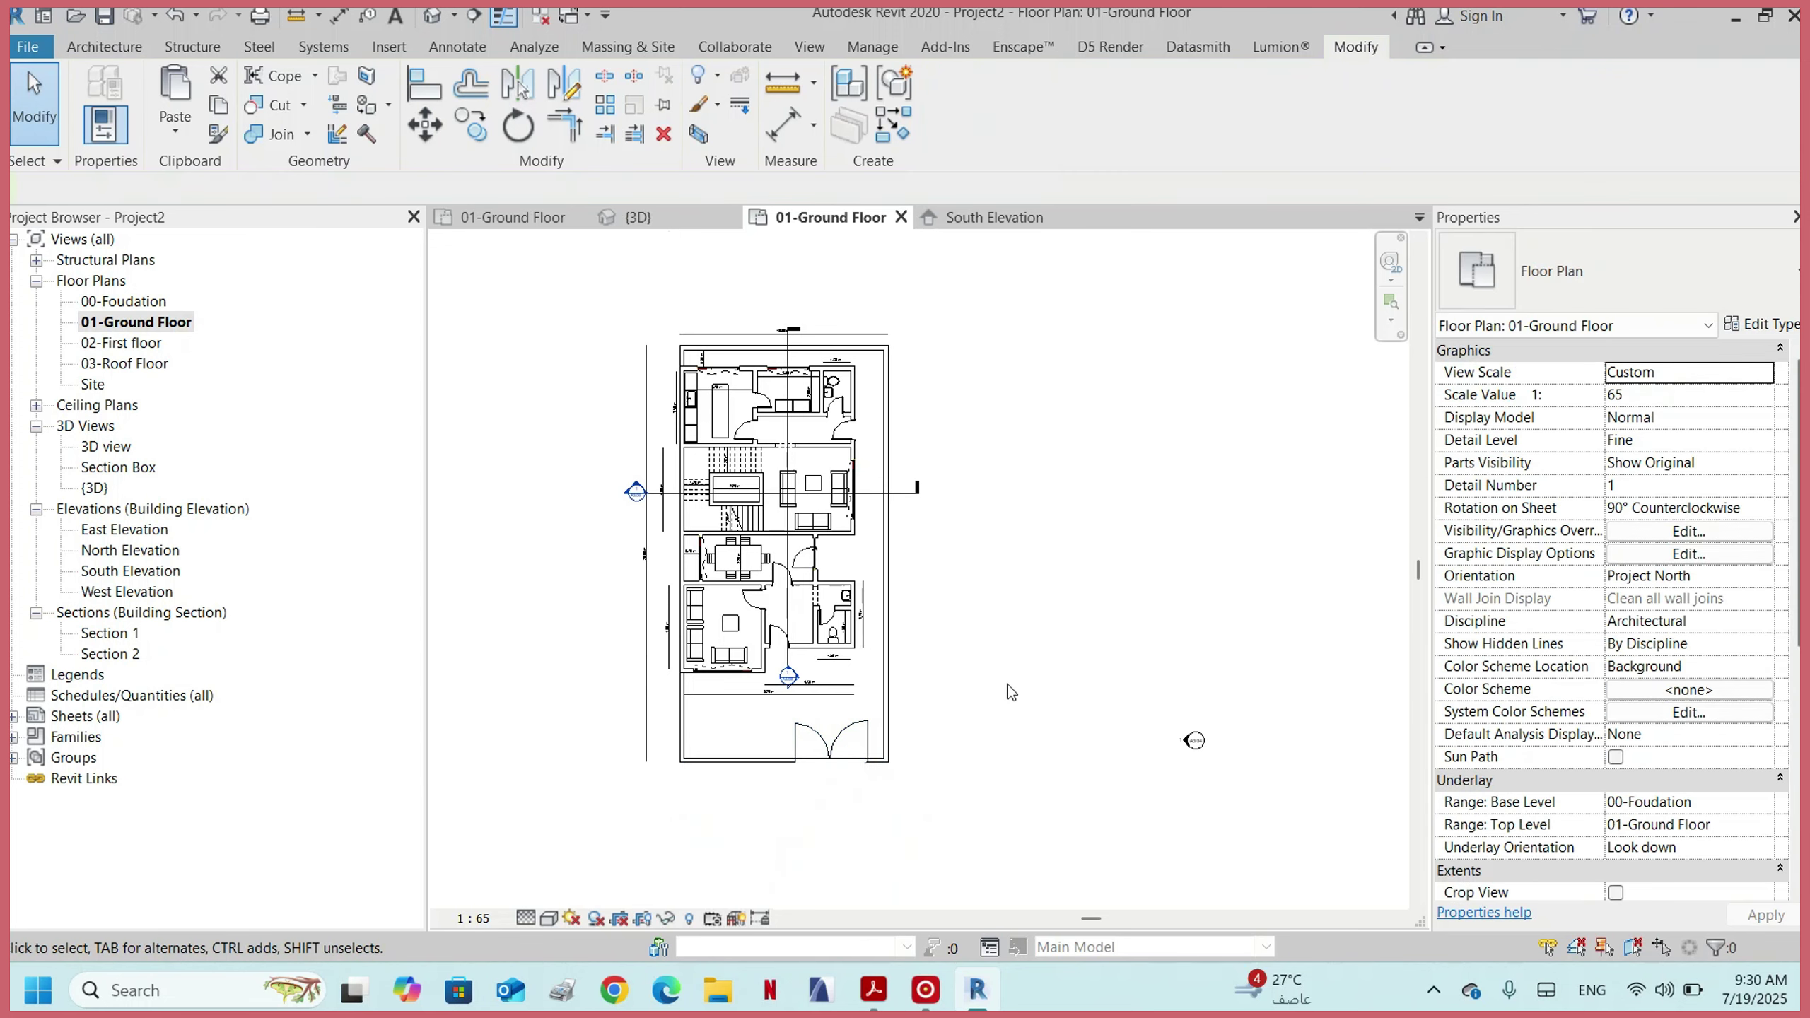
# - Shift the rear bathroom's square vanity sink slightly away from the toilet, towards the door
pyautogui.scroll(3, 834, 734)
pyautogui.scroll(-3, 1115, 478)
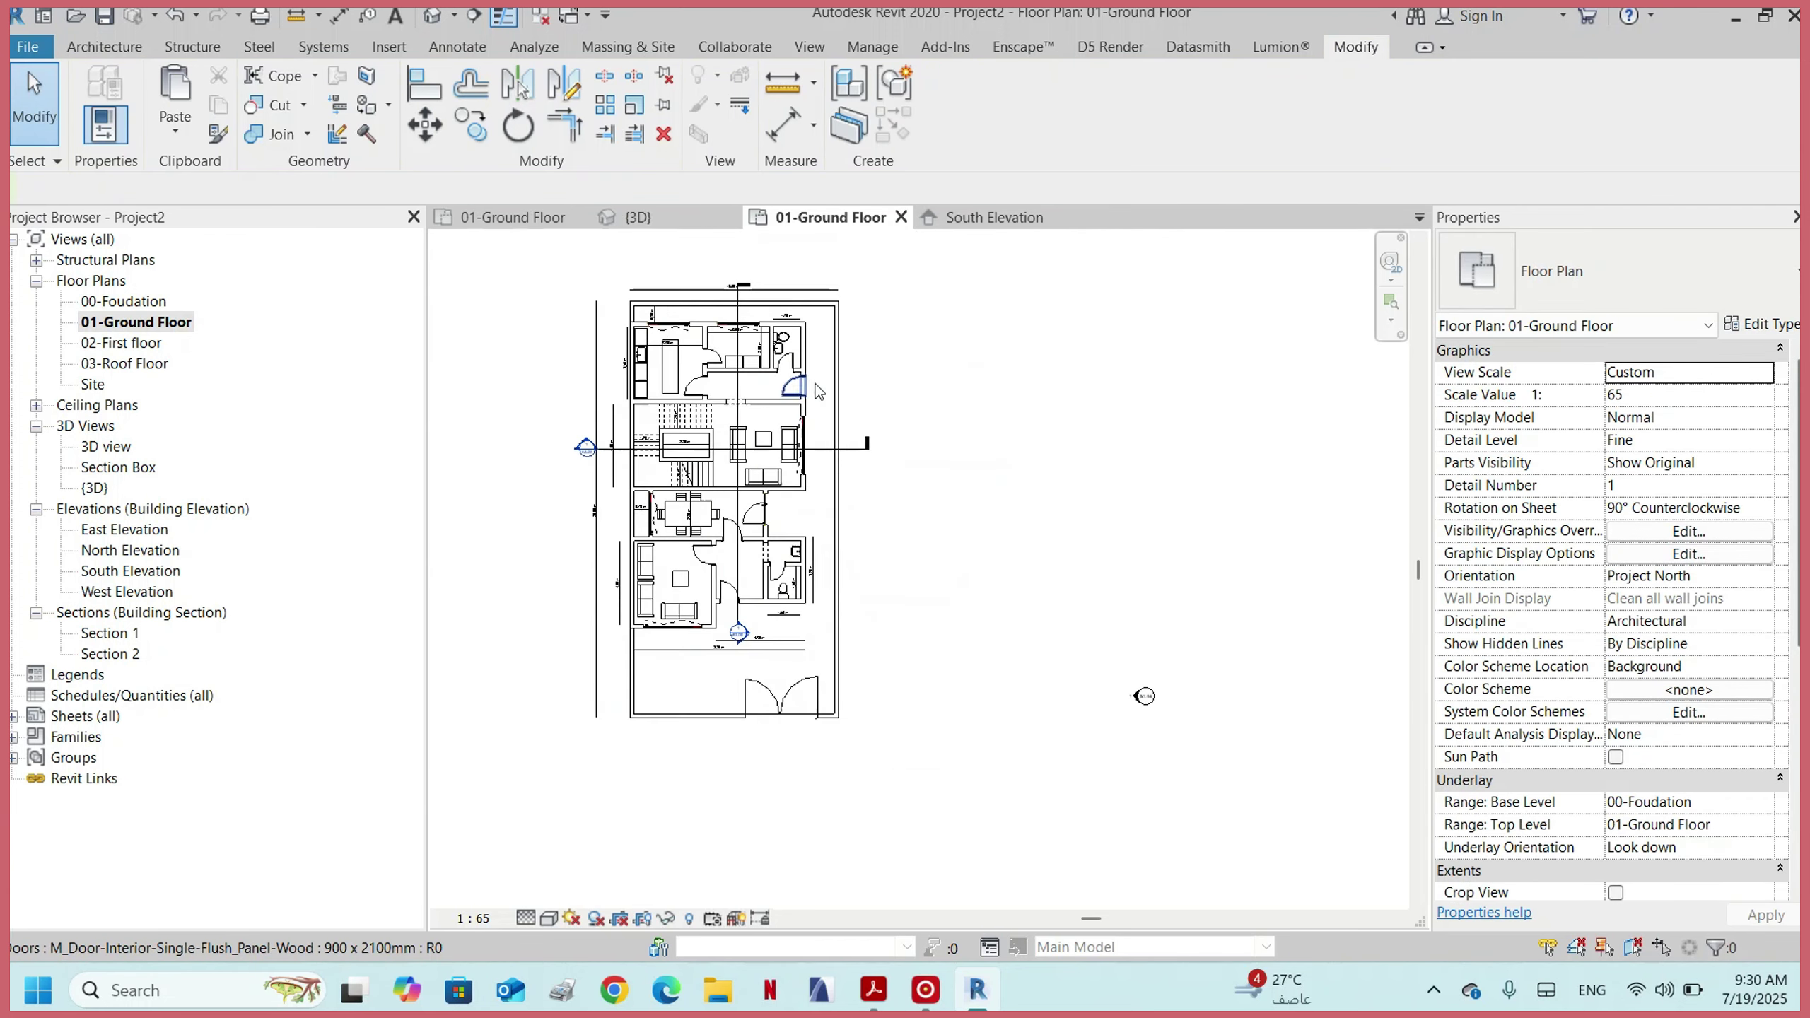
pyautogui.scroll(6, 788, 353)
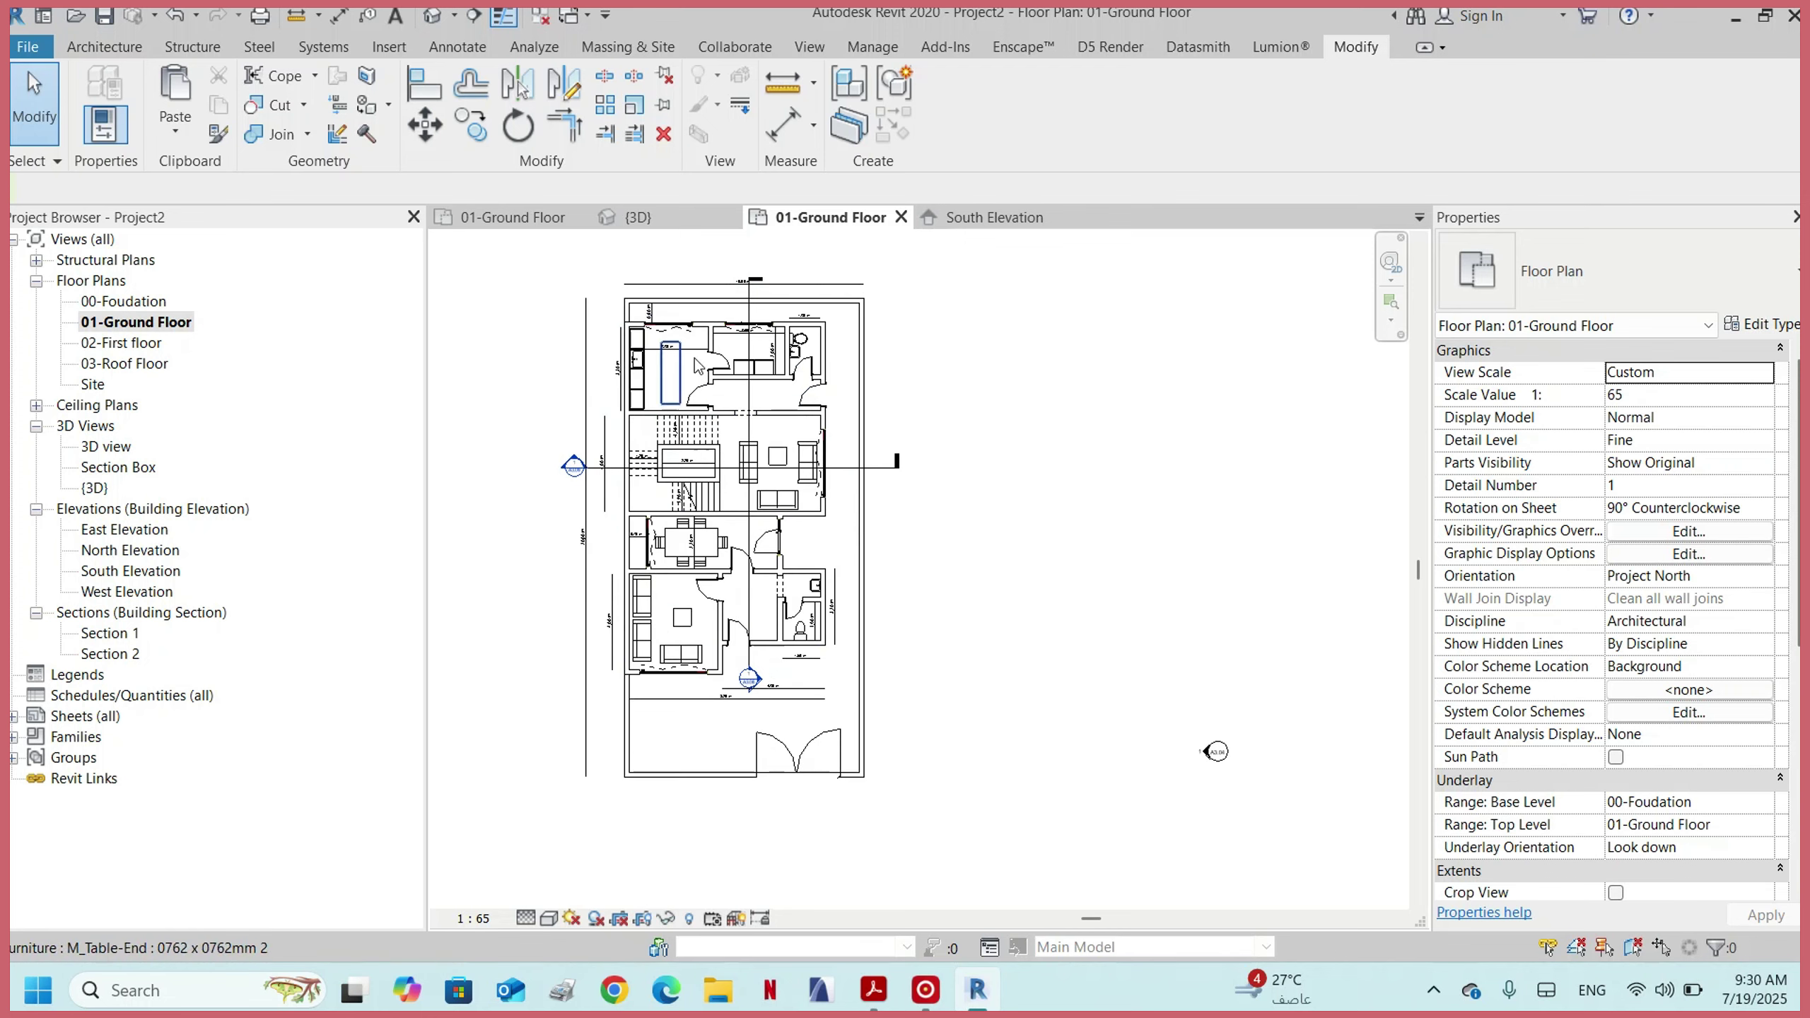
pyautogui.click(793, 354)
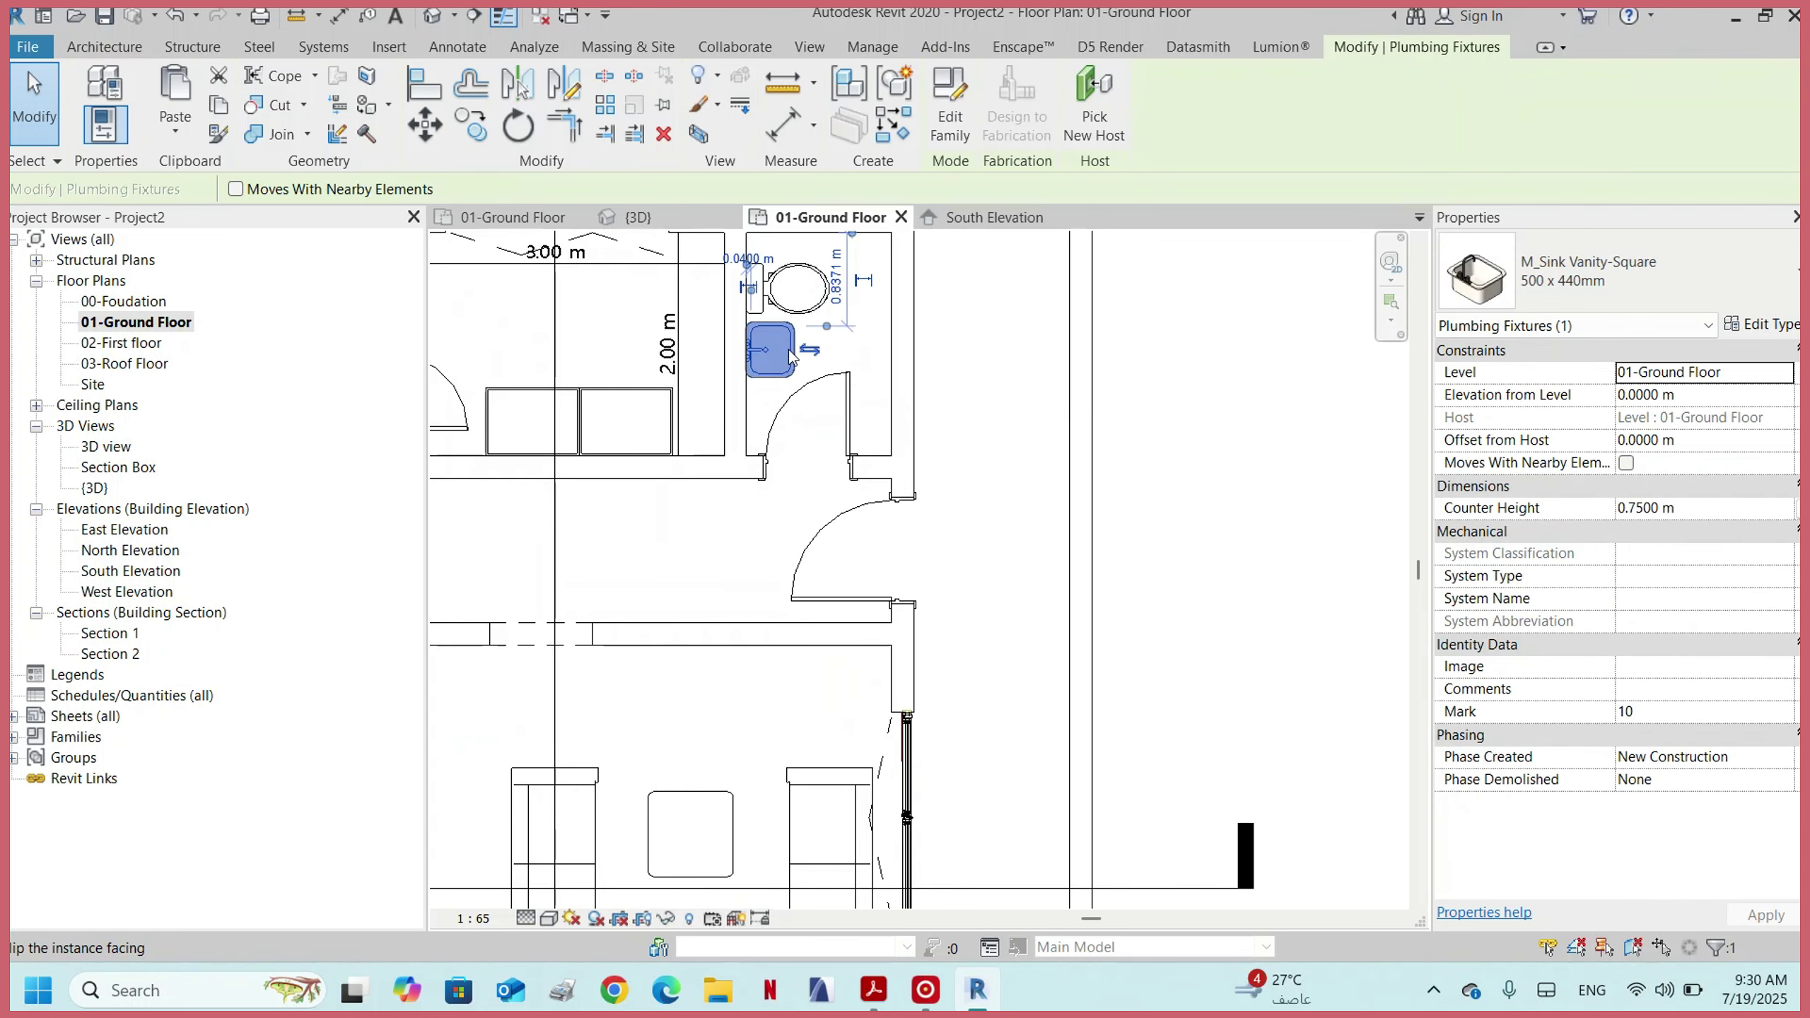
pyautogui.moveTo(791, 354); pyautogui.dragTo(792, 376)
pyautogui.click(949, 348)
pyautogui.scroll(-4, 941, 352)
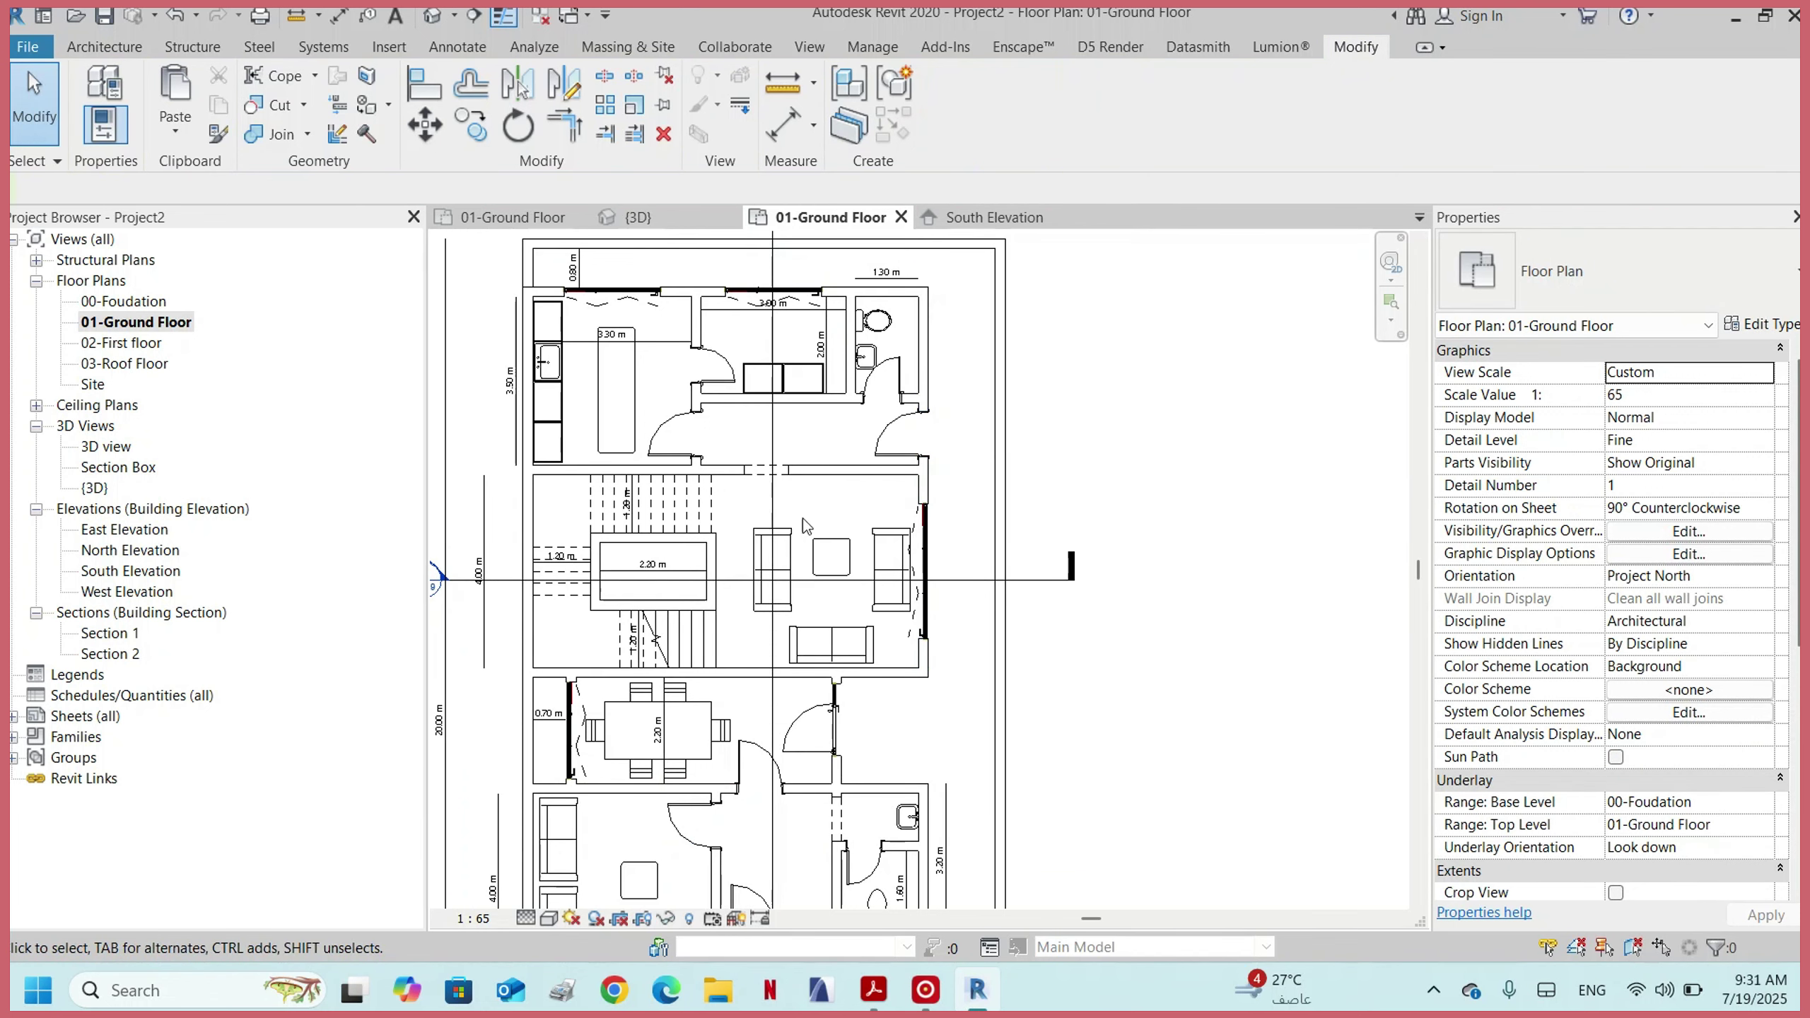
# - Place tagged rooms with areas in all enclosed spaces of the ground floor, starting with the kitchen
pyautogui.scroll(-2, 755, 528)
pyautogui.scroll(1, 583, 415)
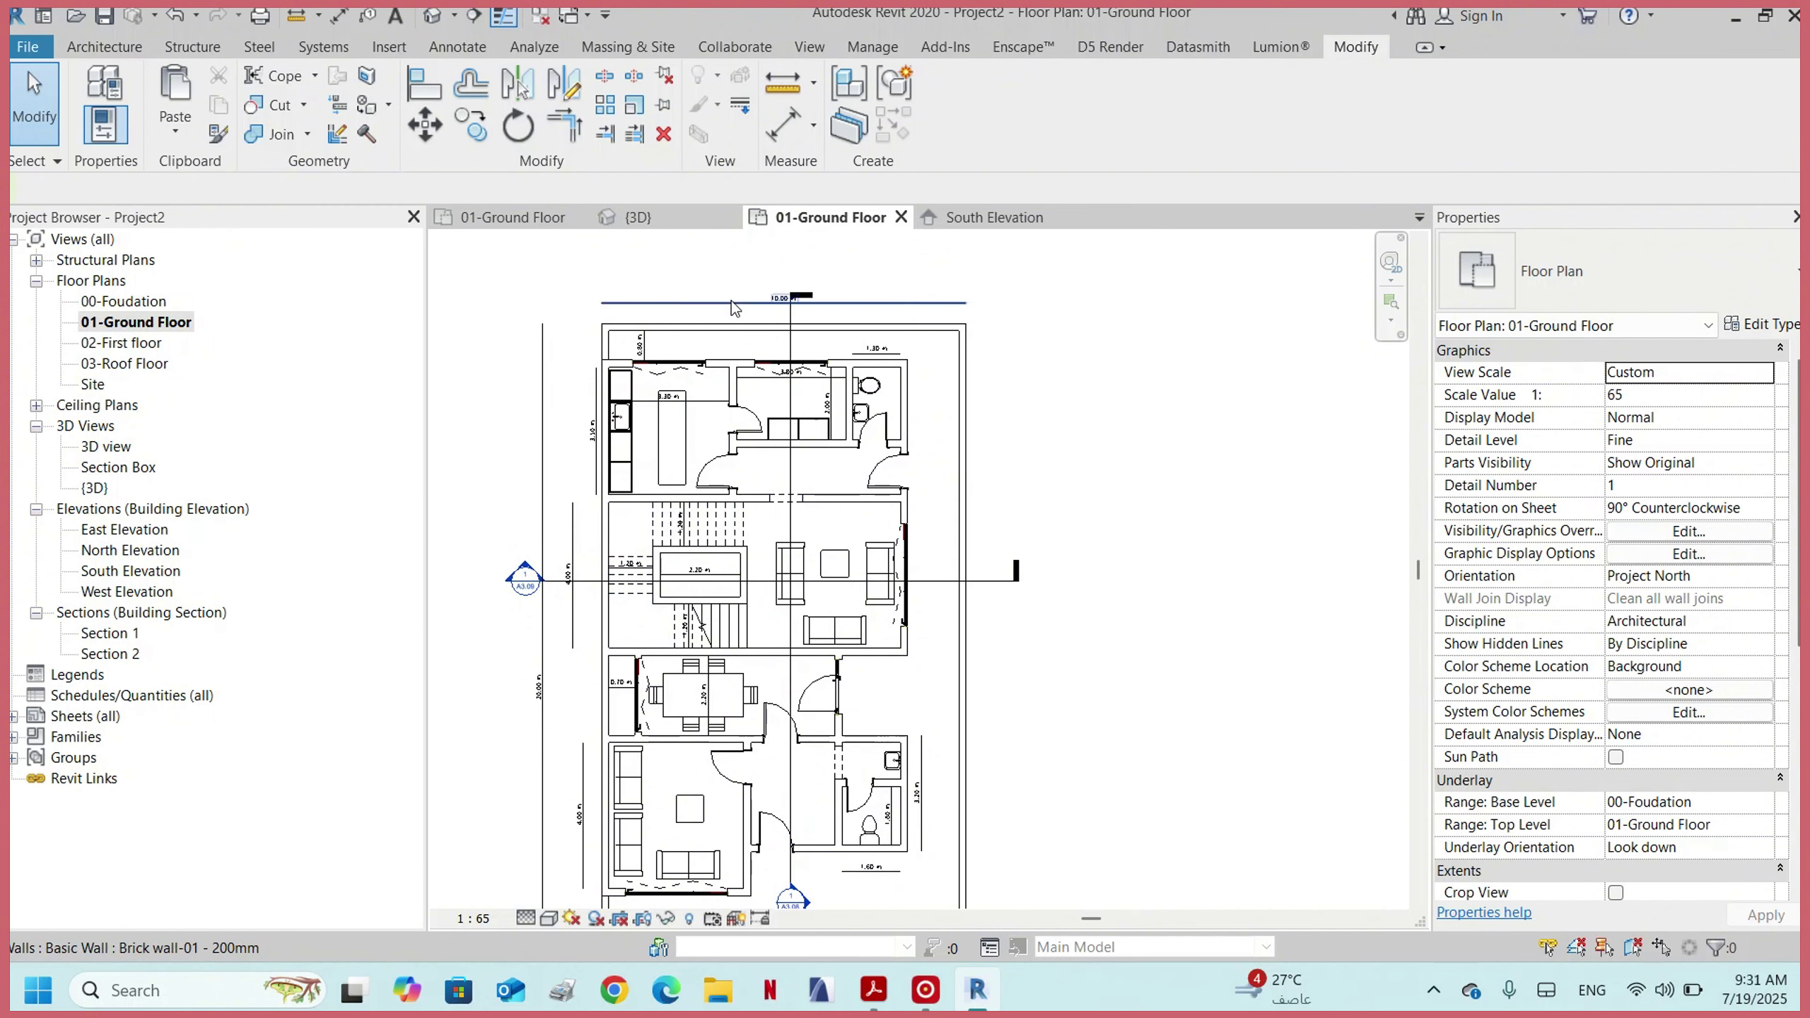
pyautogui.click(105, 47)
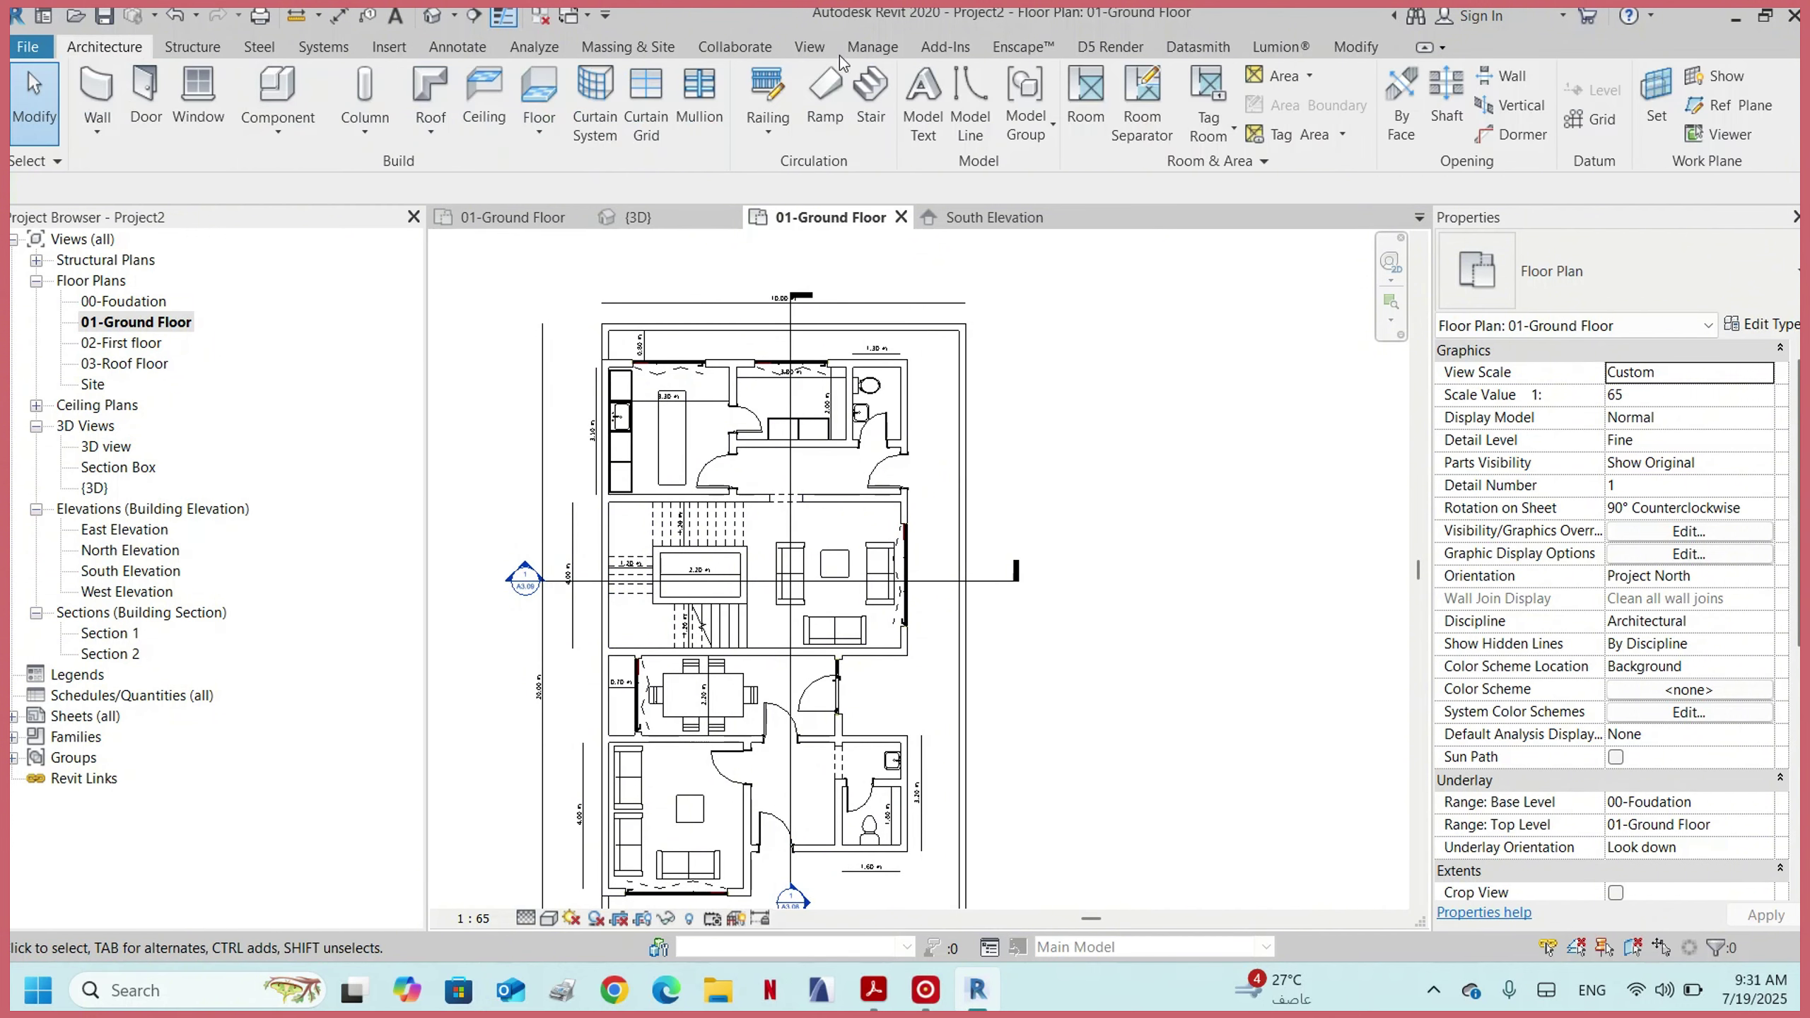
pyautogui.click(1081, 94)
pyautogui.scroll(4, 636, 437)
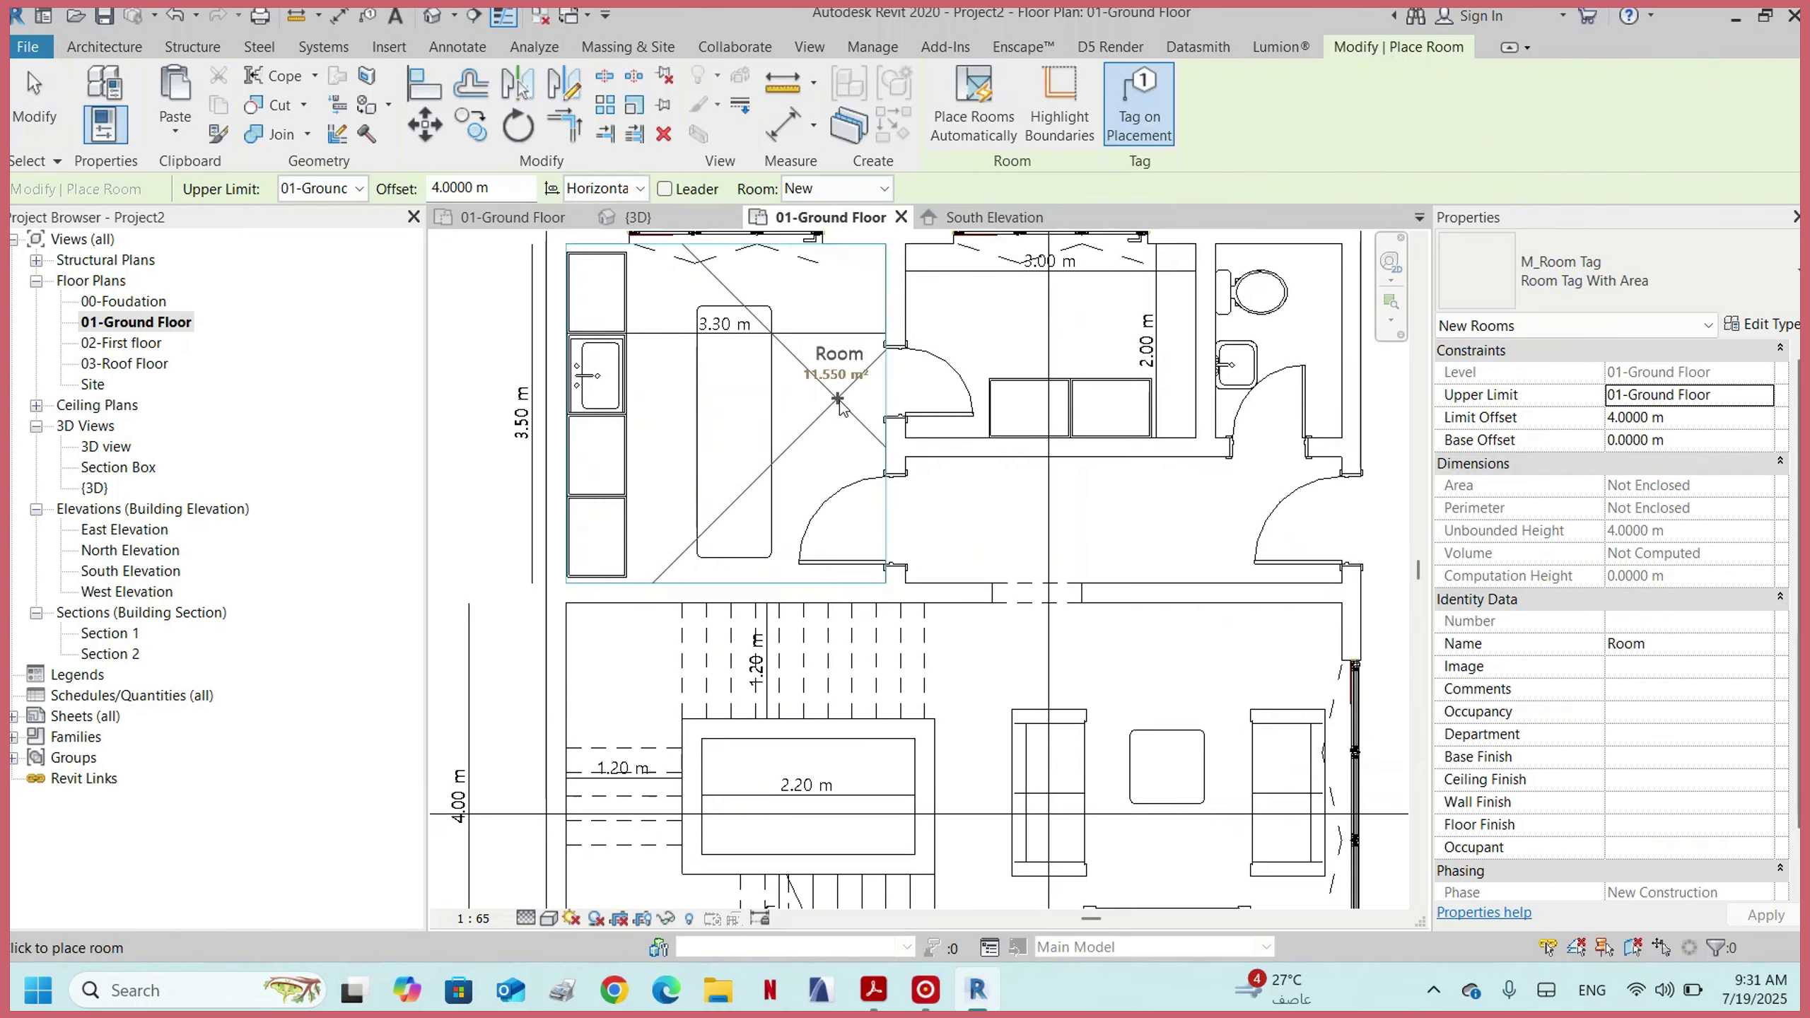
pyautogui.click(821, 410)
pyautogui.scroll(-2, 553, 428)
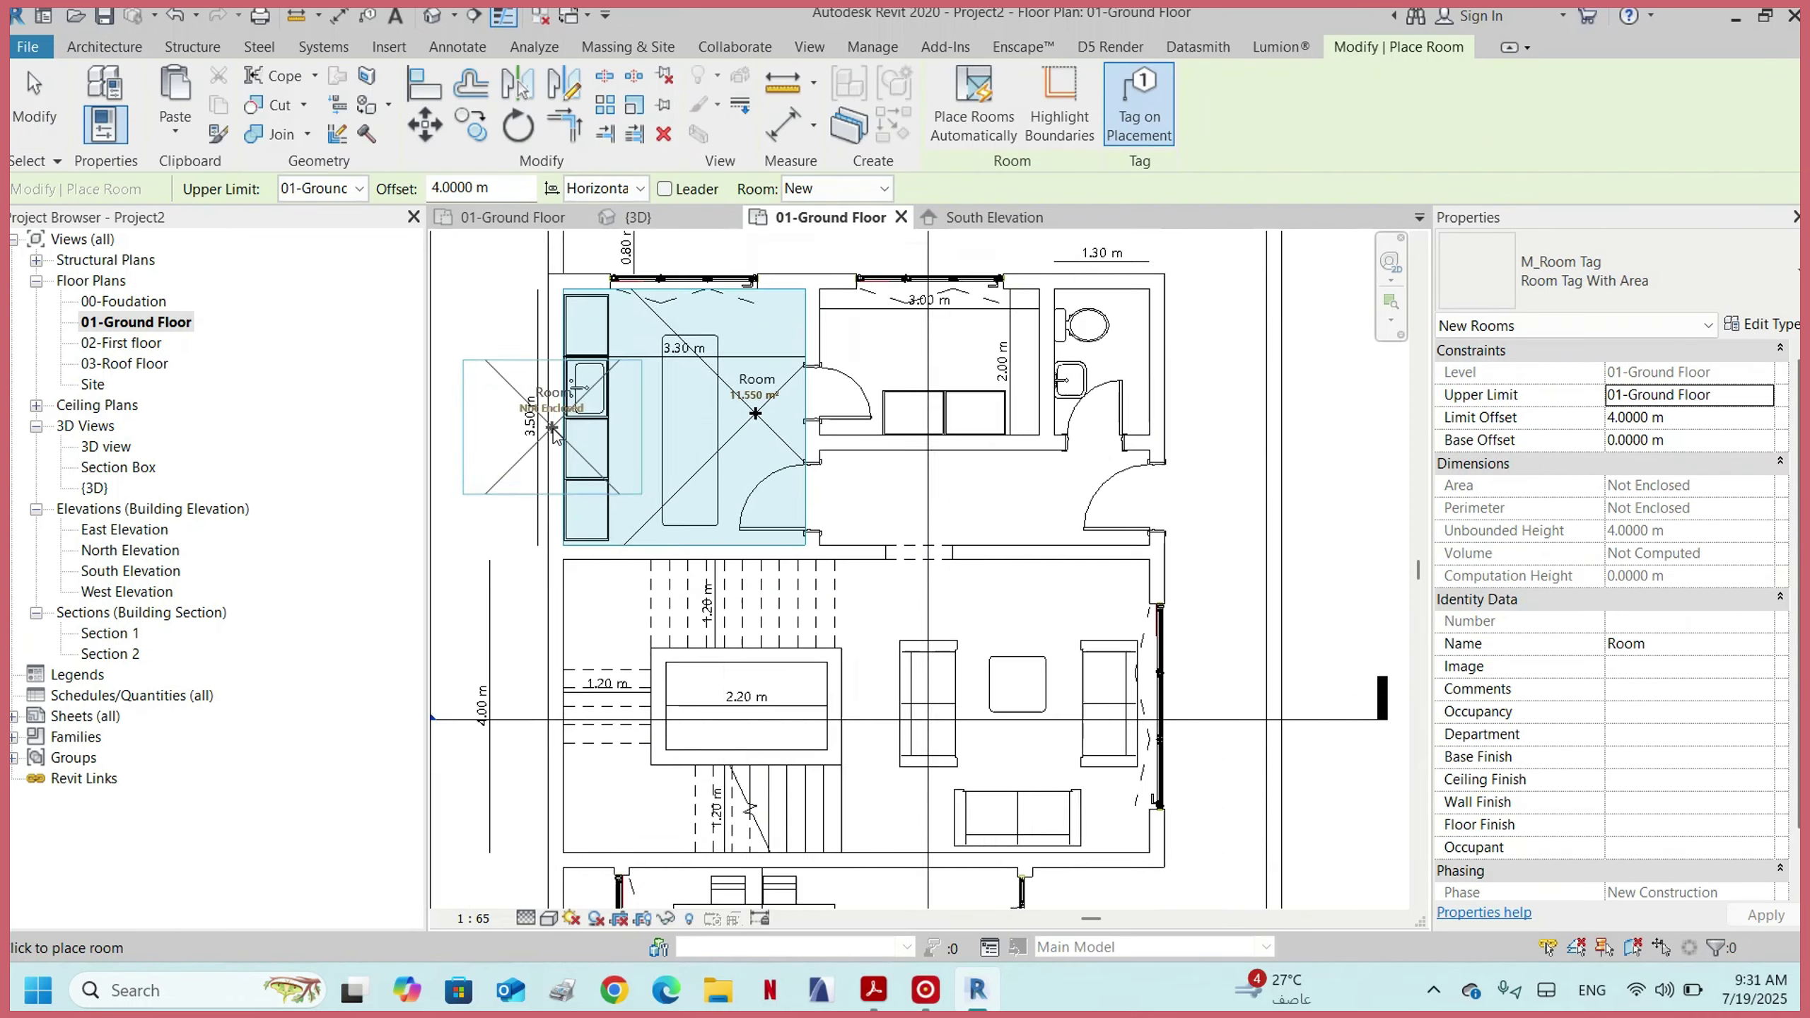
pyautogui.scroll(-2, 553, 428)
pyautogui.scroll(2, 553, 428)
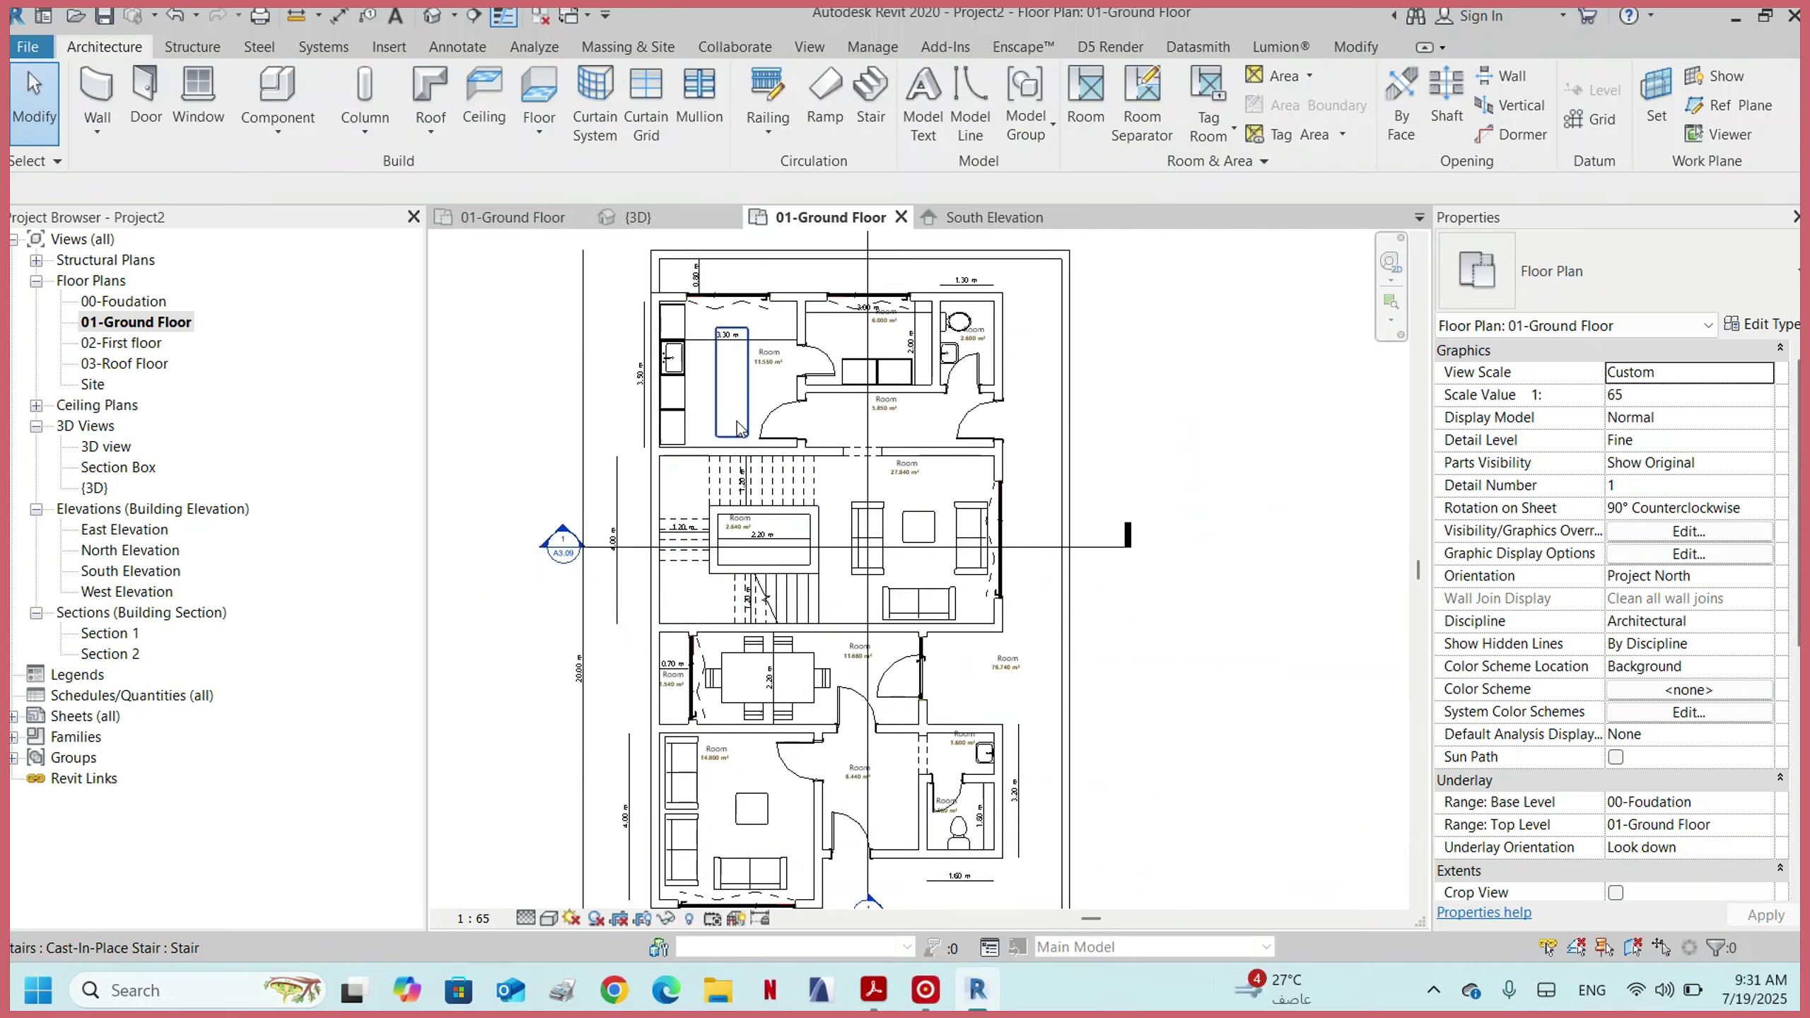
# - Rename the rear corner room with the sink counter and island table Kitcnen
pyautogui.scroll(3, 736, 395)
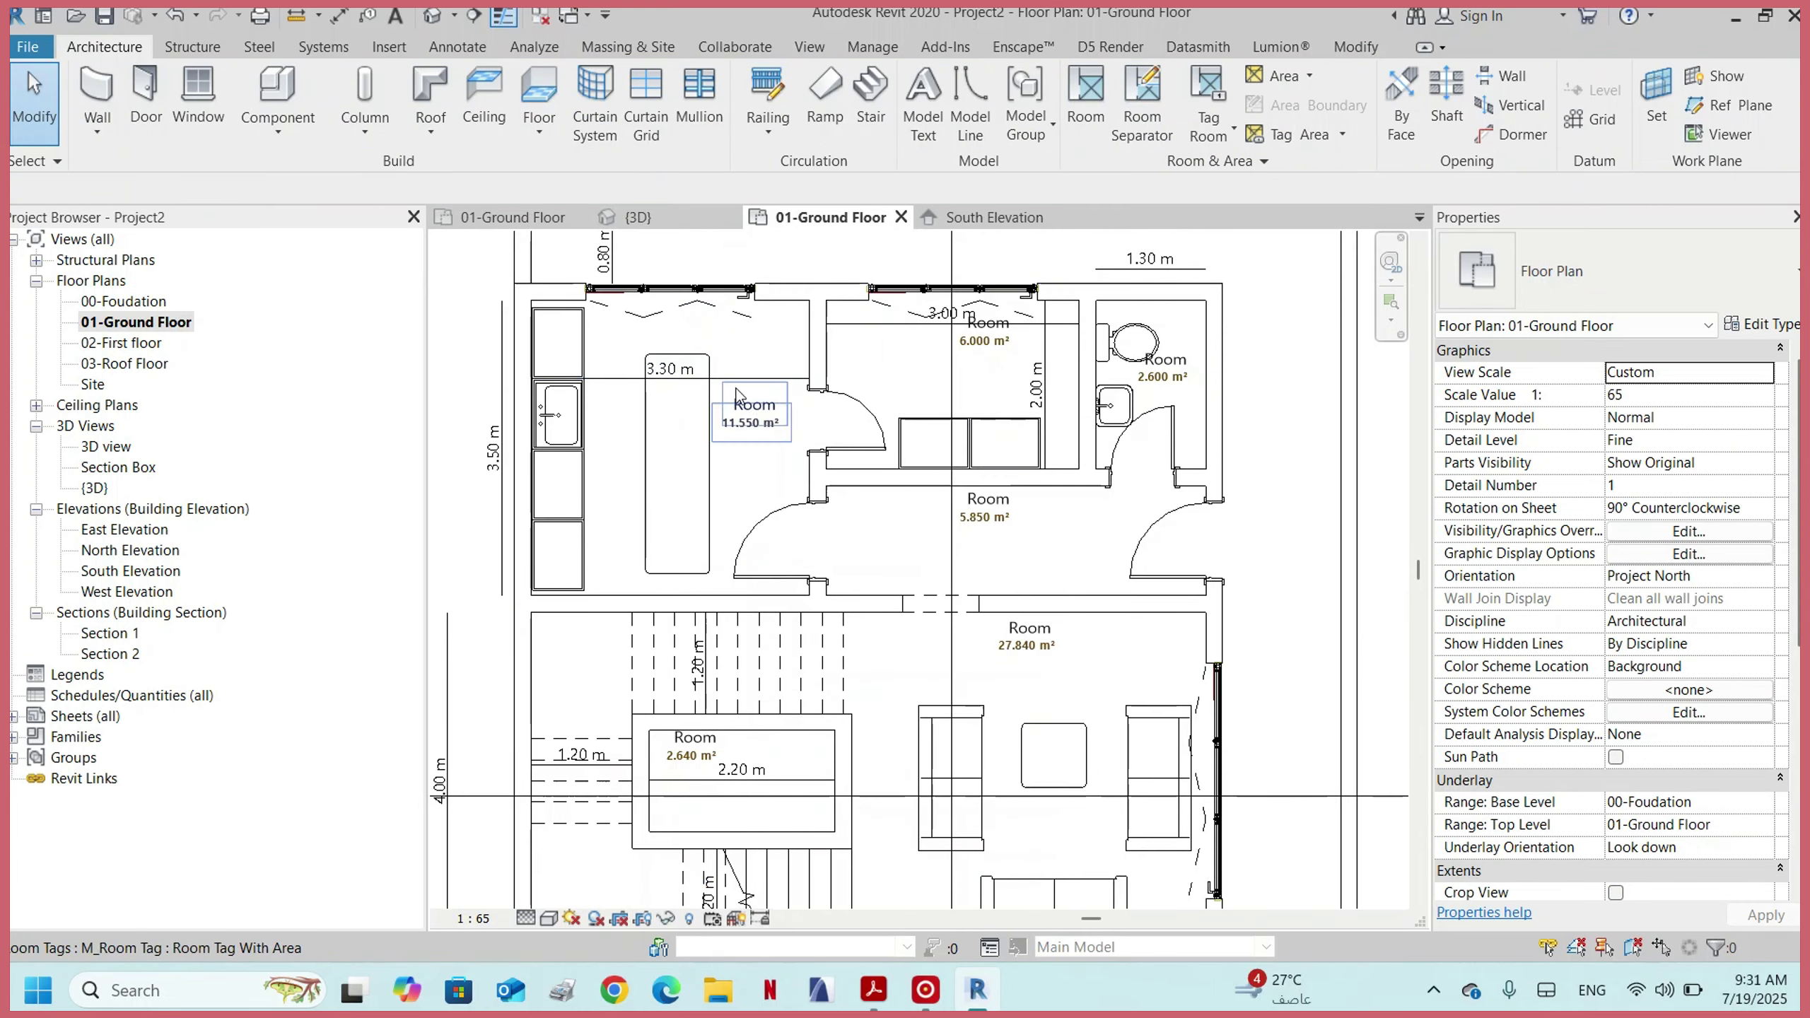
pyautogui.doubleClick(780, 406)
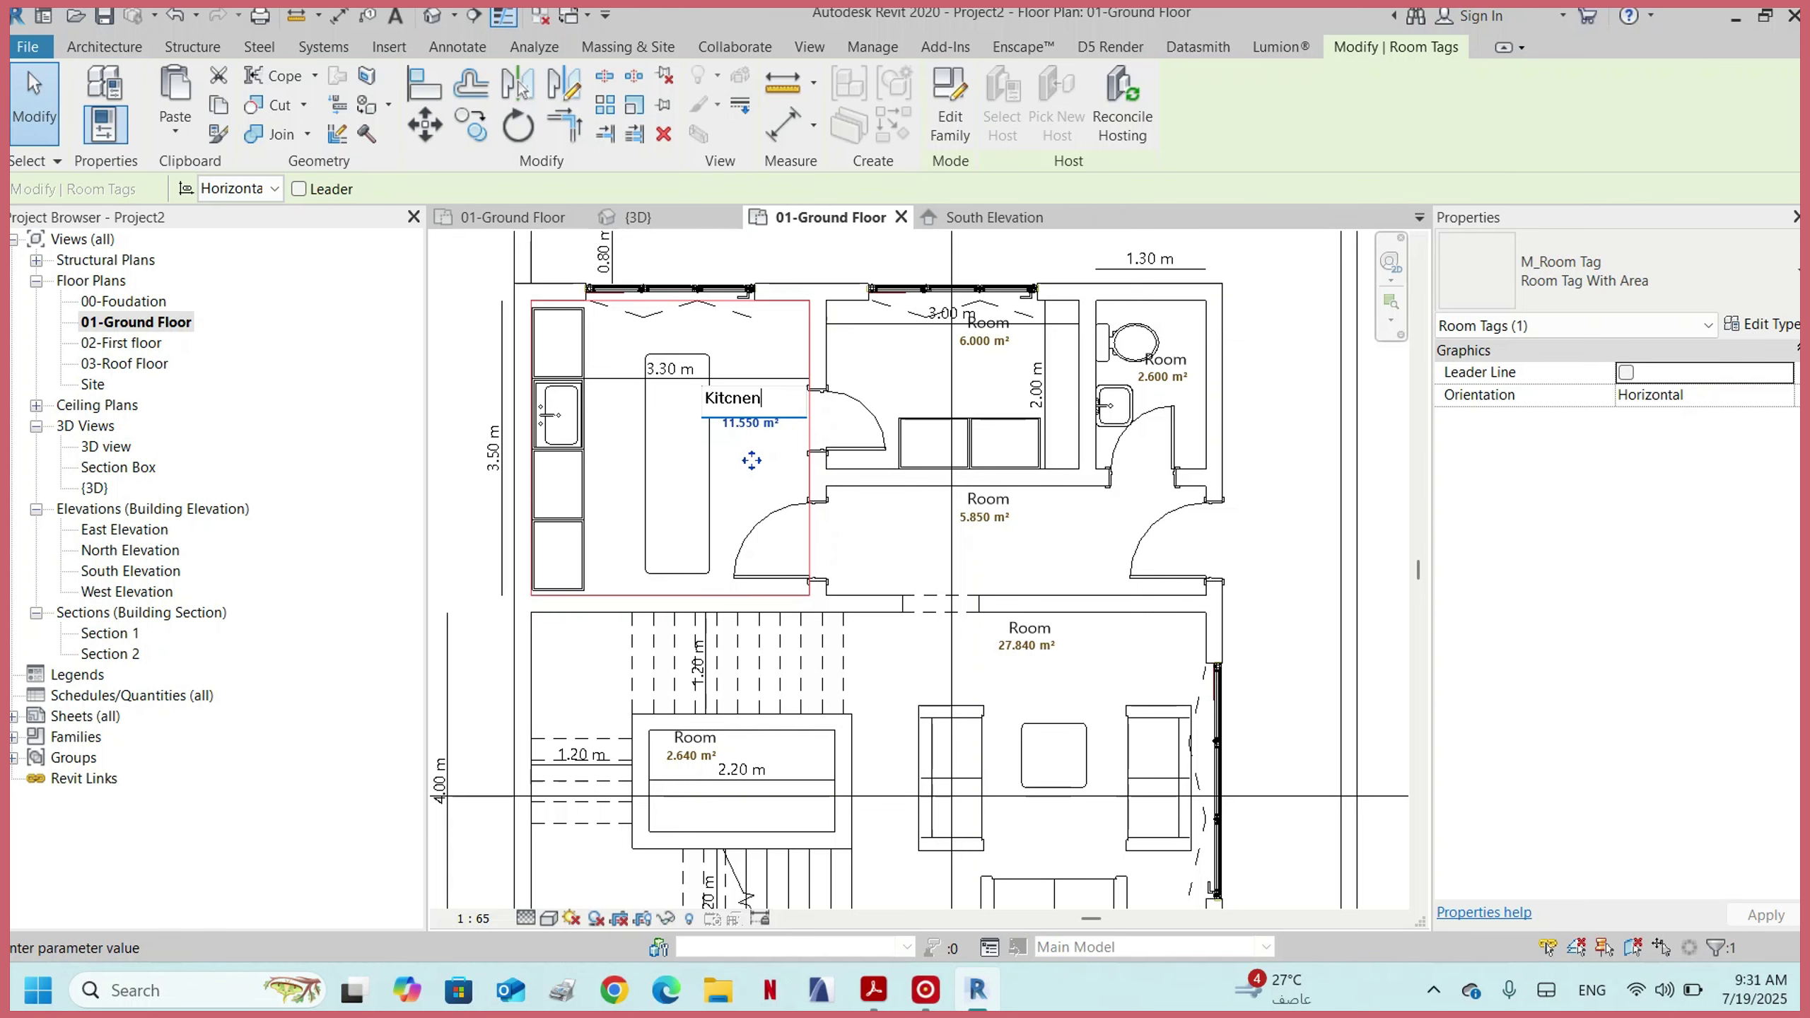
pyautogui.press('Return')
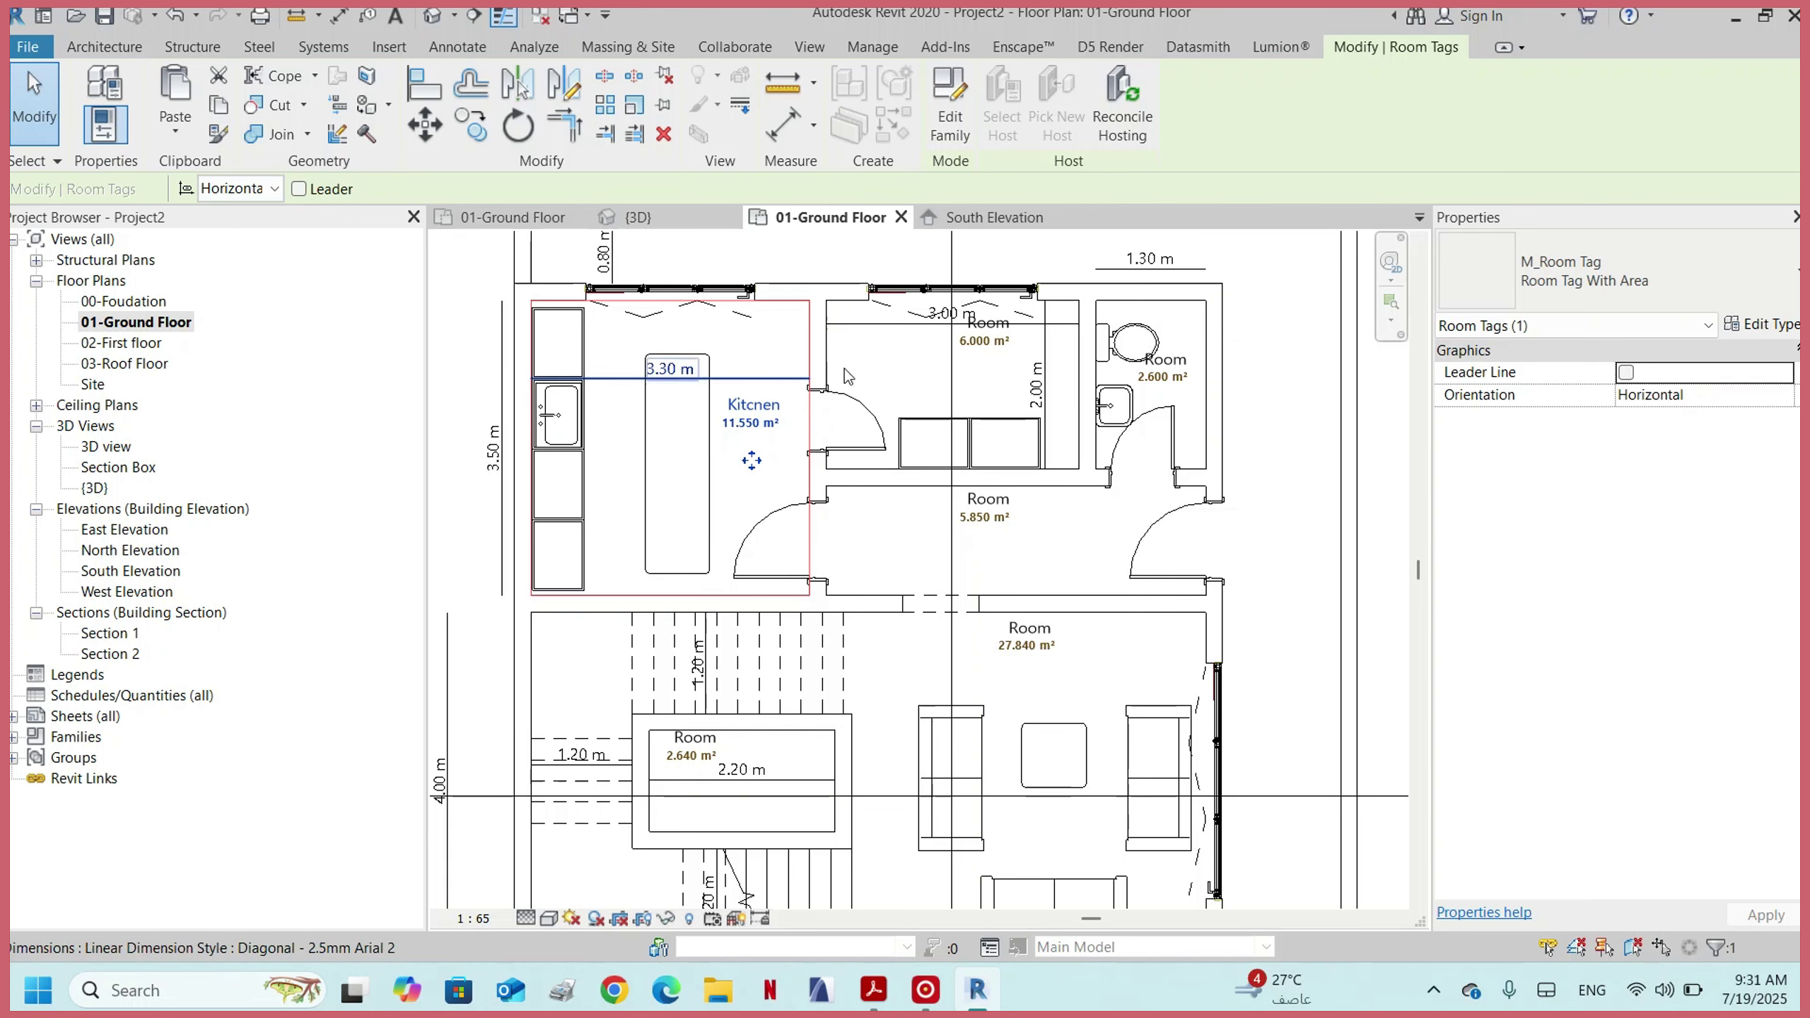
# - Move the laundry's room tag clear of the 3.00 m dimension, and name the rear corridor Cr and the sofa space Living area
pyautogui.scroll(2, 986, 353)
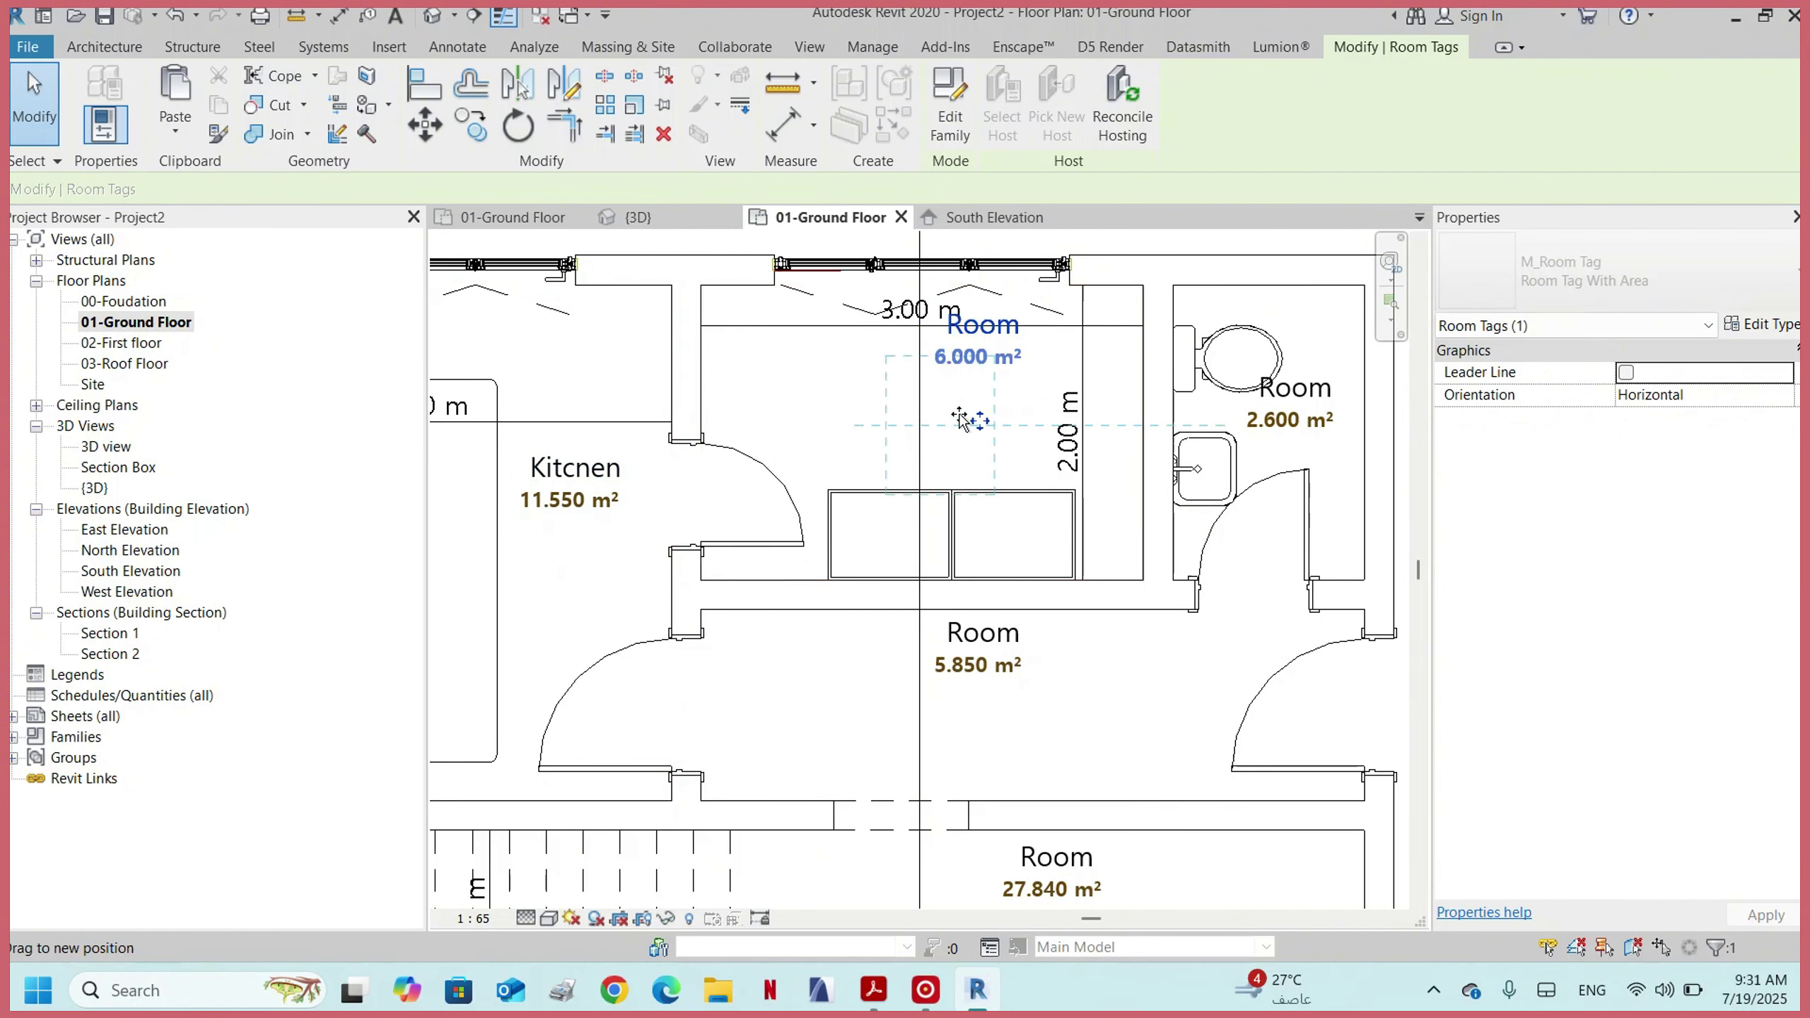
pyautogui.moveTo(986, 364); pyautogui.dragTo(954, 443)
pyautogui.click(978, 398)
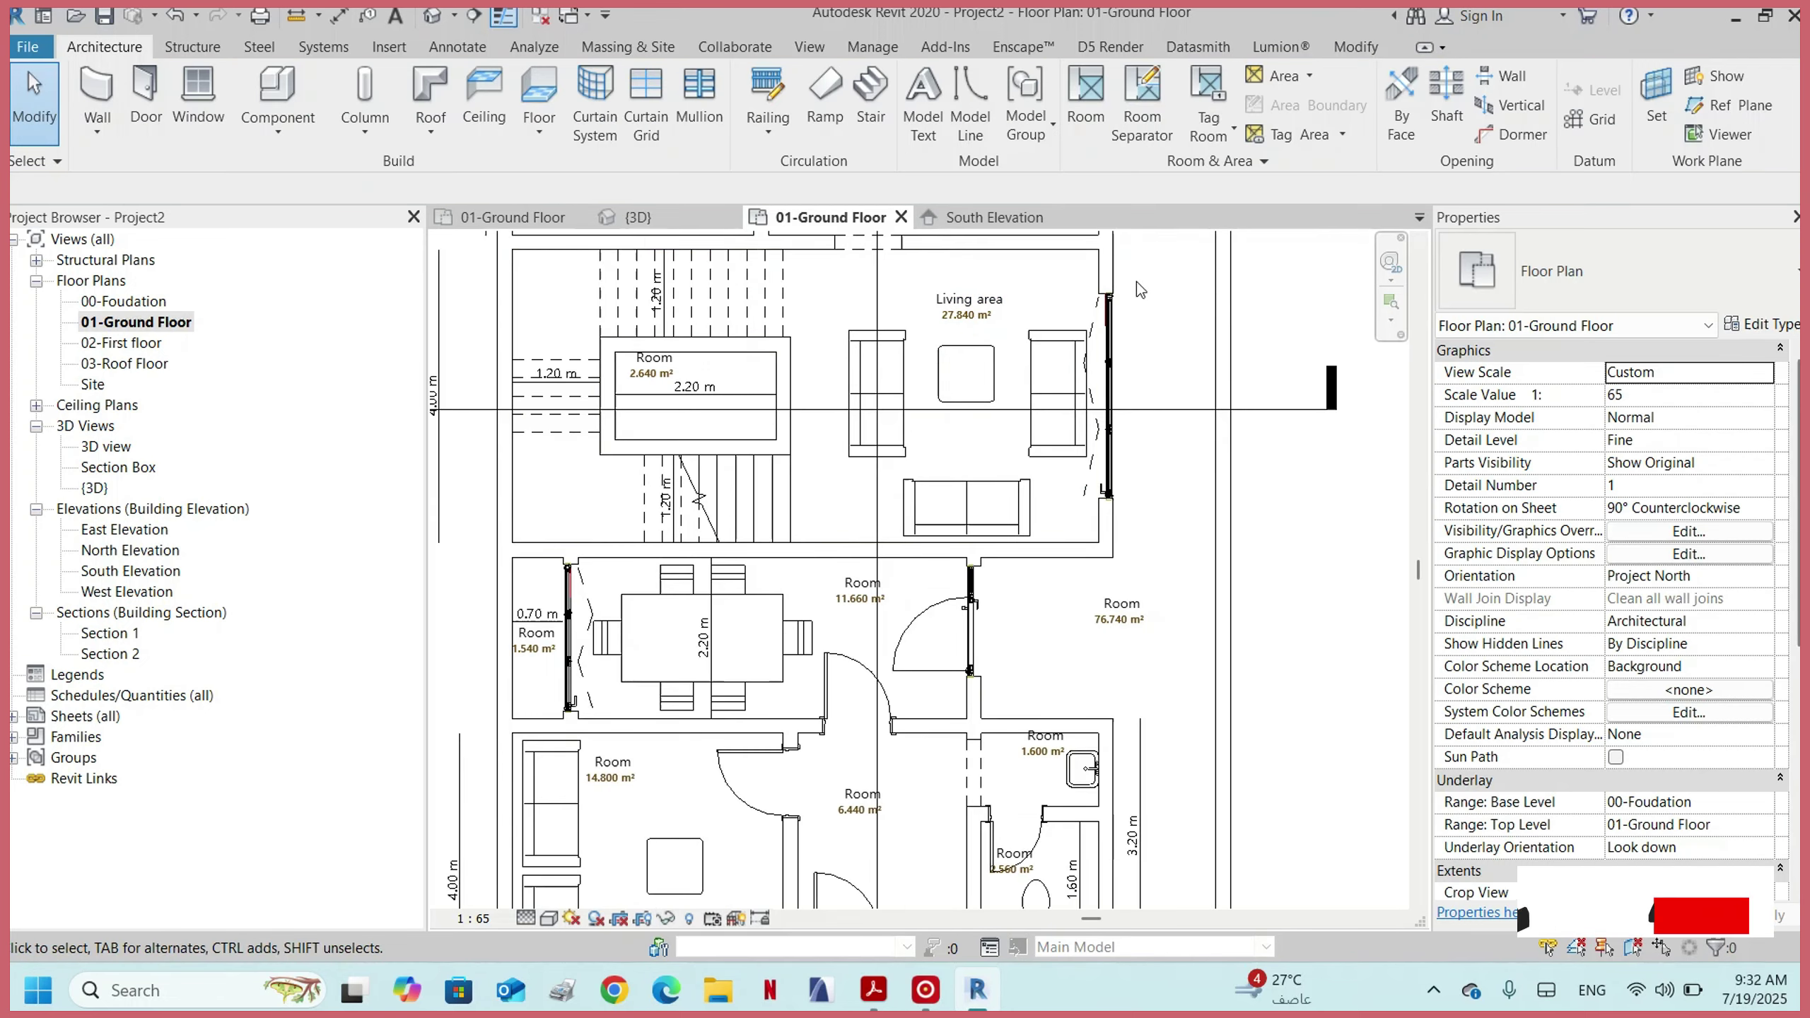
# - Draw a room separation line along the open edge of the stair, from wall to wall, dividing it from the living area
pyautogui.scroll(3, 1137, 282)
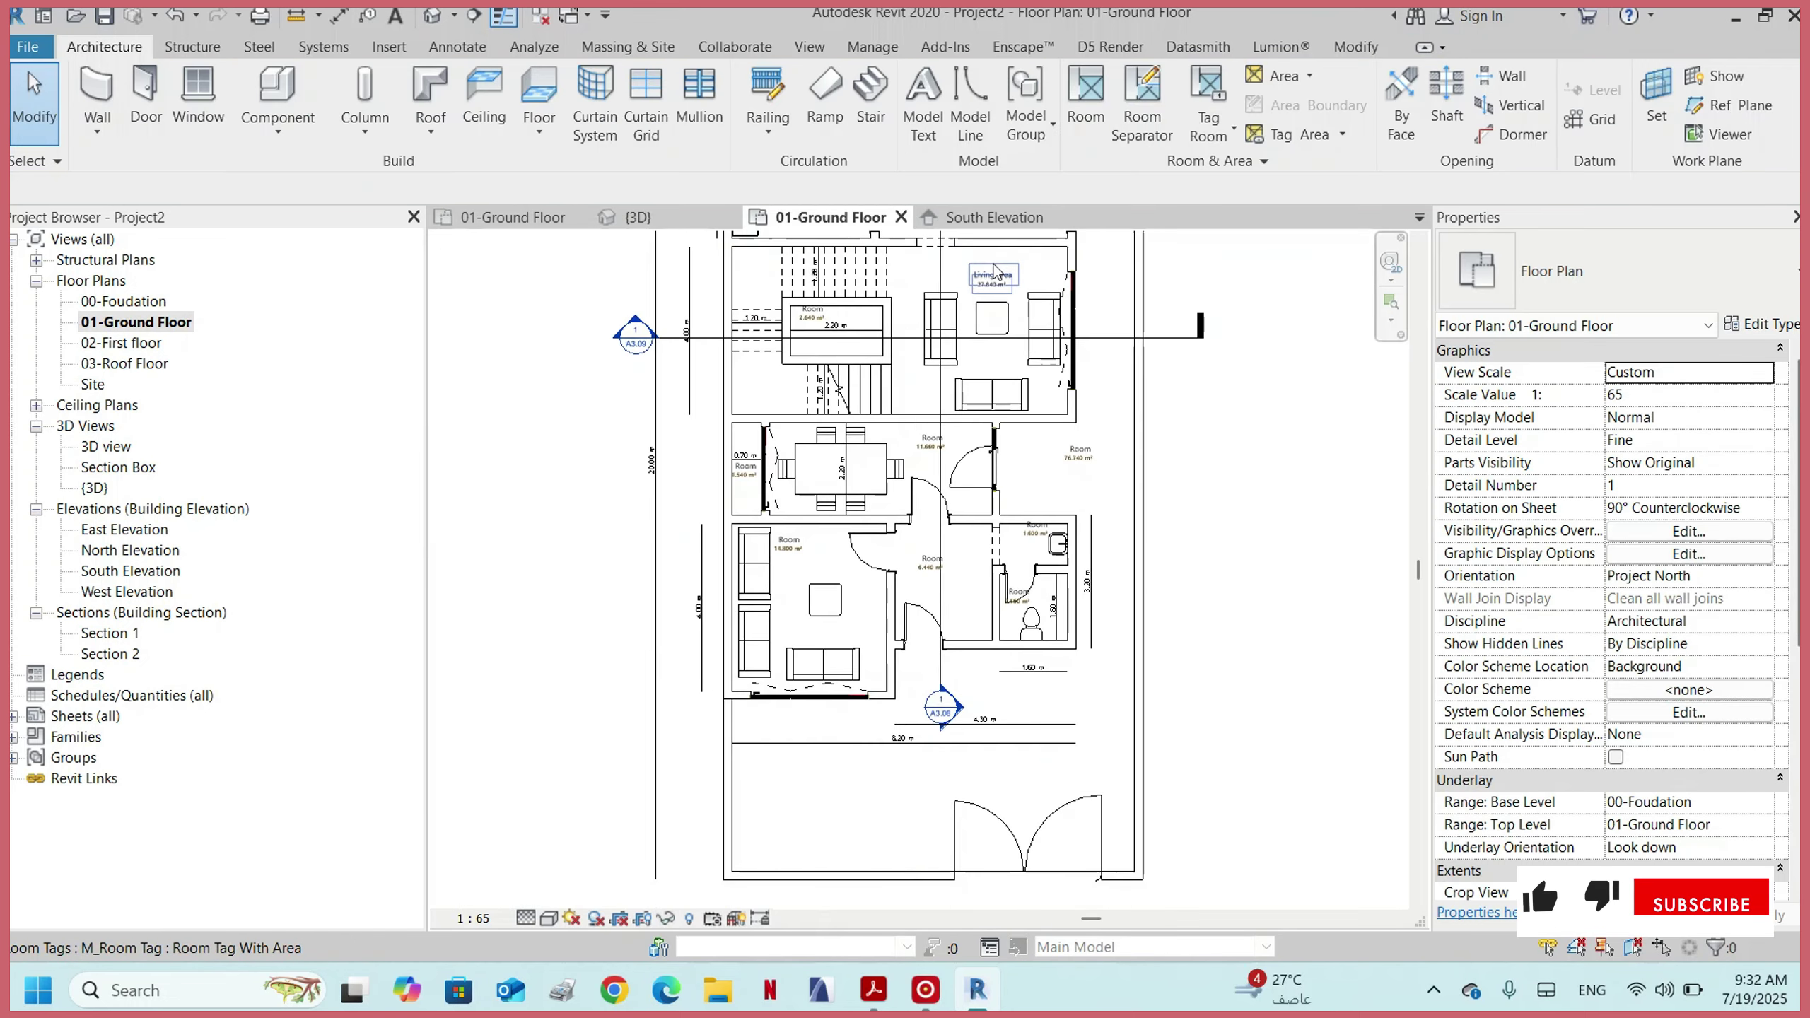
pyautogui.click(1128, 107)
pyautogui.scroll(4, 841, 357)
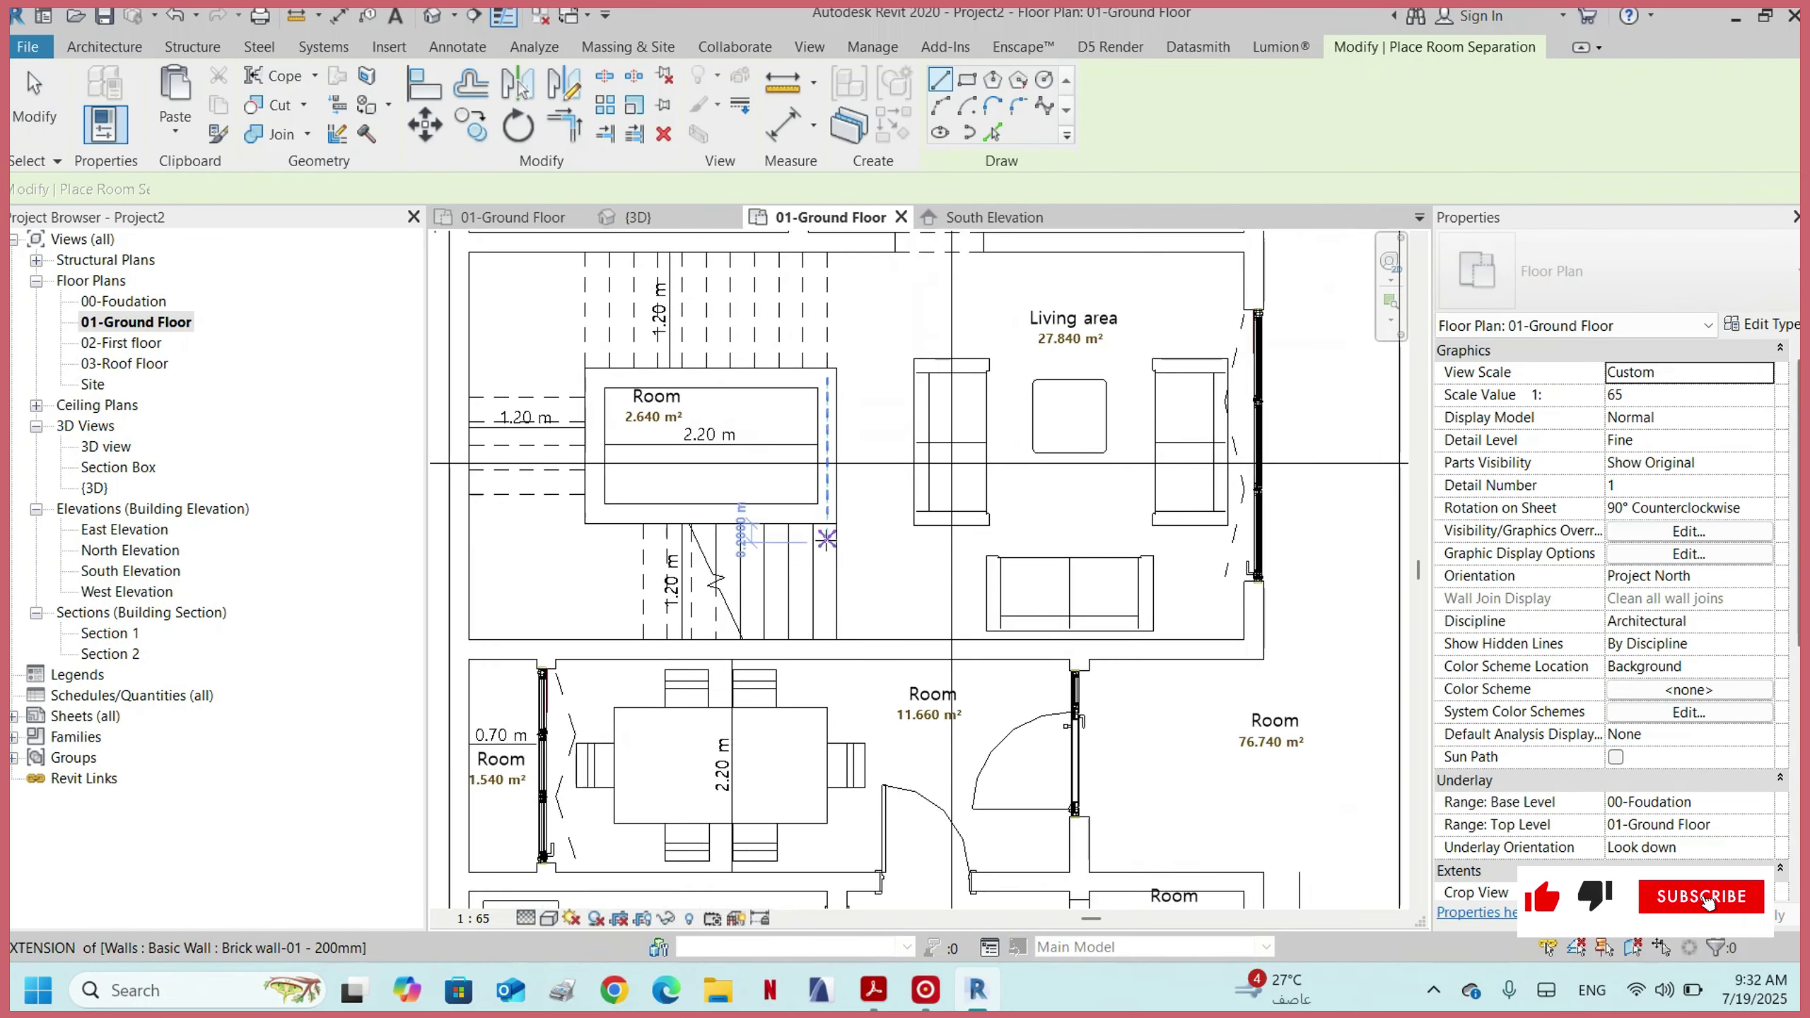
pyautogui.click(839, 715)
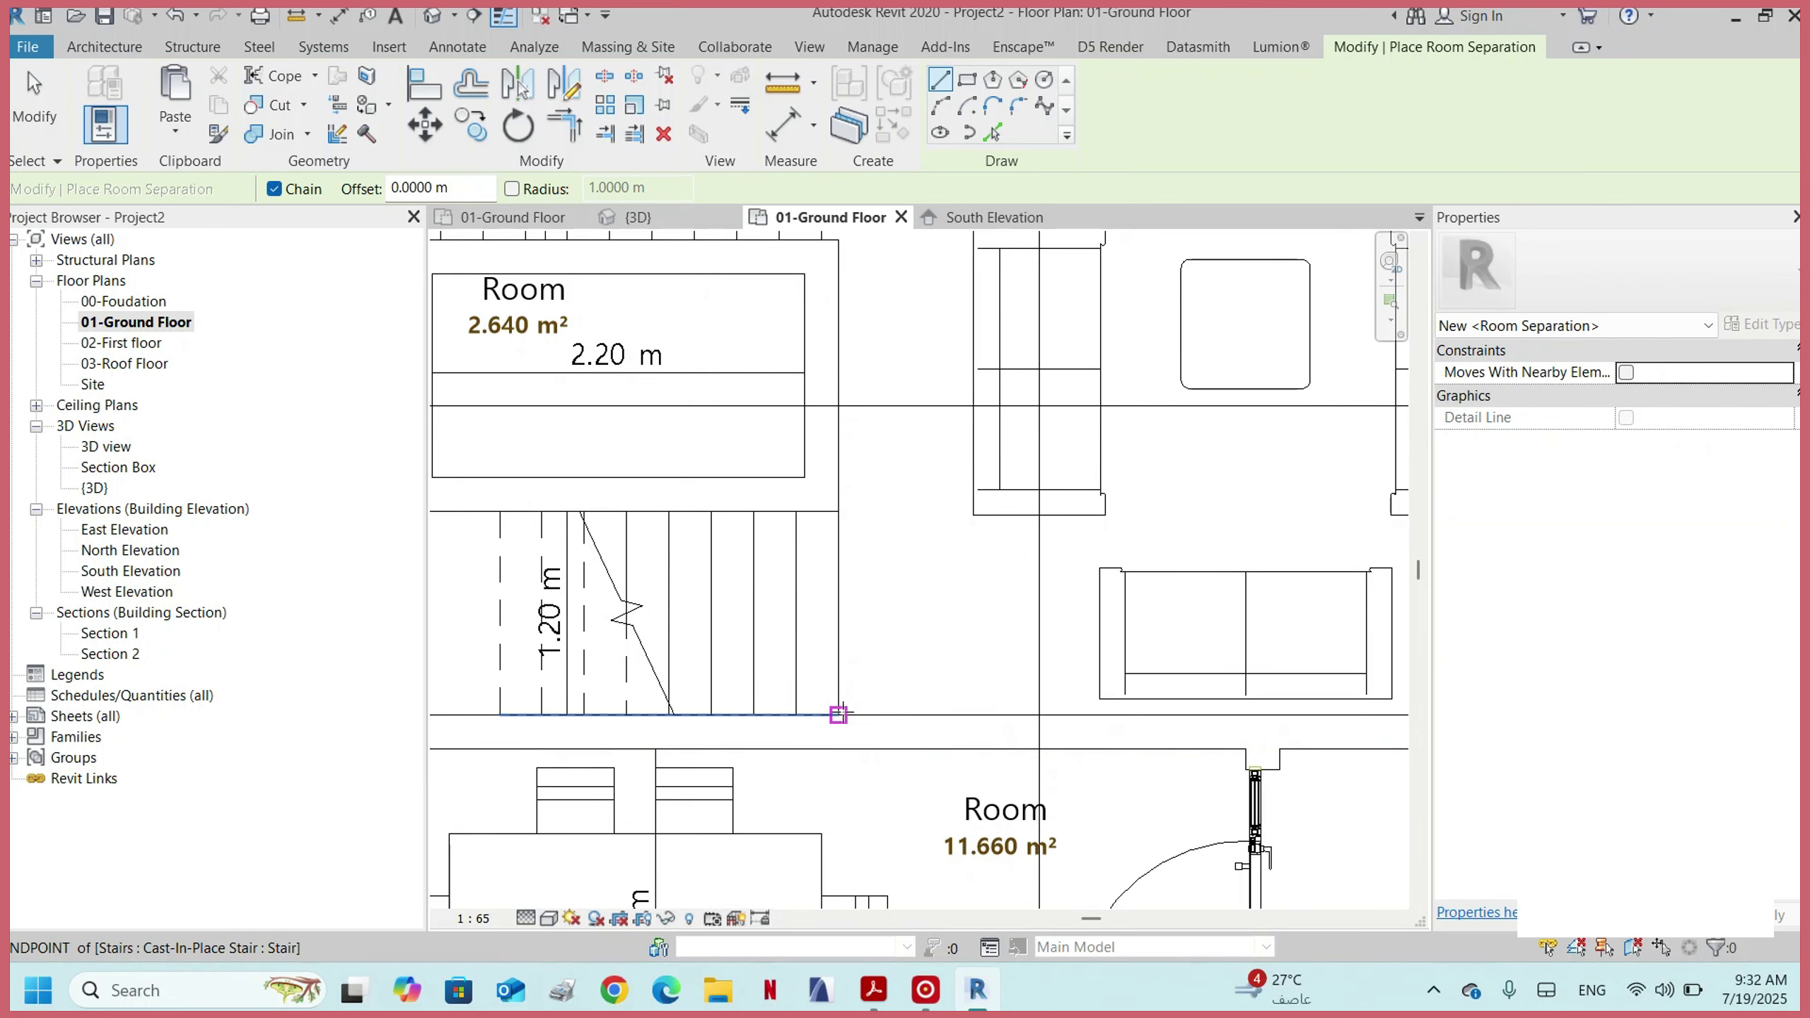
pyautogui.scroll(-3, 837, 720)
pyautogui.click(836, 404)
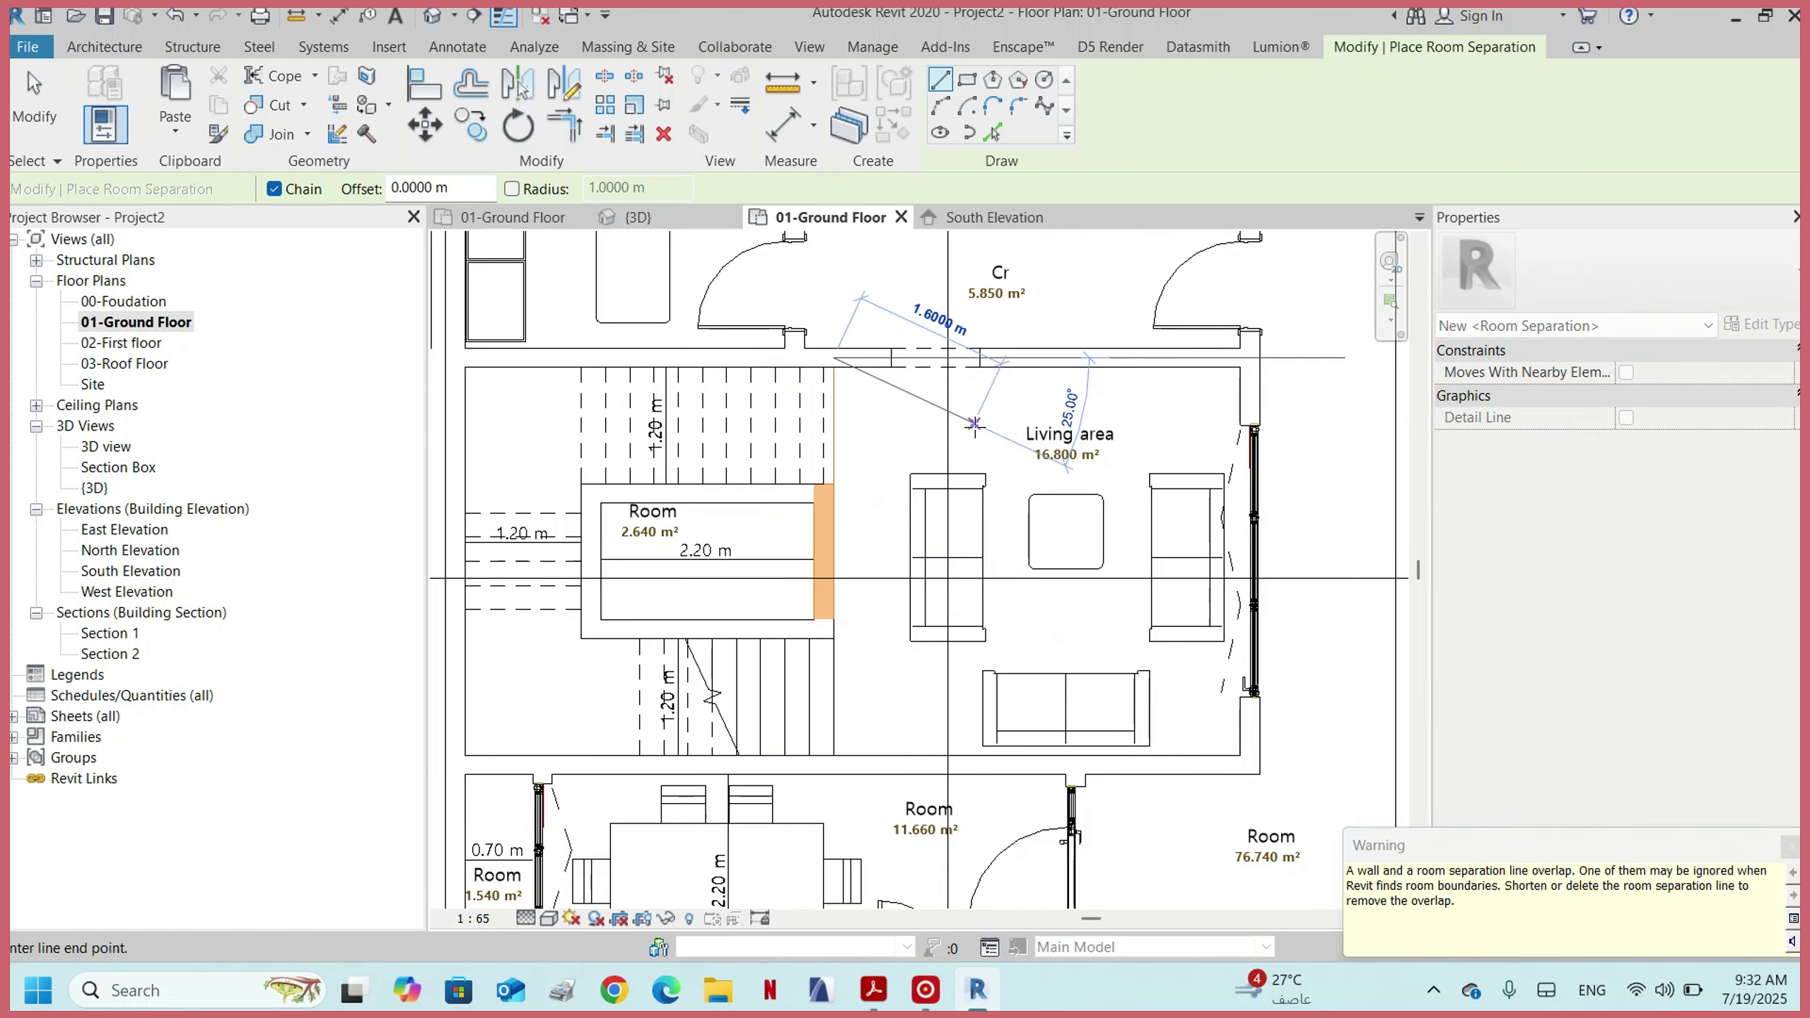
pyautogui.press('Escape')
pyautogui.press('Escape')
pyautogui.scroll(-3, 828, 512)
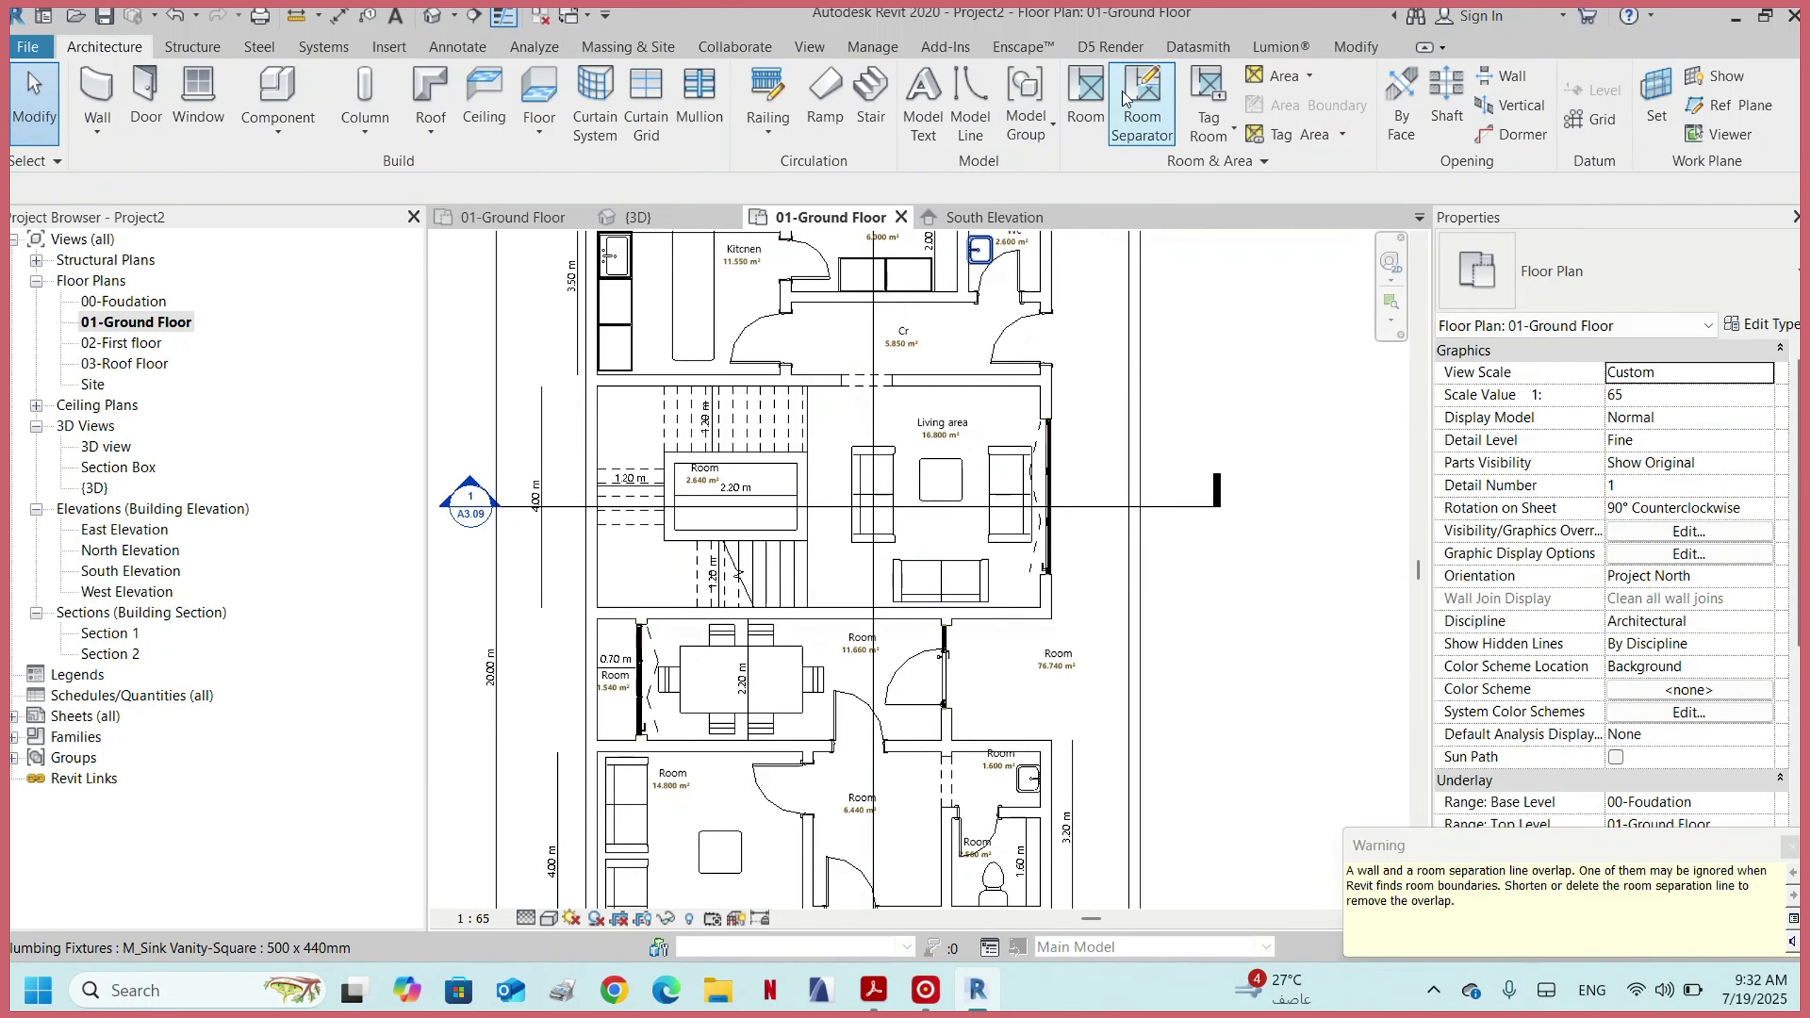
# - Place a tagged room in the newly separated stair space around the central core
pyautogui.click(1085, 100)
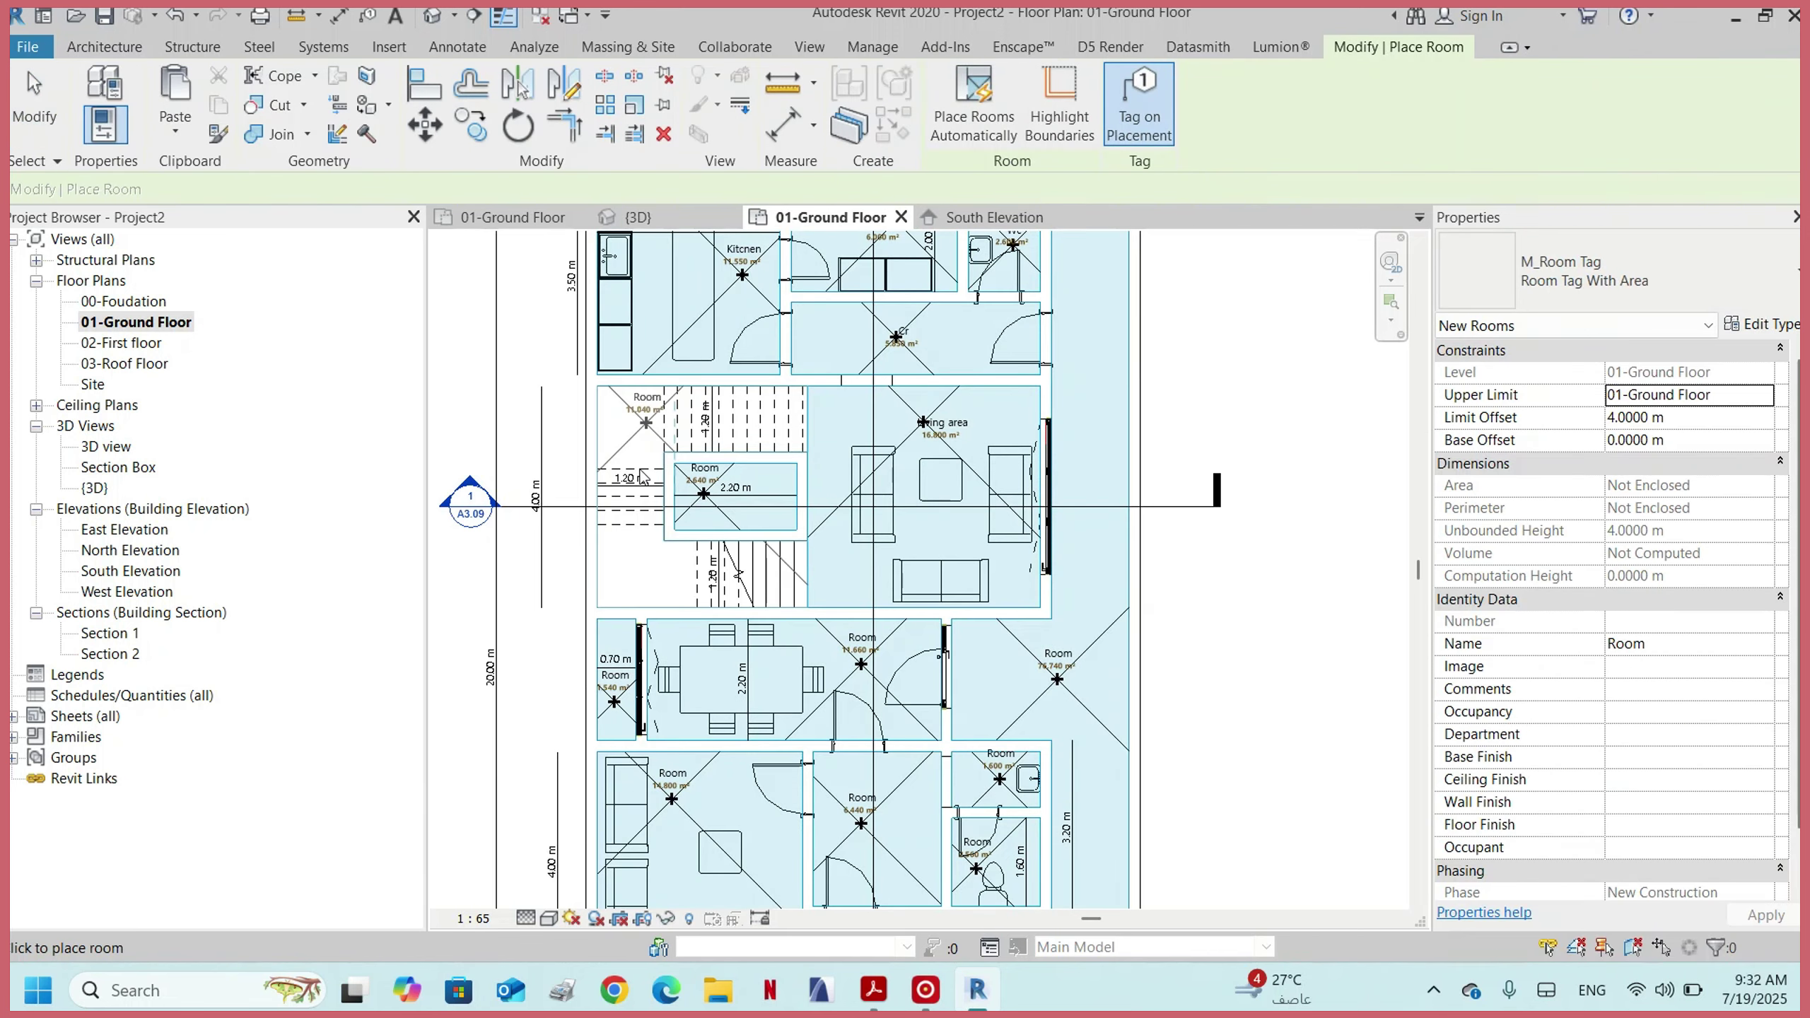
pyautogui.click(615, 481)
pyautogui.press('Escape')
pyautogui.press('Escape')
# - Rename the stair room Staire and centre its tag on the corner landing
pyautogui.click(648, 405)
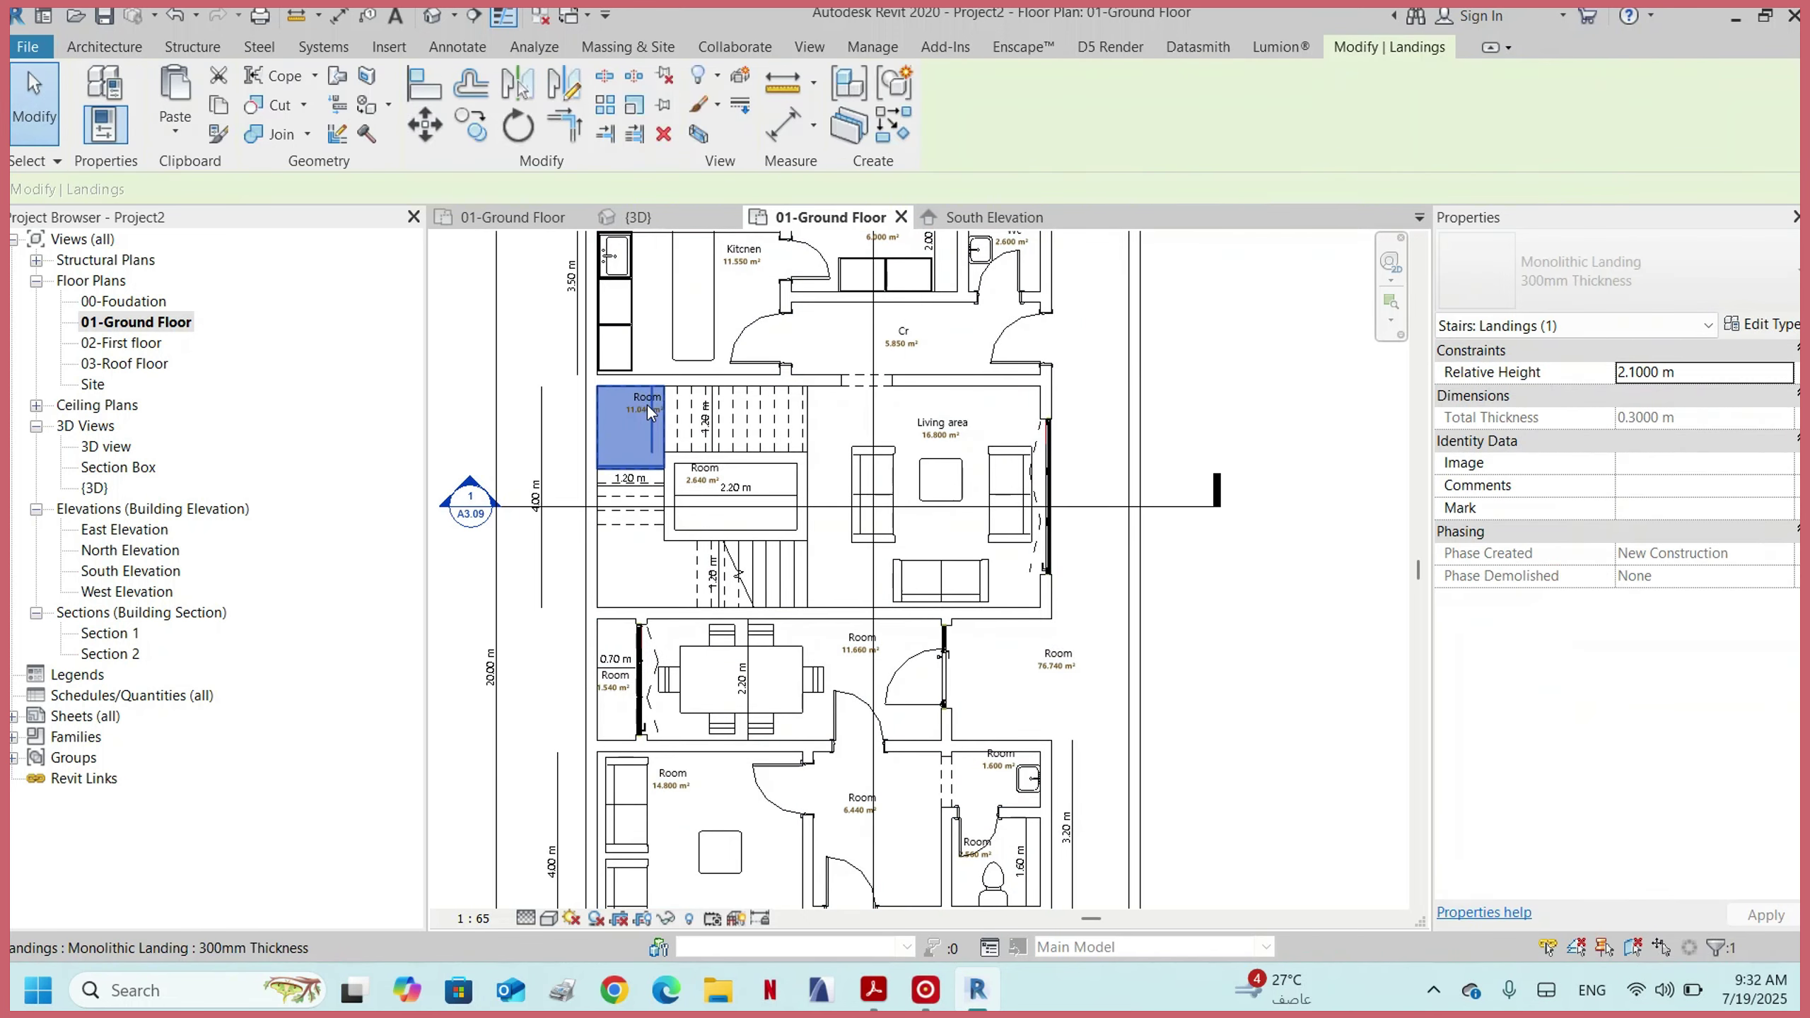
pyautogui.scroll(3, 635, 382)
pyautogui.scroll(2, 635, 382)
pyautogui.doubleClick(662, 421)
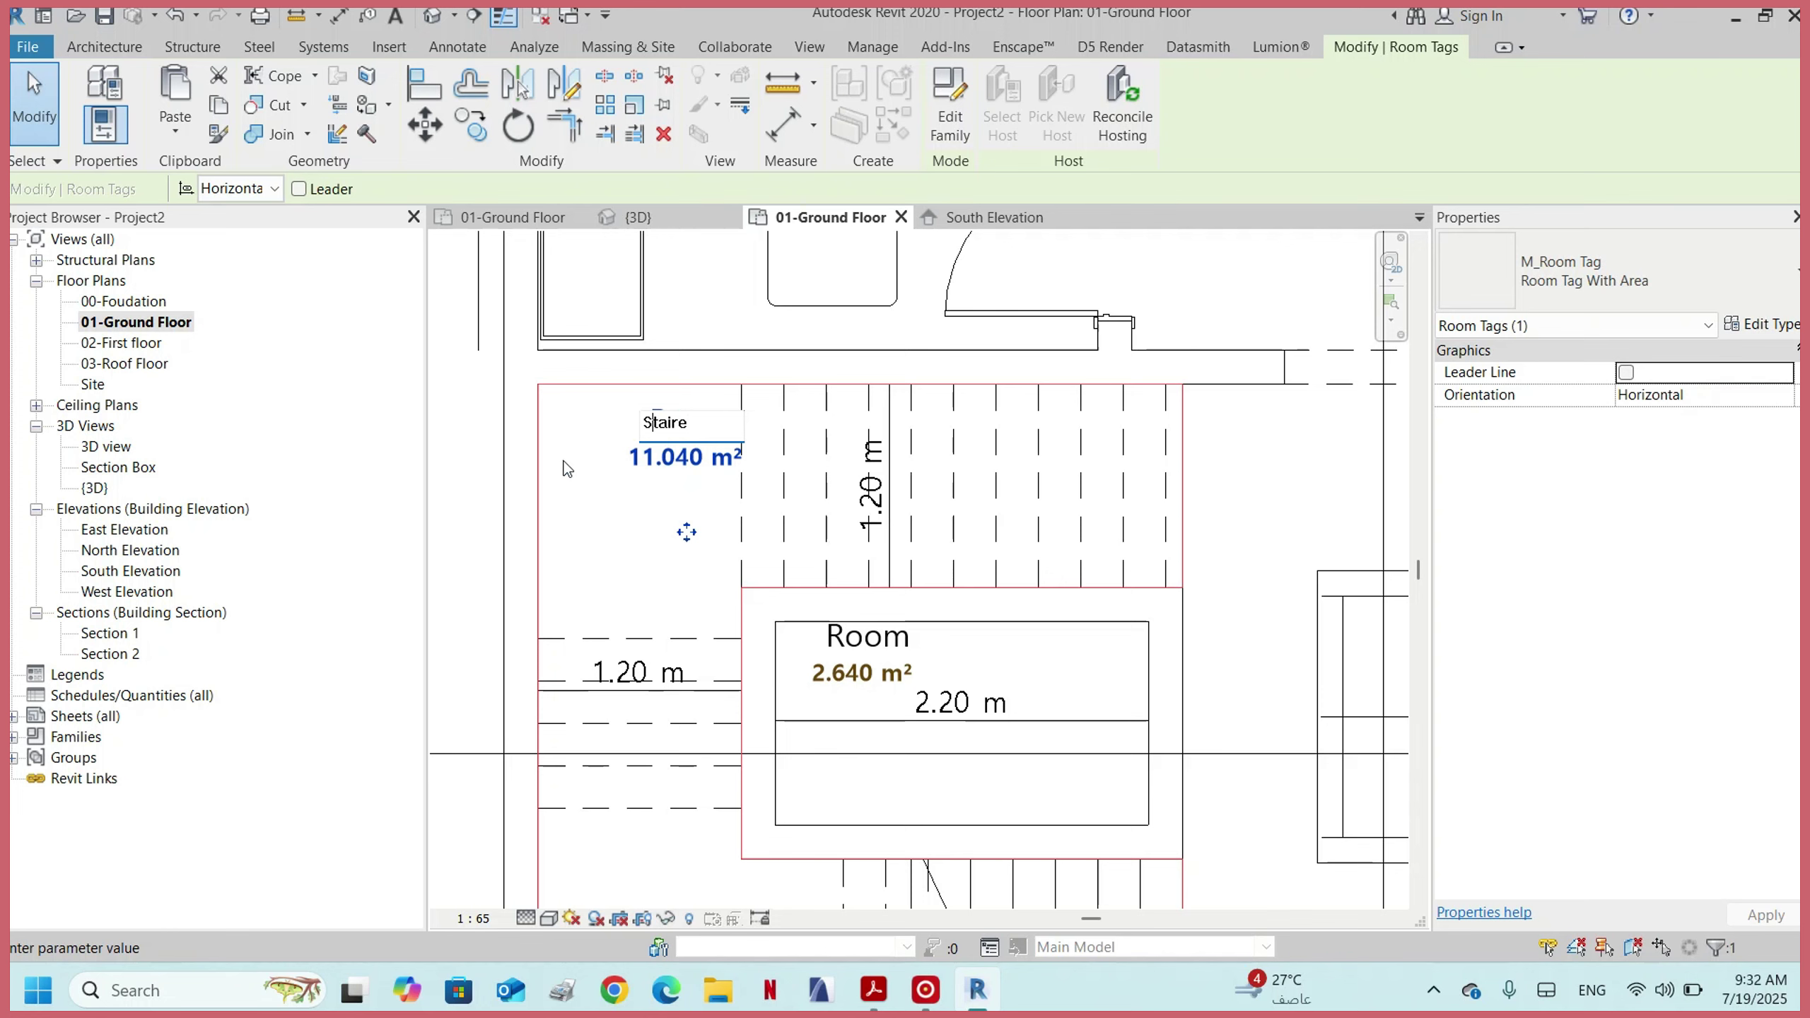
pyautogui.doubleClick(664, 423)
pyautogui.press('Return')
pyautogui.moveTo(686, 532); pyautogui.dragTo(660, 586)
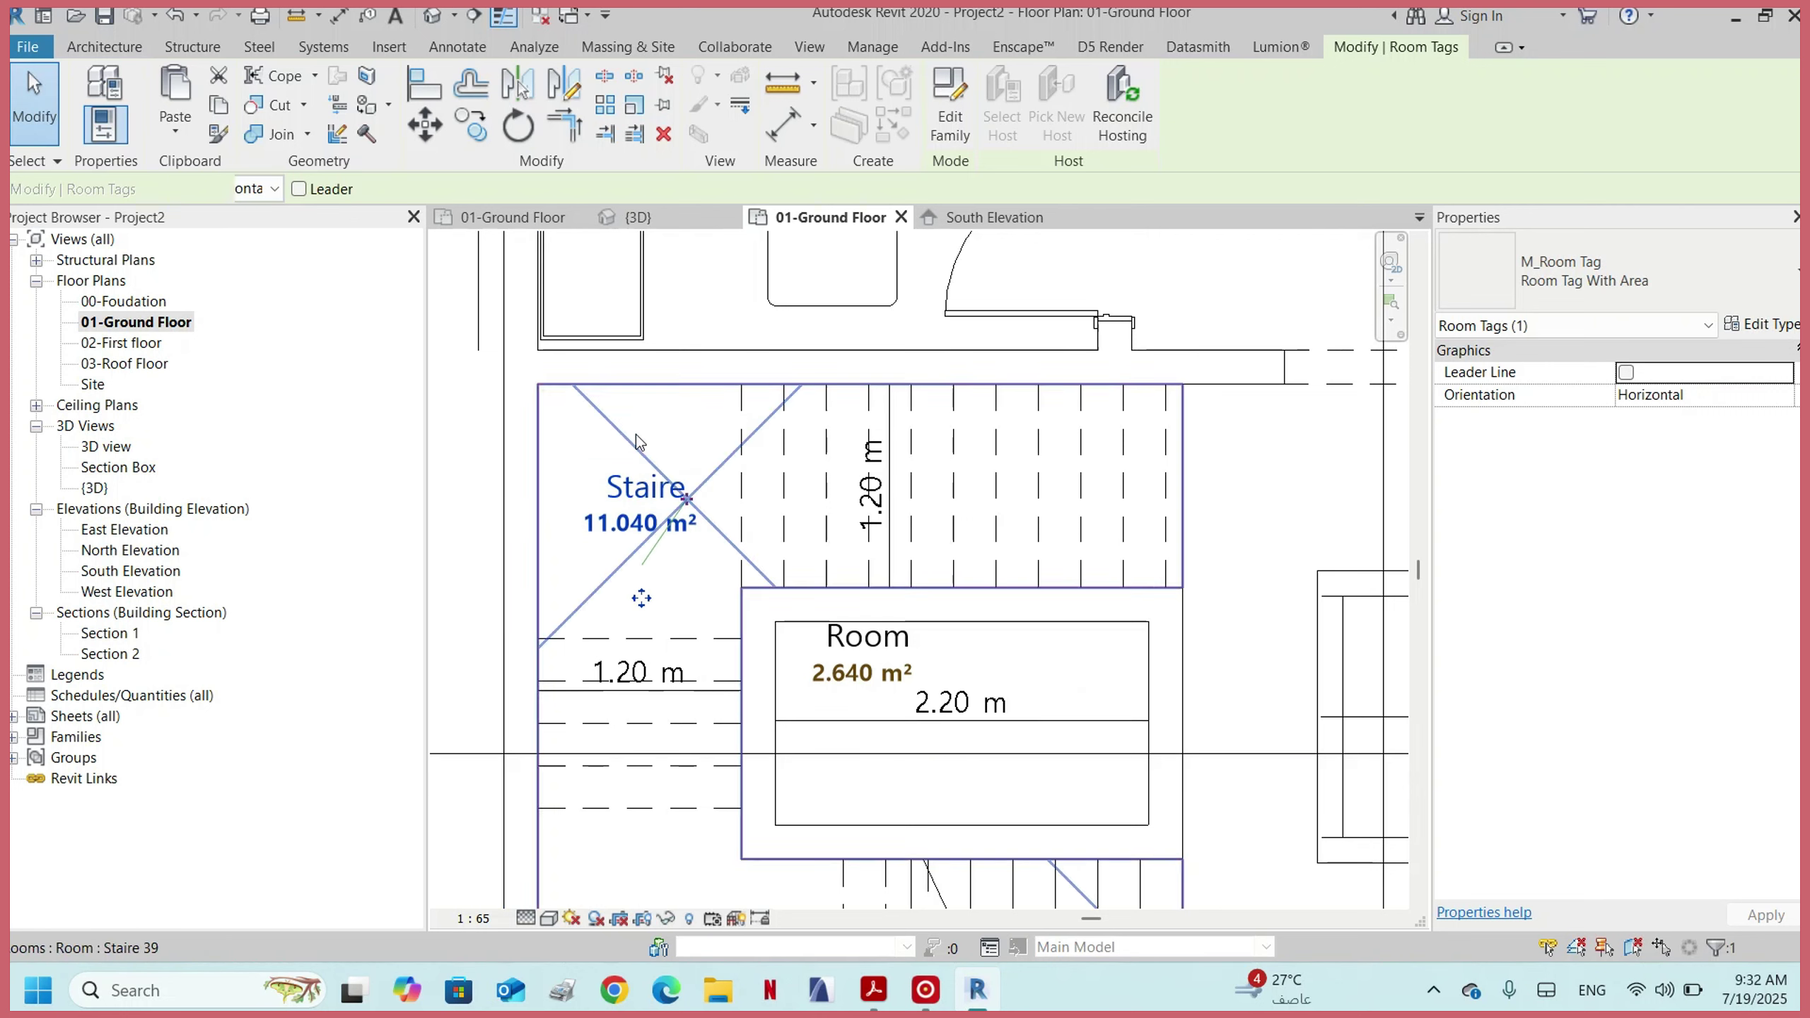
# - Rename the room enclosed by the stair's central core Void
pyautogui.scroll(-5, 642, 434)
pyautogui.scroll(3, 721, 570)
pyautogui.moveTo(752, 468); pyautogui.dragTo(777, 469)
pyautogui.scroll(2, 777, 469)
pyautogui.click(797, 452)
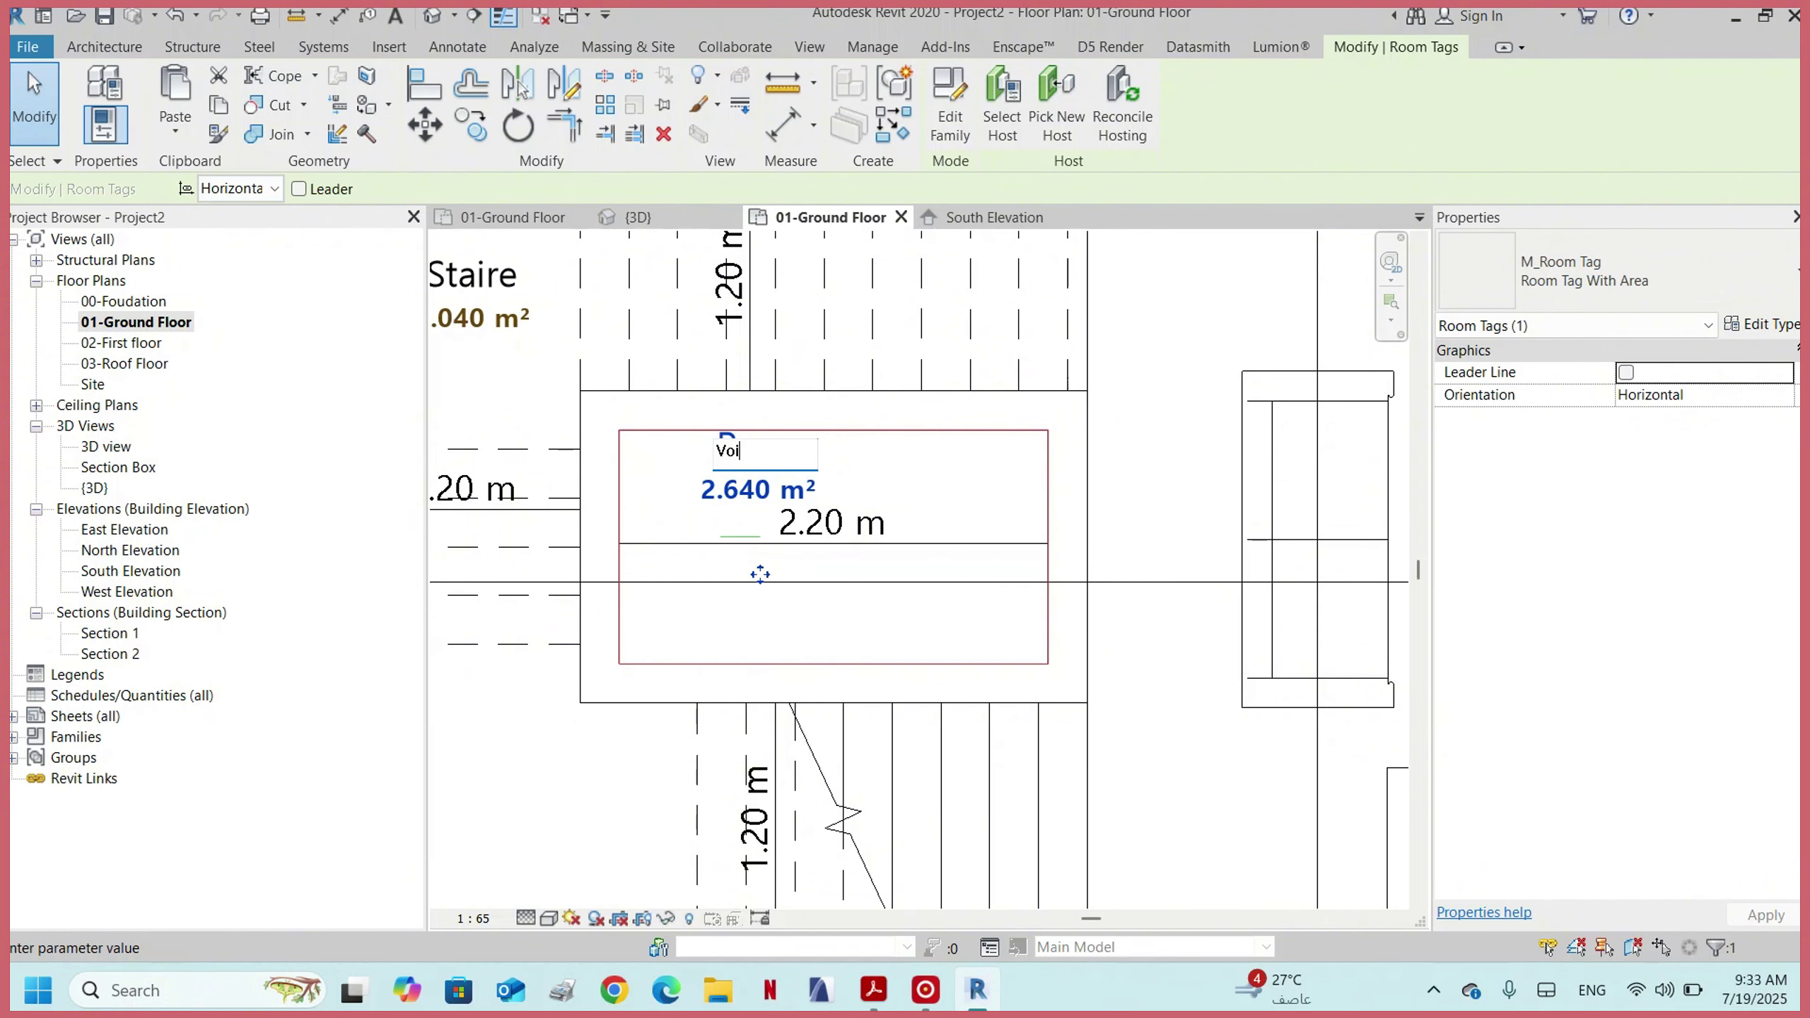
pyautogui.click(833, 612)
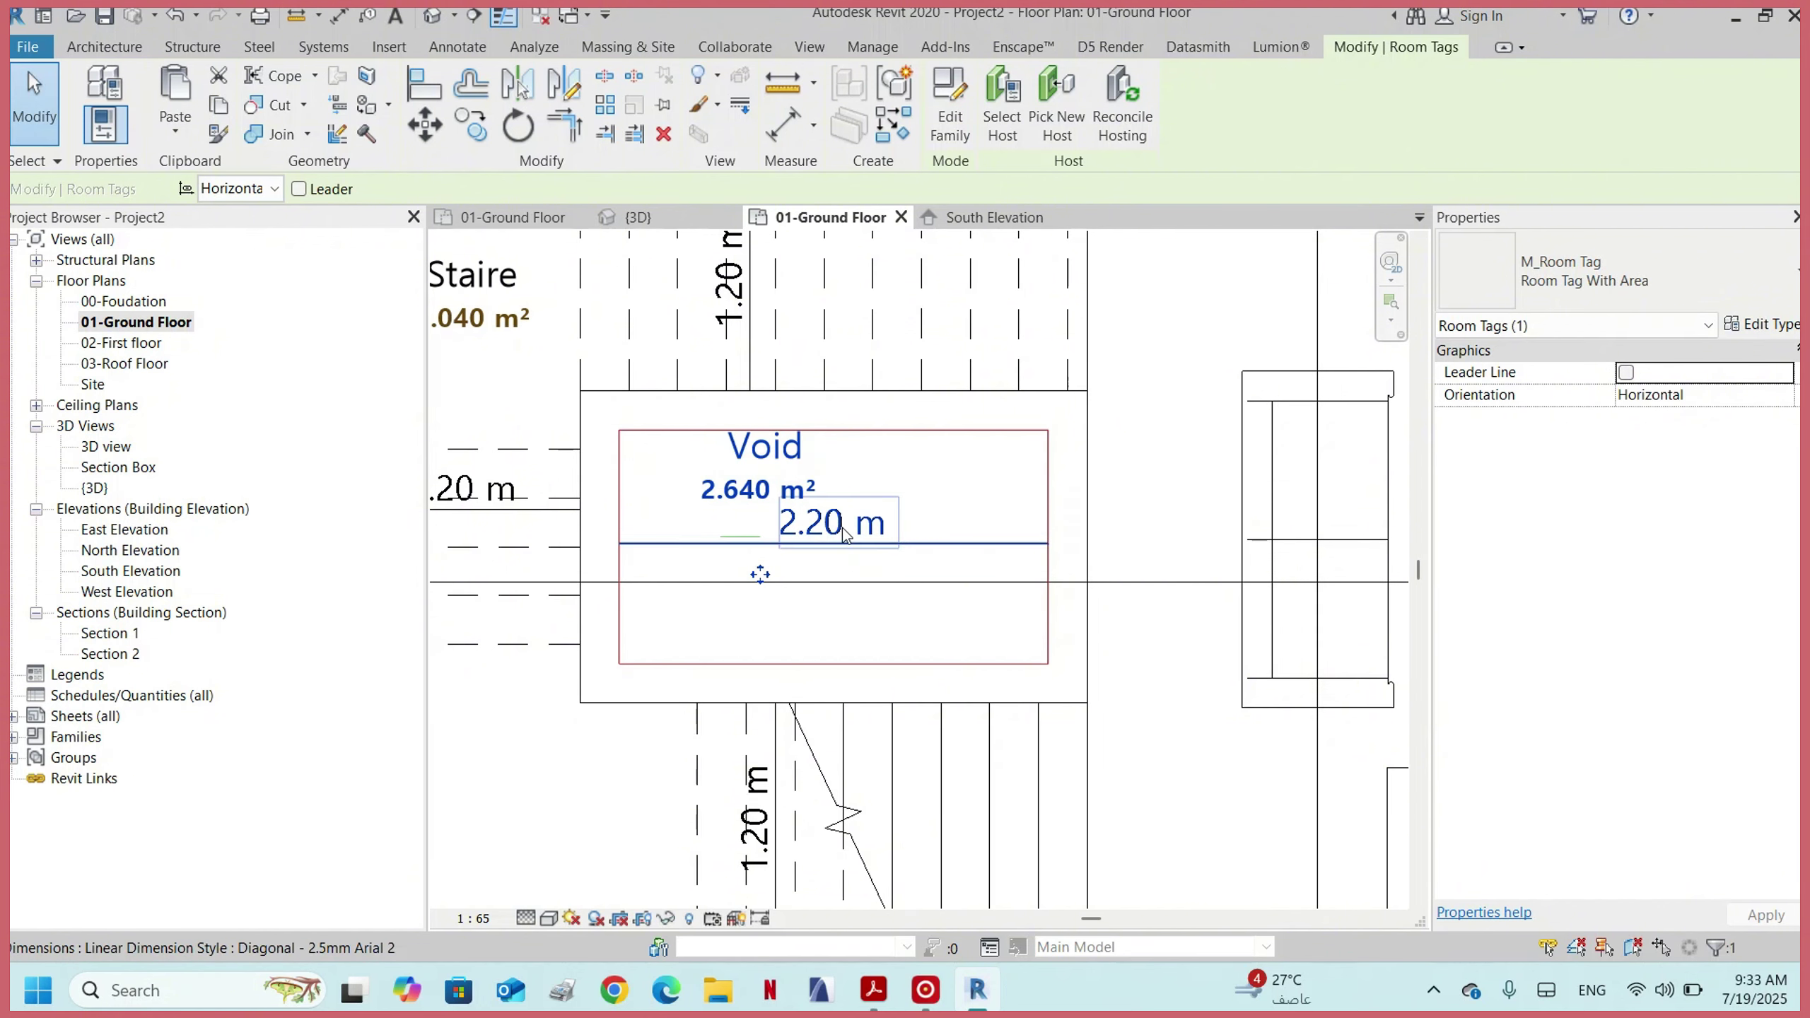
# - Name the narrow 0.70 m space behind the folding door Void and the room with the table and chairs Dining area
pyautogui.scroll(-5, 996, 394)
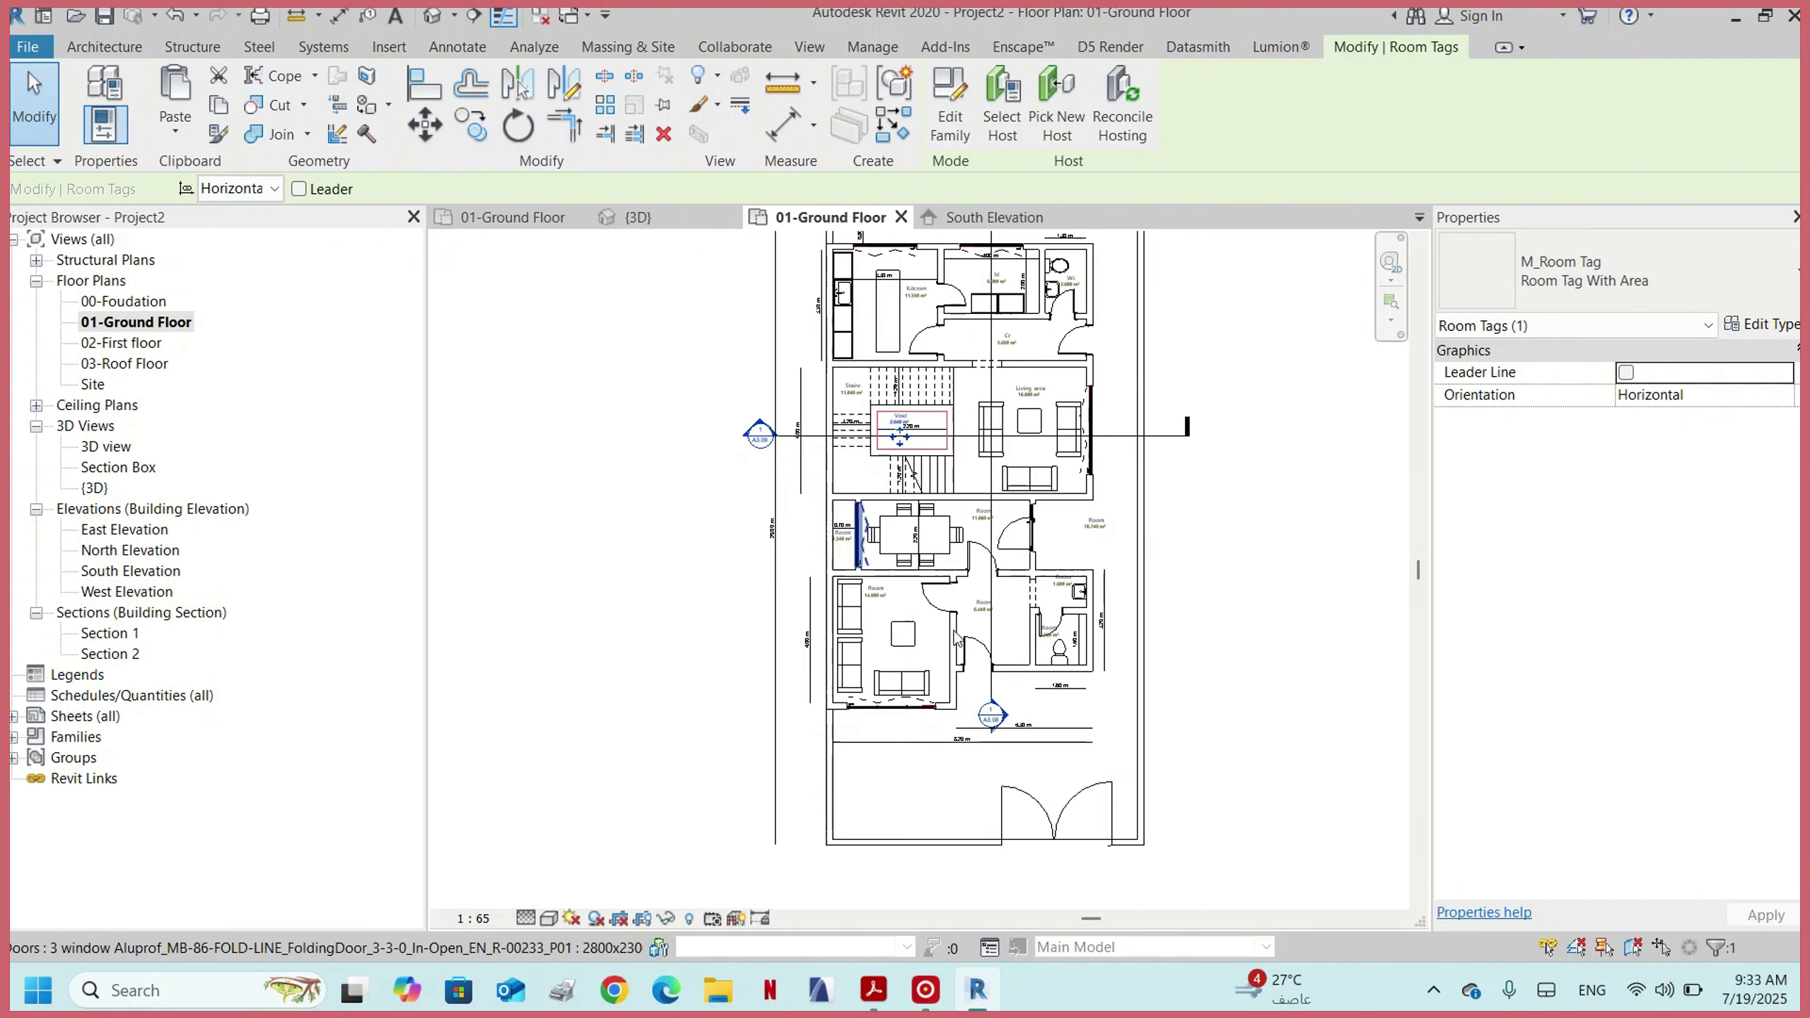
pyautogui.scroll(6, 502, 456)
pyautogui.doubleClick(497, 480)
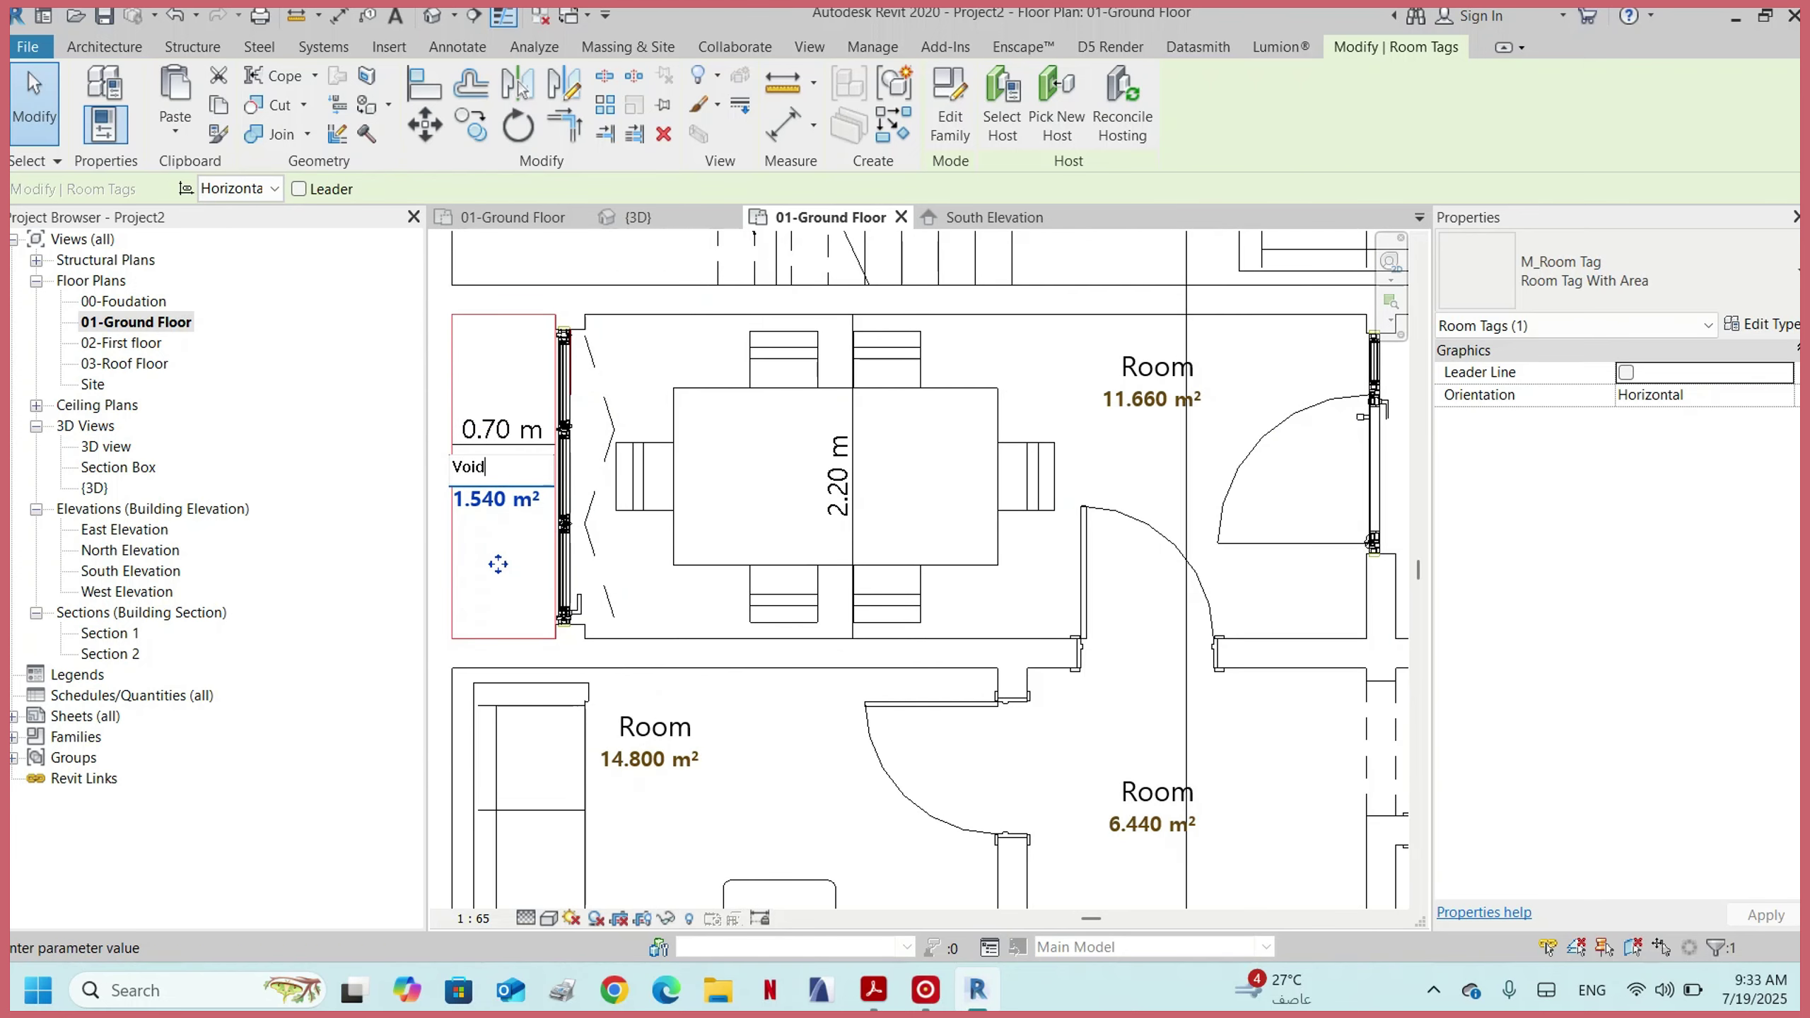
pyautogui.scroll(-5, 712, 499)
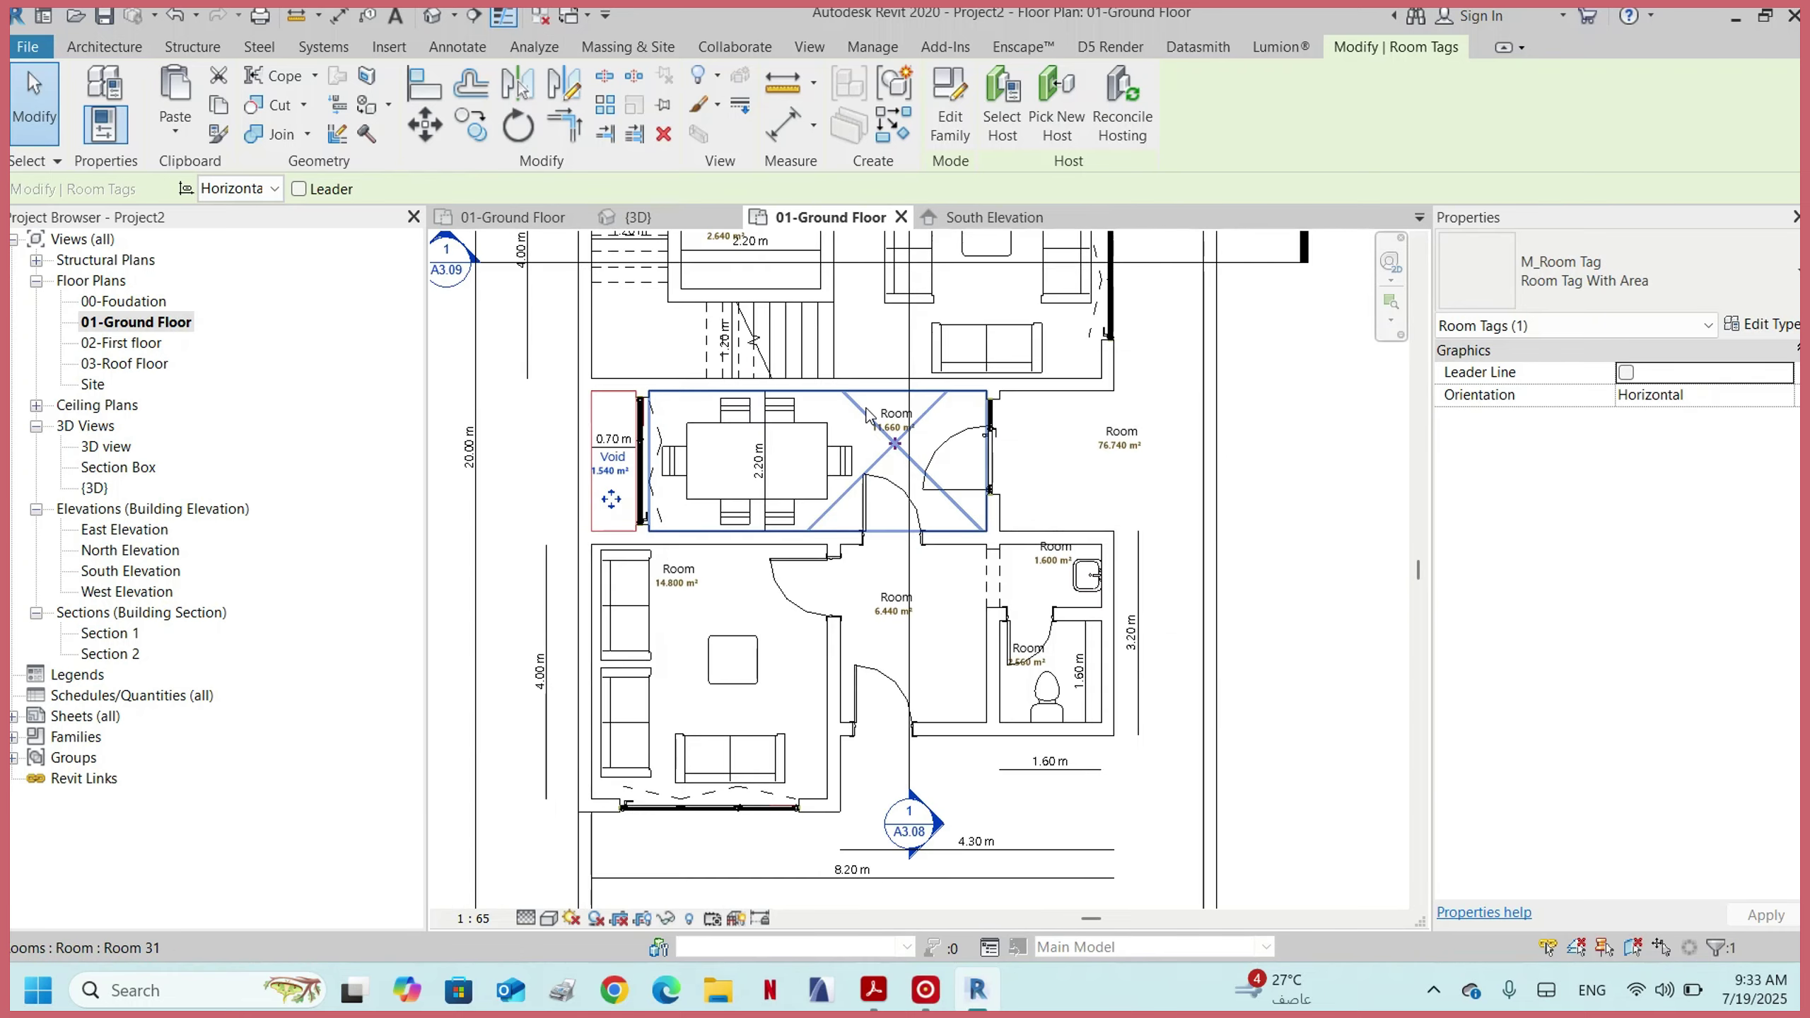
pyautogui.scroll(4, 820, 463)
pyautogui.doubleClick(899, 412)
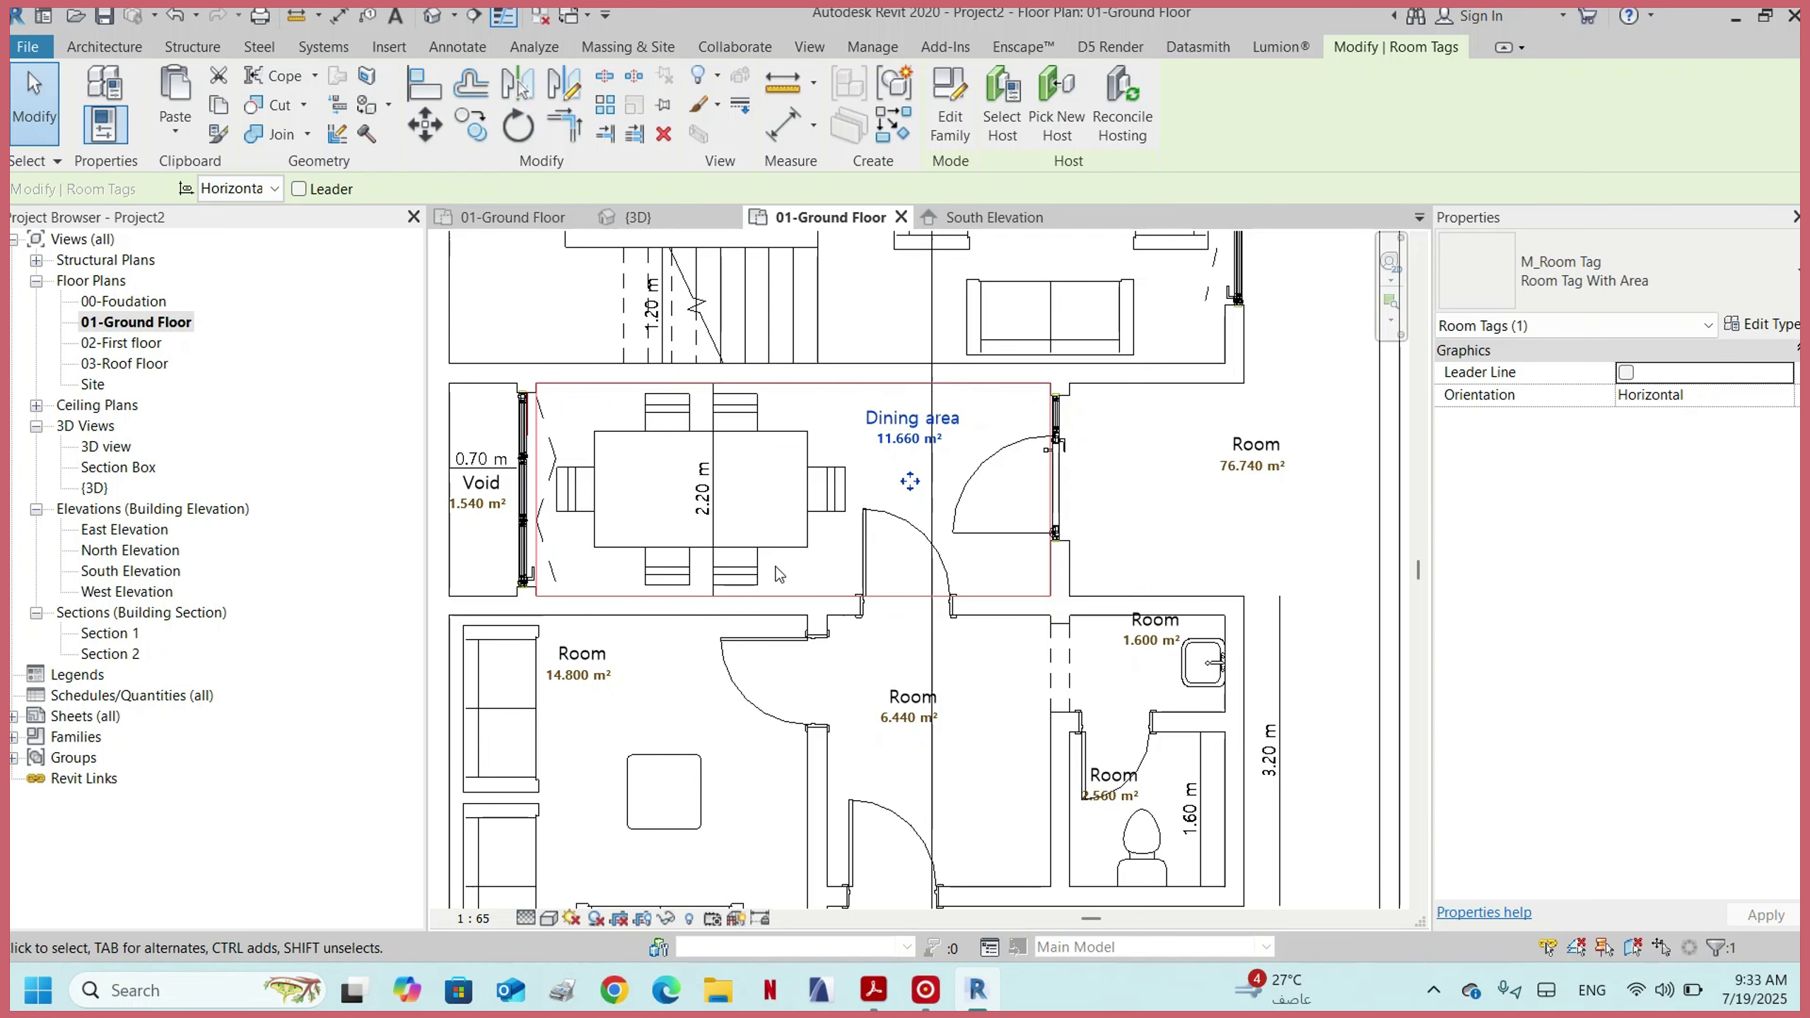
# - Name the outdoor room between the house and the boundary walls Landscape are
pyautogui.scroll(-3, 891, 492)
pyautogui.scroll(2, 916, 482)
pyautogui.click(910, 471)
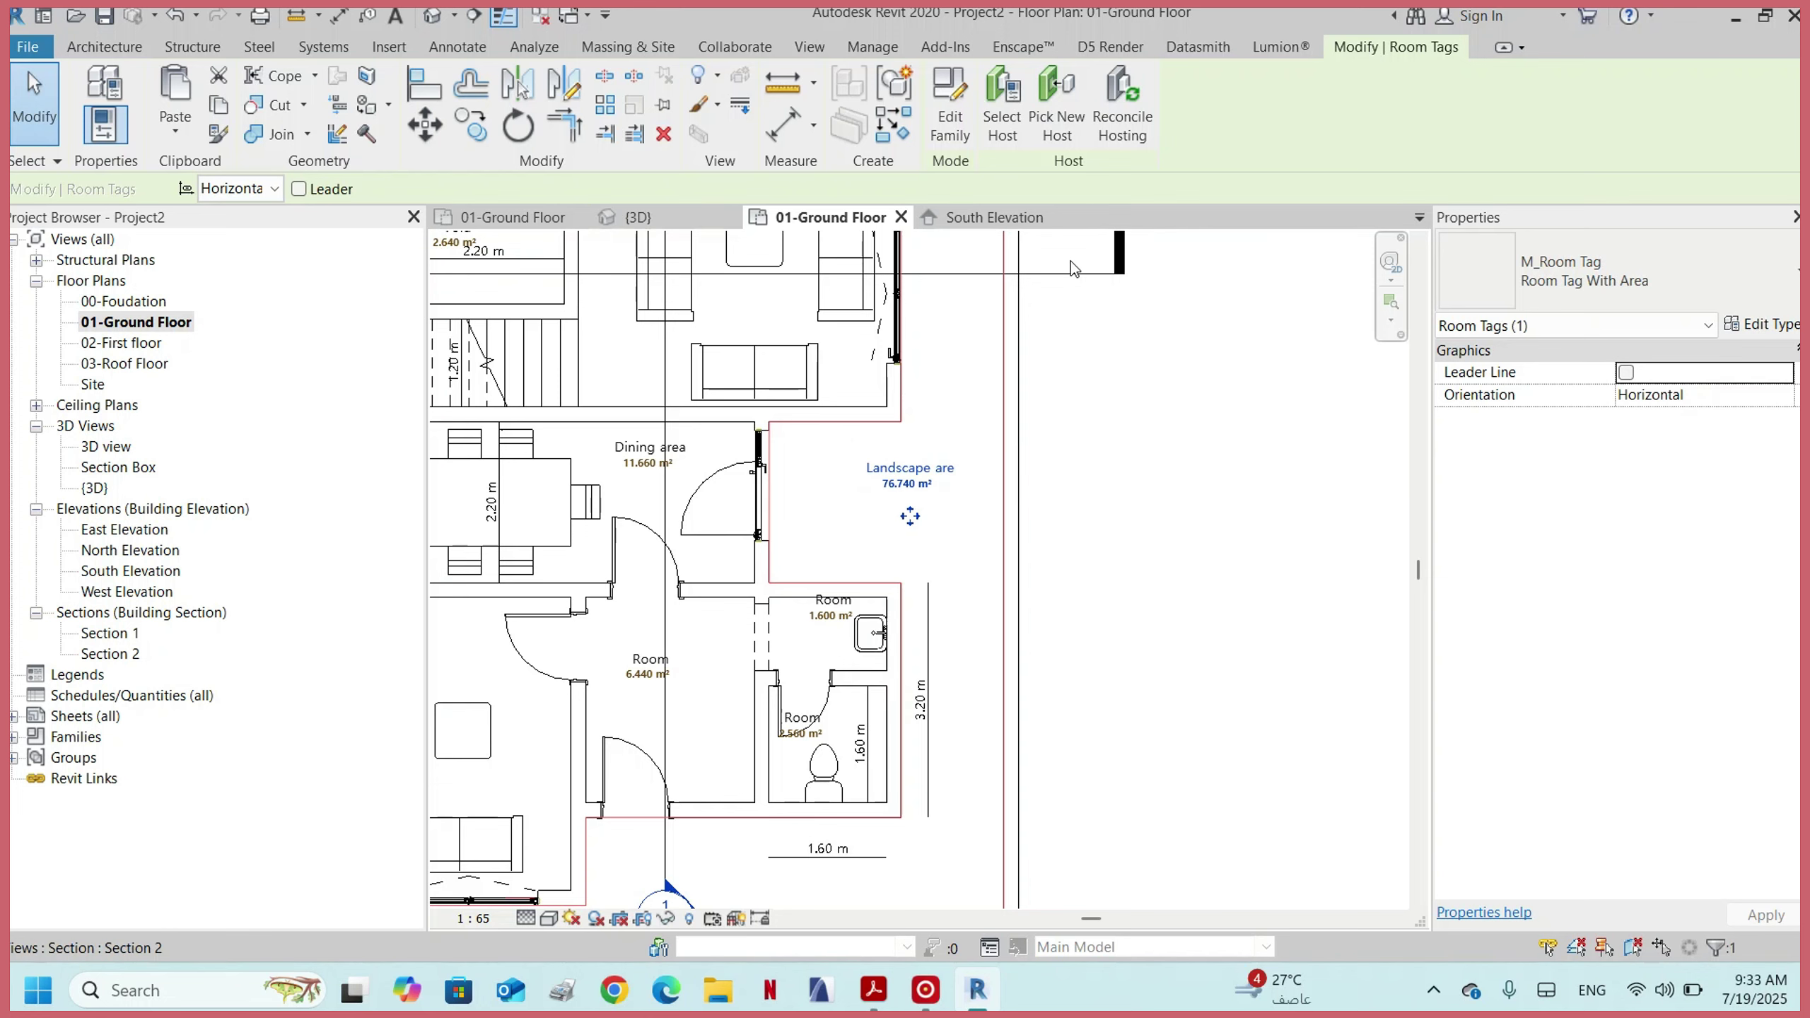
# - Centre the front sofa room's tag above the coffee table and name the room Livingroom
pyautogui.scroll(-3, 1070, 261)
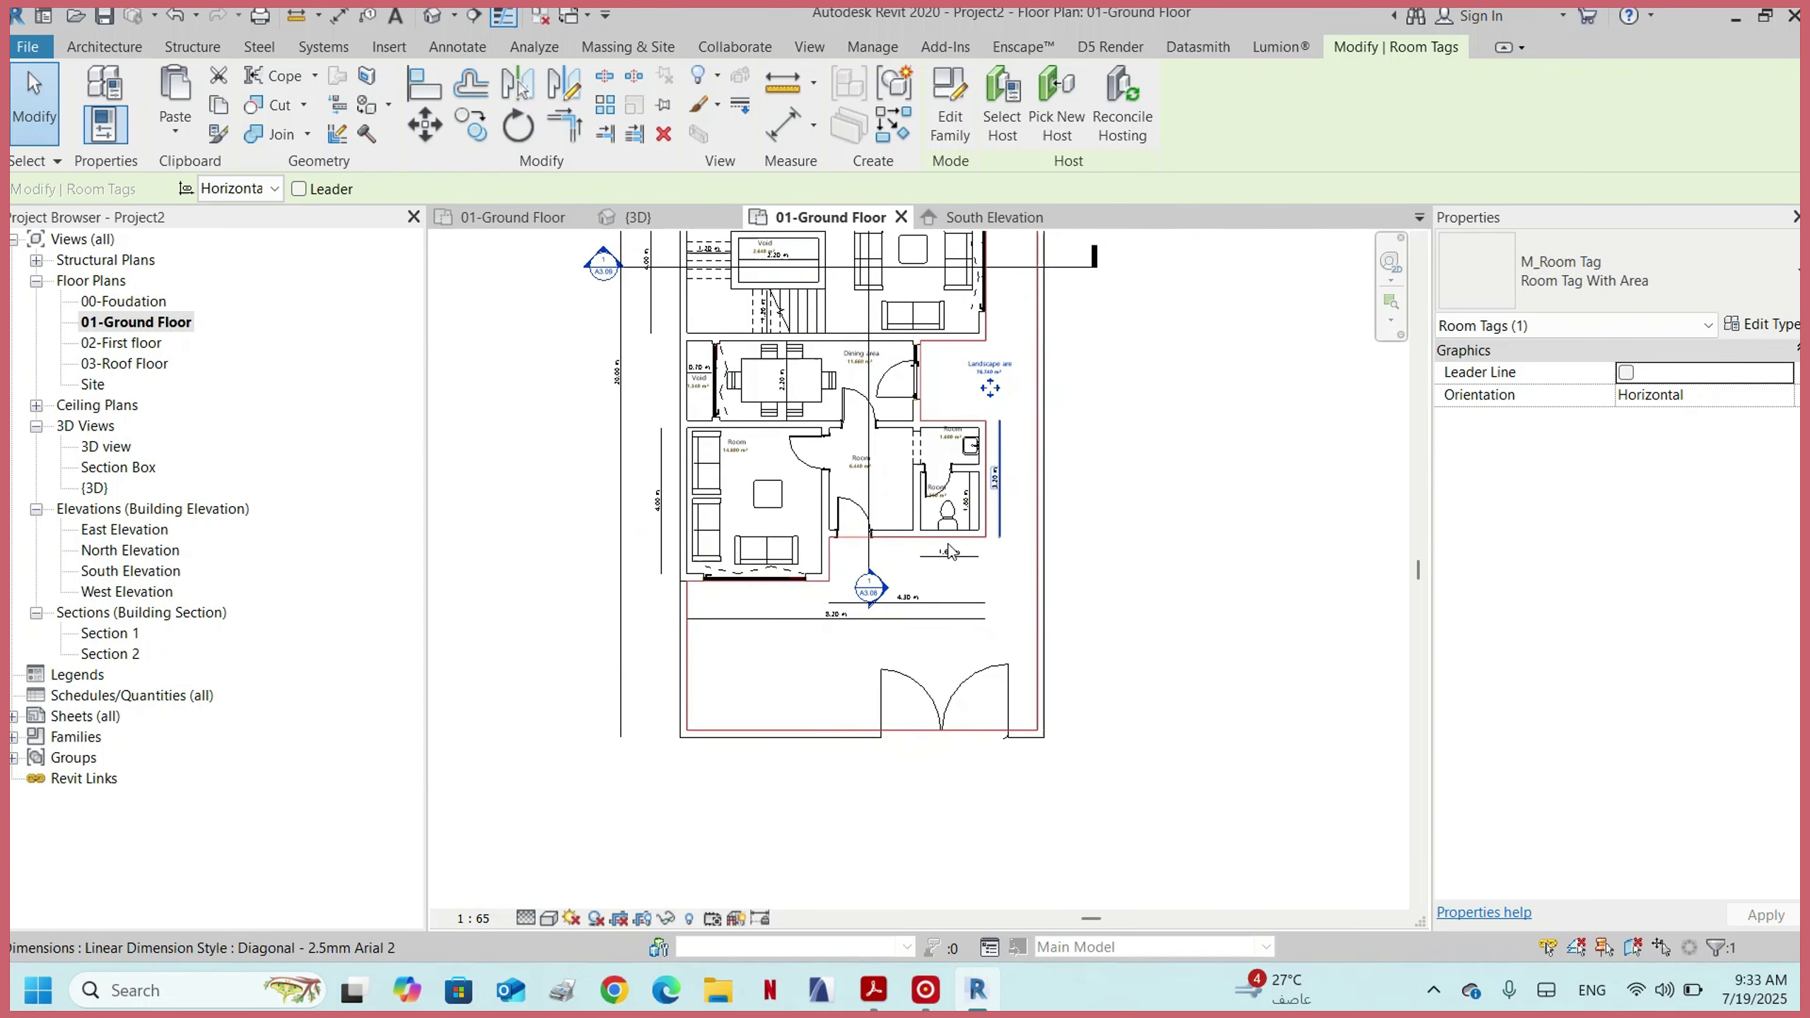
pyautogui.scroll(4, 767, 510)
pyautogui.moveTo(684, 361); pyautogui.dragTo(754, 401)
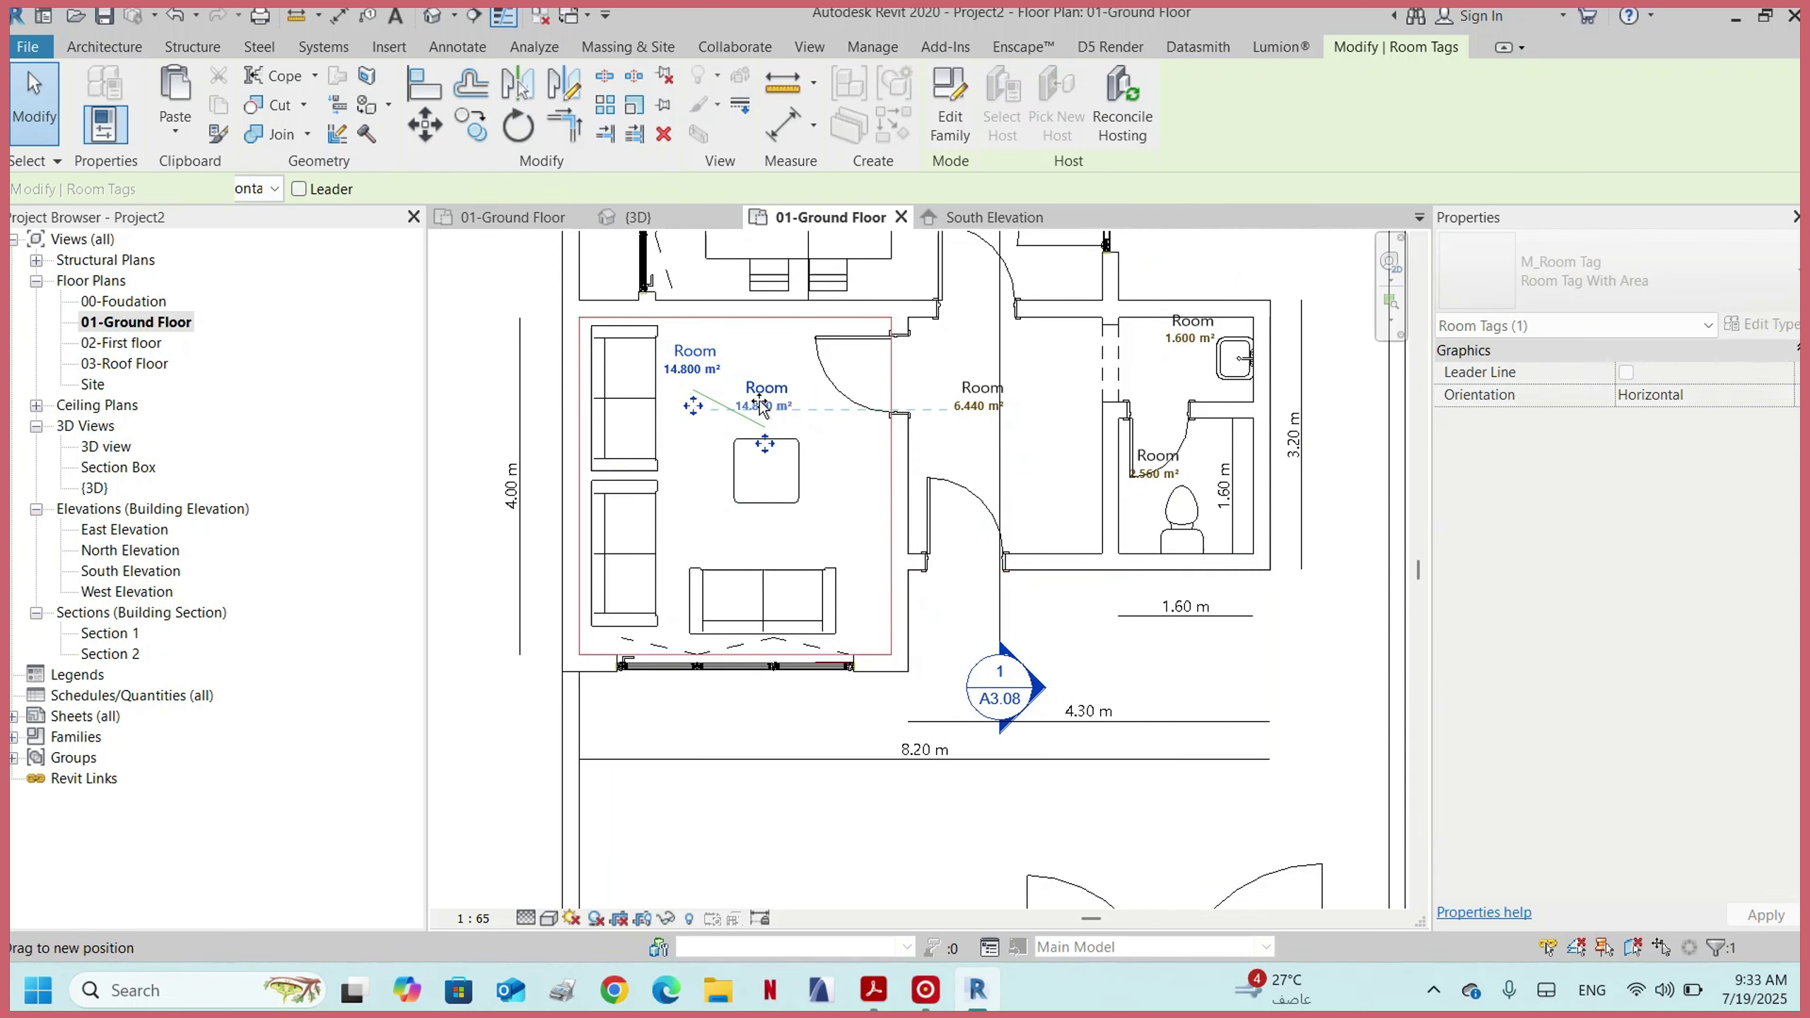
pyautogui.click(770, 410)
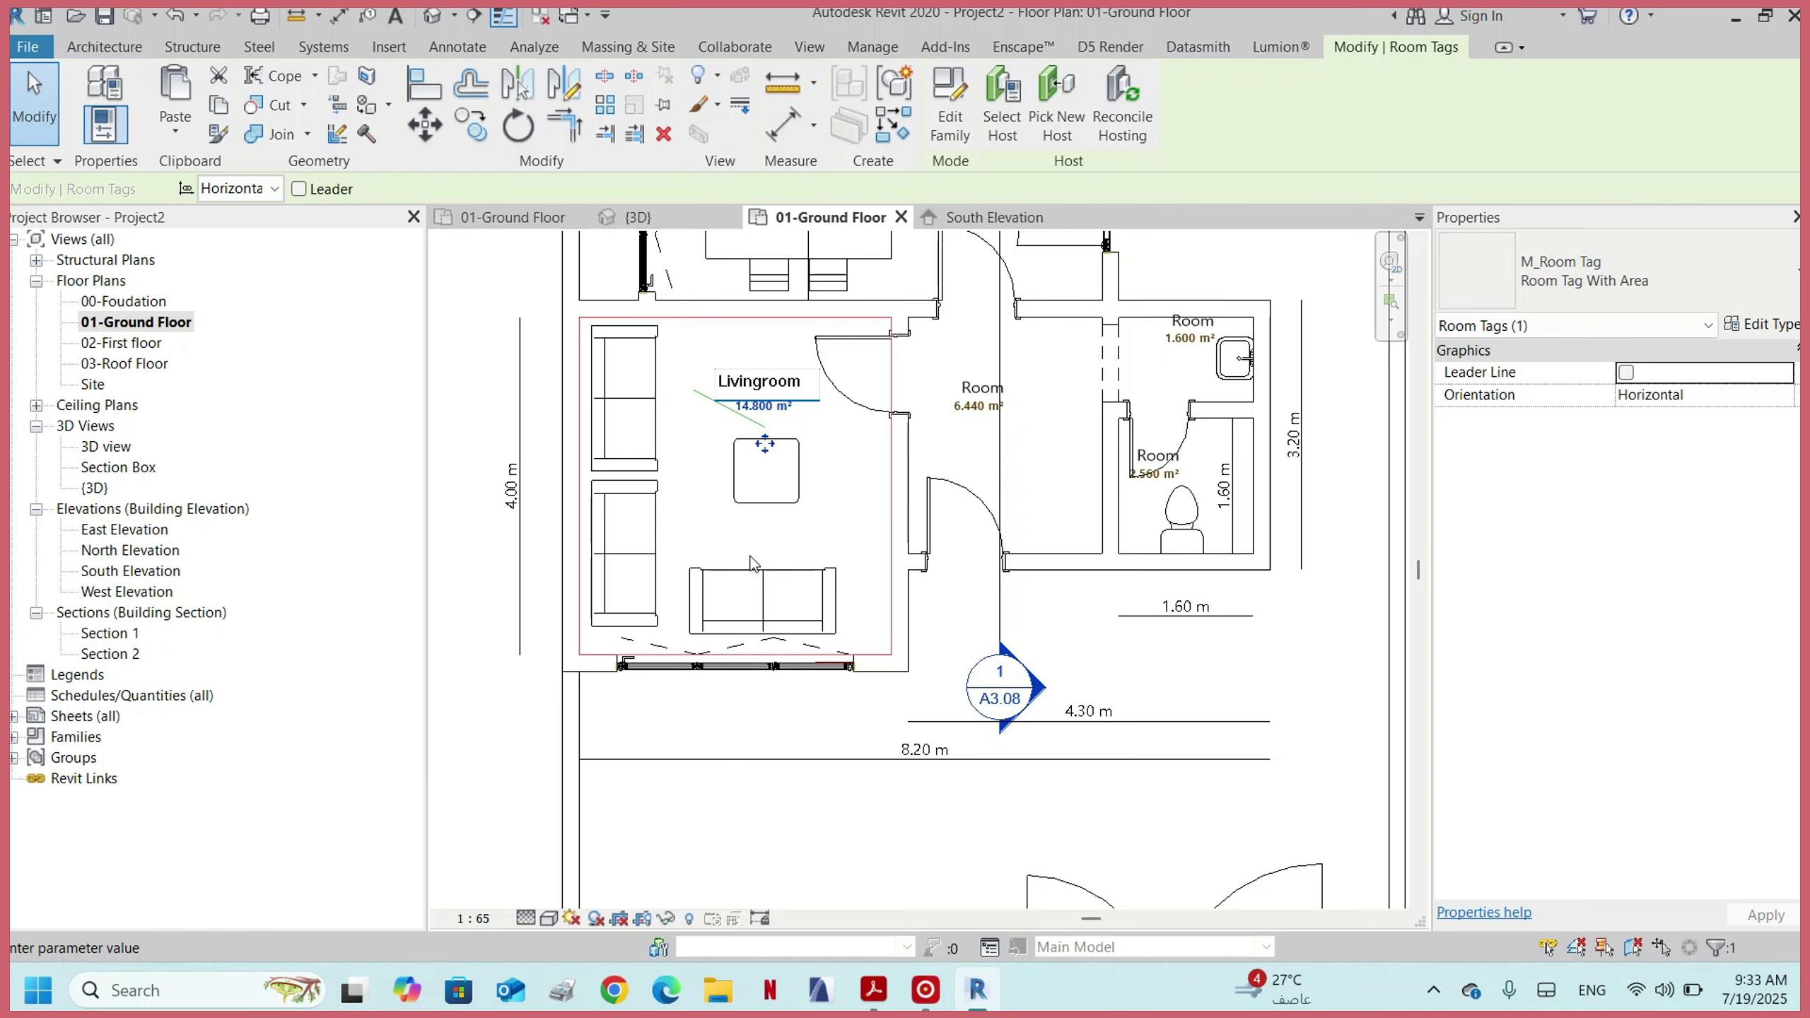
# - Rename the 6.440 m² hall between the Livingroom and the washbasin room Cr
pyautogui.click(940, 387)
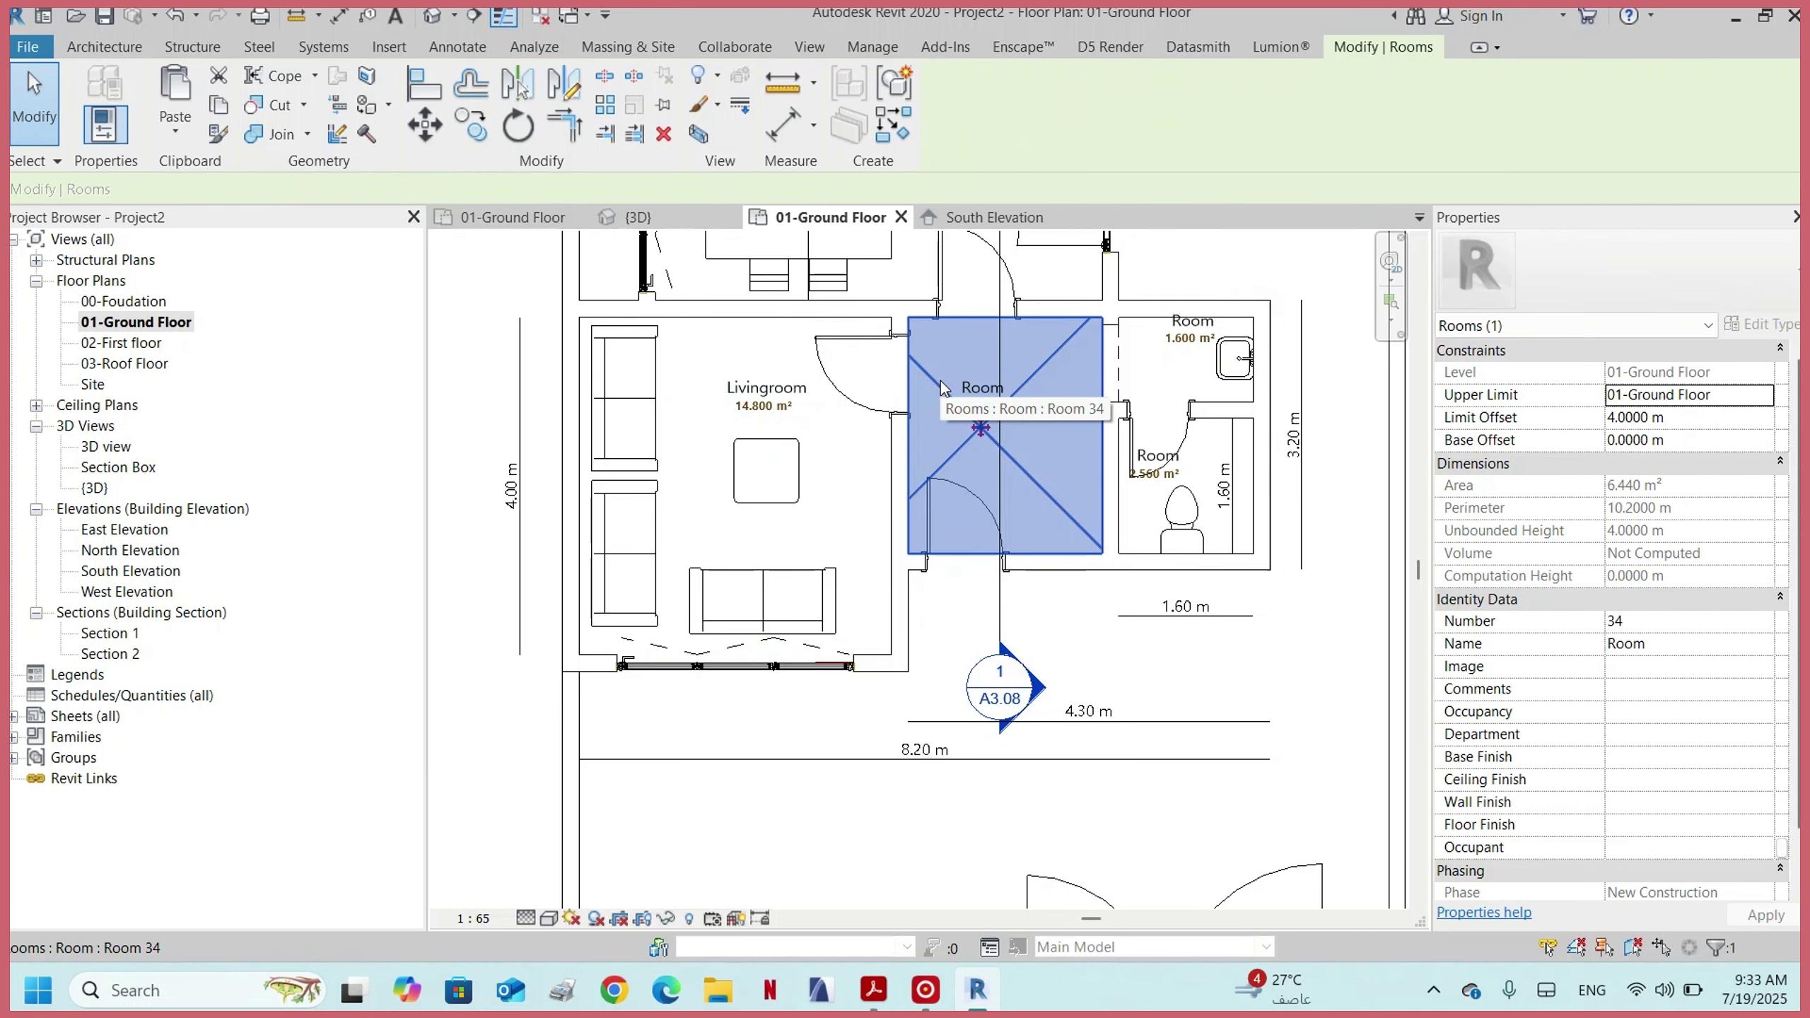
pyautogui.click(948, 388)
pyautogui.click(977, 381)
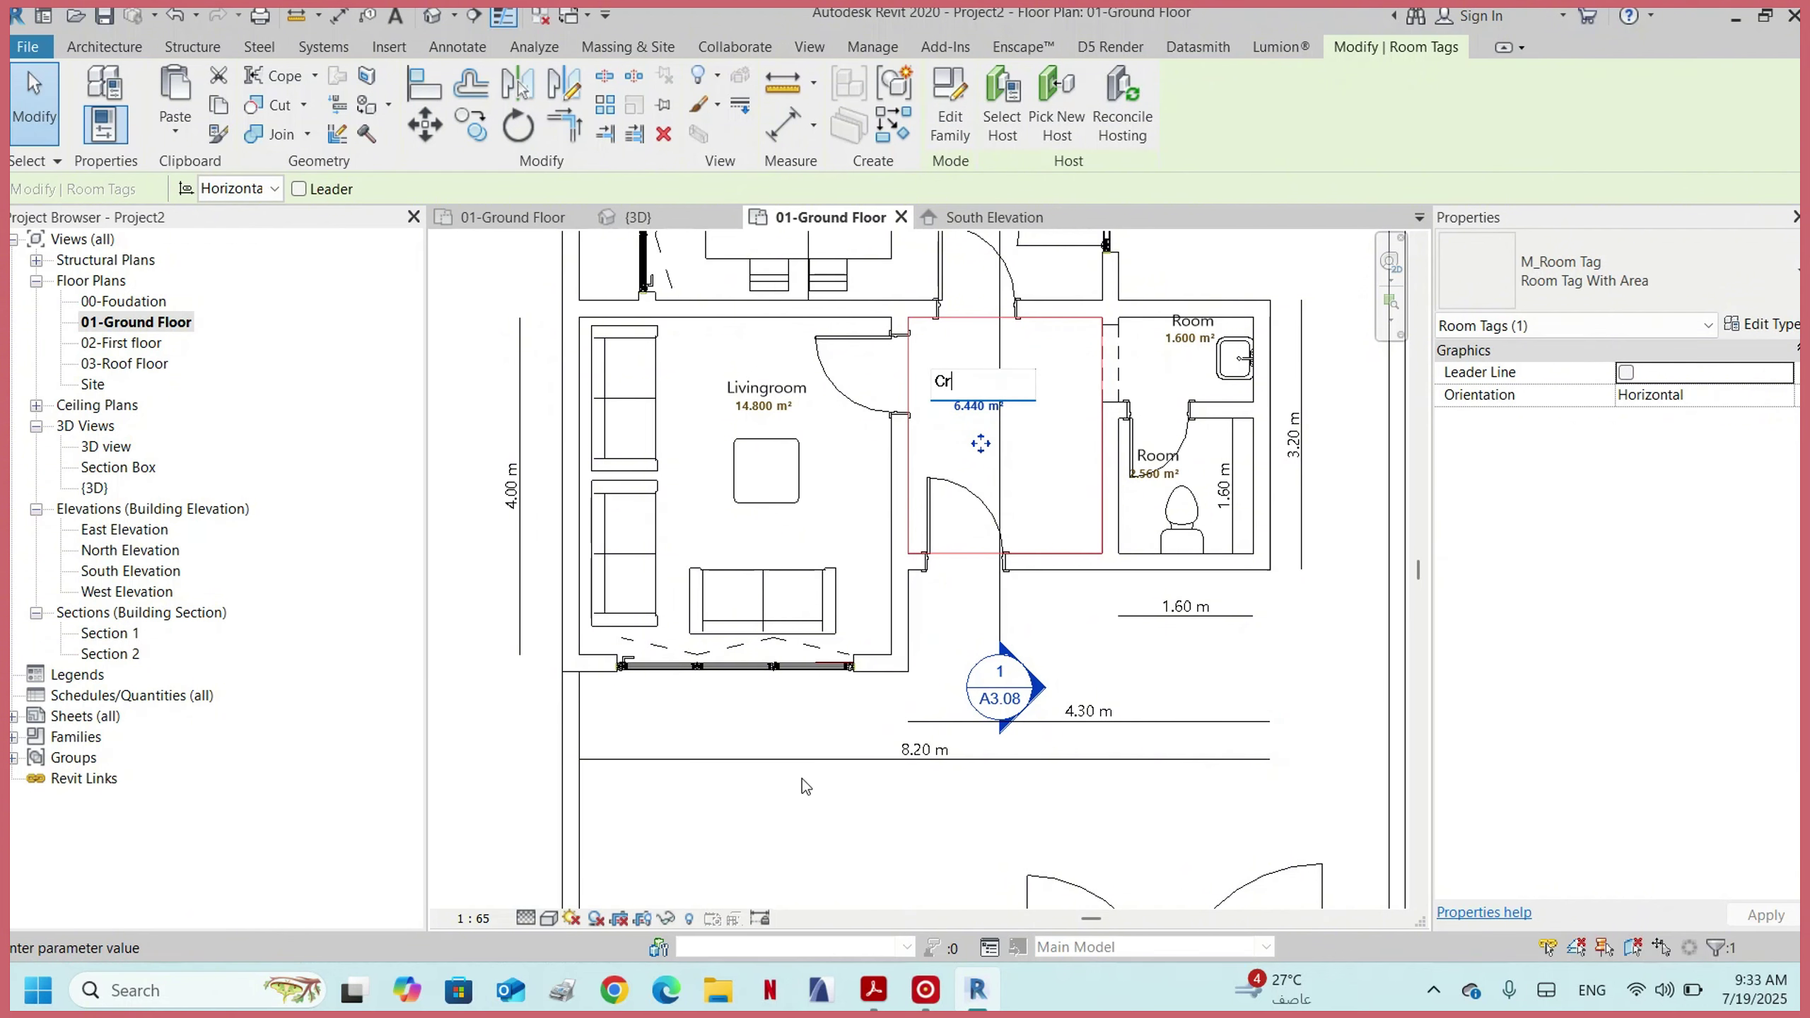
# - Move the washbasin room's tag clear of the upper wall and the basin, and name the room Int
pyautogui.scroll(-3, 807, 786)
pyautogui.scroll(5, 741, 499)
pyautogui.click(736, 451)
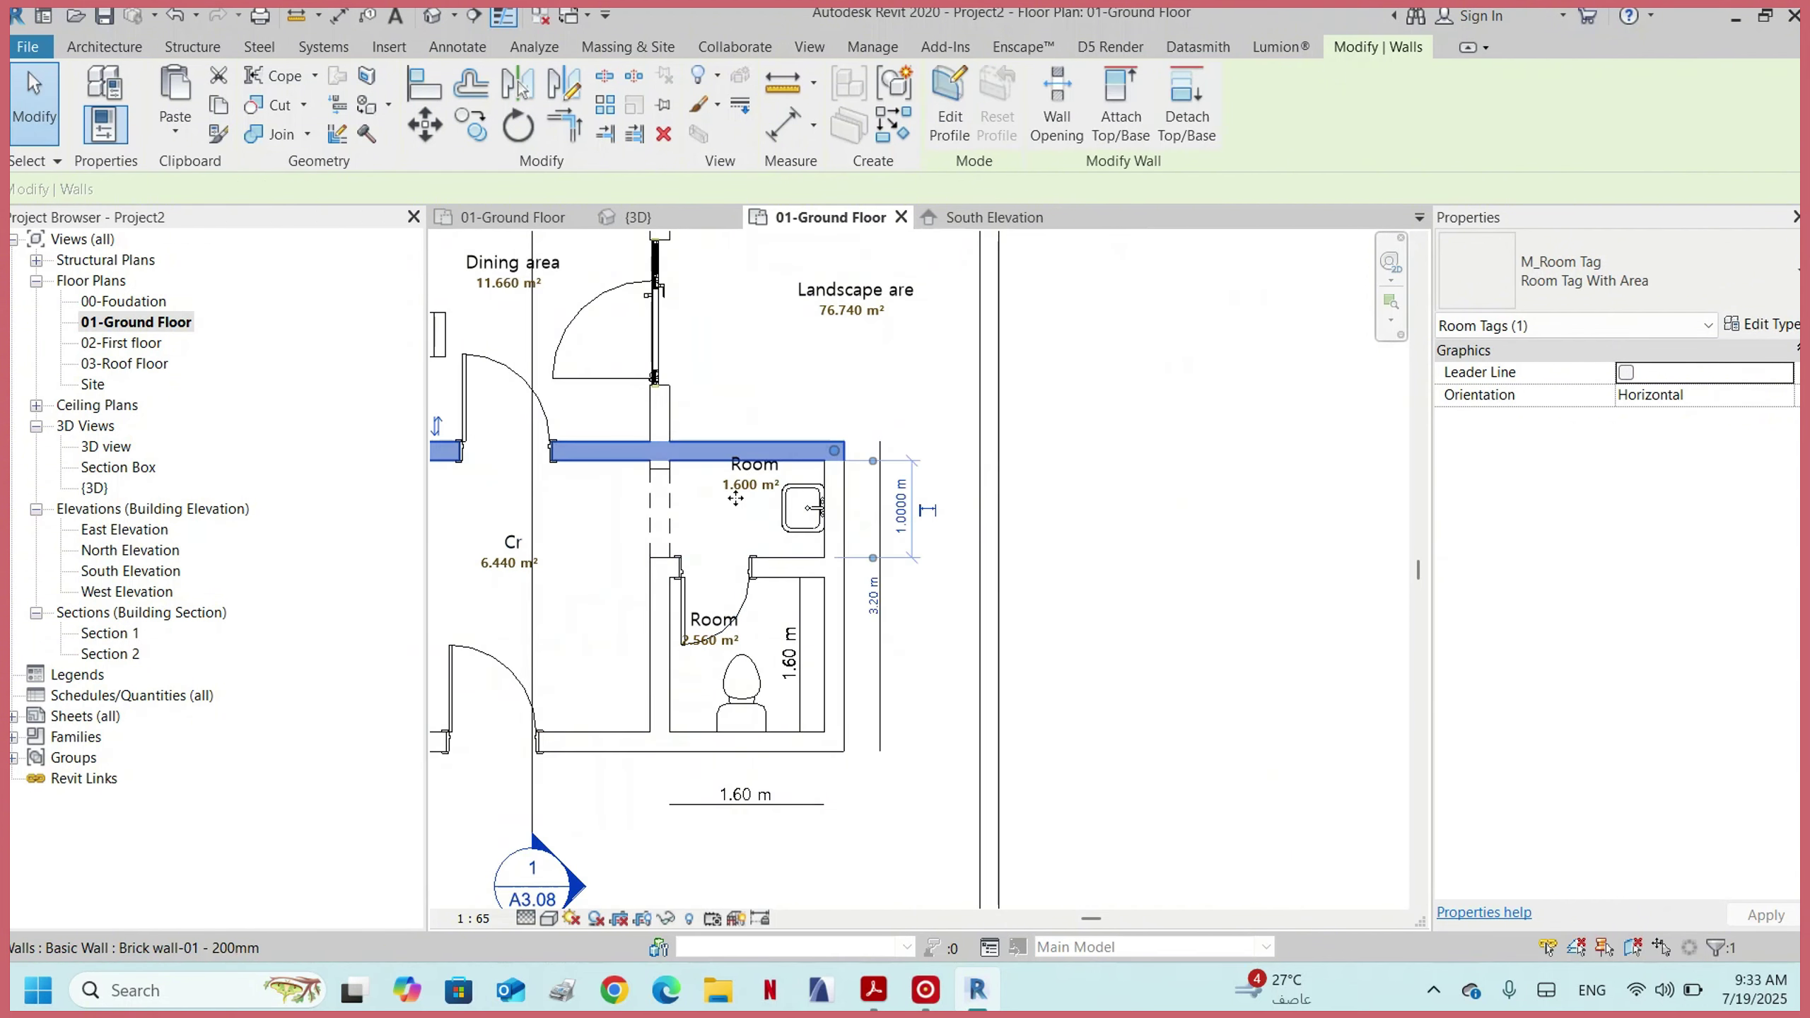
pyautogui.scroll(2, 762, 508)
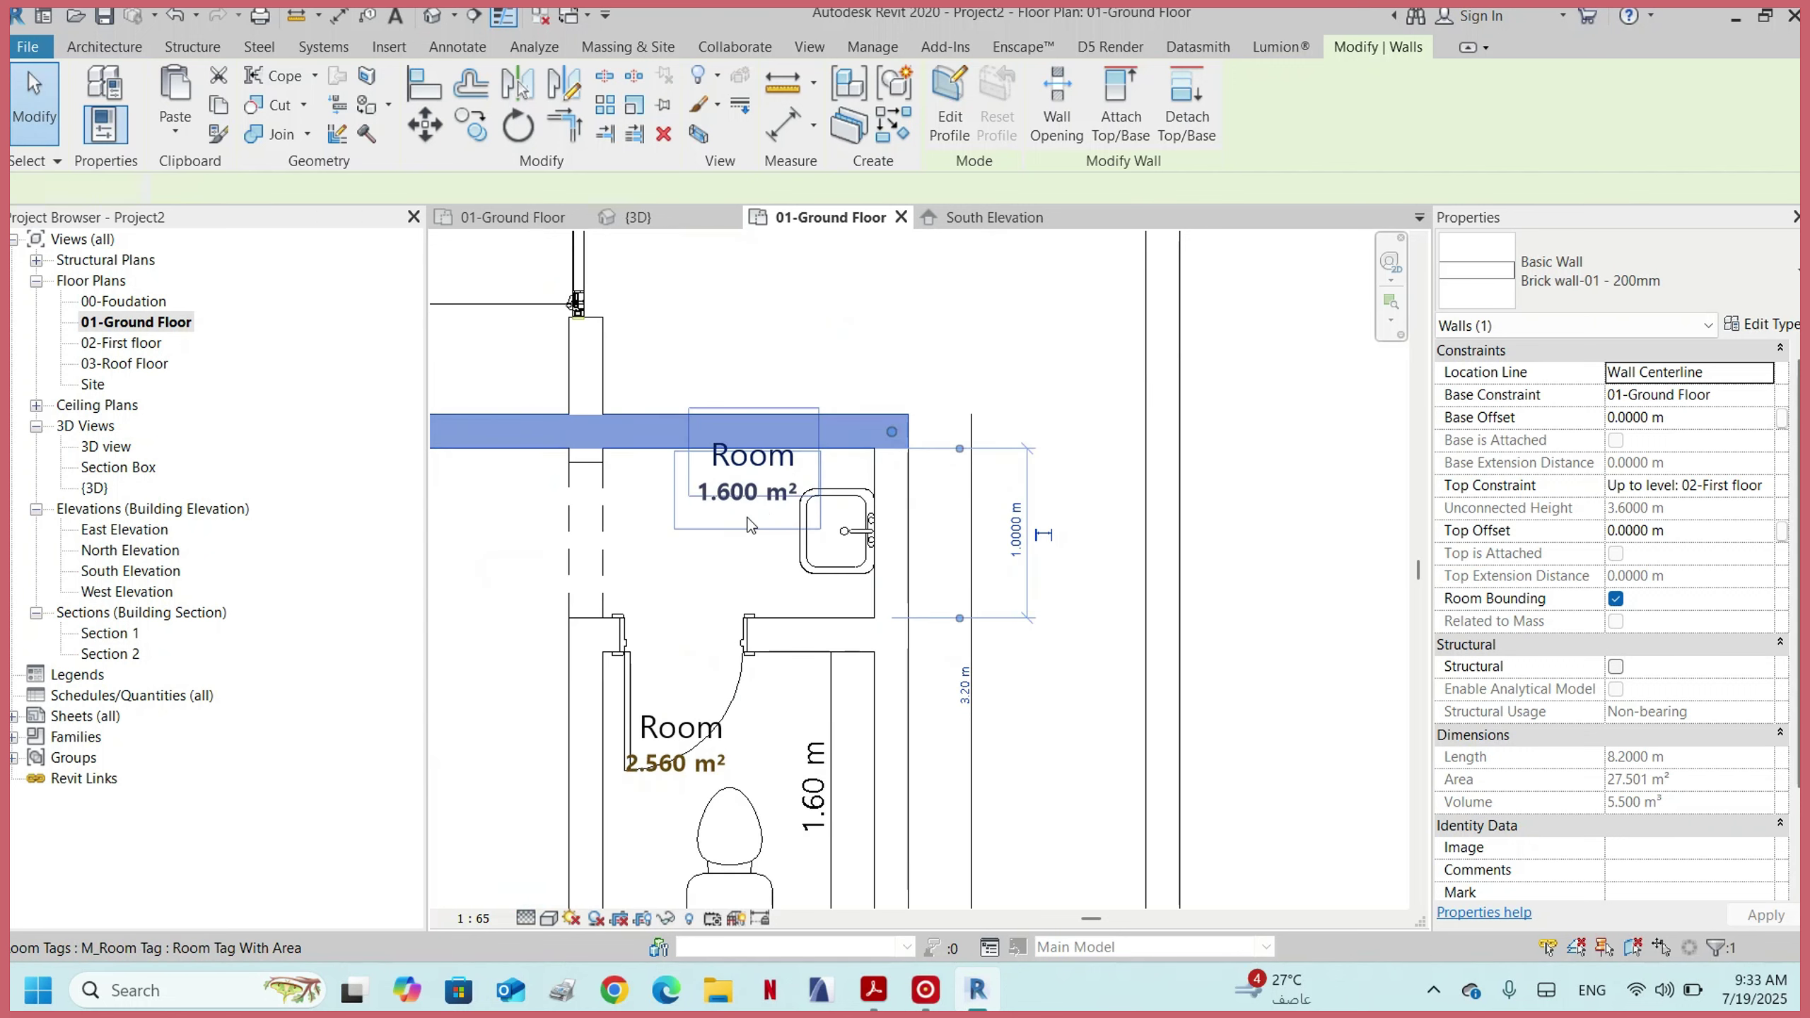
pyautogui.click(748, 525)
pyautogui.click(763, 487)
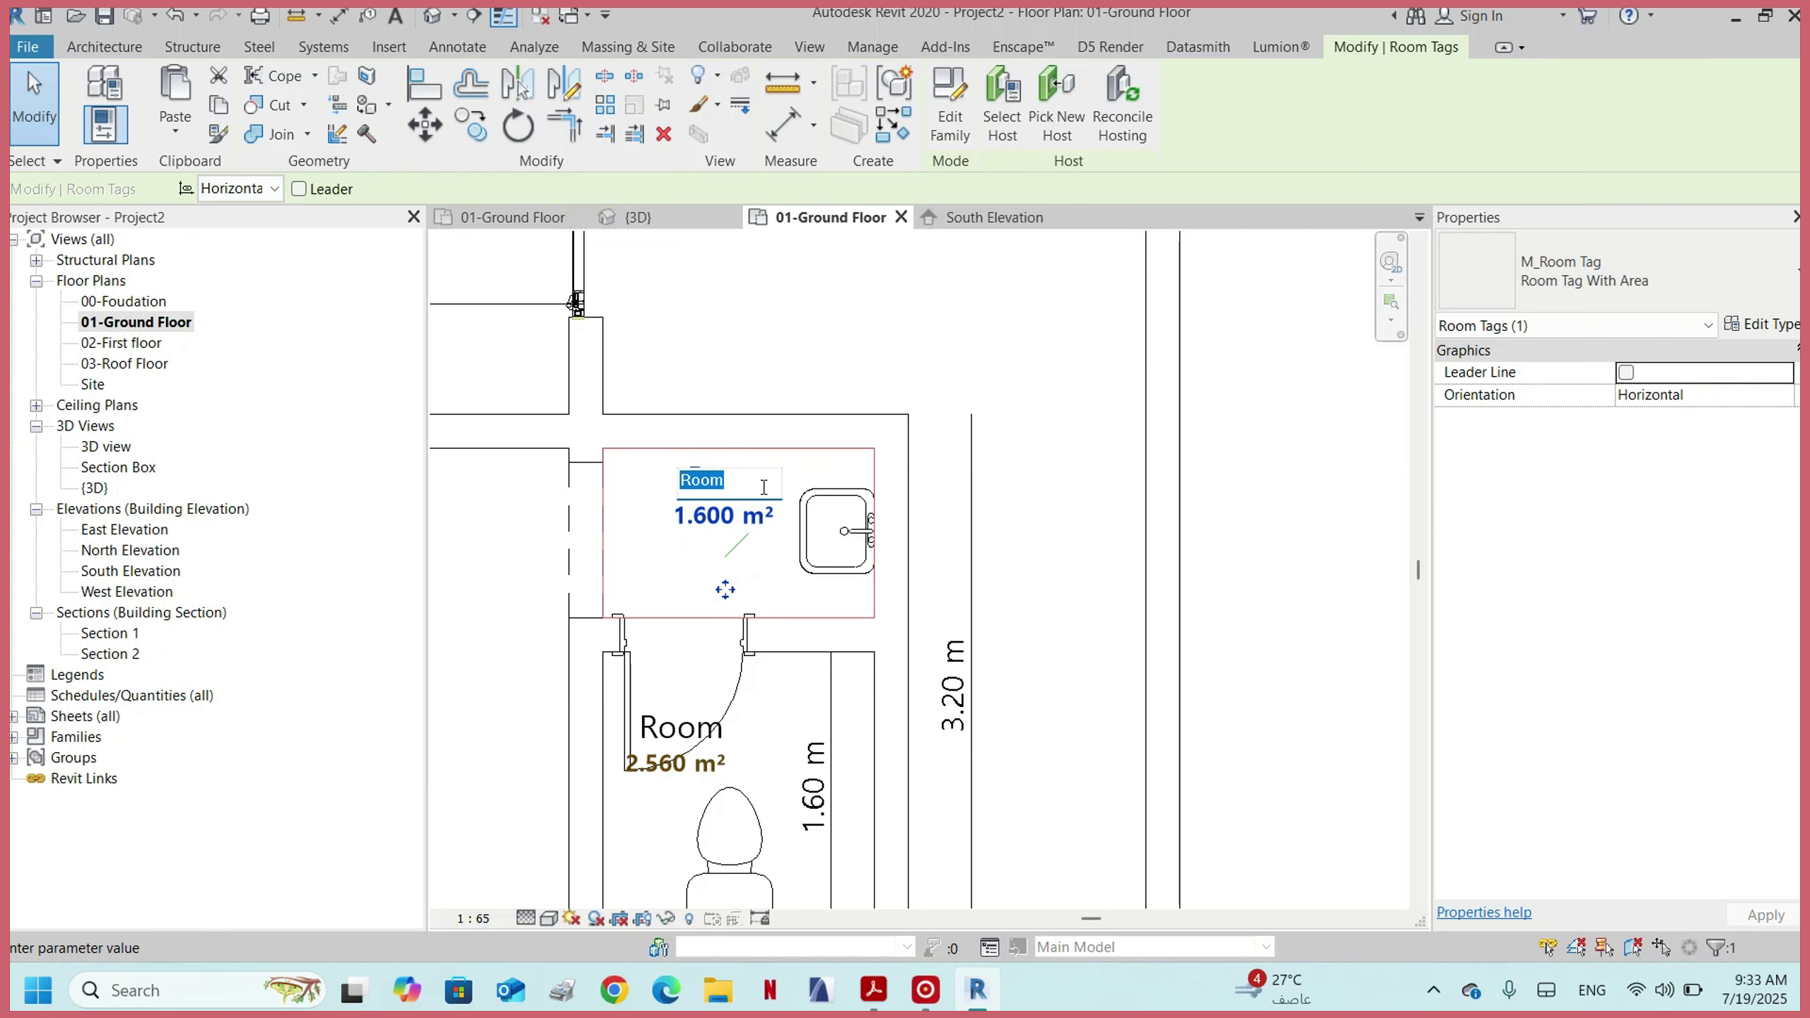
pyautogui.press('BackSpace')
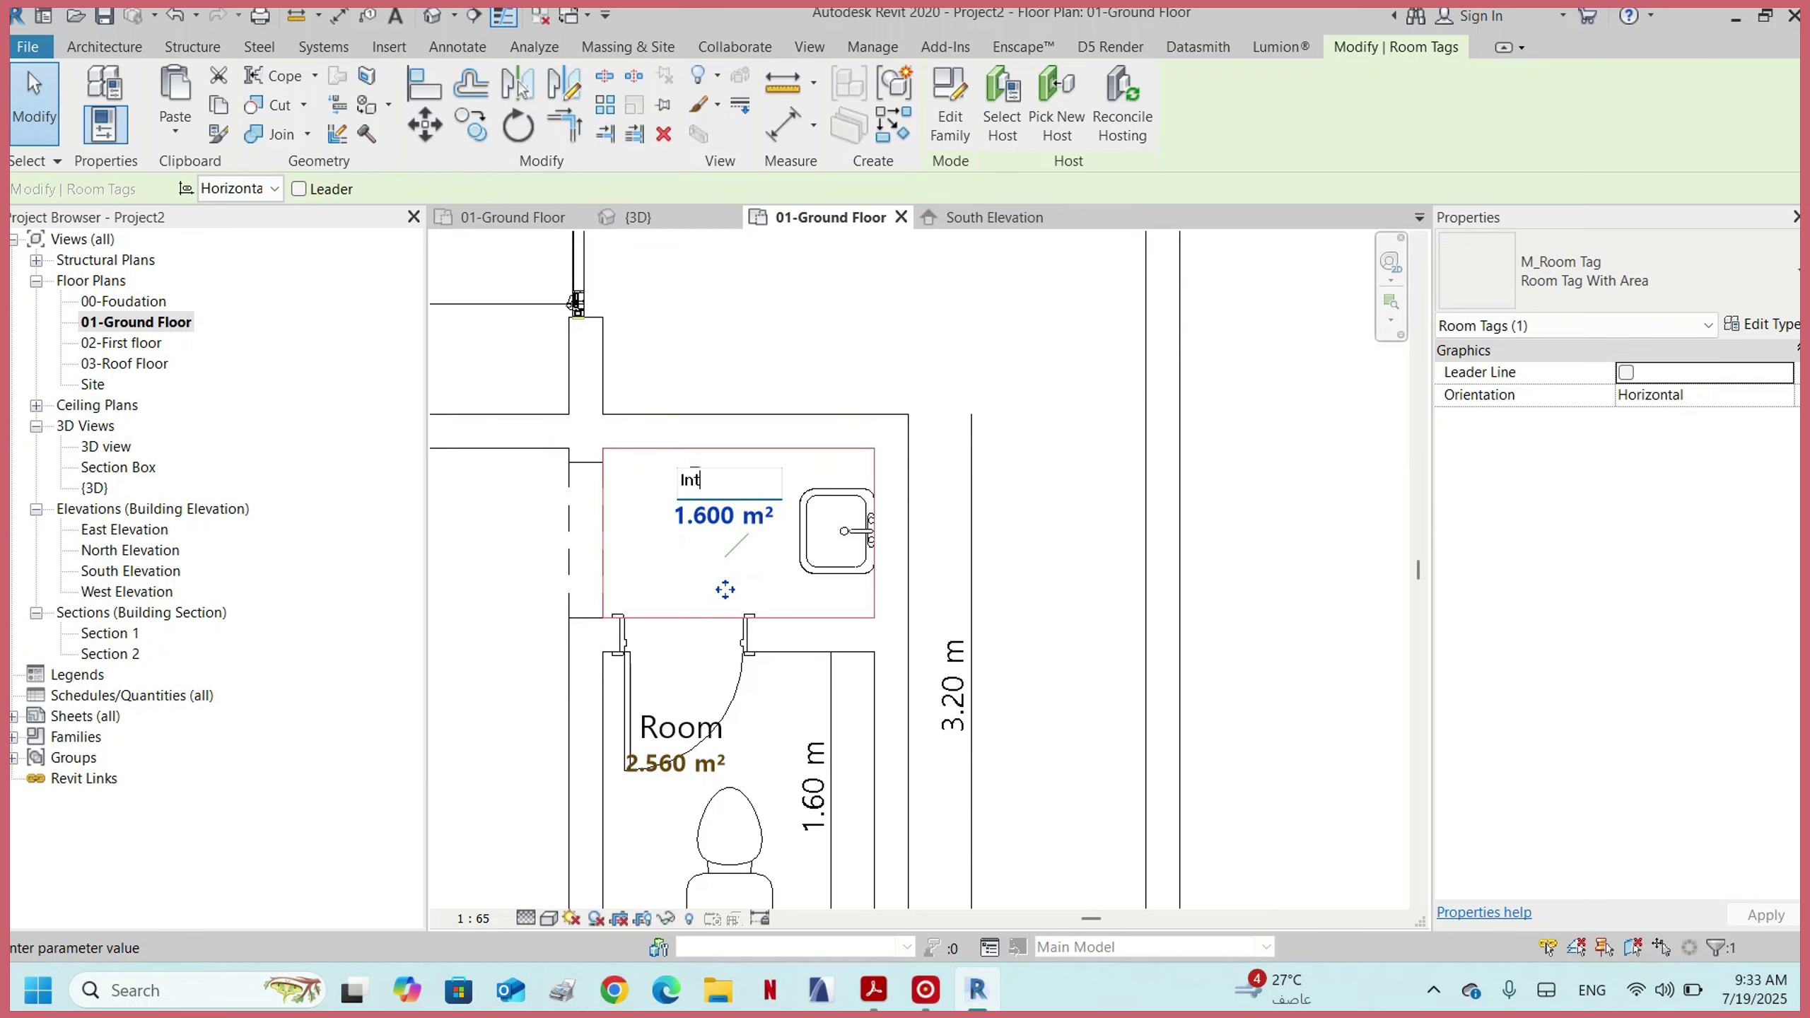
# - Name the toilet room Wc and shift its tag sideways so it sits above the toilet
pyautogui.scroll(-3, 963, 315)
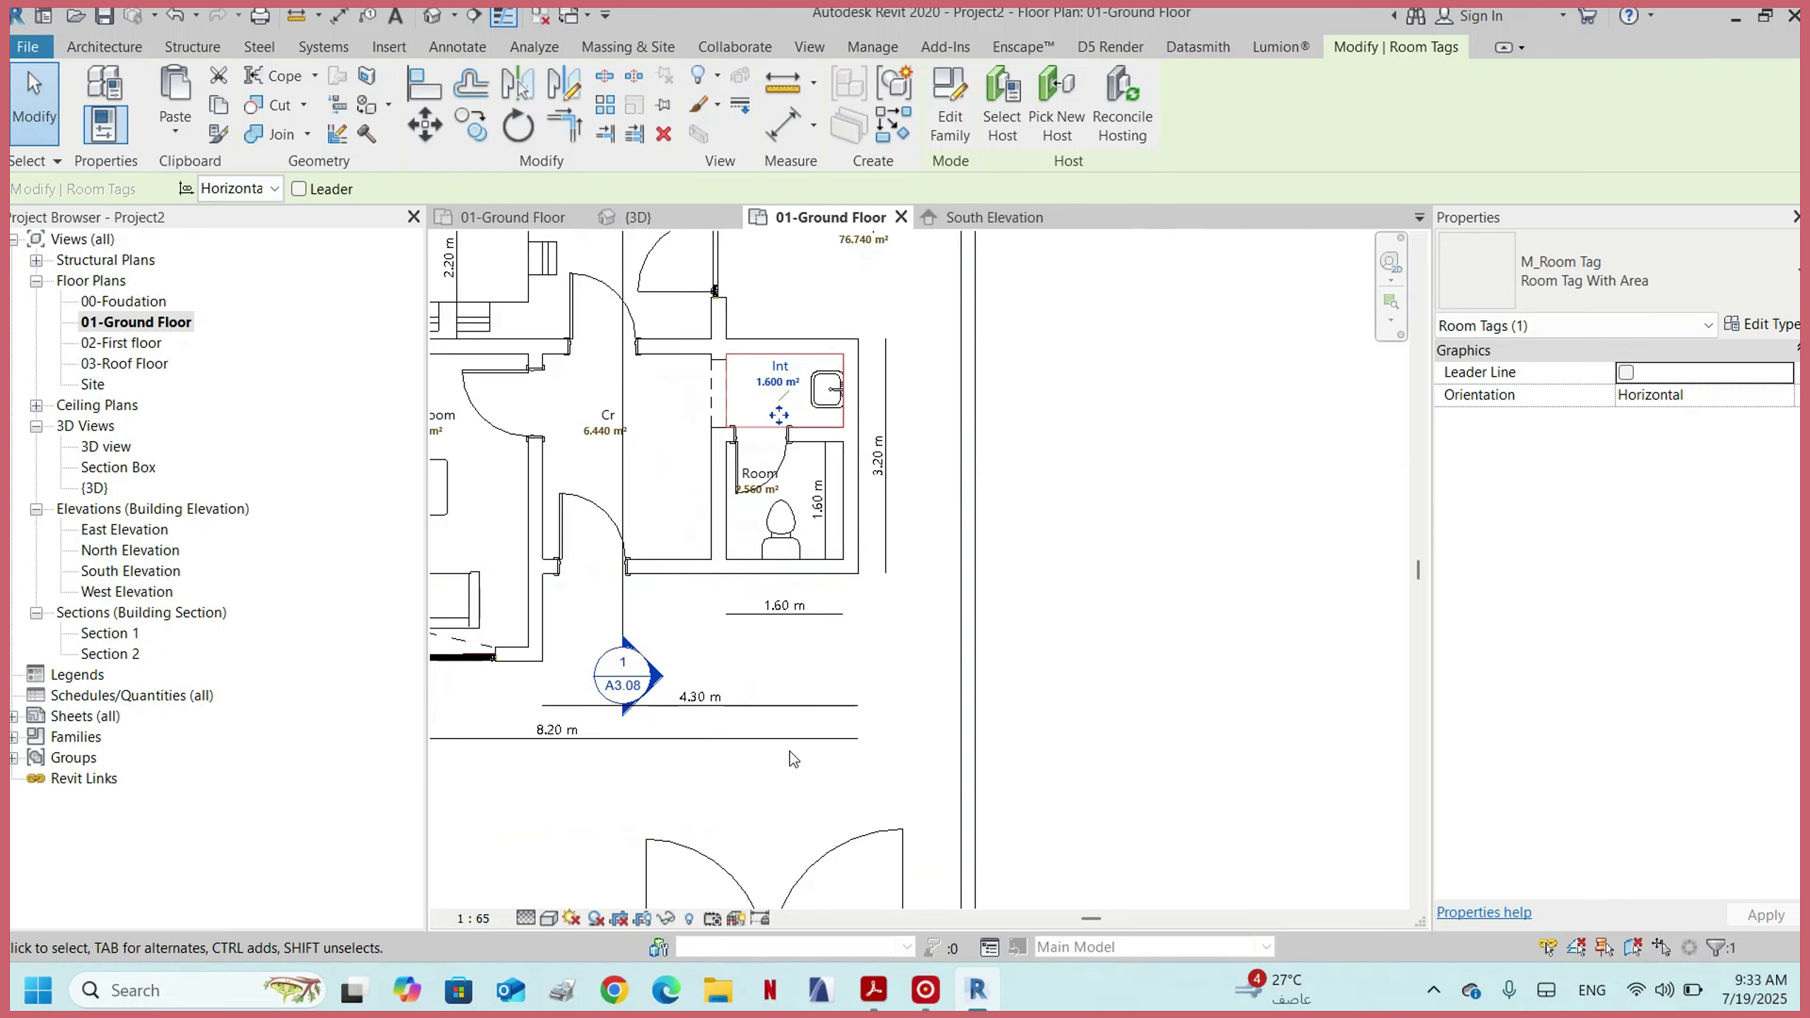
pyautogui.scroll(3, 693, 274)
pyautogui.click(748, 289)
pyautogui.write('W')
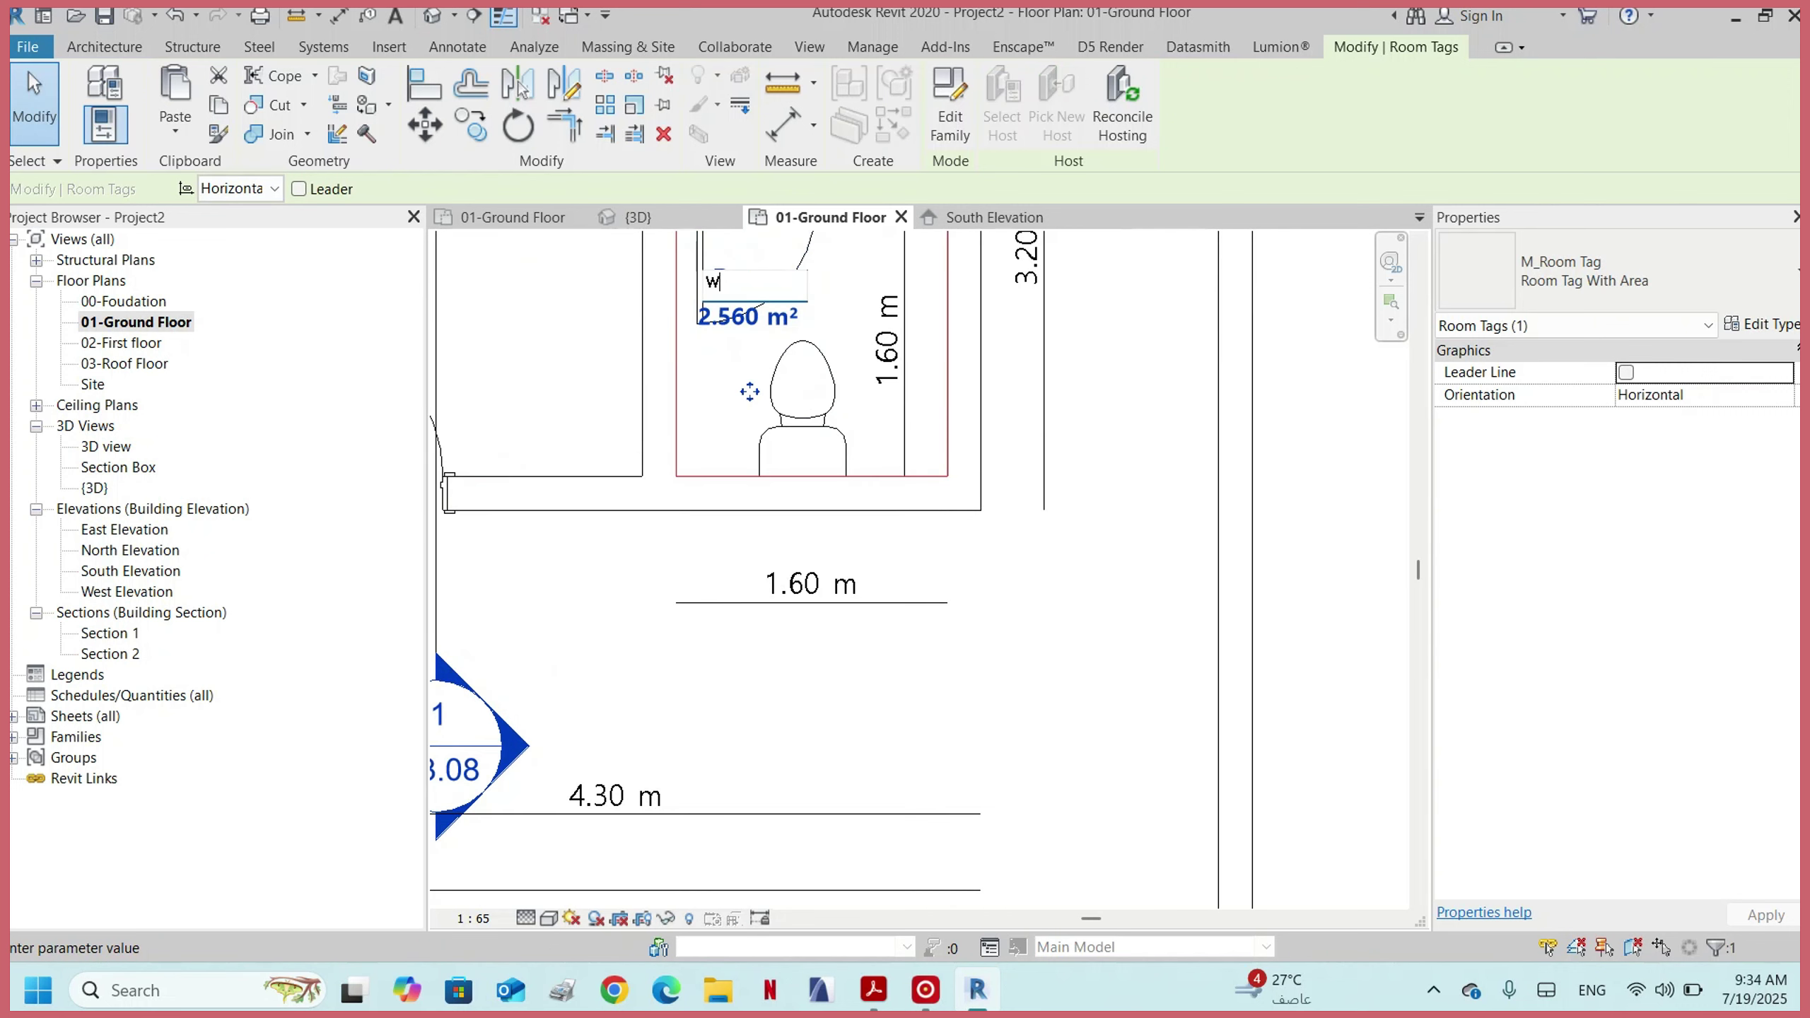
pyautogui.write('c')
pyautogui.press('Return')
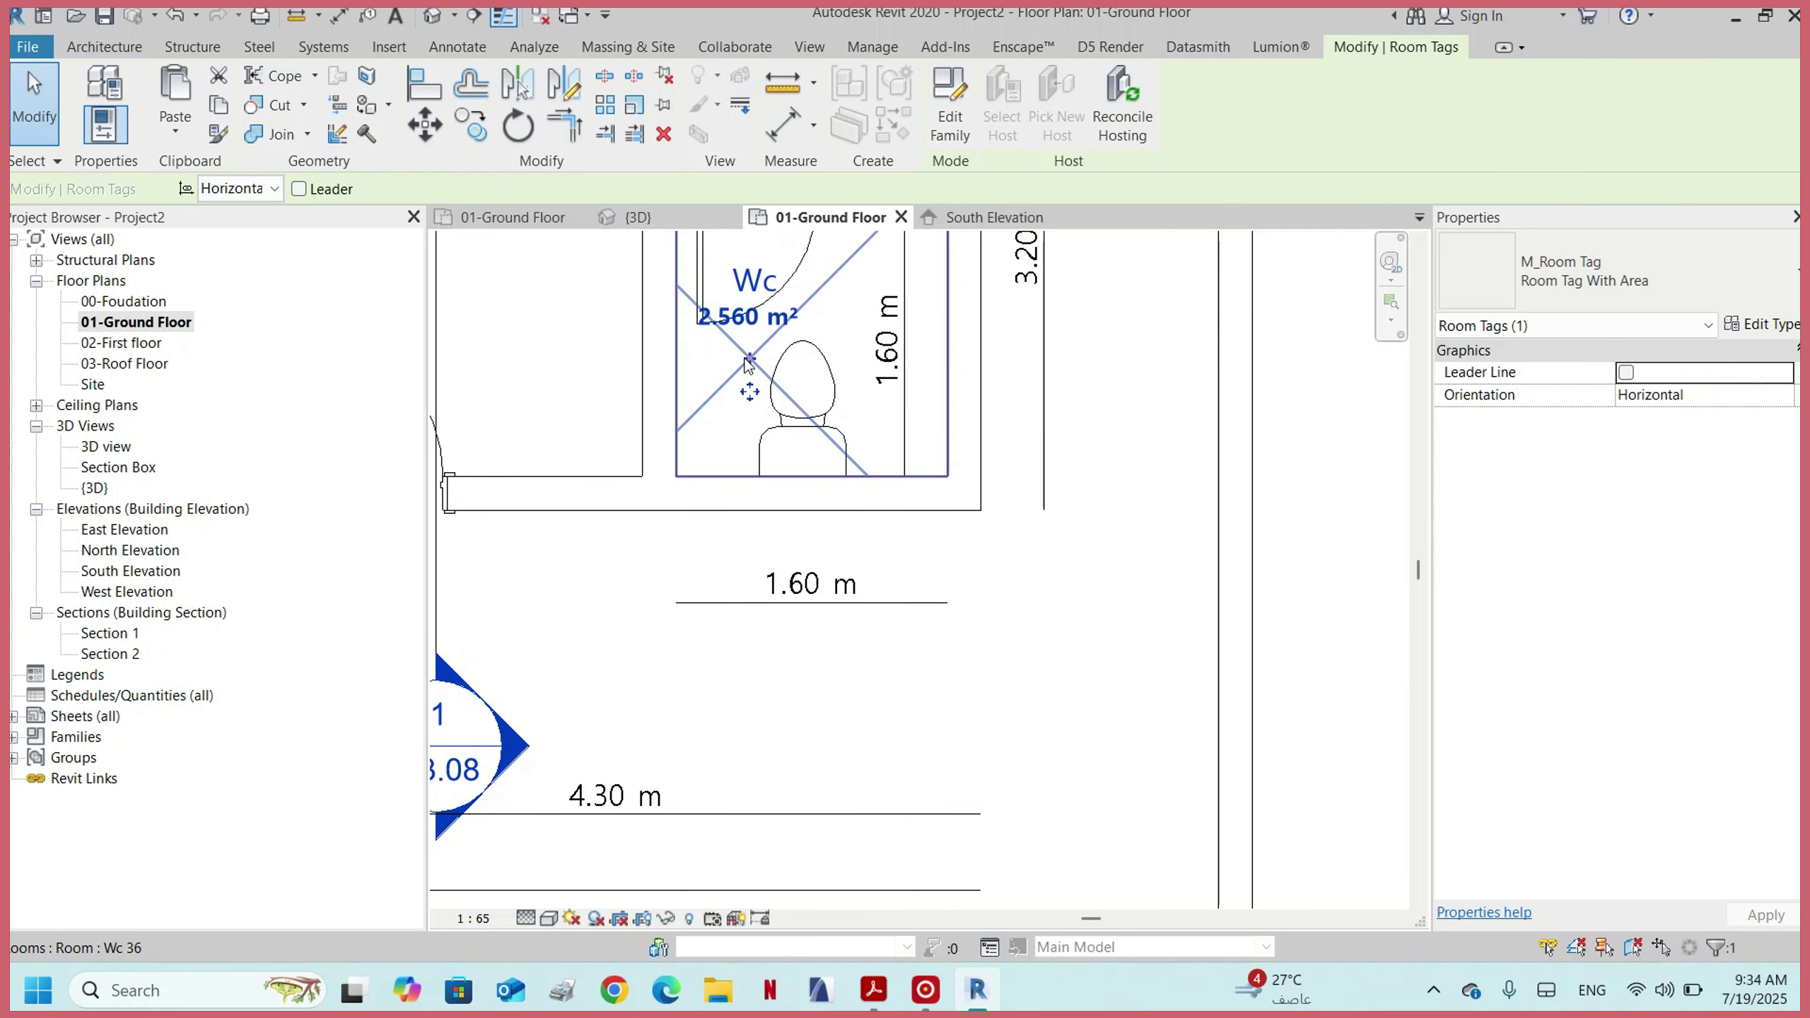
pyautogui.moveTo(761, 325); pyautogui.dragTo(848, 312)
pyautogui.scroll(-6, 820, 463)
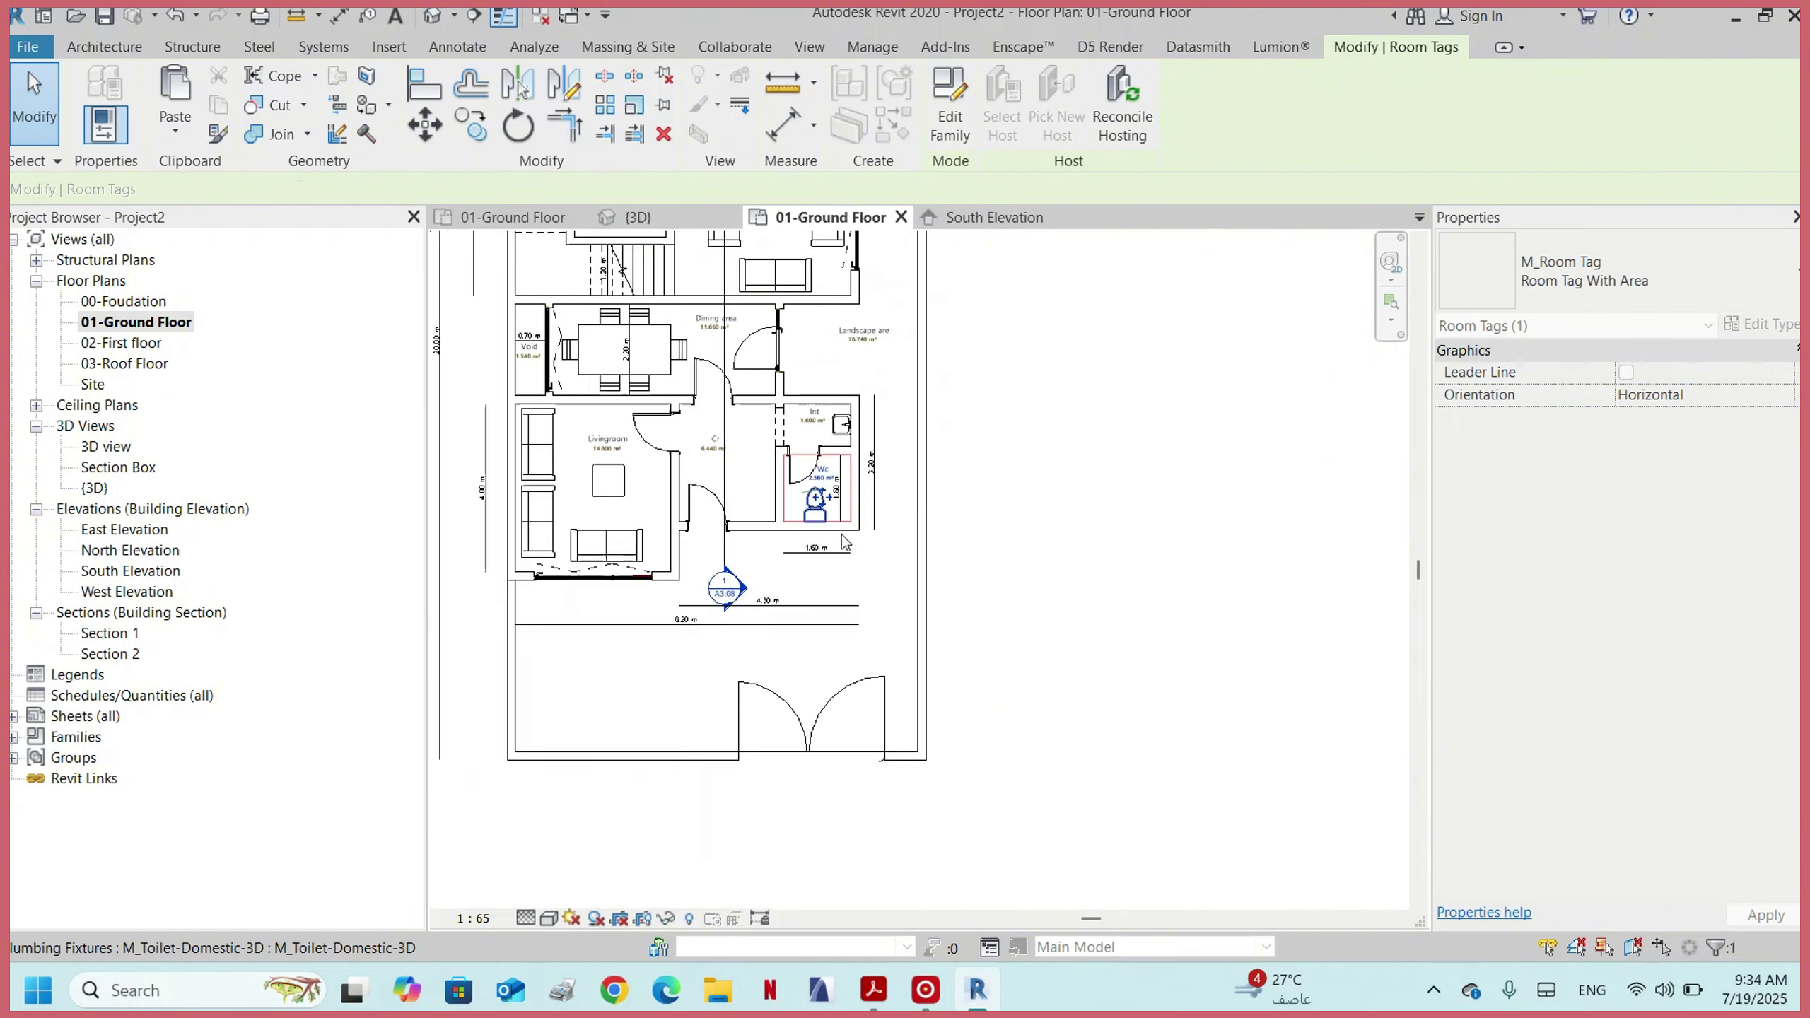
pyautogui.click(707, 638)
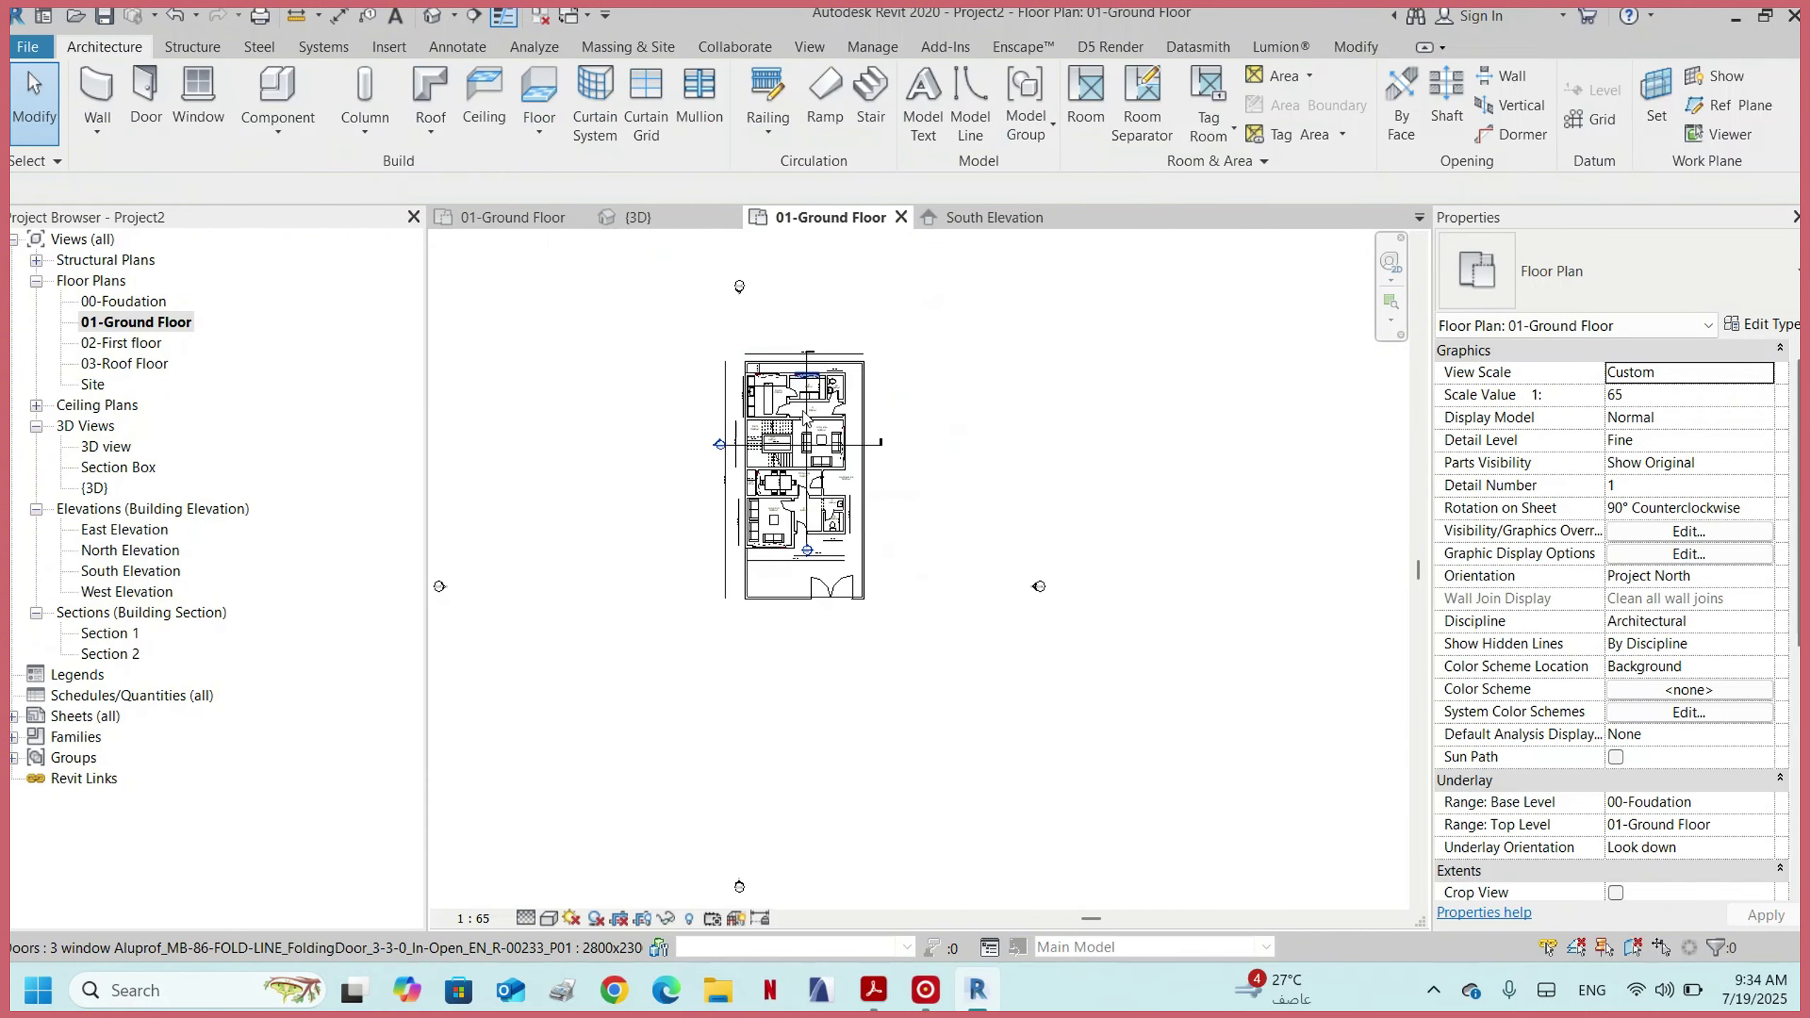
# - Check how rooms are coloured and listed in the room legend on the REV_0 ground floor plan
pyautogui.scroll(3, 748, 499)
pyautogui.click(542, 217)
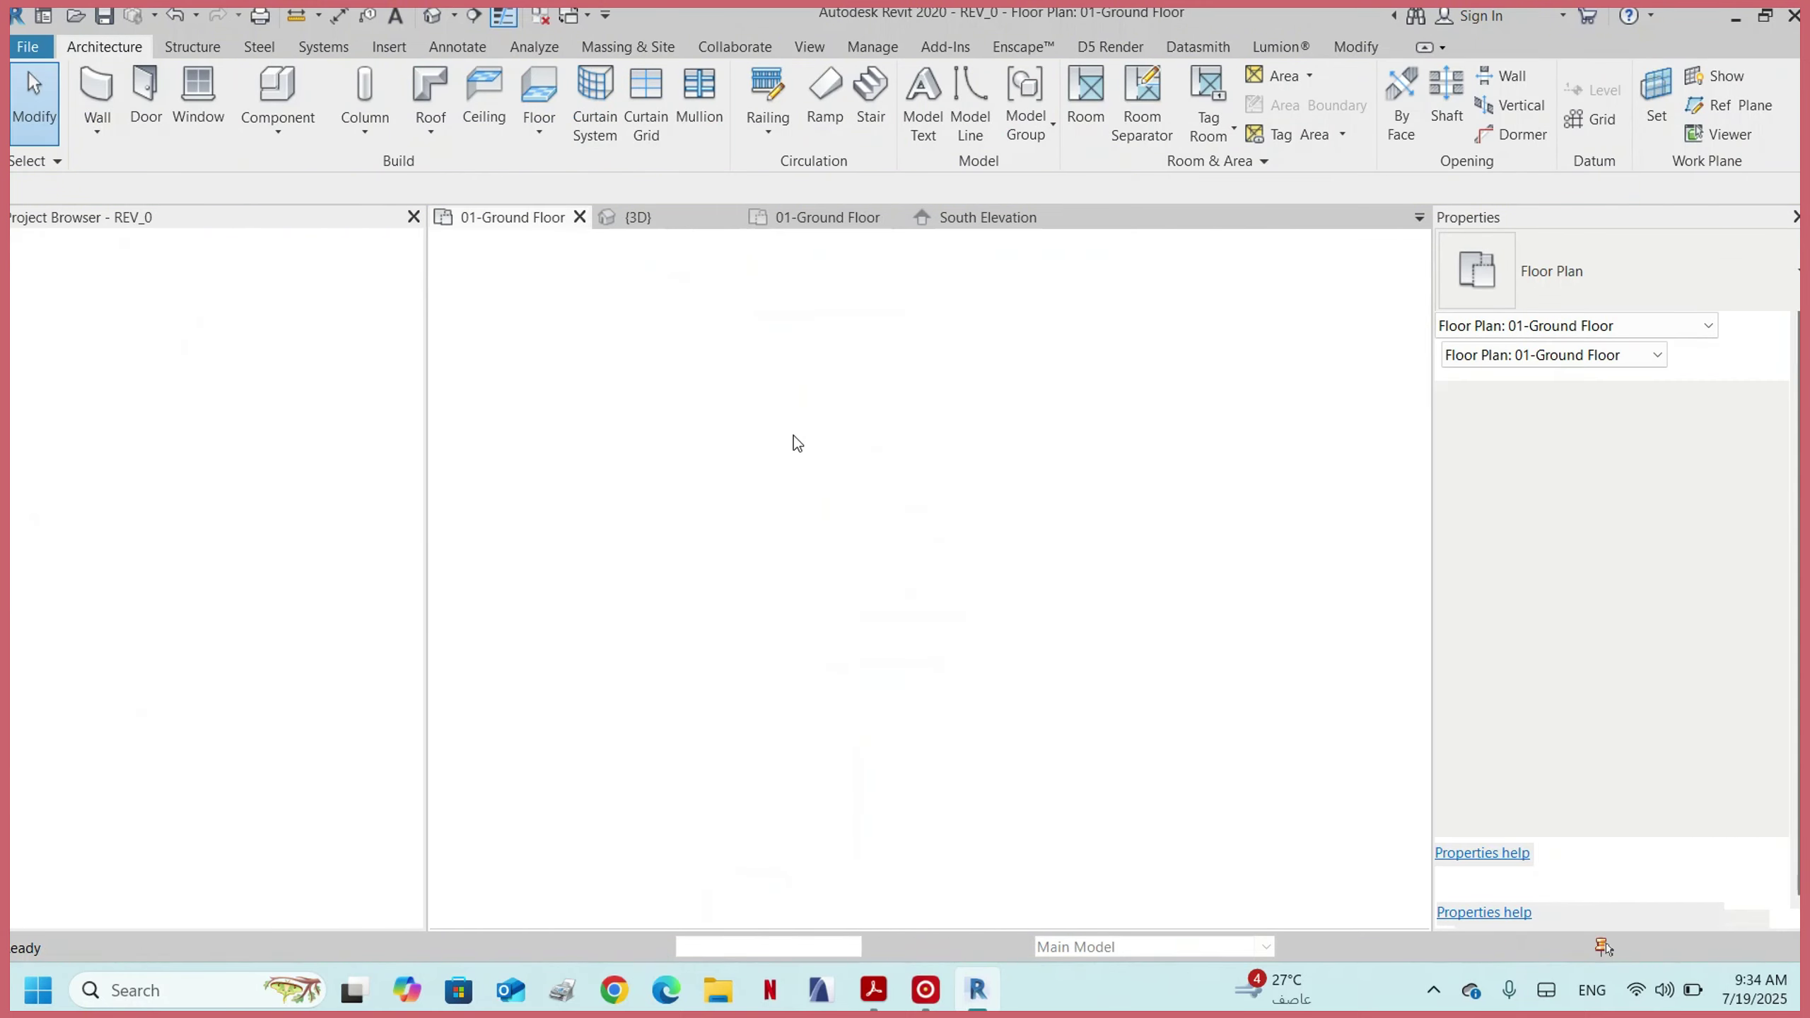
pyautogui.scroll(-3, 806, 327)
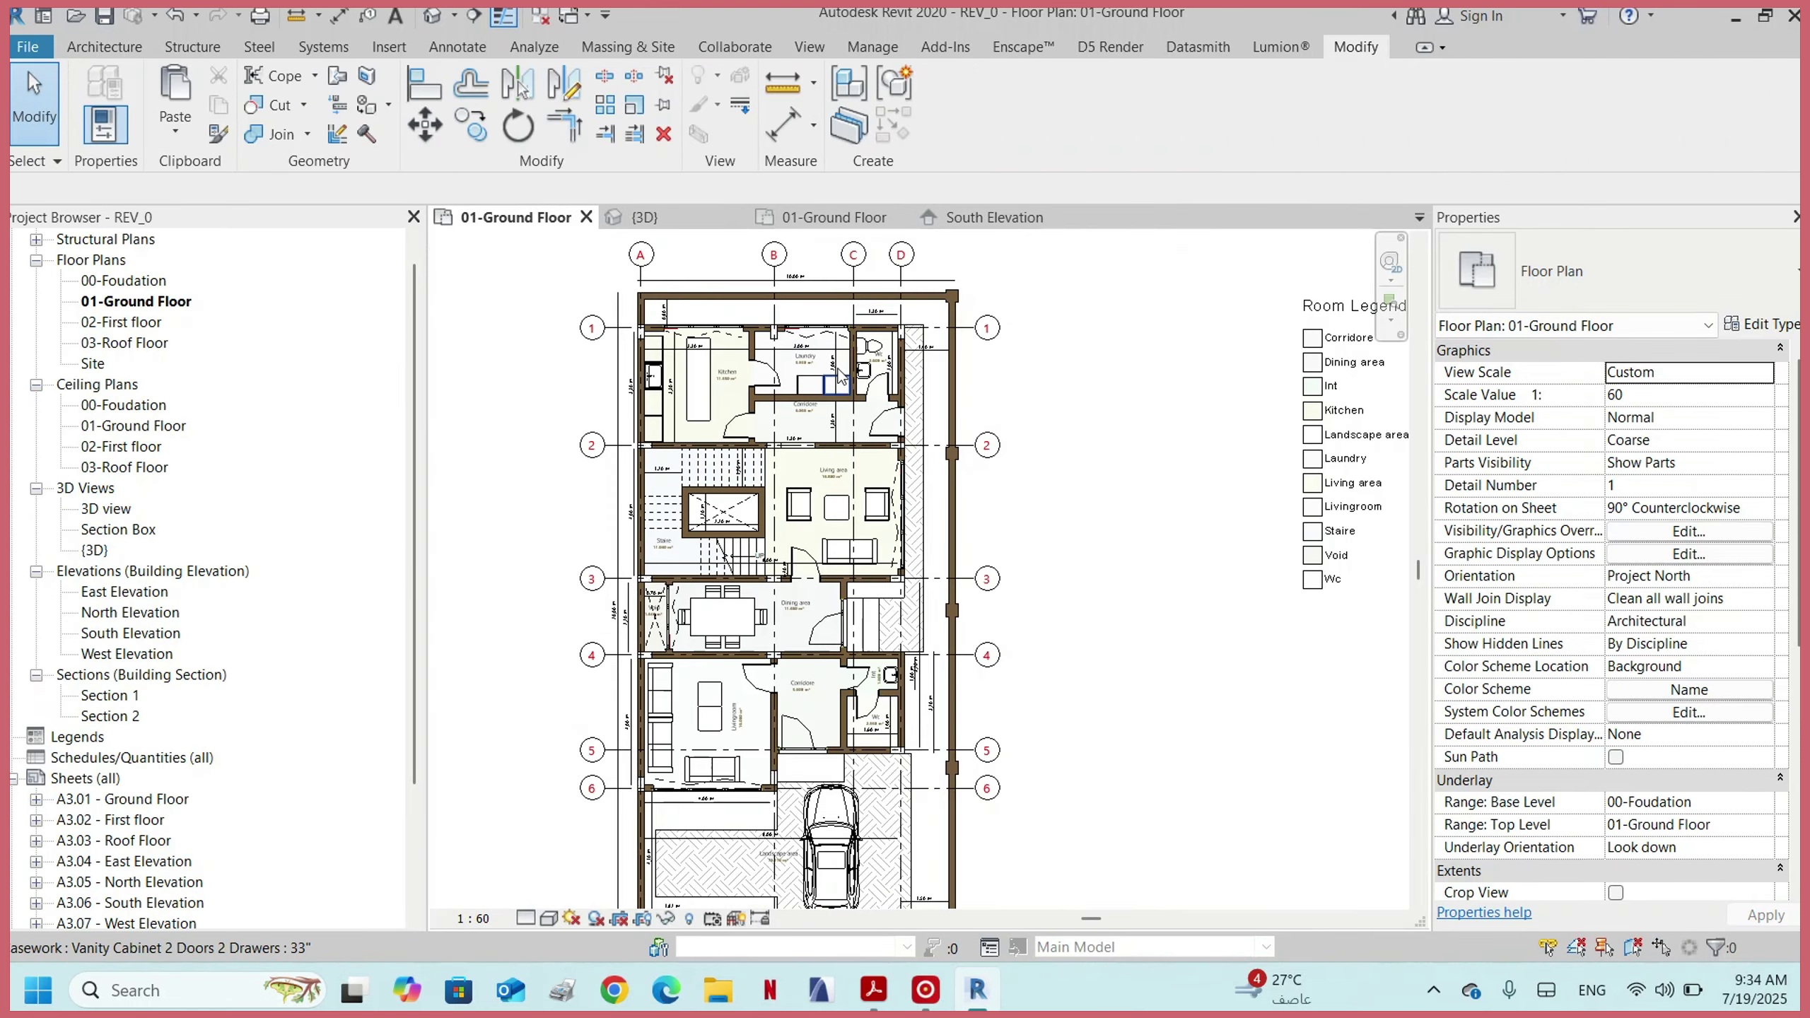
pyautogui.click(820, 218)
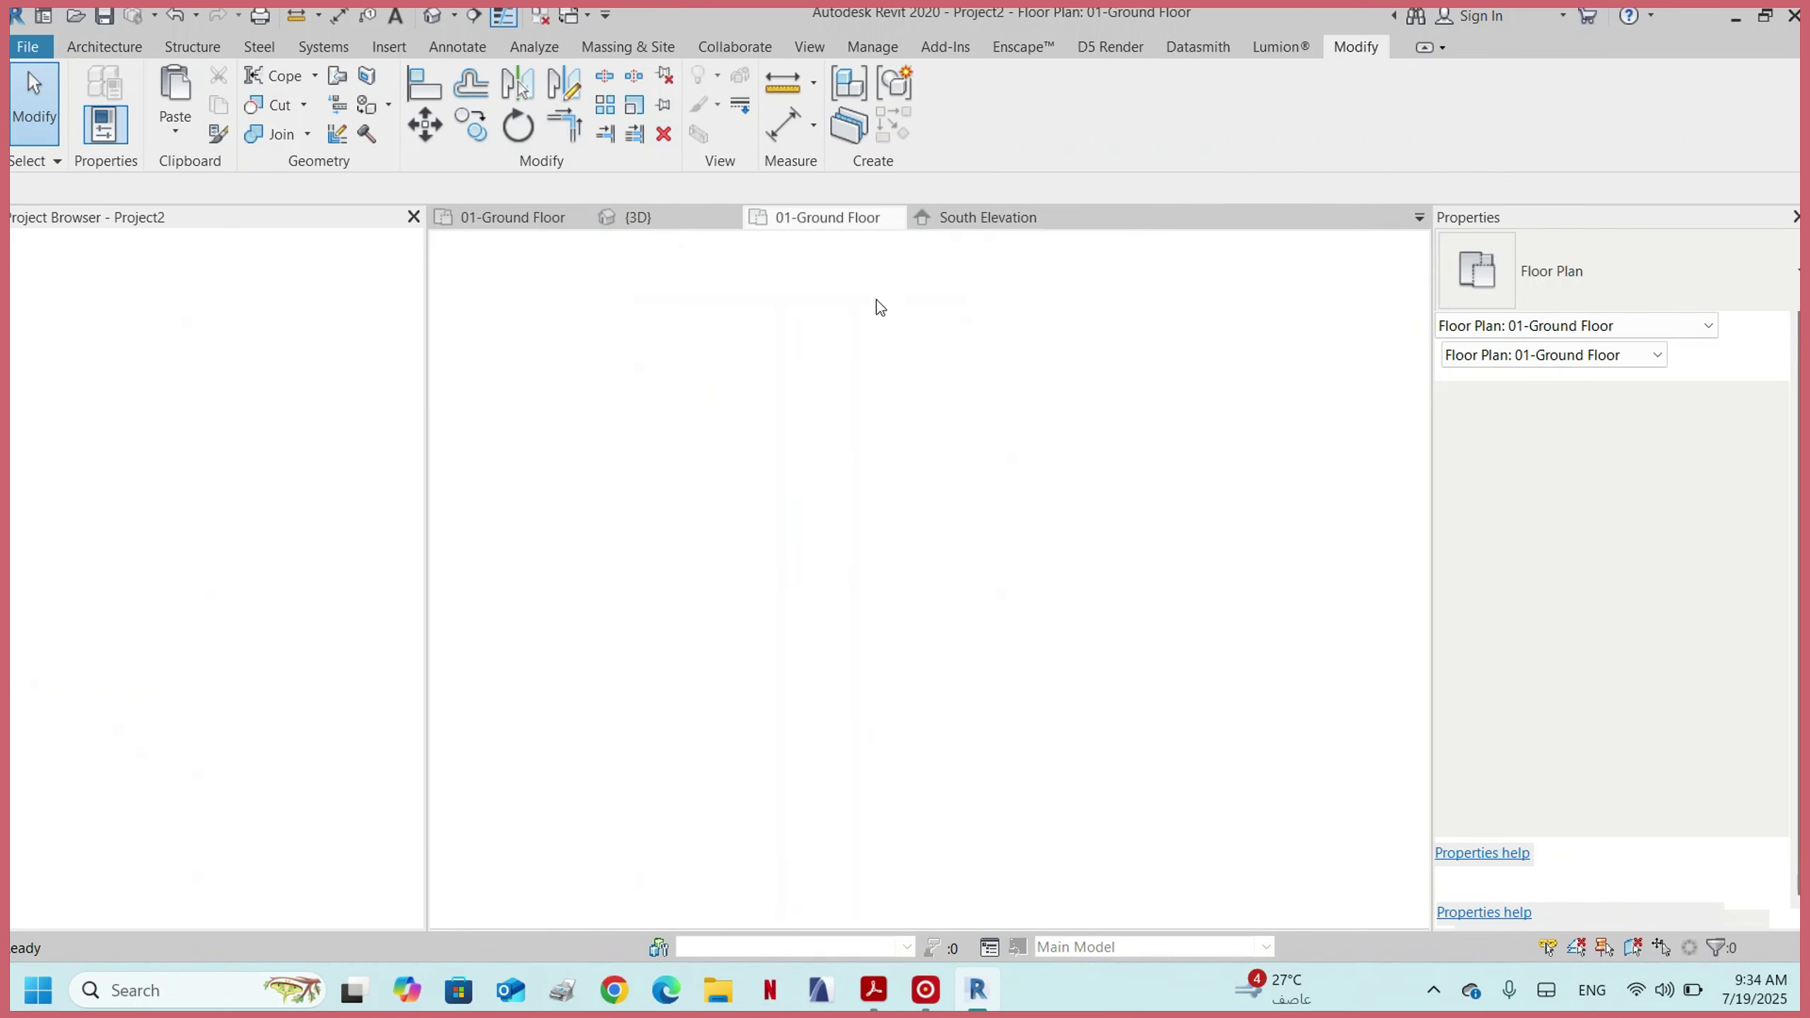
pyautogui.scroll(-2, 690, 469)
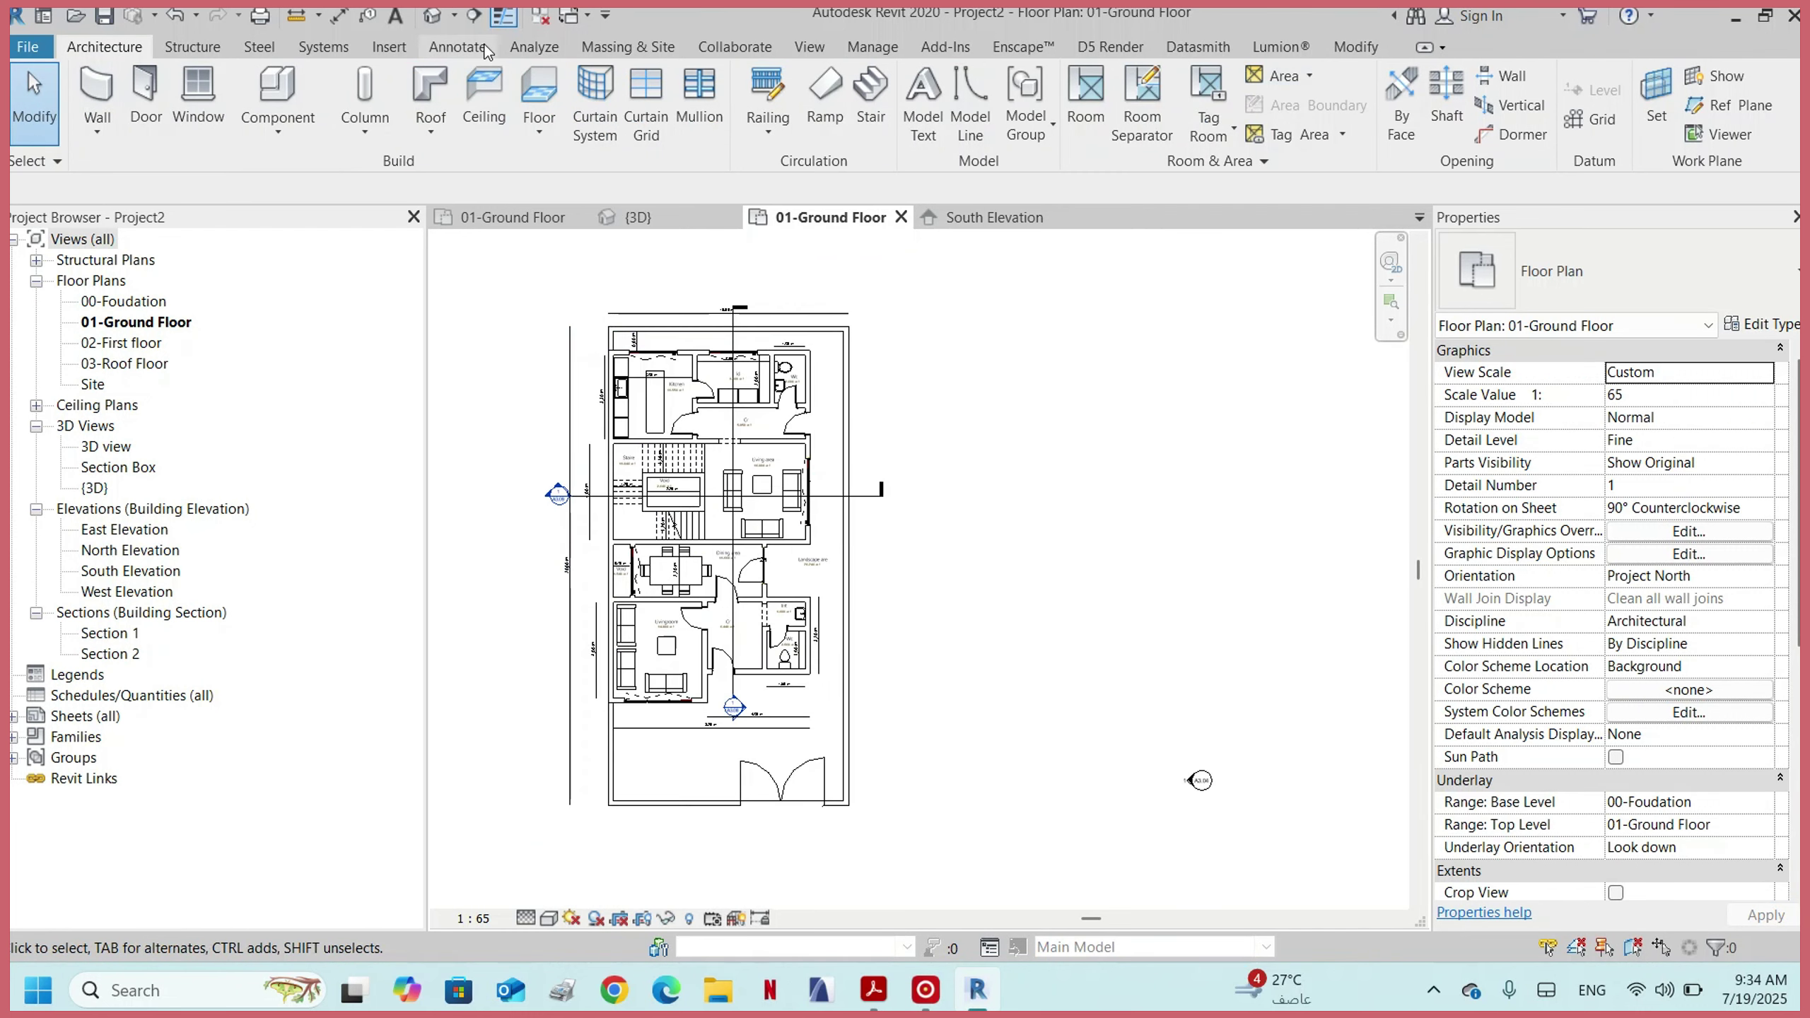
# - Place a color fill legend beside the Project2 ground floor plan with space type Rooms and color scheme Department
pyautogui.click(458, 47)
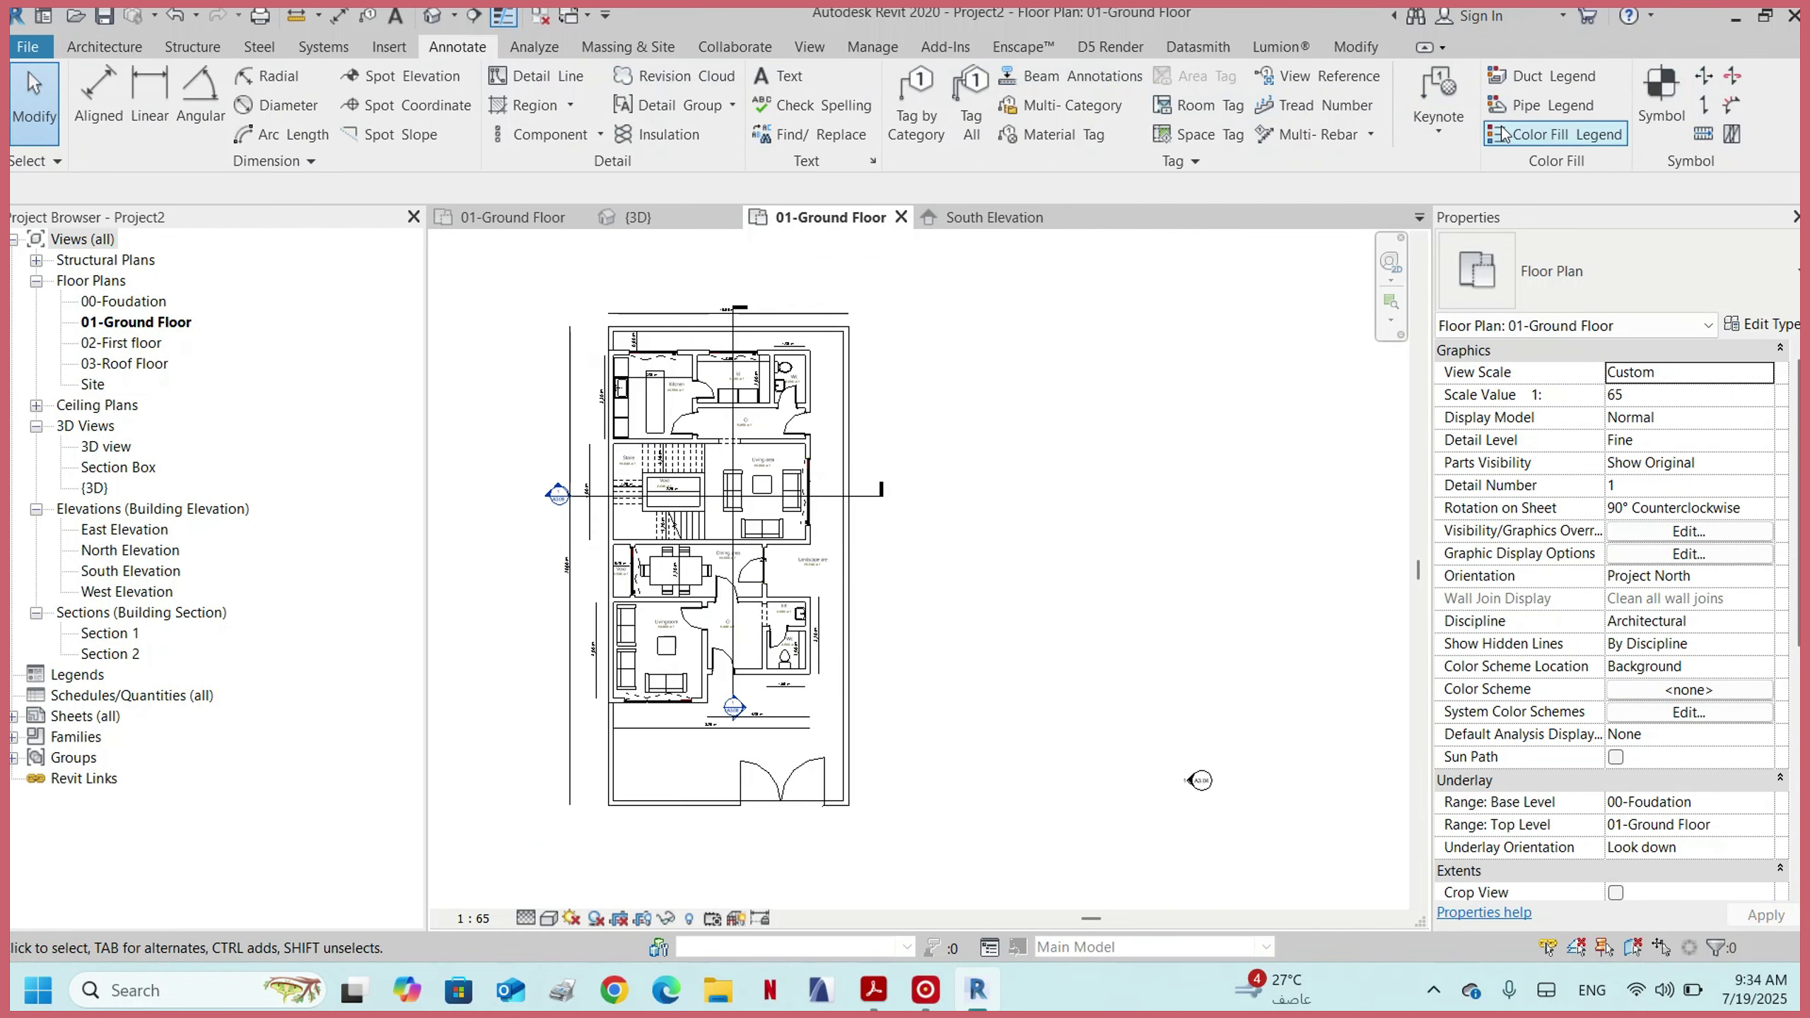
pyautogui.click(1484, 143)
pyautogui.click(939, 333)
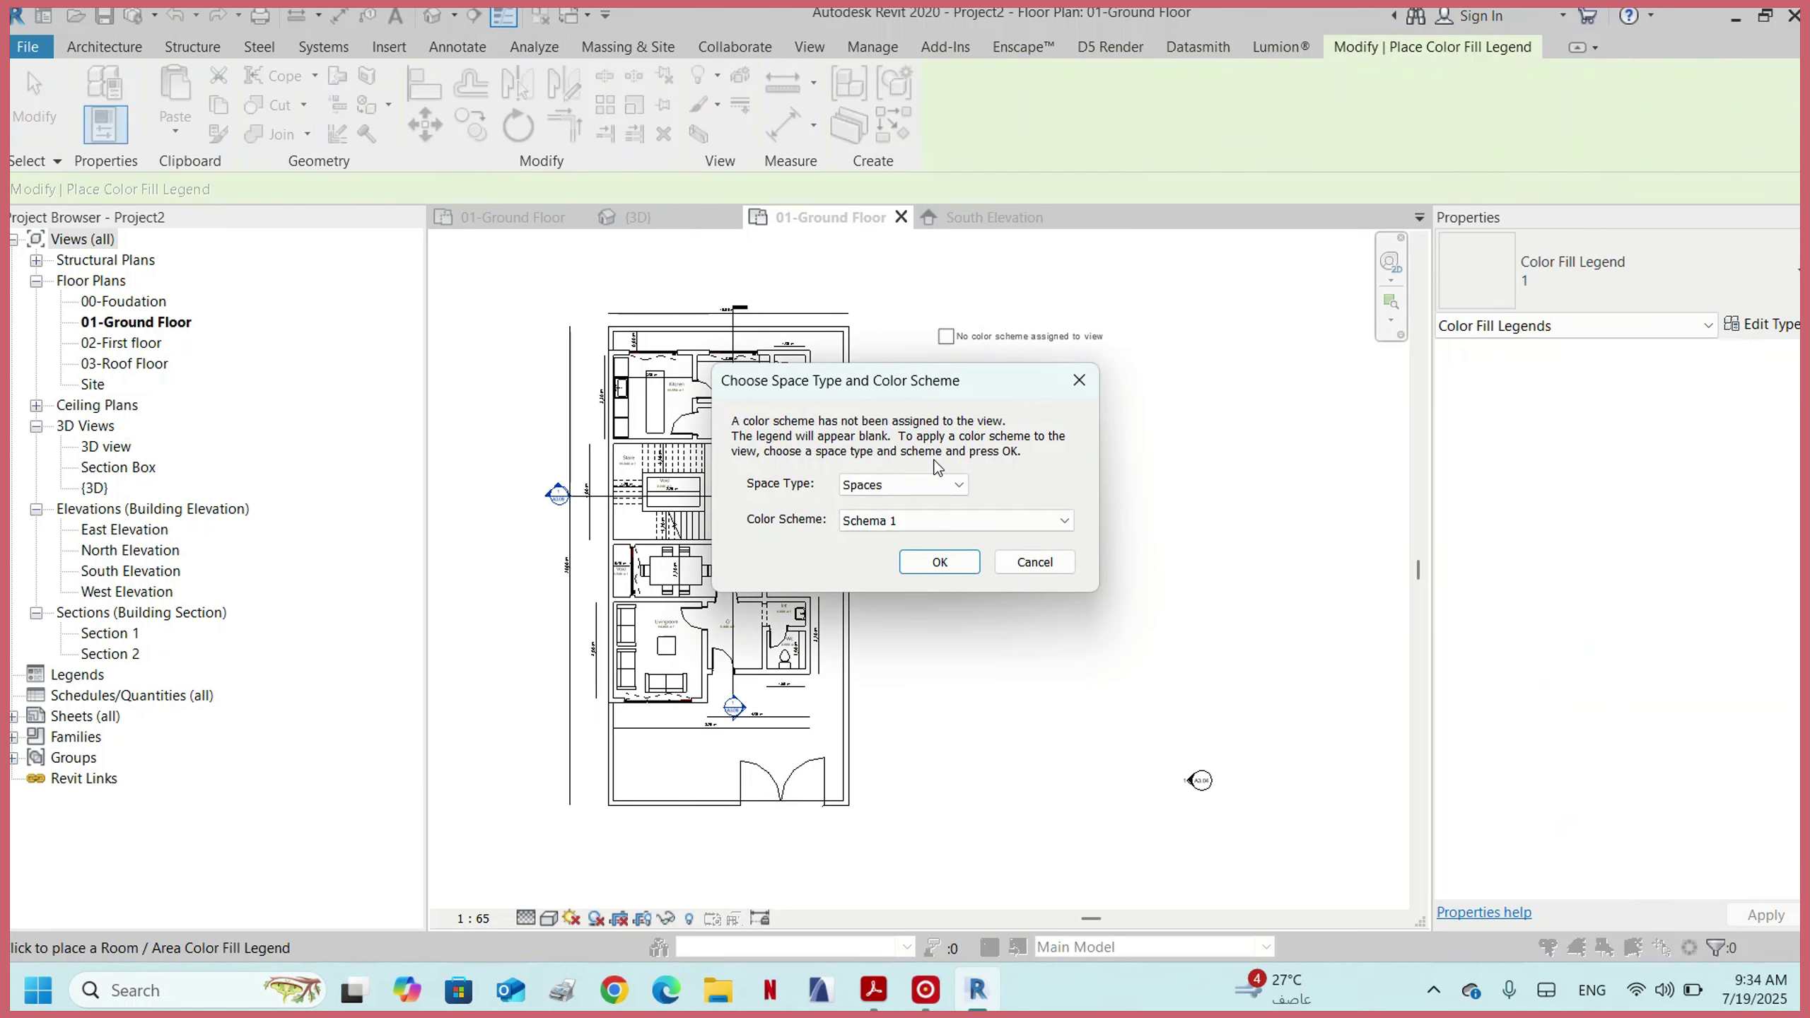
pyautogui.click(948, 488)
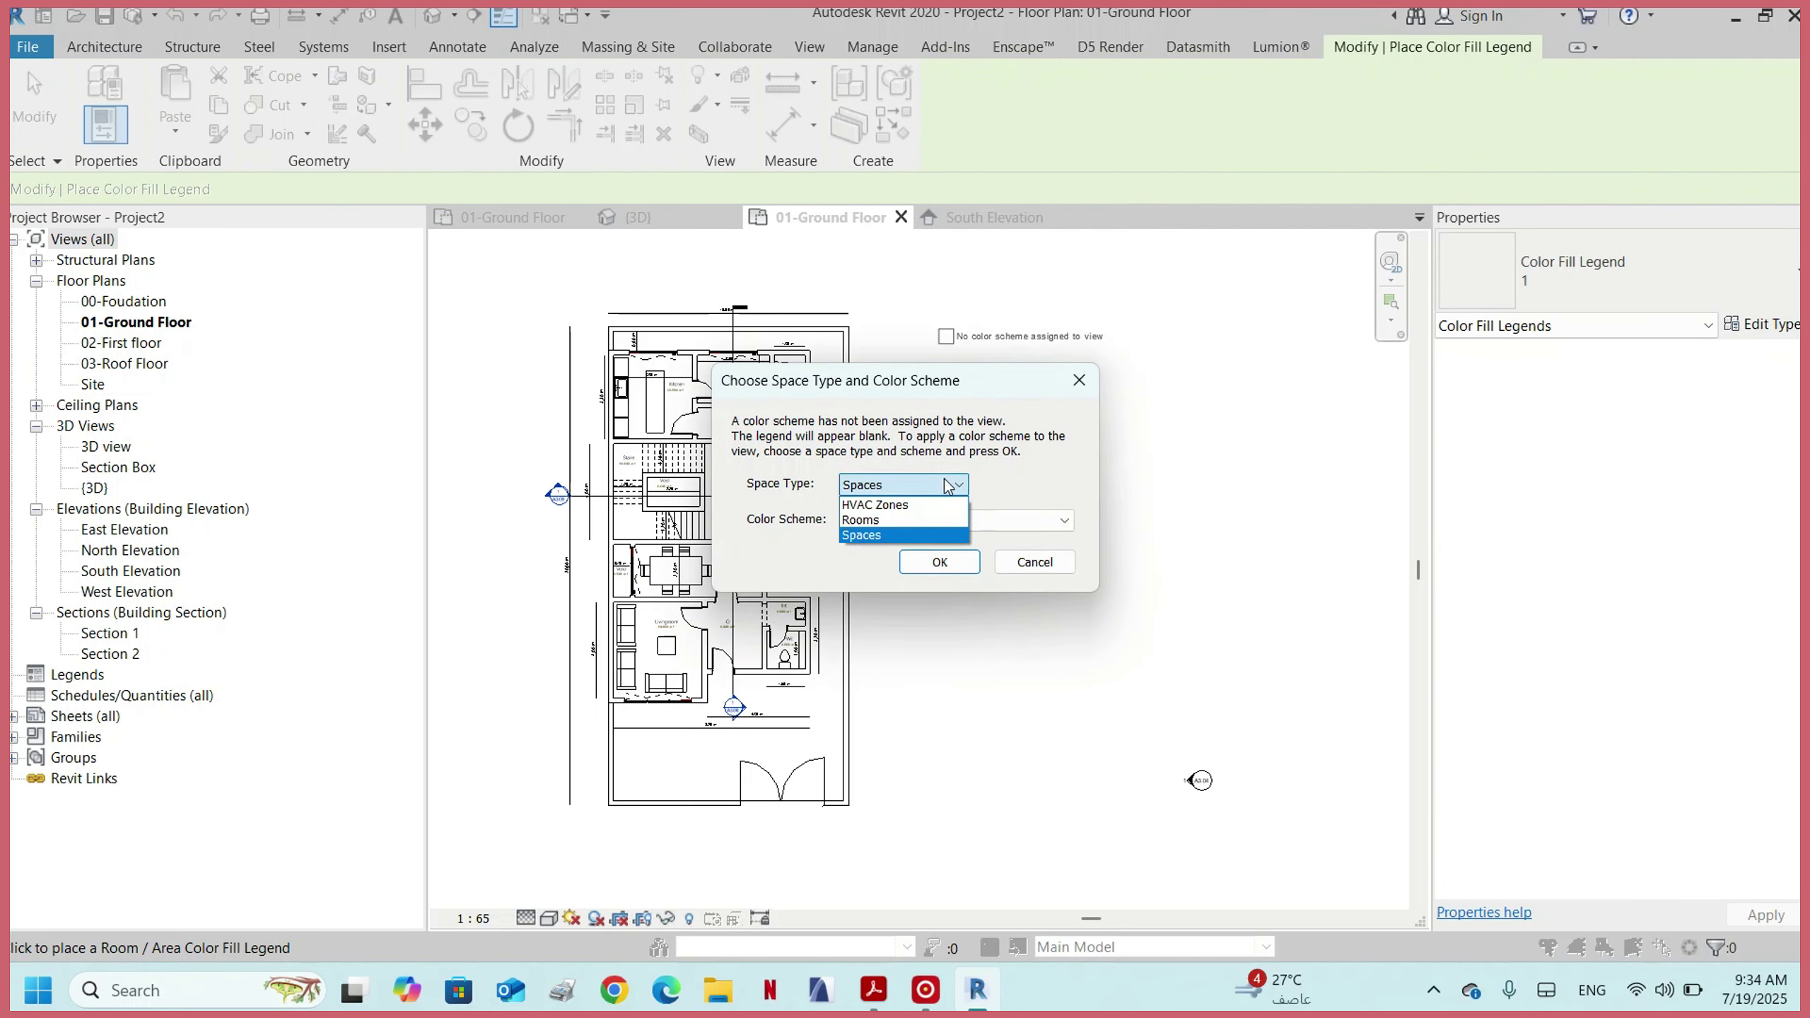
pyautogui.click(917, 519)
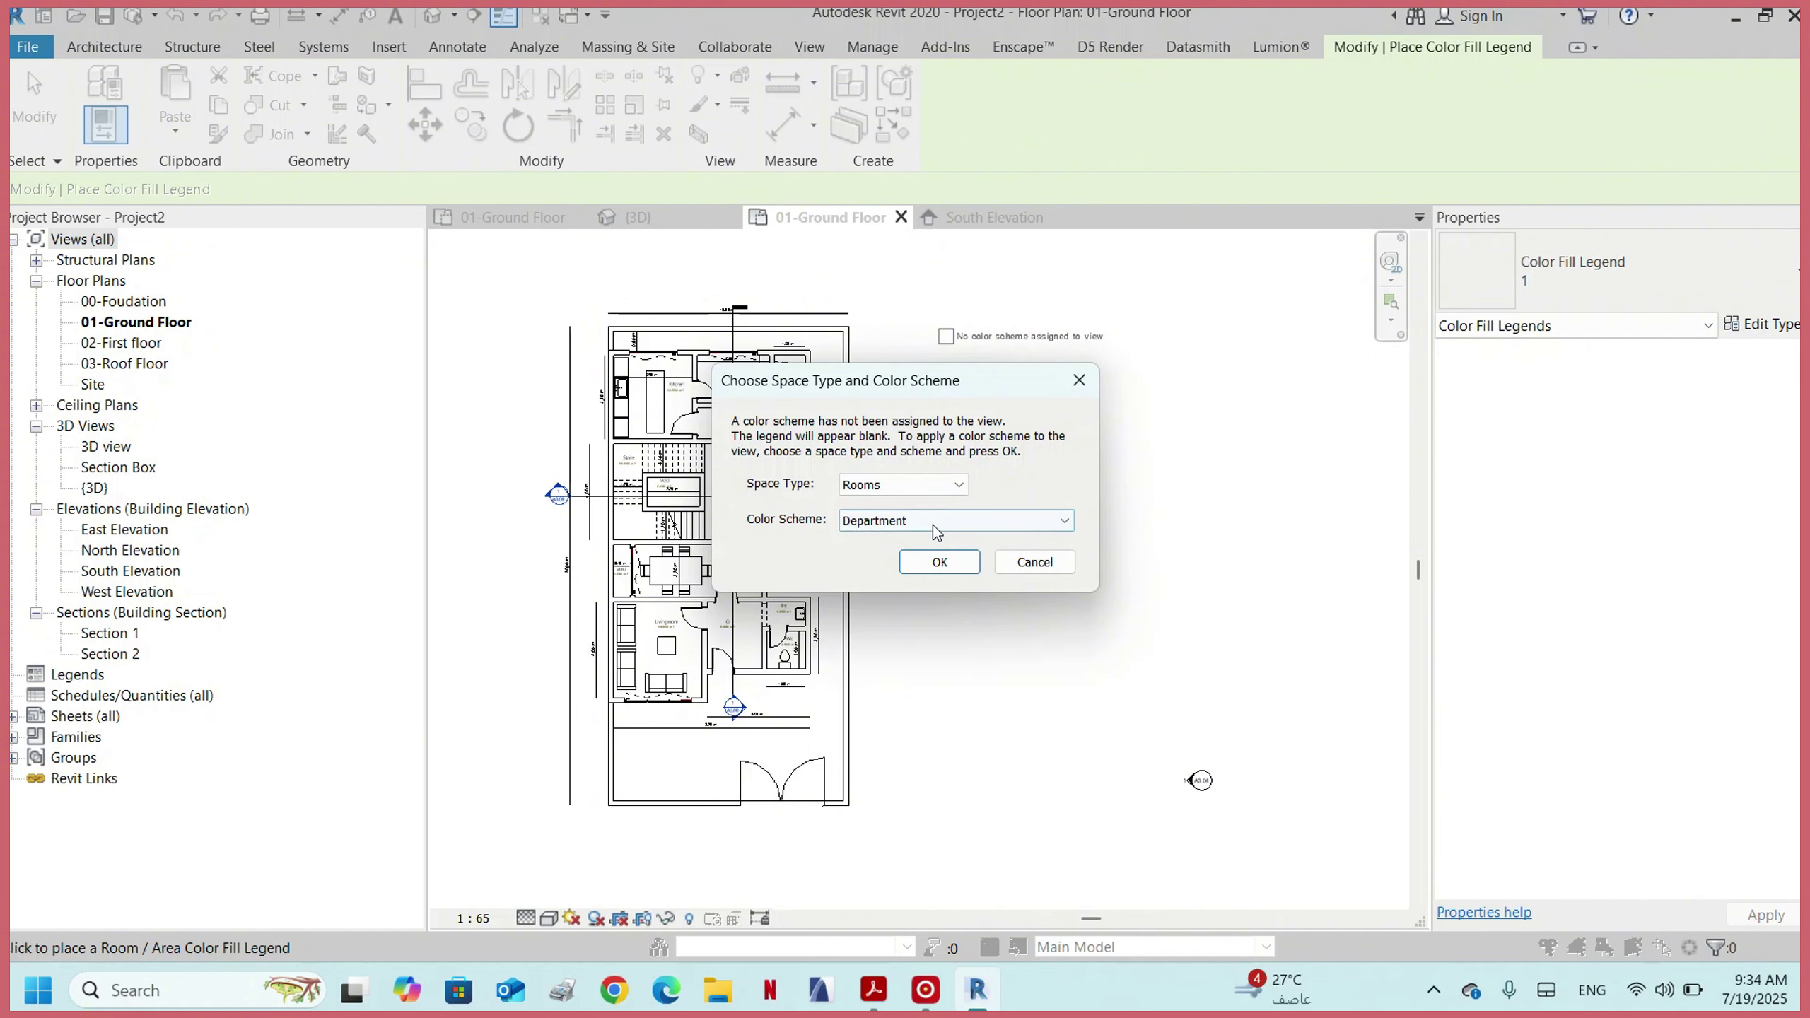
pyautogui.click(939, 563)
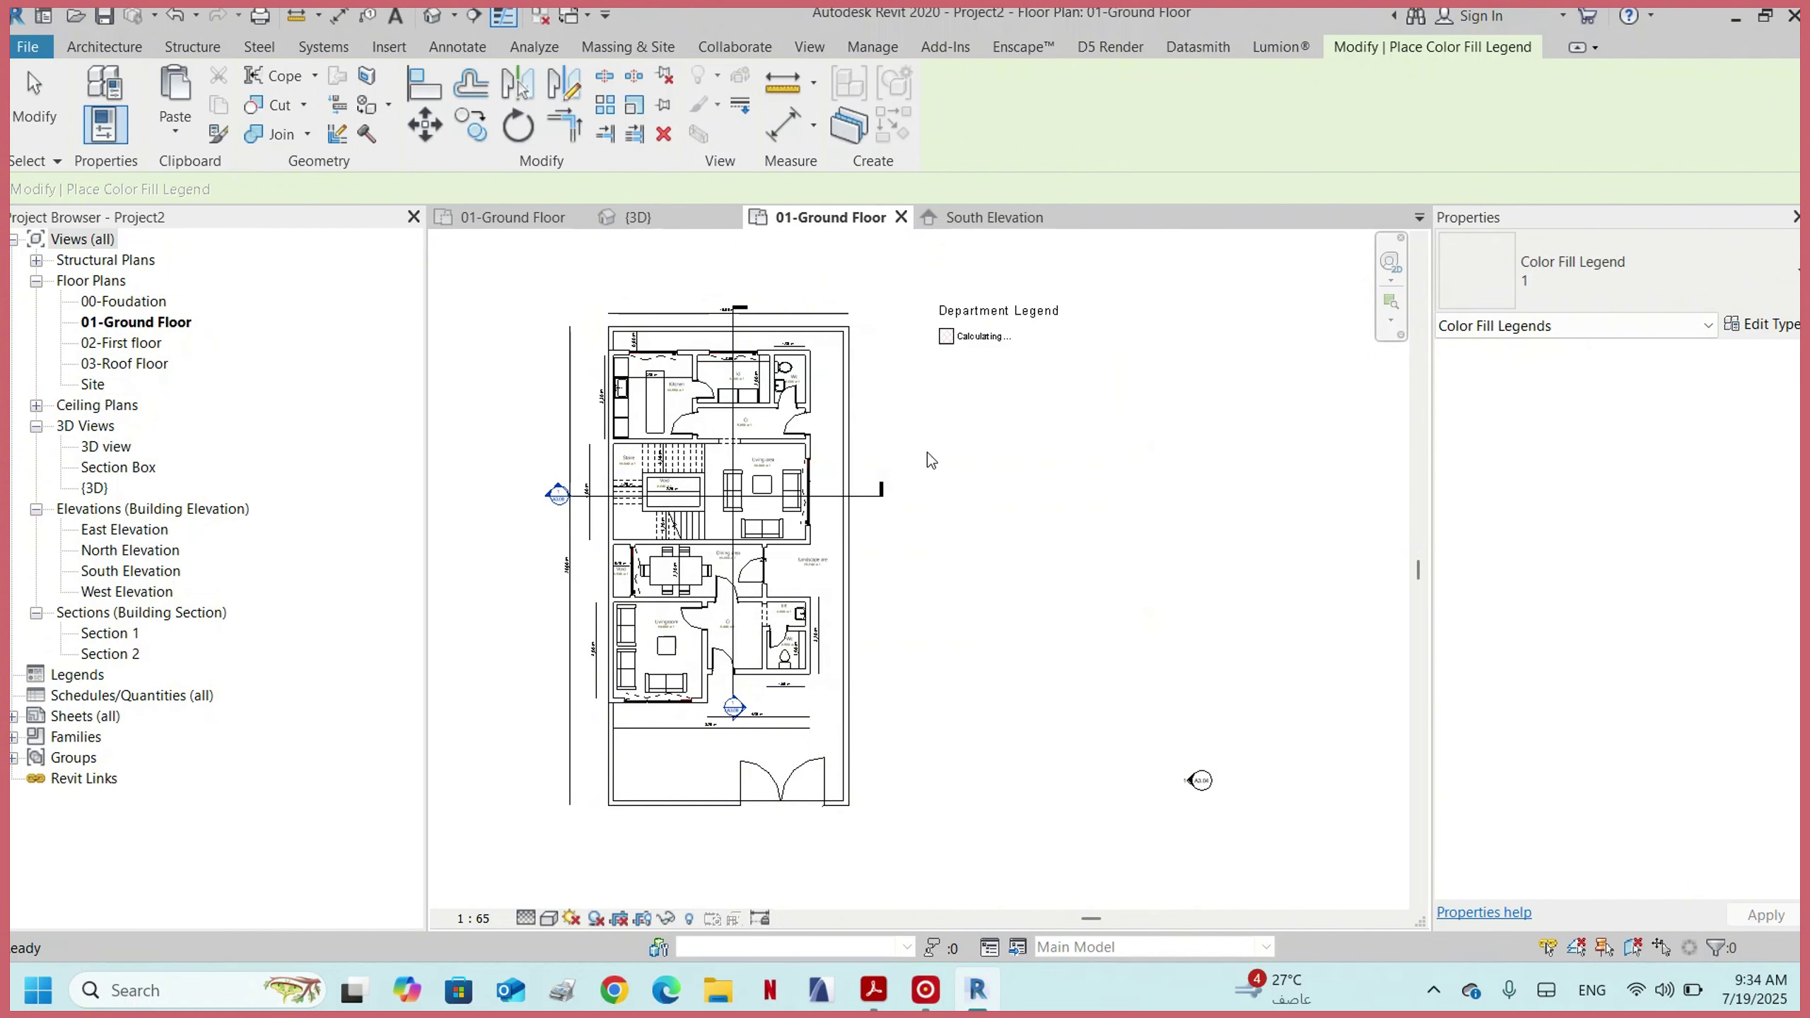
# - Switch the placed legend's color scheme from Department to Name
pyautogui.scroll(5, 983, 293)
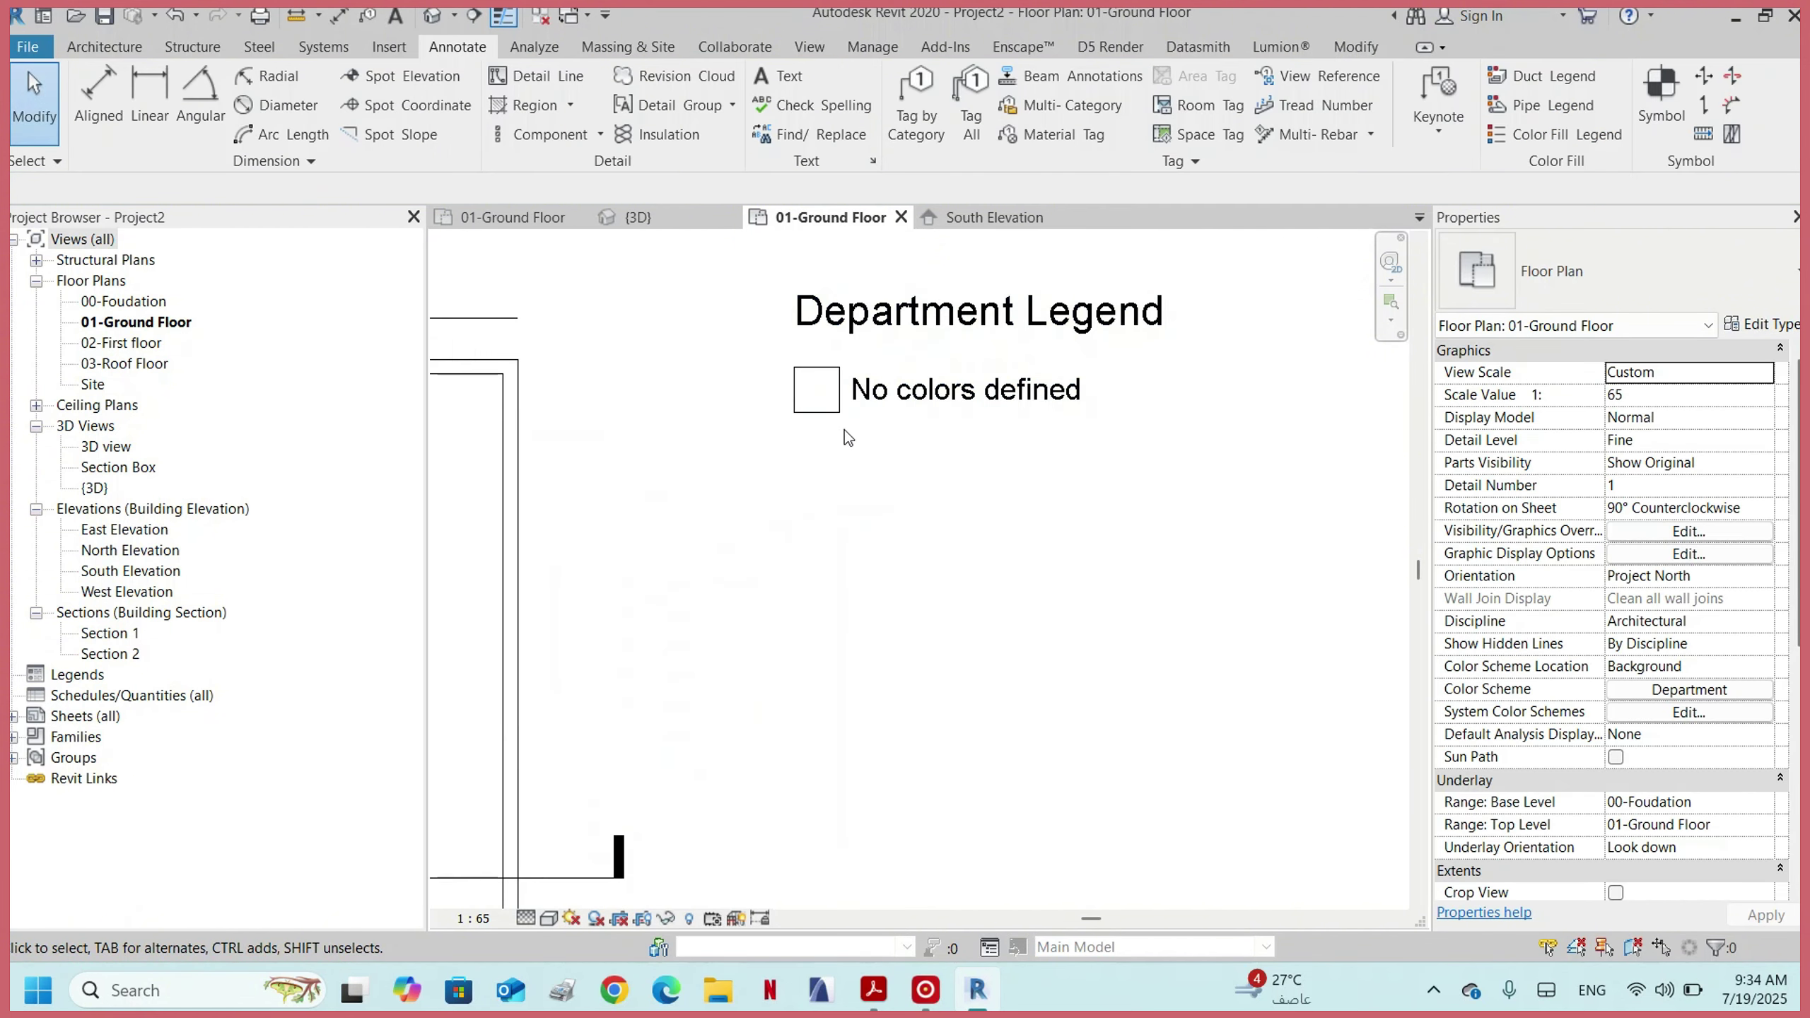
pyautogui.click(874, 410)
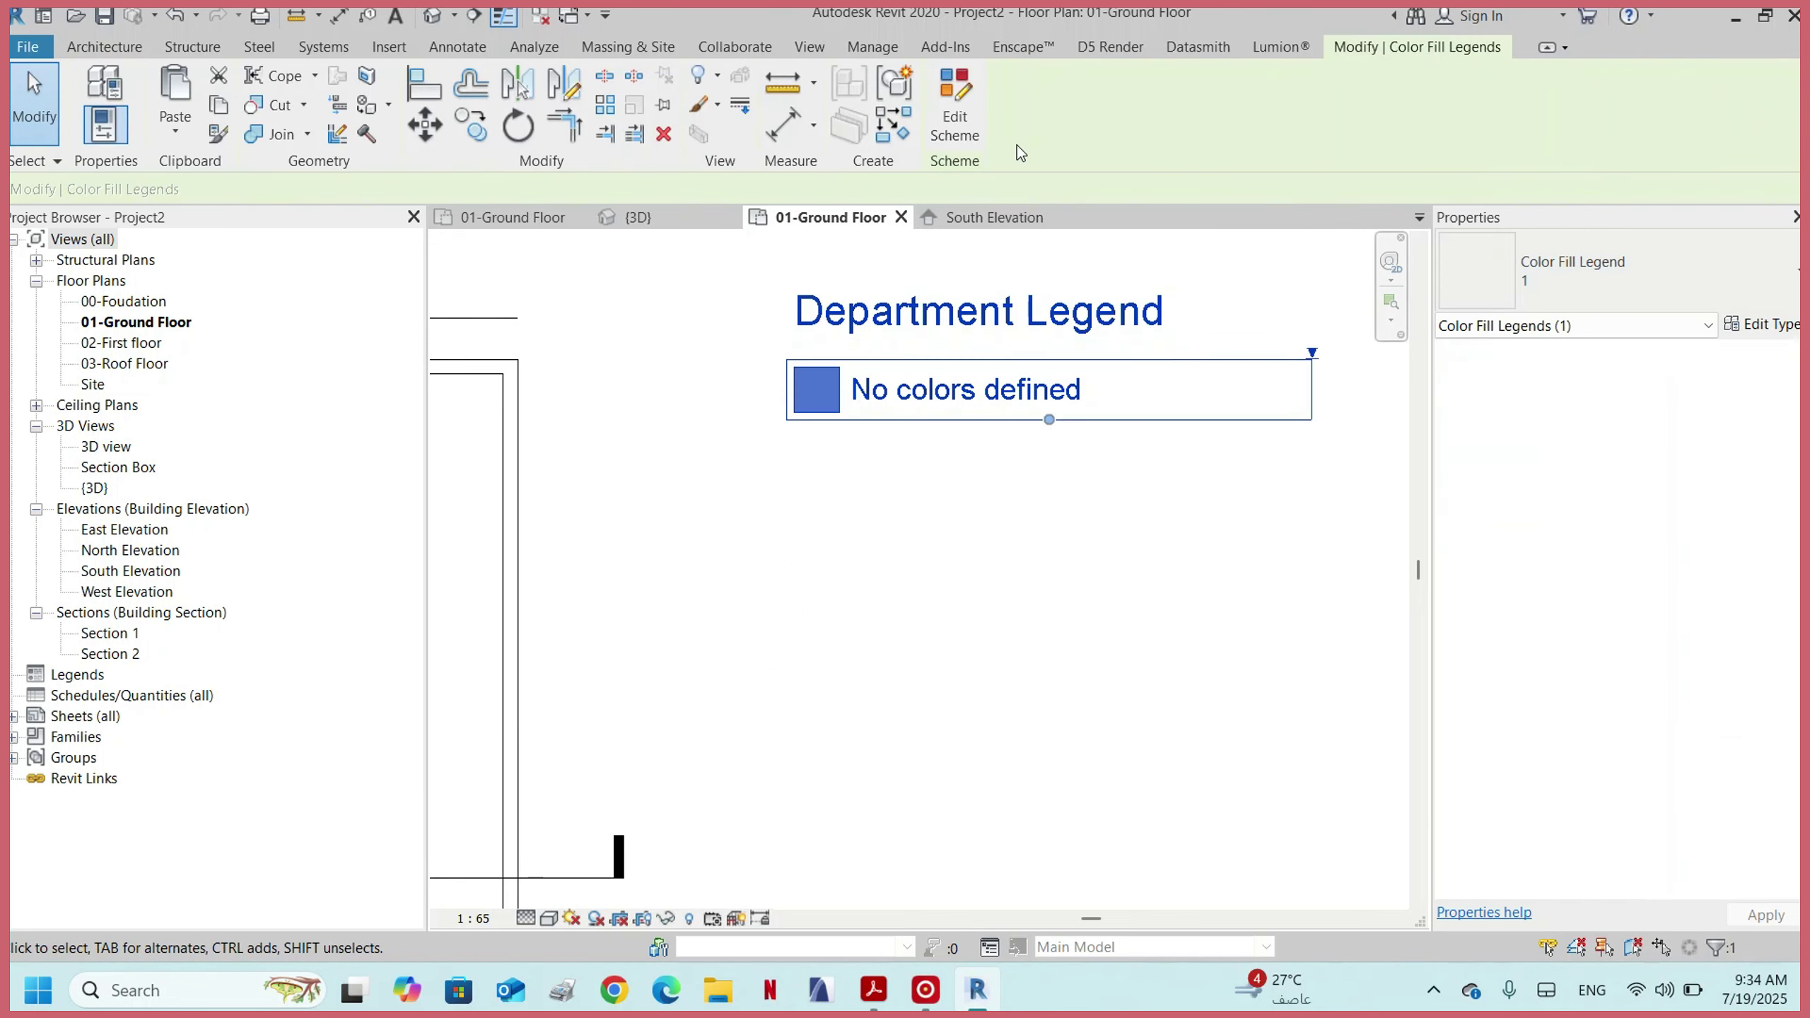
pyautogui.click(955, 106)
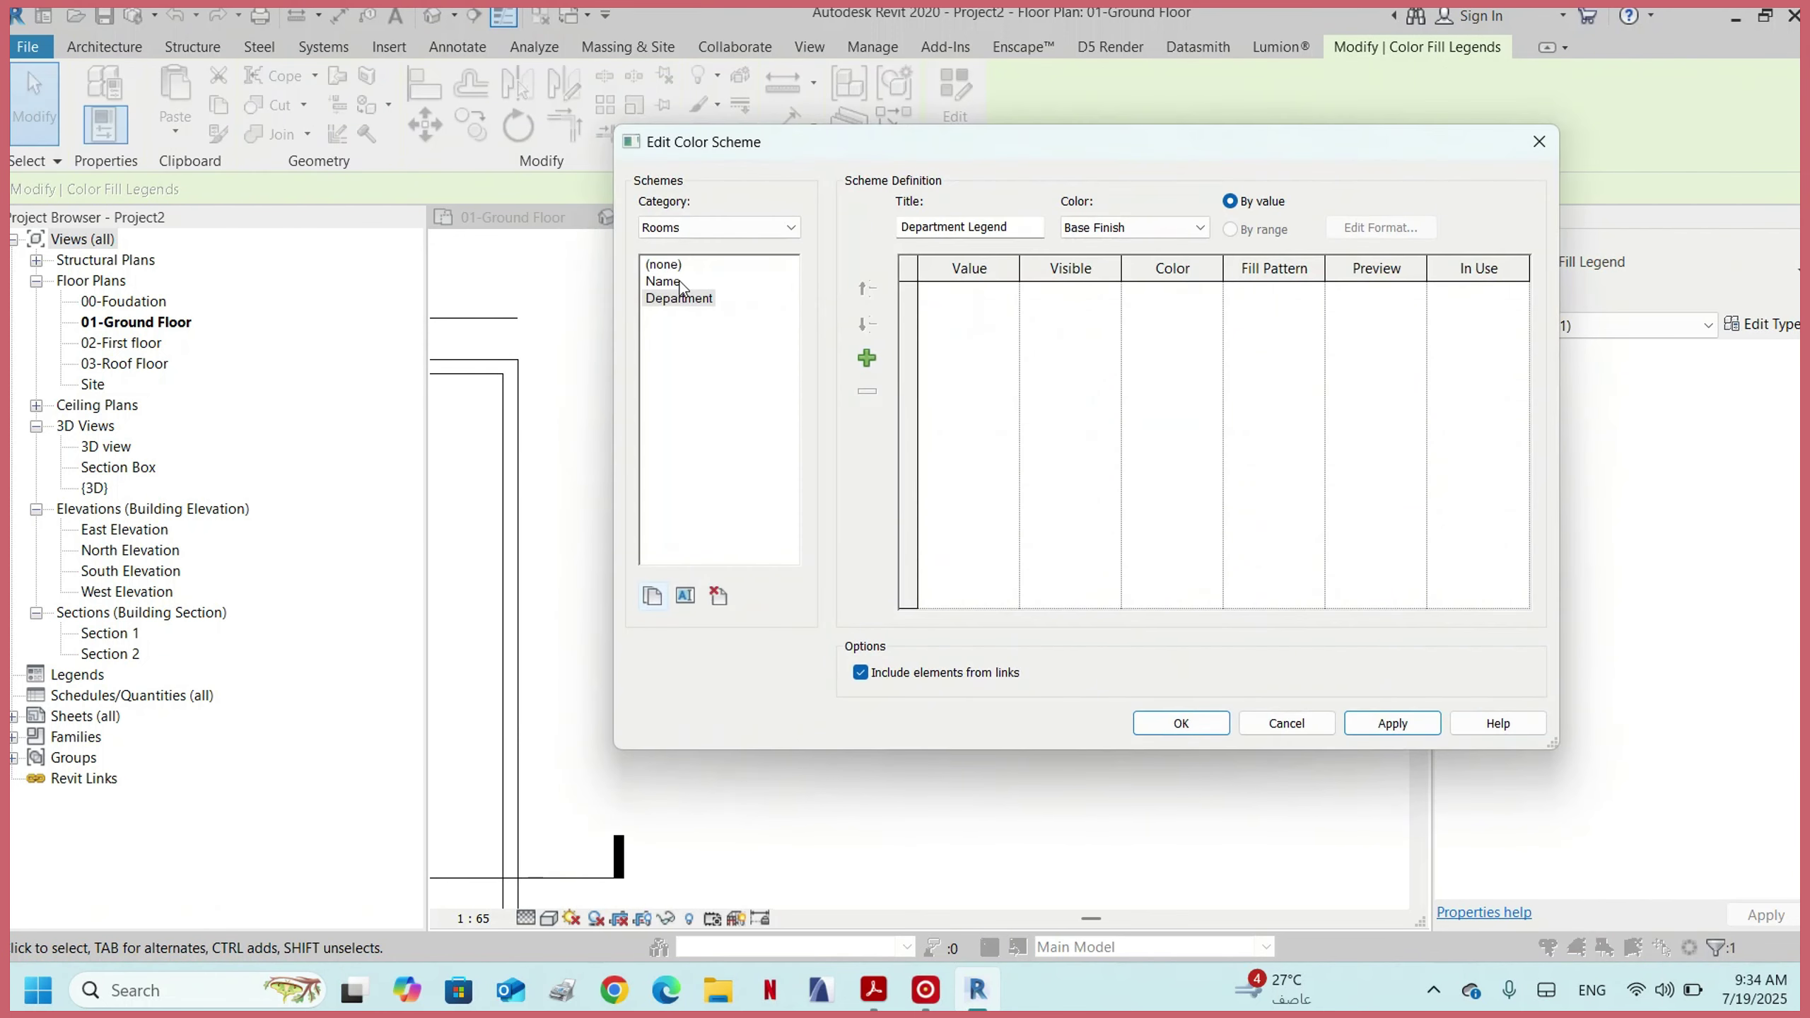
pyautogui.click(680, 284)
pyautogui.moveTo(1012, 146); pyautogui.dragTo(579, 116)
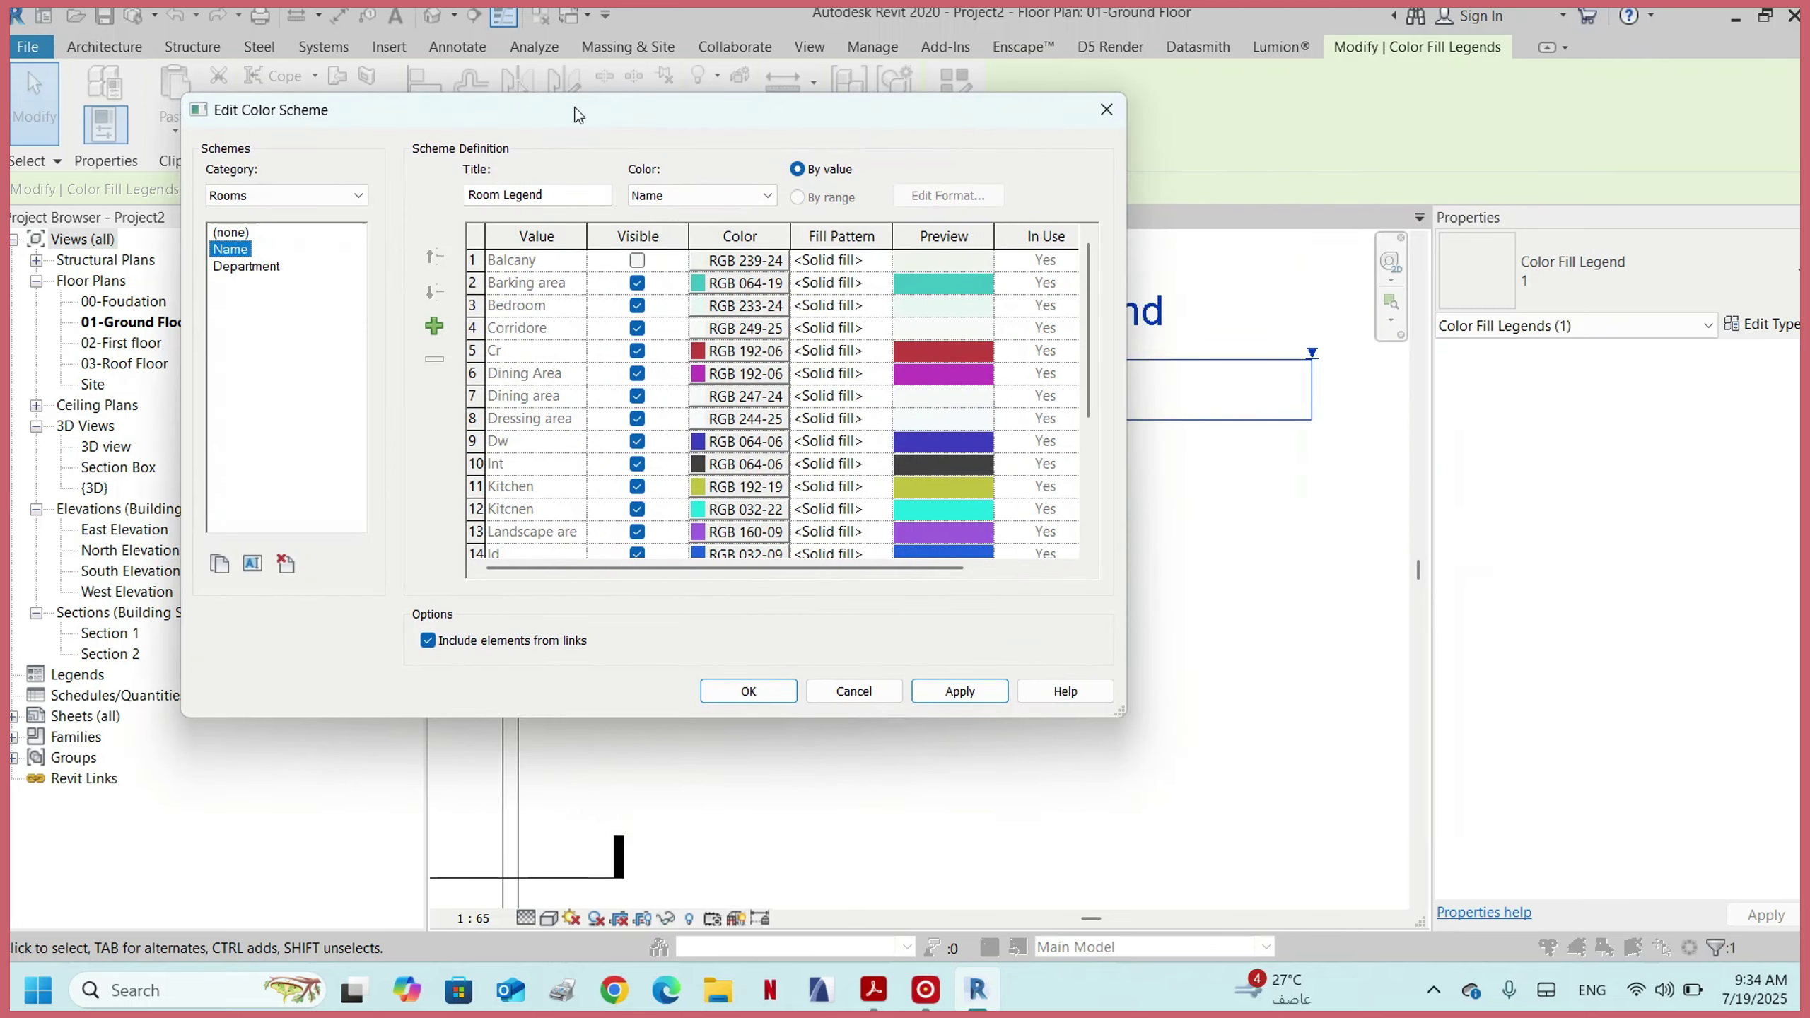
# - Lighten the Barking area color to a very pale teal and apply the Name scheme to the plan
pyautogui.click(736, 283)
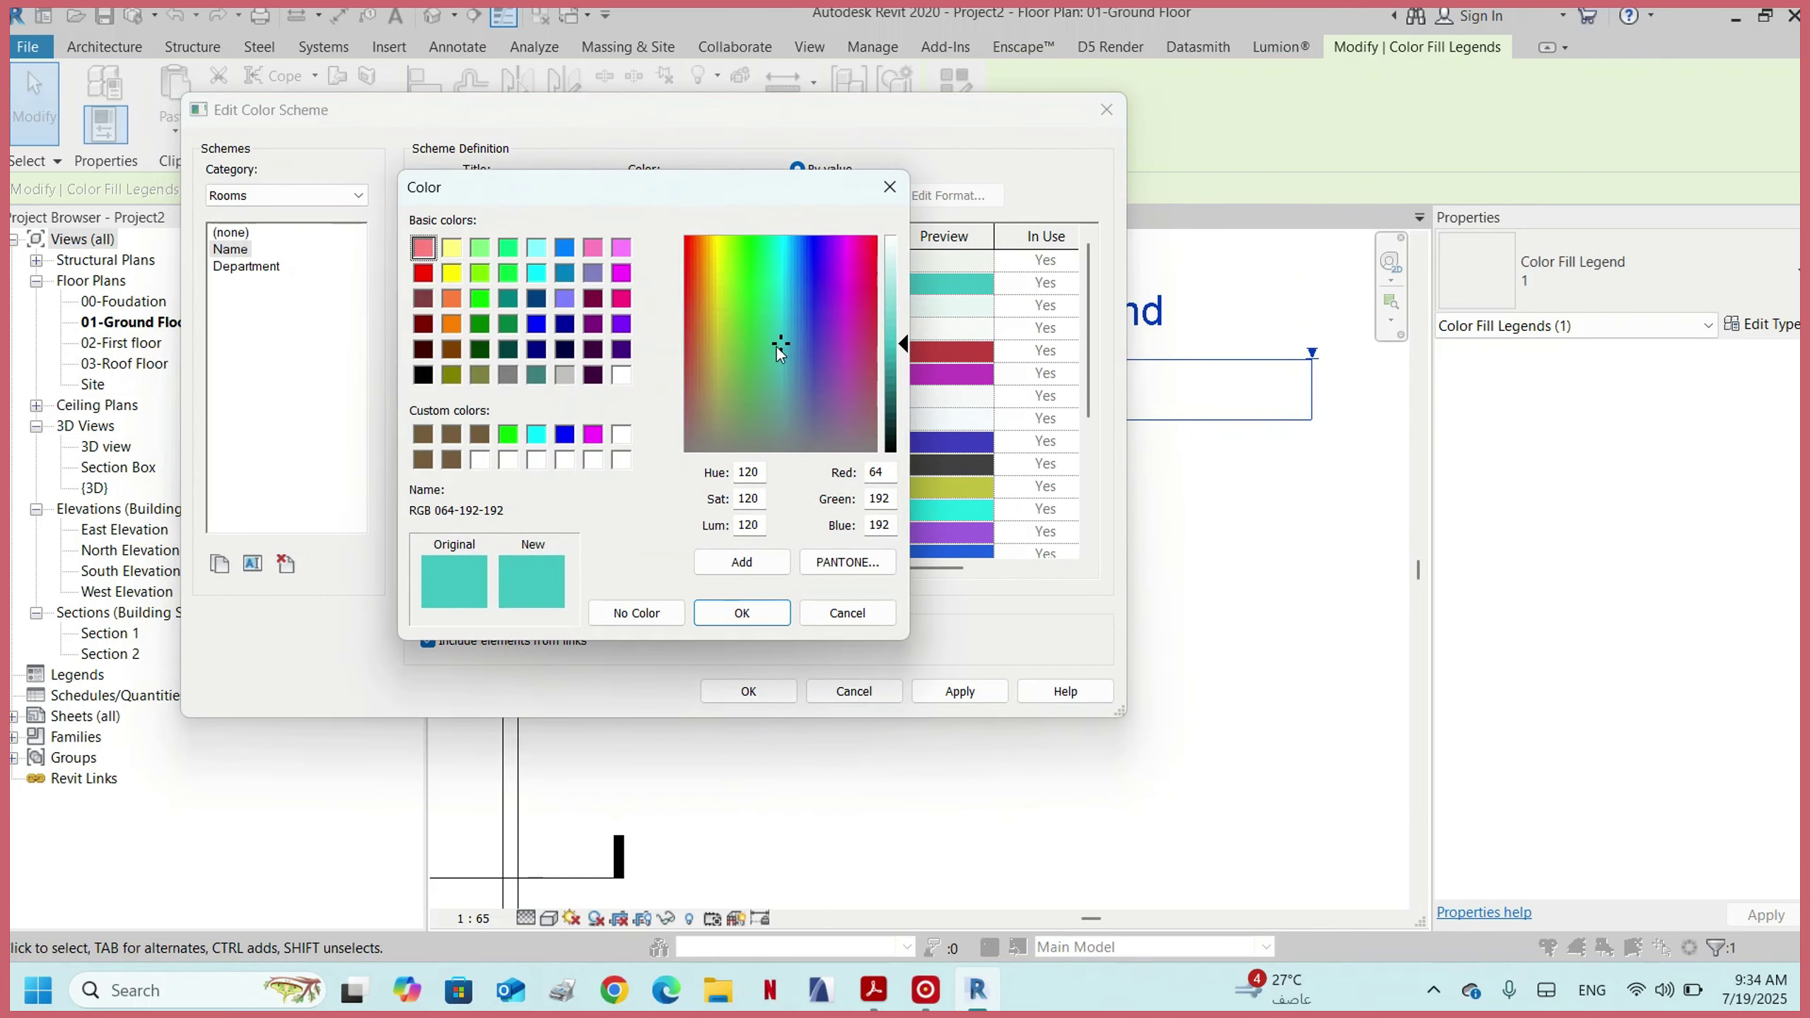
pyautogui.moveTo(888, 255); pyautogui.dragTo(890, 250)
pyautogui.click(755, 615)
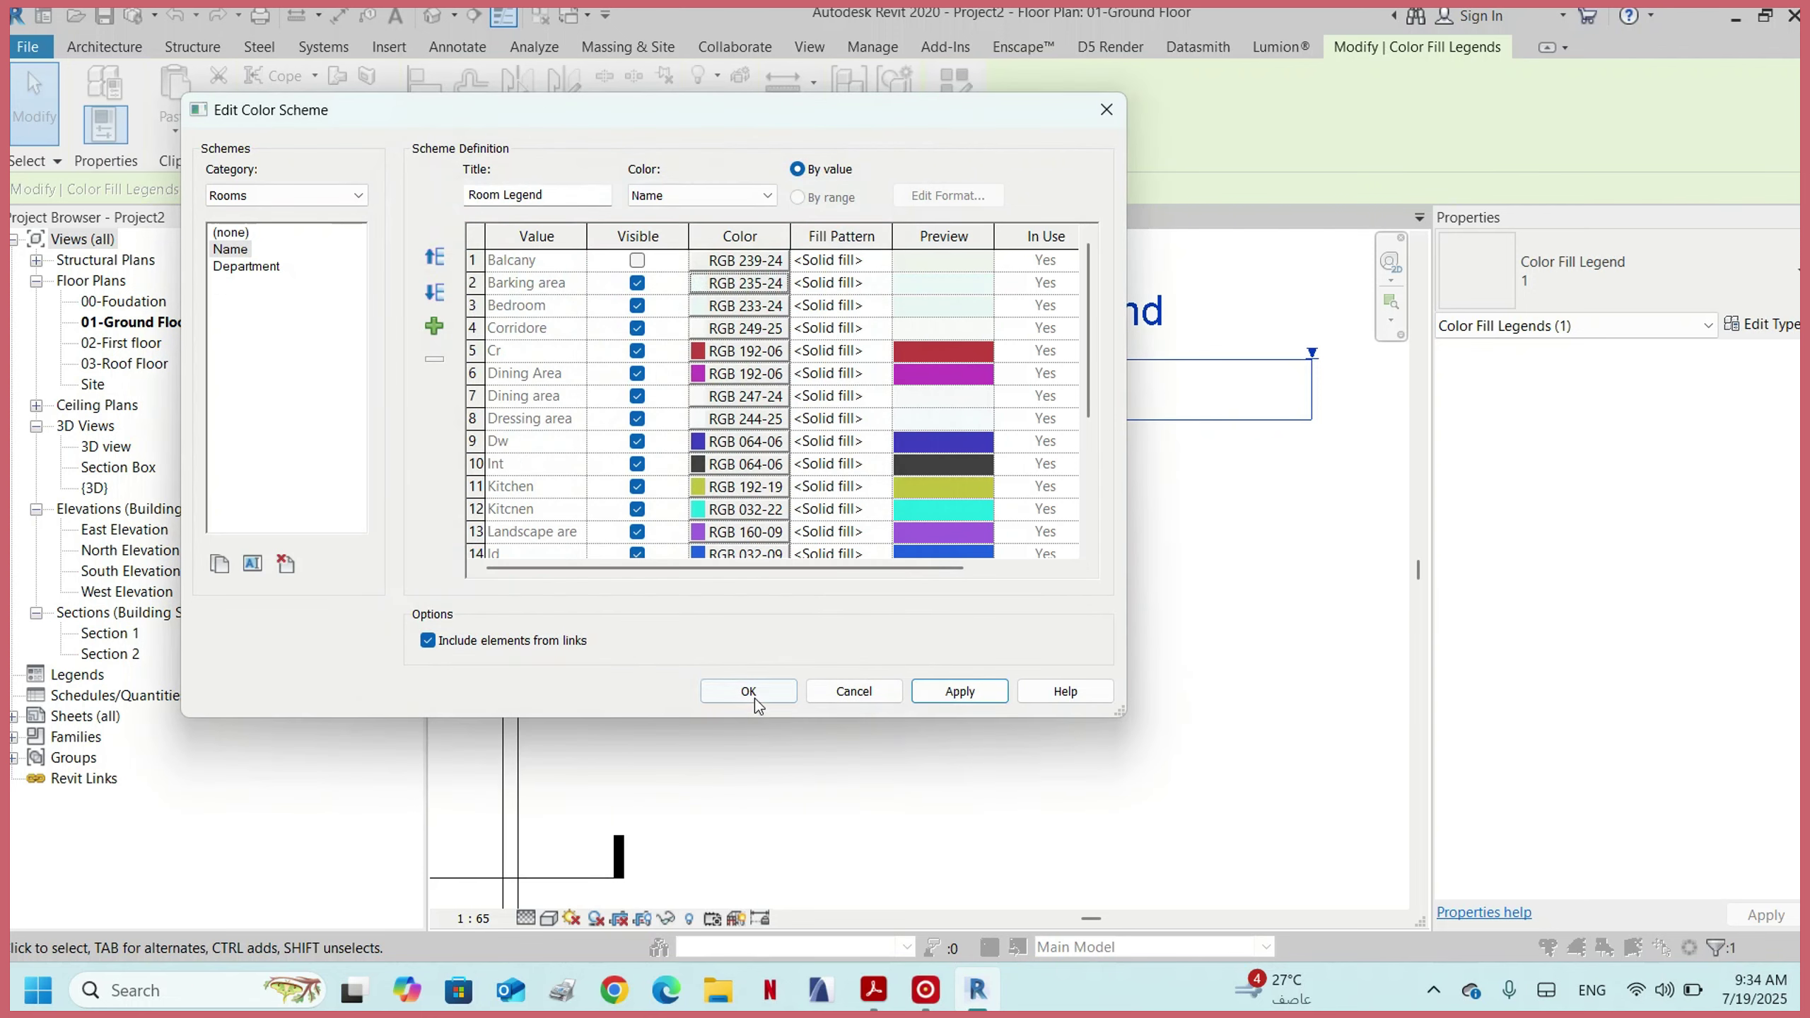
pyautogui.click(754, 690)
pyautogui.scroll(-8, 1069, 377)
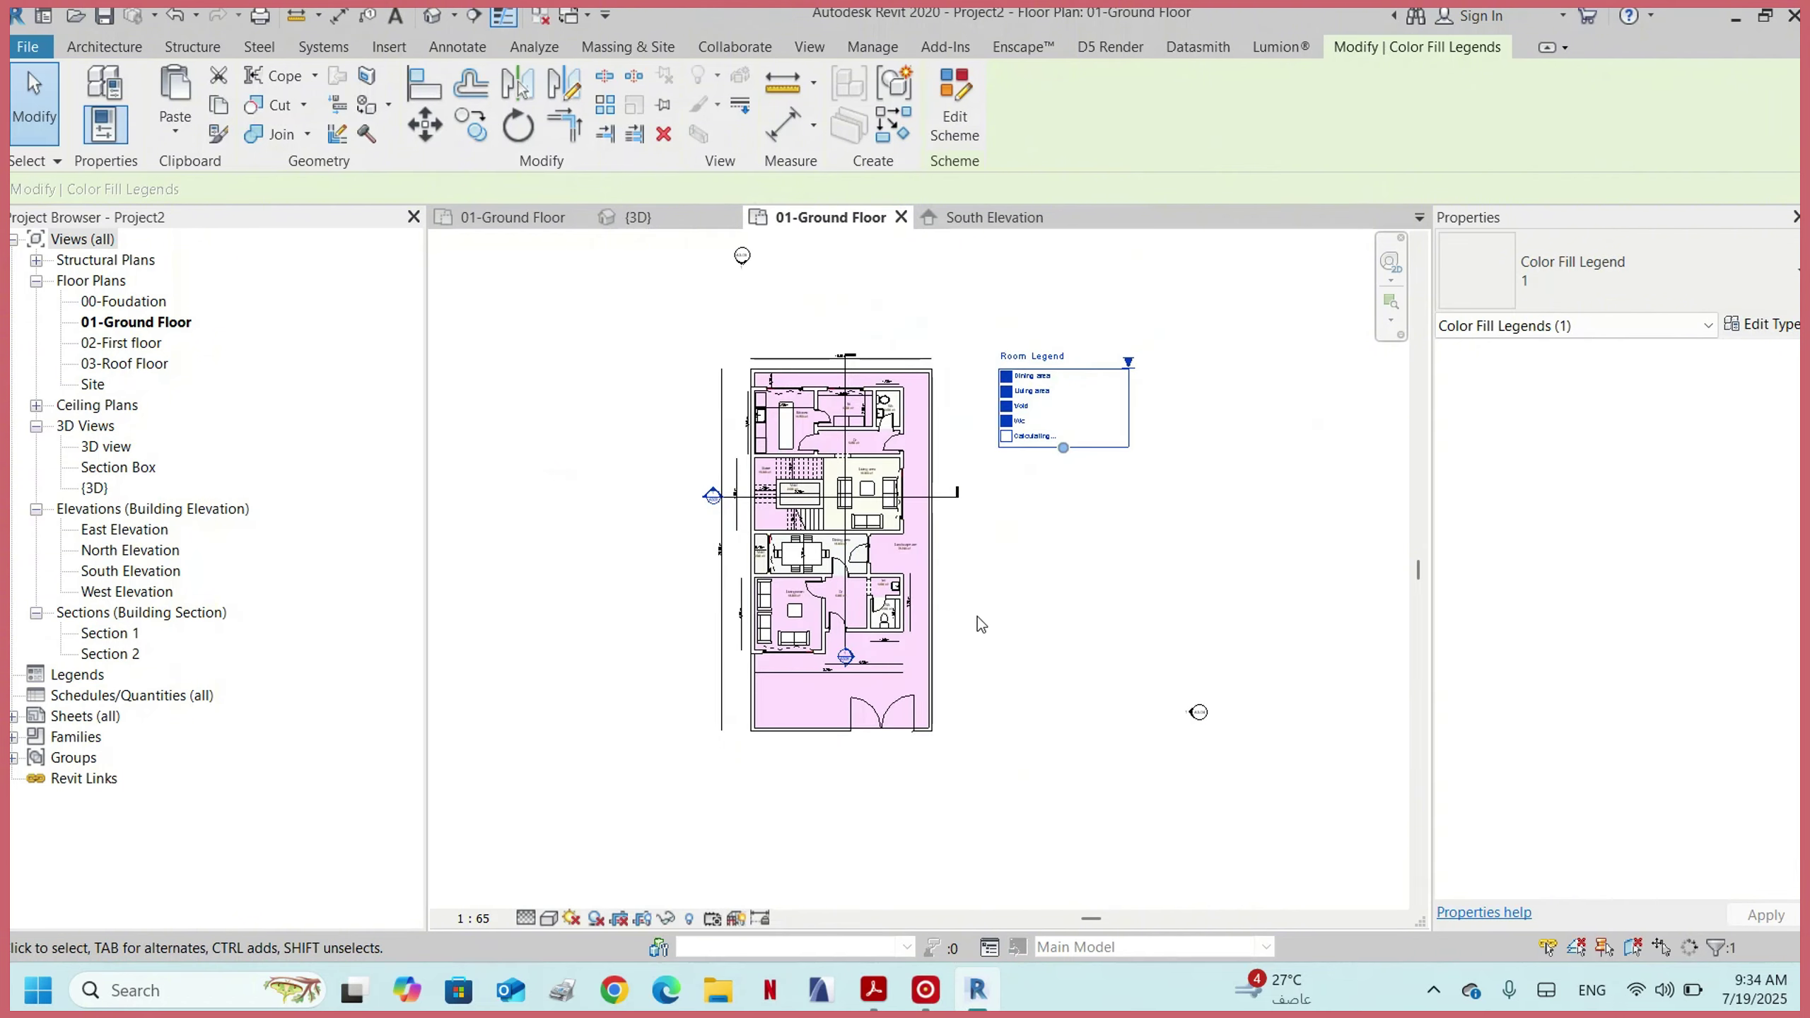
pyautogui.click(977, 616)
# - Reopen the room legend's color scheme and lighten the Kitchen color to a pale yellow
pyautogui.scroll(3, 808, 404)
pyautogui.scroll(-4, 734, 337)
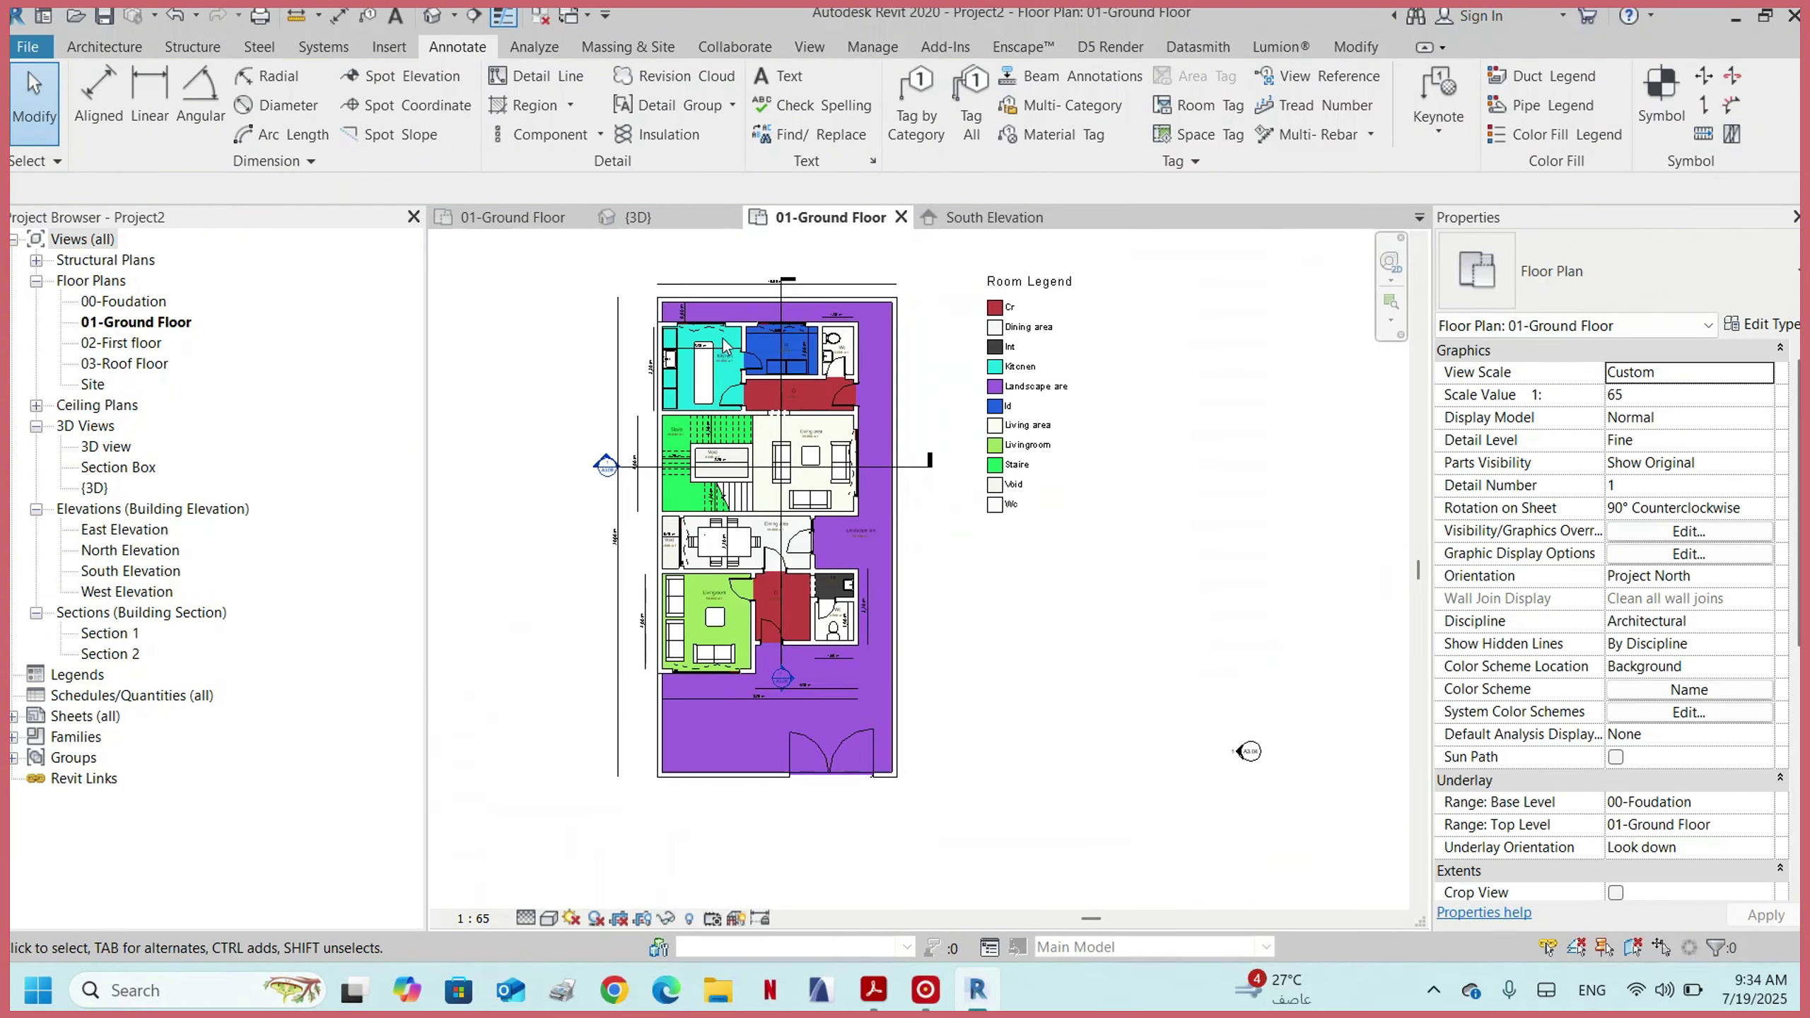
pyautogui.scroll(5, 718, 605)
pyautogui.scroll(-5, 699, 566)
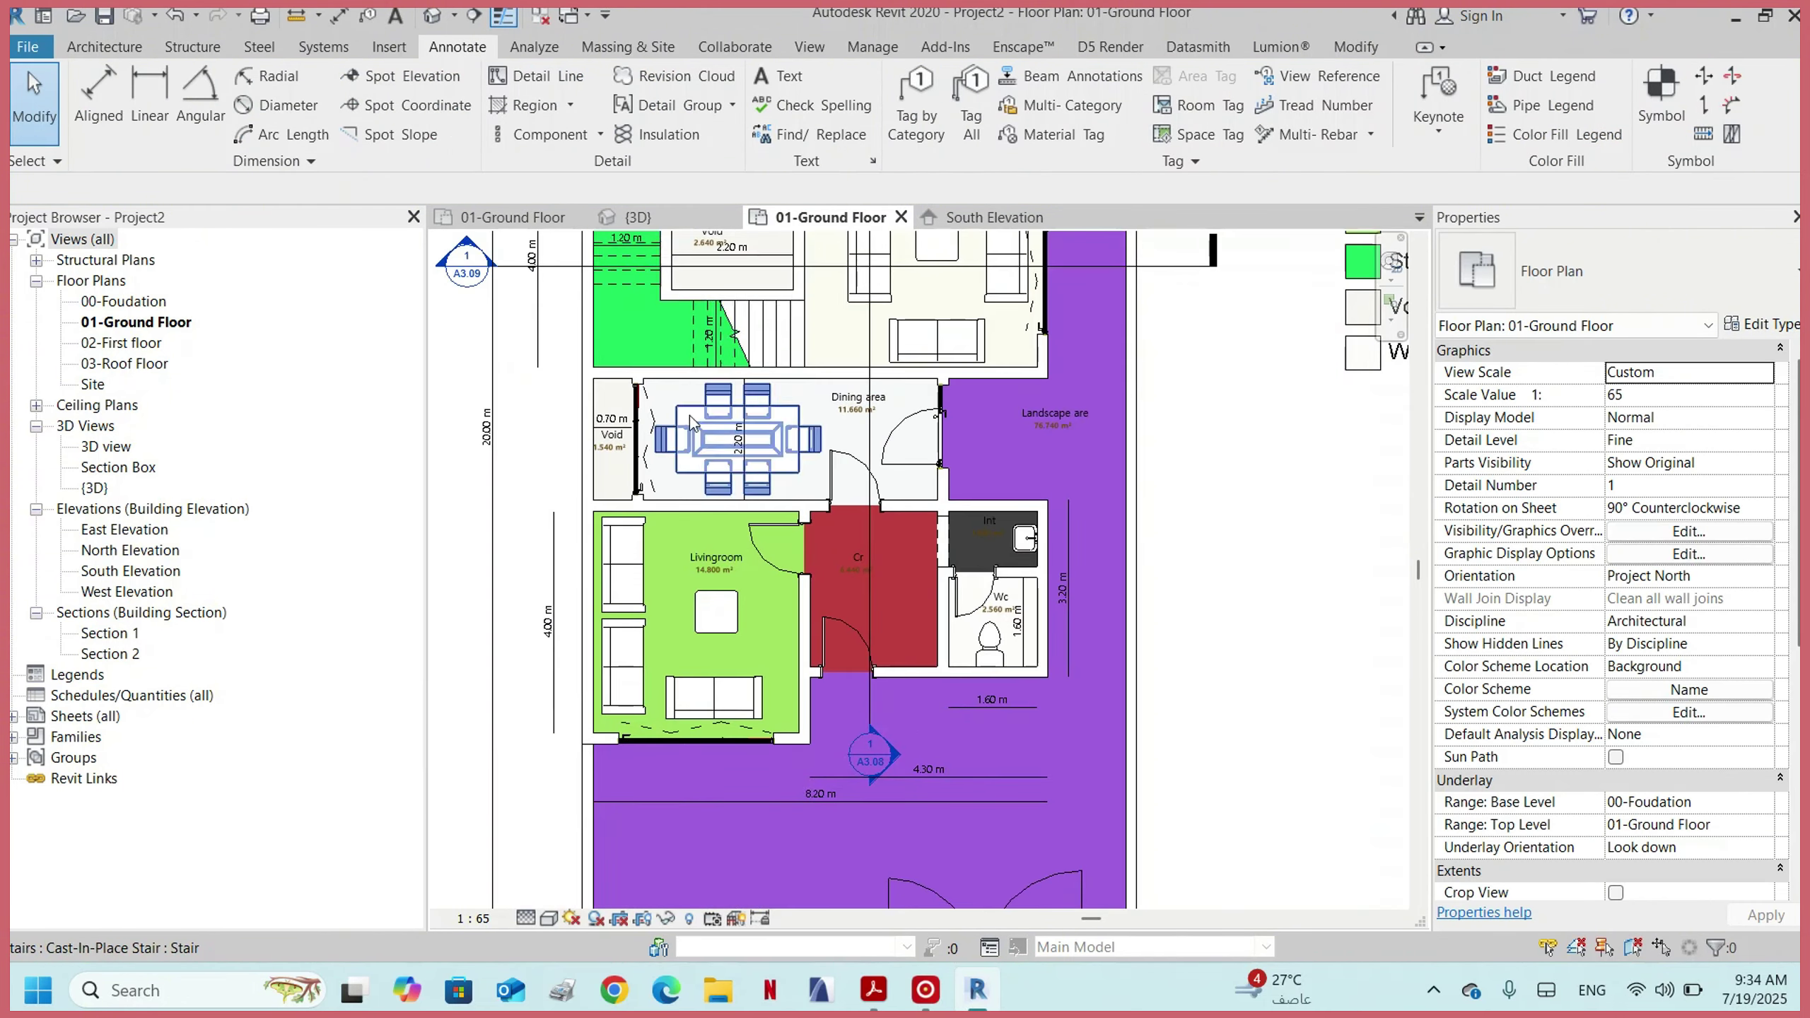
pyautogui.scroll(-2, 723, 422)
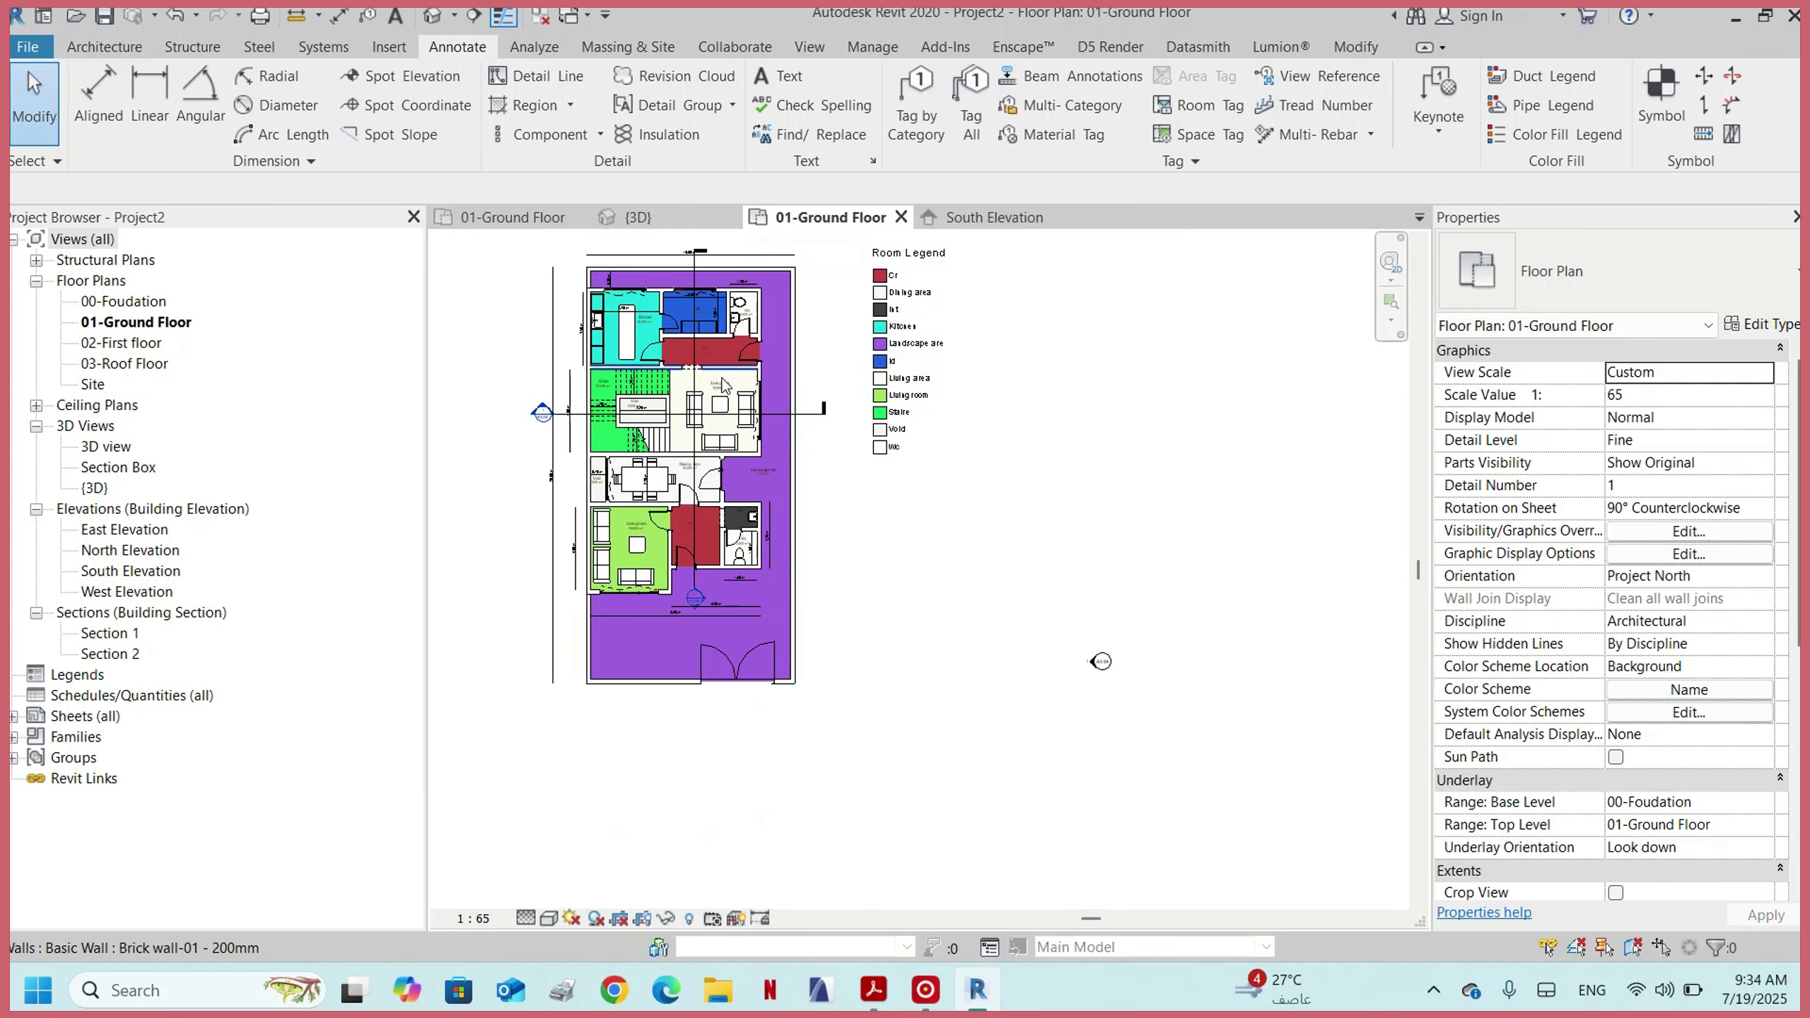
pyautogui.click(895, 364)
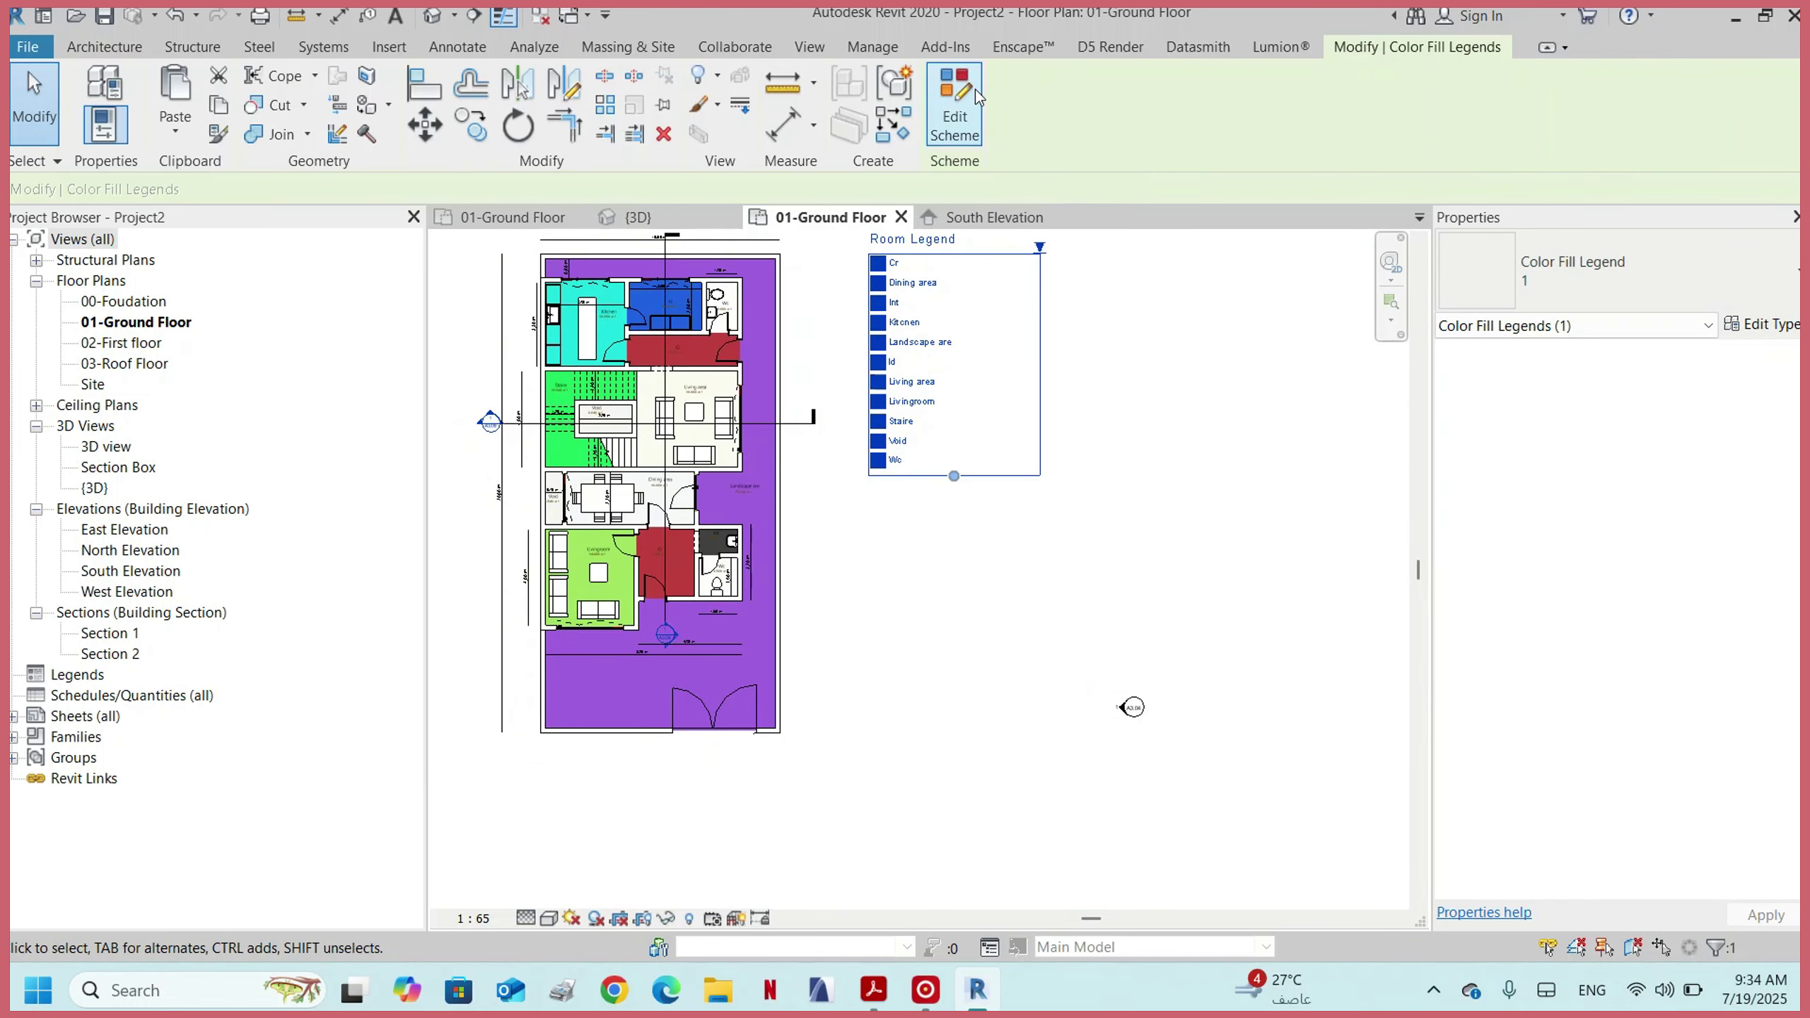
pyautogui.click(955, 100)
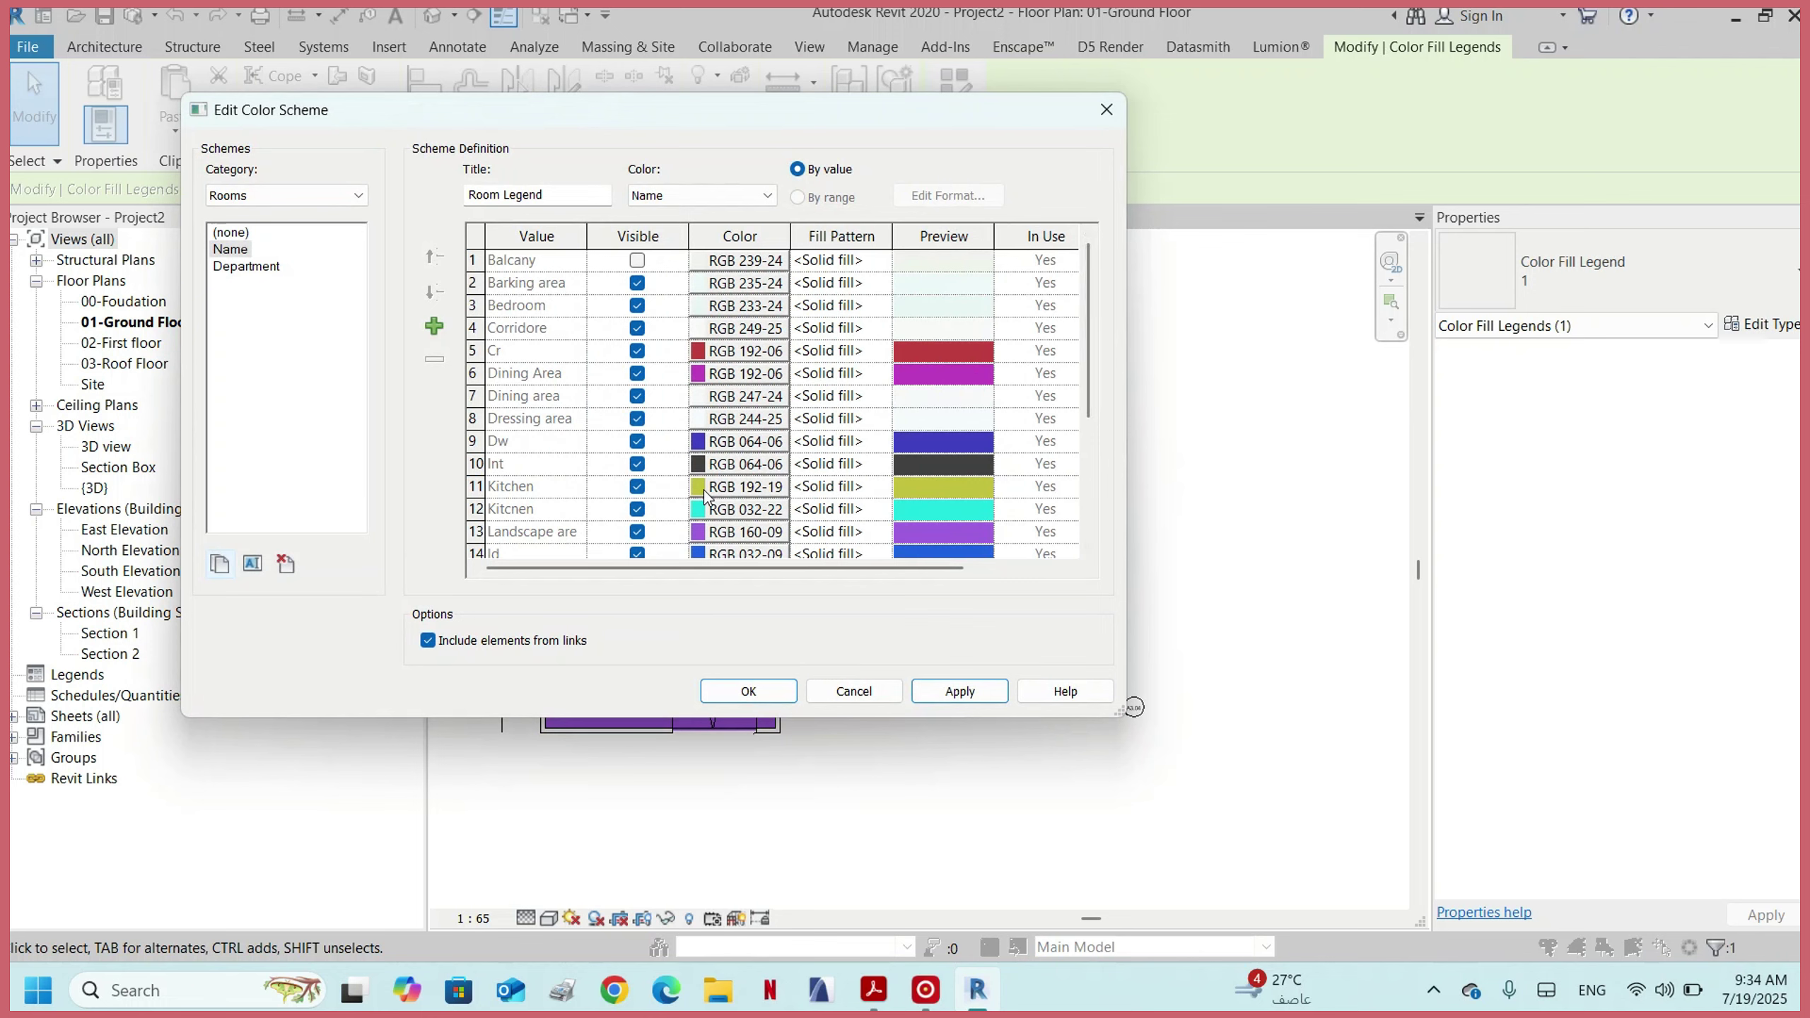
pyautogui.click(705, 491)
pyautogui.moveTo(886, 354); pyautogui.dragTo(899, 277)
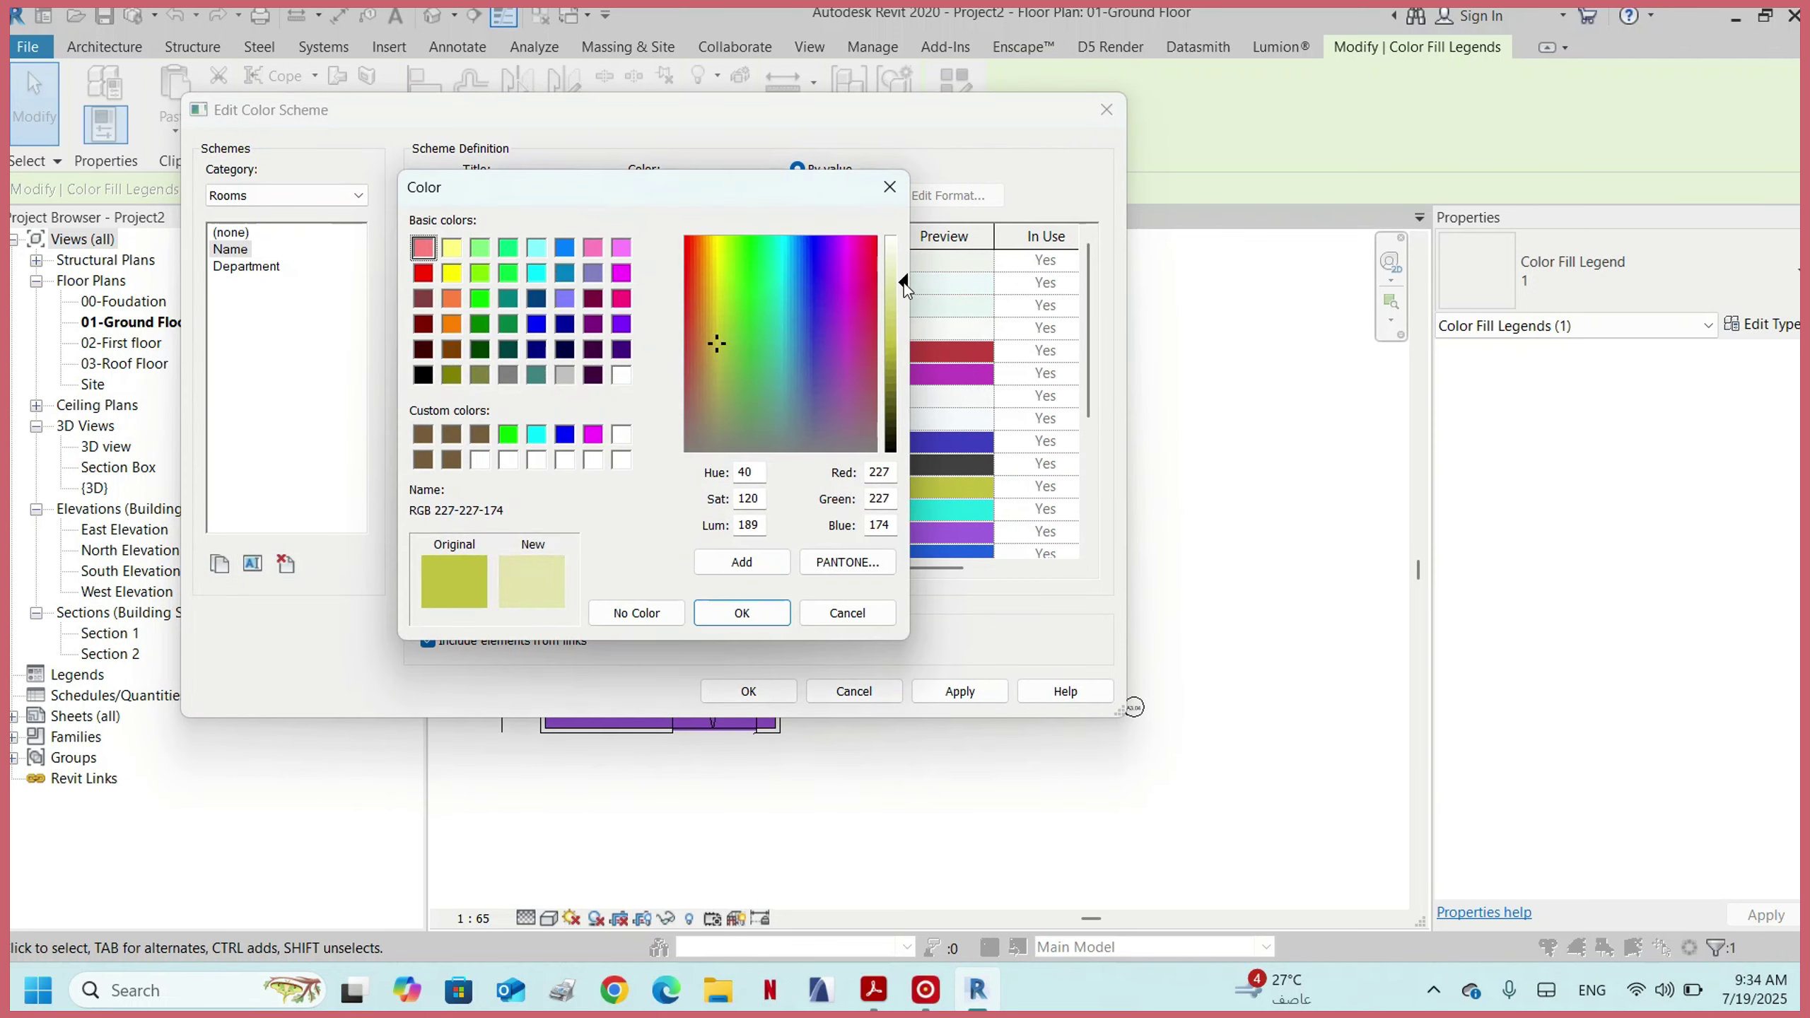
pyautogui.click(766, 617)
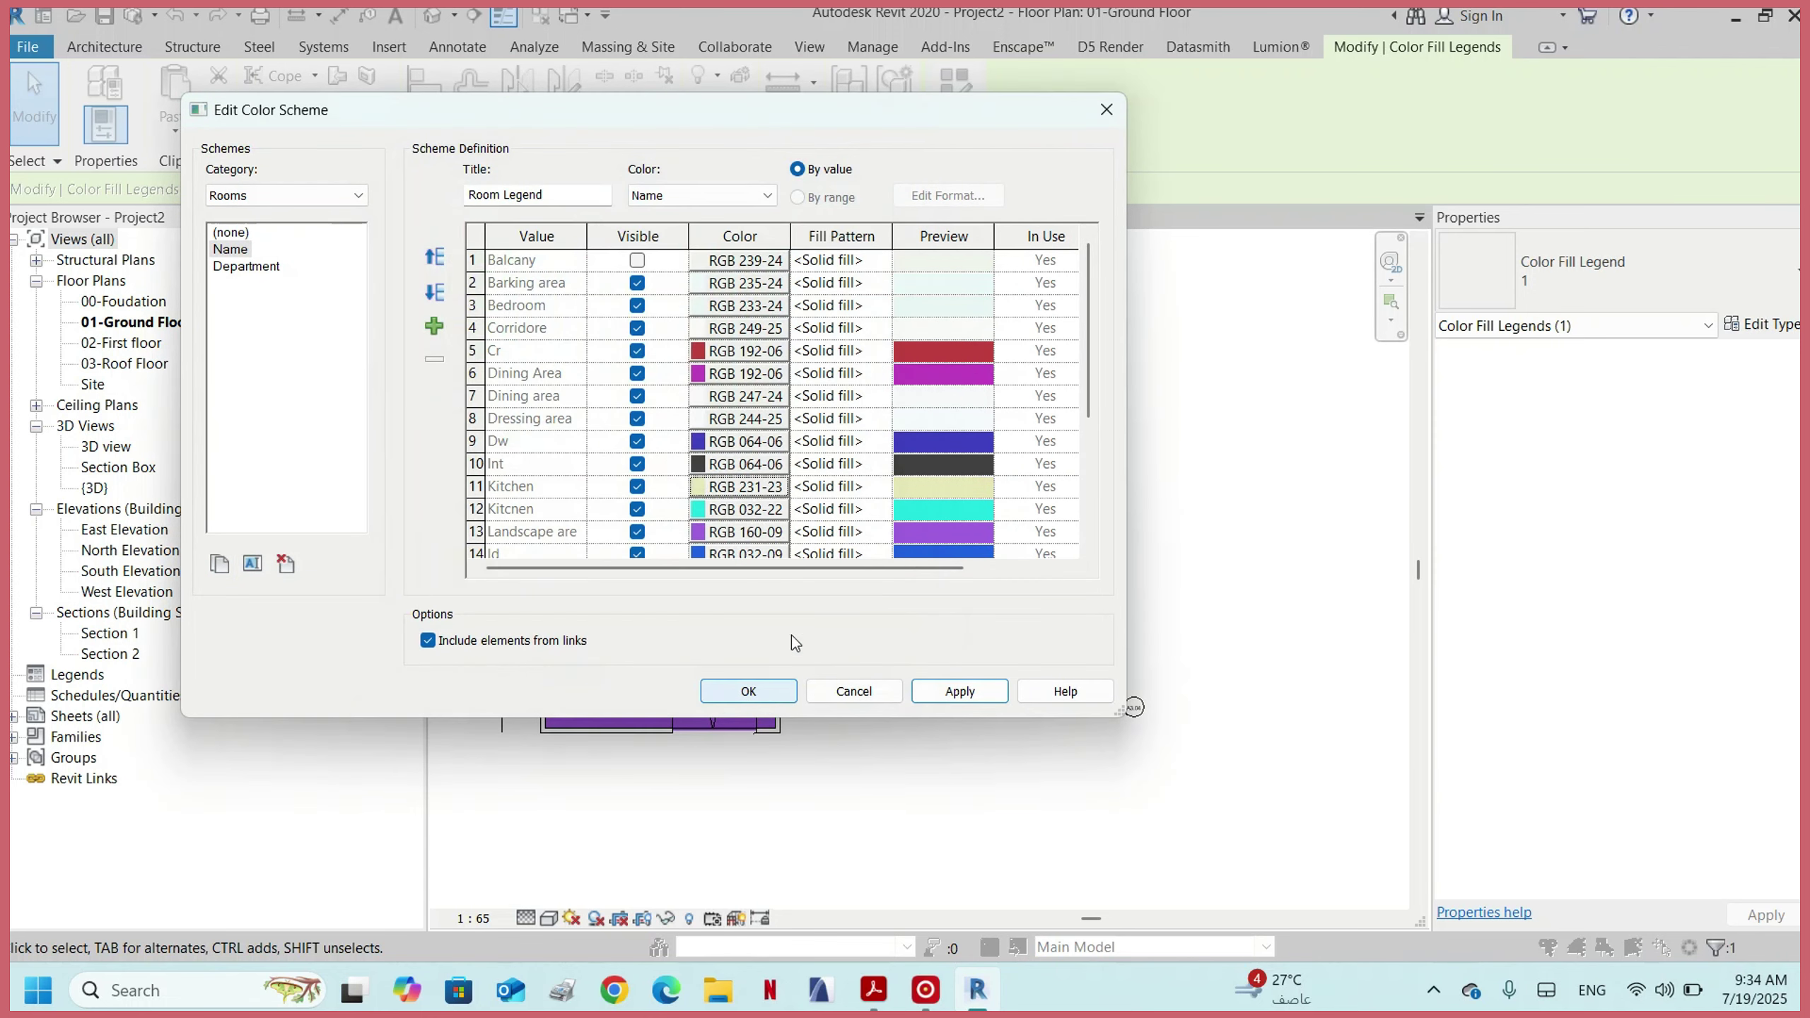
# - Set the Int color to white and lighten the Kitcnen color to pale cyan RGB 238-253-253
pyautogui.click(735, 467)
pyautogui.moveTo(891, 398); pyautogui.dragTo(891, 236)
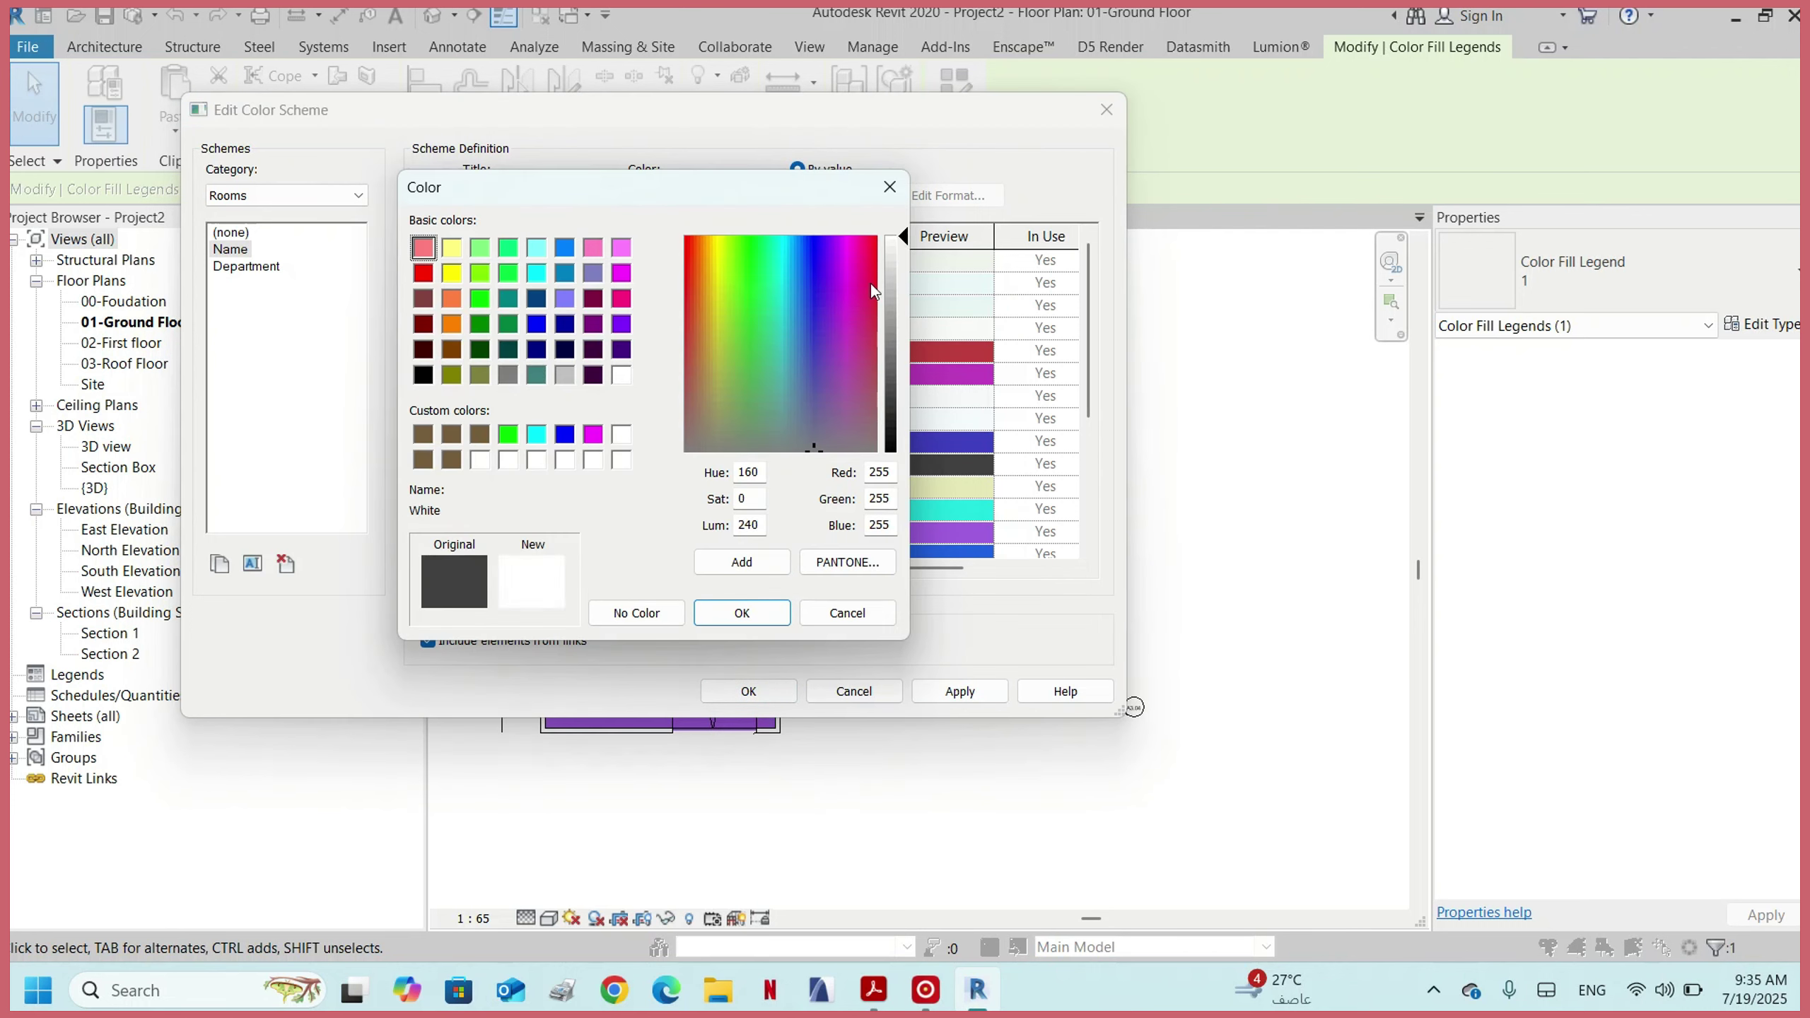
pyautogui.click(746, 612)
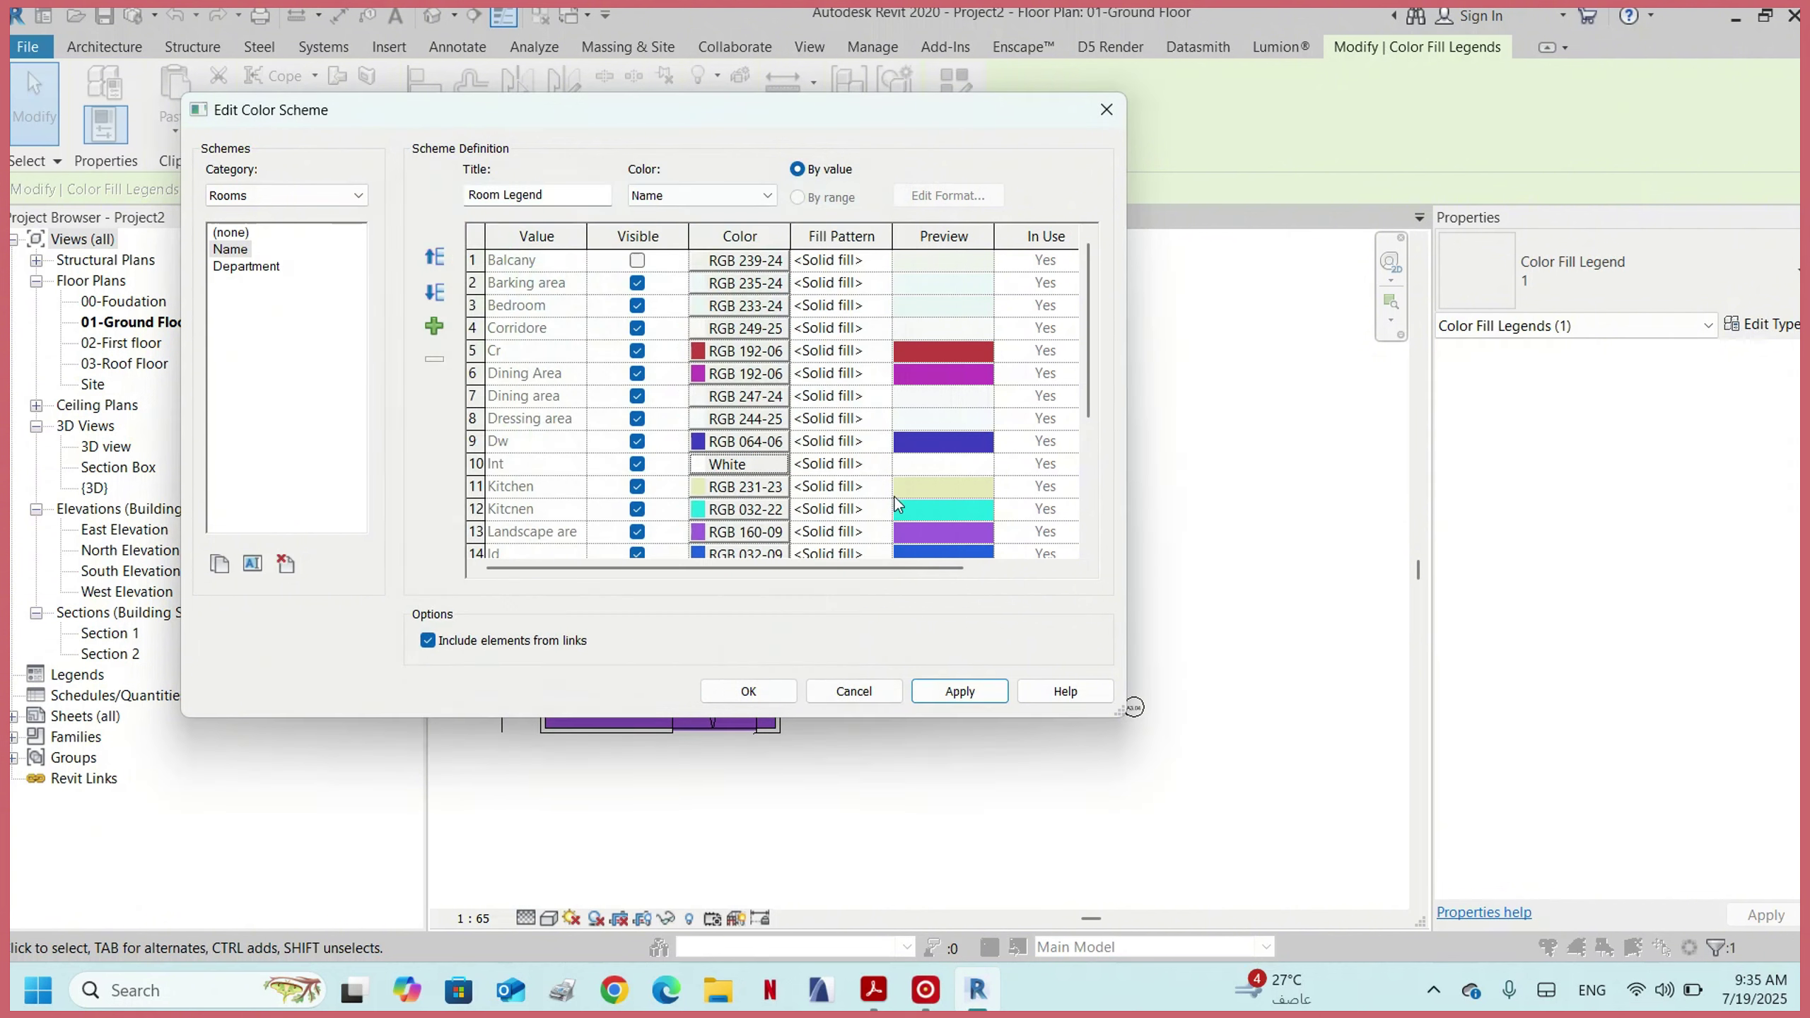
pyautogui.click(741, 509)
pyautogui.moveTo(892, 289); pyautogui.dragTo(903, 244)
pyautogui.click(742, 612)
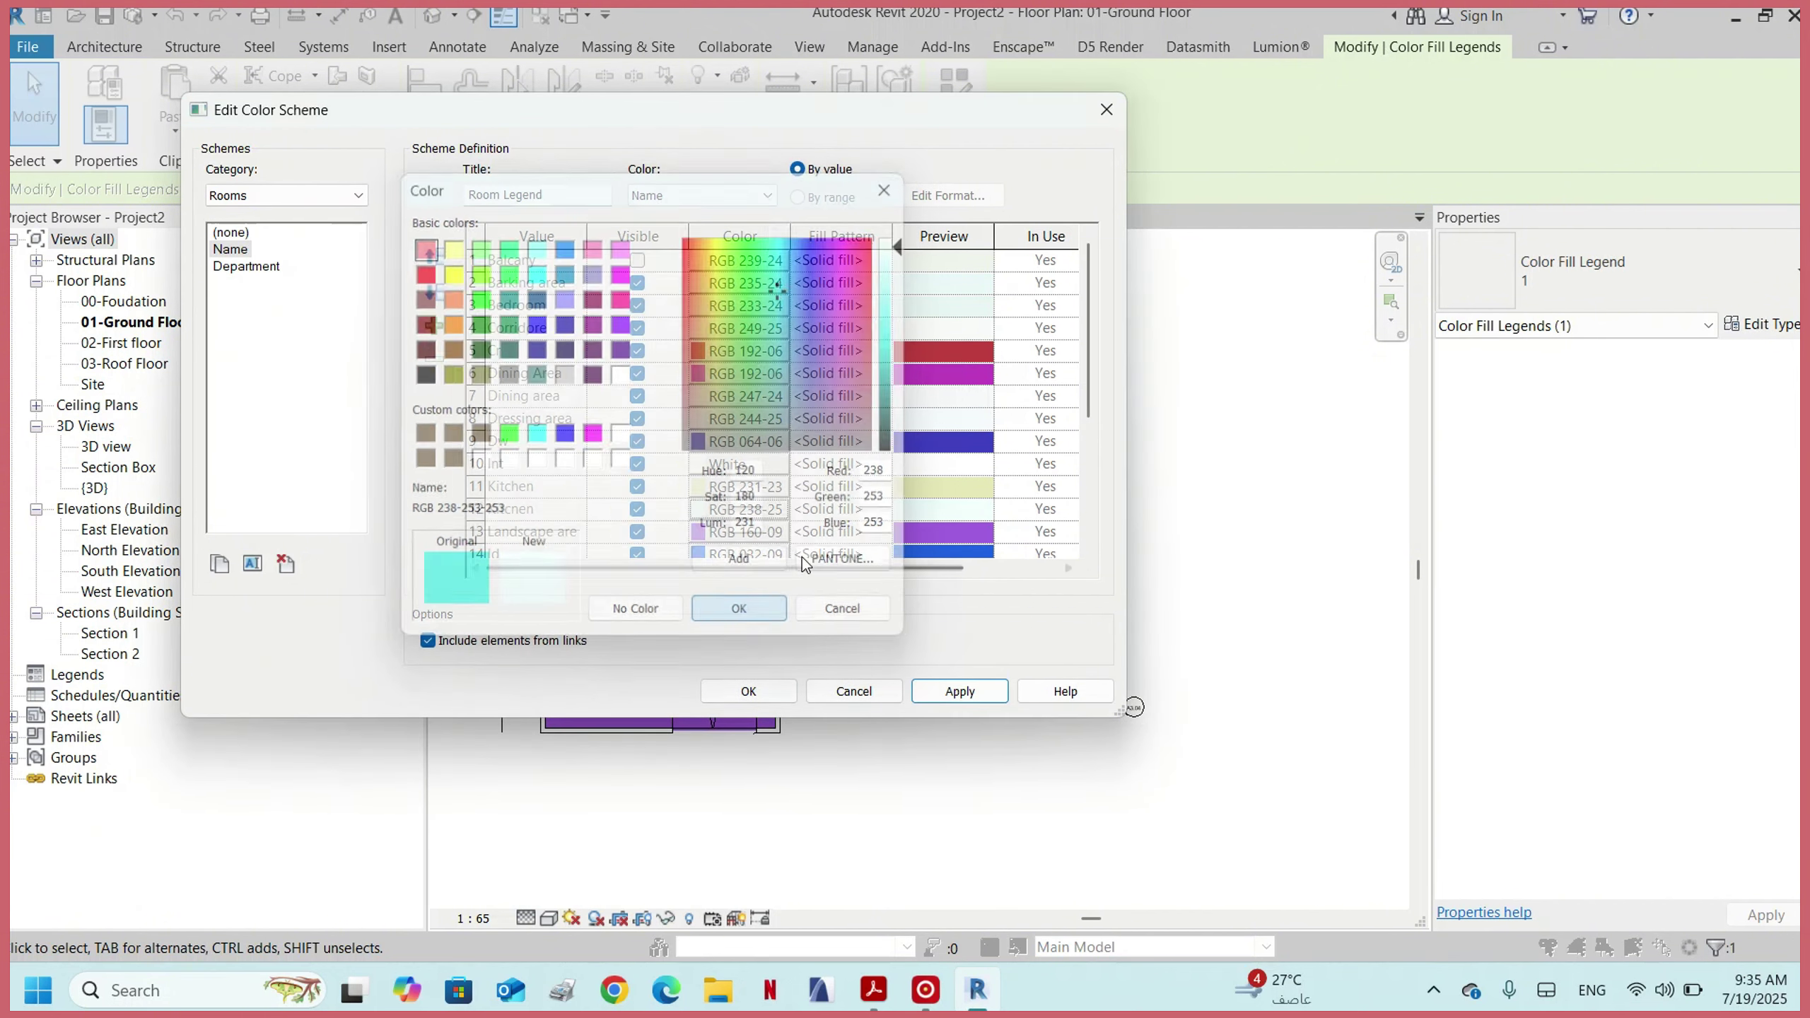
pyautogui.click(783, 517)
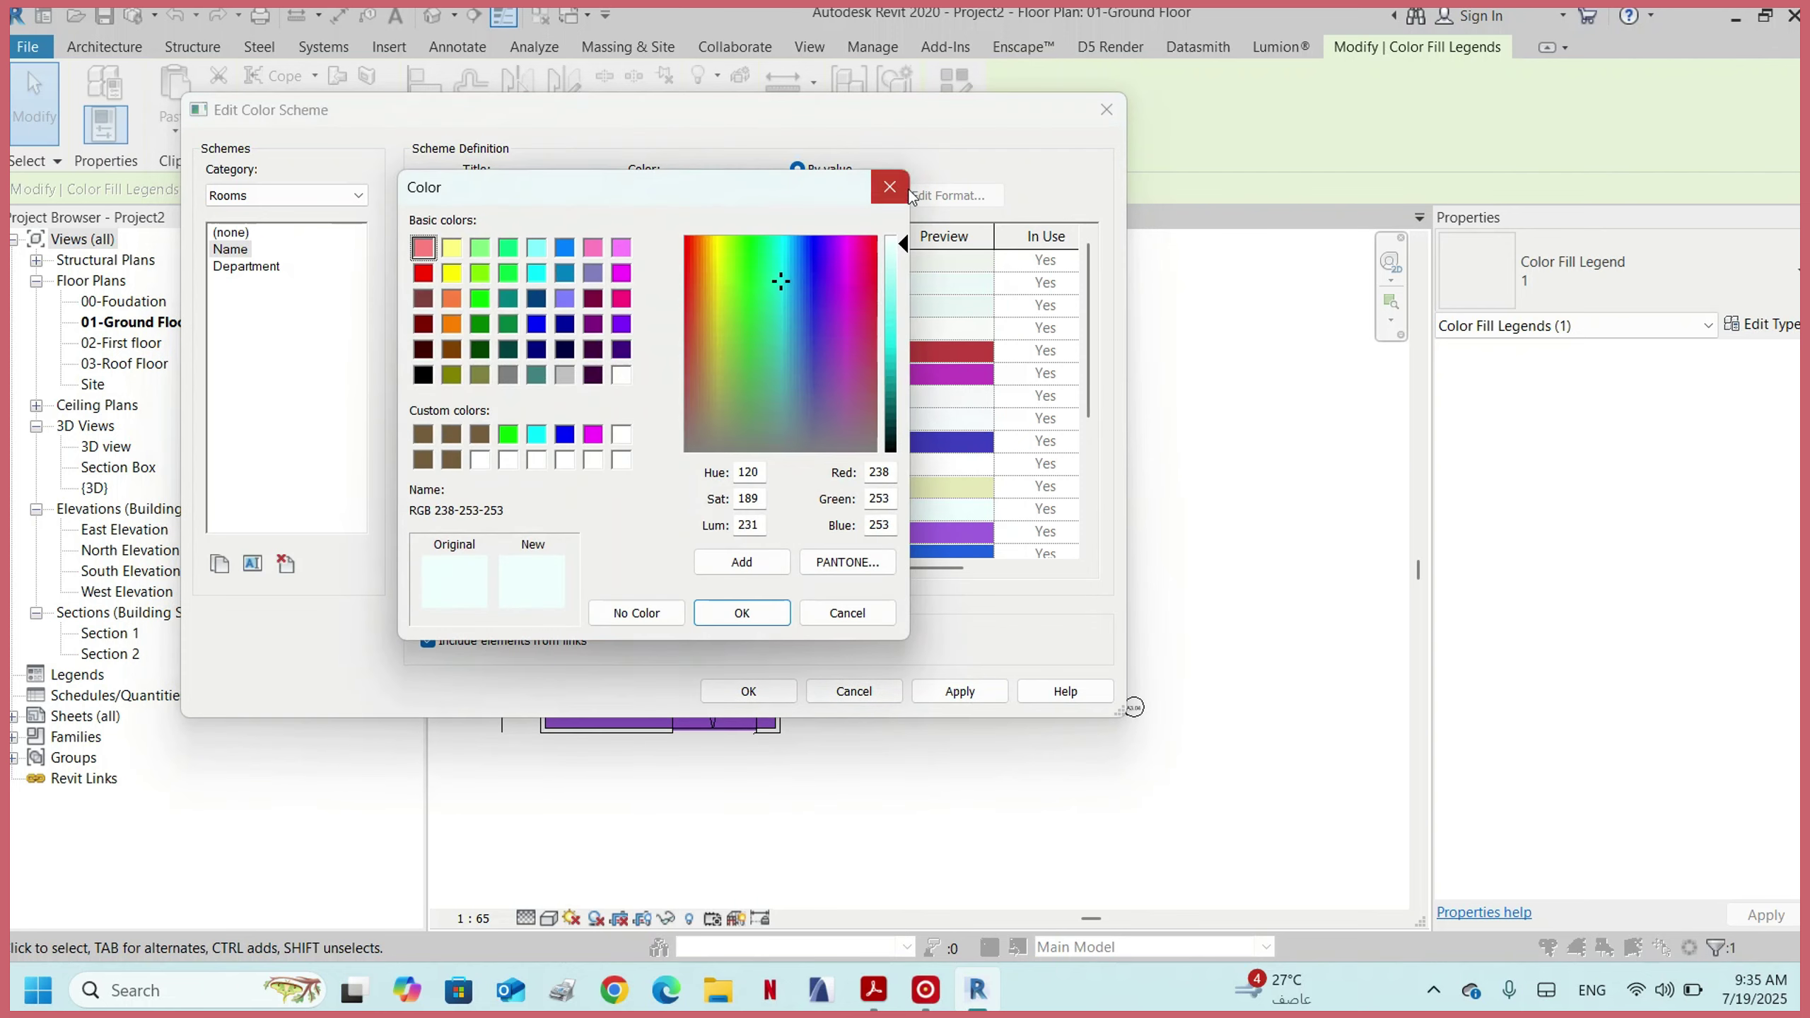
pyautogui.click(905, 191)
# - Lighten the Landscape are color to pale lavender RGB 245-239-252 and the Cr color to pale pink RGB 250-241-241
pyautogui.click(712, 531)
pyautogui.moveTo(889, 261); pyautogui.dragTo(899, 244)
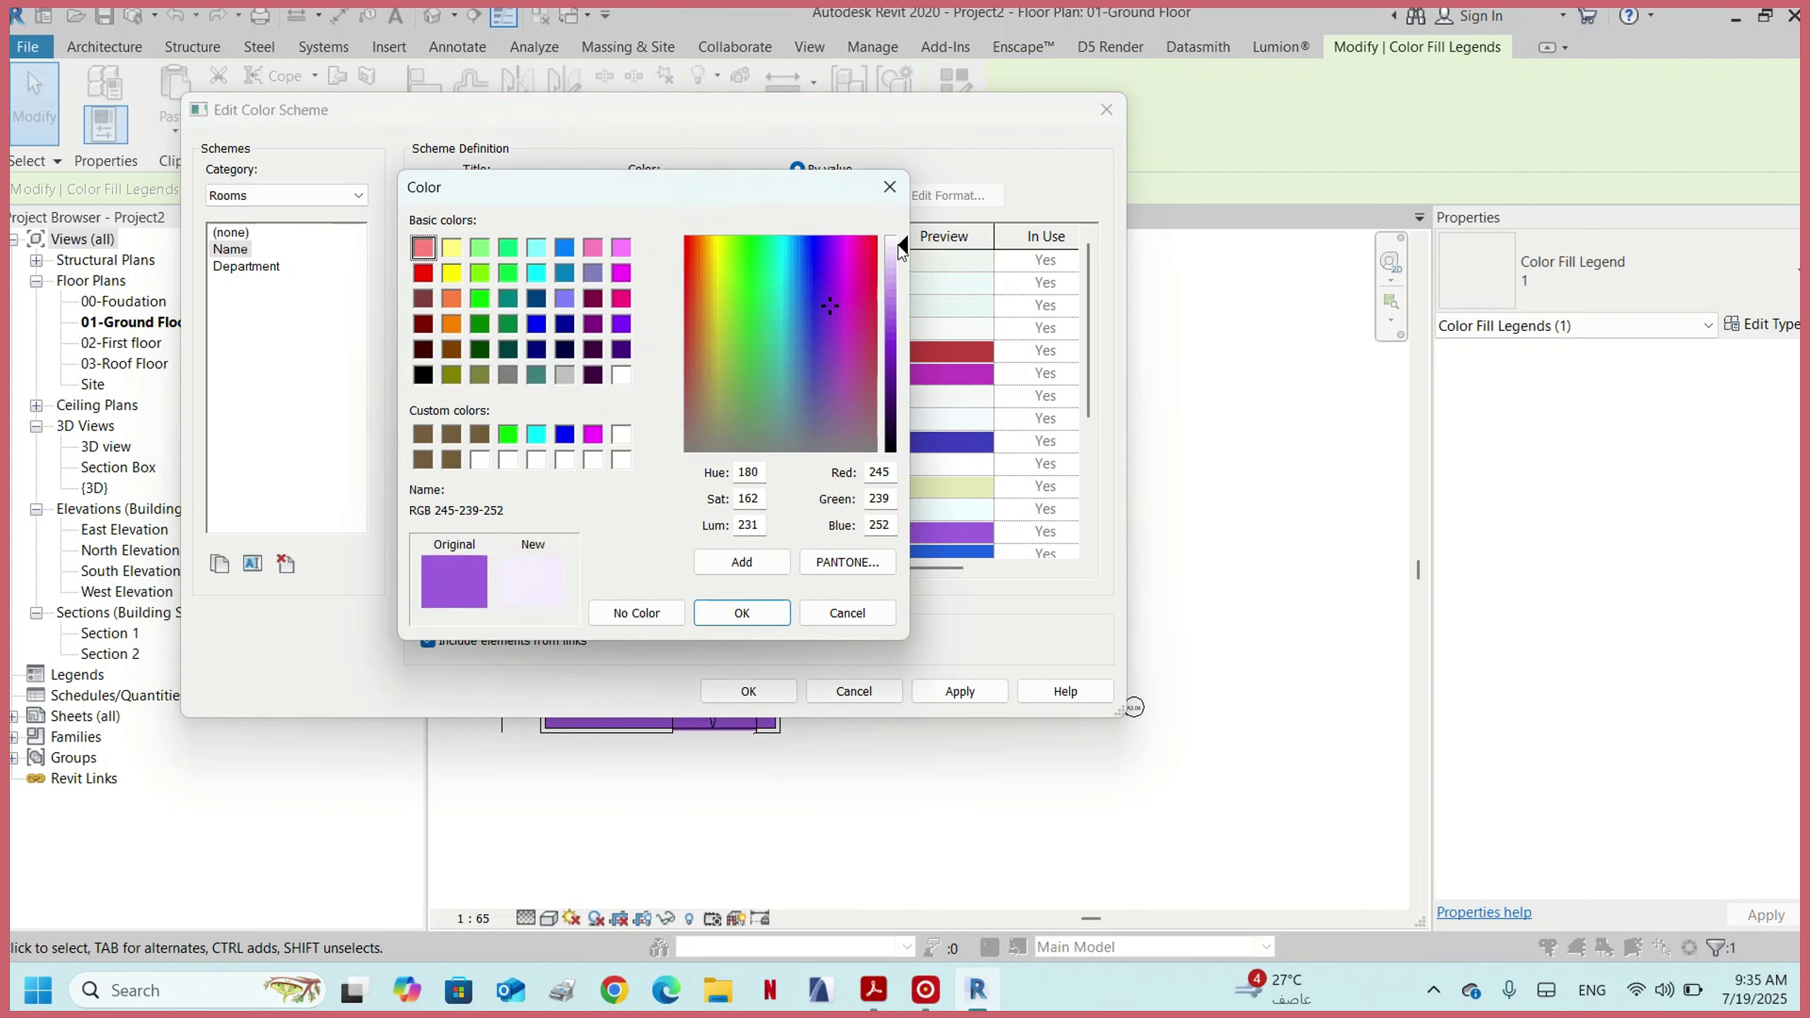
pyautogui.click(742, 613)
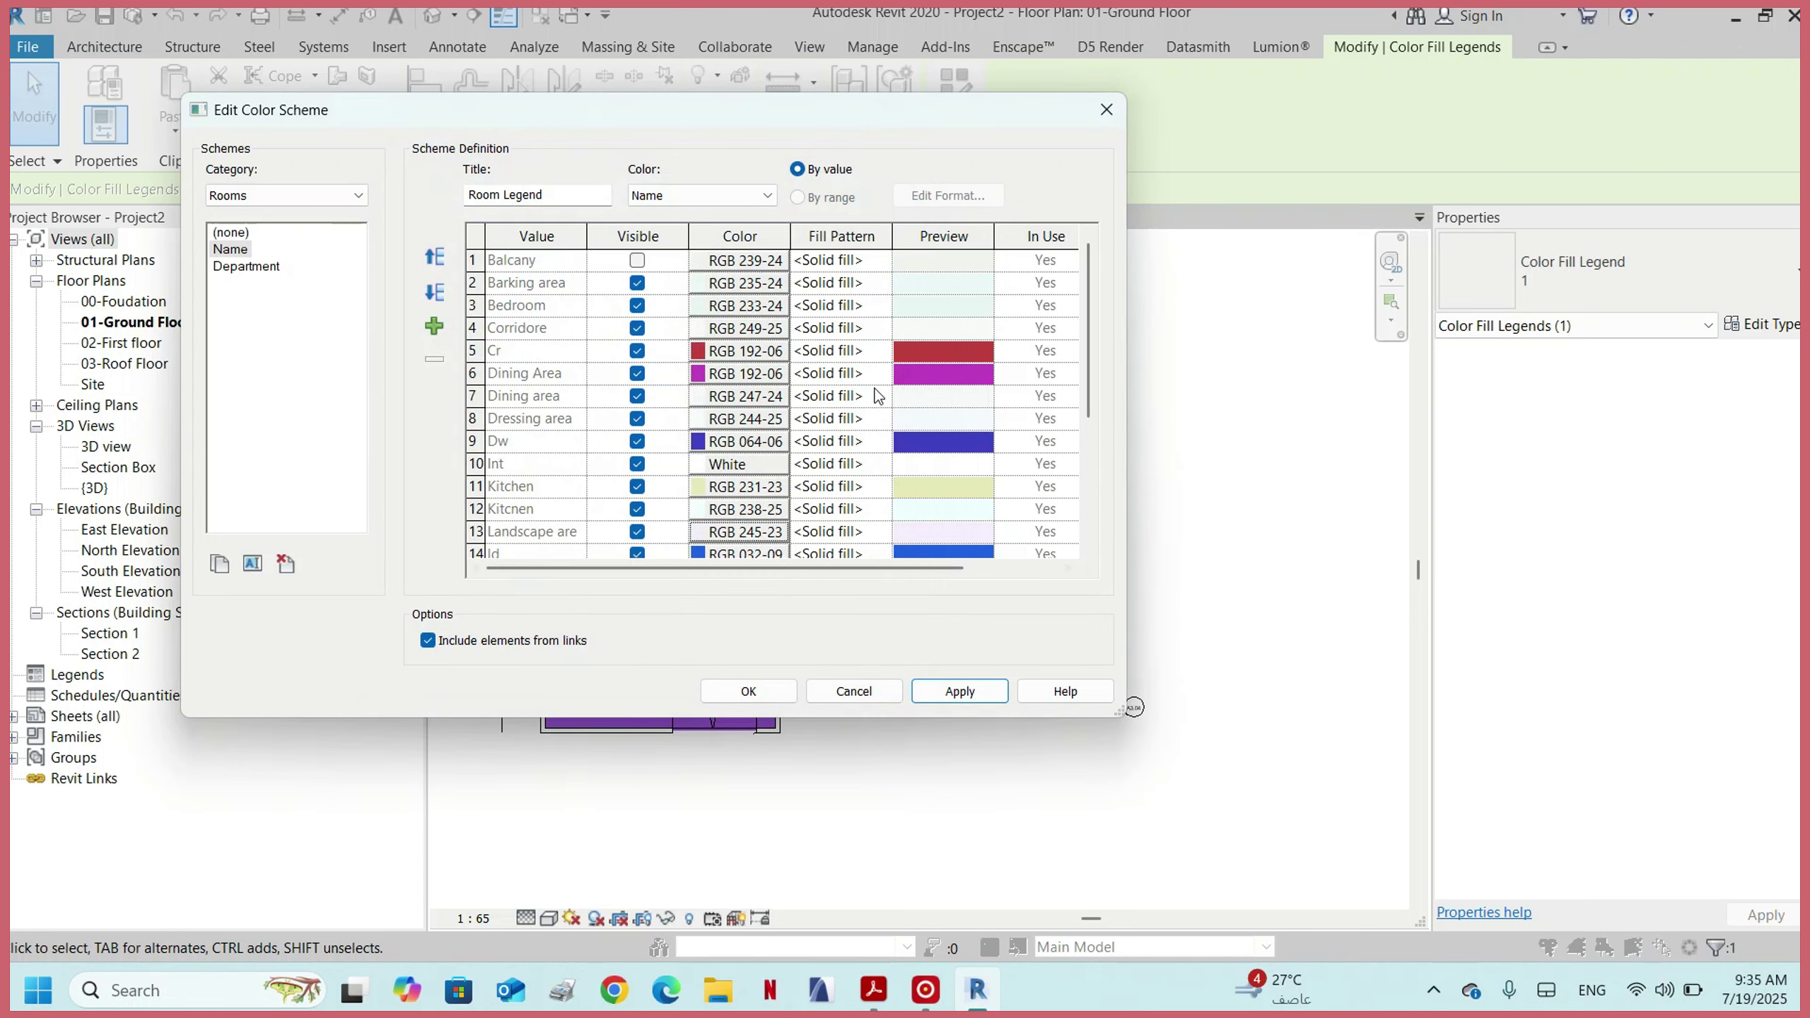
pyautogui.click(766, 351)
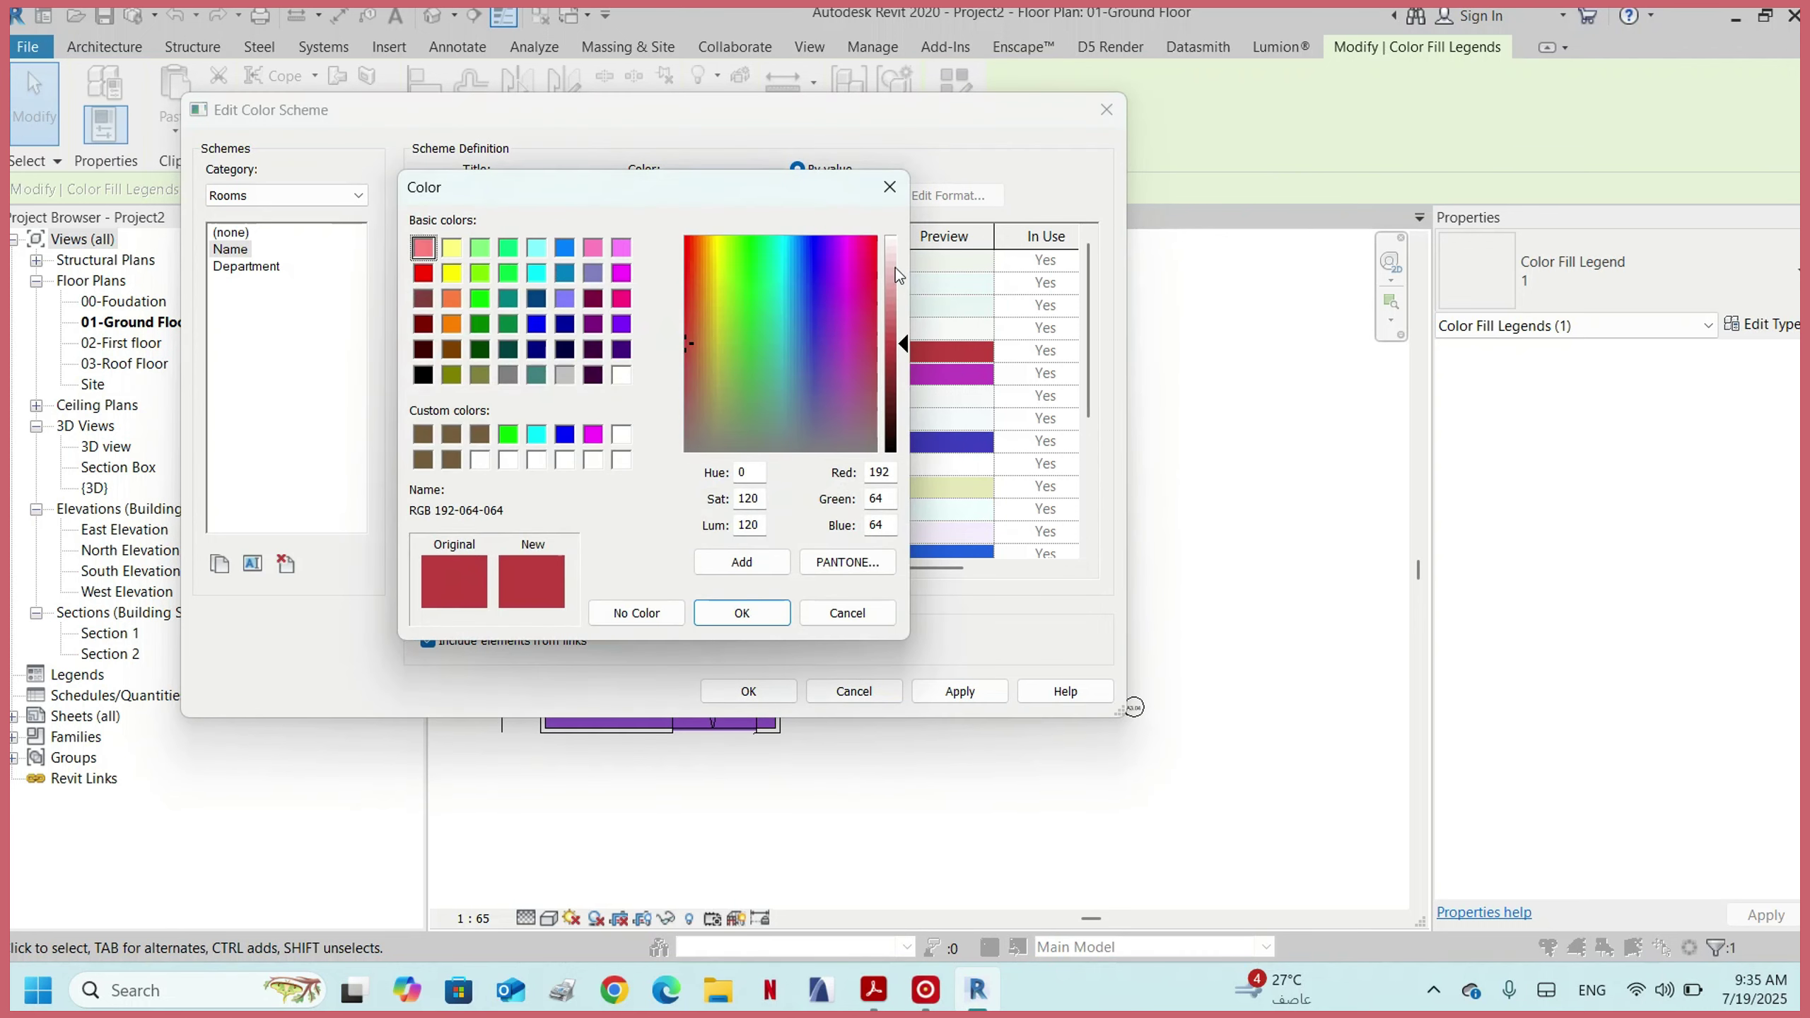
pyautogui.moveTo(896, 271); pyautogui.dragTo(898, 246)
pyautogui.click(742, 612)
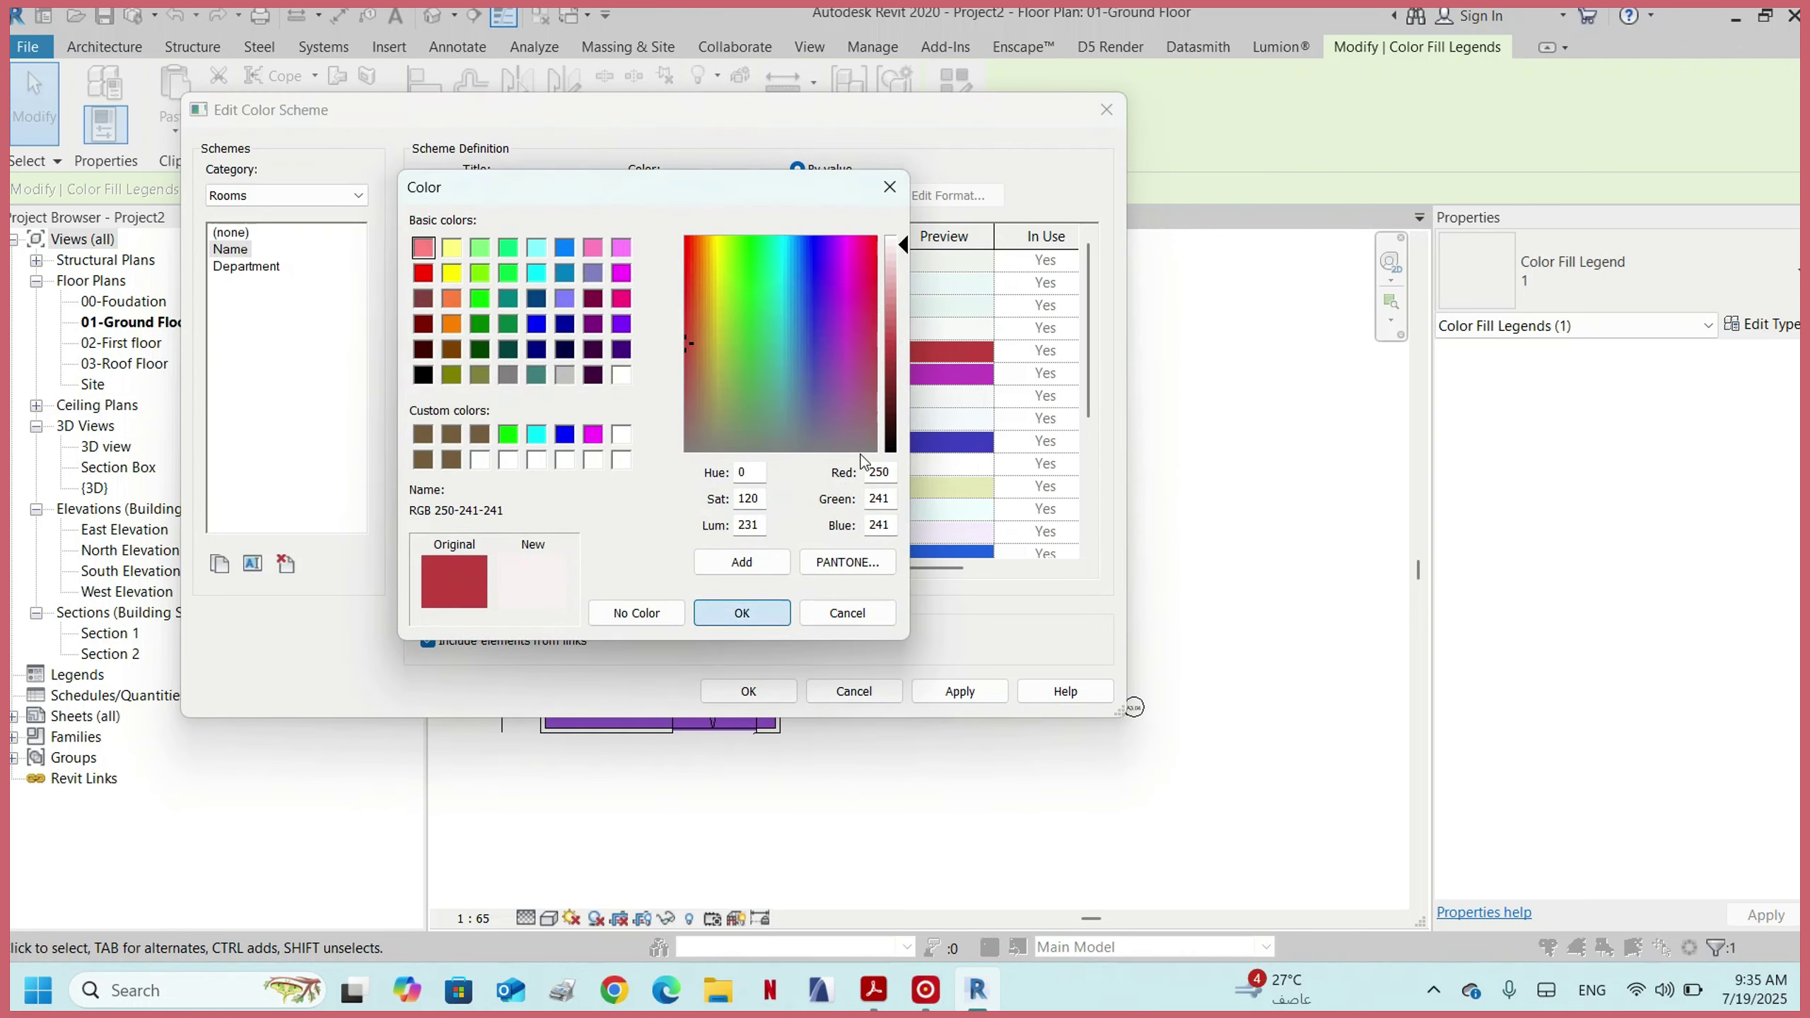
# - Lighten the Dw color to pale blue RGB 239-239-250 and the Dining Area color to pale pink RGB 252-245-252
pyautogui.click(734, 441)
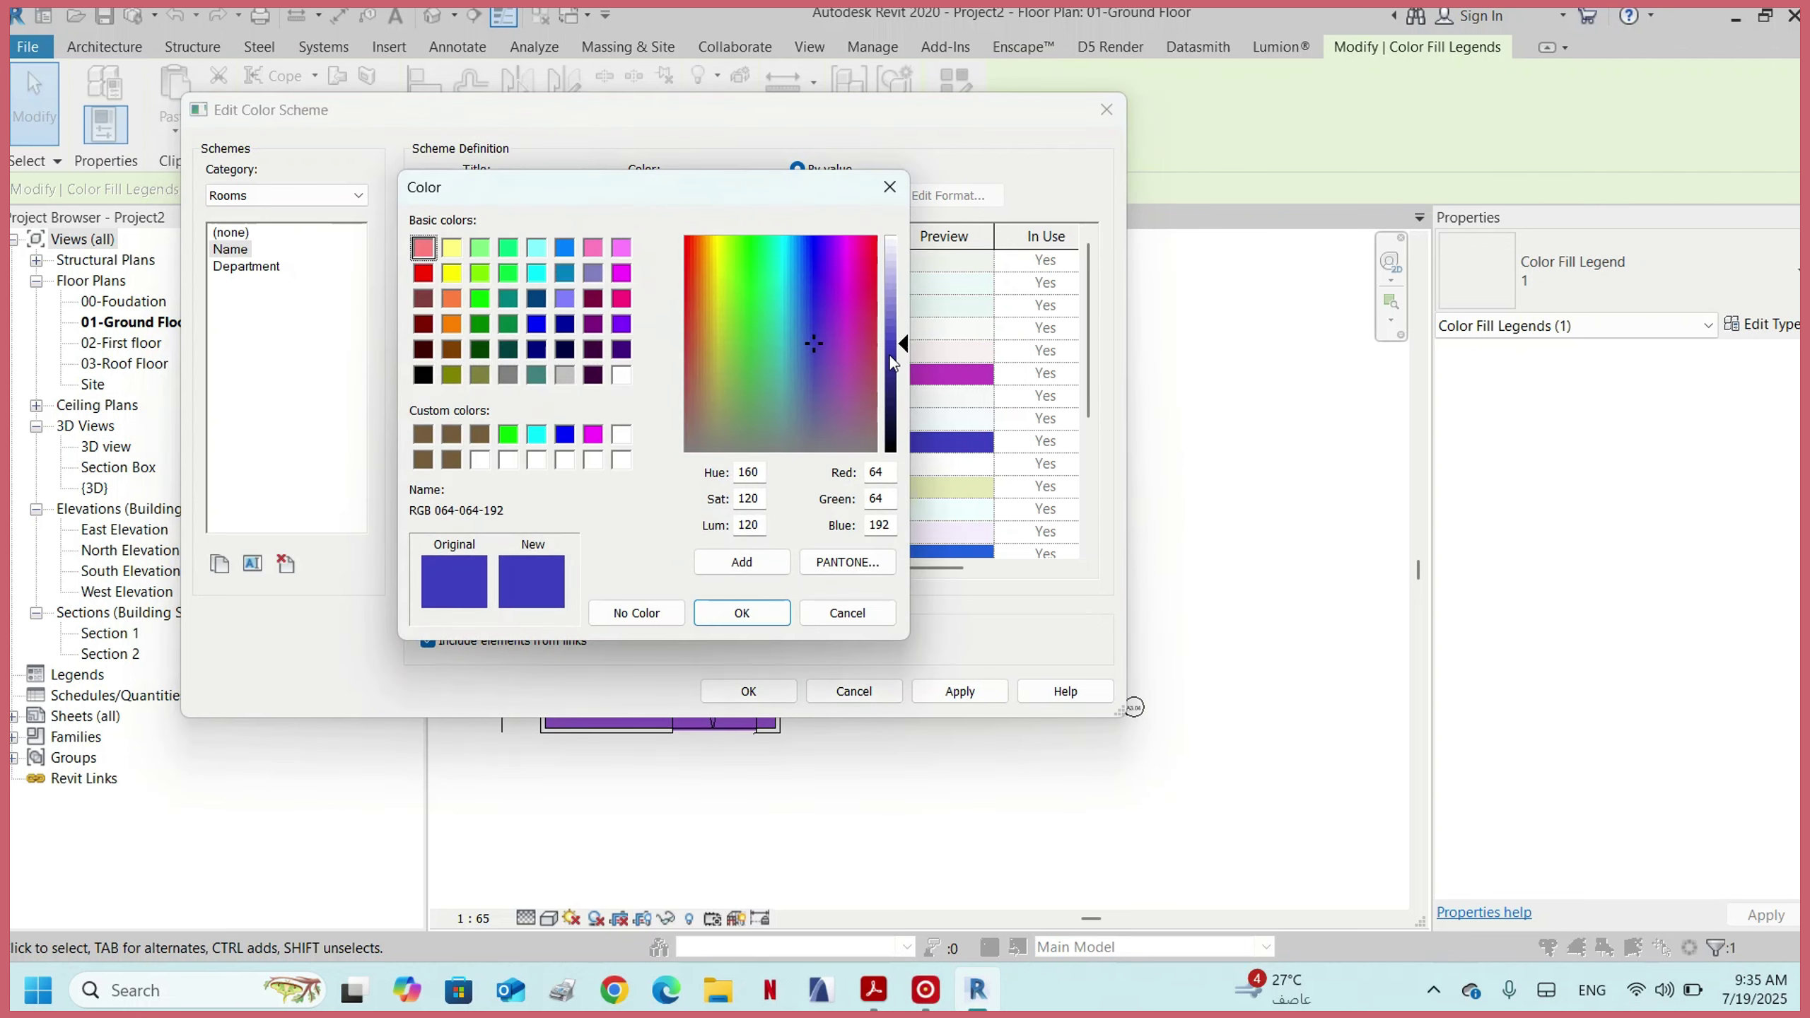
pyautogui.moveTo(889, 355); pyautogui.dragTo(901, 249)
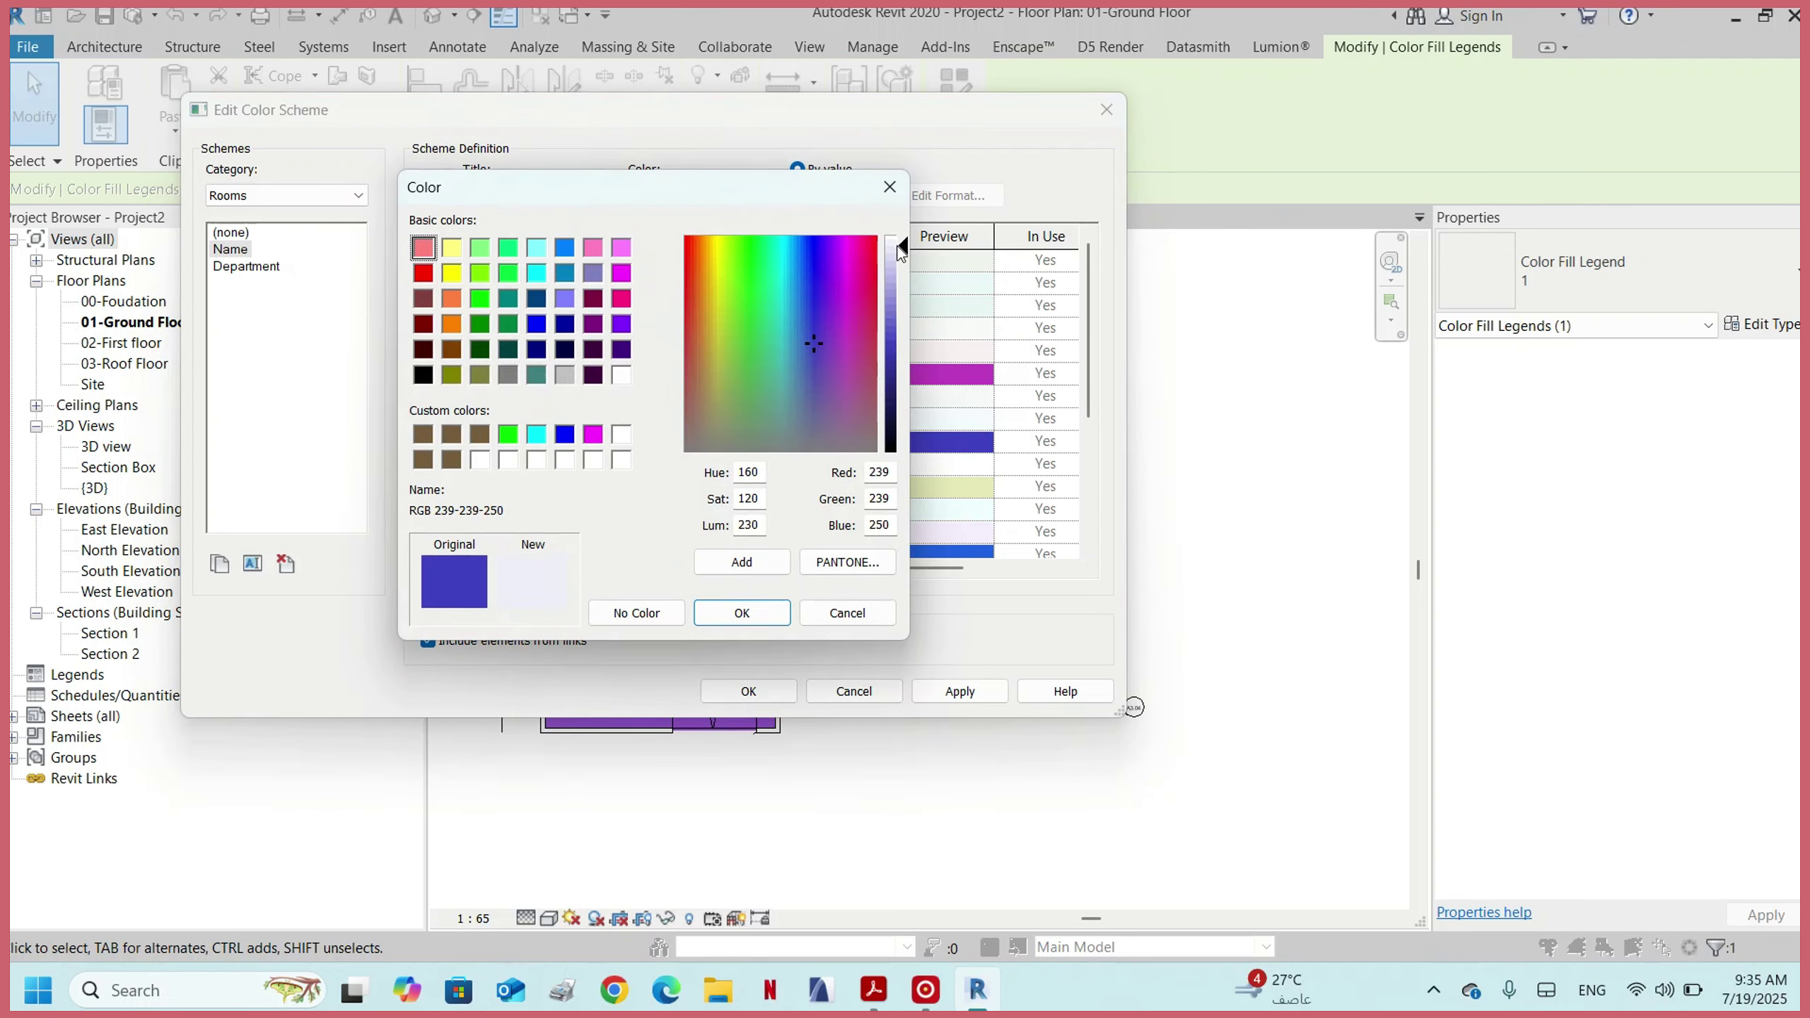
pyautogui.click(738, 613)
pyautogui.click(706, 378)
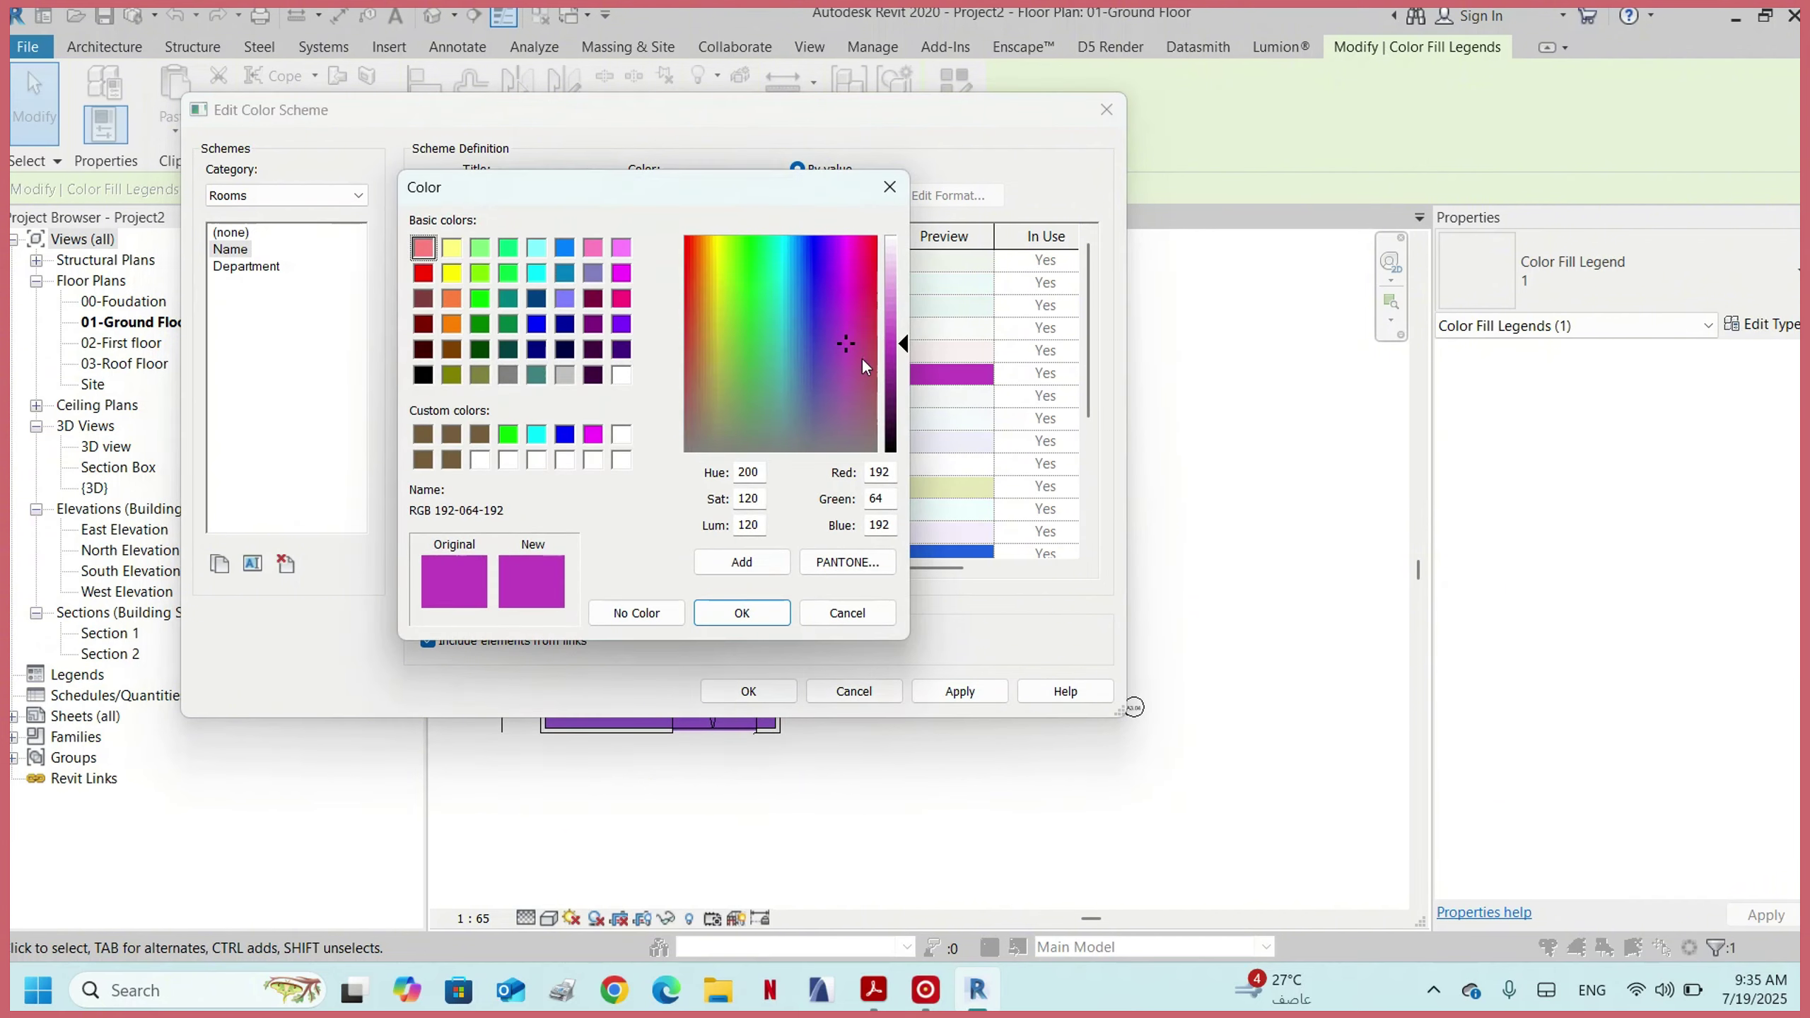
pyautogui.moveTo(888, 337); pyautogui.dragTo(902, 250)
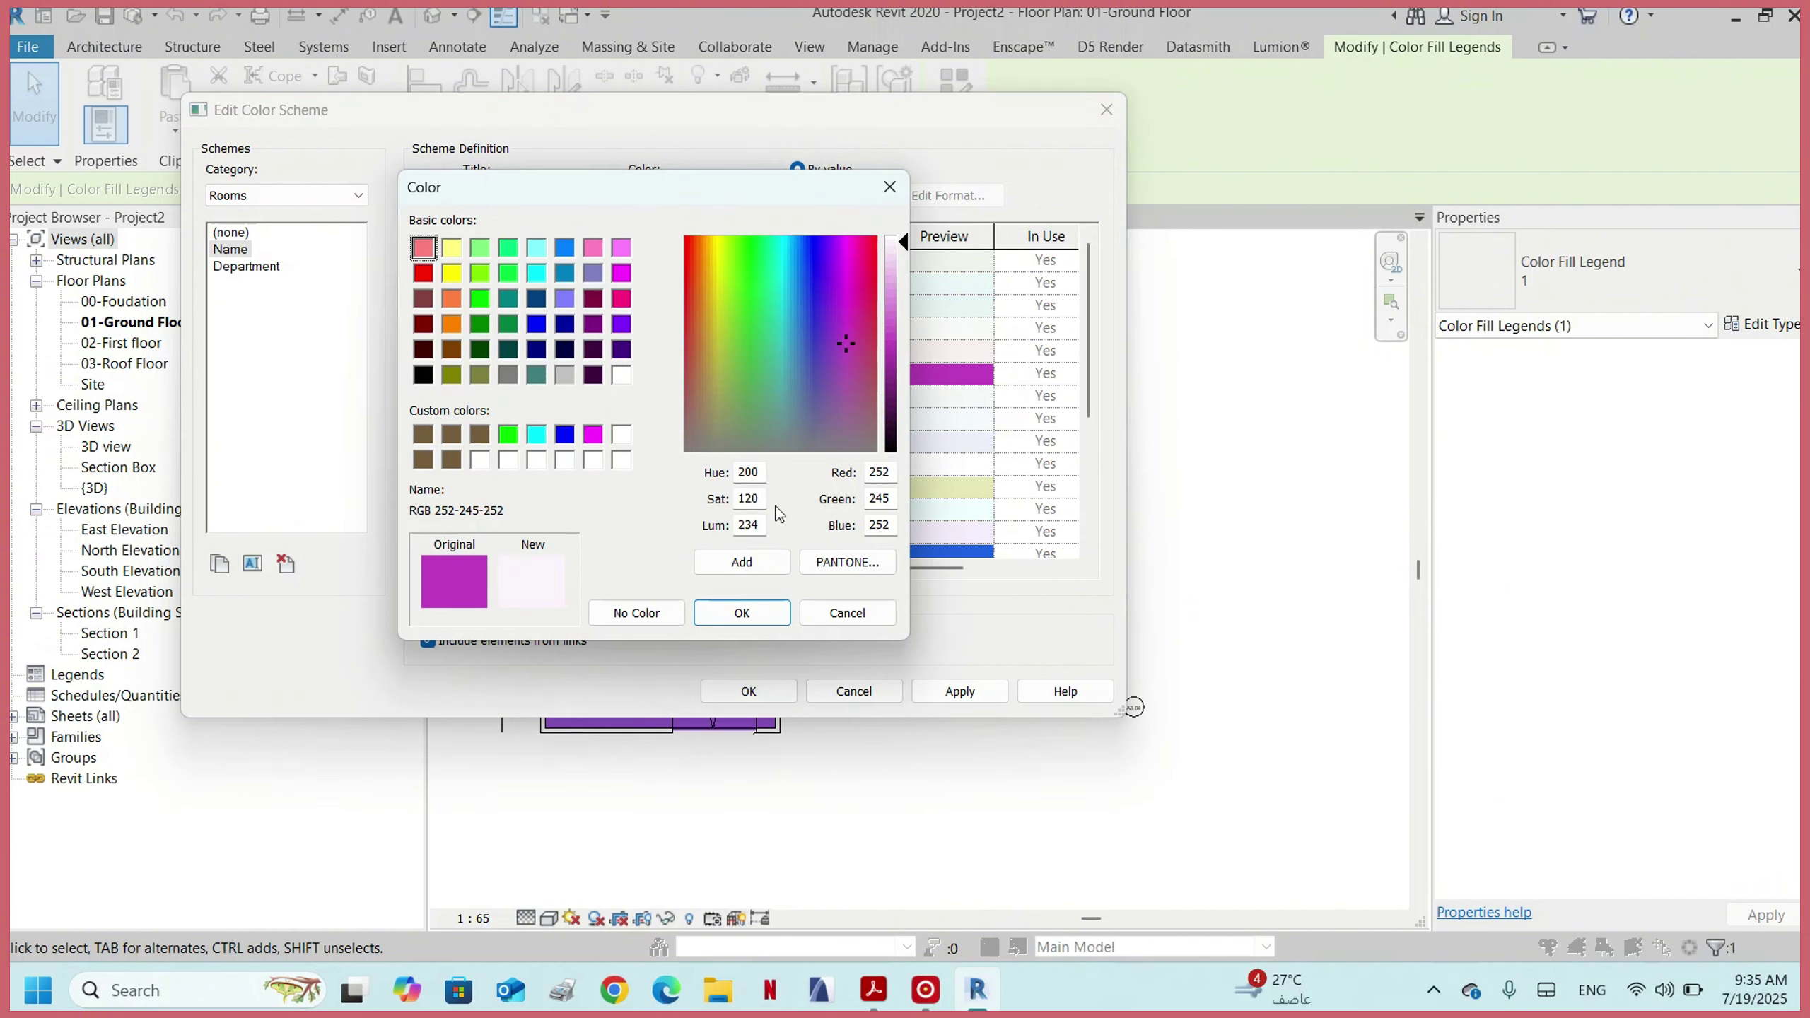
pyautogui.click(742, 613)
# - Lighten the Staircase color to RGB 249-253-249 and the Staire color to pale green RGB 242-253-245
pyautogui.scroll(-2, 919, 401)
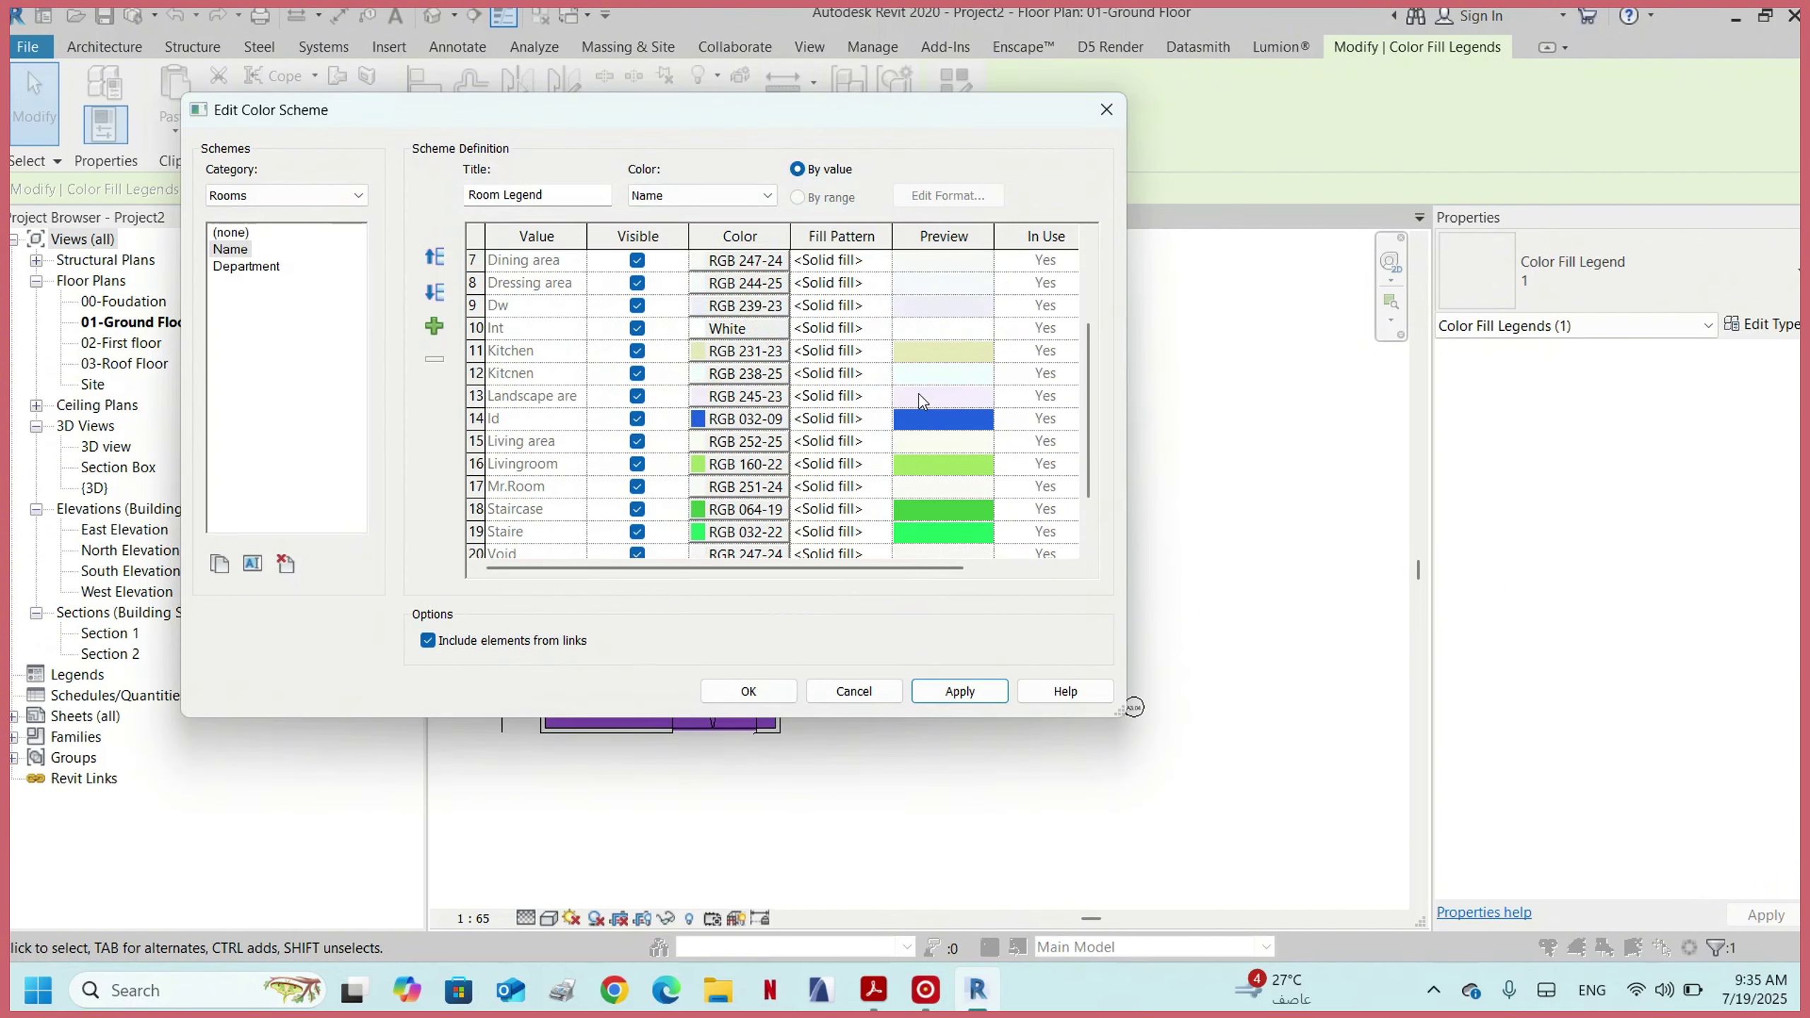
pyautogui.scroll(-1, 919, 393)
pyautogui.click(734, 442)
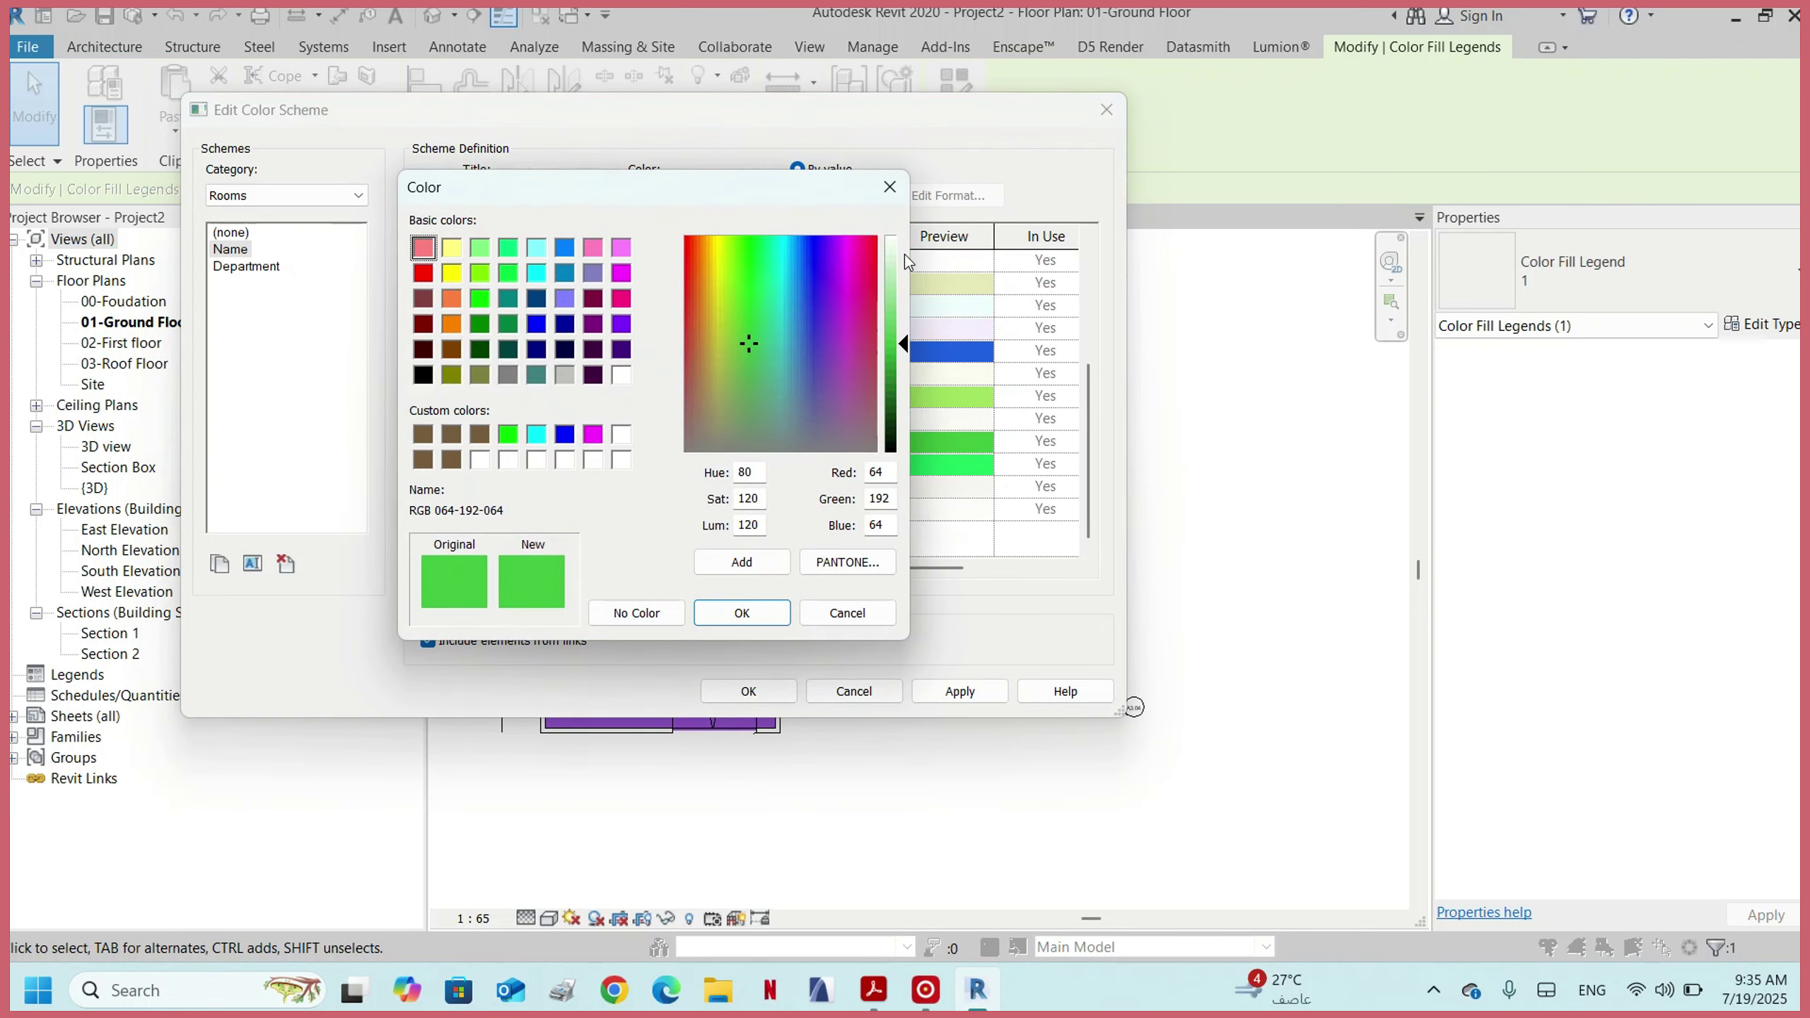
pyautogui.click(899, 240)
pyautogui.click(743, 613)
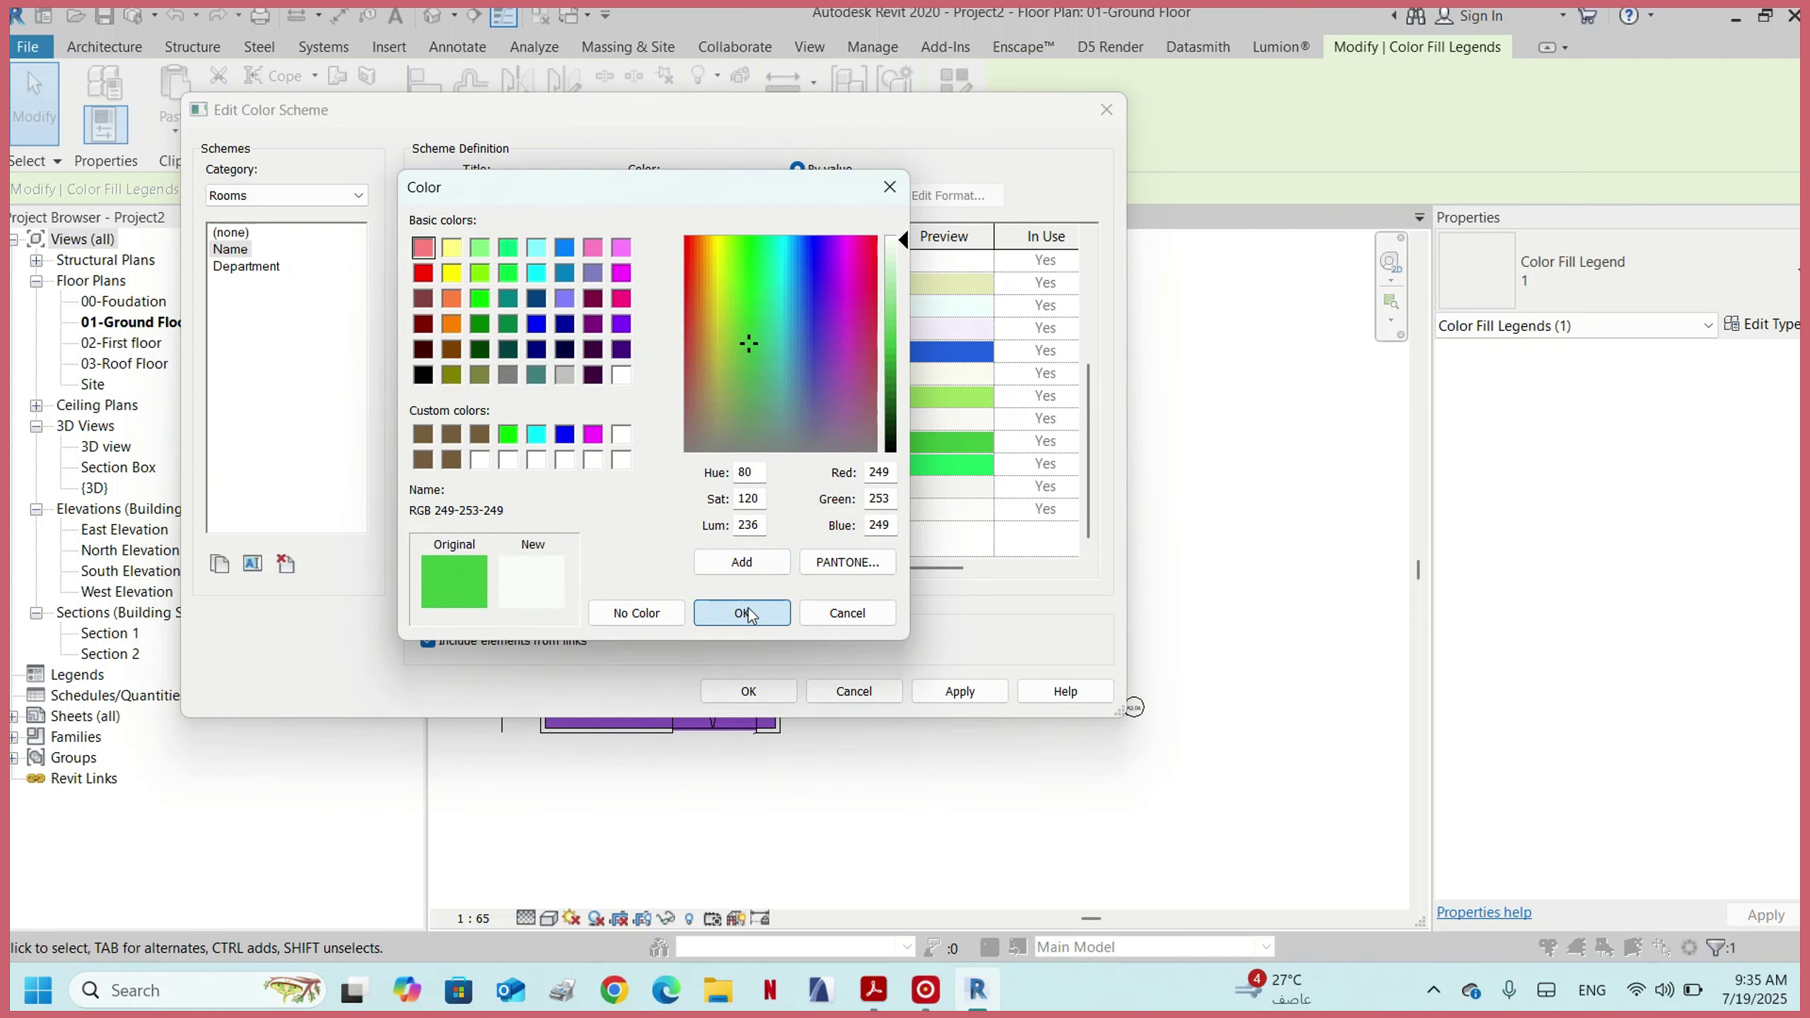
pyautogui.click(708, 470)
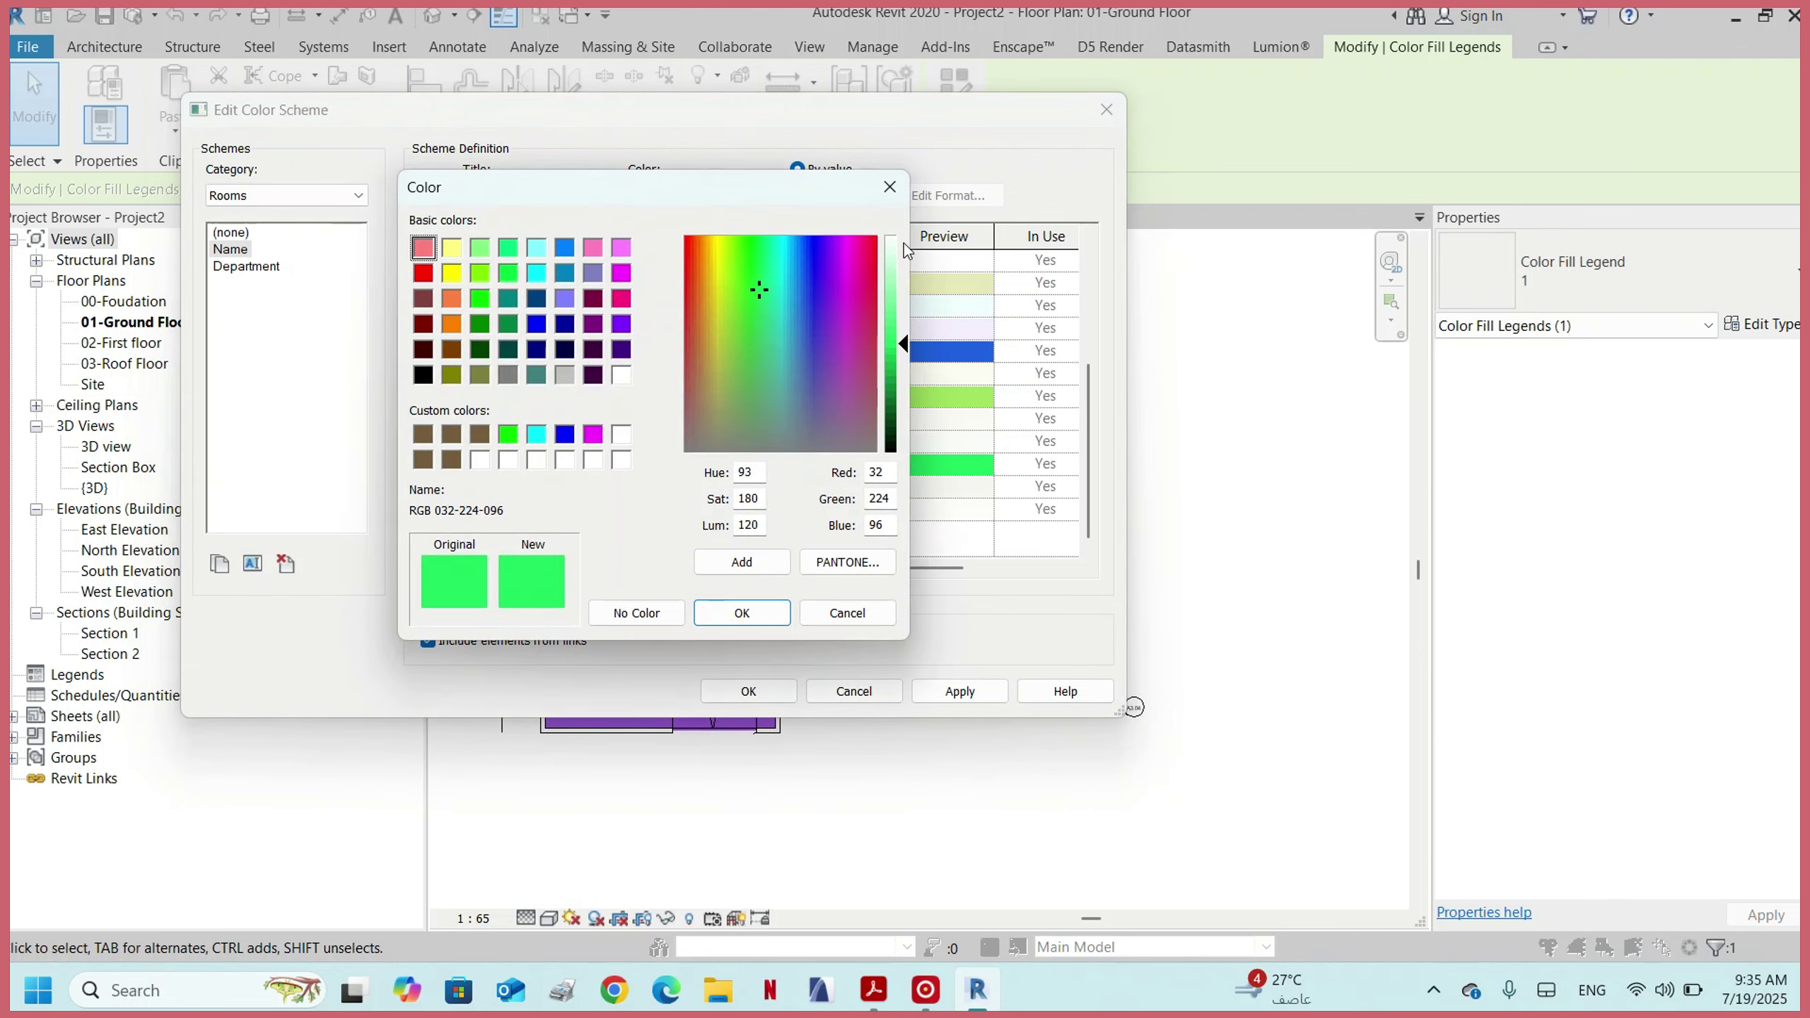
pyautogui.click(900, 246)
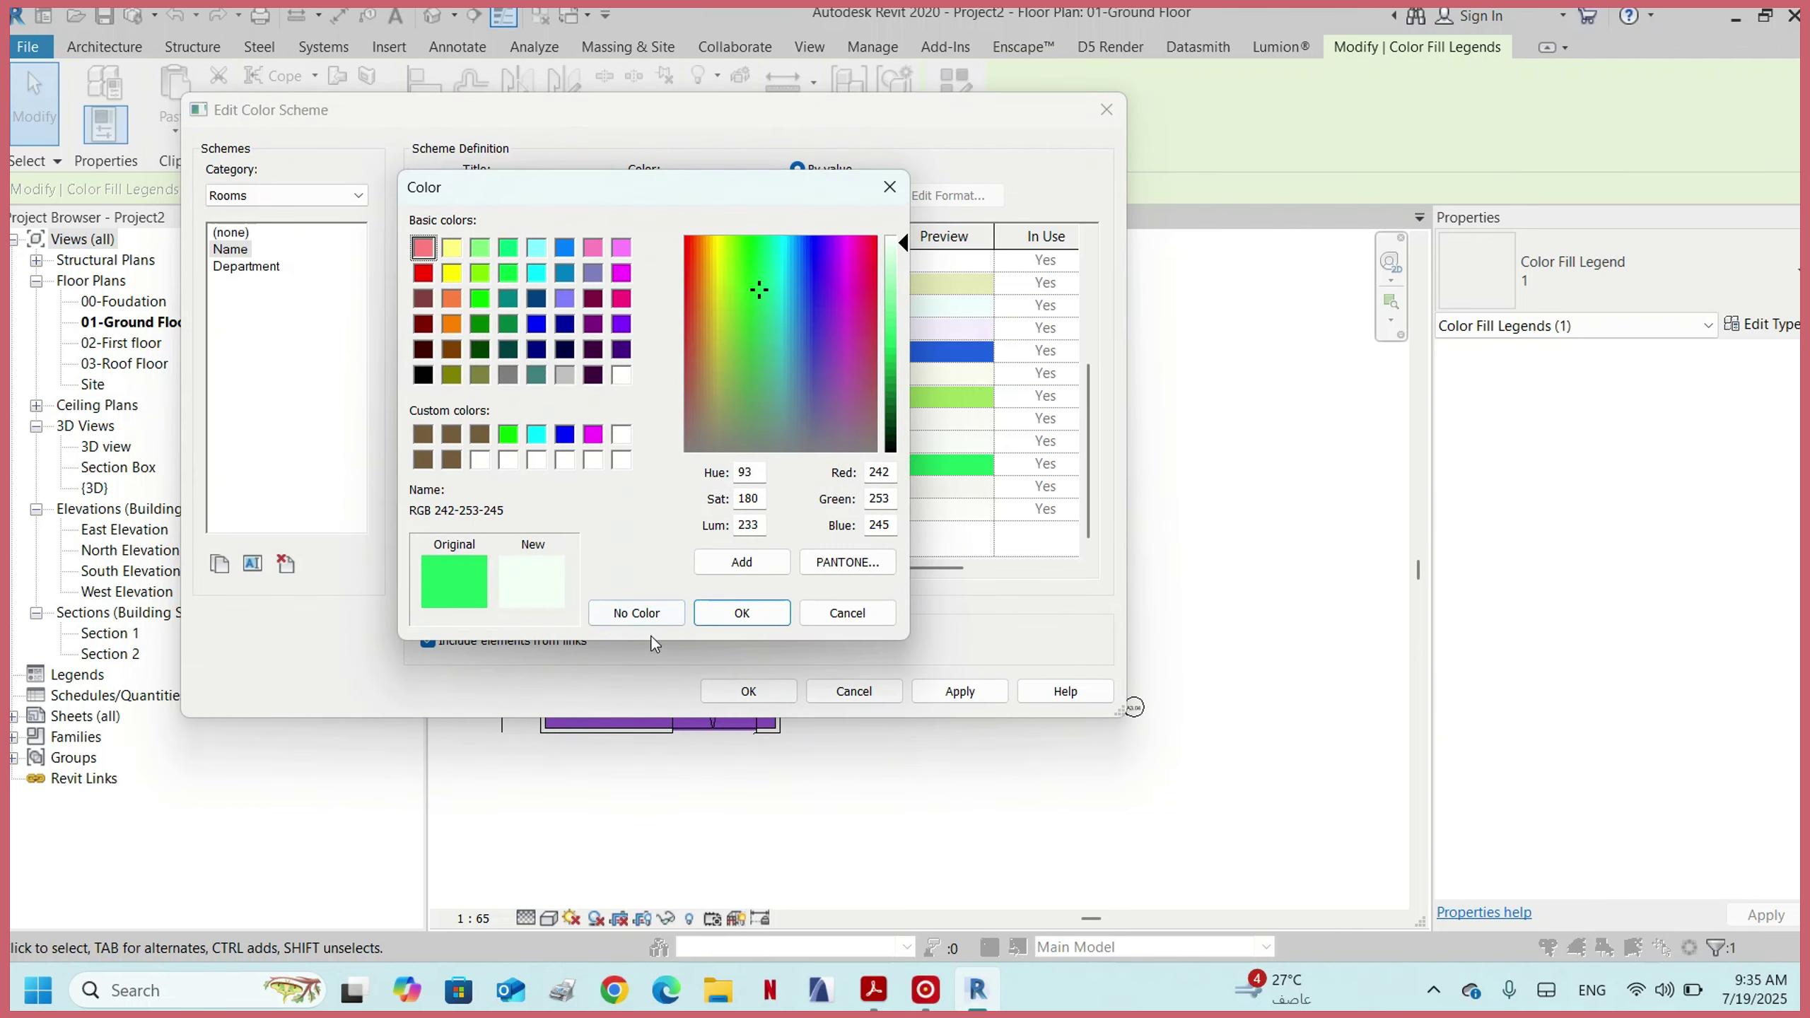
pyautogui.click(741, 613)
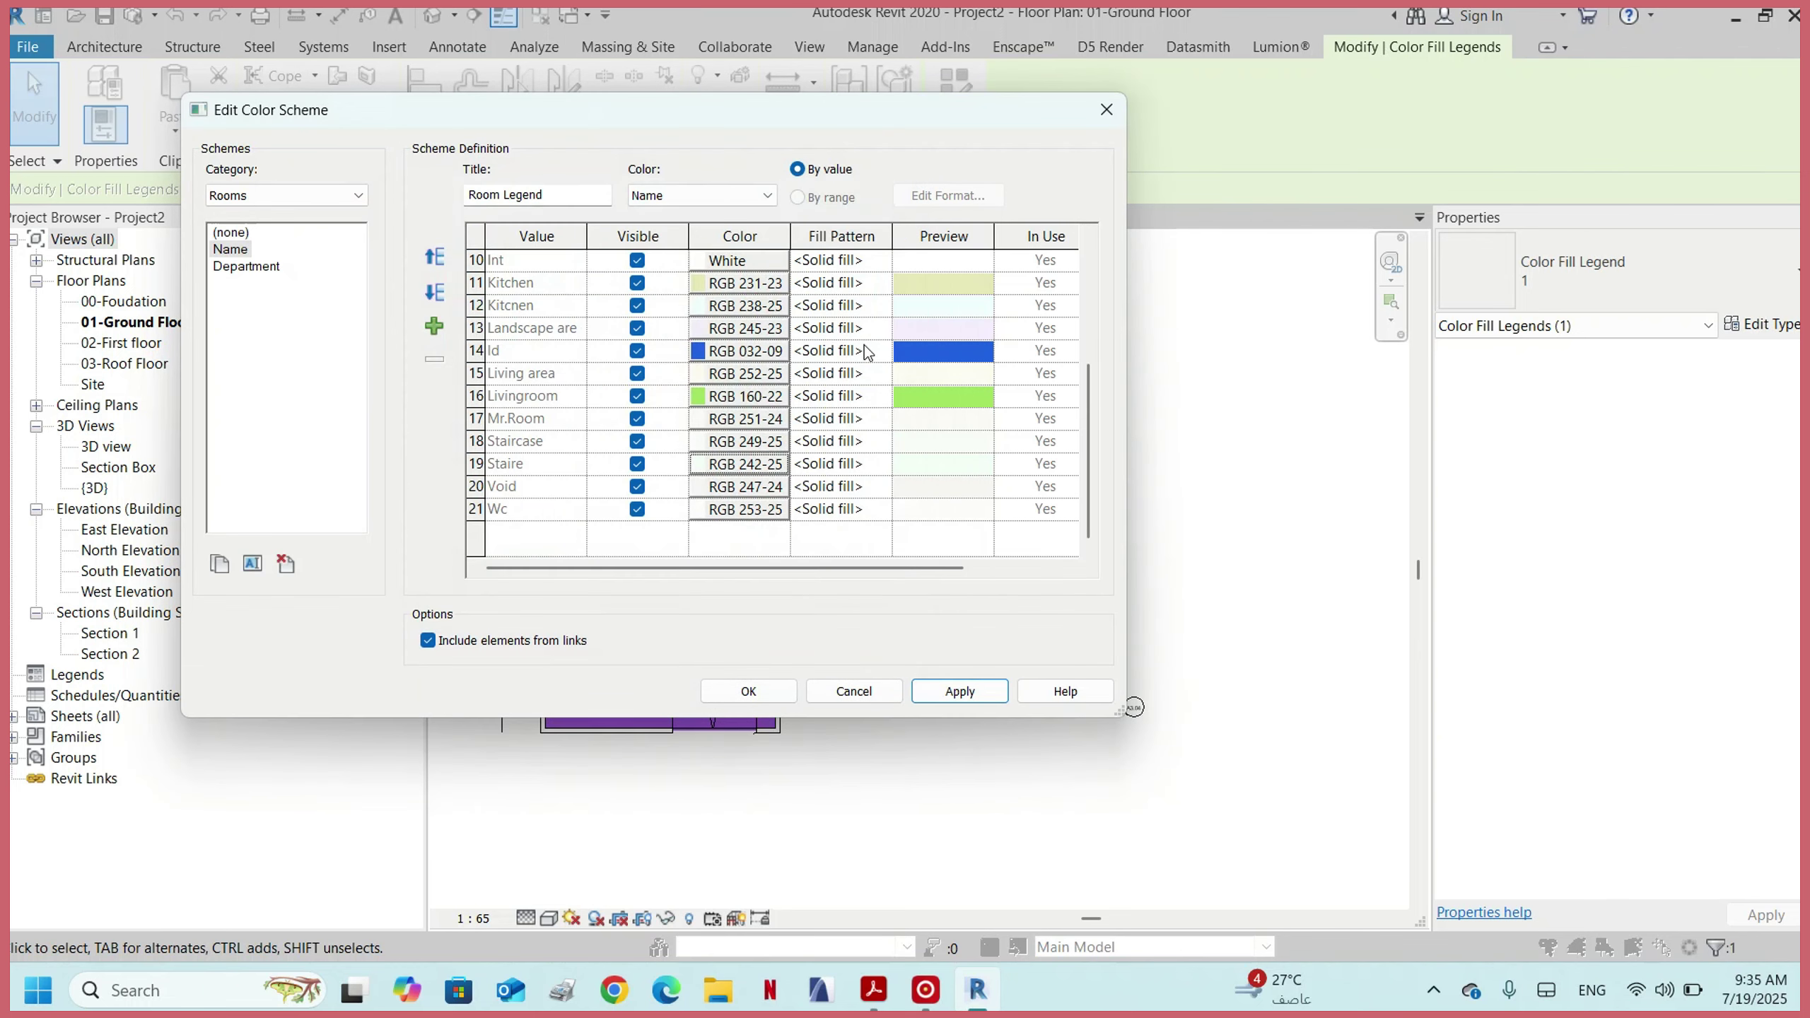
# - Lighten the ld color to very pale blue and the Livingroom color to near-white RGB 254-255-253, applying the scheme to the plan
pyautogui.click(734, 353)
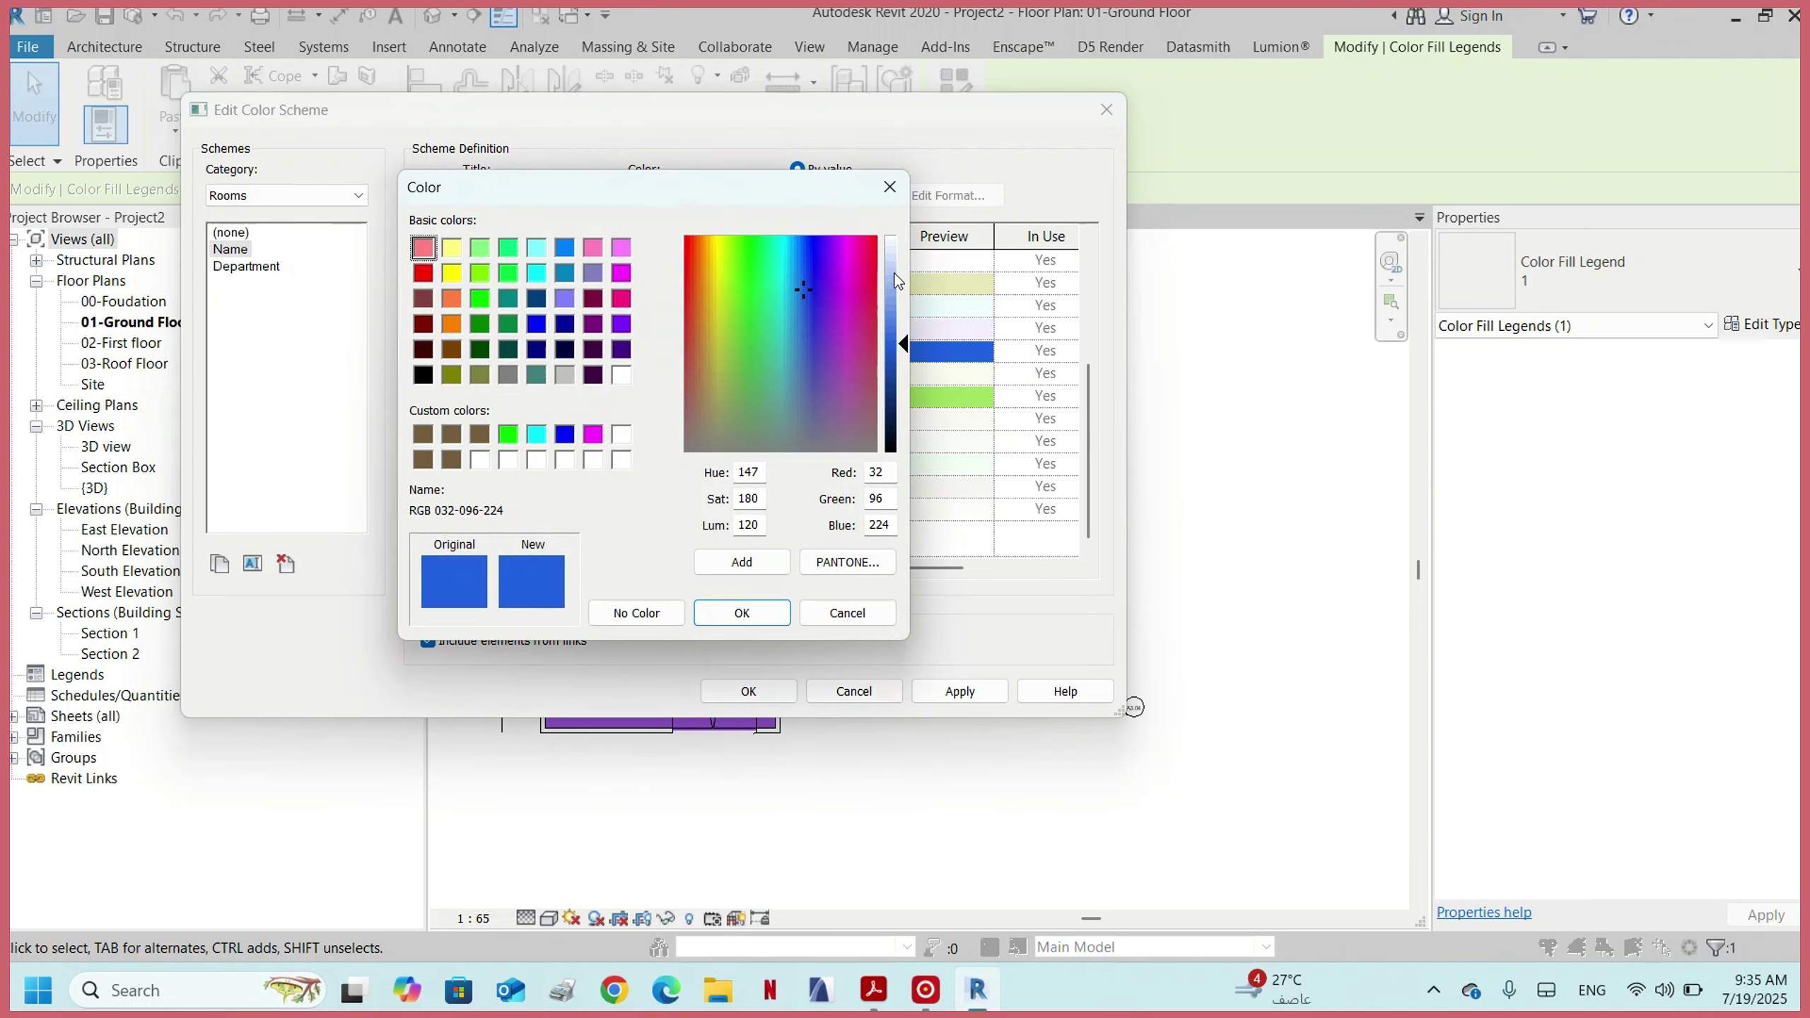
pyautogui.click(897, 246)
pyautogui.click(741, 613)
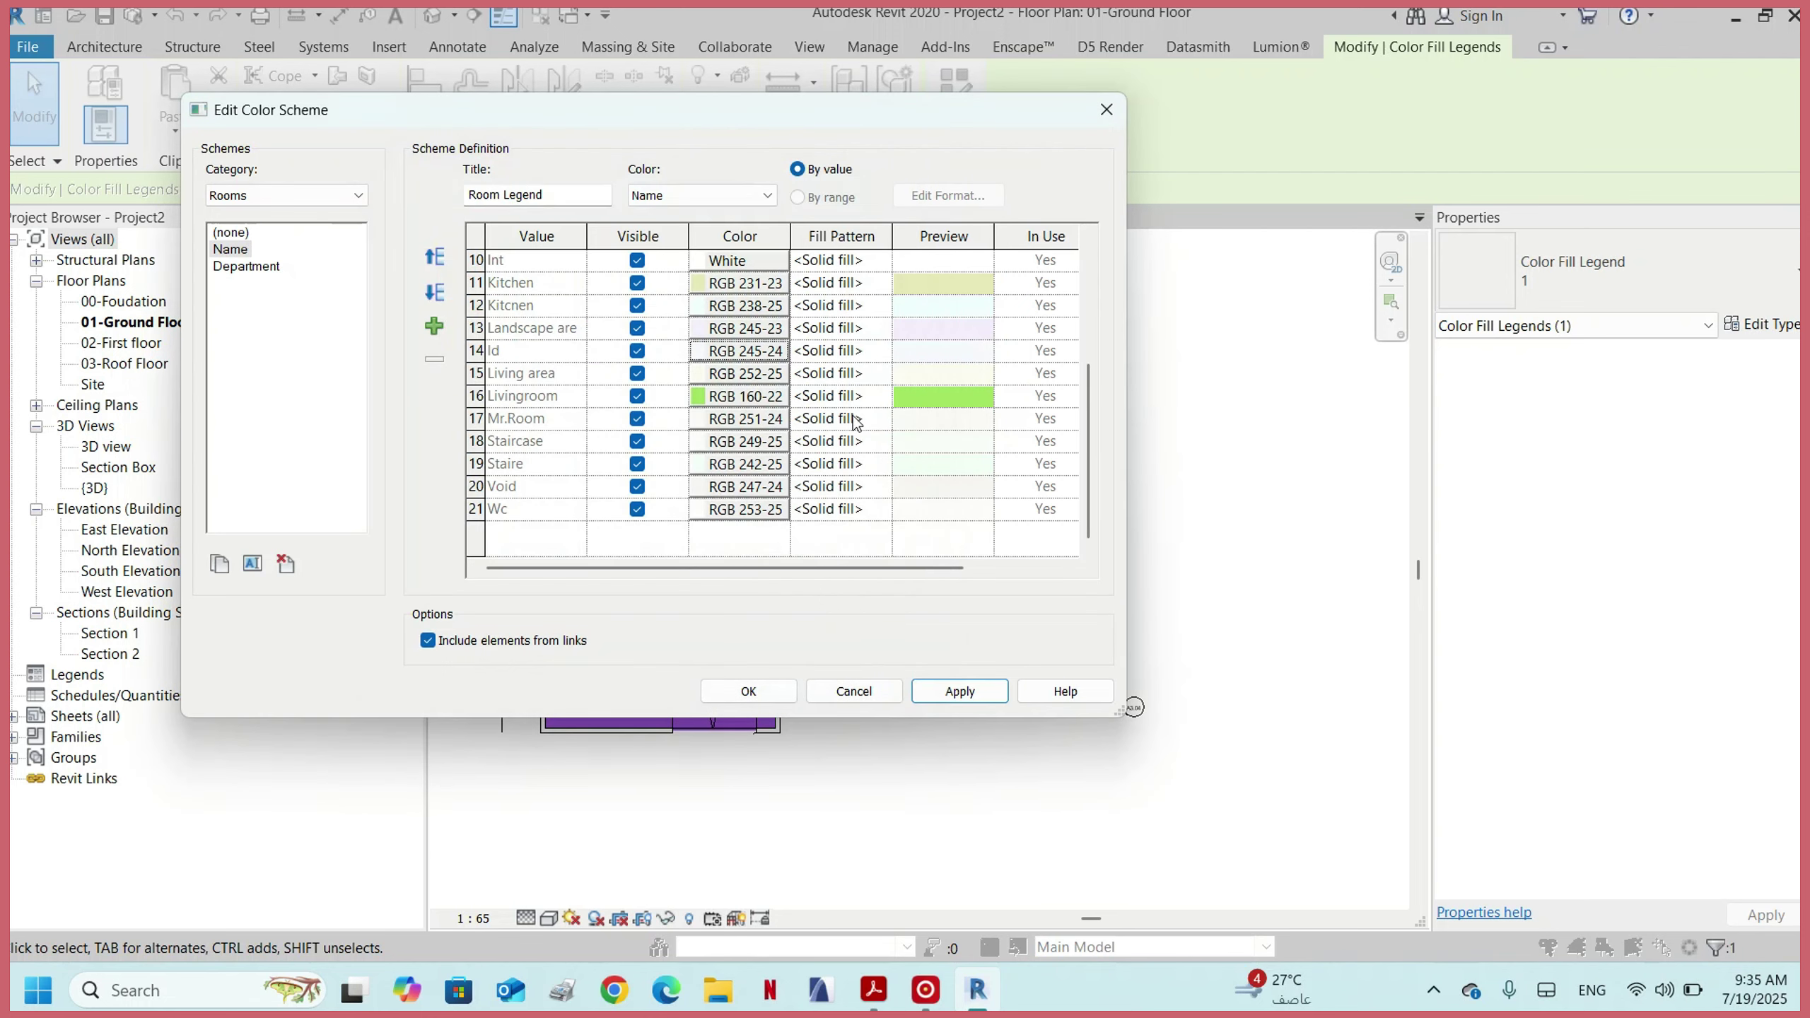
pyautogui.click(755, 396)
pyautogui.click(898, 243)
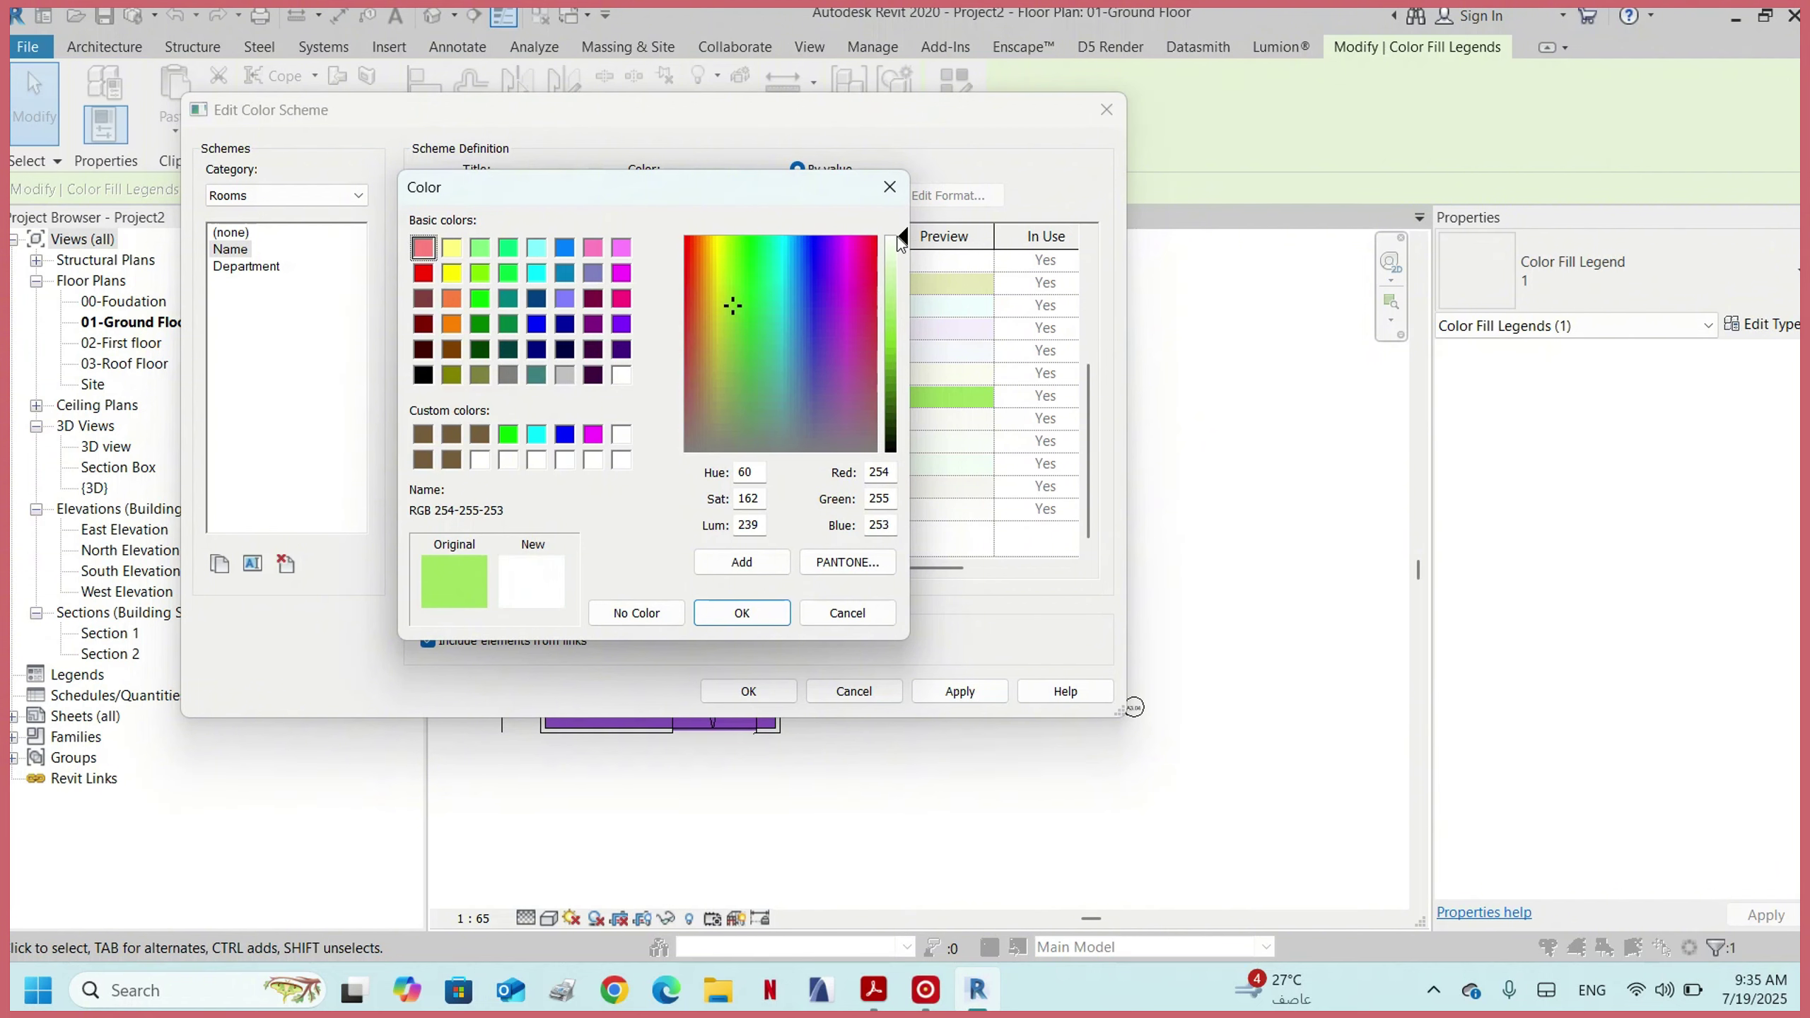
pyautogui.click(741, 613)
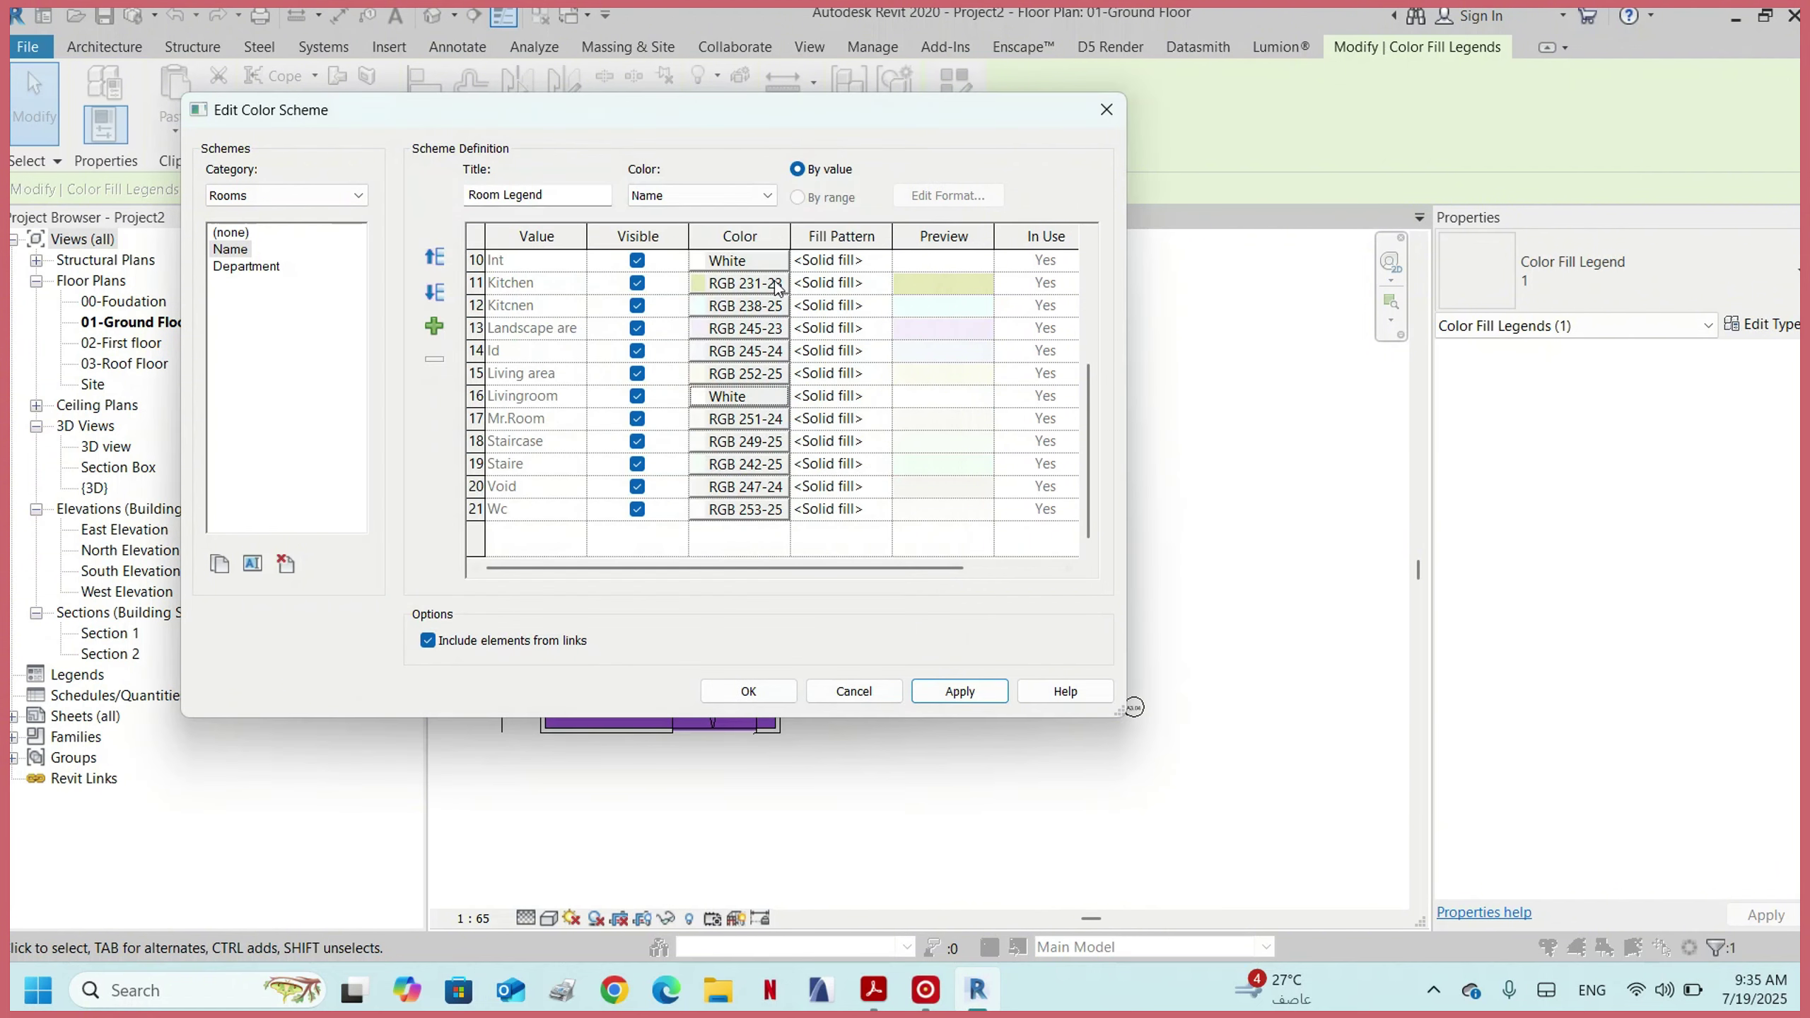
pyautogui.click(1000, 696)
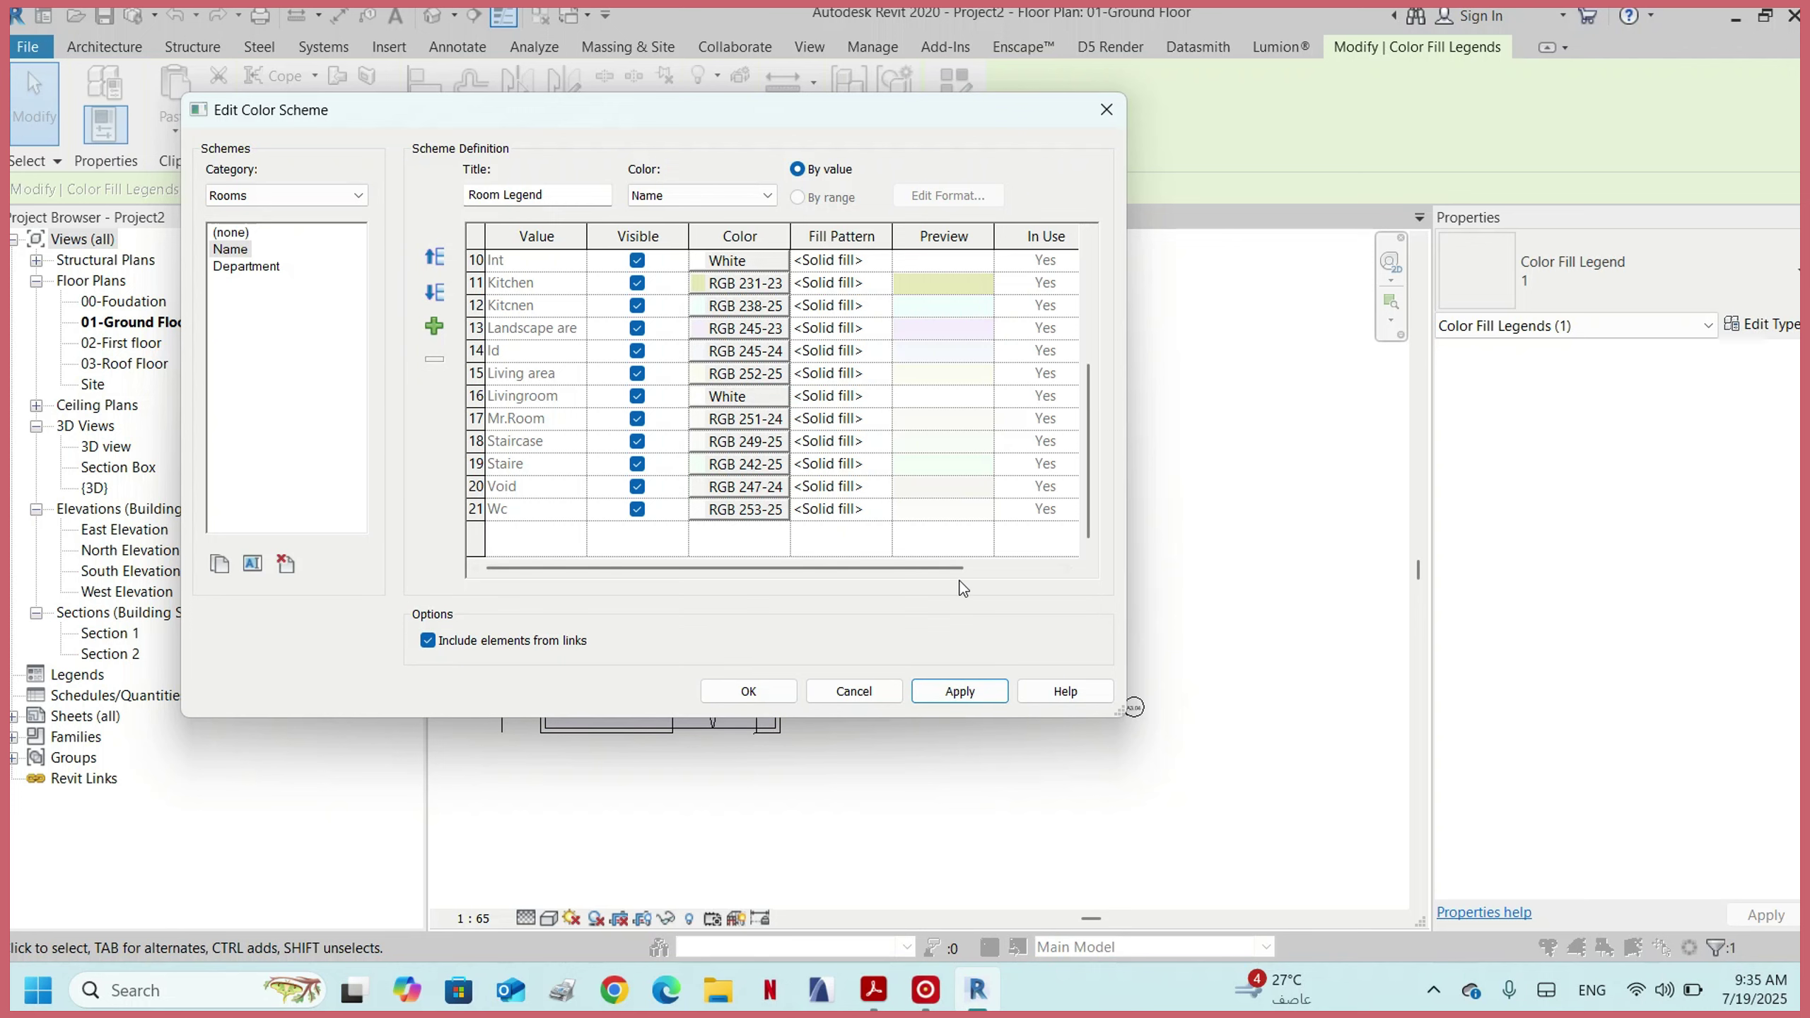
pyautogui.click(750, 695)
pyautogui.click(920, 662)
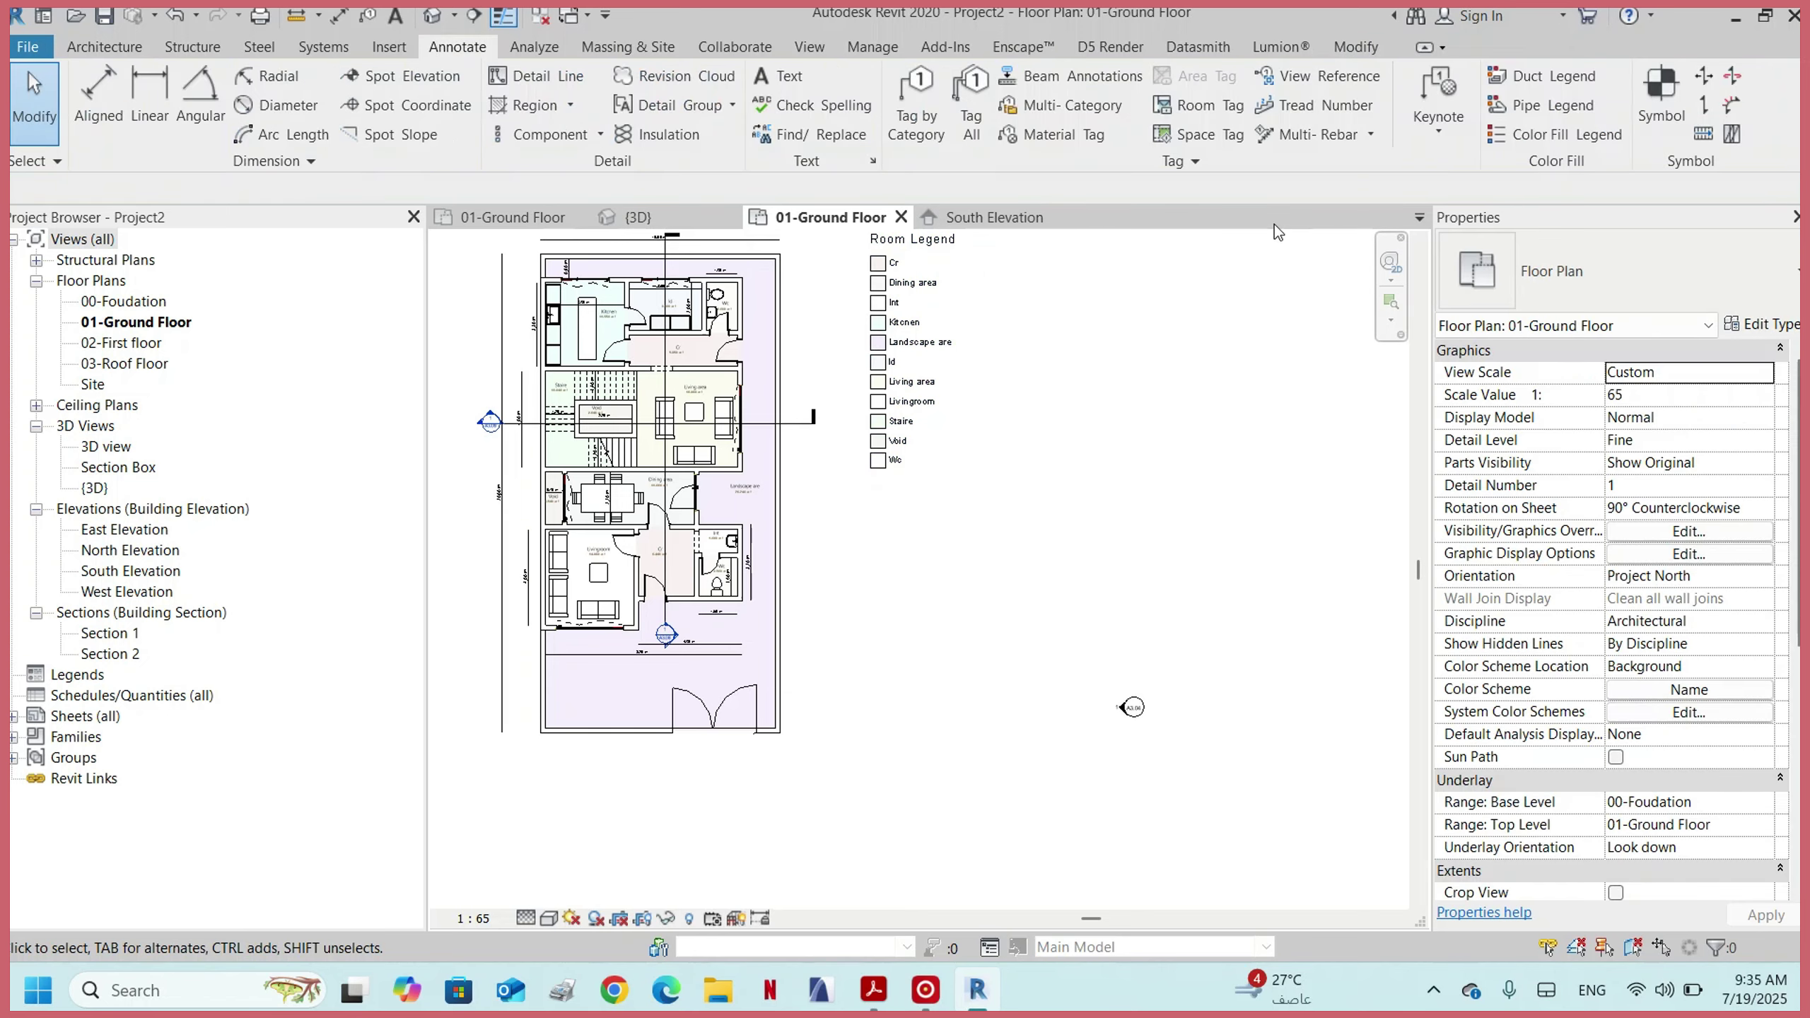
# - Examine the recolored rooms on the ground floor plan and the room legend beside it
pyautogui.scroll(-2, 954, 503)
pyautogui.scroll(4, 784, 321)
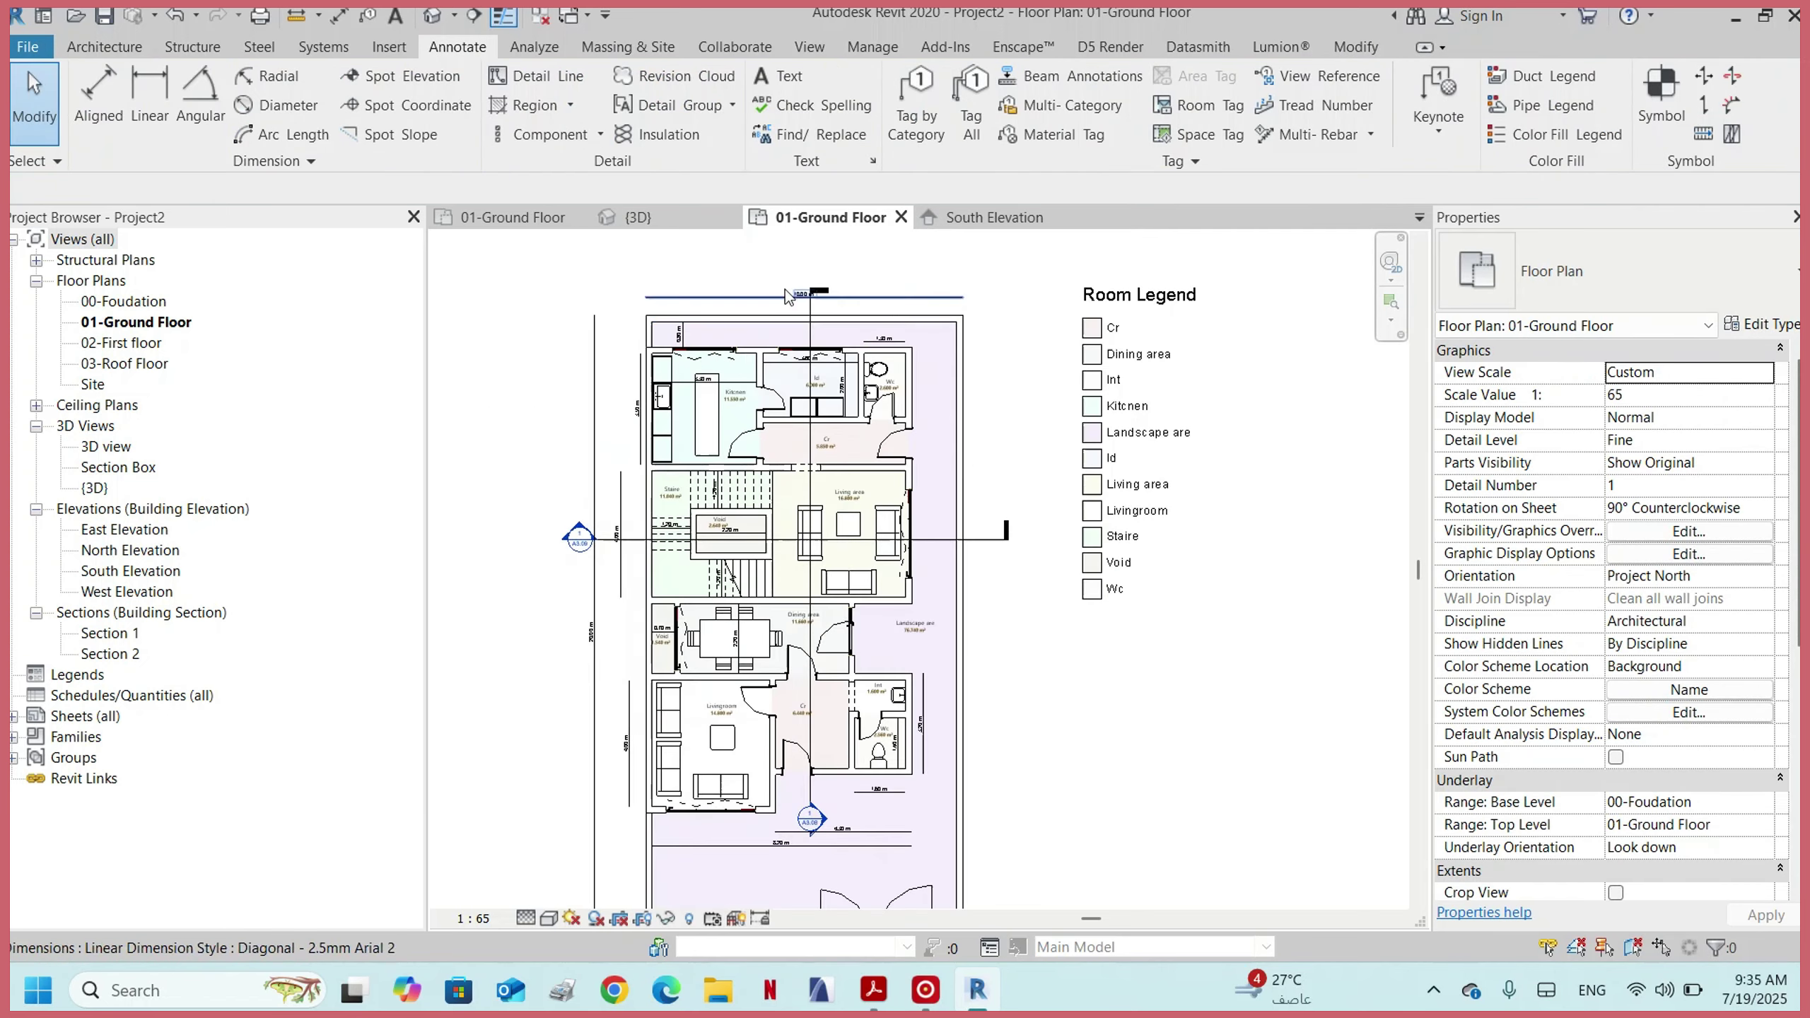
pyautogui.scroll(-4, 891, 335)
pyautogui.scroll(2, 908, 413)
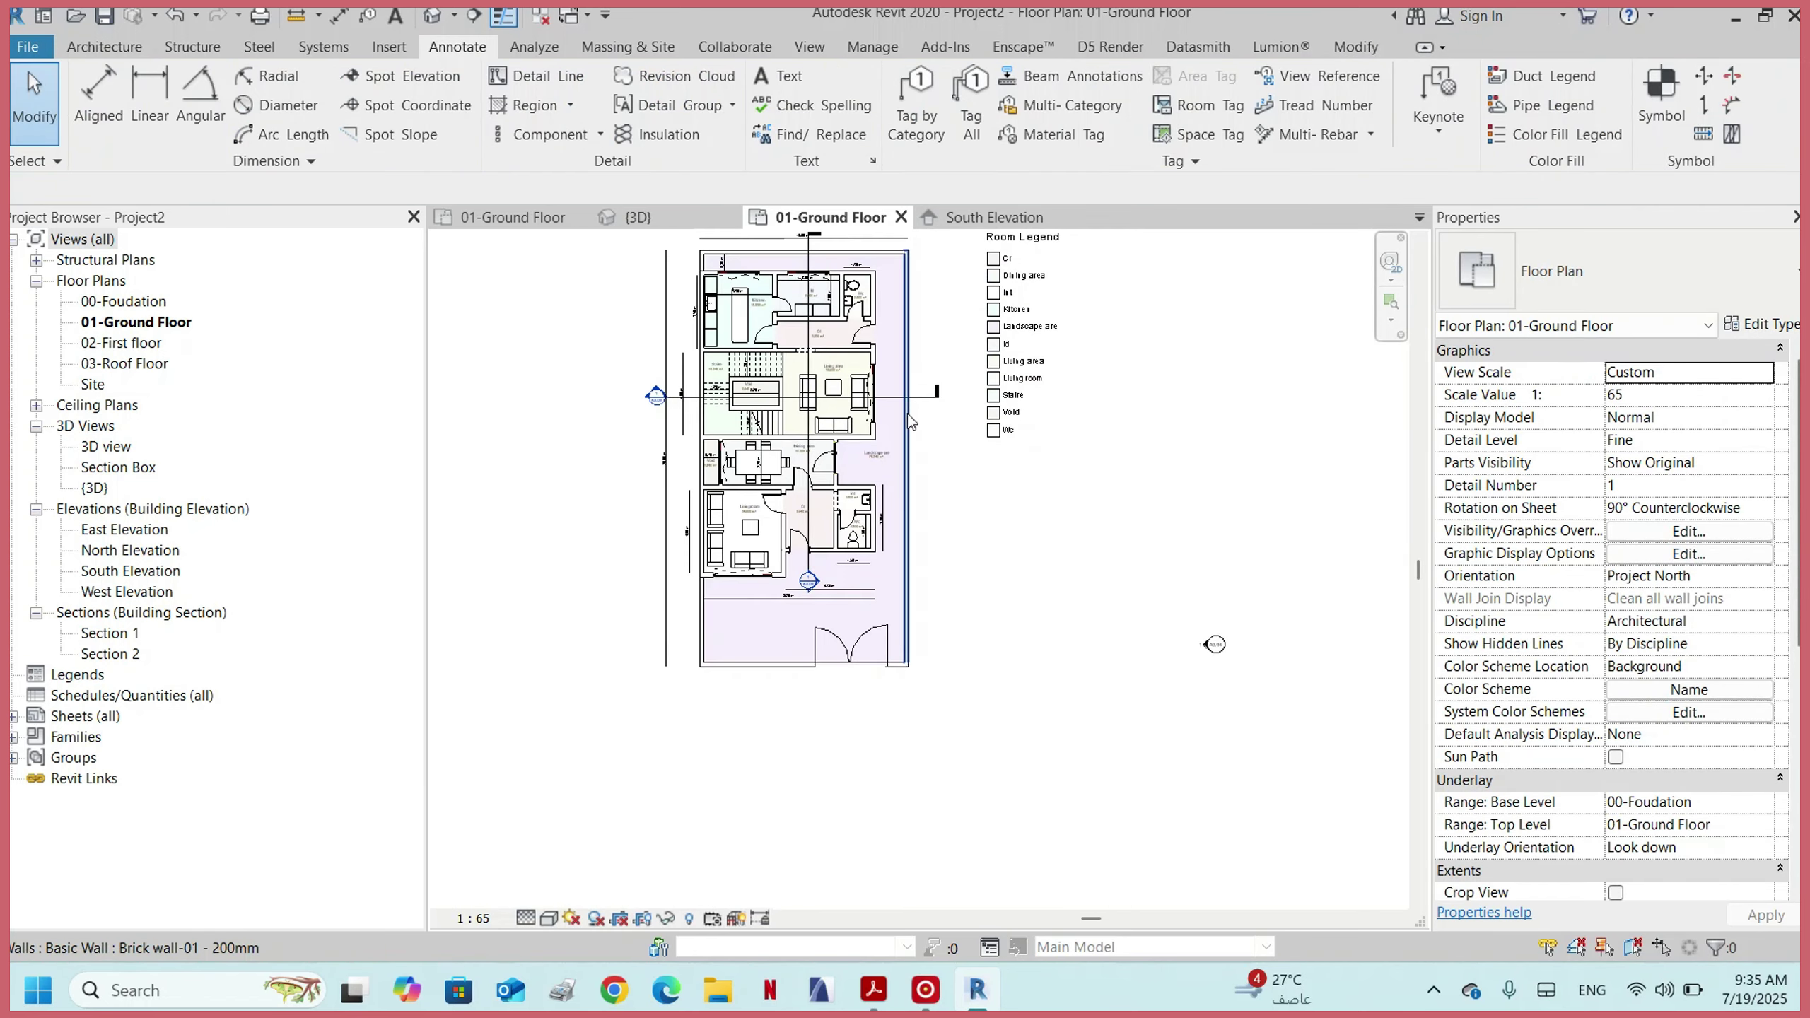
pyautogui.scroll(-2, 903, 408)
pyautogui.scroll(5, 841, 411)
pyautogui.scroll(-4, 798, 371)
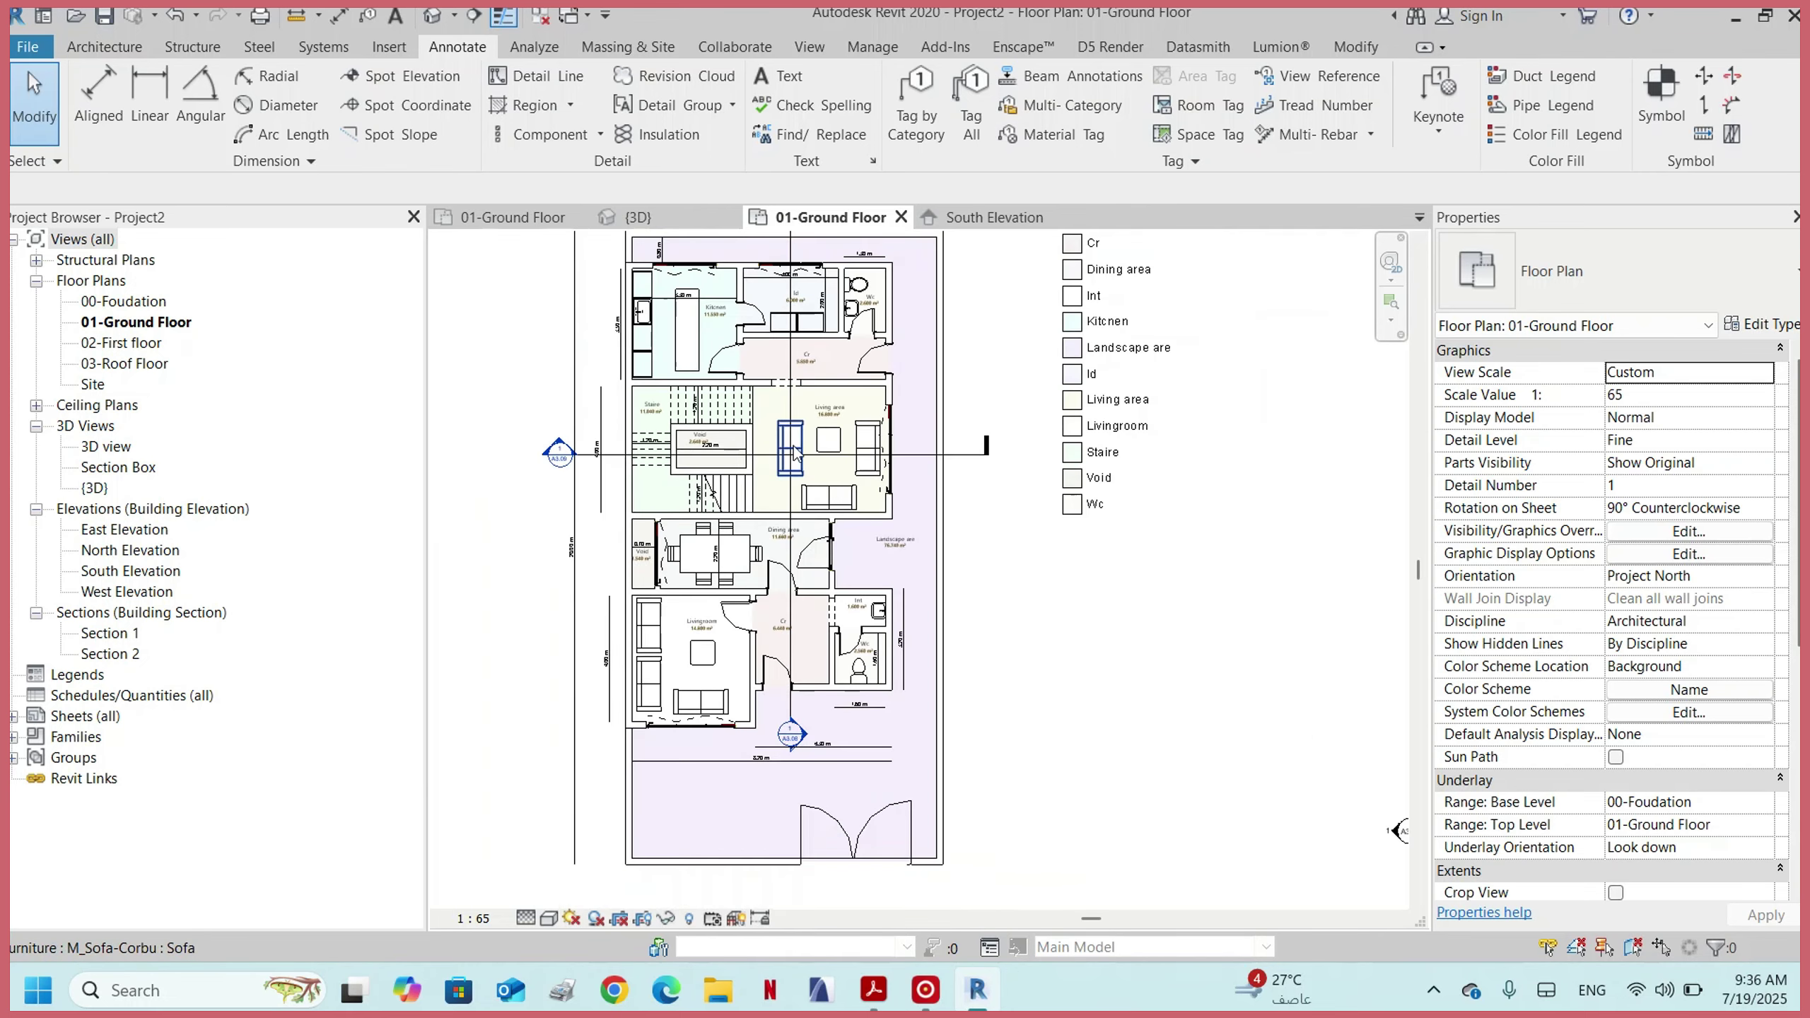
pyautogui.scroll(-1, 865, 370)
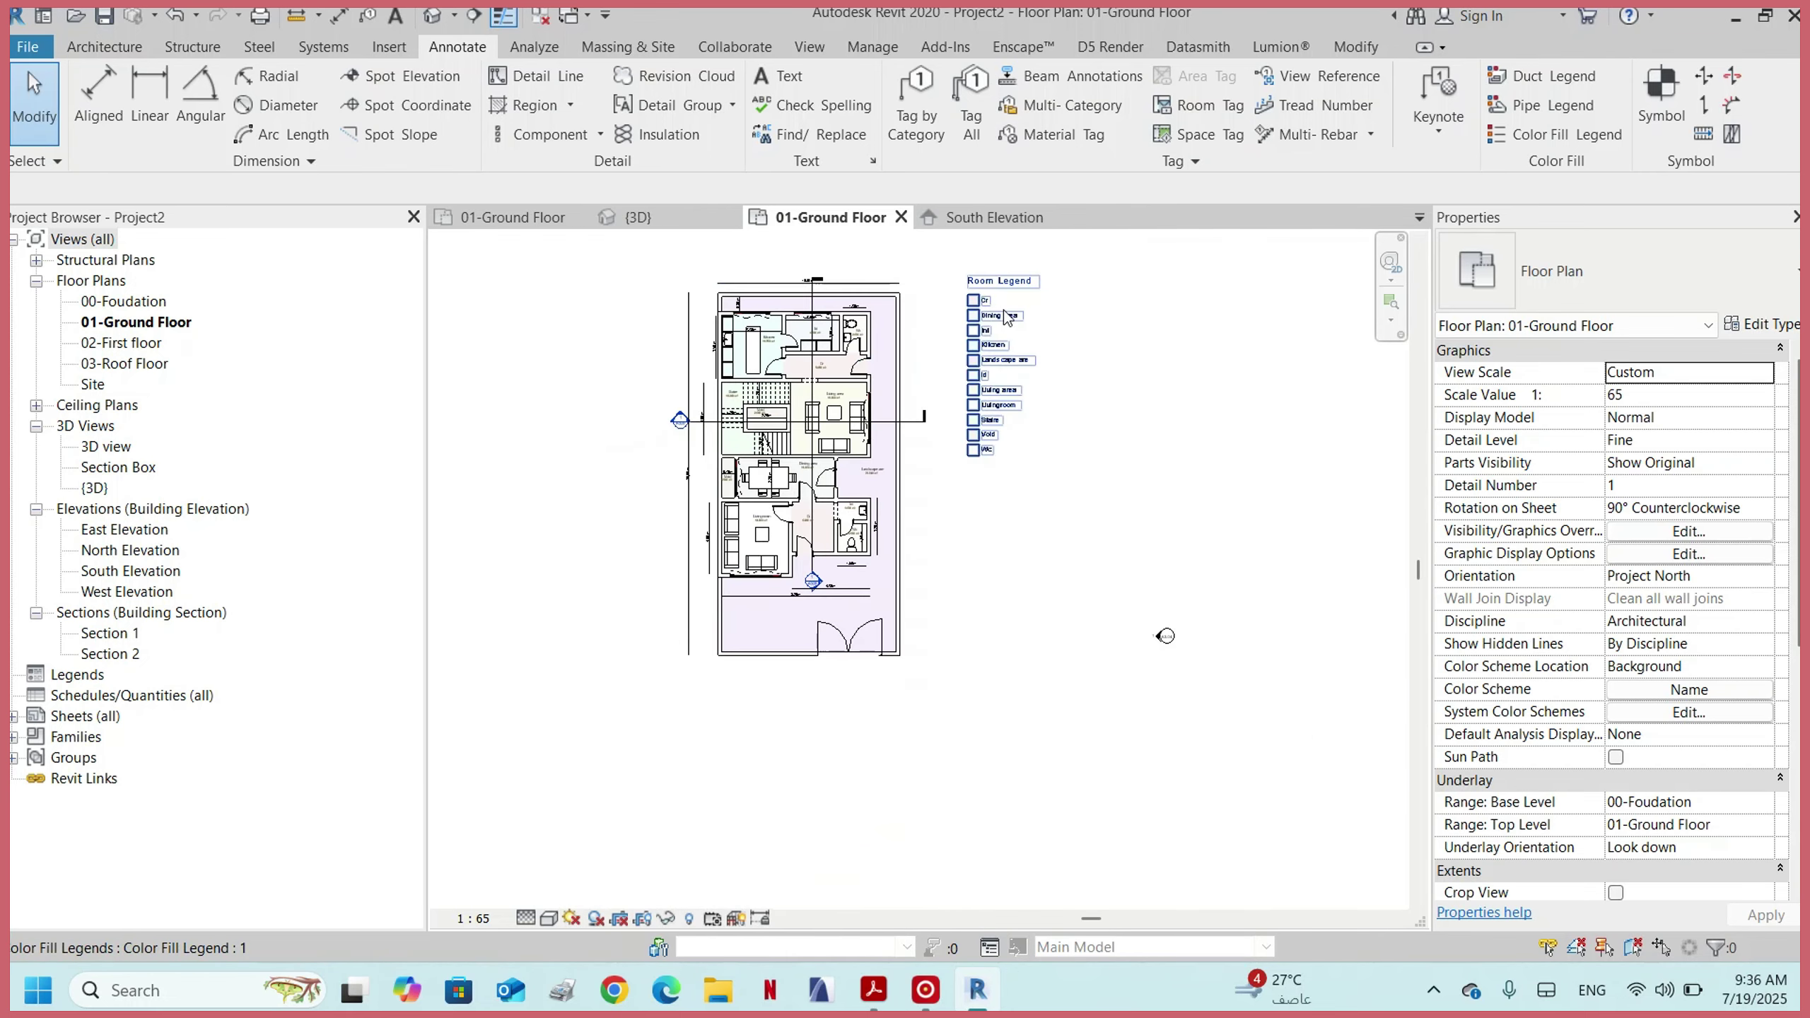
# - Move the room legend farther away from the ground floor plan, beyond the elevation marker, and deselect it
pyautogui.click(1002, 314)
pyautogui.moveTo(1005, 312); pyautogui.dragTo(1072, 364)
pyautogui.scroll(3, 999, 337)
pyautogui.scroll(-5, 1073, 363)
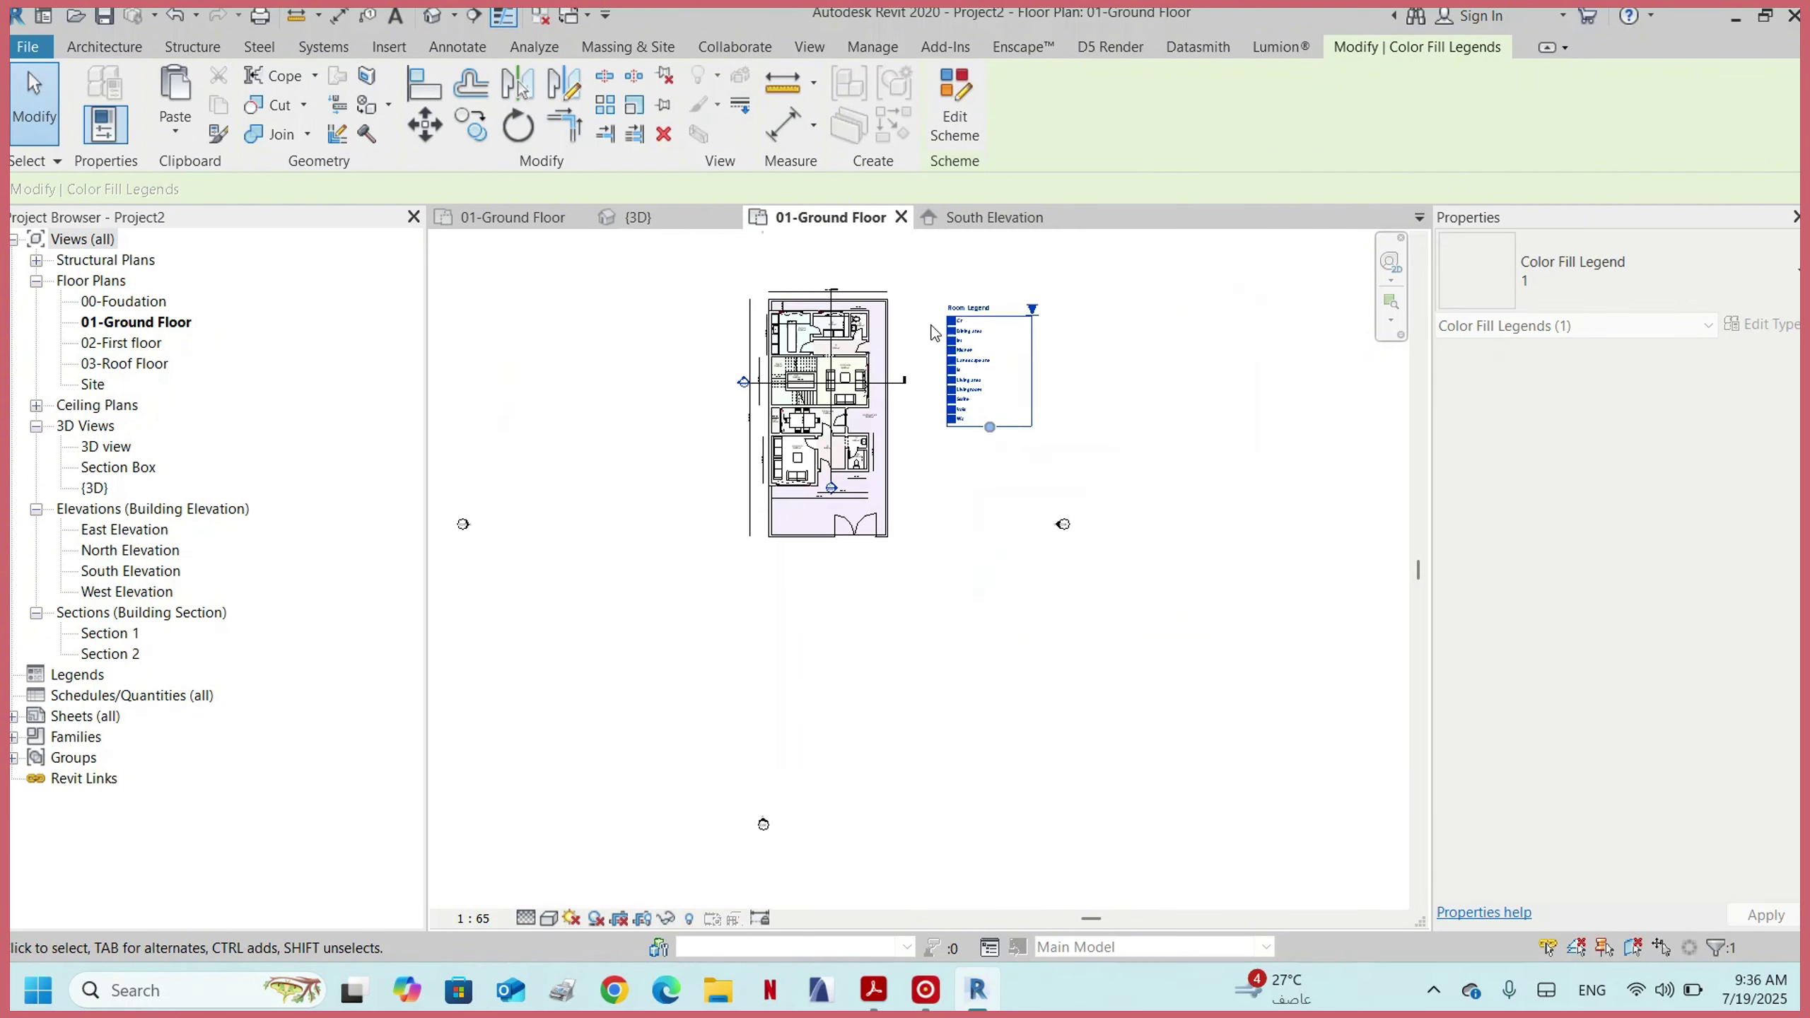
pyautogui.moveTo(955, 321); pyautogui.dragTo(1151, 300)
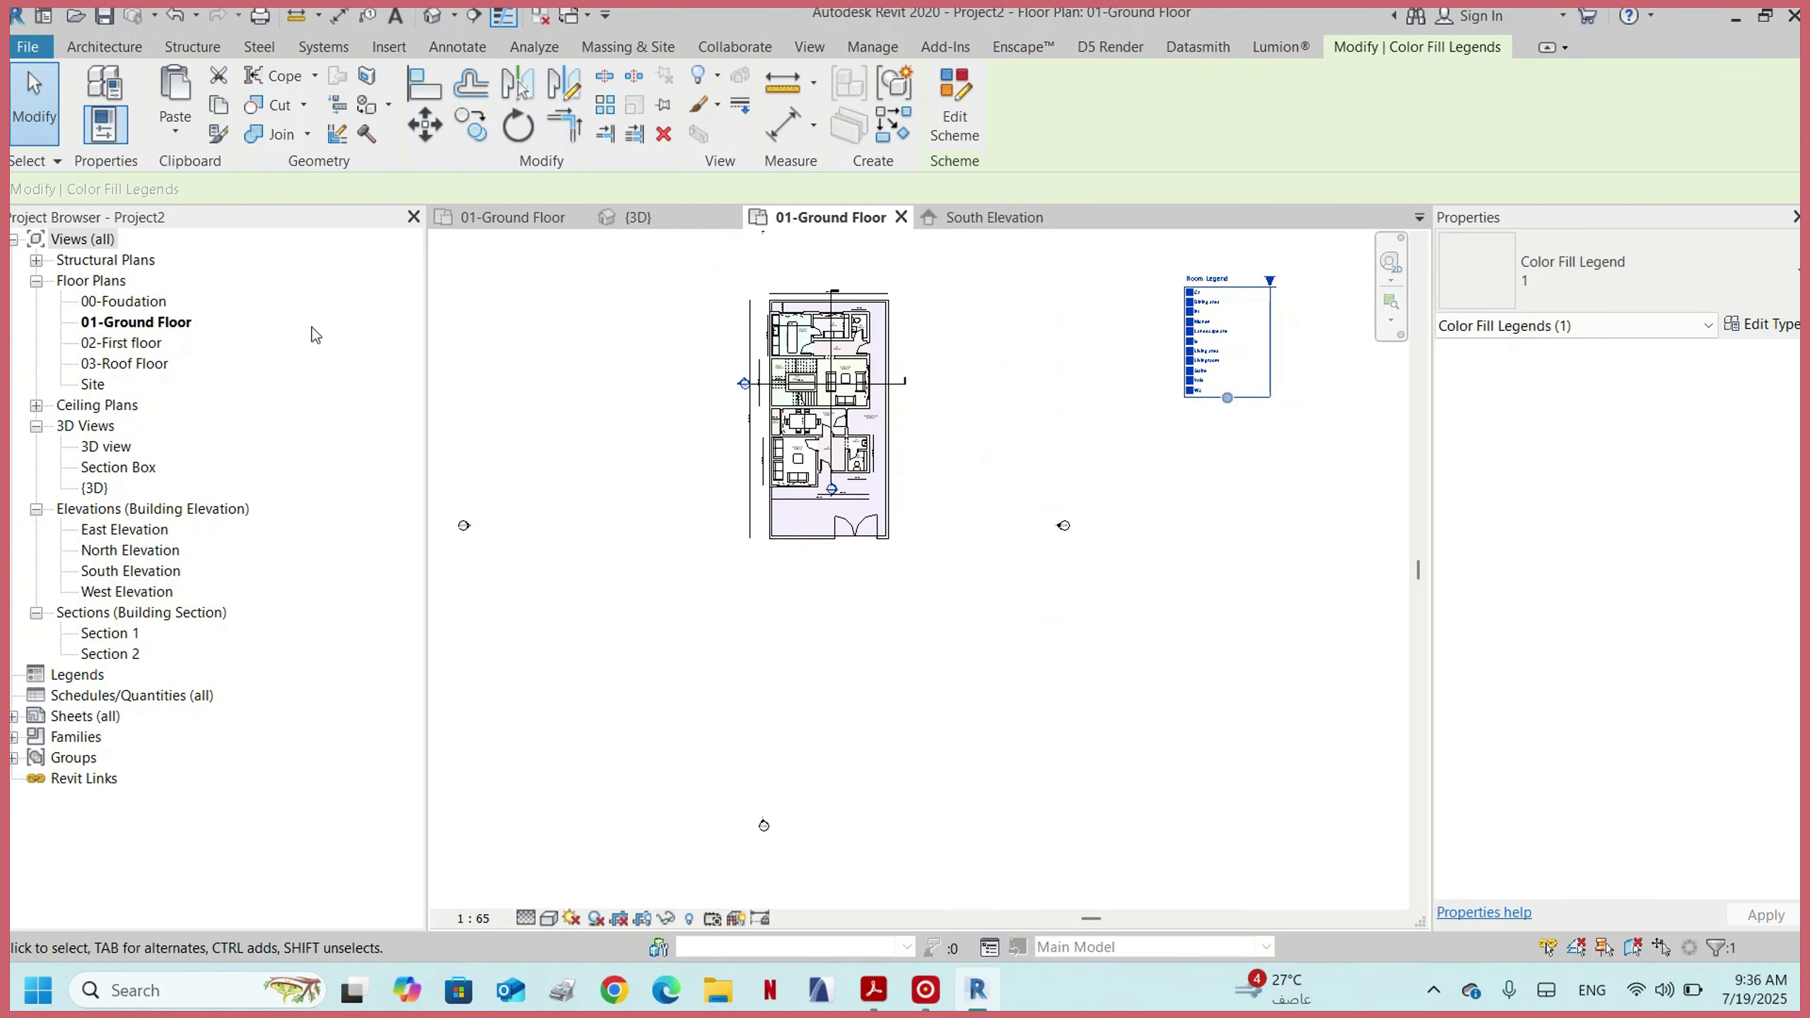
pyautogui.press('Escape')
pyautogui.scroll(4, 841, 300)
pyautogui.scroll(-2, 827, 243)
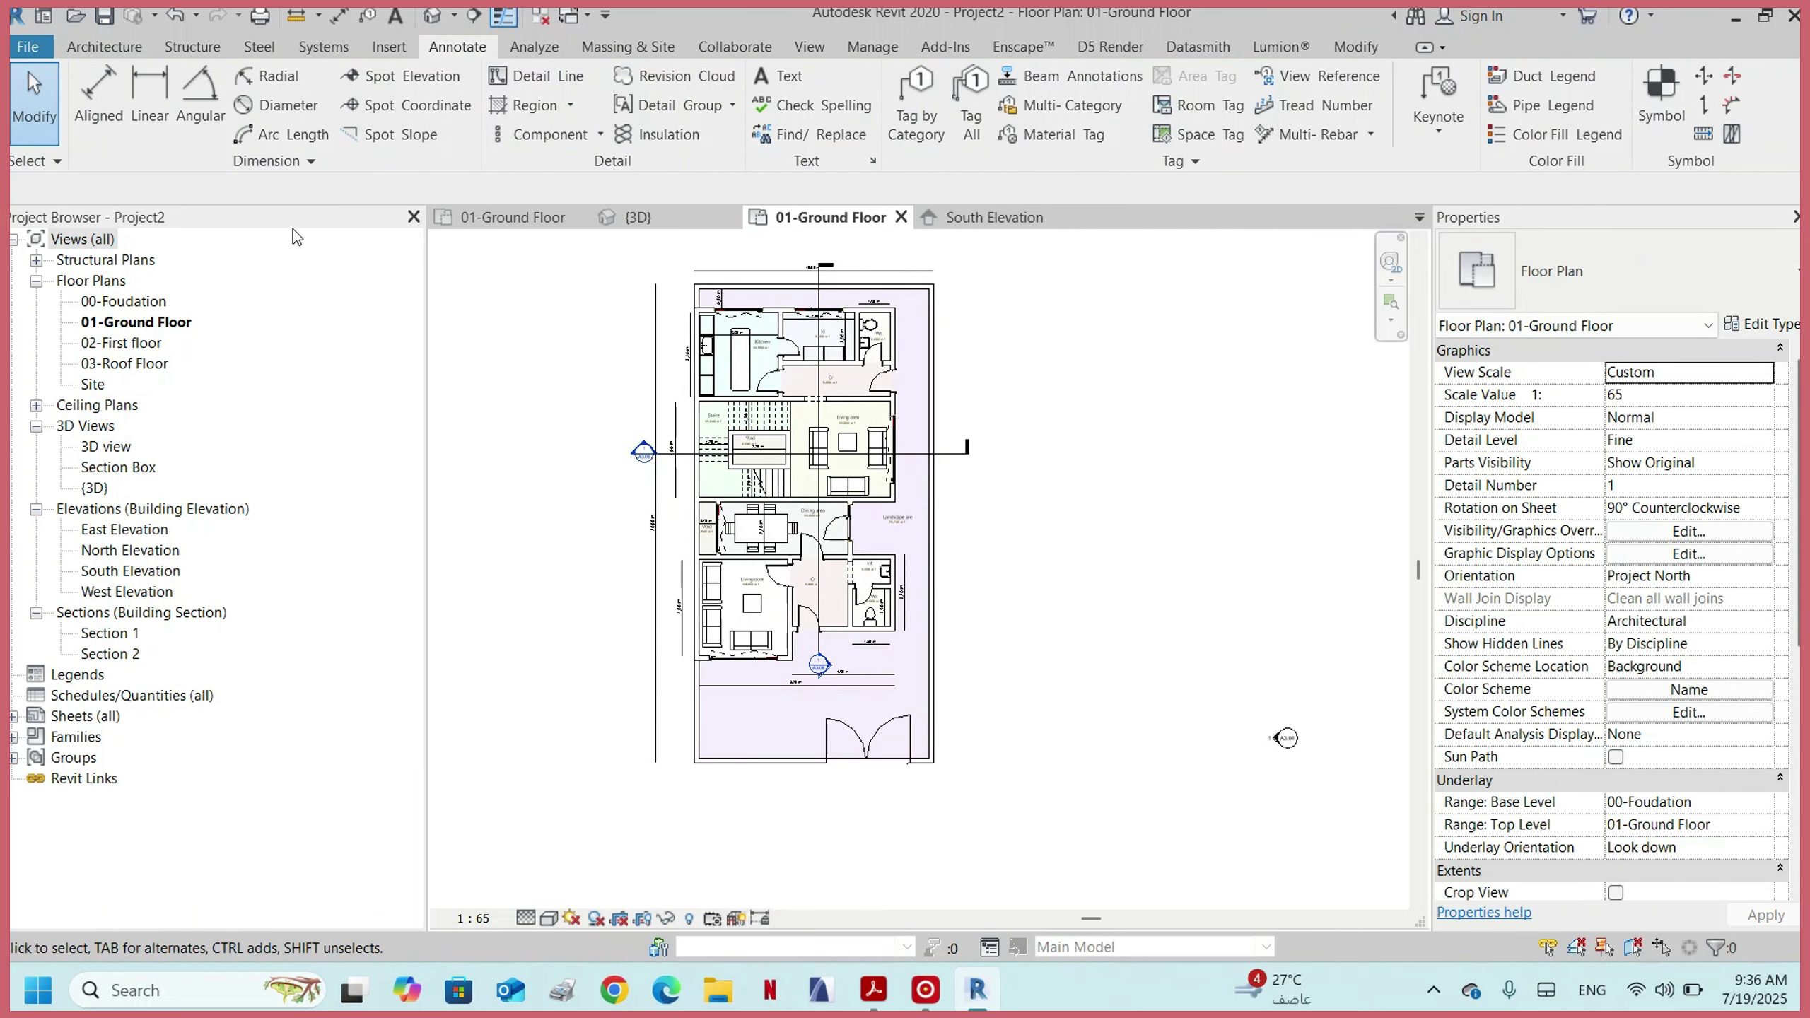
# - Move the Landscape are room tag from the side strip into the front yard beside the gate
pyautogui.click(900, 519)
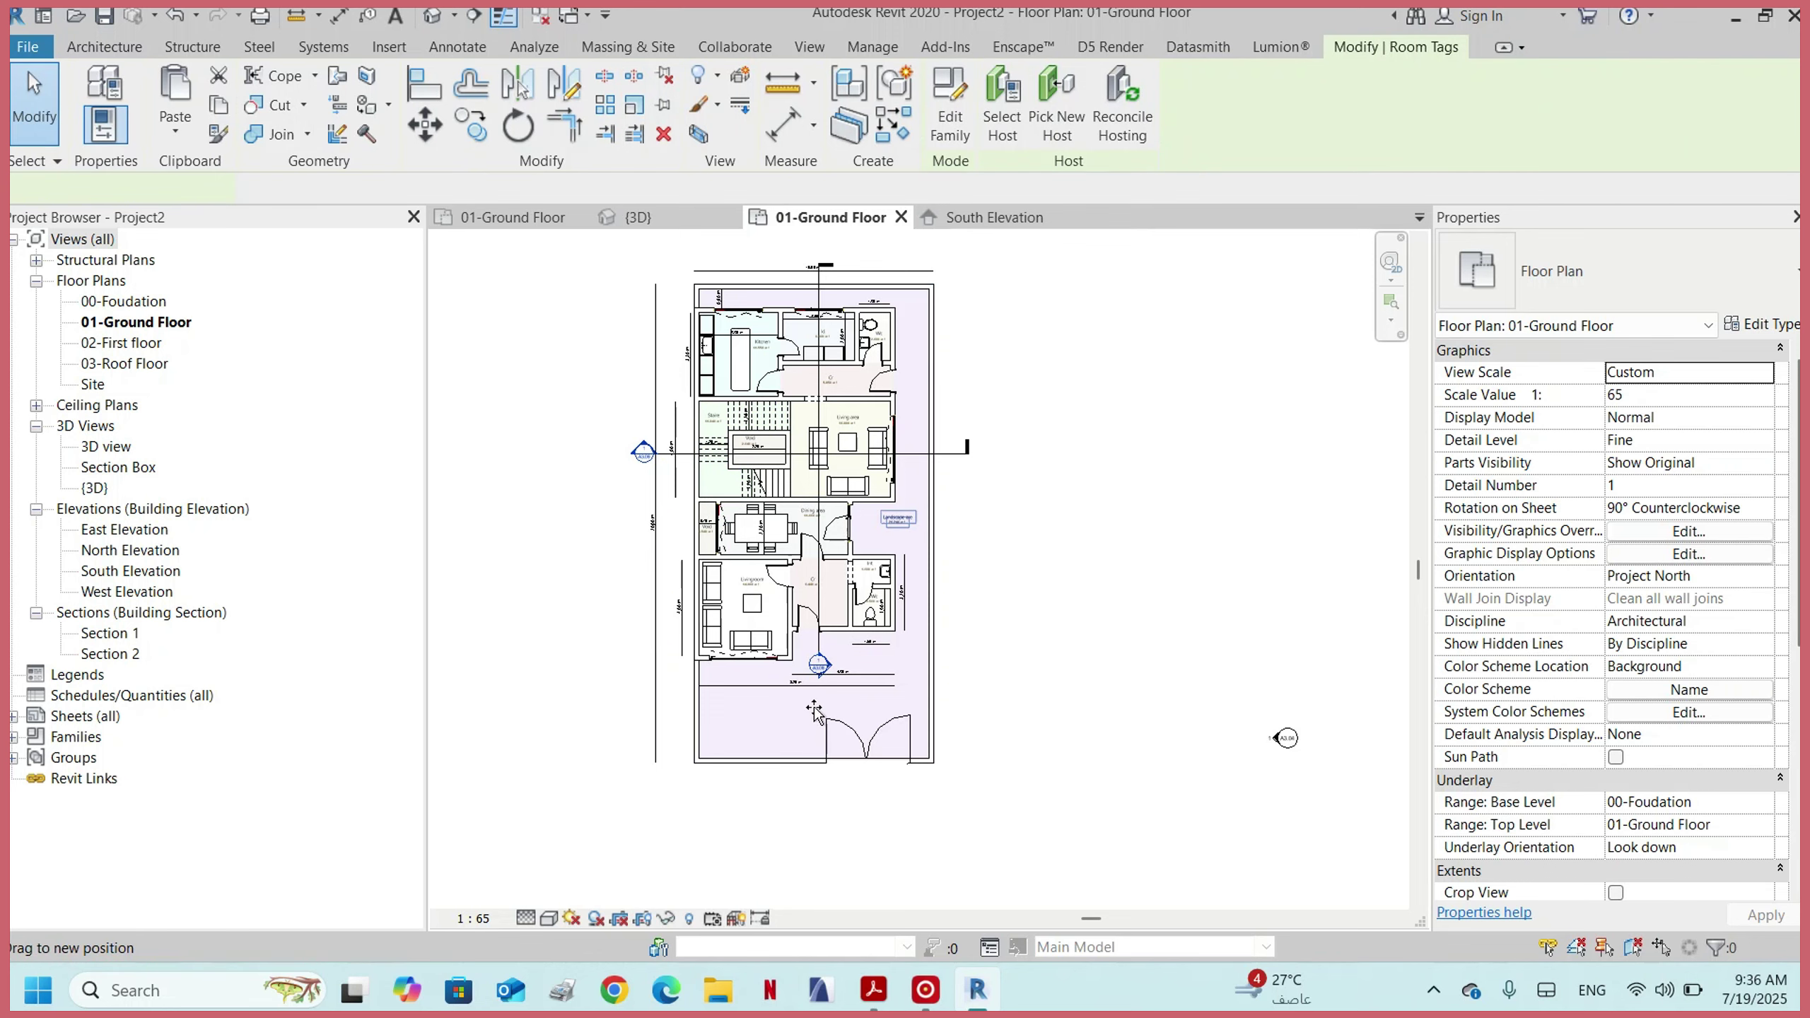
pyautogui.scroll(2, 907, 504)
pyautogui.scroll(-4, 906, 503)
pyautogui.press('Escape')
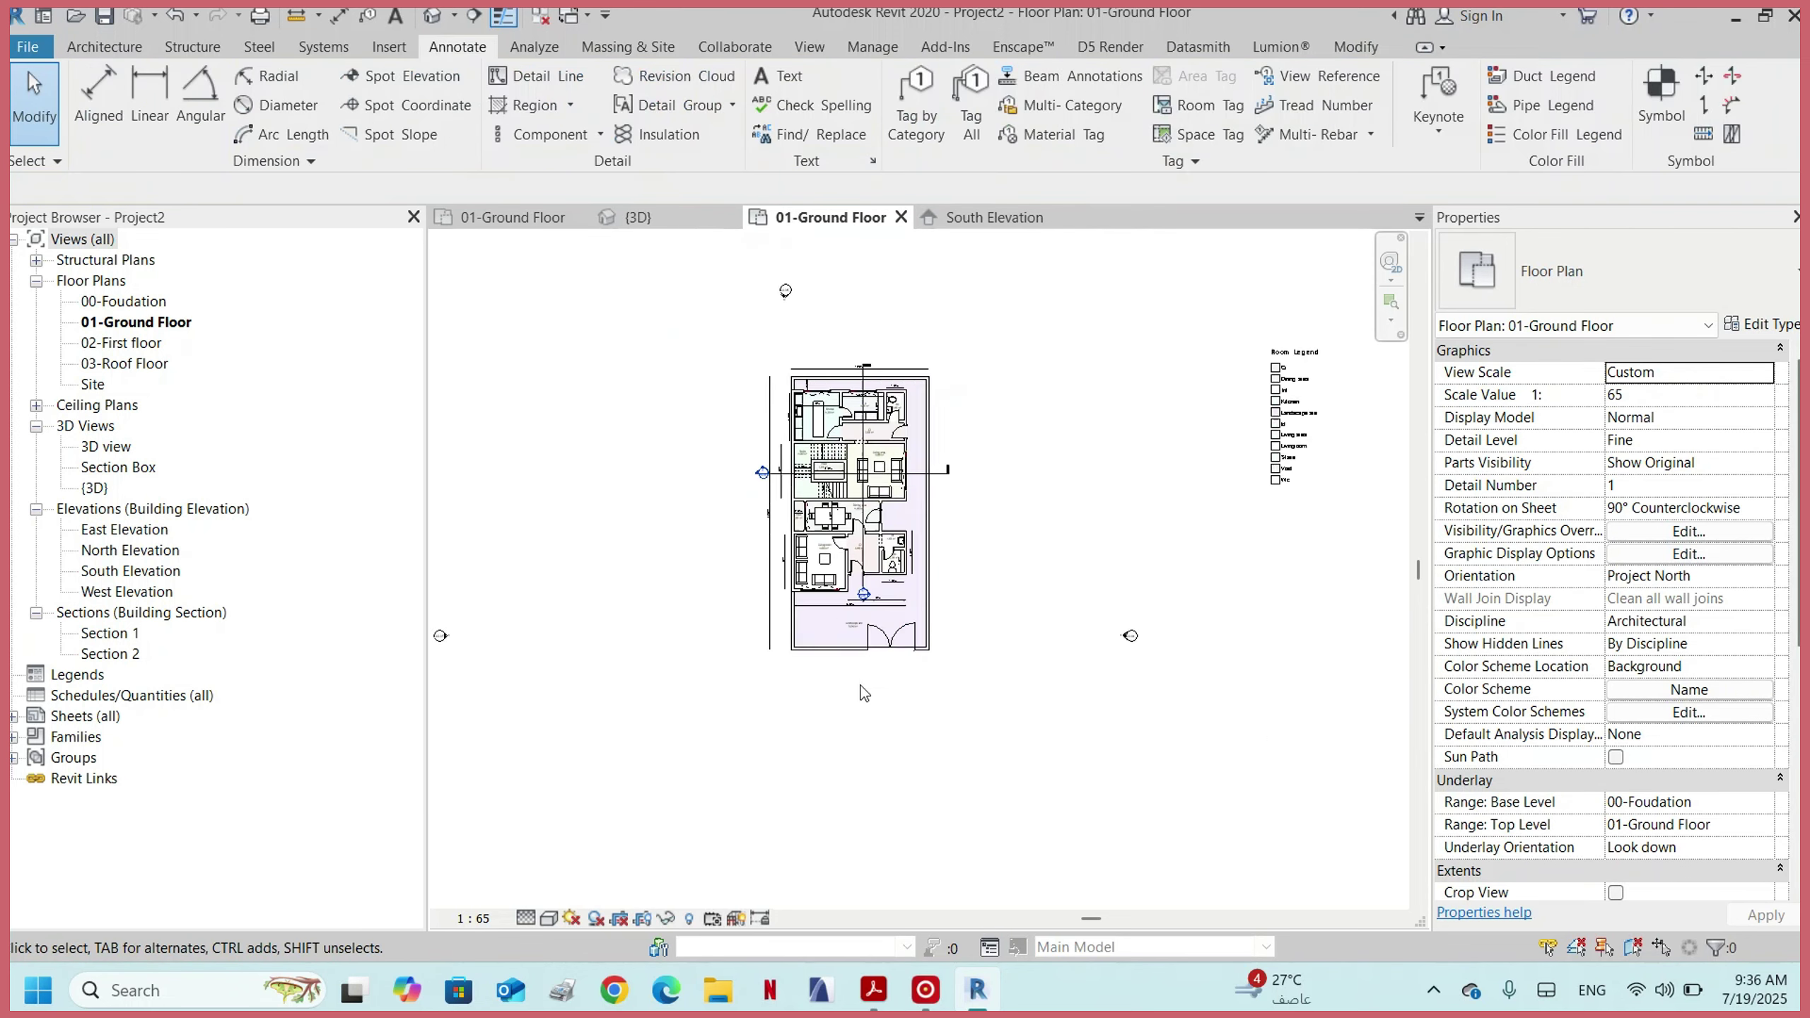
# - Switch to the REV_0 project's 01-Ground Floor plan for comparison
pyautogui.scroll(2, 1030, 633)
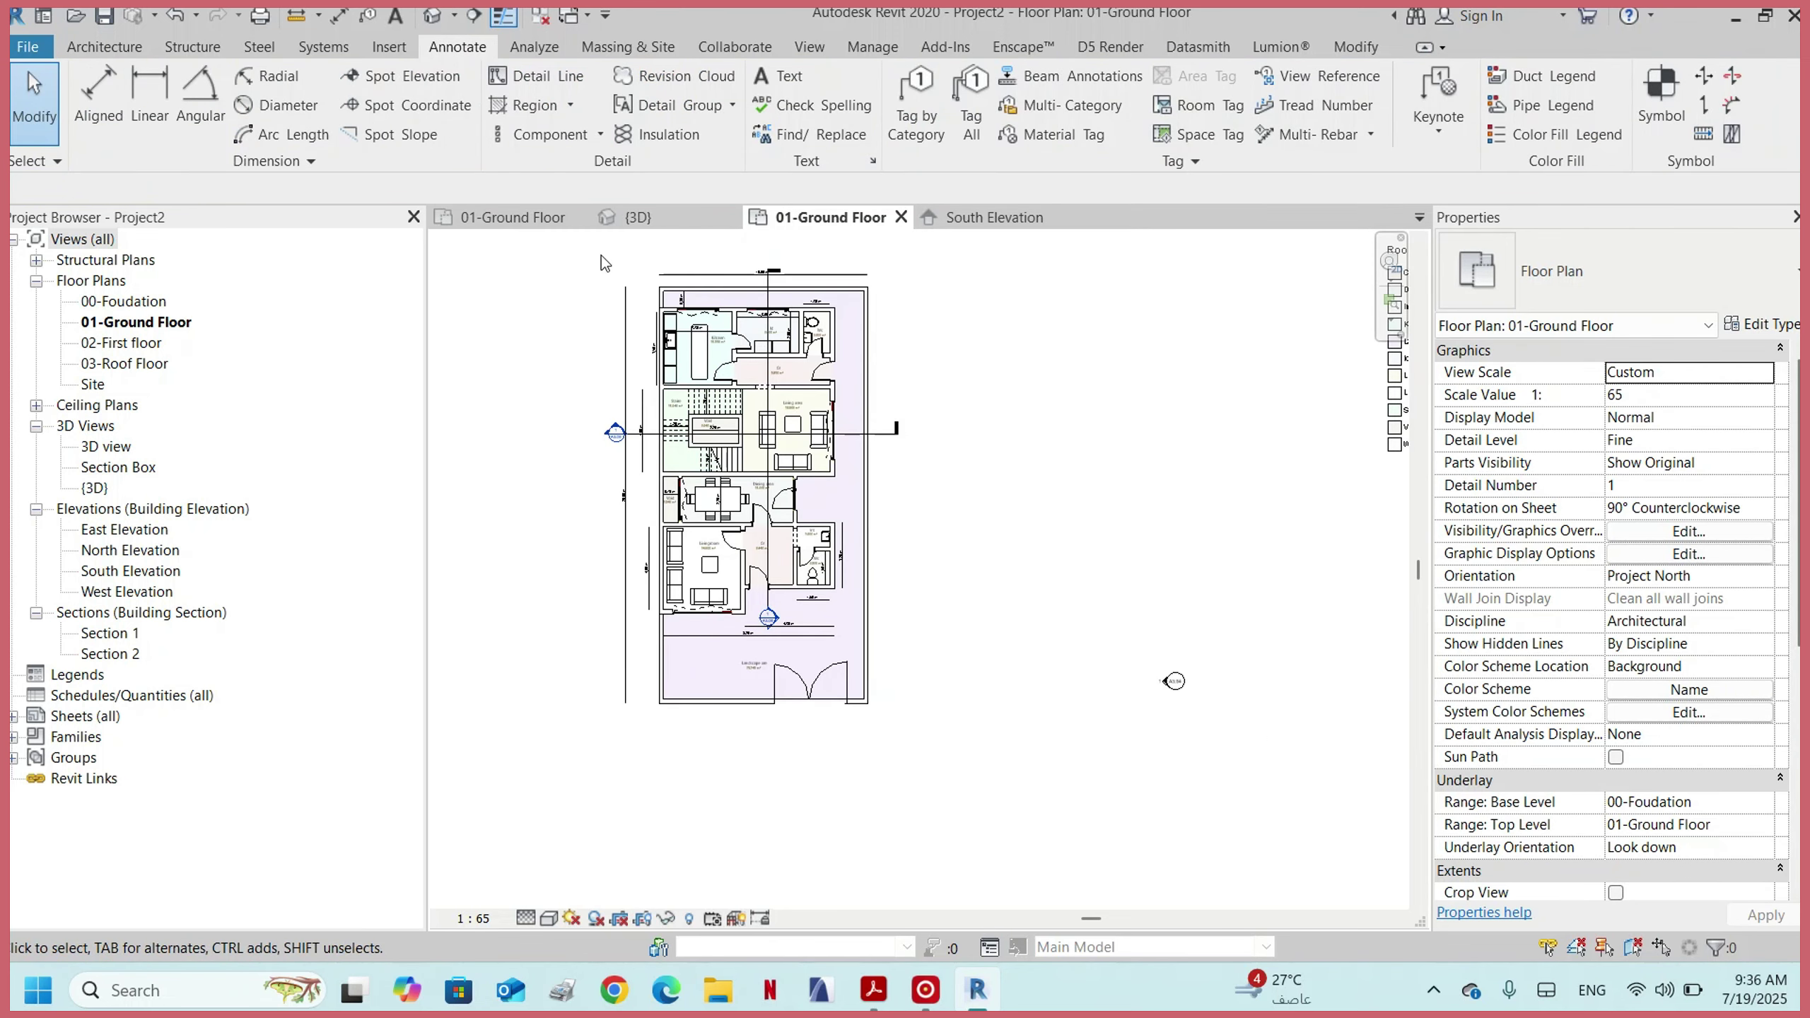
pyautogui.click(500, 217)
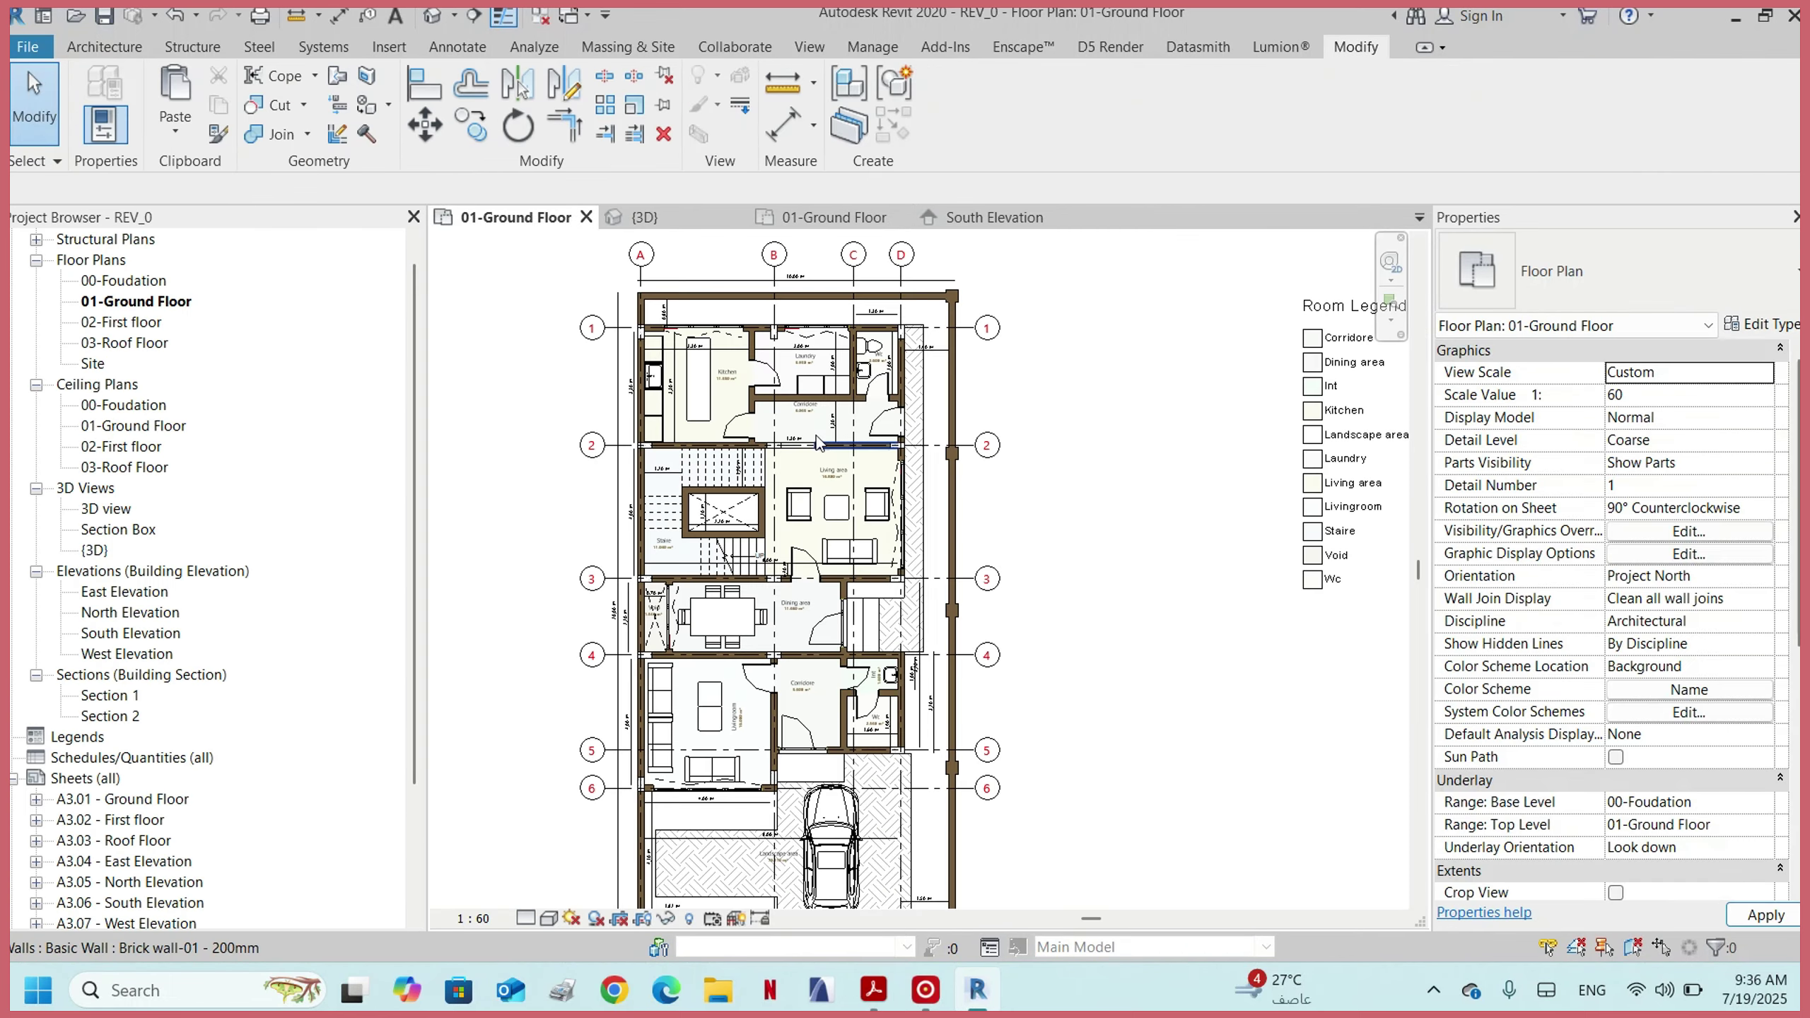
# - Examine the front yard of the REV_0 ground floor plan and select the floor around the parked car to inspect its type, level and offset
pyautogui.scroll(-2, 810, 522)
pyautogui.scroll(5, 886, 335)
pyautogui.scroll(-2, 886, 335)
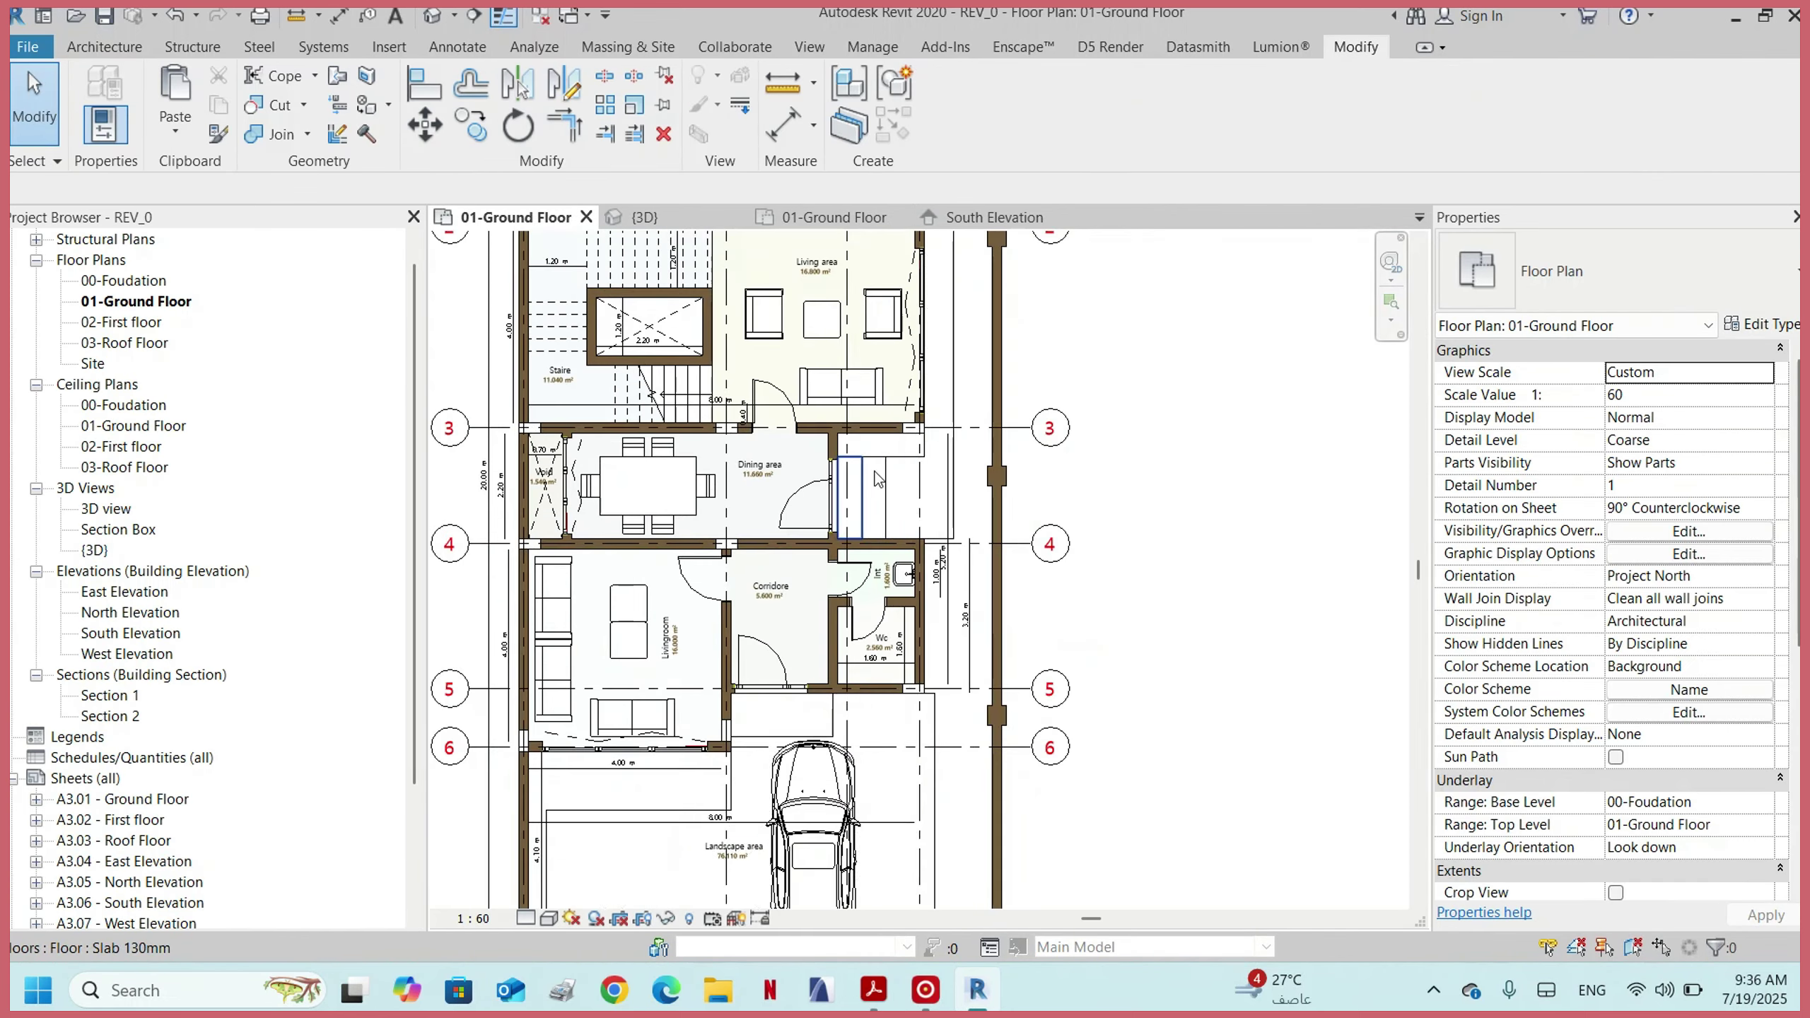
pyautogui.scroll(-1, 819, 713)
pyautogui.scroll(2, 815, 731)
pyautogui.scroll(2, 815, 732)
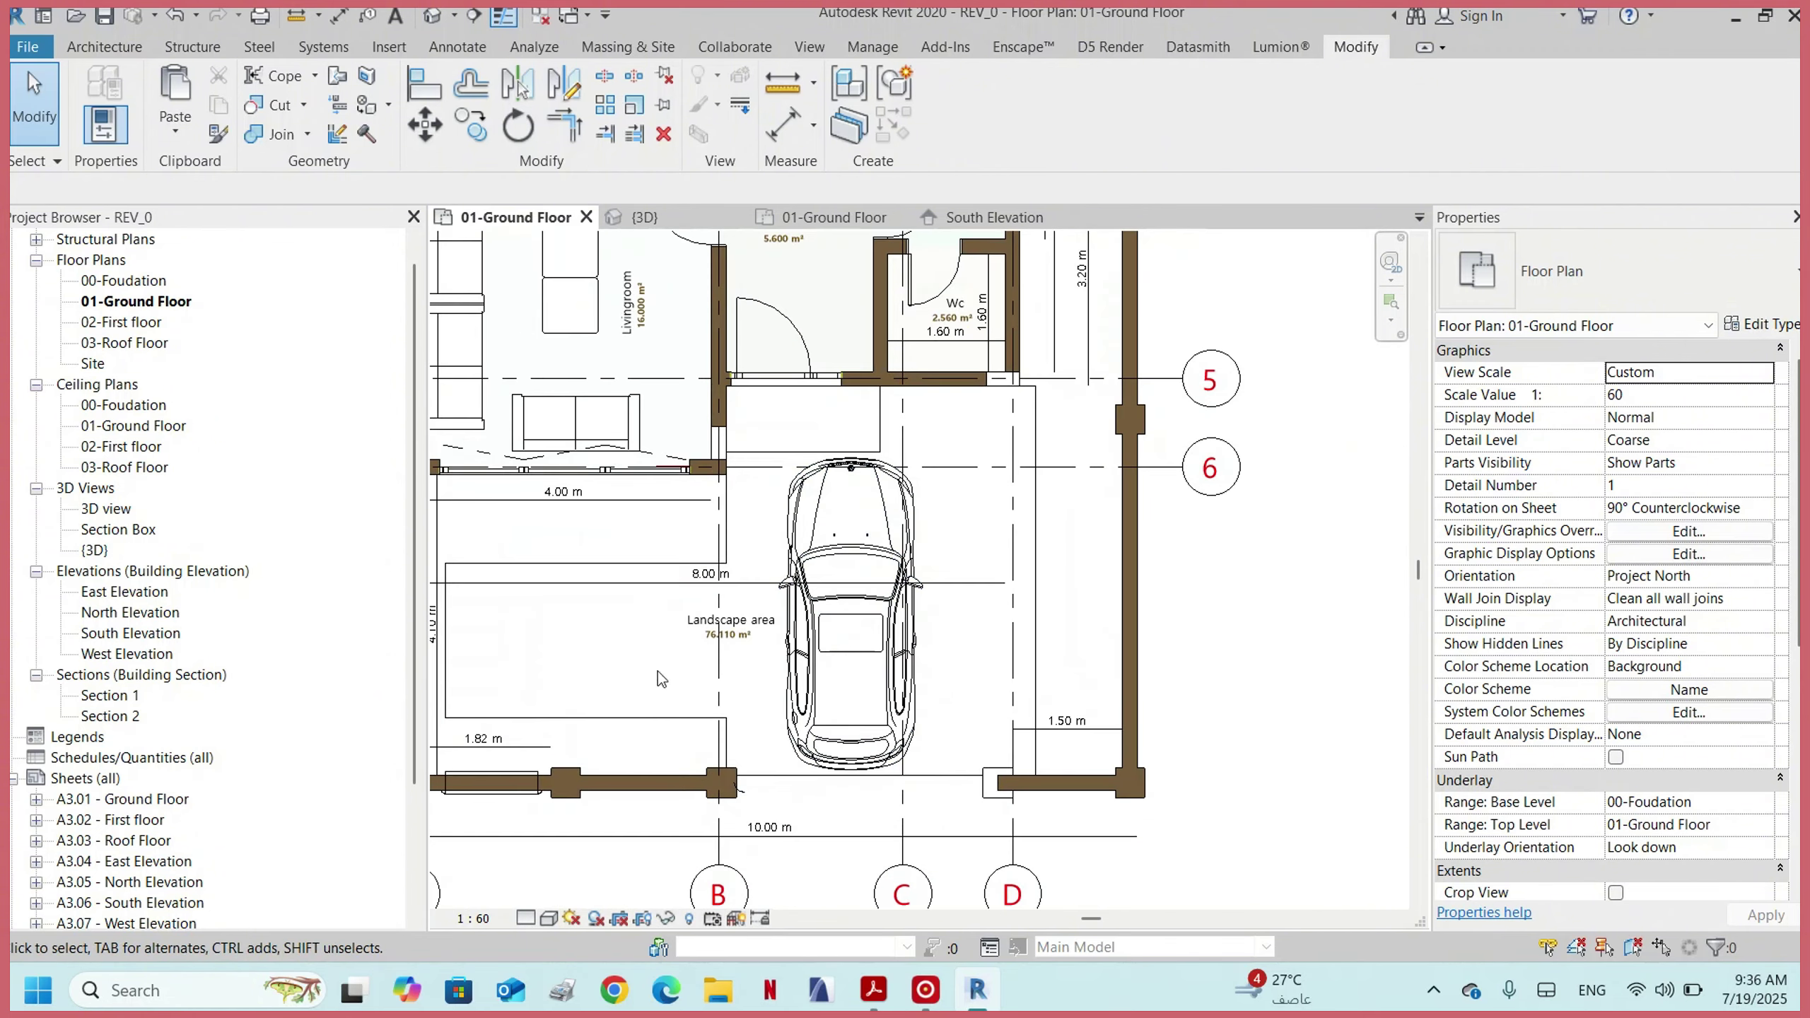
pyautogui.click(666, 718)
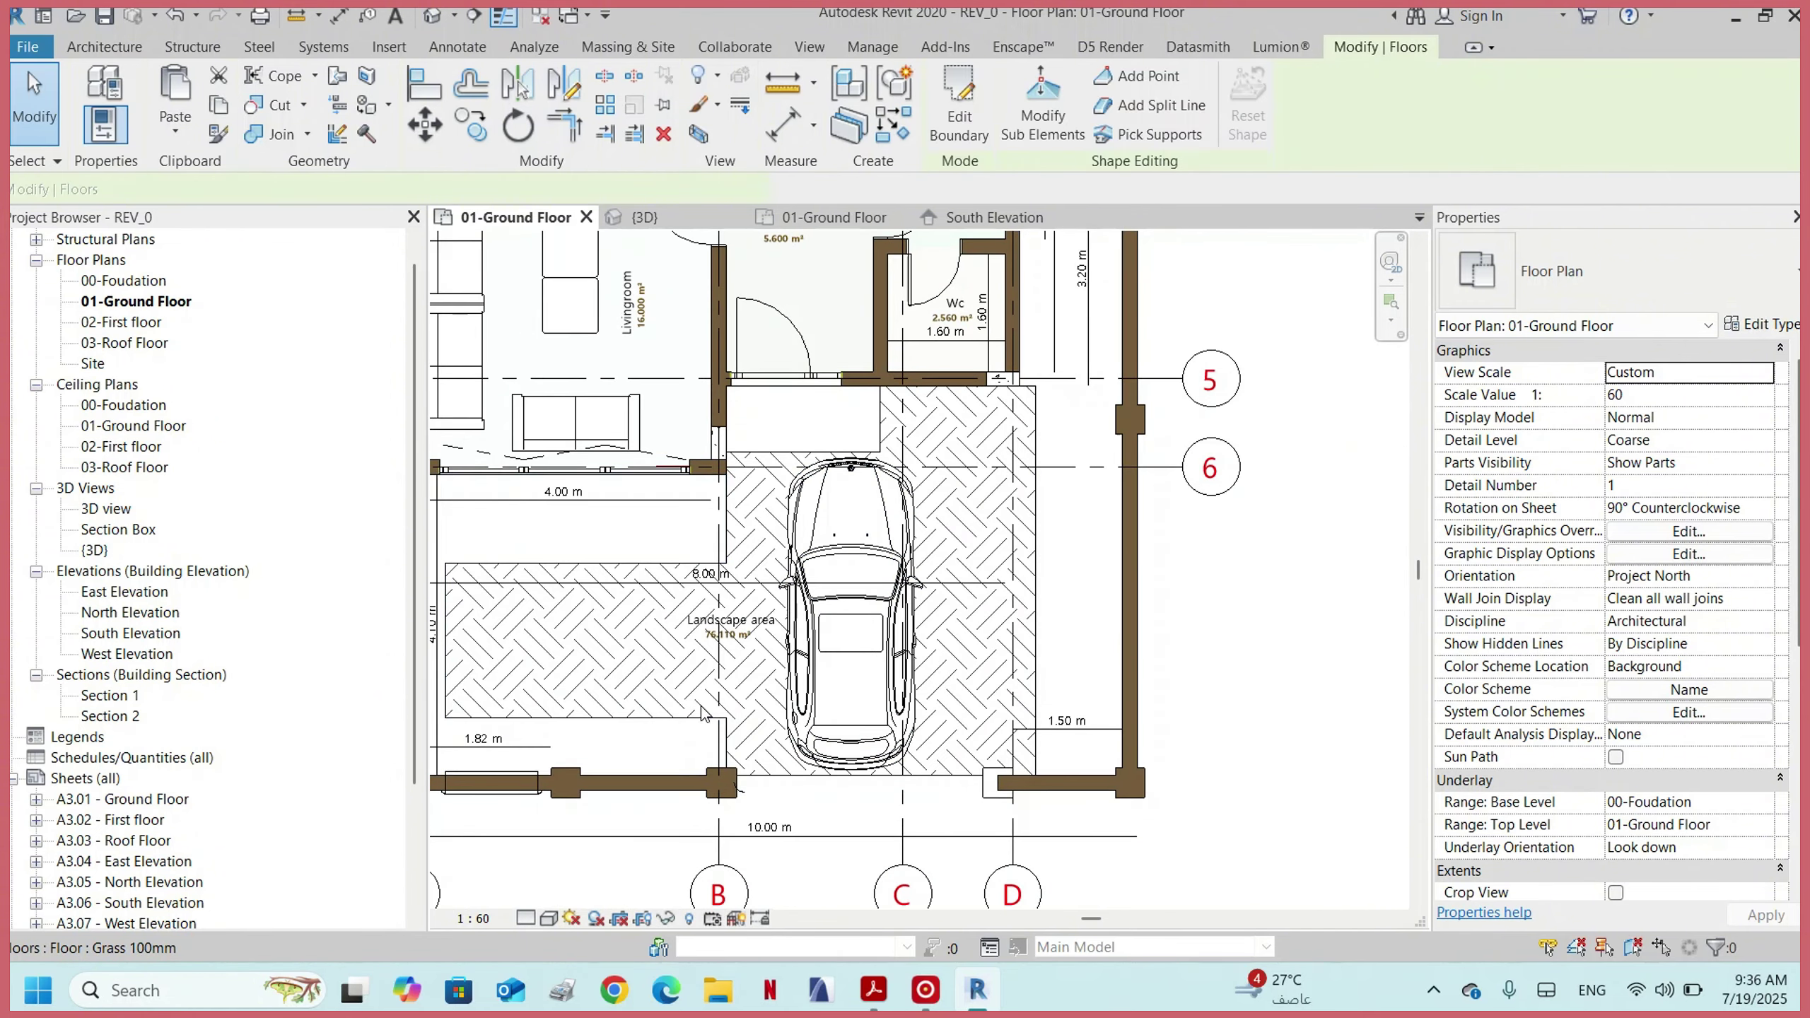
pyautogui.scroll(-2, 713, 678)
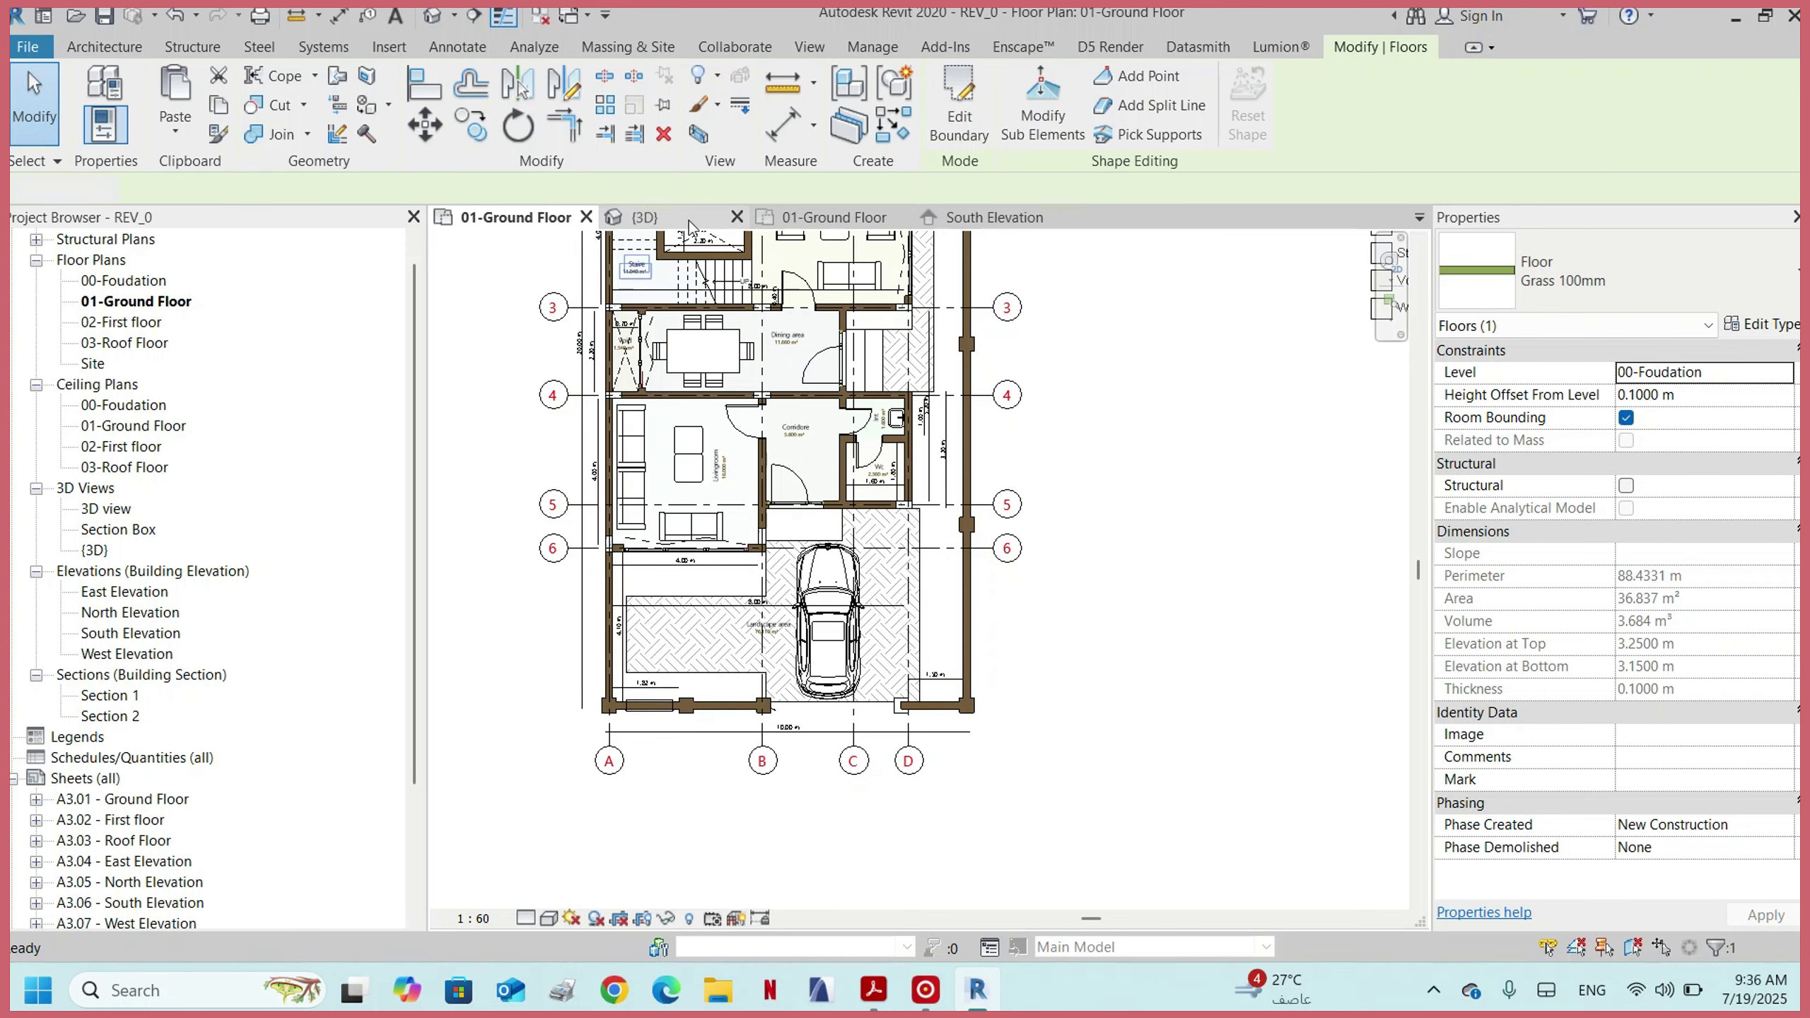
# - Return to Project2's 01-Ground Floor plan, start a new floor boundary sketch for the front yard and open the list of floor types
pyautogui.click(826, 217)
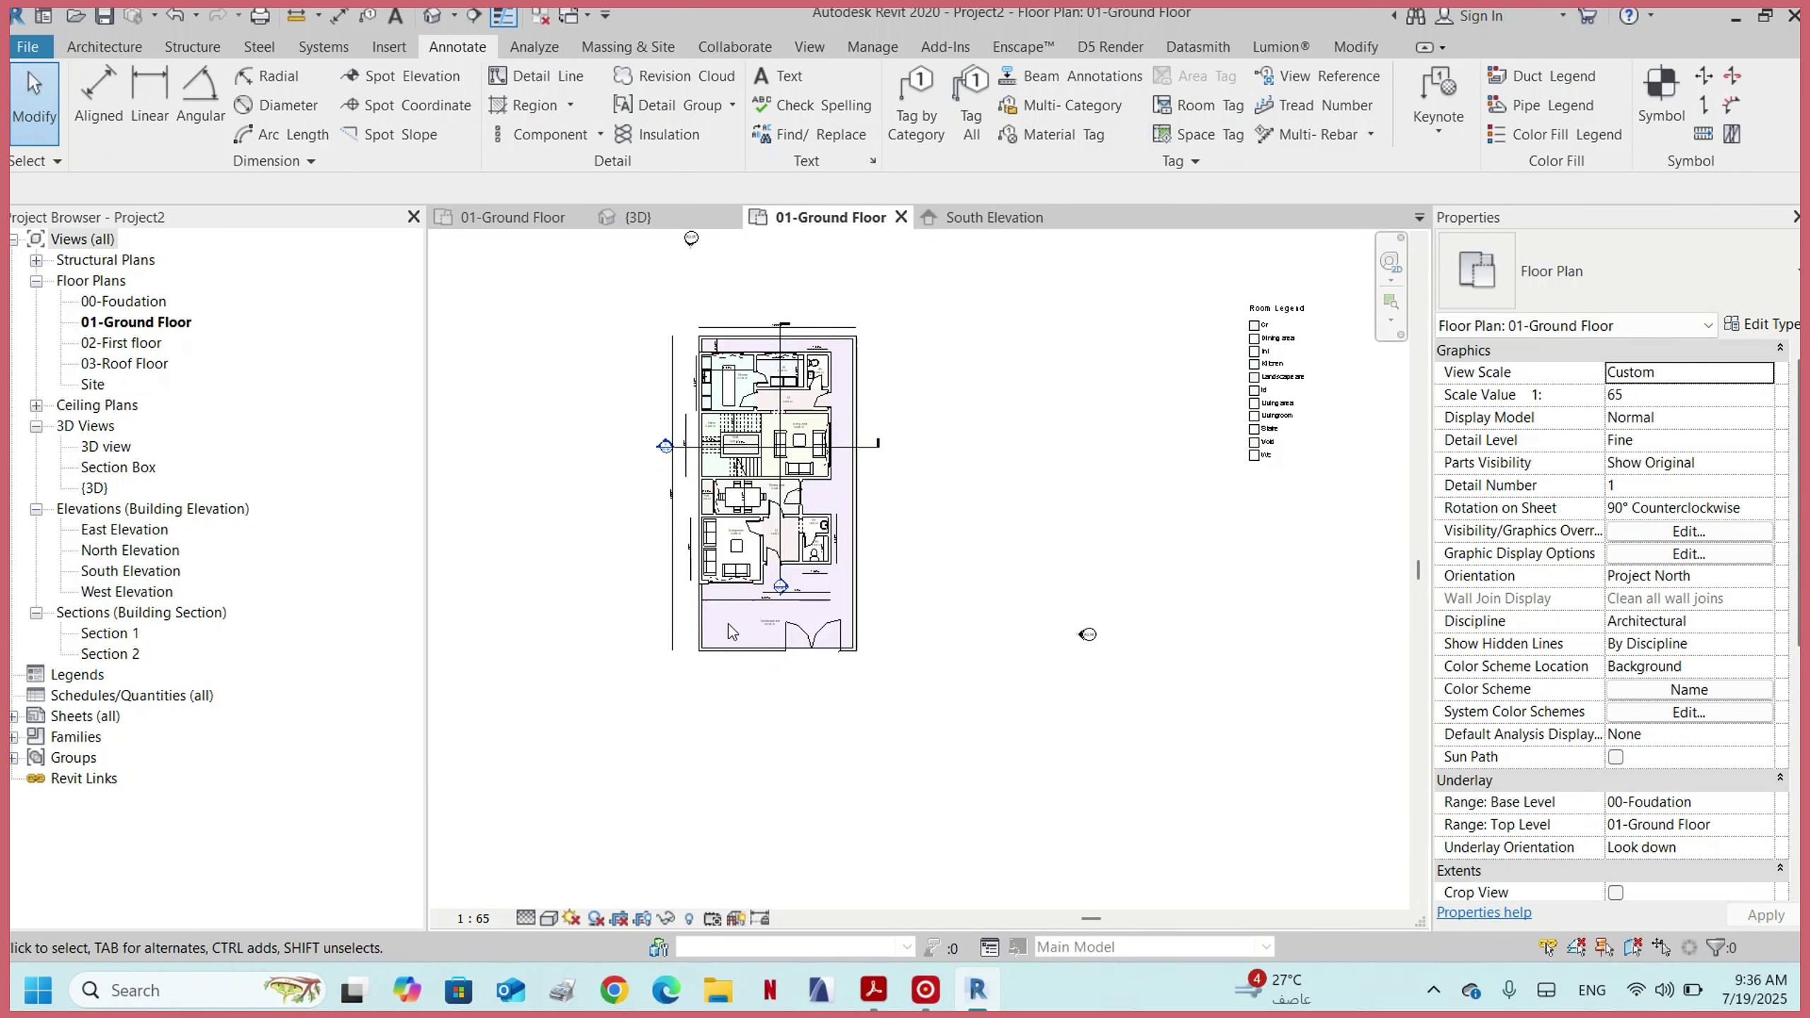
pyautogui.scroll(3, 733, 622)
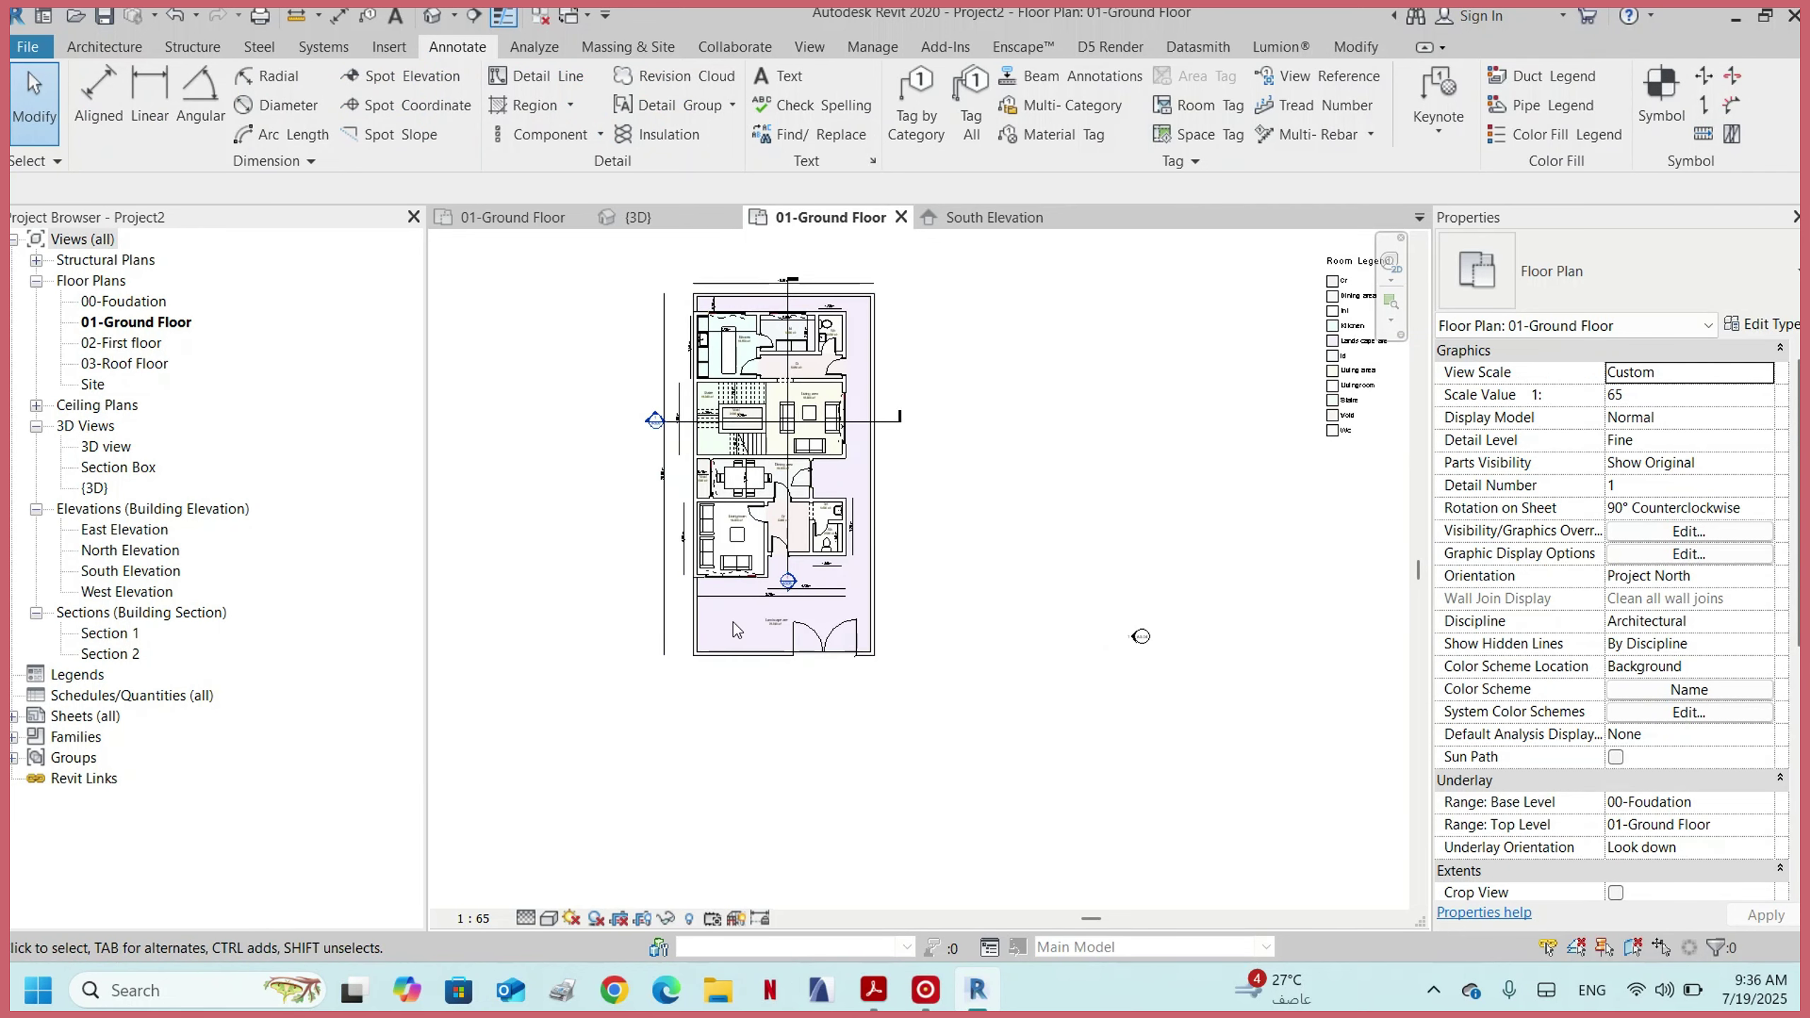
pyautogui.click(106, 47)
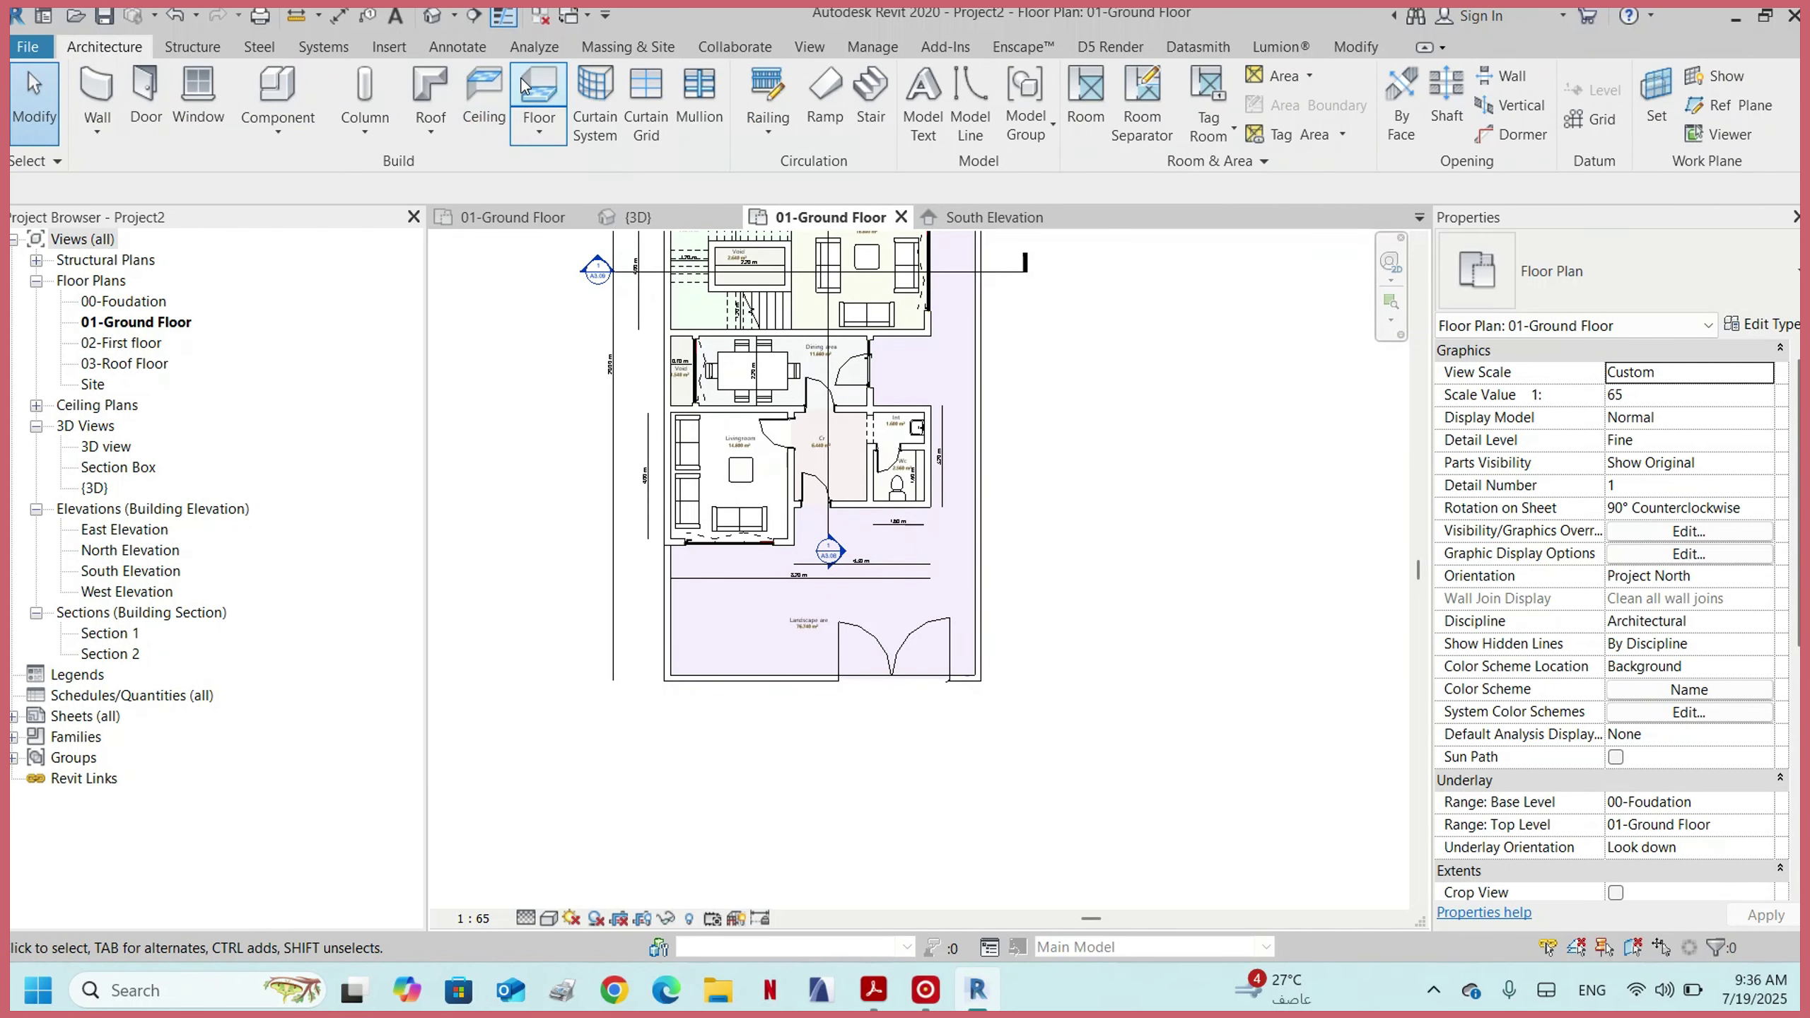
pyautogui.click(548, 107)
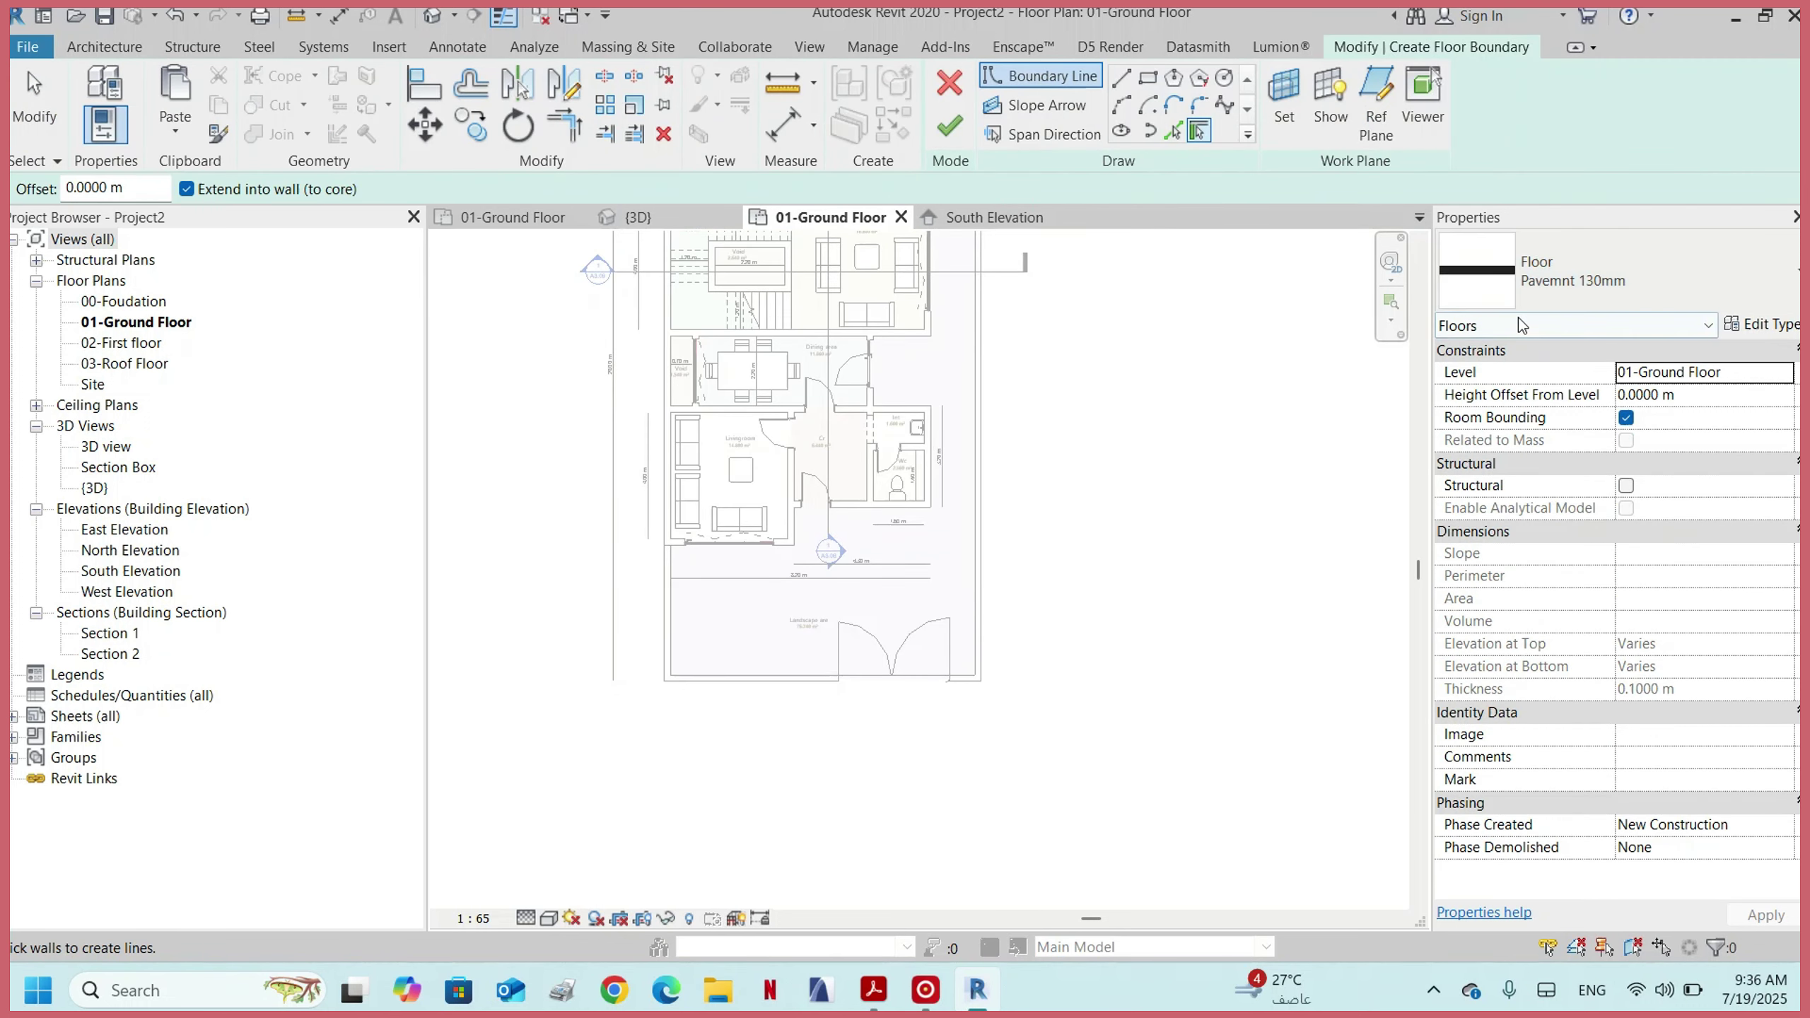
pyautogui.click(1549, 281)
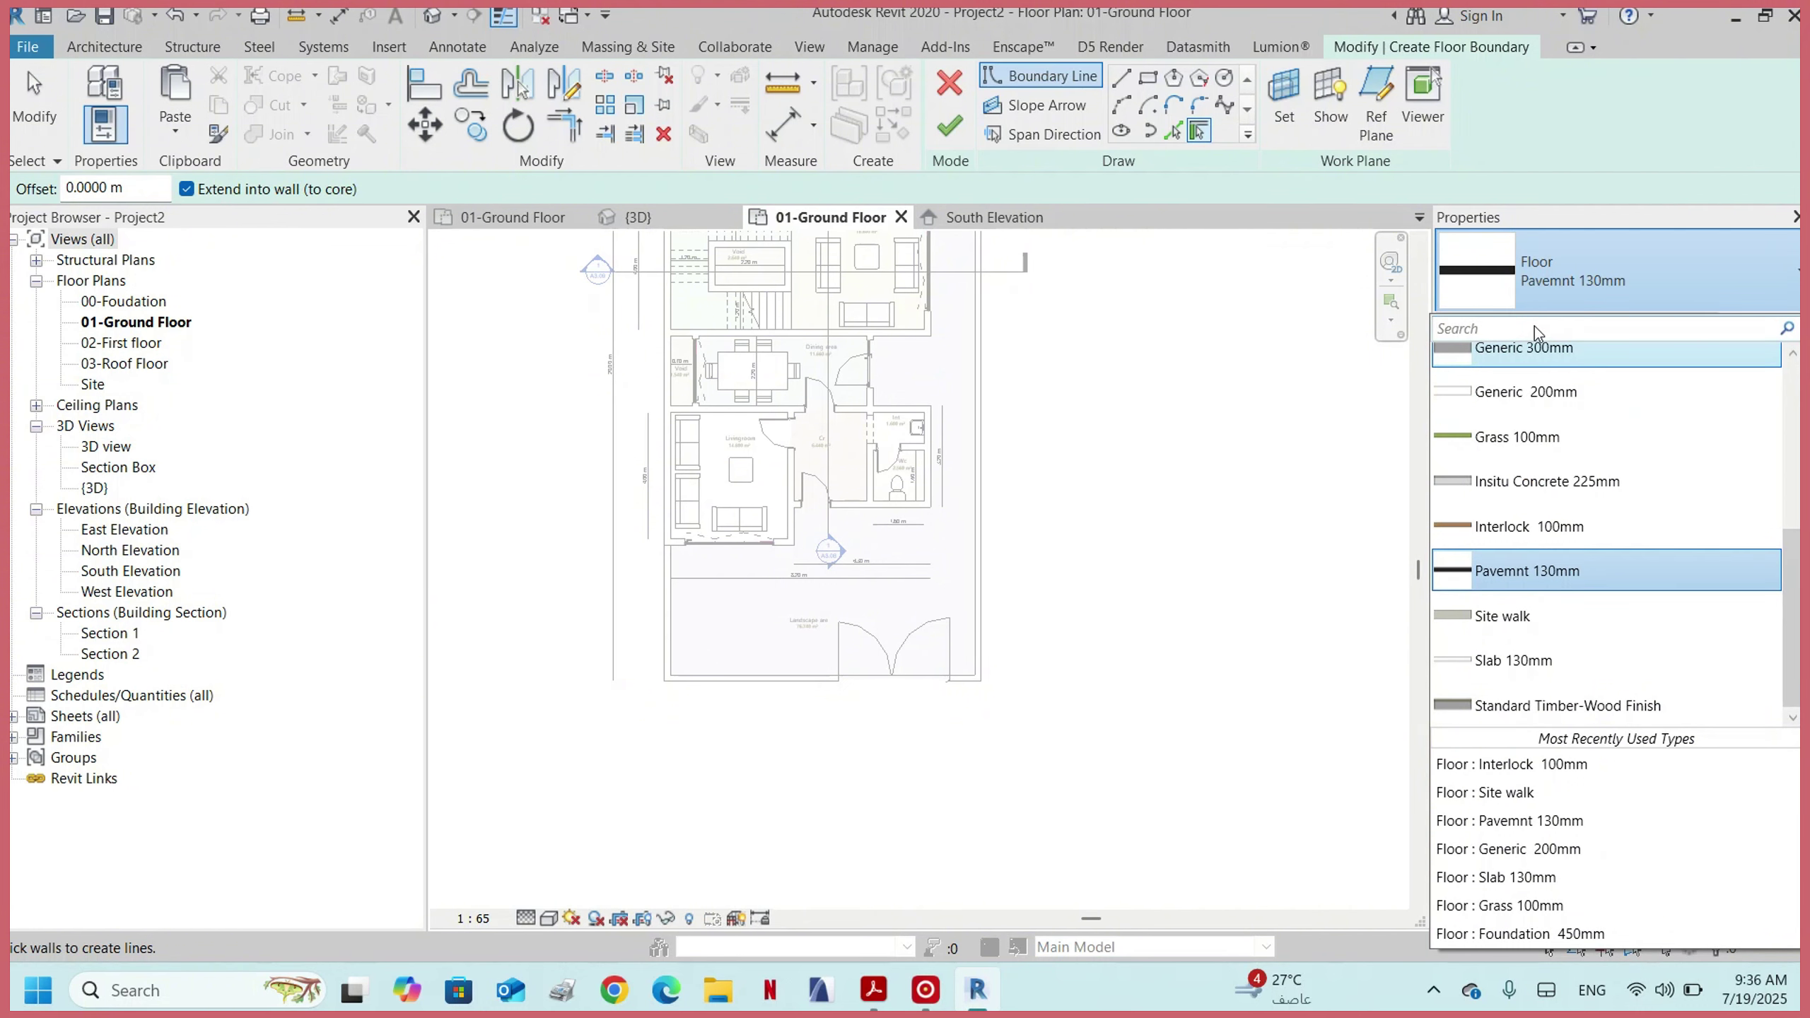
pyautogui.click(1581, 306)
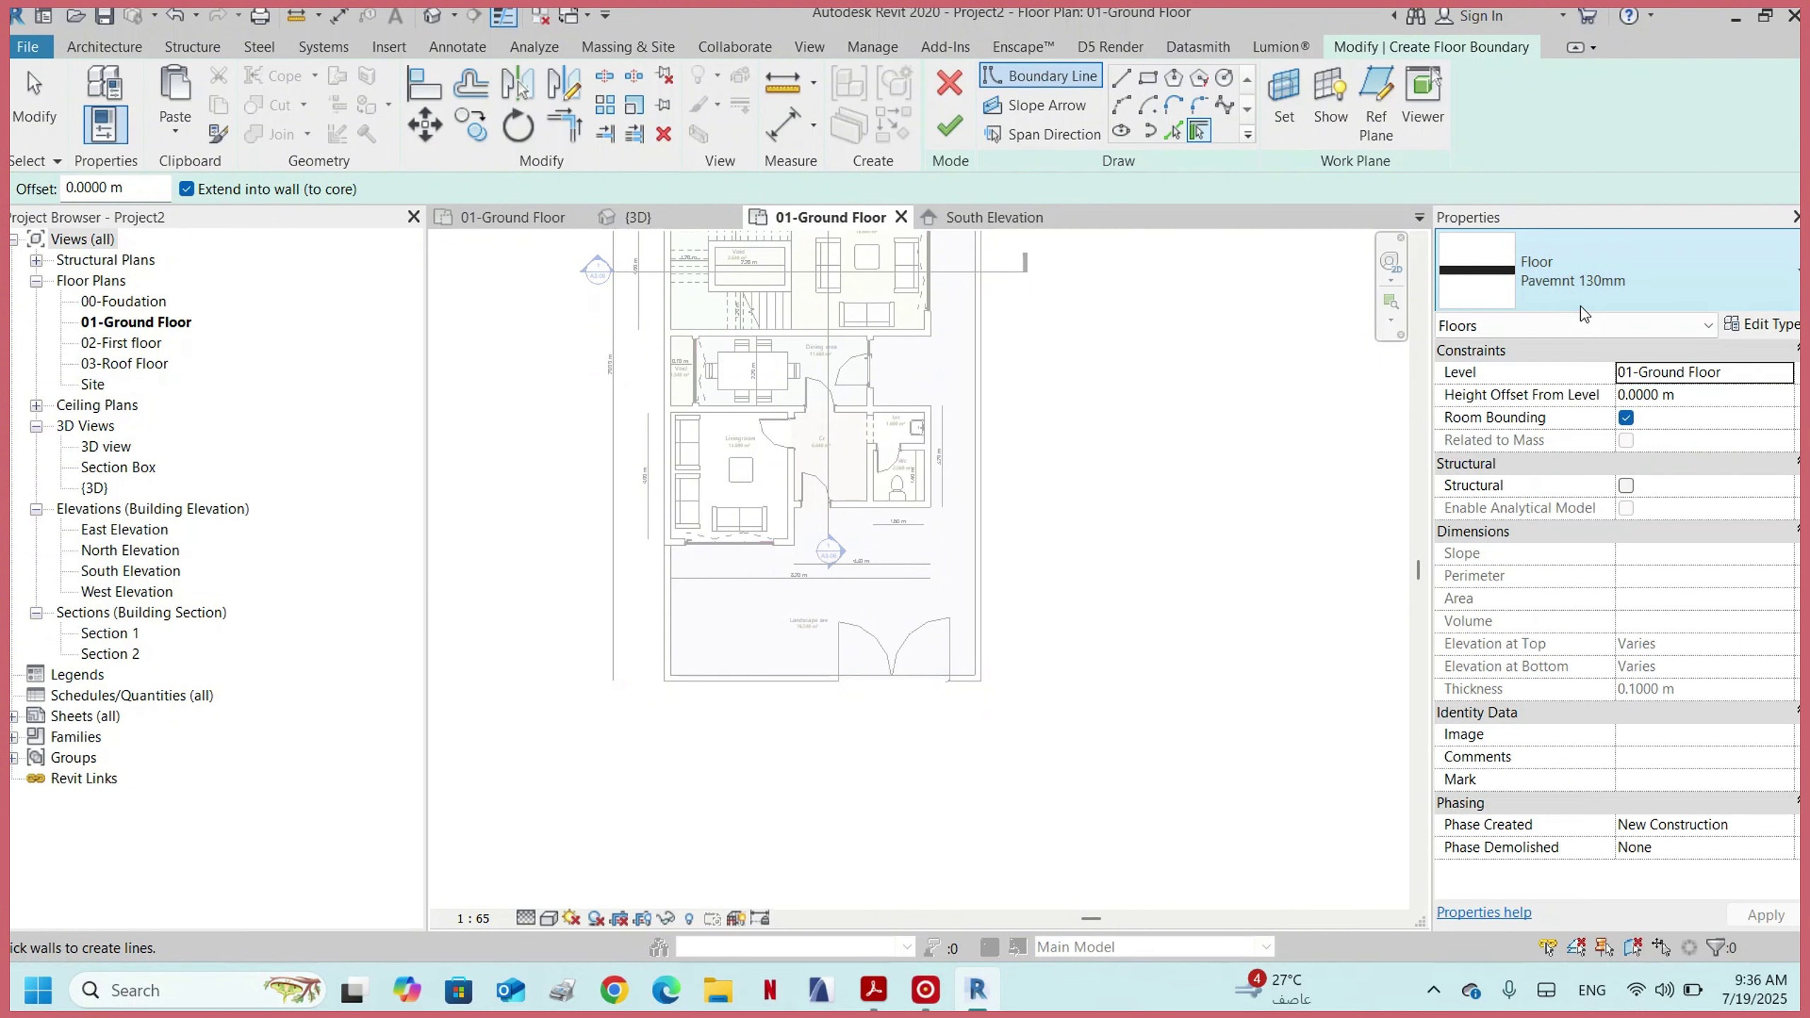
pyautogui.click(1680, 271)
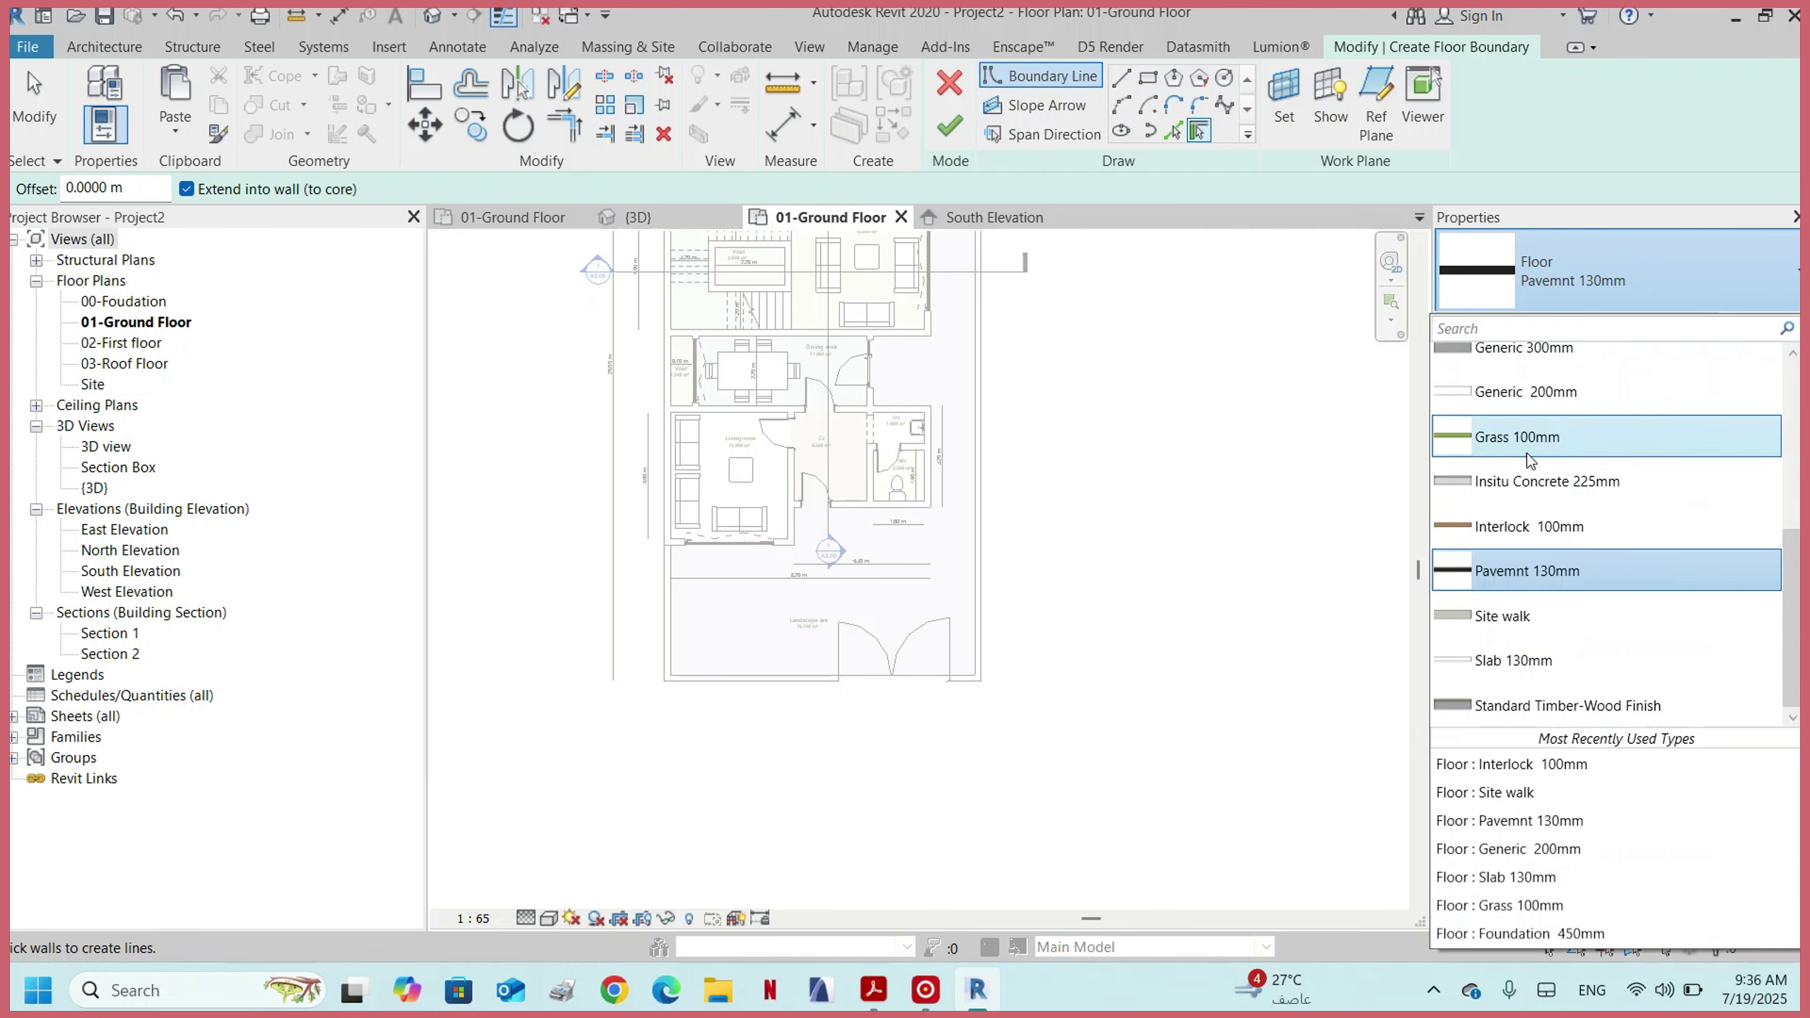
# - Set the new floor's type to Interlock 100mm
pyautogui.click(1541, 530)
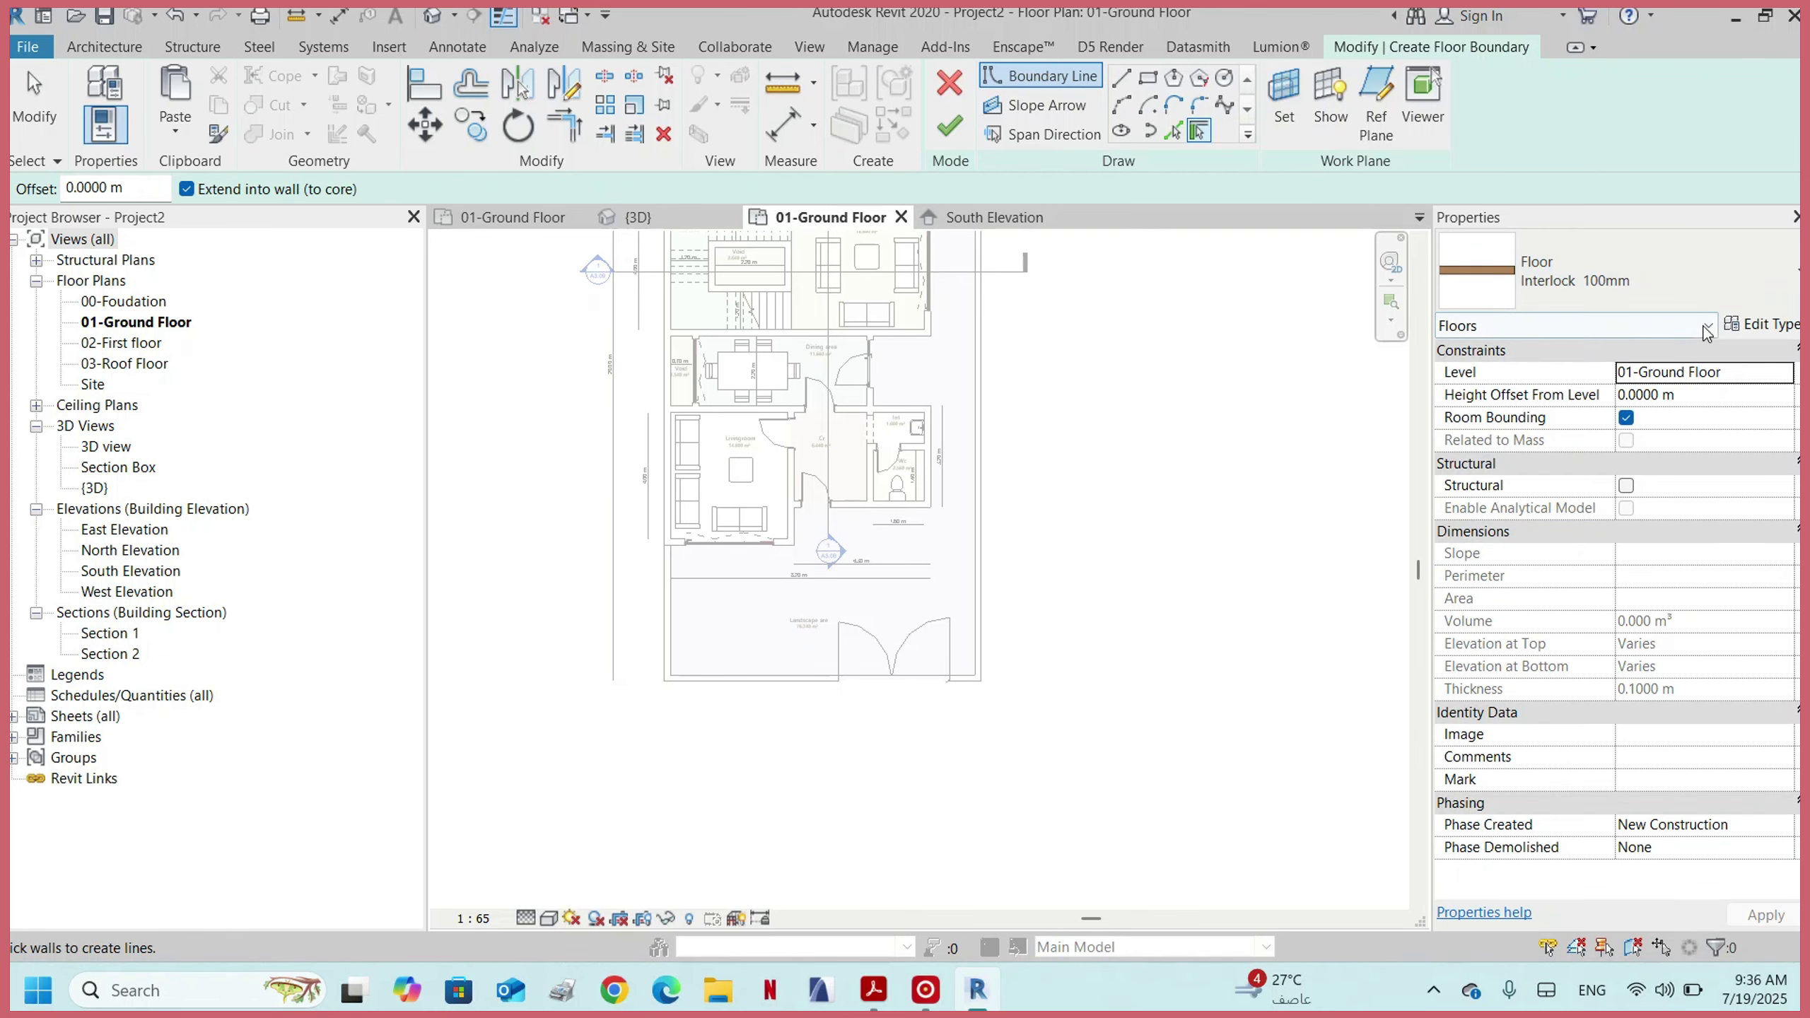
# - Review the Interlock 100mm type properties, including its duplicate option, layer assembly and Interlock material, without keeping any changes
pyautogui.click(1775, 325)
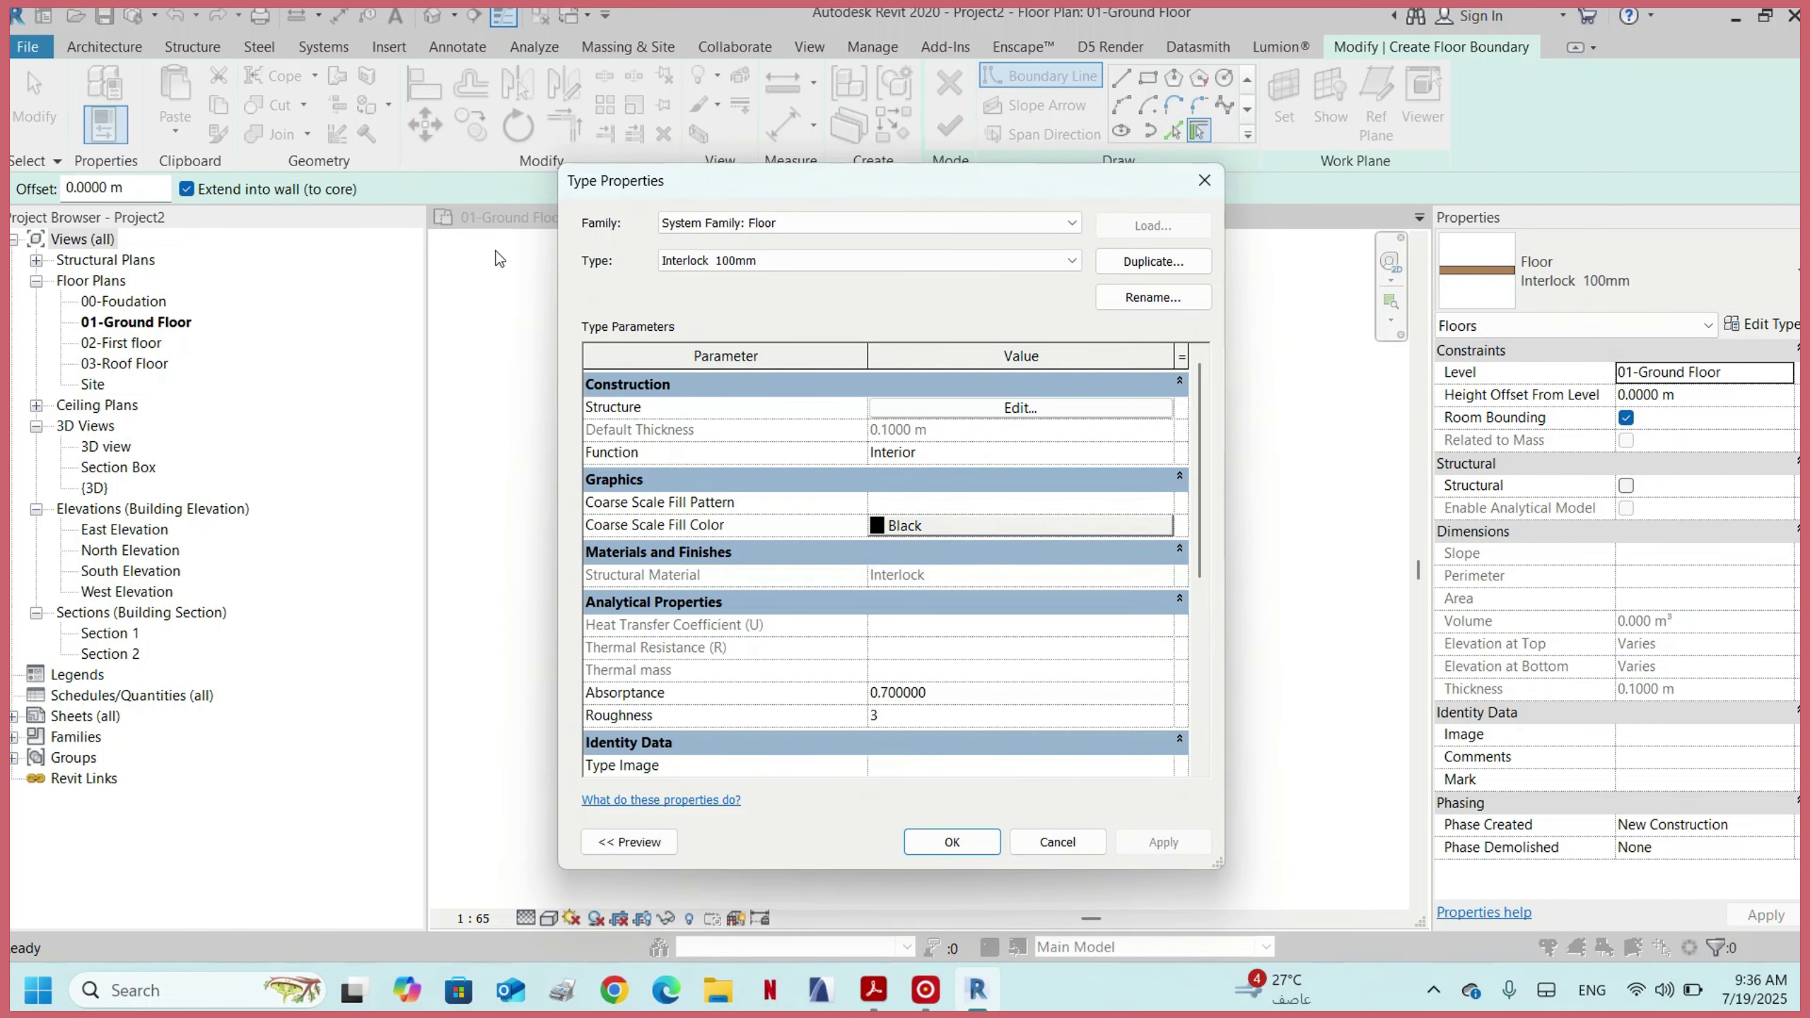
pyautogui.moveTo(629, 201); pyautogui.dragTo(295, 116)
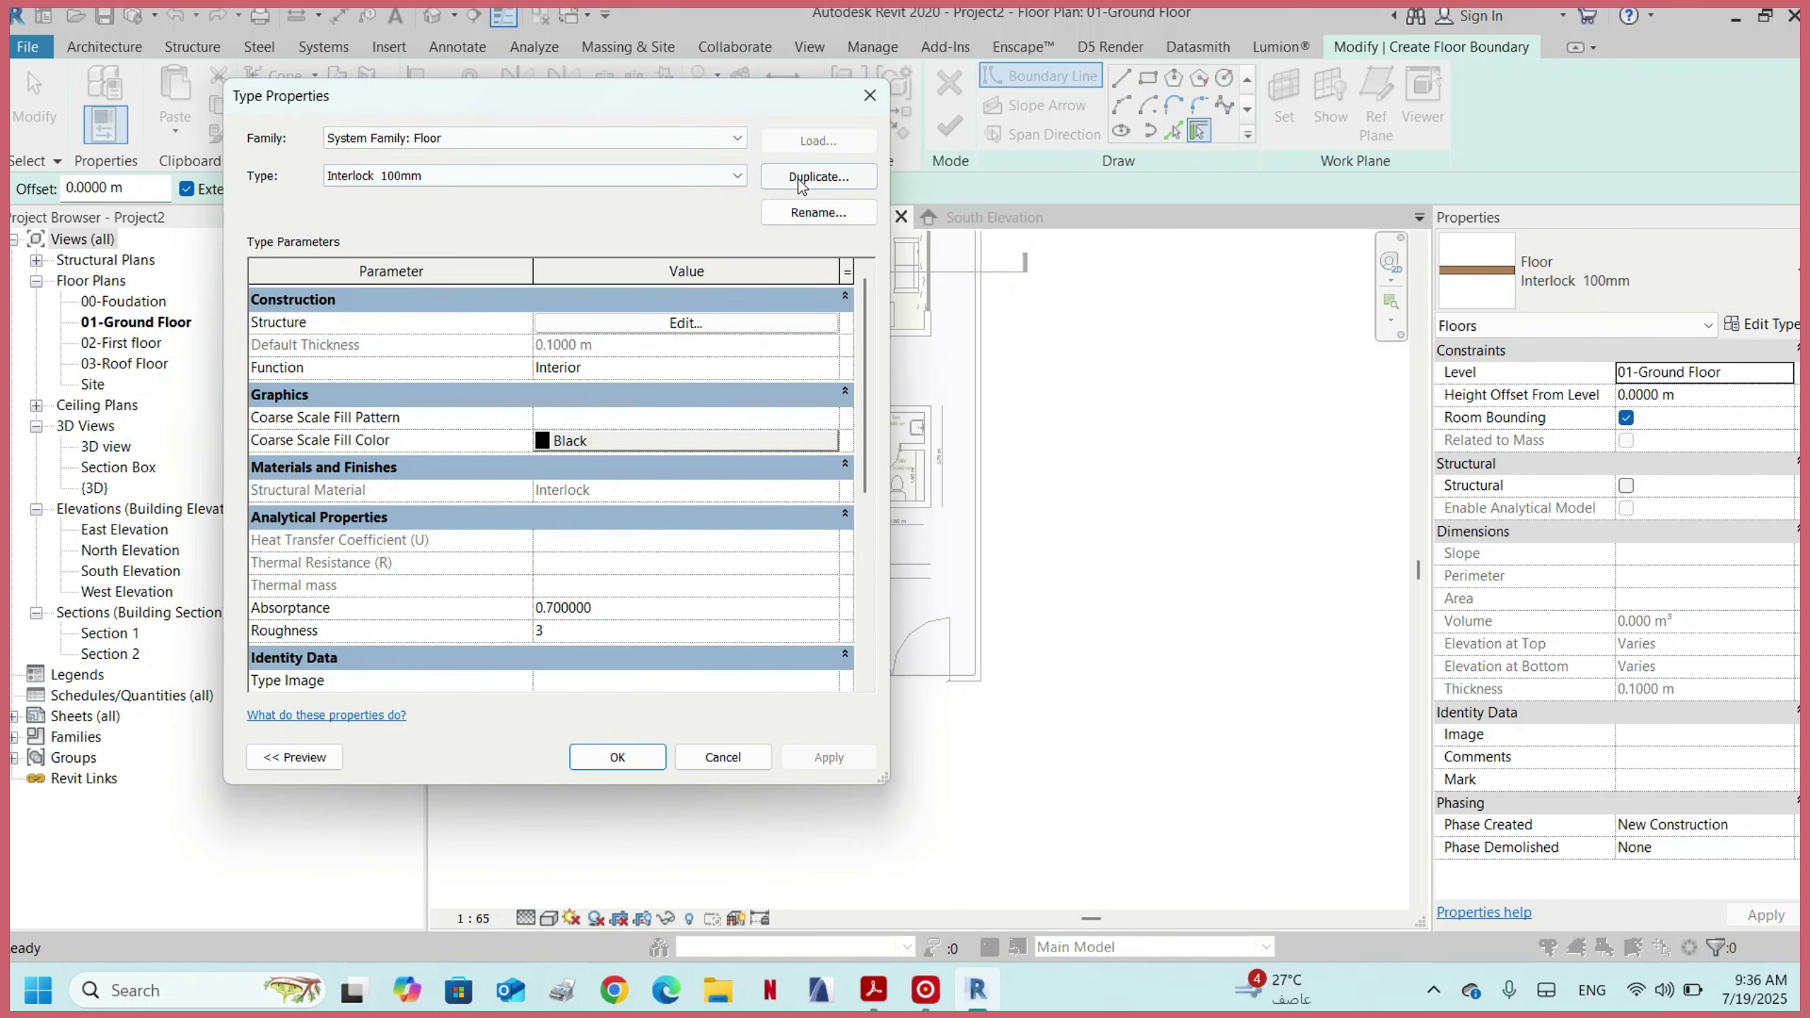
pyautogui.click(823, 178)
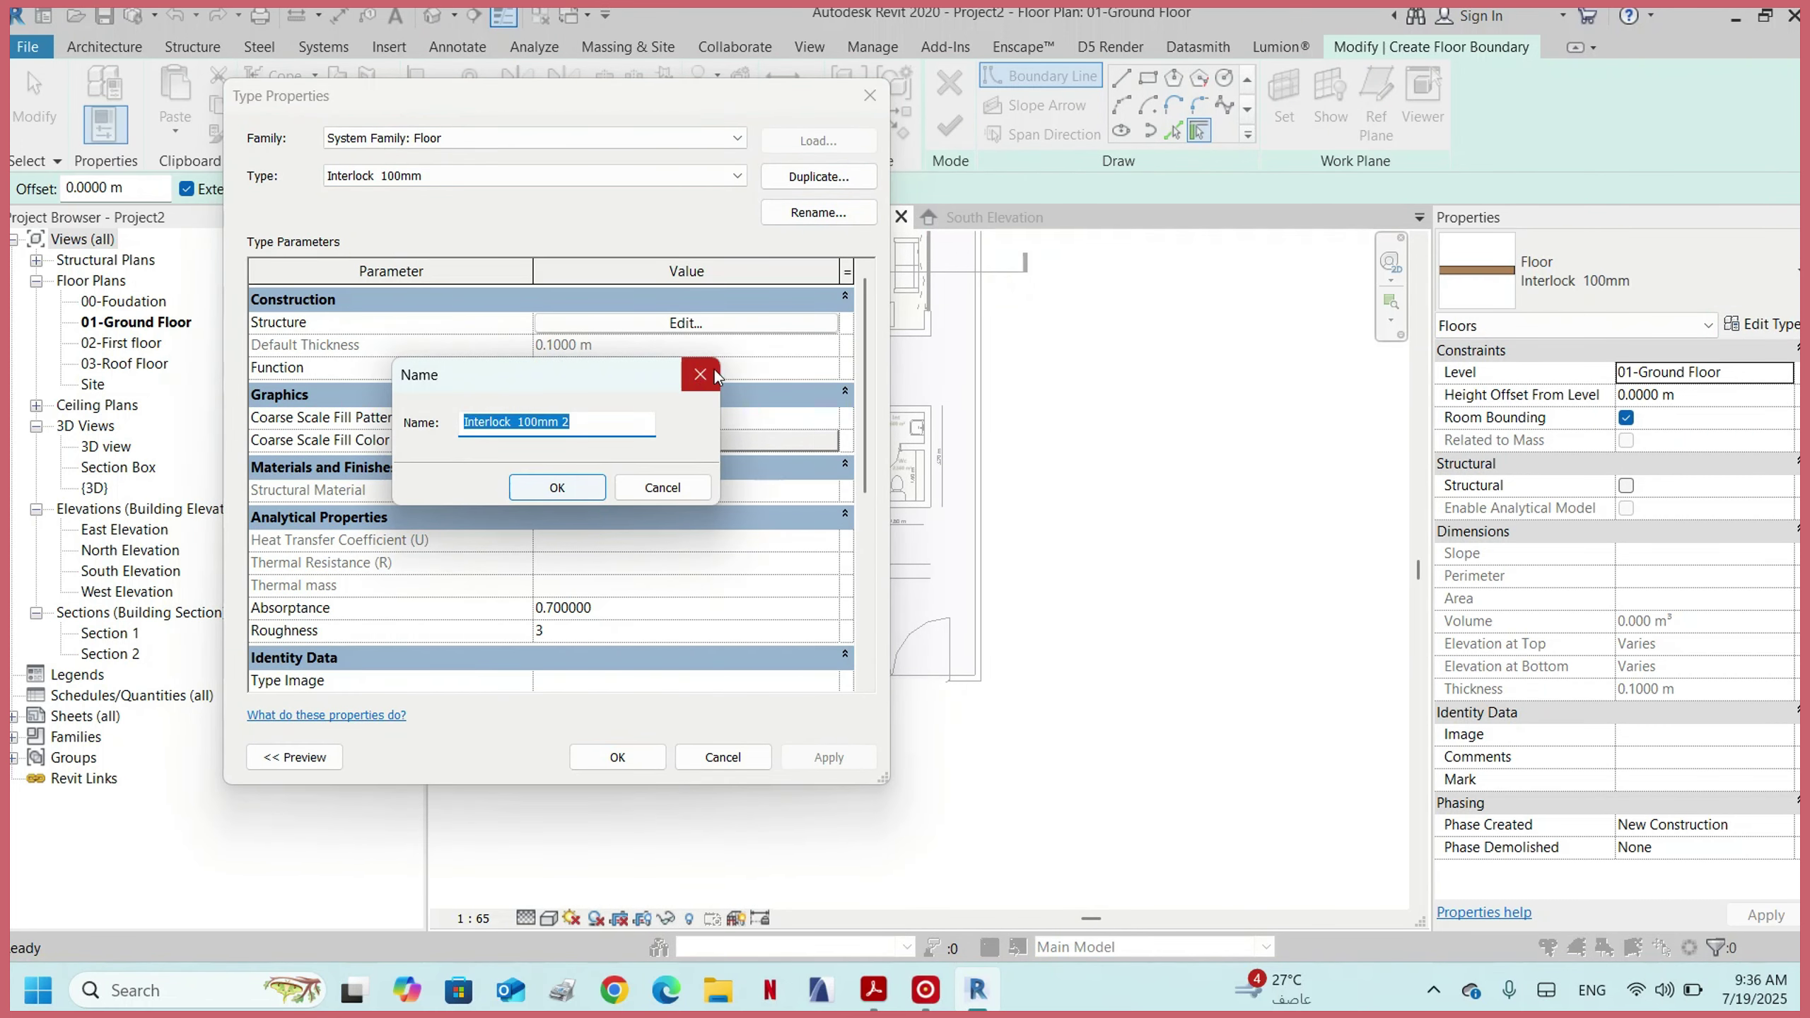
pyautogui.click(701, 376)
pyautogui.click(666, 322)
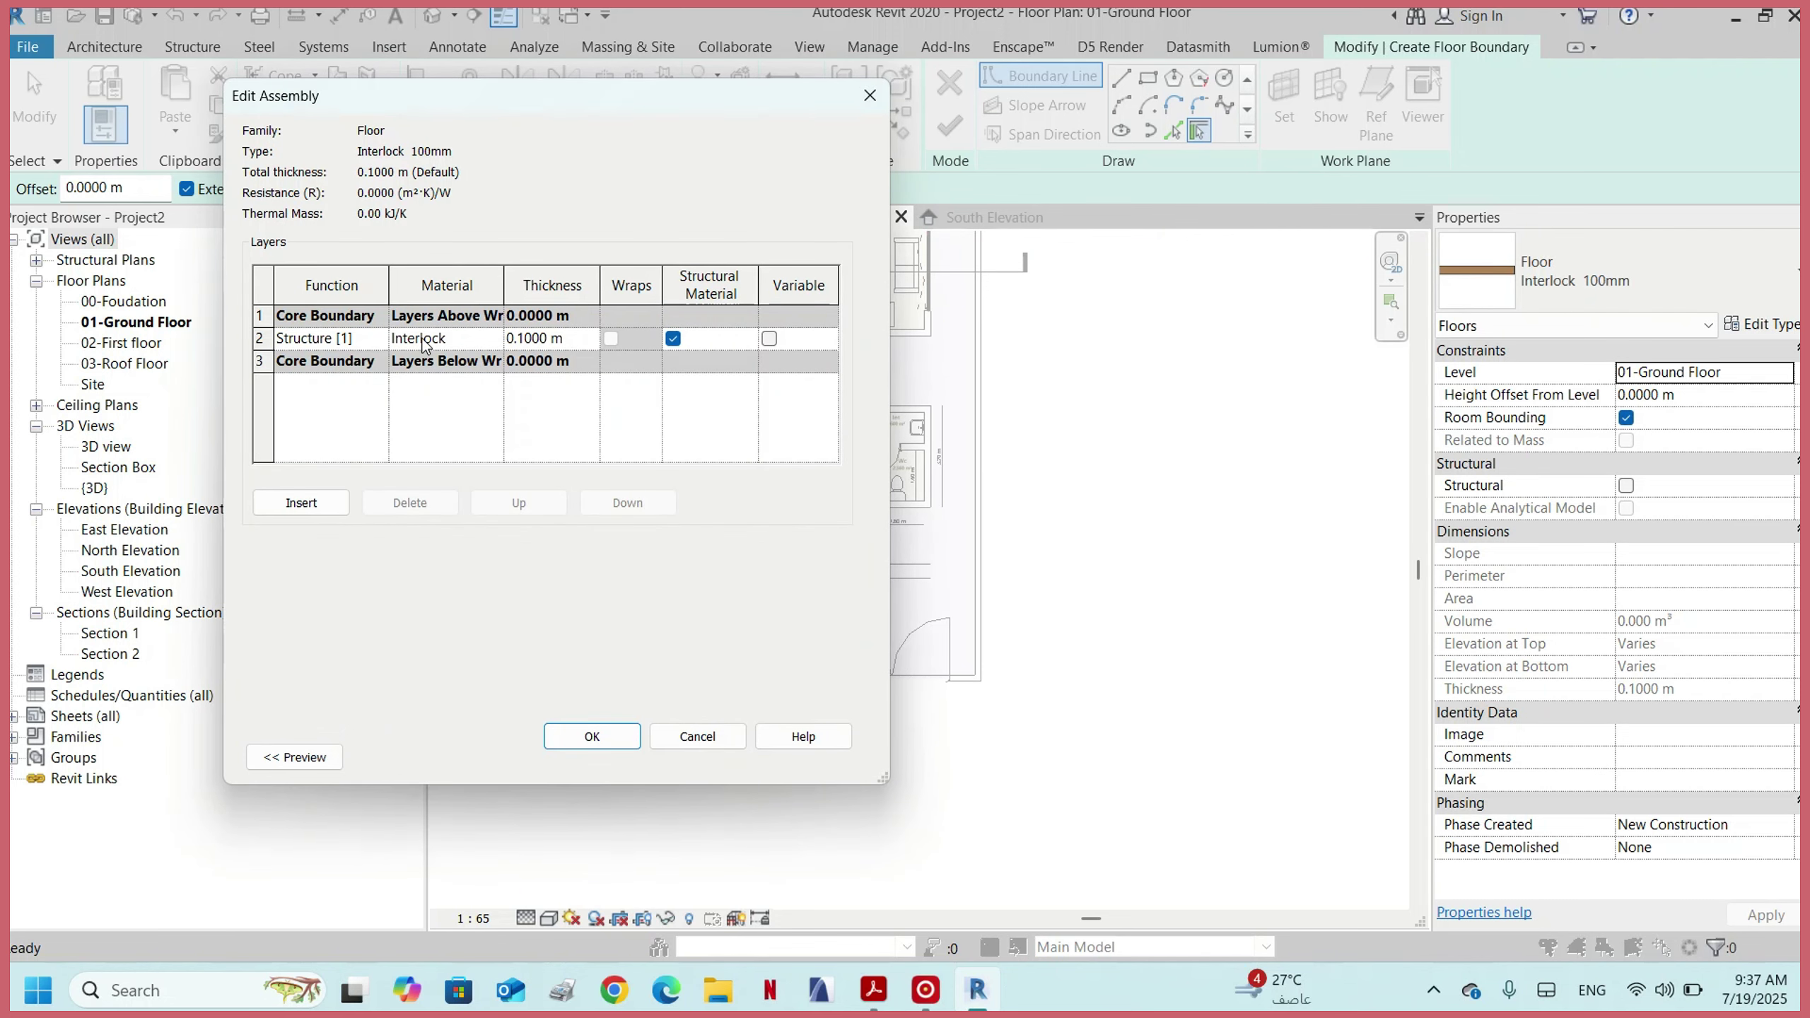
pyautogui.click(492, 343)
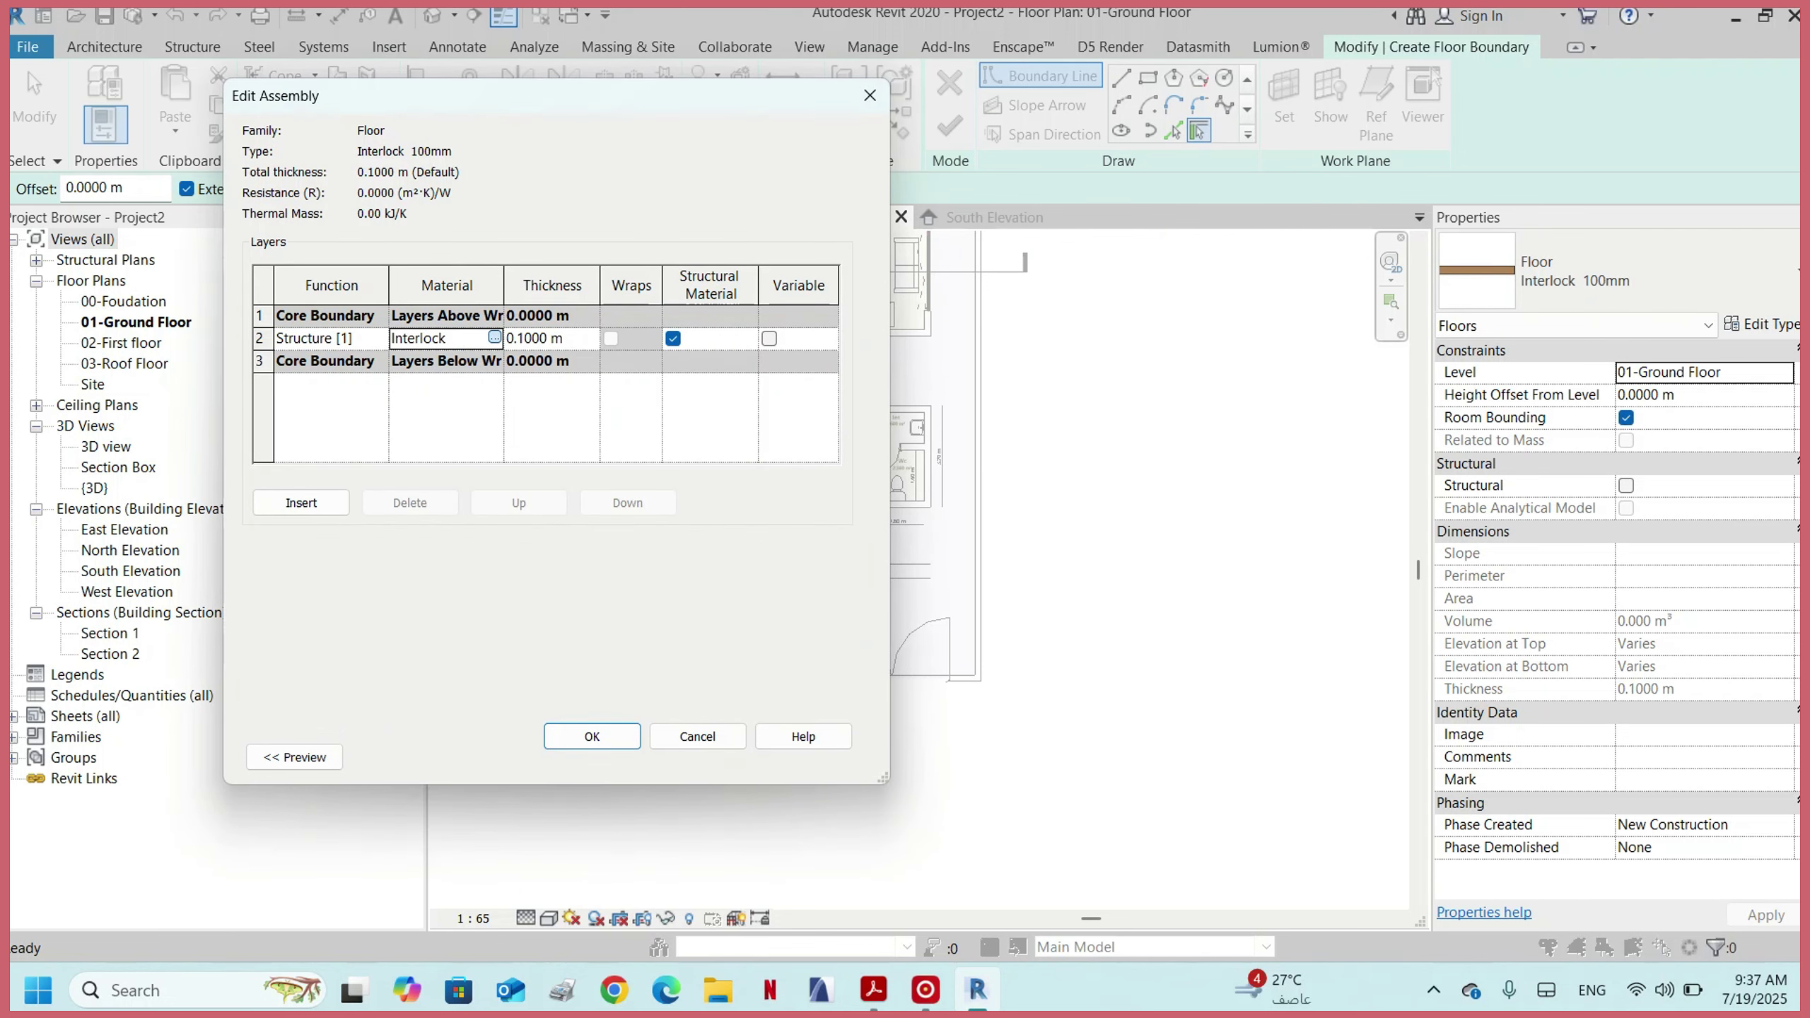
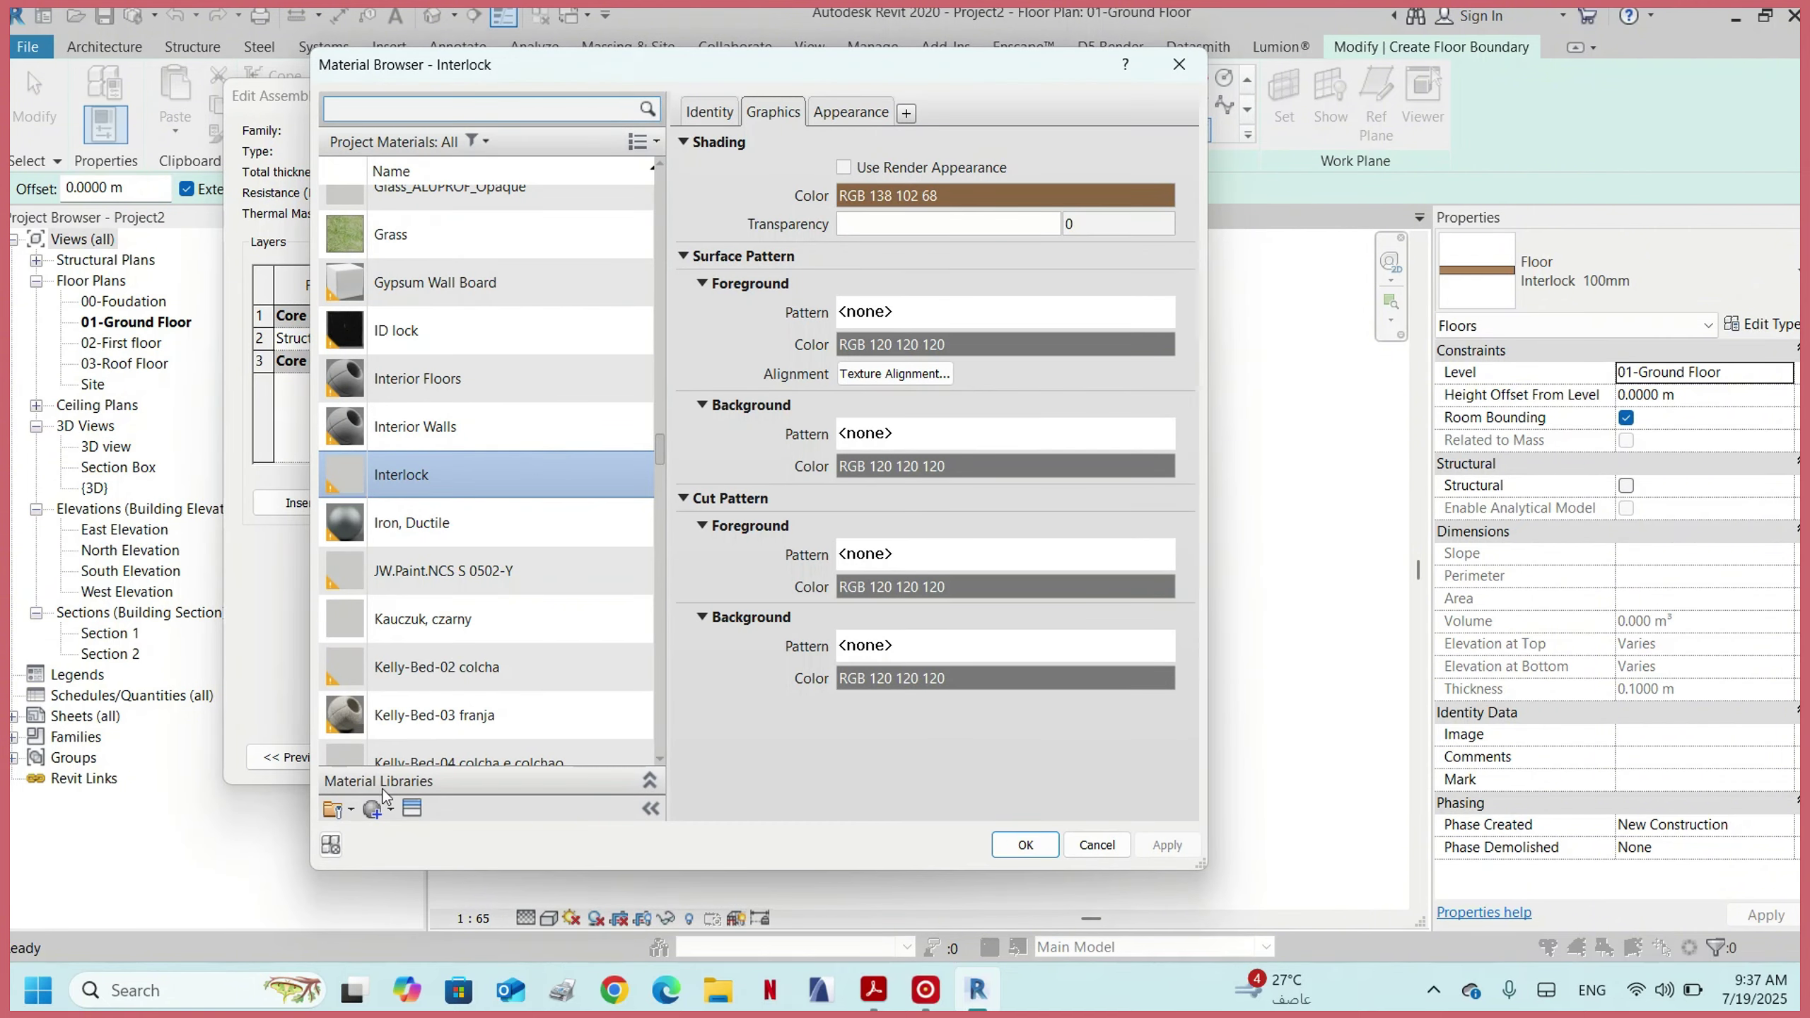
pyautogui.click(384, 812)
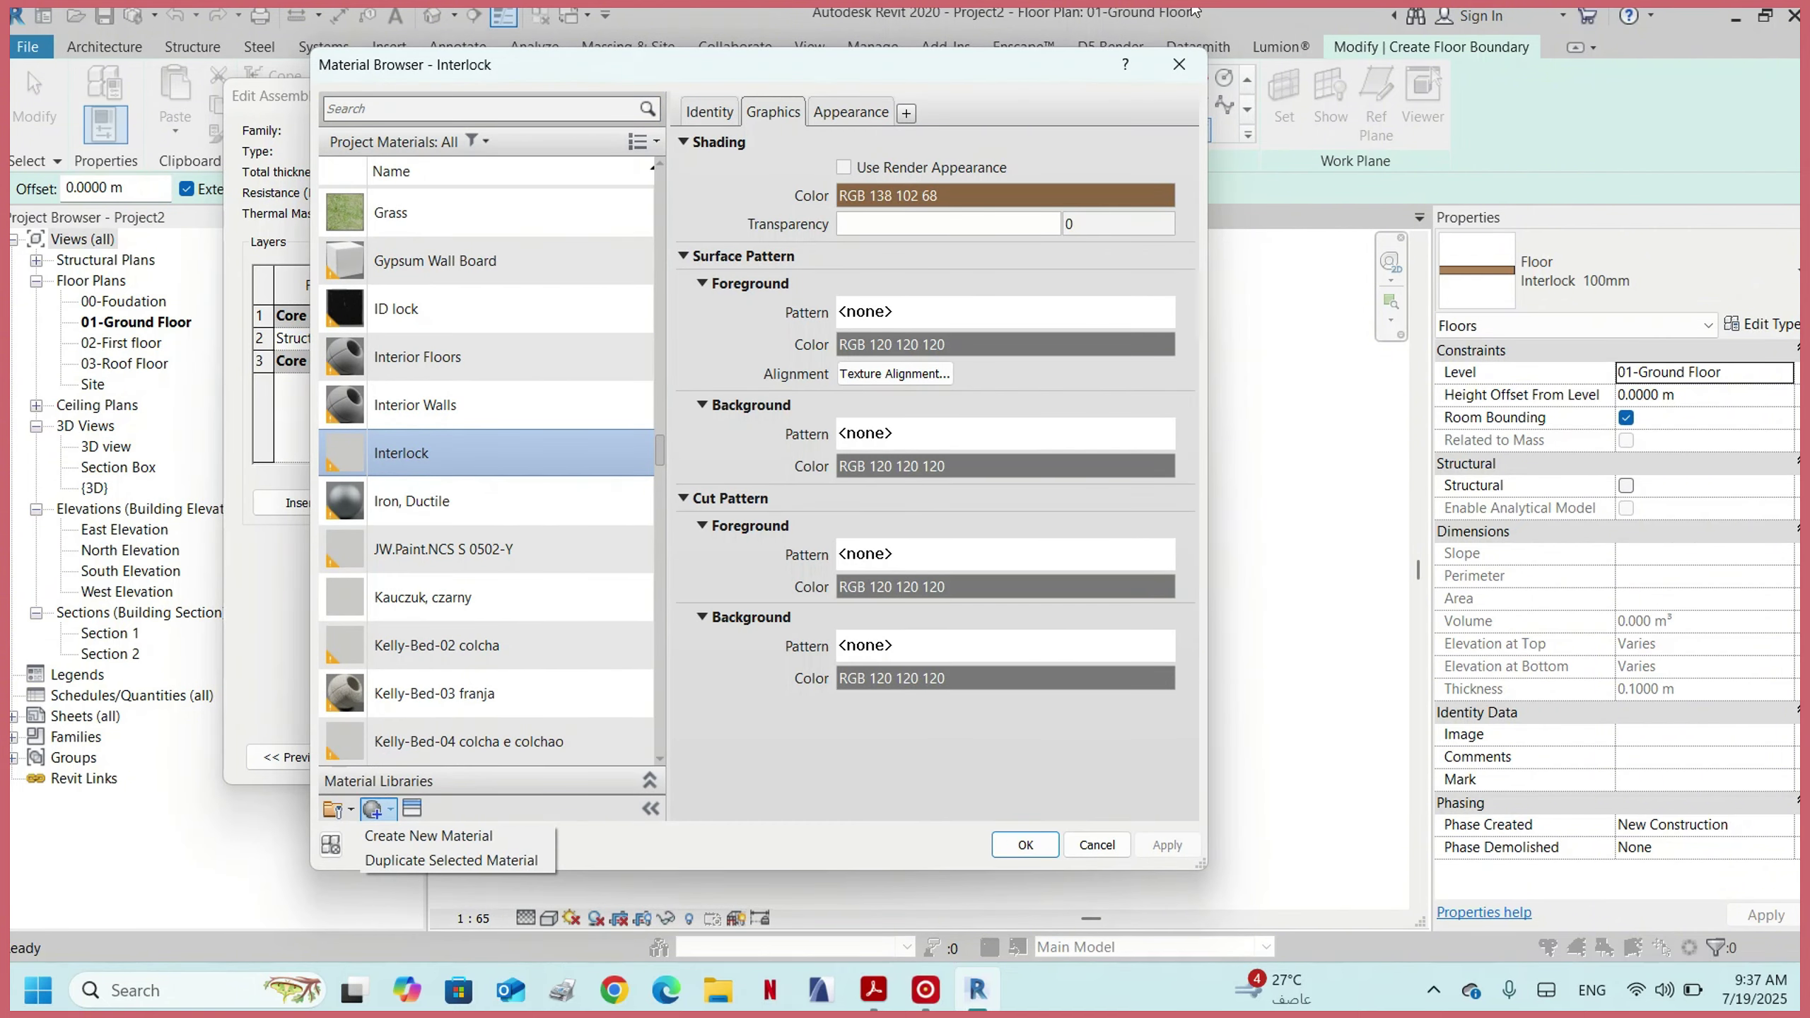
pyautogui.click(1183, 68)
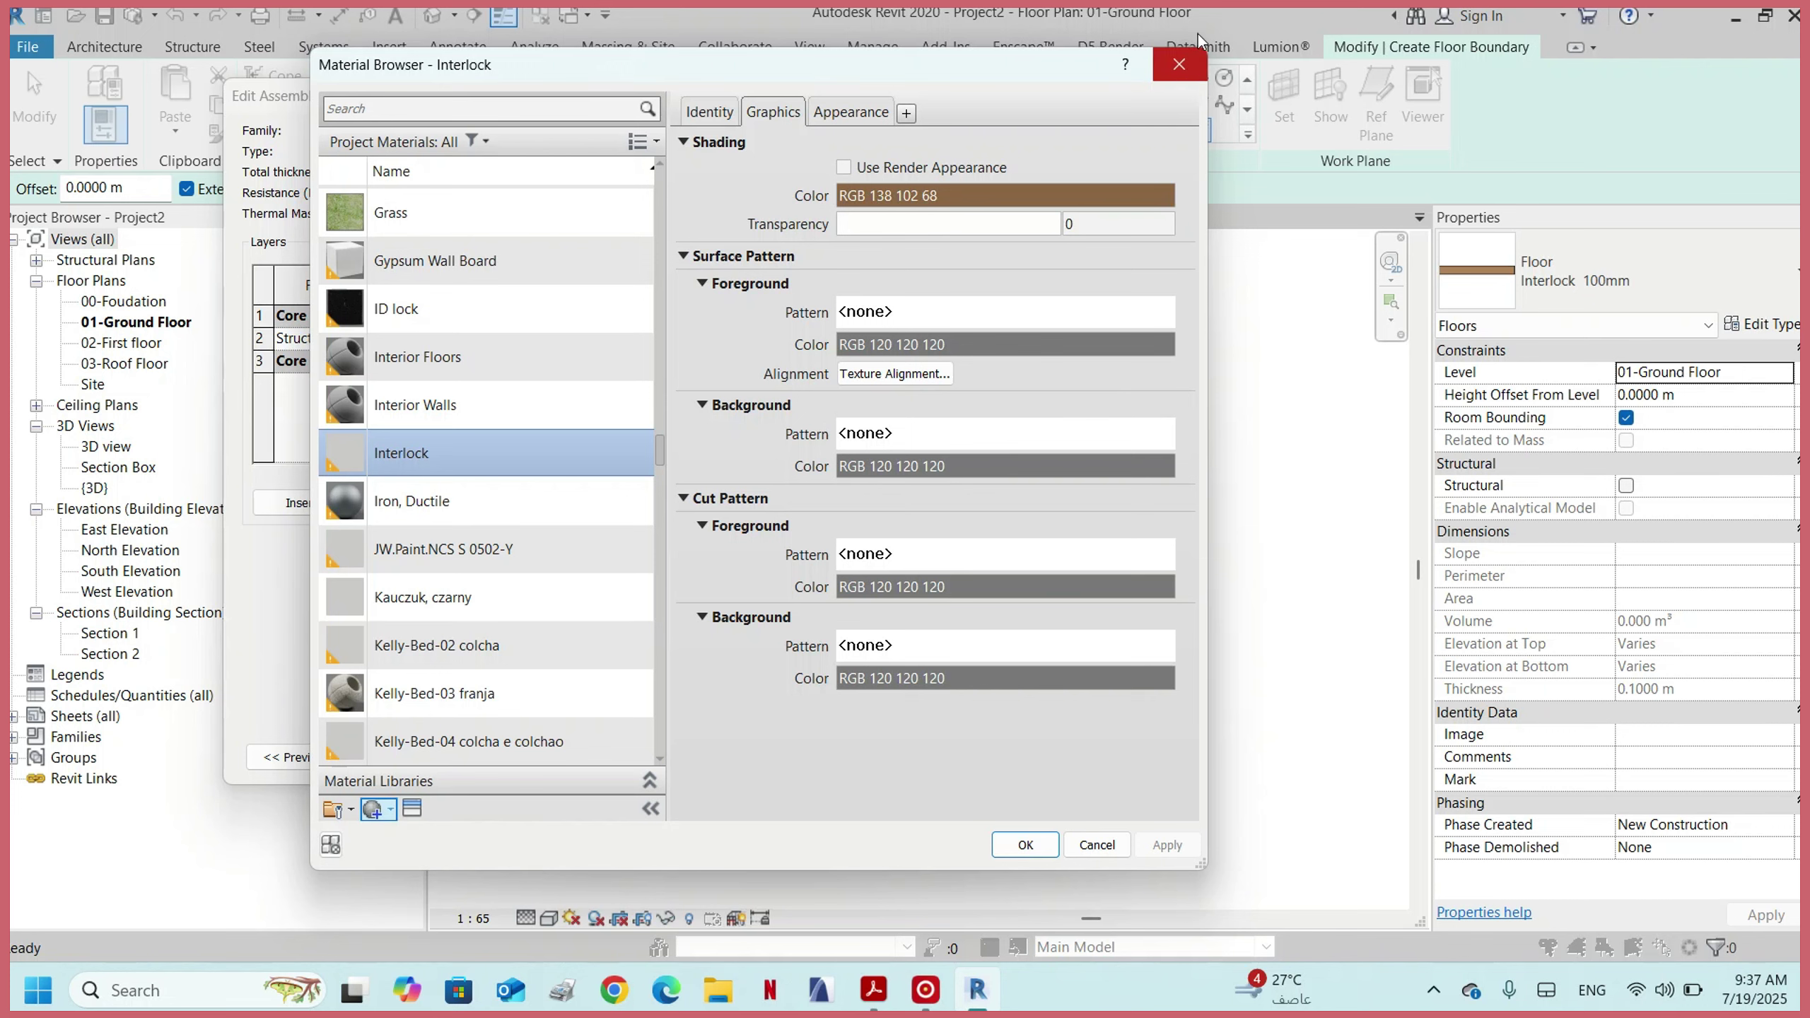
pyautogui.click(1177, 63)
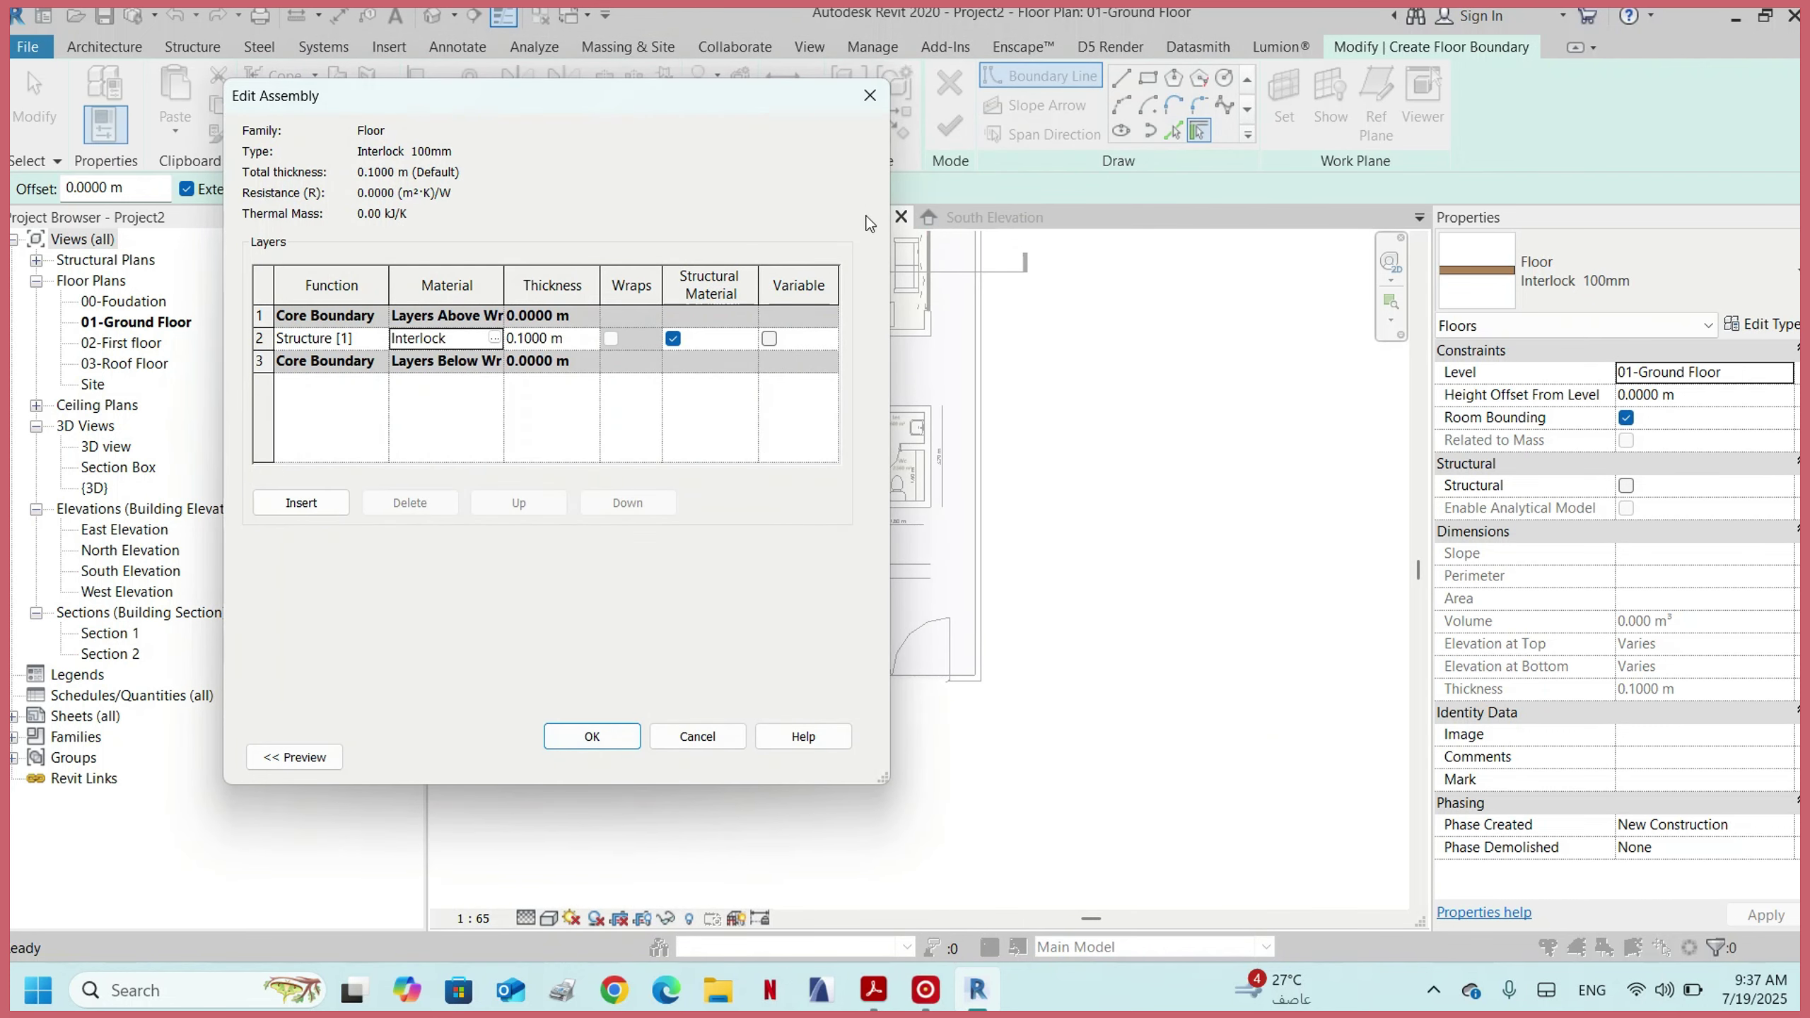
pyautogui.click(872, 97)
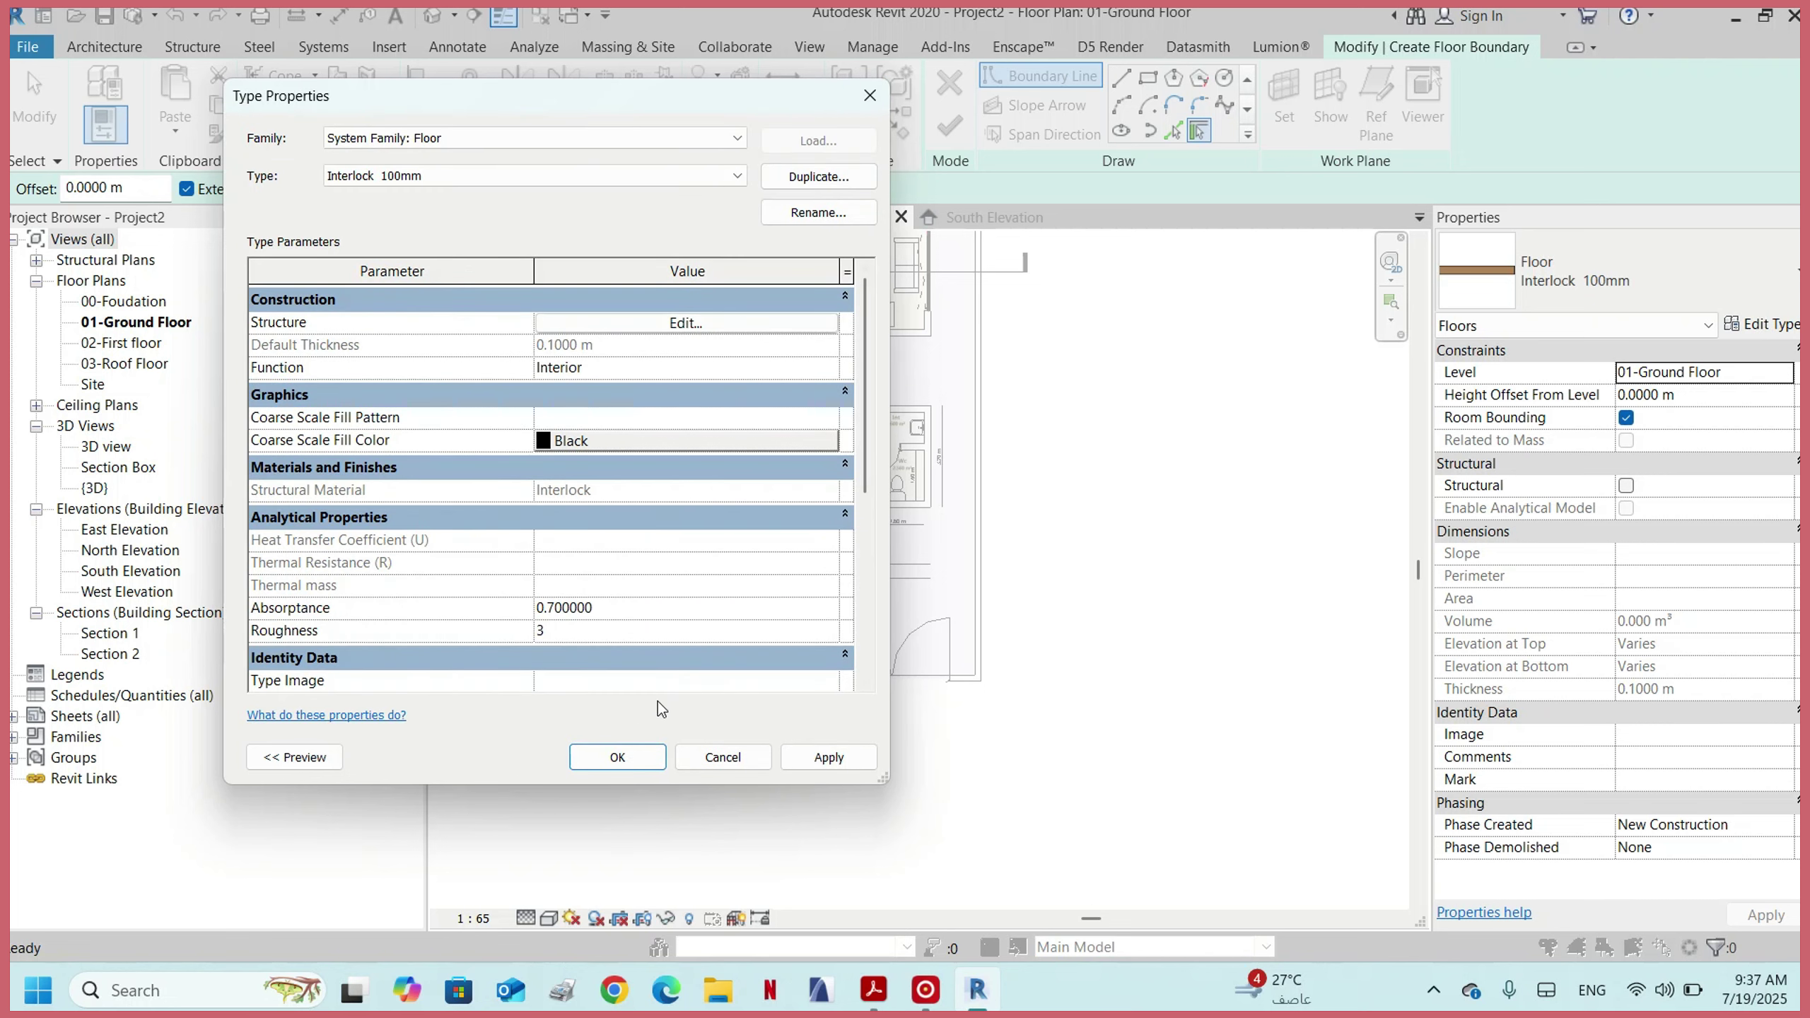
pyautogui.click(713, 755)
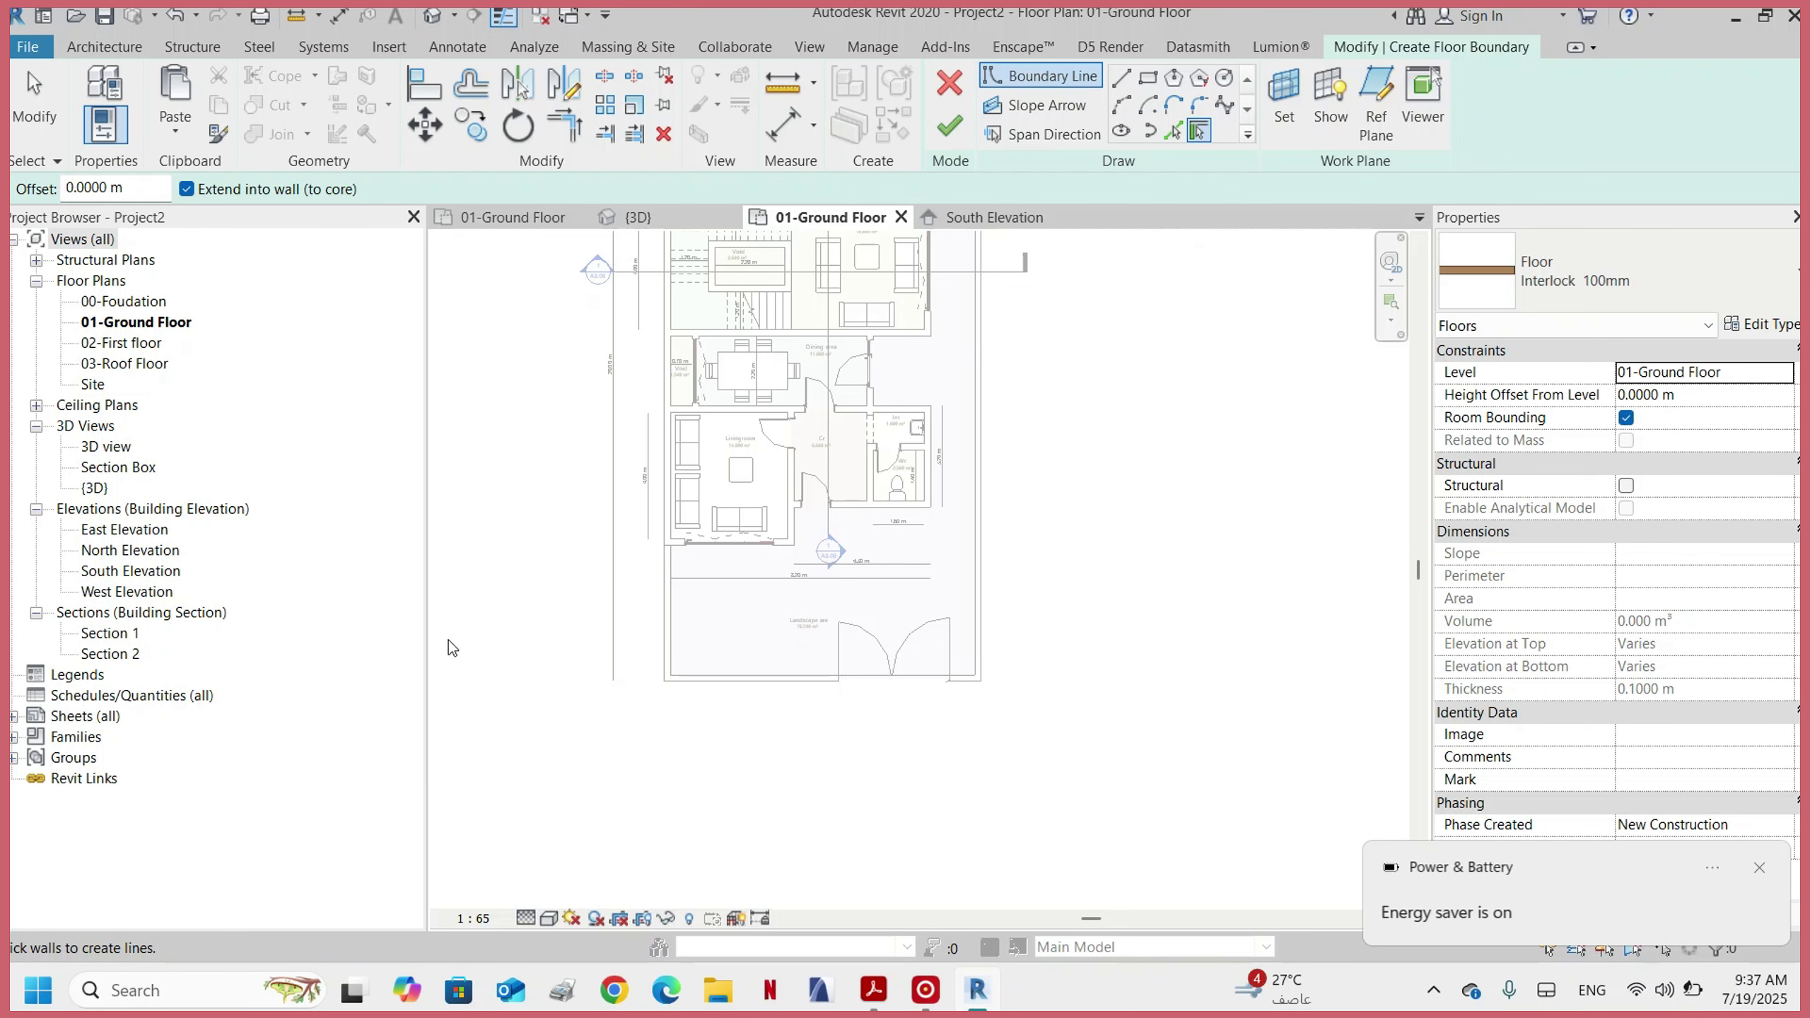
# - Sketch a rectangular floor boundary about 1.47 m deep in the front landscape area, between the living room and the gate
pyautogui.scroll(-3, 451, 649)
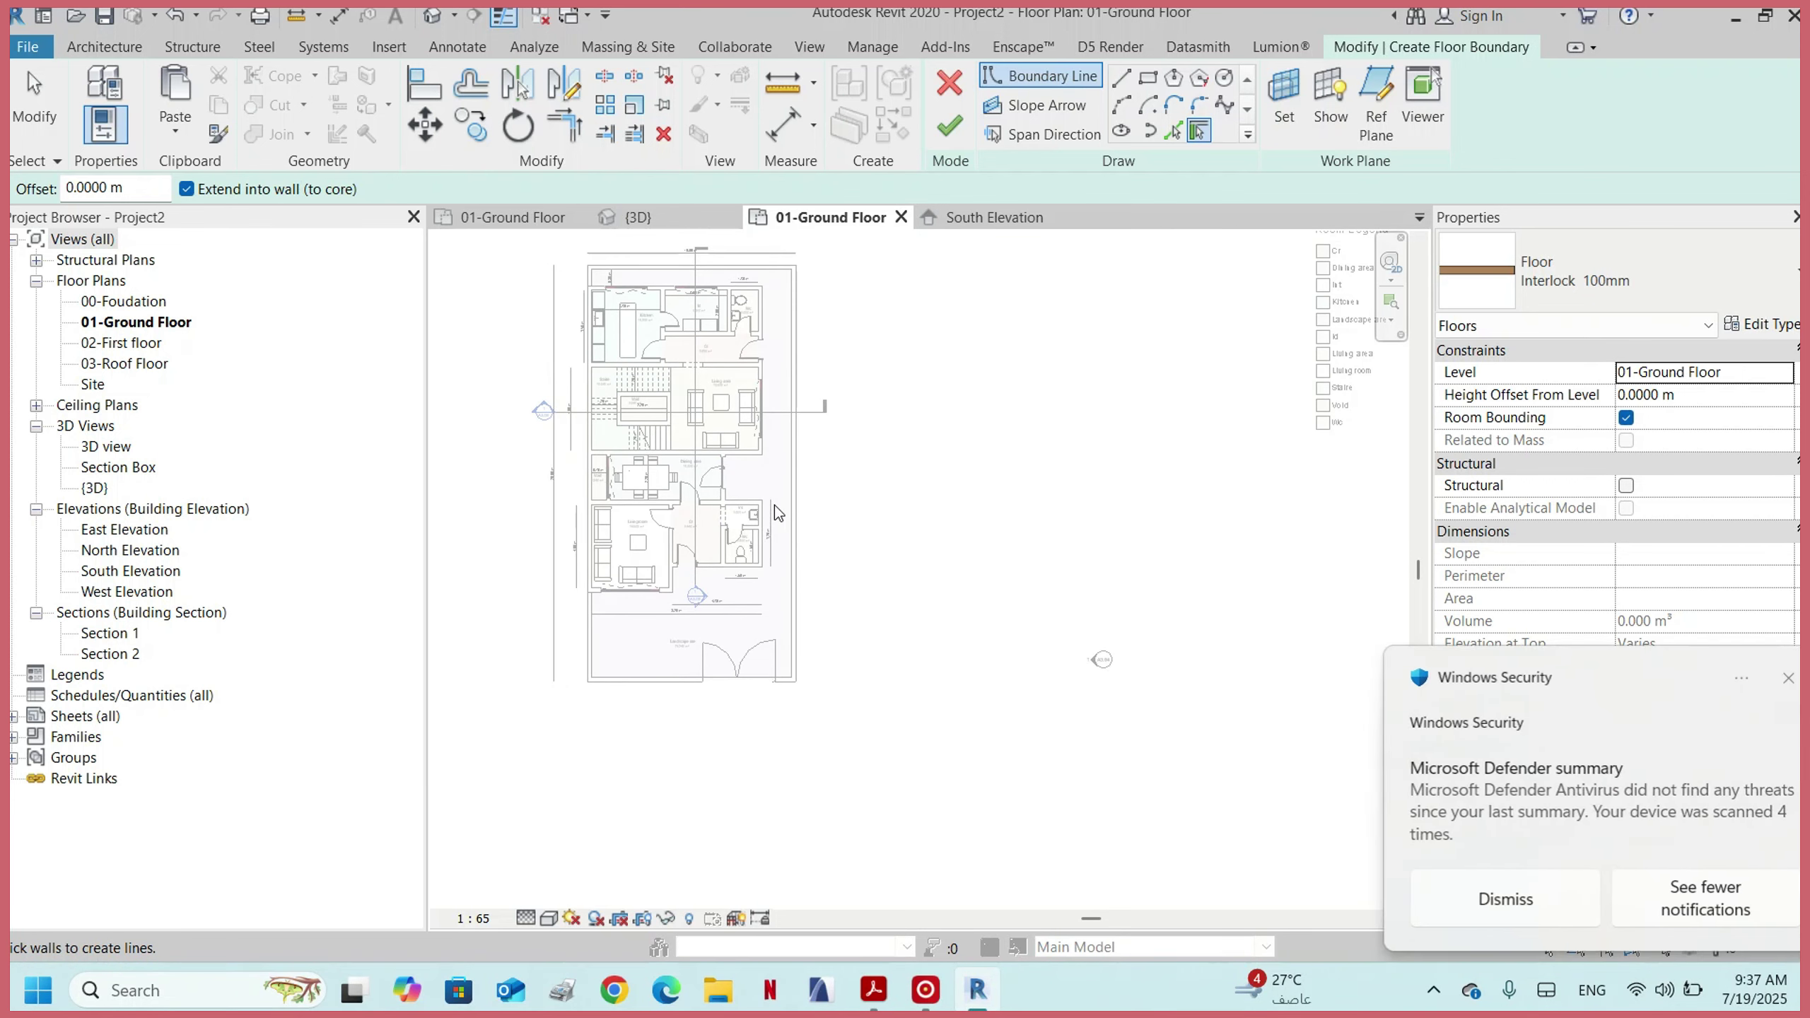
pyautogui.moveTo(645, 533); pyautogui.dragTo(666, 625, button='middle')
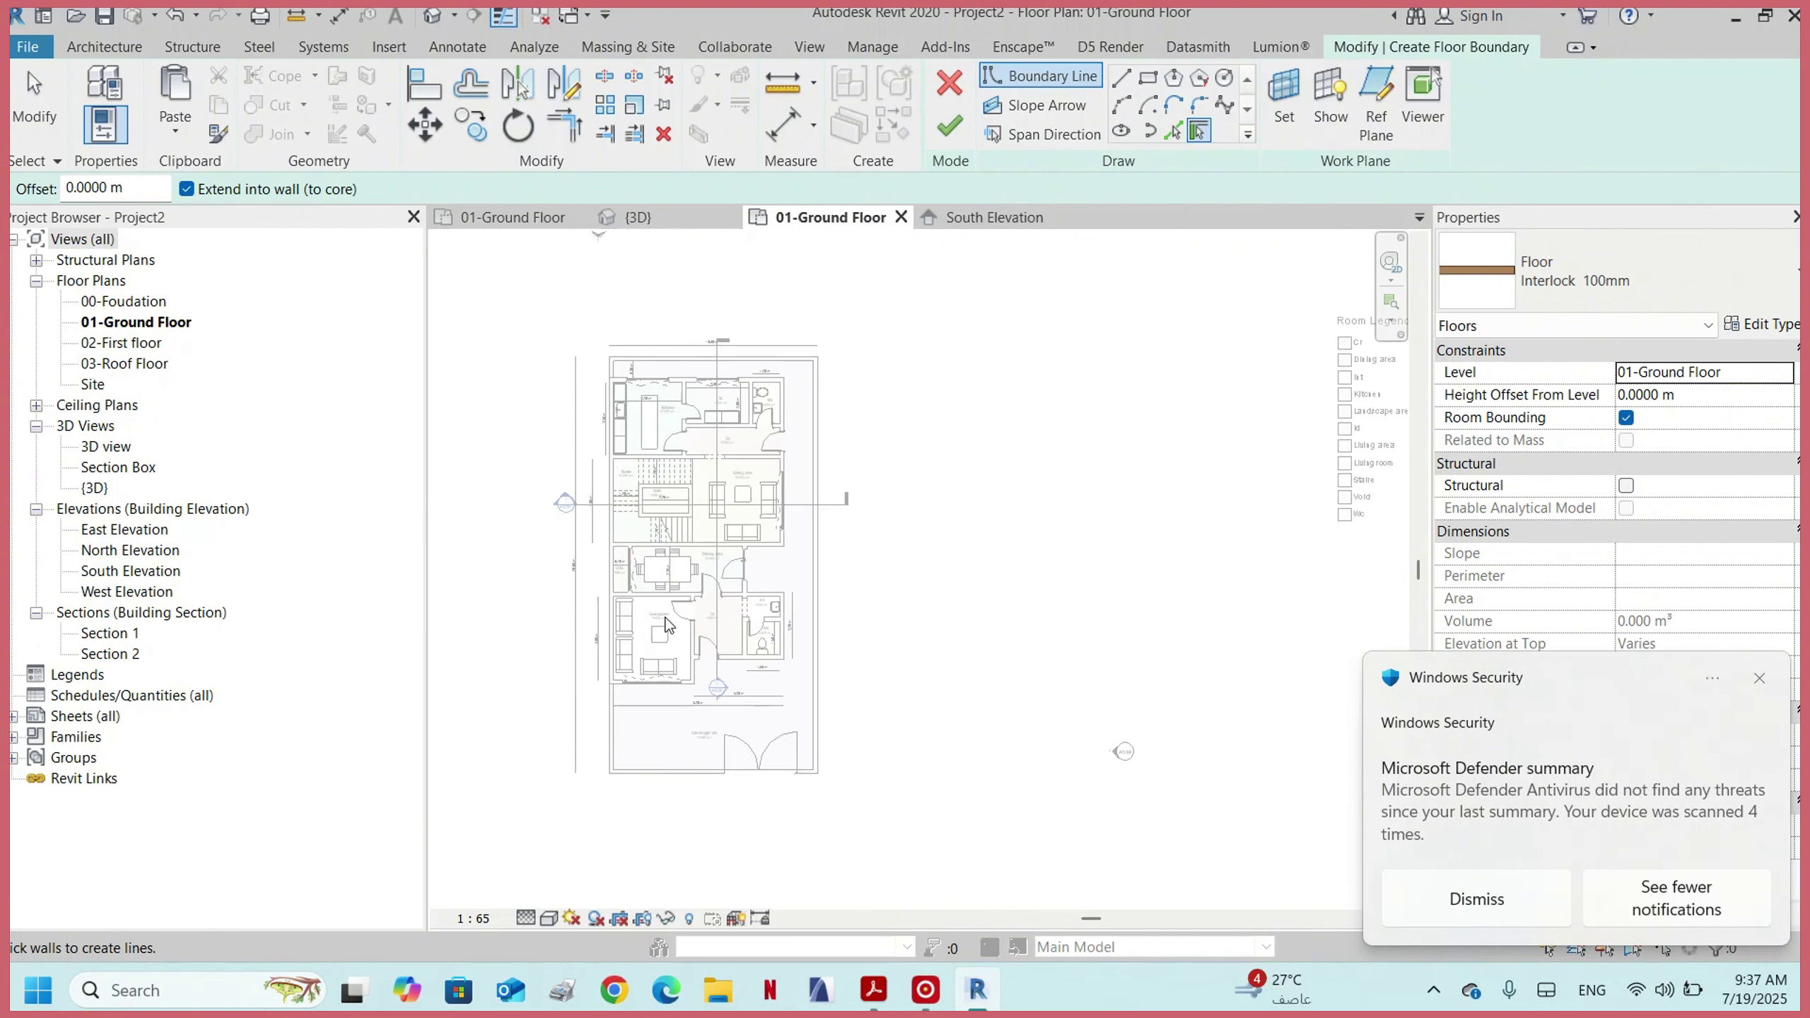
pyautogui.scroll(2, 666, 625)
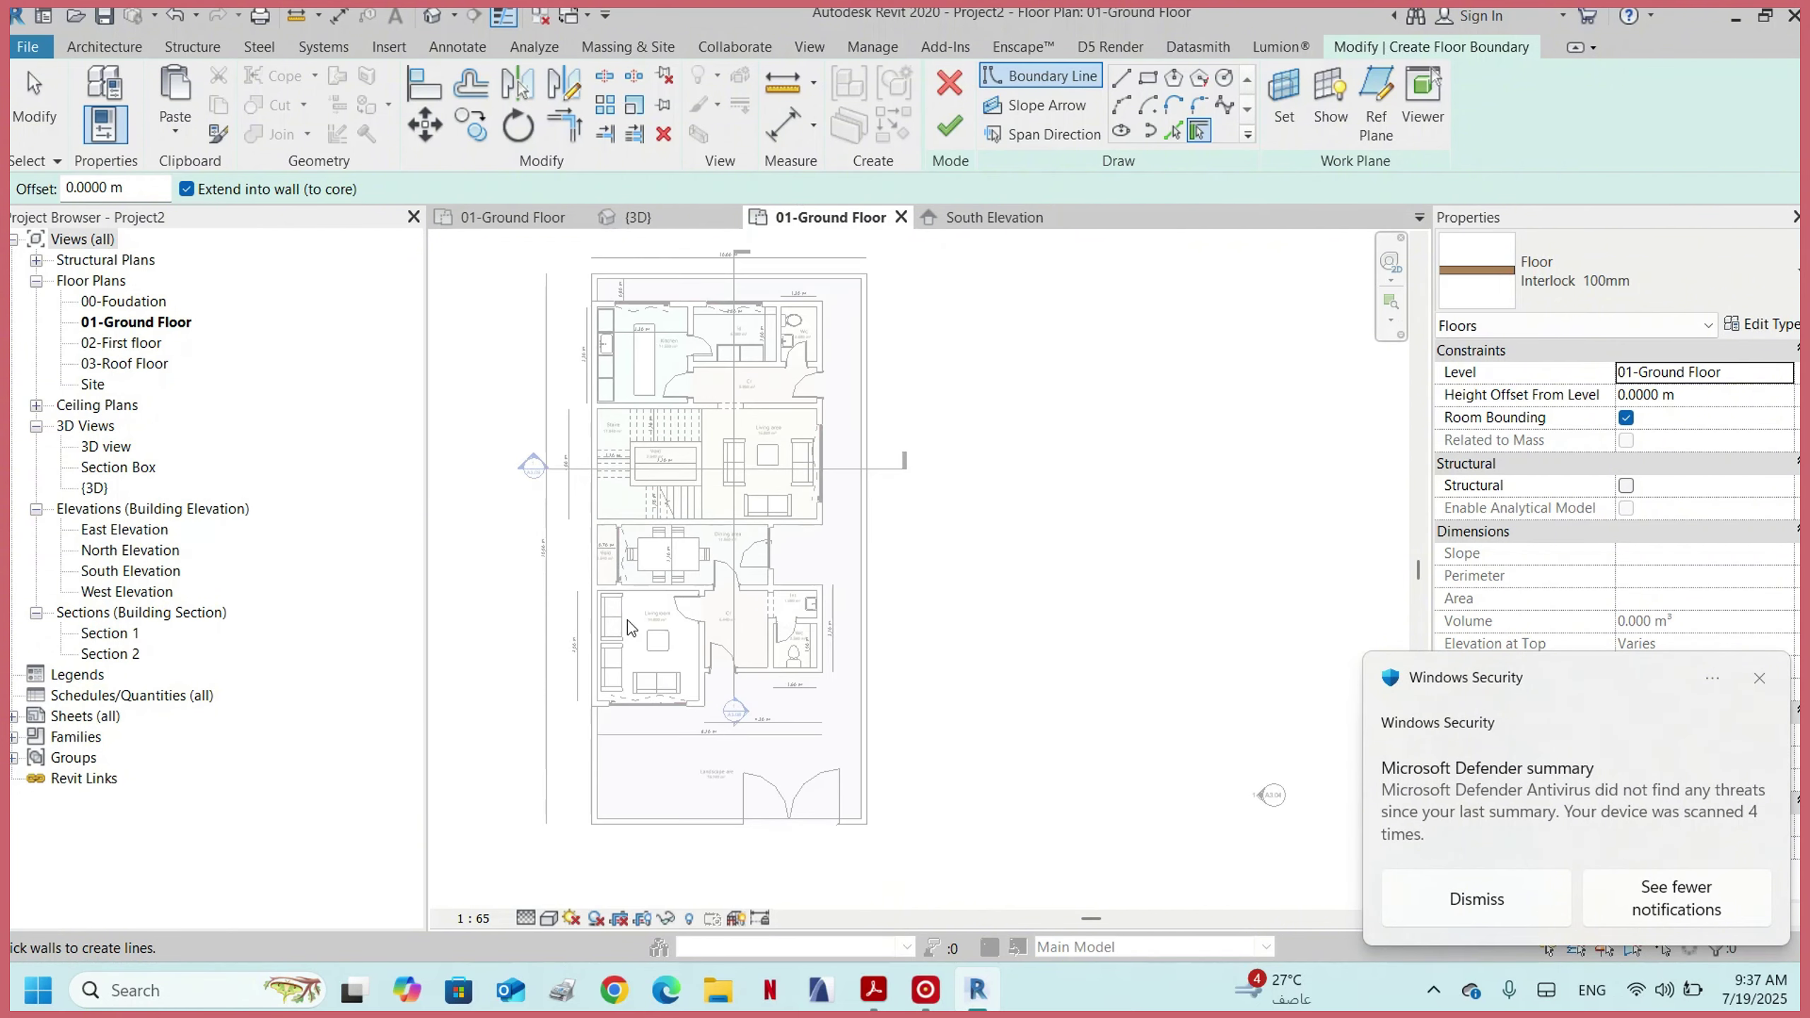
pyautogui.click(1148, 79)
pyautogui.scroll(5, 631, 773)
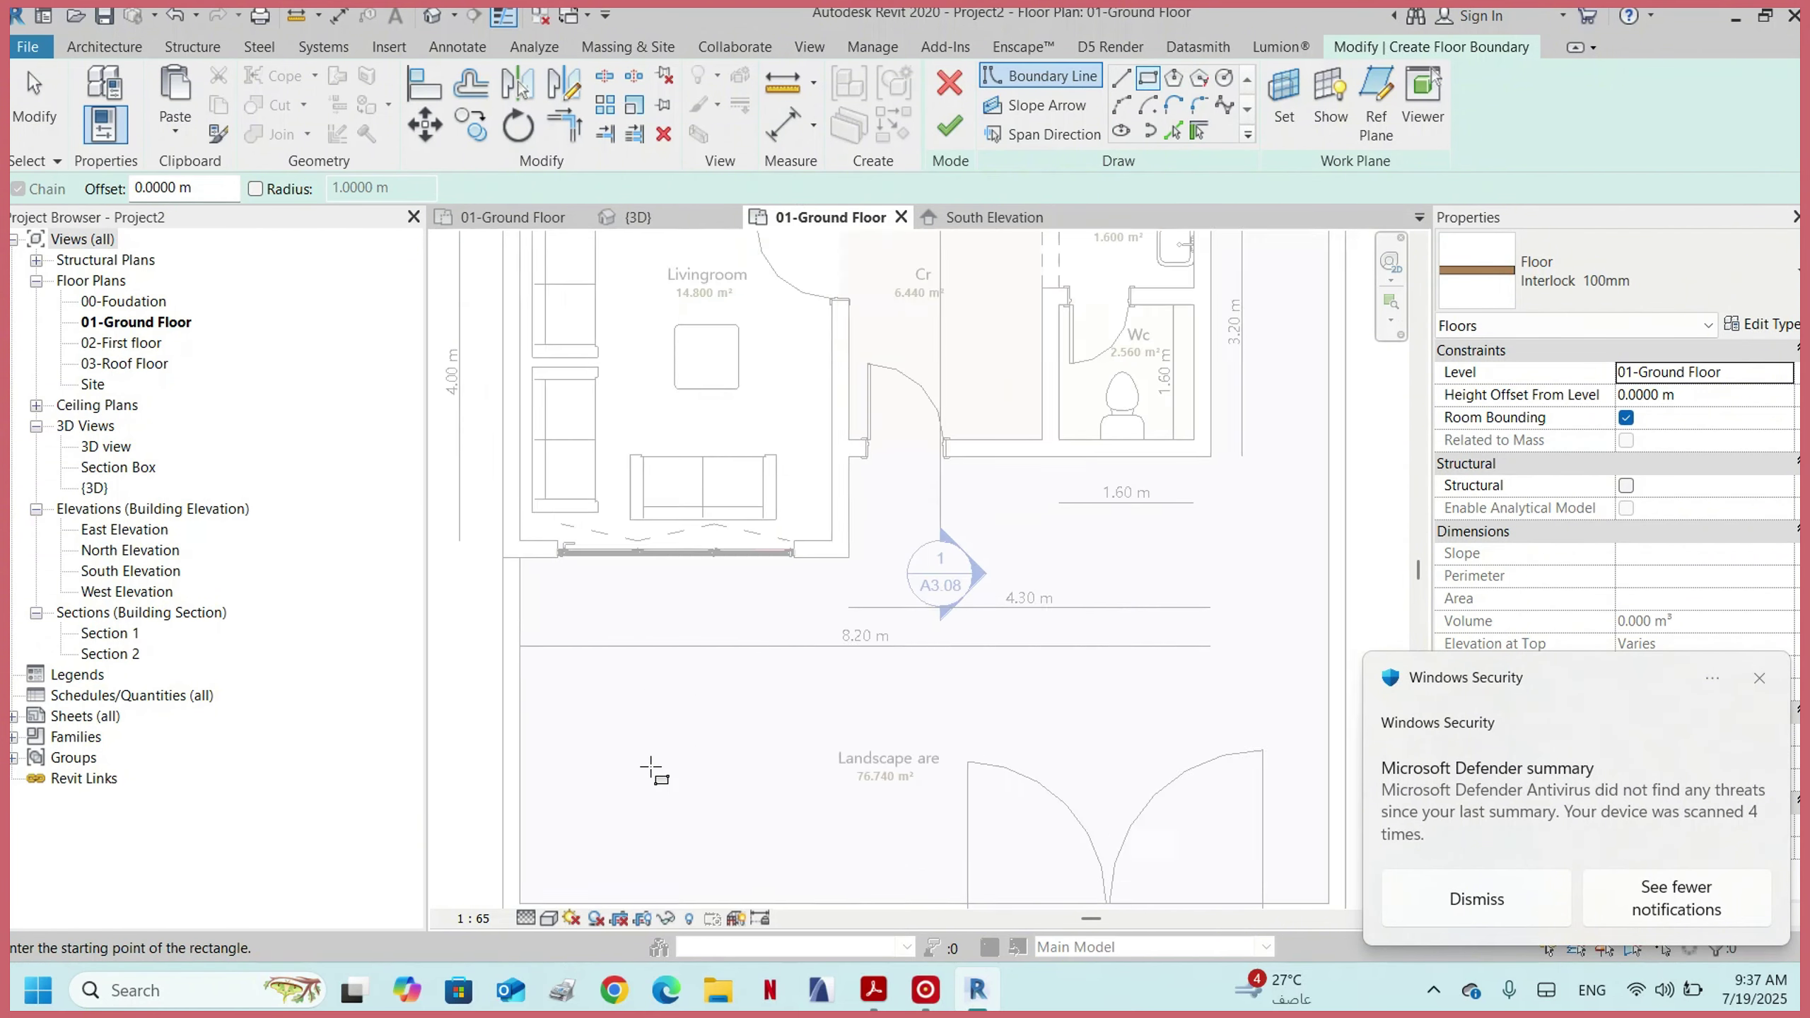
pyautogui.scroll(-3, 559, 642)
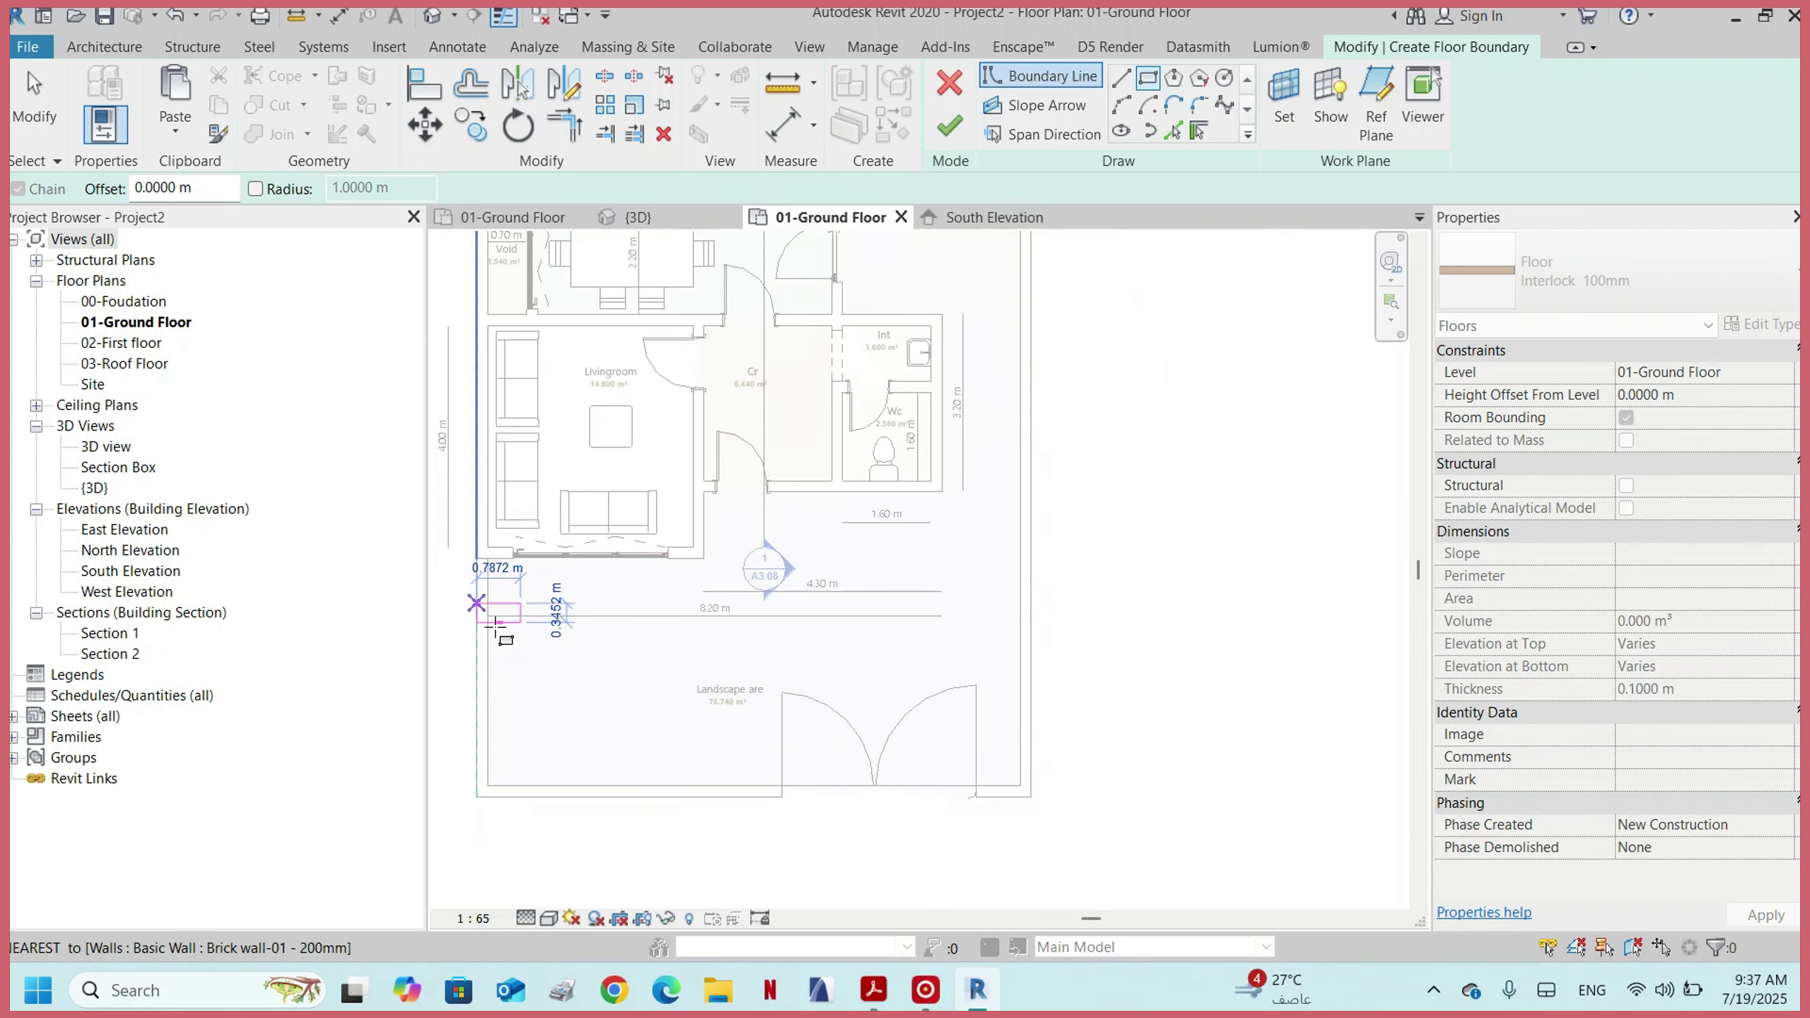
pyautogui.click(521, 622)
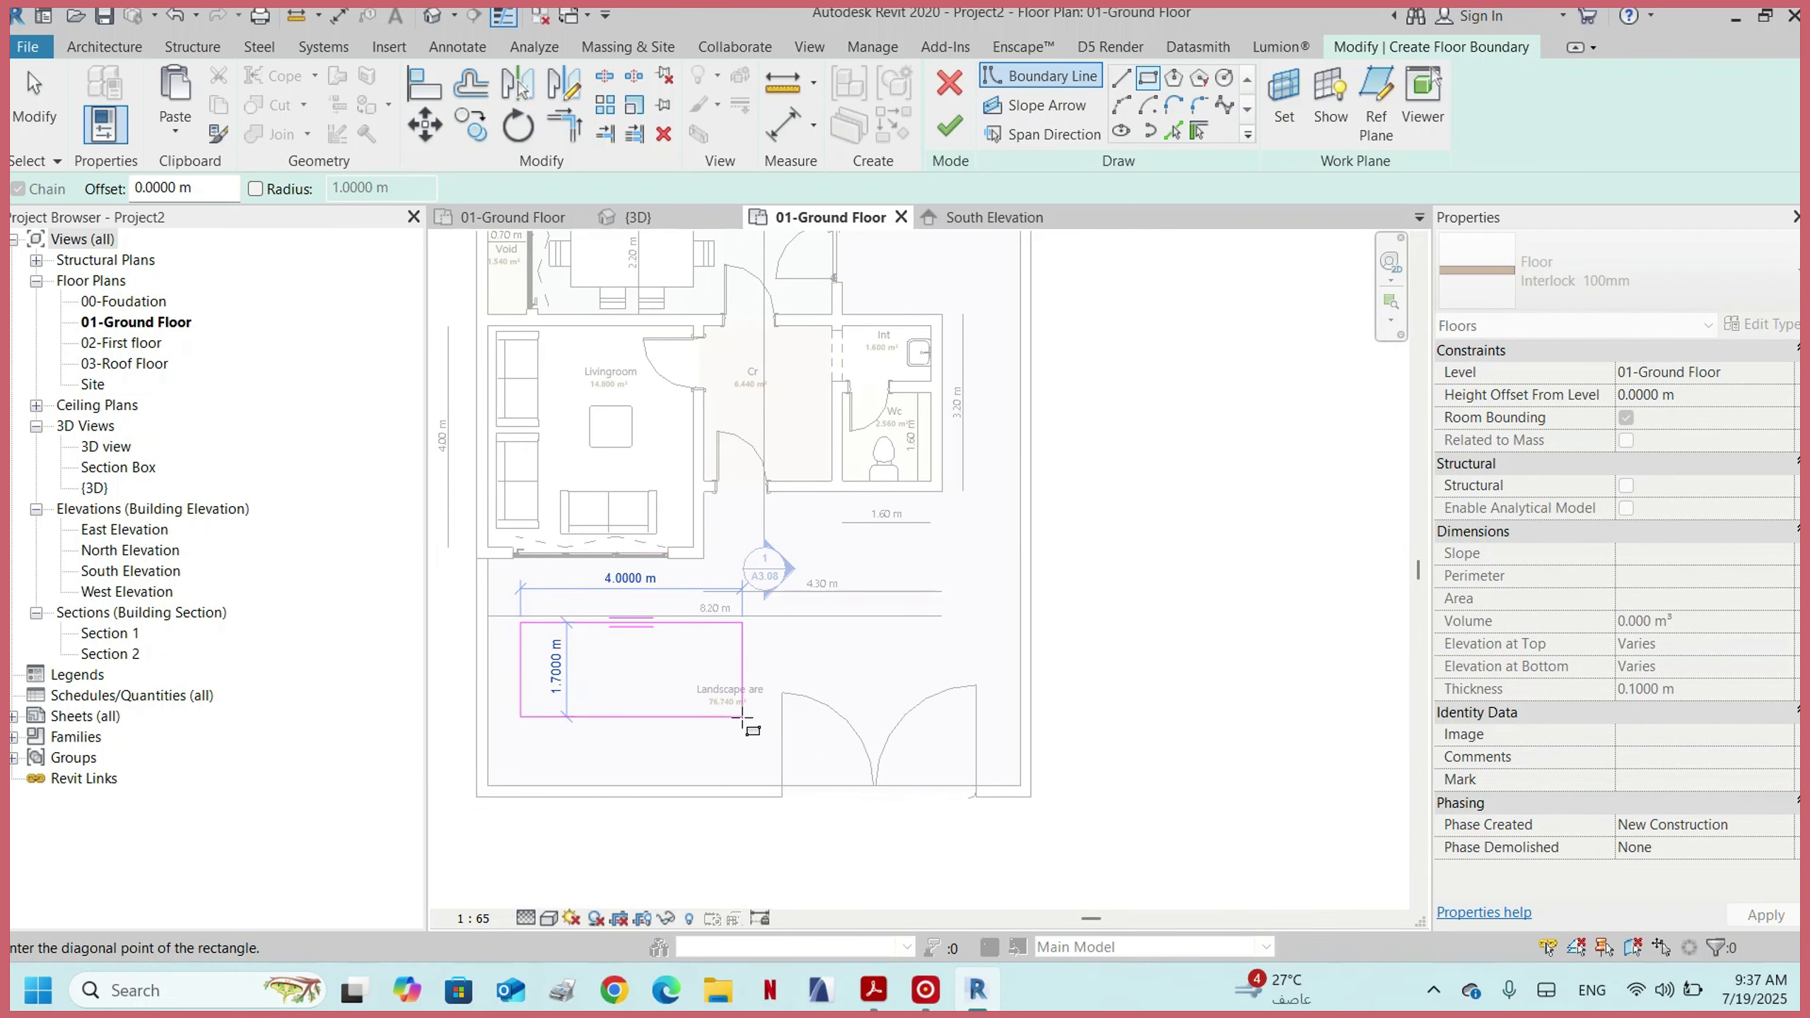
pyautogui.click(781, 703)
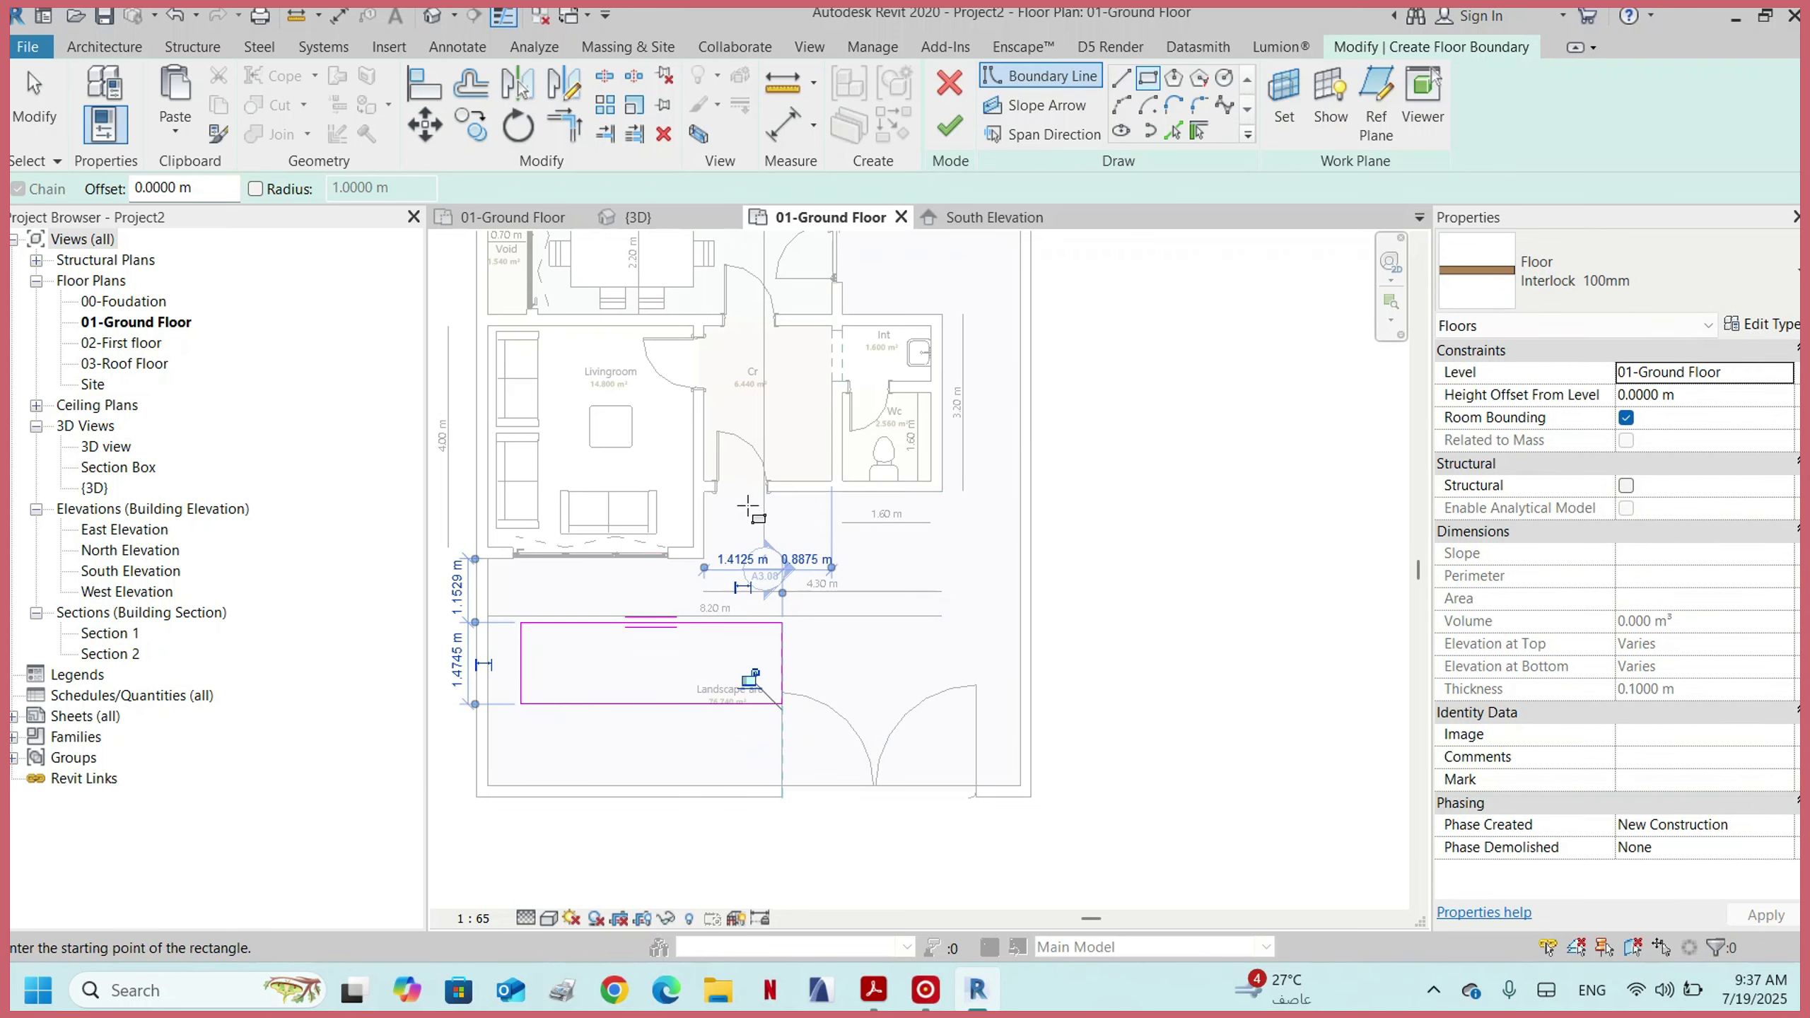
# - Sketch a rectangular floor boundary about 1.8 m by 1.7 m outside the dining area door, starting from the corner by the Int room
pyautogui.scroll(1, 741, 517)
pyautogui.moveTo(728, 514); pyautogui.dragTo(641, 712, button='middle')
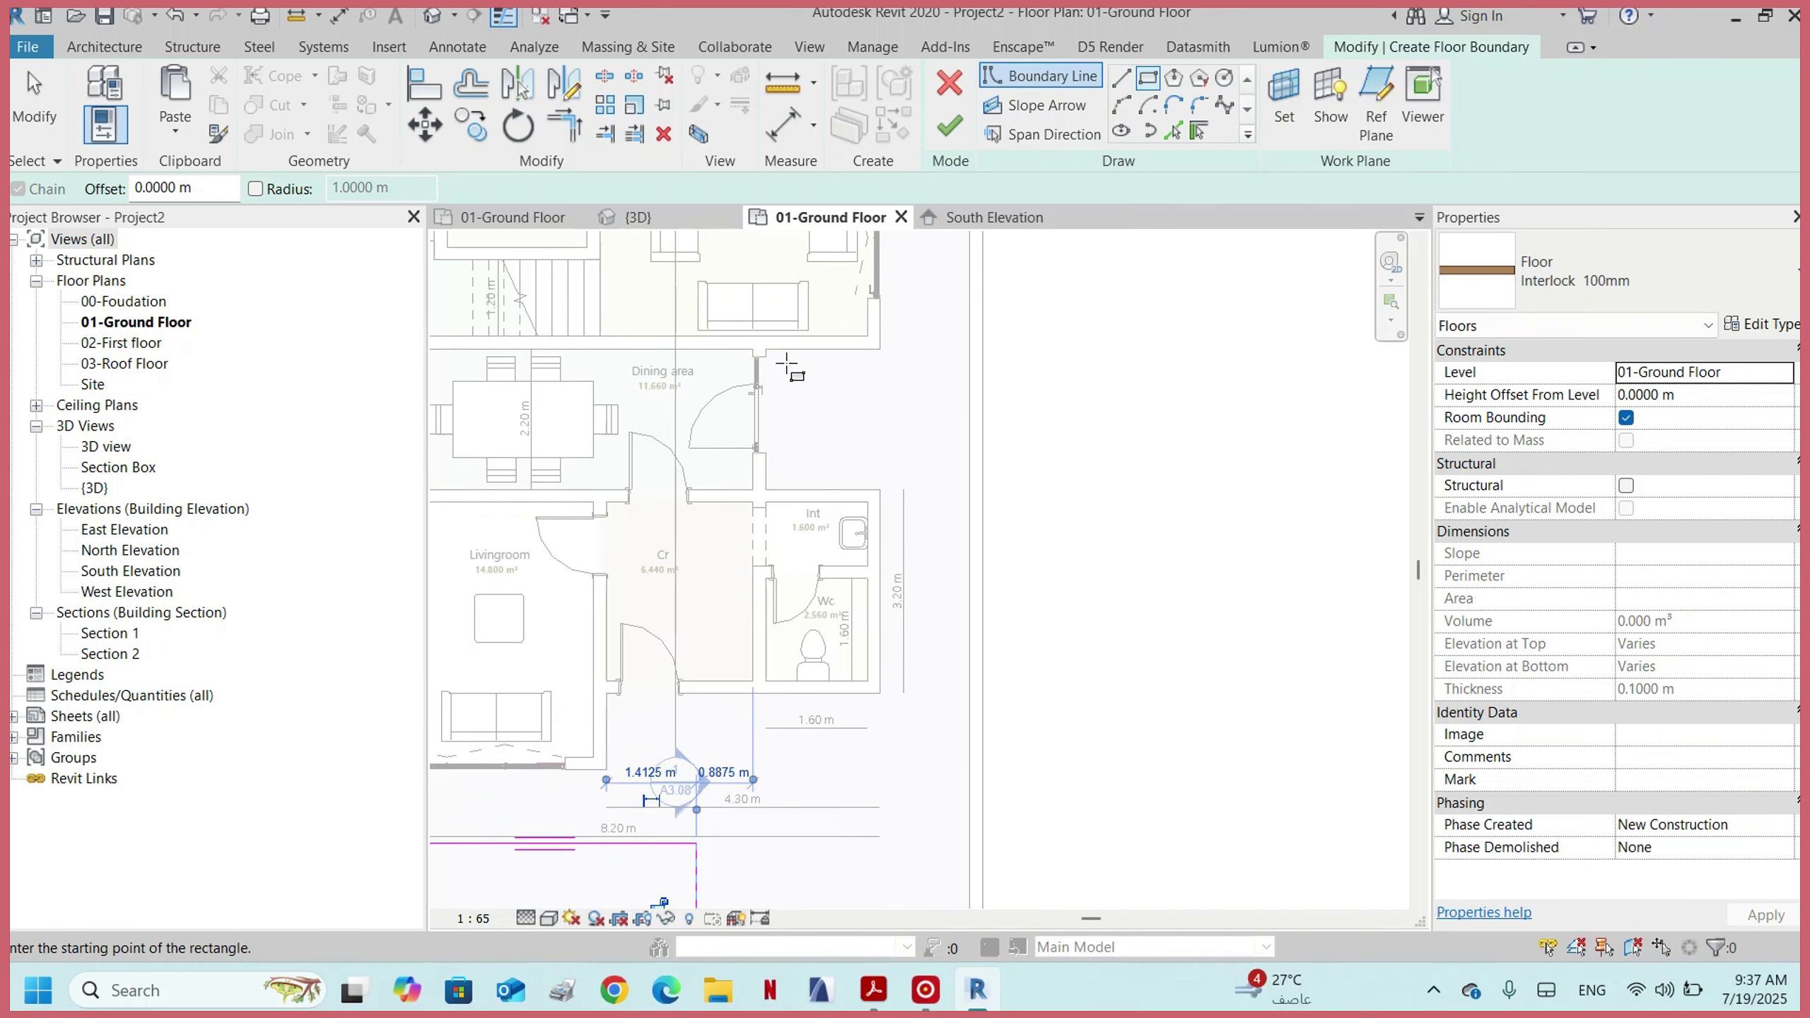
pyautogui.scroll(2, 782, 375)
pyautogui.scroll(3, 755, 357)
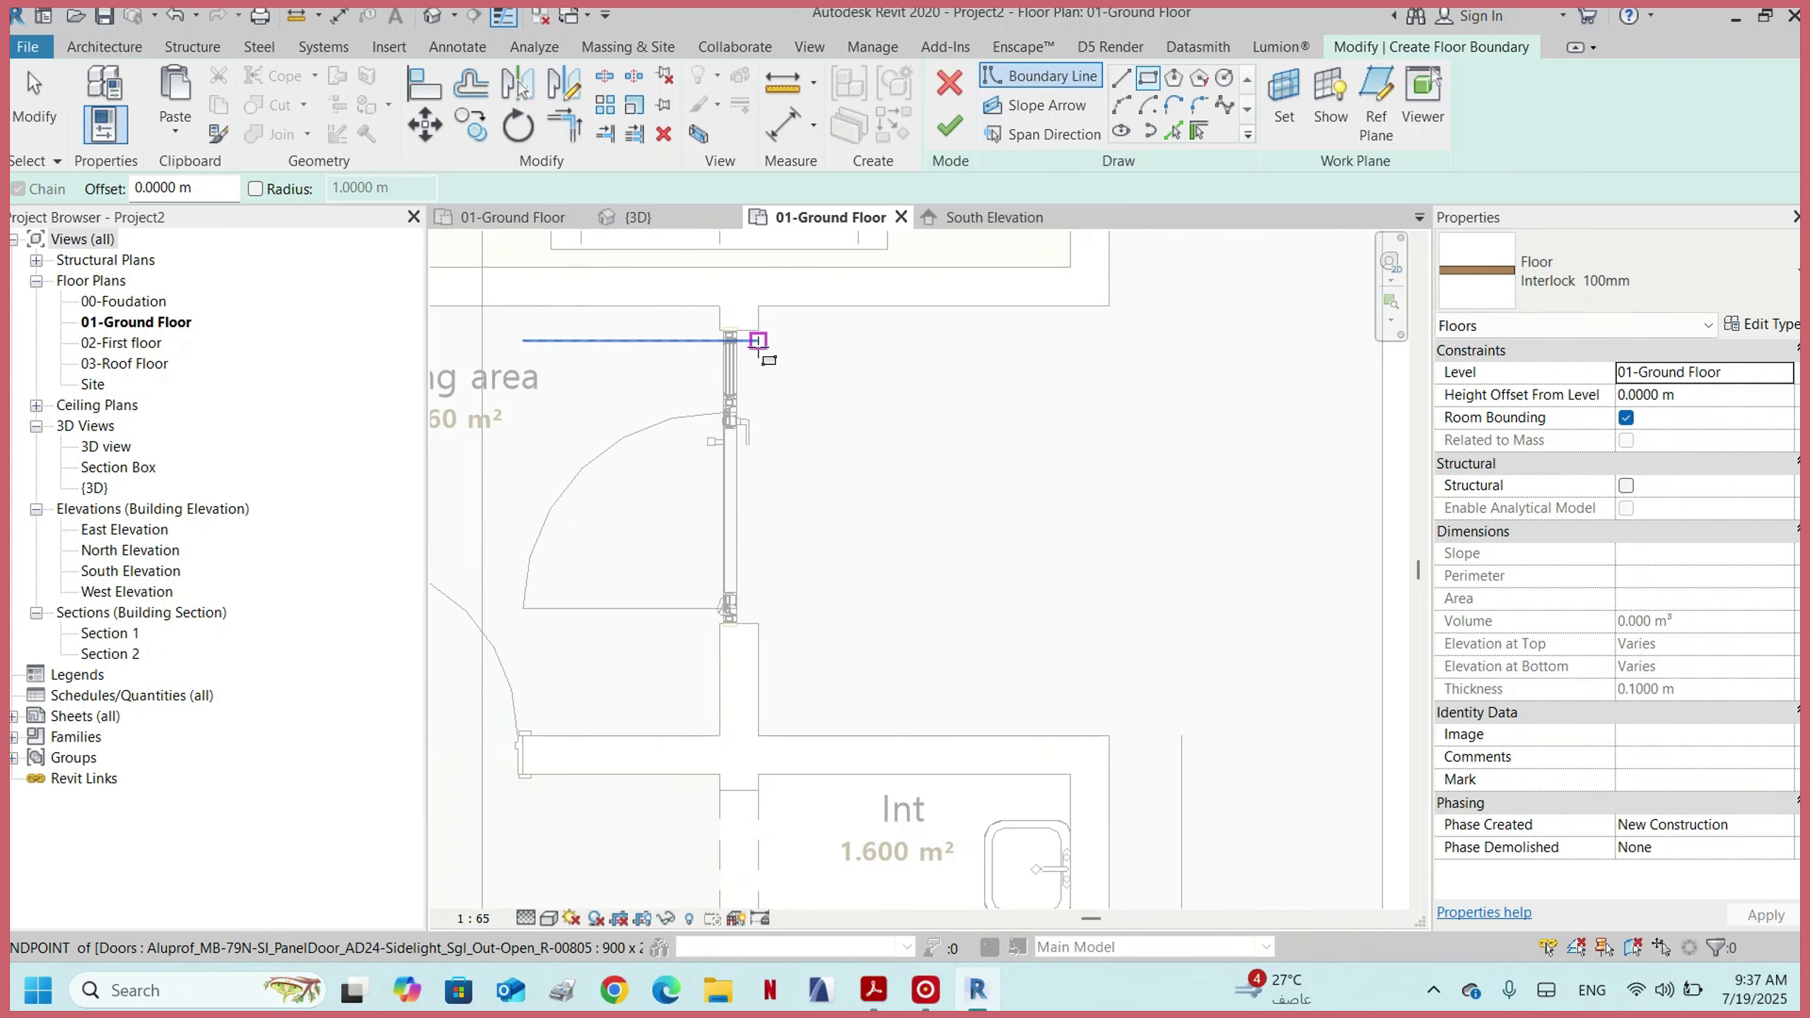
pyautogui.click(758, 330)
pyautogui.press('Escape')
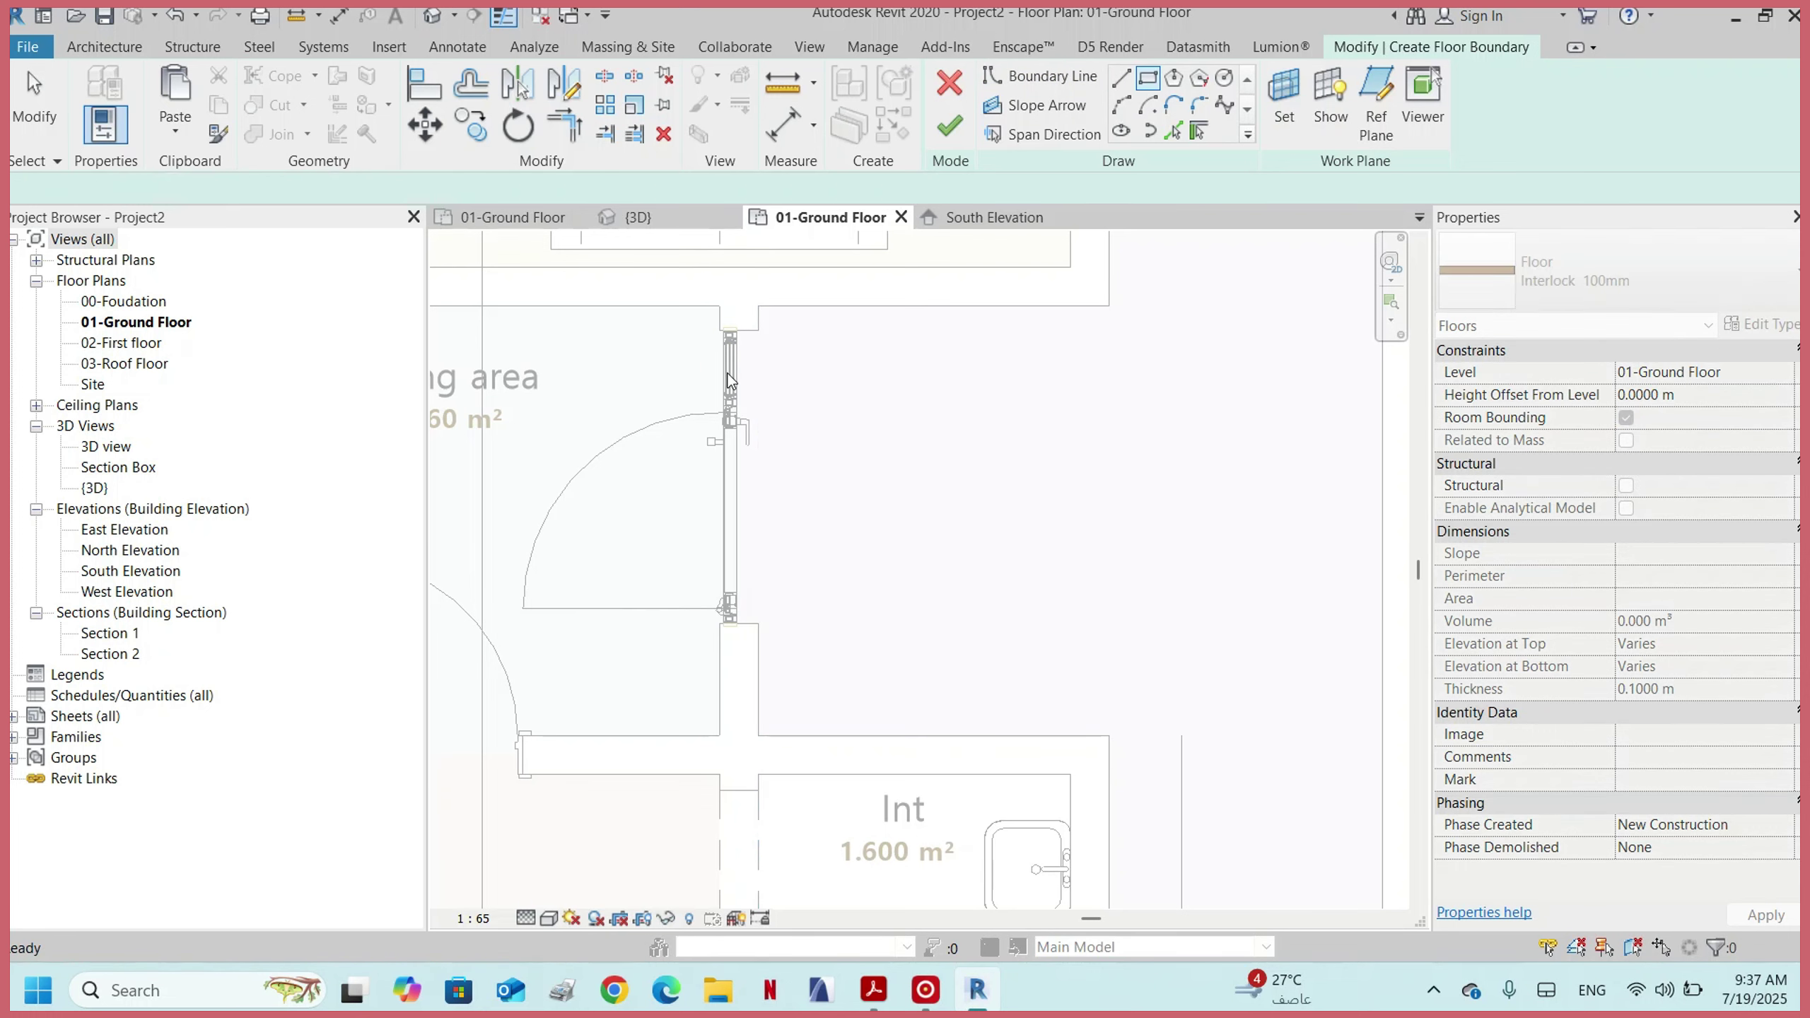
pyautogui.click(758, 735)
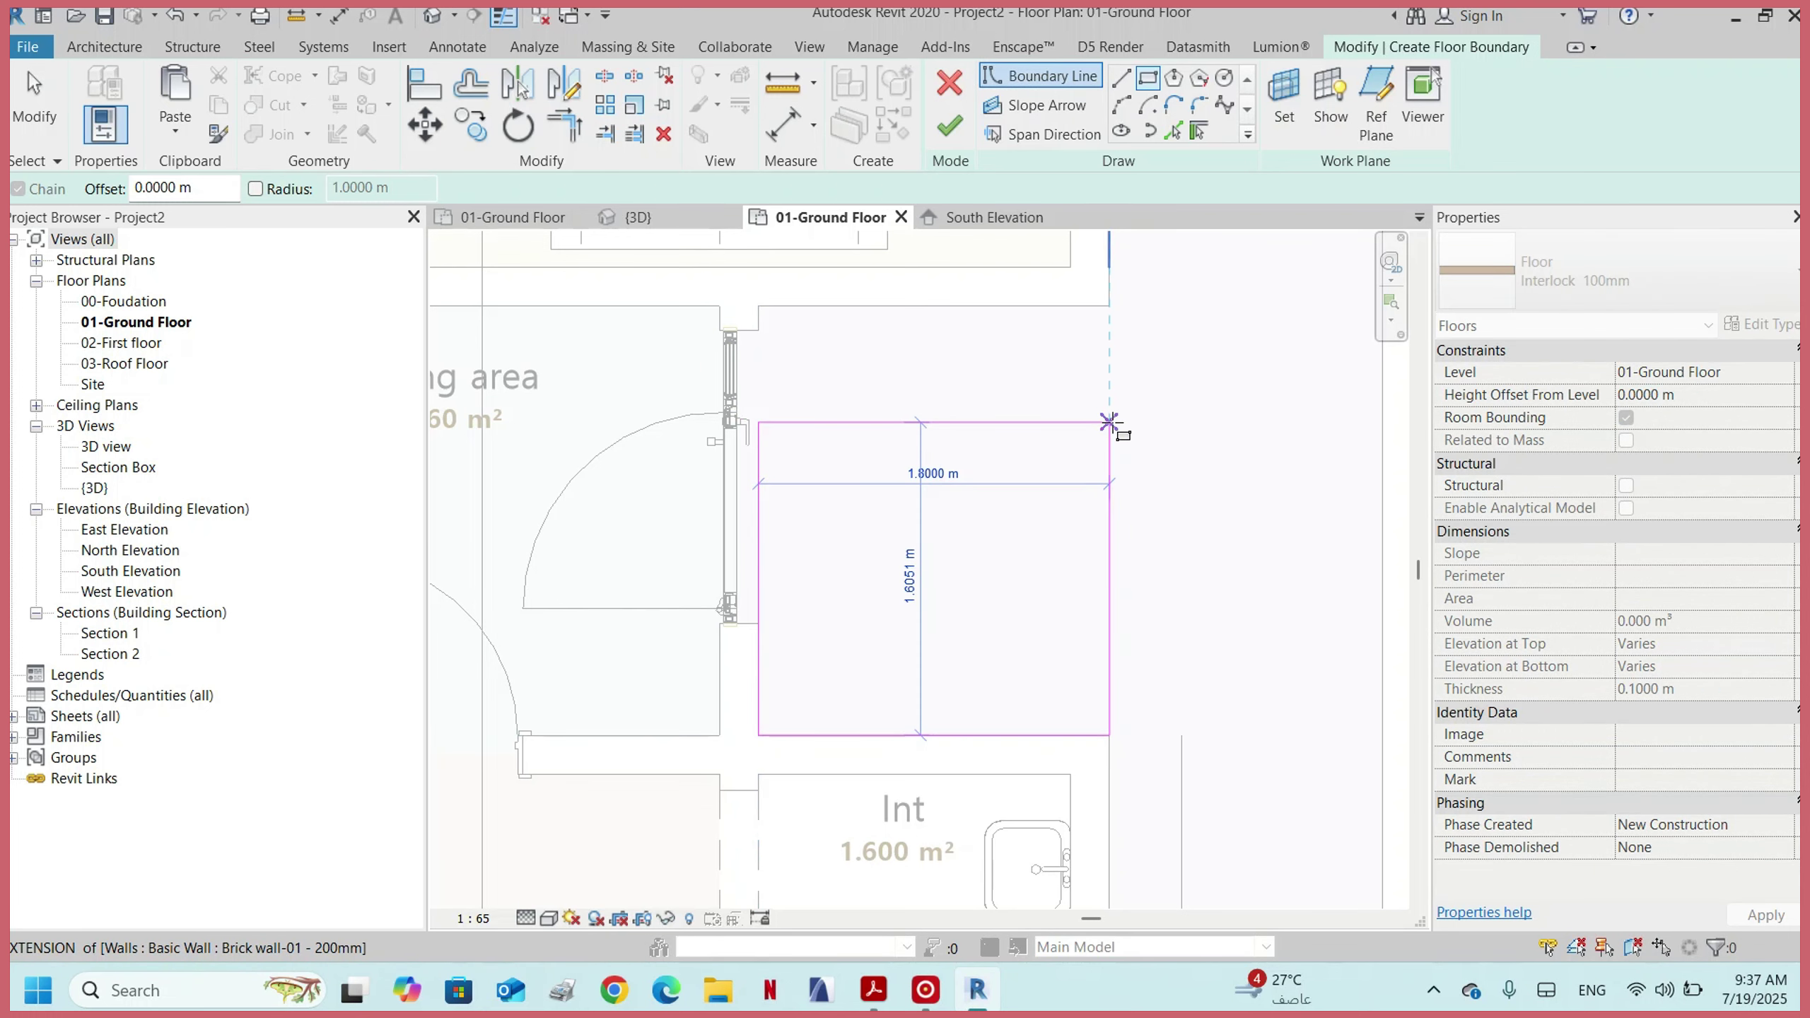
pyautogui.click(1109, 404)
# - Move the outer edge of the dining door rectangle outward to make the rectangle about 2.3 m wide
pyautogui.scroll(-5, 865, 370)
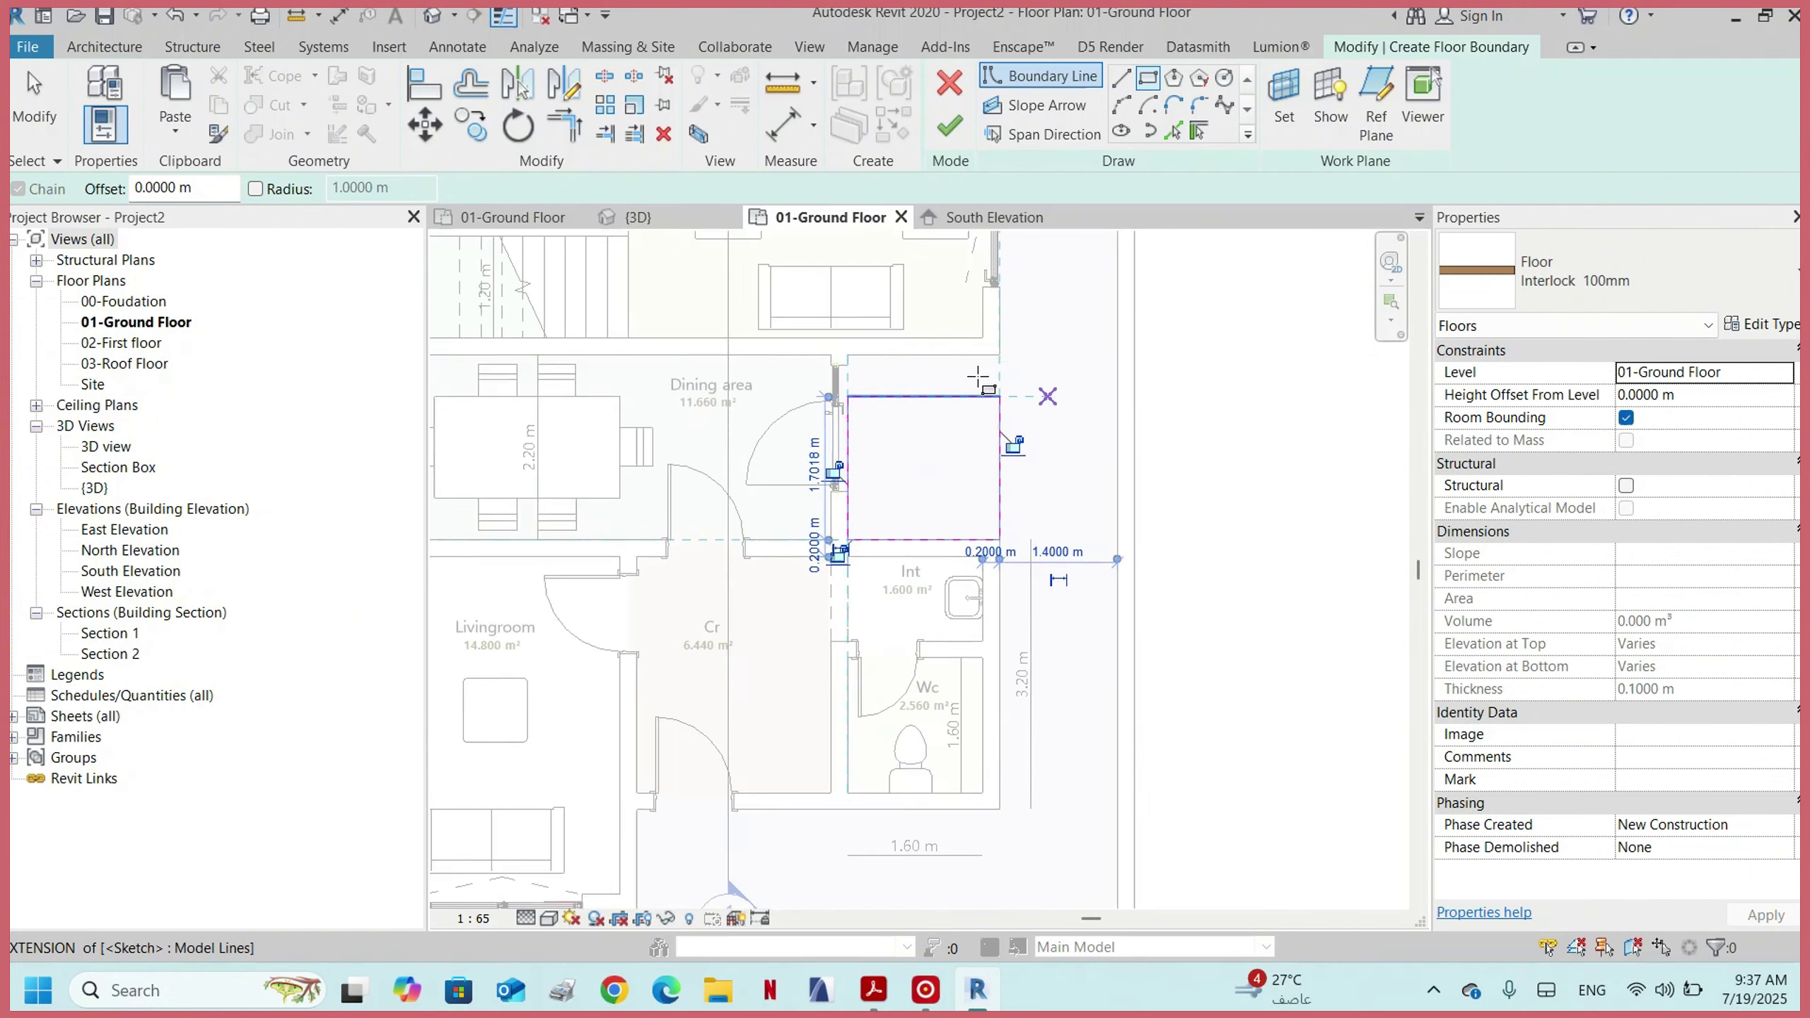
pyautogui.scroll(1, 1003, 385)
pyautogui.moveTo(1003, 385); pyautogui.dragTo(966, 516, button='middle')
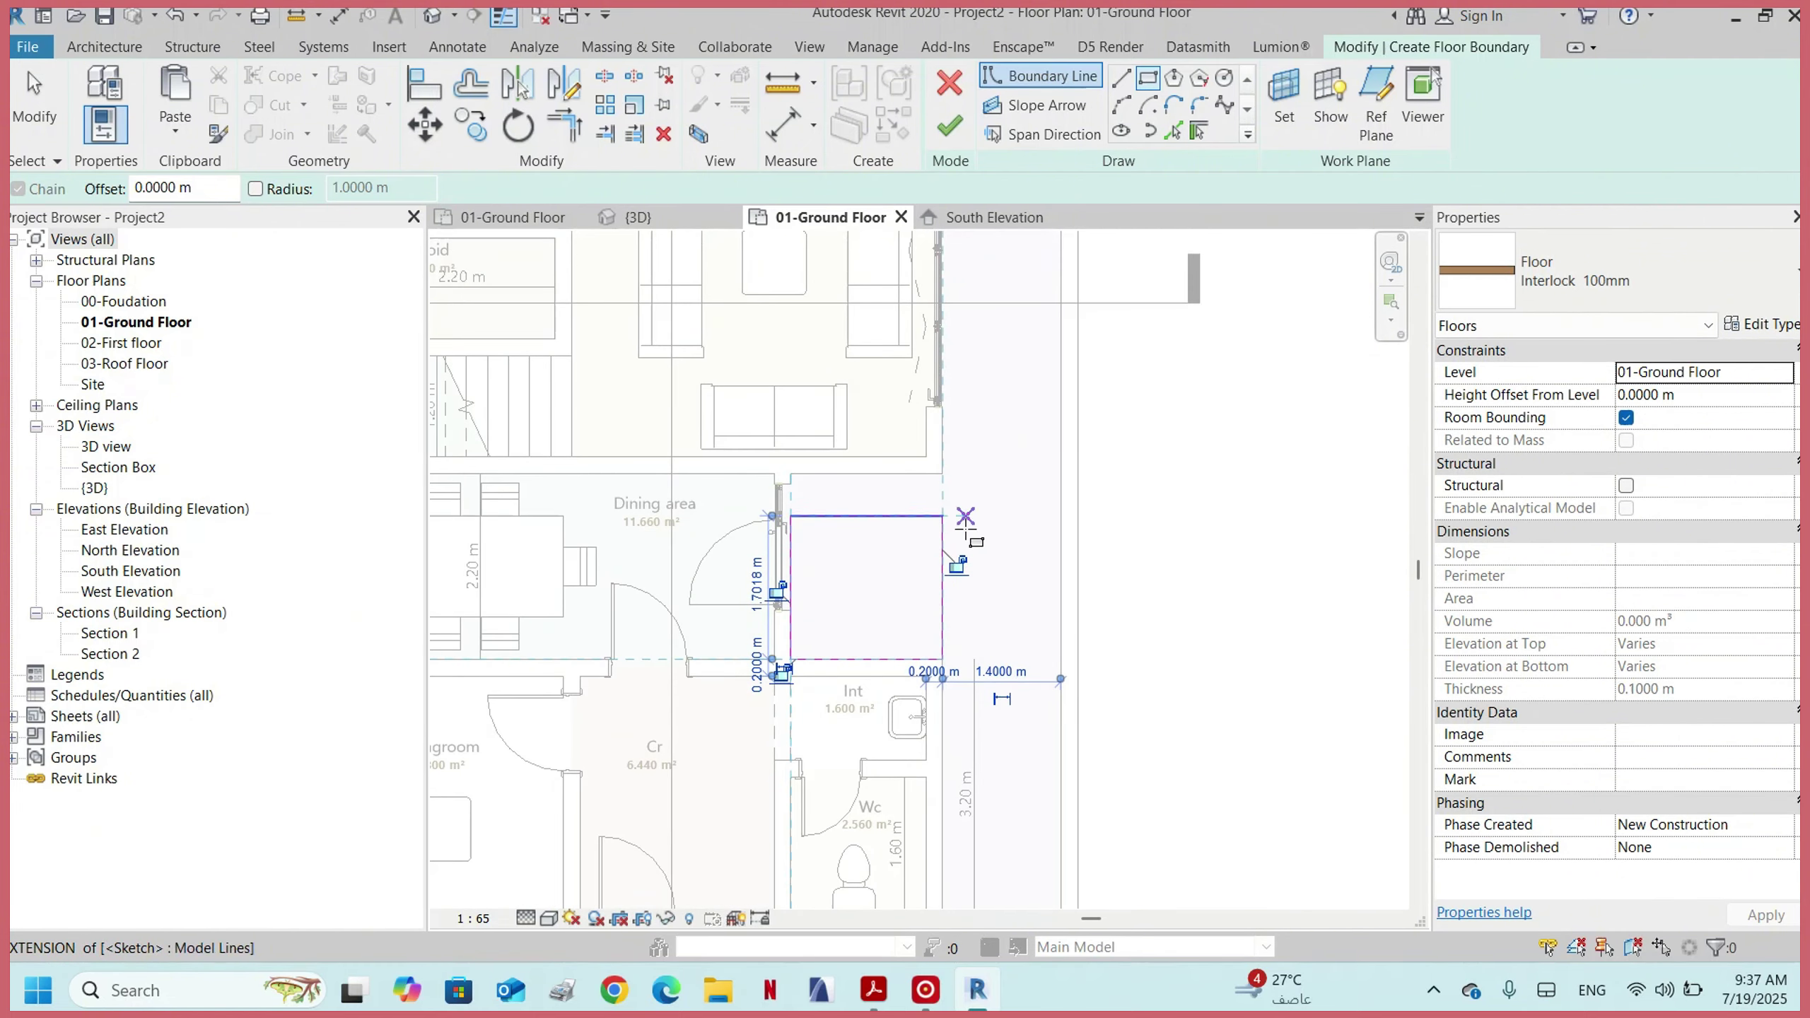
pyautogui.press('Escape')
pyautogui.press('Escape')
pyautogui.moveTo(942, 592); pyautogui.dragTo(990, 595)
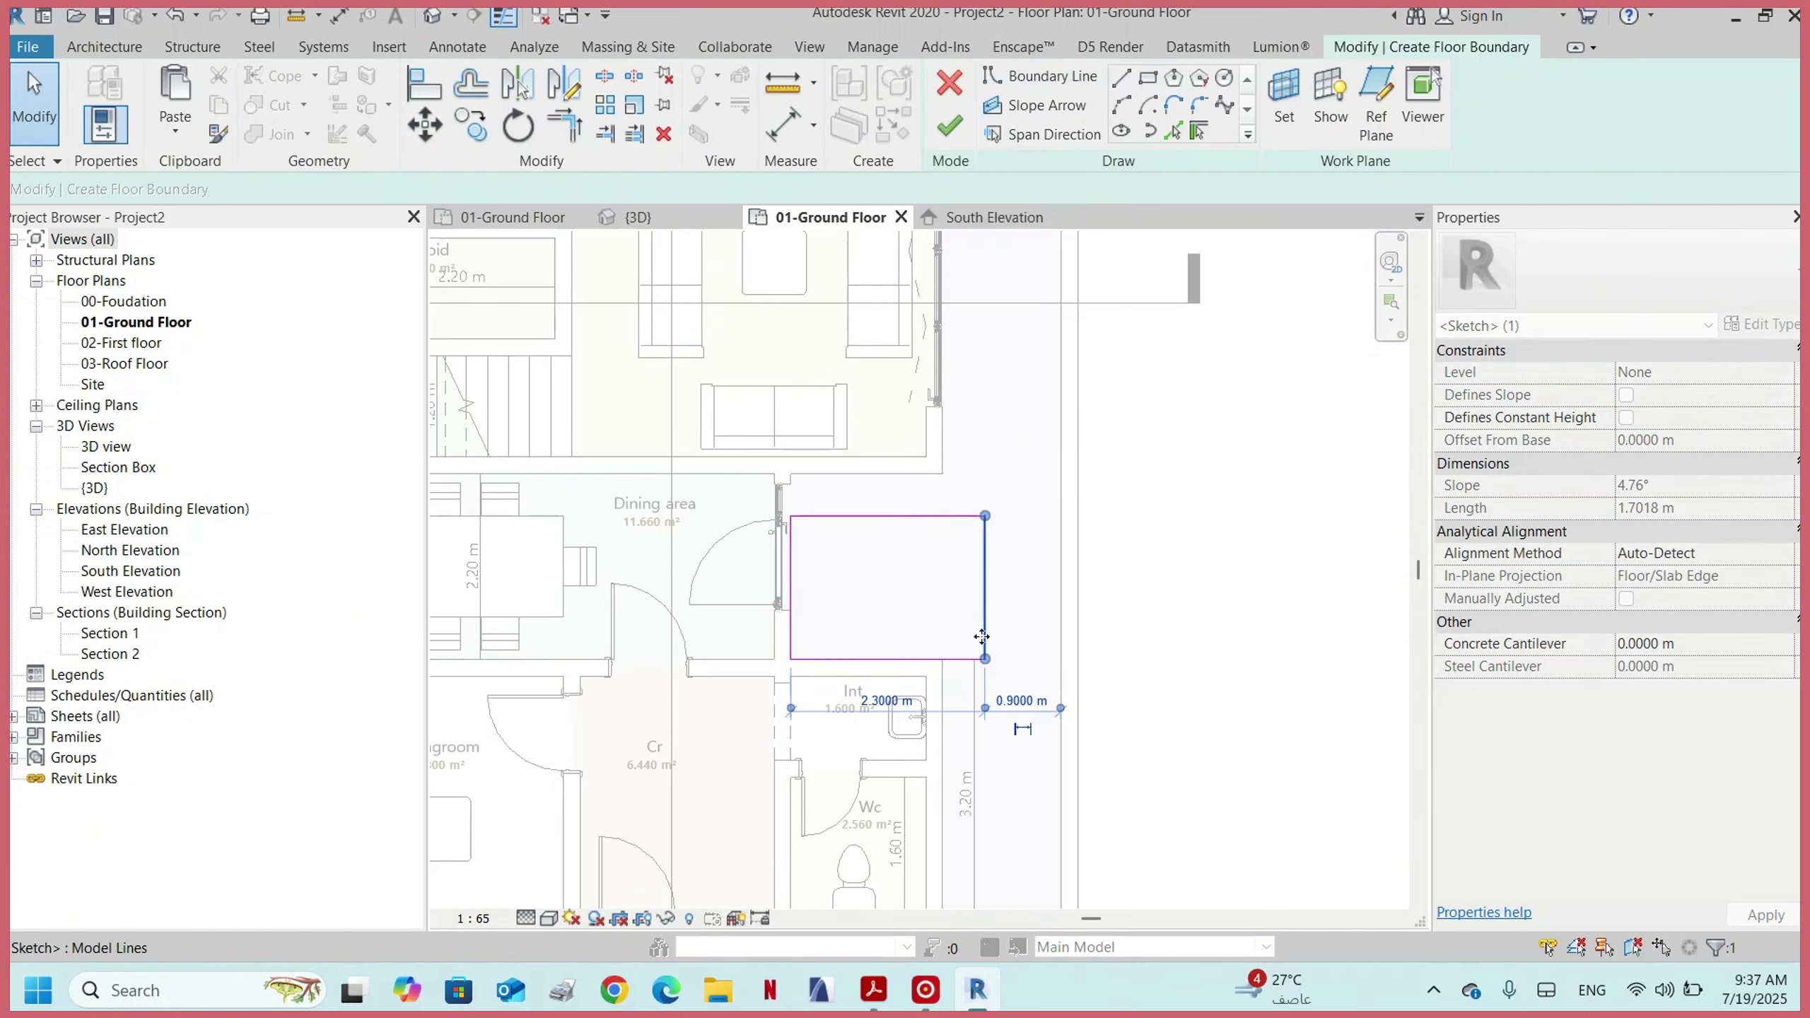
# - Draw a boundary line from the living area's outer corner along the exterior wall past the Wc corner, continuing slightly beyond the rear wall
pyautogui.scroll(-2, 976, 636)
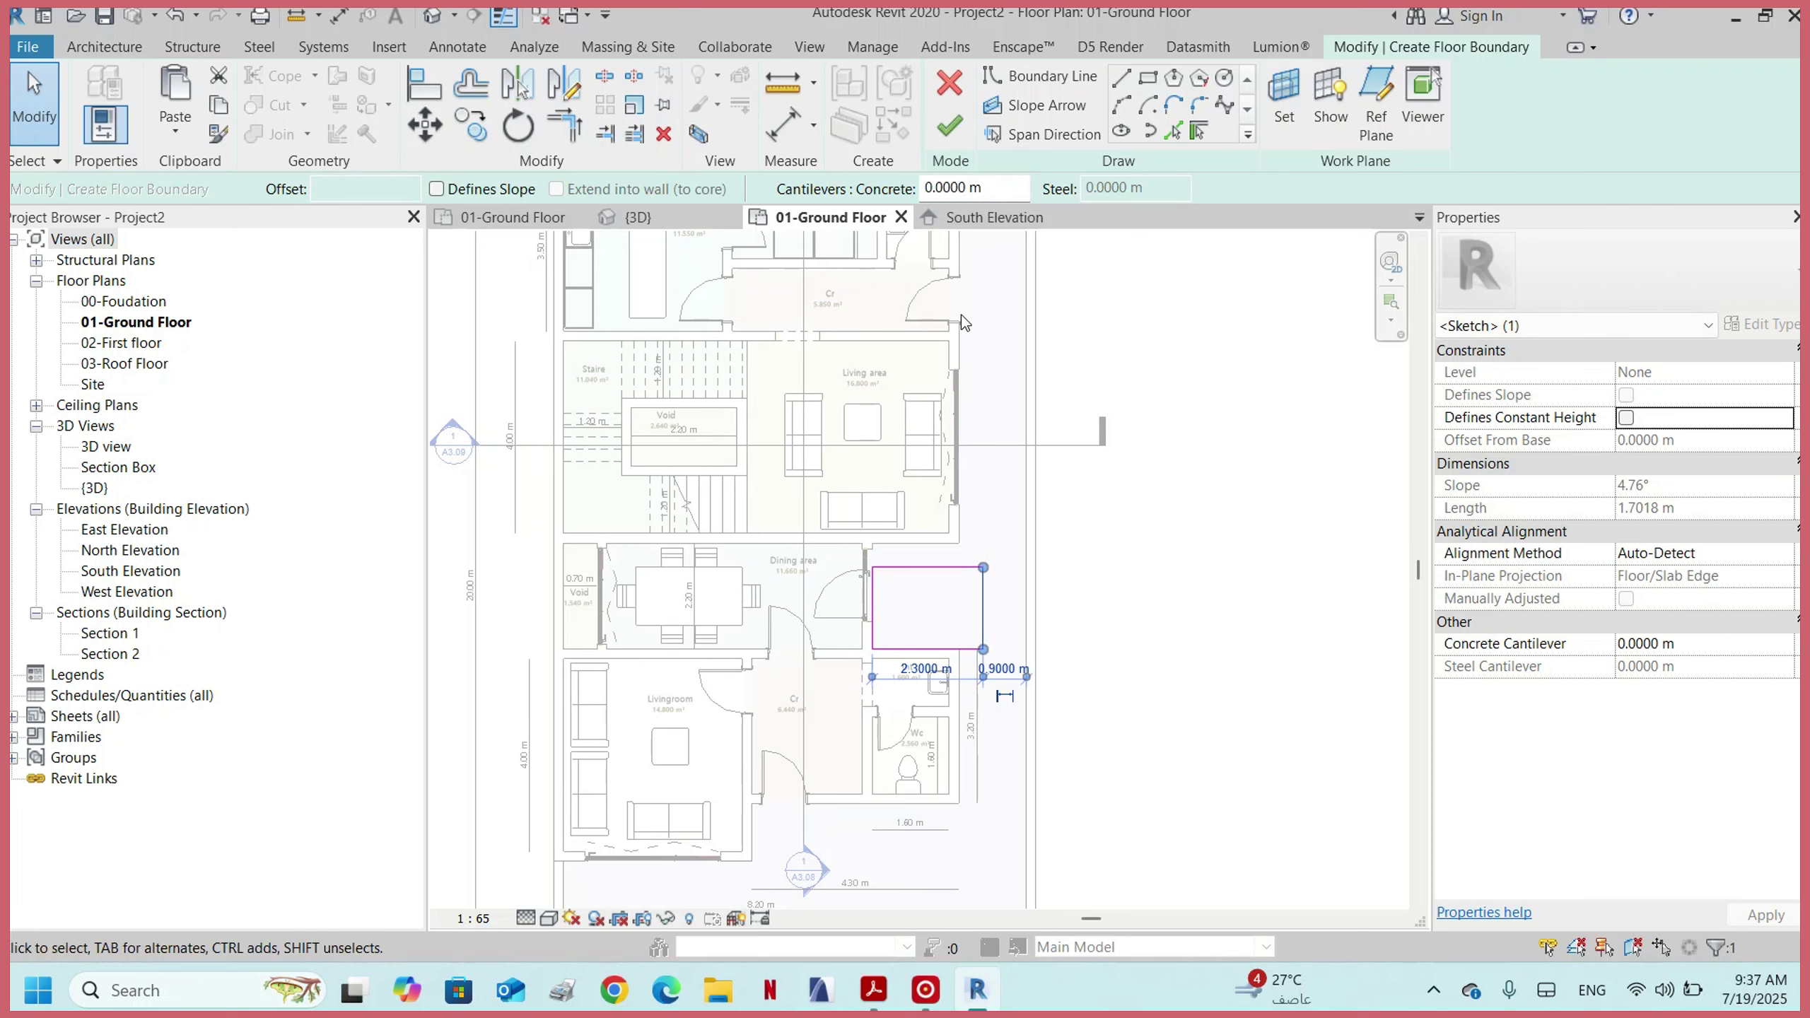
pyautogui.click(1122, 79)
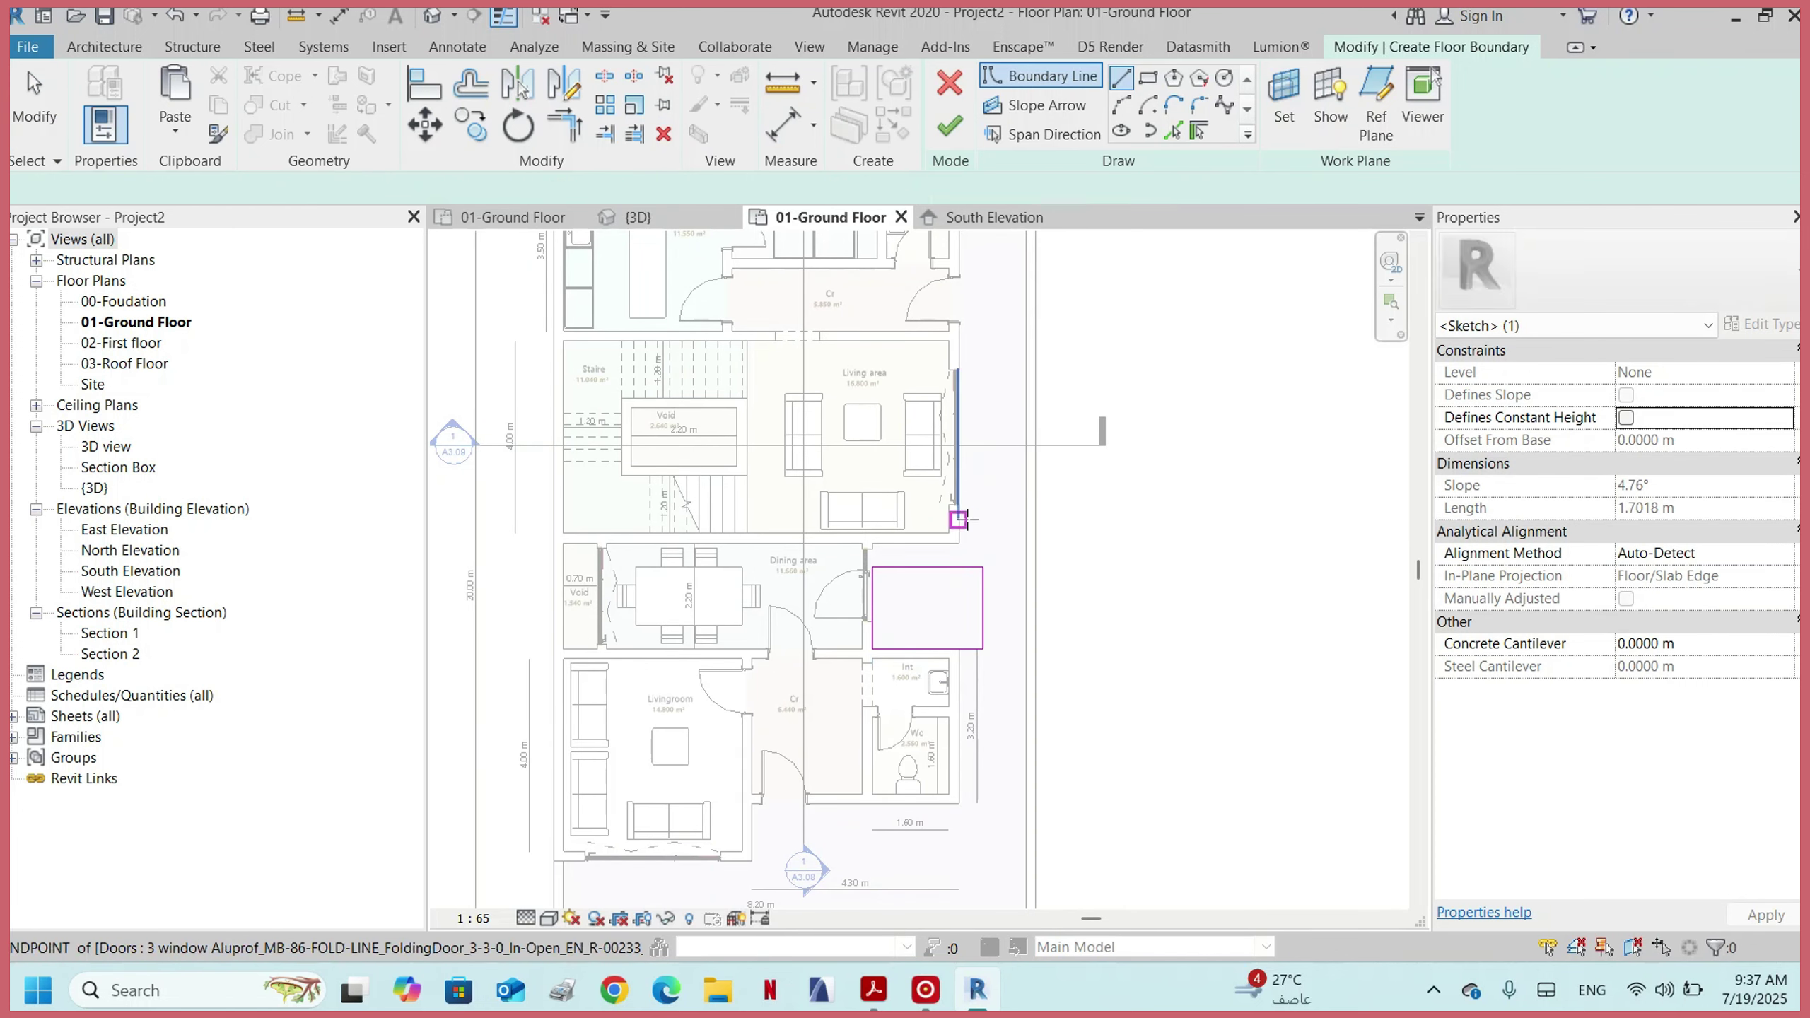
pyautogui.scroll(3, 955, 552)
pyautogui.click(955, 570)
pyautogui.scroll(-4, 998, 499)
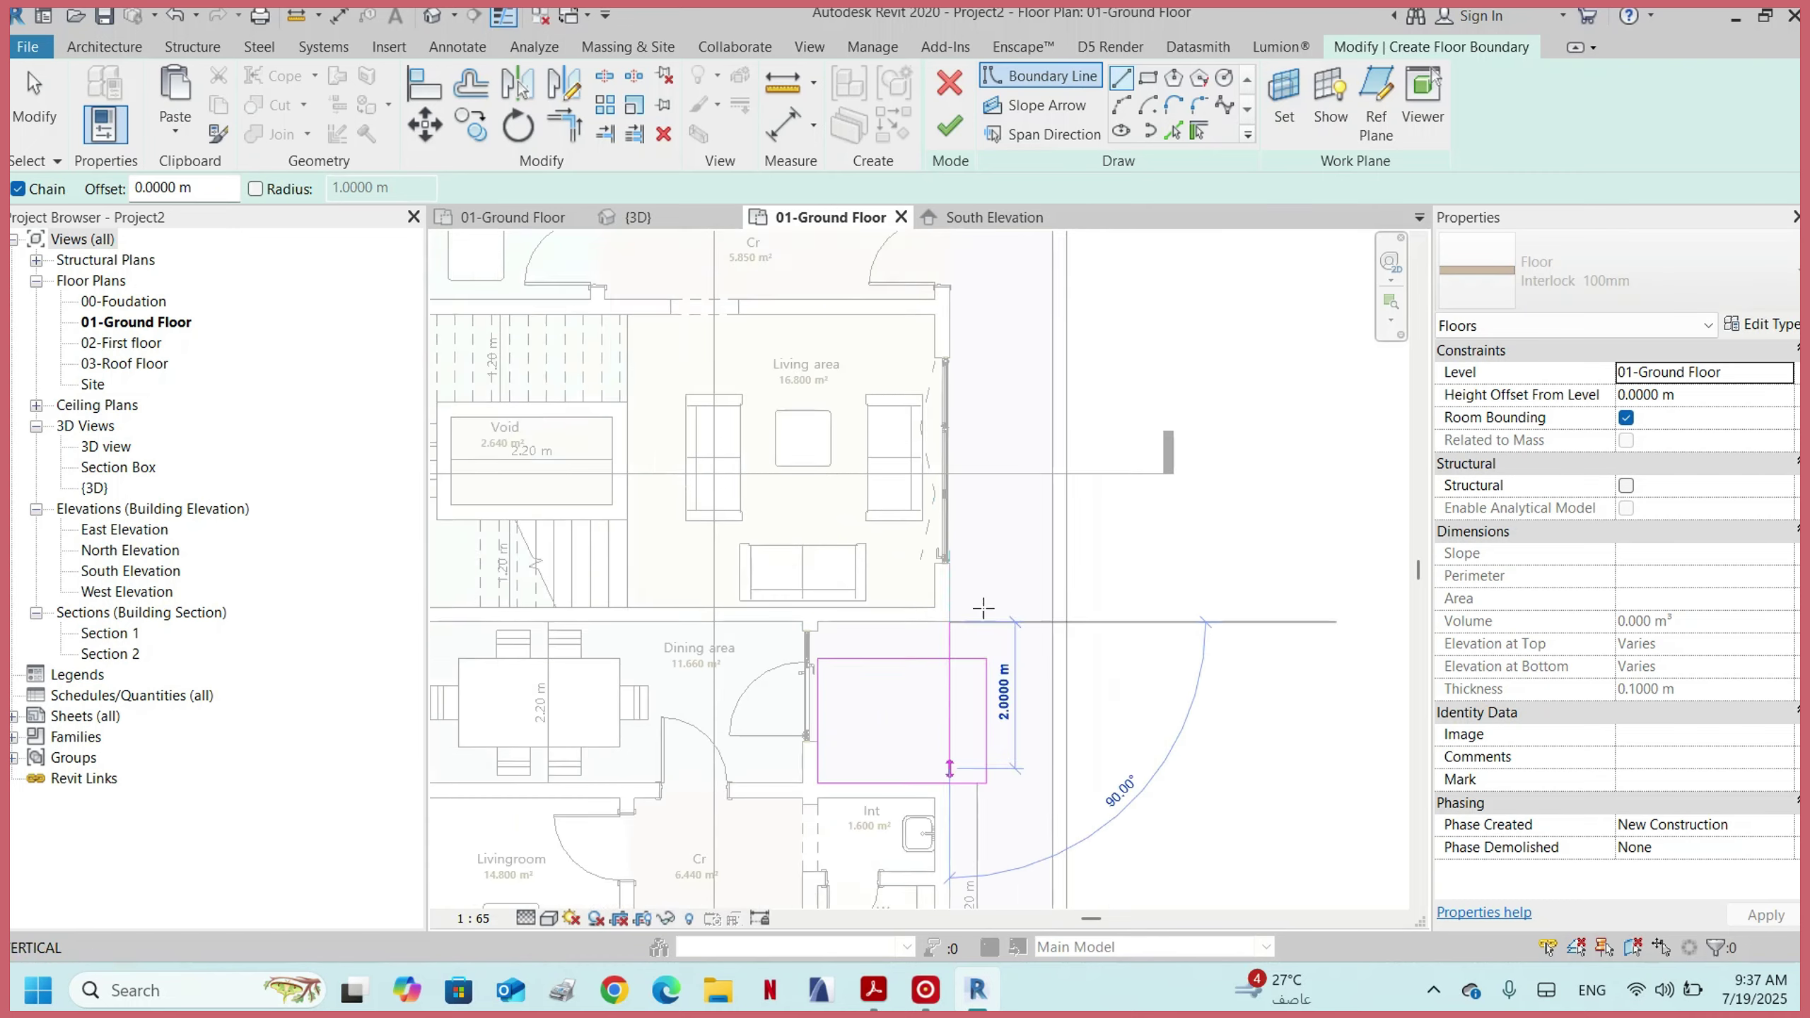
pyautogui.scroll(4, 940, 400)
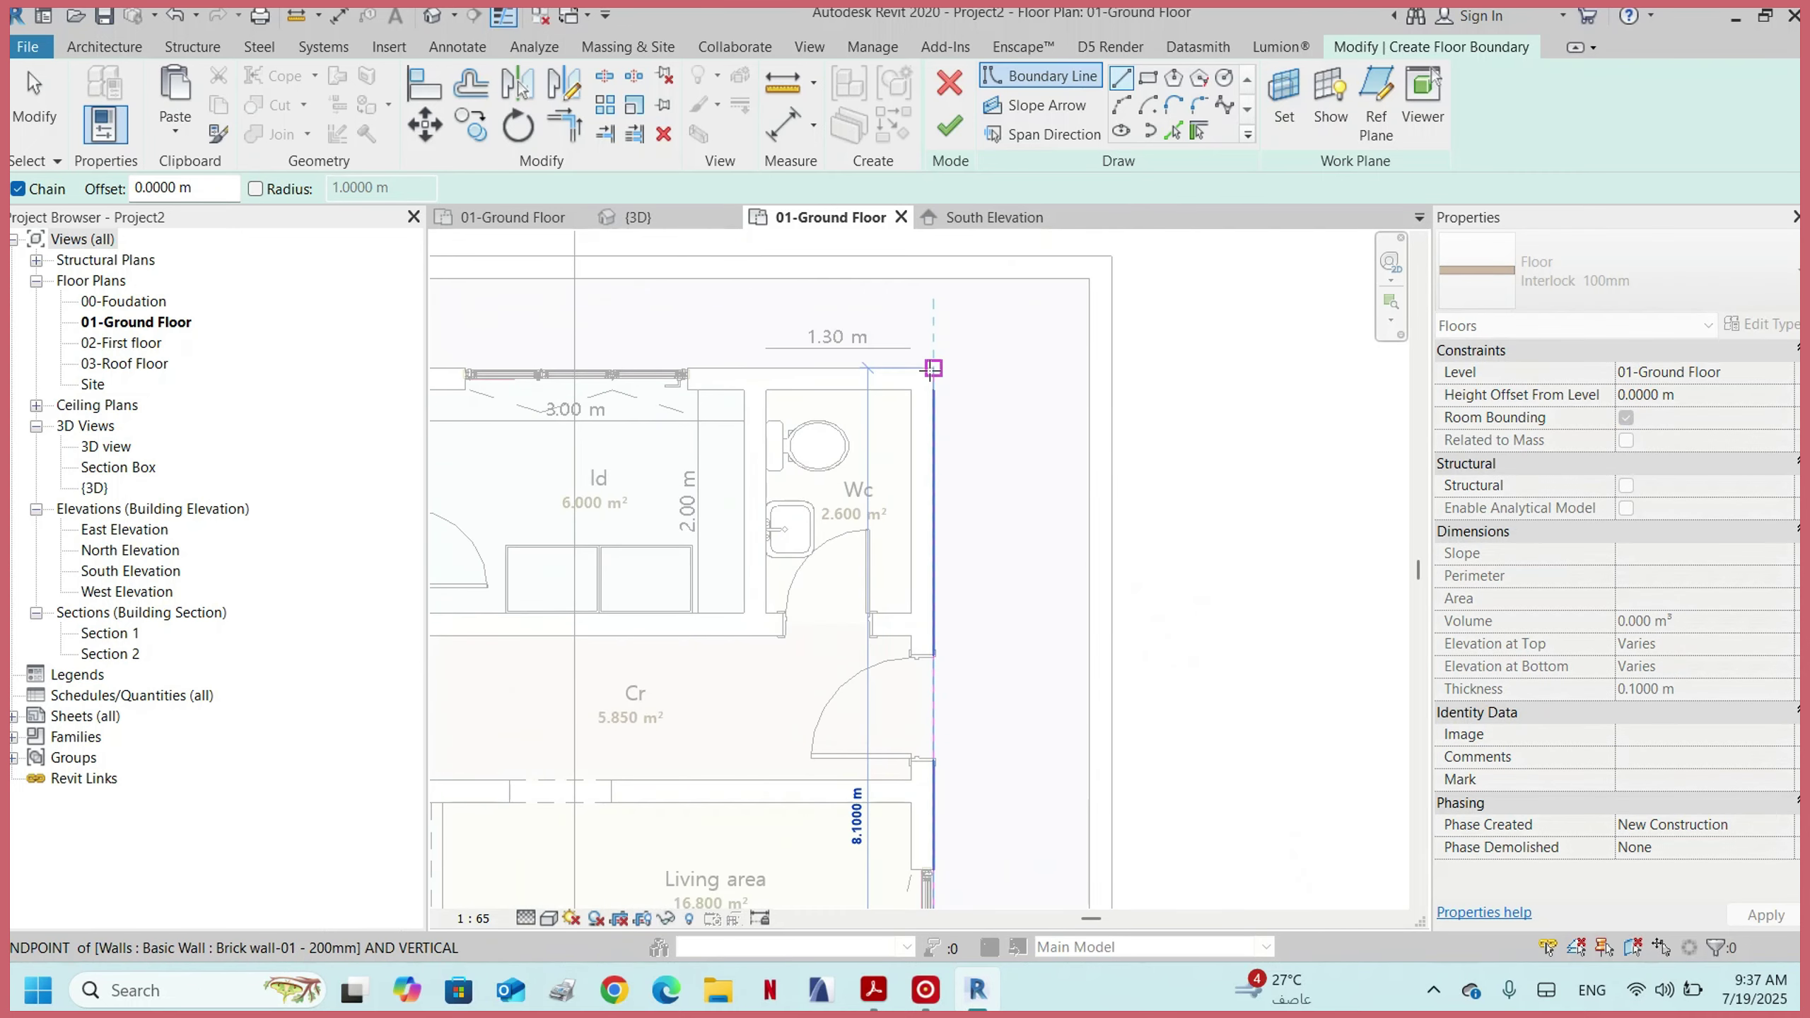
pyautogui.click(932, 368)
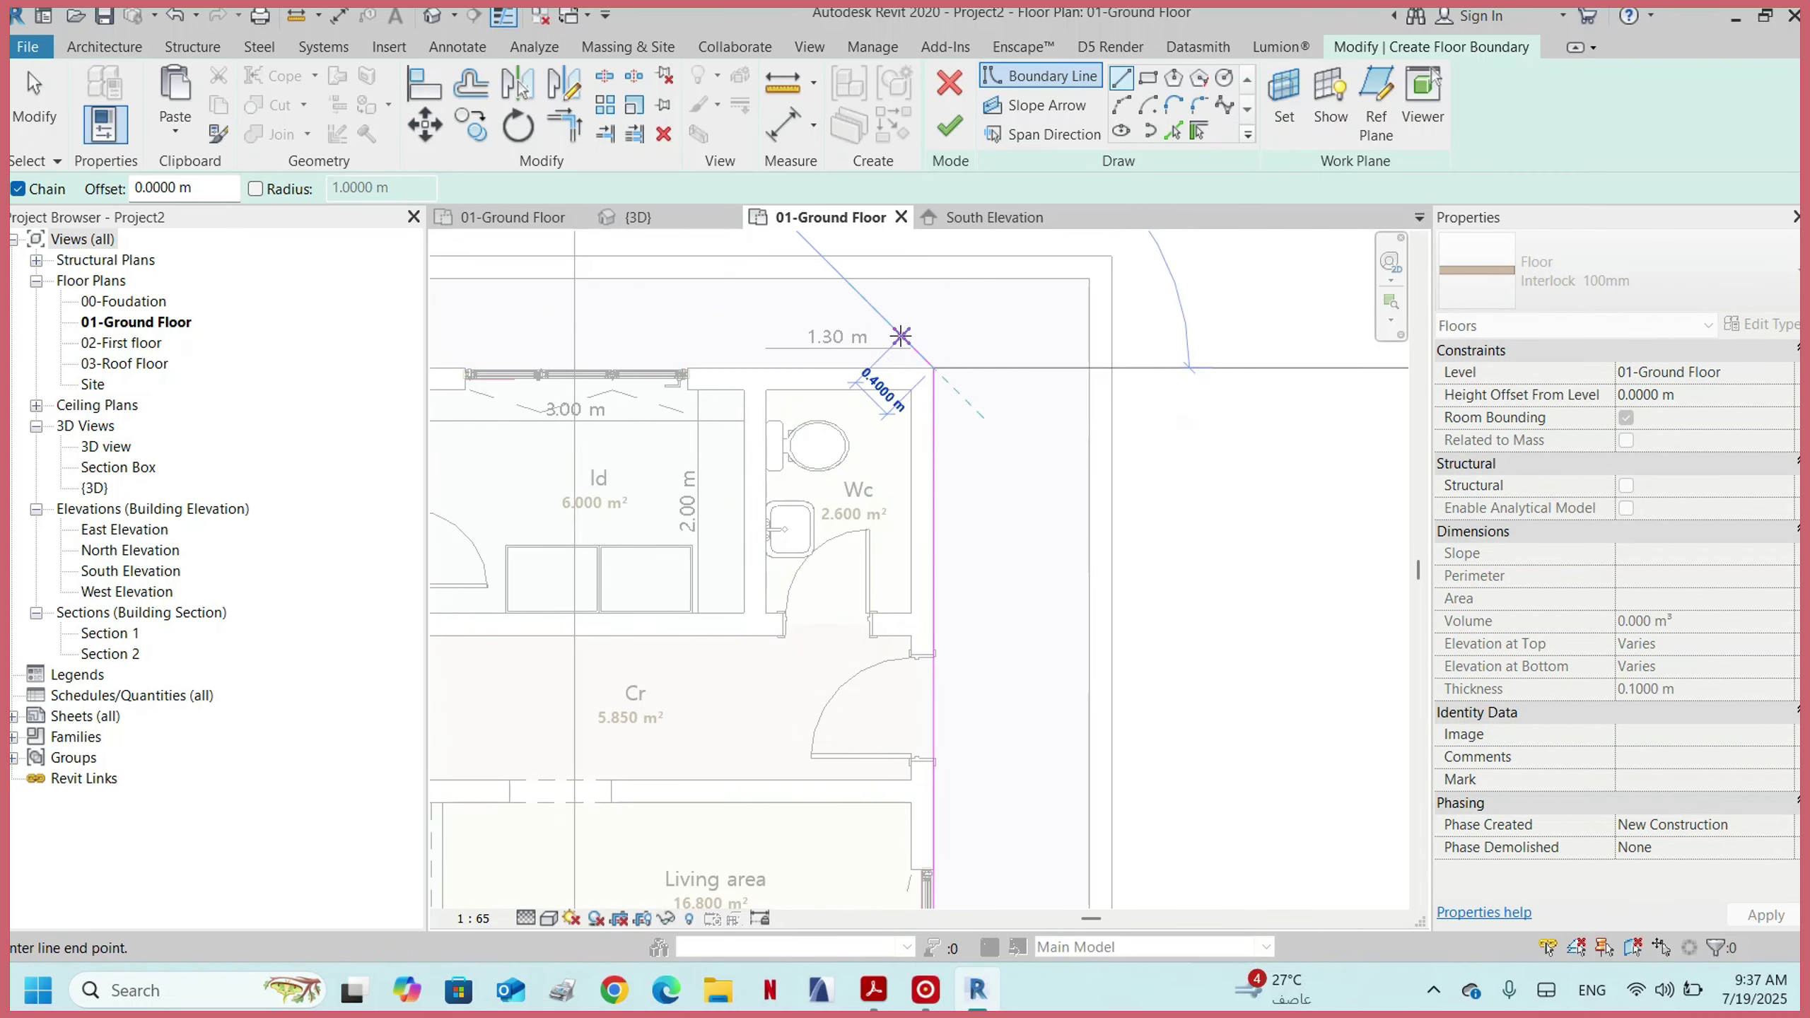
pyautogui.click(933, 334)
# - Continue the boundary behind the Wc, Id room and kitchen, and return it with a short line to the kitchen's outer corner
pyautogui.scroll(-4, 934, 334)
pyautogui.scroll(3, 499, 335)
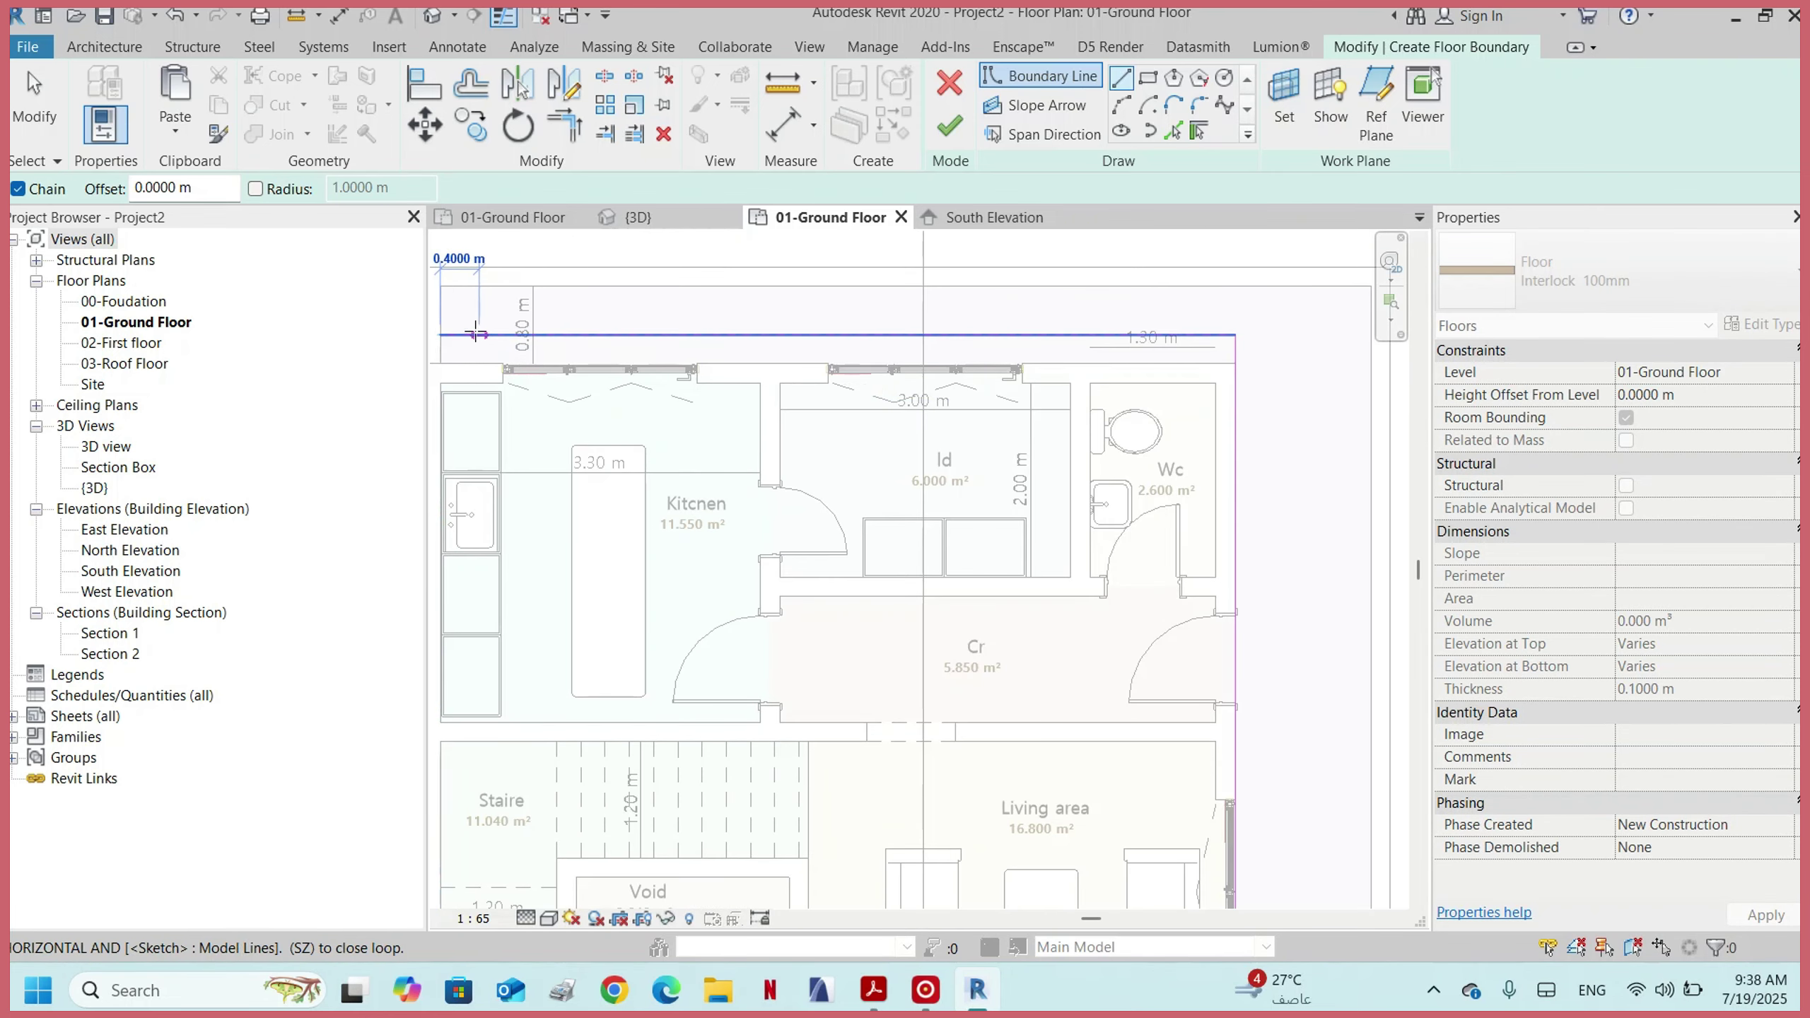
pyautogui.click(442, 334)
pyautogui.click(447, 352)
pyautogui.scroll(-3, 447, 353)
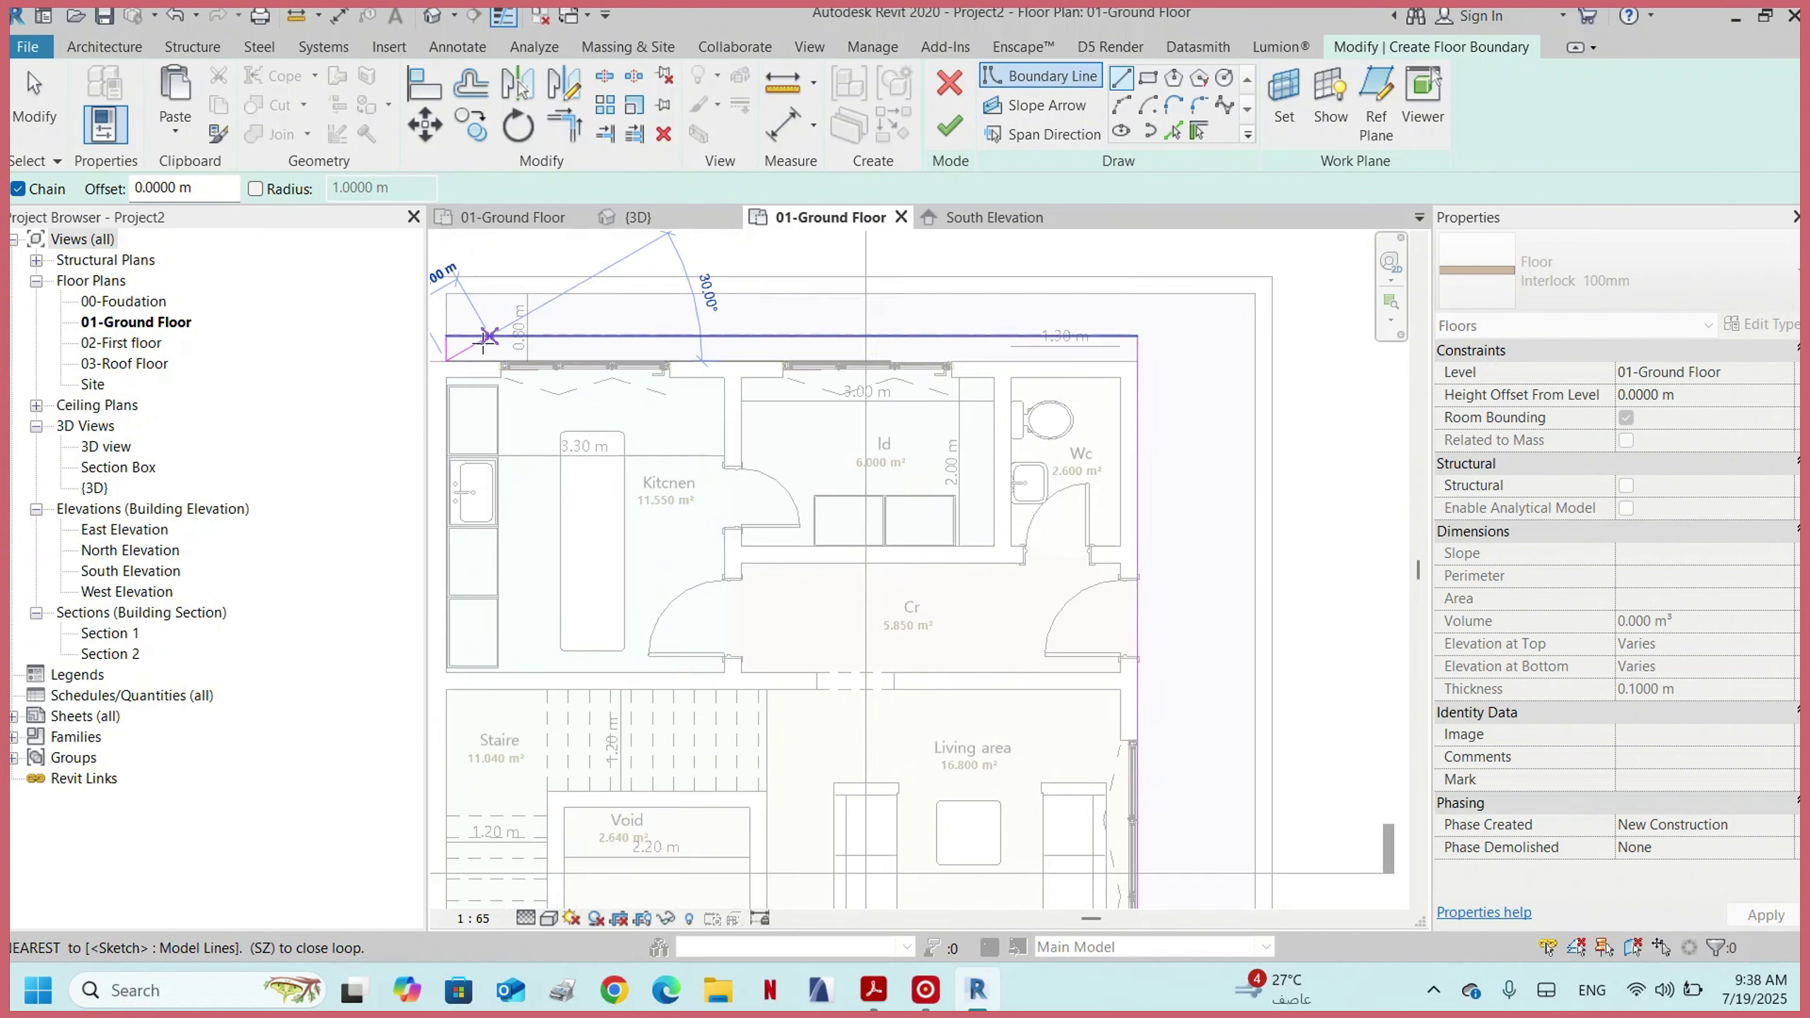
pyautogui.press('Escape')
pyautogui.press('Escape')
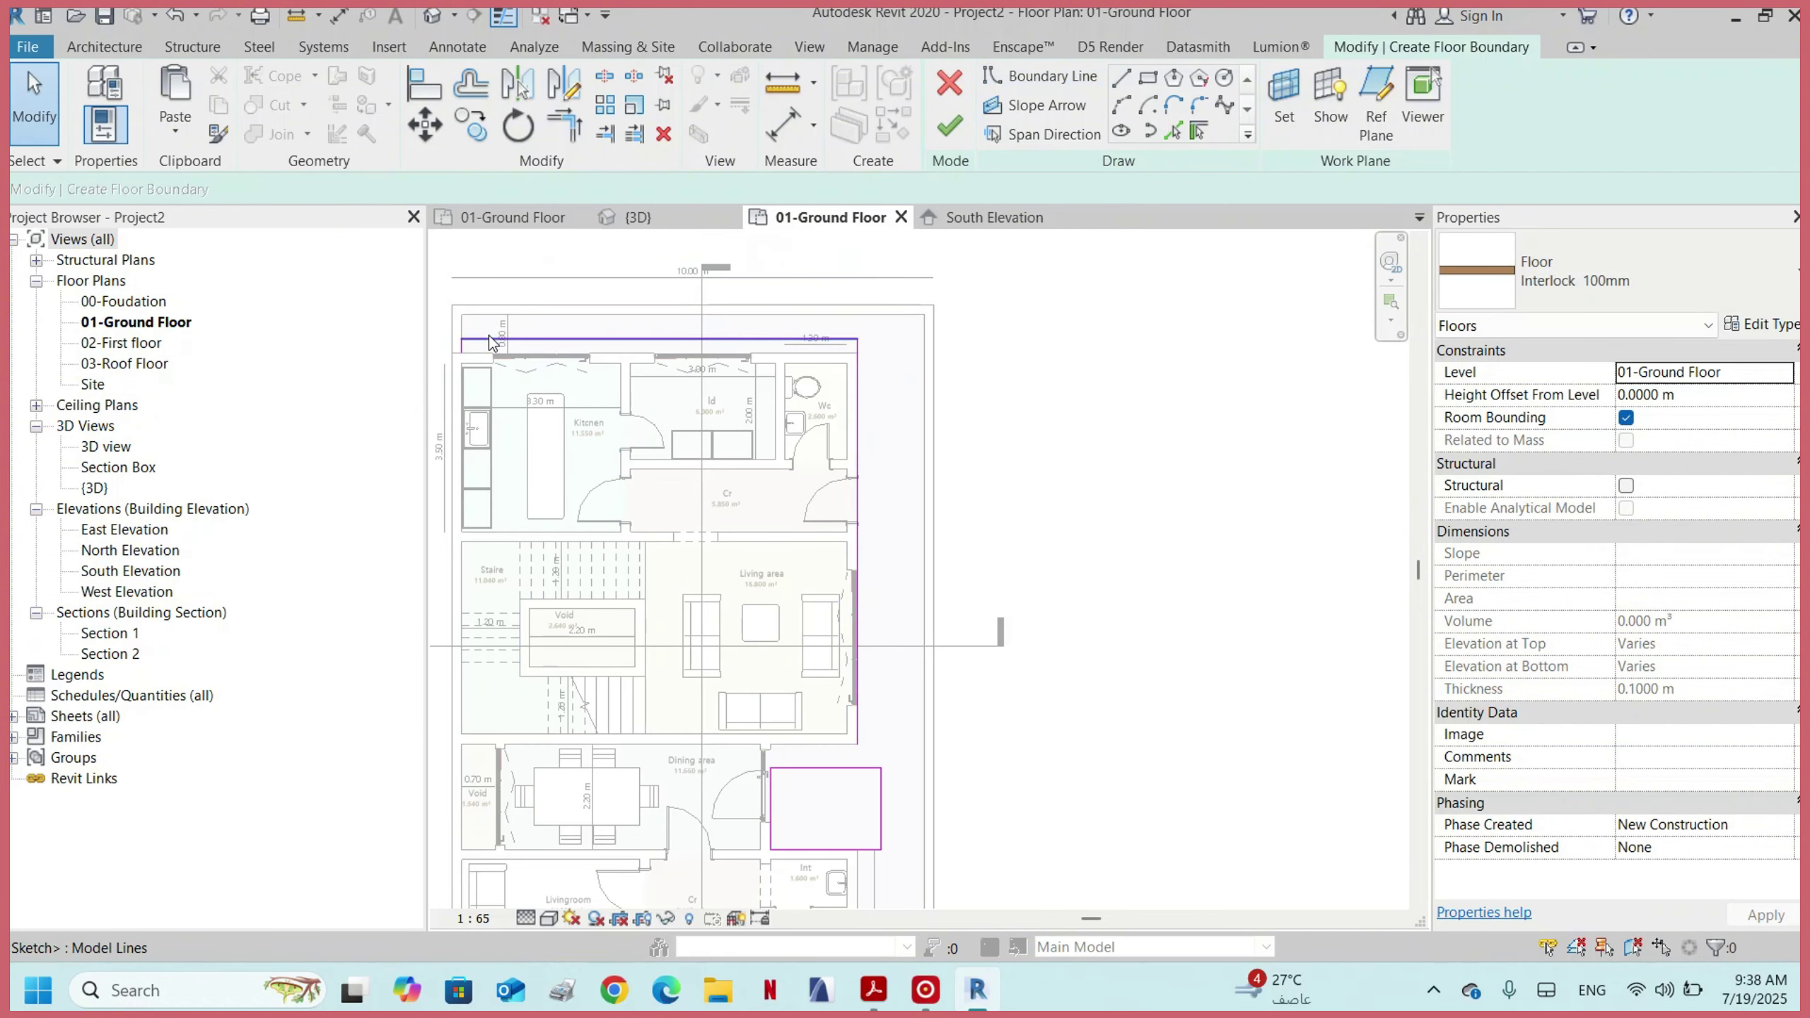
# - Try to move the rear boundary line back onto the outer face of the kitchen's rear wall
pyautogui.scroll(3, 492, 335)
pyautogui.click(445, 352)
pyautogui.moveTo(445, 353); pyautogui.dragTo(1134, 367)
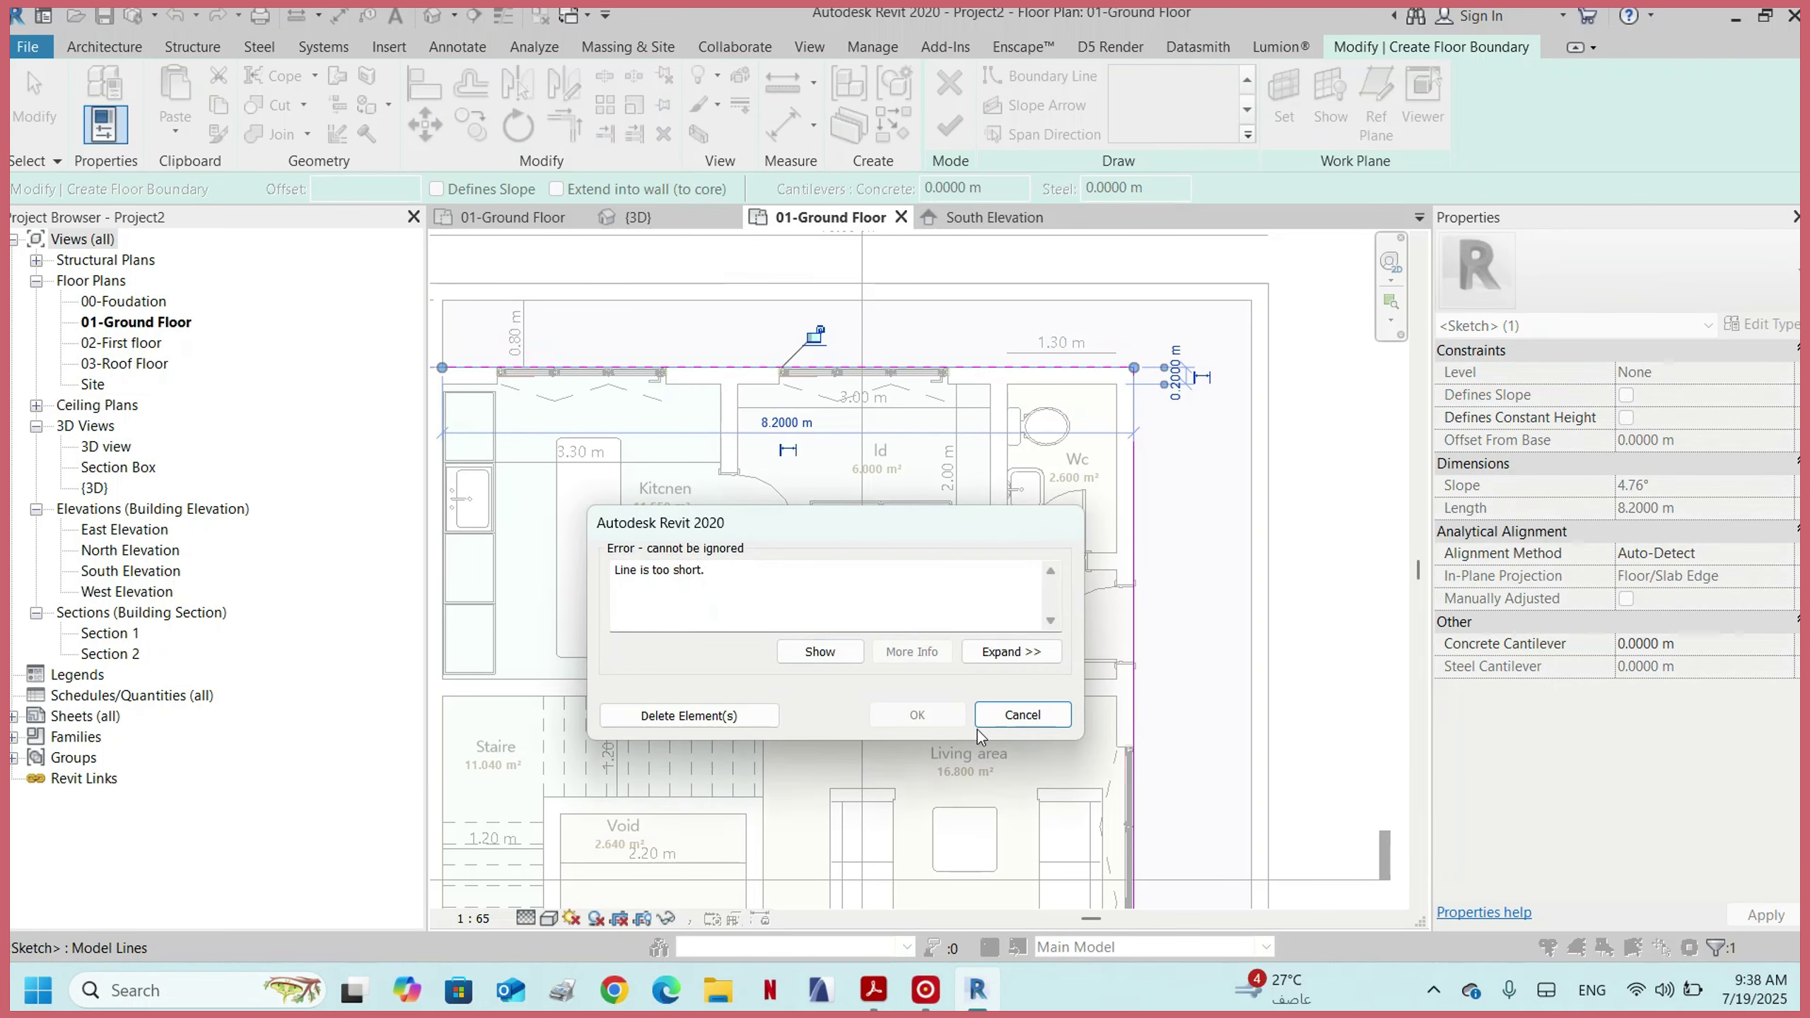
pyautogui.click(1010, 712)
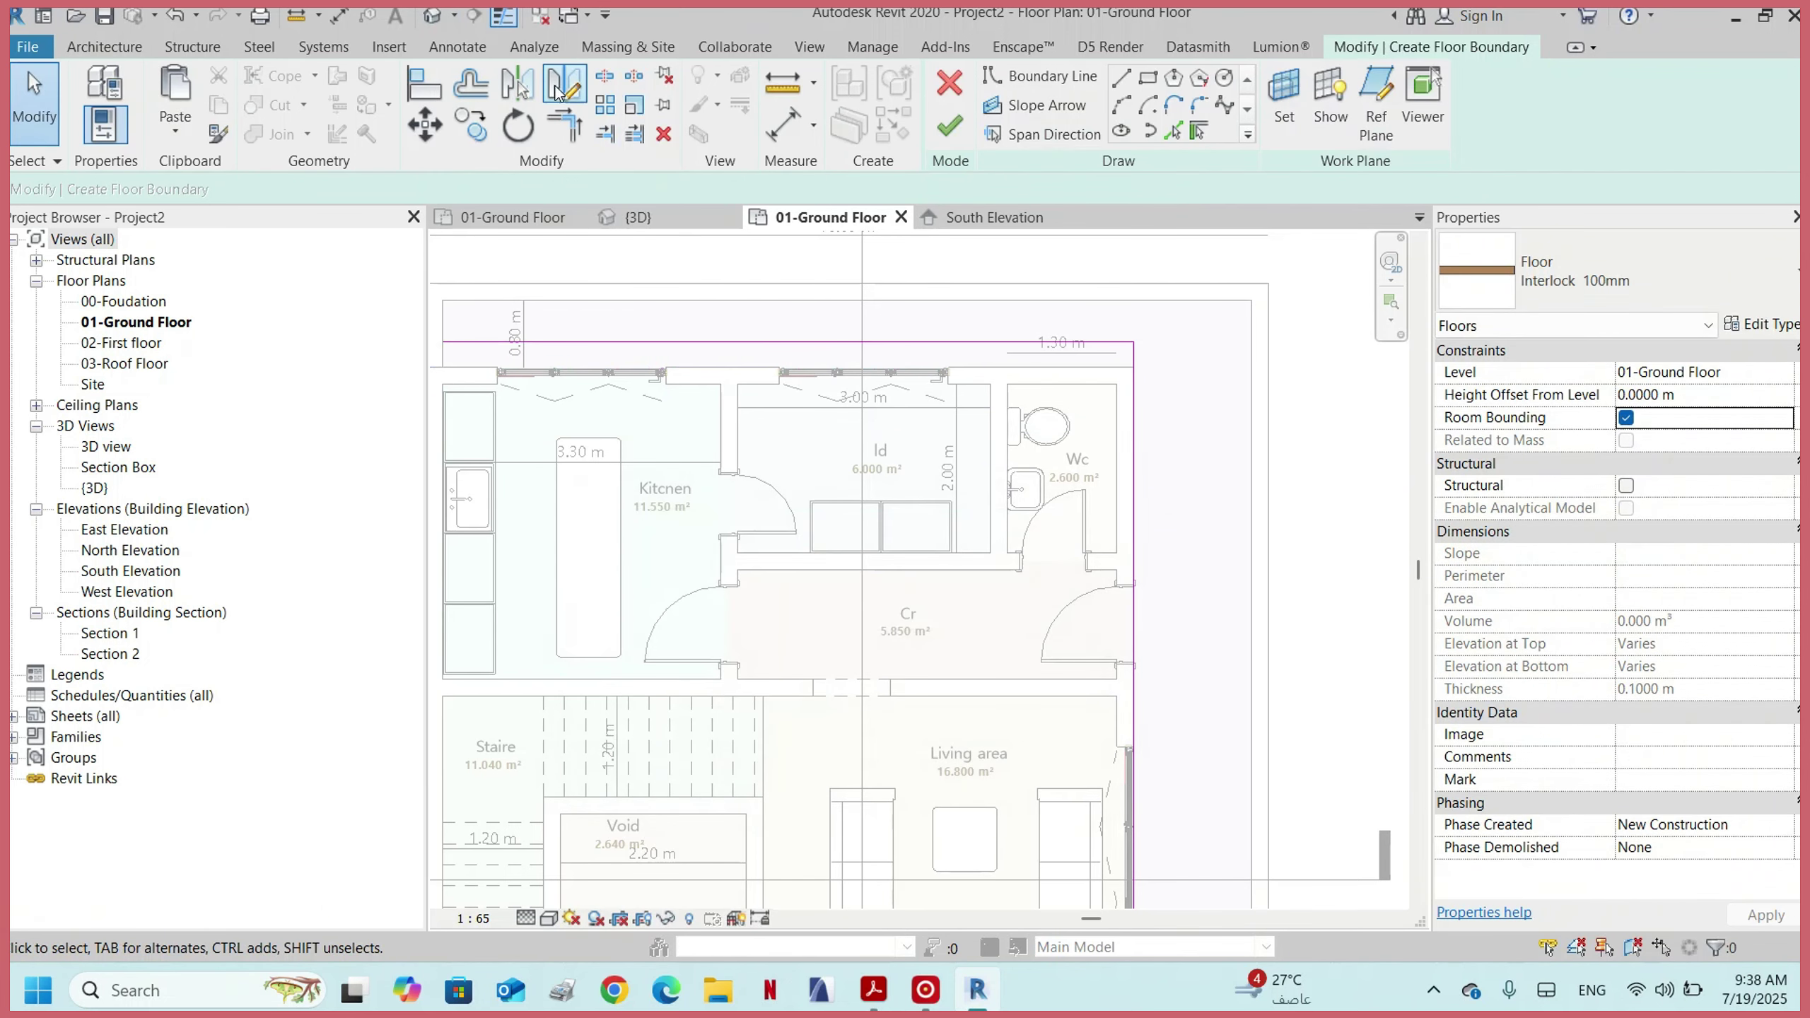
pyautogui.scroll(-2, 794, 375)
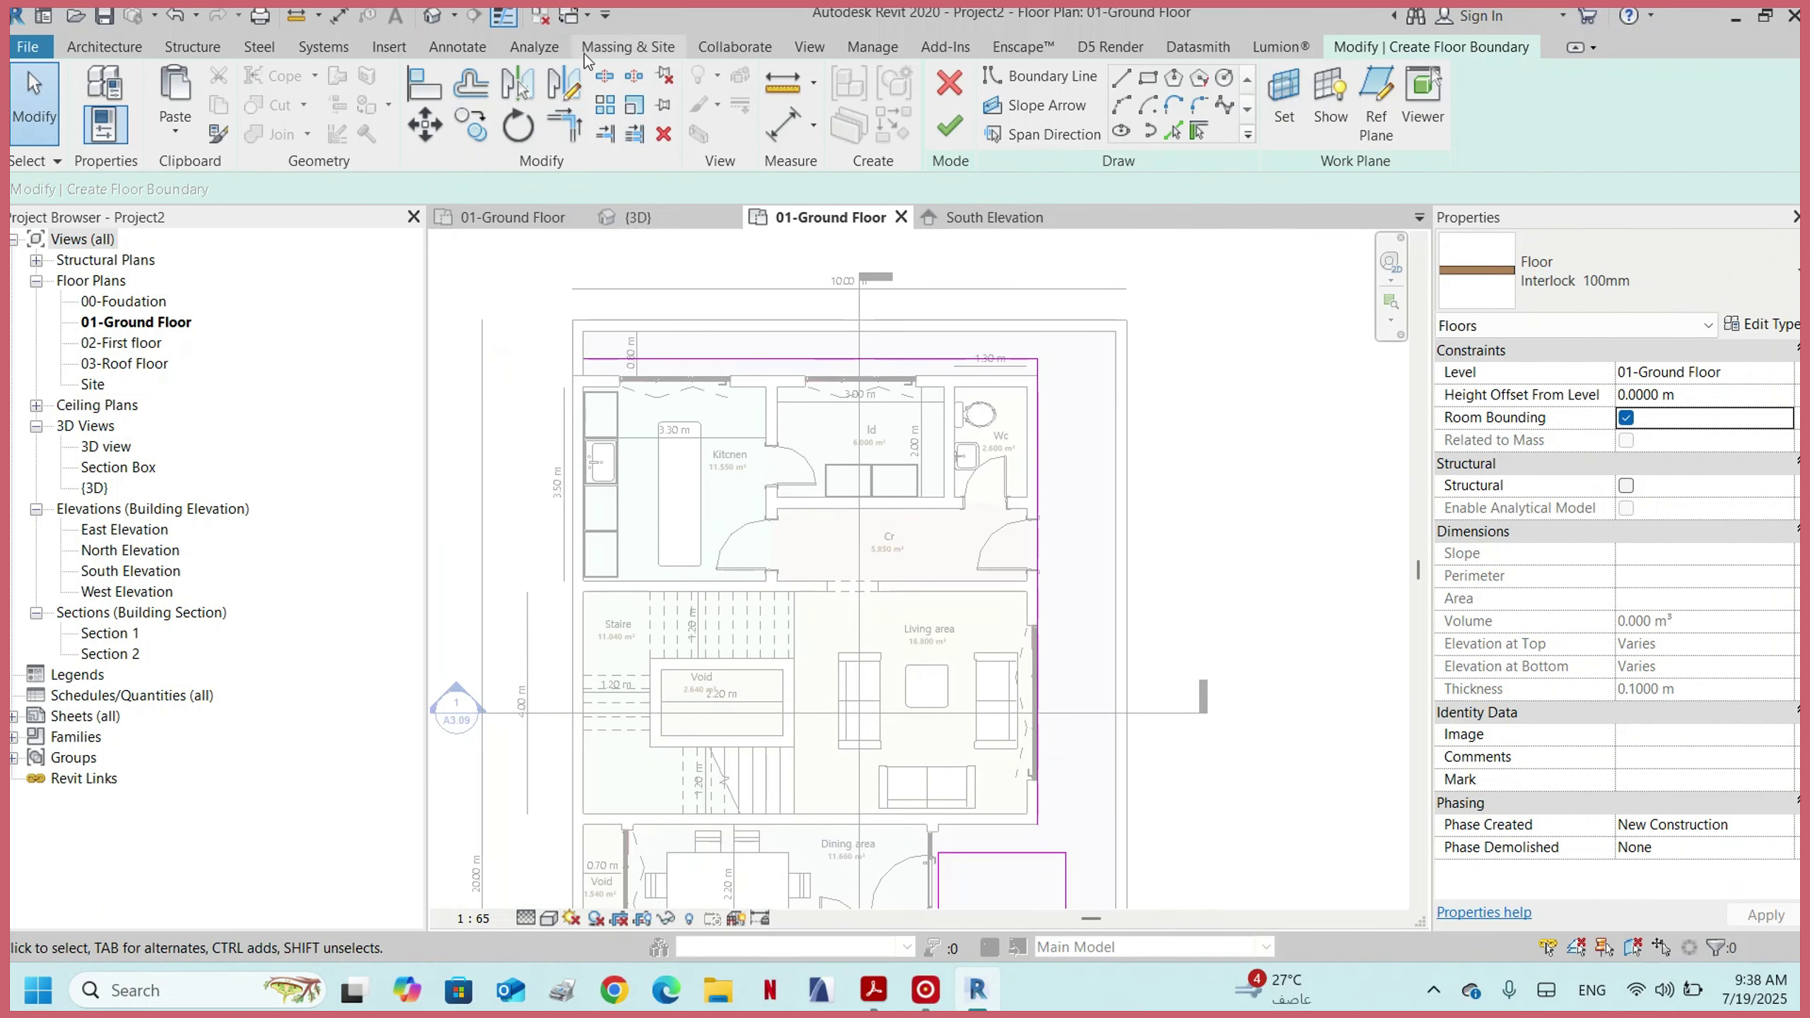
# - Align the rear boundary line with the rear exterior wall face, deleting the short return line at the kitchen corner
pyautogui.click(449, 100)
pyautogui.click(1002, 341)
pyautogui.click(1012, 360)
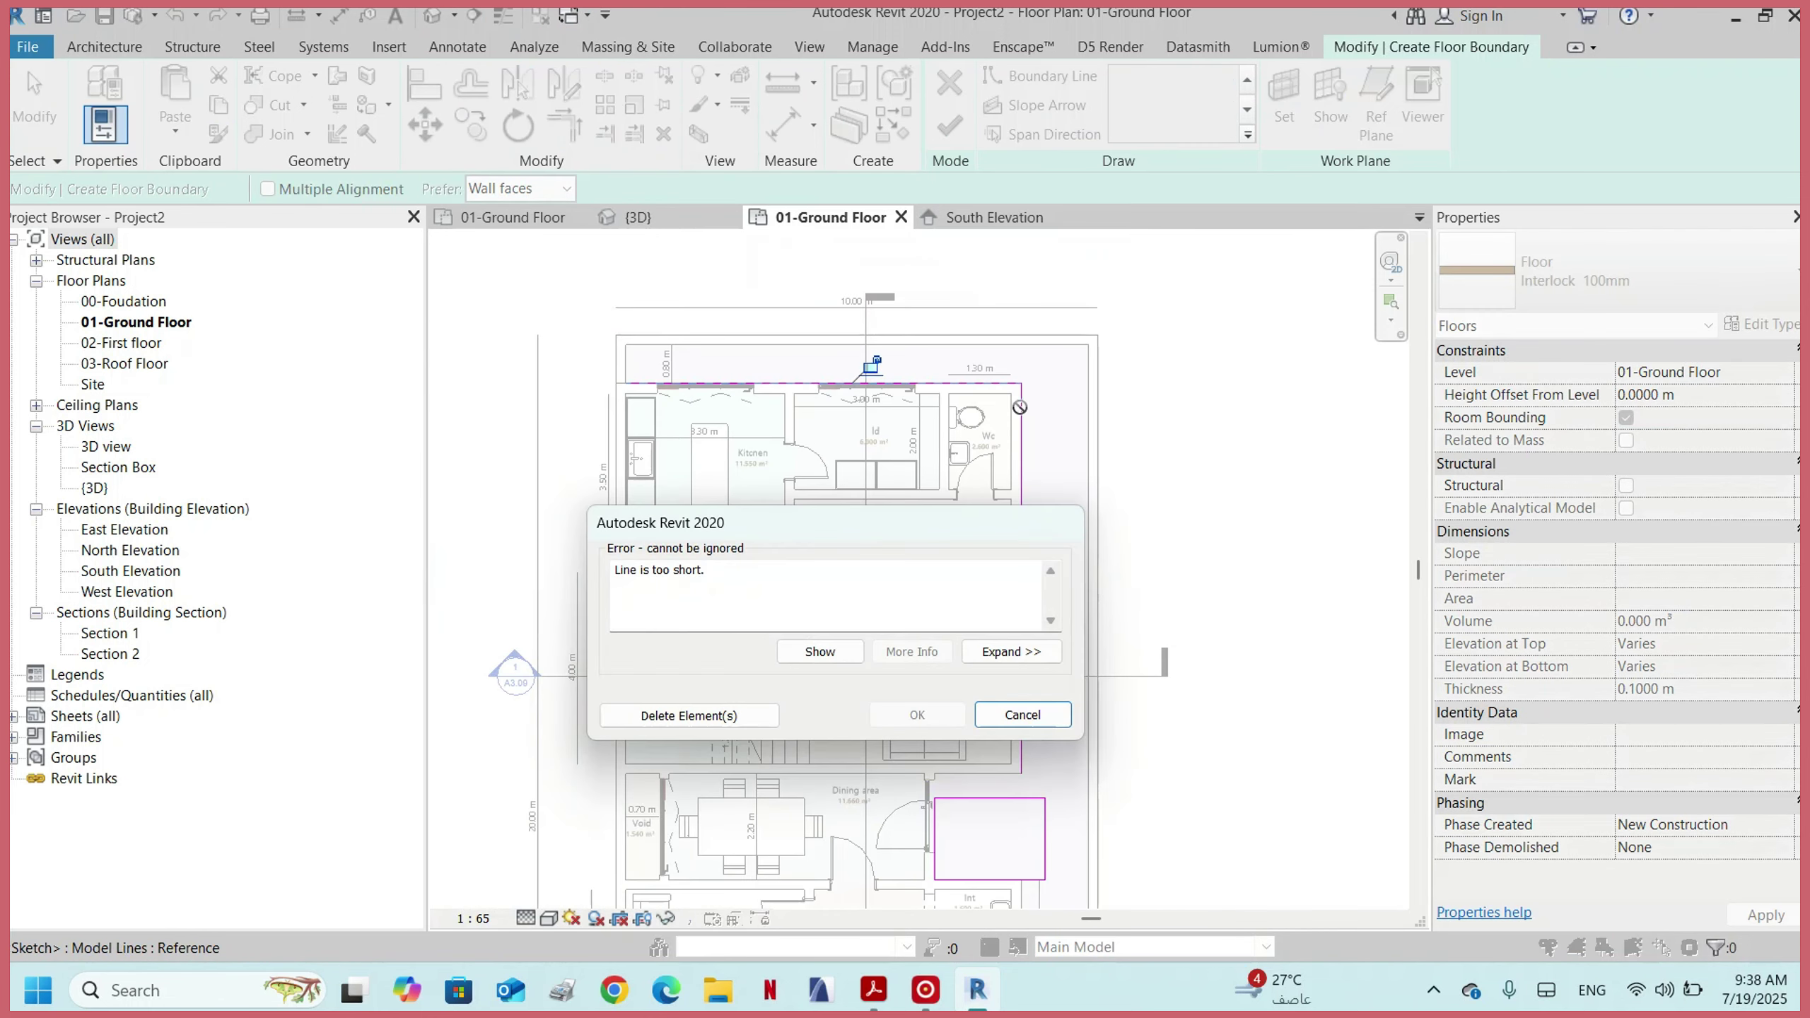
pyautogui.click(720, 715)
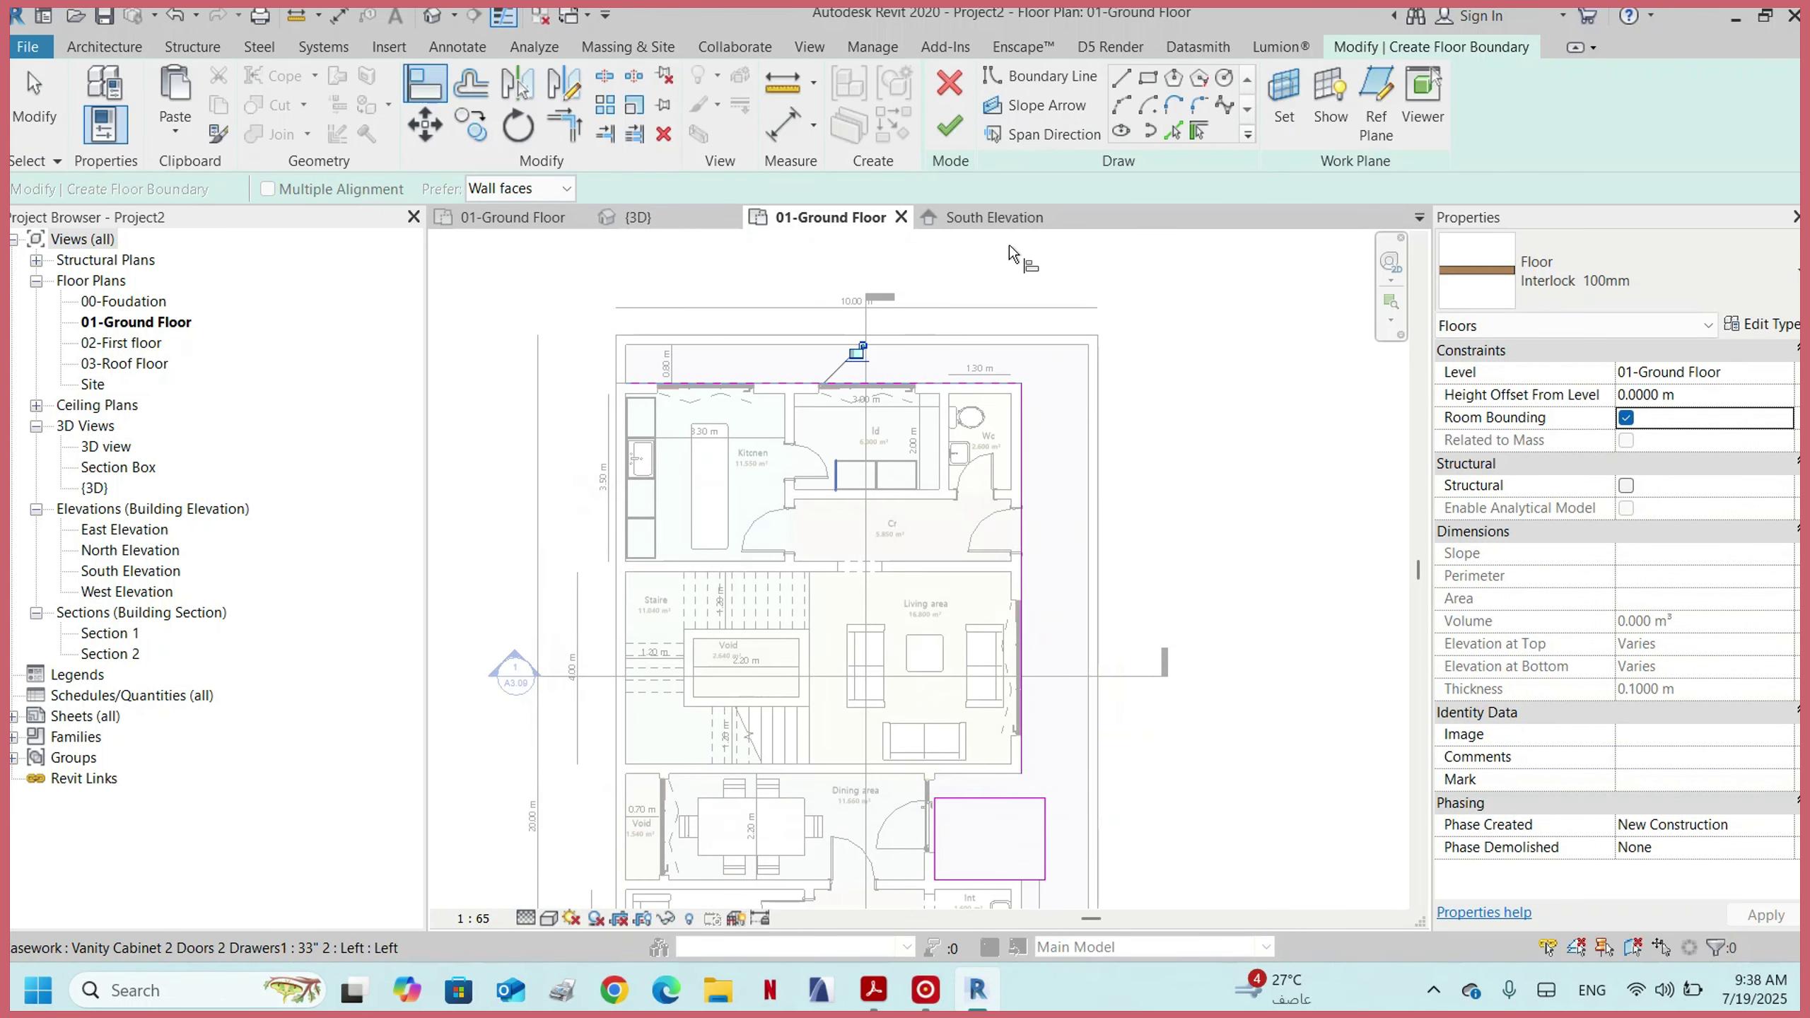
pyautogui.press('Escape')
pyautogui.press('Escape')
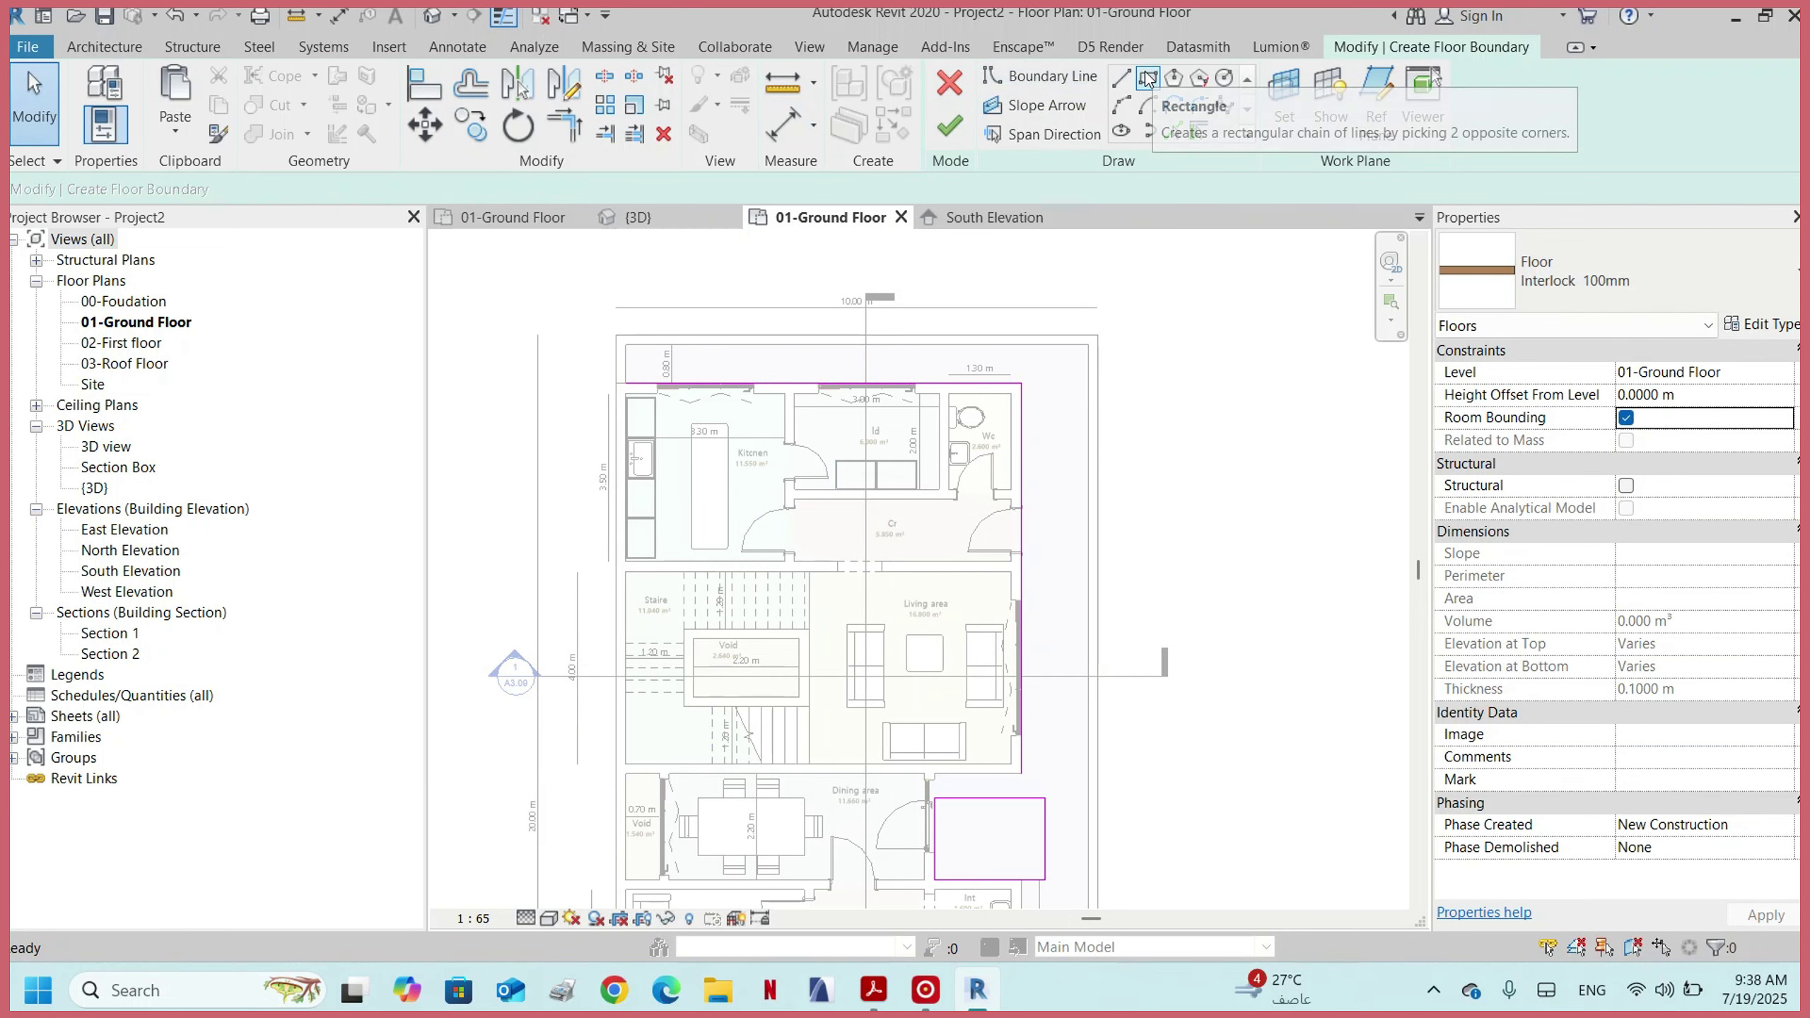
# - Draw an outer boundary chain from the kitchen's outer corner across the rear and about 8.9 m along the side to the dining door rectangle
pyautogui.click(1124, 77)
pyautogui.scroll(5, 613, 374)
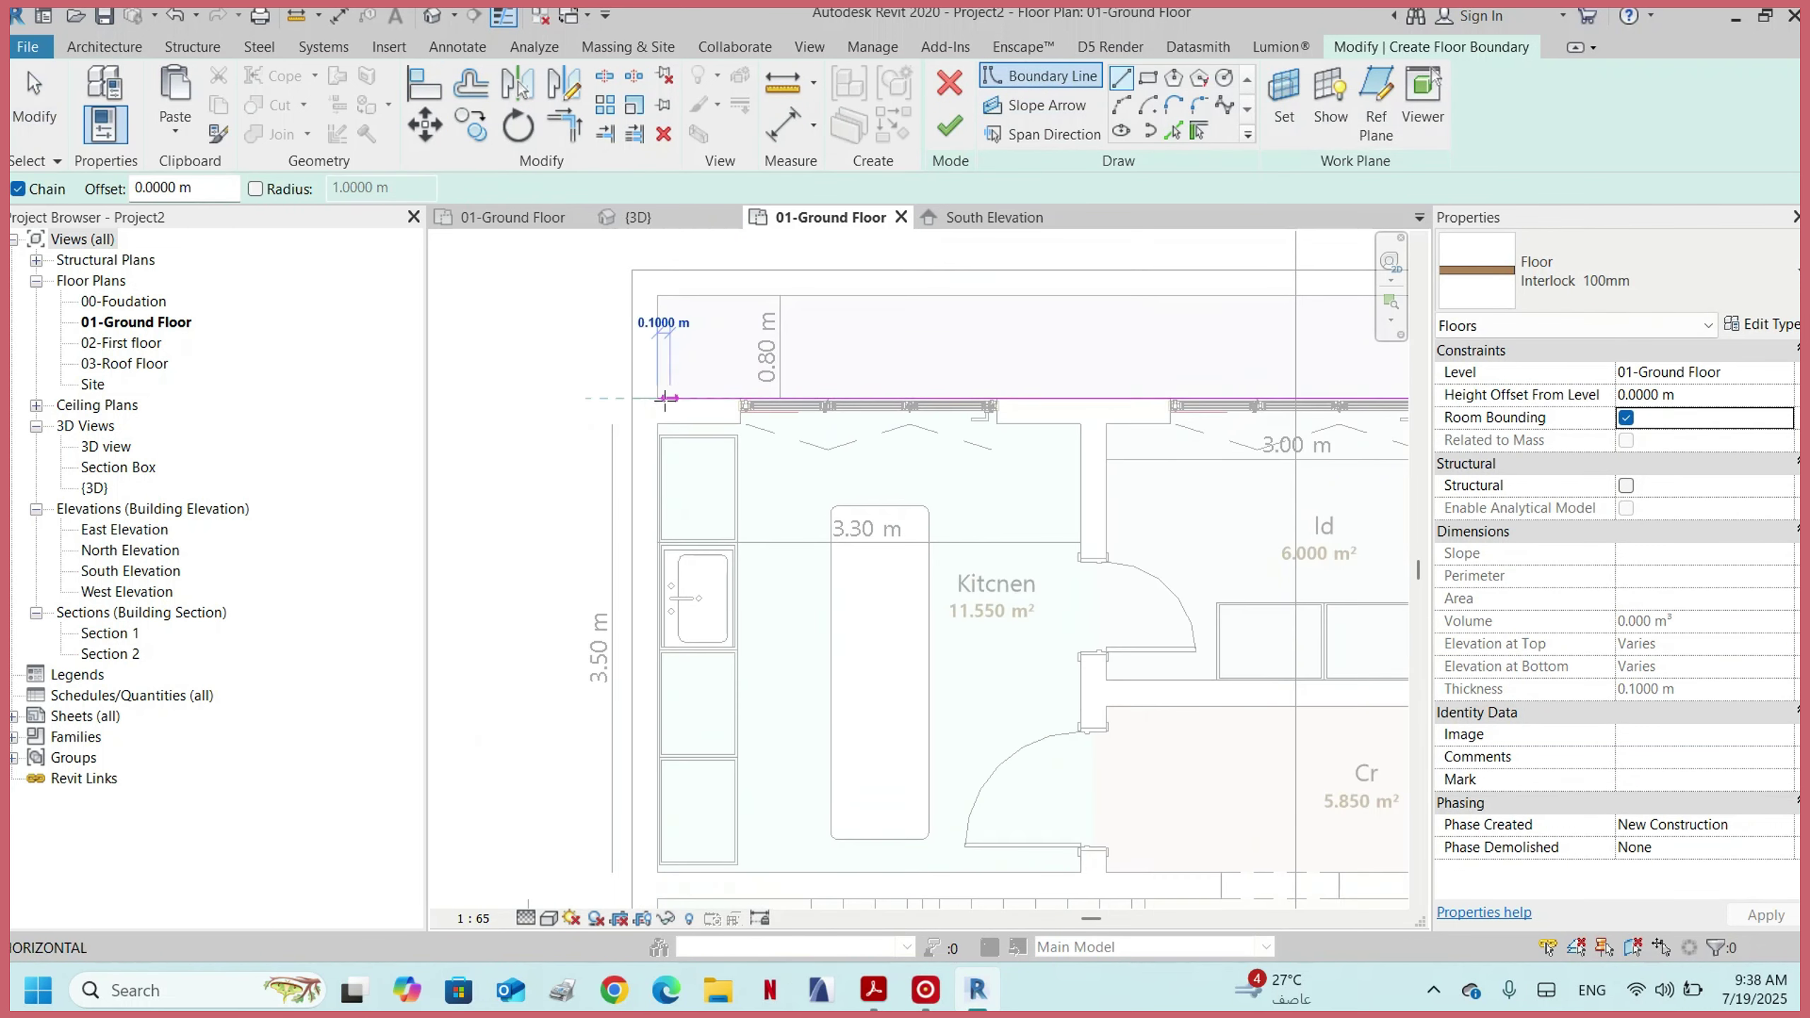
pyautogui.click(681, 399)
pyautogui.scroll(-5, 835, 363)
pyautogui.scroll(5, 835, 364)
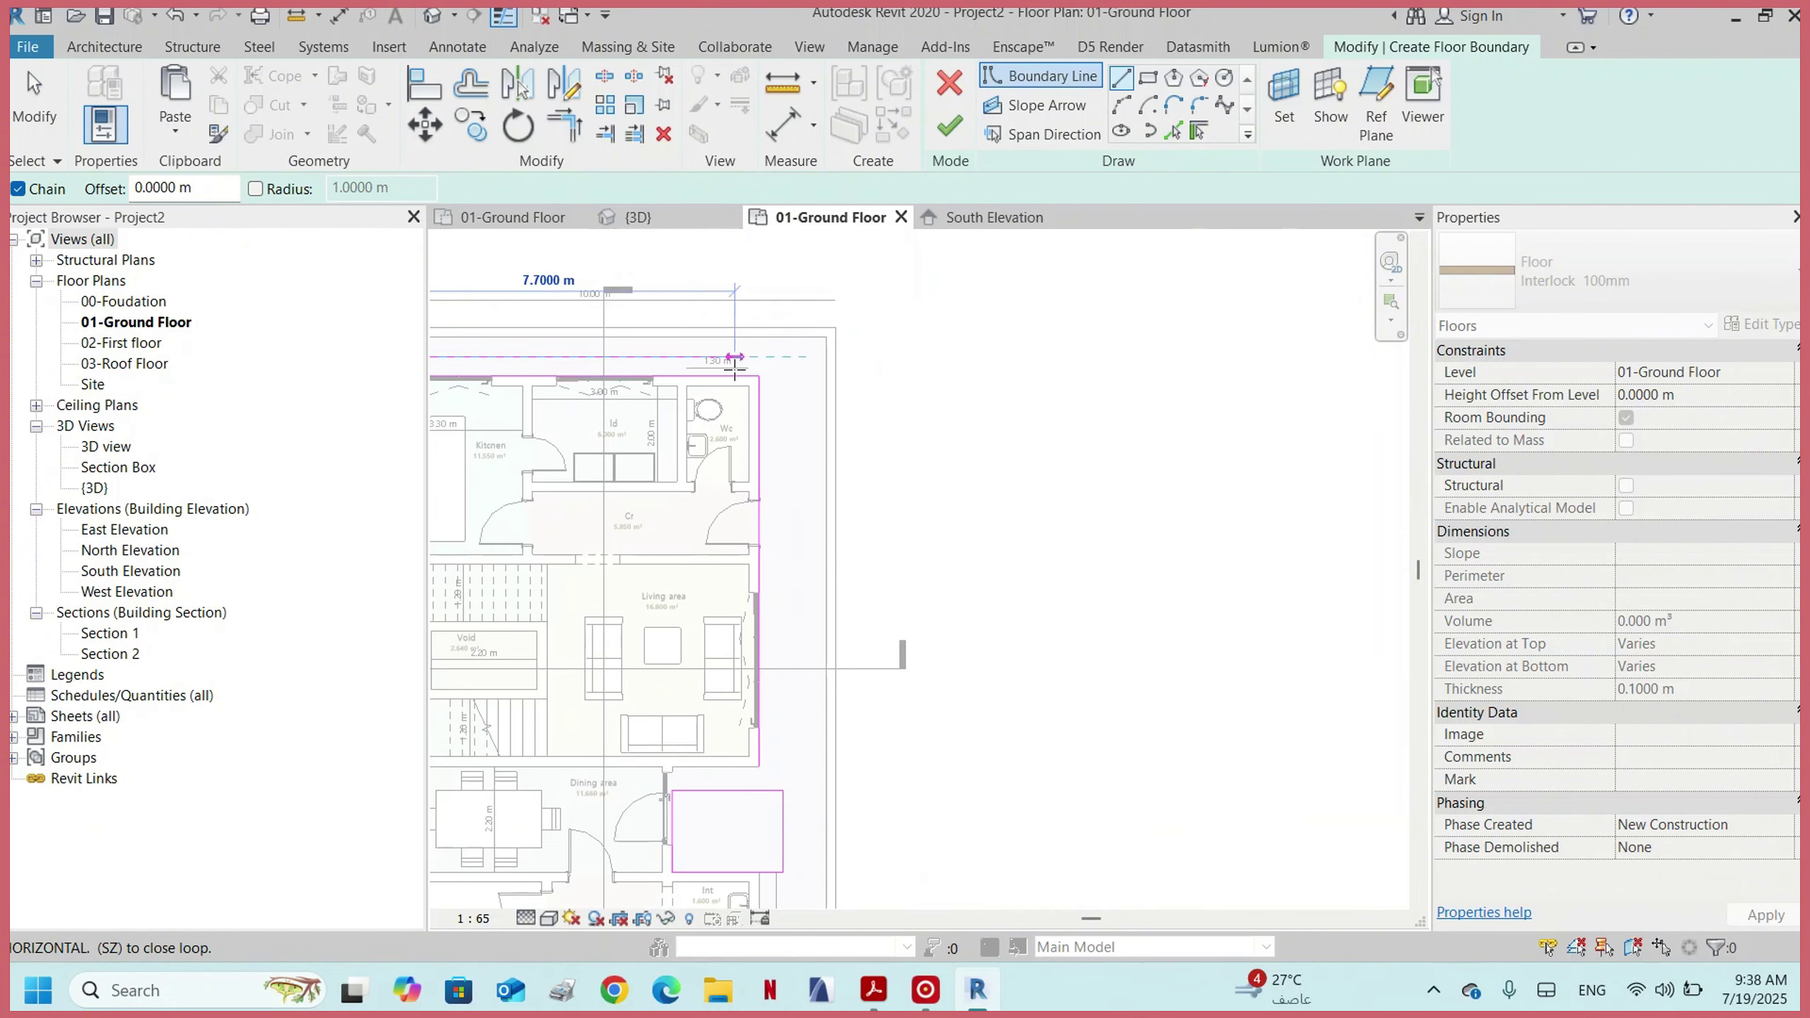
pyautogui.click(801, 352)
pyautogui.scroll(-5, 800, 354)
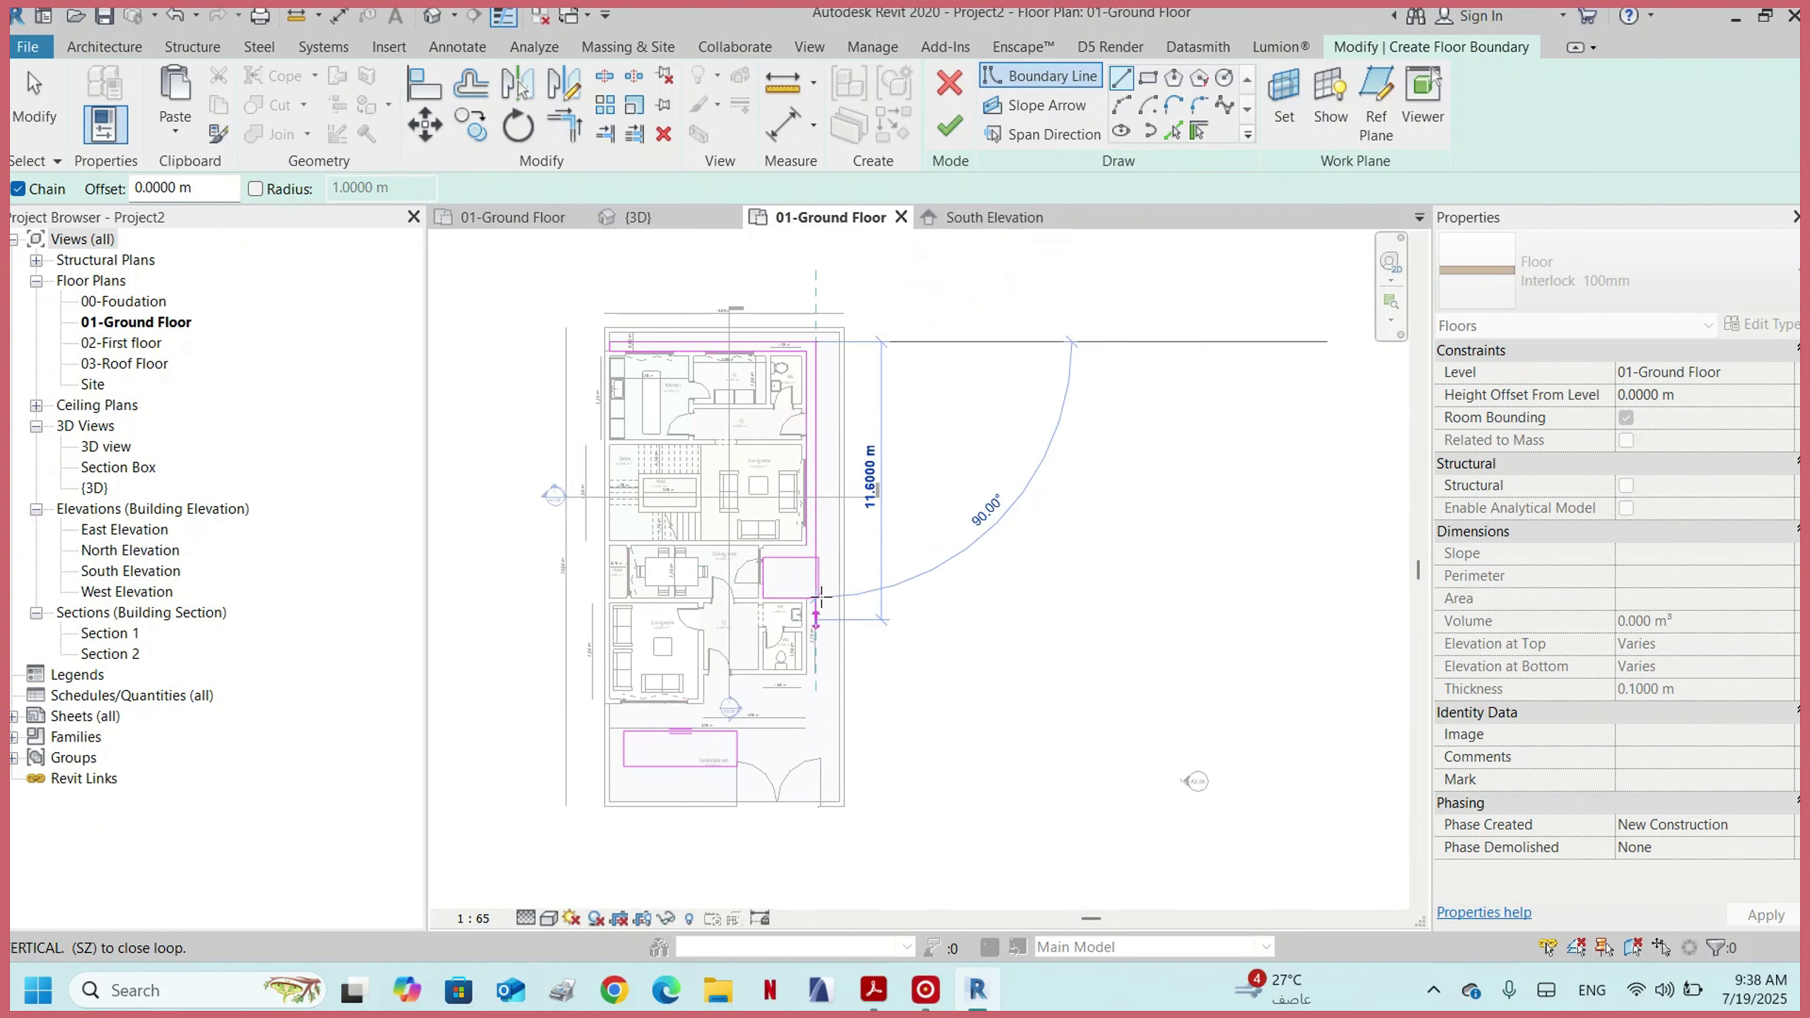
pyautogui.scroll(5, 820, 540)
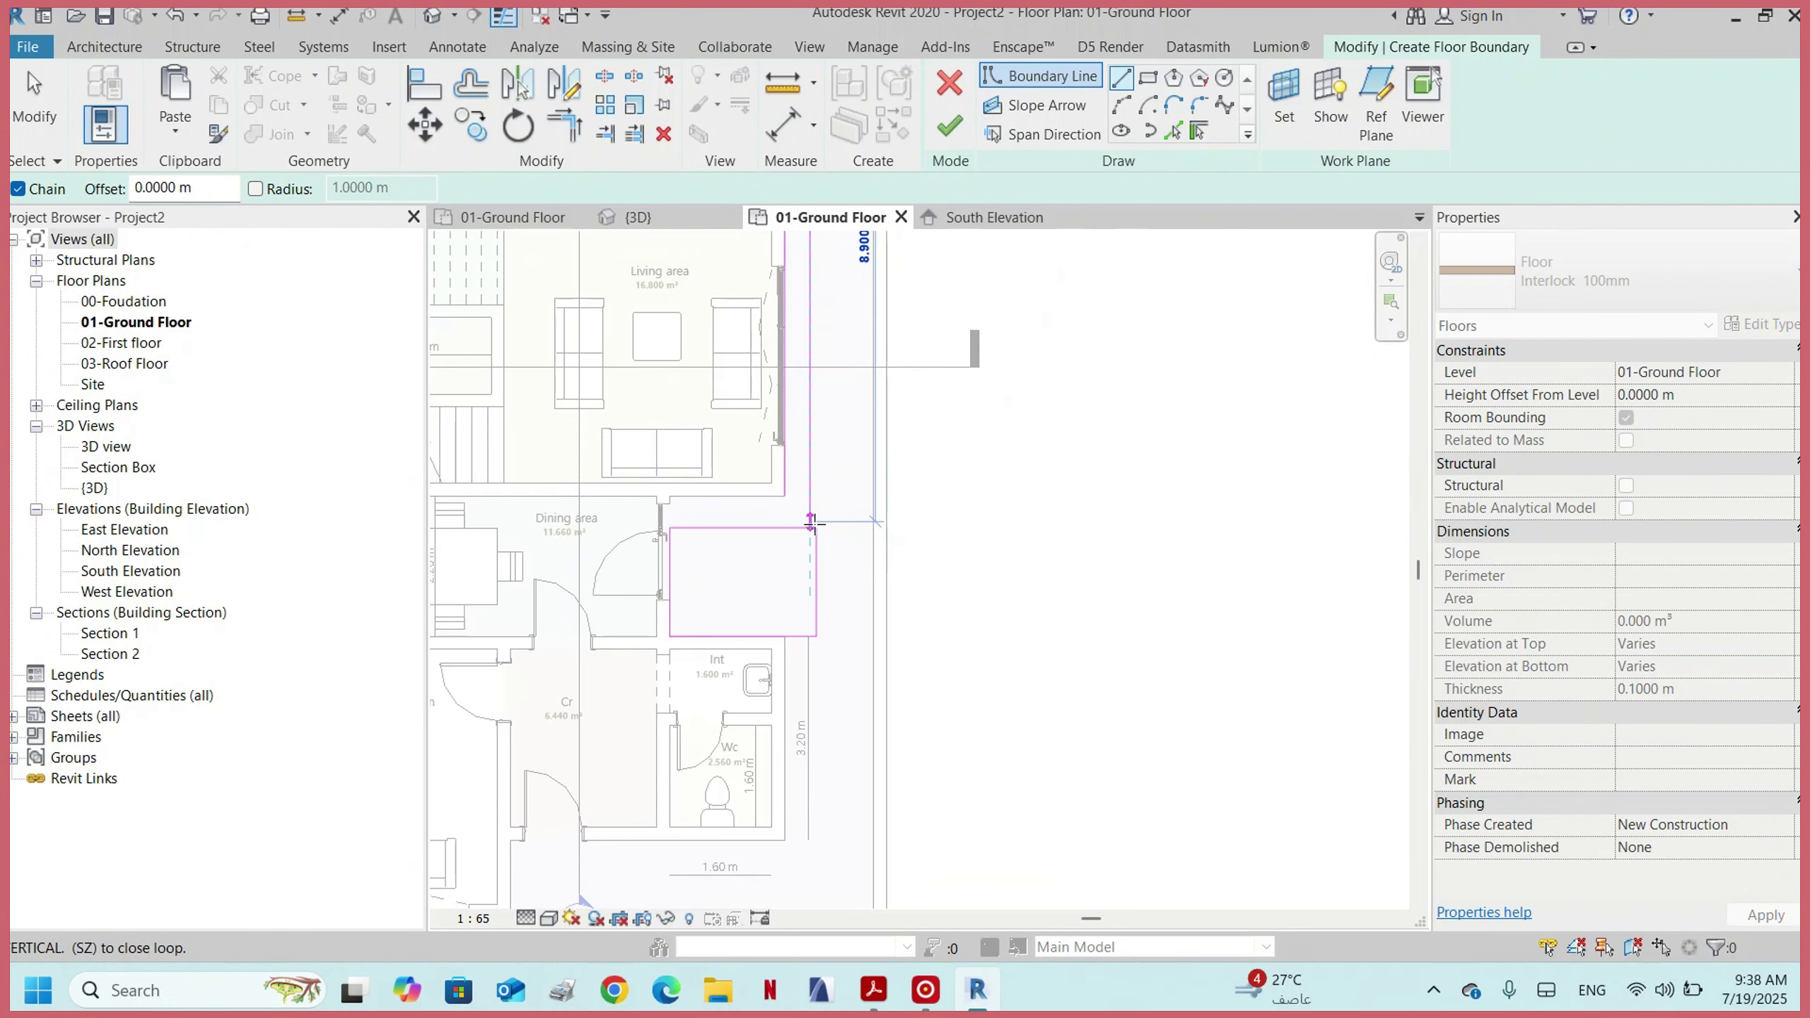
pyautogui.click(812, 522)
# - Continue the outer boundary 5 m past the Int and Wc, return 0.4 m to the wall corner, and follow the wall back to the rectangle
pyautogui.scroll(-3, 869, 506)
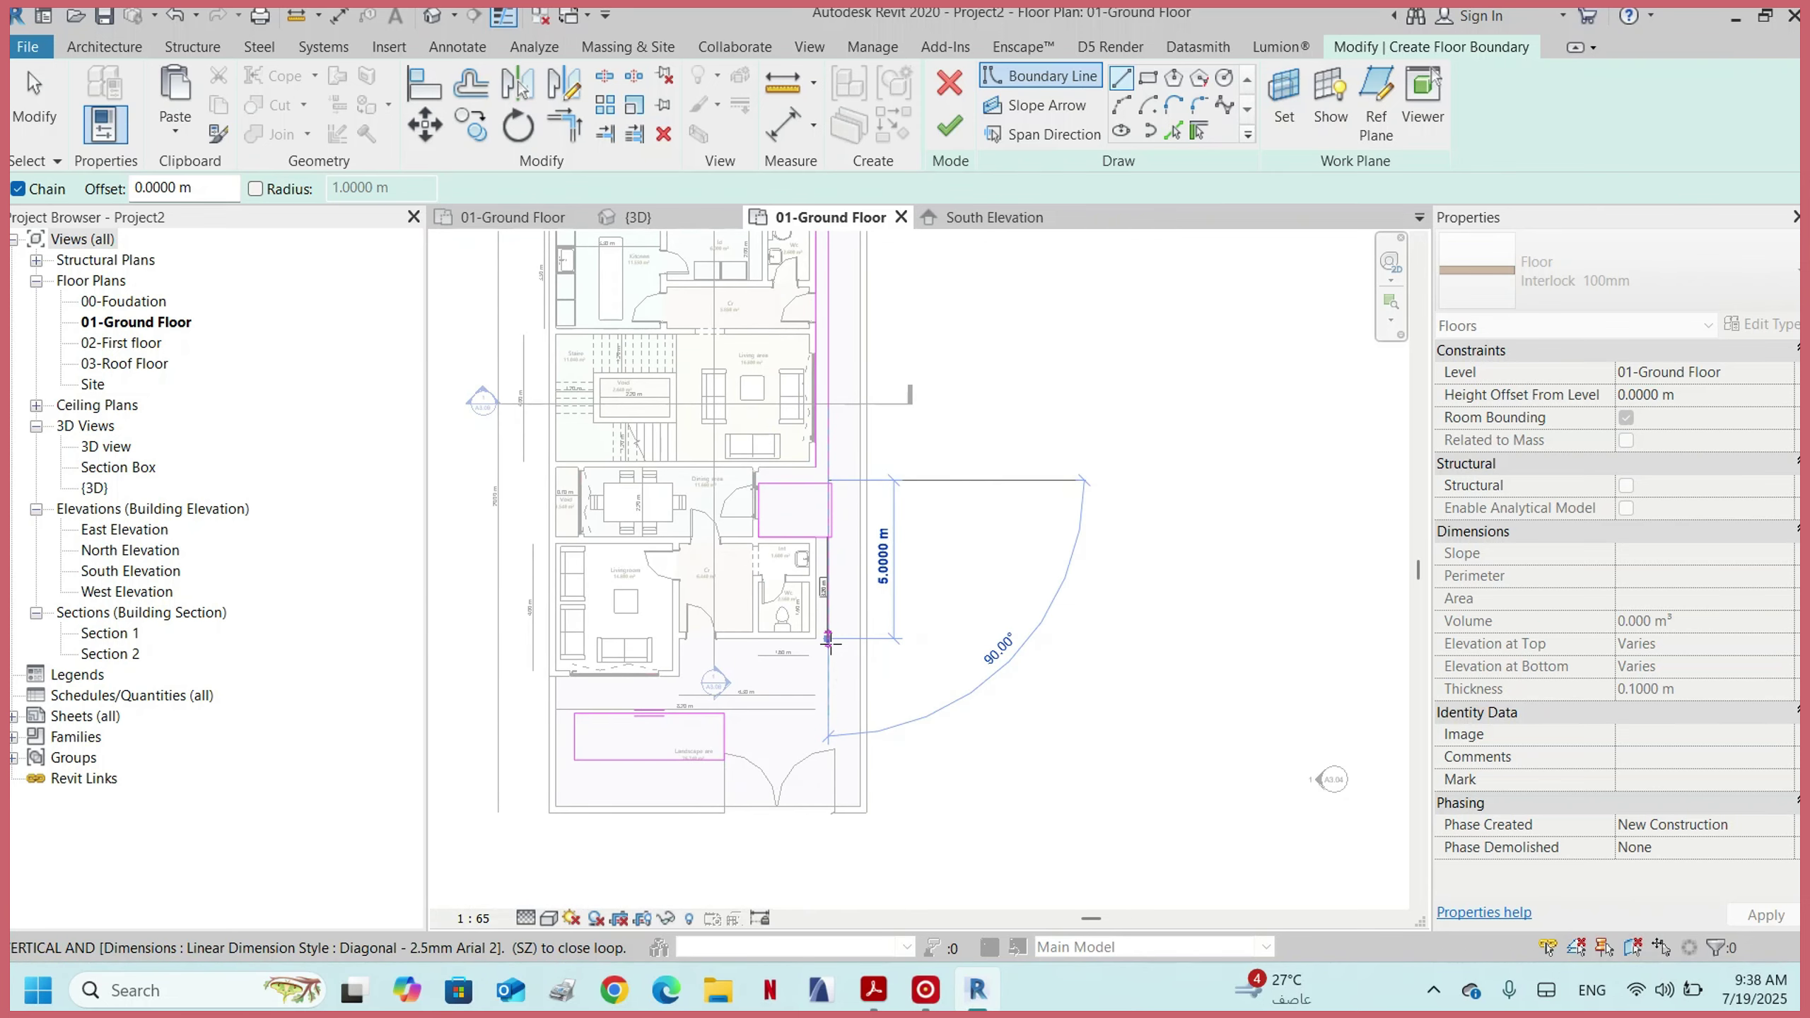
pyautogui.click(828, 641)
pyautogui.scroll(4, 820, 634)
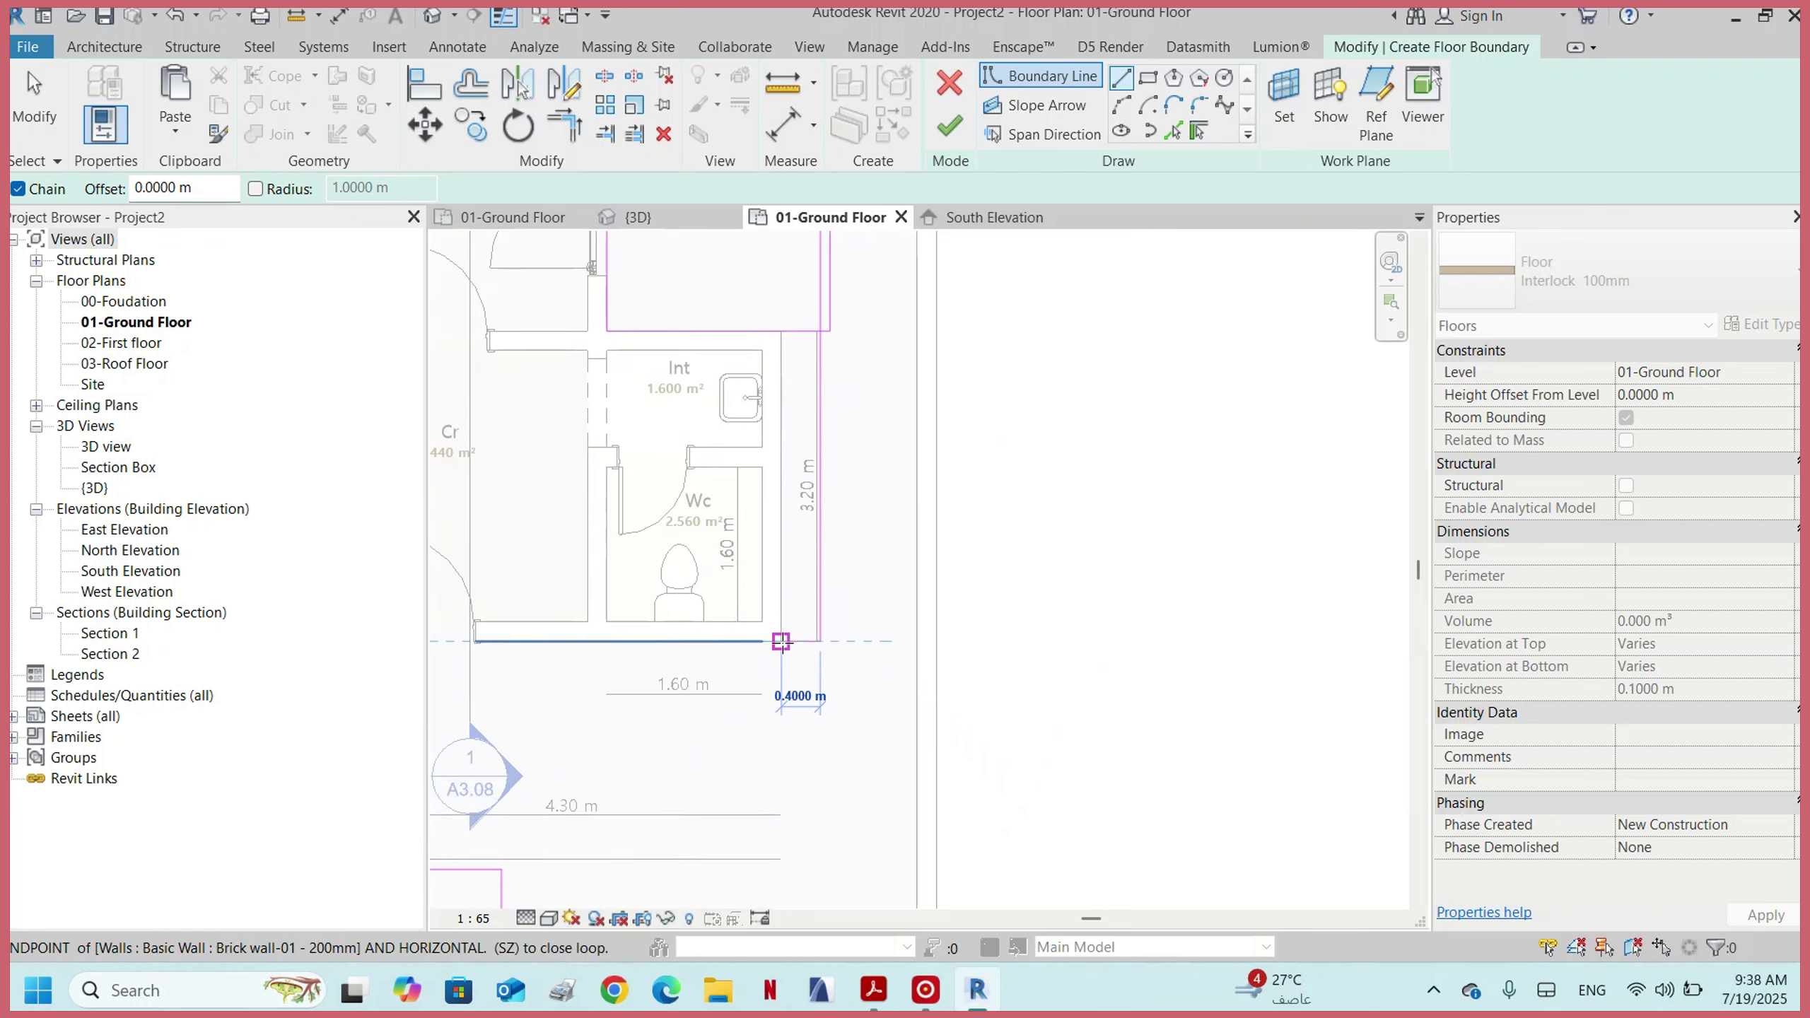
pyautogui.click(781, 641)
pyautogui.scroll(-3, 781, 641)
pyautogui.scroll(2, 784, 499)
pyautogui.click(781, 330)
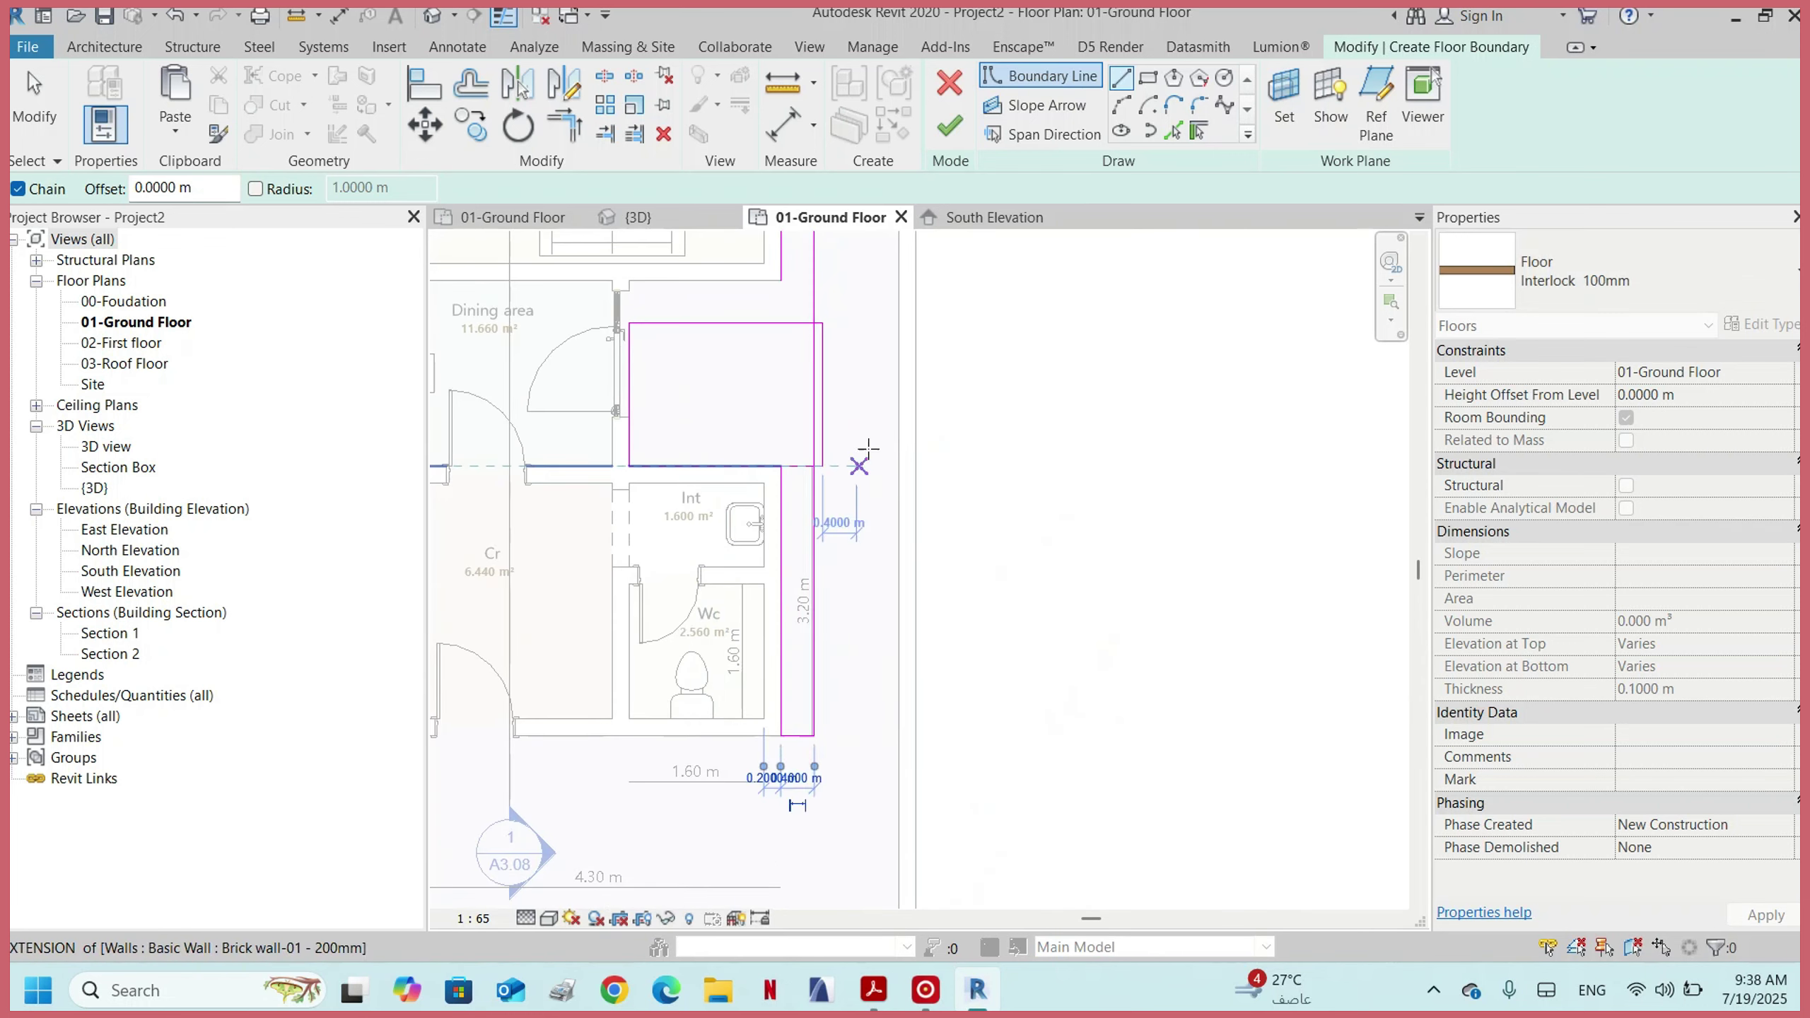
pyautogui.press('Escape')
pyautogui.press('Escape')
# - Delete the outer edge of the dining door rectangle and move the long side boundary line slightly outward
pyautogui.click(827, 376)
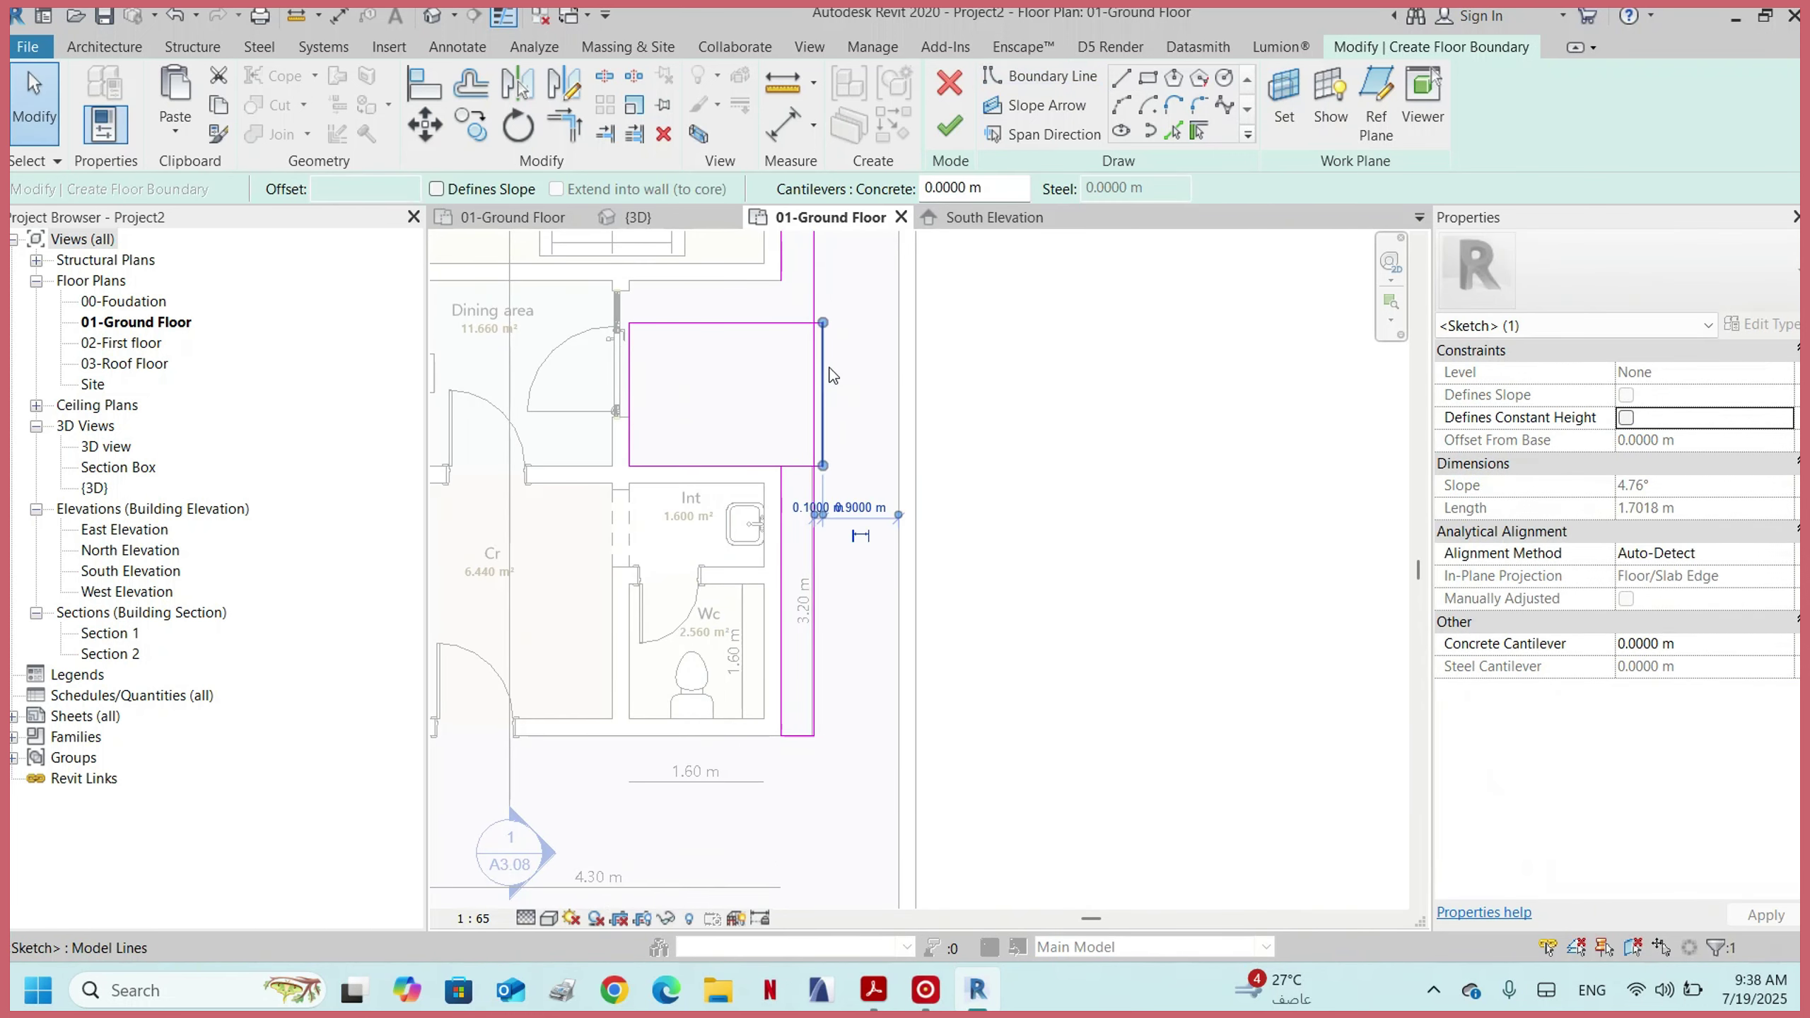
pyautogui.press('Delete')
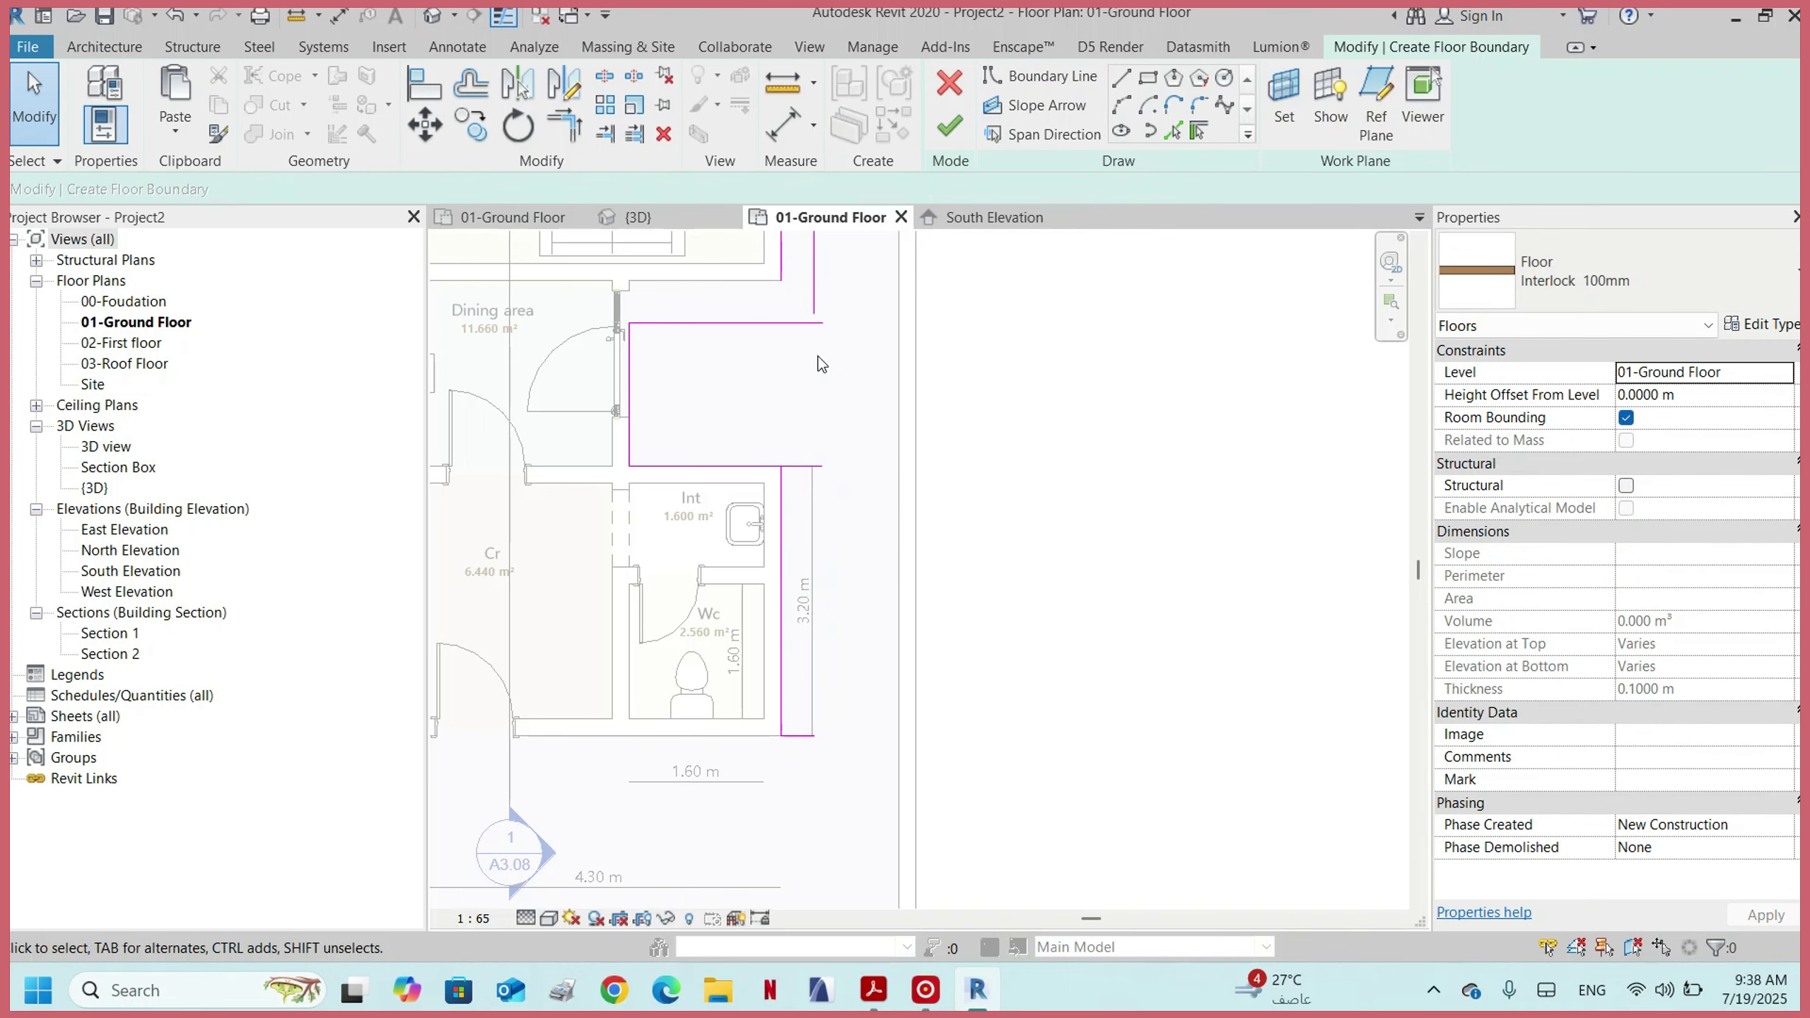
pyautogui.click(819, 265)
pyautogui.moveTo(824, 263); pyautogui.dragTo(839, 280)
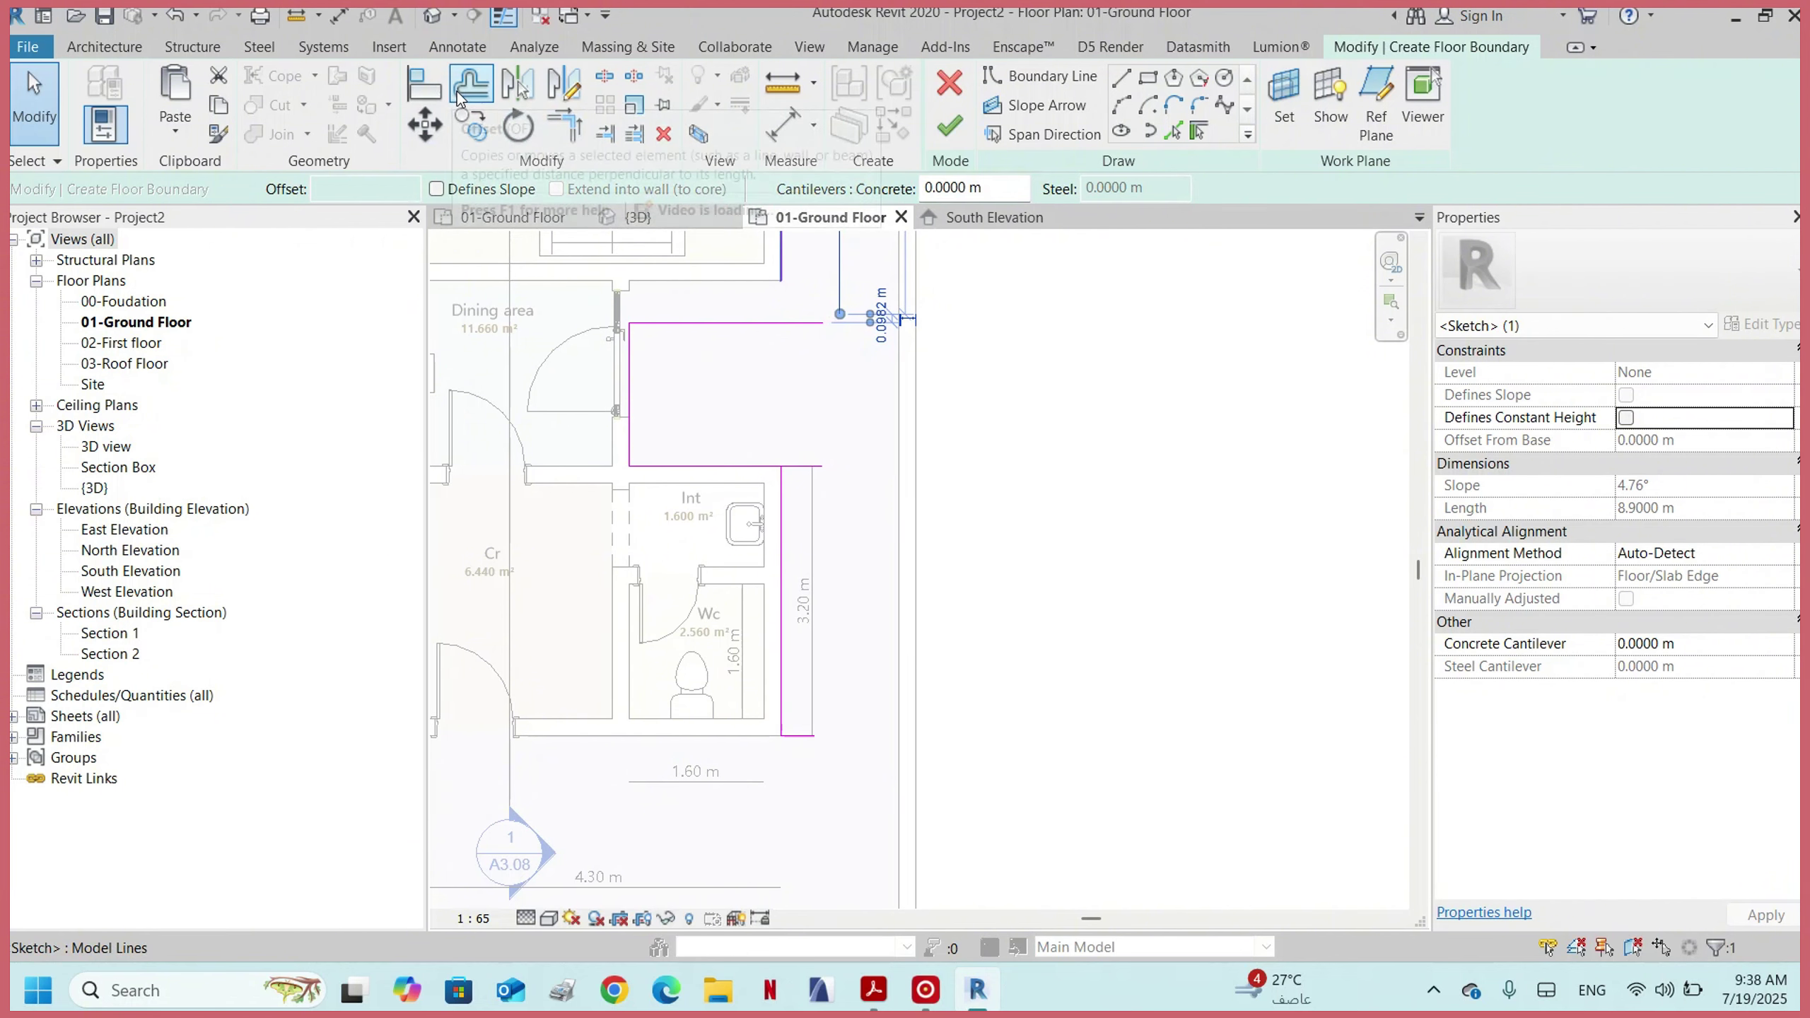
# - Trim the boundary lines into corners around the dining door recess and extend the side line to the short line by the Wc
pyautogui.click(565, 124)
pyautogui.scroll(-2, 716, 435)
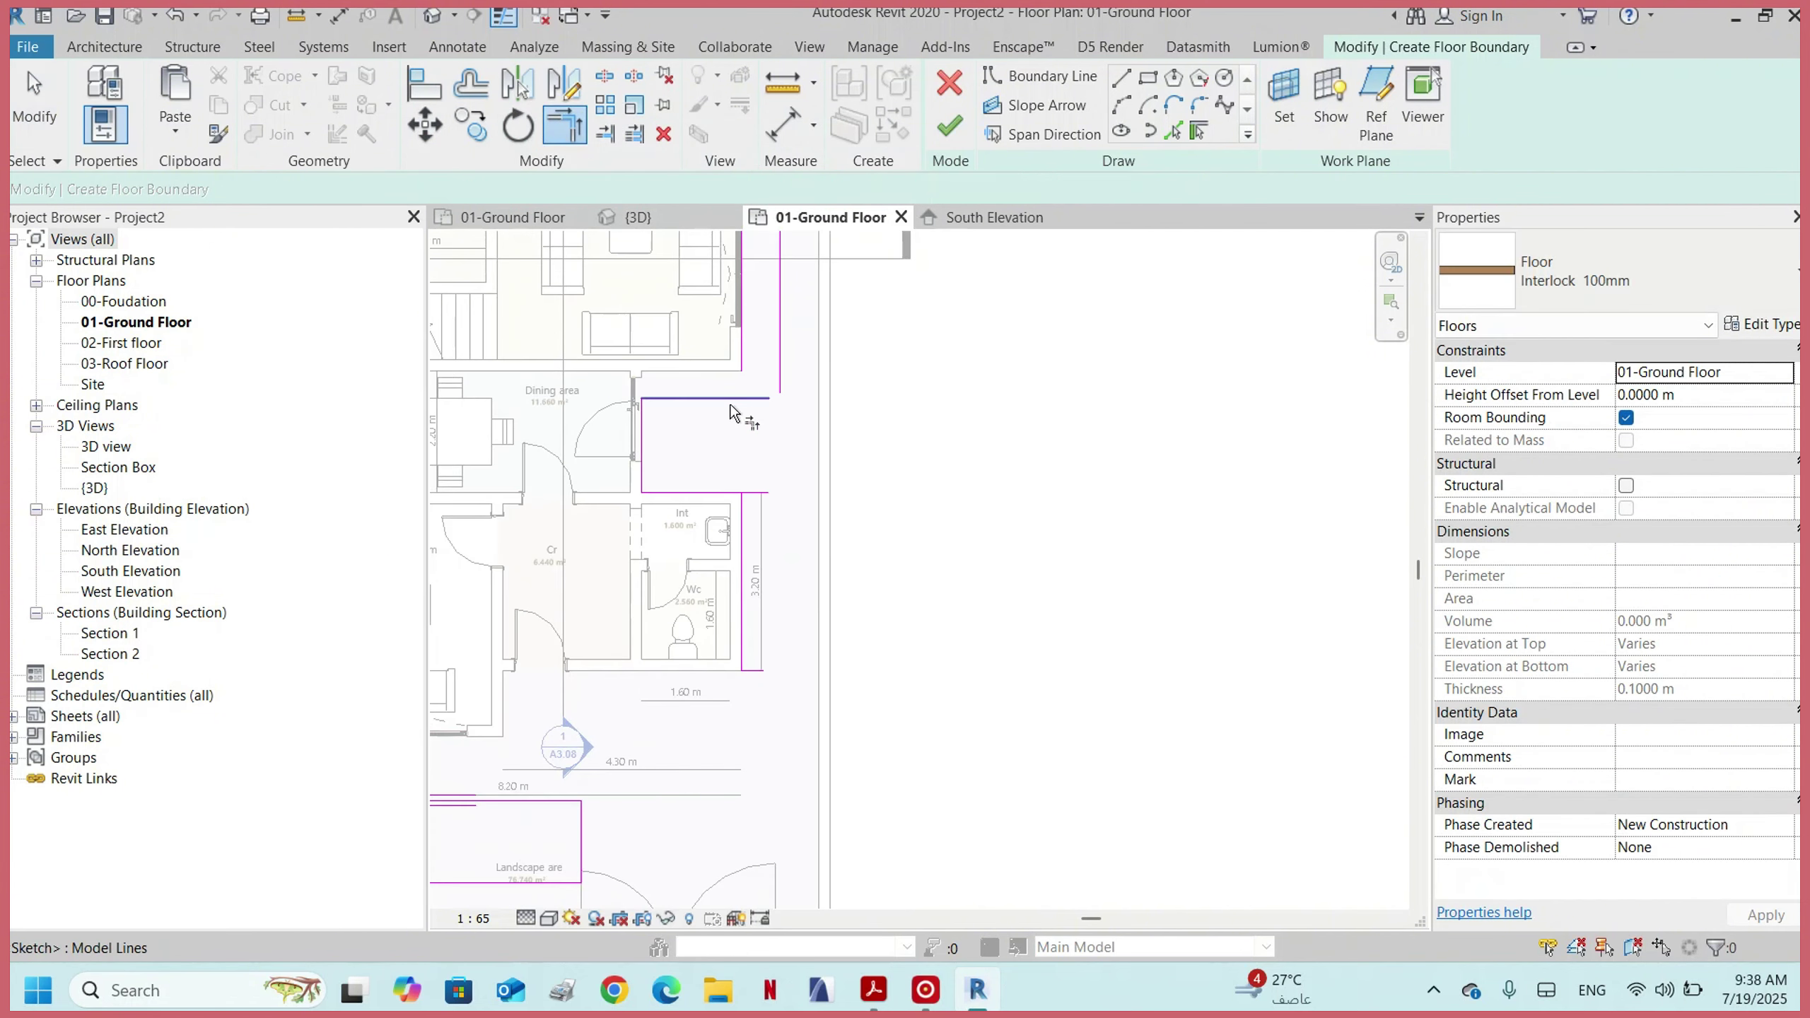
pyautogui.hotkey('ctrl', 'z')
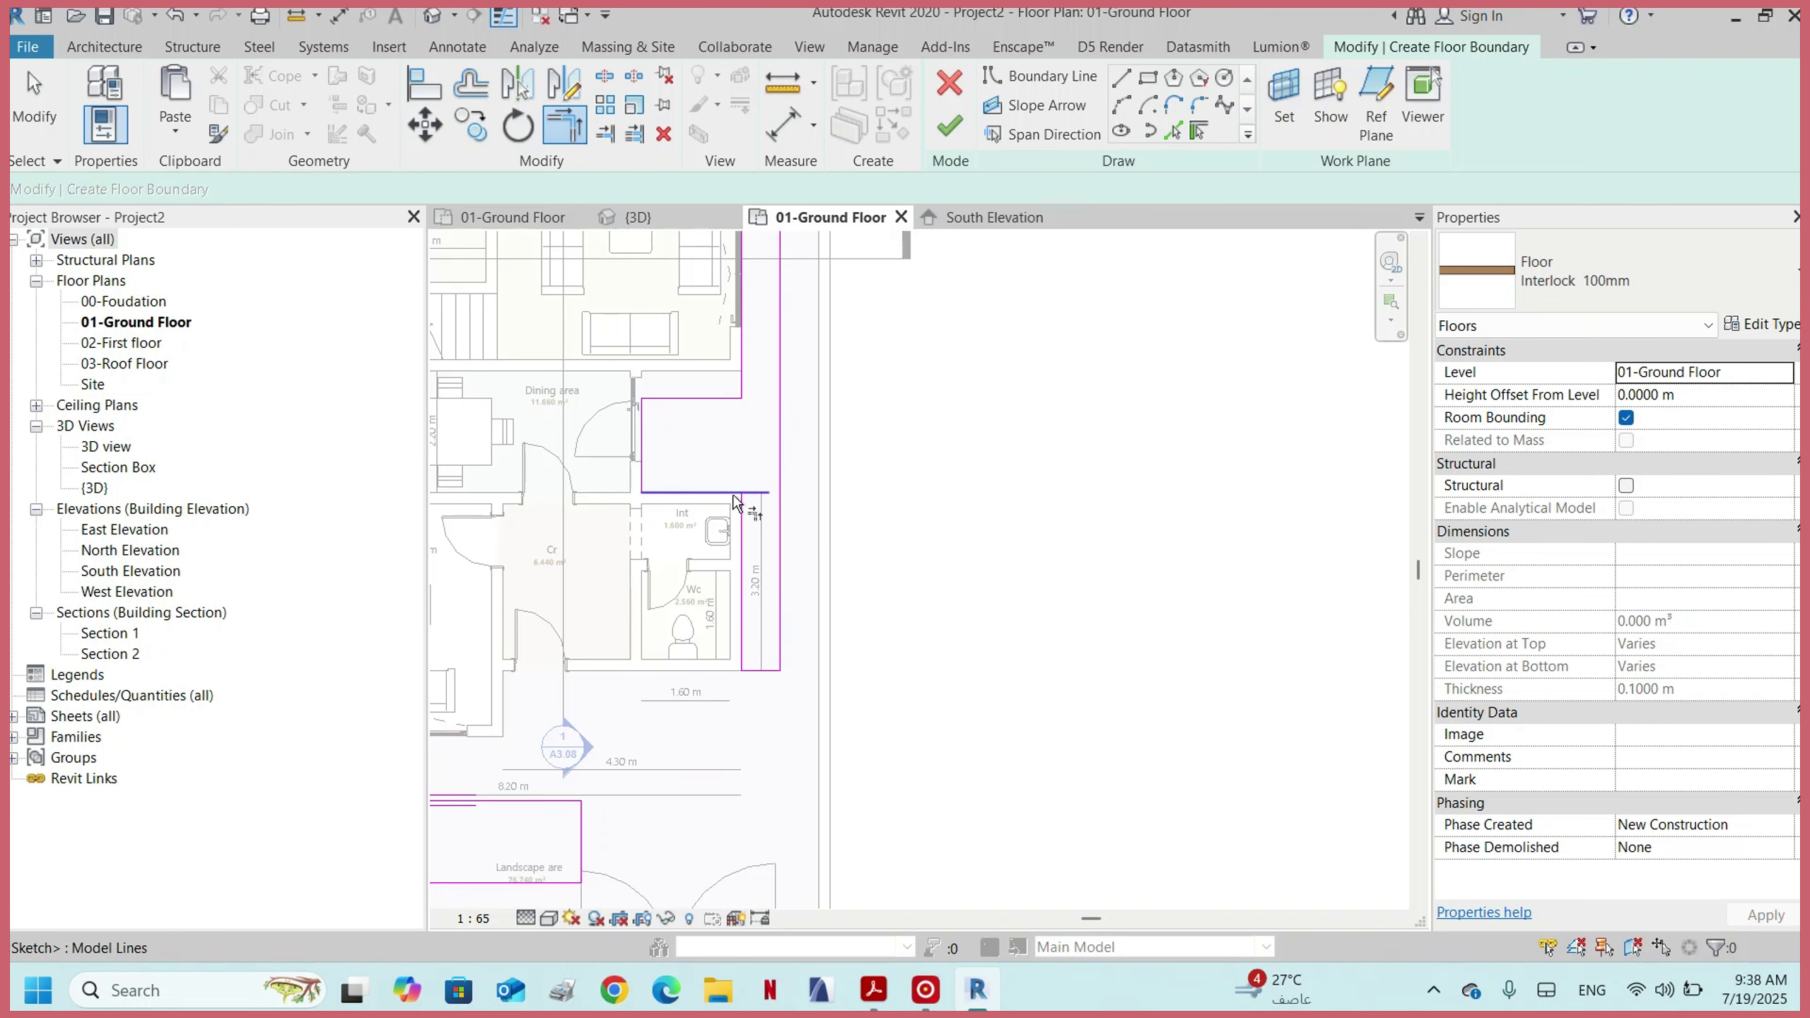
pyautogui.scroll(-2, 793, 451)
pyautogui.scroll(4, 654, 724)
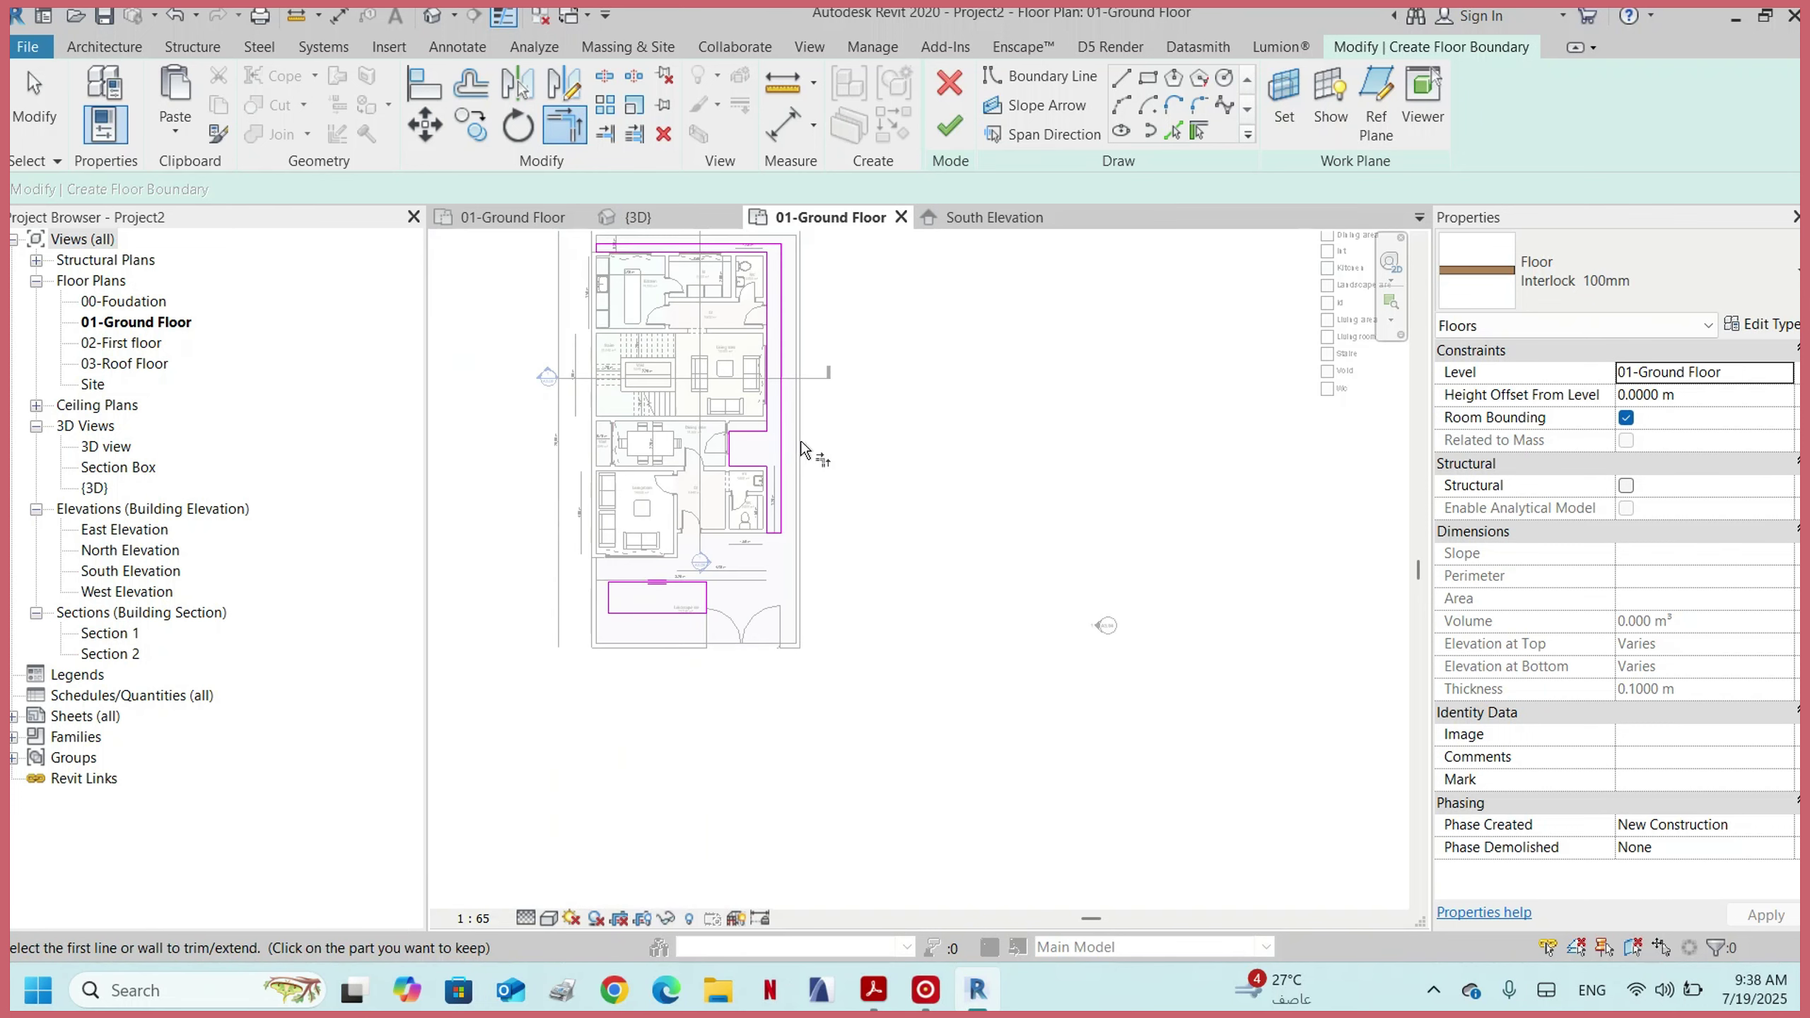
# - Draw a 5.3 m boundary line from the front fence wall beside the gate to the end of the side boundary line
pyautogui.click(1069, 77)
pyautogui.scroll(1, 923, 695)
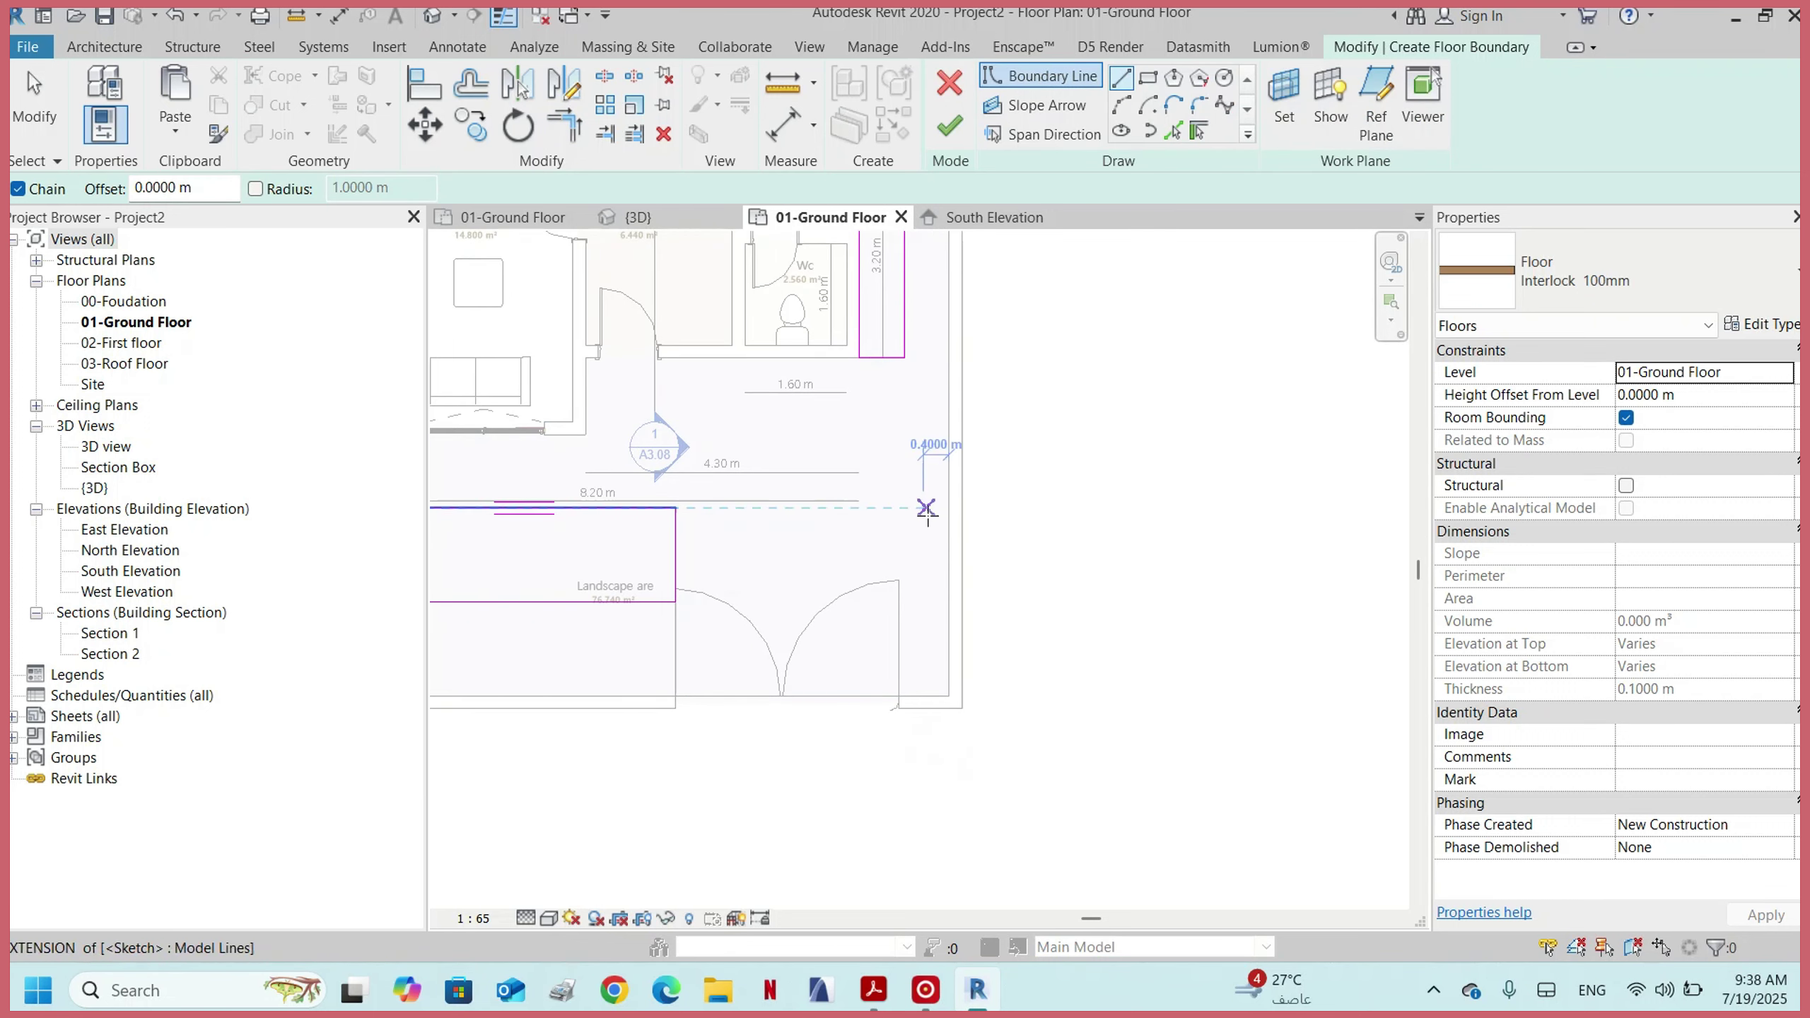
pyautogui.click(903, 695)
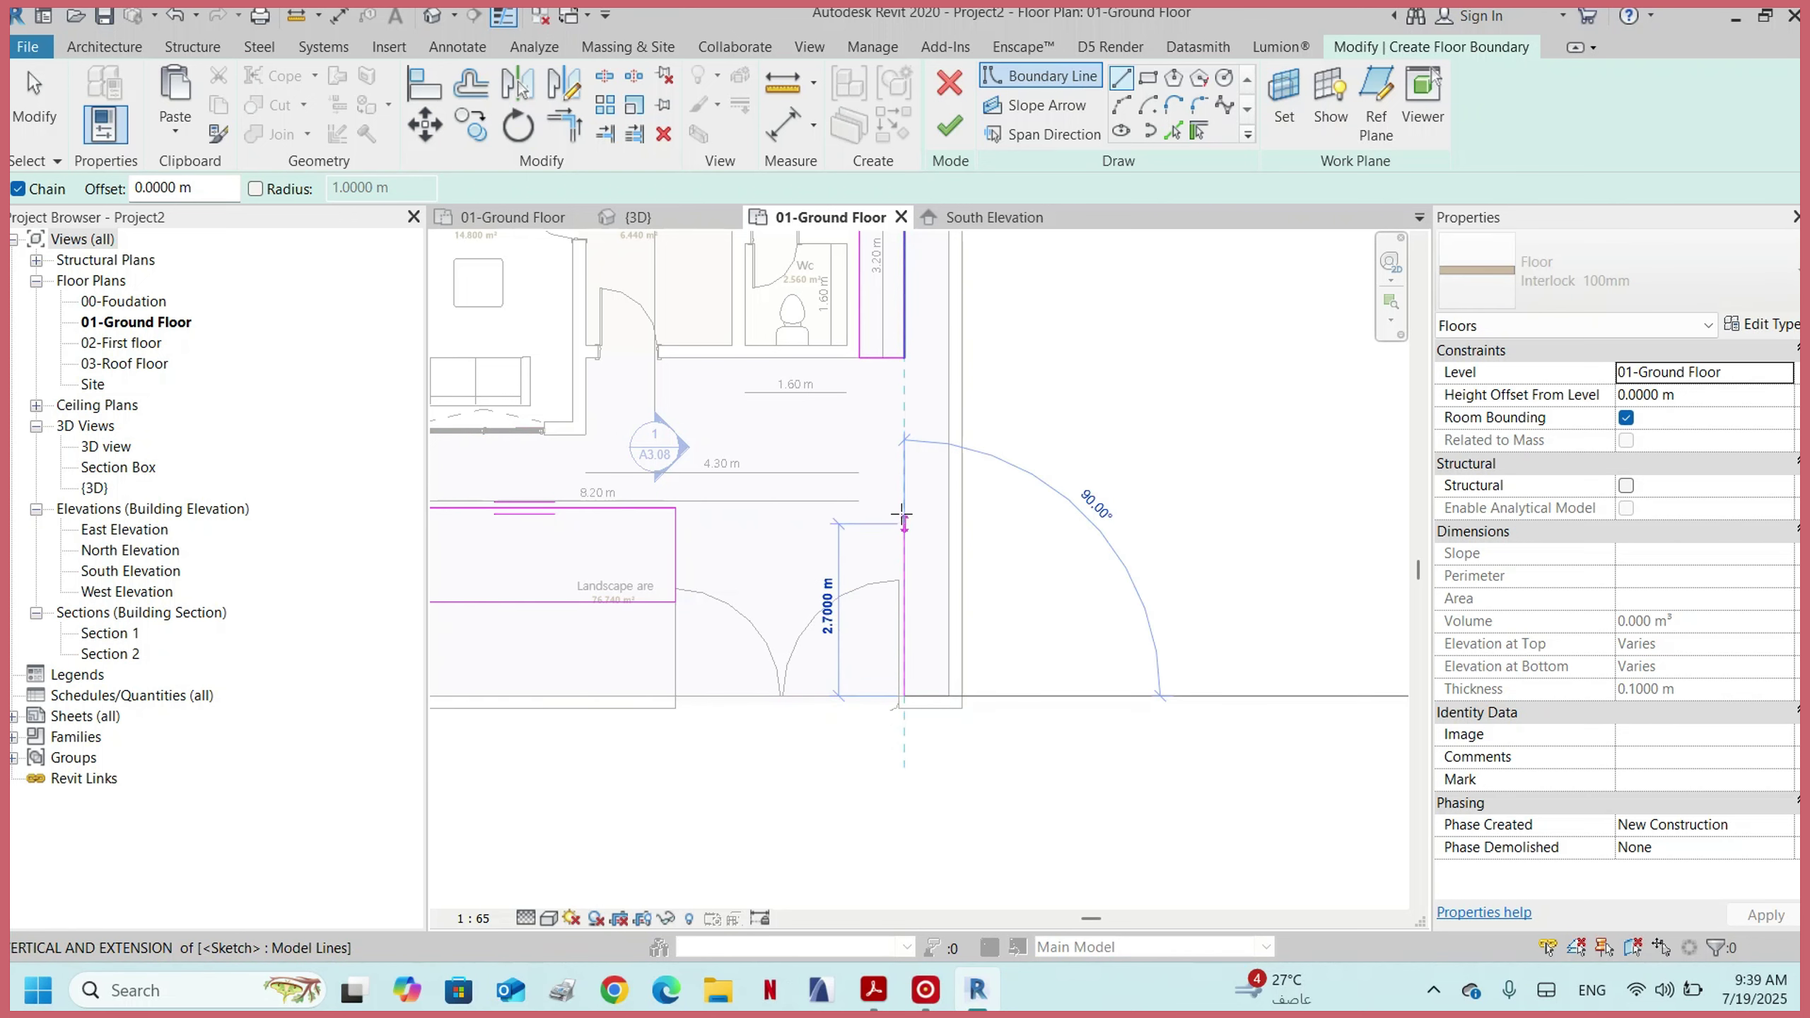
pyautogui.click(905, 359)
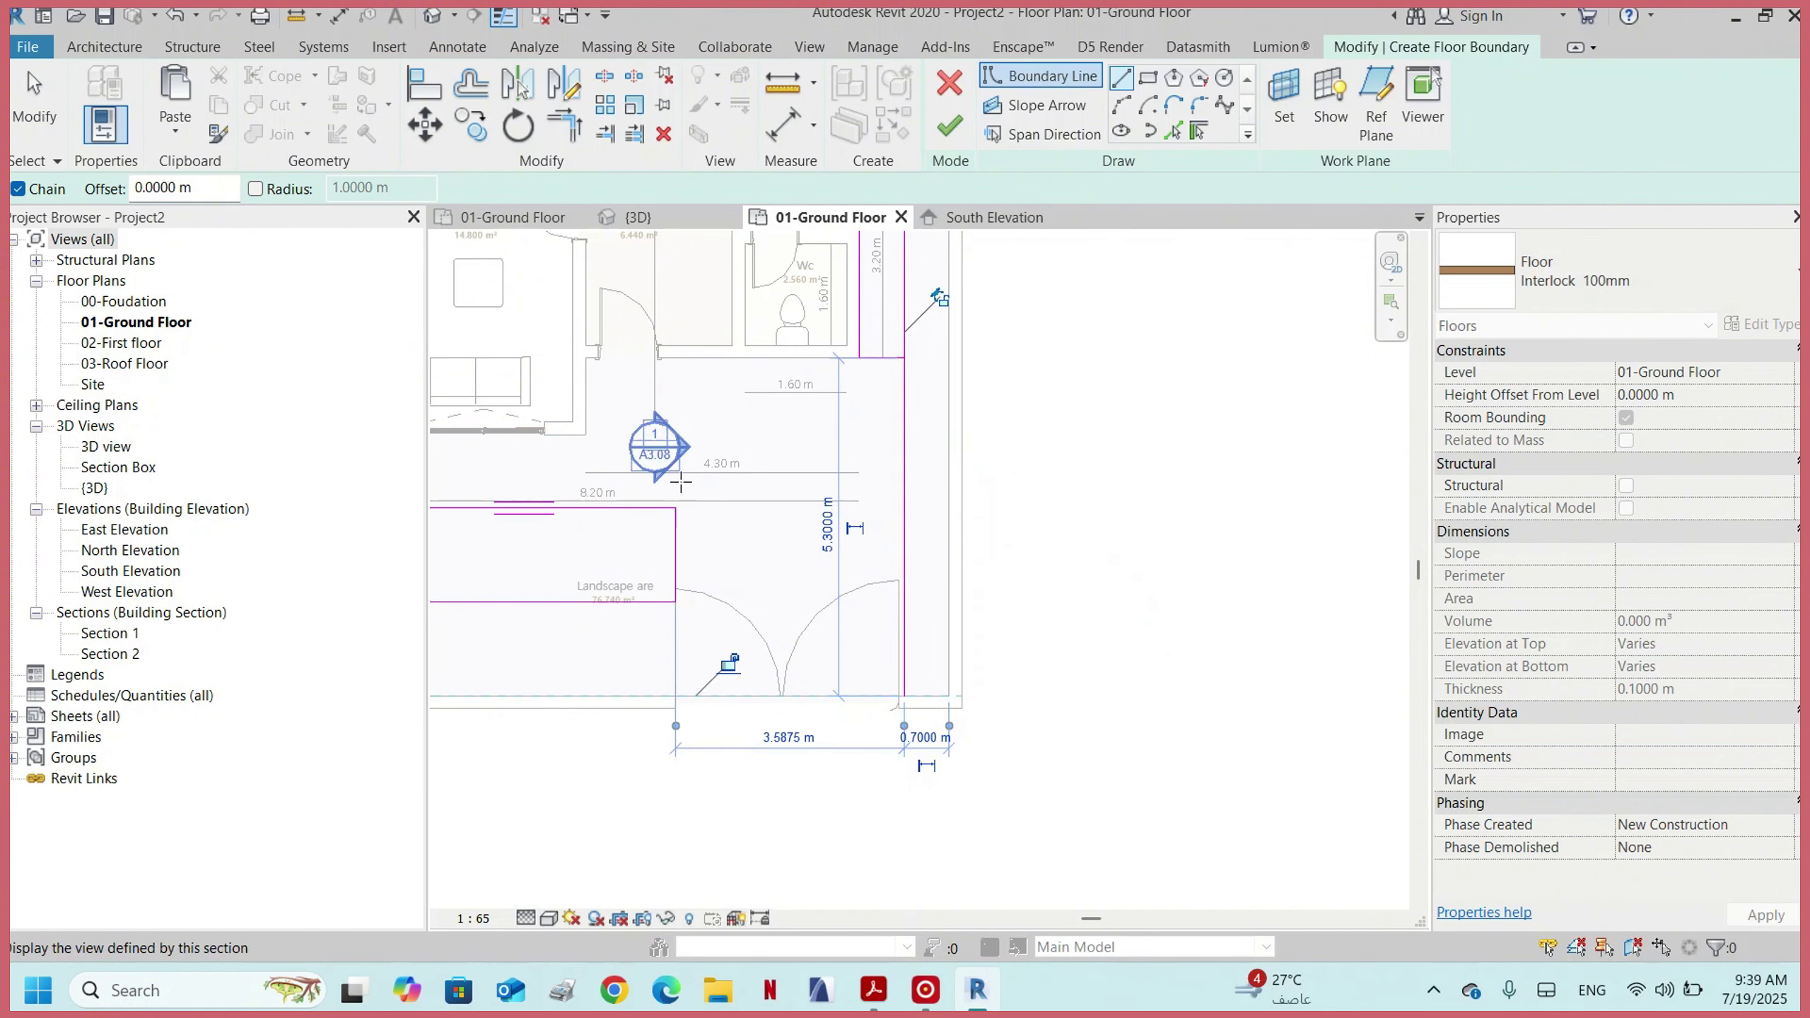
# - Draw a boundary line between the wall corner beside the entrance door and the near edge of the front landscape rectangle
pyautogui.scroll(3, 491, 392)
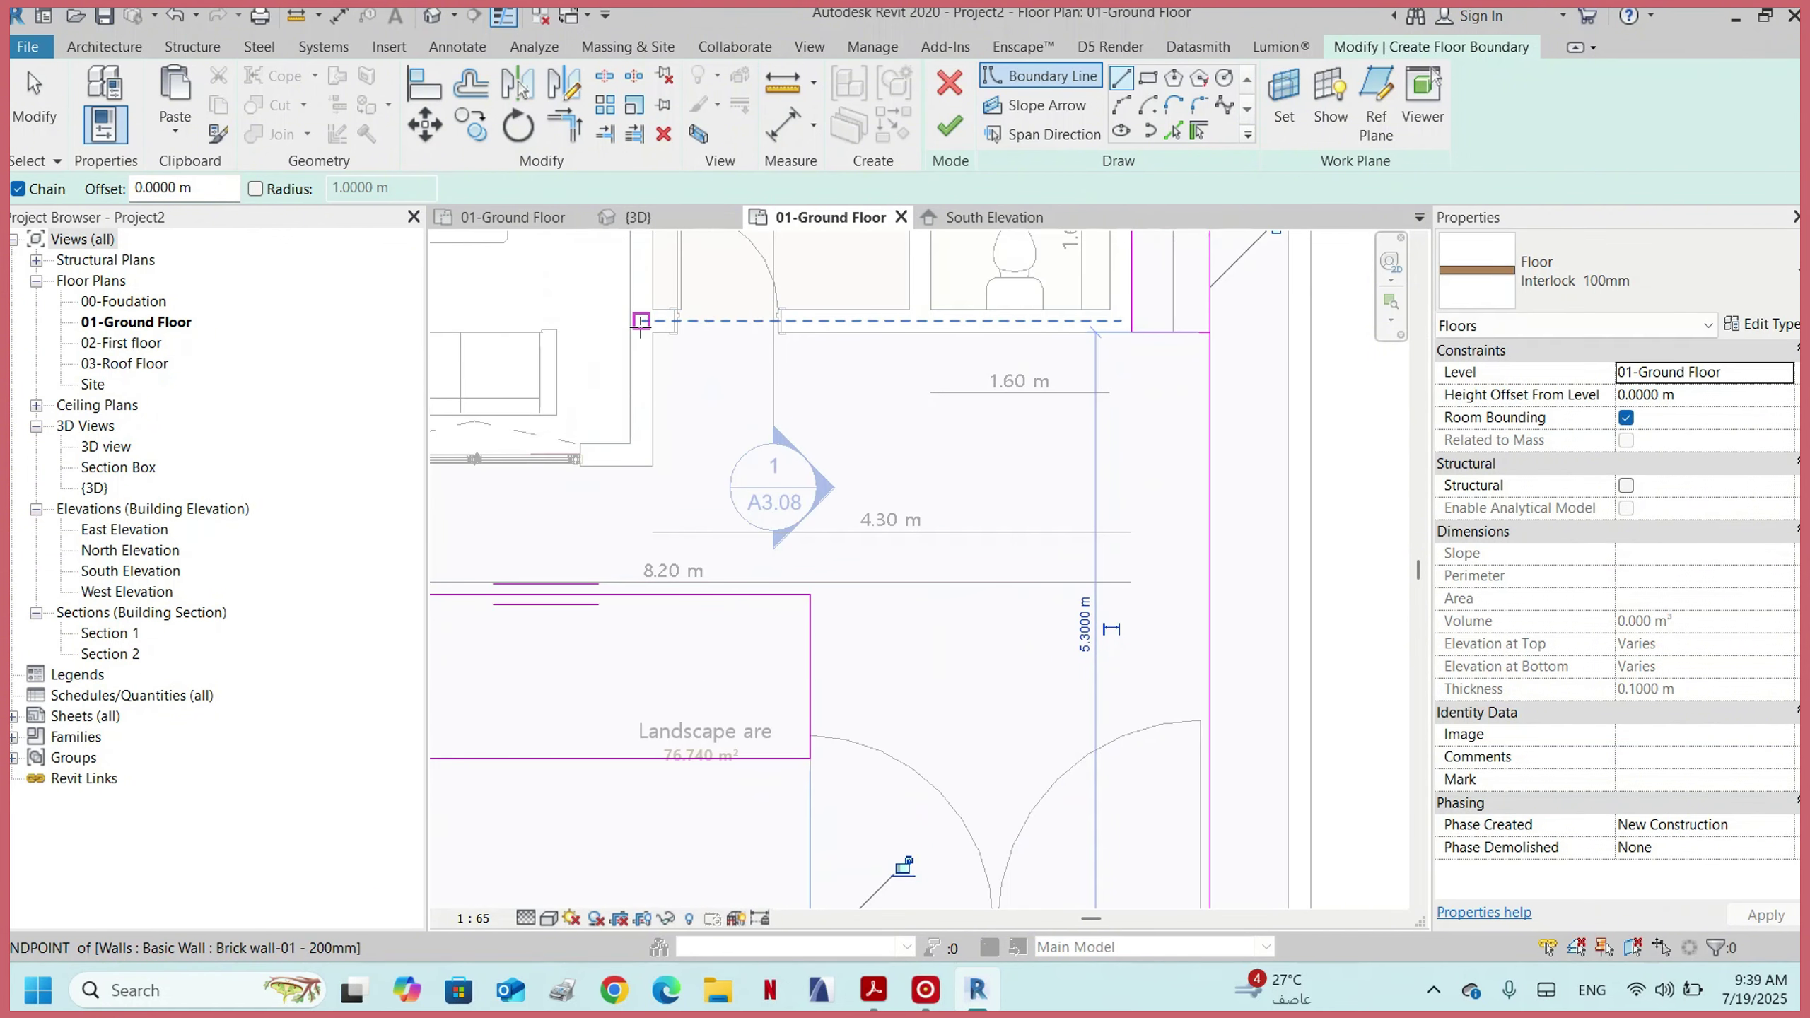
pyautogui.click(651, 331)
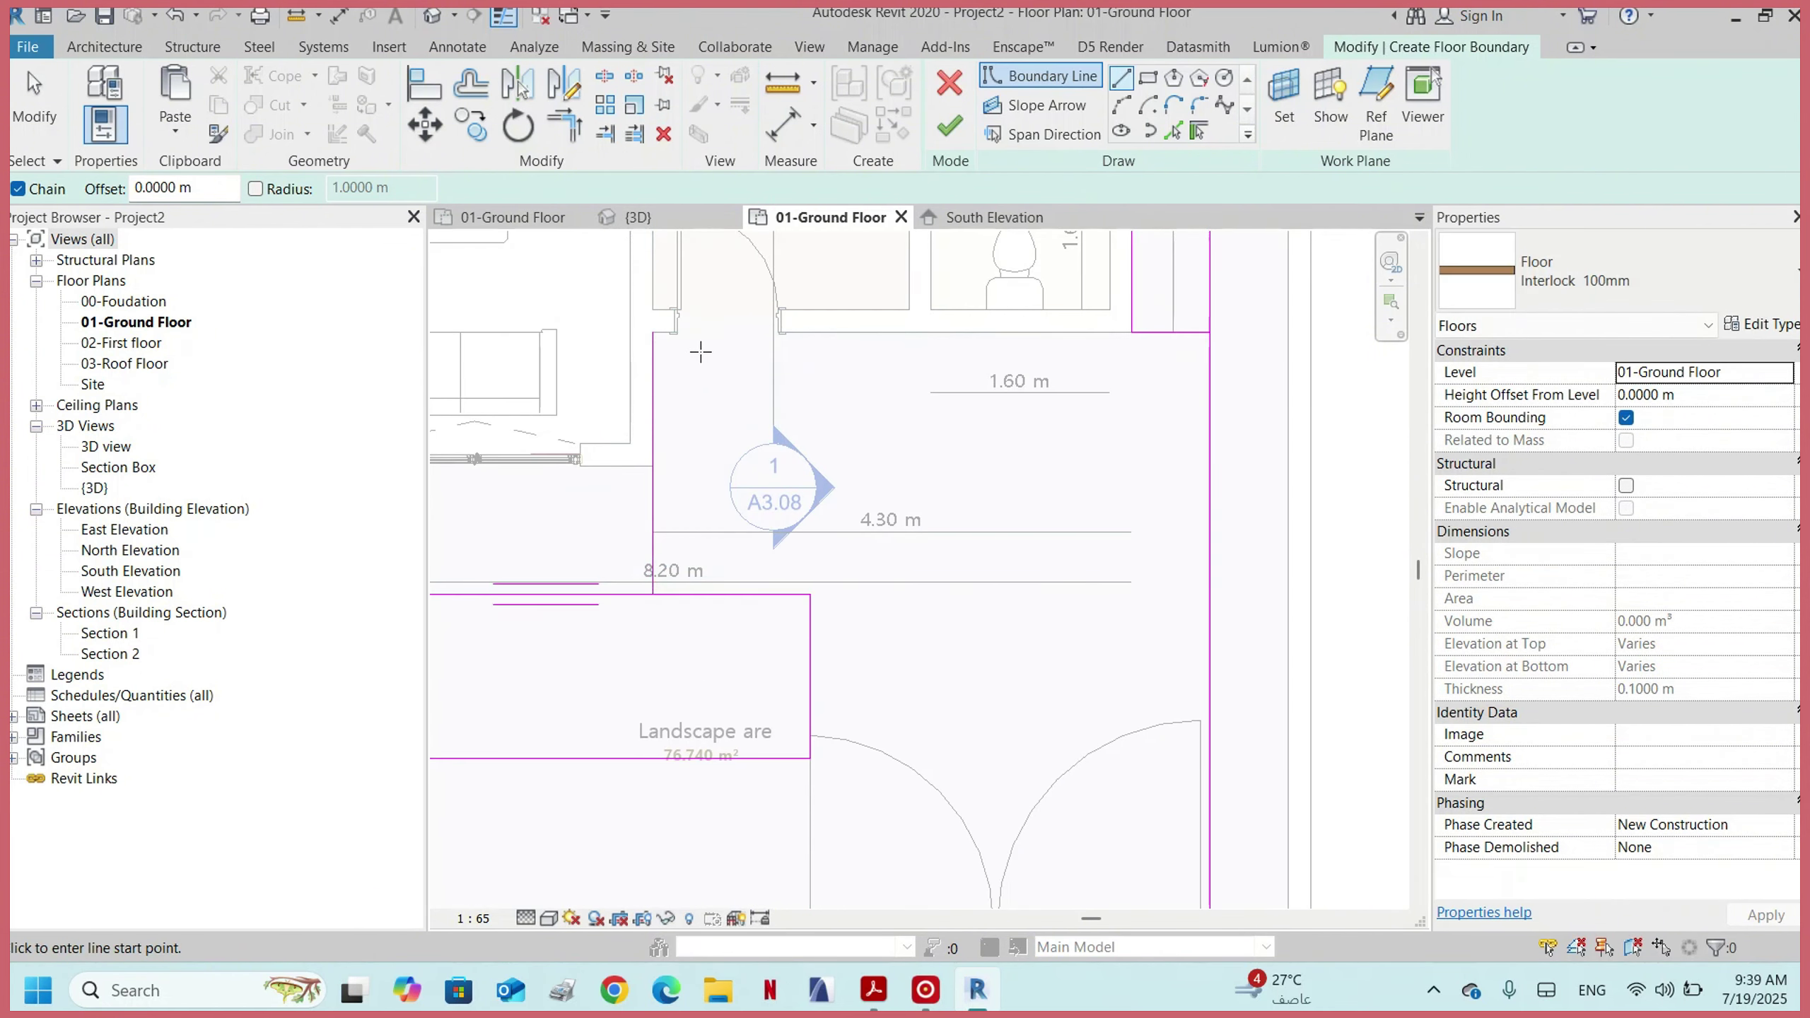
pyautogui.press('Escape')
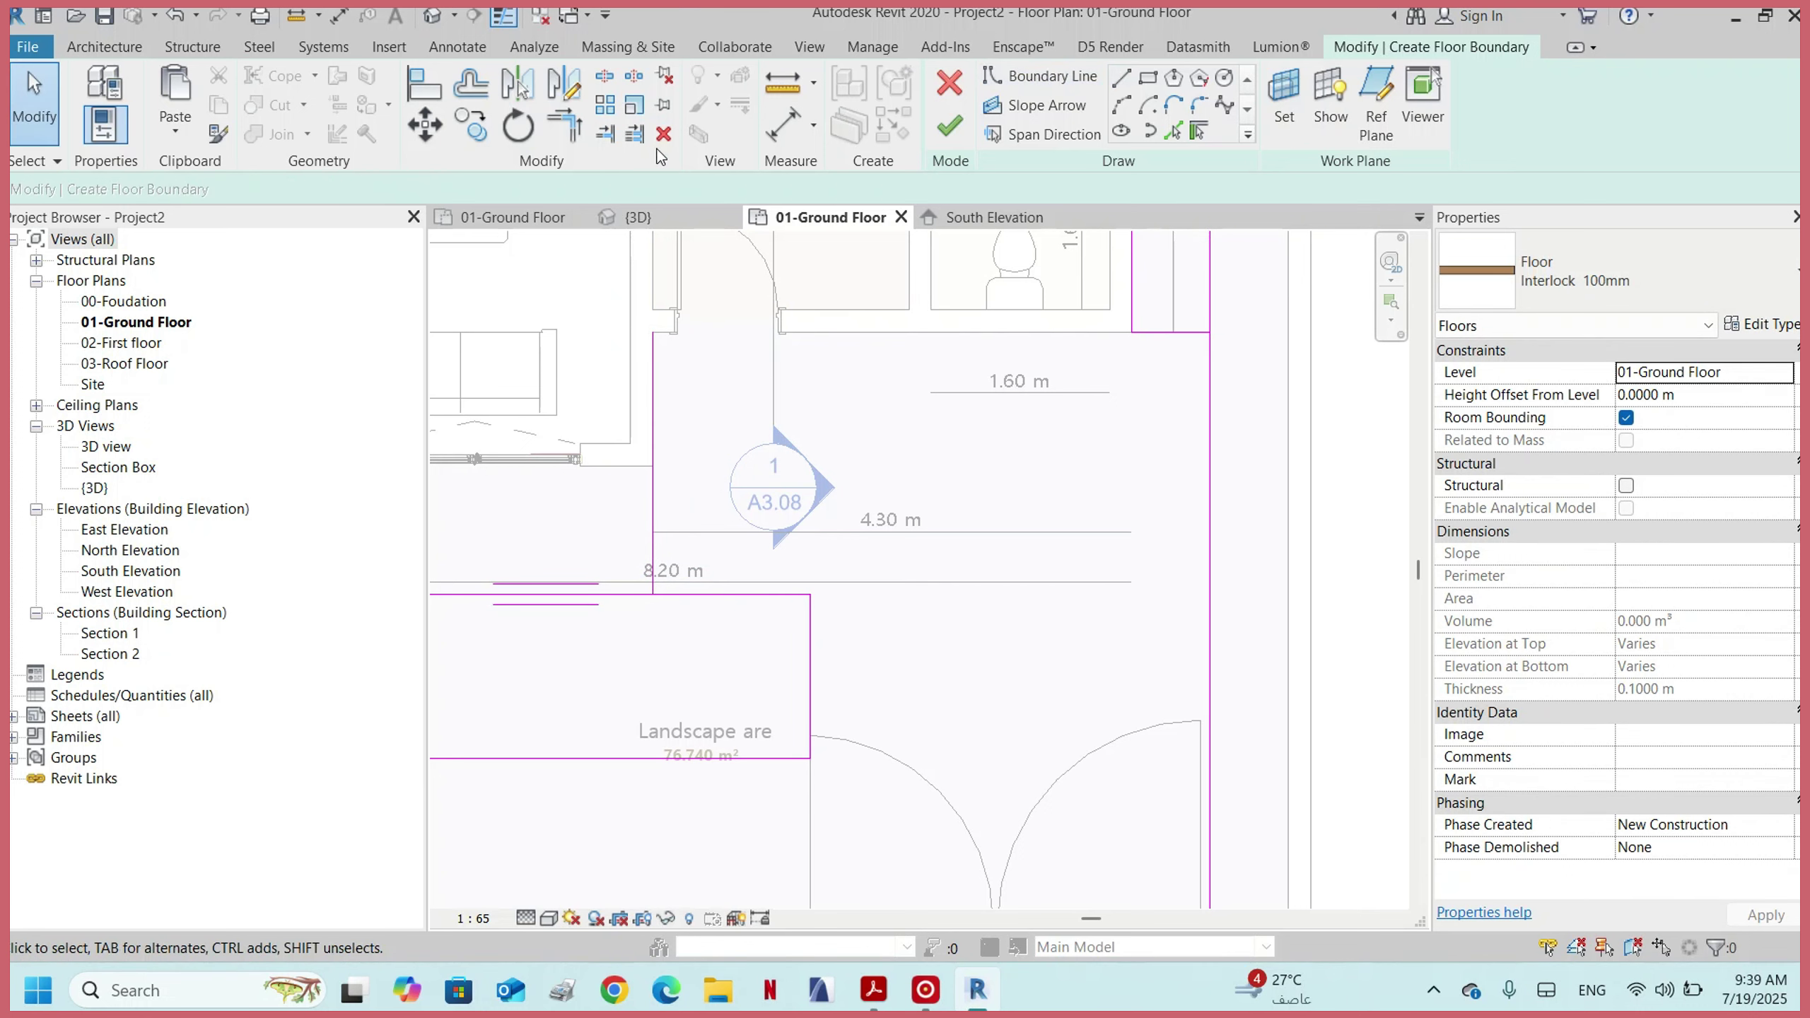
# - Trim the entrance corner line to meet the short line by the Wc and the near edge of the landscape rectangle
pyautogui.click(583, 134)
pyautogui.click(654, 405)
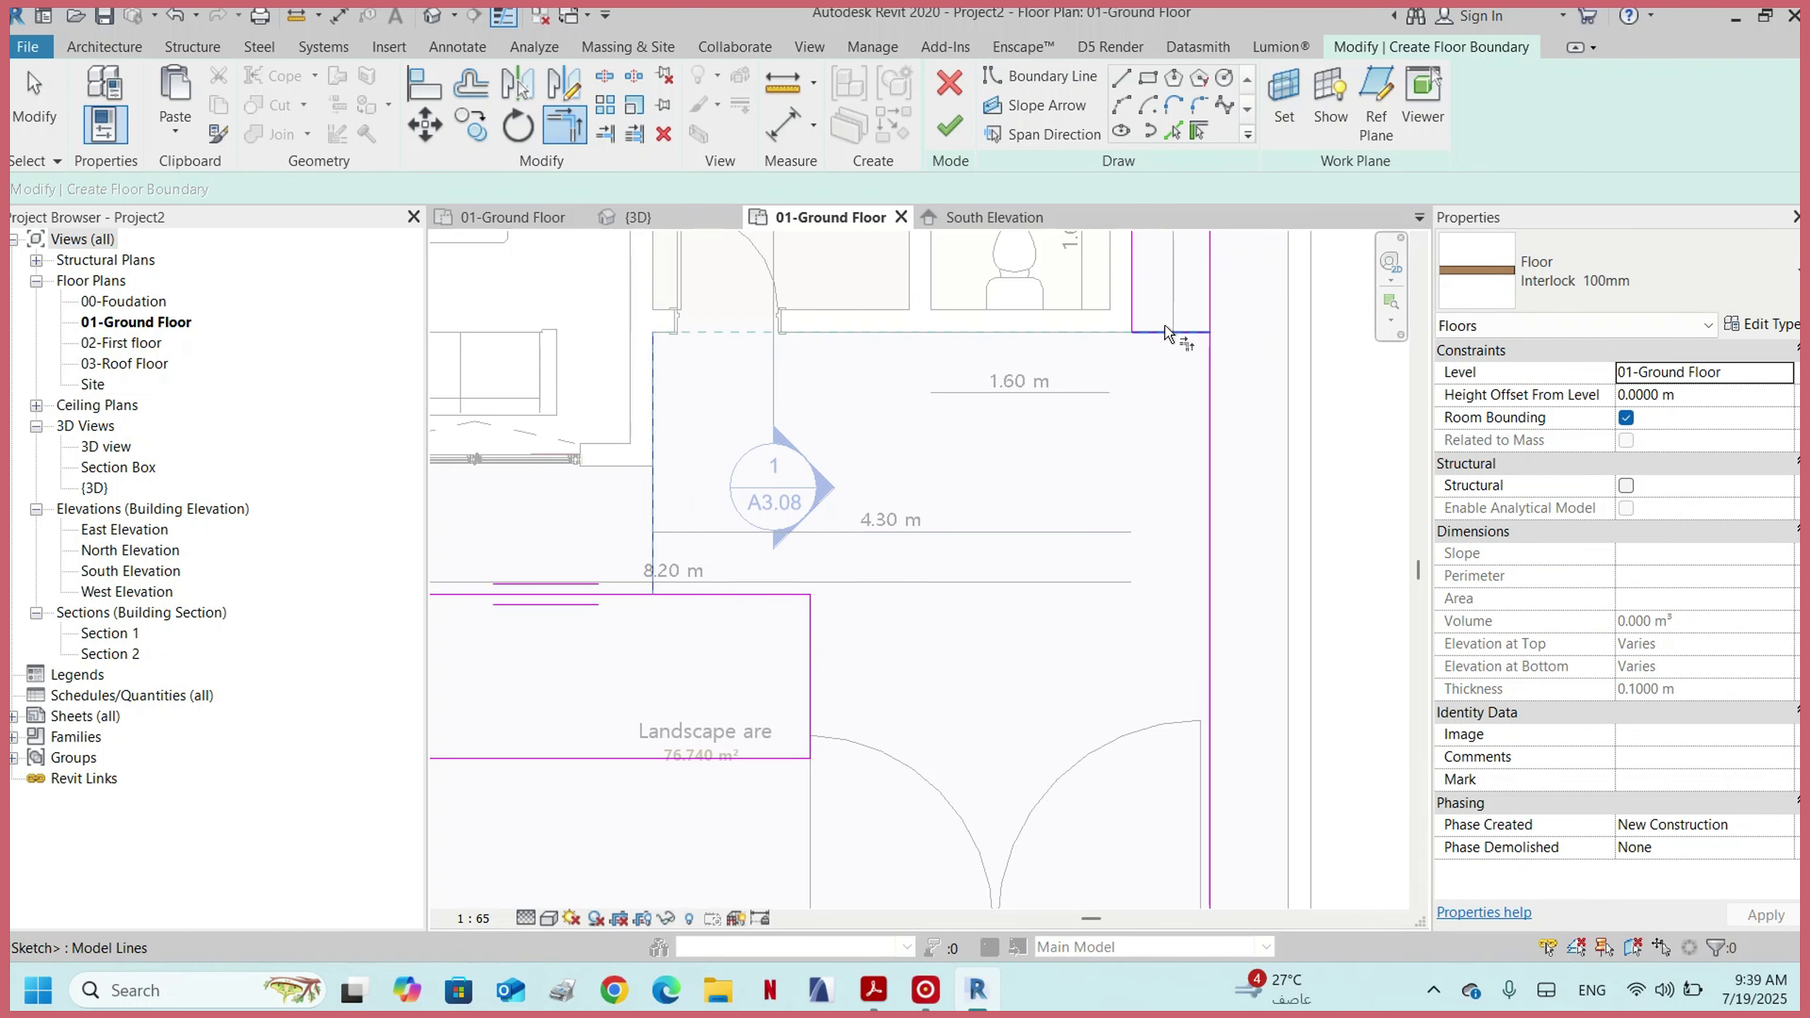
pyautogui.click(1110, 331)
pyautogui.scroll(-3, 1125, 314)
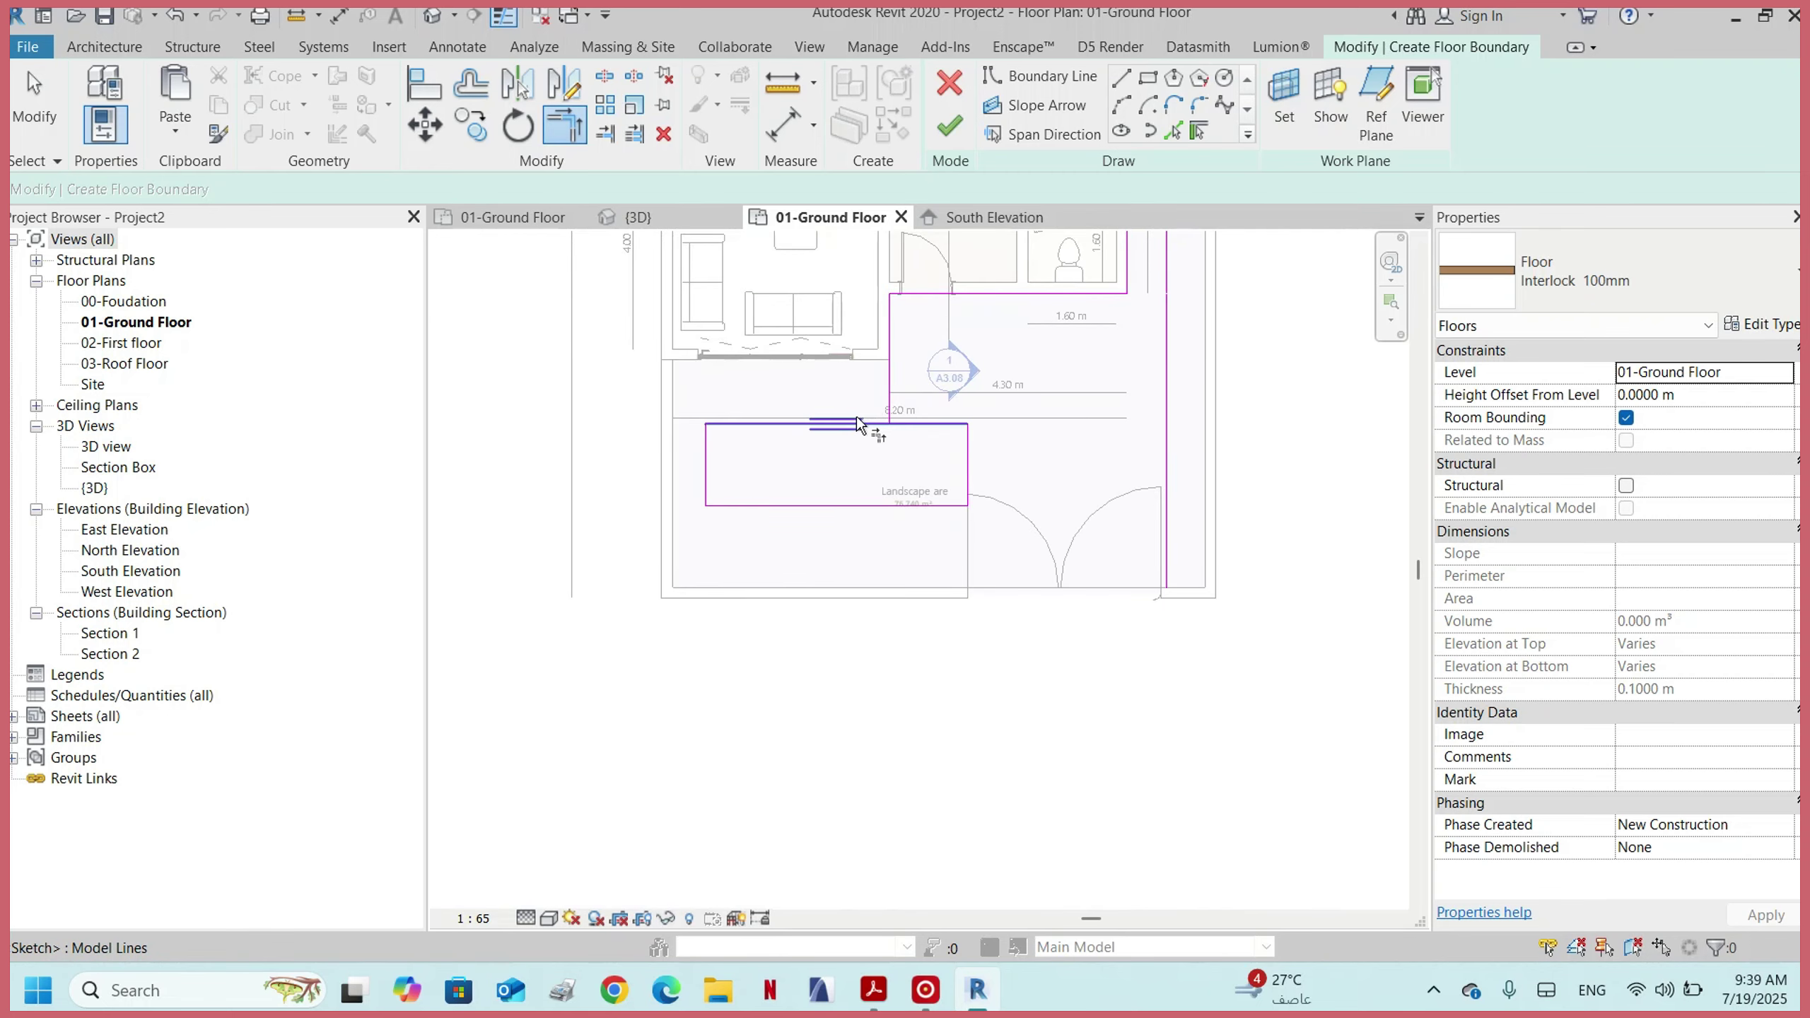
pyautogui.press('Escape')
# - Extend the landscape rectangle's gate-side edge to the front fence wall and draw a boundary line about 3.59 m long across the gate opening
pyautogui.click(967, 492)
pyautogui.moveTo(967, 505); pyautogui.dragTo(968, 587)
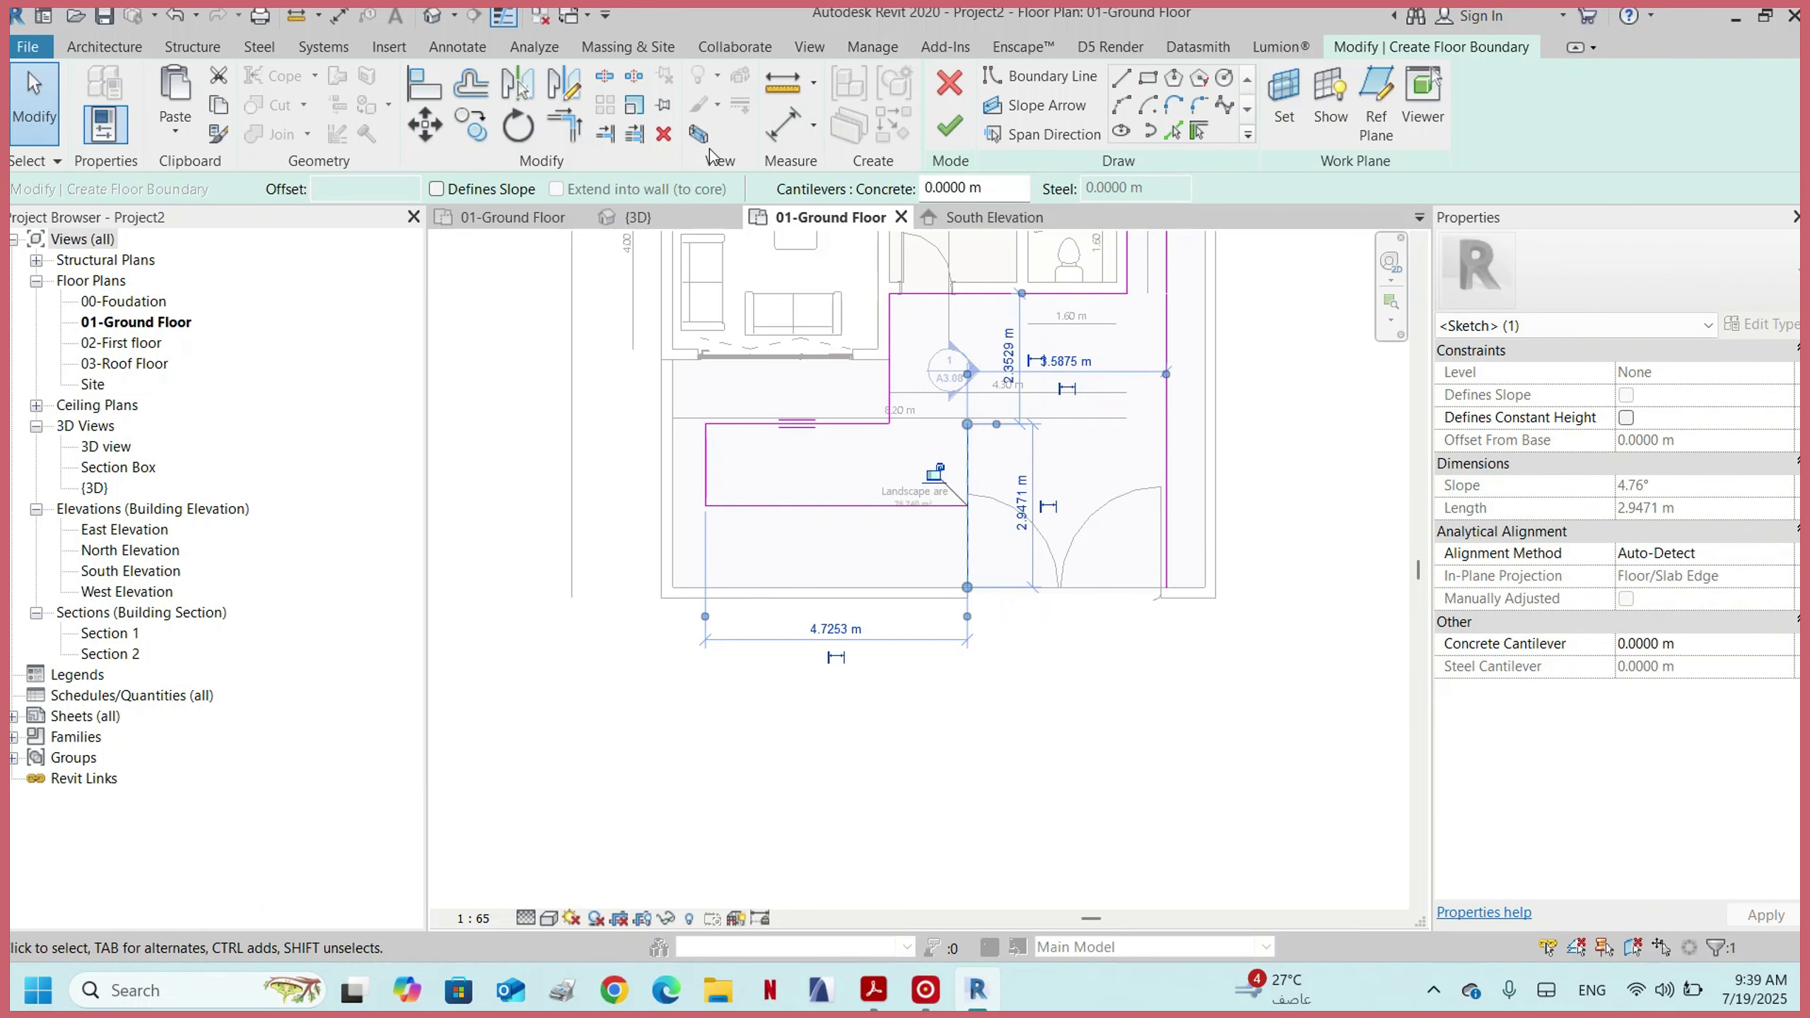
pyautogui.click(1040, 76)
pyautogui.scroll(2, 990, 566)
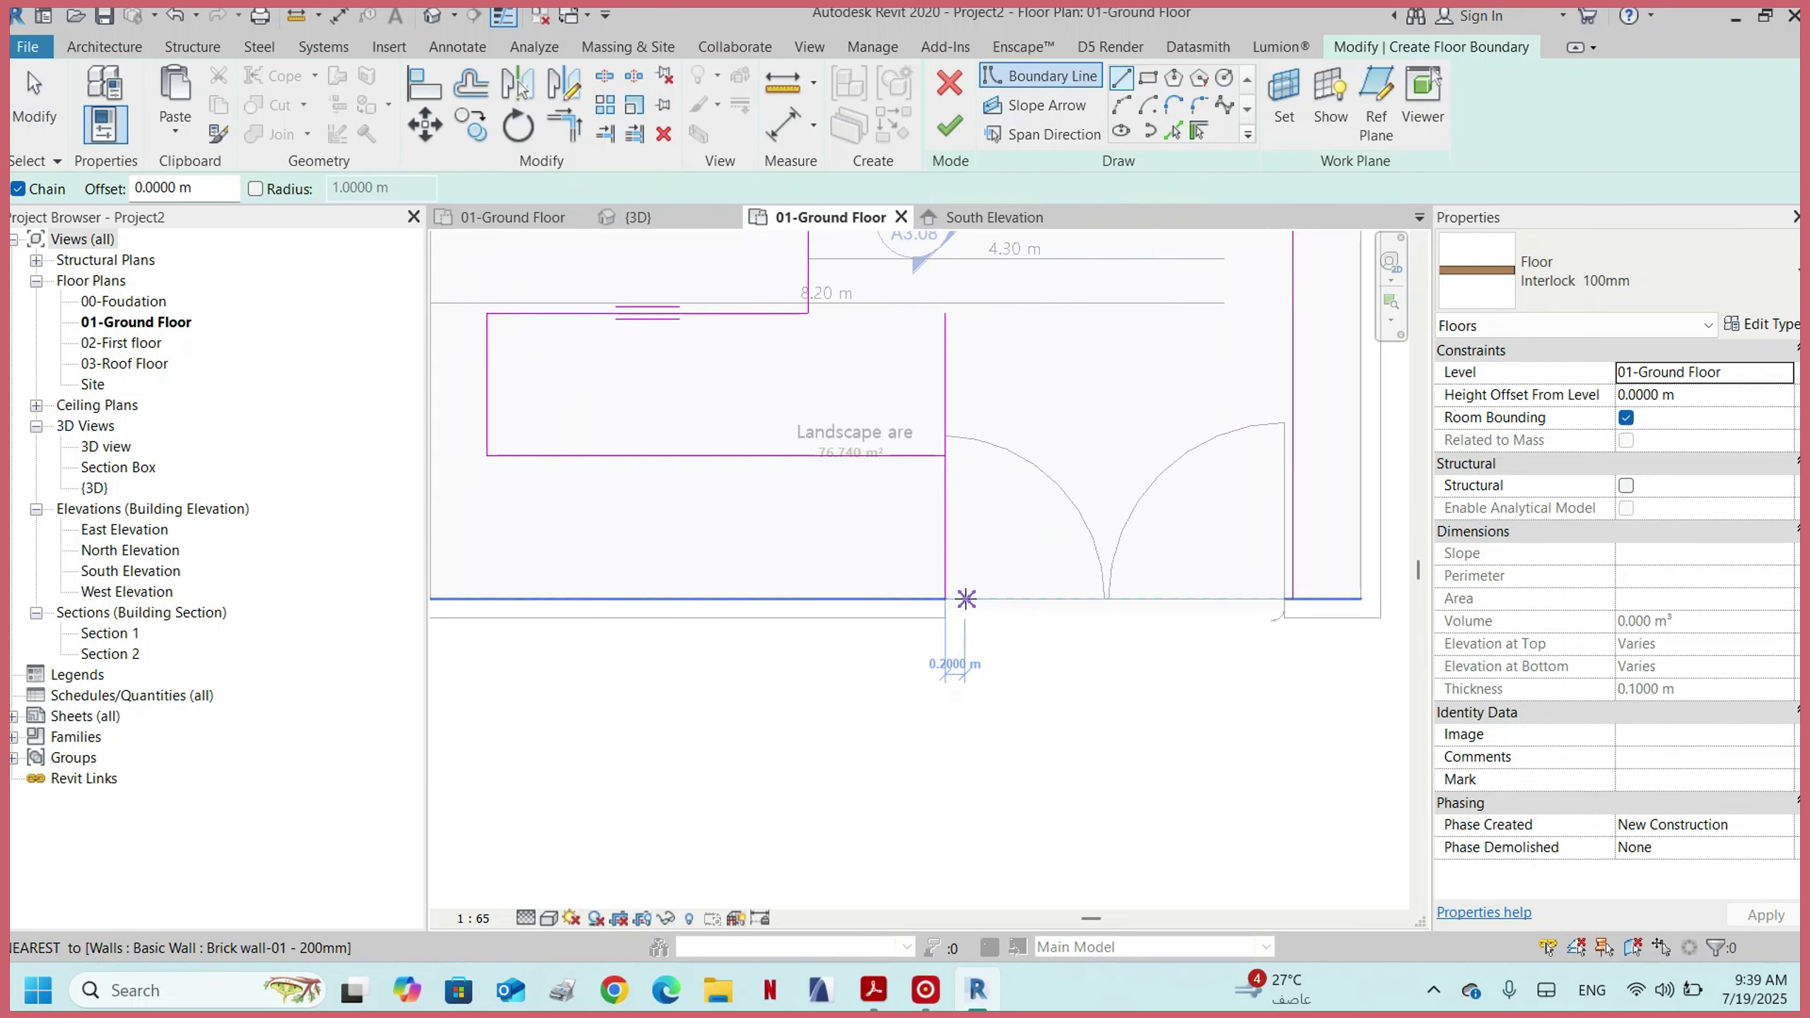
pyautogui.click(944, 599)
pyautogui.scroll(-2, 944, 599)
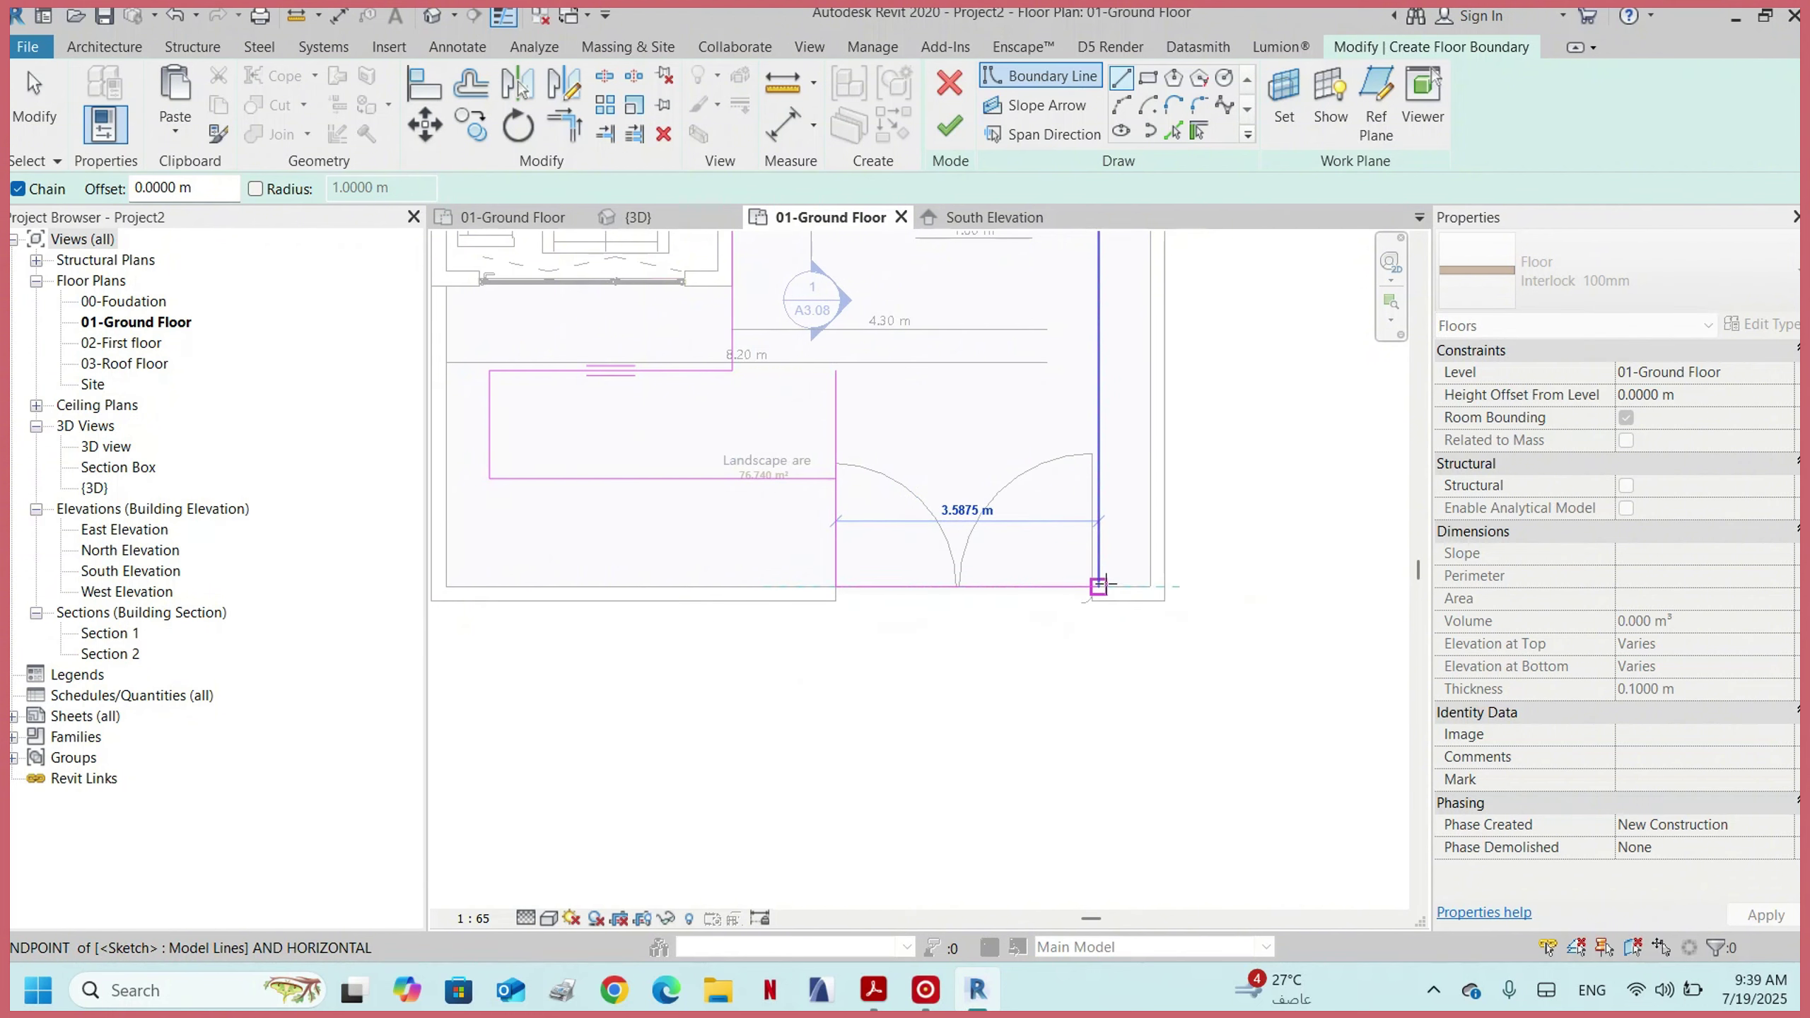
pyautogui.click(1082, 580)
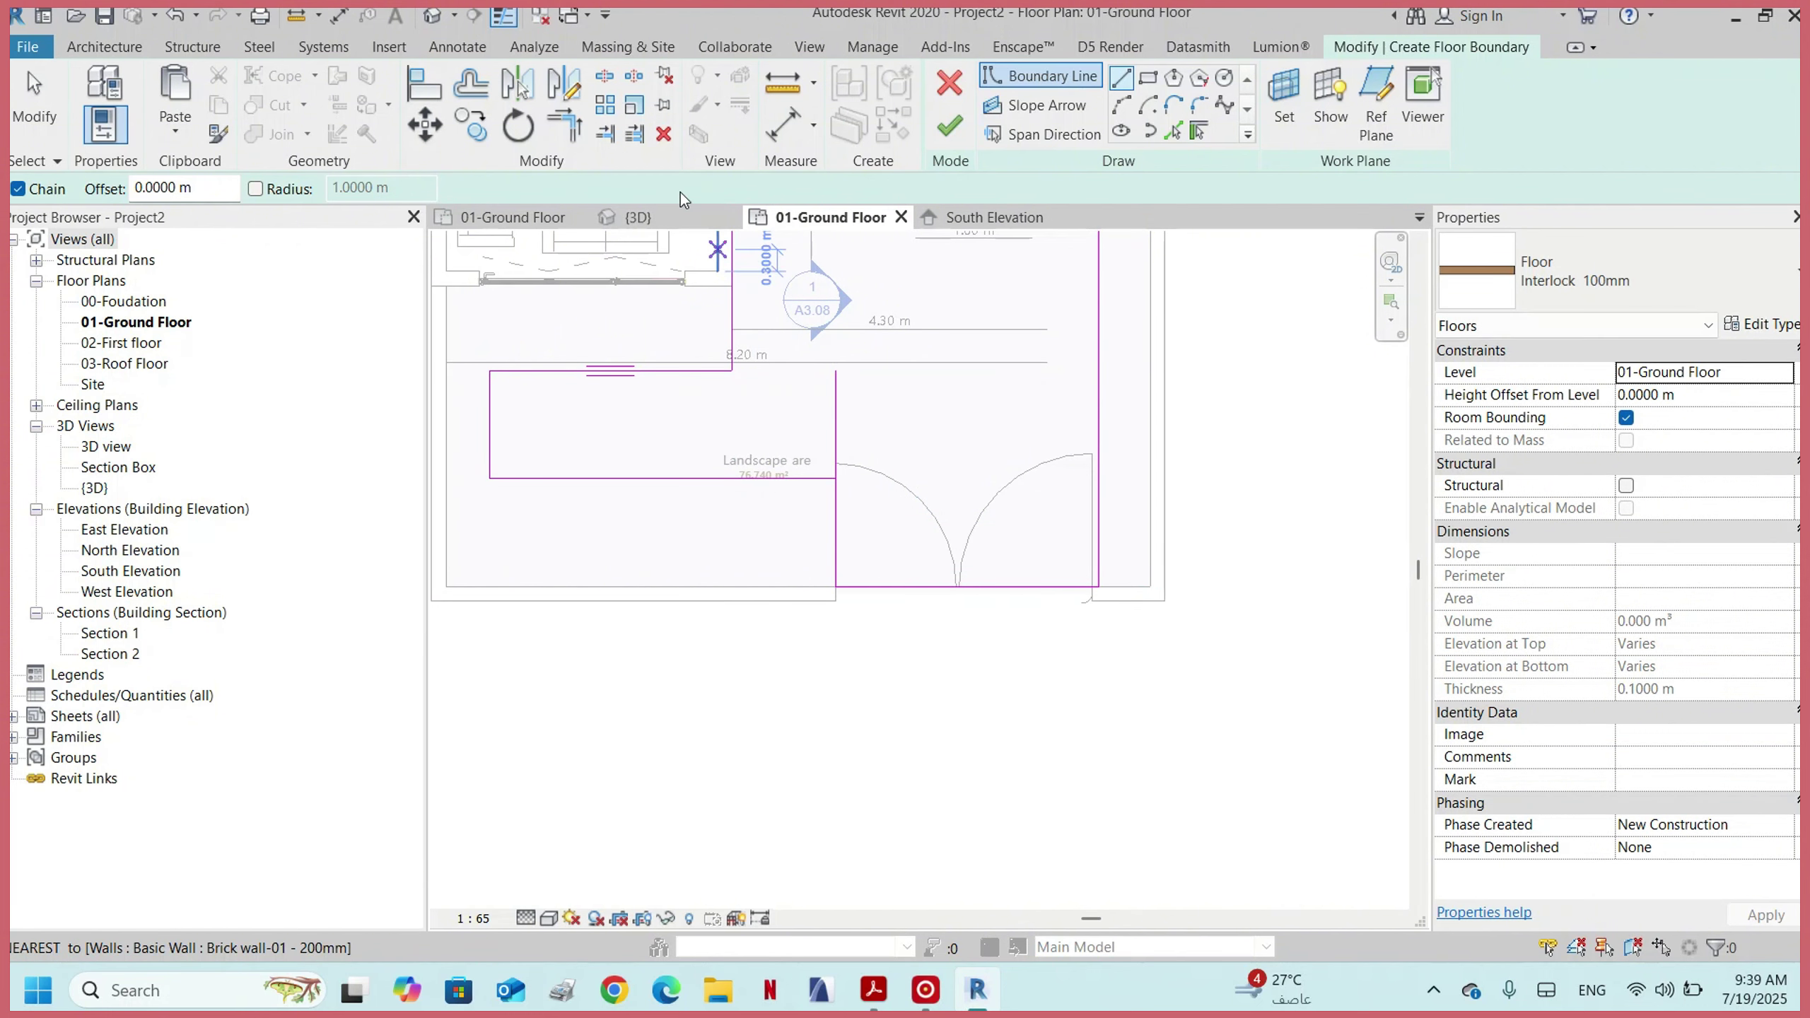
# - Trim the landscape rectangle's front edge and the extended gate-side edge into a corner
pyautogui.click(569, 132)
pyautogui.scroll(-2, 834, 526)
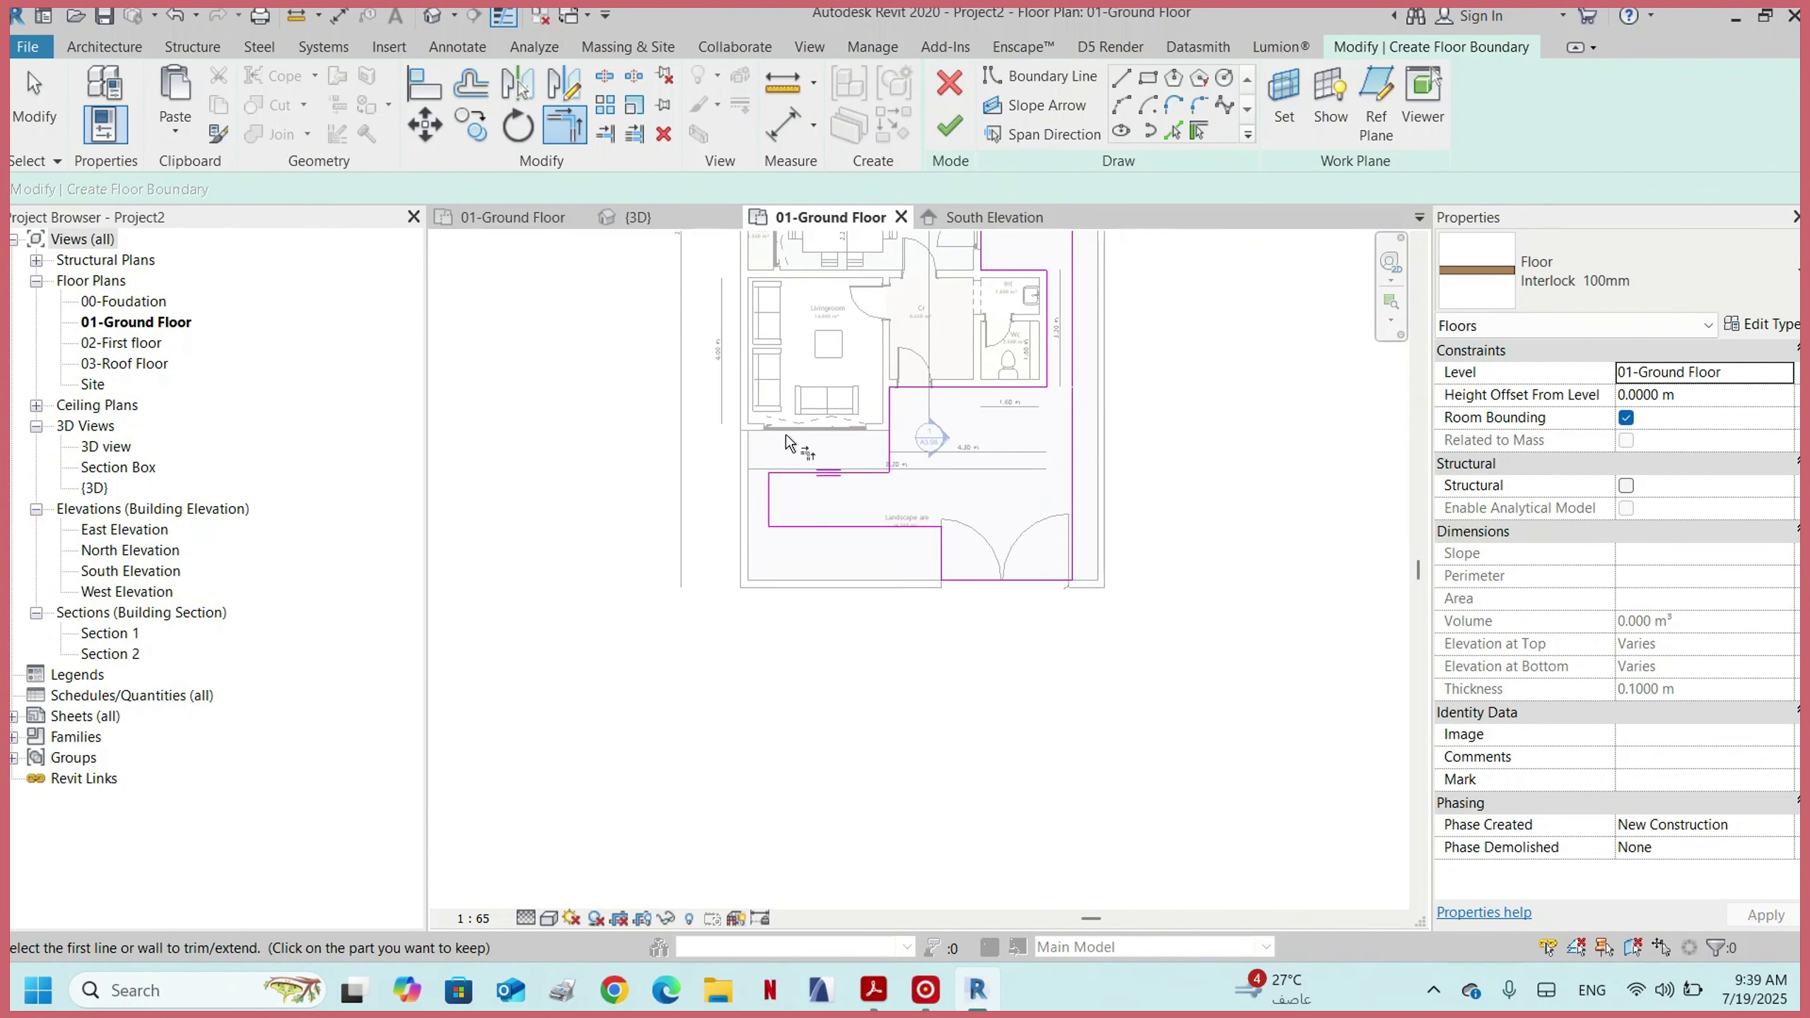
pyautogui.scroll(-2, 786, 437)
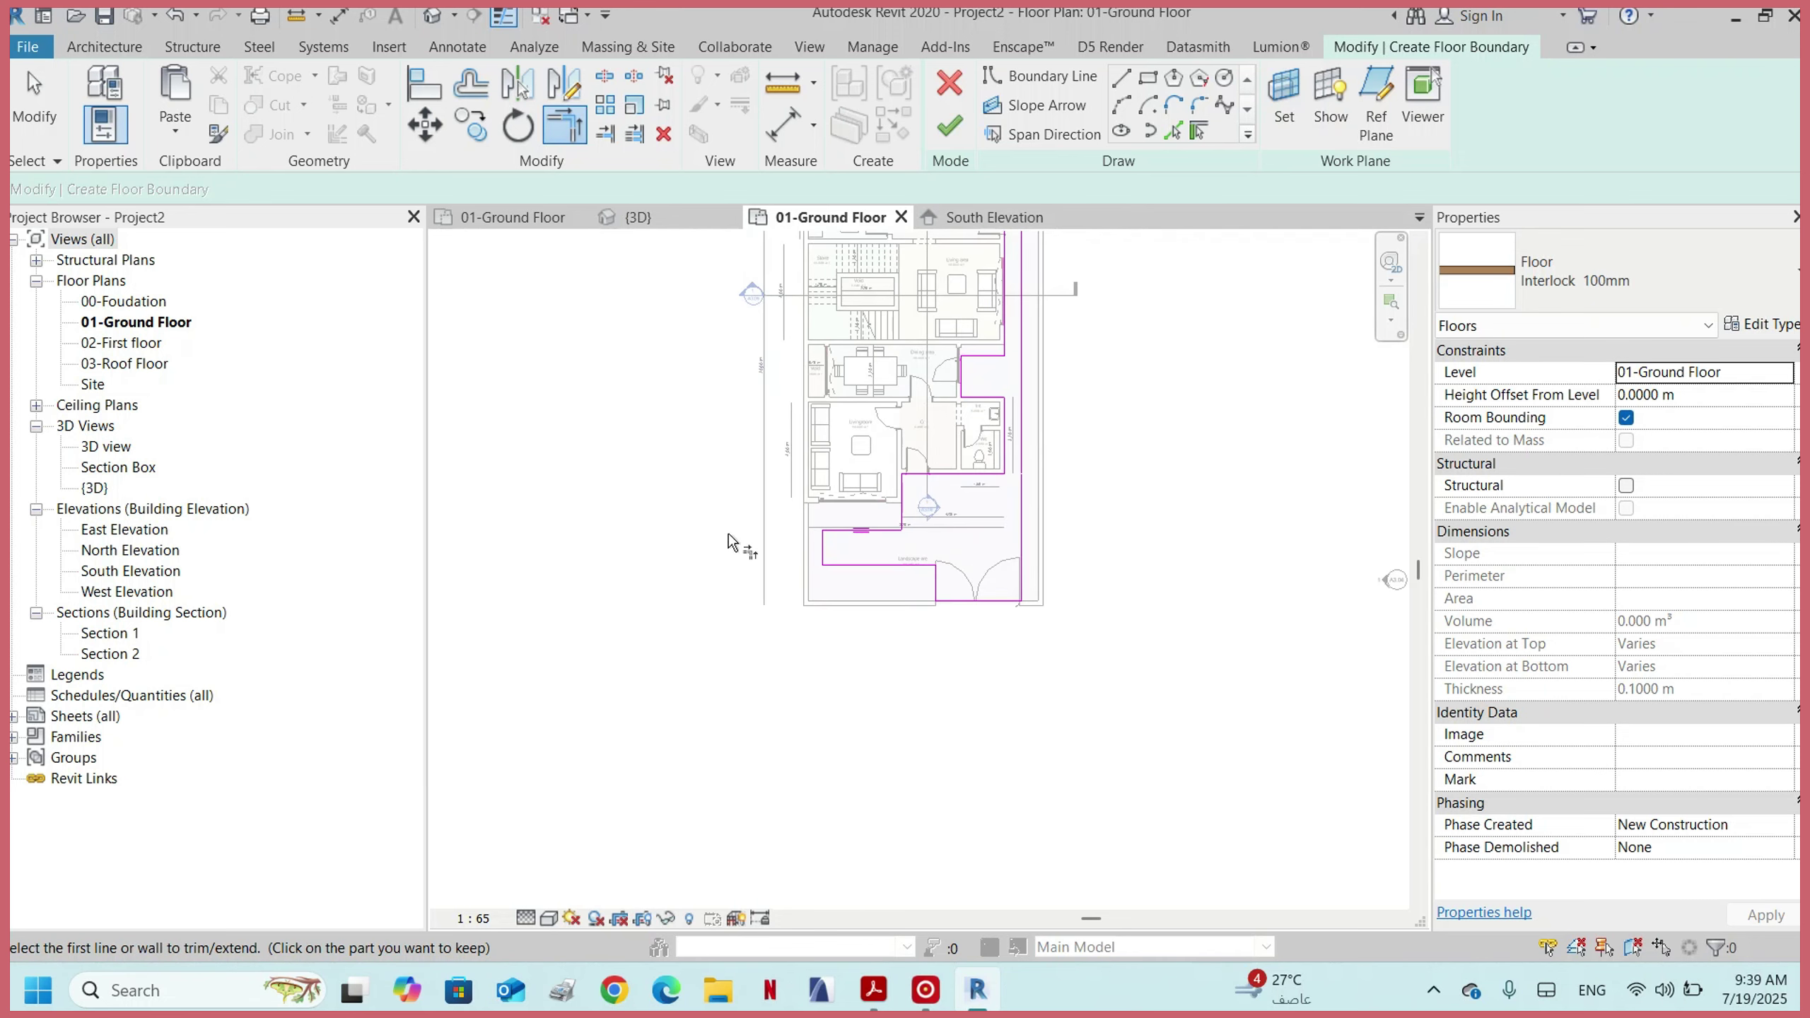
# - Add aligned dimensions from the paving sketch's front recess edges to the side fence, front fence and living room wall
pyautogui.scroll(5, 815, 540)
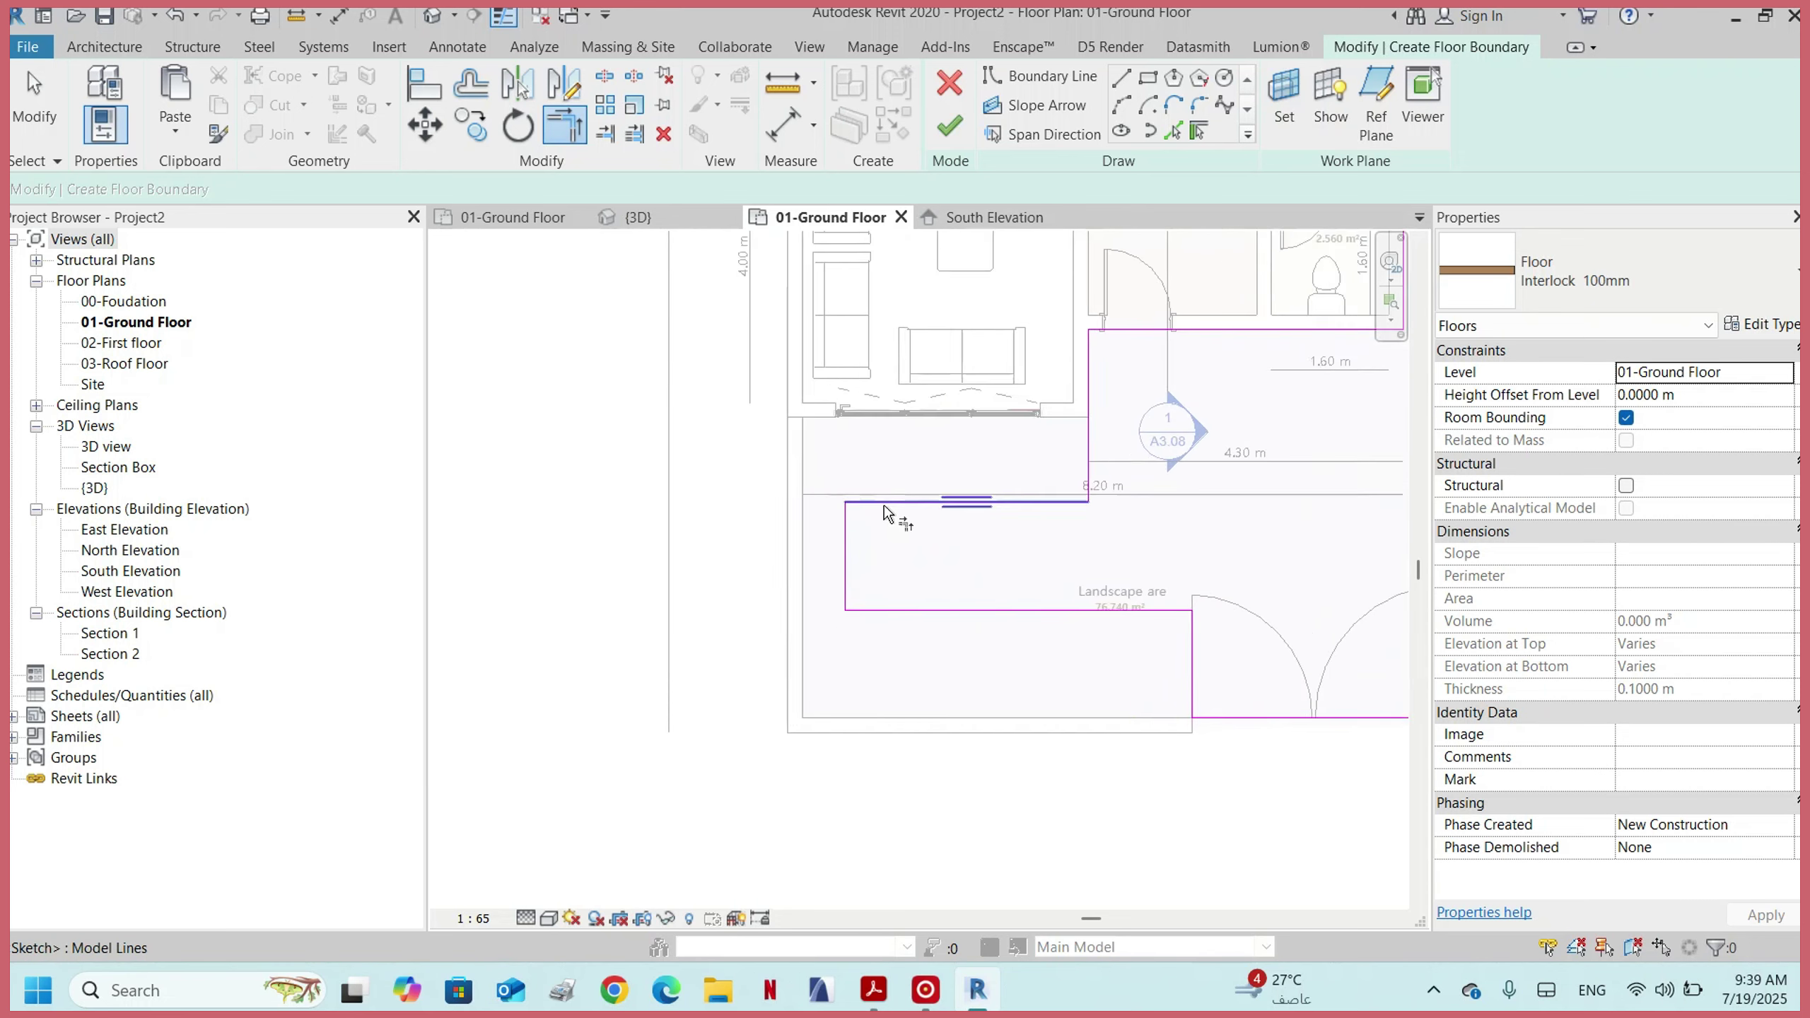
pyautogui.click(801, 138)
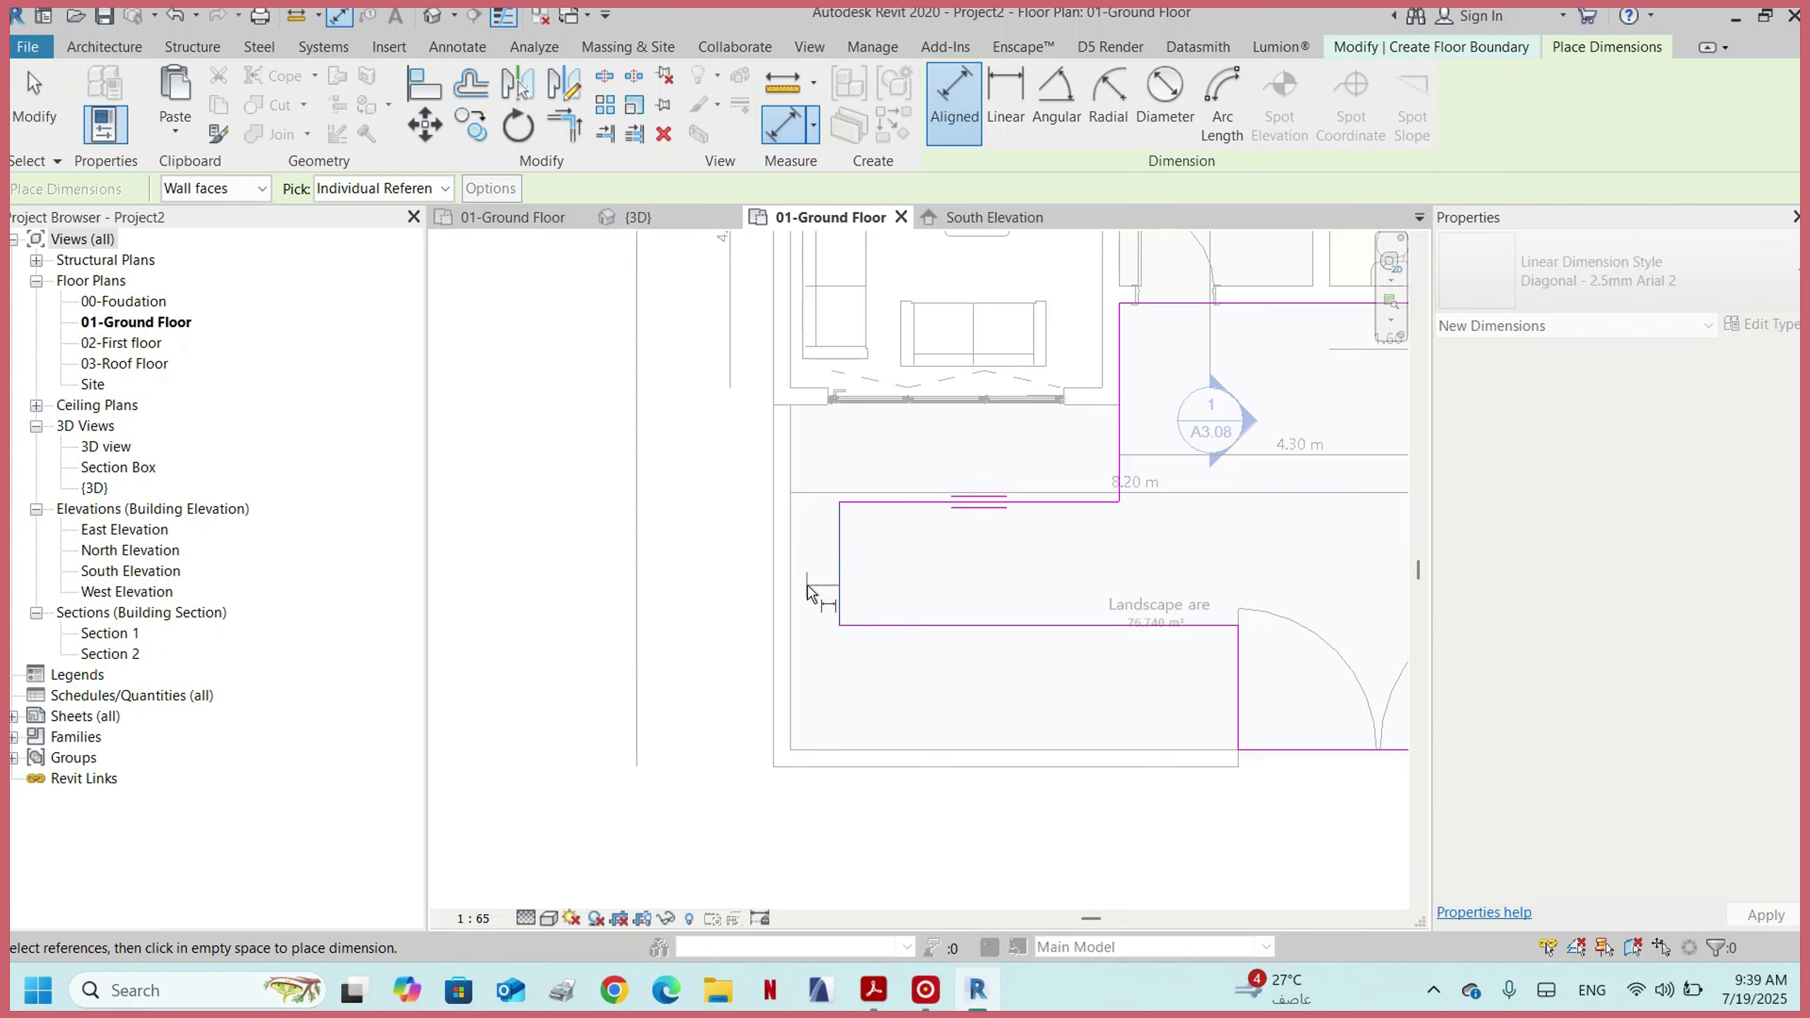
pyautogui.click(794, 577)
pyautogui.click(813, 597)
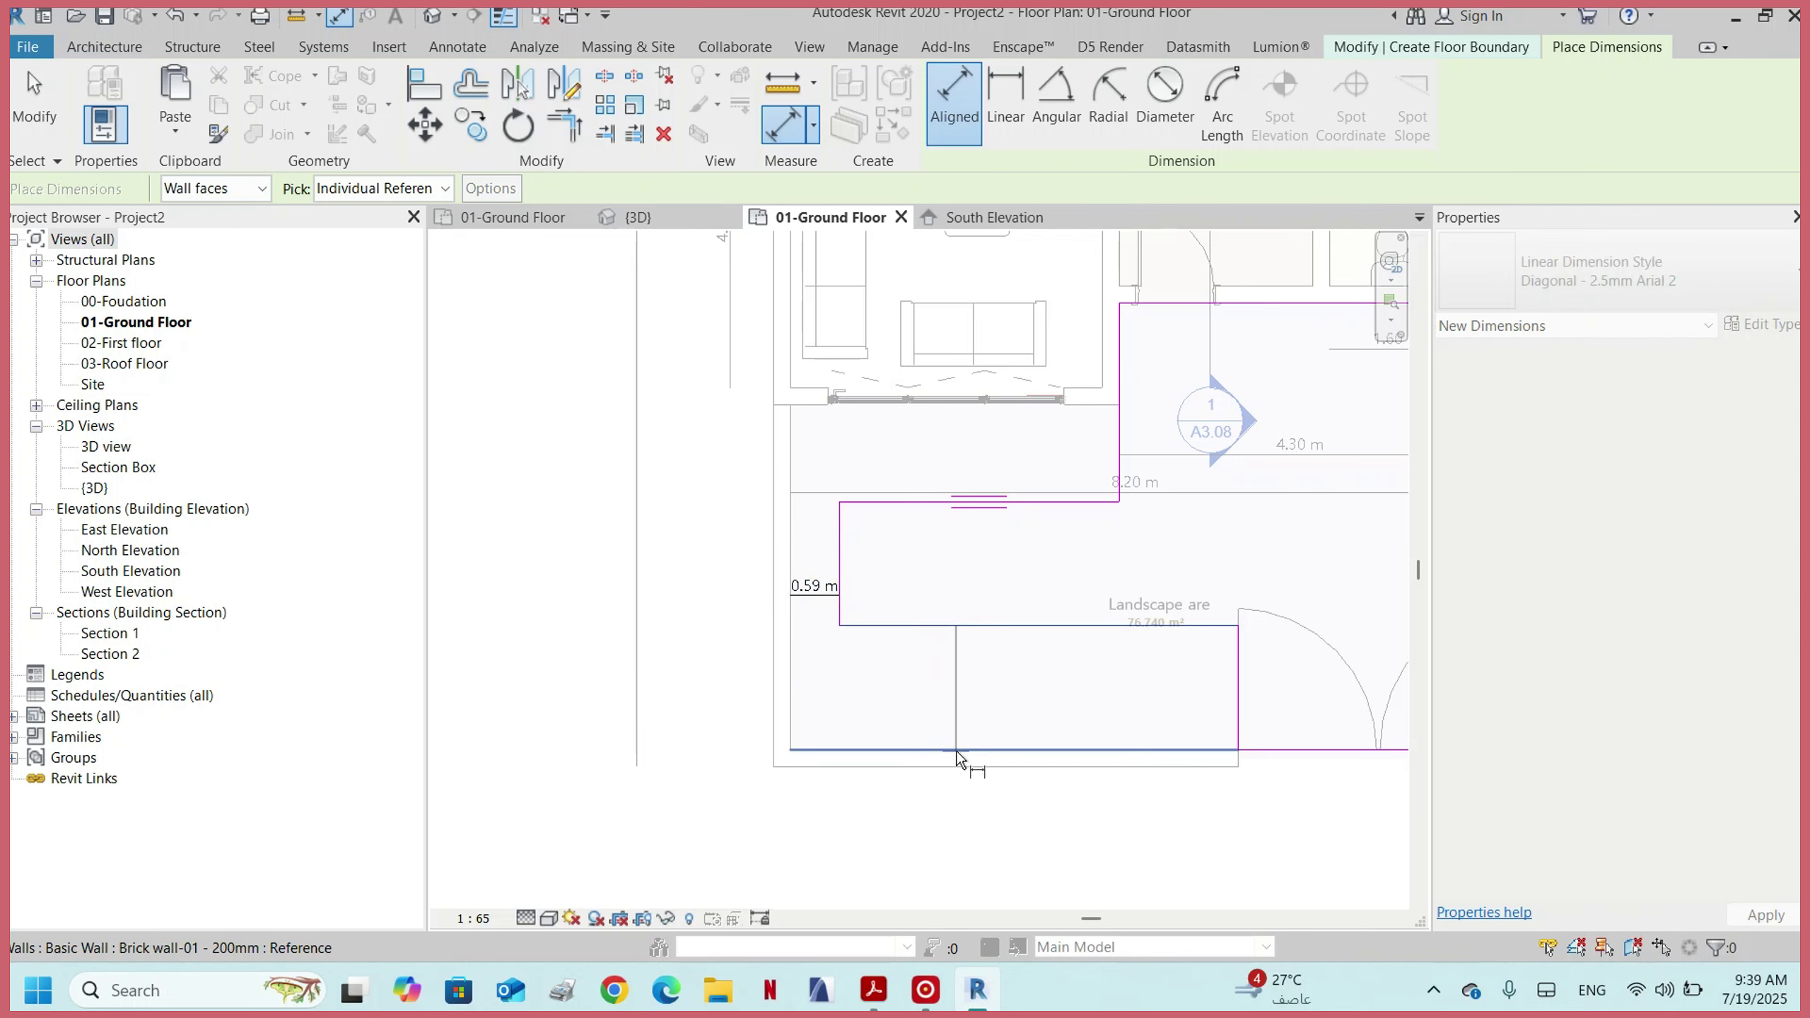
pyautogui.click(957, 752)
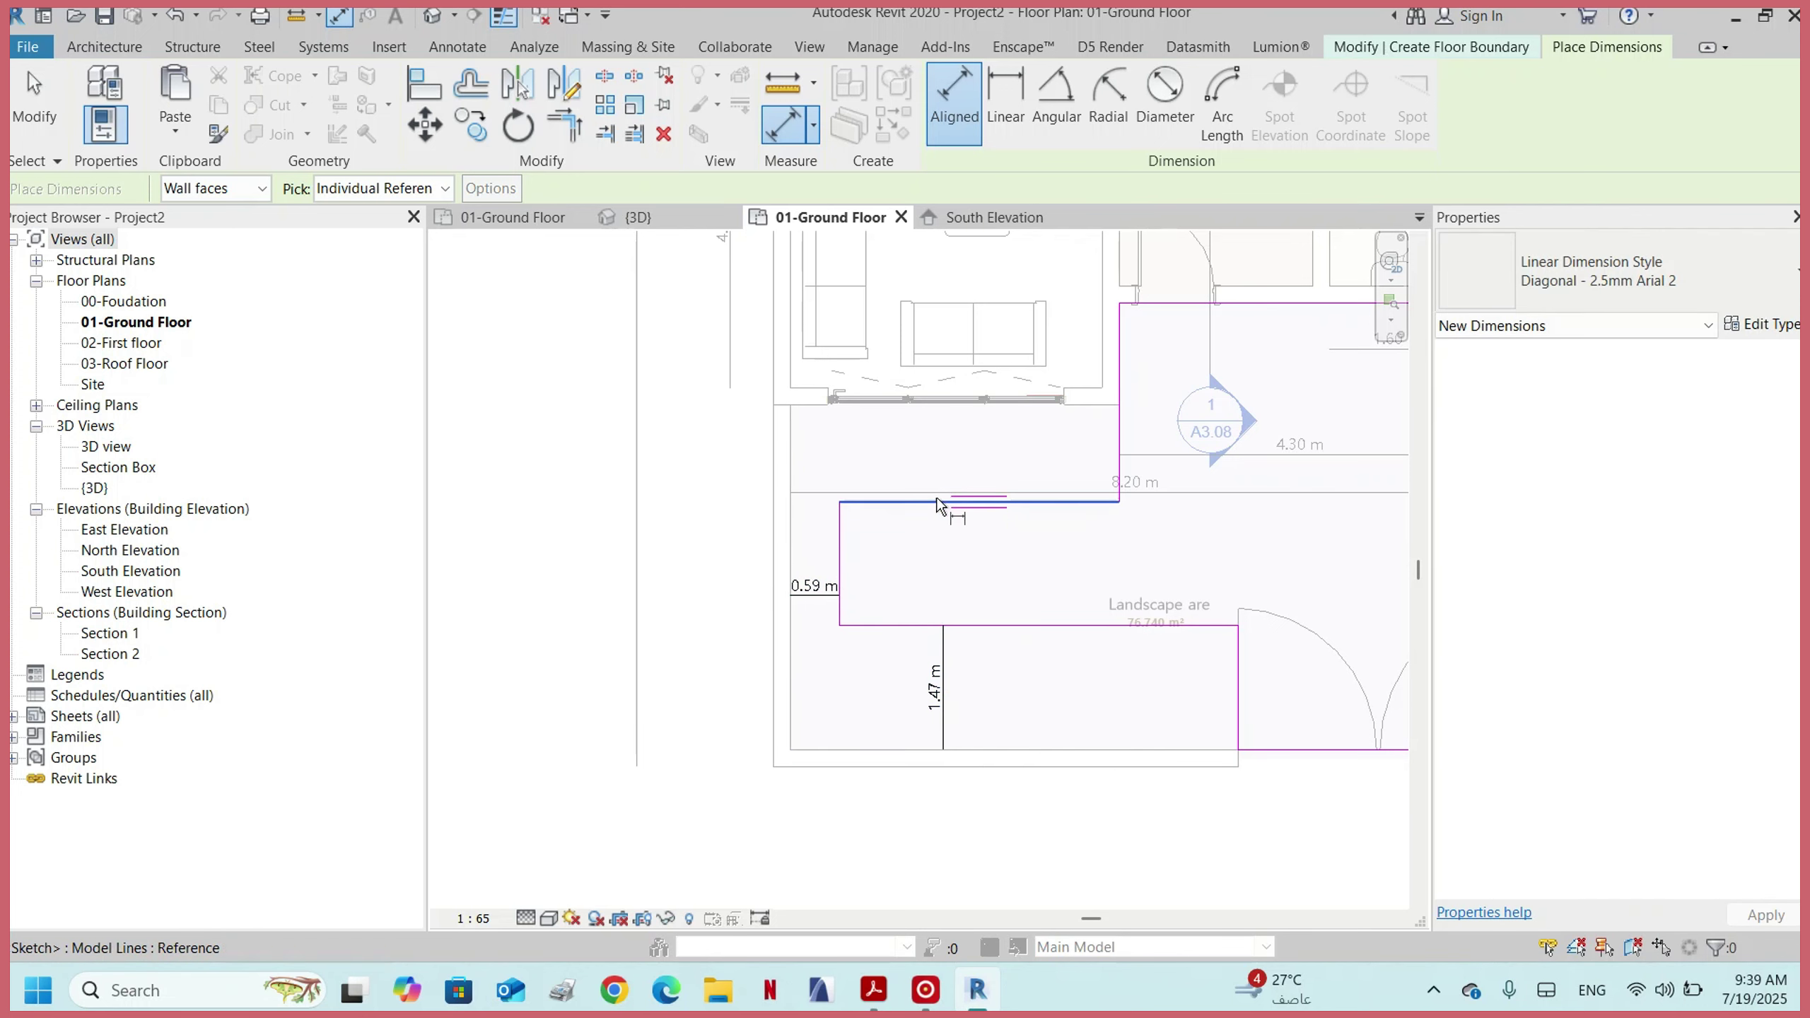
pyautogui.click(938, 507)
pyautogui.scroll(2, 850, 390)
pyautogui.click(781, 397)
pyautogui.click(804, 485)
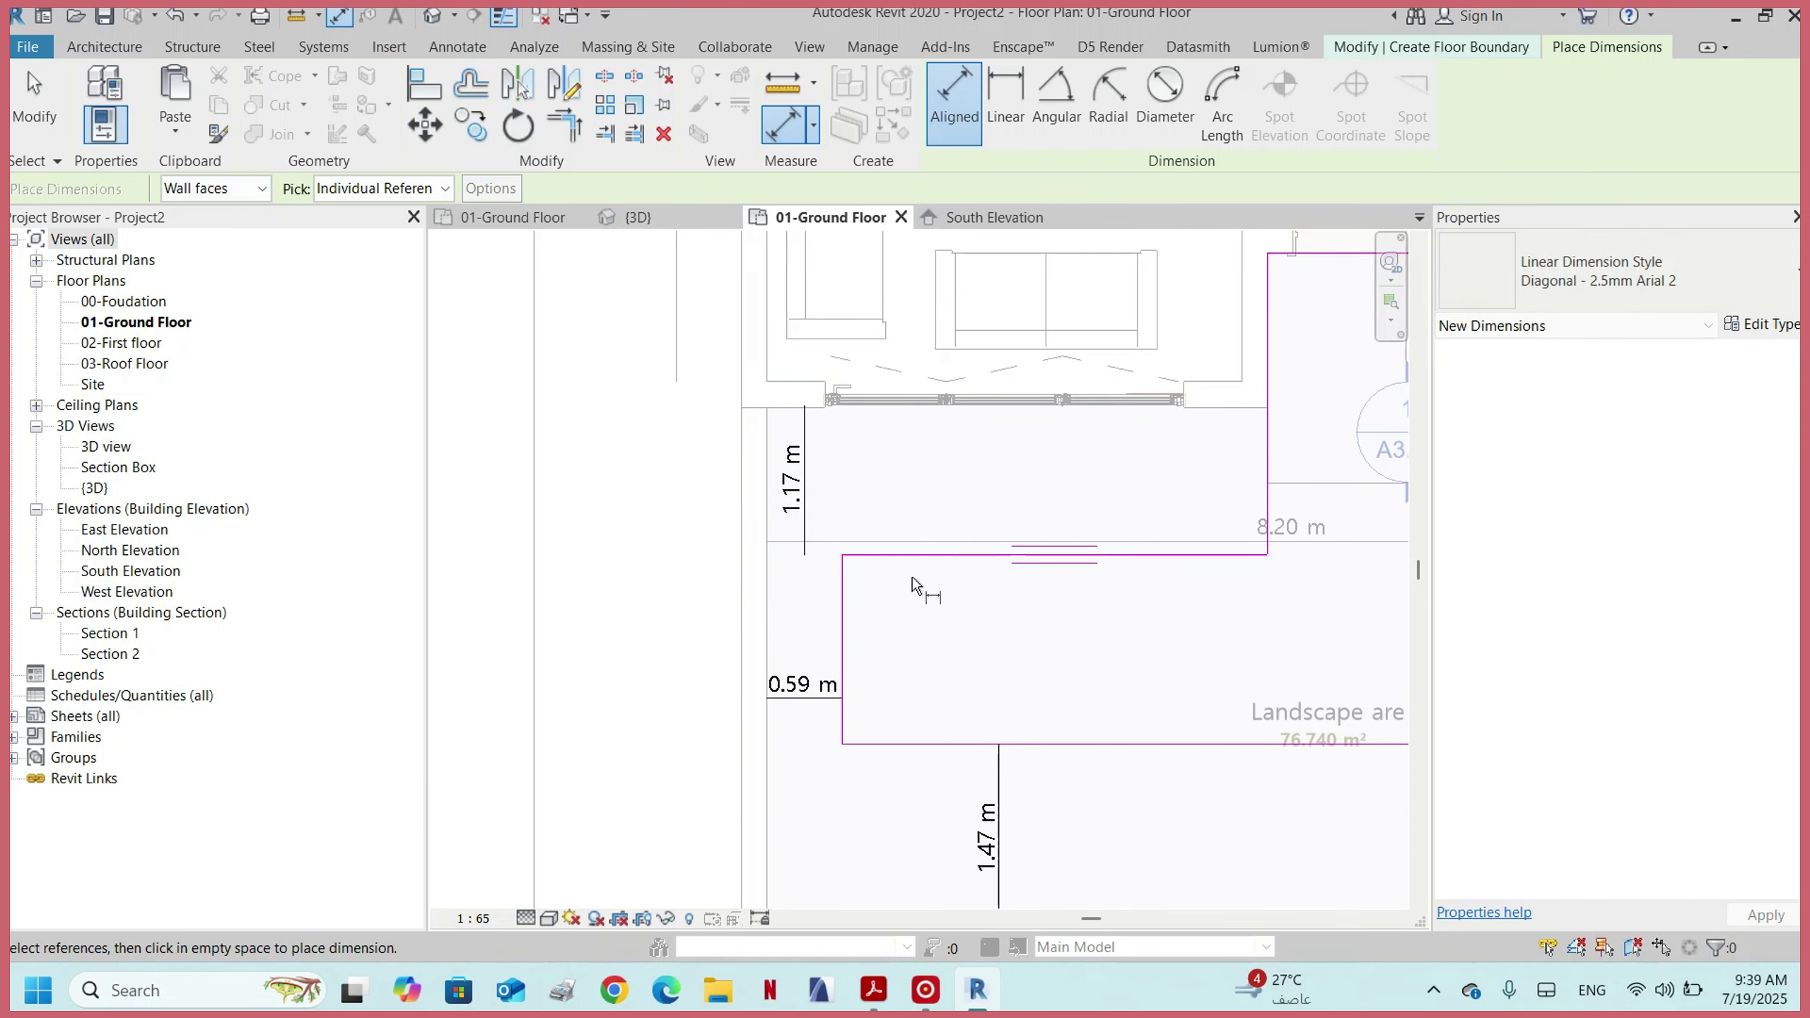
# - Set the distance between the living room wall and the boundary edge in front of it to 0.8 m
pyautogui.press('Escape')
pyautogui.click(891, 555)
pyautogui.click(789, 472)
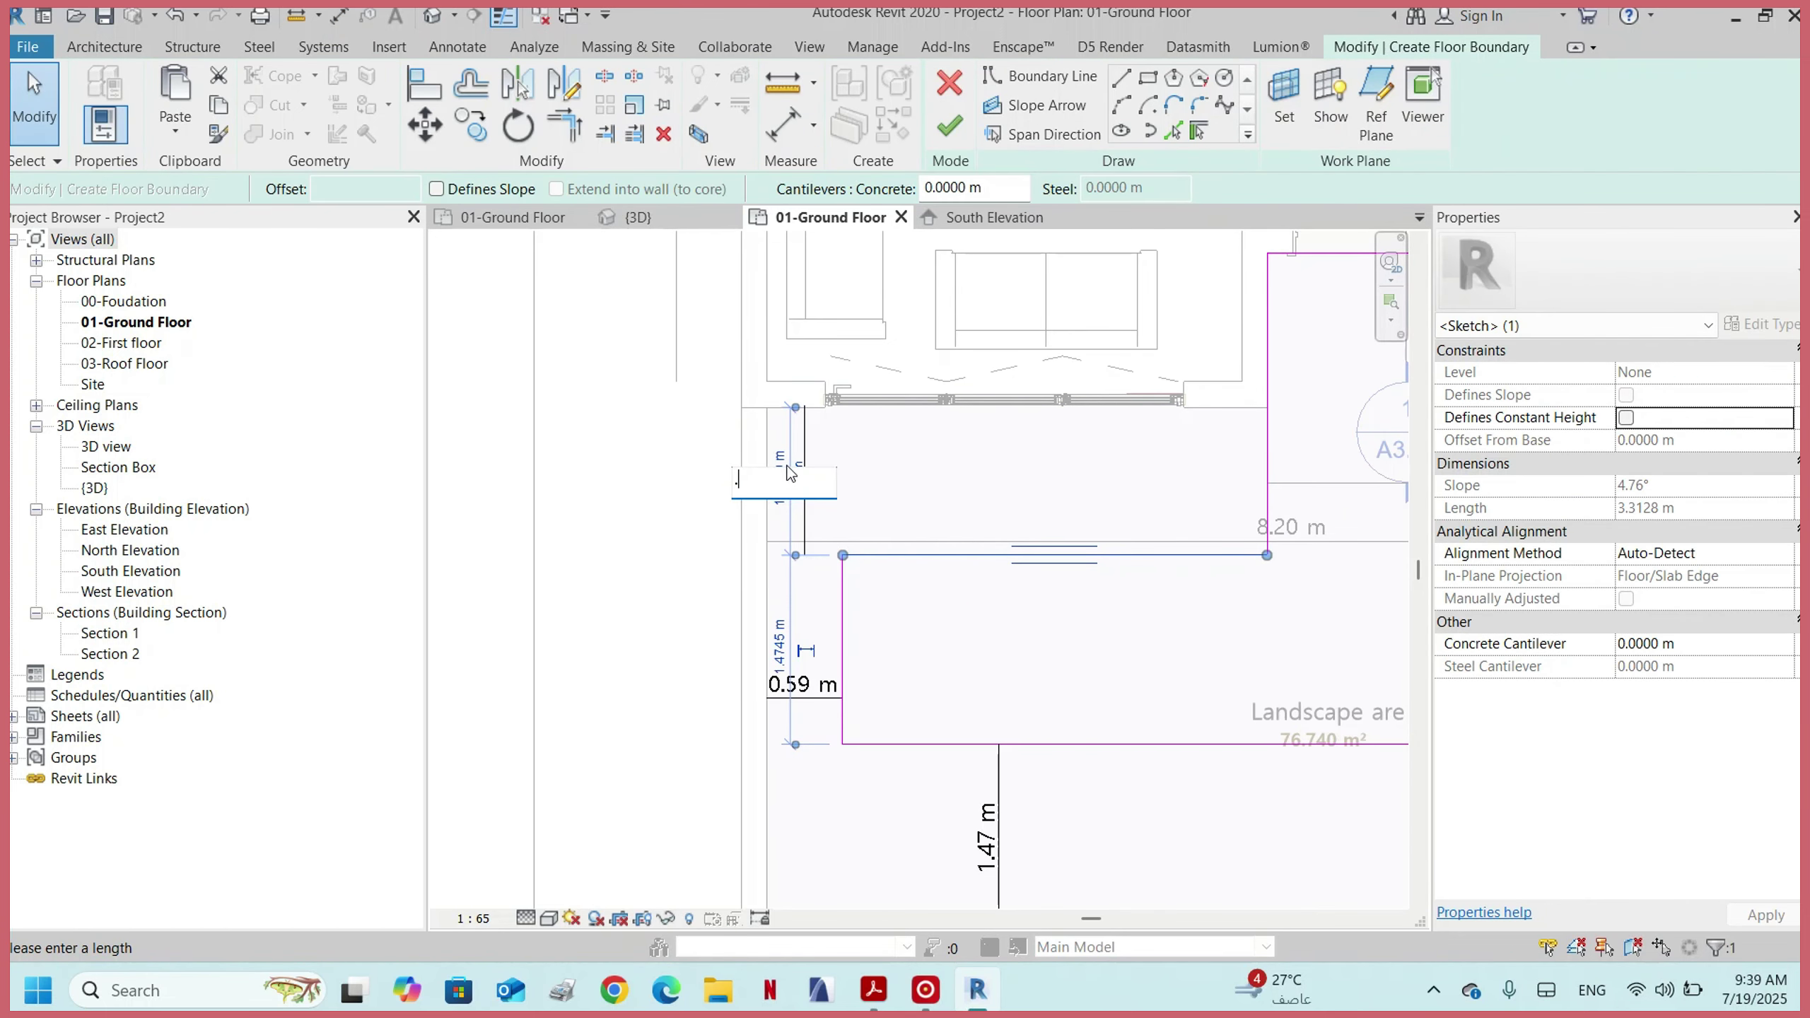
pyautogui.press('Return')
pyautogui.scroll(-3, 942, 608)
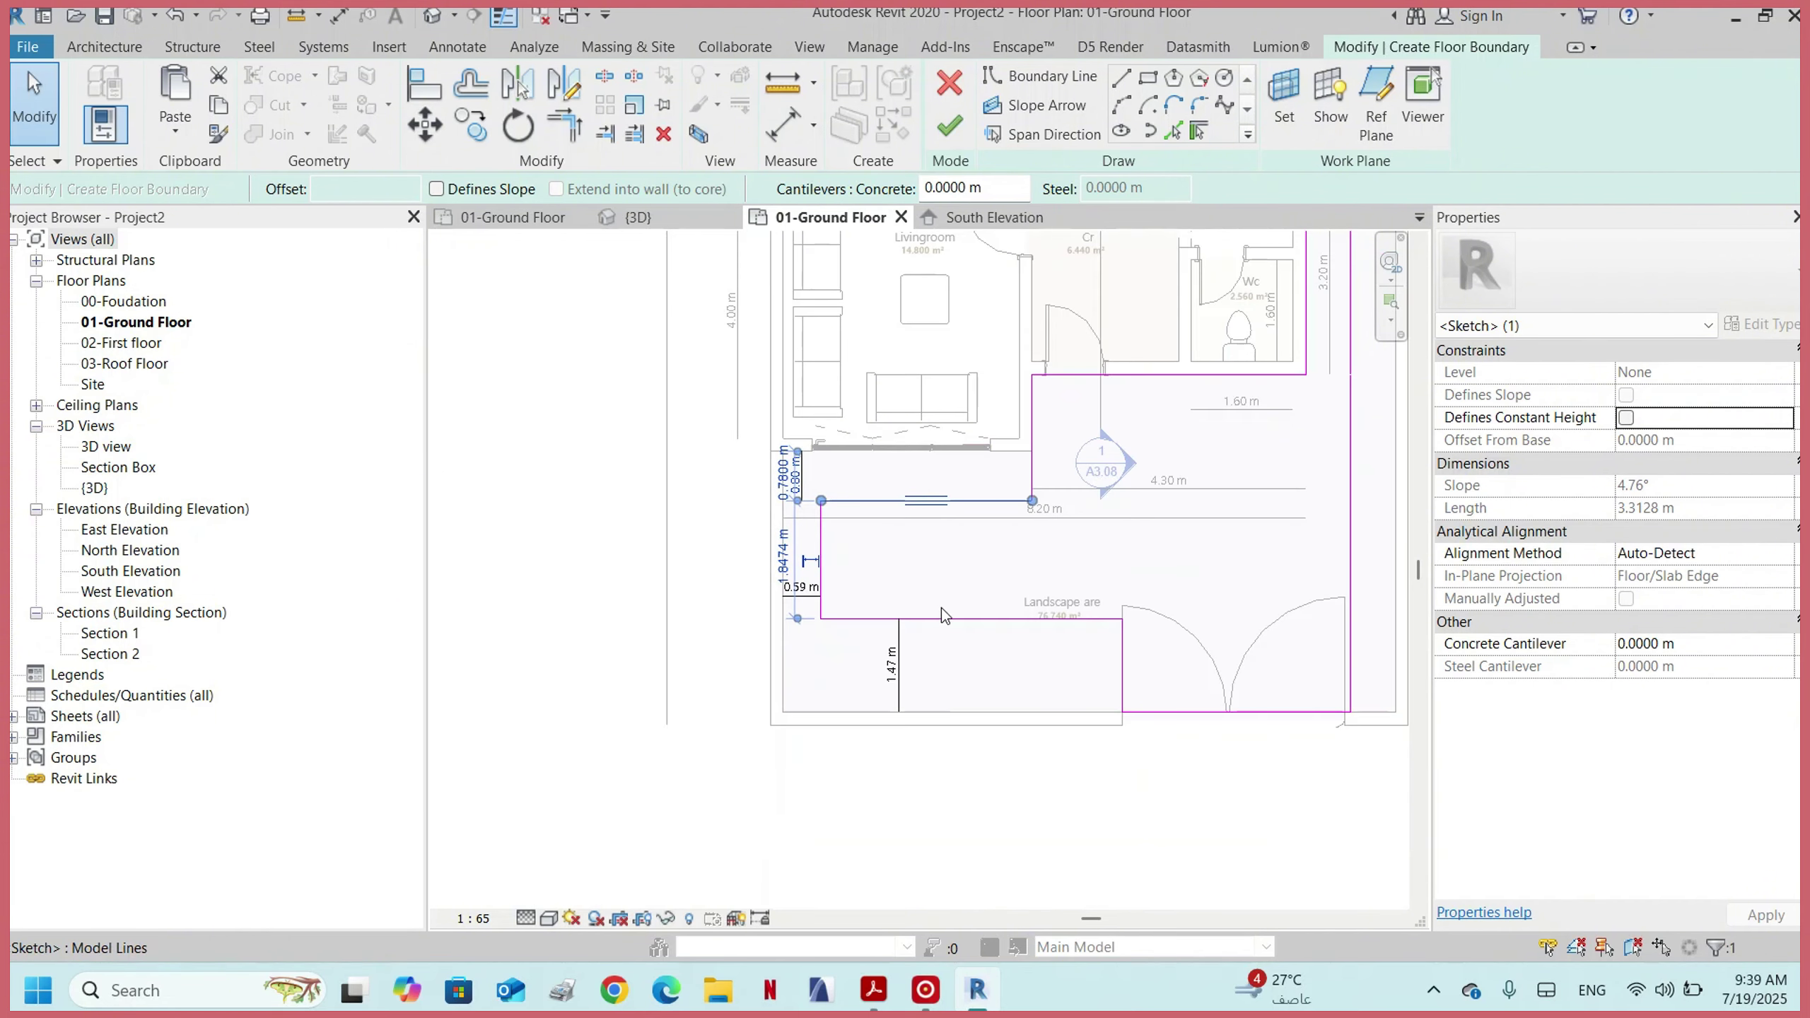
# - Set the distance between the front fence wall and the boundary edge parallel to it to 0.8 m
pyautogui.click(942, 613)
pyautogui.click(893, 665)
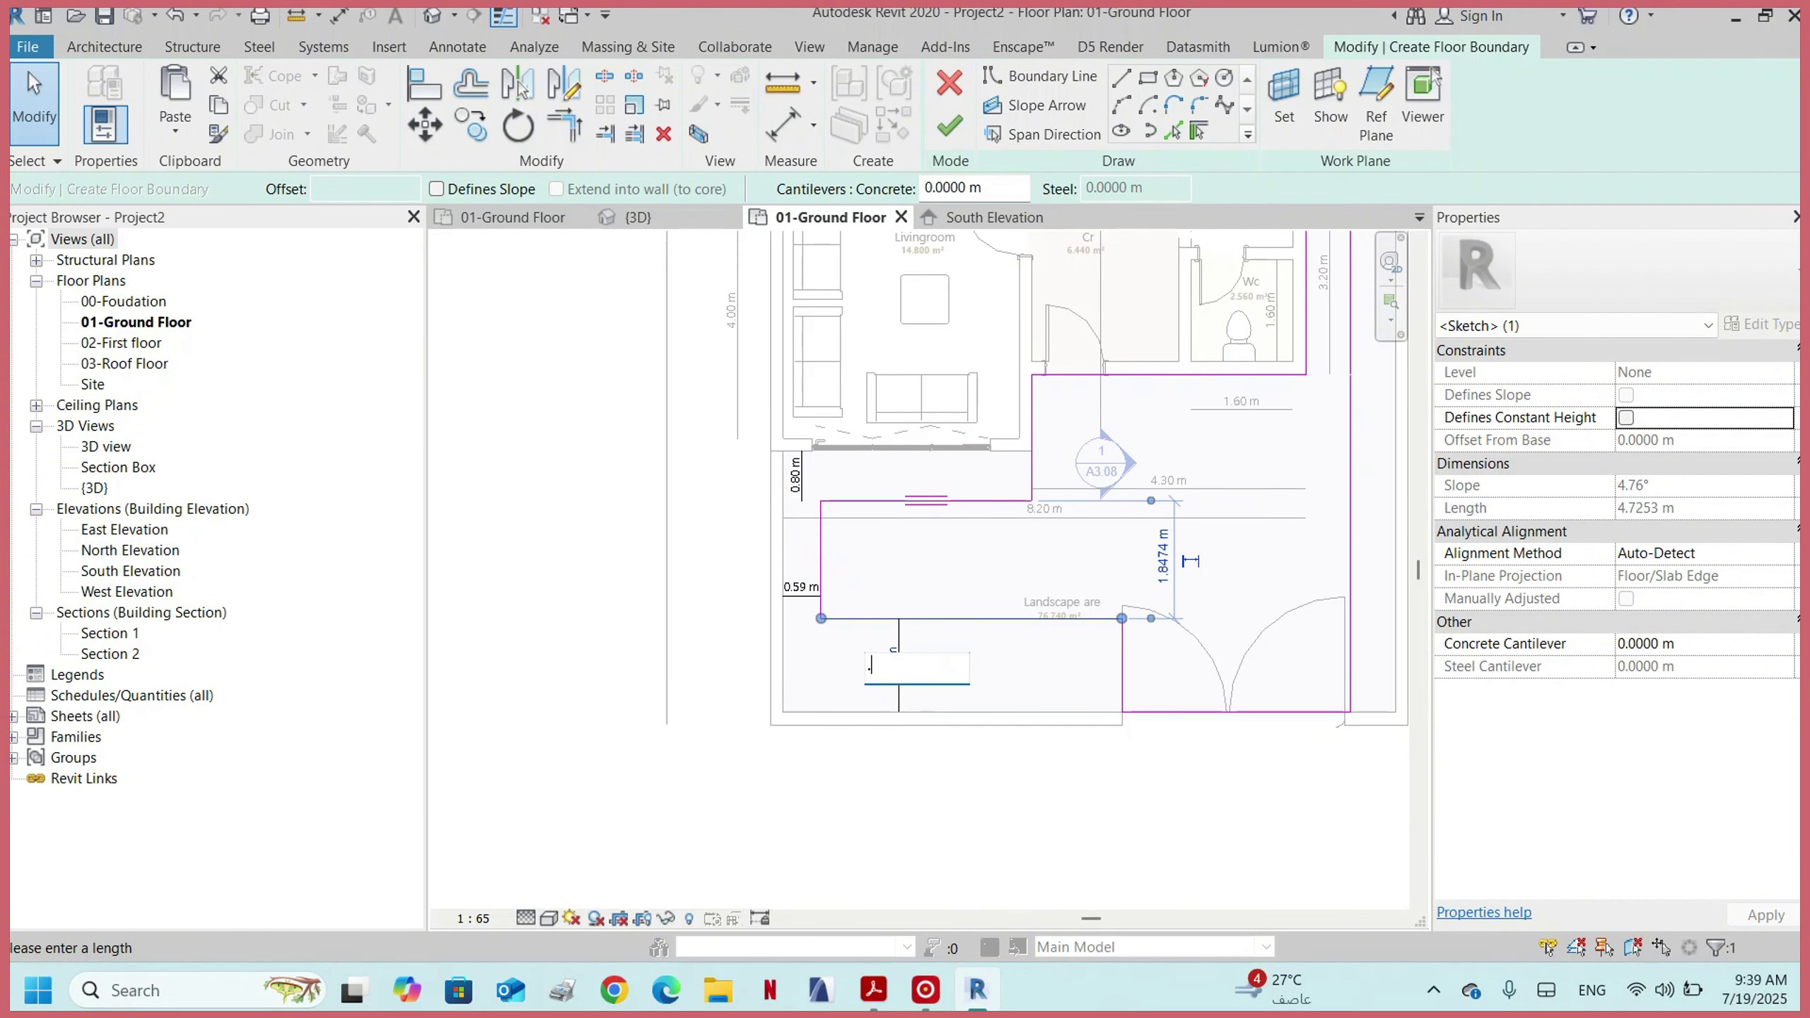
pyautogui.press('Return')
pyautogui.scroll(2, 1003, 663)
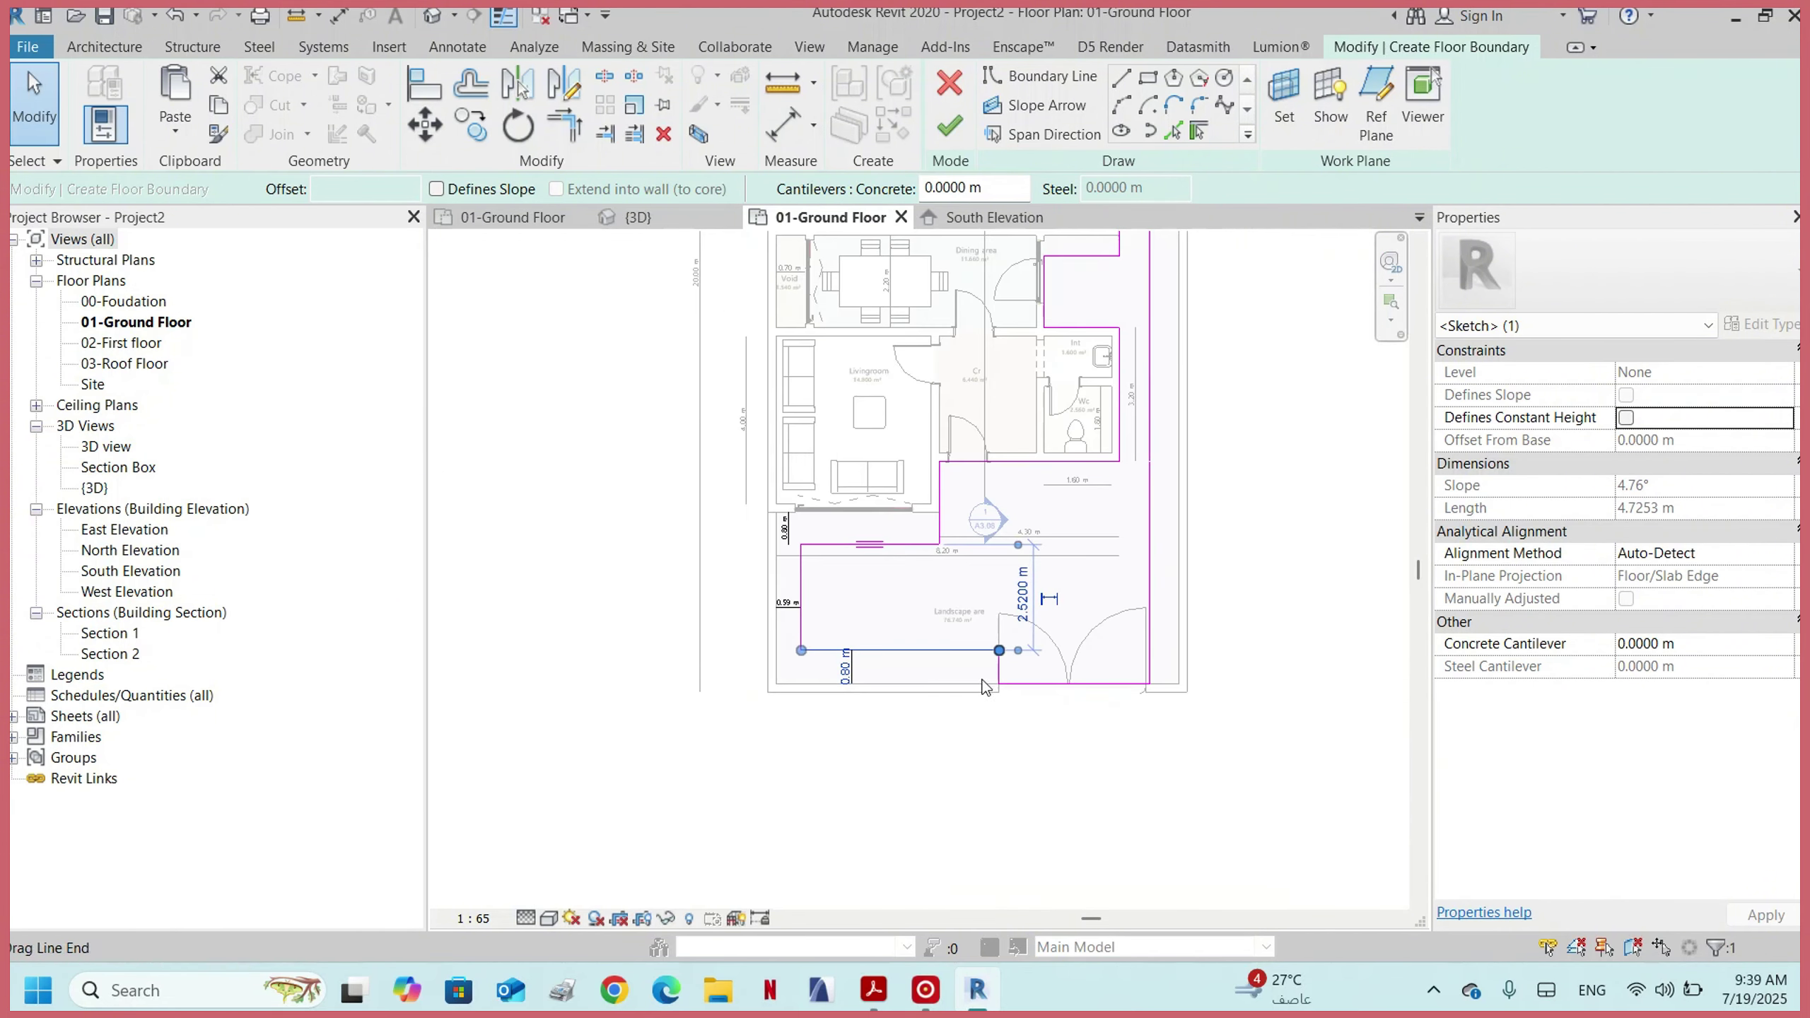
# - Shift the front boundary corner beside the gate slightly away from the gate opening
pyautogui.click(1003, 663)
pyautogui.moveTo(999, 656); pyautogui.dragTo(964, 705)
pyautogui.scroll(-3, 747, 628)
pyautogui.click(960, 637)
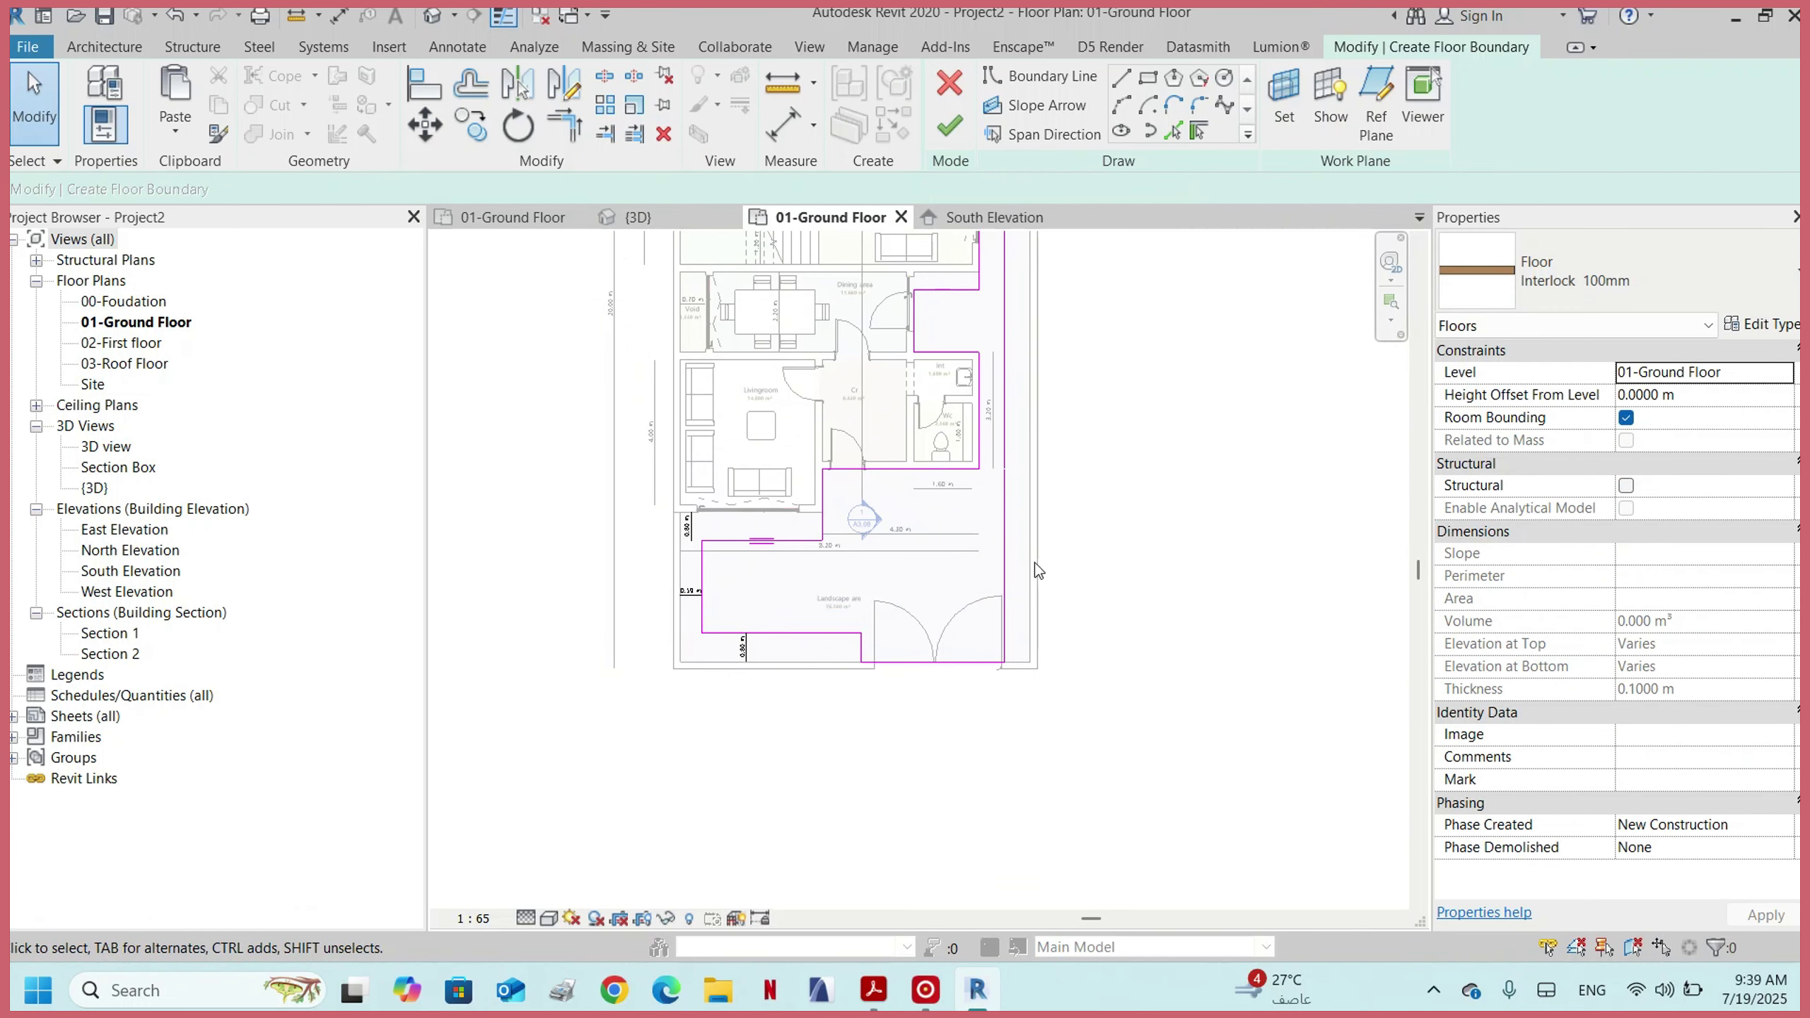
# - Set both the long side boundary edge and the short edge opposite the gate to 0.6 m from their side fence walls
pyautogui.click(1006, 524)
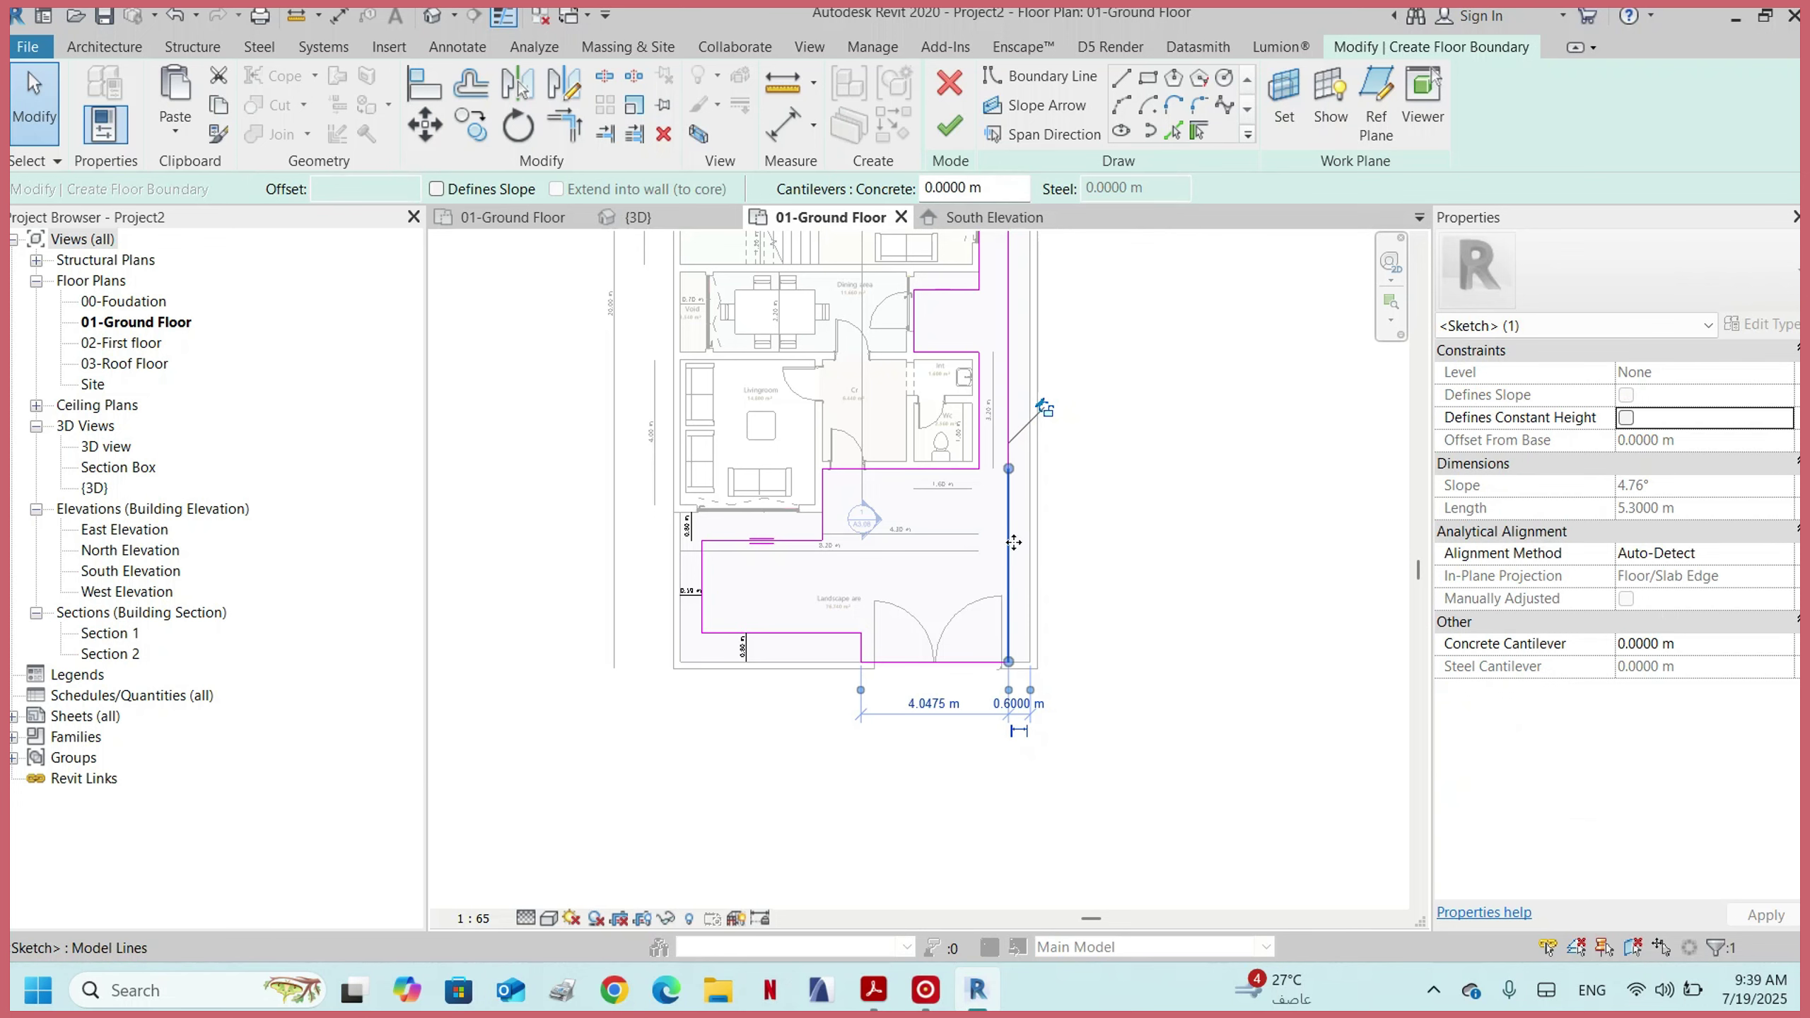
pyautogui.scroll(2, 1000, 642)
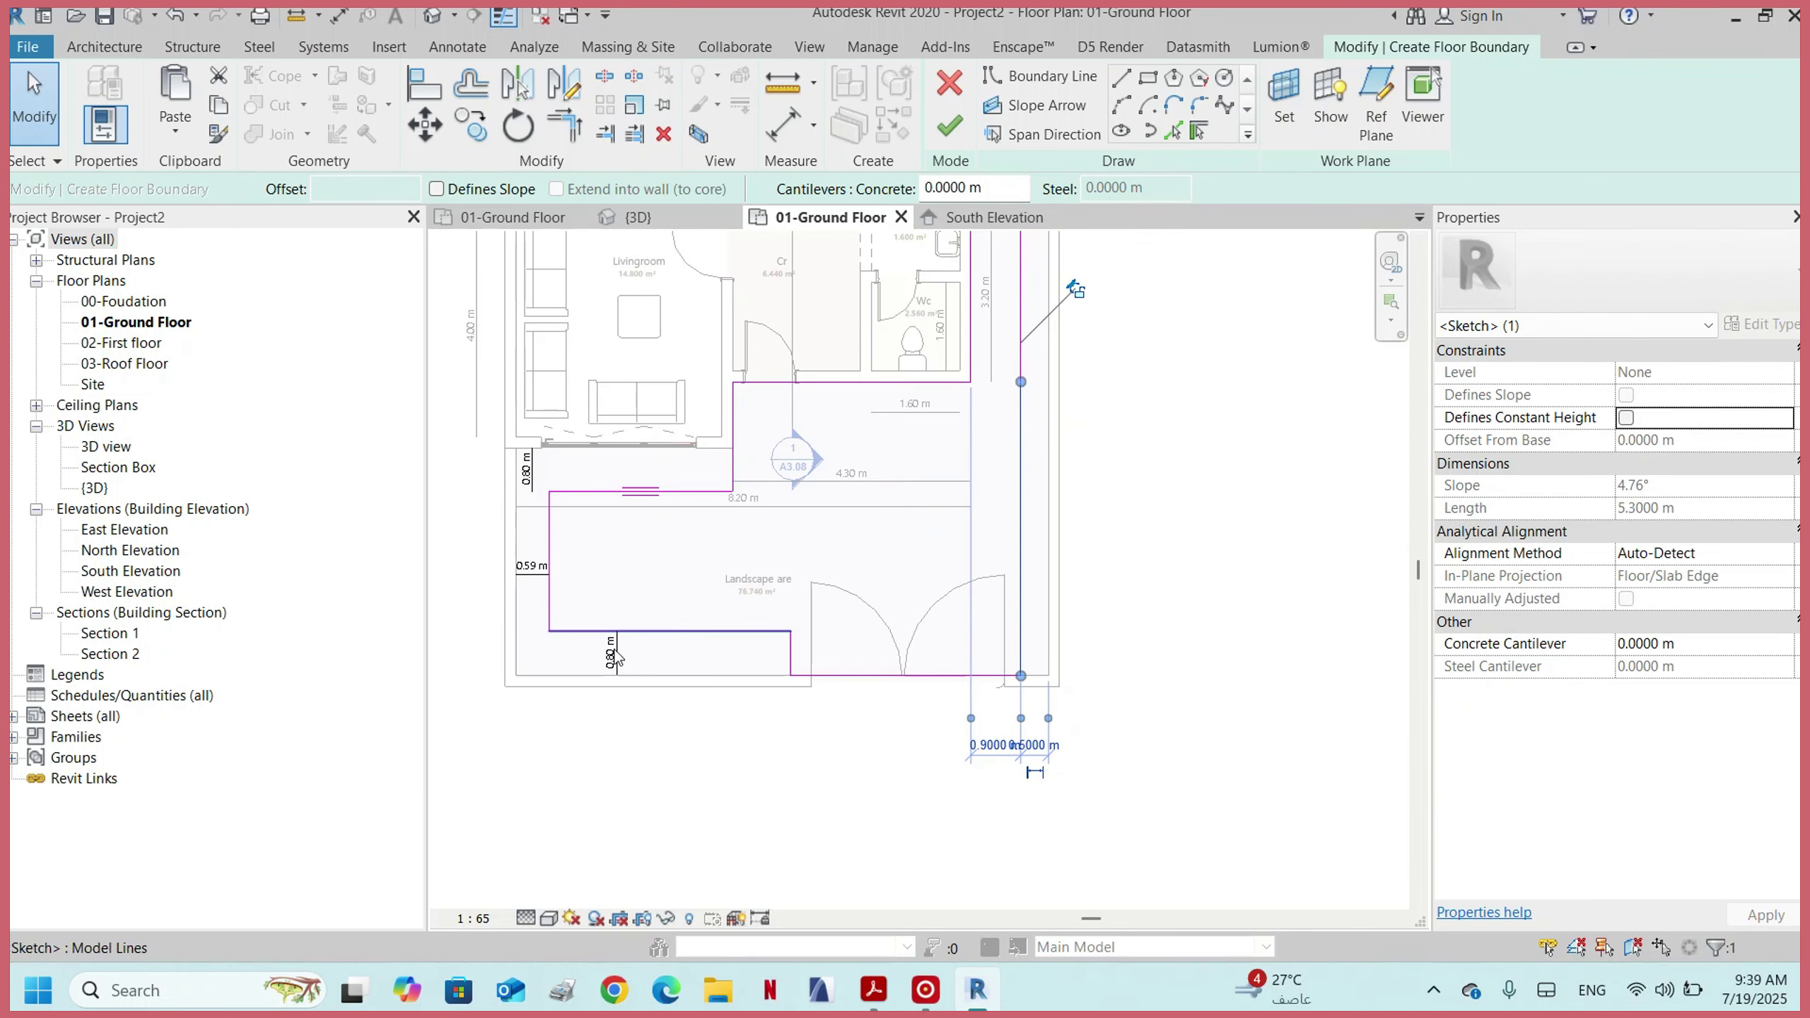
pyautogui.scroll(2, 515, 555)
pyautogui.click(564, 541)
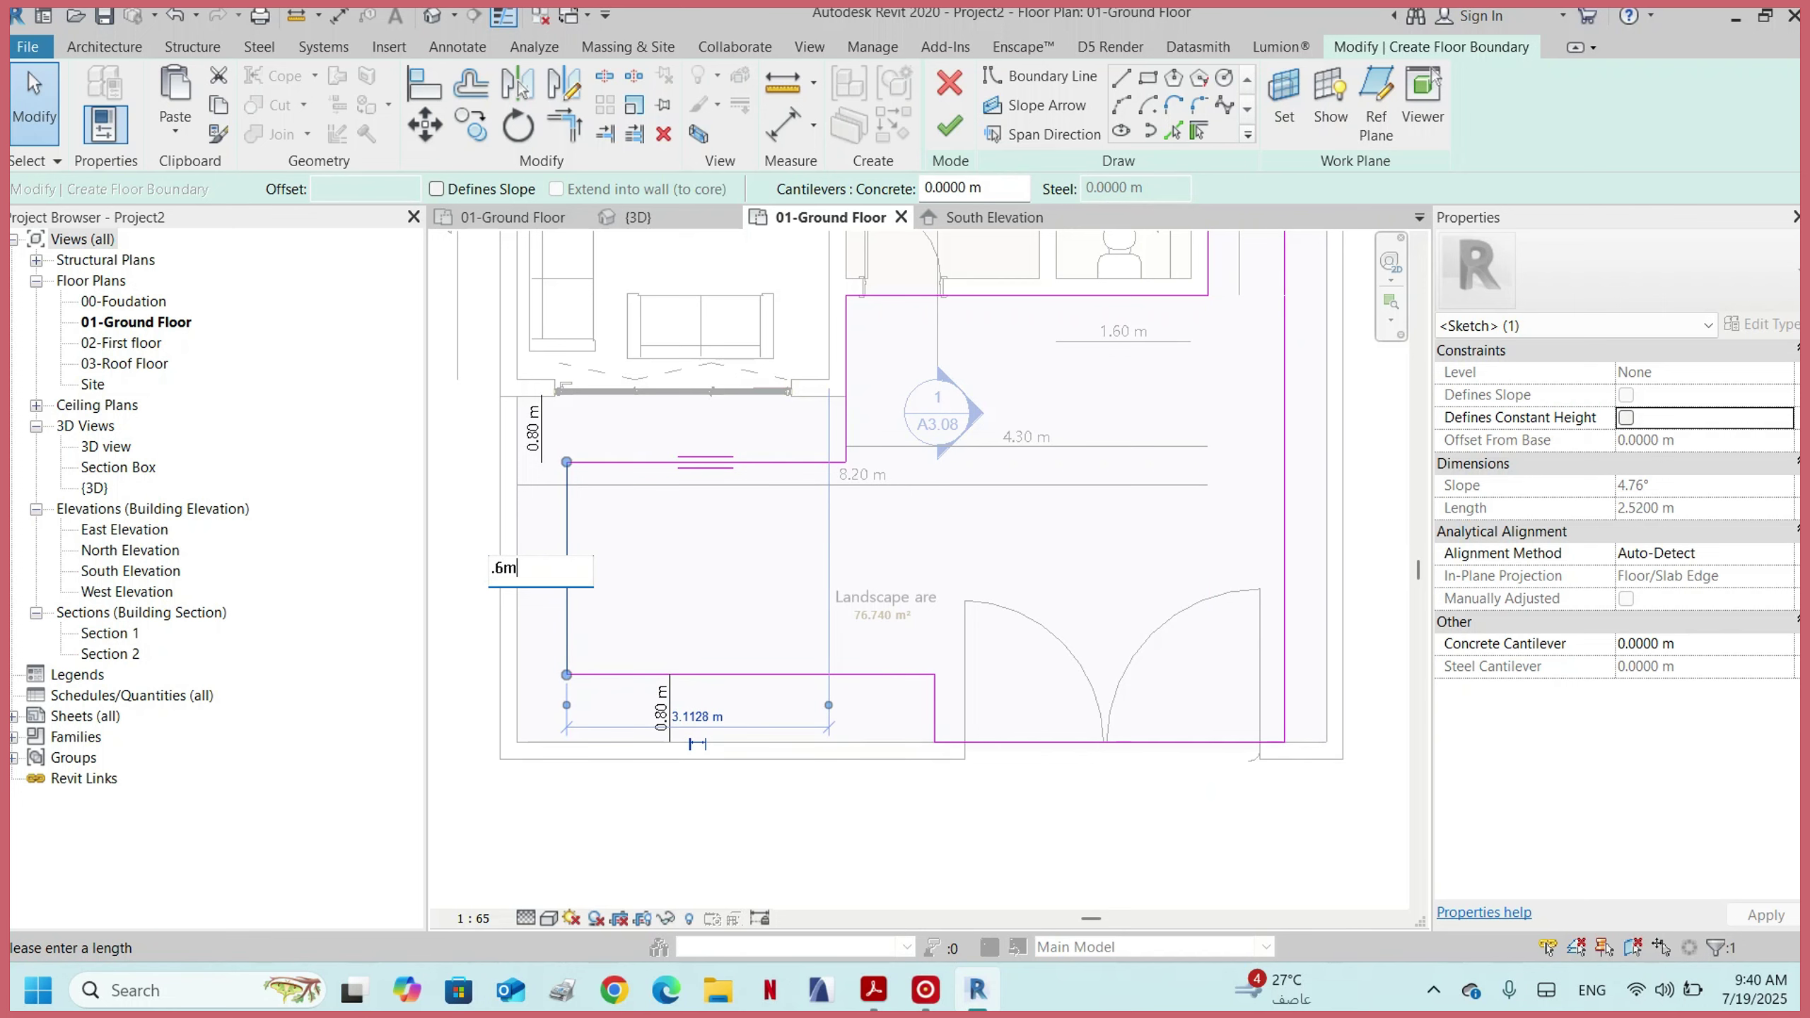
pyautogui.press('Return')
pyautogui.press('Escape')
pyautogui.press('Escape')
# - Finish the boundary sketch to create the Interlock 100mm floor
pyautogui.scroll(-6, 841, 606)
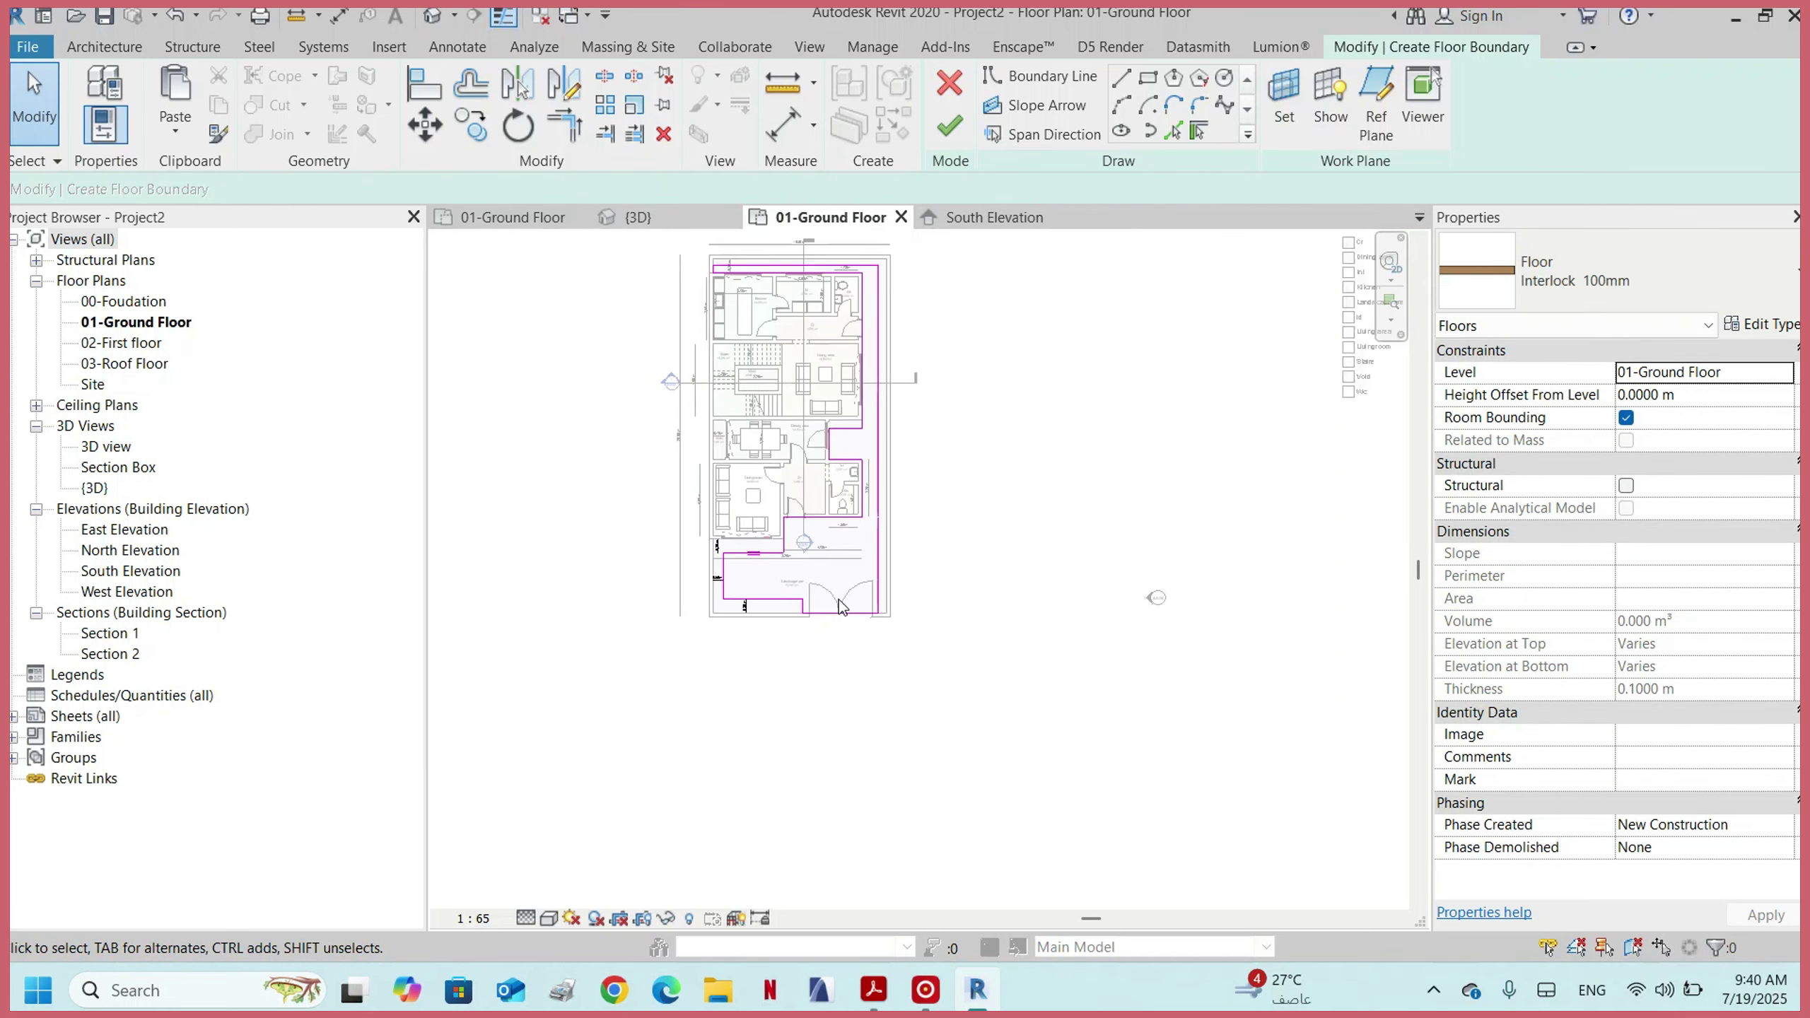
pyautogui.scroll(-2, 841, 606)
pyautogui.click(952, 127)
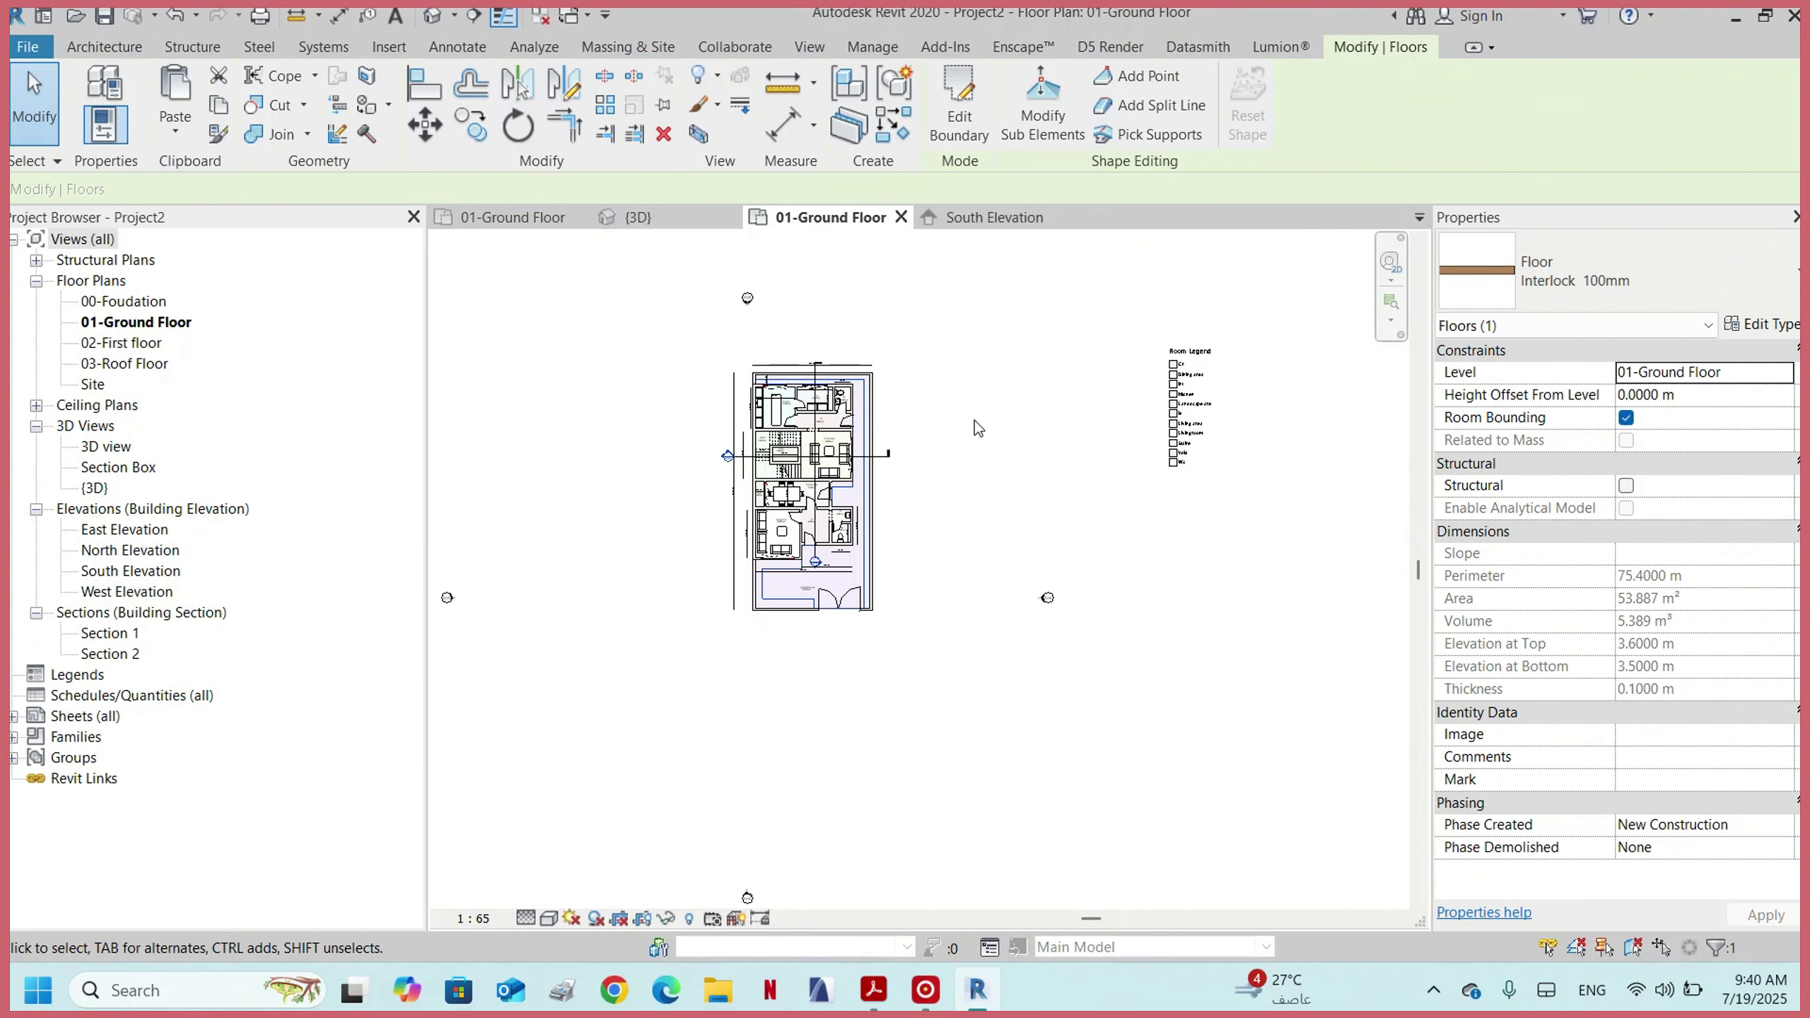
# - Examine the outline of the Interlock floor along the front, side and rear of the house
pyautogui.scroll(4, 890, 606)
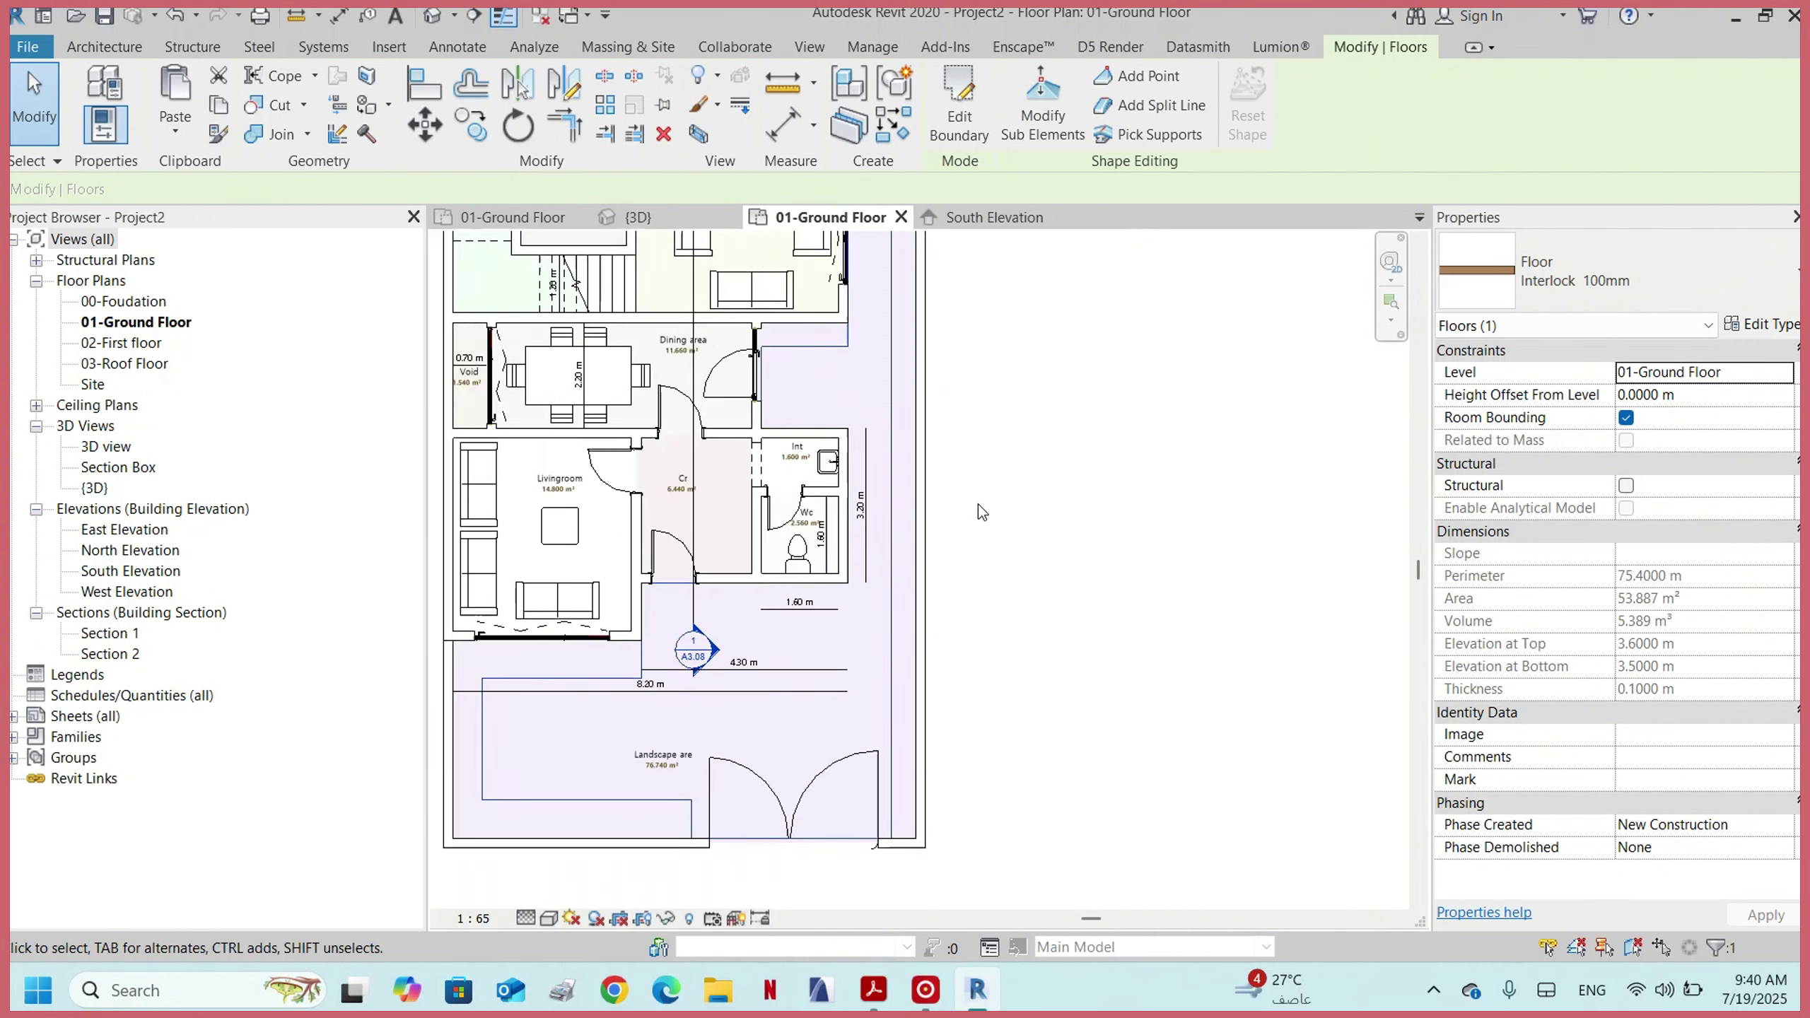
pyautogui.scroll(4, 901, 532)
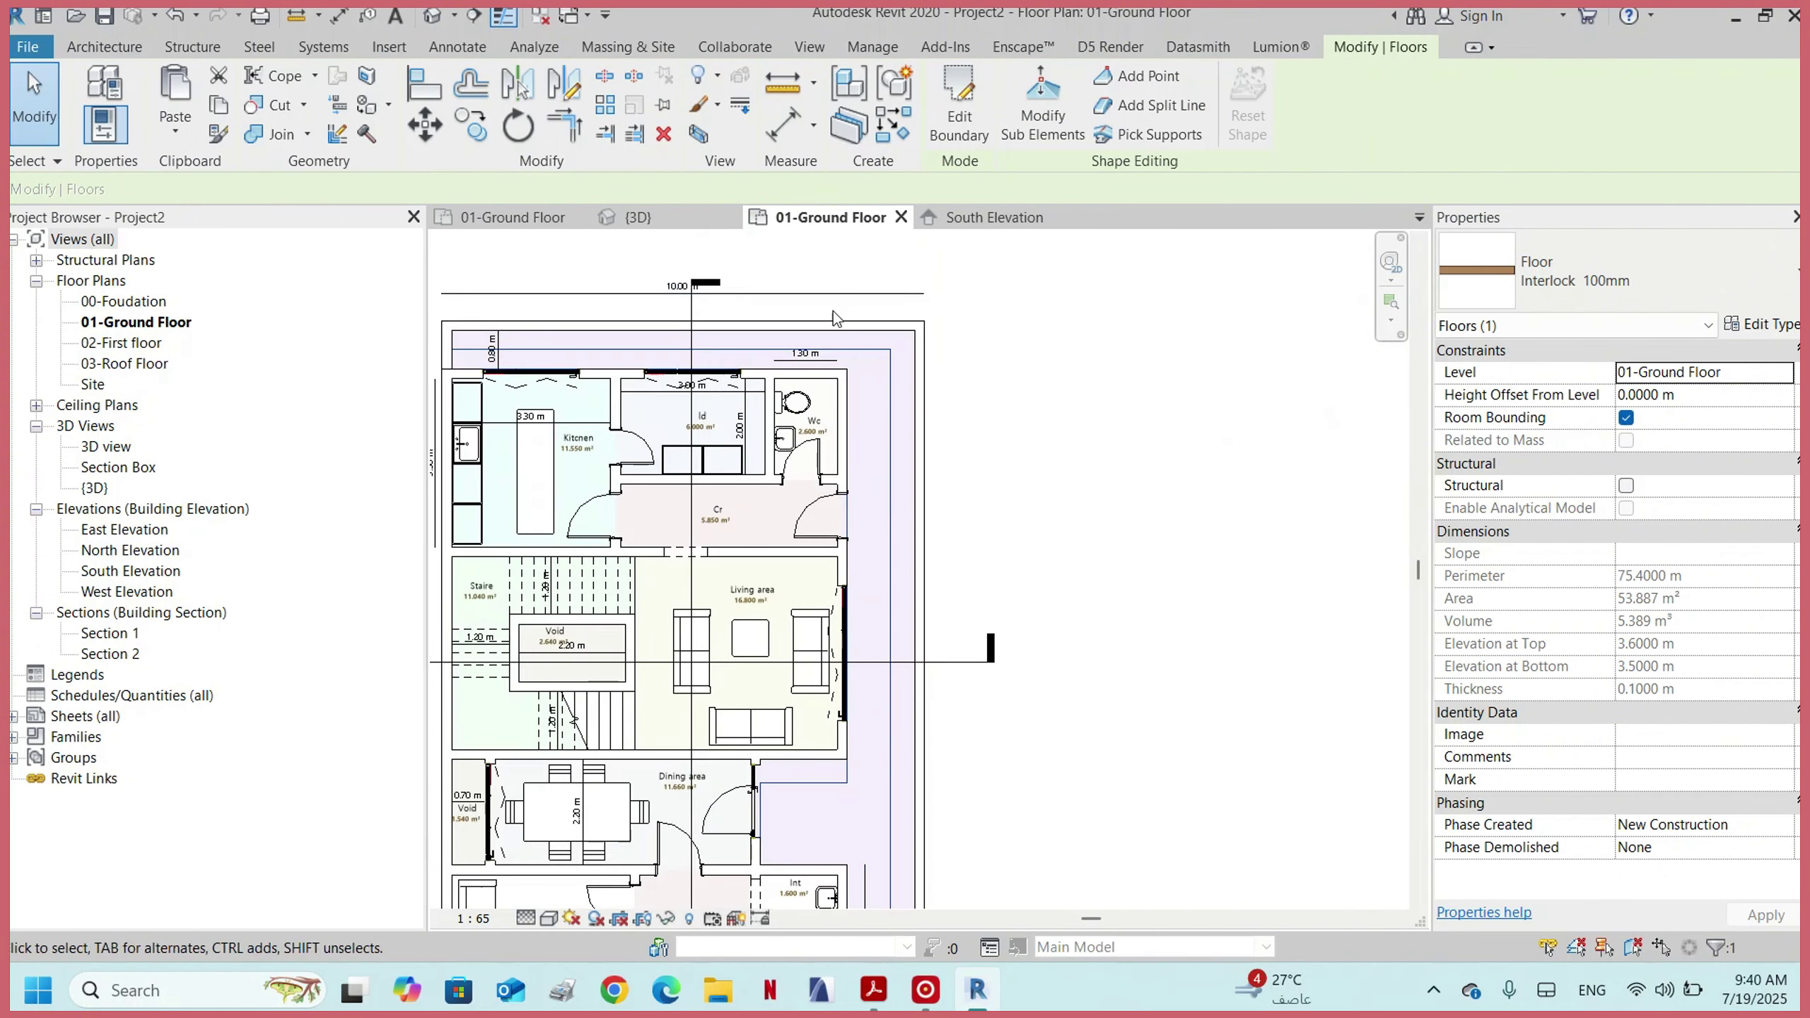
pyautogui.scroll(-3, 919, 355)
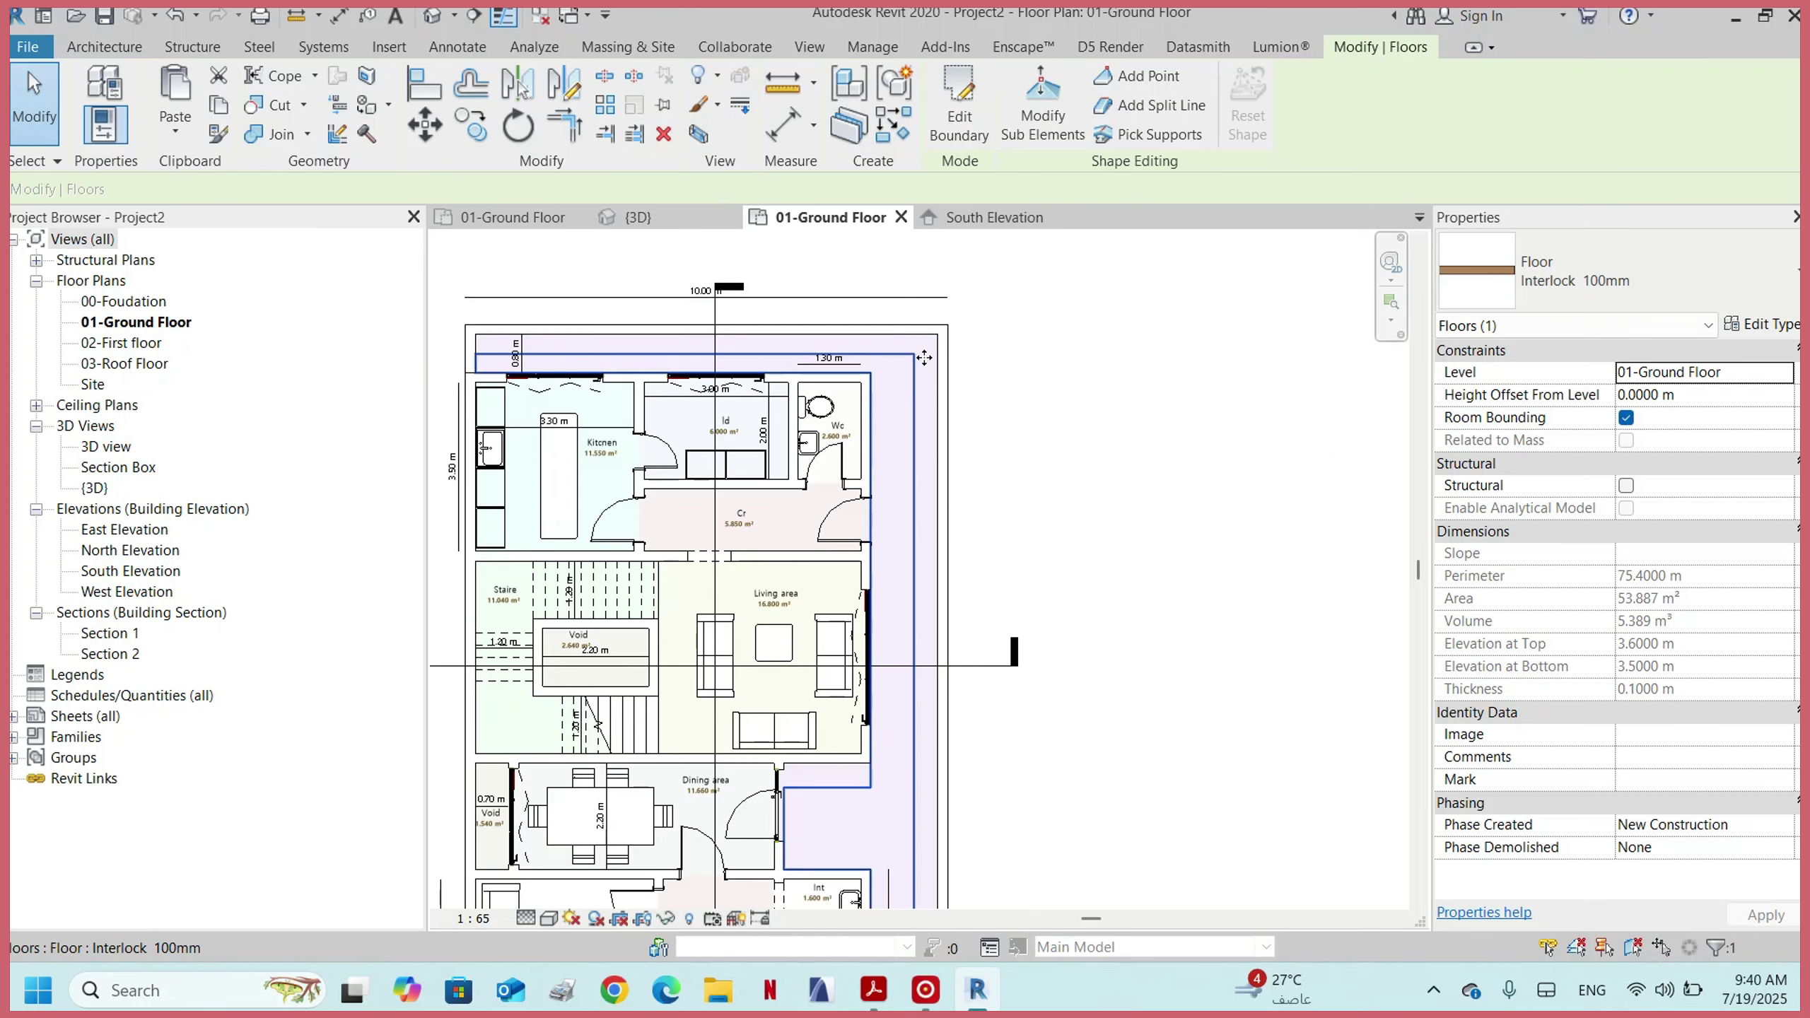
pyautogui.scroll(-4, 924, 357)
pyautogui.scroll(2, 767, 436)
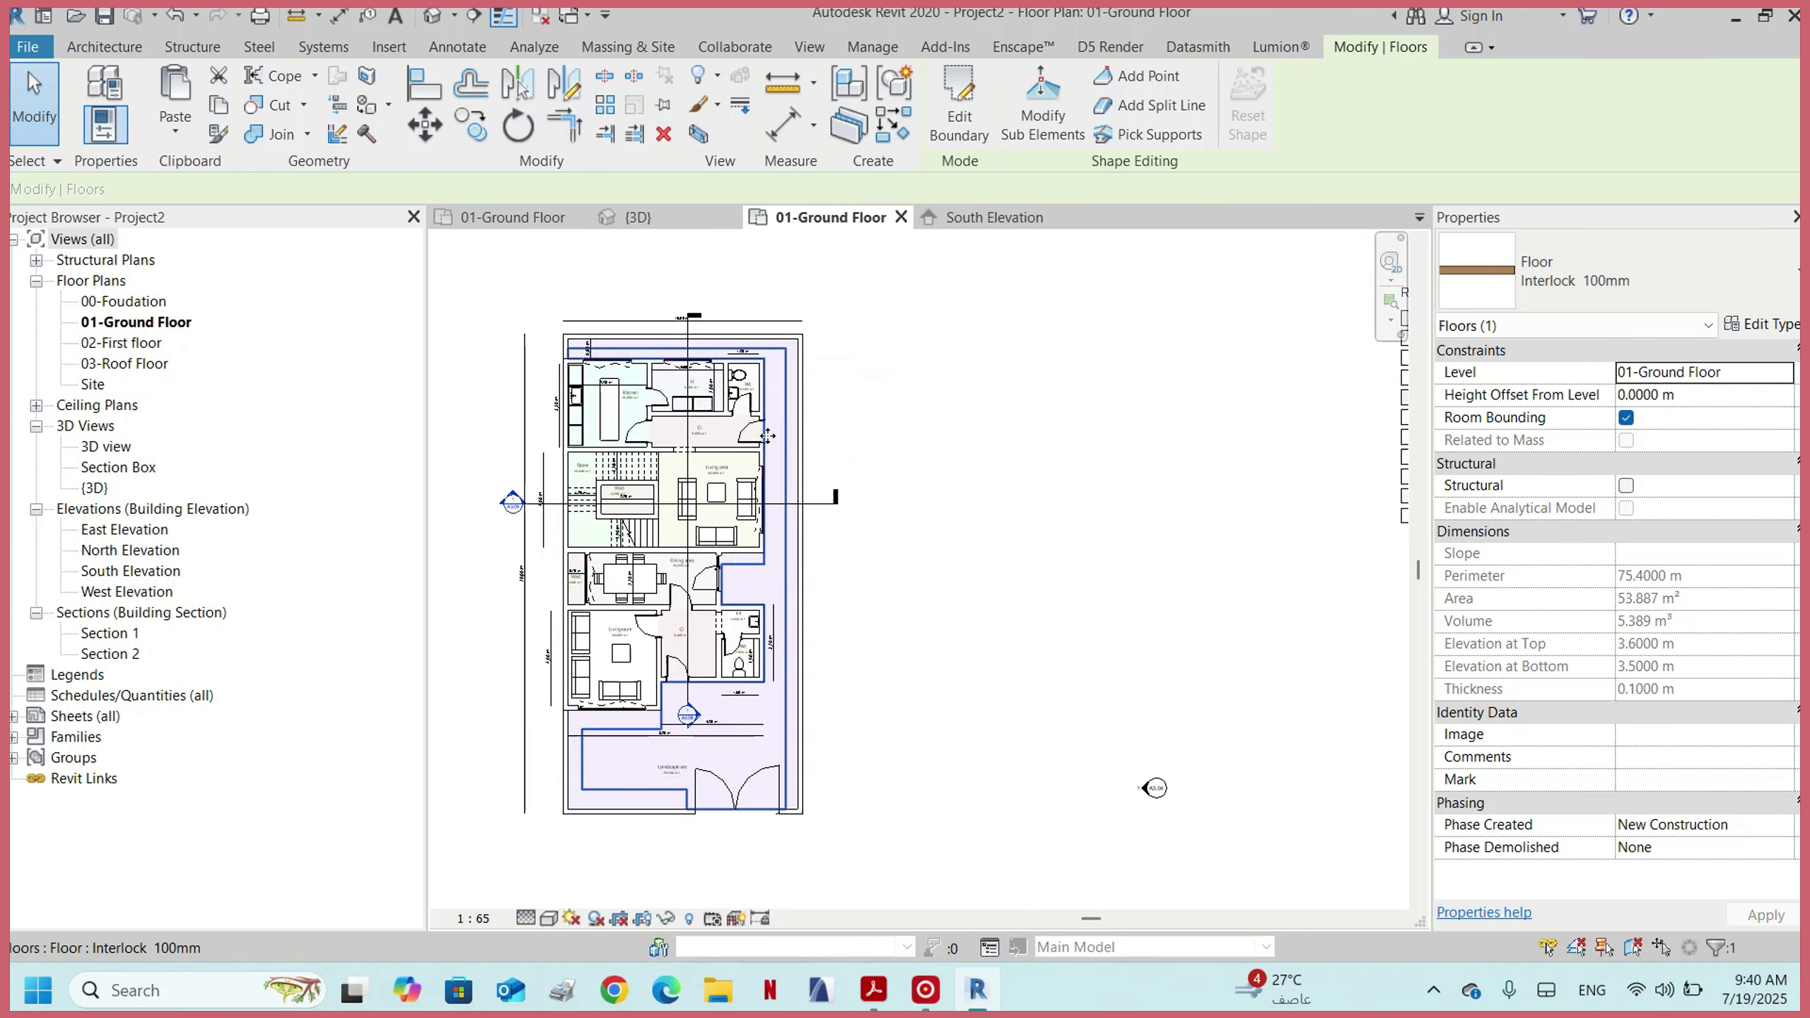
pyautogui.scroll(-2, 874, 289)
pyautogui.click(1235, 285)
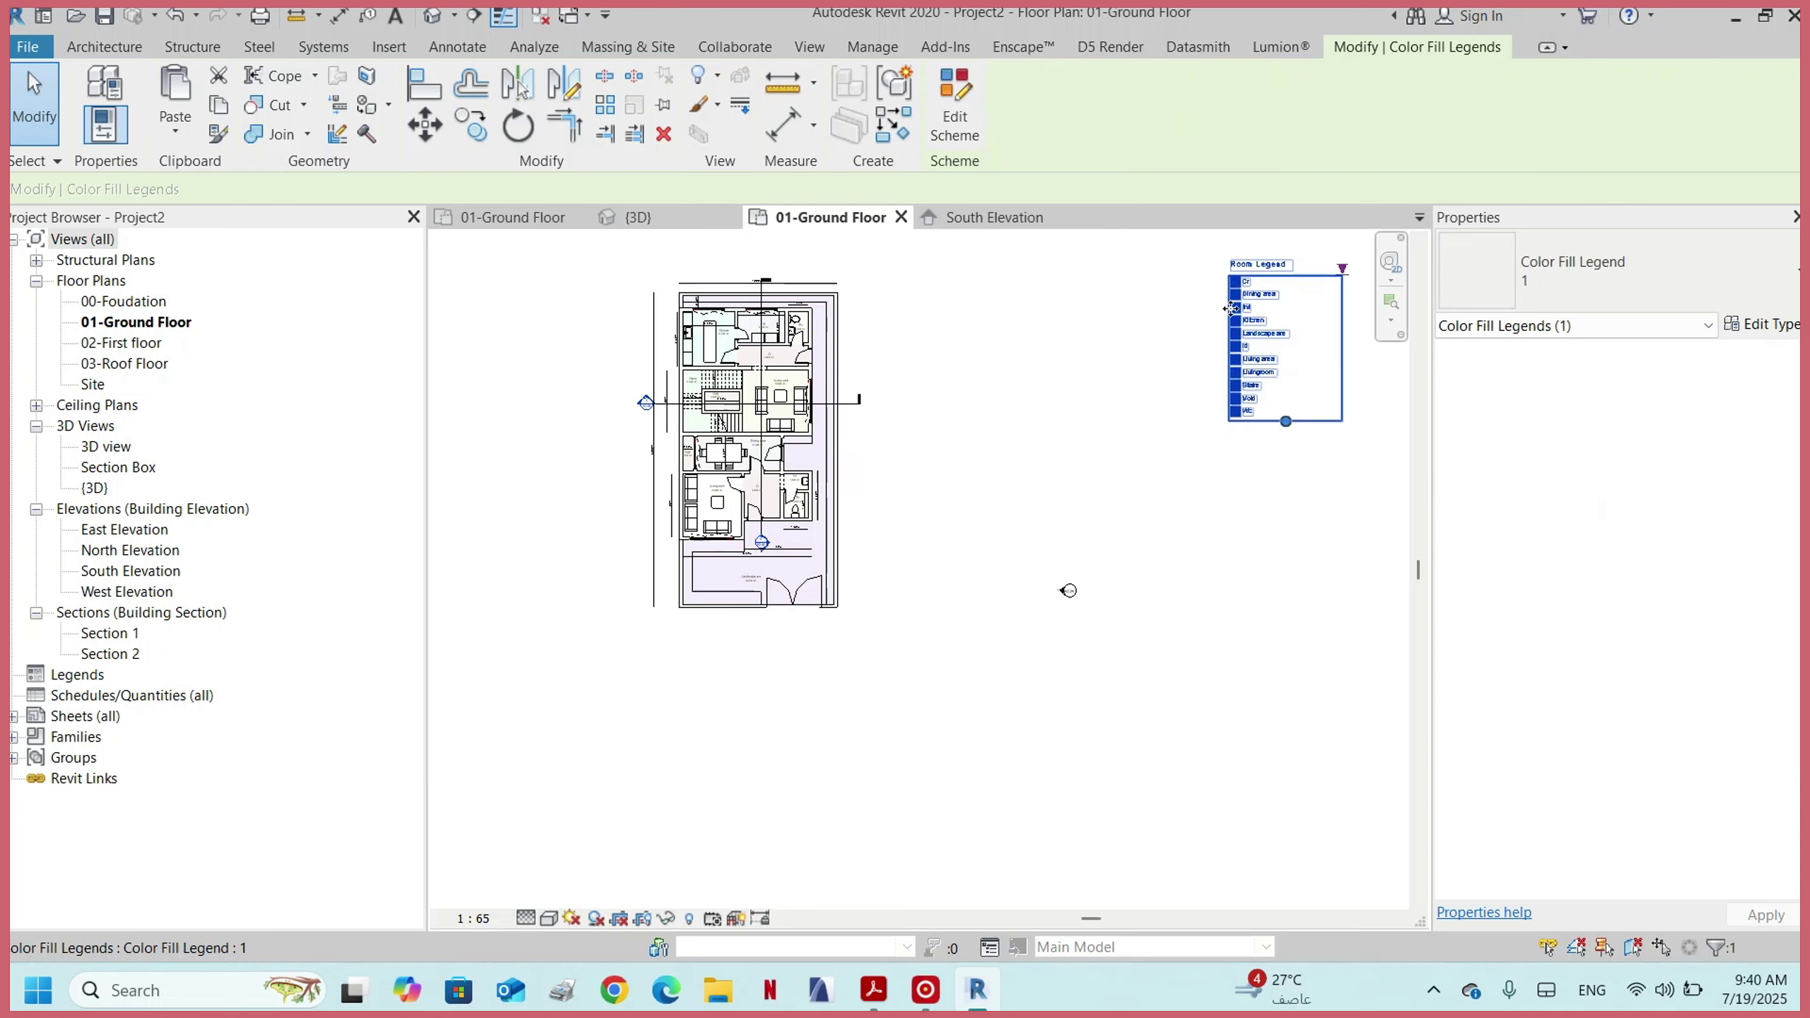
pyautogui.click(946, 106)
pyautogui.scroll(-2, 614, 354)
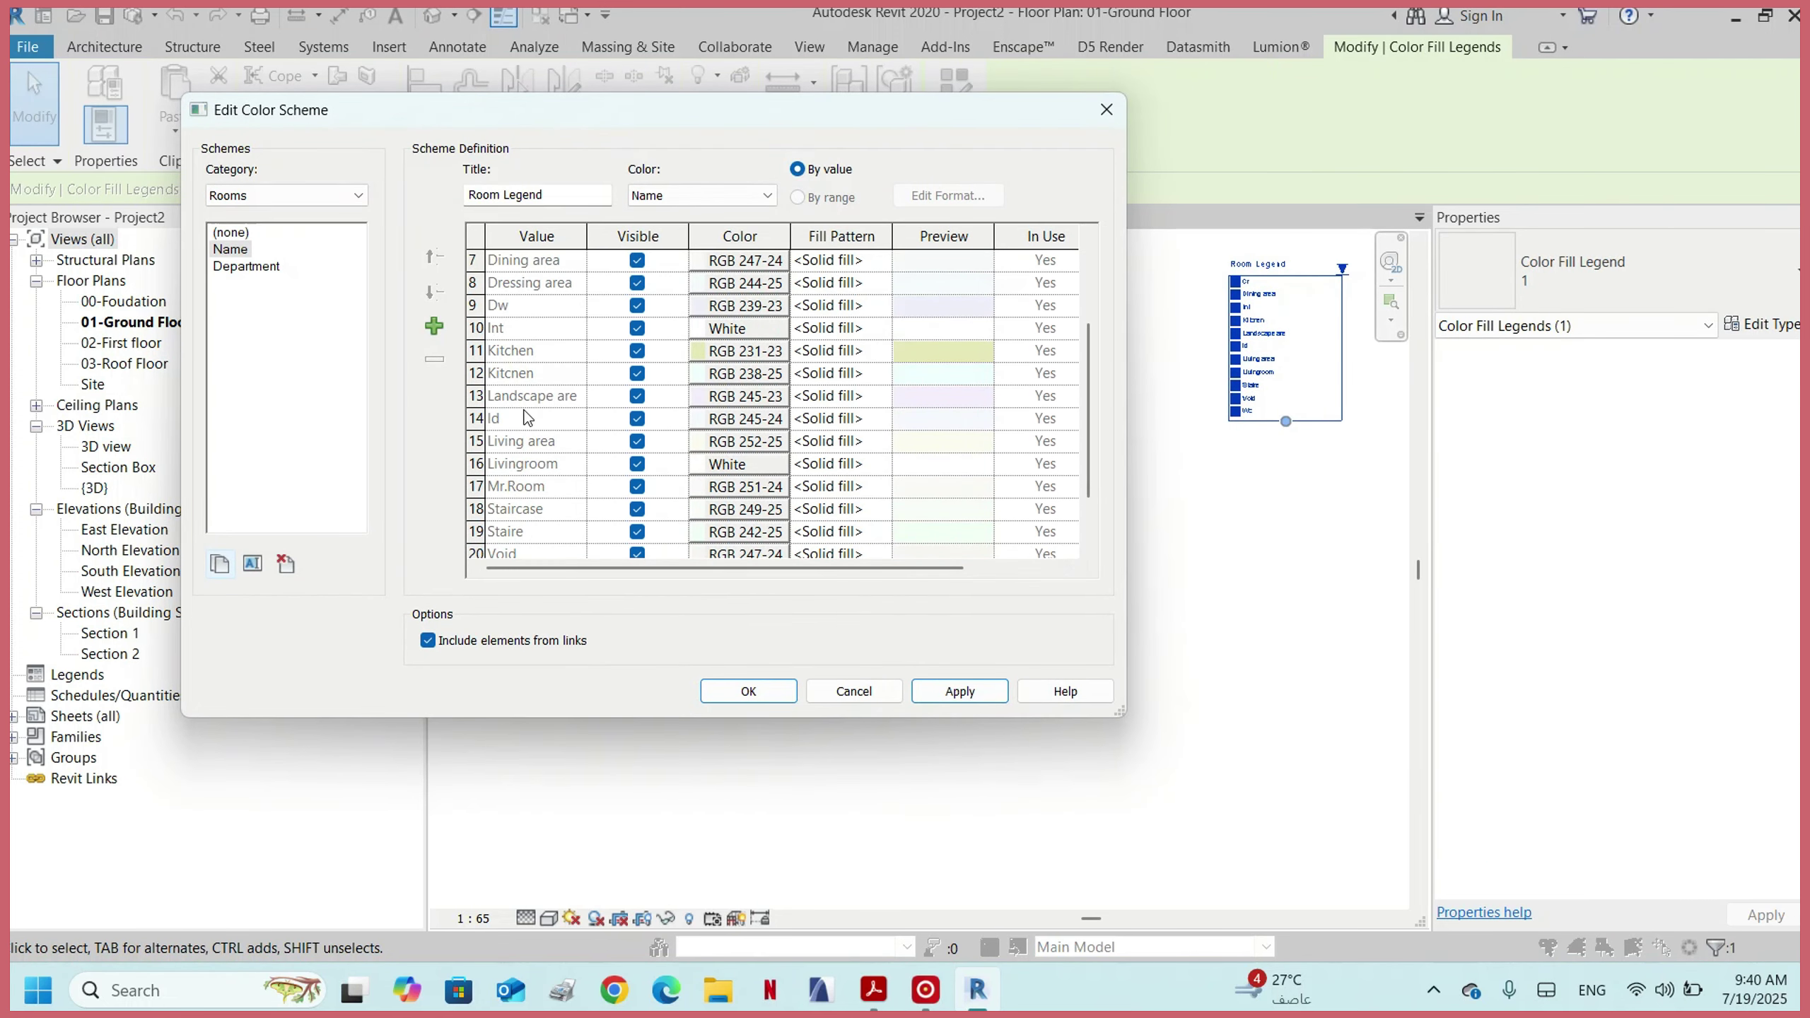
pyautogui.scroll(-1, 514, 449)
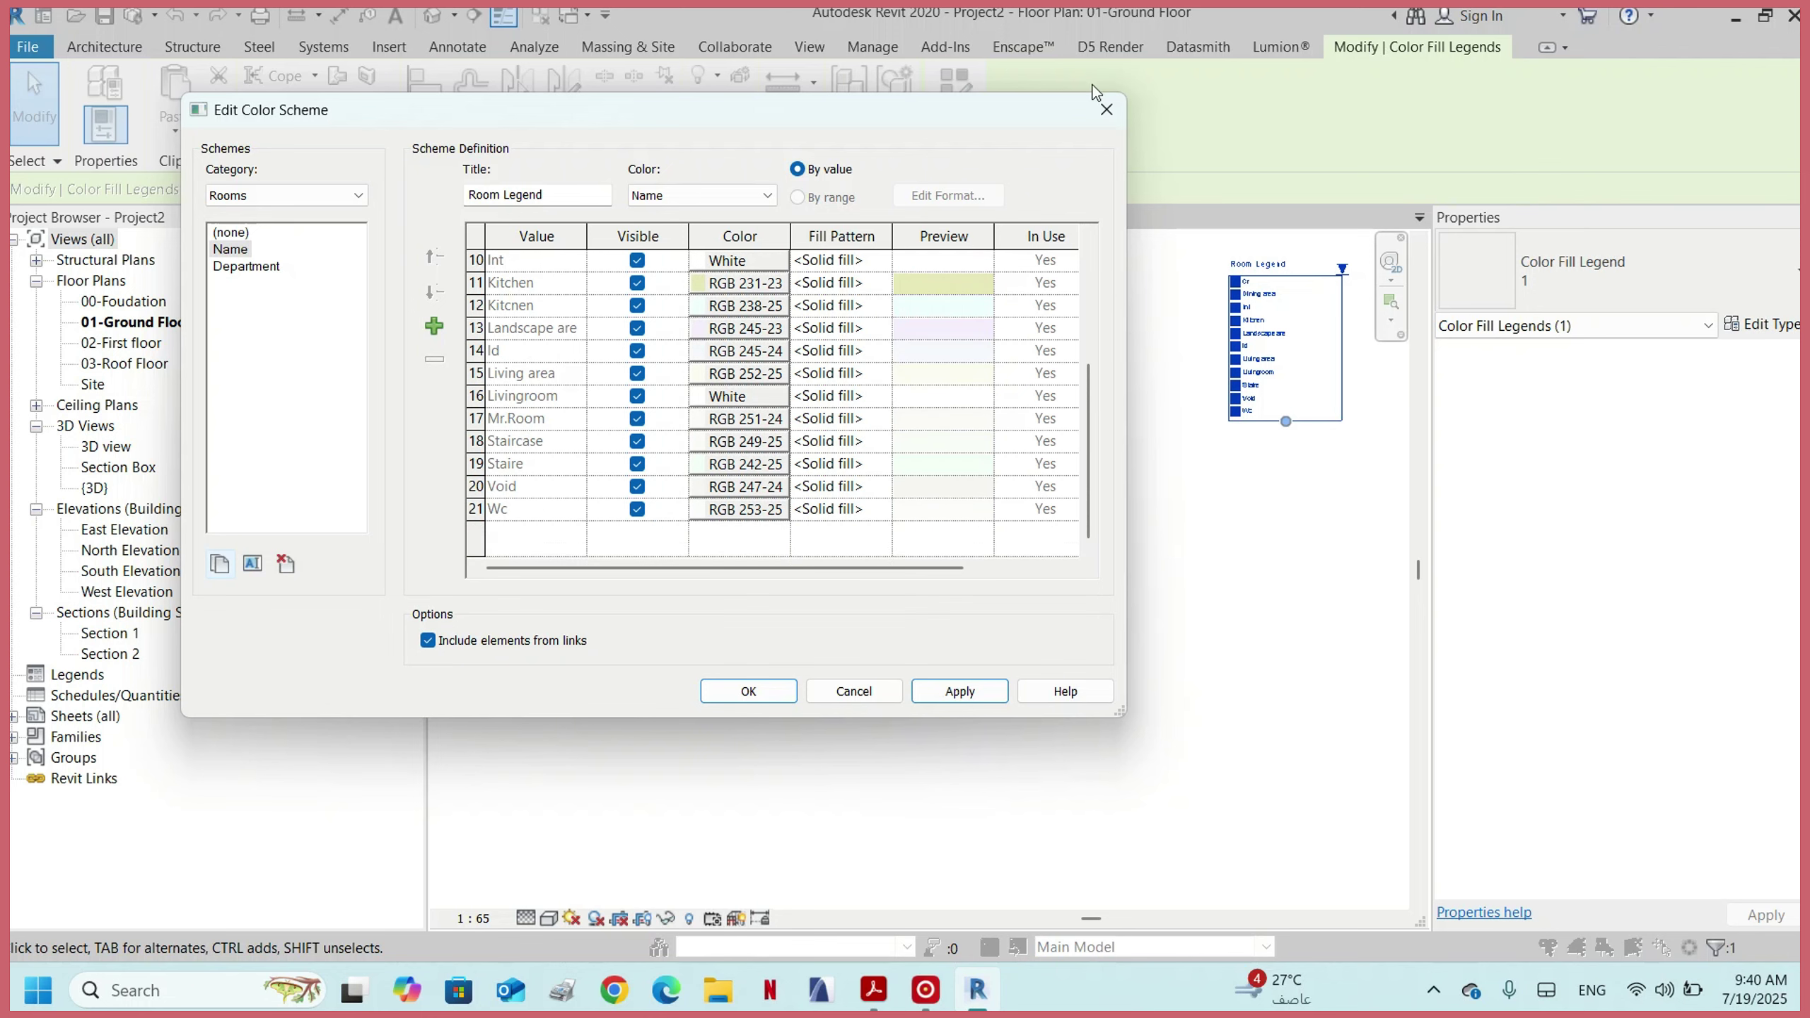
pyautogui.click(1105, 111)
pyautogui.click(1033, 347)
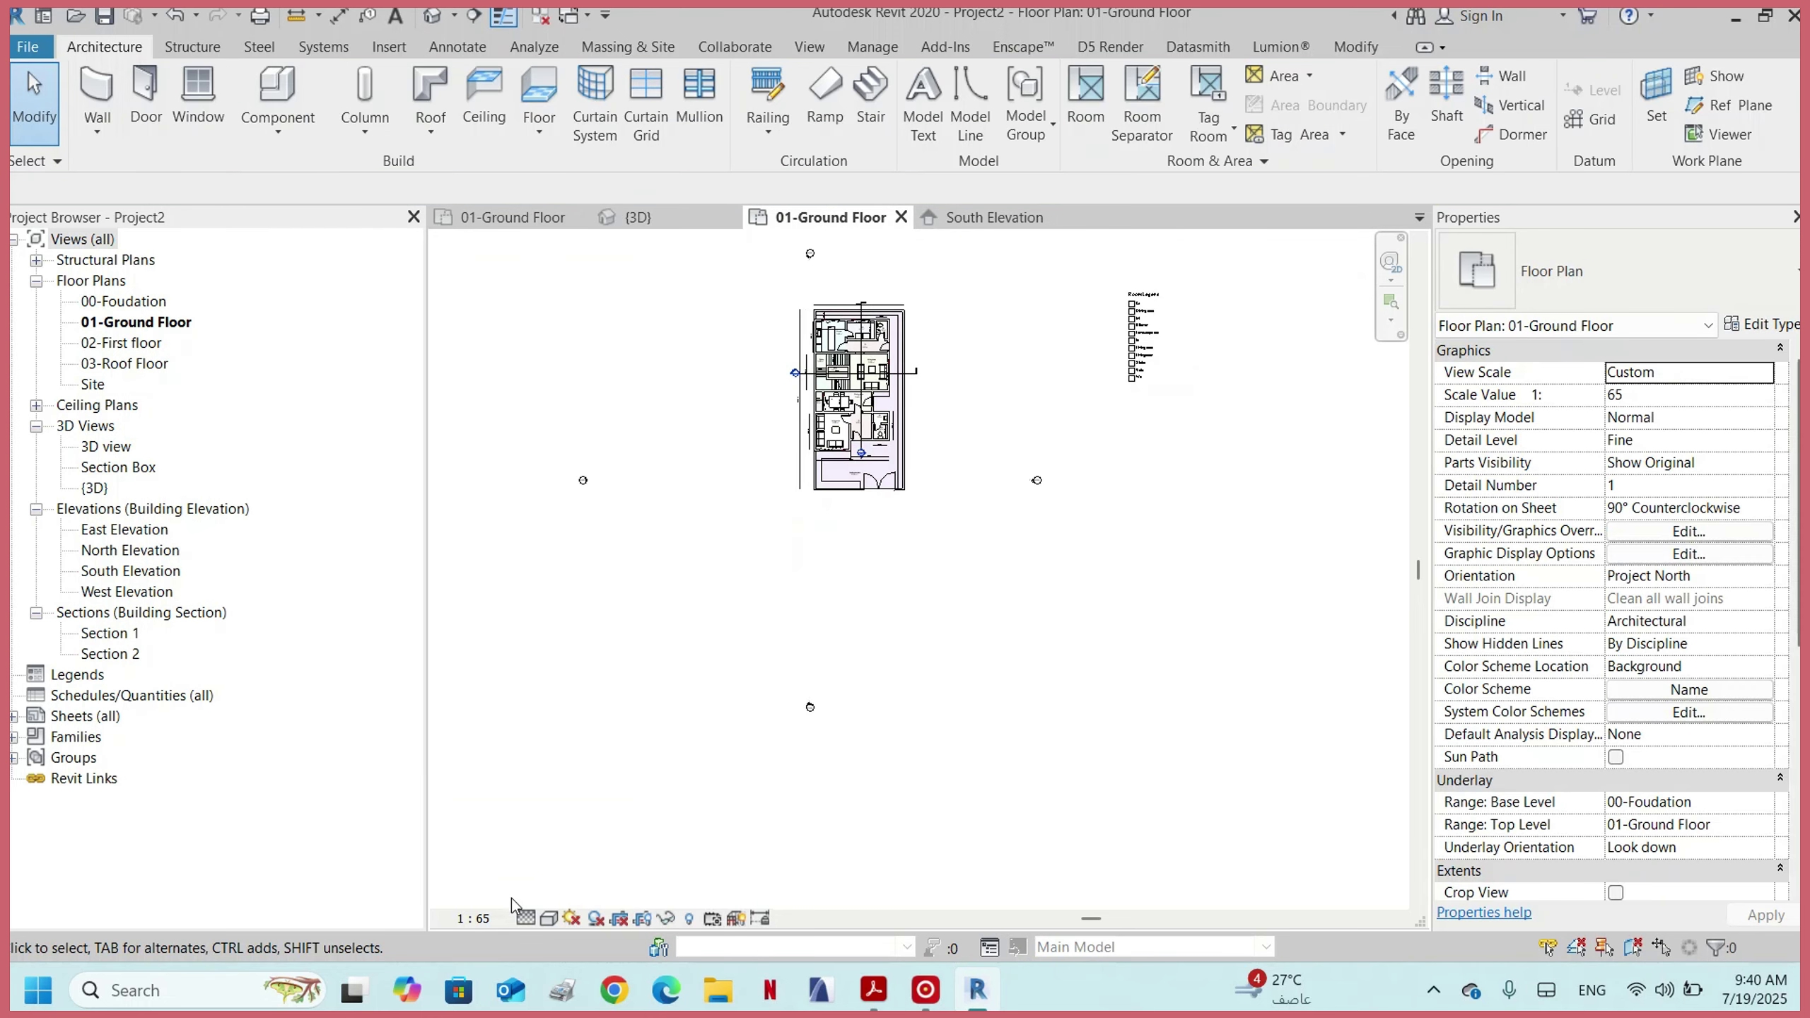
# - Try the Medium detail level in the ground floor plan
pyautogui.click(527, 917)
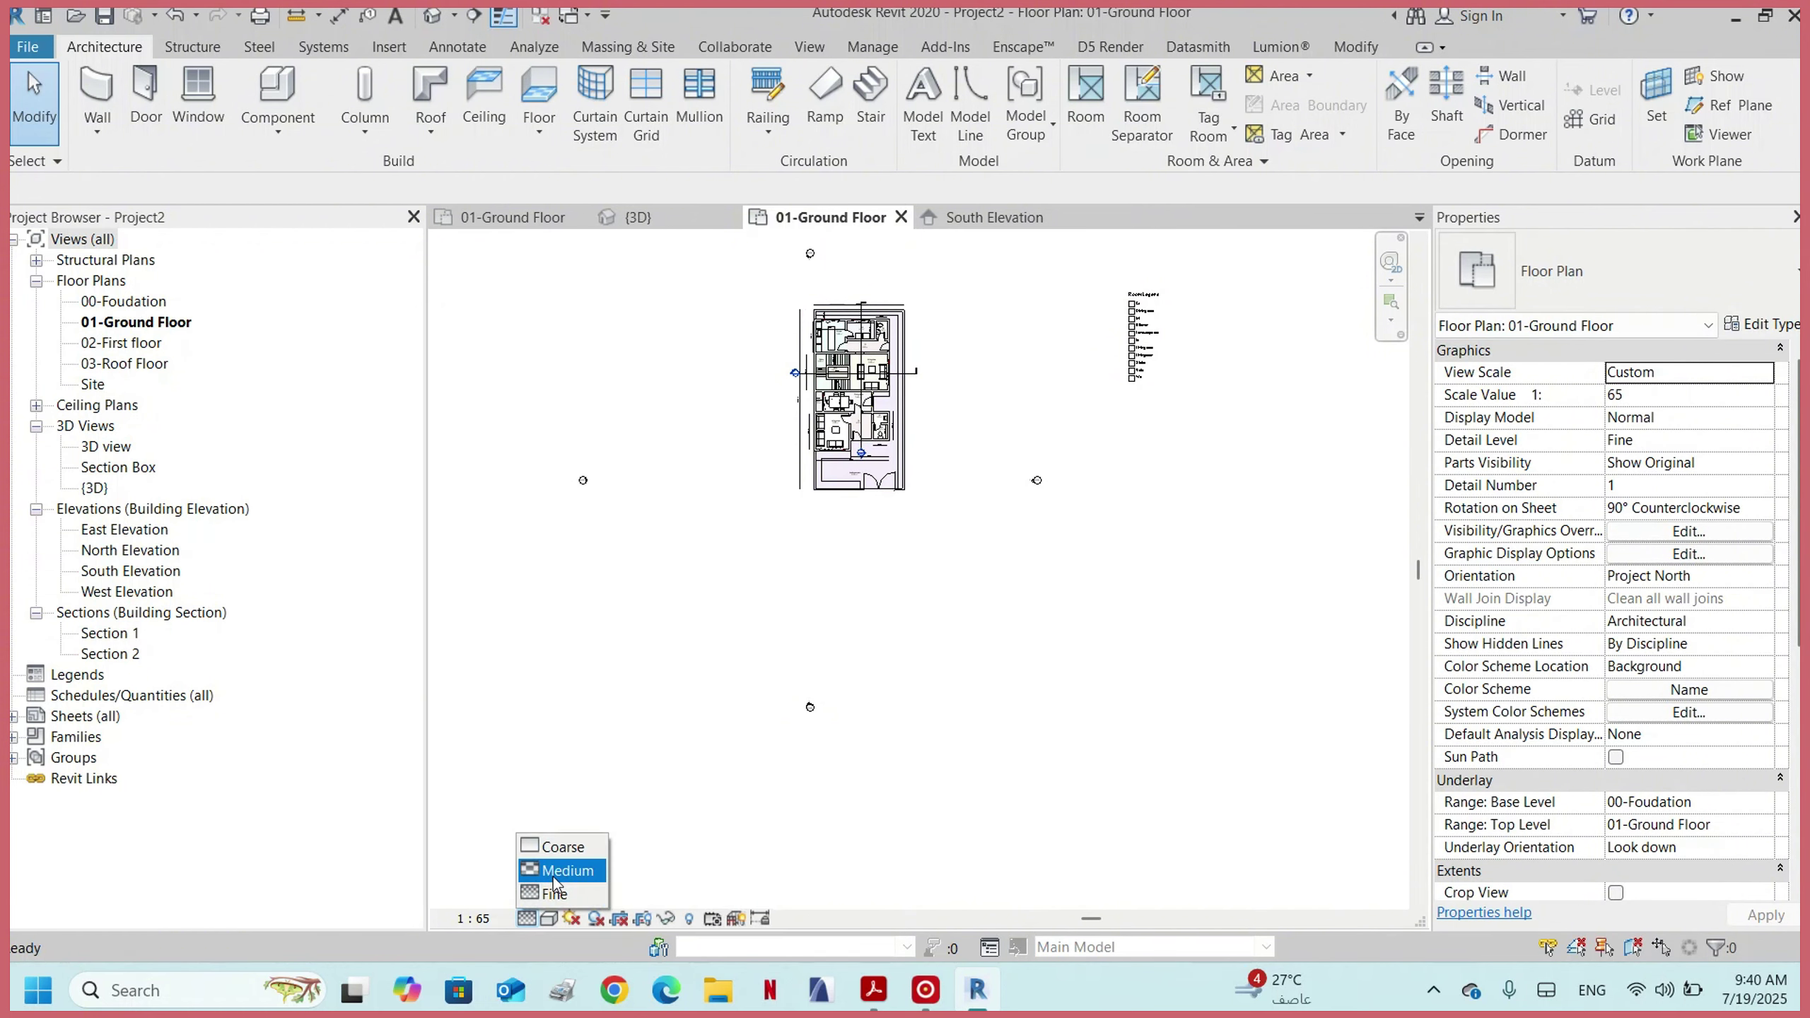
pyautogui.click(564, 864)
pyautogui.scroll(2, 843, 494)
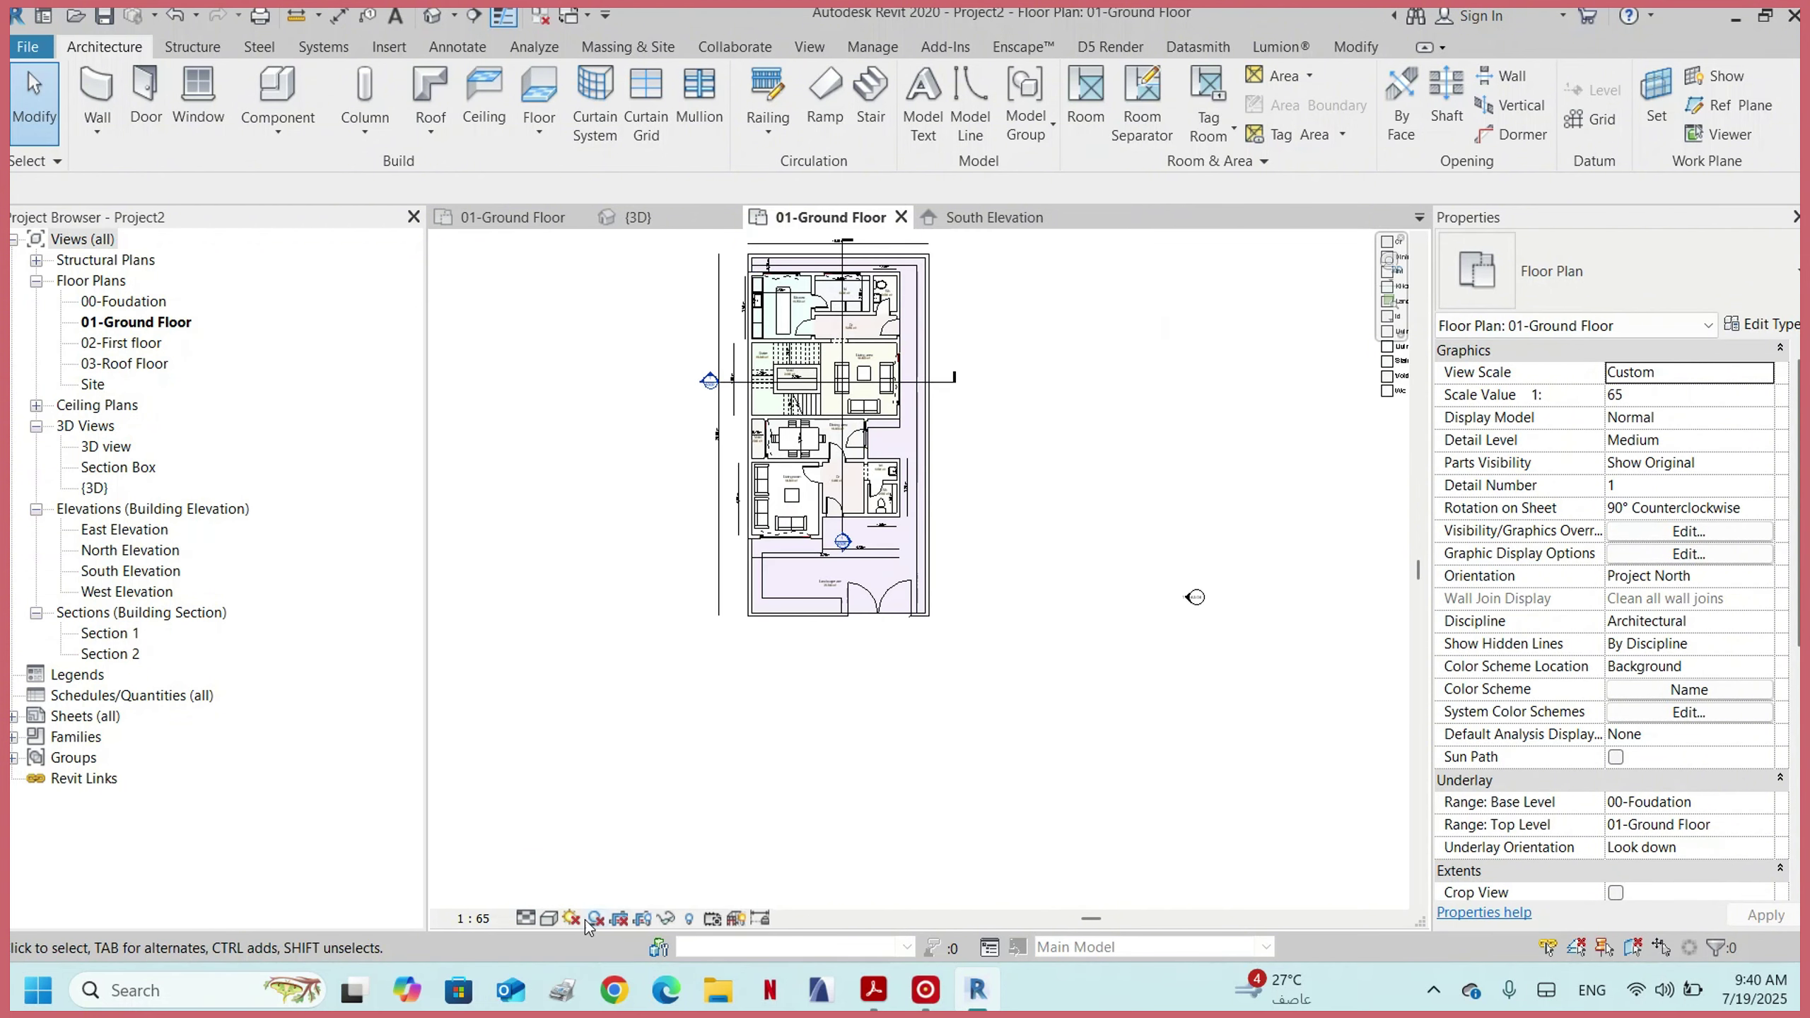
# - Set the ground floor plan's detail level to Coarse
pyautogui.click(526, 918)
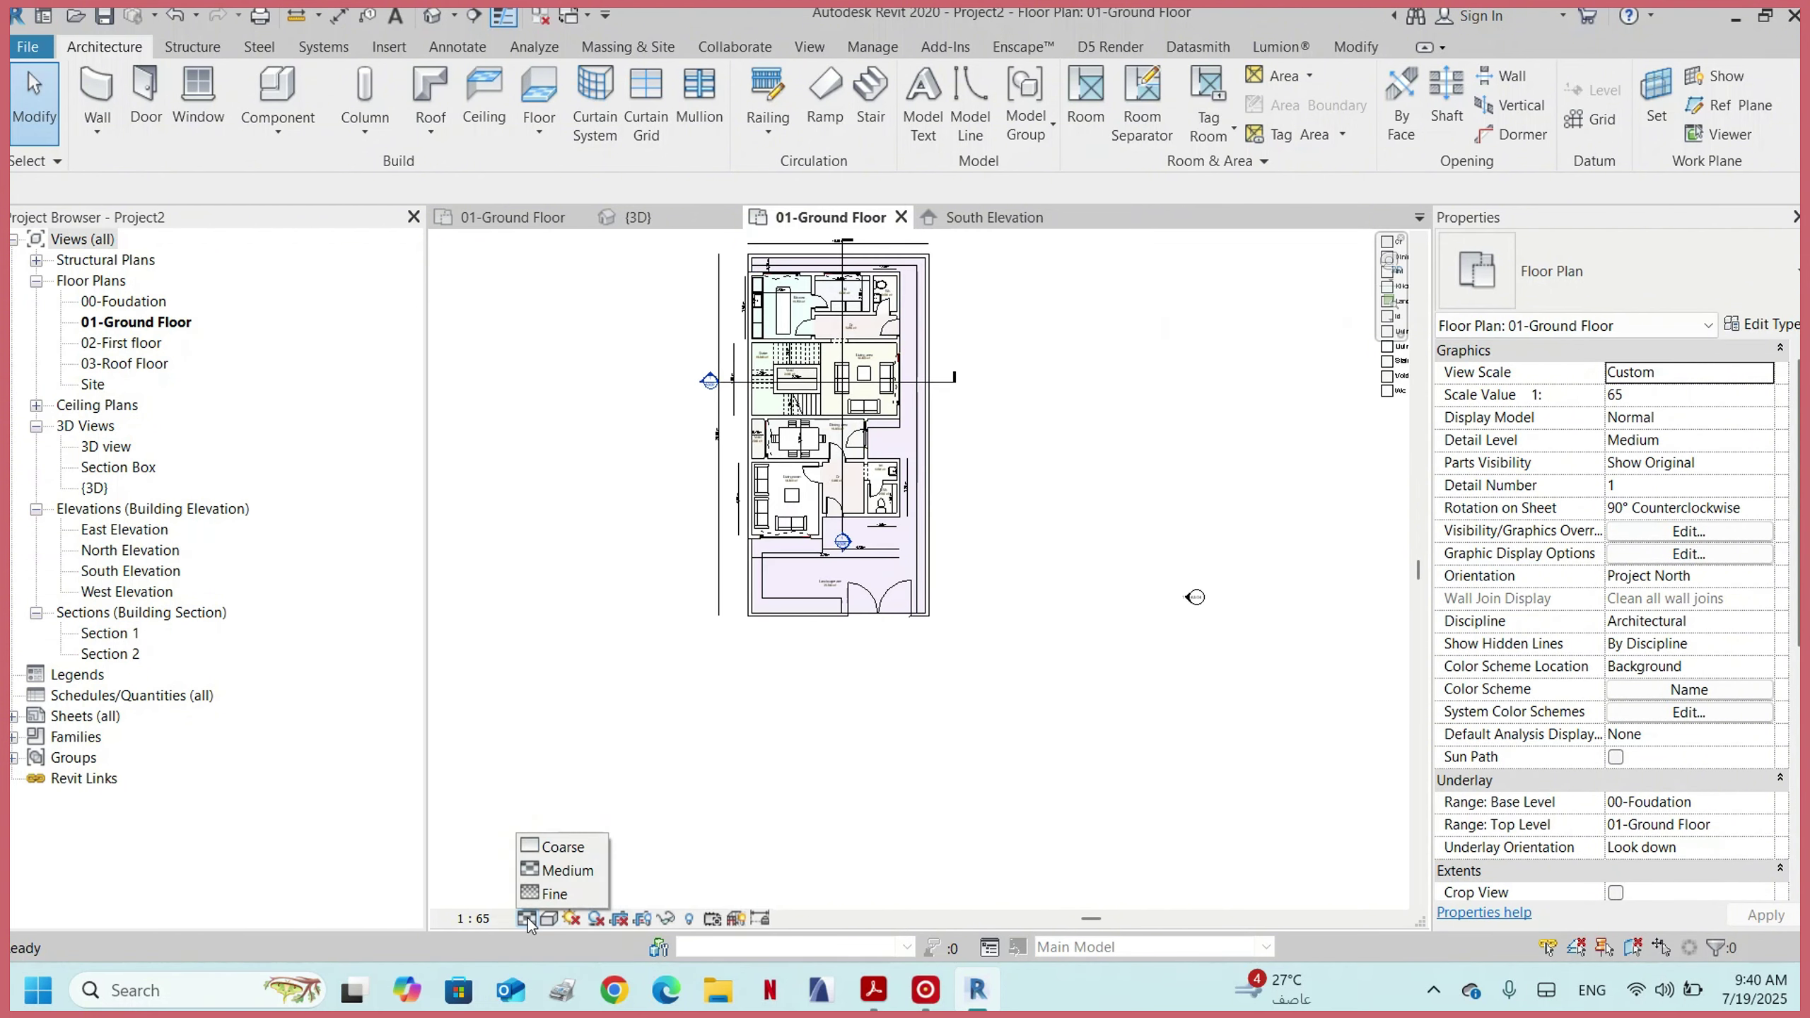
pyautogui.click(563, 850)
pyautogui.scroll(3, 859, 582)
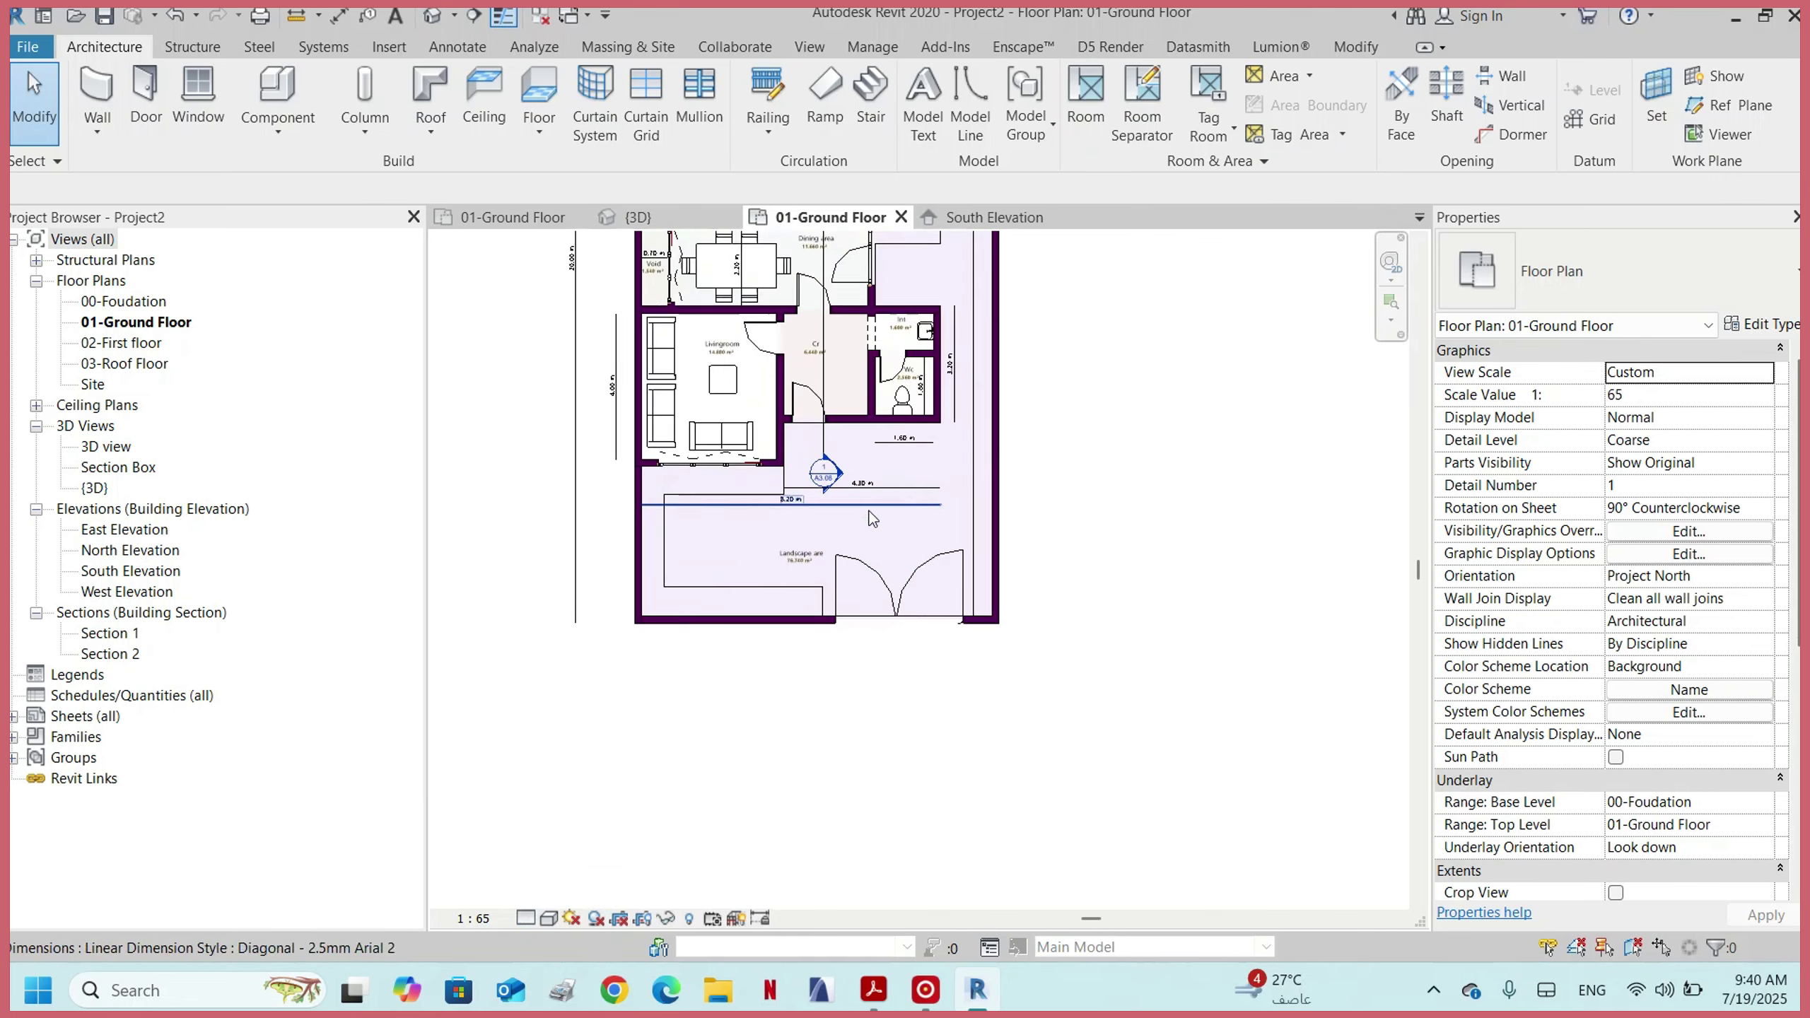
pyautogui.click(526, 918)
pyautogui.click(558, 847)
pyautogui.scroll(-2, 792, 677)
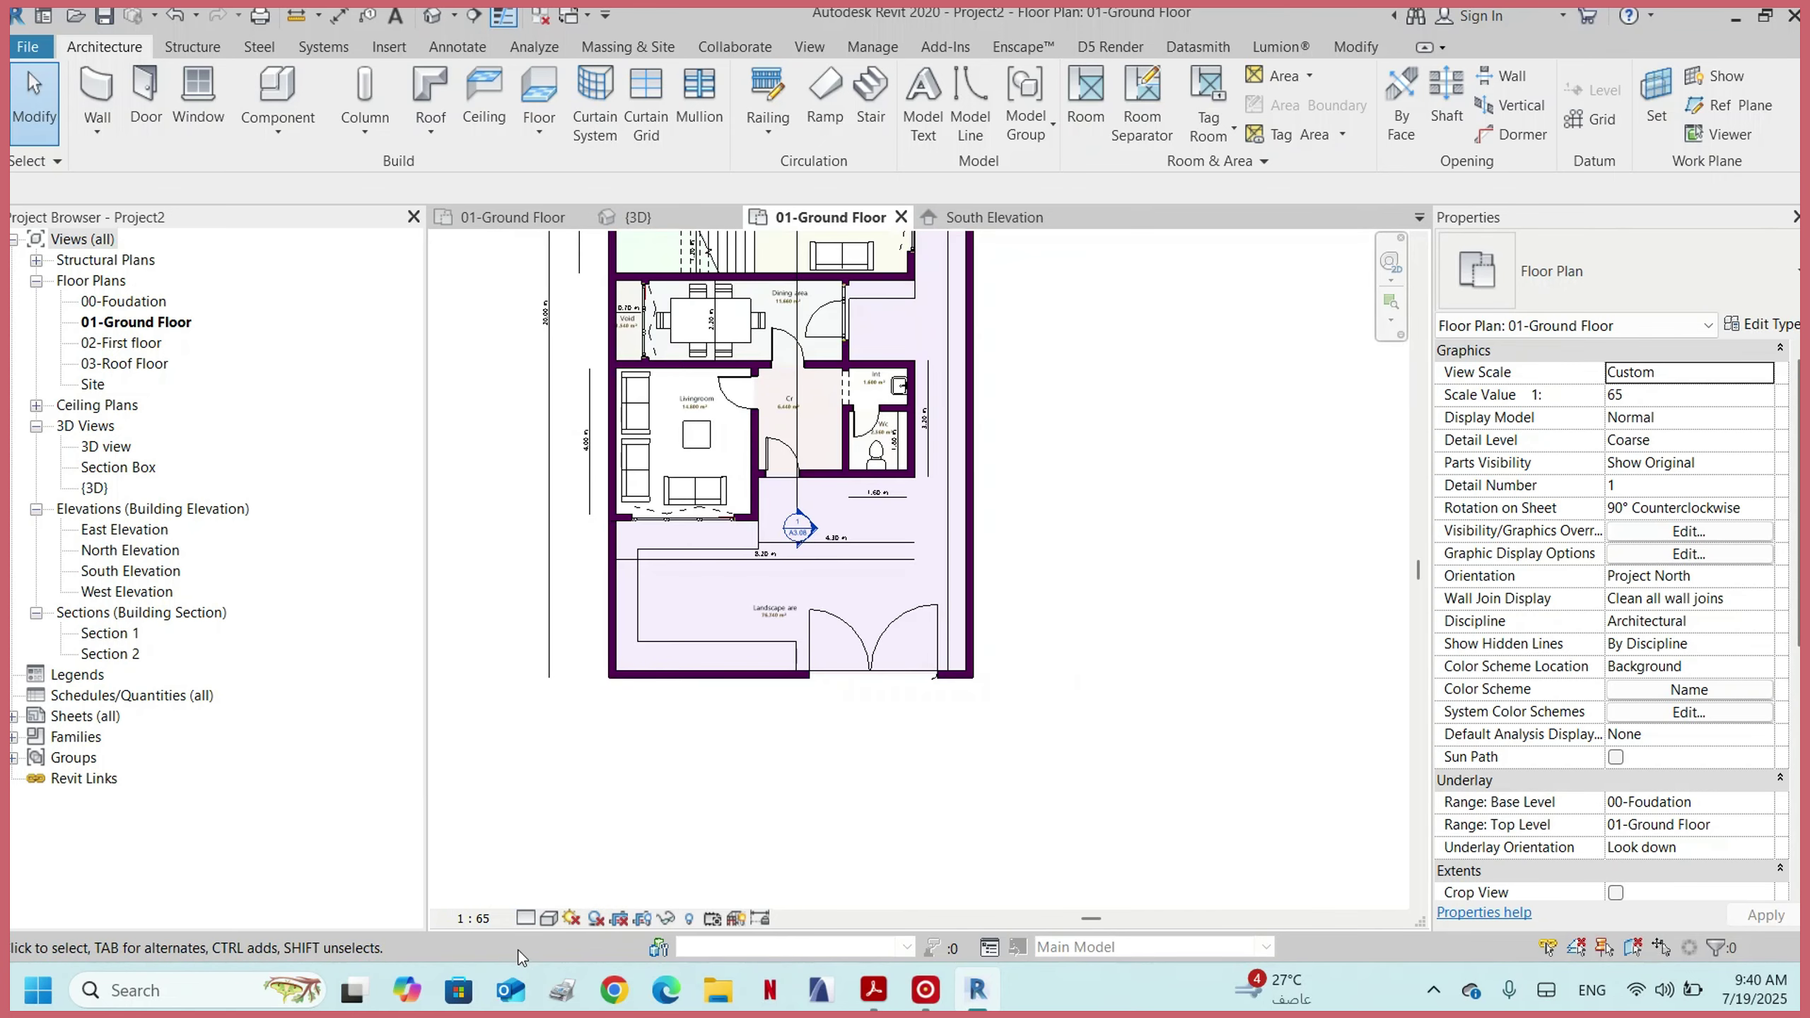
# - Remove the room color fill from the ground floor plan by setting the room legend's color scheme to (none)
pyautogui.scroll(-4, 1043, 336)
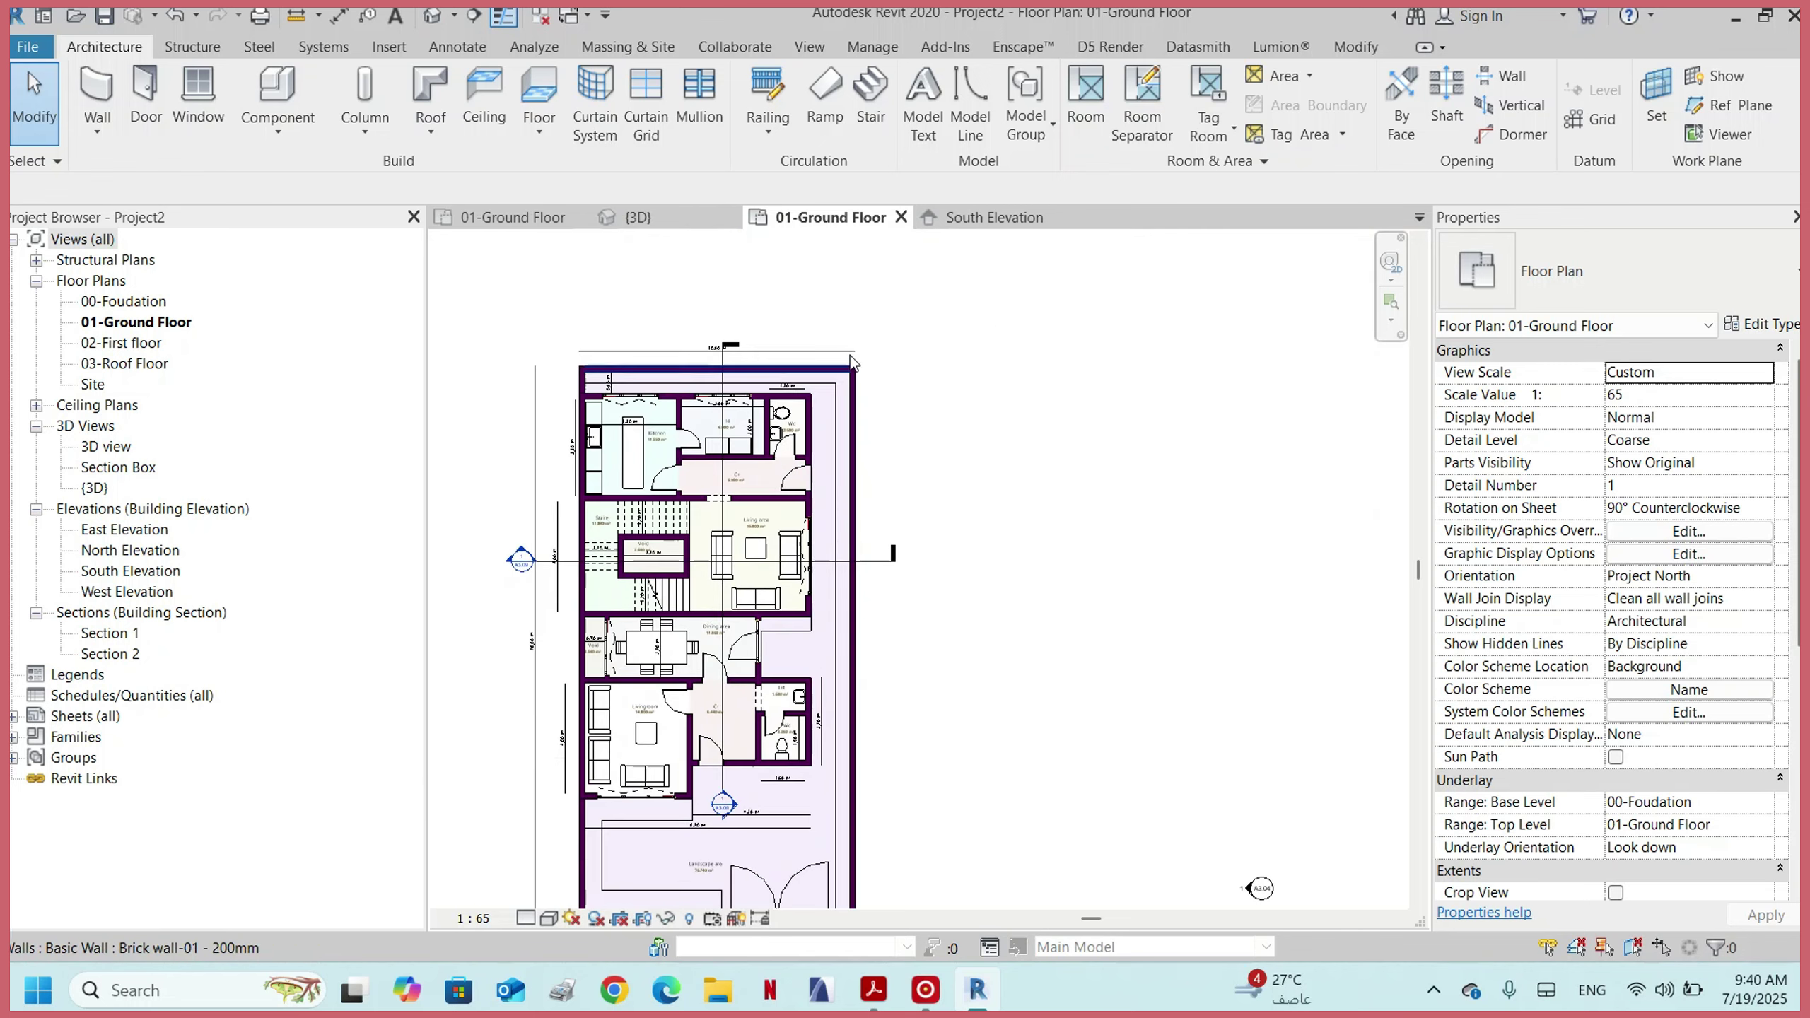
pyautogui.scroll(-2, 956, 371)
pyautogui.click(1272, 400)
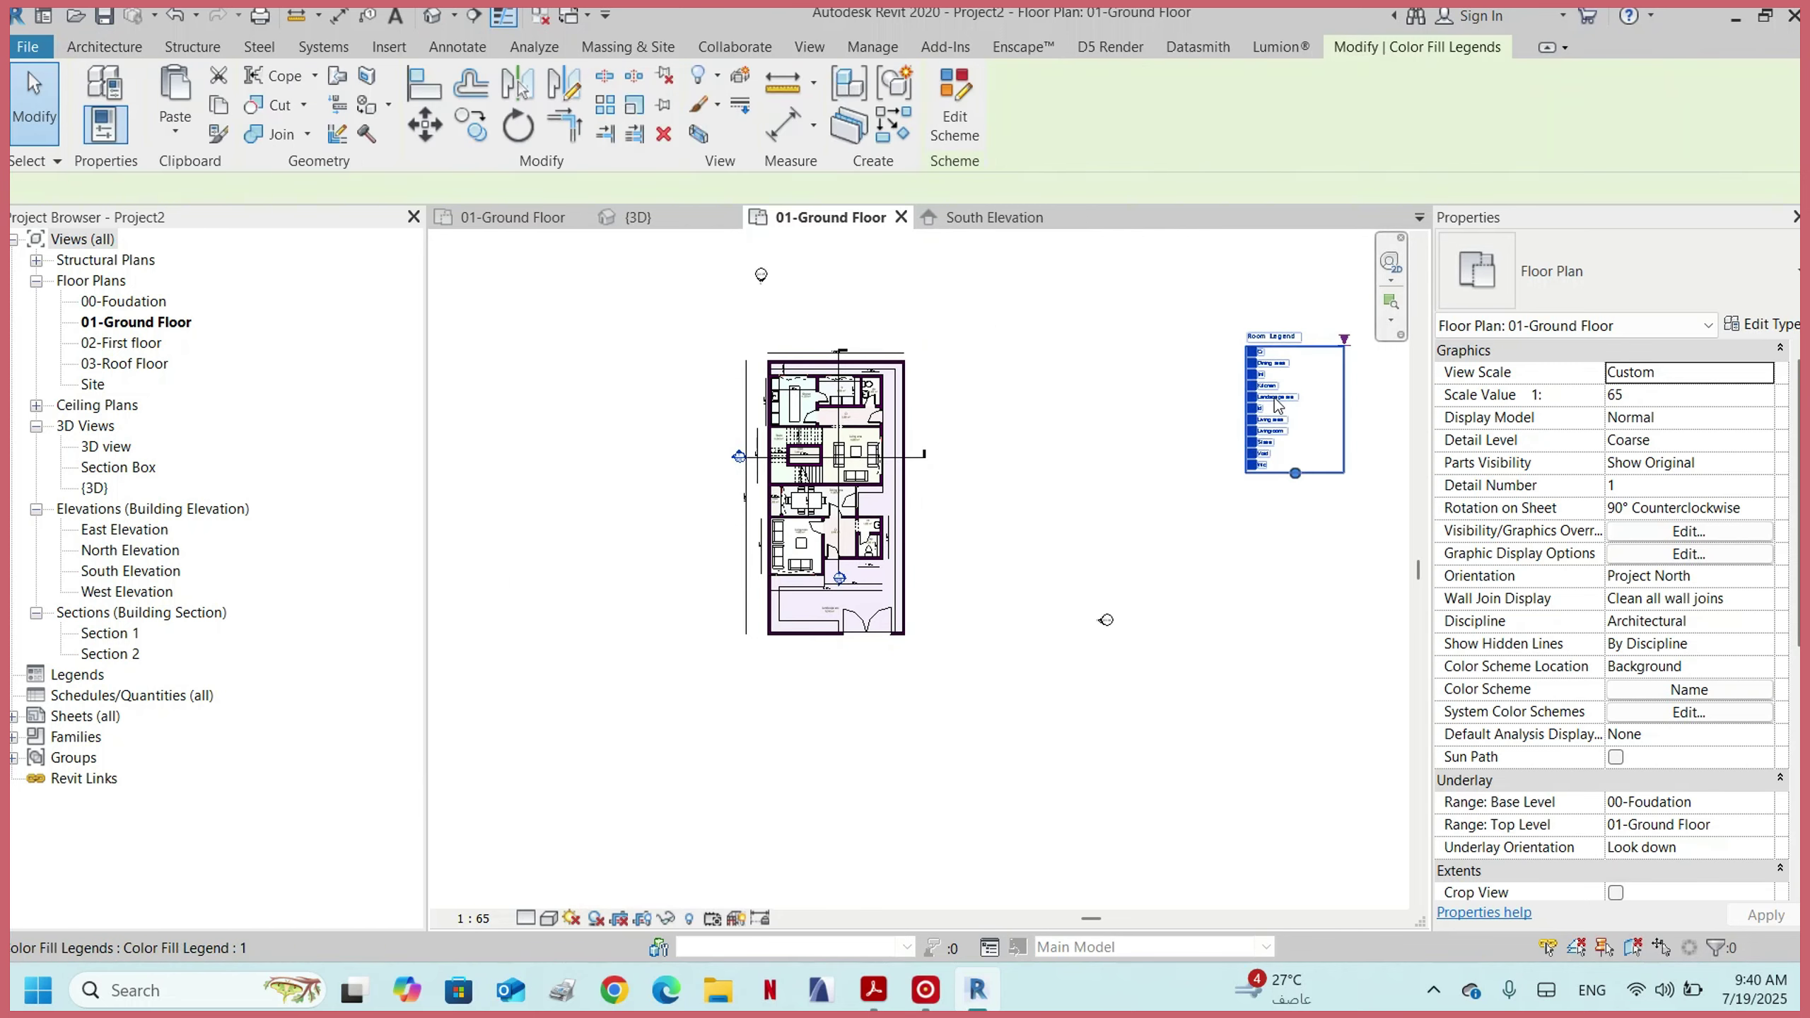
pyautogui.click(955, 100)
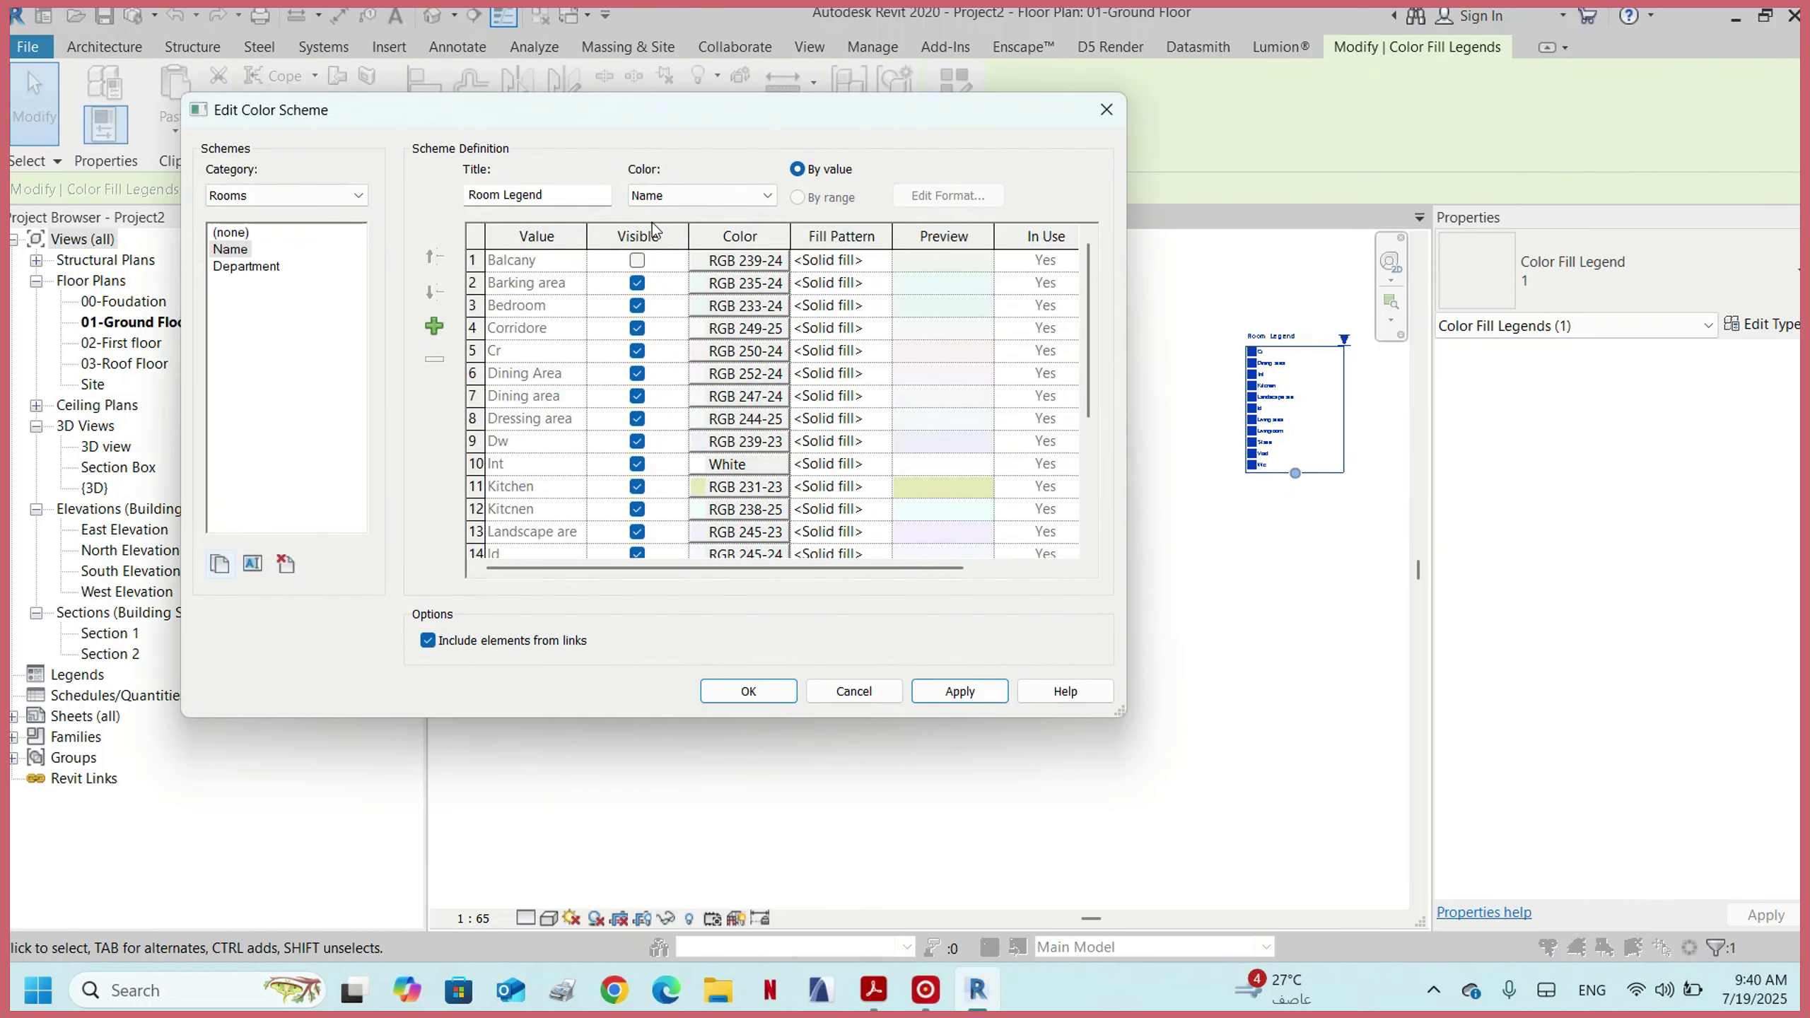
pyautogui.click(688, 196)
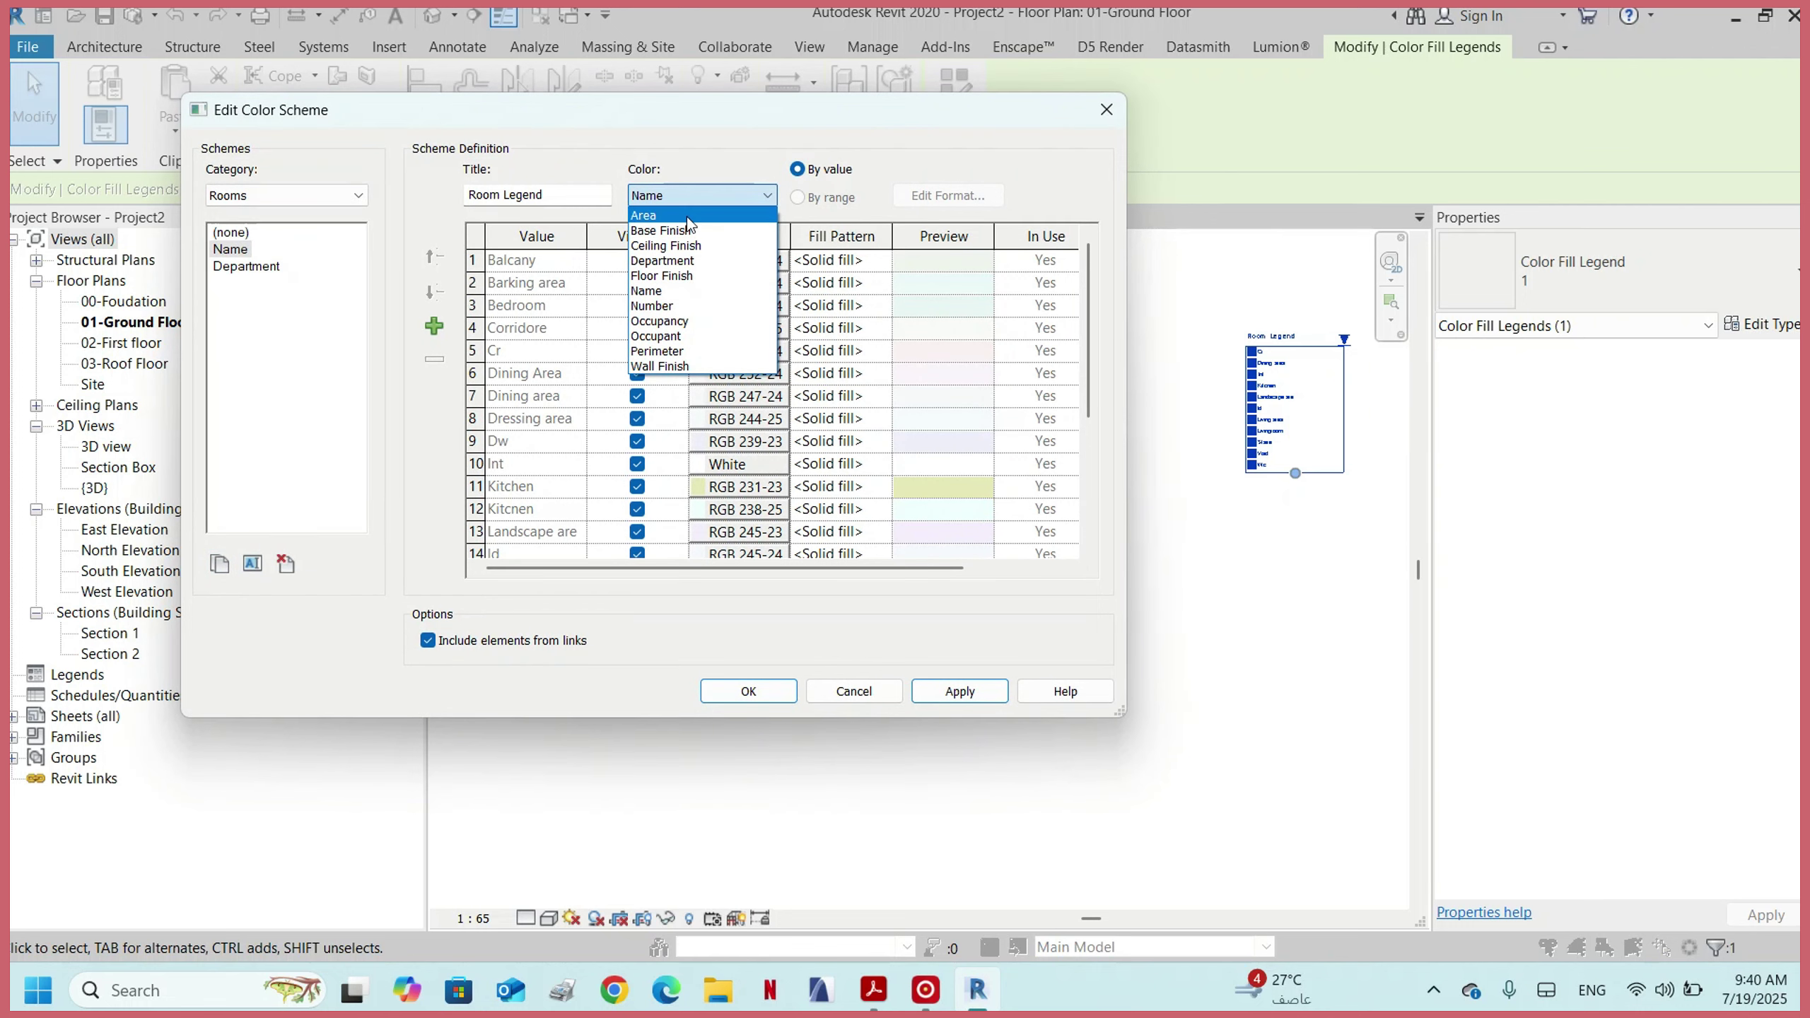
pyautogui.click(608, 197)
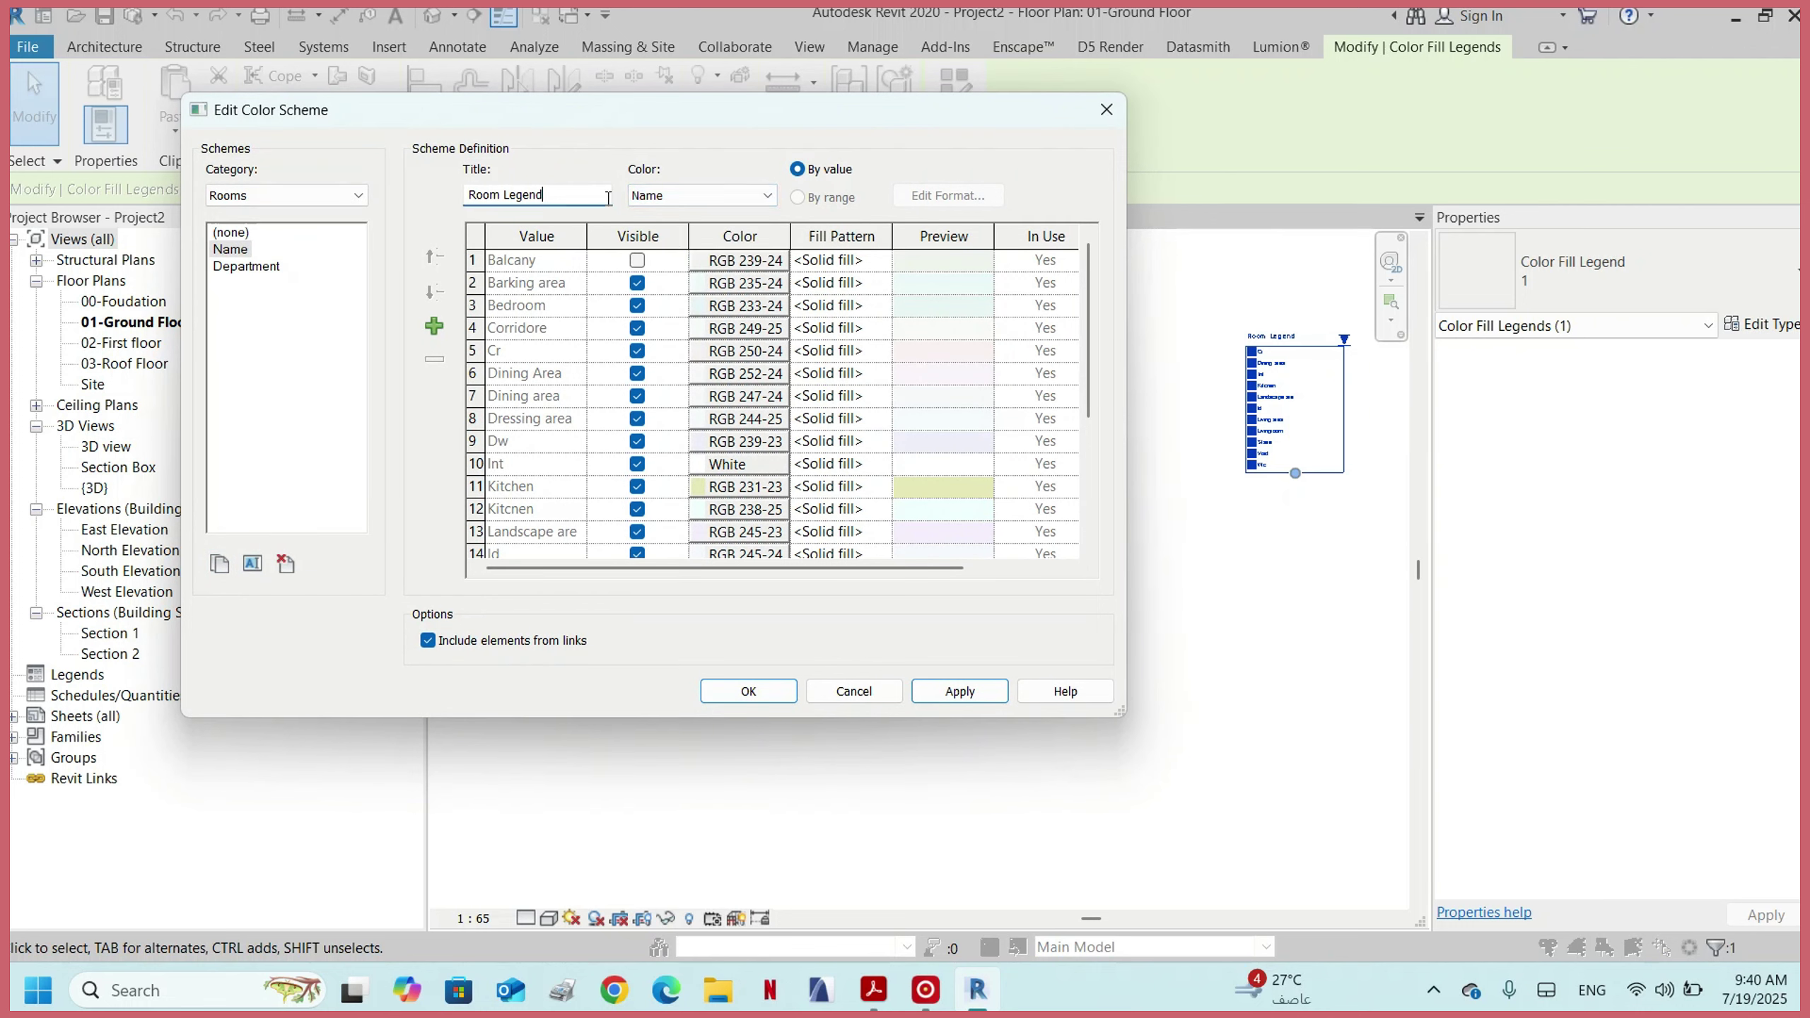
pyautogui.click(239, 232)
pyautogui.click(752, 692)
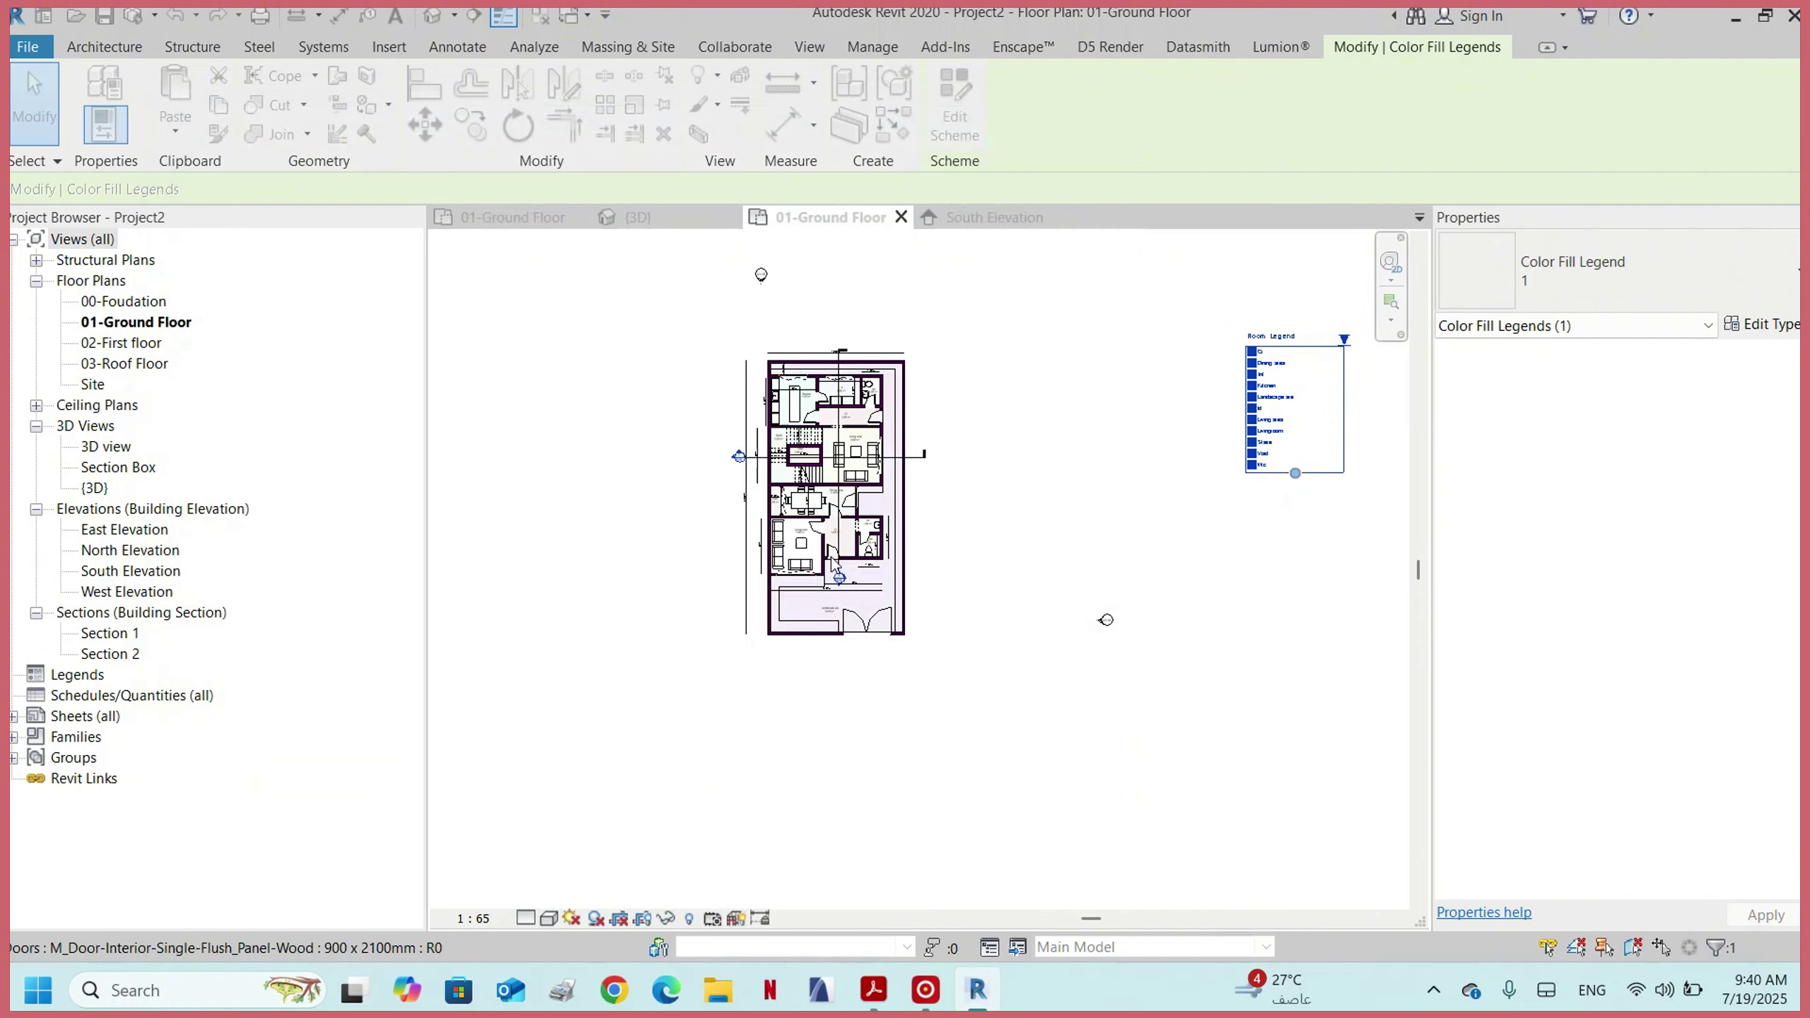
pyautogui.click(978, 383)
pyautogui.scroll(5, 761, 587)
pyautogui.scroll(2, 755, 591)
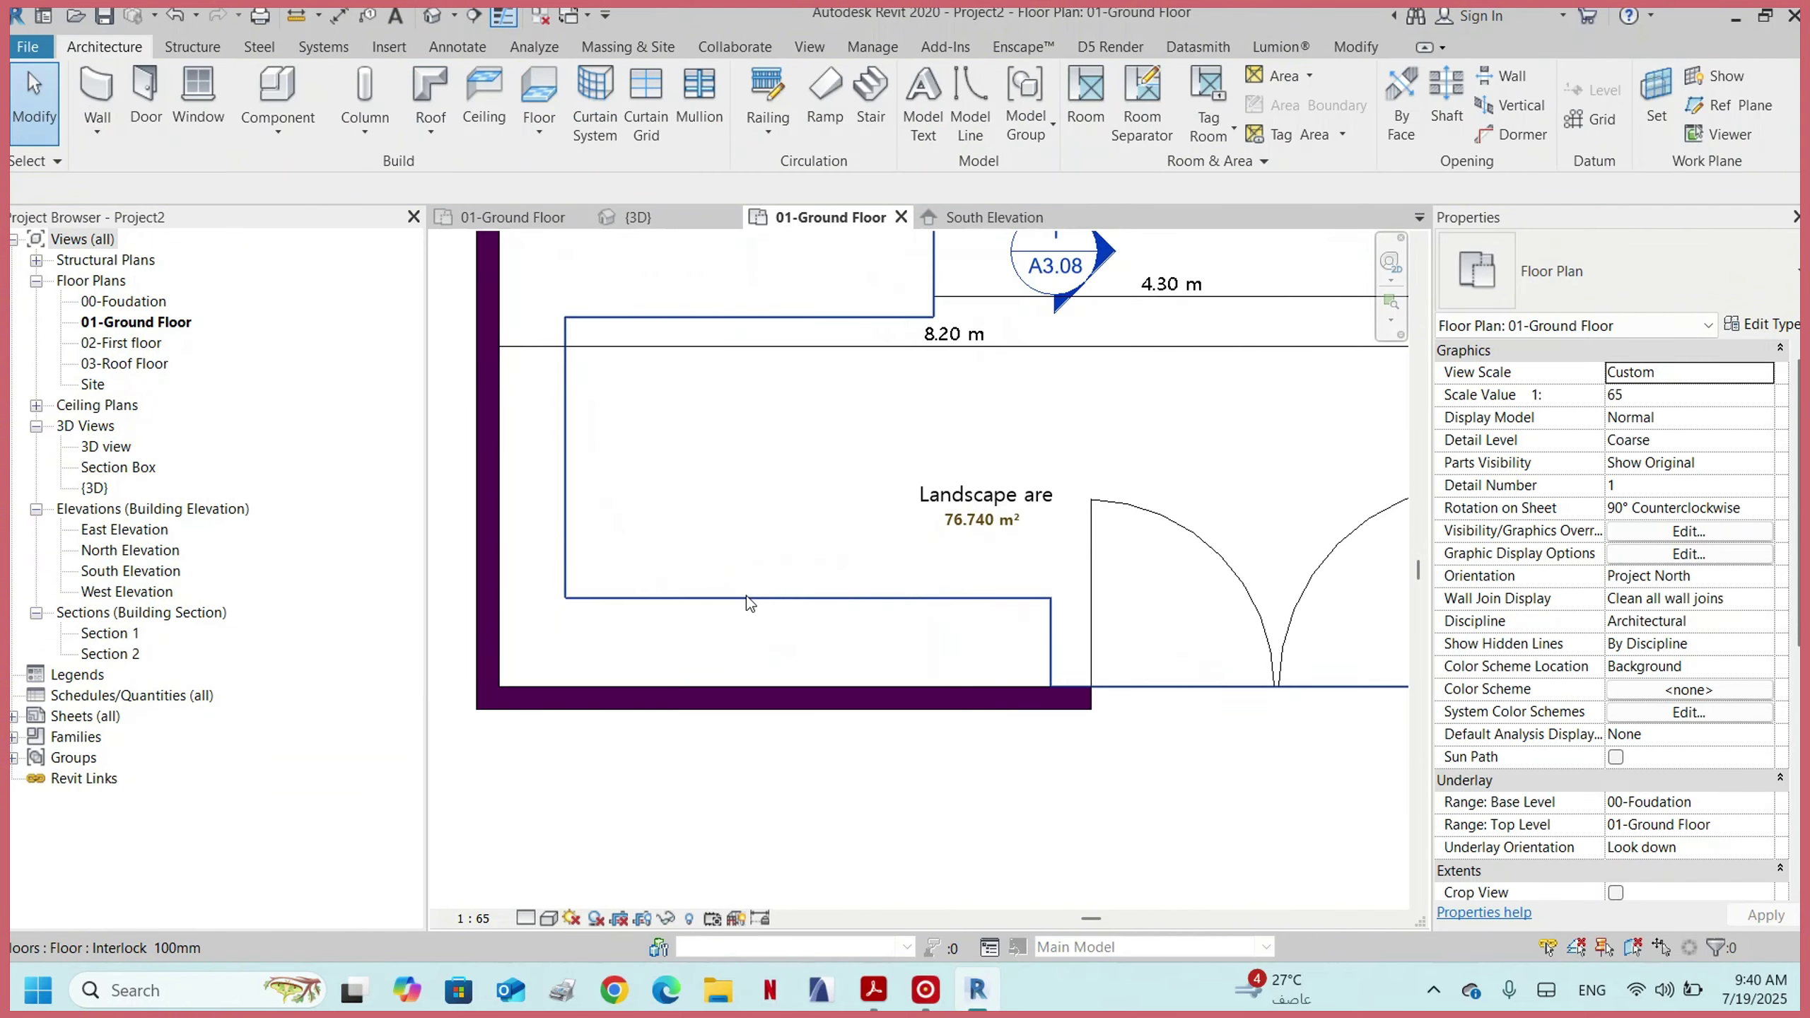
# - Open the Interlock material's graphics settings from the structure layer of the Interlock 100mm floor
pyautogui.click(746, 598)
pyautogui.scroll(-3, 716, 612)
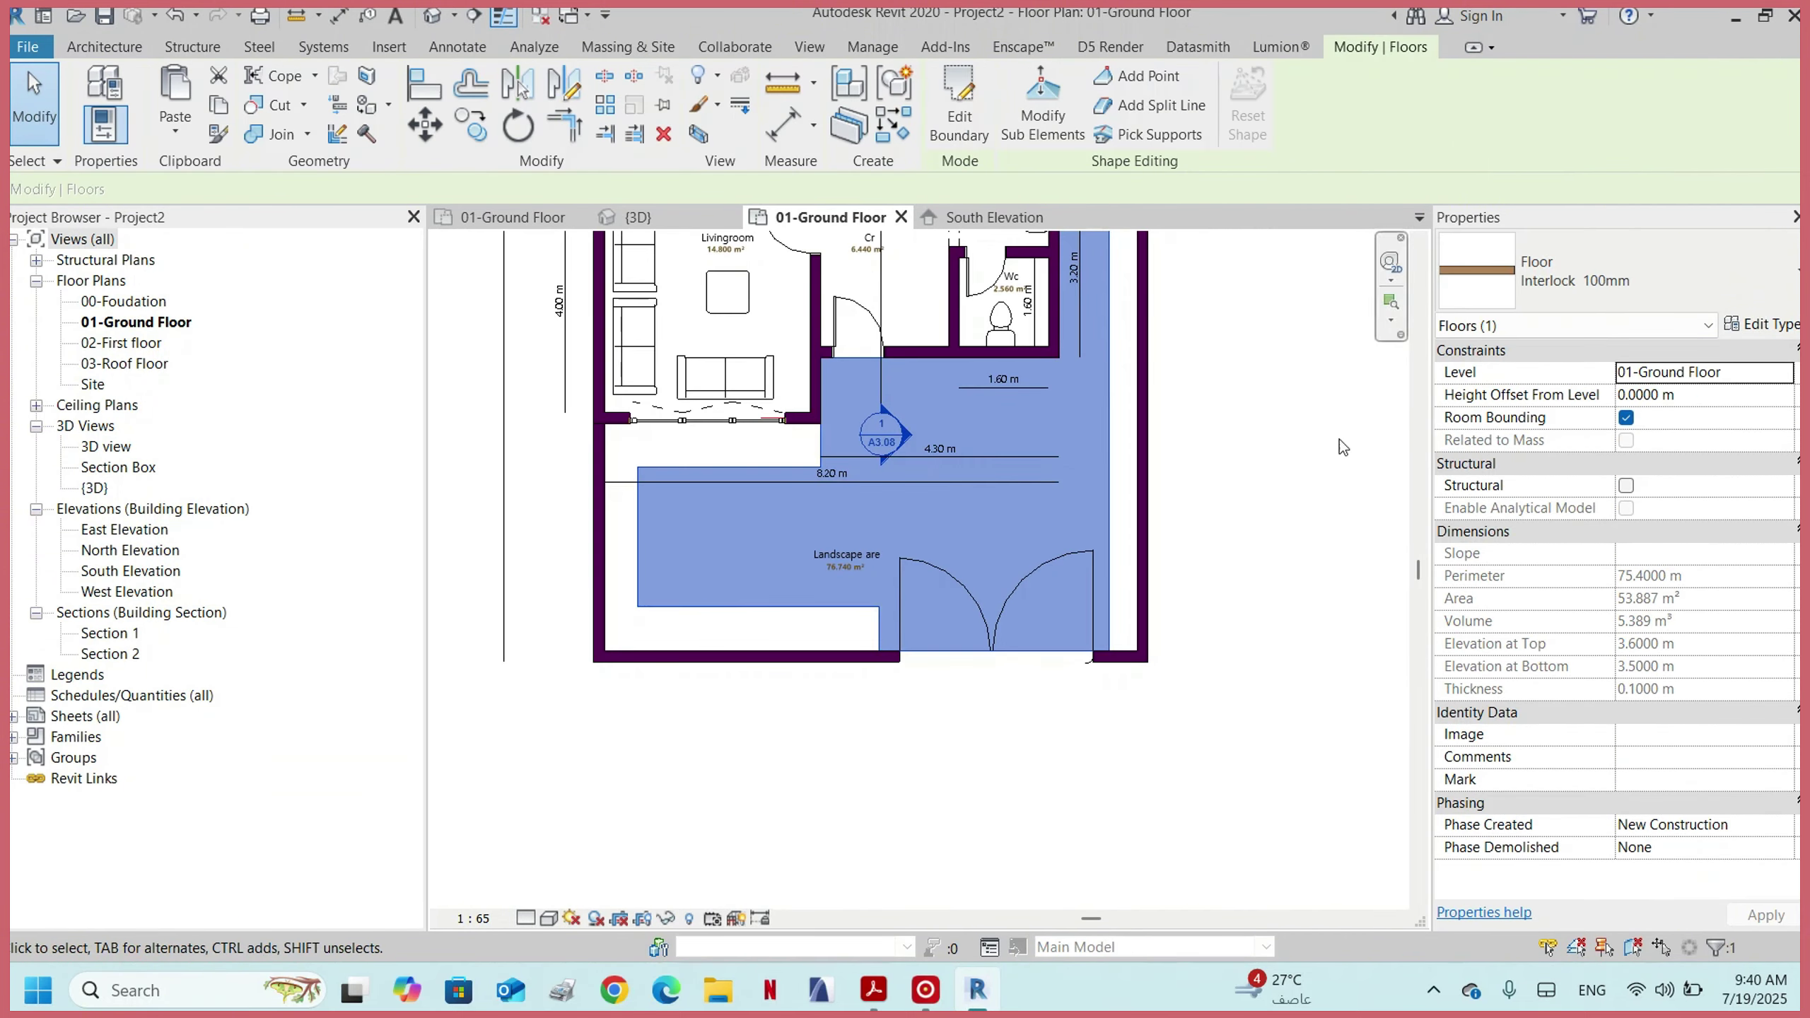
pyautogui.click(1762, 324)
pyautogui.click(682, 334)
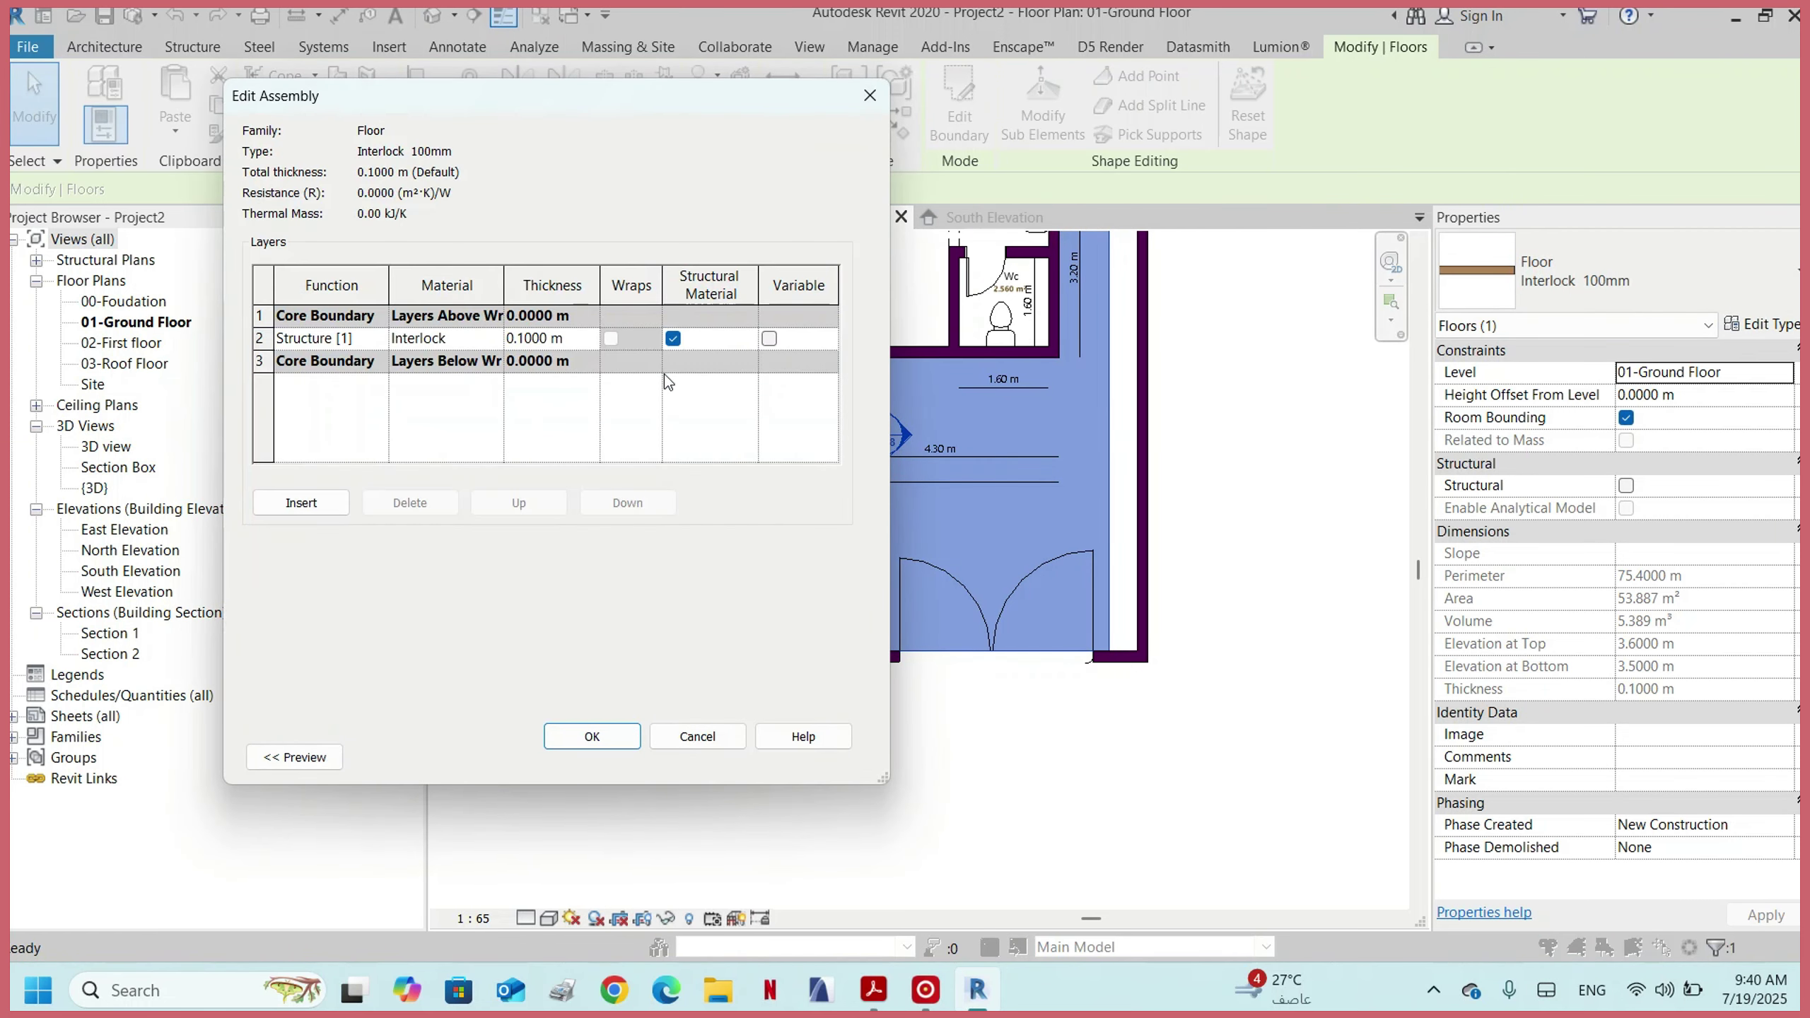
pyautogui.click(495, 338)
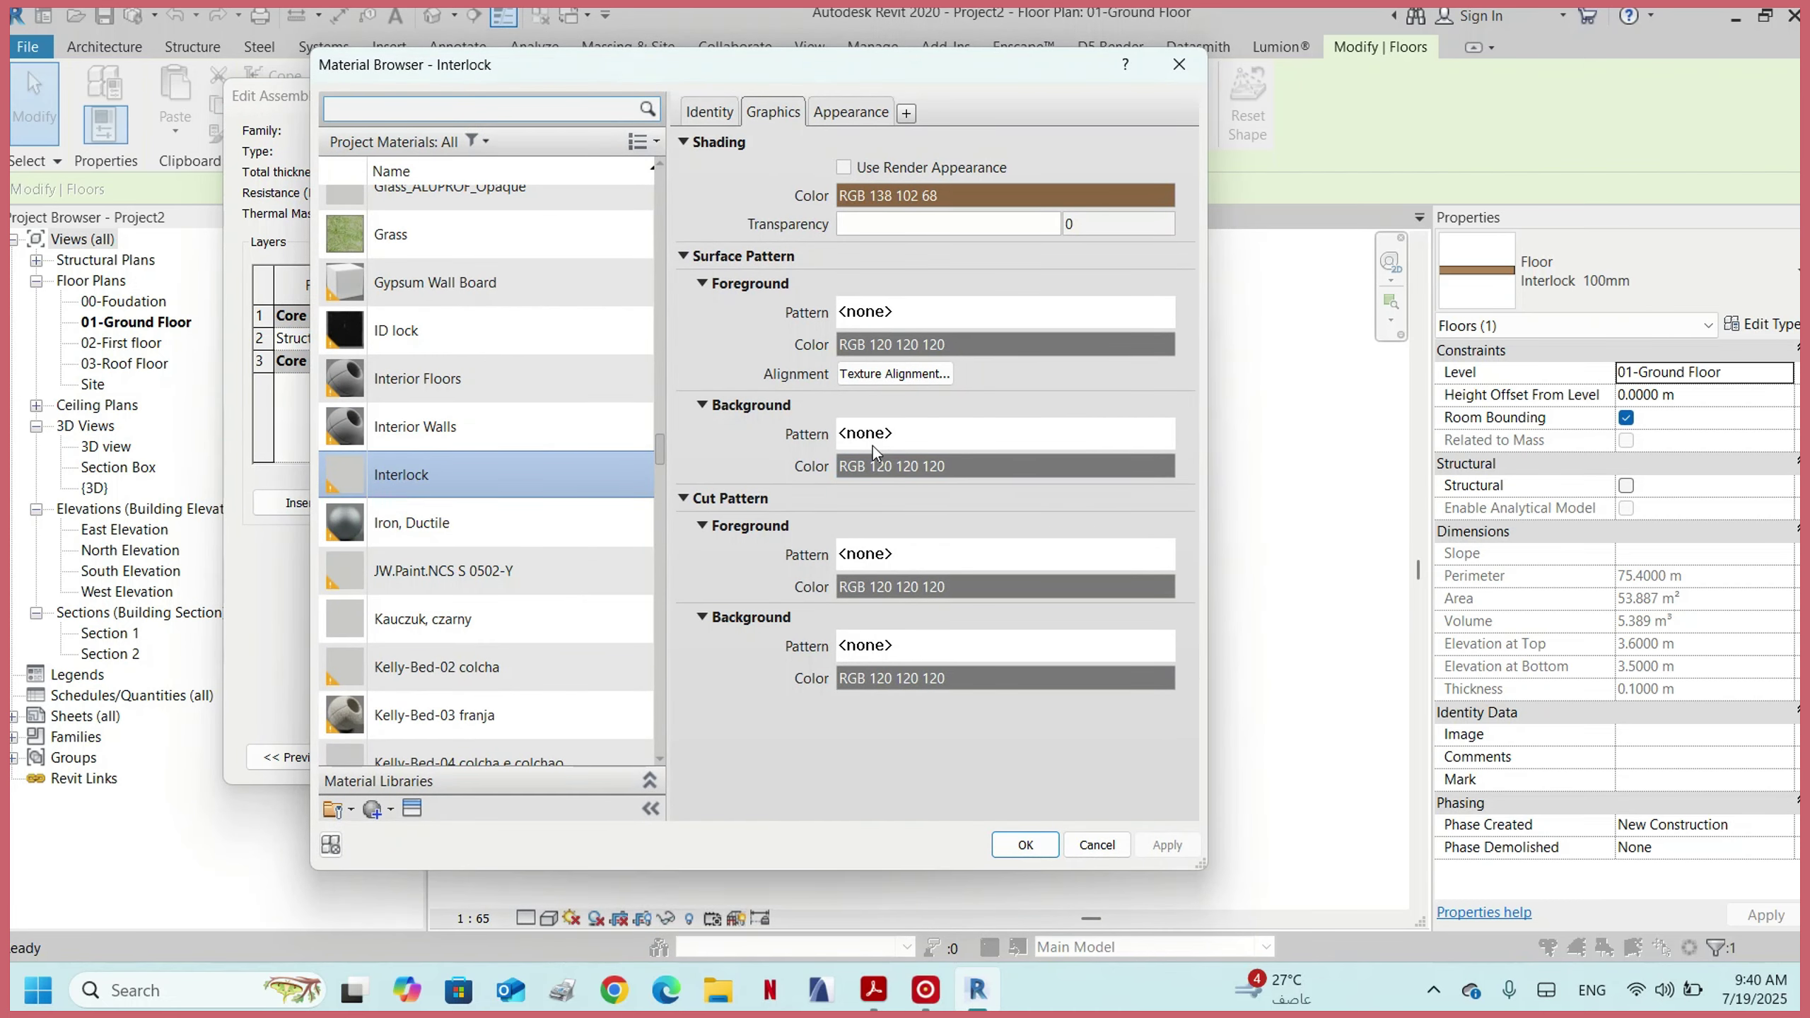
pyautogui.click(833, 111)
pyautogui.click(764, 110)
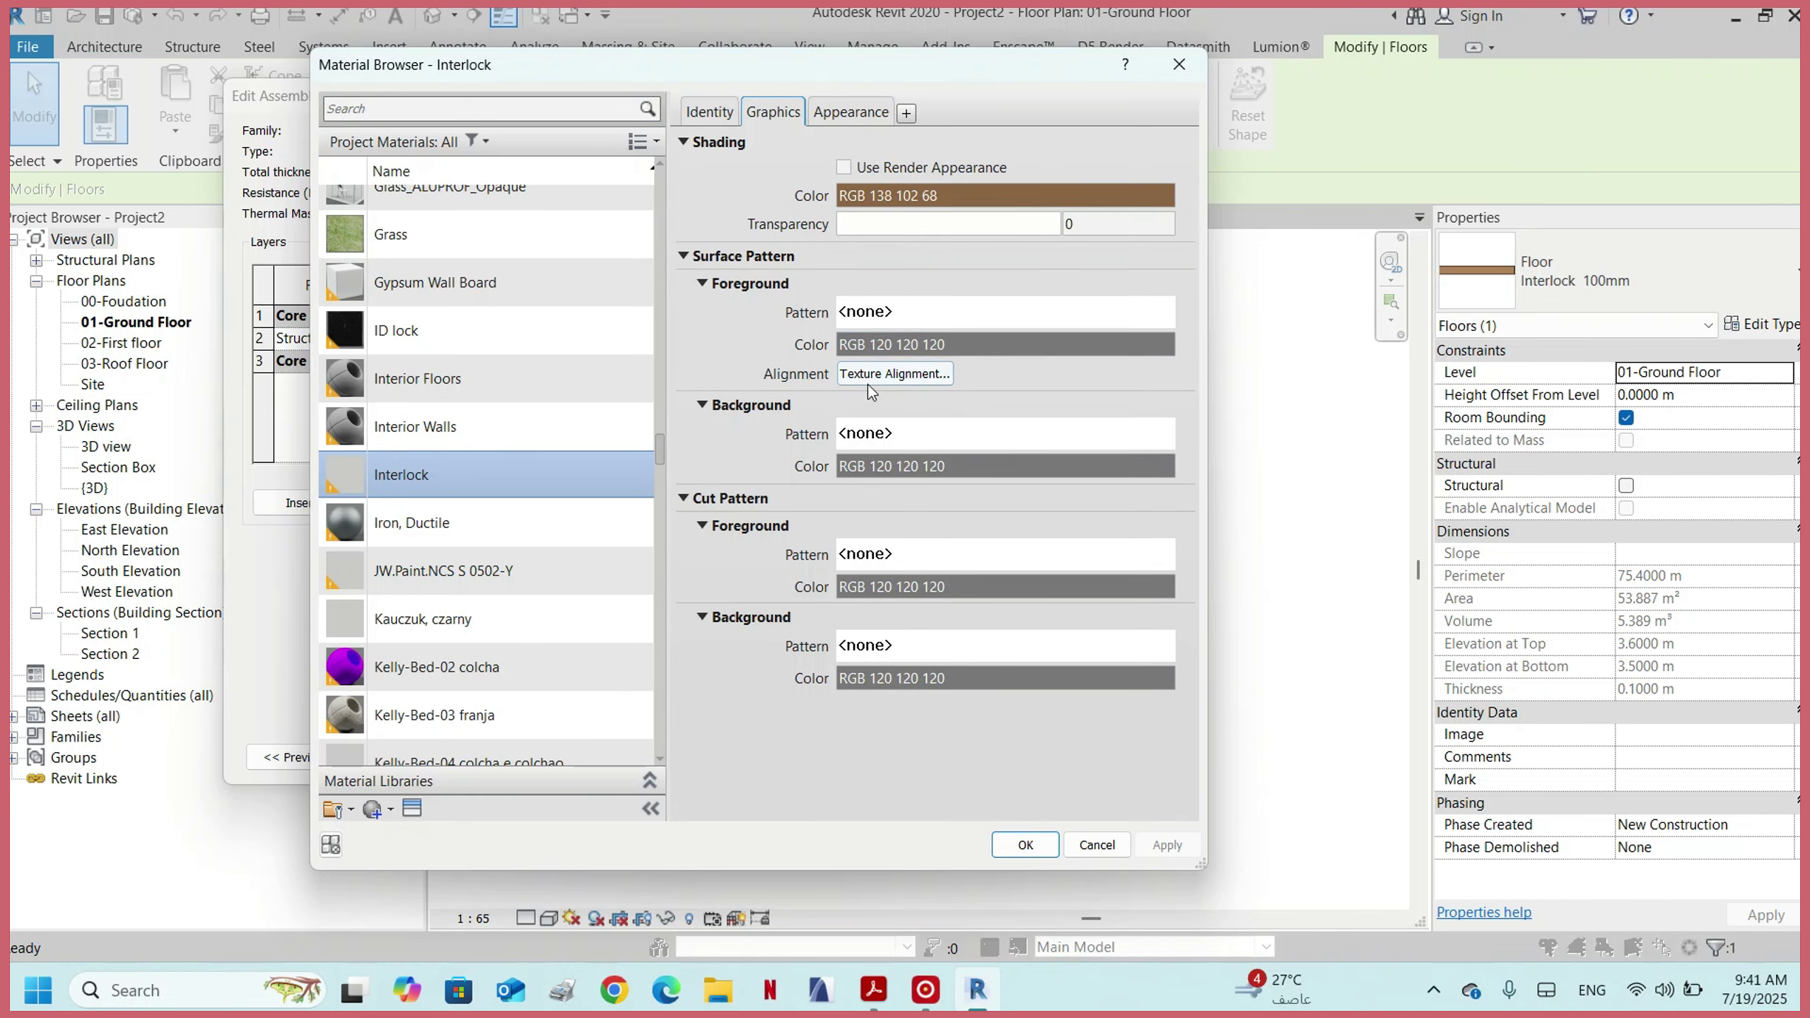
# - Set the Interlock material's background surface pattern to Brickwork and apply it to the floor type
pyautogui.click(876, 435)
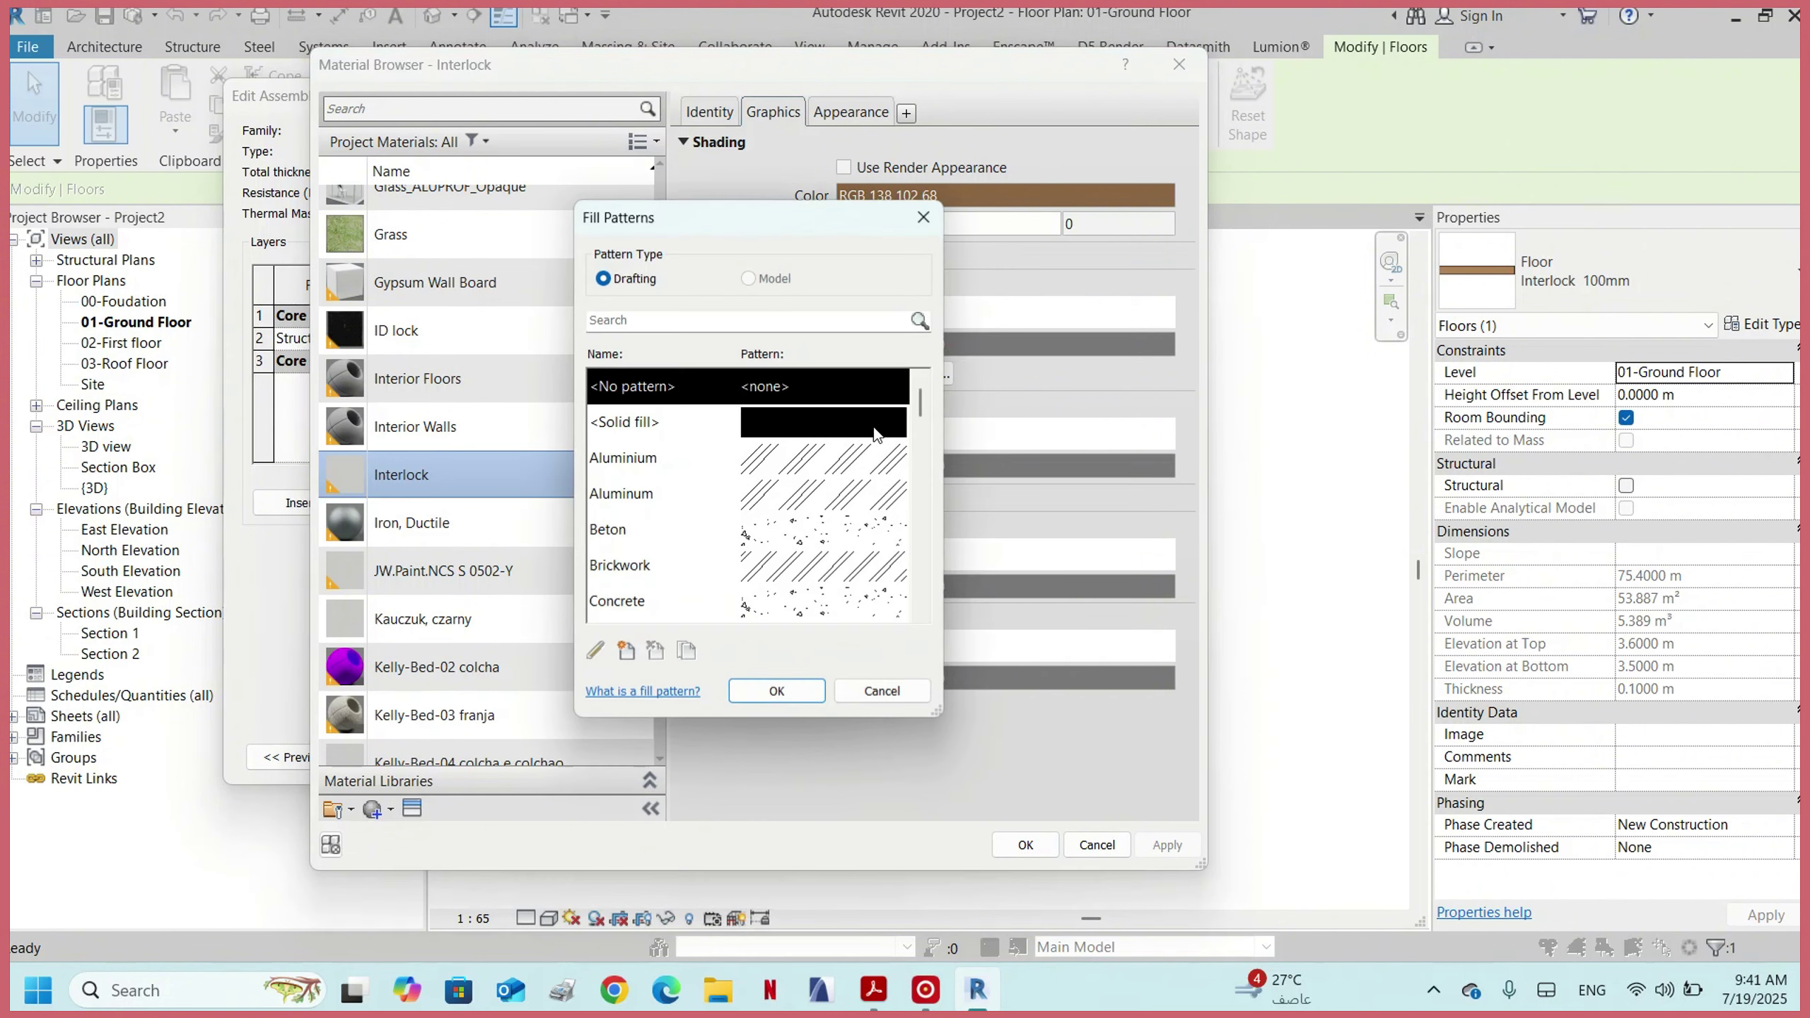
pyautogui.click(830, 575)
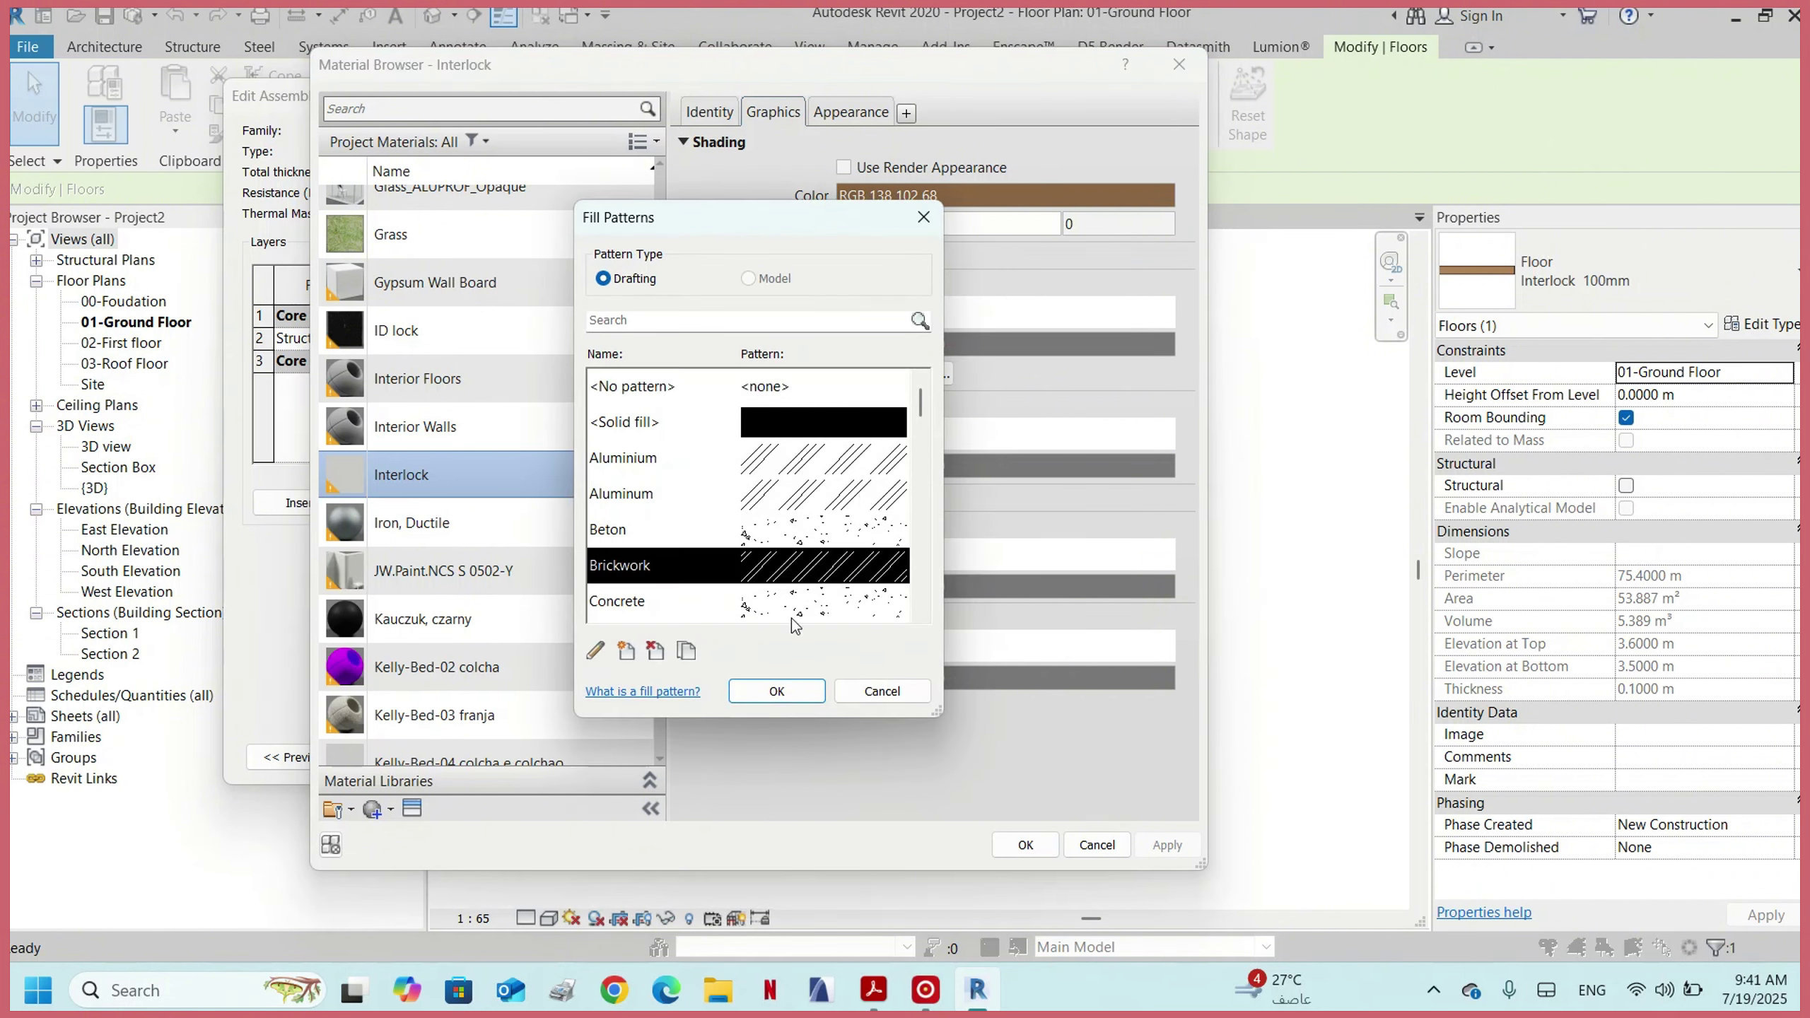
pyautogui.click(773, 691)
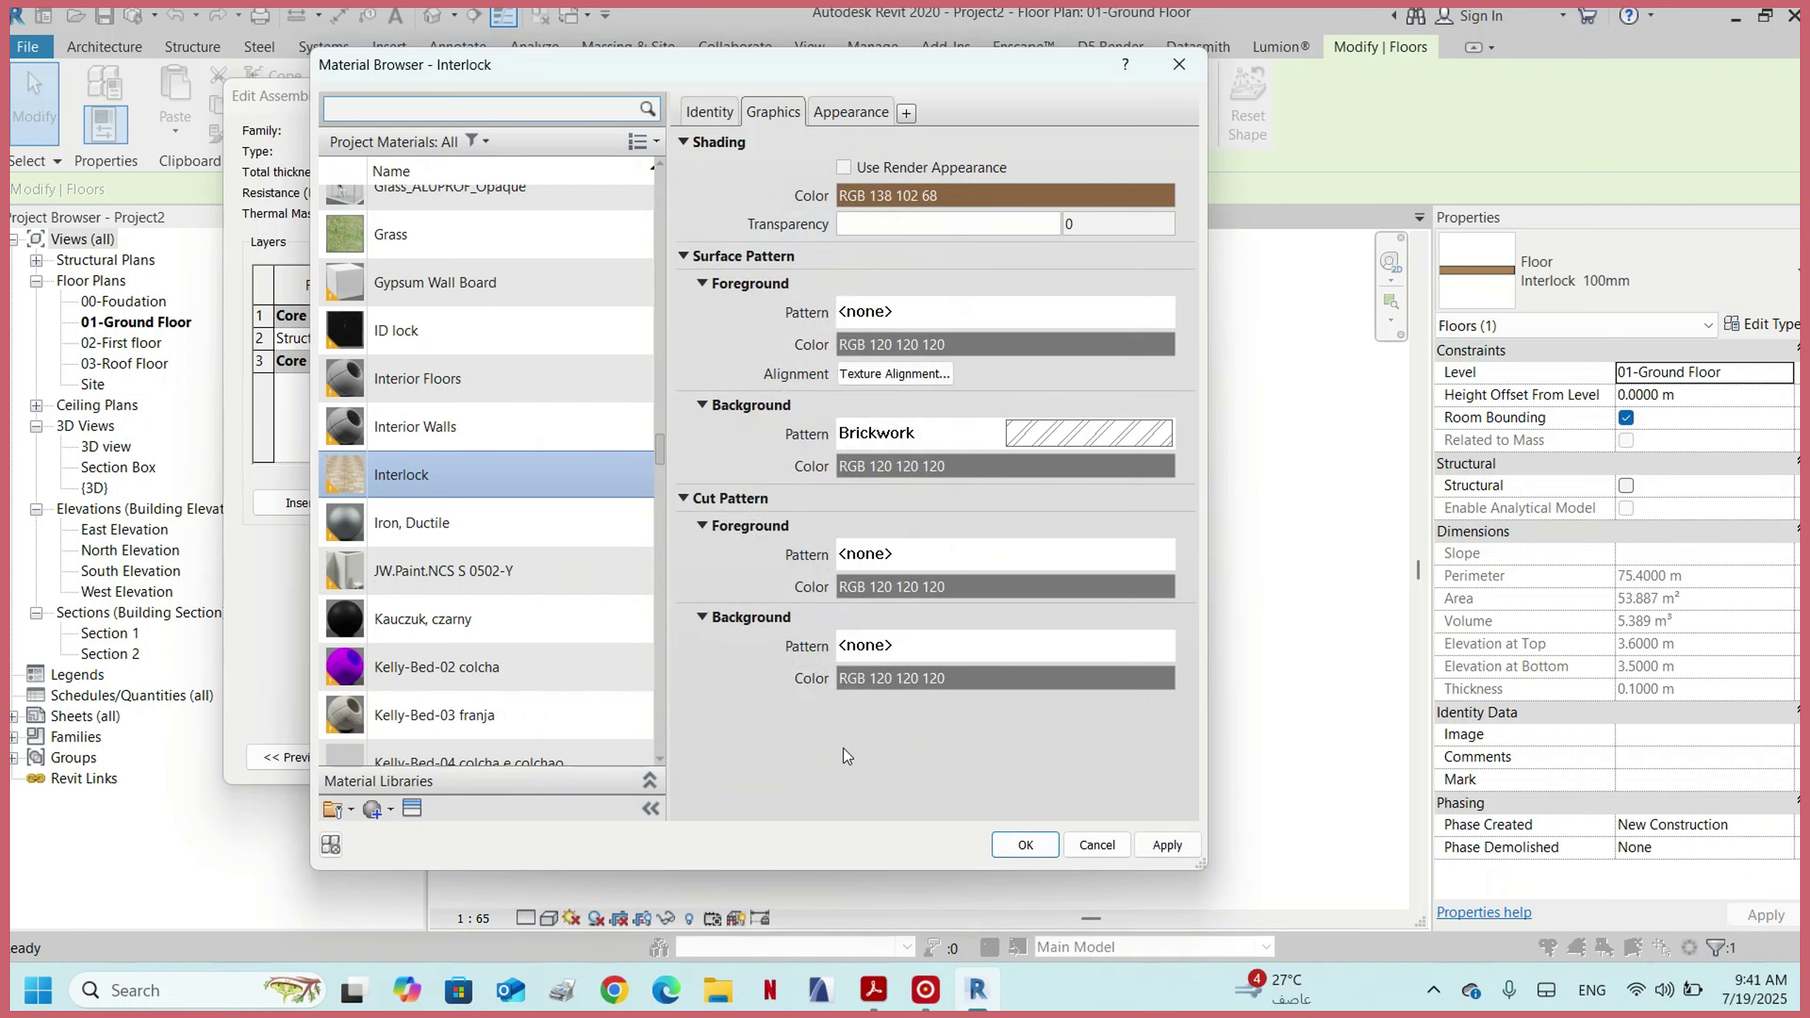
pyautogui.click(1026, 845)
pyautogui.click(606, 728)
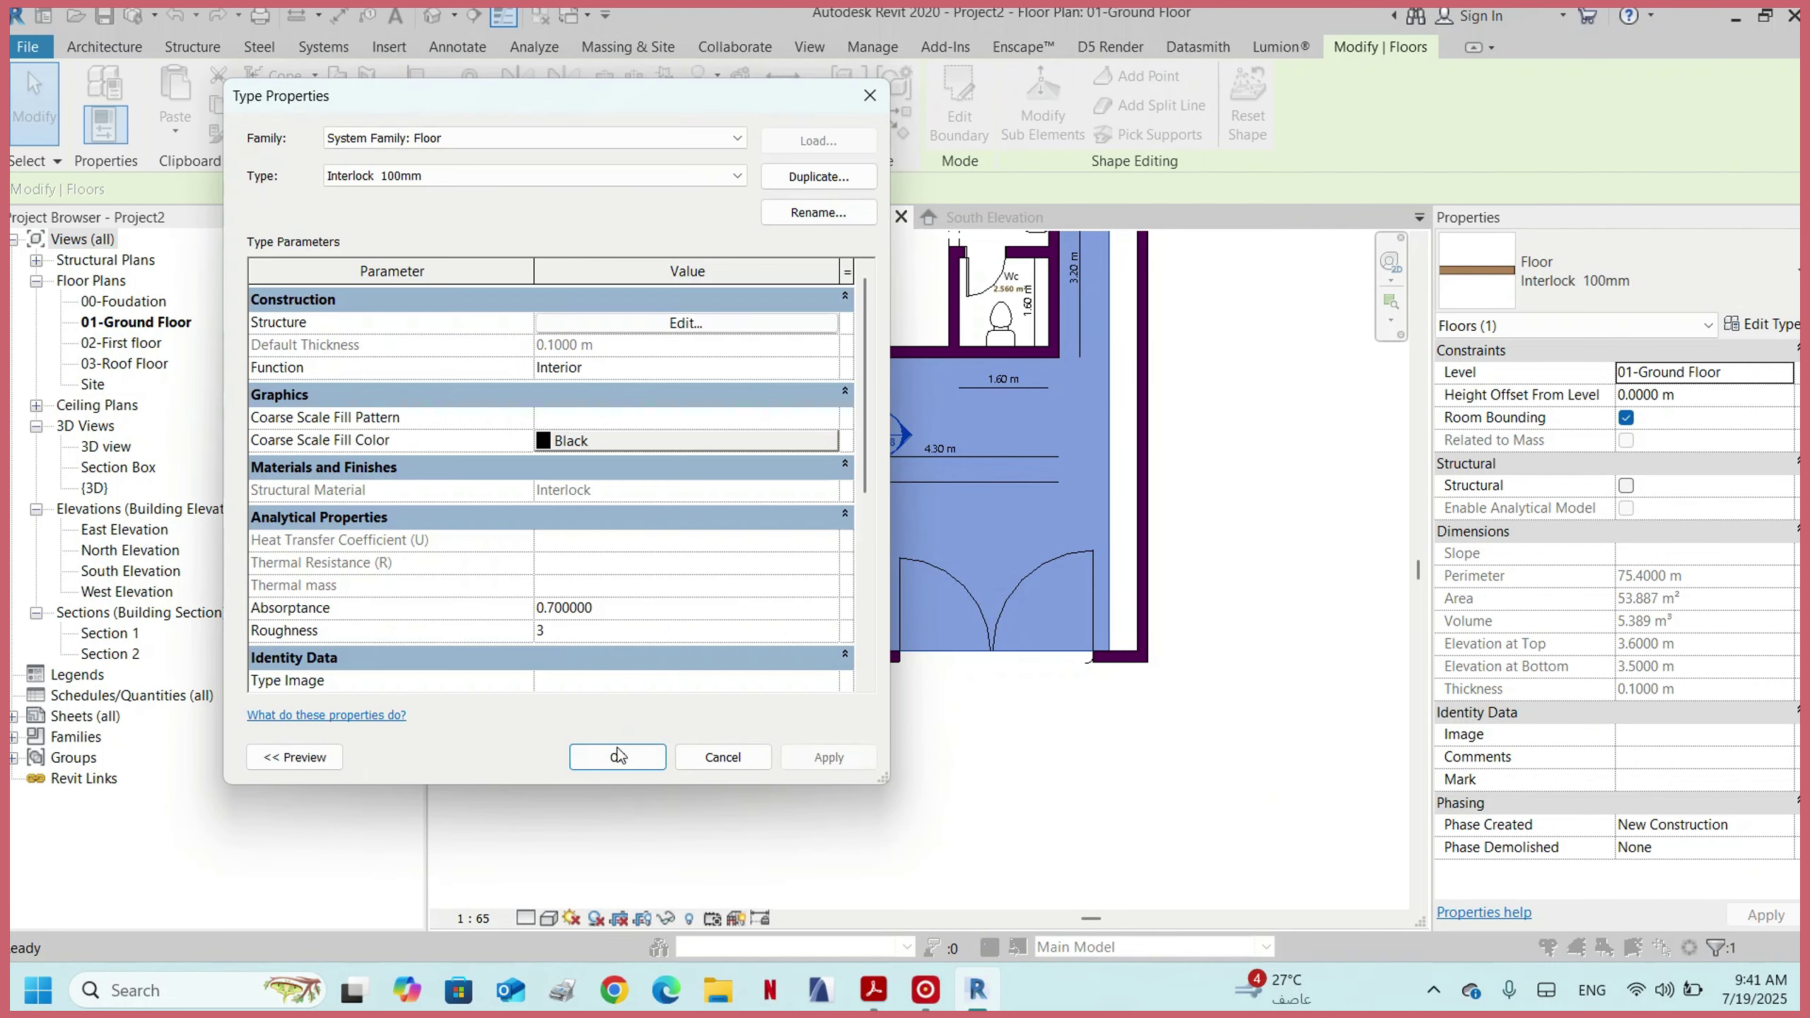
pyautogui.click(617, 757)
pyautogui.press('Escape')
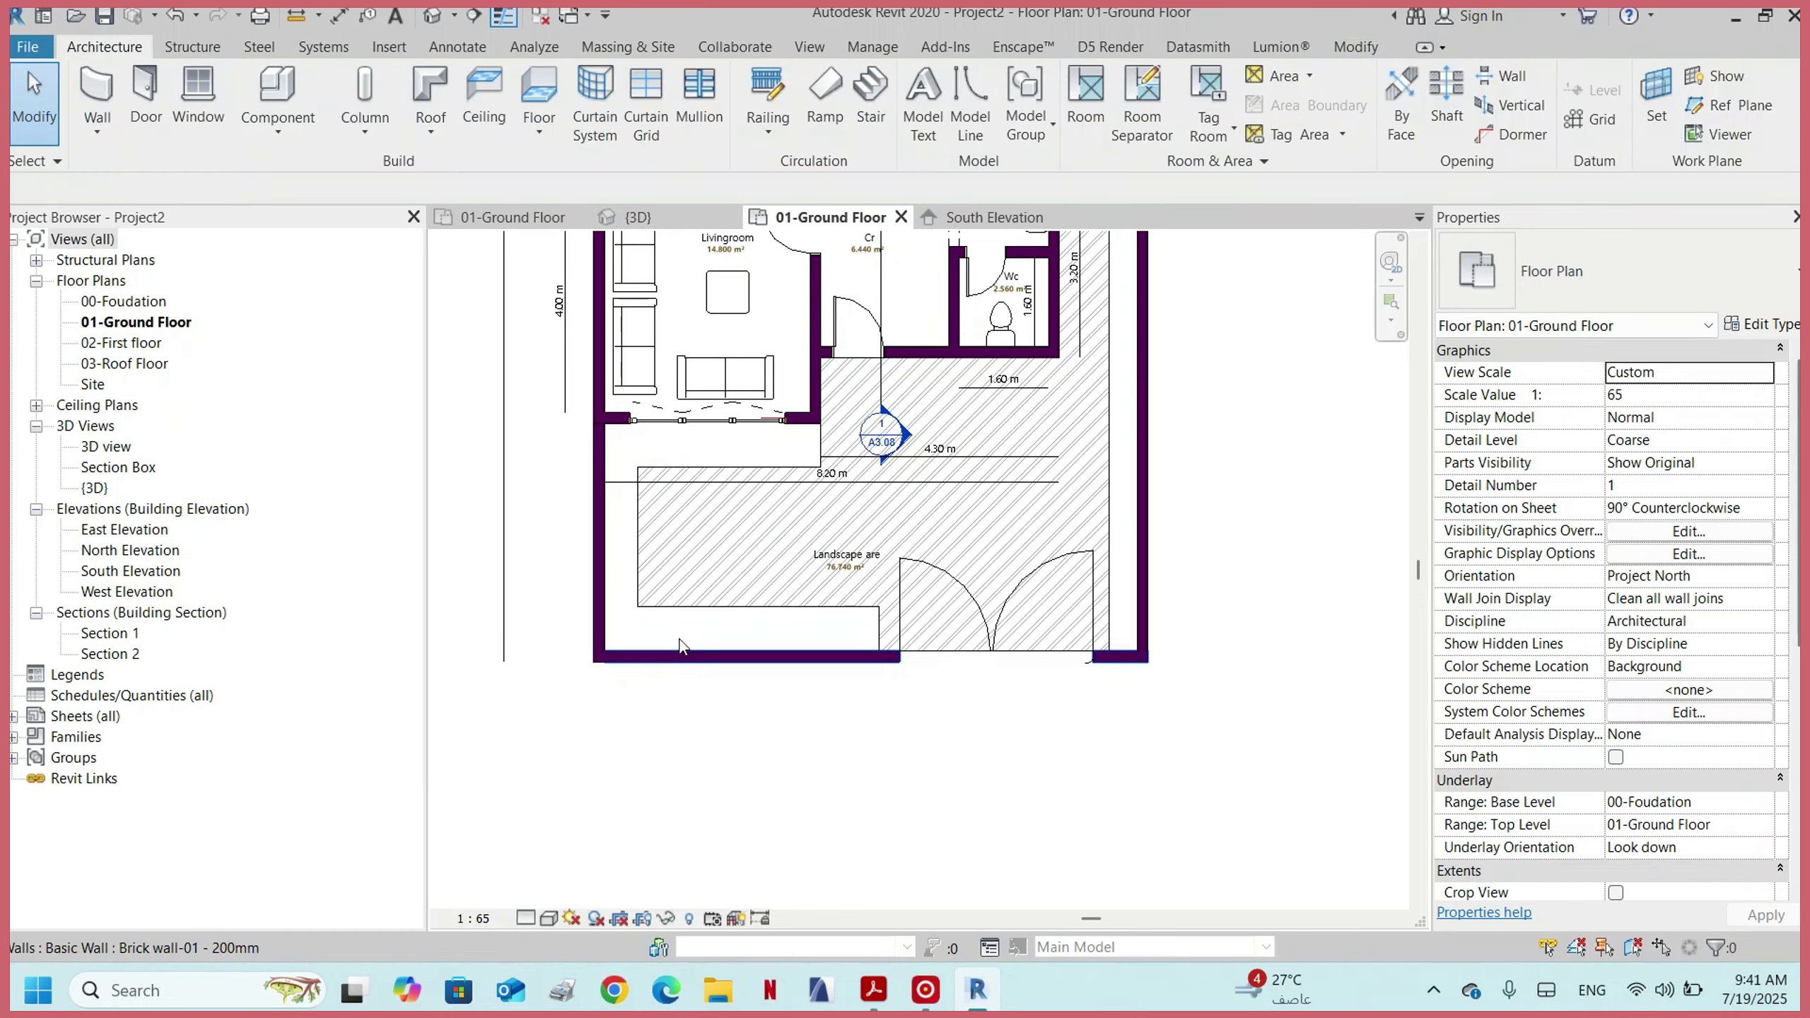
# - Reopen the Interlock material from the floor's structure and bring up the fill pattern choices for its surface background
pyautogui.scroll(5, 695, 545)
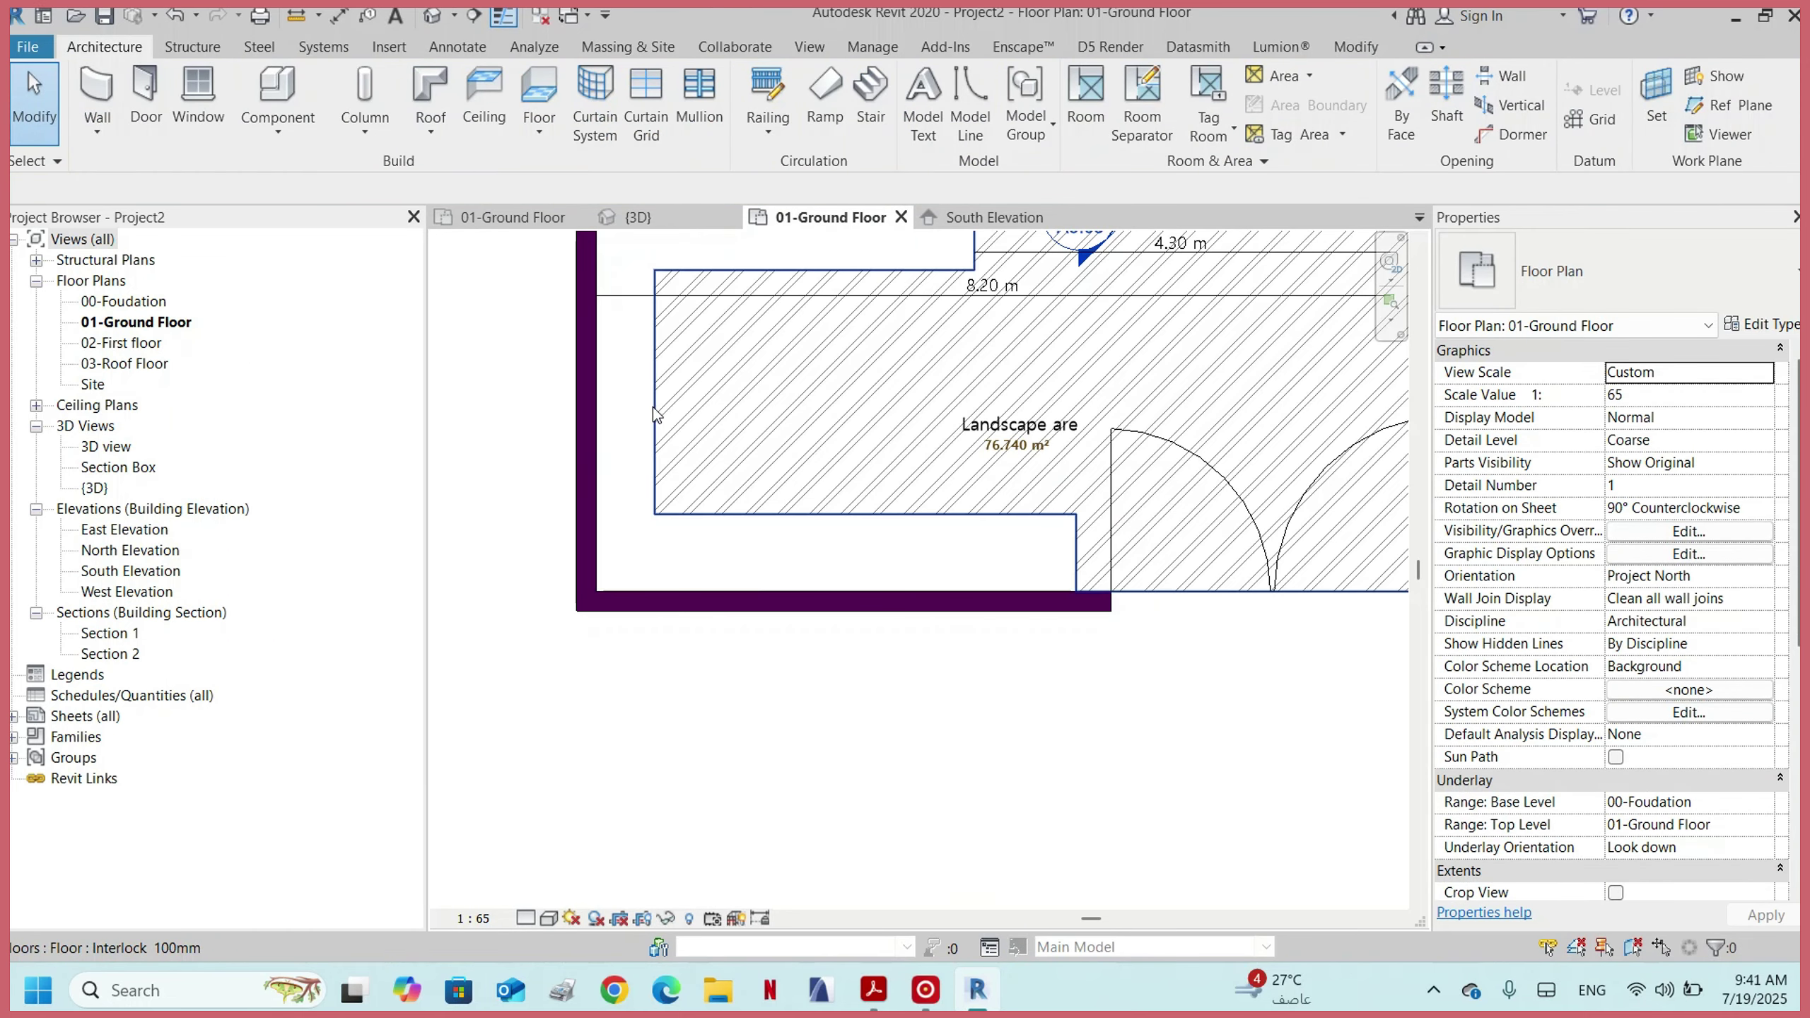
pyautogui.scroll(-3, 707, 474)
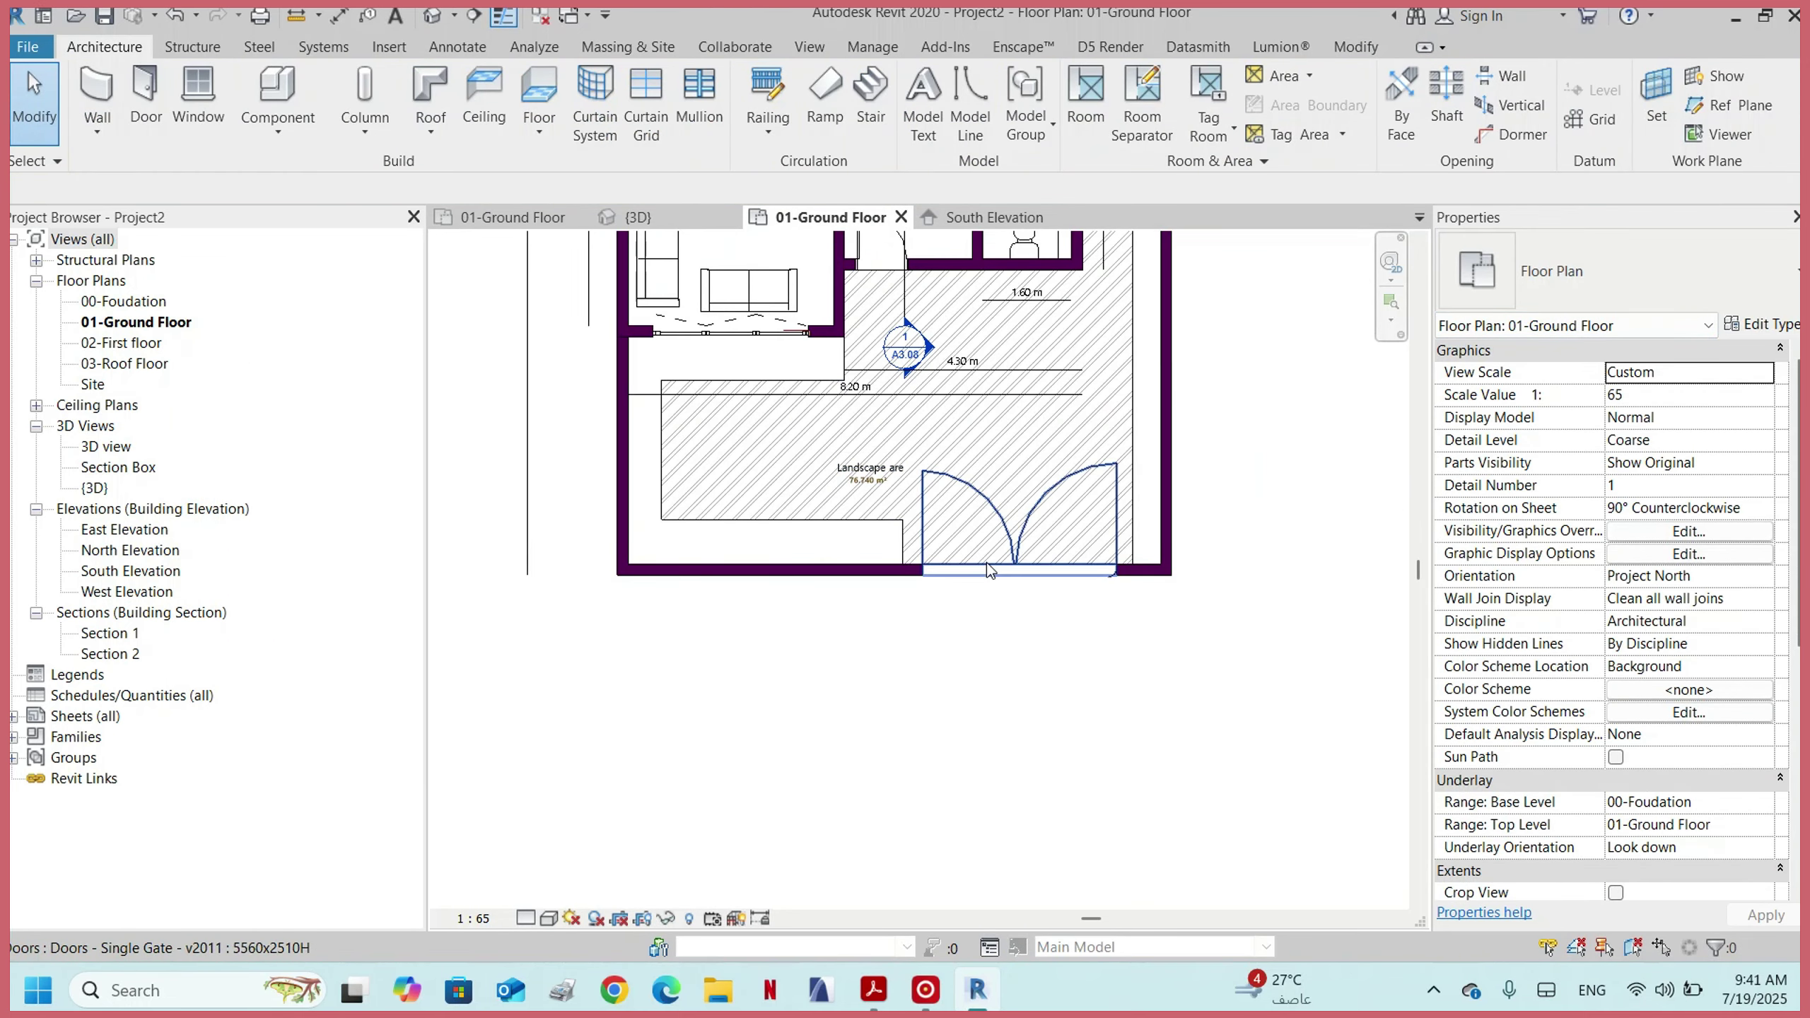
pyautogui.click(821, 508)
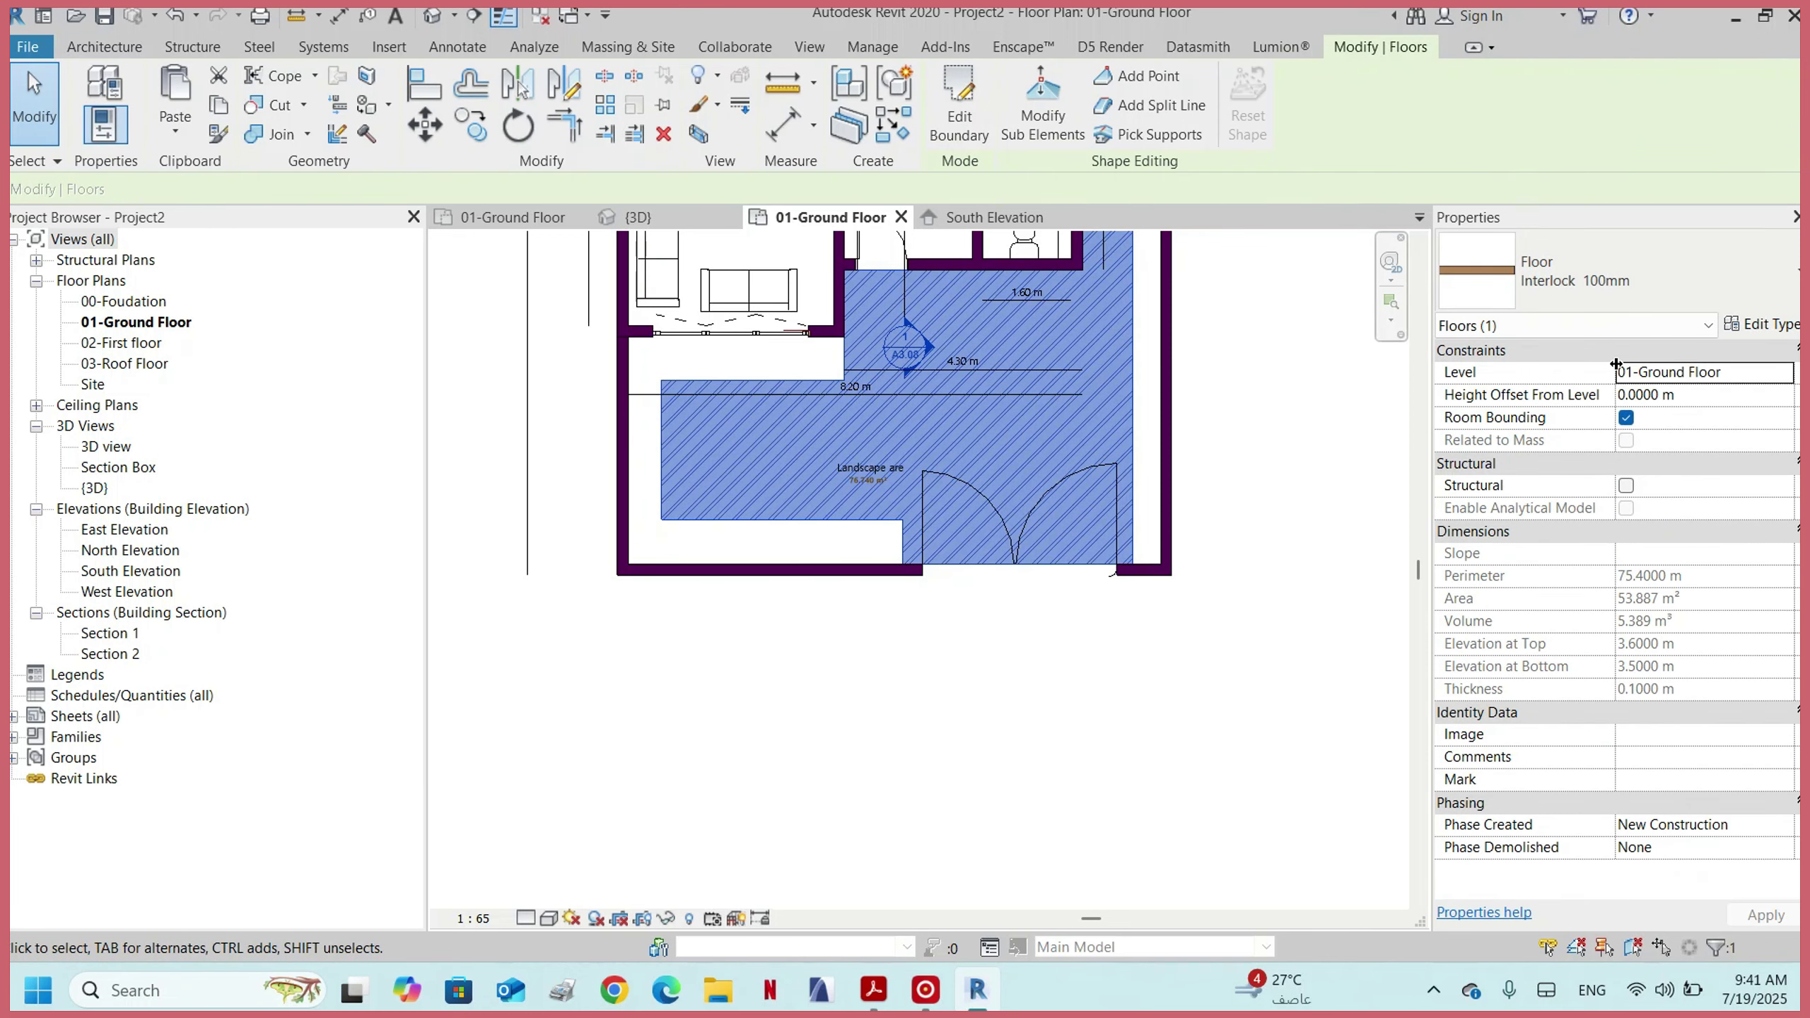
pyautogui.click(1761, 325)
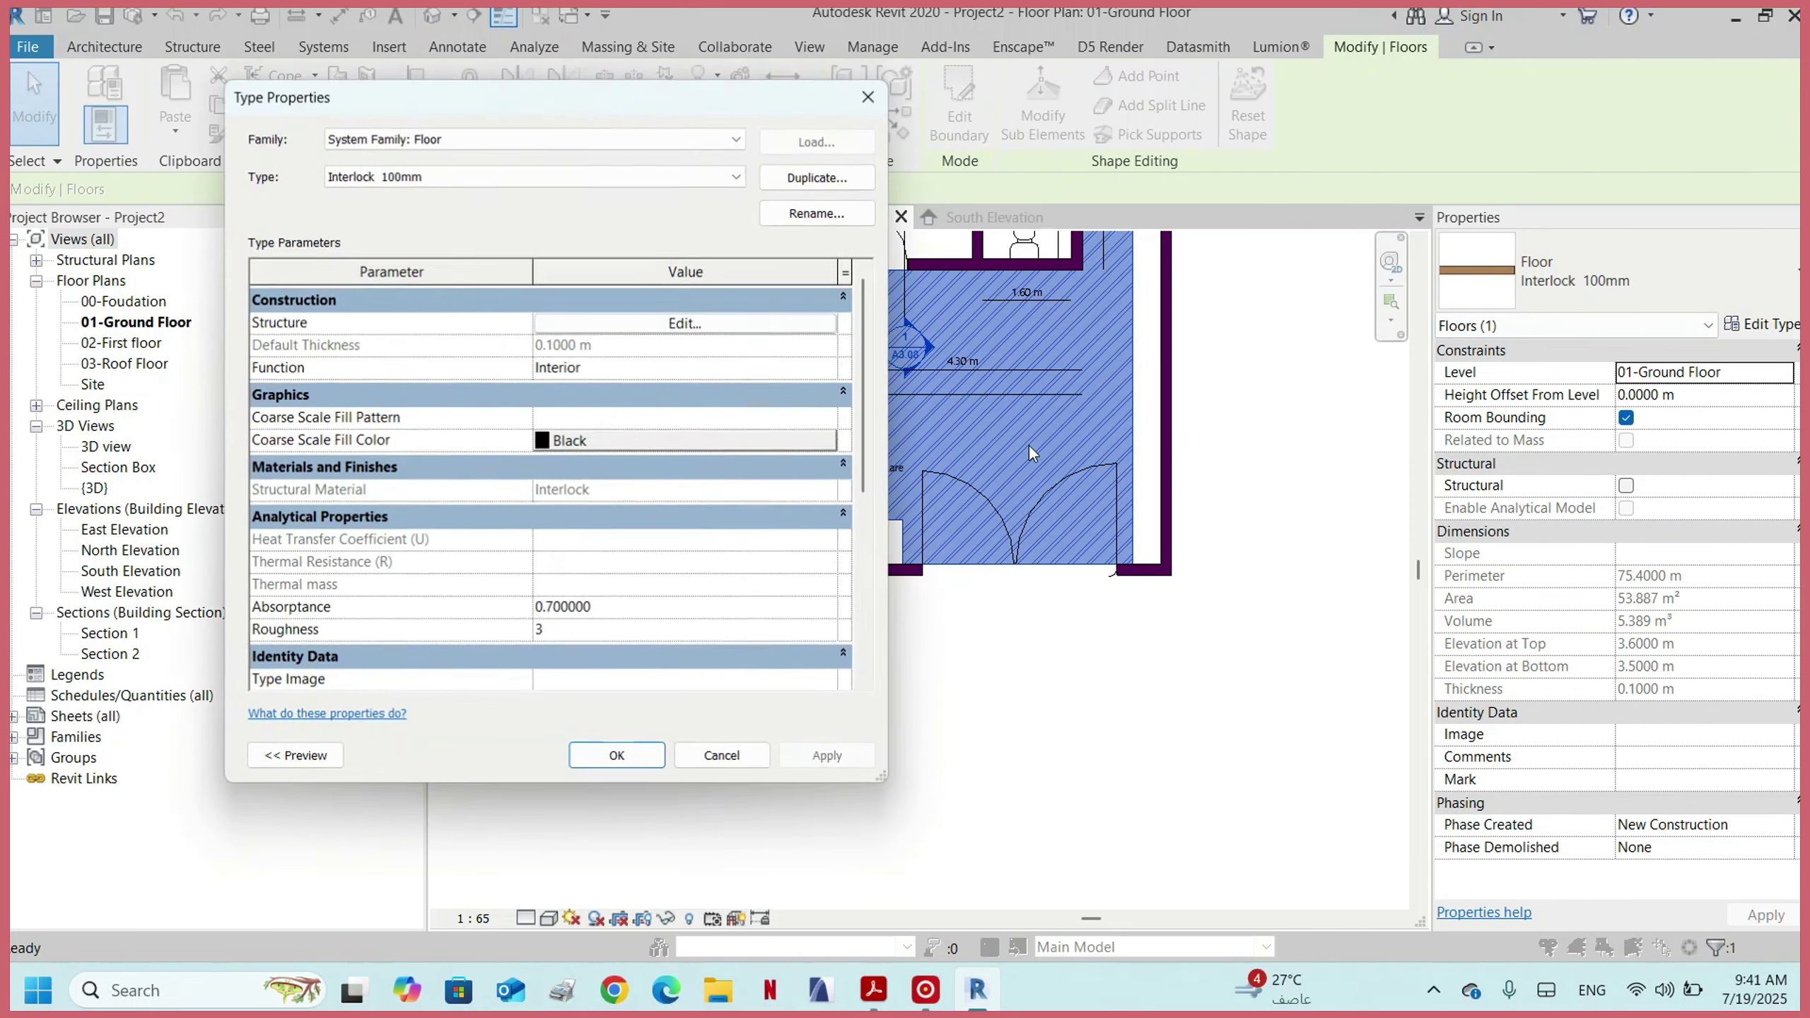
pyautogui.click(698, 324)
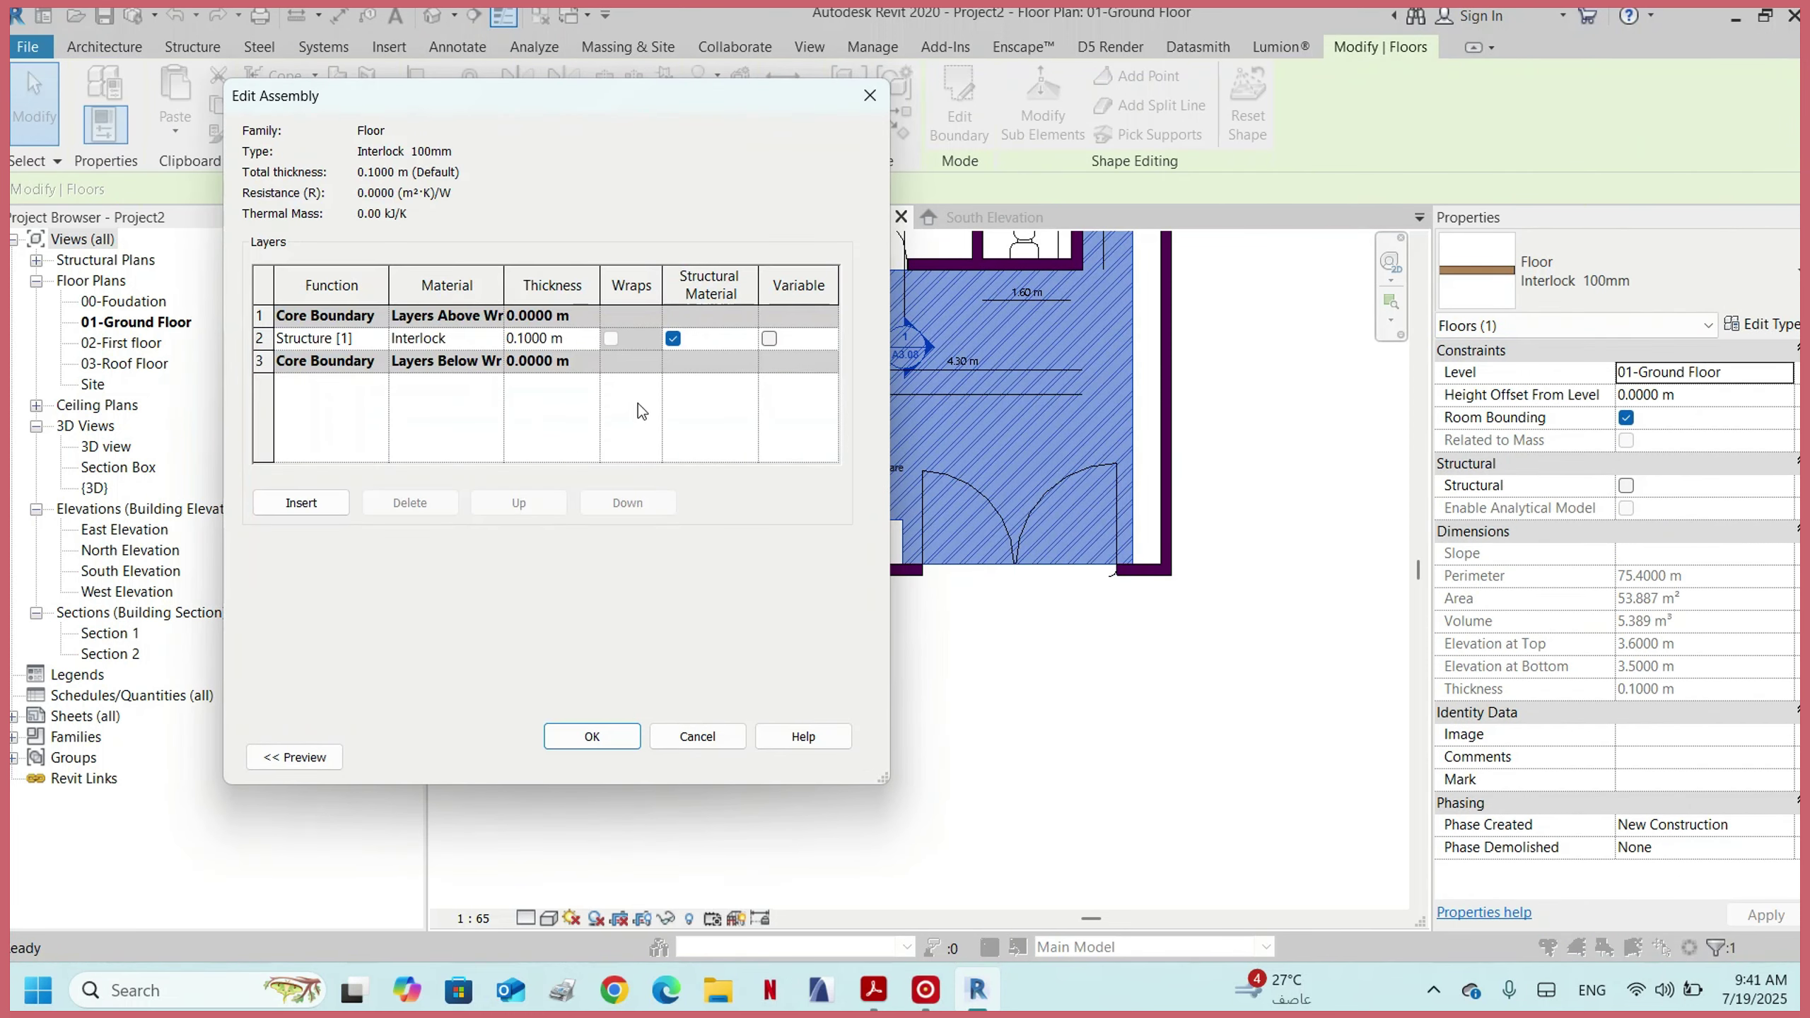
pyautogui.click(494, 338)
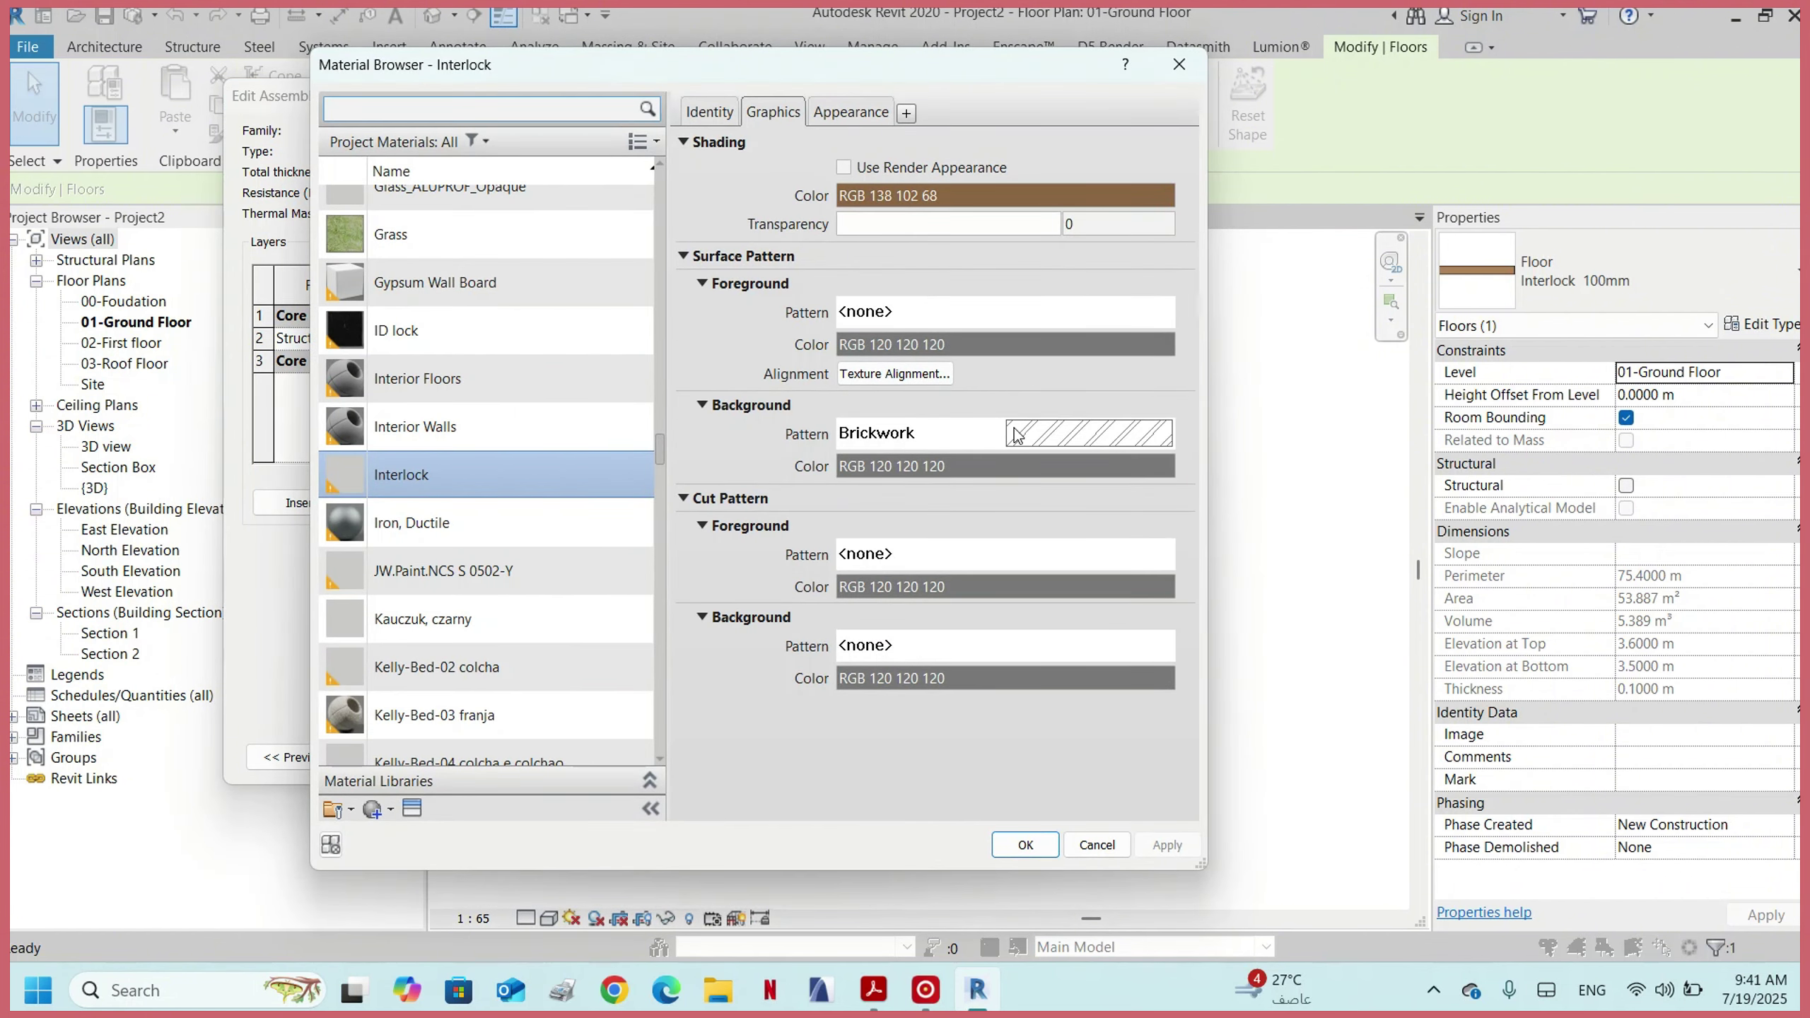
pyautogui.click(1017, 435)
pyautogui.scroll(-5, 813, 498)
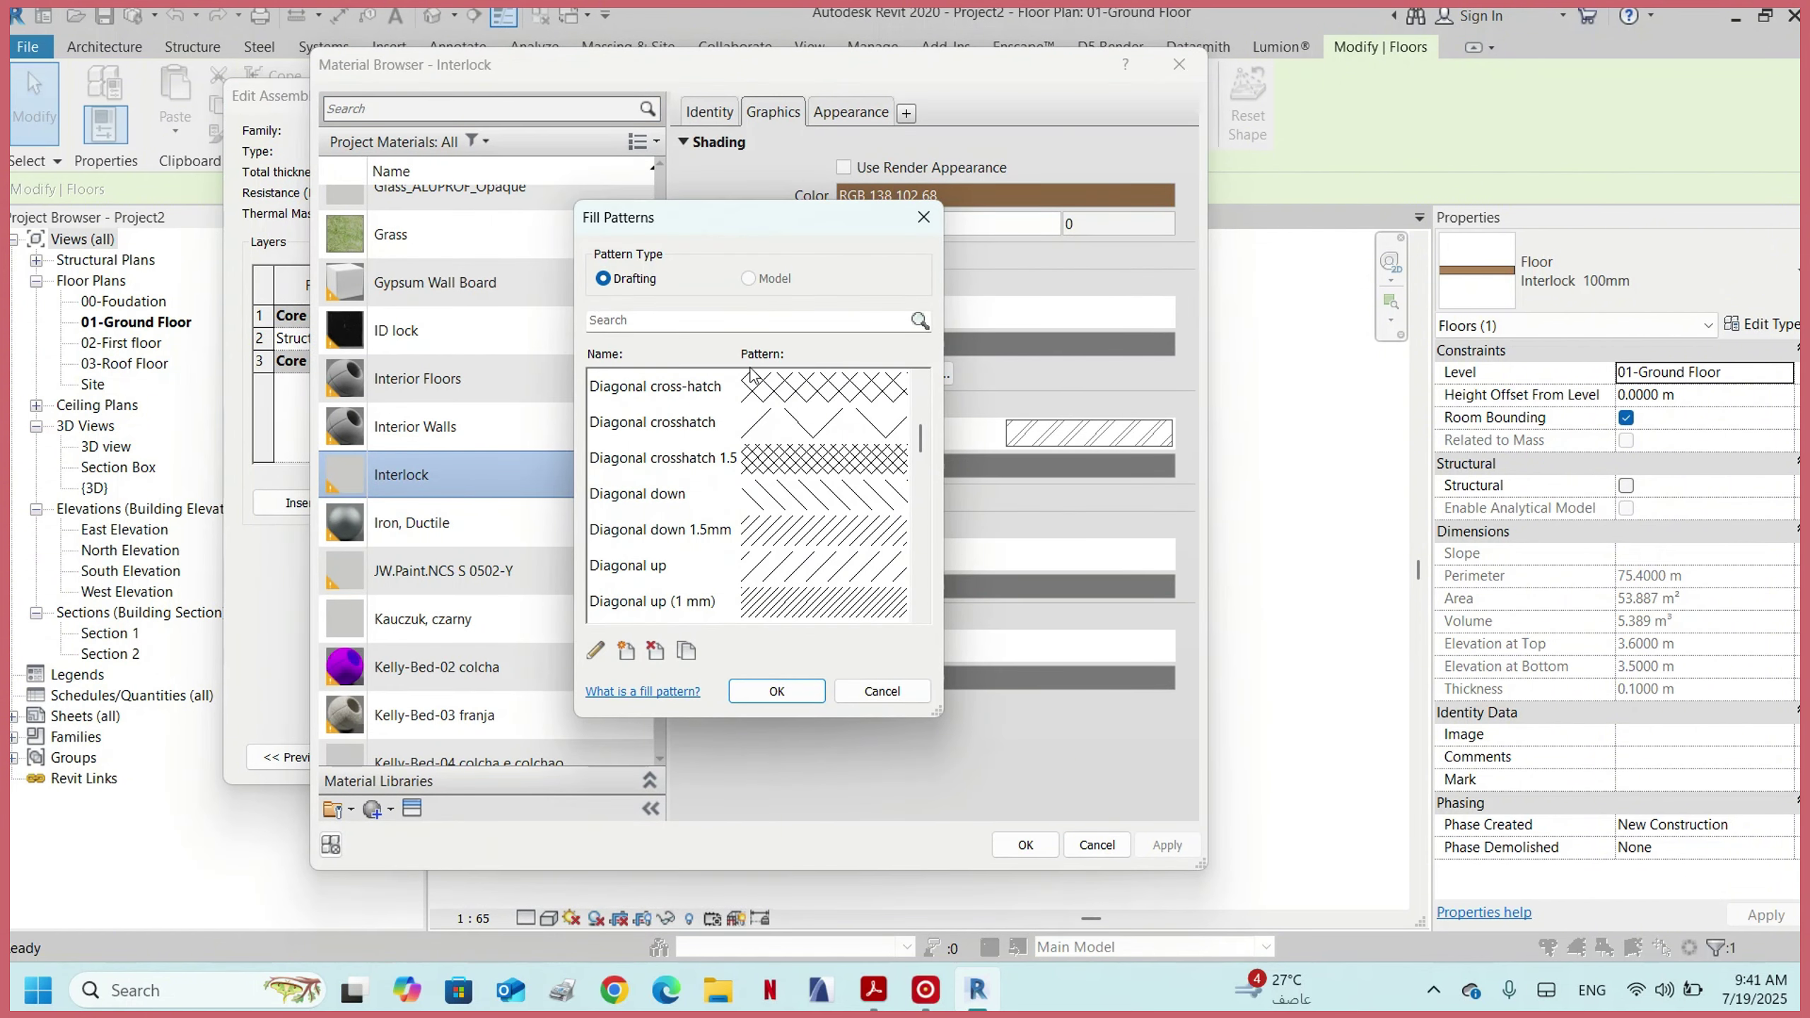
# - Search the fill patterns for "br" and try the Keep Readable orientation on the Masonry - Brick pattern
pyautogui.click(670, 318)
pyautogui.write('b')
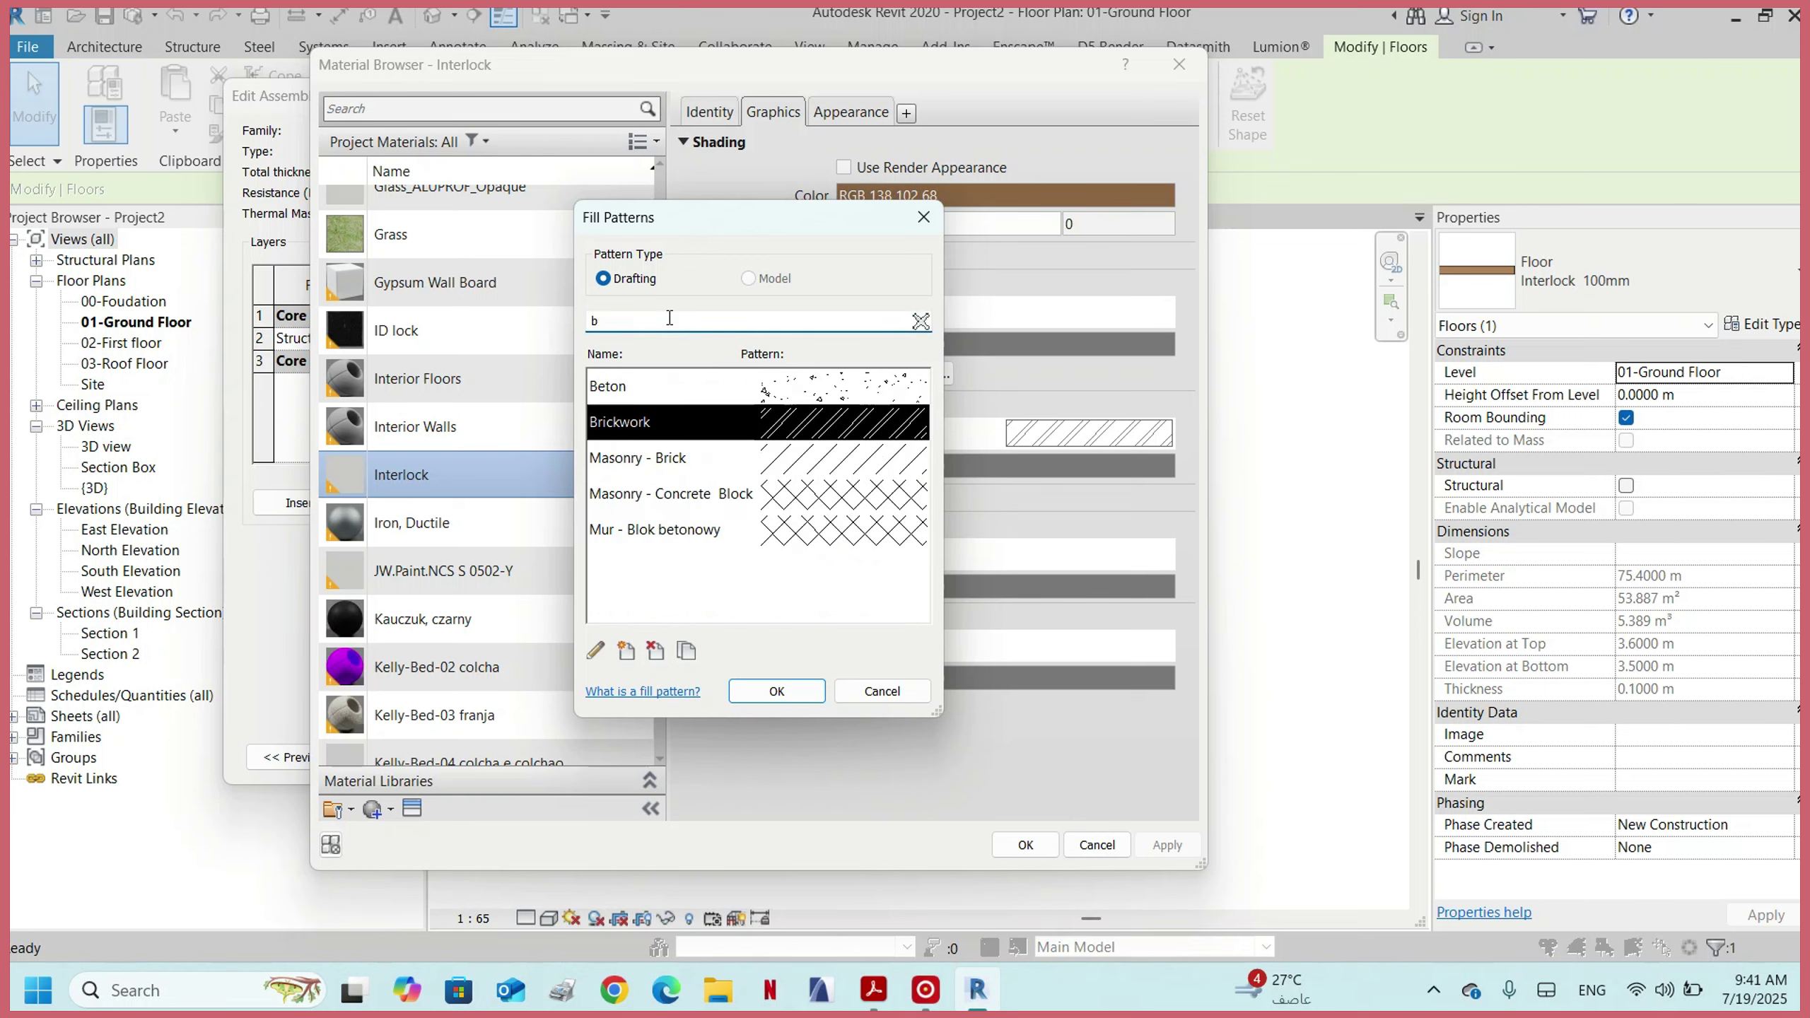
pyautogui.write('r')
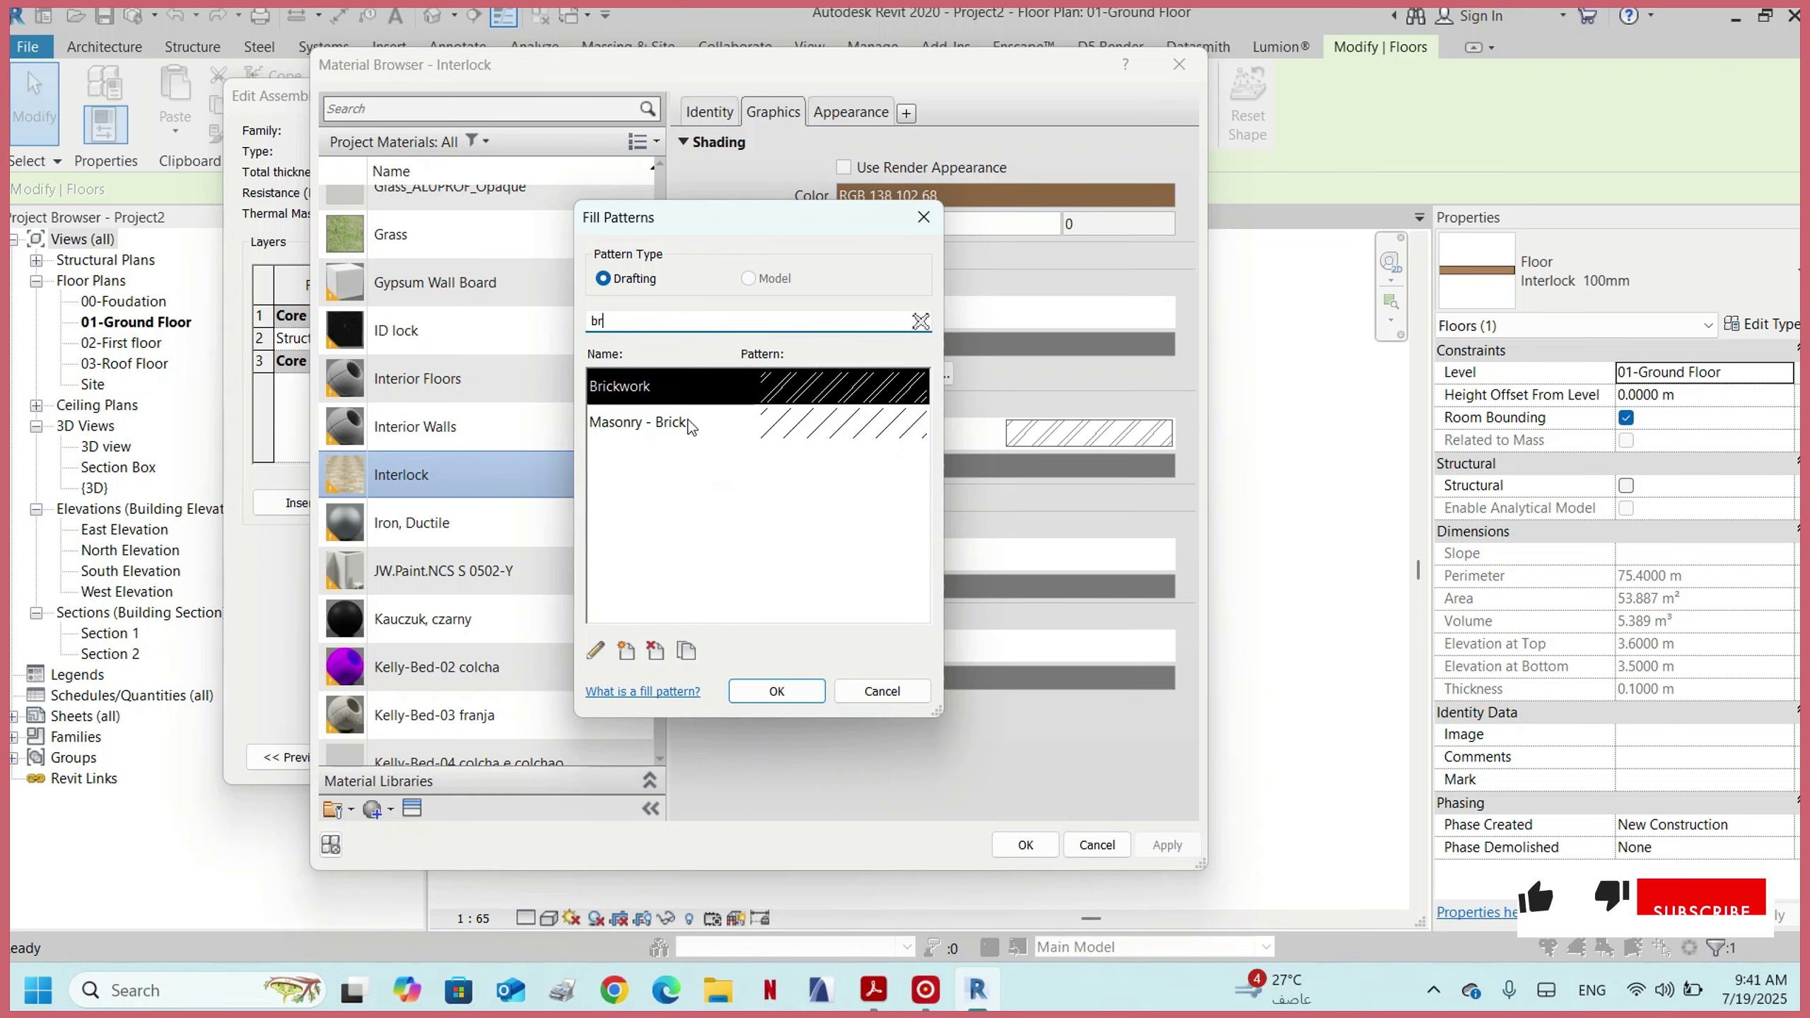
pyautogui.click(689, 424)
pyautogui.doubleClick(688, 421)
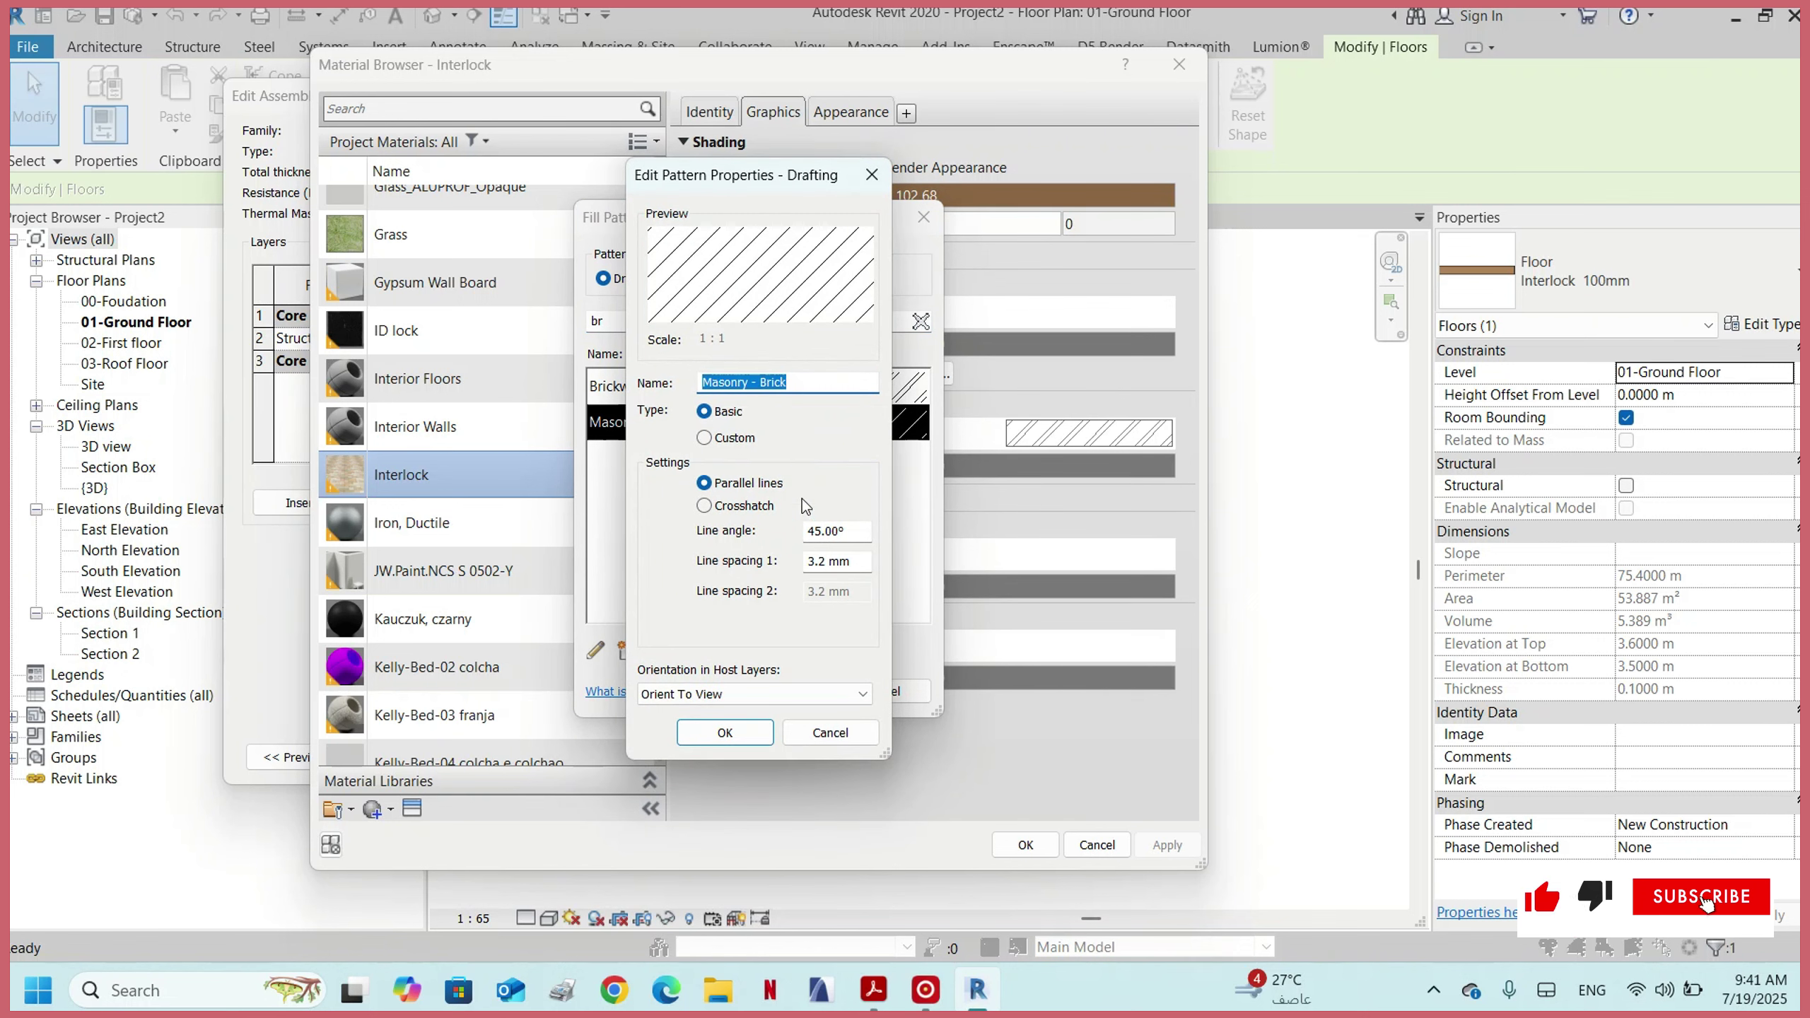
pyautogui.doubleClick(852, 529)
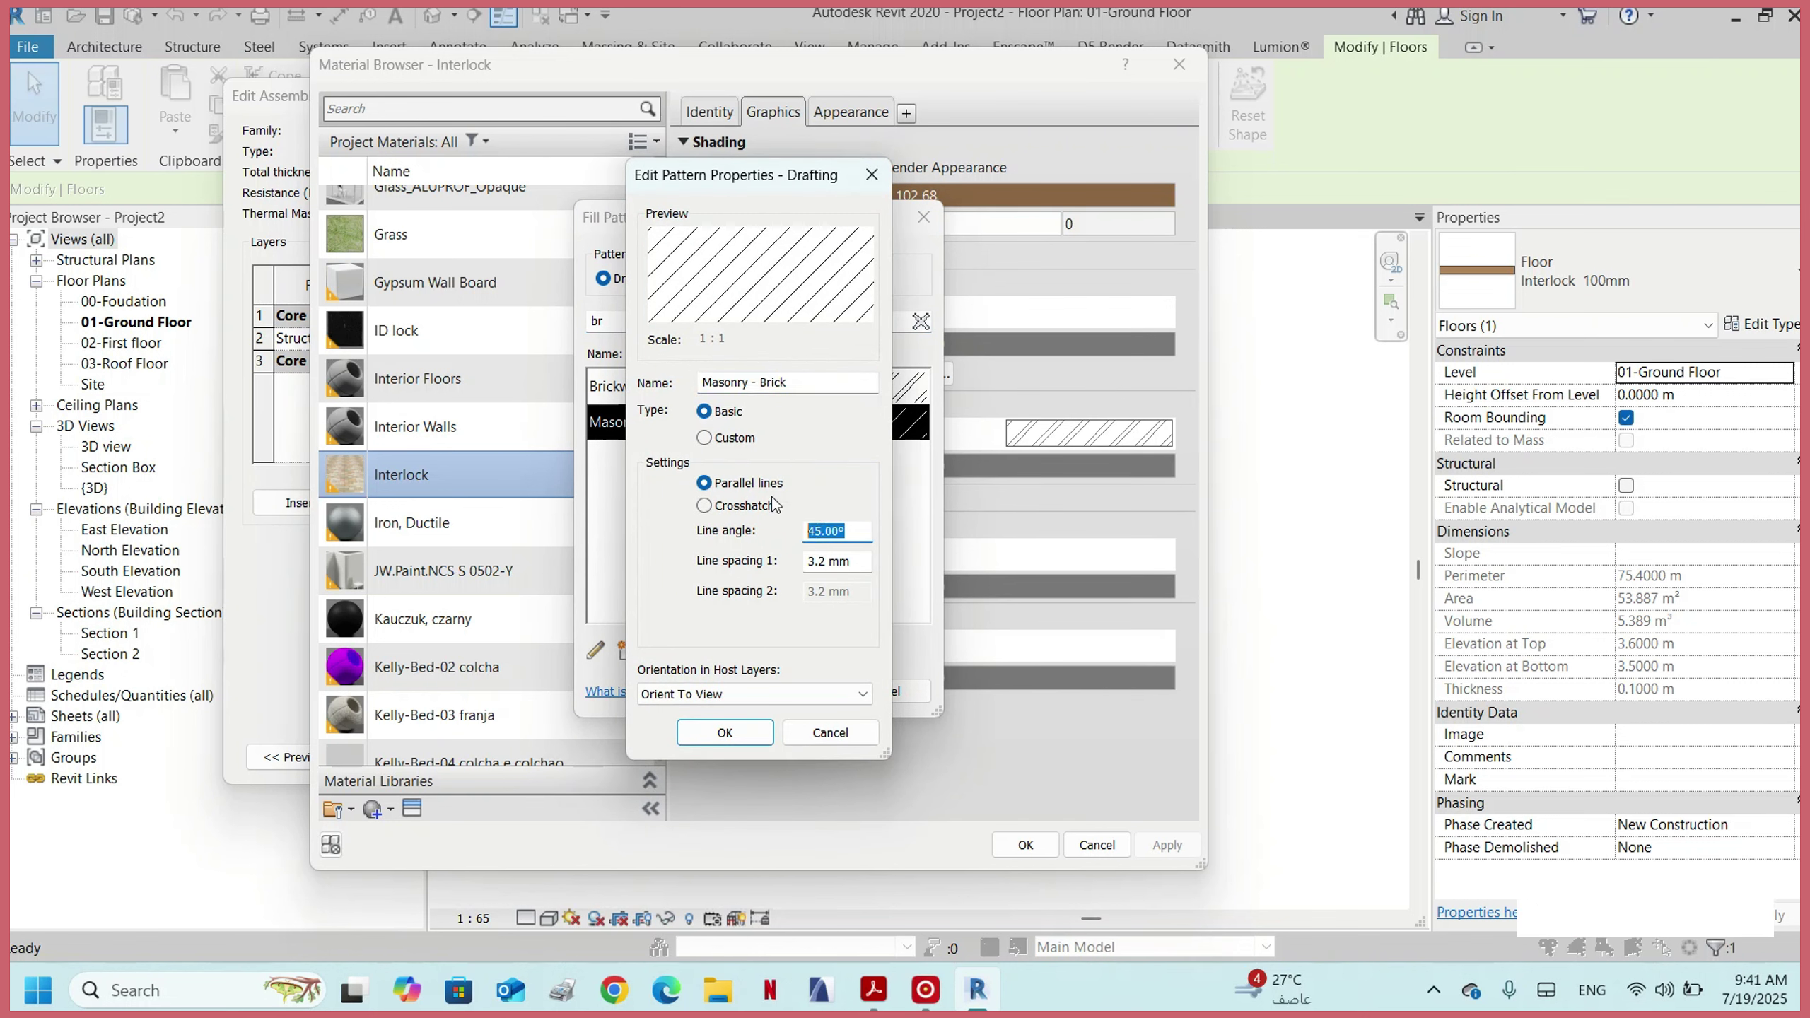
pyautogui.click(696, 699)
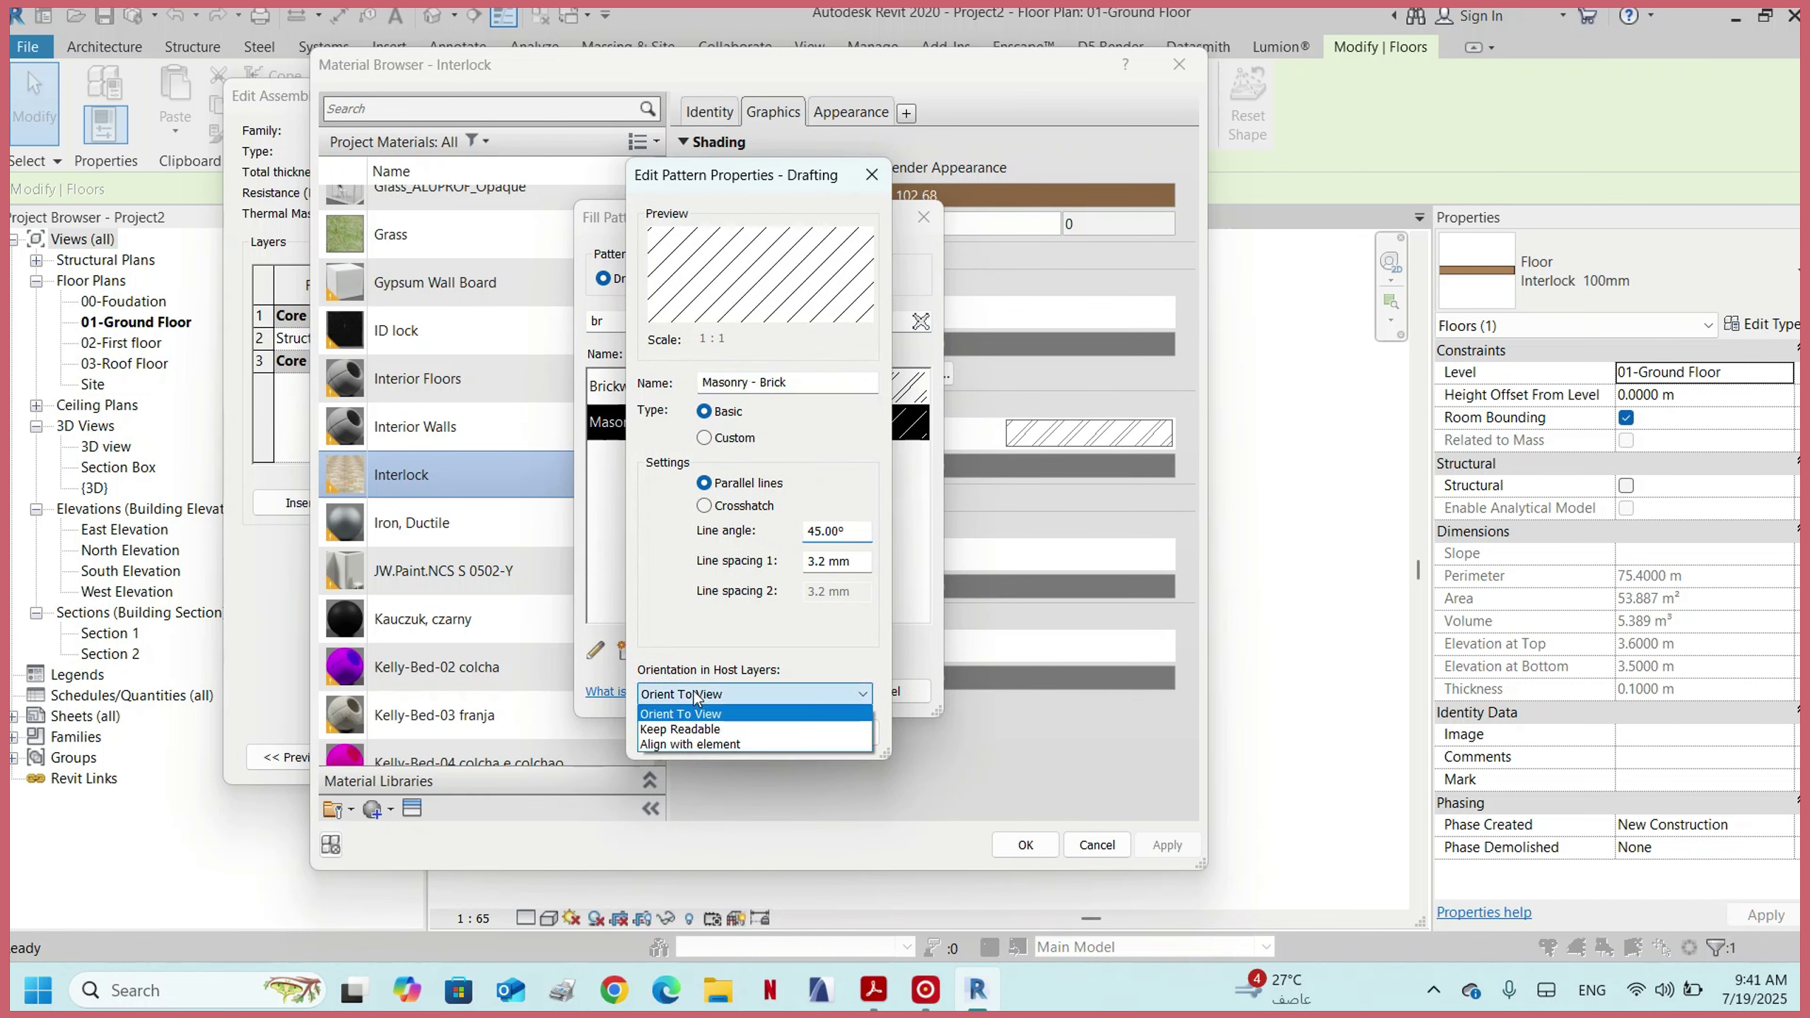
pyautogui.click(686, 729)
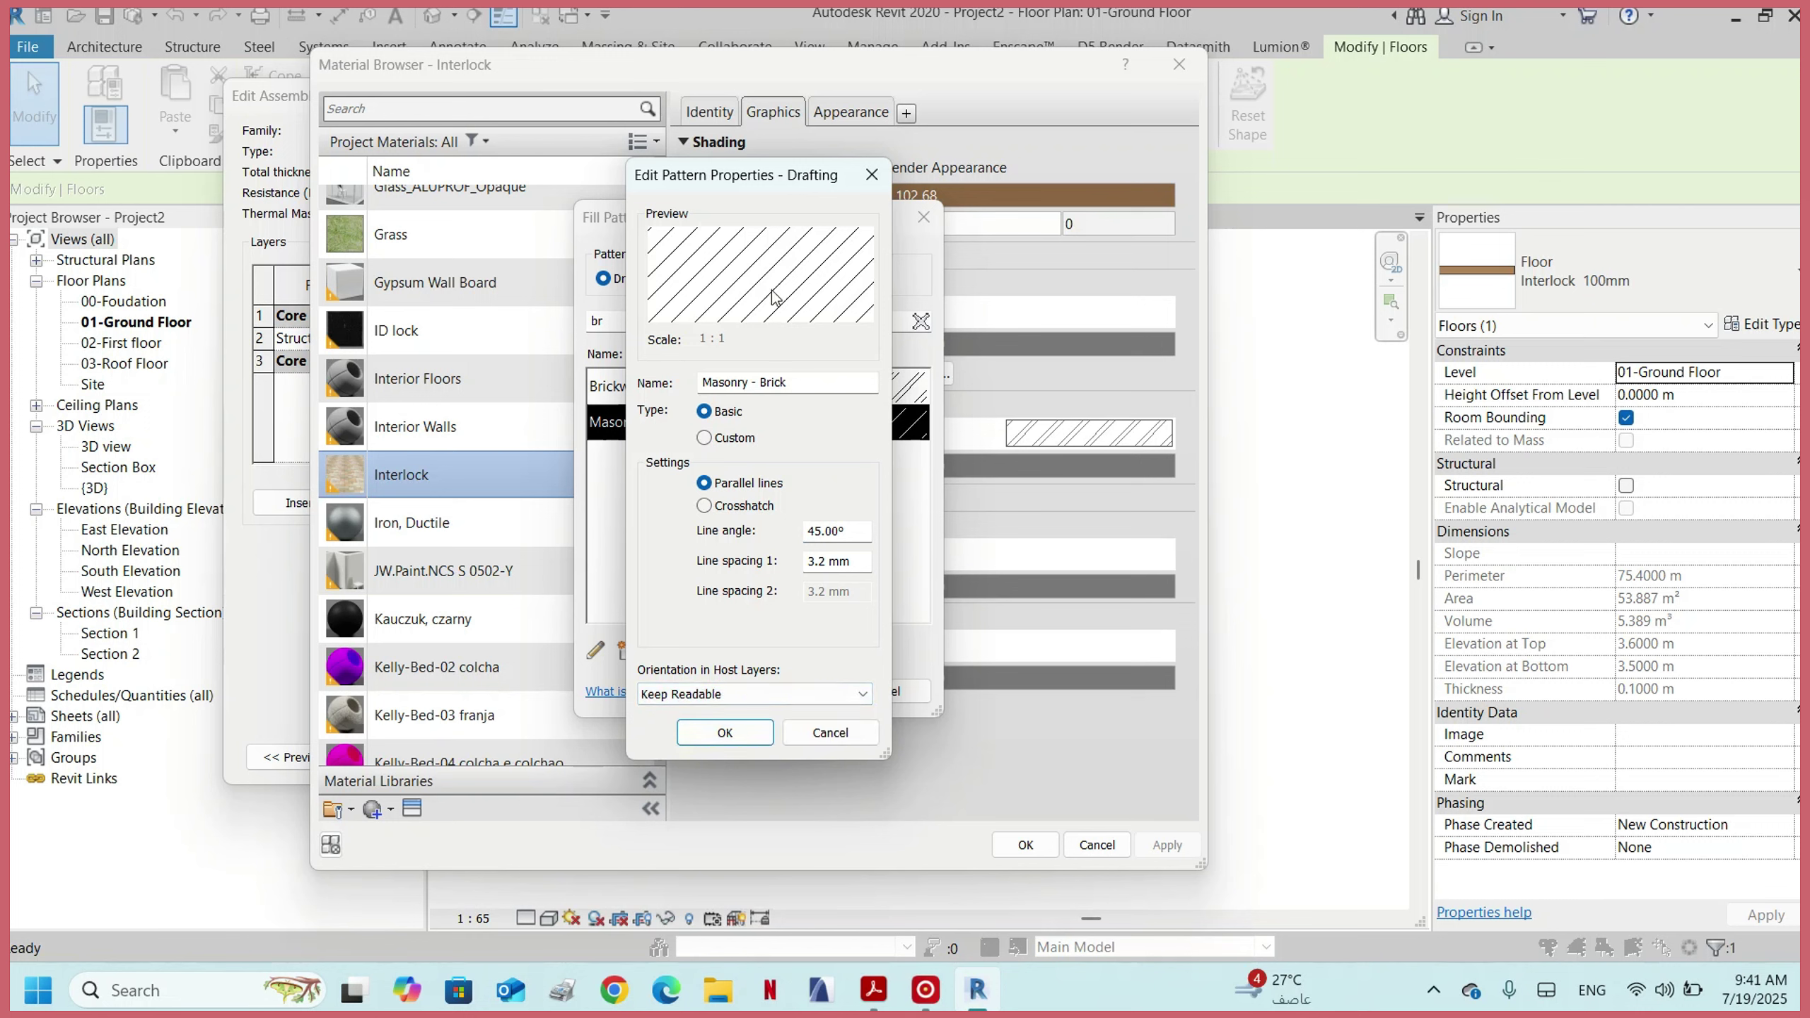
pyautogui.click(859, 187)
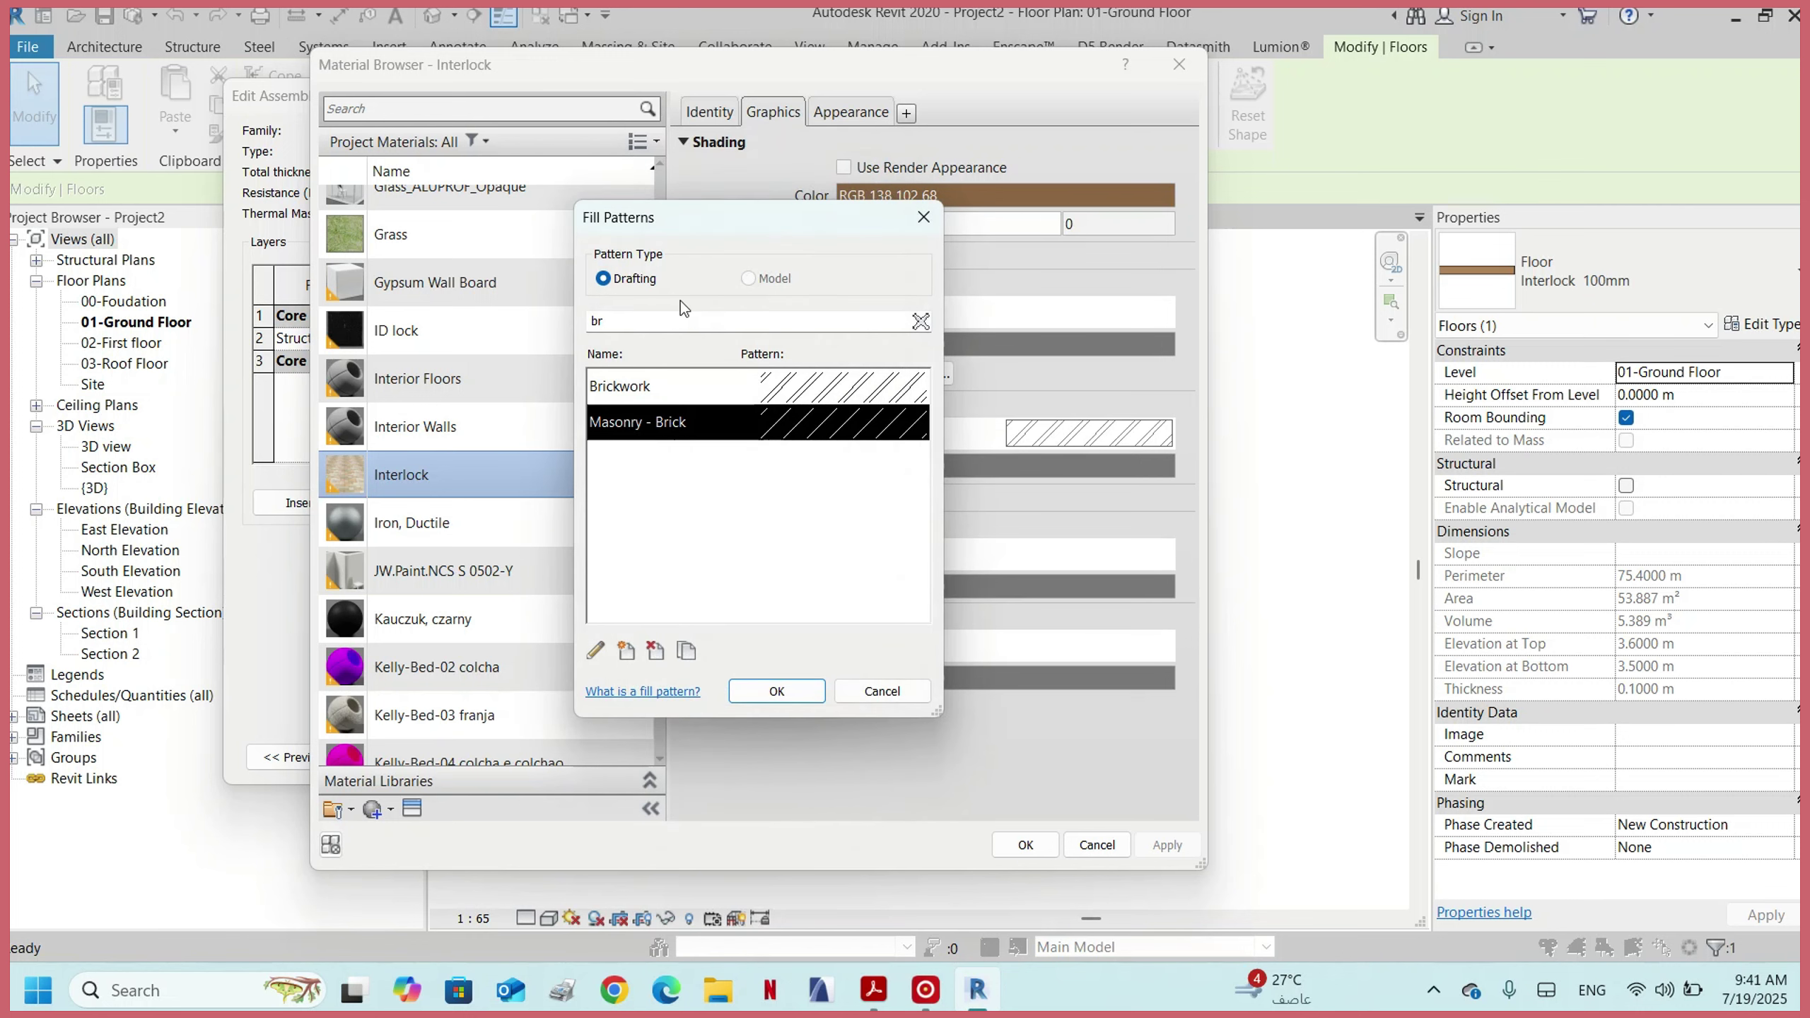
# - Set the Interlock material's background surface pattern to Earth and apply it to the Interlock 100mm floor
pyautogui.click(920, 322)
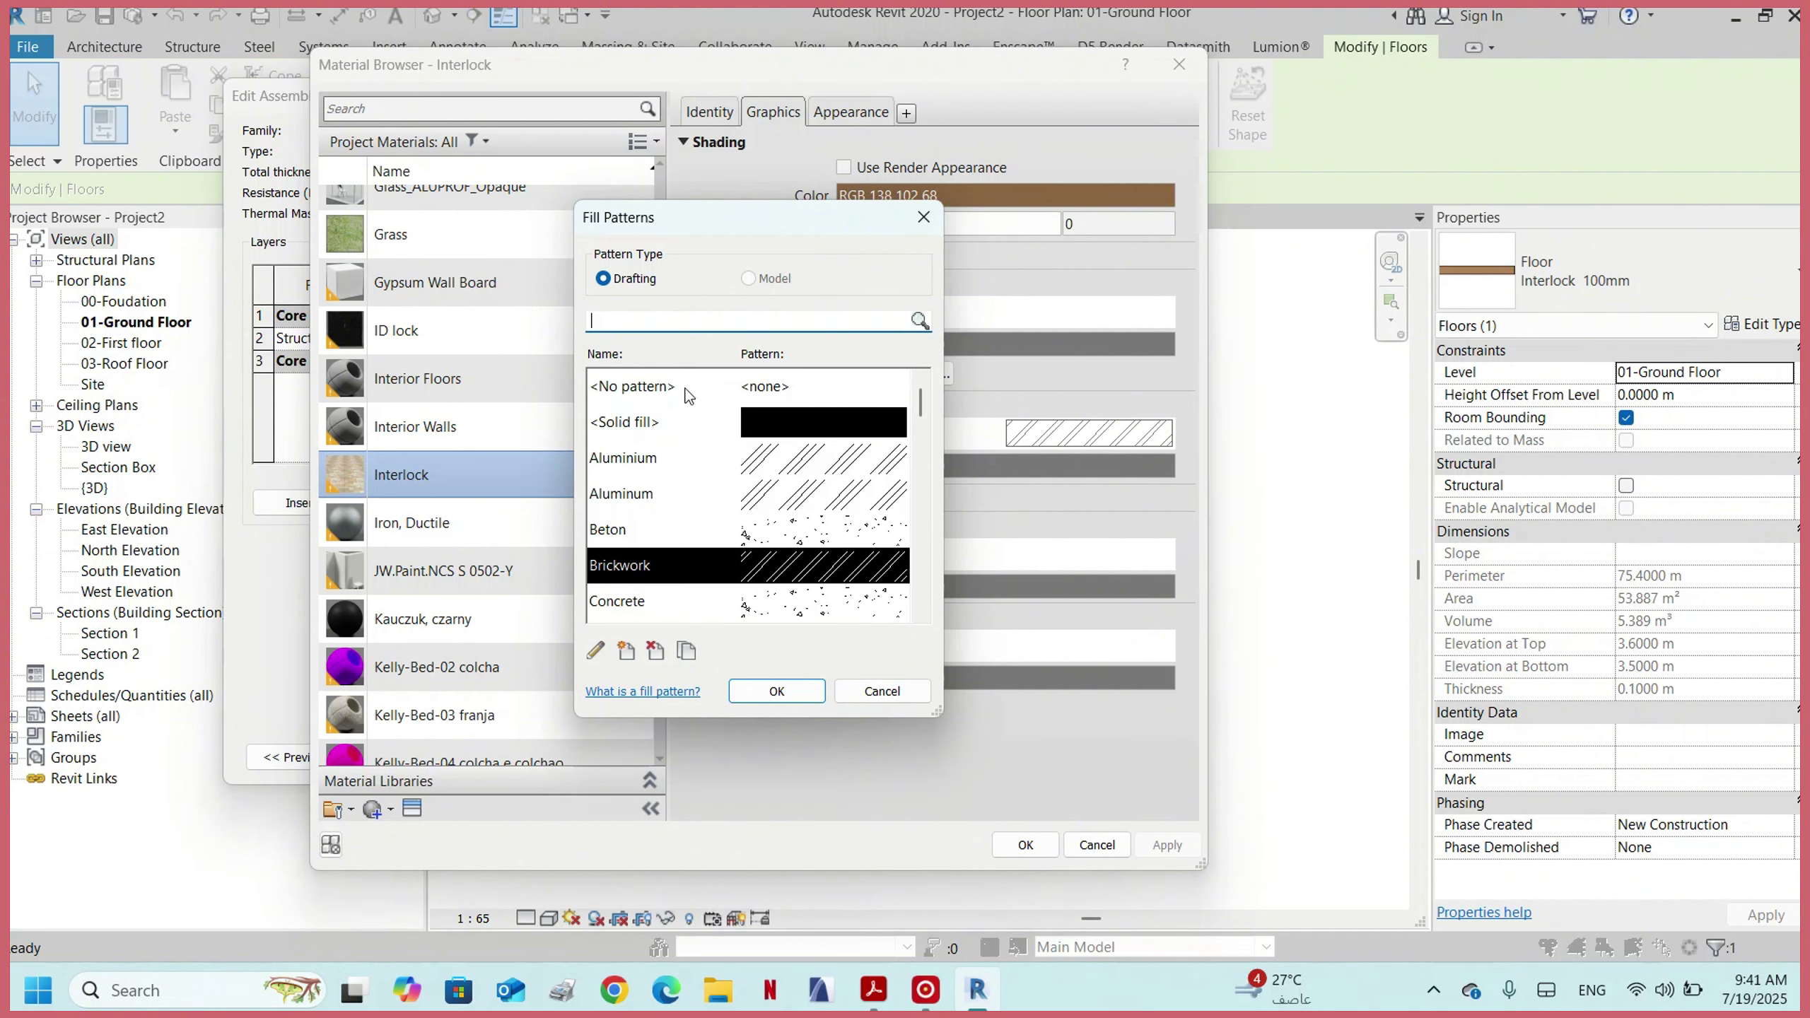
pyautogui.scroll(-2, 823, 531)
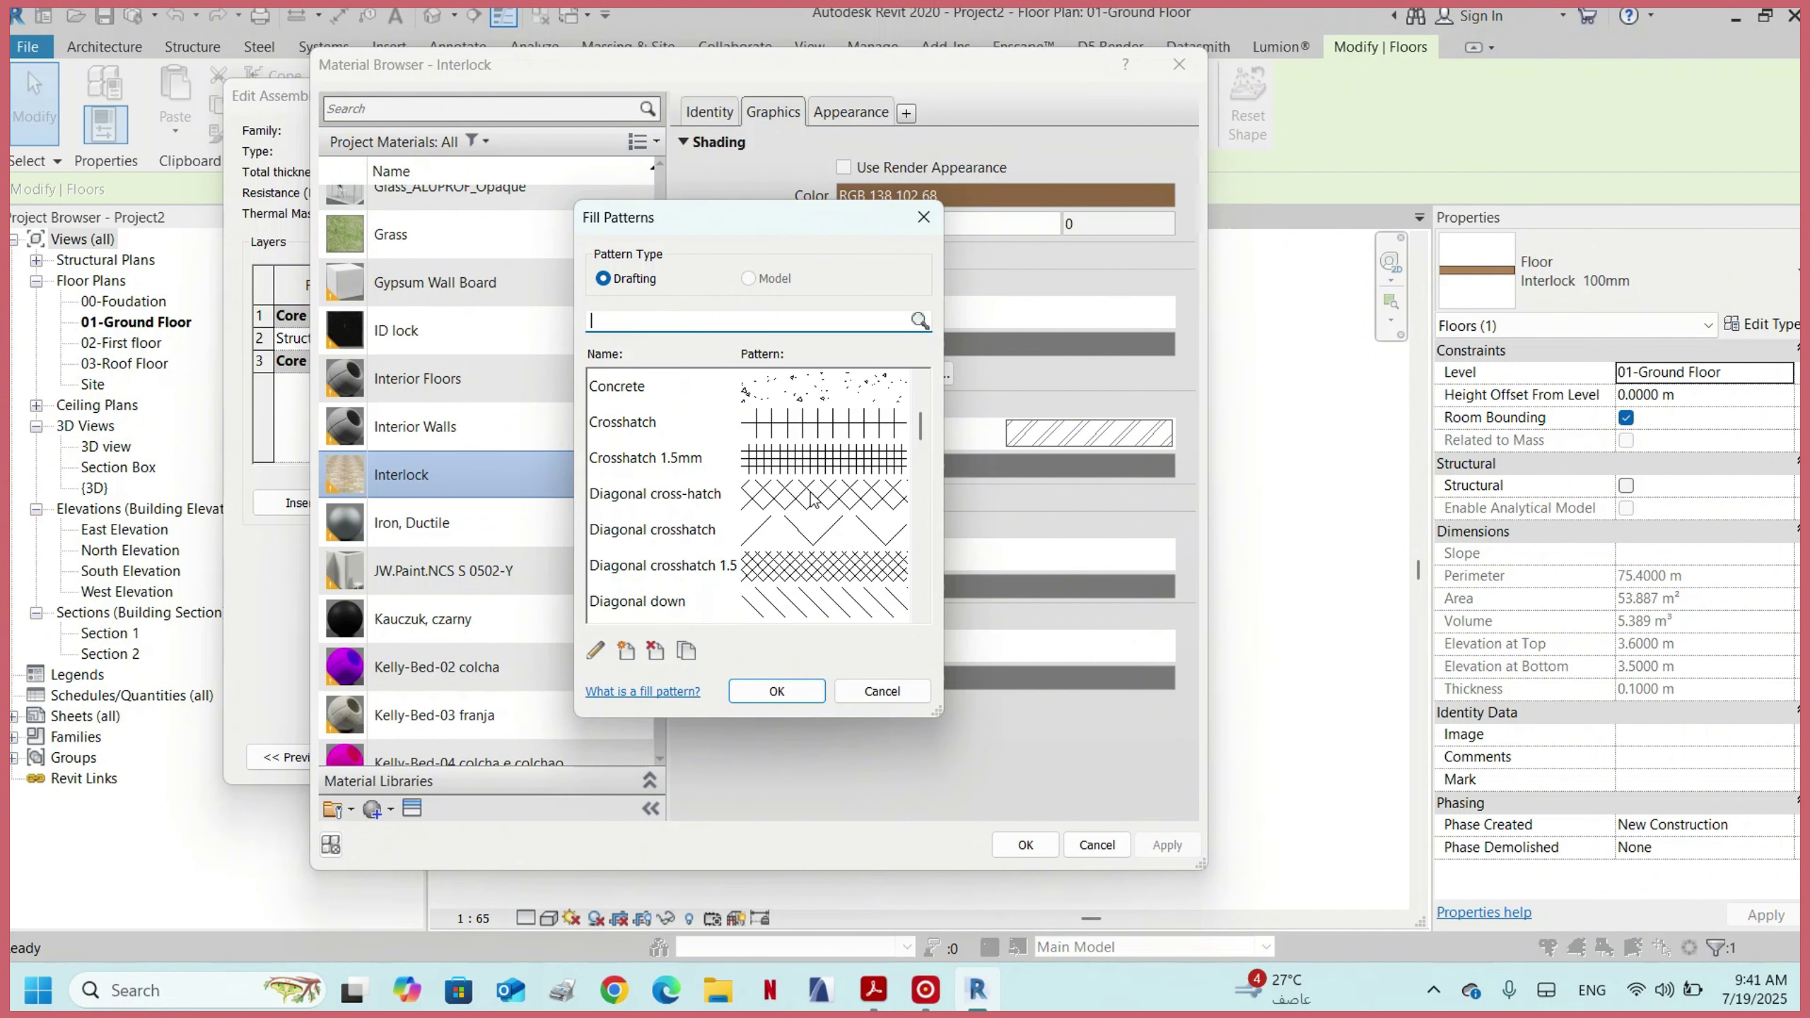
pyautogui.scroll(-5, 813, 500)
pyautogui.scroll(2, 816, 513)
pyautogui.click(820, 527)
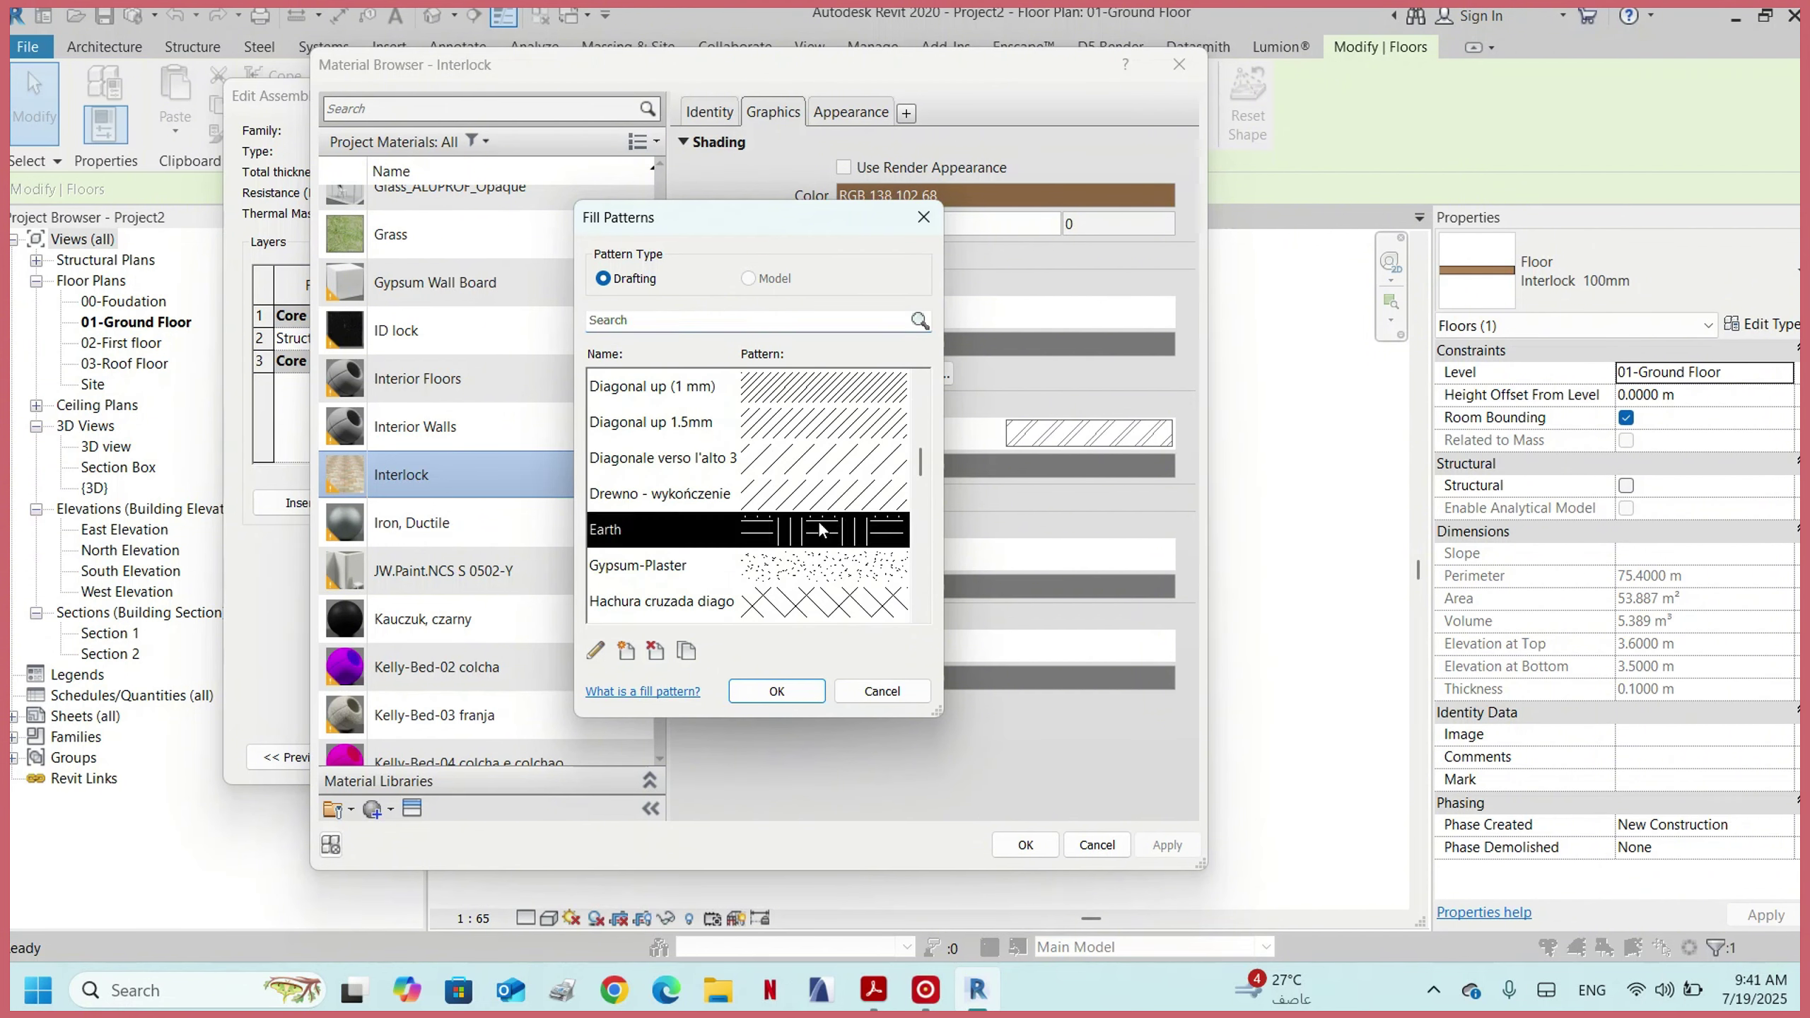
pyautogui.click(786, 683)
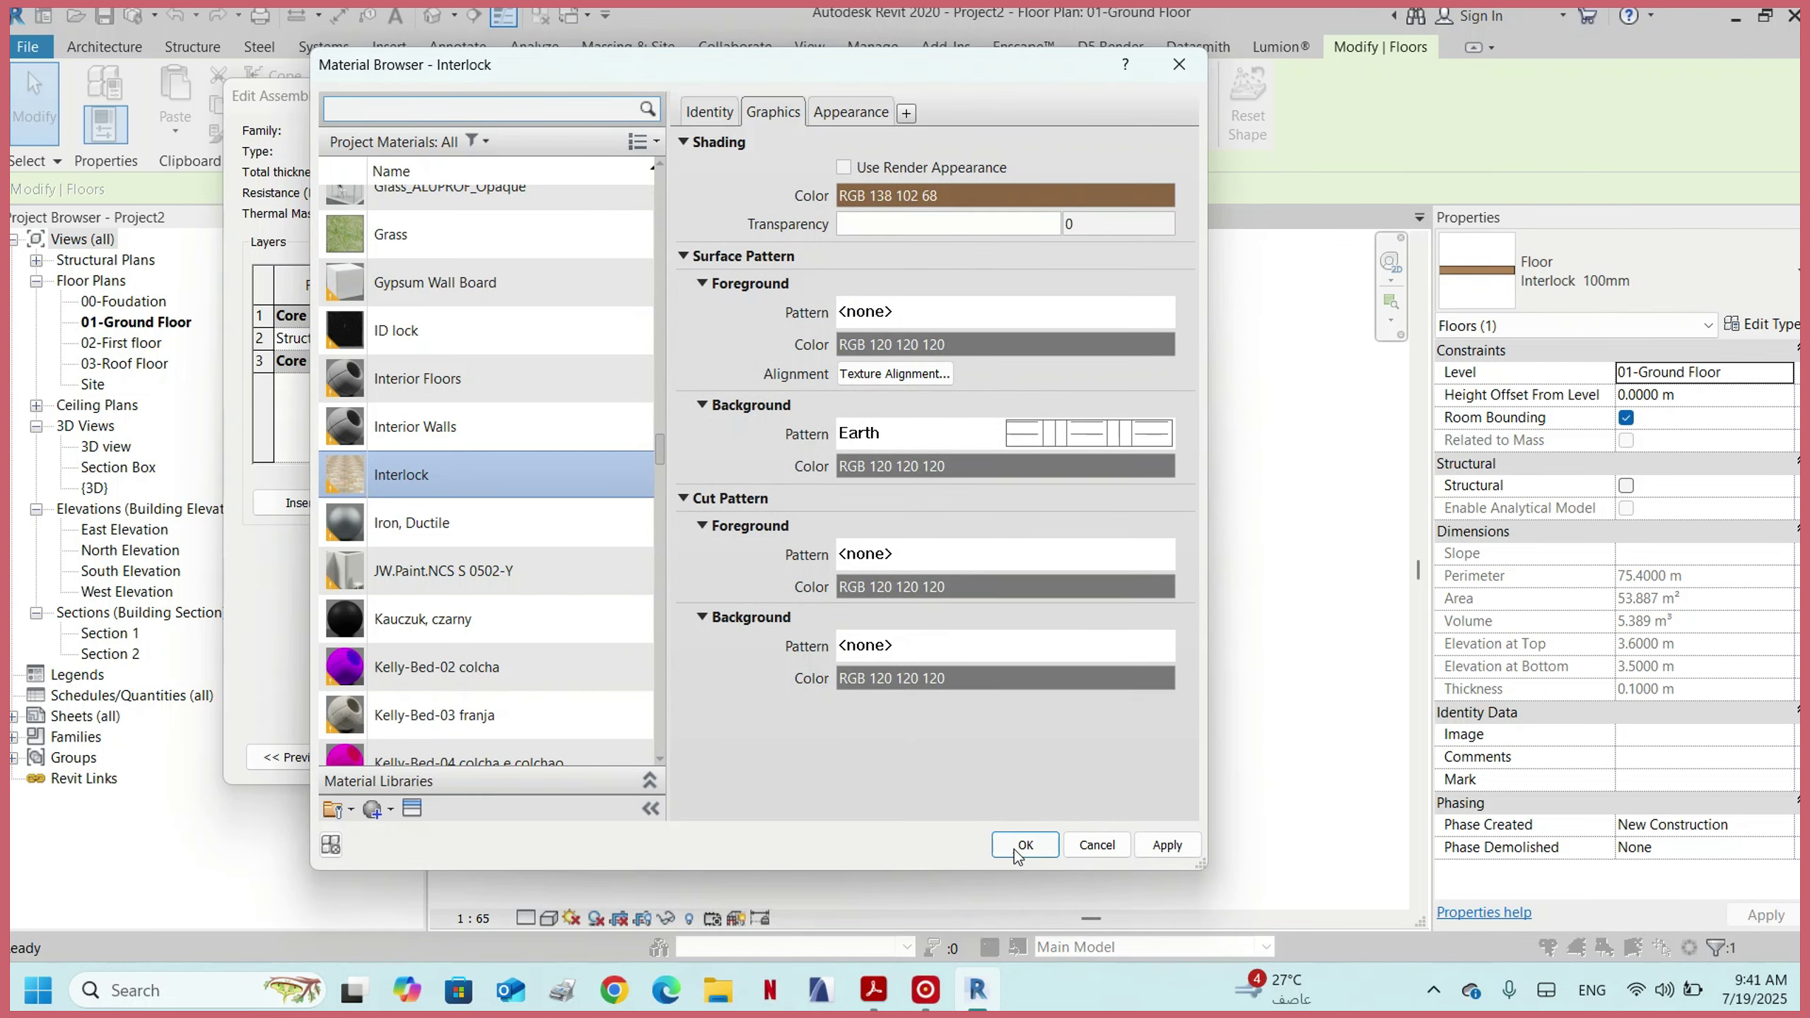
pyautogui.click(1024, 845)
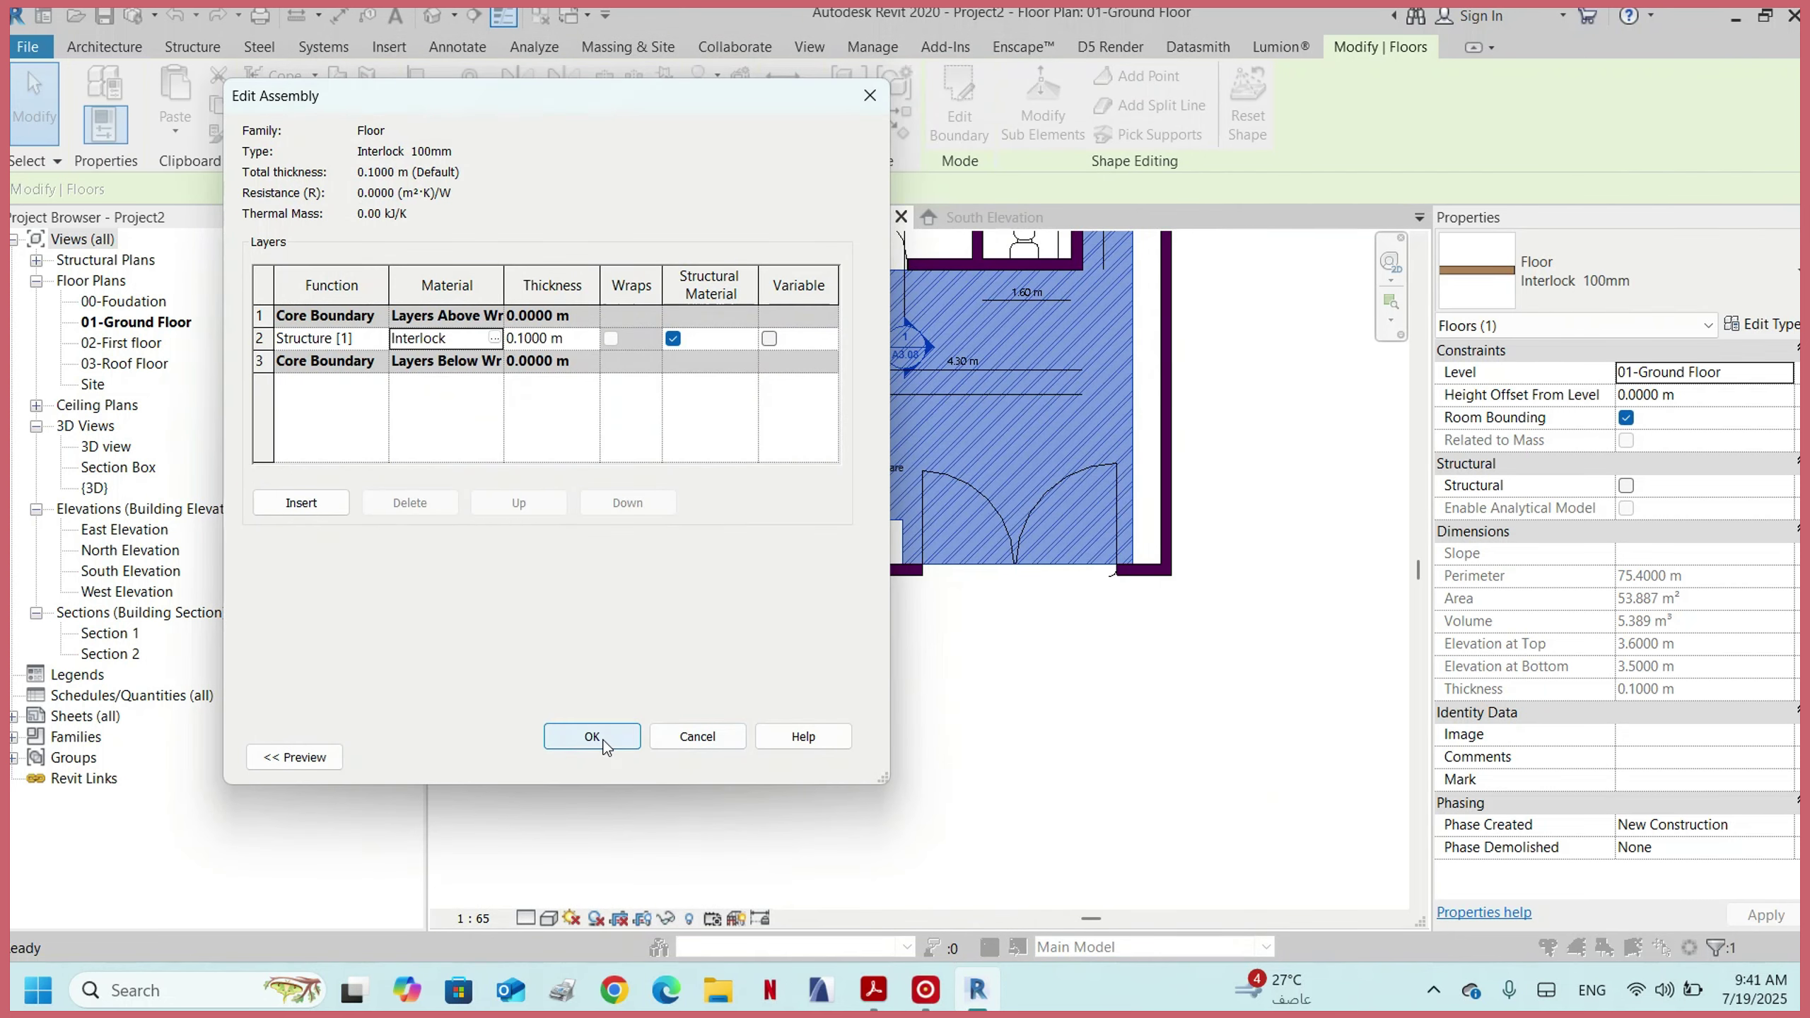
pyautogui.click(597, 738)
pyautogui.click(630, 759)
pyautogui.click(878, 720)
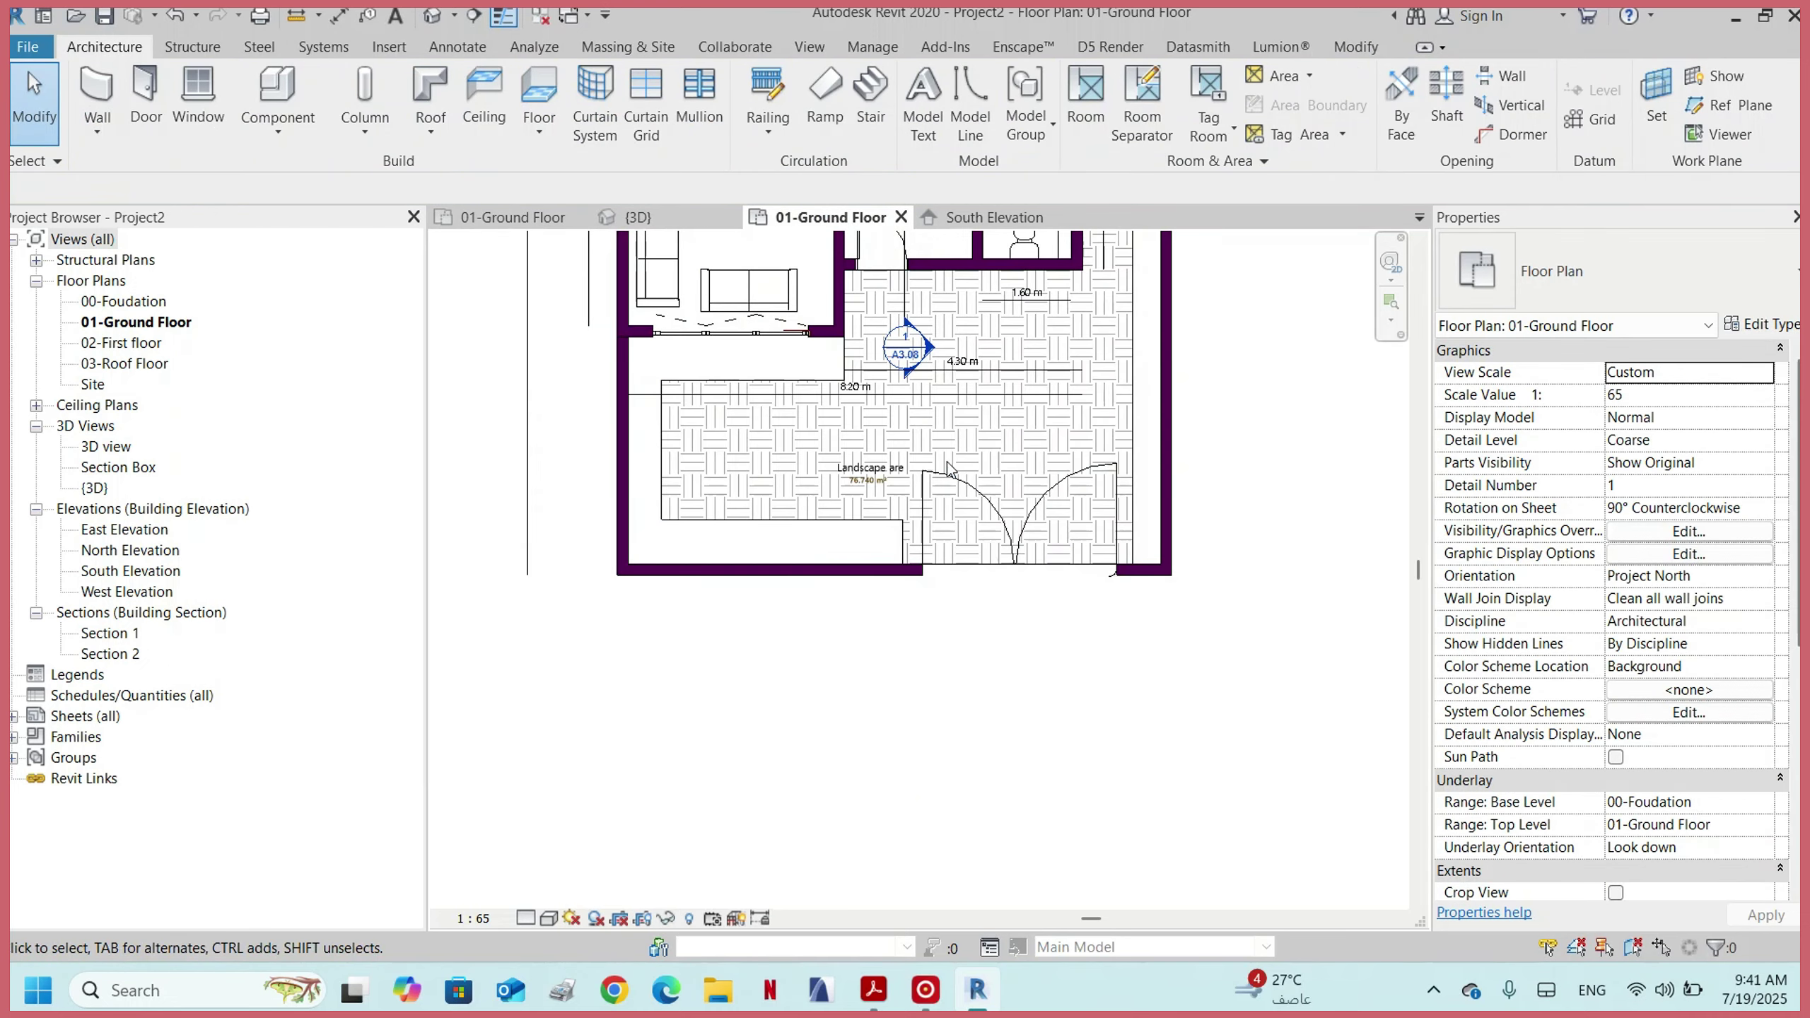
# - Set the ground floor plan's detail level to Fine
pyautogui.scroll(-3, 874, 611)
pyautogui.scroll(-3, 873, 611)
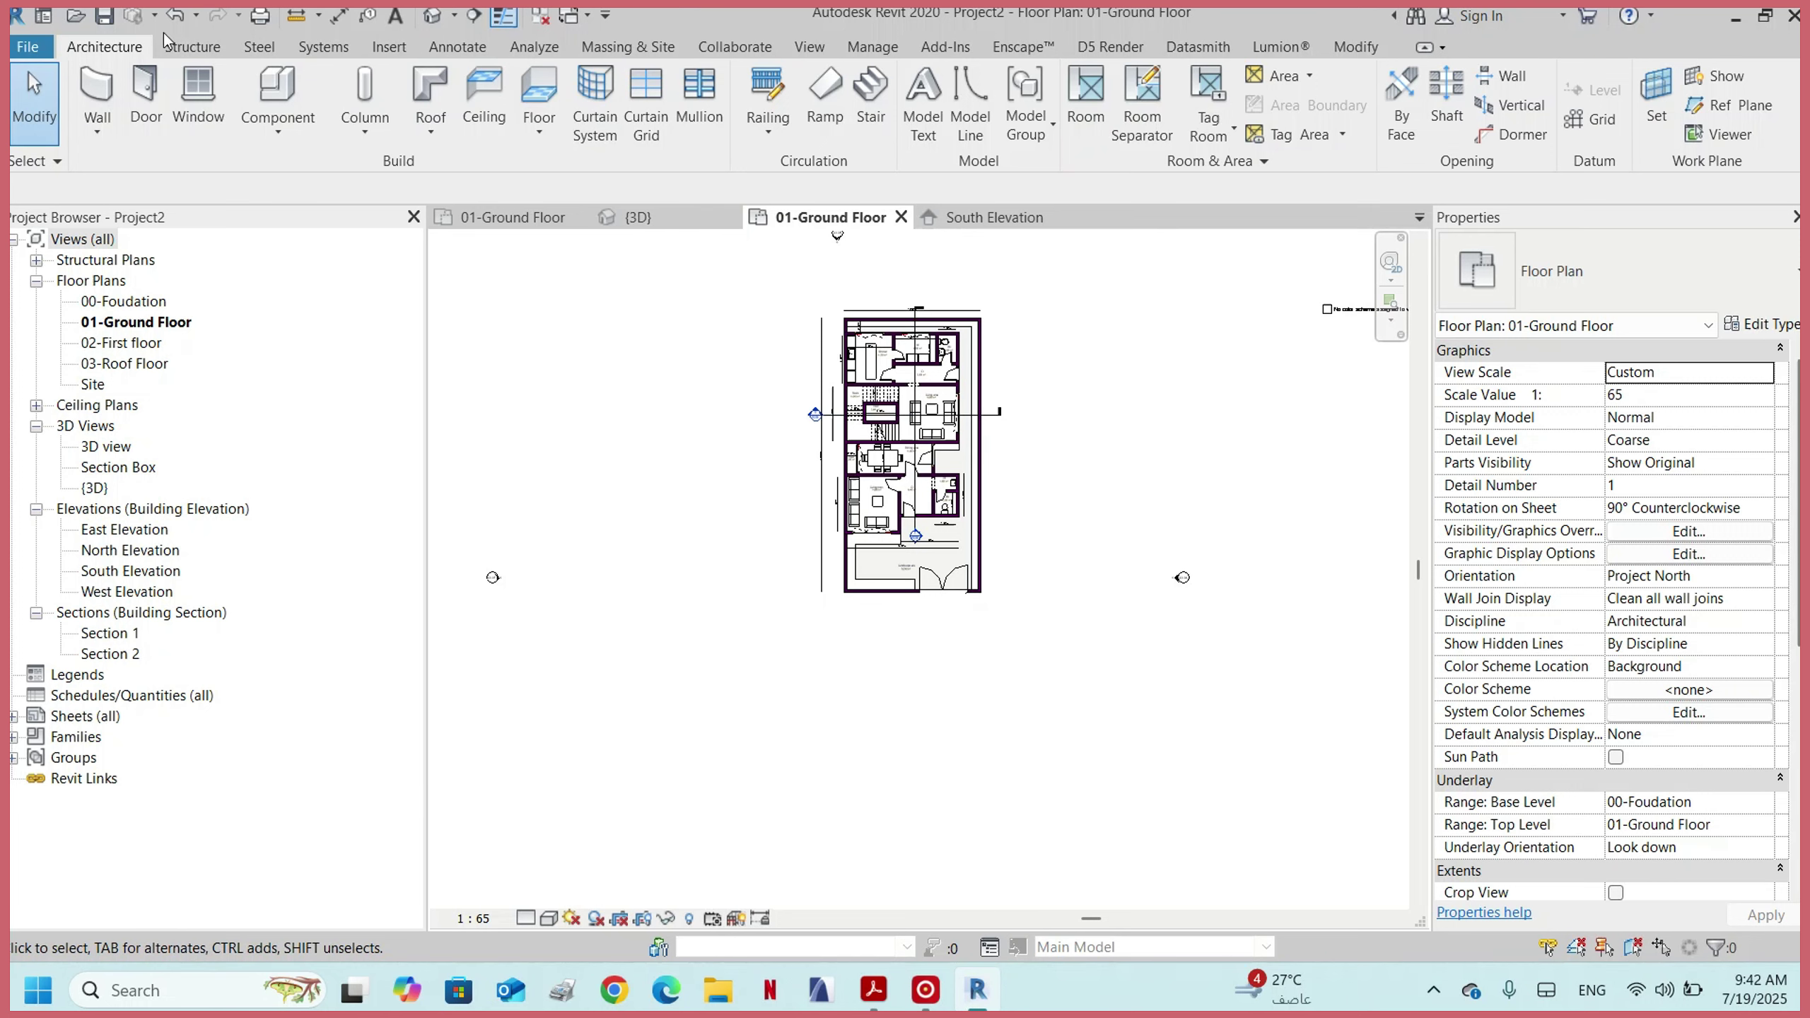
pyautogui.click(526, 919)
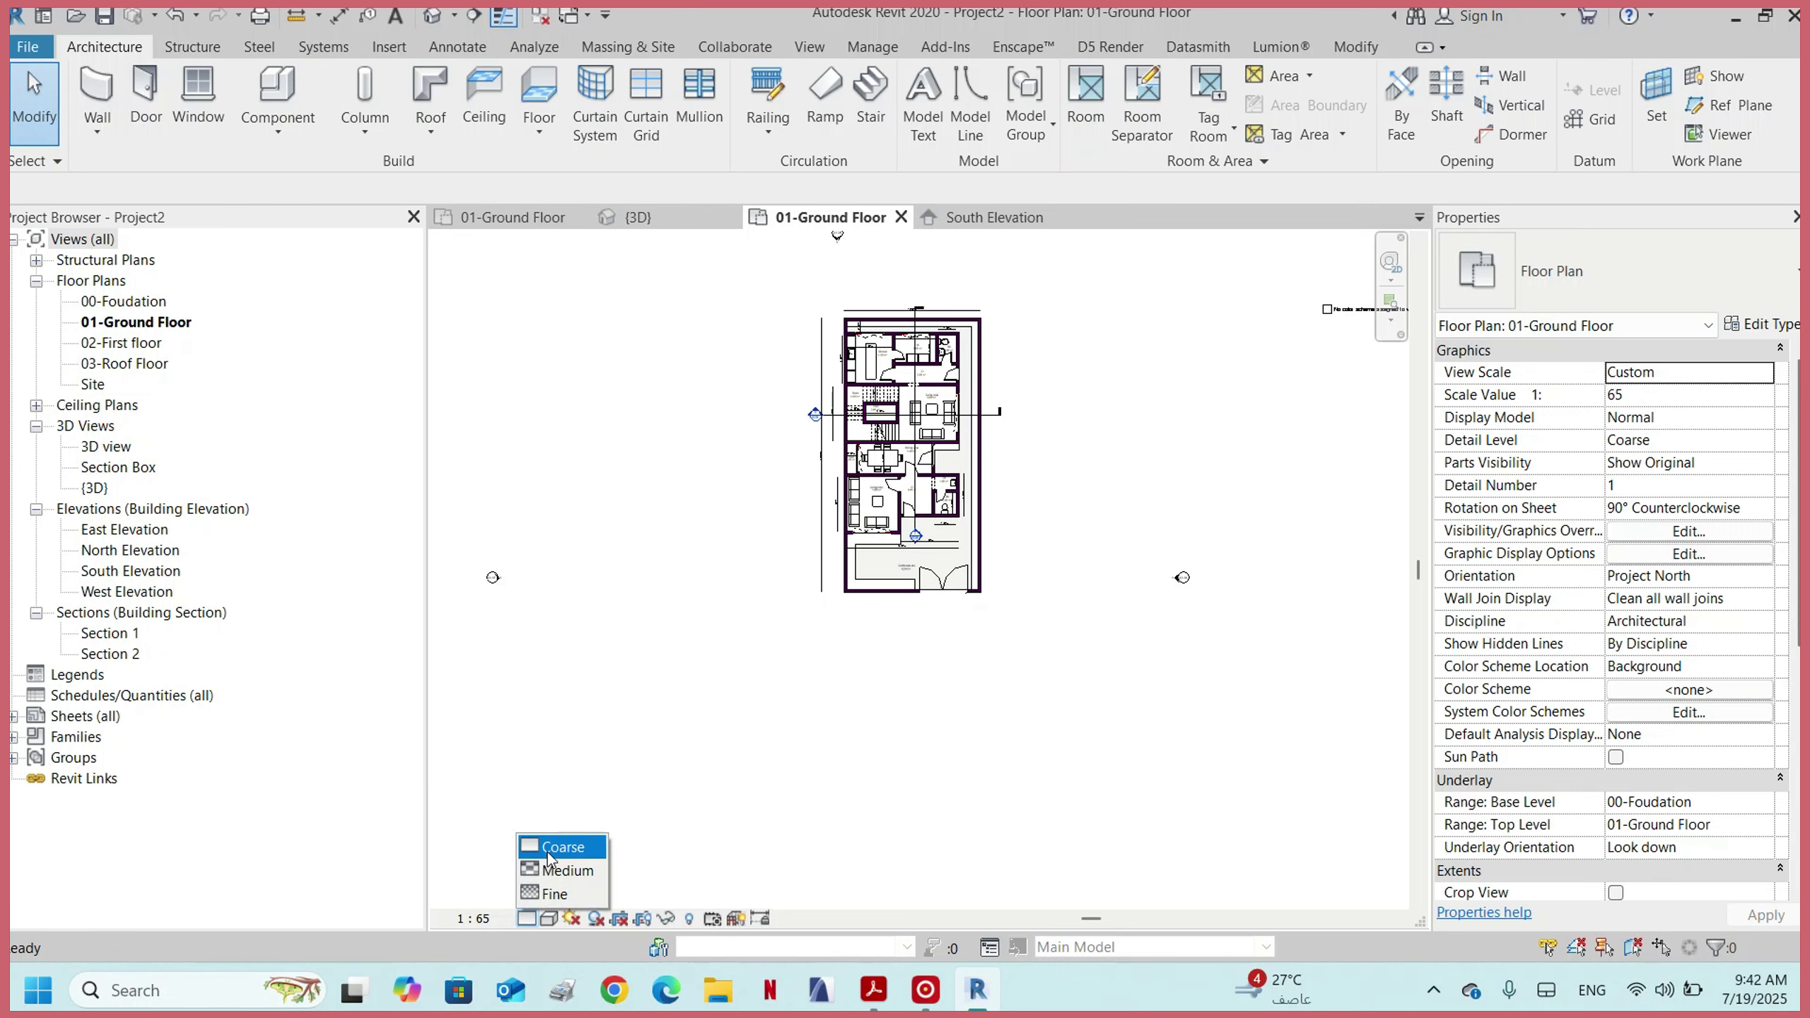
pyautogui.click(552, 847)
pyautogui.click(526, 918)
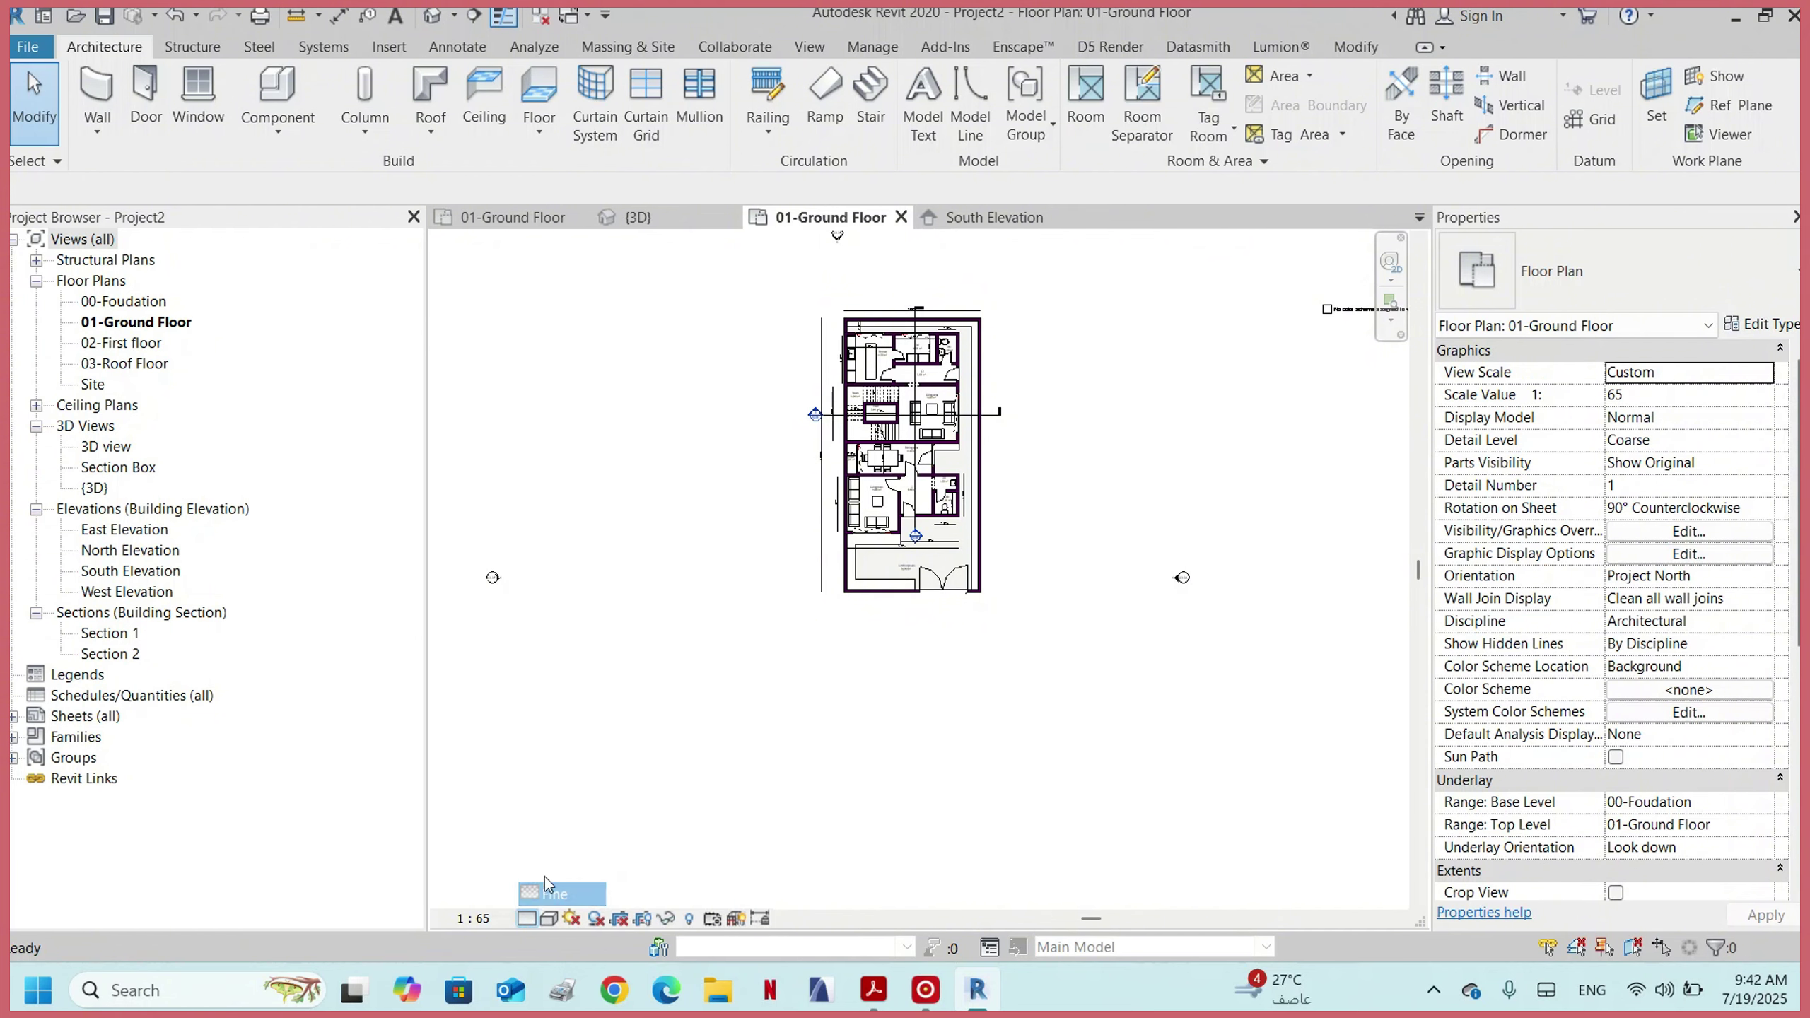
pyautogui.click(553, 897)
pyautogui.scroll(4, 959, 358)
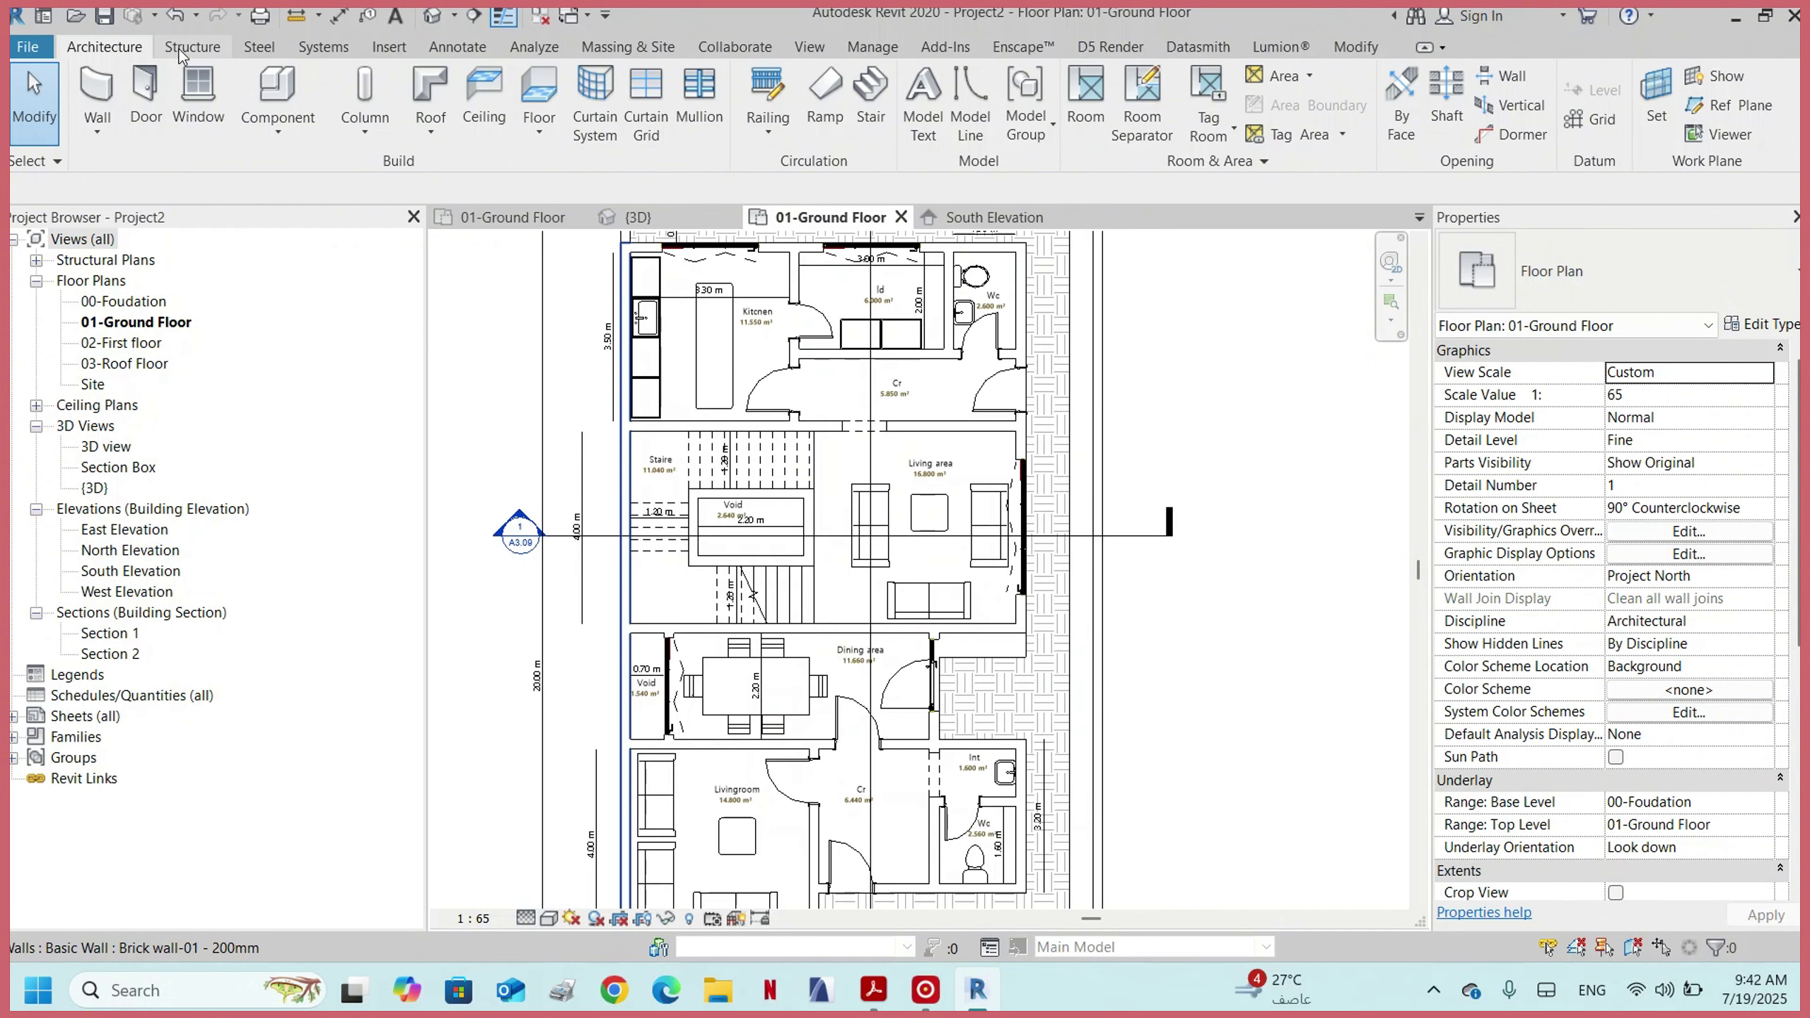
# - Start a new floor on the ground floor level and find and choose the Grass 100mm type
pyautogui.press('z')
pyautogui.press('f')
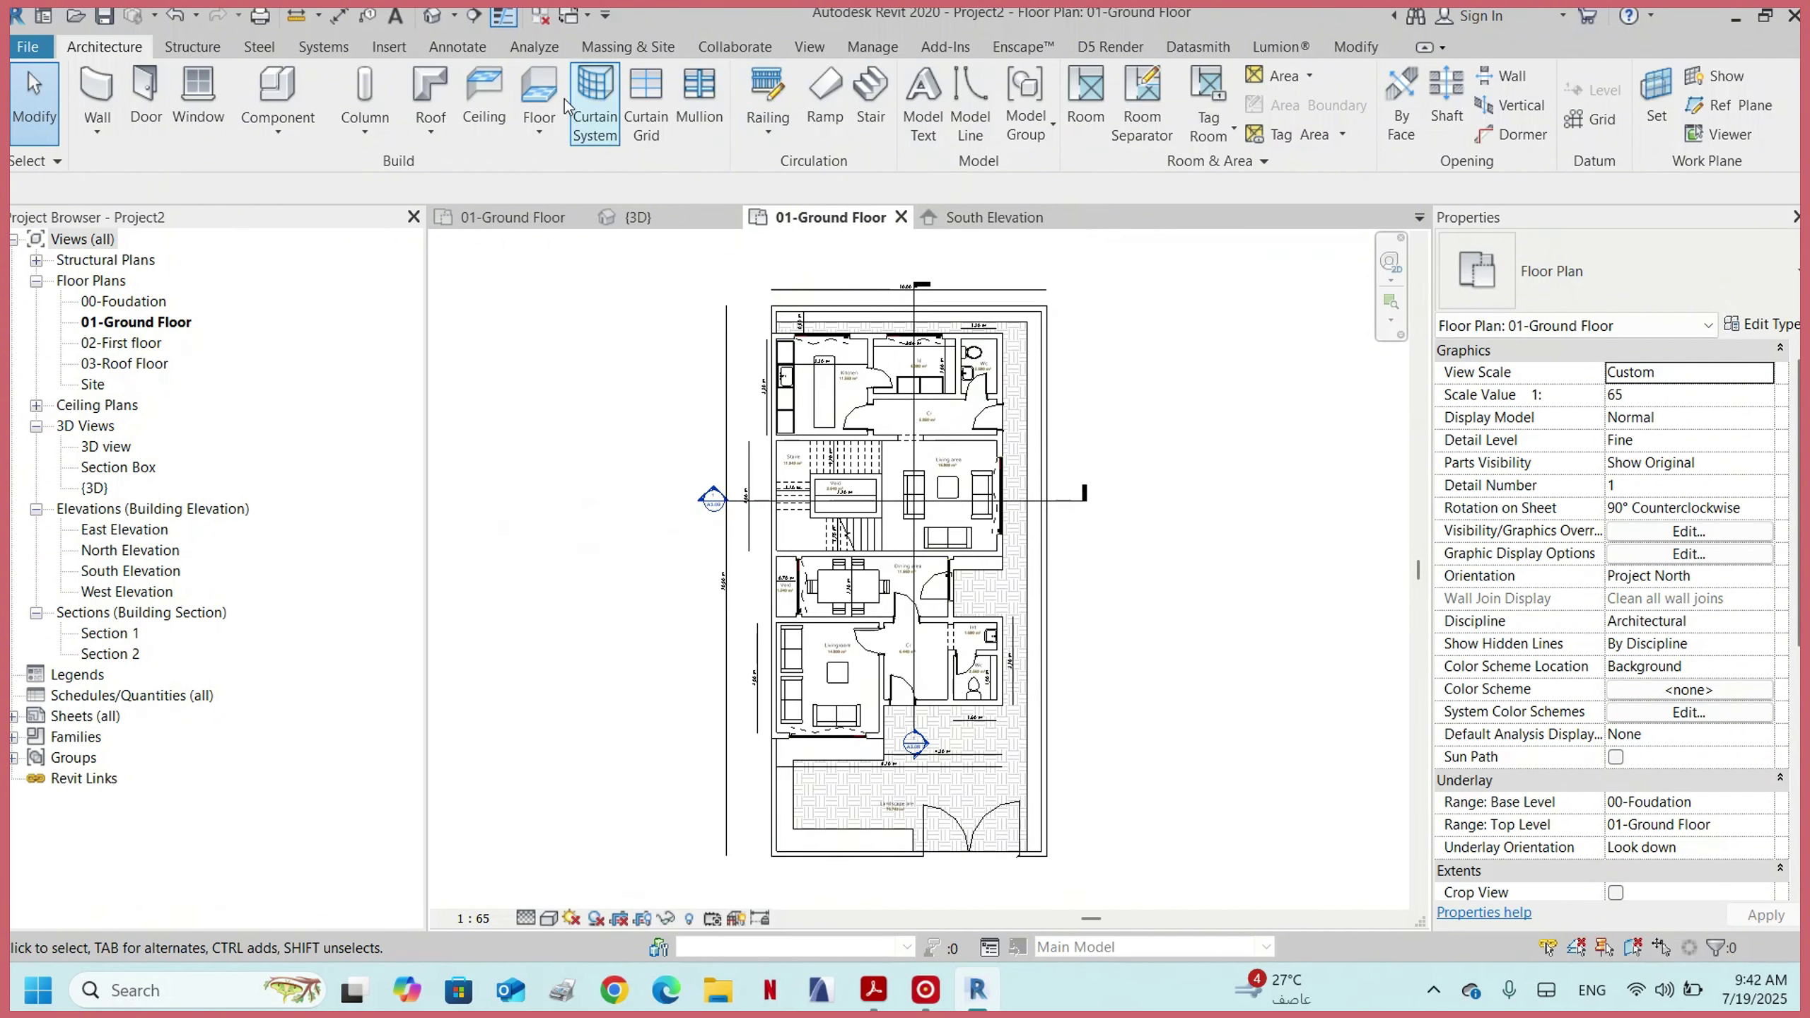
pyautogui.click(536, 91)
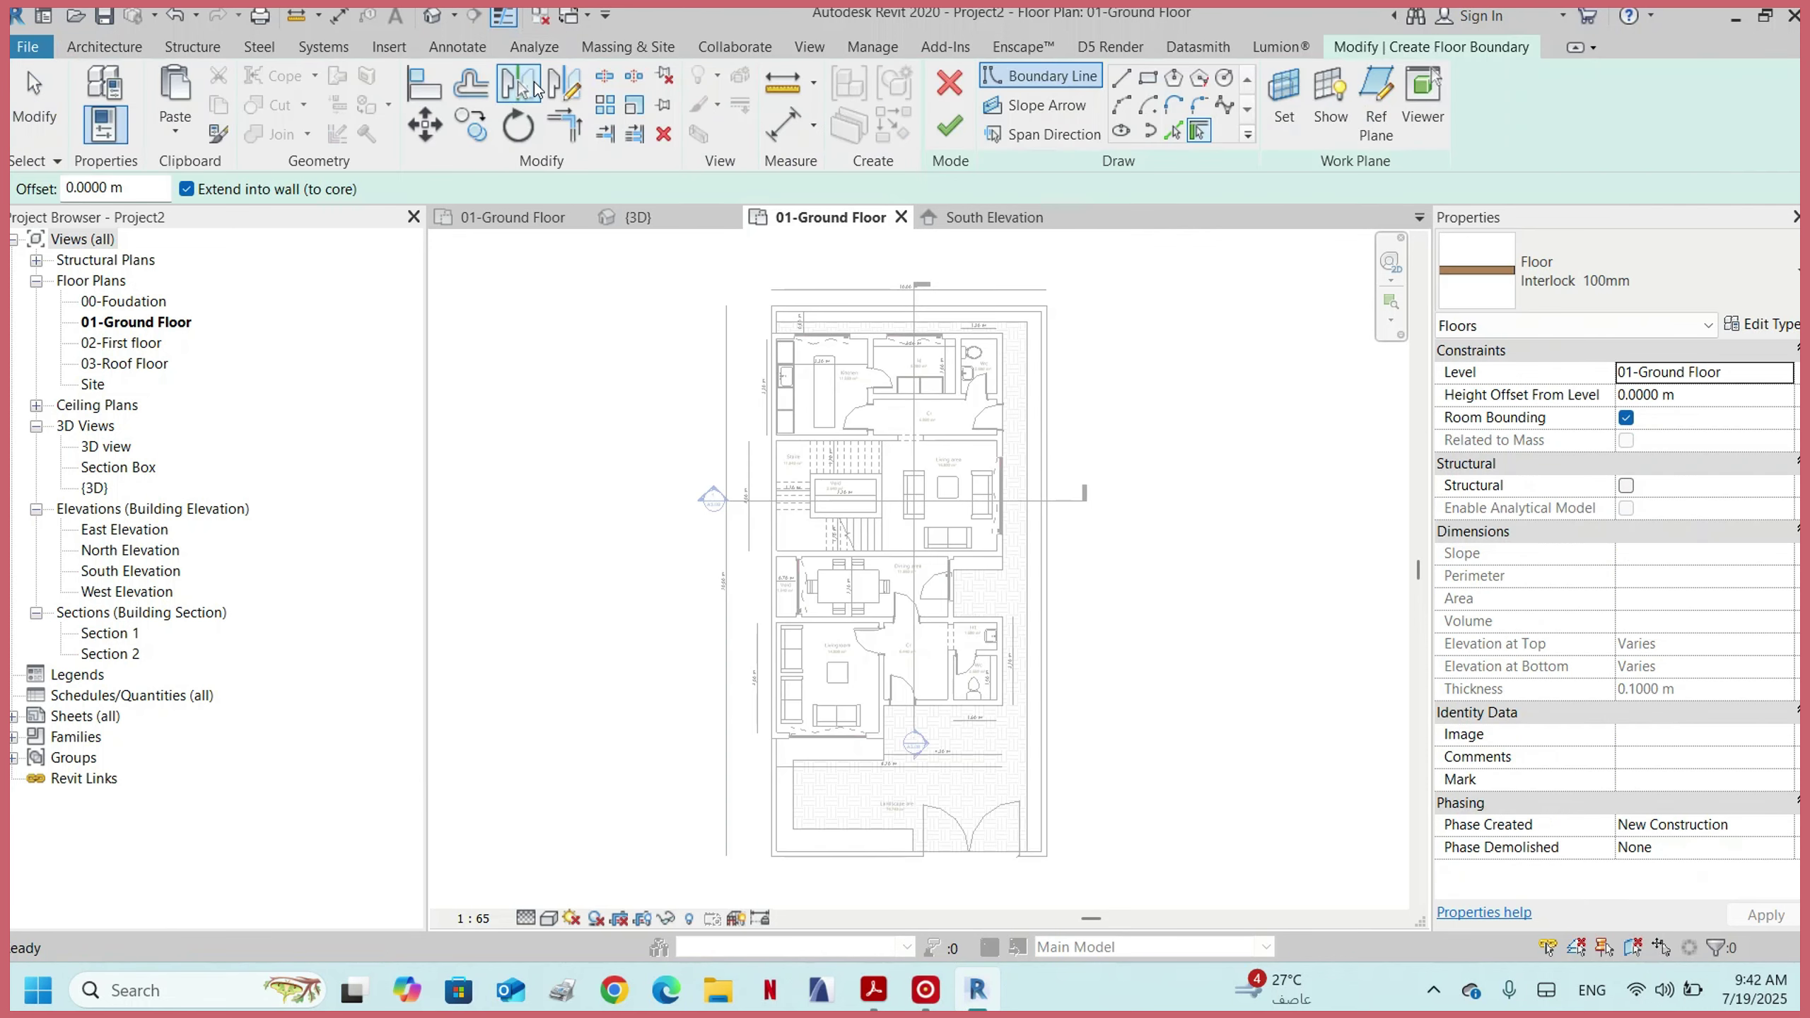
pyautogui.click(1699, 277)
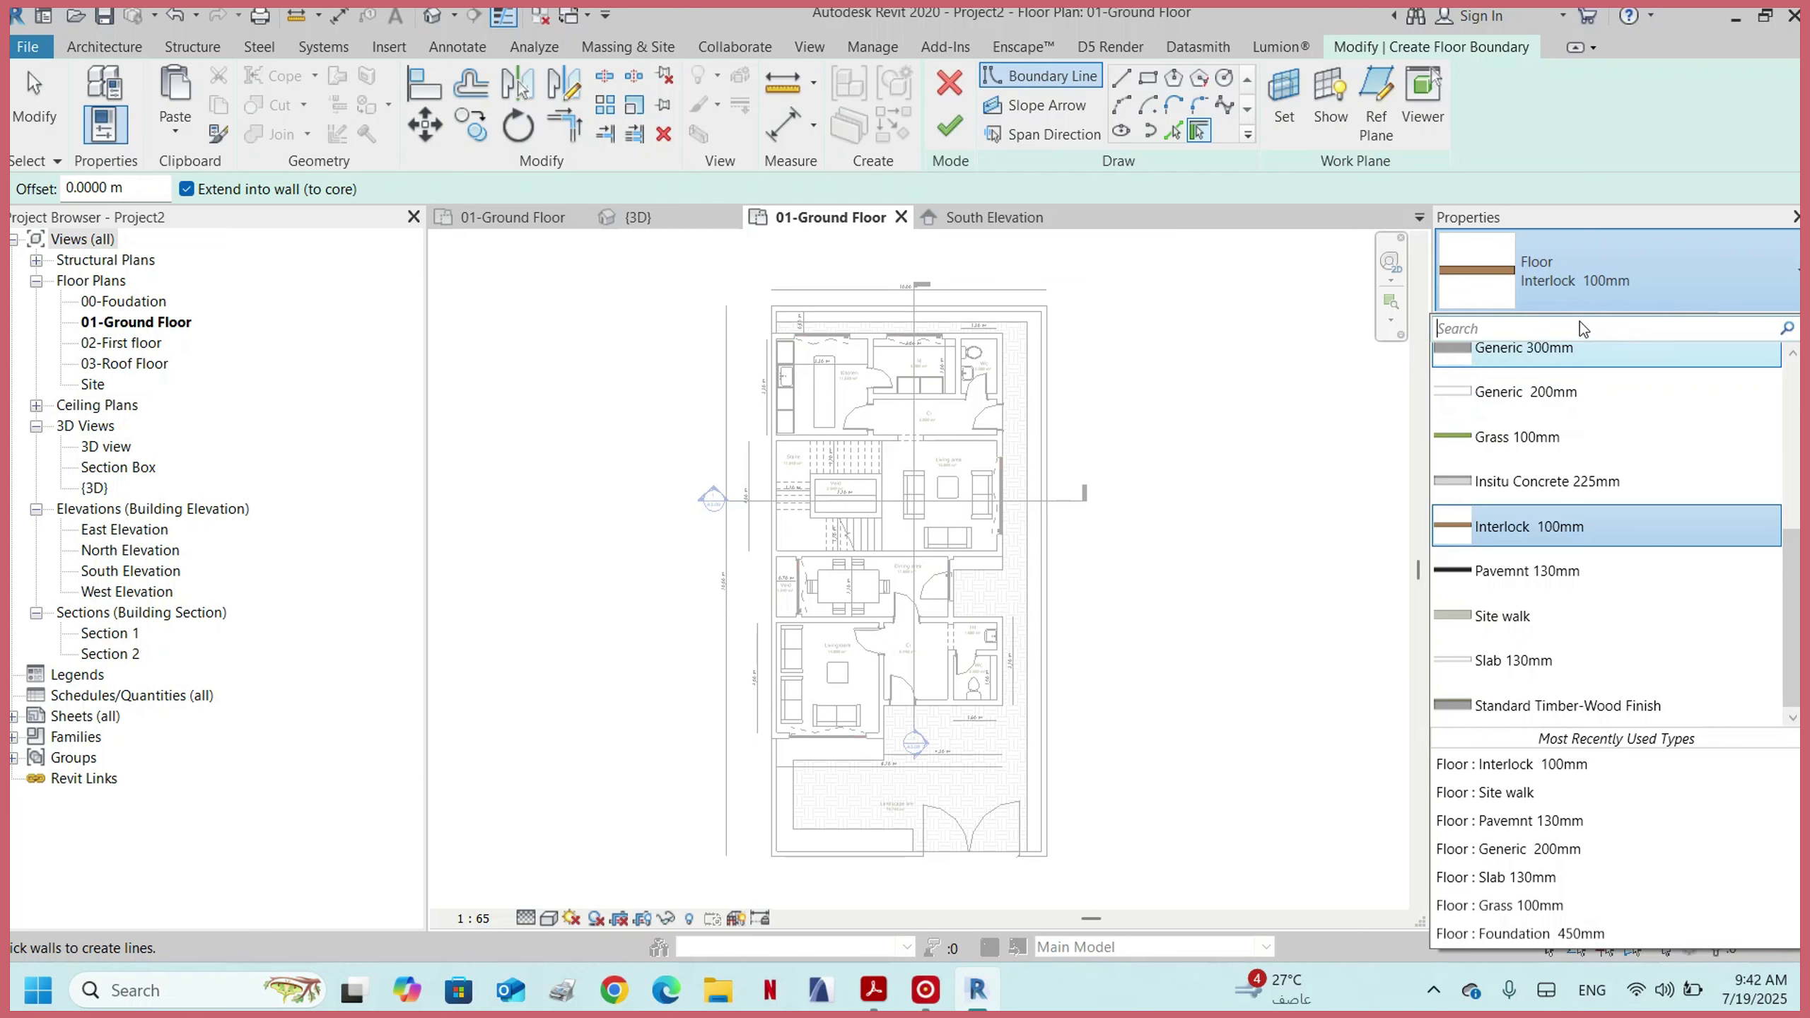
pyautogui.write('grass')
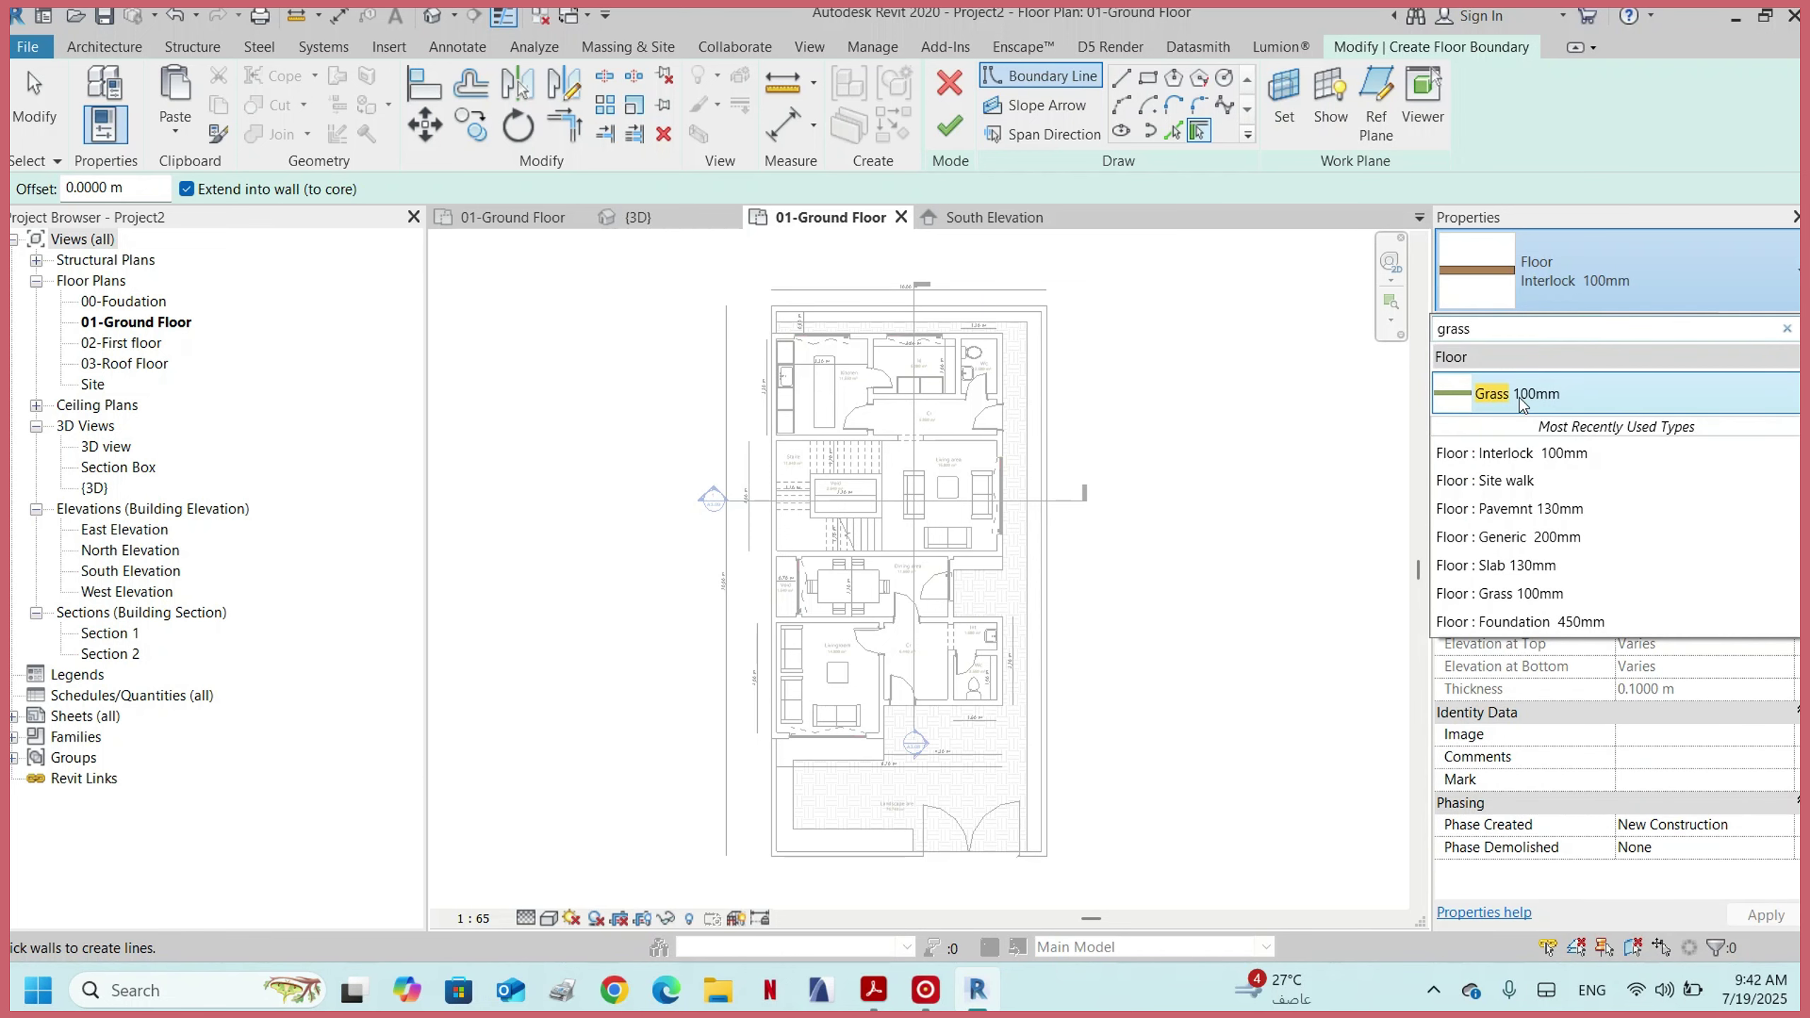
pyautogui.click(1522, 395)
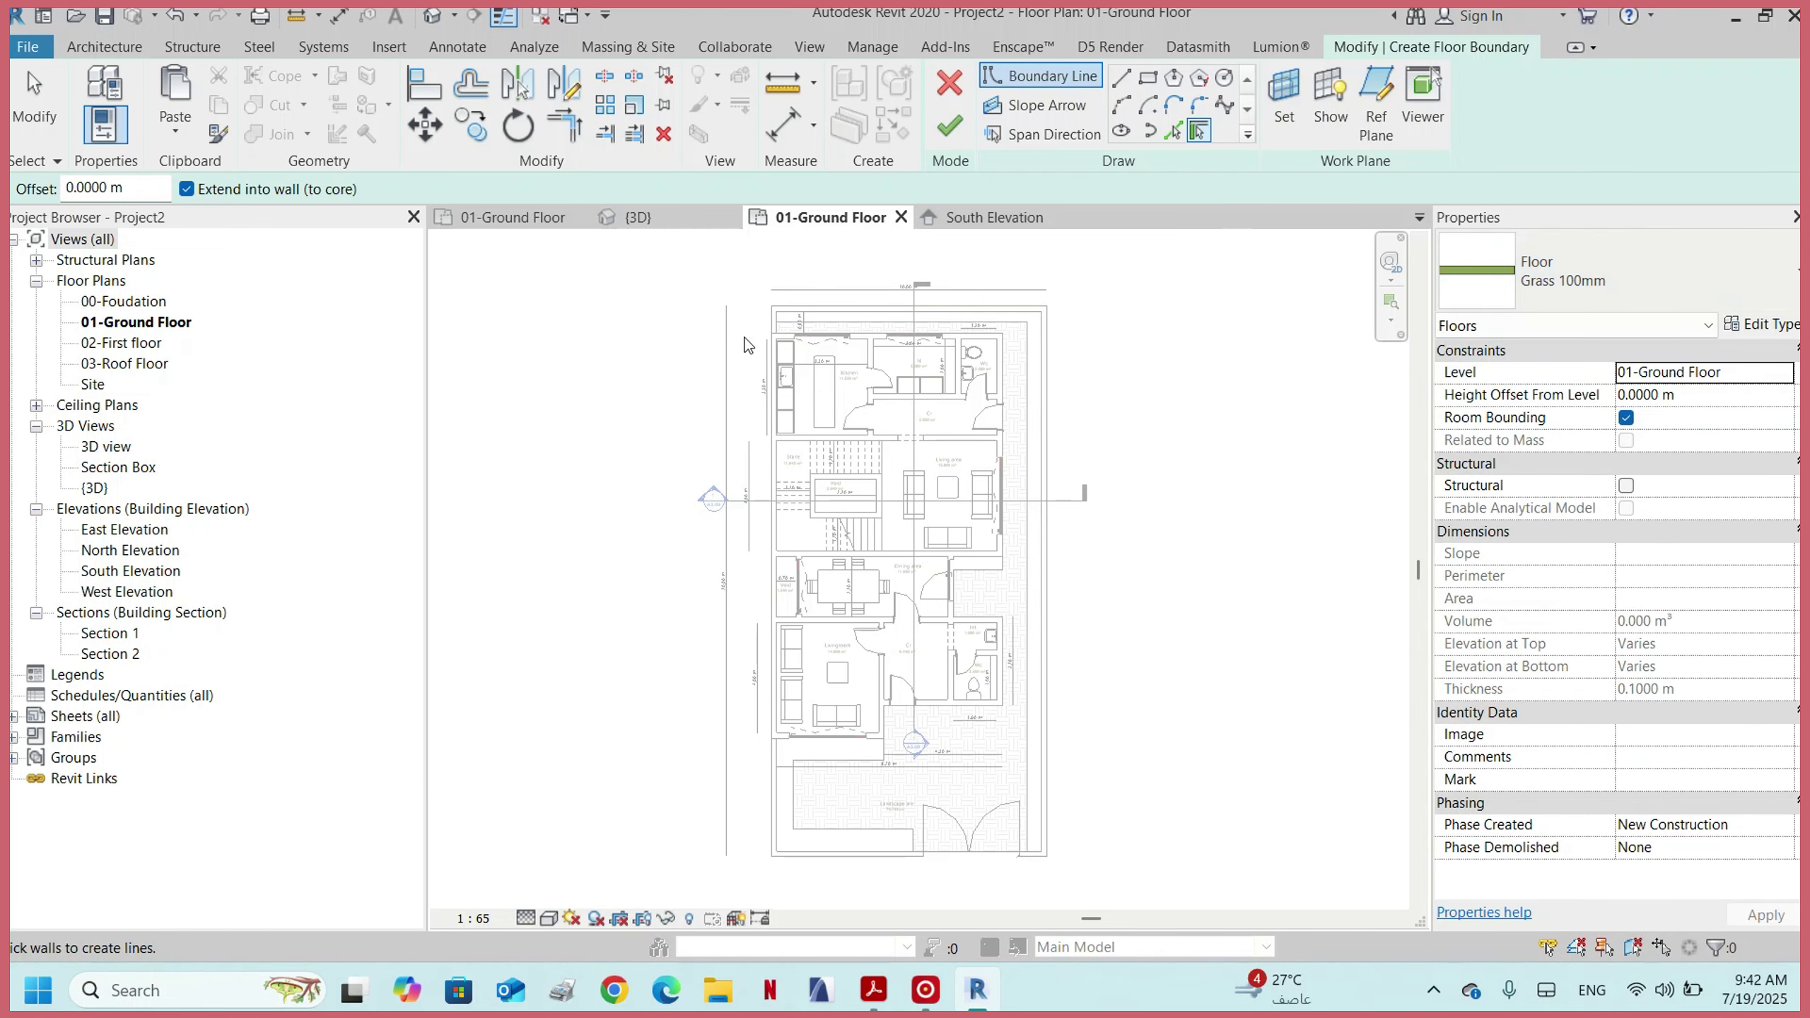
# - Sketch a rectangular grass boundary along the strip between the kitchen-side boundary wall and the Interlock paving
pyautogui.scroll(2, 746, 344)
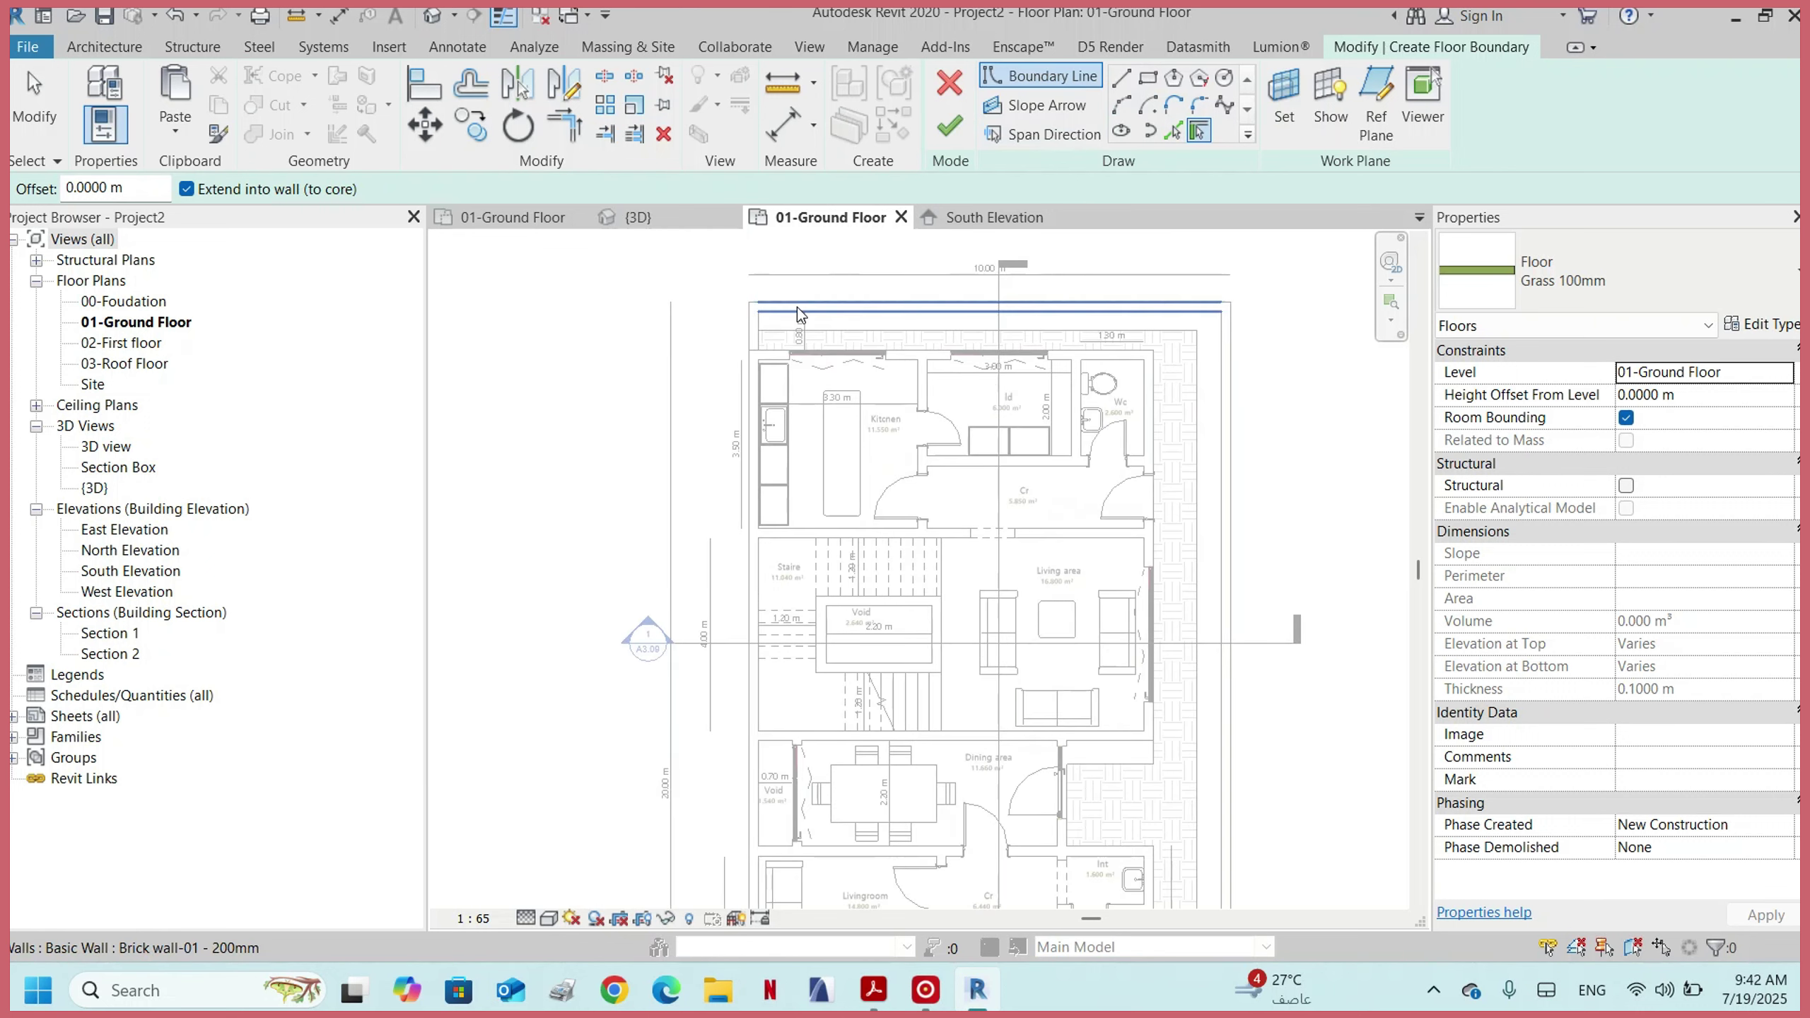
pyautogui.click(1147, 77)
pyautogui.scroll(-2, 926, 570)
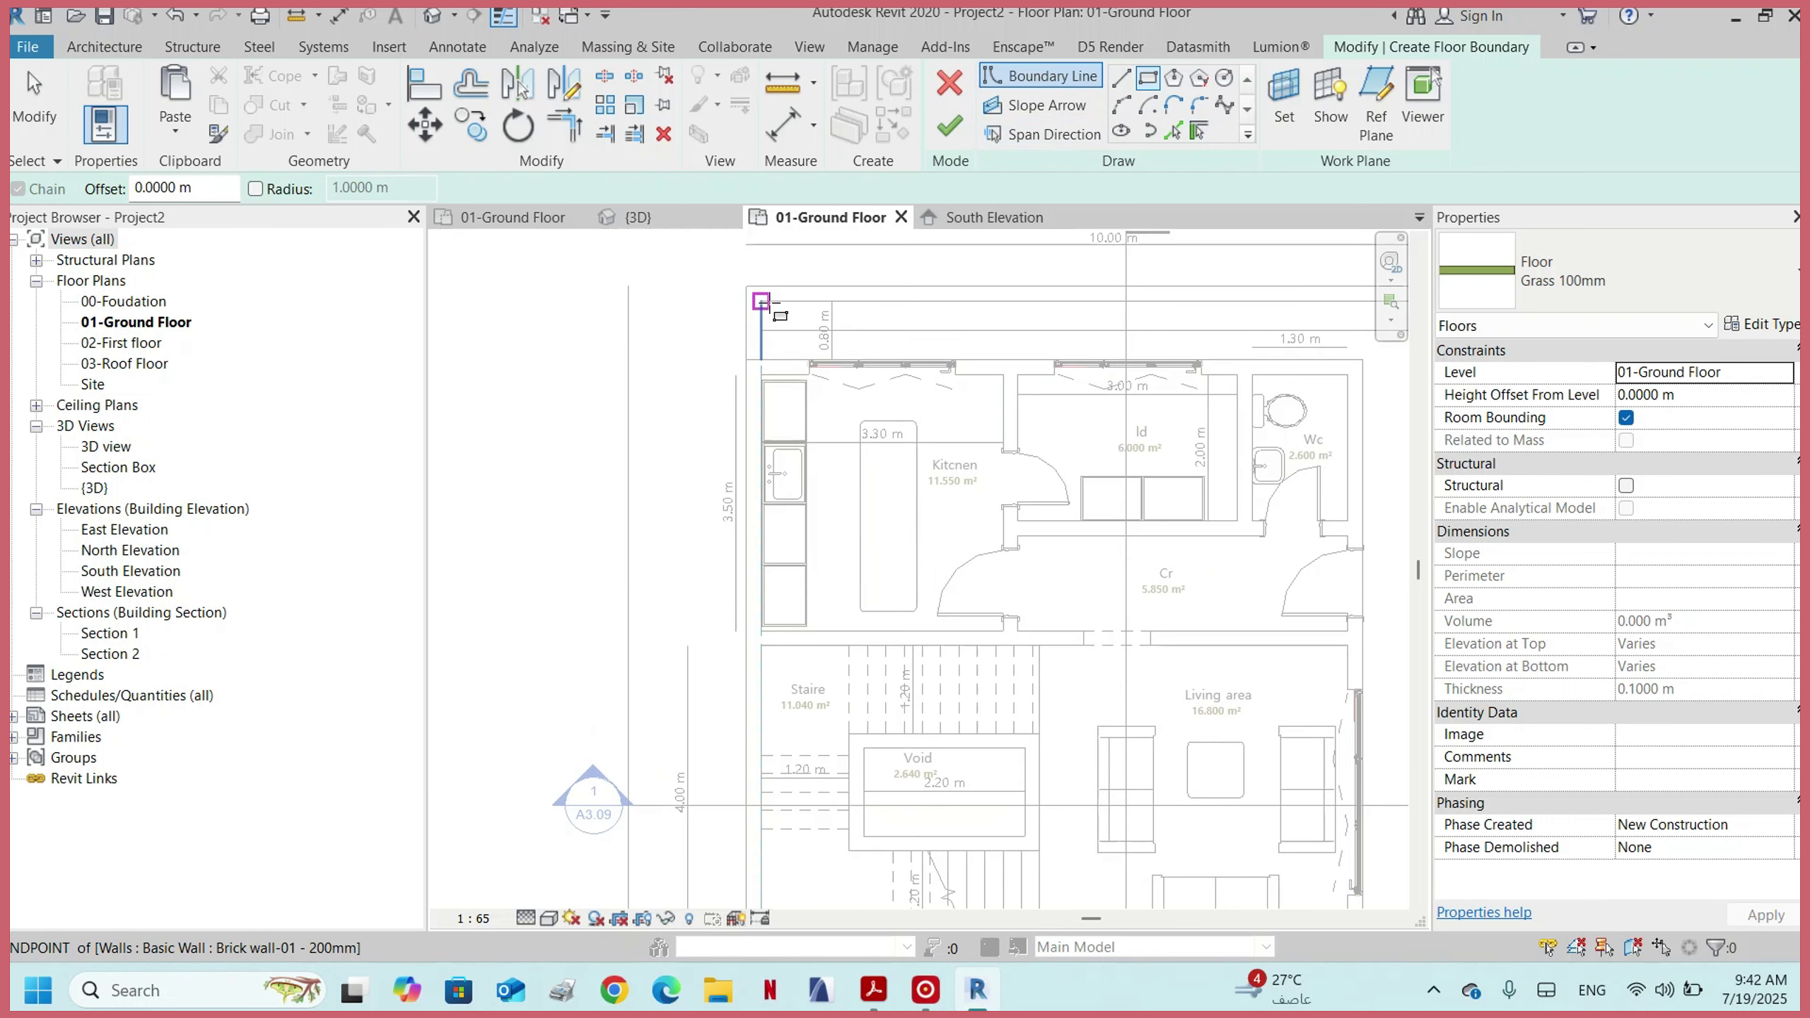
pyautogui.click(726, 349)
pyautogui.scroll(2, 1204, 352)
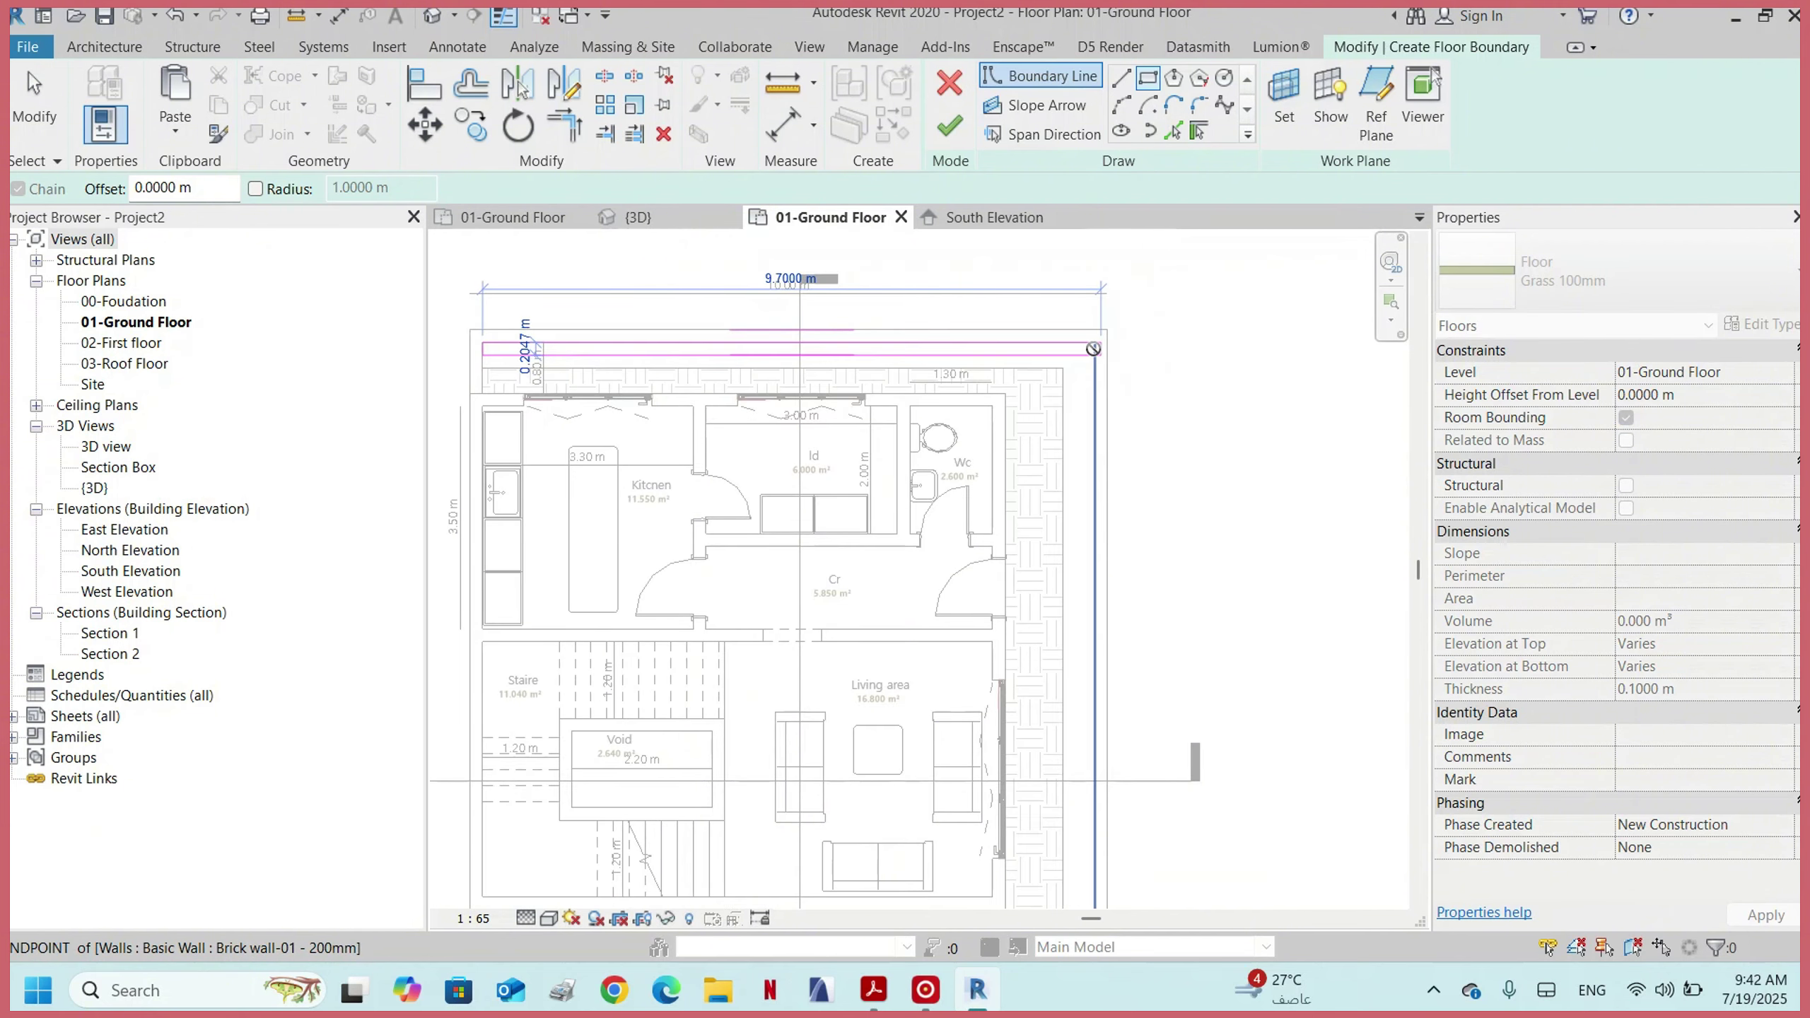
pyautogui.click(1063, 368)
pyautogui.scroll(-3, 927, 642)
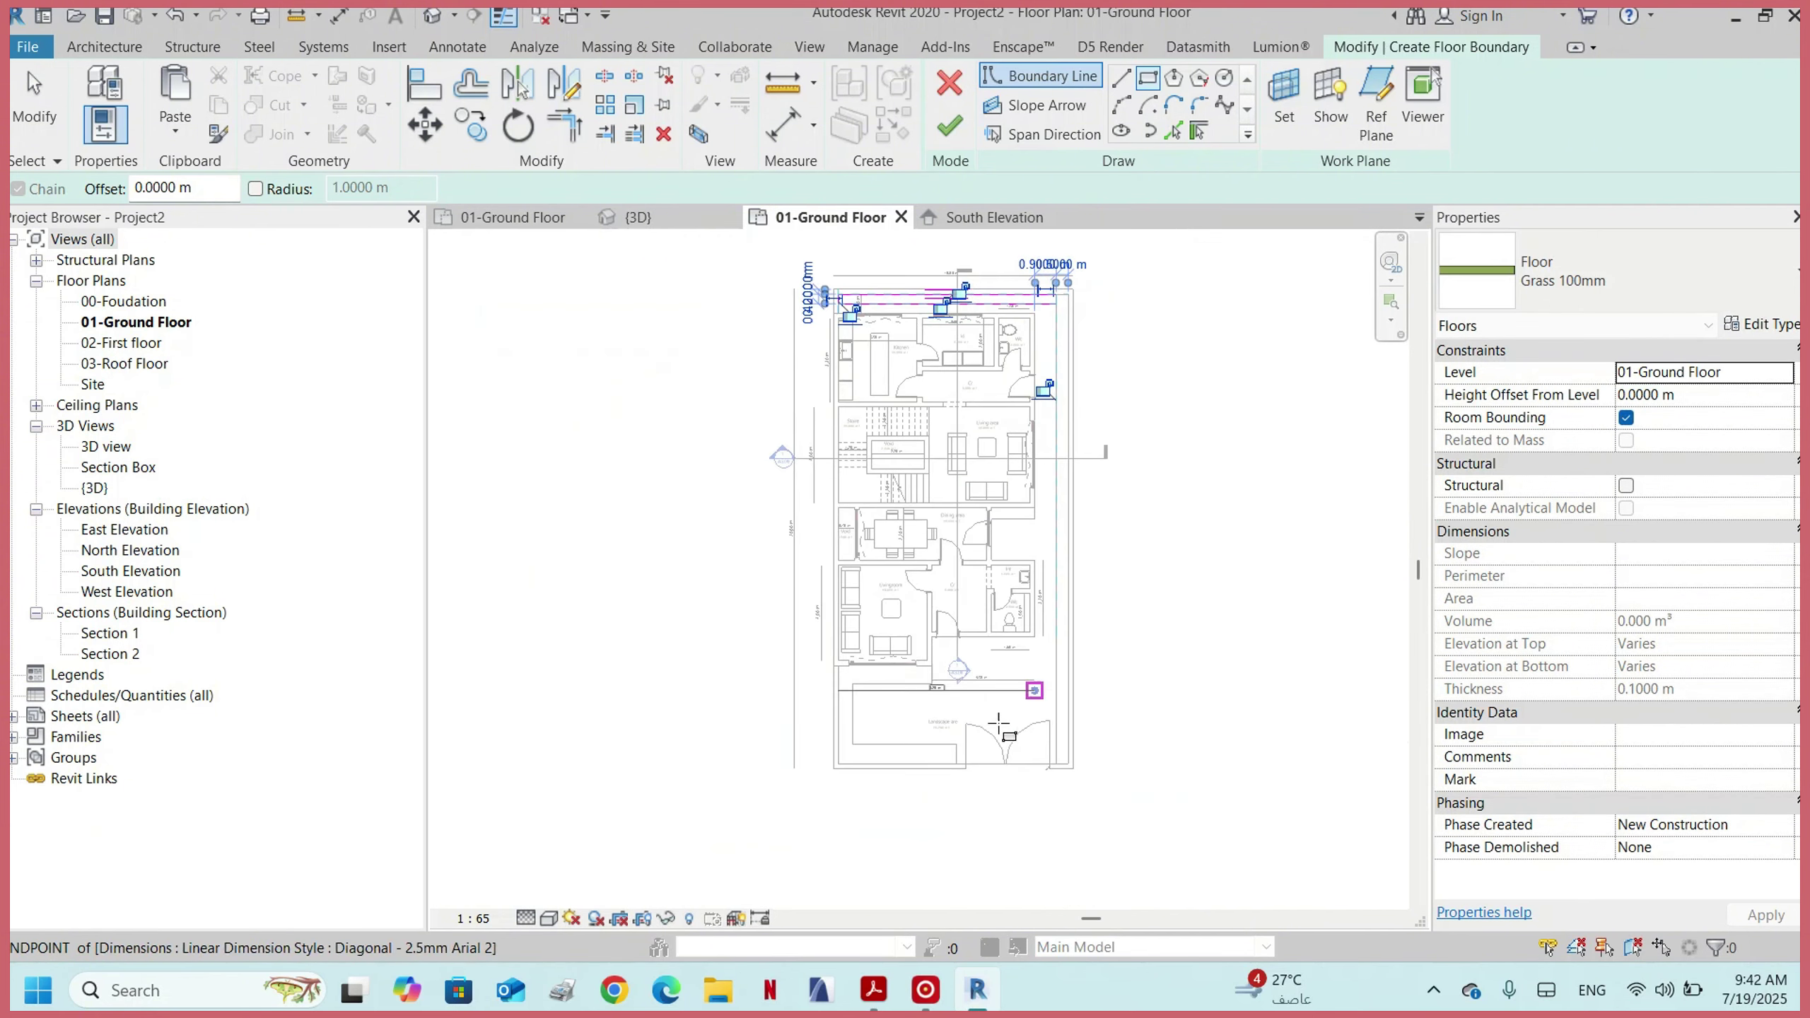
# - Pick the paving edges, living room wall face and boundary wall faces as grass boundary lines around the front garden bed
pyautogui.scroll(4, 808, 598)
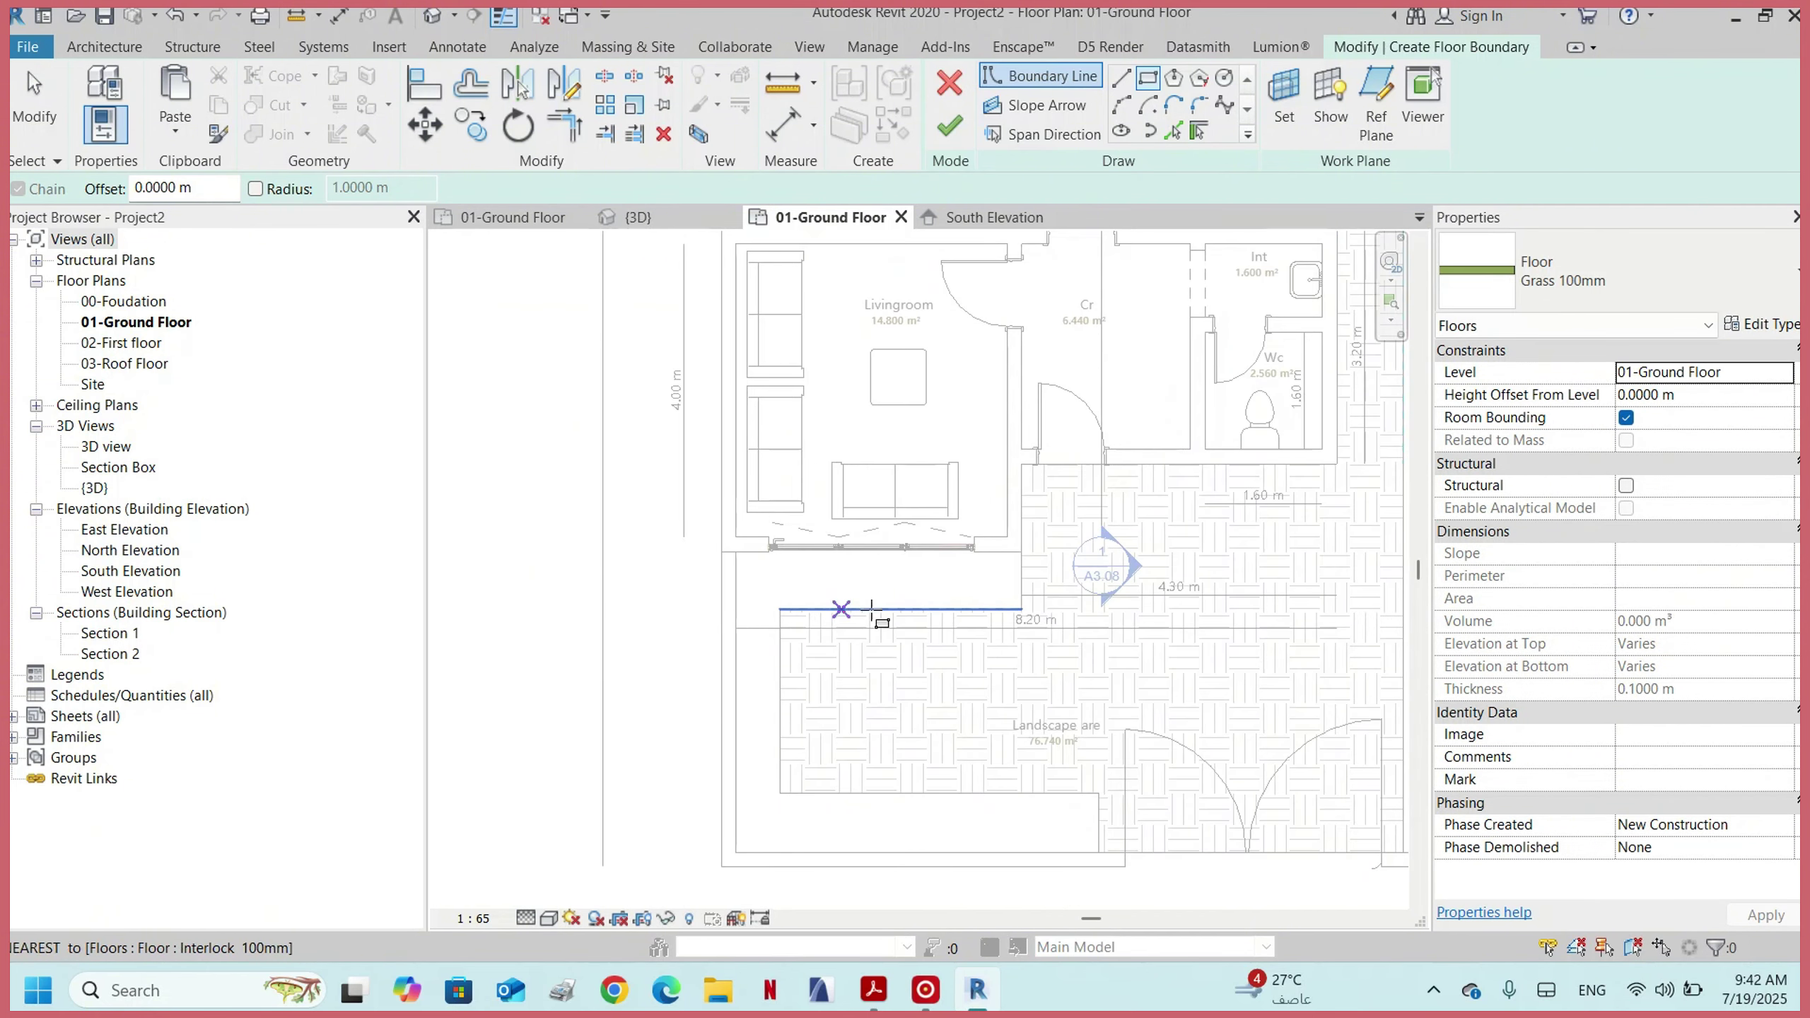
pyautogui.scroll(2, 983, 598)
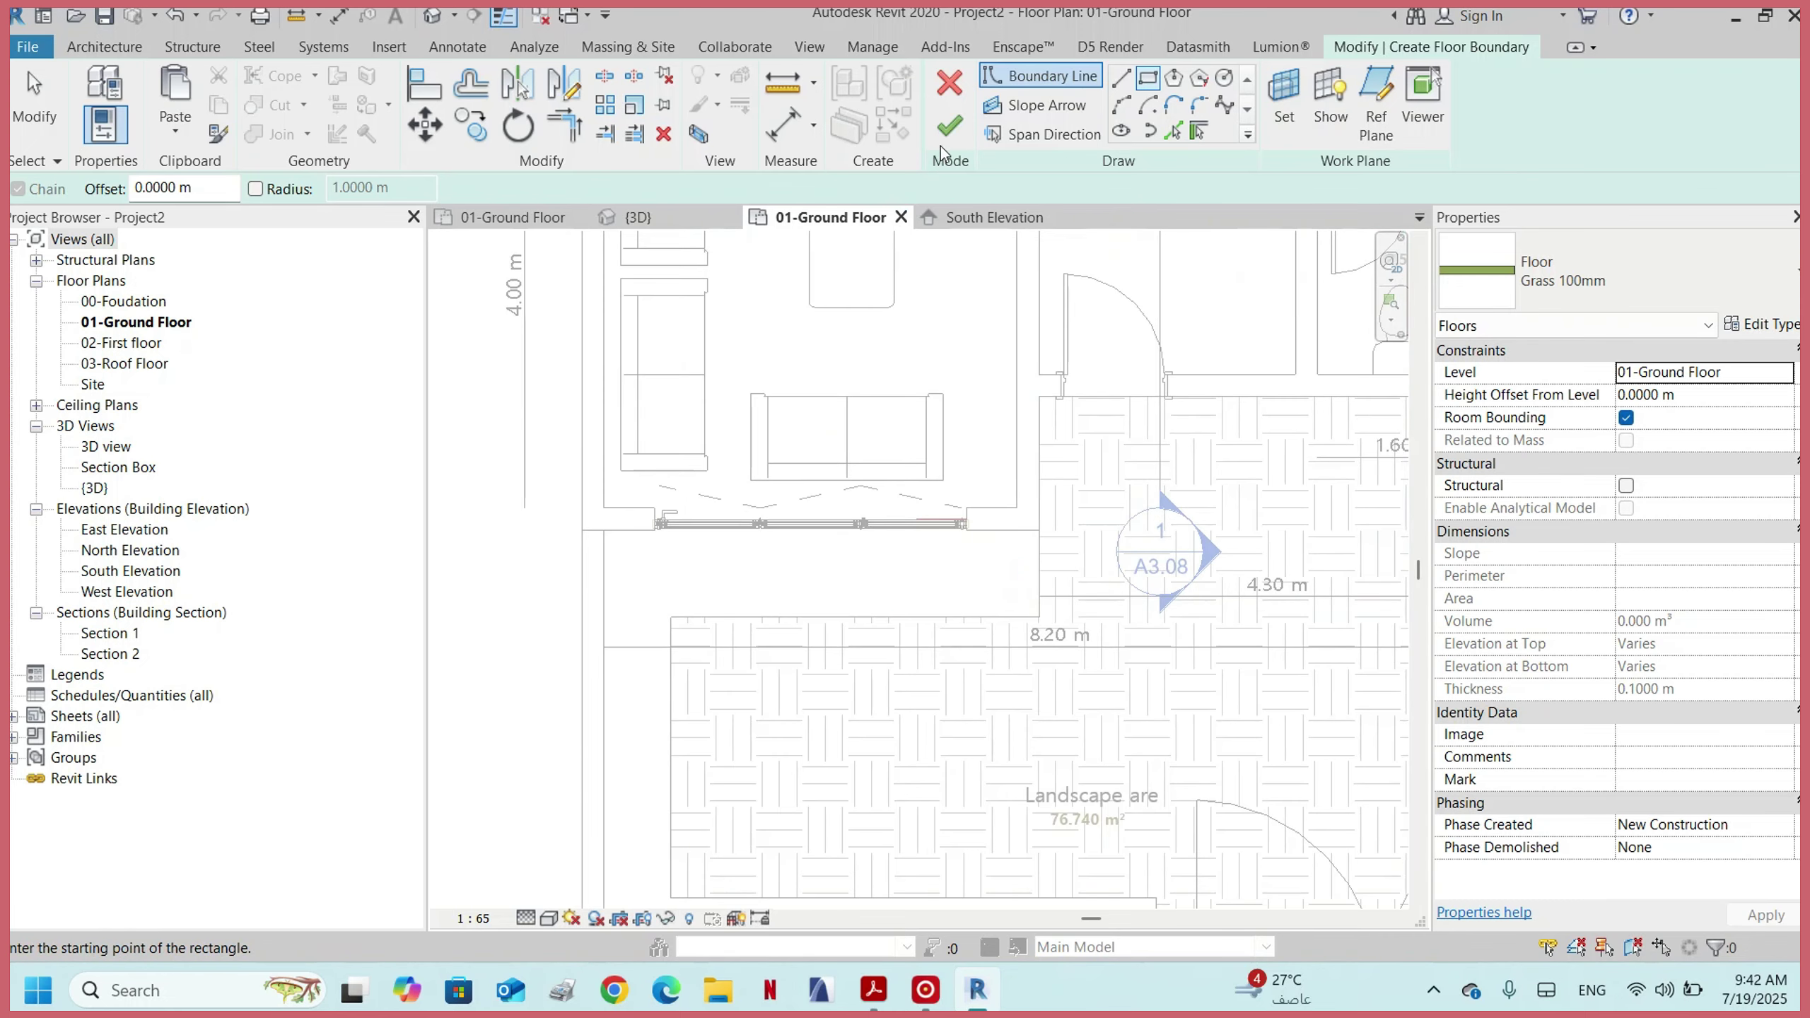
pyautogui.click(1173, 131)
pyautogui.click(998, 617)
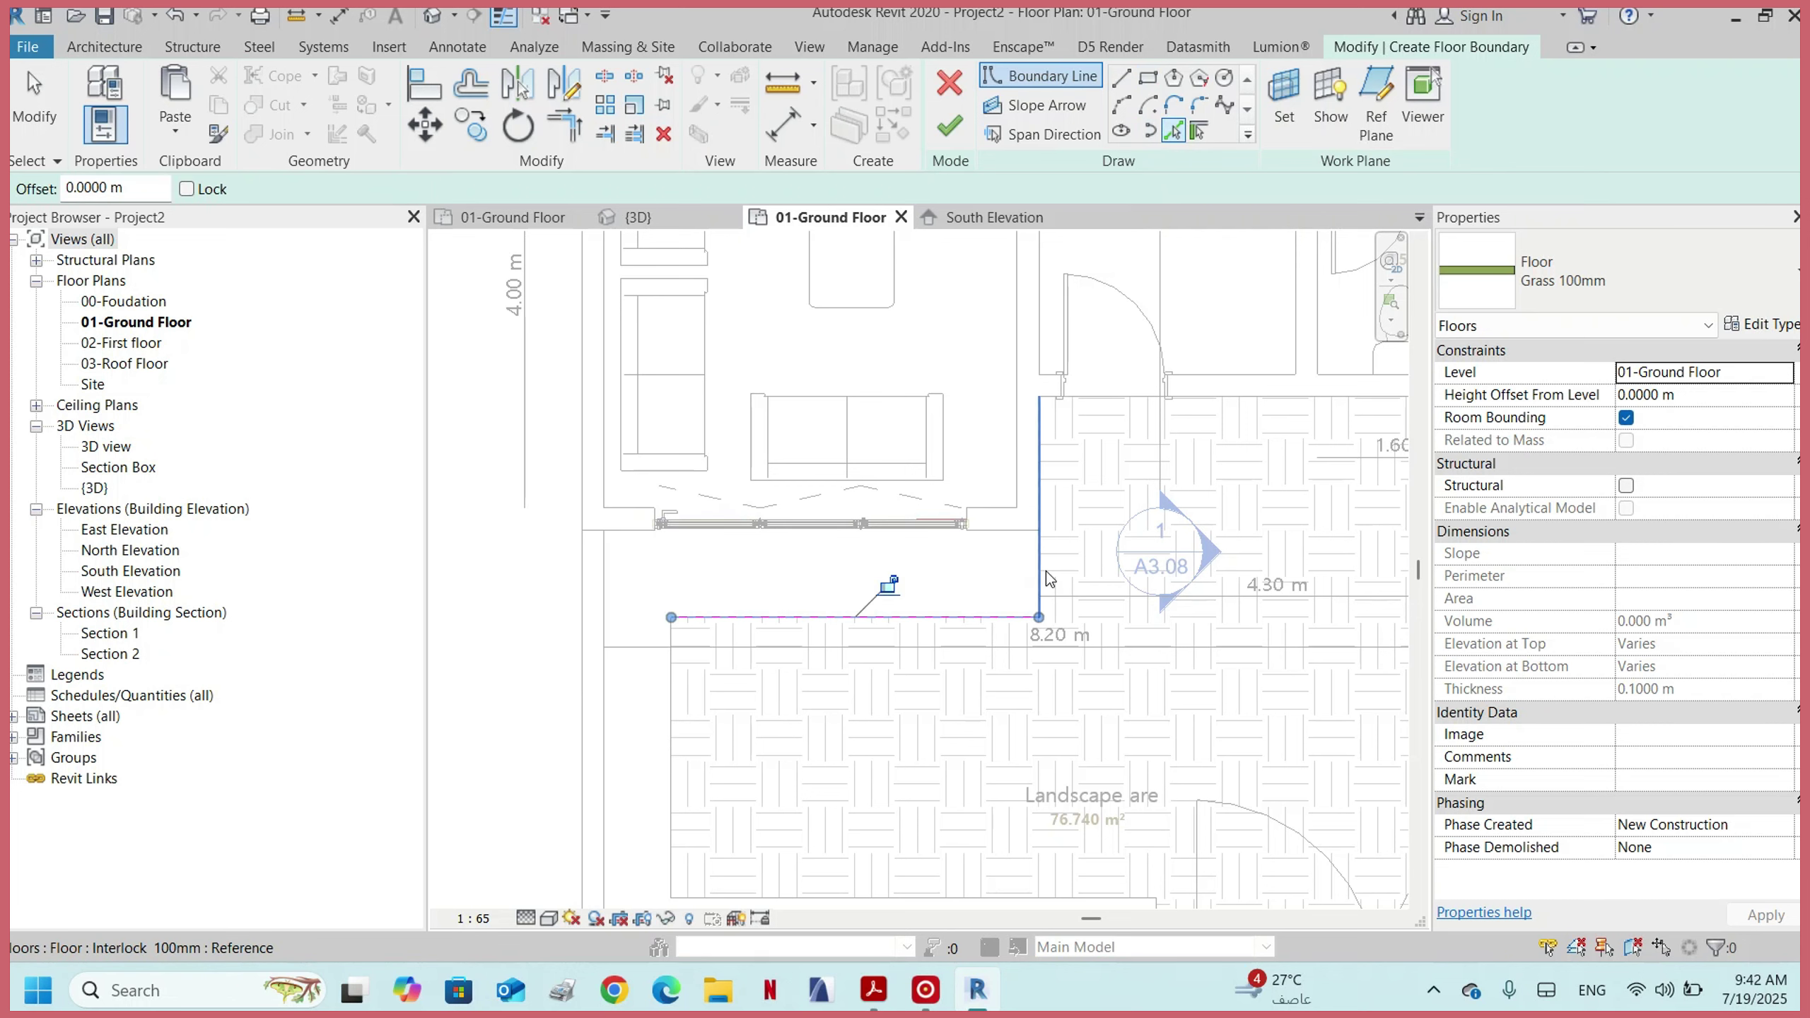
pyautogui.click(1048, 579)
pyautogui.click(1022, 540)
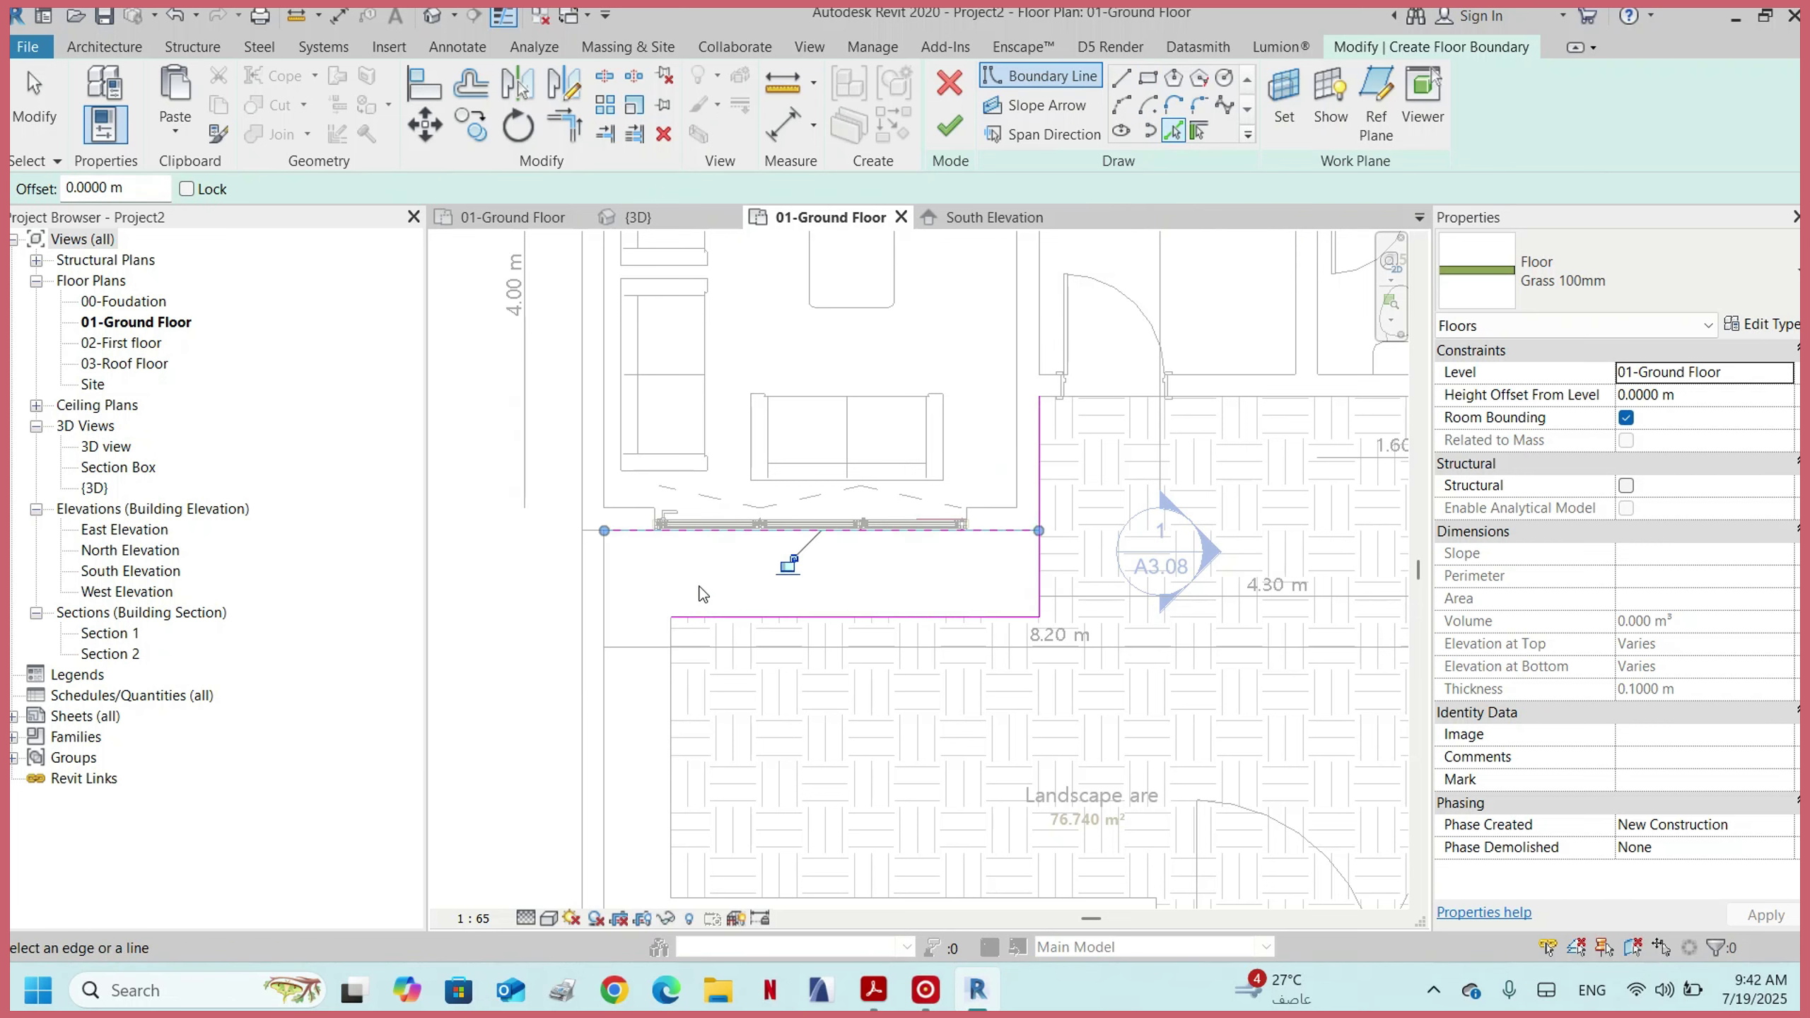
pyautogui.click(609, 579)
pyautogui.scroll(-2, 609, 579)
pyautogui.click(746, 716)
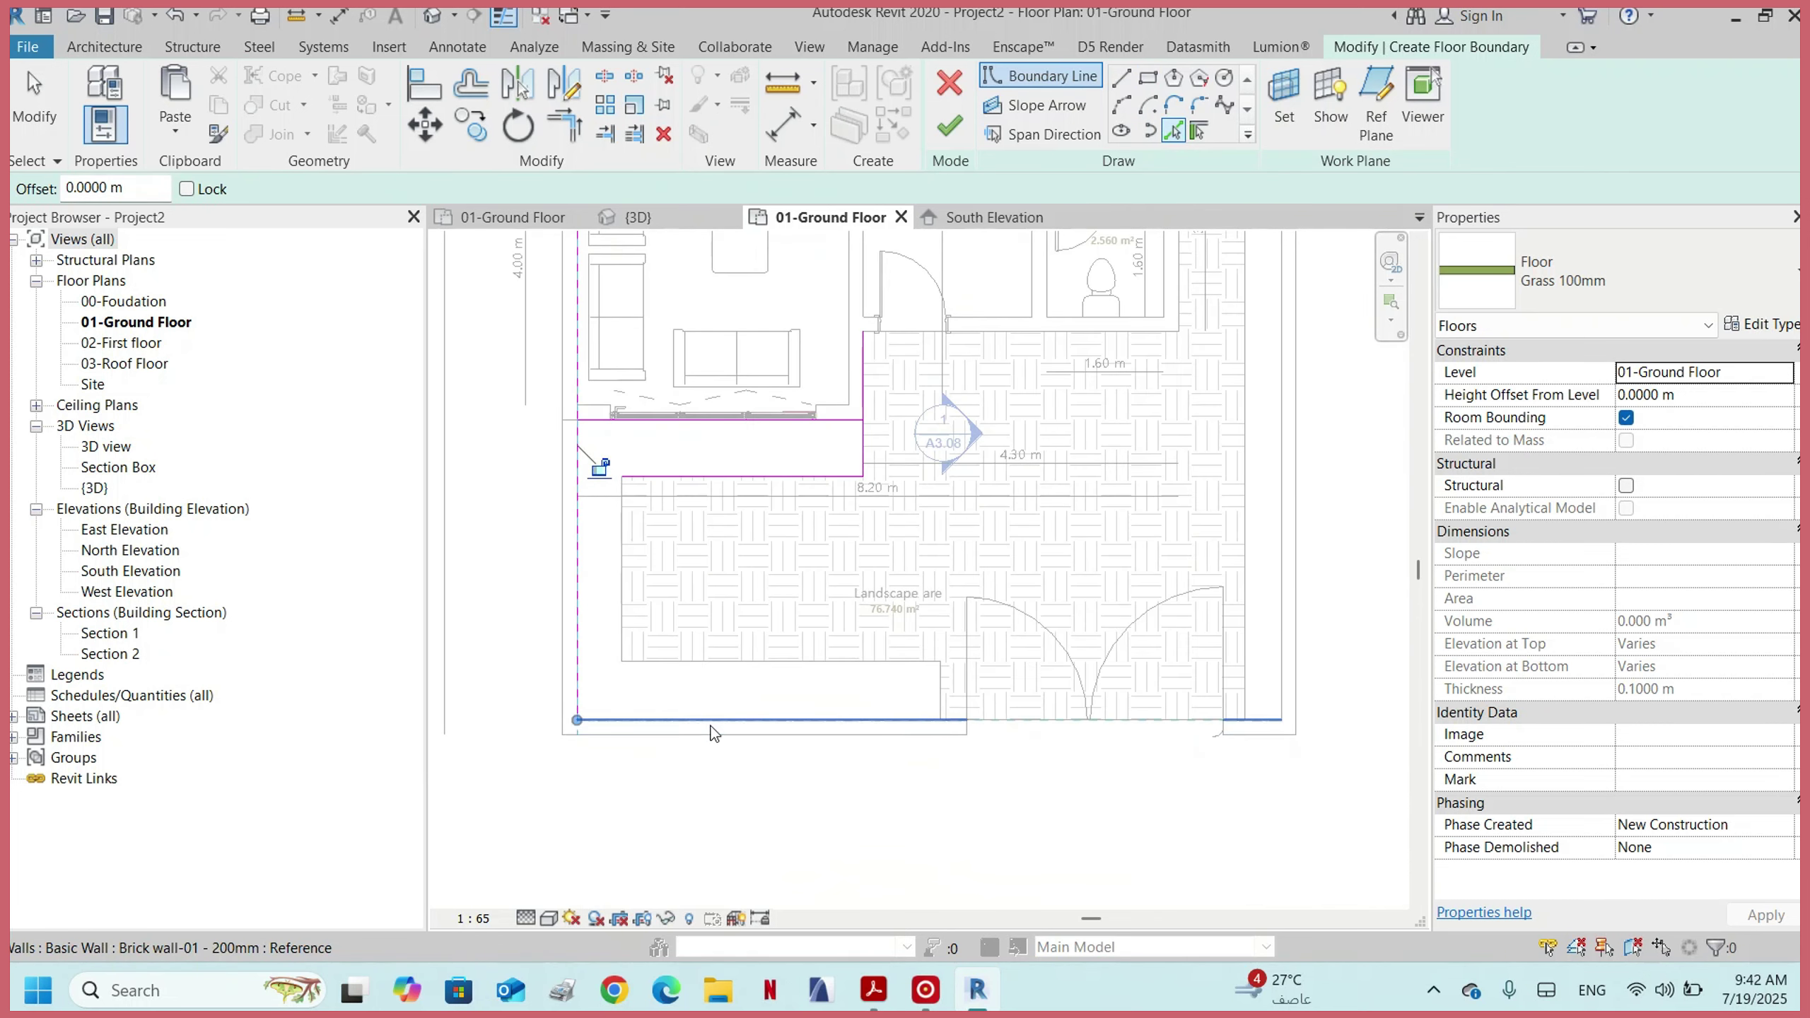
pyautogui.click(752, 668)
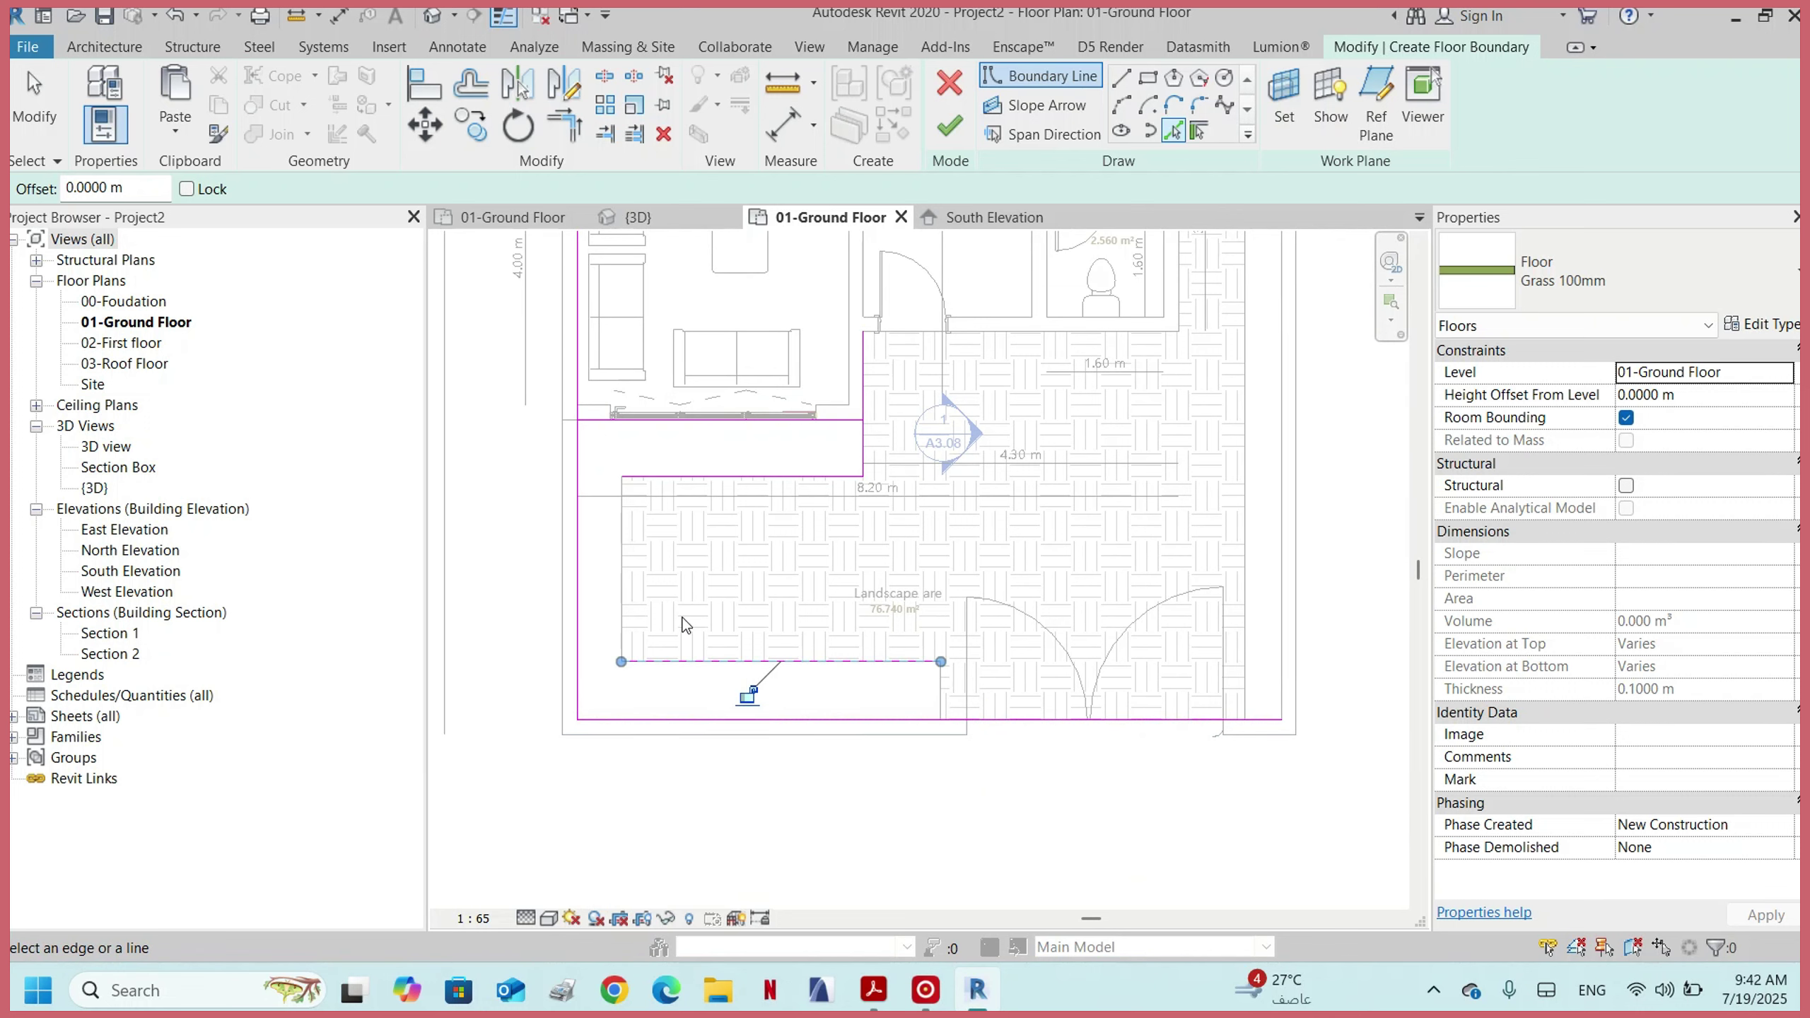
pyautogui.click(636, 577)
pyautogui.click(938, 706)
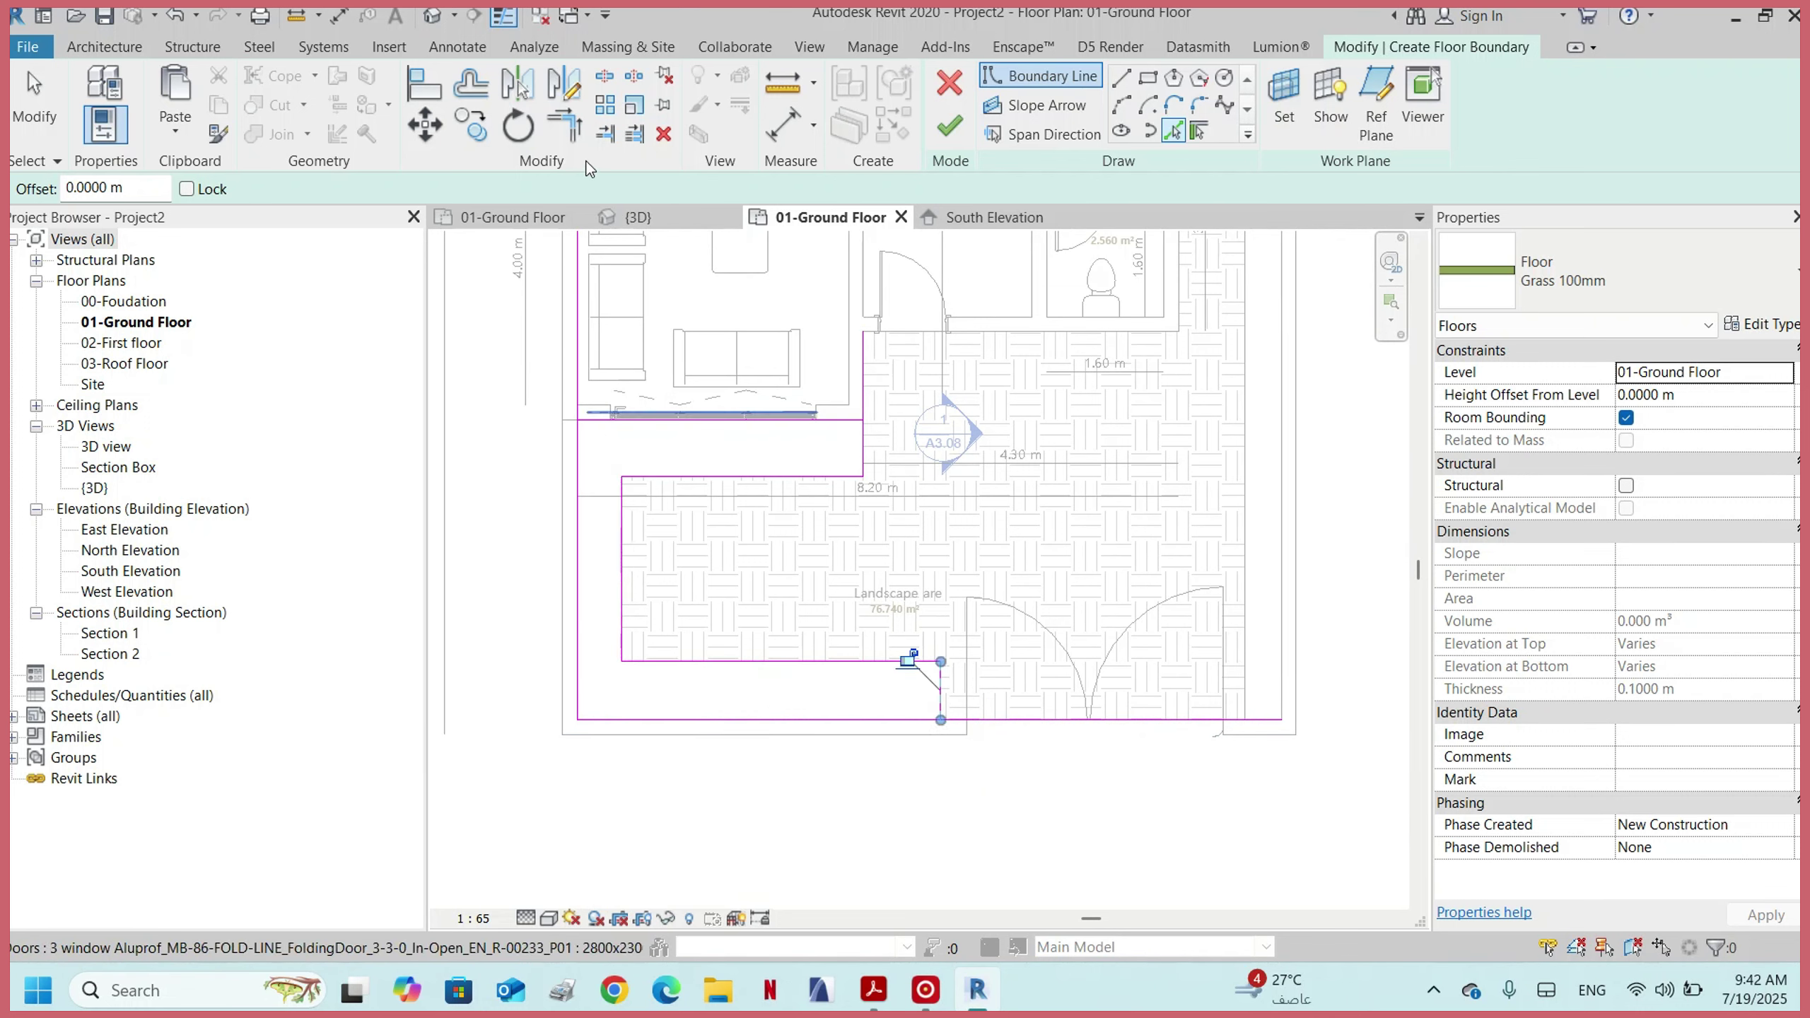
# - Trim the front garden bed's boundary lines to their corners to form a closed loop
pyautogui.press('Escape')
pyautogui.click(564, 125)
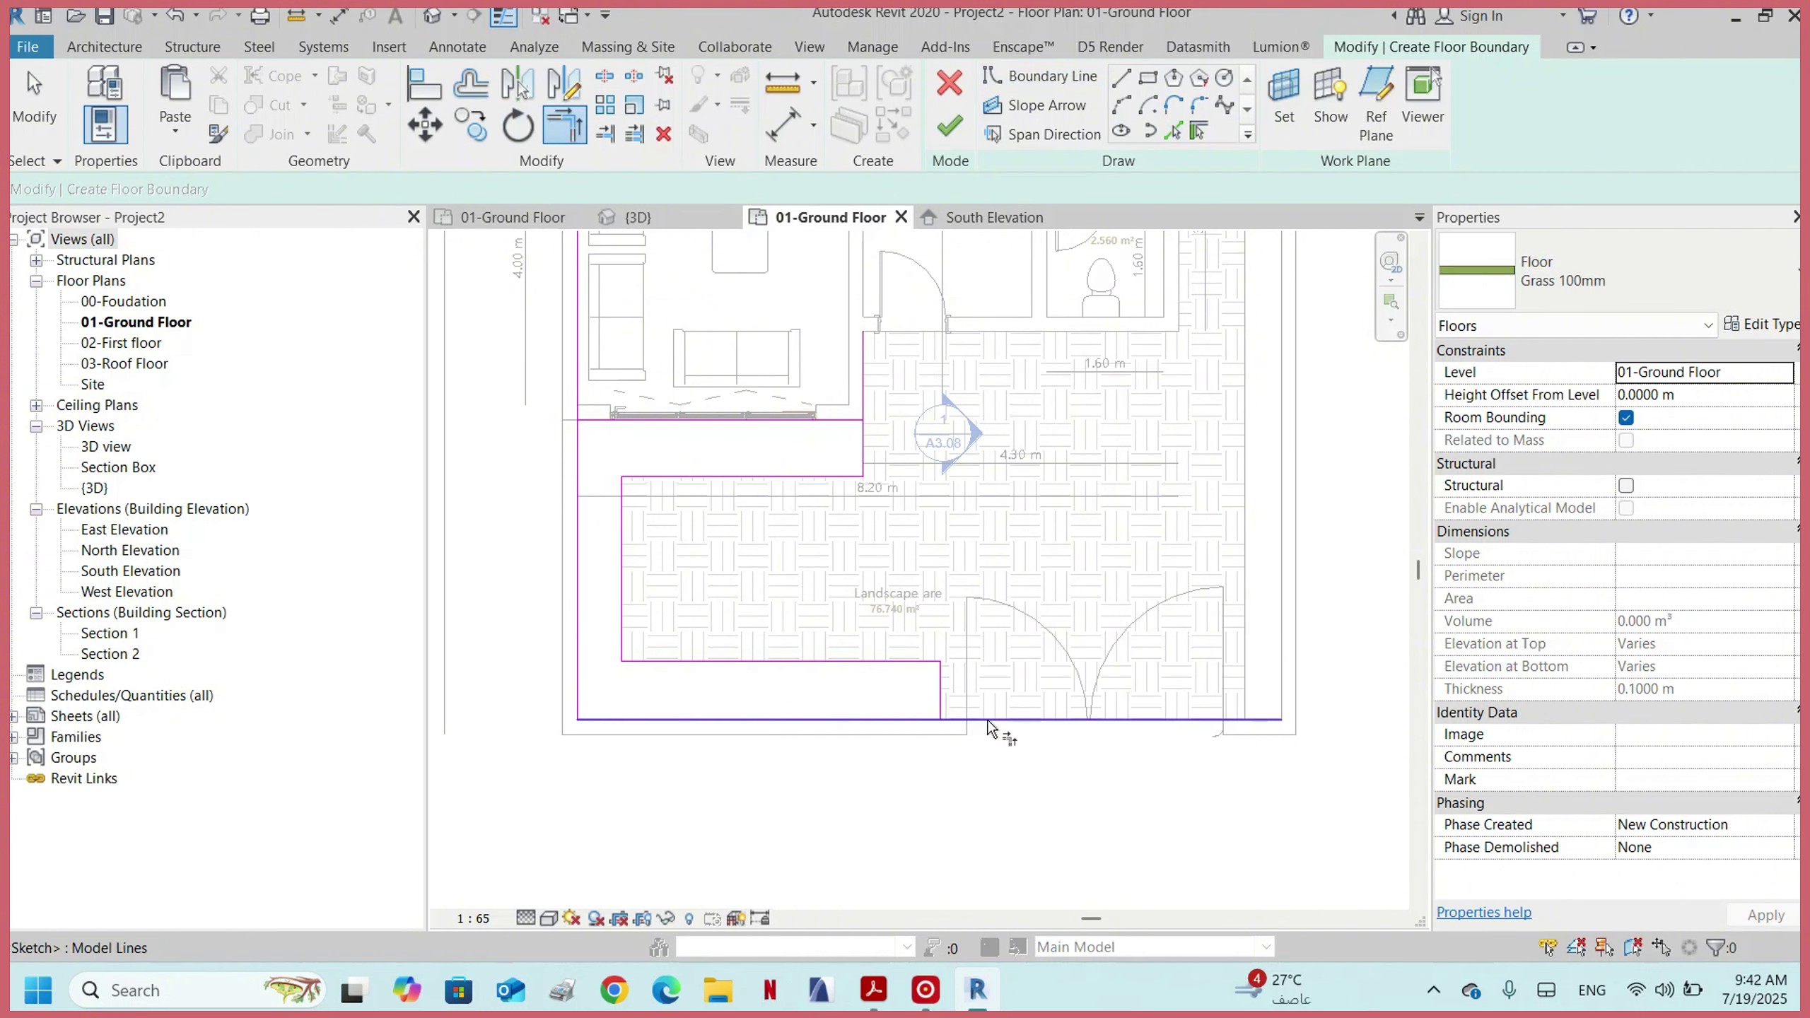
pyautogui.click(959, 719)
pyautogui.click(945, 705)
pyautogui.click(579, 517)
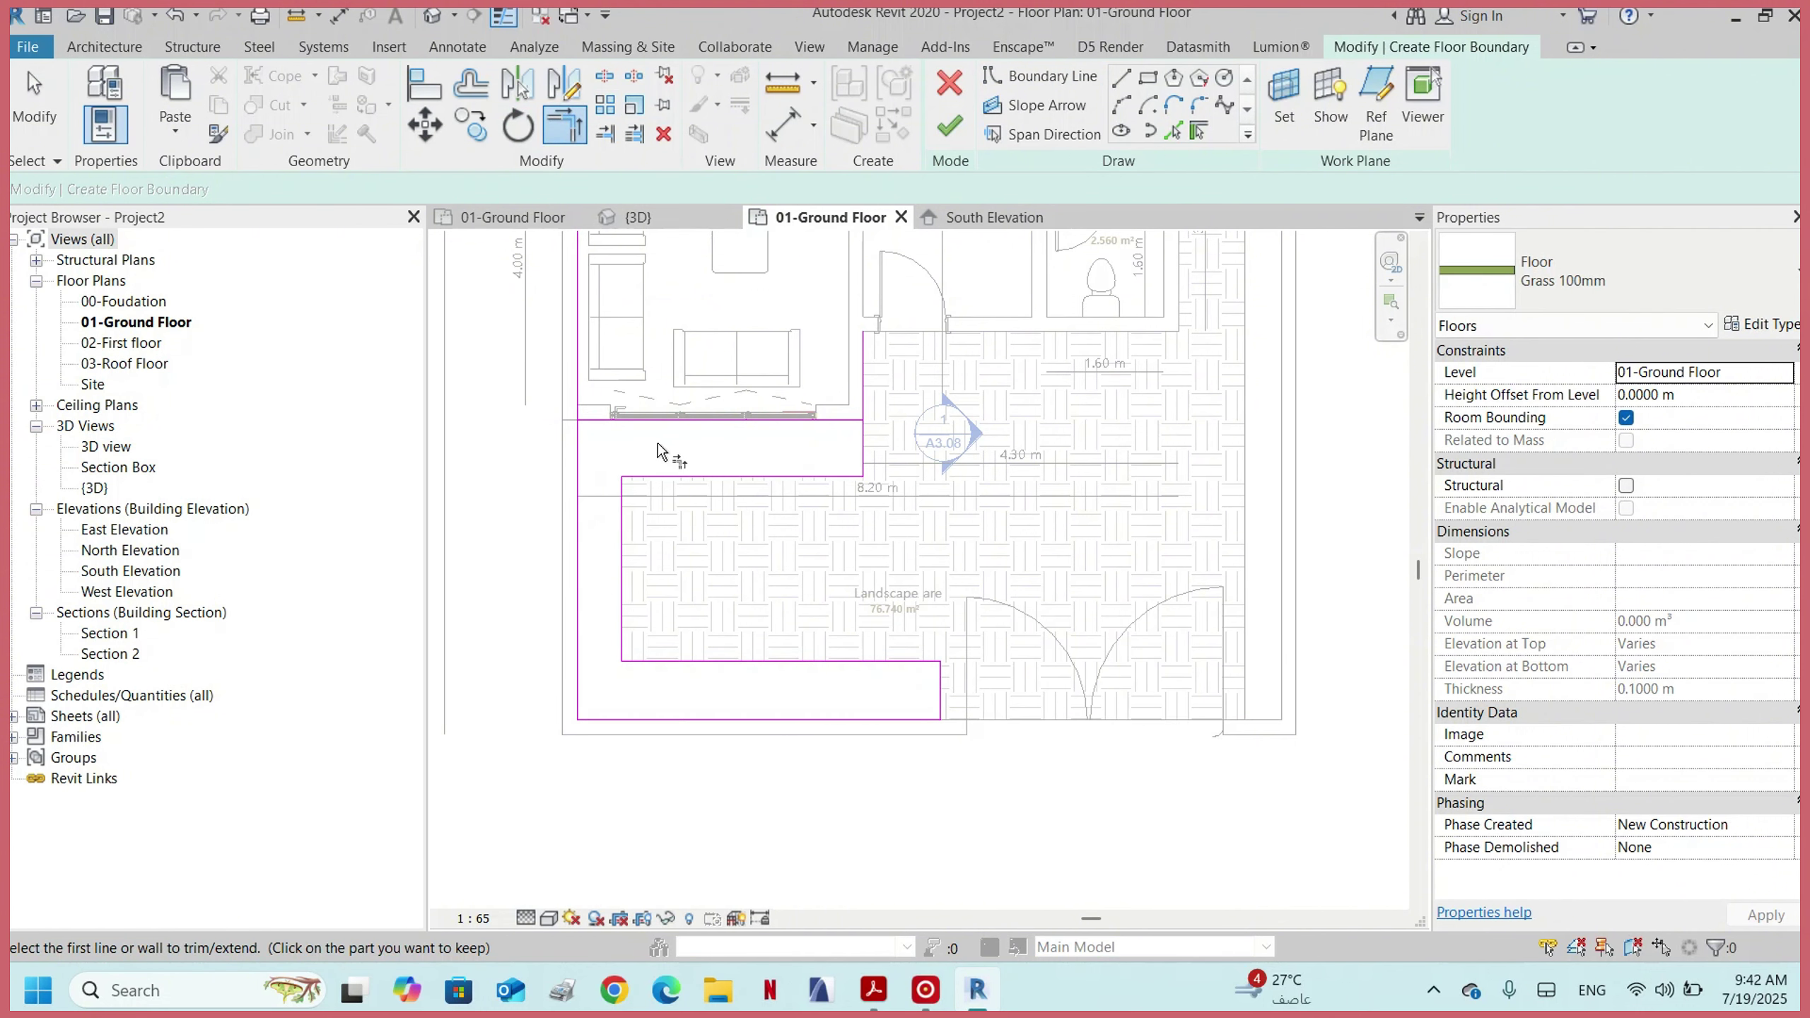
pyautogui.click(727, 410)
pyautogui.click(744, 420)
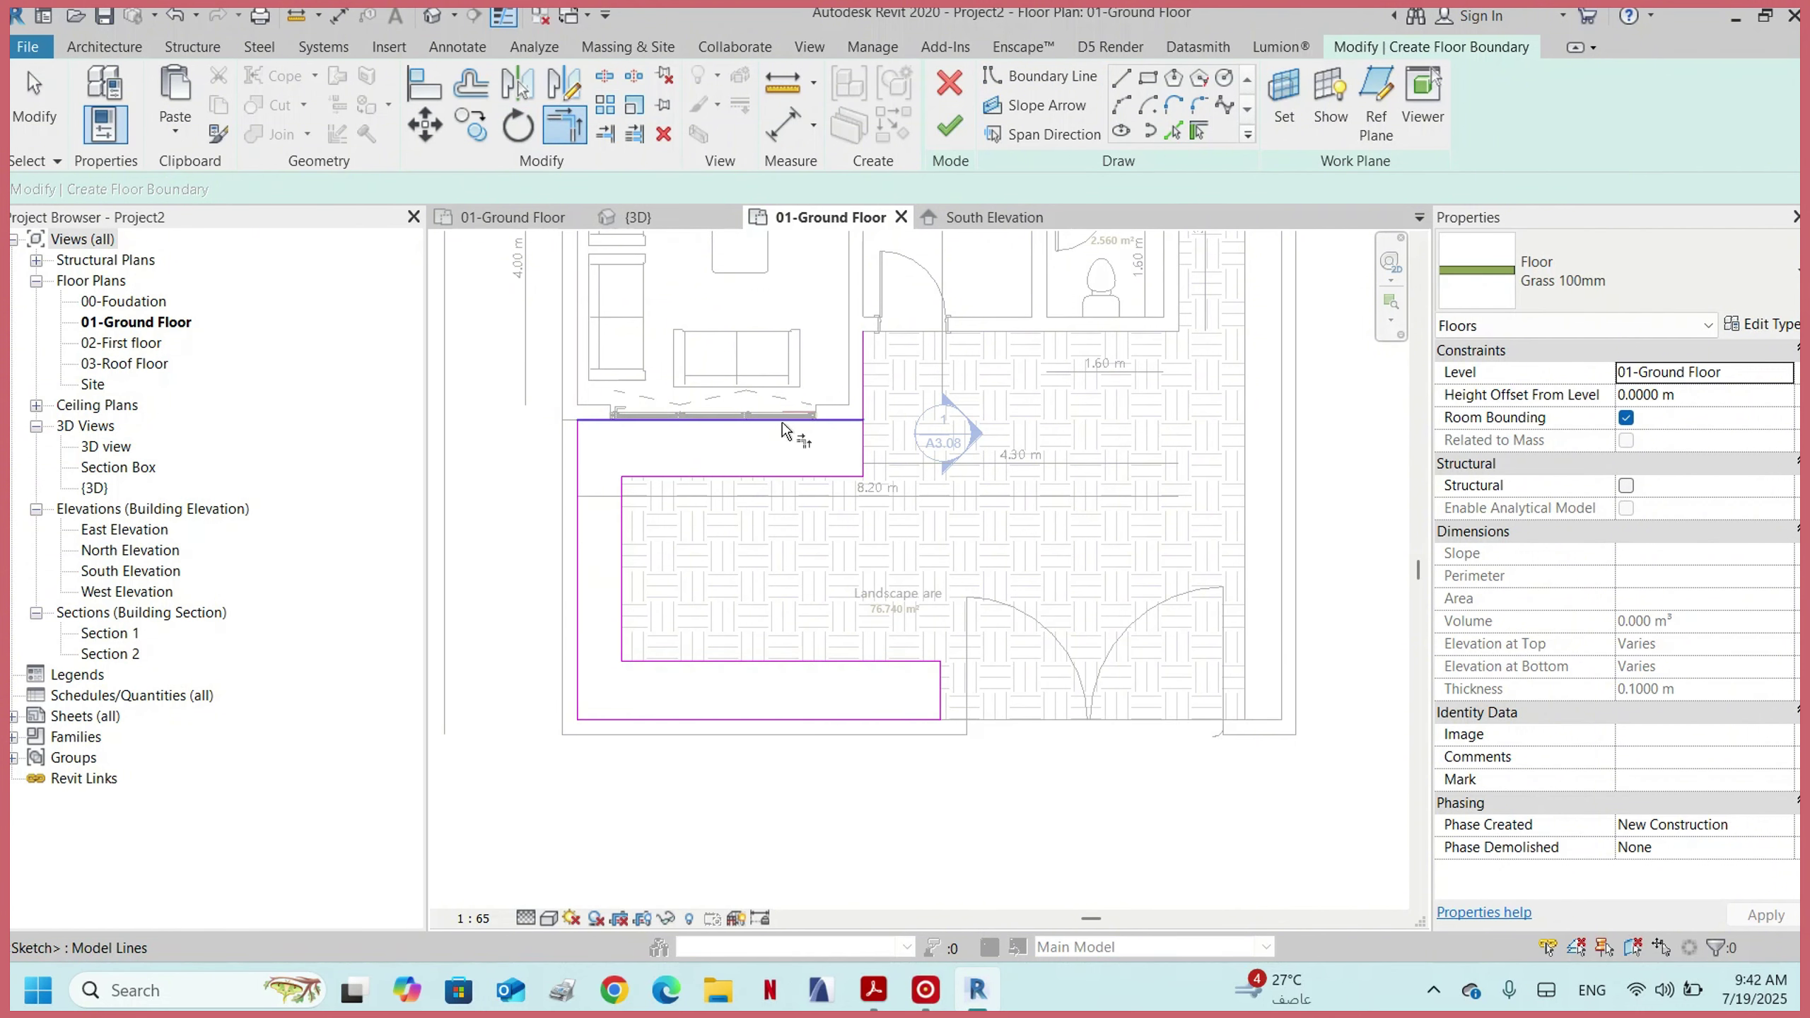
pyautogui.click(859, 438)
# - Pick the paving edge, the front wall face and the side wall face as grass boundary lines beside the gate
pyautogui.scroll(-3, 612, 505)
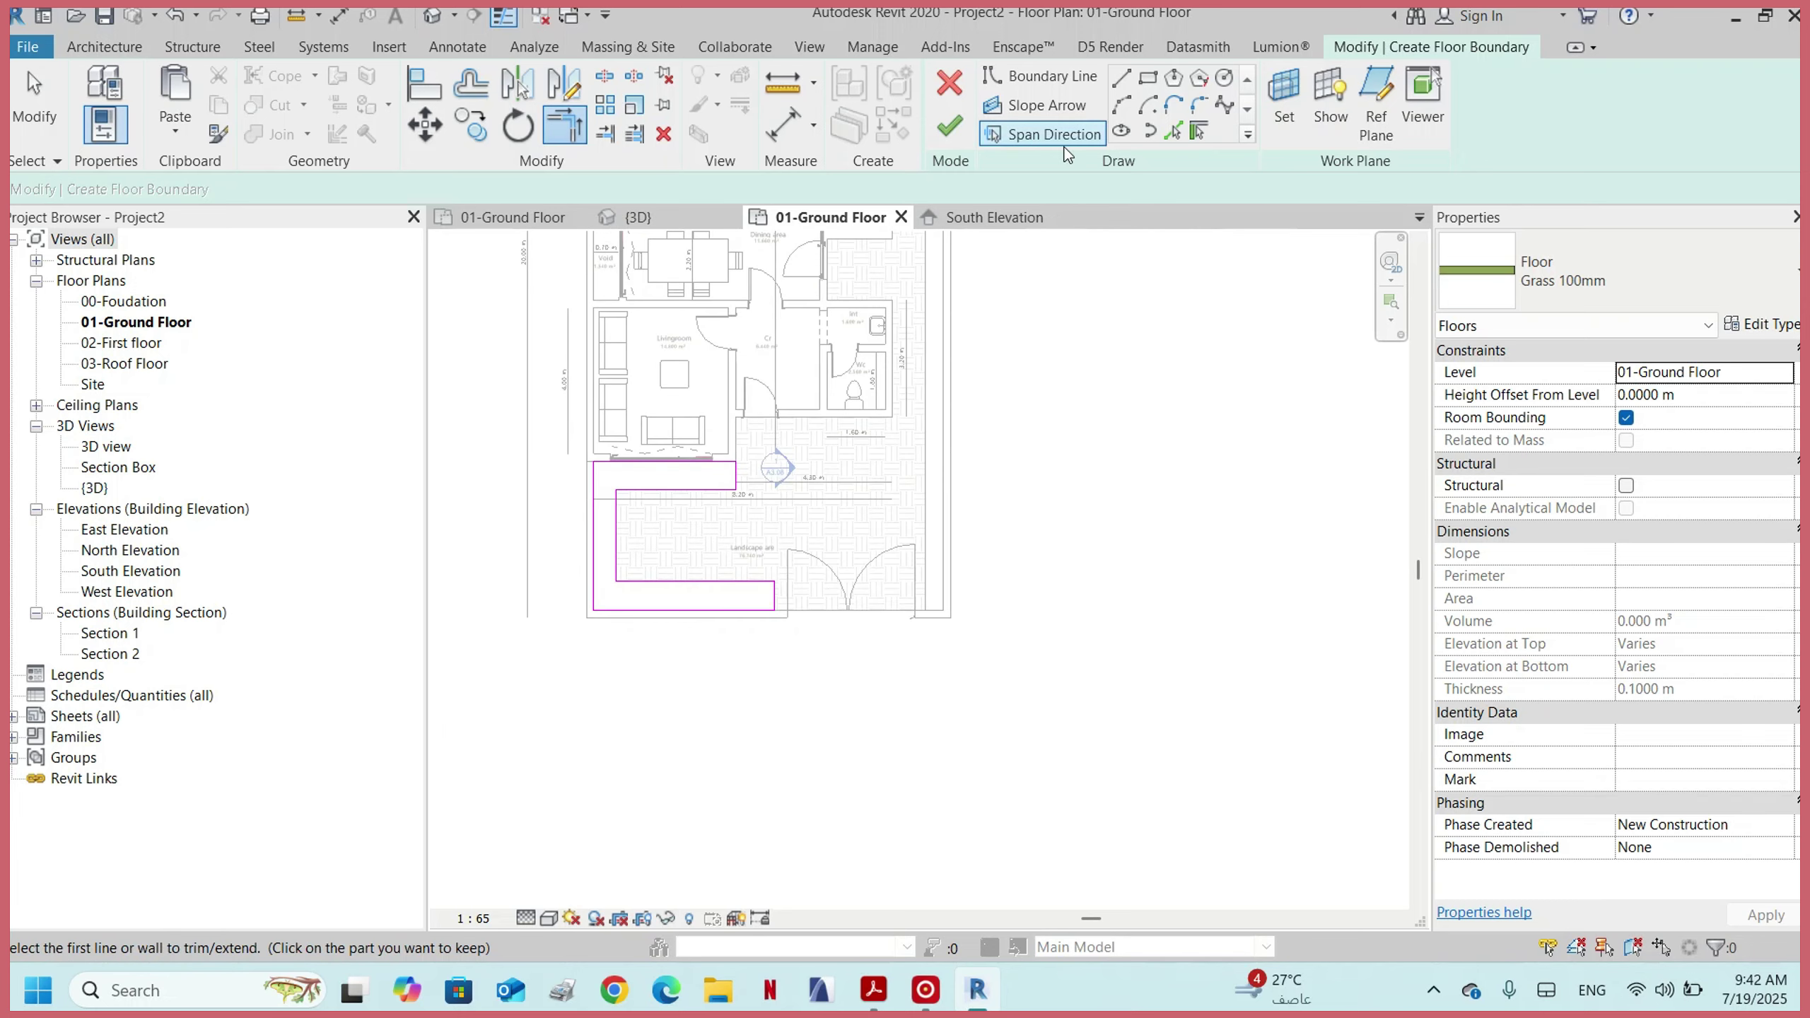
pyautogui.click(1176, 132)
pyautogui.scroll(5, 926, 627)
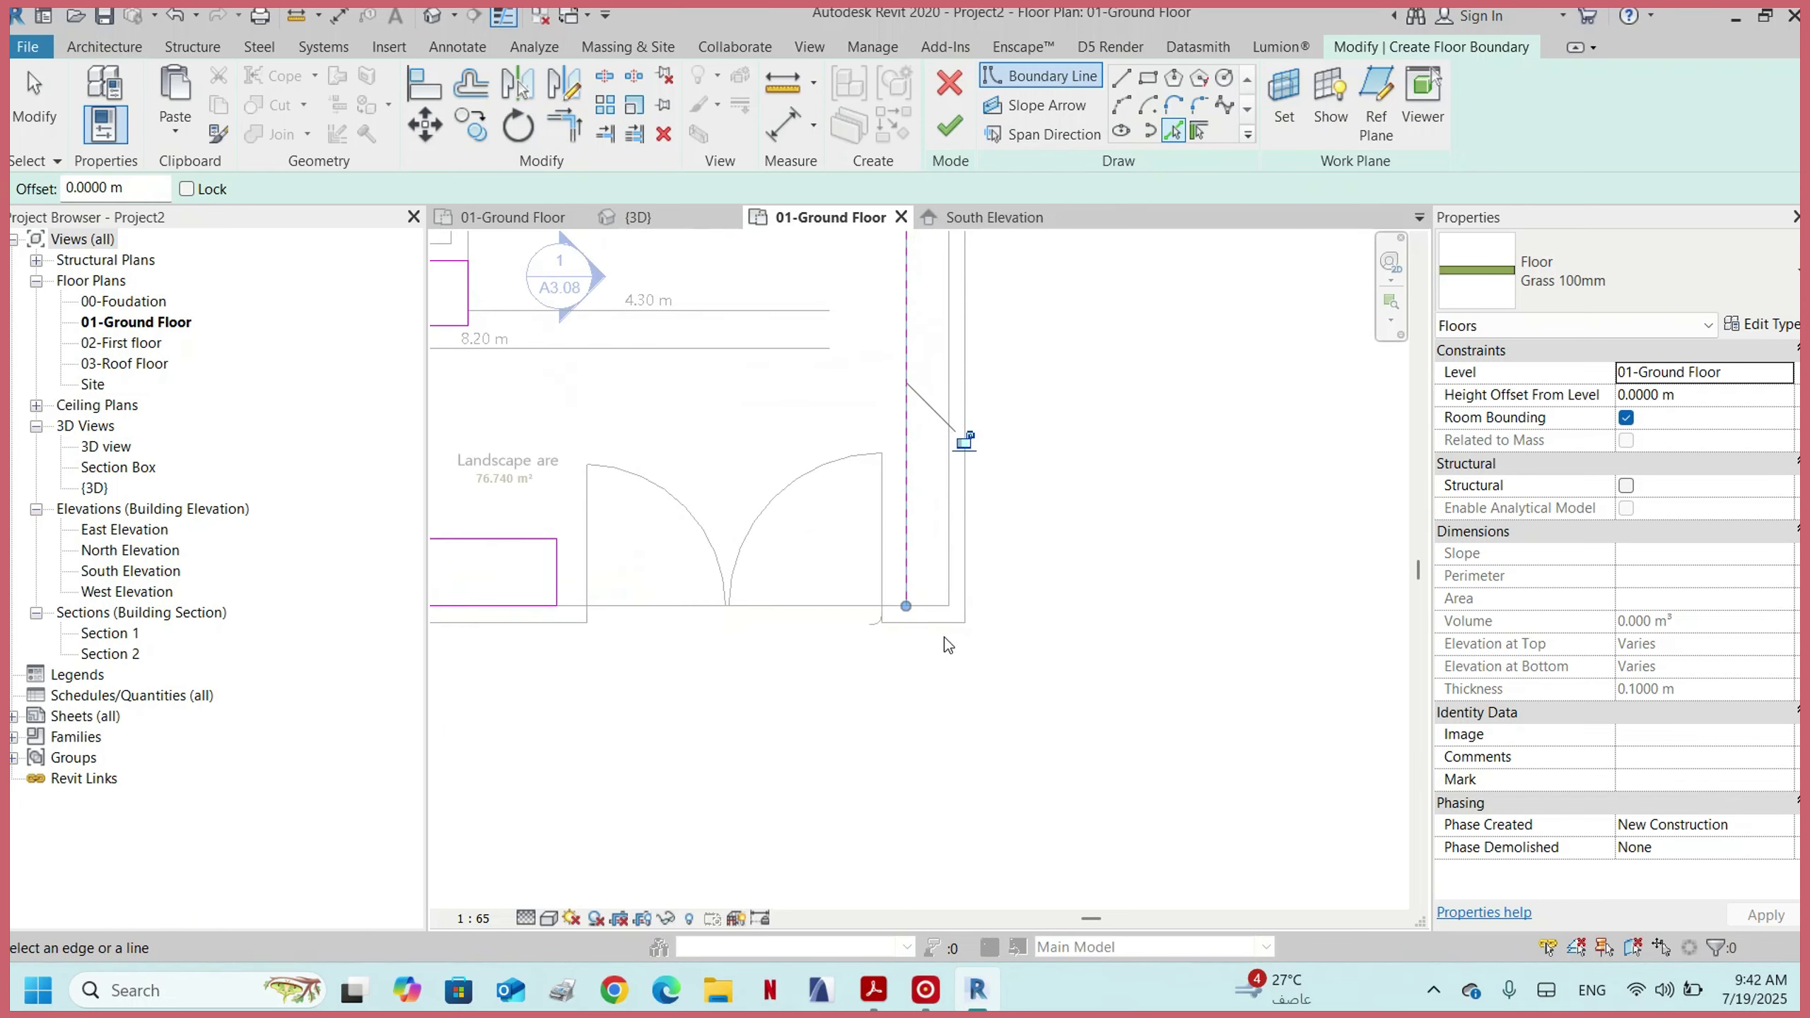
pyautogui.scroll(-4, 940, 571)
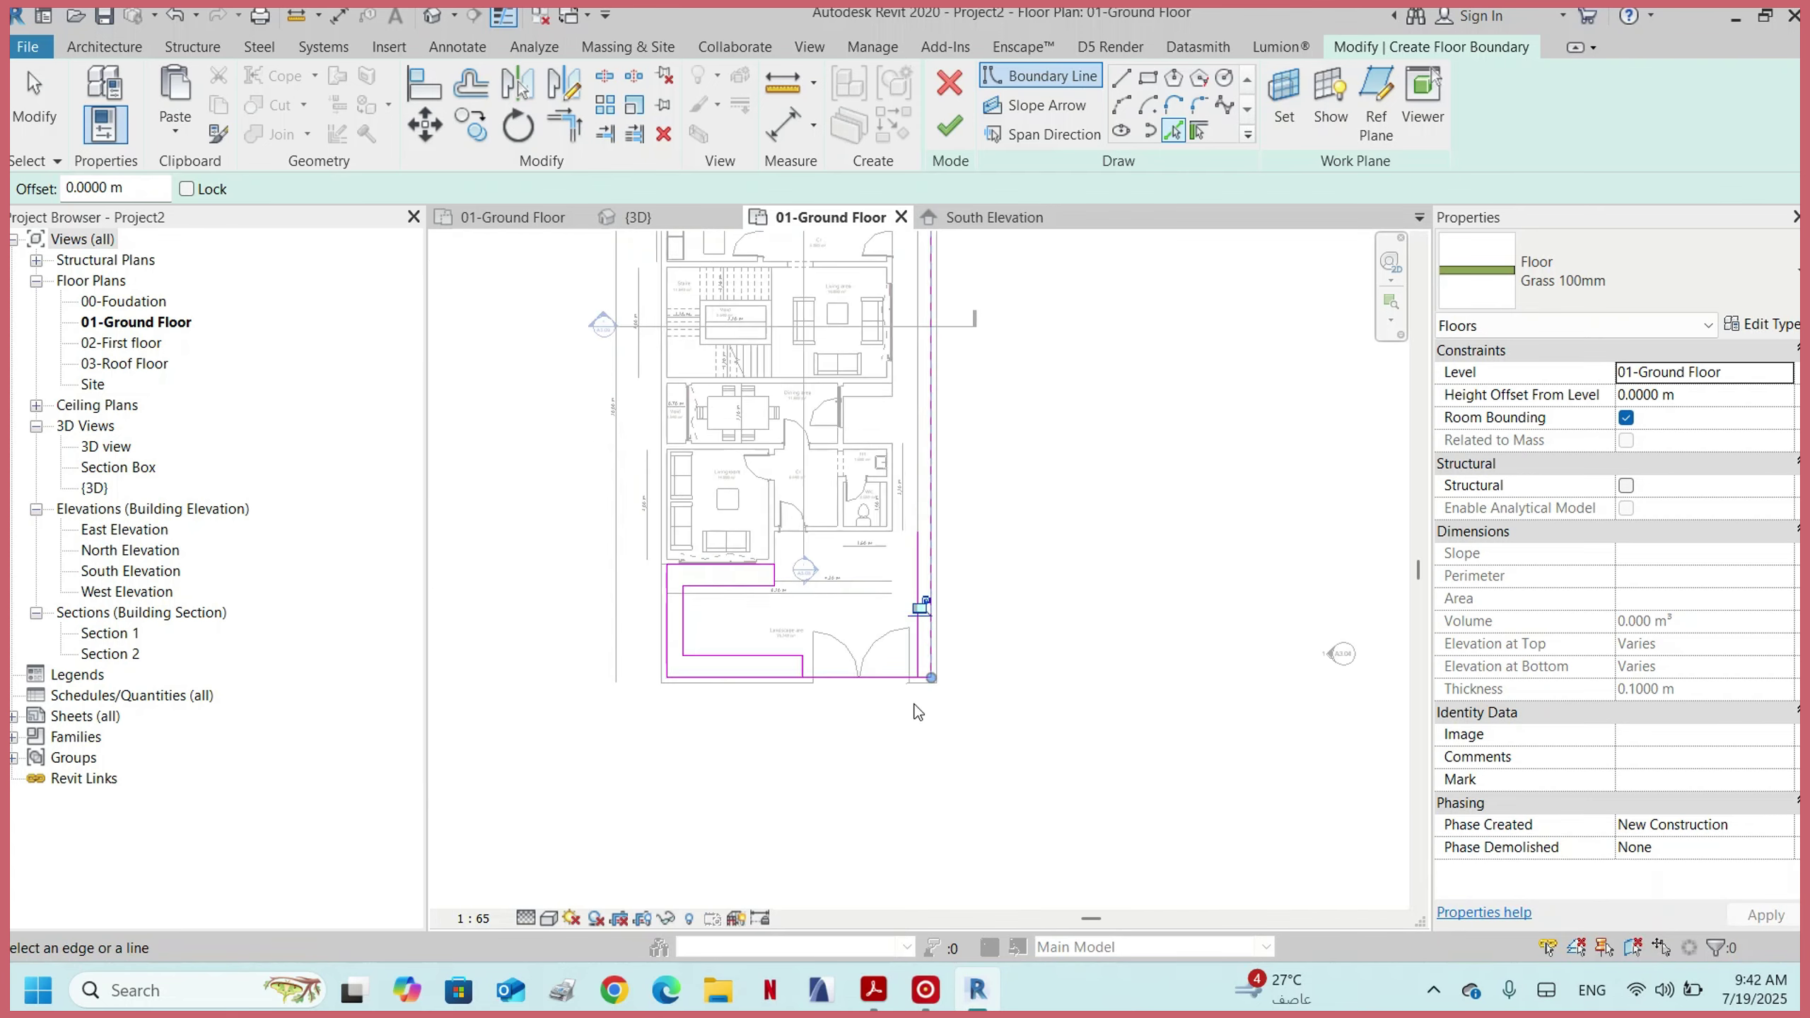
pyautogui.scroll(3, 887, 410)
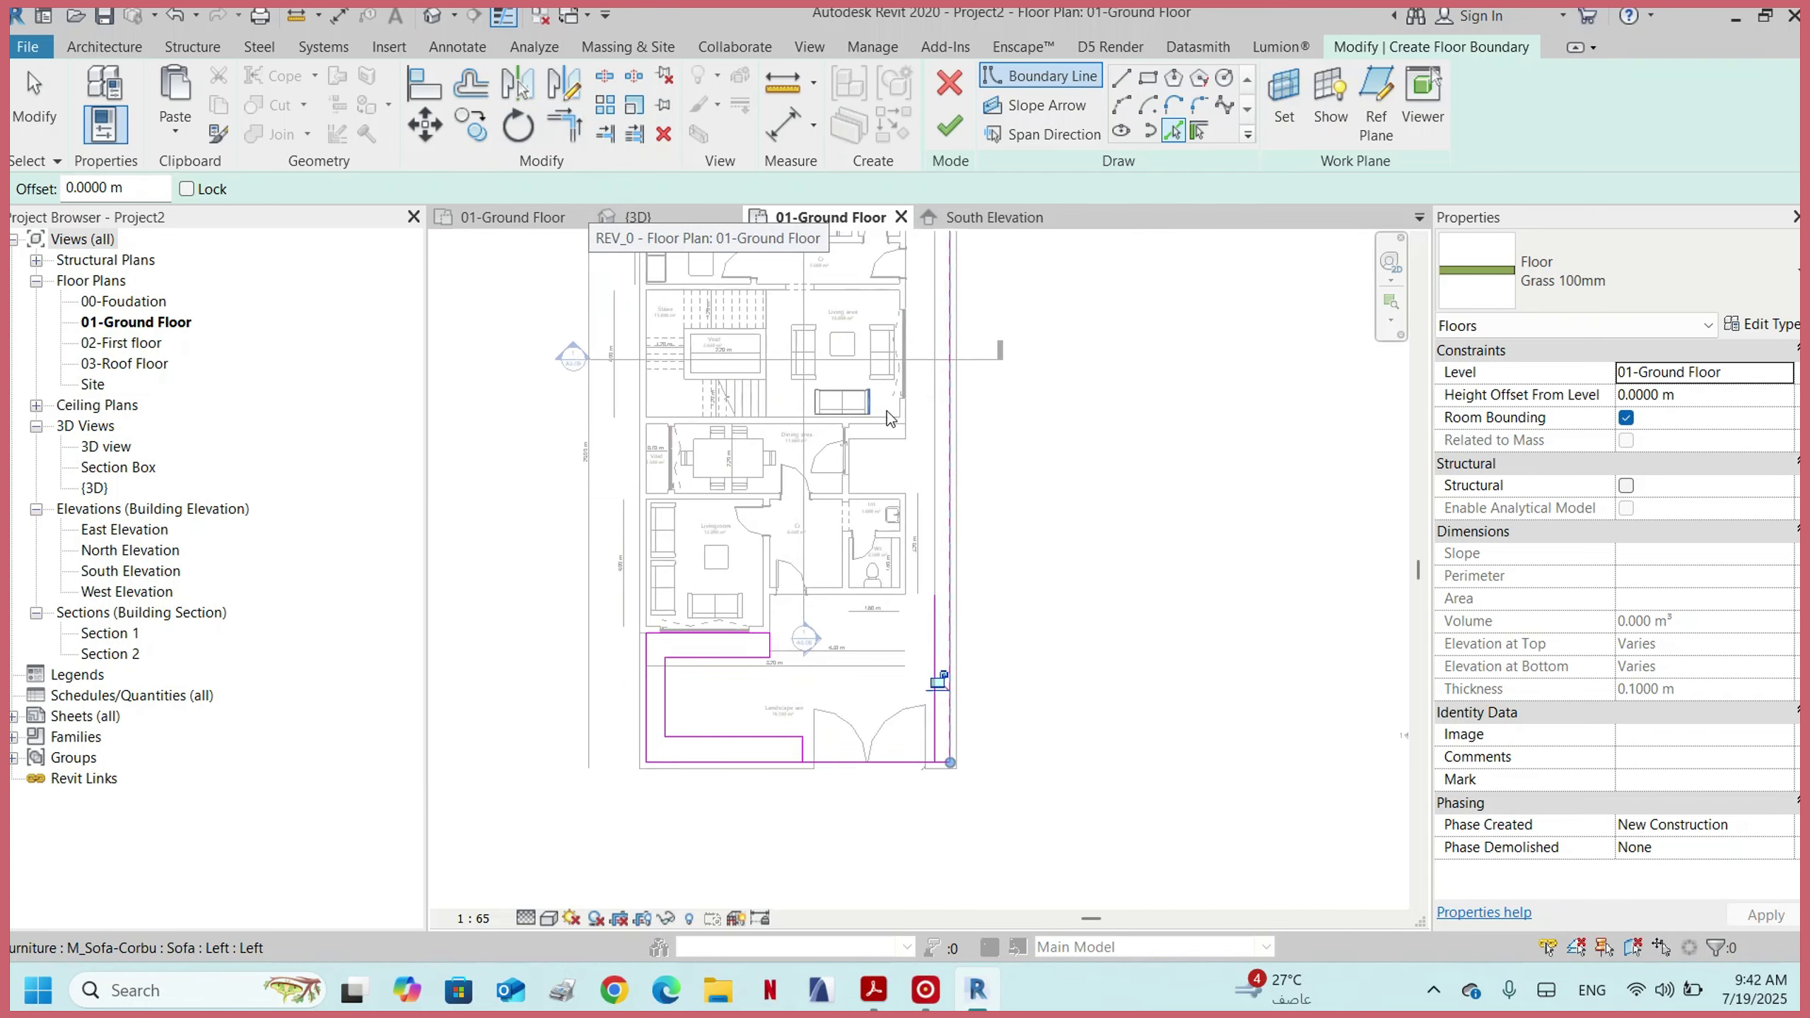
pyautogui.scroll(-2, 949, 428)
pyautogui.scroll(4, 832, 569)
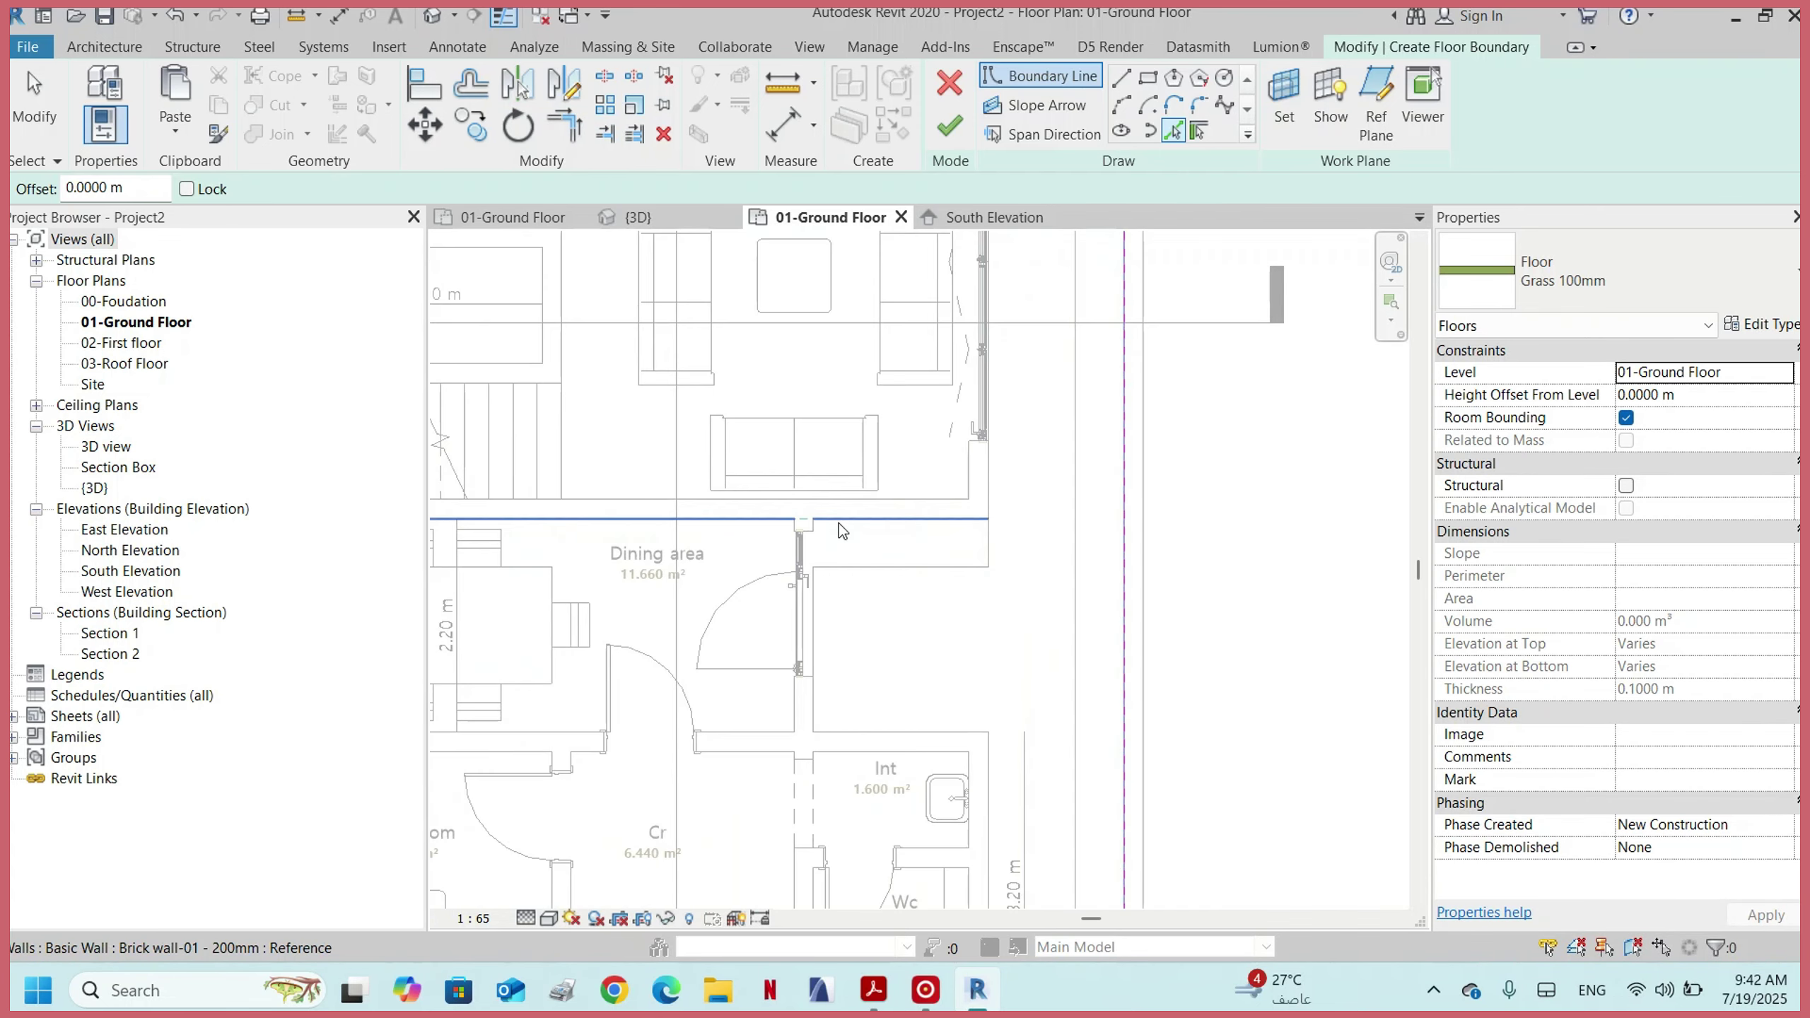
# - Pick the wall faces and paving edge as boundary lines around the small bed outside the dining area
pyautogui.click(839, 526)
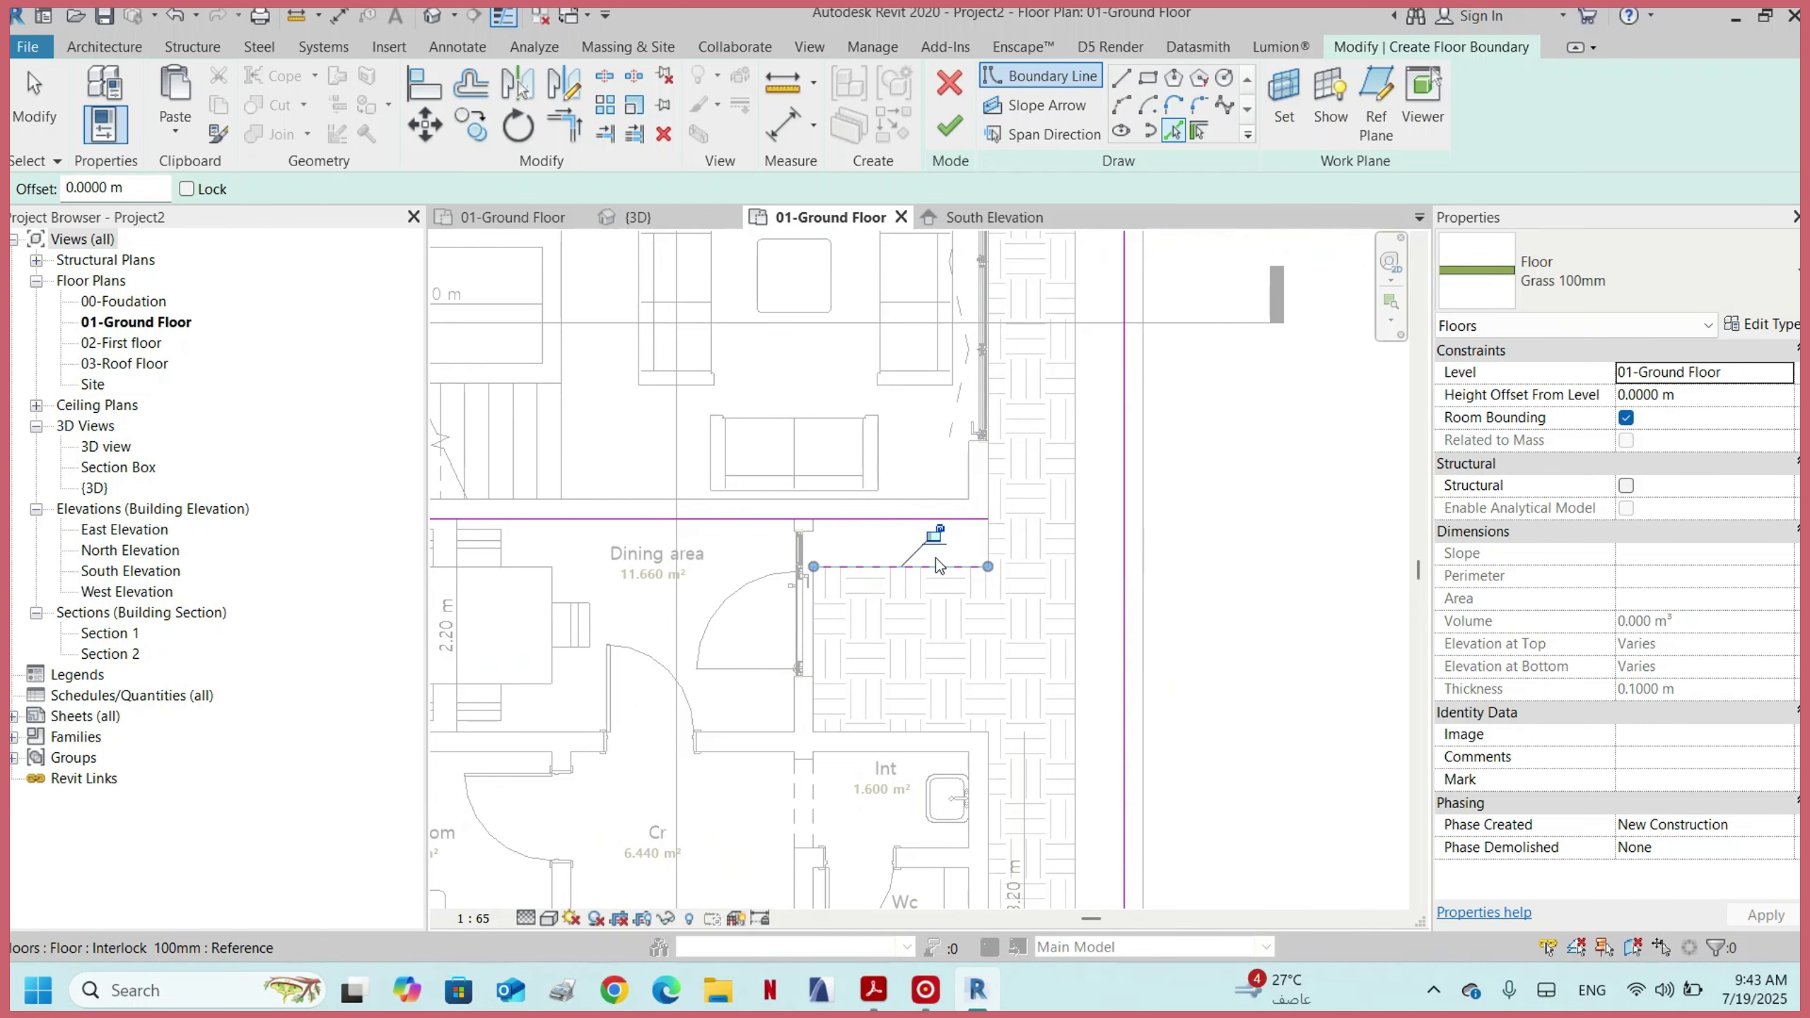
pyautogui.click(984, 538)
pyautogui.scroll(3, 812, 564)
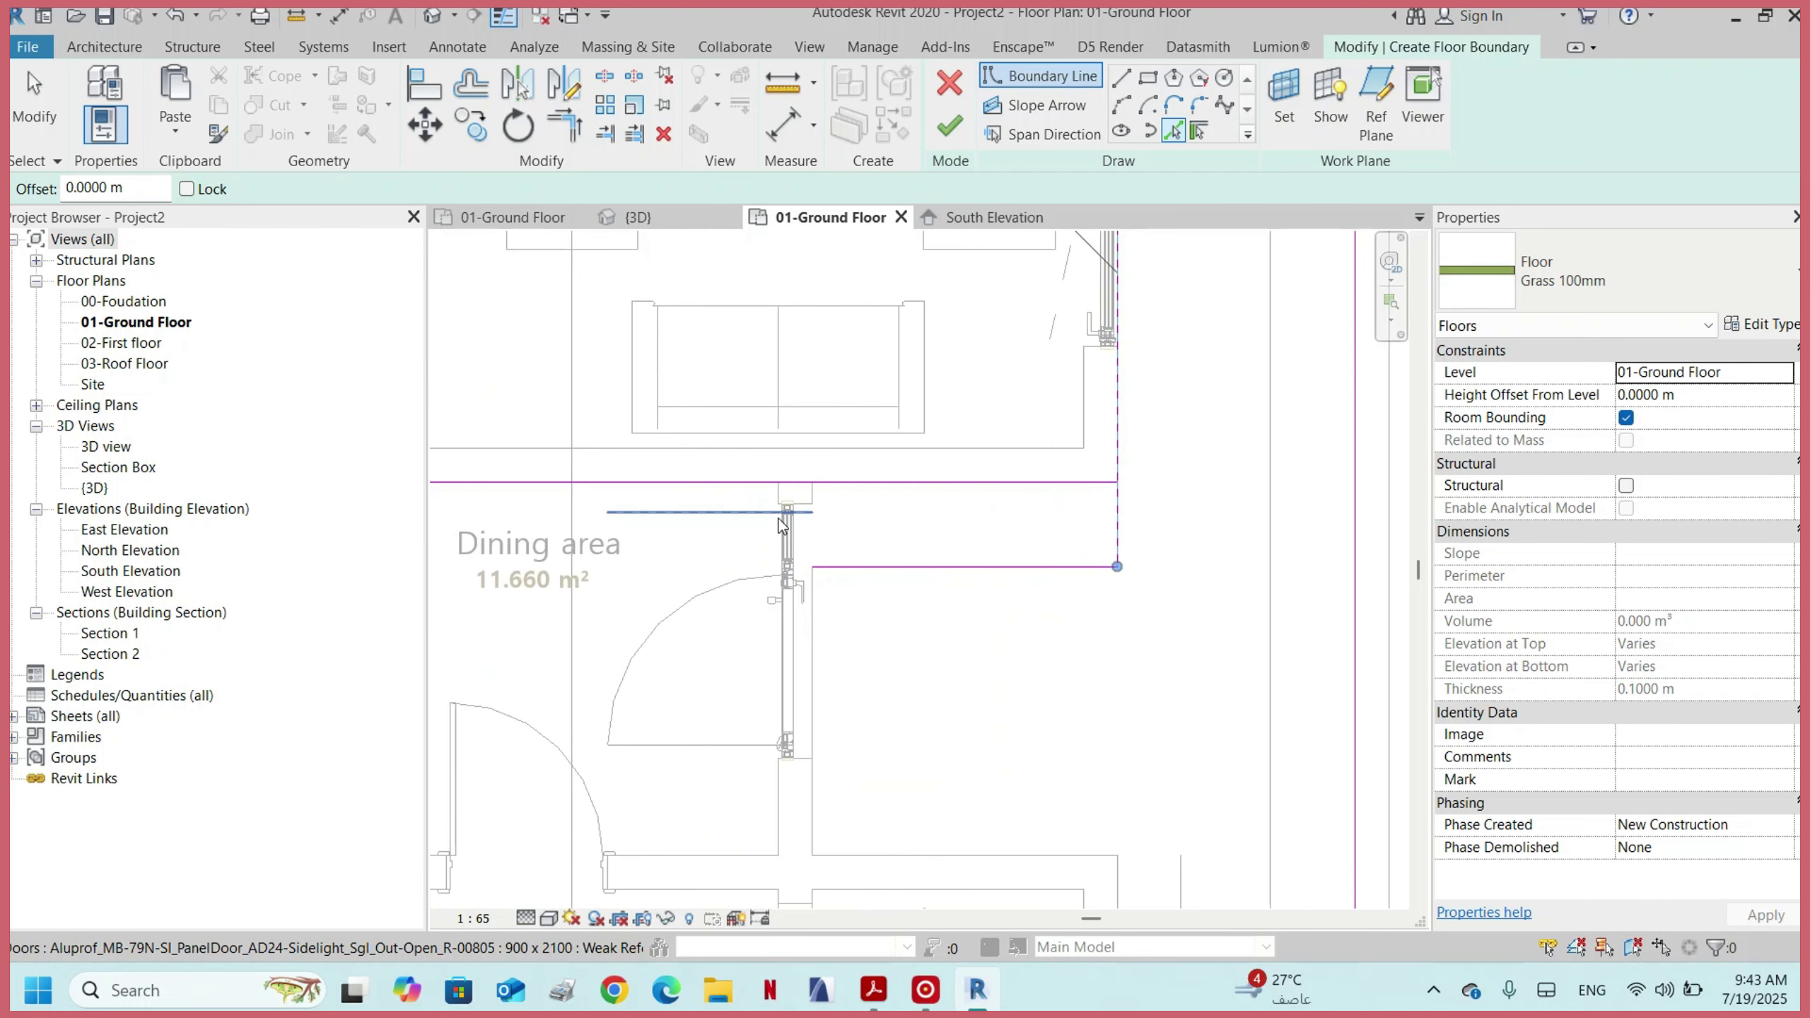
pyautogui.scroll(2, 823, 500)
pyautogui.click(813, 500)
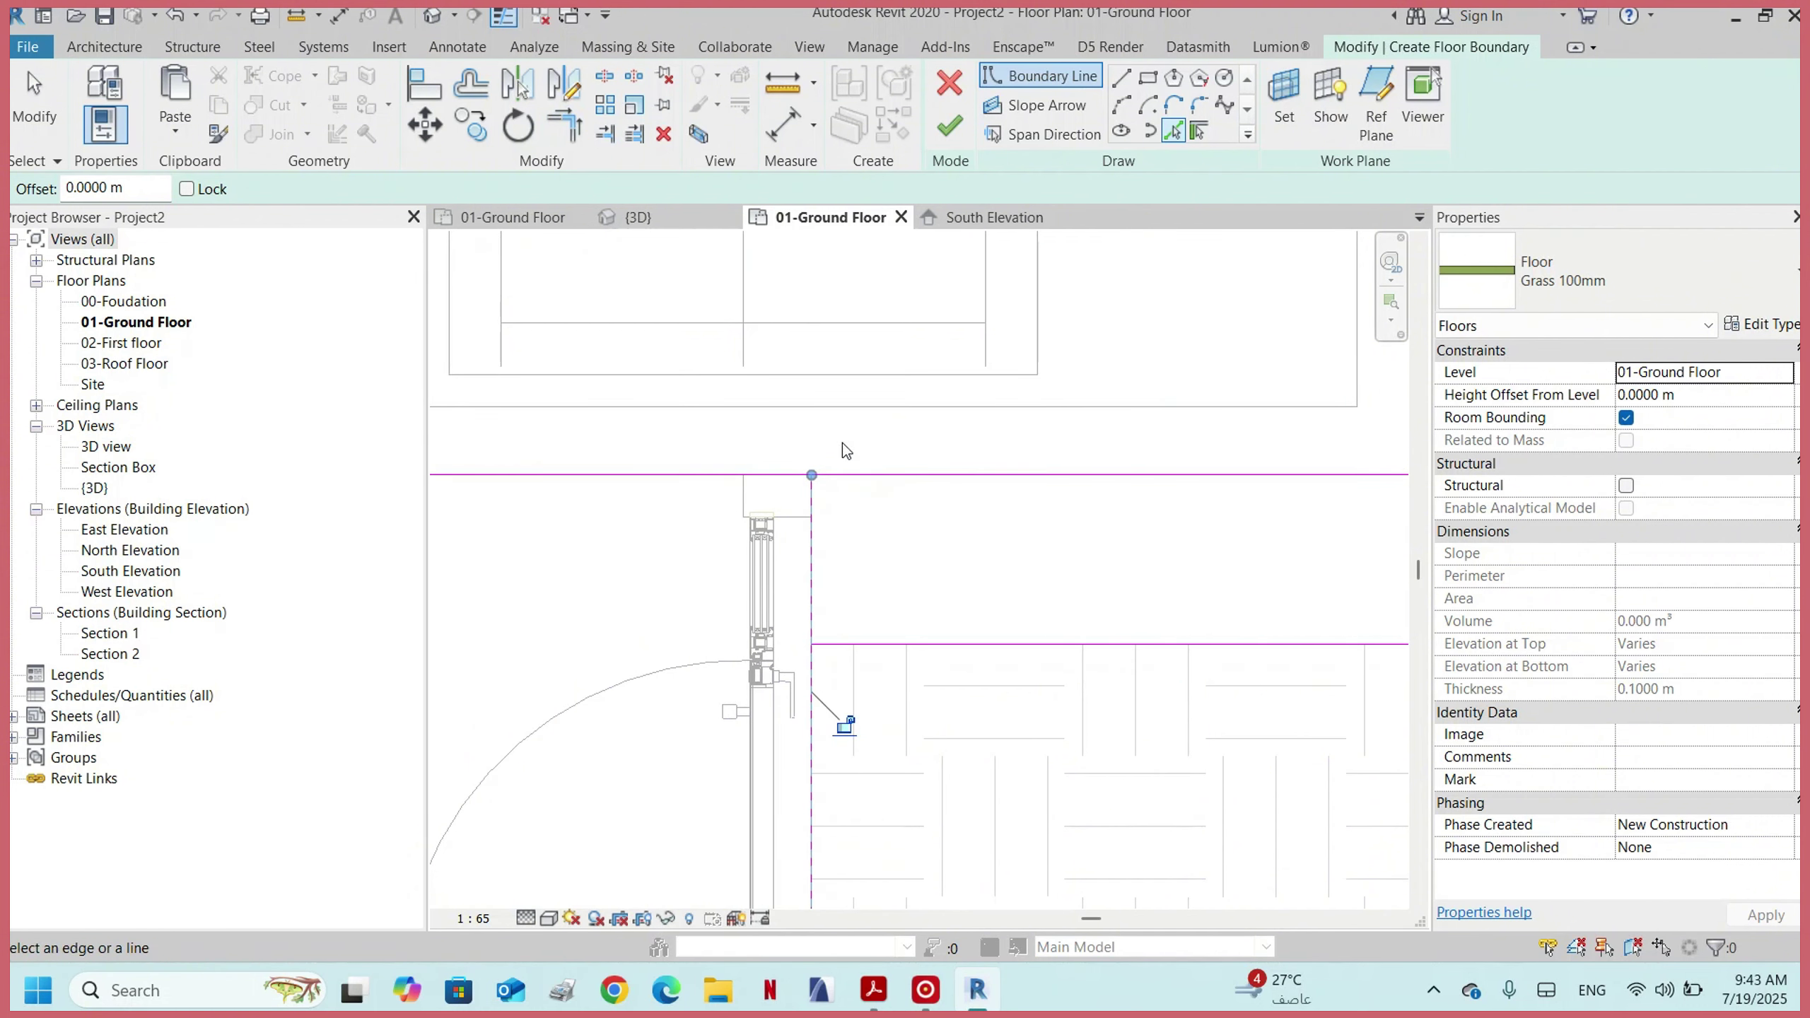
# - Trim the boundary lines of the small bed outside the dining area into a closed rectangle
pyautogui.click(565, 126)
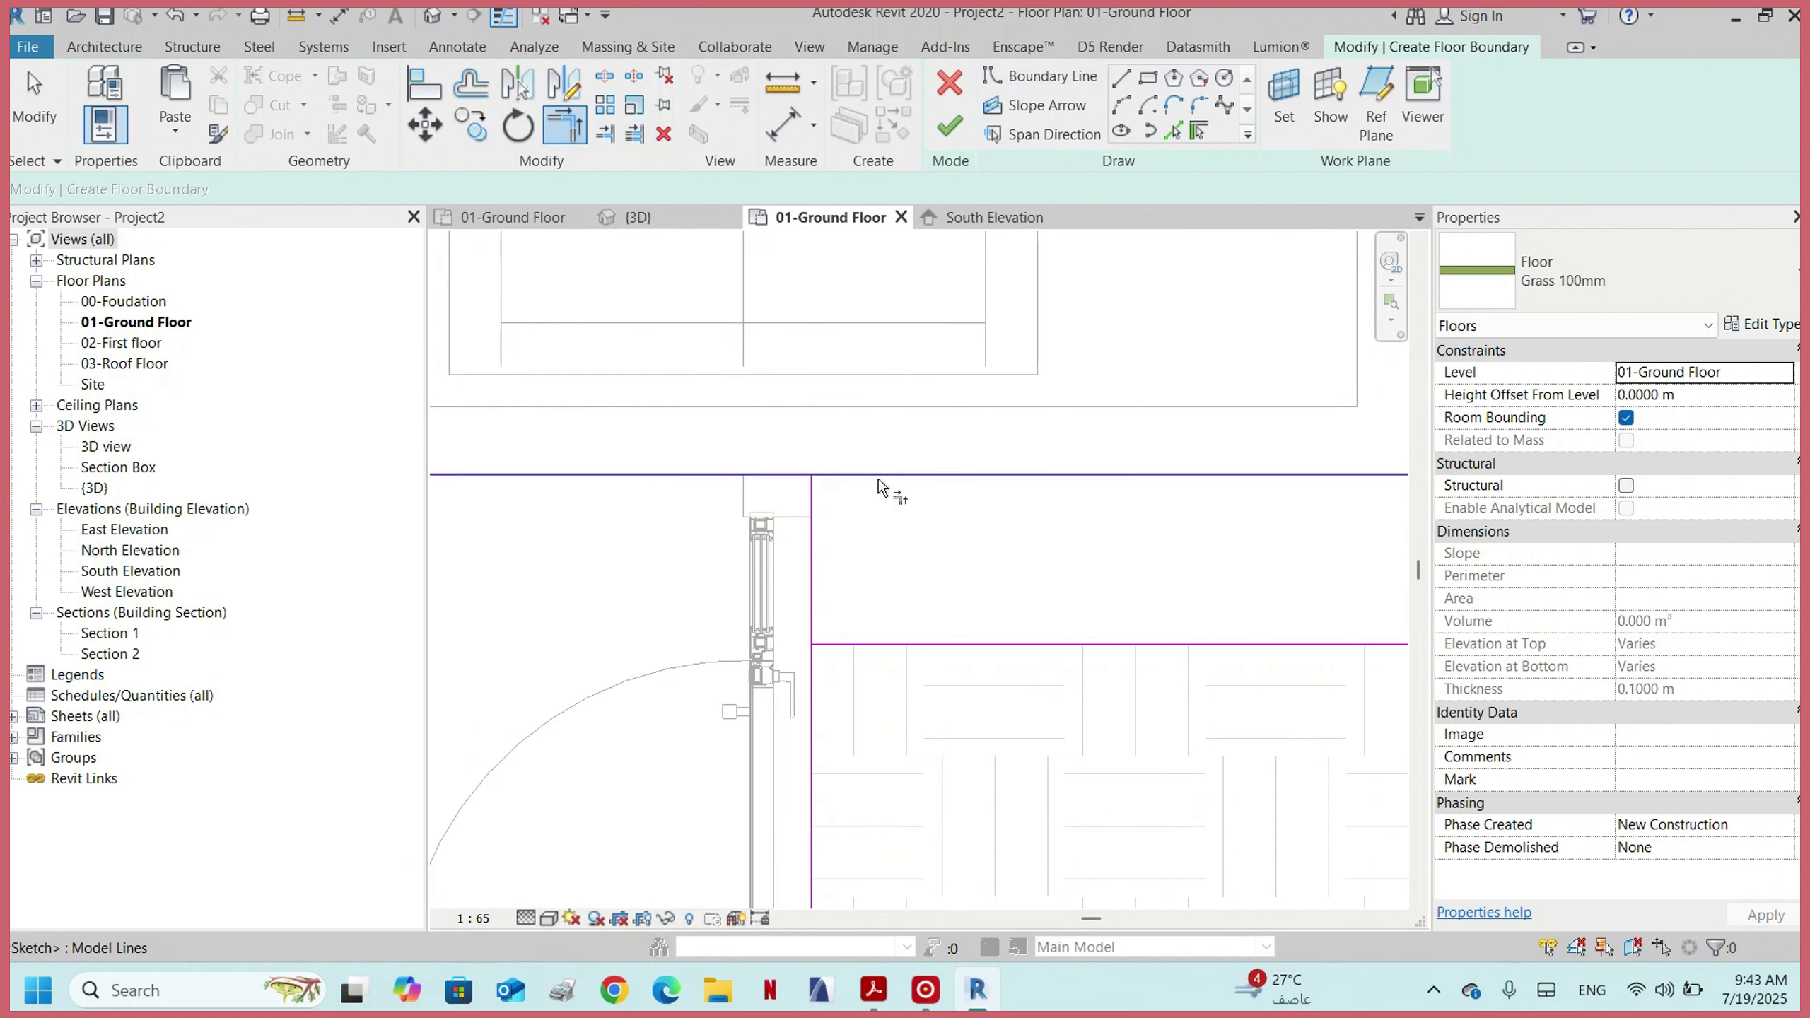
pyautogui.click(891, 475)
pyautogui.click(813, 495)
pyautogui.scroll(-4, 815, 496)
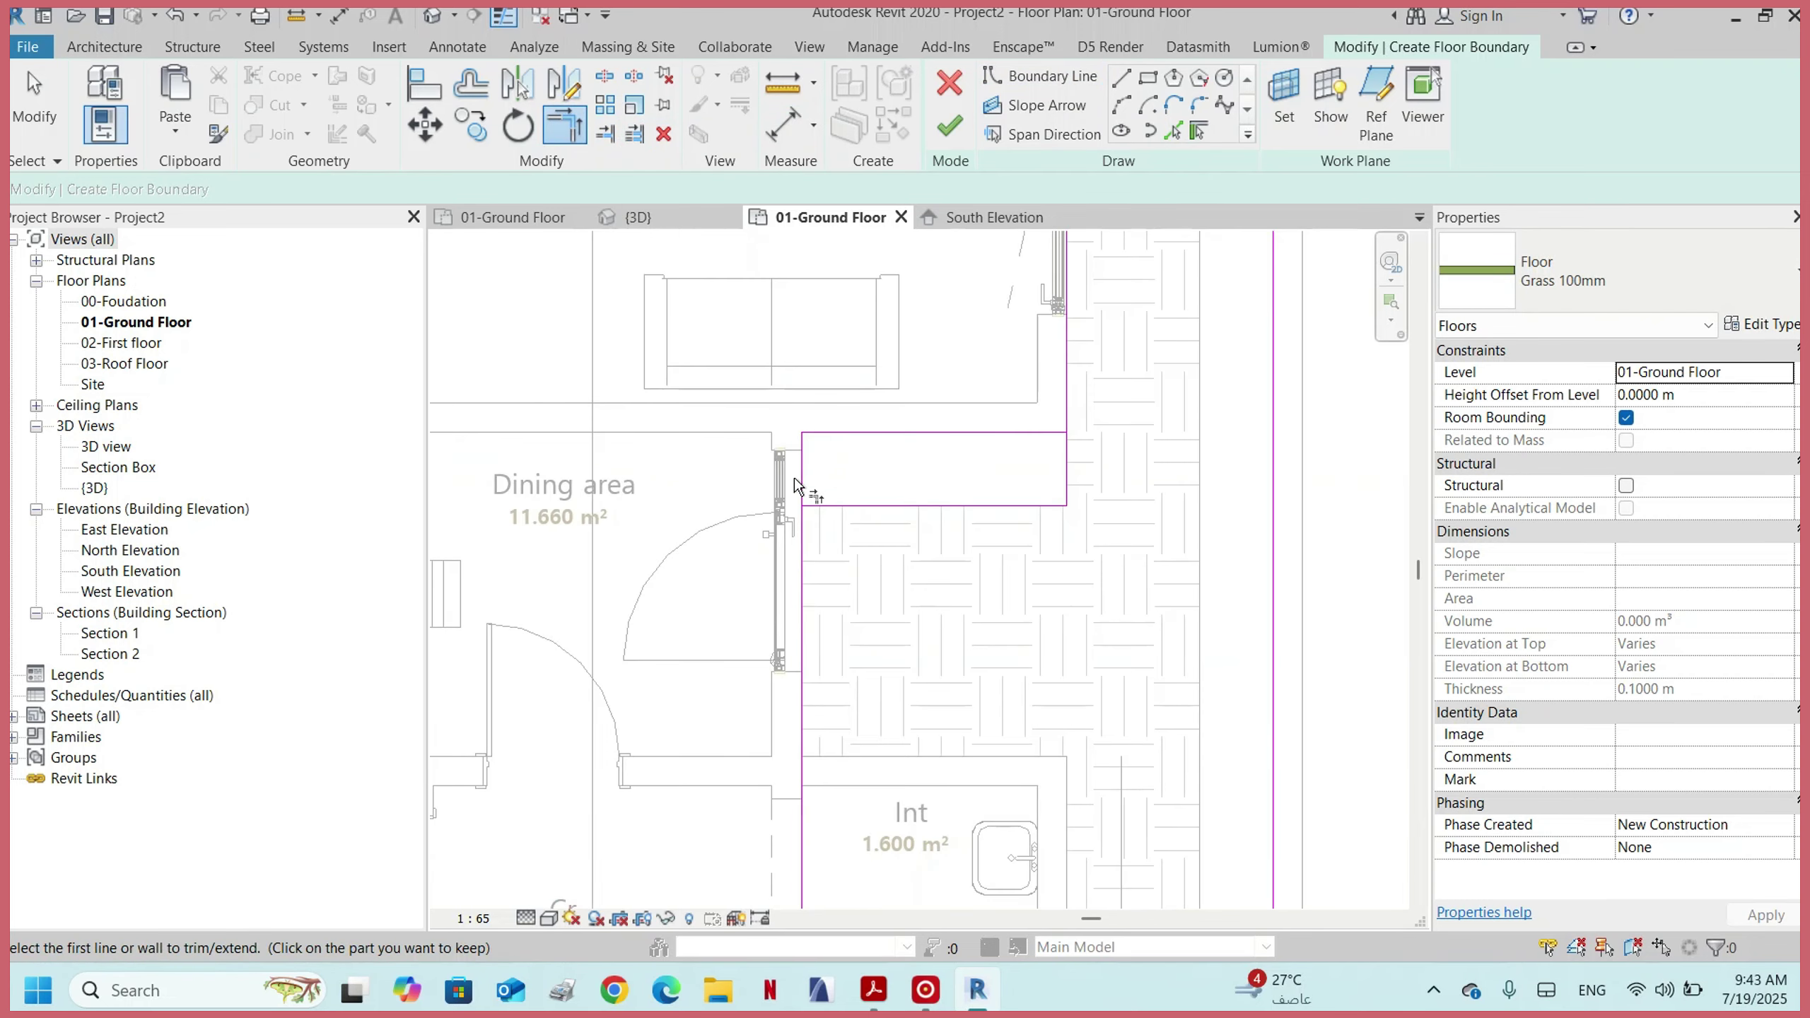
pyautogui.scroll(-1, 808, 504)
pyautogui.click(813, 507)
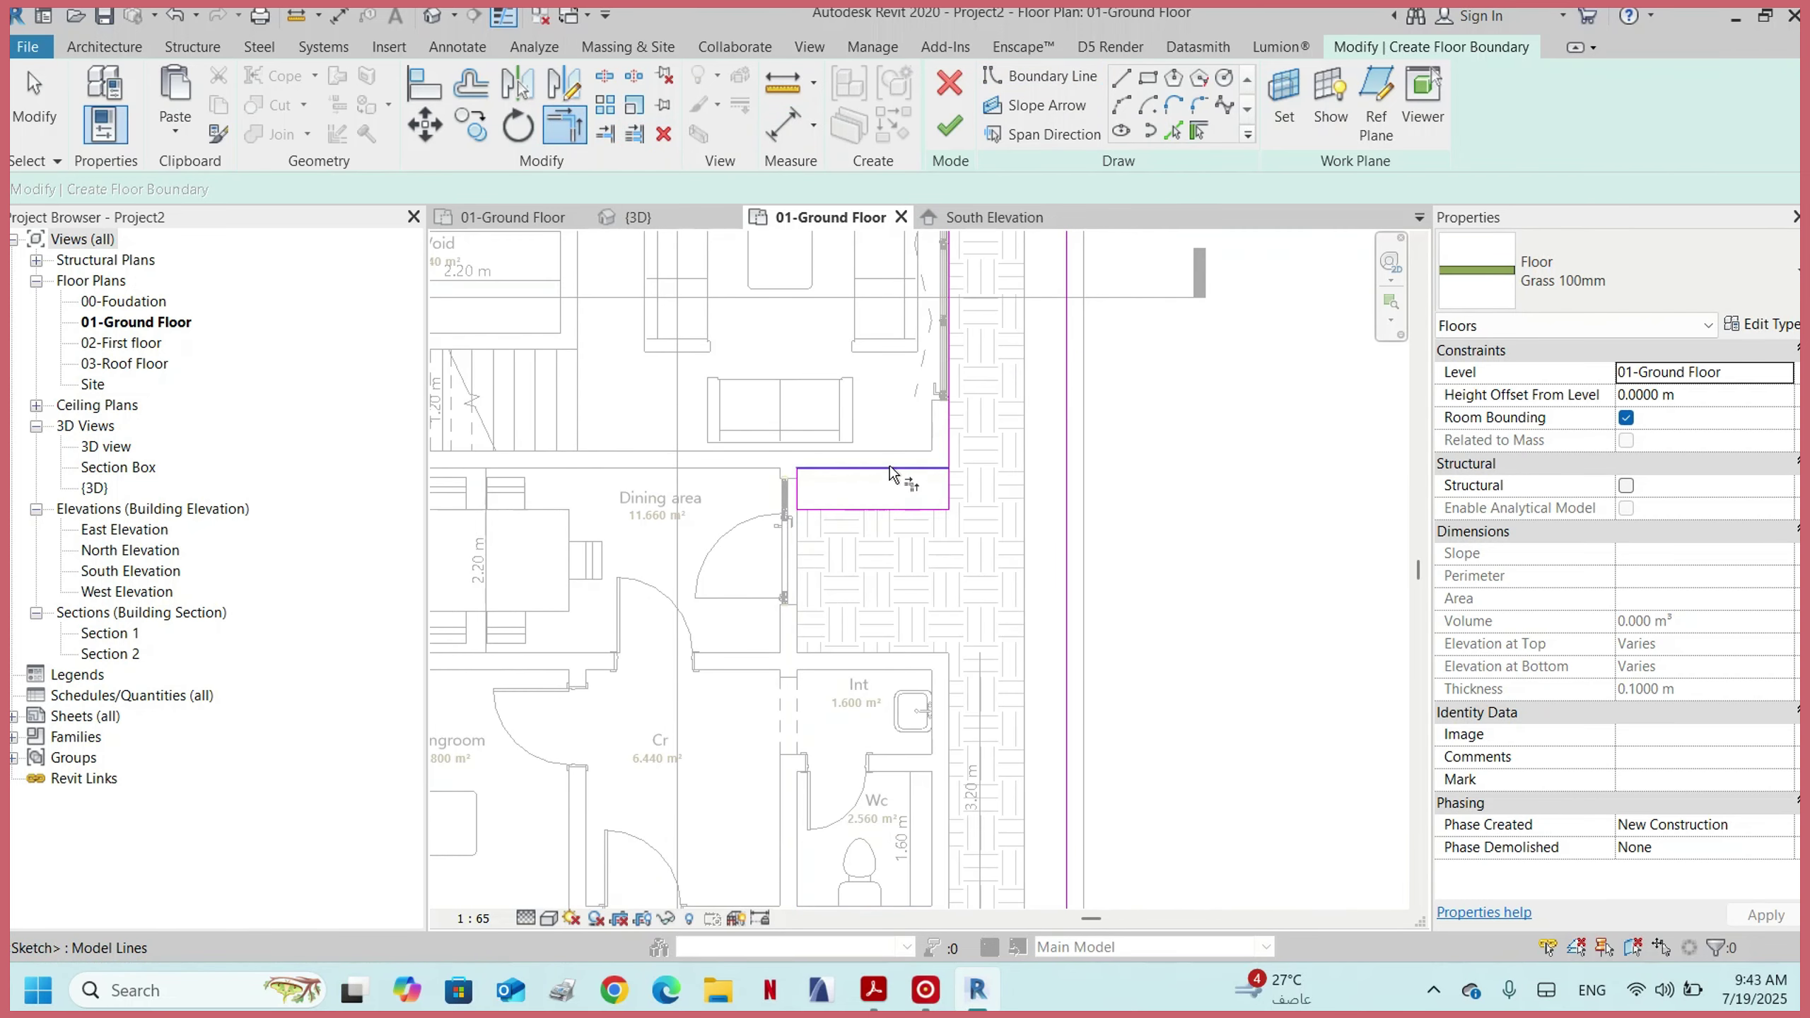
pyautogui.click(950, 491)
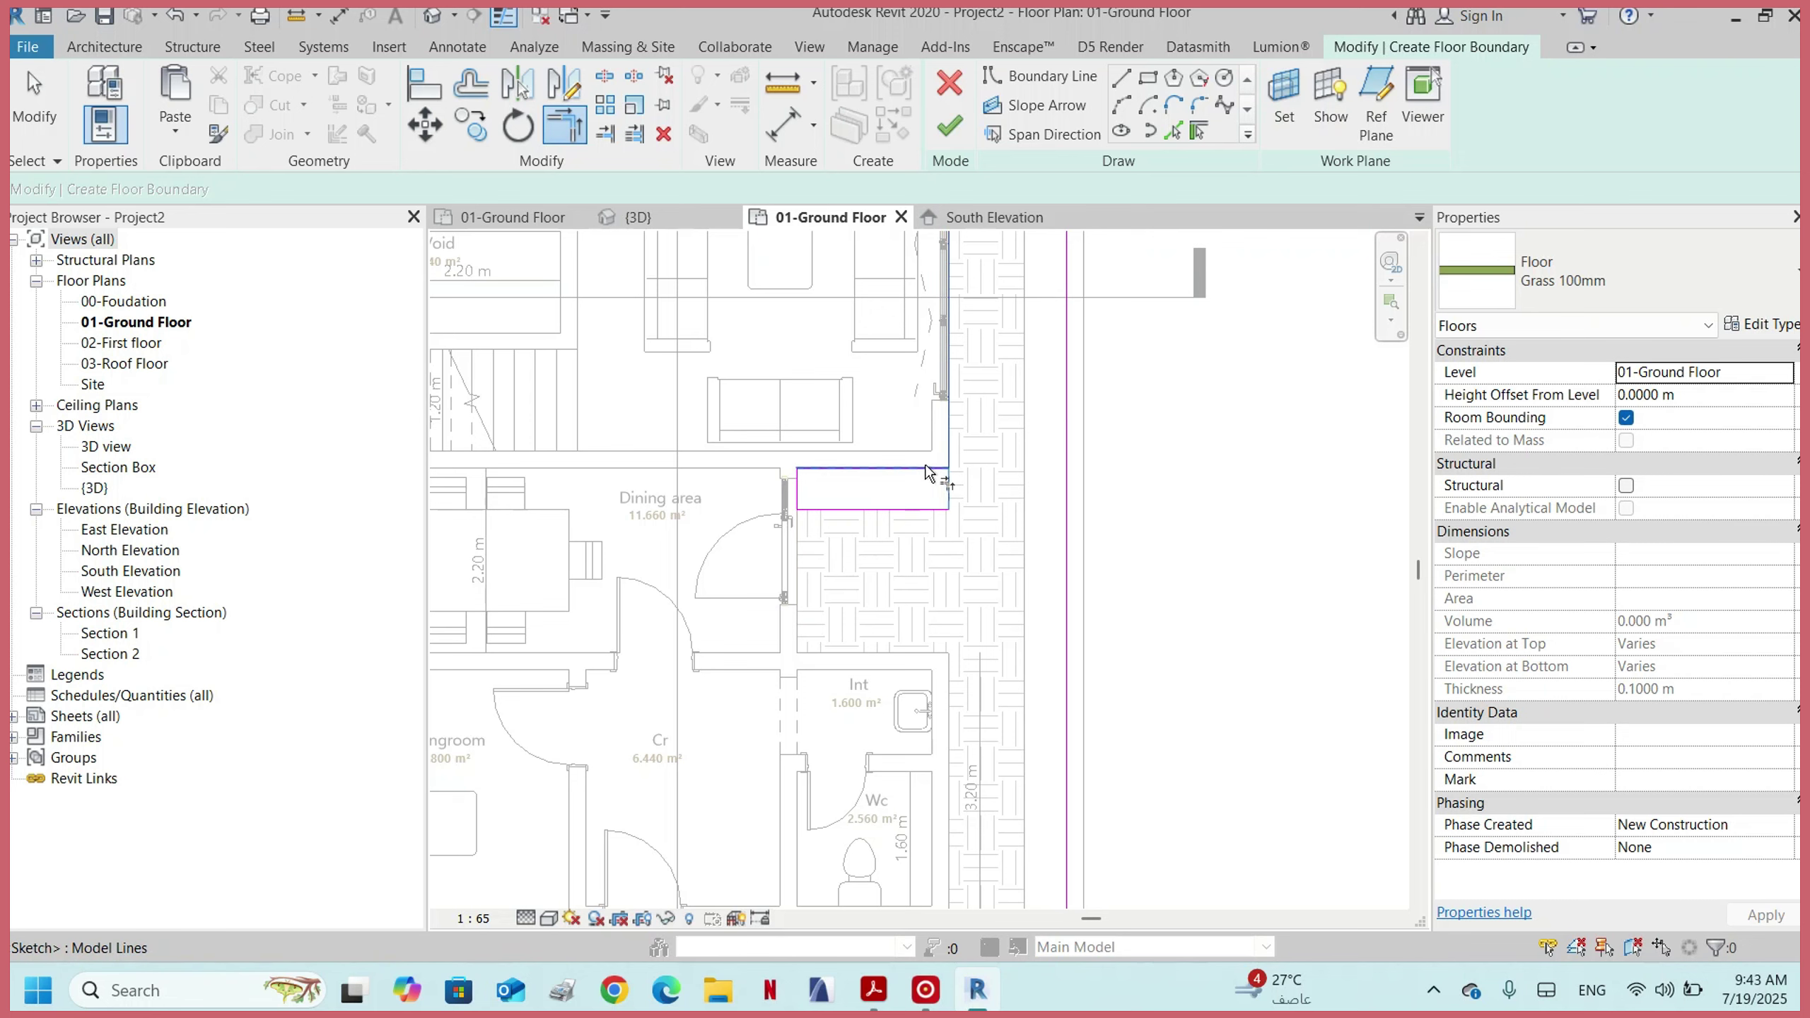
# - Delete the short end line of the kitchen-side grass strip and pick the side paving's outer edge as a boundary line
pyautogui.scroll(-5, 891, 606)
pyautogui.scroll(5, 934, 285)
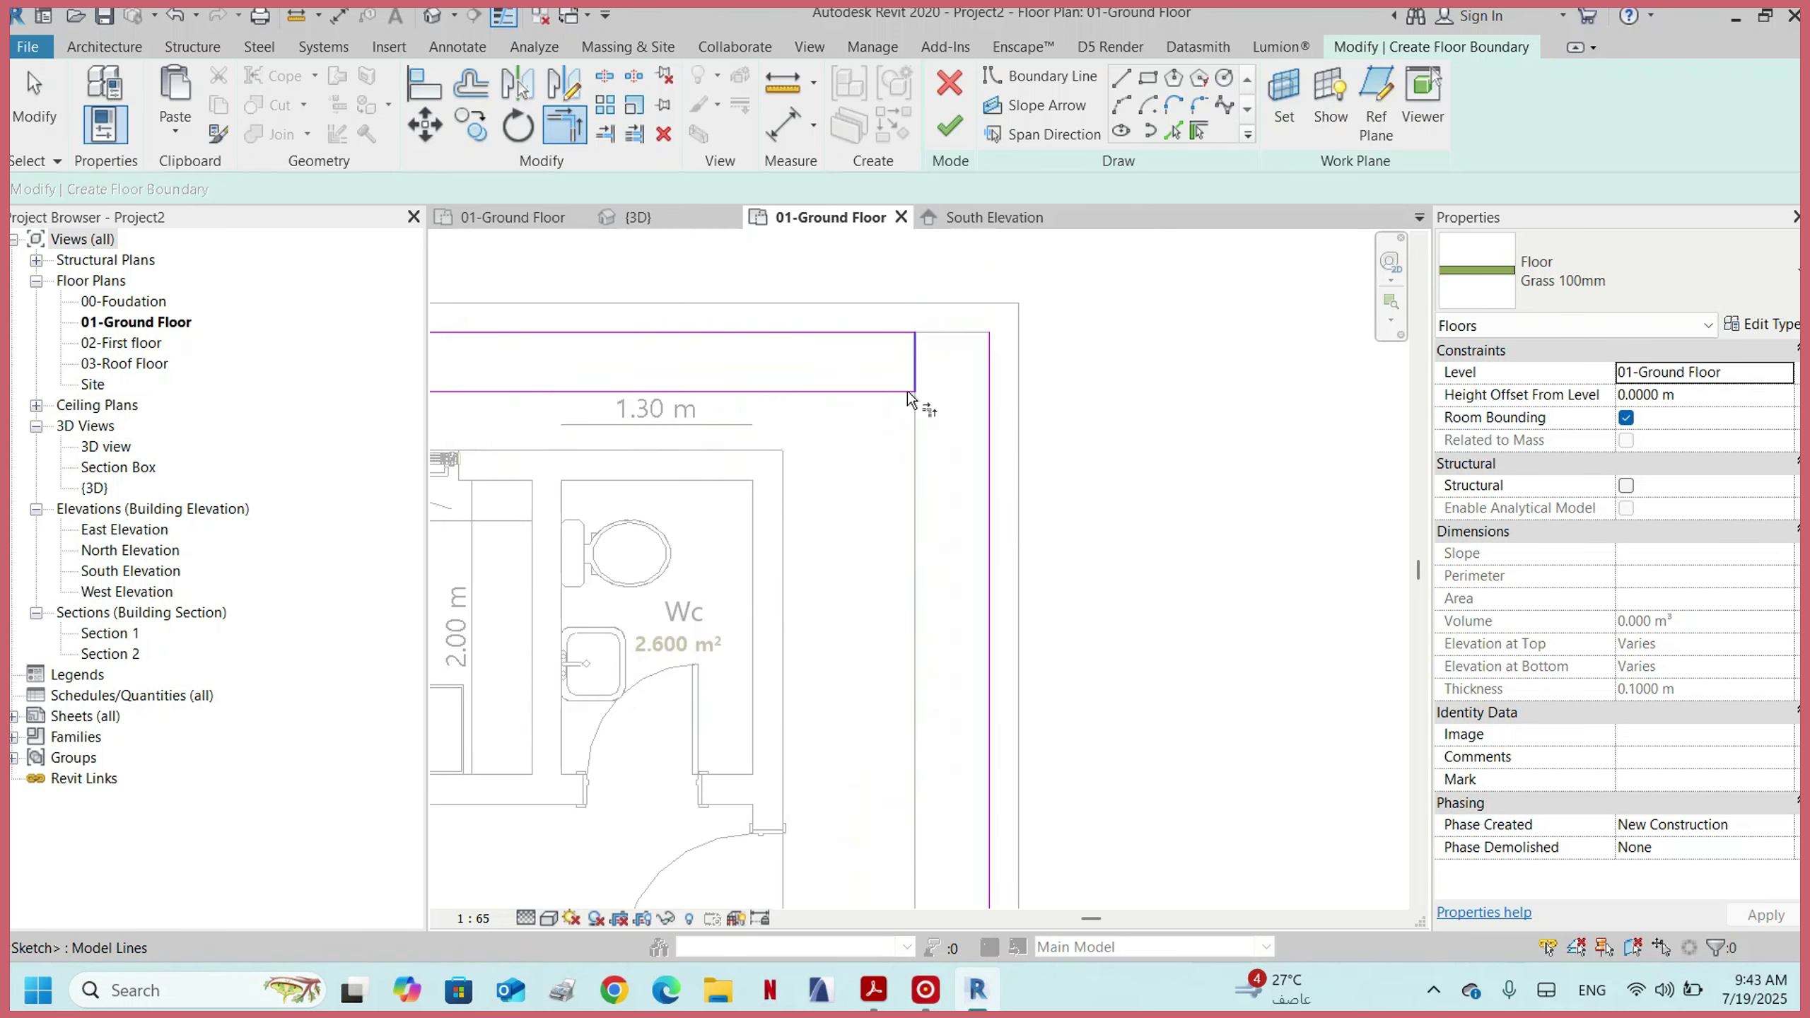
pyautogui.click(935, 391)
pyautogui.press('Escape')
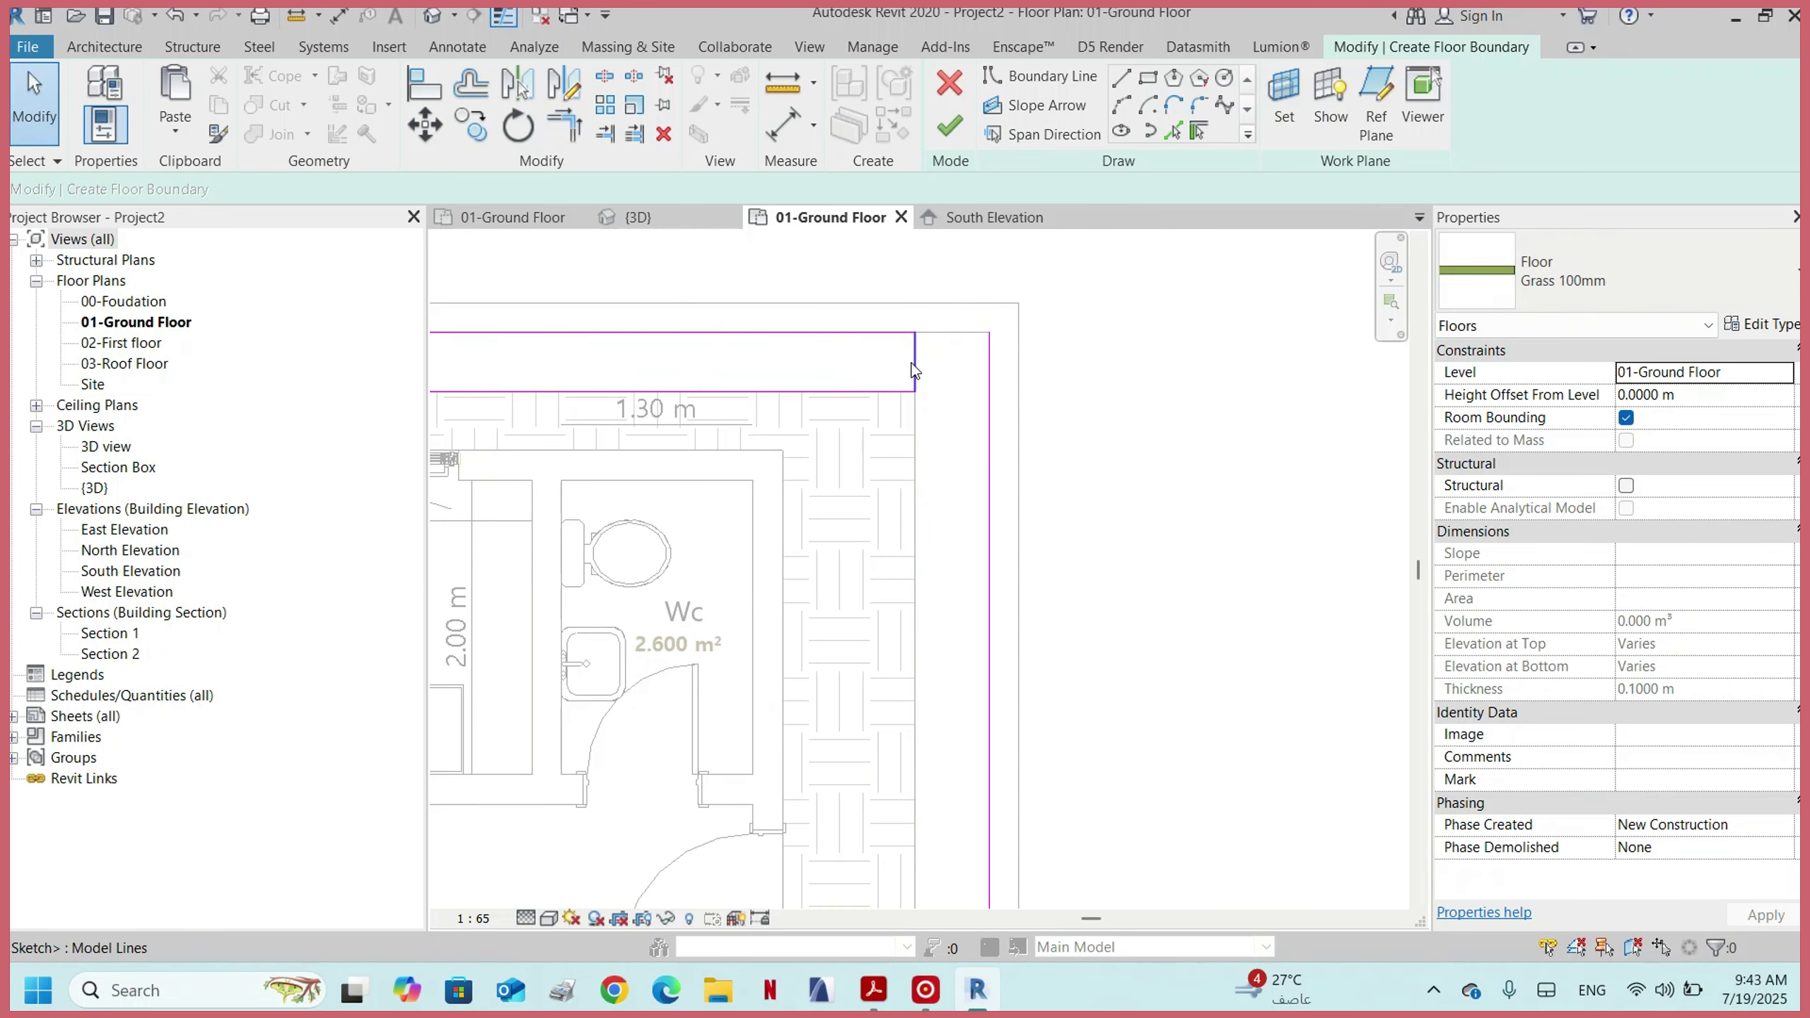
pyautogui.click(915, 367)
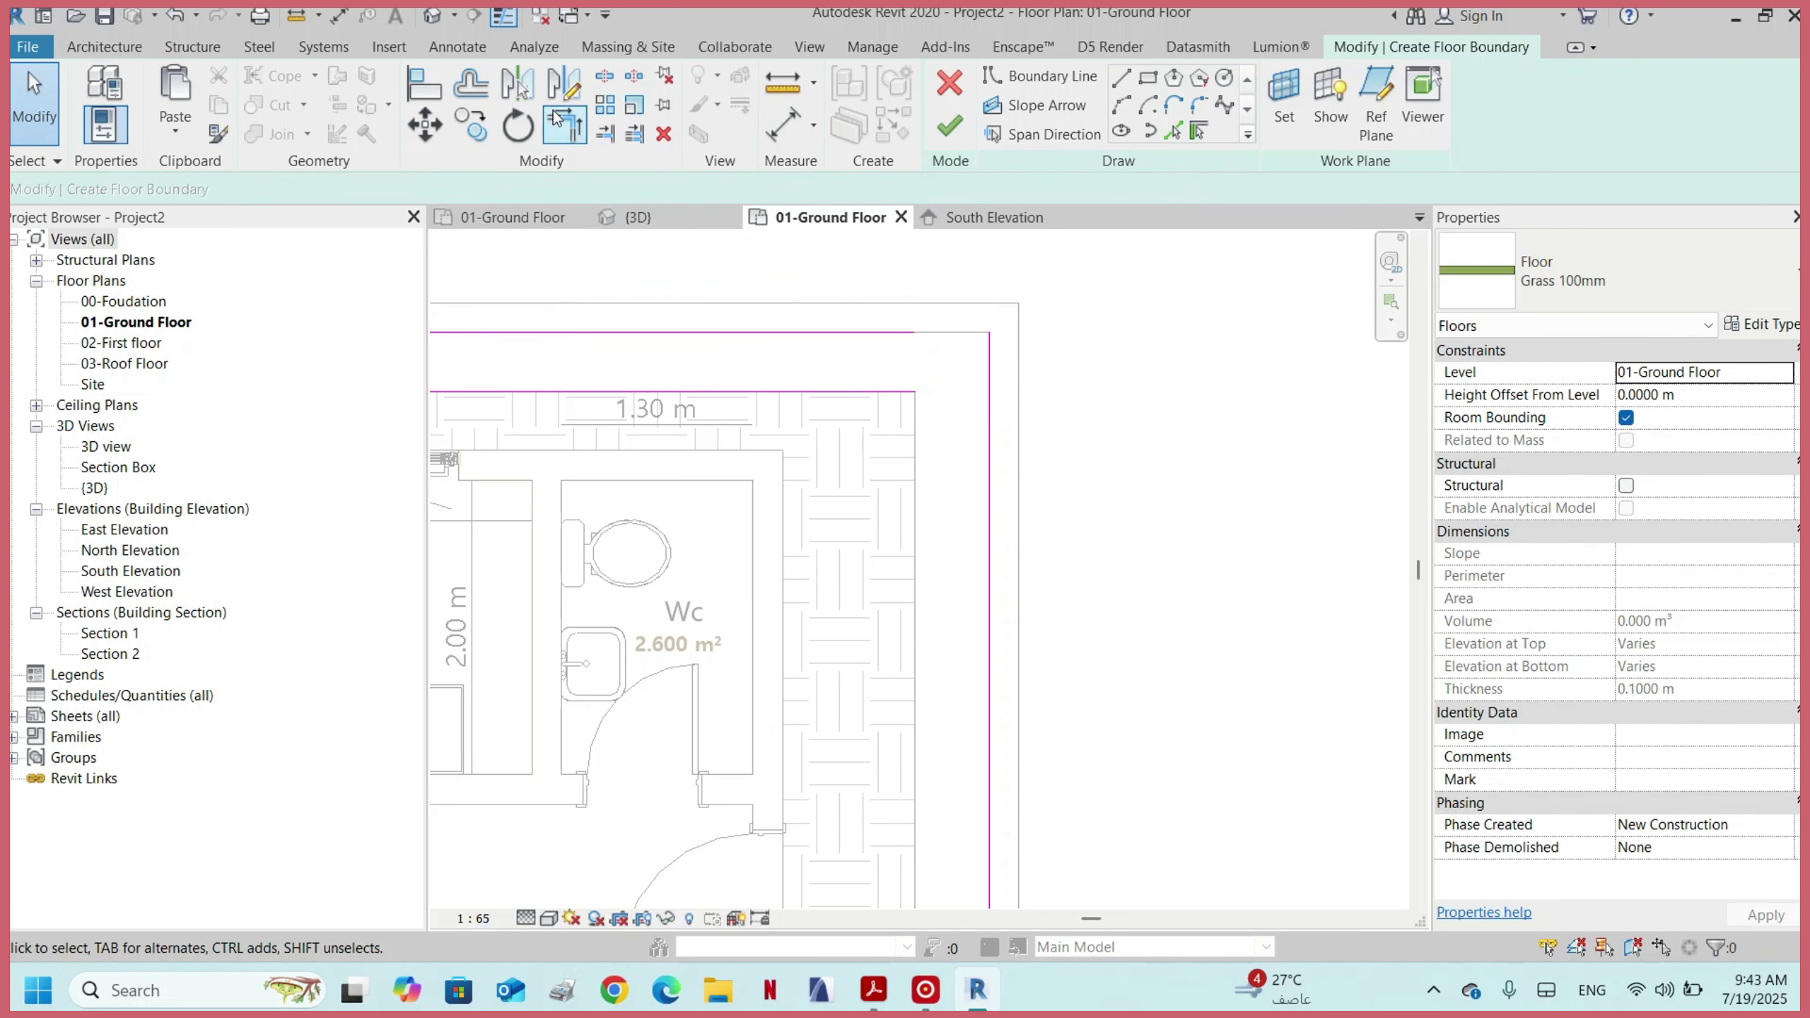
pyautogui.click(1171, 134)
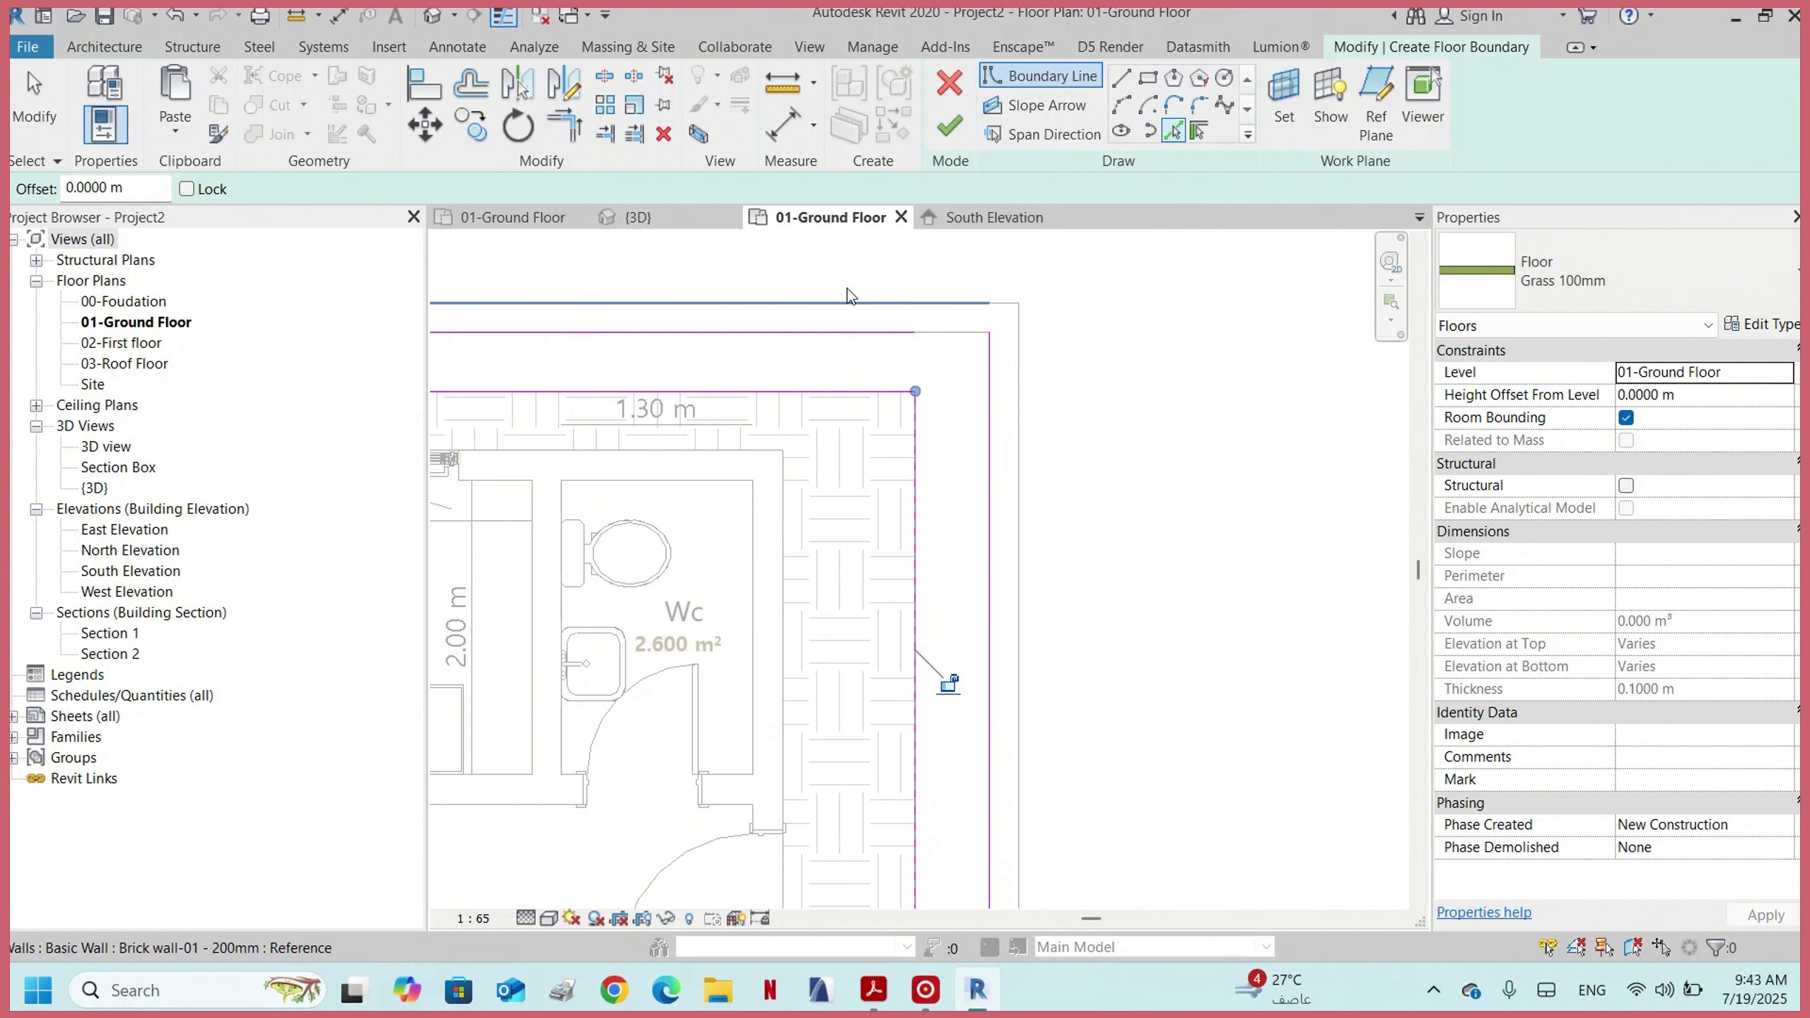
# - Trim the two outer grass boundary lines into a closed corner outside the Wc
pyautogui.press('t')
pyautogui.press('r')
pyautogui.click(900, 349)
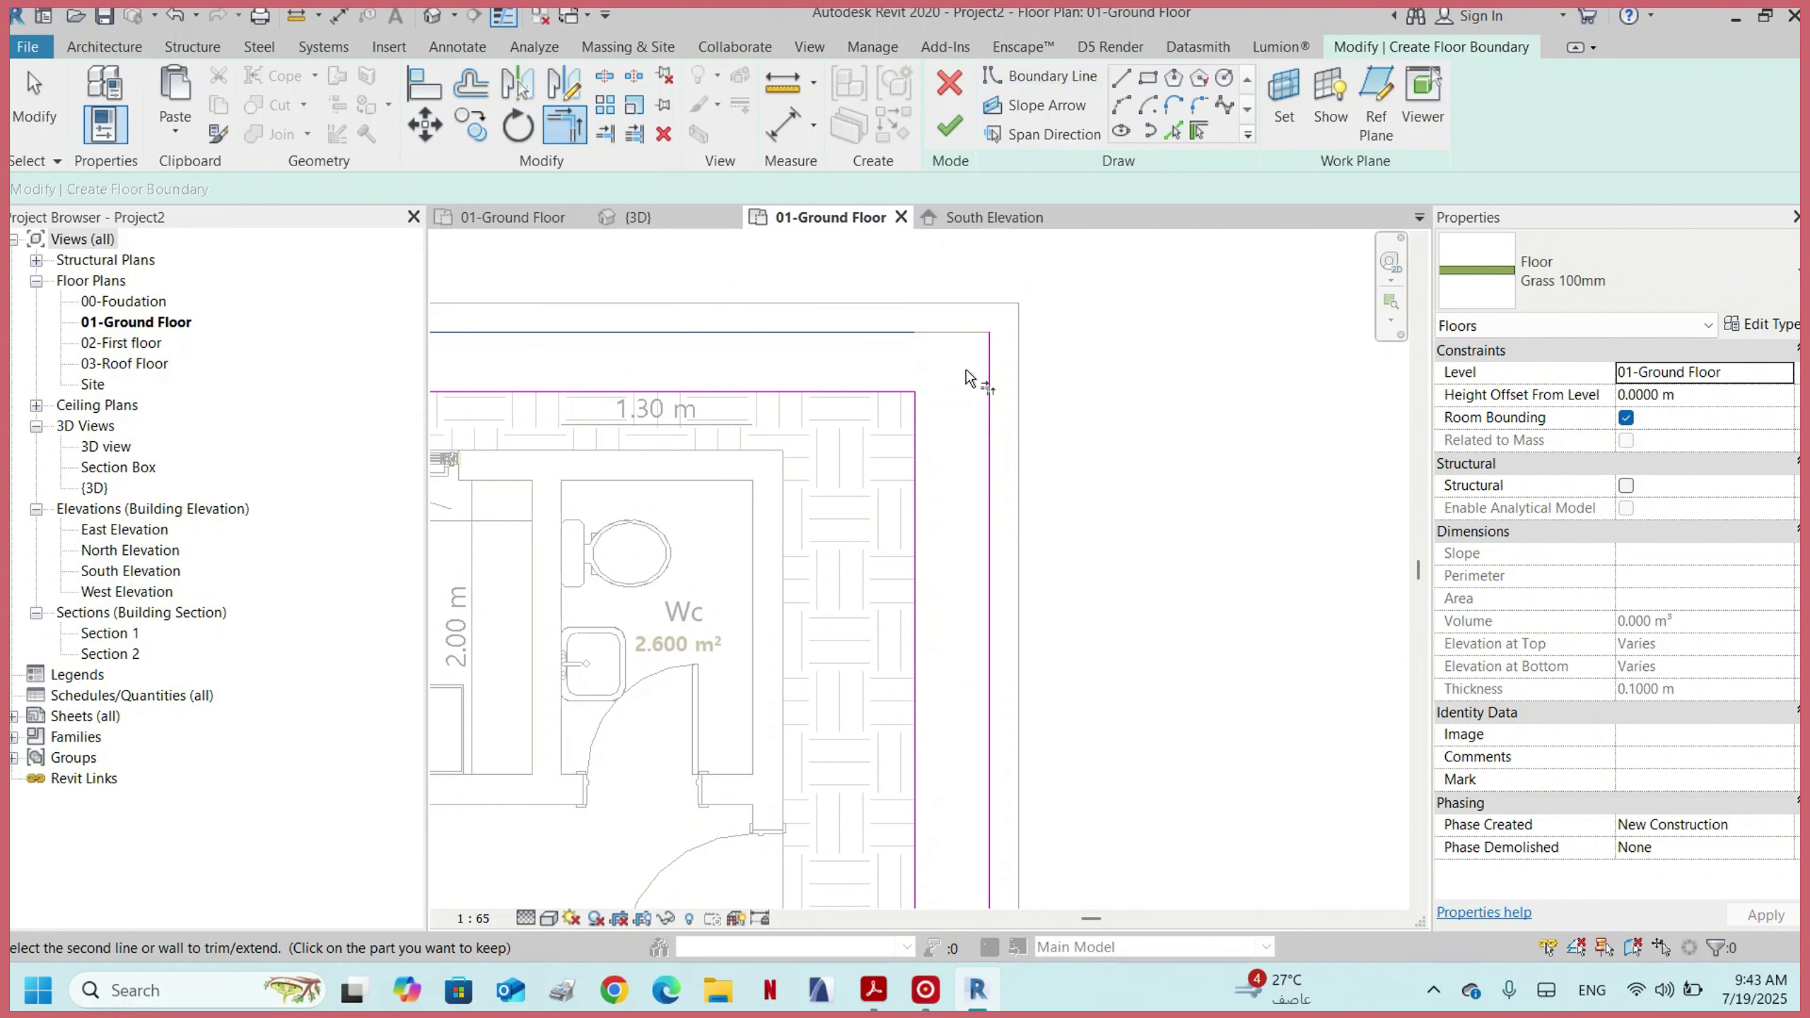
pyautogui.click(981, 385)
pyautogui.click(925, 331)
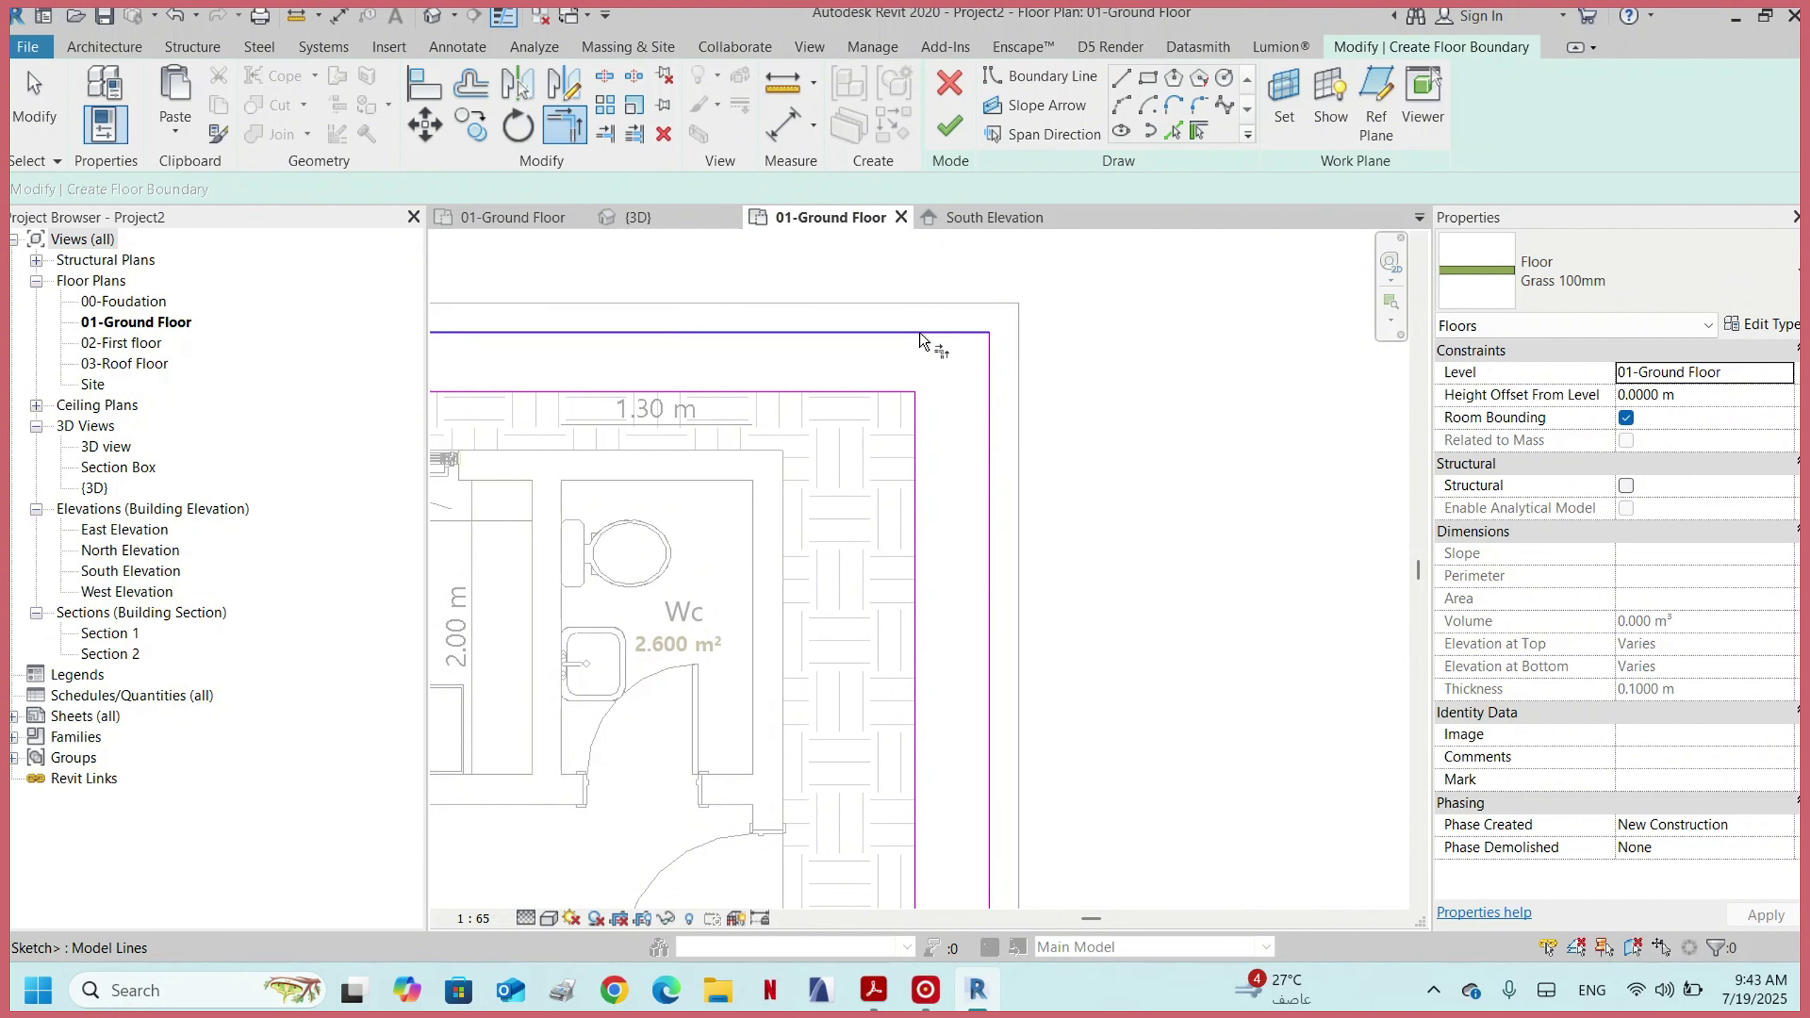
# - Trim the front boundary line to the side paving edge beside the gate and finish the grass floor sketch
pyautogui.scroll(-5, 925, 499)
pyautogui.scroll(6, 986, 757)
pyautogui.scroll(-3, 1091, 595)
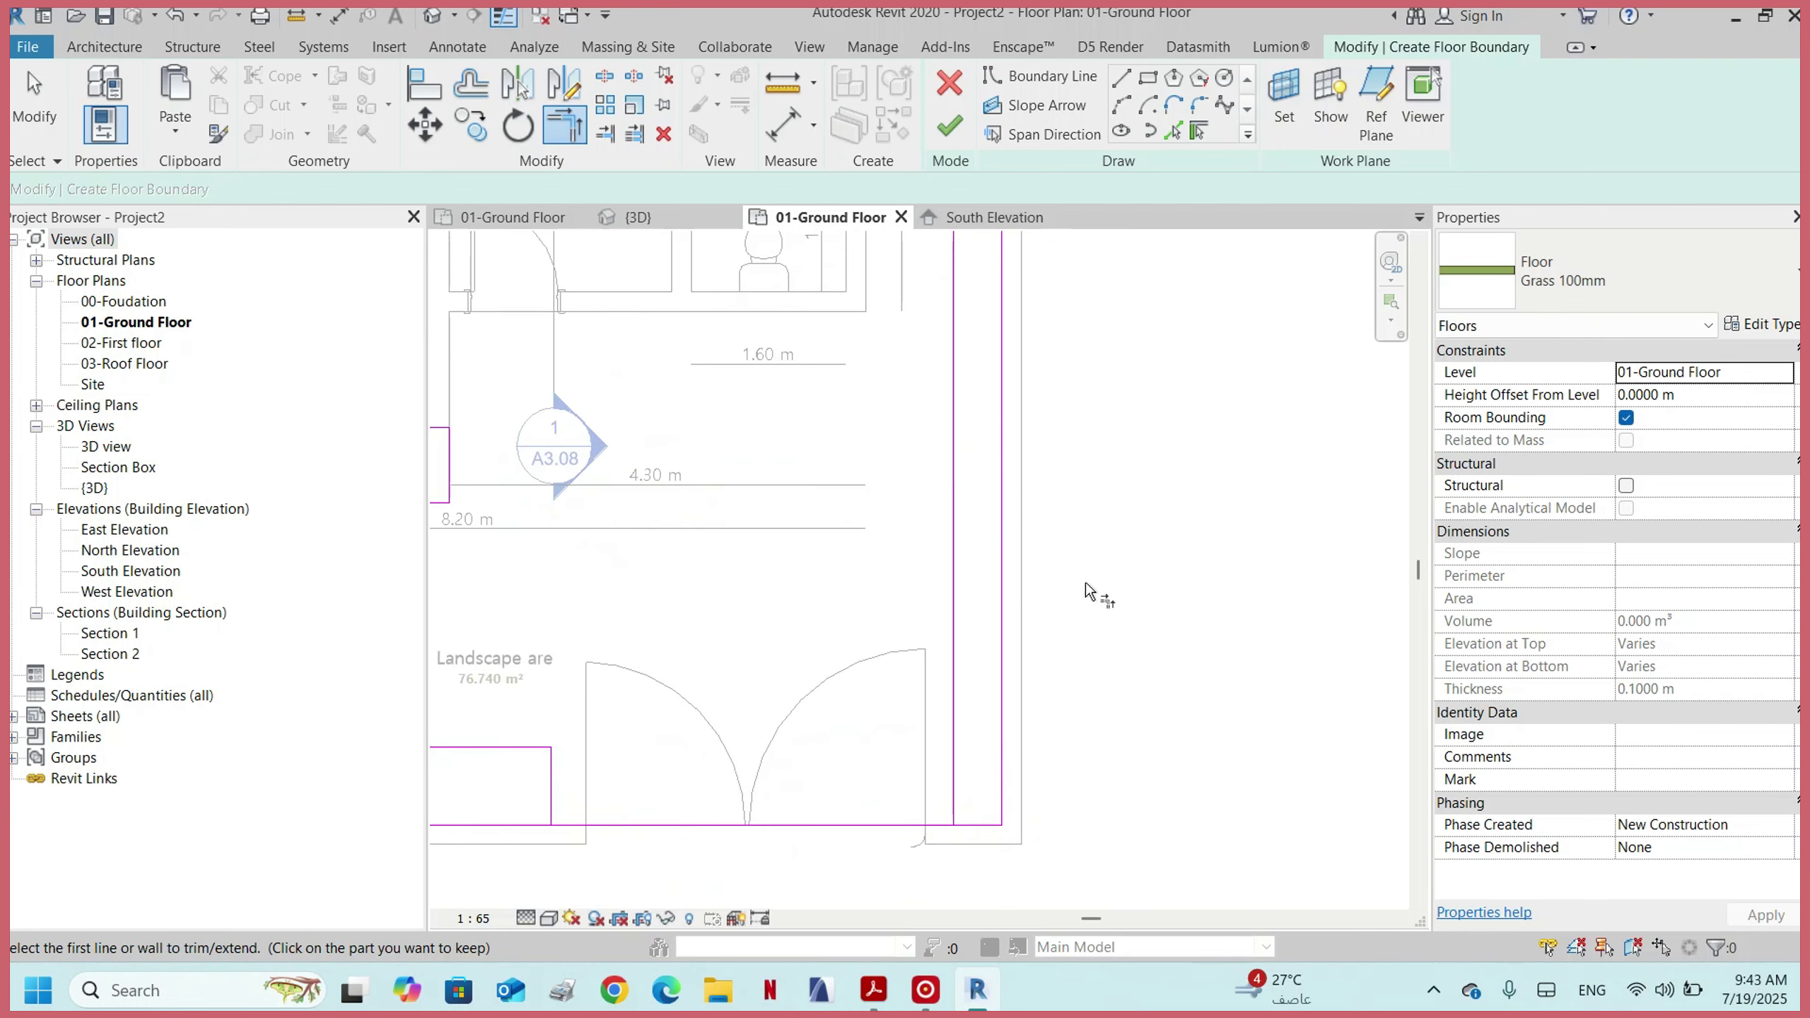
pyautogui.scroll(2, 925, 748)
pyautogui.click(888, 711)
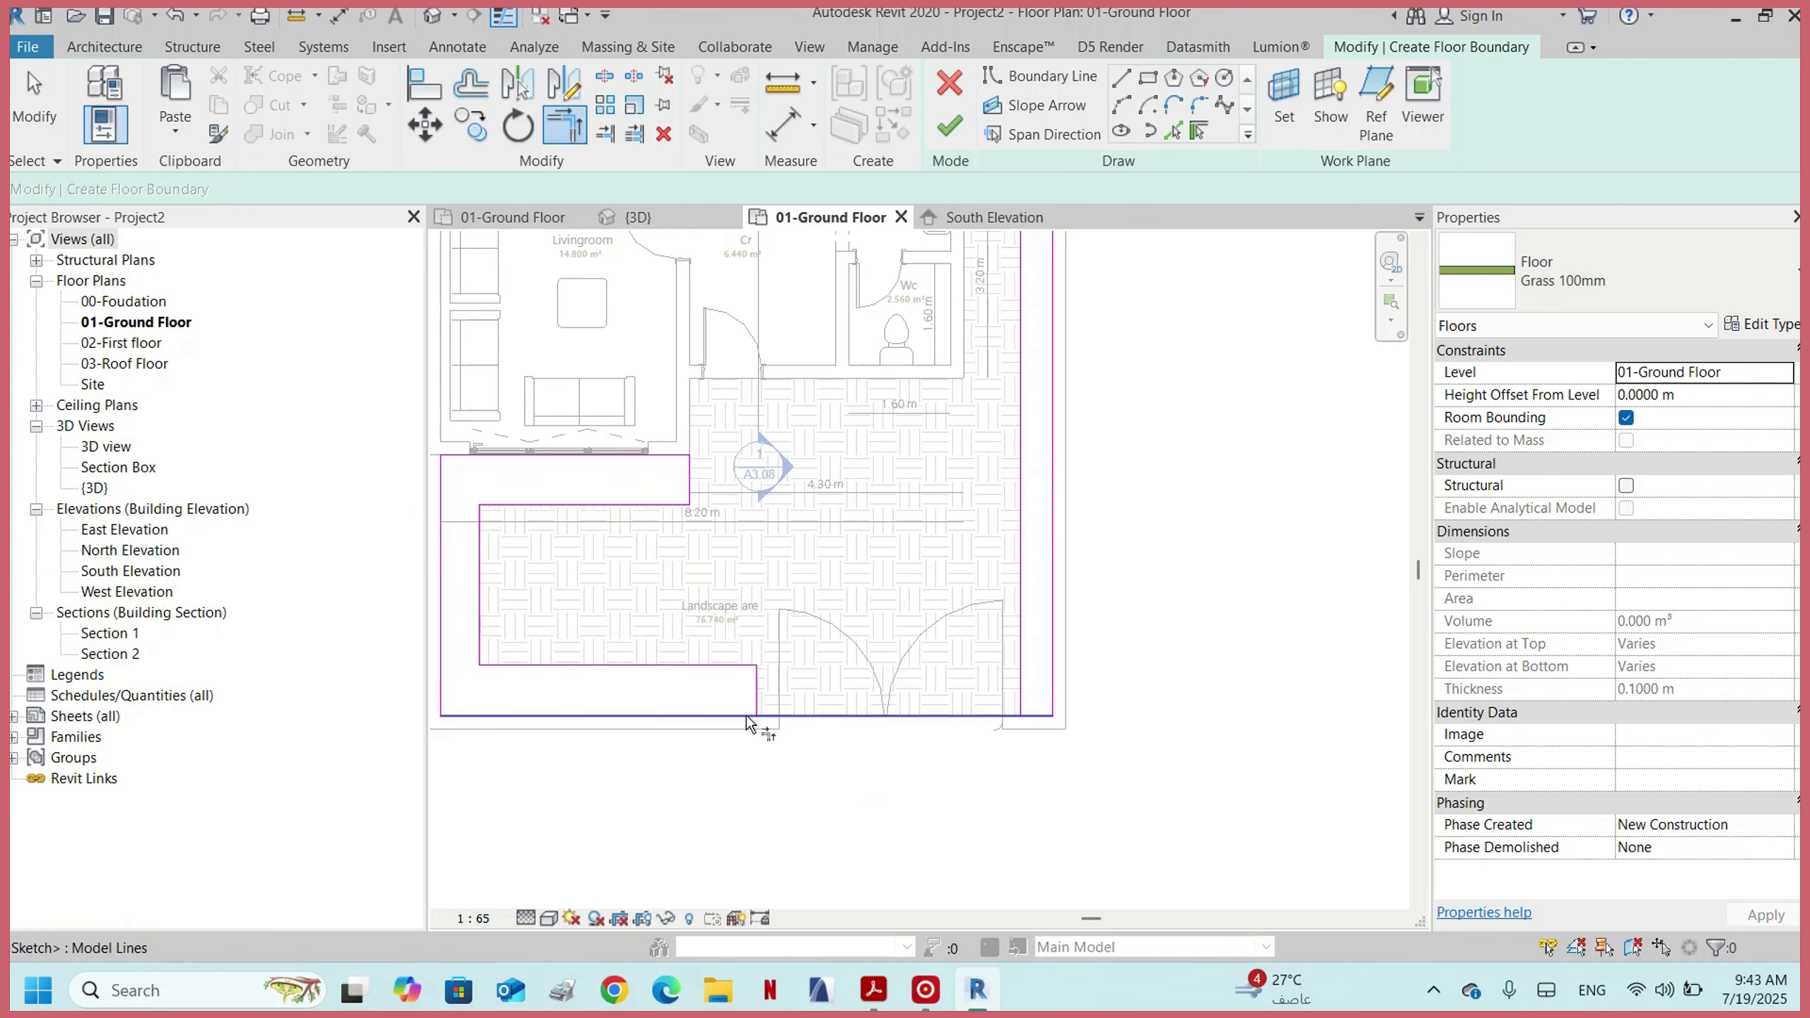
pyautogui.scroll(3, 1043, 727)
pyautogui.click(1008, 671)
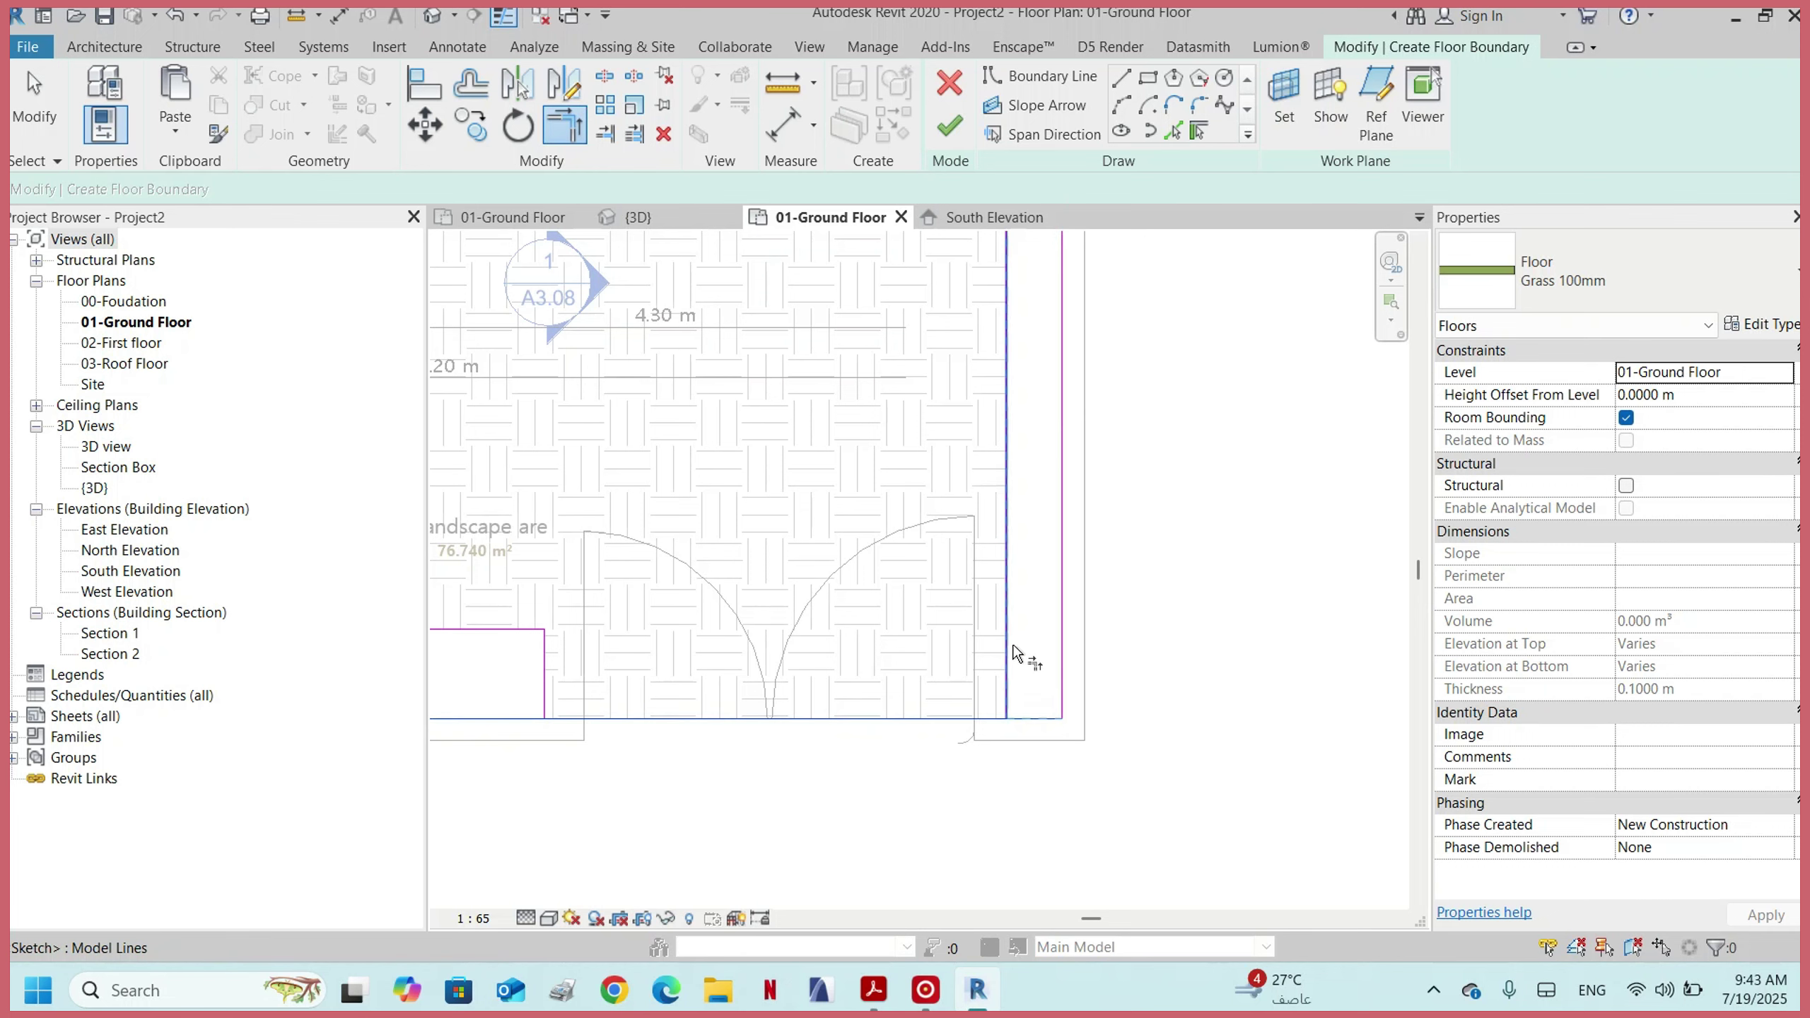
pyautogui.scroll(-4, 1012, 663)
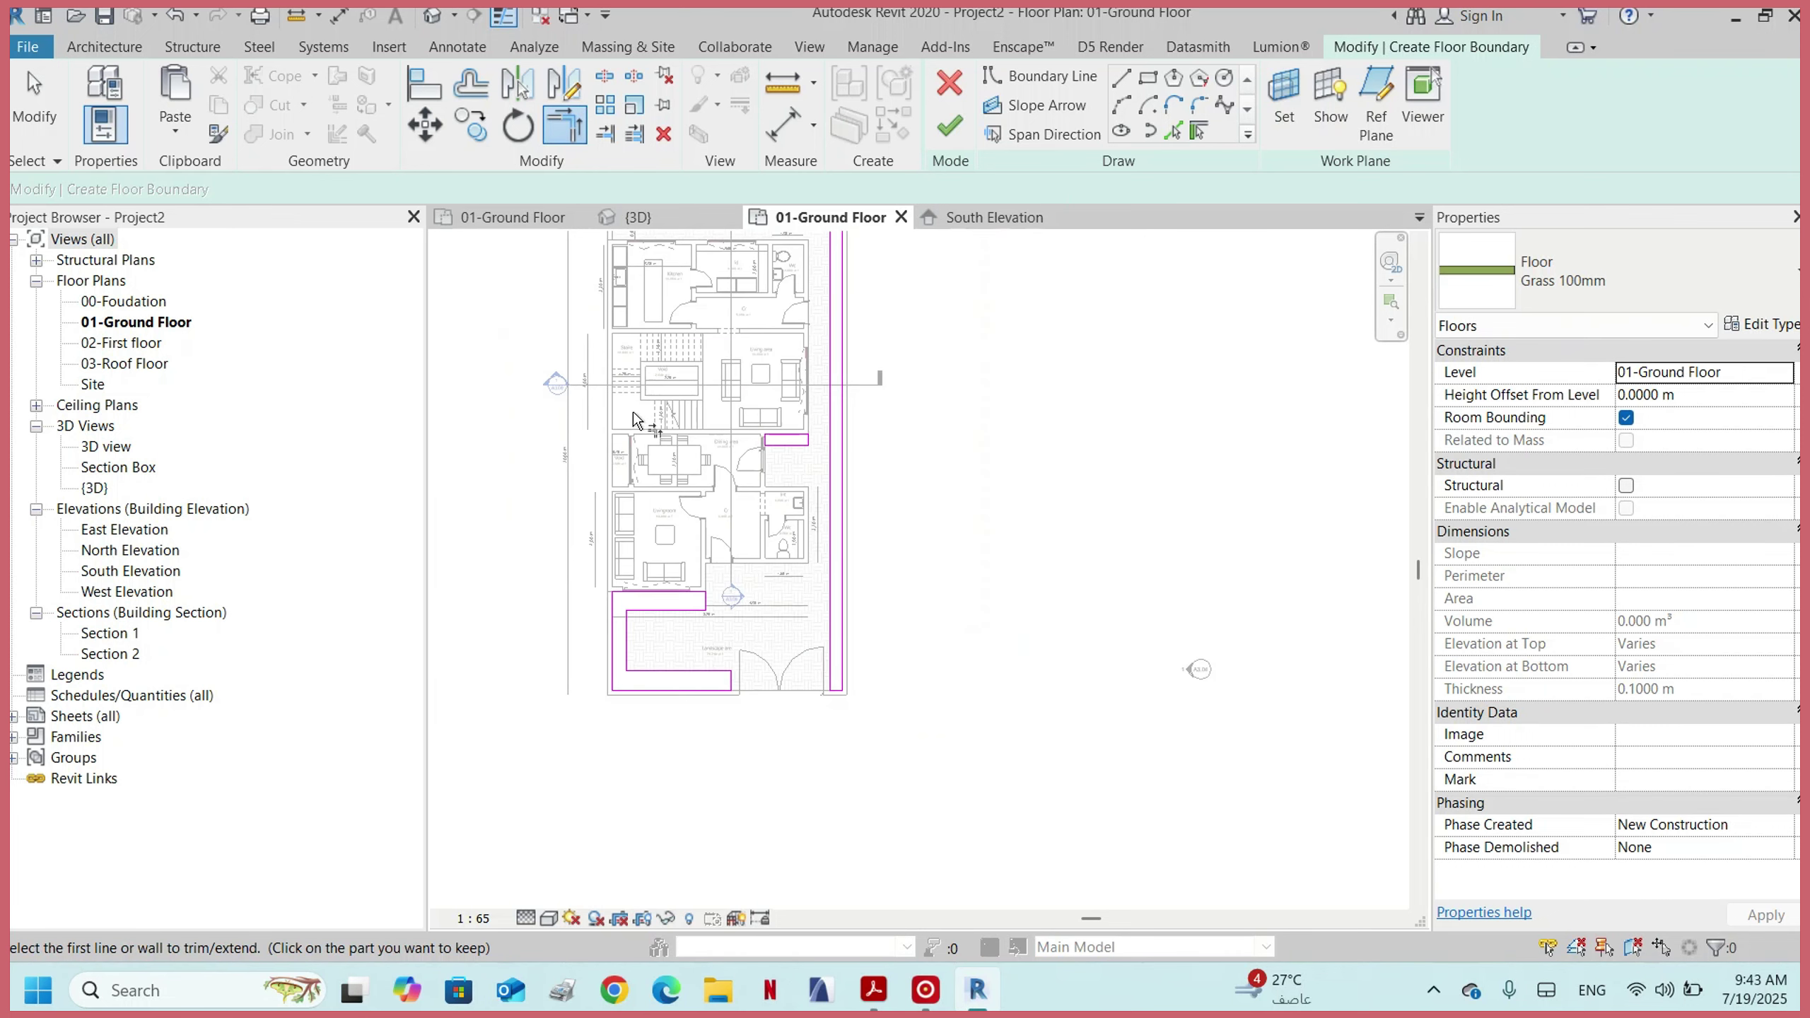
pyautogui.moveTo(563, 476); pyautogui.dragTo(590, 573, button='middle')
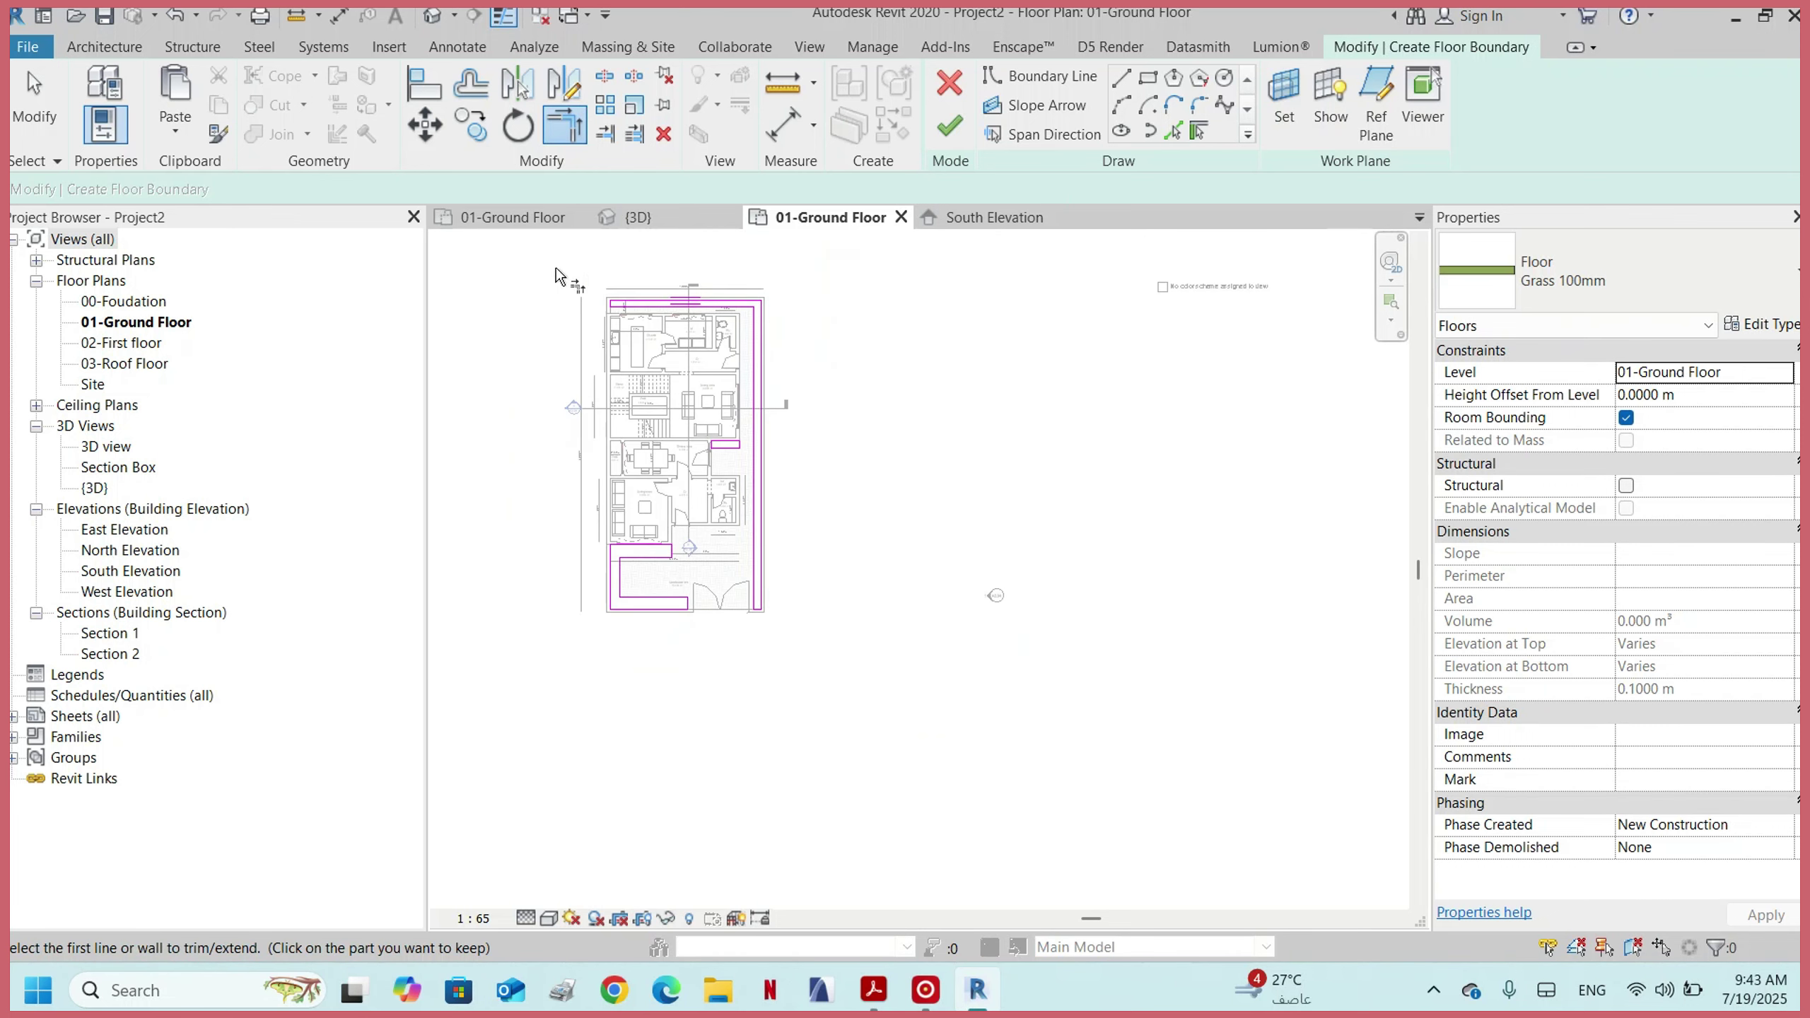
pyautogui.click(935, 137)
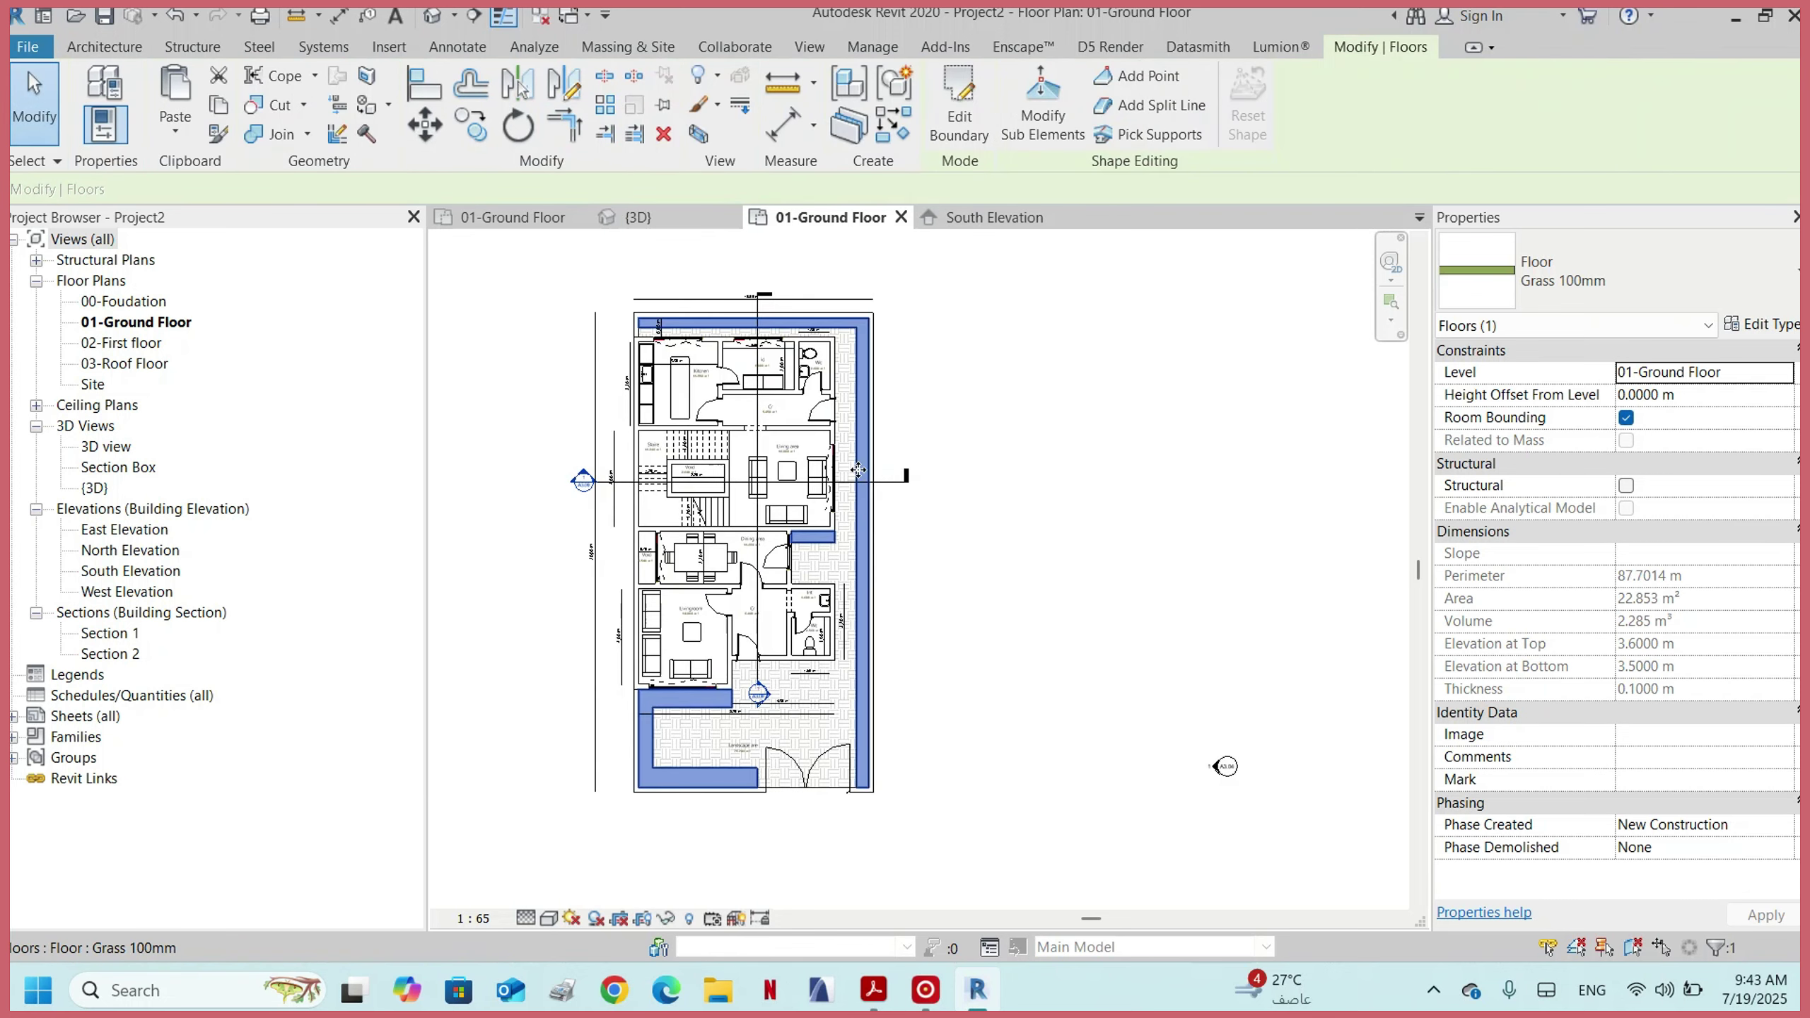
pyautogui.click(956, 338)
# - Set the Grass 100mm floor type's coarse scale fill pattern to Solid fill and its fill color to RGB 128-128-000
pyautogui.scroll(3, 890, 327)
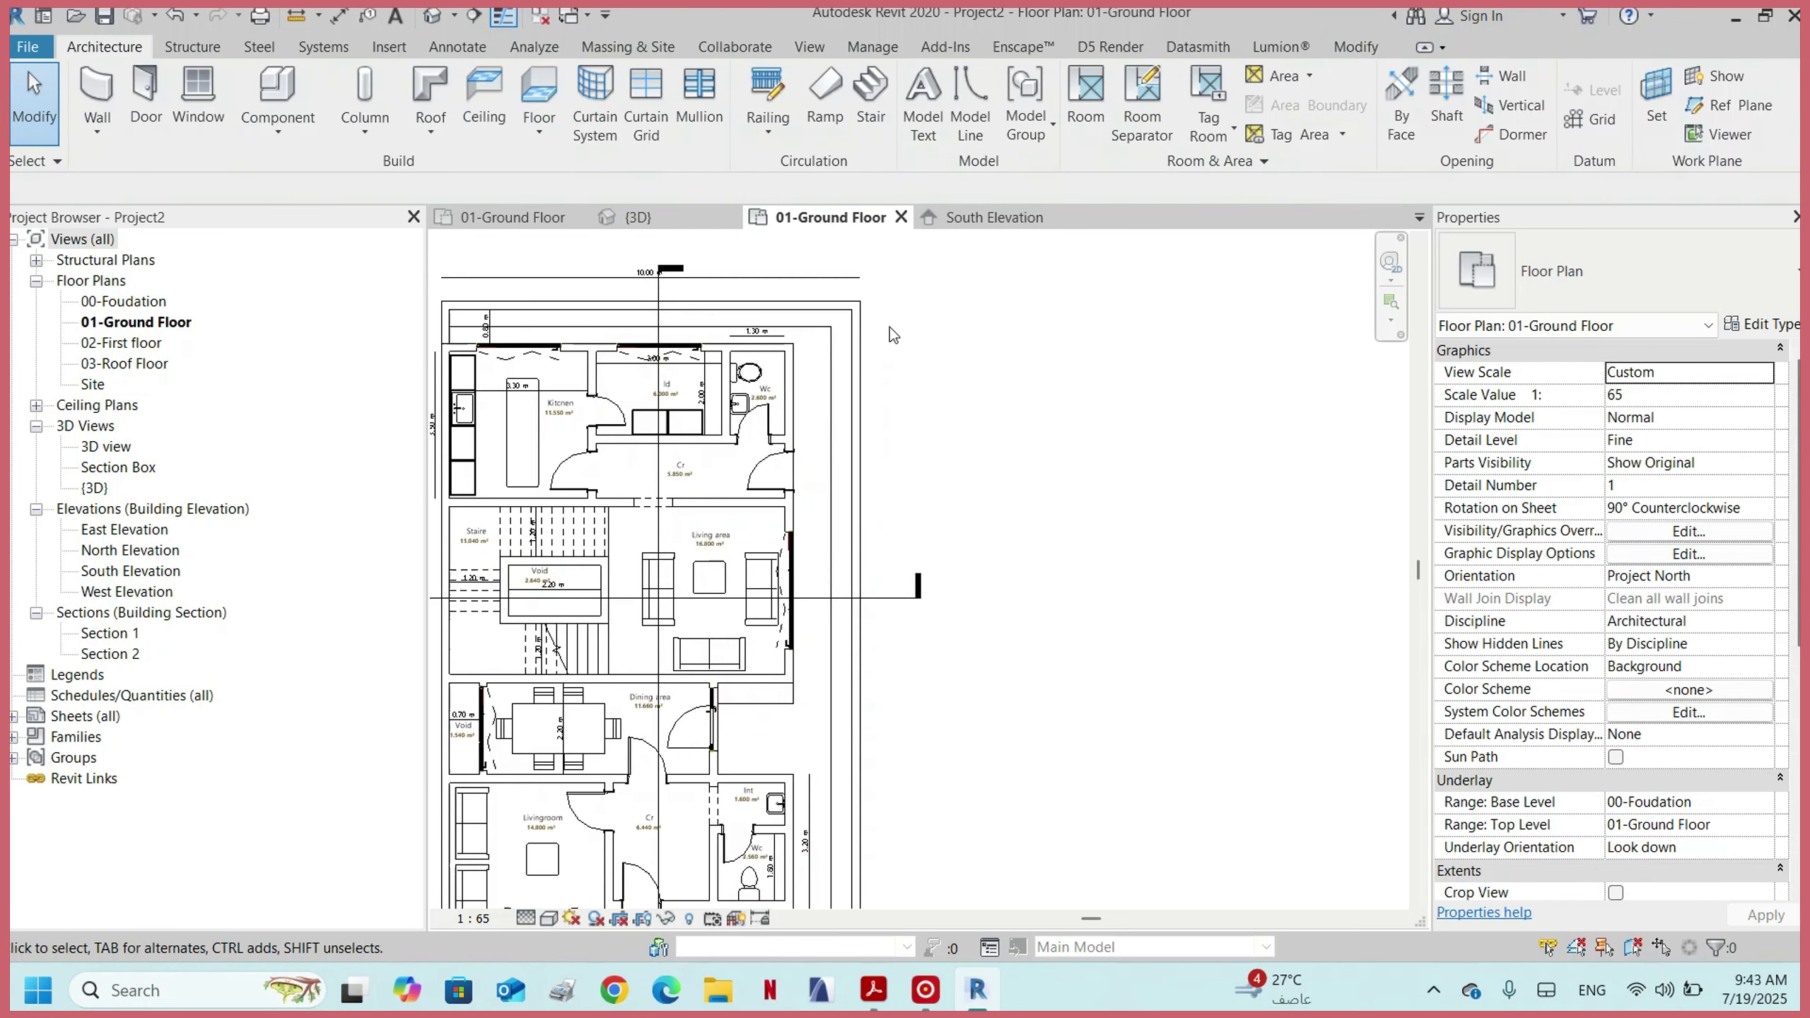
pyautogui.click(850, 332)
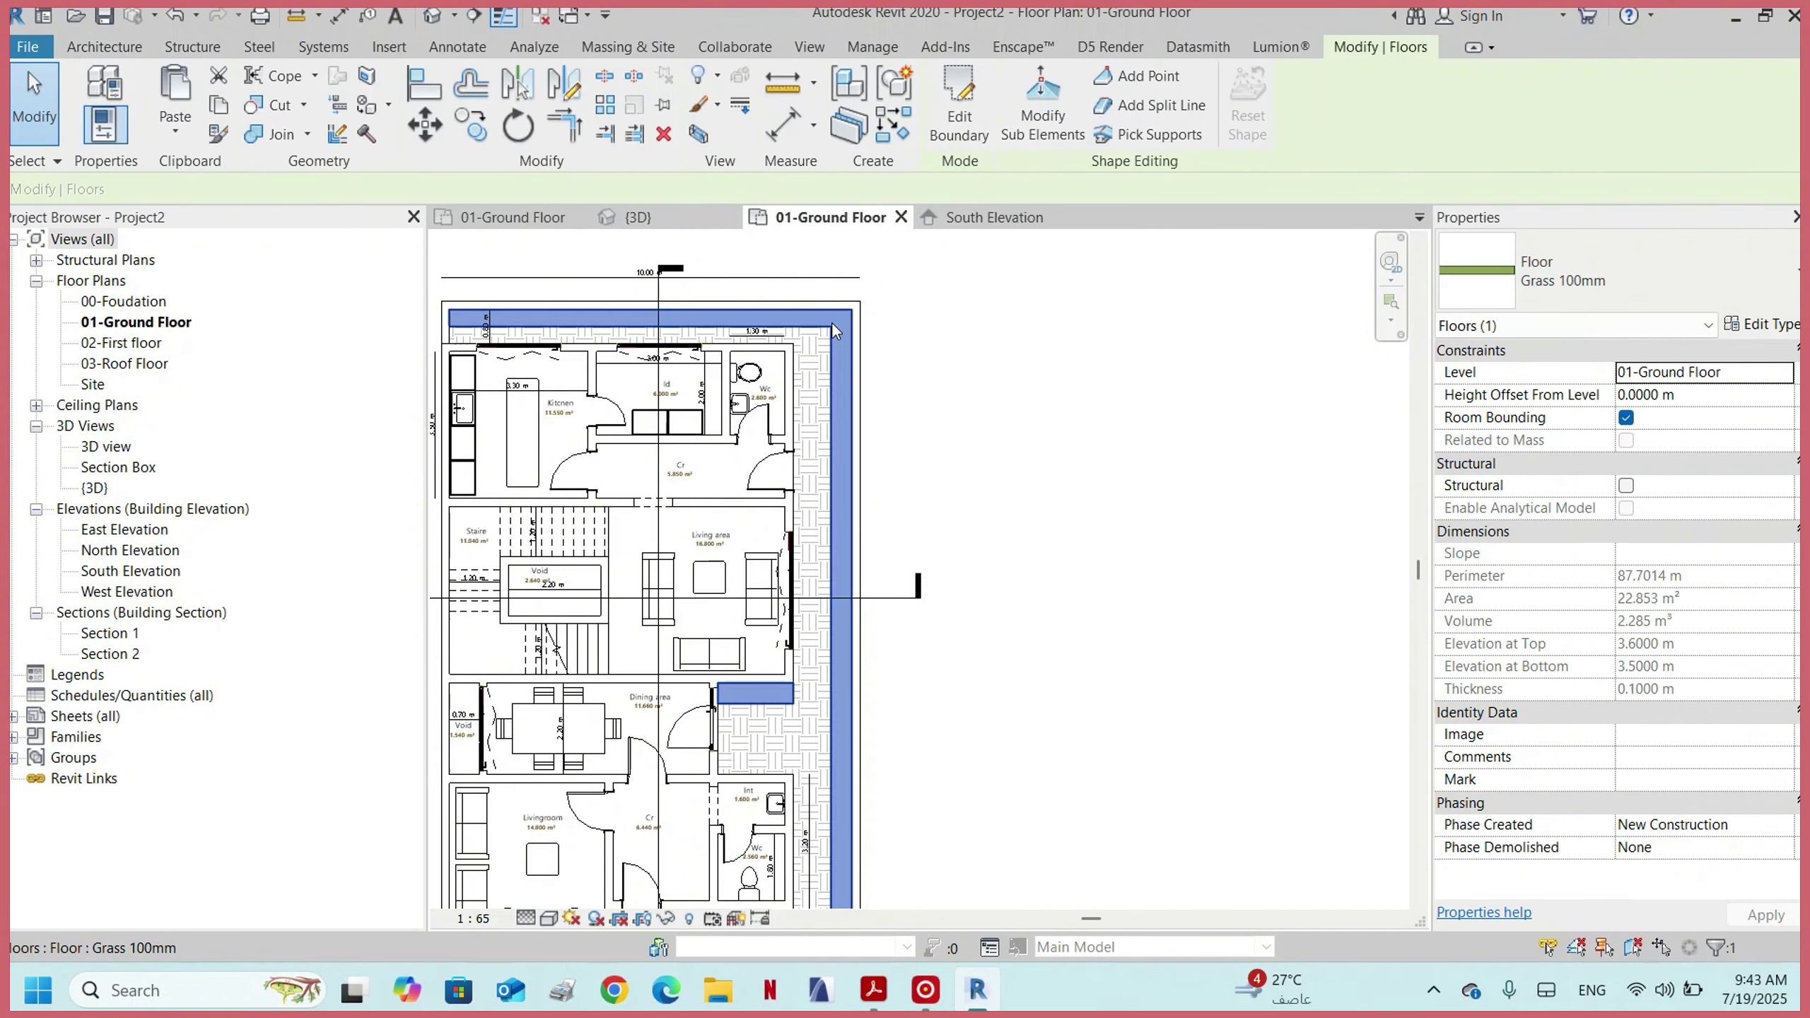
pyautogui.click(1732, 328)
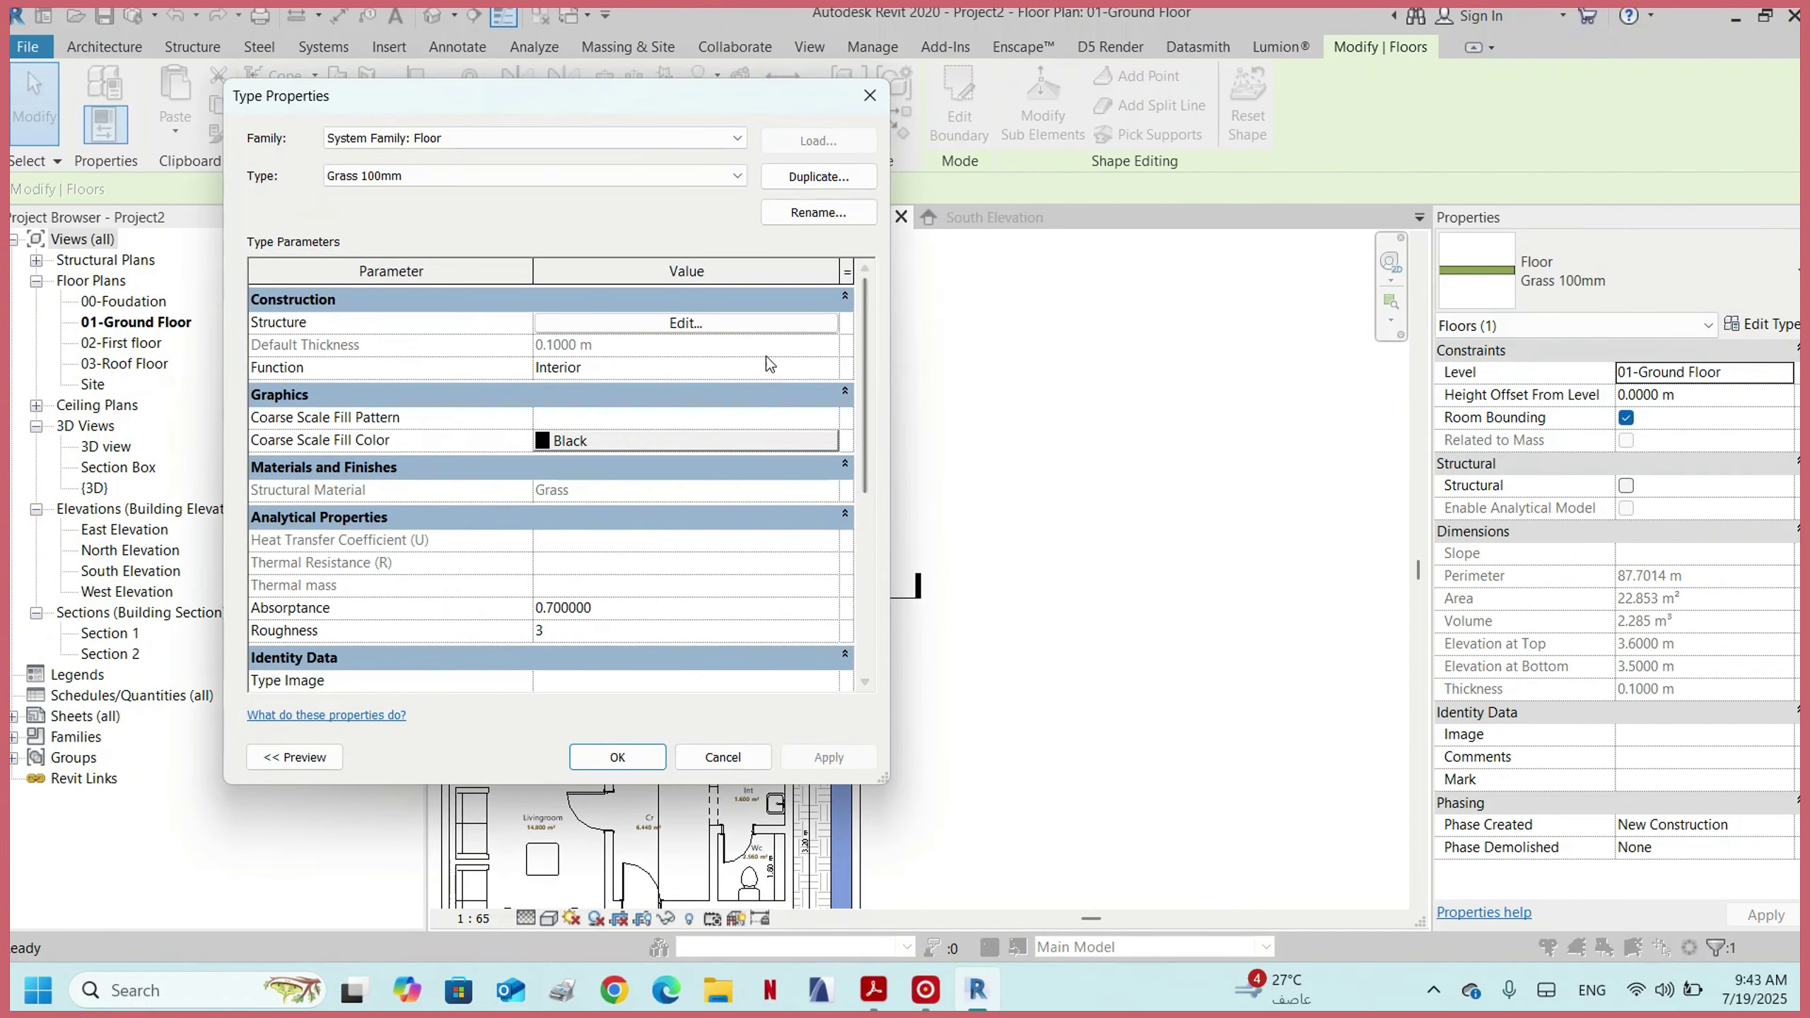
pyautogui.click(830, 421)
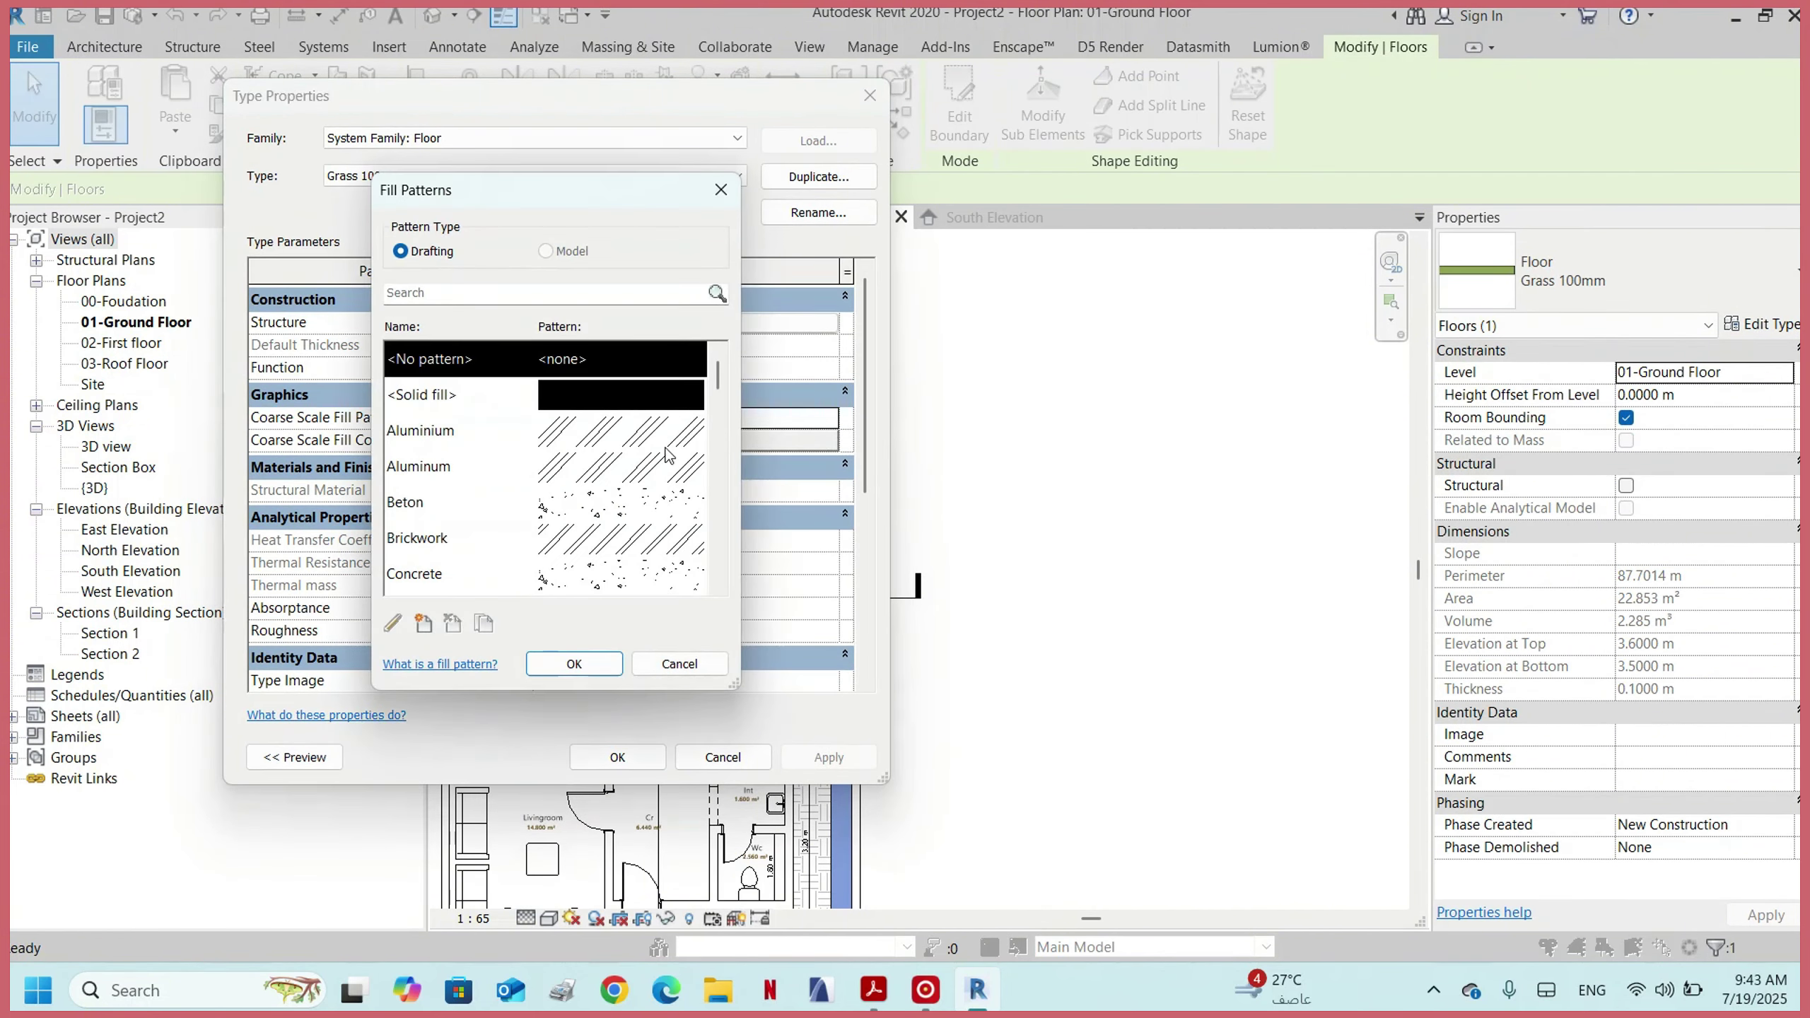
pyautogui.click(651, 413)
pyautogui.click(582, 661)
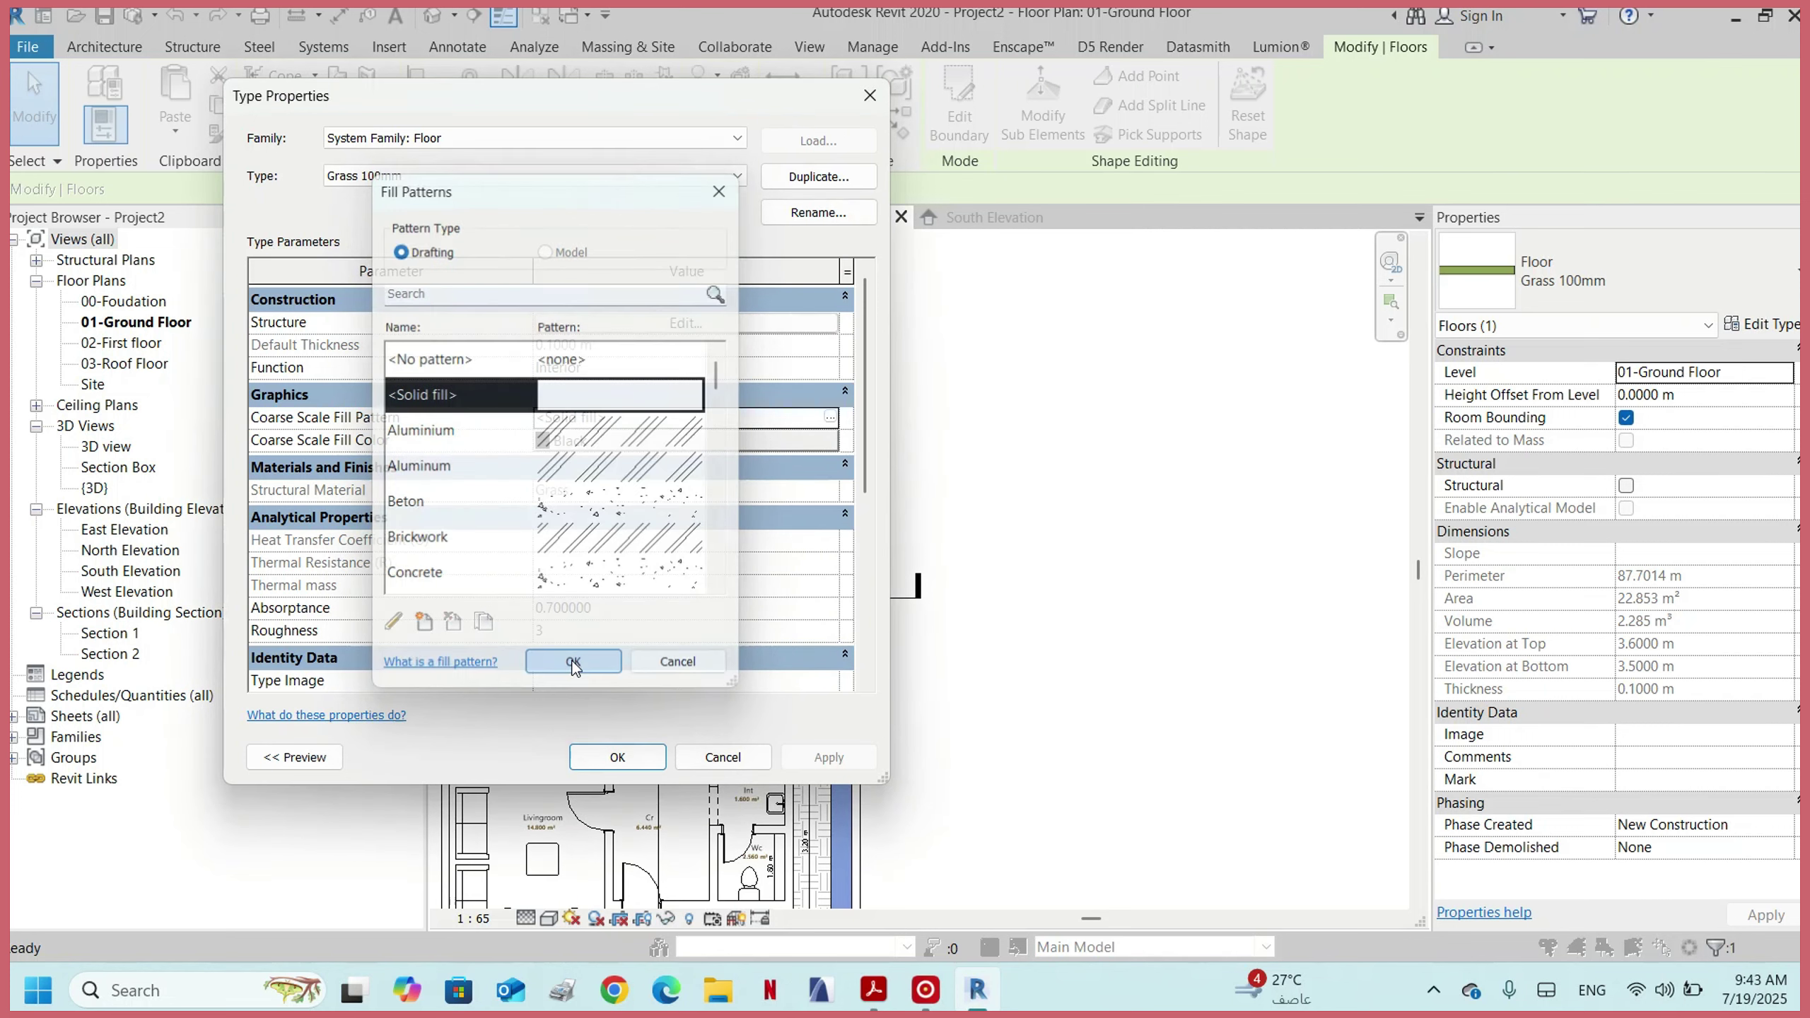
pyautogui.click(611, 448)
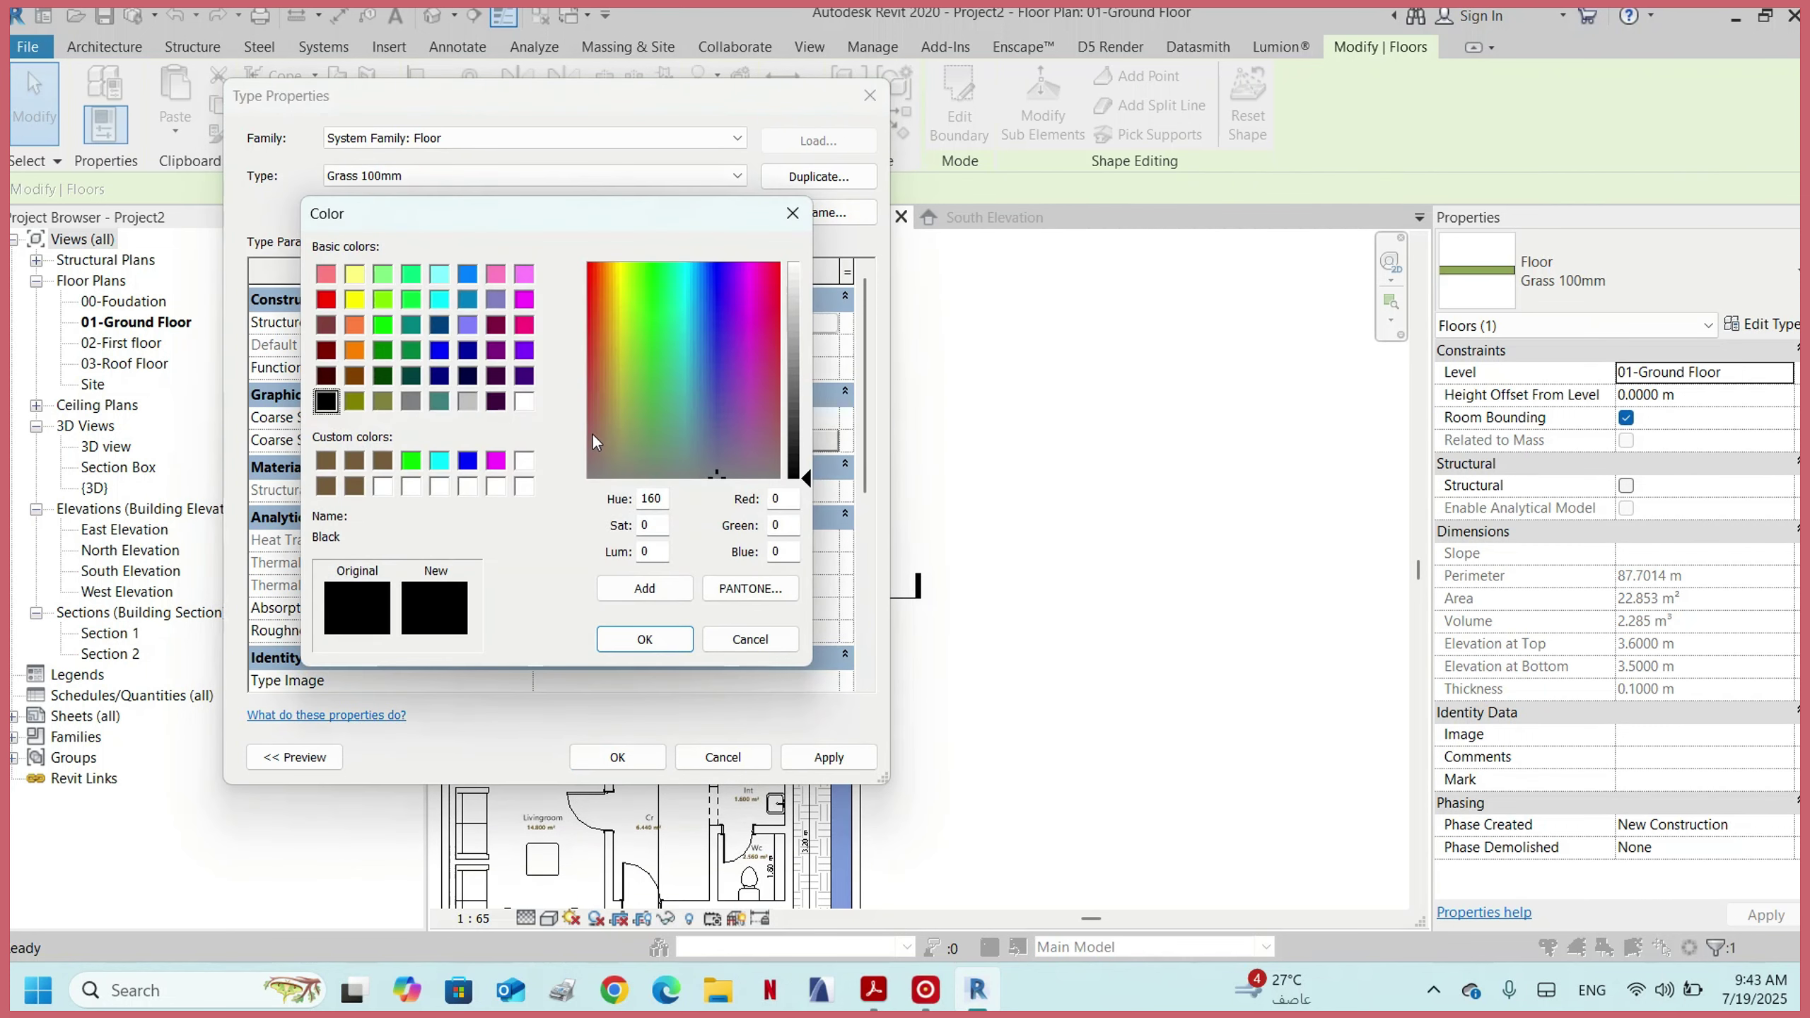
pyautogui.click(355, 350)
pyautogui.click(355, 376)
pyautogui.click(362, 400)
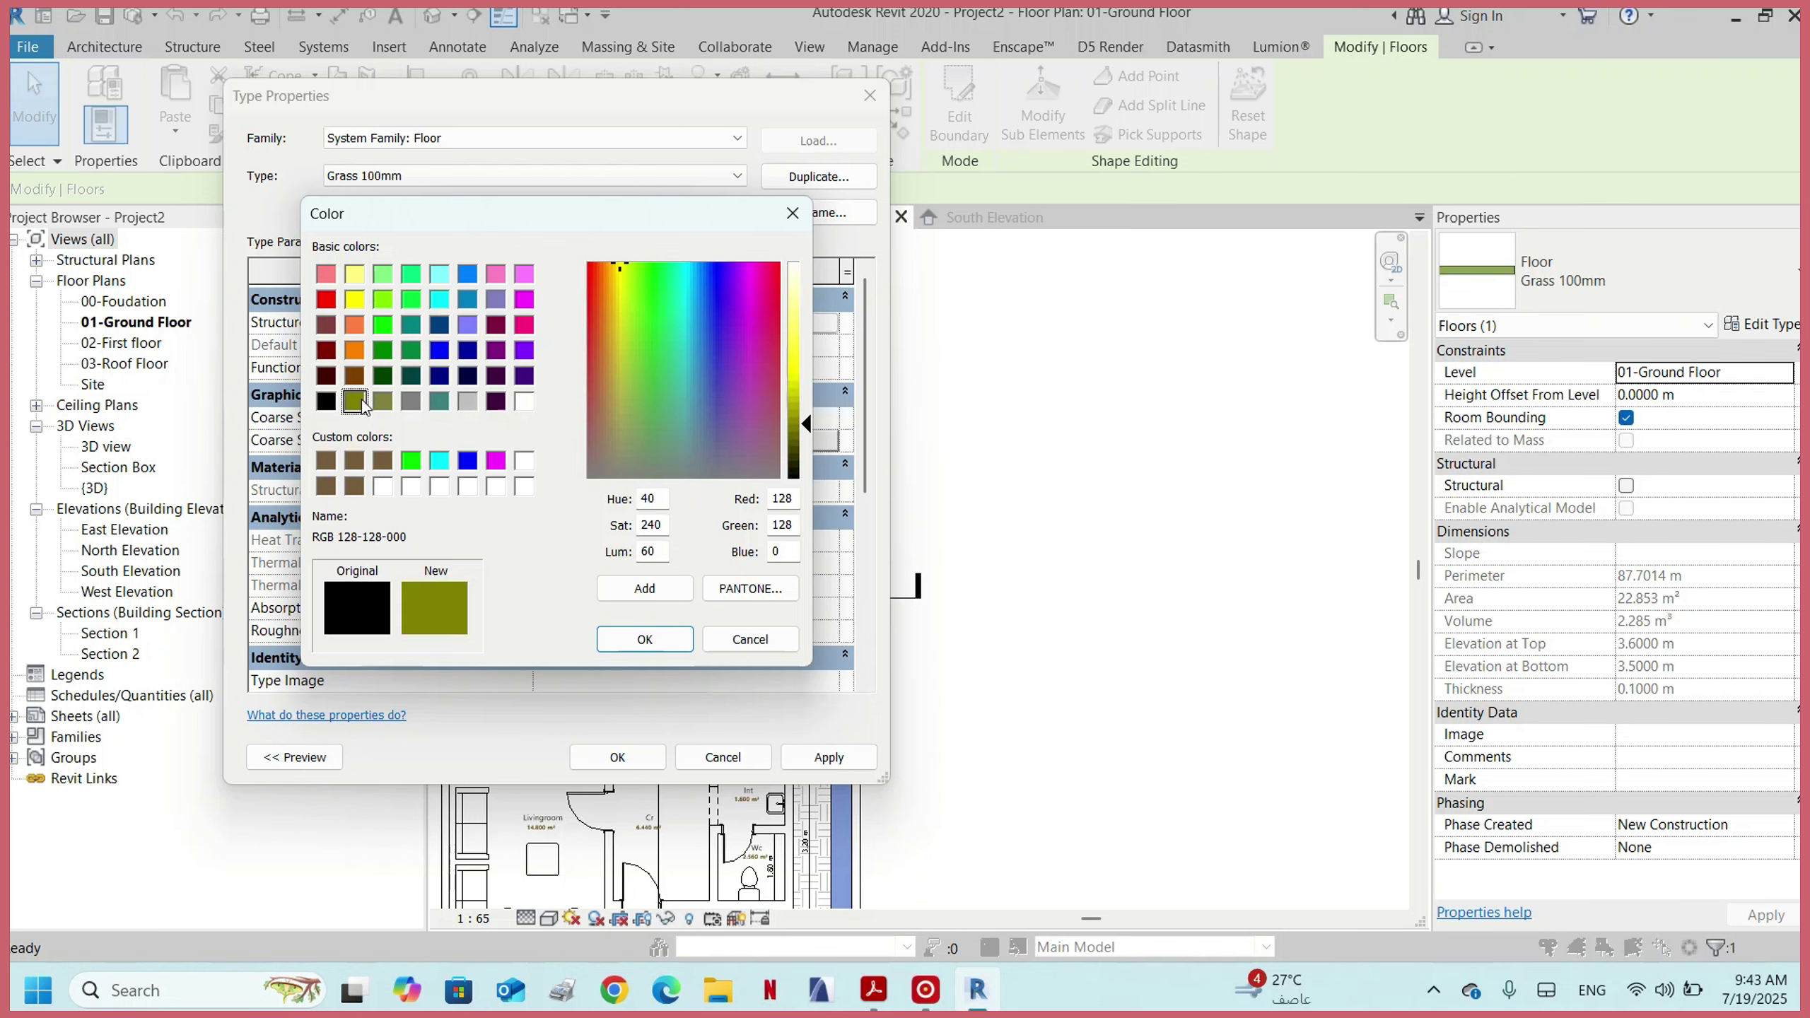
pyautogui.click(644, 639)
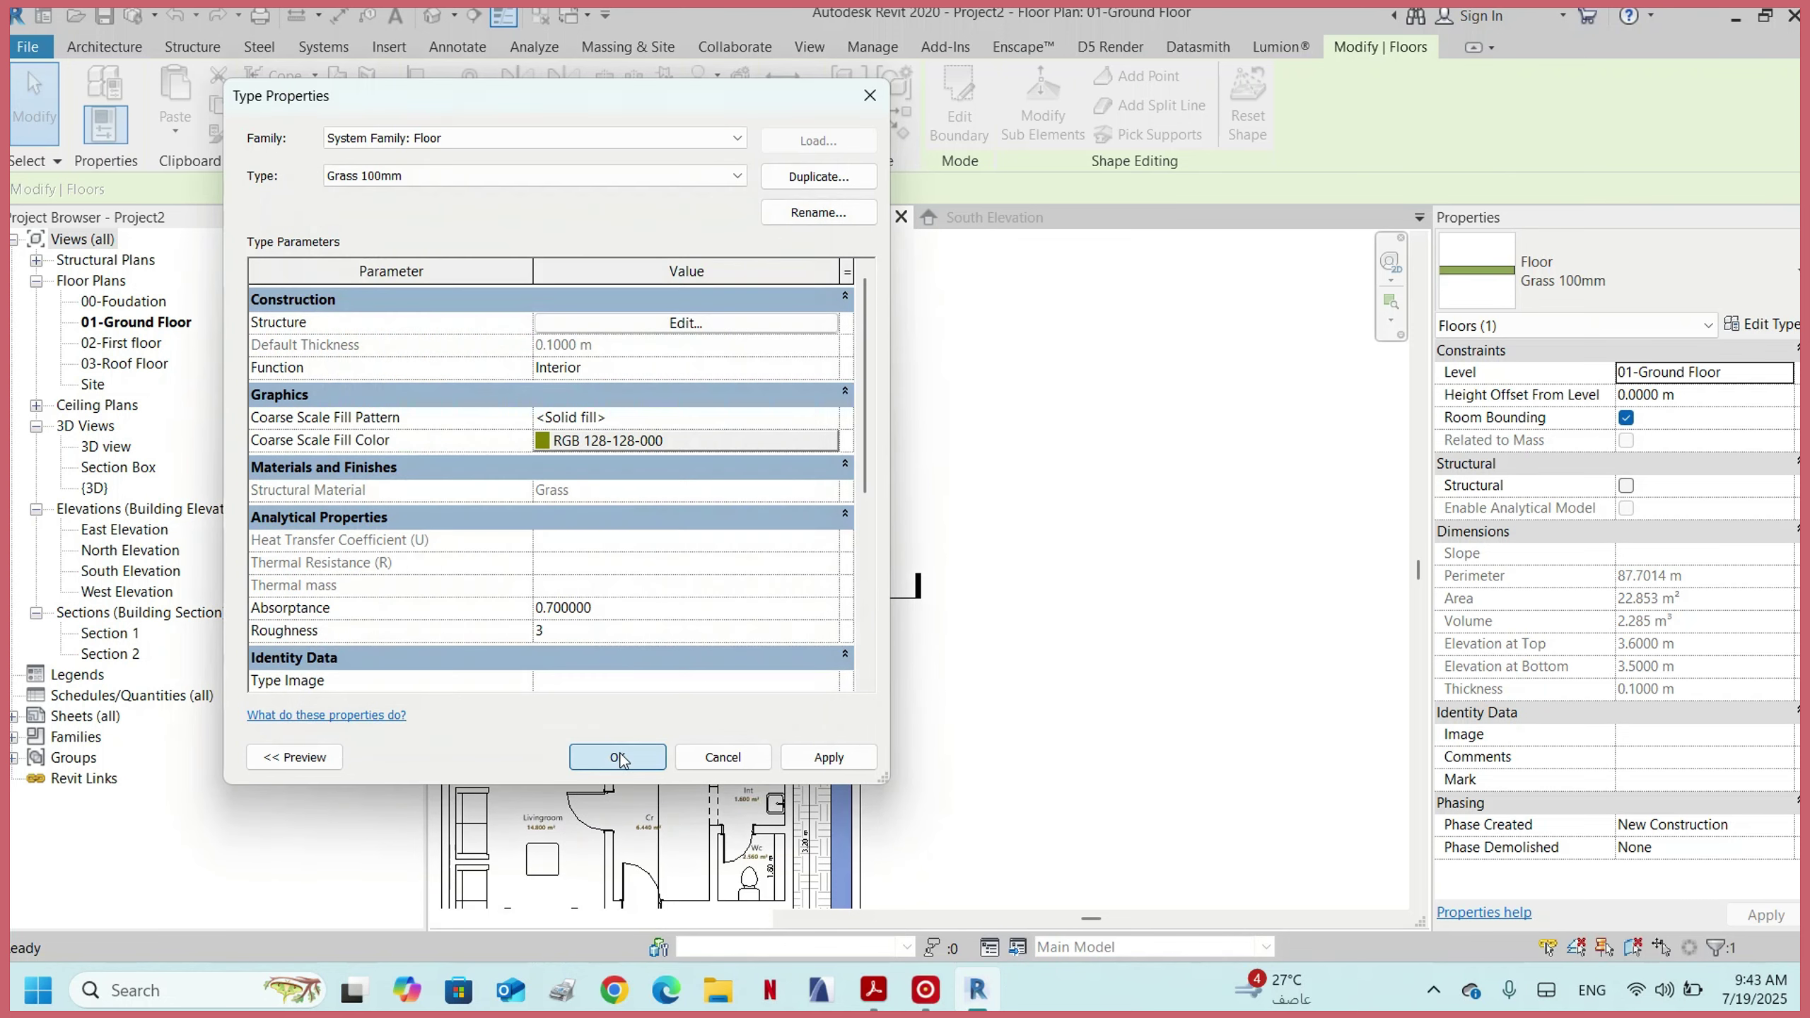
pyautogui.click(618, 755)
pyautogui.click(1018, 379)
pyautogui.scroll(-4, 937, 323)
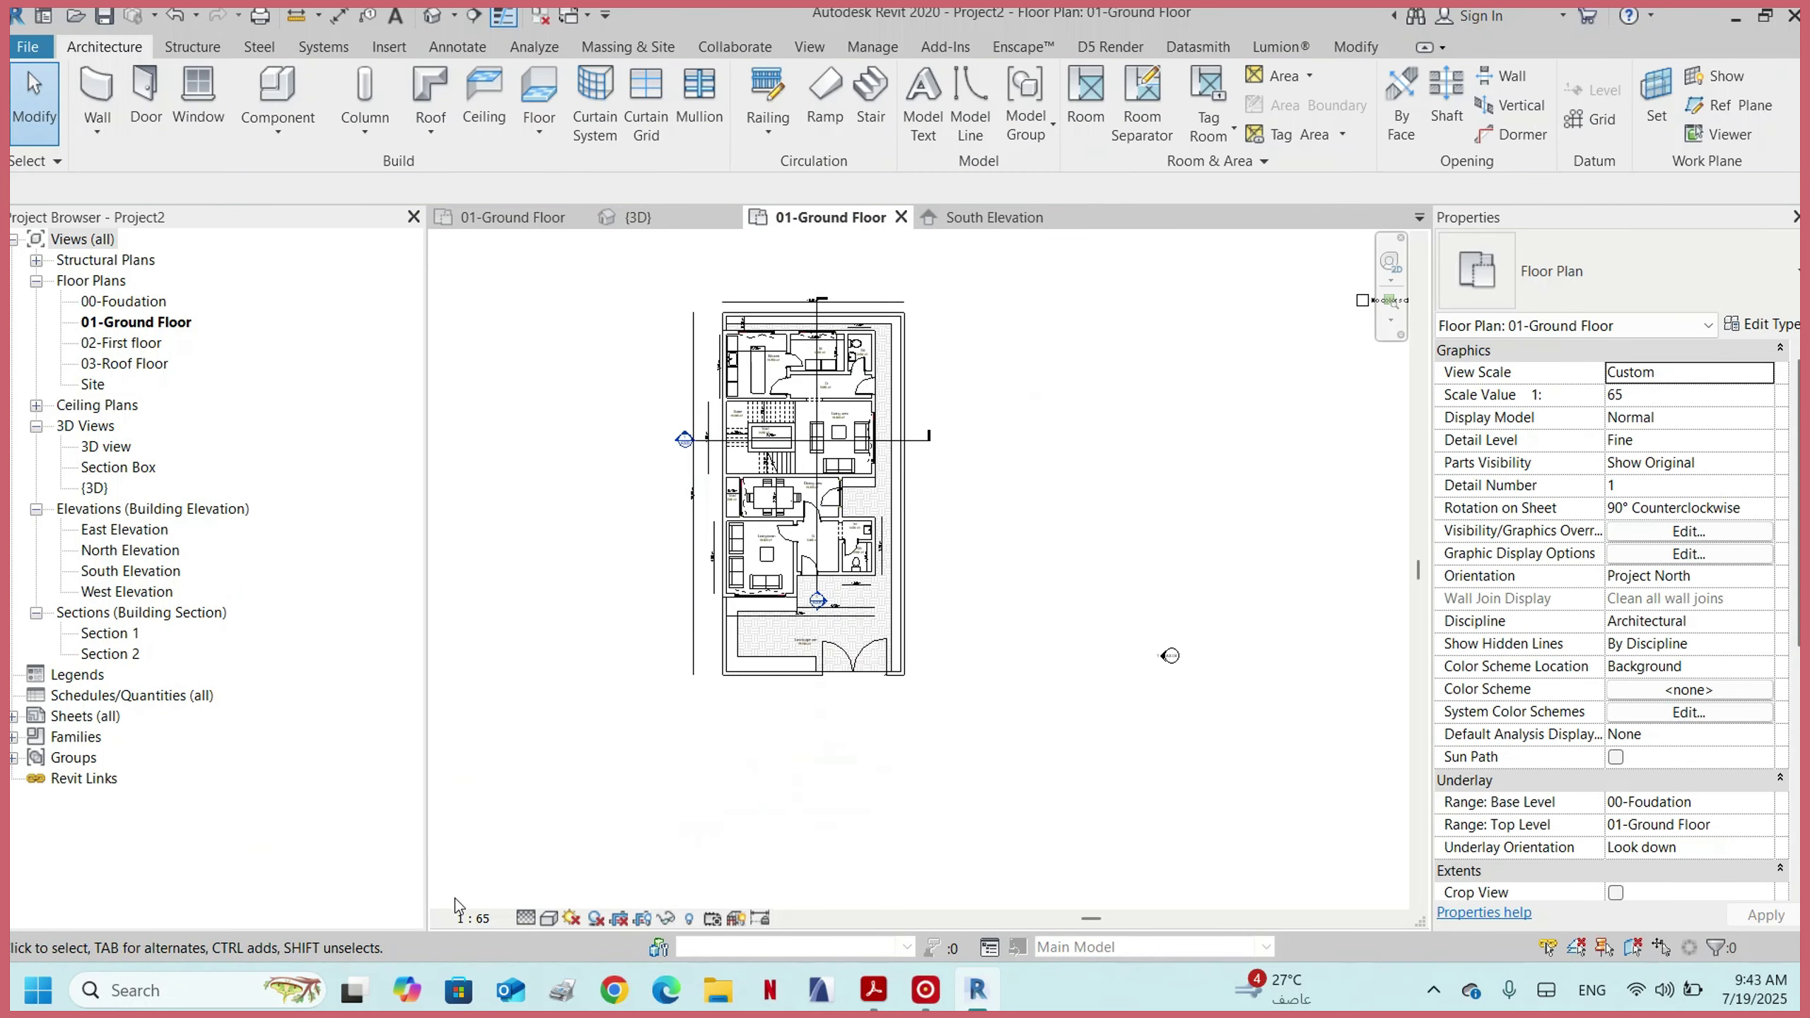
pyautogui.click(527, 919)
pyautogui.click(1035, 730)
pyautogui.scroll(3, 890, 341)
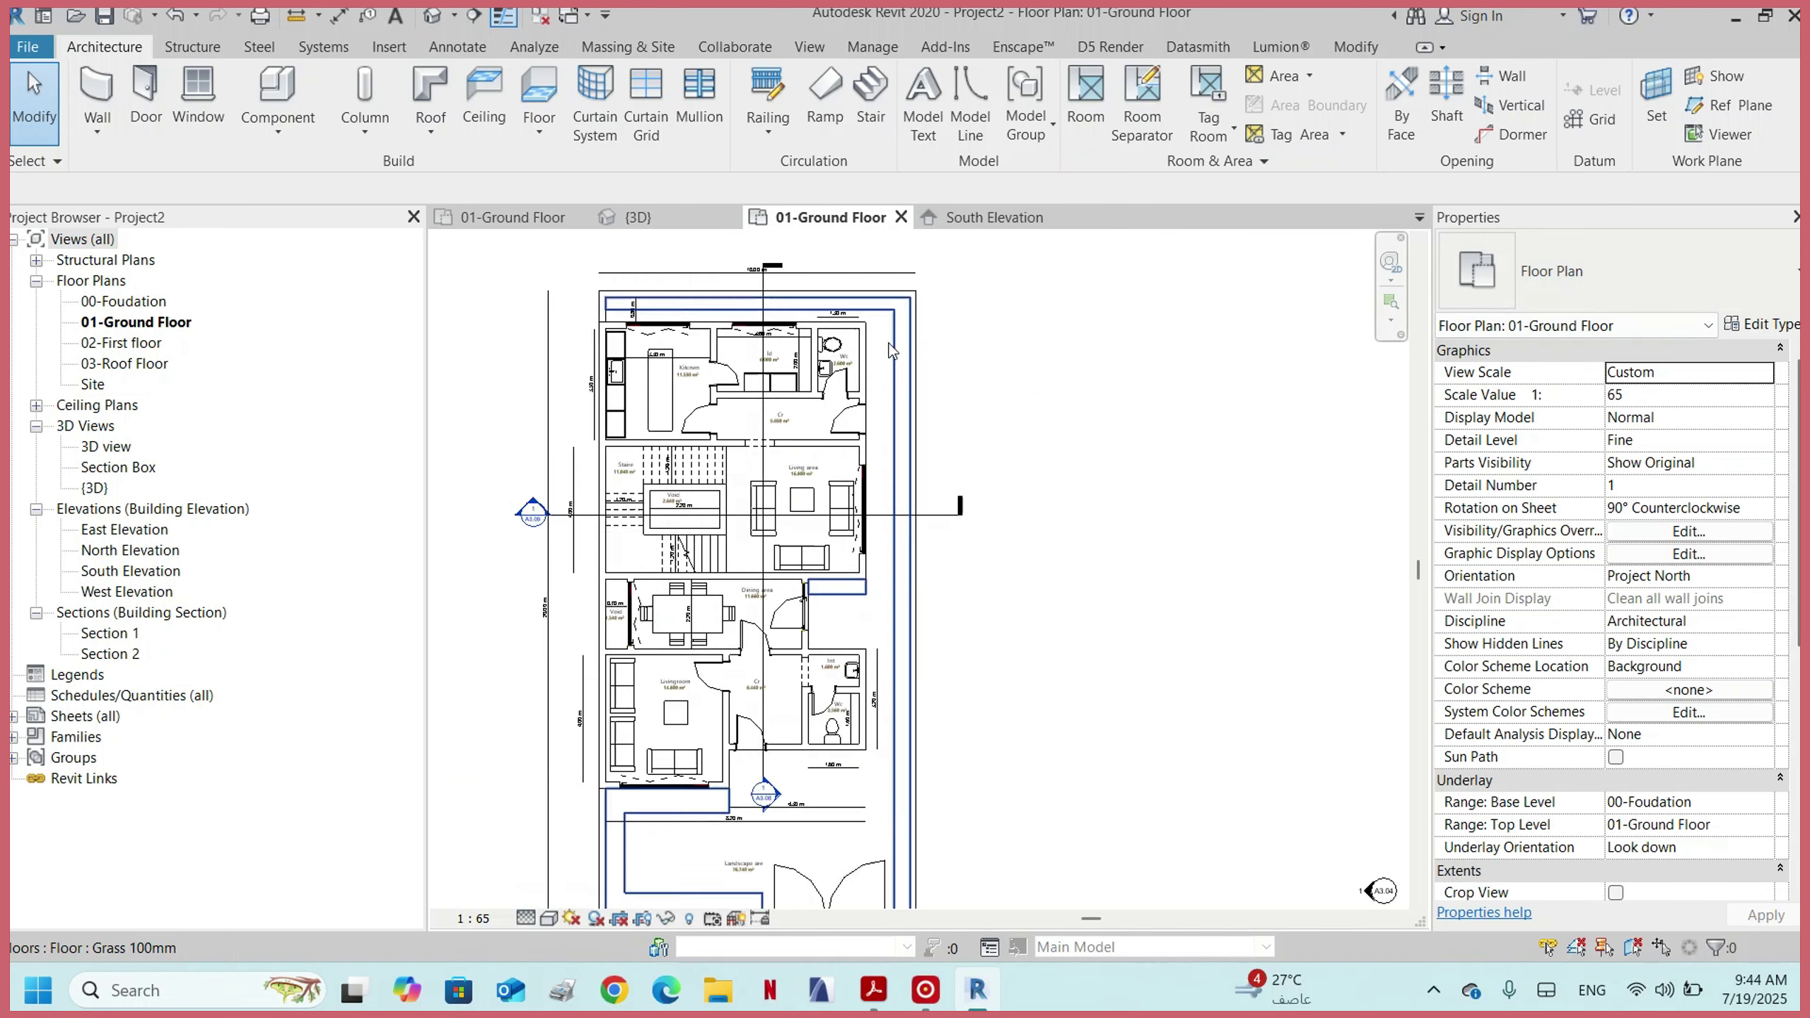
# - Set the surface background pattern of the Grass material in the grass floor's structure layer to Solid fill
pyautogui.scroll(3, 911, 300)
pyautogui.click(902, 306)
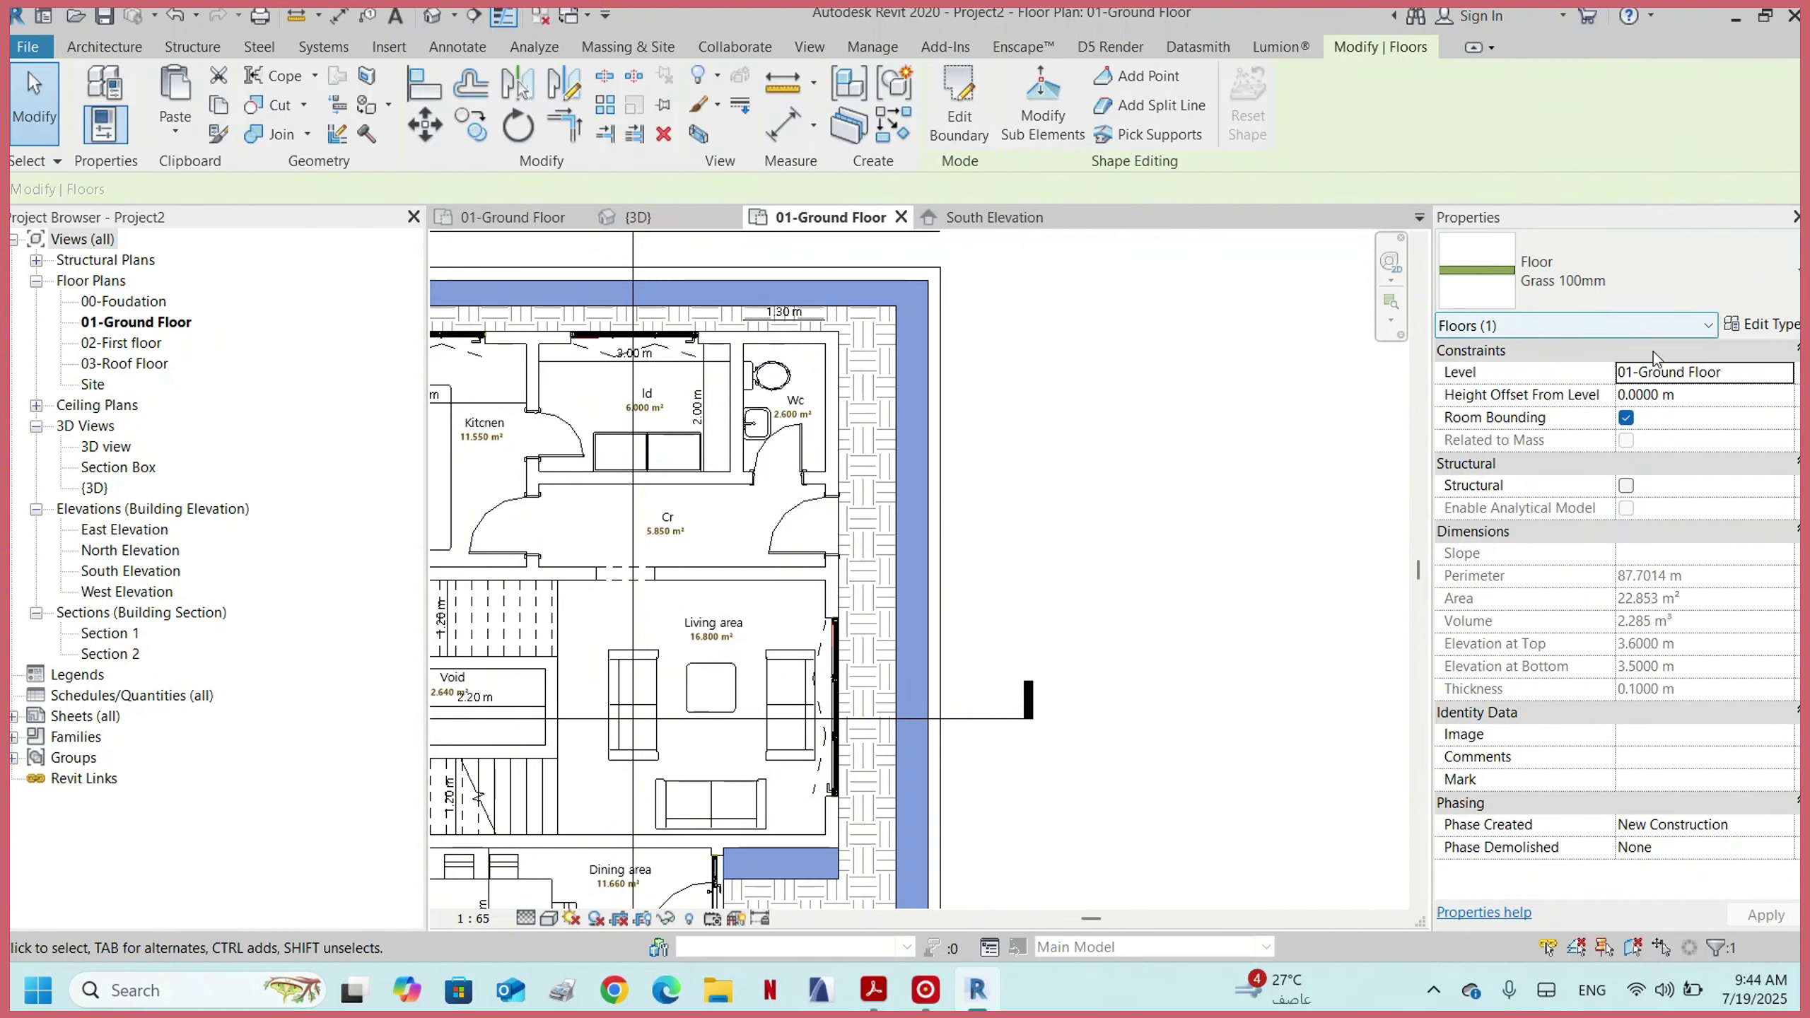
pyautogui.click(1733, 328)
pyautogui.click(717, 440)
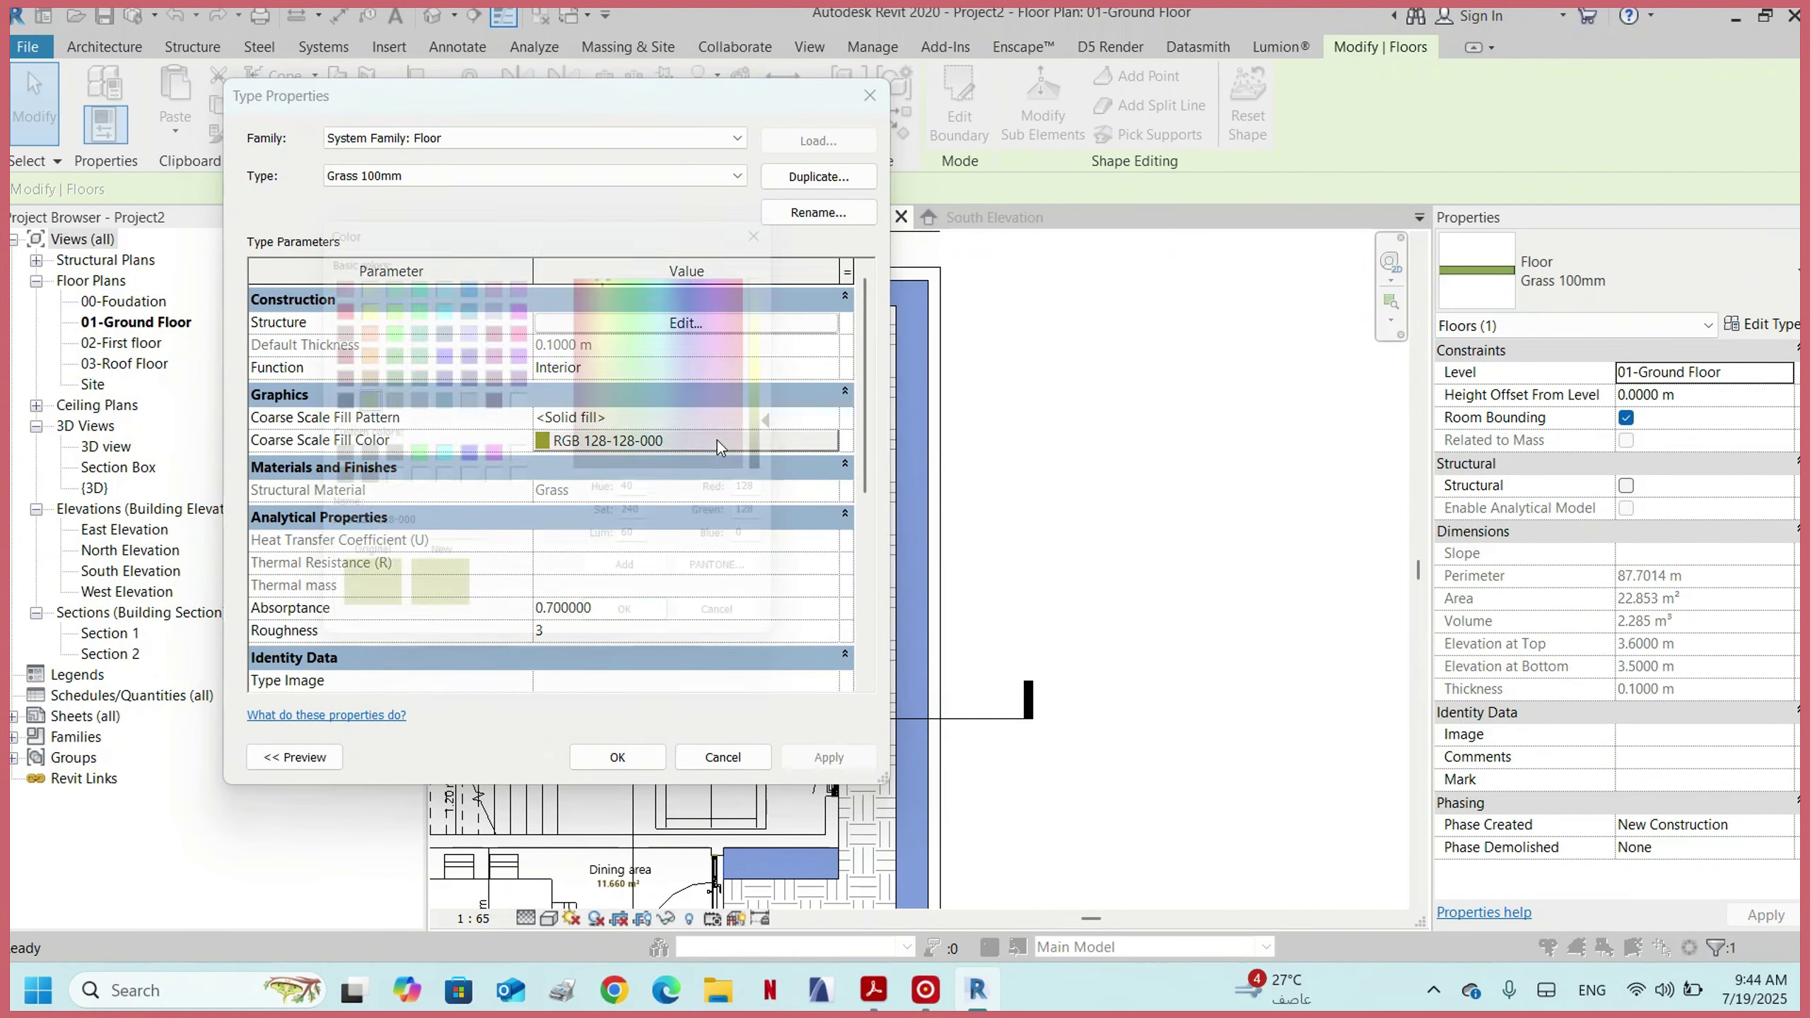
pyautogui.click(795, 212)
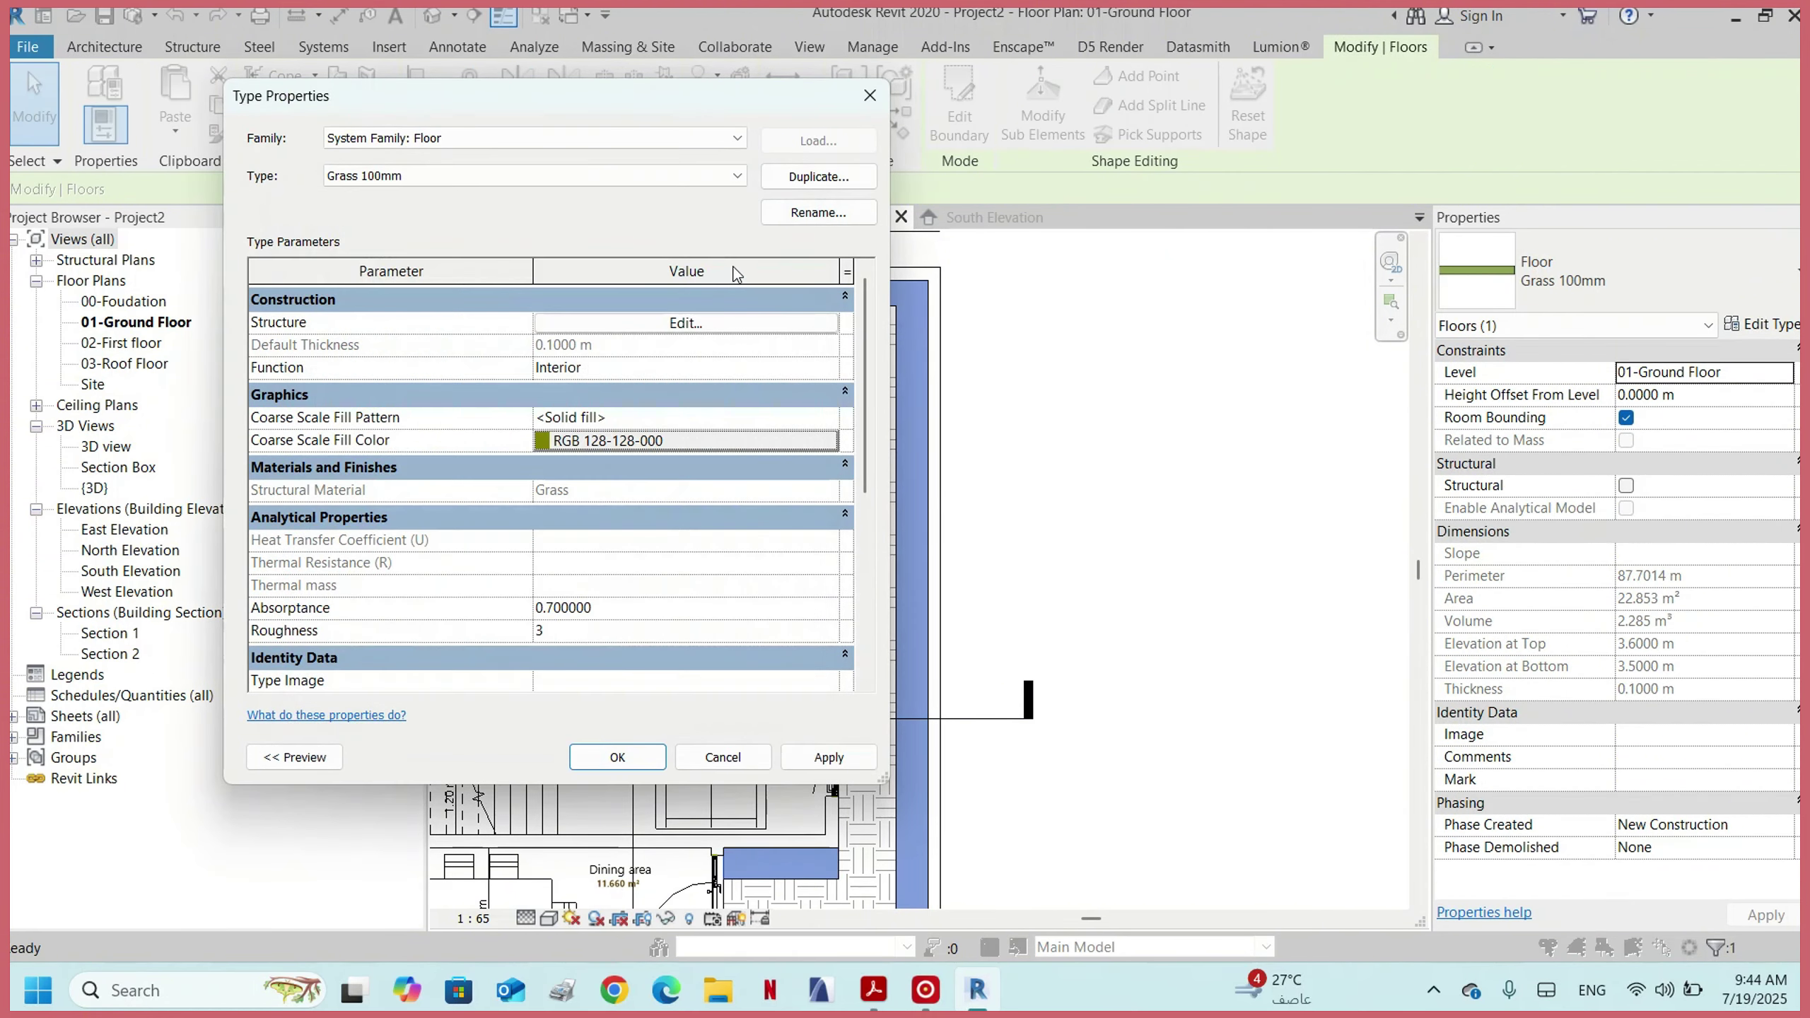
pyautogui.click(695, 323)
pyautogui.click(500, 341)
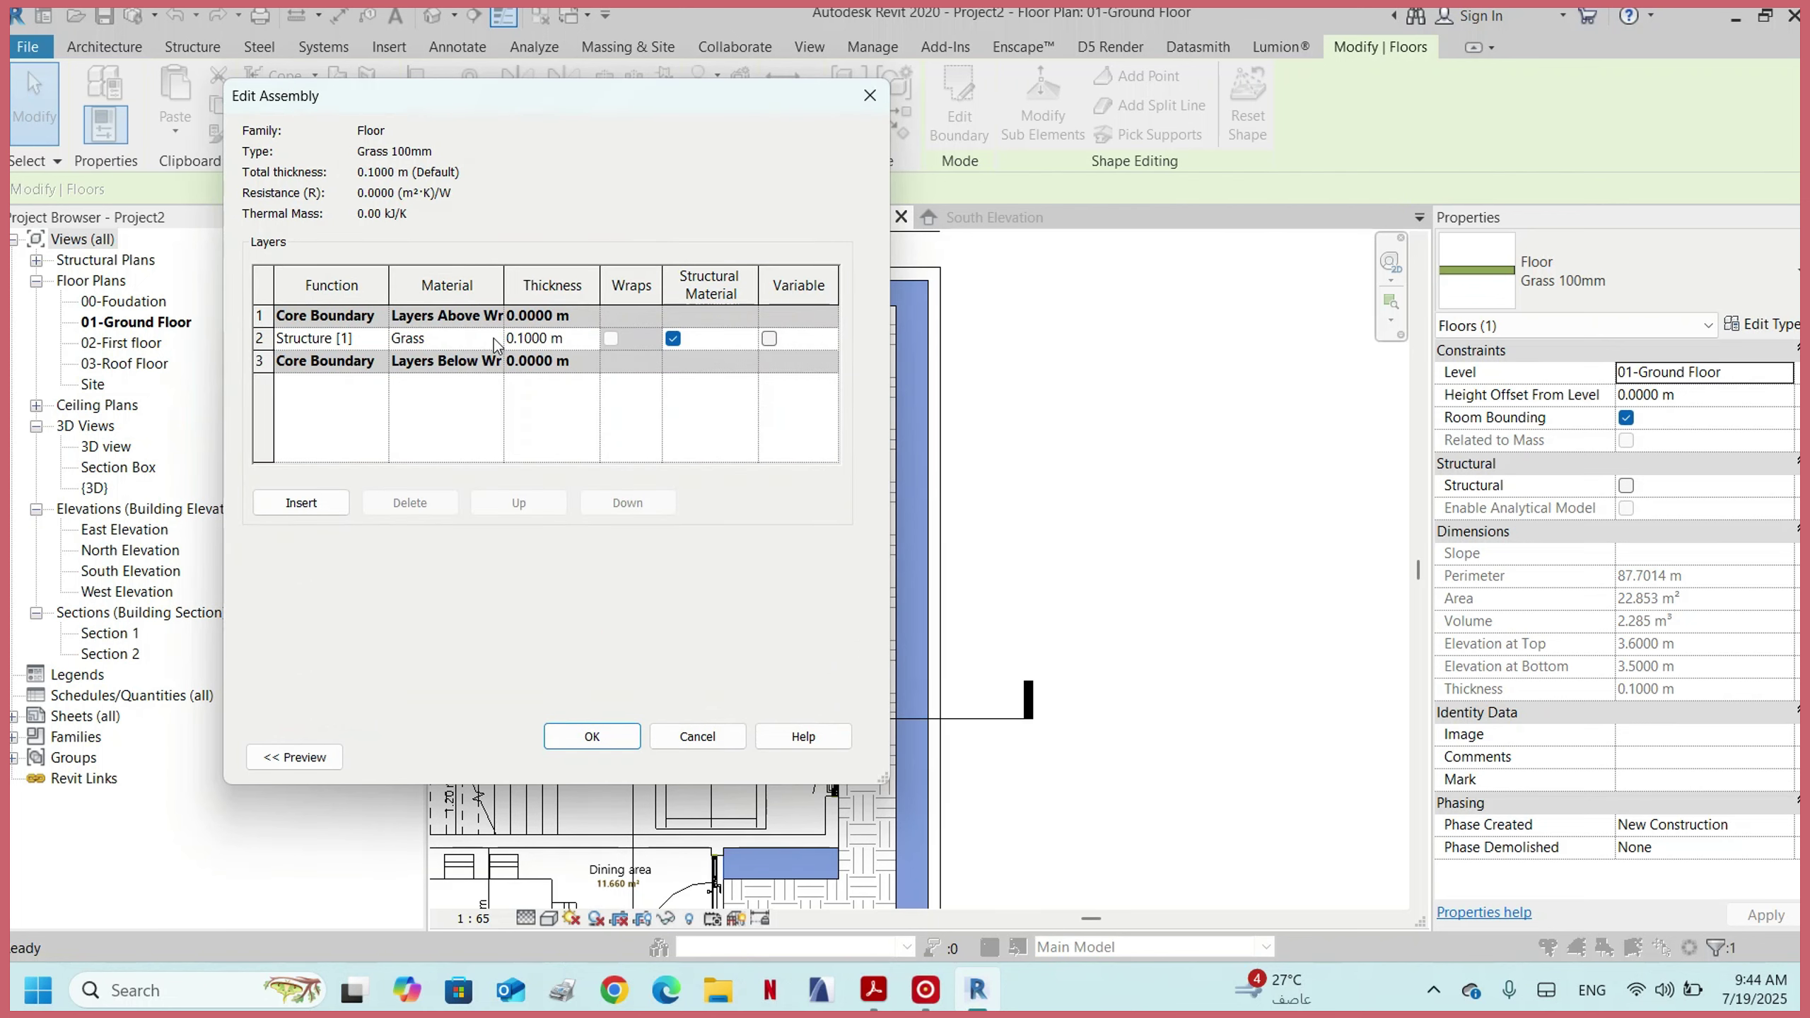
pyautogui.click(486, 341)
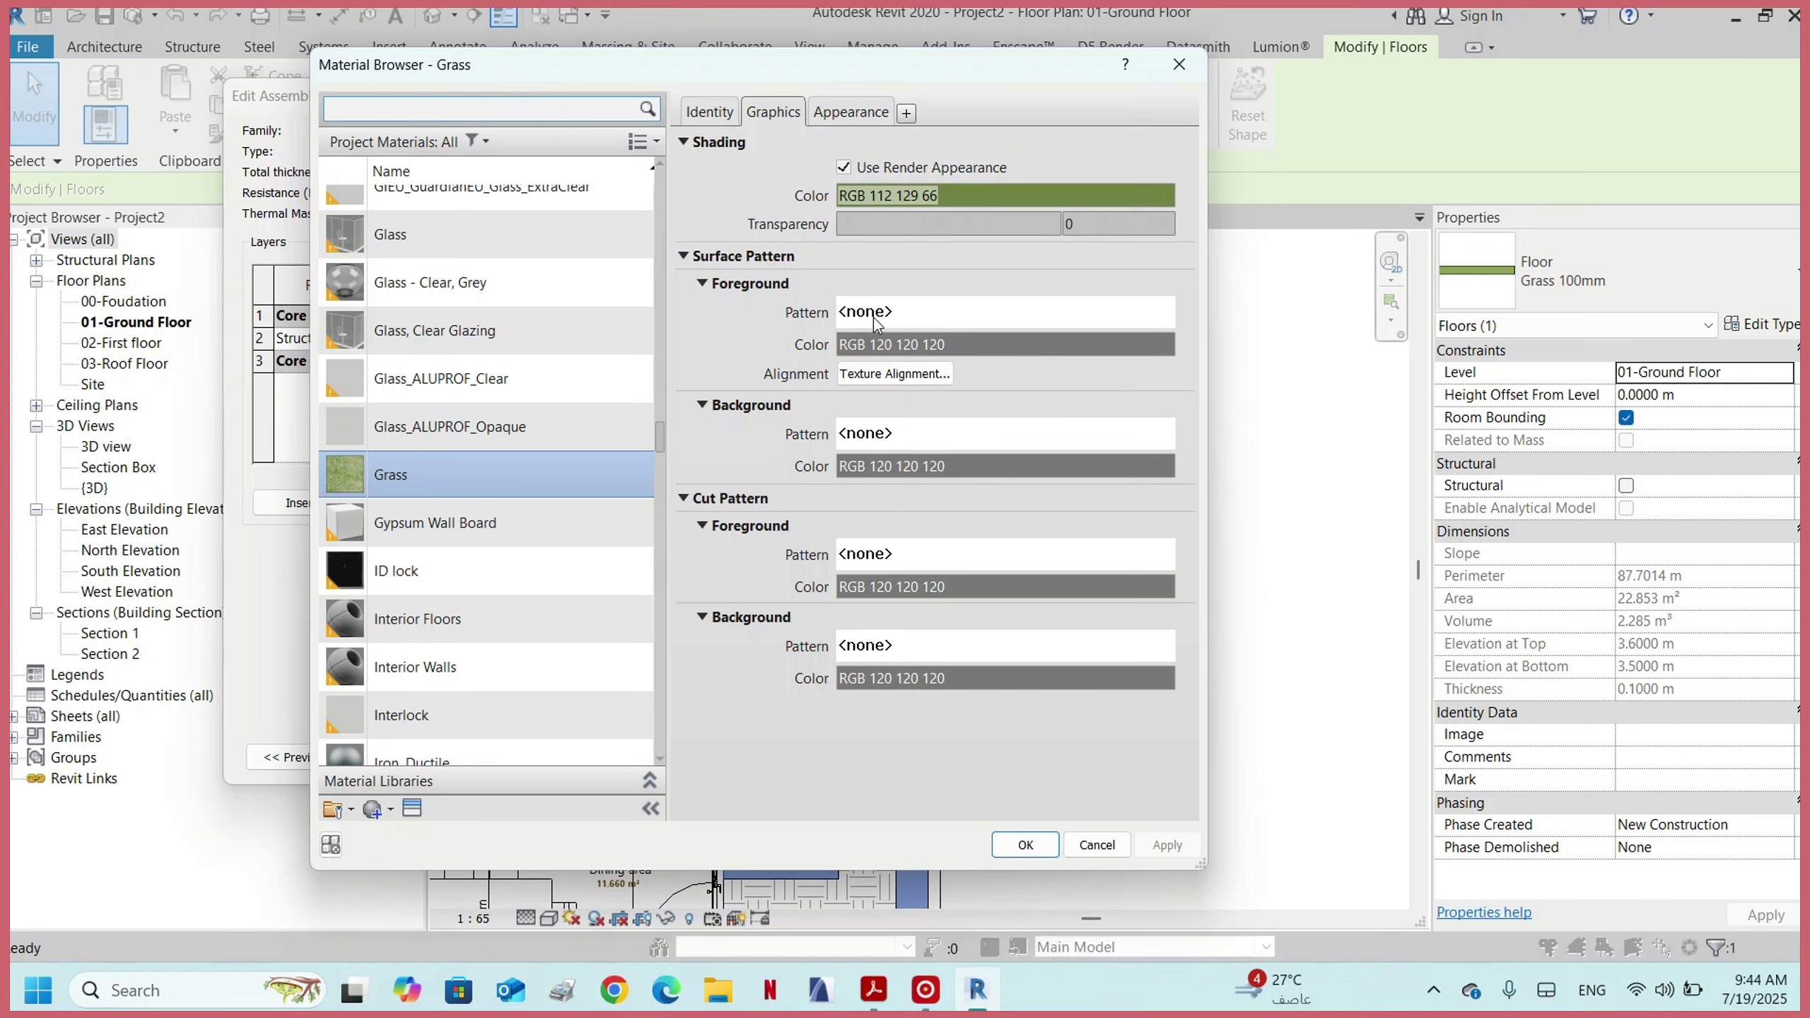
pyautogui.click(882, 431)
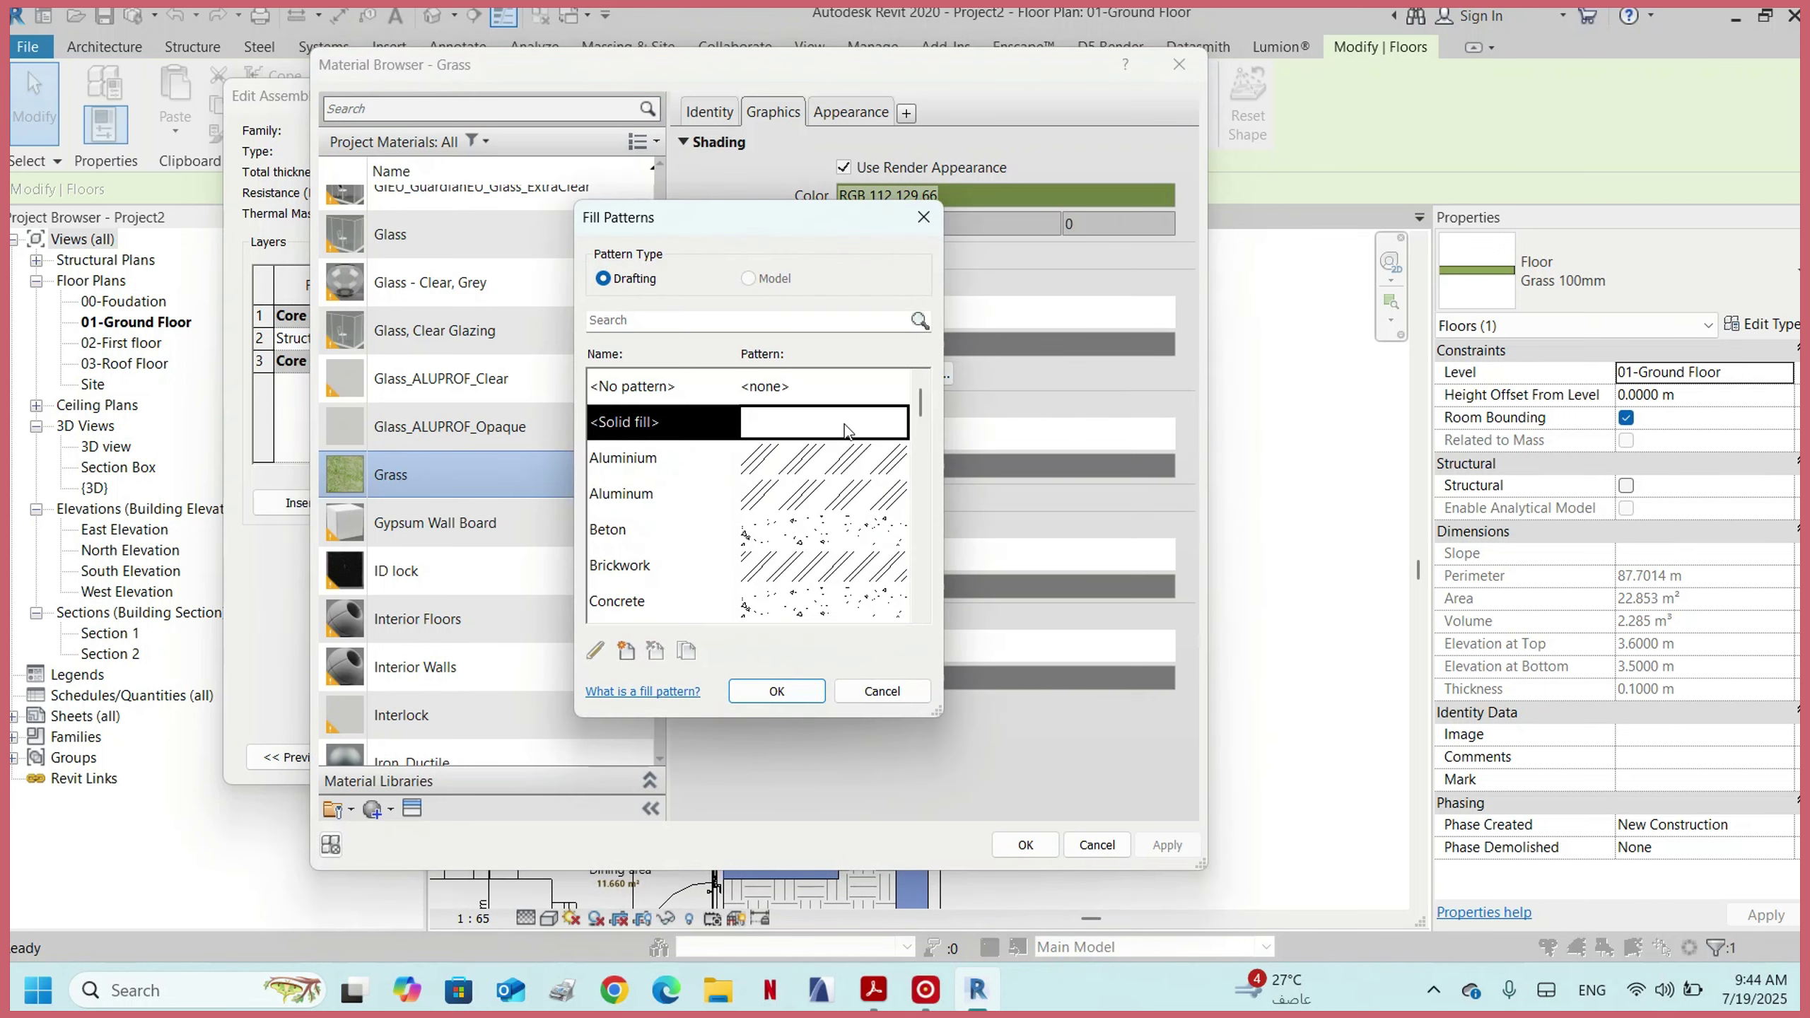
pyautogui.click(757, 690)
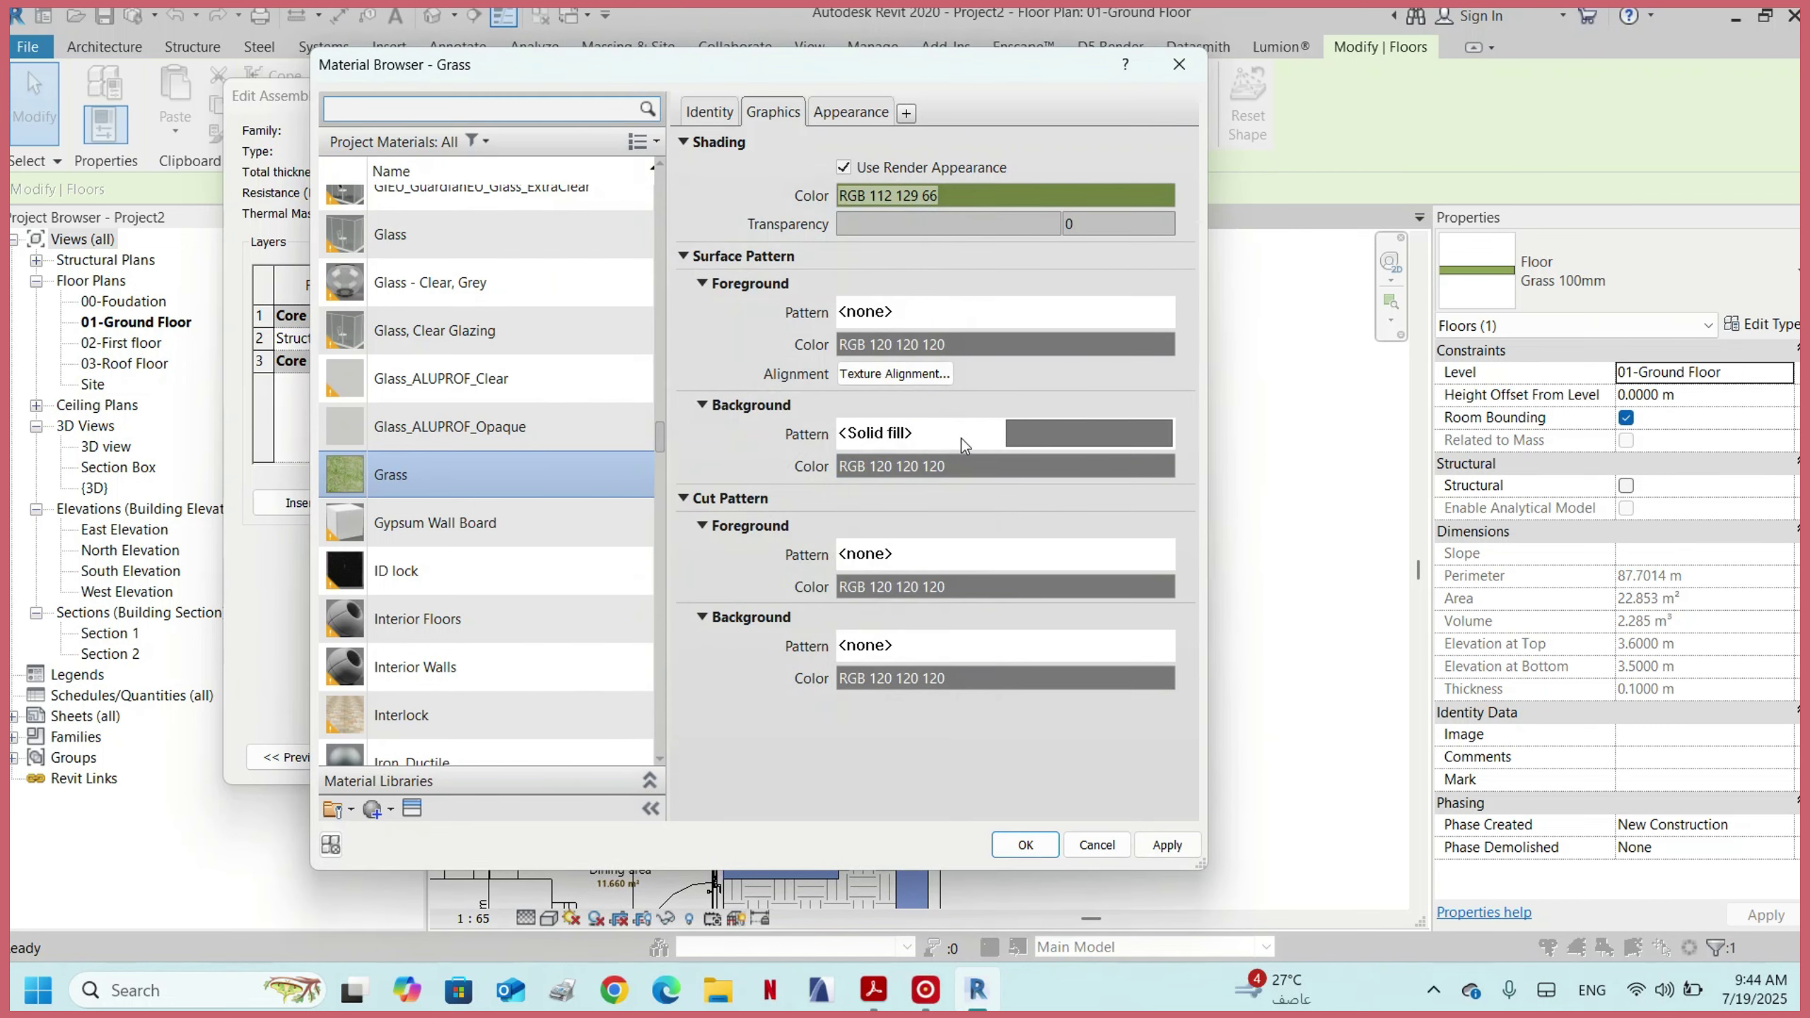
pyautogui.click(1055, 437)
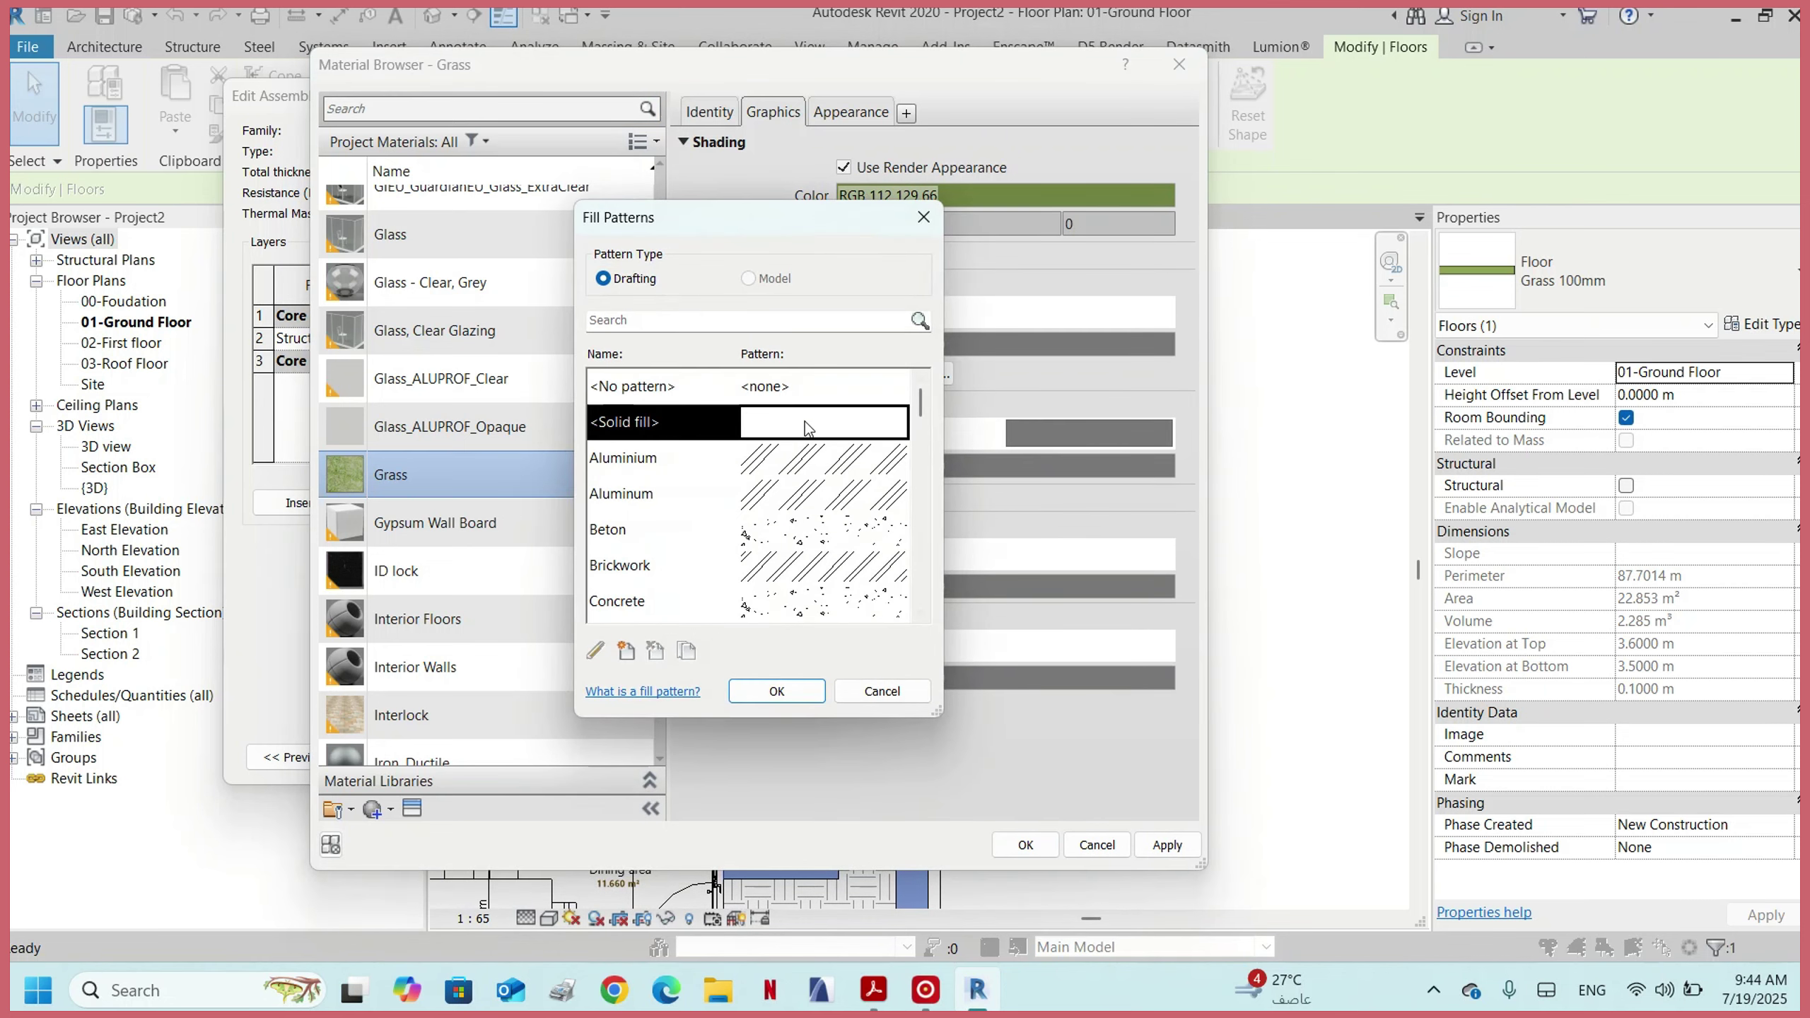
pyautogui.click(783, 690)
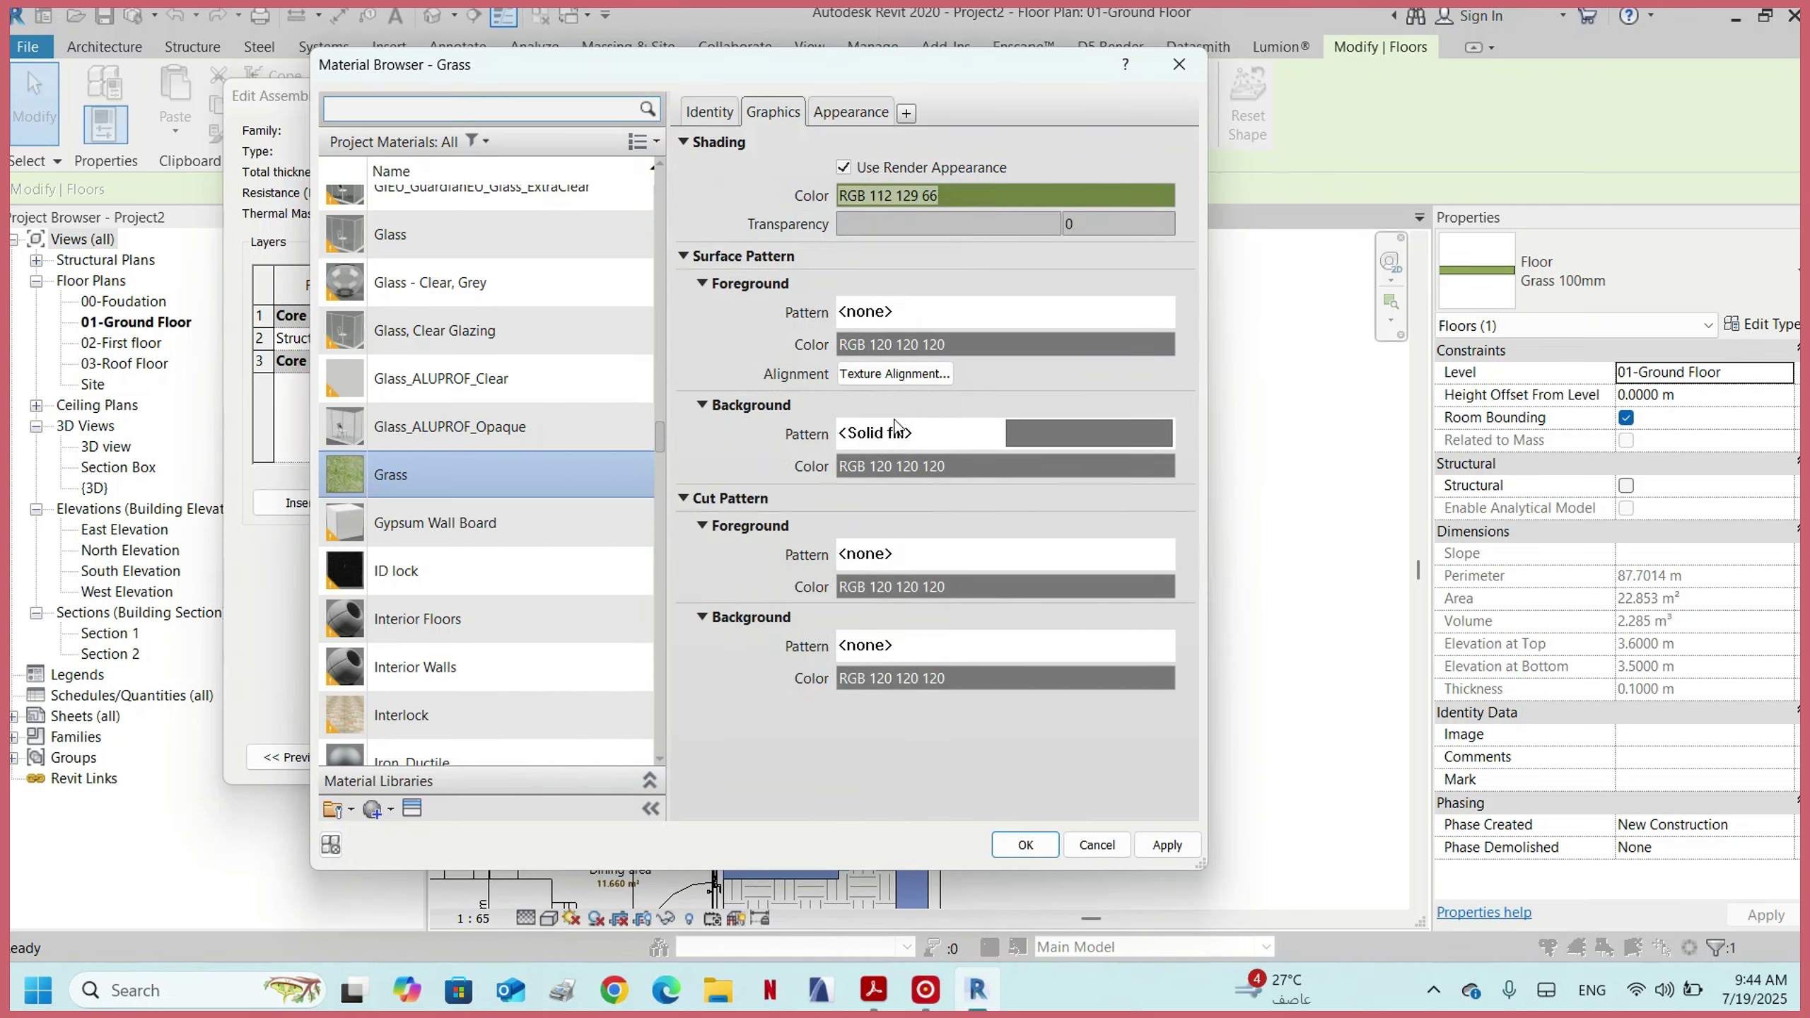
# - Set the Grass material's surface background color to RGB 128 128 0 and apply the floor type changes
pyautogui.click(918, 471)
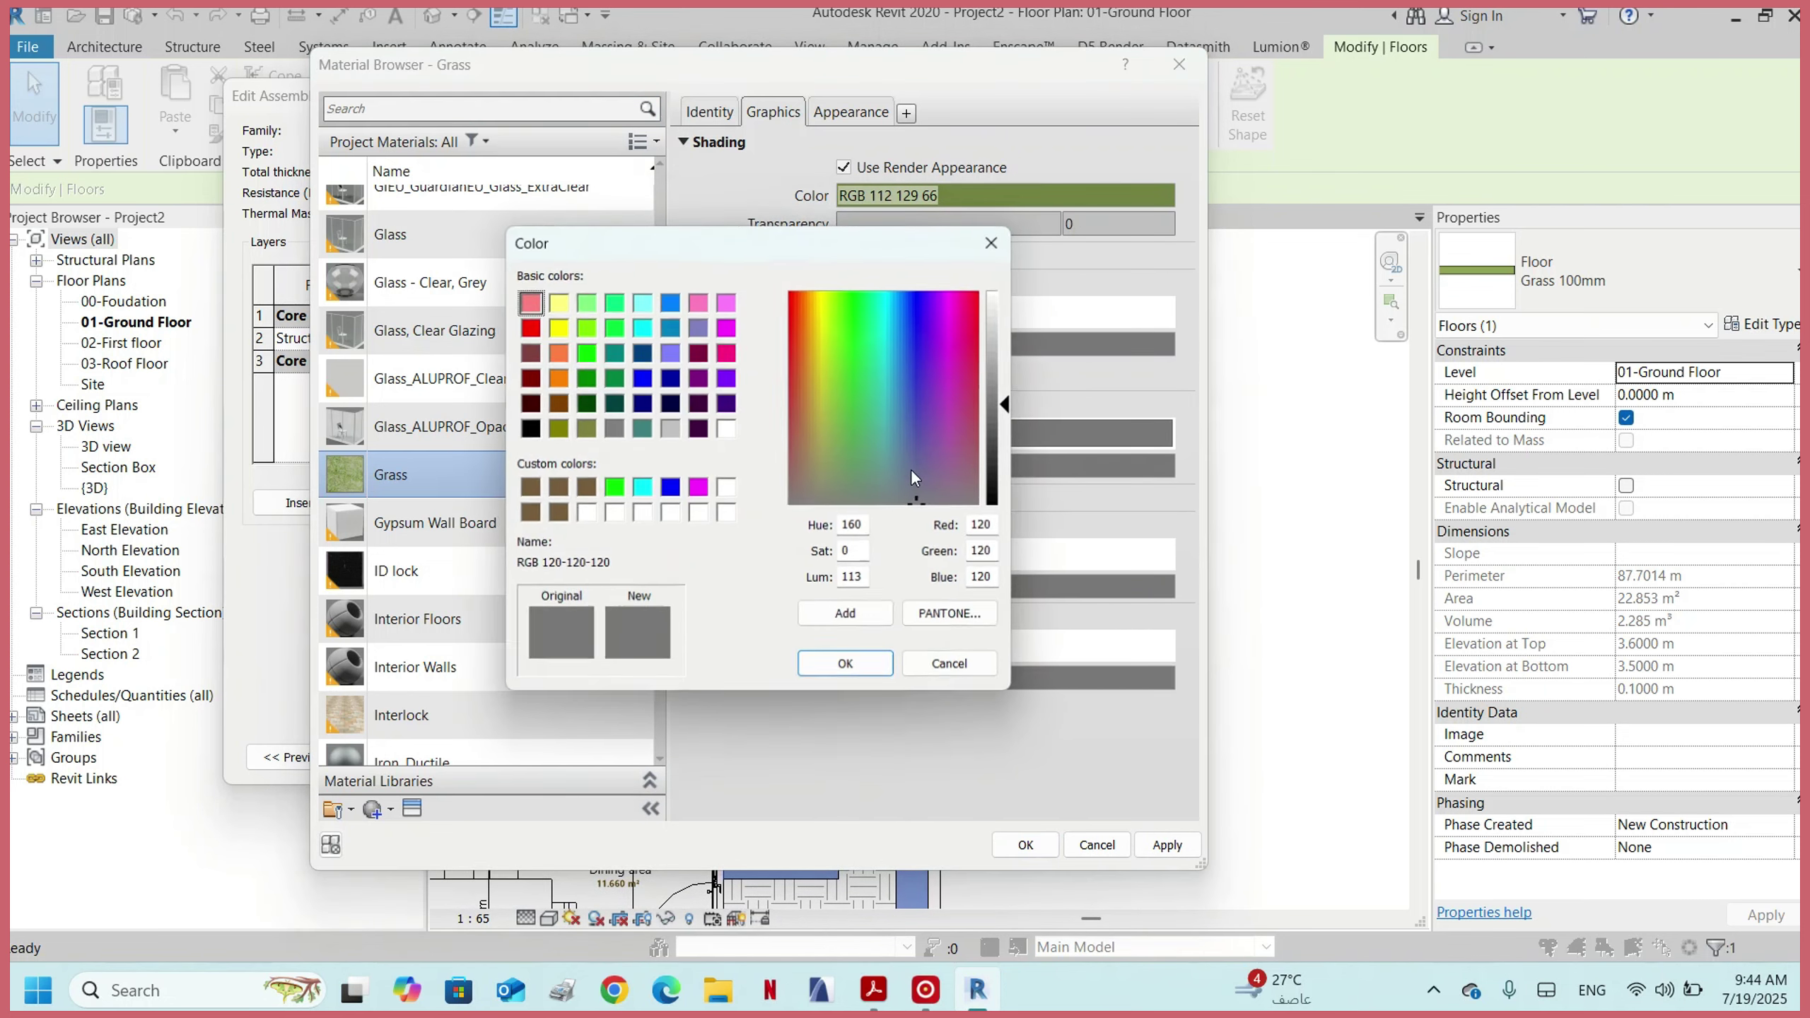
pyautogui.click(558, 429)
pyautogui.click(846, 667)
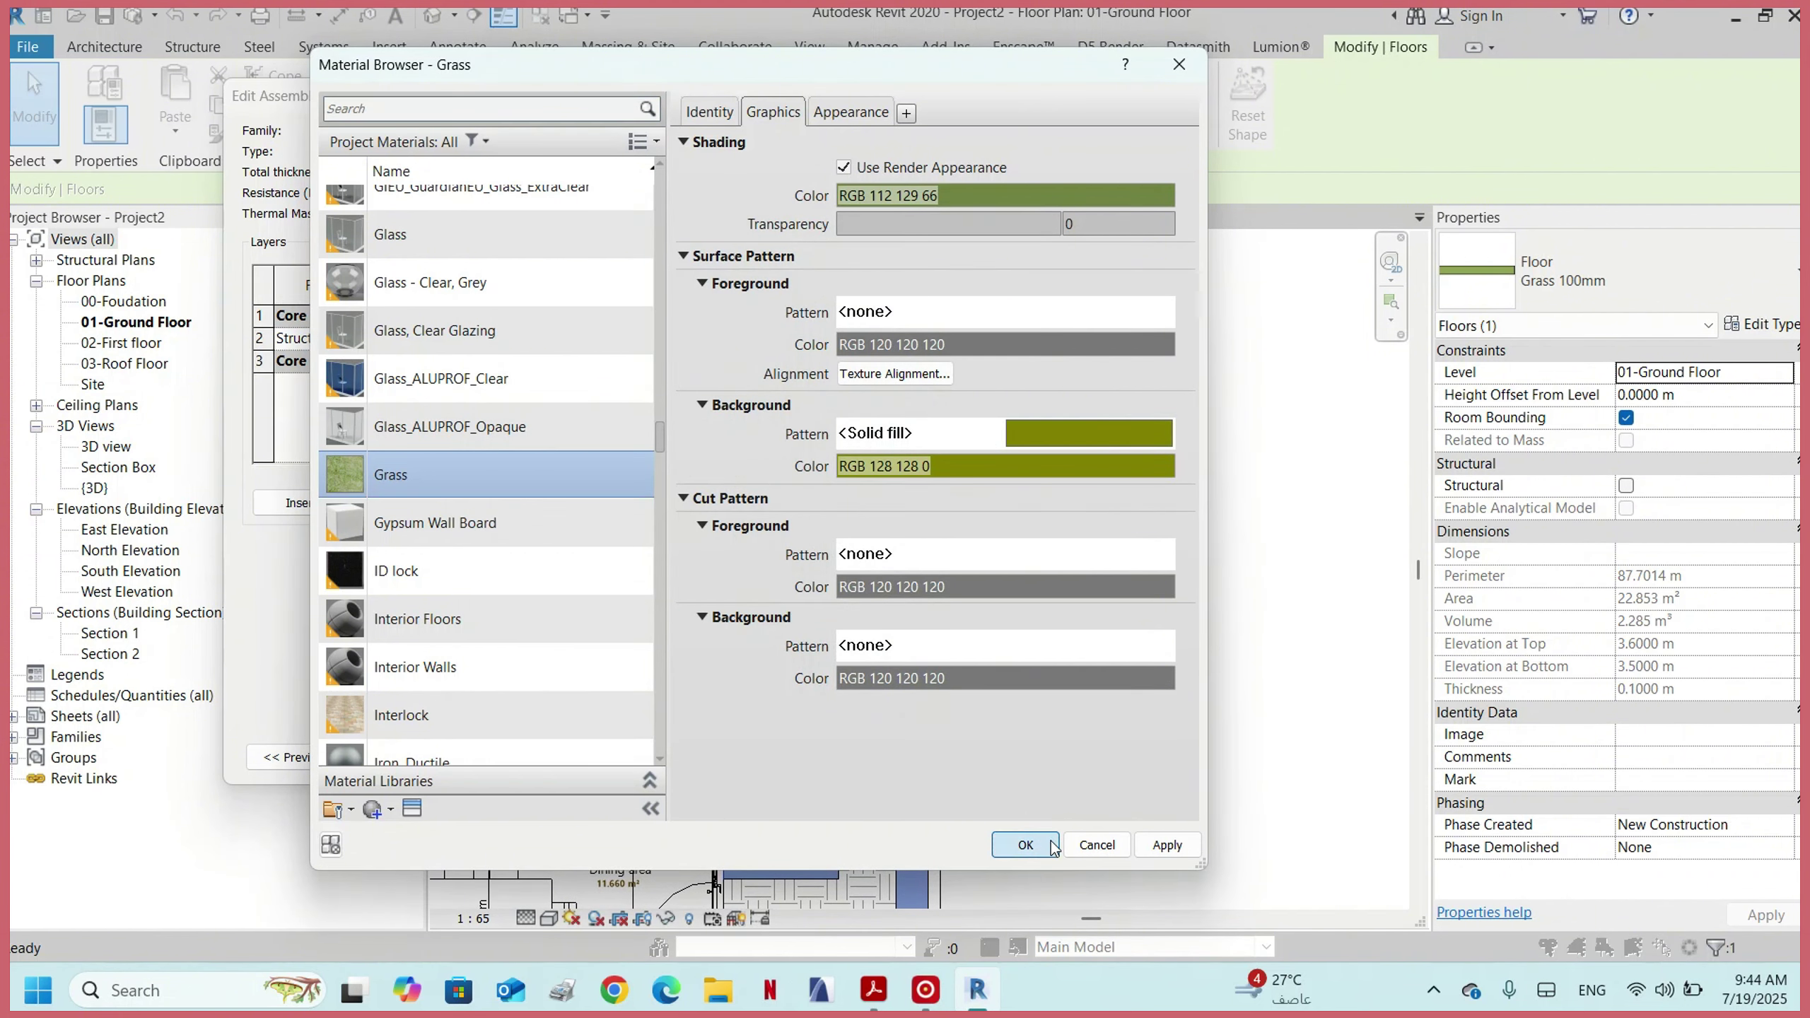
pyautogui.click(1024, 845)
pyautogui.click(620, 743)
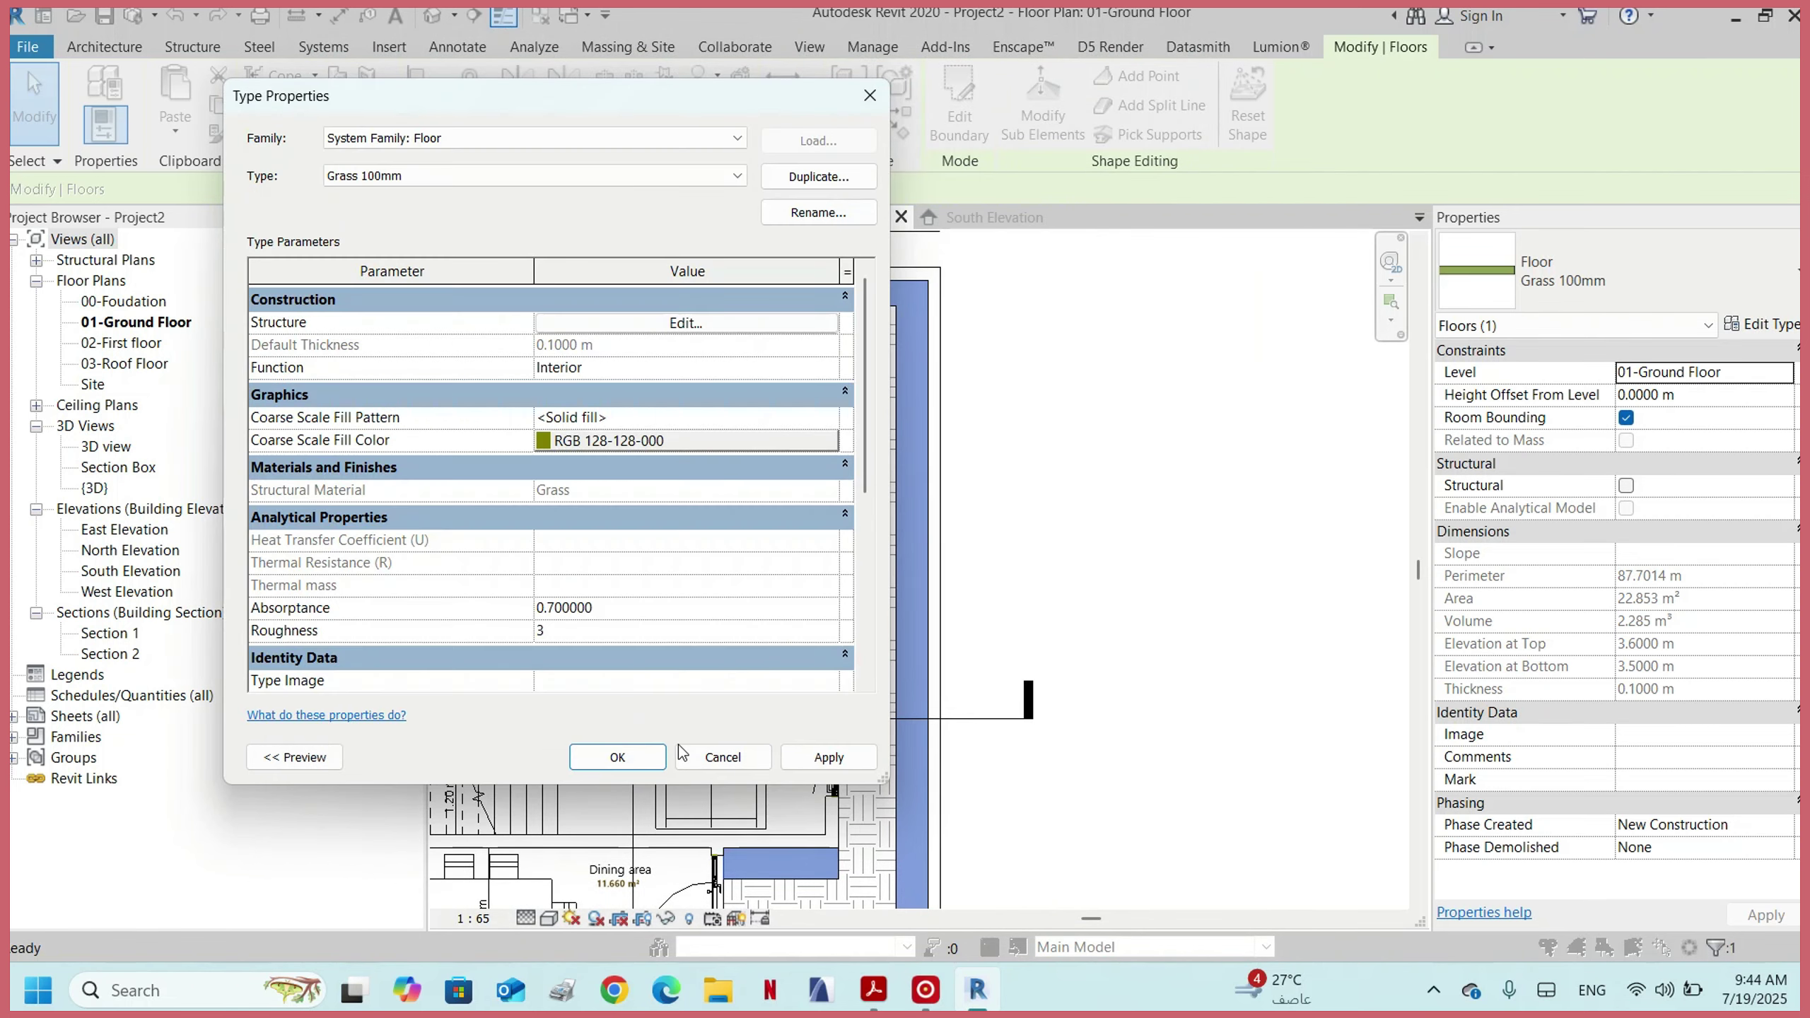
pyautogui.click(616, 756)
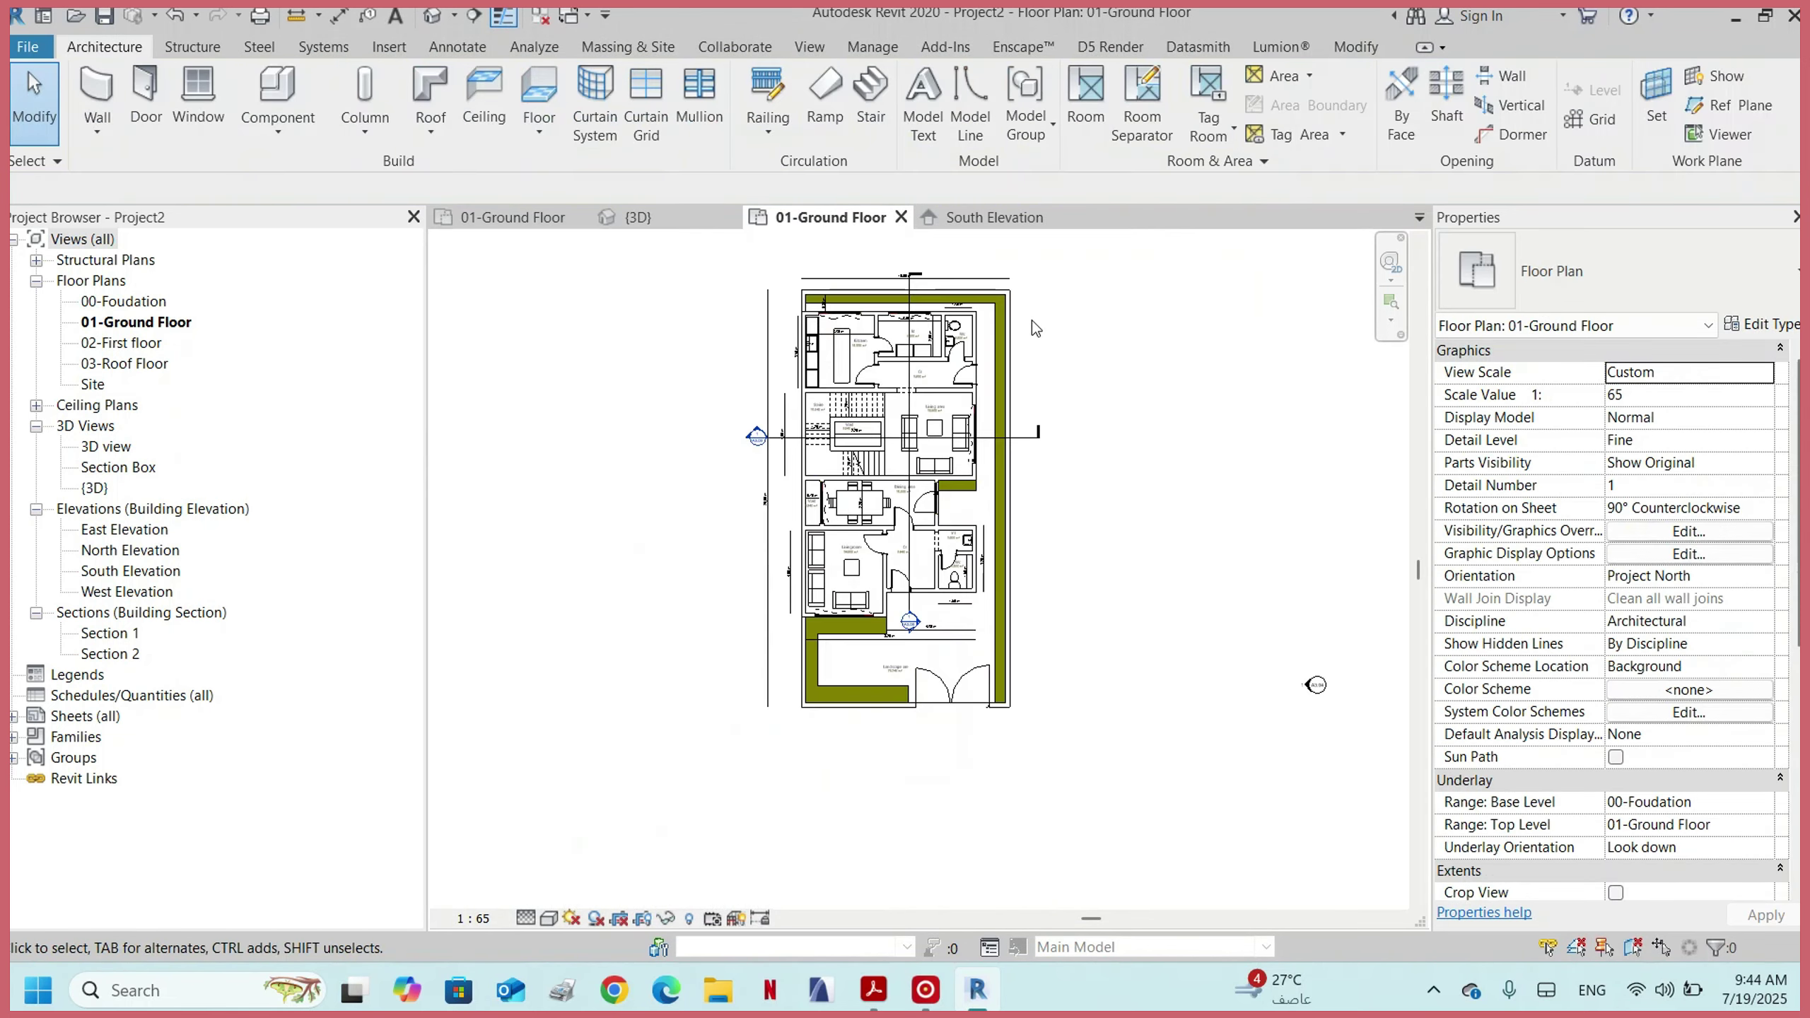
# - Assign the Rooms category's Name color scheme to the ground floor plan through its color fill legend
pyautogui.scroll(3, 916, 376)
pyautogui.scroll(-2, 915, 375)
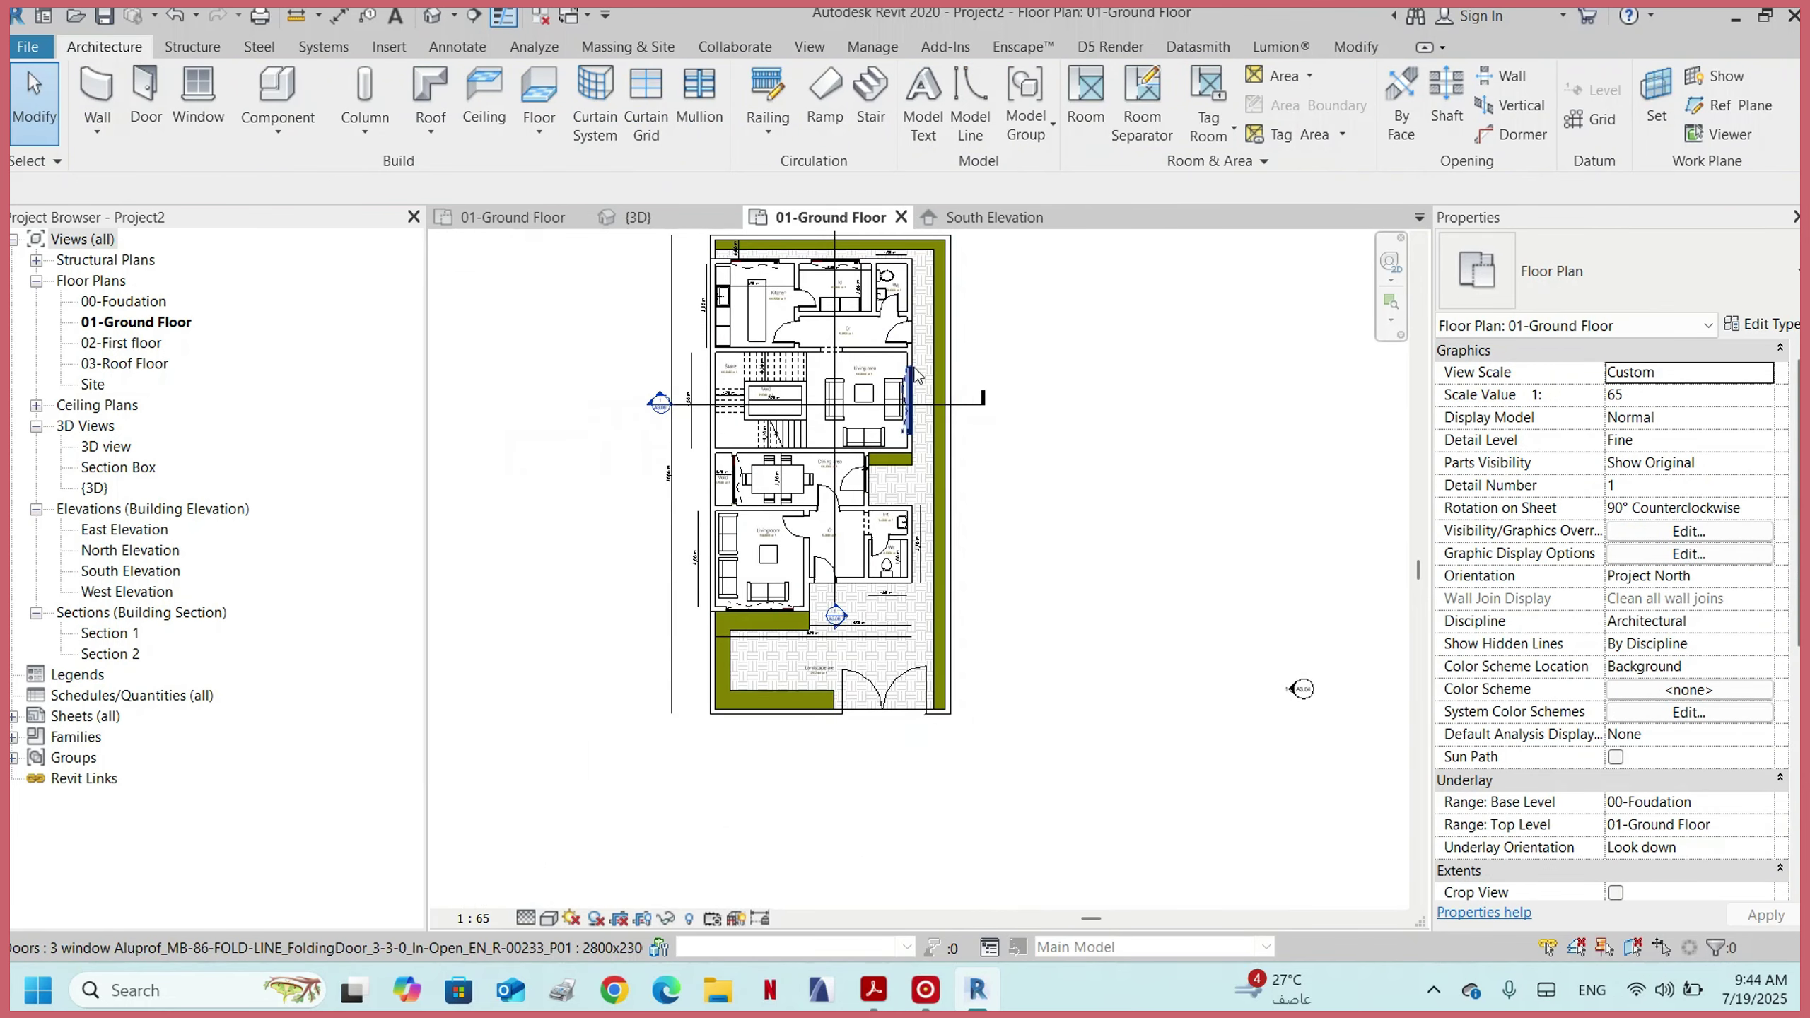
pyautogui.scroll(-2, 759, 614)
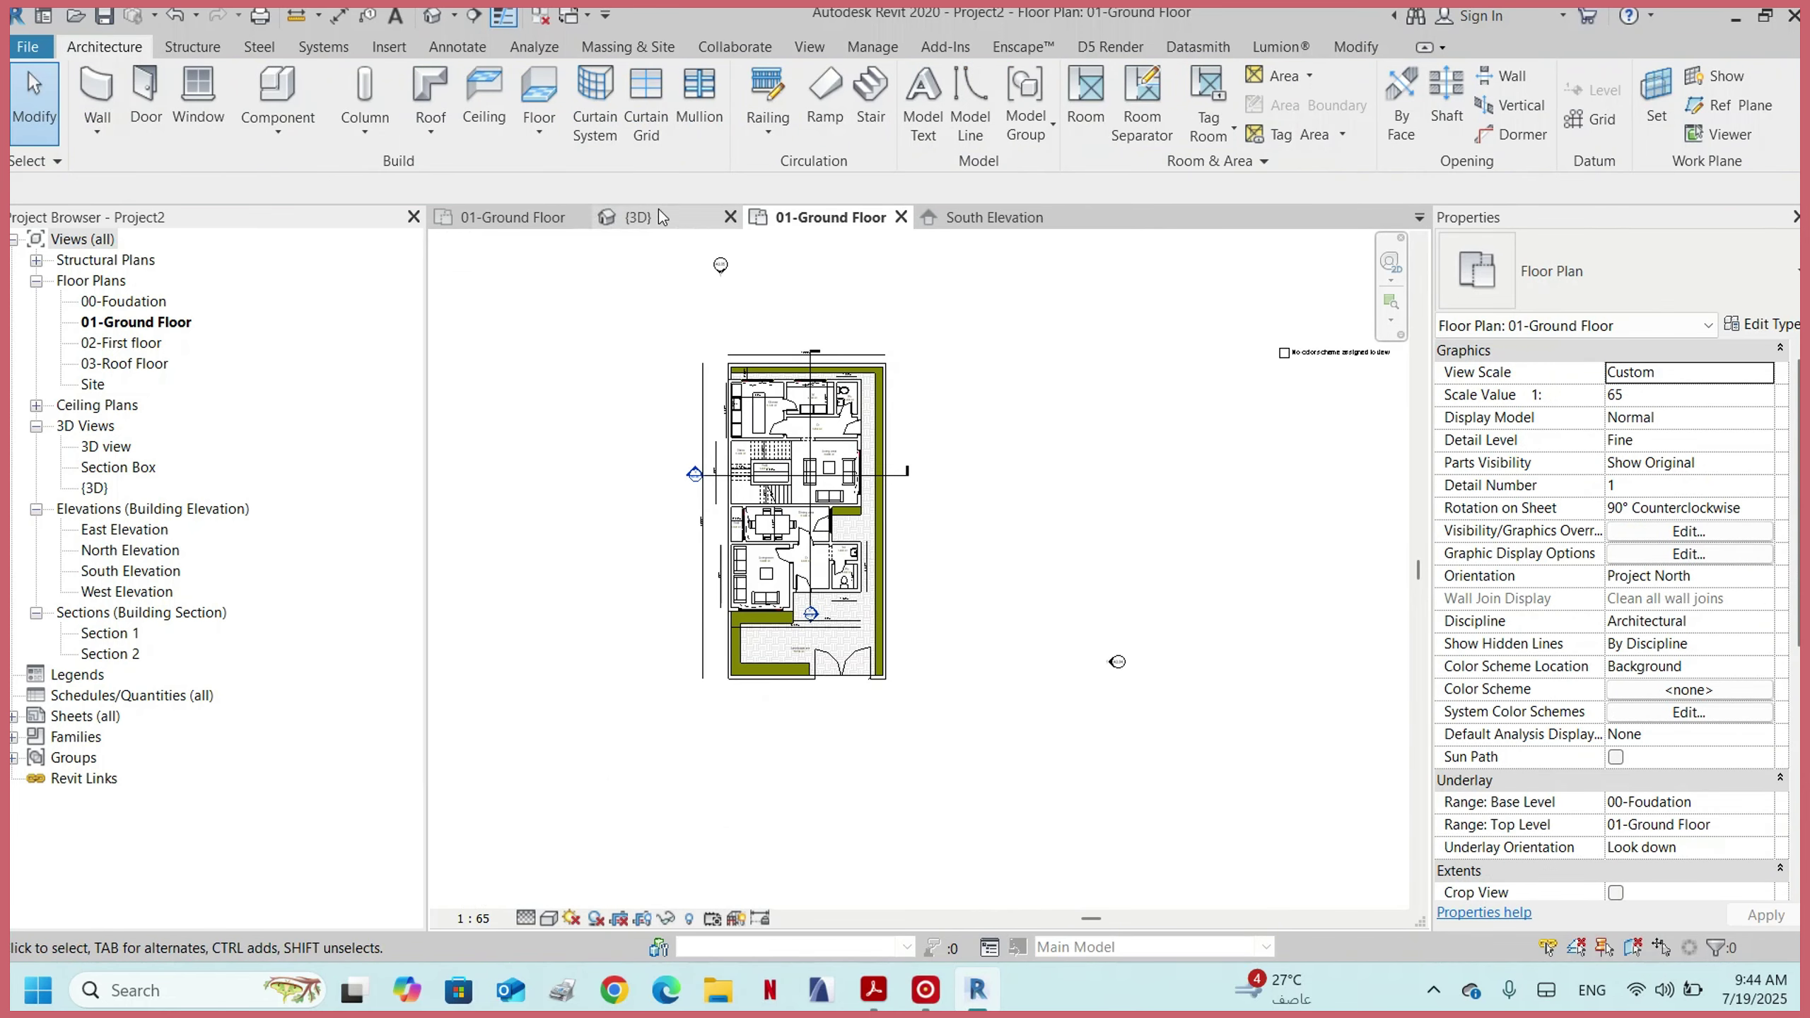
pyautogui.click(1291, 362)
pyautogui.click(956, 106)
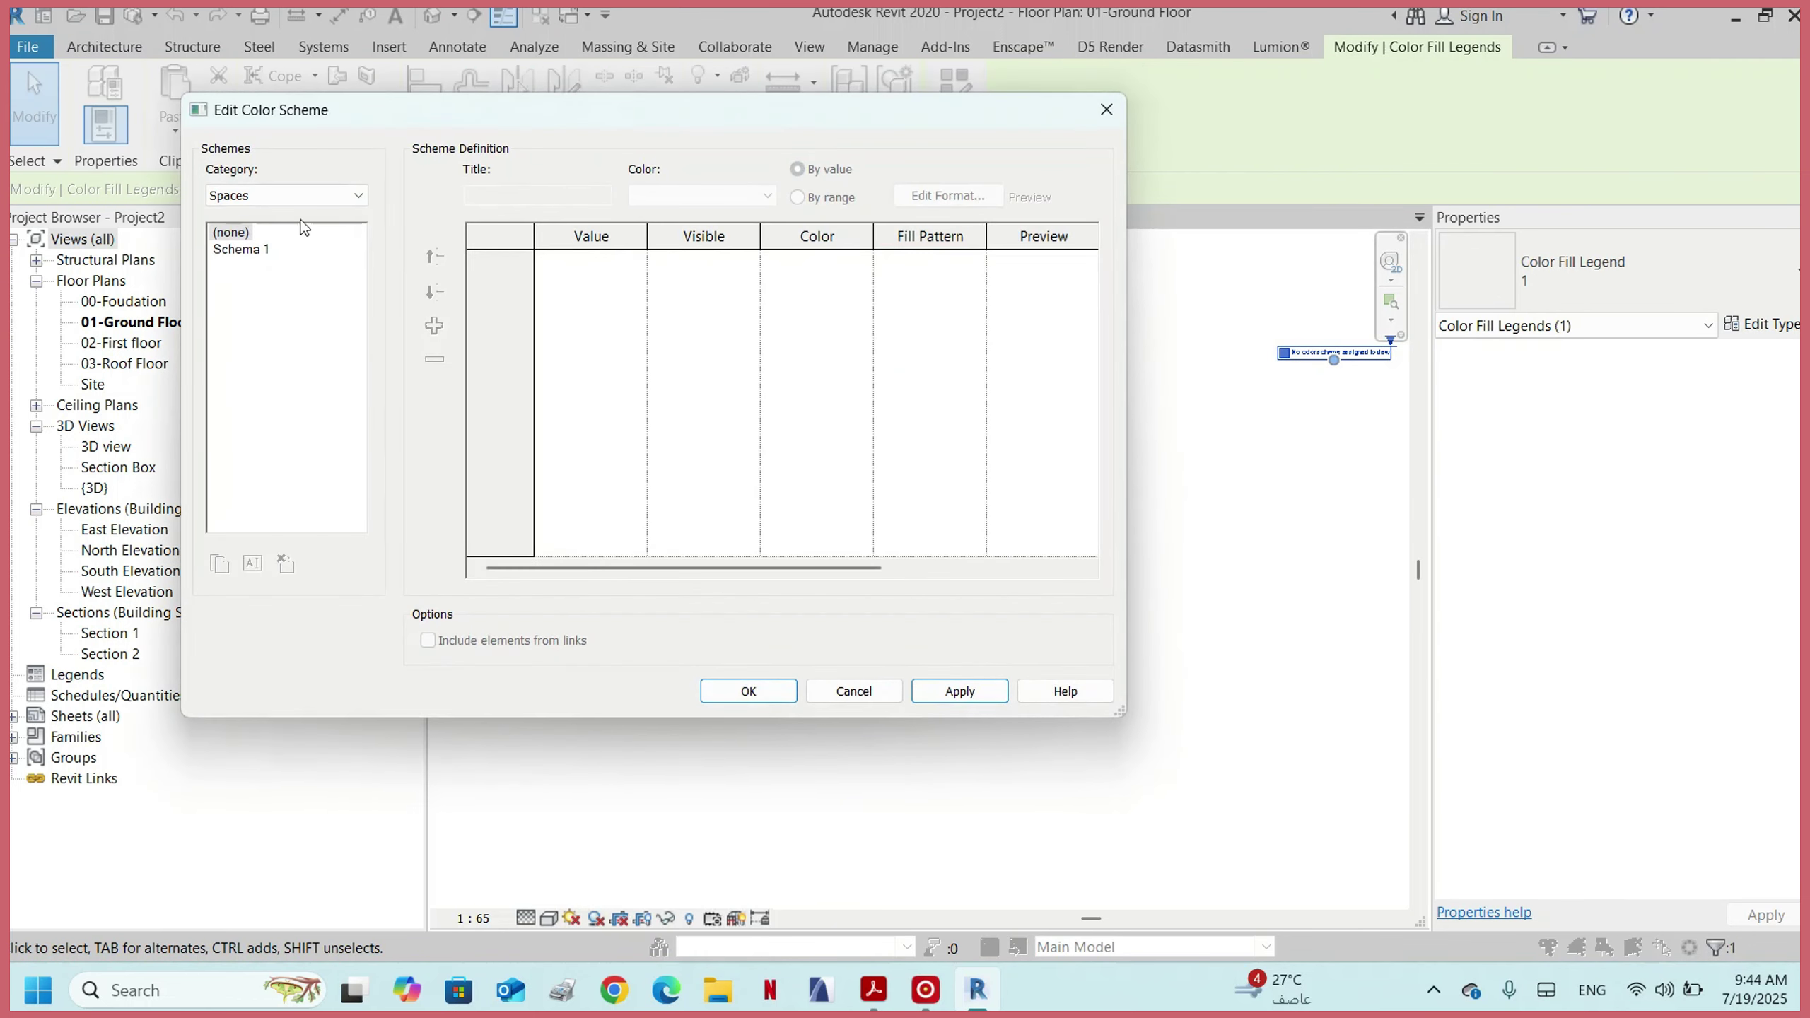
pyautogui.click(264, 232)
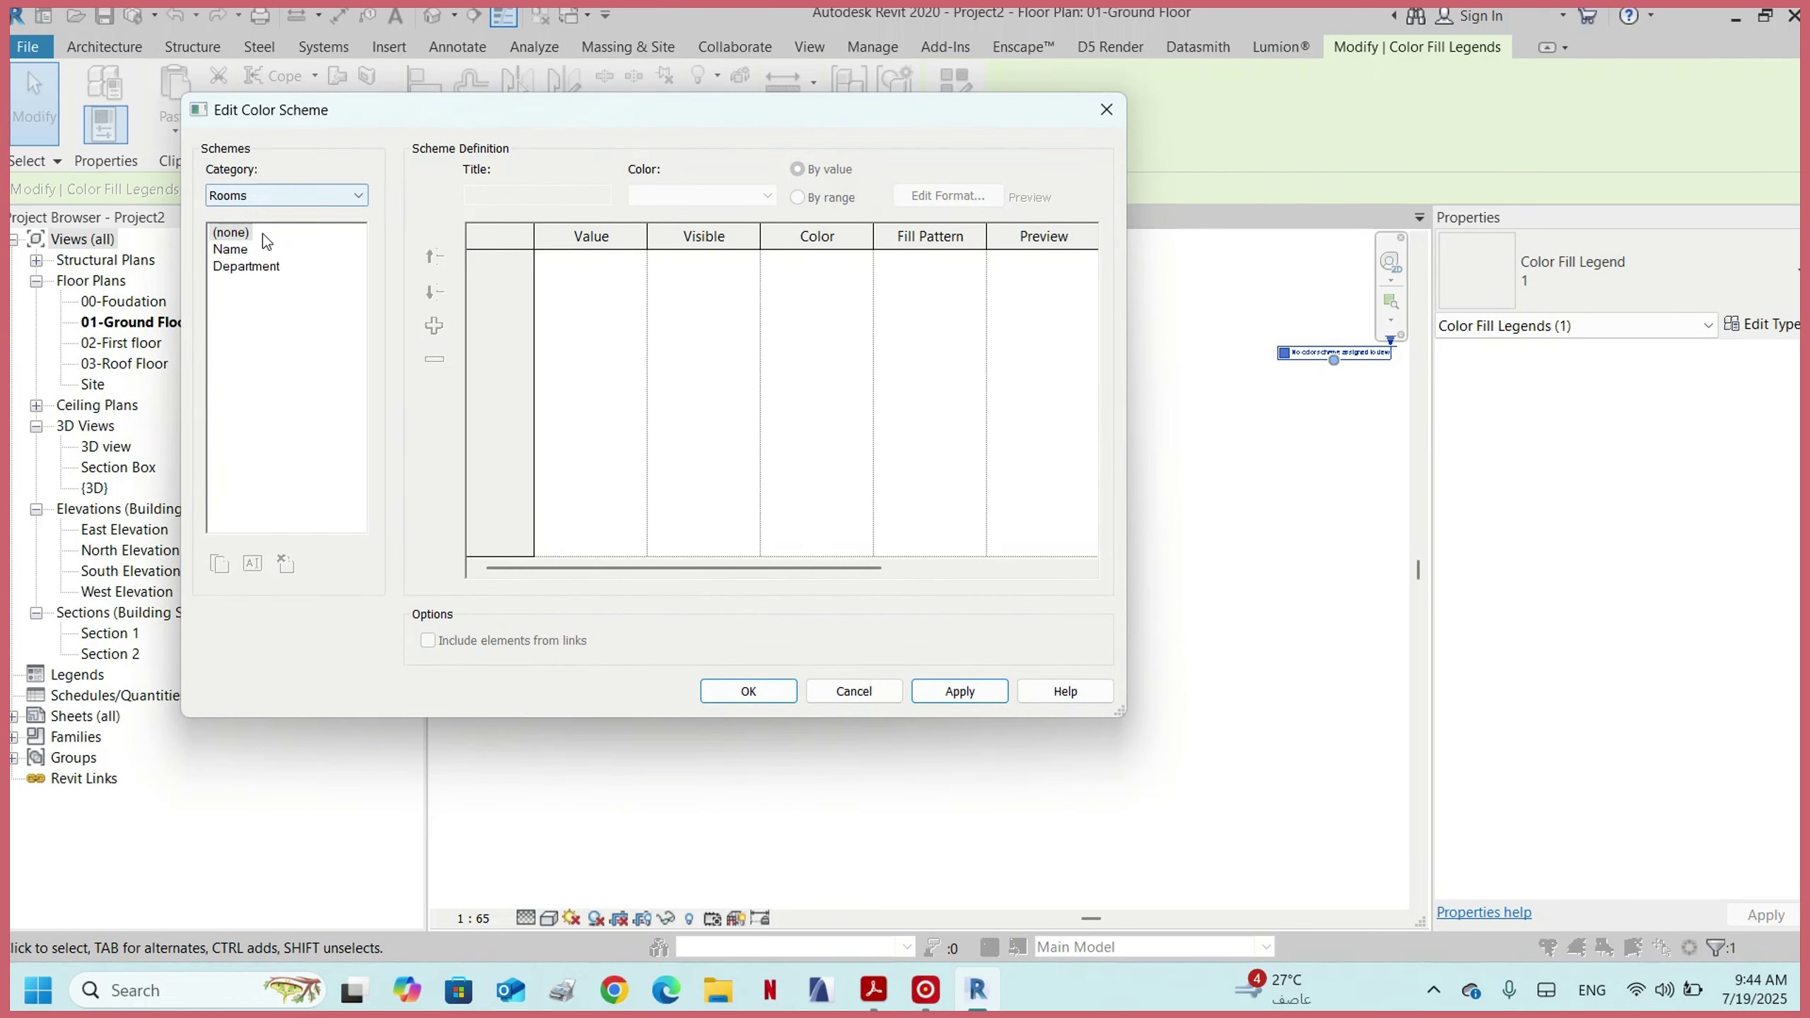
pyautogui.click(230, 249)
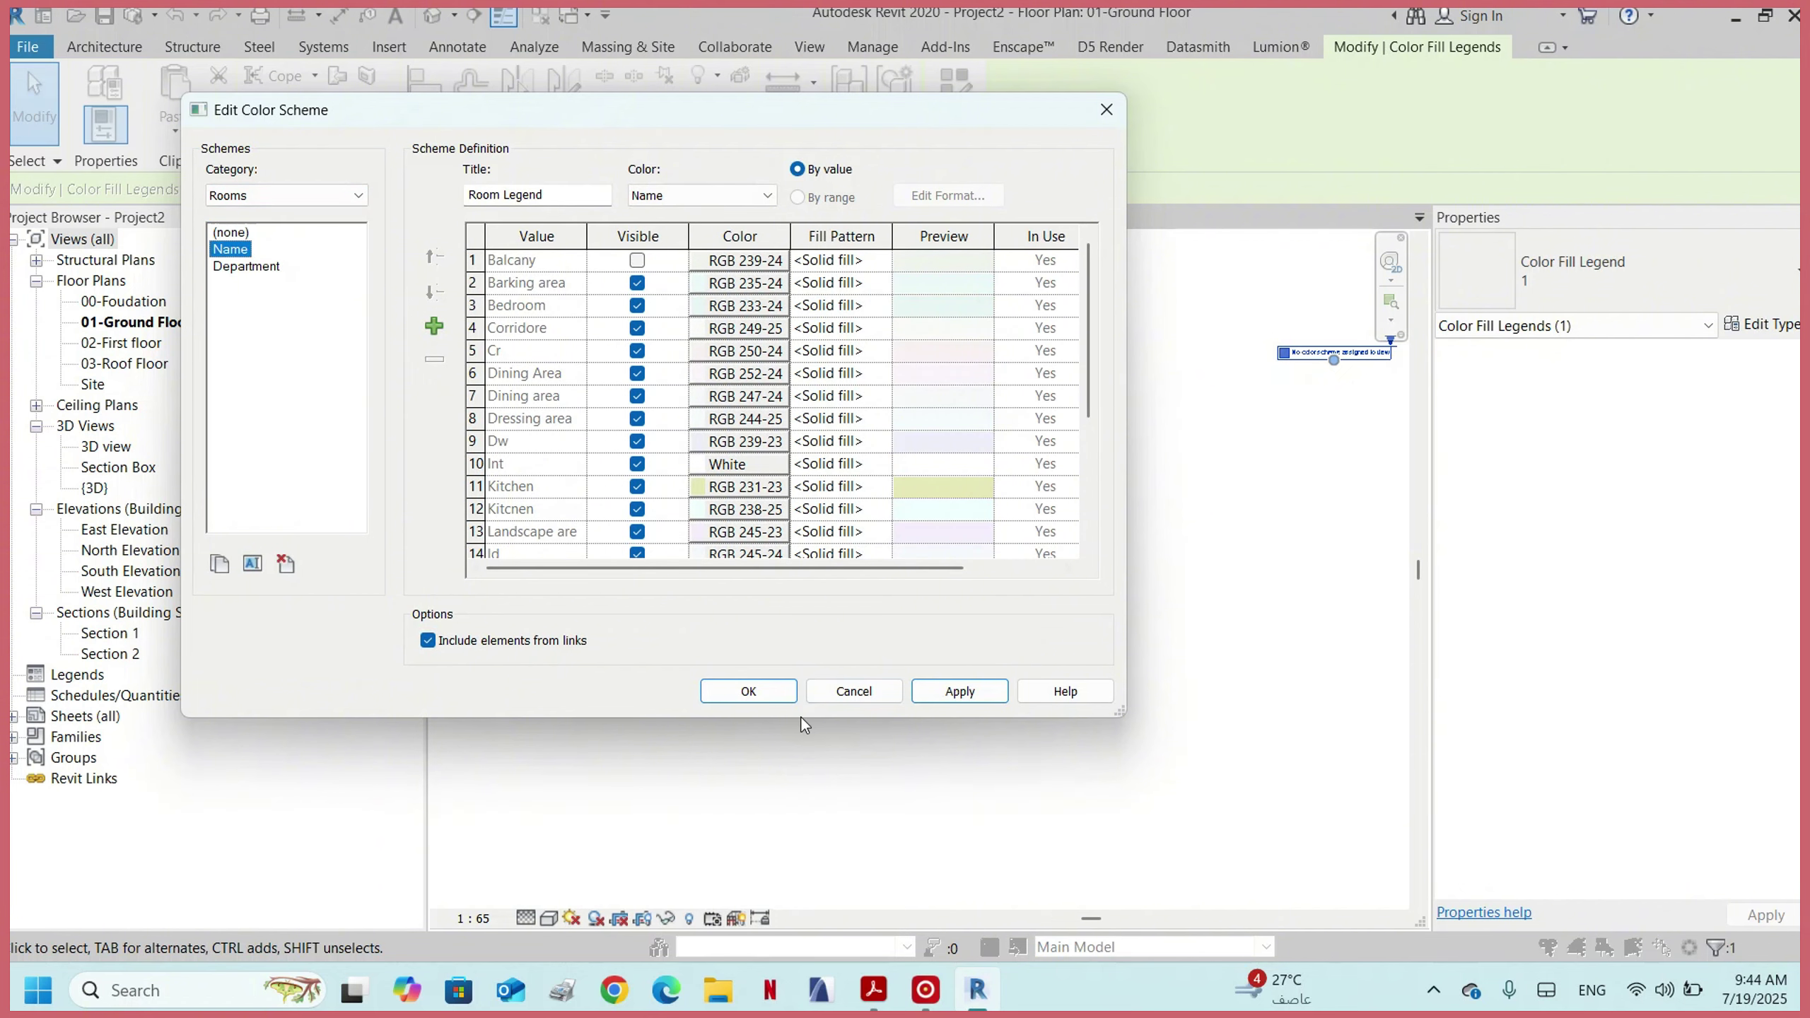
pyautogui.click(782, 697)
pyautogui.press('Escape')
# - Move the Room Legend closer to the side of the ground floor plan
pyautogui.scroll(5, 1121, 428)
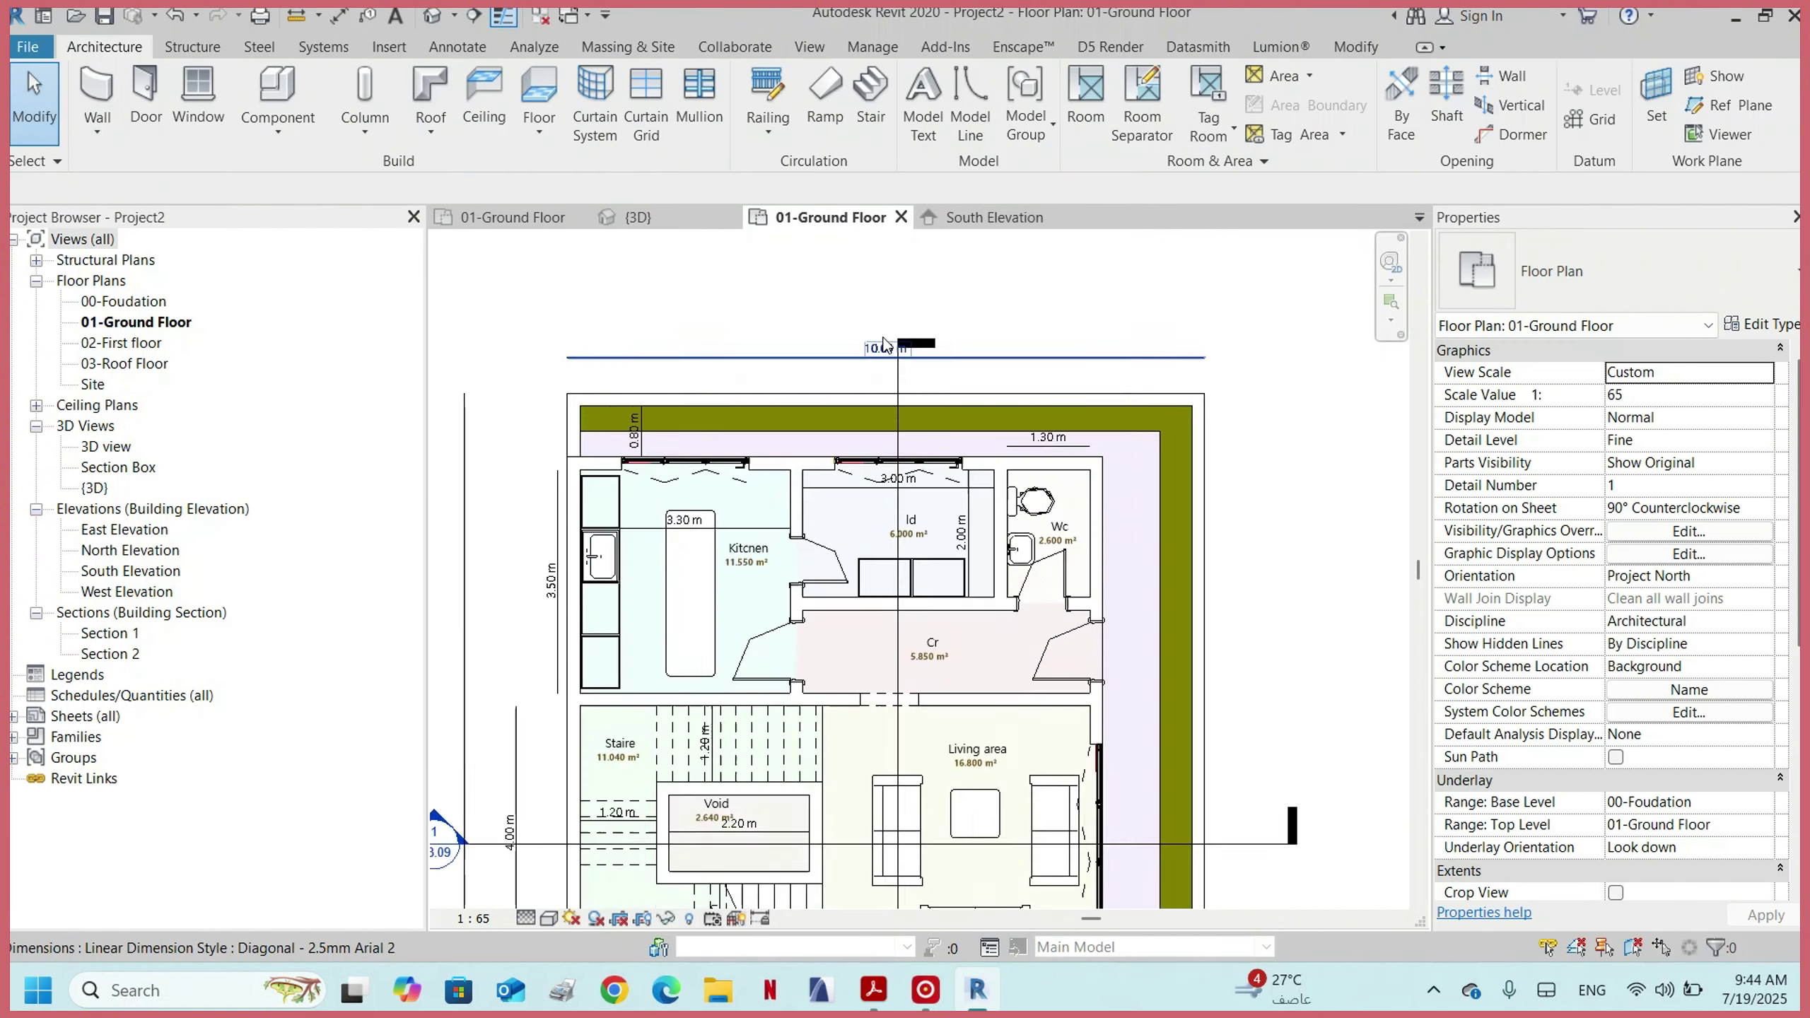
pyautogui.scroll(-5, 710, 331)
pyautogui.scroll(6, 807, 352)
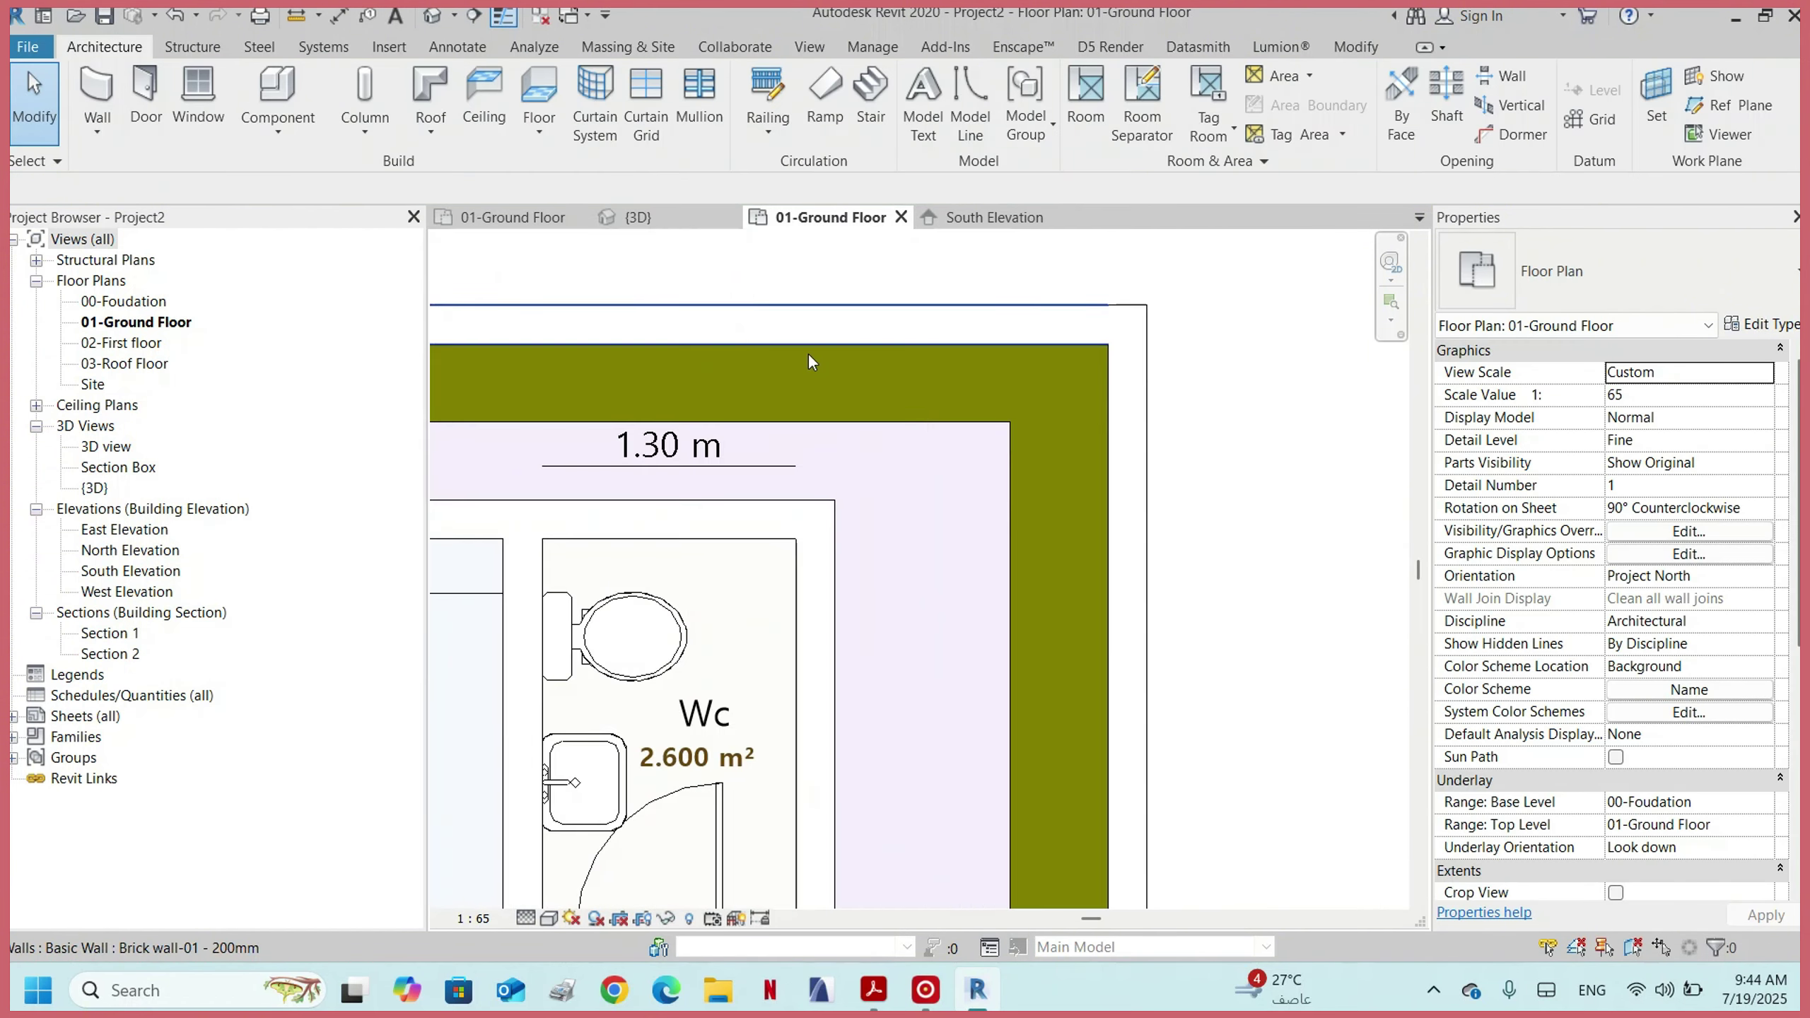
pyautogui.scroll(-1, 827, 326)
pyautogui.scroll(-5, 827, 327)
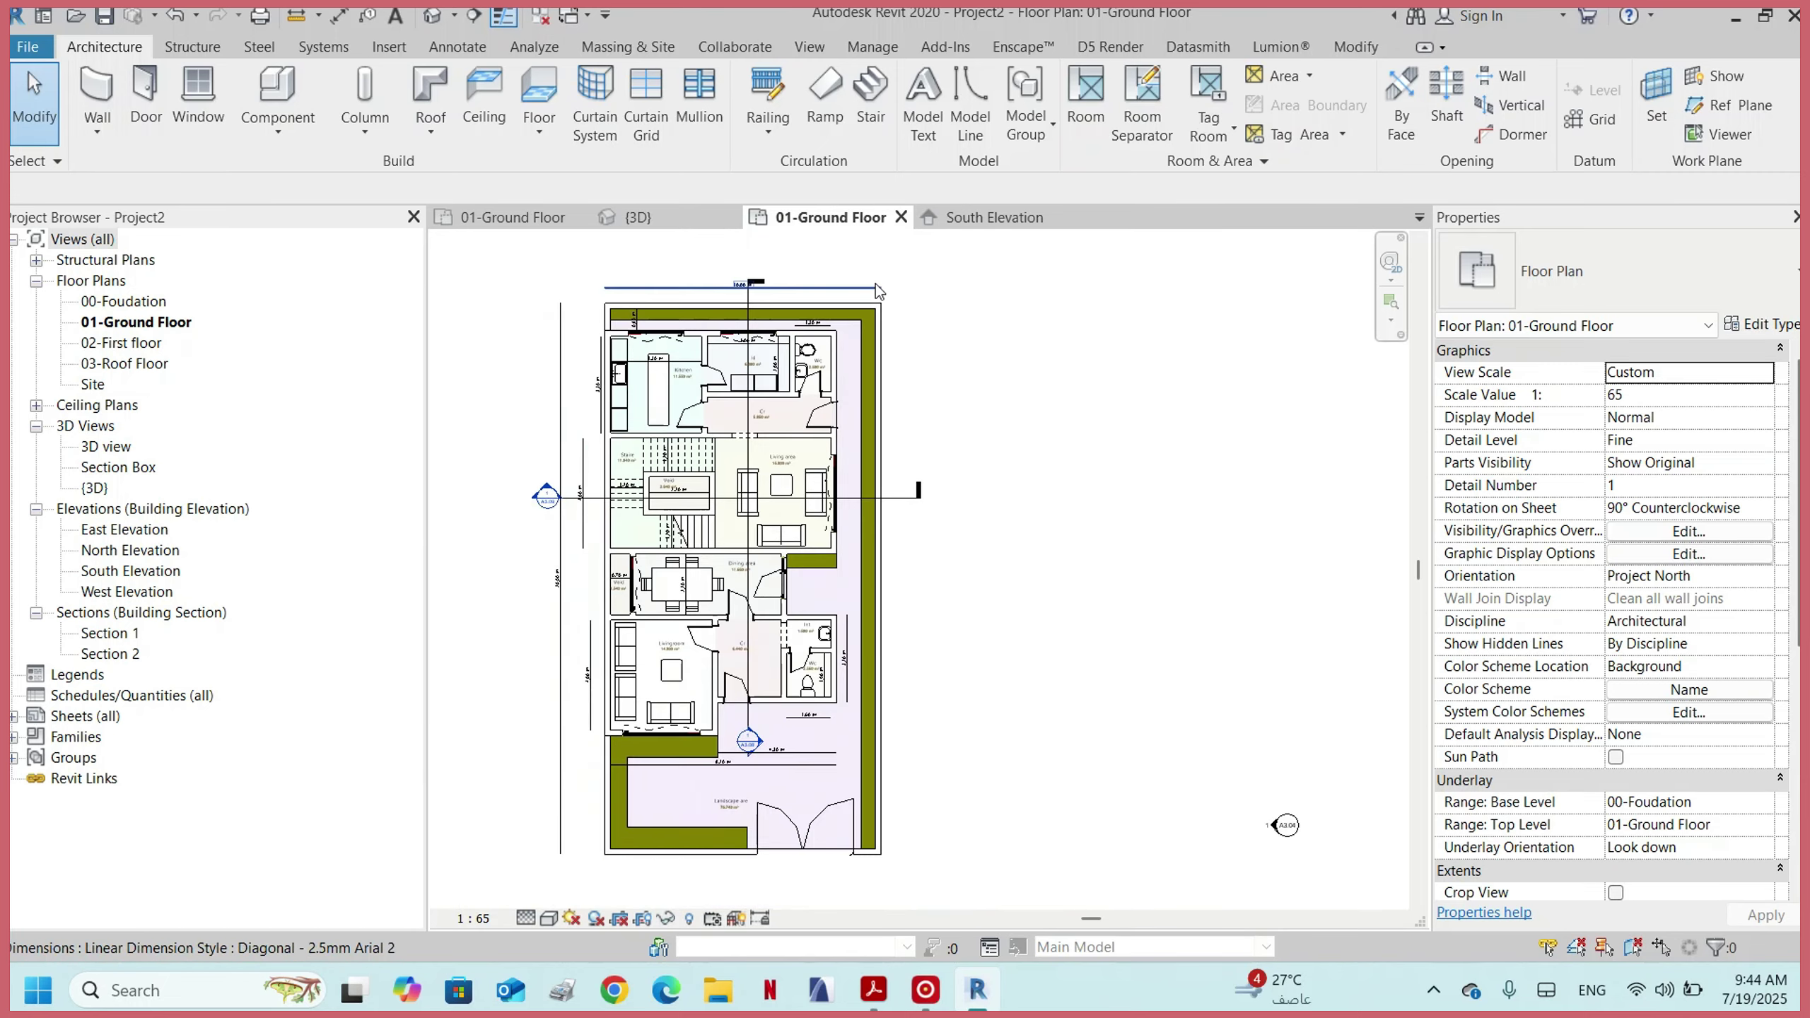
pyautogui.scroll(5, 835, 592)
pyautogui.scroll(-6, 1019, 627)
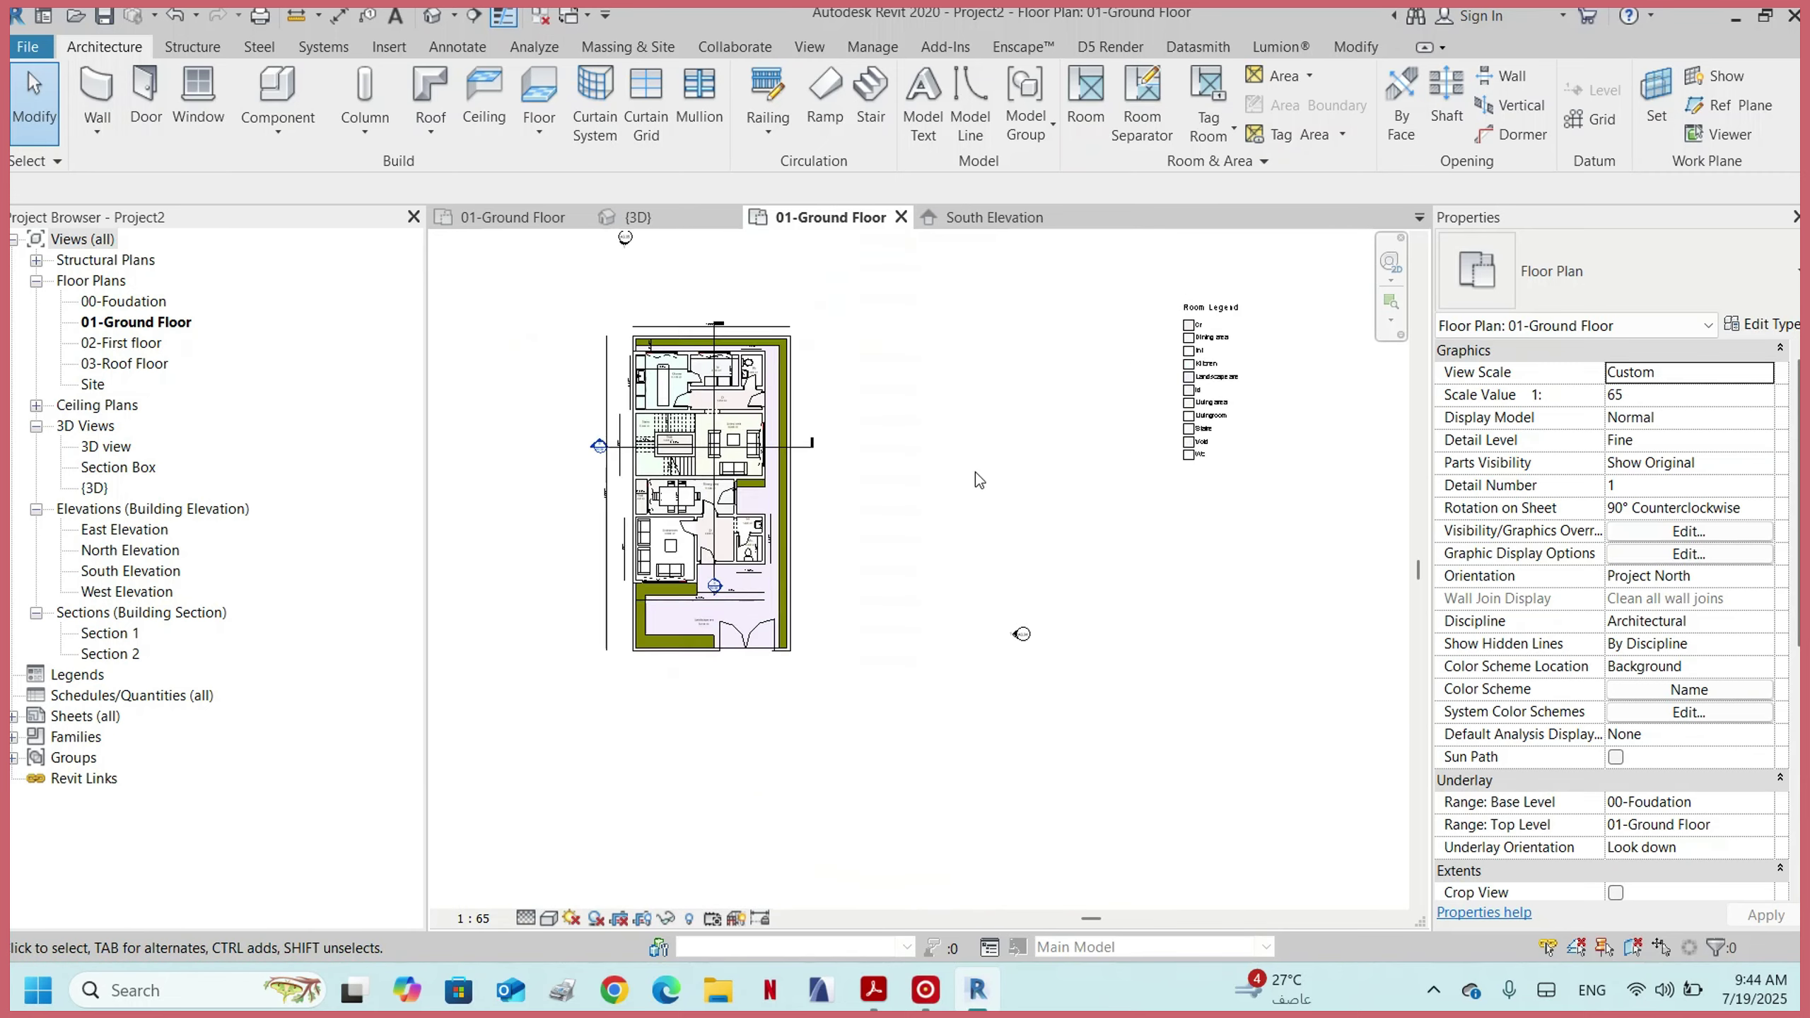
pyautogui.moveTo(1155, 385); pyautogui.dragTo(895, 367)
# - Set the landscape area's color to White in the Name color scheme and apply the scheme
pyautogui.click(953, 113)
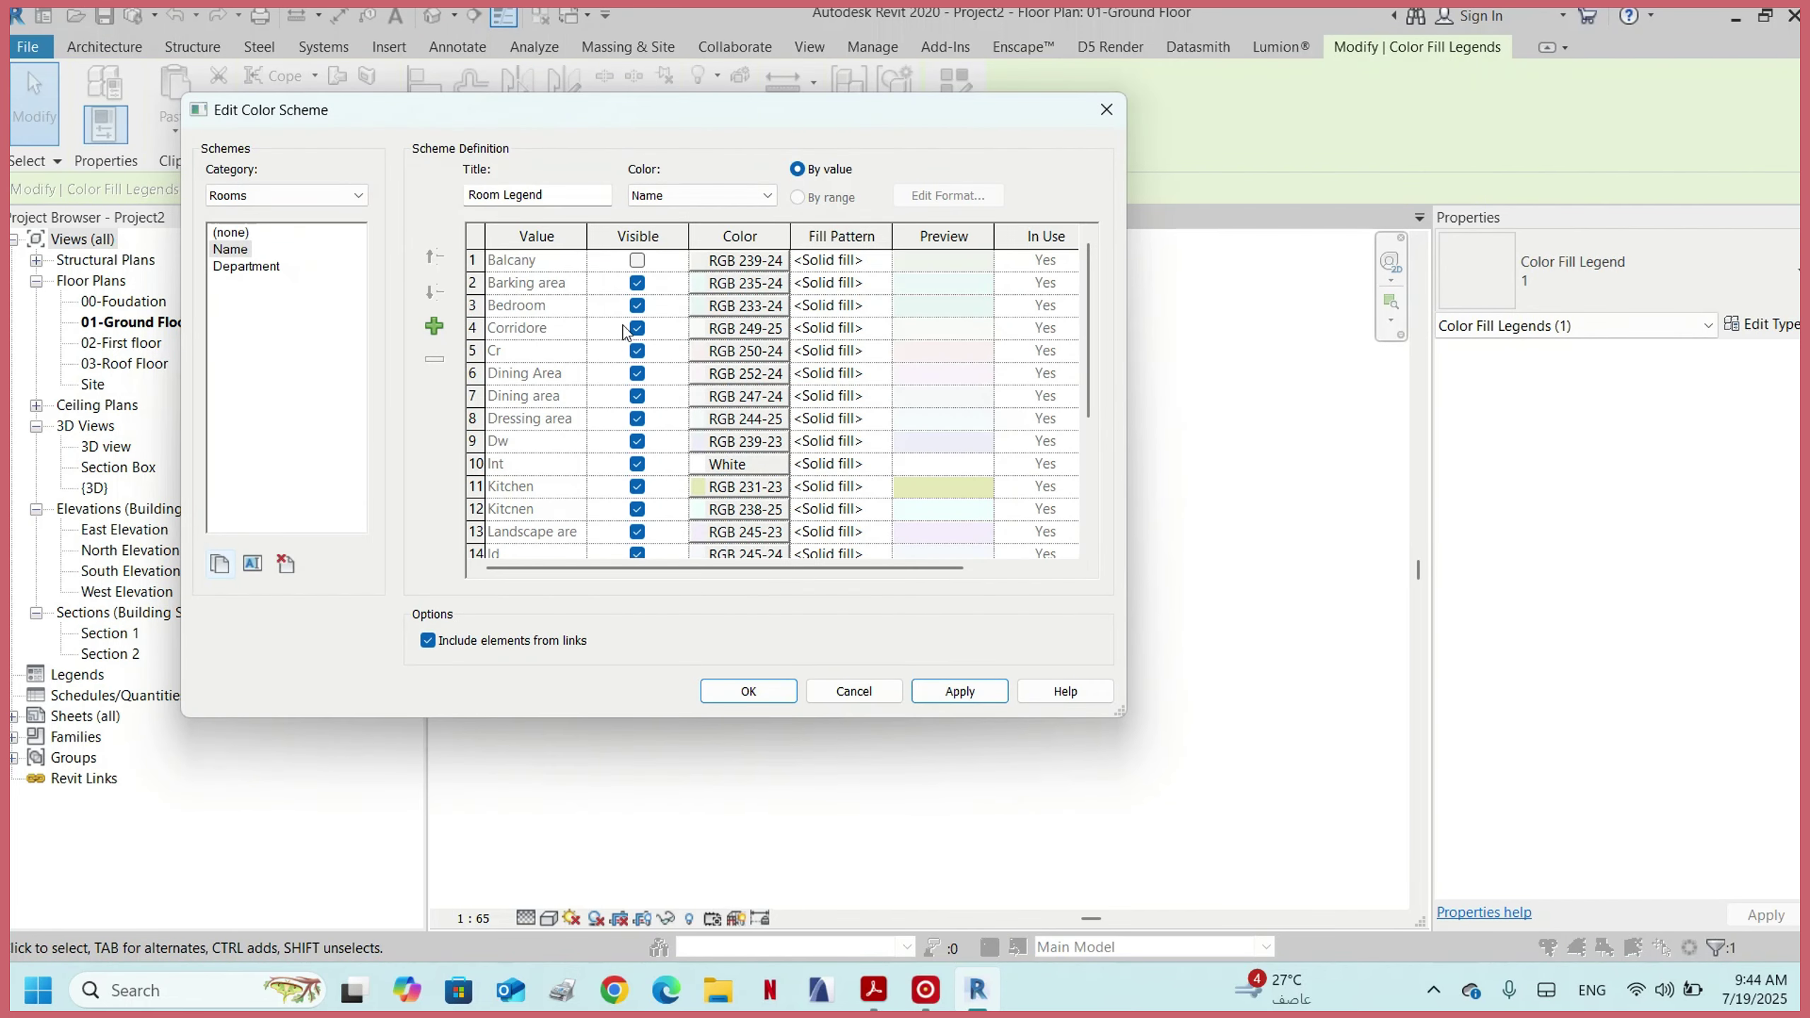
pyautogui.scroll(-1, 536, 390)
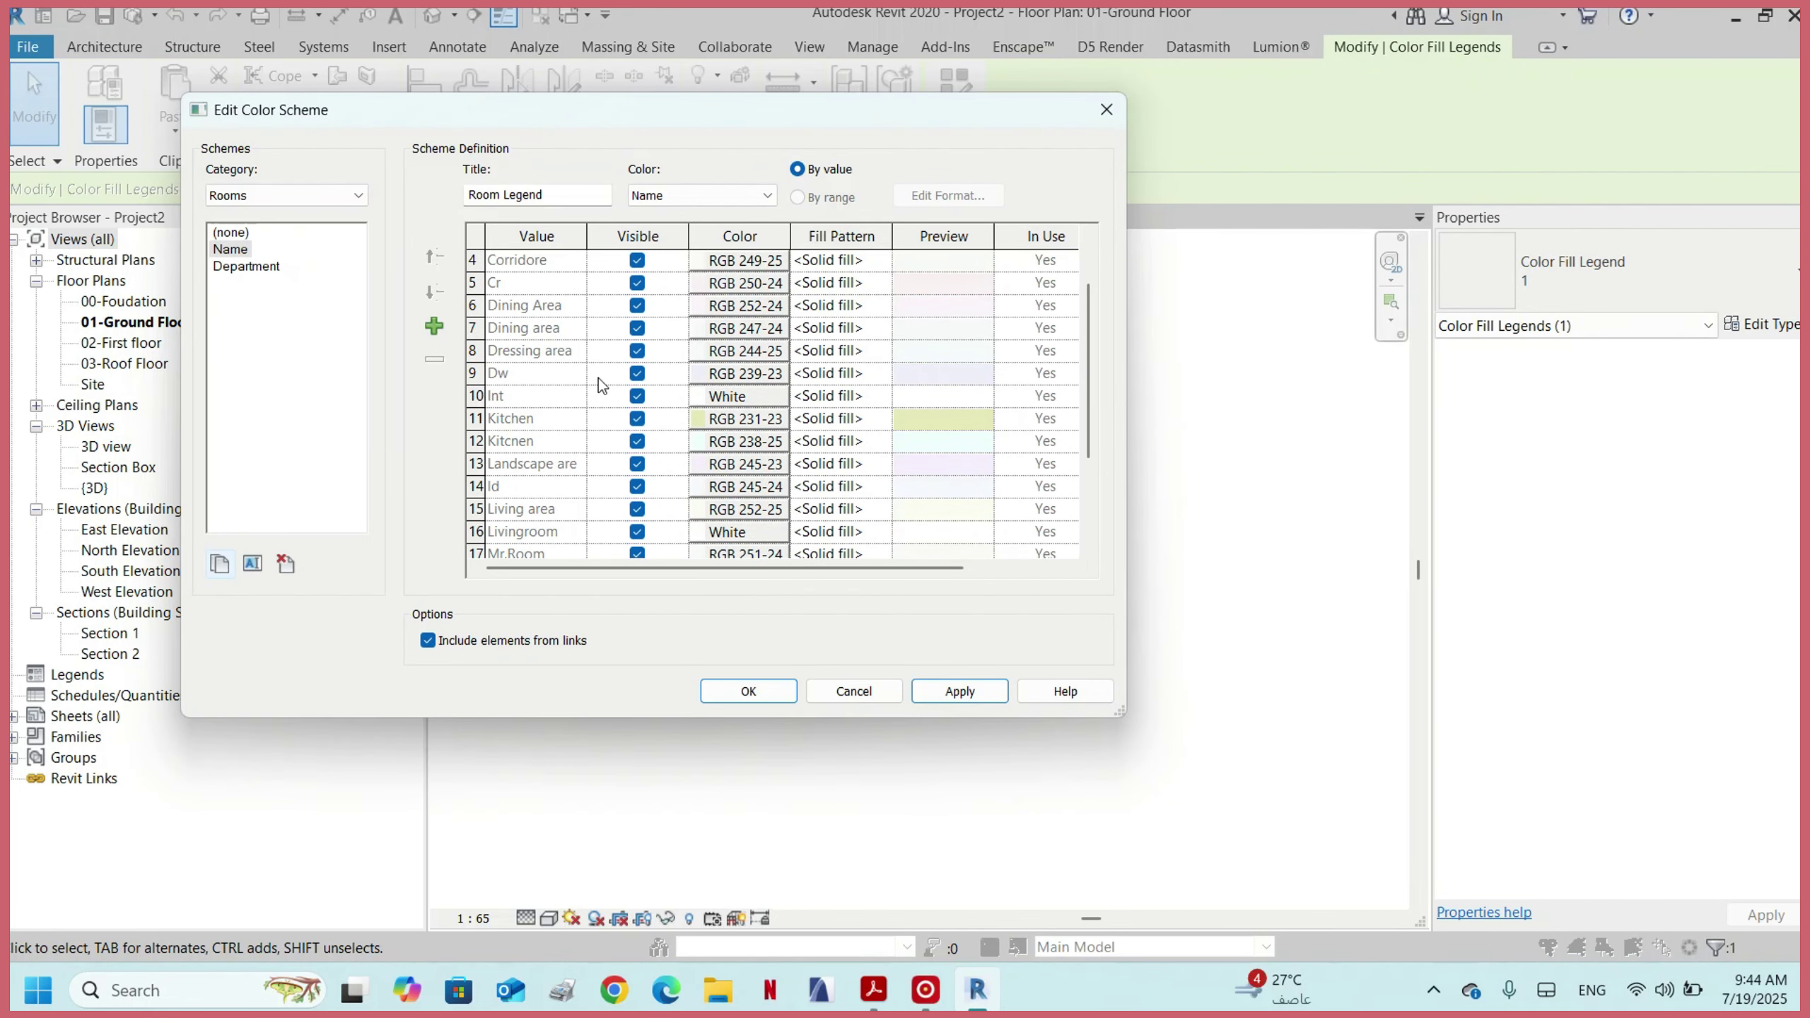
pyautogui.click(734, 465)
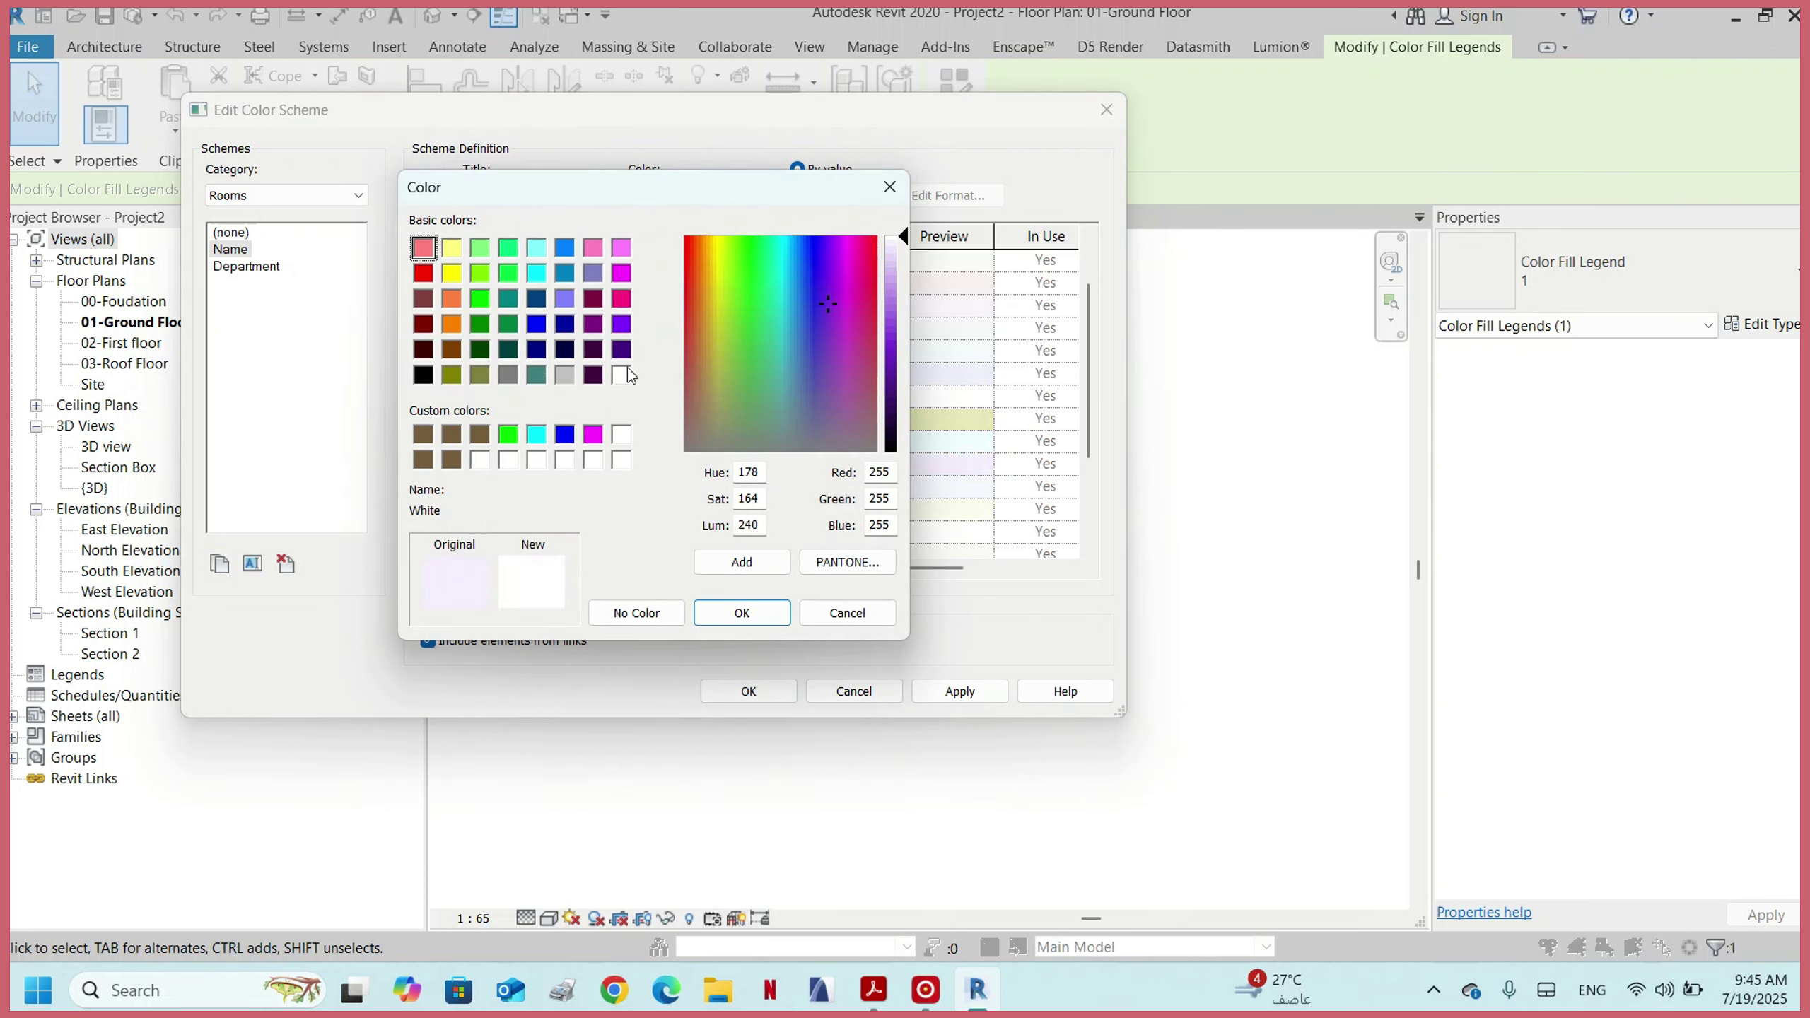
pyautogui.click(723, 613)
pyautogui.click(748, 691)
pyautogui.click(829, 672)
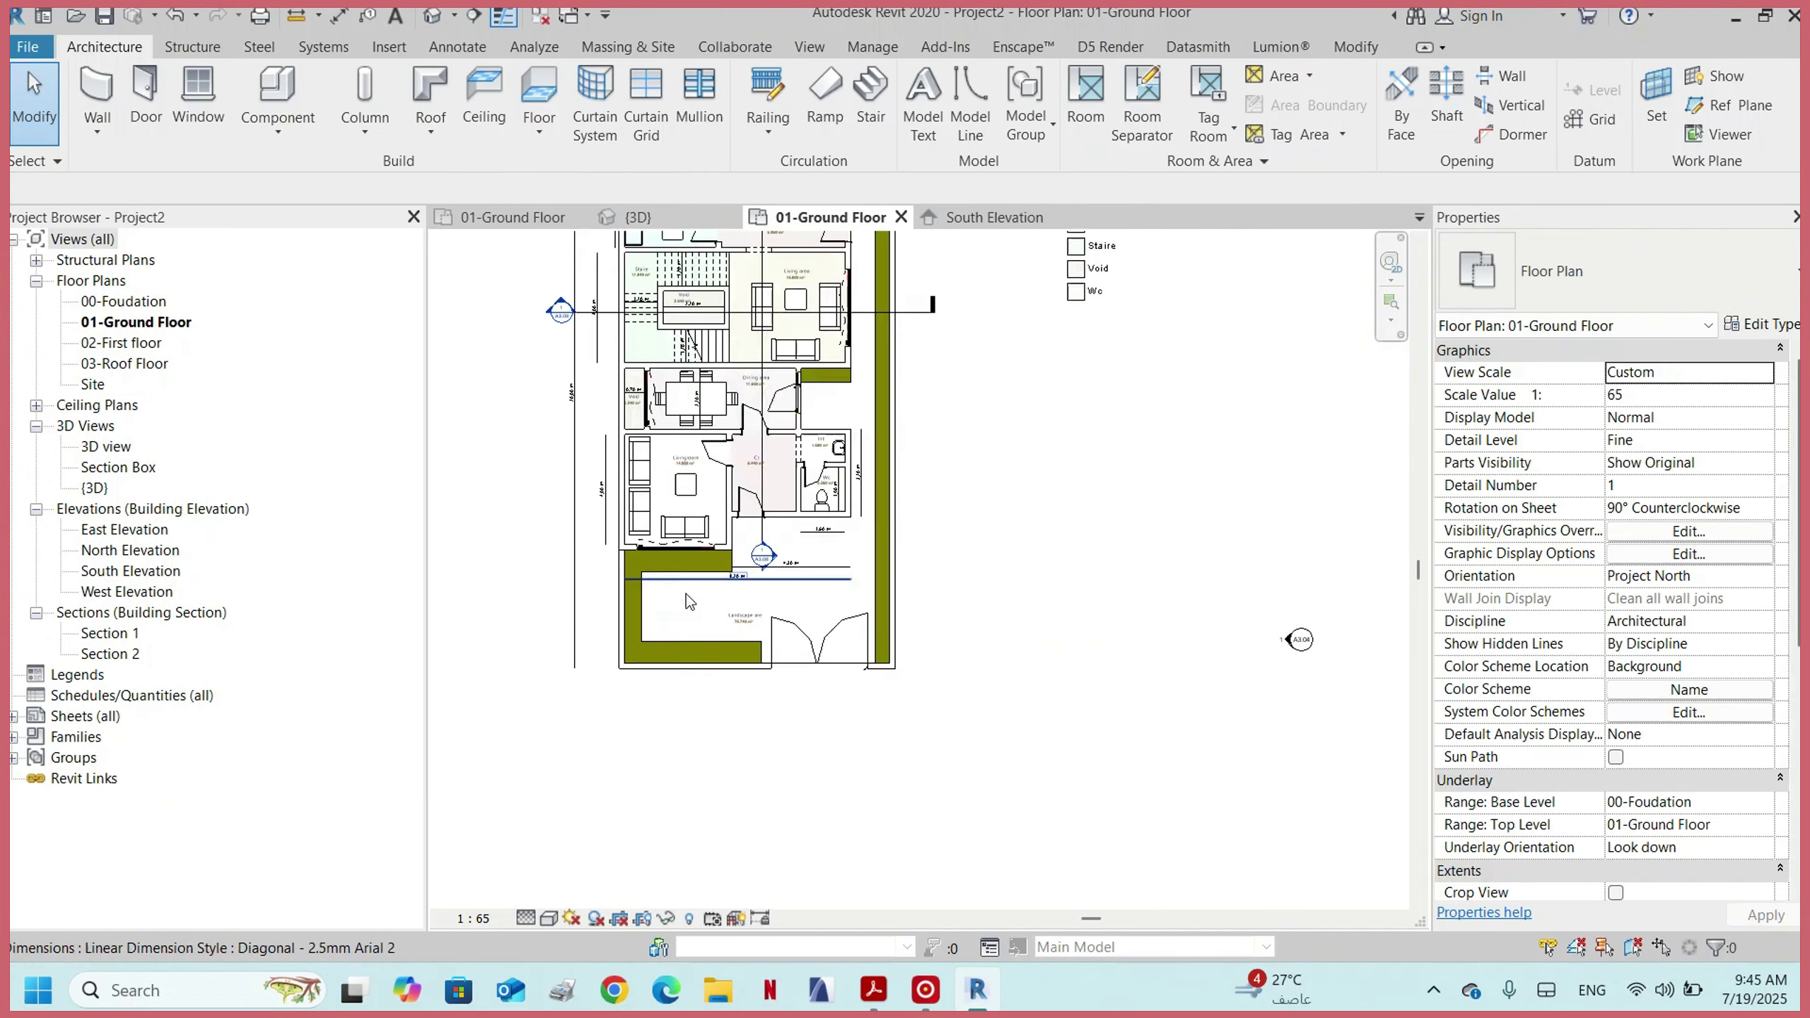
pyautogui.scroll(5, 826, 571)
pyautogui.scroll(-2, 825, 558)
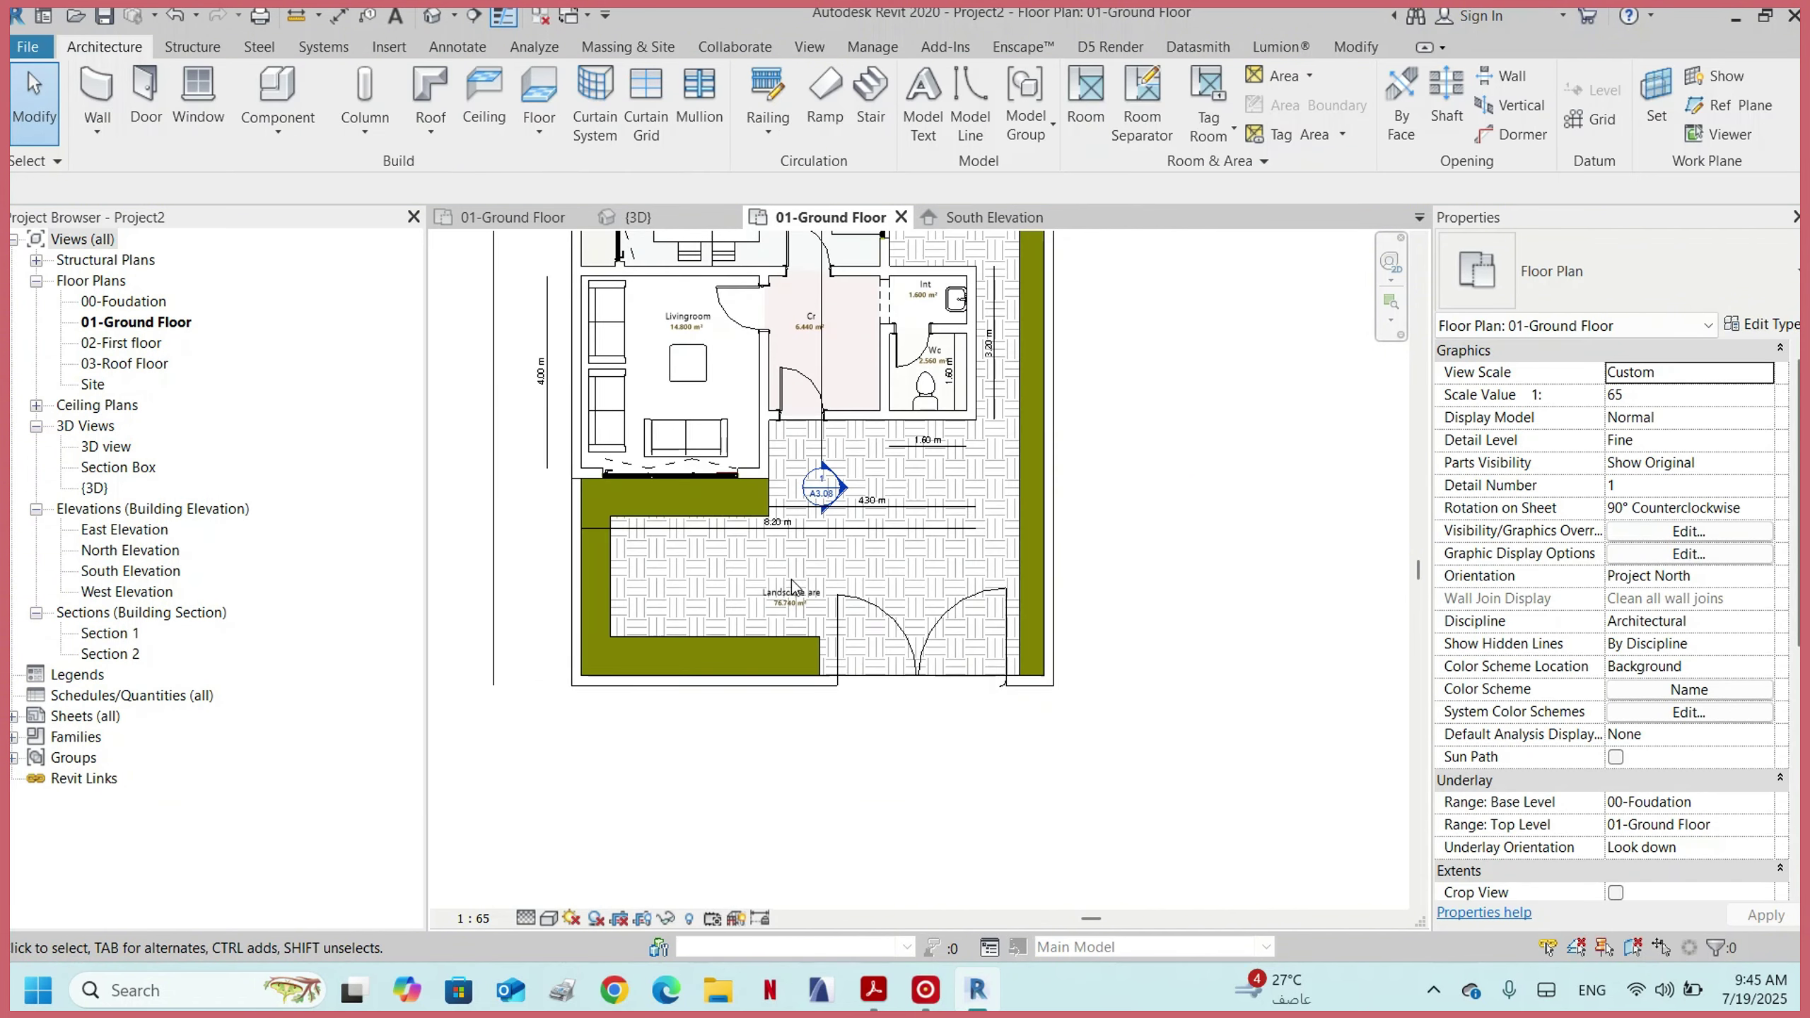
pyautogui.scroll(2, 867, 395)
pyautogui.scroll(-4, 1043, 612)
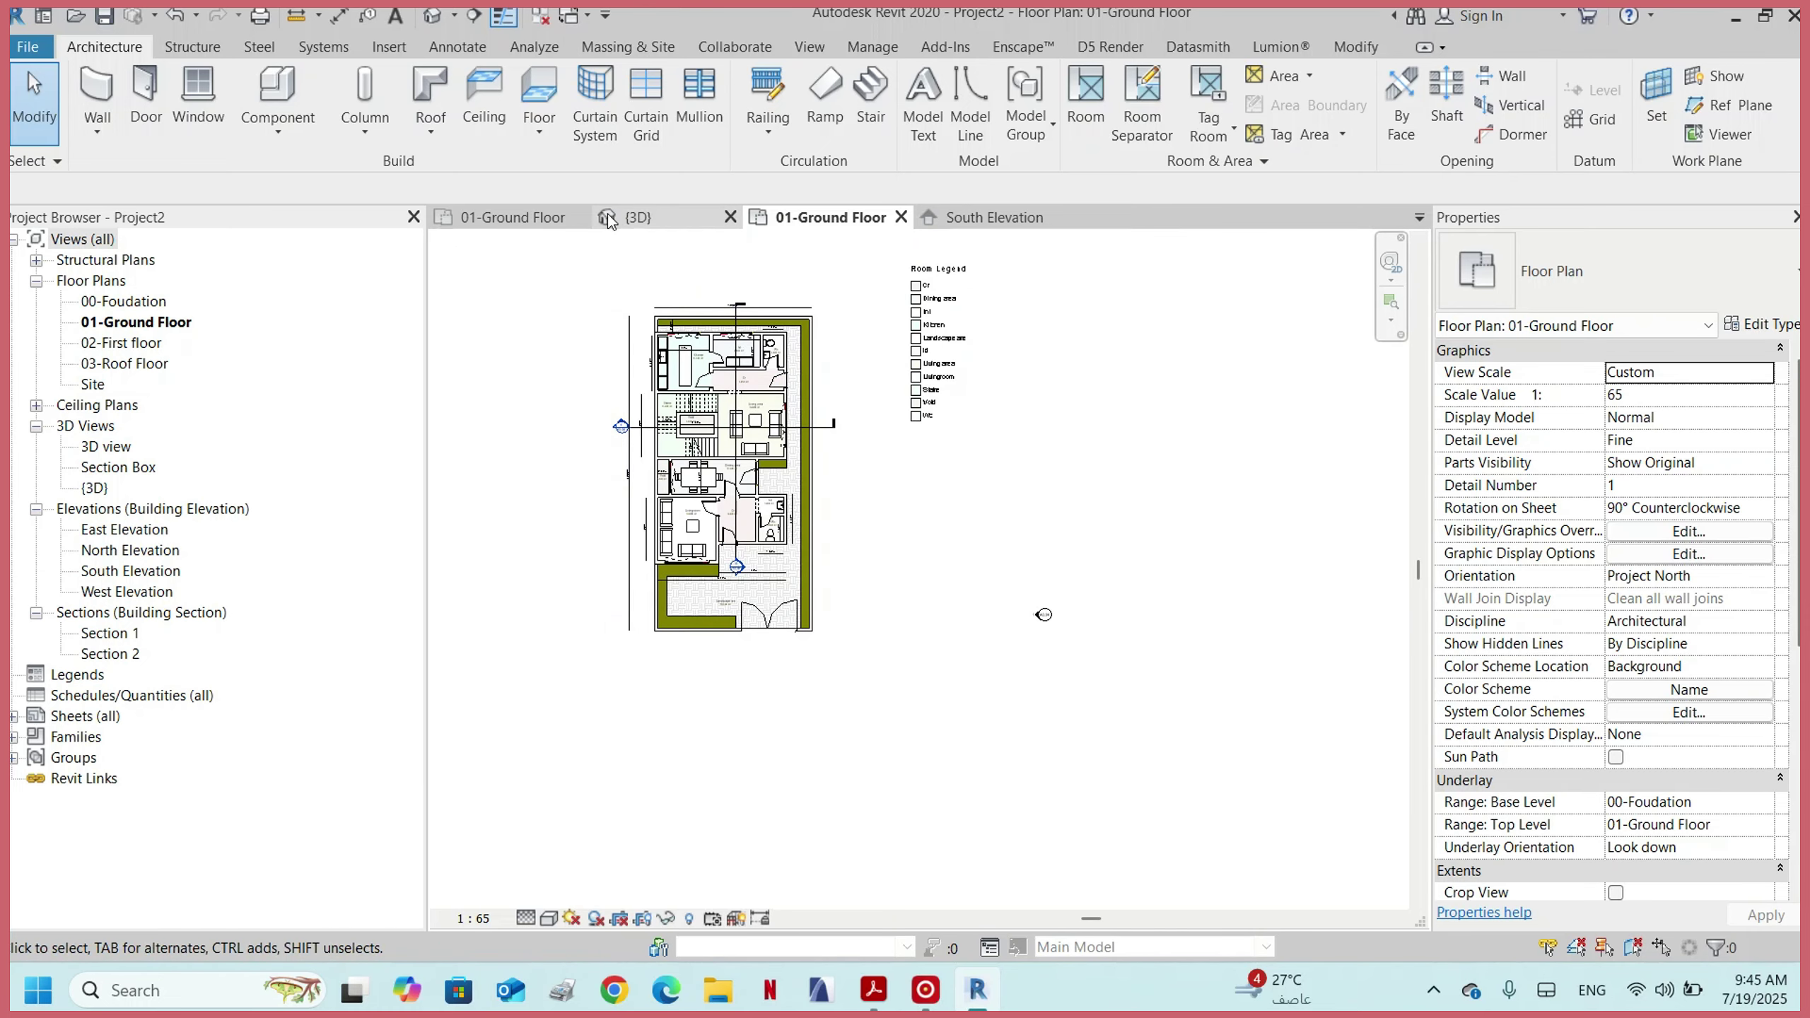
# - Switch to the REV_0 project's ground floor plan, dismiss the save reminder, and examine its wall fills and room colors for reference
pyautogui.click(526, 218)
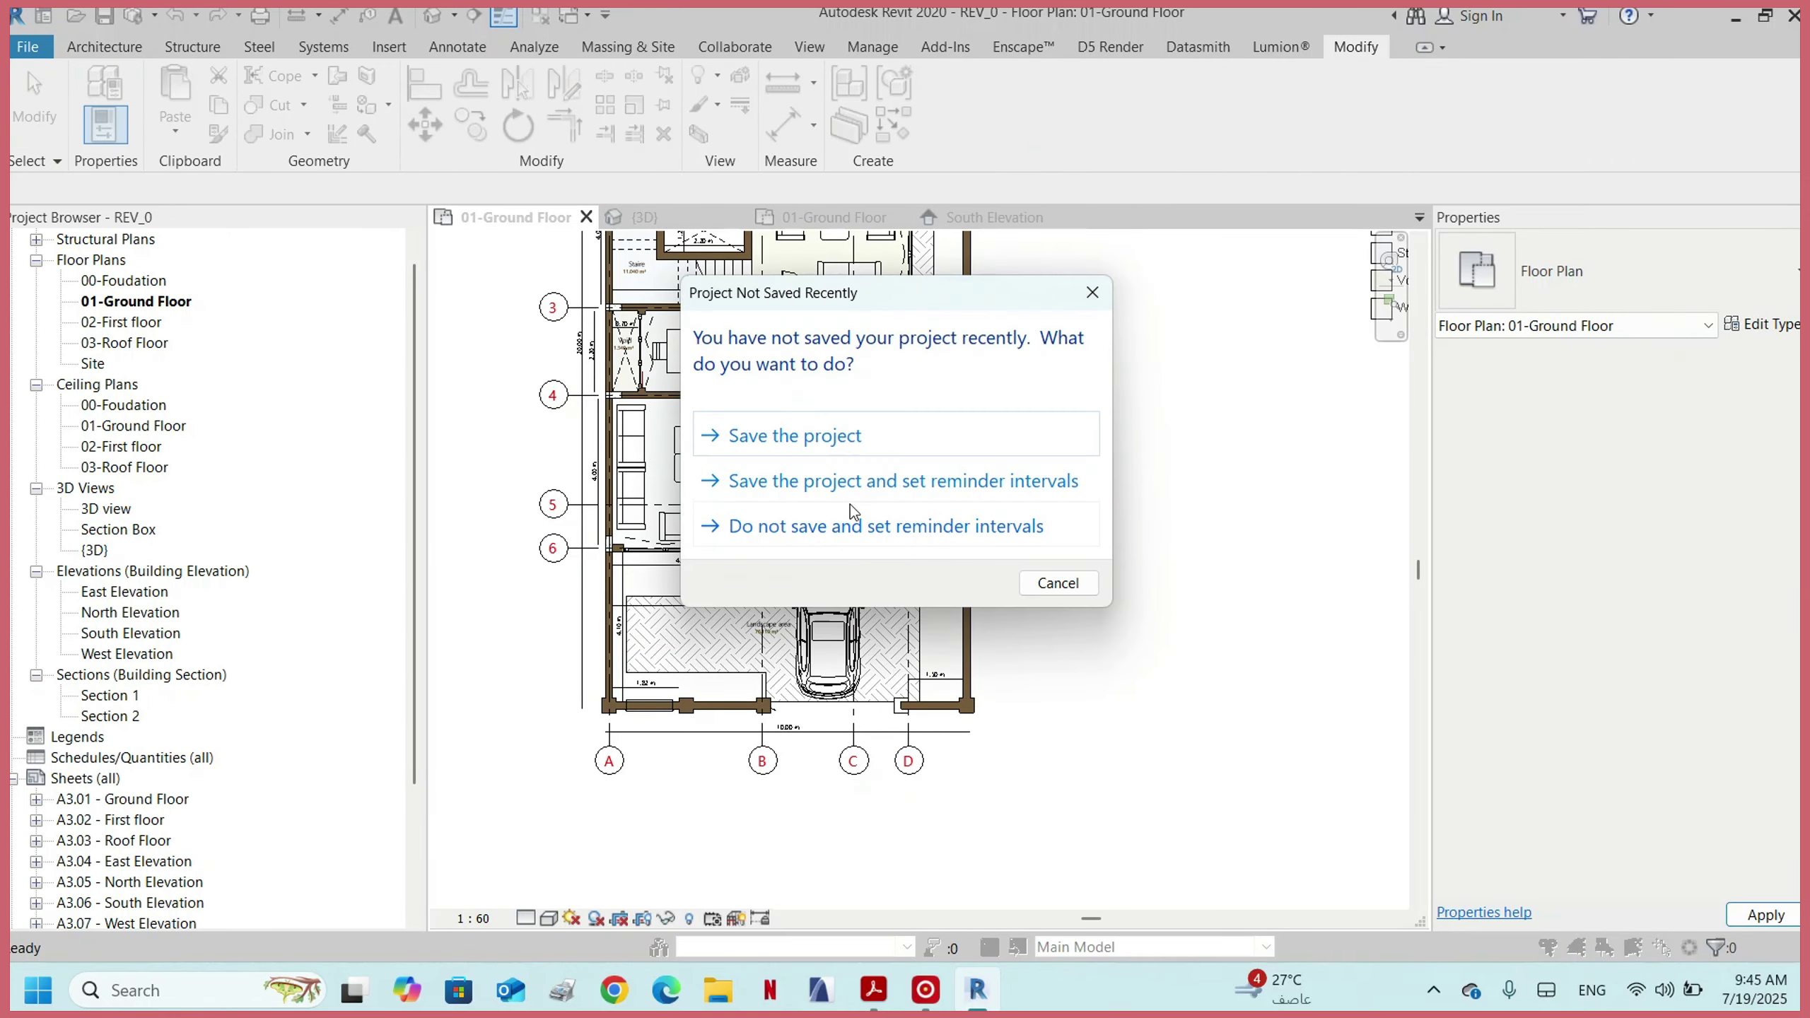
pyautogui.click(1092, 292)
pyautogui.scroll(4, 956, 444)
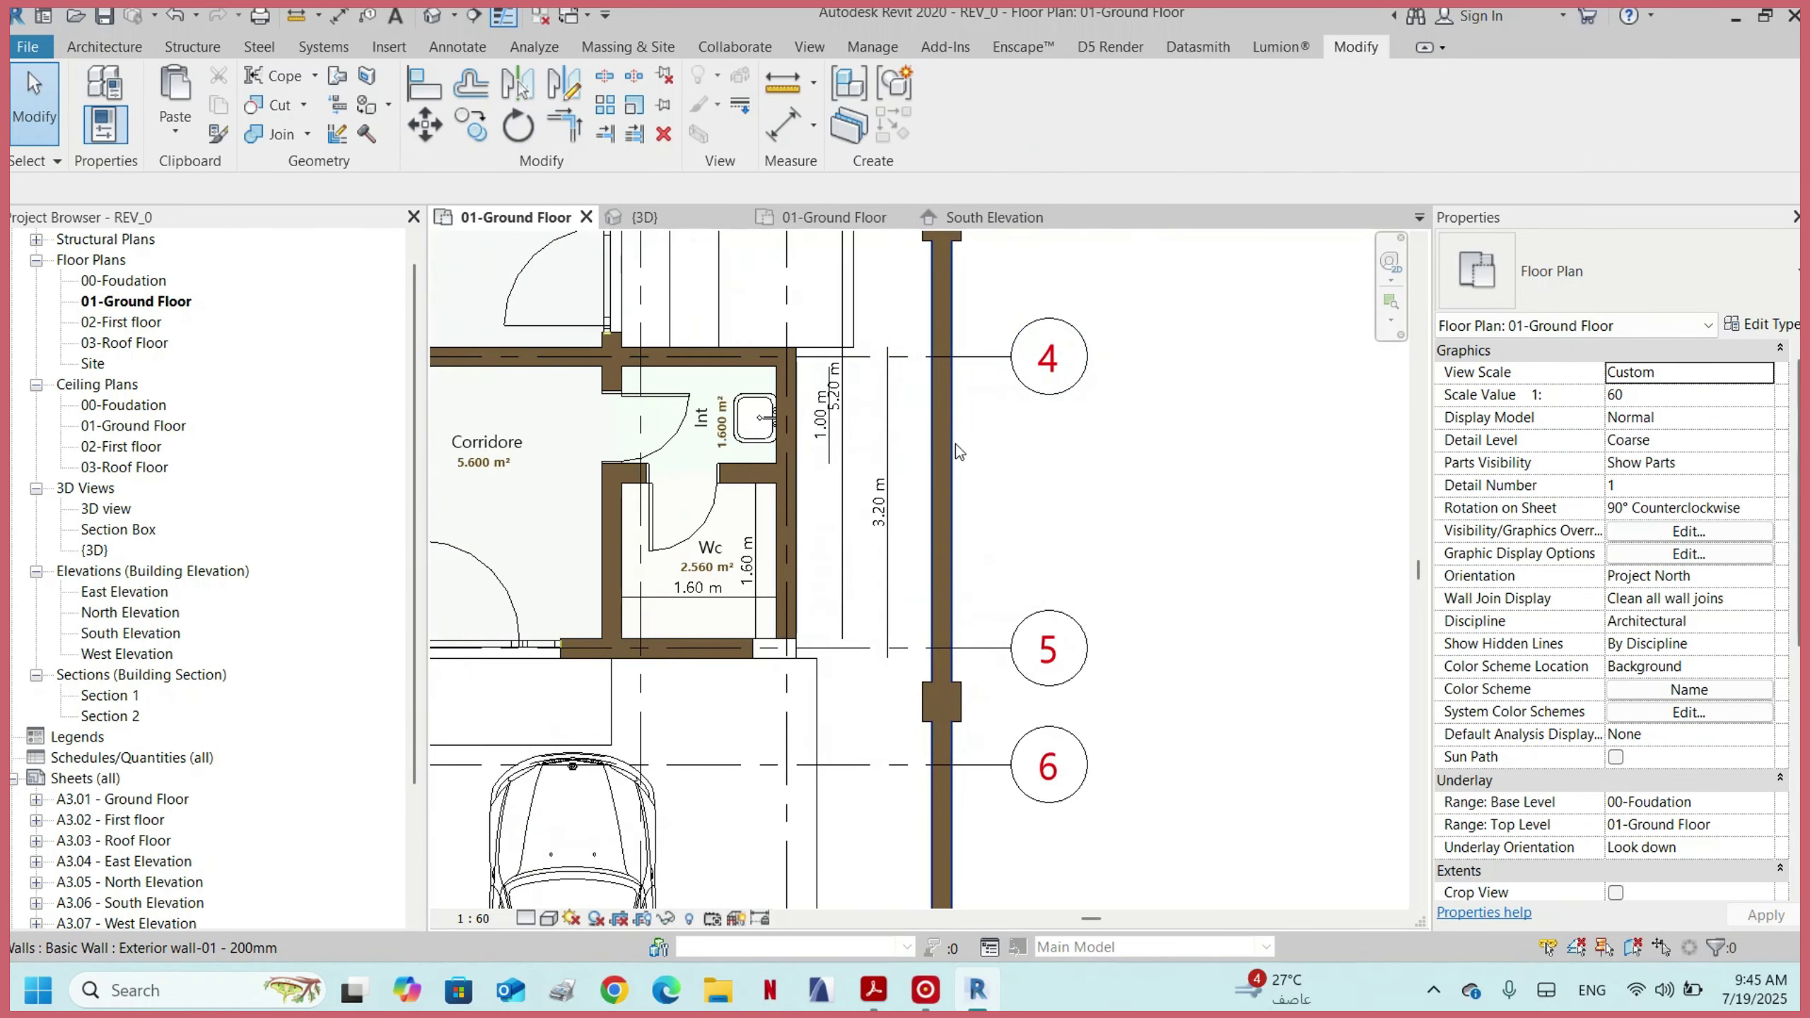
pyautogui.click(946, 434)
pyautogui.scroll(-3, 947, 434)
pyautogui.press('Escape')
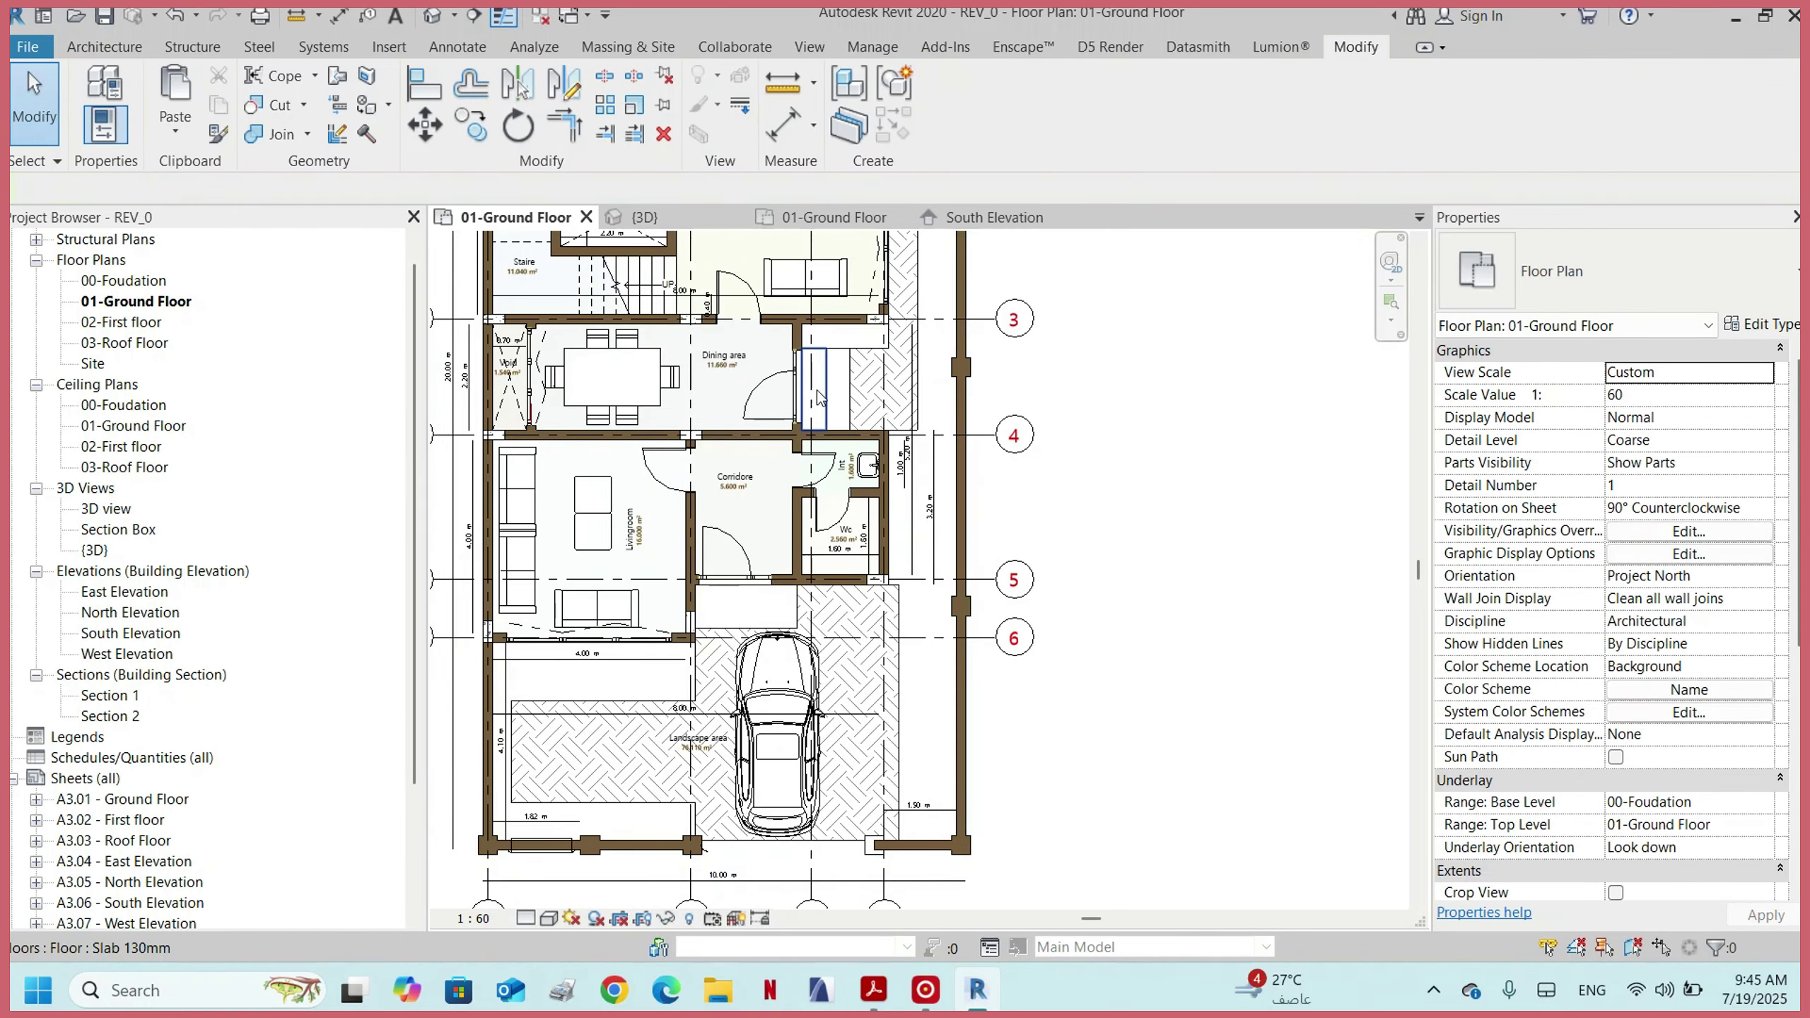
pyautogui.scroll(-3, 708, 592)
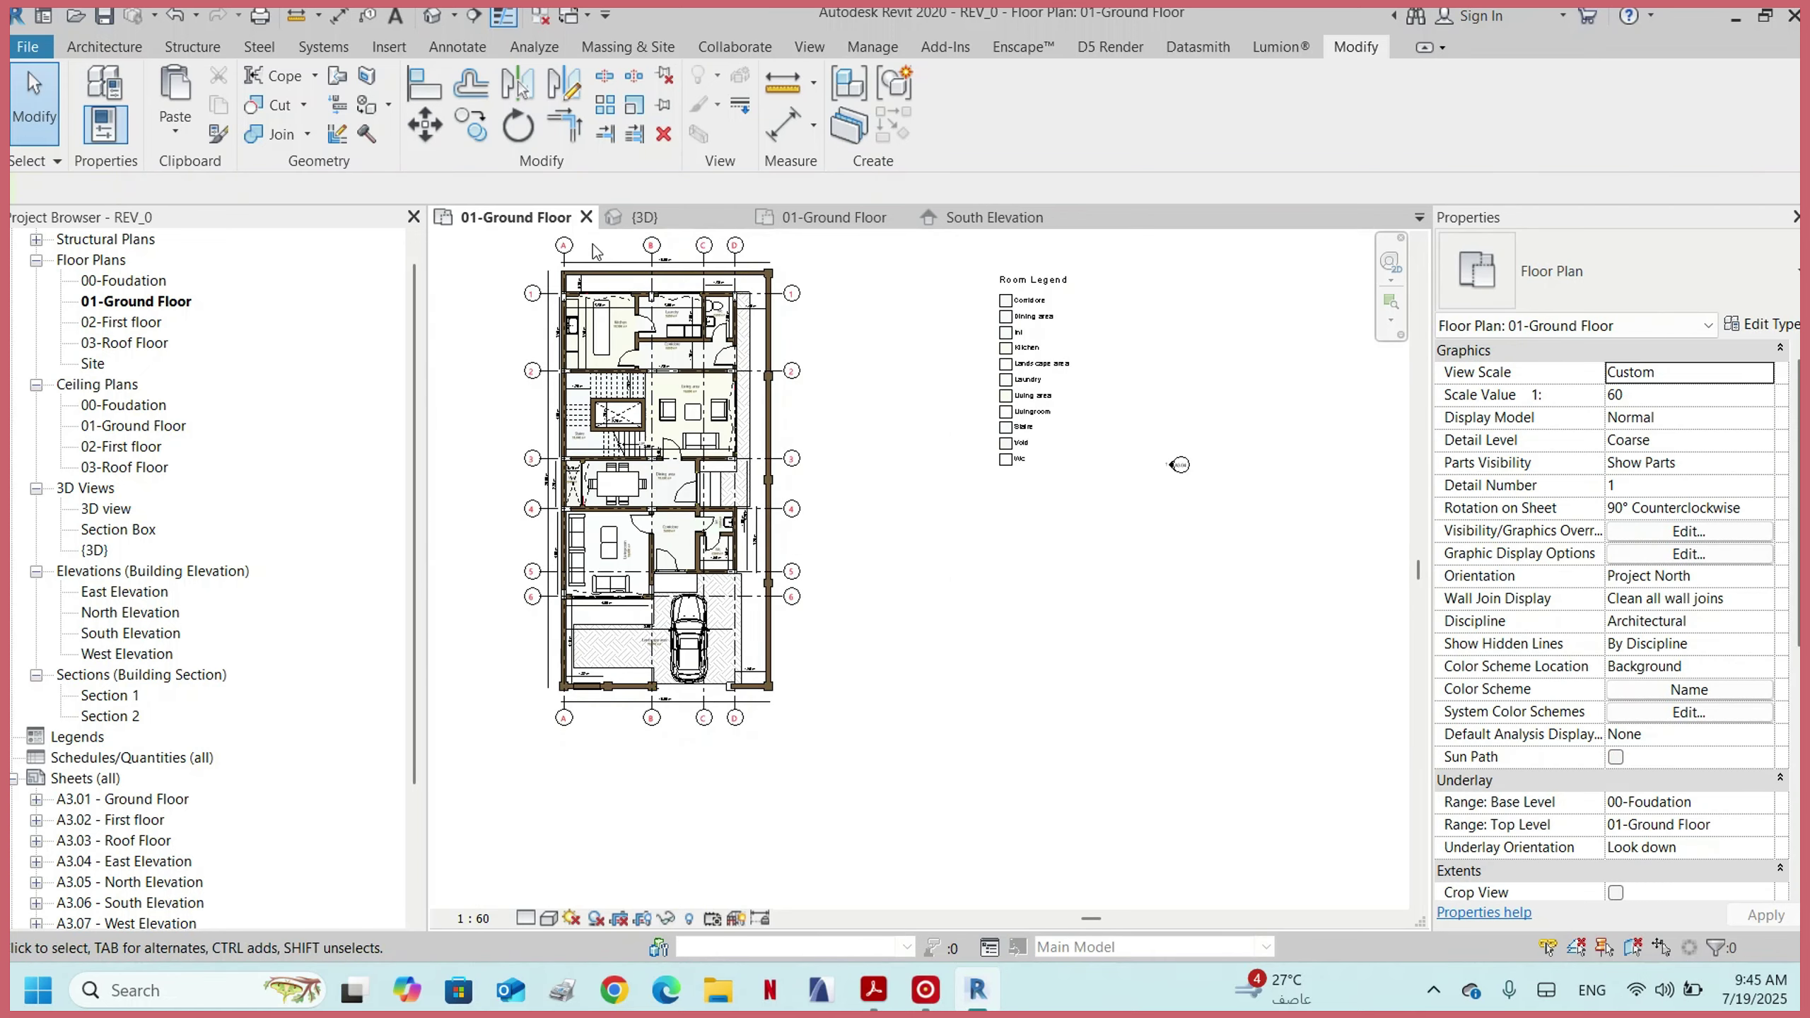
pyautogui.scroll(4, 587, 253)
pyautogui.scroll(1, 583, 263)
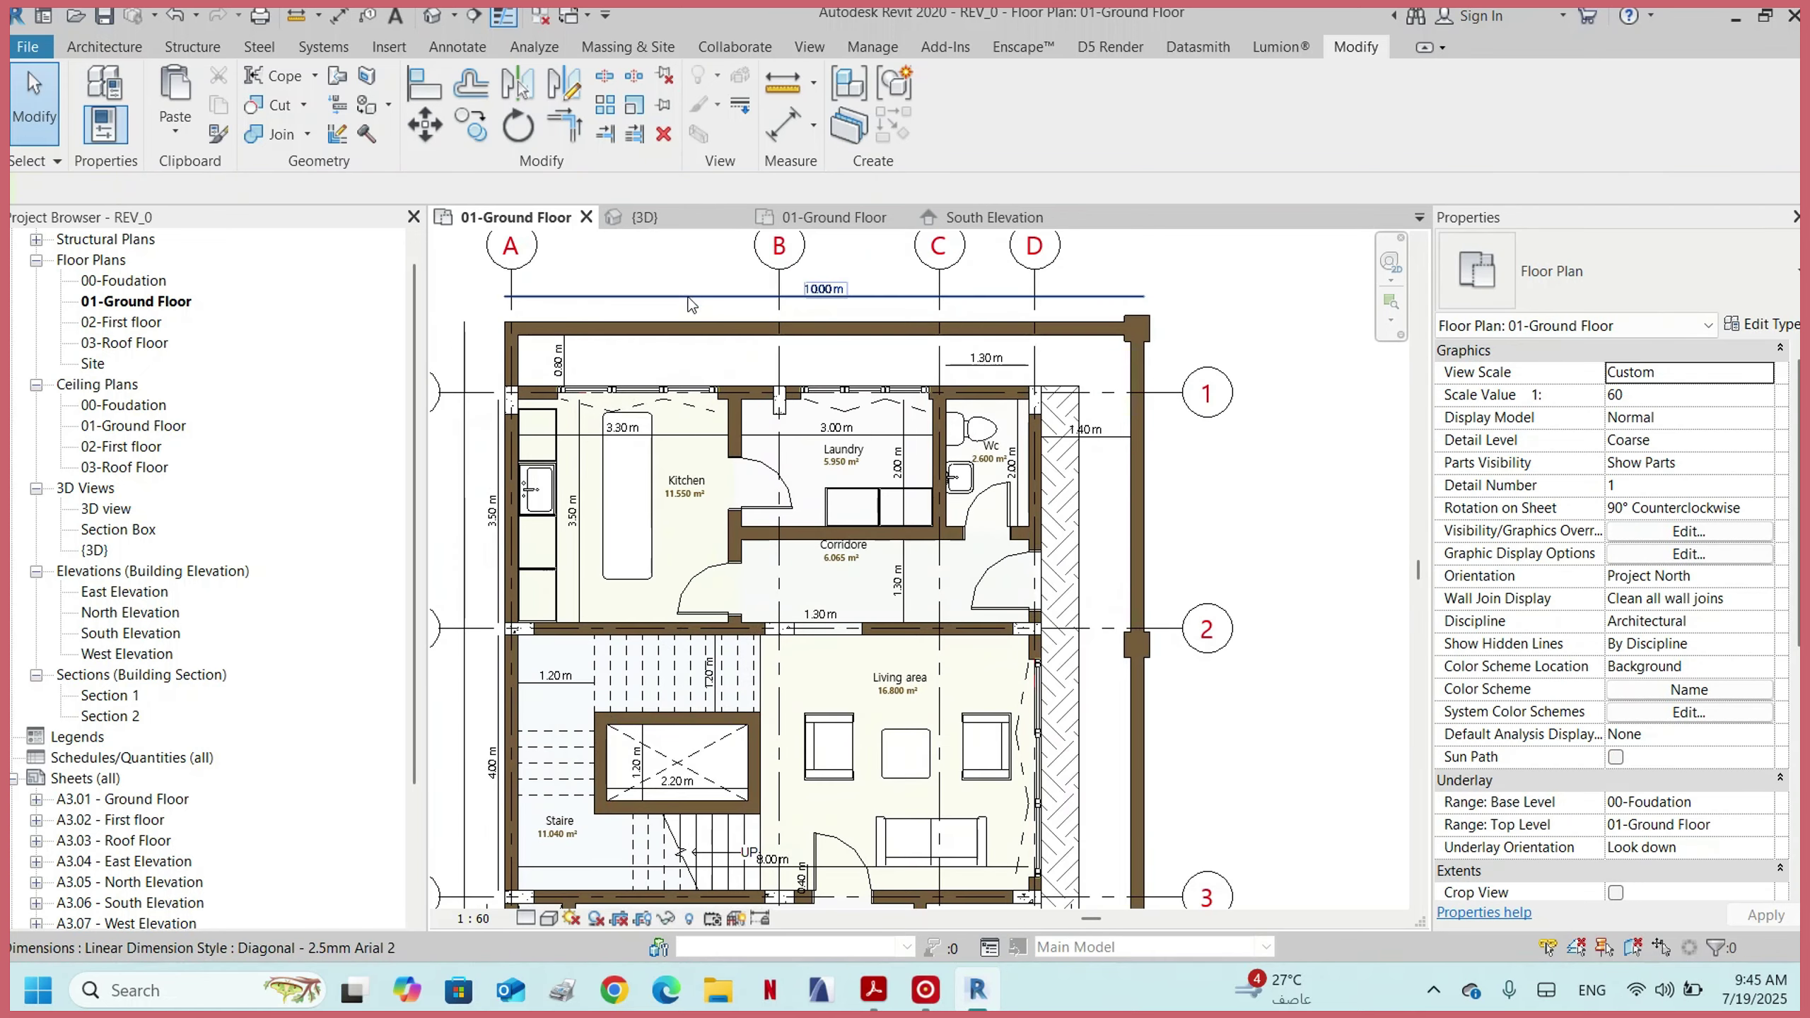
# - Return to the Project2 ground floor plan and set its detail level to Coarse
pyautogui.click(792, 223)
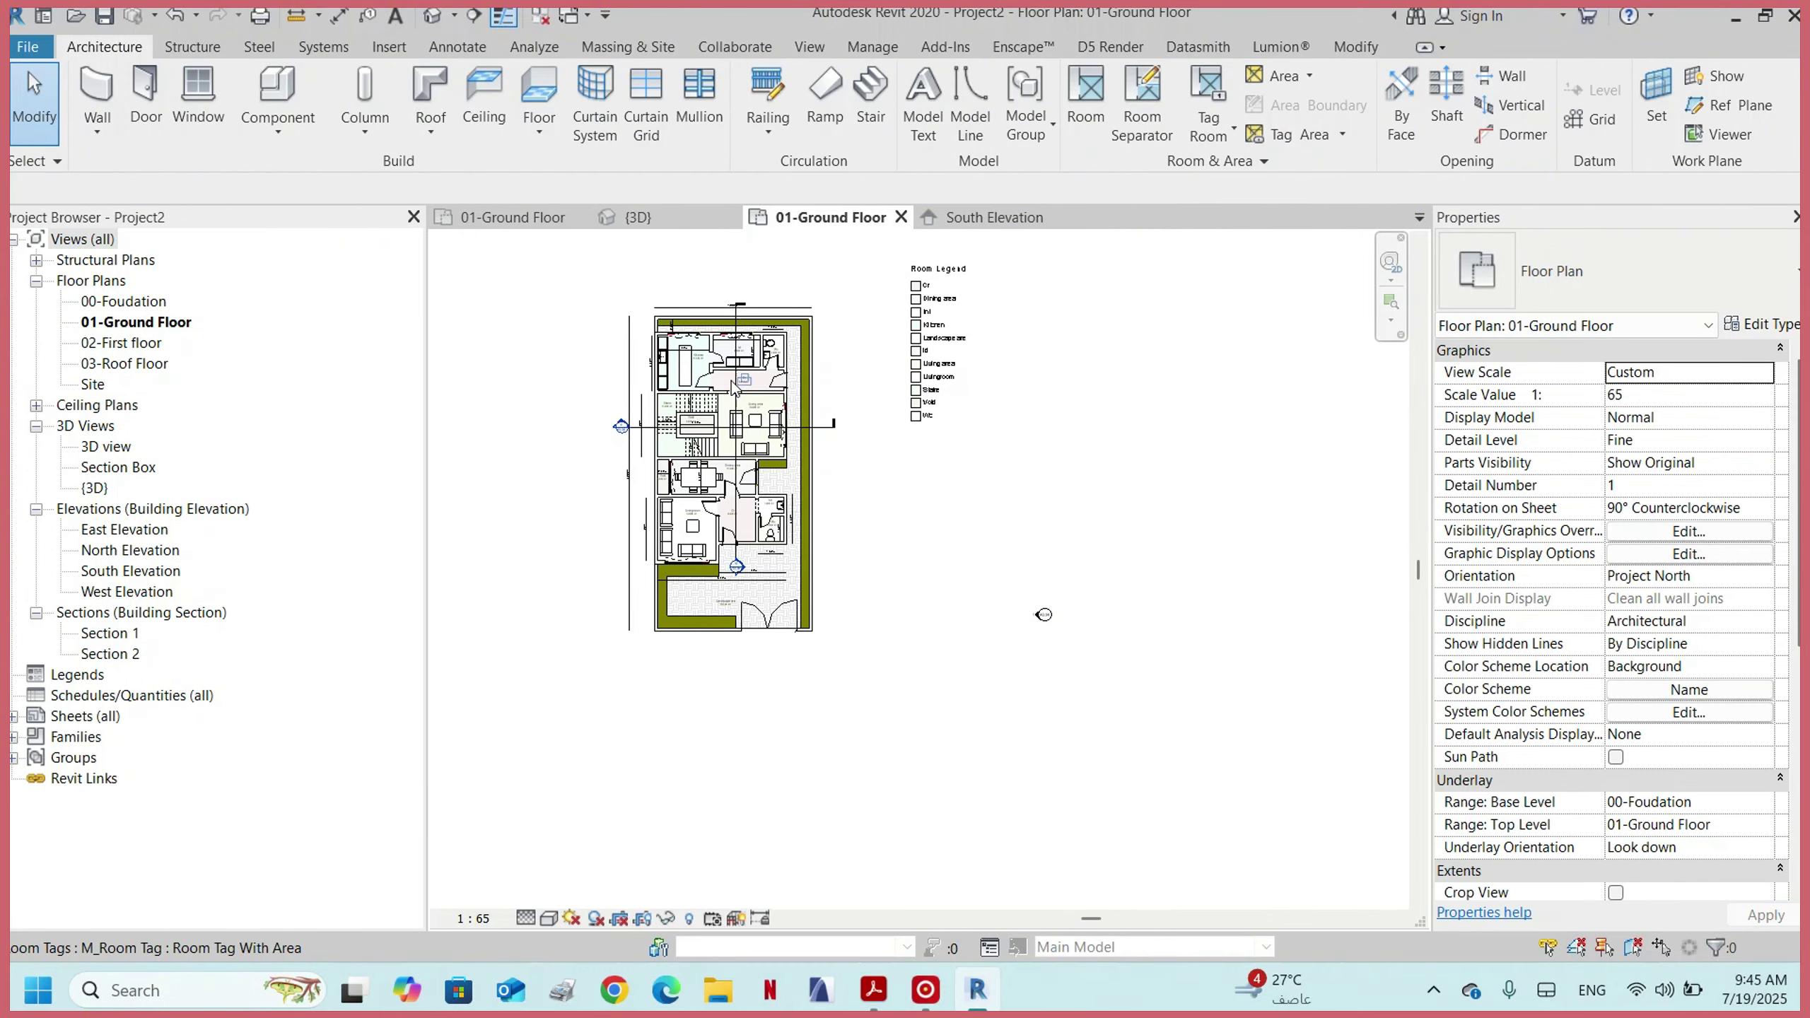
pyautogui.scroll(5, 734, 389)
pyautogui.scroll(-1, 583, 525)
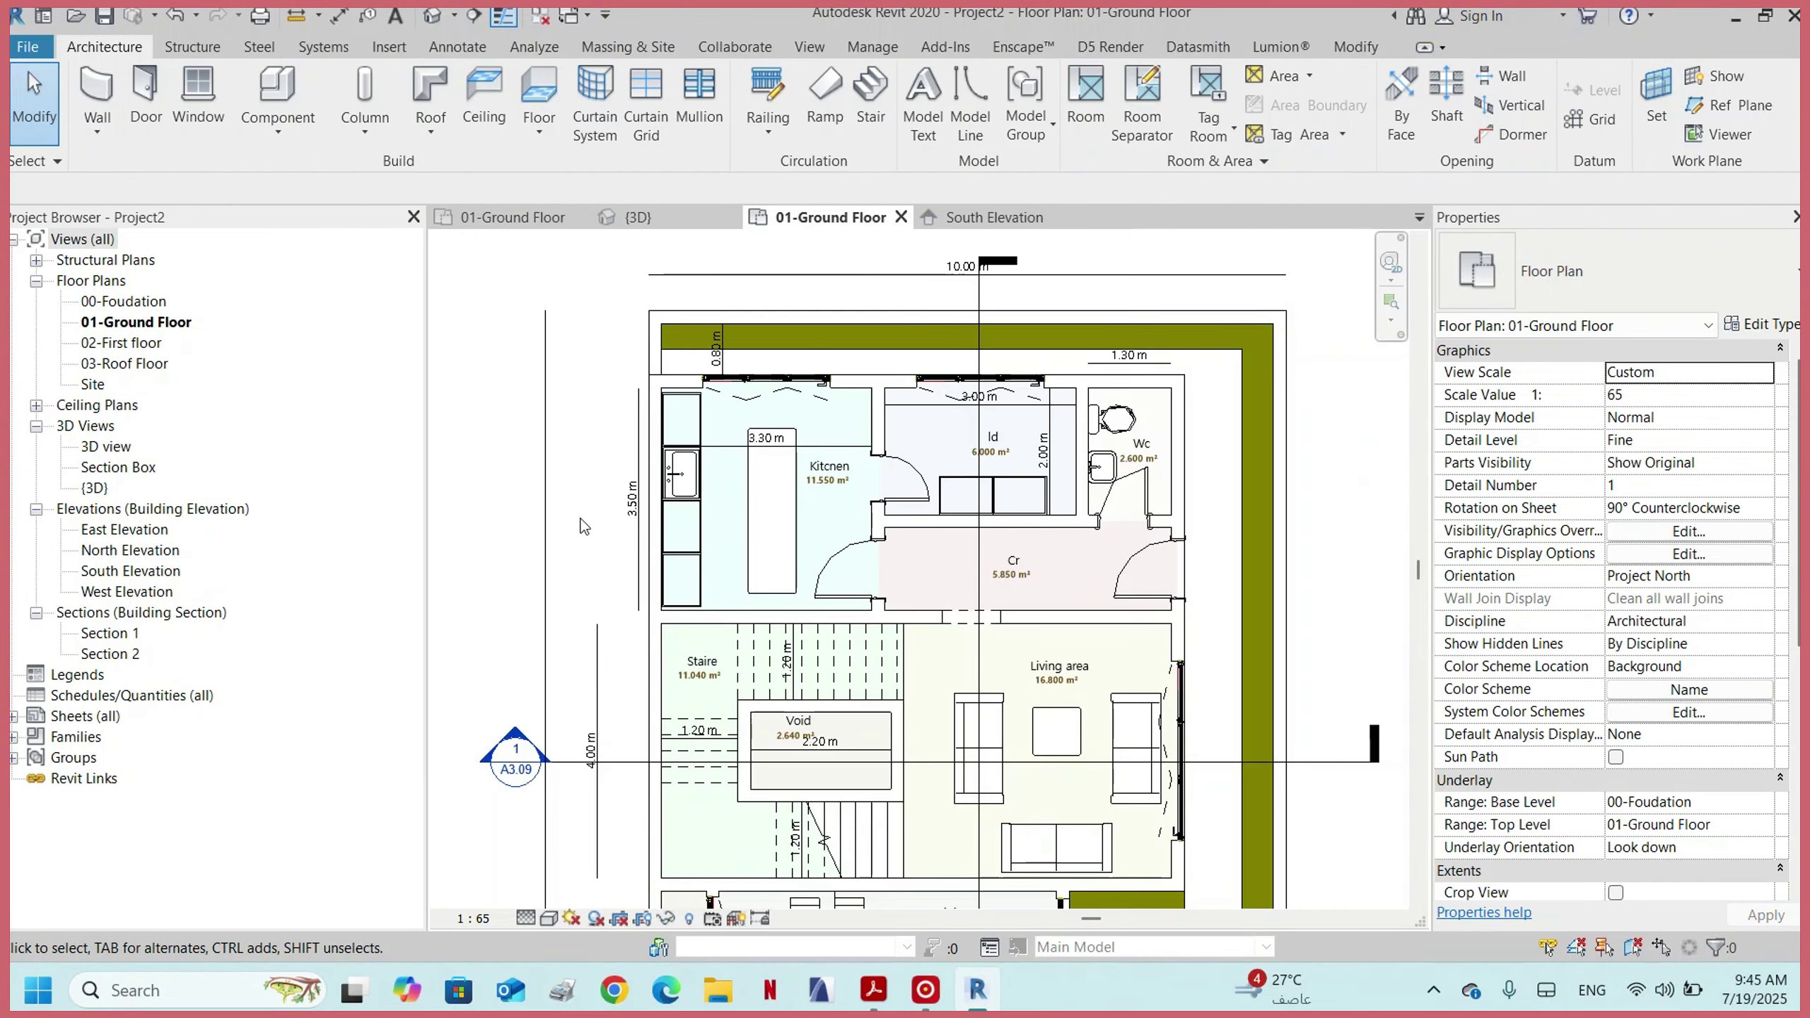
pyautogui.click(526, 920)
pyautogui.click(558, 847)
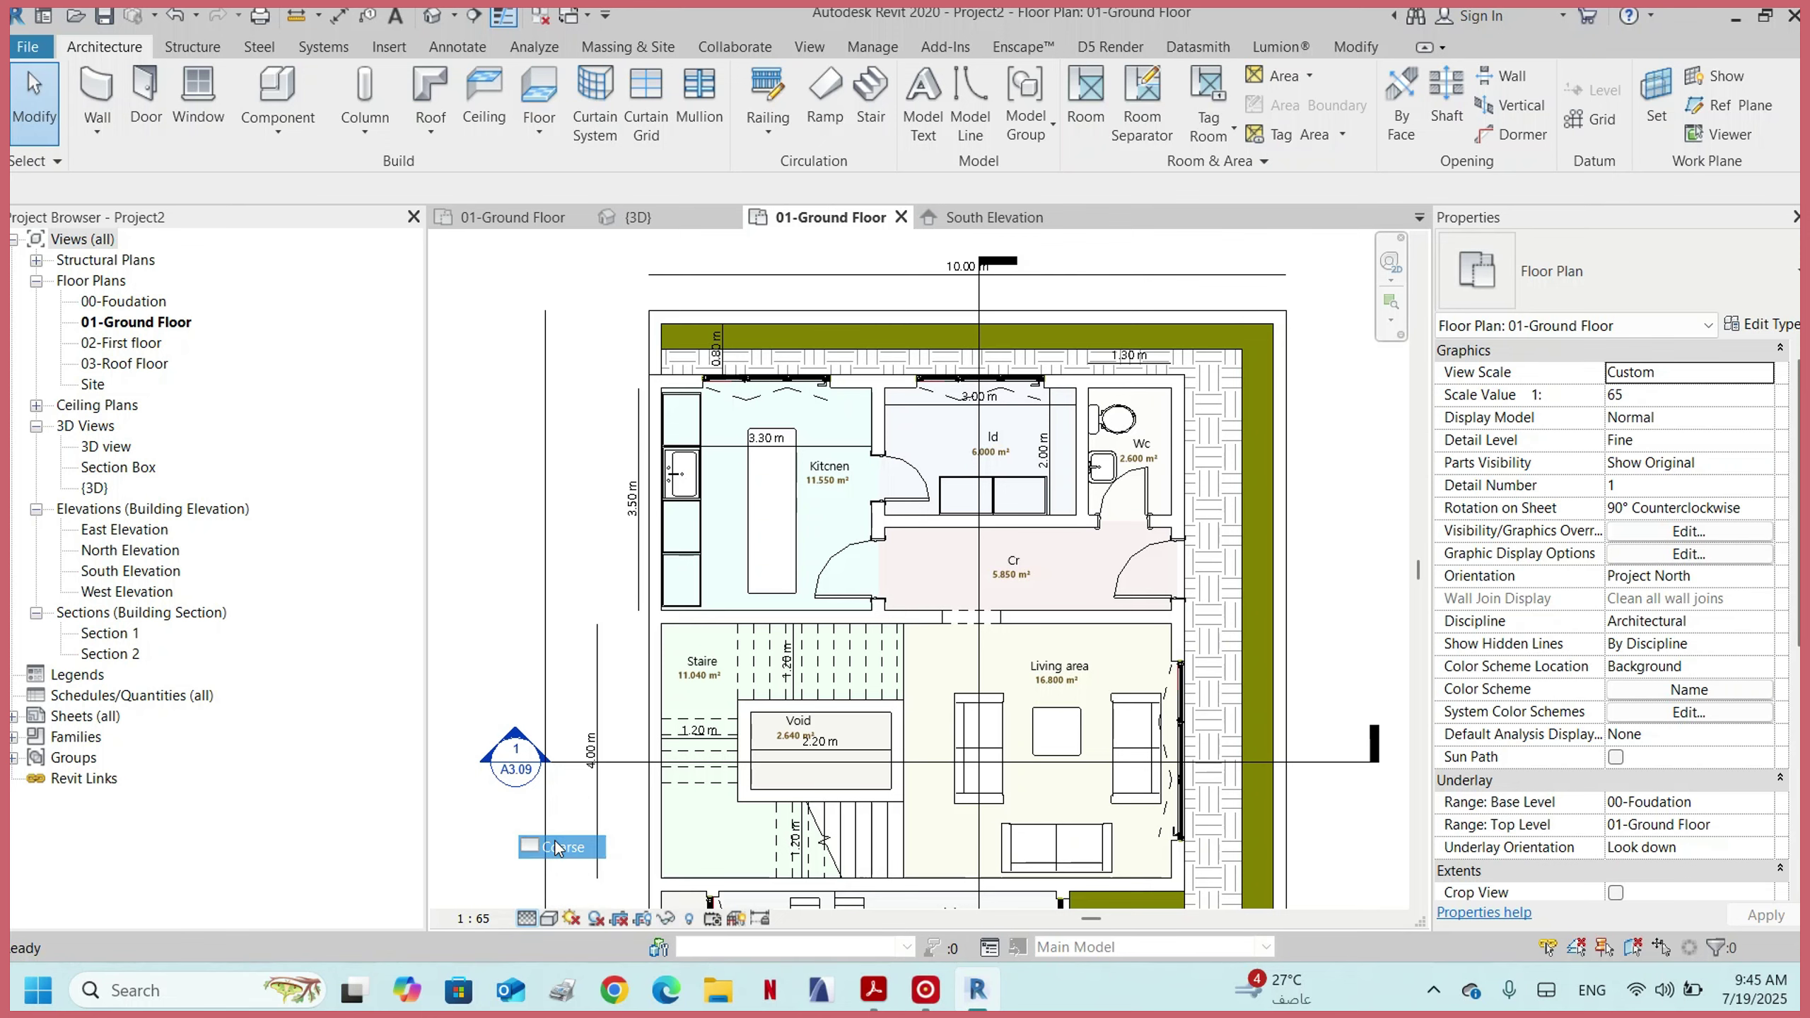
pyautogui.scroll(-3, 775, 458)
pyautogui.scroll(4, 955, 404)
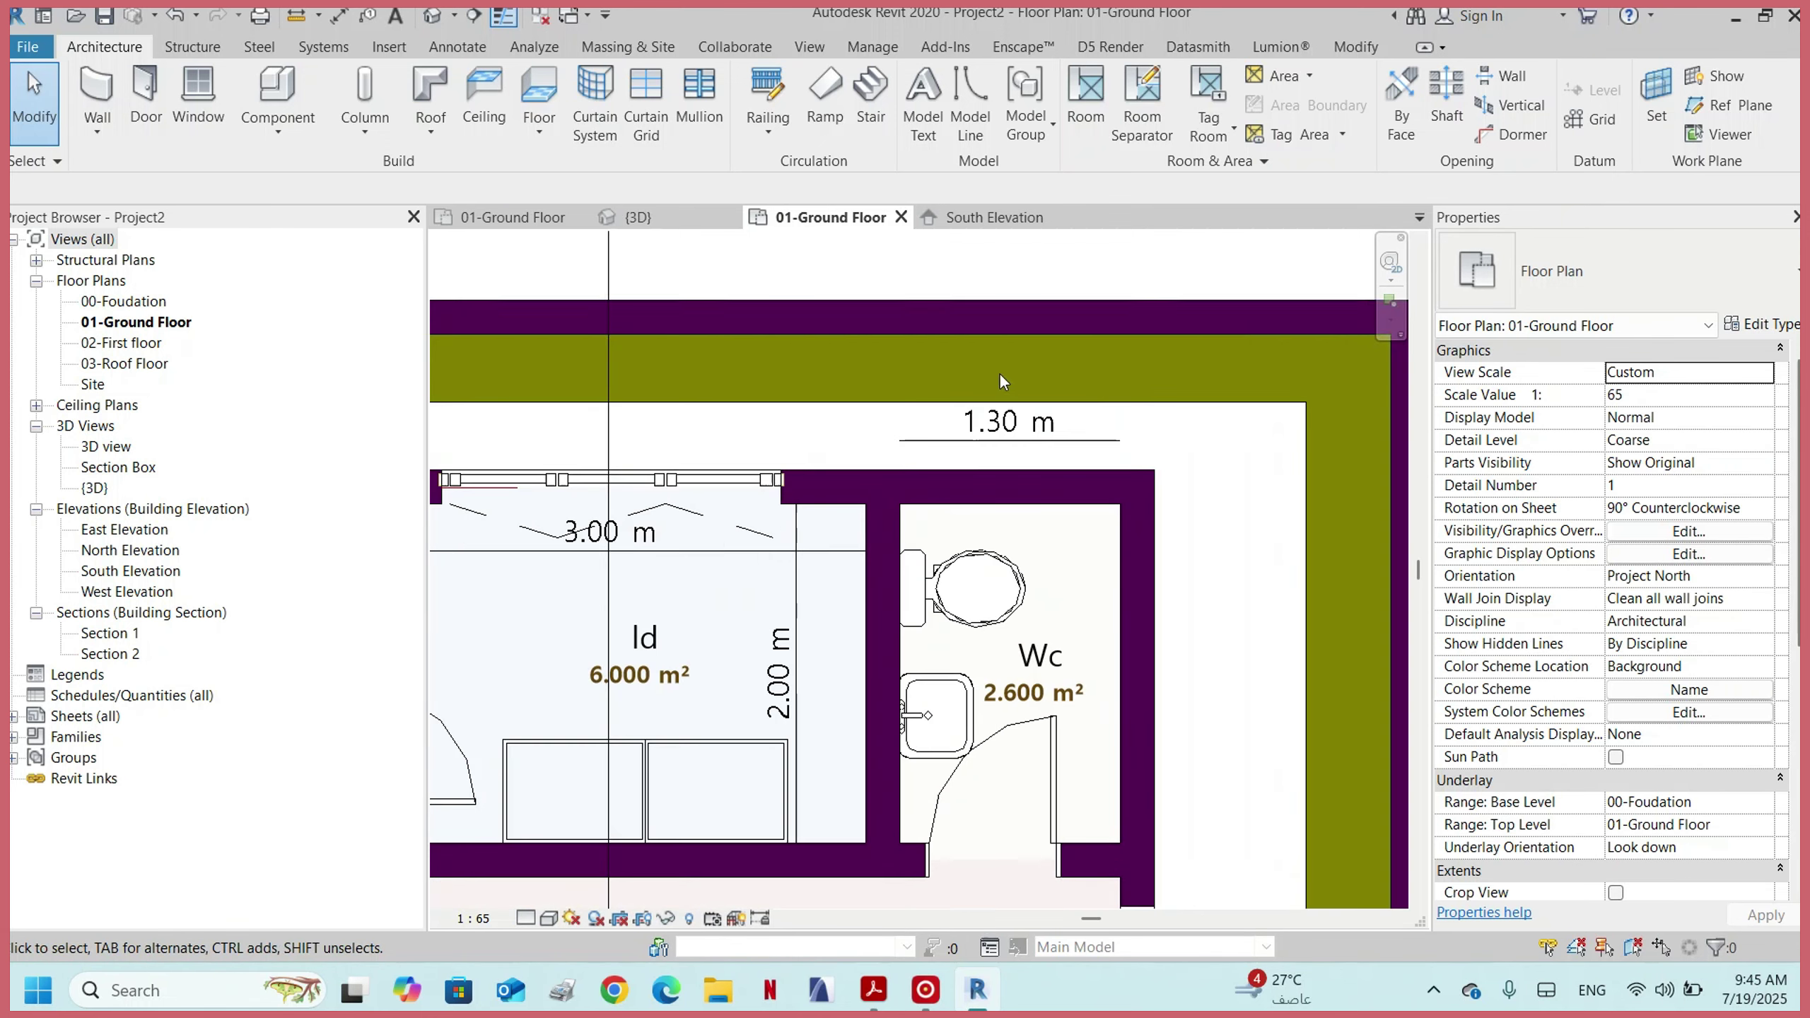
pyautogui.scroll(-5, 938, 306)
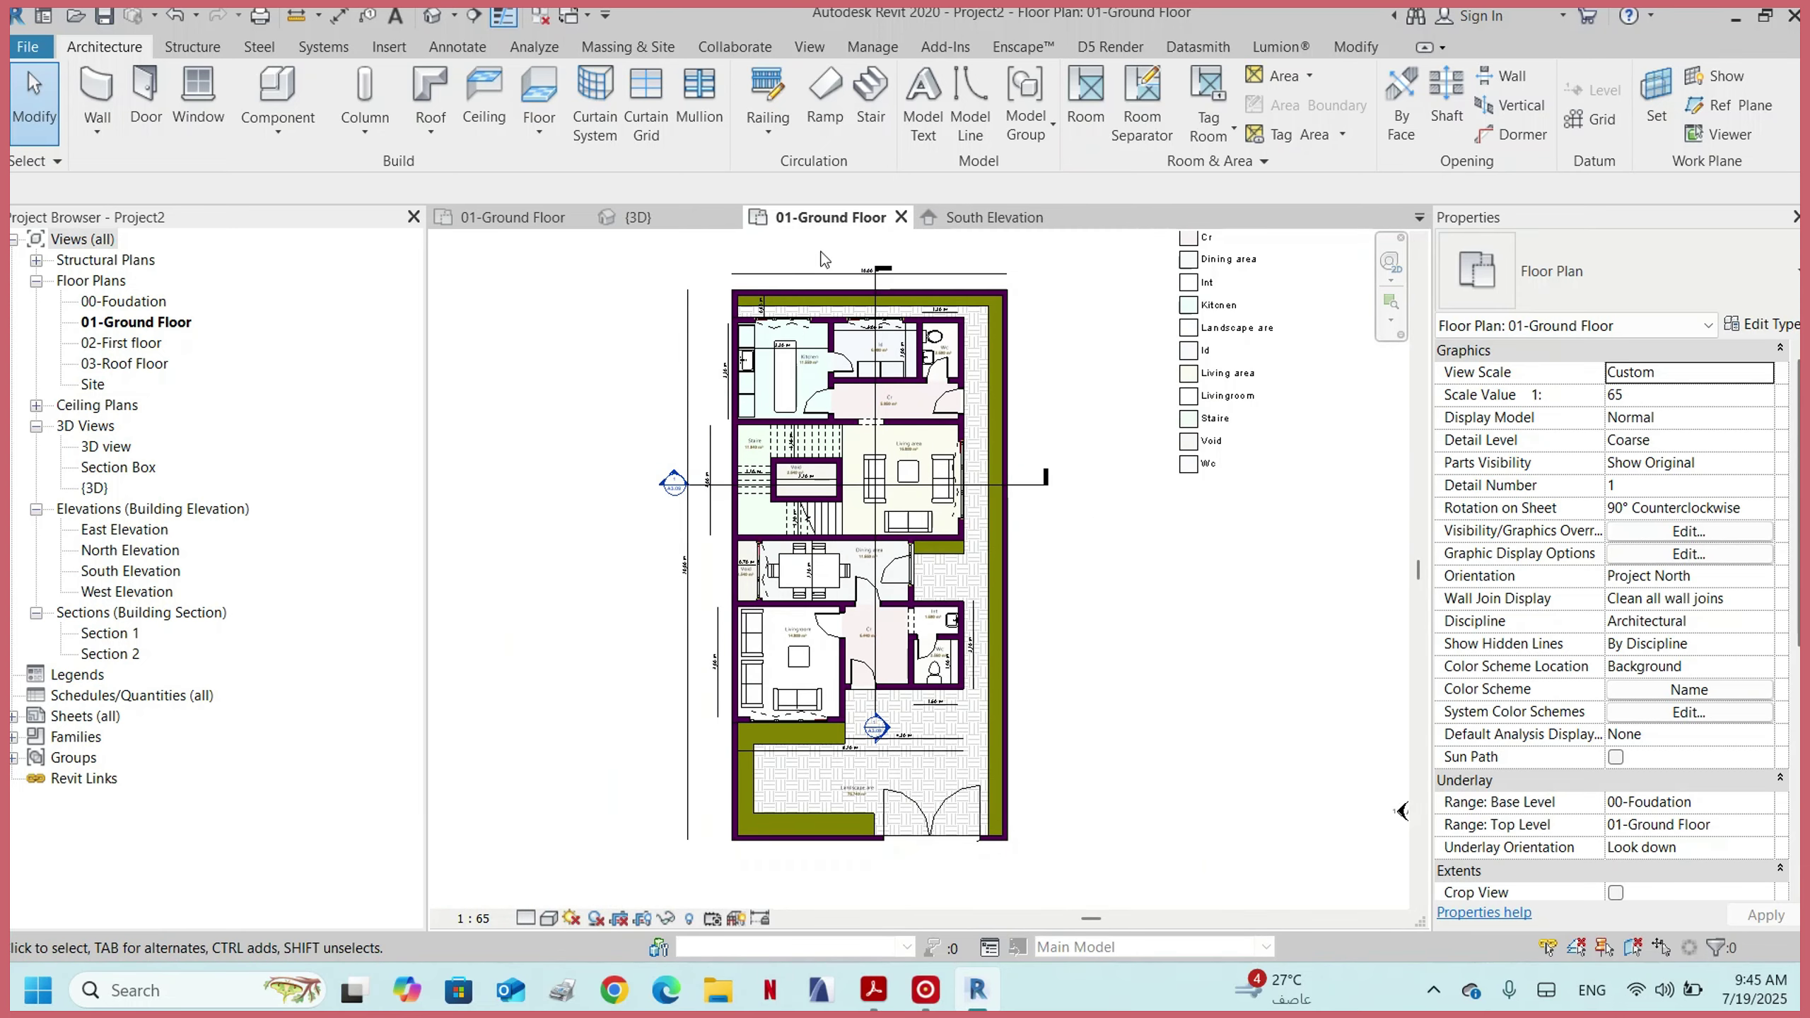
# - Set the Brick wall-01 - 200mm type's coarse scale fill color to the custom brown RGB 117-092-060
pyautogui.scroll(-2, 815, 338)
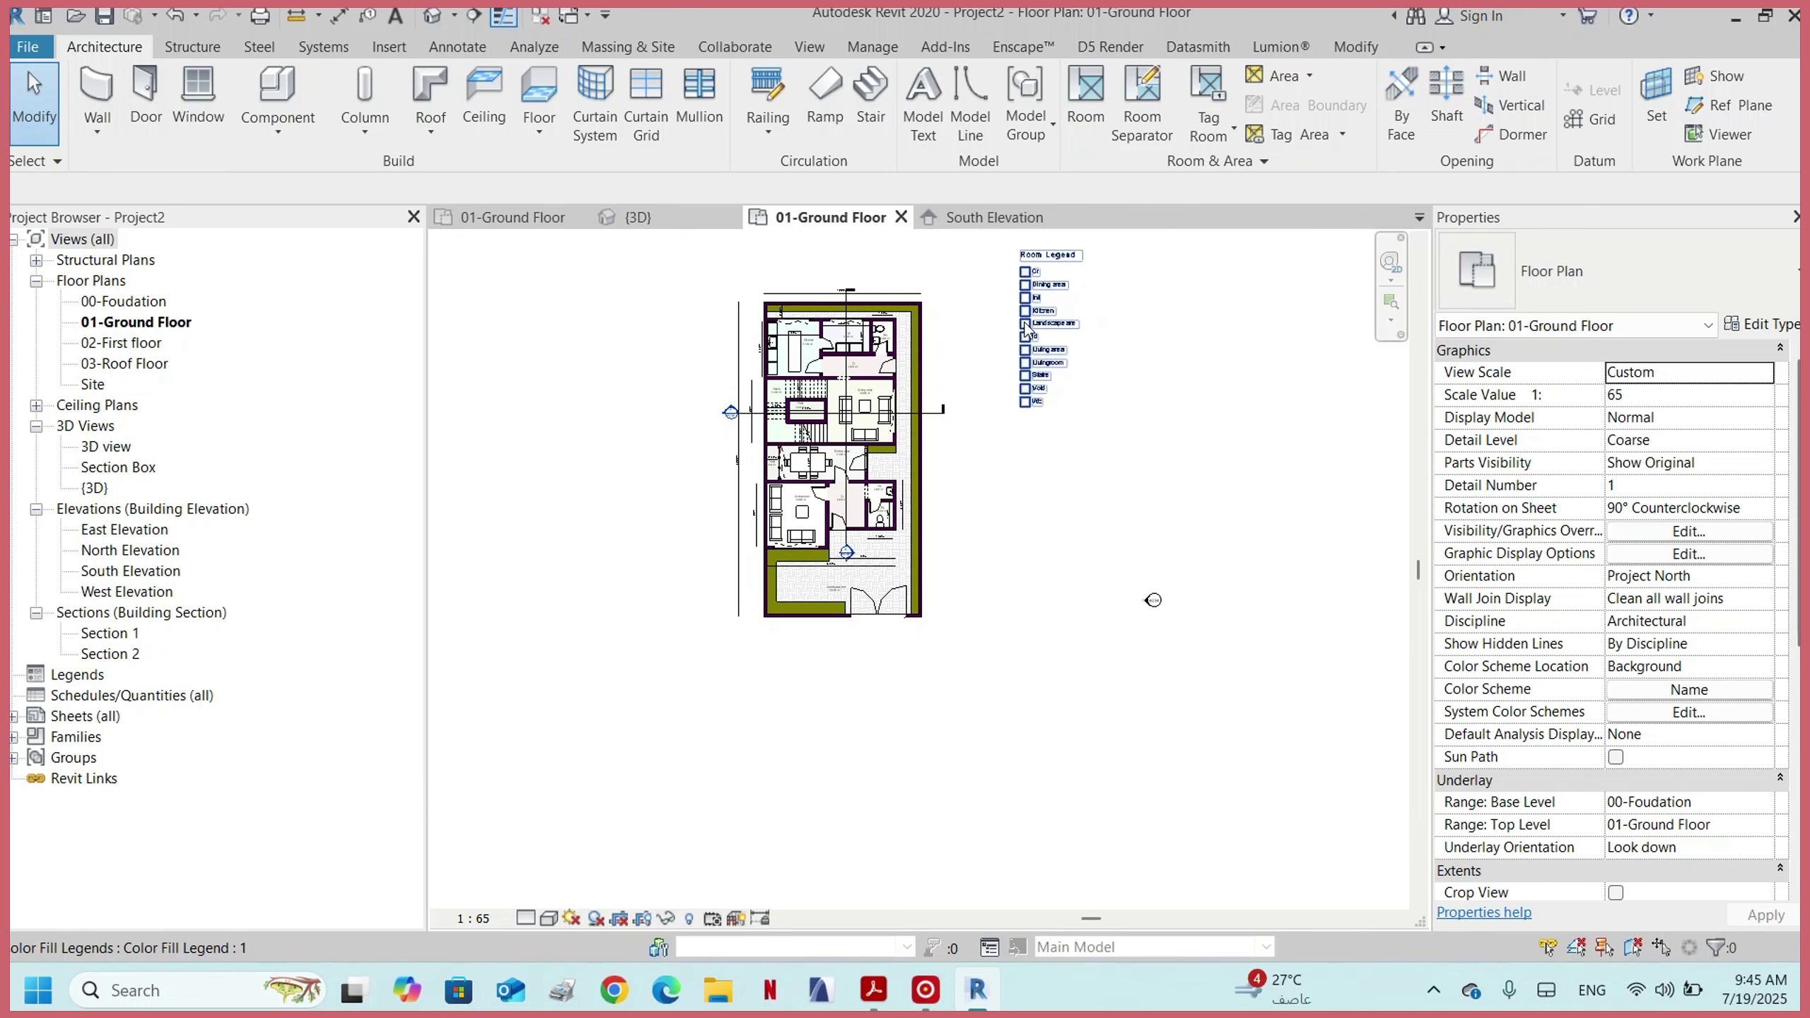
pyautogui.scroll(5, 881, 280)
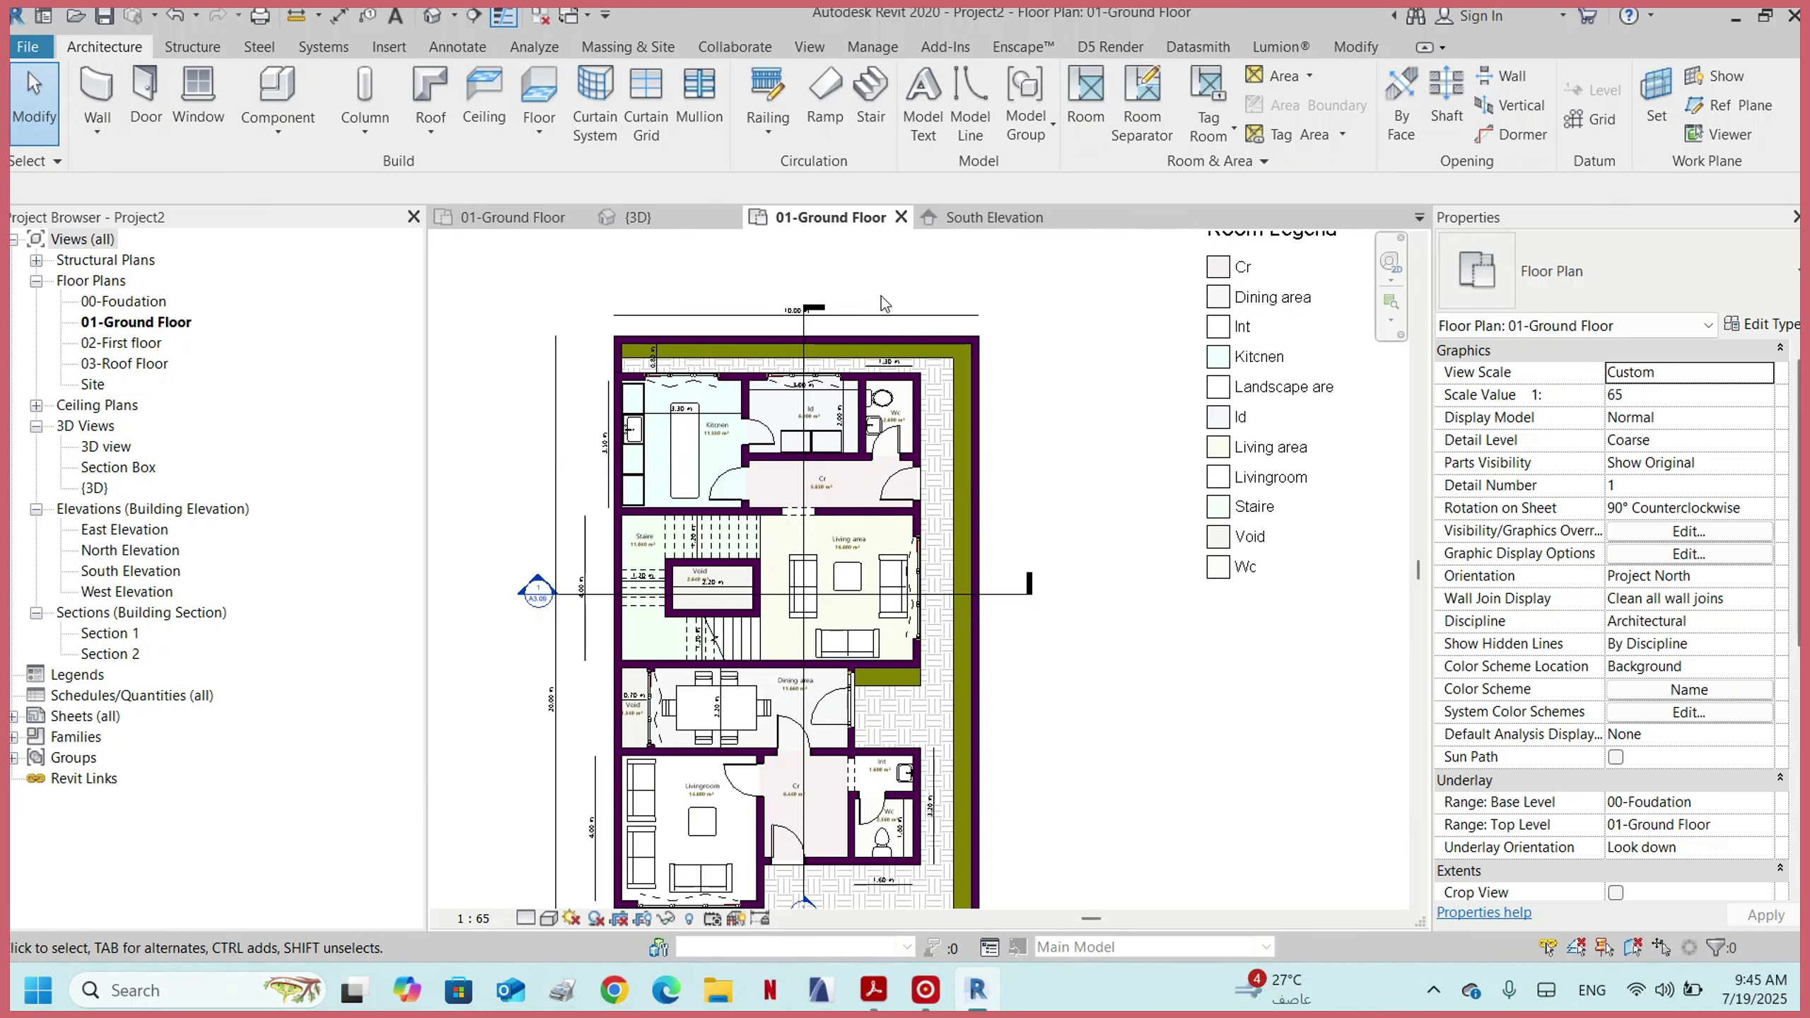
pyautogui.click(895, 358)
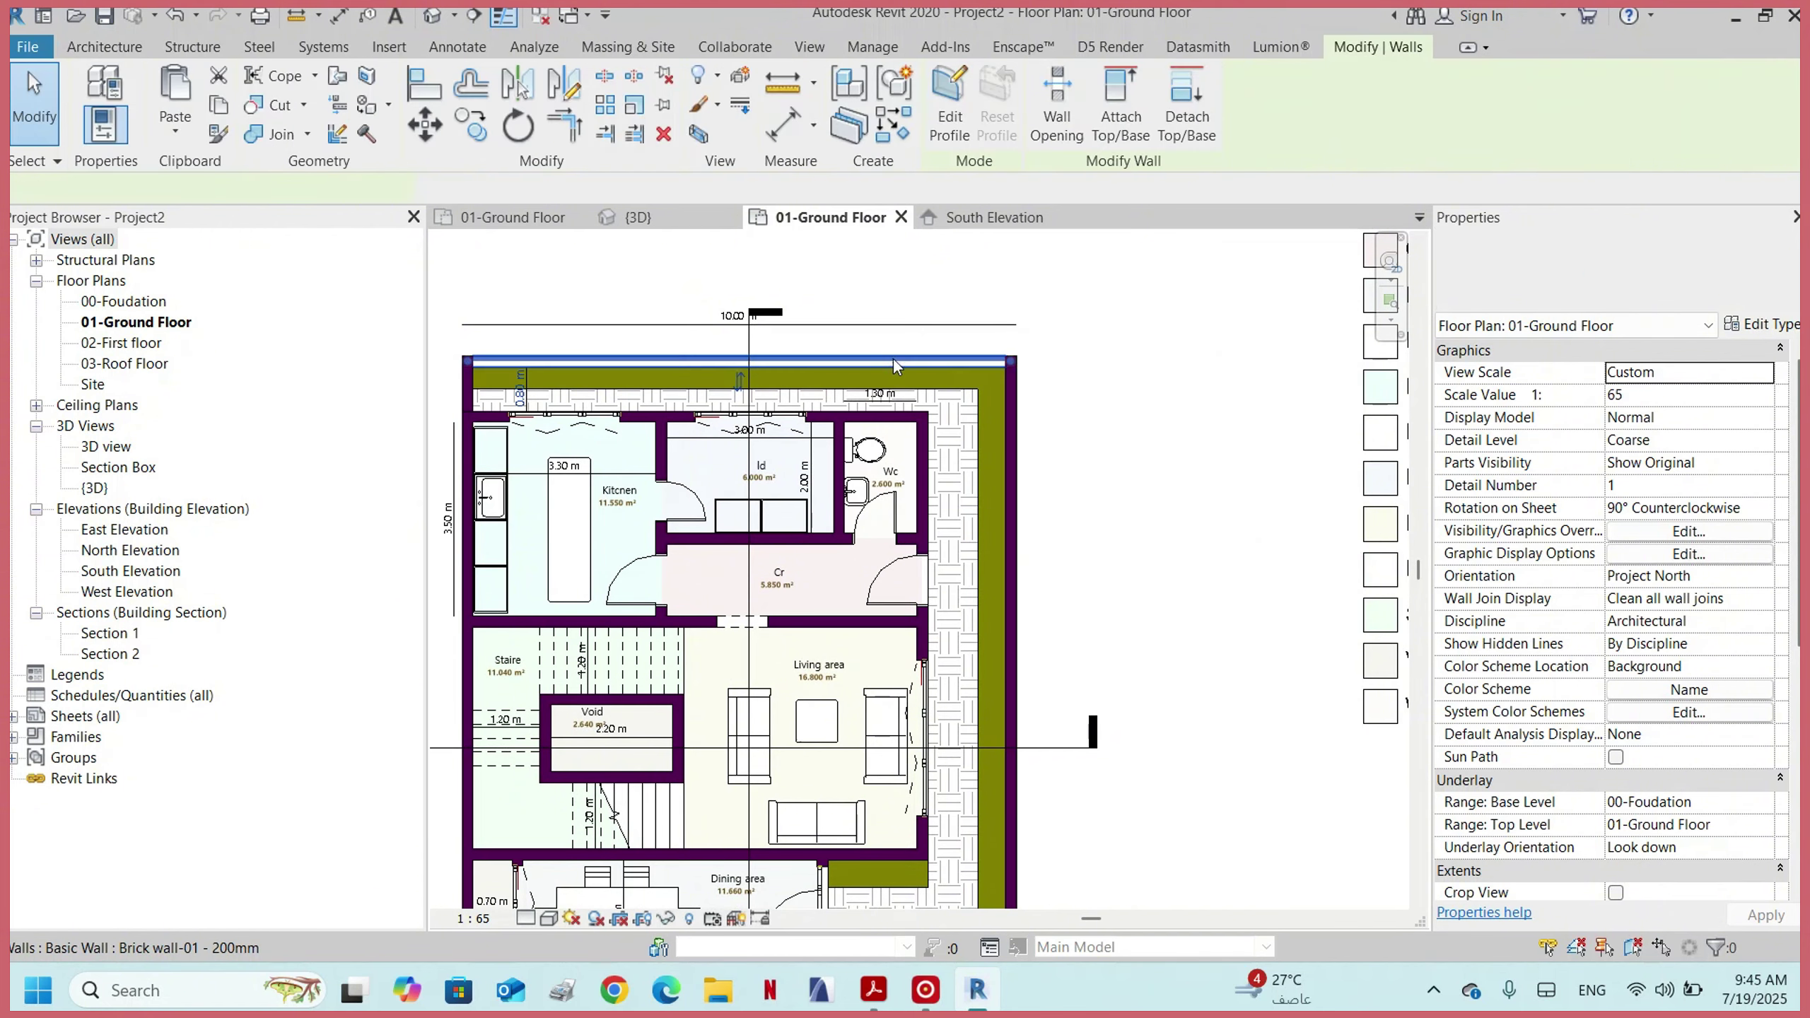
pyautogui.click(1773, 332)
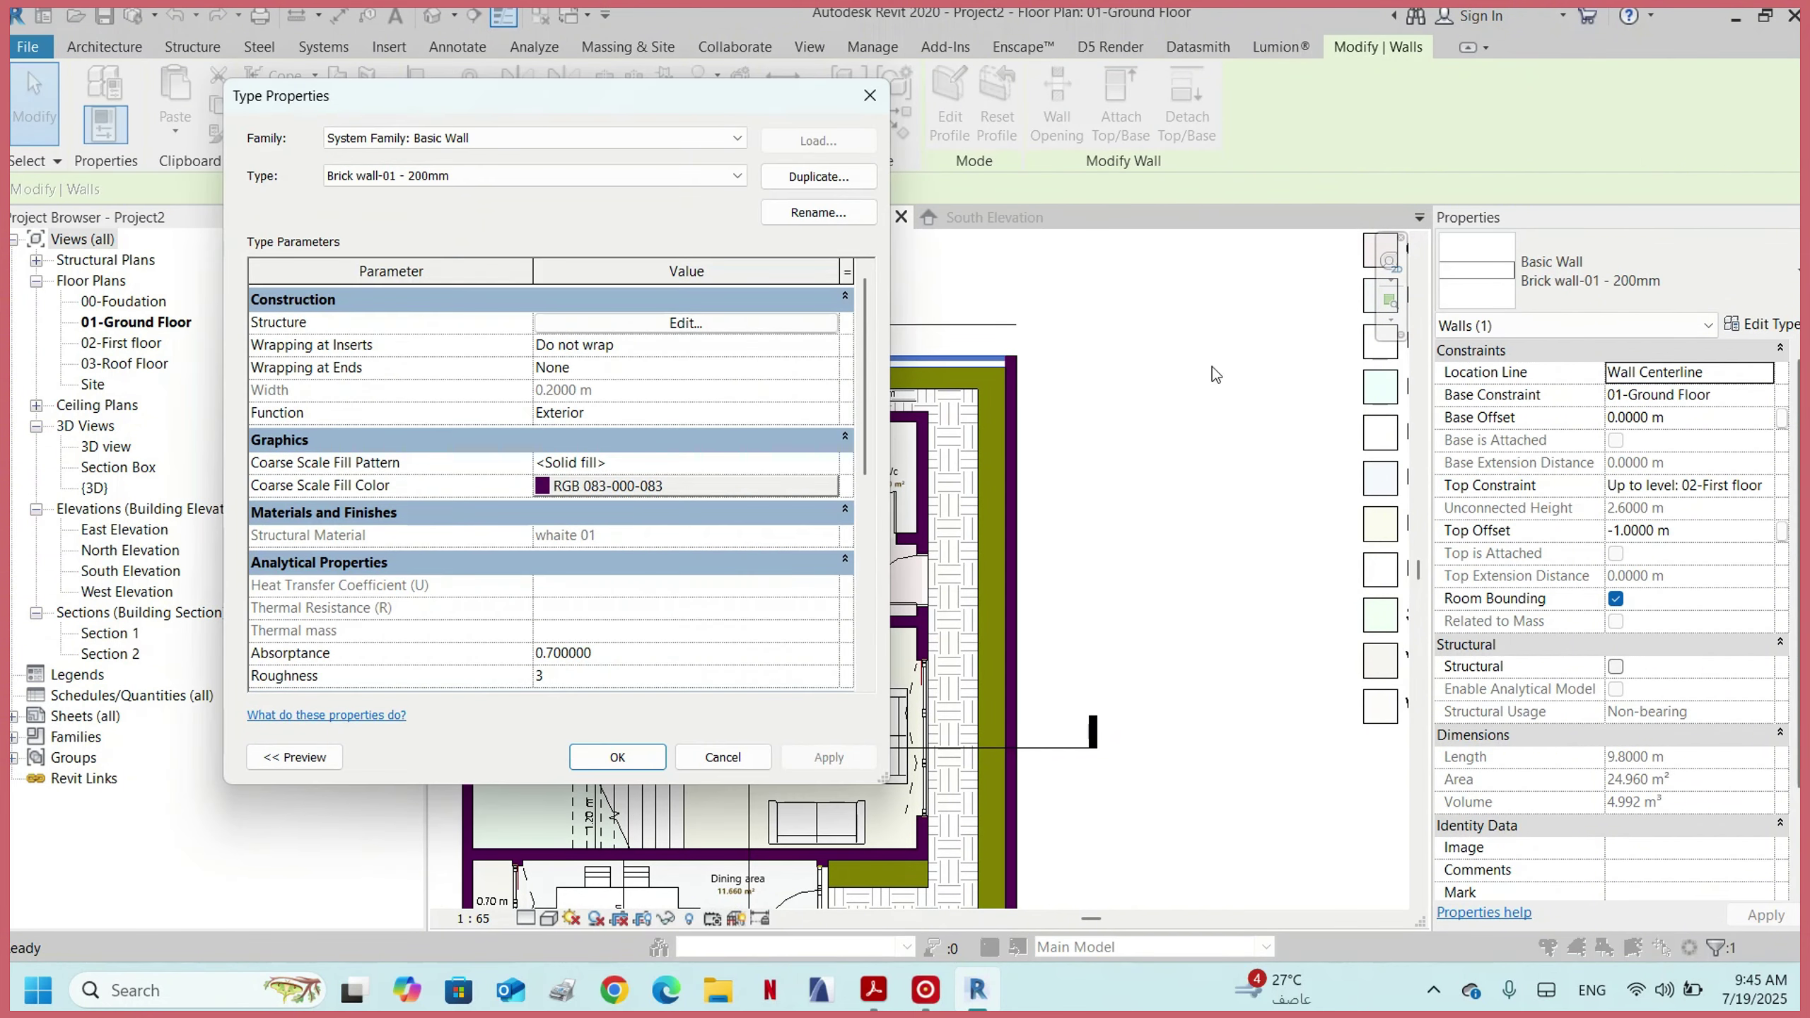
pyautogui.click(822, 456)
pyautogui.click(833, 491)
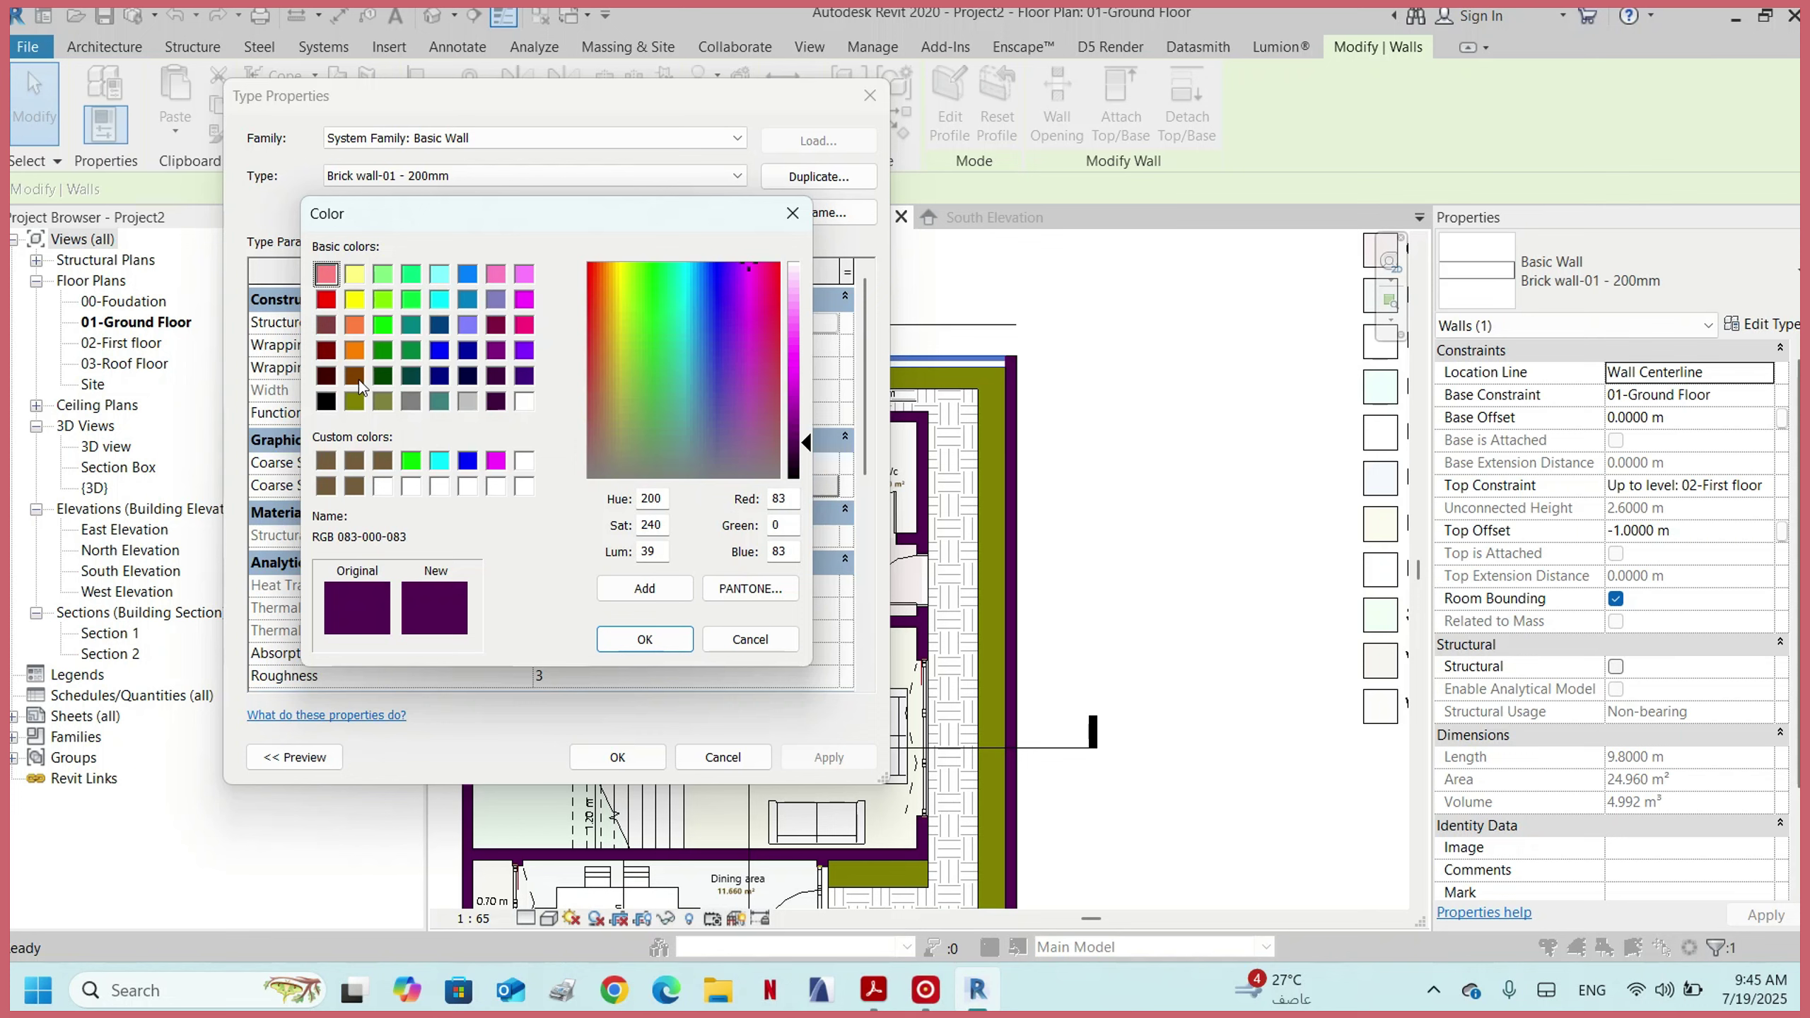
pyautogui.click(328, 463)
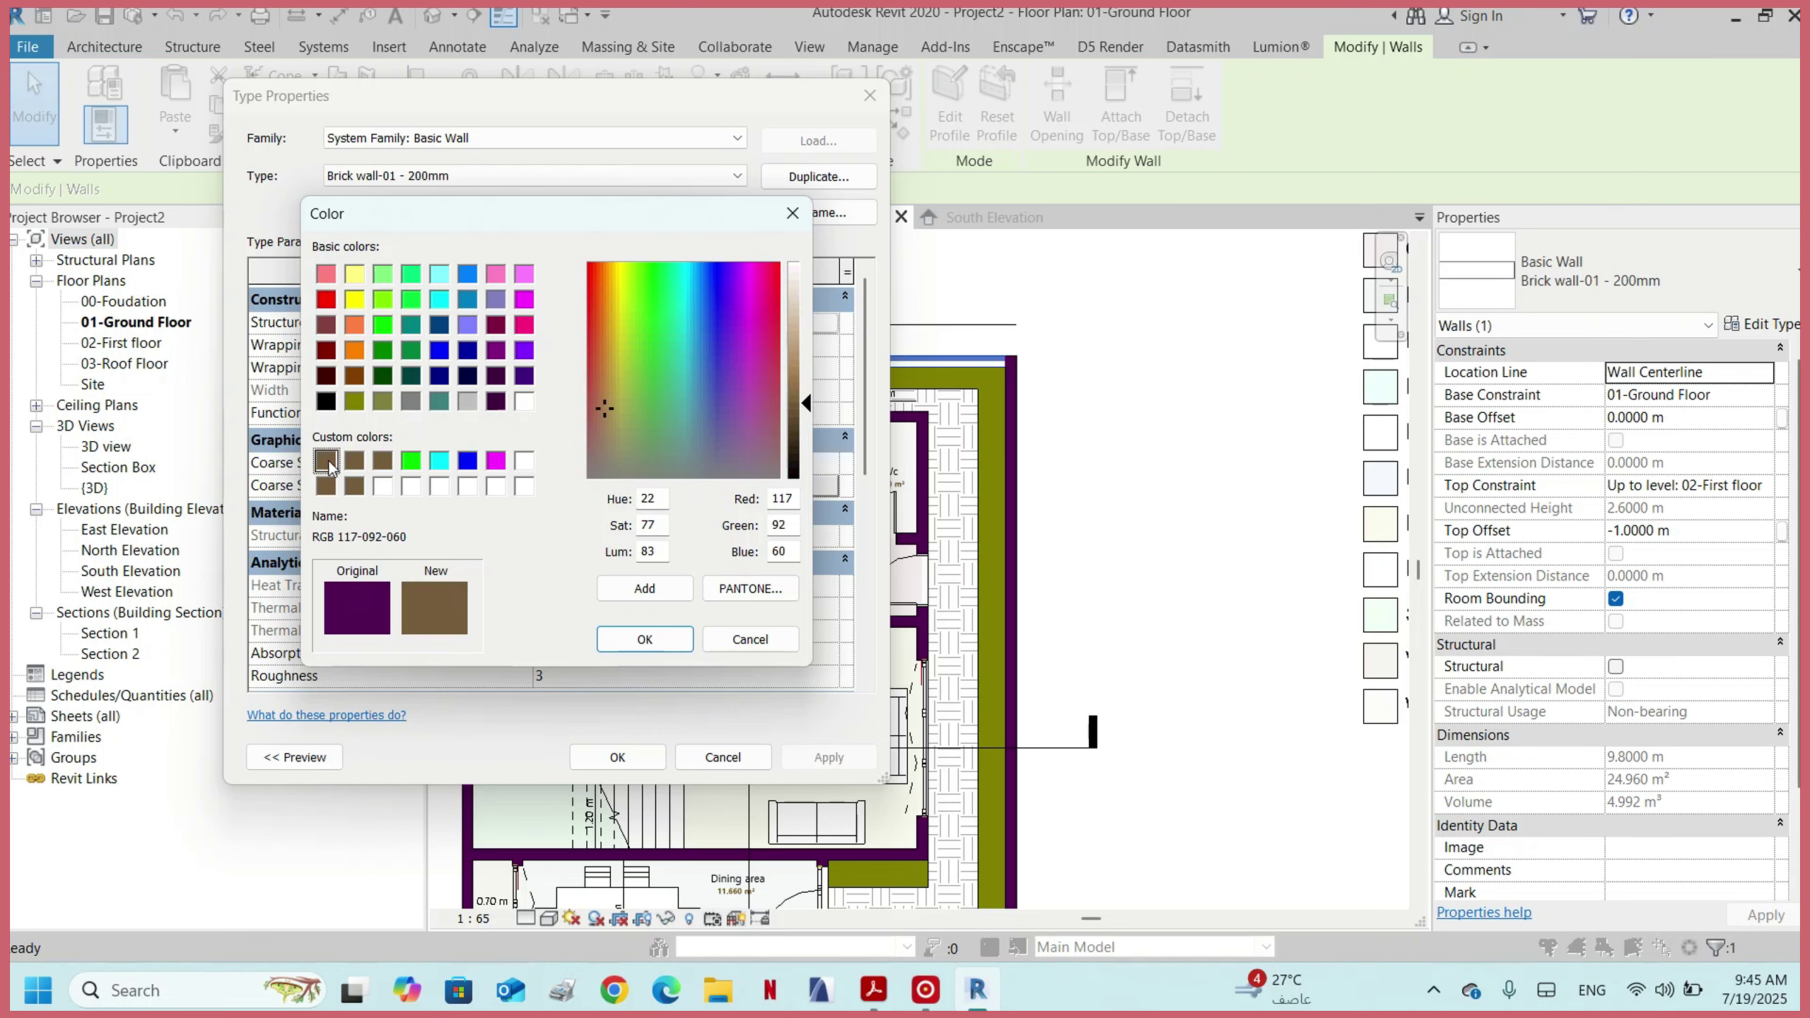
pyautogui.click(643, 640)
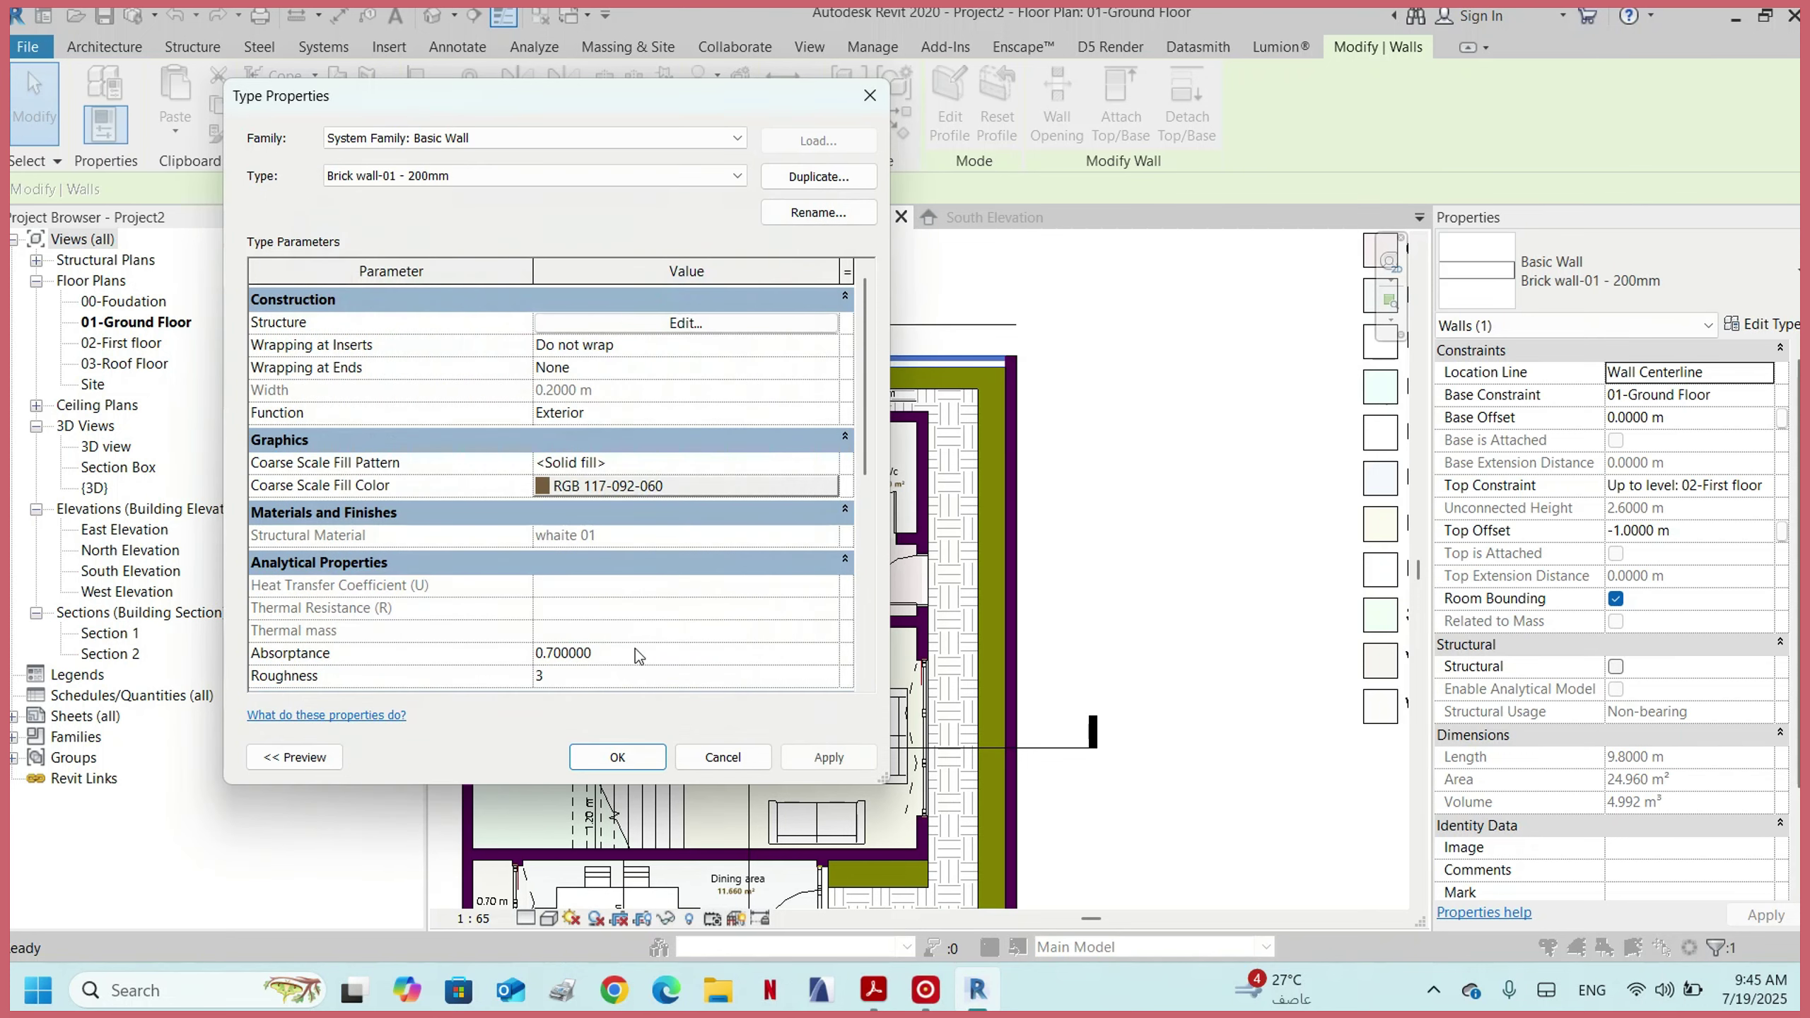
pyautogui.click(615, 757)
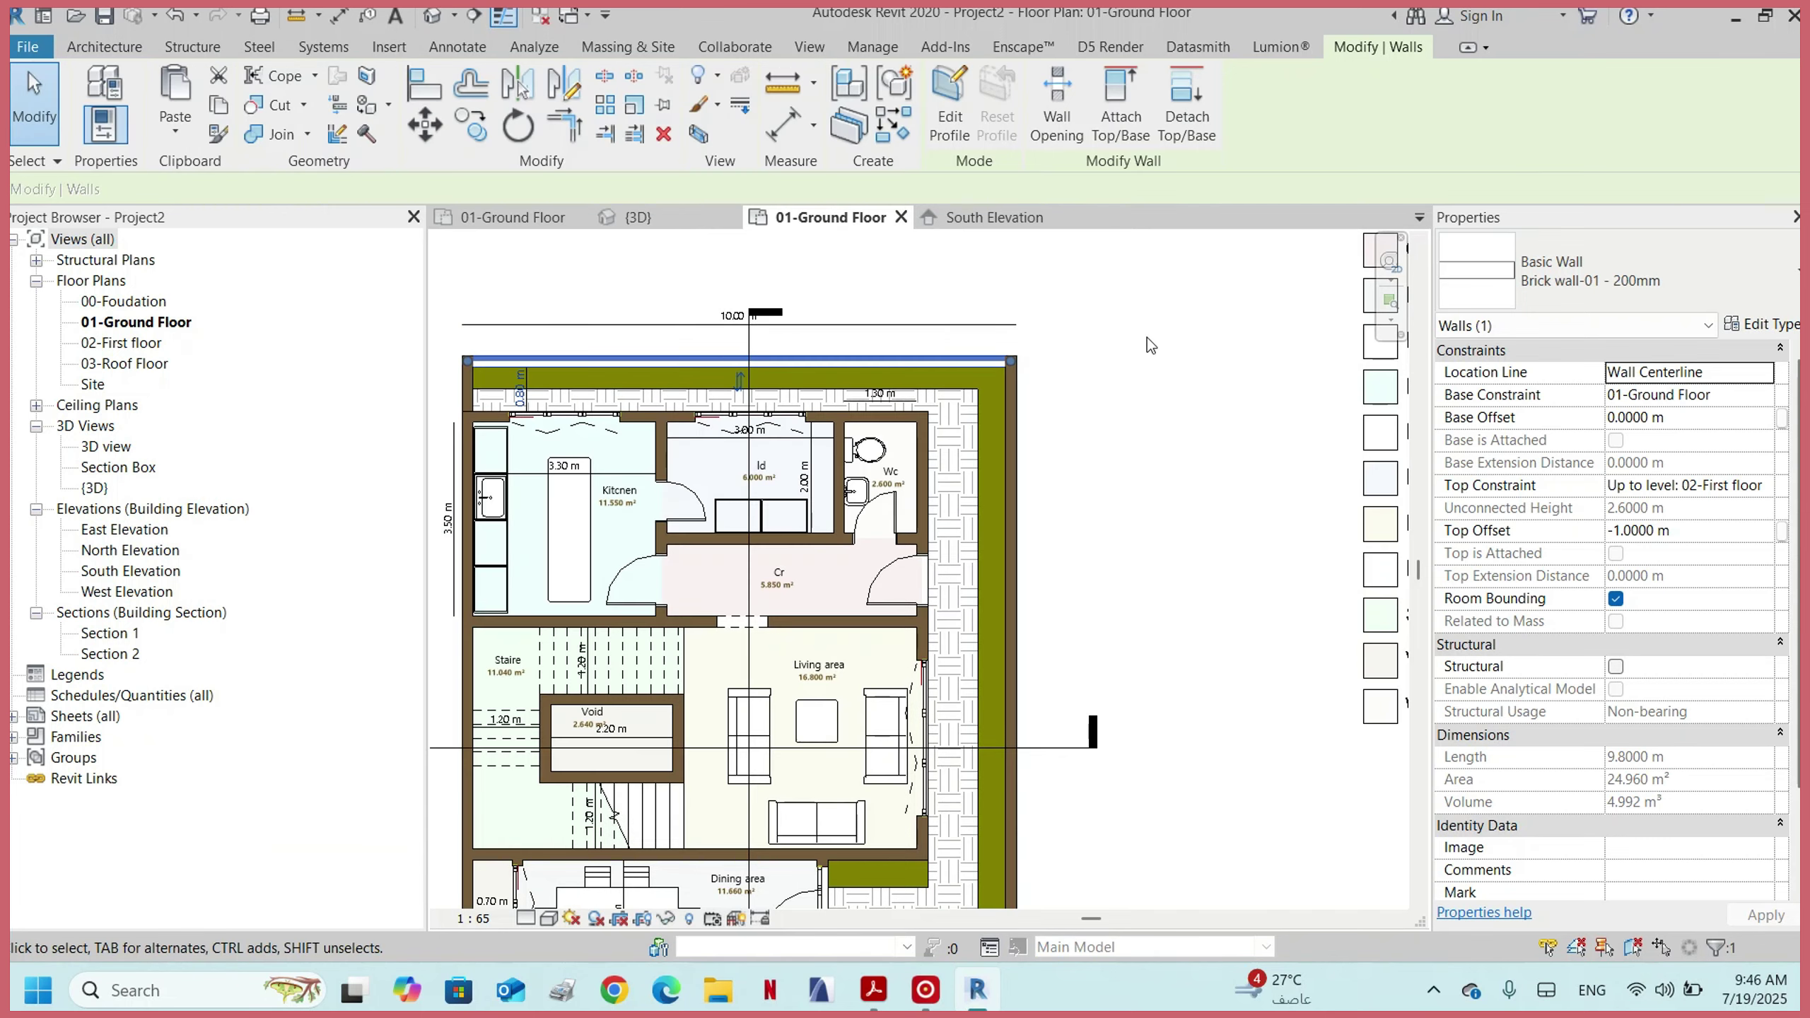
pyautogui.click(1130, 332)
# - Move the overall 10.00 m width dimension closer to the outer wall at the head of the ground floor plan
pyautogui.scroll(-2, 1123, 328)
pyautogui.scroll(2, 998, 321)
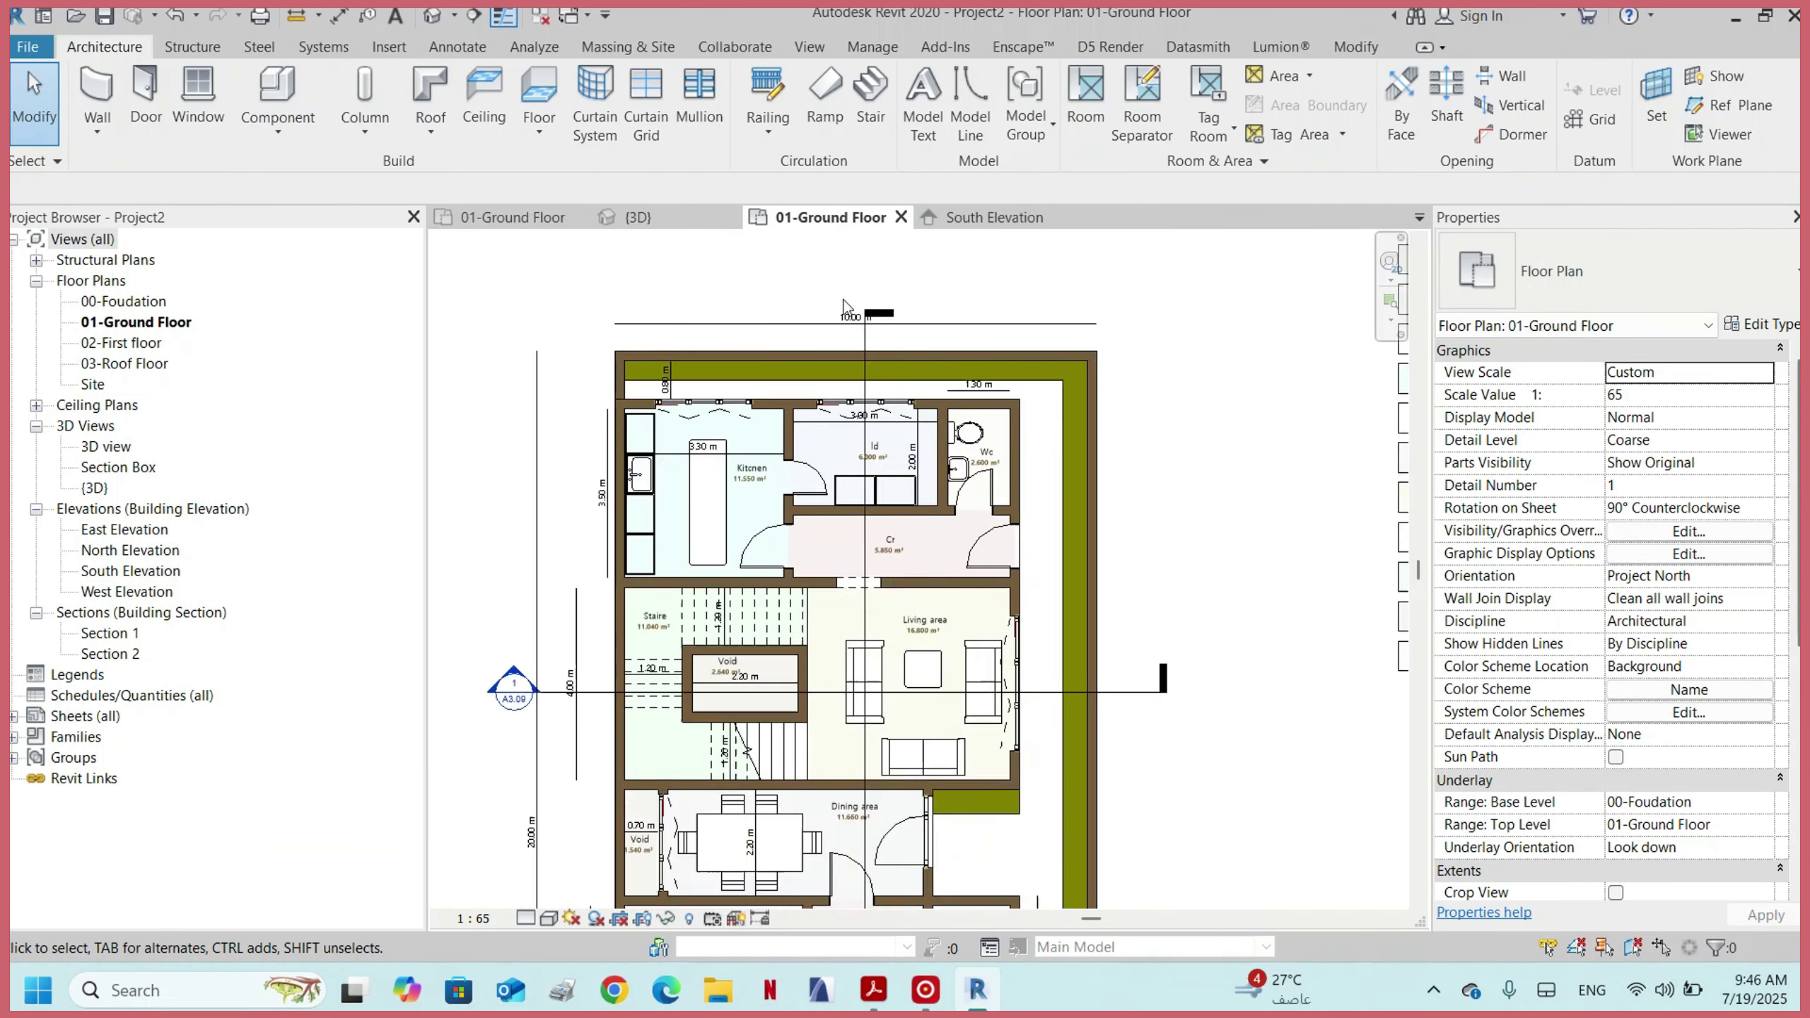
pyautogui.scroll(-1, 876, 244)
pyautogui.scroll(2, 903, 269)
pyautogui.click(873, 312)
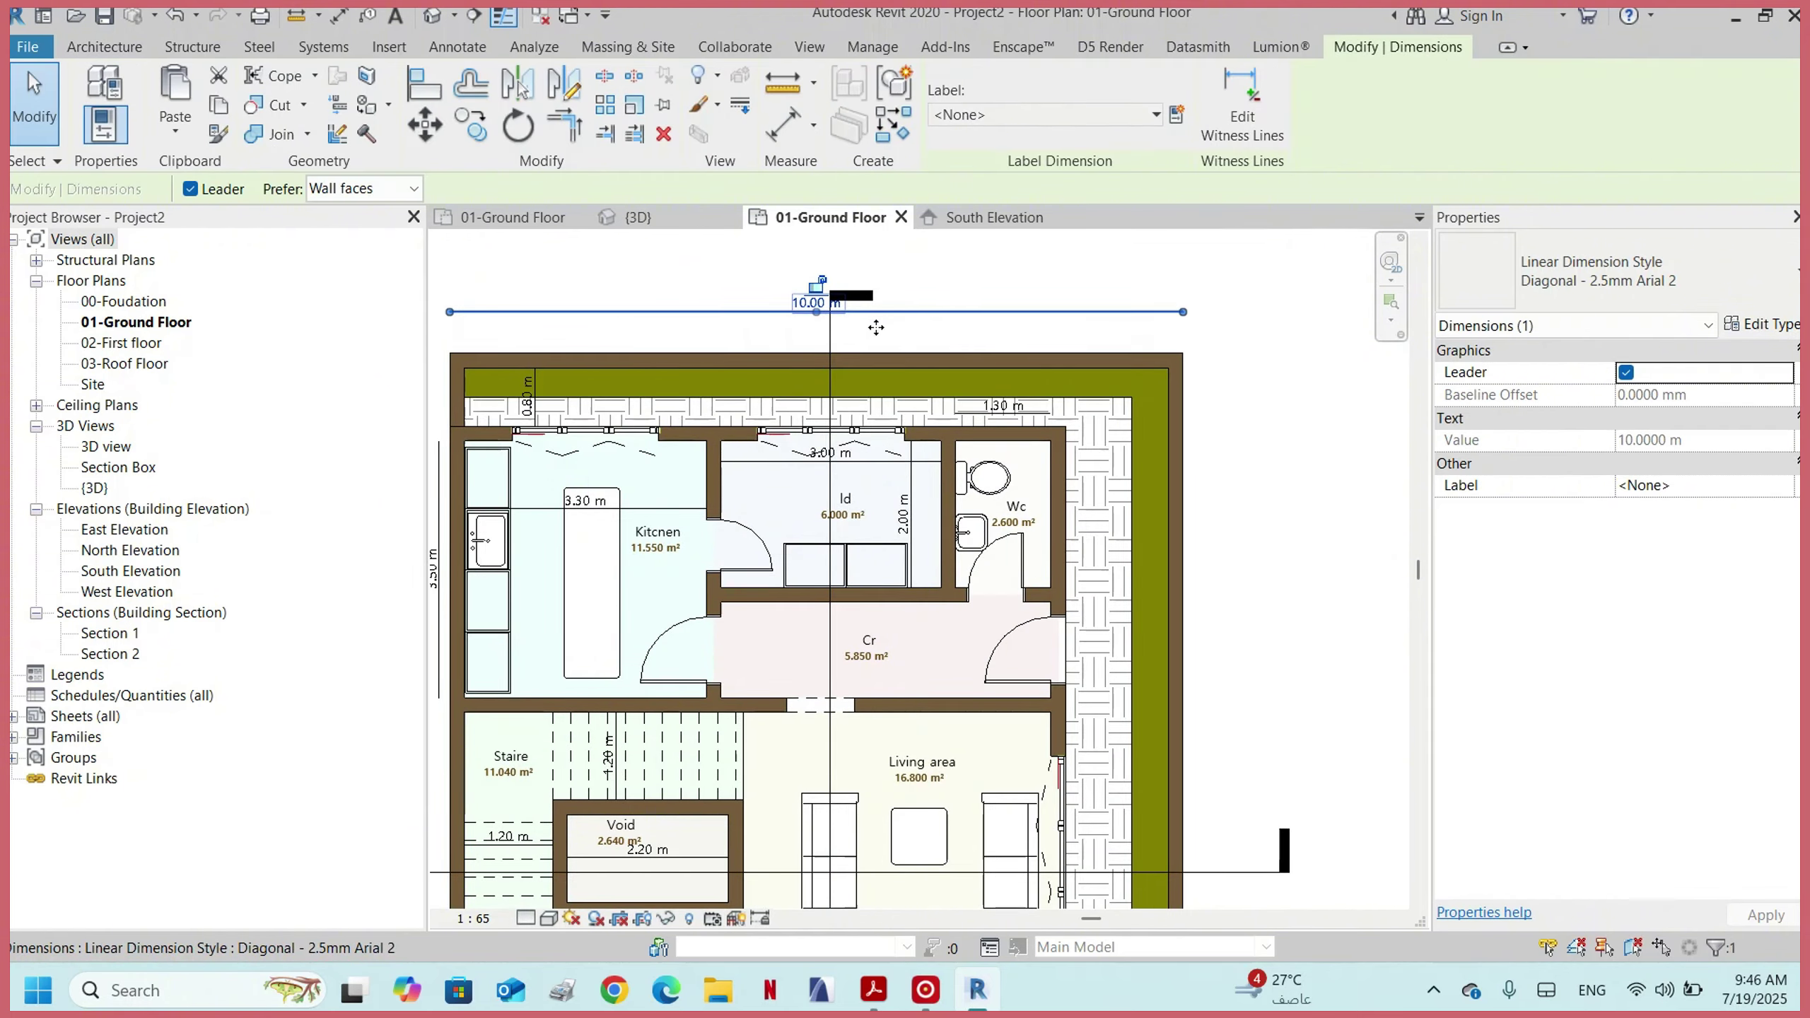
pyautogui.moveTo(873, 353); pyautogui.dragTo(873, 330)
pyautogui.click(943, 292)
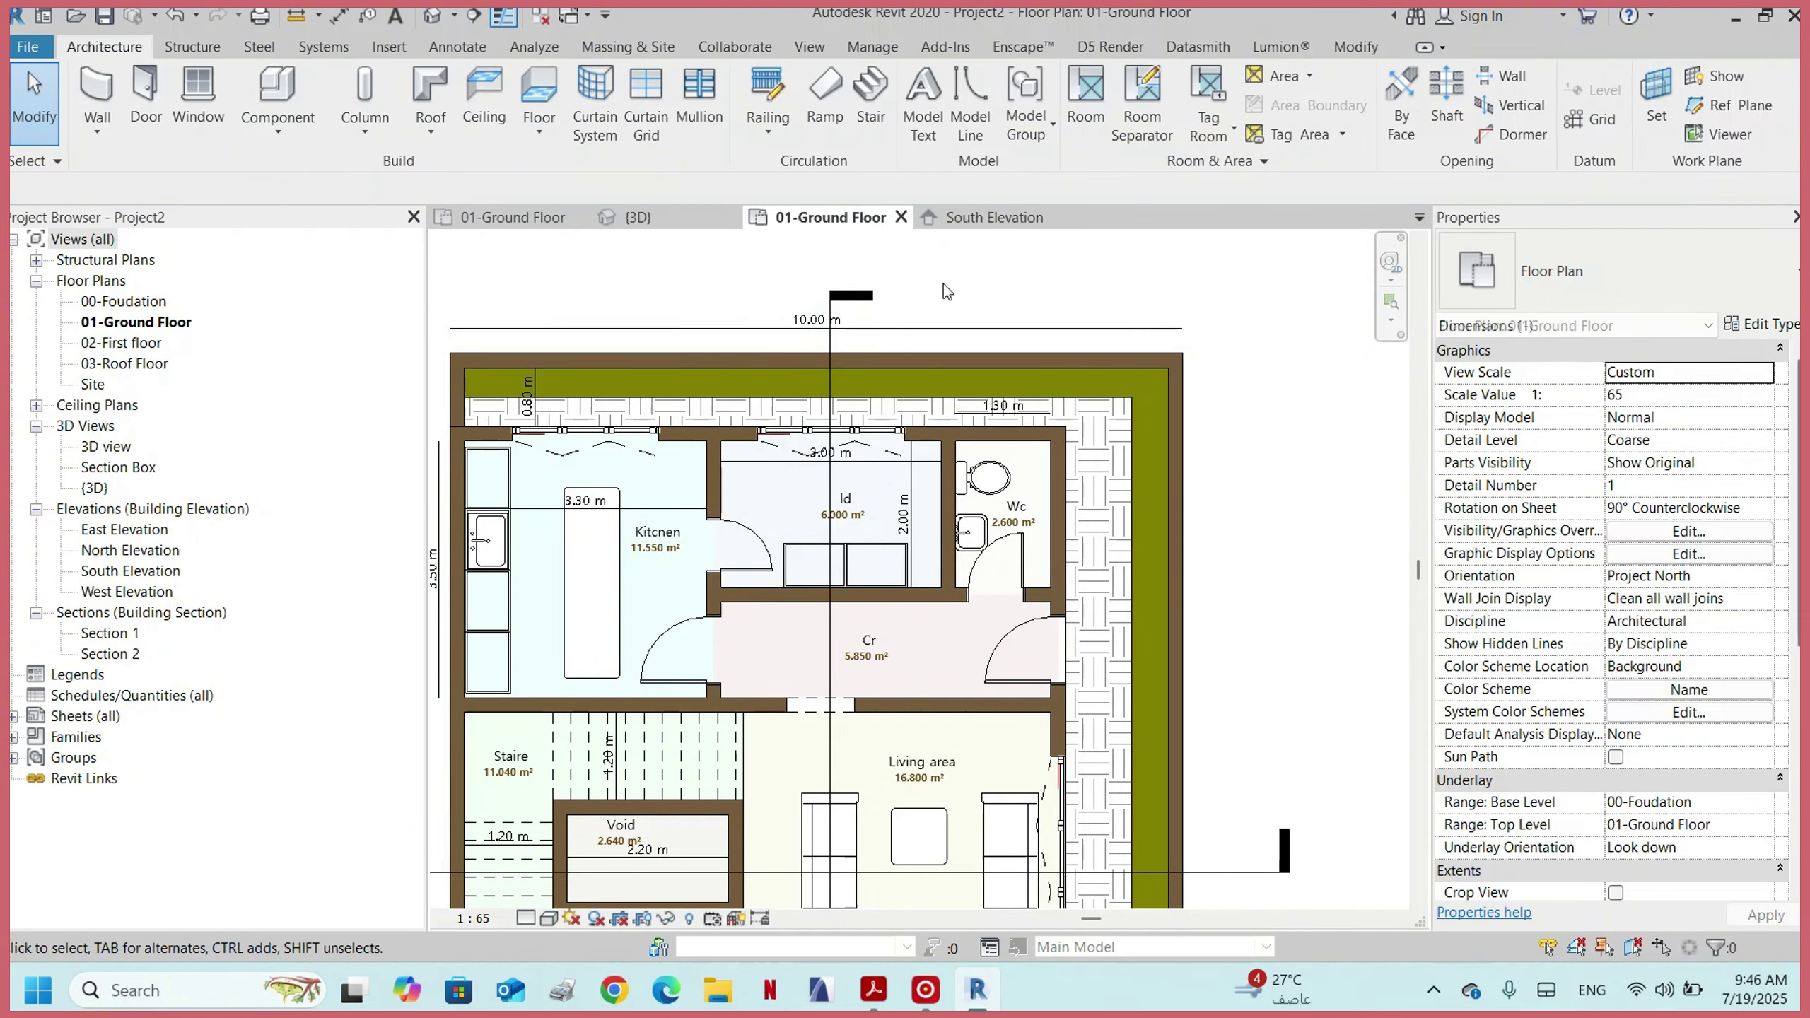
# - Copy the CAR_BMW_3_DOORS_10803 car from the driveway of the REV_0 ground floor plan
pyautogui.click(551, 216)
pyautogui.scroll(-3, 865, 660)
pyautogui.scroll(2, 865, 660)
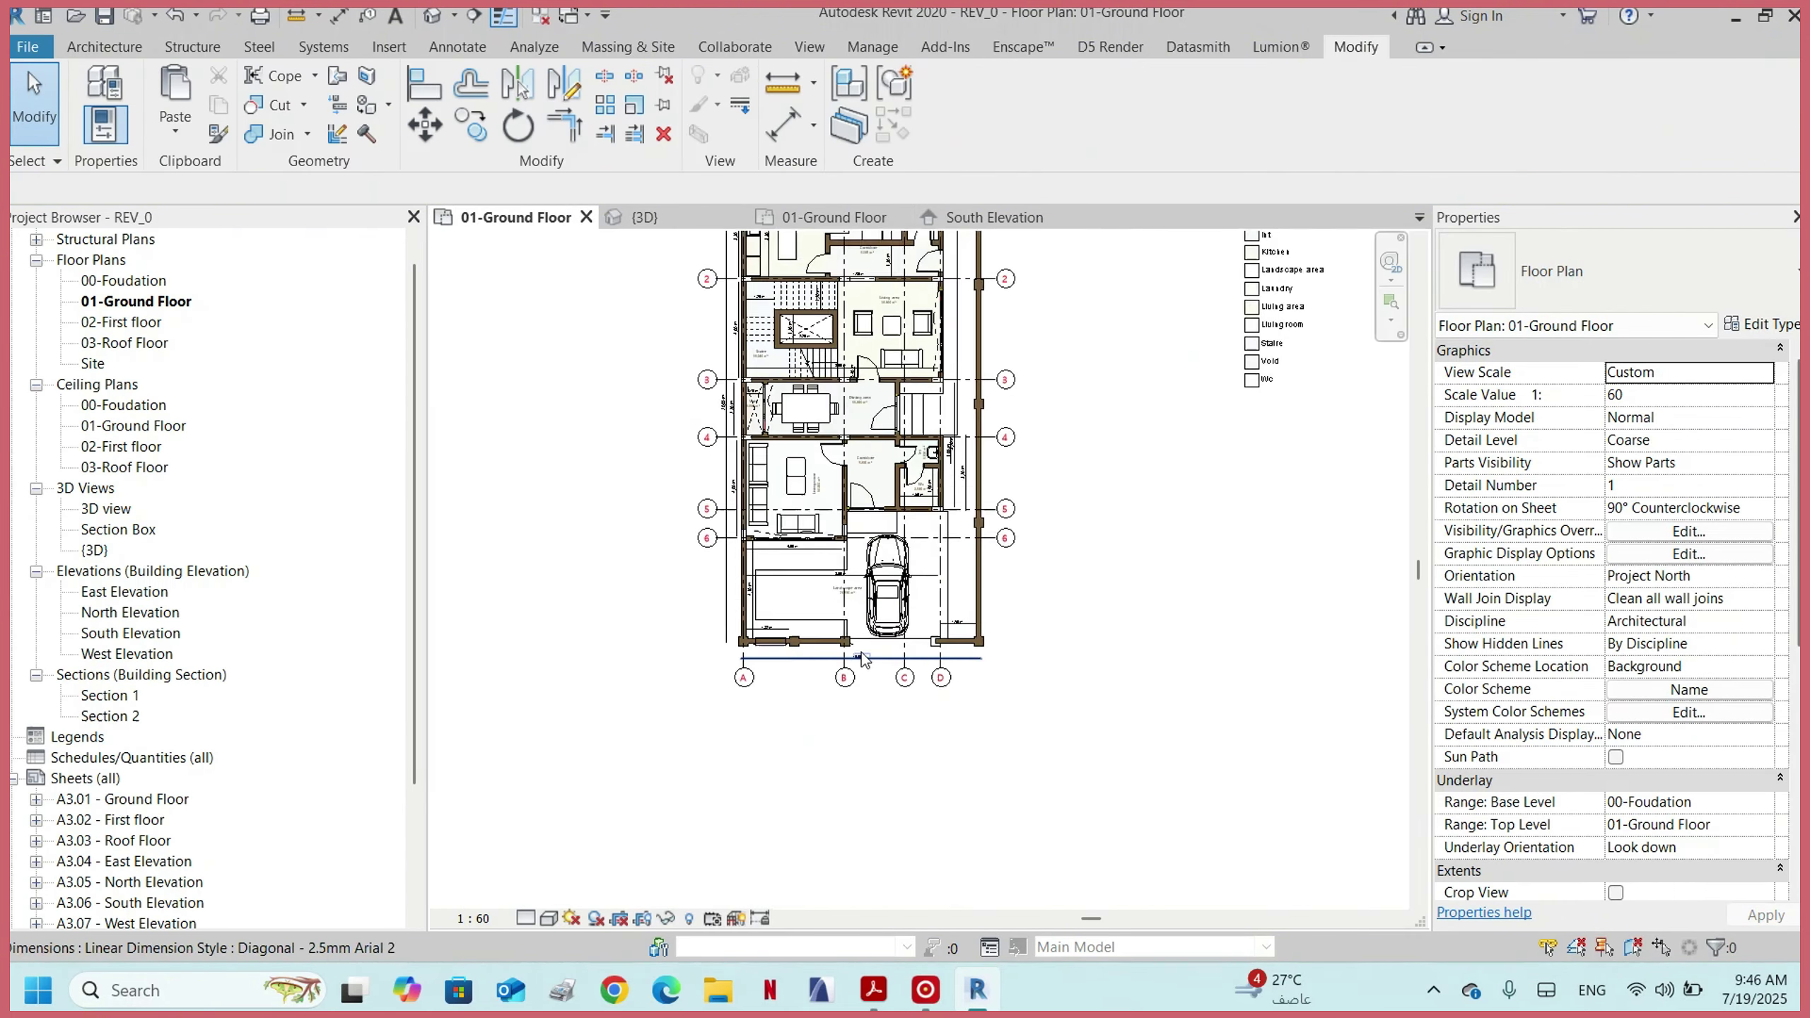
pyautogui.scroll(2, 865, 660)
pyautogui.click(884, 660)
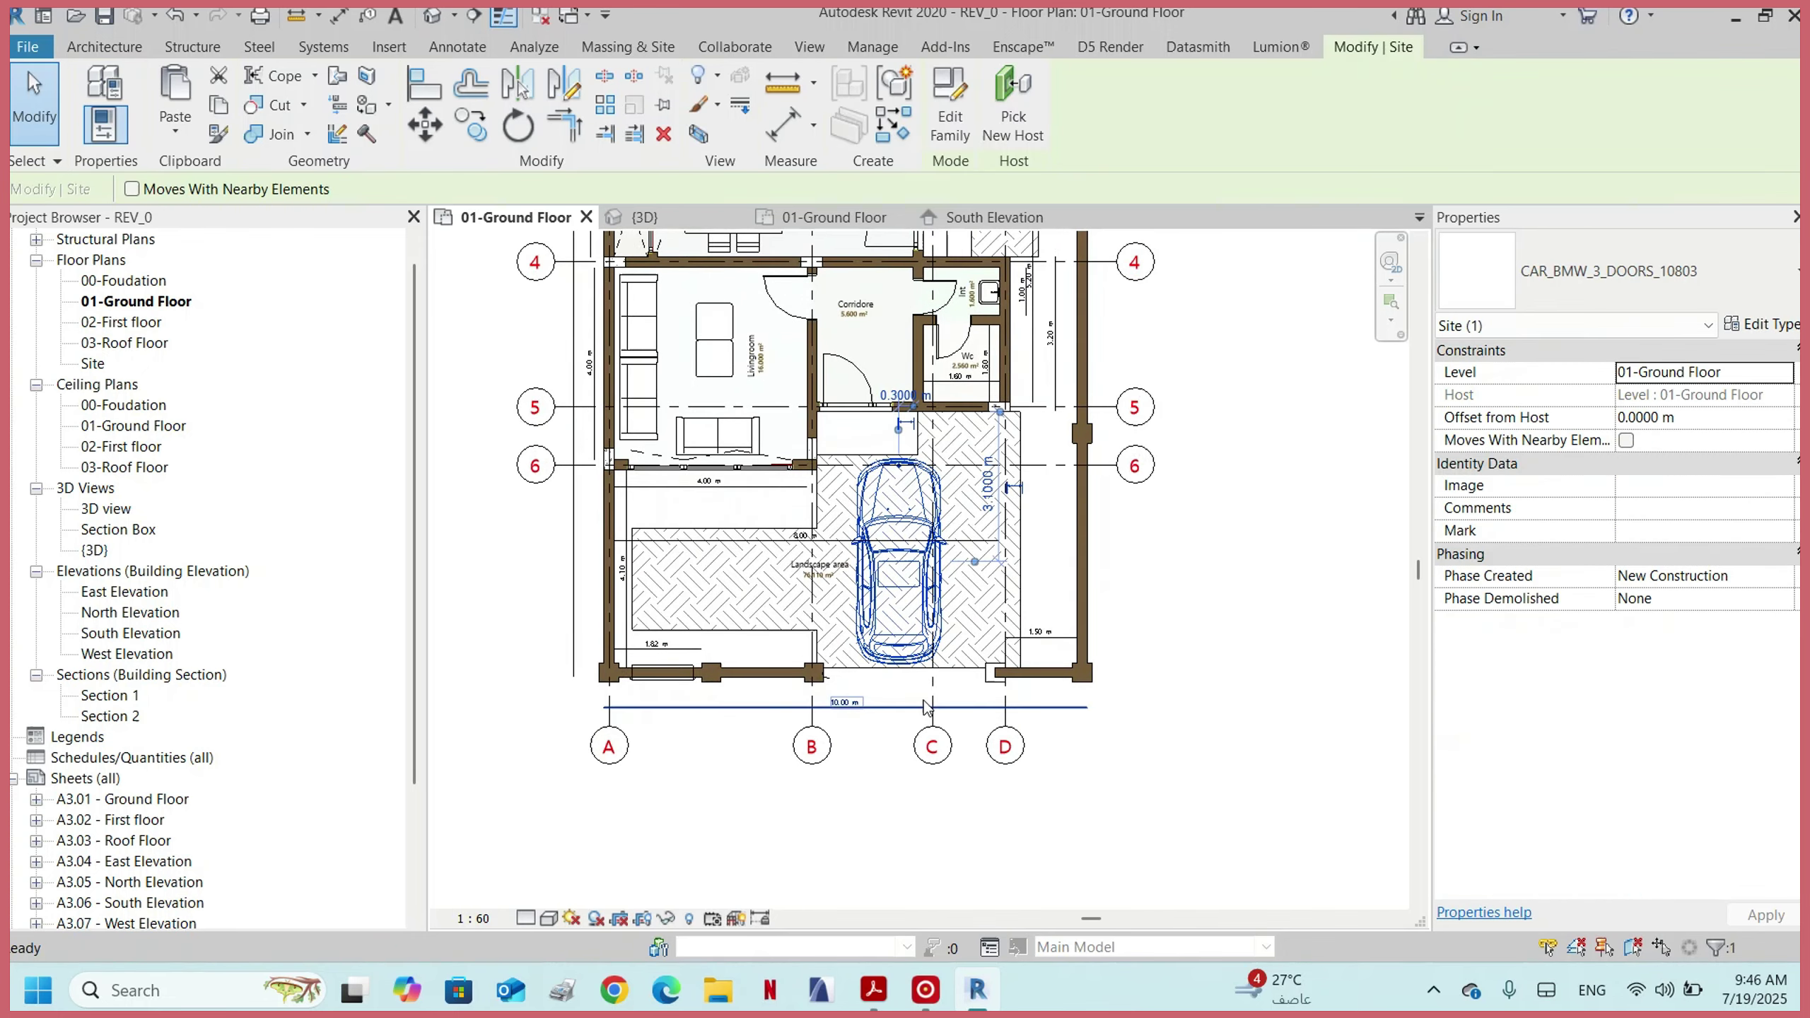
# - Paste the copied car into the Project2 ground floor plan, on the paving just inside the double gate, and finish the paste
pyautogui.click(826, 217)
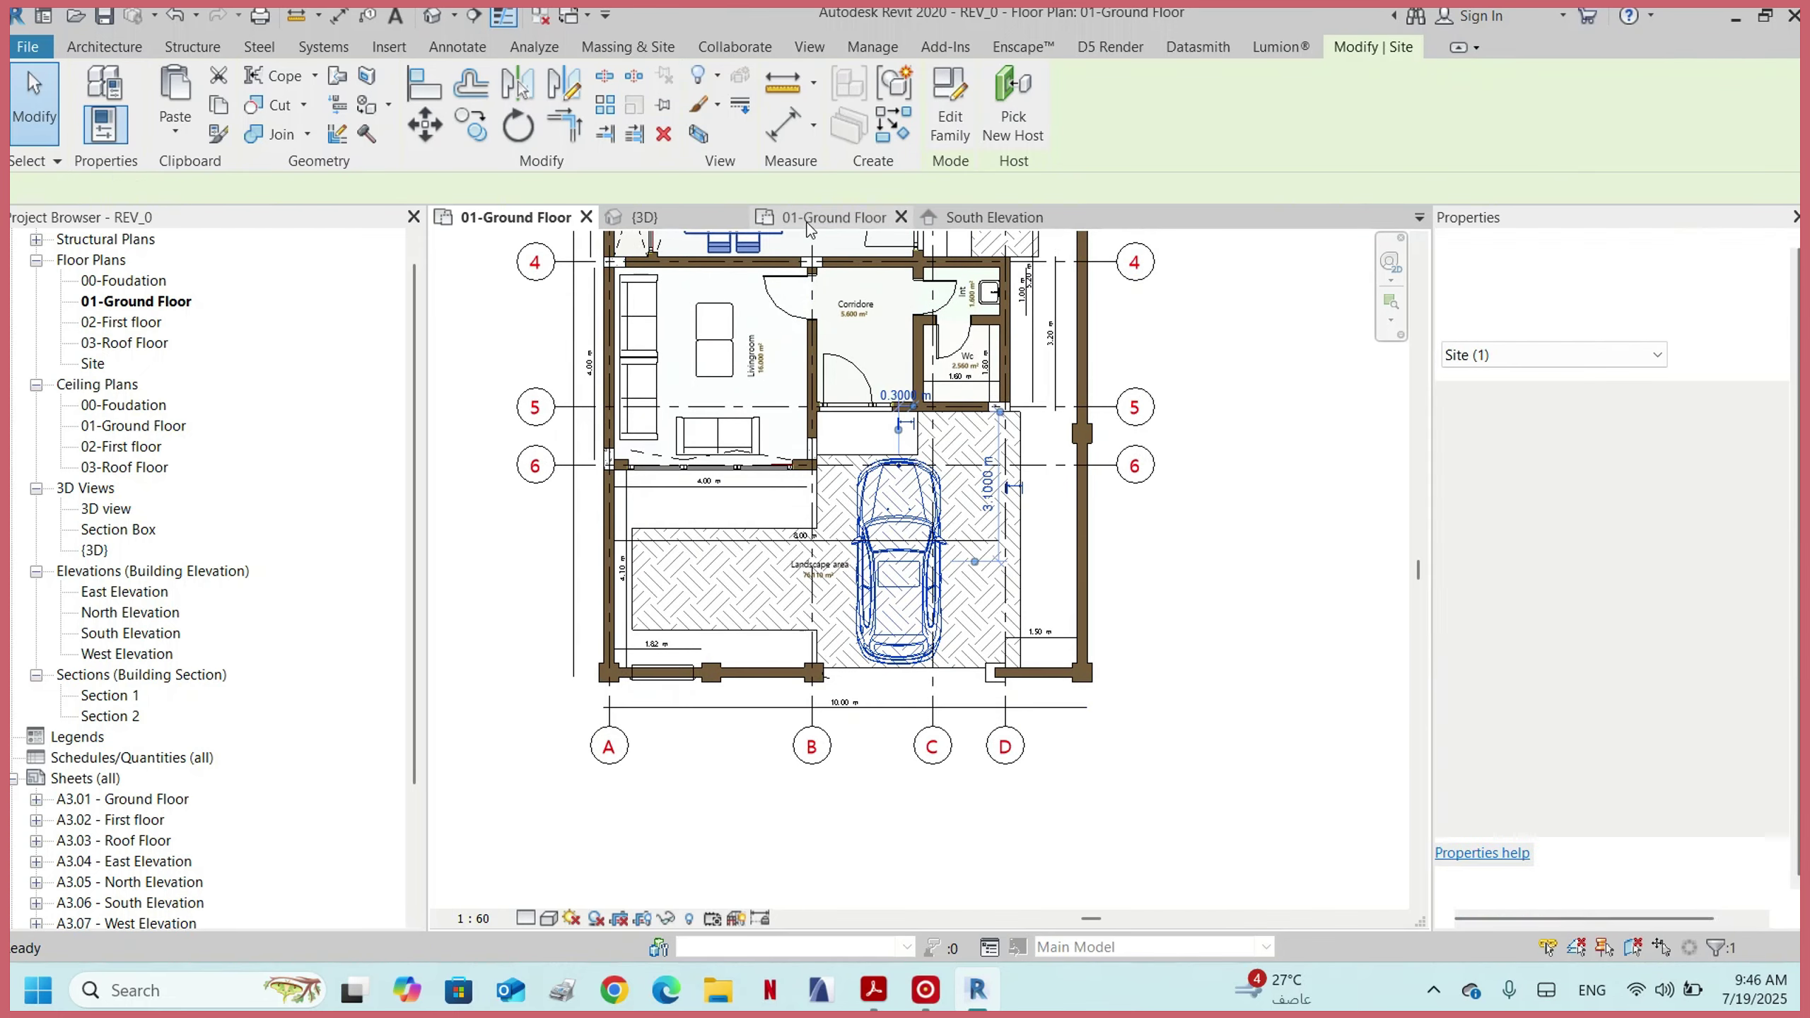
pyautogui.scroll(-4, 814, 403)
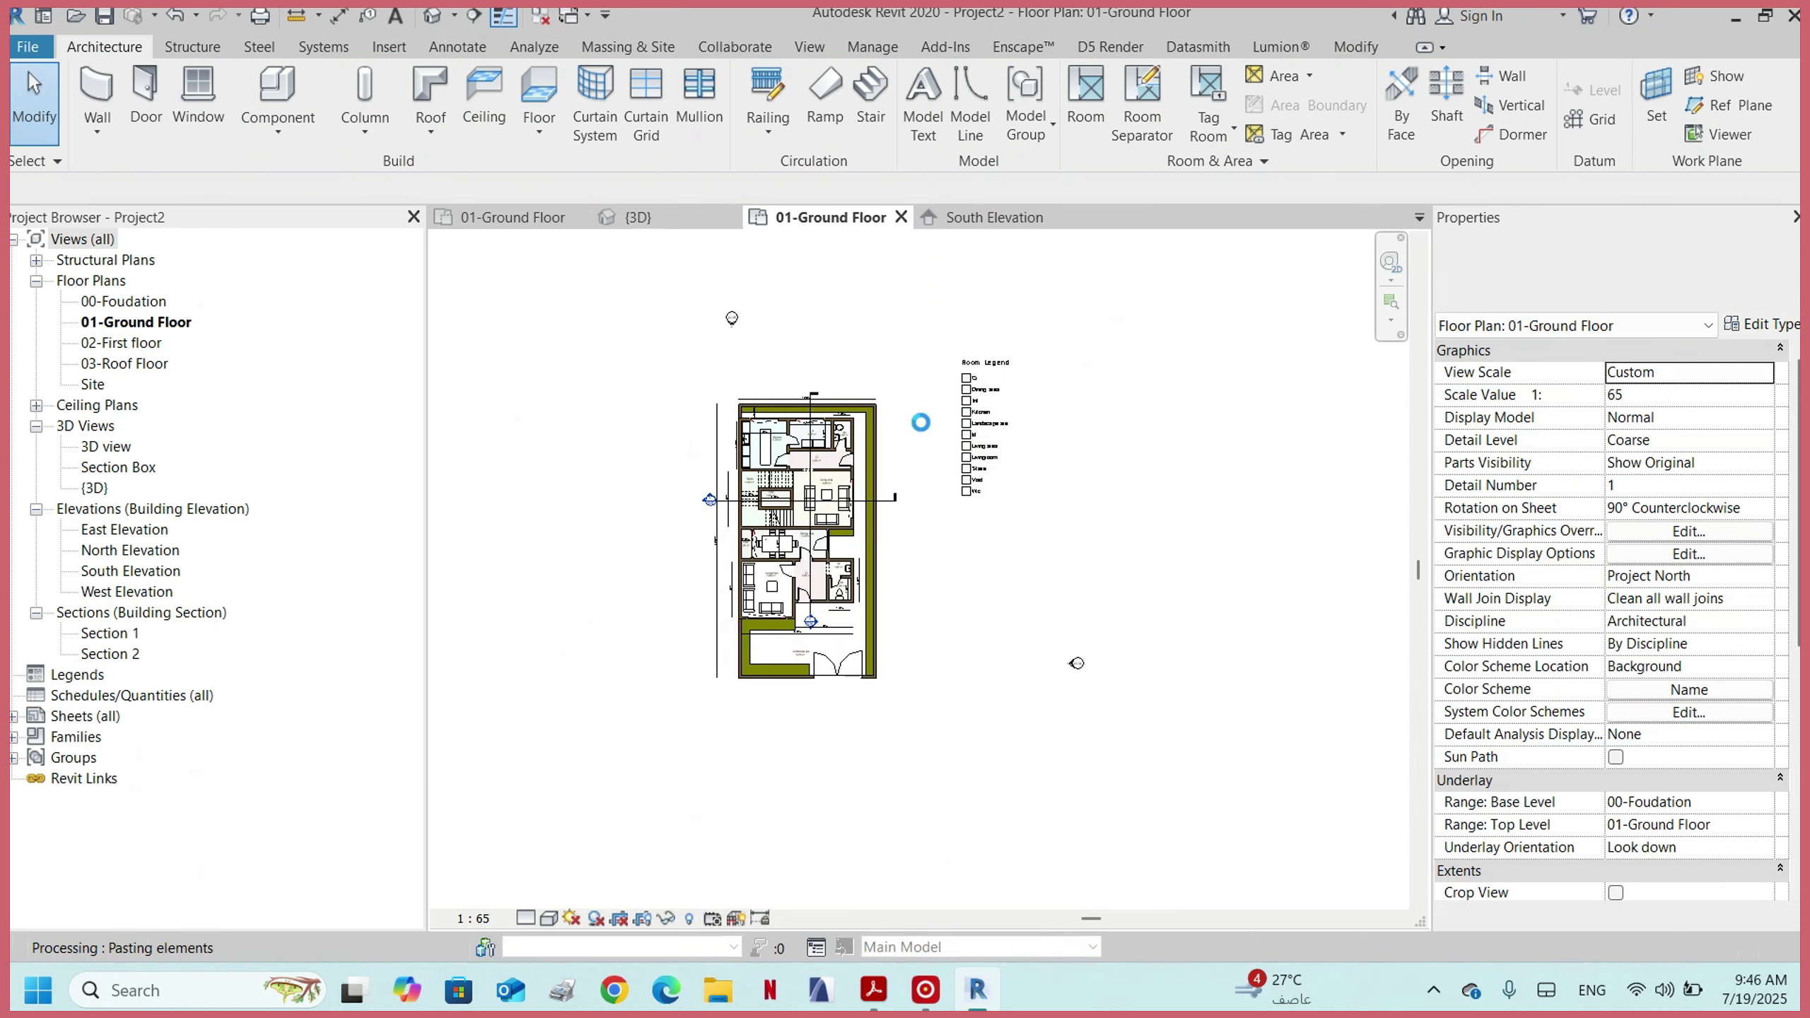
pyautogui.scroll(5, 826, 684)
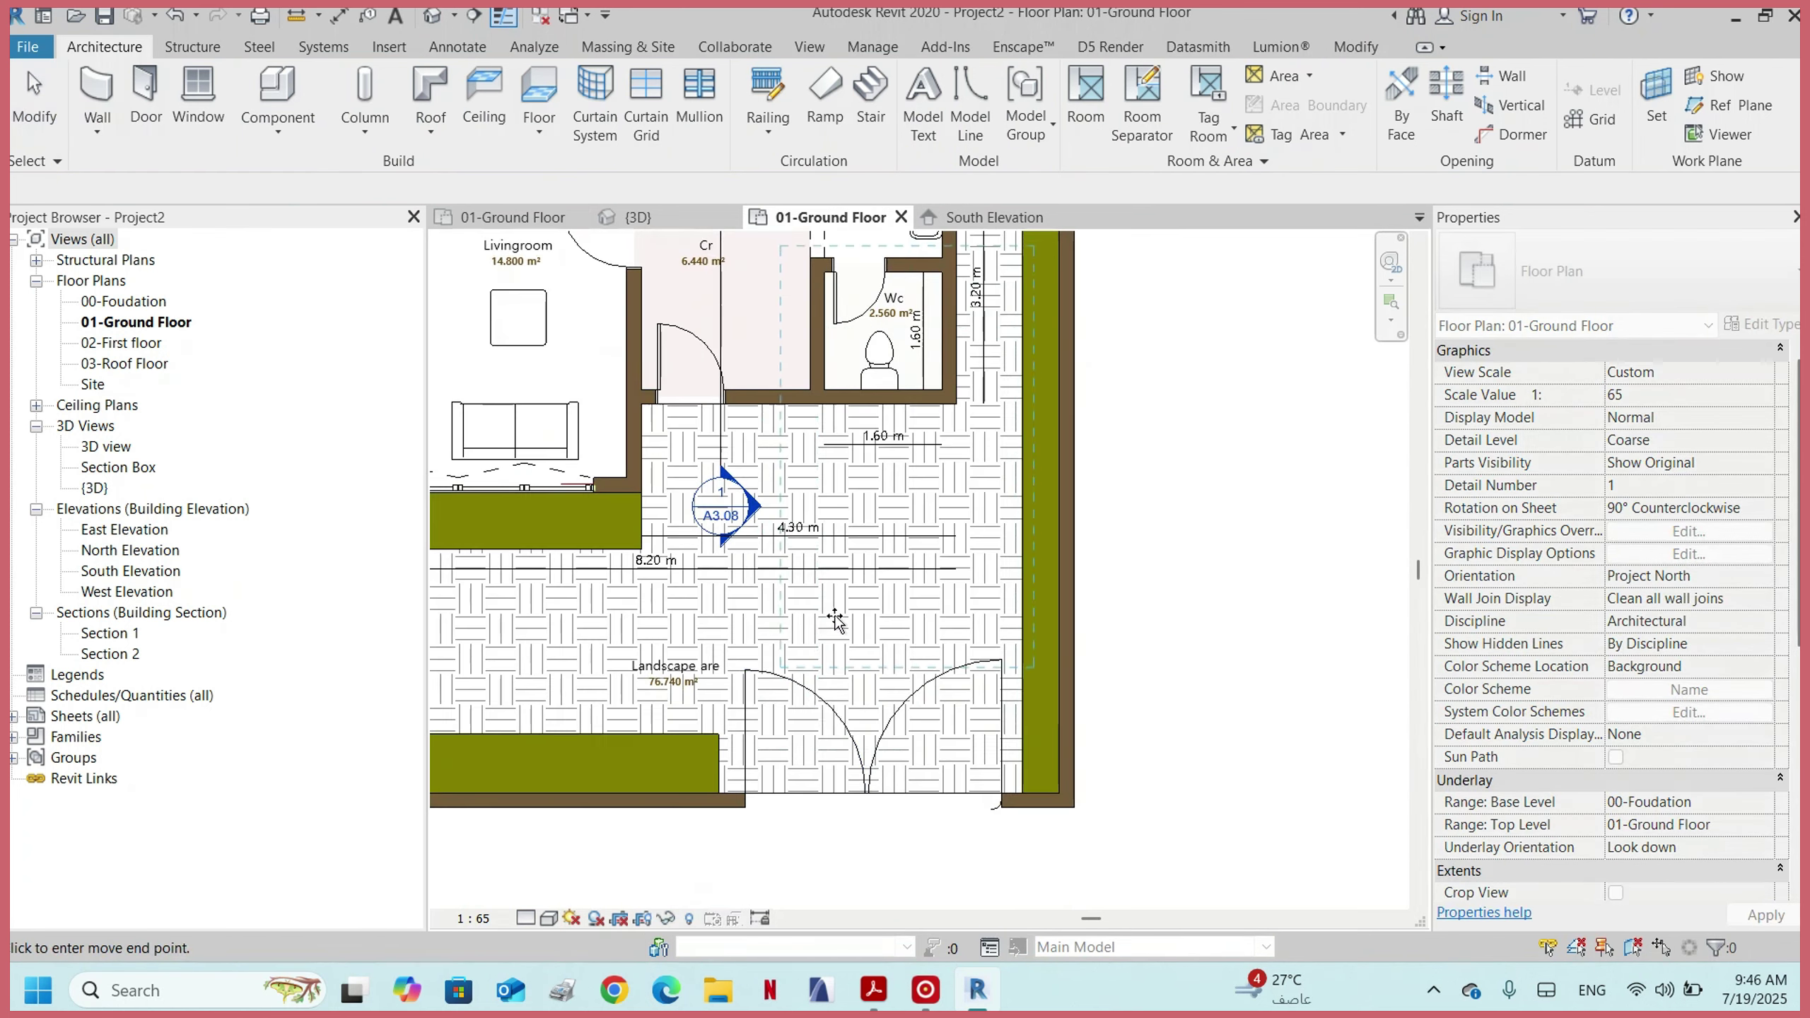
pyautogui.click(798, 739)
pyautogui.scroll(-2, 854, 556)
pyautogui.click(1033, 89)
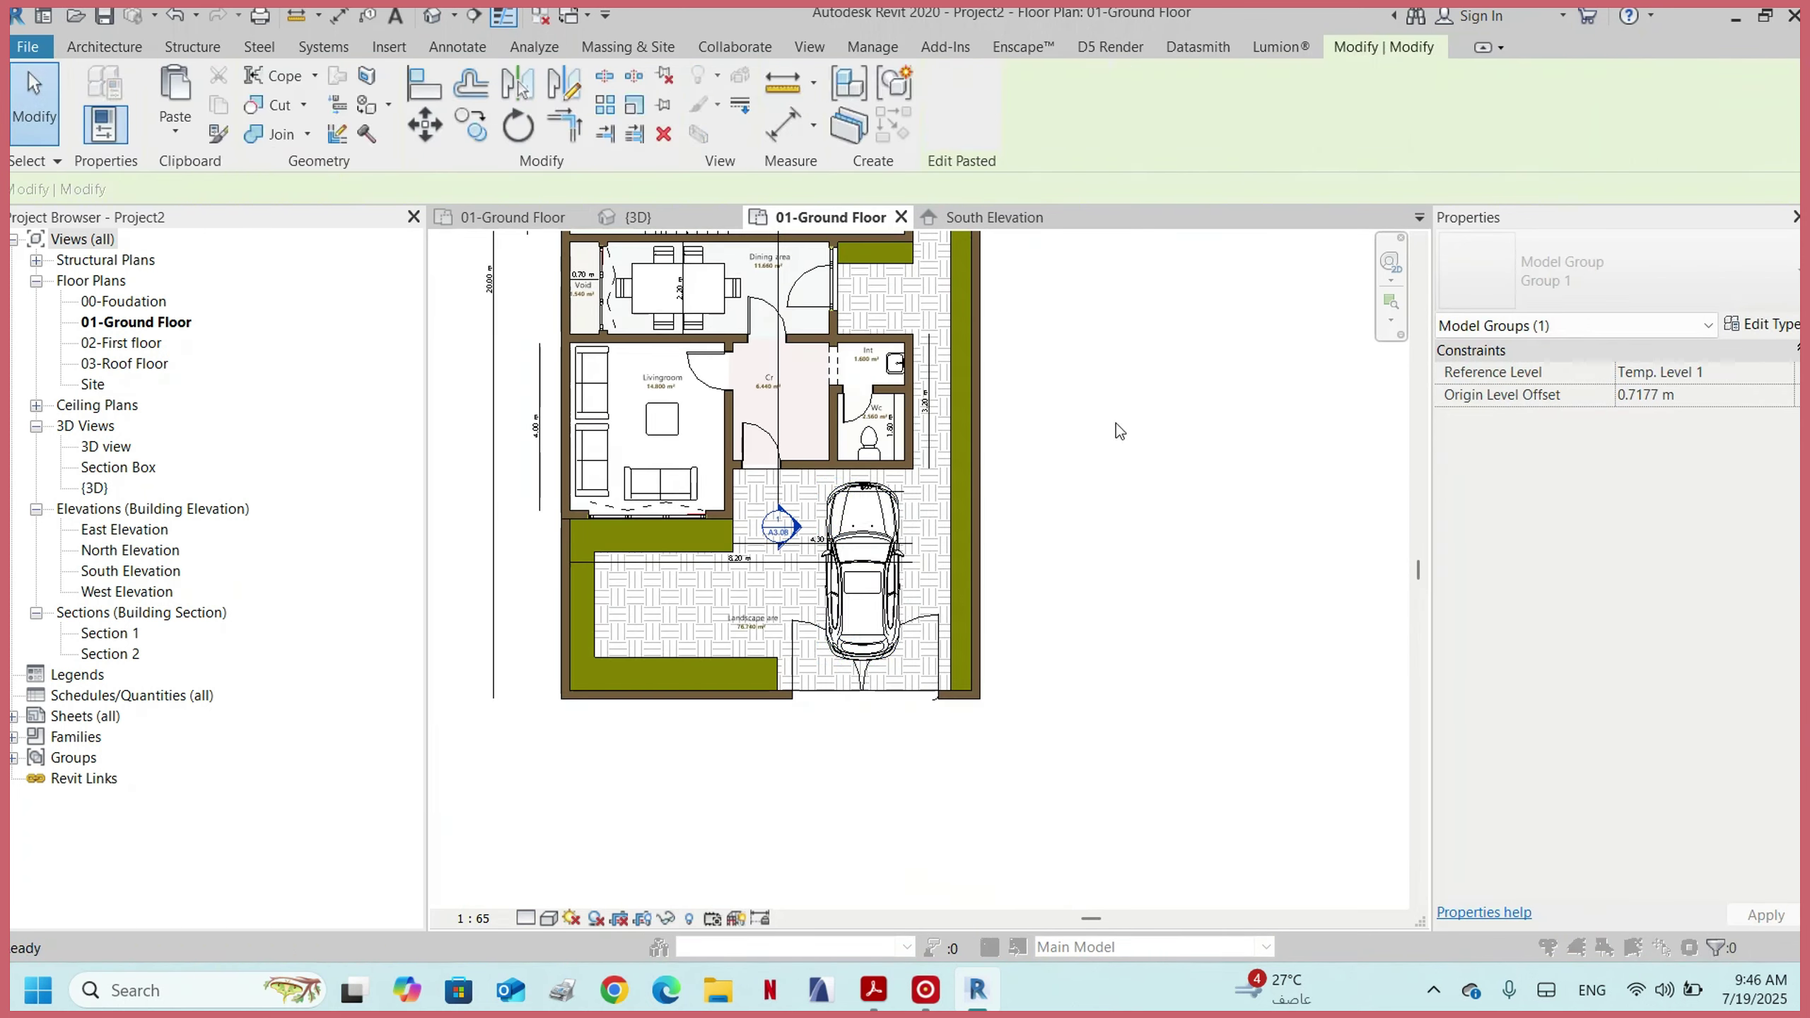
pyautogui.click(868, 520)
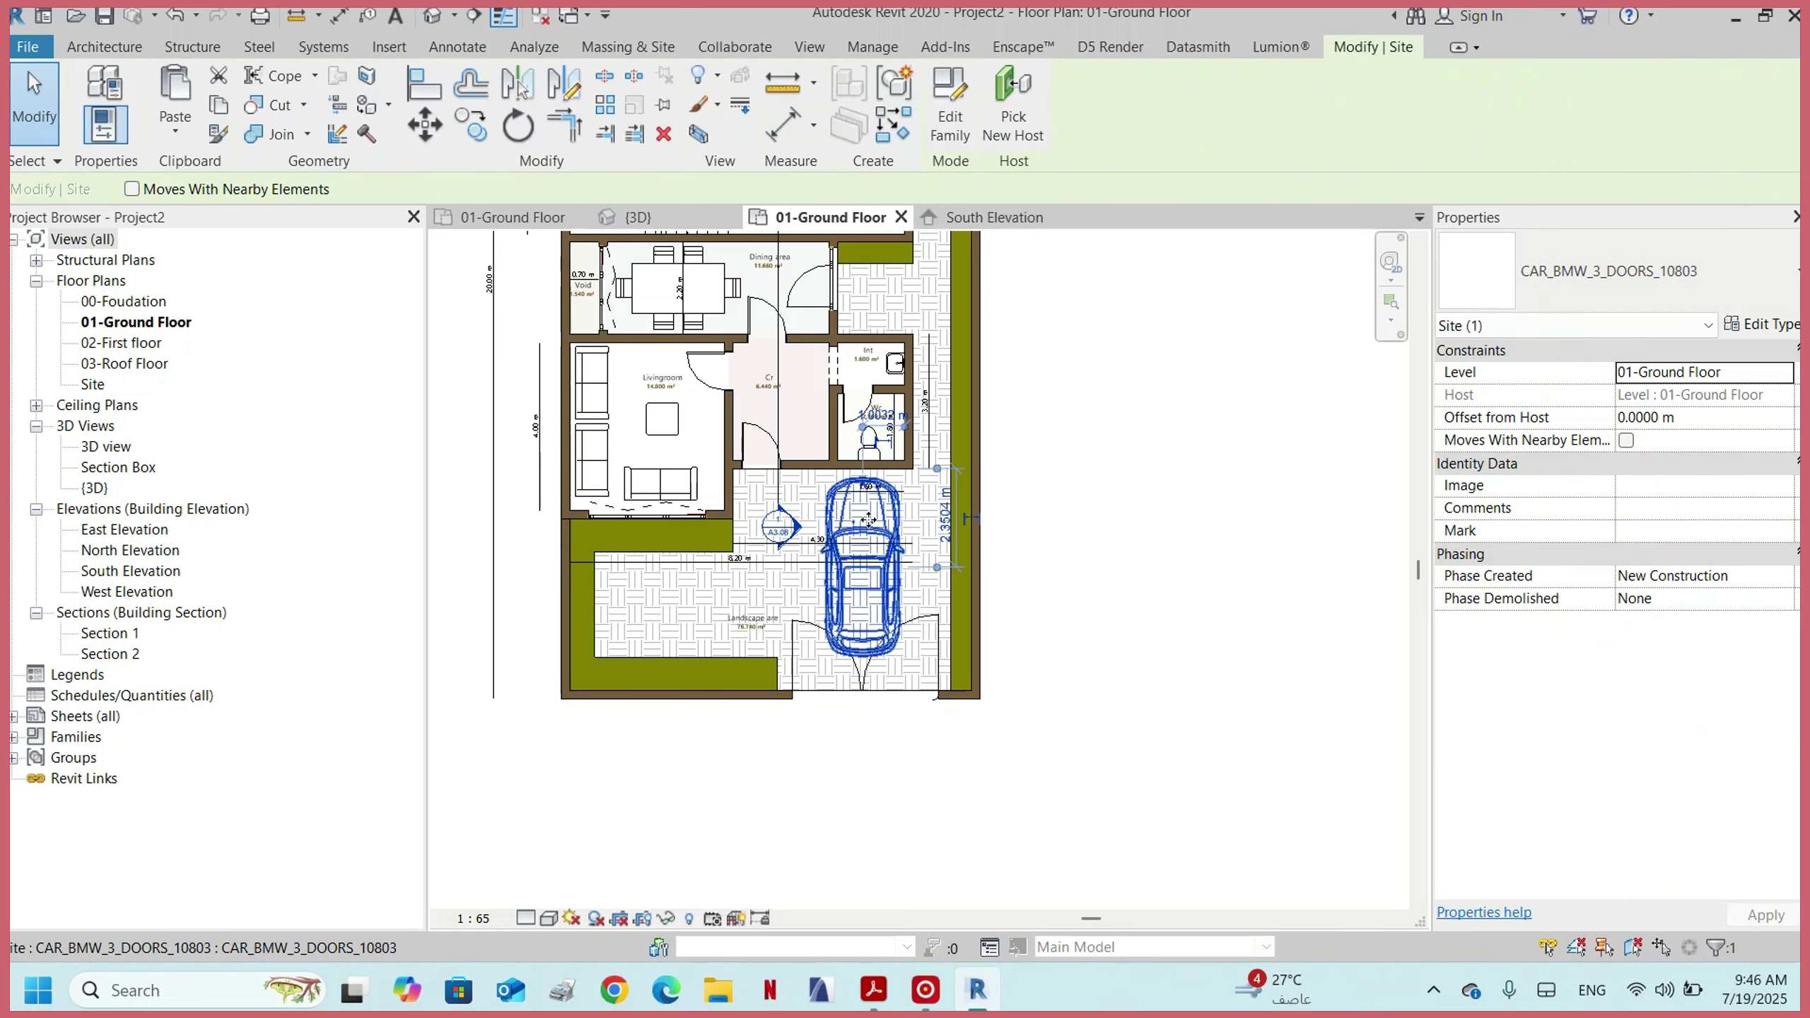
pyautogui.scroll(-2, 868, 520)
pyautogui.press('Escape')
pyautogui.scroll(-1, 899, 468)
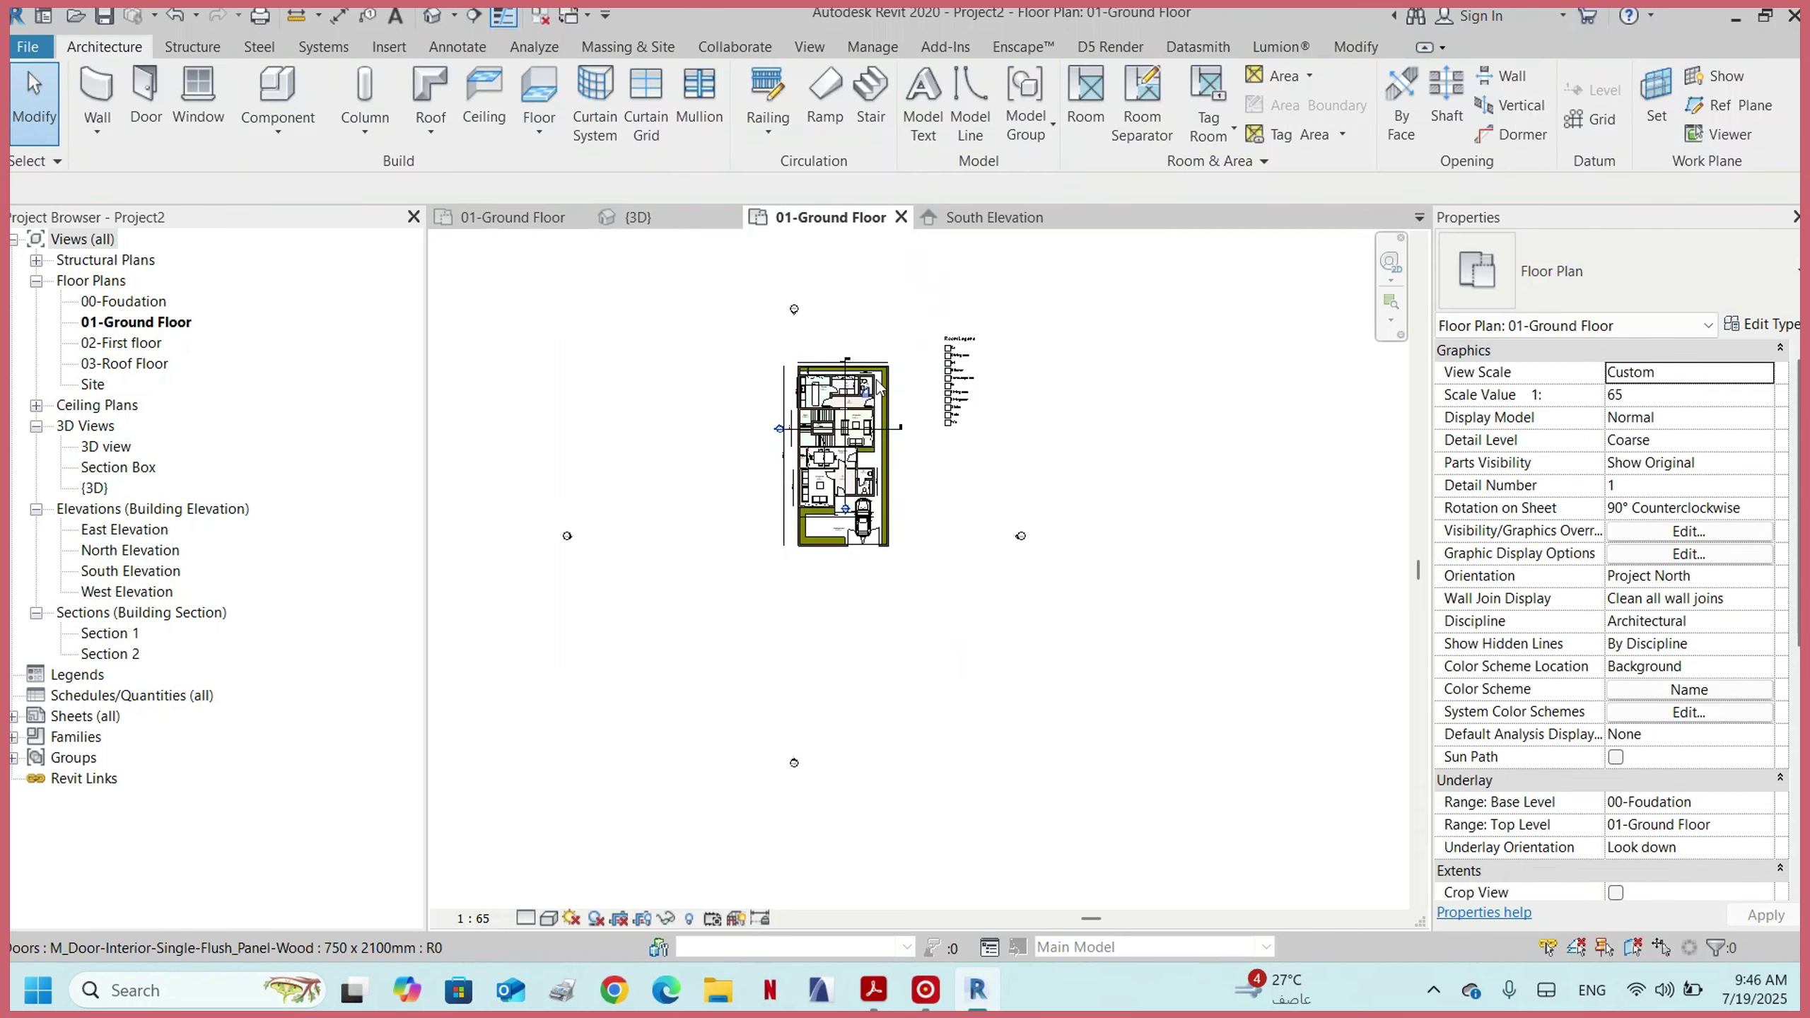
# - Move the Room Legend farther out to the right, away from the floor plan
pyautogui.scroll(3, 930, 360)
pyautogui.moveTo(1136, 342); pyautogui.dragTo(955, 446)
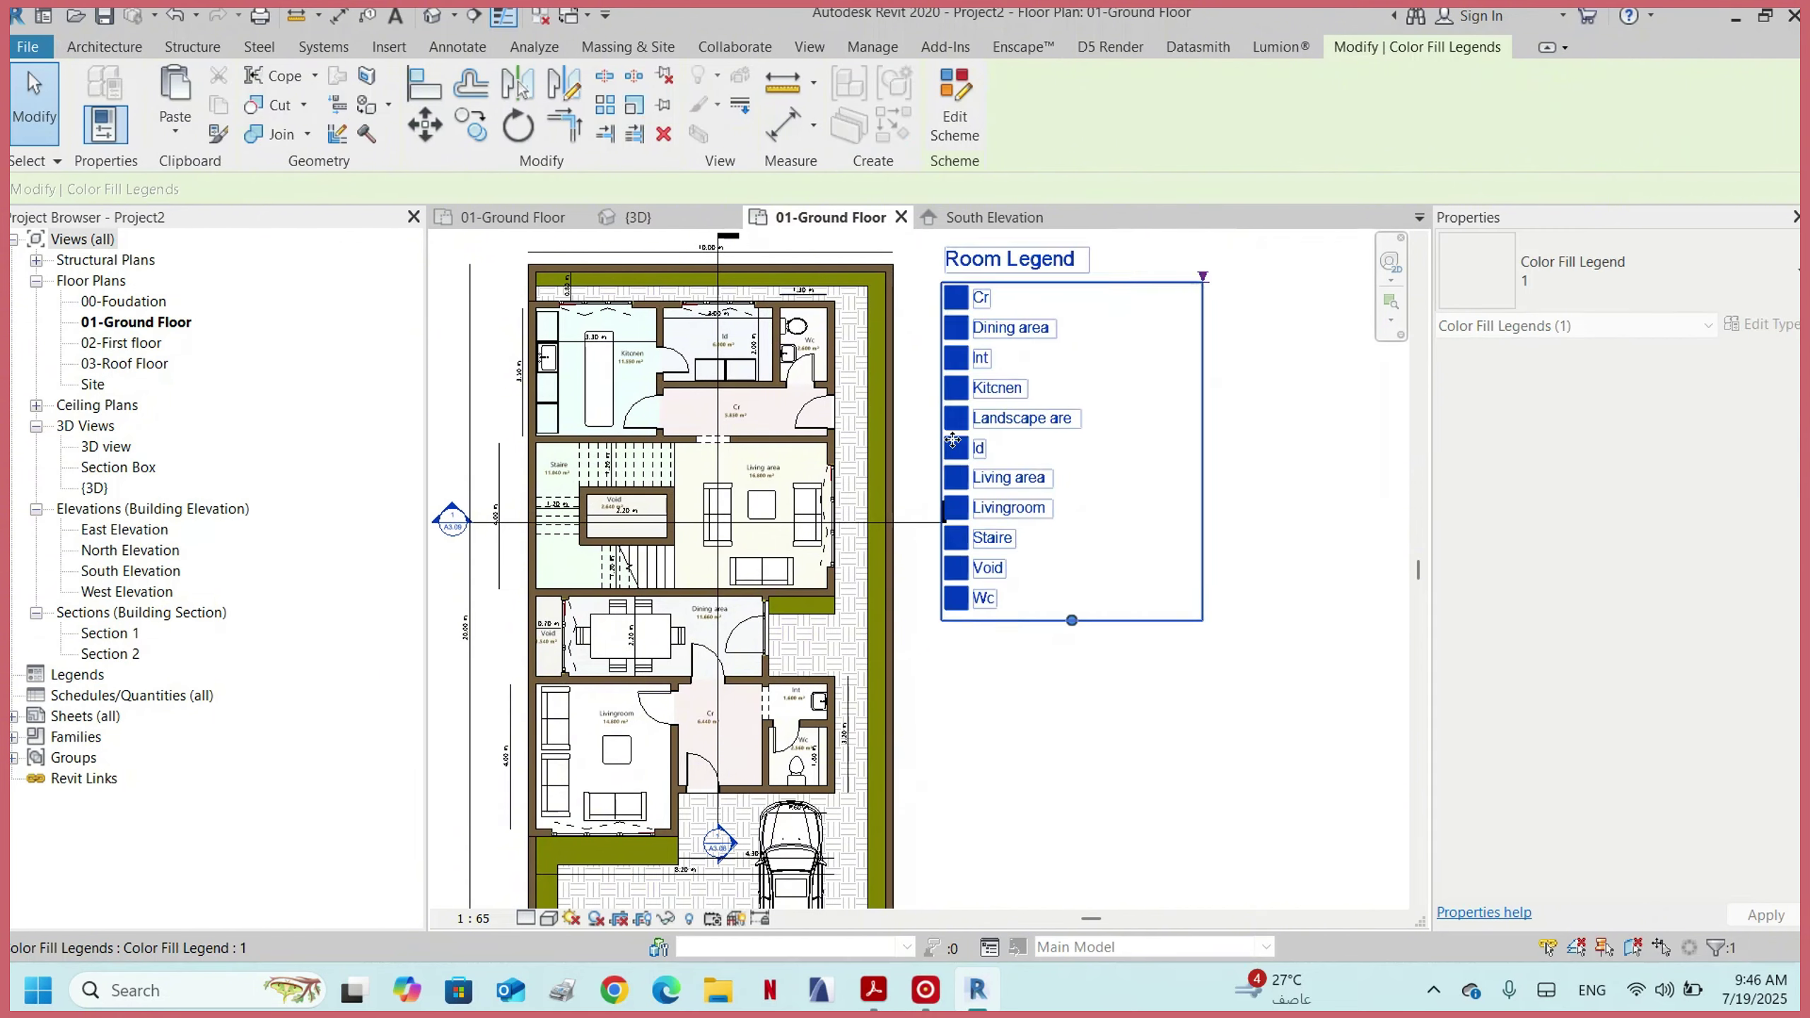
pyautogui.scroll(-2, 963, 367)
pyautogui.moveTo(963, 367); pyautogui.dragTo(1169, 357)
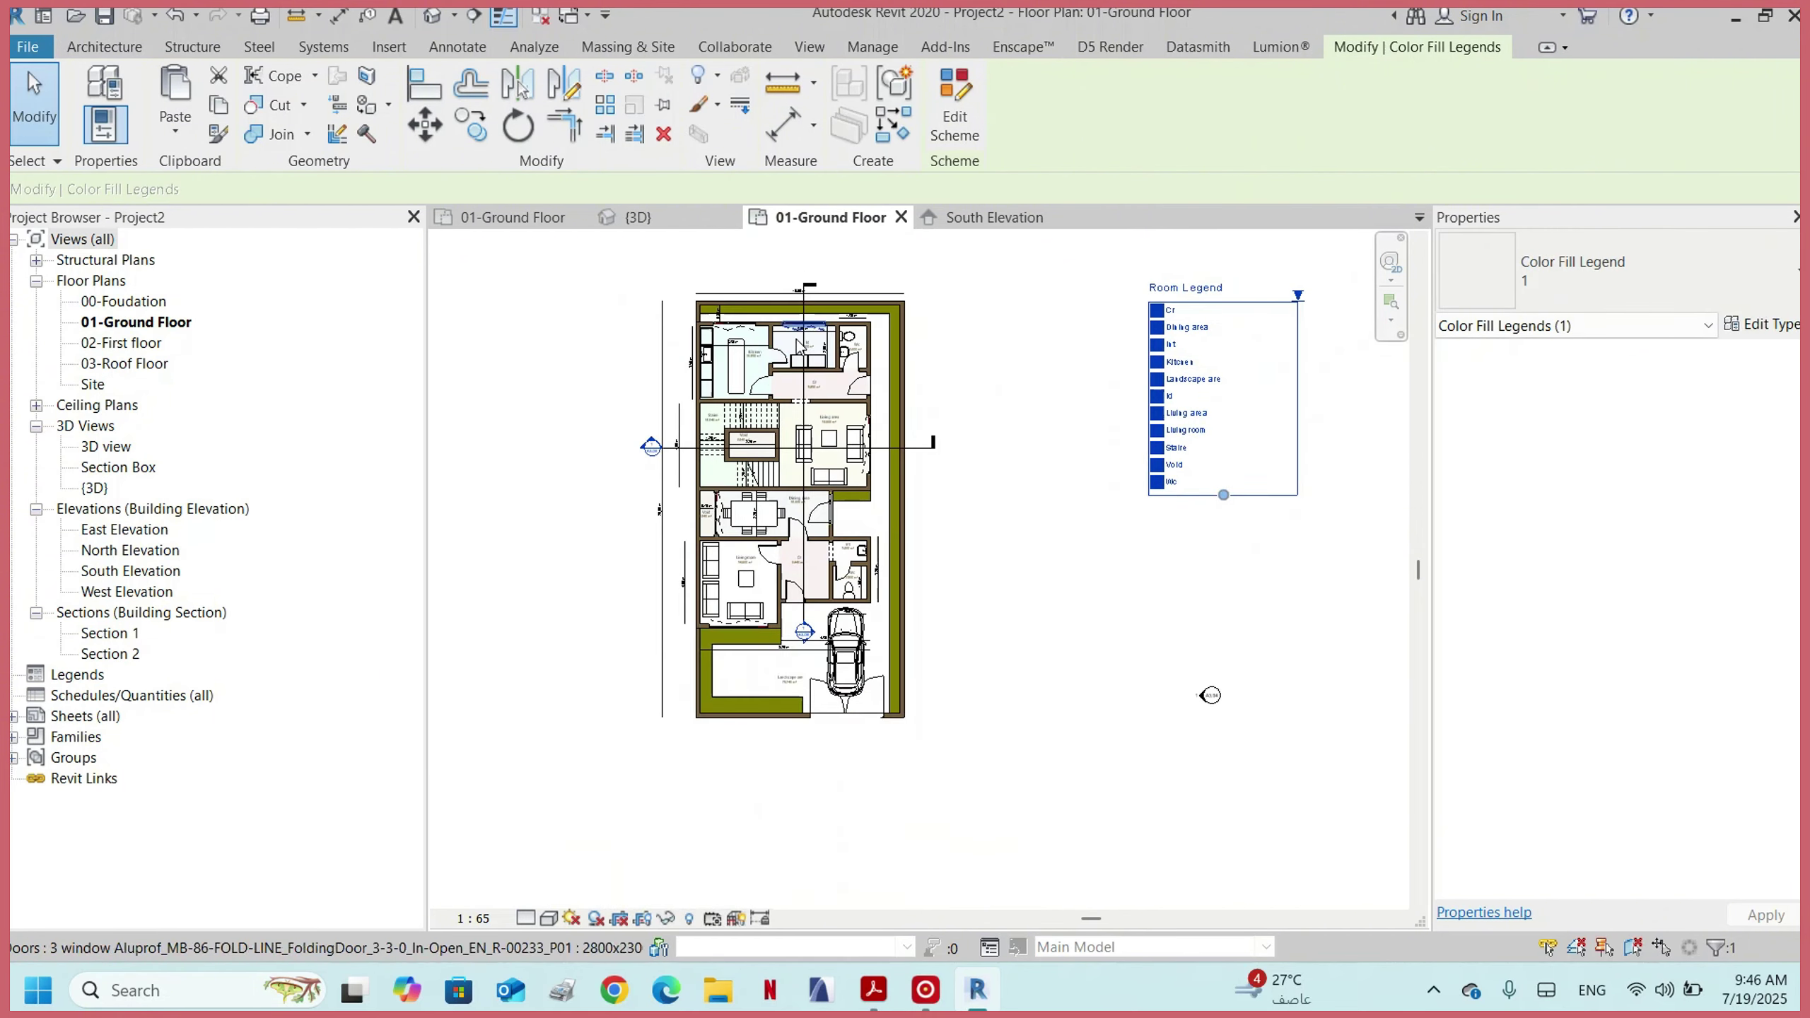
# - Move the overall 20.00 m length dimension and the 4.00 m dimension beside the stairs closer to the plan's left wall
pyautogui.click(661, 376)
pyautogui.scroll(3, 656, 379)
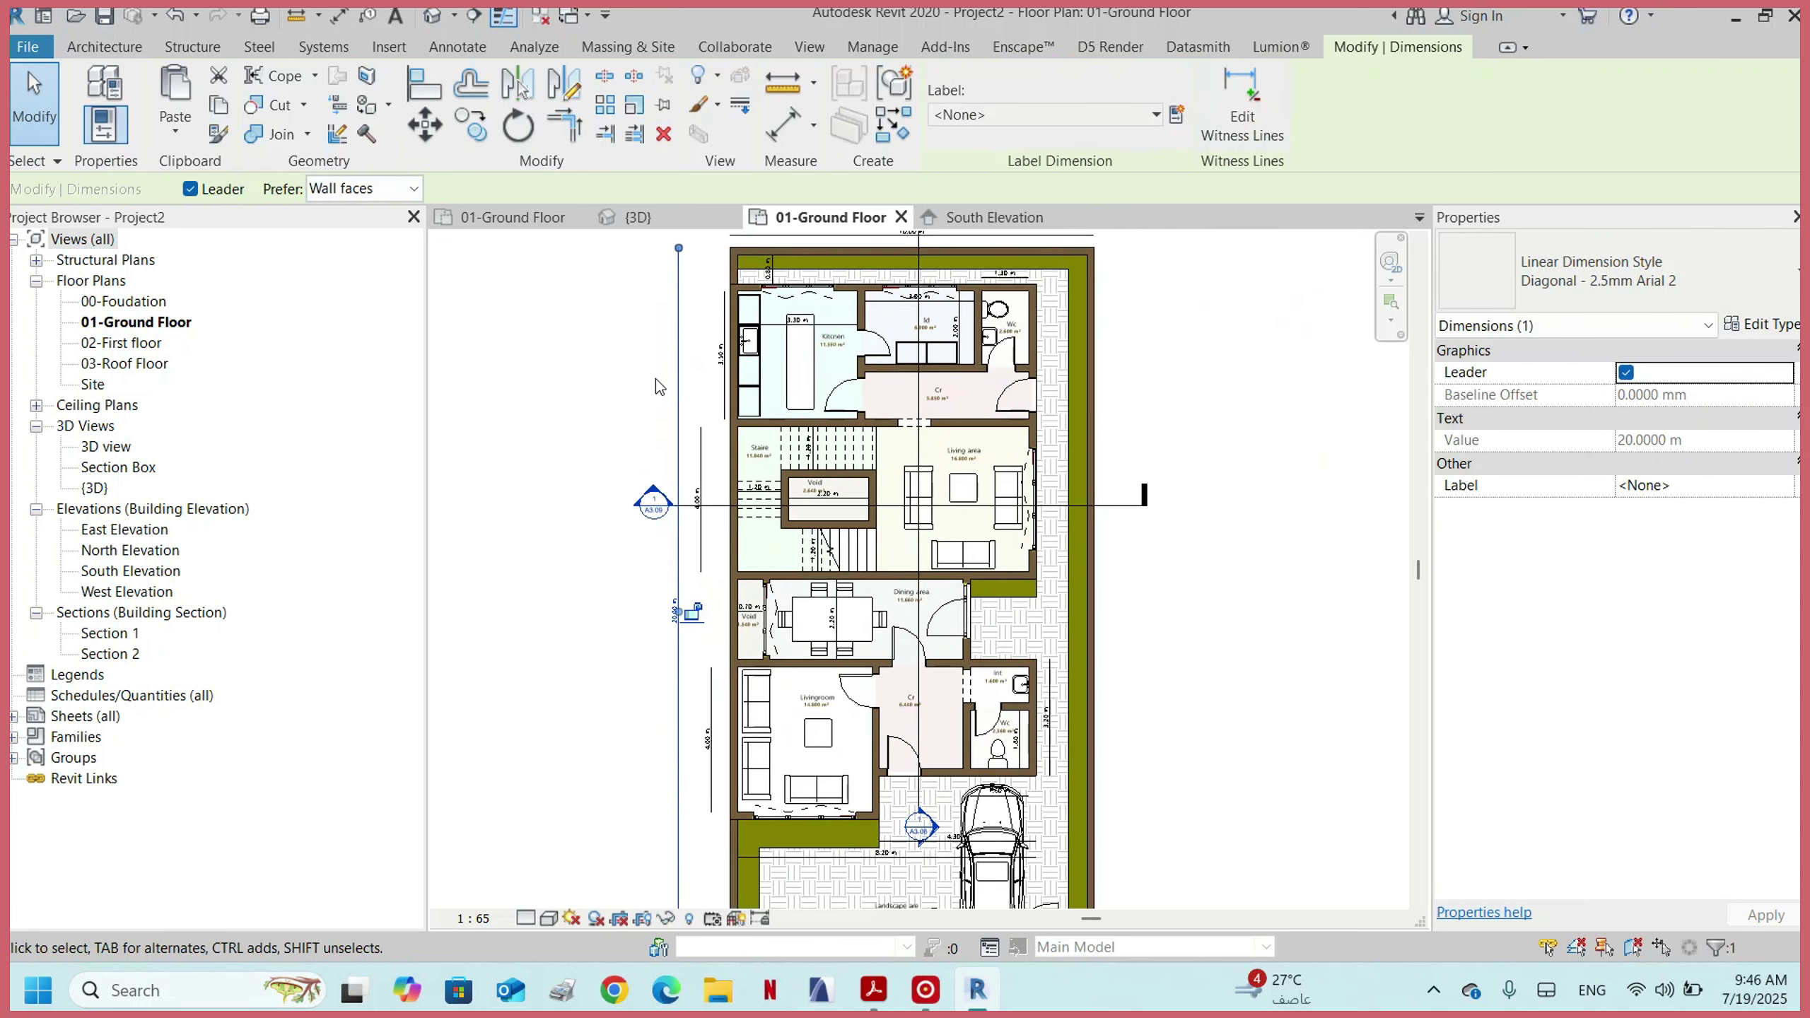
pyautogui.scroll(-1, 656, 379)
pyautogui.click(584, 348)
pyautogui.scroll(2, 658, 363)
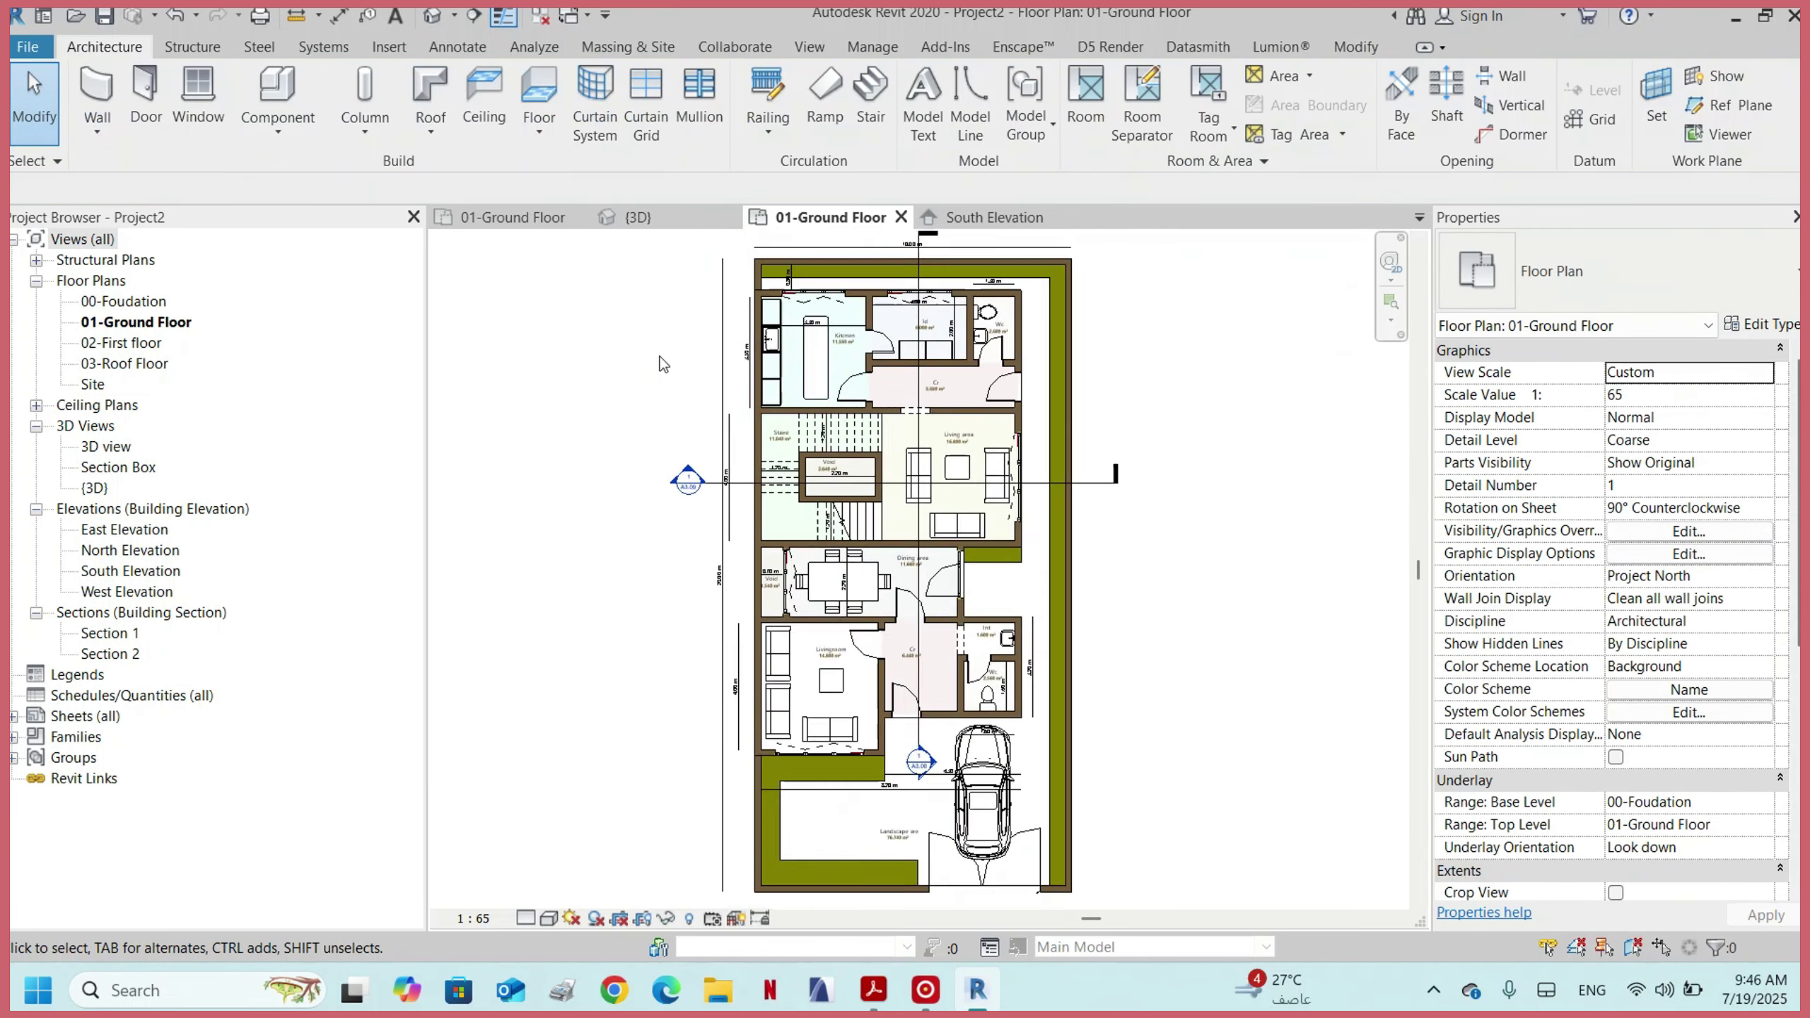
pyautogui.scroll(2, 758, 478)
pyautogui.click(780, 485)
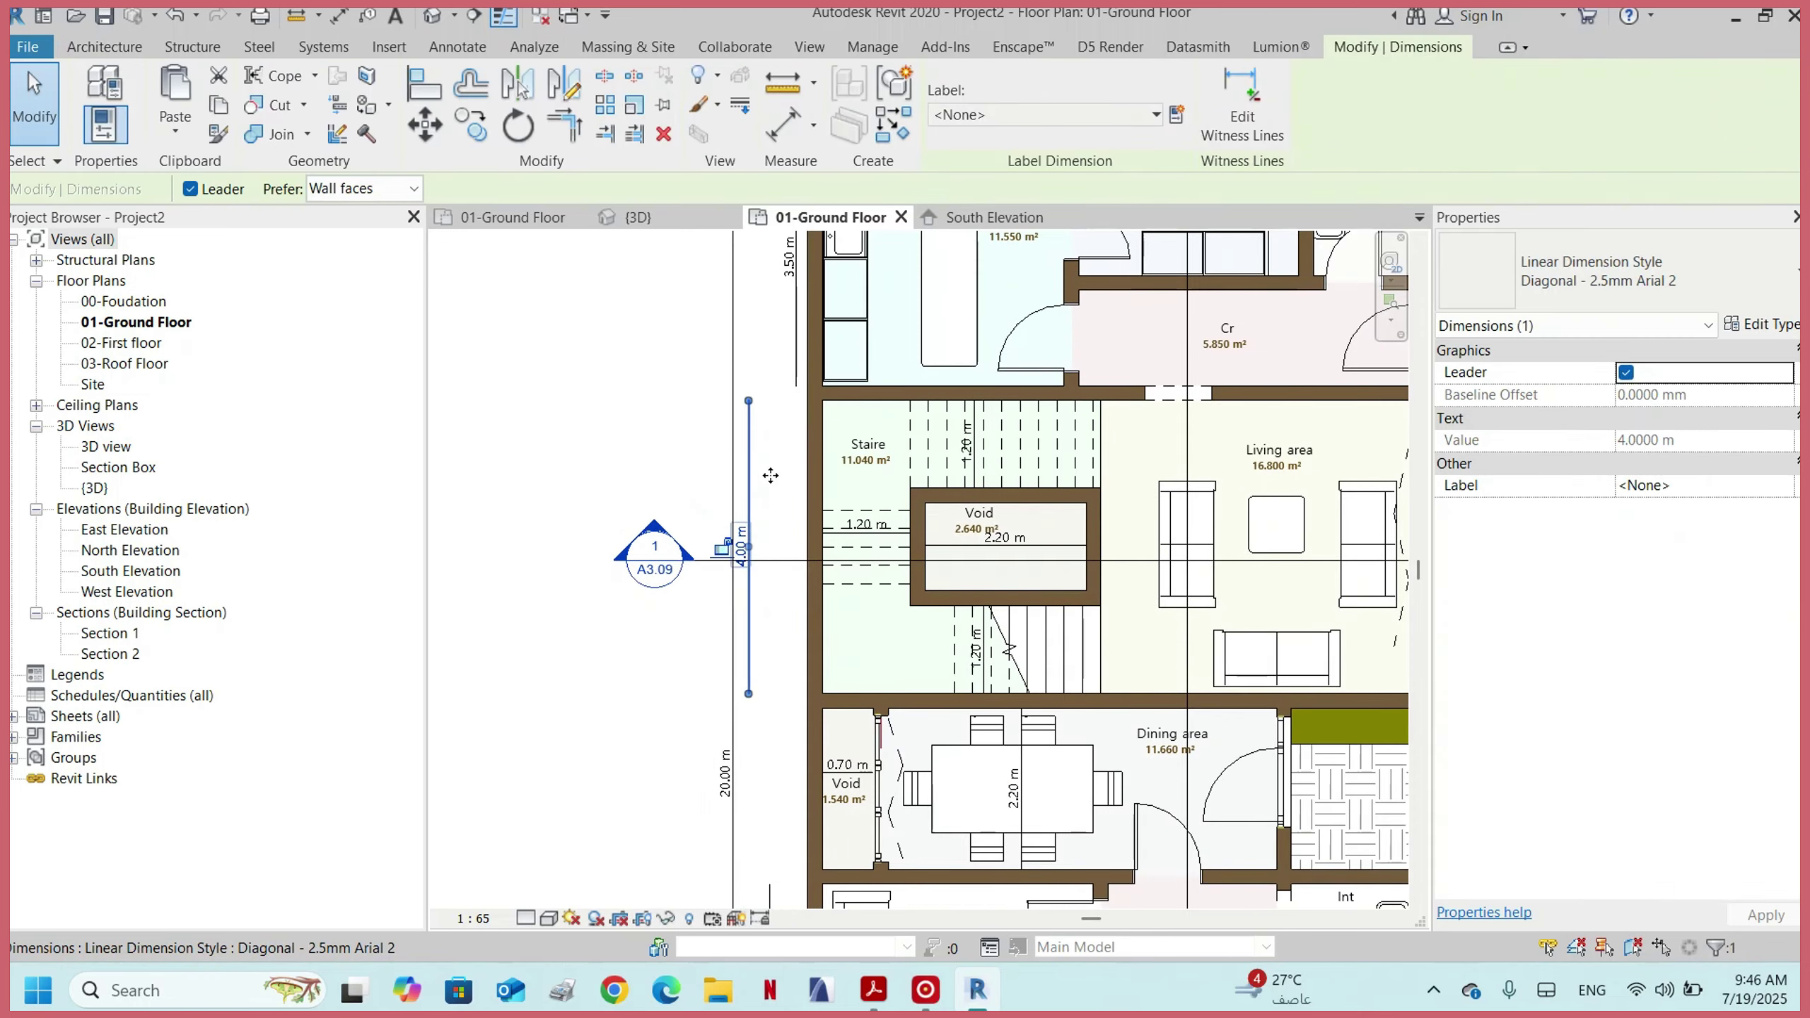
pyautogui.click(656, 365)
pyautogui.scroll(-5, 666, 359)
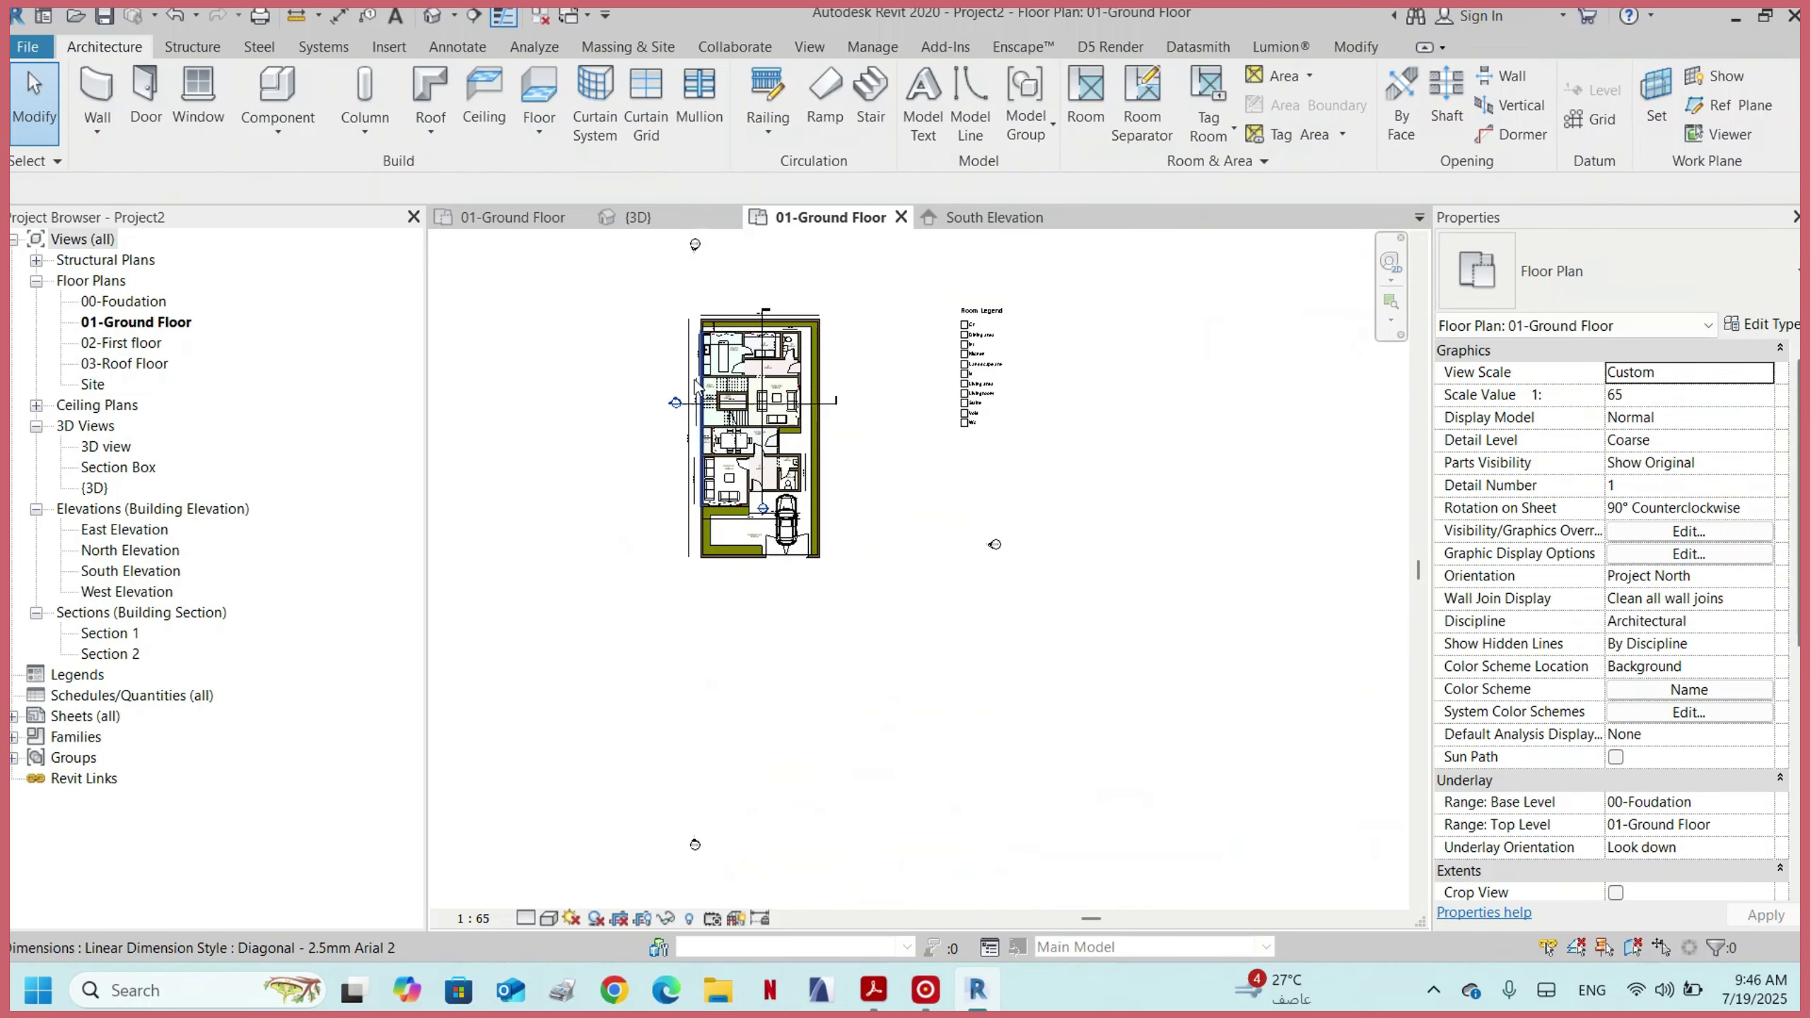
pyautogui.scroll(3, 708, 348)
pyautogui.scroll(-2, 755, 357)
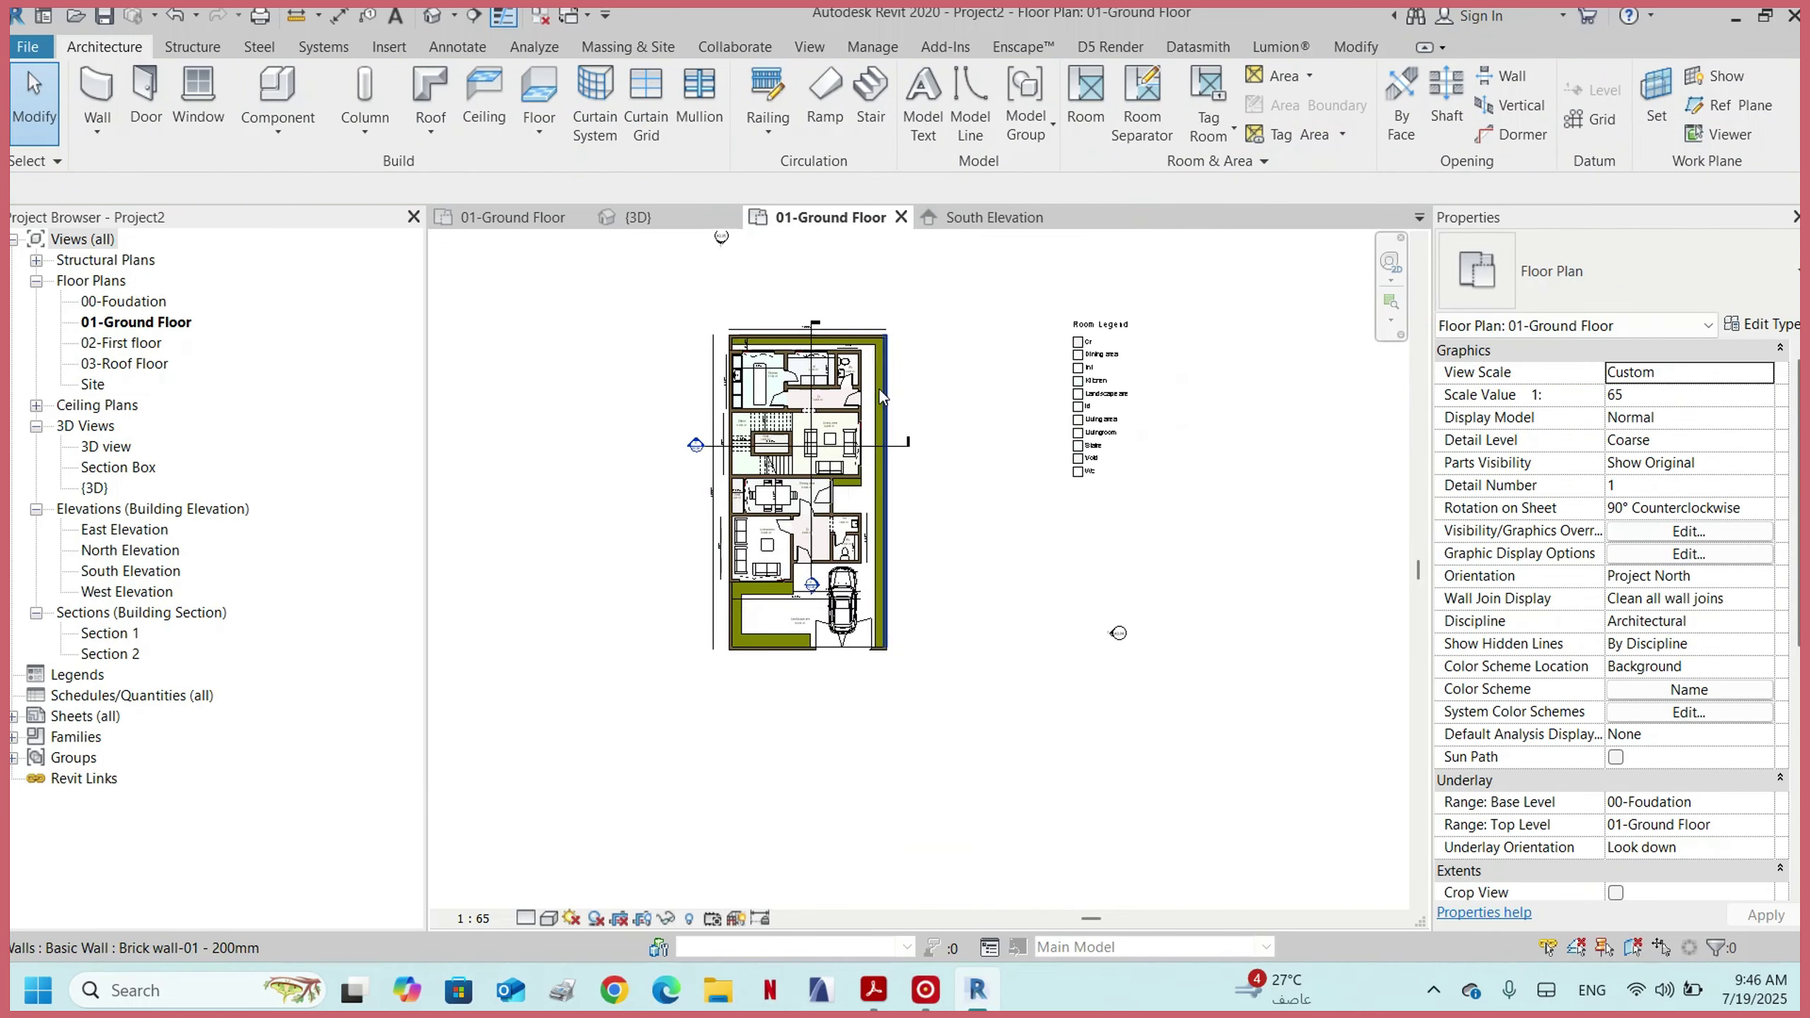
pyautogui.scroll(2, 792, 476)
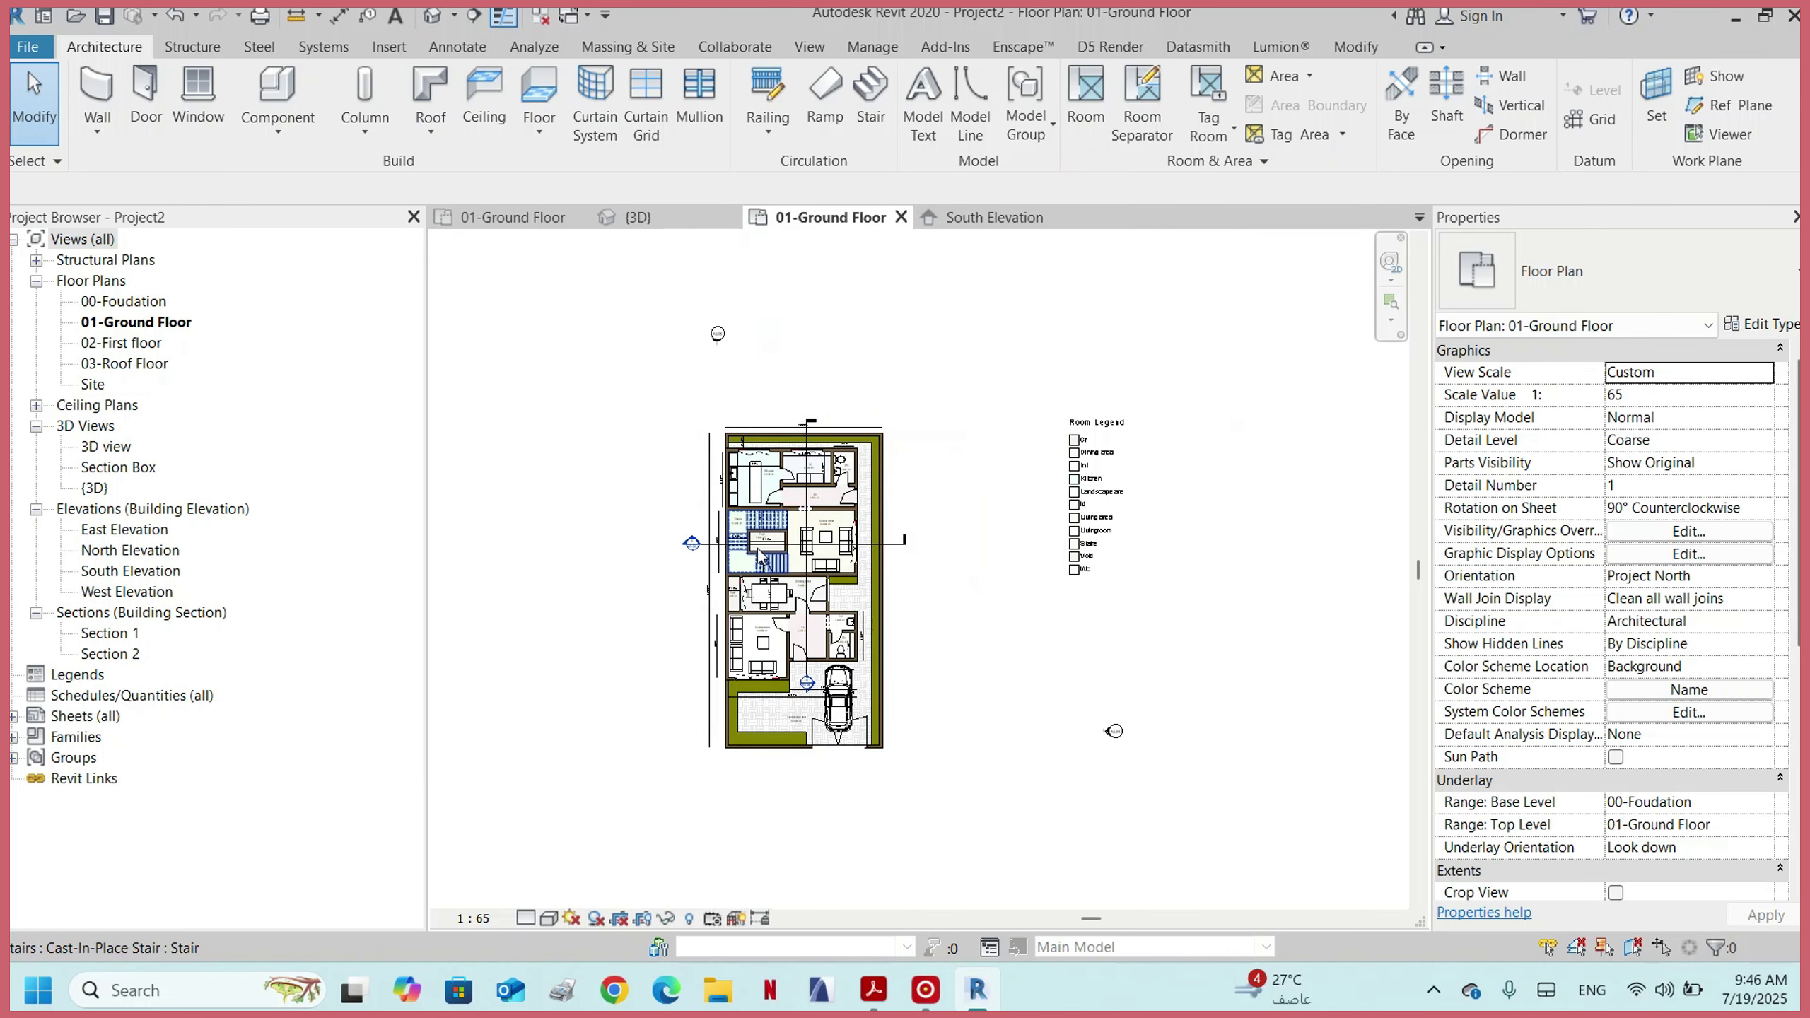
pyautogui.scroll(2, 726, 716)
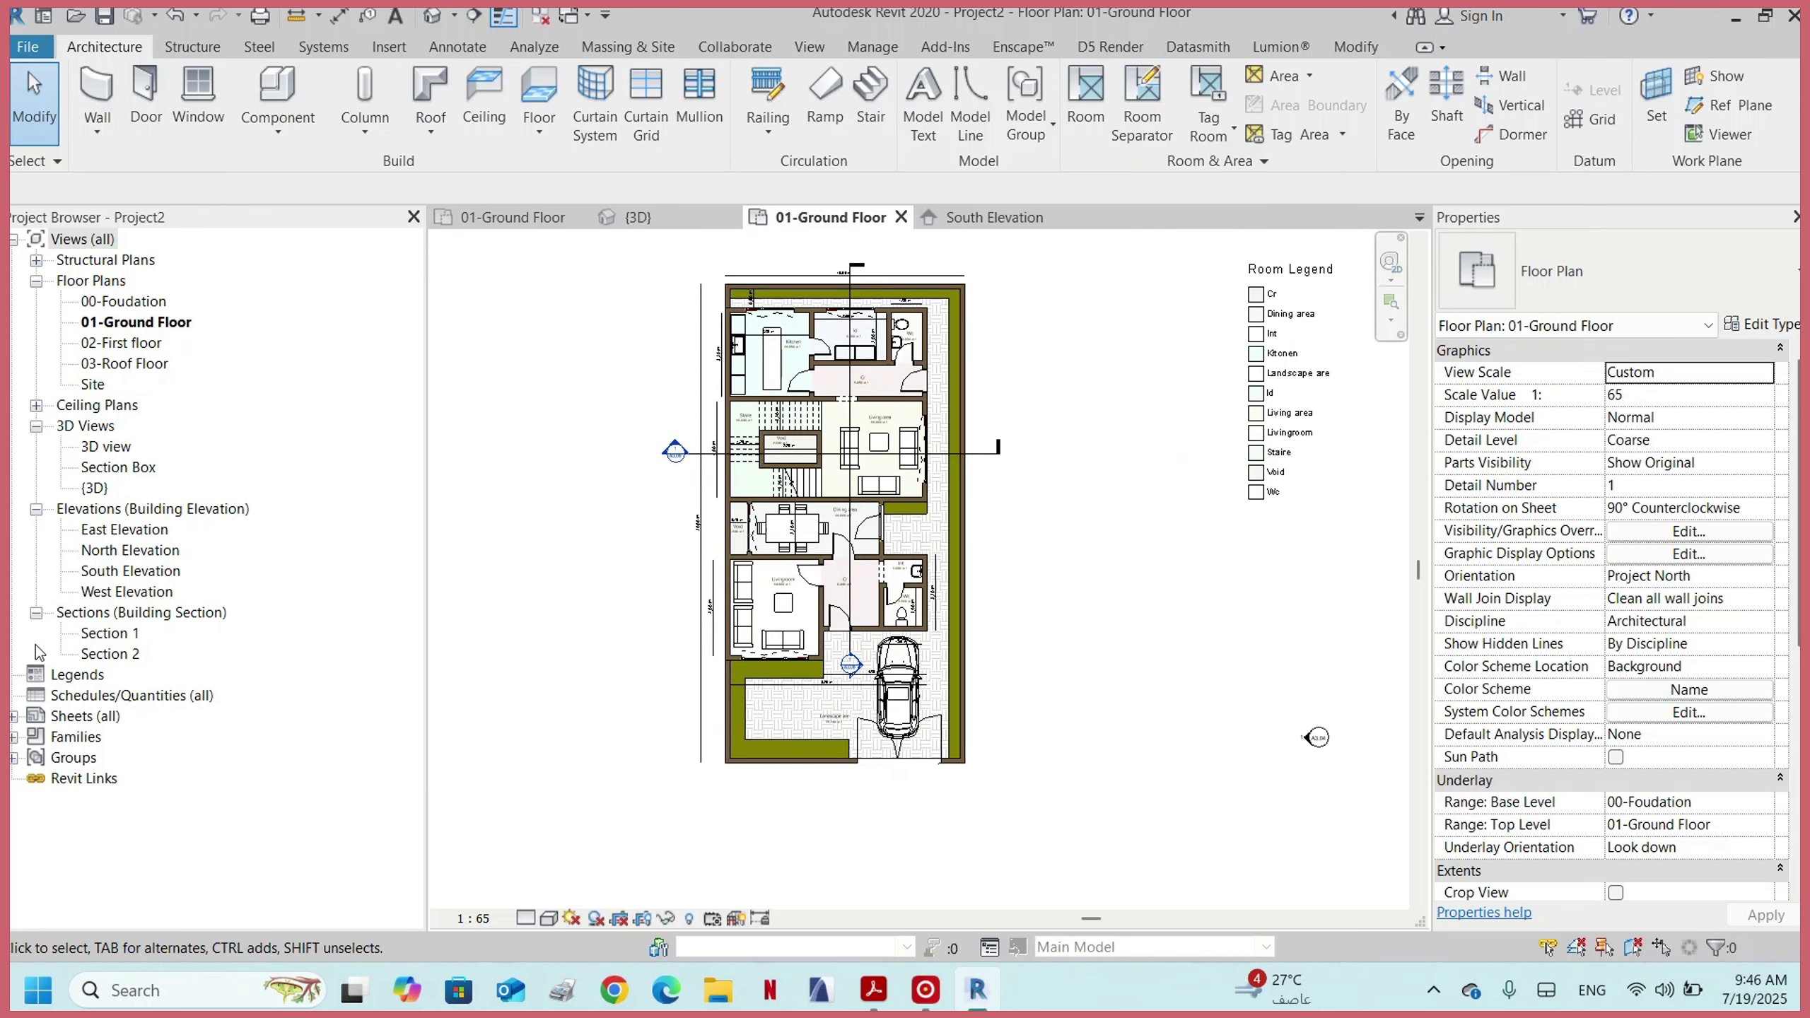
# - Open the A3.01 - Ground Floor sheet from the project's sheet list
pyautogui.click(13, 716)
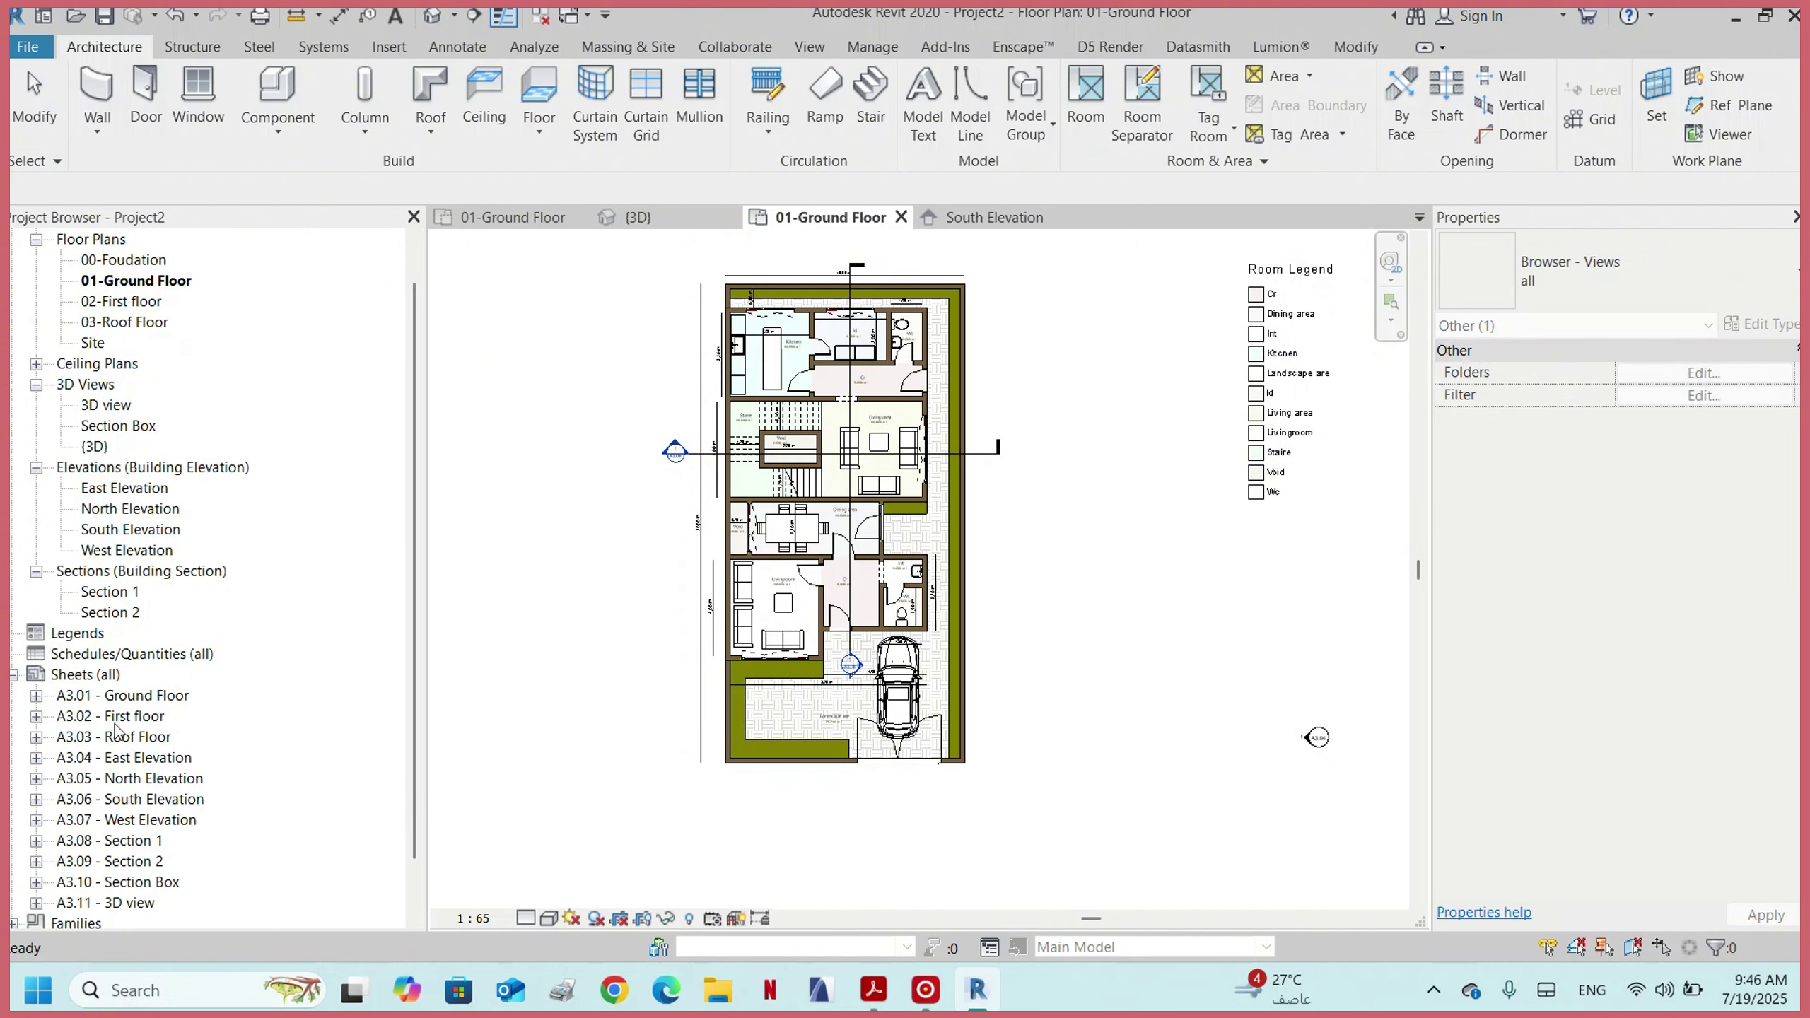
pyautogui.scroll(-1, 146, 700)
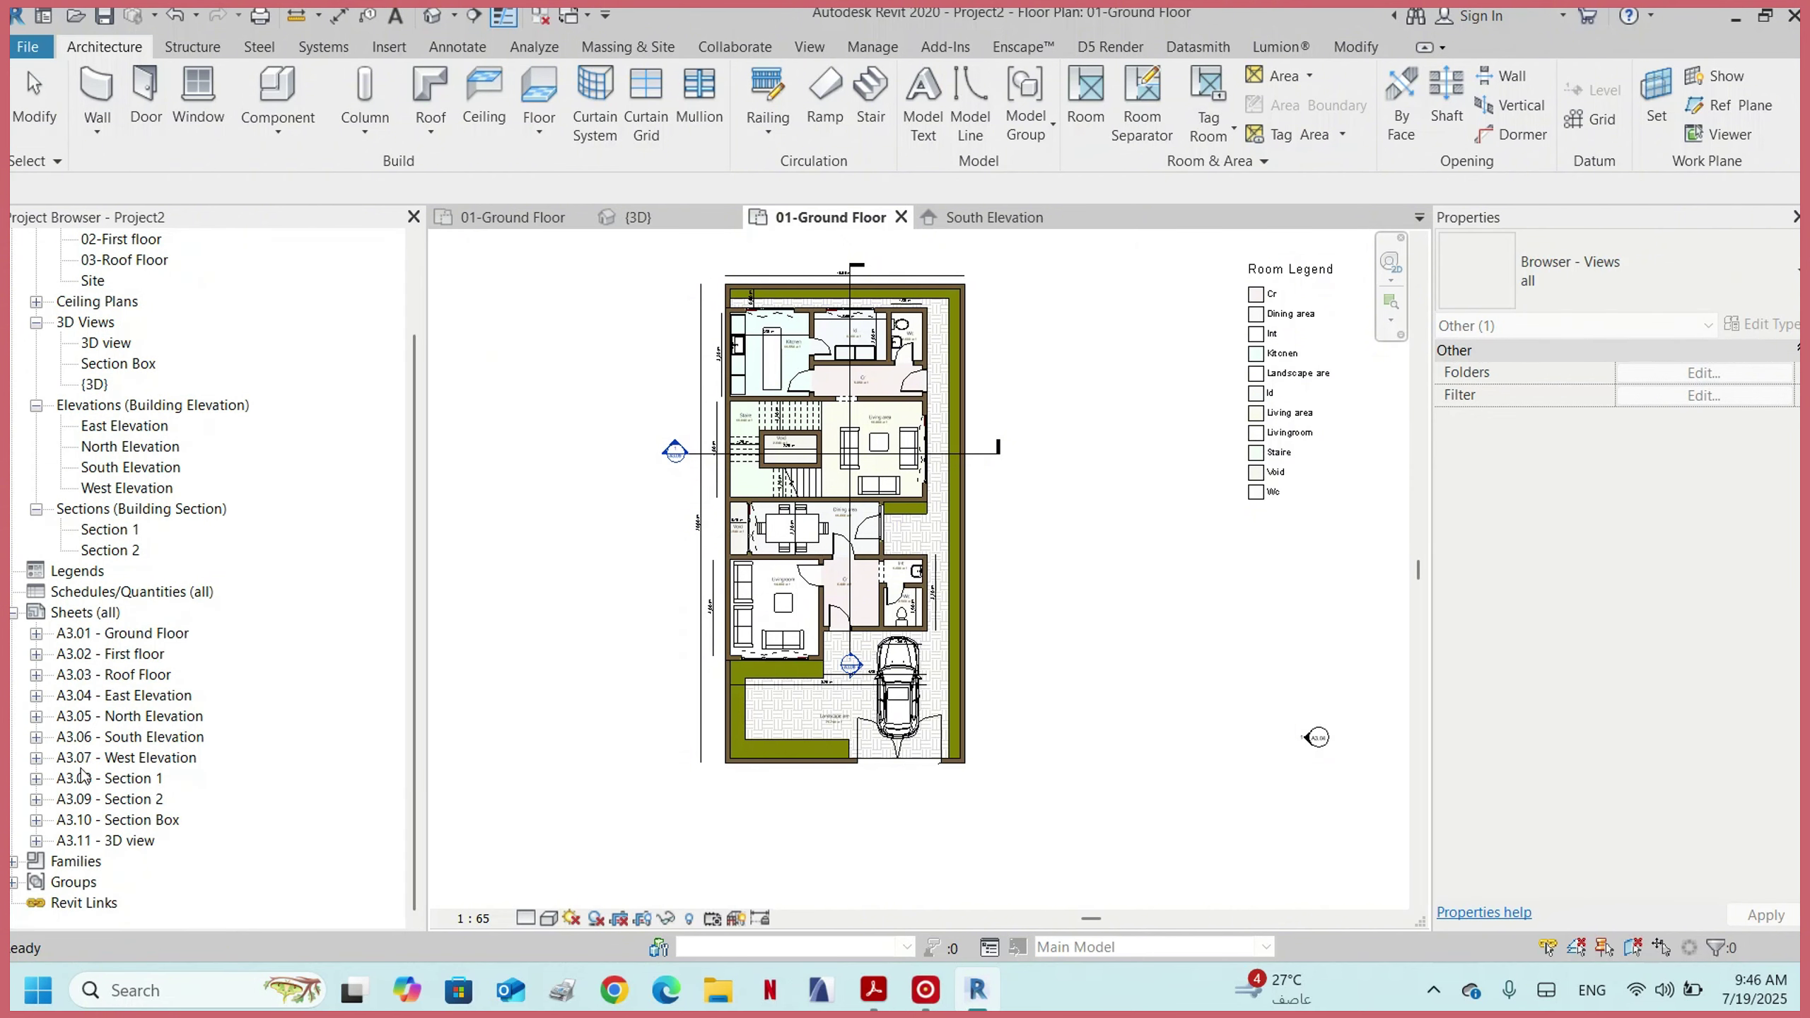
pyautogui.doubleClick(135, 634)
pyautogui.scroll(-3, 606, 404)
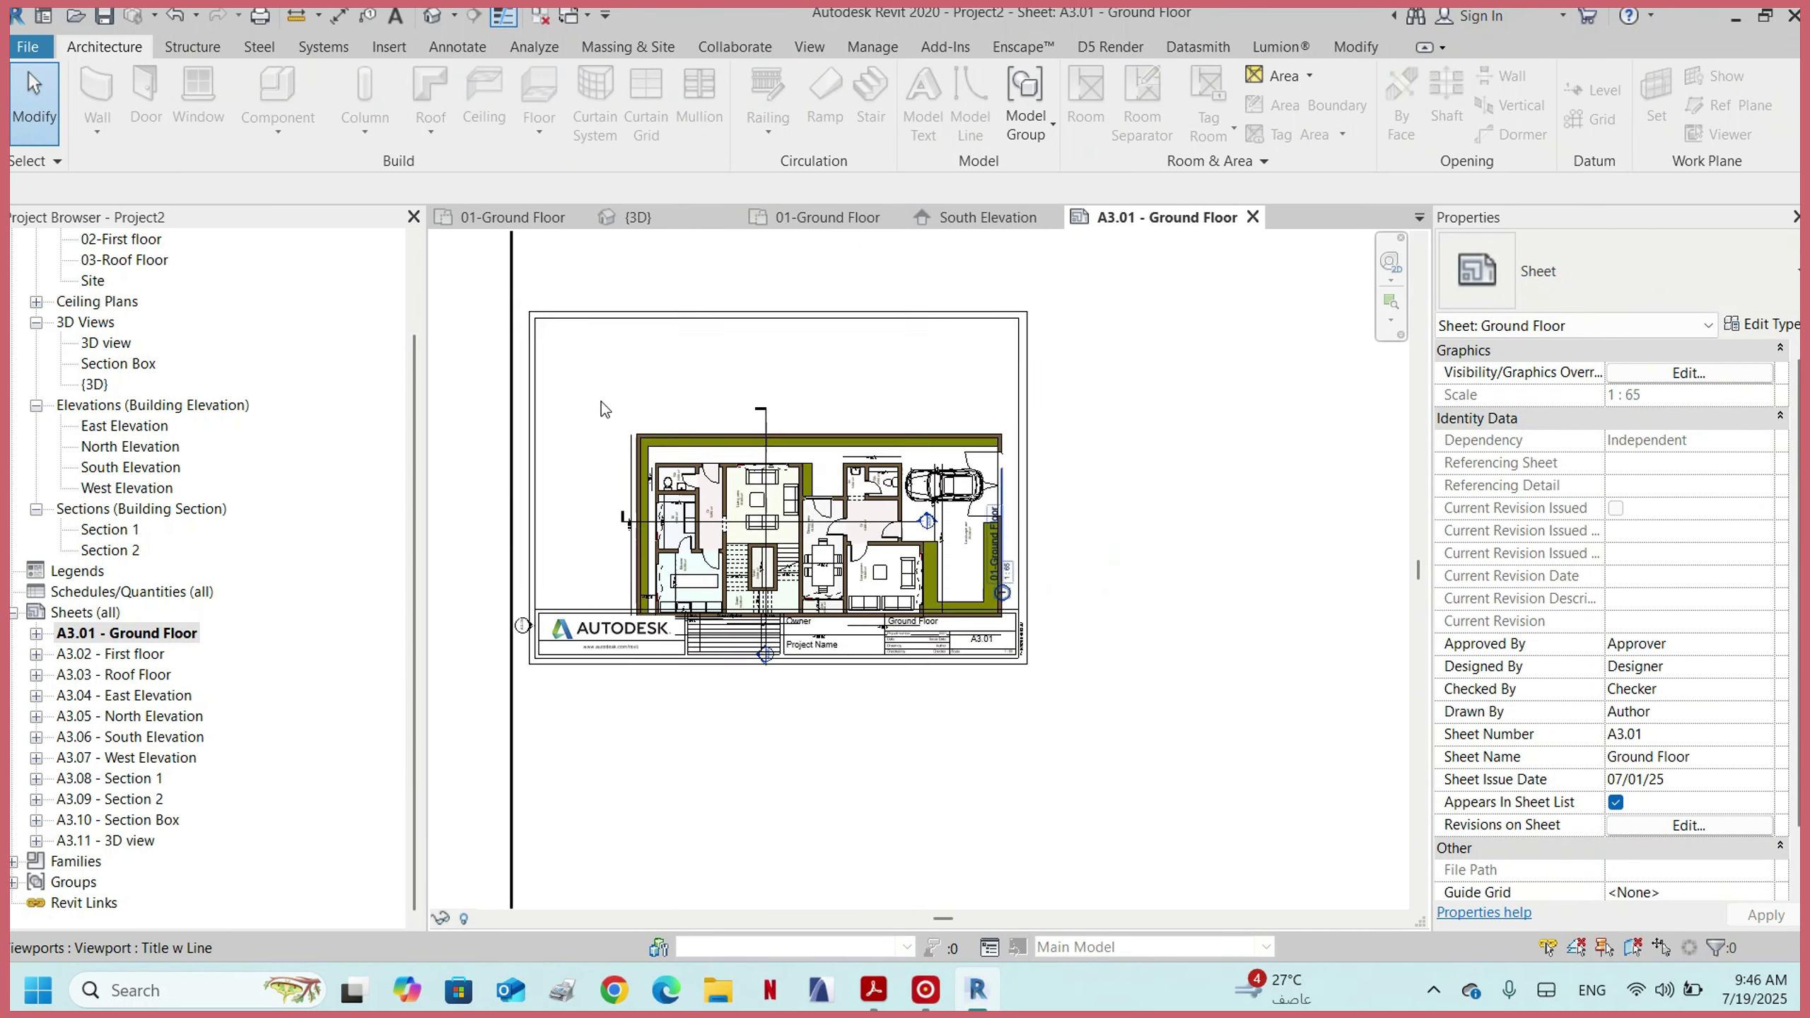
# - Move the ground floor viewport up and left so the plan sits inside the sheet frame, clear of the title block
pyautogui.click(588, 500)
pyautogui.moveTo(587, 499); pyautogui.dragTo(538, 461)
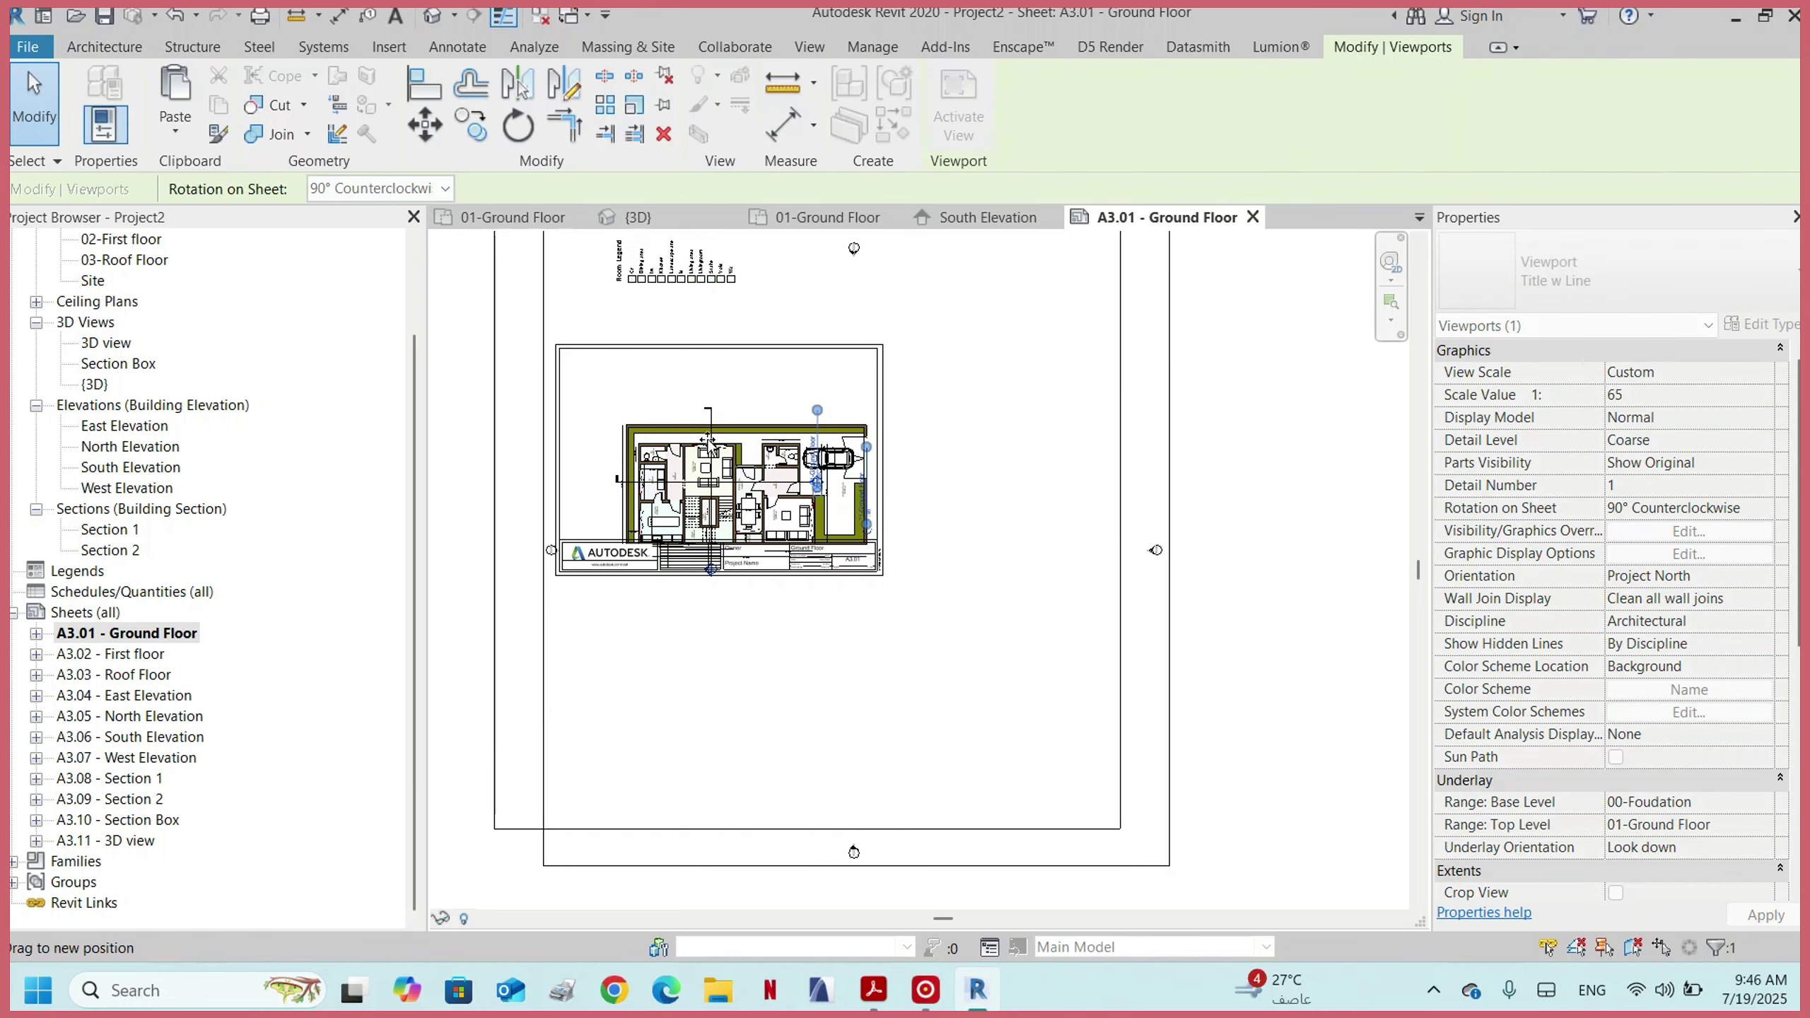
pyautogui.scroll(2, 723, 453)
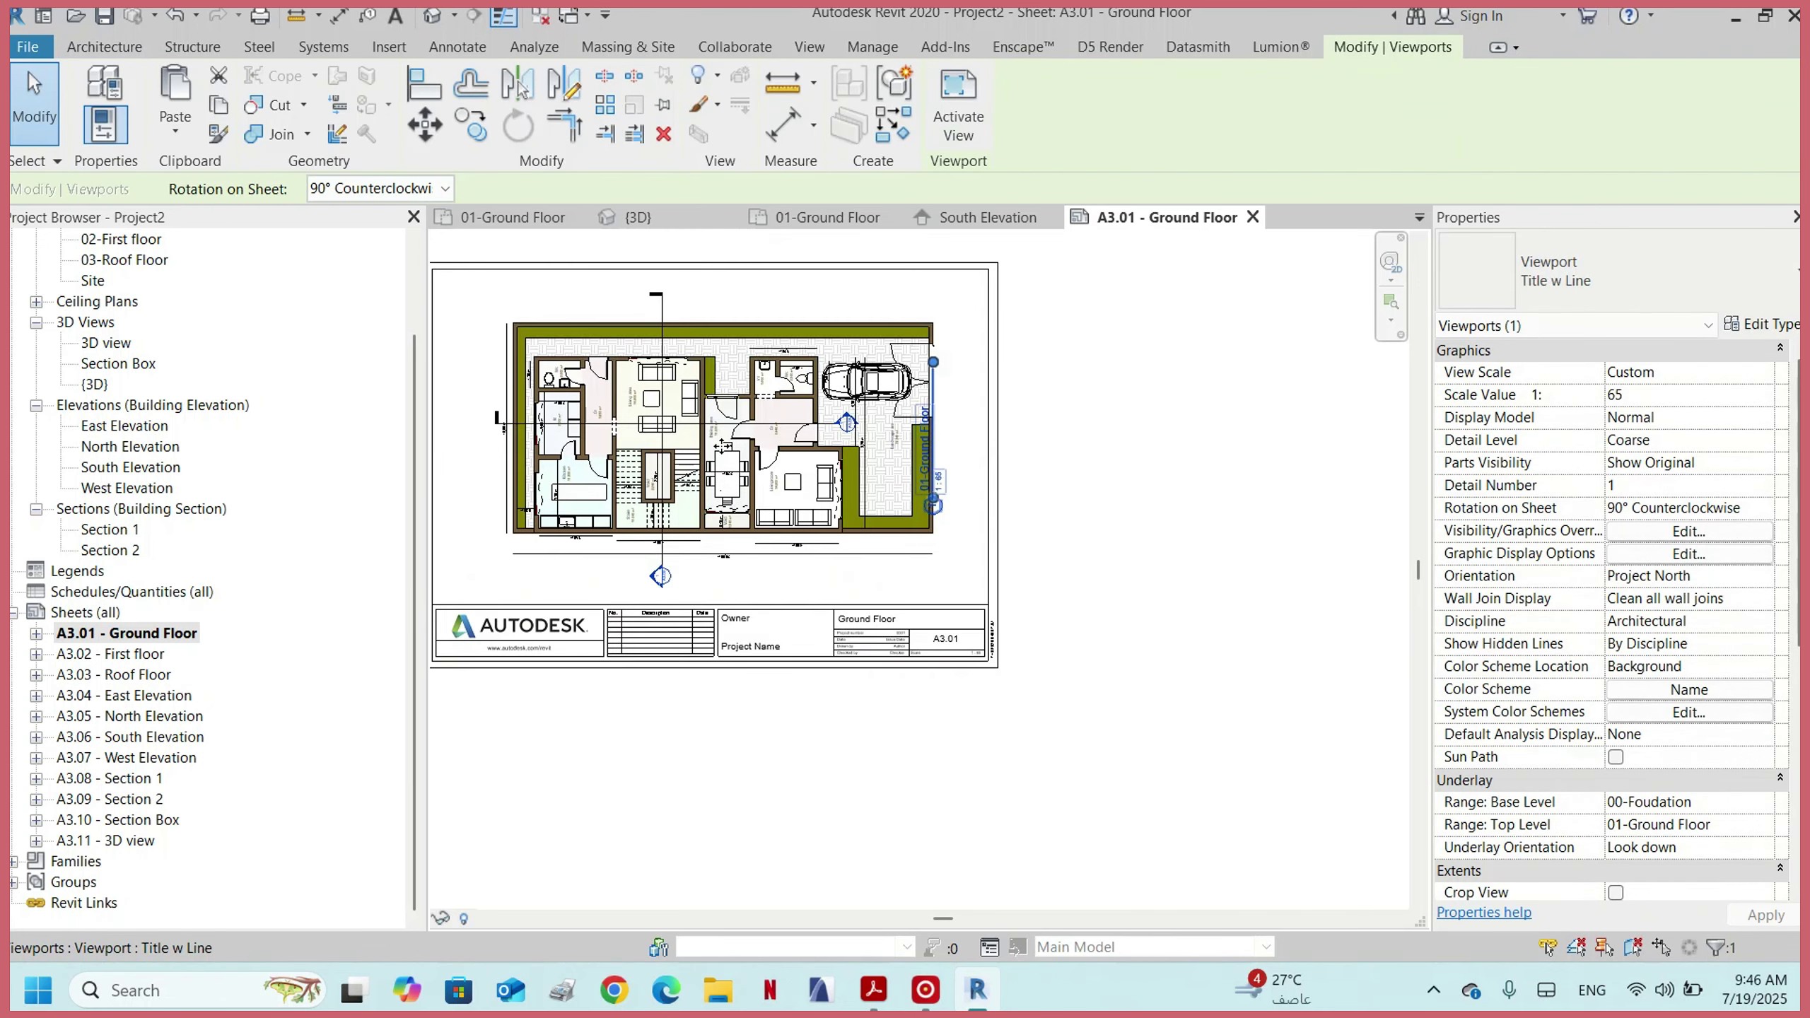
pyautogui.scroll(-2, 610, 477)
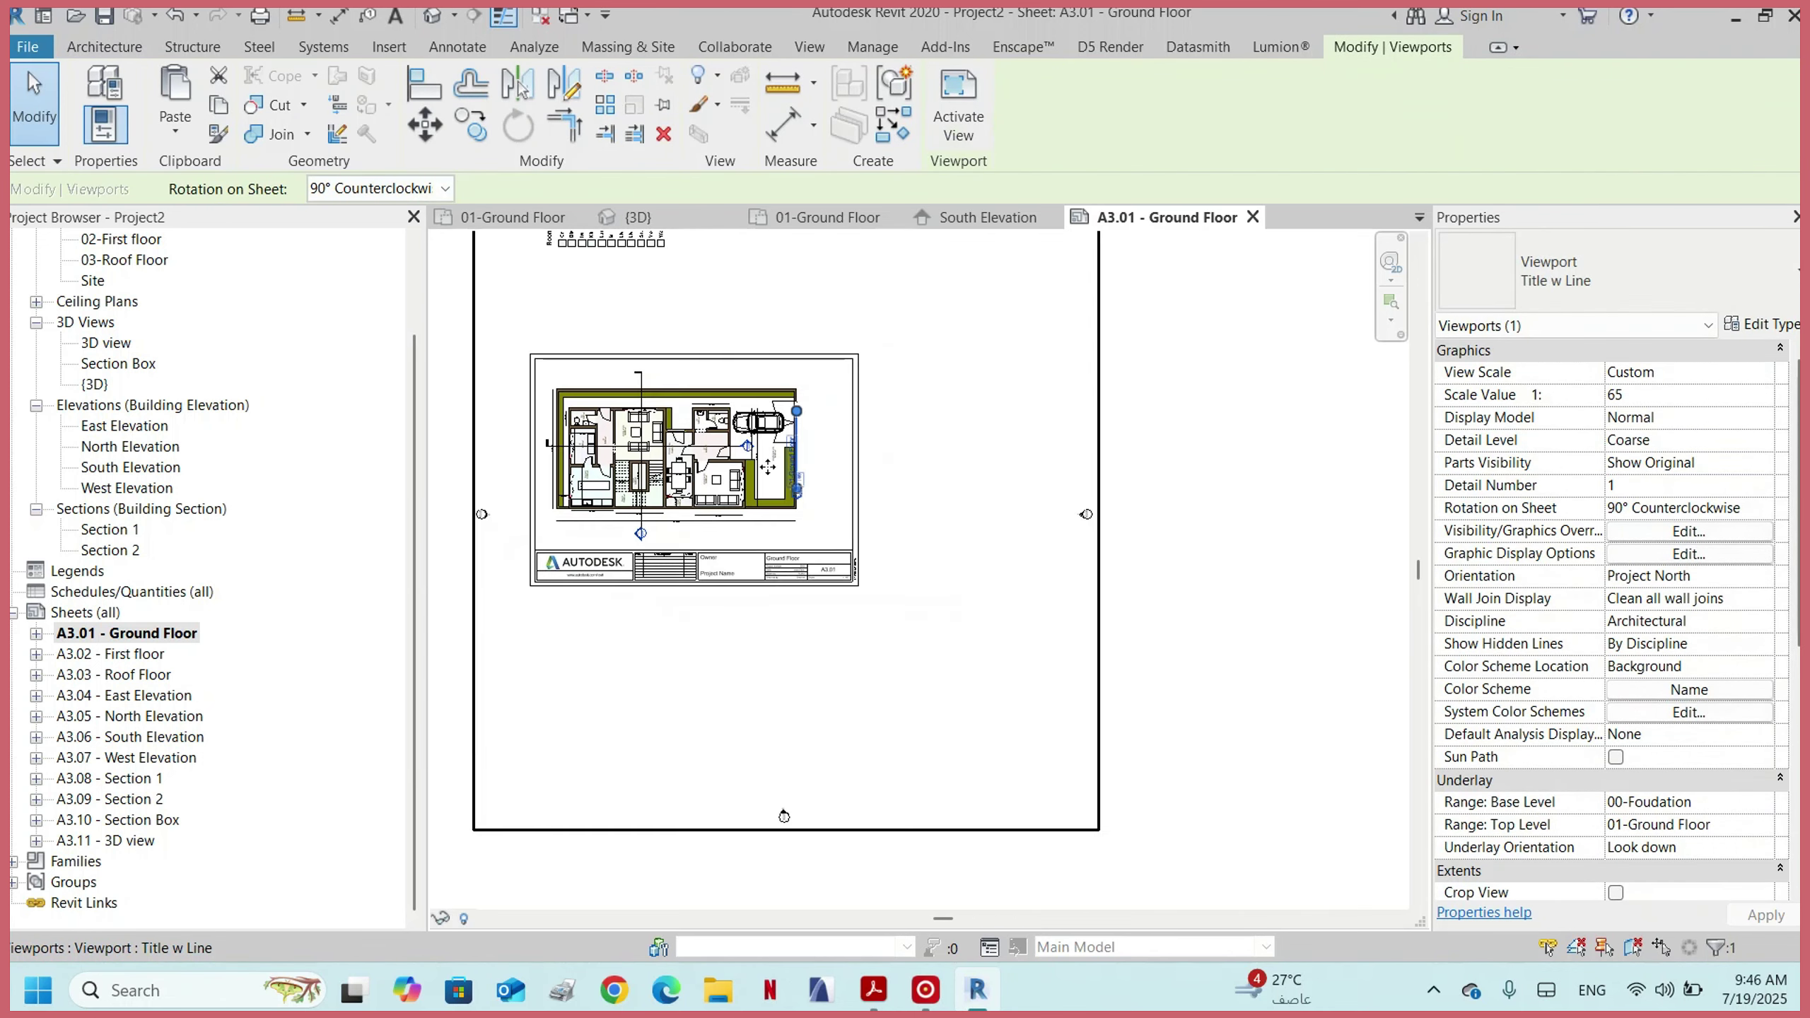
# - Try the ground floor viewport at scale 1:50, and set it to a custom scale of 1:60
pyautogui.click(1650, 404)
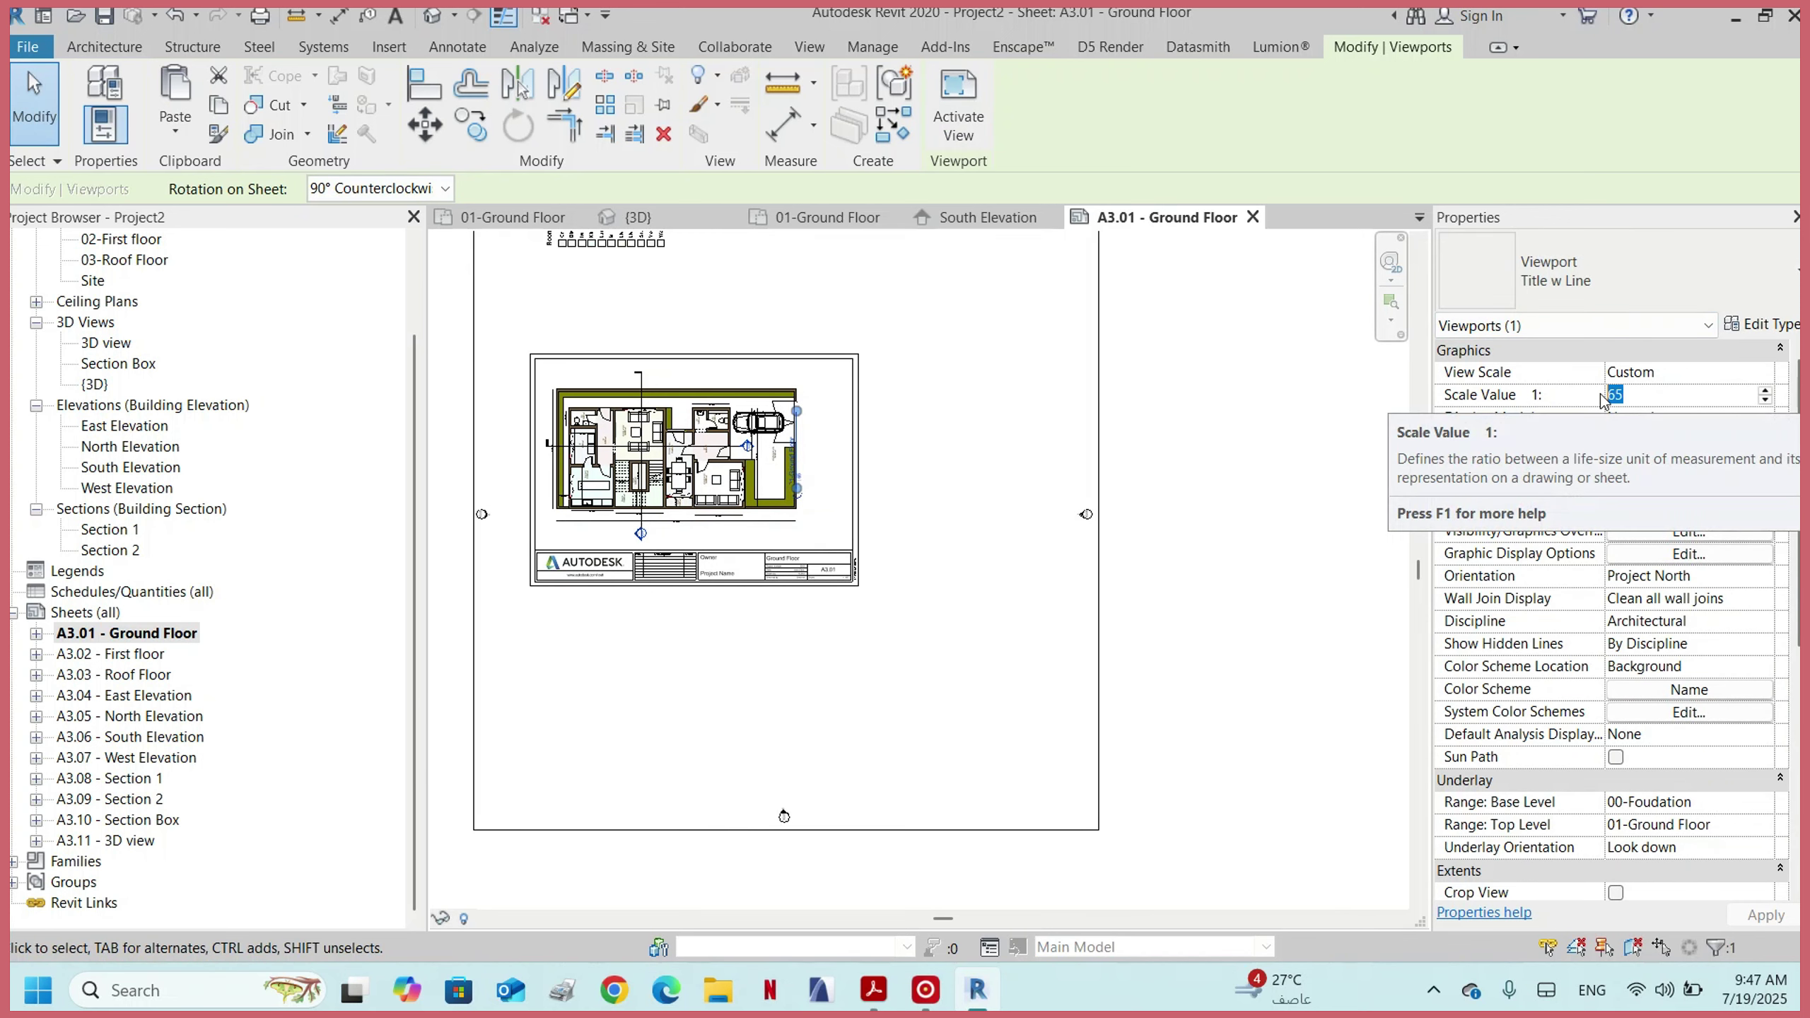
pyautogui.write('50')
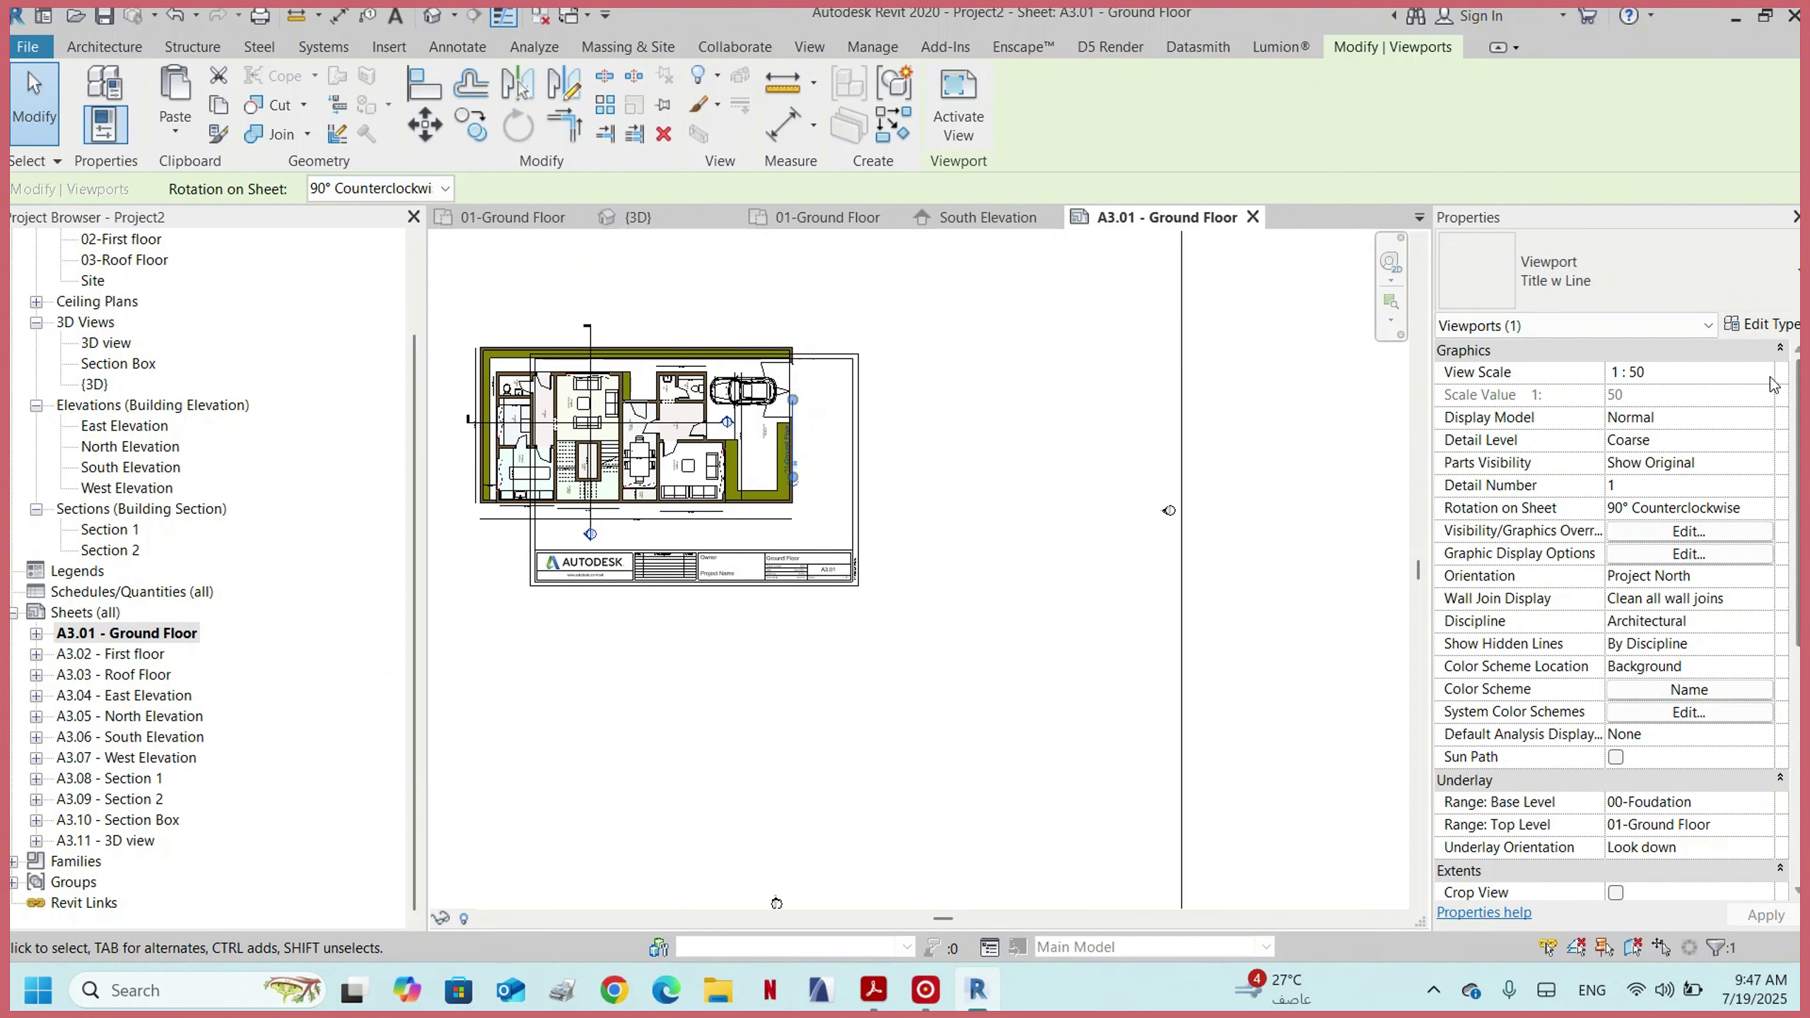
pyautogui.click(1687, 372)
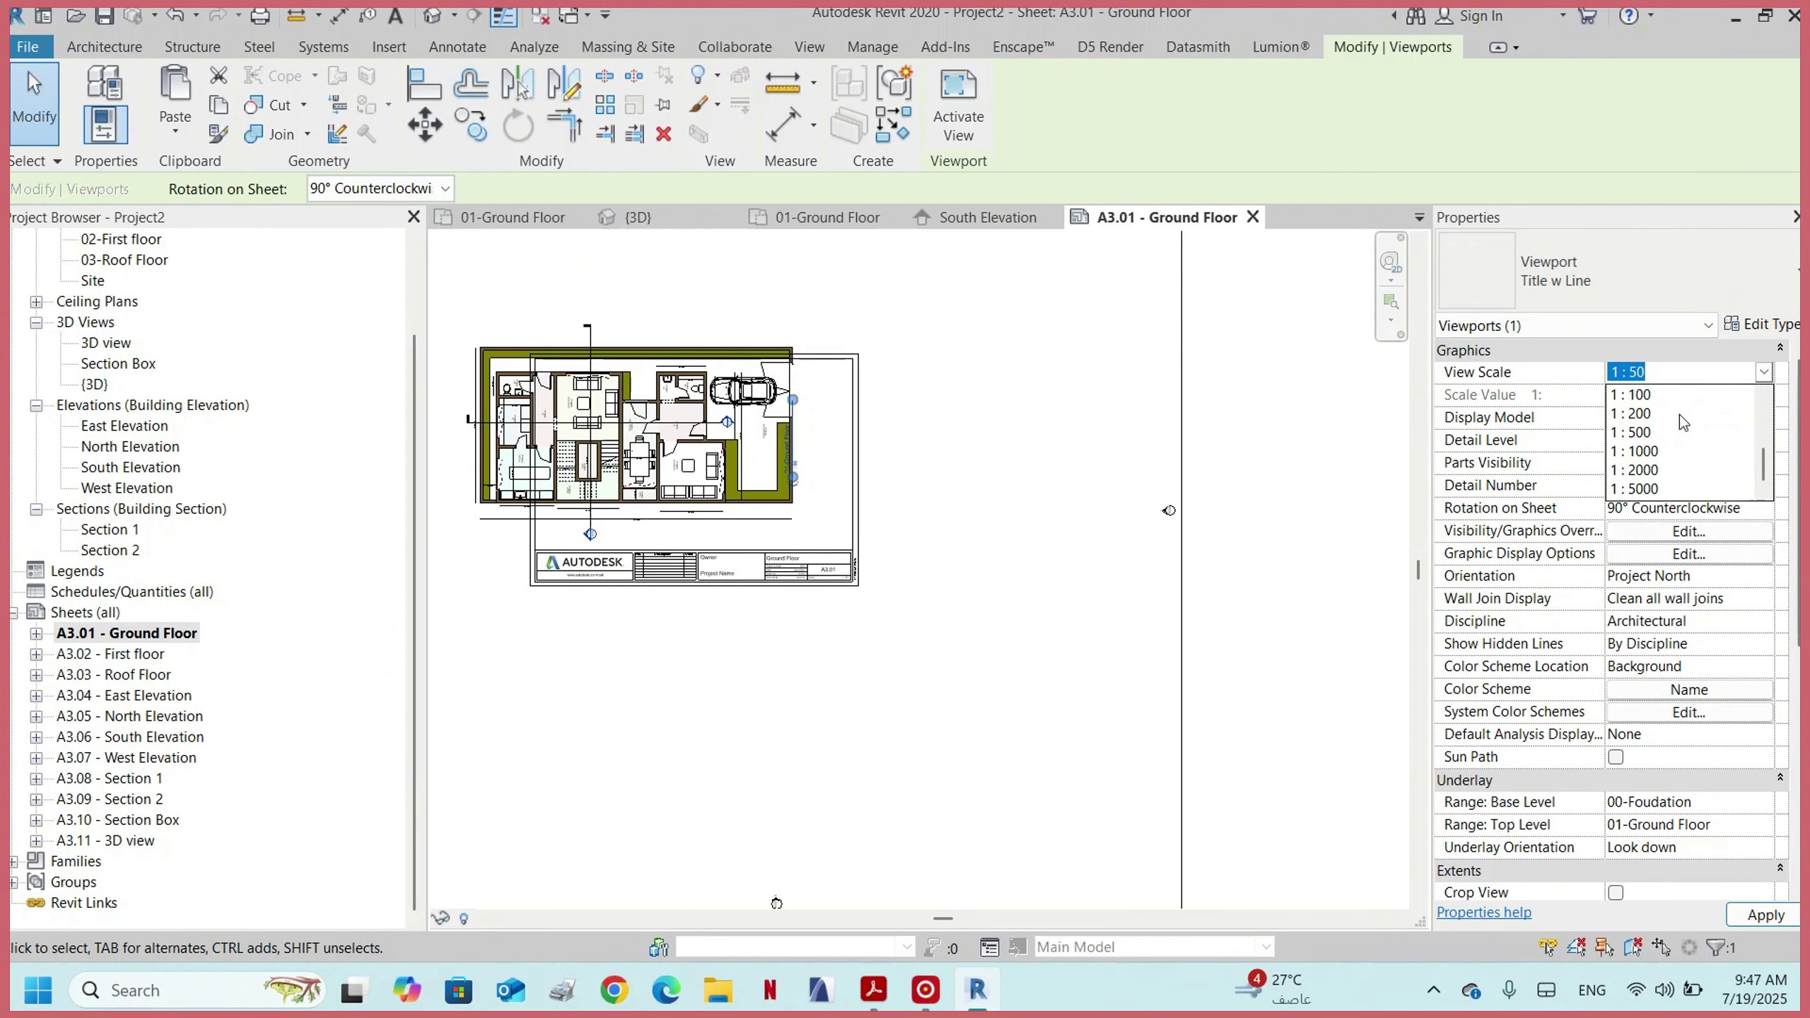
pyautogui.scroll(3, 1684, 423)
pyautogui.click(1677, 396)
pyautogui.click(1652, 396)
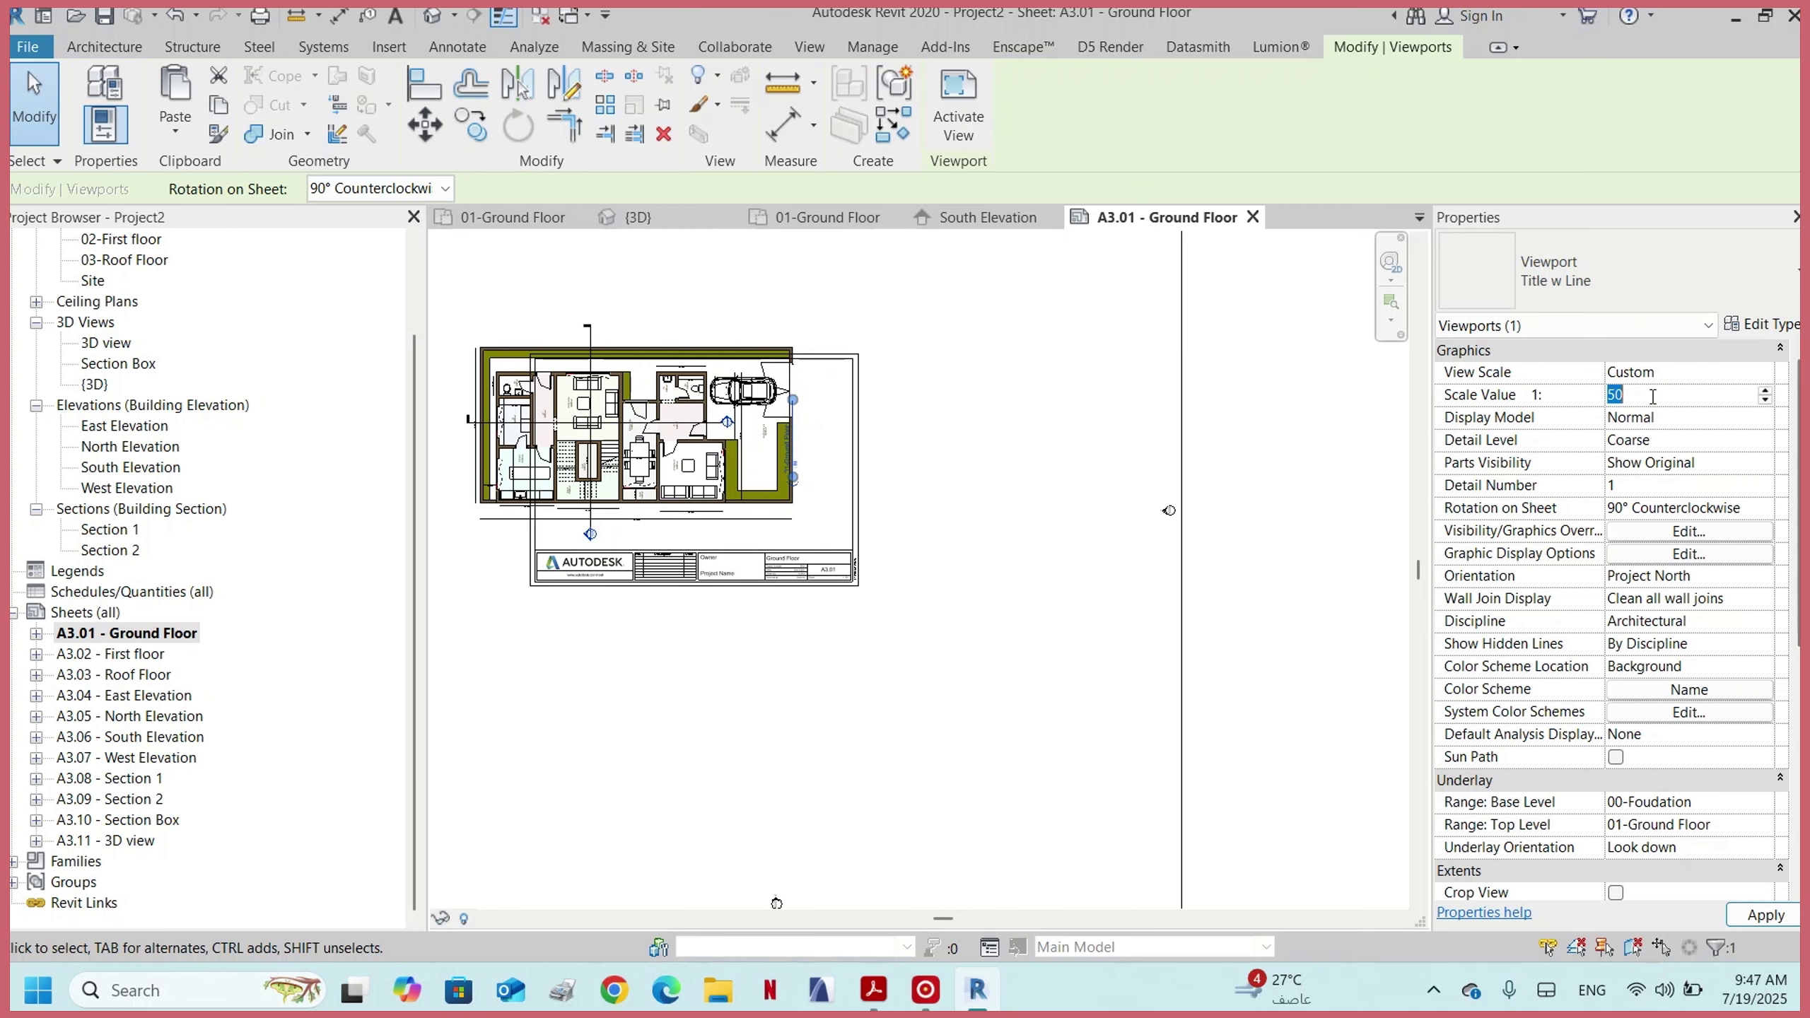
pyautogui.write('60')
pyautogui.press('Return')
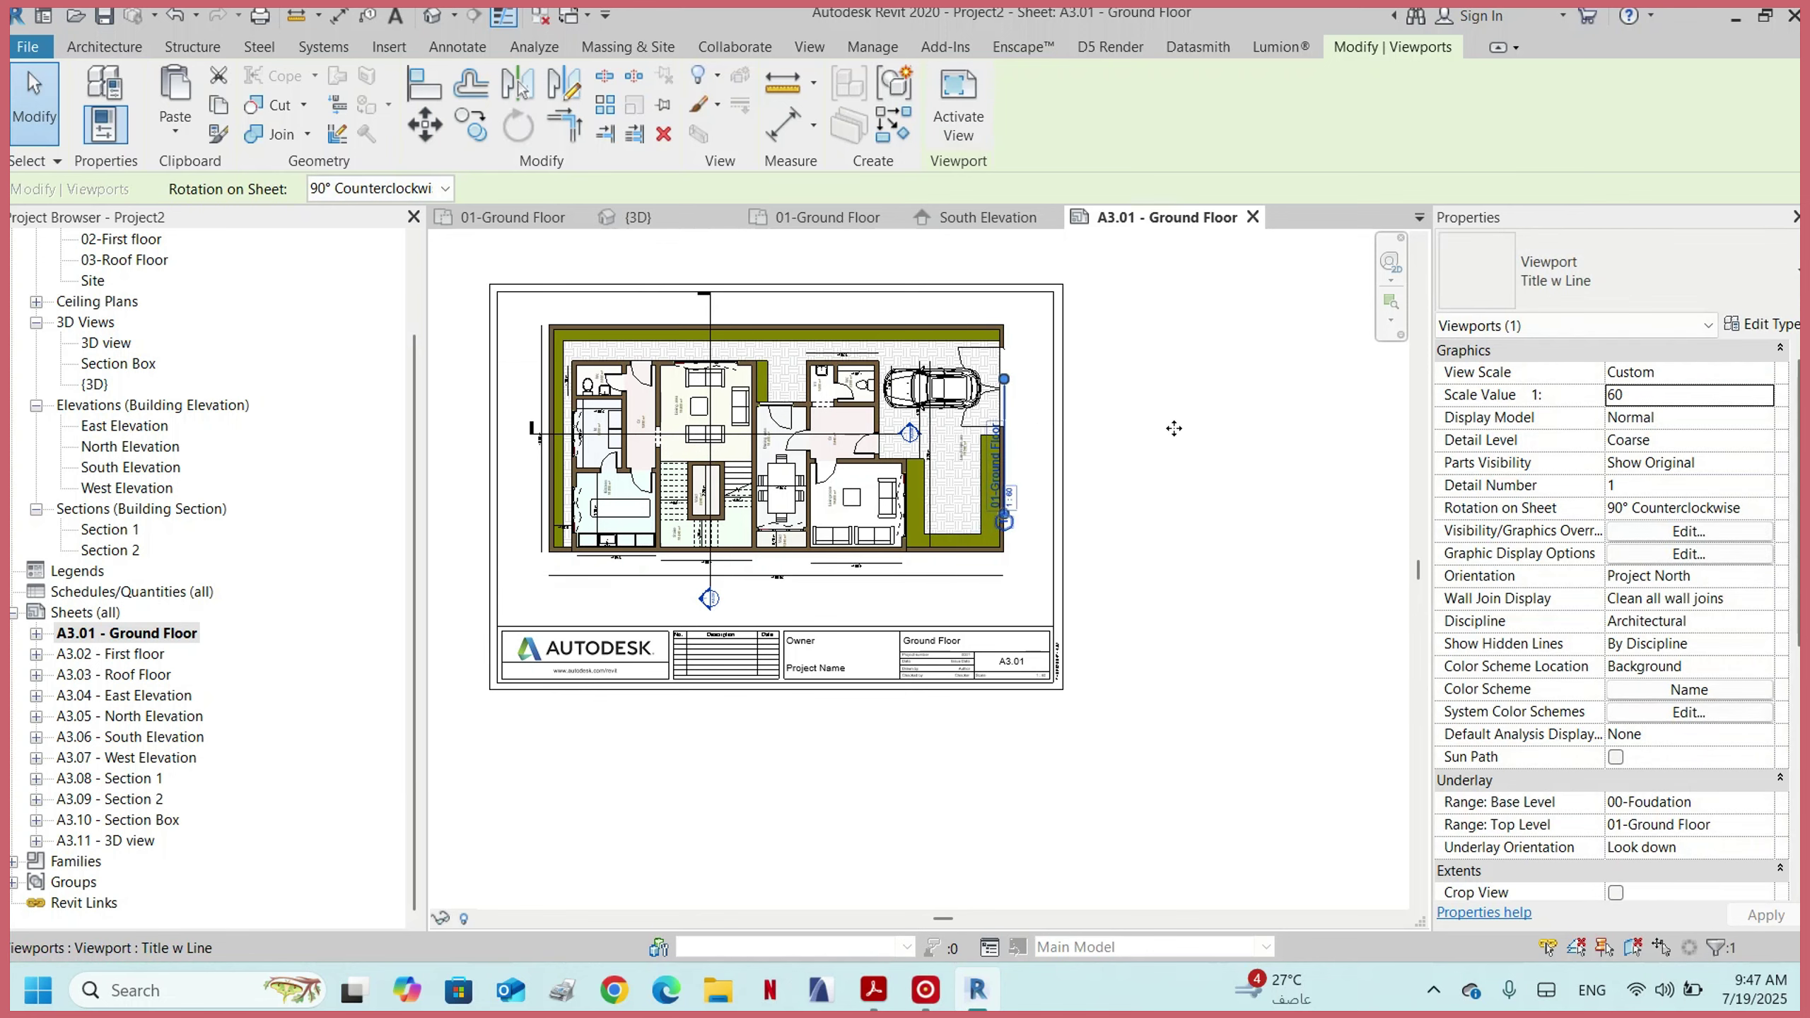
# - Try to move the 01-Ground Floor view title off the plan's outer wall and into the sheet's empty margin
pyautogui.scroll(3, 1113, 427)
pyautogui.click(948, 533)
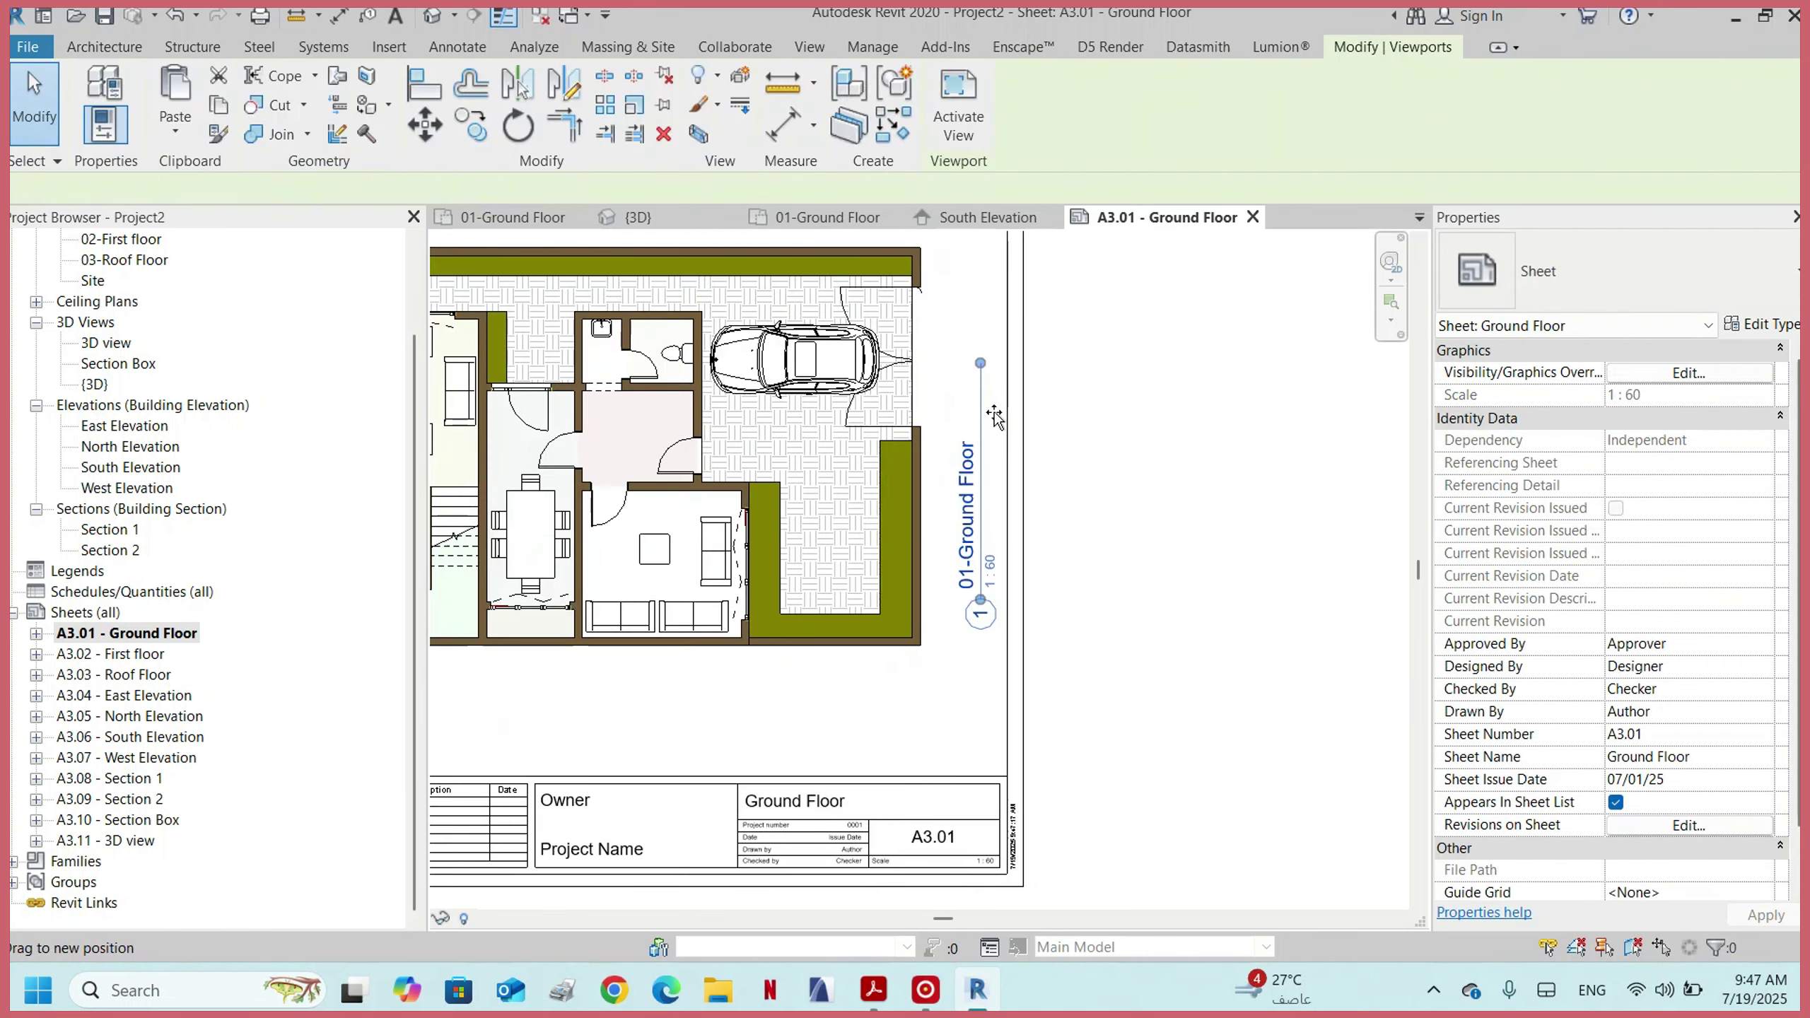
pyautogui.moveTo(1116, 377); pyautogui.dragTo(1166, 428)
pyautogui.scroll(-3, 1166, 428)
pyautogui.press('Escape')
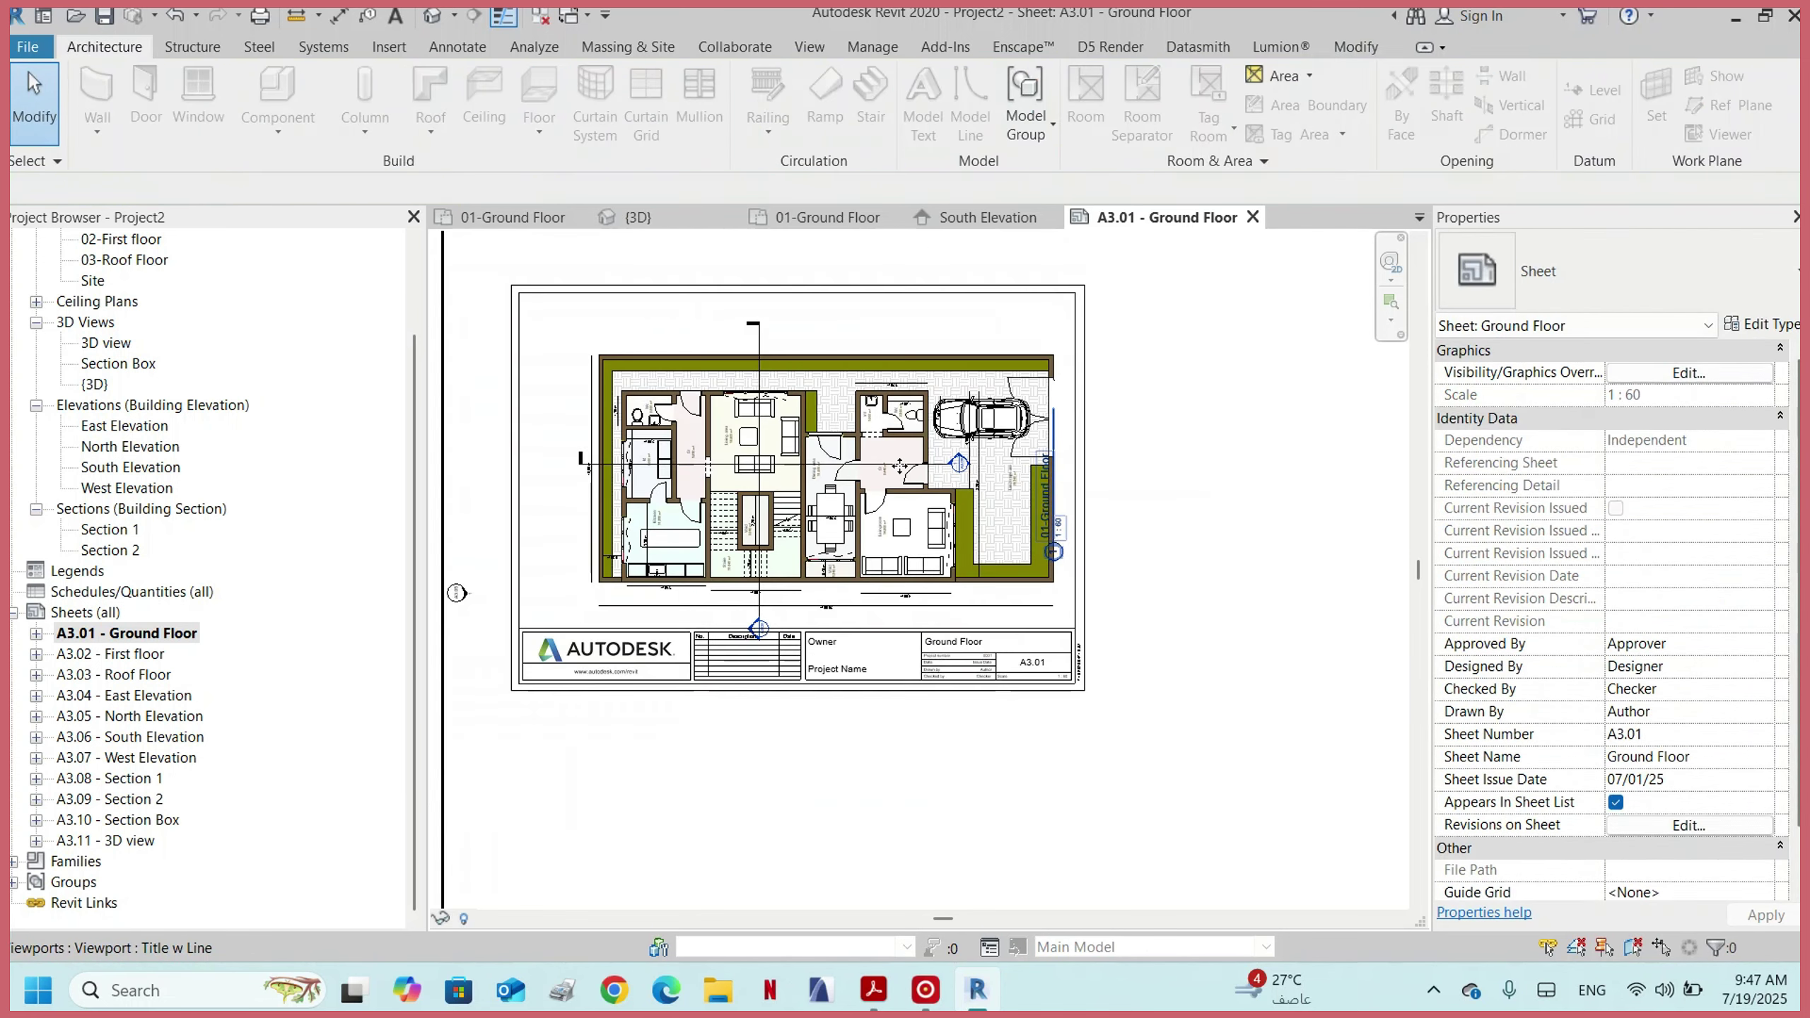
pyautogui.scroll(3, 1079, 492)
pyautogui.click(1079, 492)
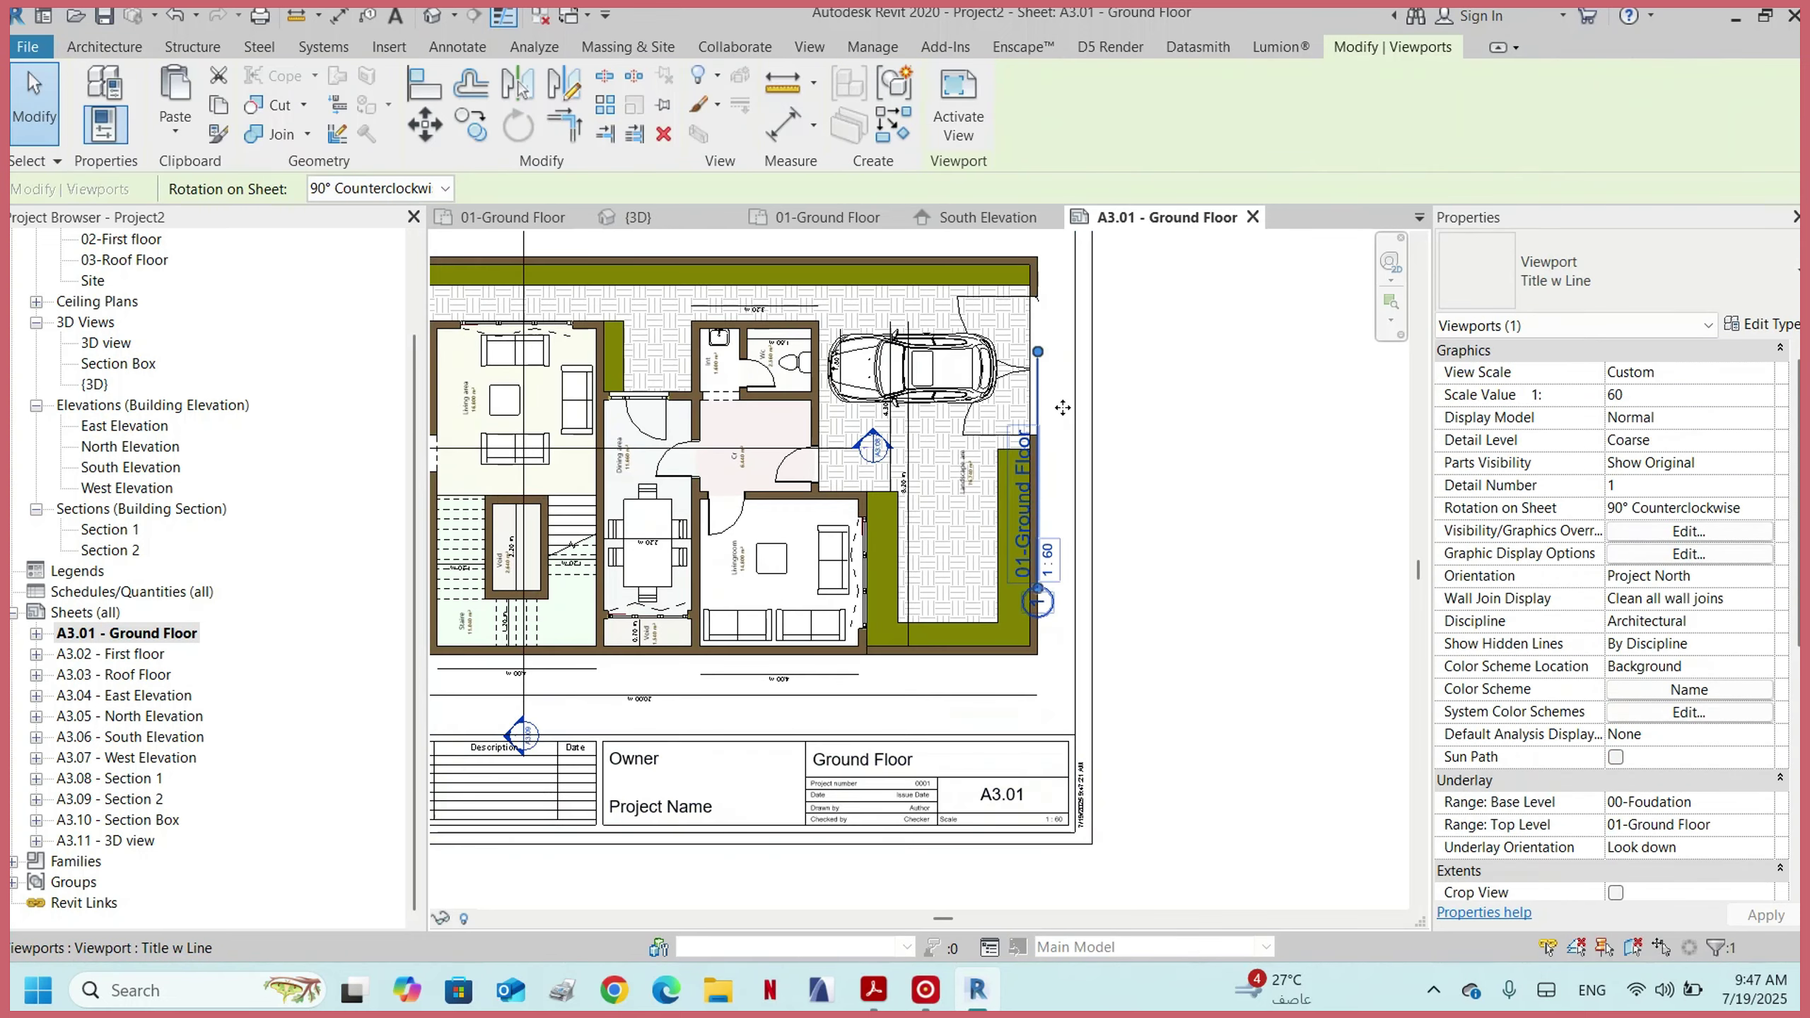
pyautogui.moveTo(1050, 410); pyautogui.dragTo(1082, 432)
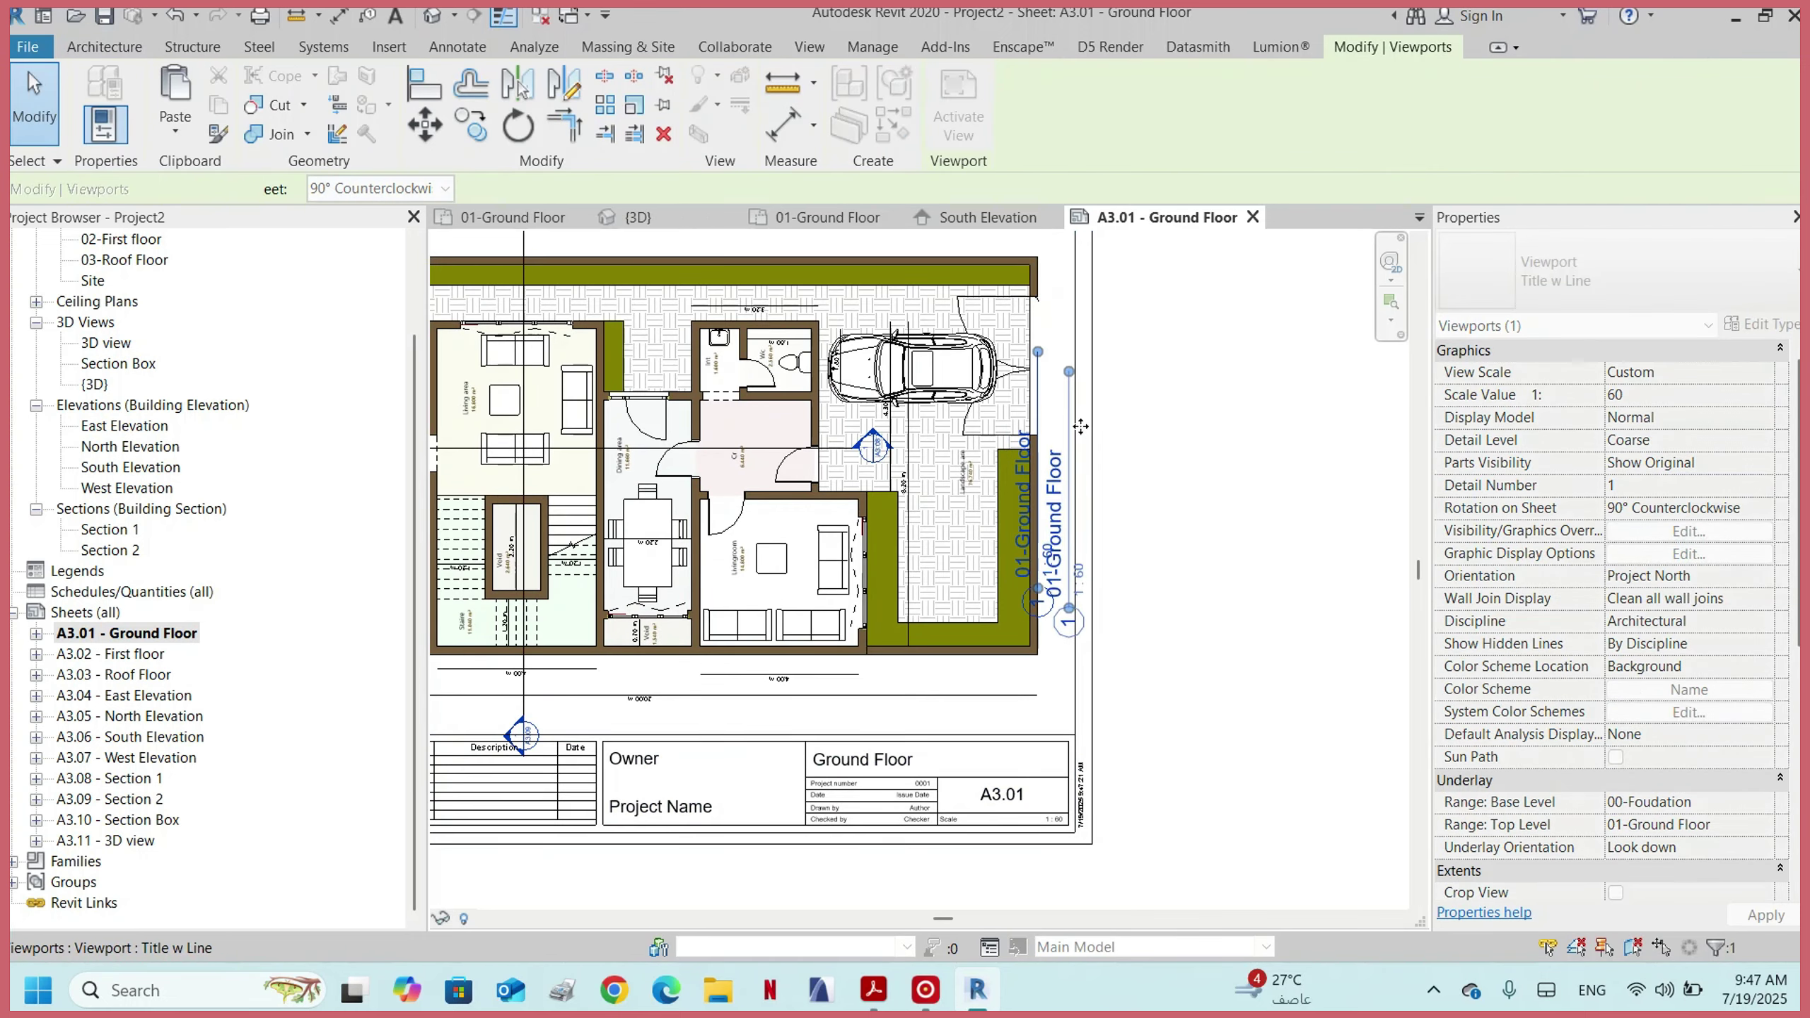
pyautogui.scroll(-2, 996, 465)
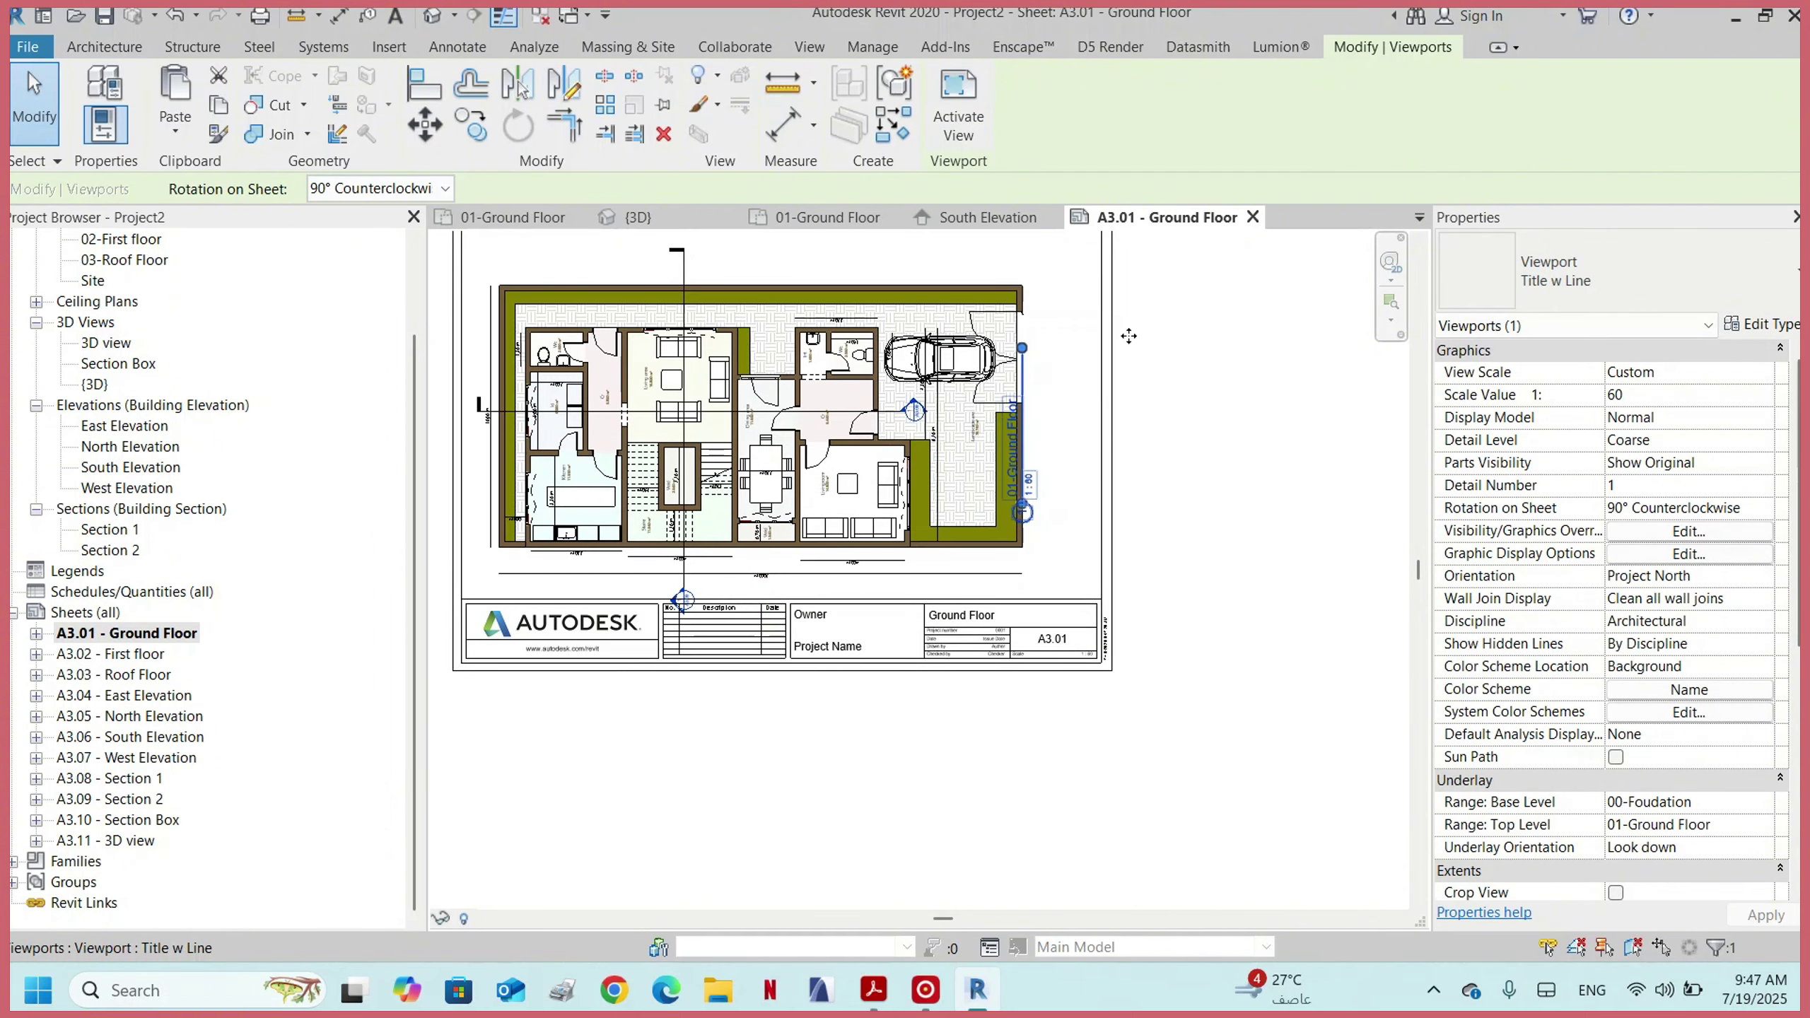
# - Move only the 01-Ground Floor view title into the margin between the plan's car entrance side and the sheet frame
pyautogui.scroll(-2, 1128, 336)
pyautogui.scroll(1, 570, 351)
pyautogui.click(570, 352)
pyautogui.scroll(3, 899, 456)
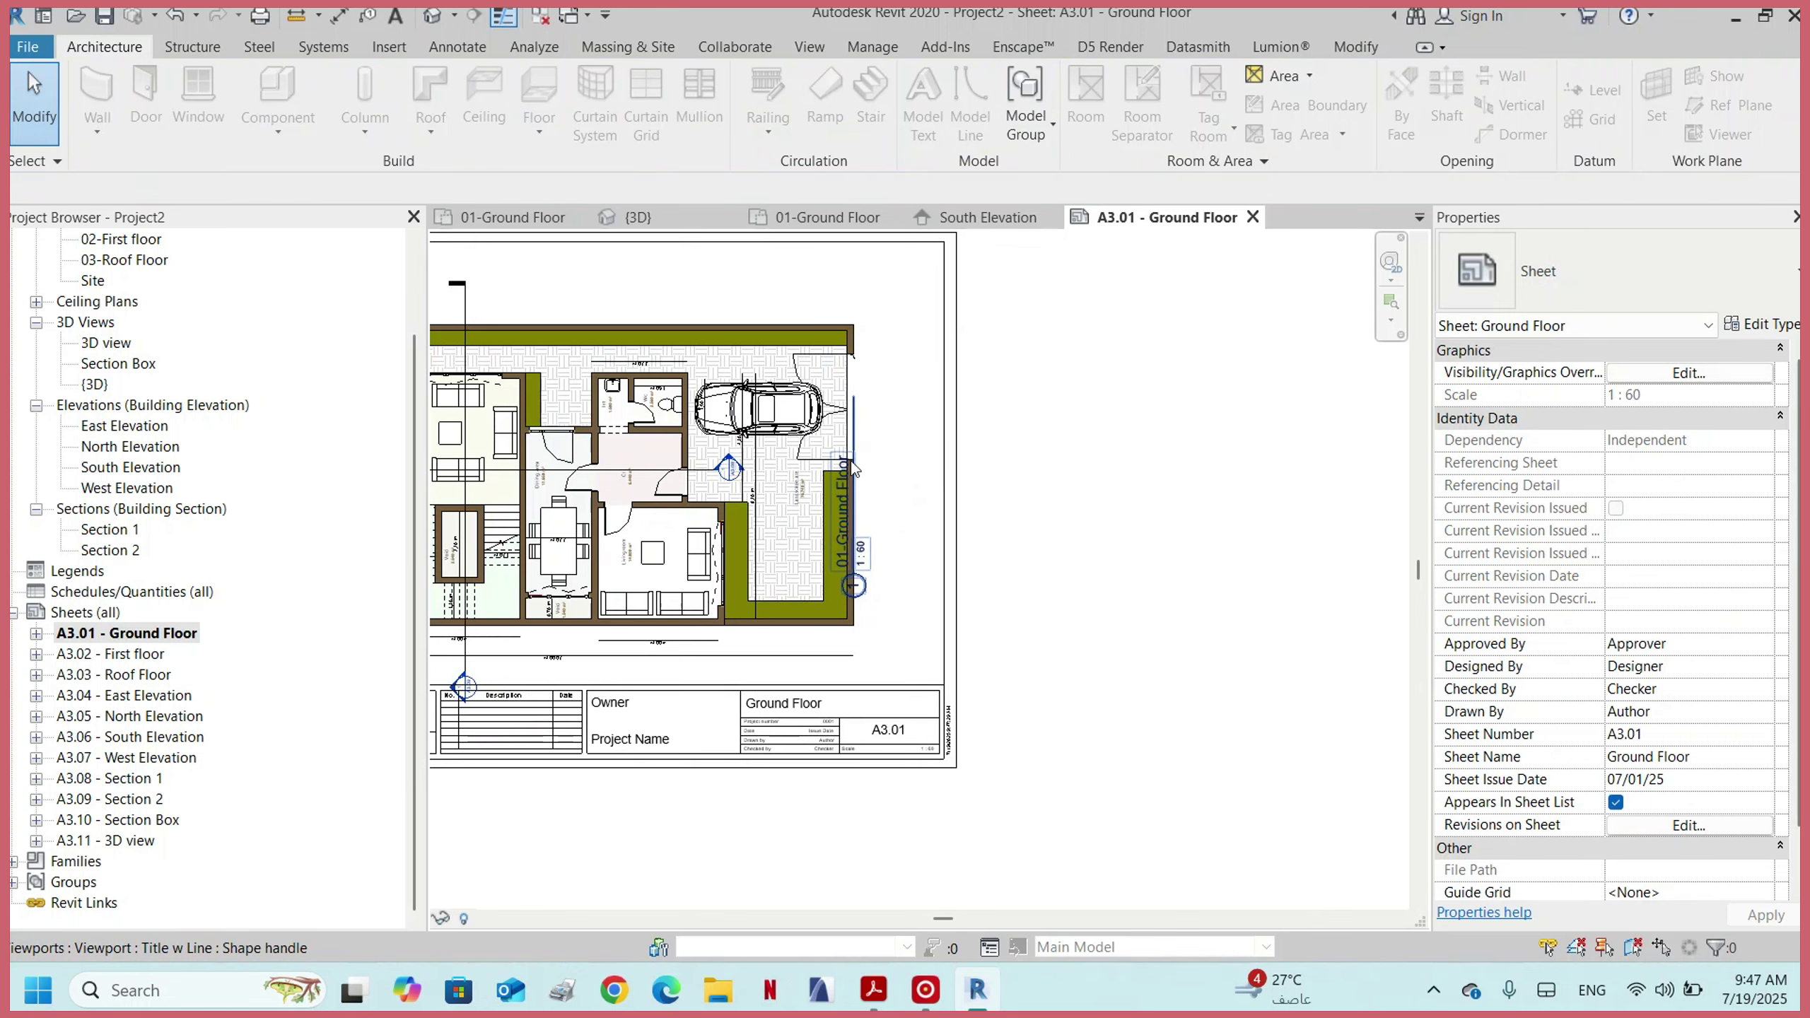
pyautogui.scroll(2, 852, 620)
pyautogui.click(854, 566)
pyautogui.moveTo(855, 565); pyautogui.dragTo(930, 566)
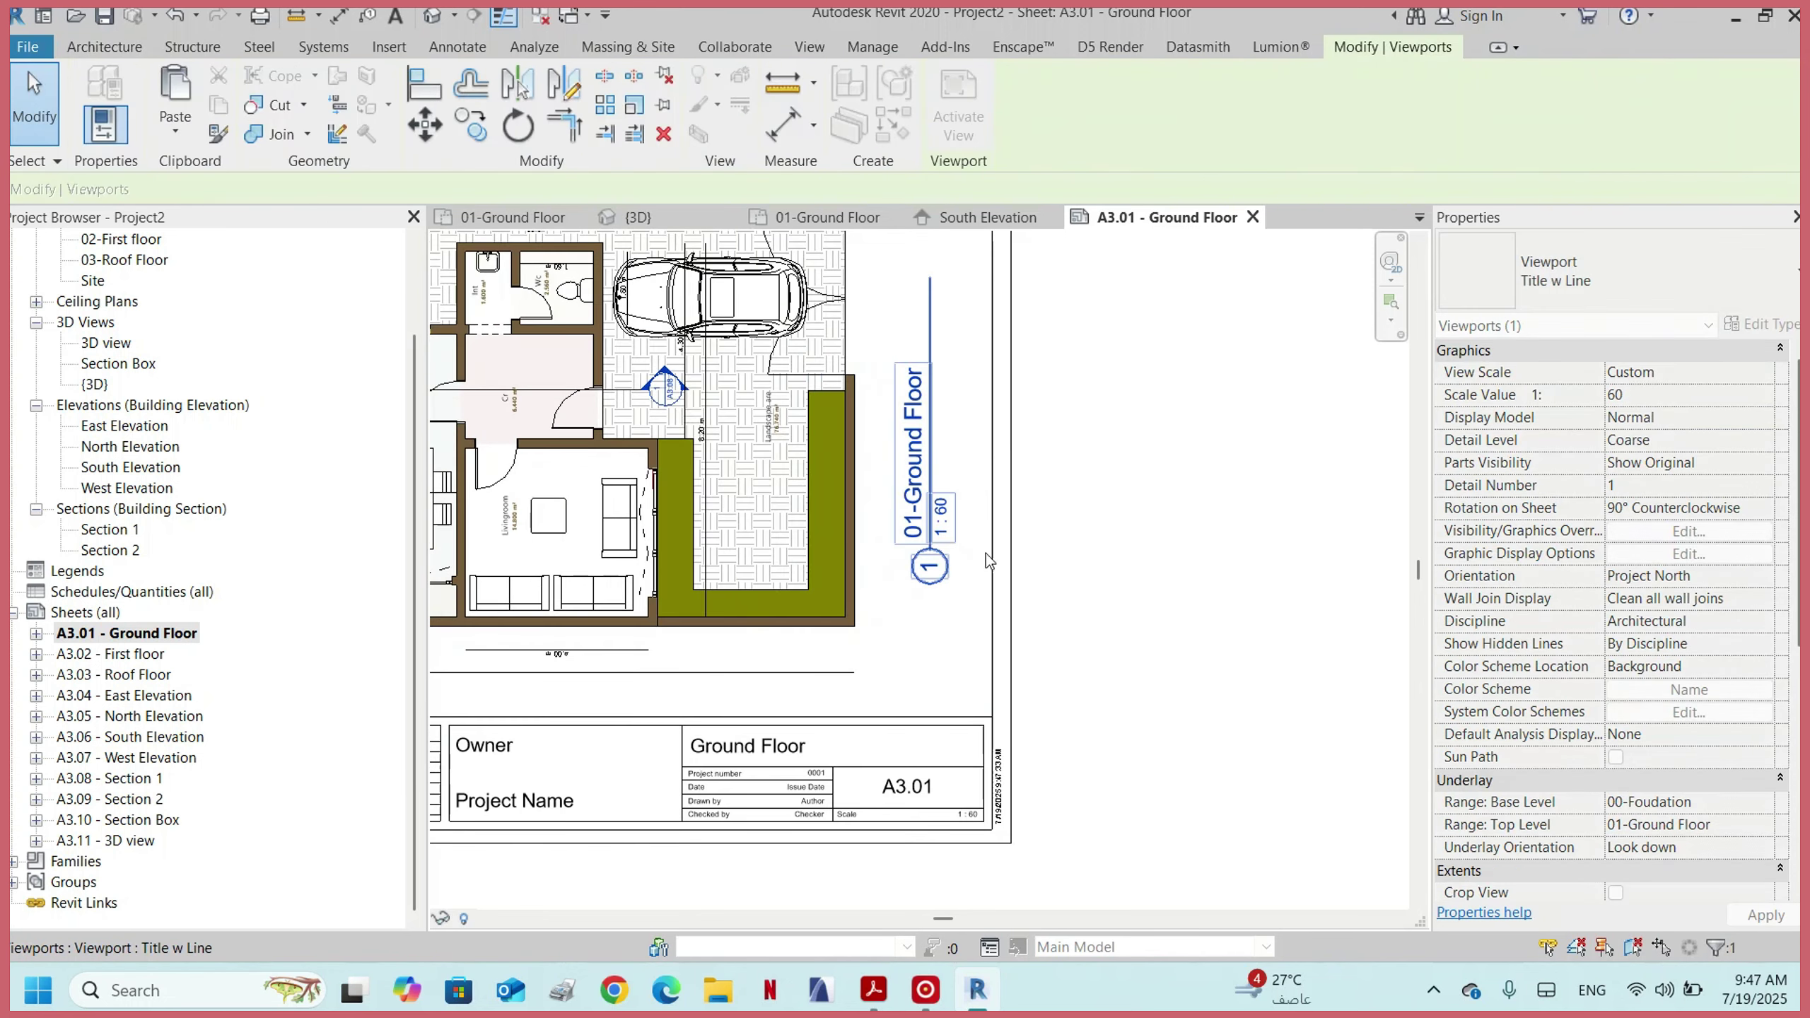
pyautogui.scroll(-2, 1123, 456)
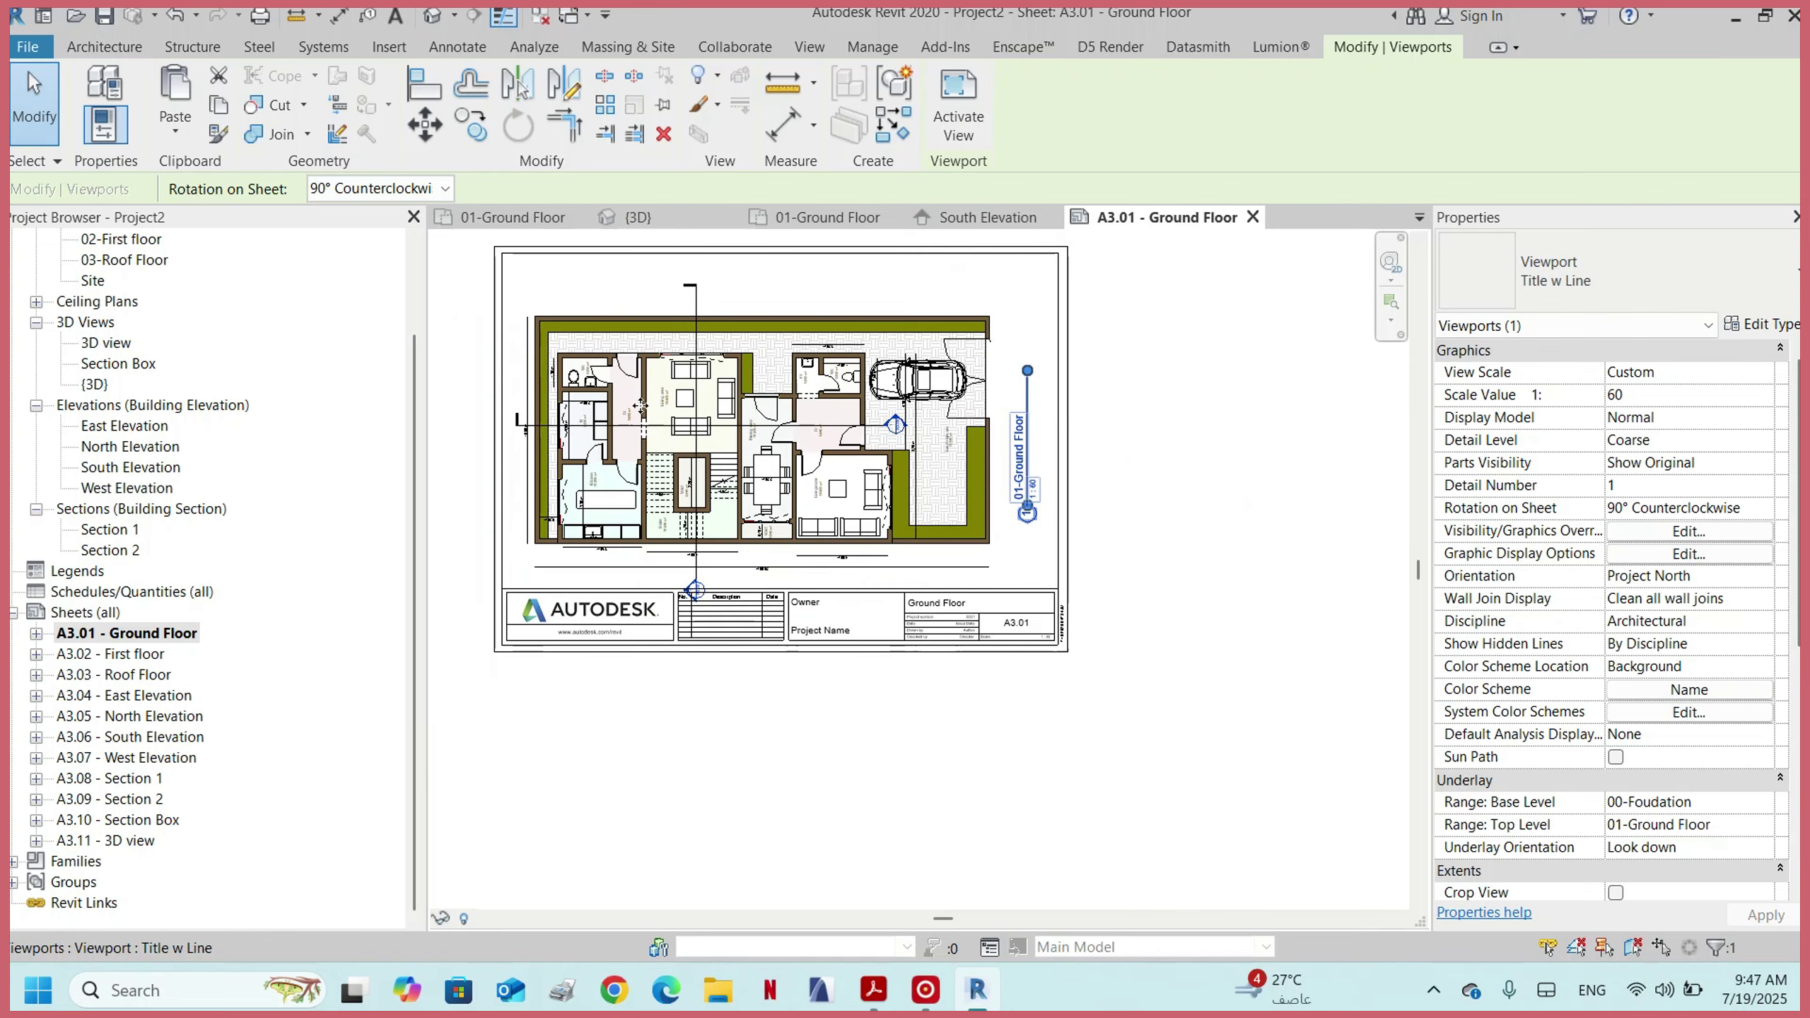
# - Nudge the ground floor viewport slightly upward to leave more clearance above the title block
pyautogui.scroll(4, 640, 405)
pyautogui.scroll(-3, 782, 491)
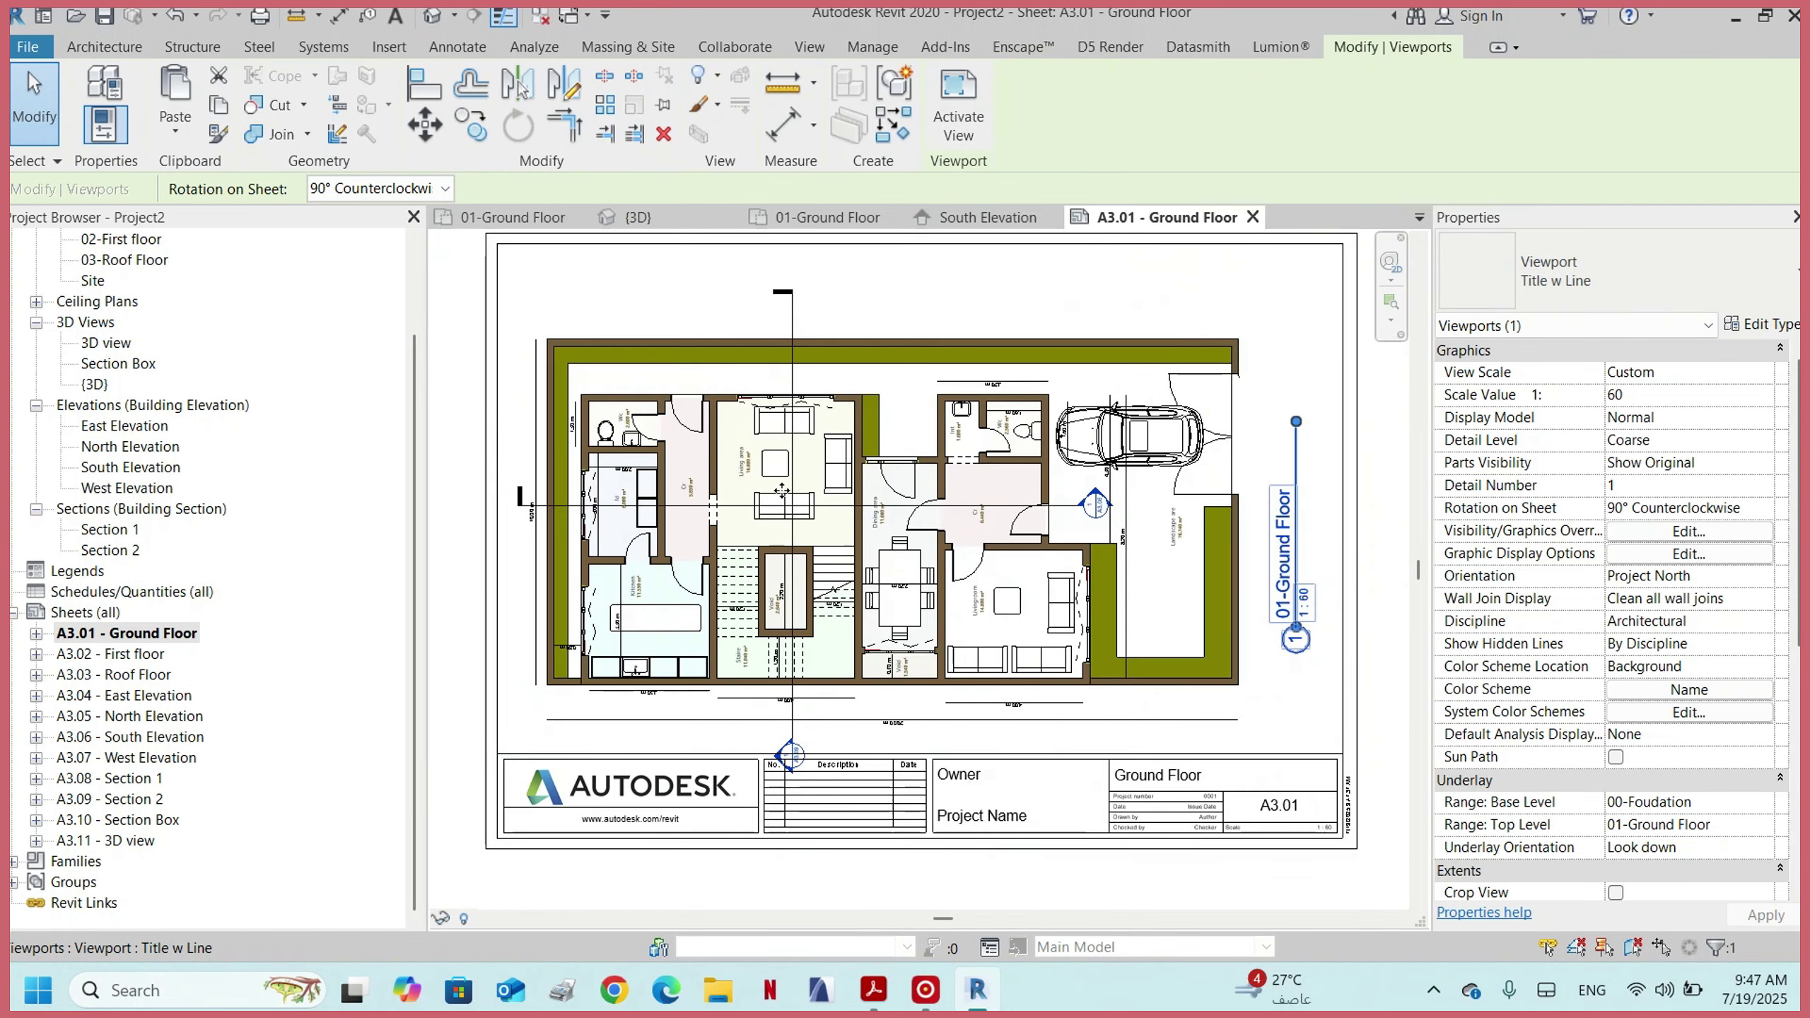
pyautogui.scroll(-3, 782, 491)
pyautogui.scroll(2, 855, 457)
pyautogui.scroll(-2, 926, 428)
pyautogui.scroll(2, 974, 416)
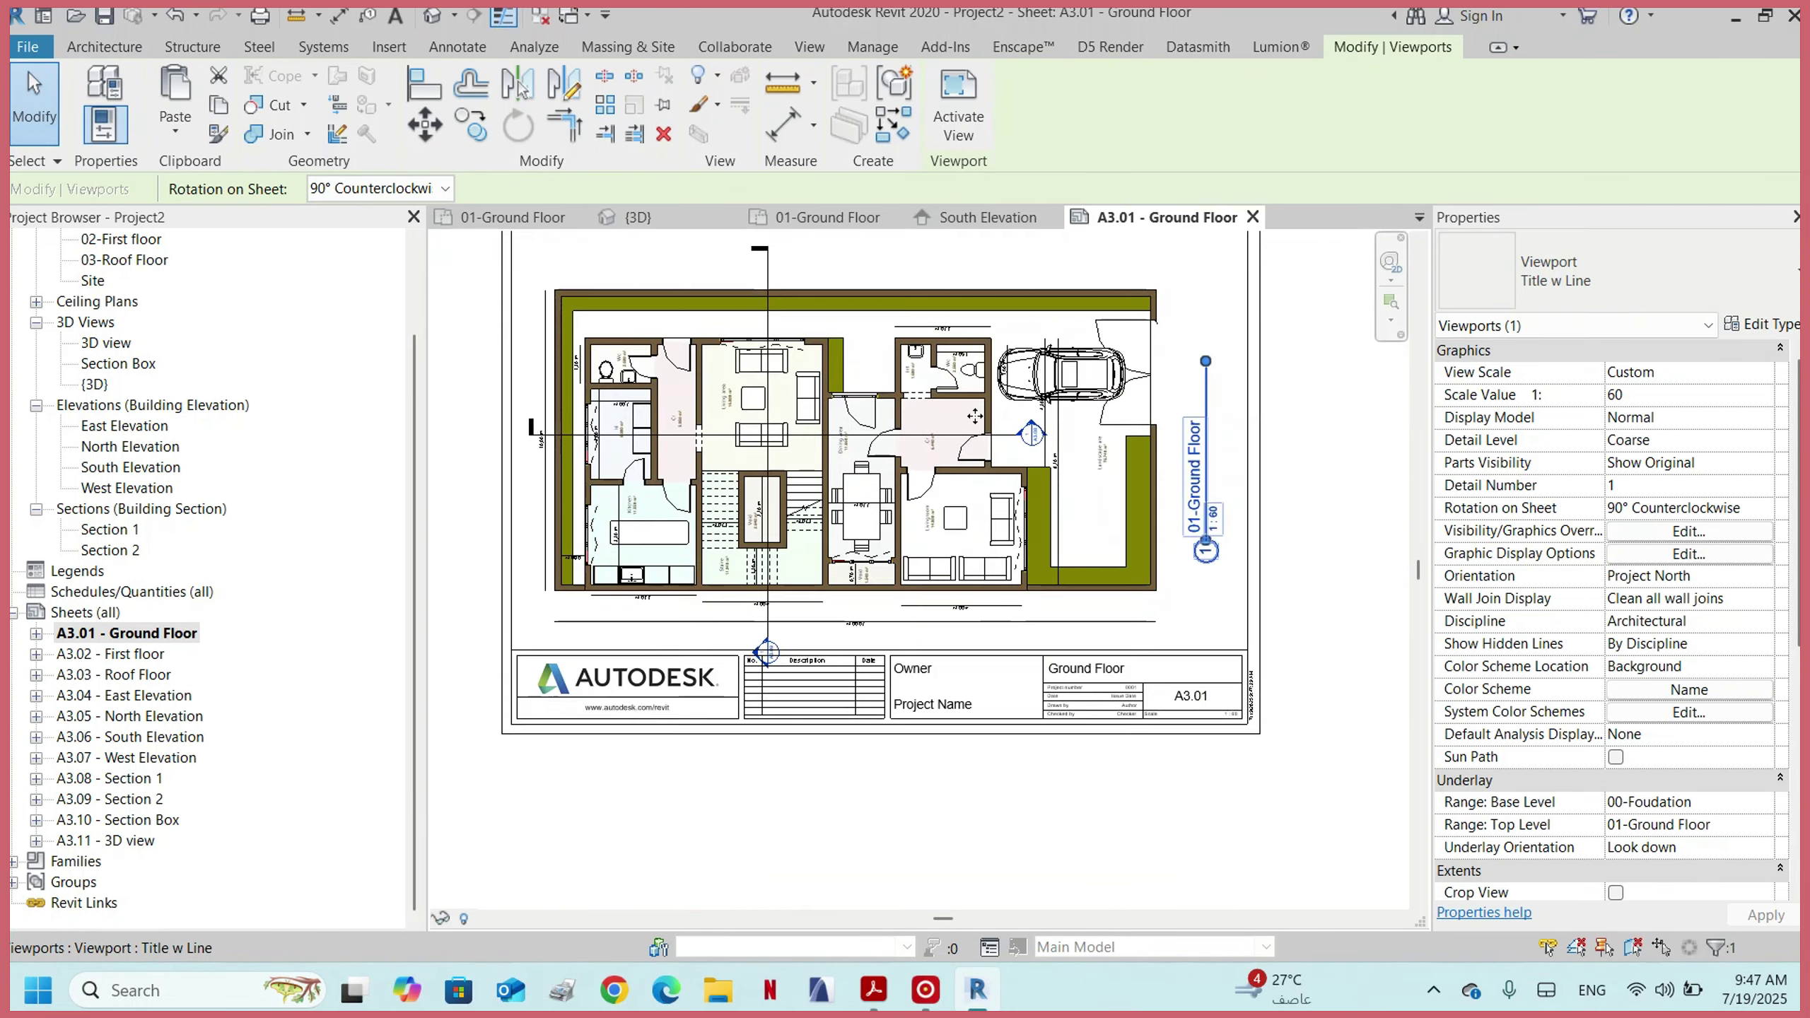
pyautogui.press('Up')
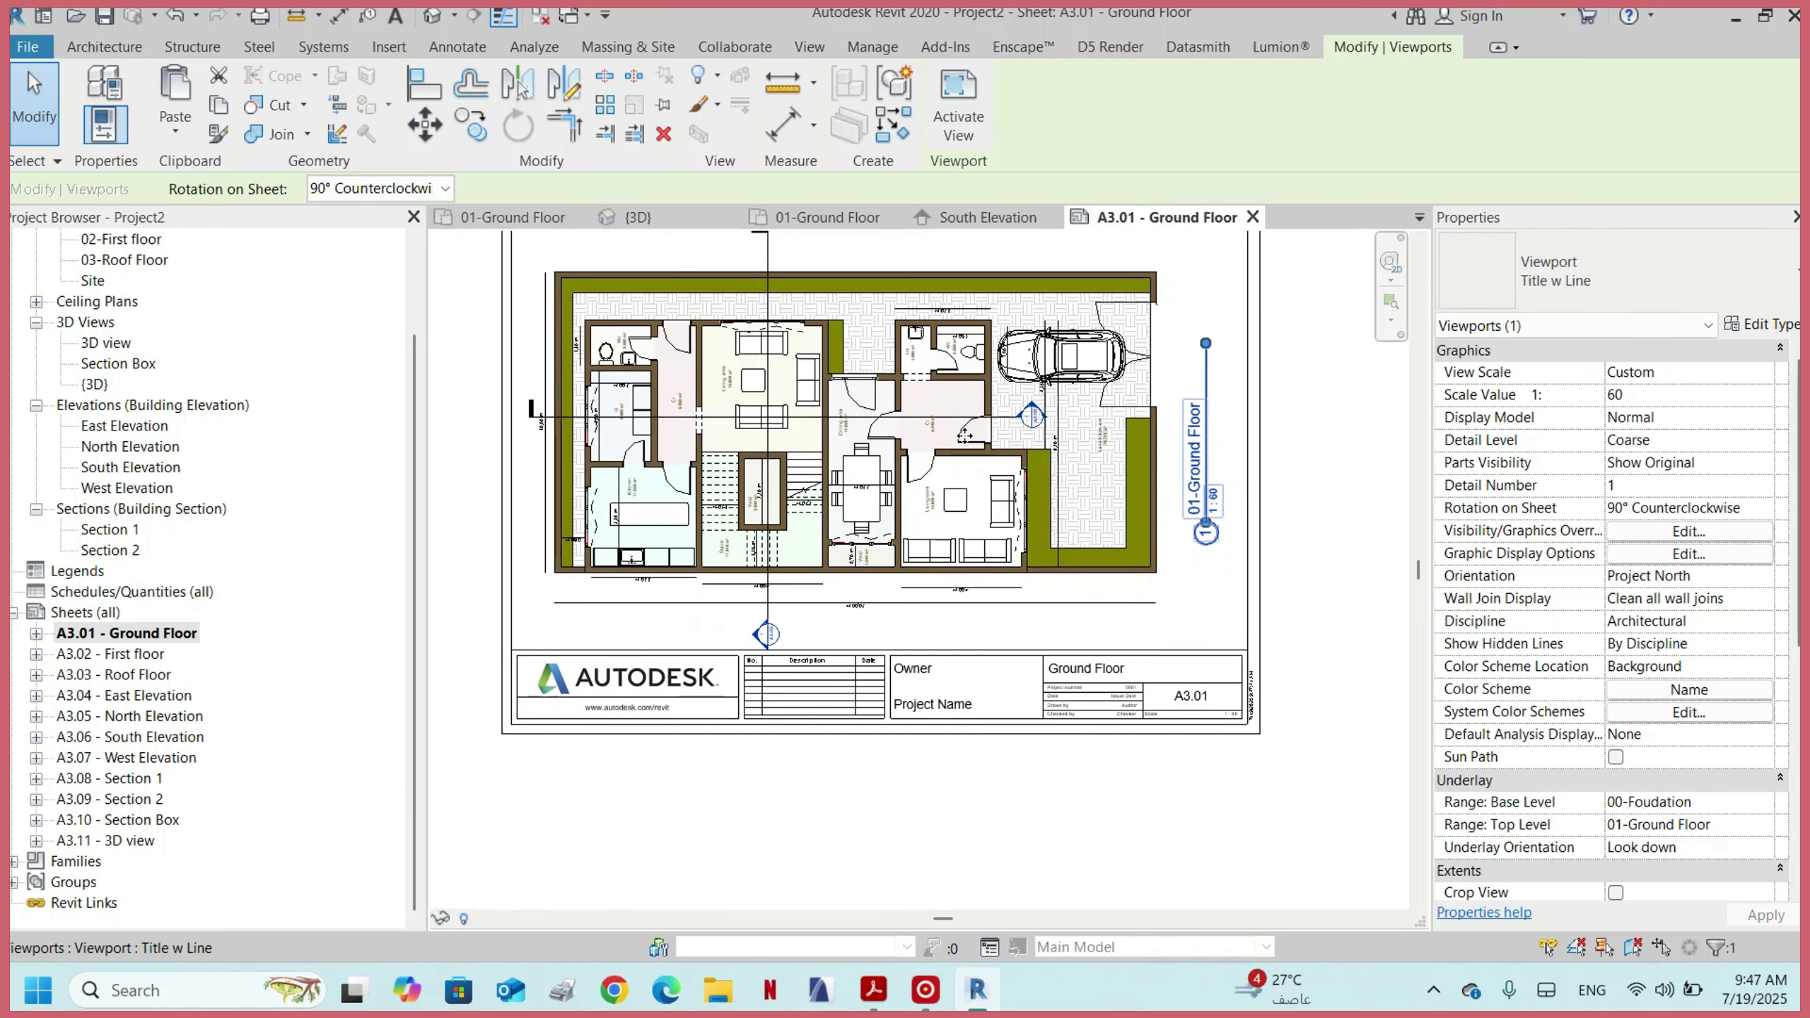
pyautogui.scroll(-2, 781, 615)
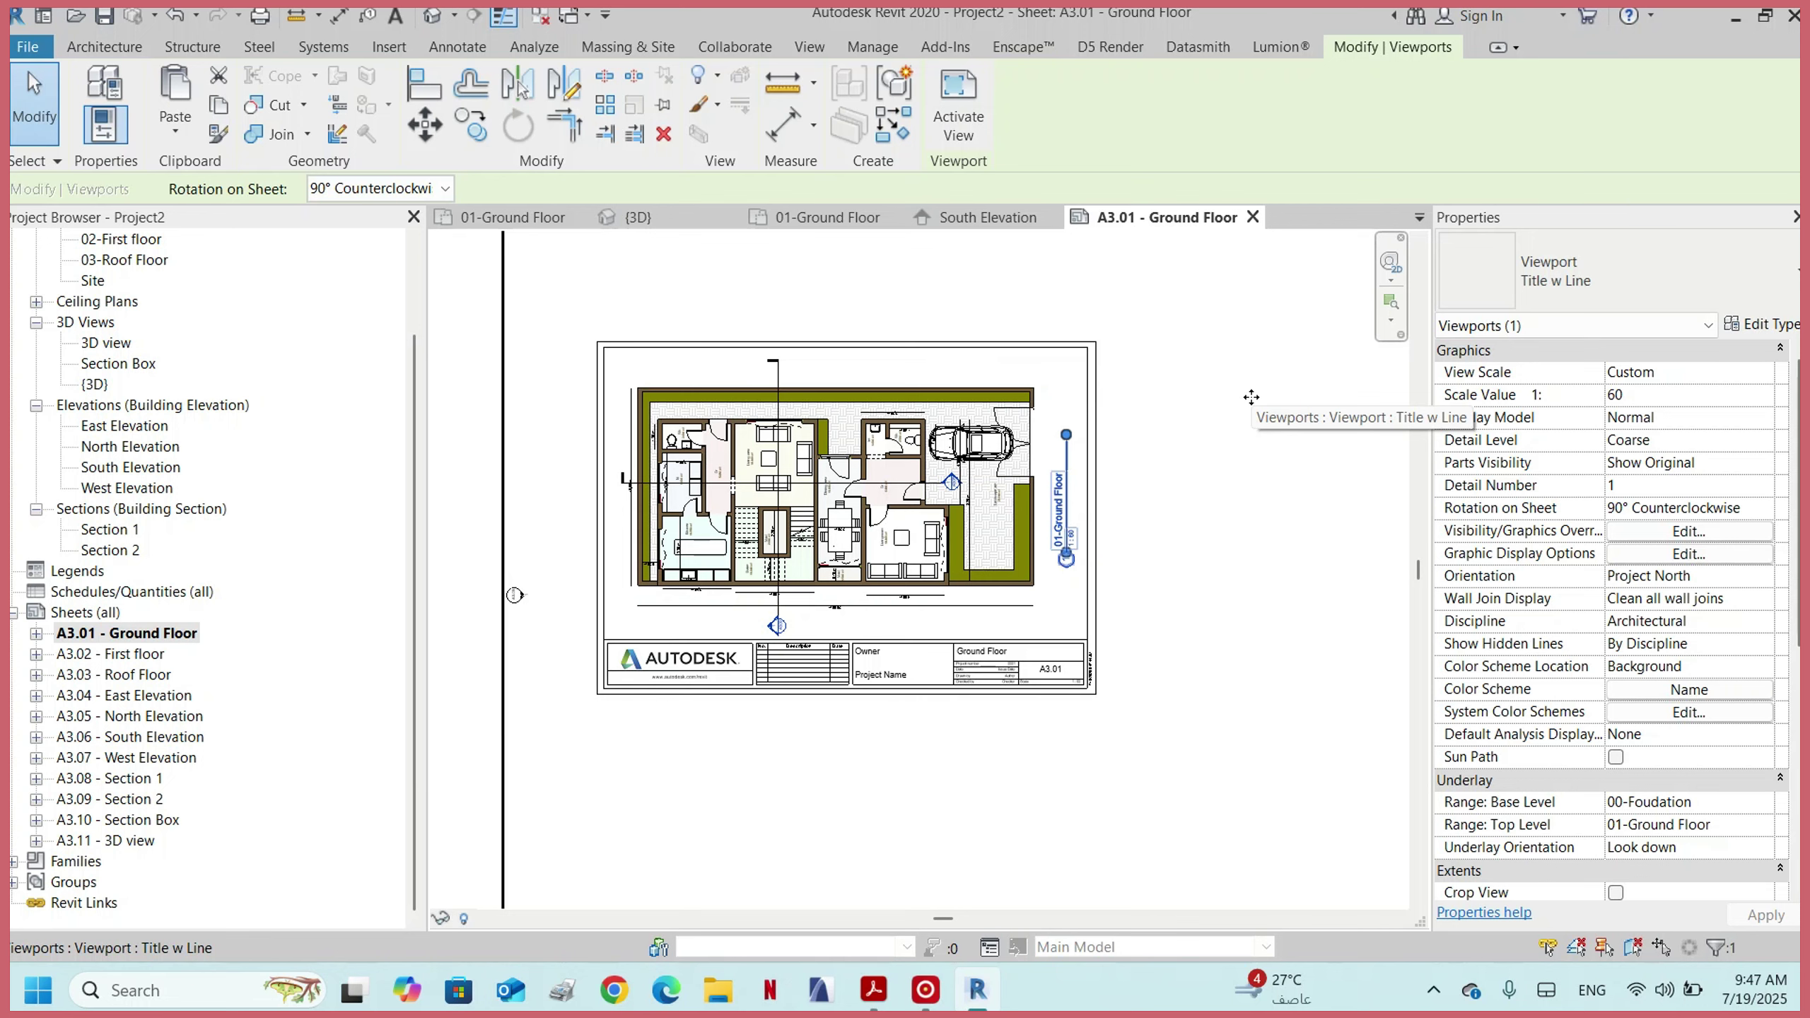
pyautogui.scroll(1, 853, 427)
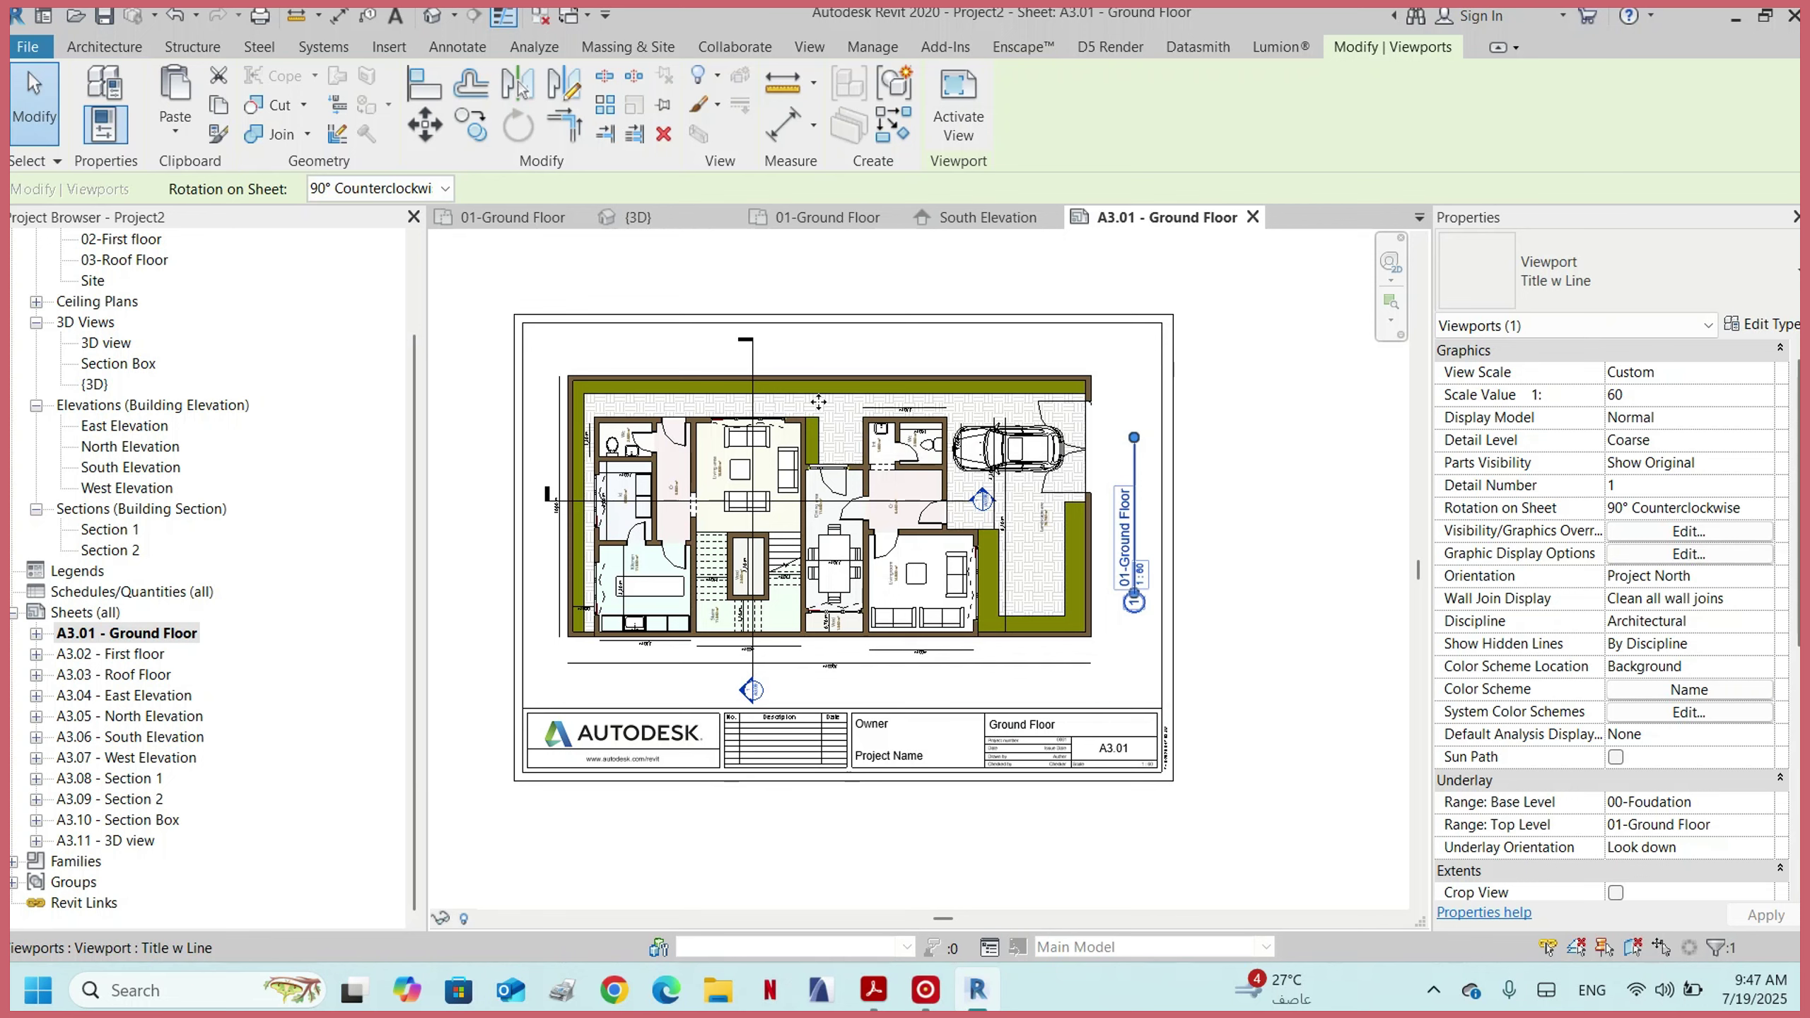
pyautogui.scroll(-1, 850, 383)
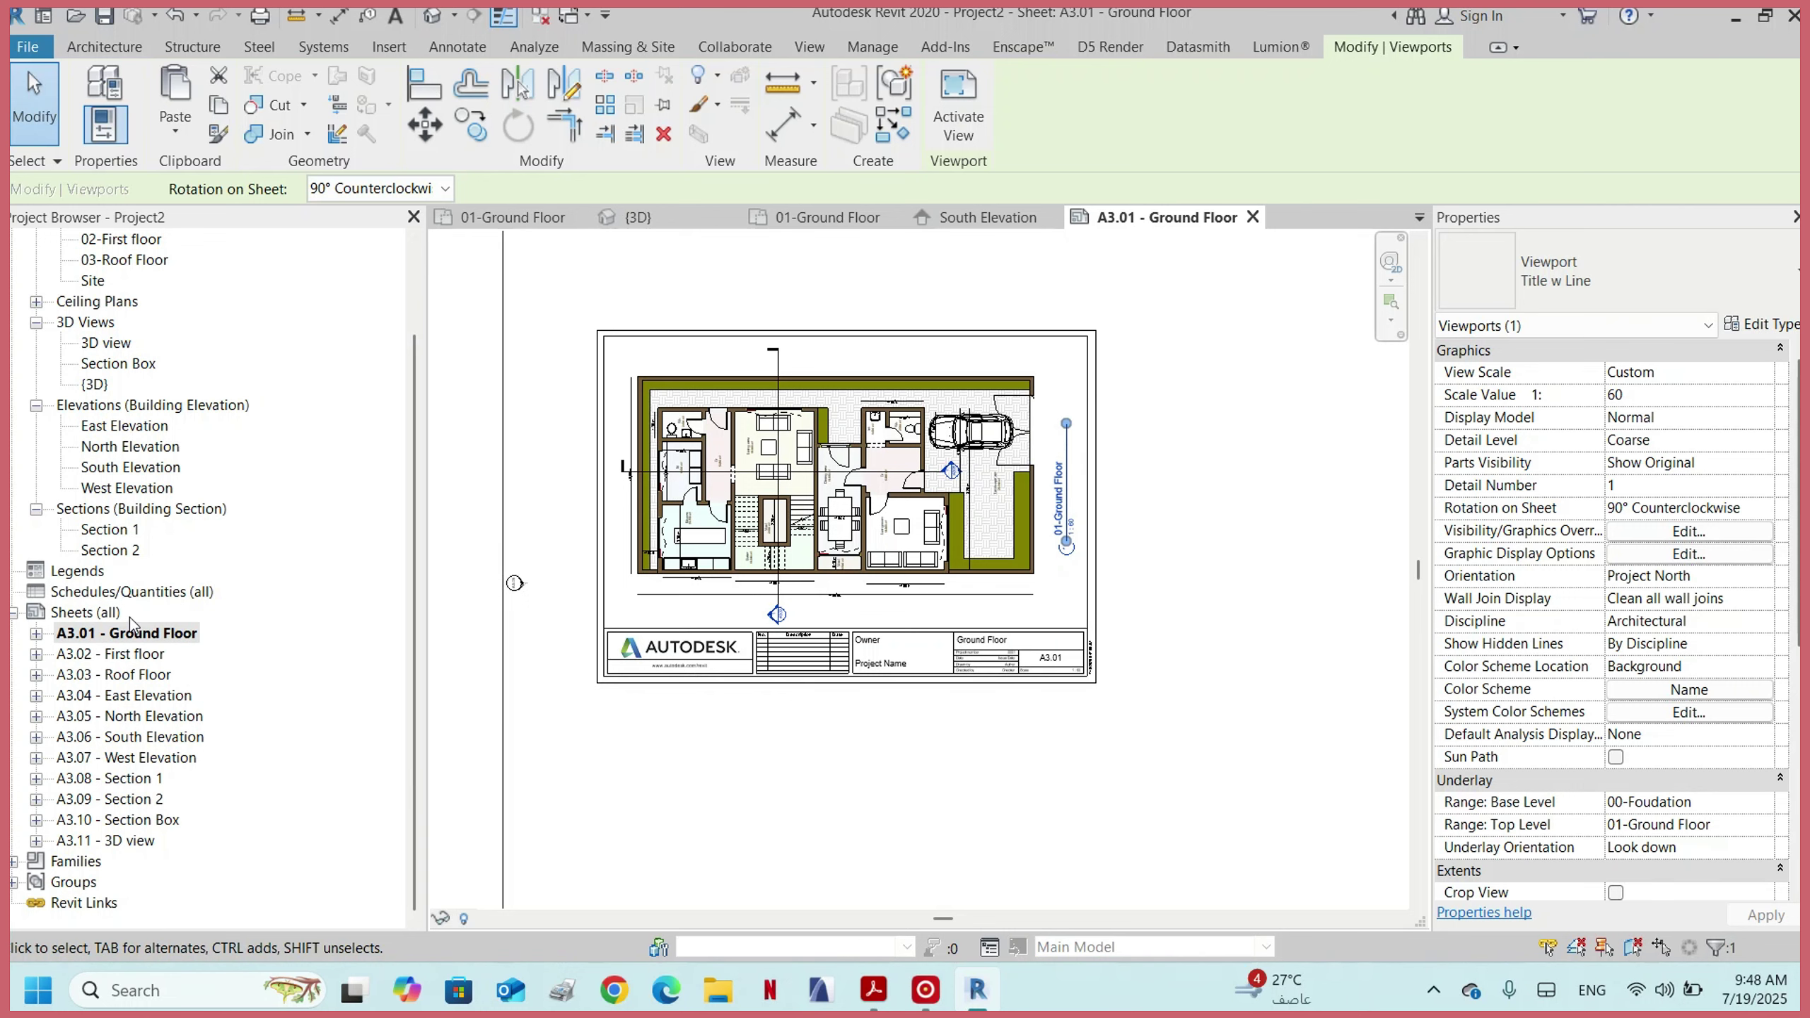
# - Set the print range to selected views/sheets, excluding the East Elevation view and including only sheet A3.01 - Ground Floor
pyautogui.click(268, 18)
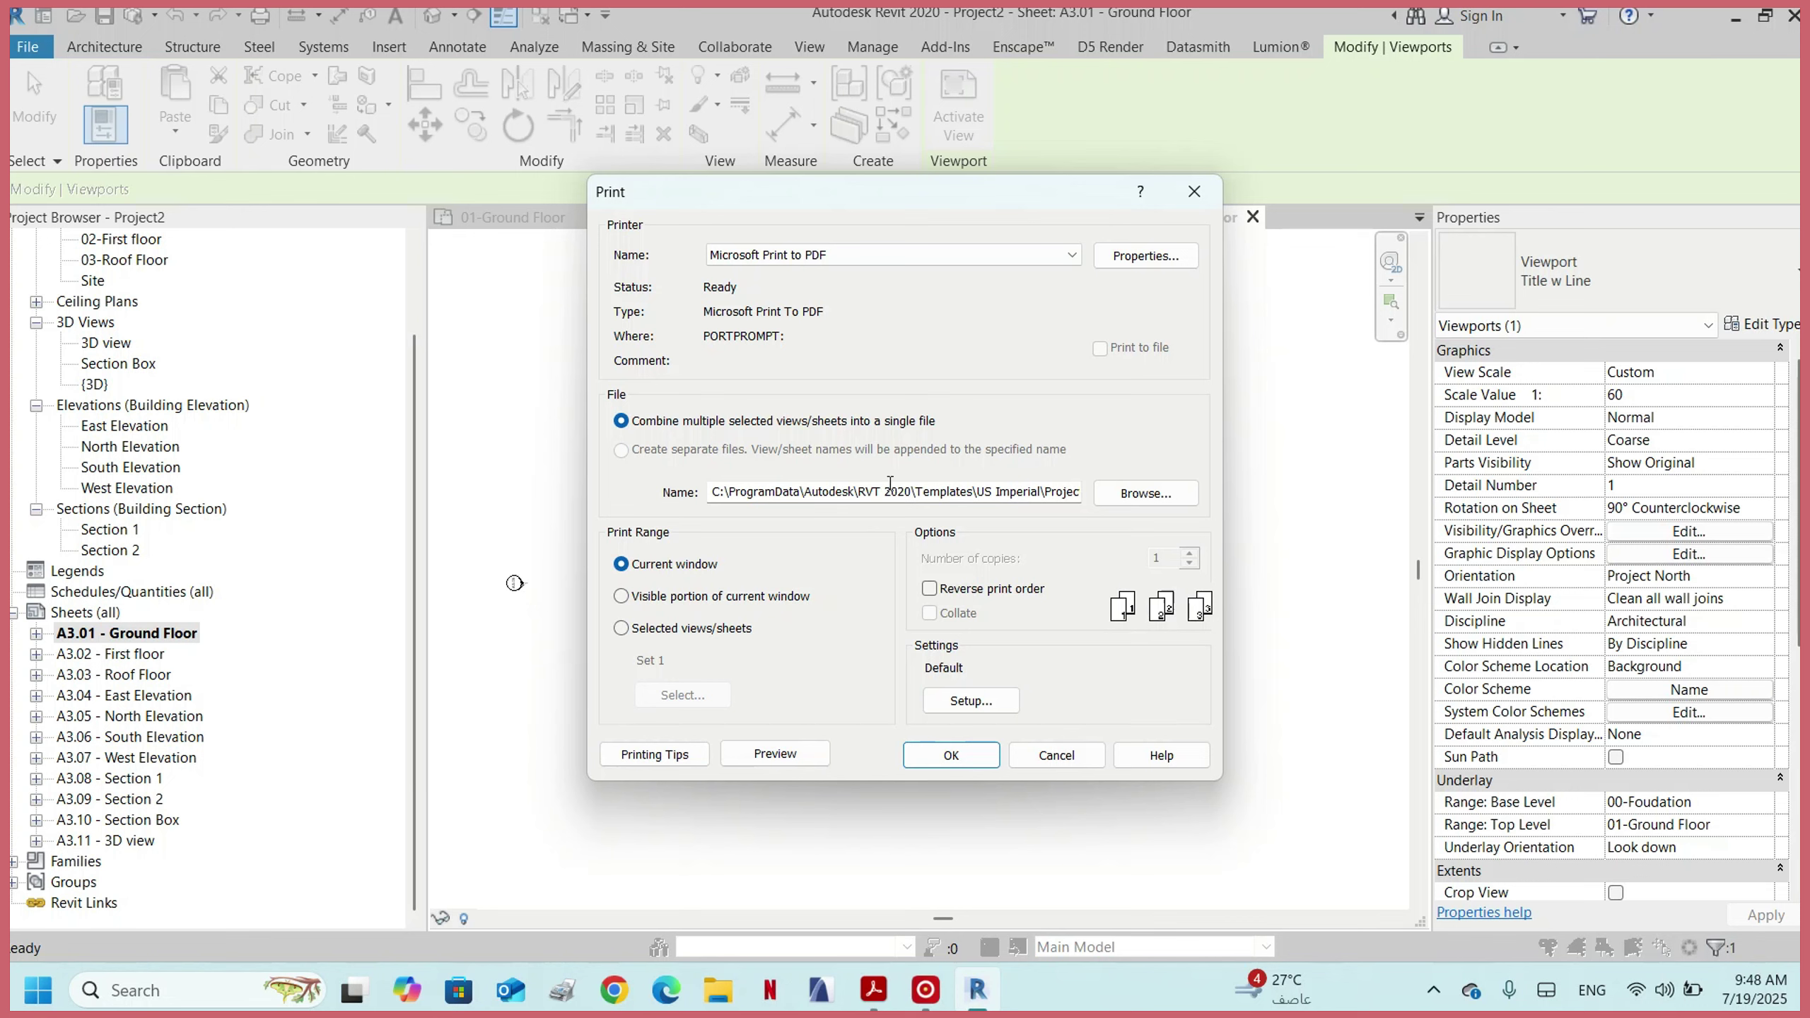
pyautogui.click(653, 628)
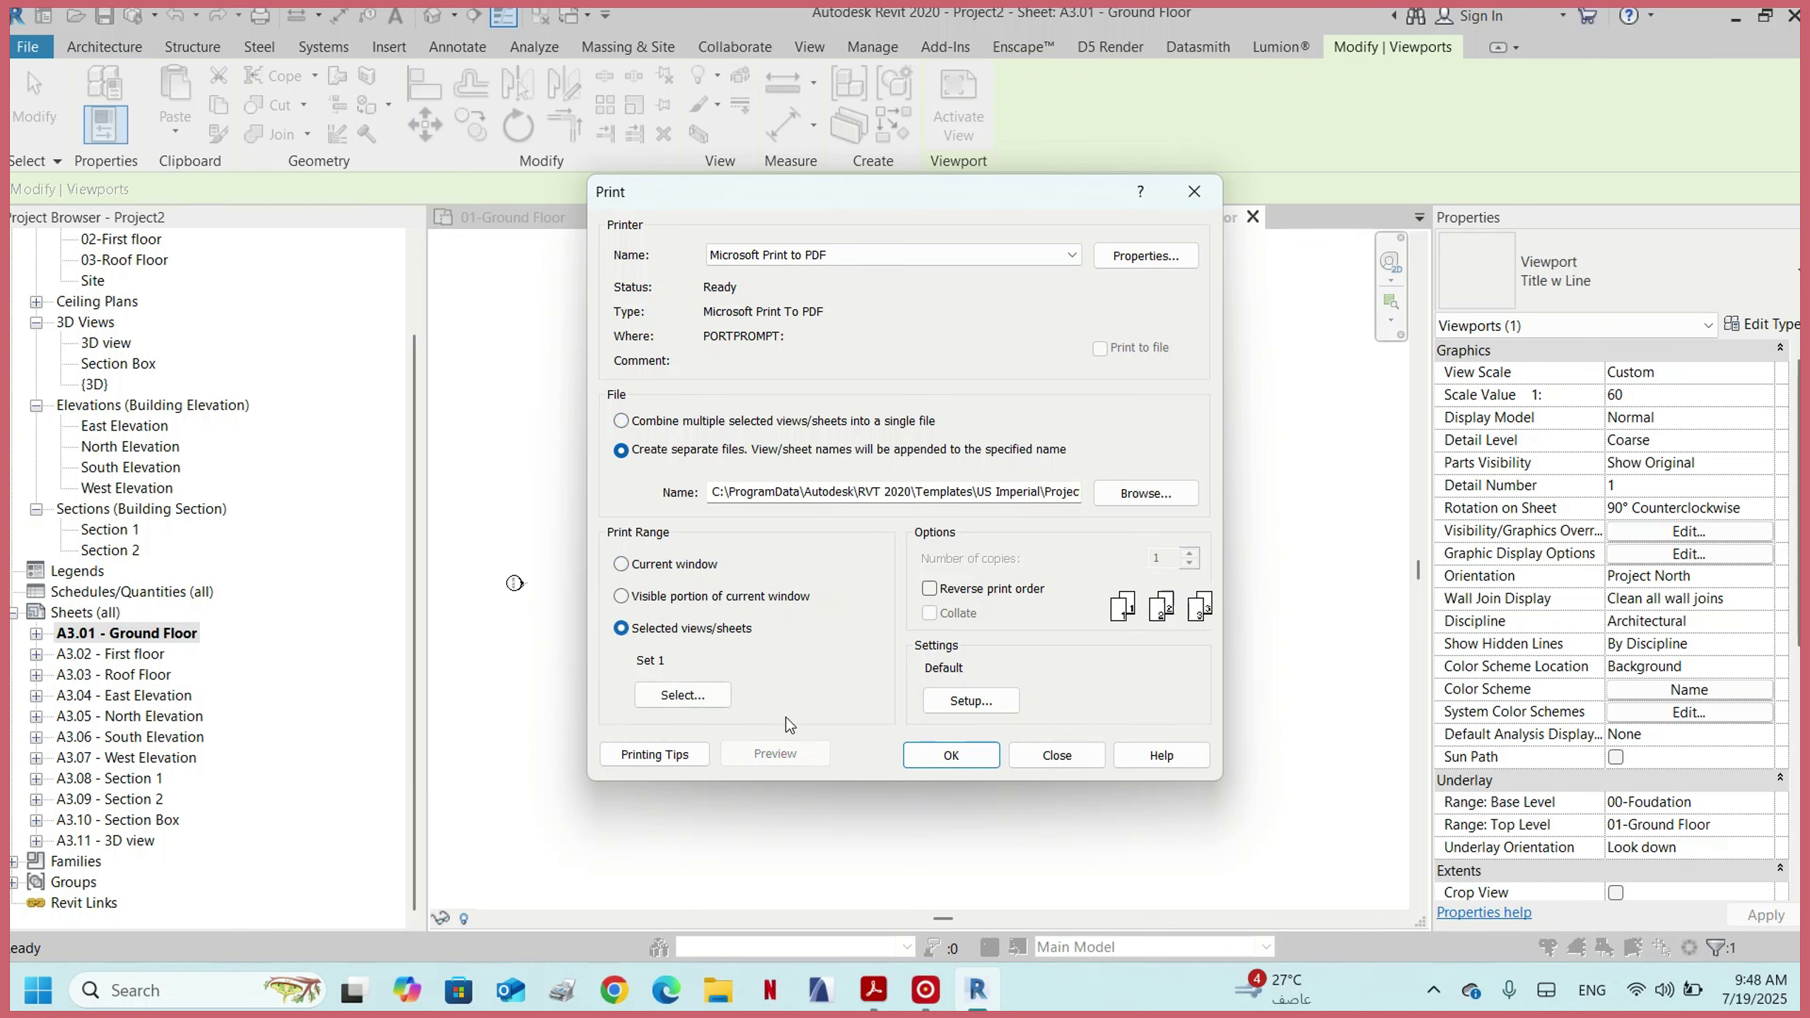
pyautogui.click(683, 695)
pyautogui.scroll(-2, 745, 478)
pyautogui.scroll(2, 727, 456)
pyautogui.click(706, 430)
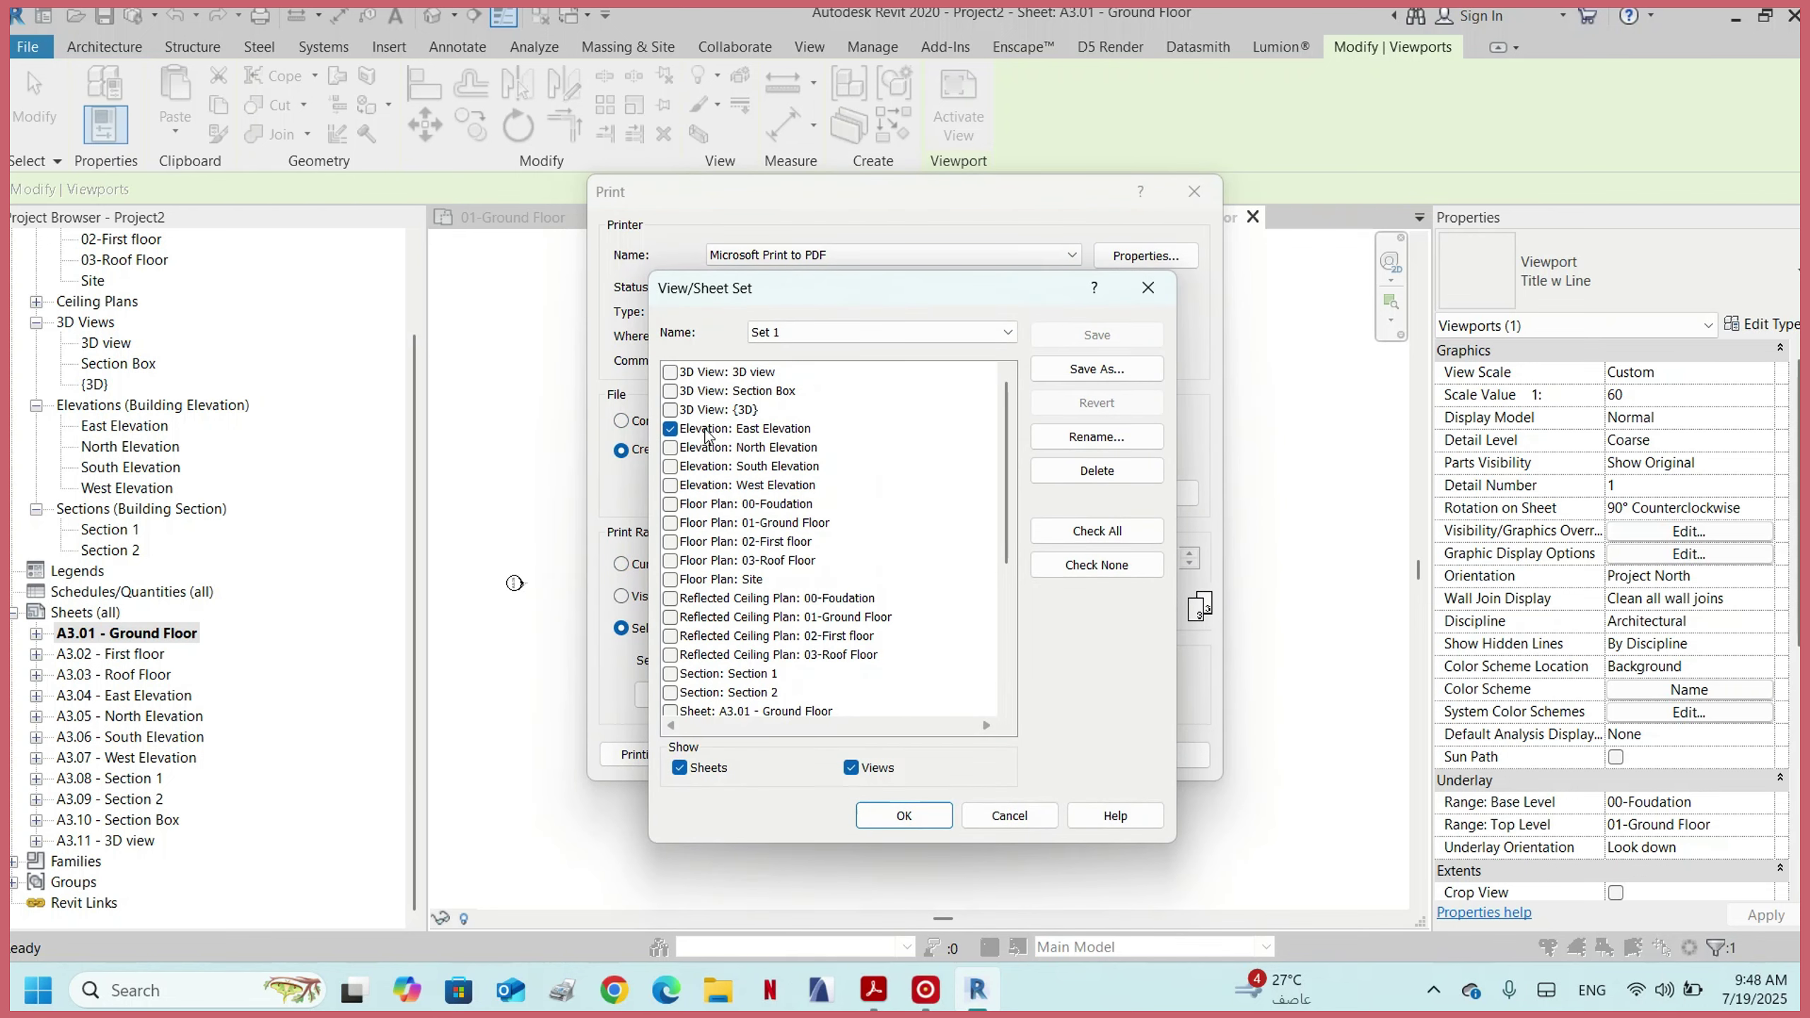
pyautogui.scroll(-5, 784, 541)
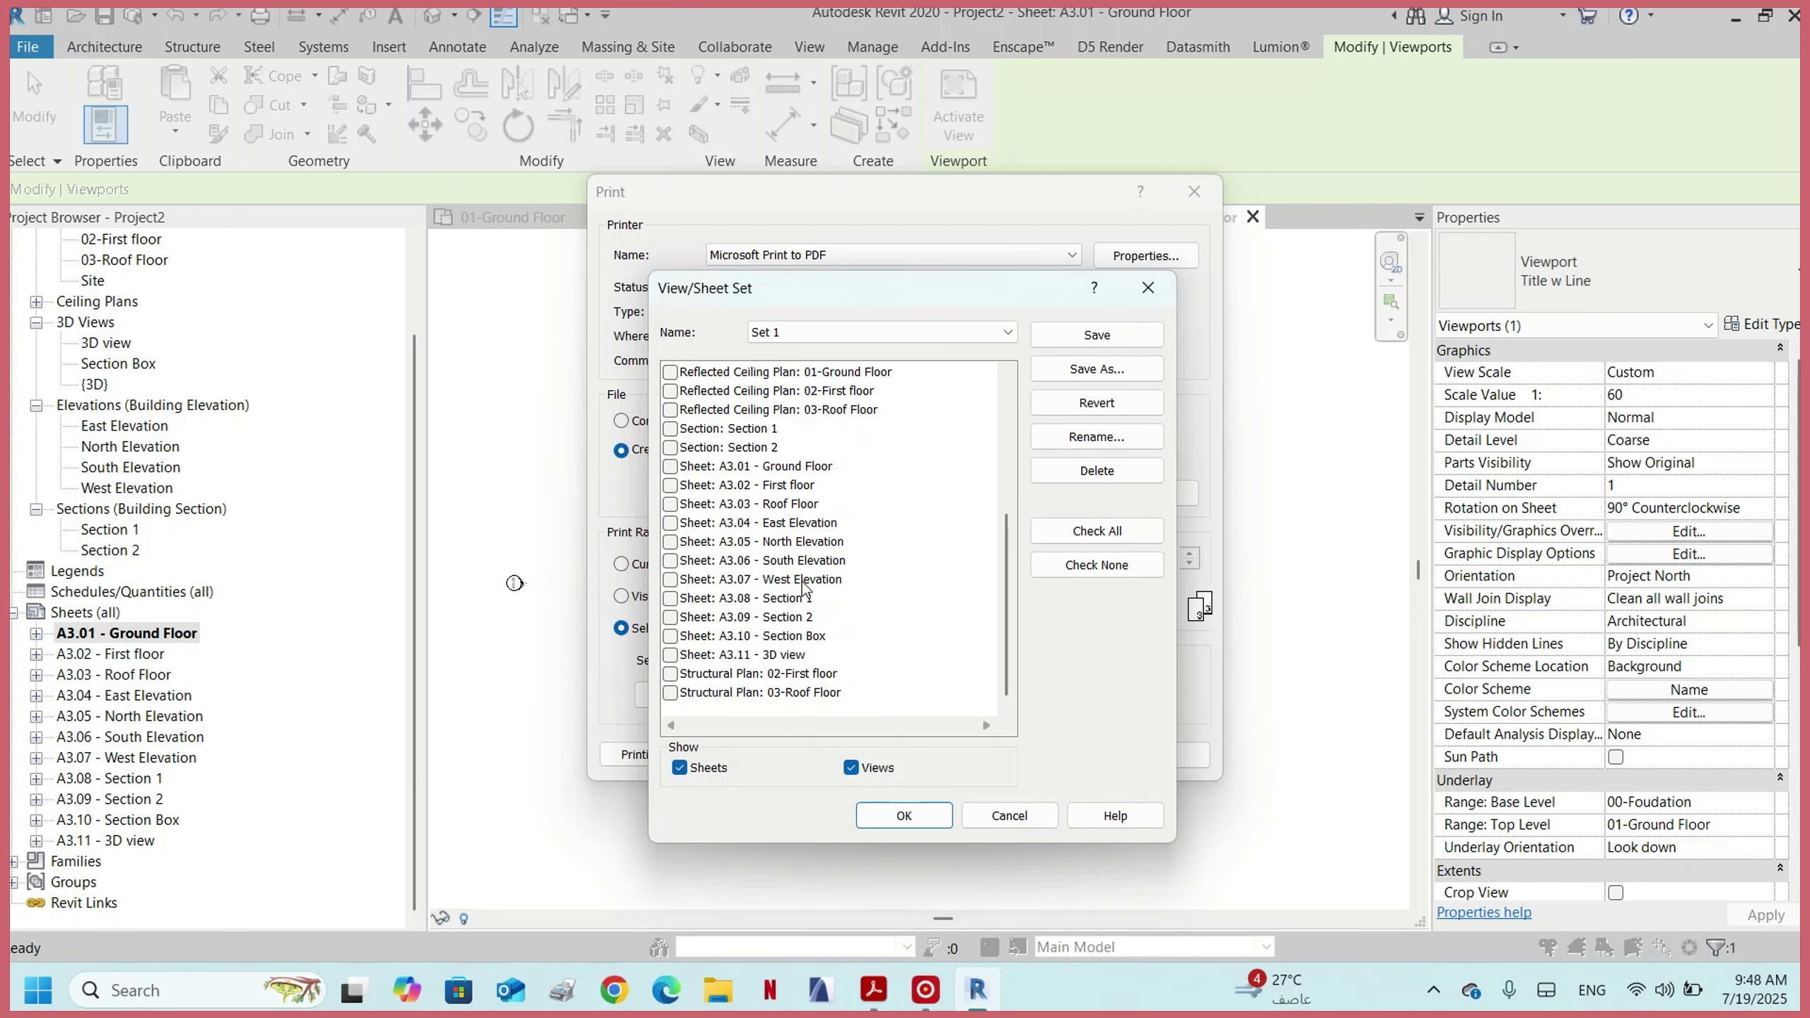
pyautogui.click(670, 467)
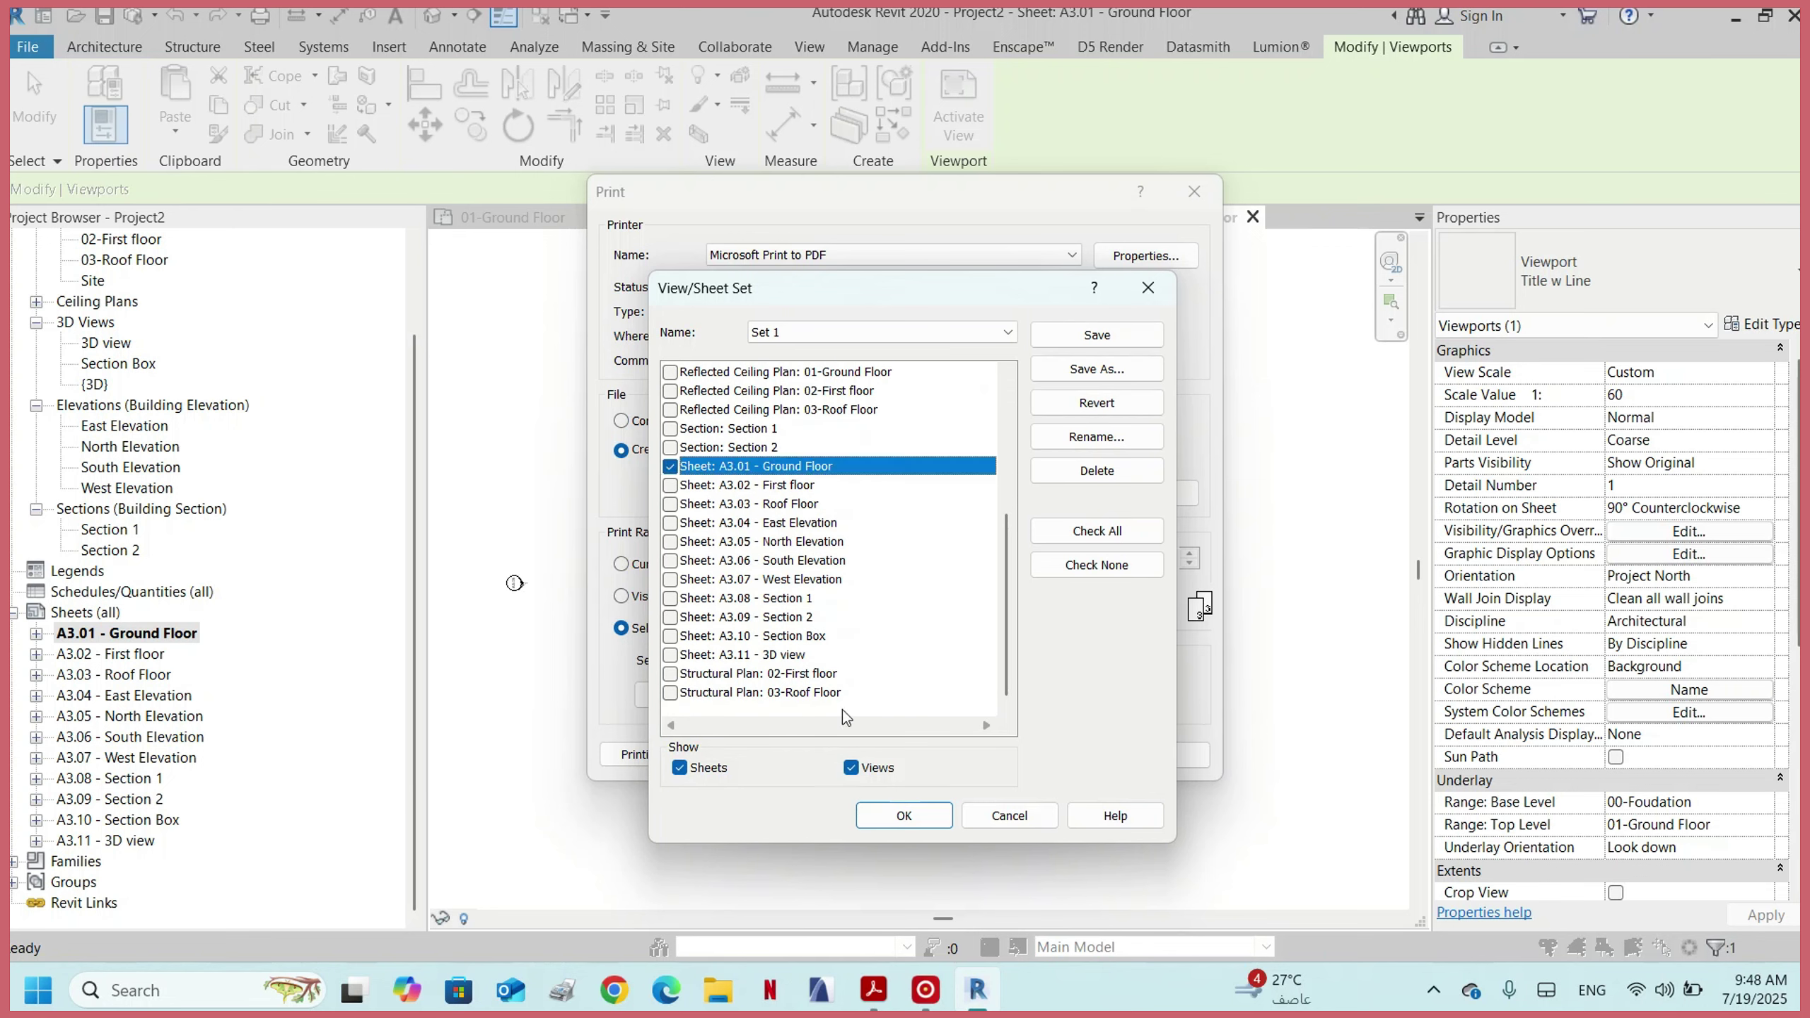
pyautogui.click(901, 814)
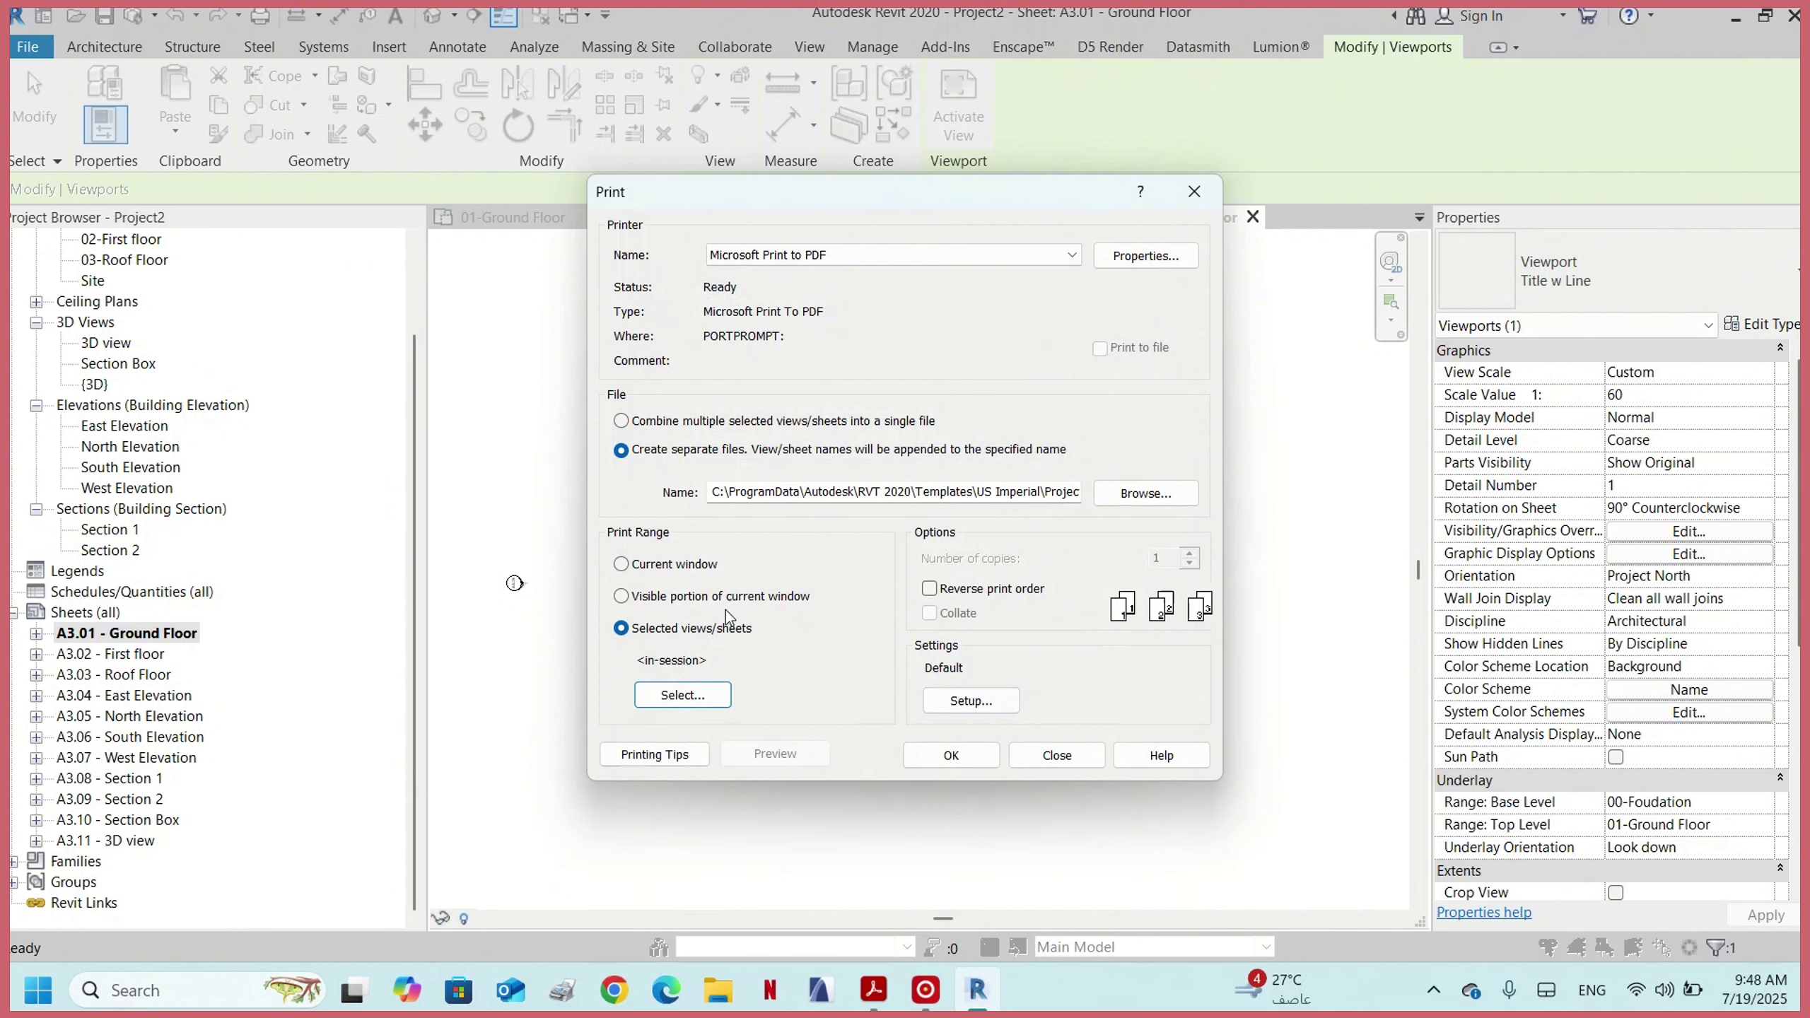
# - Print the selected sheet to a PDF named "Architectural plan 20x10 sample" in the DECUMANTATION folder
pyautogui.click(962, 759)
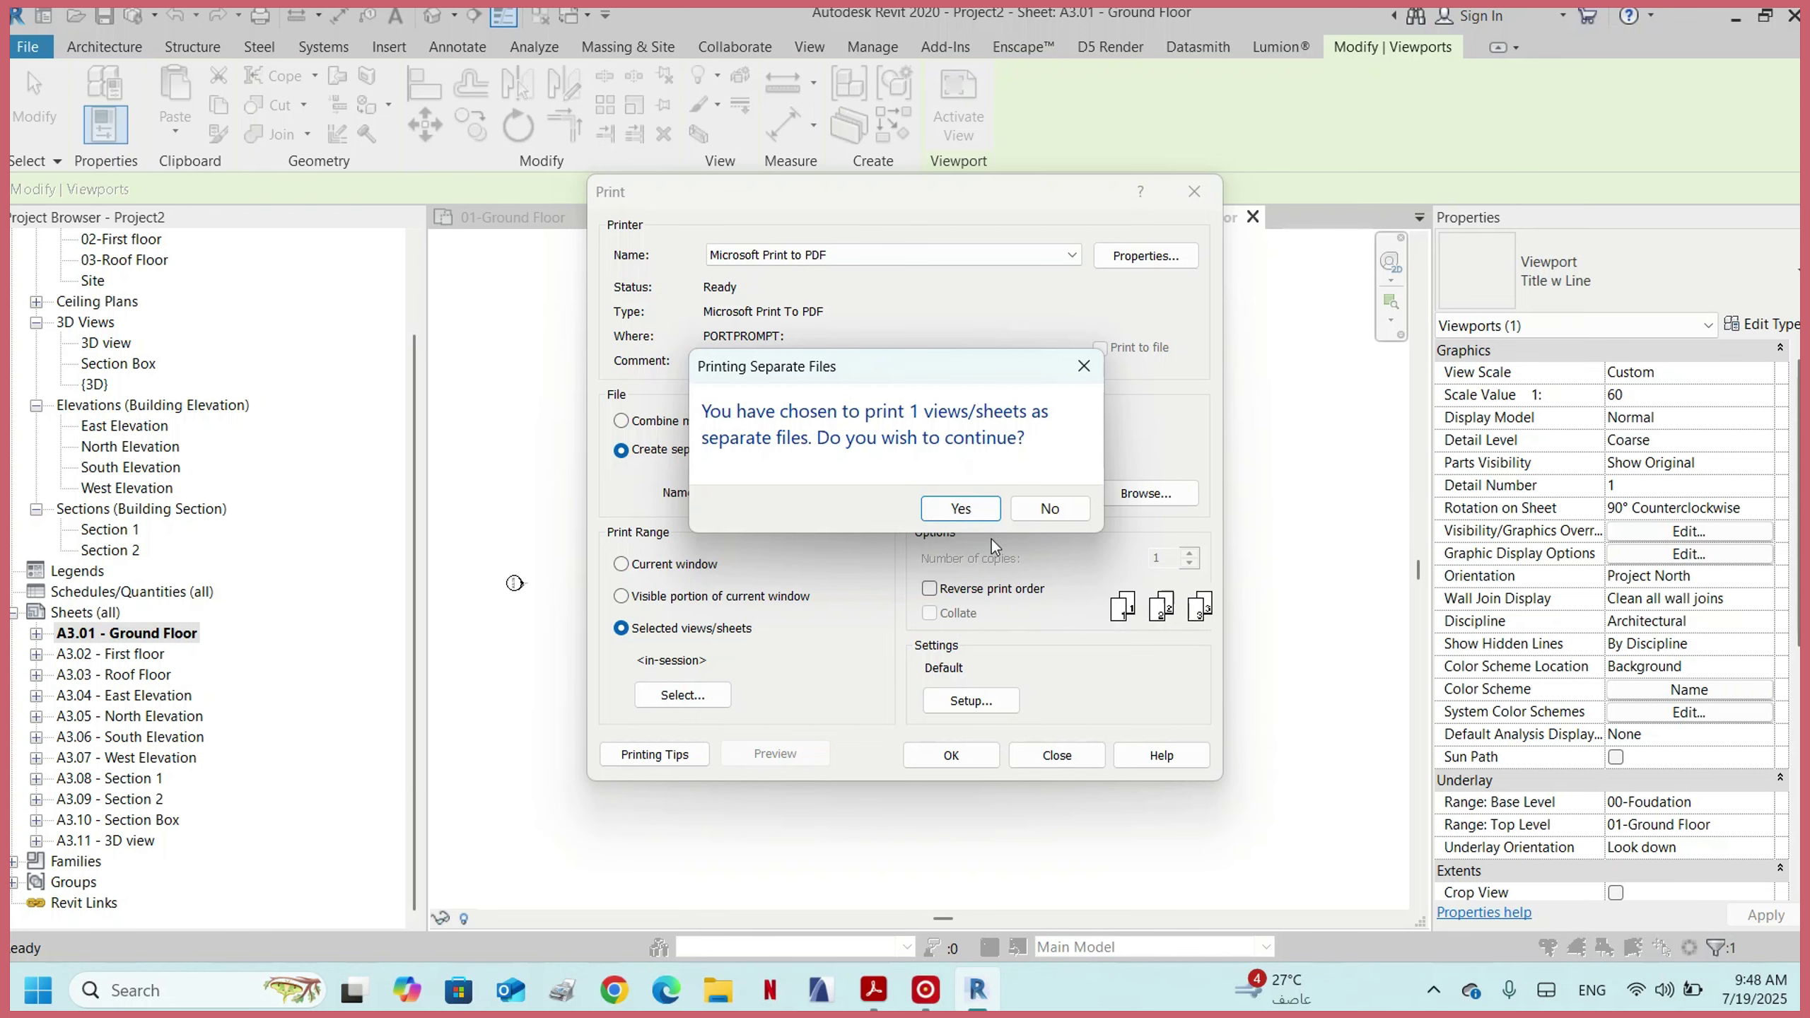
pyautogui.click(963, 507)
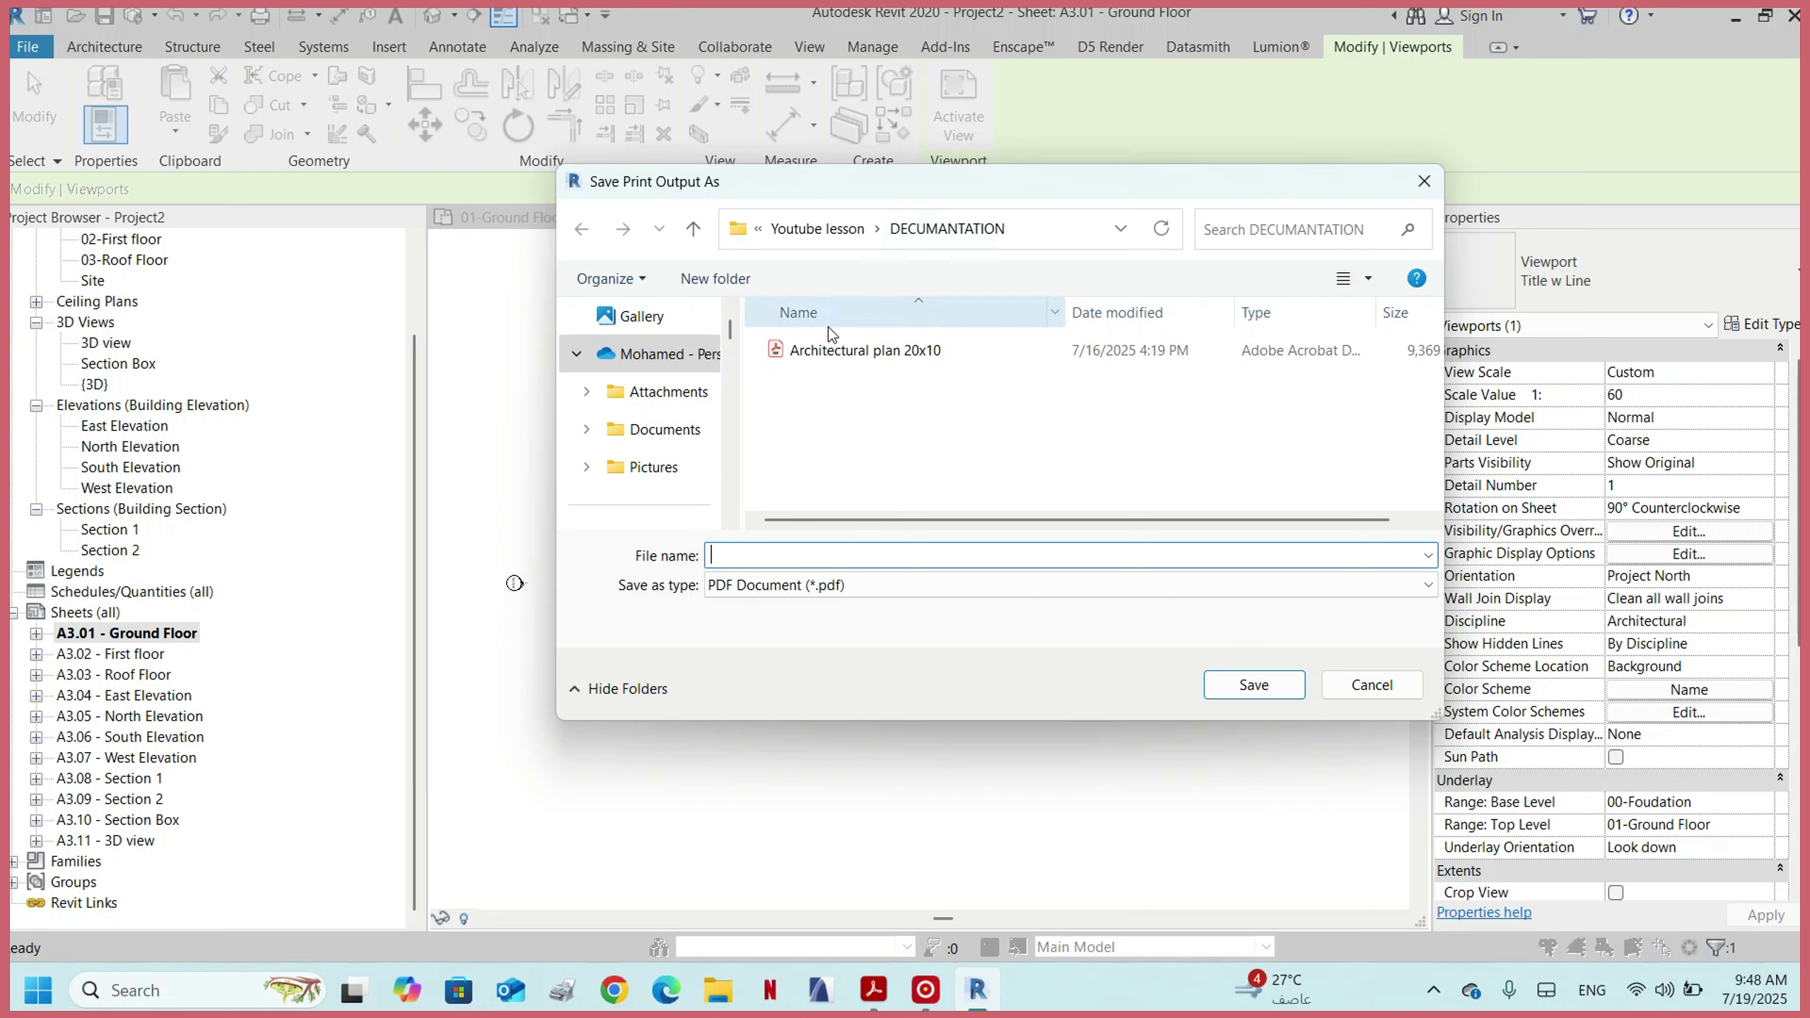
pyautogui.click(838, 347)
pyautogui.click(879, 561)
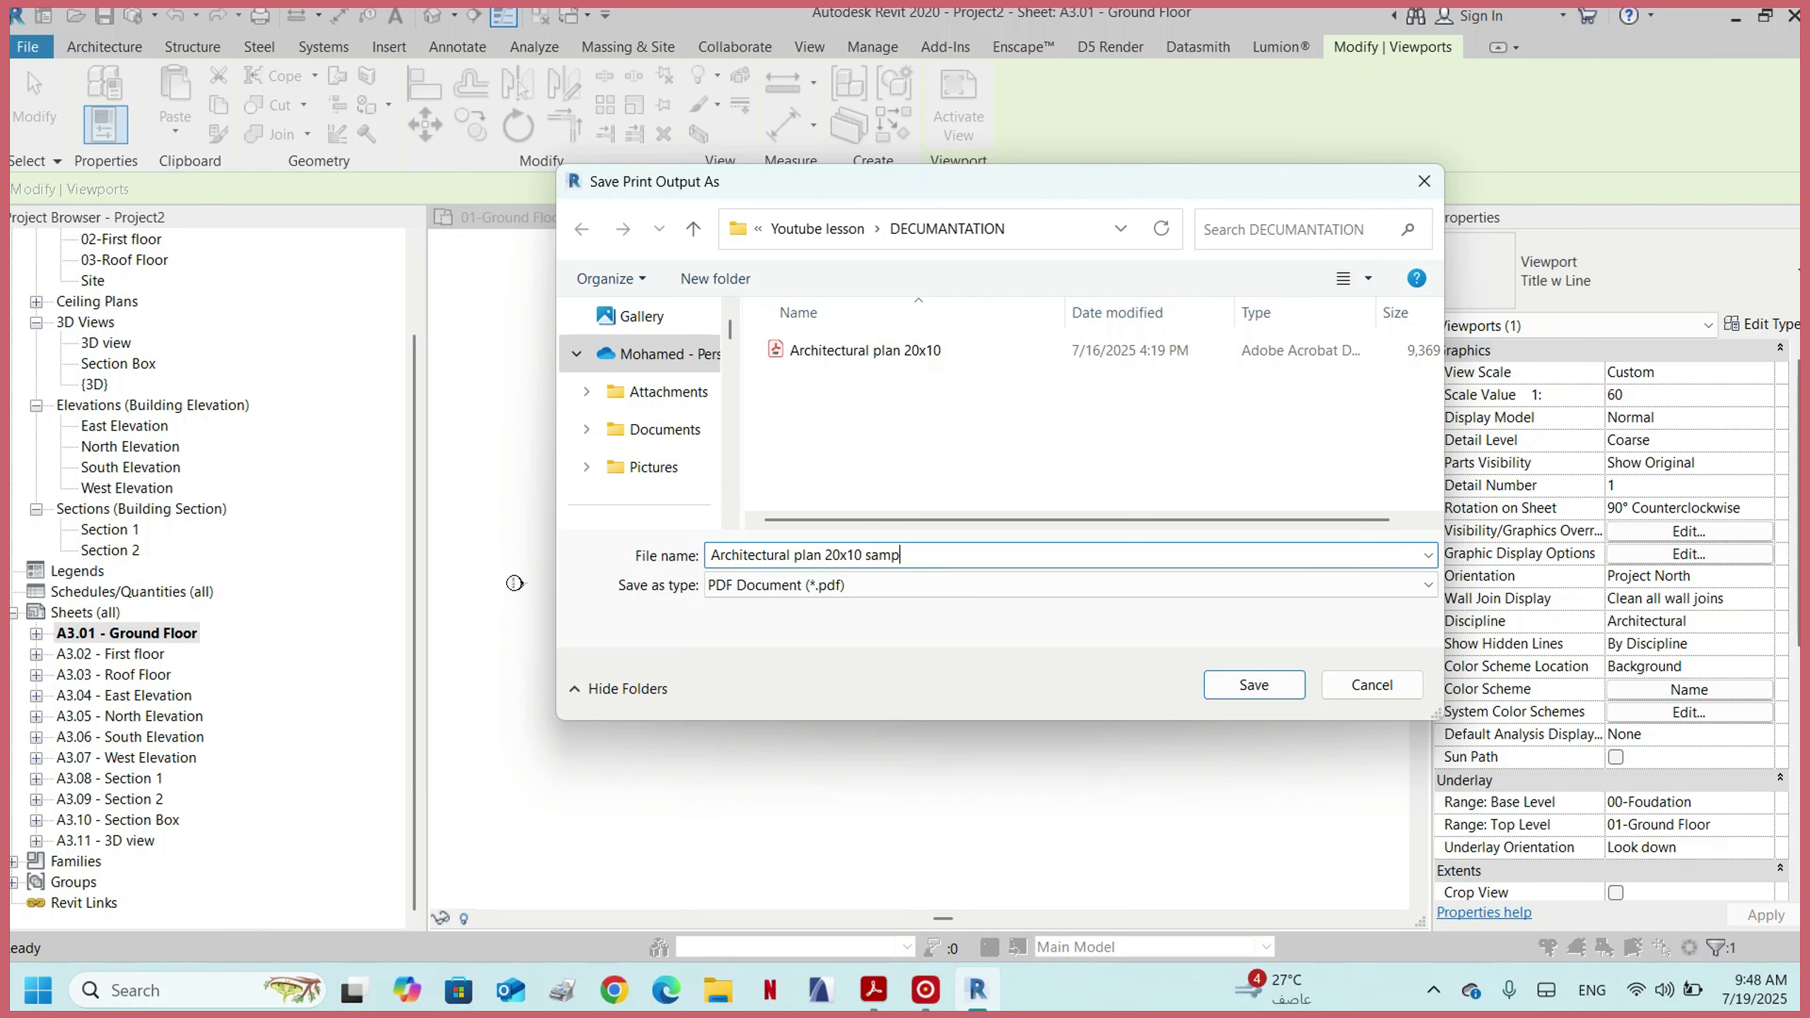
pyautogui.click(987, 399)
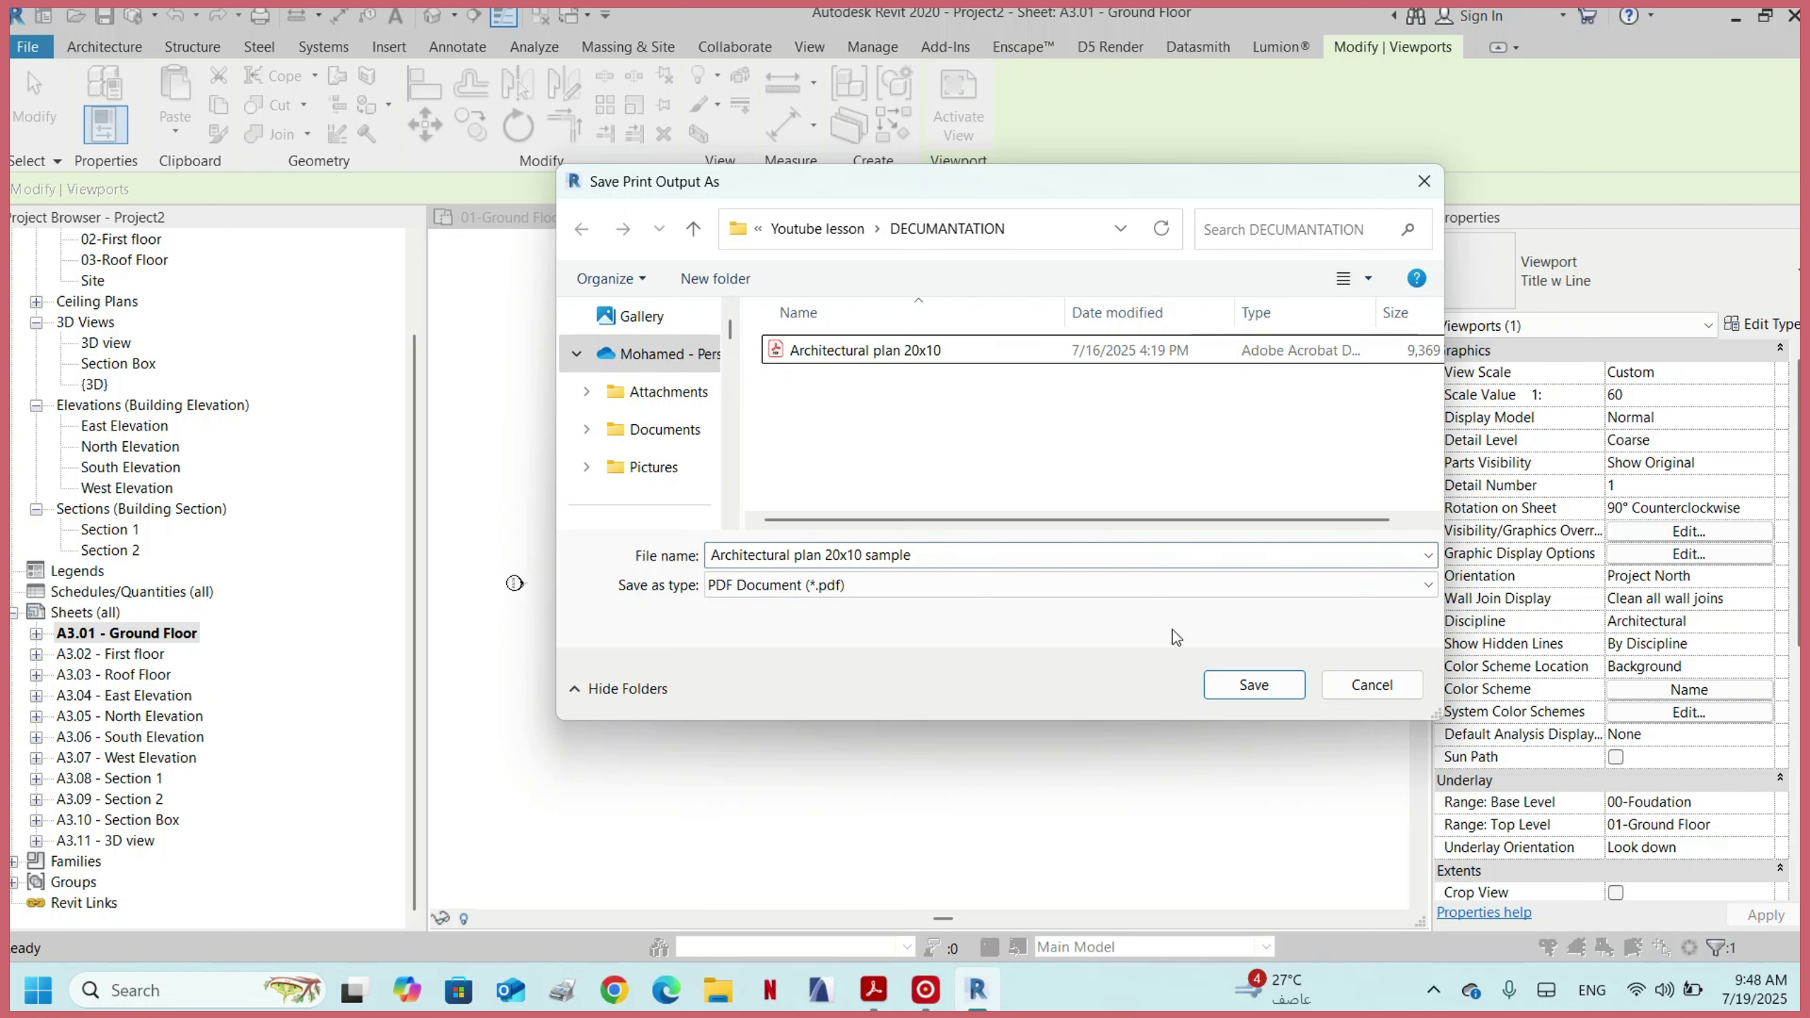
pyautogui.click(1252, 685)
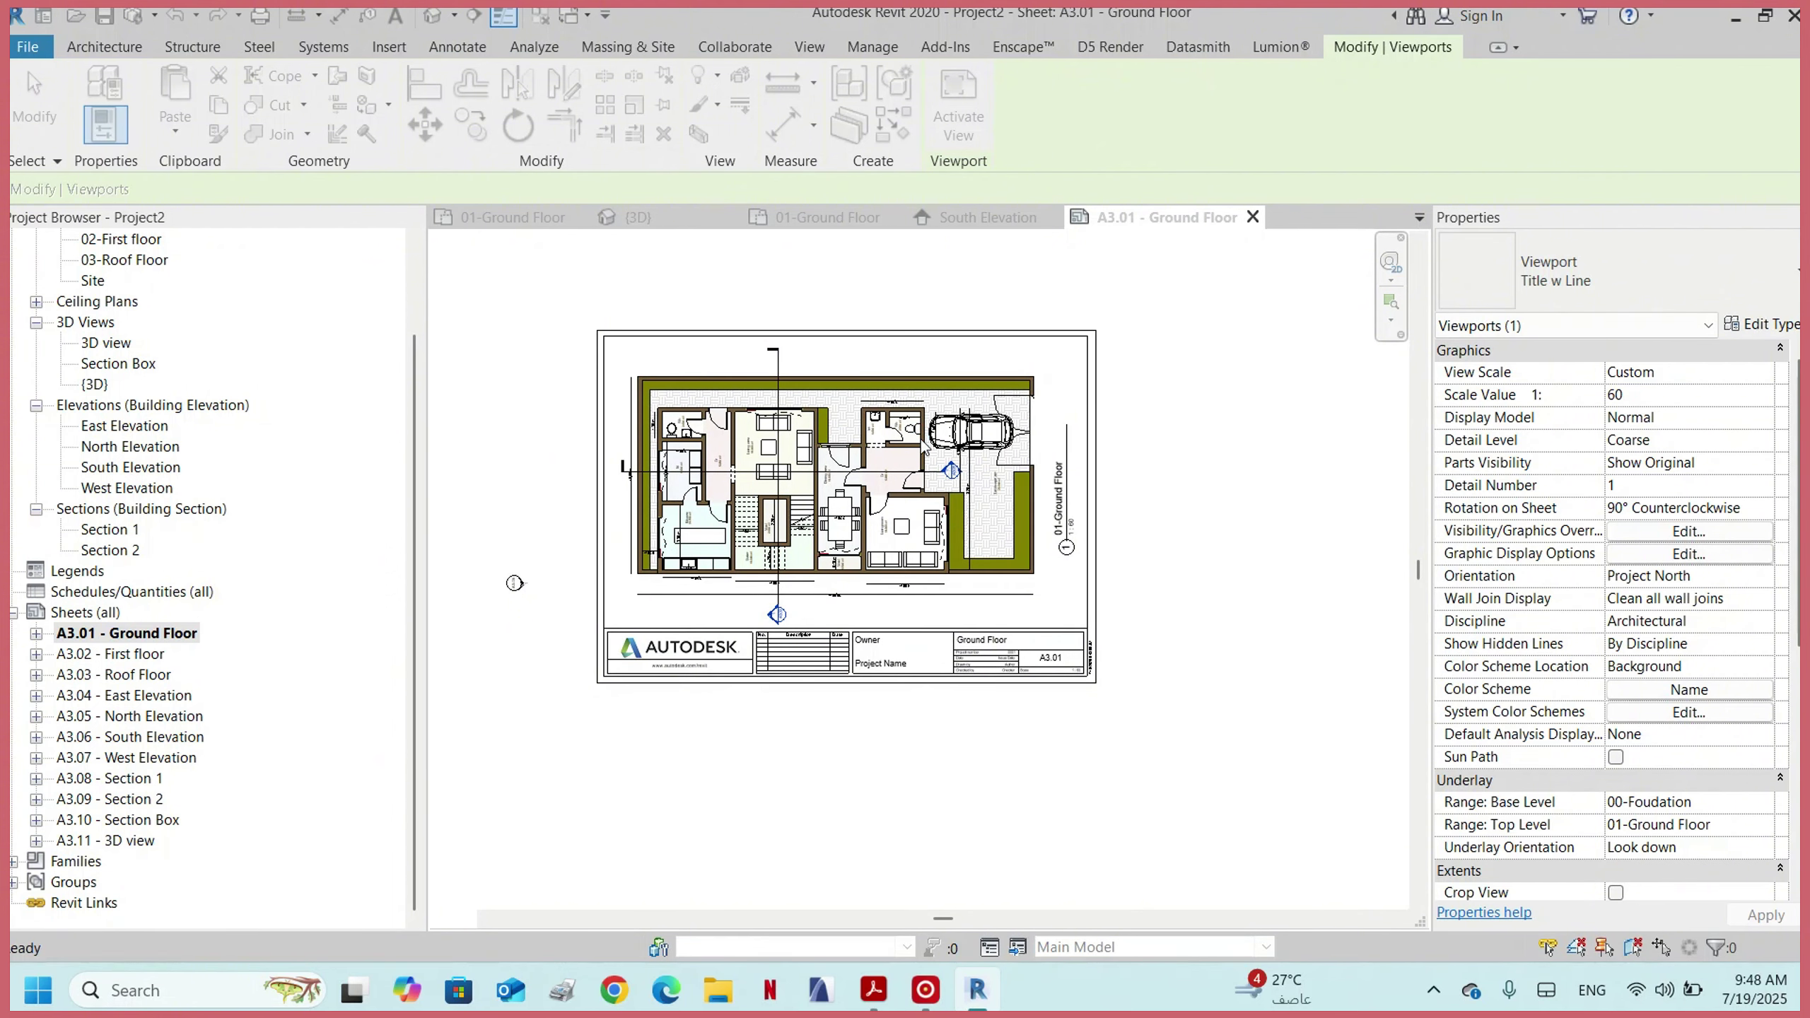
pyautogui.press('Escape')
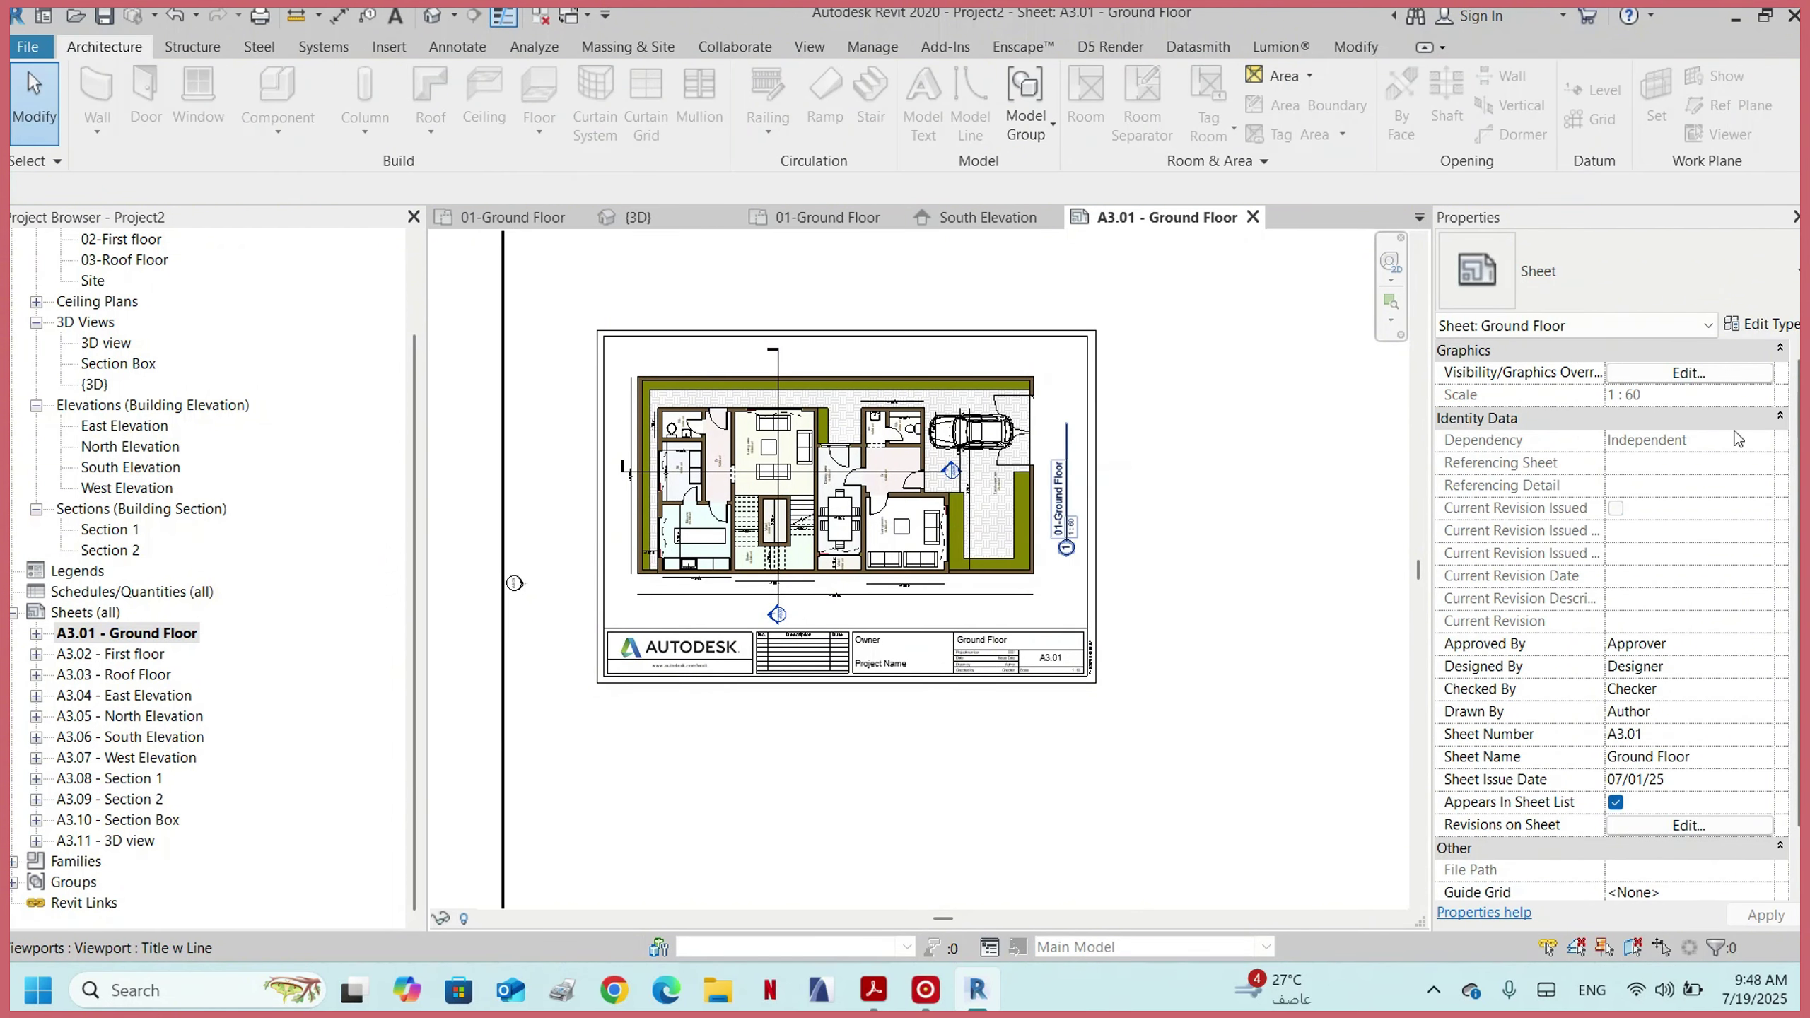
pyautogui.scroll(1, 878, 474)
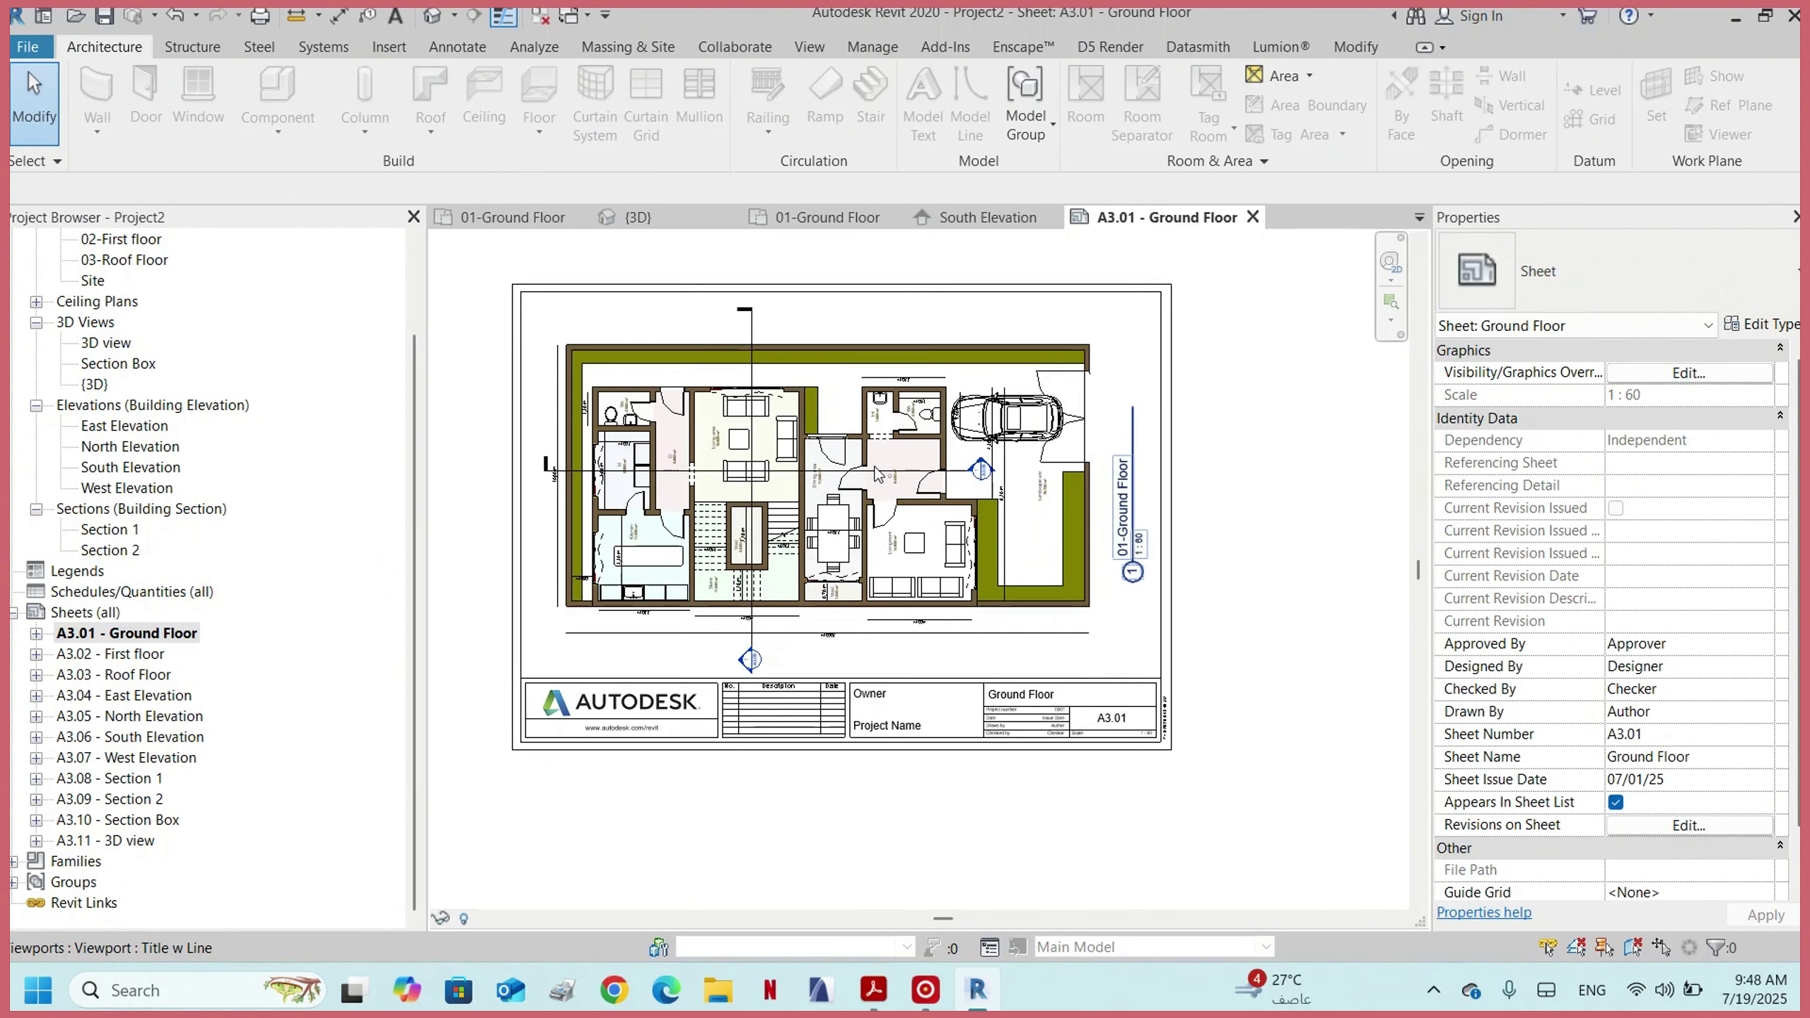
pyautogui.scroll(-1, 878, 475)
pyautogui.scroll(1, 776, 594)
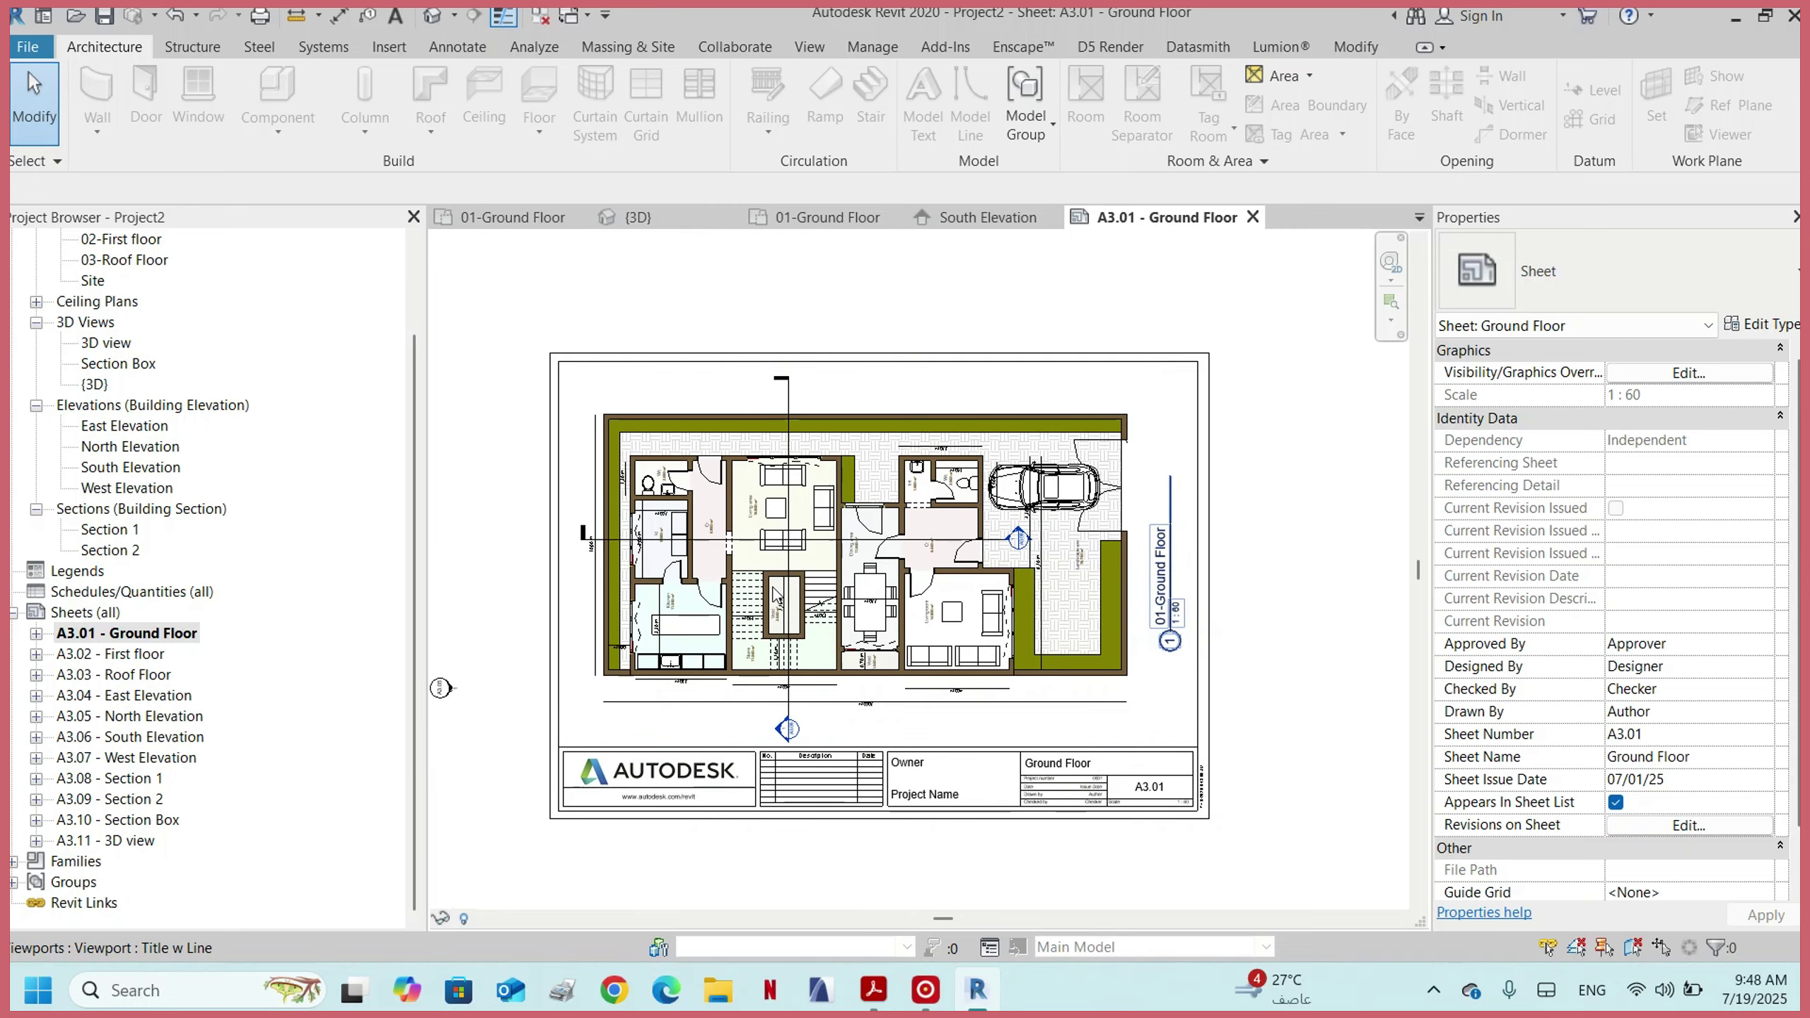
pyautogui.scroll(3, 895, 490)
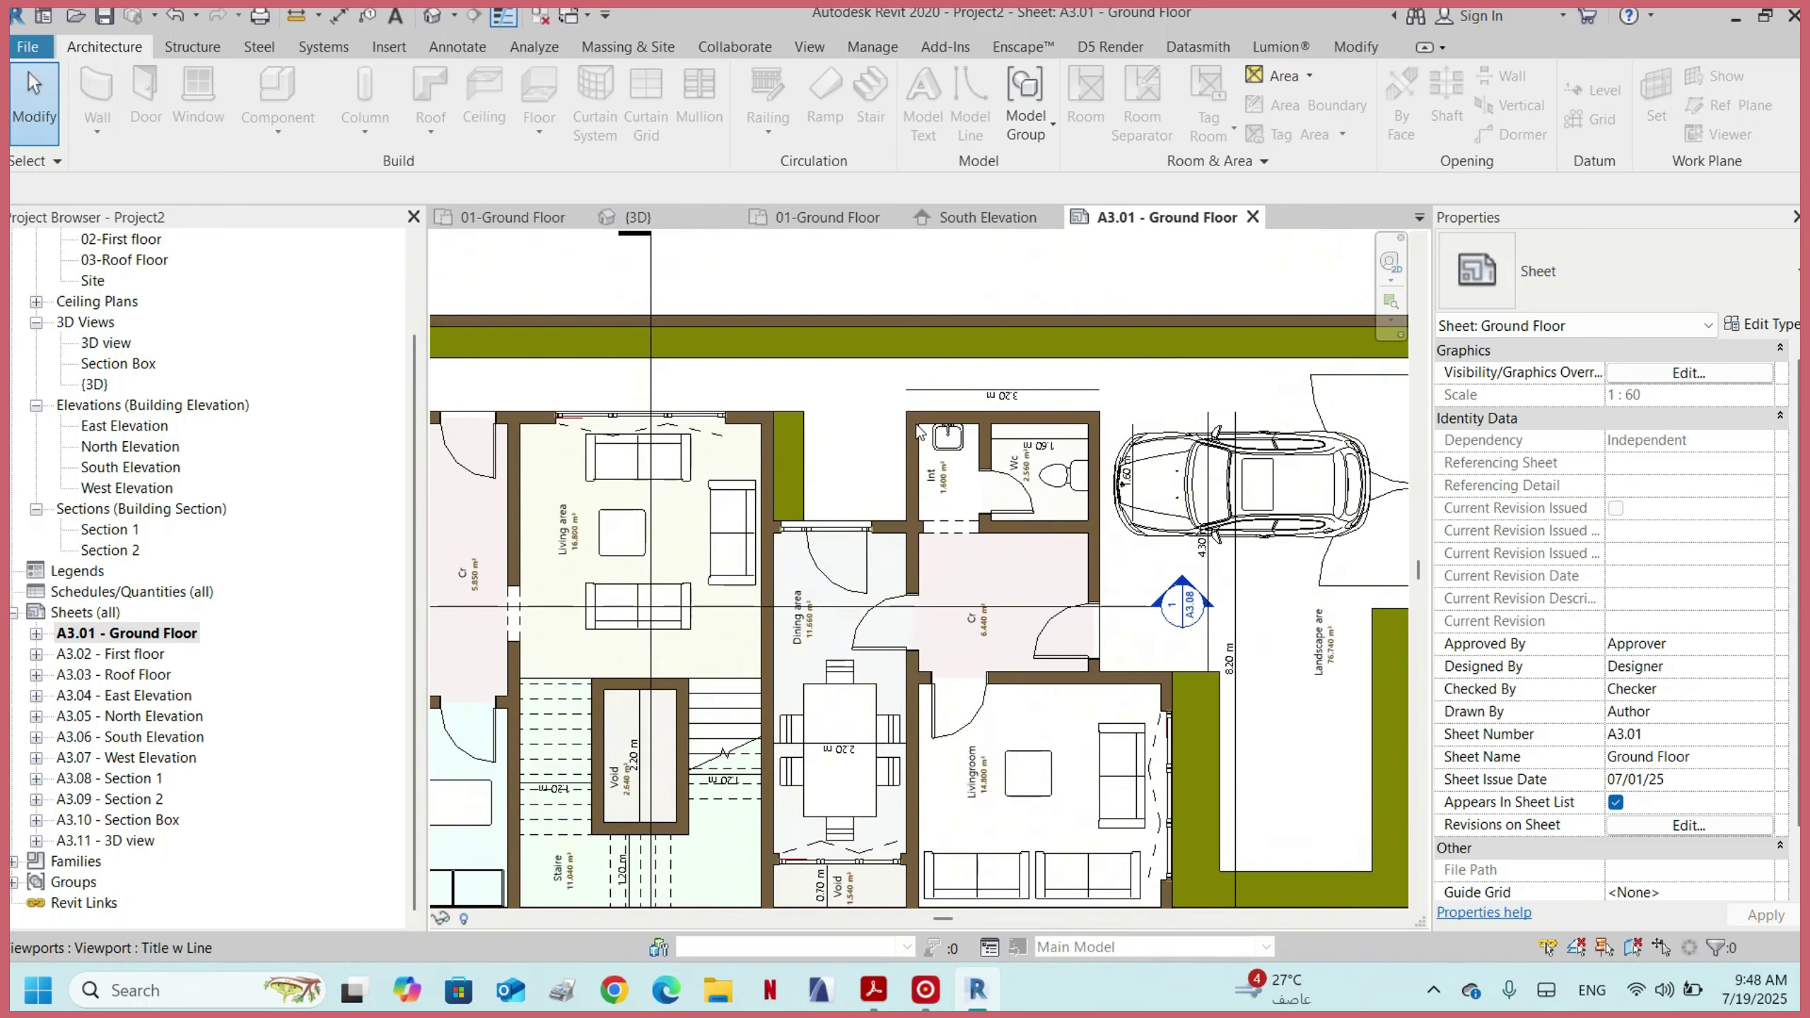
# - Open the "Architectural plan 20x10 sample" PDF in Acrobat from the desktop's Youtube lesson > DECUMANTATION folder to review it
pyautogui.click(1737, 17)
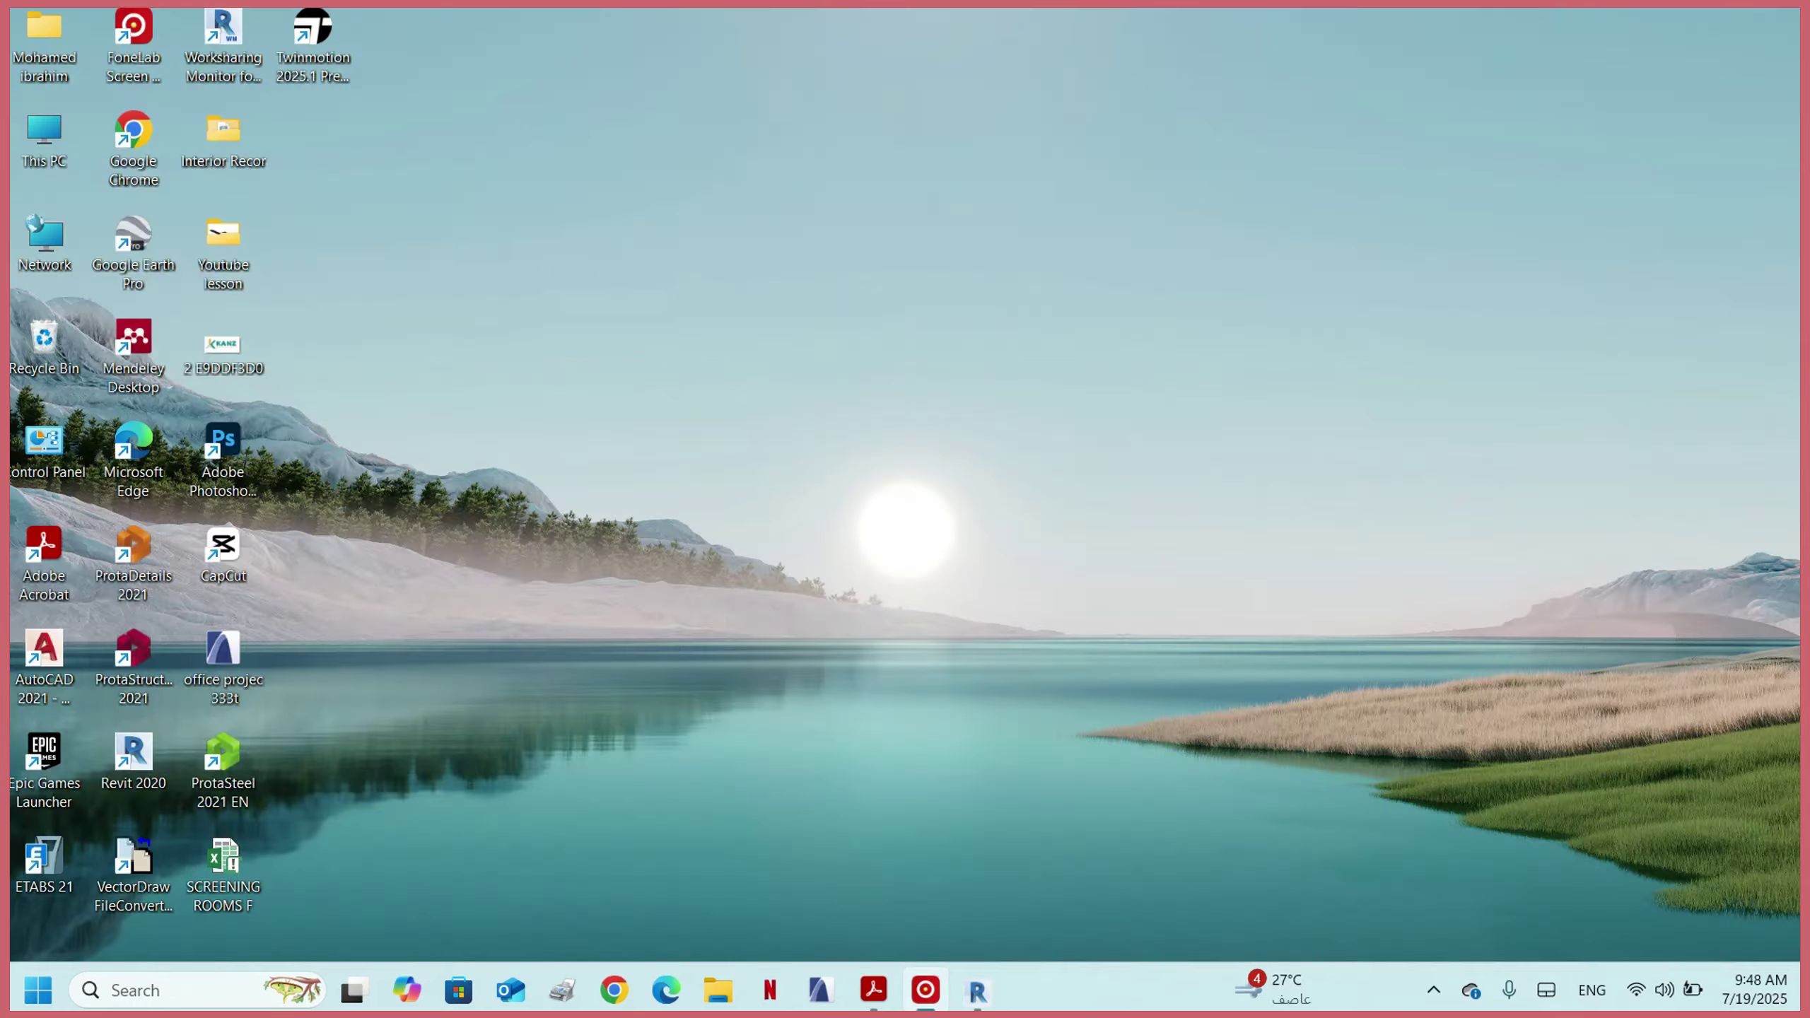
pyautogui.doubleClick(247, 239)
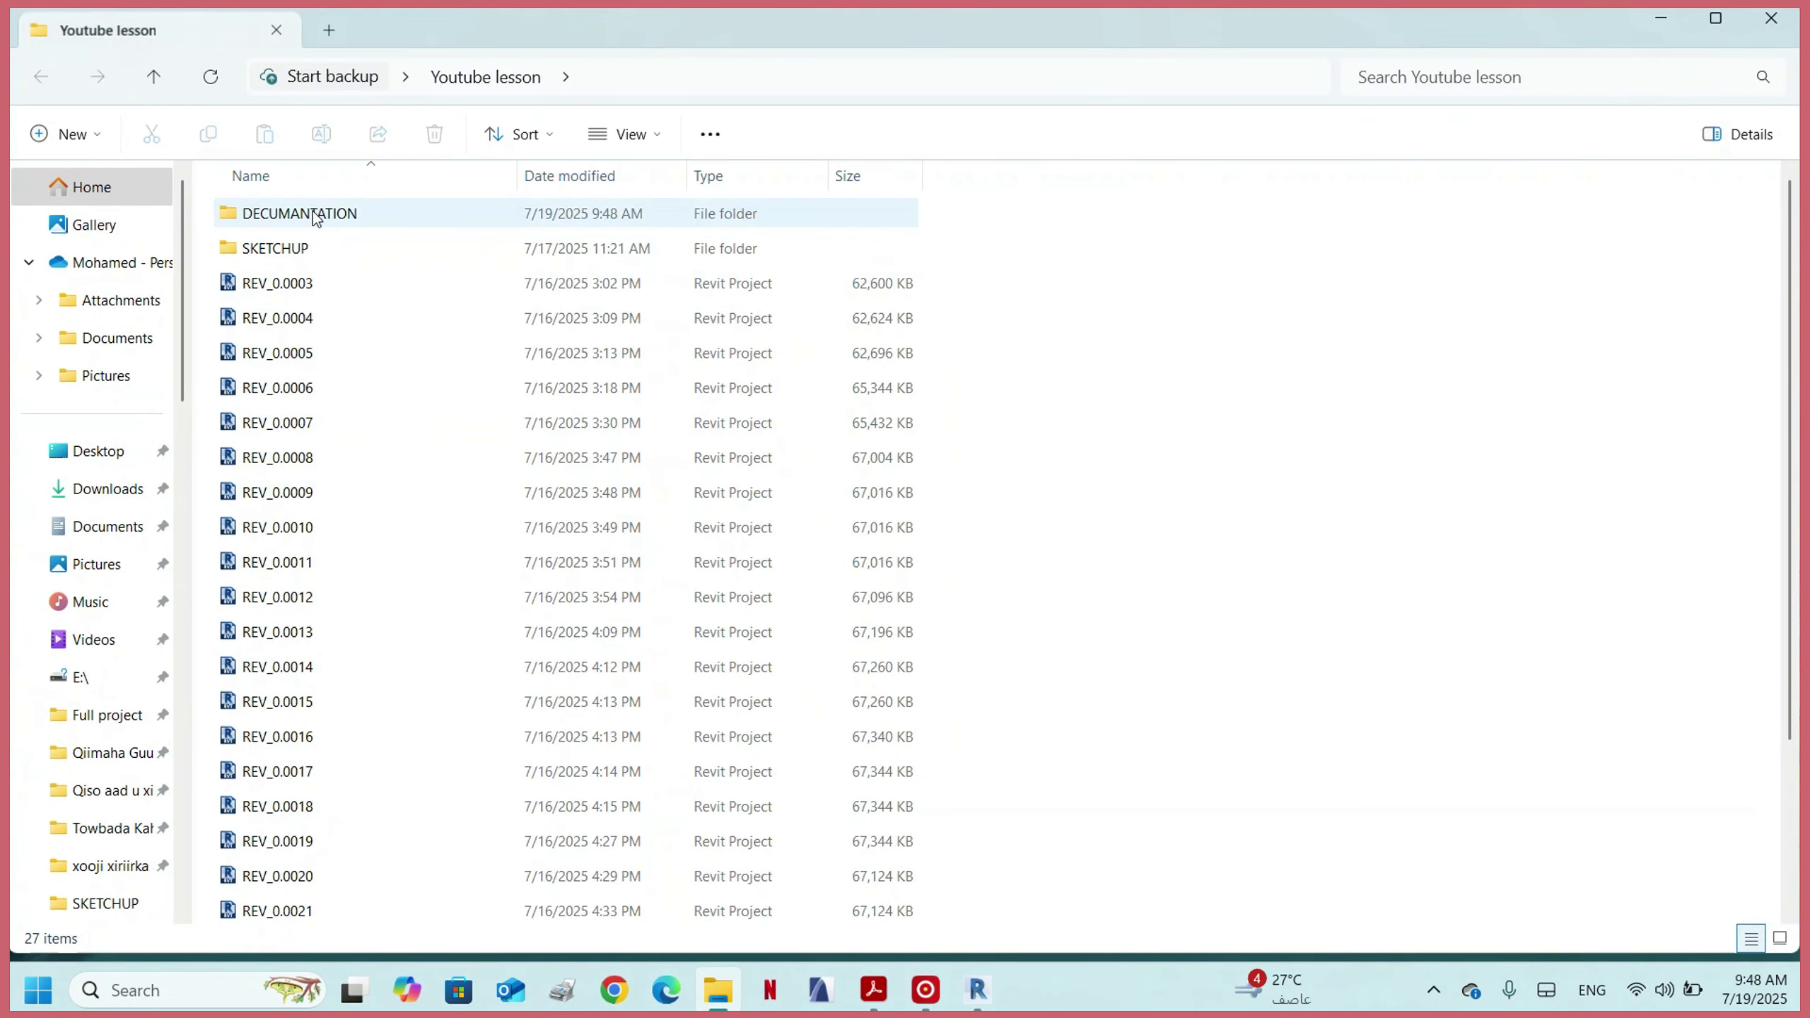
pyautogui.doubleClick(313, 216)
pyautogui.click(420, 214)
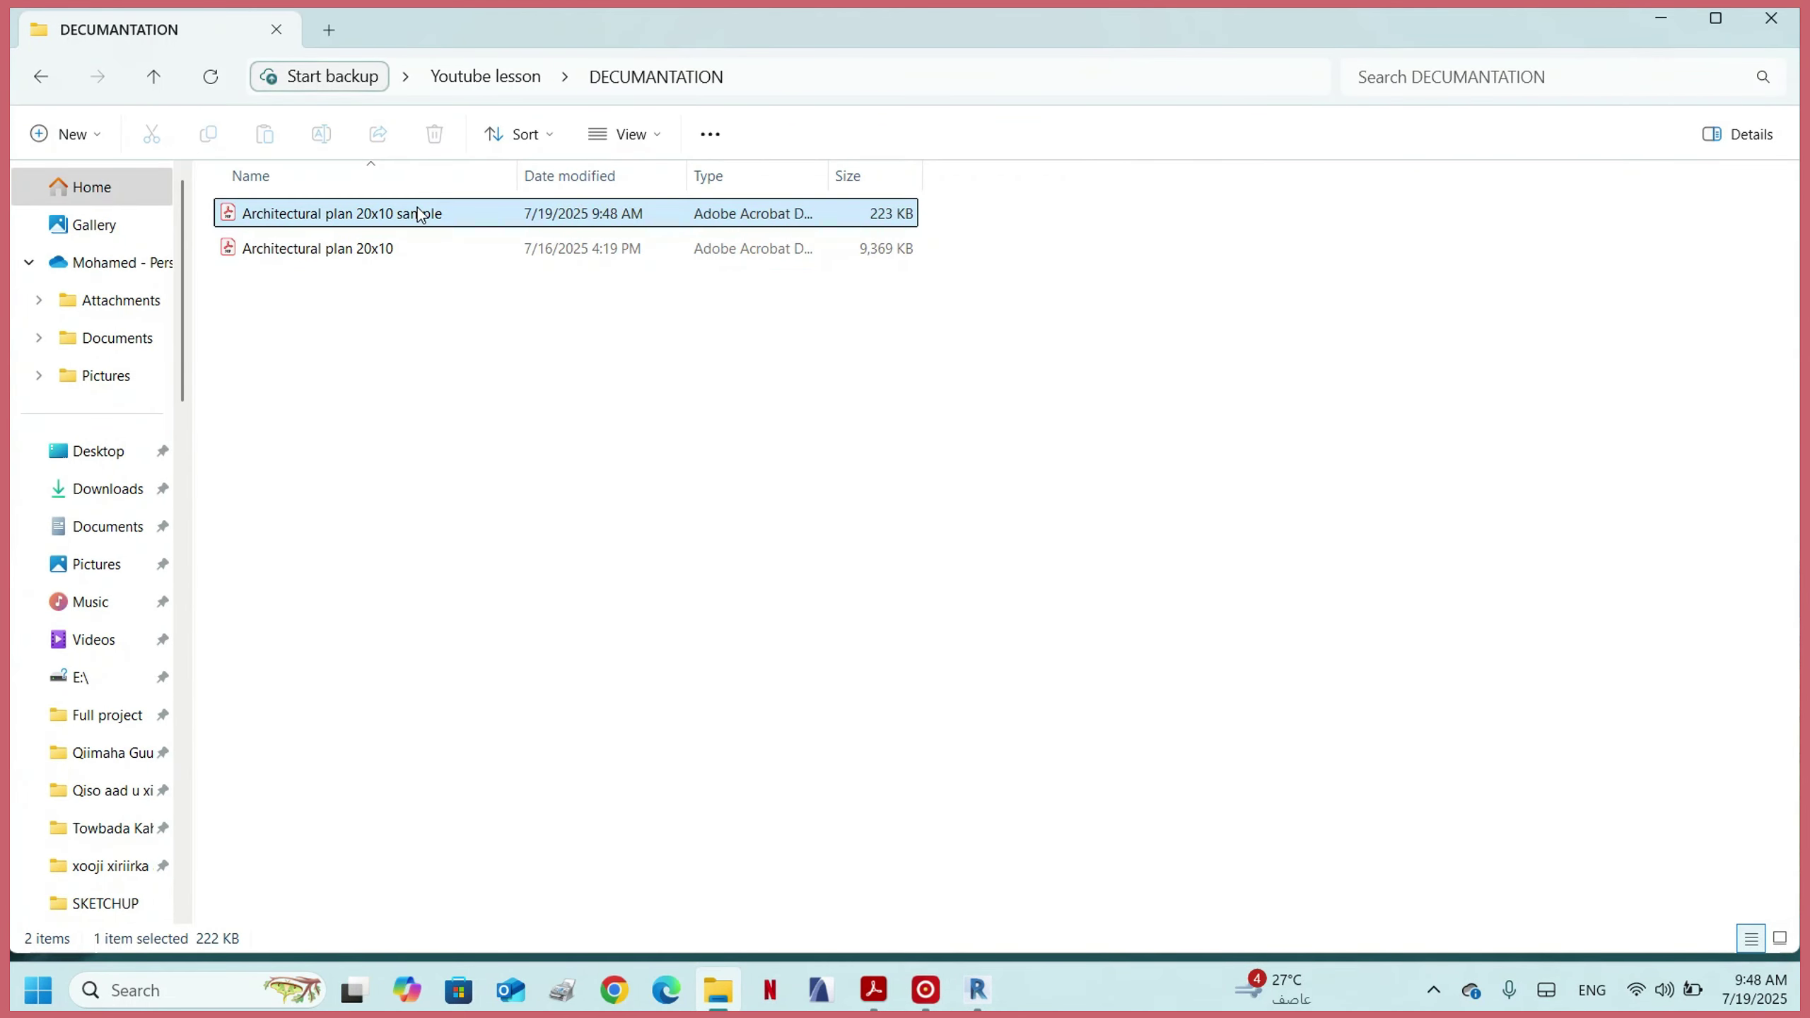
pyautogui.click(376, 247)
pyautogui.click(375, 227)
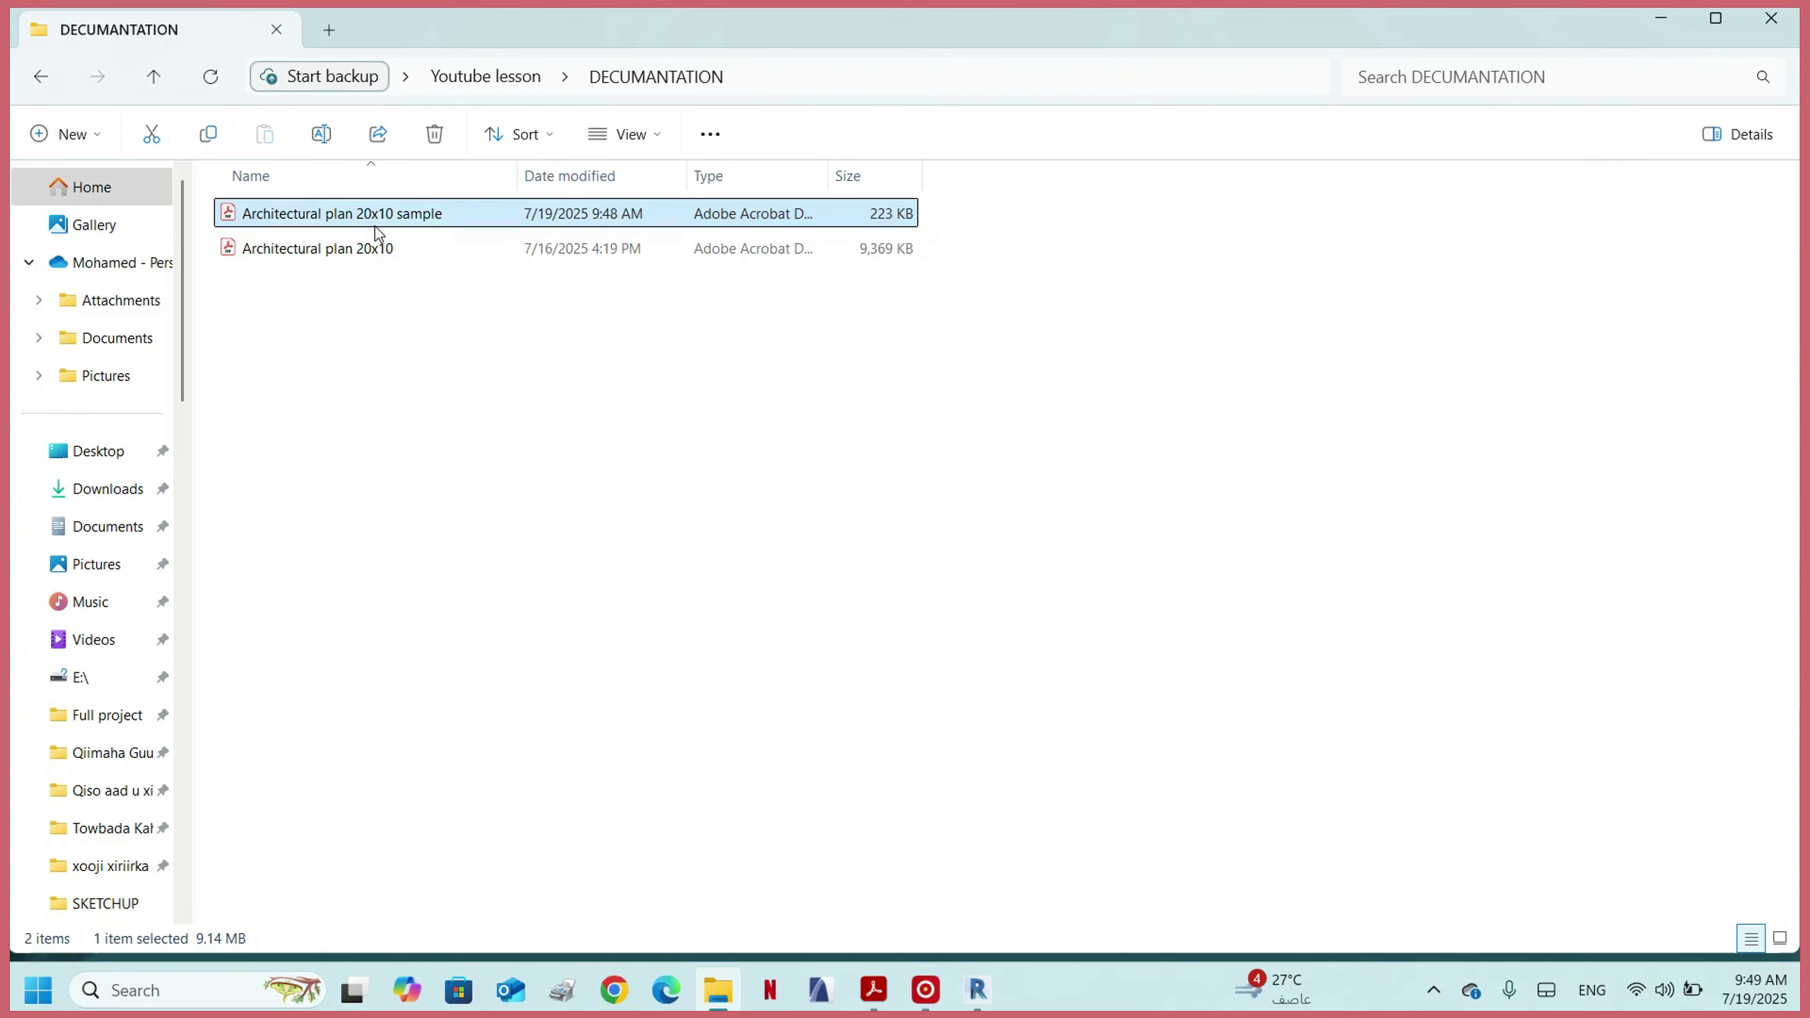
pyautogui.rightClick(375, 227)
pyautogui.click(438, 319)
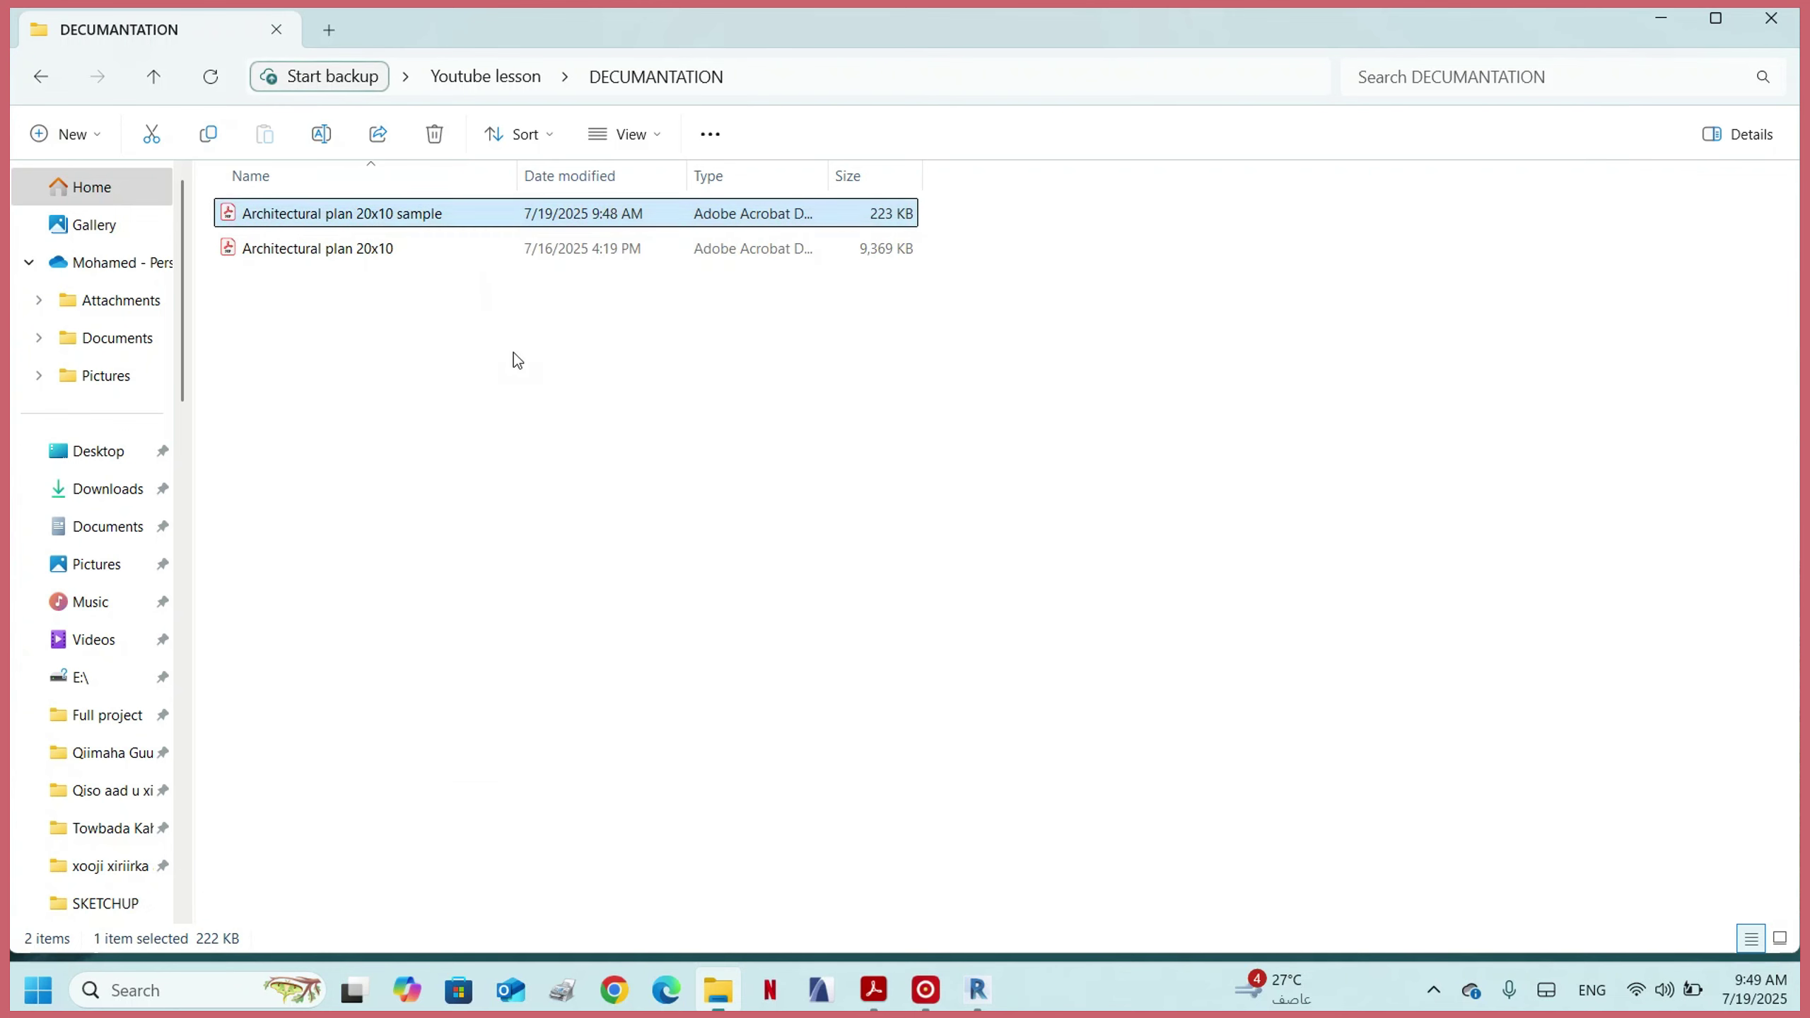
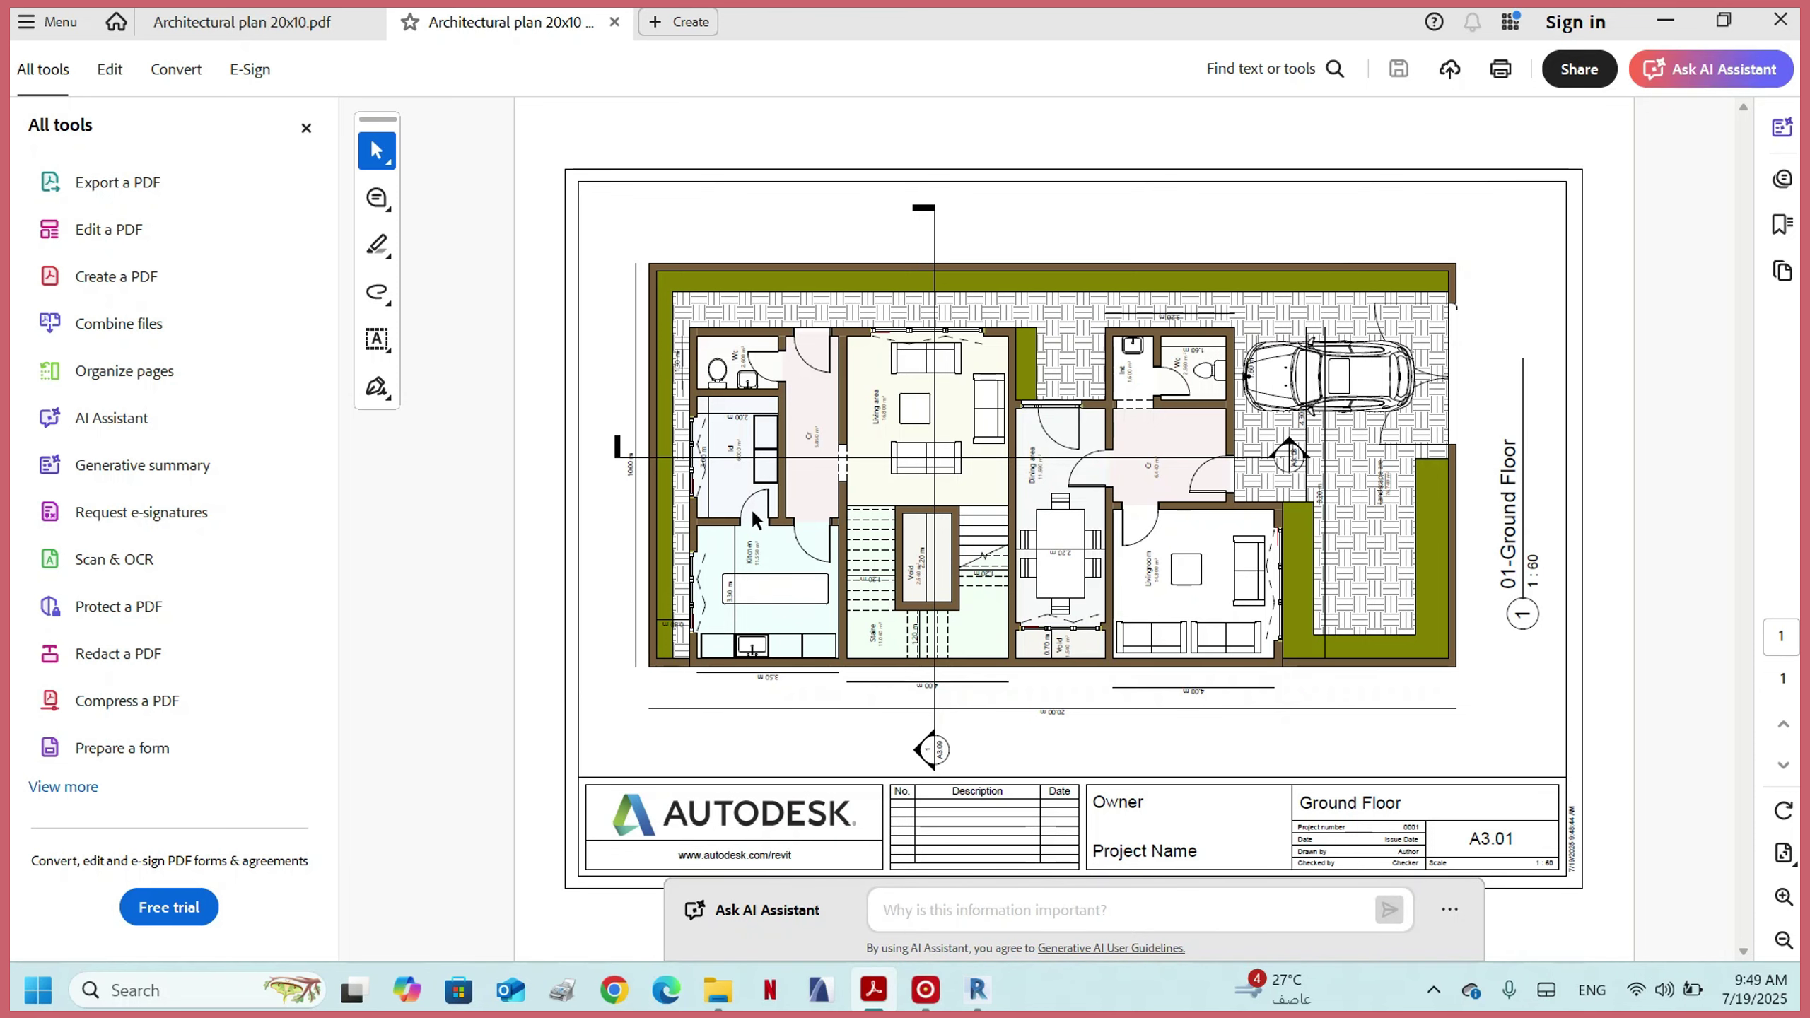
# - Close the PDFs open in Acrobat and reopen "Architectural plan 20x10 sample" from the DECUMANTATION folder
pyautogui.click(1781, 20)
pyautogui.click(901, 536)
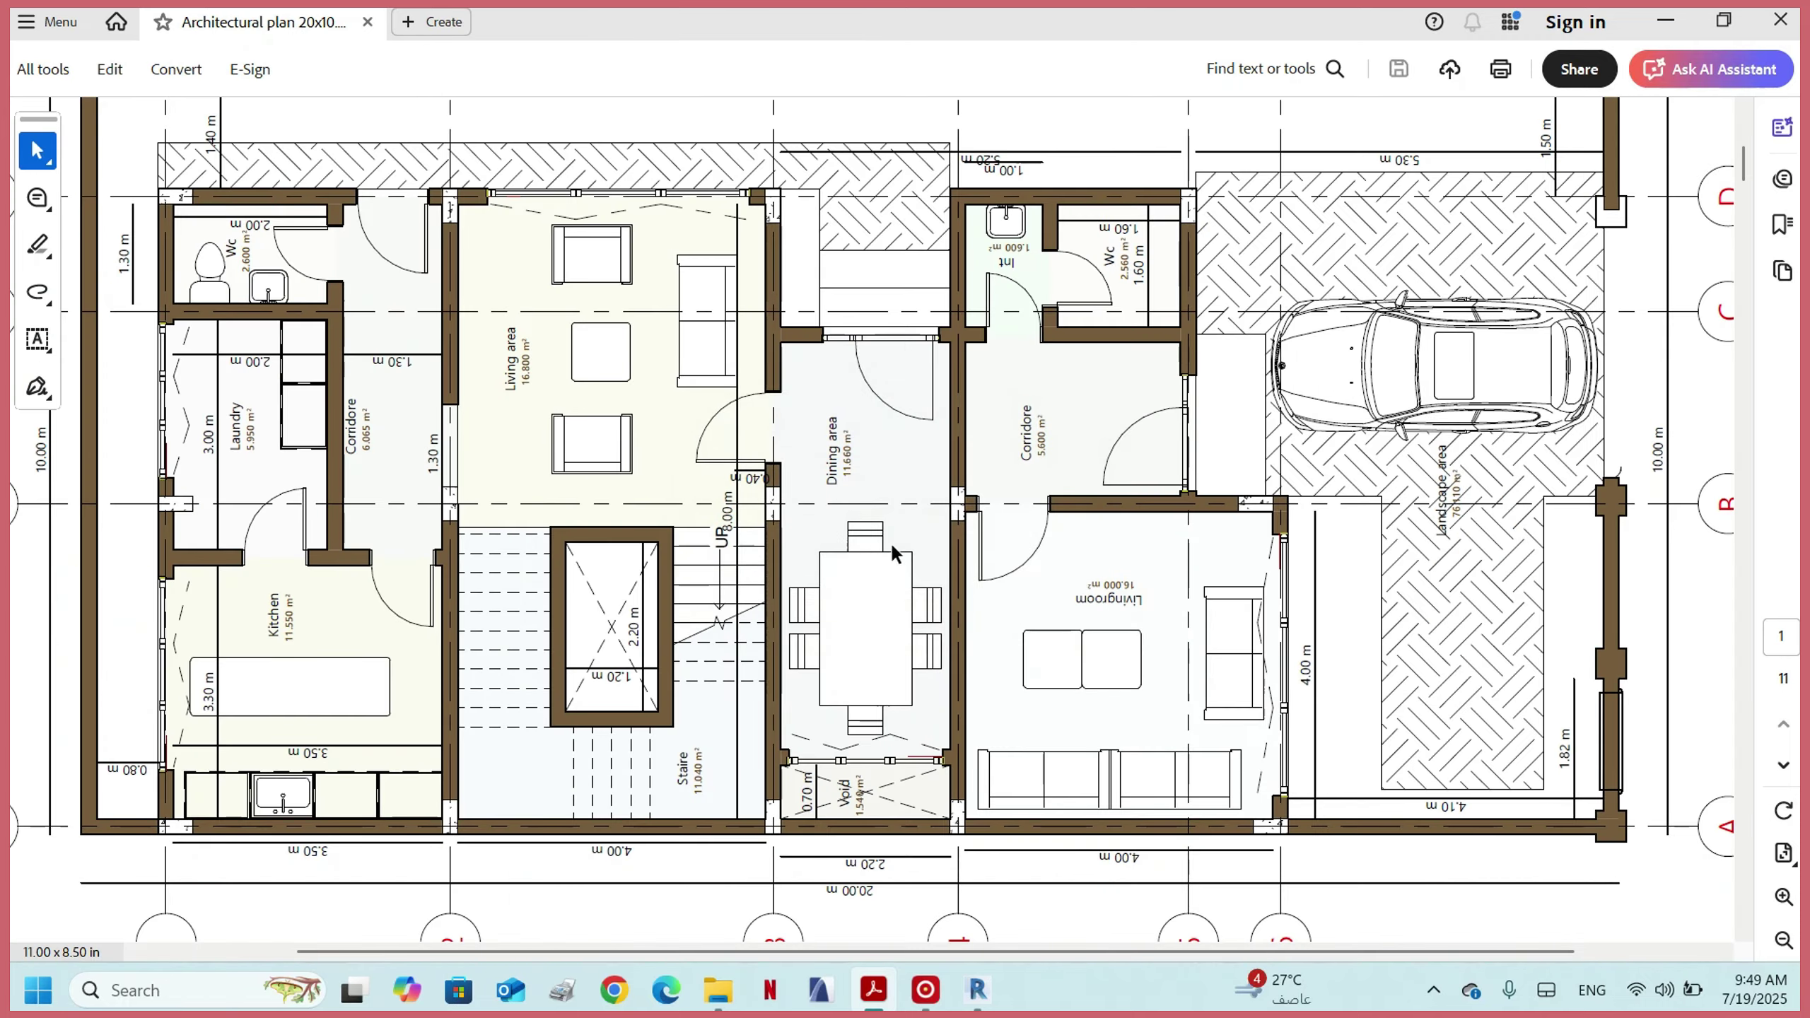
pyautogui.click(1774, 20)
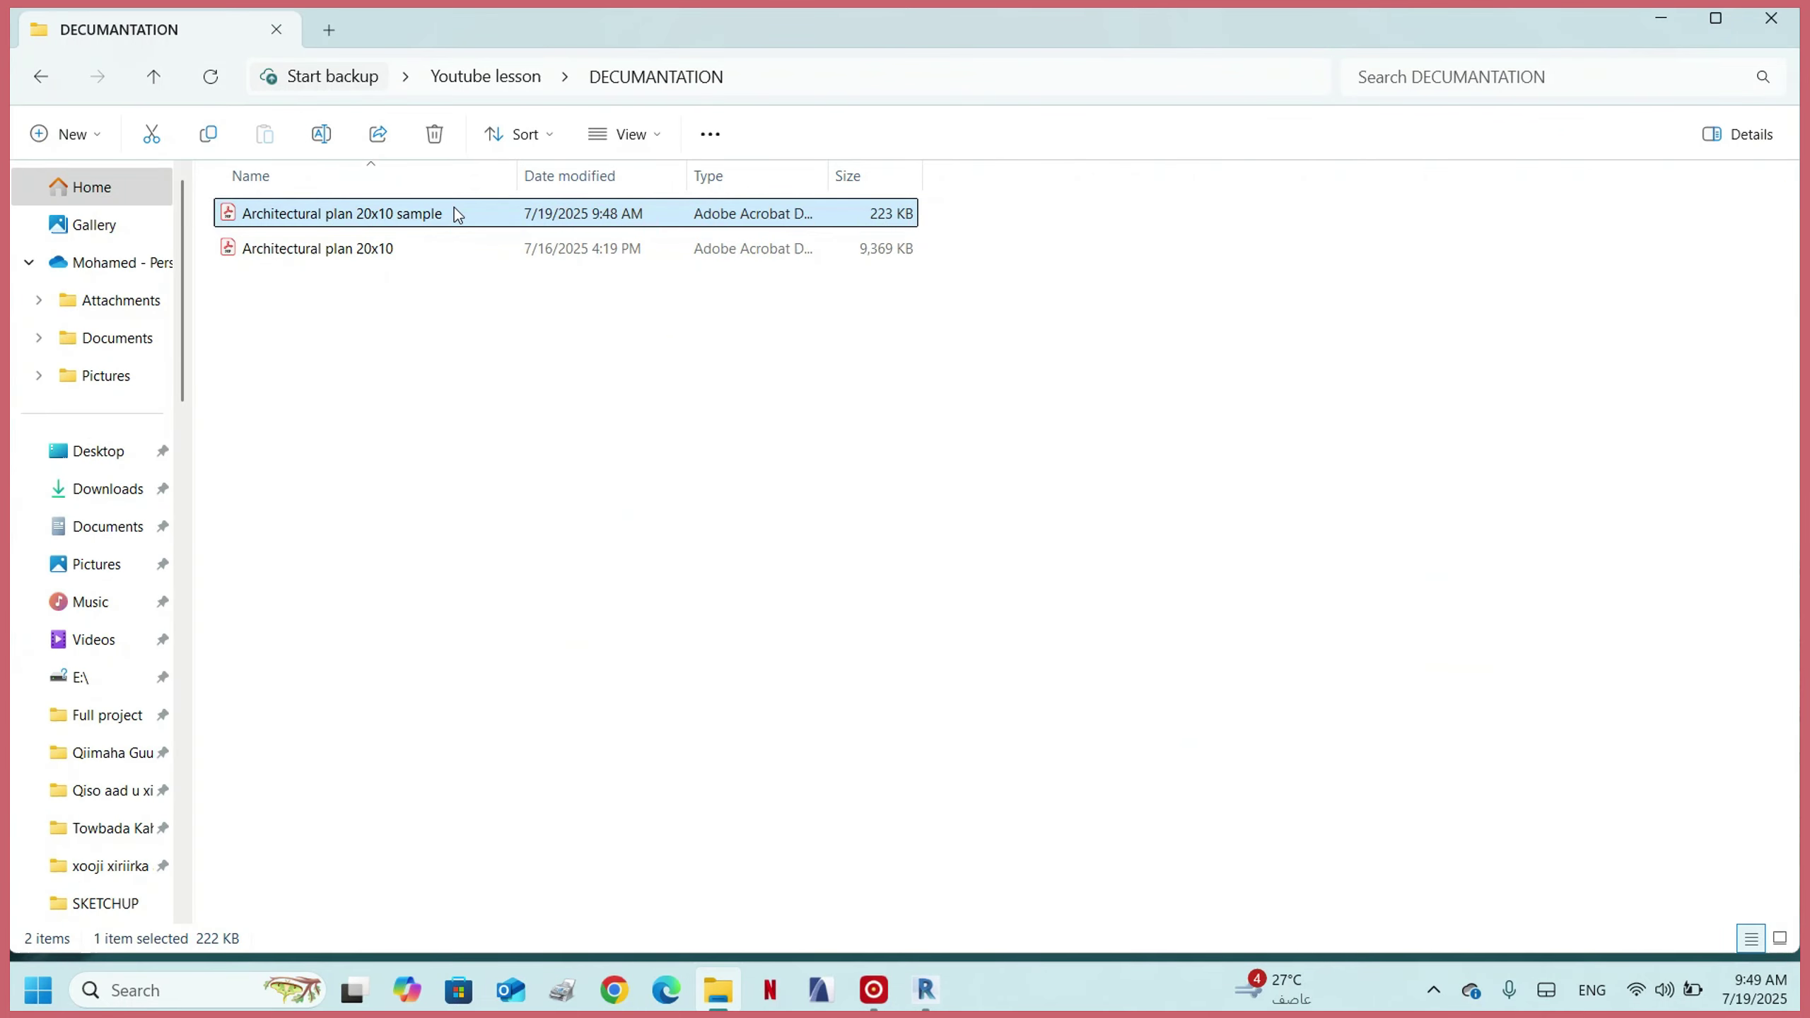
pyautogui.doubleClick(454, 207)
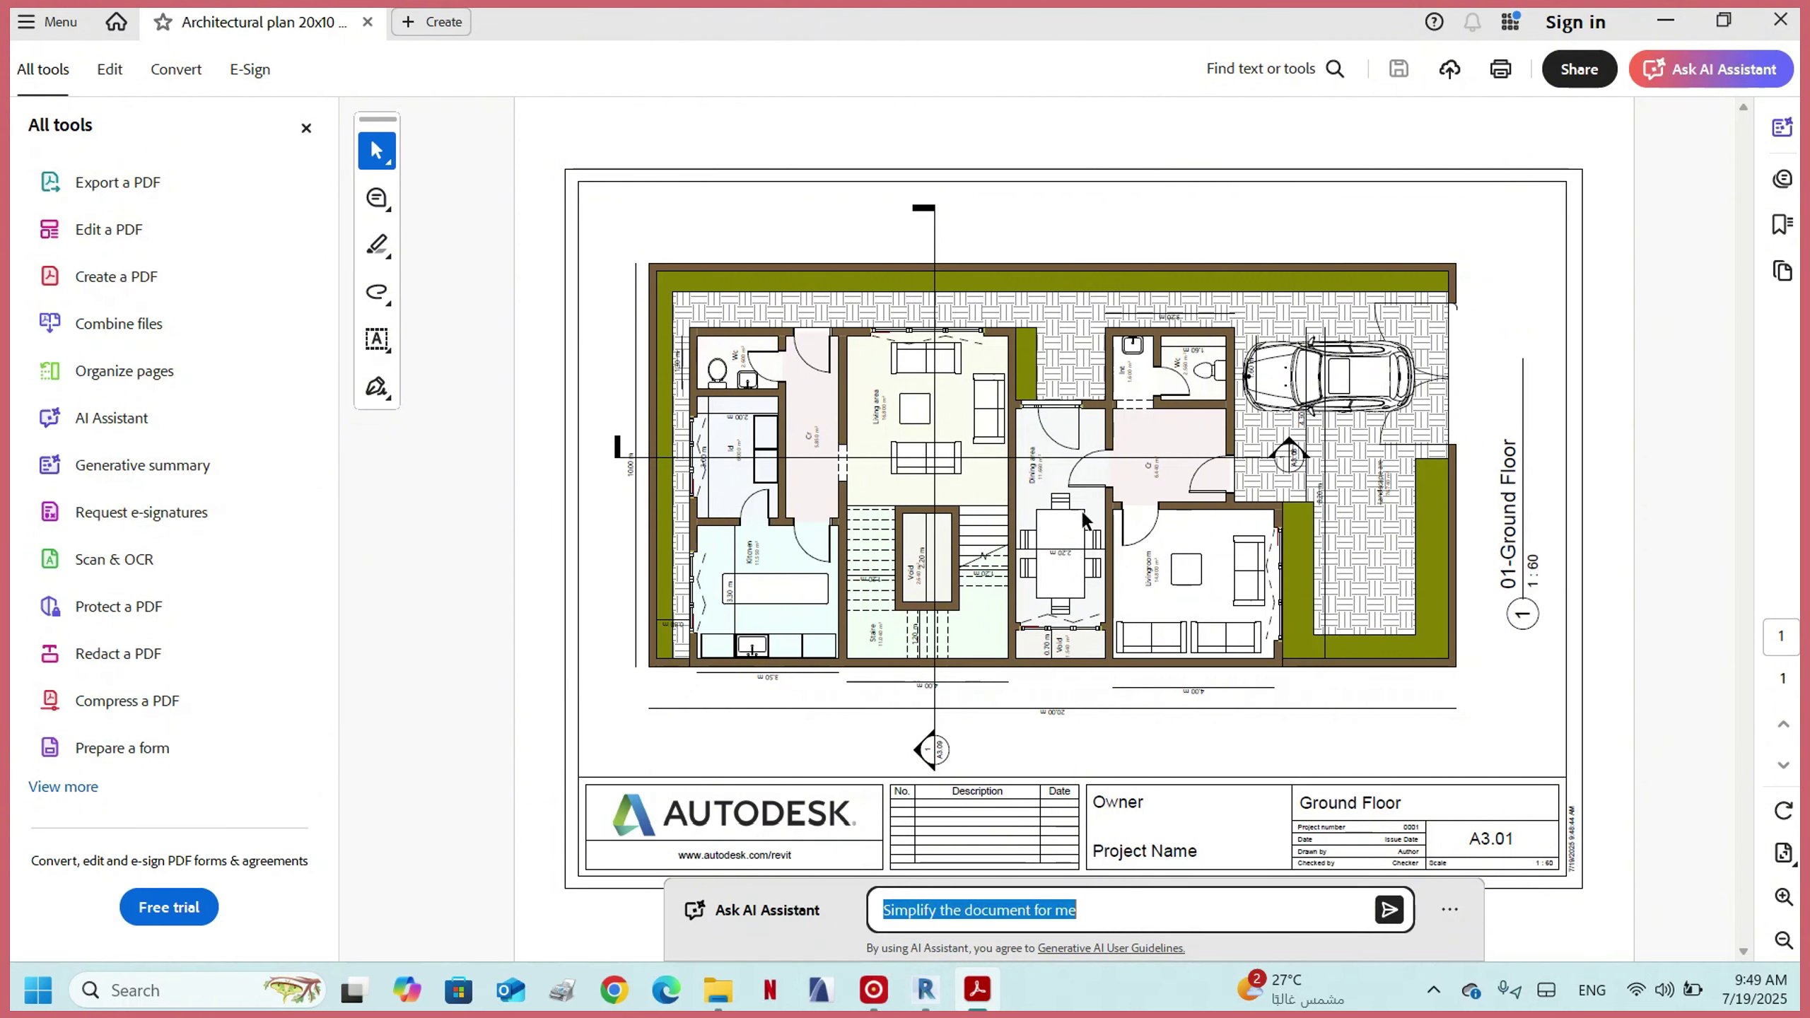
# - Check the print settings and page preview of the sample PDF without printing it
pyautogui.click(1500, 69)
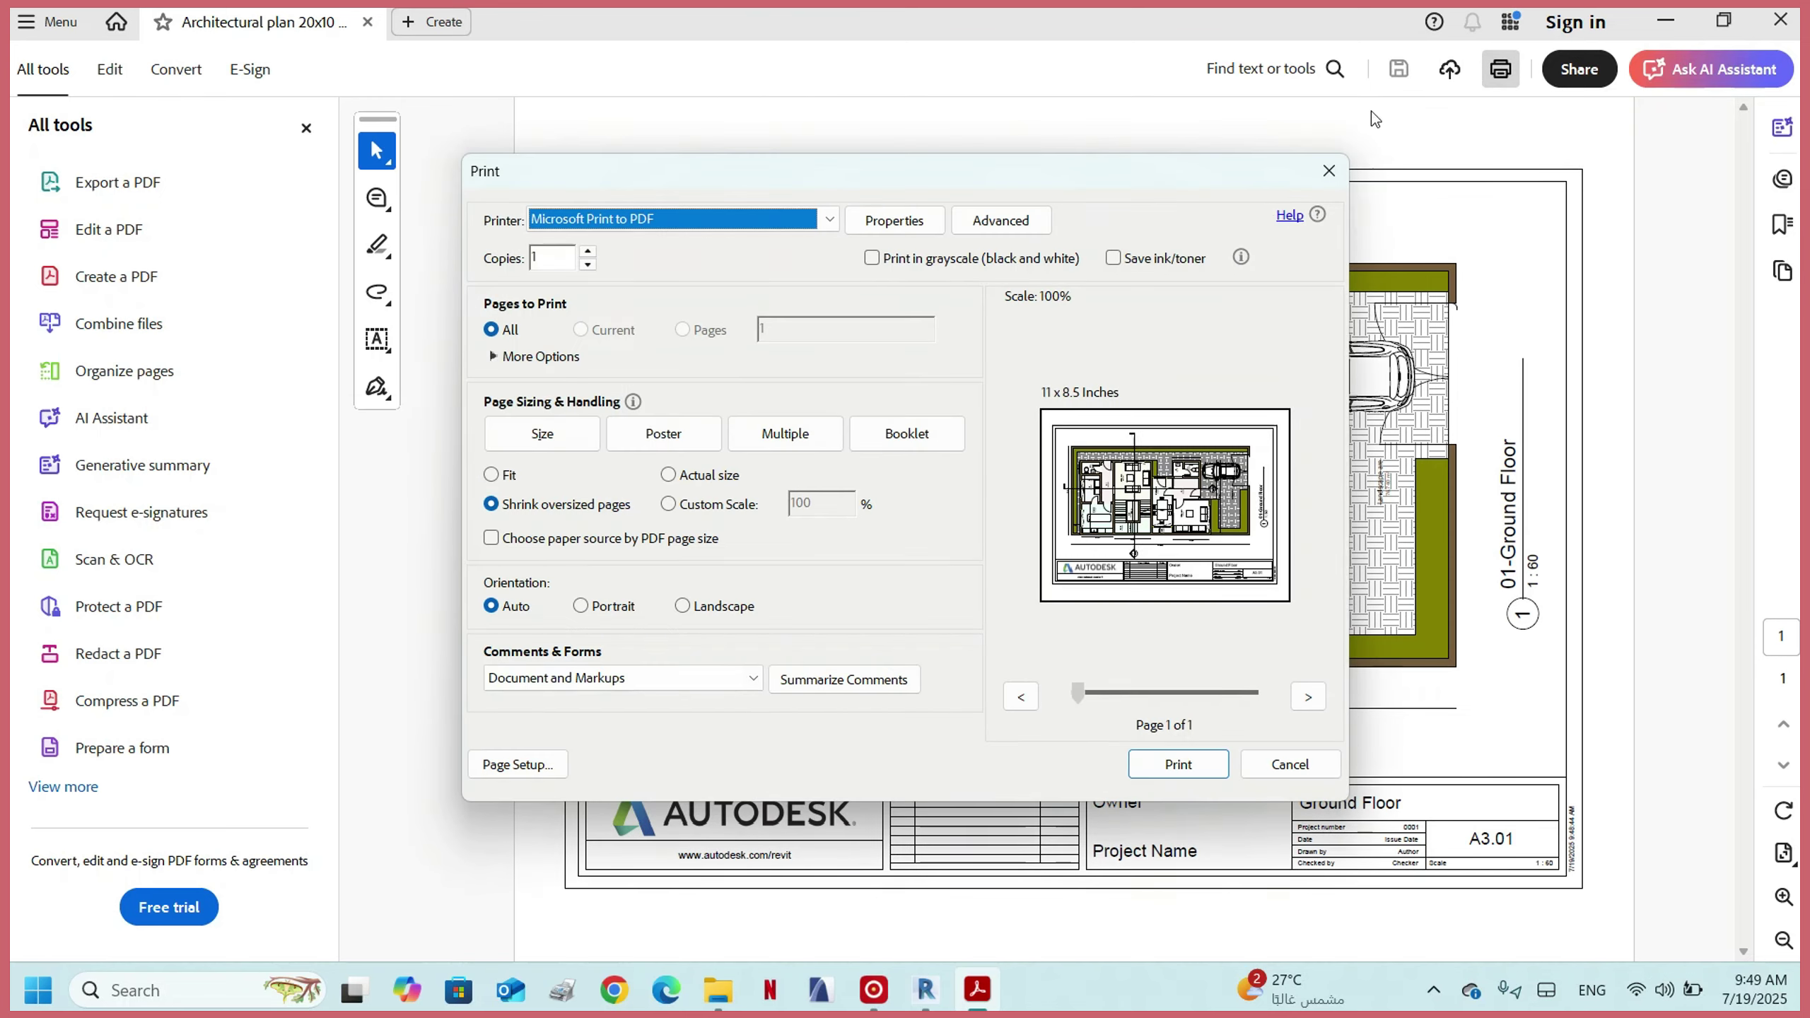
pyautogui.click(1333, 169)
pyautogui.click(1501, 71)
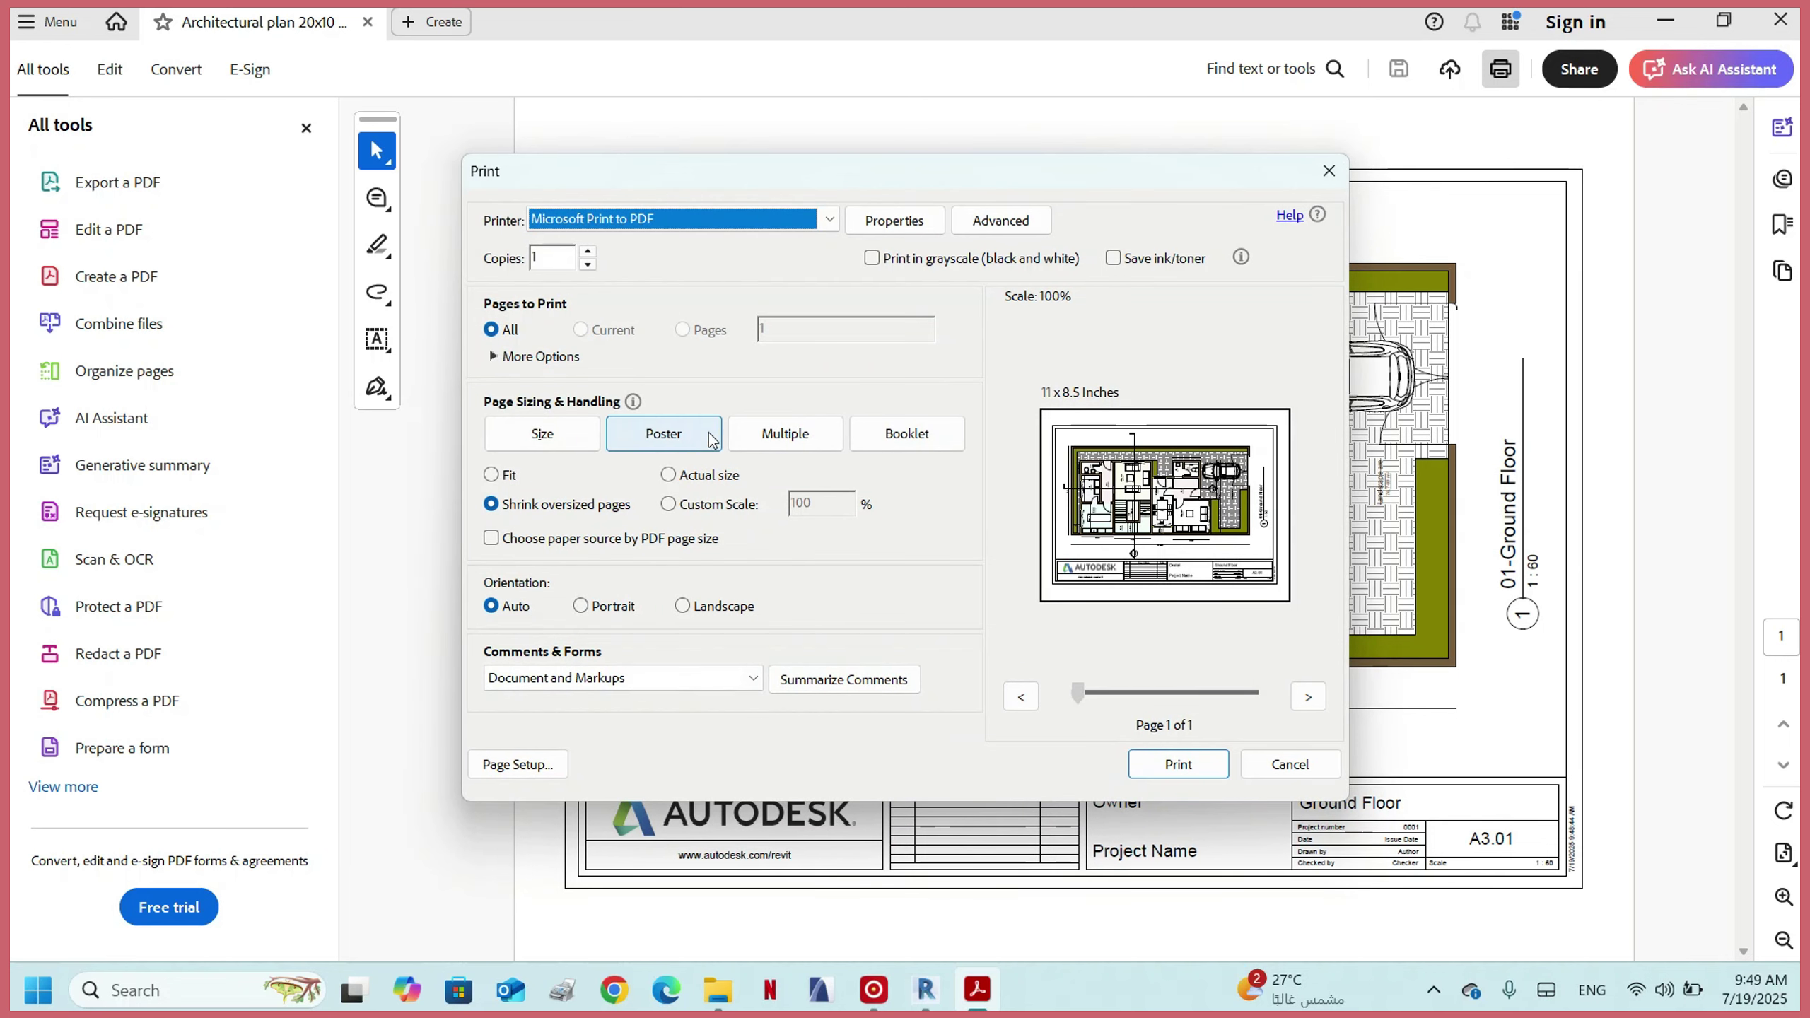
pyautogui.click(1330, 170)
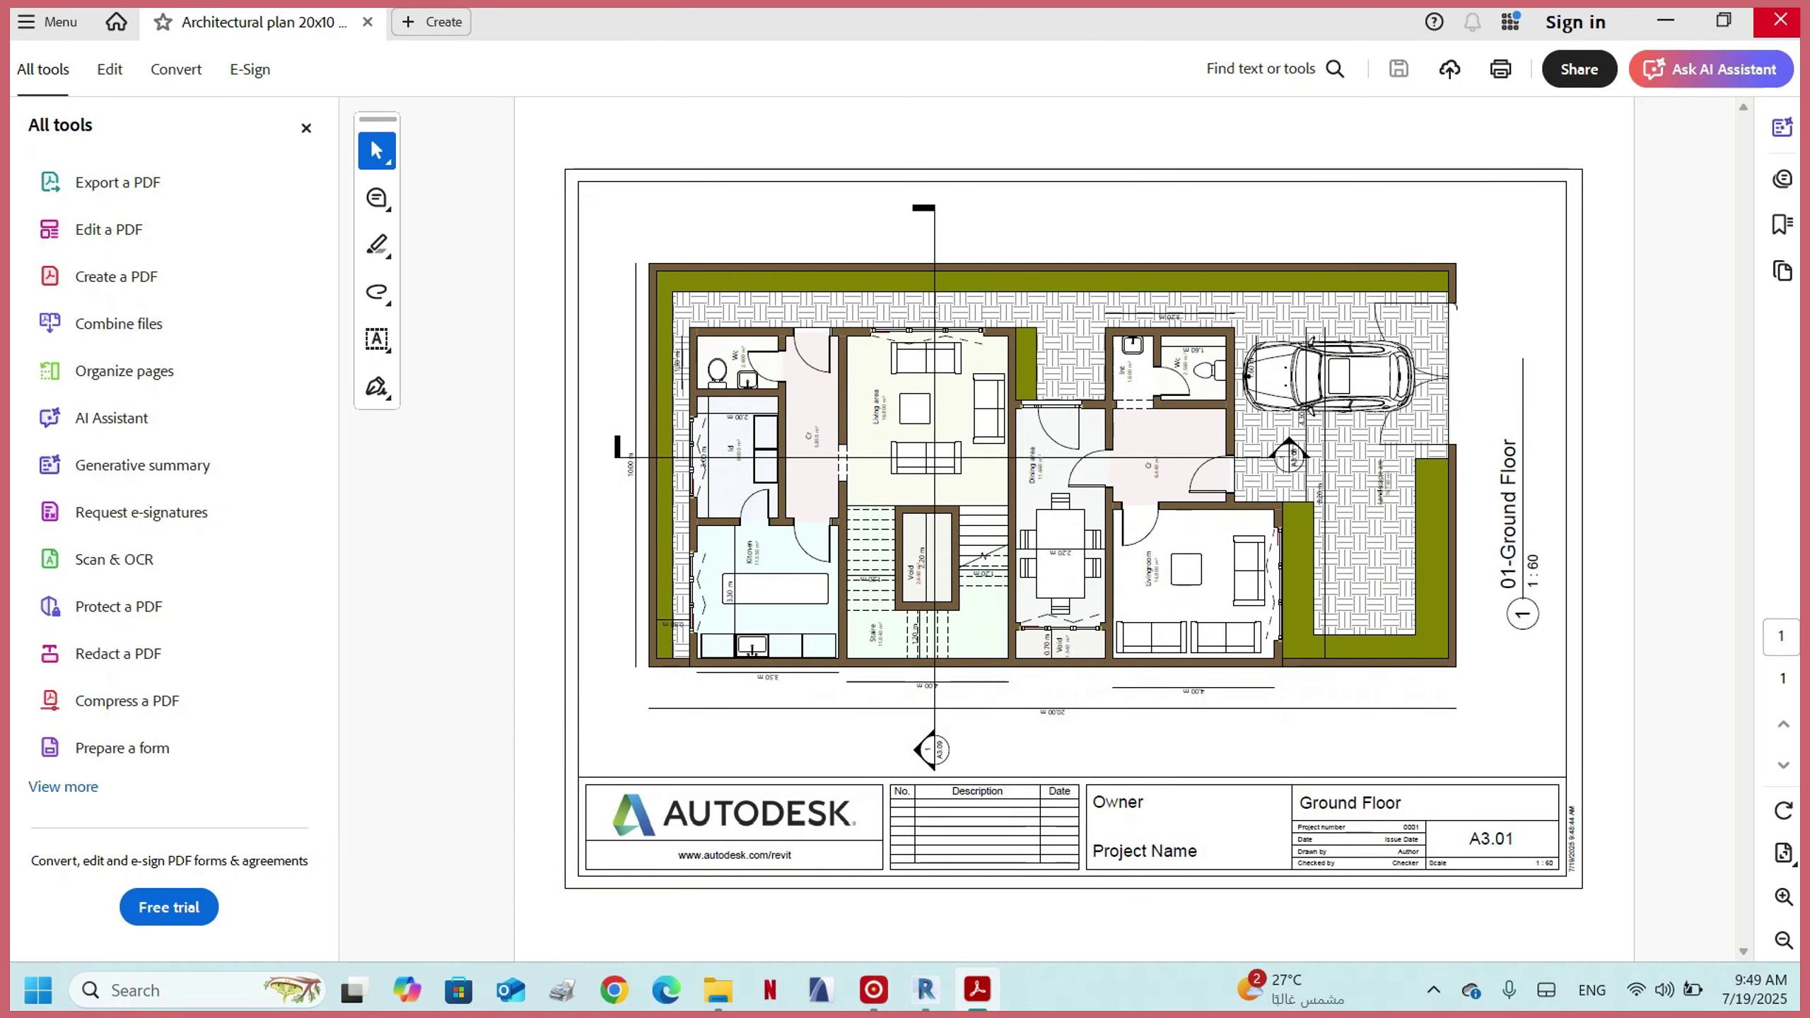
# - Close Acrobat and open the "Architectural plan 20x10 sample" PDF in Google Chrome instead
pyautogui.click(1780, 20)
pyautogui.rightClick(442, 218)
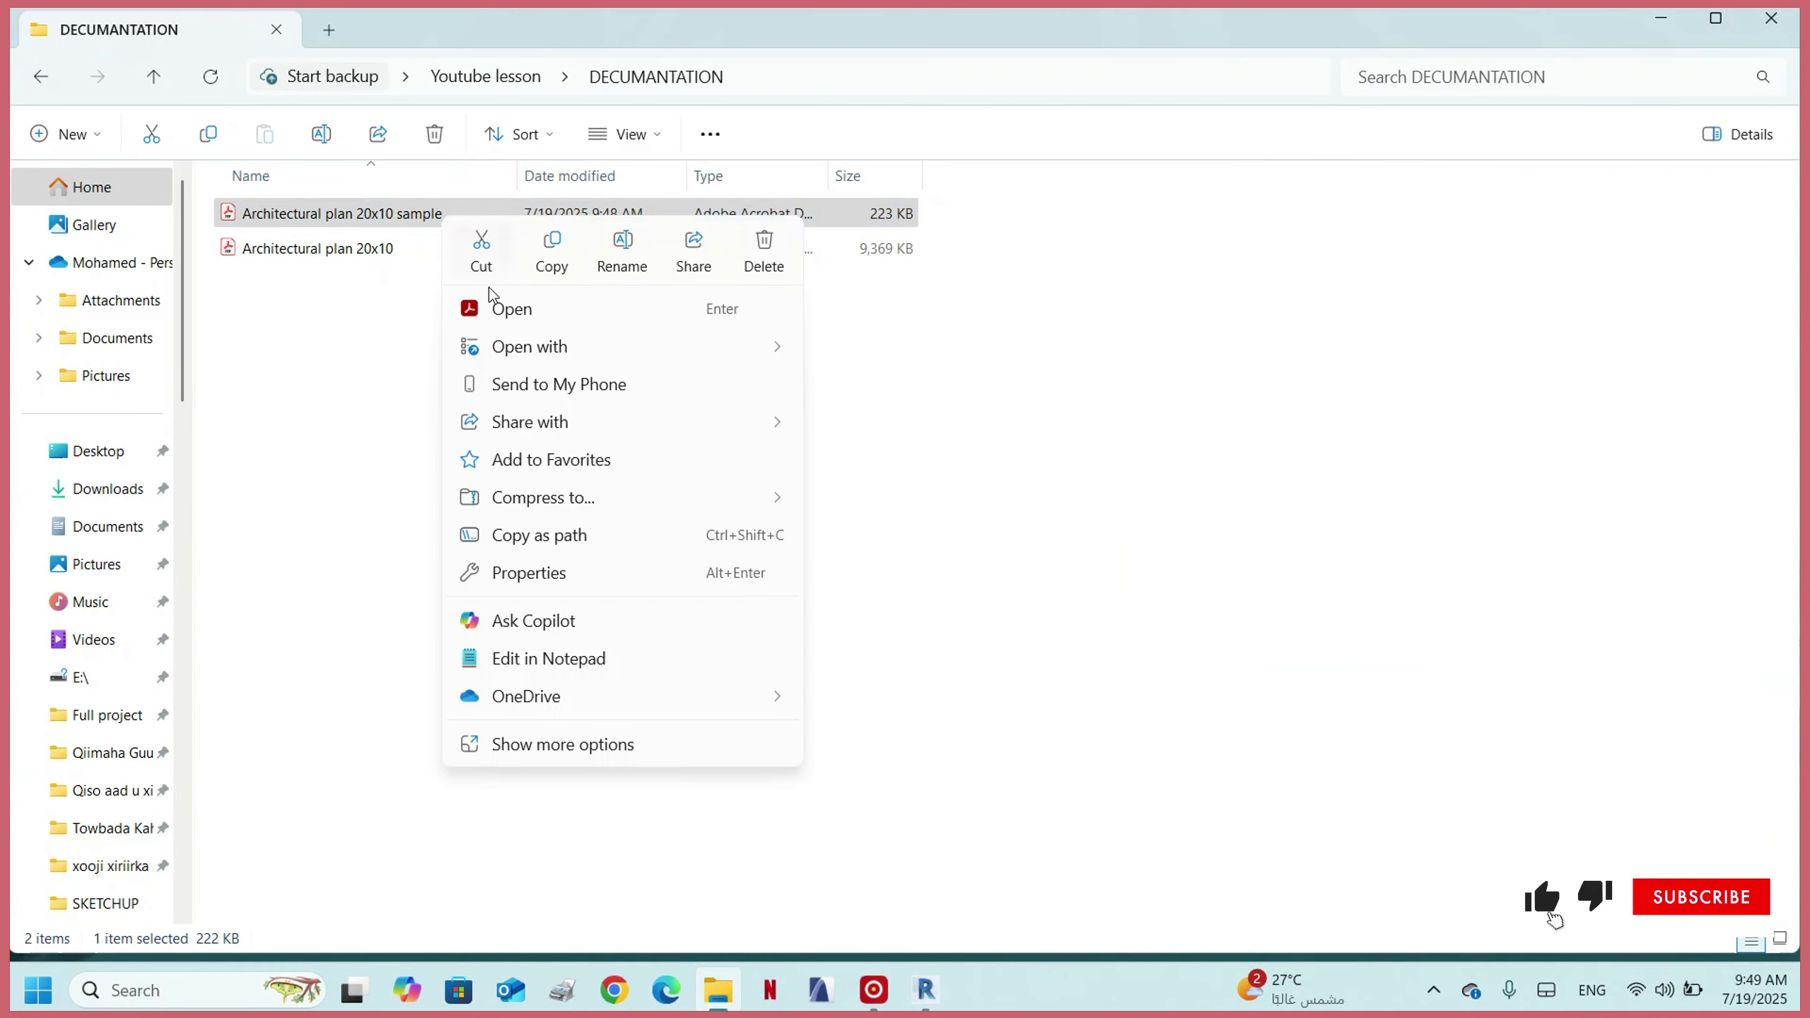
pyautogui.moveTo(546, 348)
pyautogui.click(869, 477)
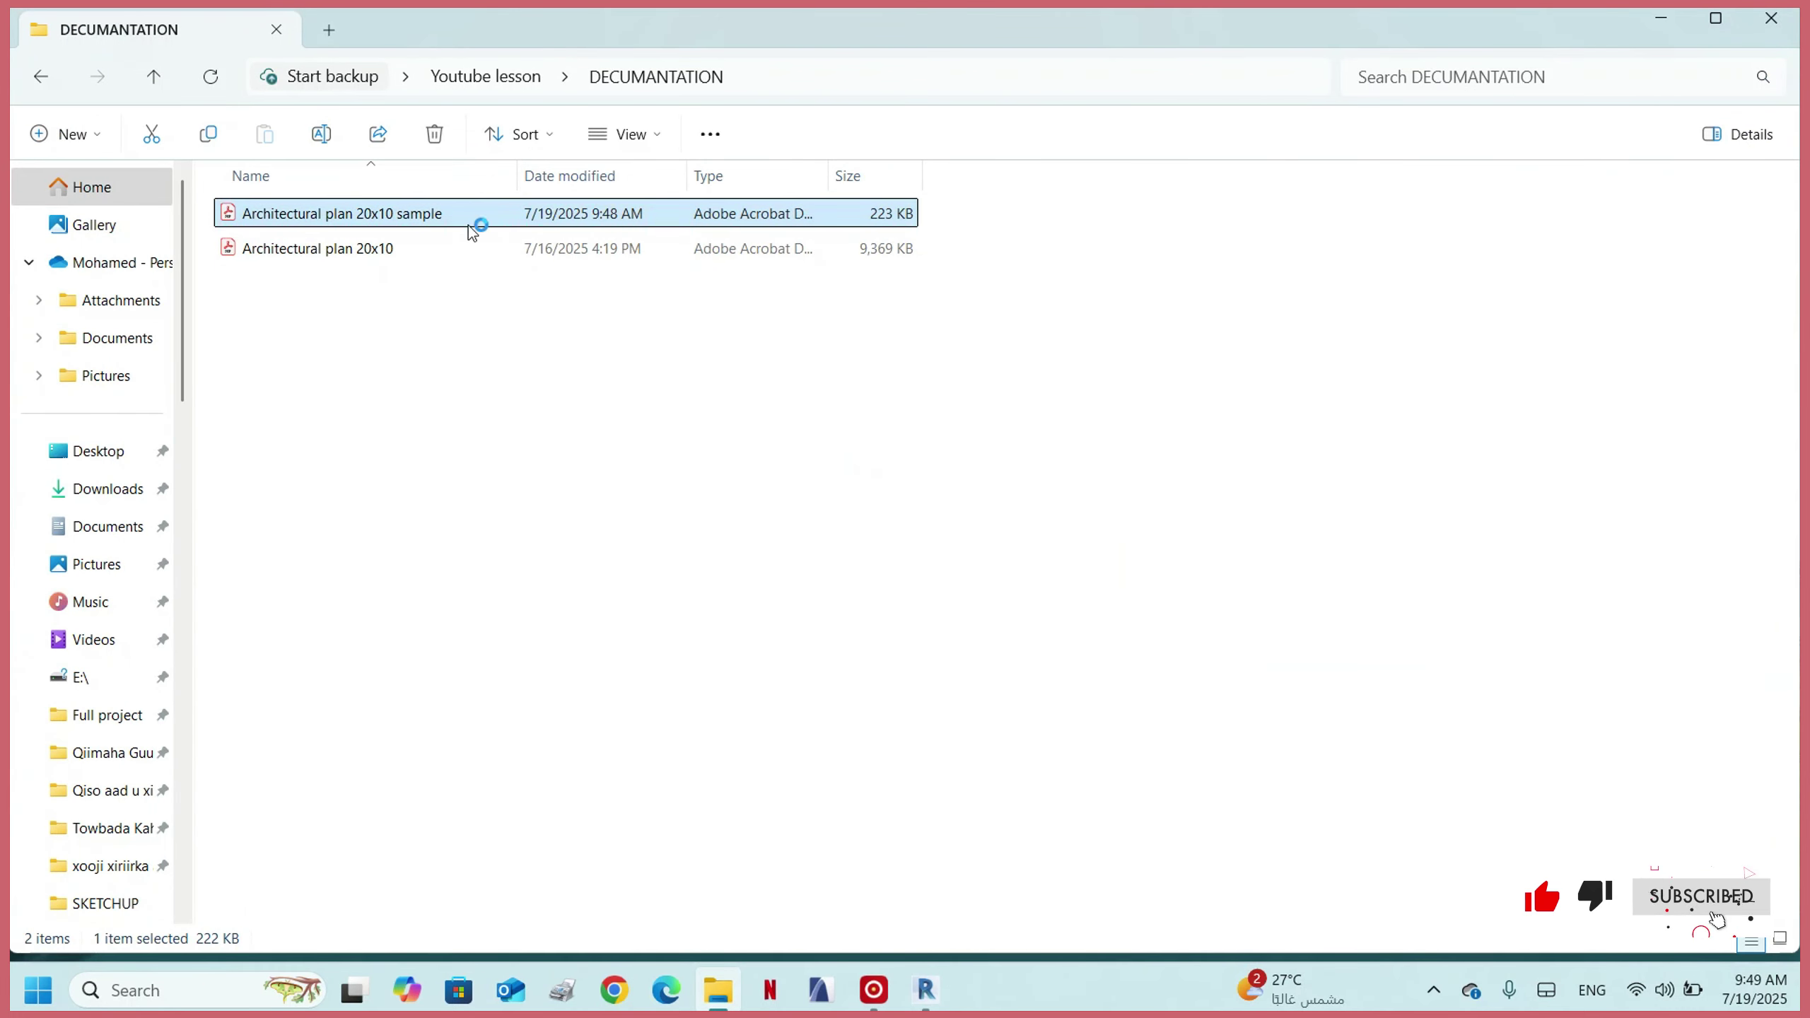
# - Enlarge the sheet to 175% and examine the room tags, dimensions, landscaping and title block across the ground floor plan
pyautogui.scroll(-2, 571, 355)
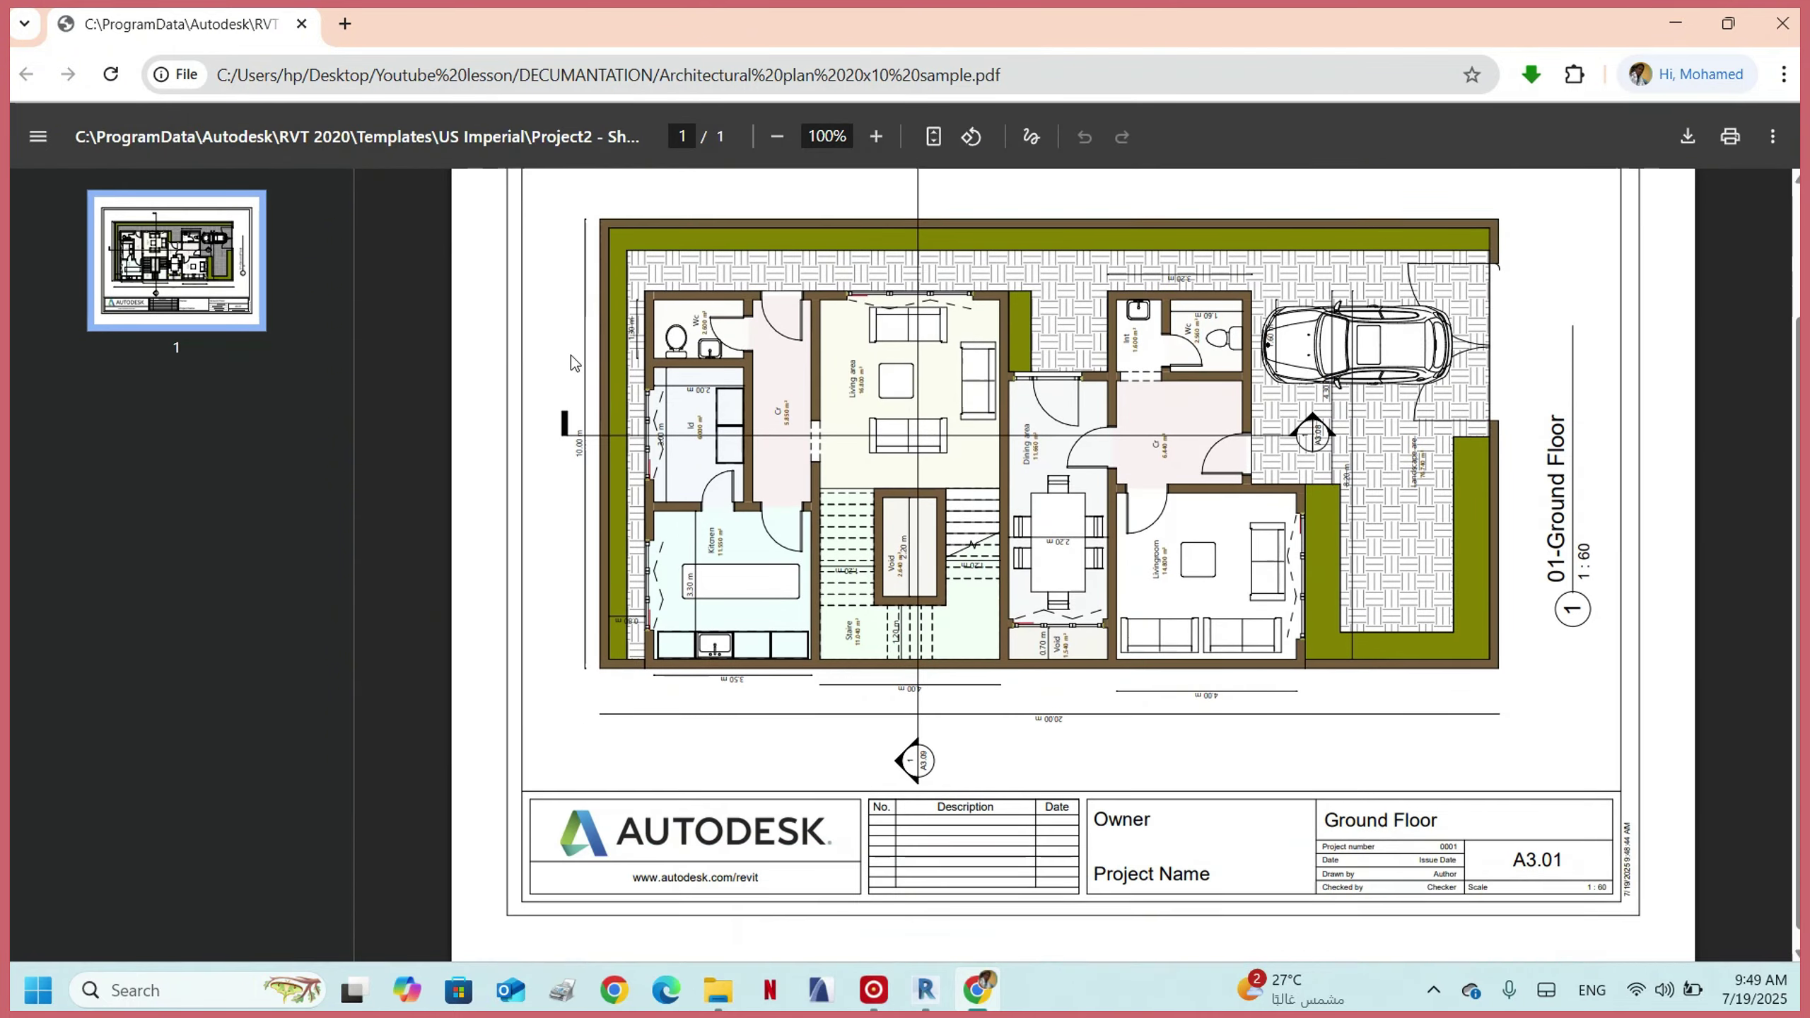
pyautogui.scroll(2, 713, 257)
pyautogui.click(874, 137)
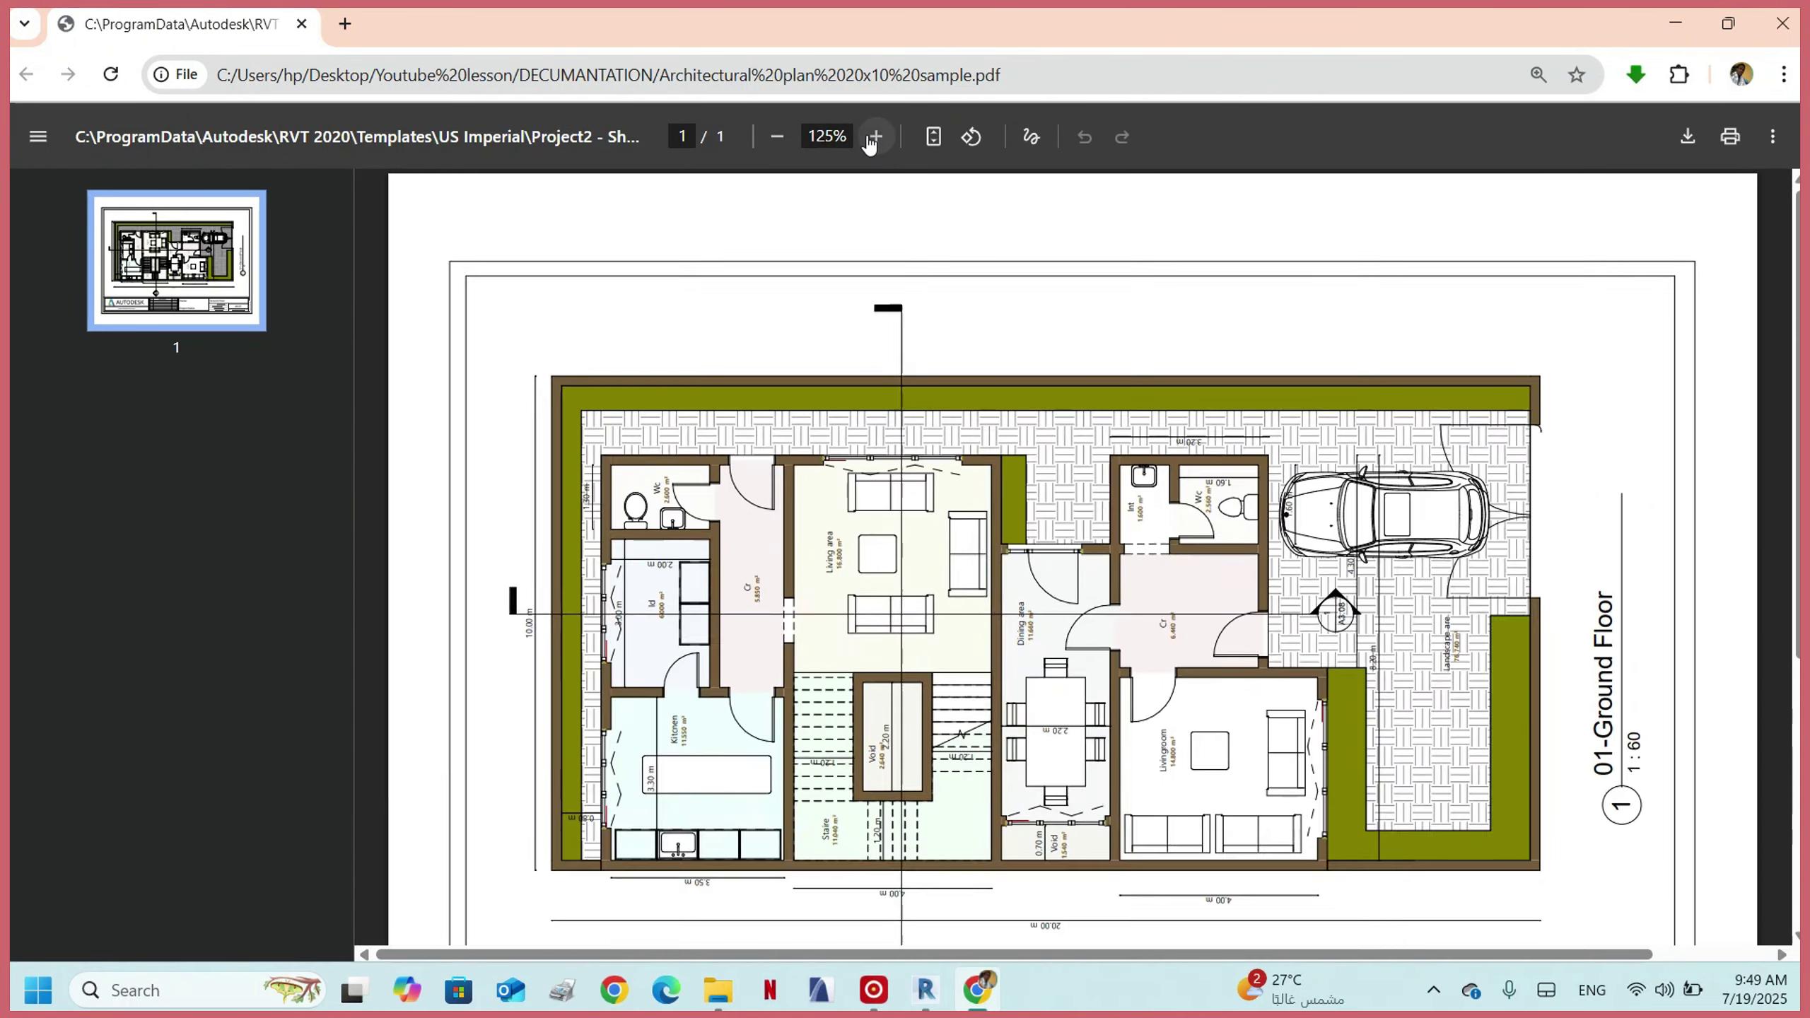
pyautogui.click(874, 137)
pyautogui.scroll(-5, 874, 288)
pyautogui.scroll(5, 963, 322)
pyautogui.scroll(-4, 948, 342)
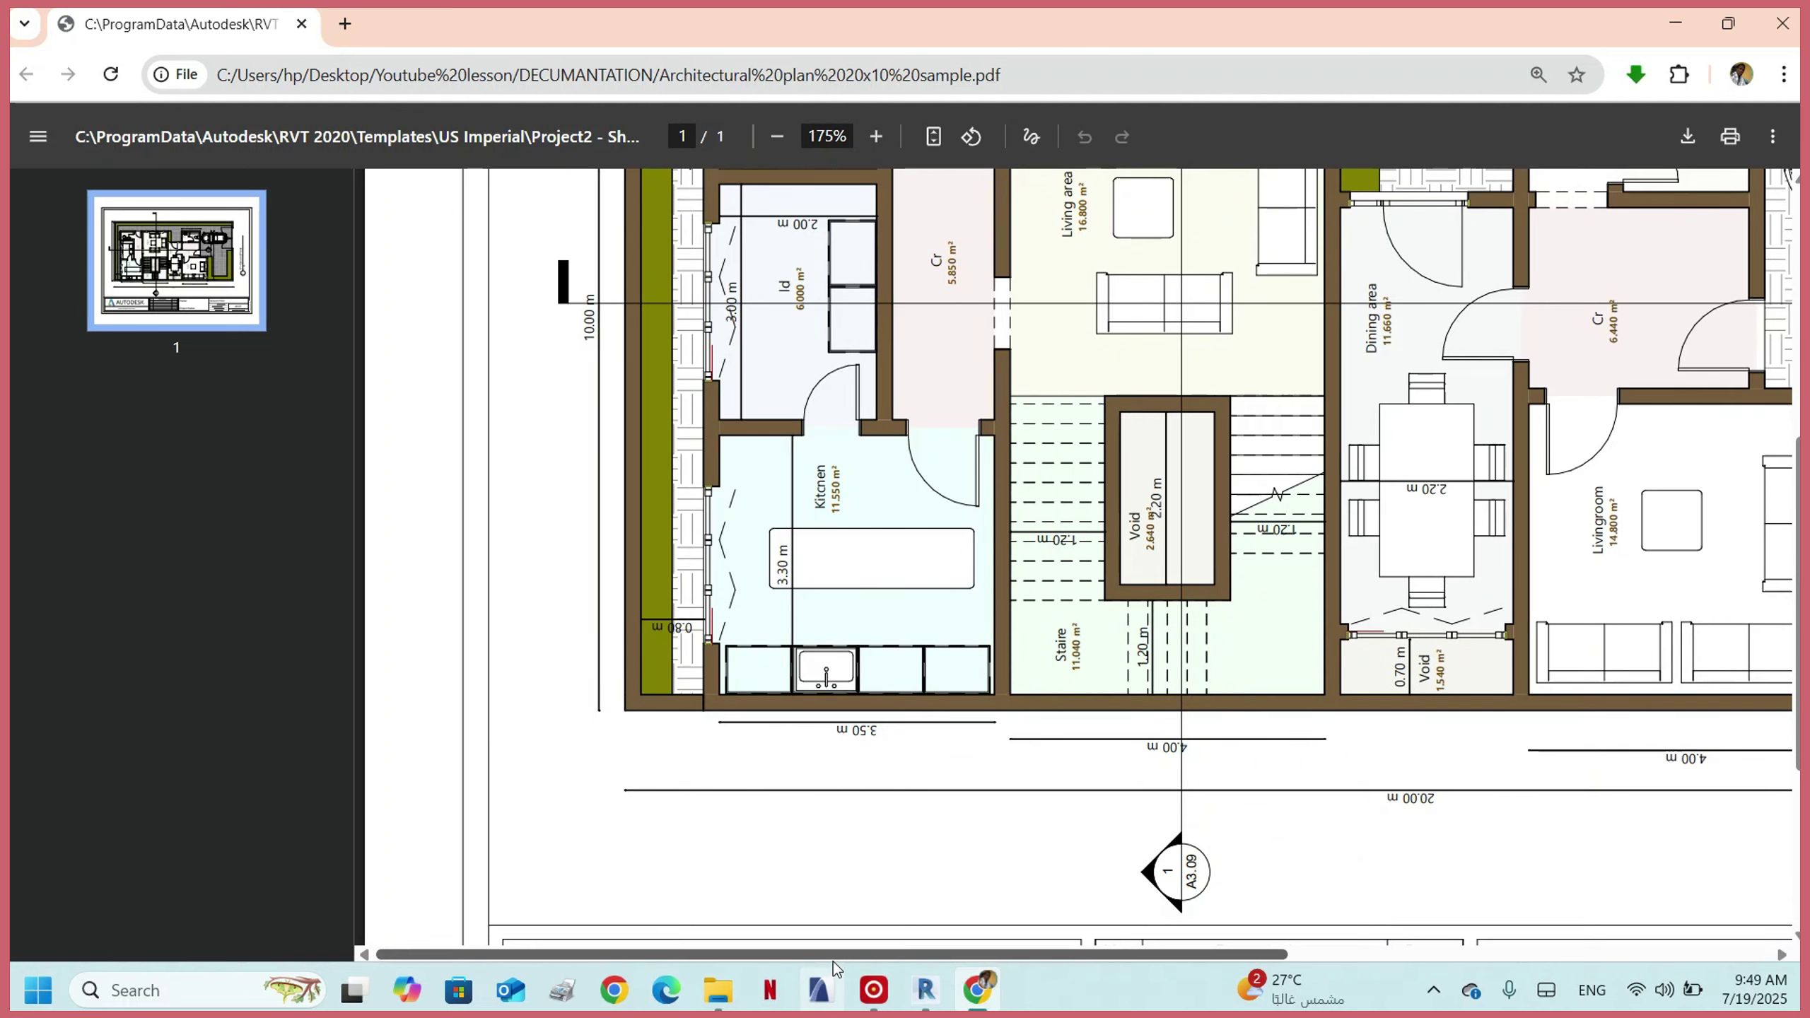
pyautogui.moveTo(833, 959); pyautogui.dragTo(1420, 971)
pyautogui.scroll(6, 1099, 837)
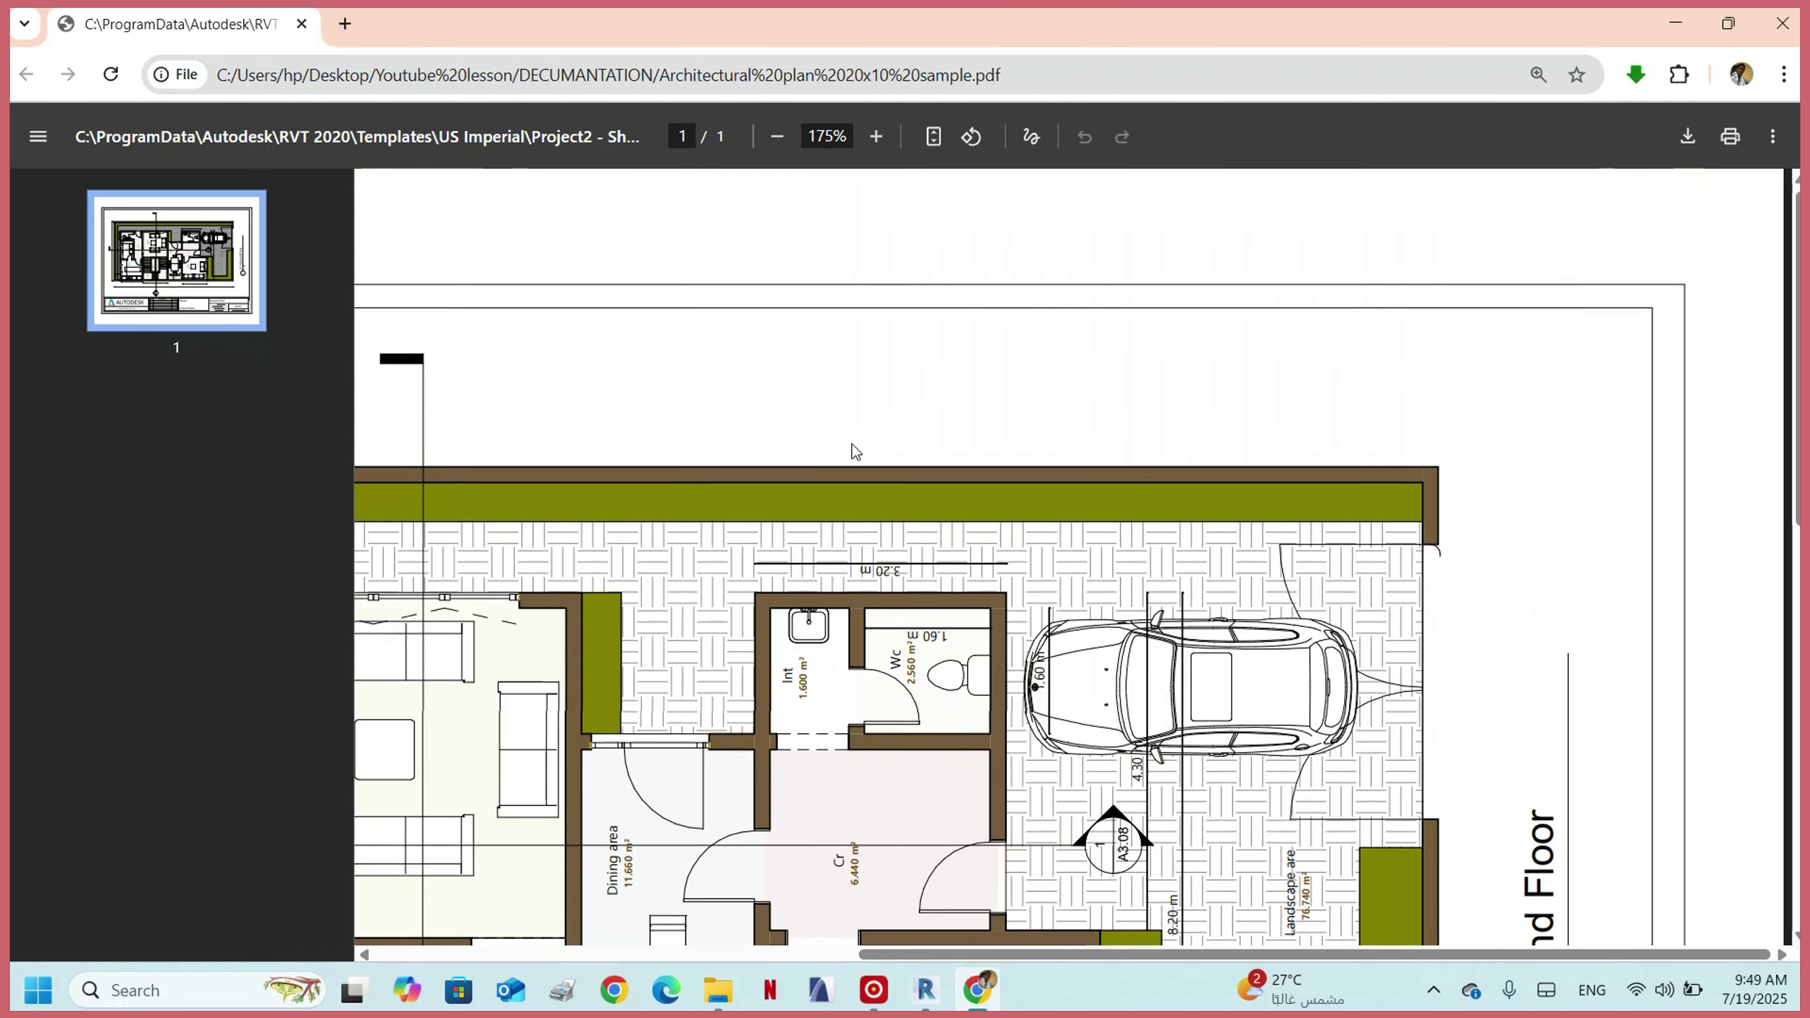
pyautogui.scroll(-7, 1111, 796)
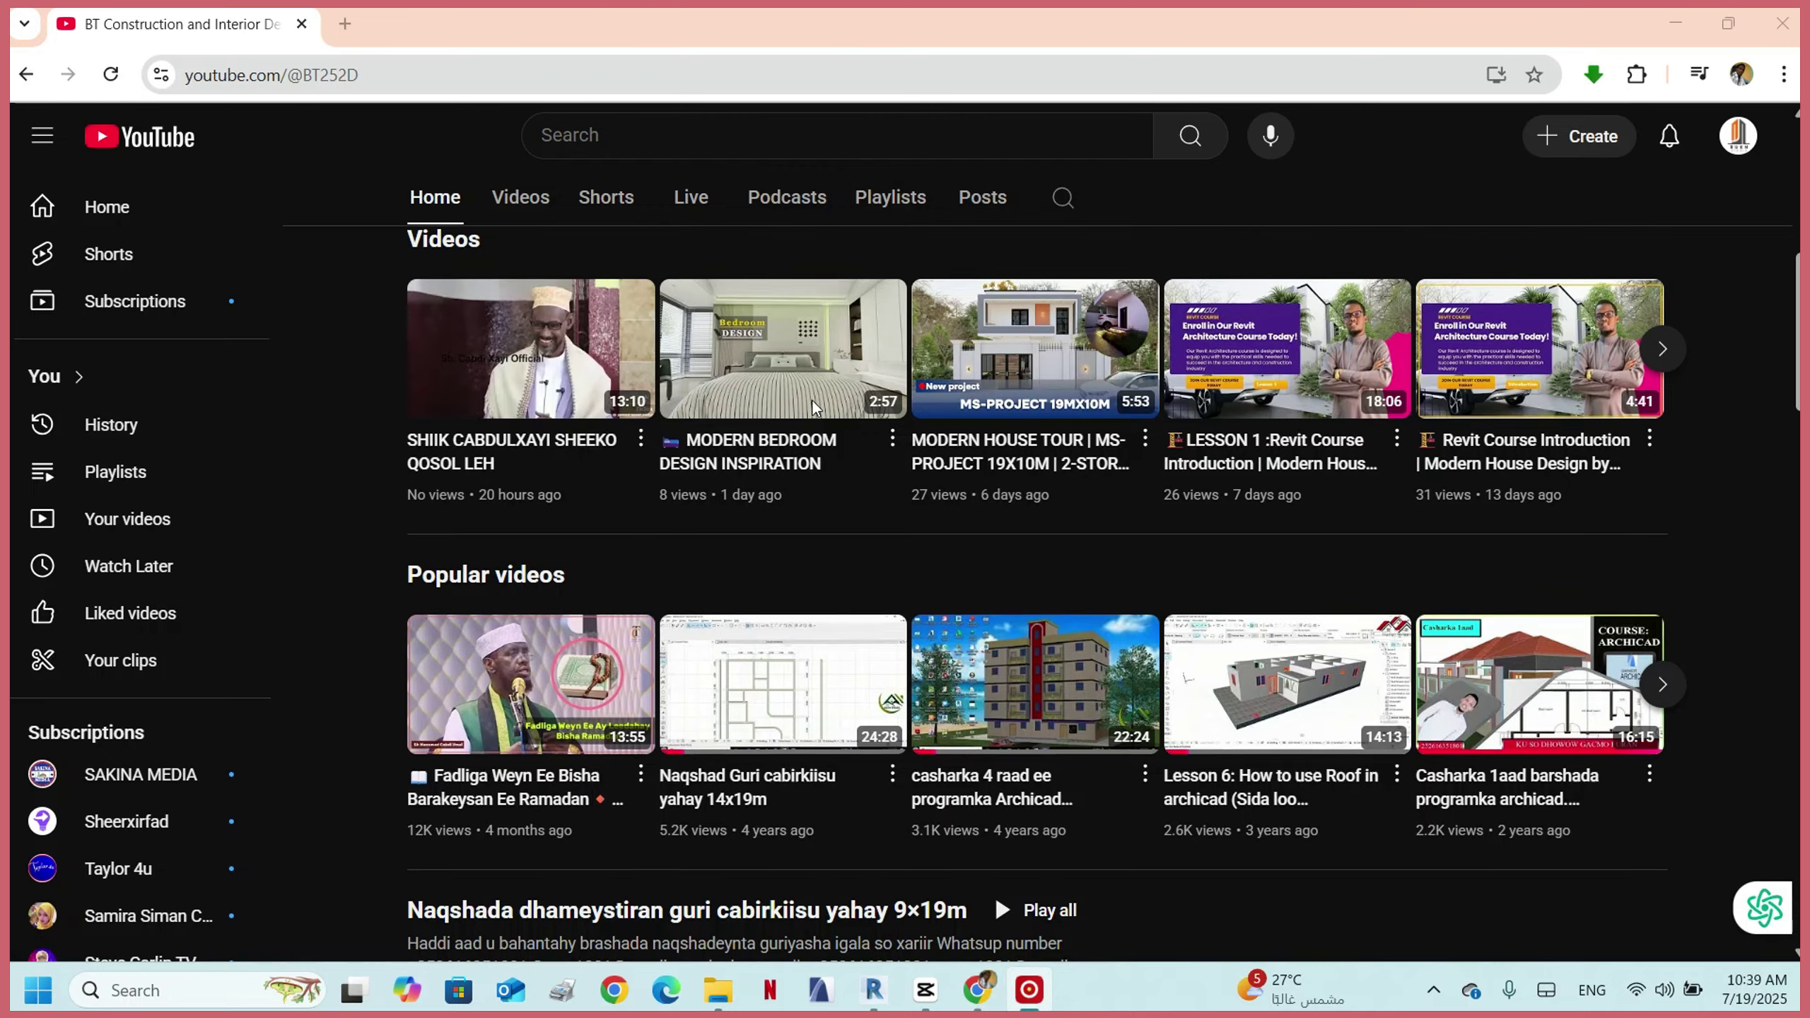
# - Browse the recent videos, popular videos and house design playlists on the BT Construction and Interior Design YouTube channel
pyautogui.scroll(2, 812, 401)
pyautogui.scroll(-2, 812, 401)
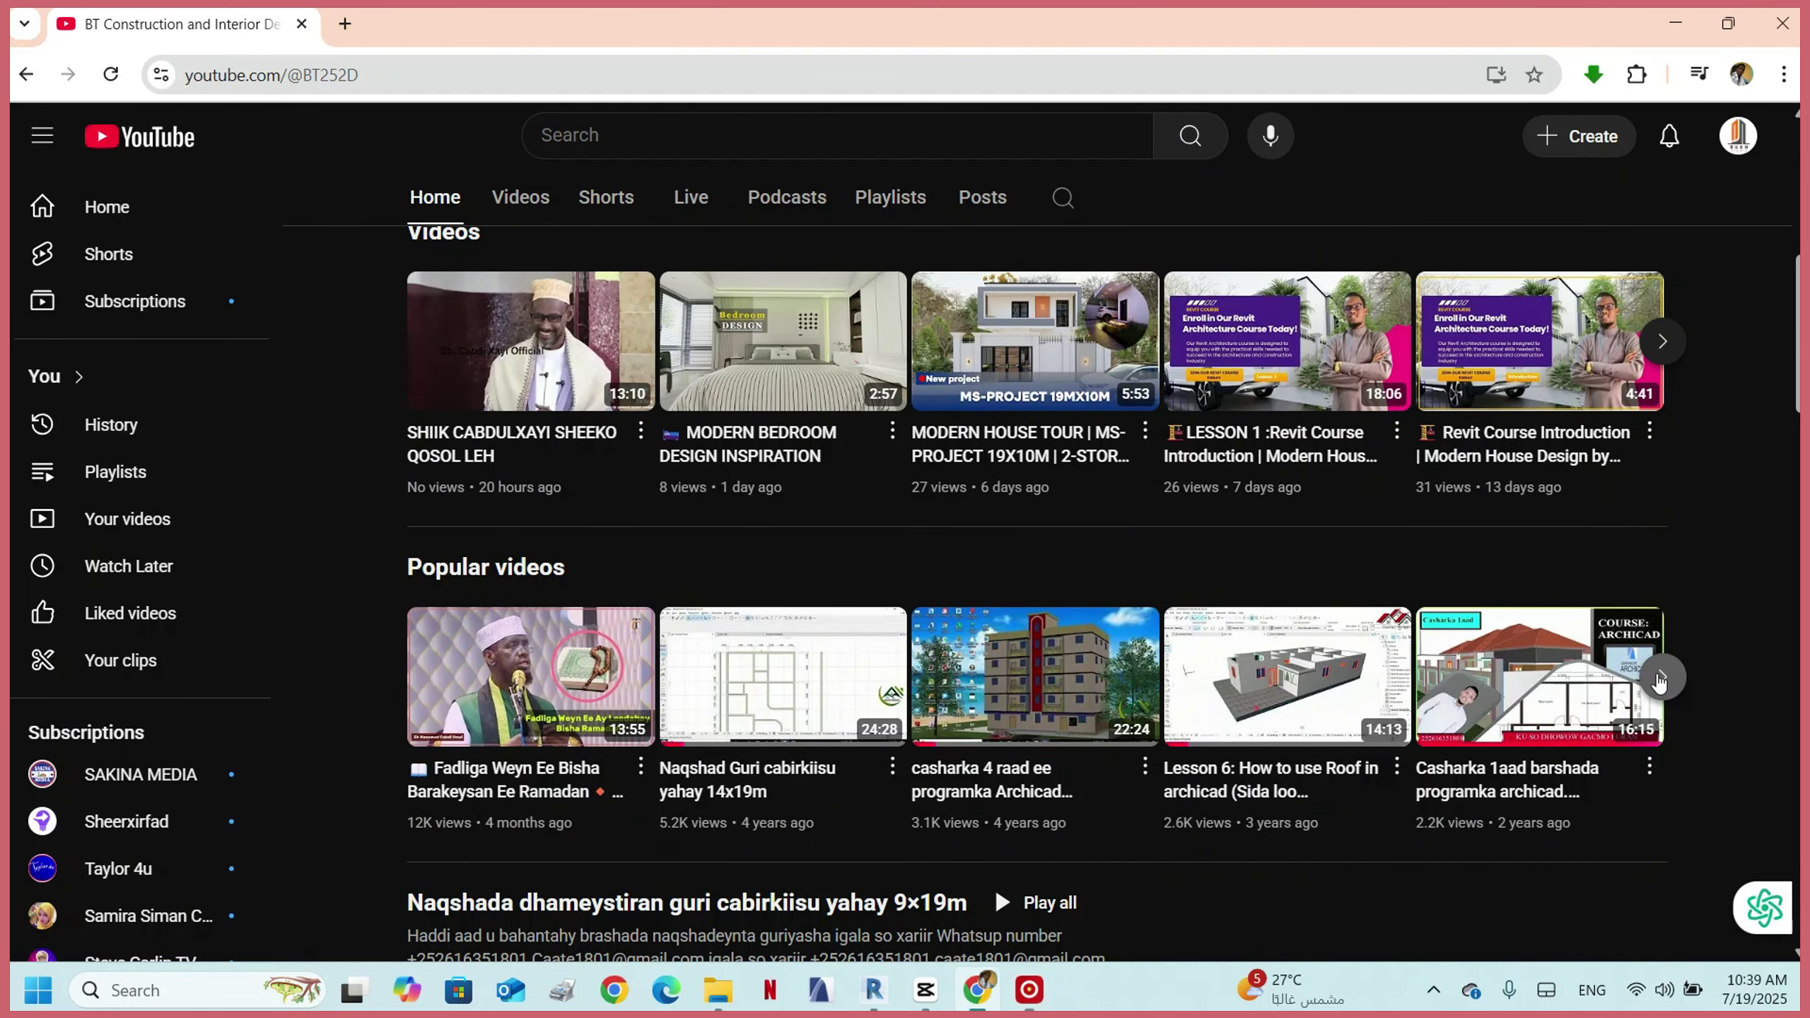
pyautogui.click(1659, 677)
pyautogui.scroll(-3, 1639, 642)
pyautogui.scroll(3, 1624, 456)
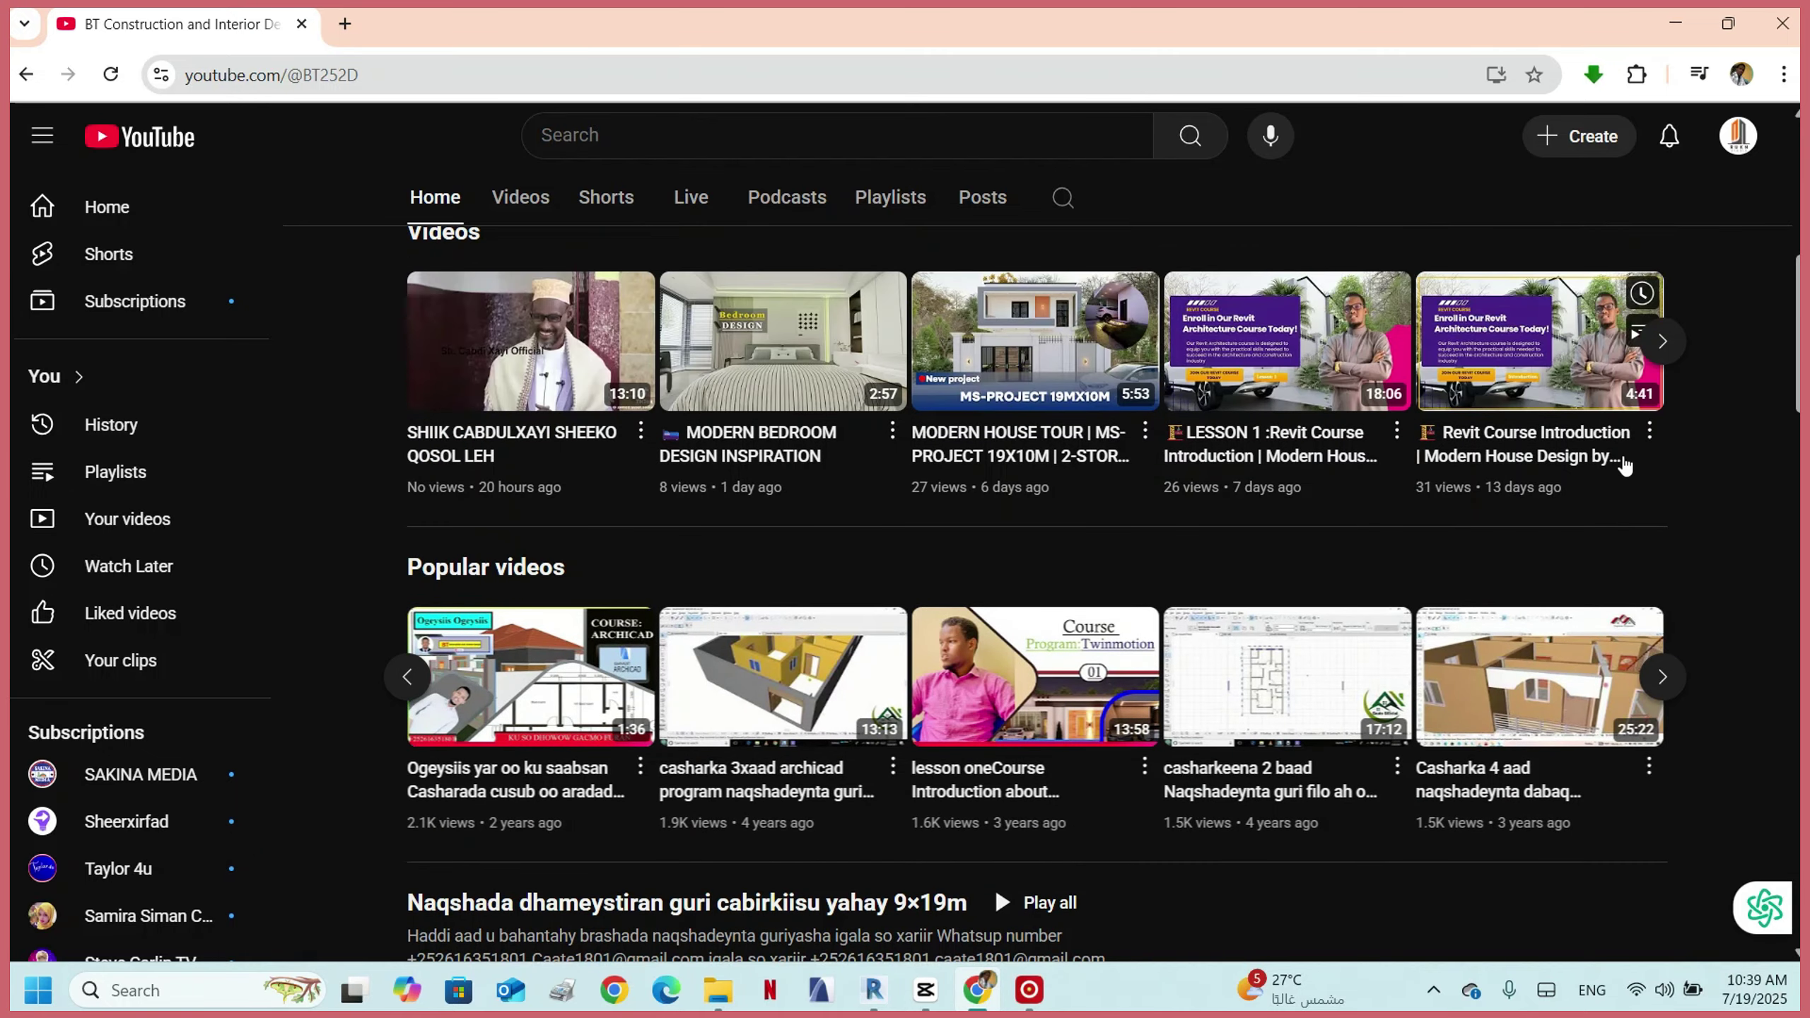
pyautogui.click(1664, 344)
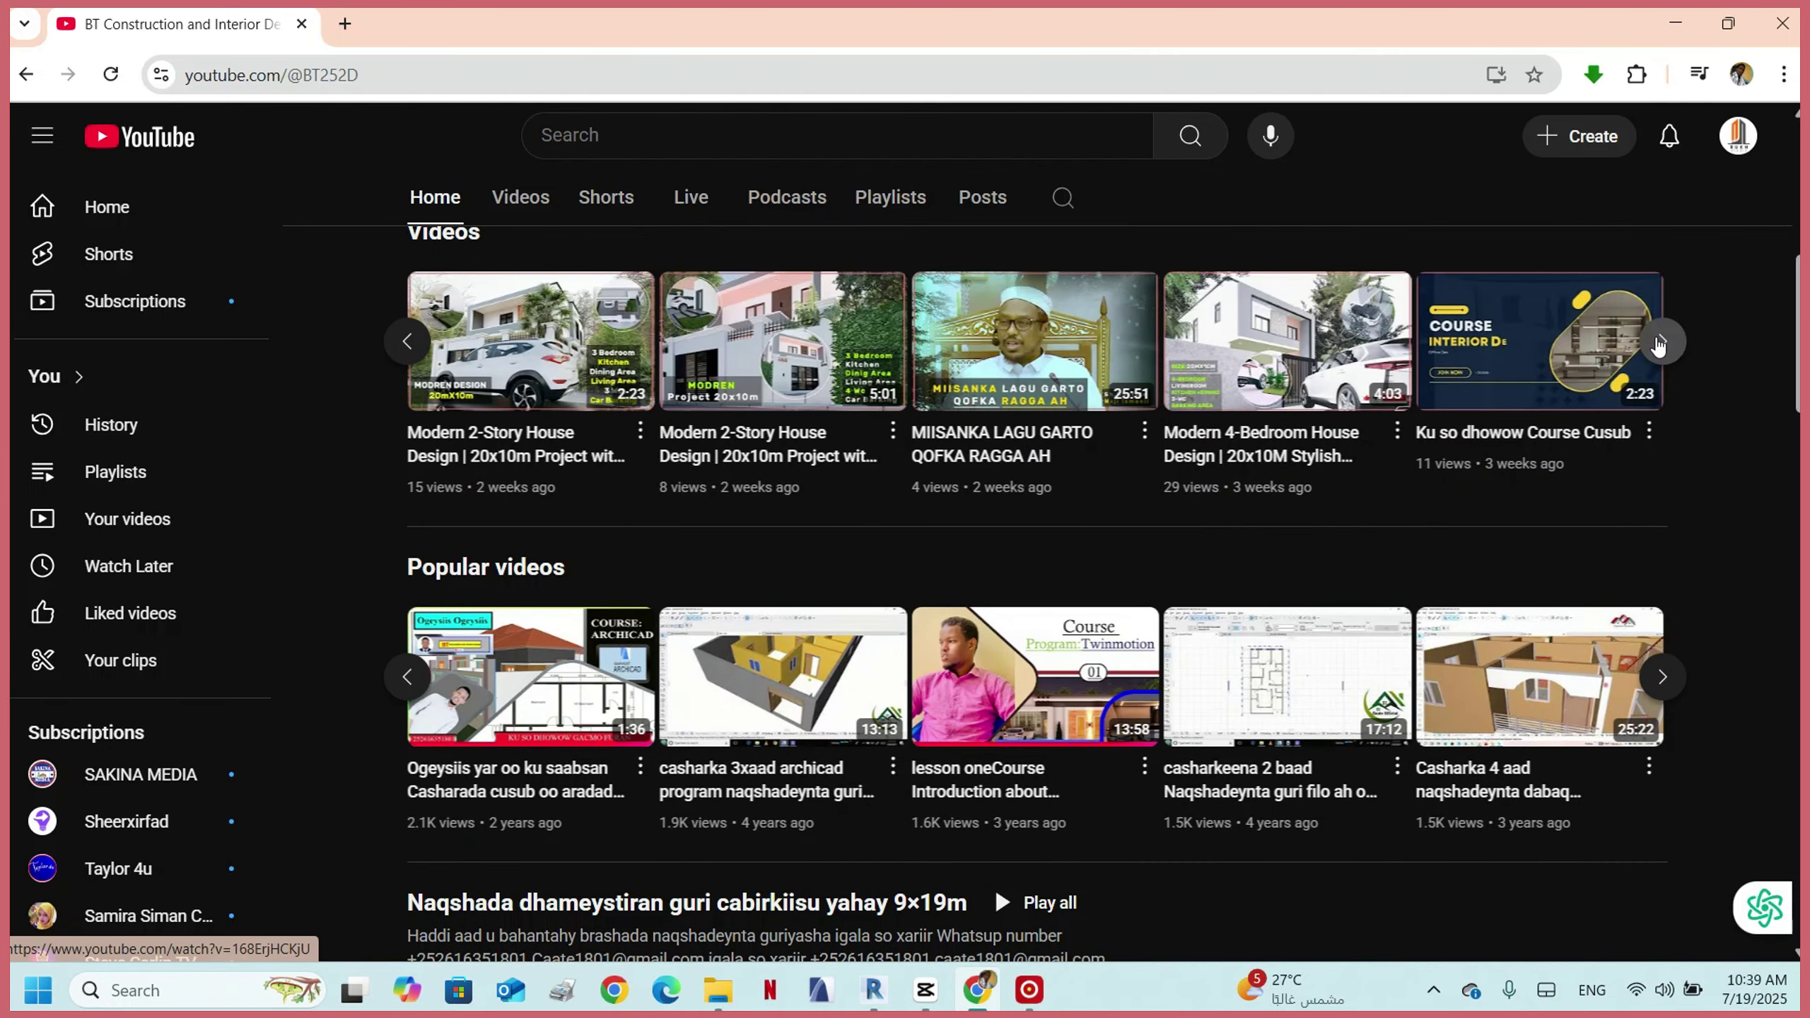
pyautogui.click(1660, 342)
pyautogui.scroll(-1, 1241, 536)
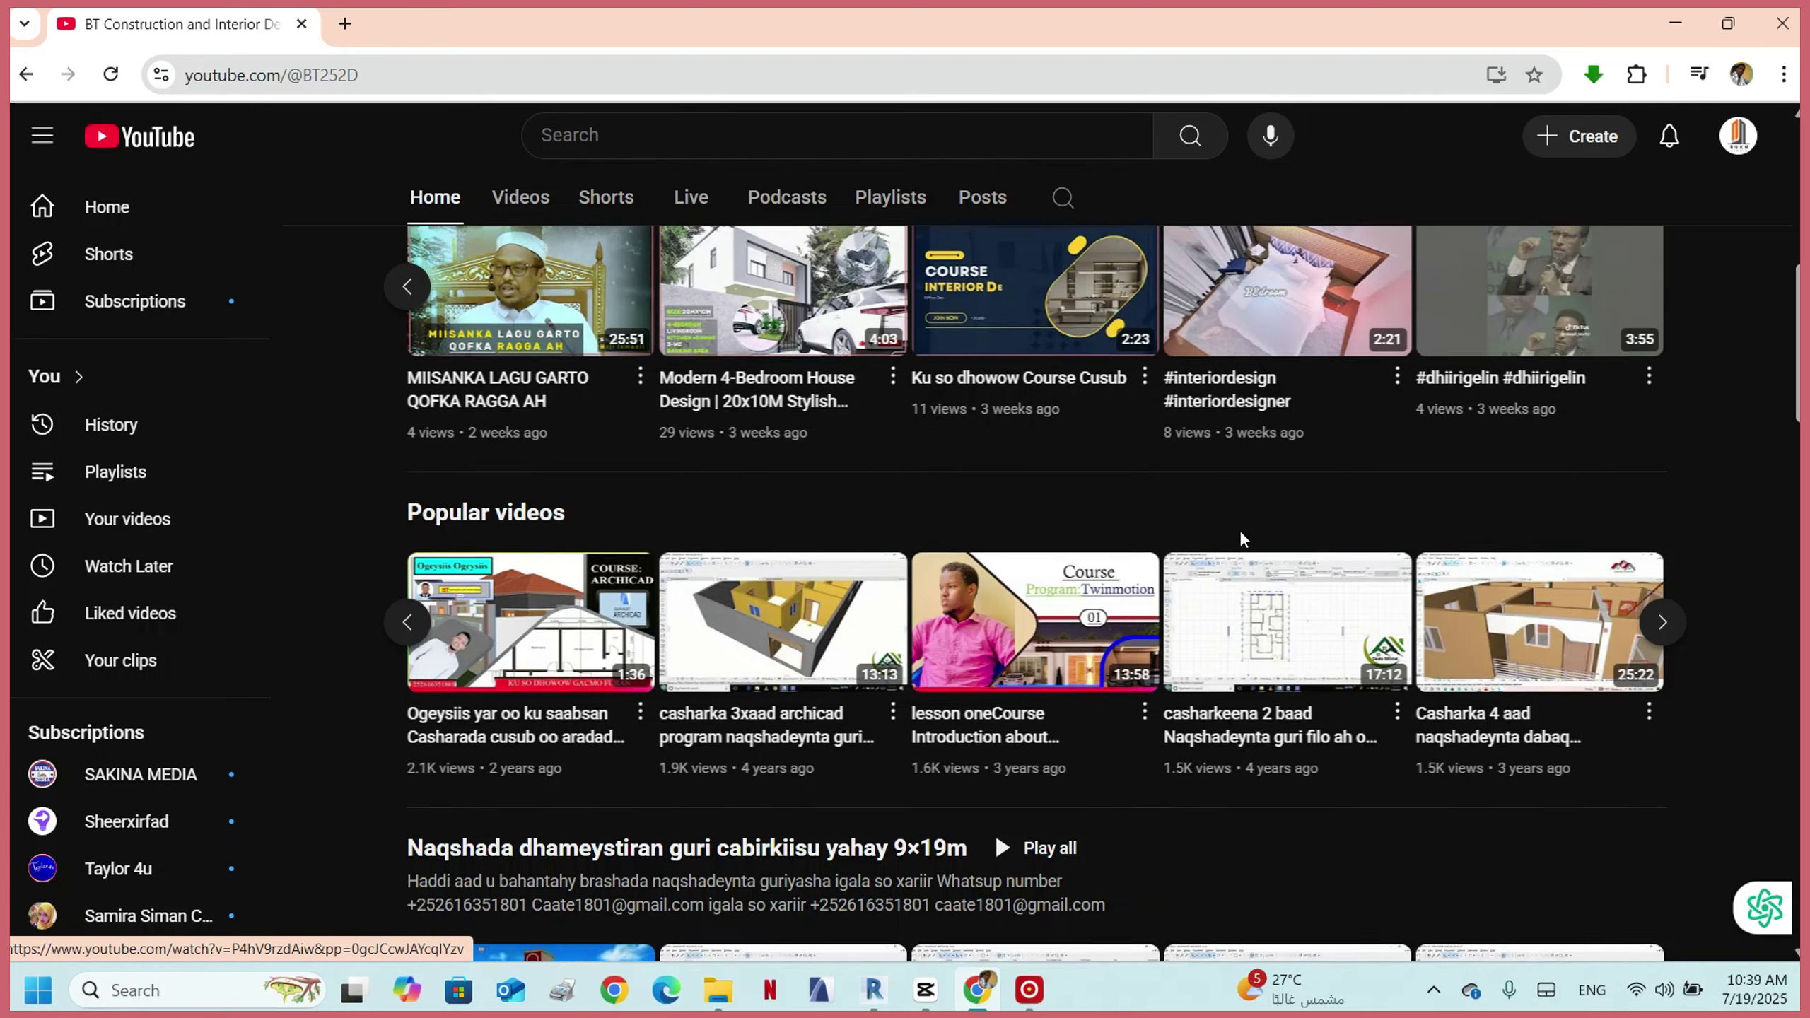
pyautogui.scroll(-5, 1244, 531)
pyautogui.scroll(-4, 1247, 518)
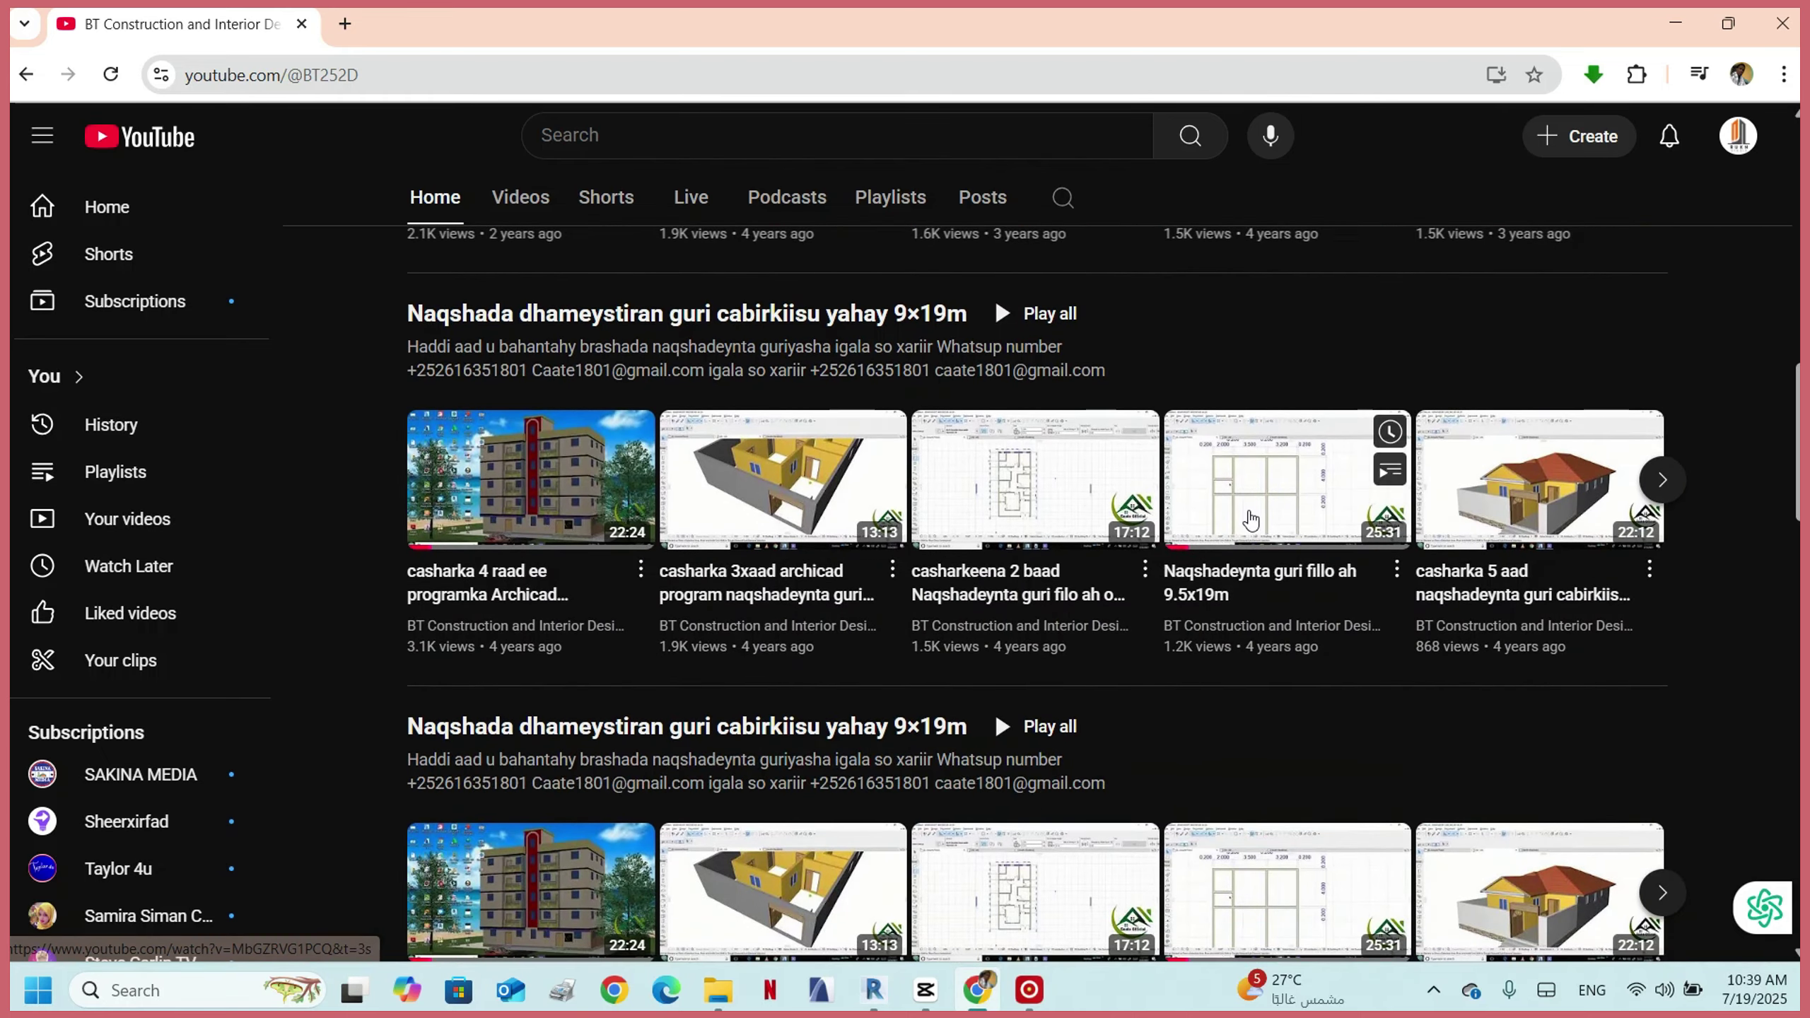
pyautogui.scroll(-8, 1249, 514)
pyautogui.scroll(10, 1249, 516)
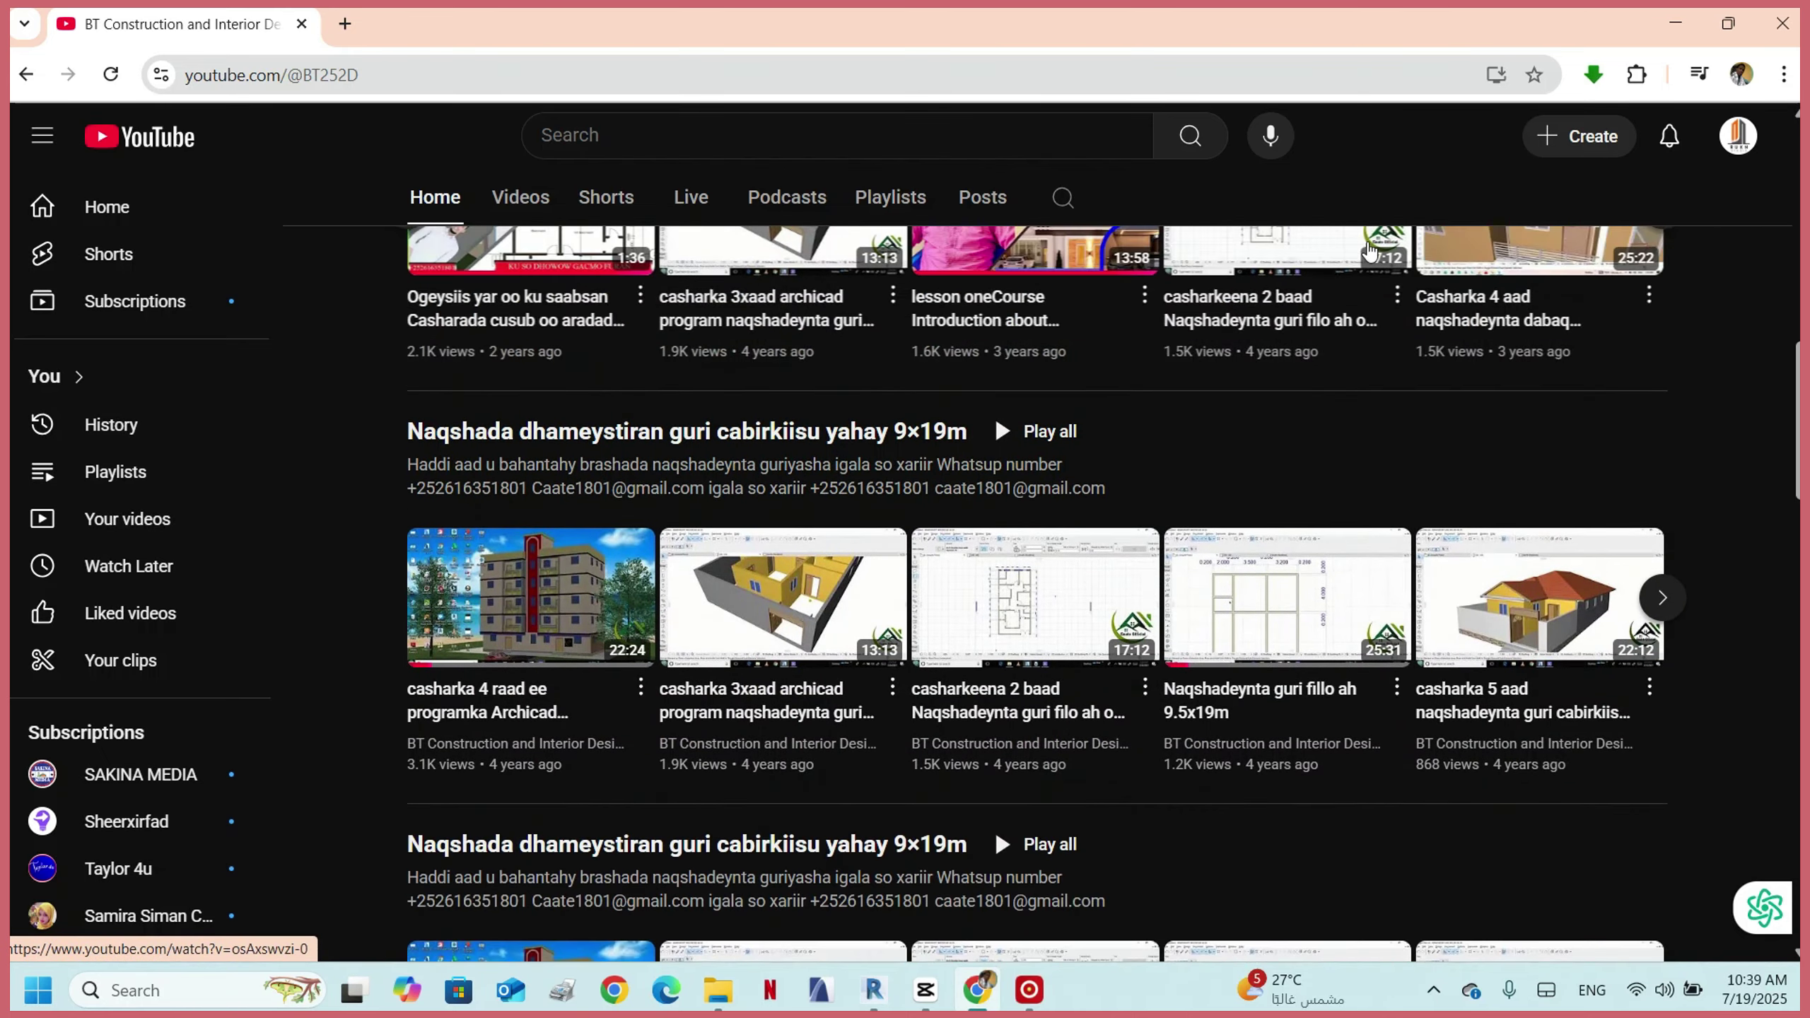
pyautogui.scroll(6, 1368, 285)
pyautogui.scroll(6, 922, 499)
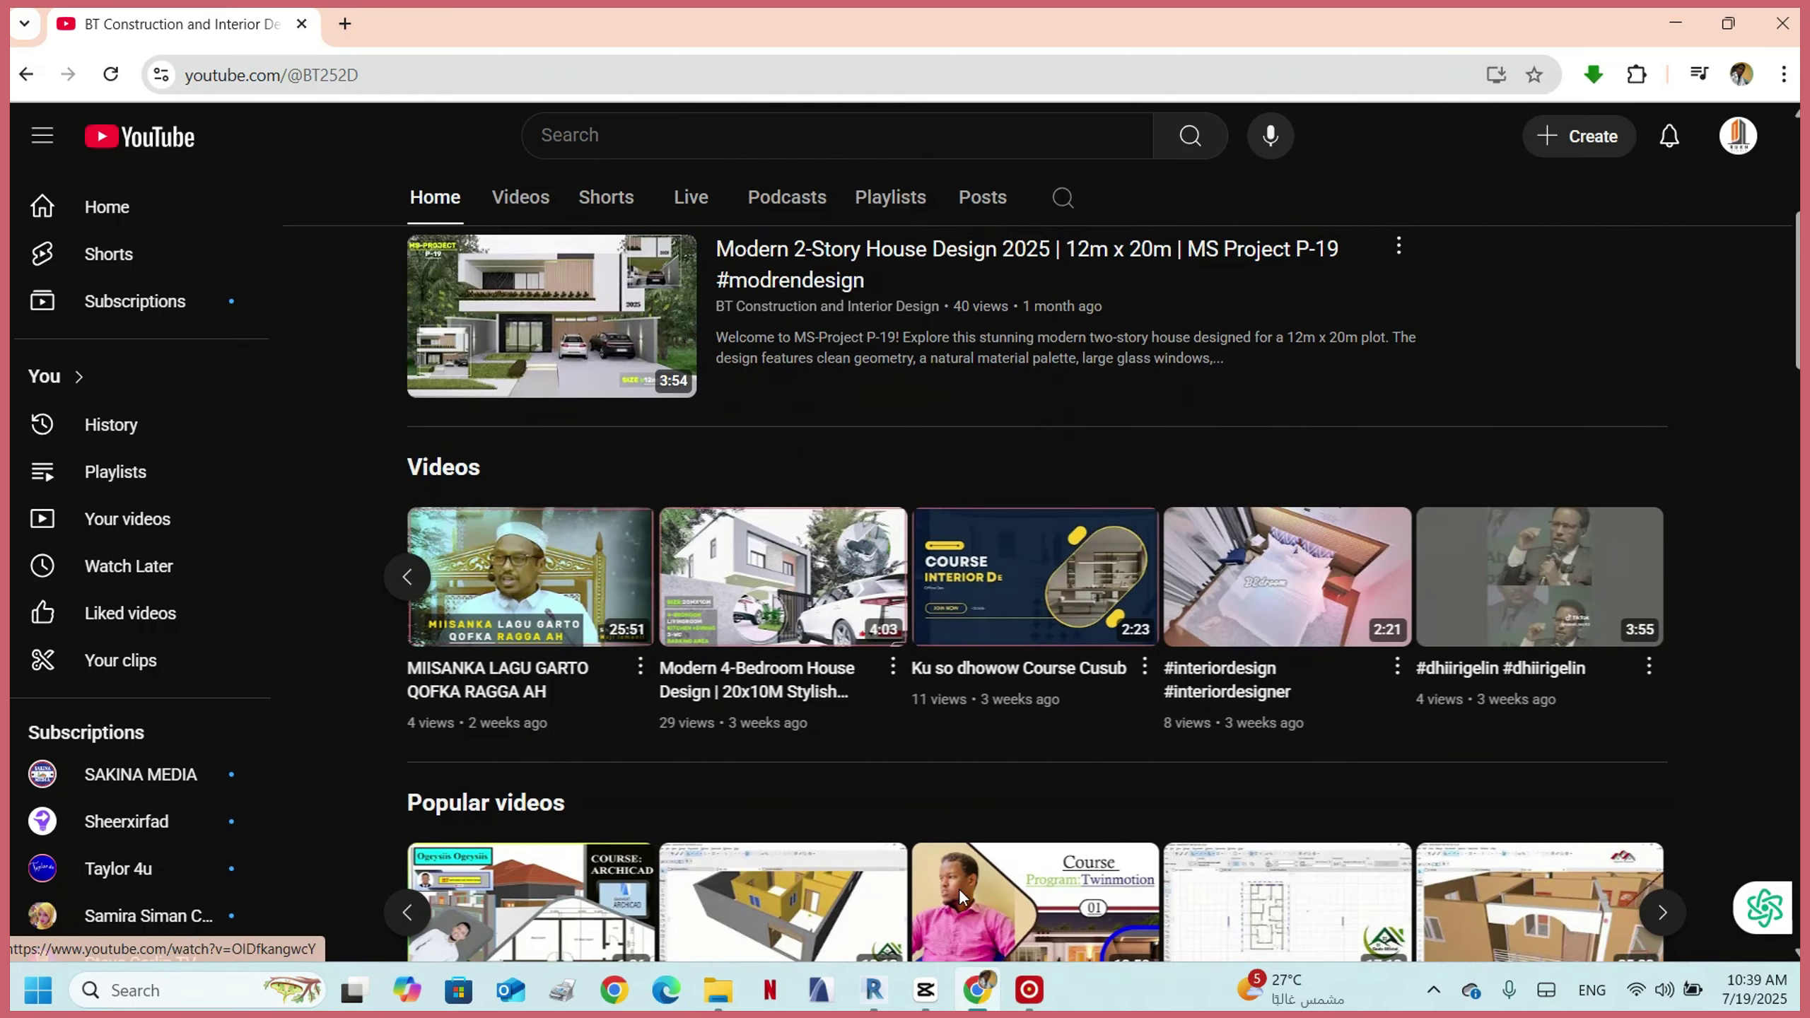